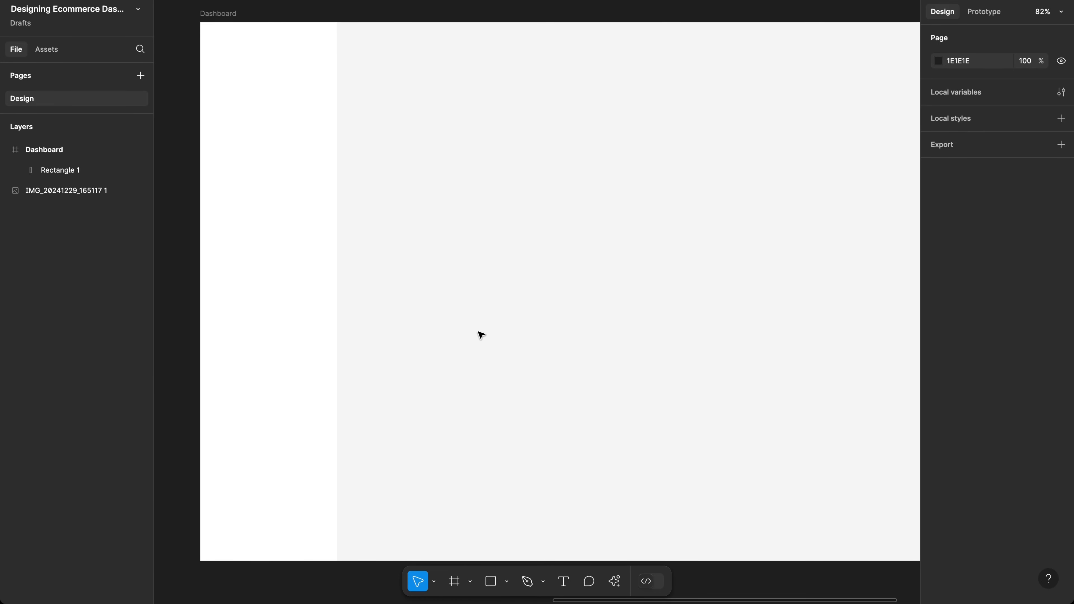
Step: Run the Logoipsum plugin from the Plugins & widgets list in quick actions
key("super+k")
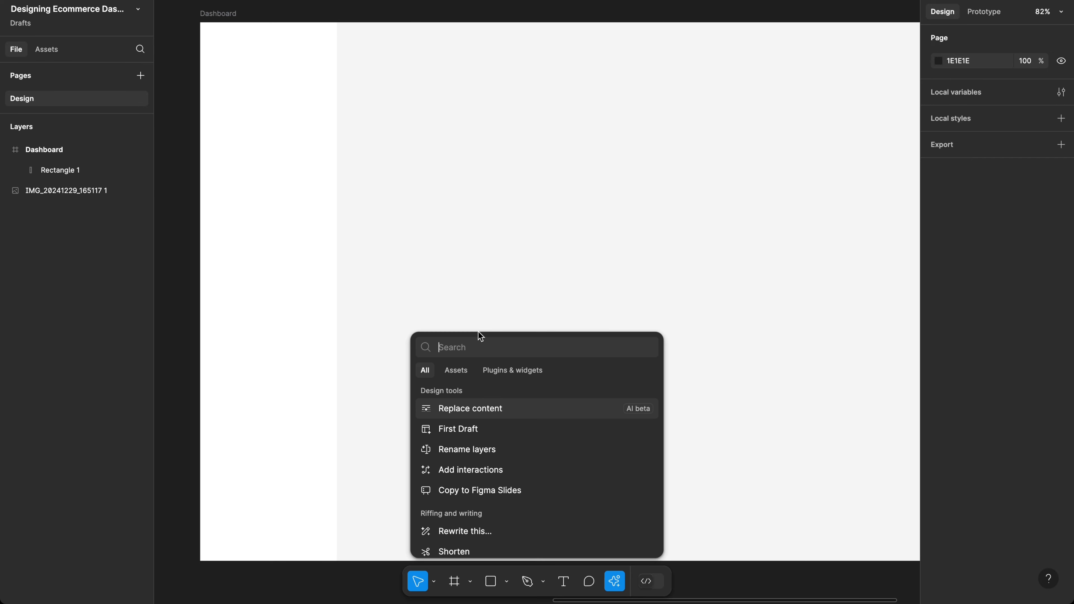
type("lo")
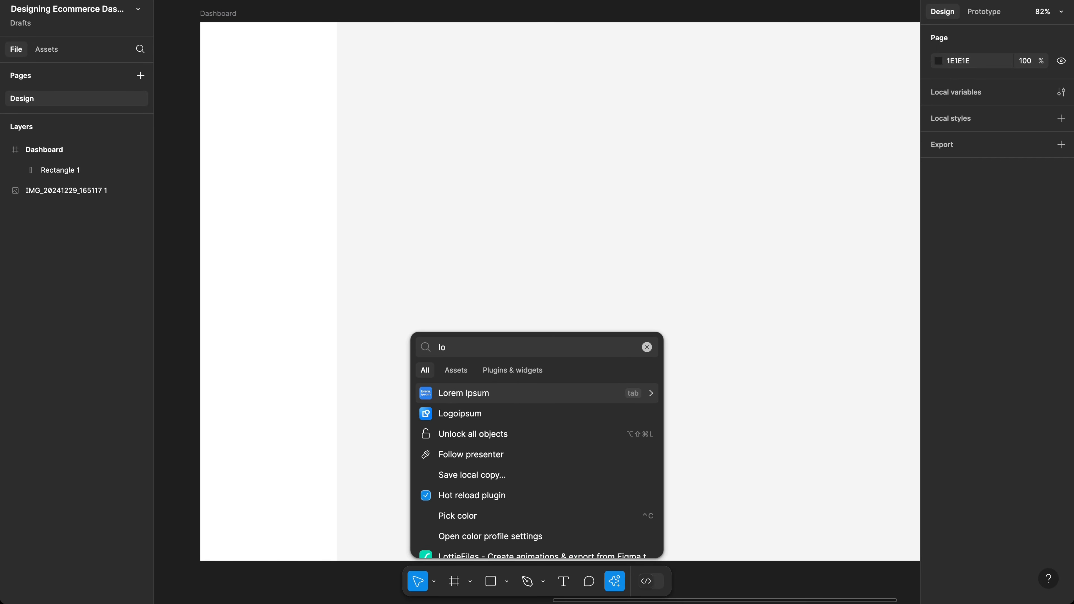
type("go")
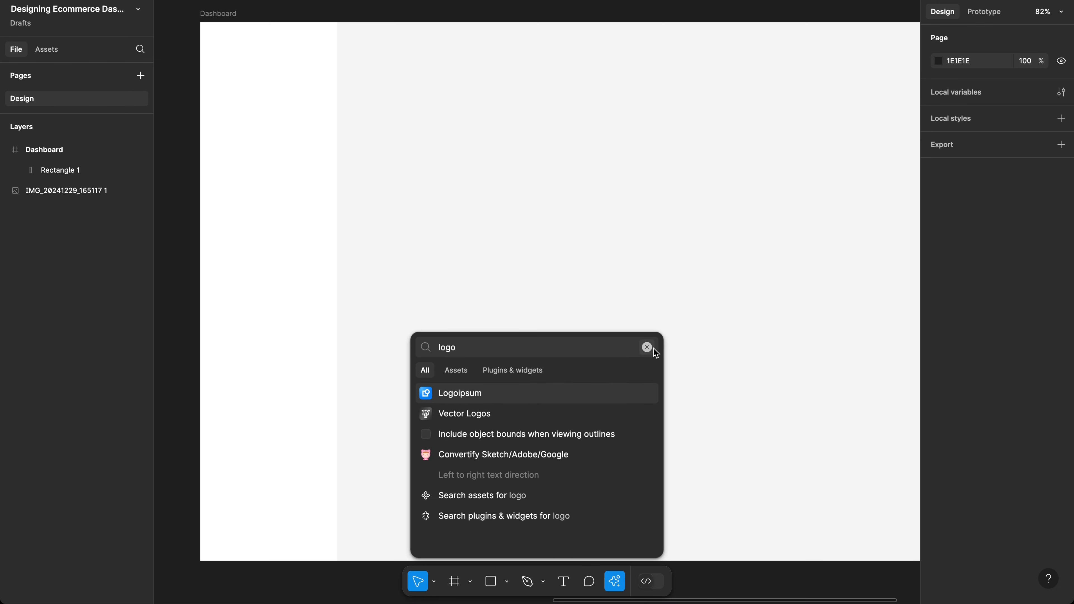
left_click(647, 348)
key("Escape")
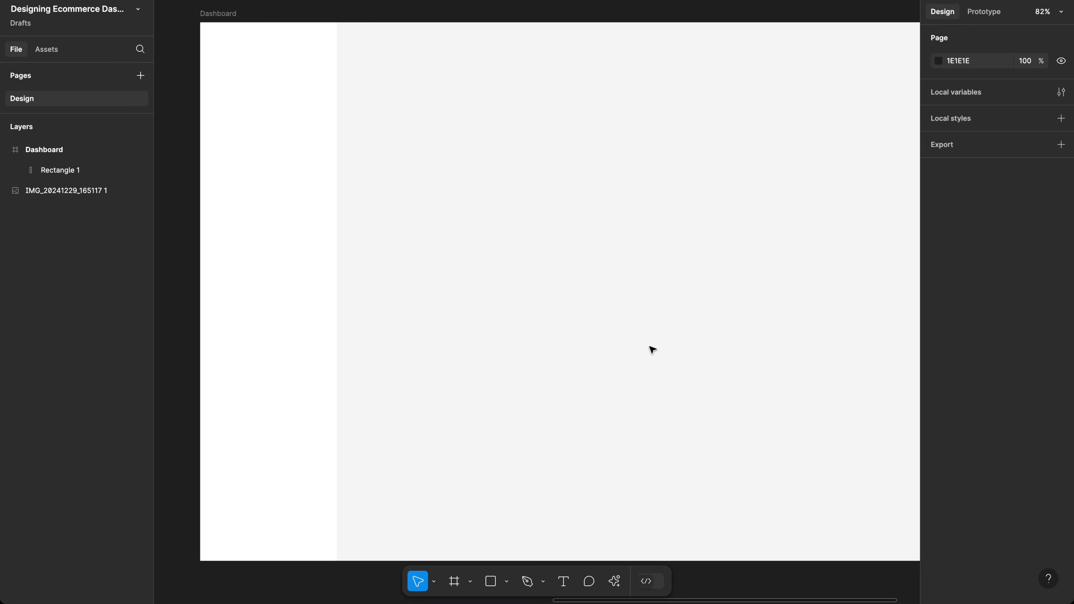
left_click(617, 584)
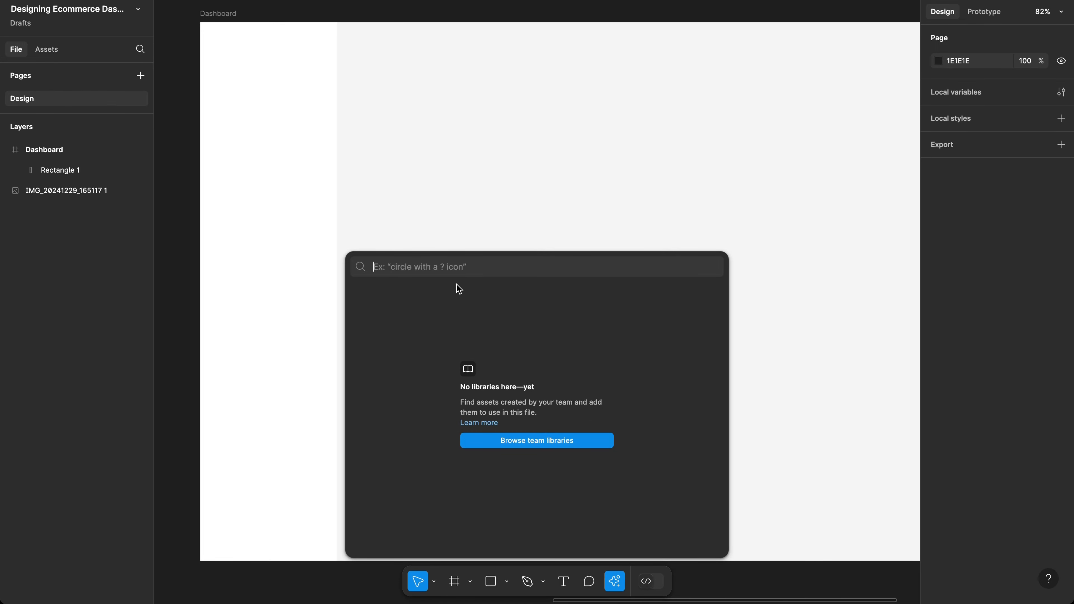
left_click(468, 237)
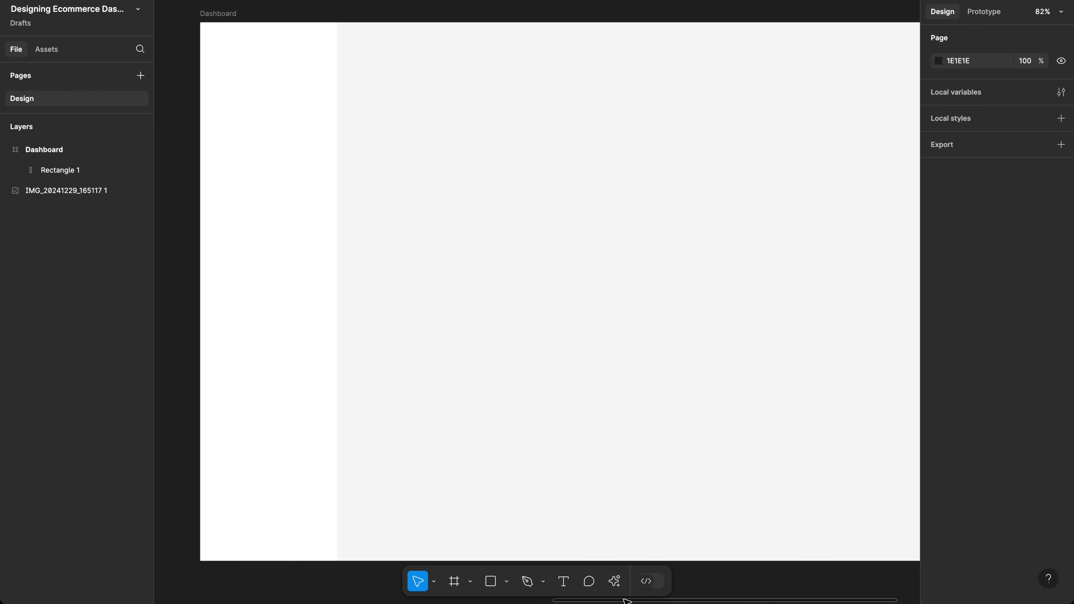
left_click(607, 579)
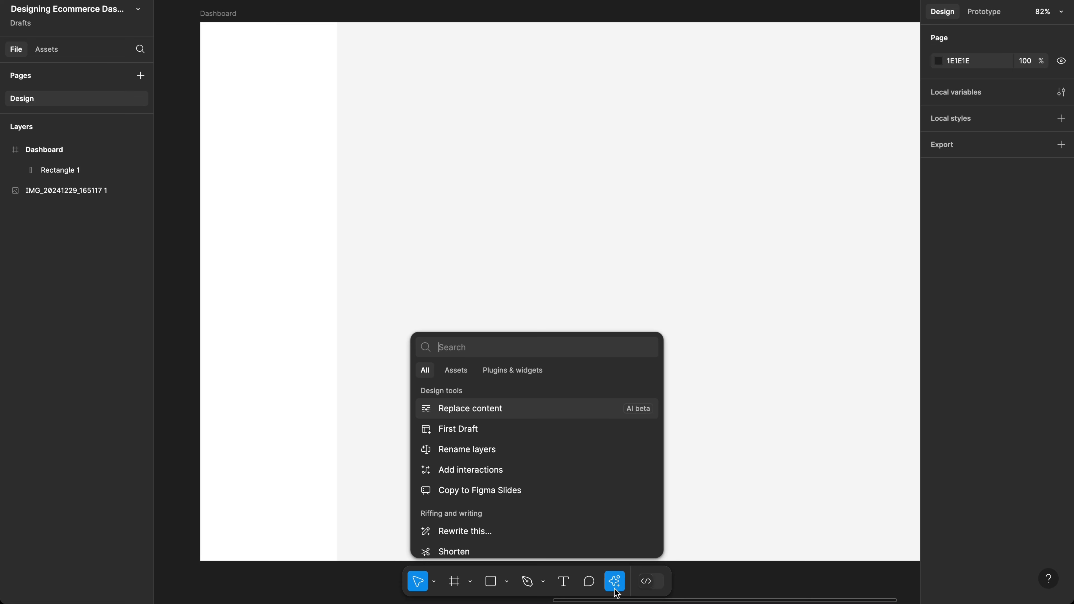
left_click(526, 371)
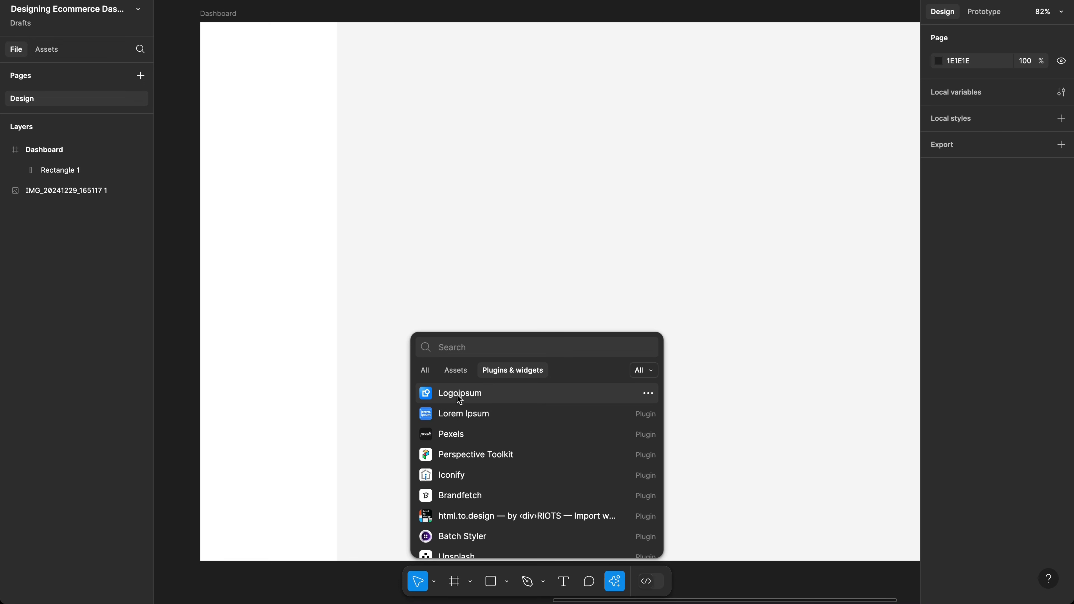
left_click(464, 398)
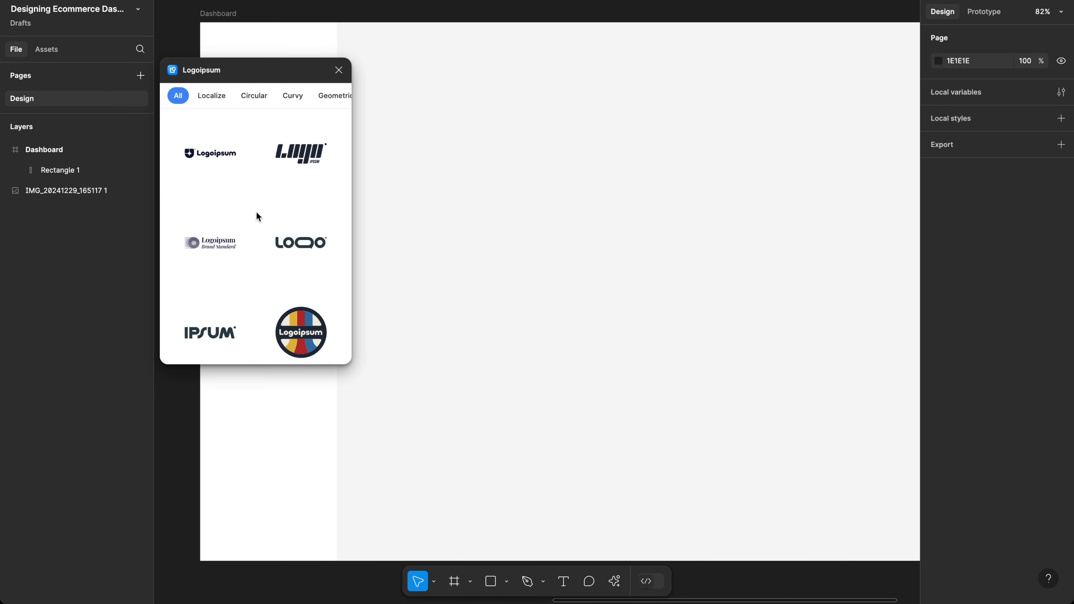
scroll(254, 196, "down", 2)
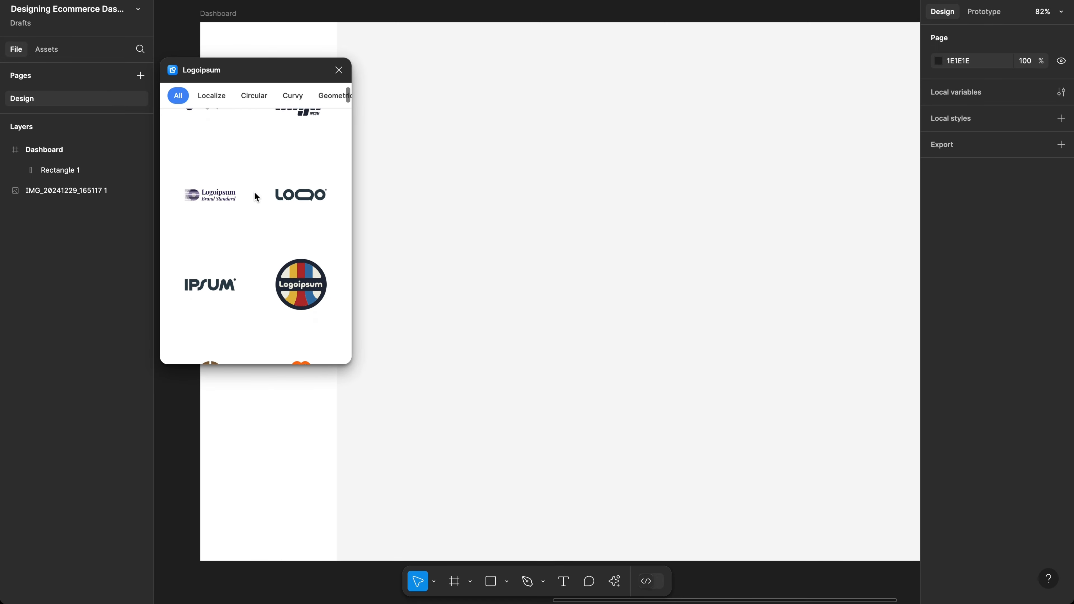
scroll(255, 197, "down", 8)
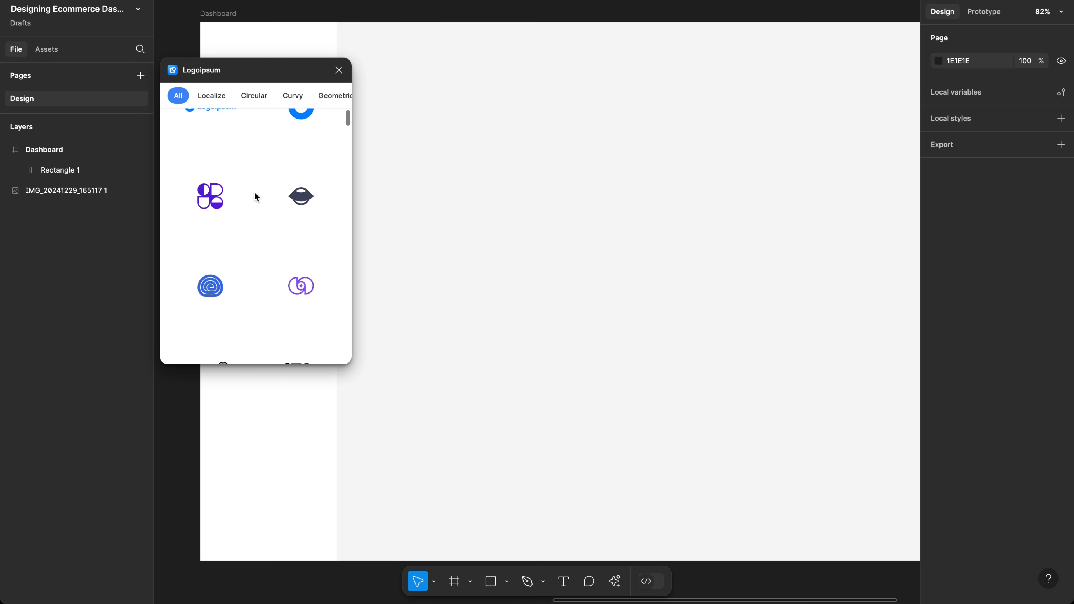
scroll(419, 199, "left", 5)
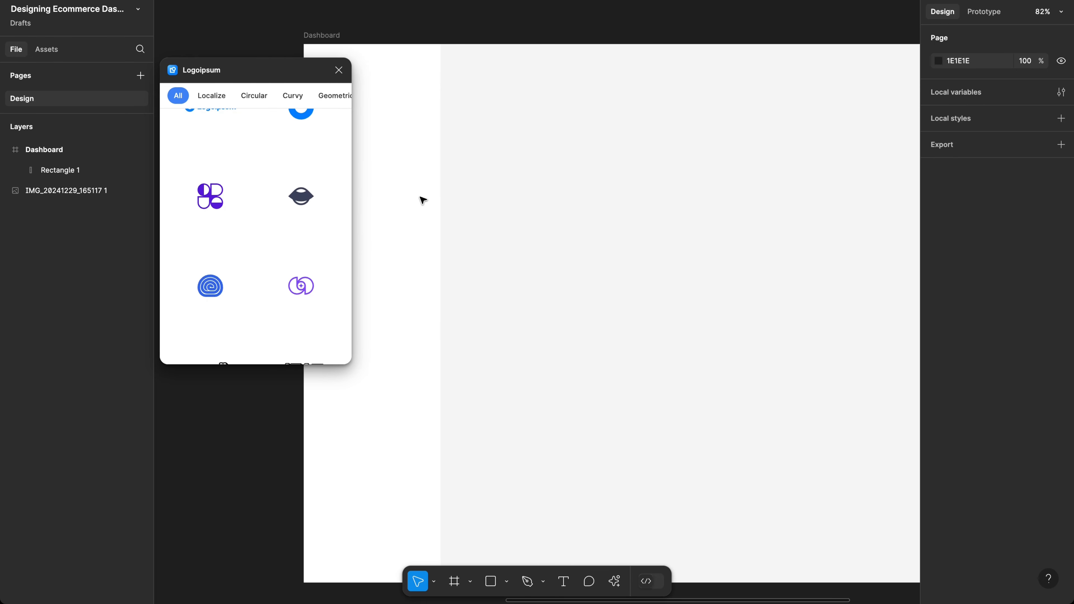
scroll(222, 233, "up", 2)
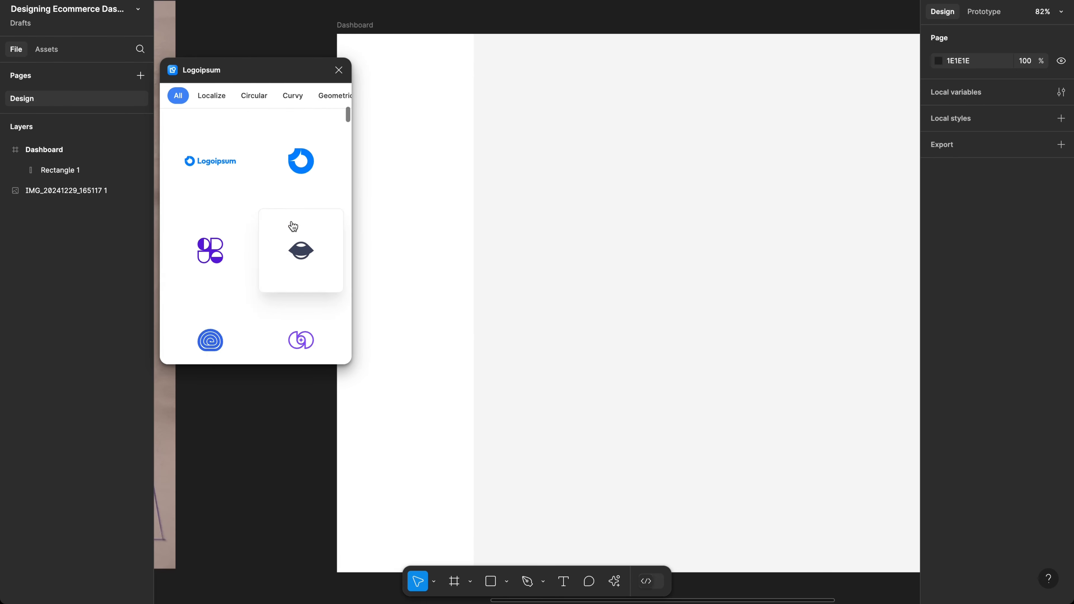
scroll(293, 226, "down", 3)
scroll(269, 294, "down", 15)
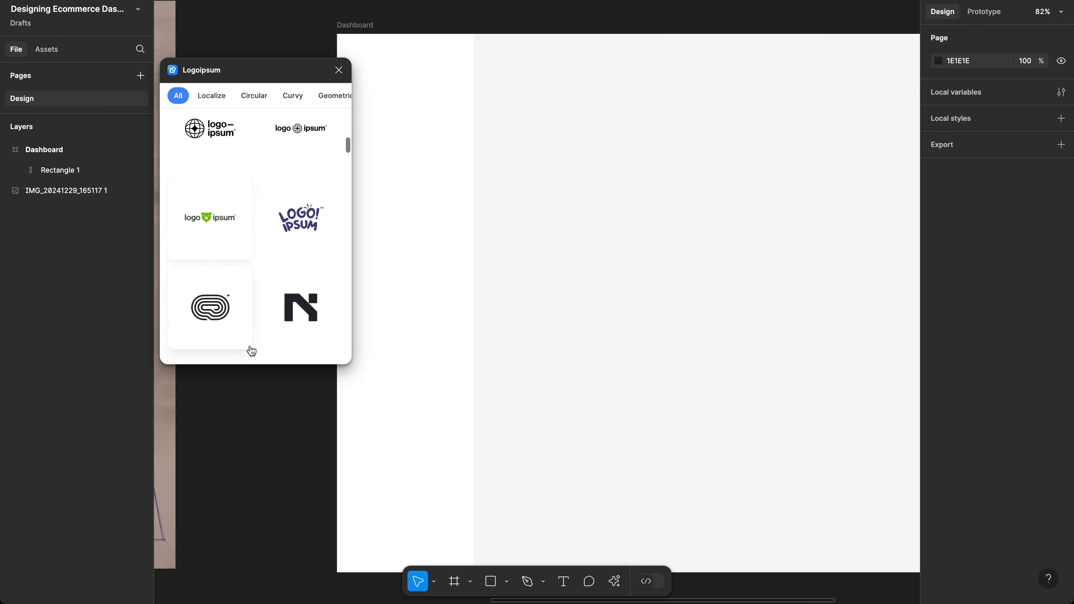
scroll(251, 351, "down", 10)
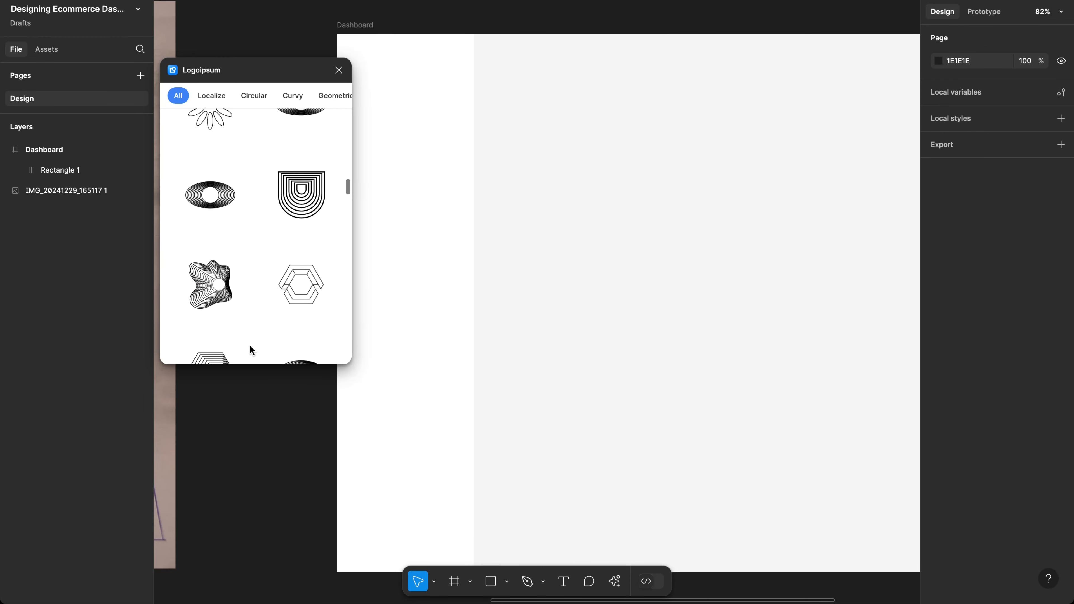
scroll(247, 241, "up", 20)
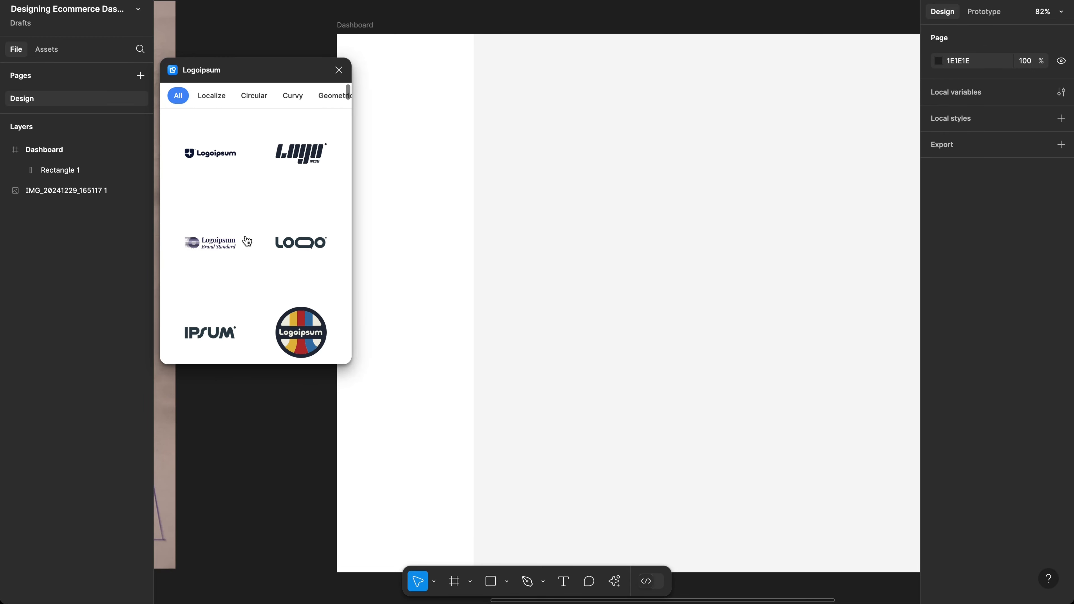
left_click(212, 96)
left_click(256, 95)
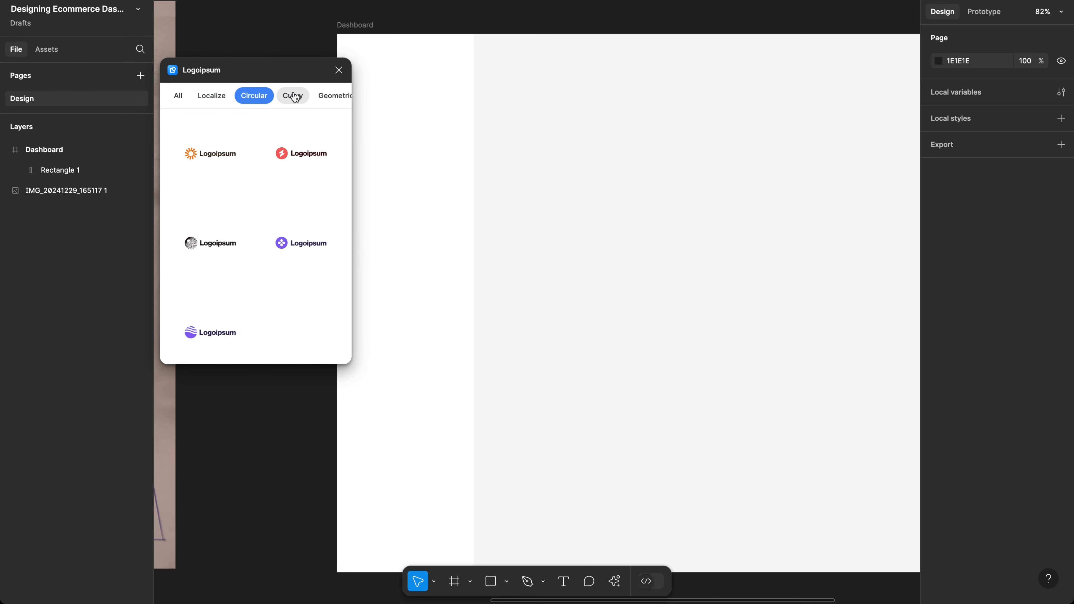
left_click(291, 98)
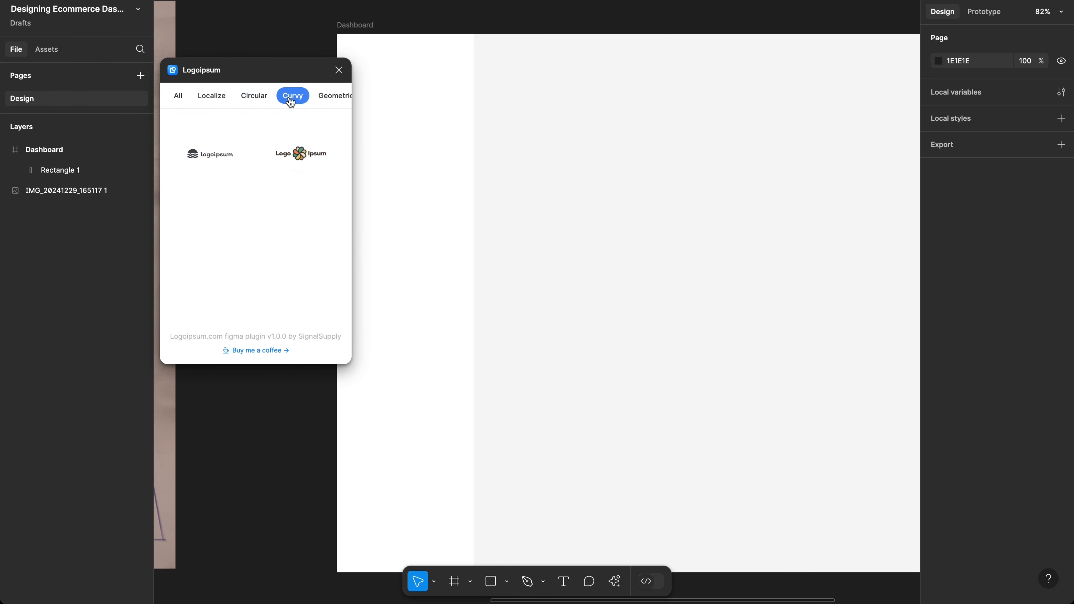
left_click(324, 97)
scroll(324, 98, "right", 5)
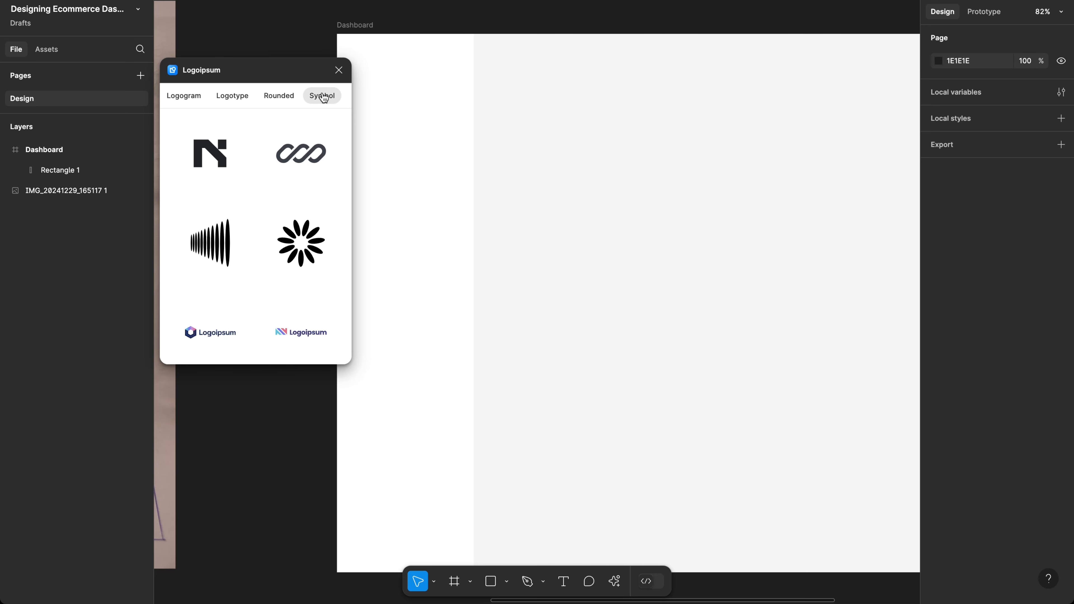
left_click(323, 96)
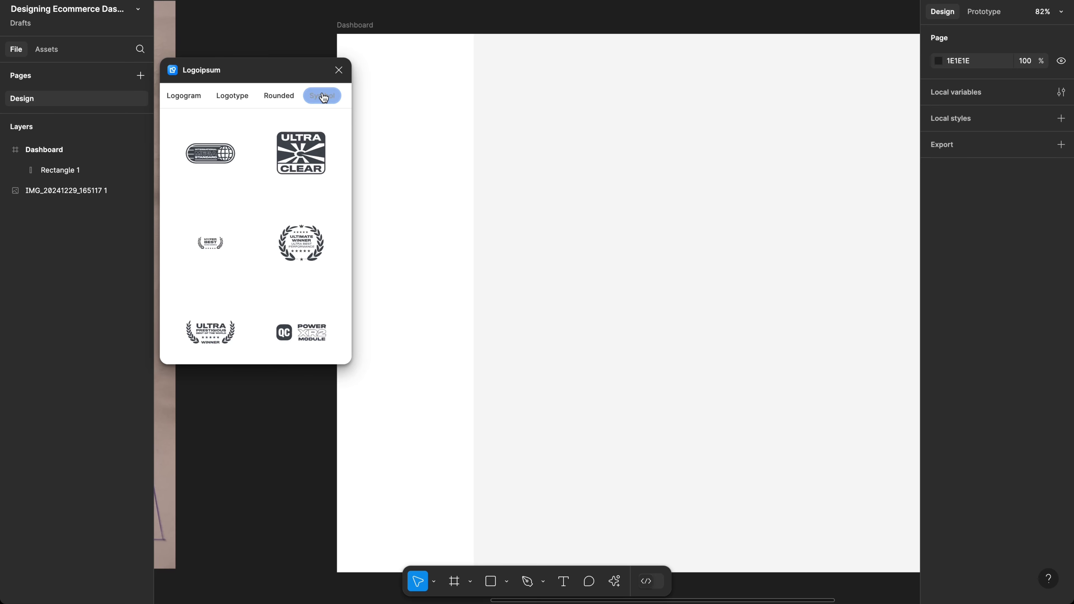
left_click(282, 101)
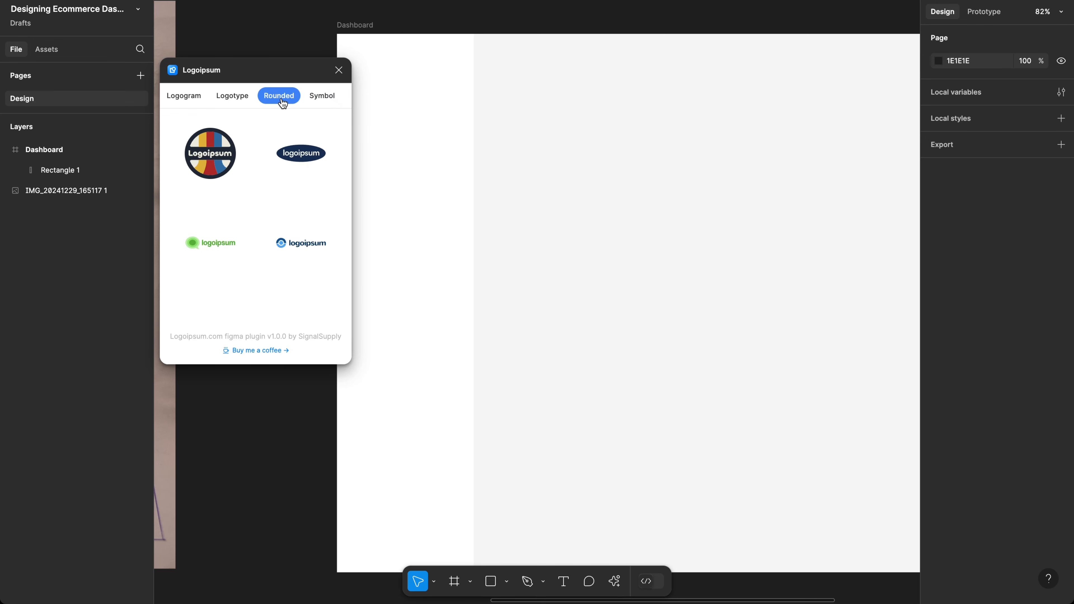
left_click(233, 102)
scroll(255, 94, "left", 2)
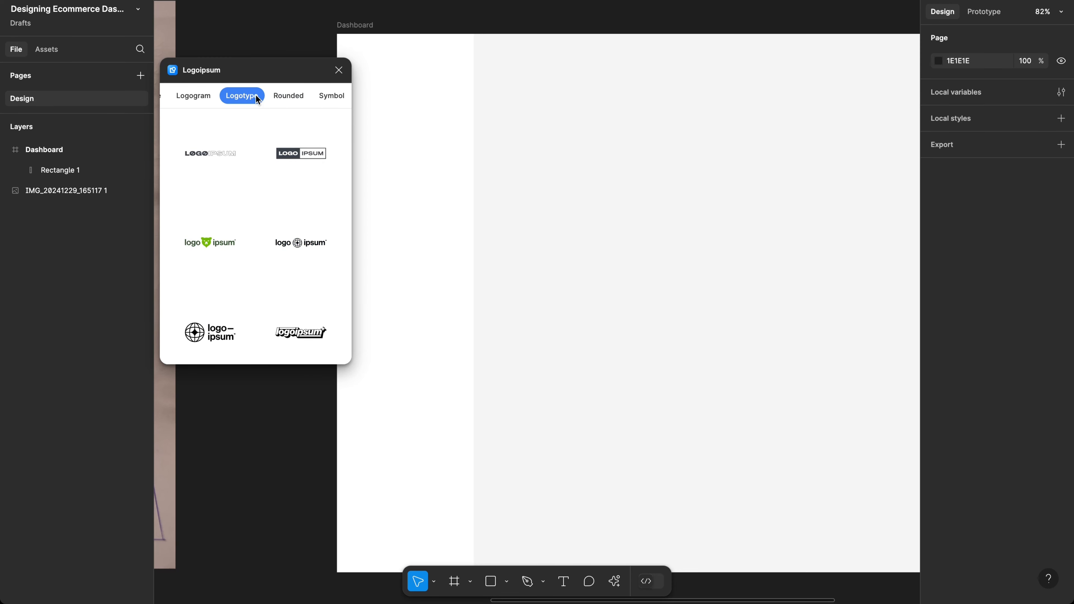
scroll(256, 95, "left", 5)
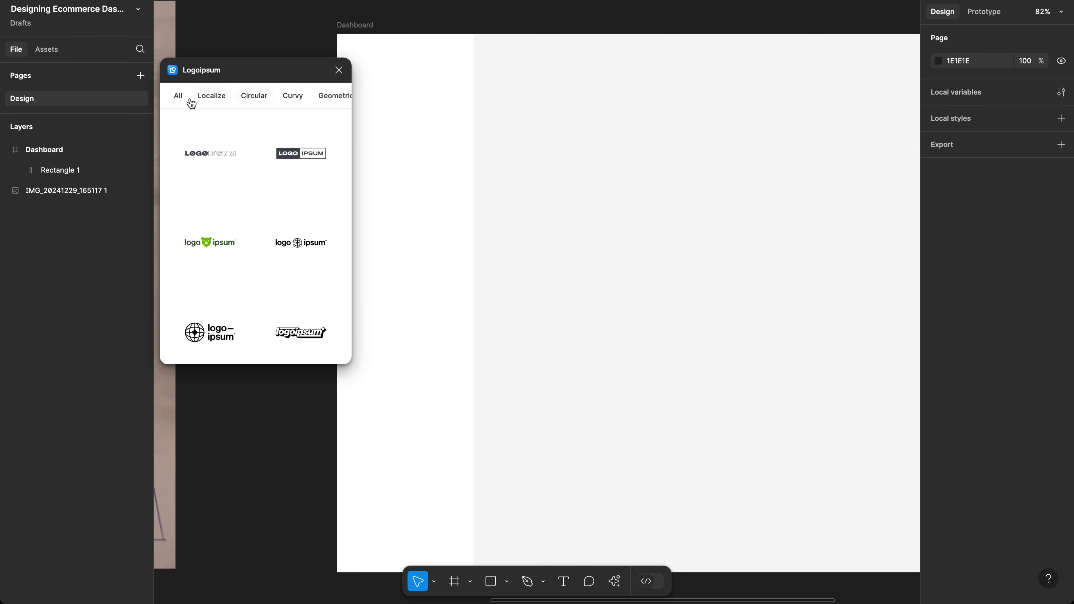
left_click(161, 101)
left_click(180, 97)
scroll(334, 292, "down", 4)
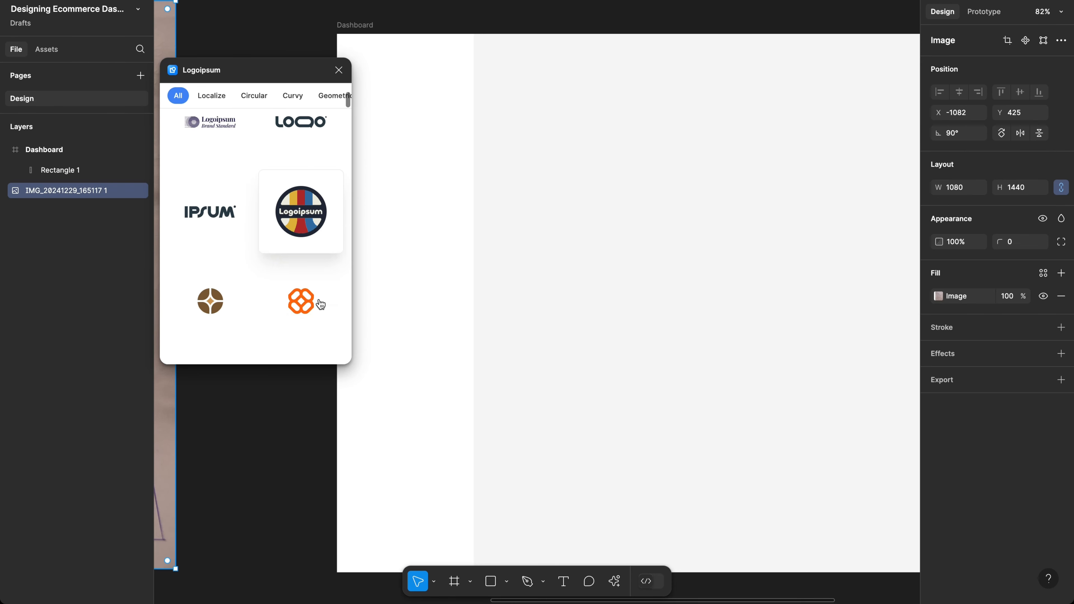
scroll(320, 304, "down", 2)
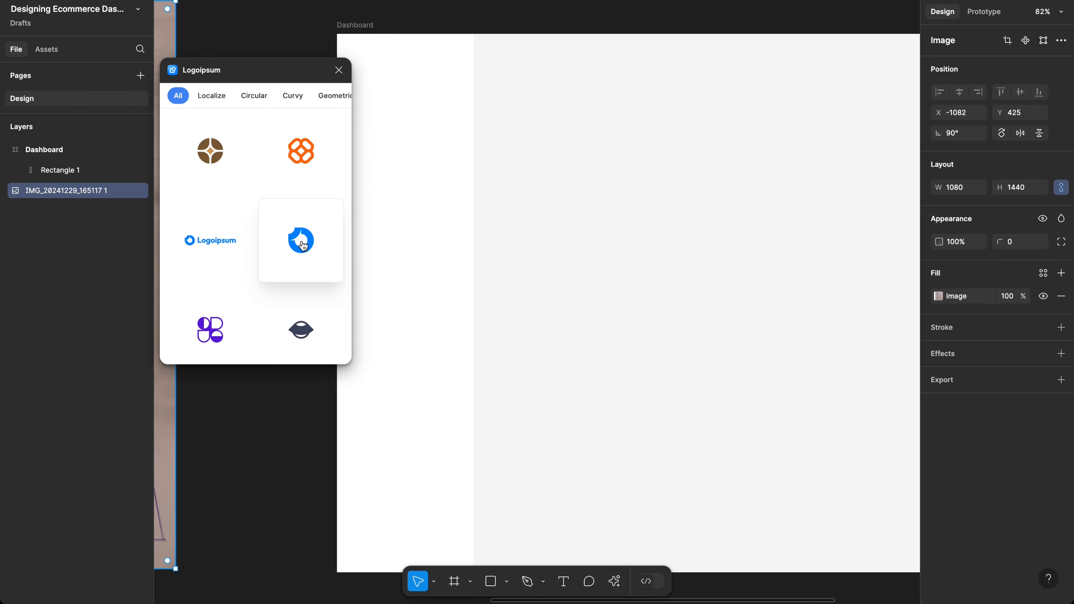
scroll(383, 242, "left", 5)
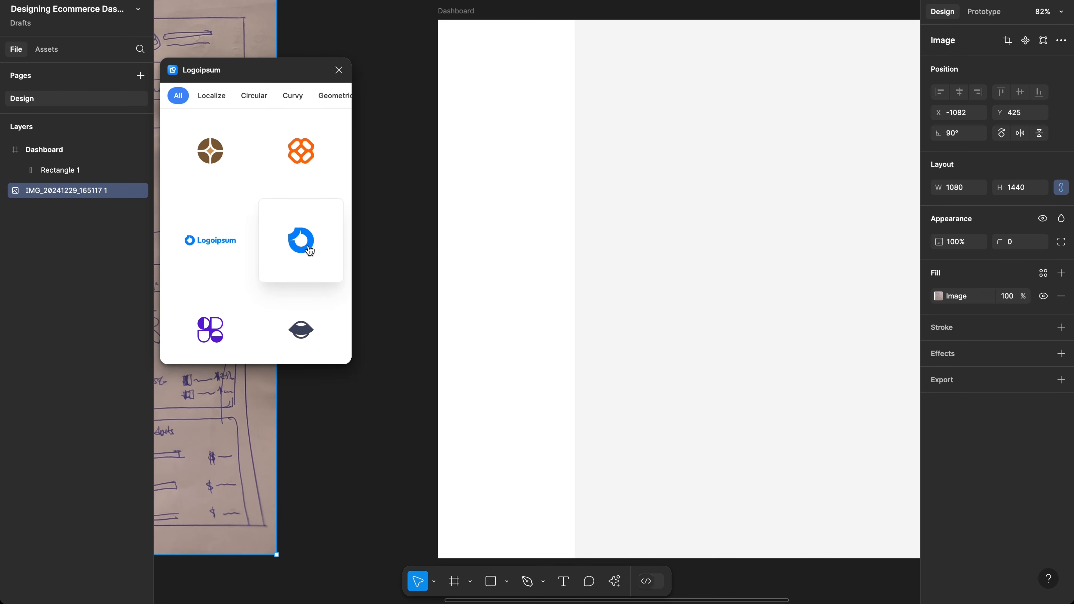
Step: Drag the blue Logoipsum logo onto the Dashboard's upper gray area as a 40×40 frame
left_click_drag(309, 250, 730, 173)
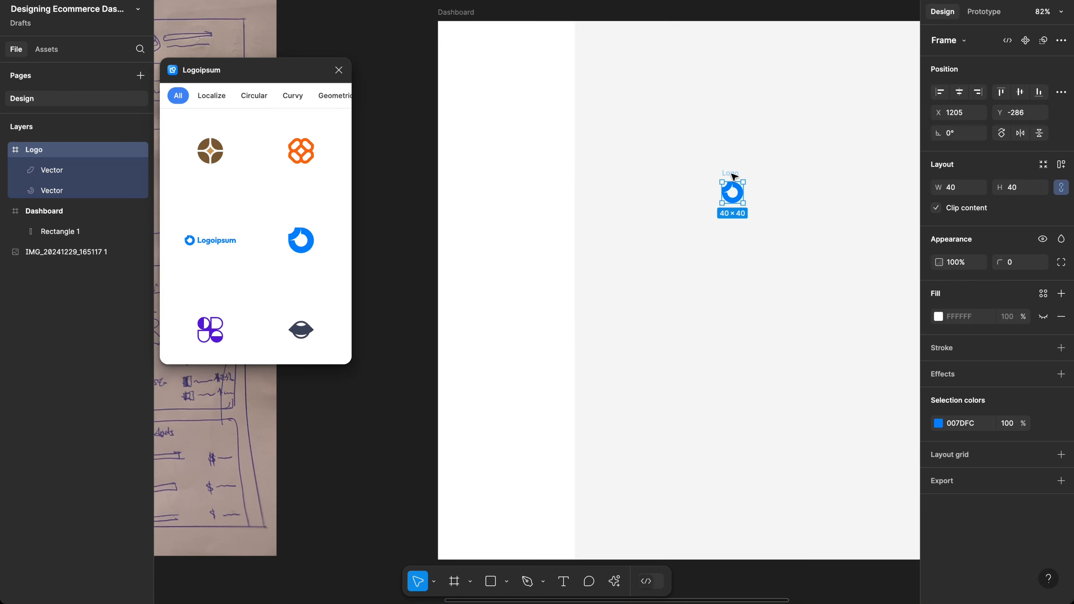
scroll(677, 220, "right", 2)
scroll(677, 220, "up", 1)
scroll(675, 259, "up", 3, "ctrl")
scroll(674, 258, "right", 4)
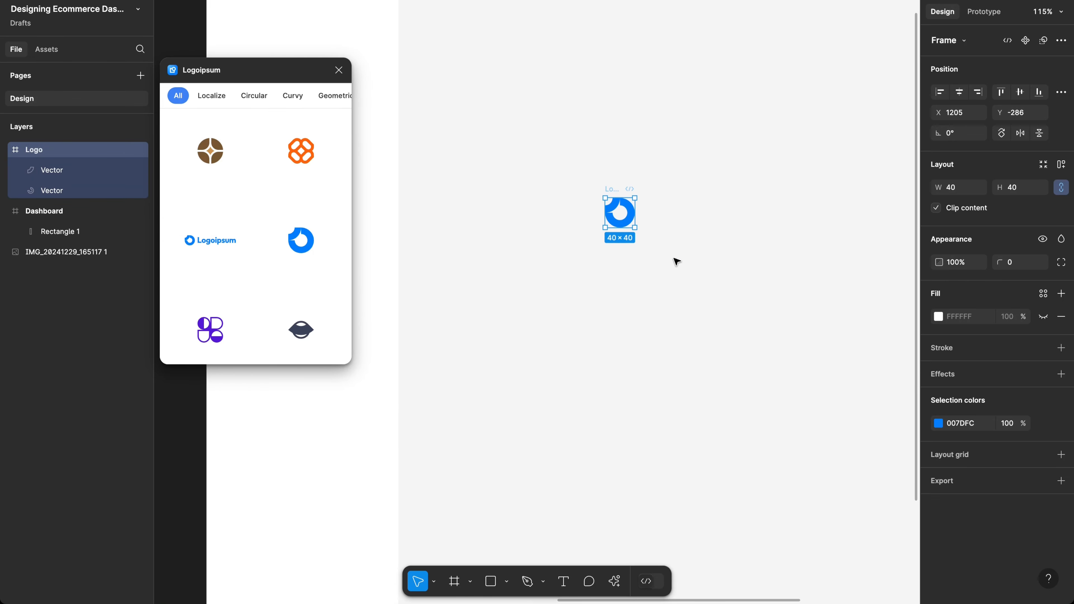
Step: Add a text layer reading 'Kinto' beside the blue logo
key("t")
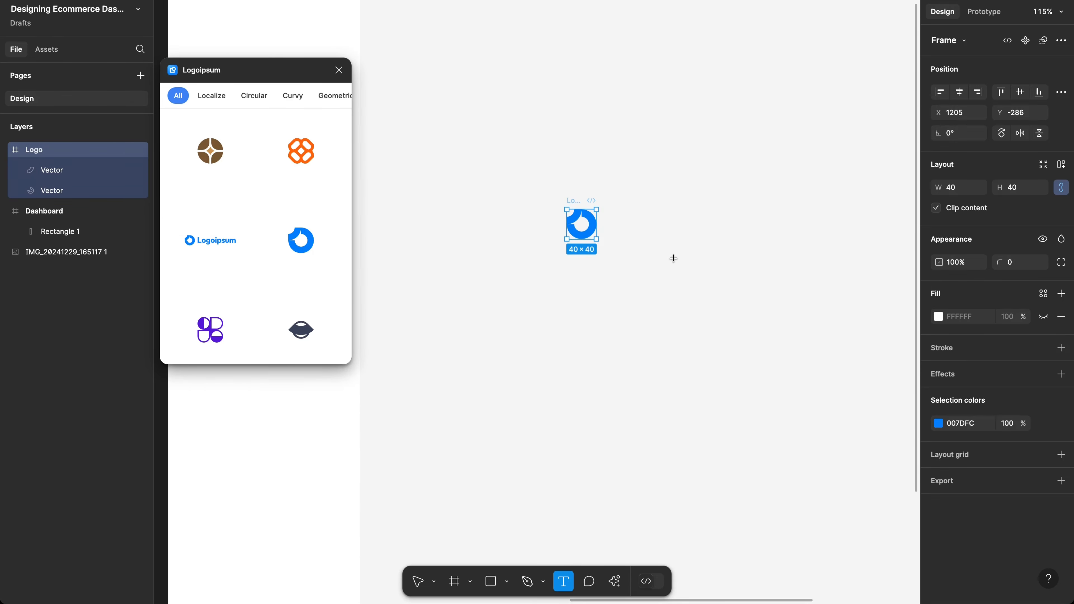
left_click(607, 217)
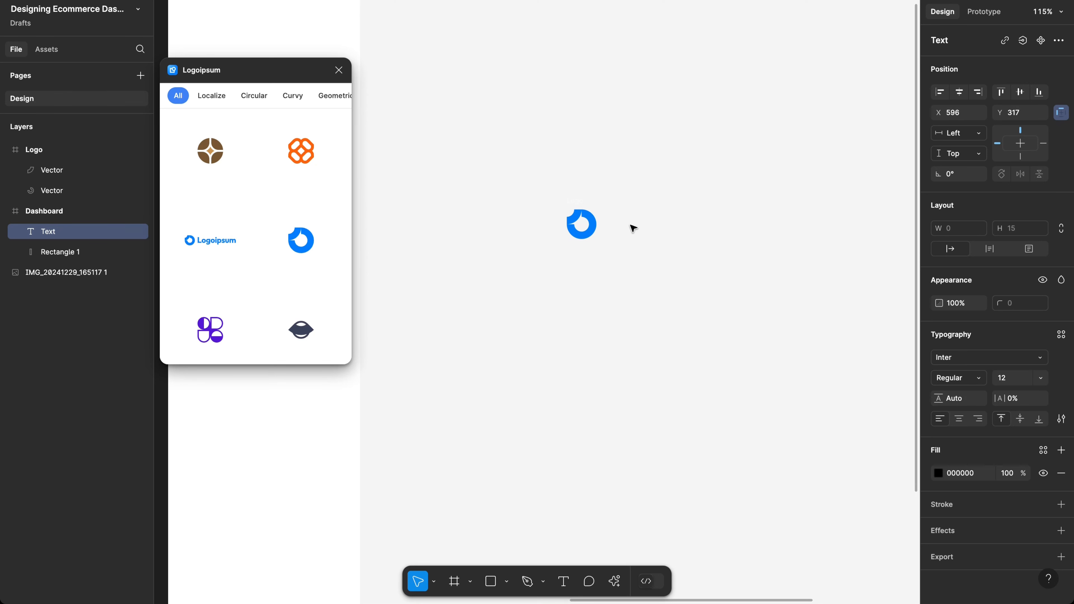
type("Kinton")
key("BackSpace")
key("Escape")
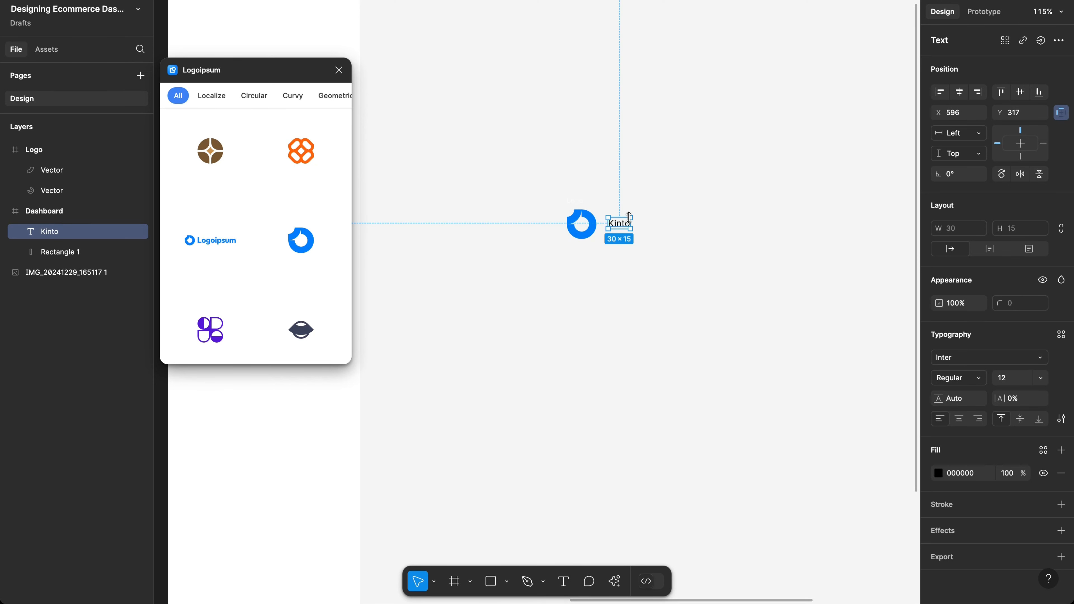
scroll(630, 232, "up", 5)
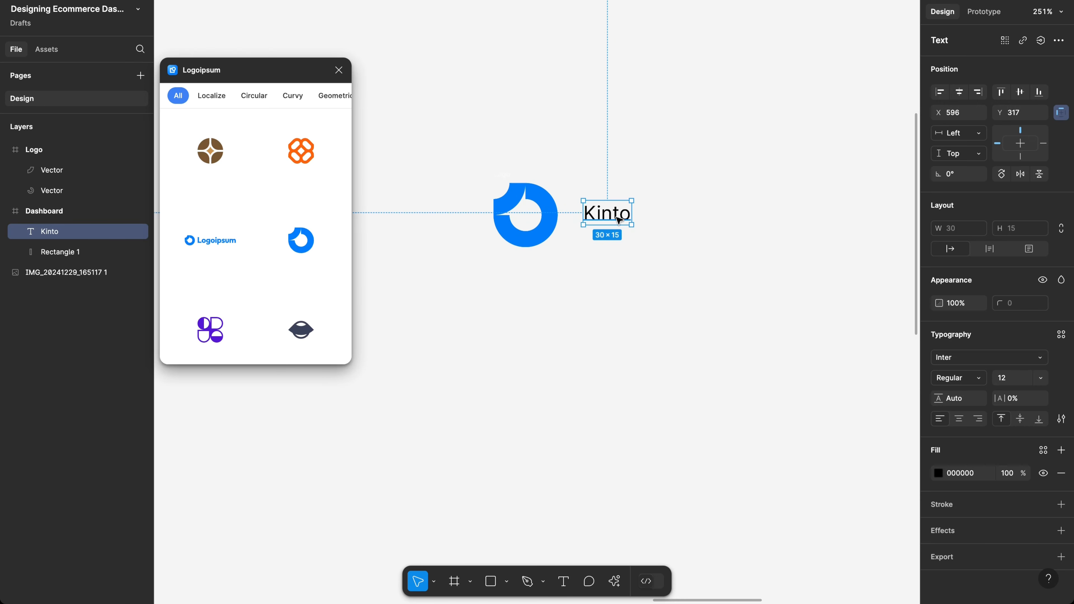
Step: Re-edit the Kinto label twice, discarding the added text so it still reads 'Kinto'
key("Return")
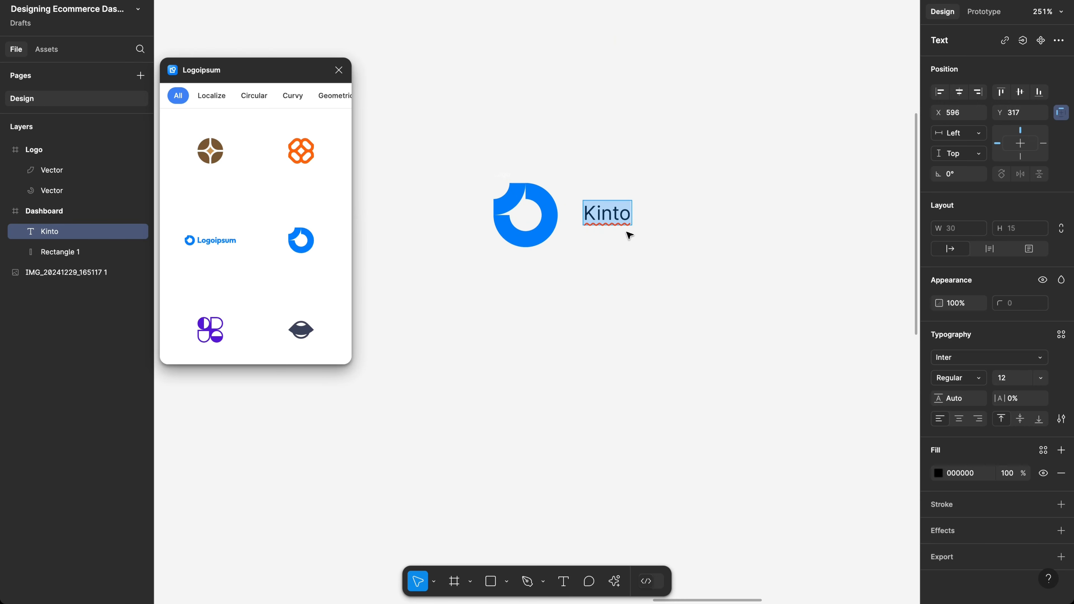
key("Right")
type("C")
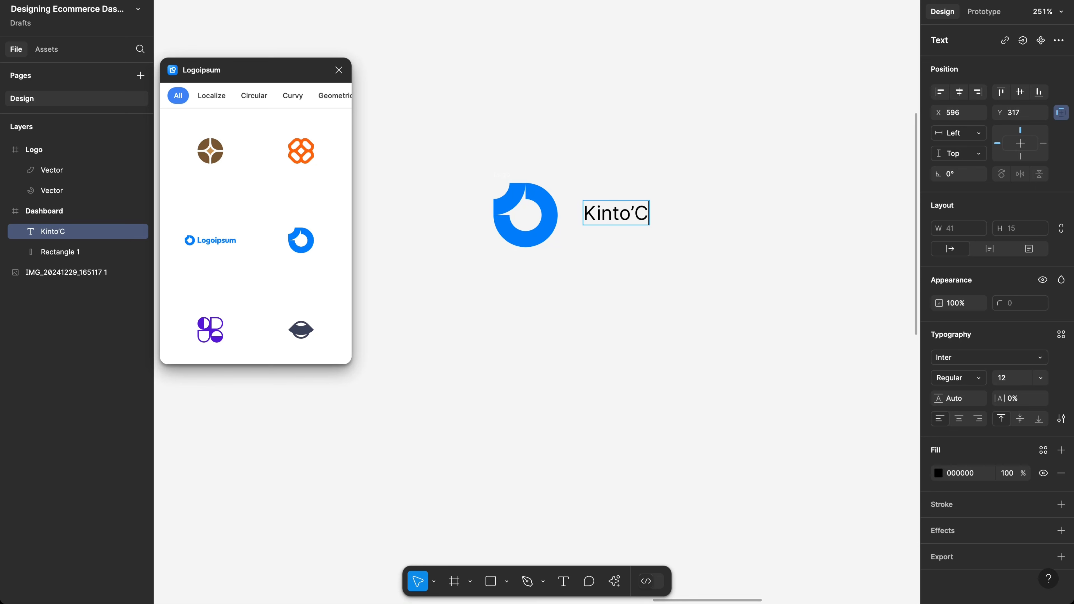
key("BackSpace")
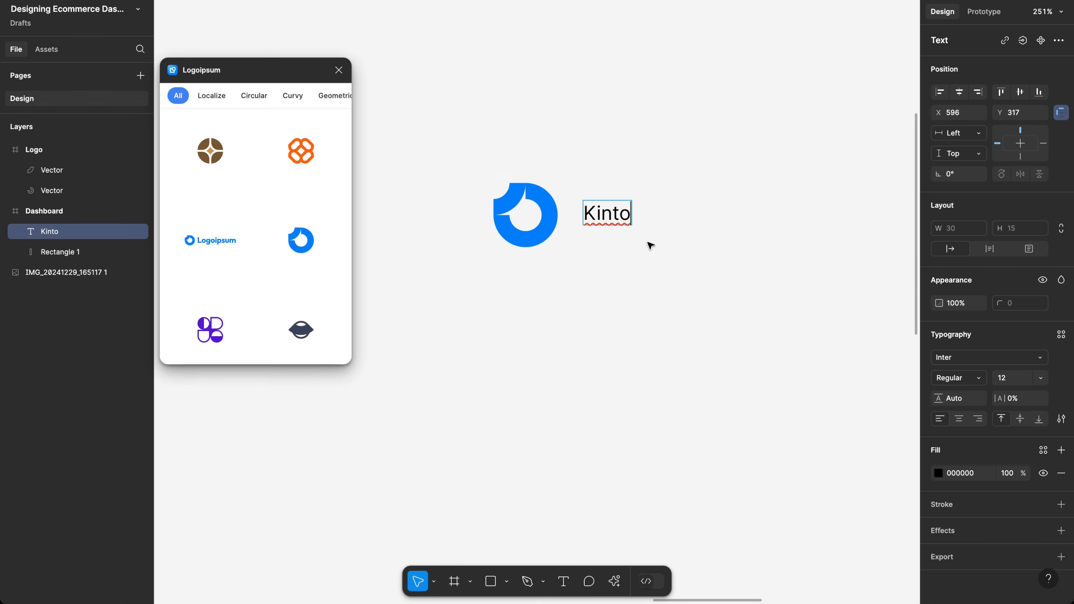
key("Escape")
scroll(650, 249, "down", 2)
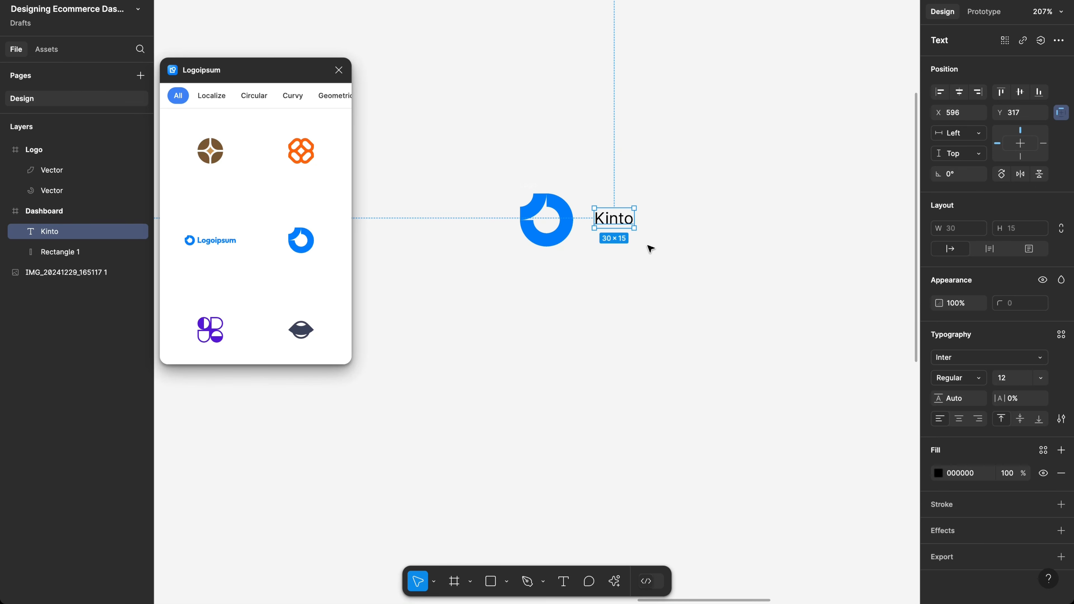
key("Return")
key("Right")
type("Sto")
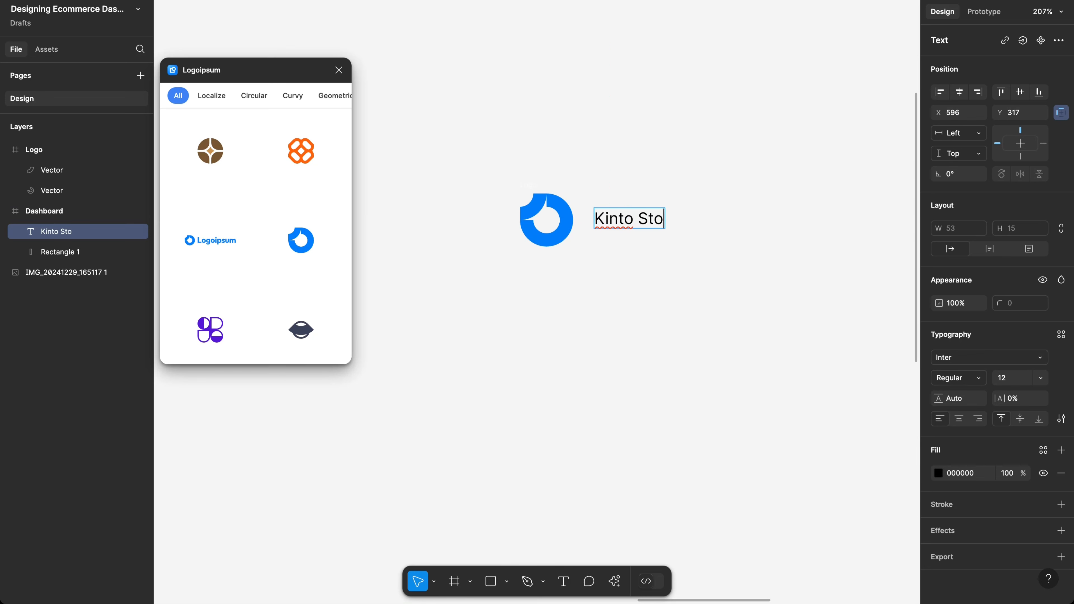
type("re")
key("BackSpace")
key("BackSpace")
key("BackSpace")
key("BackSpace")
key("BackSpace")
key("BackSpace")
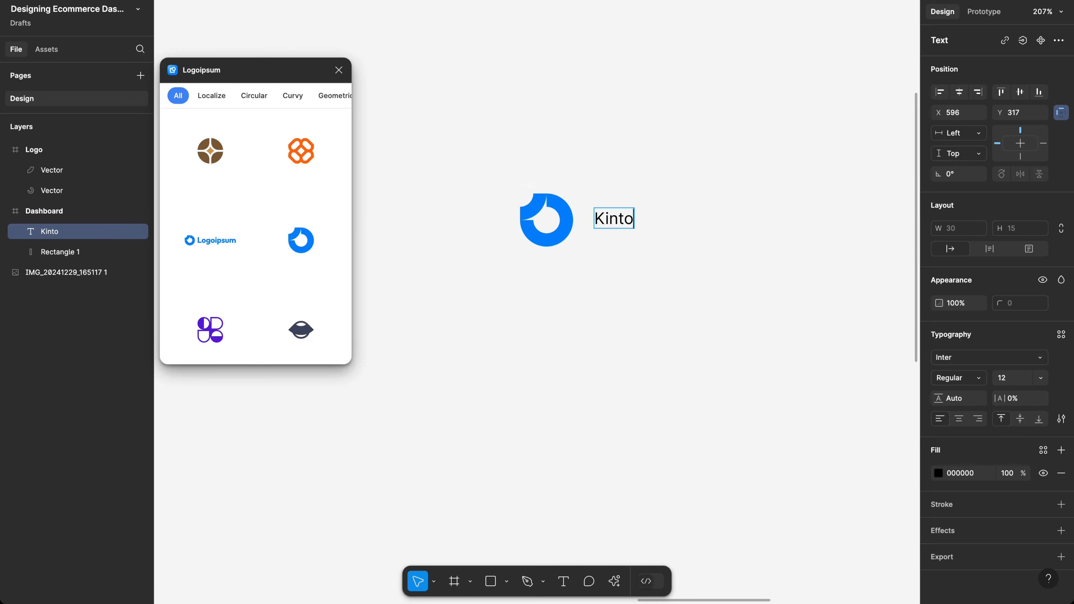
key("Escape")
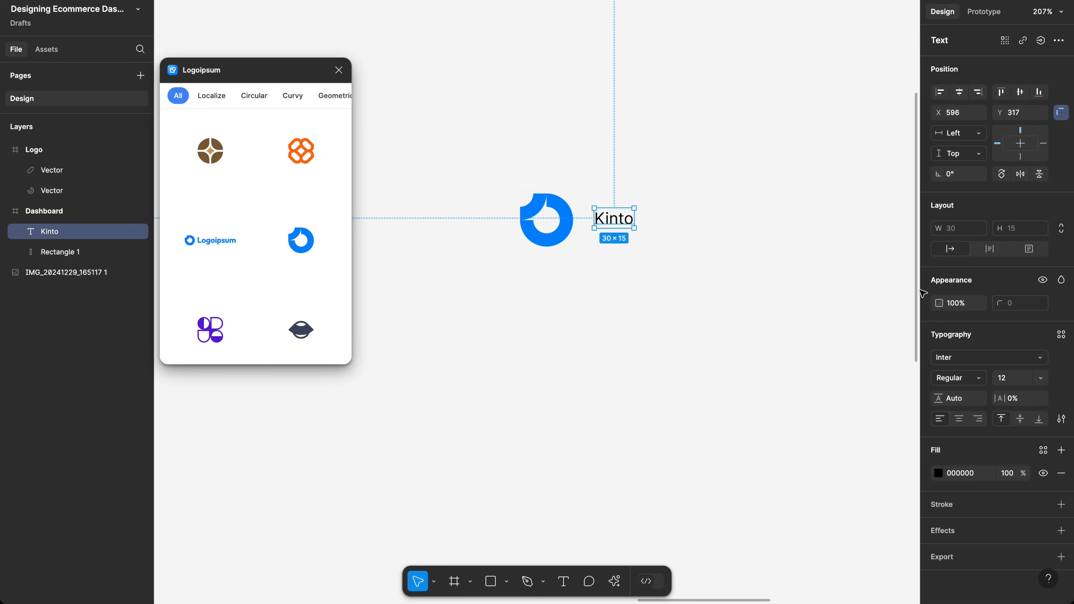
scroll(706, 353, "down", 10)
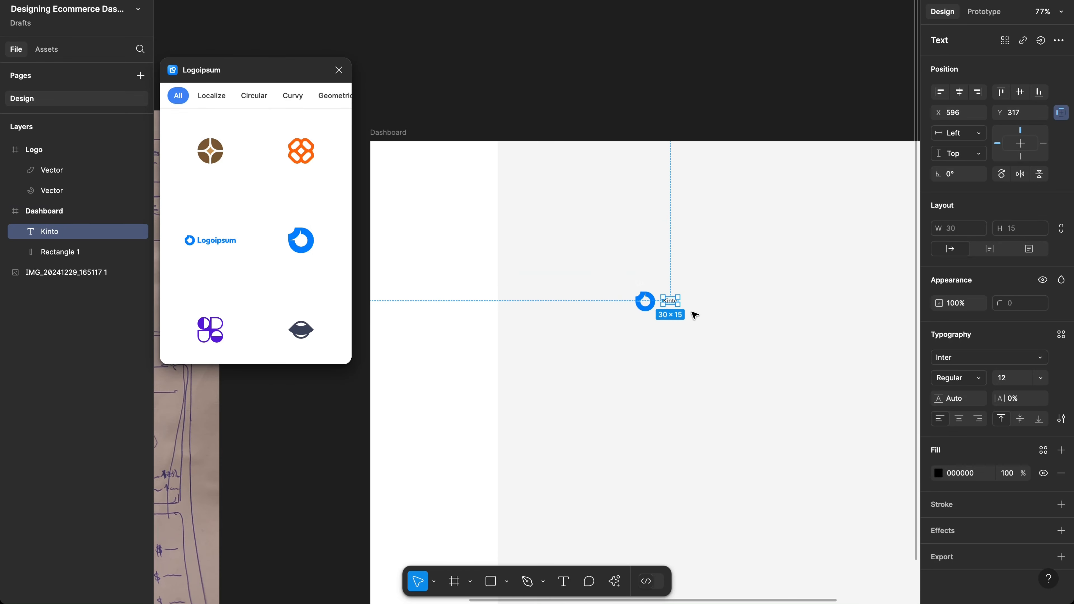
scroll(678, 254, "up", 5)
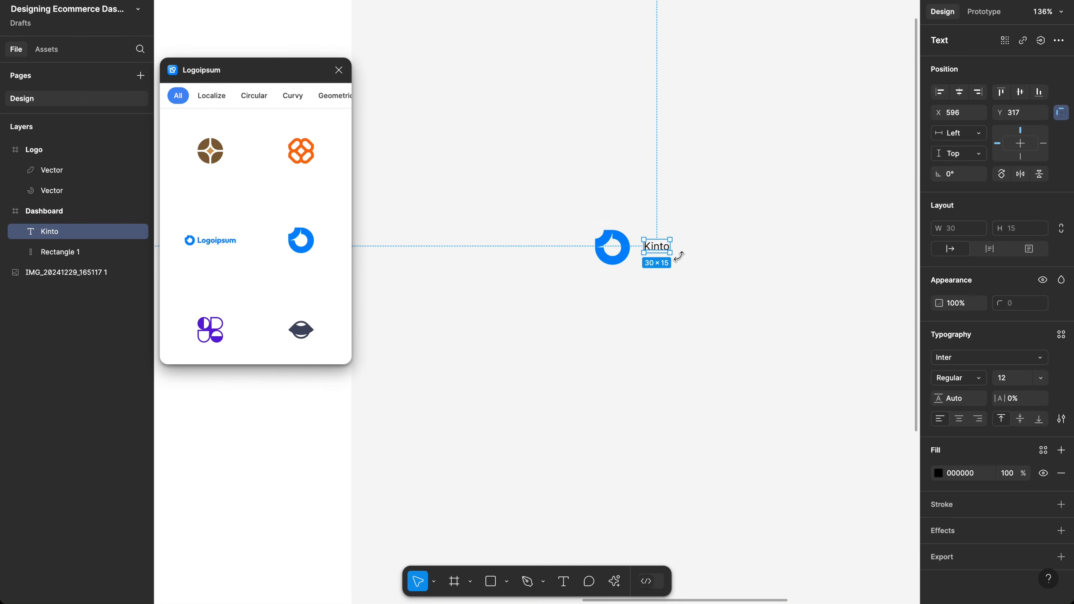
Step: Set the Kinto label's font to Public Sans, size 18, weight Bold
left_click(955, 363)
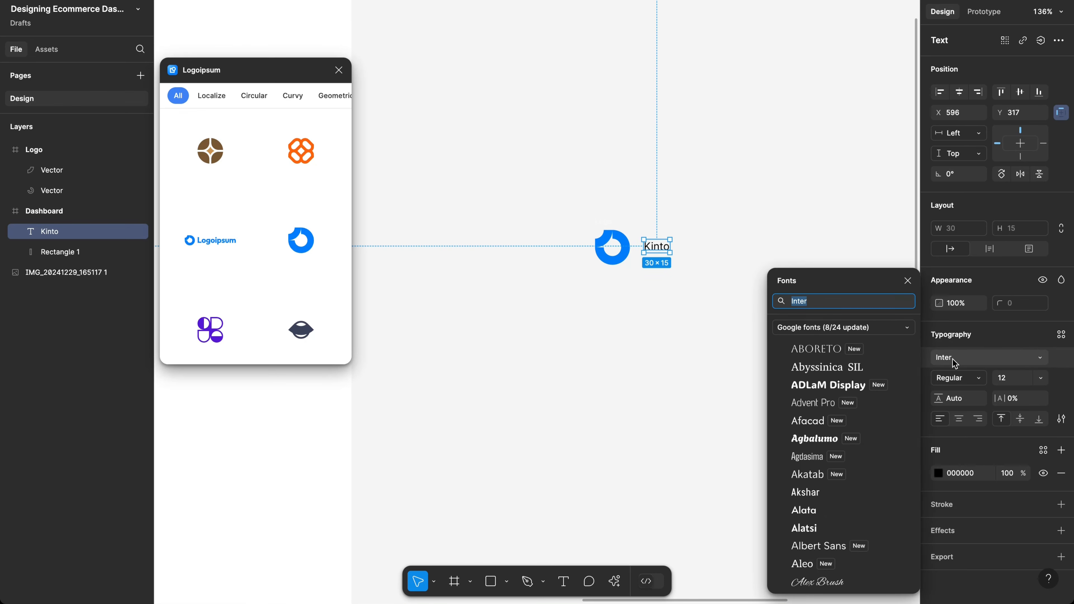
type("publ")
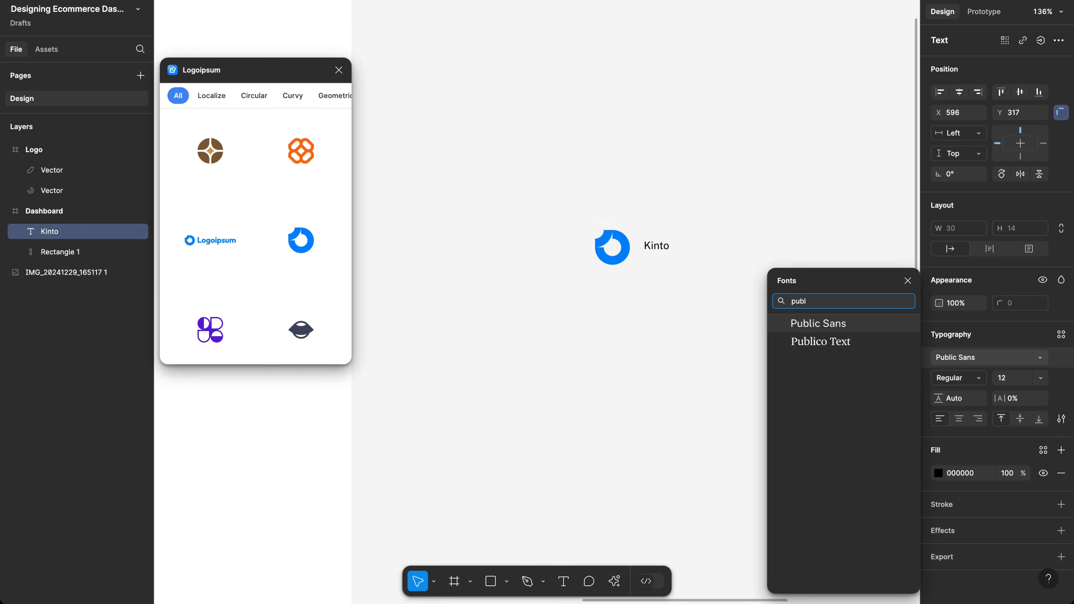
key("Escape")
scroll(704, 242, "up", 3)
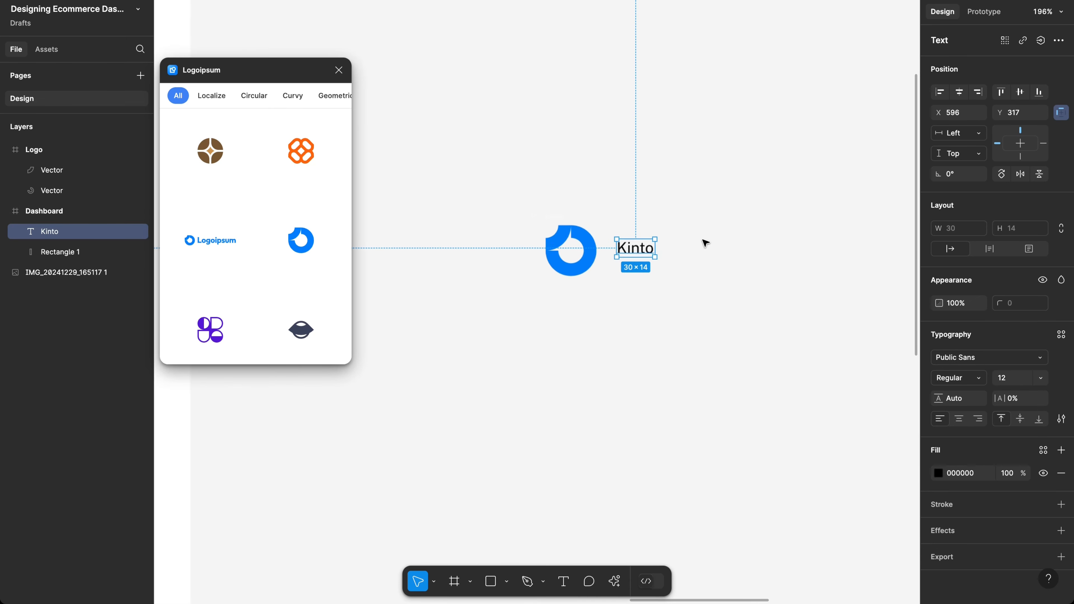
scroll(703, 242, "up", 1)
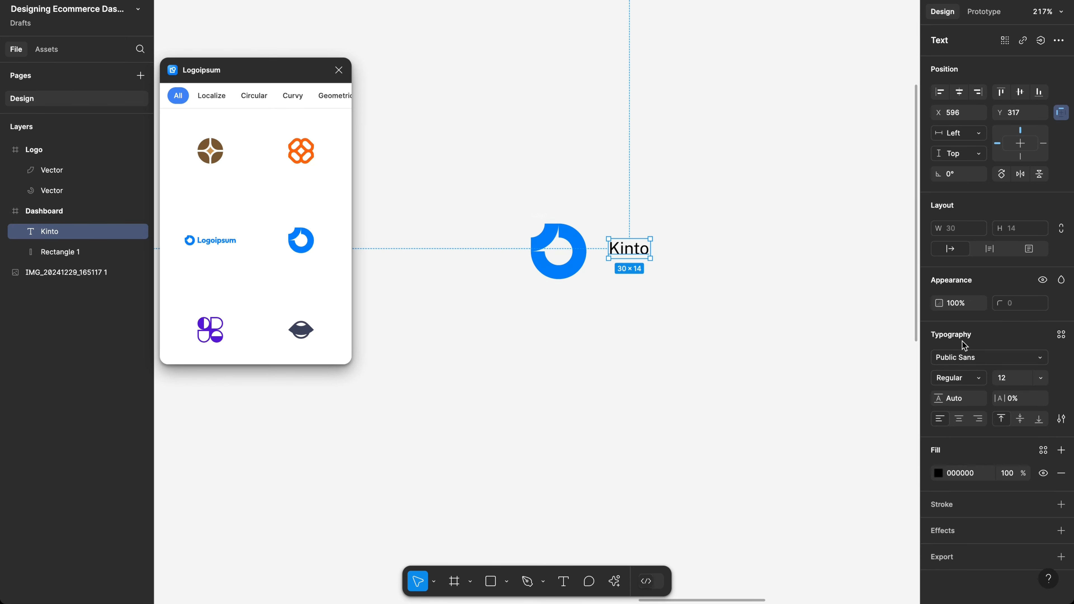
left_click(1019, 381)
key("Return")
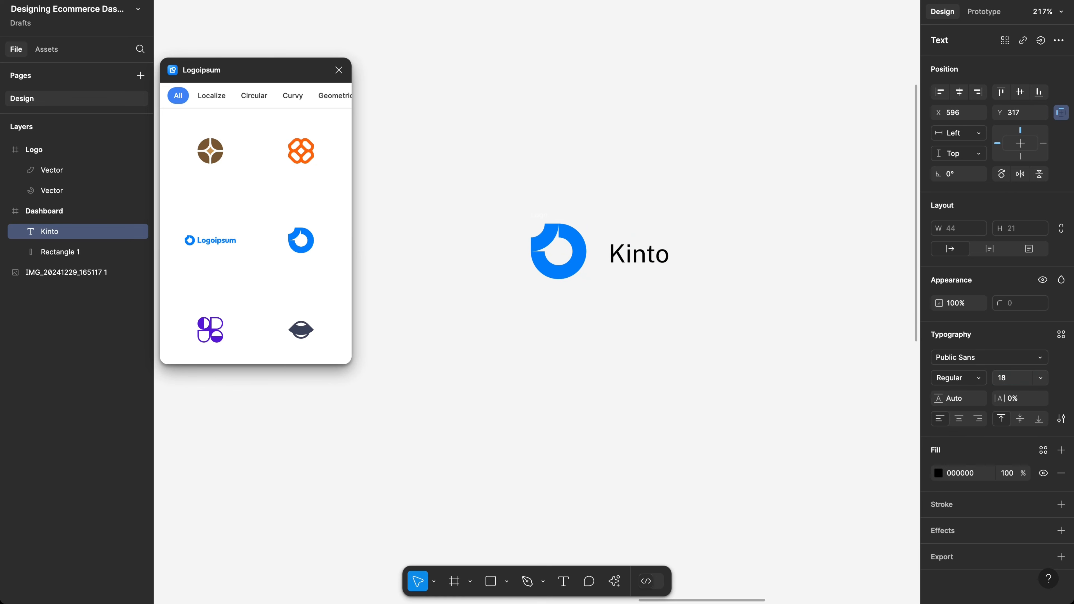
left_click(959, 381)
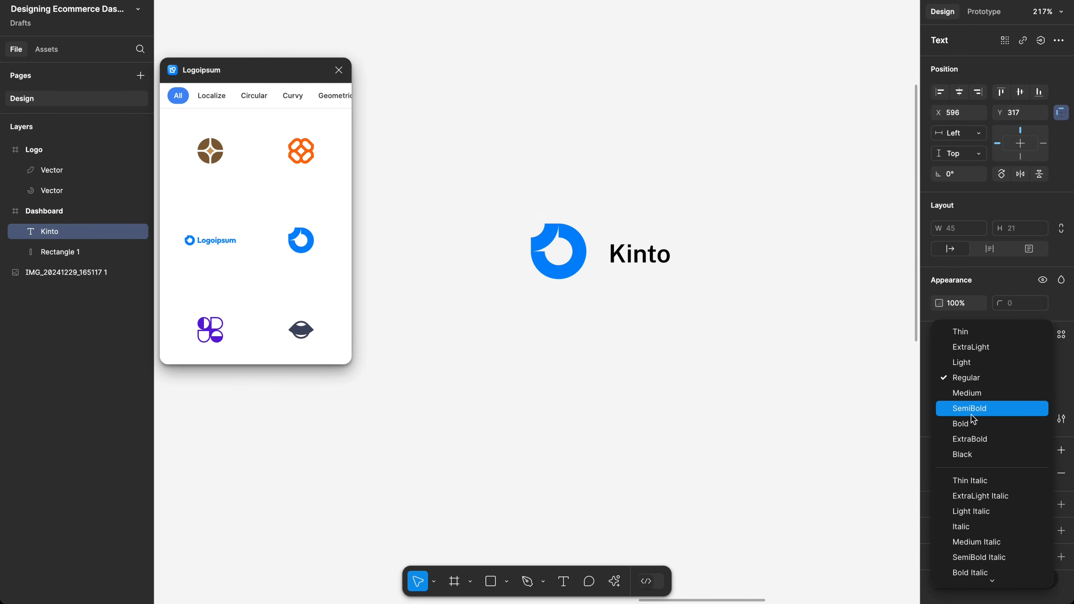
left_click(970, 422)
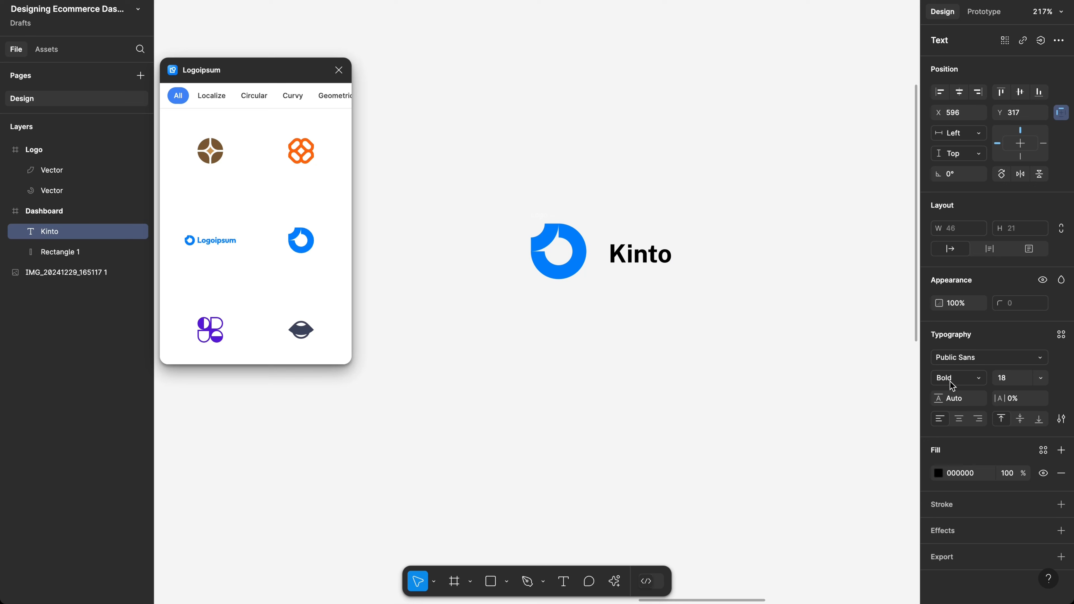
Step: Scale the Logo frame proportionally down to 24×24
left_click(536, 223)
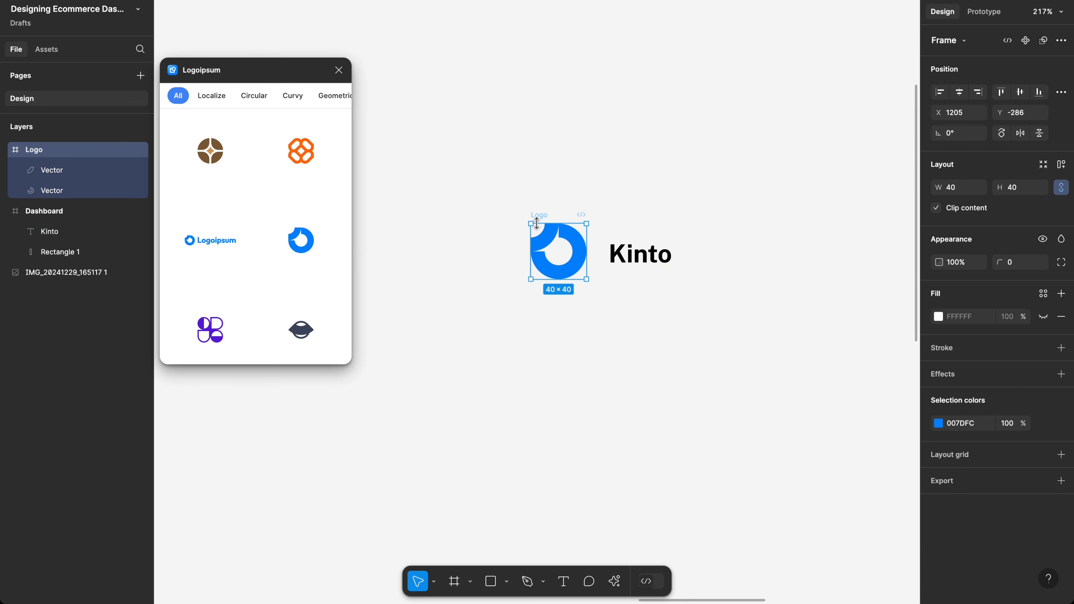
key("k")
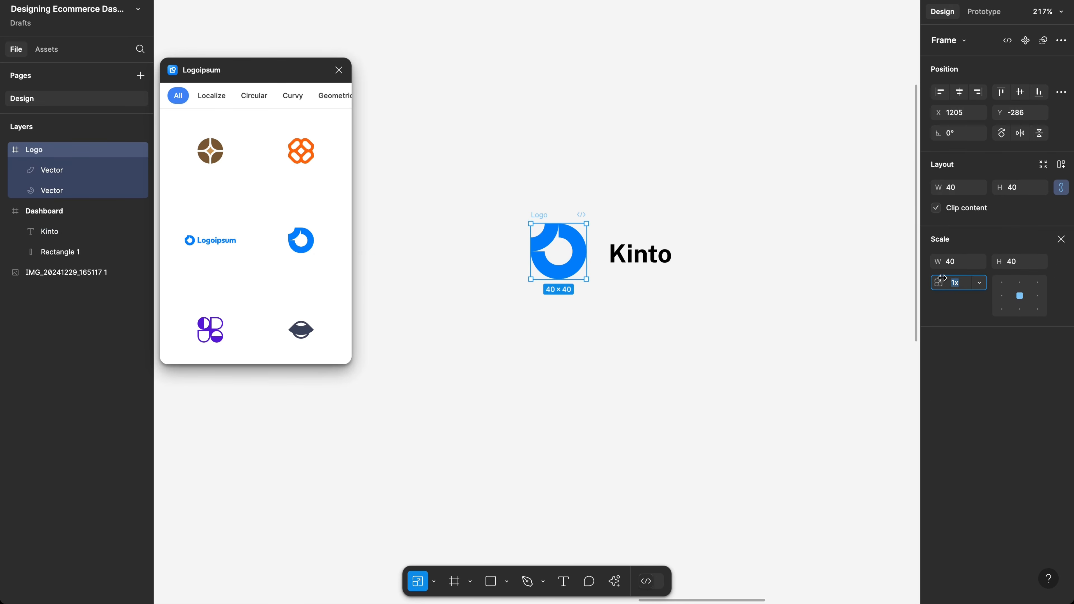
left_click(1018, 267)
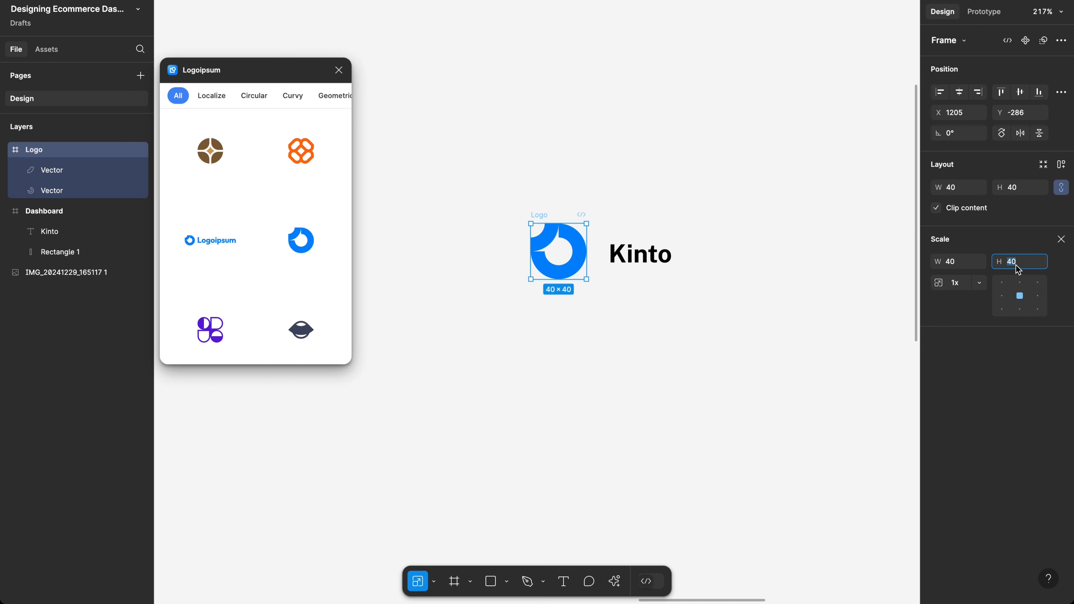
type("24")
key("Return")
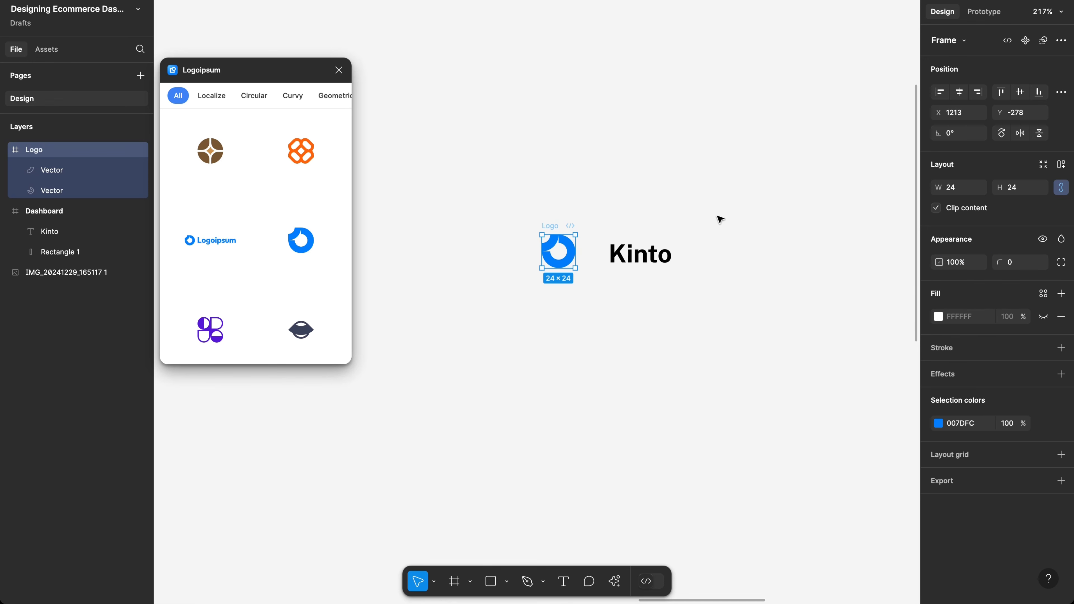
Step: Move the Kinto text left against the logo and select both together
left_click(636, 250)
left_click_drag(651, 251, 628, 251)
left_click(658, 298)
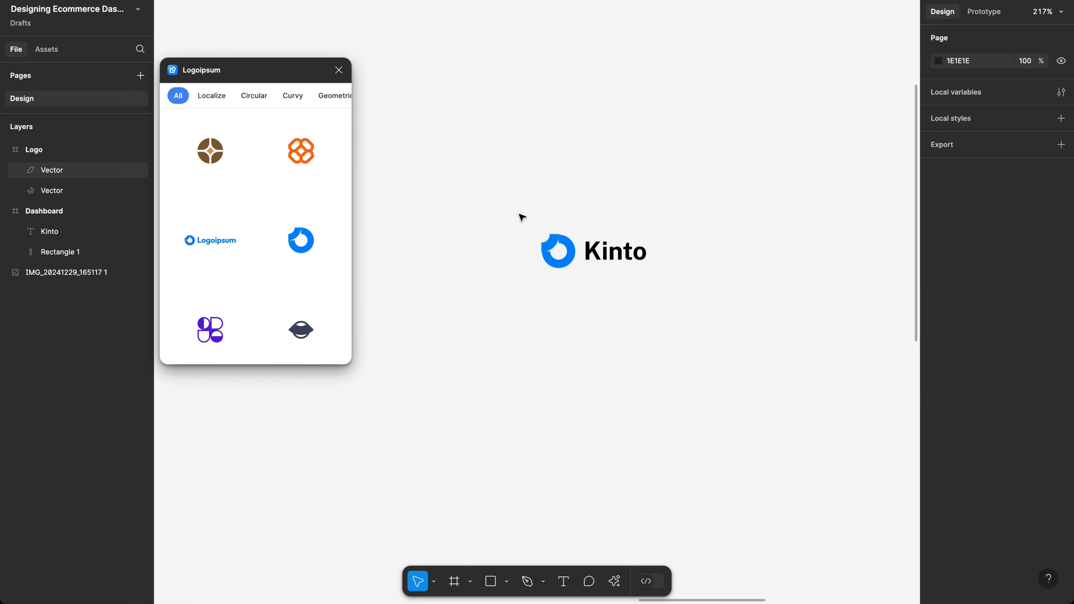
left_click_drag(499, 205, 720, 322)
left_click(651, 288)
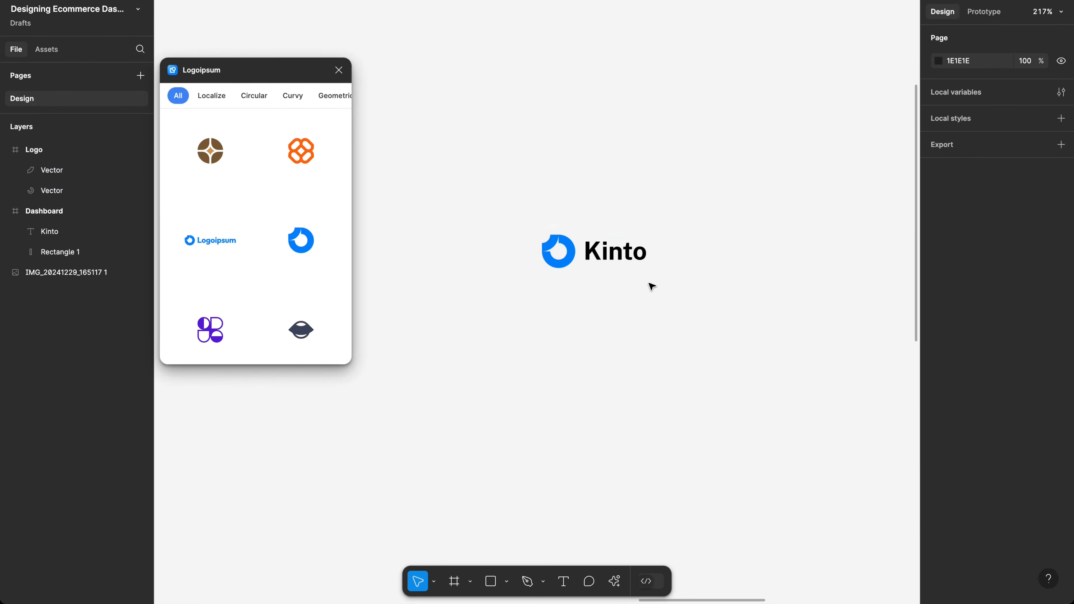
left_click(604, 250)
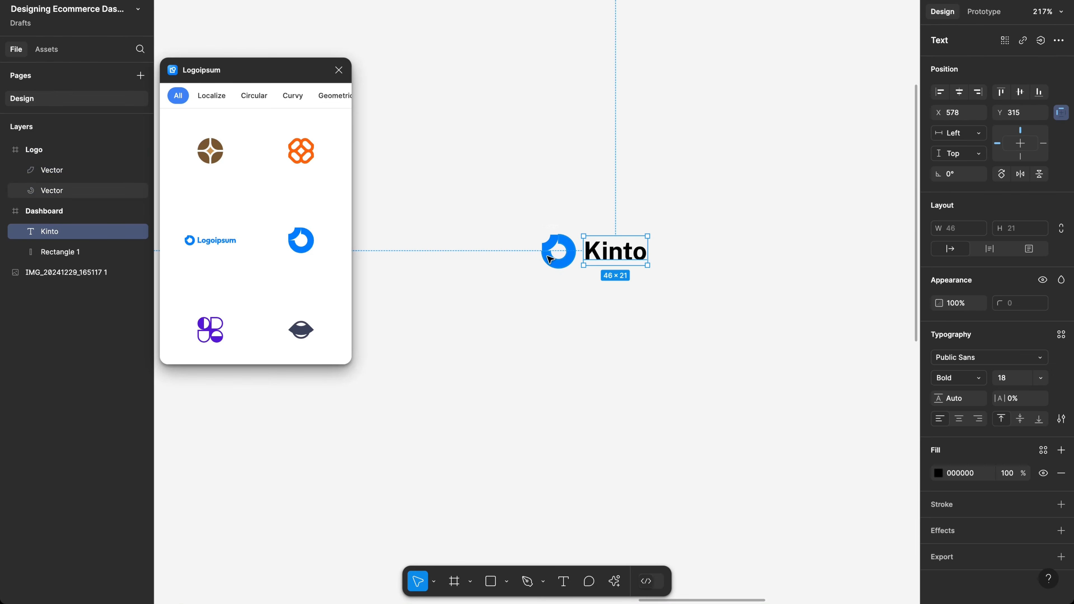
left_click(555, 229, "shift")
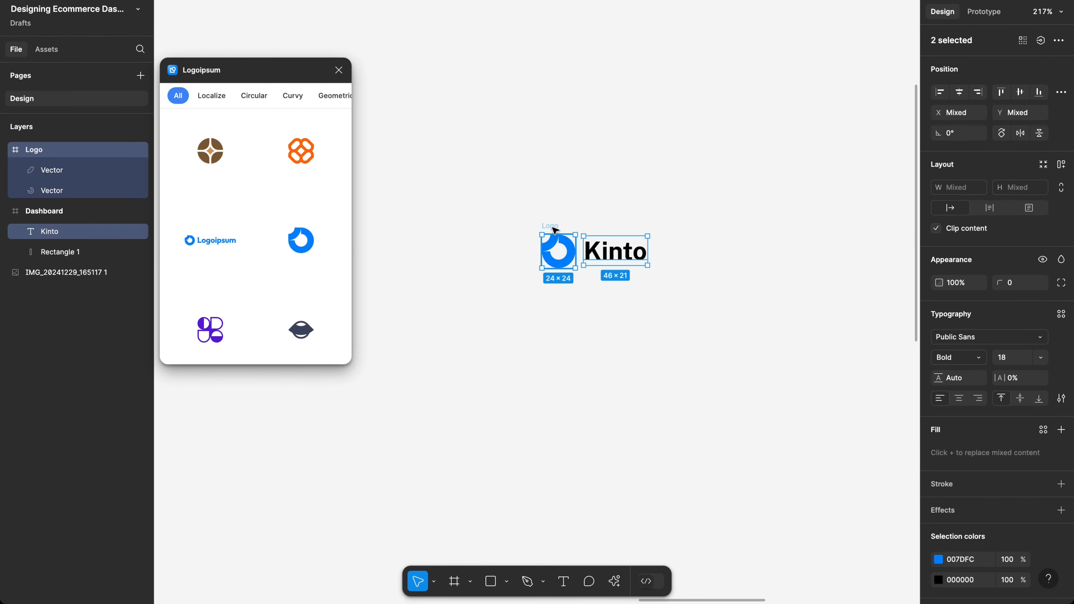
key("shift+a")
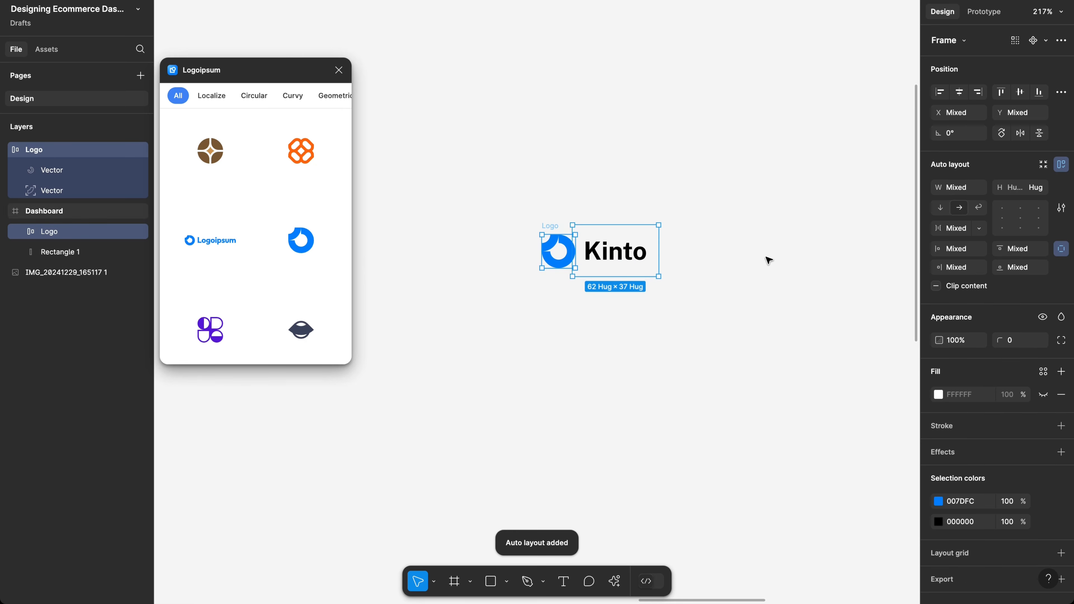
key("ctrl+z")
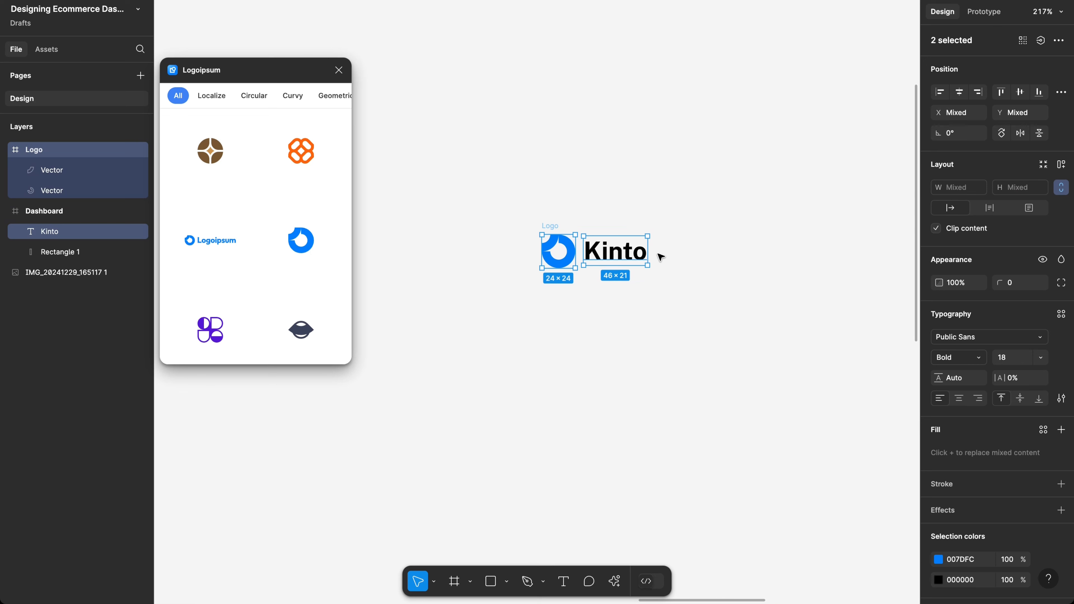
scroll(588, 218, "up", 5)
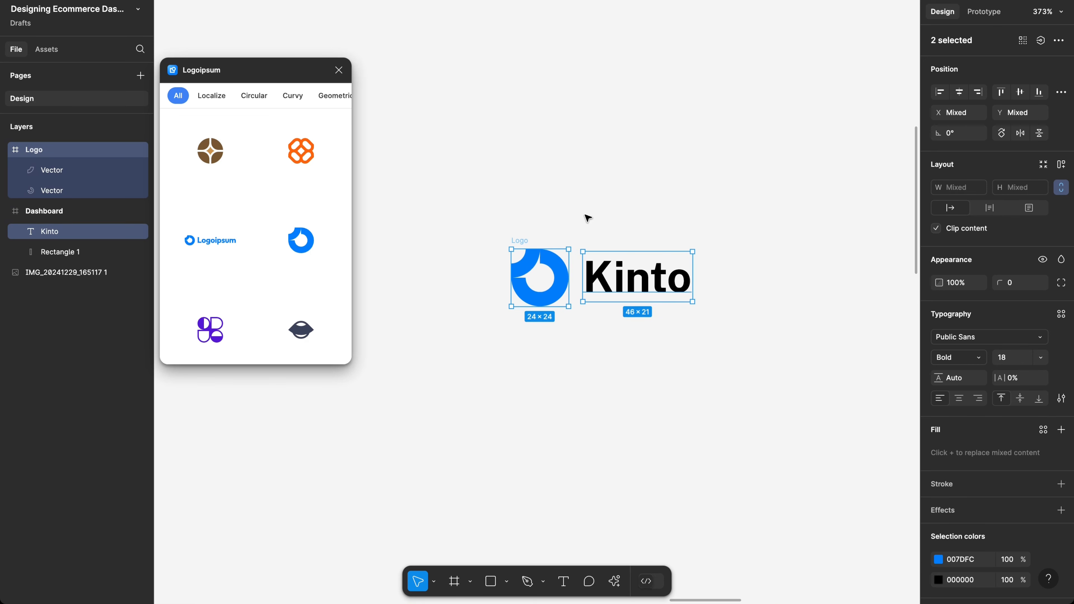
key("shift+a")
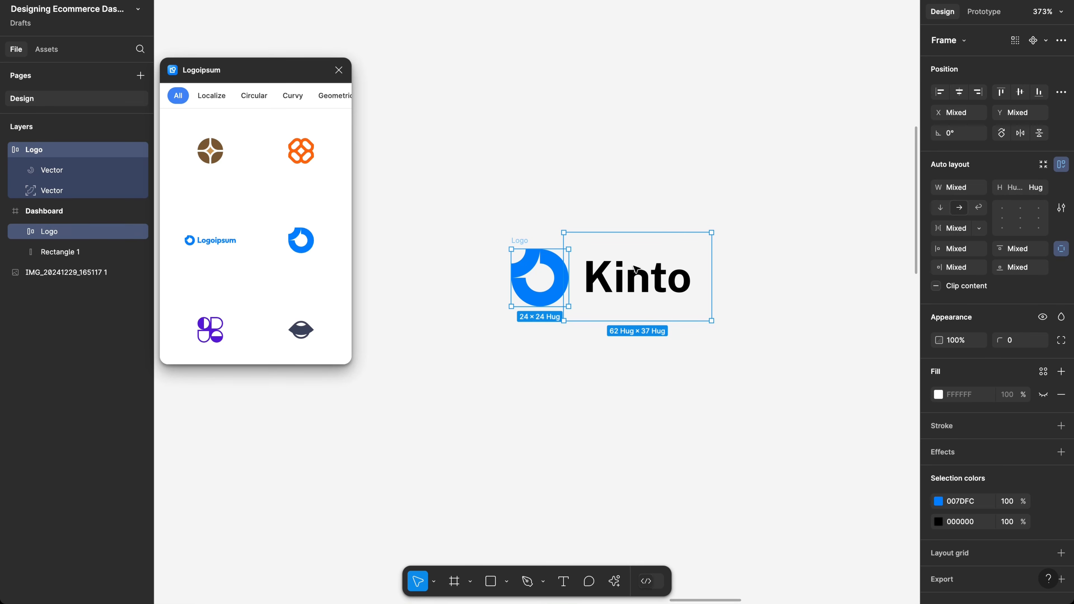
scroll(668, 266, "down", 5)
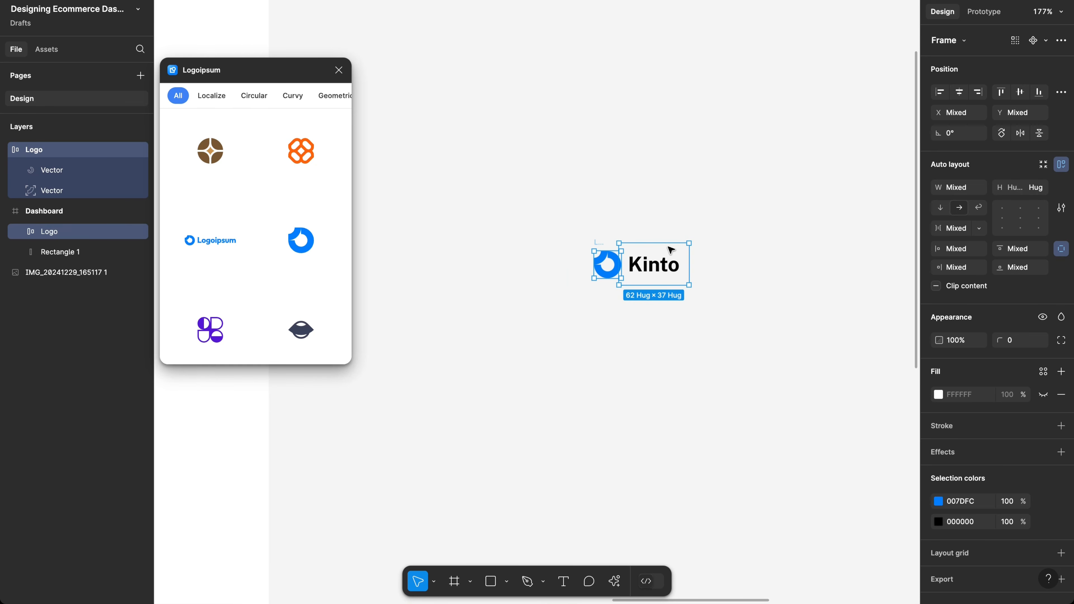
scroll(666, 247, "up", 3)
scroll(666, 247, "left", 2)
scroll(539, 165, "down", 5)
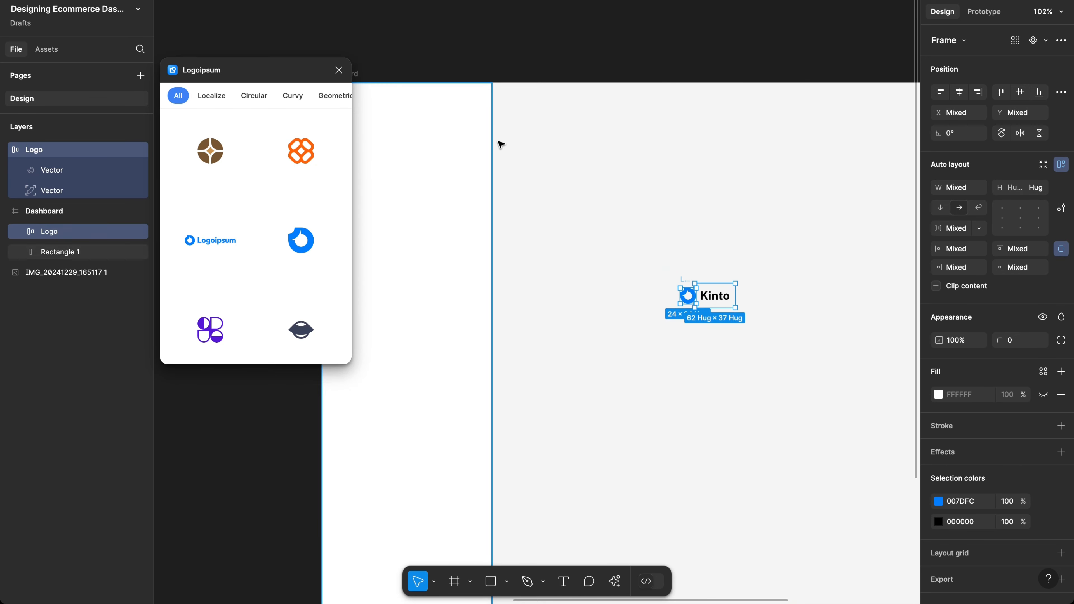
scroll(709, 260, "up", 5)
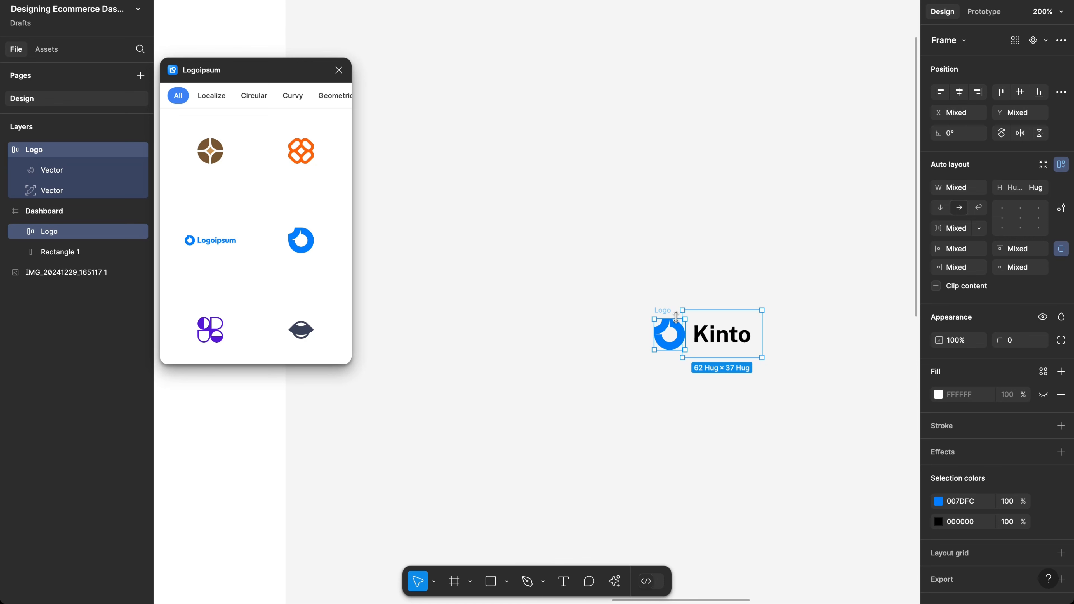
key("shift+super+g")
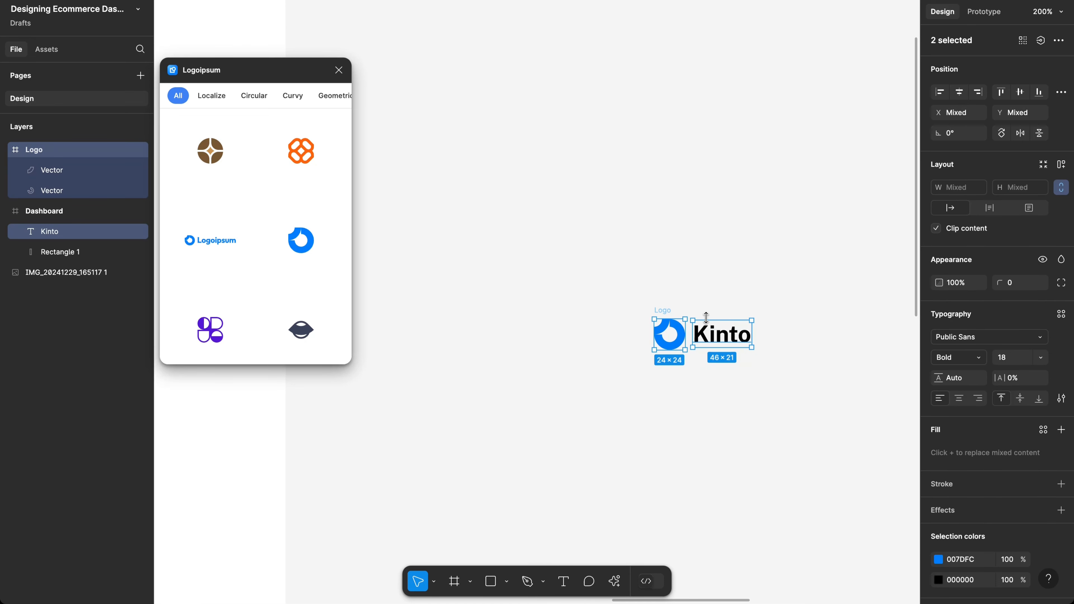
Step: Move the icon and Kinto text out of Dashboard and wrap them in auto layout with 6 spacing
left_click_drag(678, 313, 618, 52)
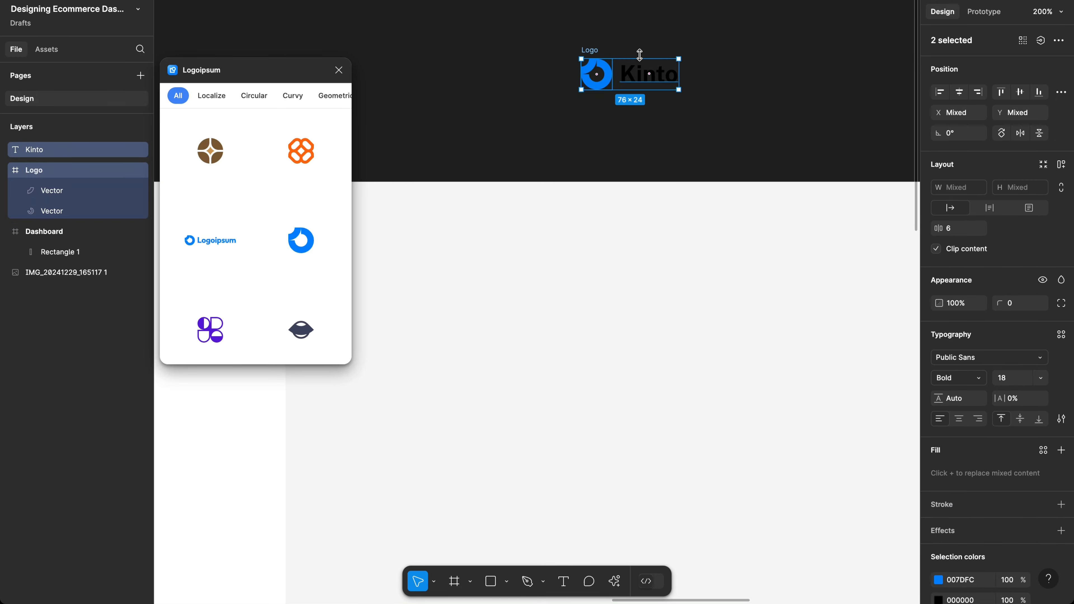
scroll(675, 129, "up", 5)
key("shift+a")
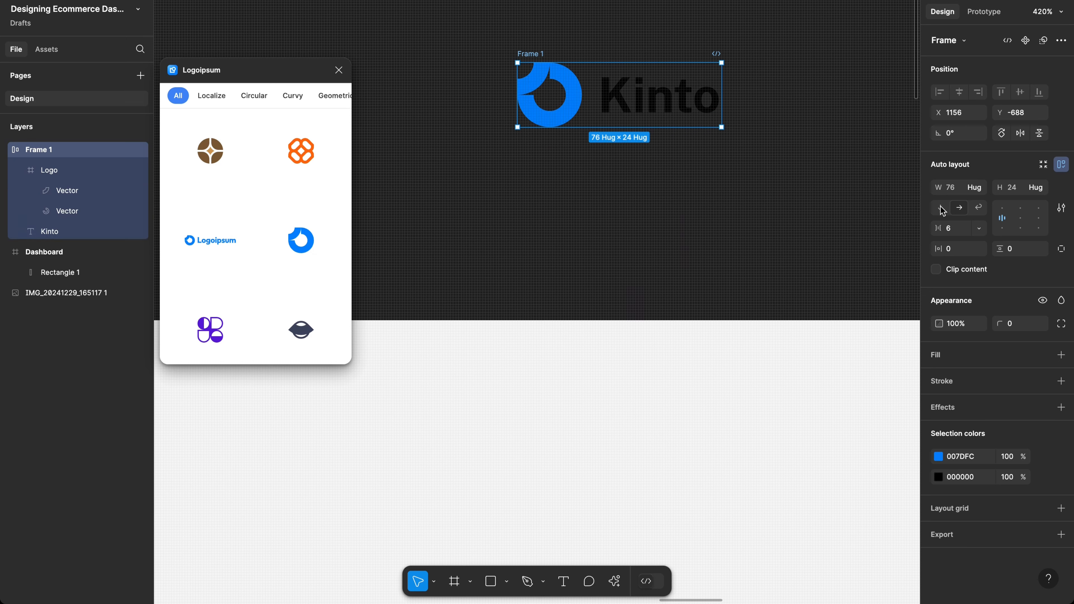
left_click(958, 228)
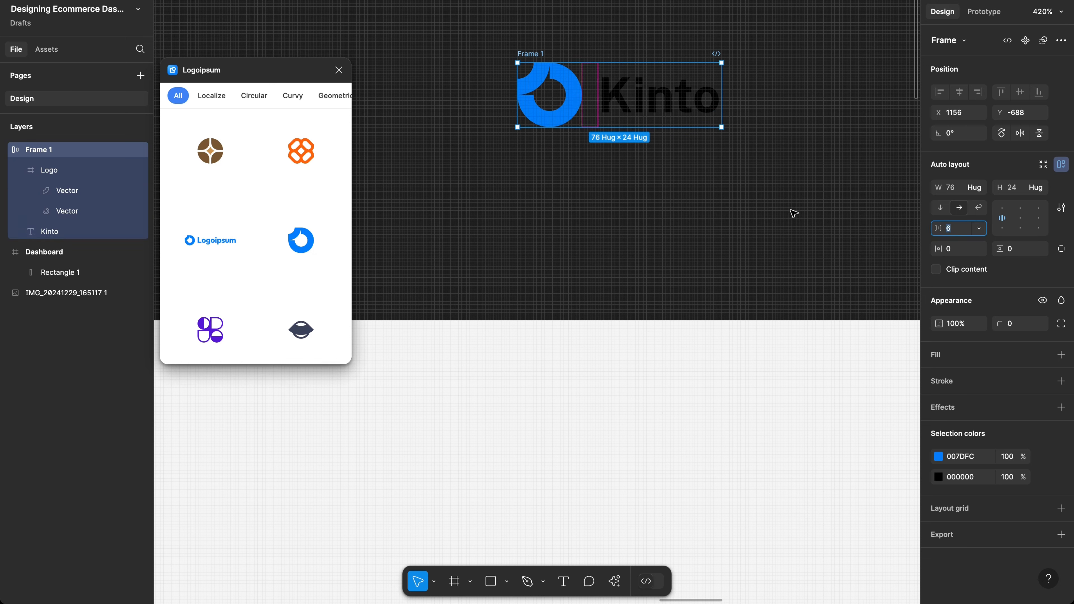
Step: Rename the new auto-layout frame to 'Logo'
left_click(799, 201)
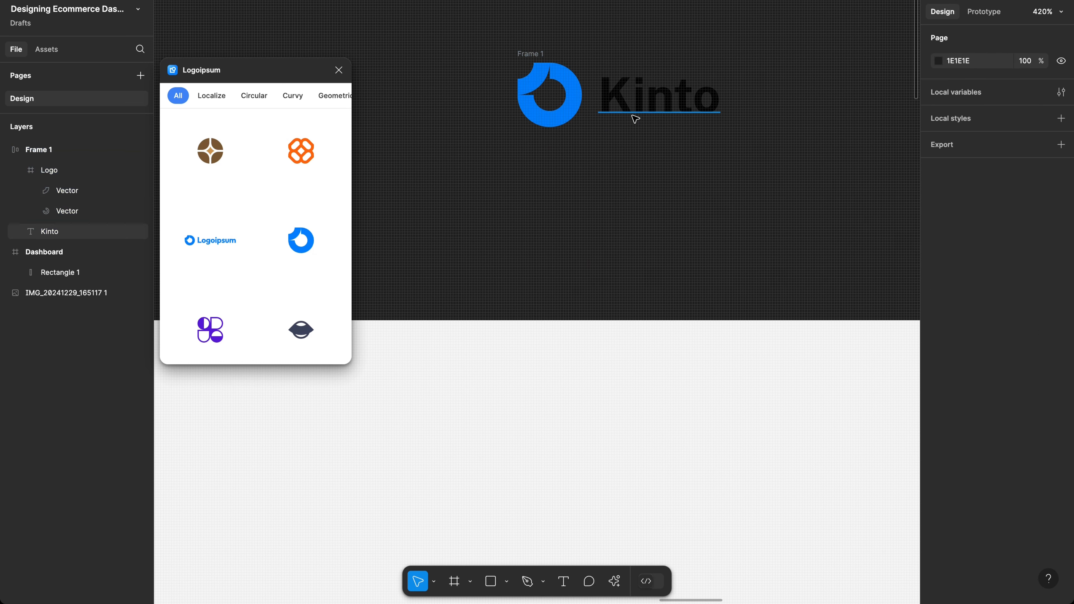
left_click(532, 53)
double_click(541, 53)
type("Logo")
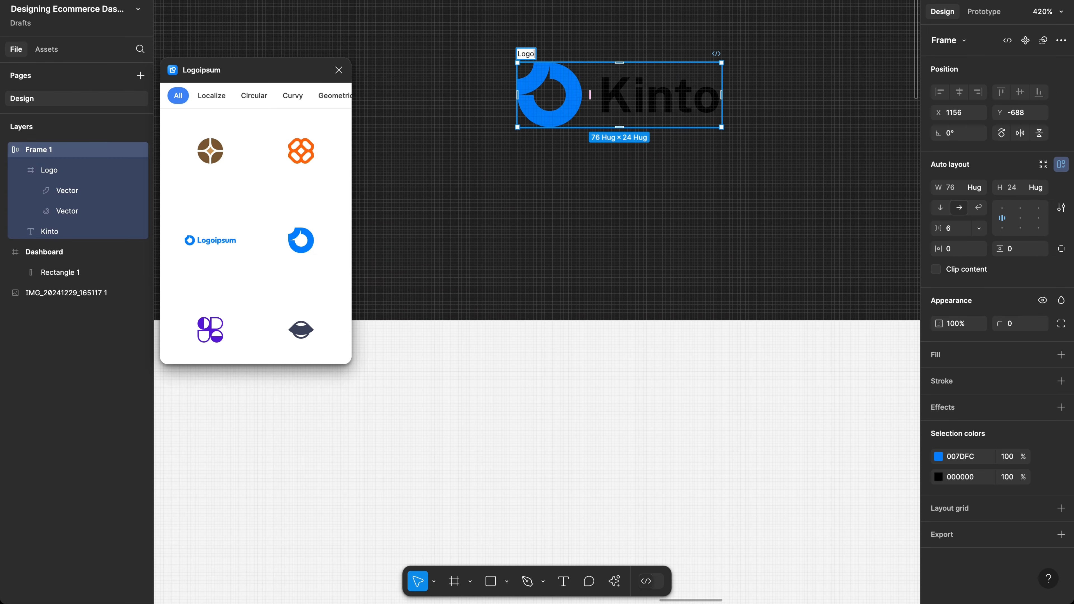
key("Return")
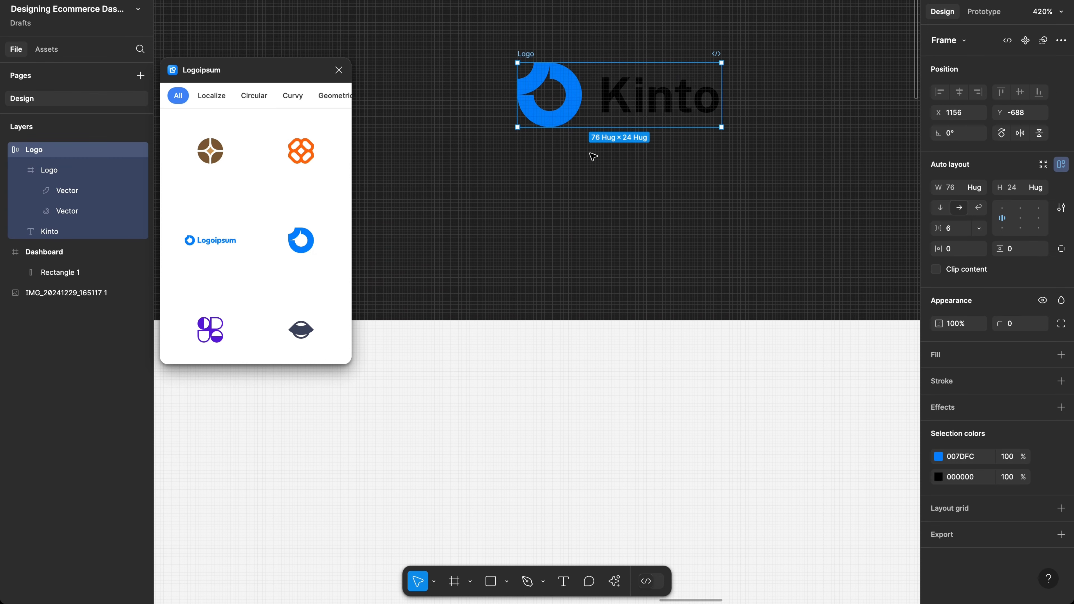
Step: Drag a copy of the Logo into Dashboard, then undo that placement
scroll(590, 153, "down", 3)
scroll(549, 169, "left", 3)
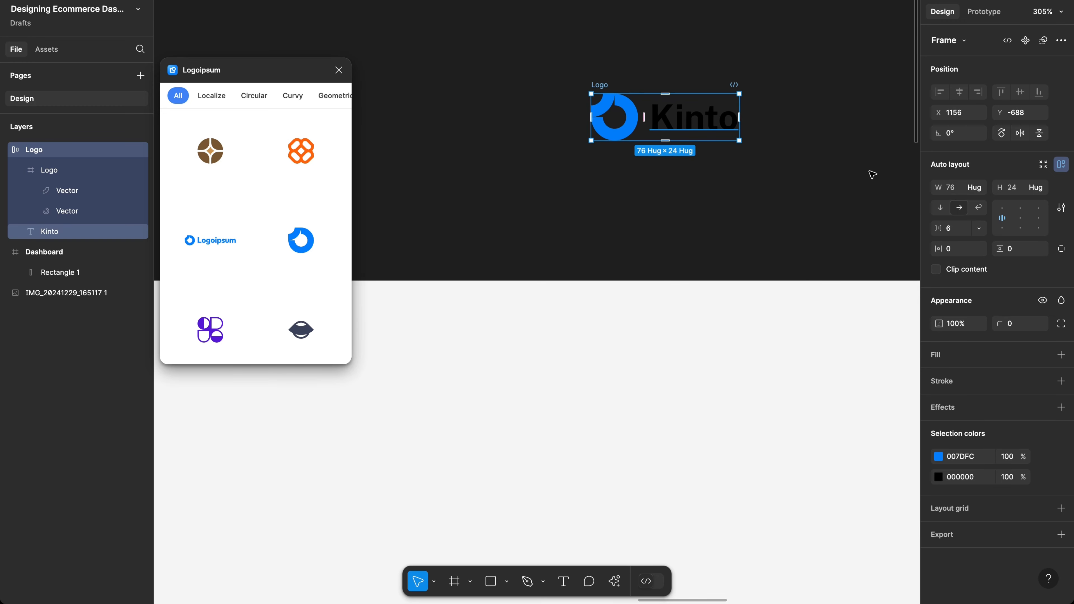
scroll(721, 126, "down", 10)
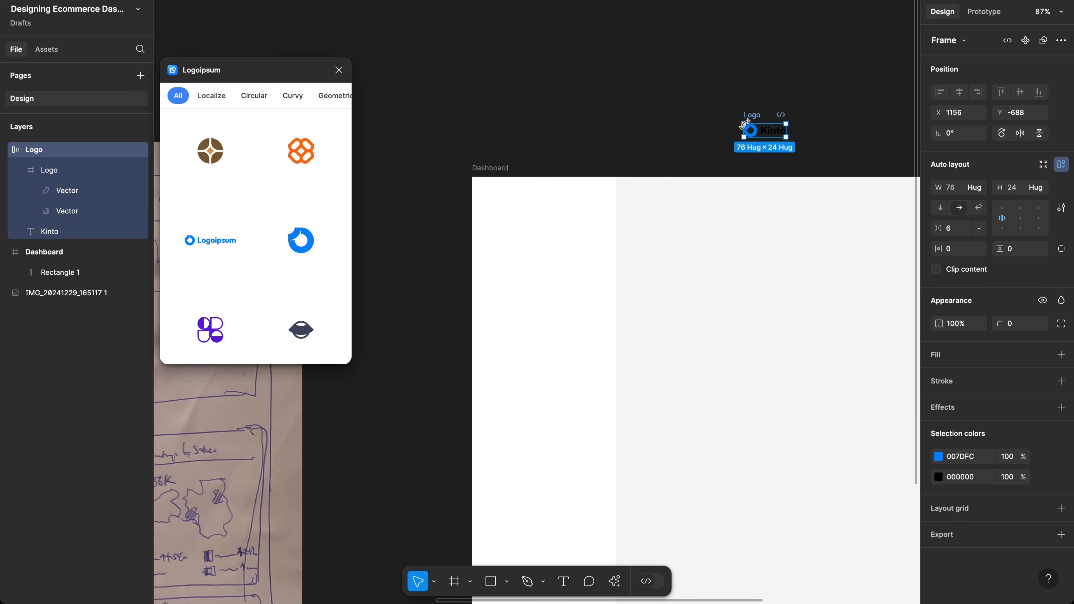
left_click_drag(756, 119, 502, 210)
scroll(503, 210, "up", 5)
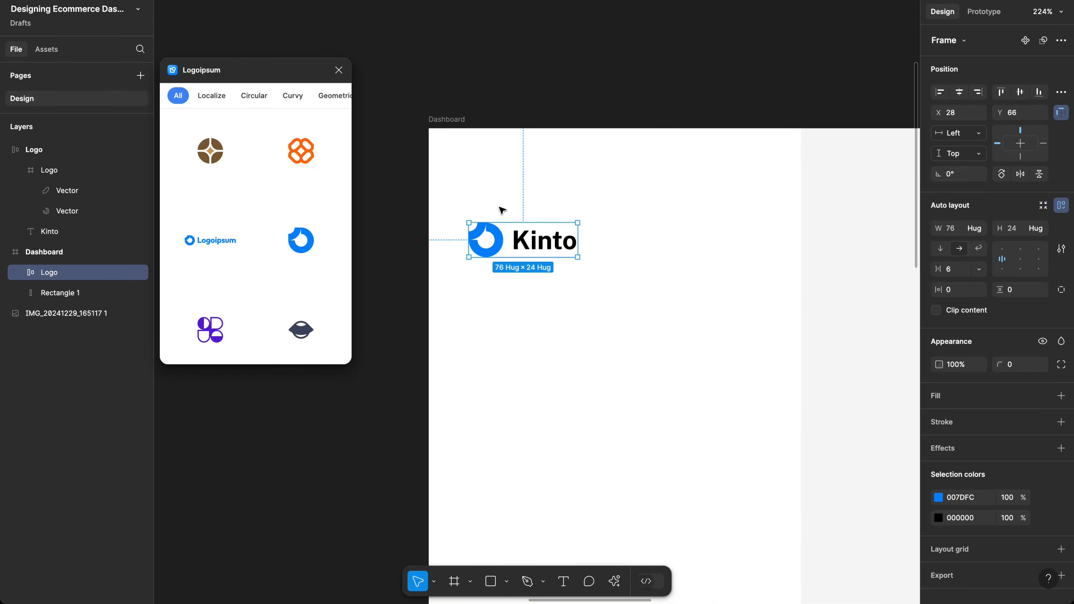
key("ctrl+z")
scroll(627, 28, "up", 12)
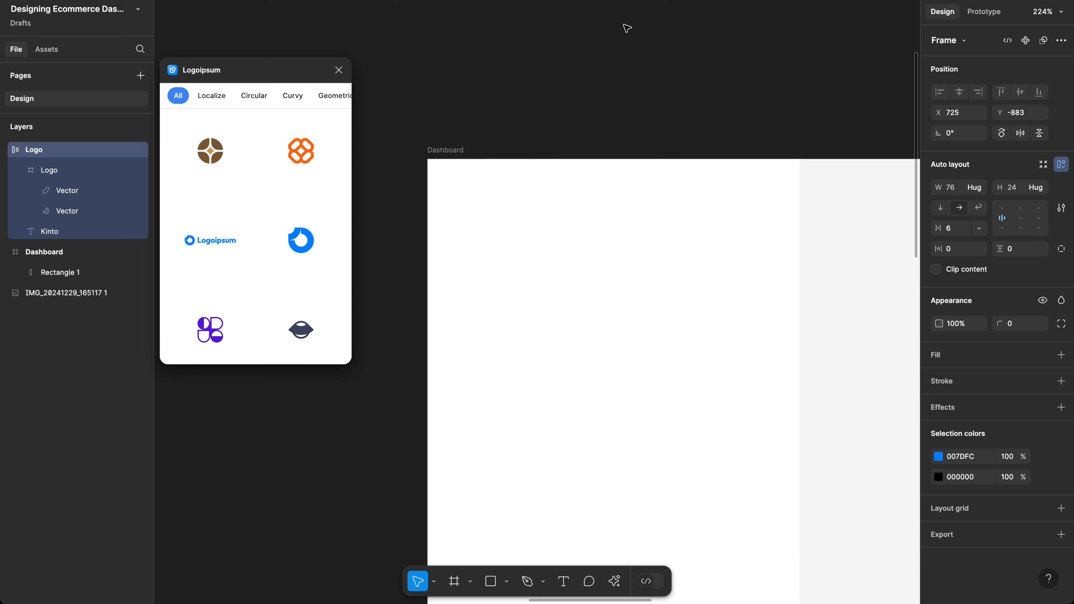
scroll(627, 28, "right", 1)
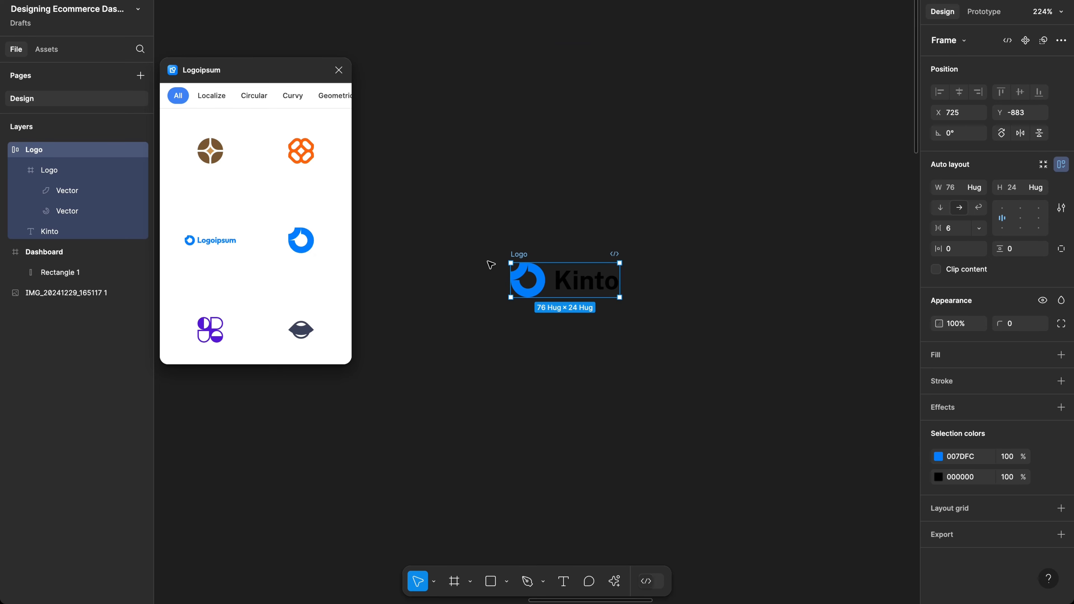
Step: Make the Logo frame a component and place an instance in the Dashboard frame
left_click(1025, 41)
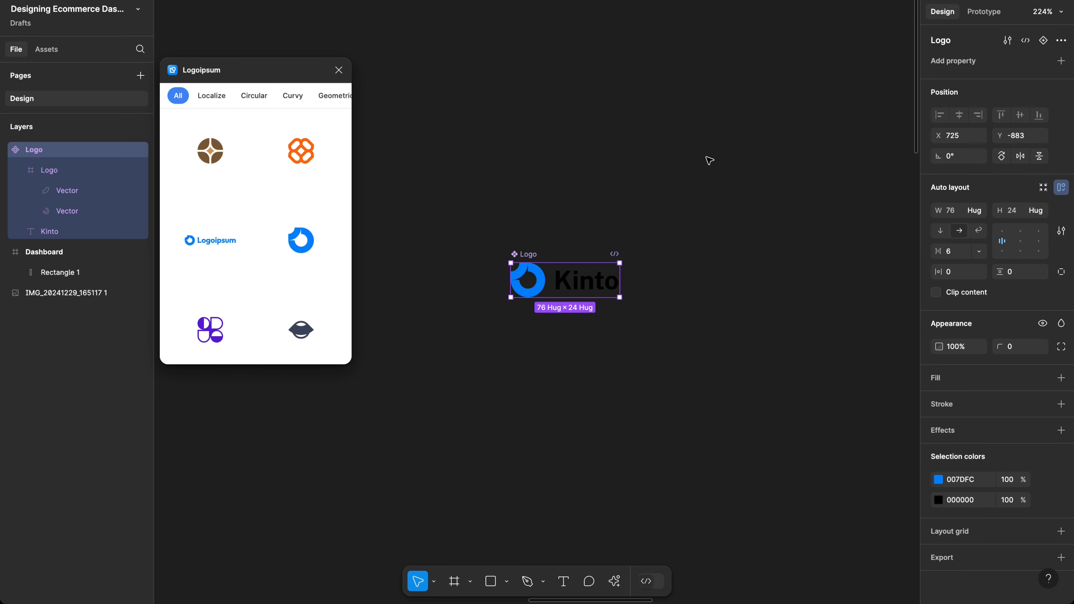
scroll(558, 319, "down", 3)
scroll(558, 288, "down", 5)
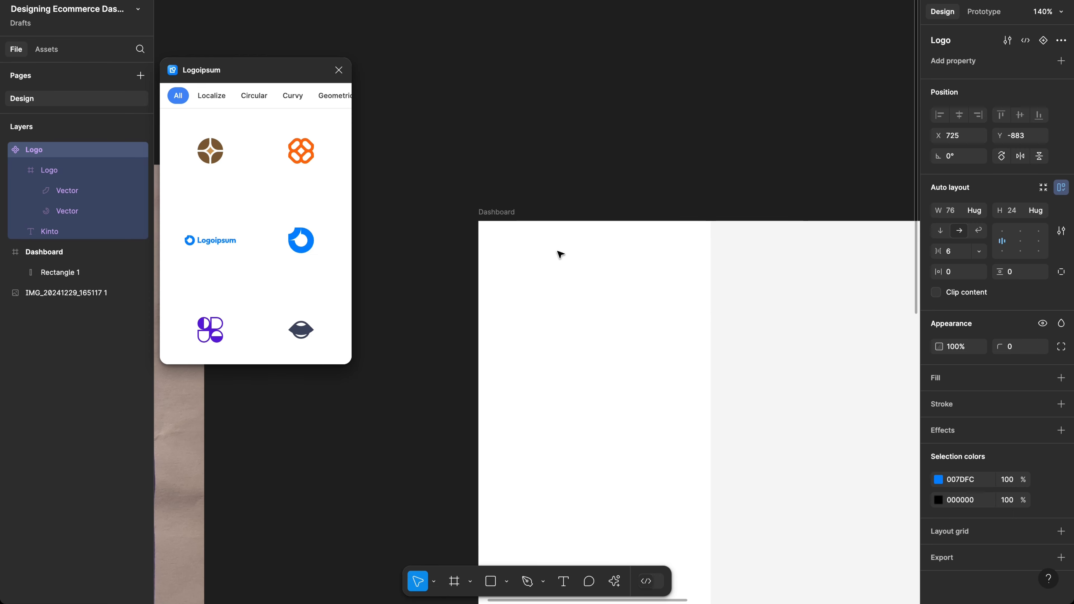
scroll(573, 177, "up", 2)
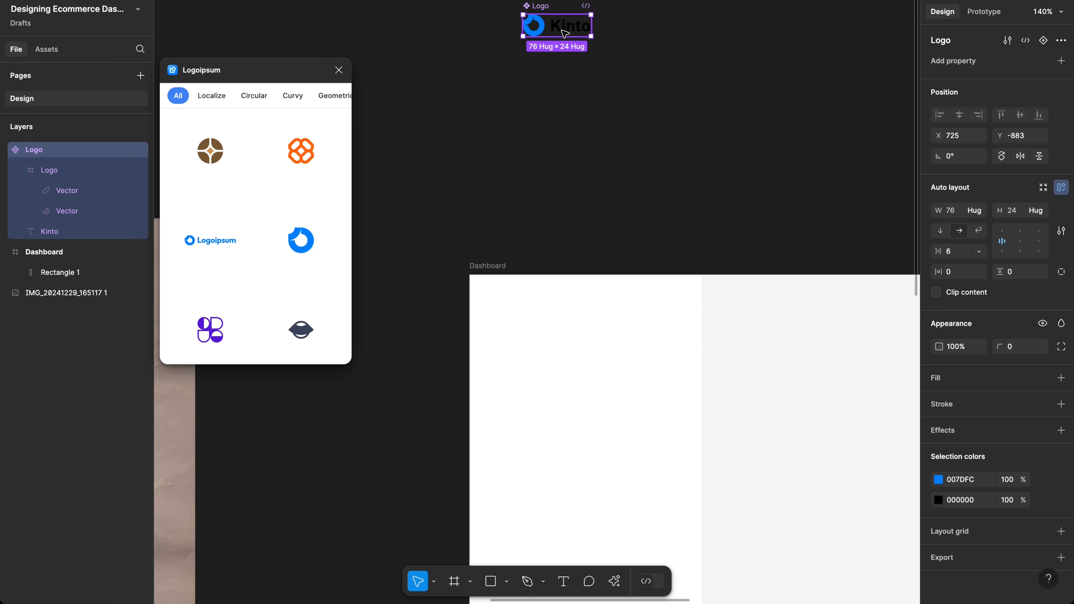
left_click_drag(565, 33, 527, 325)
scroll(525, 323, "up", 5)
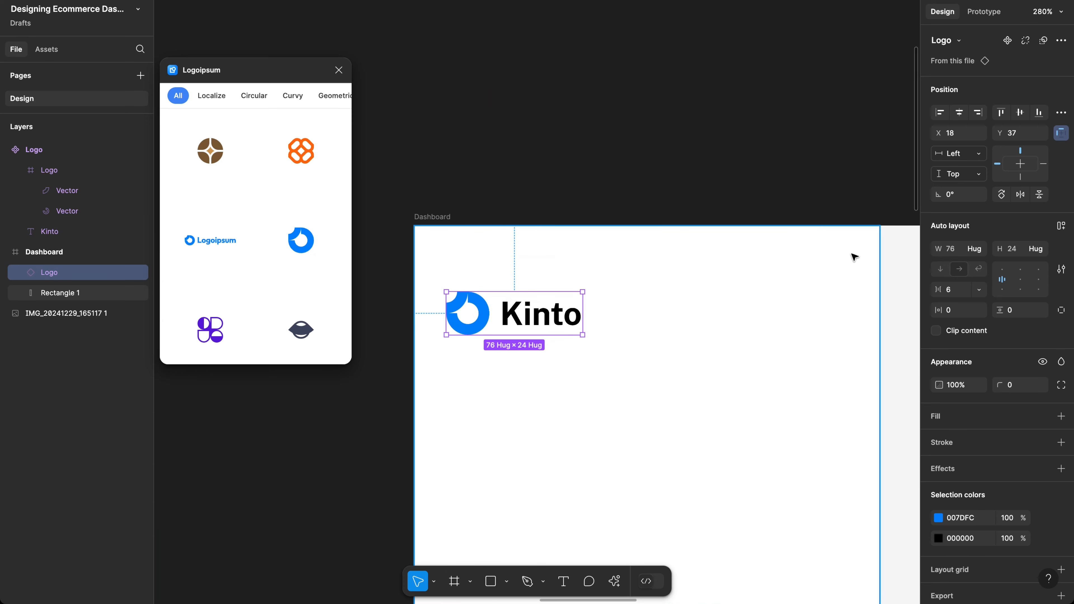
Step: Scale the Logo instance proportionally to 32 px height
key("k")
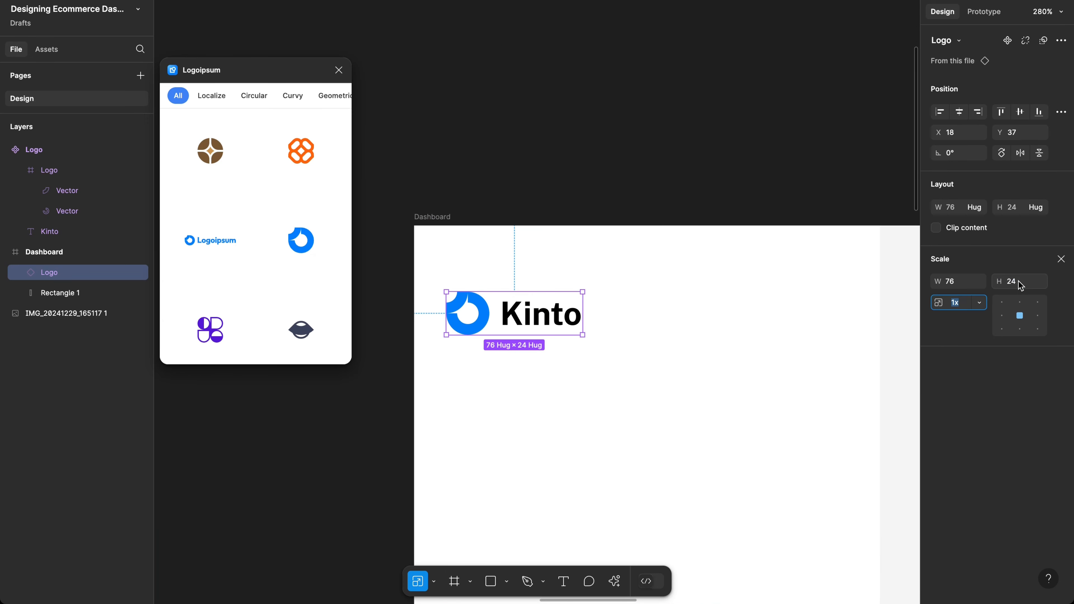
left_click(1033, 287)
type("32")
key("Return")
scroll(592, 323, "down", 2)
scroll(592, 323, "down", 2)
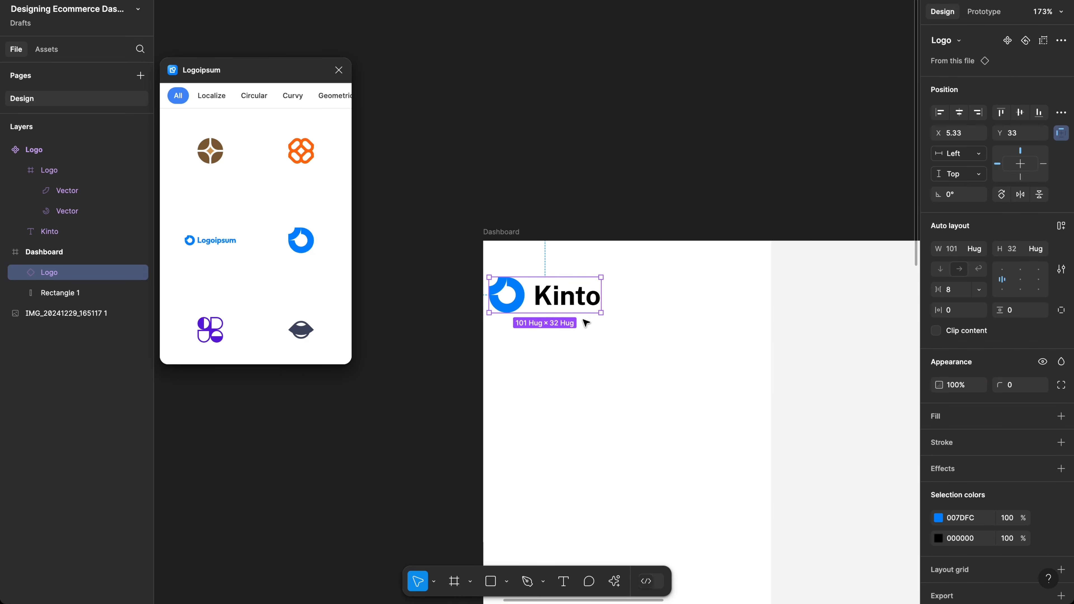
scroll(582, 320, "down", 5)
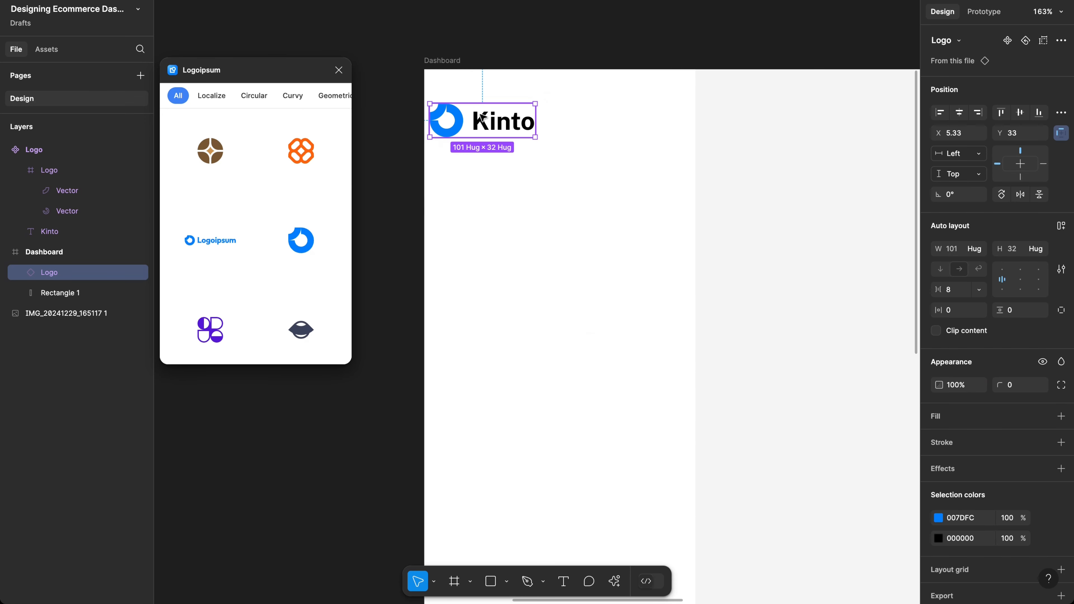
Step: Position the logo 16 px from Dashboard's left edge and nudge it toward the top
left_click_drag(490, 123, 509, 123)
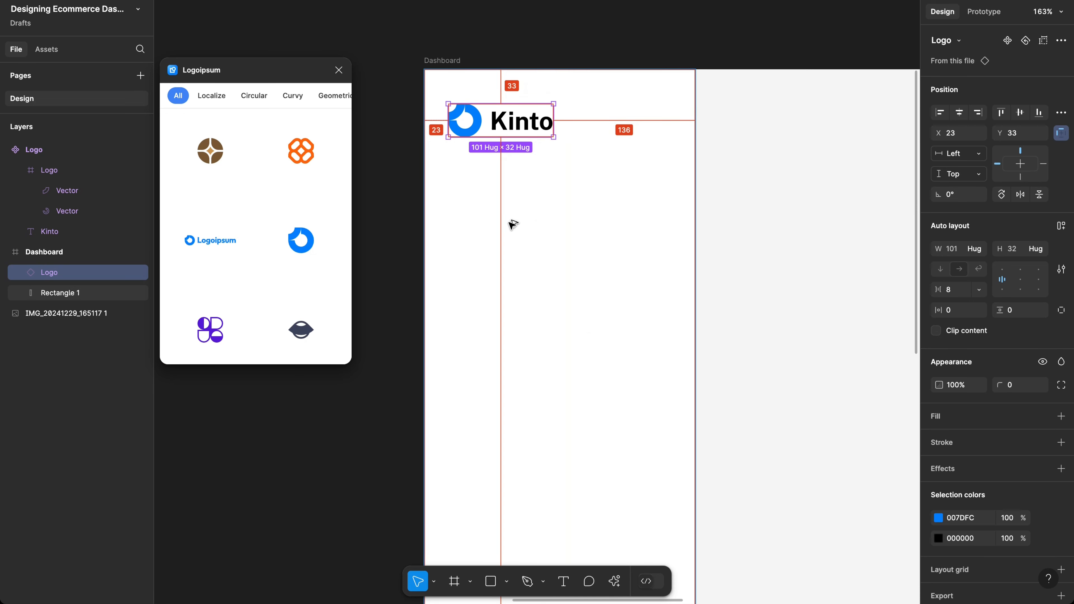
key("Left")
key("Left")
key("Left")
key("Left")
key("Left")
key("Left")
key("Left")
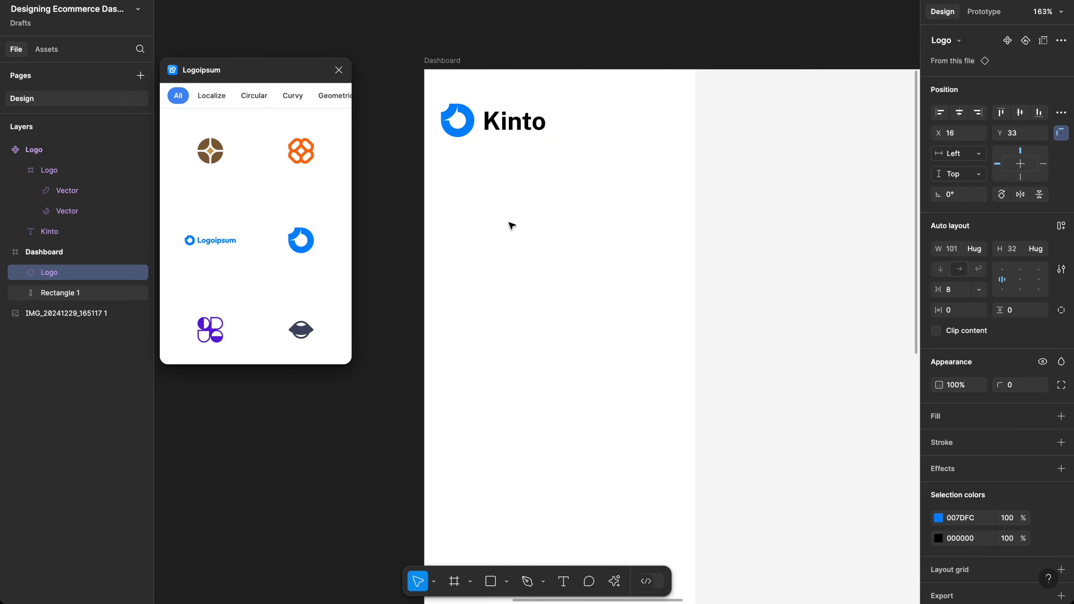
scroll(511, 228, "down", 1)
scroll(511, 228, "right", 1)
key("alt")
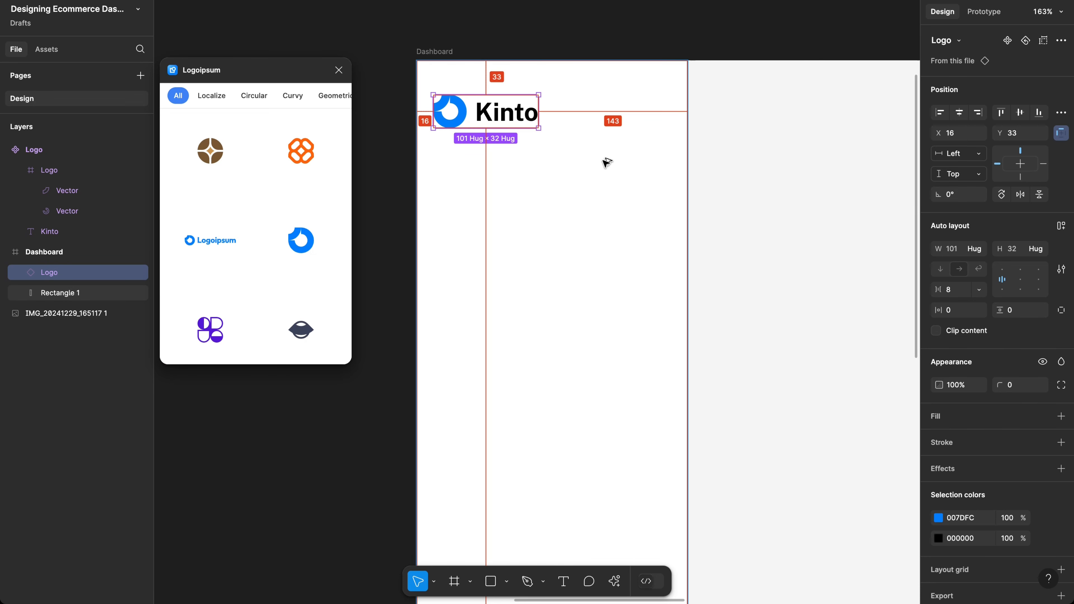
key("Up")
key("Up")
key("Up")
key("Up")
key("Up")
key("Up")
key("Up")
key("Up")
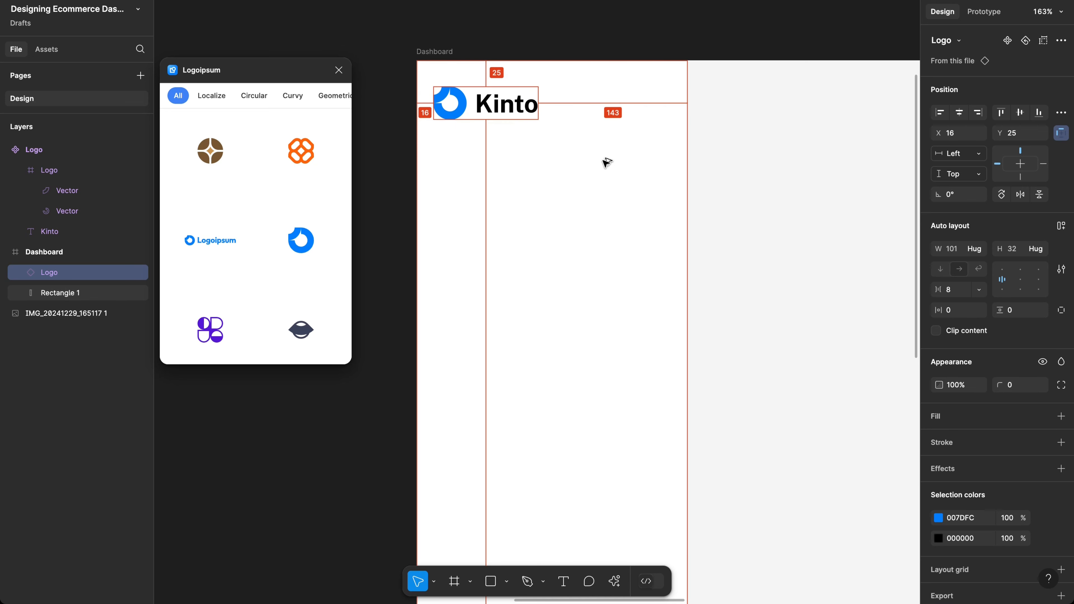
key("Up")
key("Up")
key("Up")
key("Up")
key("Up")
key("Up")
key("Up")
key("Up")
key("Up")
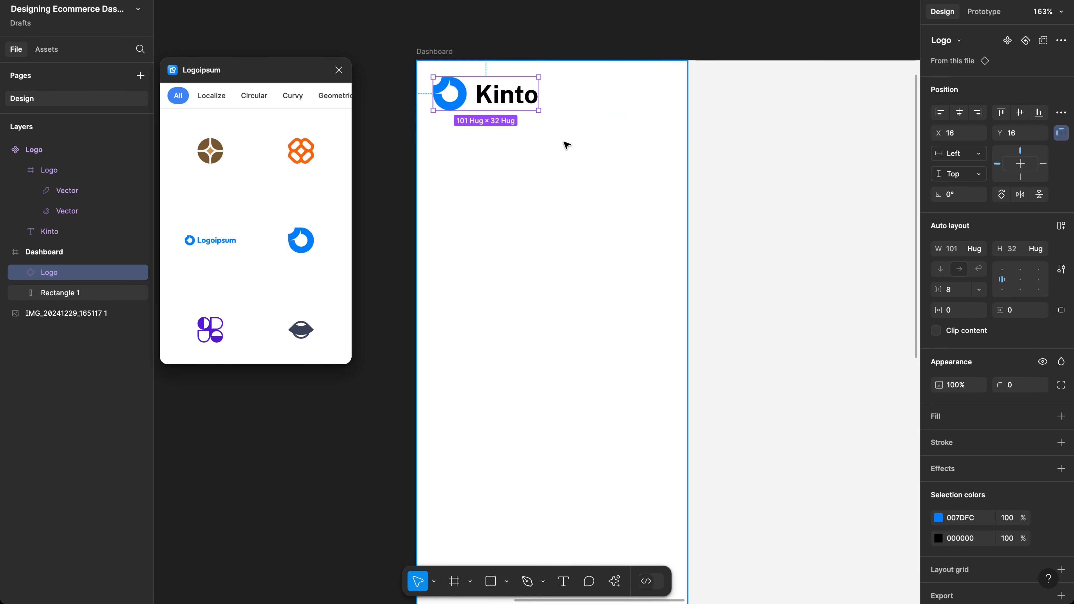
Step: Deselect the logo and show the file's assets and libraries
scroll(608, 146, "down", 6)
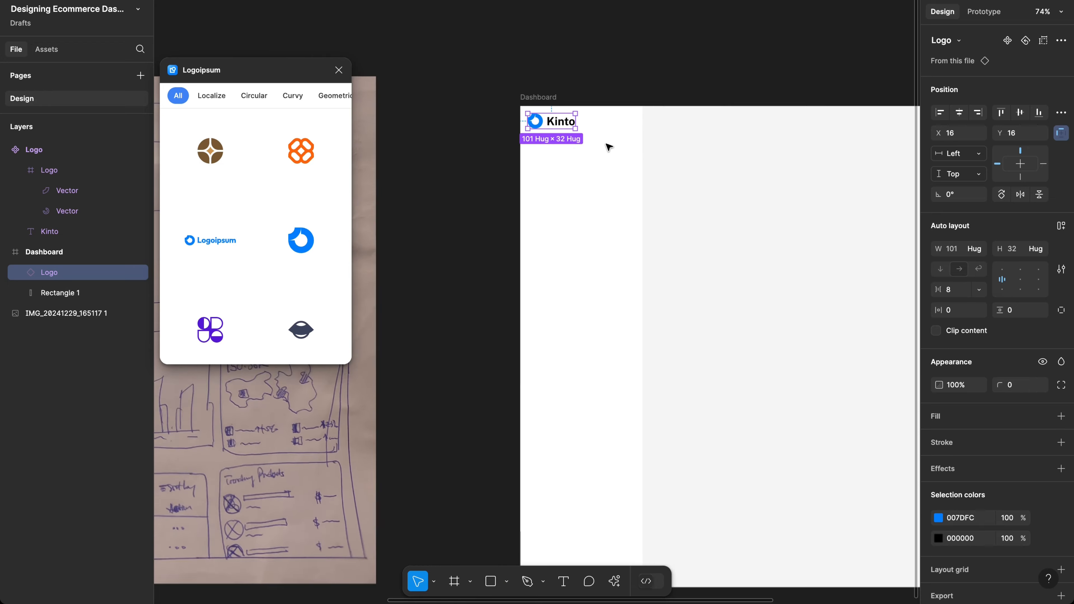
scroll(538, 132, "up", 3)
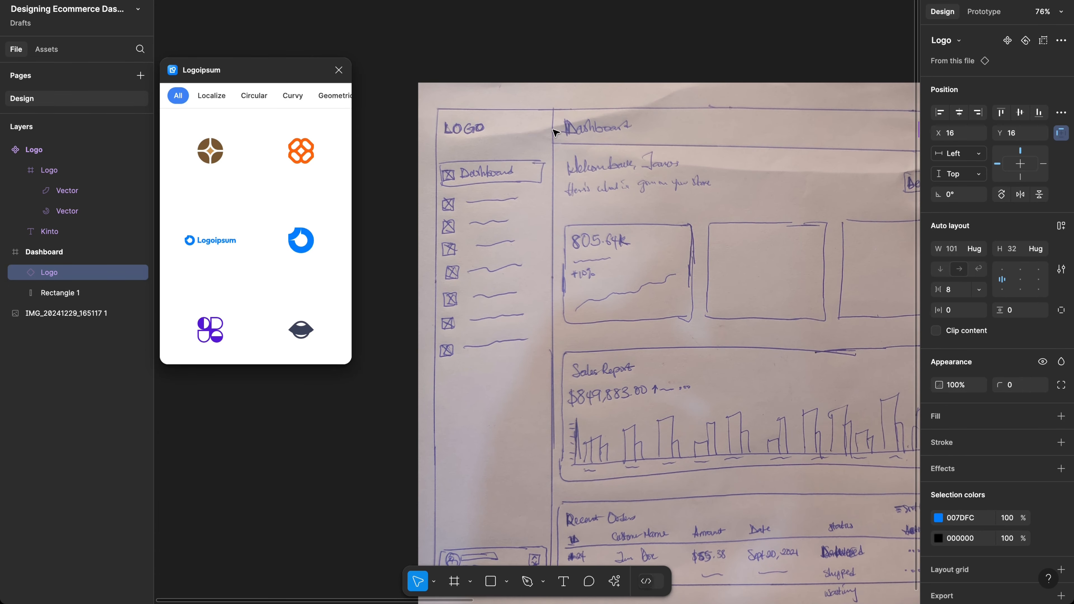
scroll(553, 131, "right", 10)
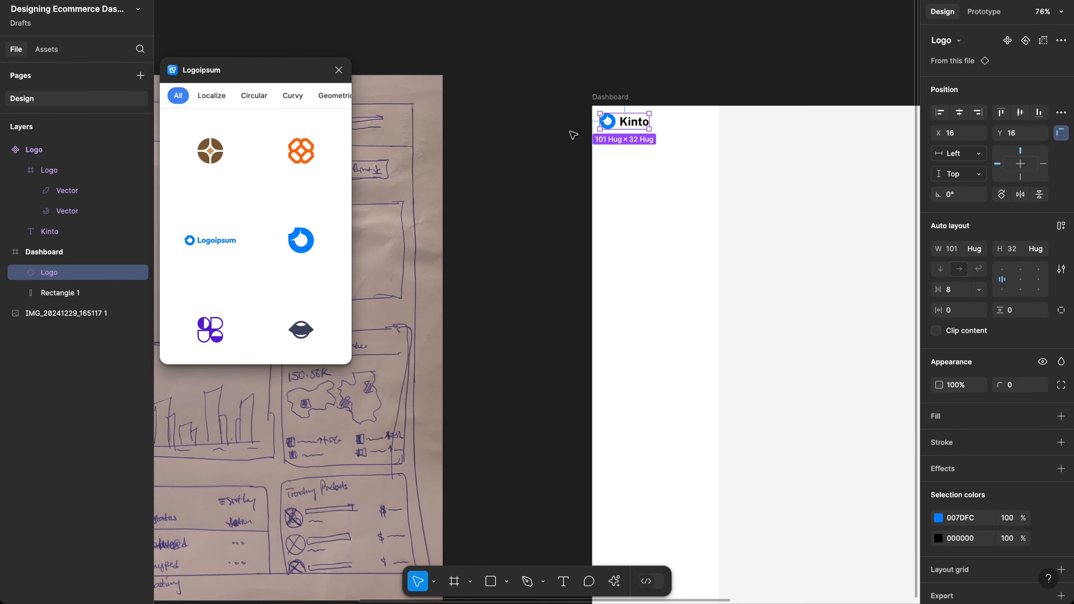
scroll(499, 124, "up", 5)
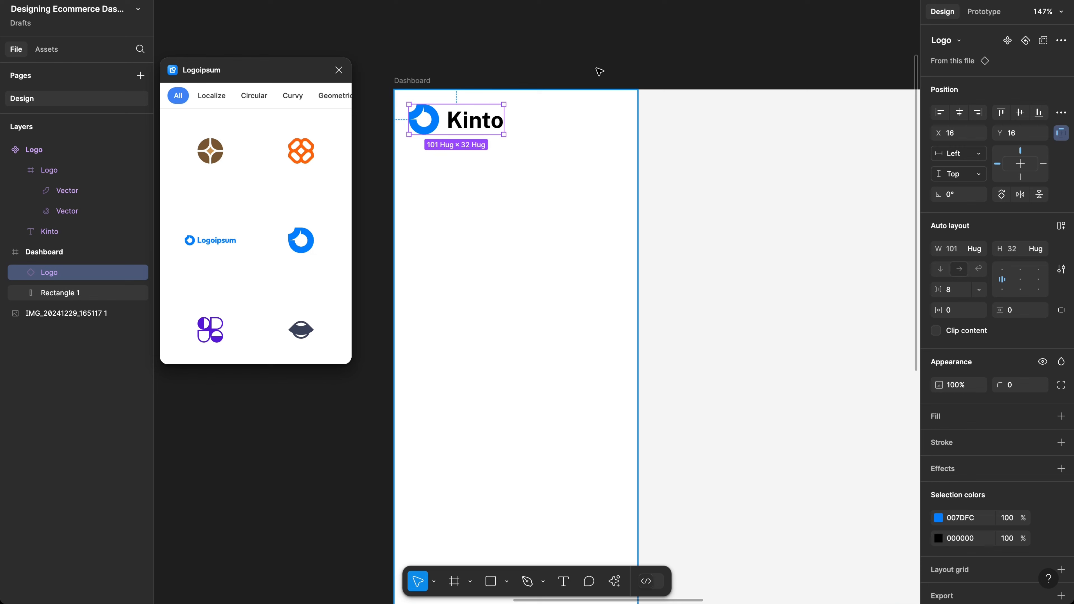
left_click(589, 41)
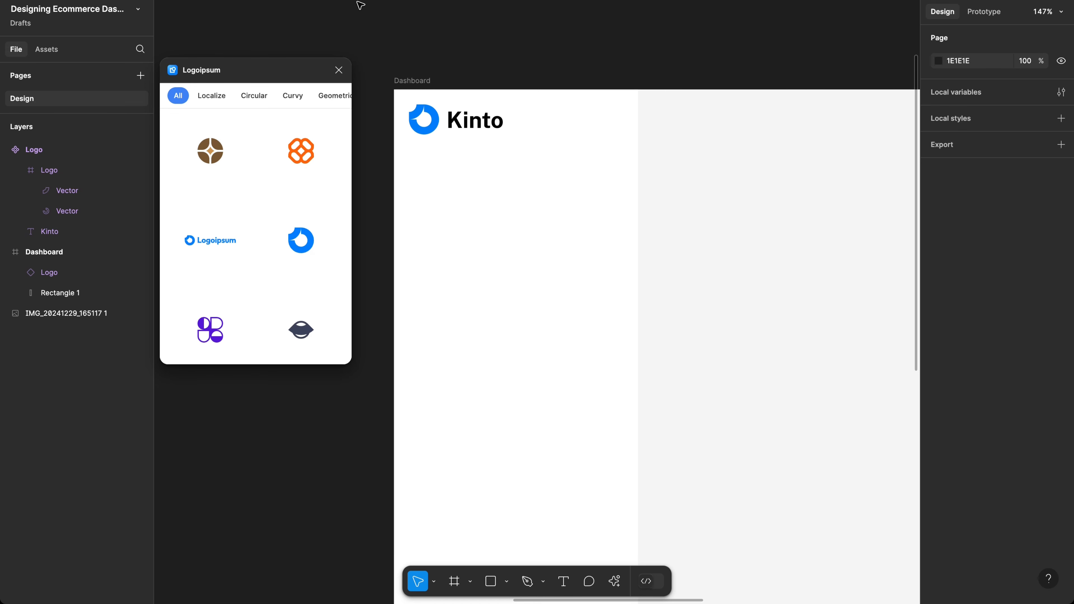
left_click(44, 50)
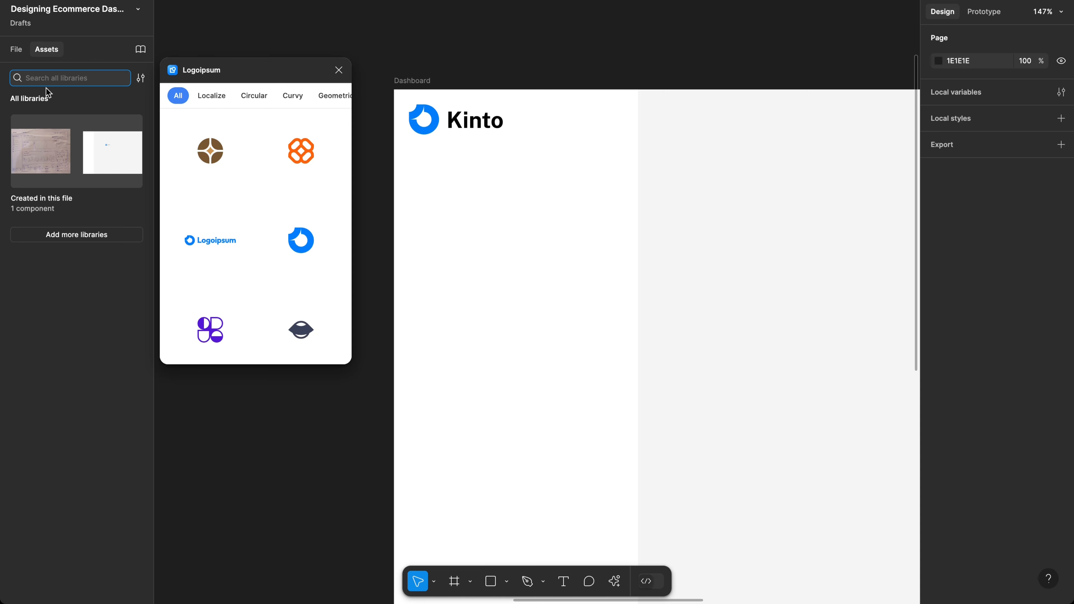
Step: Close the Logoipsum plugin and add the Vuesax Icons (Community) library to the file
left_click(141, 49)
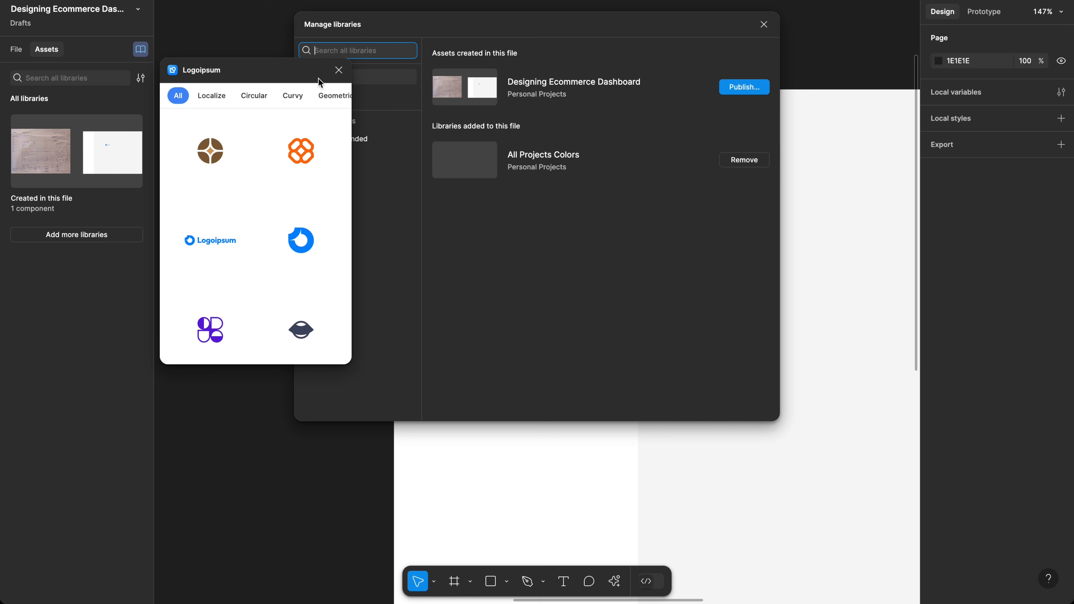
left_click(338, 70)
left_click(341, 49)
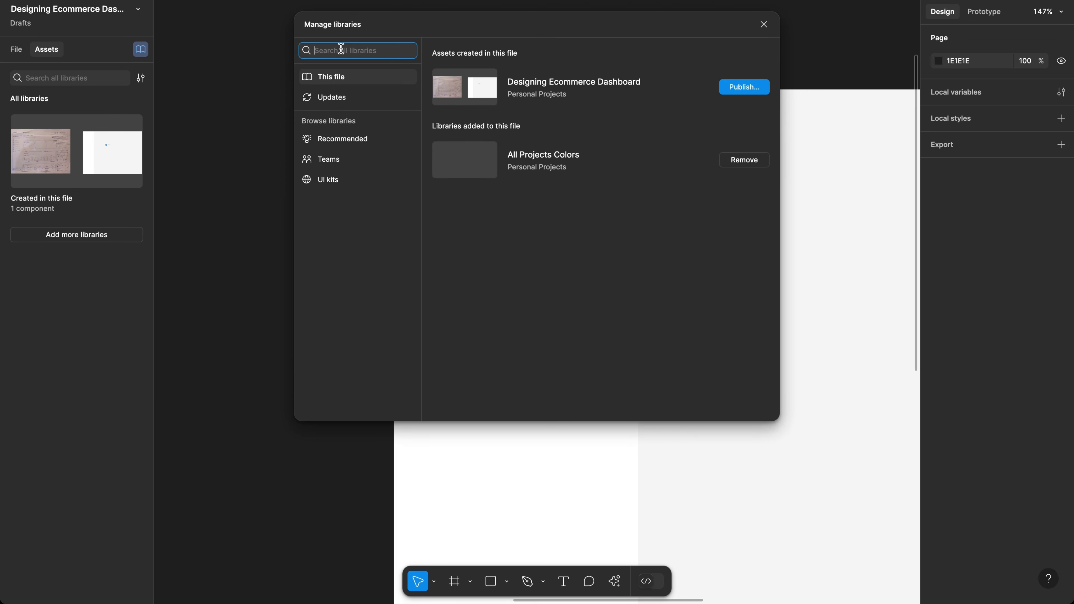
type("vuesax")
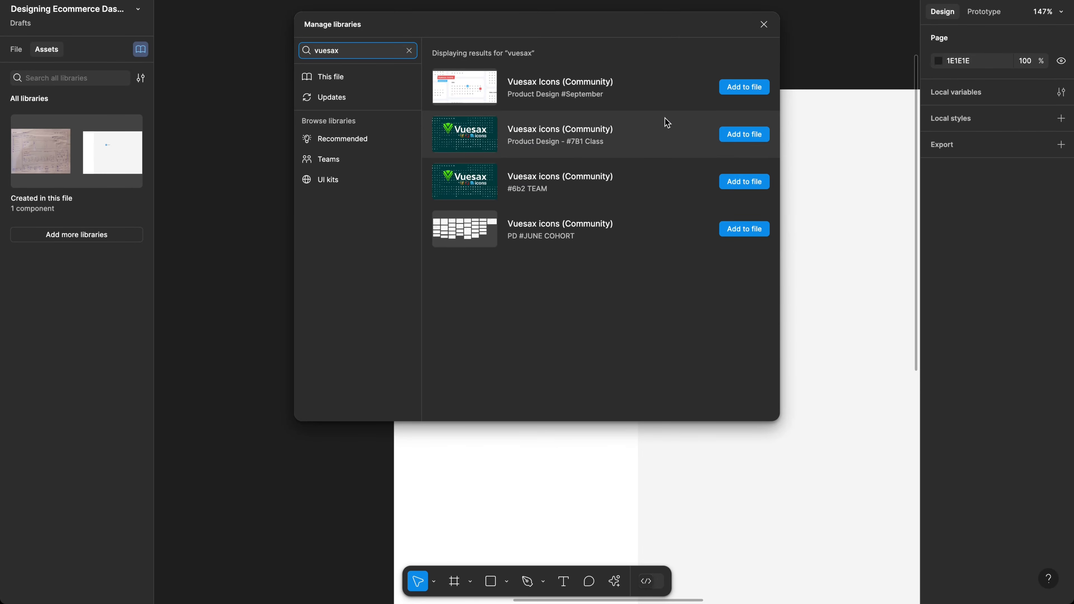
left_click(745, 89)
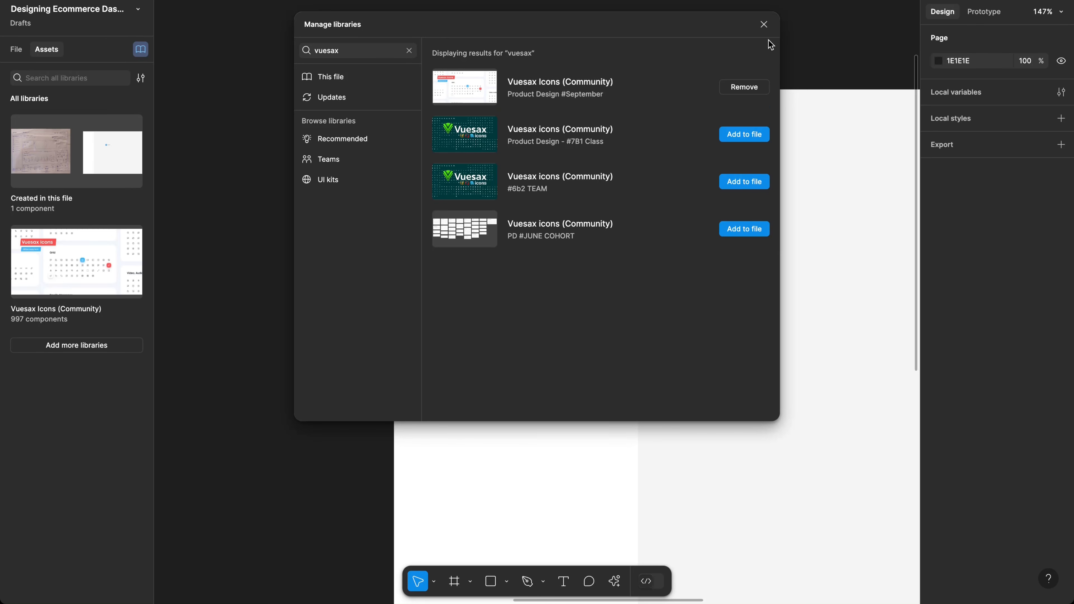
left_click(763, 26)
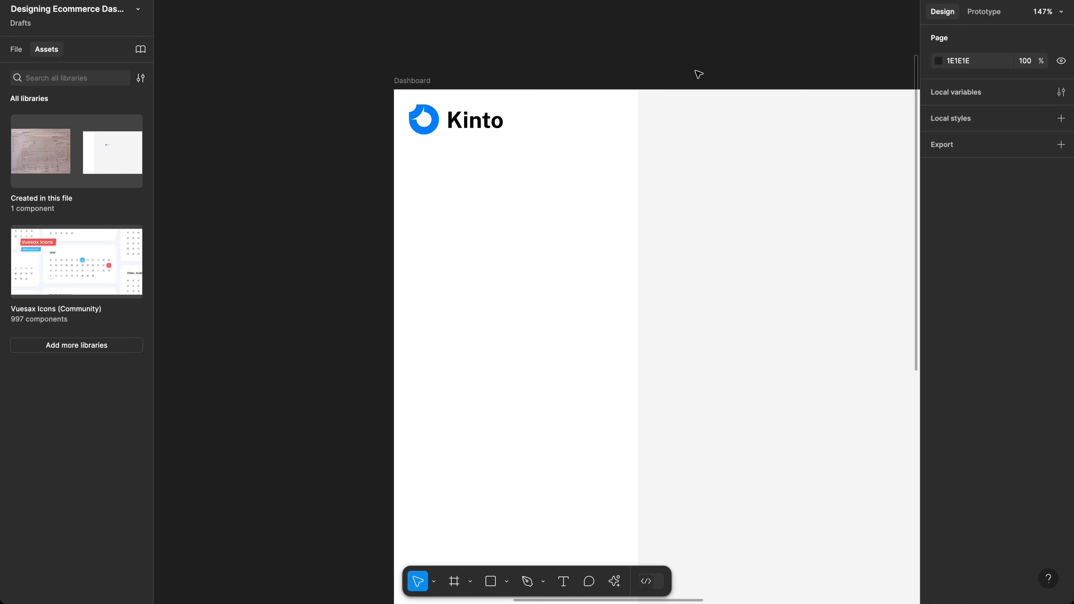
Step: Search insertable assets for 'increase' and limit results to Vuesax Icons (Community)
key("shift+i")
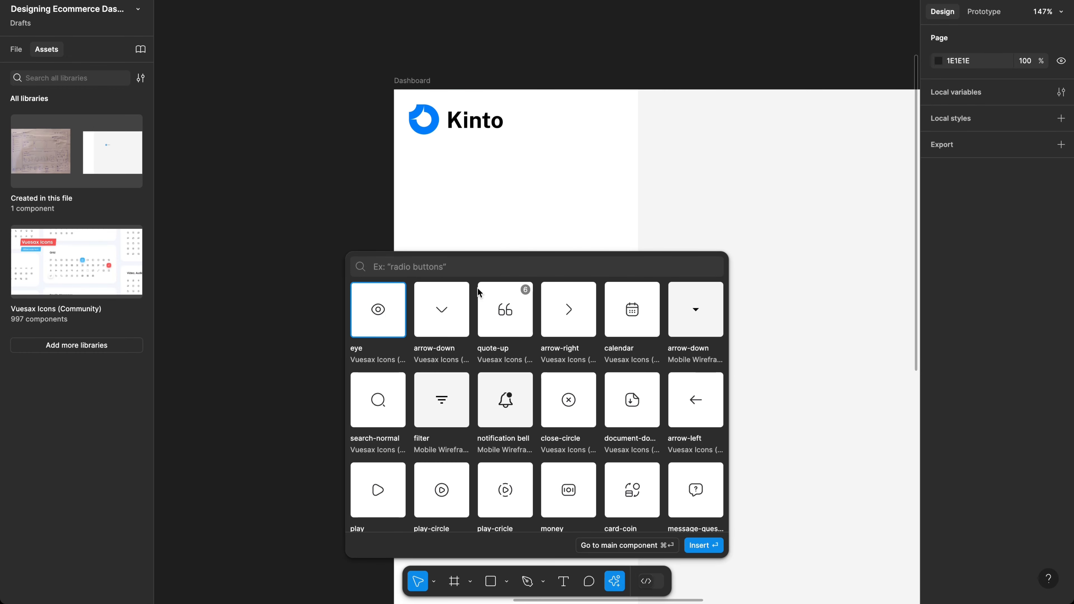
type("indent")
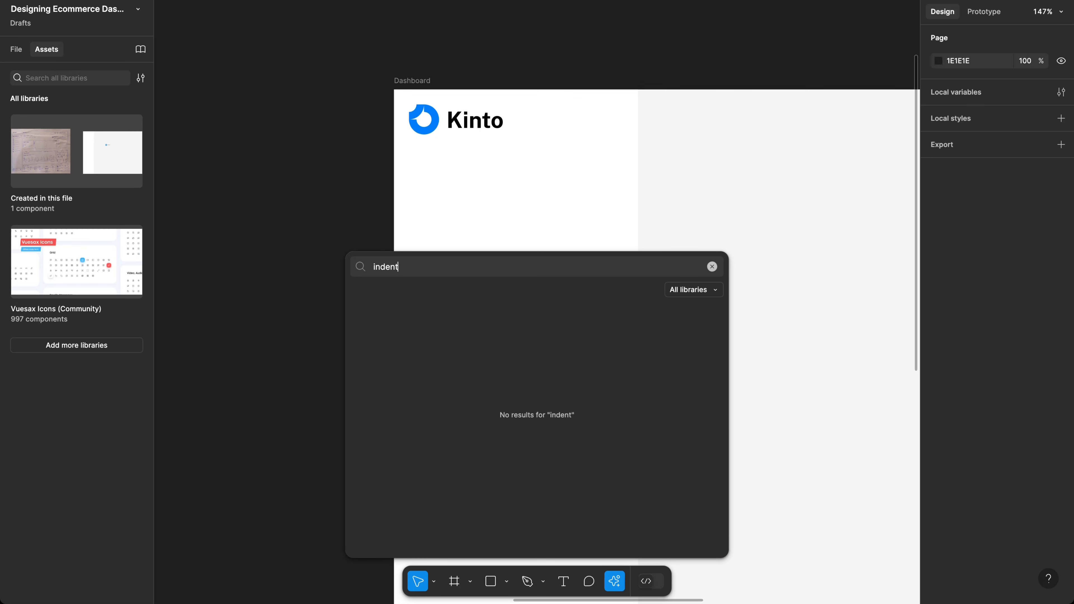
key("BackSpace")
key("BackSpace")
key("BackSpace")
key("BackSpace")
key("BackSpace")
key("BackSpace")
type("inc")
key("BackSpace")
key("BackSpace")
key("BackSpace")
key("BackSpace")
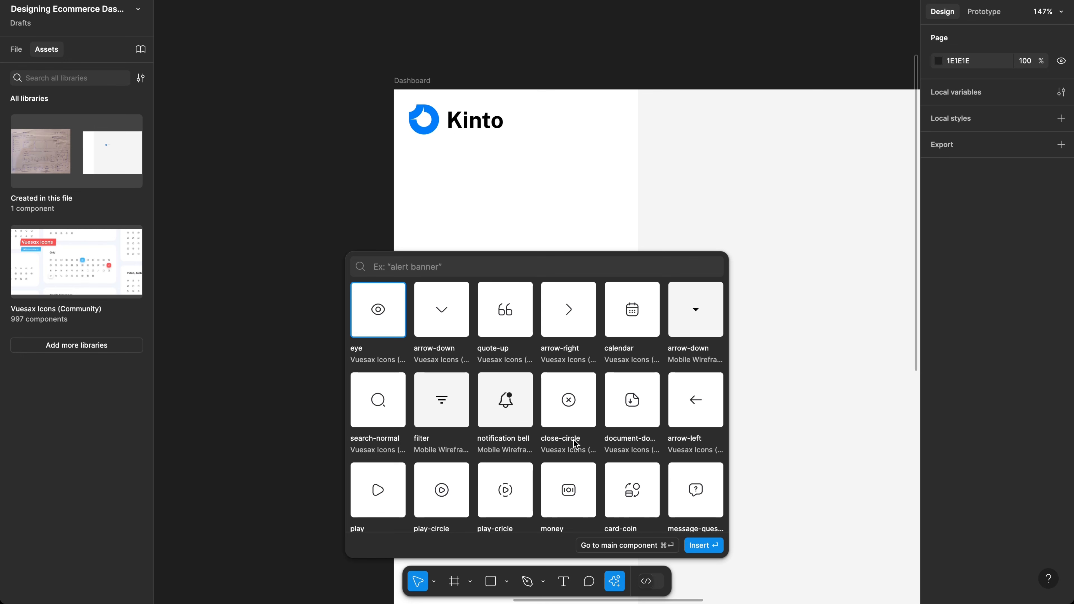
scroll(575, 444, "down", 3)
scroll(505, 470, "up", 3)
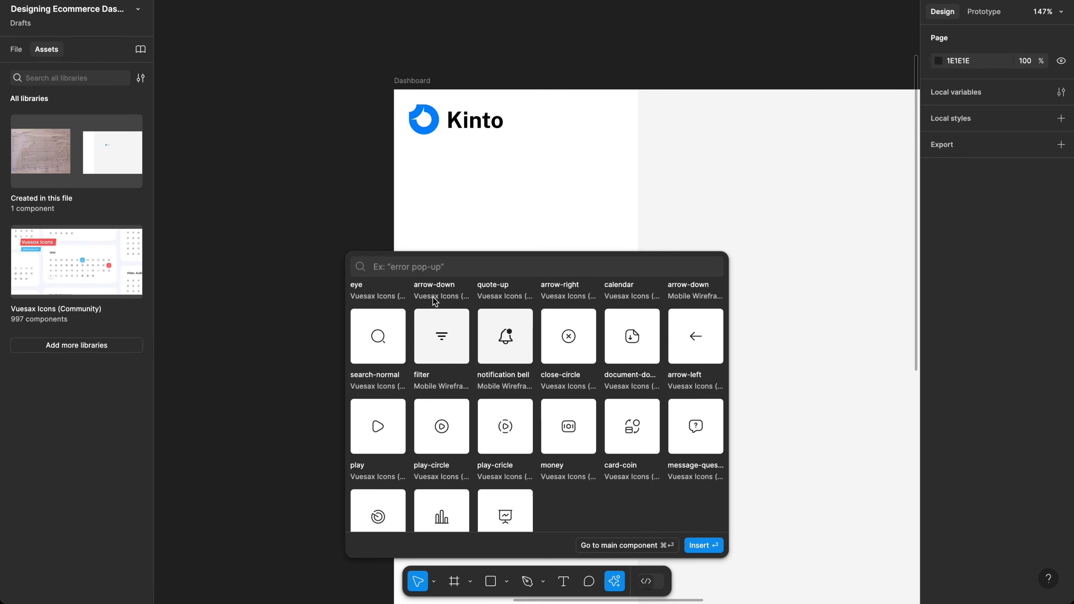
type("ins")
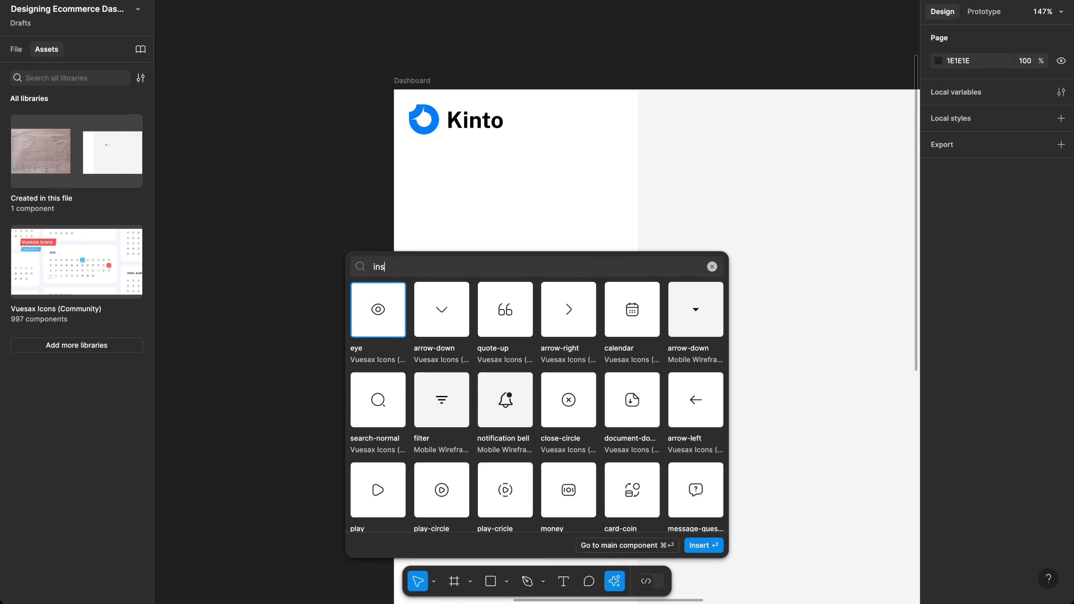
key("BackSpace")
type("crease")
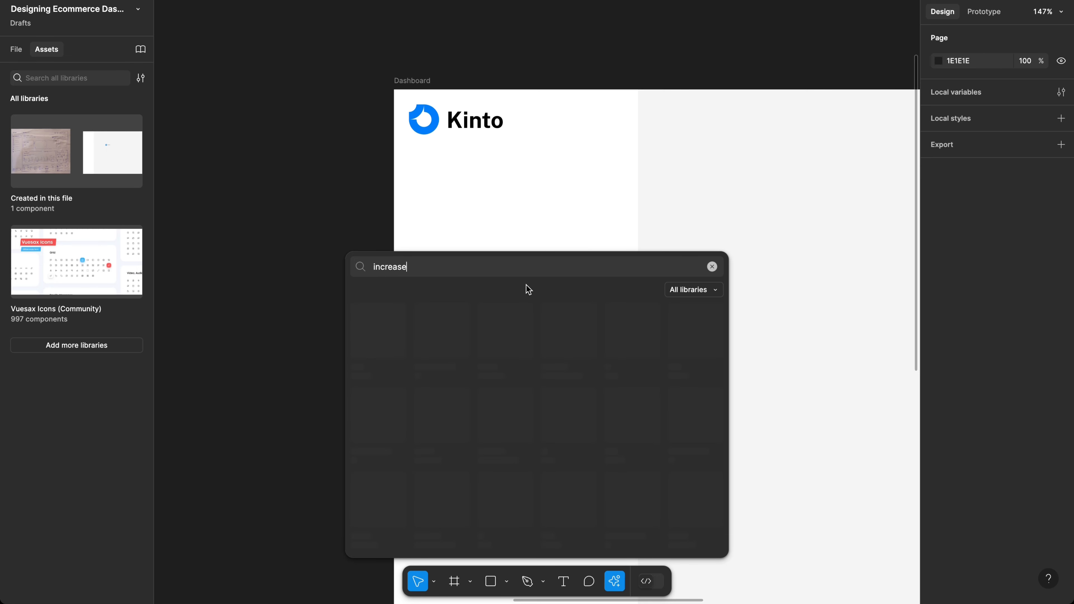
left_click(694, 291)
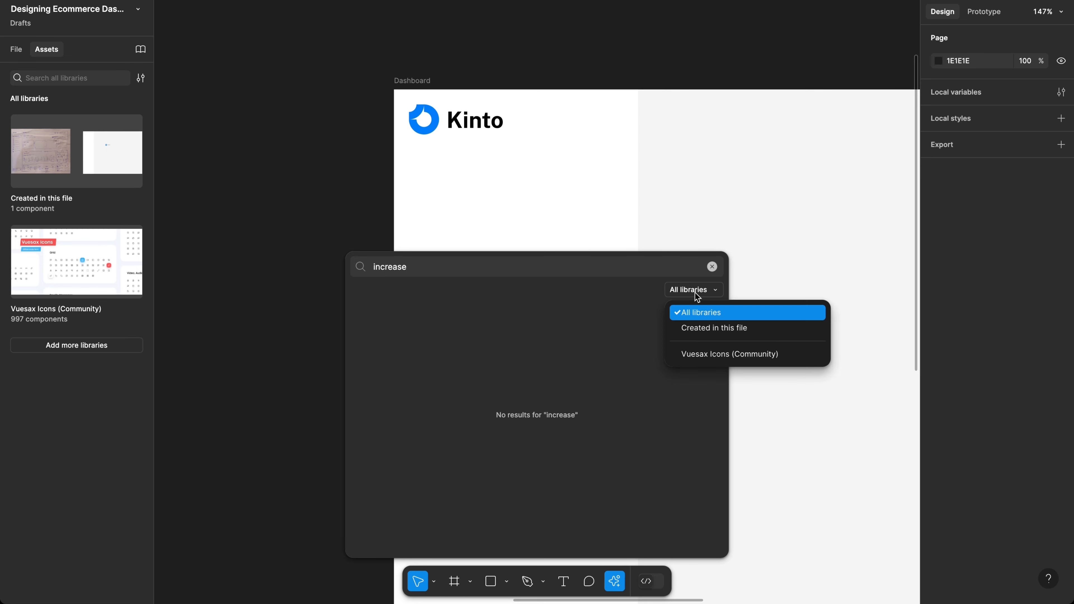
left_click(695, 354)
Step: Insert the Vuesax arrow-right icon into the Dashboard frame
key("ctrl+a")
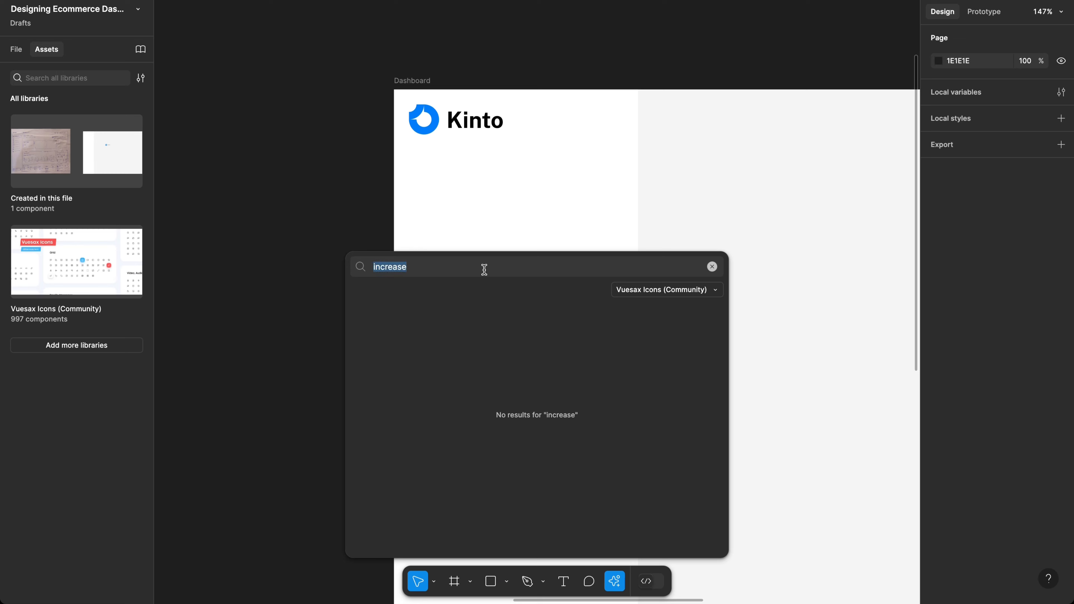
key("BackSpace")
type("indent")
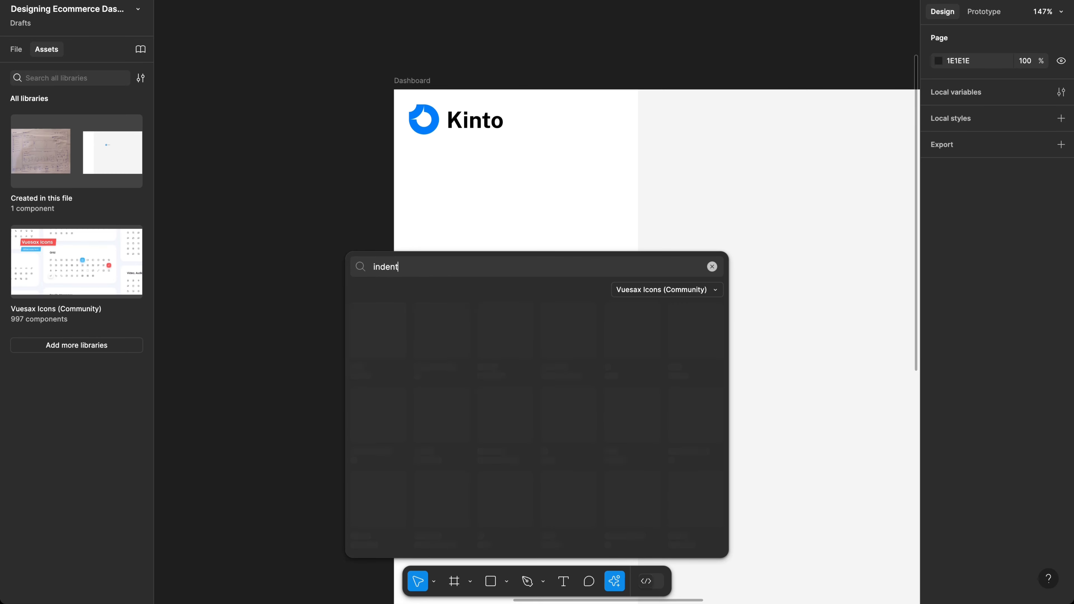
key("ctrl+a")
key("BackSpace")
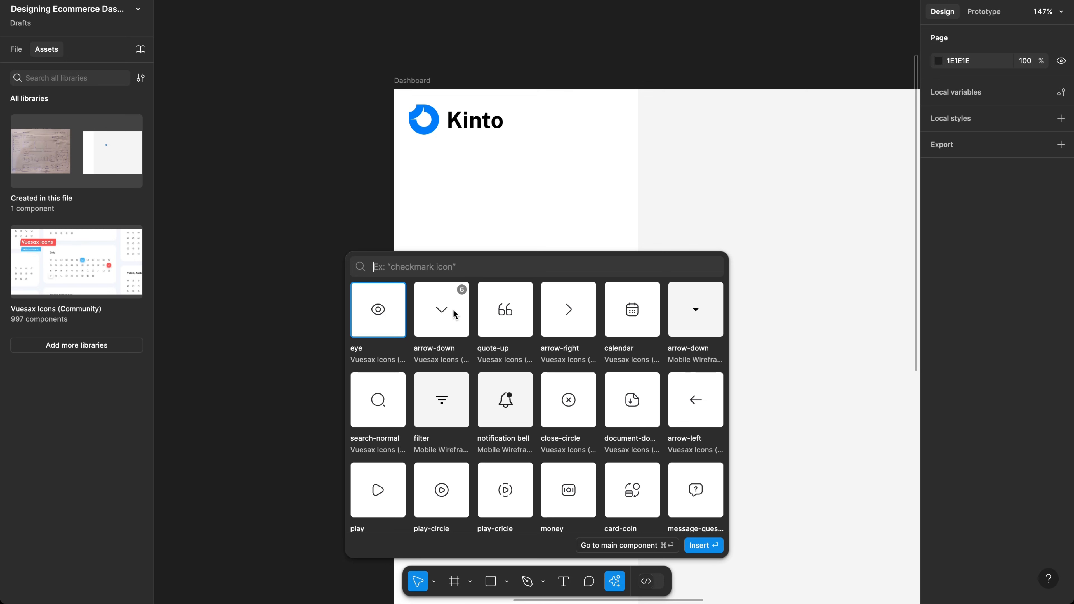
left_click(573, 313)
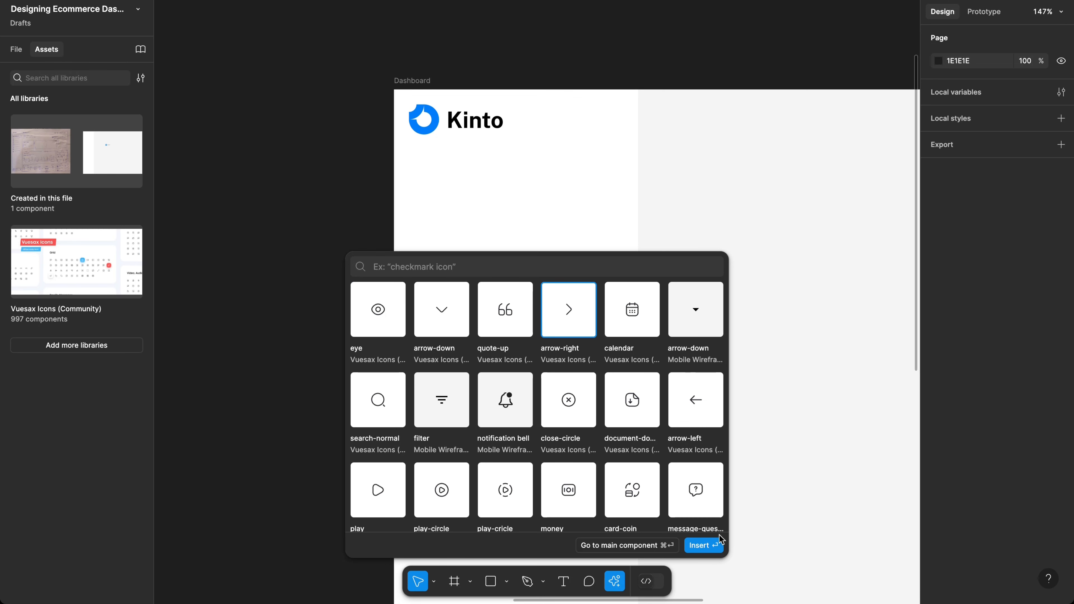
left_click(715, 545)
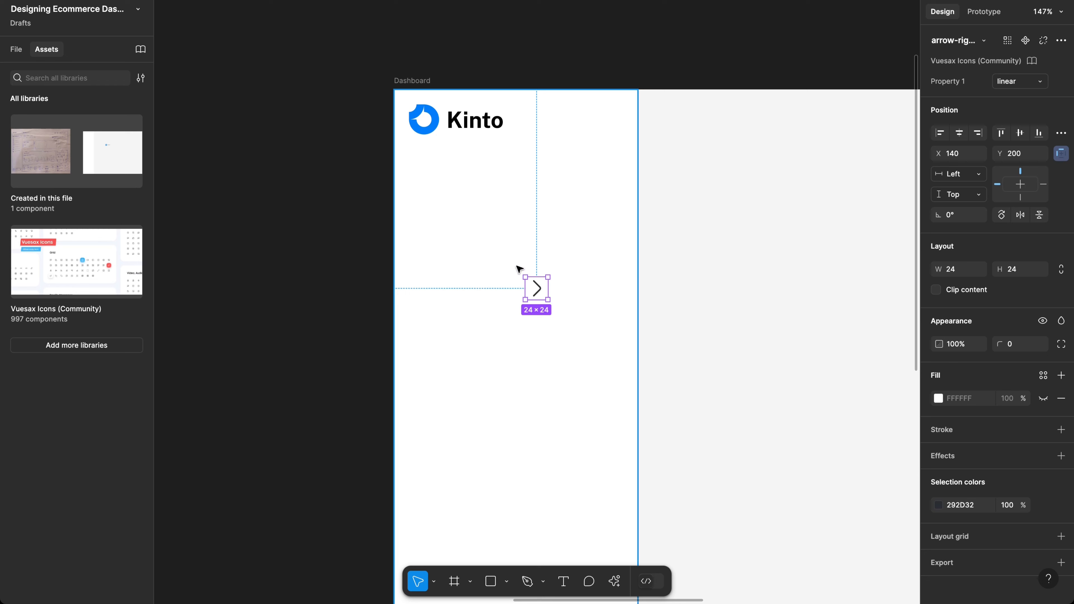
Step: Move the arrow icon up beside the Kinto logo and flip it to point left
left_click_drag(535, 290, 616, 128)
scroll(616, 139, "up", 1)
scroll(616, 139, "up", 3)
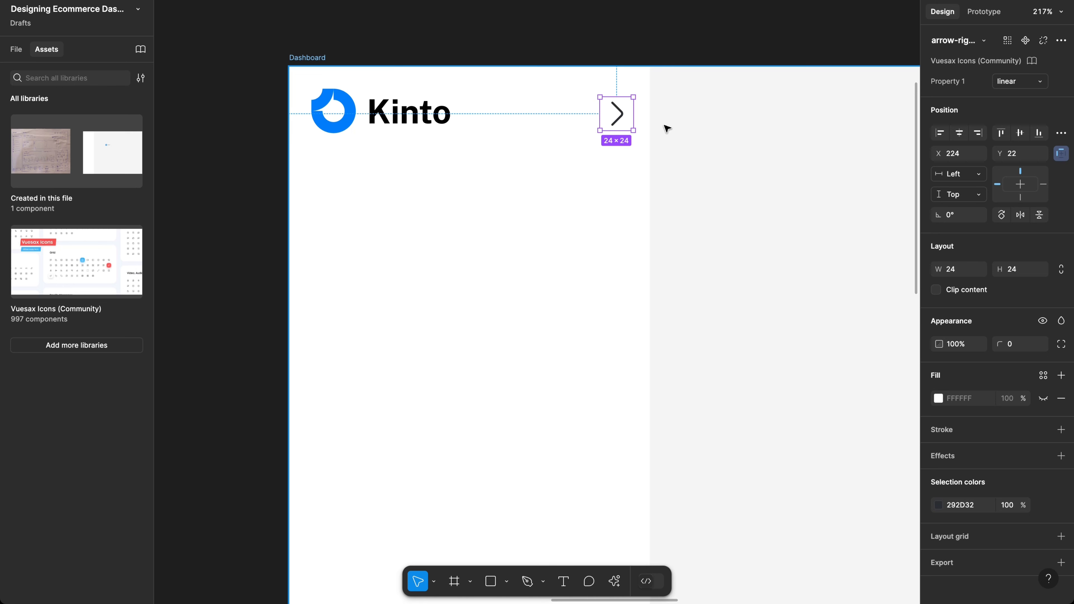
left_click(958, 40)
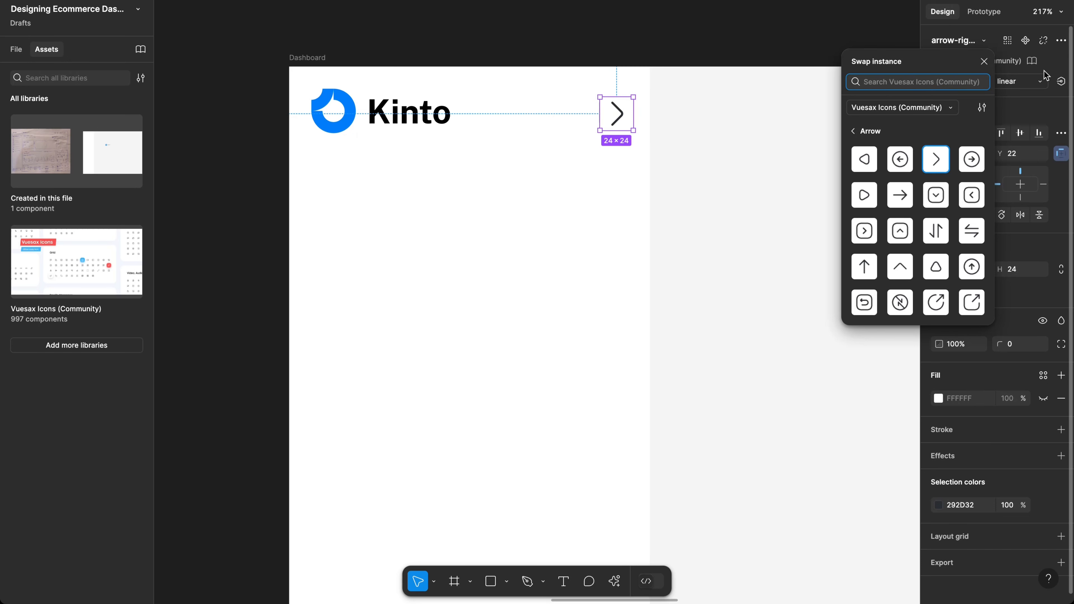
left_click(984, 61)
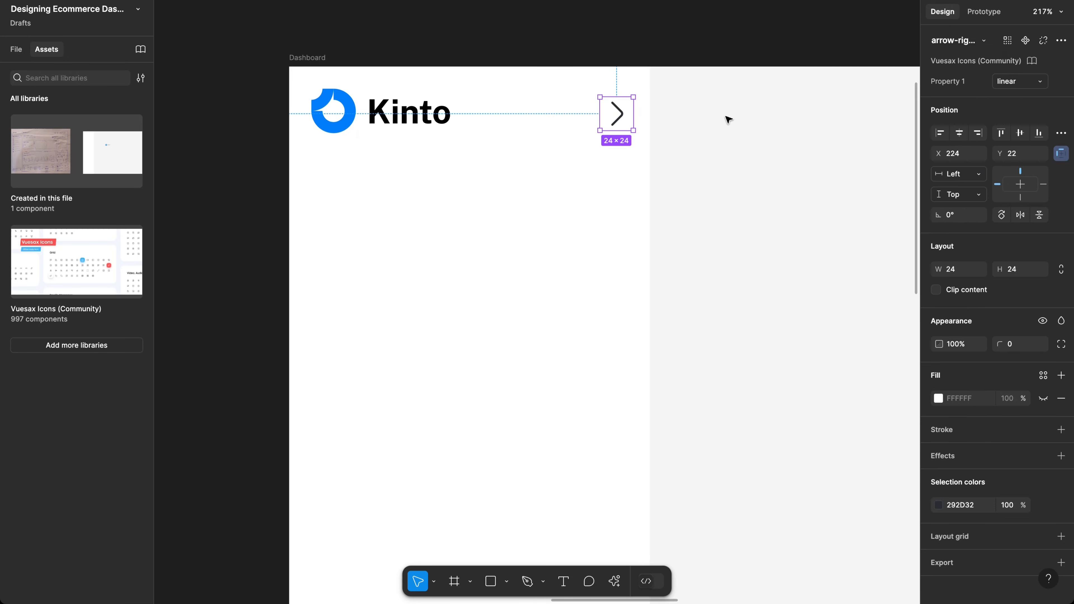
key("shift+h")
Step: Scale the arrow icon to 18×18 and wrap it in an auto-layout frame with 8 padding
left_click(598, 148)
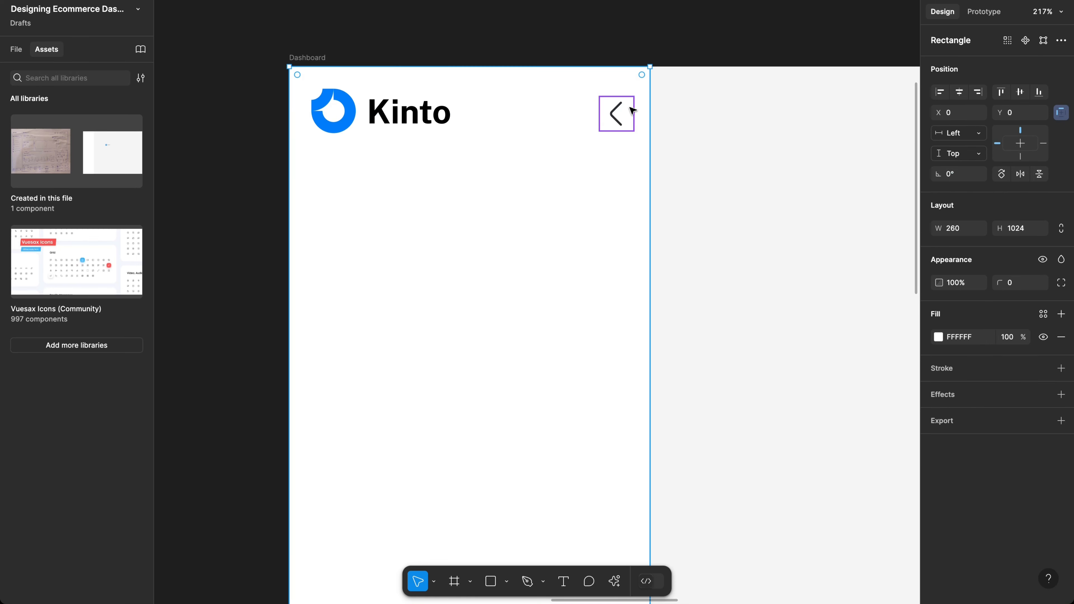
left_click(610, 119)
left_click(425, 118)
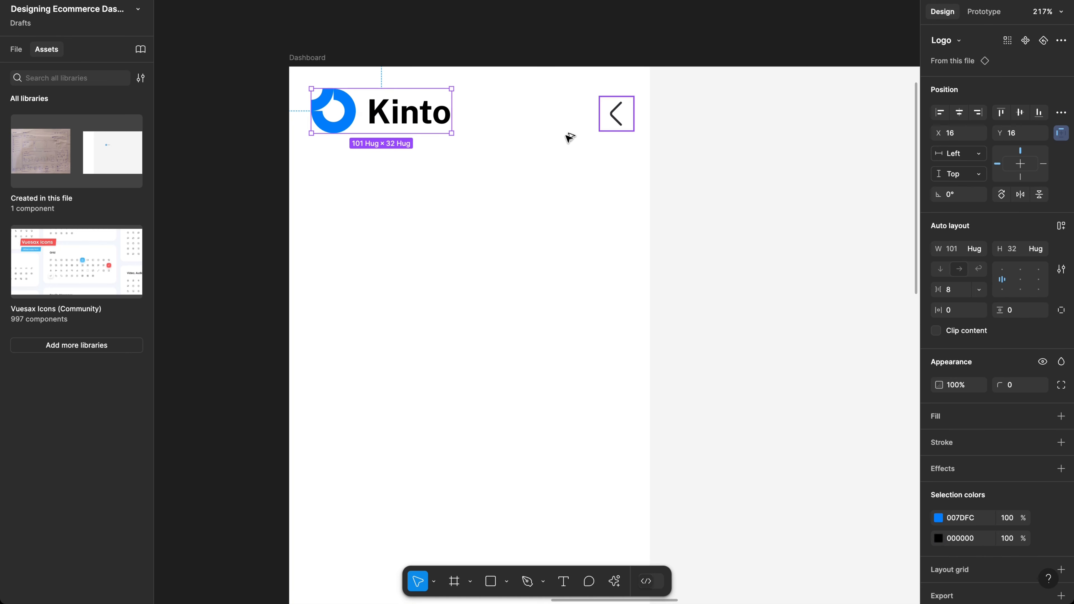
left_click(616, 114)
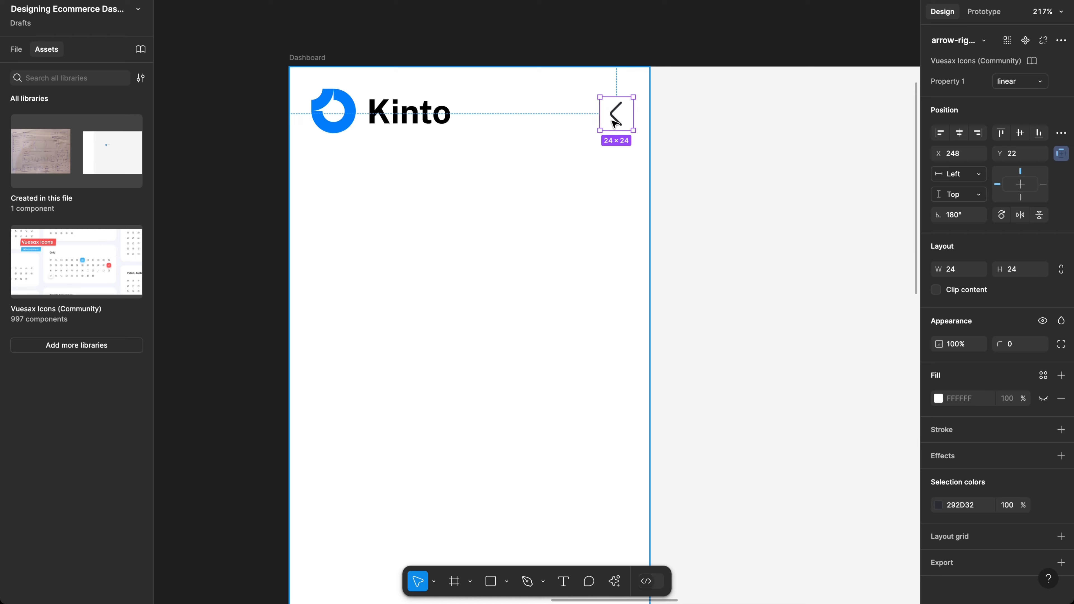
scroll(615, 123, "down", 2)
key("k")
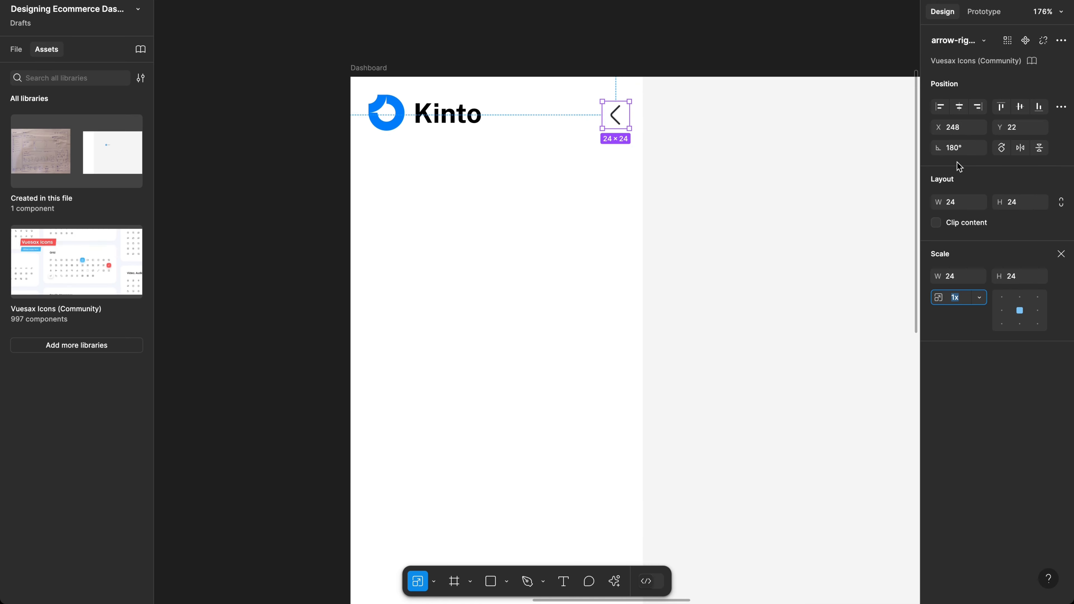
left_click(1018, 276)
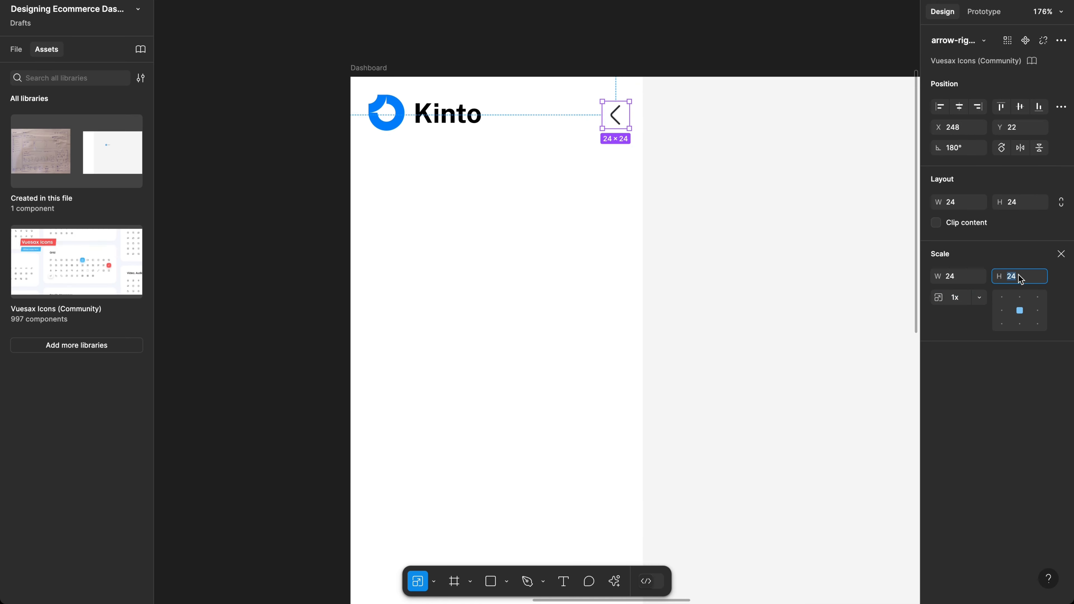
type("2")
type("8")
key("Return")
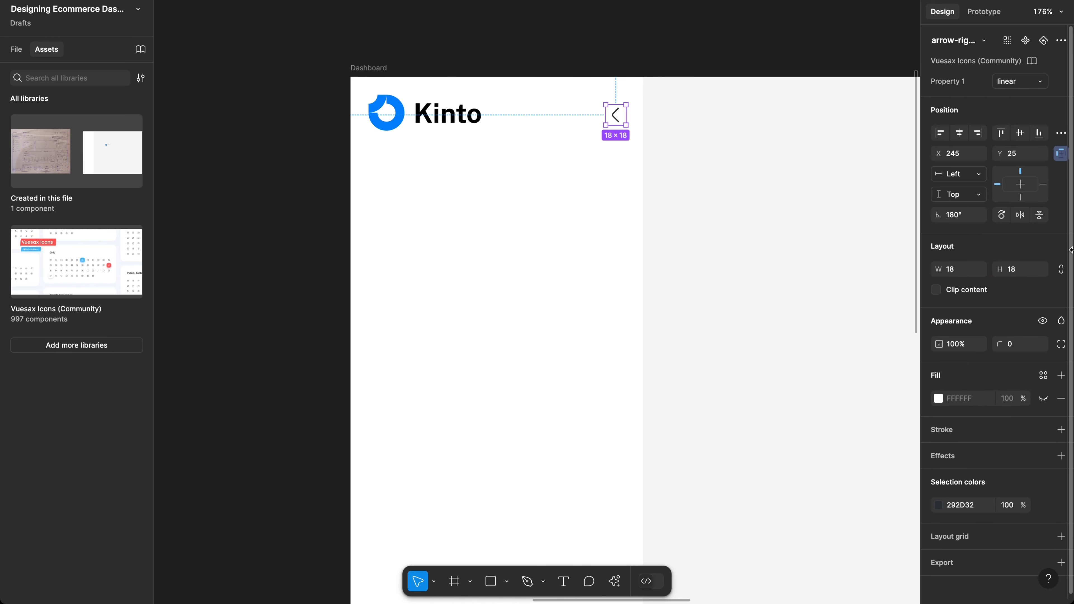
key("shift+a")
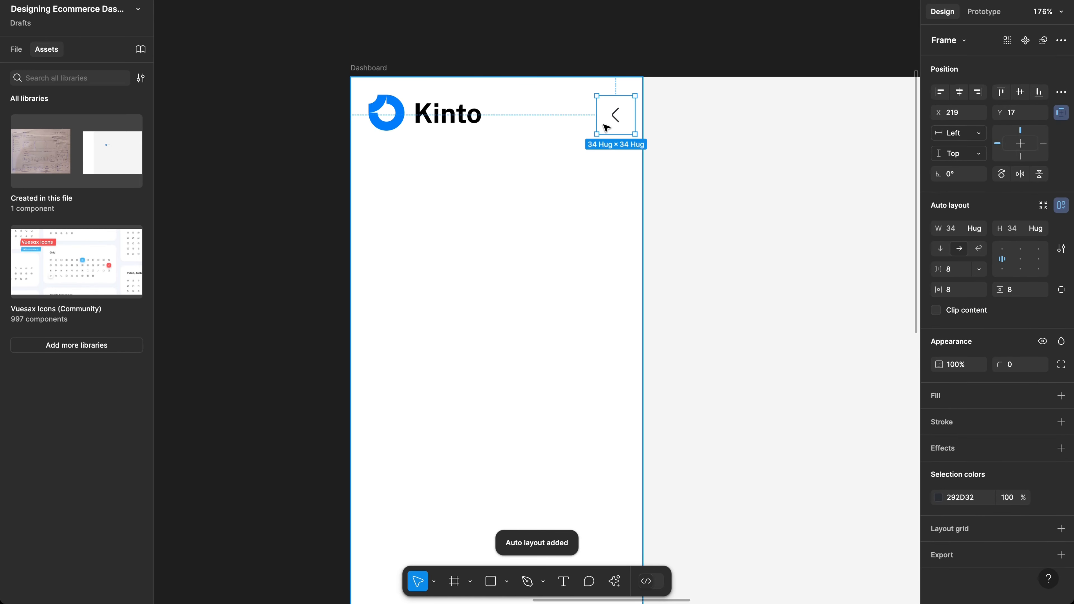
Step: Give the arrow frame a white fill and a pale gray F0F0F0 border
scroll(606, 128, "up", 3)
scroll(606, 127, "up", 1)
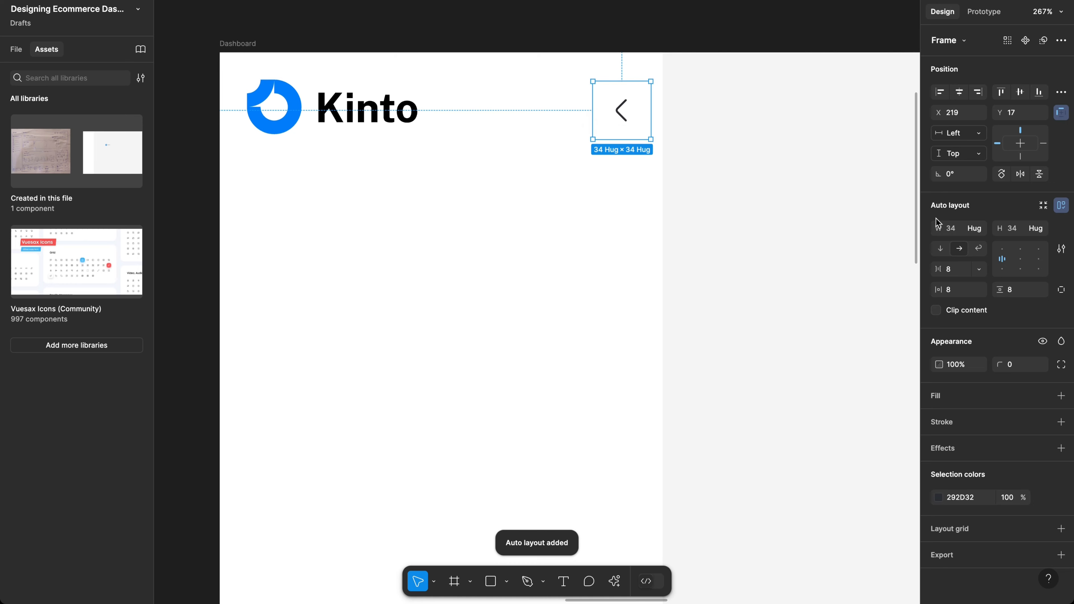
left_click(947, 402)
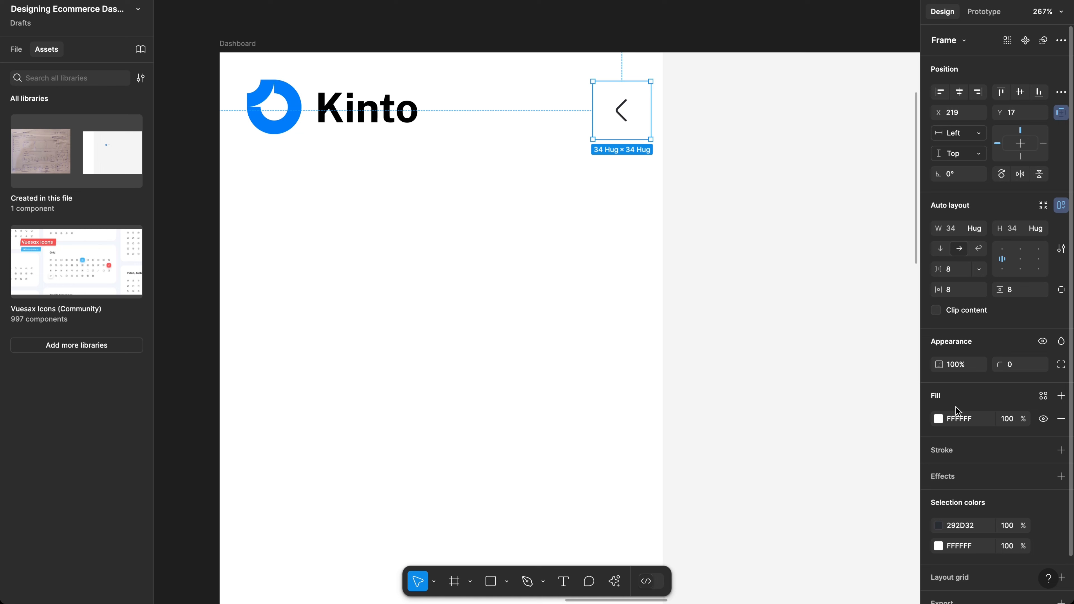
left_click(958, 450)
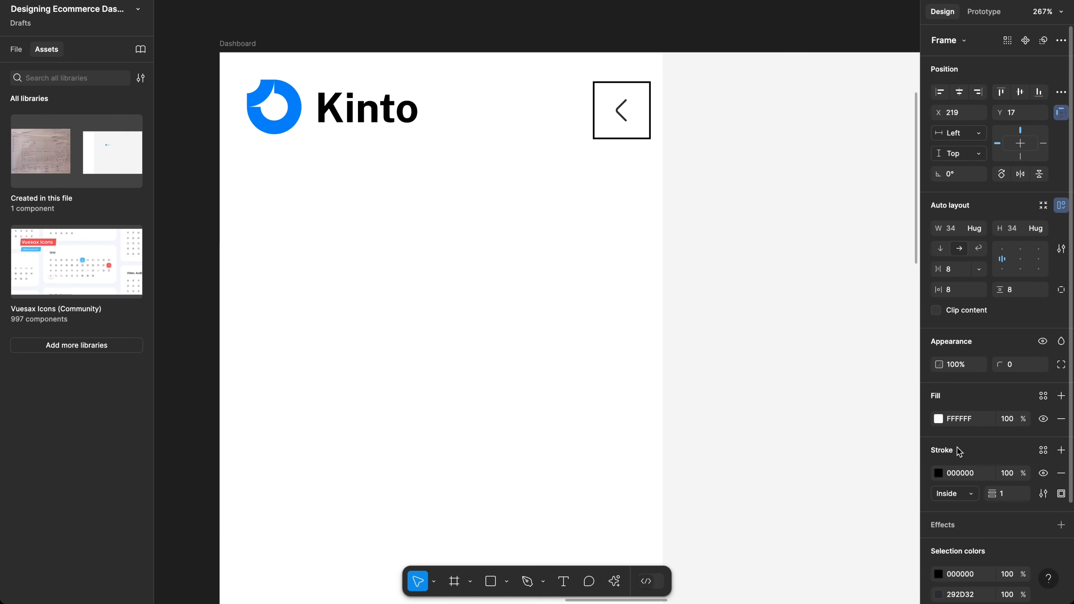
left_click(937, 474)
mouse_move(871, 358)
left_mouse_down()
mouse_move(756, 327)
mouse_move(730, 298)
left_mouse_up()
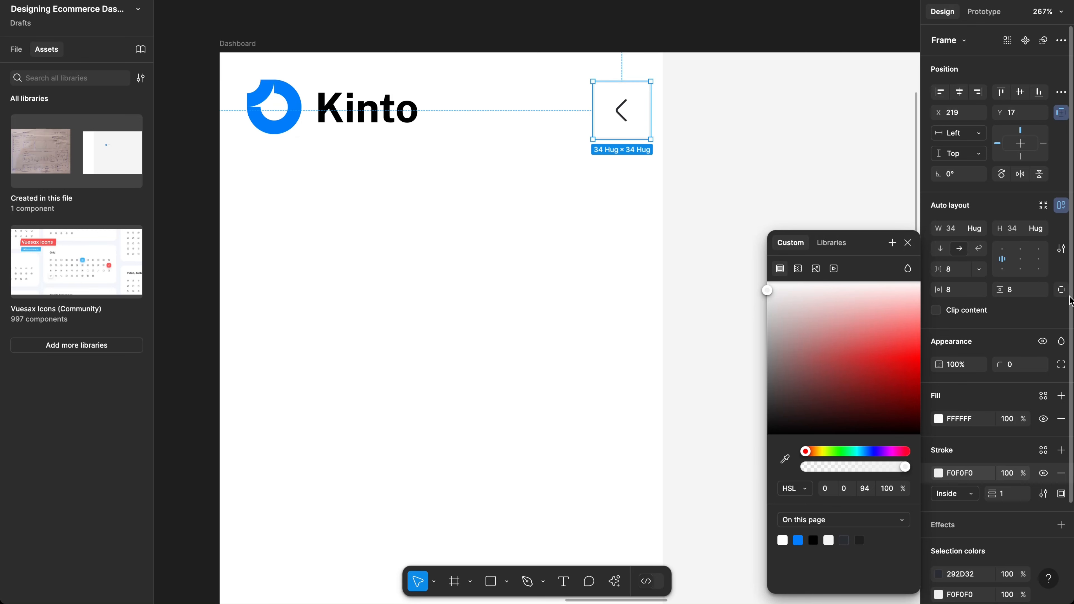
Step: Set the arrow frame's padding to 4 on all sides and its corner radius to 4
left_click(951, 291)
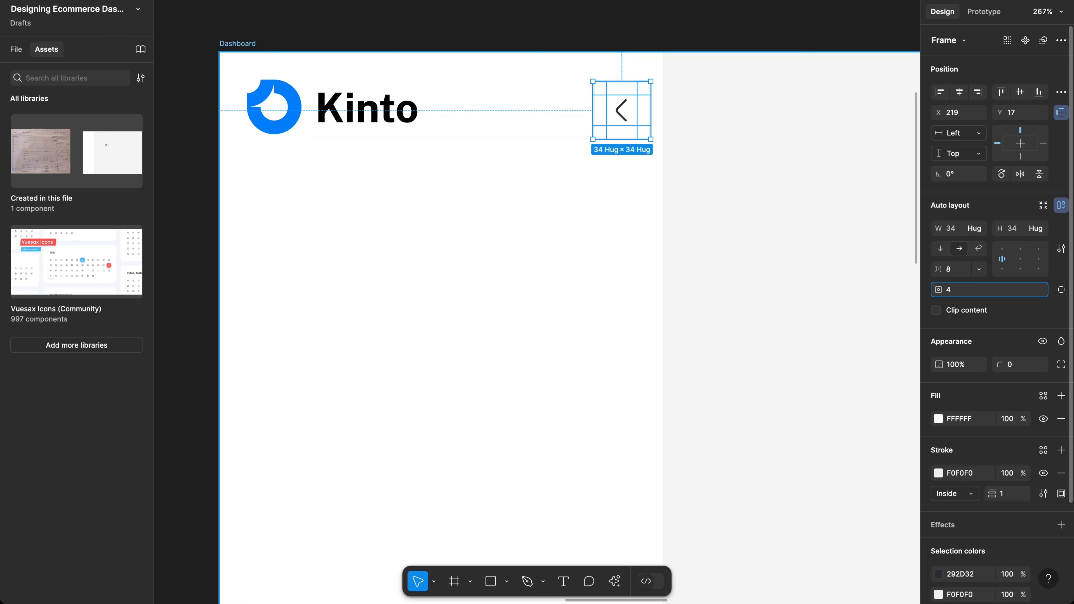
type("4")
key("Return")
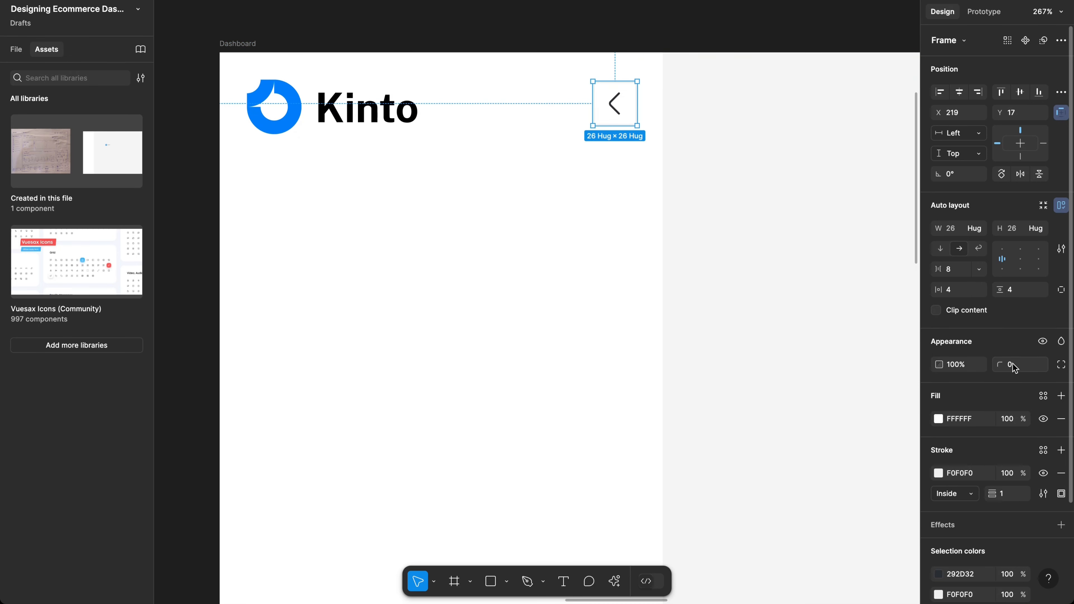
left_click(1015, 372)
type("2")
key("Up")
key("Return")
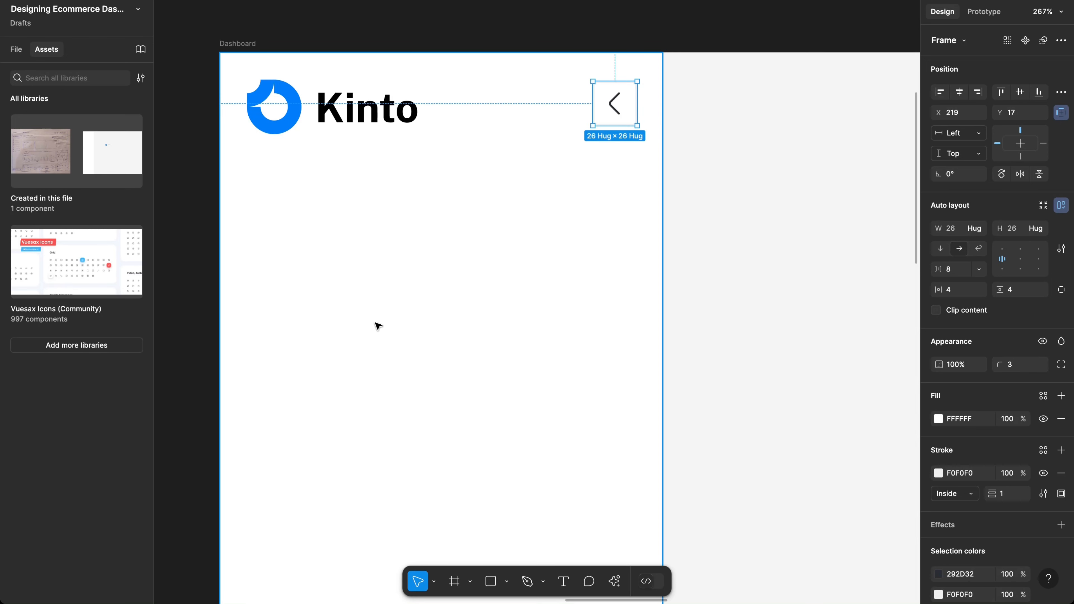
left_click(1022, 367)
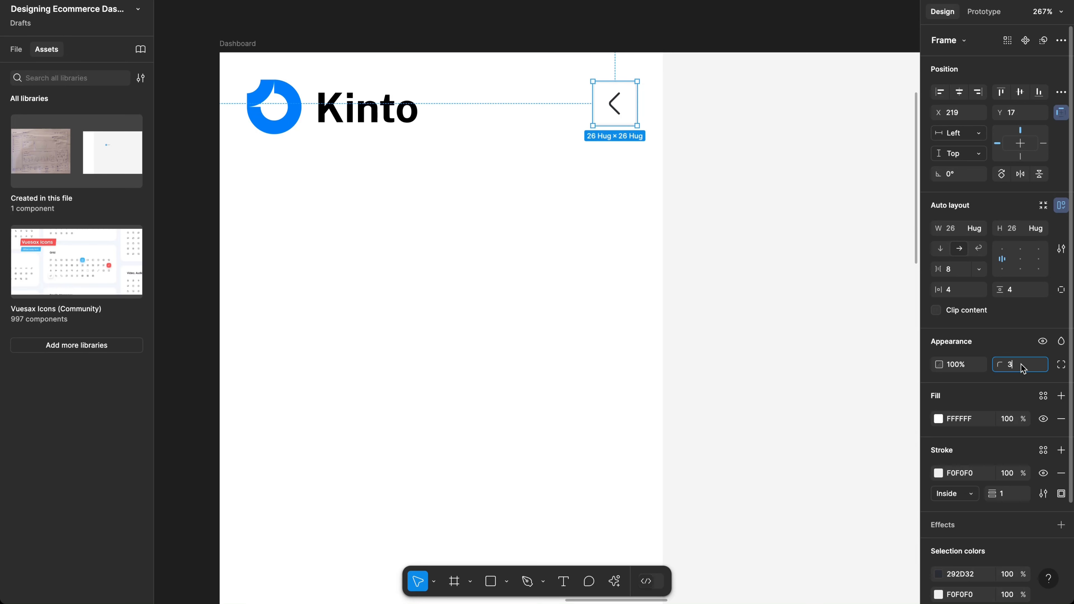
key("Up")
key("Return")
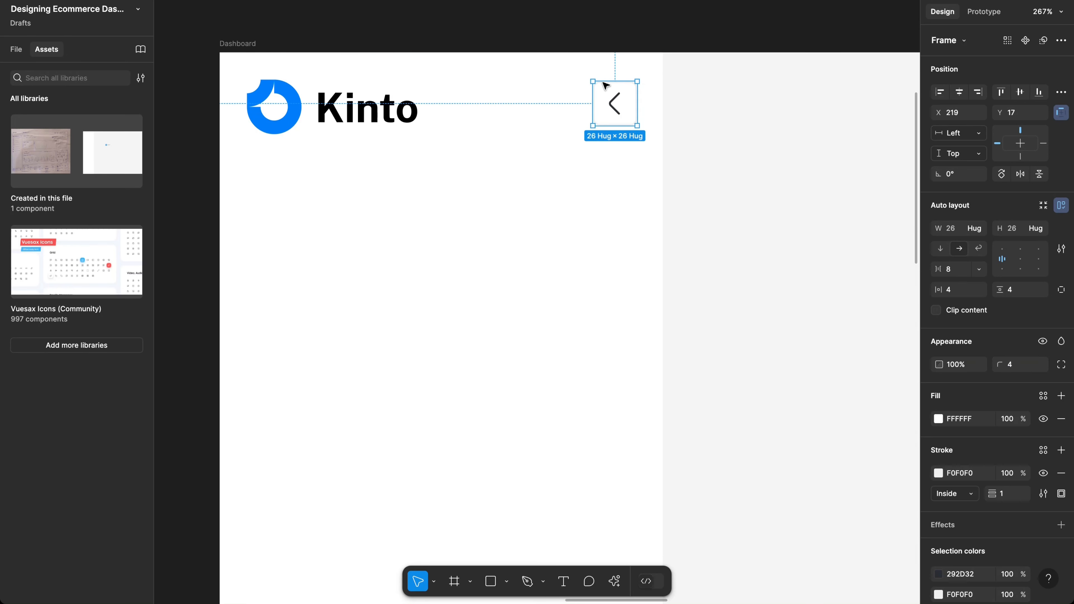
Step: Move the arrow button down to line up with the logo, then reselect the chevron button
left_click_drag(615, 108, 616, 116)
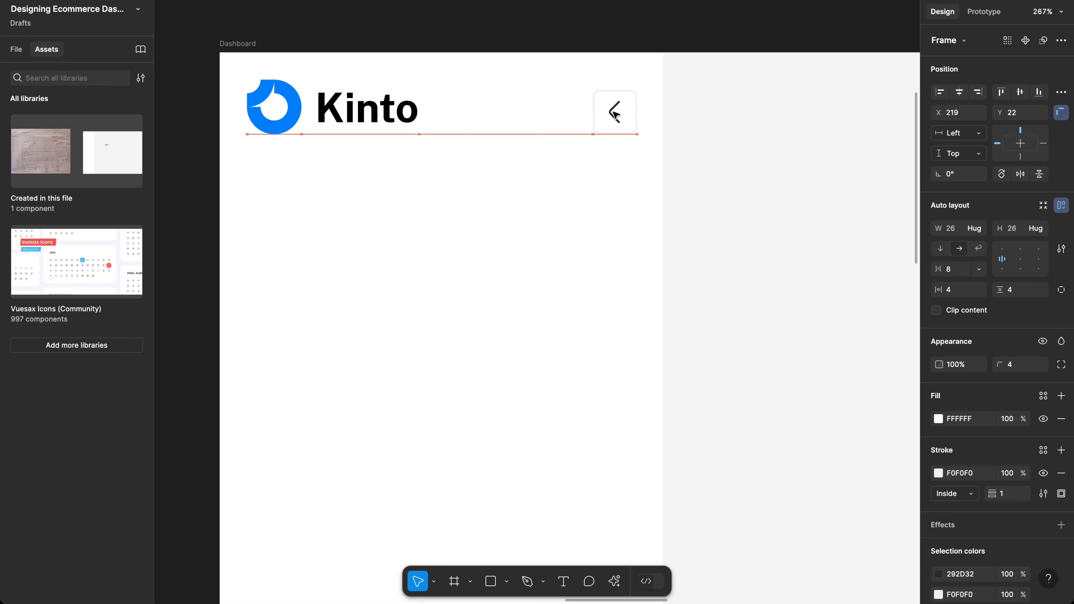
scroll(590, 193, "down", 10)
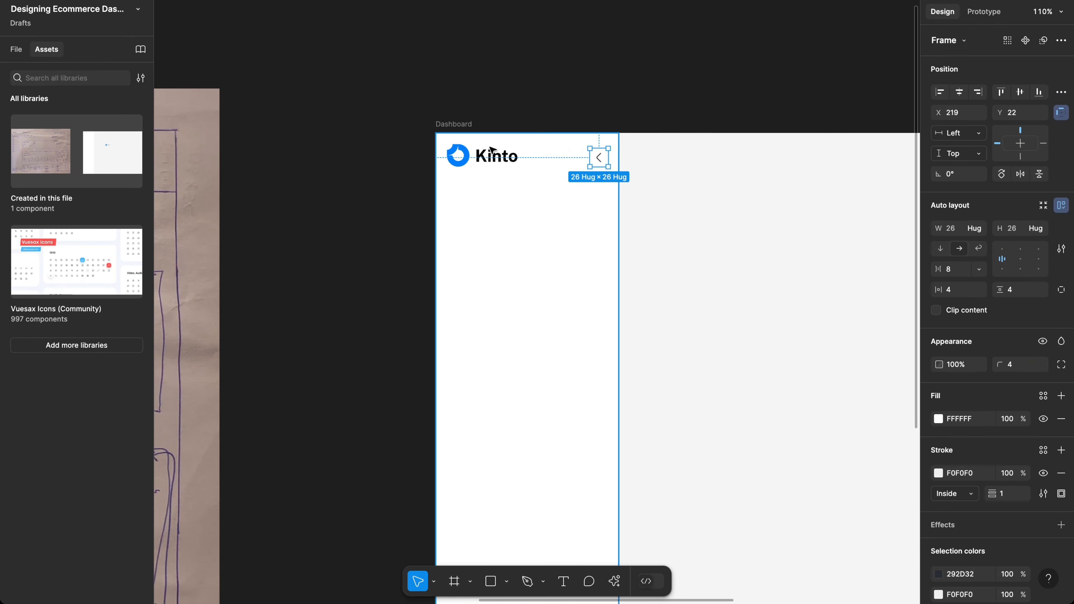
left_click(491, 149)
scroll(486, 148, "down", 3)
scroll(487, 148, "right", 3)
left_click(656, 162)
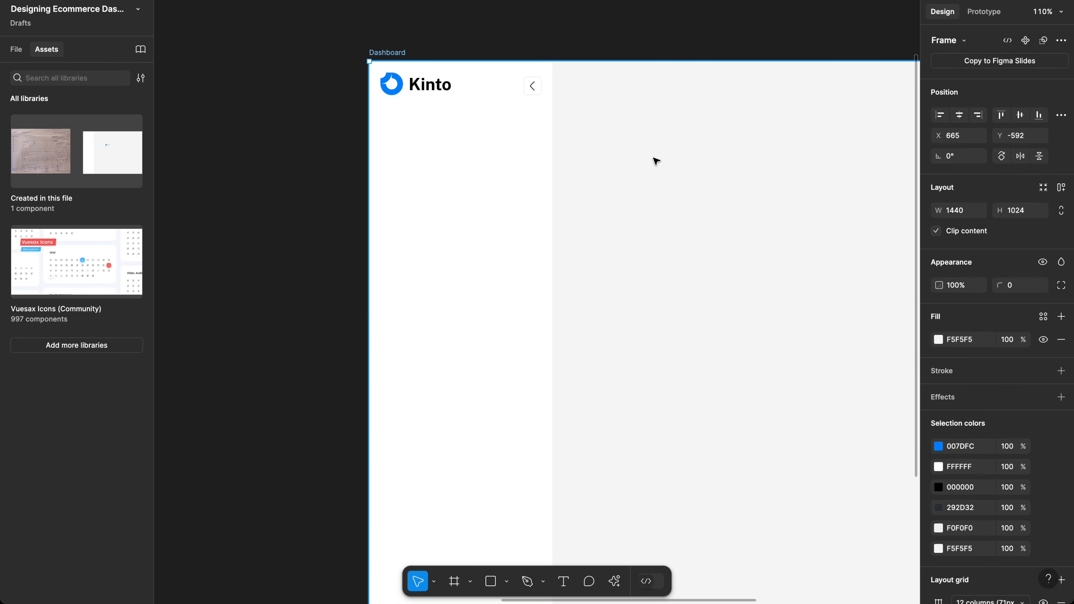
scroll(656, 162, "right", 3)
scroll(656, 161, "down", 1)
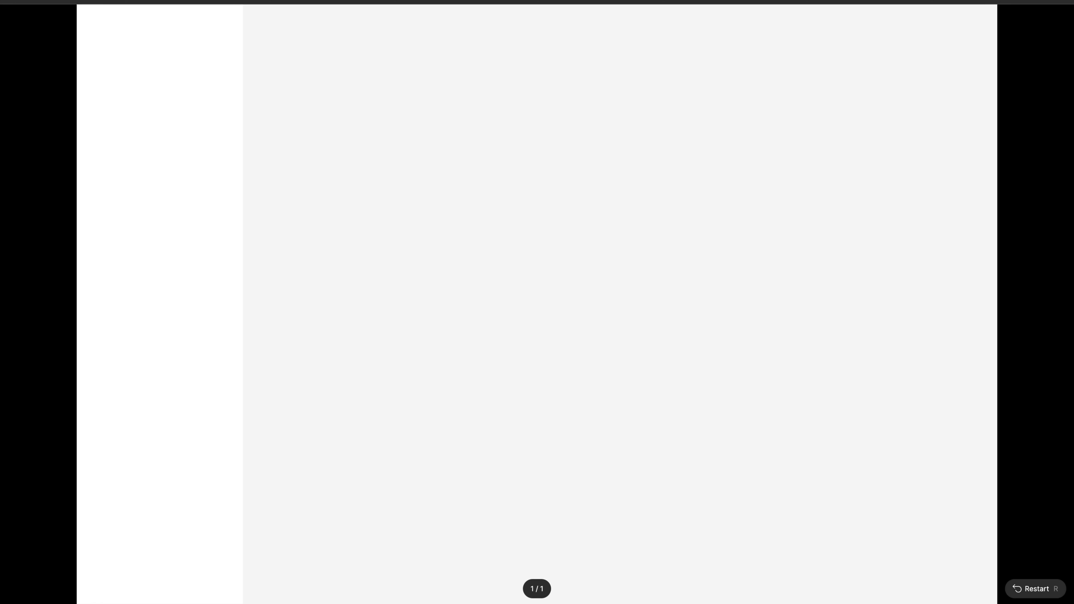
left_click(857, 2)
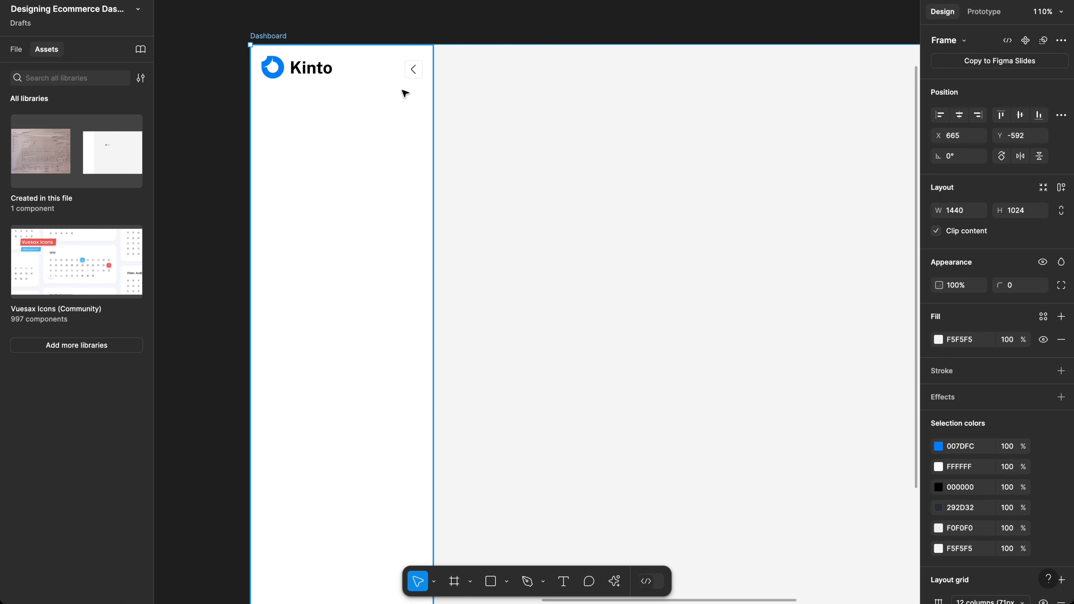
left_click(401, 78)
left_click(409, 76)
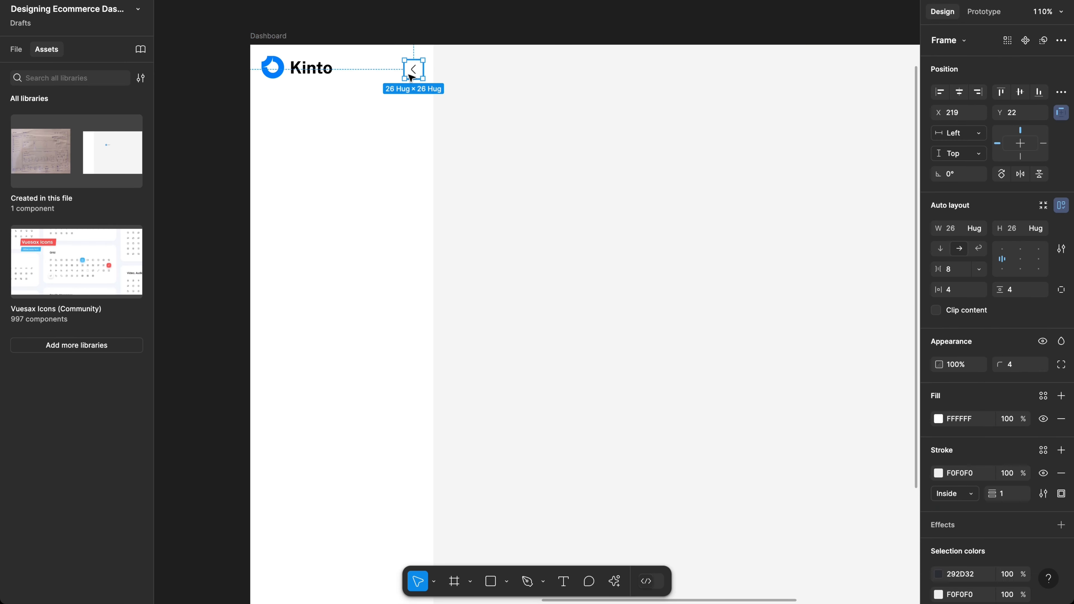
Step: Wrap the Kinto logo and chevron button together in an auto-layout header frame
left_click(303, 69, "shift")
key("shift+a")
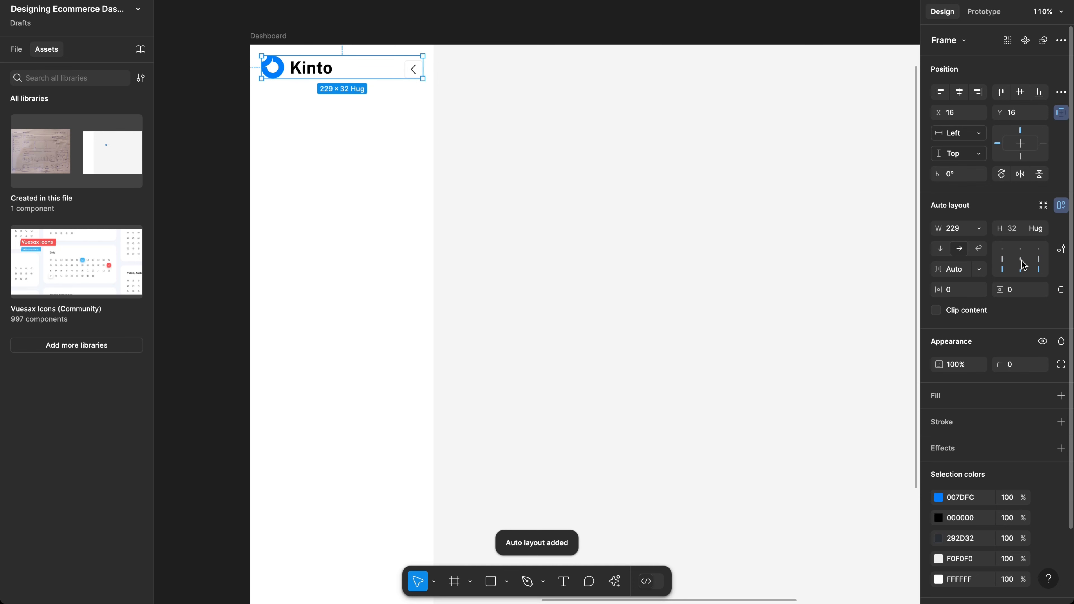
scroll(438, 91, "up", 5)
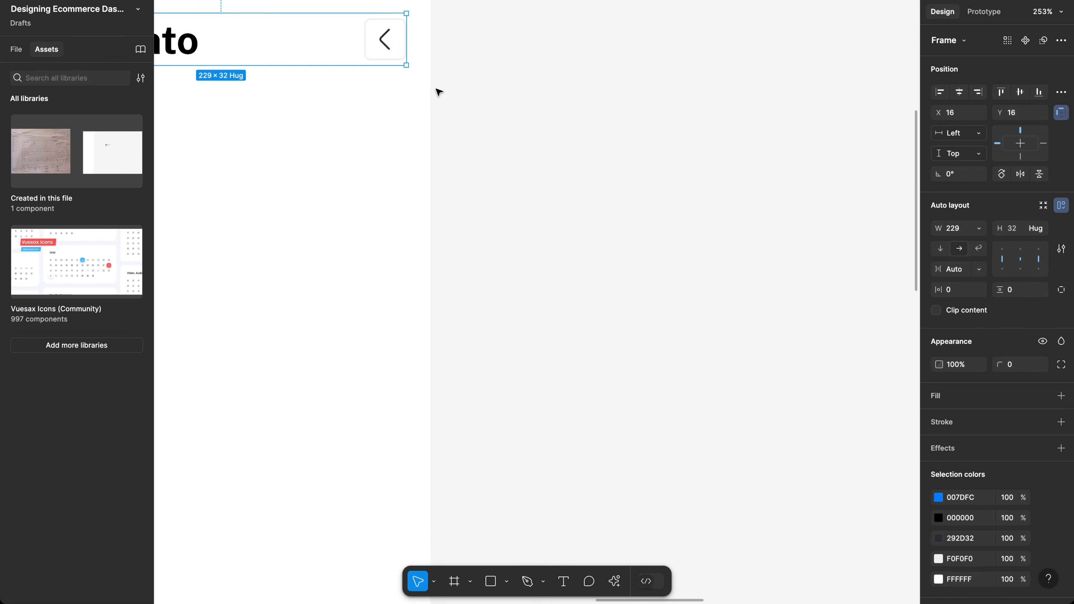
scroll(438, 92, "left", 6)
scroll(439, 91, "up", 2)
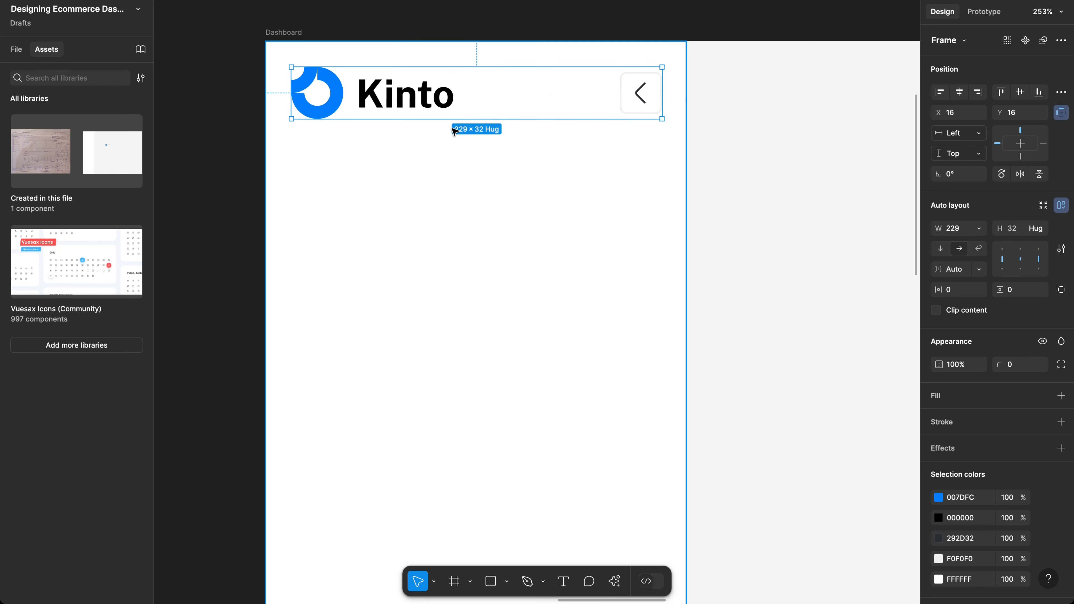
key("alt")
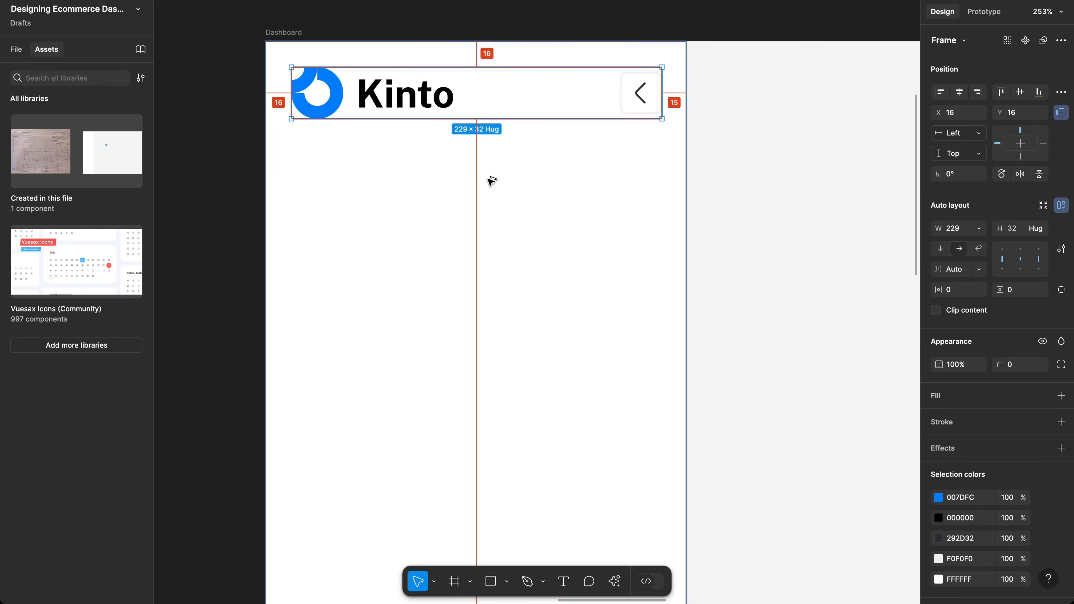
key("alt")
Step: Narrow the header to 228 wide so it sits 16 px from both sidebar edges
left_click(959, 233)
key("Down")
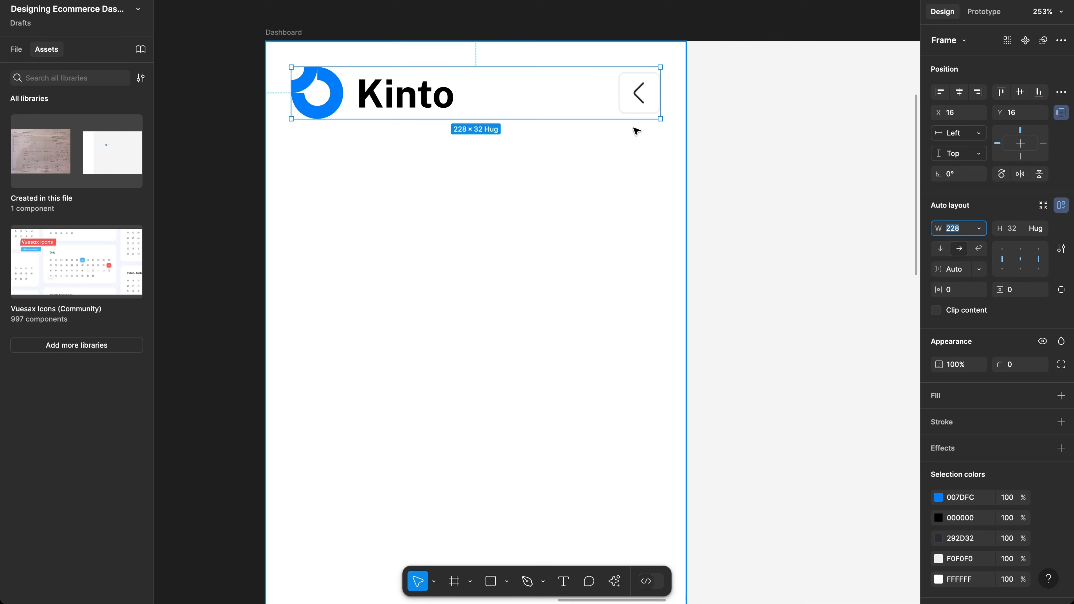
left_click(568, 176)
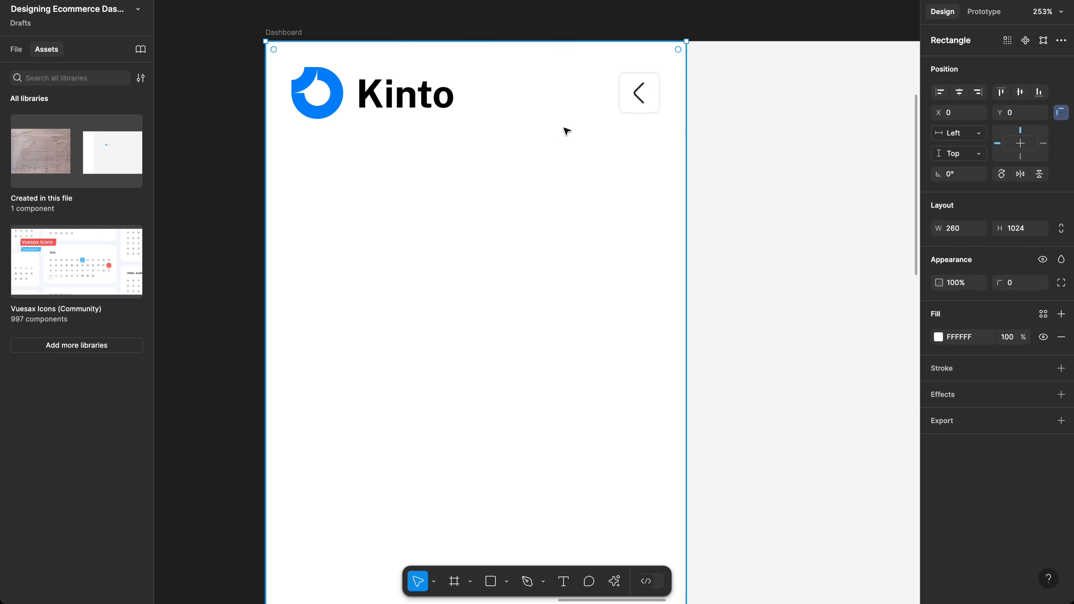
left_click(556, 96)
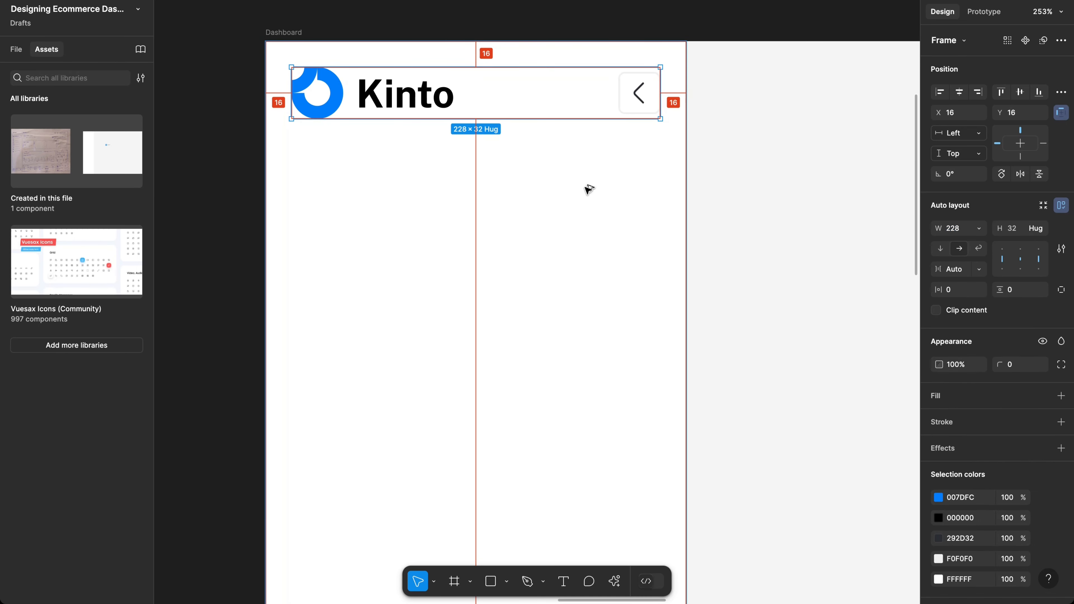
scroll(589, 190, "down", 5)
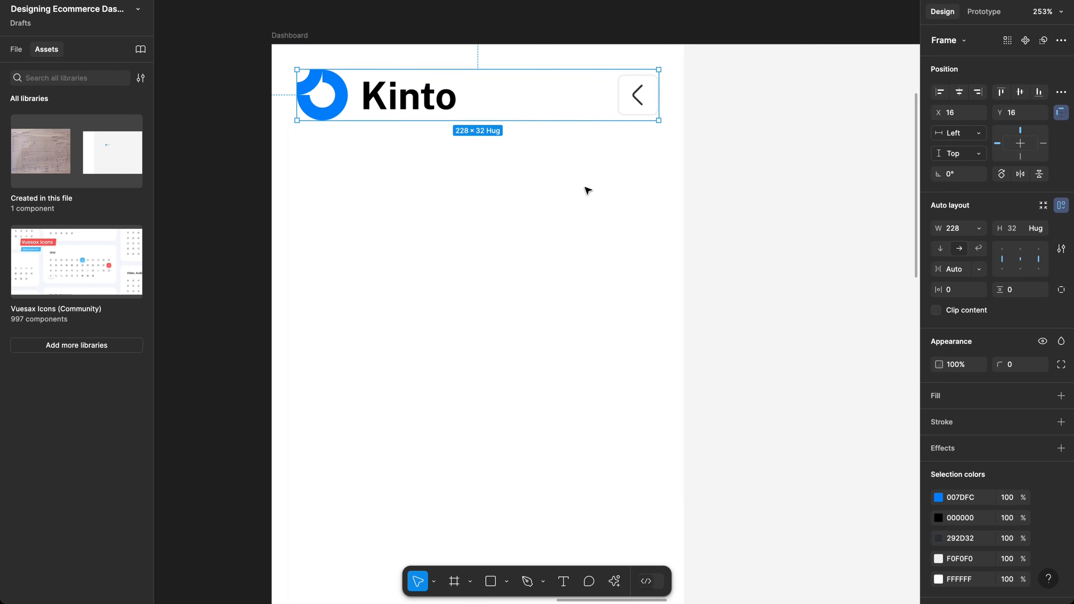
scroll(588, 189, "left", 10)
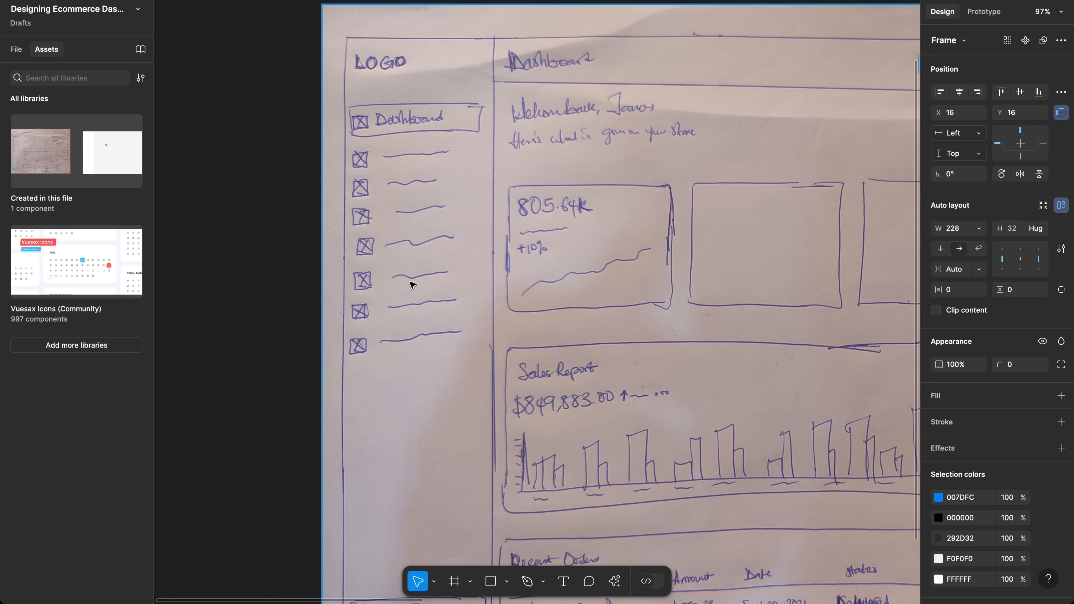
Step: Scroll from the paper sketch back to the Dashboard frame and clear the Kinto header selection on empty canvas
scroll(465, 313, "right", 12)
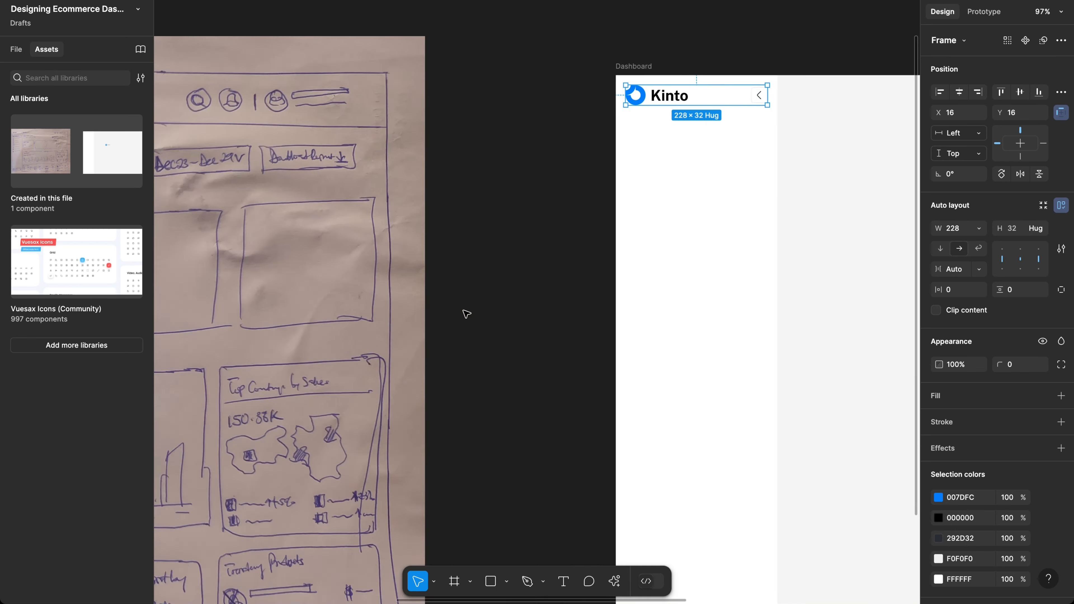
scroll(465, 314, "left", 2)
scroll(466, 313, "up", 1)
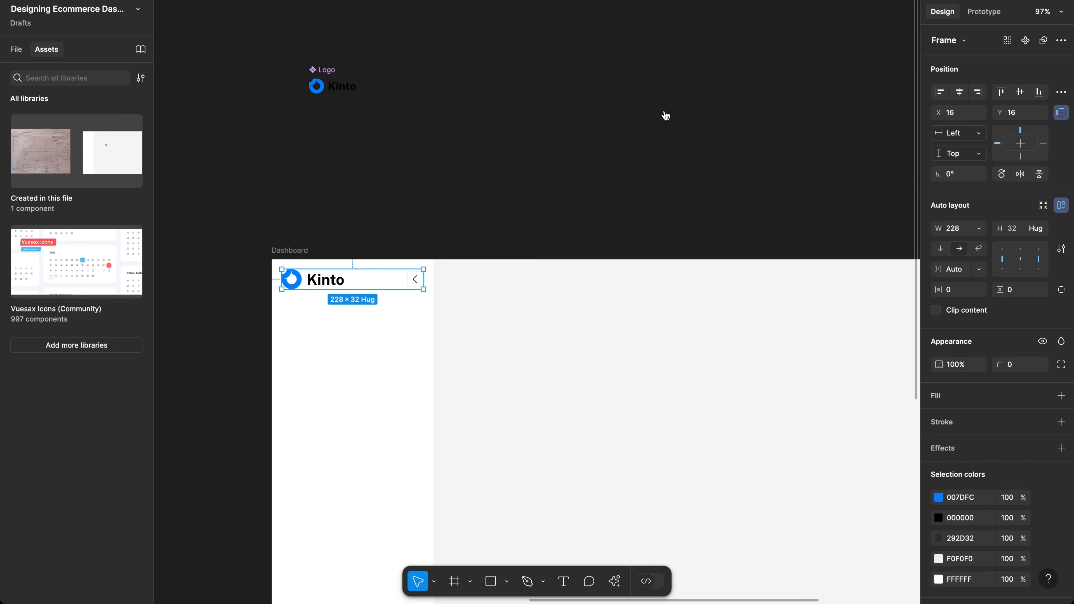
scroll(558, 191, "right", 4)
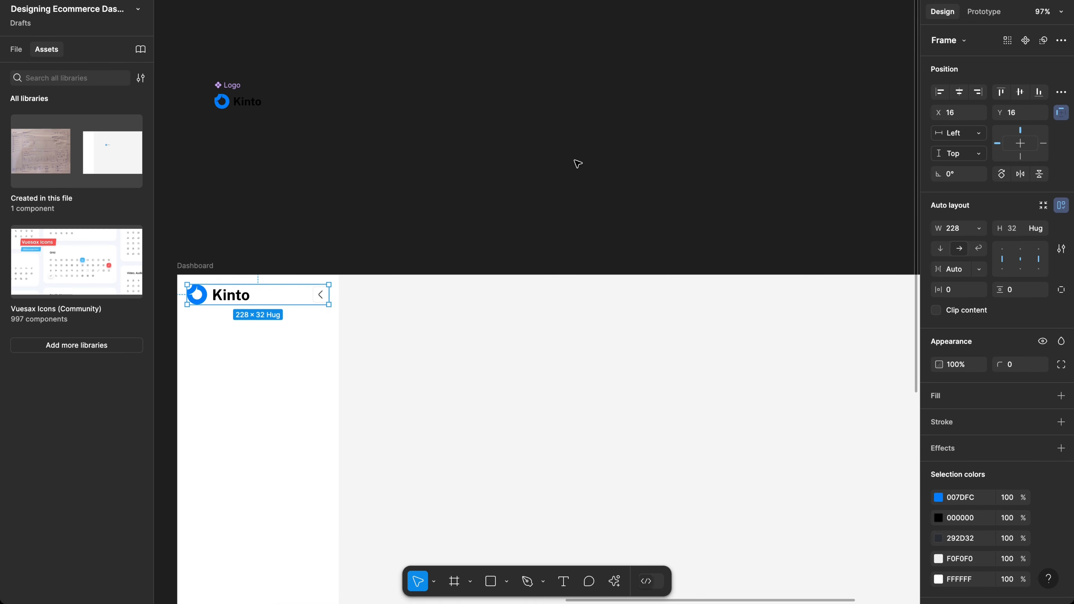
left_click(577, 163)
scroll(577, 163, "down", 3)
scroll(582, 245, "down", 4)
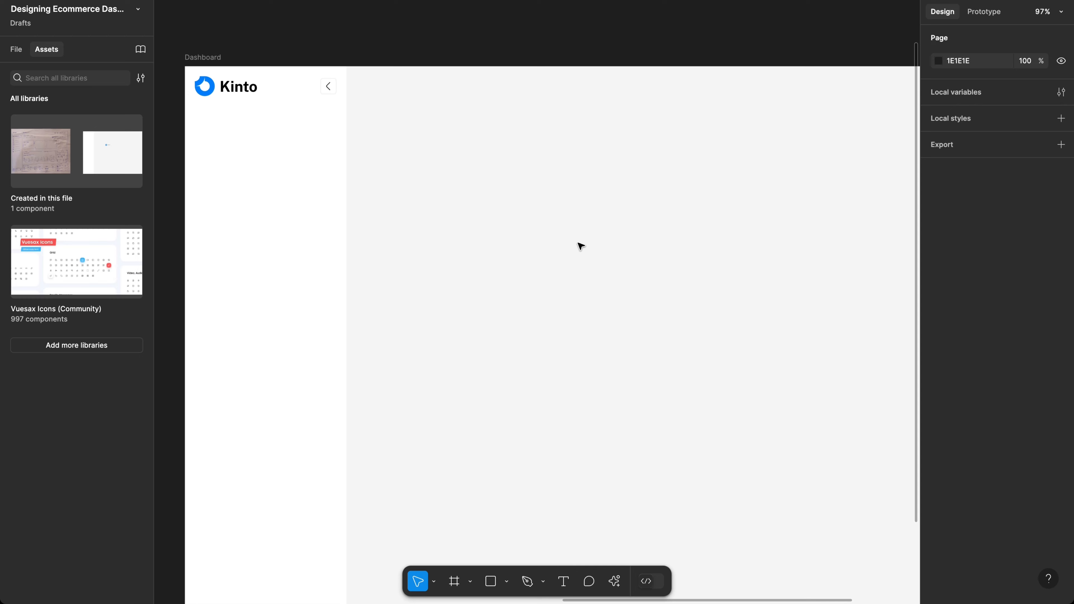
Step: Add a 'Menu item' text layer in the Dashboard's main area
key("t")
left_click(556, 284)
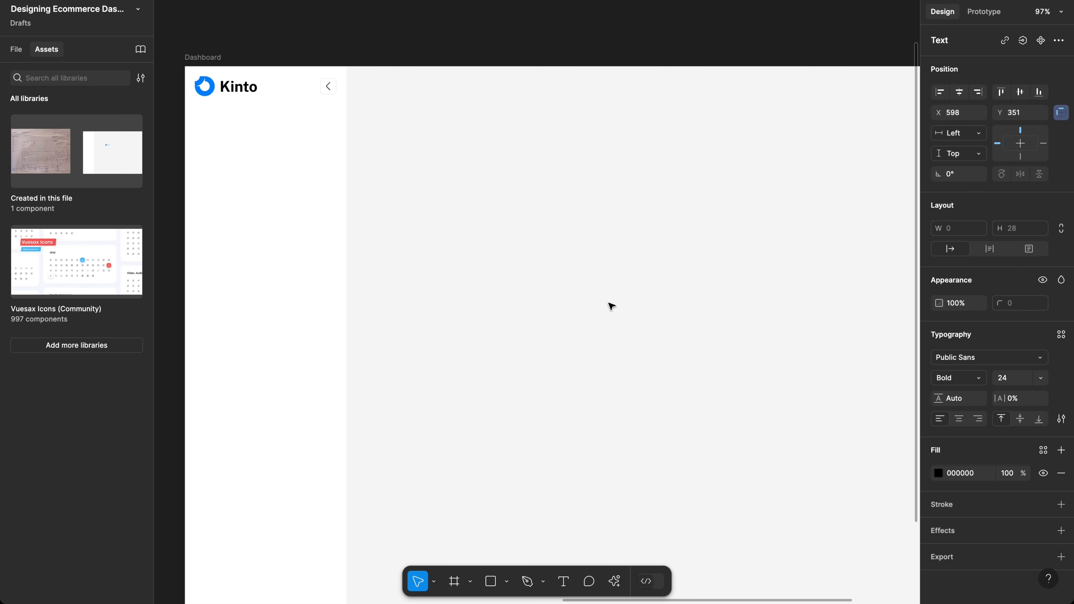
type("Menu item")
key("Escape")
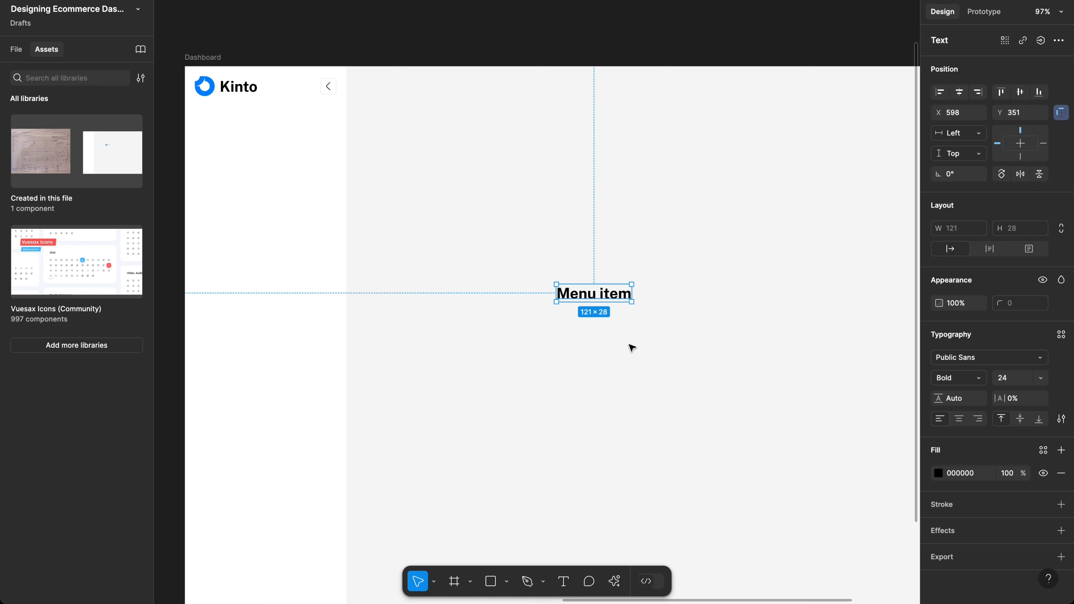
Step: Set the Menu item text weight to Public Sans Regular
left_click(970, 377)
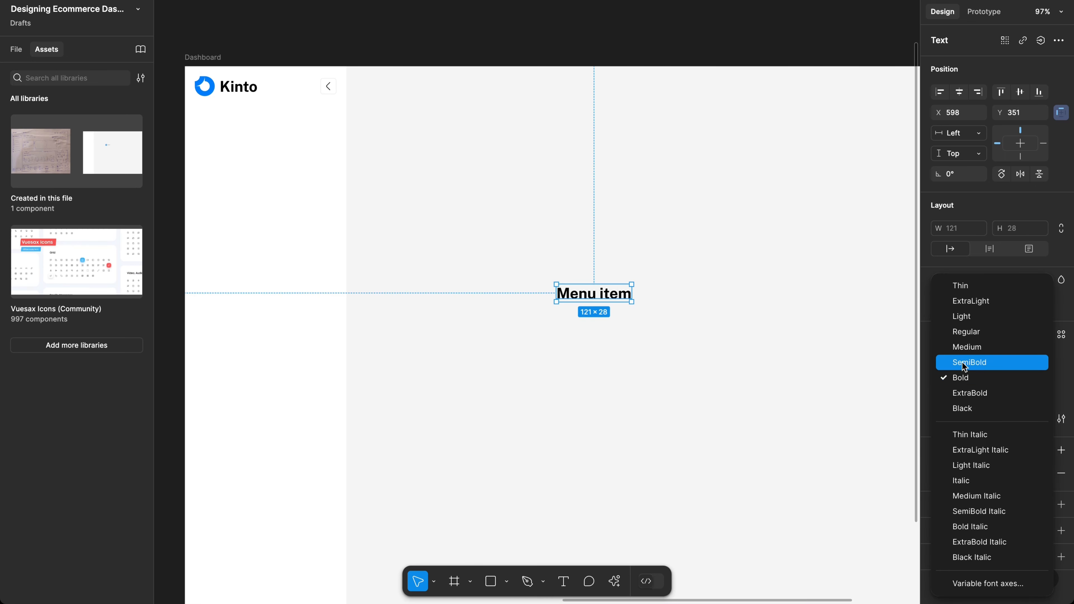
left_click(968, 344)
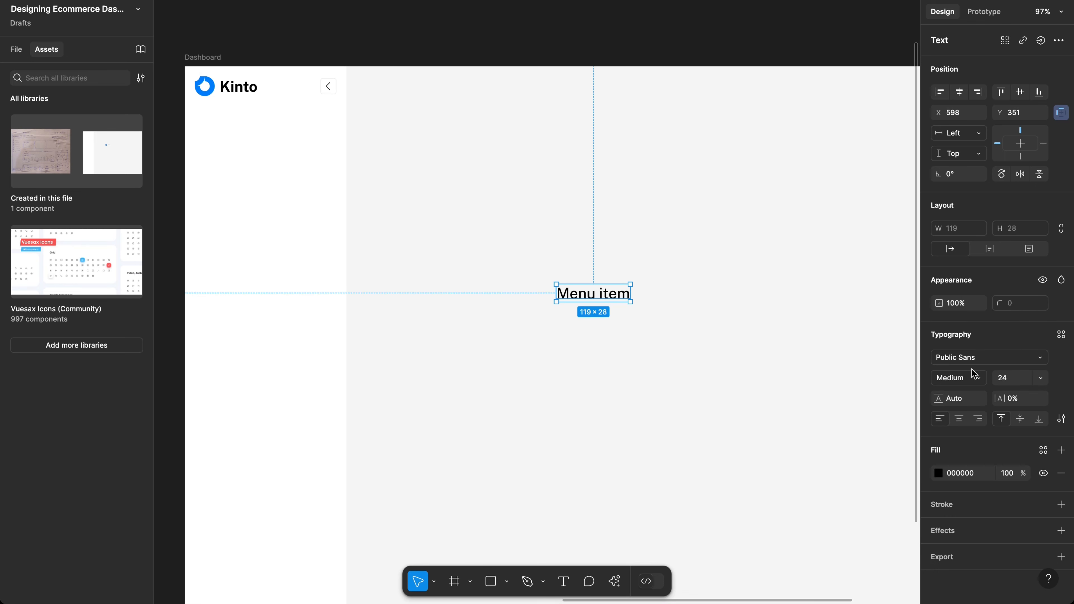
left_click(968, 378)
left_click(959, 361)
scroll(657, 302, "left", 2)
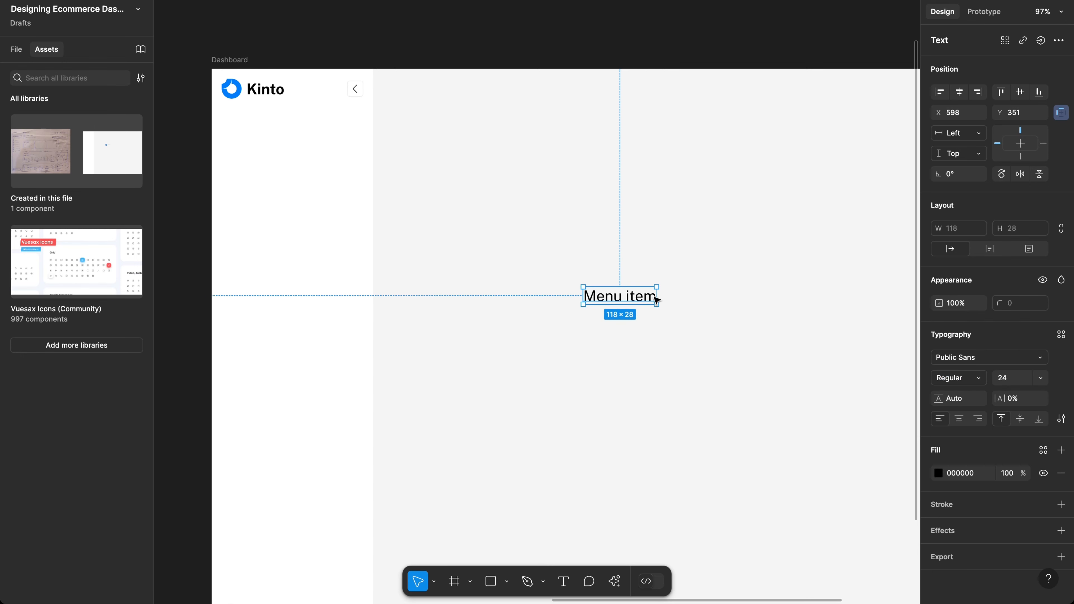
Step: Set the font size to 15 and the line height to 22
left_click(1014, 380)
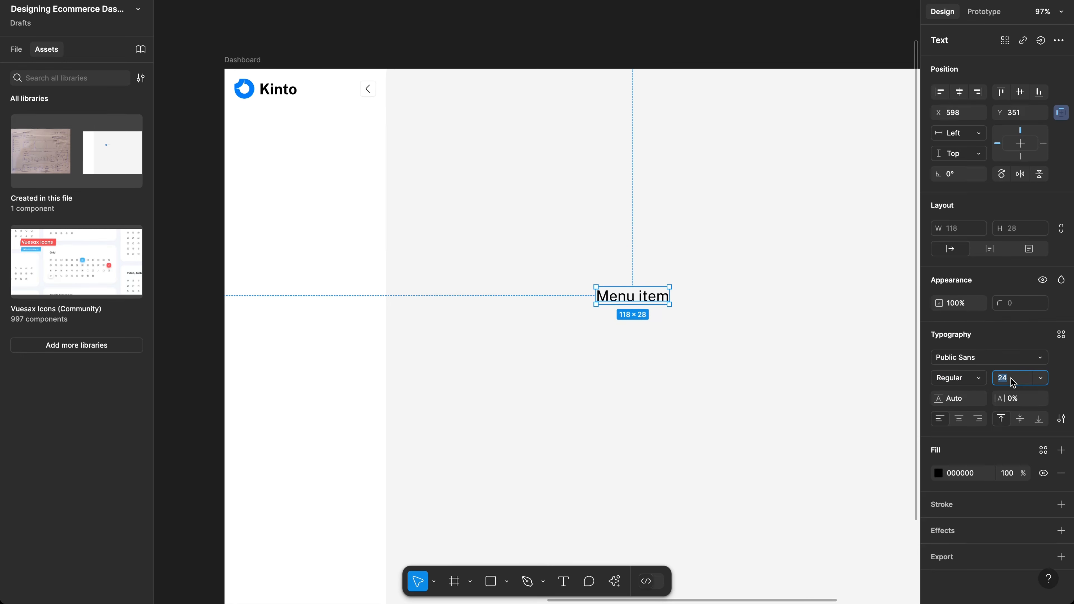
type("15")
key("Return")
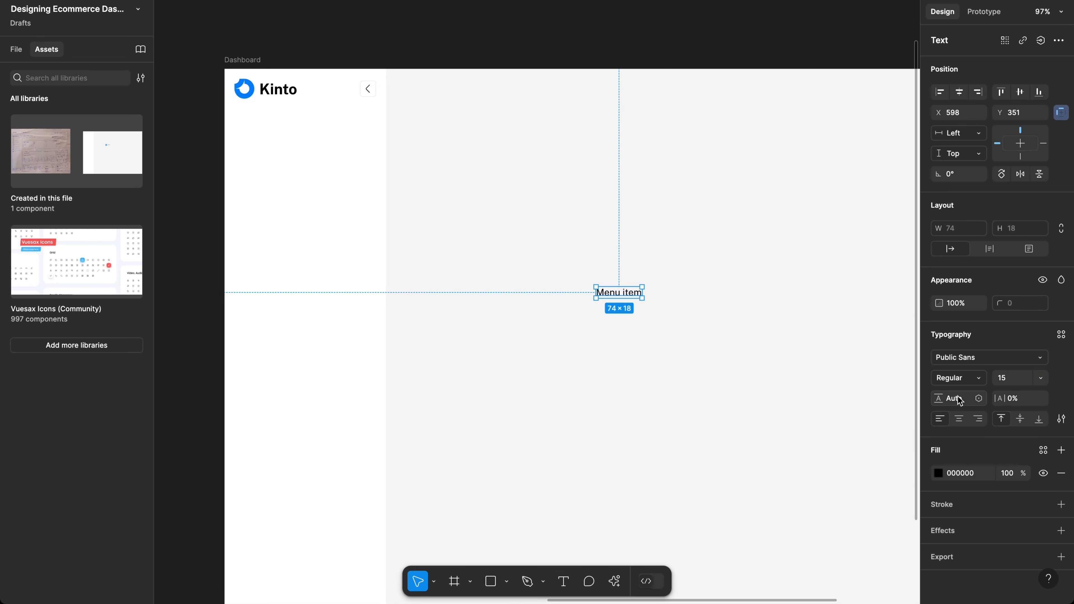
type("24")
key("Return")
scroll(620, 292, "up", 5)
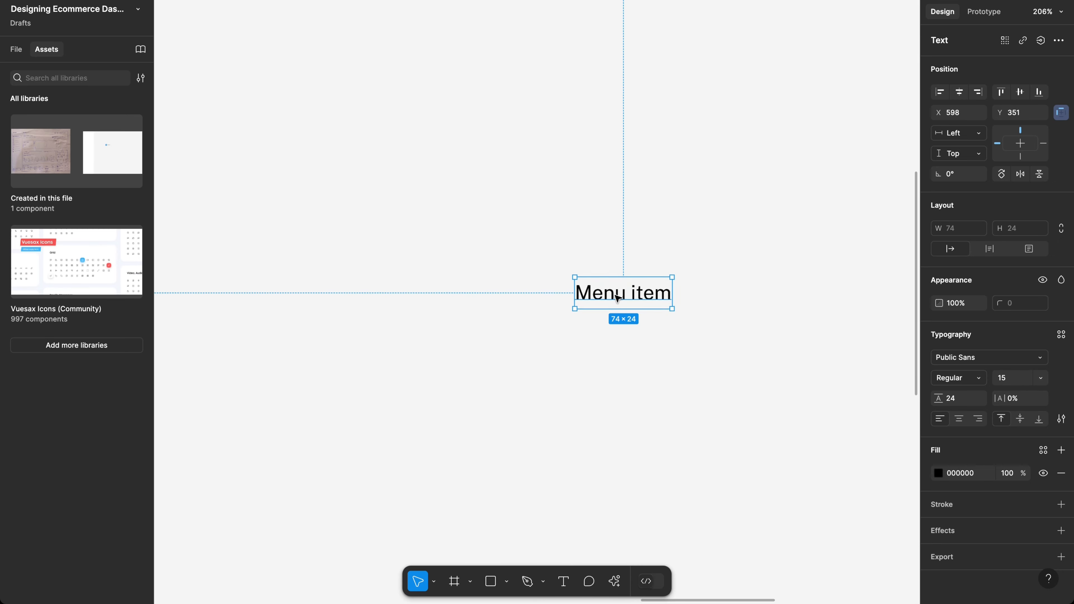
scroll(617, 297, "down", 4)
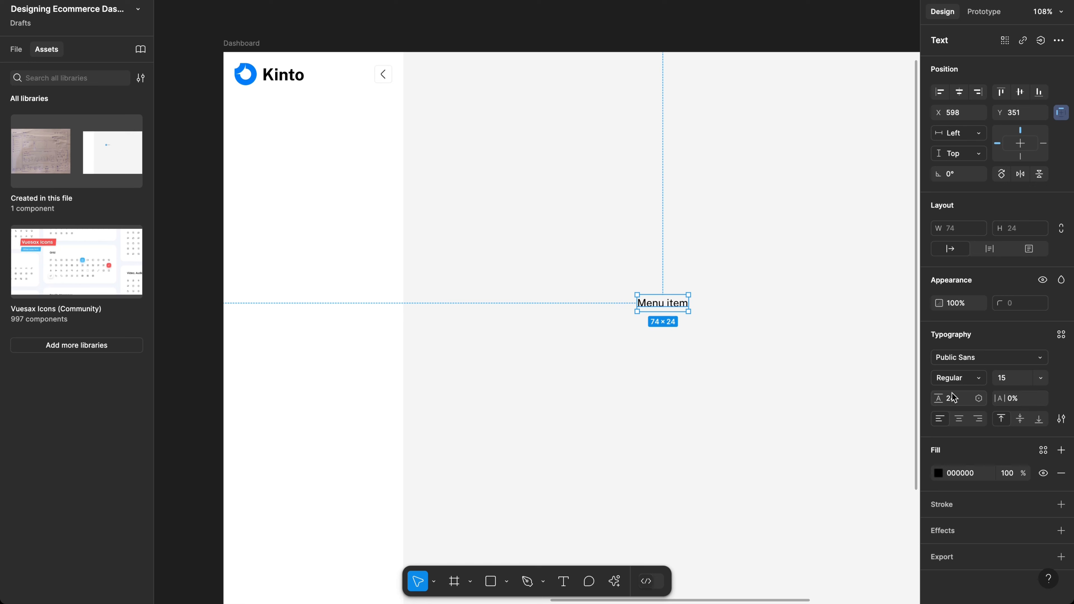
left_click(961, 403)
key("Return")
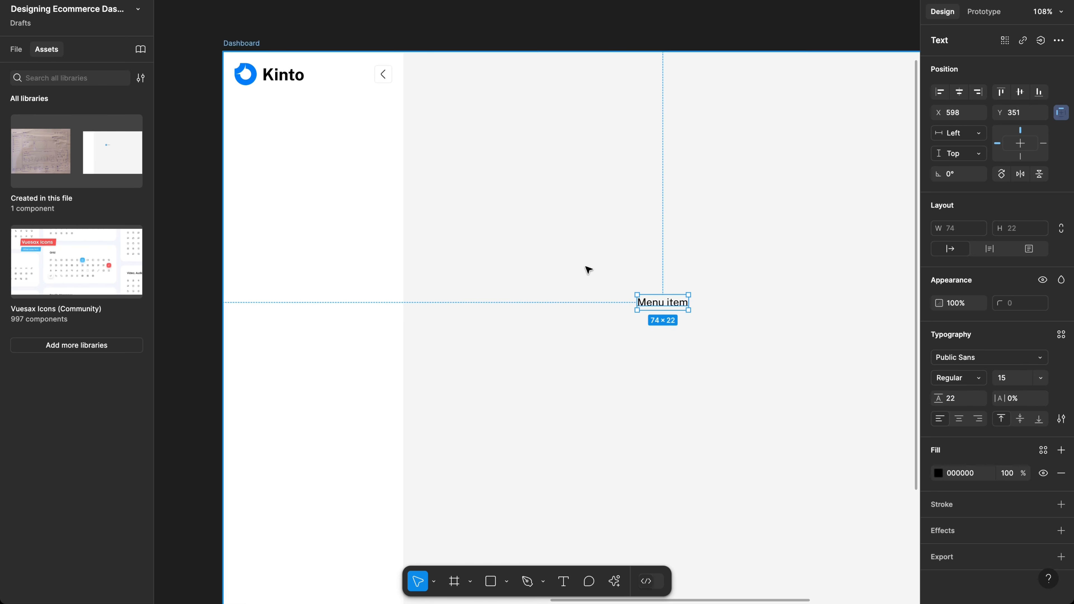
scroll(587, 269, "up", 5)
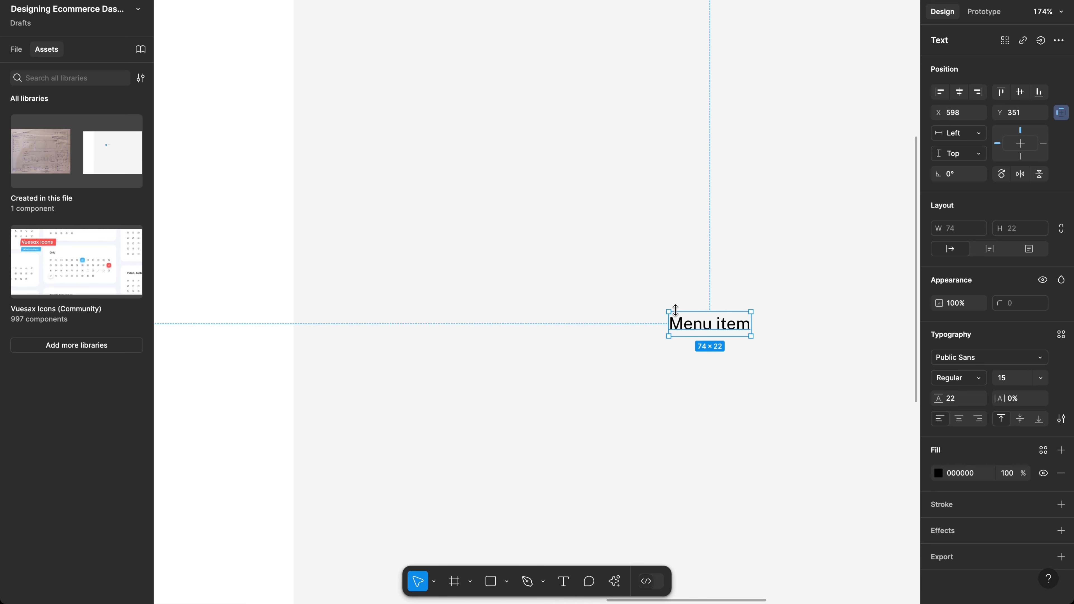
Step: Search quick insert for 'grid' and insert the Vuesax grid-3 icon onto the Dashboard
key("shift+i")
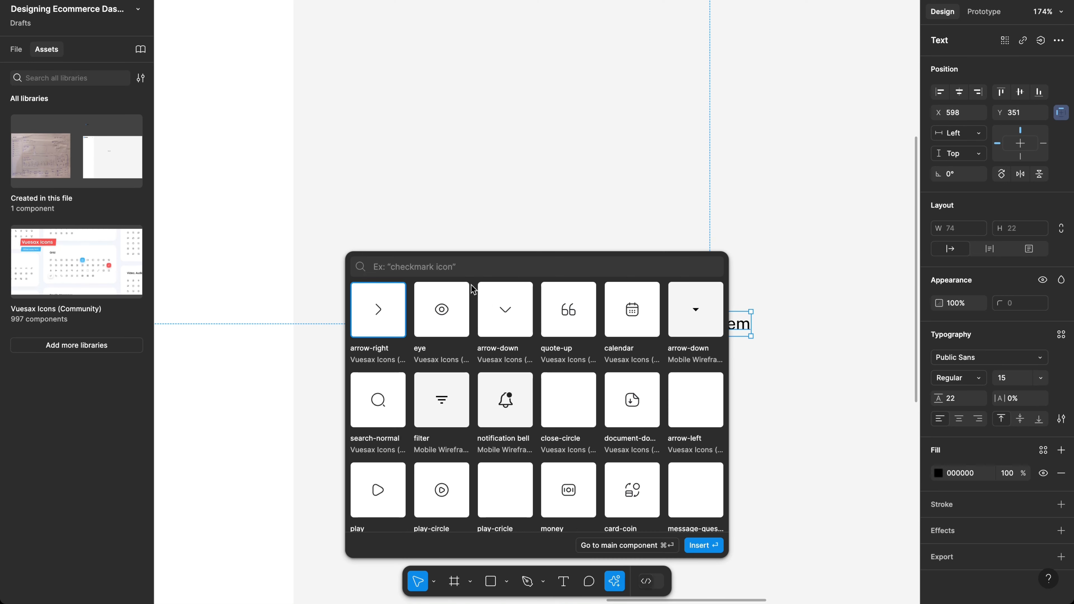
type("box")
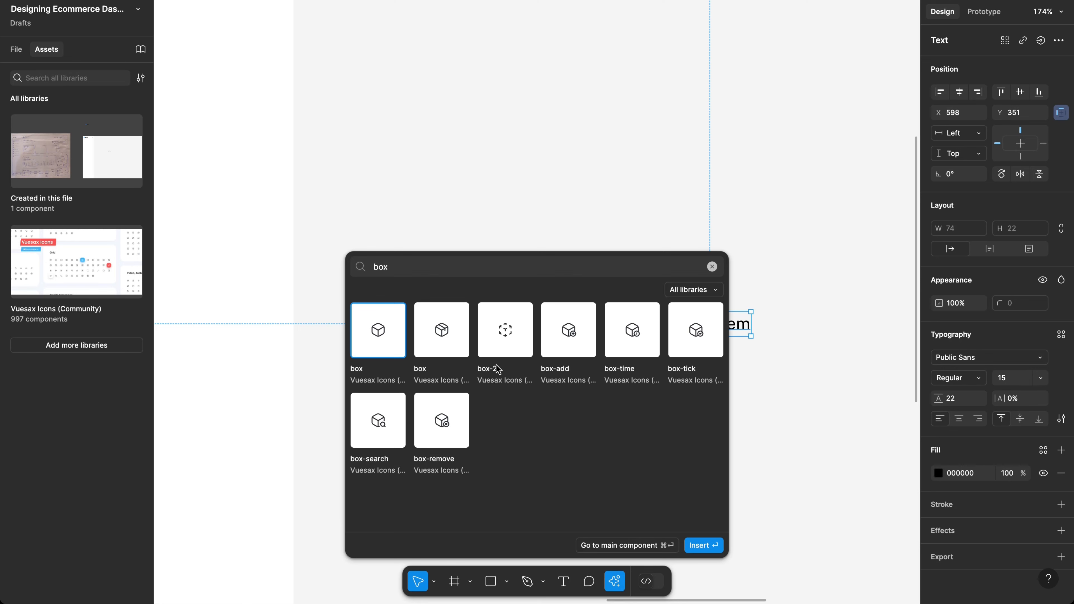
key("super+a")
key("BackSpace")
type("grid")
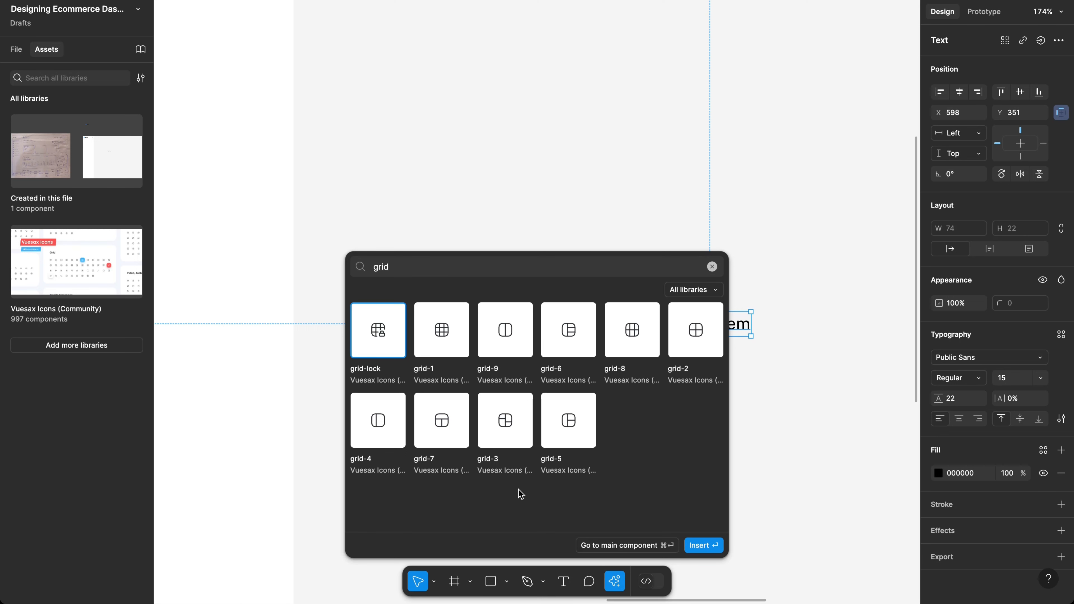
left_click(509, 430)
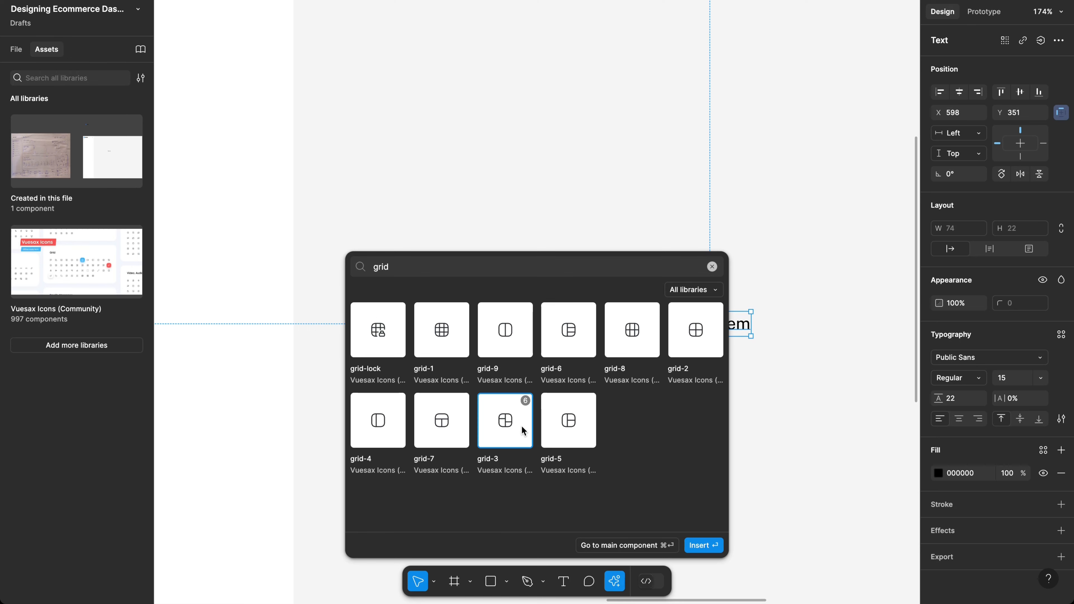
left_click(703, 546)
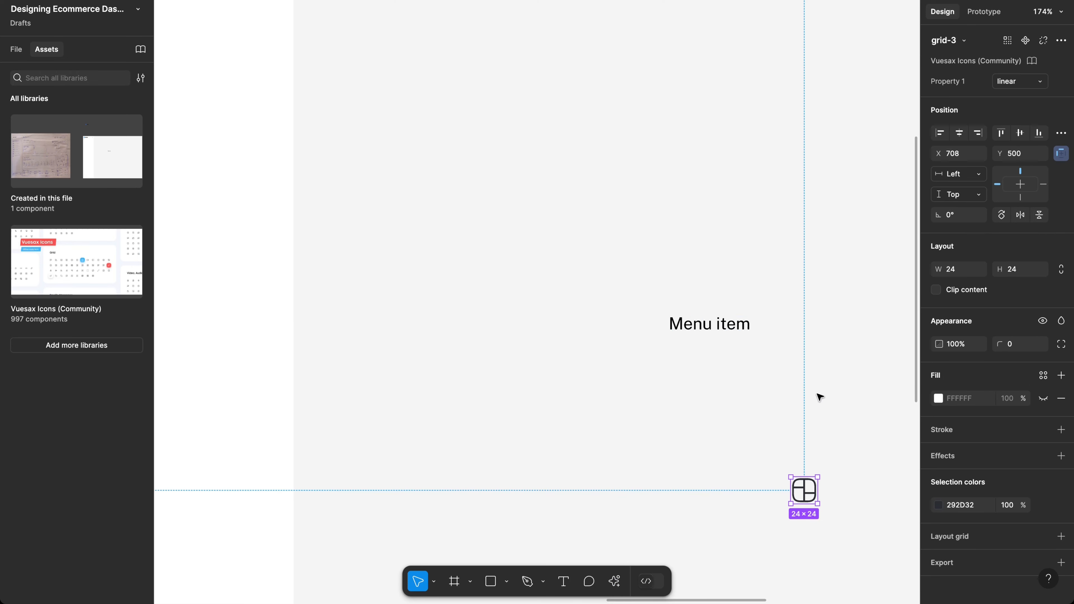
Step: Place the grid-3 icon left of the Menu item text, align them vertically, and select both
left_click_drag(802, 497, 638, 326)
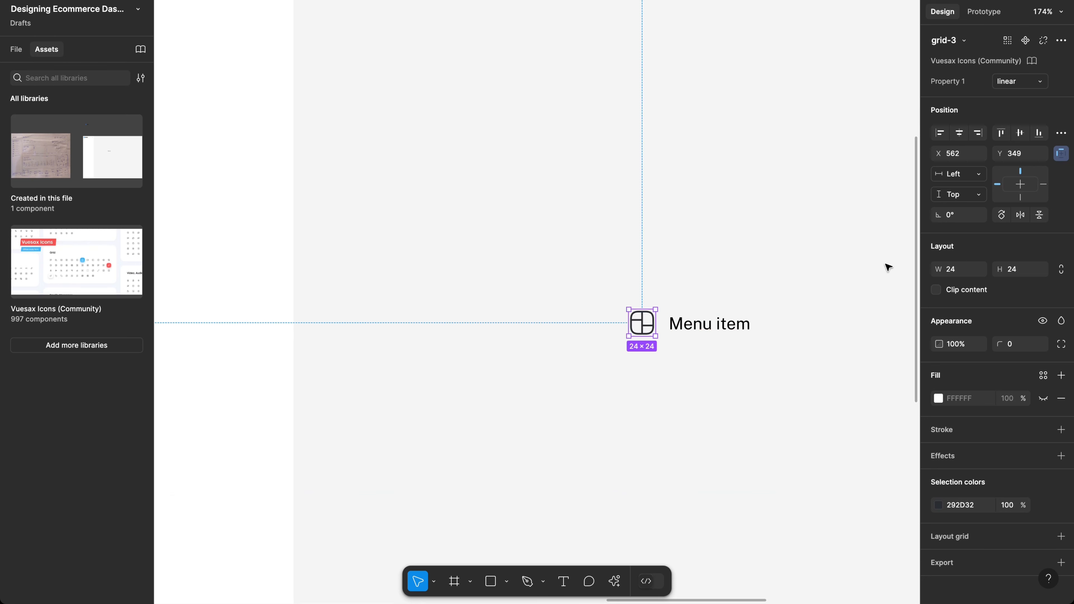
scroll(668, 324, "up", 5)
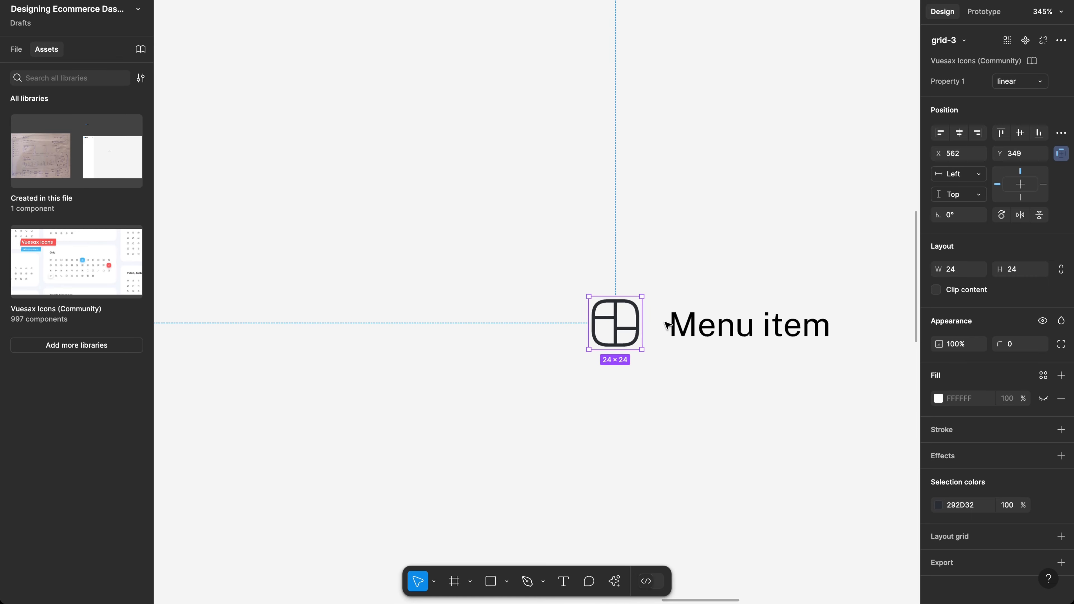
left_click(678, 330)
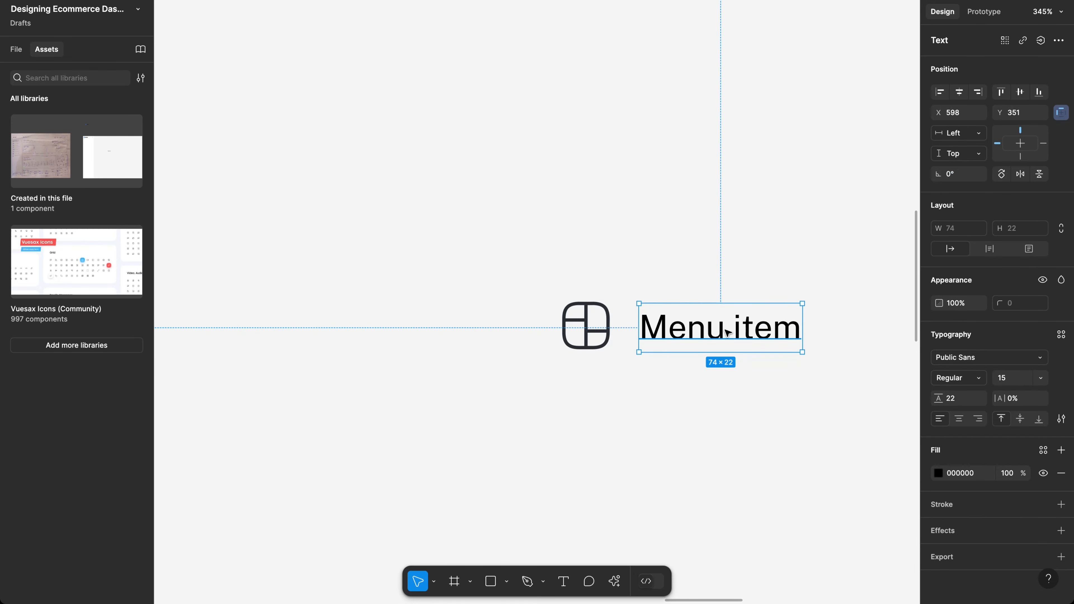
left_click_drag(727, 332, 727, 331)
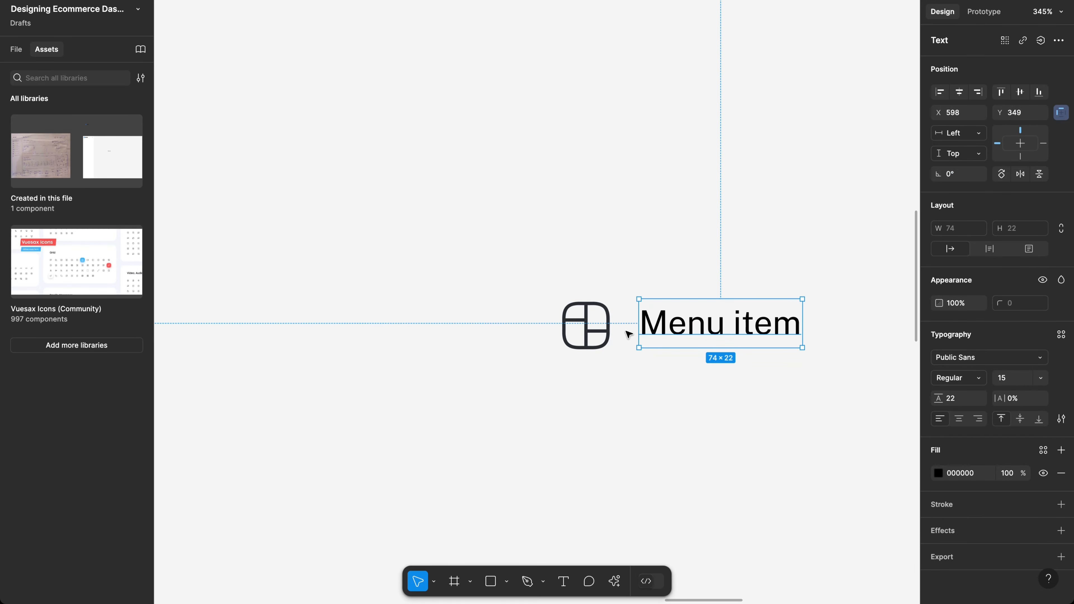
left_click(586, 326)
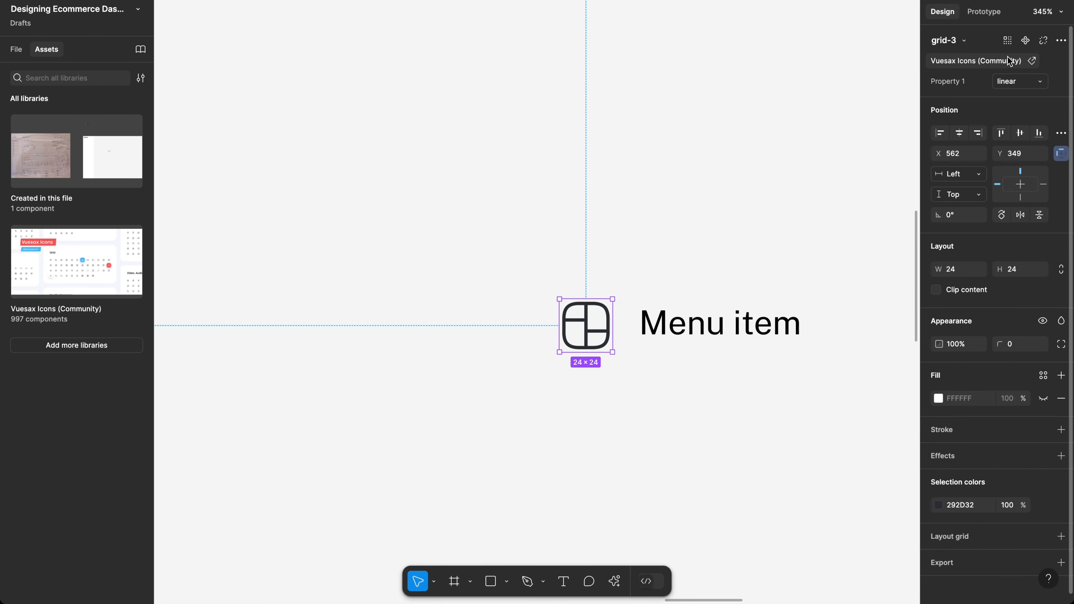
scroll(664, 340, "right", 3)
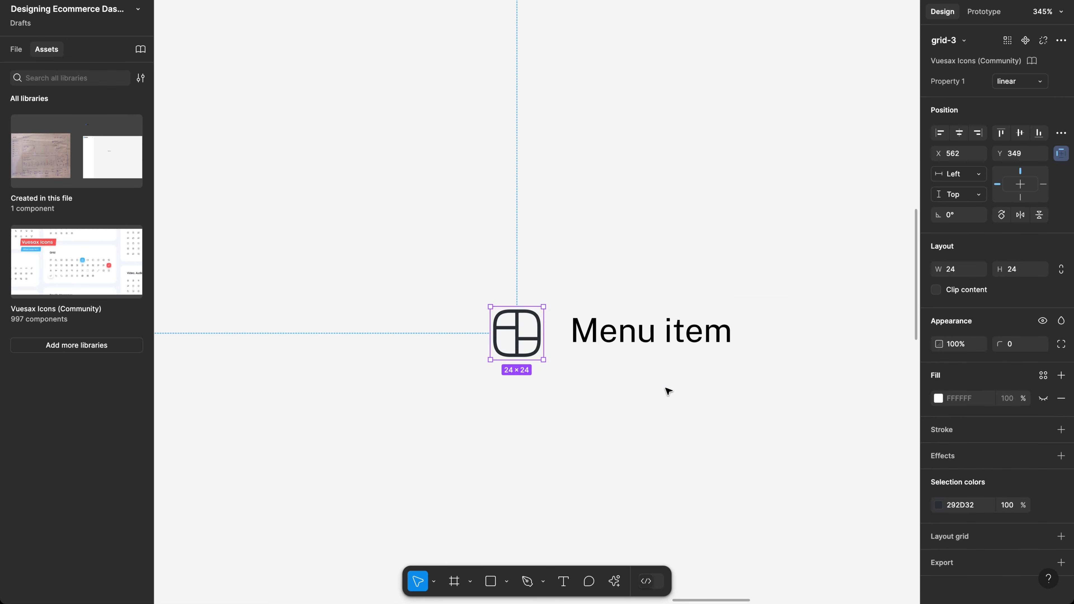
left_click(668, 391)
left_click(525, 340)
left_click(588, 334, "shift")
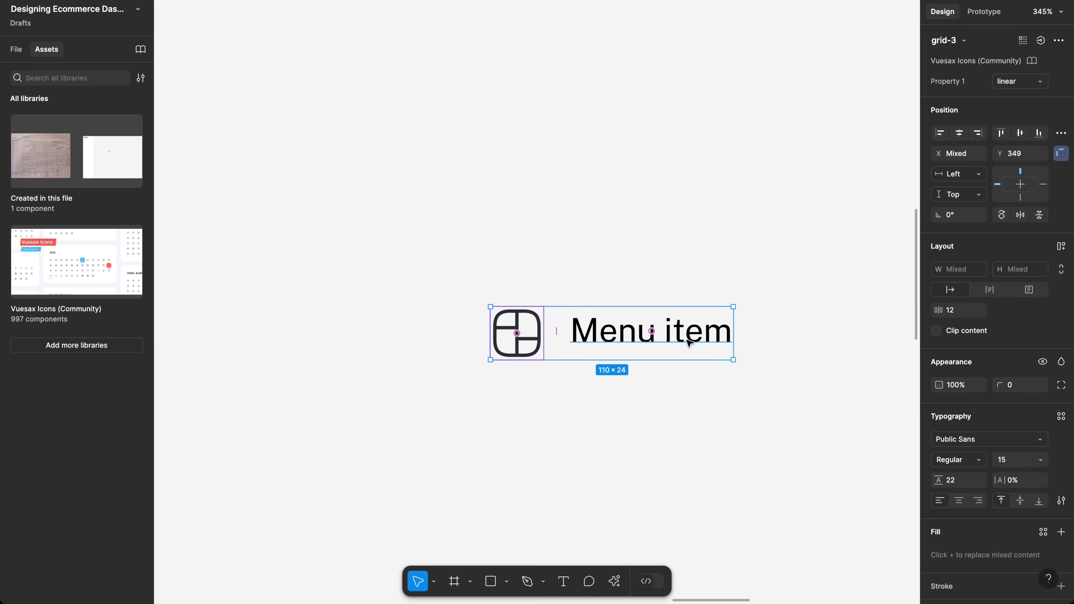
Step: Wrap icon and label in auto layout with gap 8, 16 horizontal and 8 vertical padding
key("shift+a")
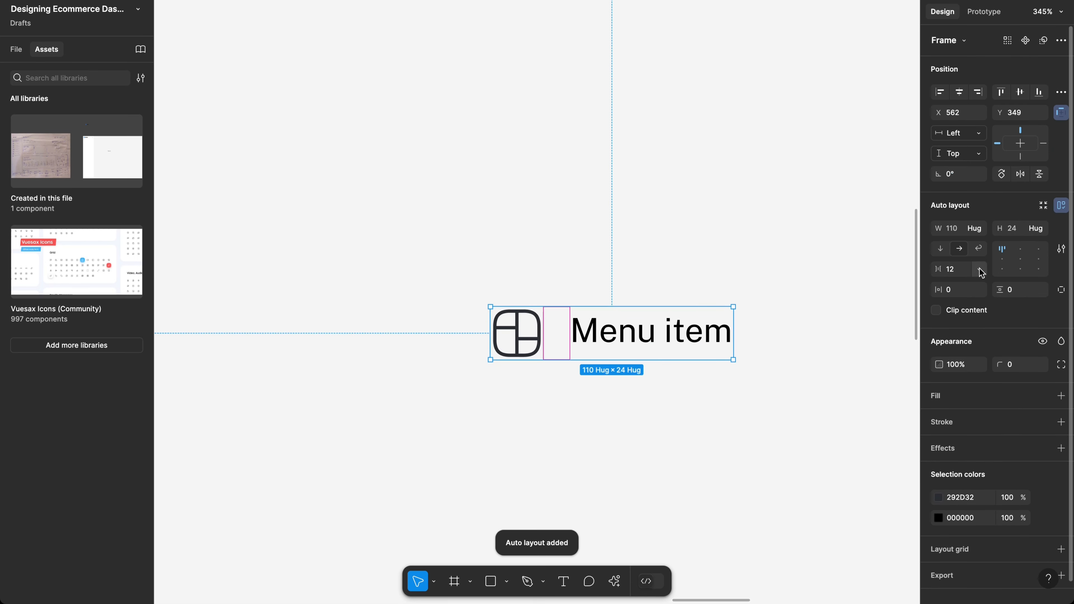
left_click(958, 272)
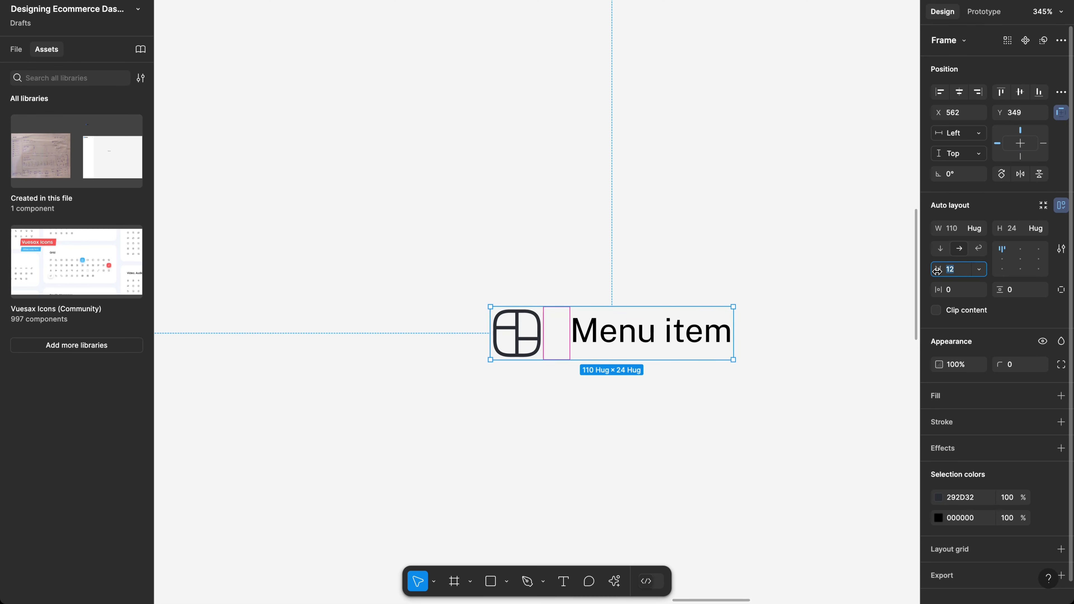
type("8")
key("Return")
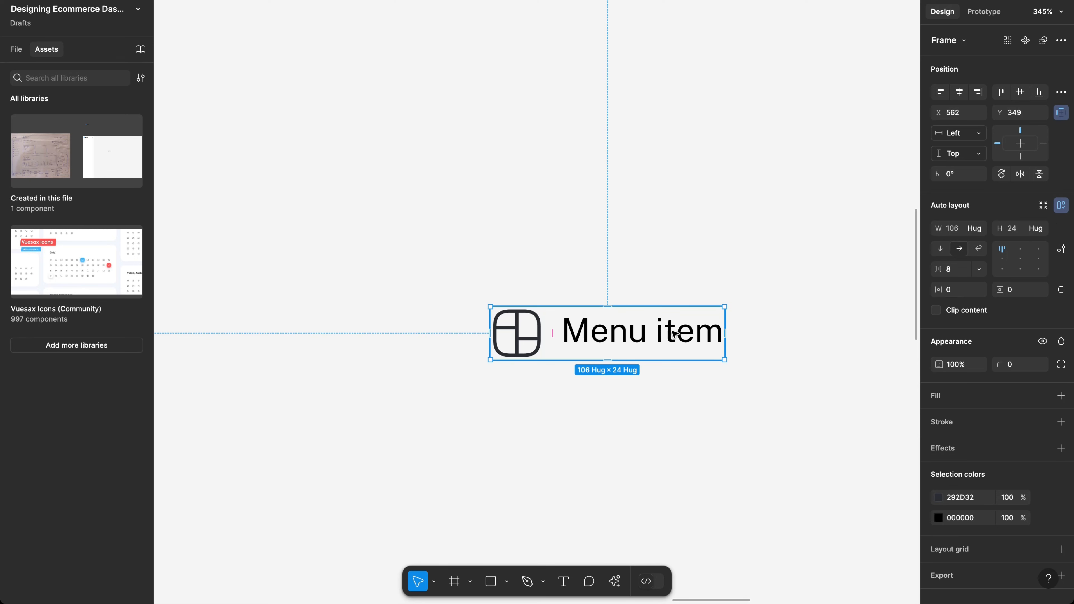
left_click(970, 290)
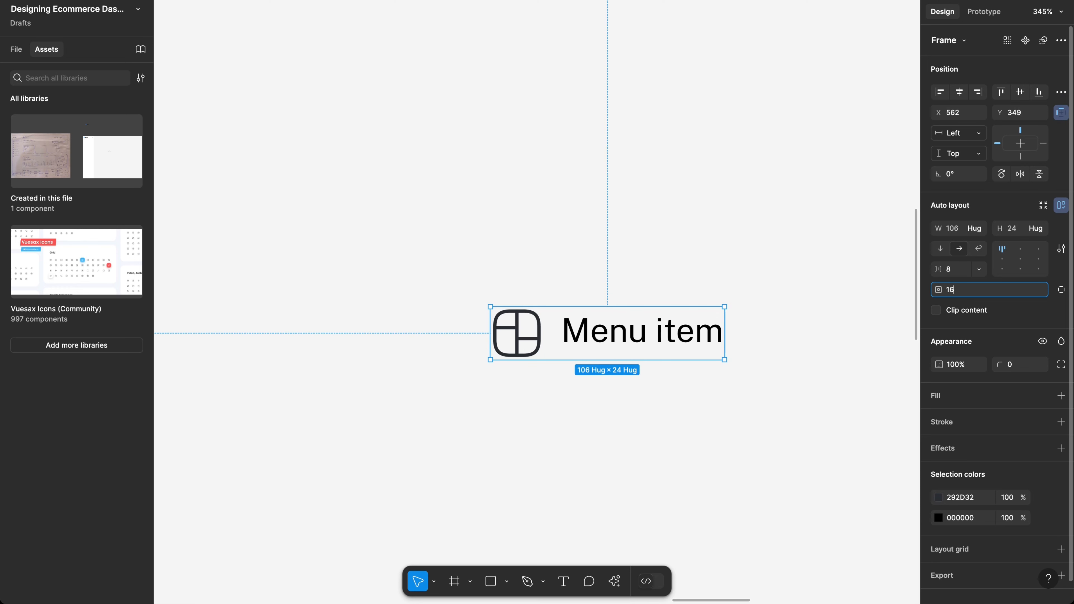
key("Return")
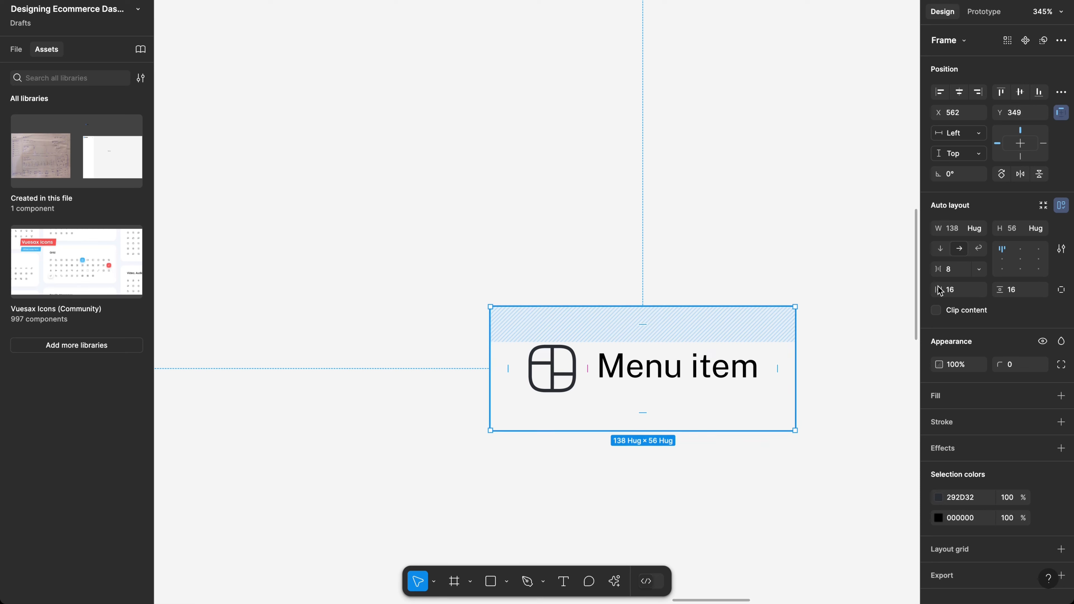
left_click(1031, 289)
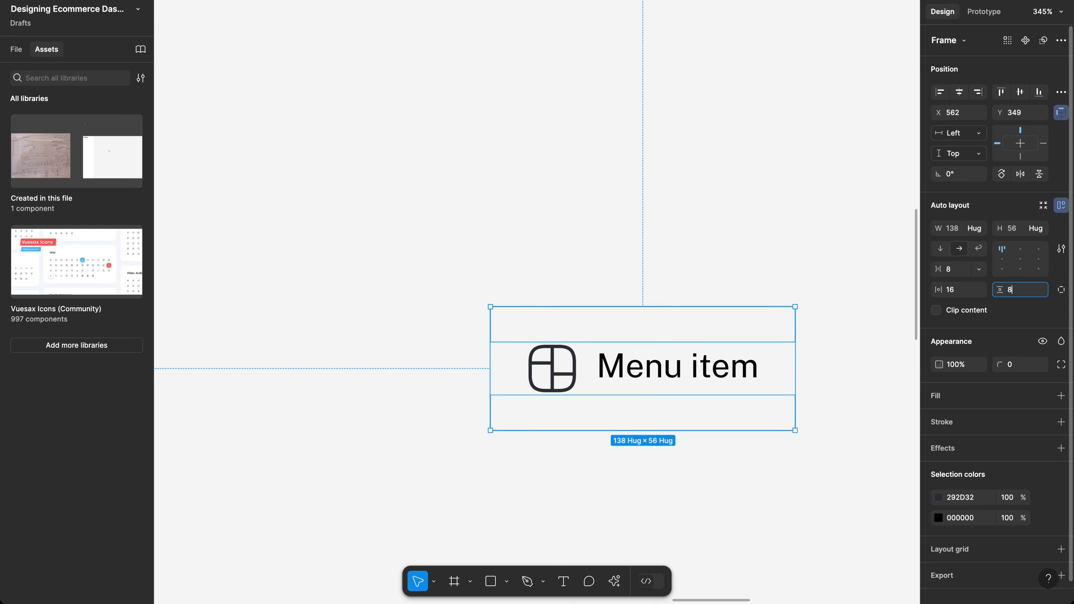
type("8")
key("Return")
left_click_drag(679, 367, 616, 314)
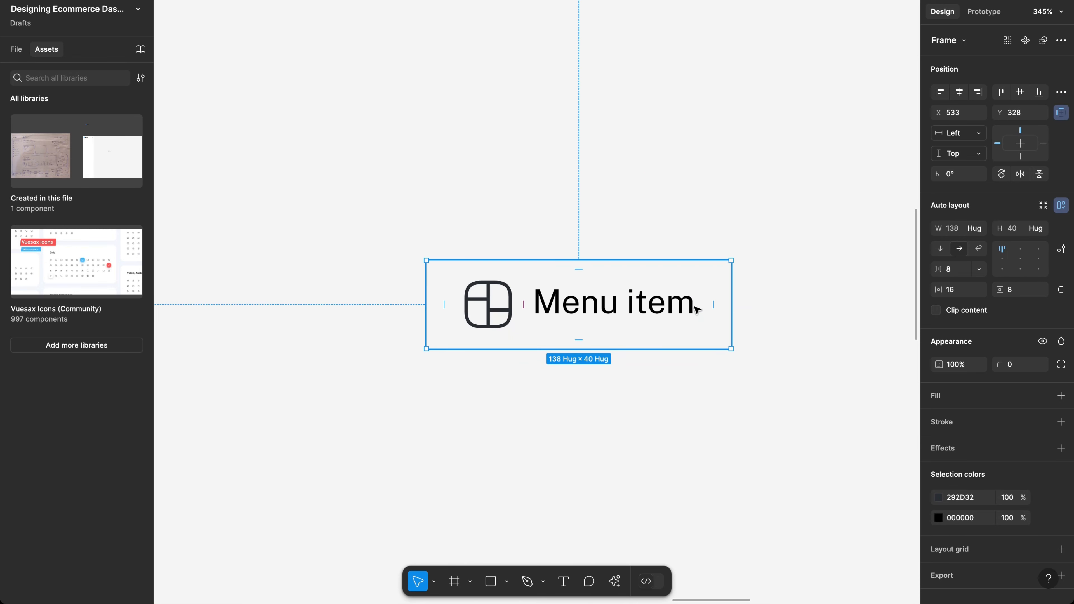
scroll(697, 310, "down", 3)
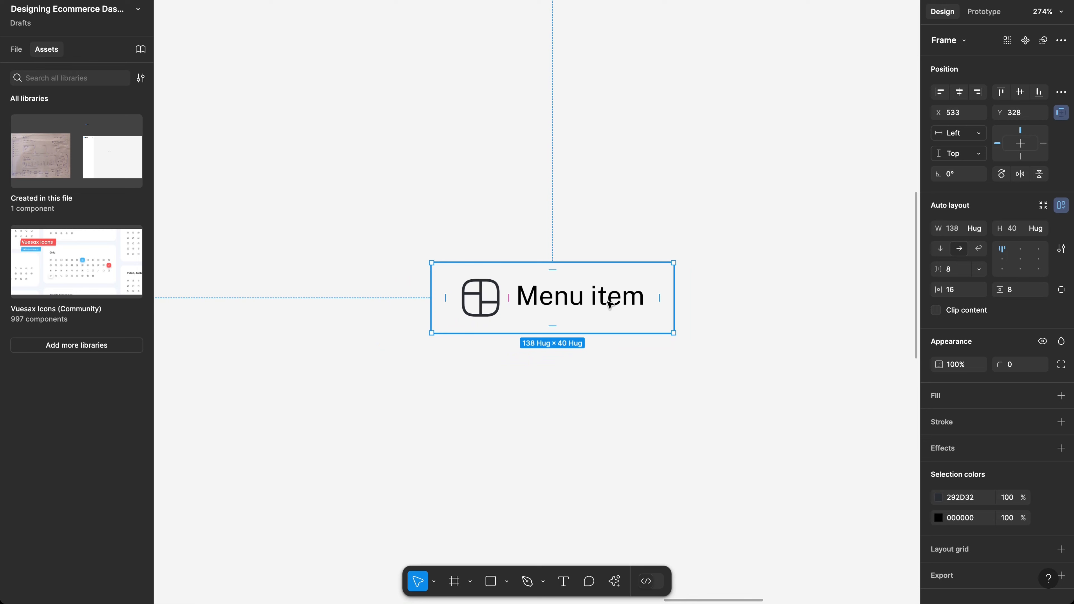
Step: Set the Menu item label's width sizing to Fill container
left_click(630, 305)
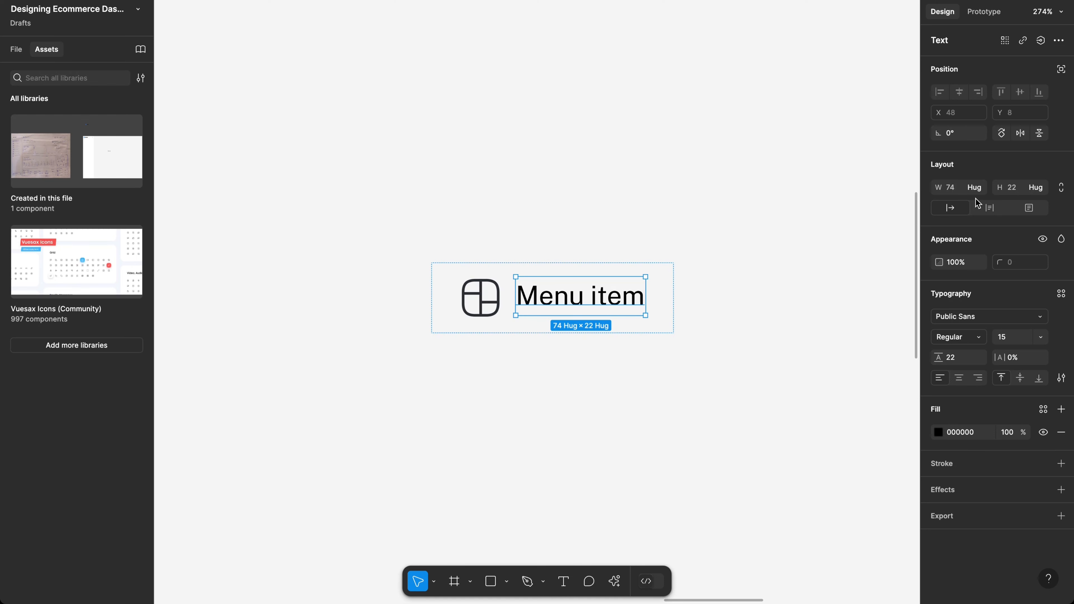
left_click(974, 188)
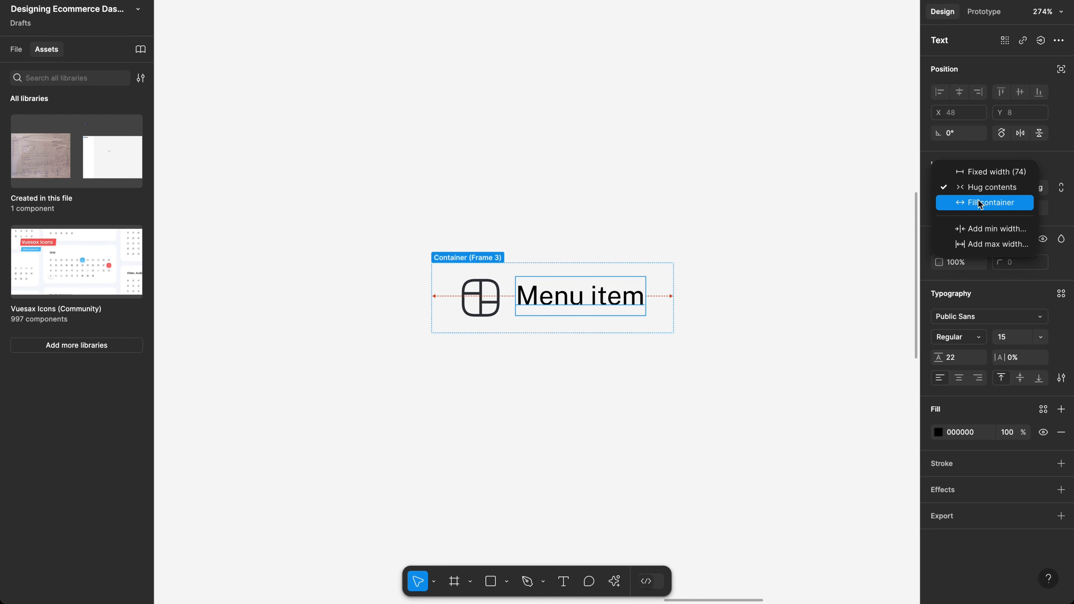
left_click(980, 204)
left_click(753, 334)
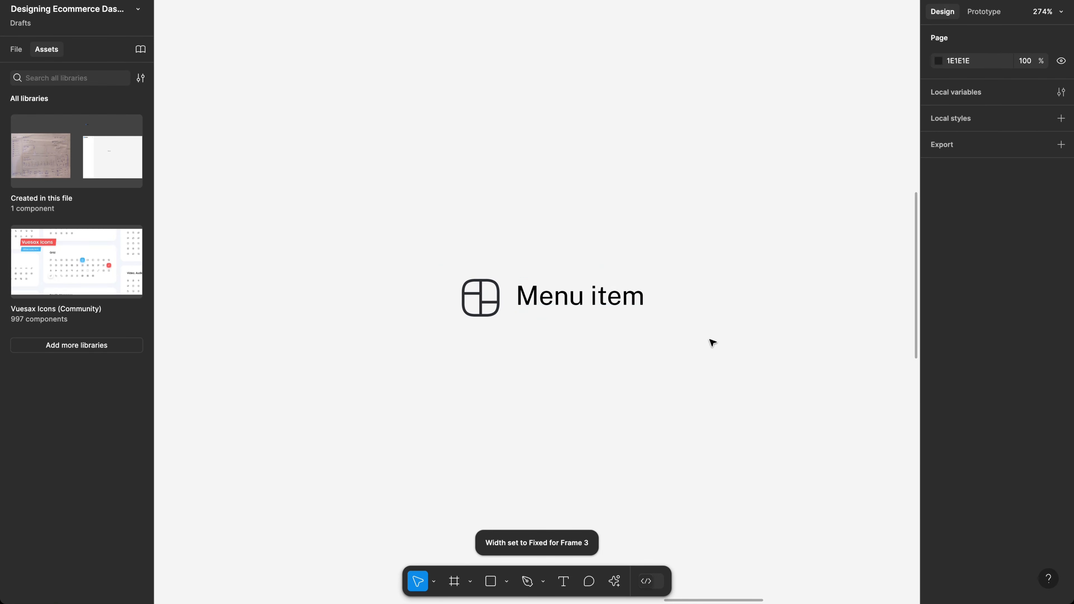
left_click(619, 291)
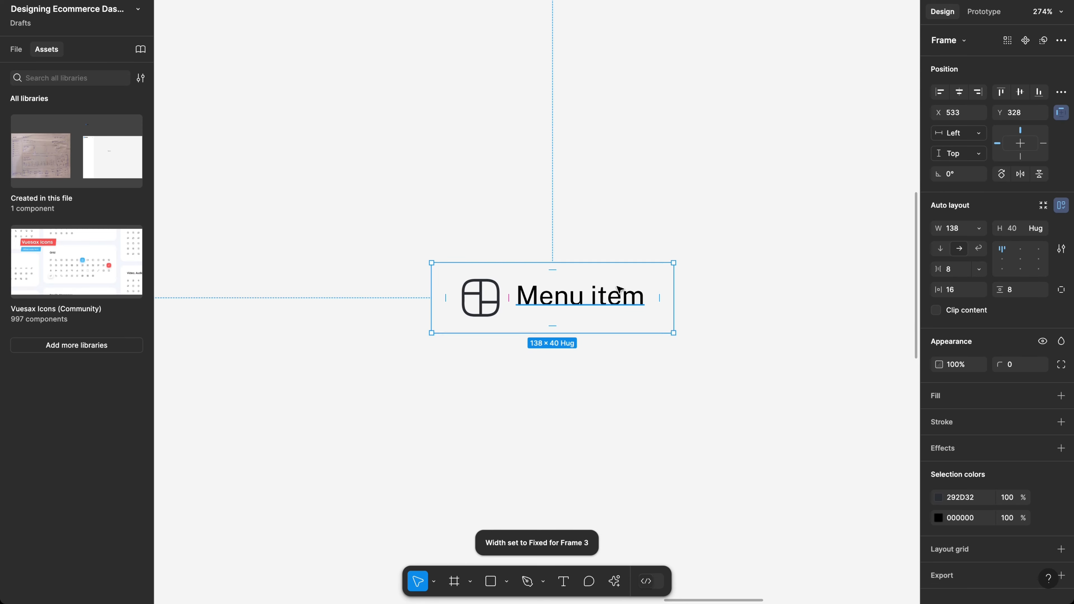
Step: Test the label's resizing by typing extra text into it, then undo back to 'Menu item'
left_click(619, 290, "super")
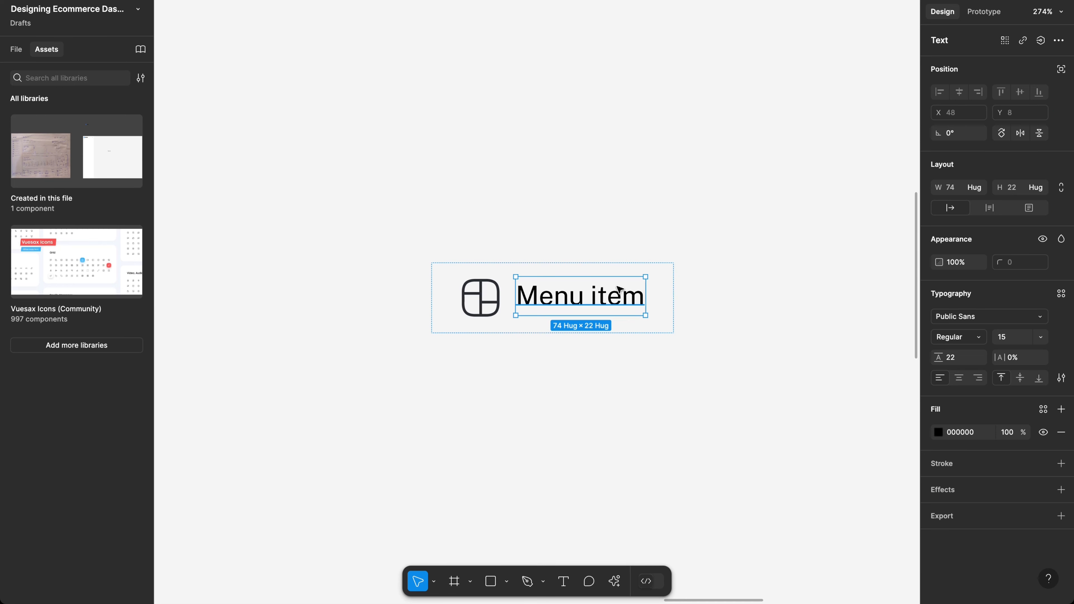
left_click(597, 393)
left_click(587, 298)
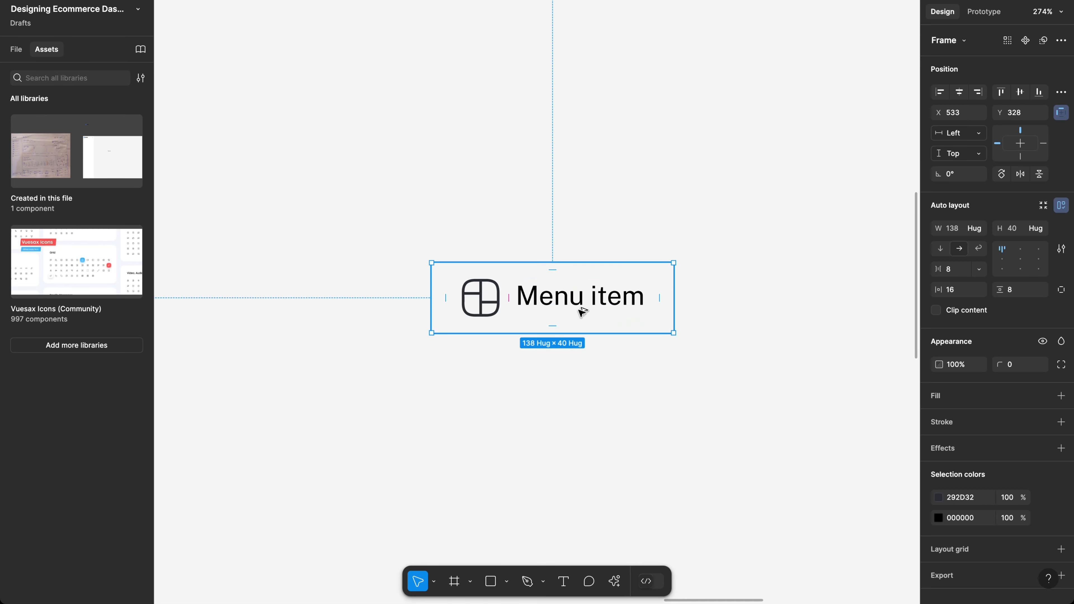
double_click(586, 299)
double_click(588, 302)
key("BackSpace")
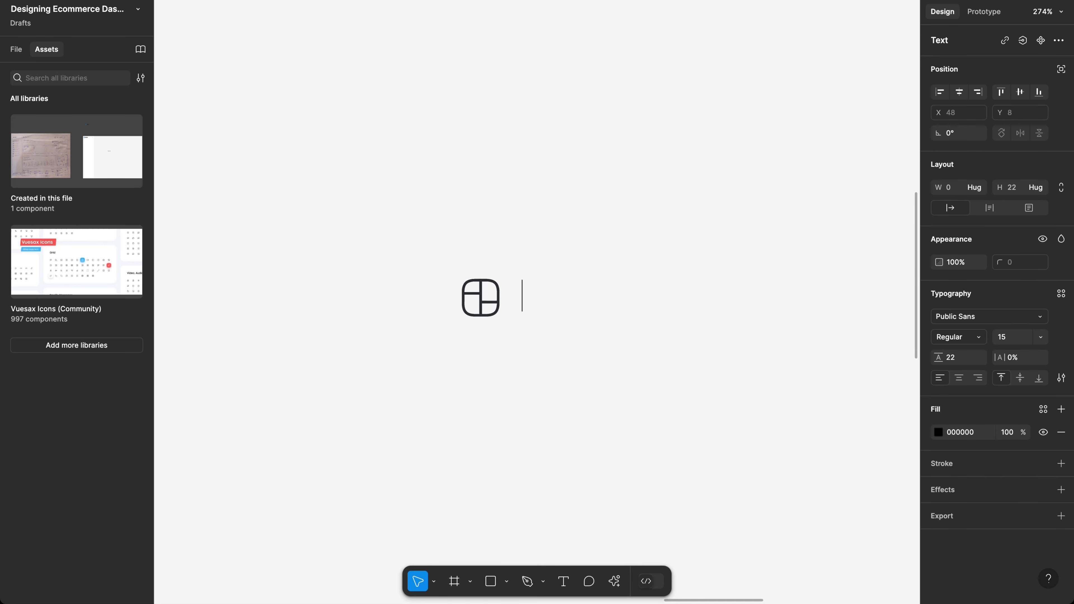
key("ctrl+z")
key("Right")
type("oeirer")
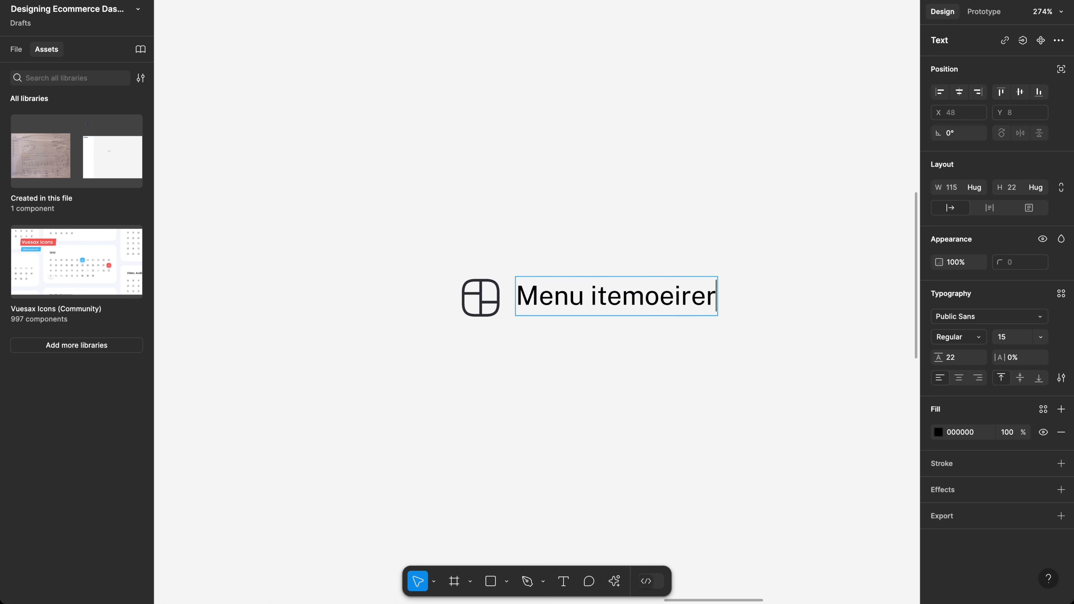
type("noerneoreorneor")
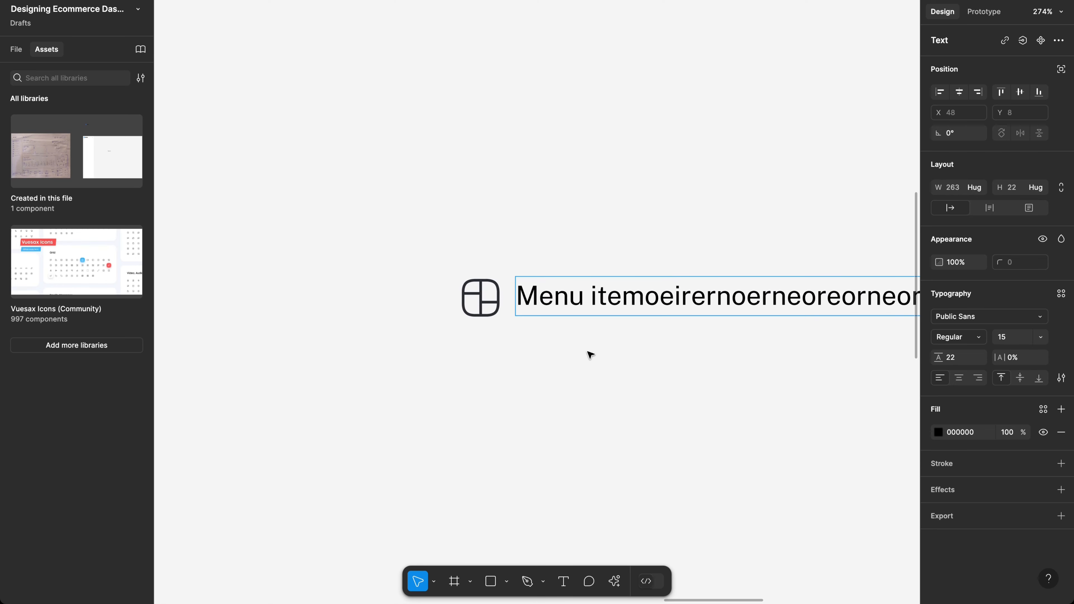
key("Escape")
key("Escape")
scroll(633, 332, "right", 5)
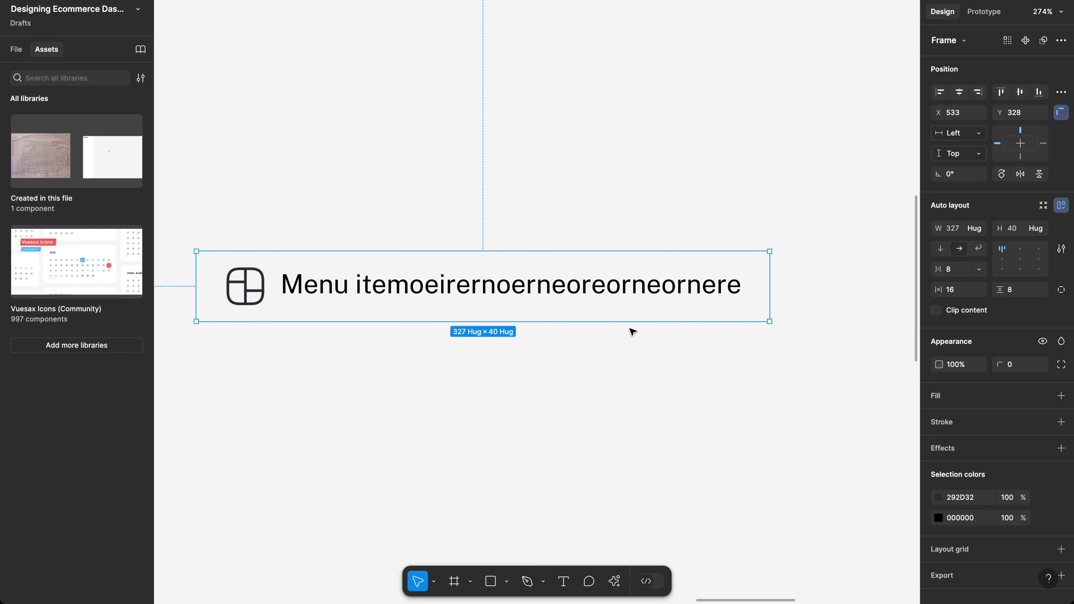
double_click(676, 294)
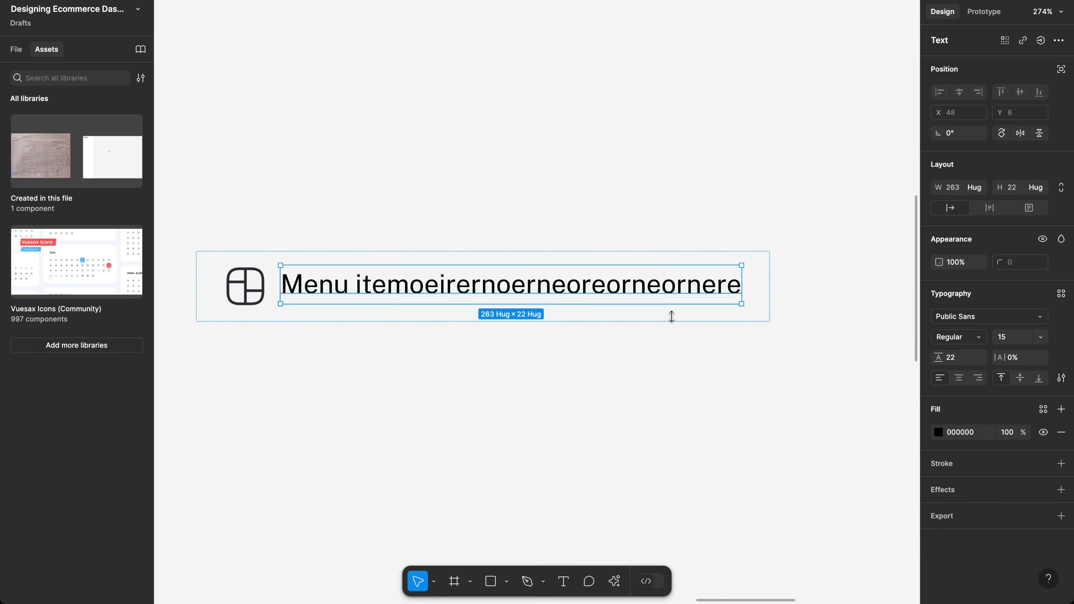
key("ctrl+z")
key("ctrl+z")
key("ctrl+z")
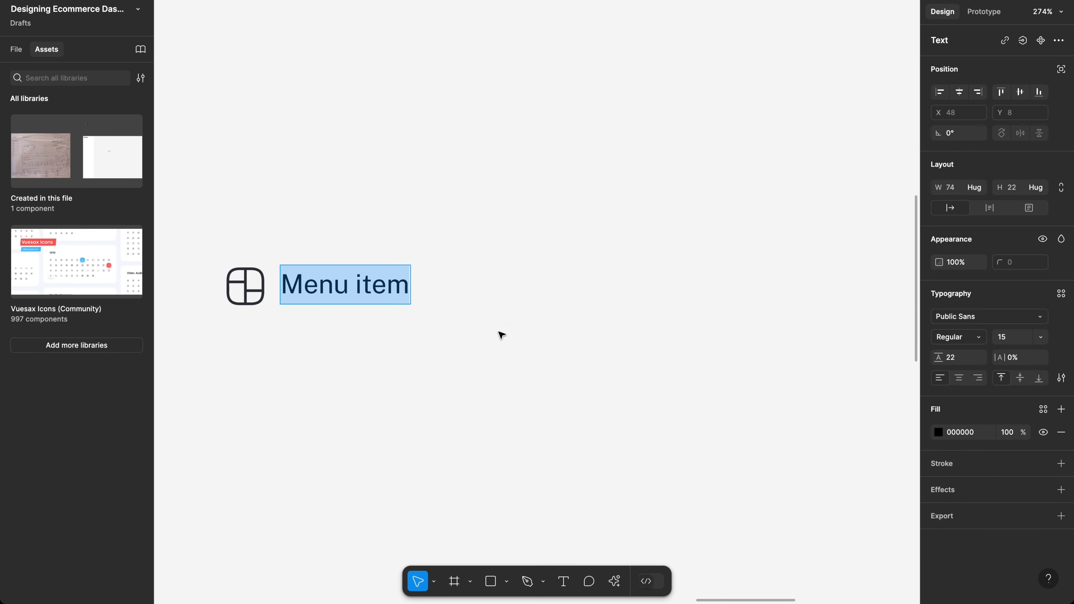
key("Escape")
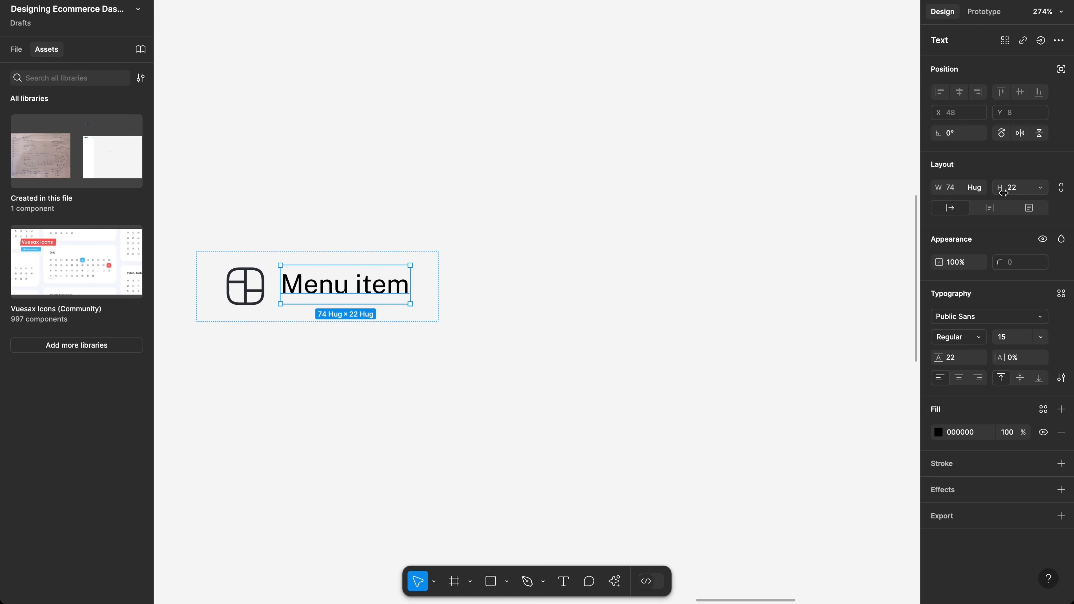
Step: Reapply Fill container width to the label and reselect the 138-wide menu item frame
left_click(982, 193)
left_click(980, 202)
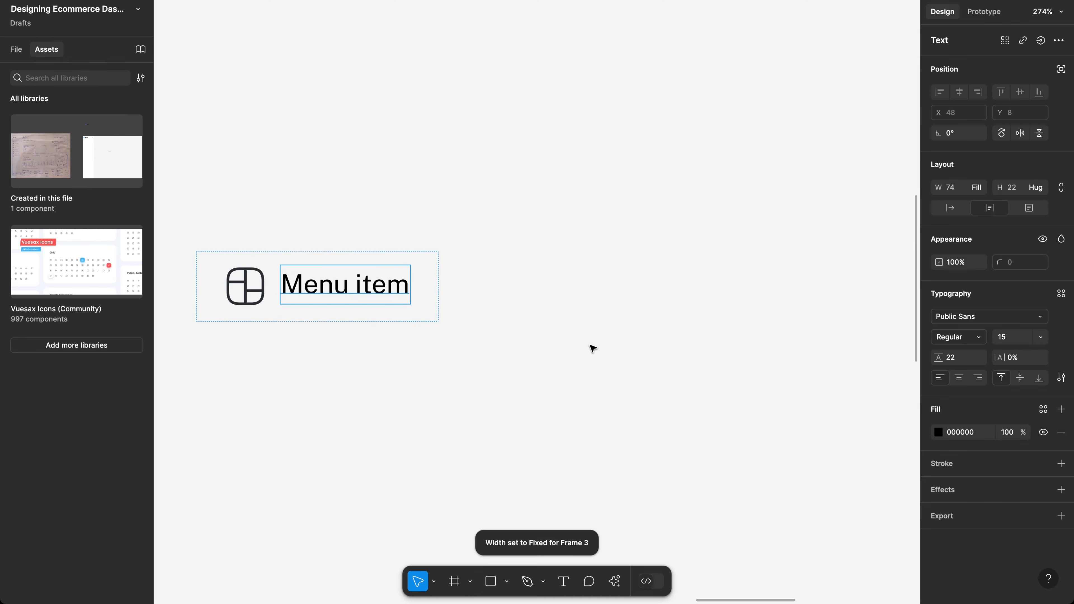
scroll(590, 346, "left", 5)
left_click(590, 346)
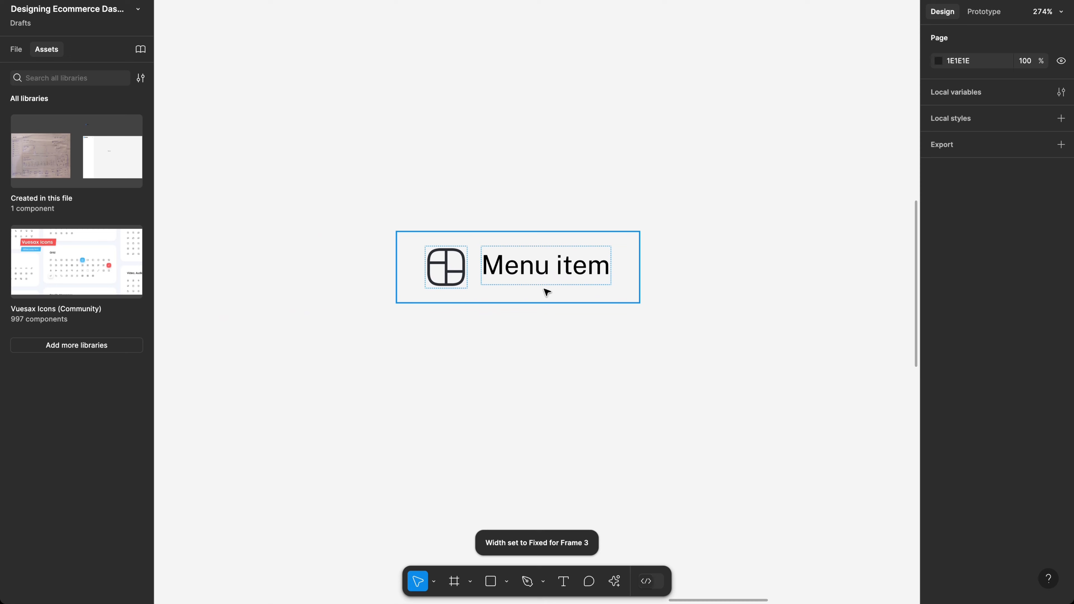
left_click(546, 293)
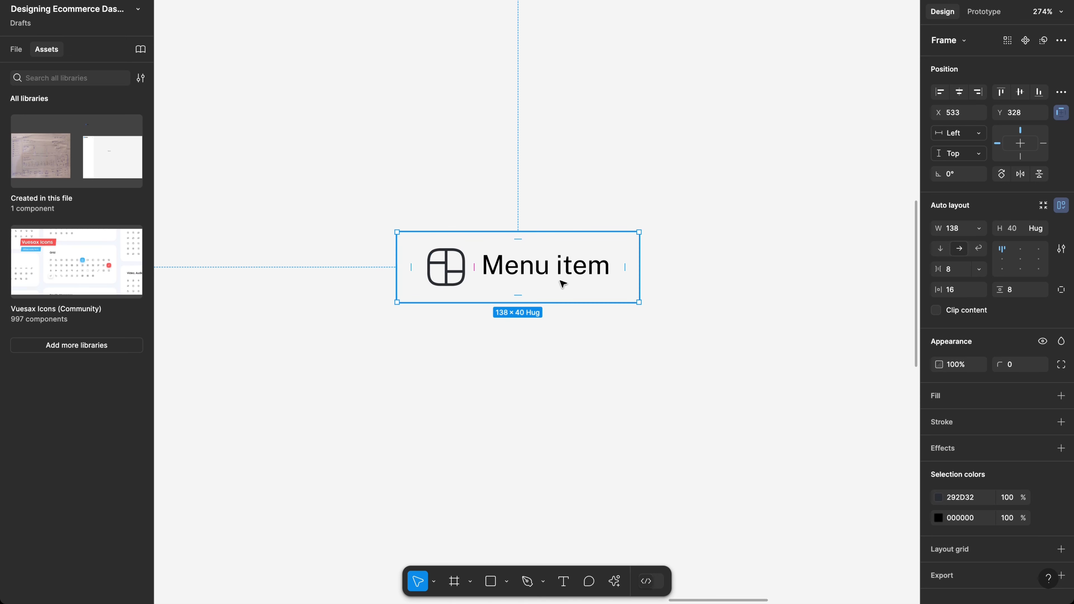
Step: Set horizontal padding to 12 and recolour the black label to grey 737373
left_click(960, 292)
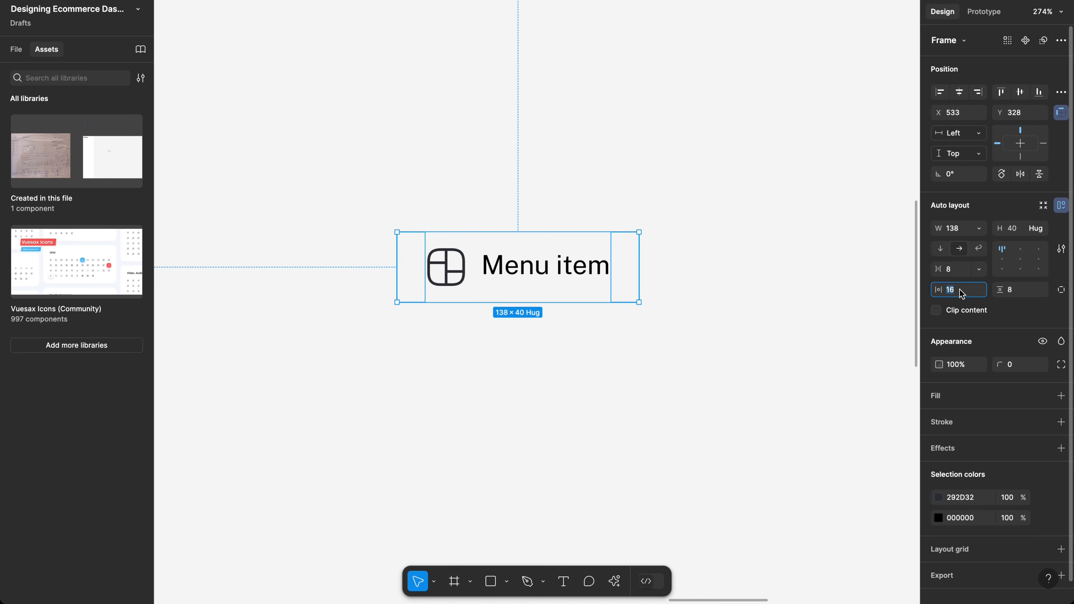
key("Return")
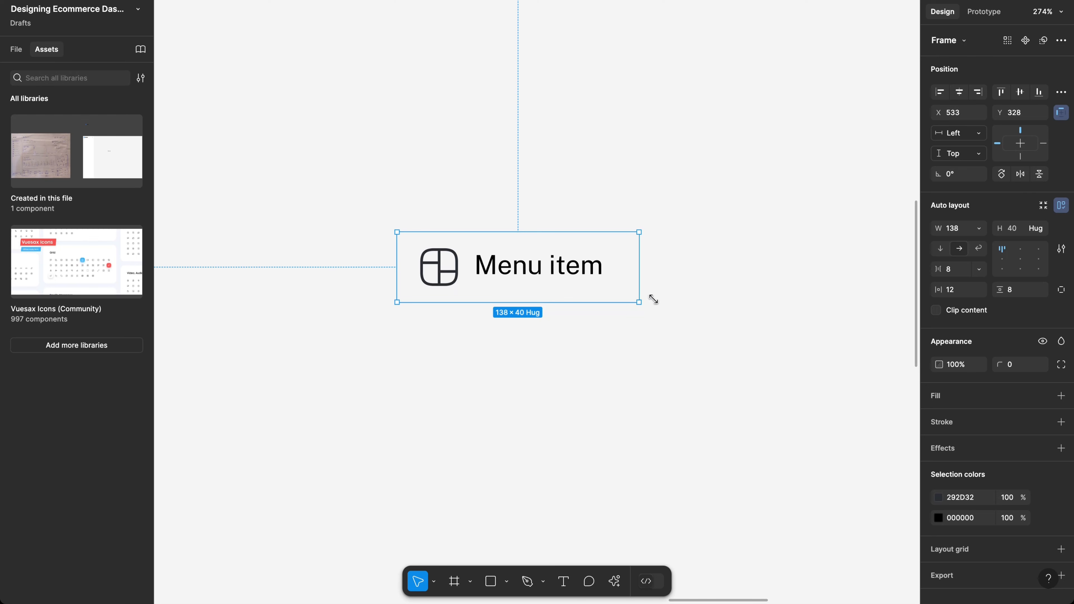
scroll(702, 294, "right", 3)
scroll(627, 289, "down", 3)
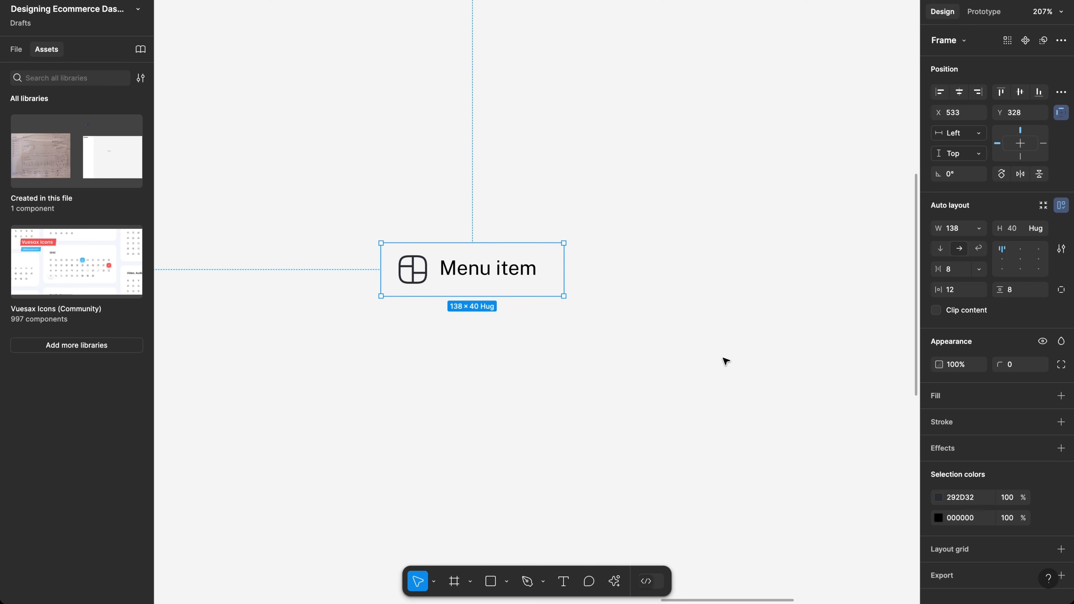
left_click(939, 517)
left_click_drag(832, 354, 649, 371)
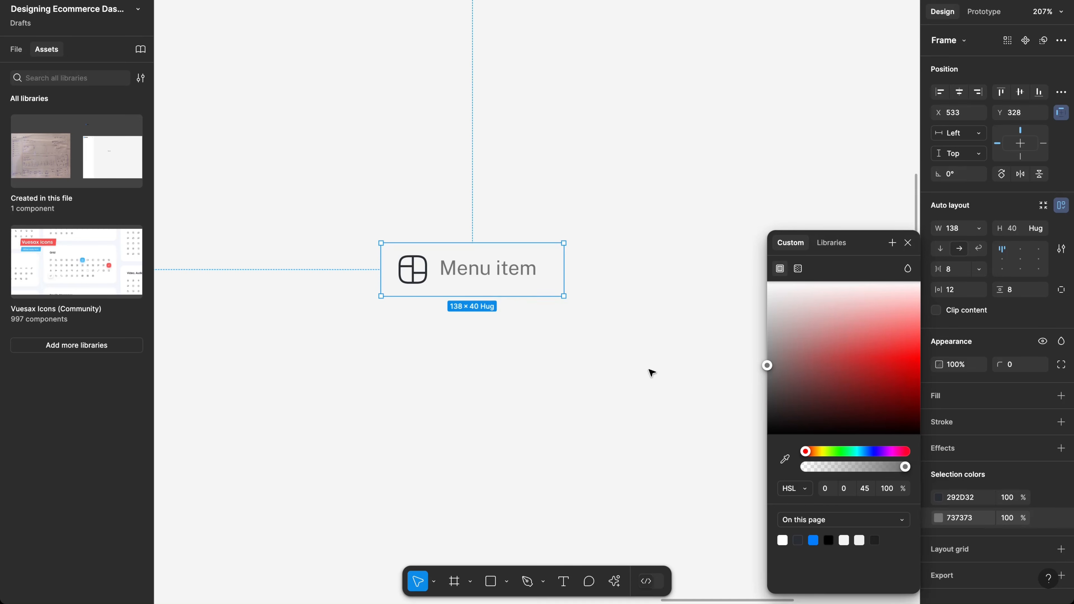
Step: Copy the 737373 grey from the label onto the icon's colour
left_click(971, 522)
key("super+c")
left_click(965, 500)
key("super+v")
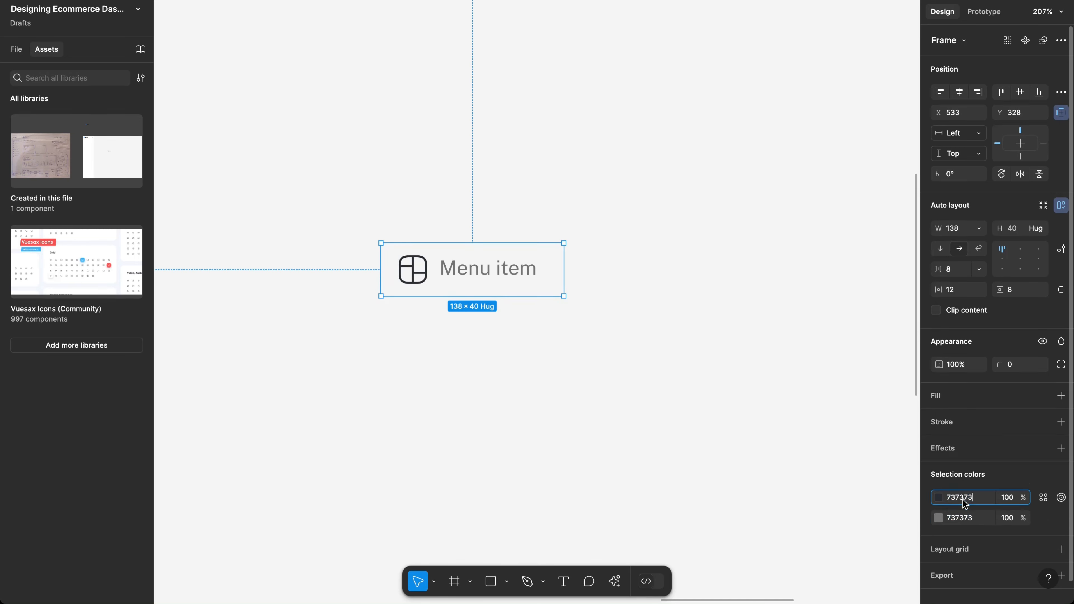
key("Return")
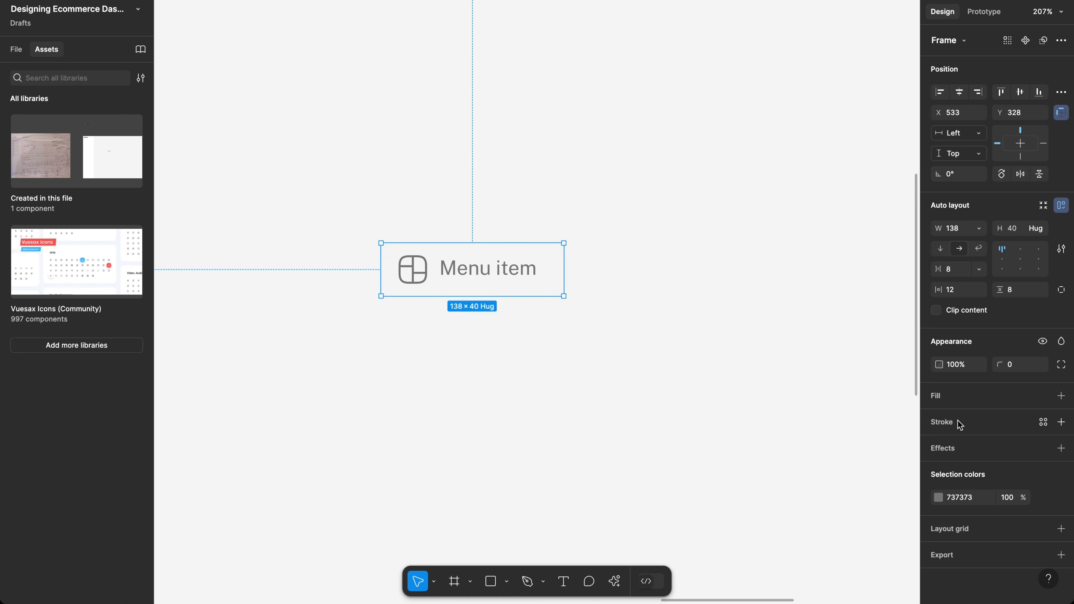
Step: Change the shared icon and label grey to 6B6B6B via lightness 40
left_click(935, 500)
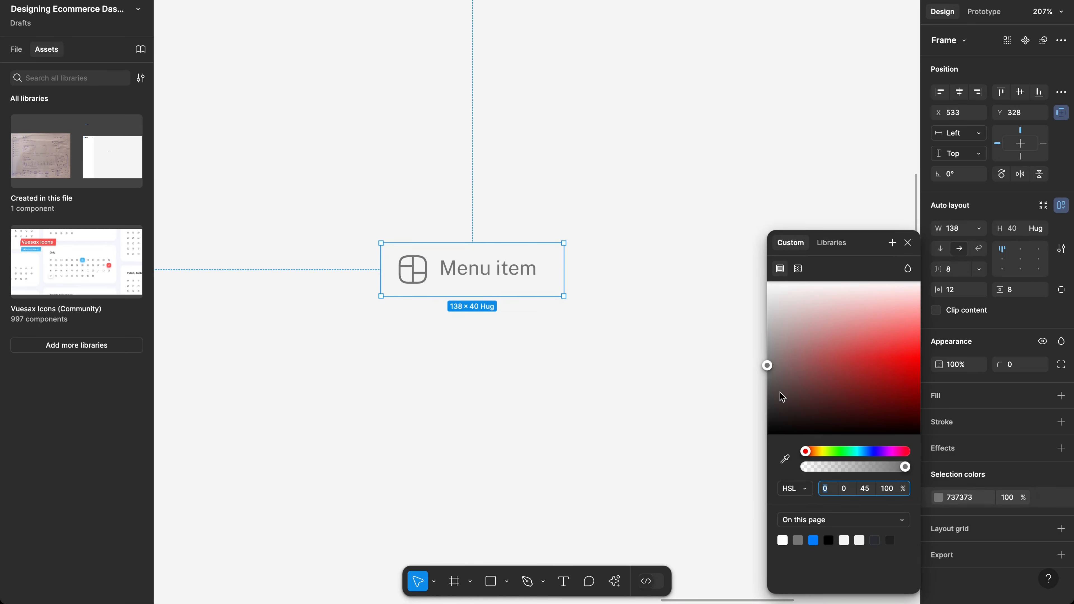
left_click(864, 489)
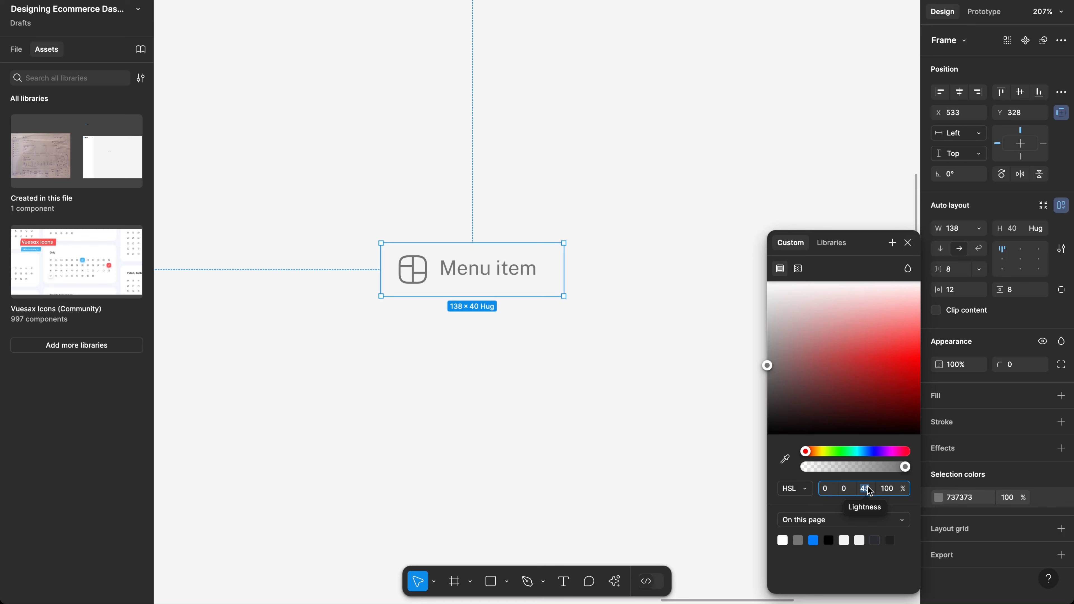
type("40")
key("Return")
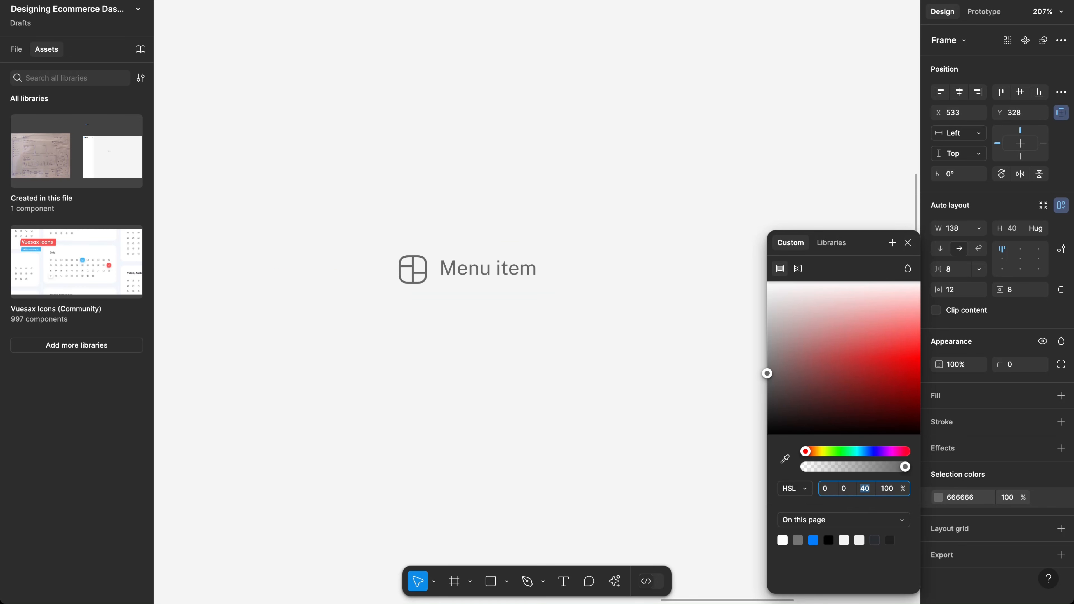
left_click(957, 500)
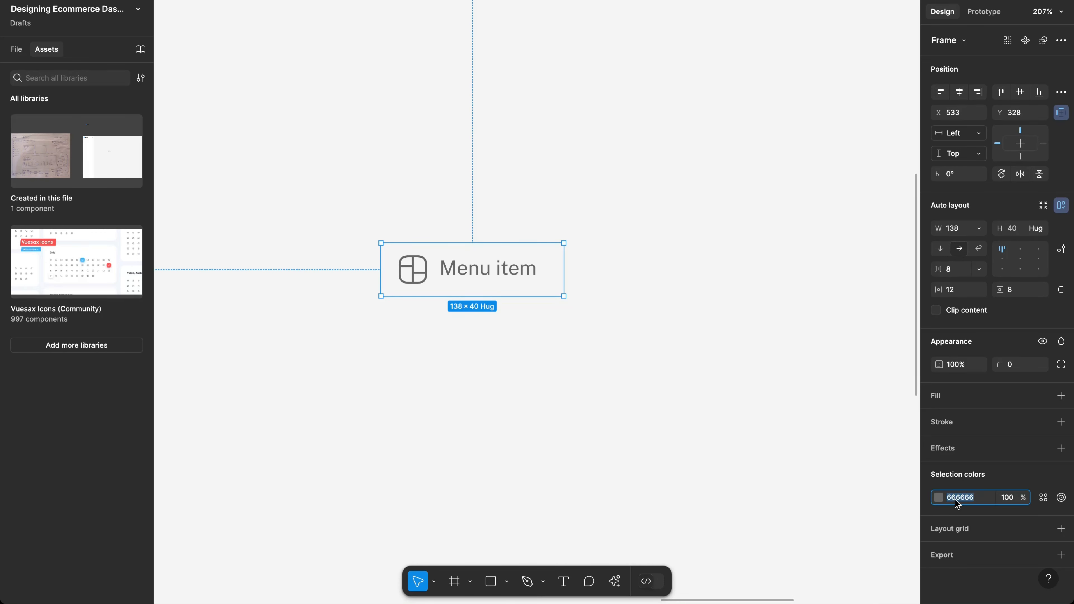
type("6b6b6b")
key("Return")
Step: Align the icon and label middle-left so they are vertically centred in the menu item
left_click(526, 377)
left_click(503, 275)
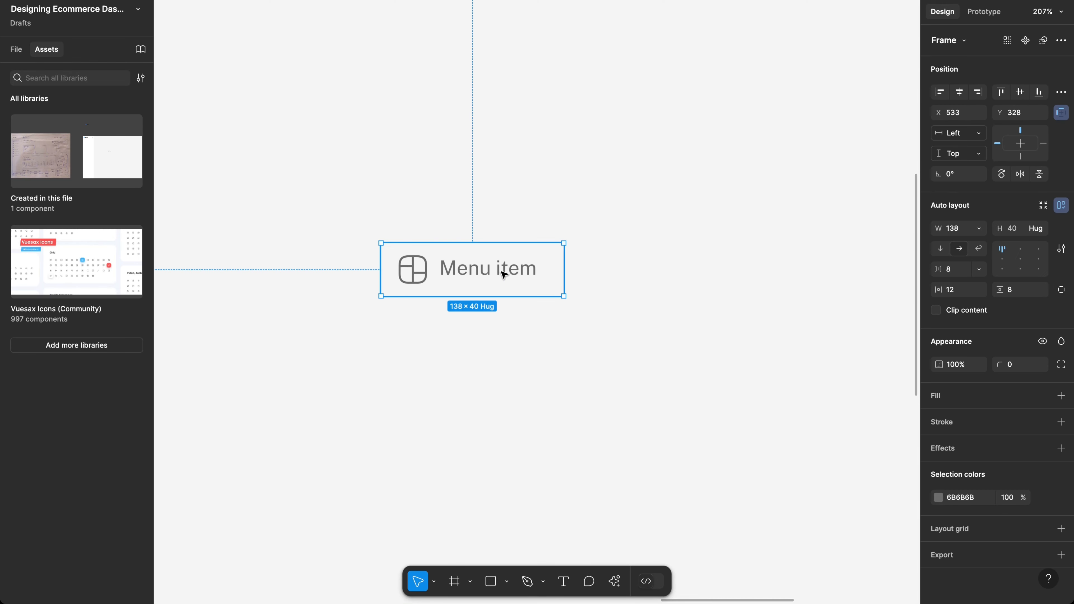
left_click(1001, 265)
Step: Duplicate the 138×40 grey menu item to its right, placing the copy at X 700, Y 328
scroll(517, 269, "right", 3)
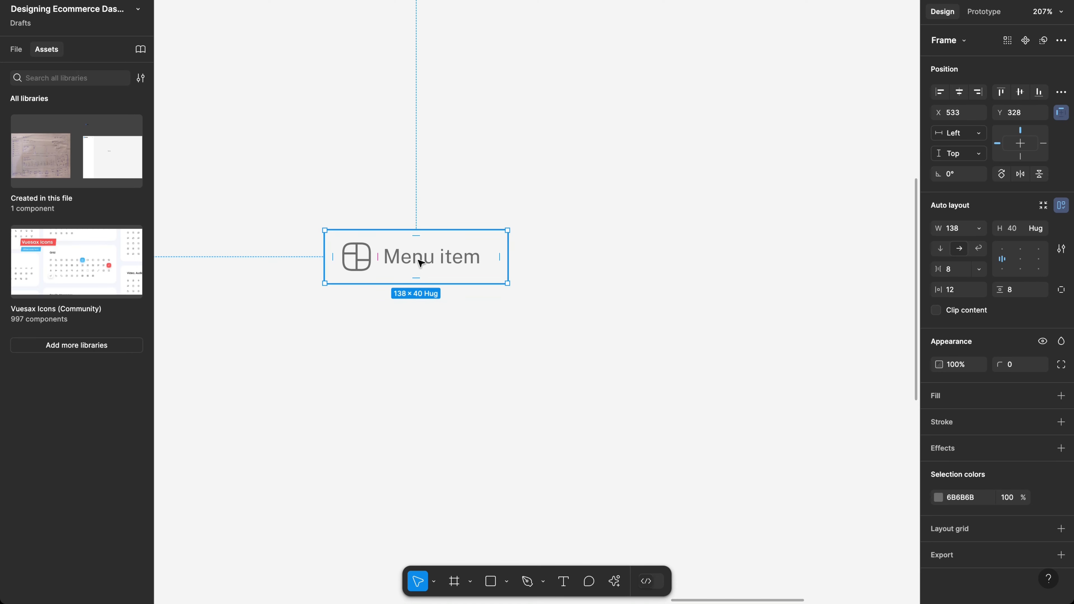
left_click_drag(420, 262, 643, 251)
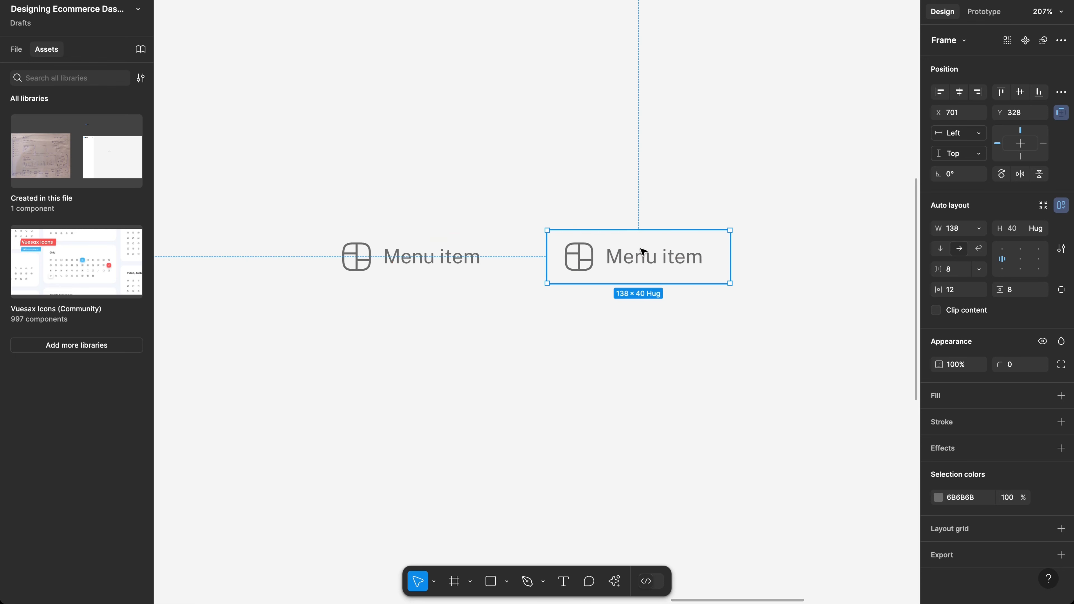
key("ctrl+z")
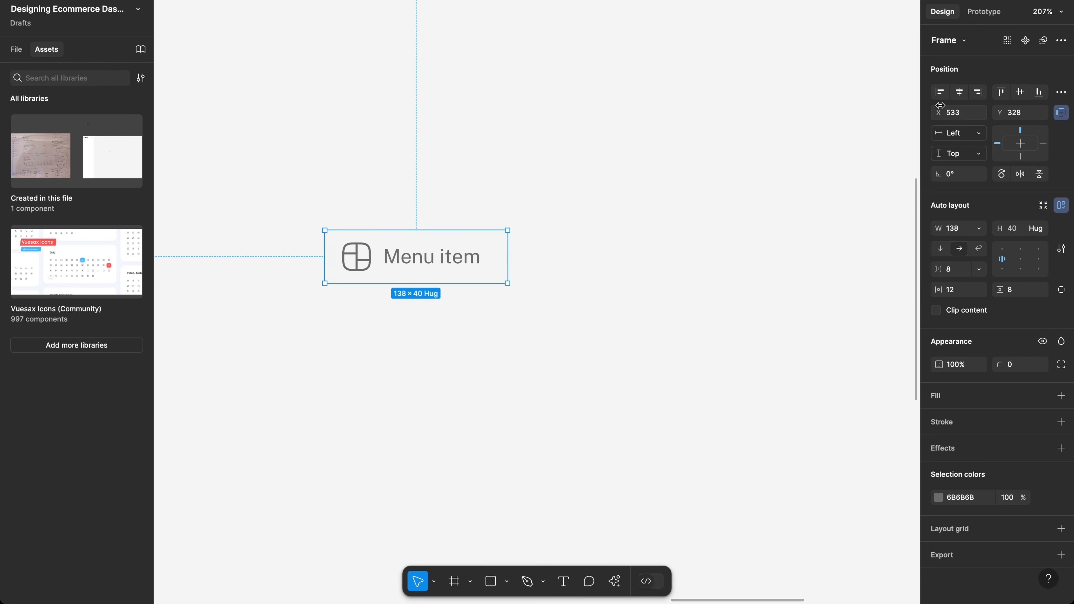
left_click(1027, 41)
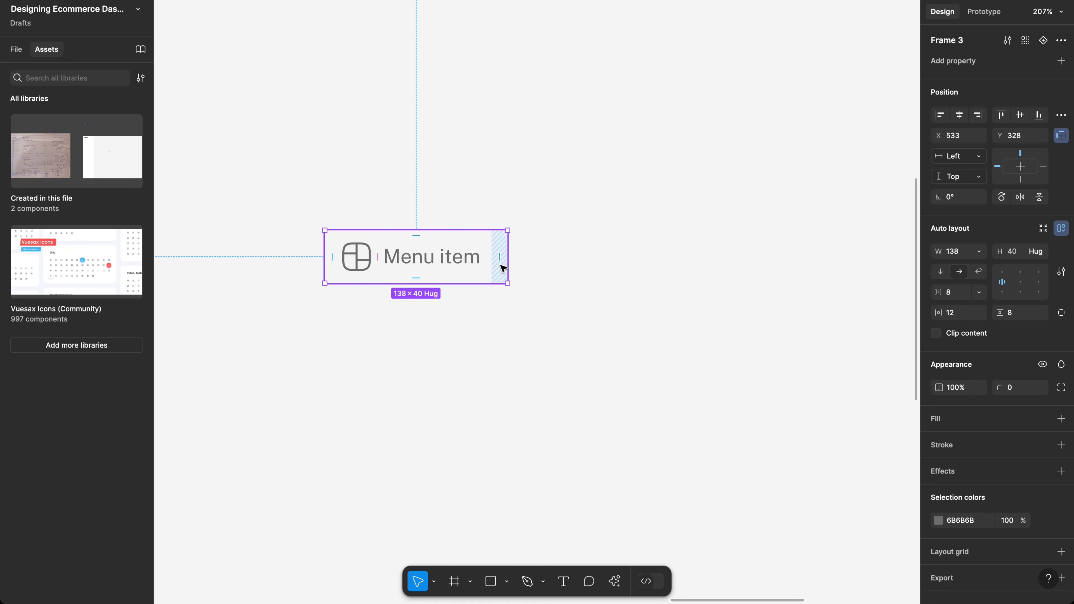
key("ctrl+z")
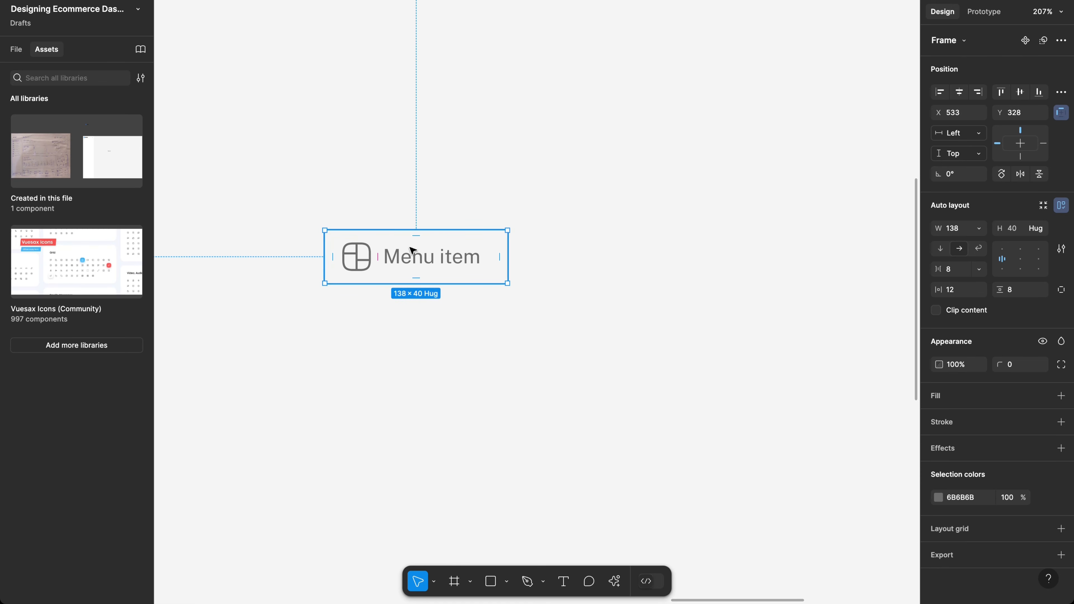
left_click_drag(490, 253, 640, 257)
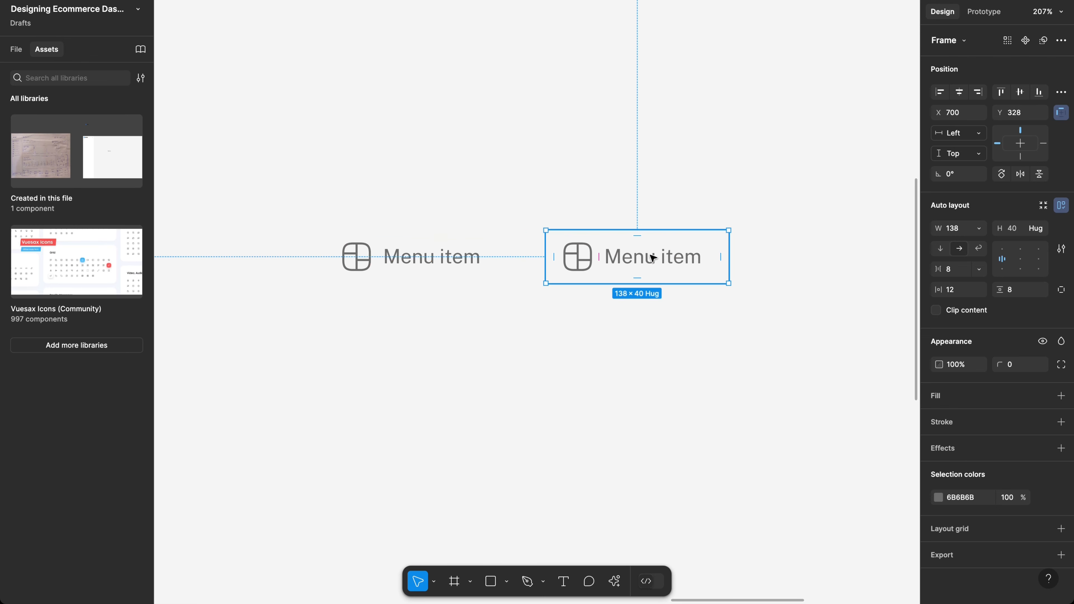
scroll(606, 262, "right", 1)
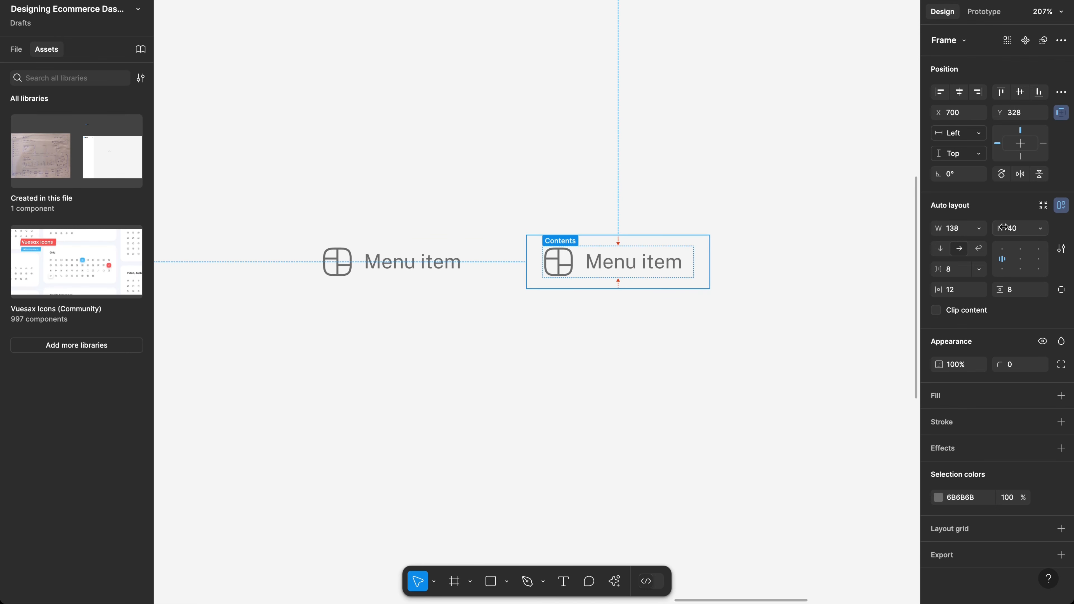
Step: Give the copied item a 007DFC blue fill and make its icon and text white FFF
left_click(937, 398)
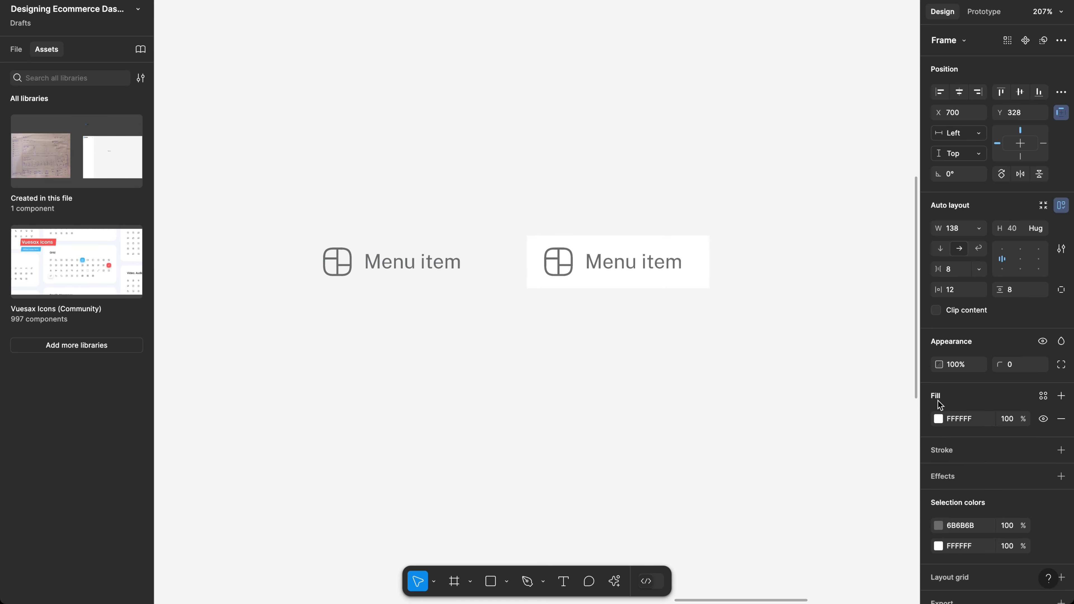
left_click(938, 422)
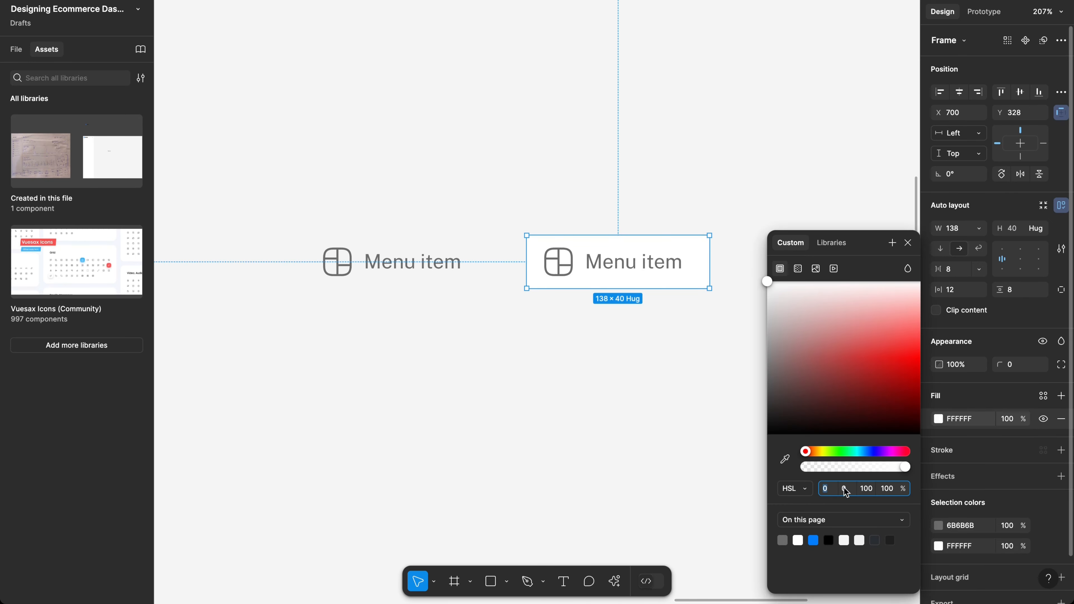
left_click(813, 540)
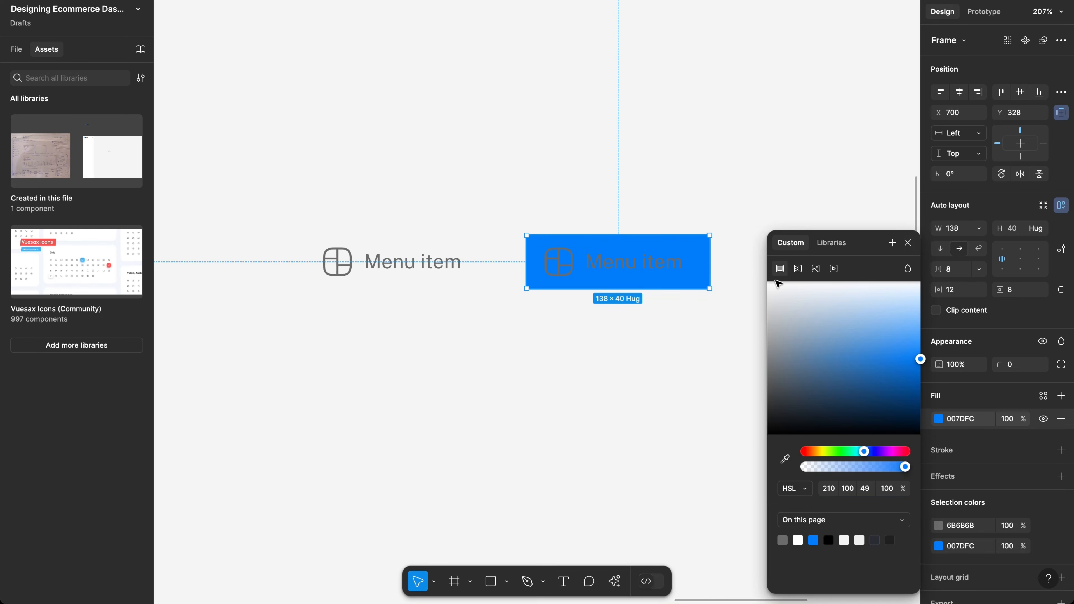
left_click(967, 525)
type("fff")
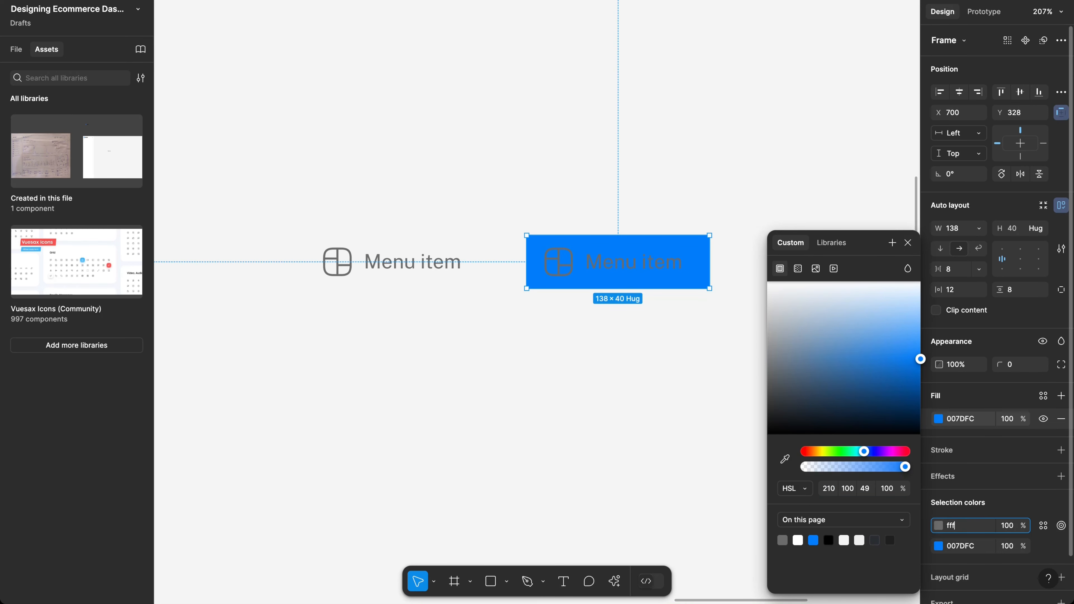
key("Return")
left_click(680, 323)
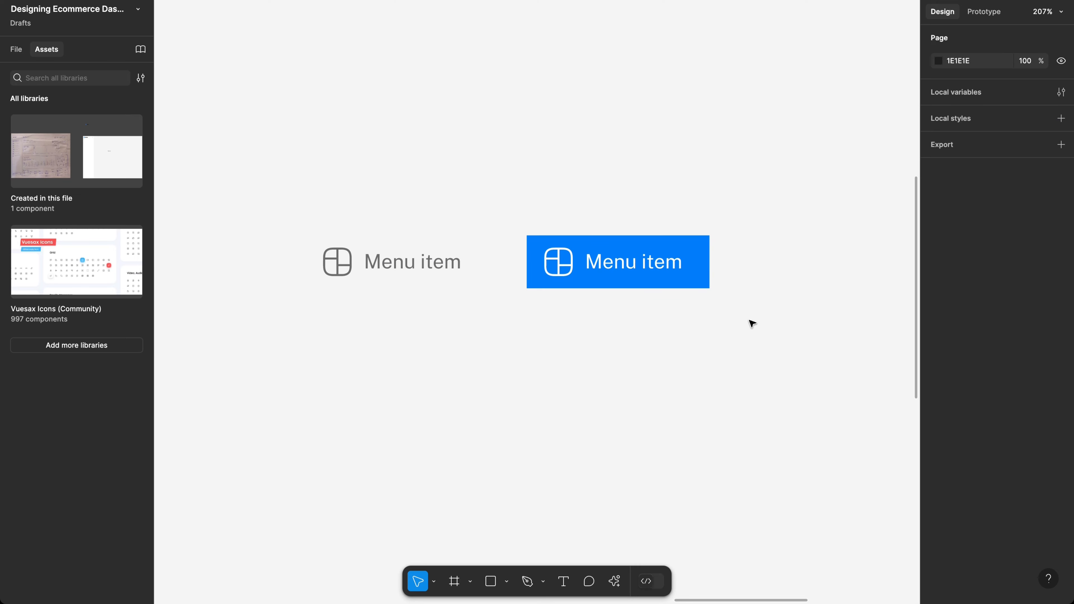
Step: Round the corners of both menu items to a radius of 6
left_click_drag(750, 321, 288, 213)
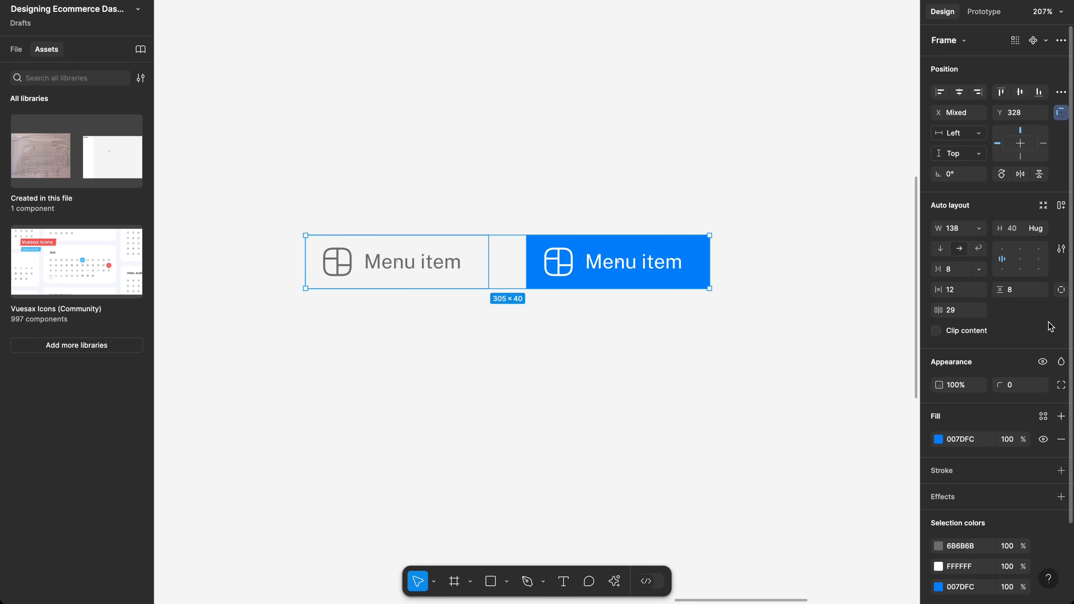
left_click(1026, 394)
key("Return")
left_click(1034, 384)
key("Return")
left_click(786, 333)
Step: Duplicate the whole blue menu item to the right
scroll(786, 334, "right", 2)
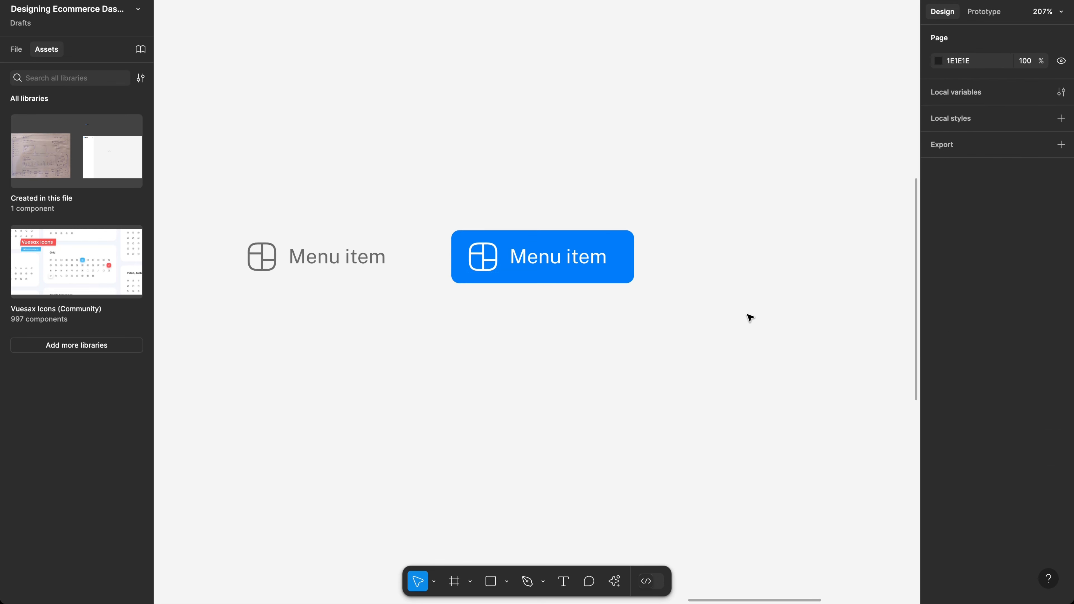
left_click(566, 258)
left_click(563, 257)
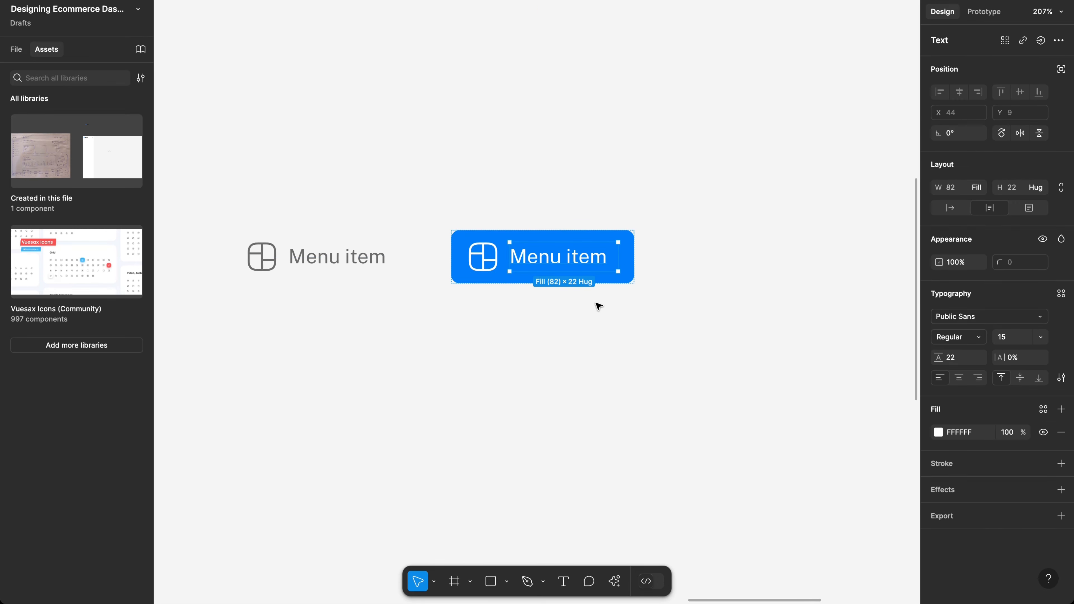
left_click(597, 311)
left_click(579, 274)
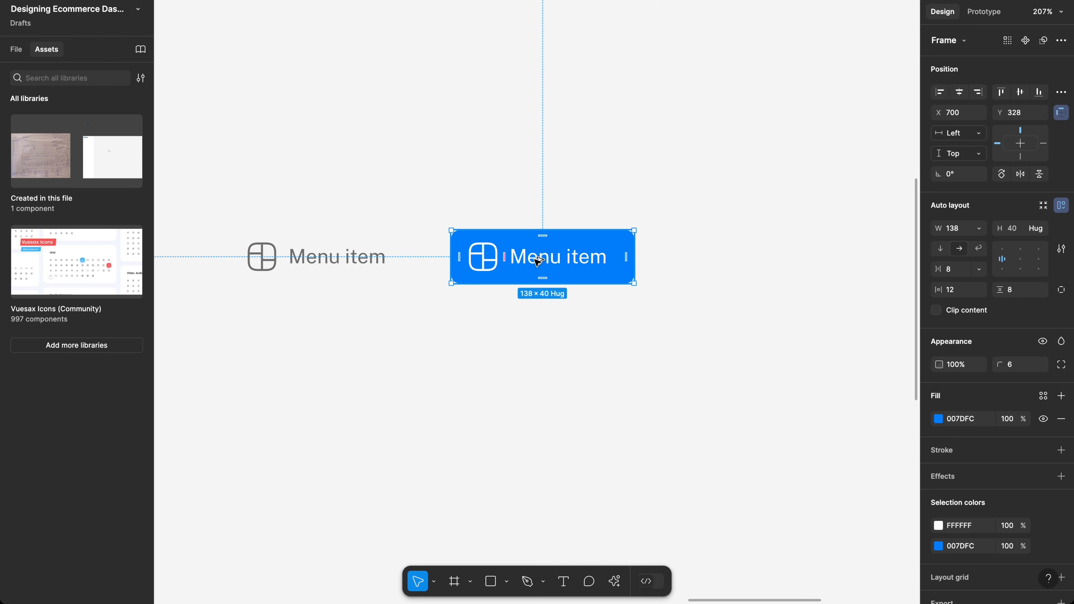
left_click_drag(538, 261, 758, 263)
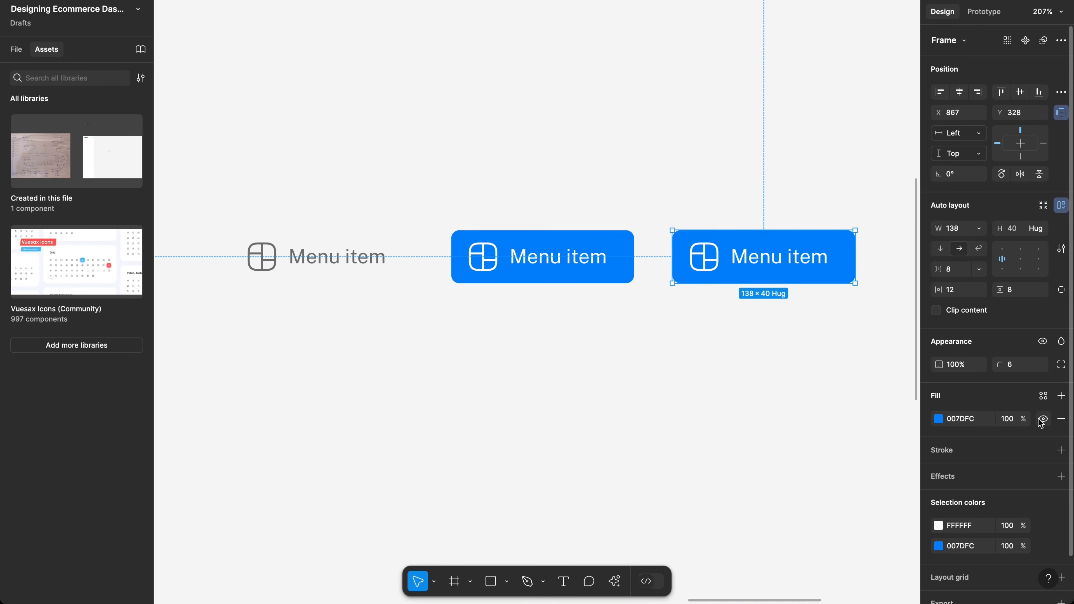
Step: Remove the third item's blue fill and colour its icon and text blue 007DFC
left_click(1061, 418)
left_click(787, 270)
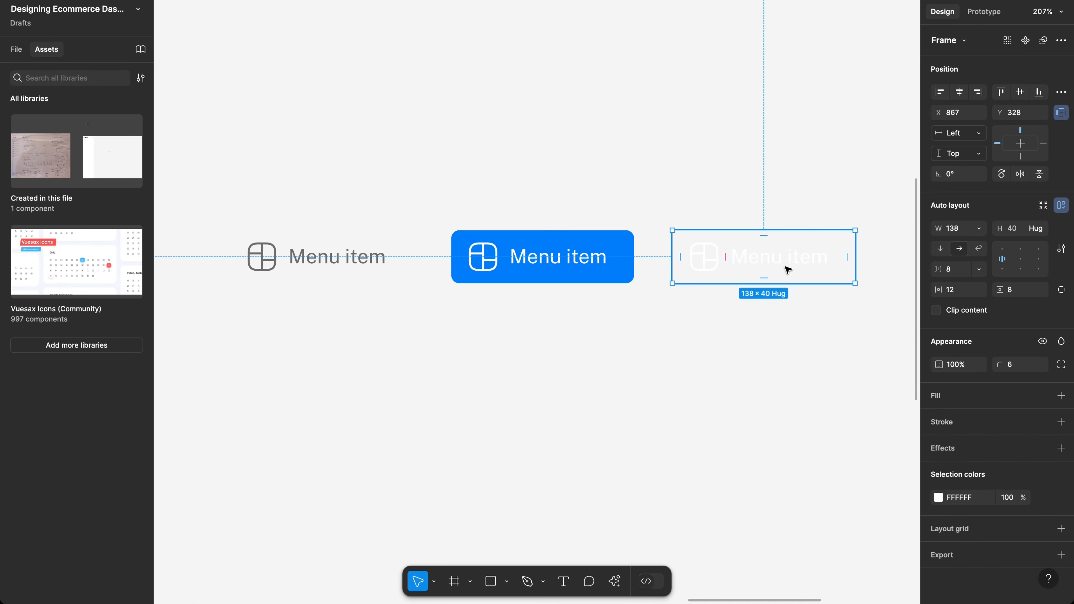
left_click(937, 500)
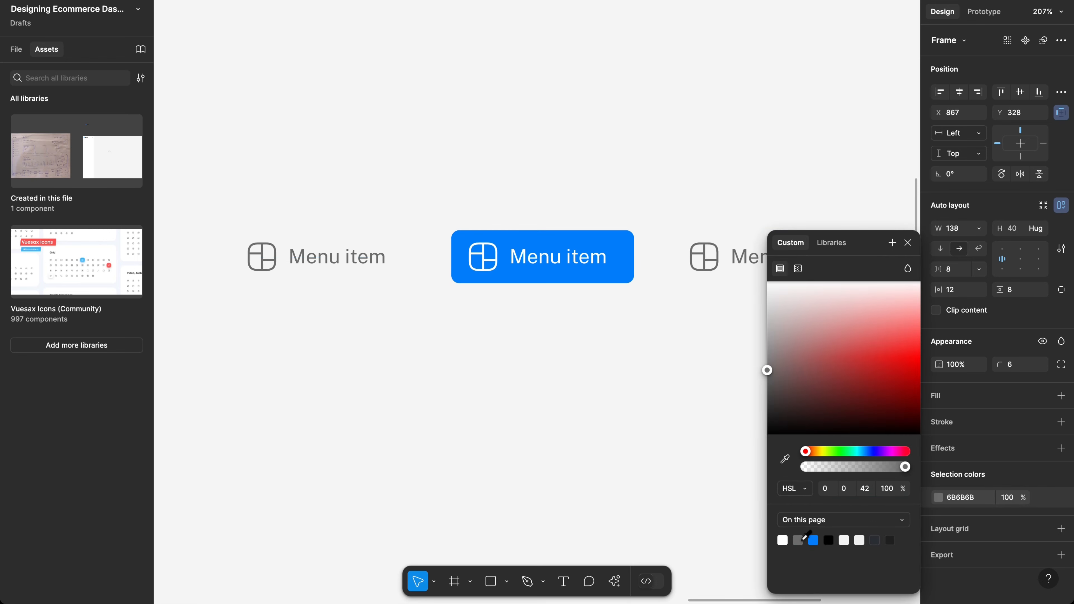
left_click_drag(844, 390, 776, 395)
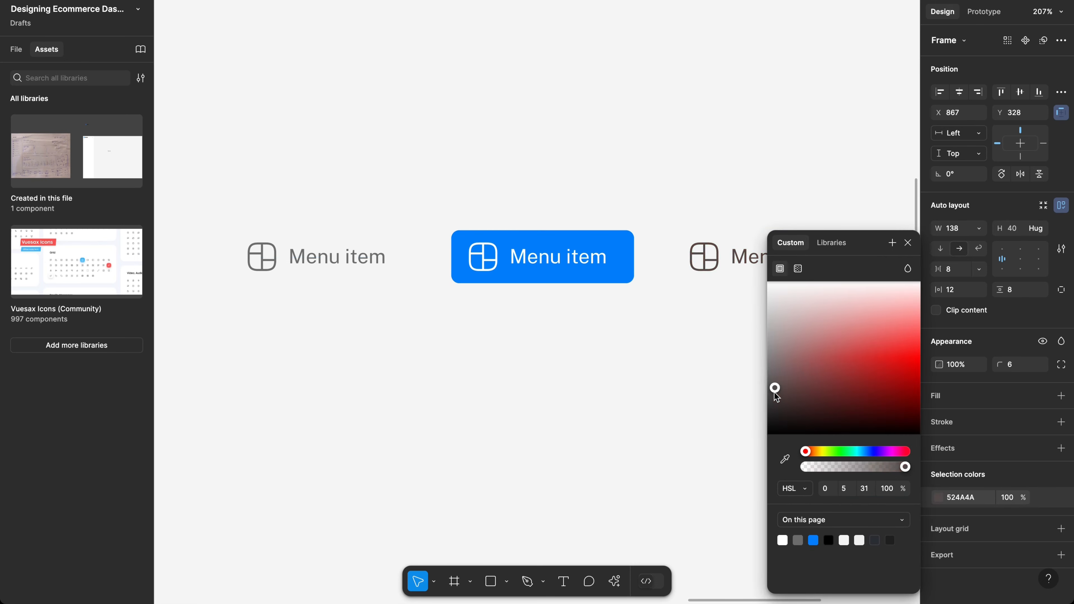
left_click(816, 540)
left_click_drag(857, 387, 760, 336)
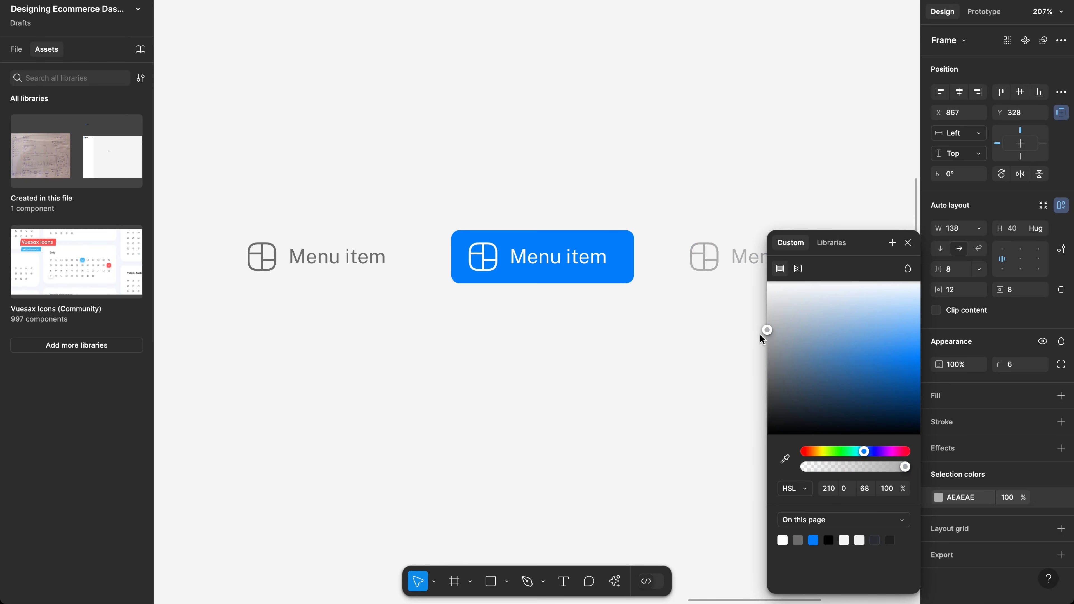
left_click(813, 539)
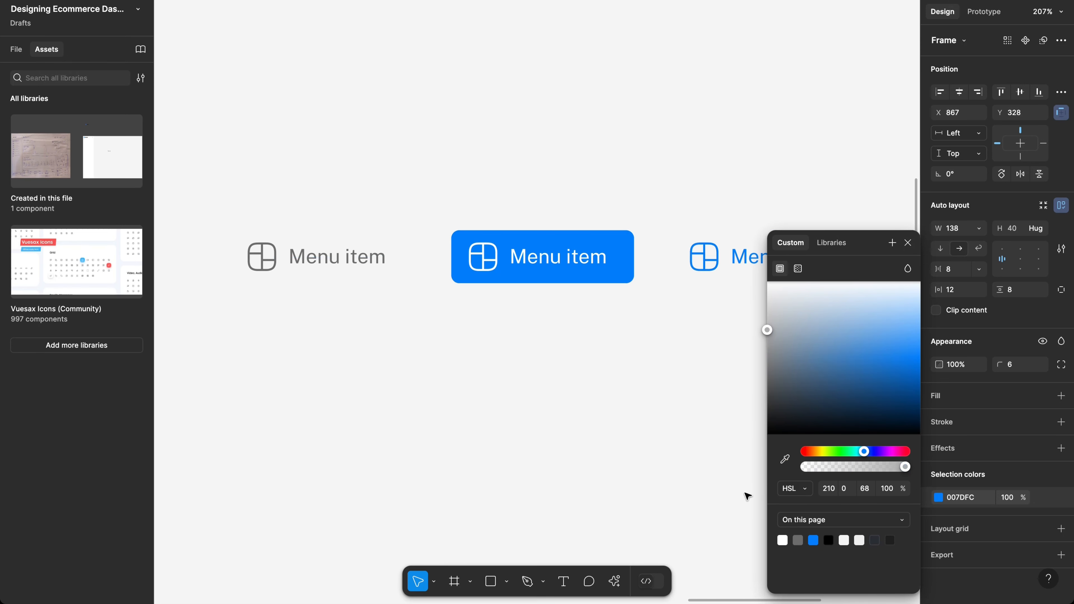
left_click(694, 421)
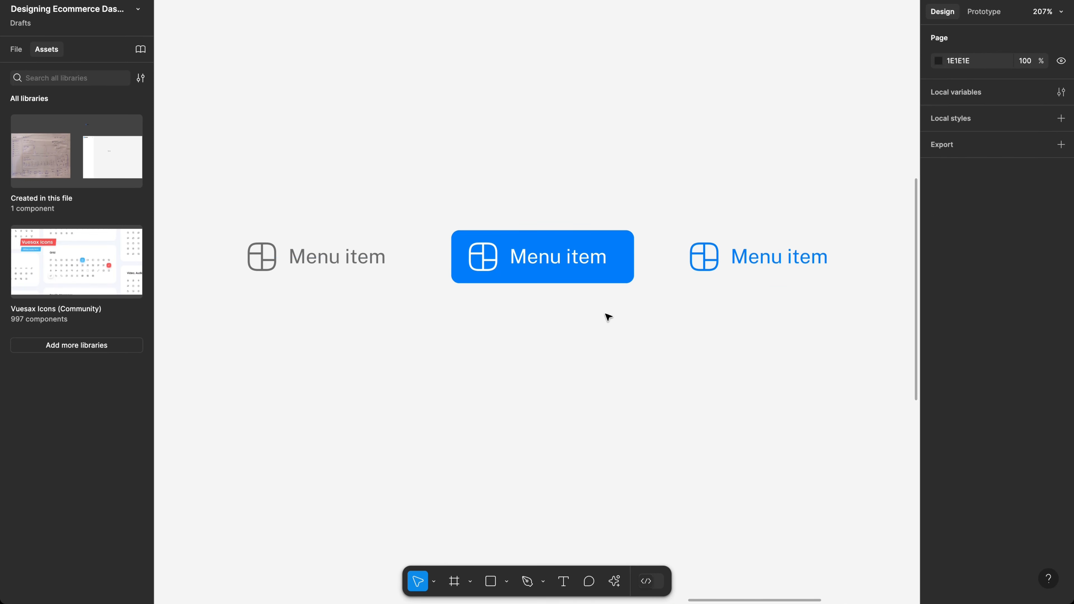
Step: Switch the active item's grid icon to its bold style
left_click(494, 266)
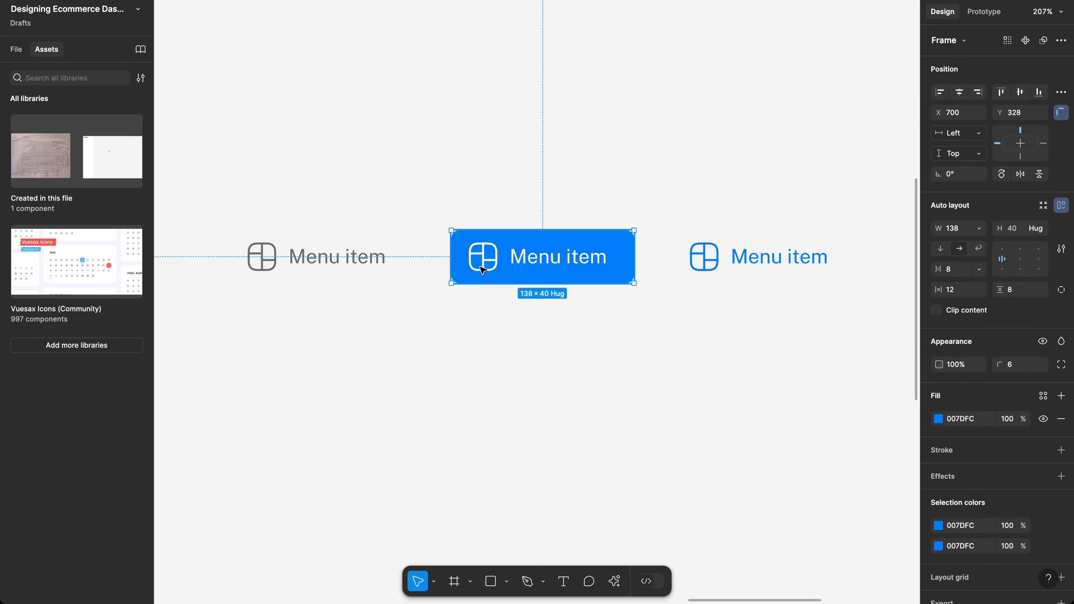
left_click(495, 266)
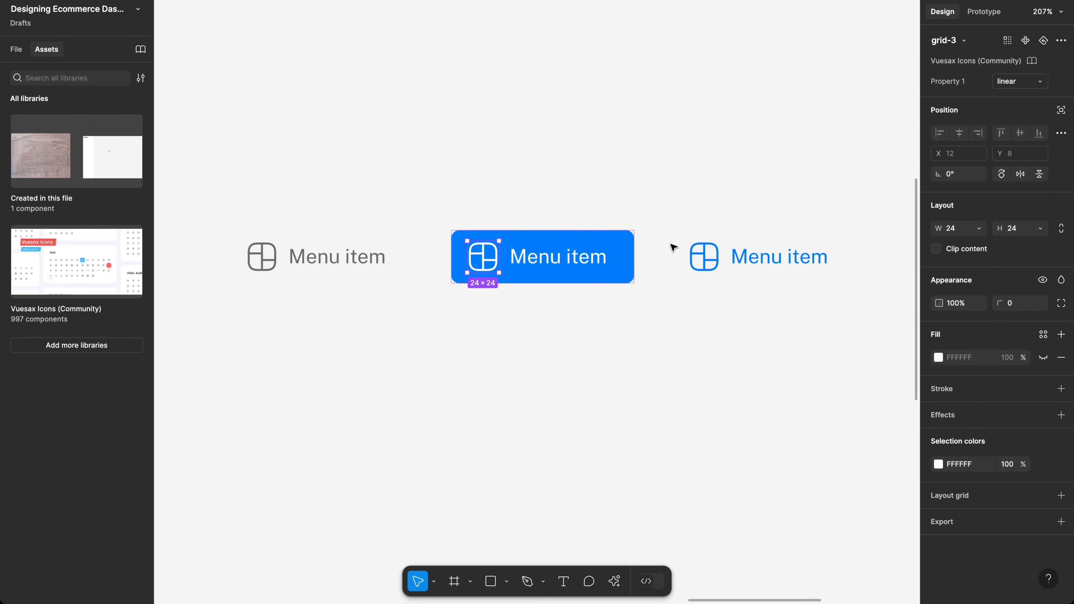
left_click(1017, 80)
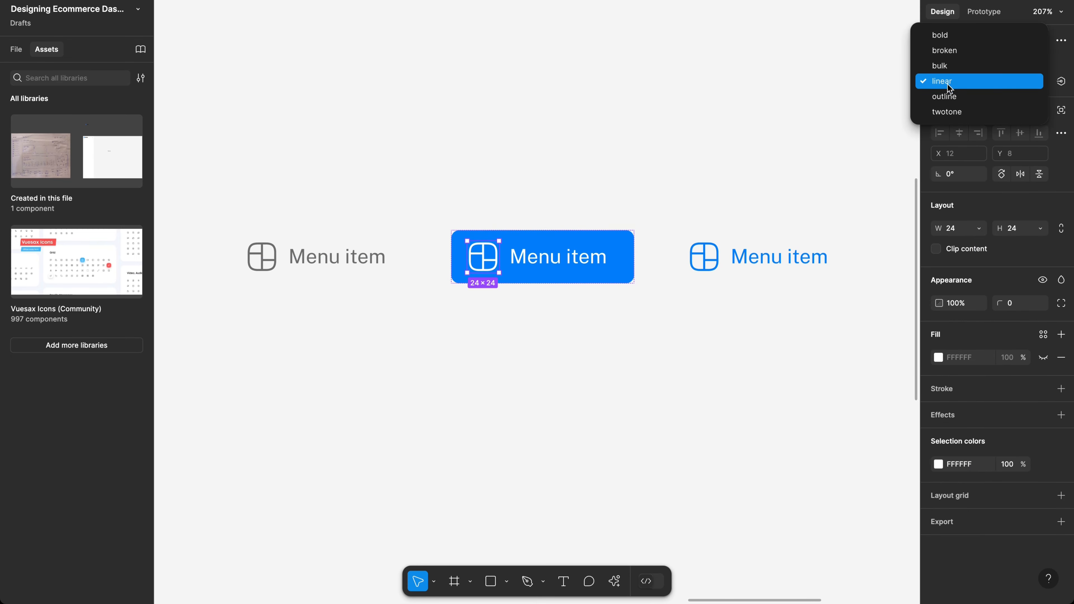
left_click(951, 41)
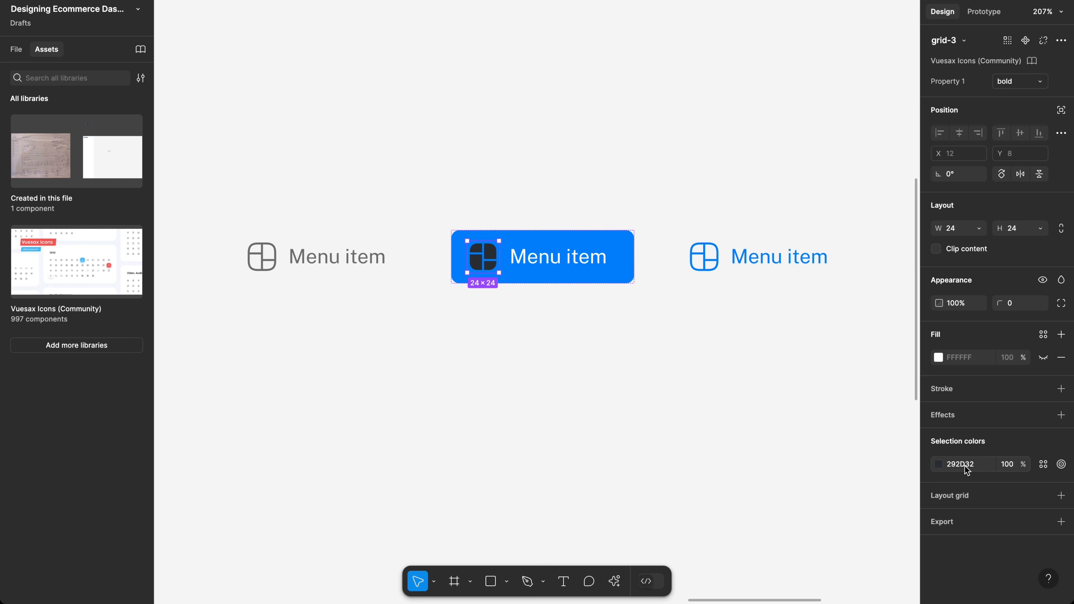
Step: Lighten the bold icon's colour to white at 80% opacity
left_click(938, 465)
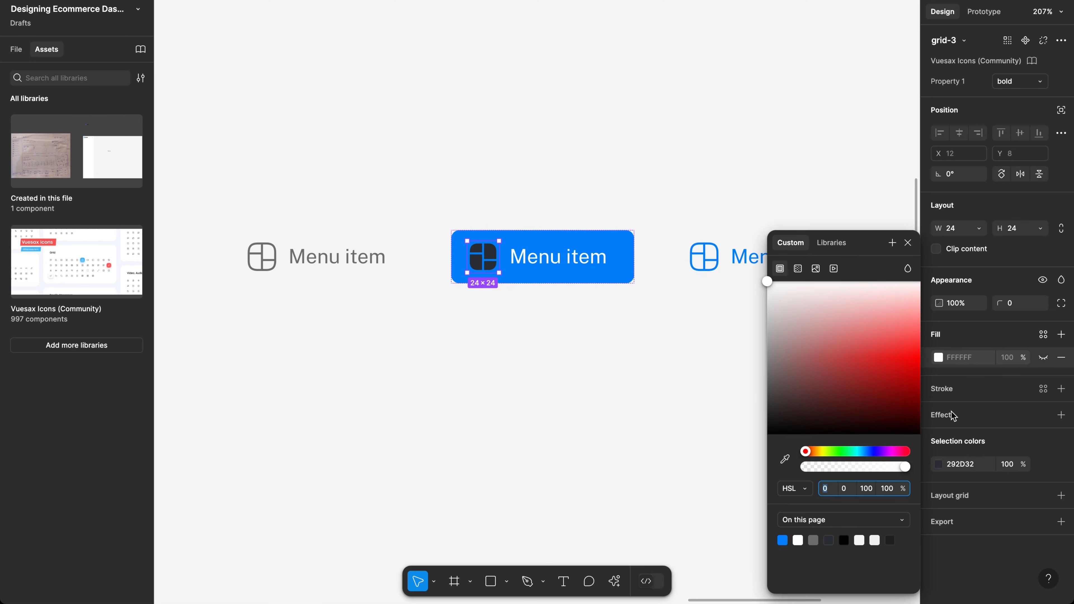
left_click(939, 465)
left_click(939, 465)
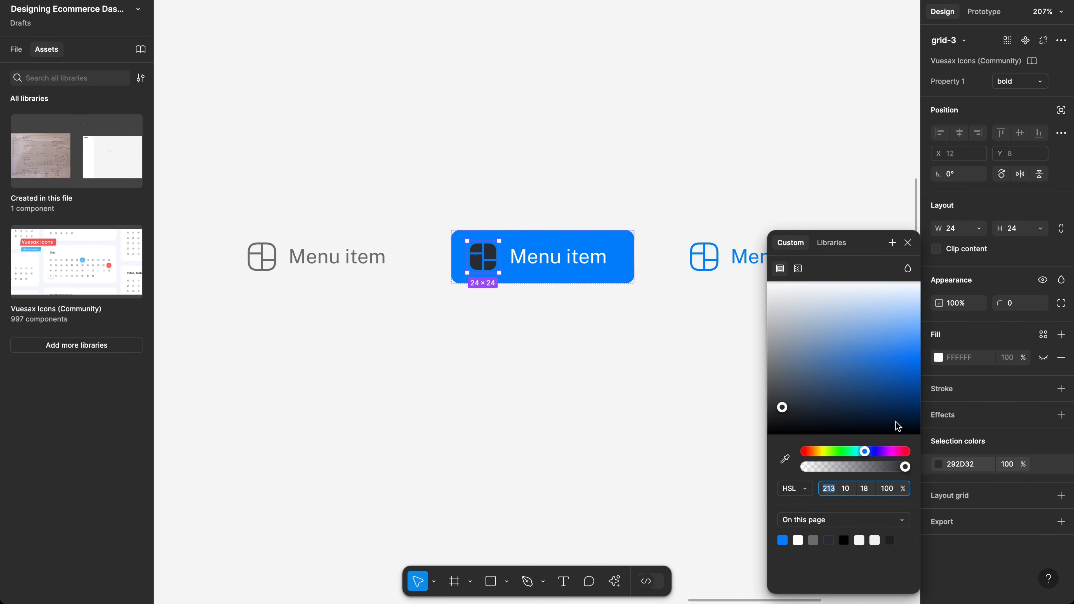
left_click_drag(840, 364, 652, 278)
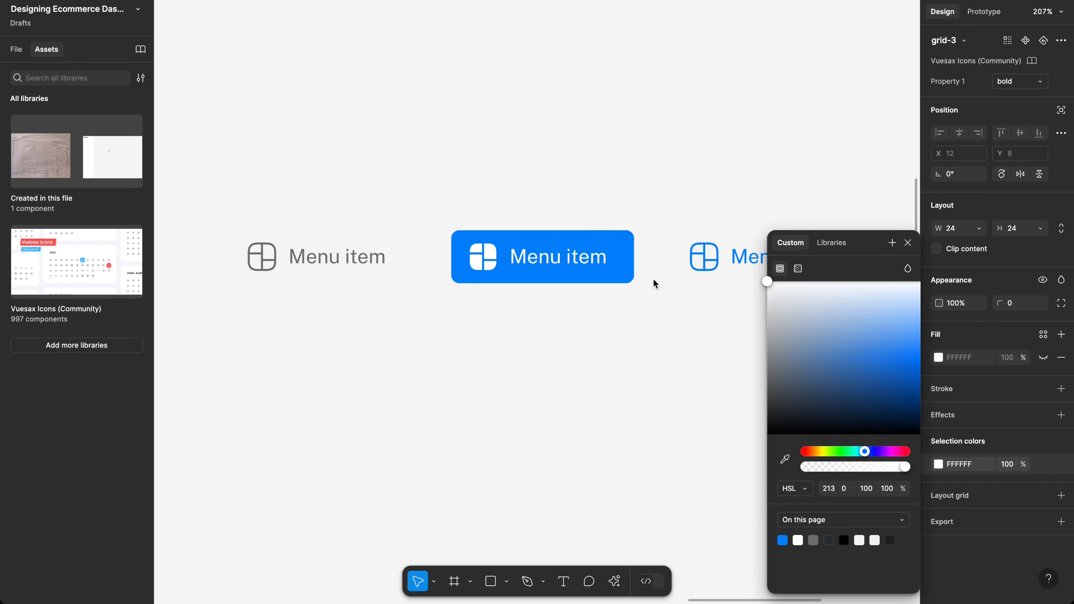
left_click(1009, 465)
type("80")
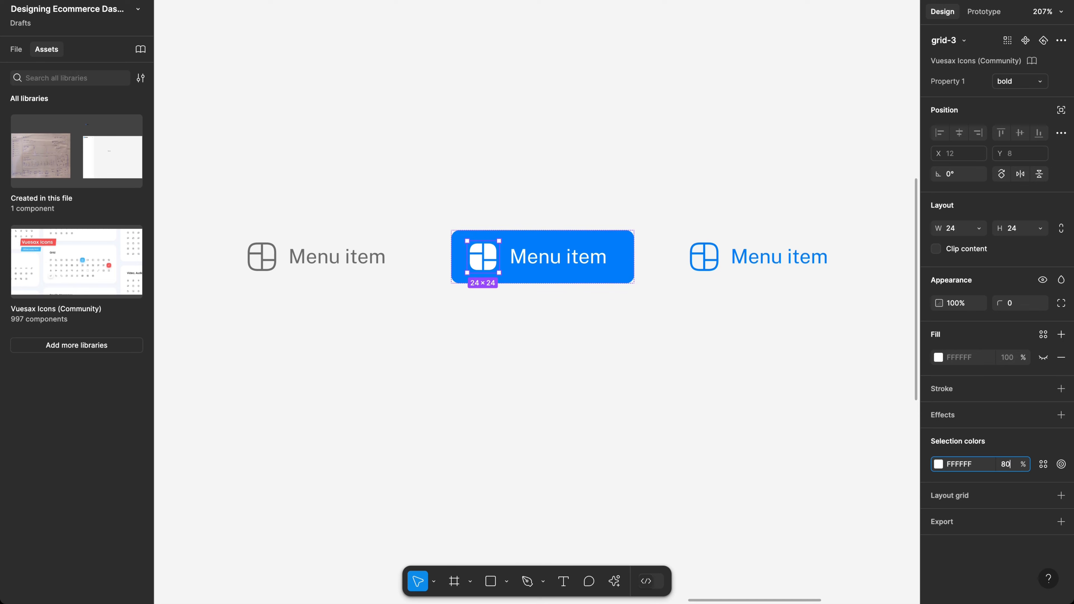
key("Return")
Step: Raise the white icon's opacity to 90%
scroll(536, 256, "up", 3)
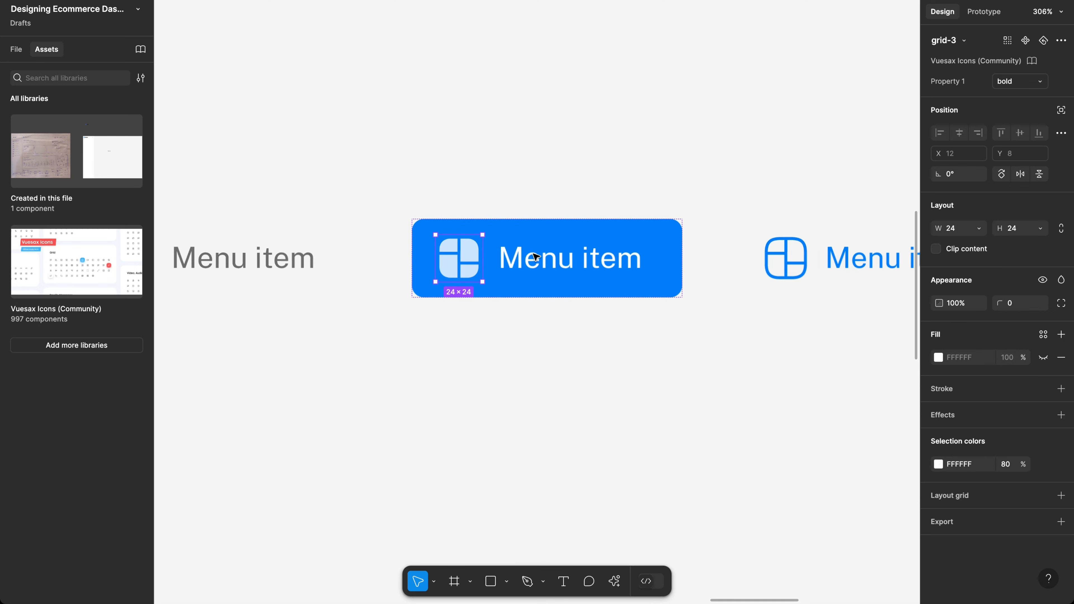
left_click(565, 267)
scroll(604, 275, "down", 3)
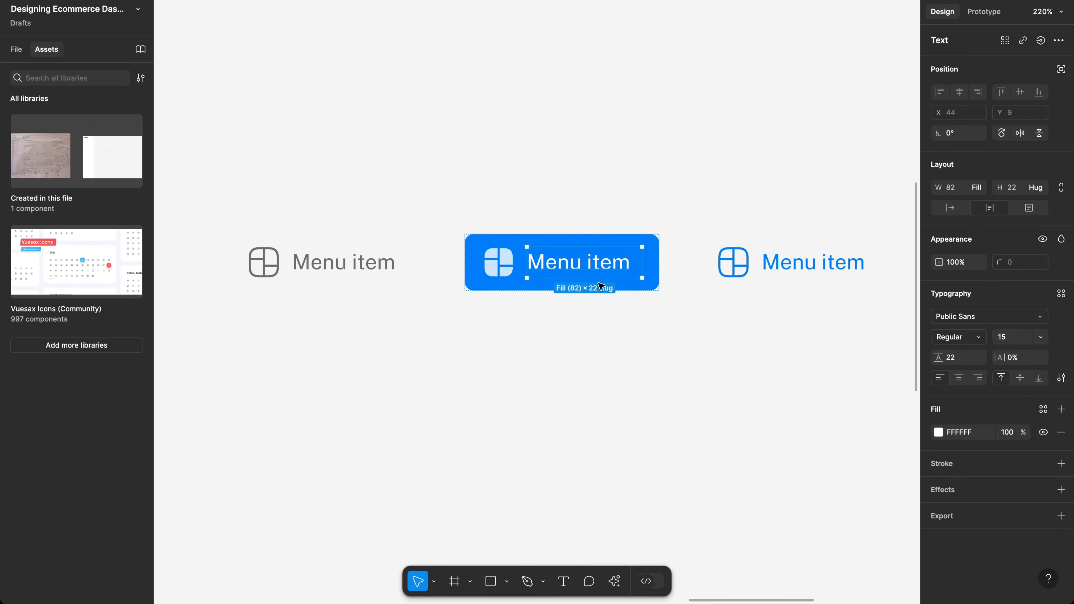
left_click(486, 272)
left_click(1008, 467)
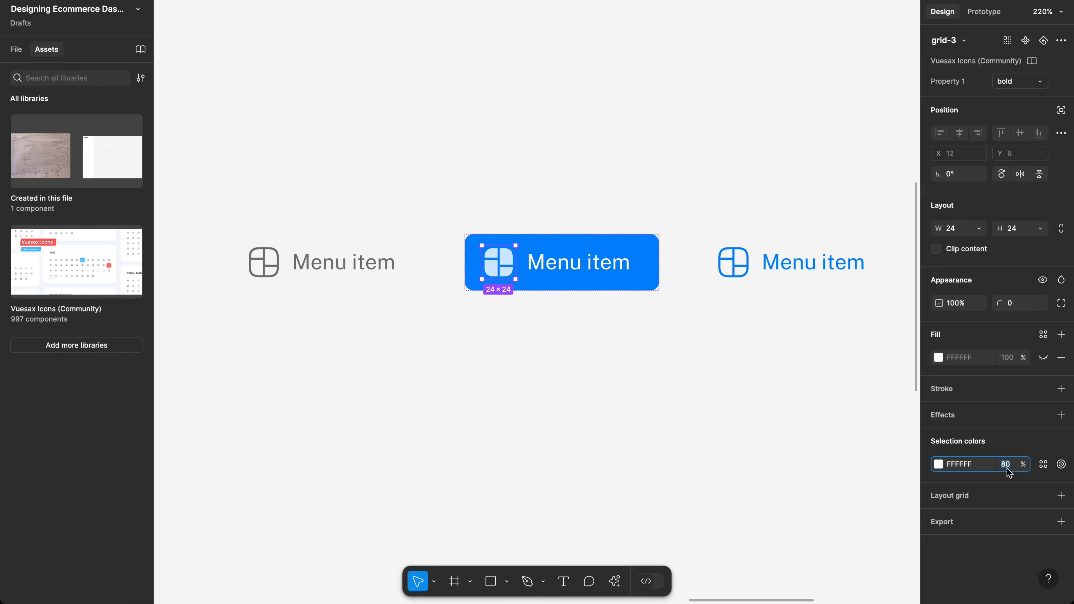
type("90")
key("Return")
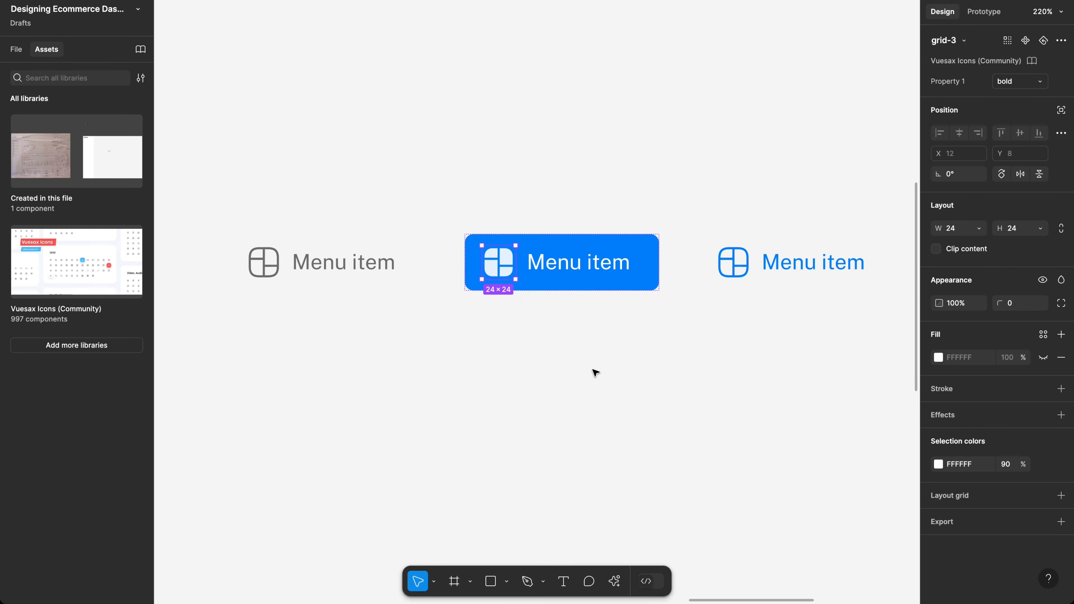
Step: Eyedrop the icon's light colour into the Menu item label's fill
left_click(584, 270)
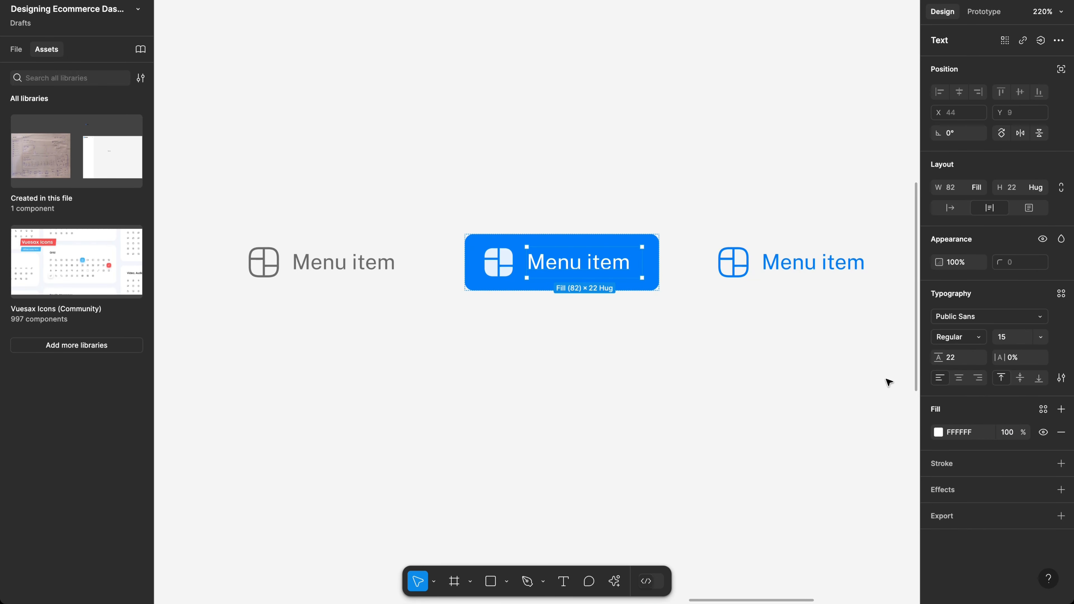
left_click(939, 432)
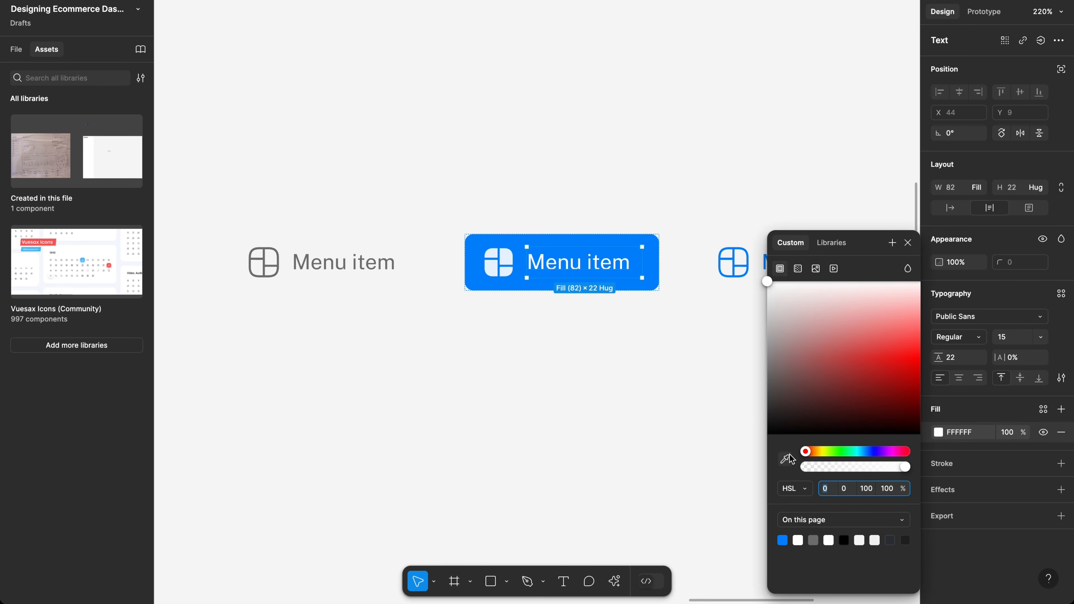
left_click(785, 459)
left_click(491, 273)
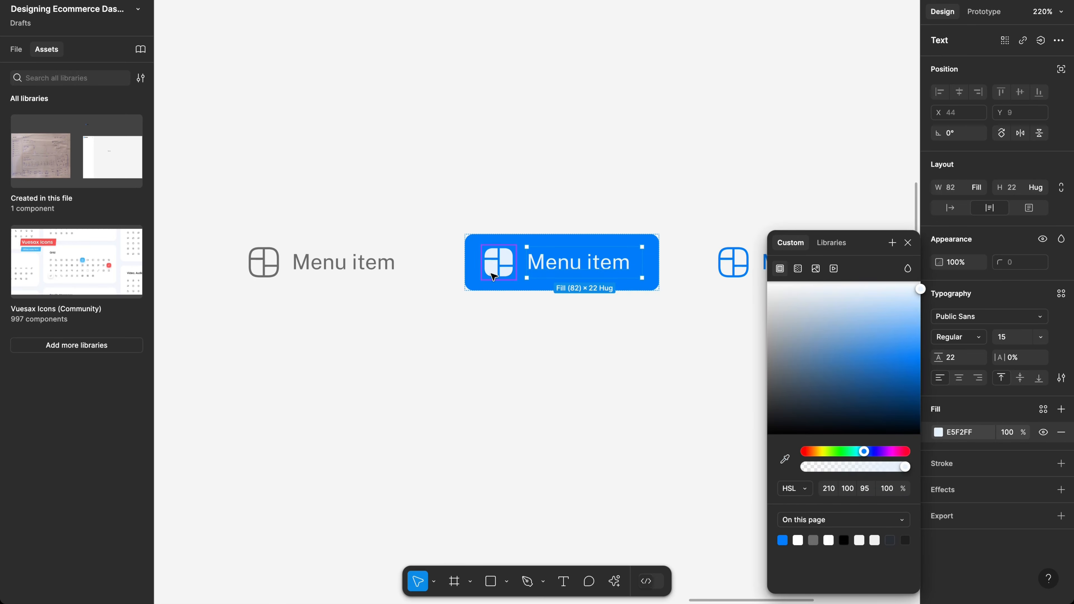
left_click(522, 366)
scroll(564, 341, "up", 3)
scroll(563, 341, "down", 5)
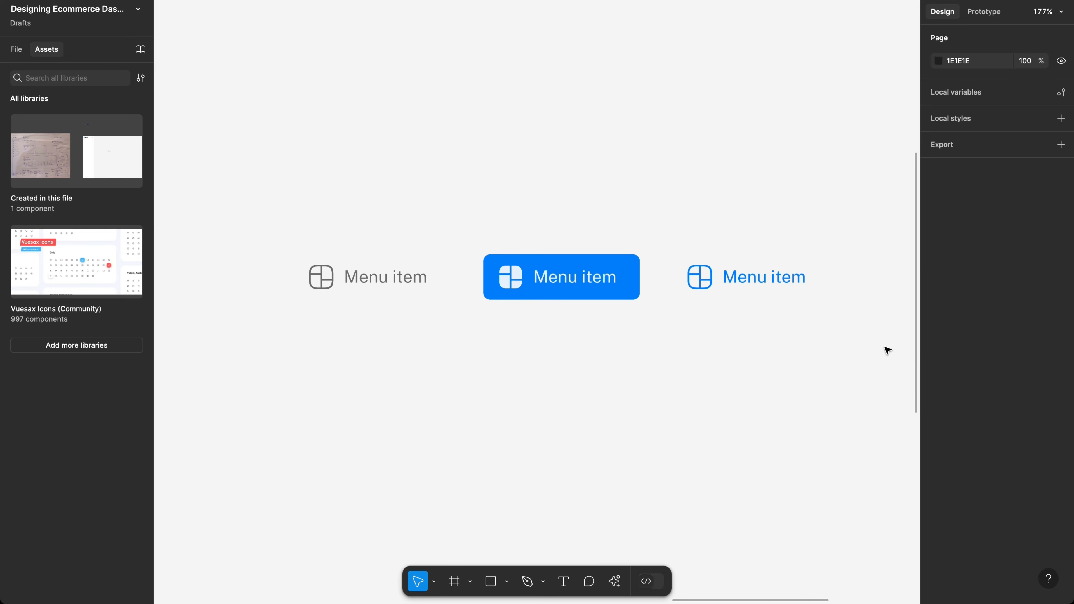
left_click_drag(885, 347, 307, 178)
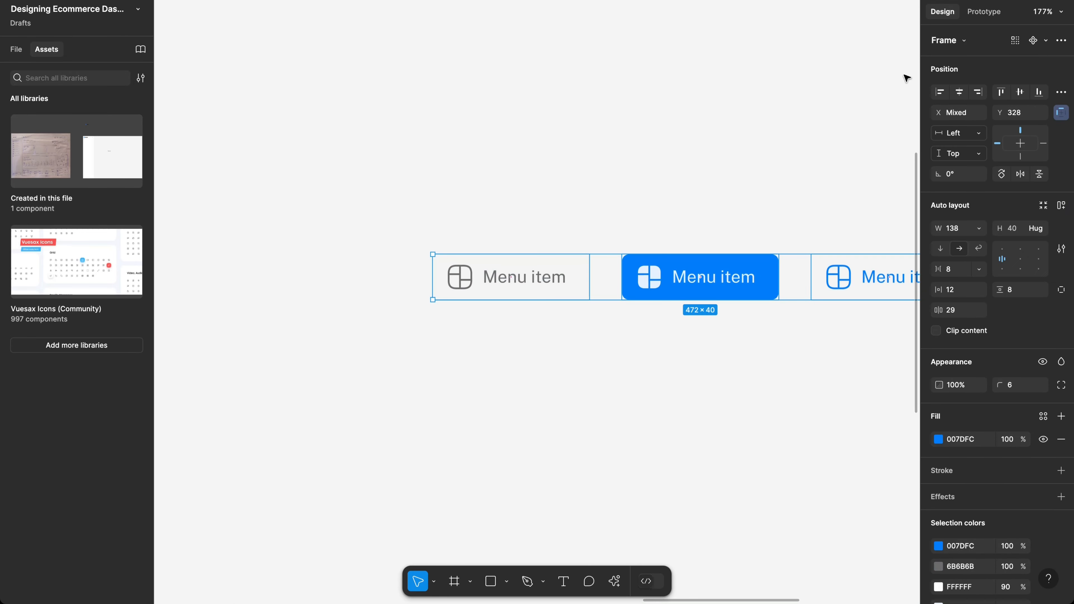
Step: Combine the three menu items into a component set and move it above the Dashboard frame
left_click(1046, 40)
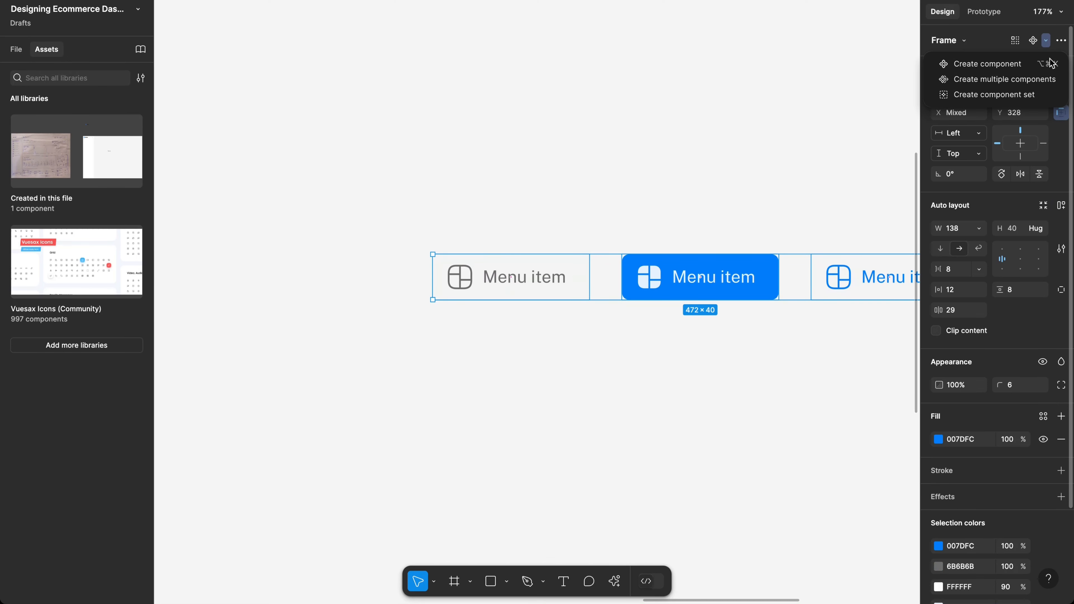
left_click(1031, 96)
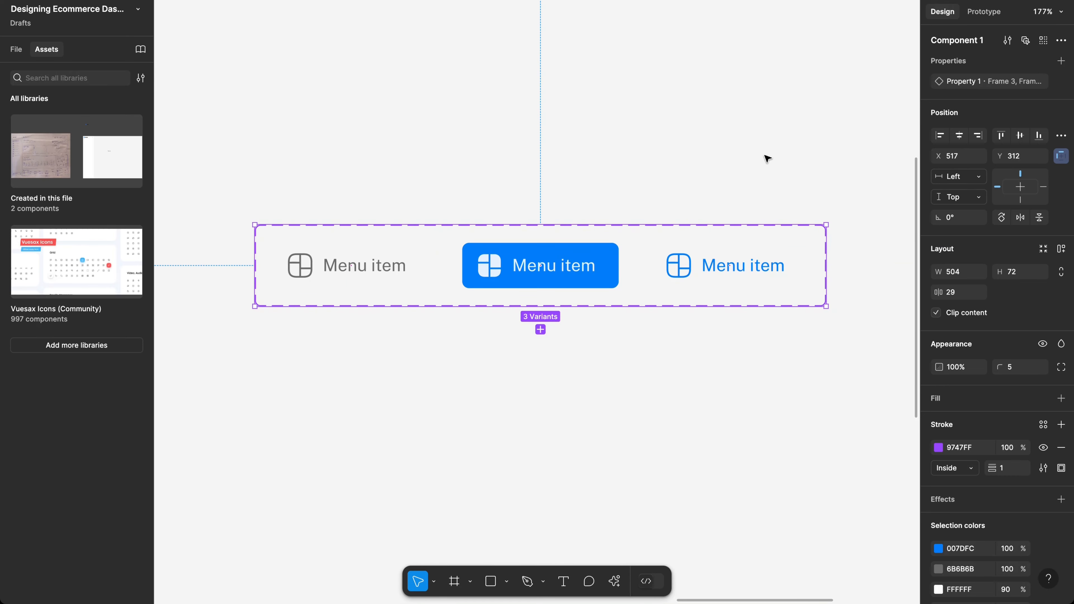
scroll(397, 182, "down", 5)
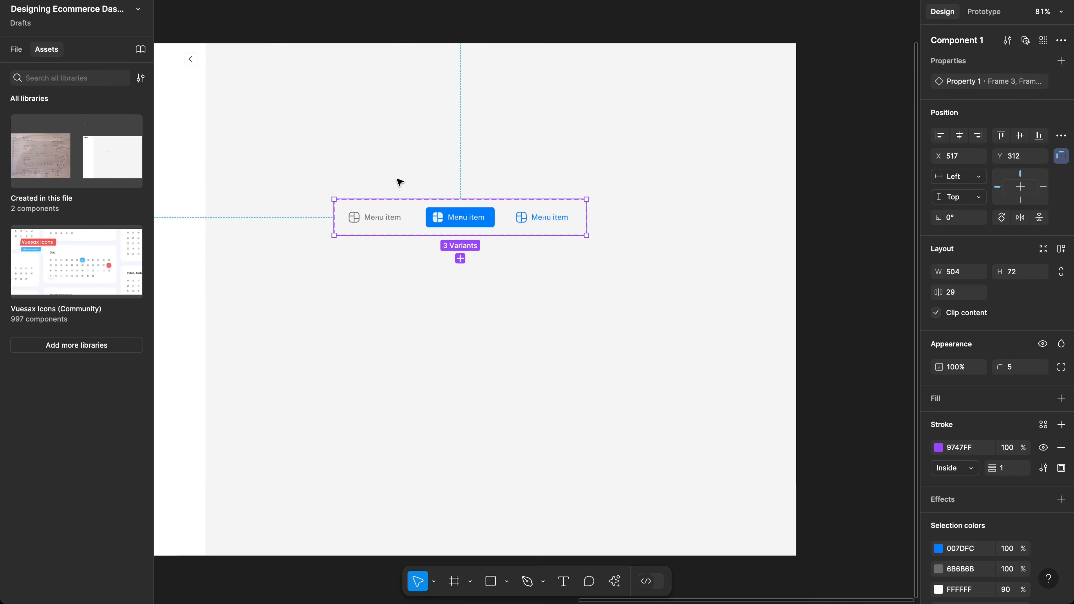
scroll(399, 180, "down", 2)
scroll(398, 181, "left", 1)
scroll(398, 181, "up", 1)
left_click_drag(468, 257, 415, 33)
left_click(16, 49)
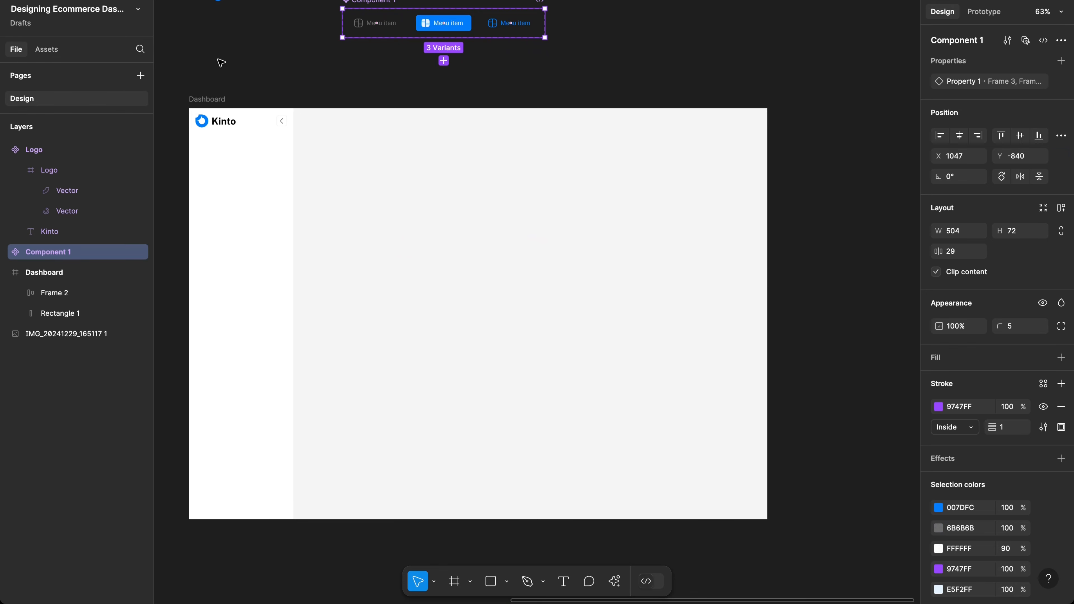
scroll(221, 63, "up", 3)
scroll(221, 63, "left", 3)
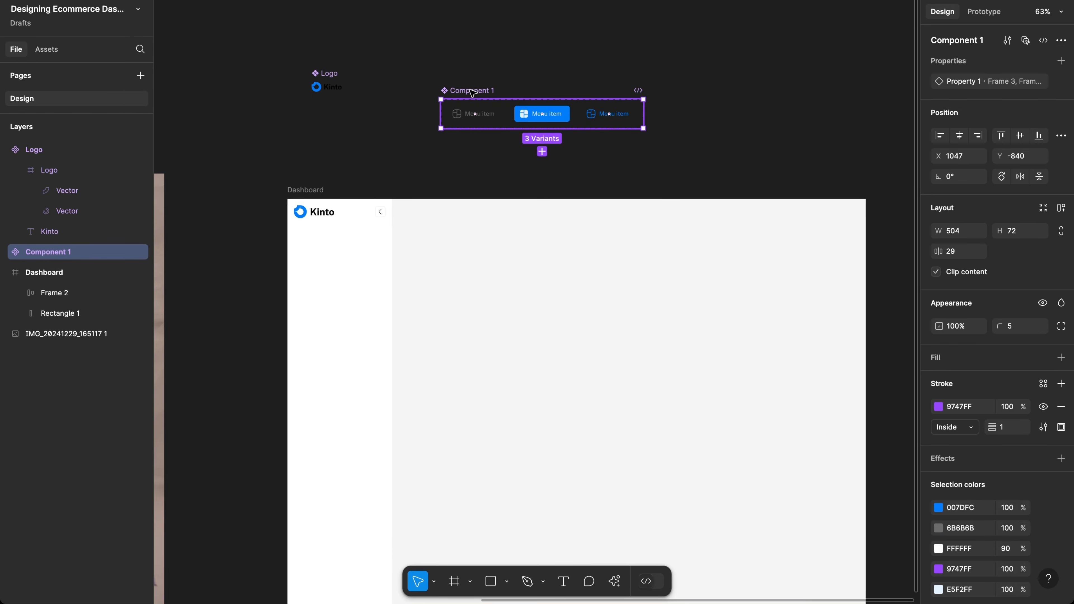
left_click_drag(472, 93, 431, 70)
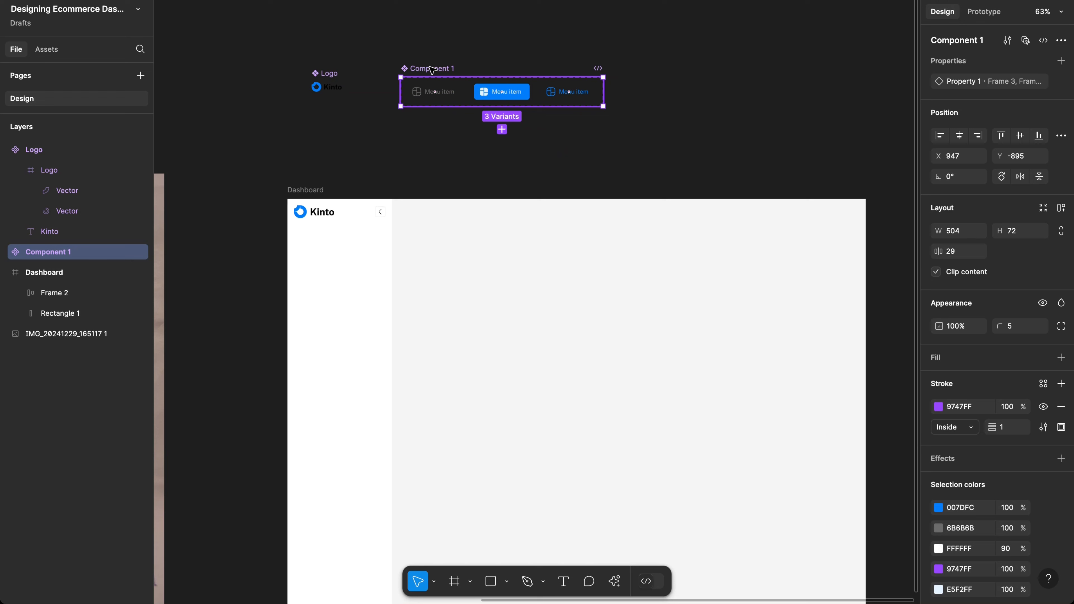
Step: Rename the component set to Nav Menu
double_click(431, 70)
type("Me")
type("N")
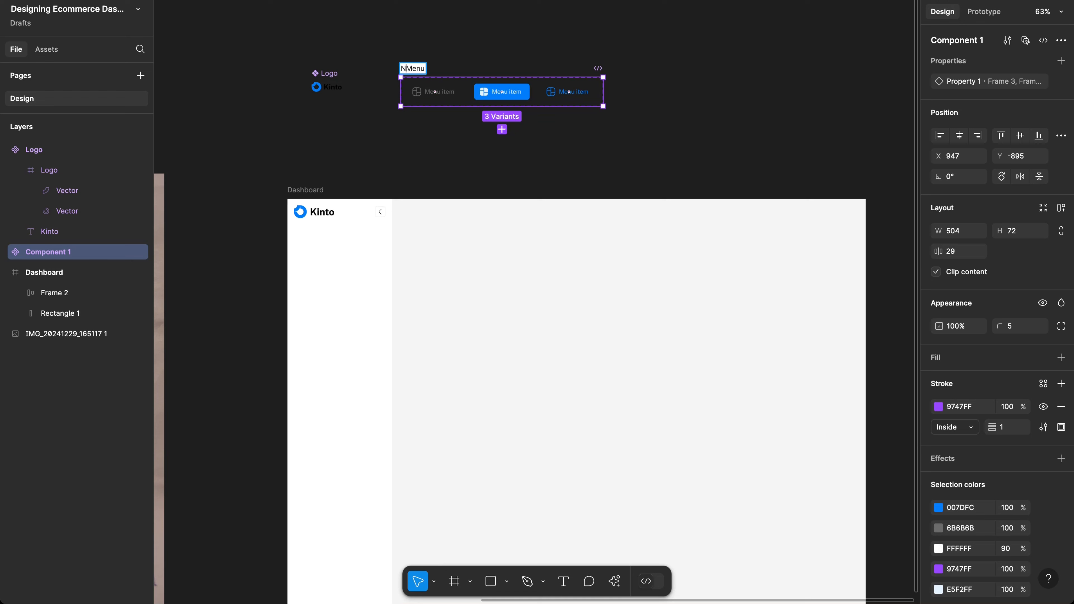
type("a")
key("BackSpace")
key("BackSpace")
type("Nav")
key("Return")
scroll(455, 71, "up", 5)
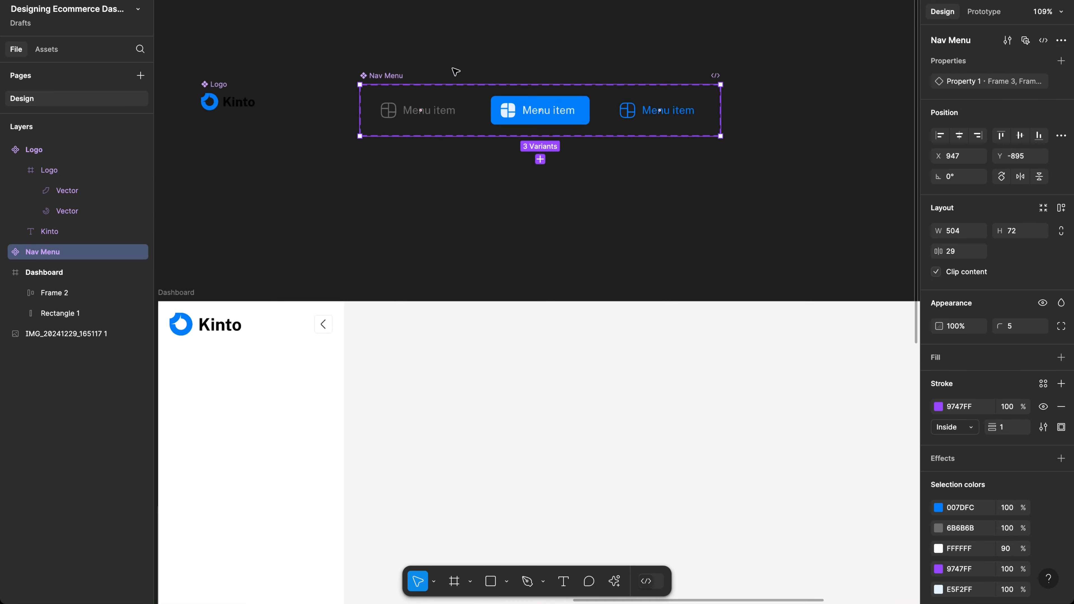
scroll(465, 85, "right", 2)
scroll(465, 84, "up", 1)
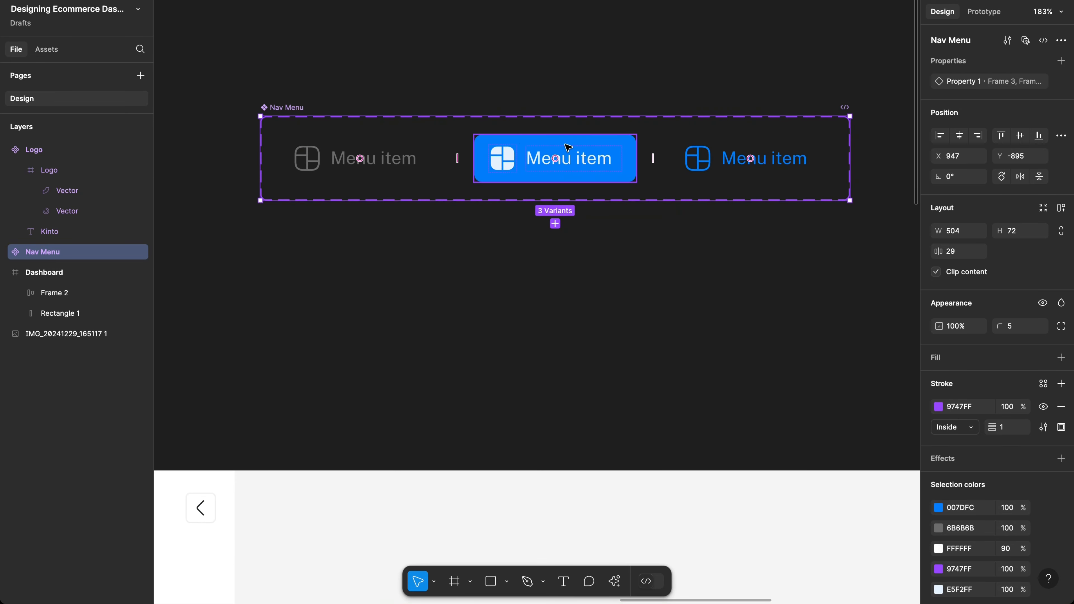
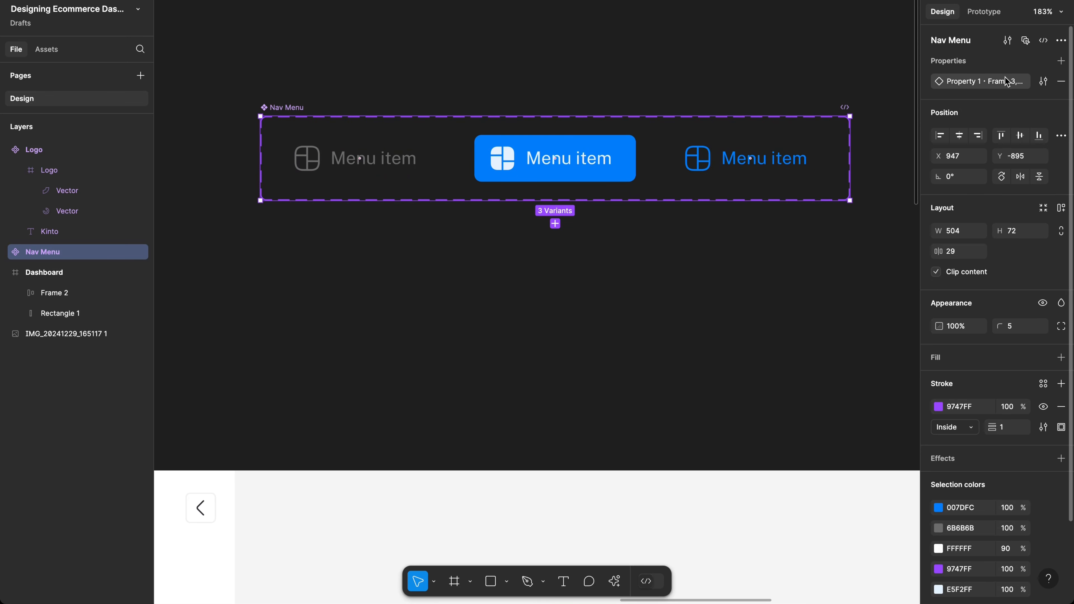
Step: Rename the Nav Menu variant property from Property 1 to State, covering Frame 3, 4 and 5
double_click(1004, 86)
left_click(971, 64)
left_click(972, 67)
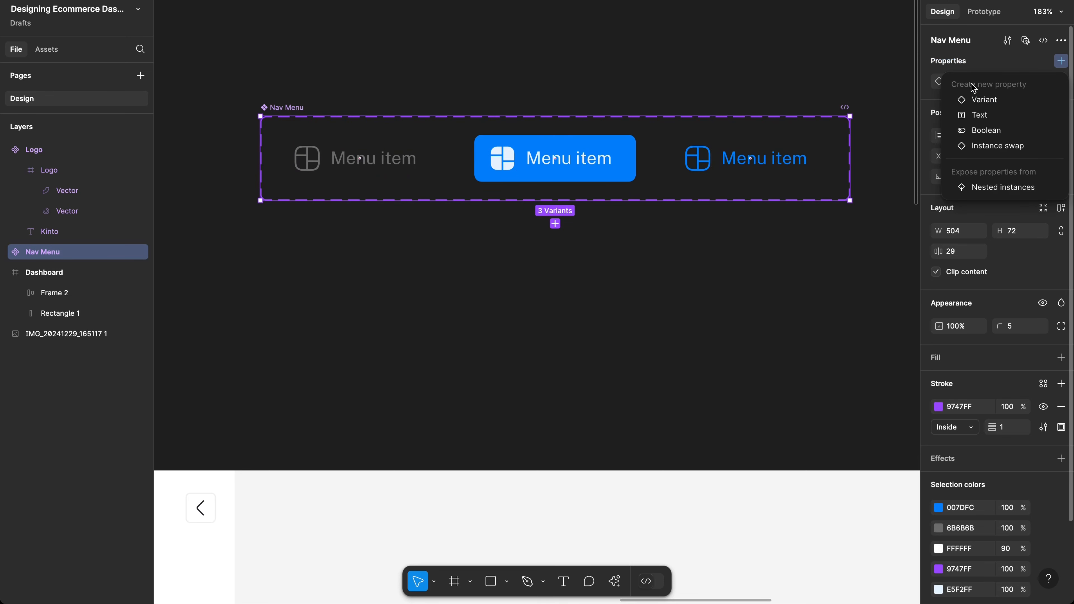
left_click(927, 110)
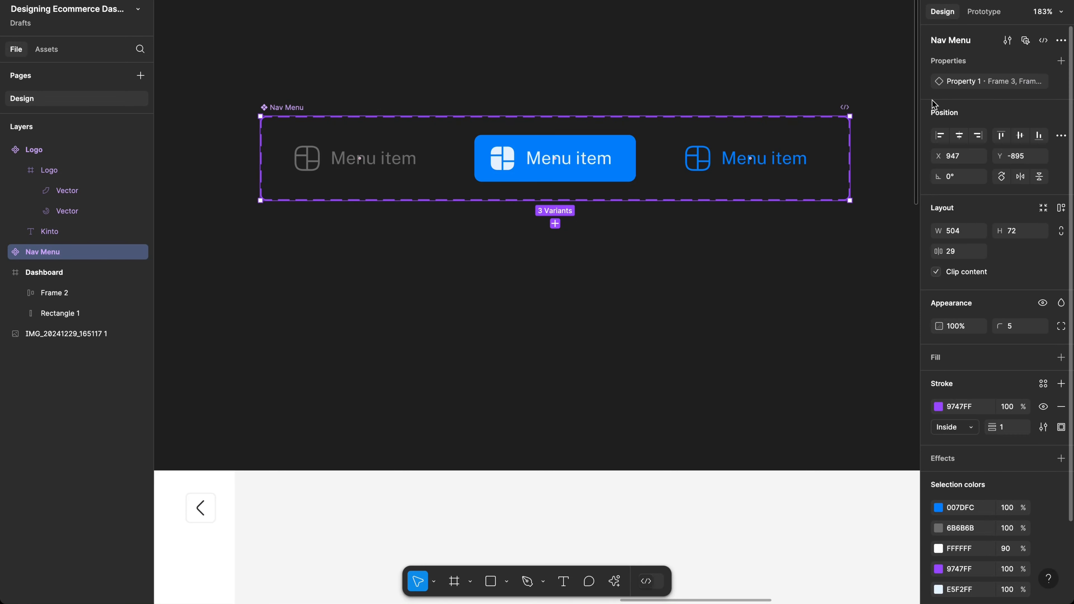
double_click(1006, 84)
key("Escape")
left_click(1043, 81)
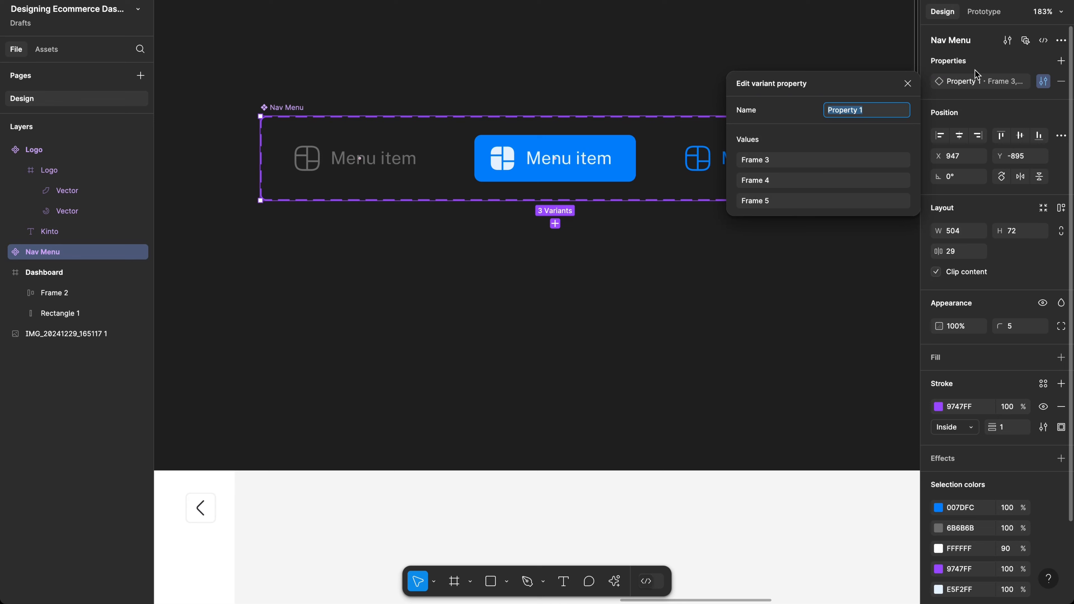
double_click(973, 80)
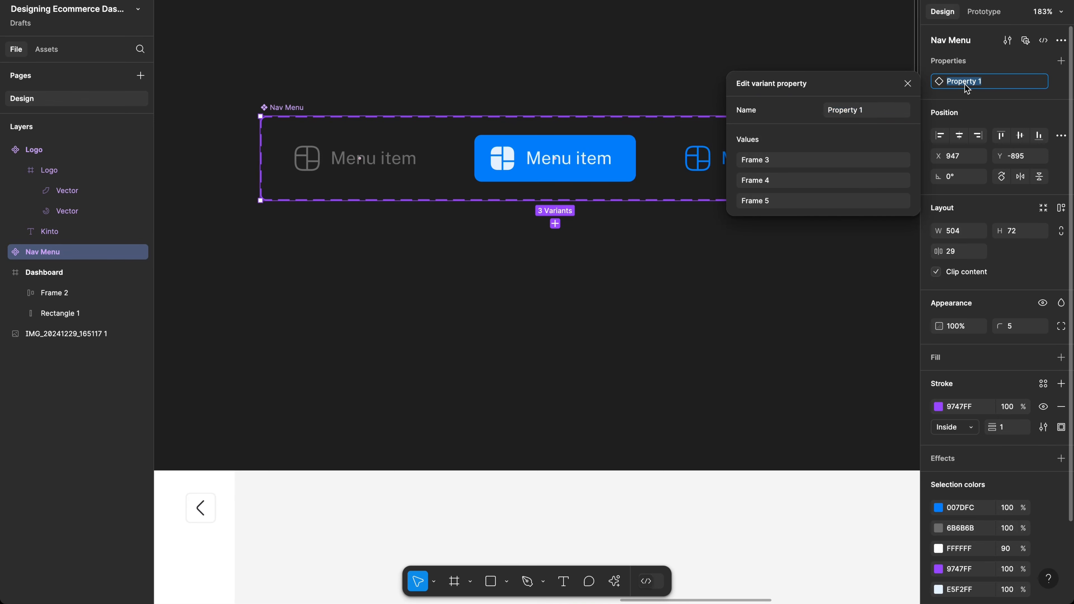
key("BackSpace")
type("State")
key("Return")
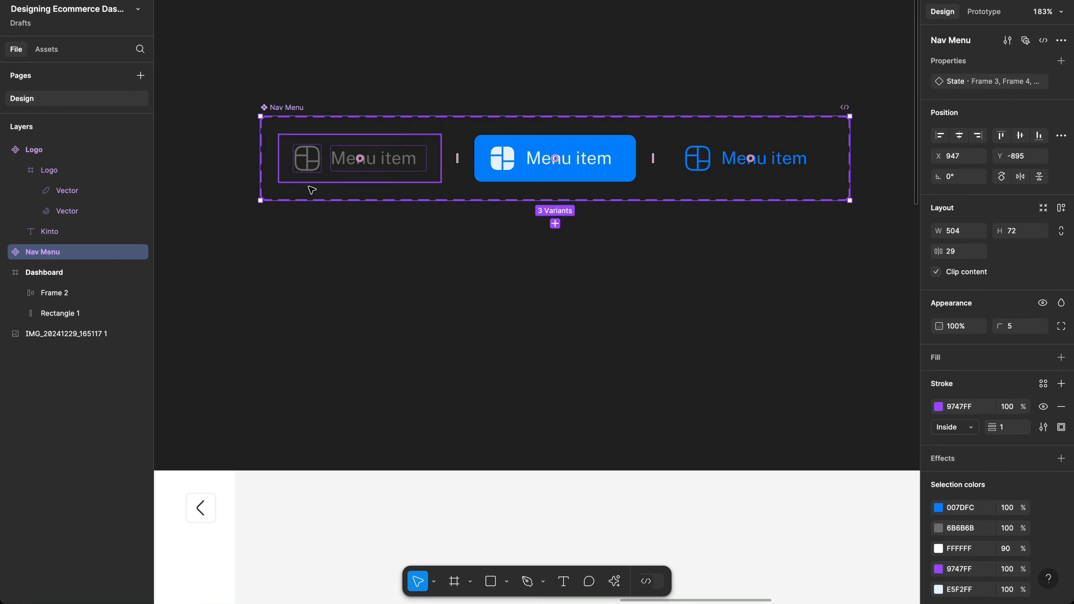
Step: Set the grey, blue and right-hand variants' State values to Default, Active and Hover
left_click(325, 182)
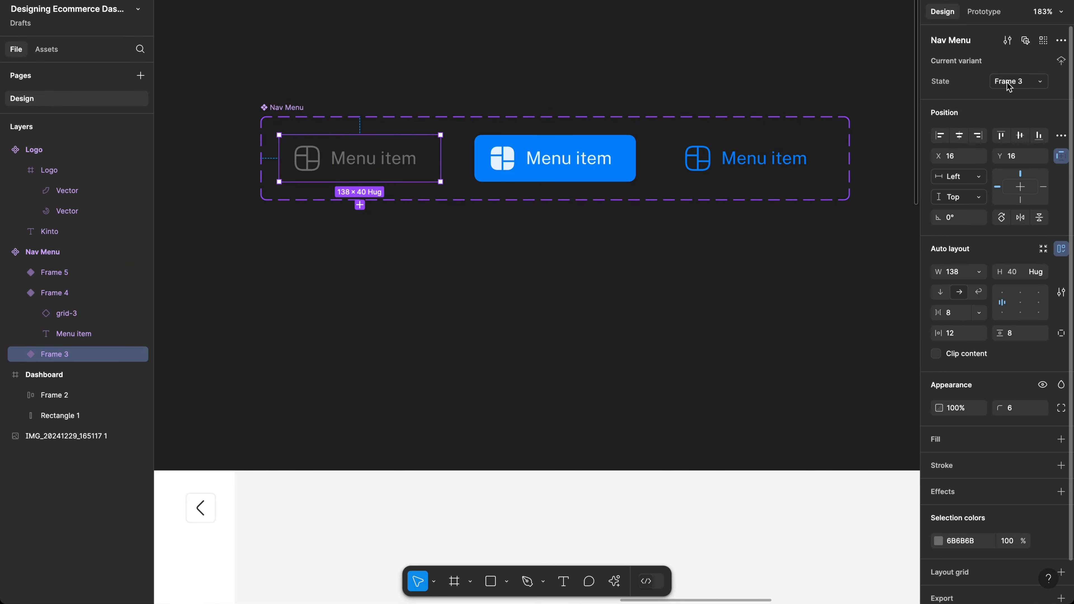
type("Daf")
type("ault")
key("Return")
left_click(566, 158)
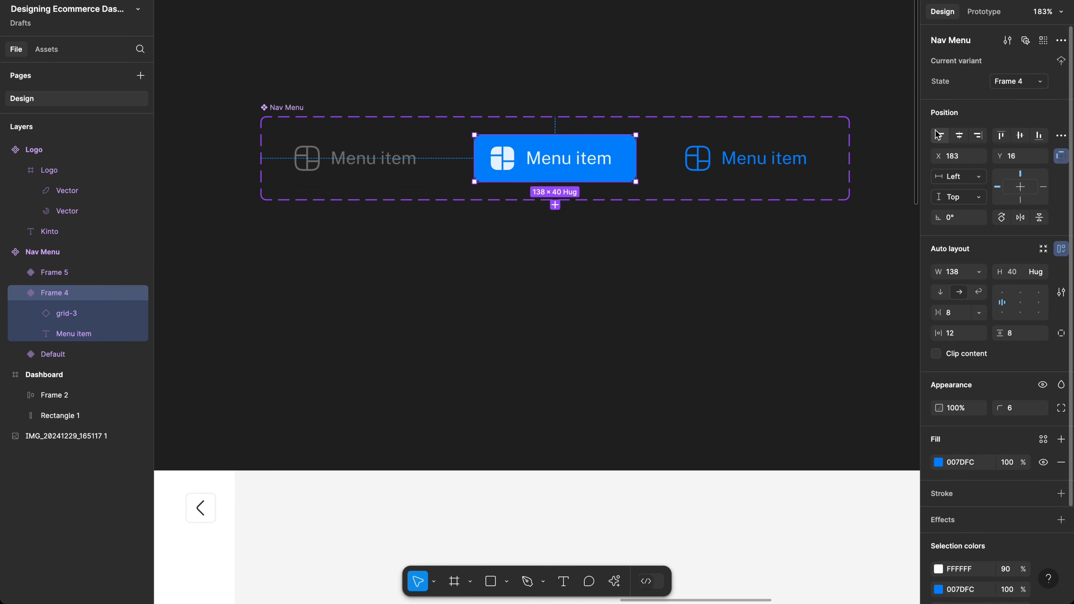
left_click(1034, 81)
type("Active")
key("Return")
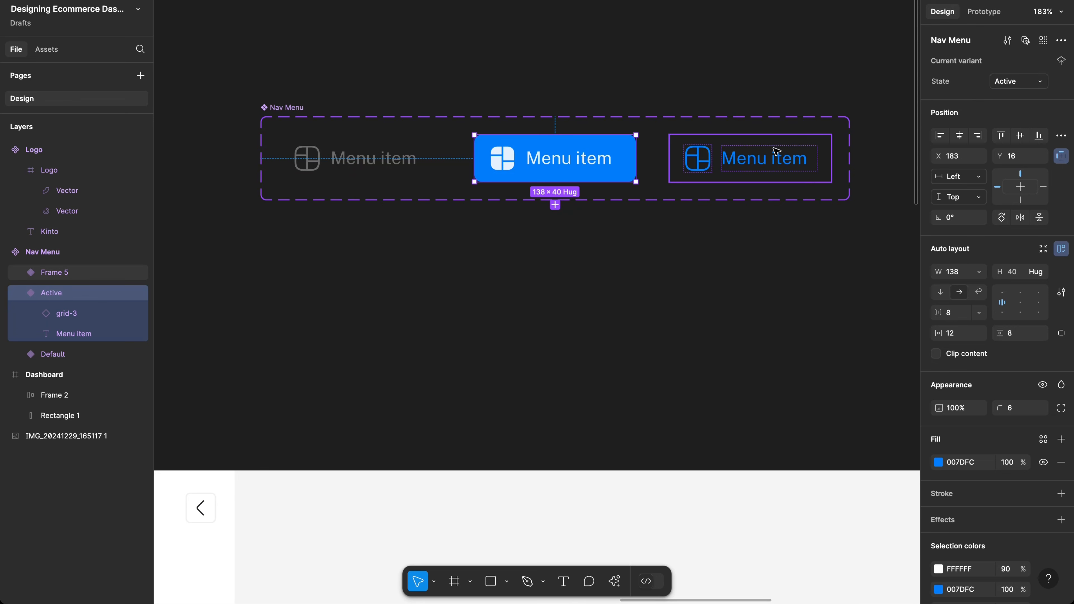
left_click(757, 158)
left_click(1019, 81)
type("Hover")
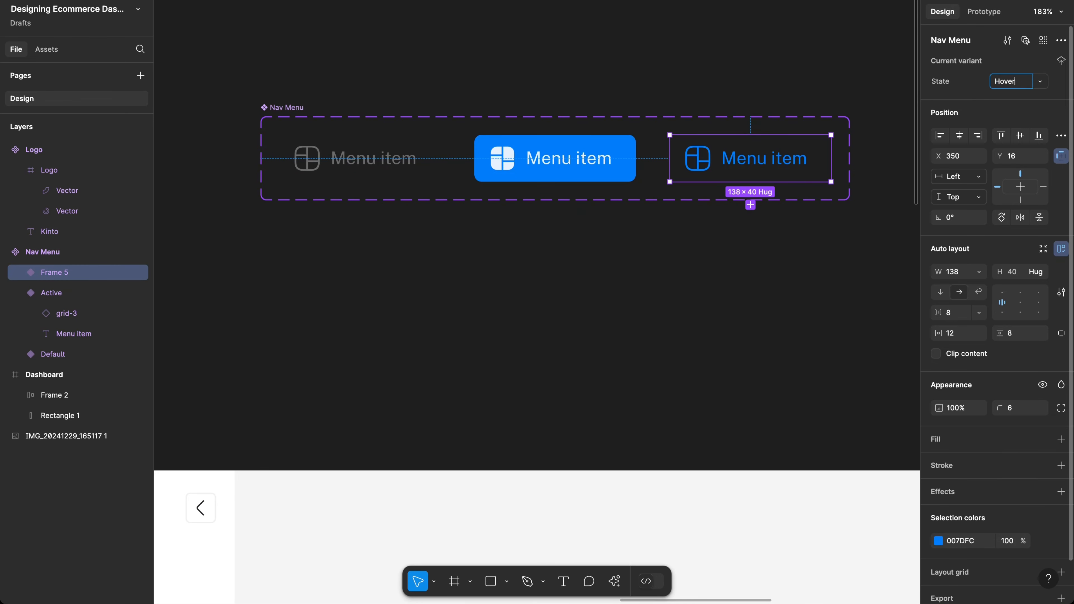
key("Return")
Step: Quick-insert a Nav Menu instance and place it under the Kinto logo at X 16, Y 118
scroll(664, 229, "down", 6)
scroll(666, 220, "down", 4)
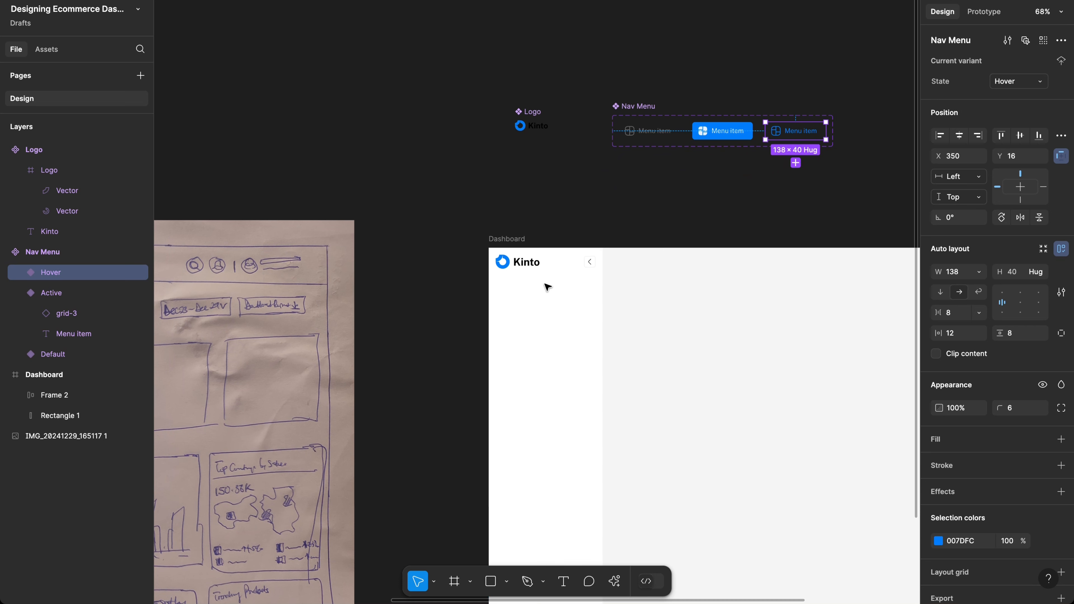
left_click(544, 330)
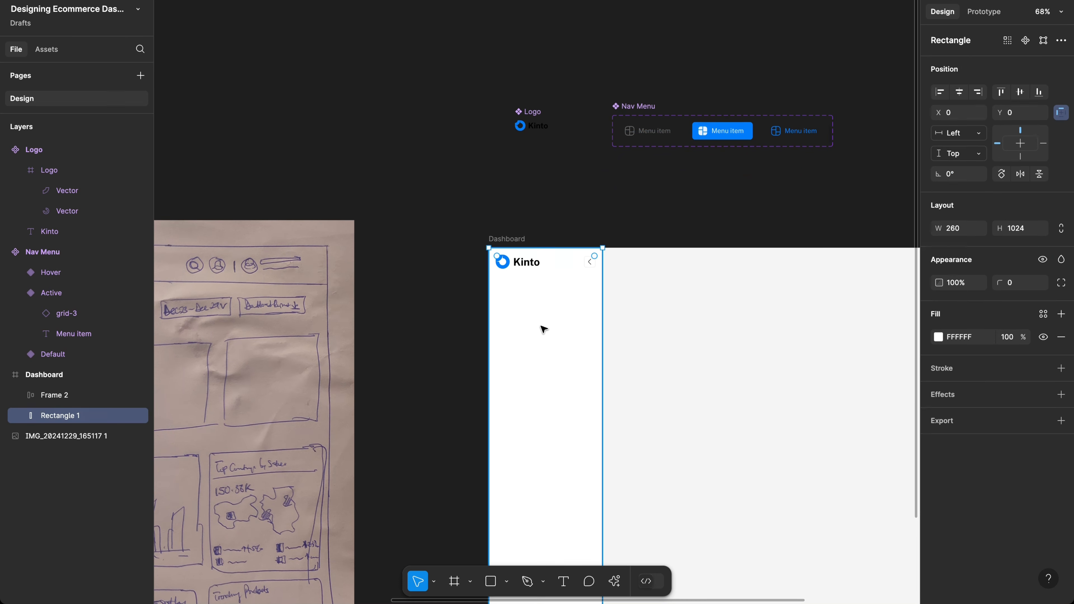
key("shift+i")
type("nav")
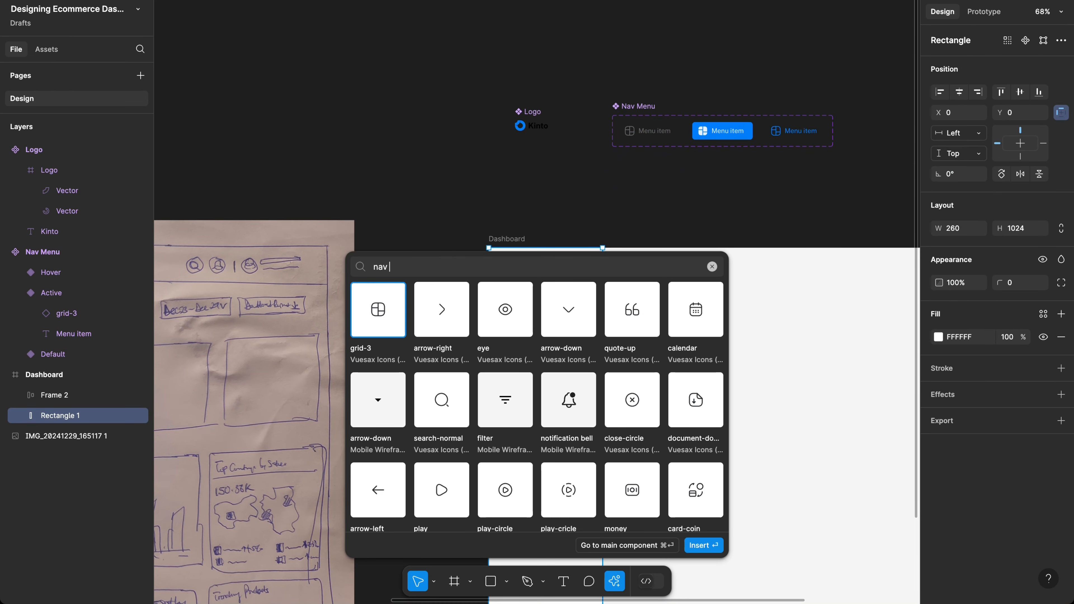
type(" menu")
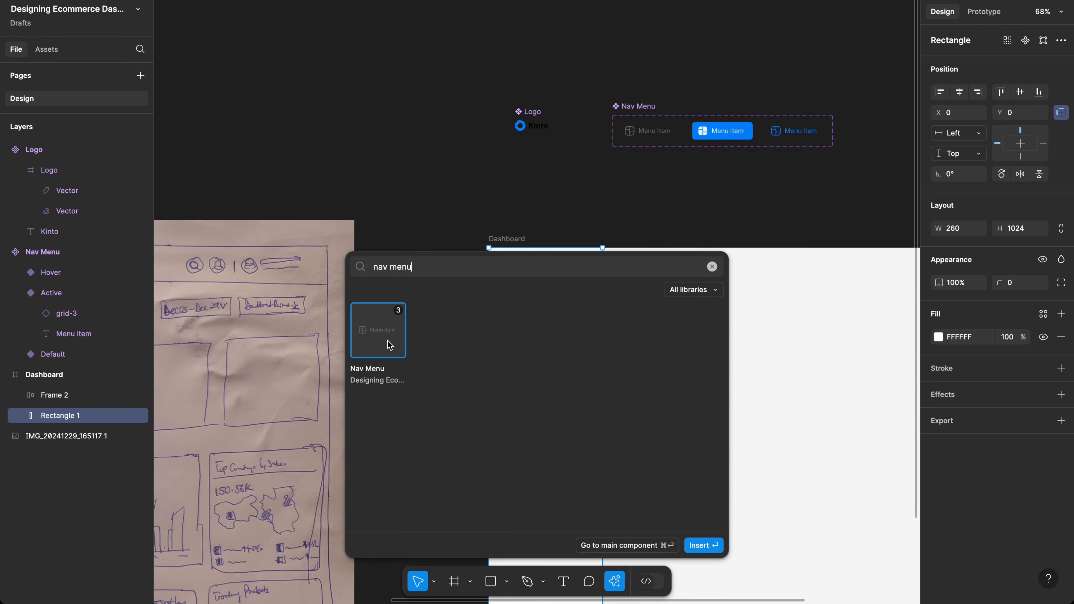
left_click(700, 545)
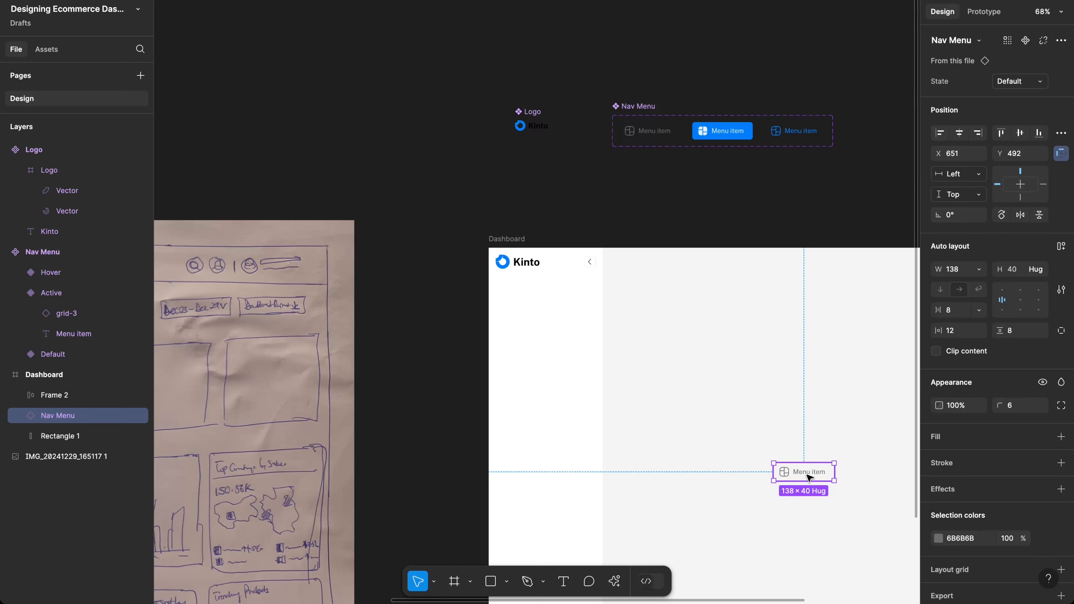
left_click_drag(805, 473, 528, 314)
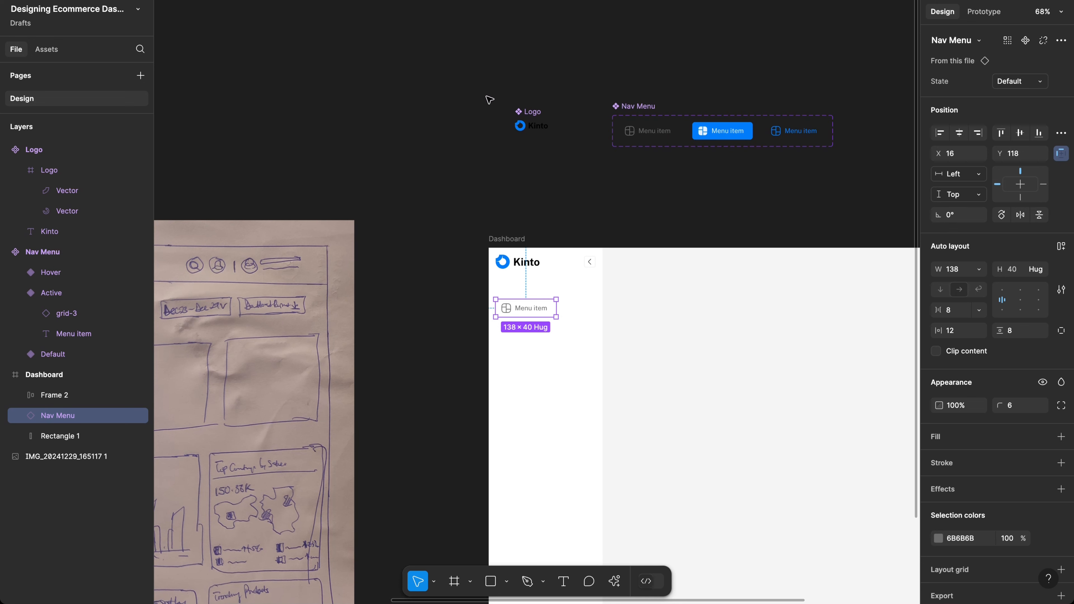
left_click_drag(486, 97, 827, 185)
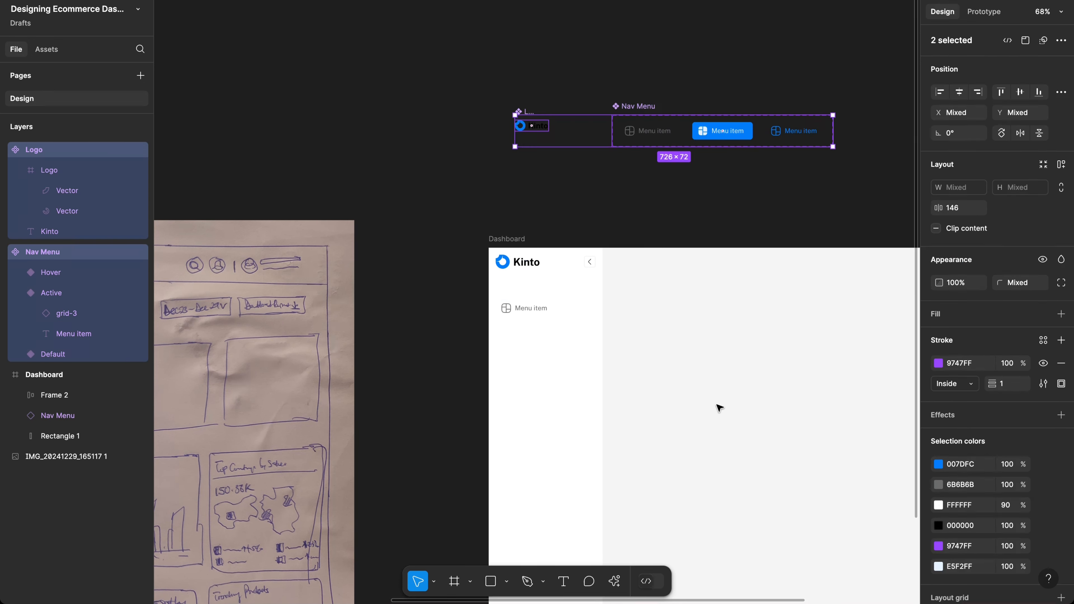
Step: Drag the sidebar Nav Menu instance wider to 228 × 40
left_click(719, 407)
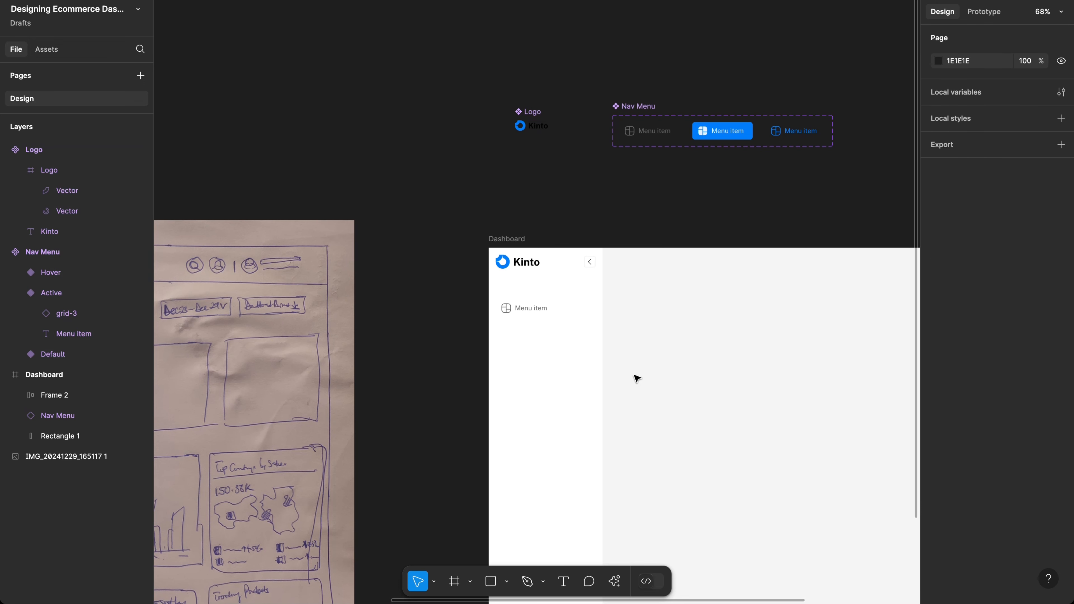
scroll(537, 331, "up", 1)
scroll(537, 331, "up", 5)
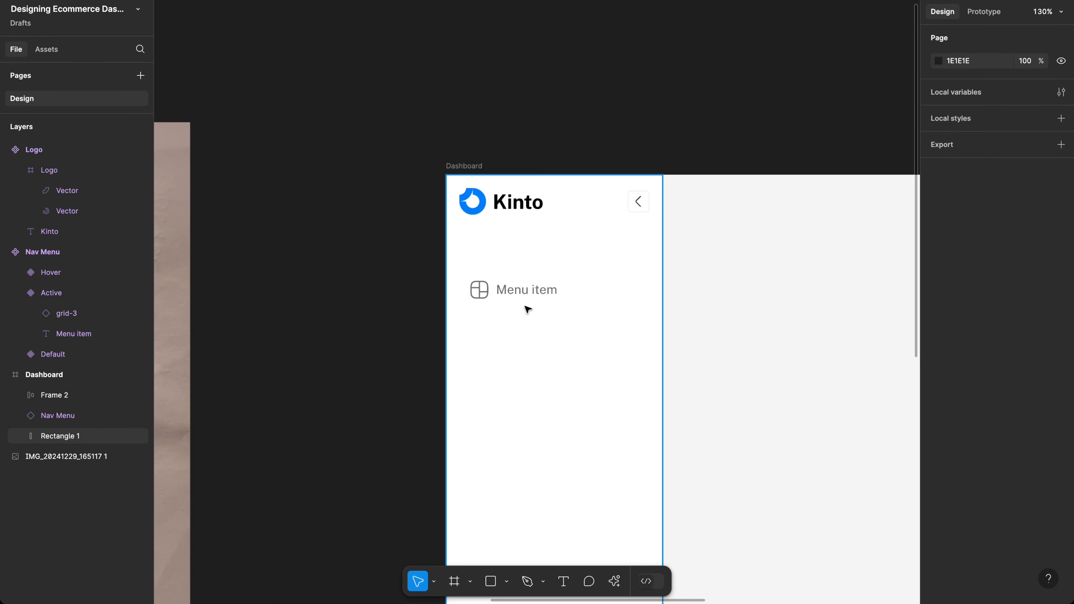
left_click(520, 296)
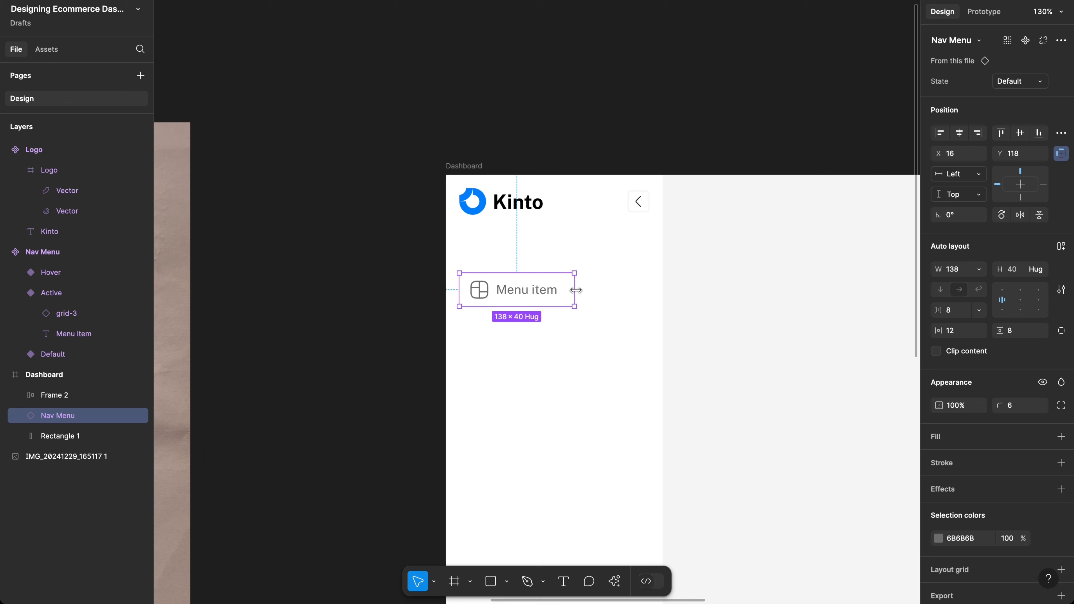
left_click_drag(575, 290, 649, 290)
Step: Check the Menu item text inside the instance, then select the sidebar background rectangle
scroll(491, 359, "right", 3)
scroll(490, 359, "down", 1)
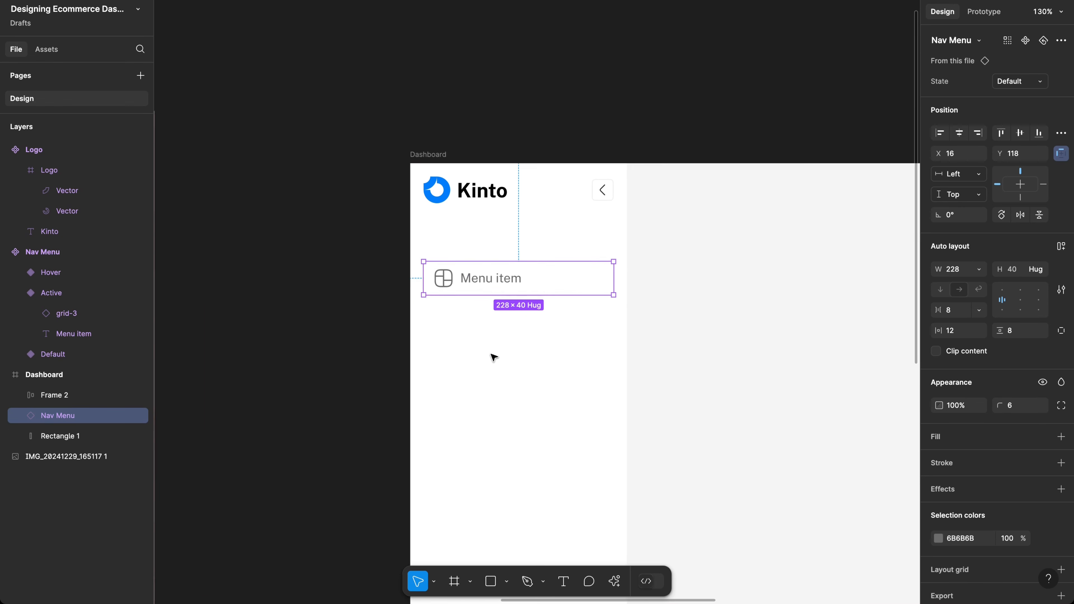
scroll(513, 281, "down", 3, "ctrl")
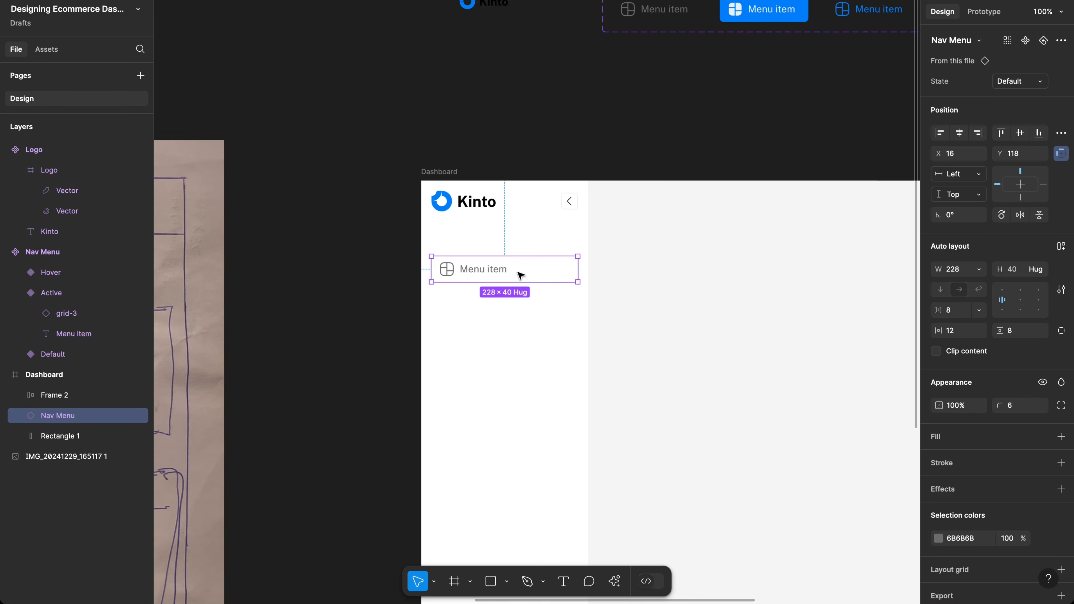
scroll(609, 245, "up", 5)
scroll(609, 245, "right", 5)
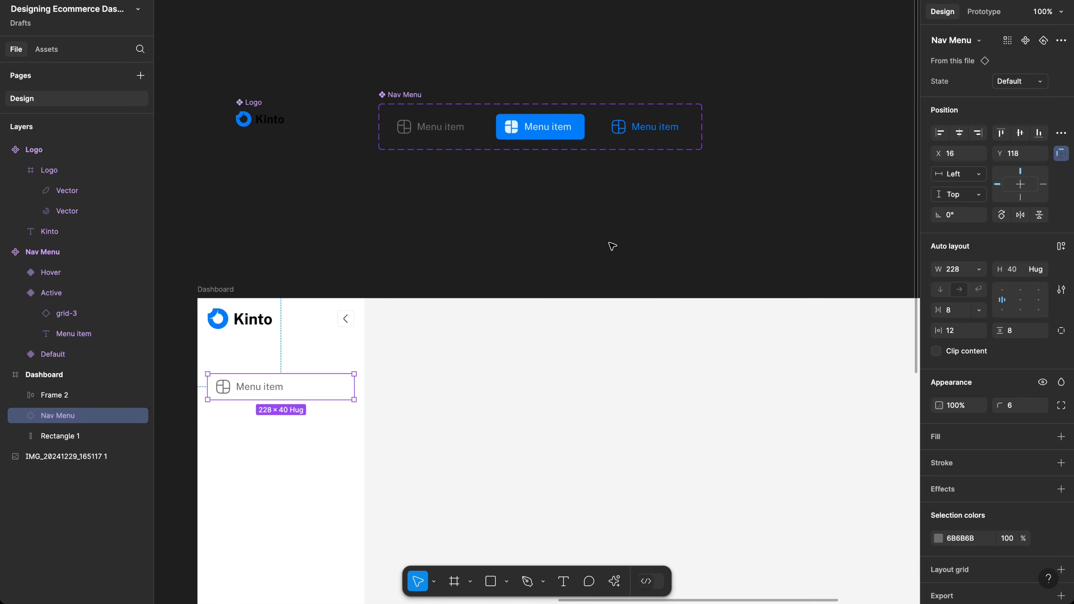
scroll(612, 246, "down", 3)
scroll(612, 246, "left", 5)
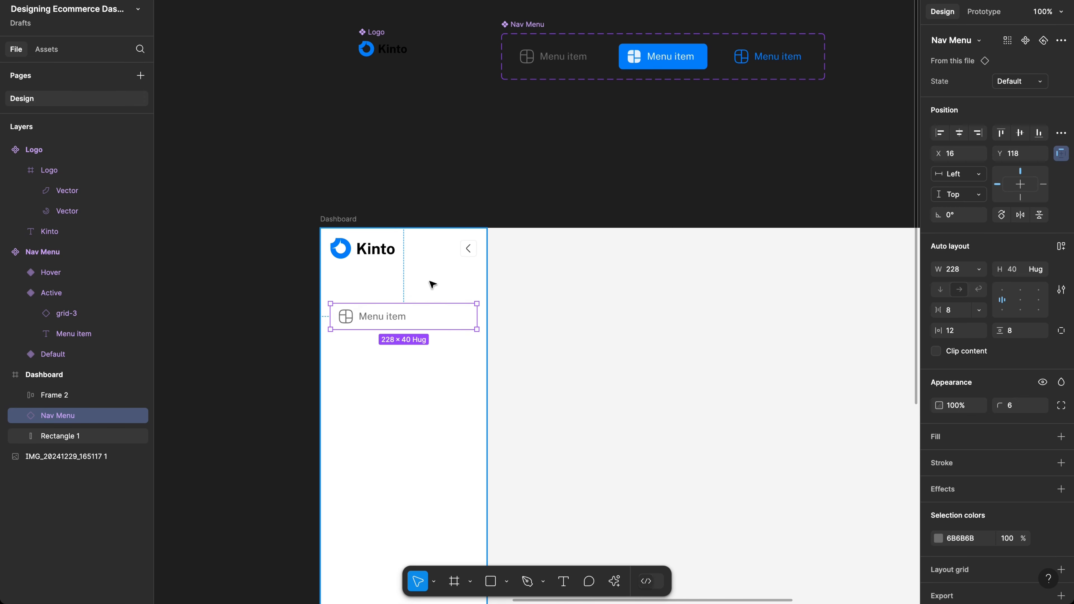
double_click(380, 323)
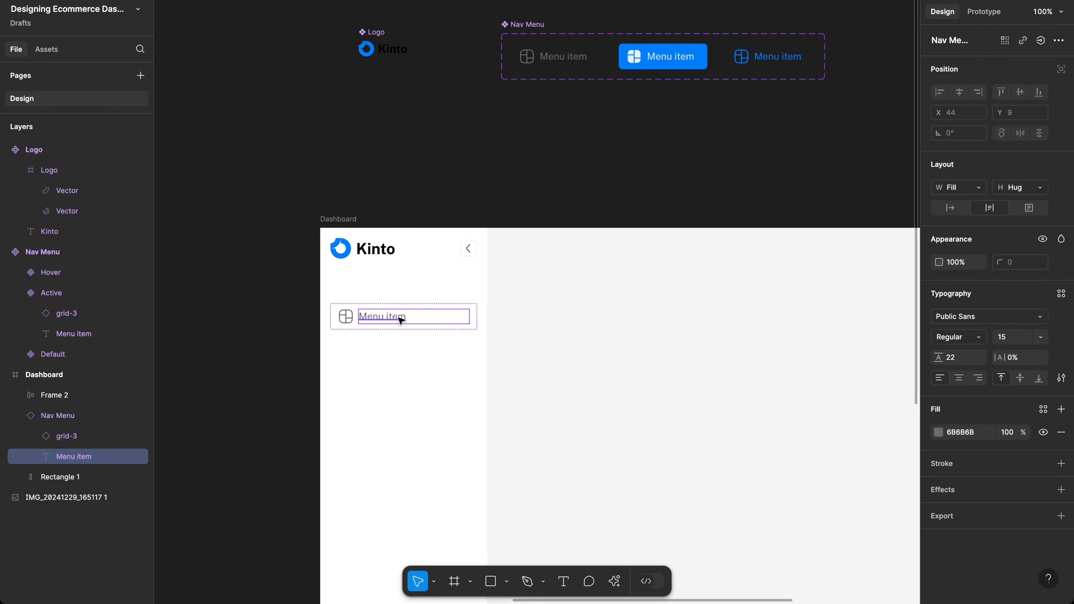
left_click(396, 355)
scroll(607, 41, "right", 3)
scroll(606, 40, "up", 2)
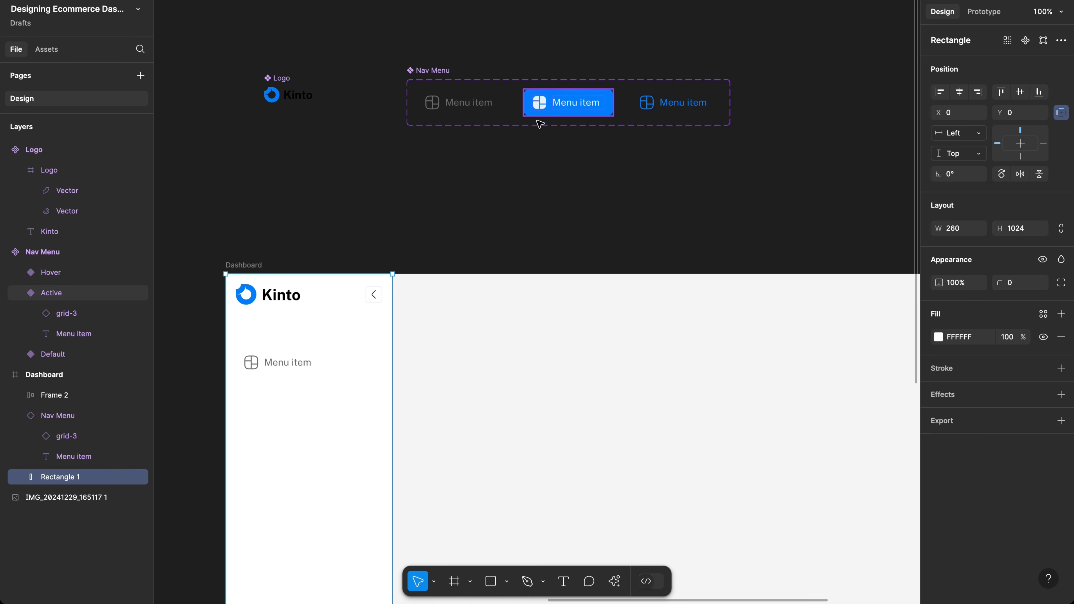
scroll(540, 124, "up", 5, "ctrl")
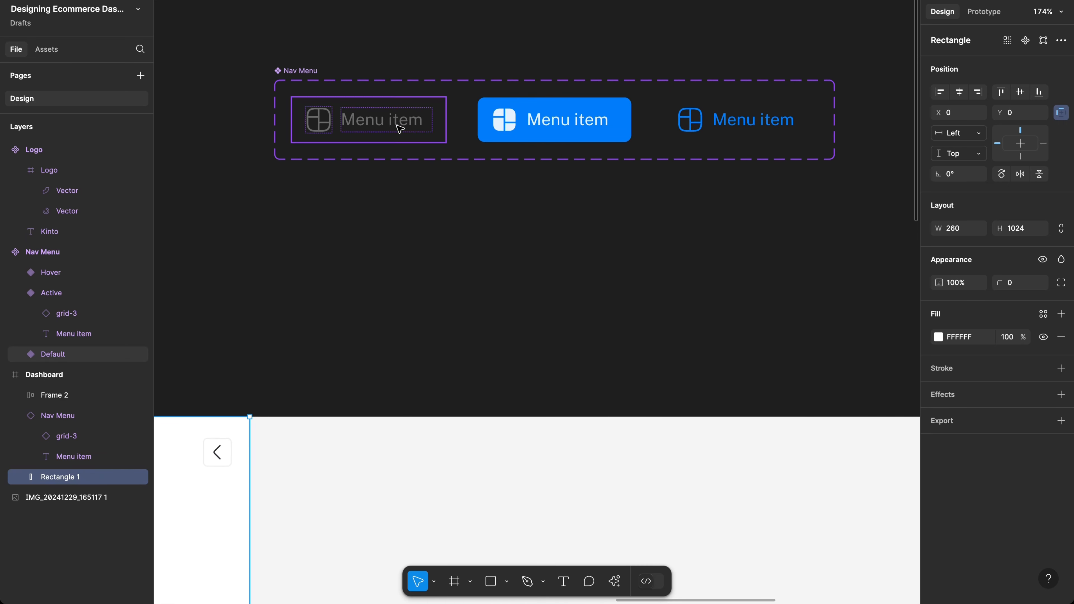
Step: Select the Menu item text layers in the Default, Active and Hover variants
double_click(399, 128)
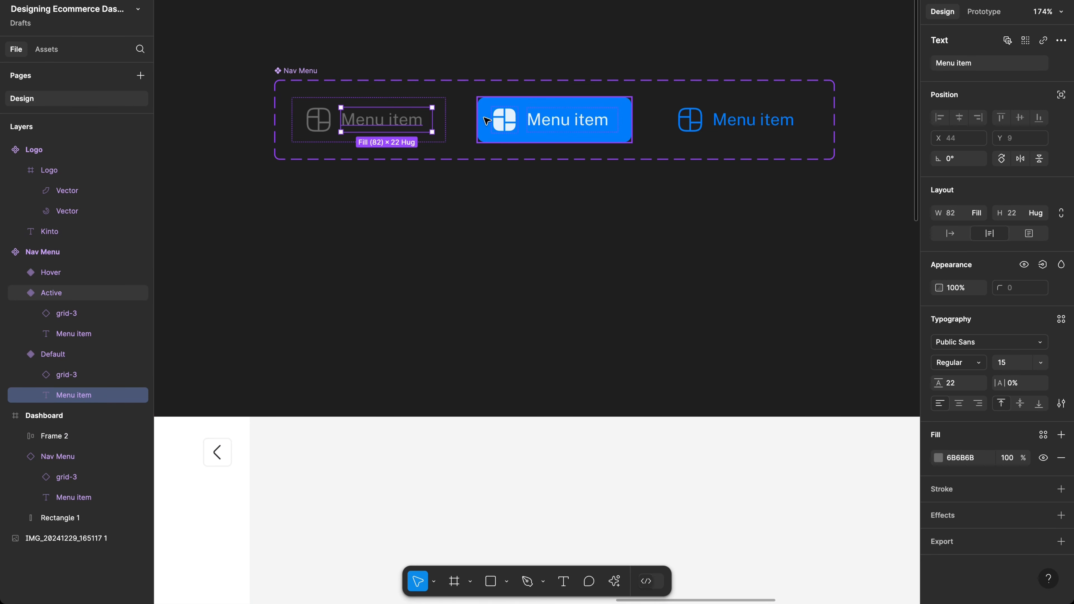
left_click(577, 127, "shift")
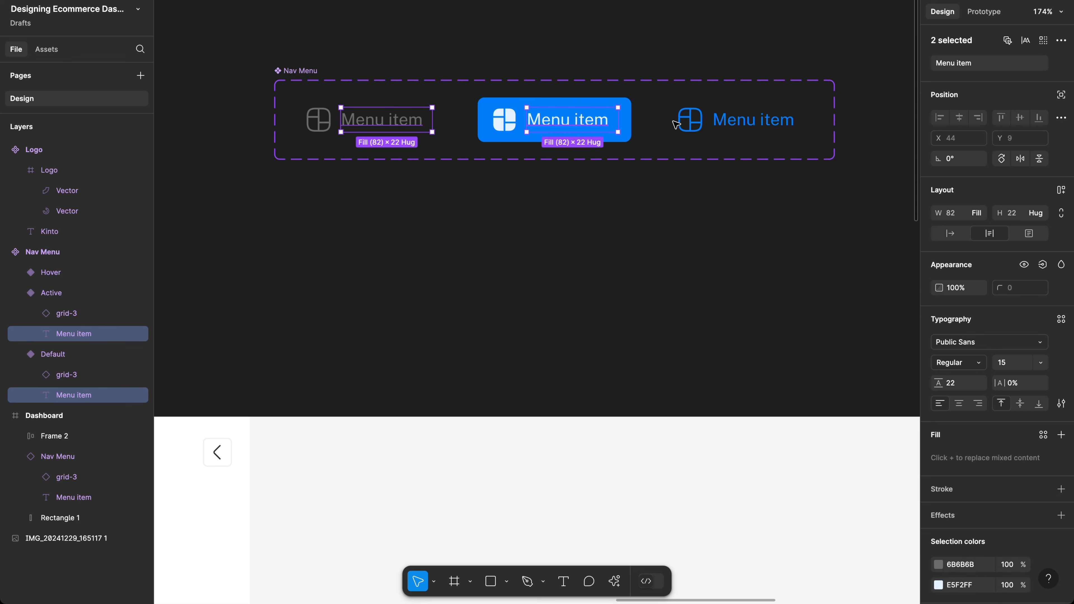
left_click(768, 128, "shift")
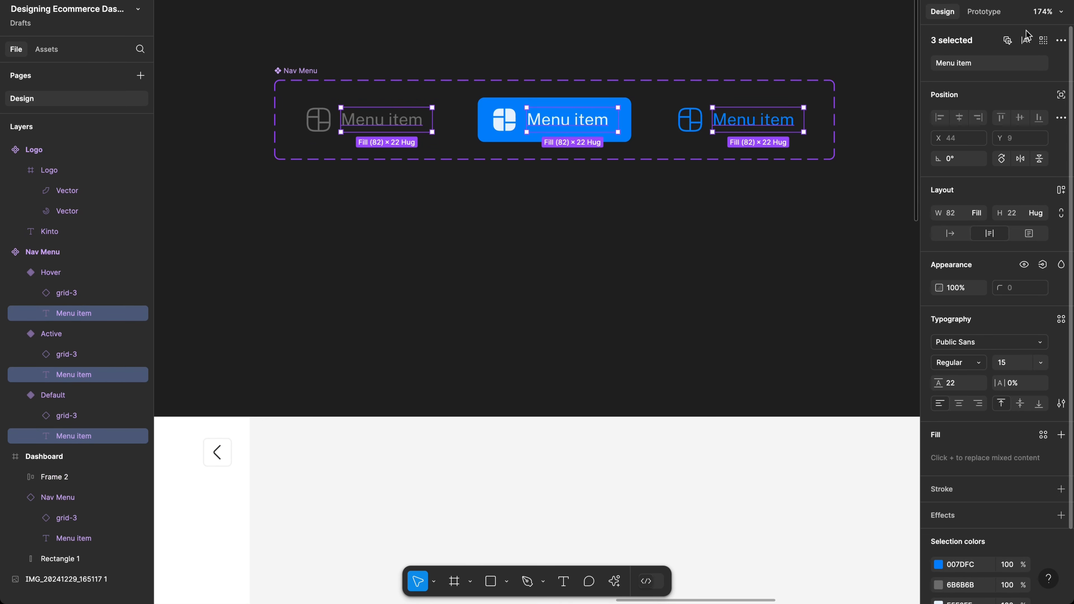
Step: Bind the selected texts to a new text property named Label, defaulting to Menu item
left_click(1061, 41)
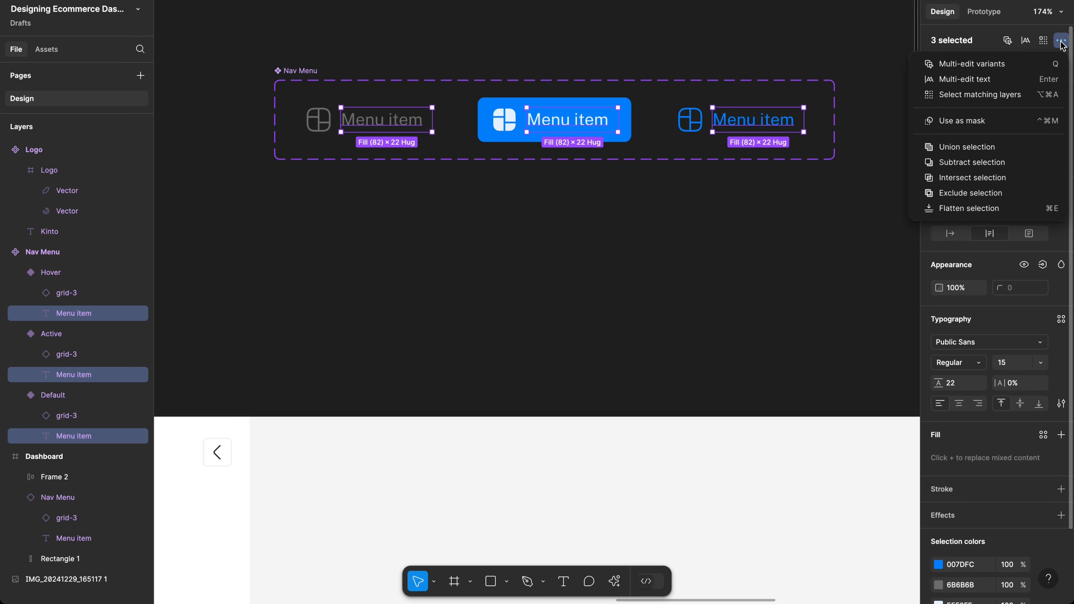
left_click(1061, 42)
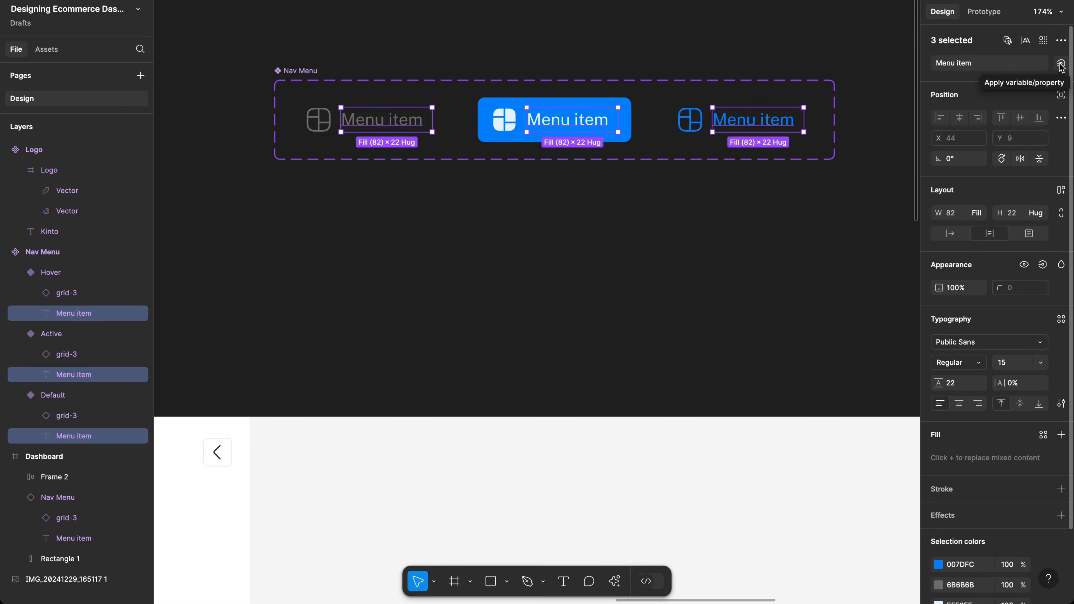
left_click(1060, 64)
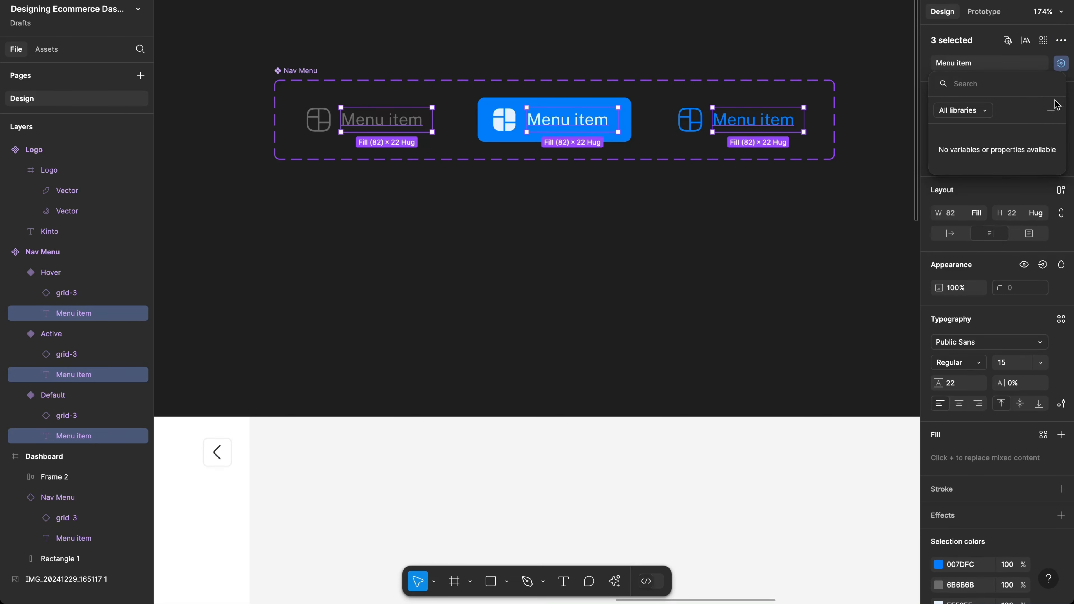
left_click(1050, 115)
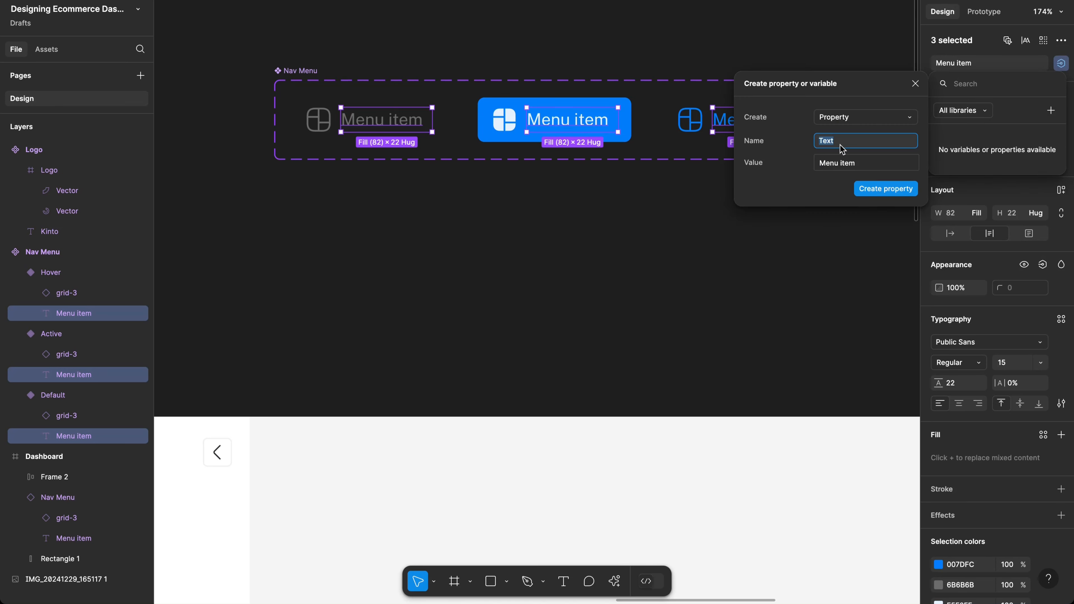
type("Label")
left_click(896, 192)
scroll(608, 266, "down", 2)
scroll(608, 266, "left", 1)
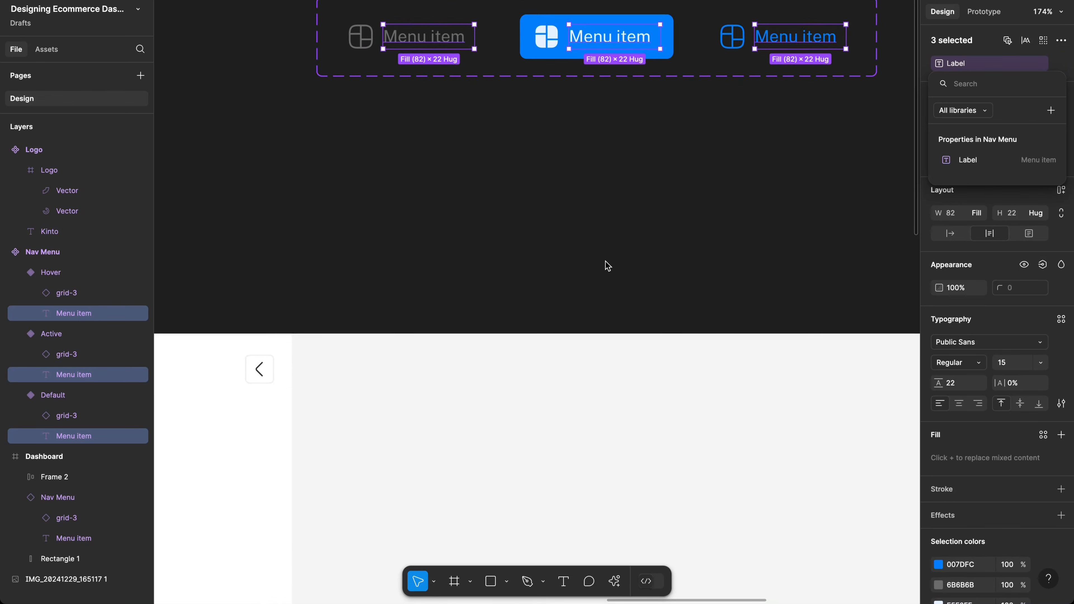
scroll(607, 266, "down", 6)
scroll(607, 265, "left", 5)
Step: Set the sidebar Nav Menu instance's Label value to Dashboard
left_click(346, 334)
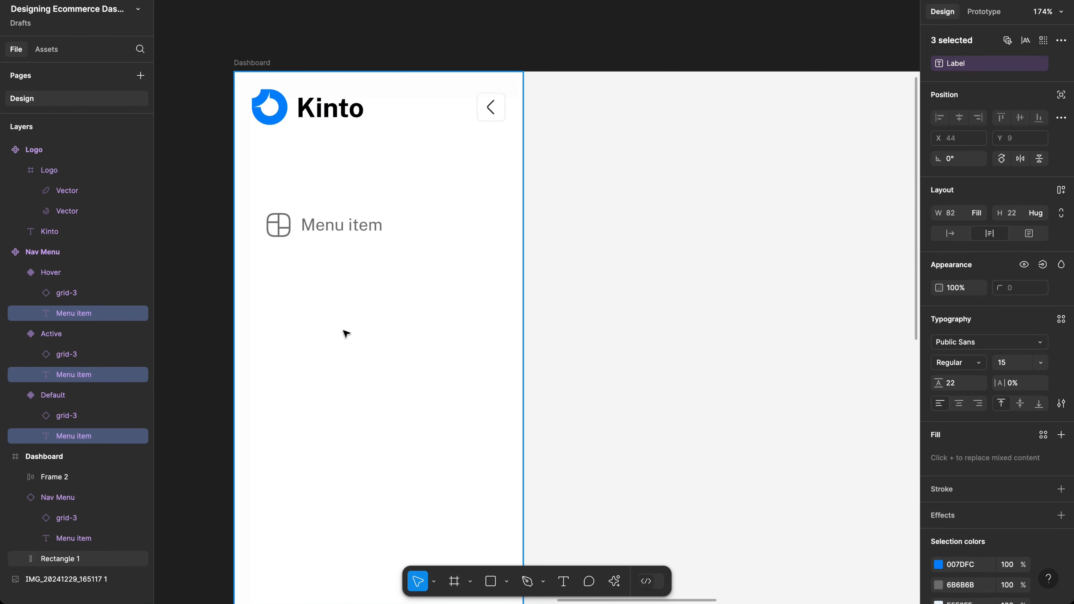
left_click(344, 233)
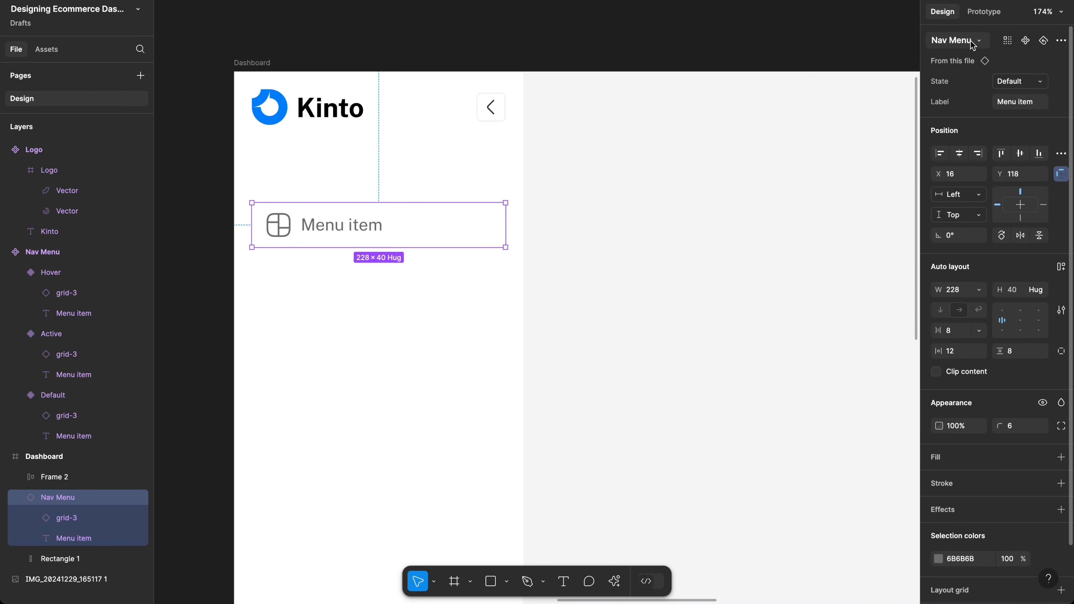
left_click(1001, 108)
type("Dashboard")
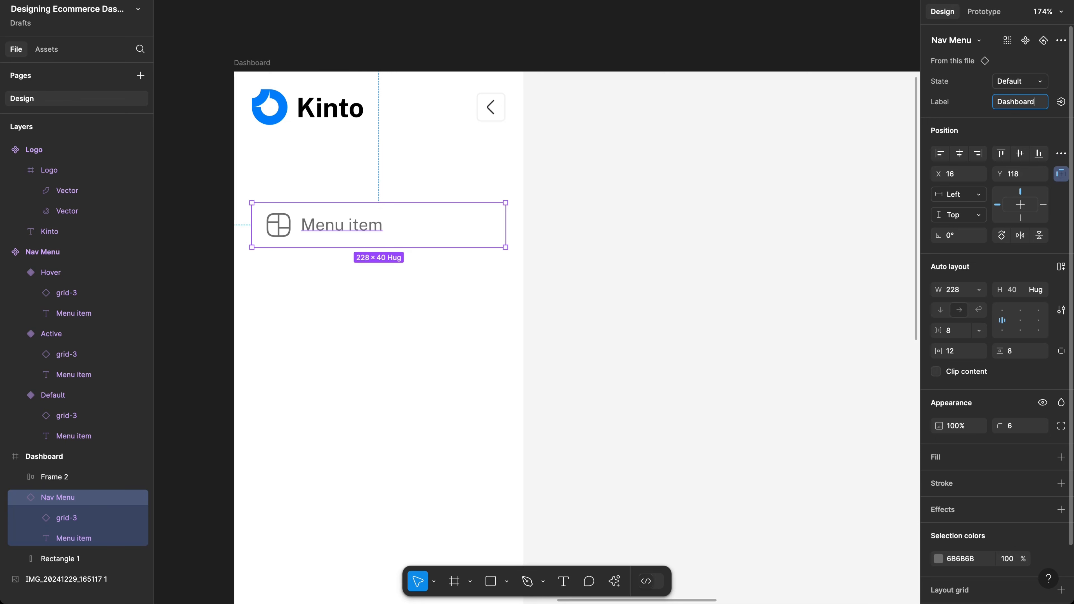
Step: Confirm the Dashboard label and duplicate the nav item several times down the sidebar
key("Return")
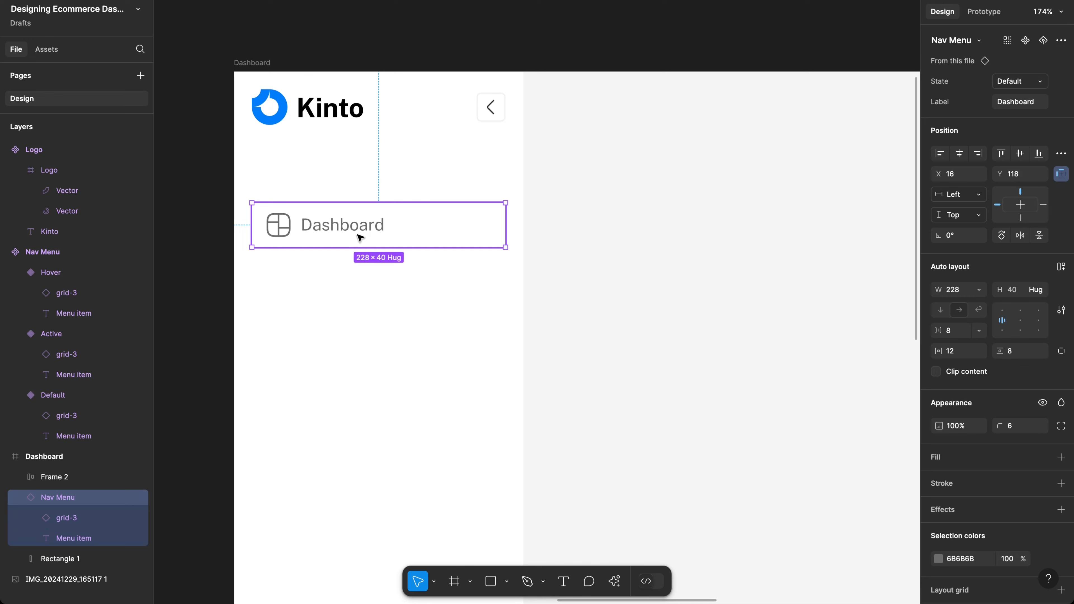
scroll(362, 238, "down", 5)
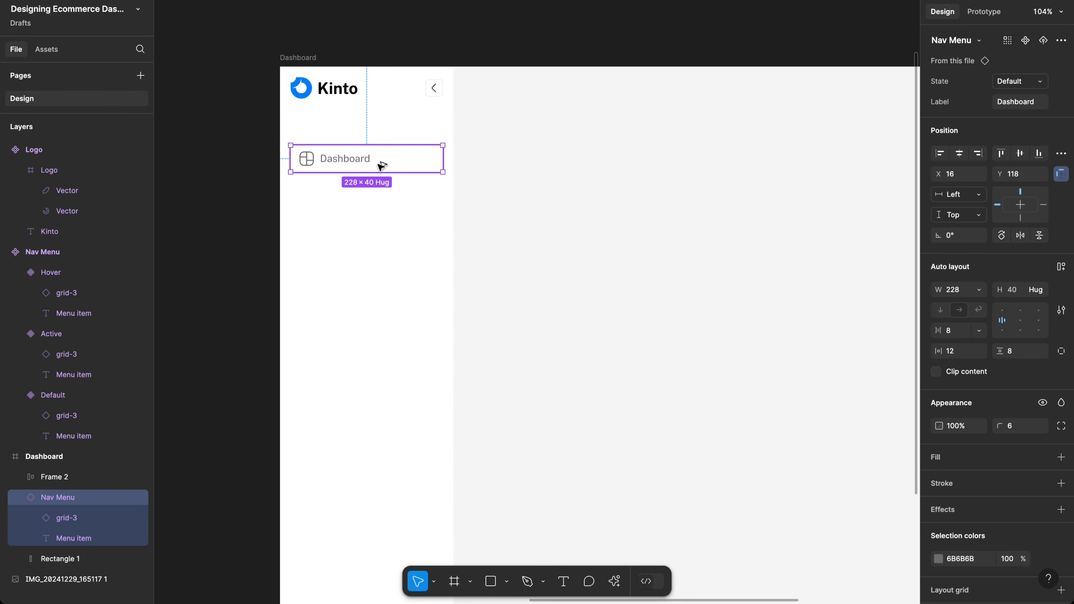
left_click_drag(379, 165, 382, 193)
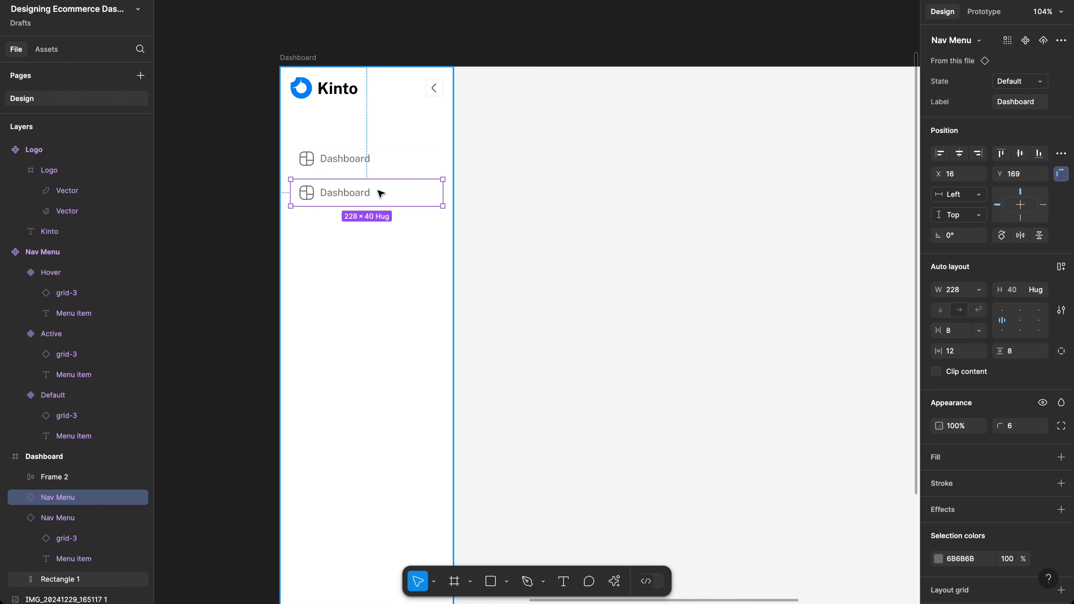
key("ctrl+d")
key("ctrl+d")
key("ctrl+d")
key("ctrl+d")
key("ctrl+d")
key("ctrl+d")
key("ctrl+d")
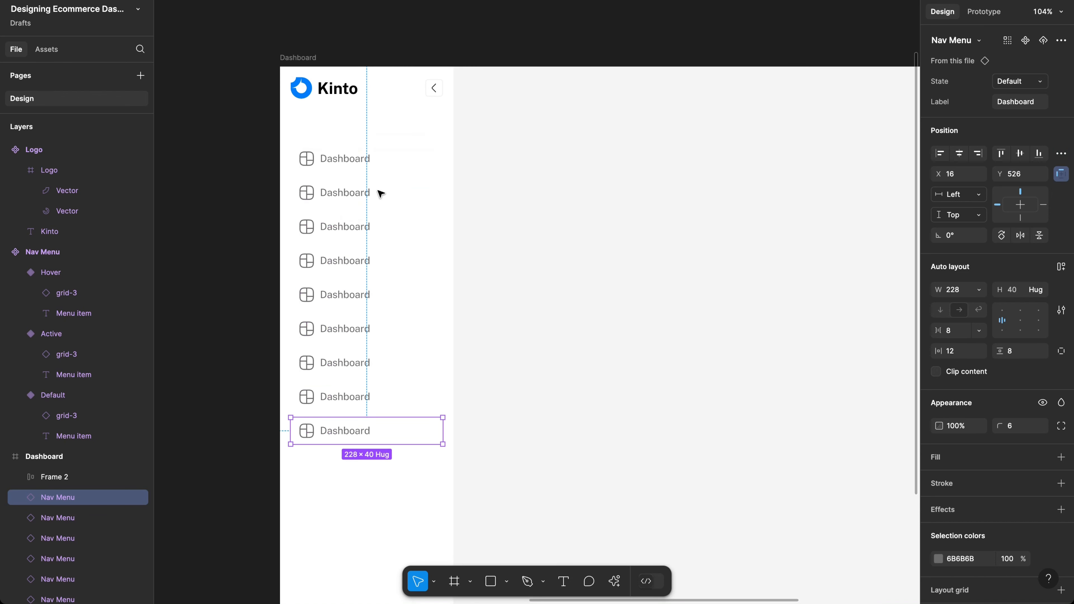
key("ctrl+d")
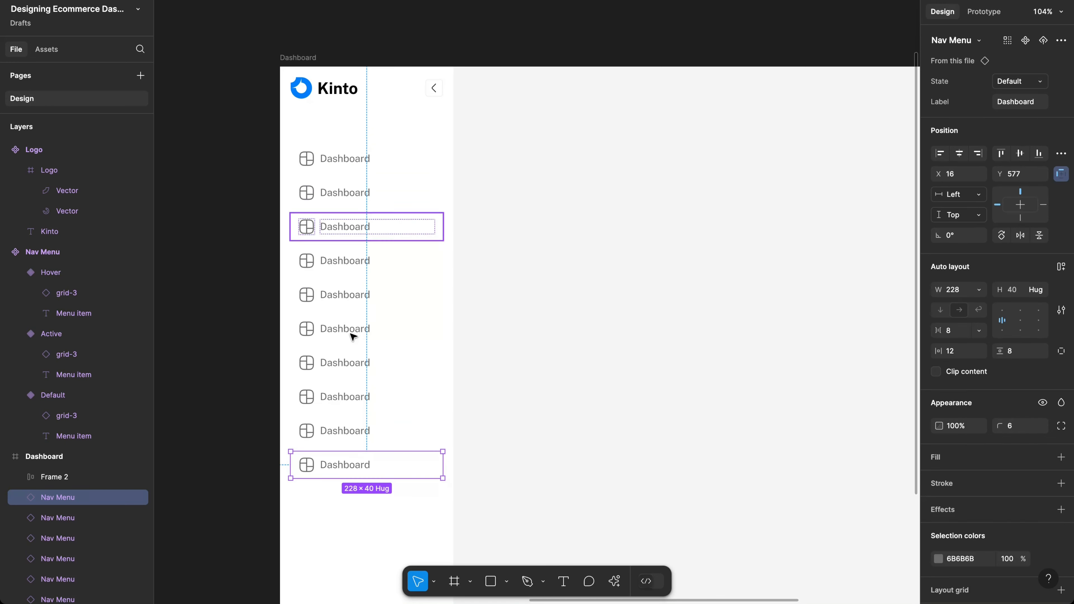
scroll(362, 465, "down", 6)
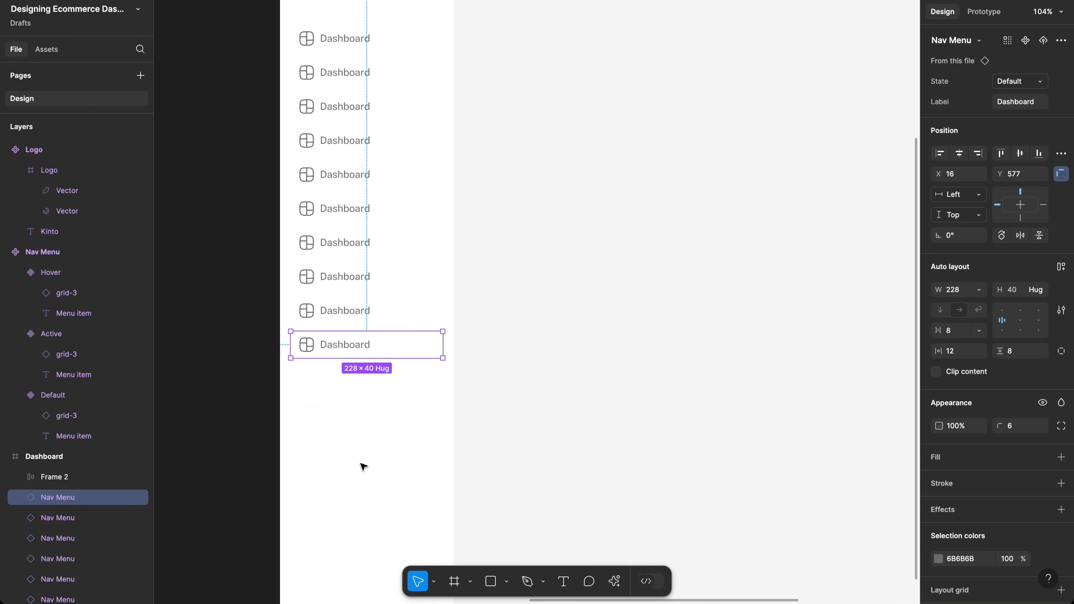
scroll(362, 464, "down", 5)
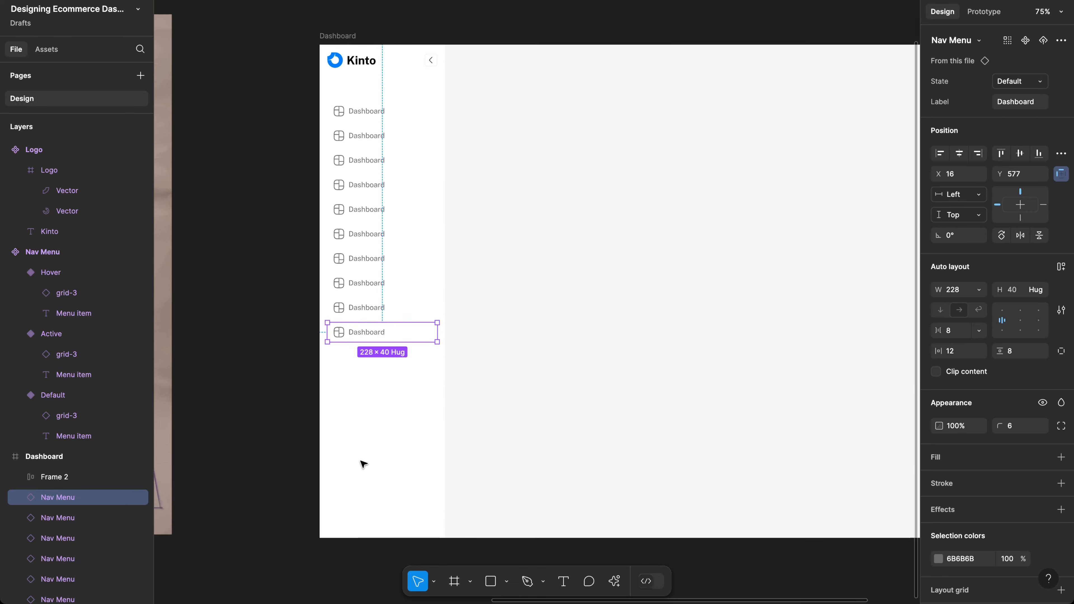
key("ctrl+z")
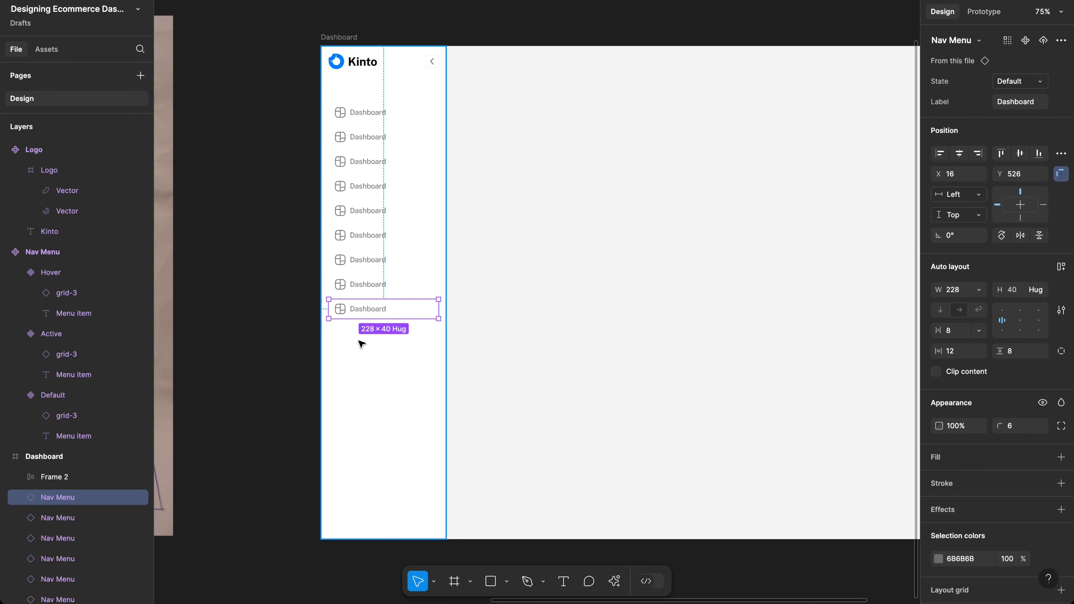
Step: Delete the seven extra copies, keeping two stacked Dashboard nav items
scroll(367, 129, "up", 5)
left_click(366, 123)
left_click(369, 149, "shift")
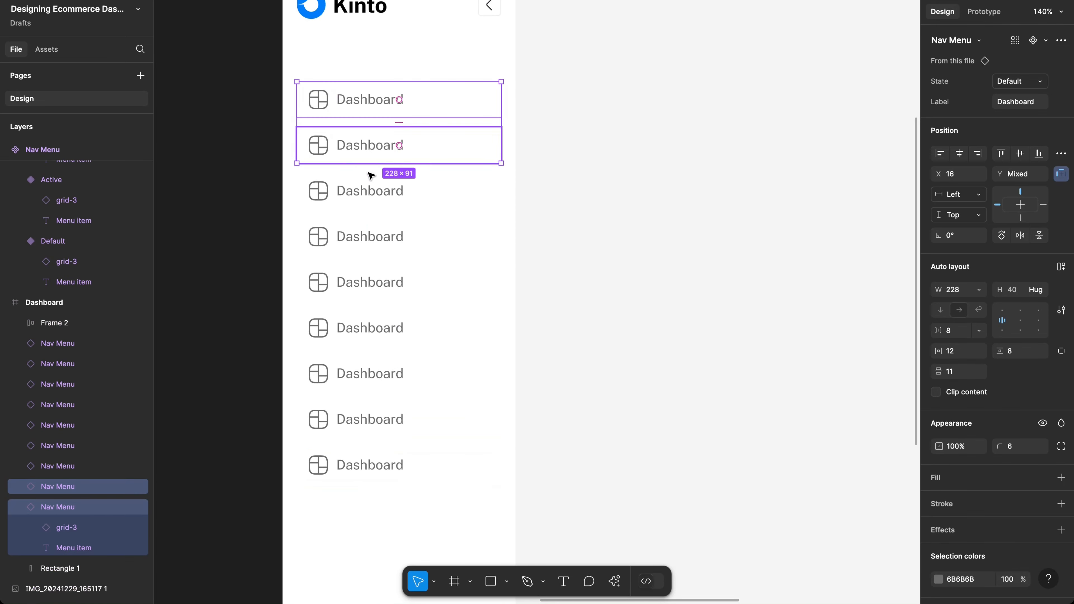
left_click(366, 194, "shift")
left_click(366, 238, "shift")
left_click(364, 289, "shift")
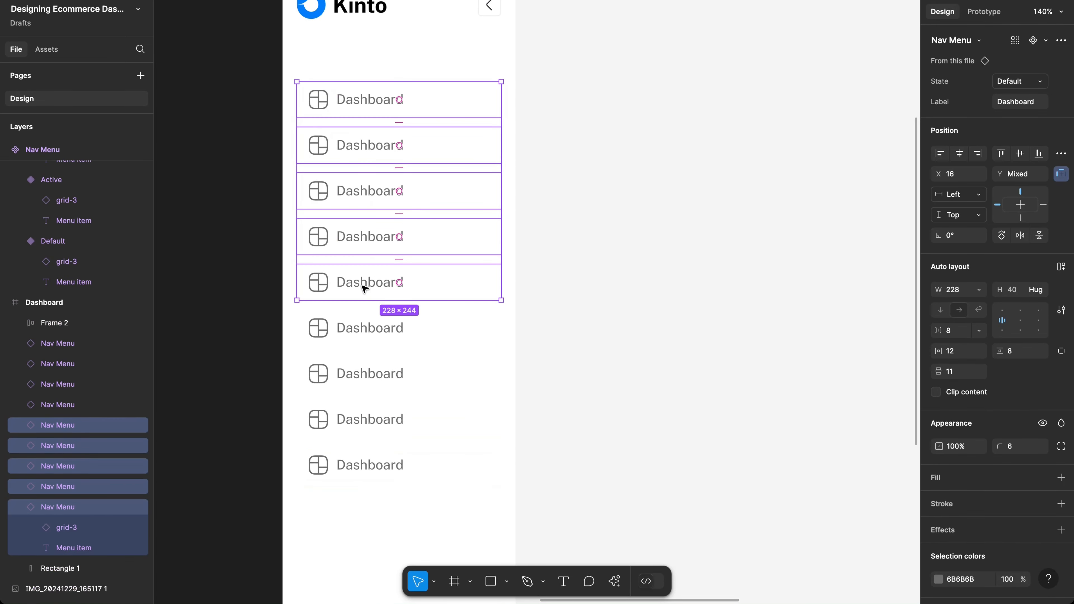
left_click(268, 427)
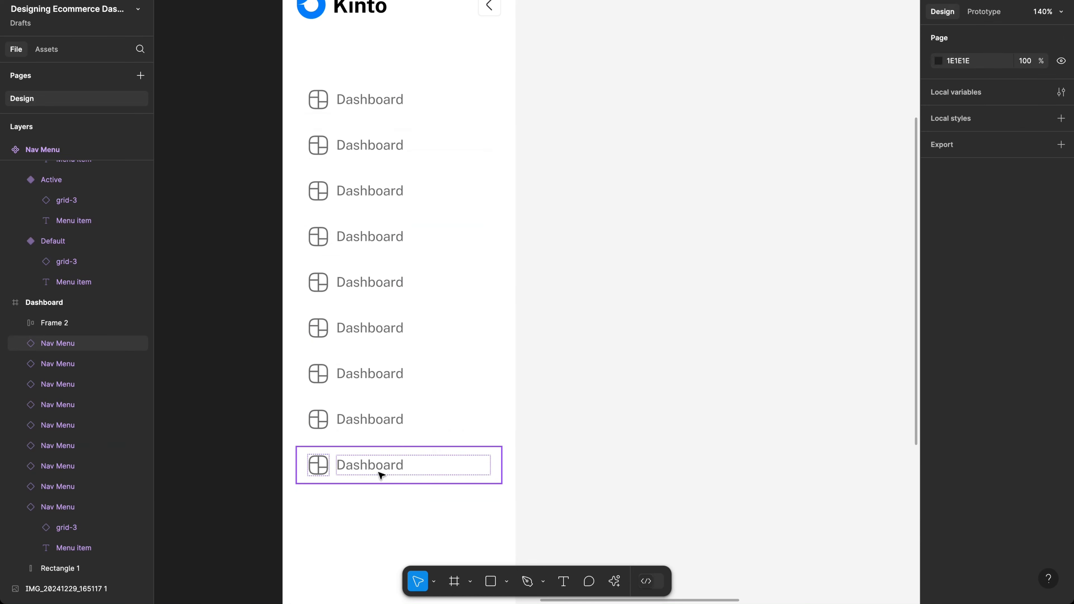
left_click(366, 464)
left_click(370, 439, "shift")
left_click(355, 372, "shift")
left_click(352, 329, "shift")
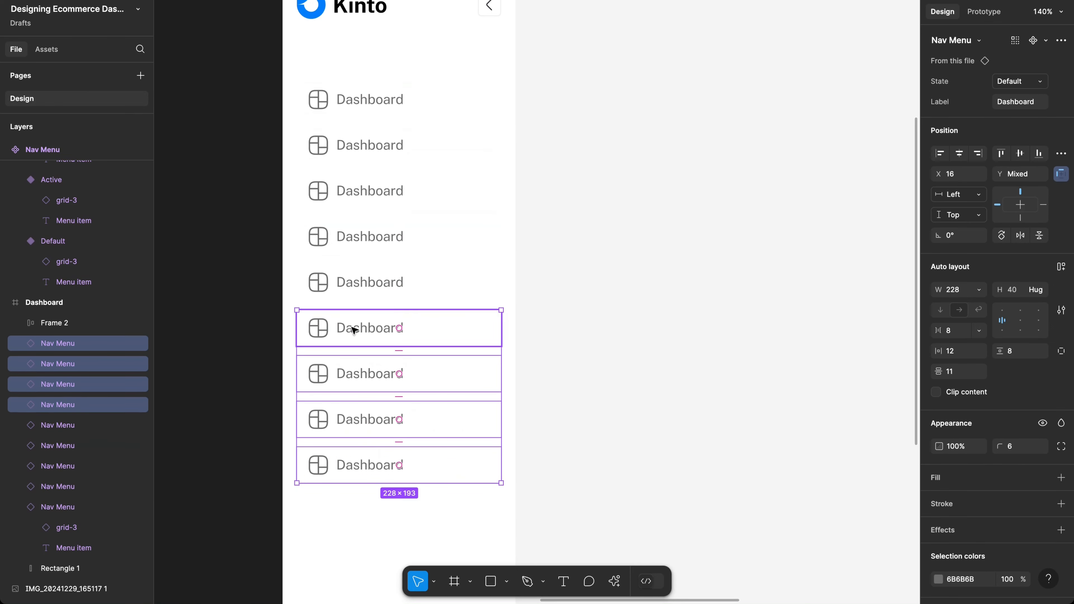
left_click(355, 281, "shift")
left_click(354, 235, "shift")
left_click(354, 207, "shift")
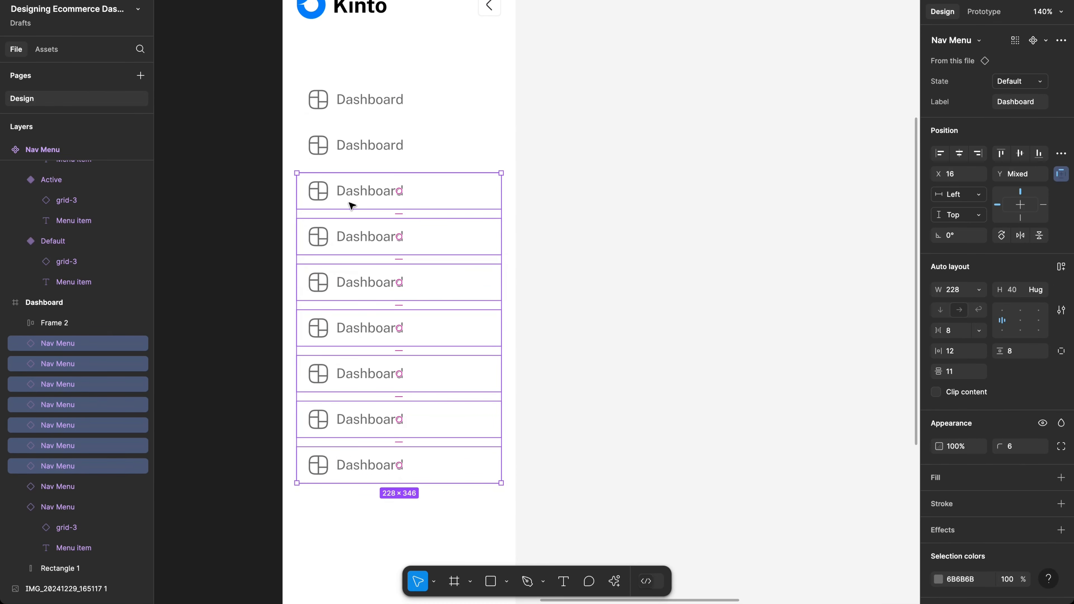
key("Delete")
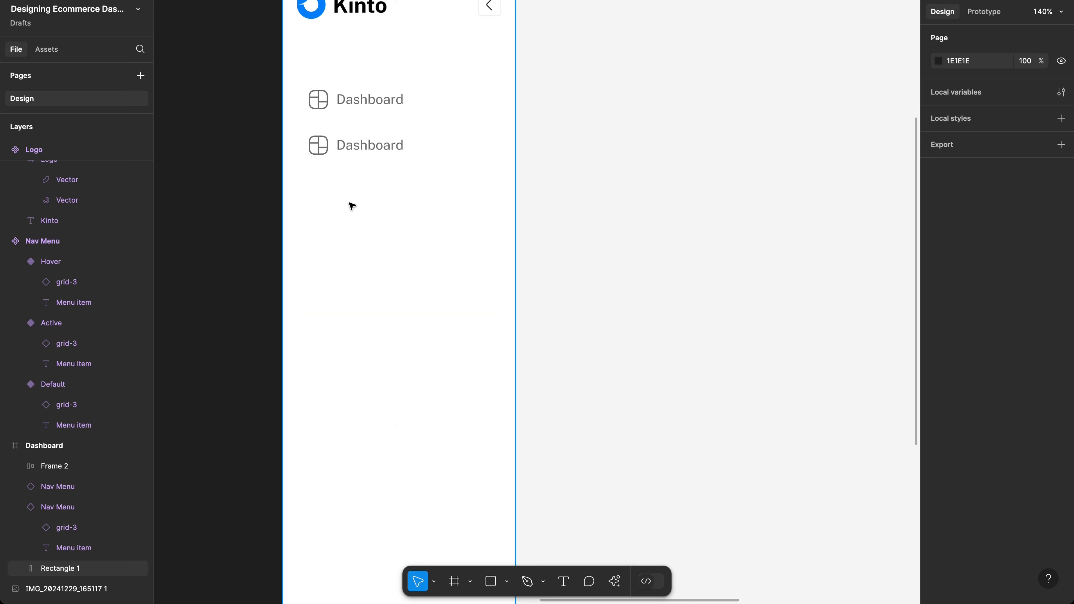
double_click(354, 142)
Step: Add a third nav item and relabel the second and third as Products and Customers
left_click(452, 160)
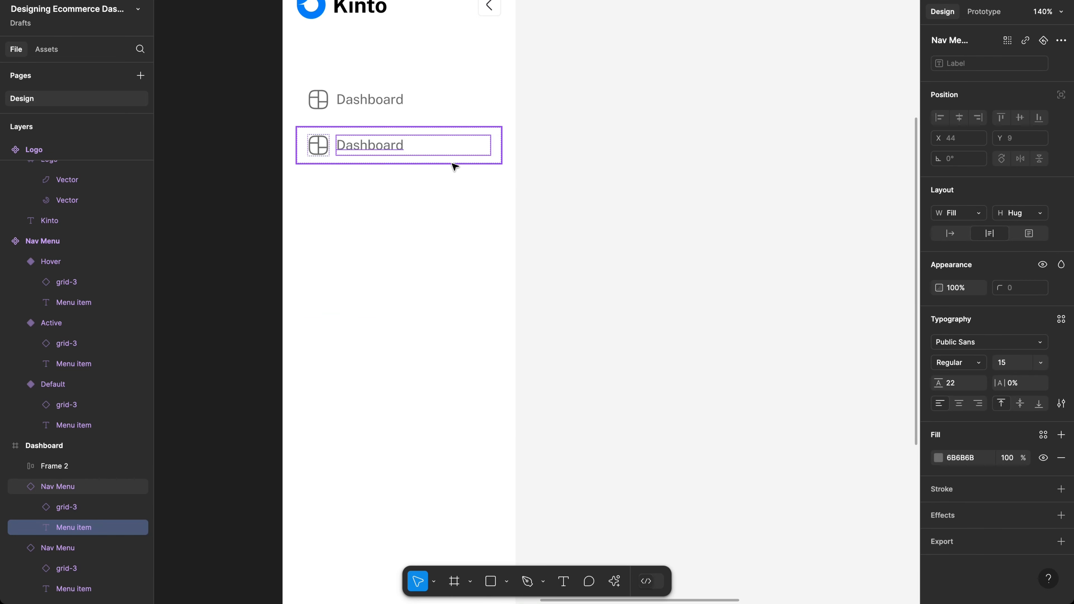
left_click(452, 160)
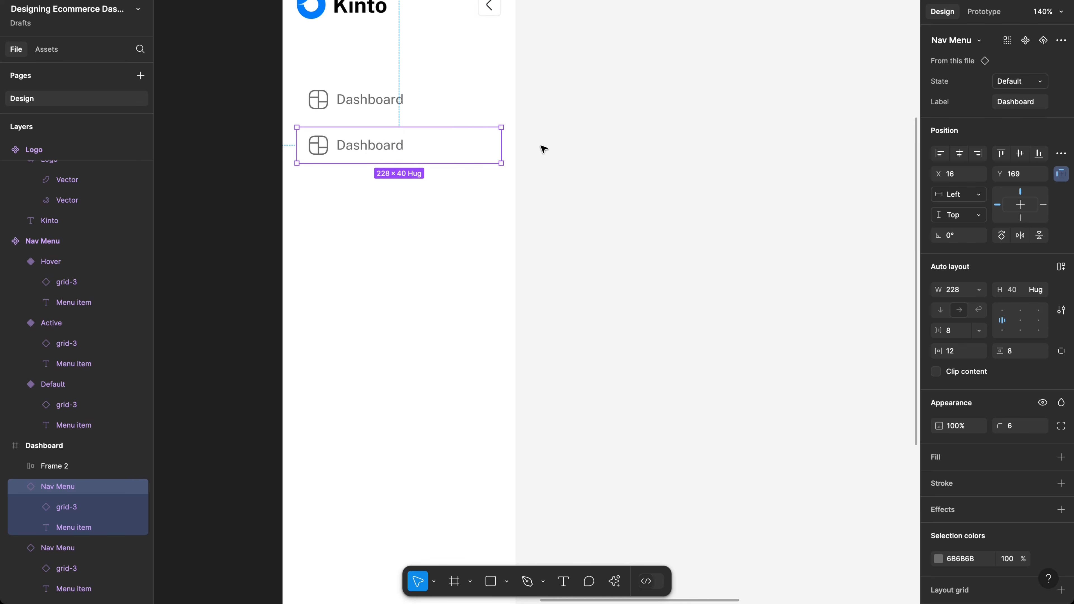
left_click_drag(439, 167, 439, 190)
left_click(497, 161)
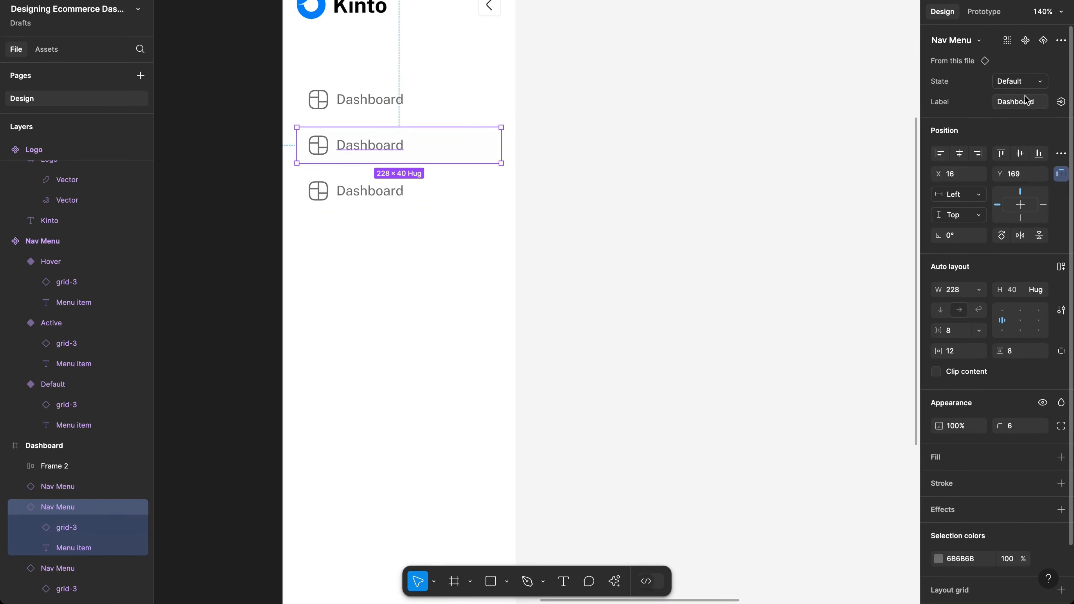
left_click(1014, 102)
type("Prd")
type("ducts")
left_click(448, 197)
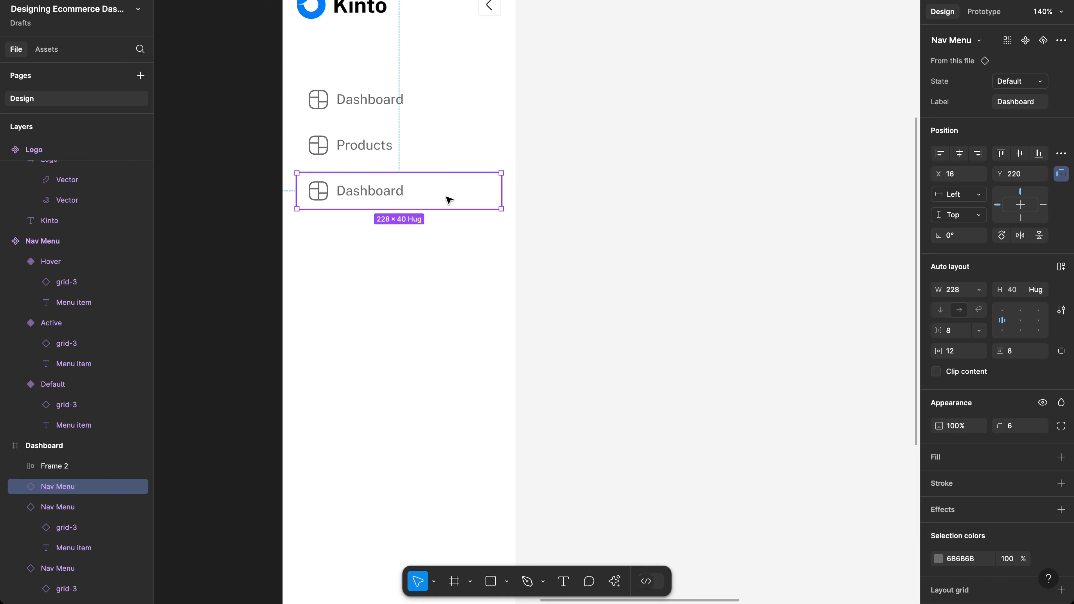
left_click(1008, 101)
type("Cu")
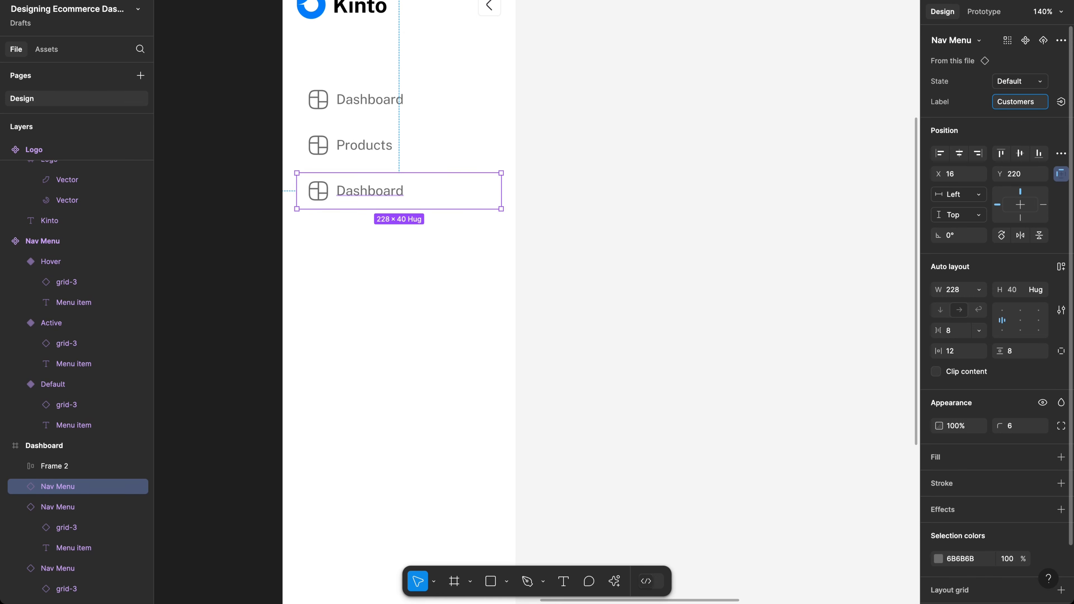
type("stomers")
key("Return")
Step: Wrap Dashboard, Products and Customers in a vertical auto-layout frame, 228 × 142 with 11 spacing
left_click(403, 120)
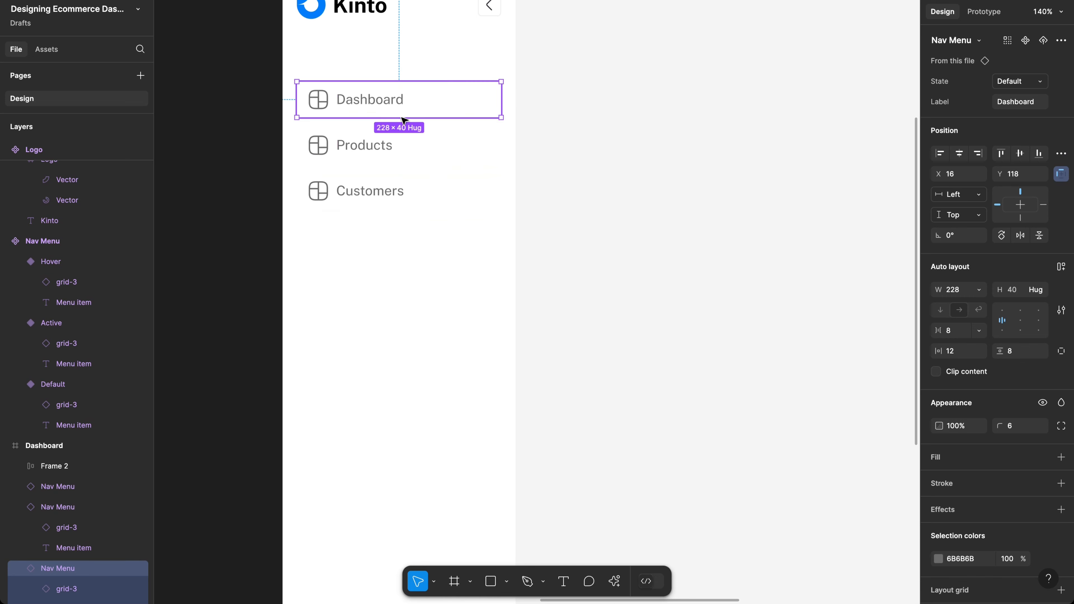
left_click(402, 147, "shift")
left_click(416, 197, "shift")
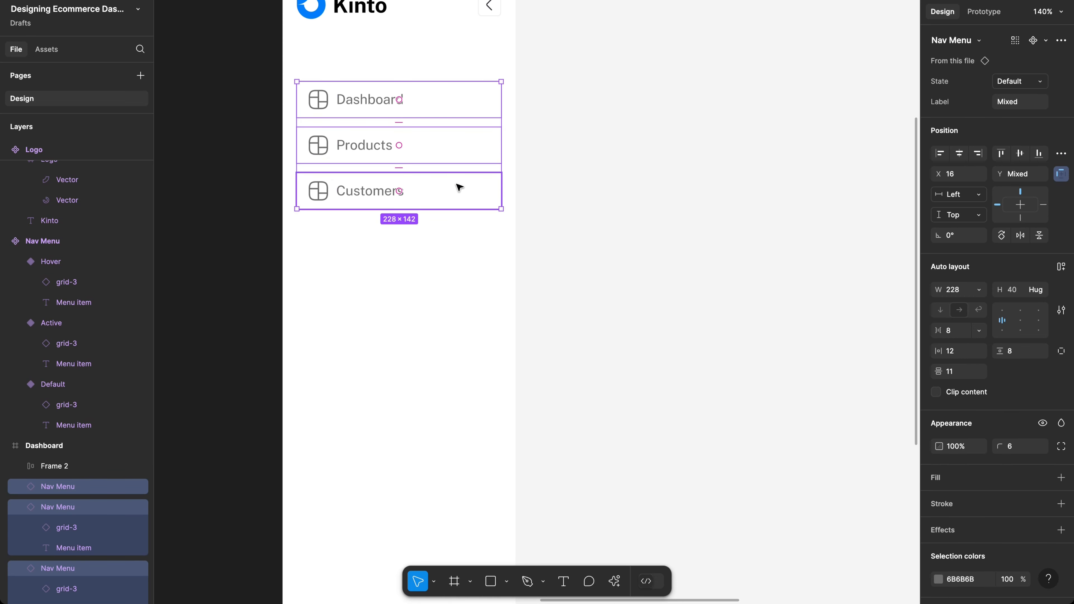
key("shift+a")
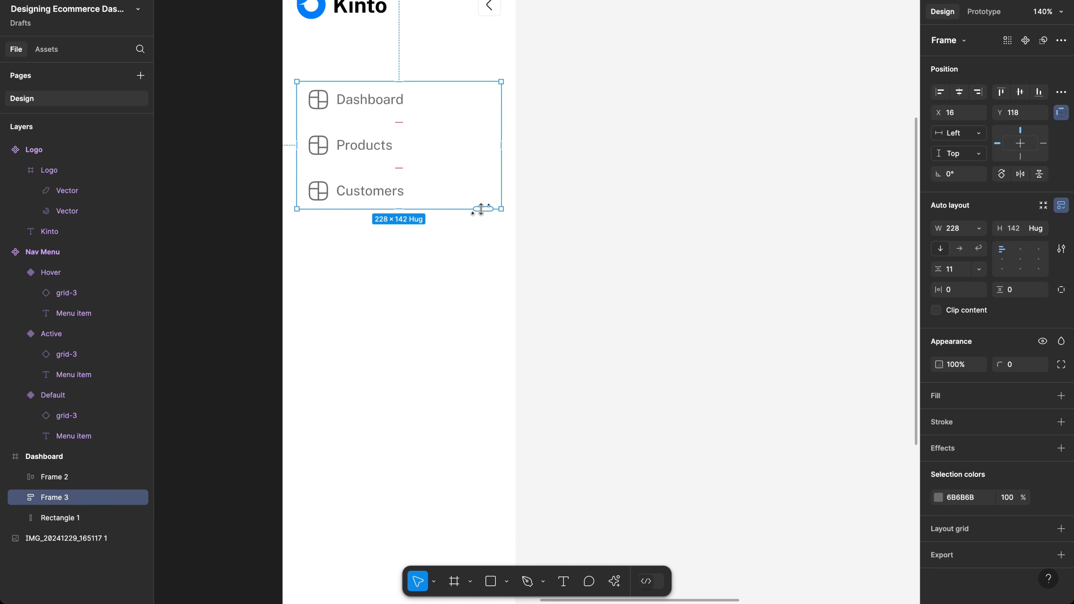
Step: Auto-generate Orders, Inventory, Sales, Shipping, Returns, Feedback and Support items, hugging to 228 × 499
left_click_drag(481, 209, 472, 471)
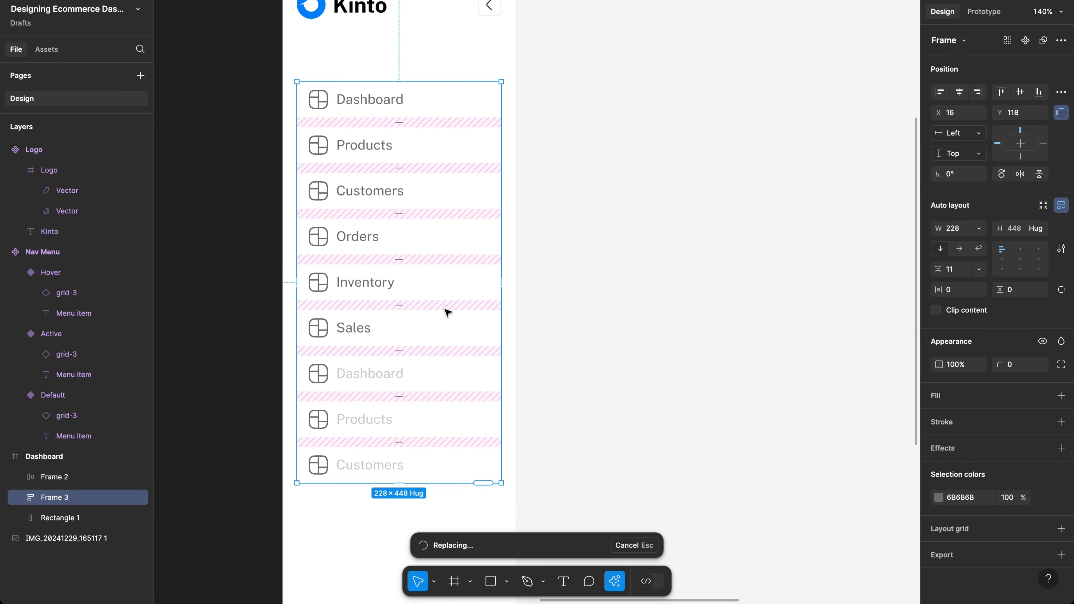
scroll(447, 310, "down", 5)
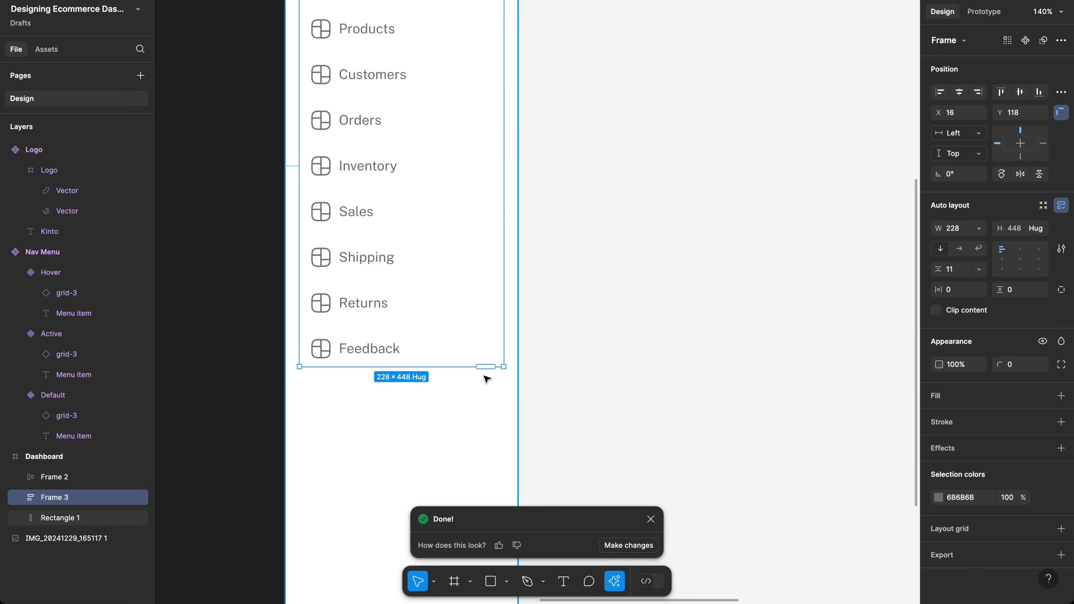
left_click_drag(484, 366, 486, 414)
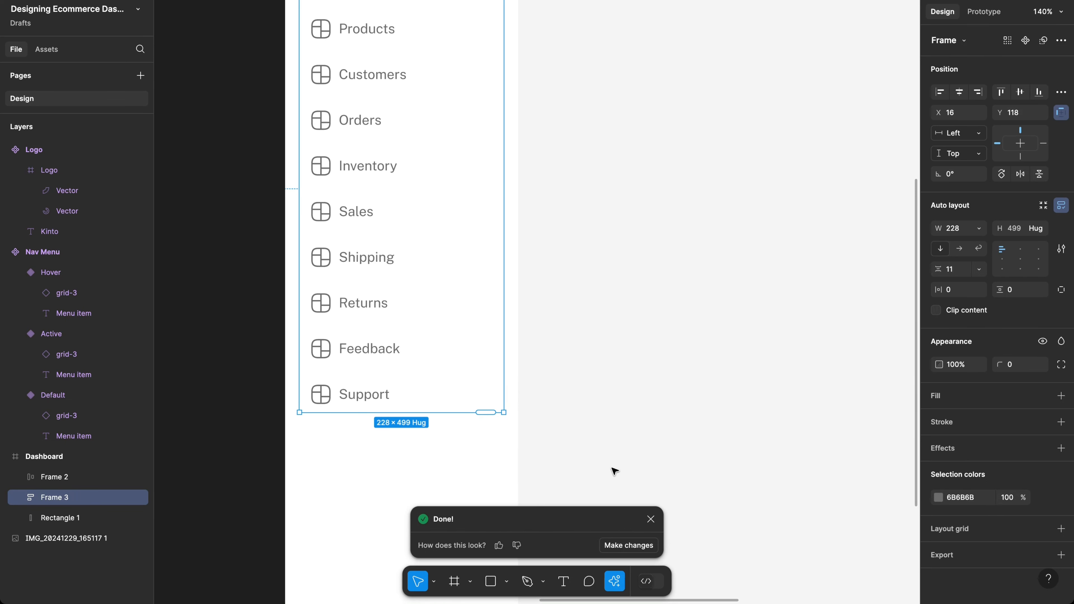
left_click(651, 519)
scroll(571, 403, "up", 4)
scroll(571, 404, "right", 2)
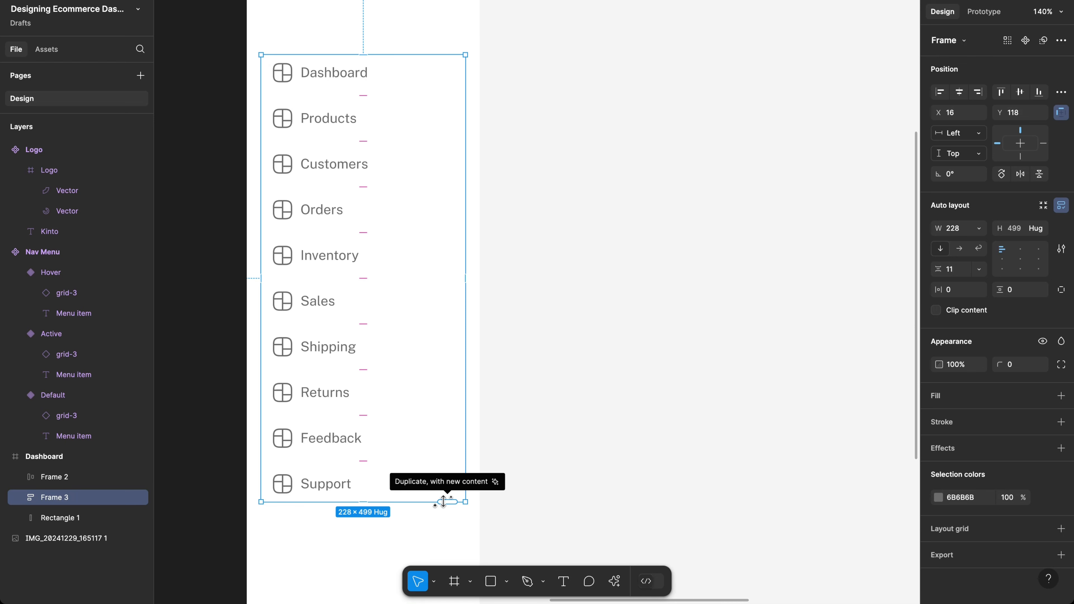
scroll(400, 362, "up", 2)
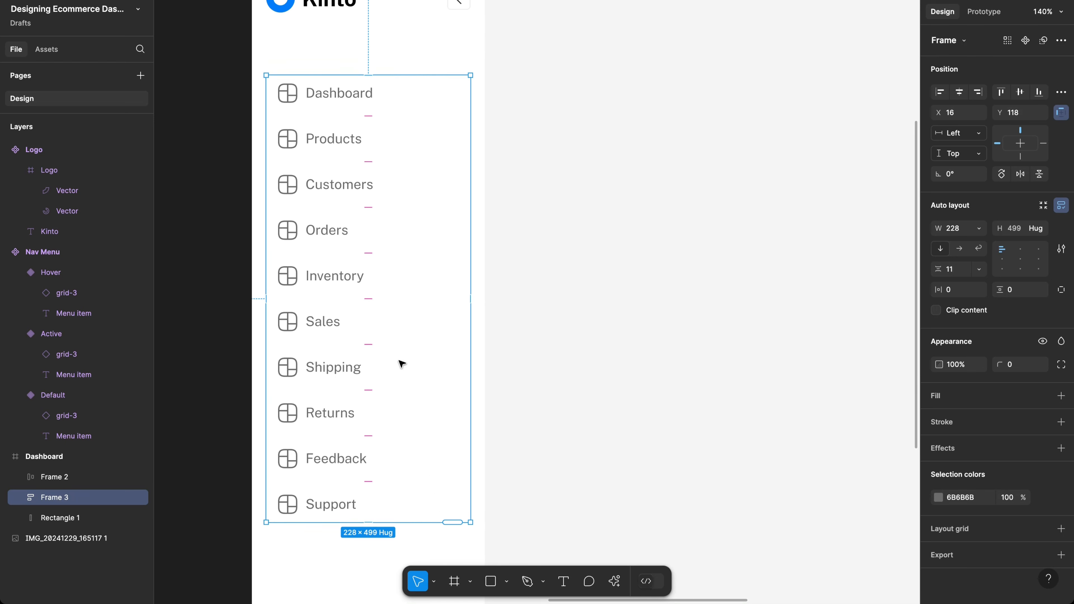
scroll(400, 362, "up", 3)
scroll(342, 230, "down", 3)
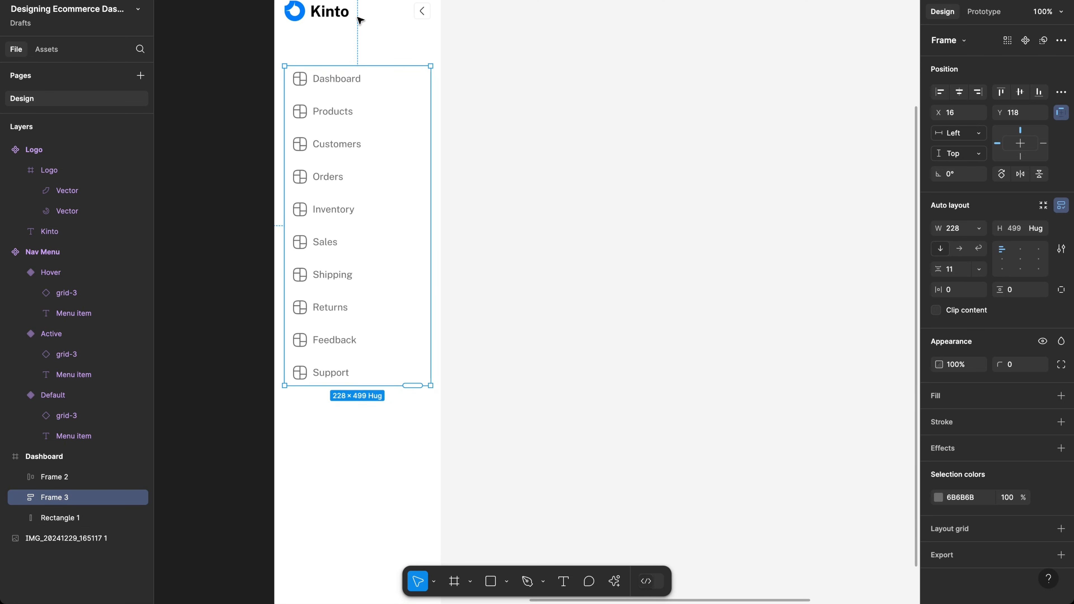
scroll(275, 38, "down", 2)
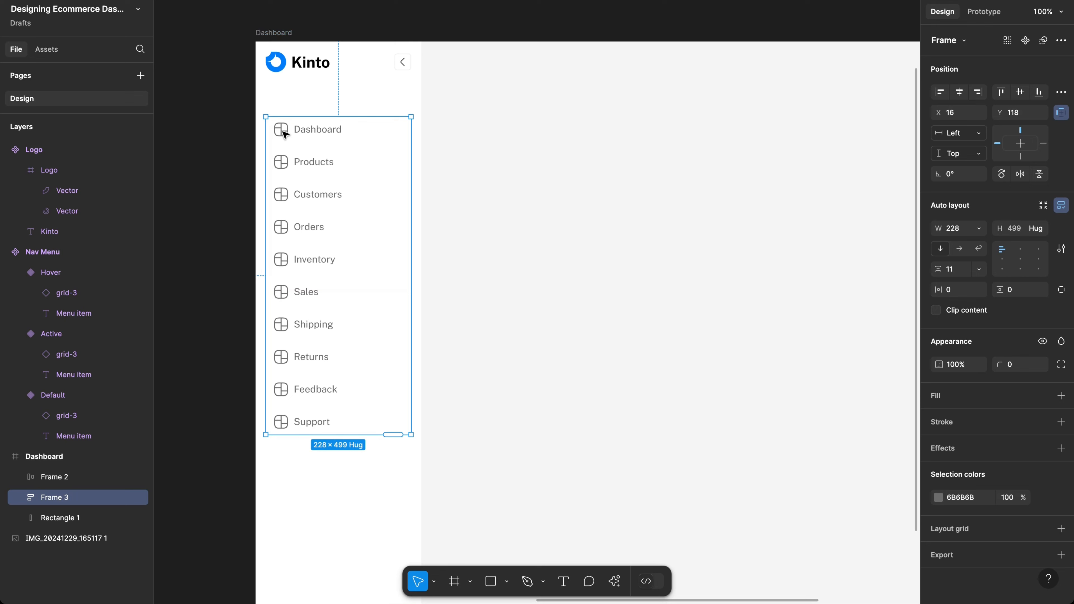
Step: Switch the Dashboard nav item to the blue Active state, leaving the other nine Default
double_click(317, 135)
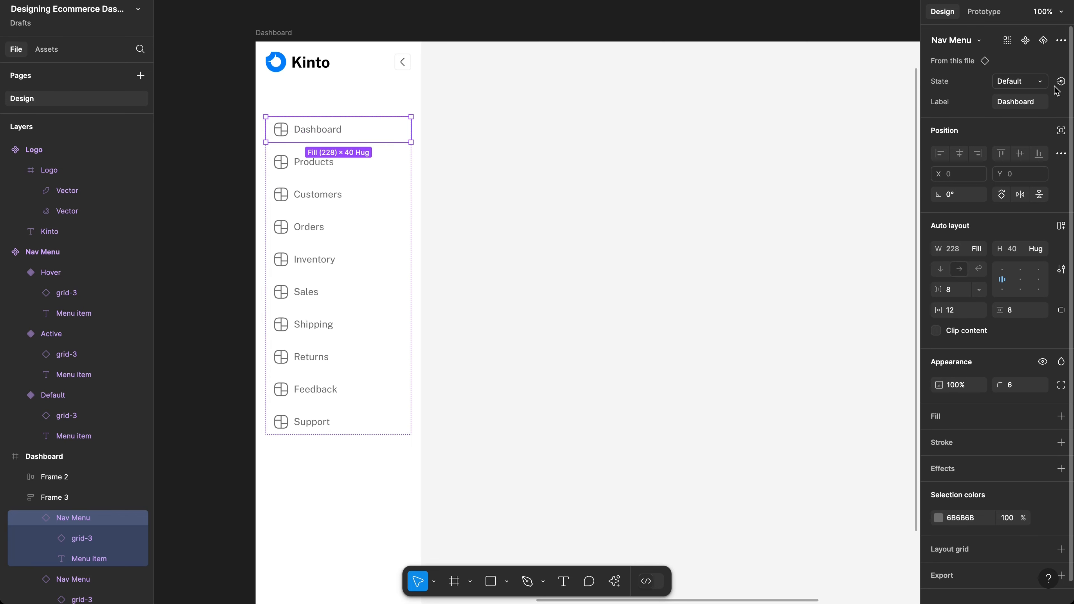
left_click(1021, 84)
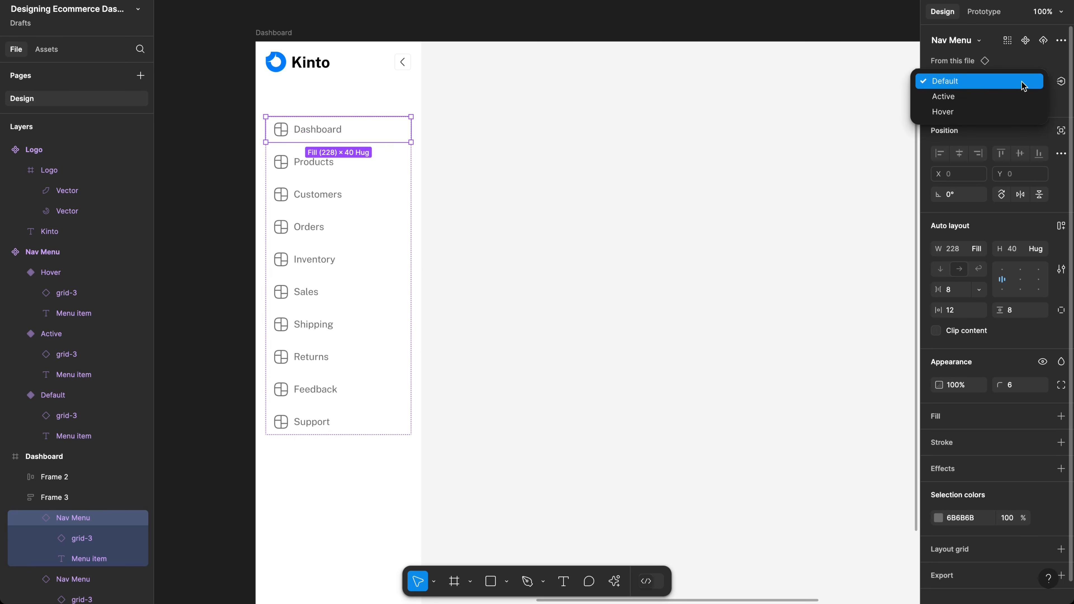
left_click(1011, 96)
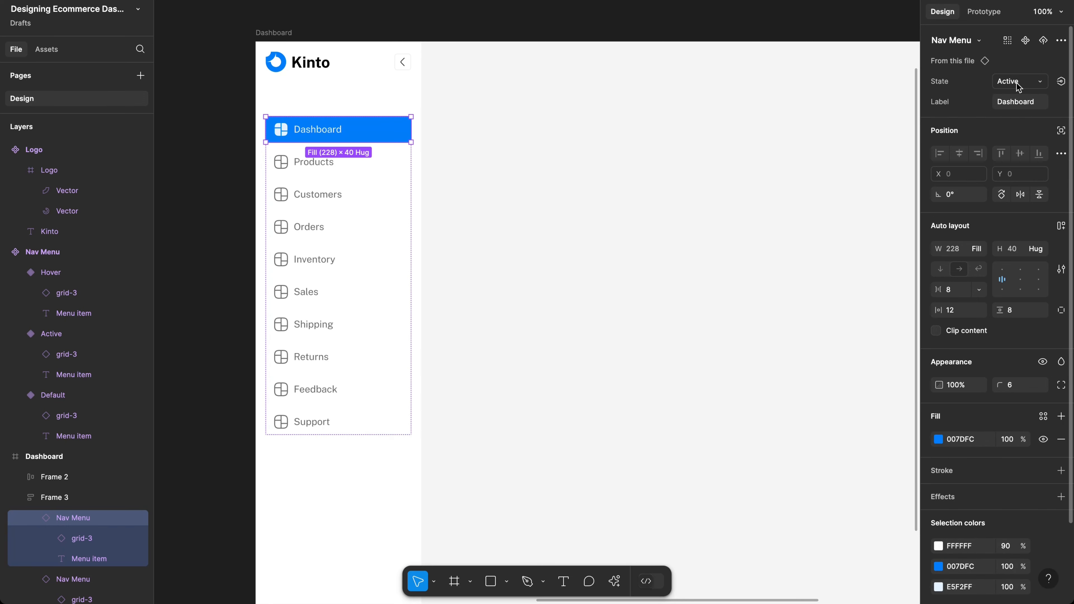
left_click(359, 511)
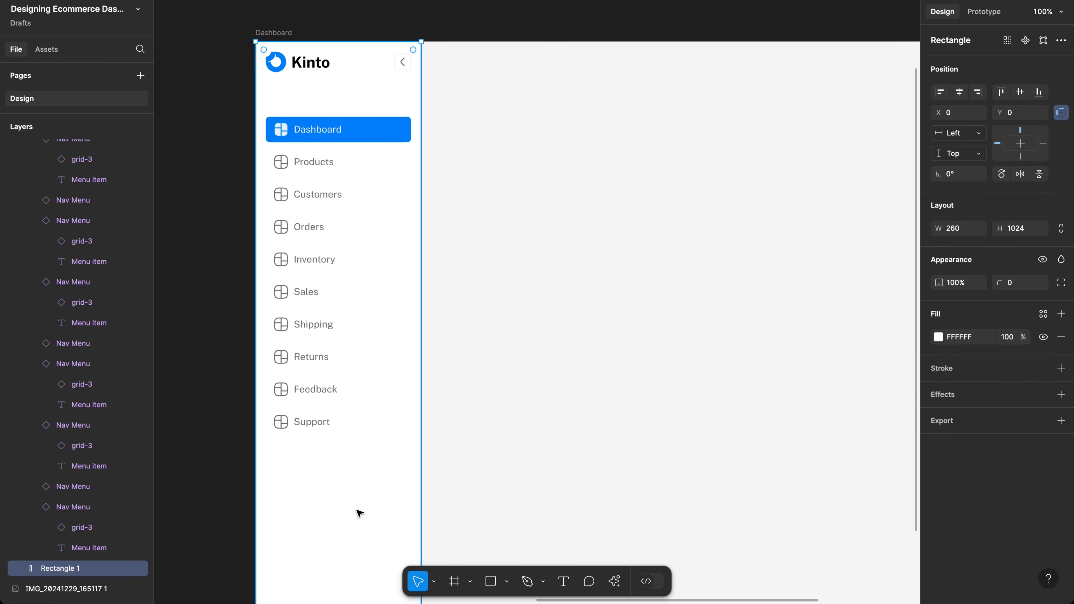
scroll(355, 143, "up", 5)
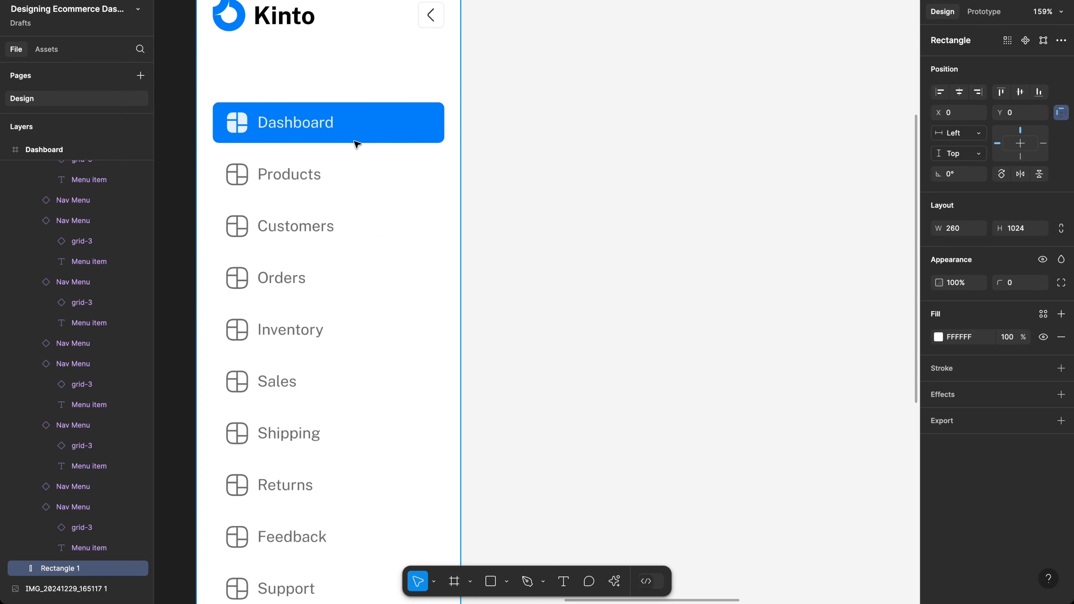
scroll(355, 143, "down", 3)
scroll(355, 135, "down", 3)
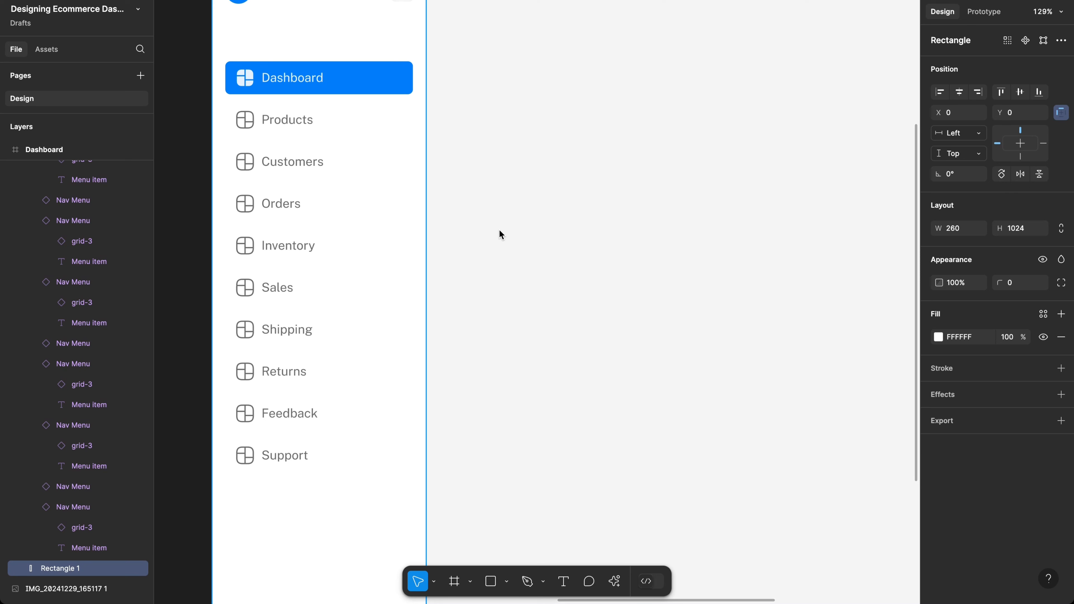
Step: Reduce Frame 3's auto layout gap between nav items from 11 to 8 px
left_click(370, 164)
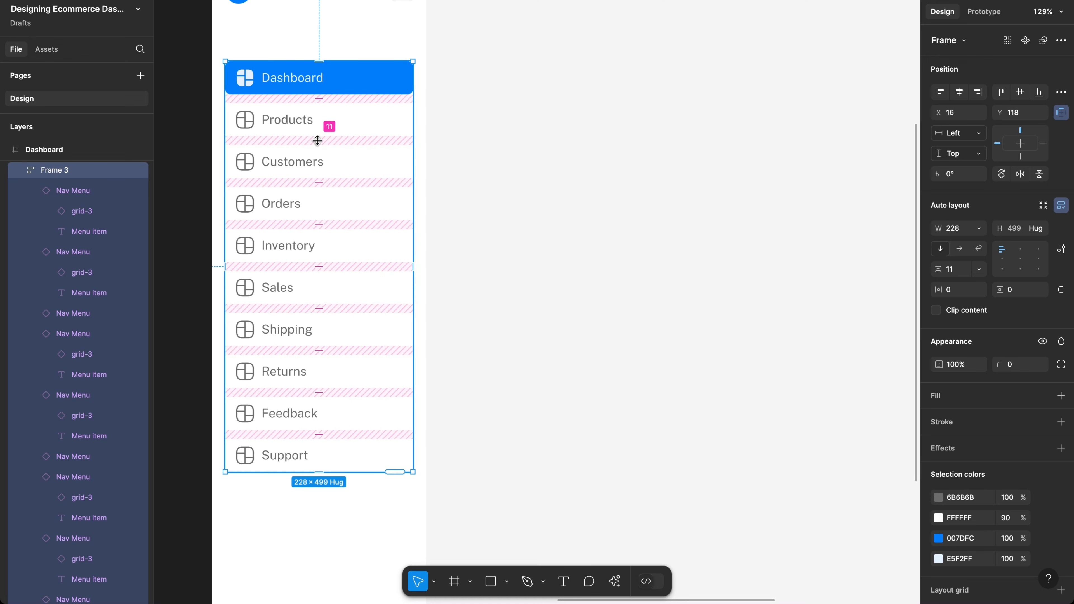
left_click(958, 271)
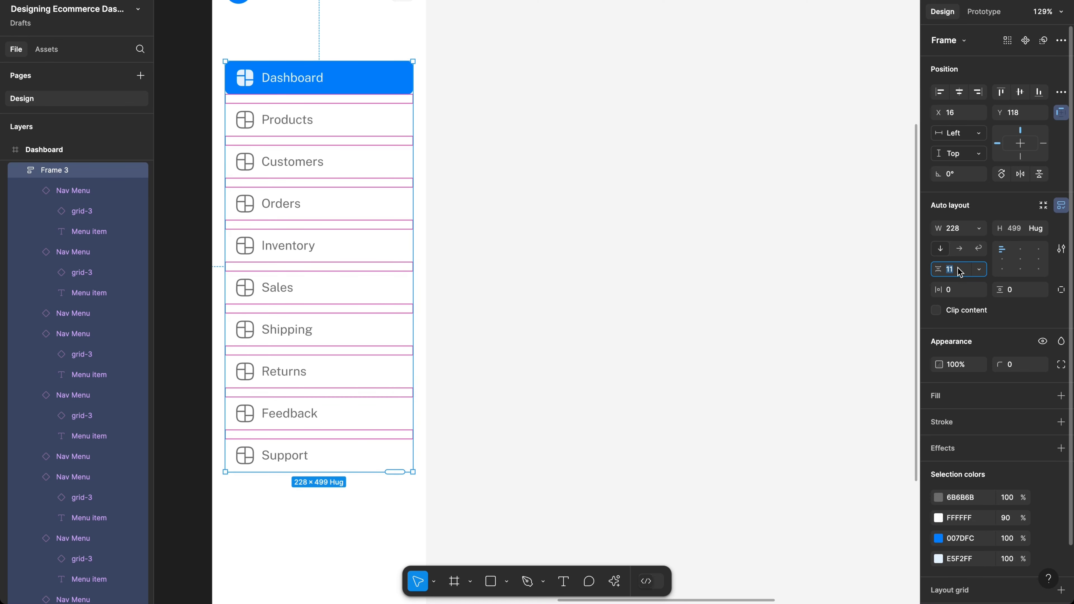
key("Return")
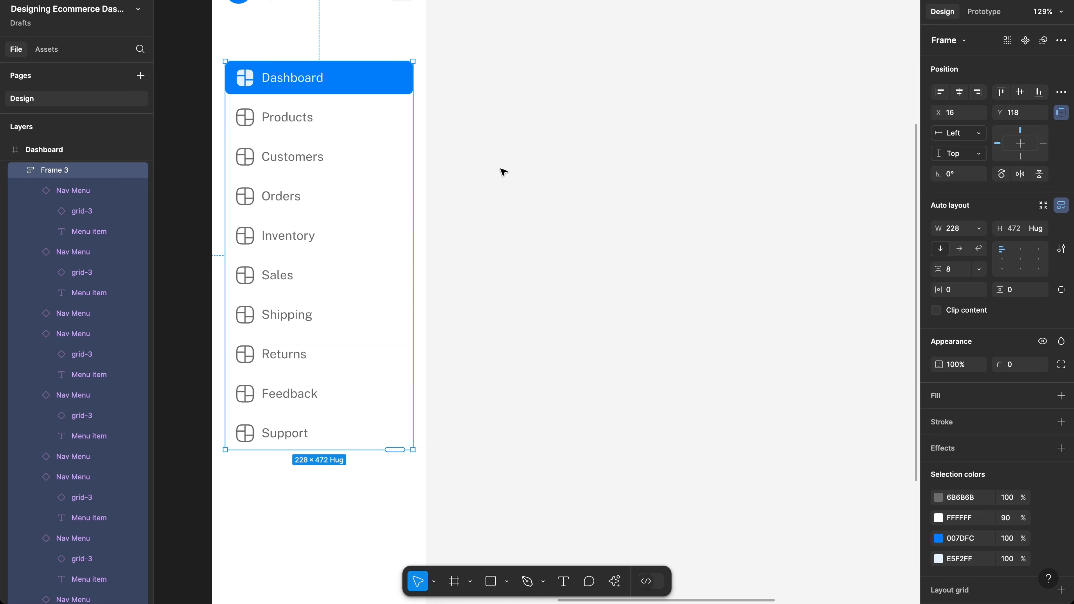
scroll(502, 170, "down", 5)
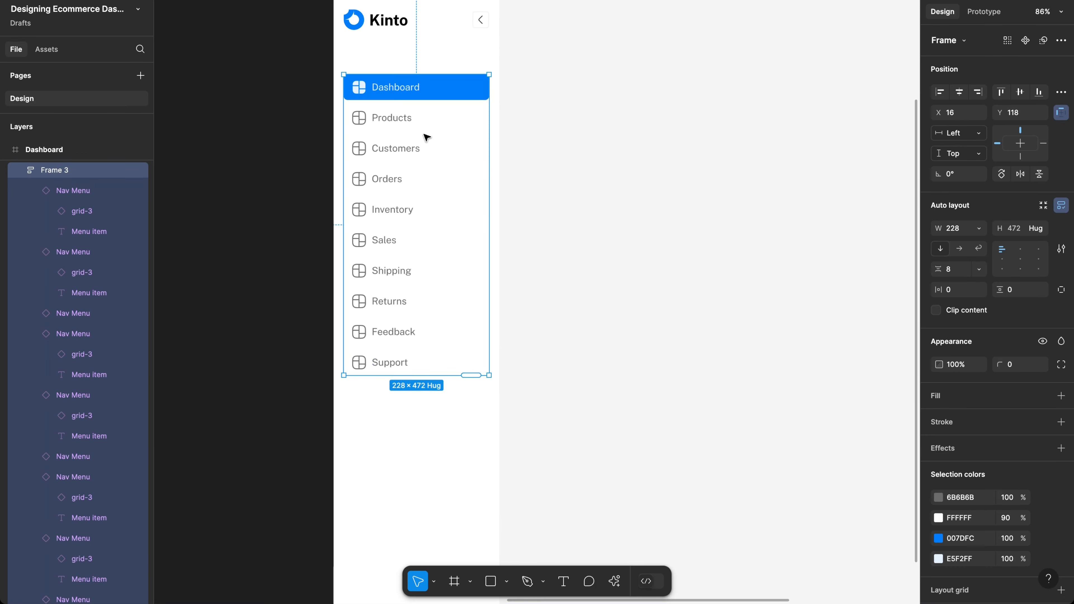
scroll(426, 138, "up", 3)
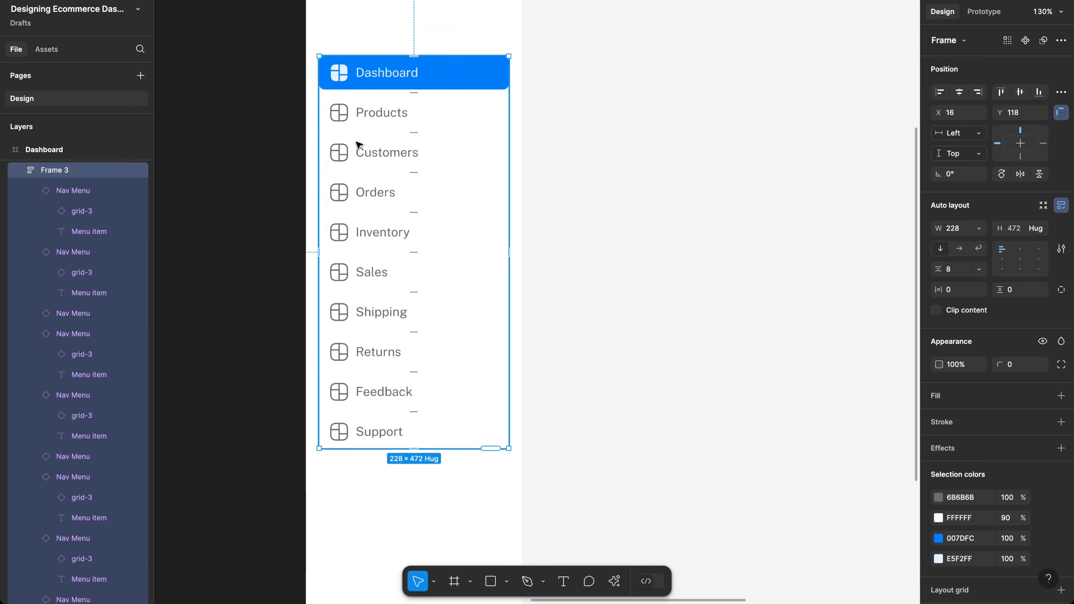
left_click(345, 118)
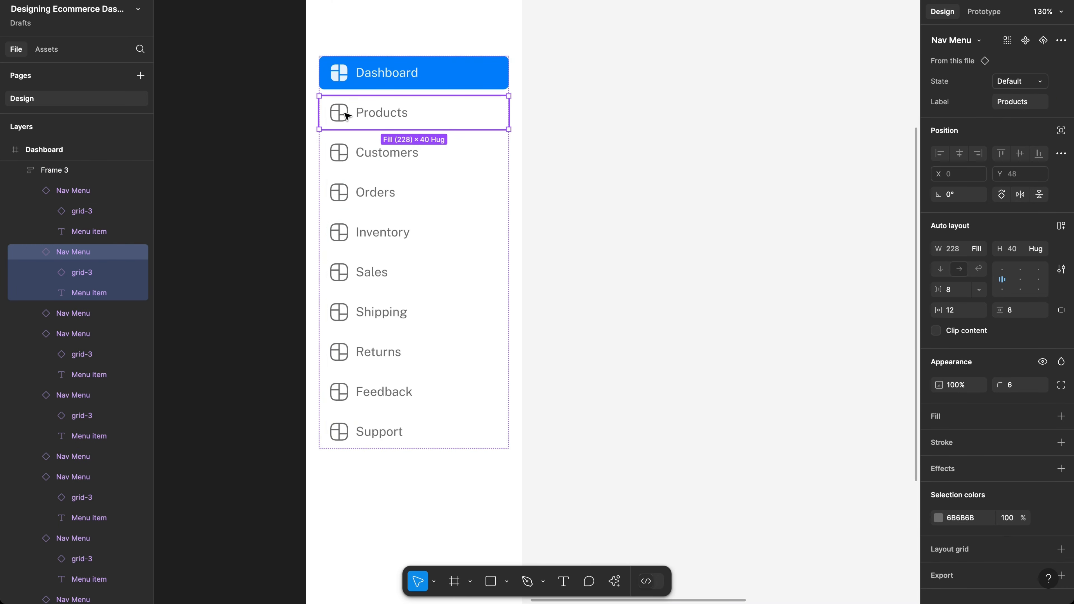
Step: Swap the Products item's placeholder grid icon for the Vuesax box icon
left_click(345, 116)
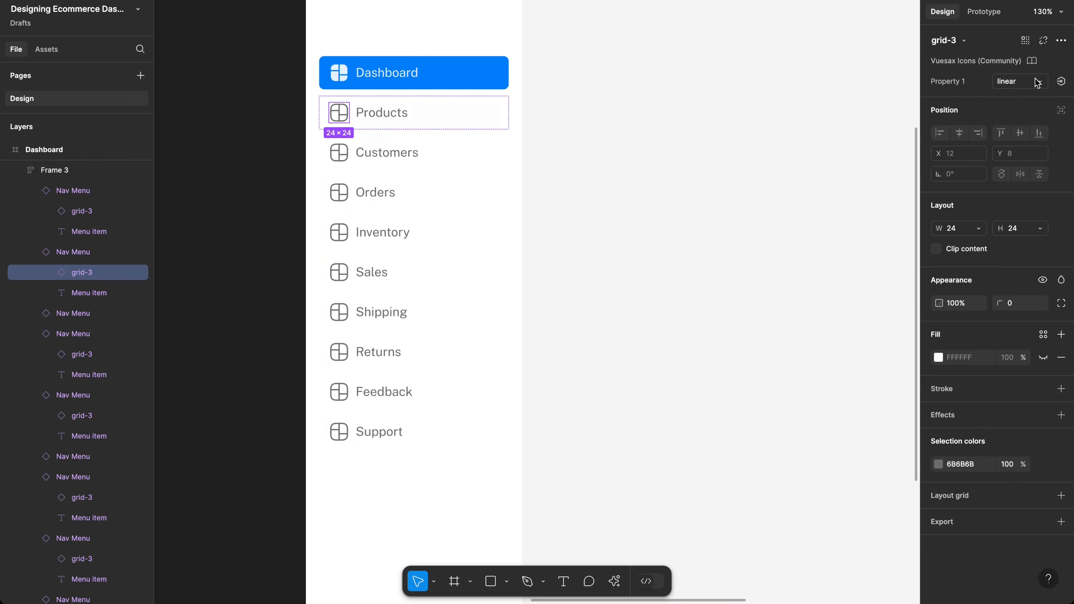
left_click(964, 41)
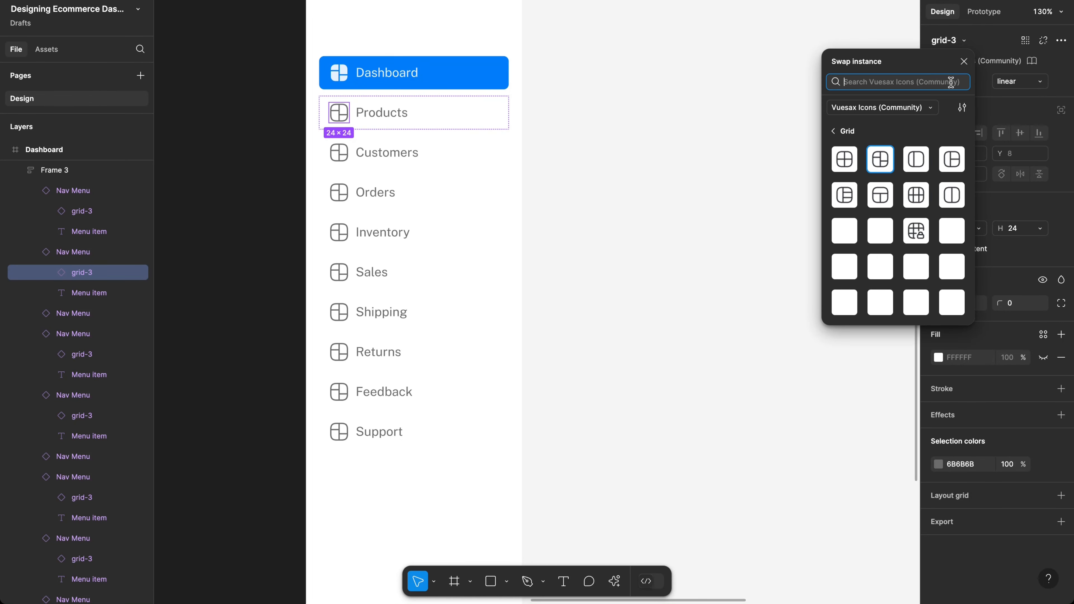
type("produ")
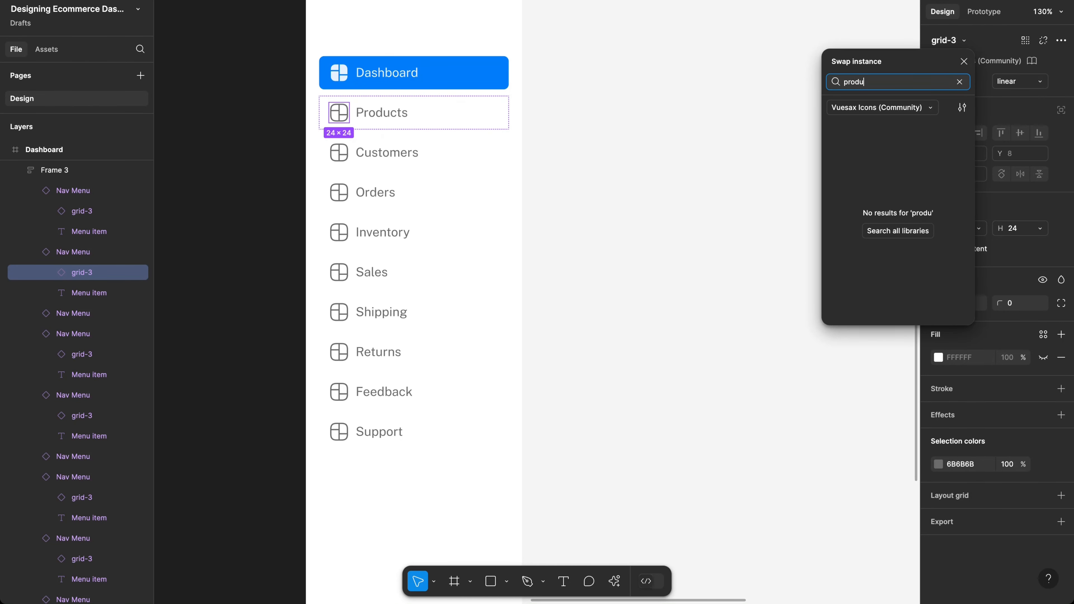
key("super+a")
key("BackSpace")
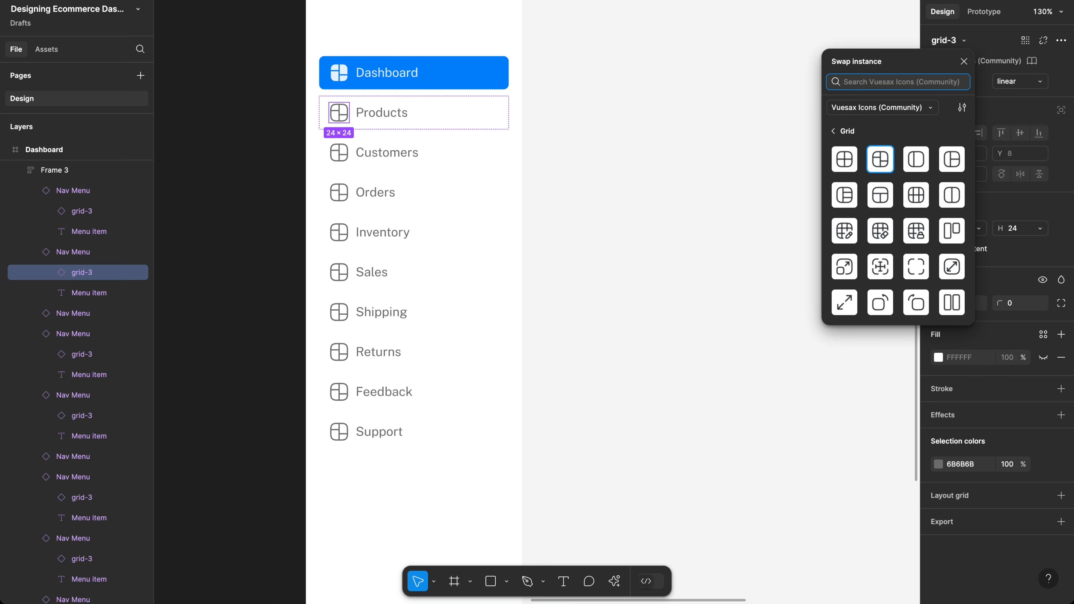
type("box")
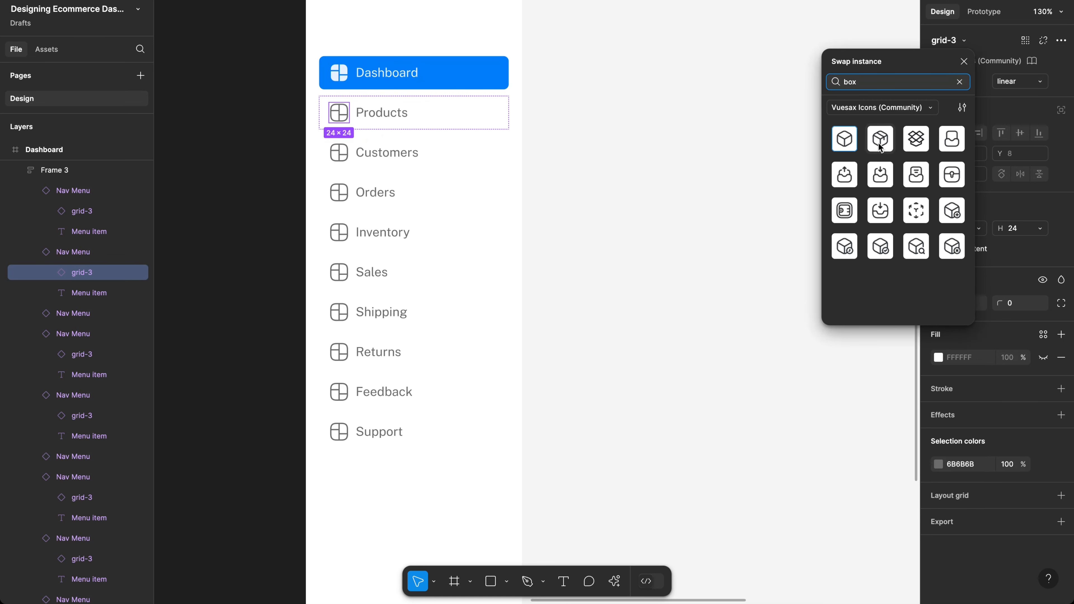
left_click(880, 143)
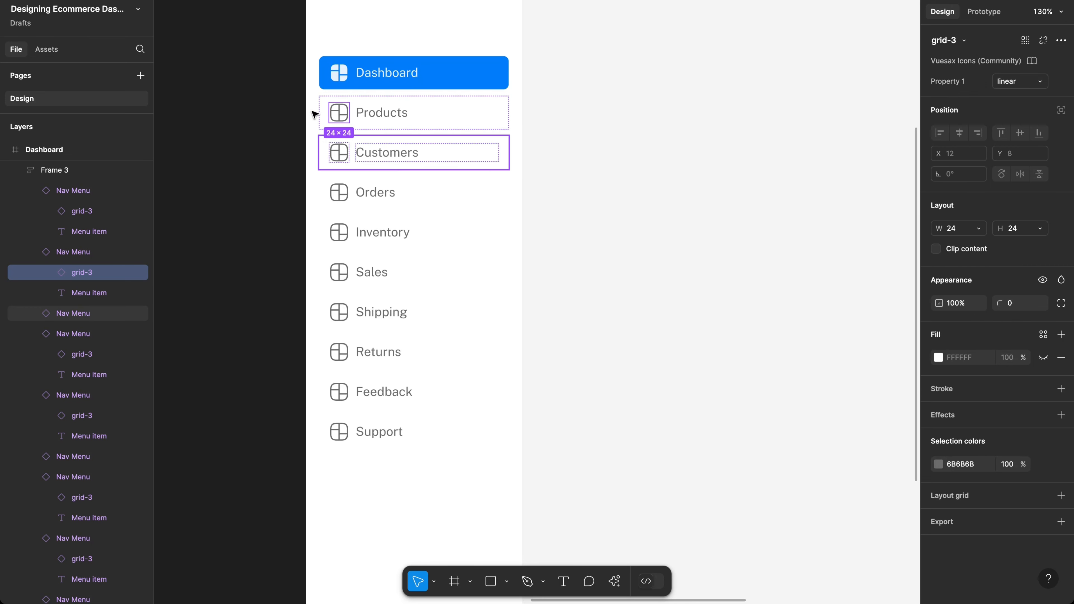
Step: Swap the Customers item's placeholder grid icon for the Vuesax people icon
left_click(344, 152)
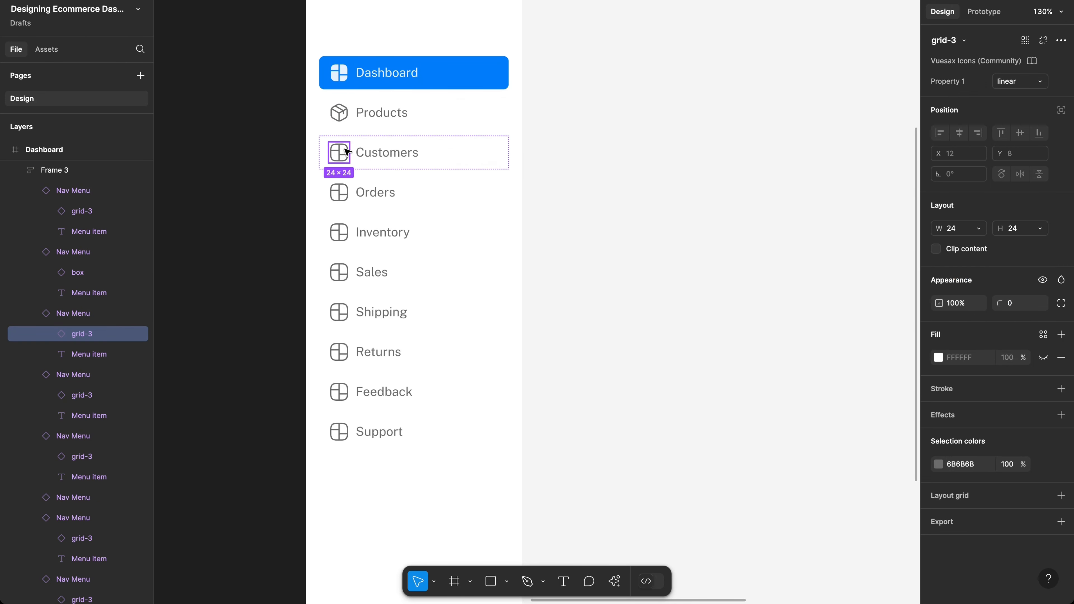
left_click(949, 39)
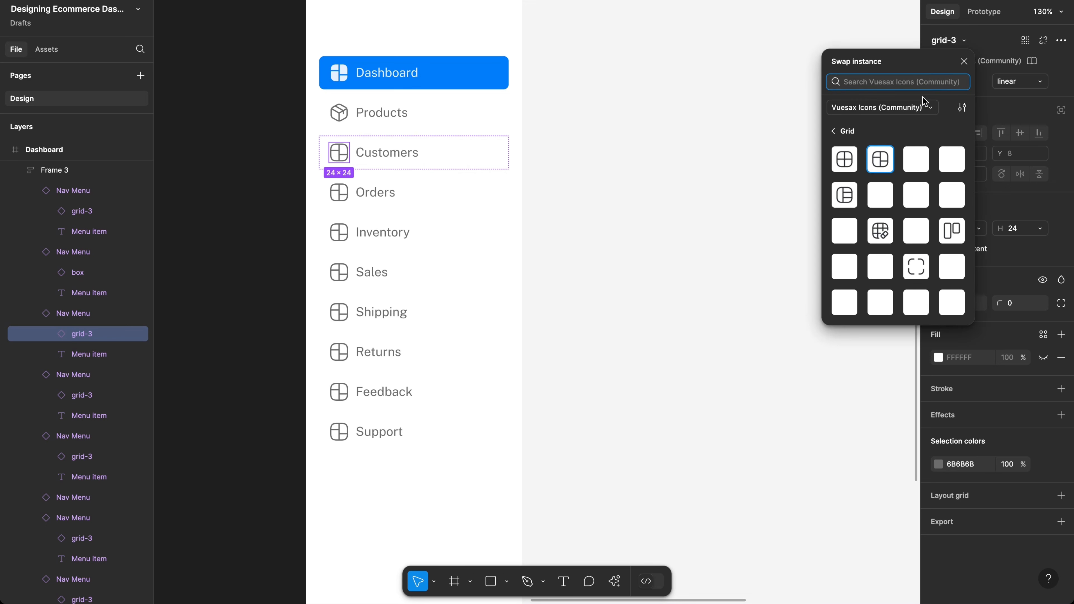
type("cusp")
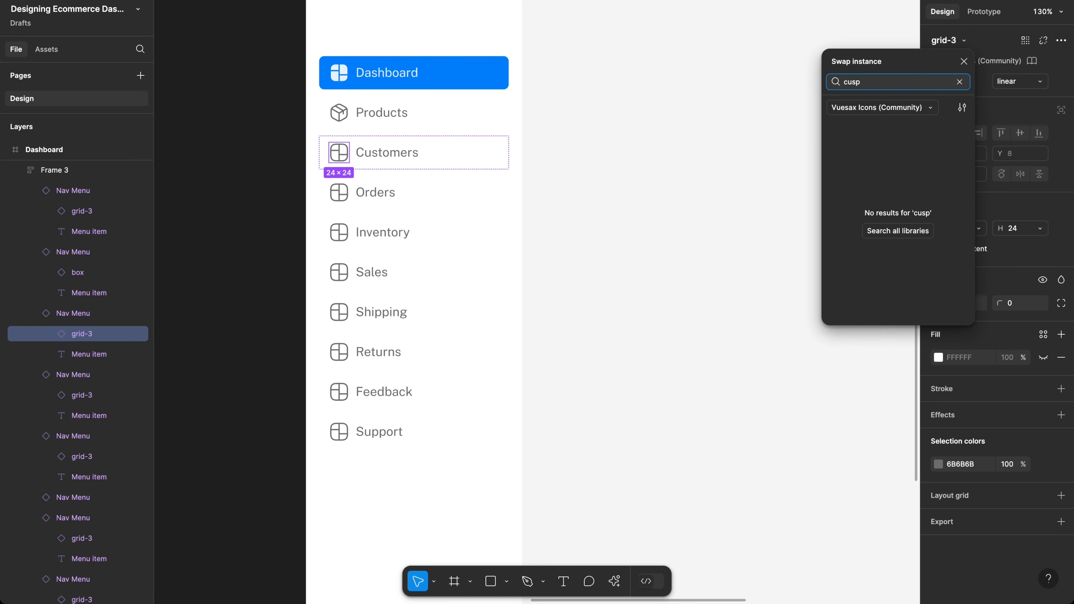
key("ctrl+a")
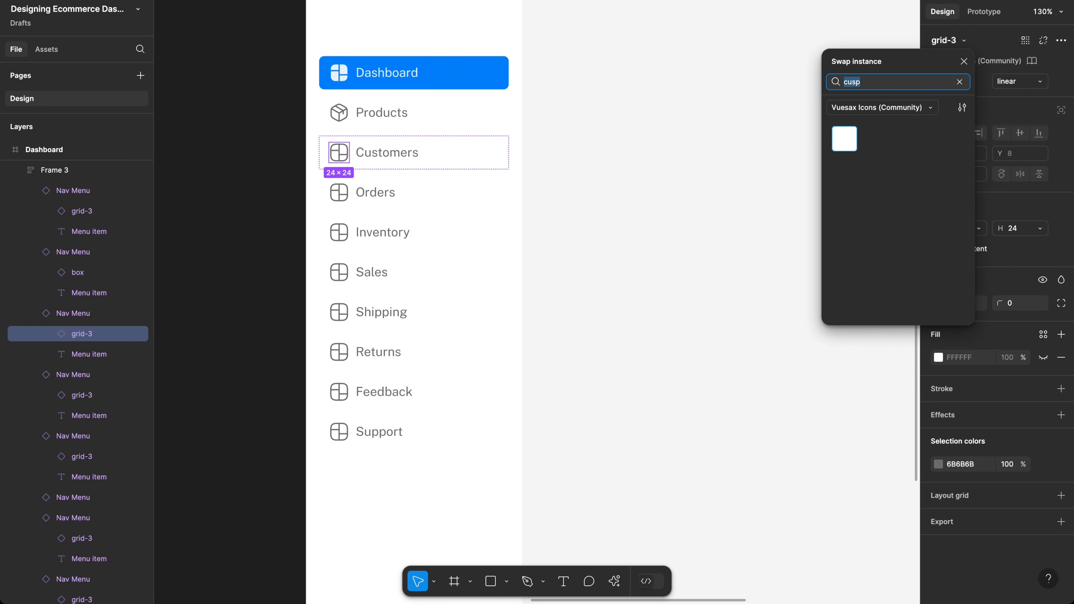
key("BackSpace")
type("cu")
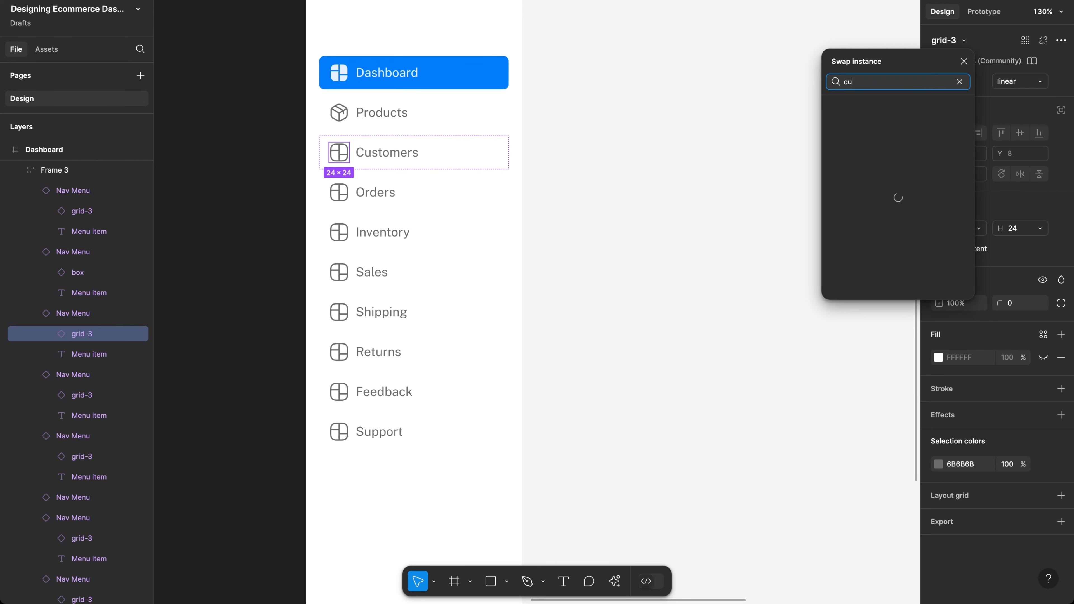
type("st")
key("ctrl+a")
key("BackSpace")
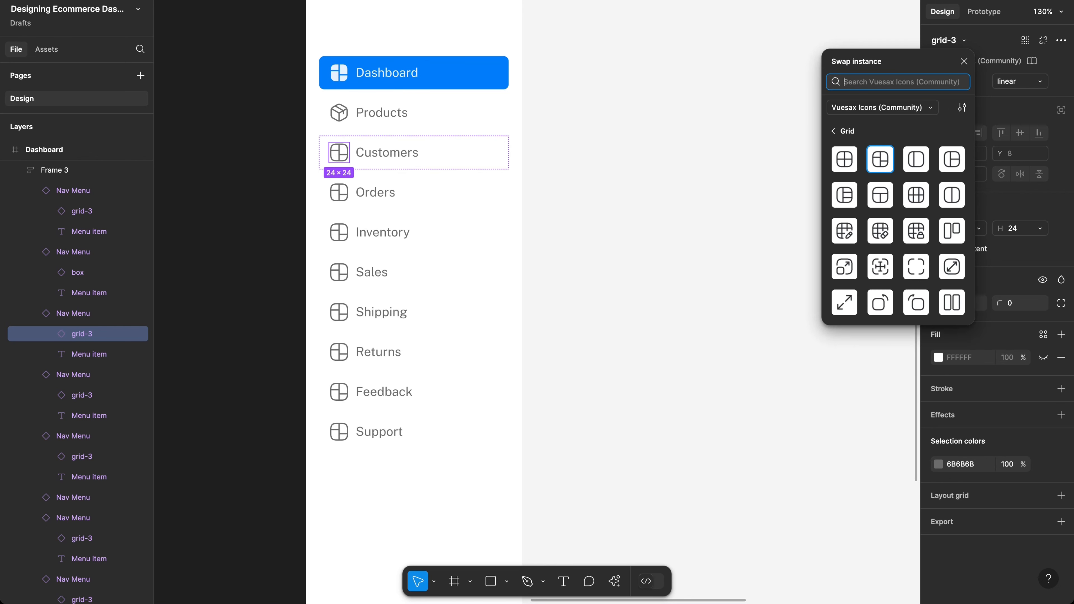
type("cust")
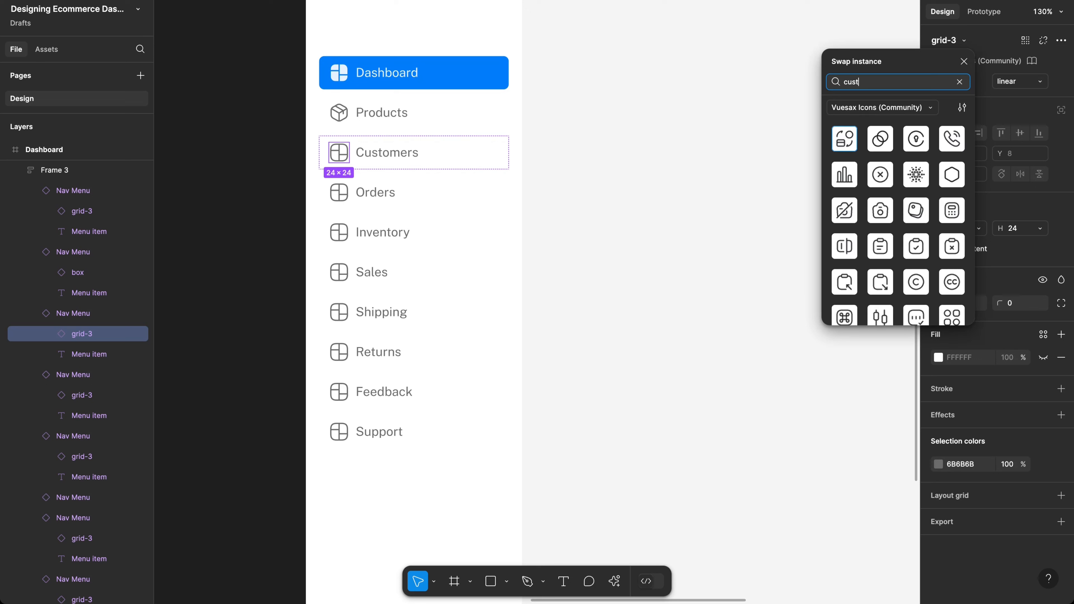
key("ctrl+a")
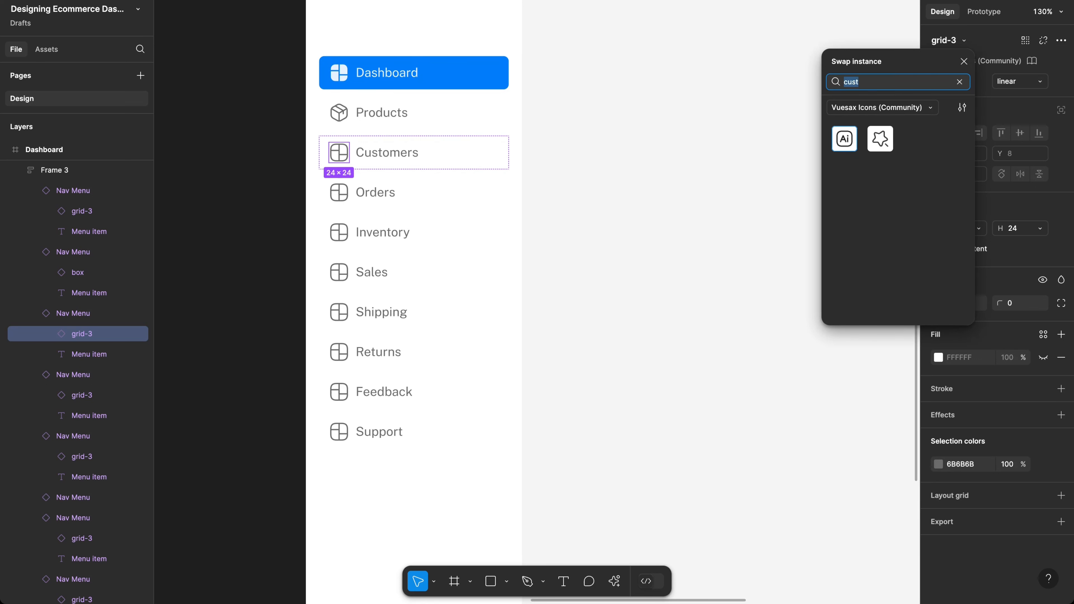
key("BackSpace")
type("peo")
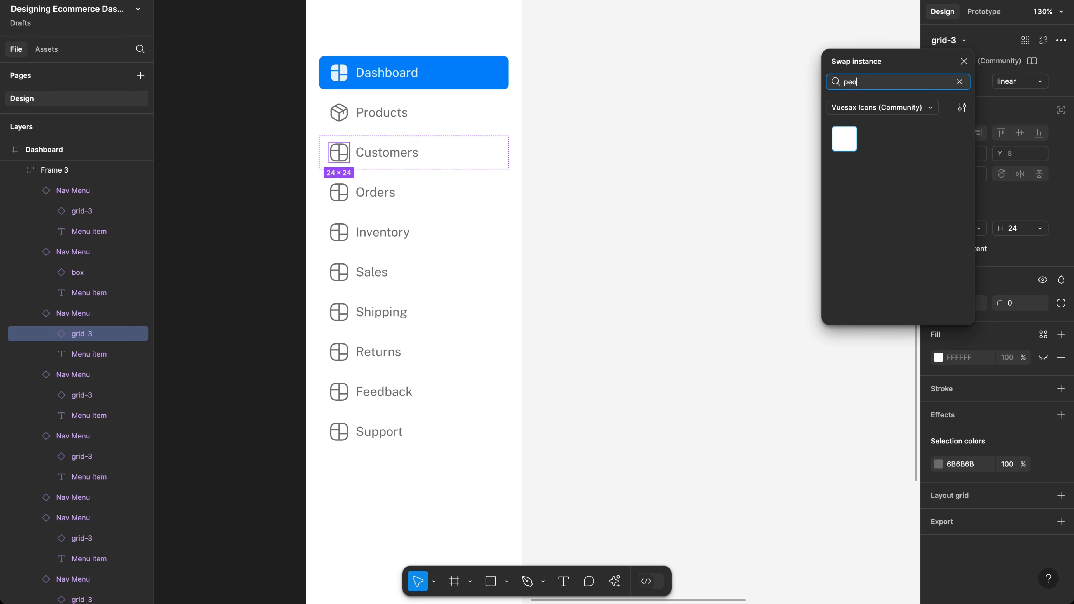
left_click(848, 148)
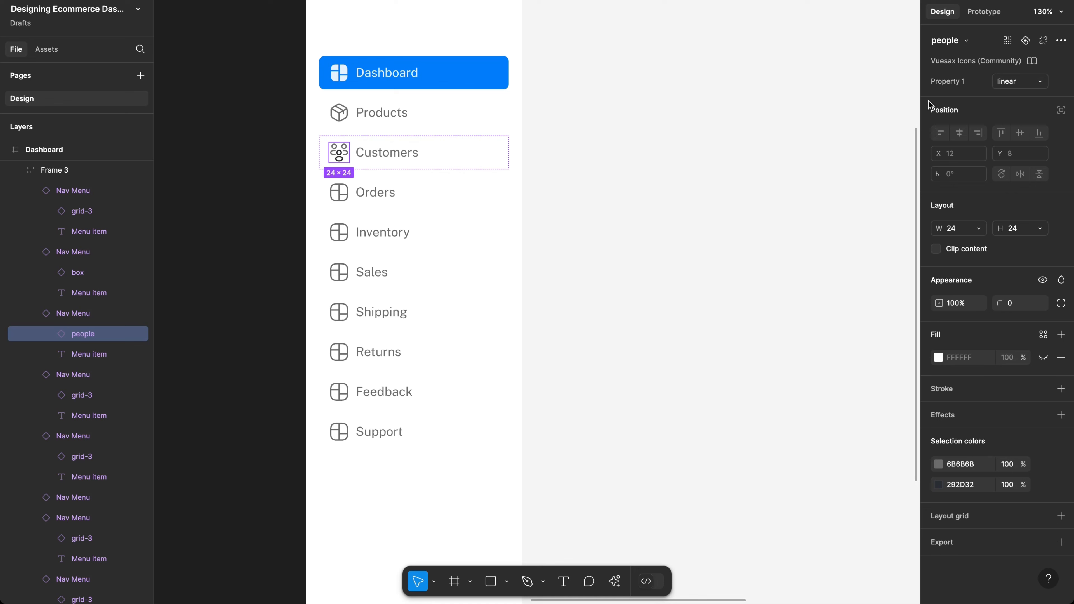
Step: Reopen the icon swap choices, search 'user', then clear it to browse Users icons
left_click(966, 40)
type("user")
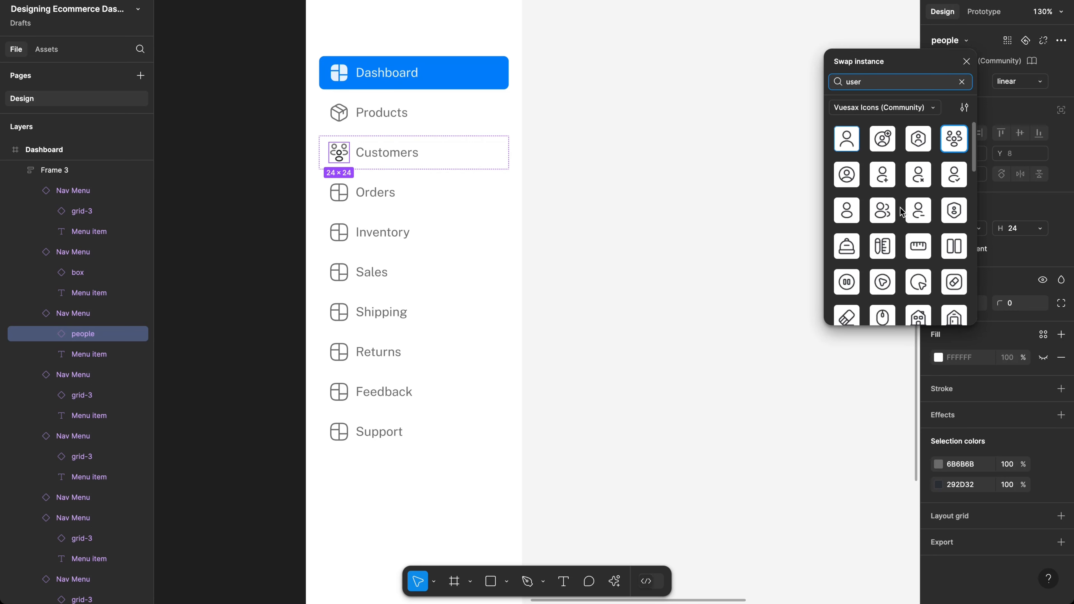
left_click(961, 82)
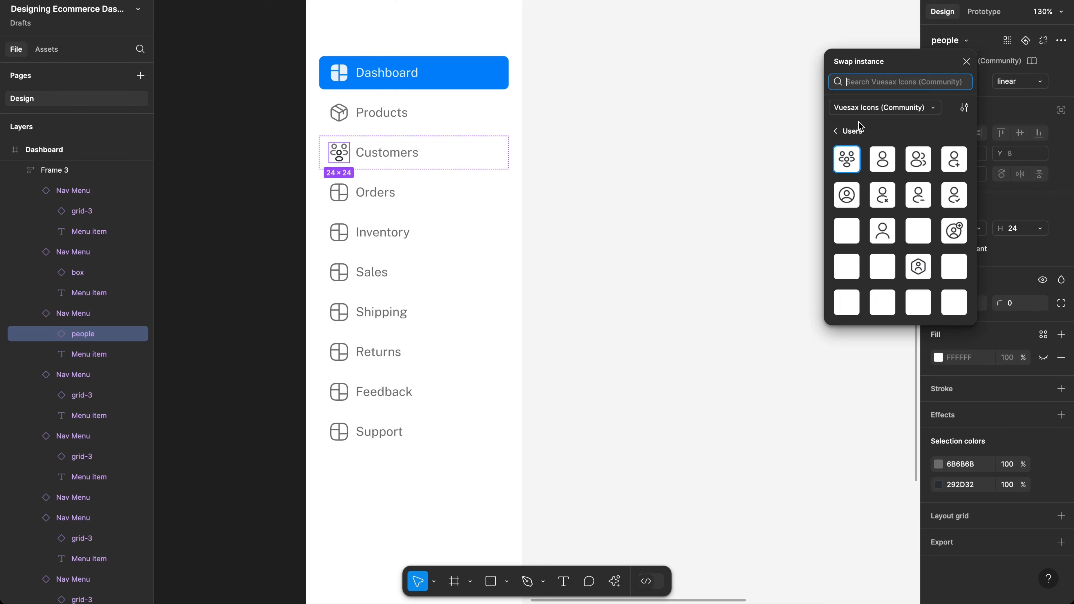
Step: Swap the Orders item's placeholder icon for the Vuesax receipt icon found by searching 'recei'
left_click(339, 194)
left_click(948, 40)
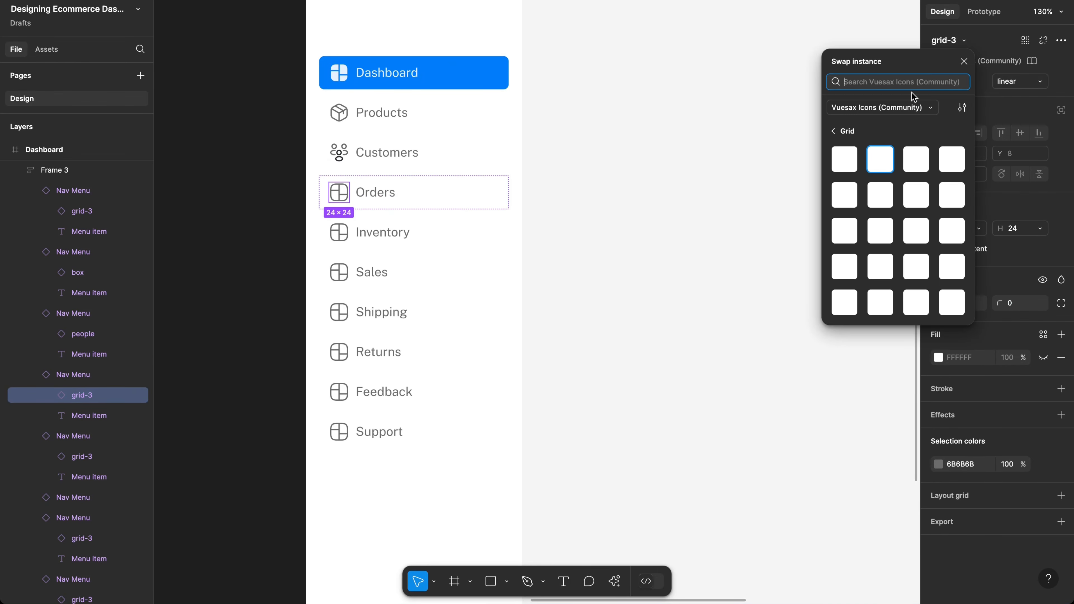
type("order")
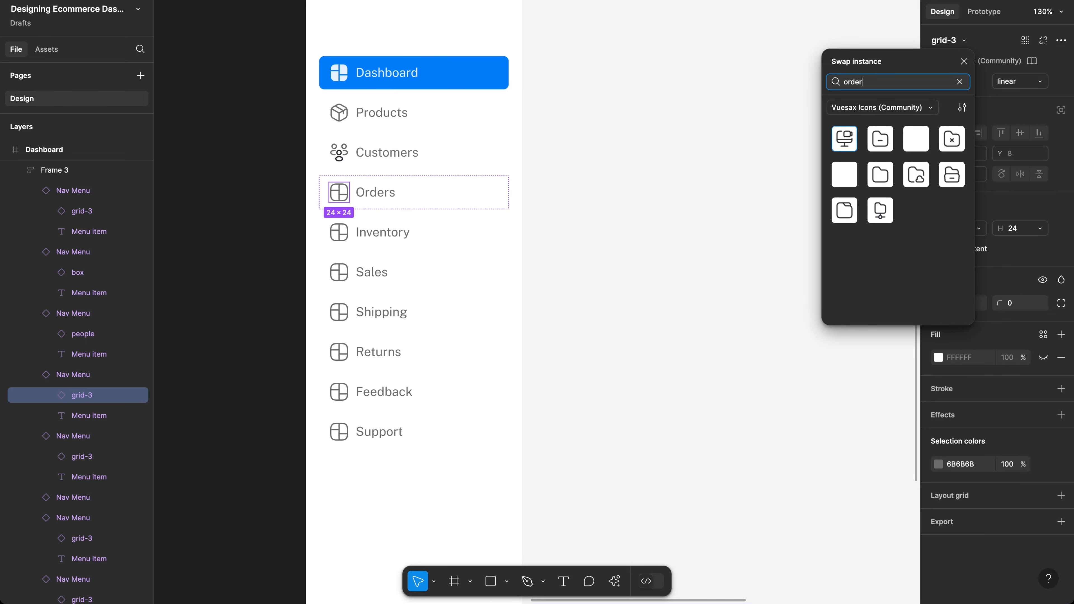
key("ctrl+a")
type("rece")
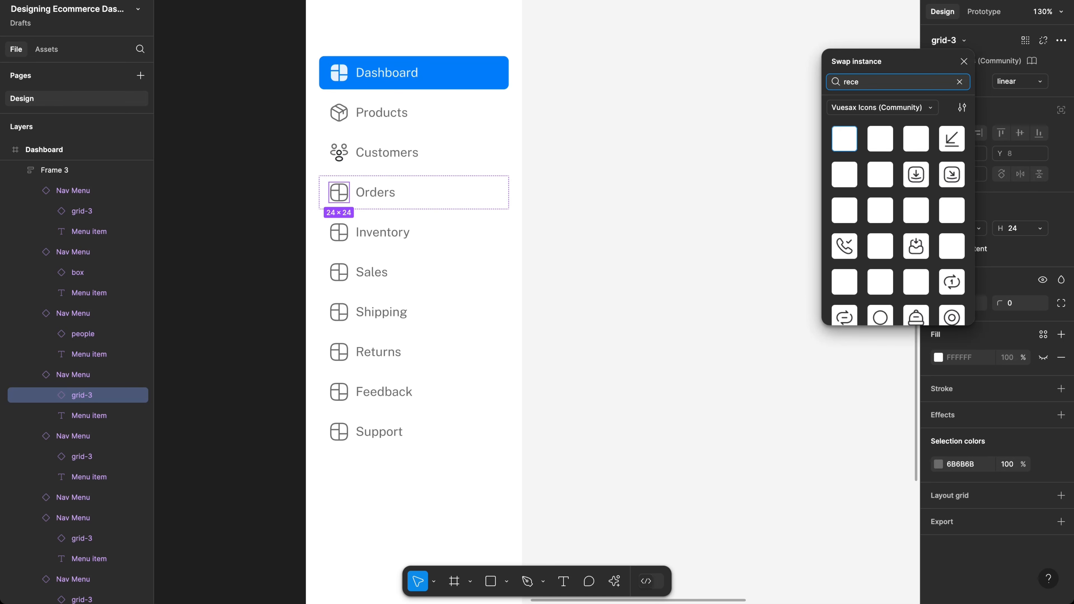
type("i")
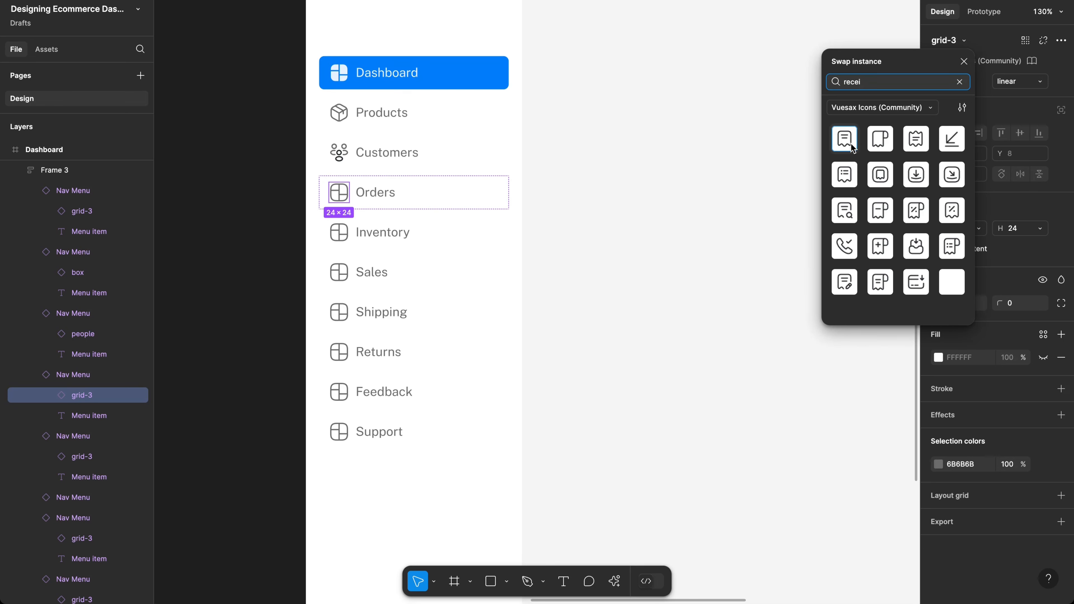
left_click(843, 144)
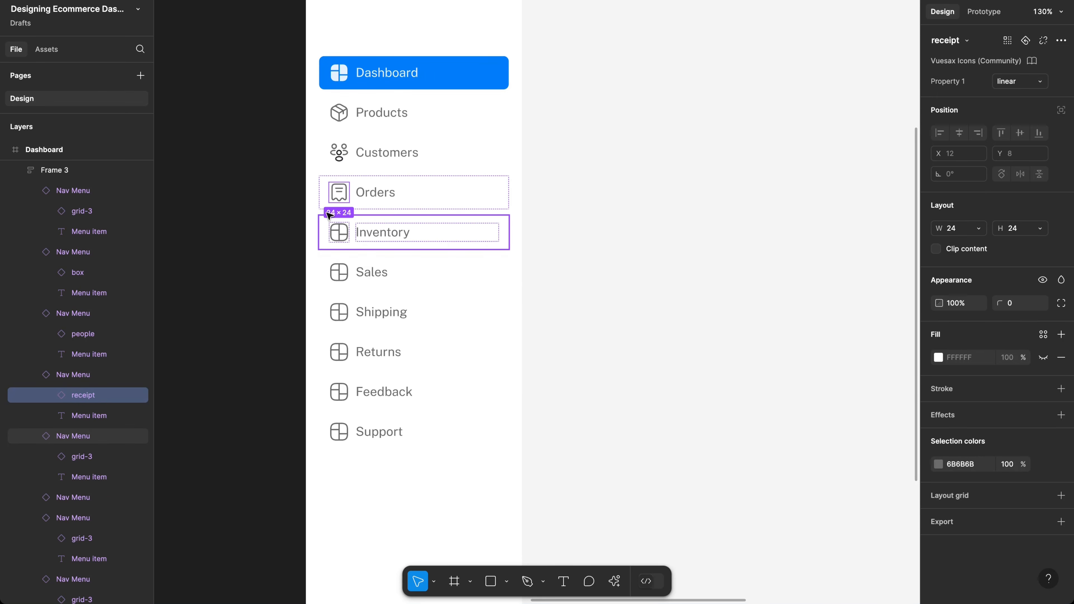
left_click(343, 237)
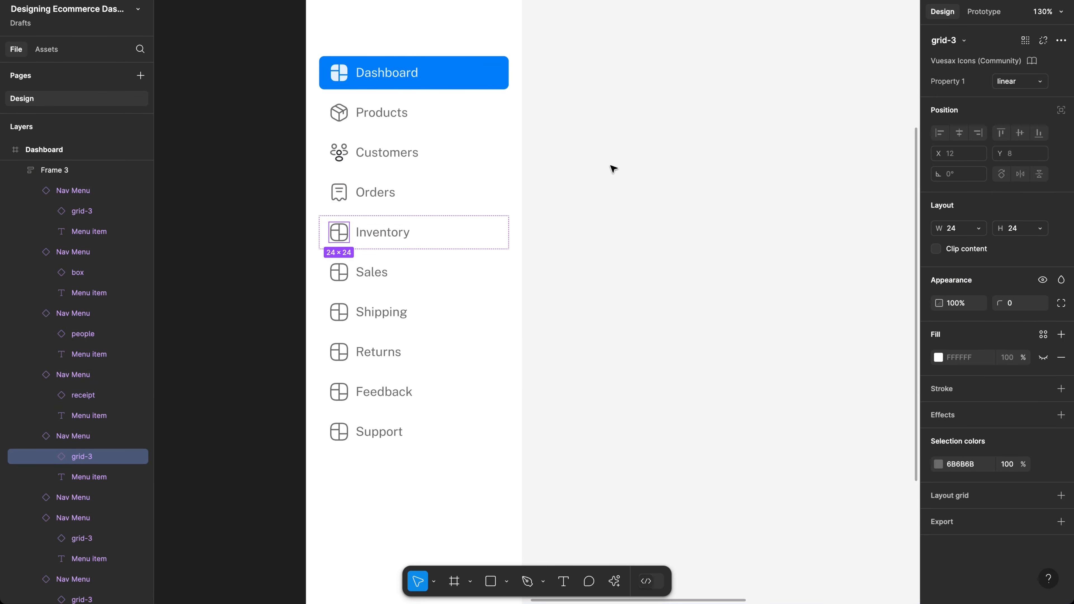
Step: Give Inventory the Vuesax book icon after trying 'inven', 'stock' and 'list' searches
left_click(970, 41)
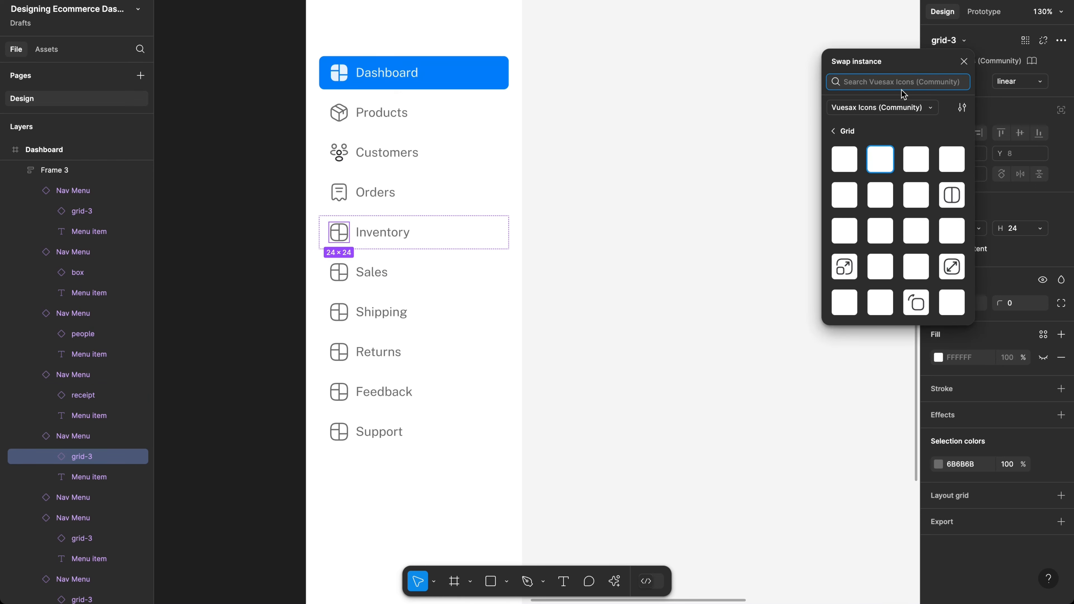
type("n")
key("BackSpace")
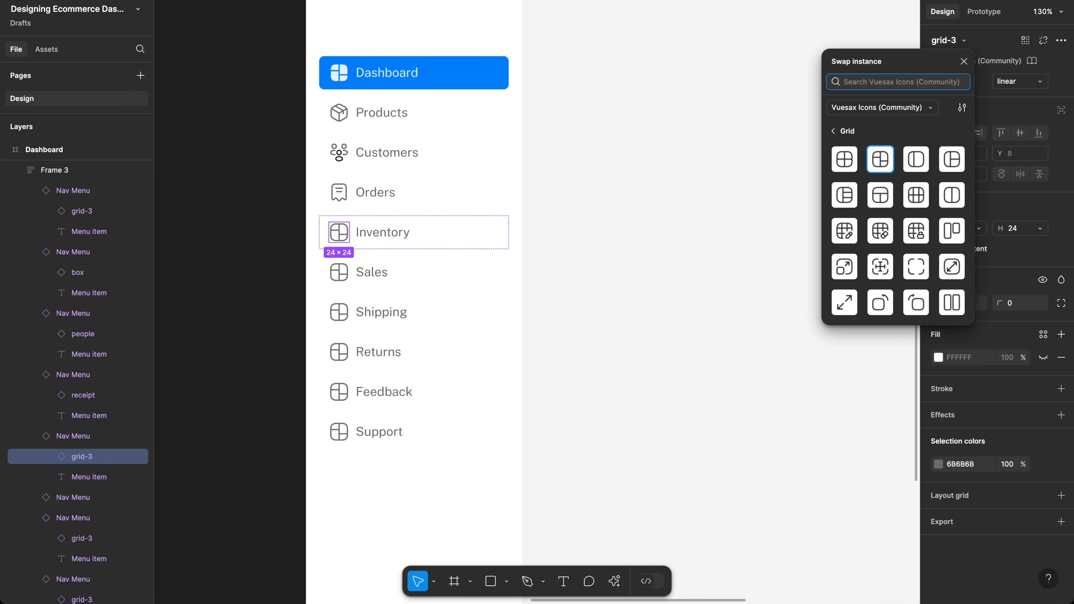
type("inven")
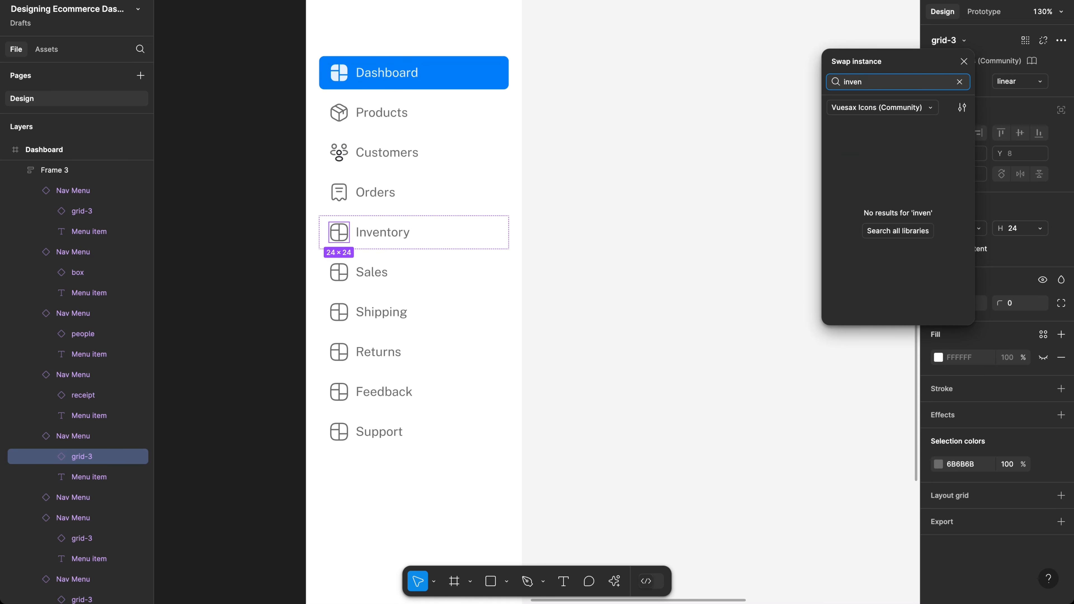
key("ctrl+a")
type("s")
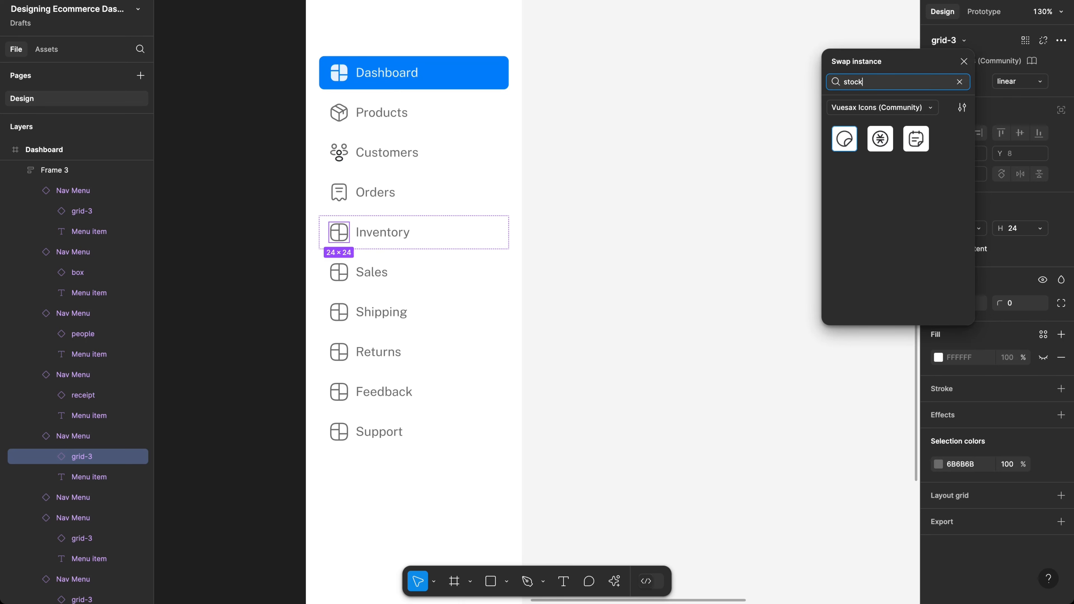
key("ctrl+a")
type("list")
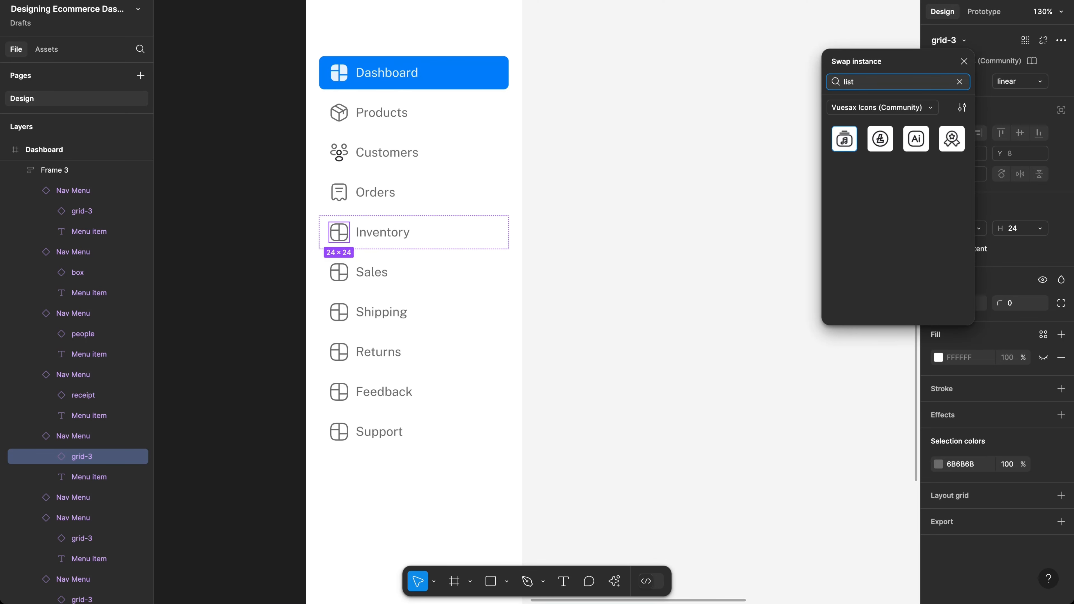
key("ctrl+a")
type("boo")
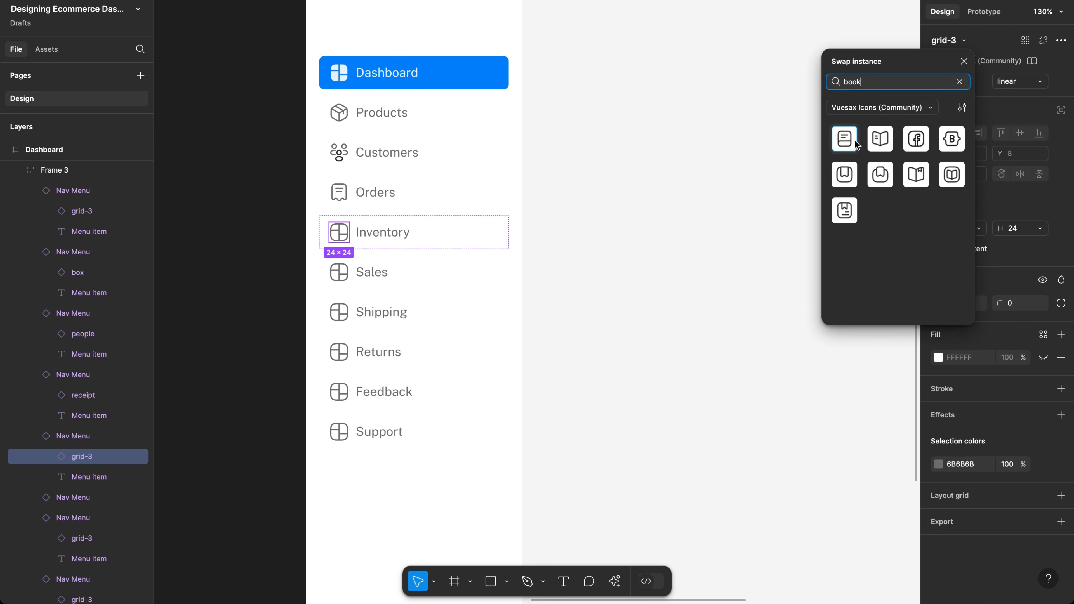
key("Escape")
key("Escape")
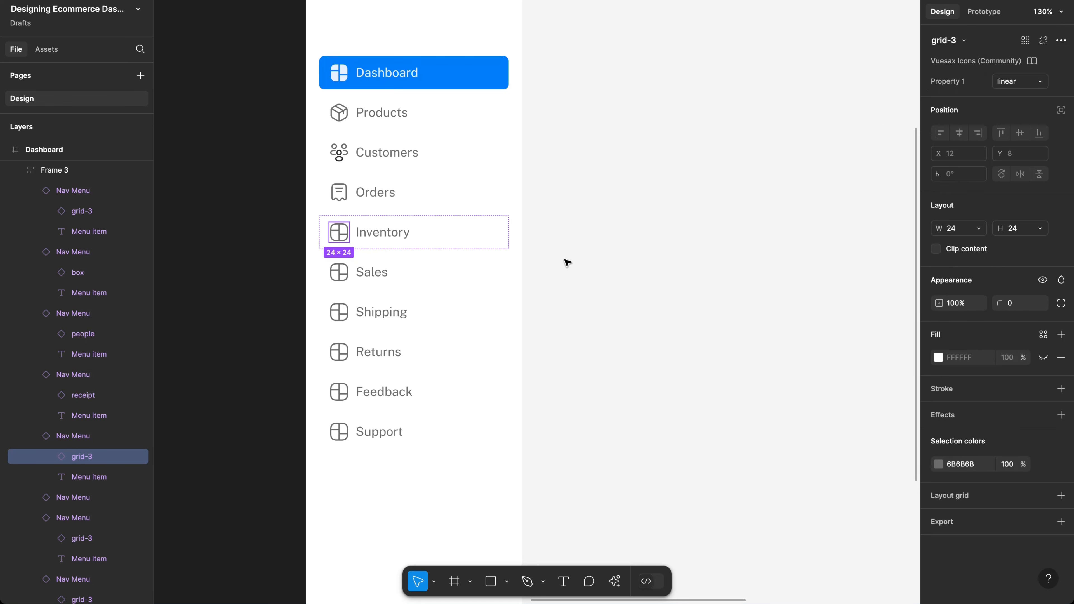
Step: Select the Sales placeholder icon and search 'sal' among the swap-instance icons
left_click(341, 277)
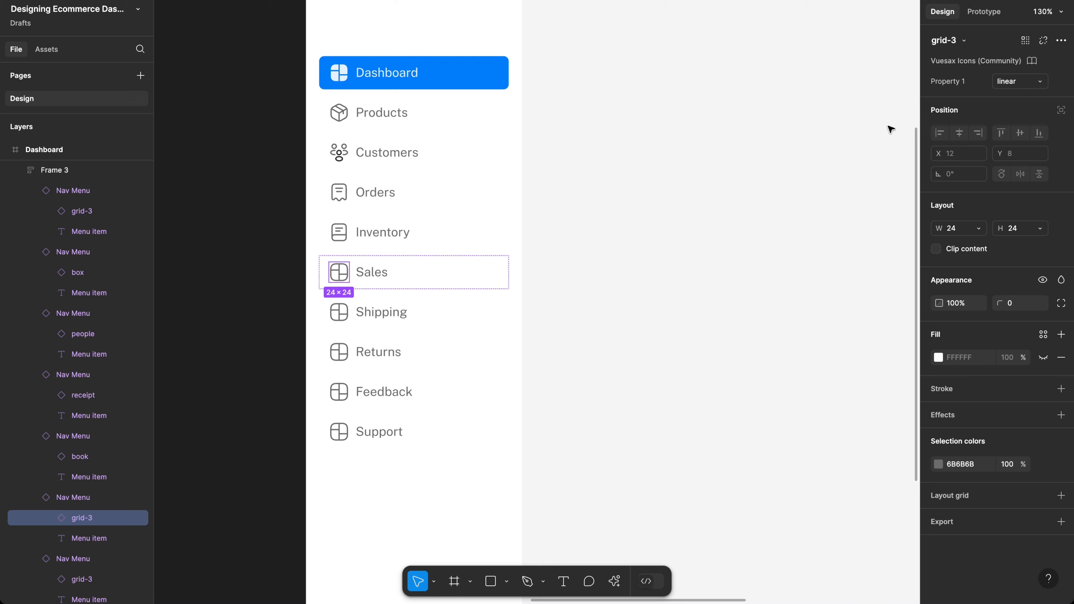
left_click(963, 41)
type("s")
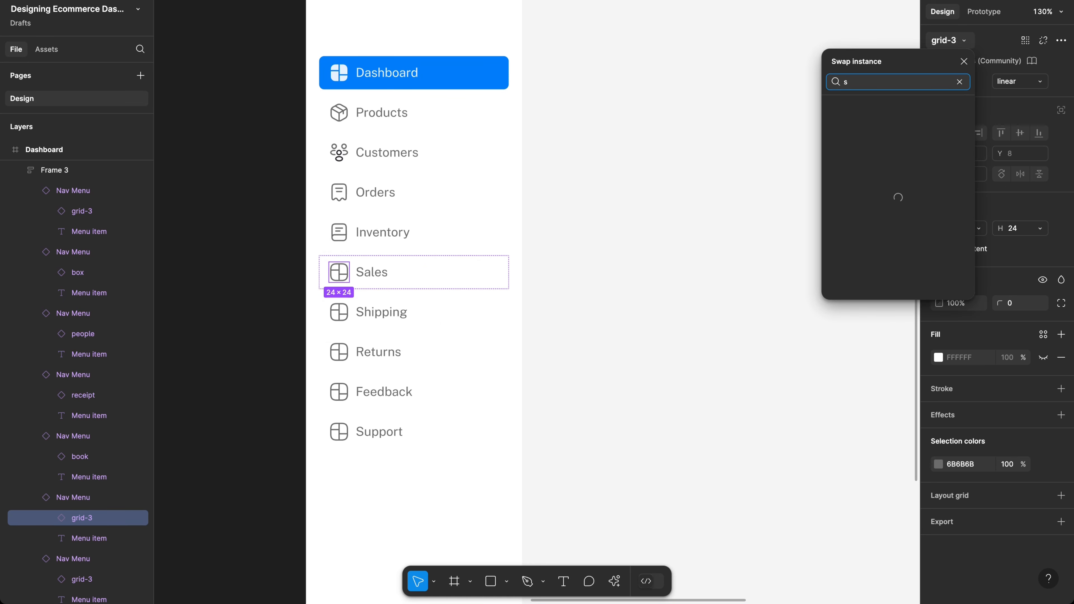
type("al")
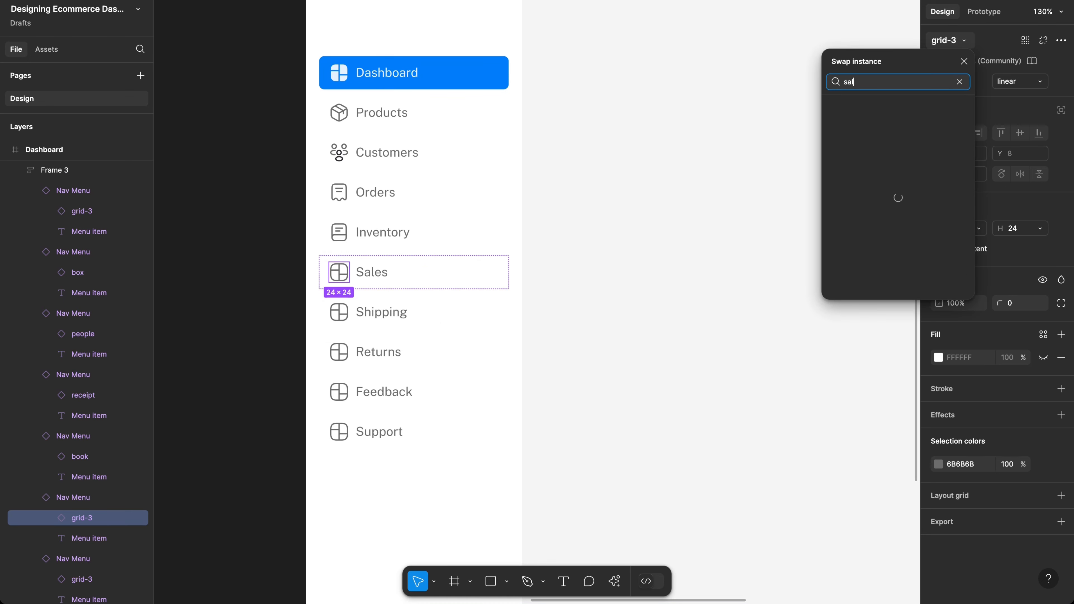
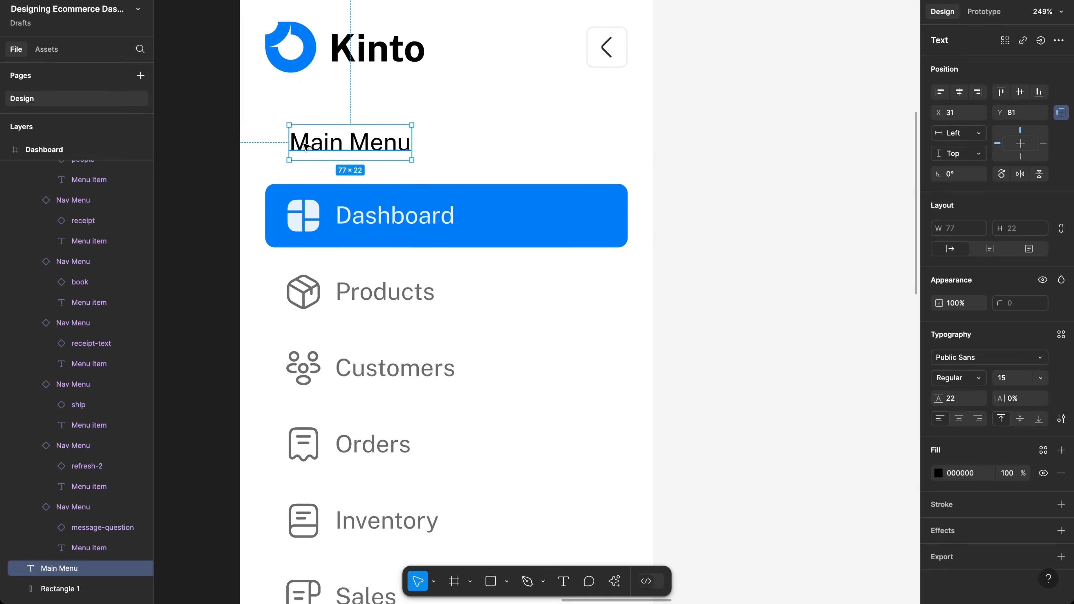
Step: Drag the Main Menu heading slightly left to X 30, above the Dashboard–Support nav list
left_click(204, 169)
right_click(204, 168)
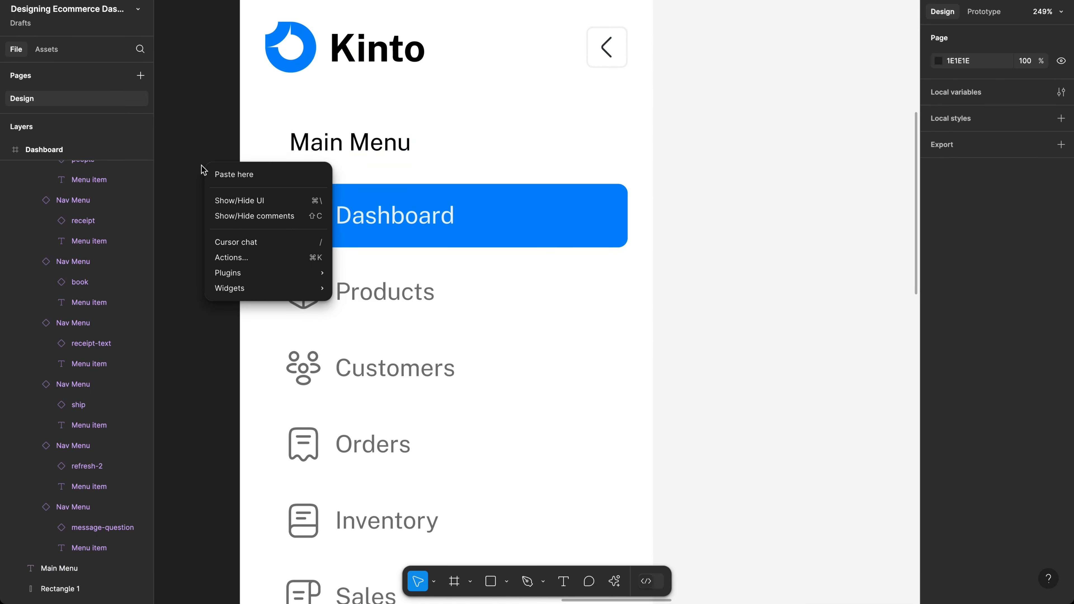
mouse_move(239, 272)
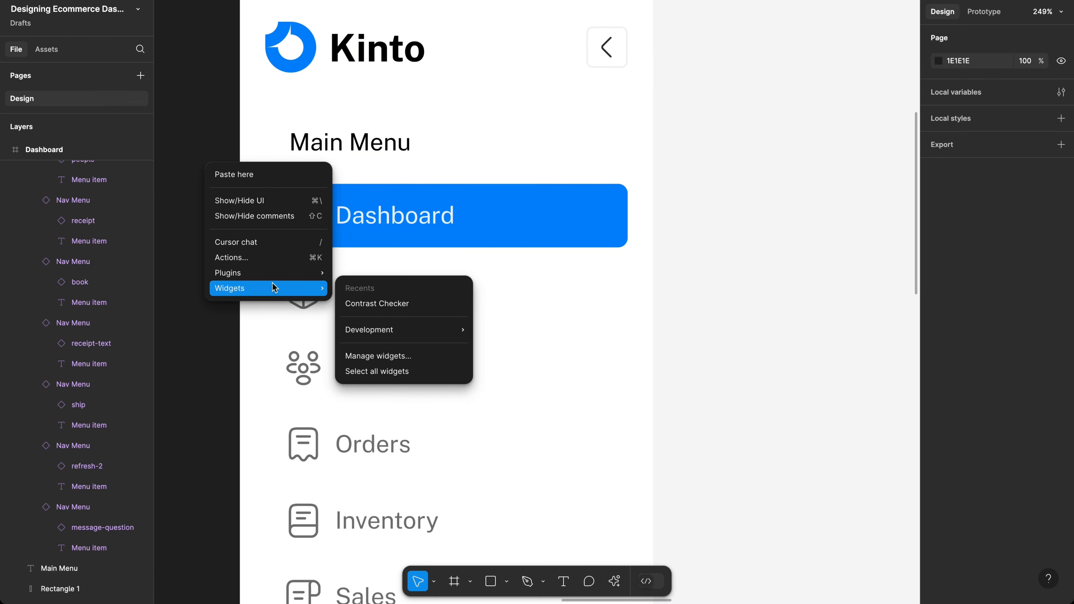
left_click(198, 366)
left_click(303, 147)
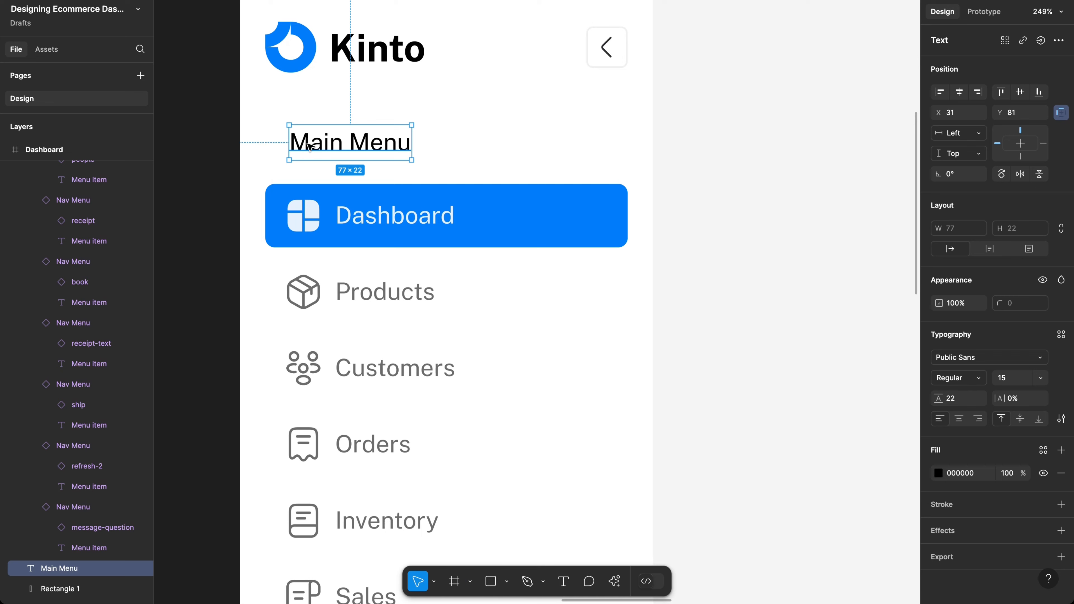
left_click_drag(313, 146, 316, 146)
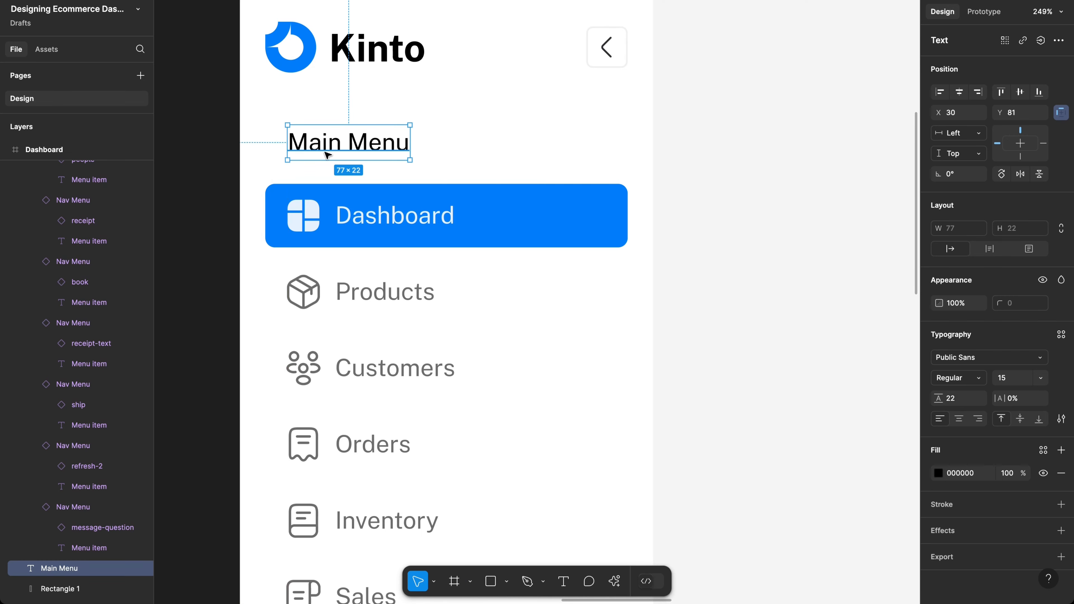
scroll(424, 144, "down", 5)
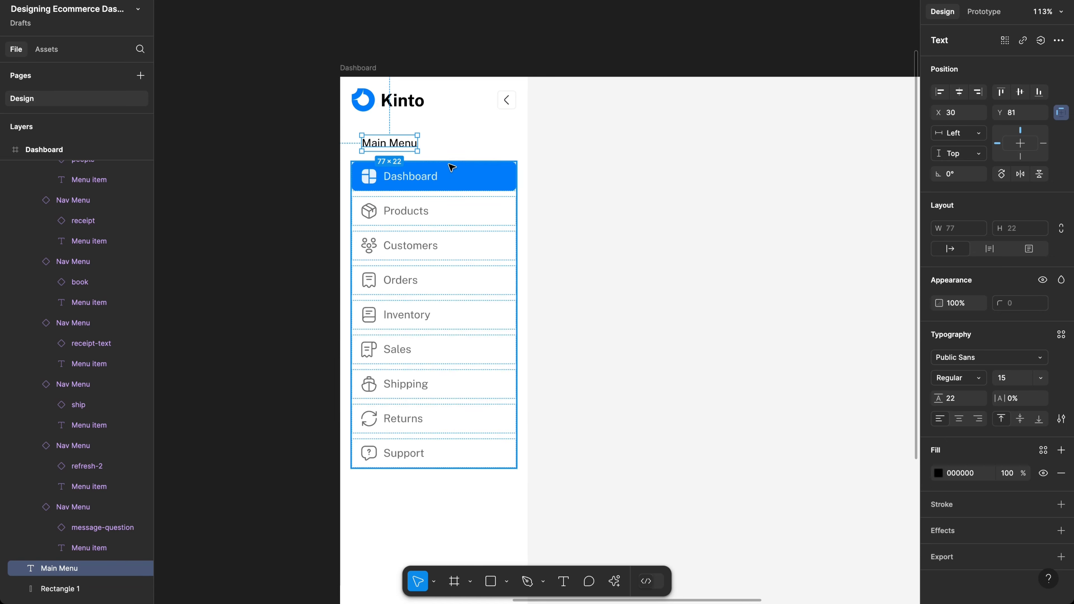
scroll(451, 167, "down", 3)
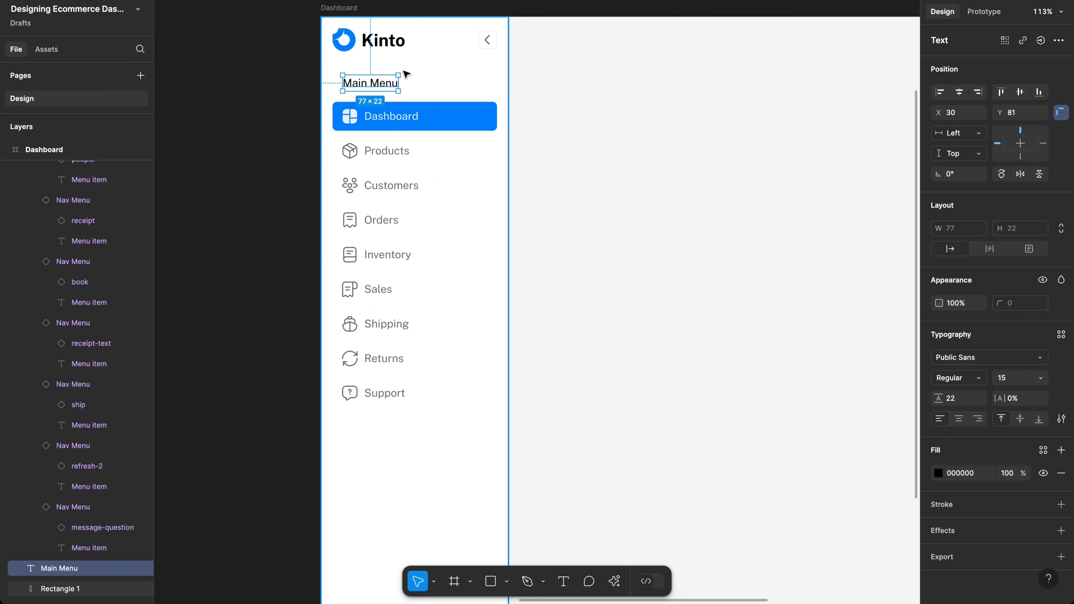
left_click(395, 142)
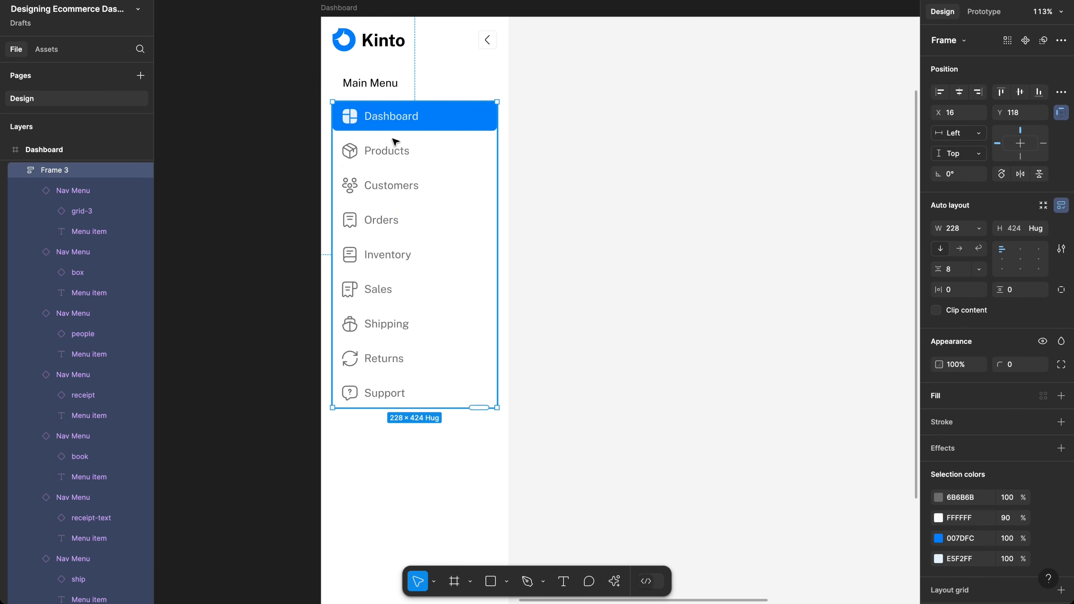
scroll(380, 86, "up", 3)
left_click(379, 85)
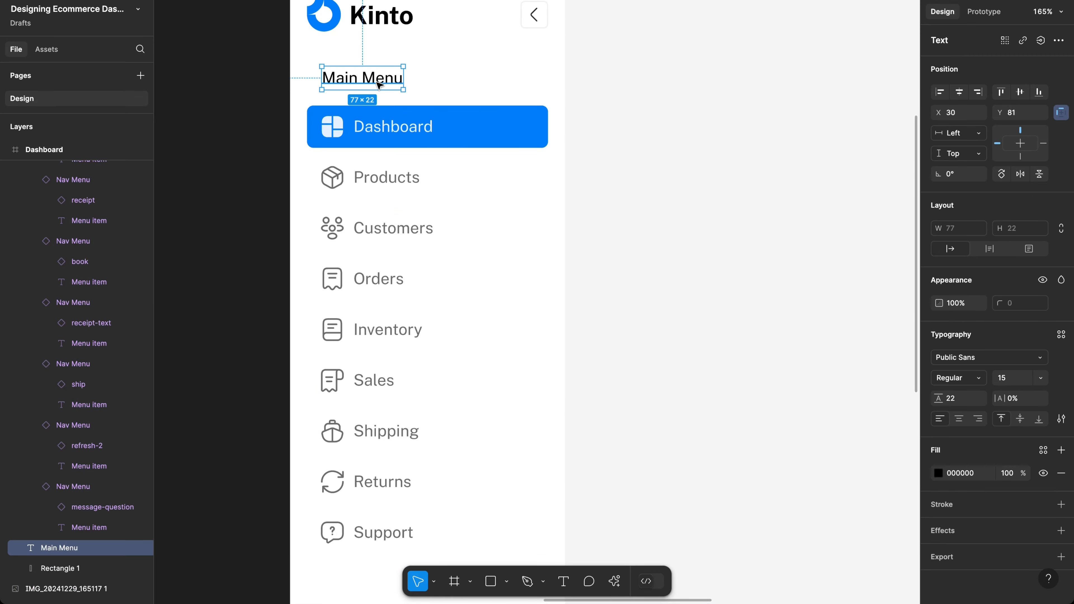
scroll(402, 102, "down", 3)
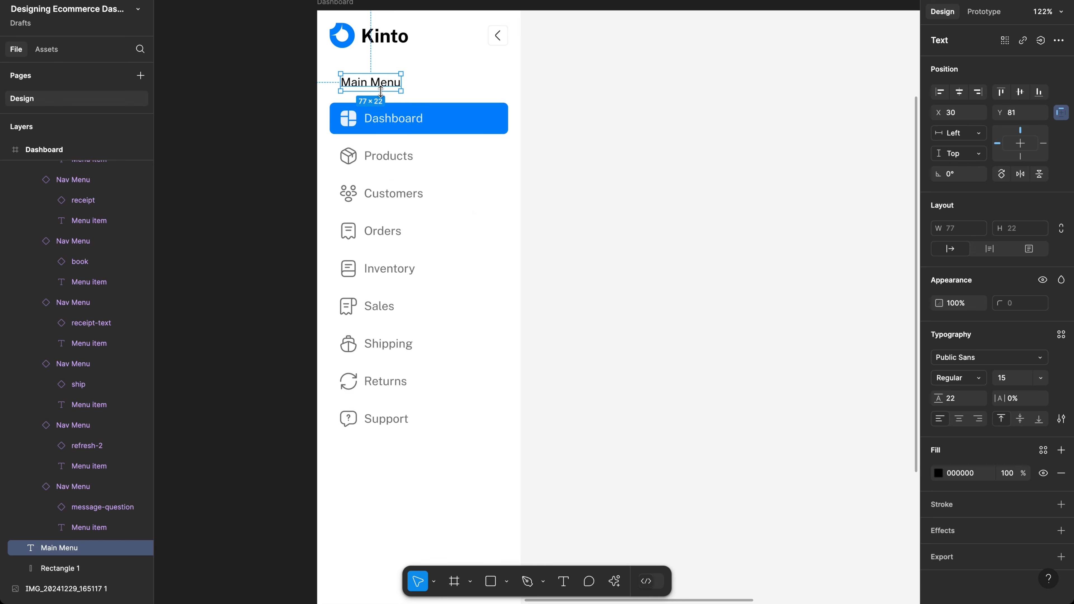
Step: Wrap the Main Menu heading in an auto-layout frame stretched across the sidebar
key("shift+a")
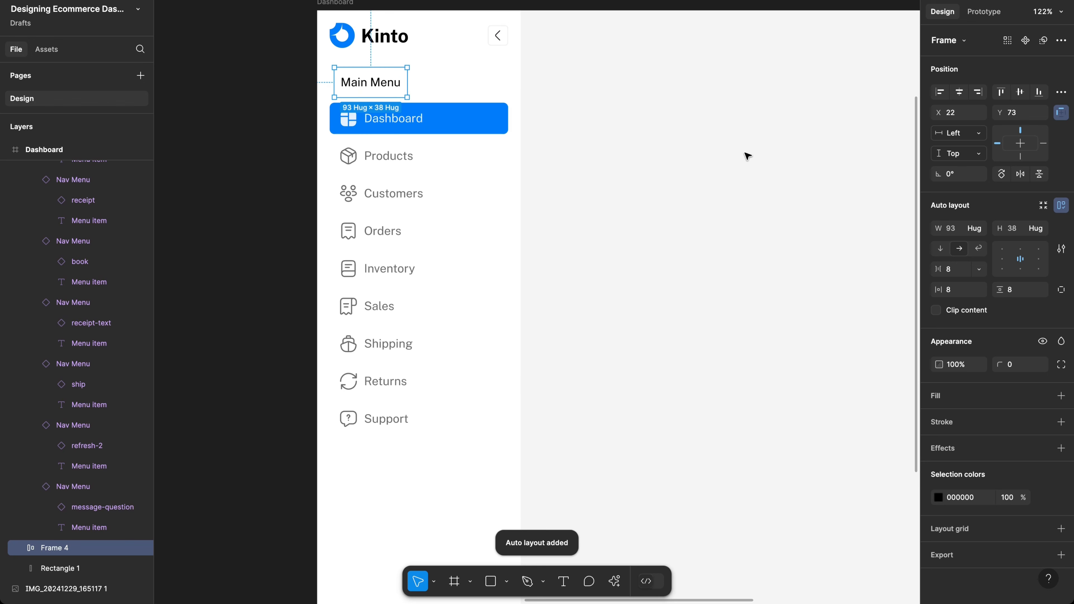
scroll(331, 102, "up", 5)
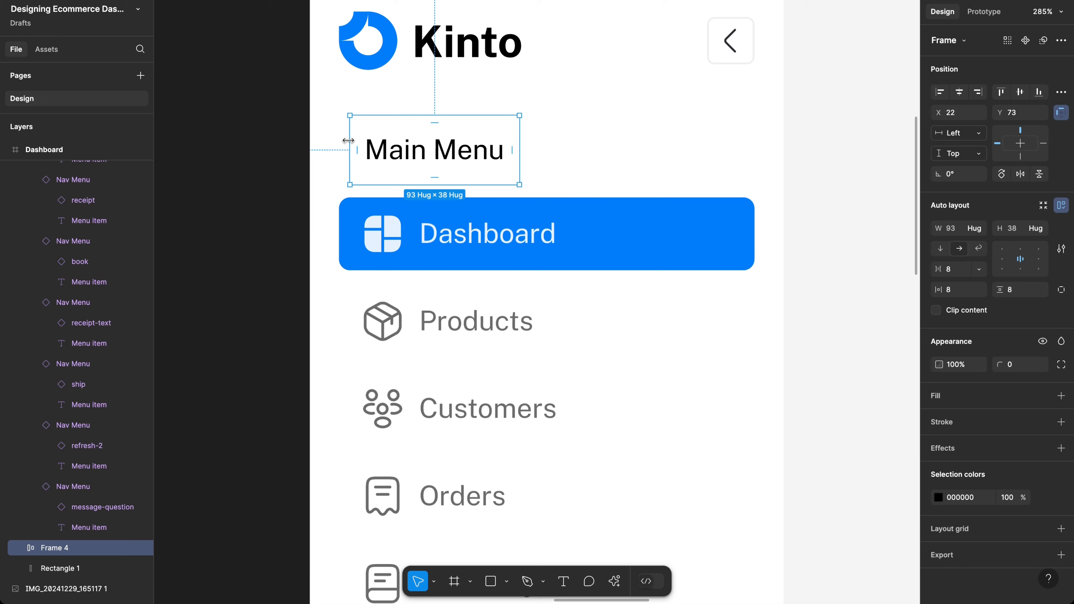
left_click_drag(350, 147, 309, 140)
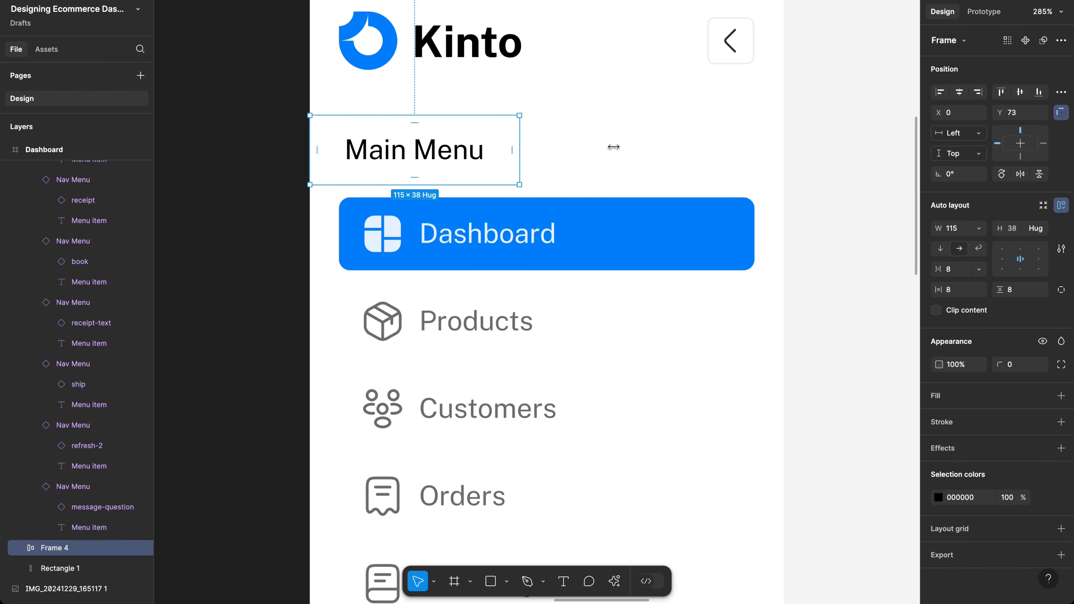
left_click_drag(613, 146, 784, 141)
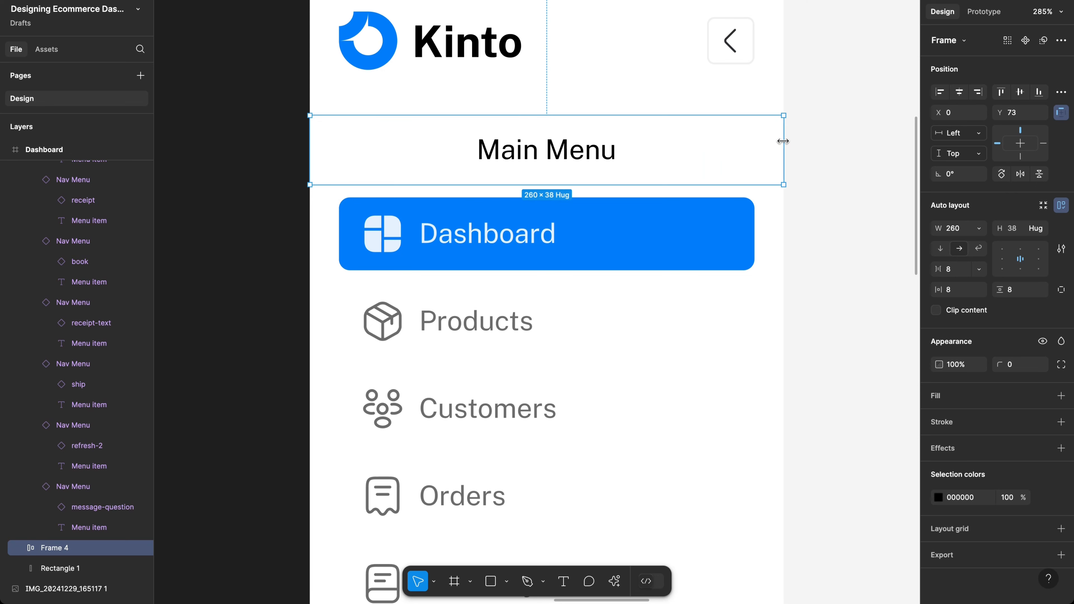
scroll(729, 240, "up", 3)
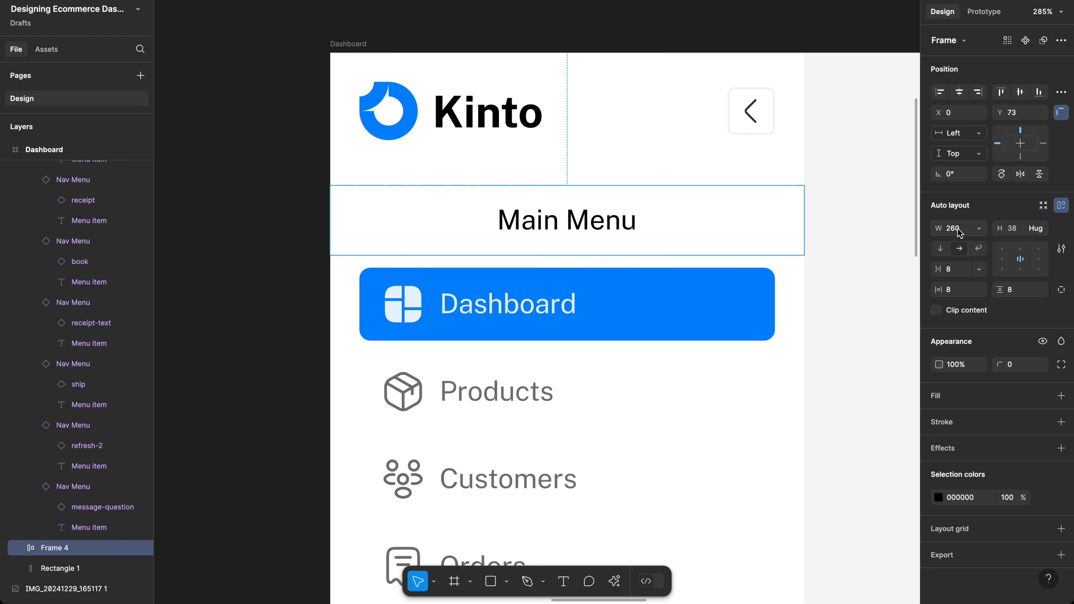
Step: Make the heading text fill its frame's width and give the frame 16 px vertical padding
left_click(619, 223)
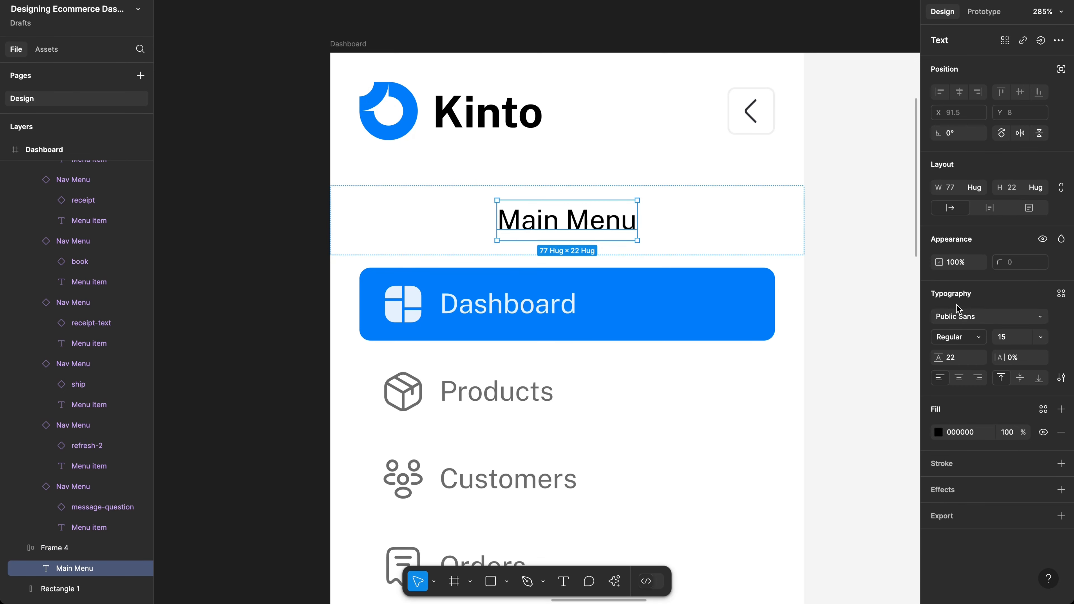
left_click(977, 187)
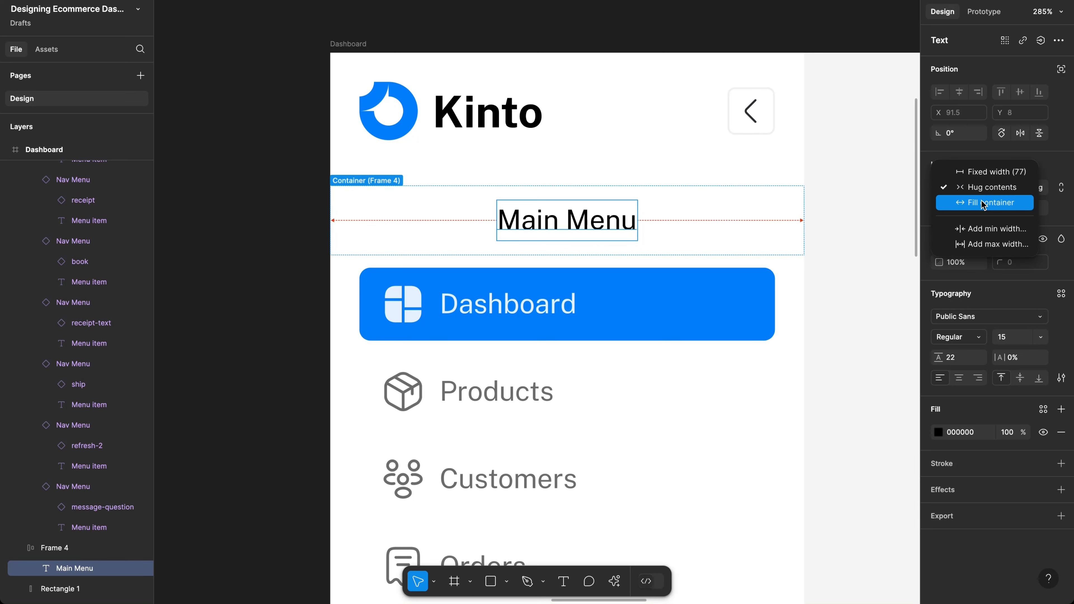
left_click(983, 204)
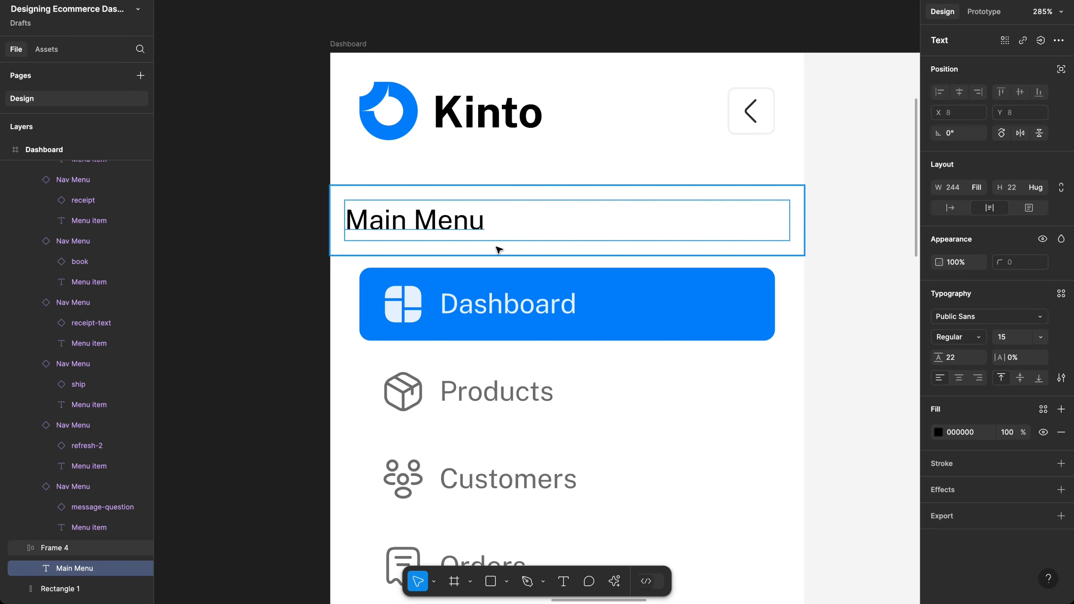
left_click(458, 249)
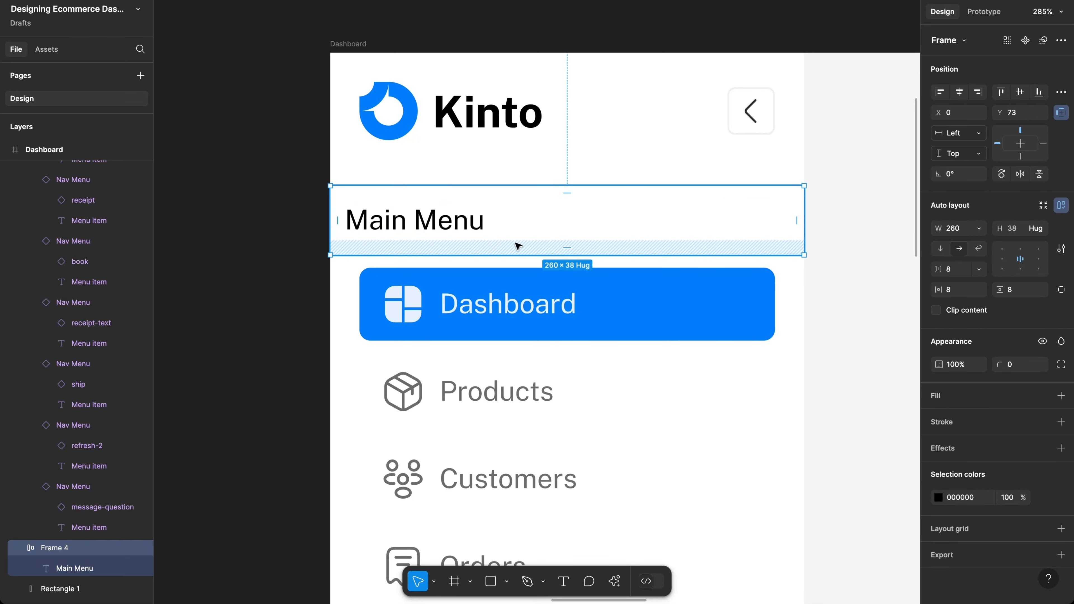
left_click(1023, 291)
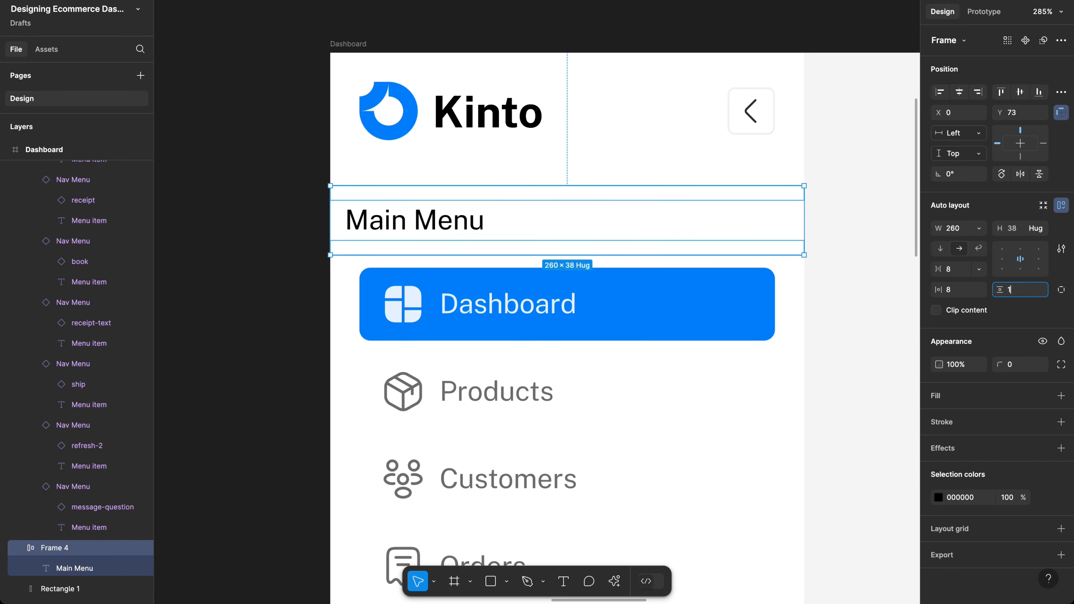
key("Return")
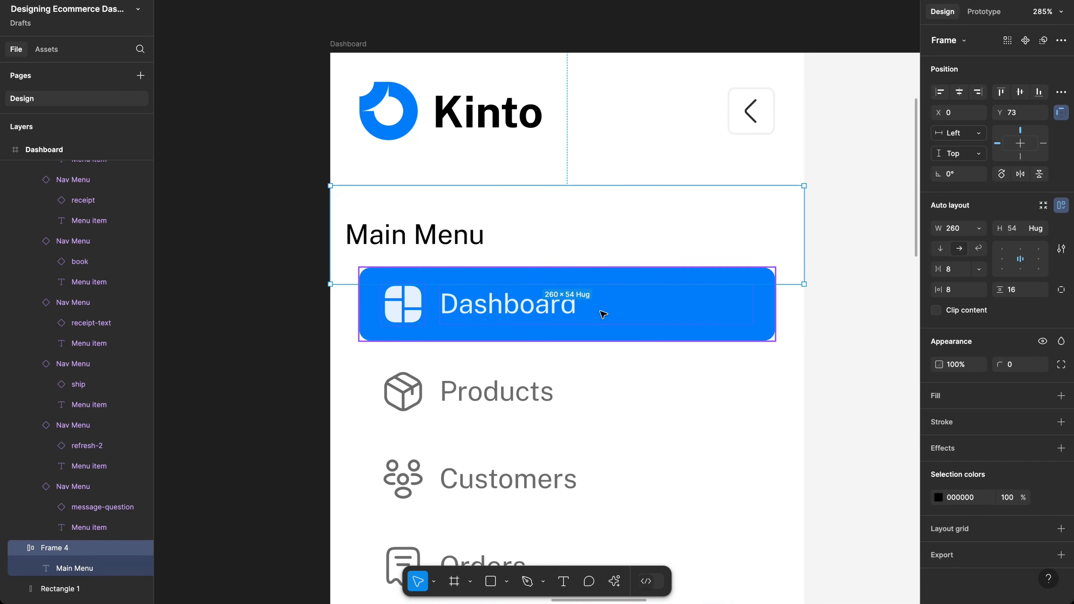
Step: Move the nav list below the heading and resize the heading frame to X 16, W 228
scroll(601, 305, "down", 3)
scroll(601, 296, "down", 2)
left_click(640, 325)
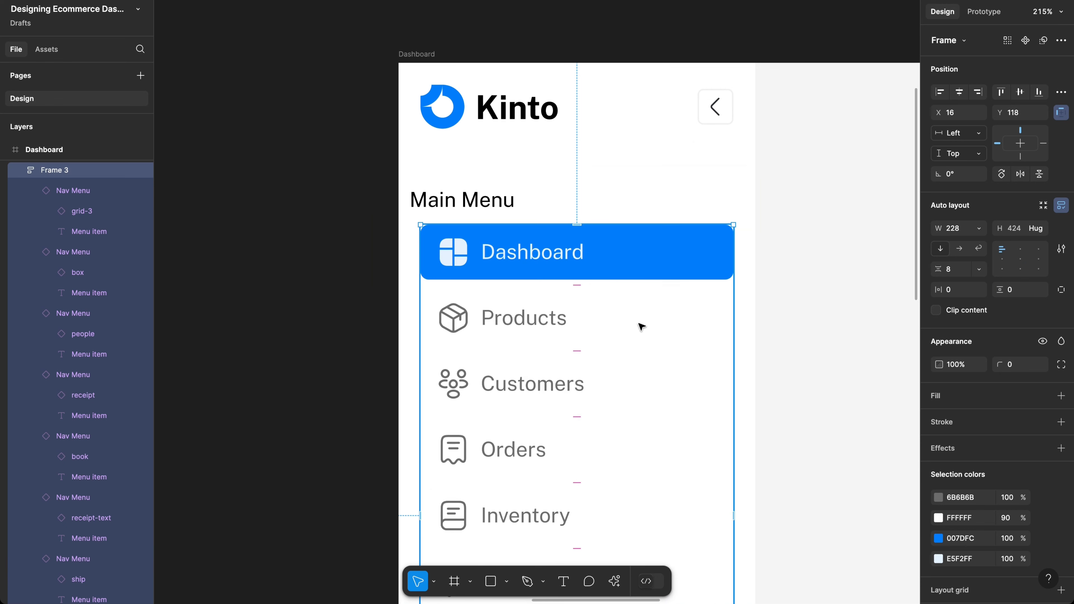
left_click_drag(640, 326, 643, 367)
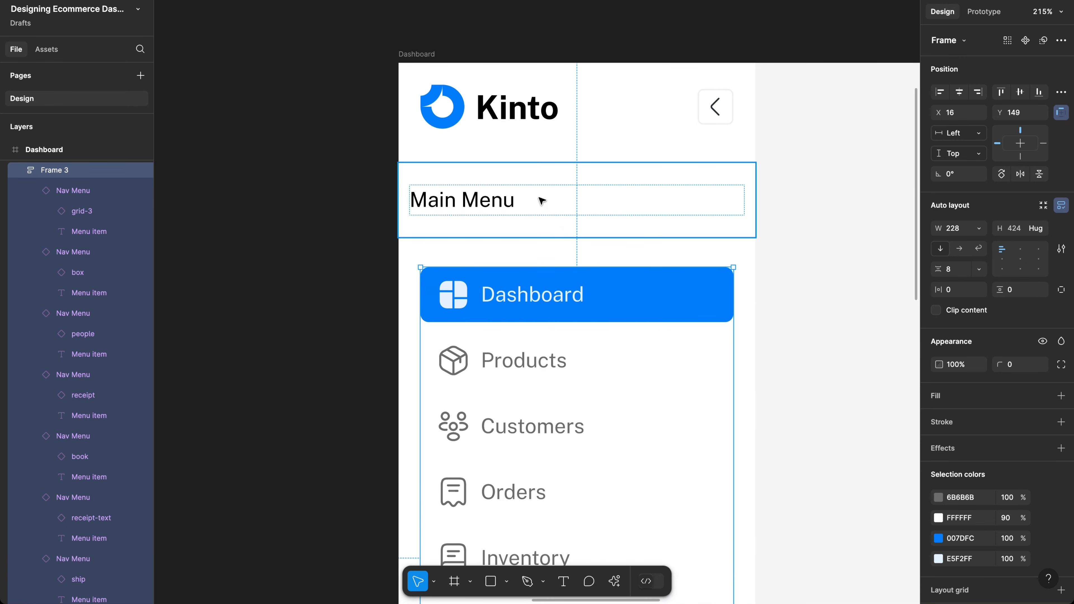
scroll(553, 290, "down", 2)
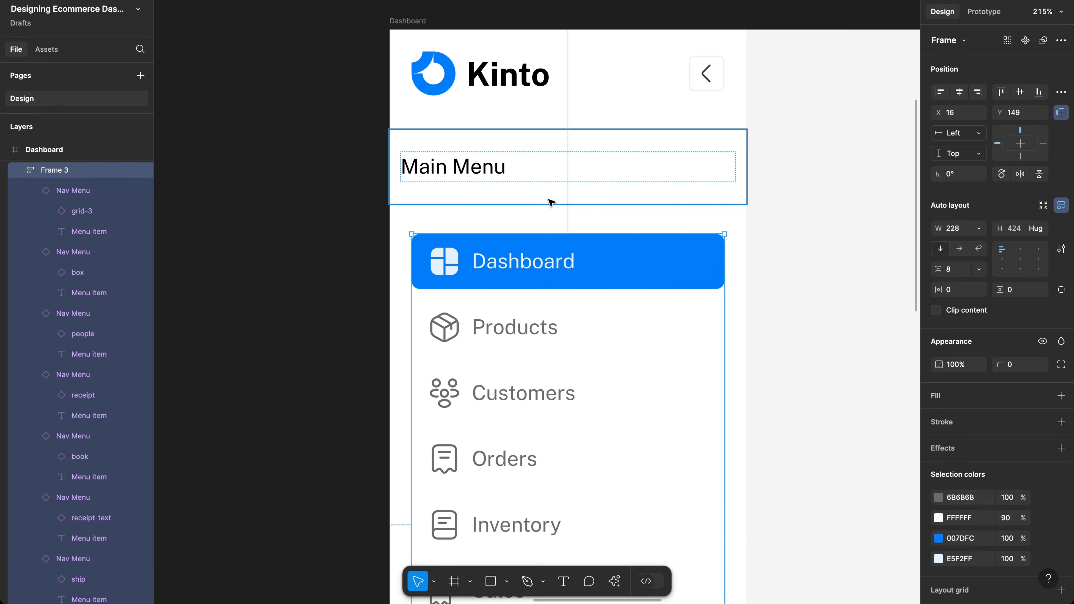
left_click(506, 192)
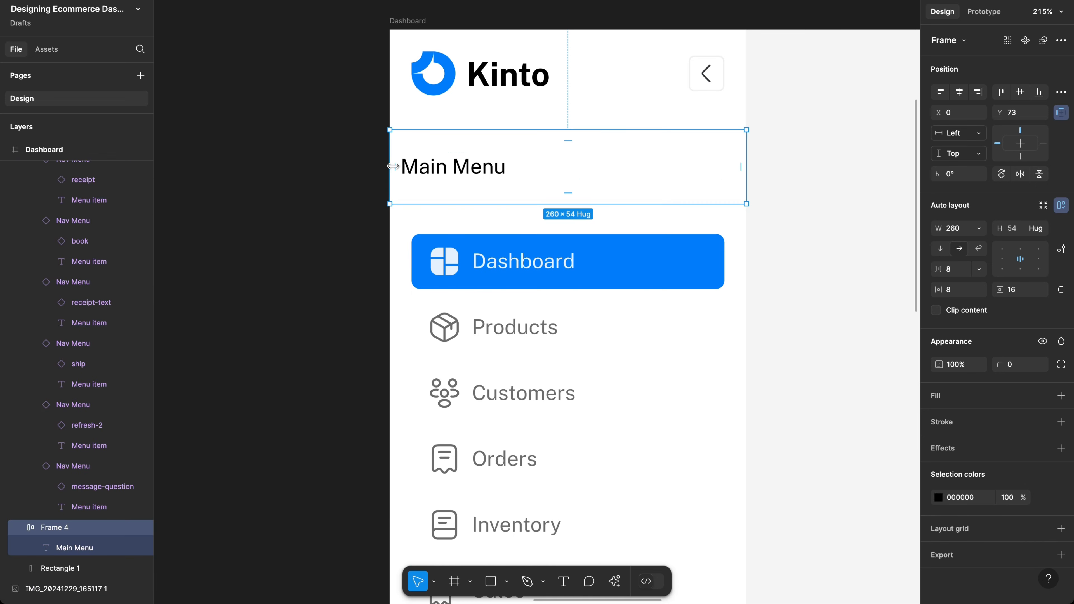
left_click_drag(391, 165, 411, 165)
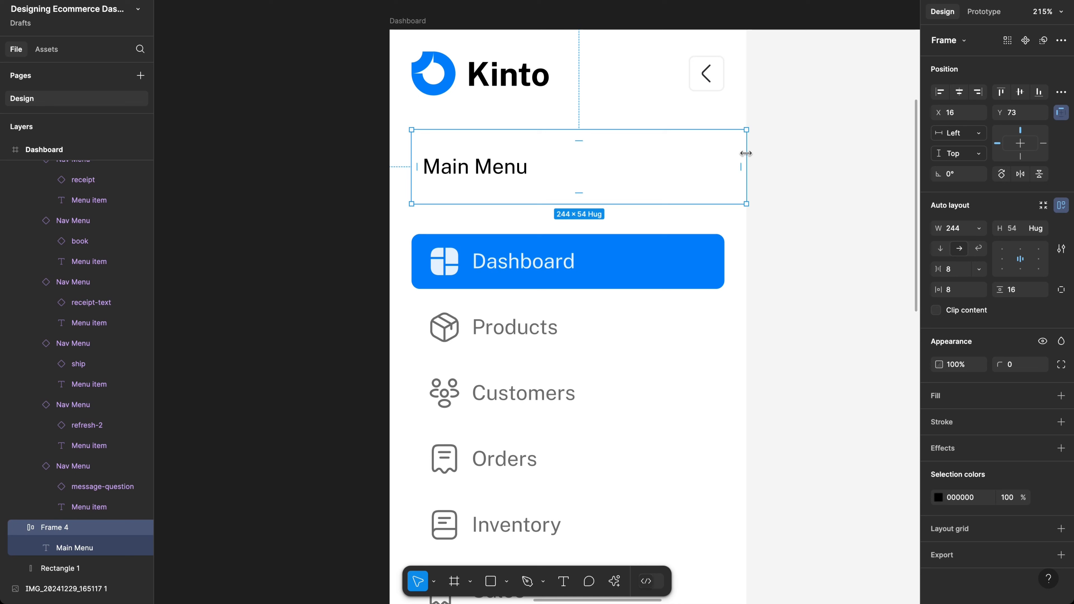
left_click_drag(745, 153, 722, 153)
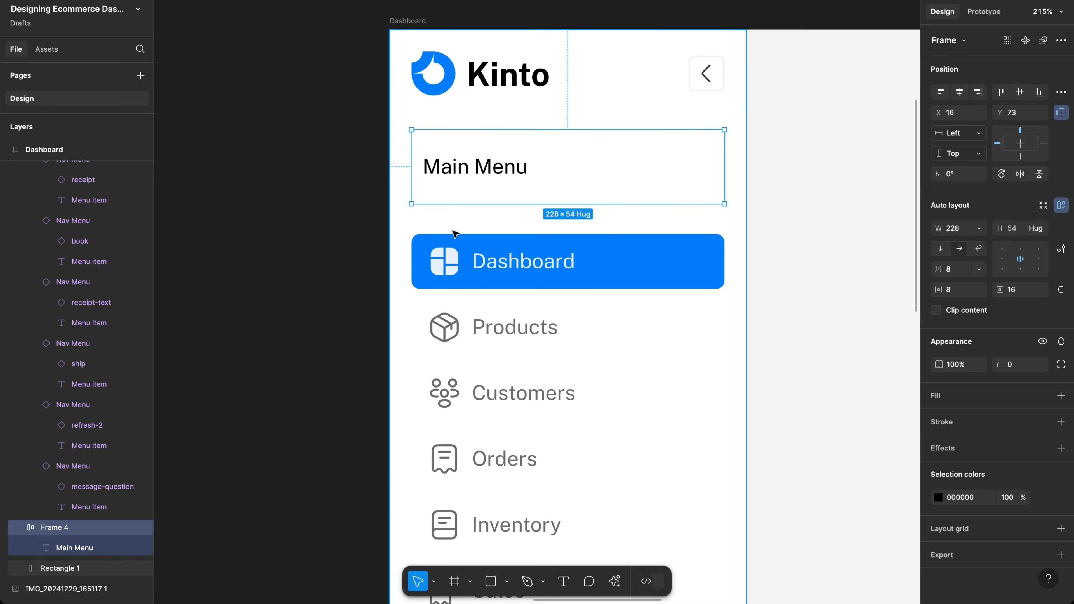
Step: Inspect the Dashboard icon's layers, then set the Main Menu frame's horizontal padding to 14
left_click(448, 266)
double_click(448, 266)
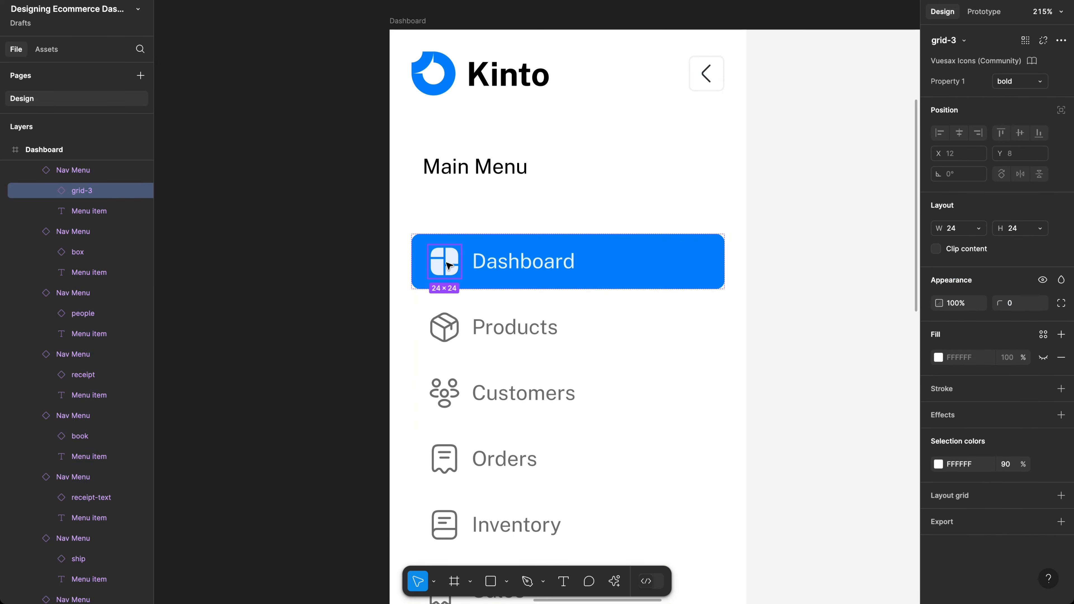
scroll(449, 271, "up", 5)
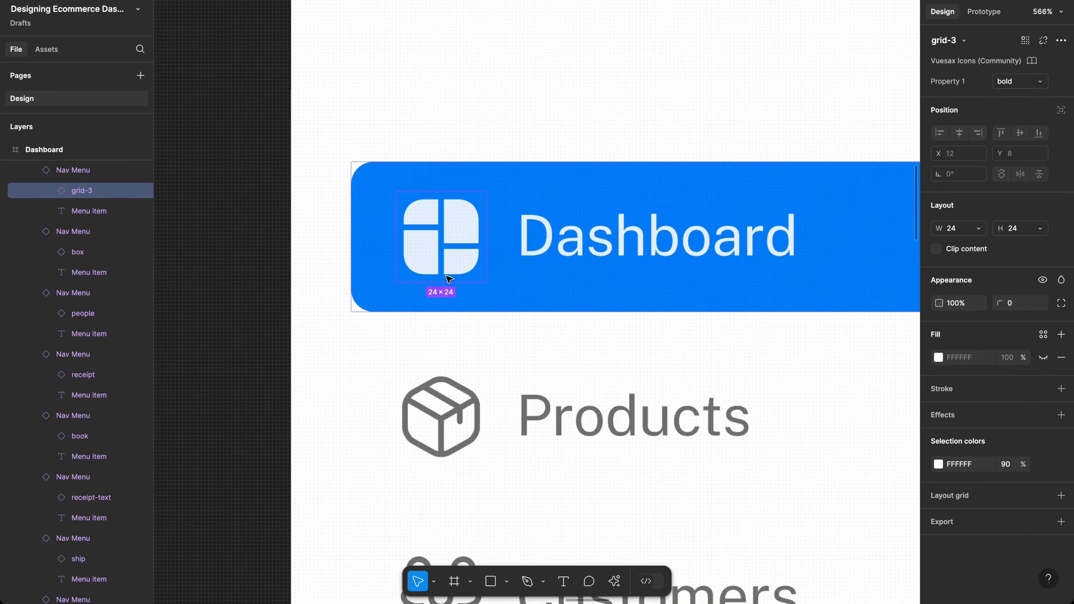
double_click(427, 254)
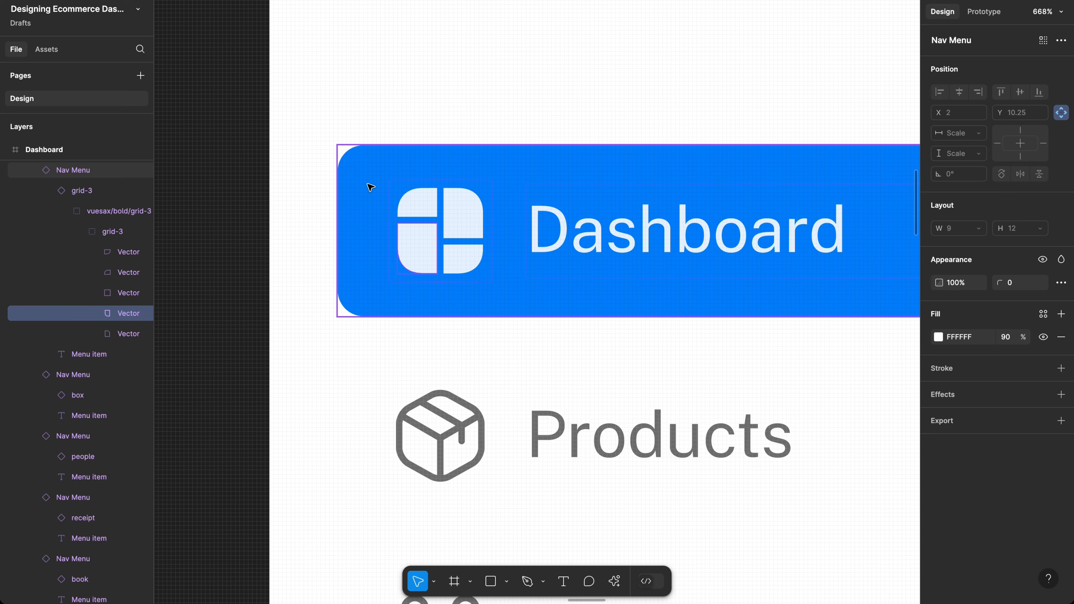
scroll(369, 165, "down", 3)
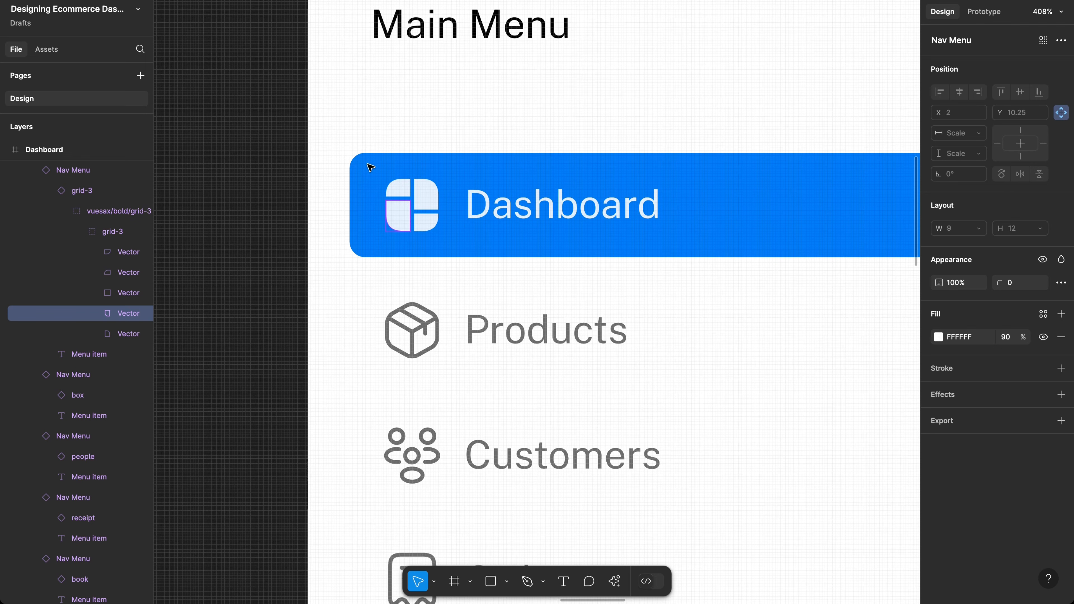
scroll(369, 168, "up", 3)
left_click(426, 107)
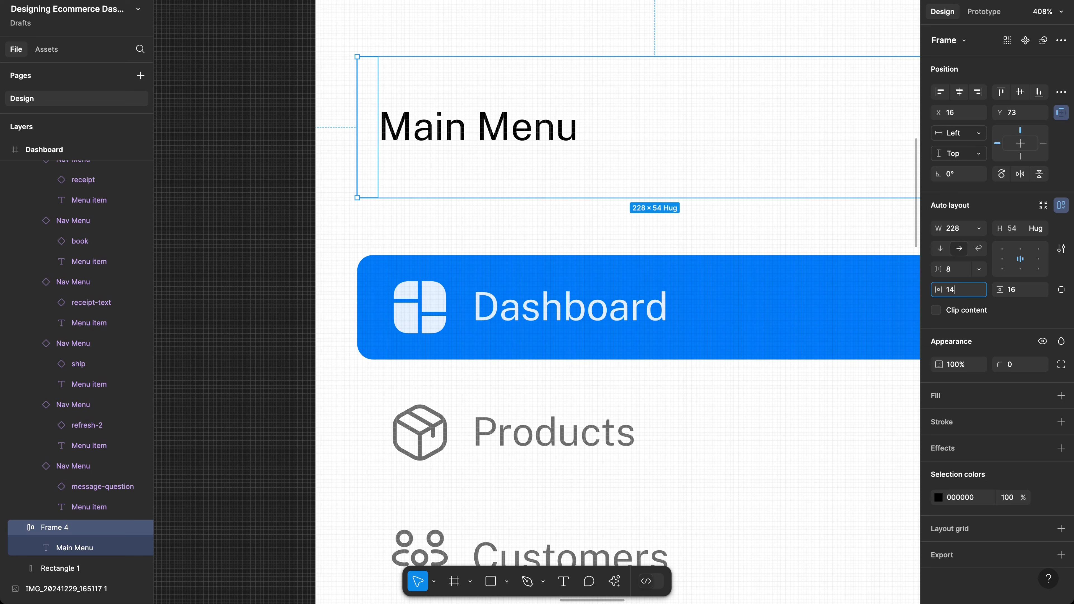
key("Return")
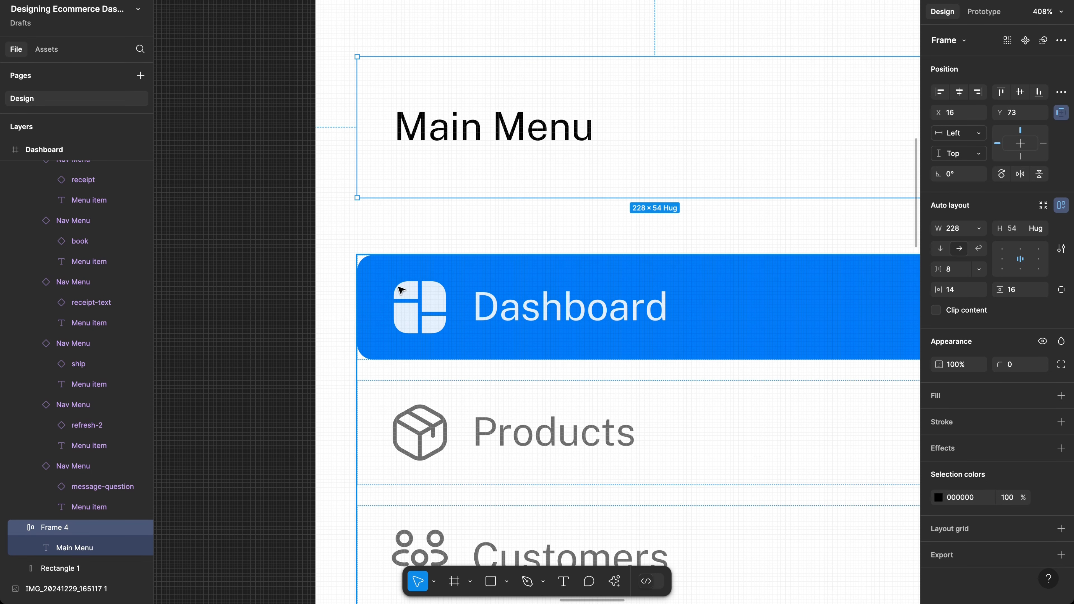
Step: Nudge the navigation list up to Y 127, directly beneath the Main Menu frame
scroll(401, 157, "right", 3)
scroll(401, 157, "down", 5)
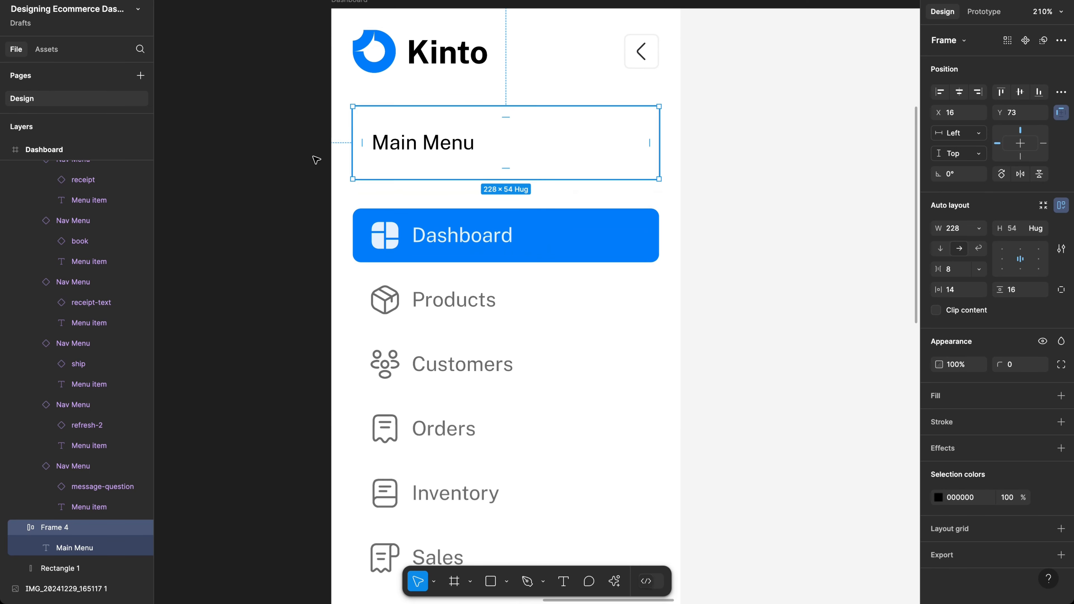
left_click(247, 148)
scroll(247, 147, "right", 3)
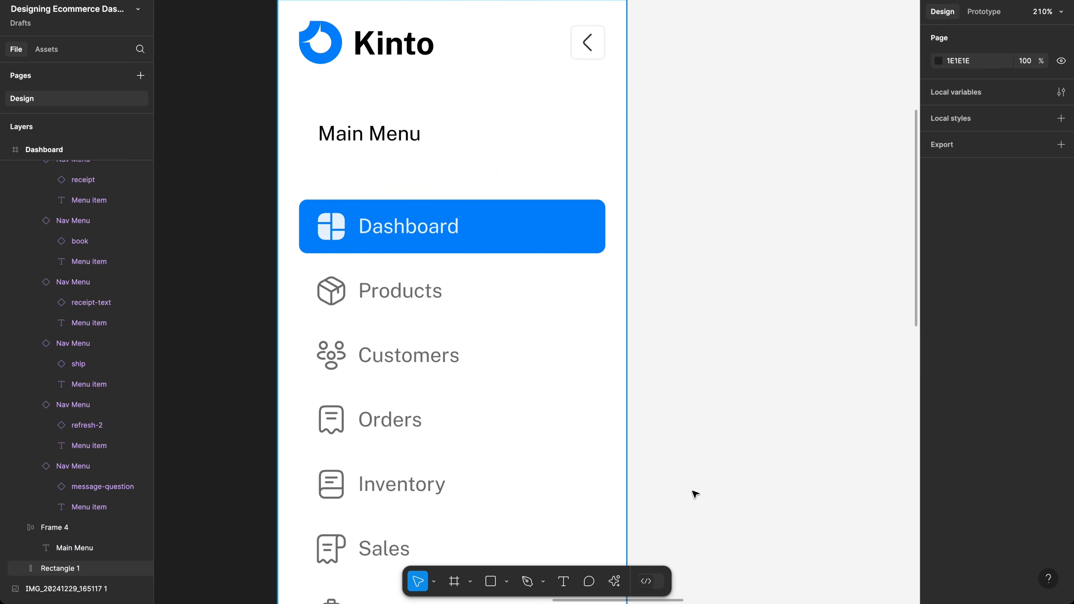
scroll(672, 403, "down", 3)
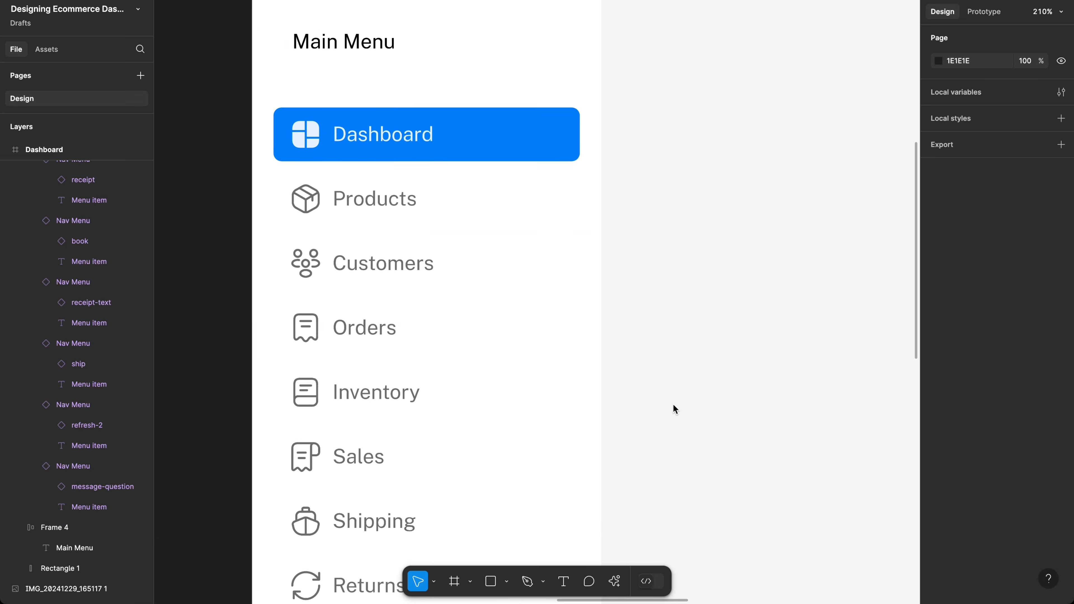
scroll(672, 397, "down", 5)
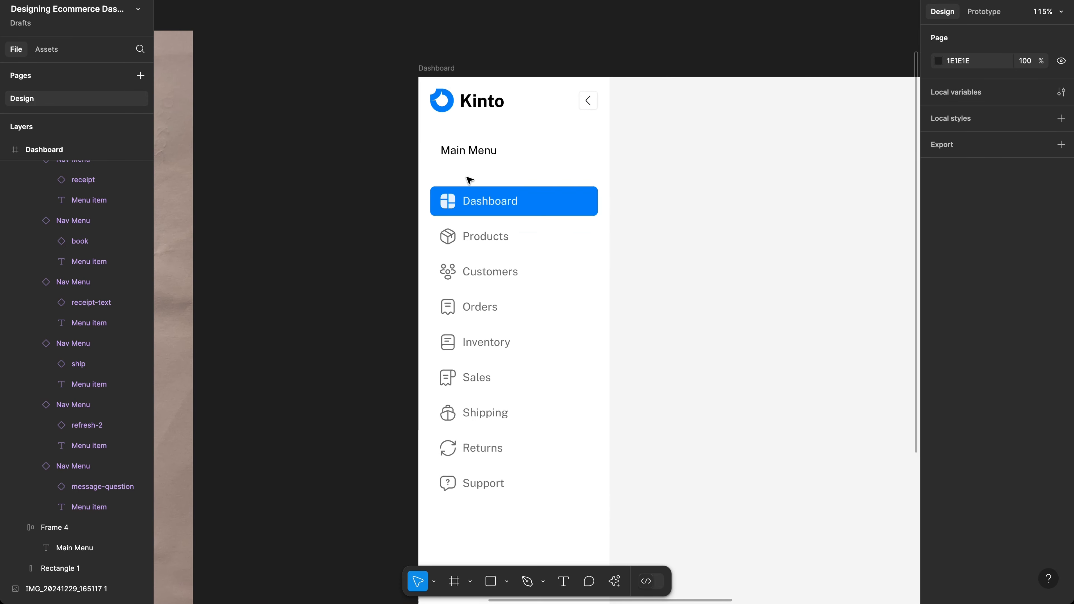
left_click(482, 160)
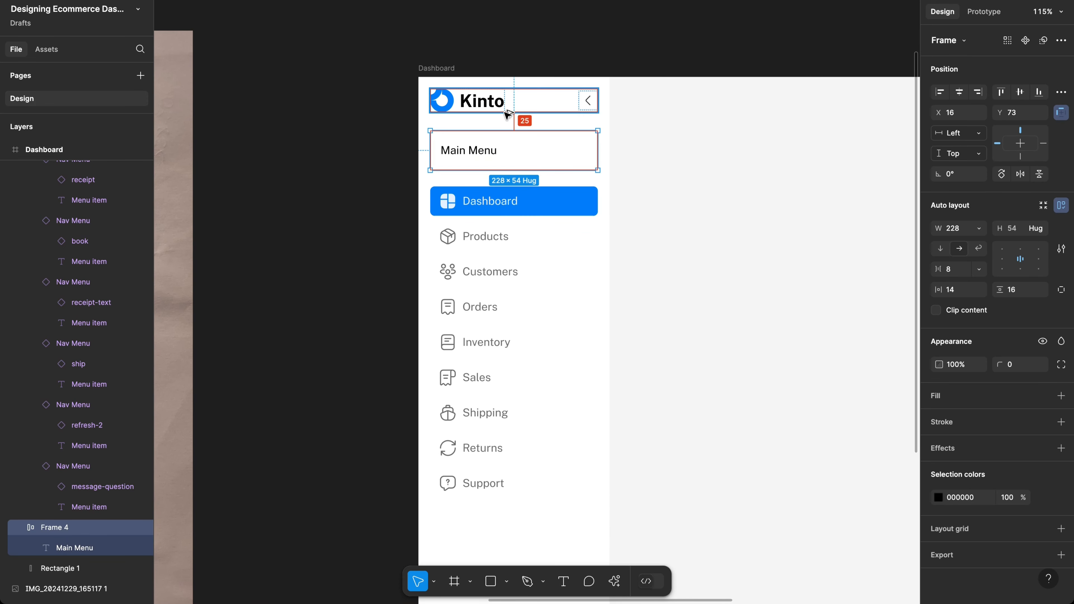
left_click(512, 196)
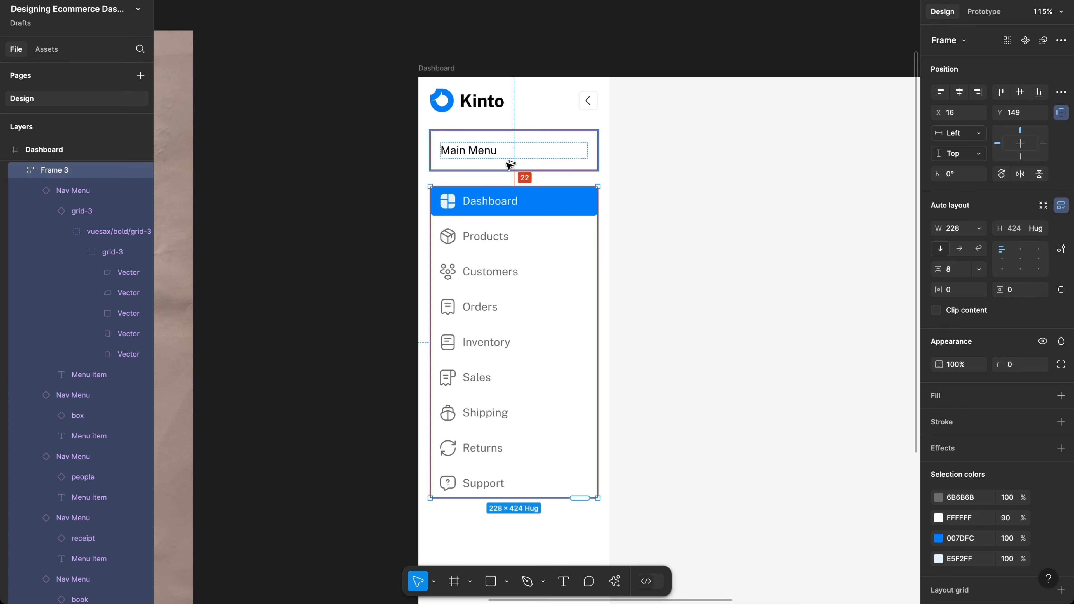
key("shift+Up")
key("shift+Up")
key("shift+Up")
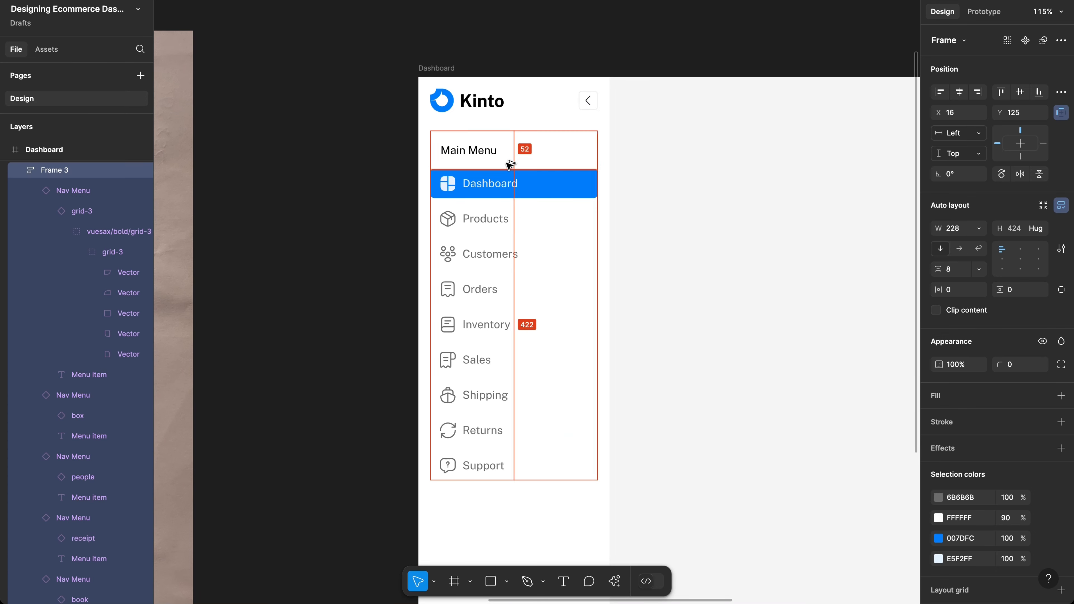
key("Down")
key("Down")
key("Down")
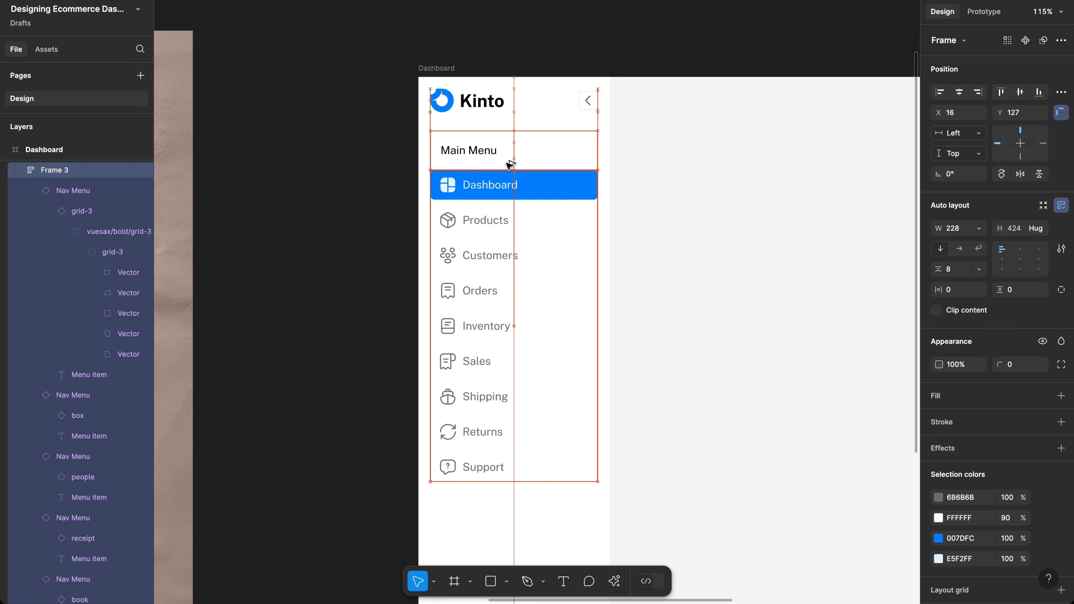
key("Up")
scroll(509, 165, "down", 3)
scroll(509, 165, "right", 3)
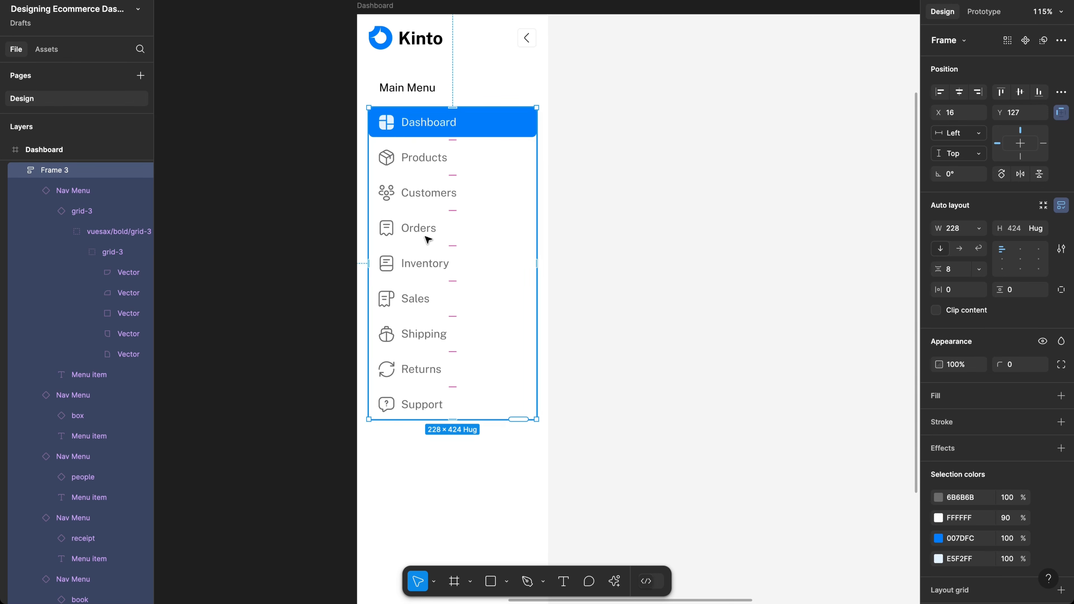
left_click(427, 91)
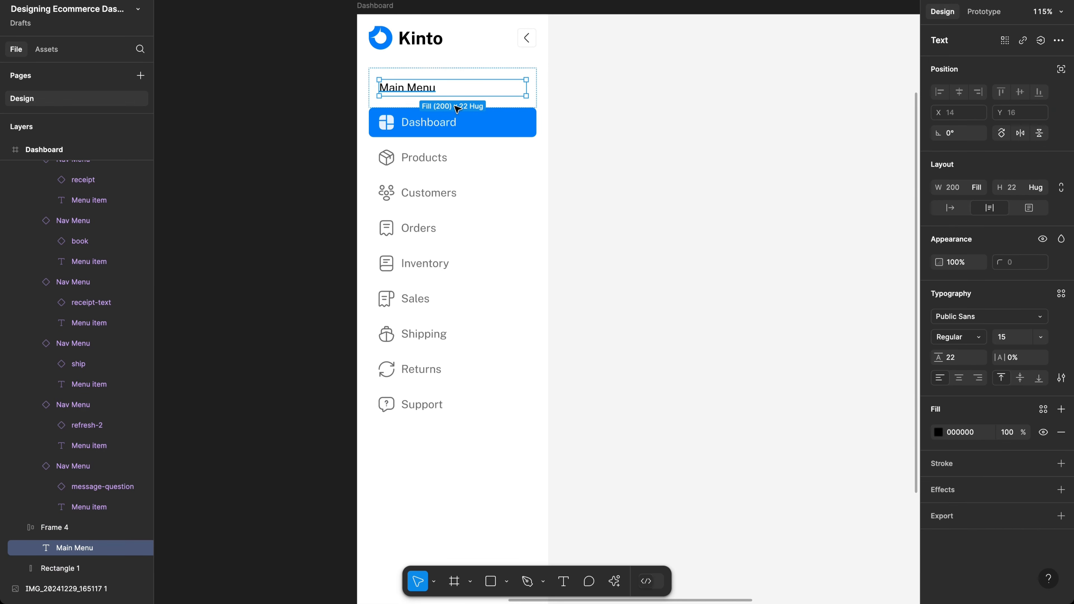
Step: Change the Main Menu heading's fill to grey 89909A
left_click(968, 433)
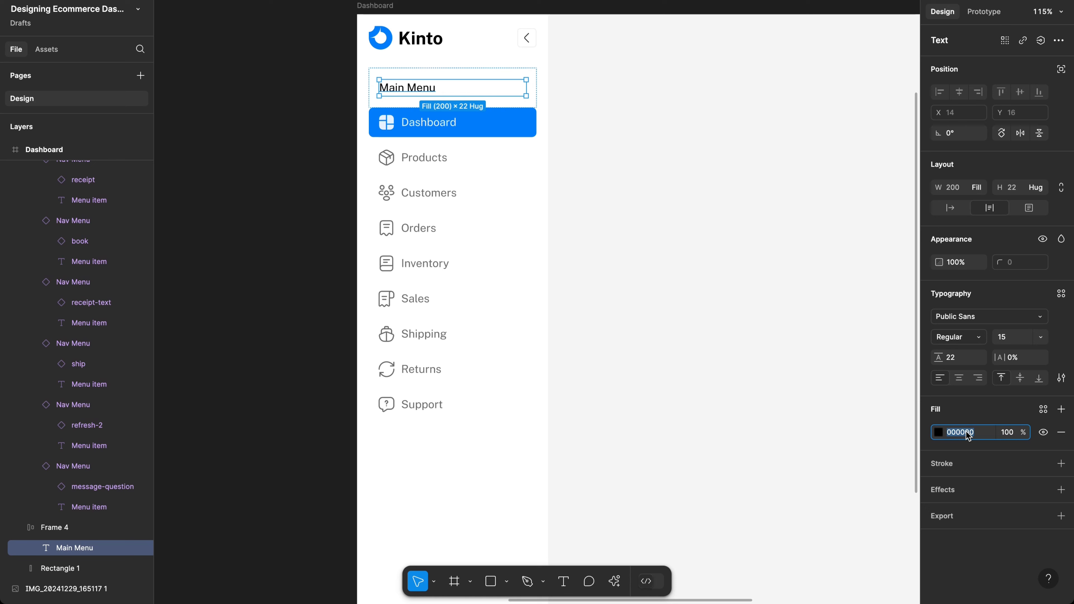
type("89909a")
key("Return")
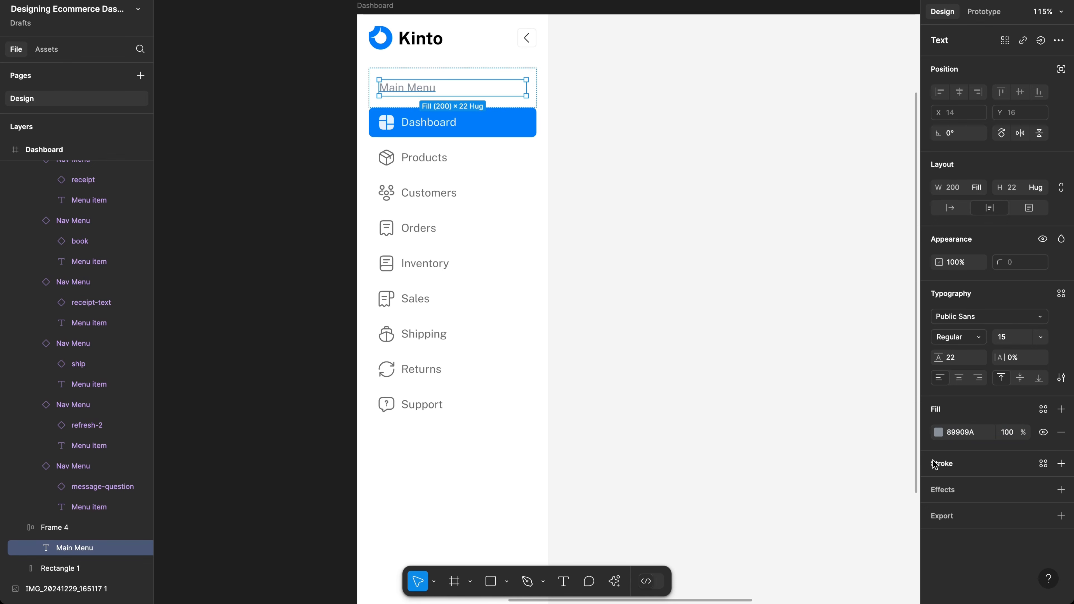
scroll(404, 53, "up", 5)
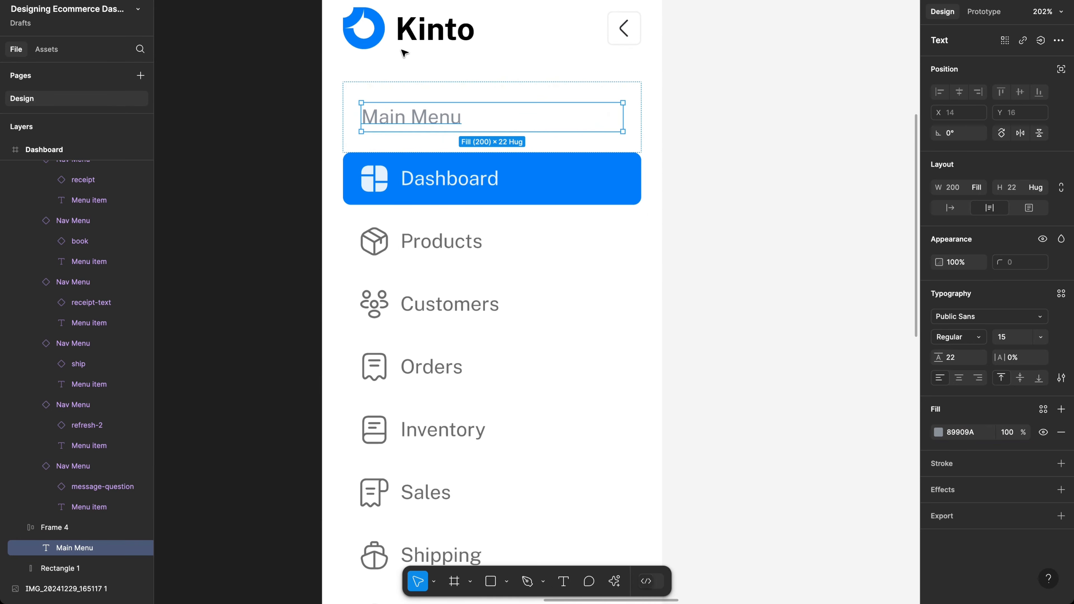
left_click(709, 165)
Step: Check the grey heading against the nav list and reselect the Main Menu text
scroll(714, 165, "down", 3)
scroll(720, 165, "down", 2)
scroll(720, 166, "down", 1)
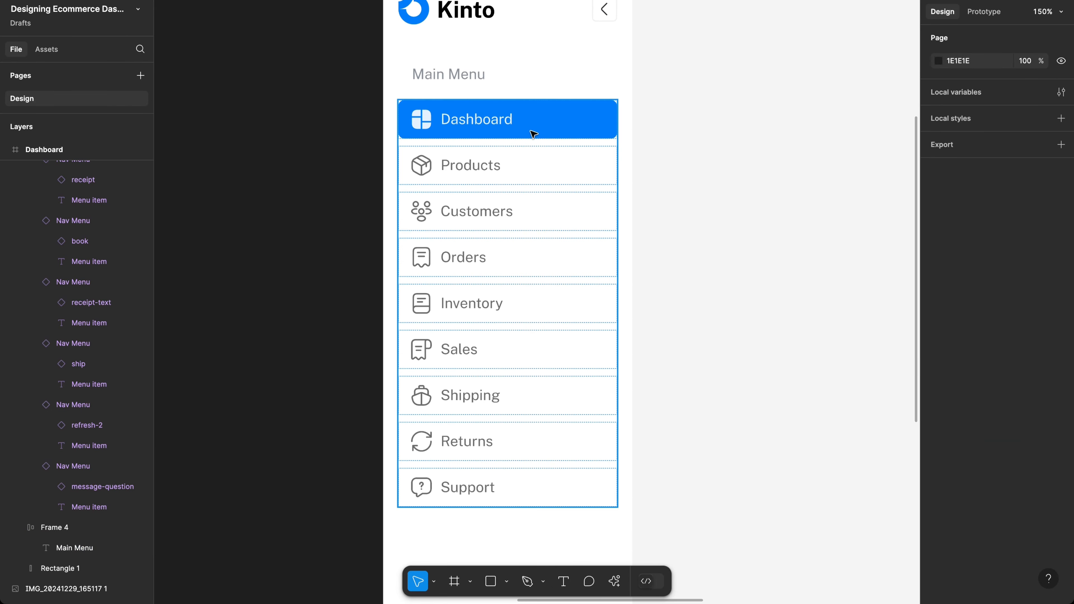
scroll(496, 198, "up", 3)
scroll(497, 198, "up", 2)
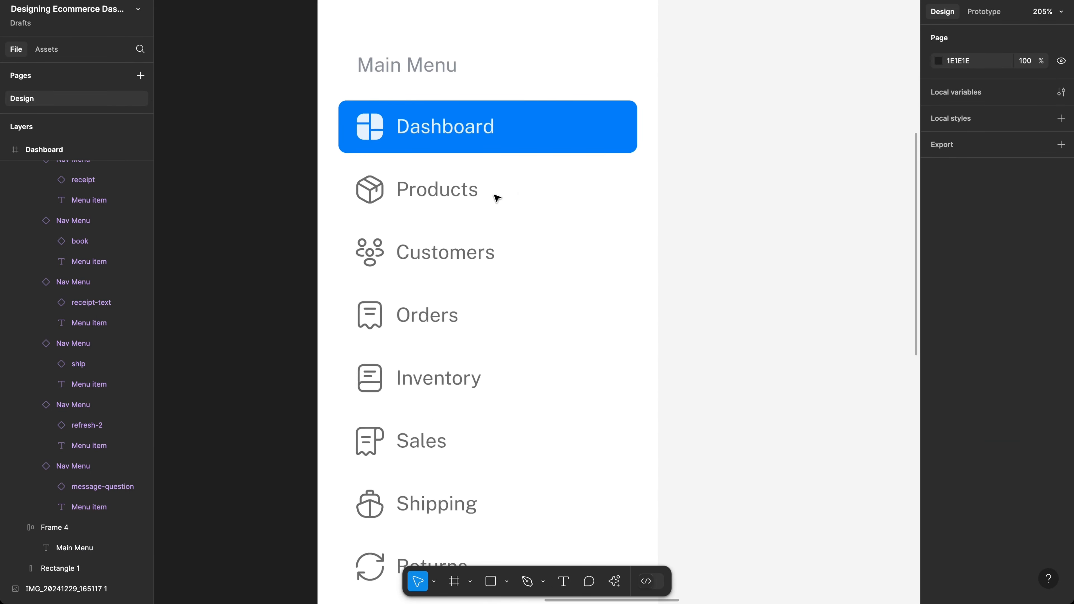
scroll(492, 176, "down", 4)
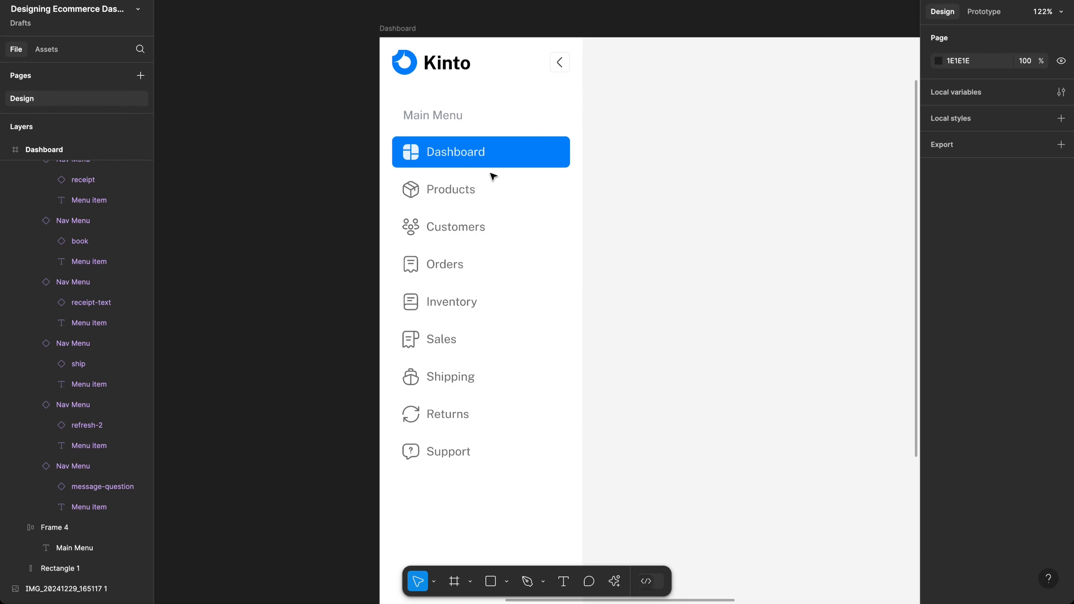
left_click(490, 221)
left_click(450, 120)
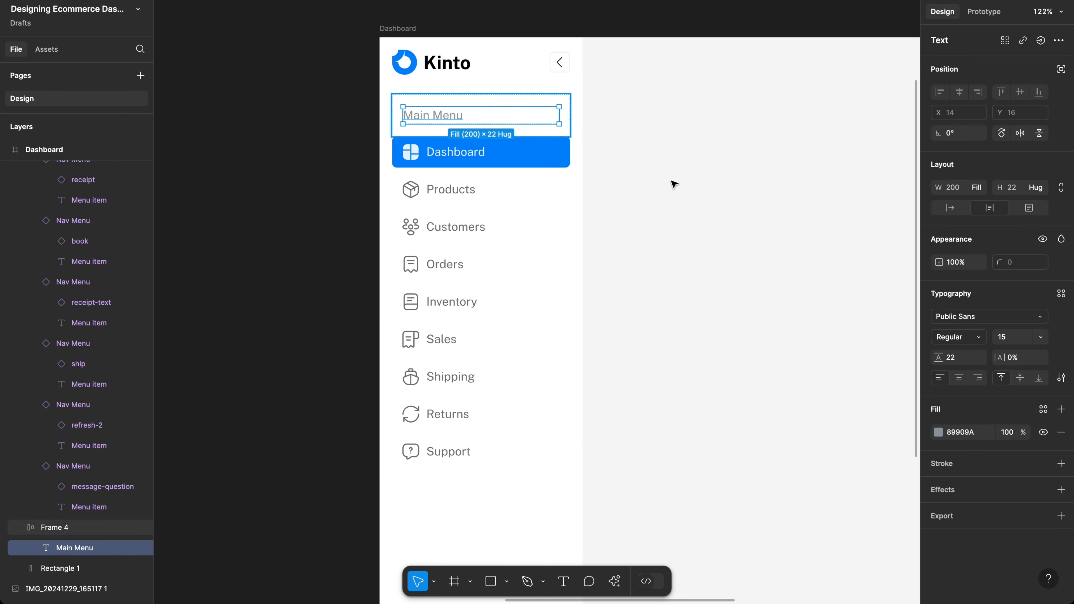
scroll(792, 302, "right", 2)
scroll(792, 301, "down", 1)
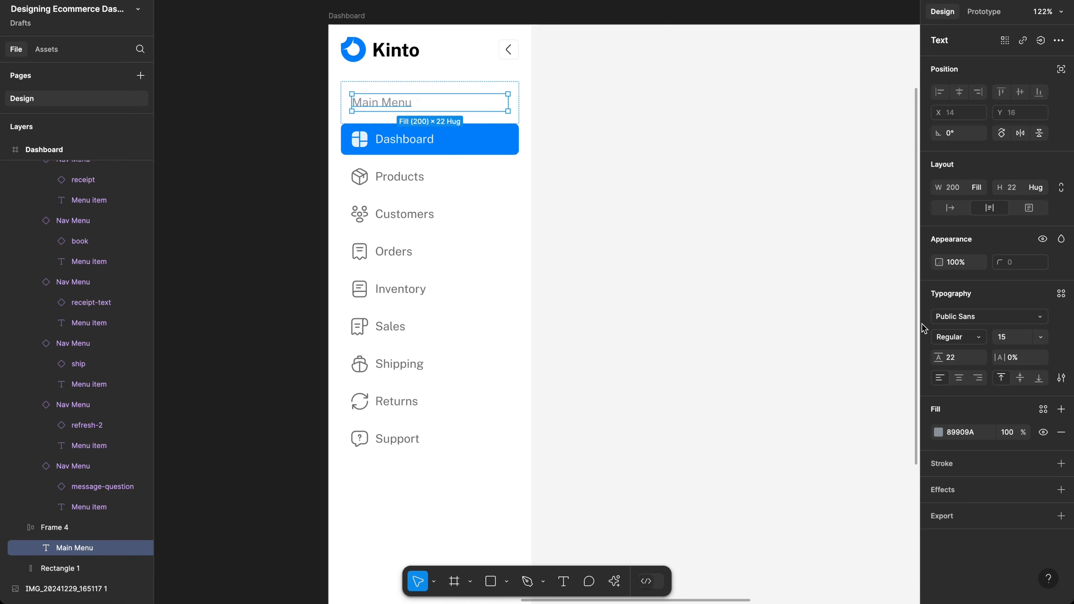
scroll(402, 109, "up", 5)
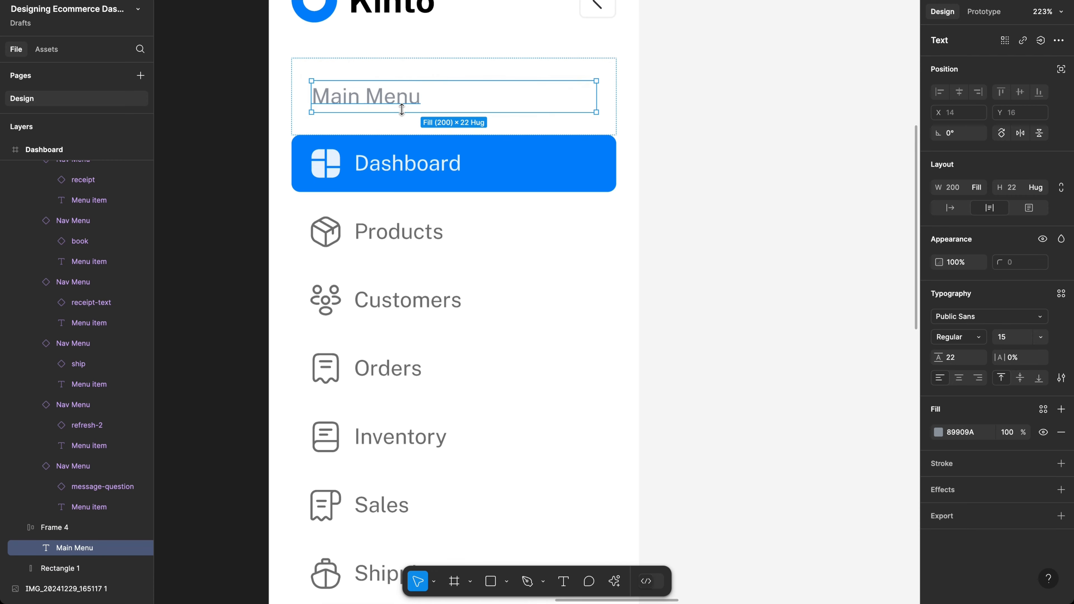
Step: Set the heading's case to Uppercase so it reads MAIN MENU
left_click(1061, 378)
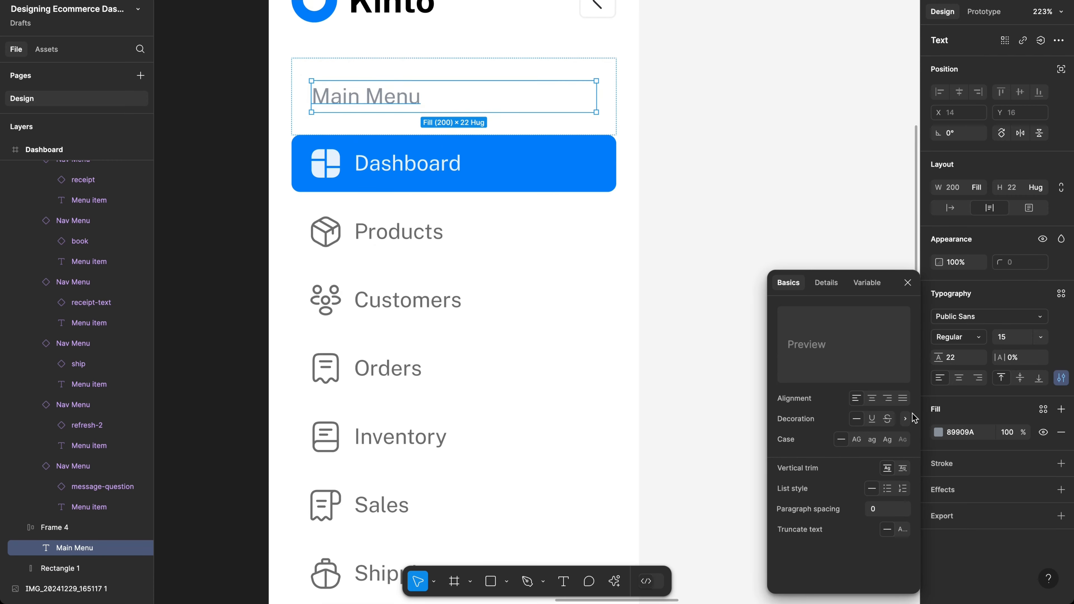
left_click(857, 439)
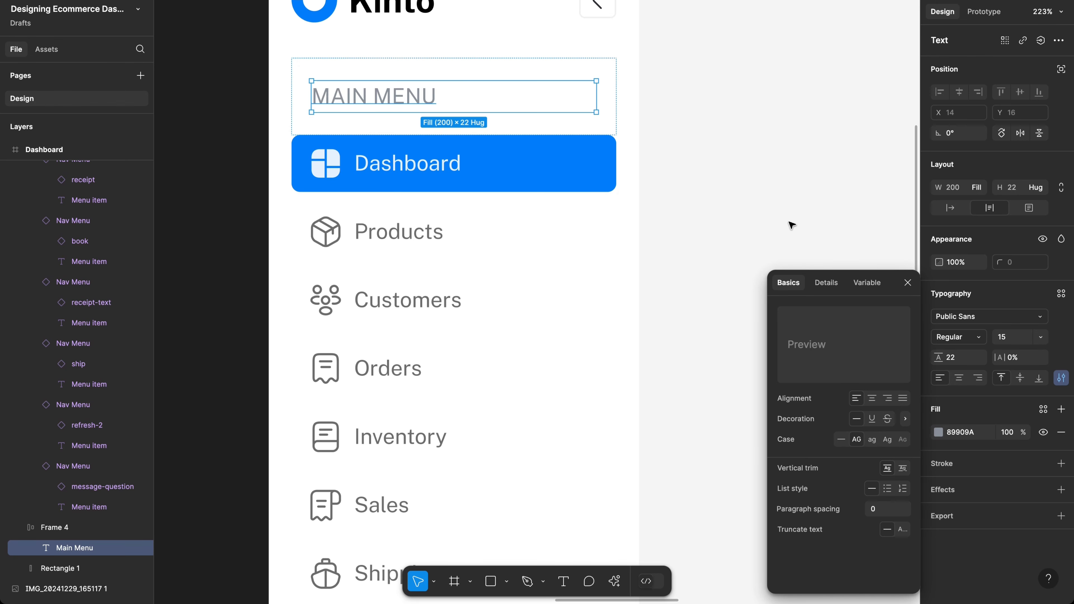
left_click(774, 200)
scroll(705, 188, "down", 6)
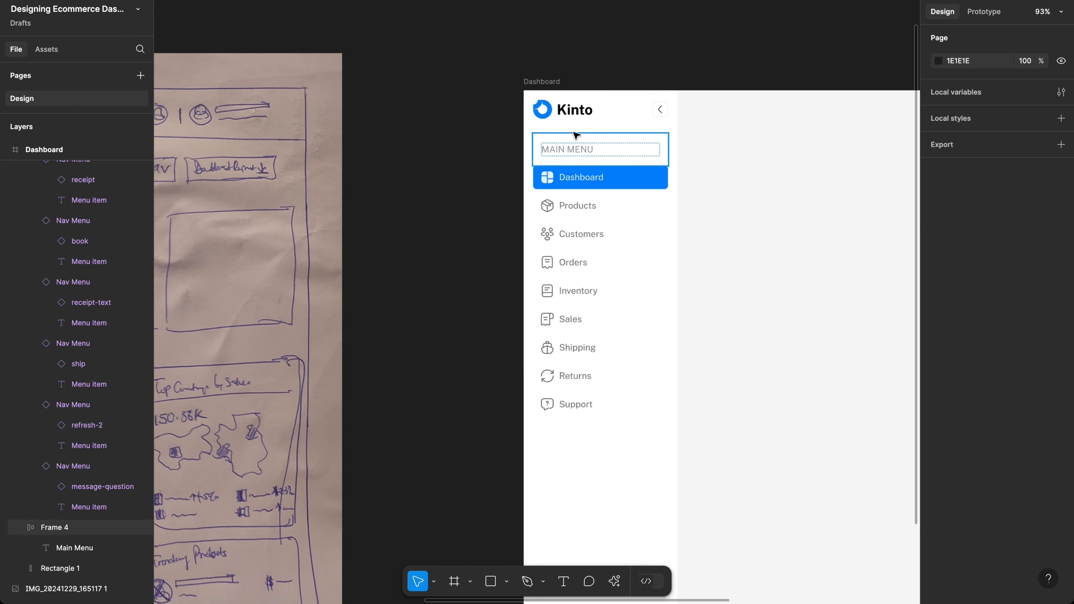
left_click(571, 155, "super")
scroll(571, 156, "up", 2)
scroll(573, 157, "up", 5)
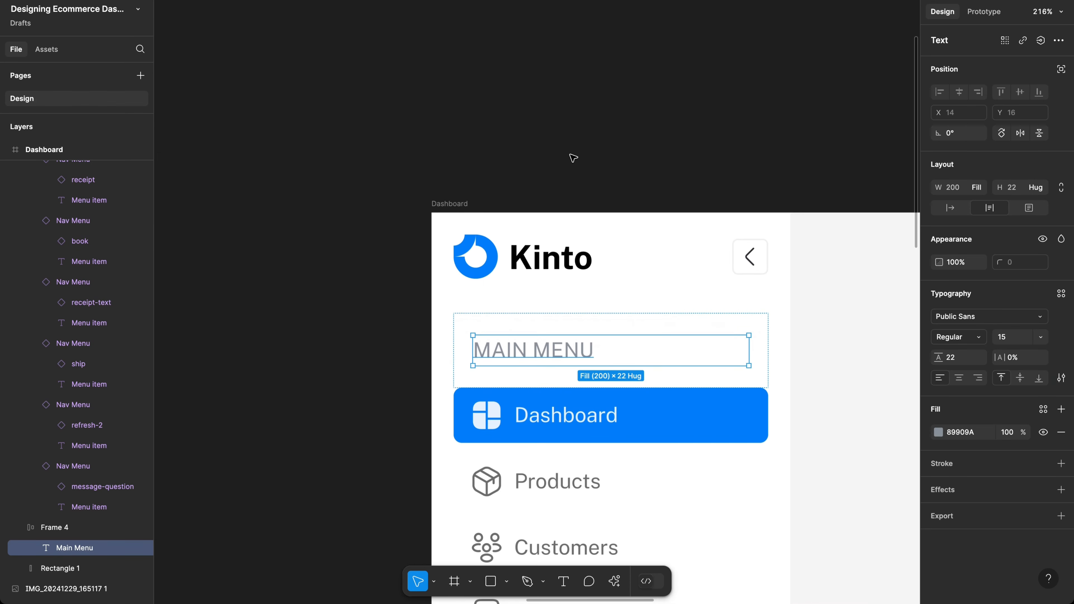
Step: Set the heading's font size to 12 and line height to 20
left_click(1014, 339)
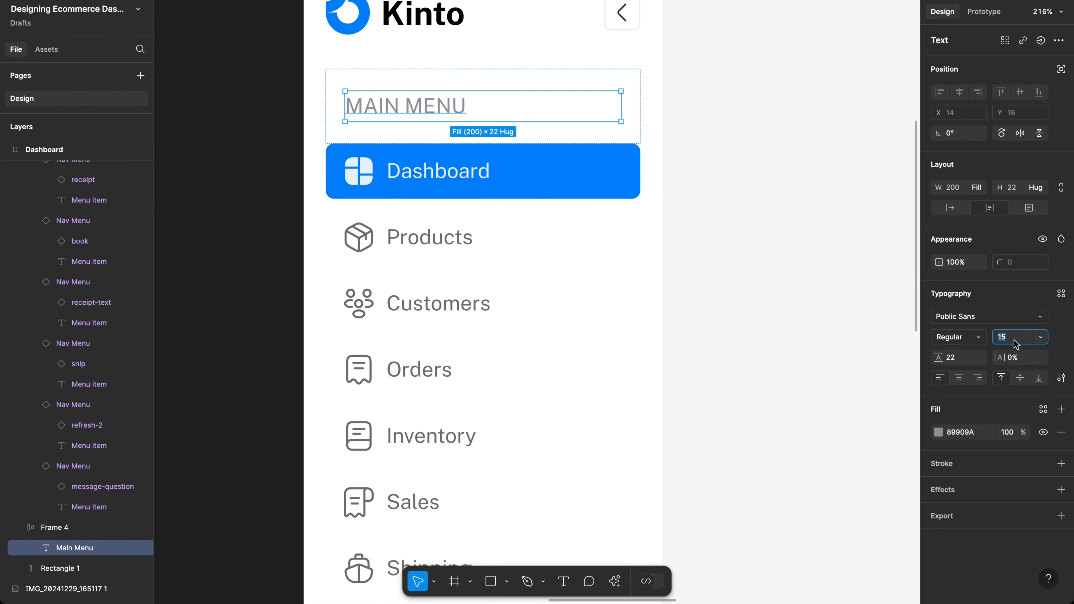
type("11")
key("Return")
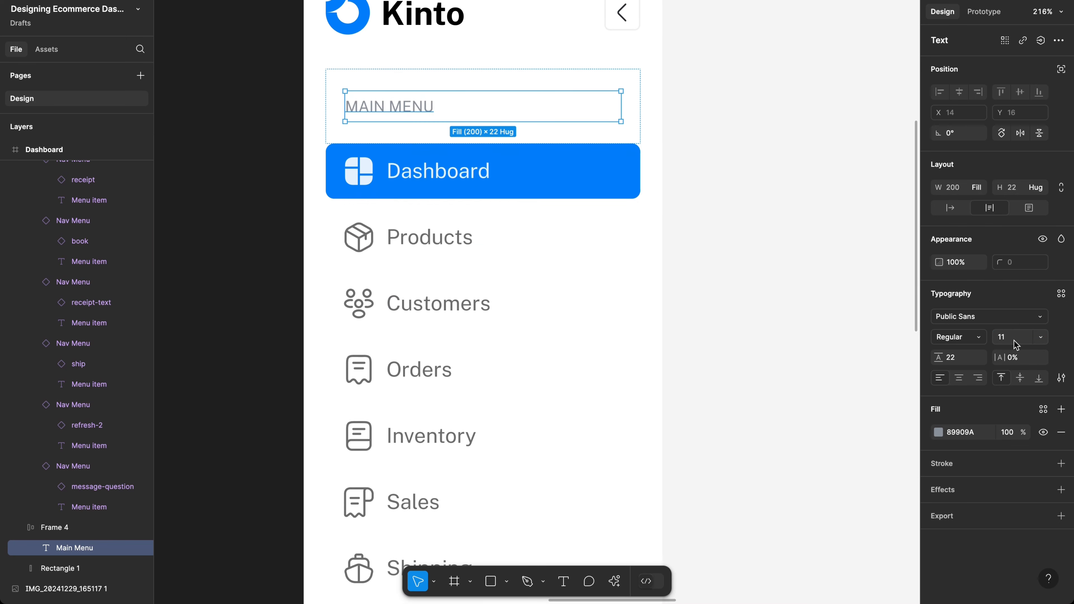
left_click(1009, 338)
type("1")
key("Return")
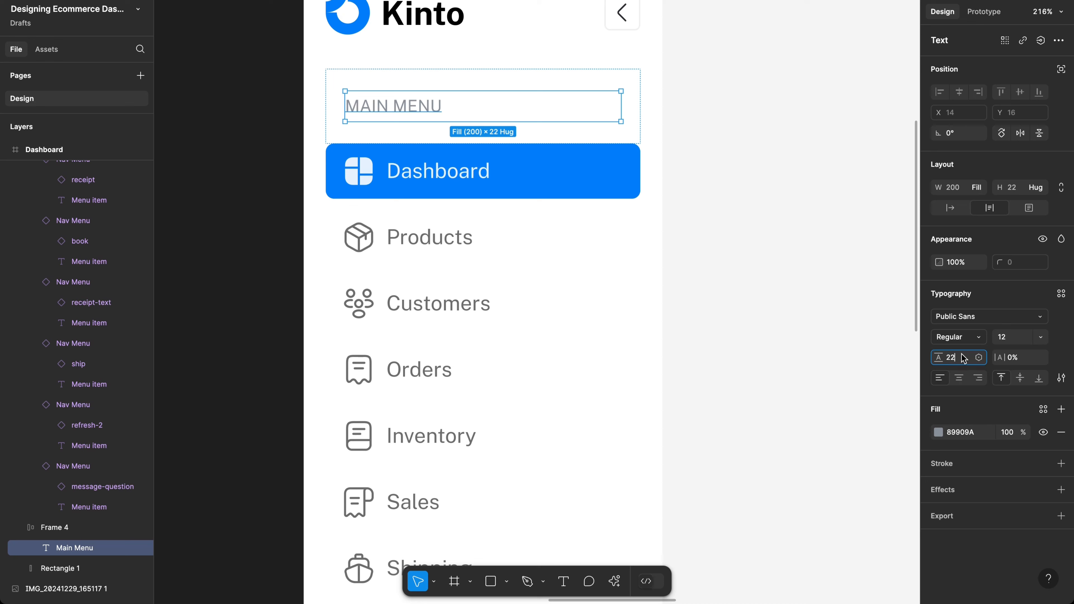
key("Return")
key("Return")
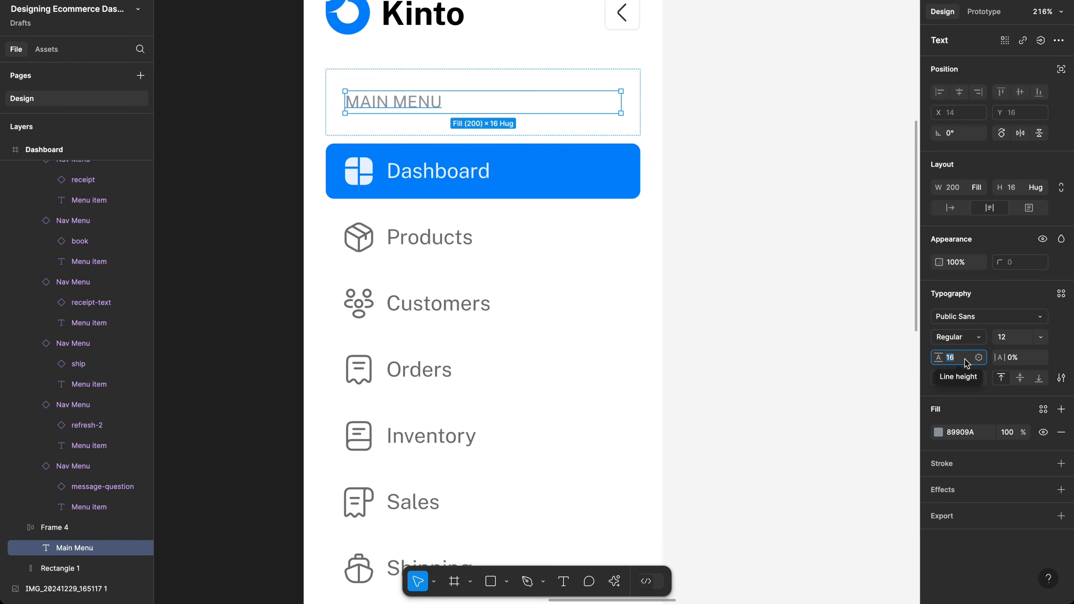
type("20")
key("Return")
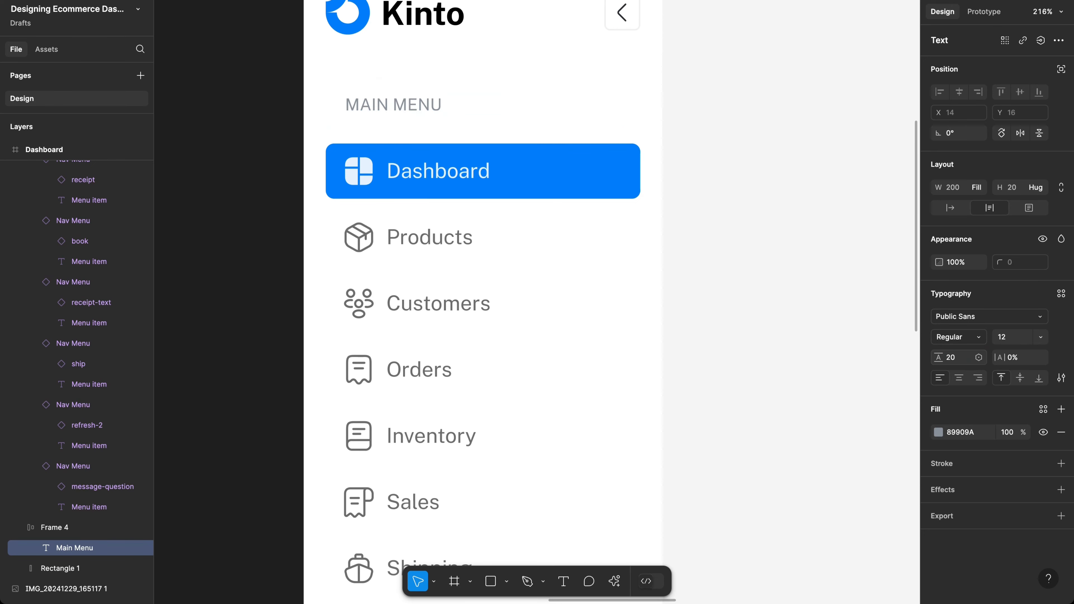
Step: Tighten the heading's letter spacing to -2%
left_click(1021, 363)
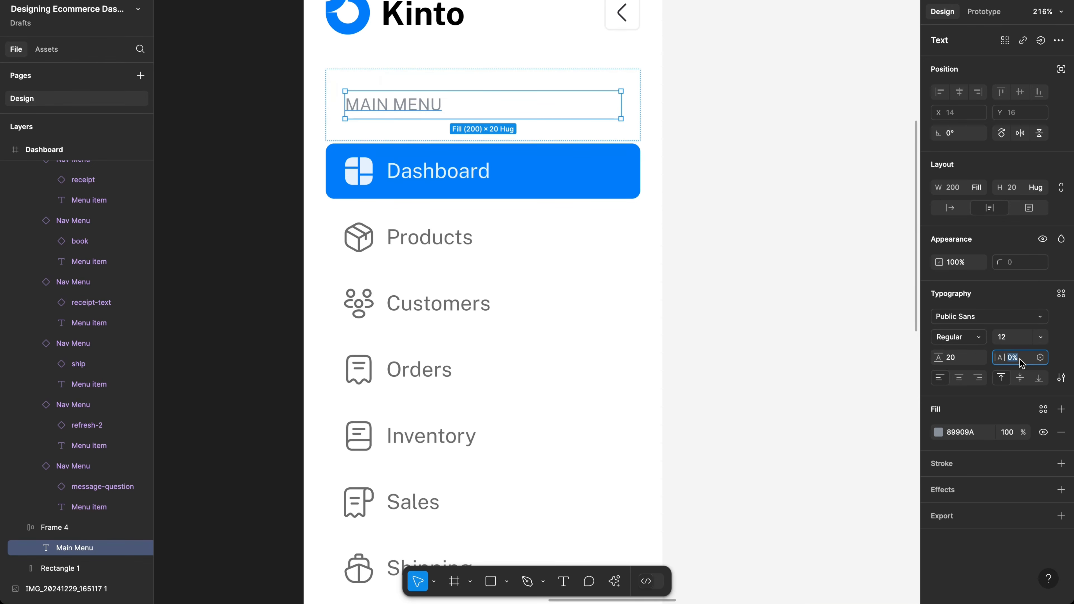
type("-1")
key("Return")
type("-2")
key("Return")
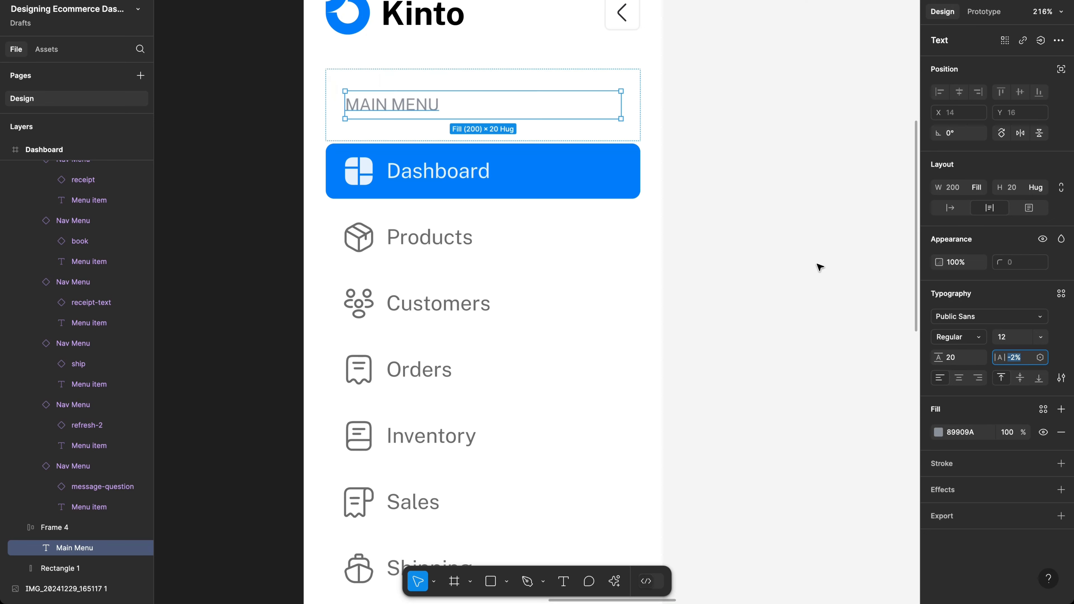
left_click(807, 261)
left_click(583, 110)
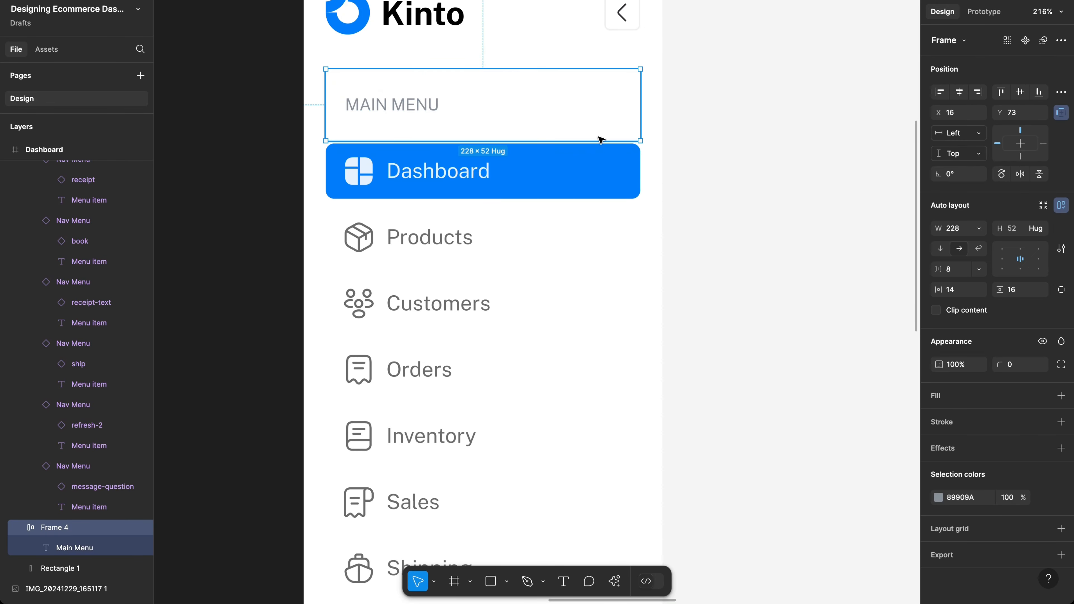
Step: Nudge the menu items up under the MAIN MENU heading and move to the sidebar bottom
left_click(605, 178)
key("Up")
key("Up")
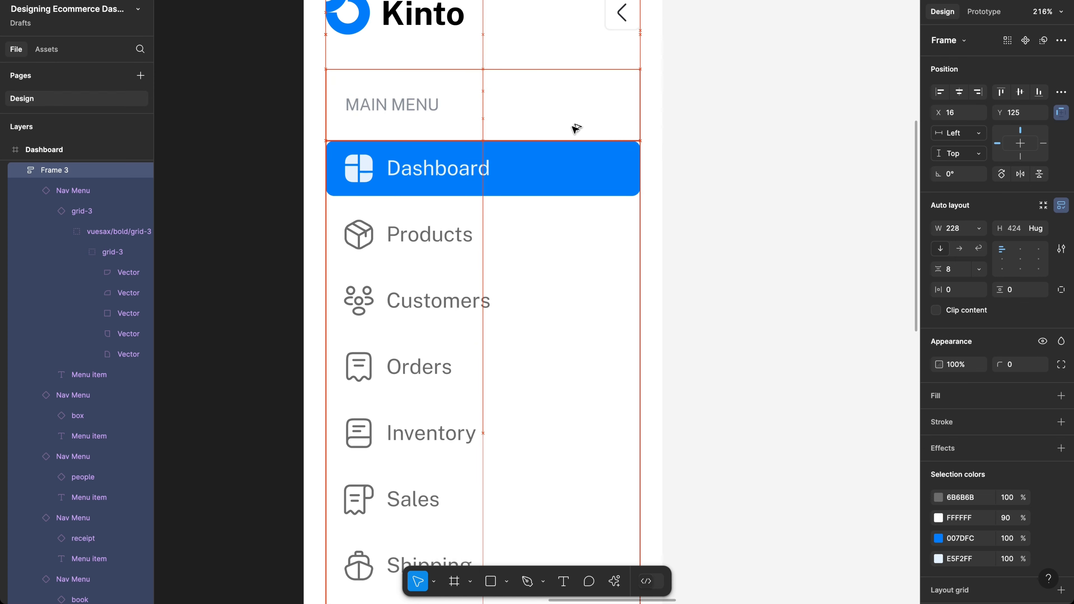
scroll(572, 127, "down", 1)
scroll(567, 126, "down", 3)
left_click(549, 120)
scroll(549, 119, "down", 3)
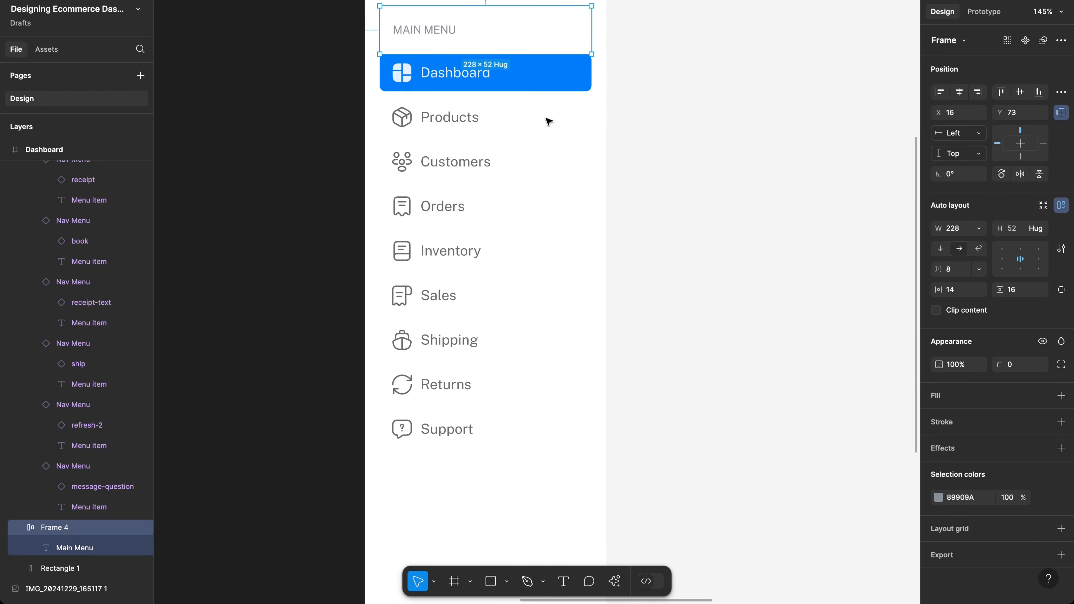
scroll(494, 374, "down", 2)
scroll(494, 373, "down", 3)
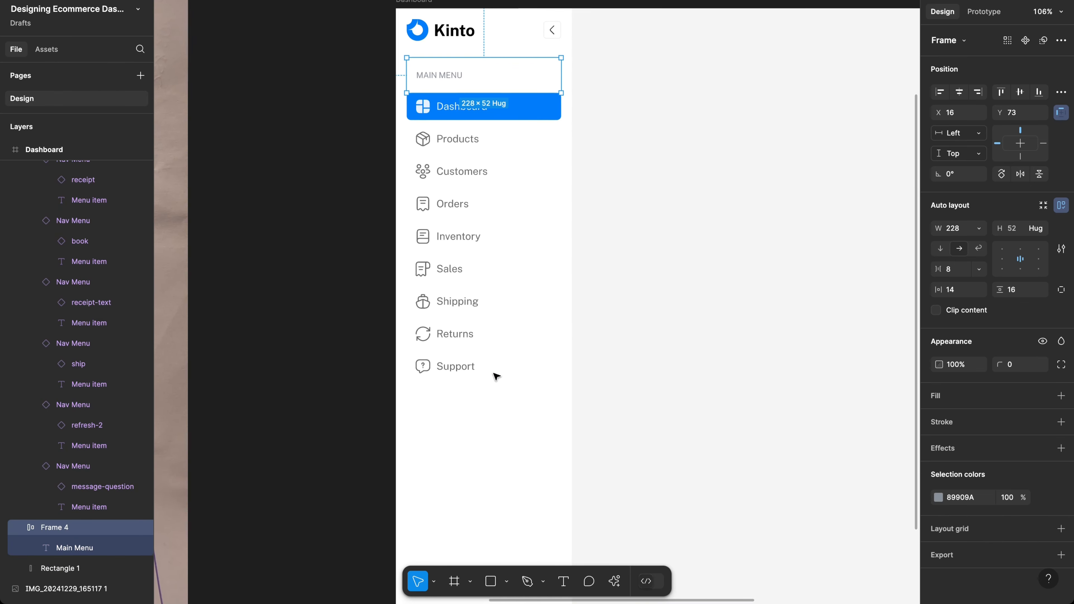
scroll(495, 374, "left", 10)
scroll(495, 374, "left", 10)
scroll(497, 406, "down", 3)
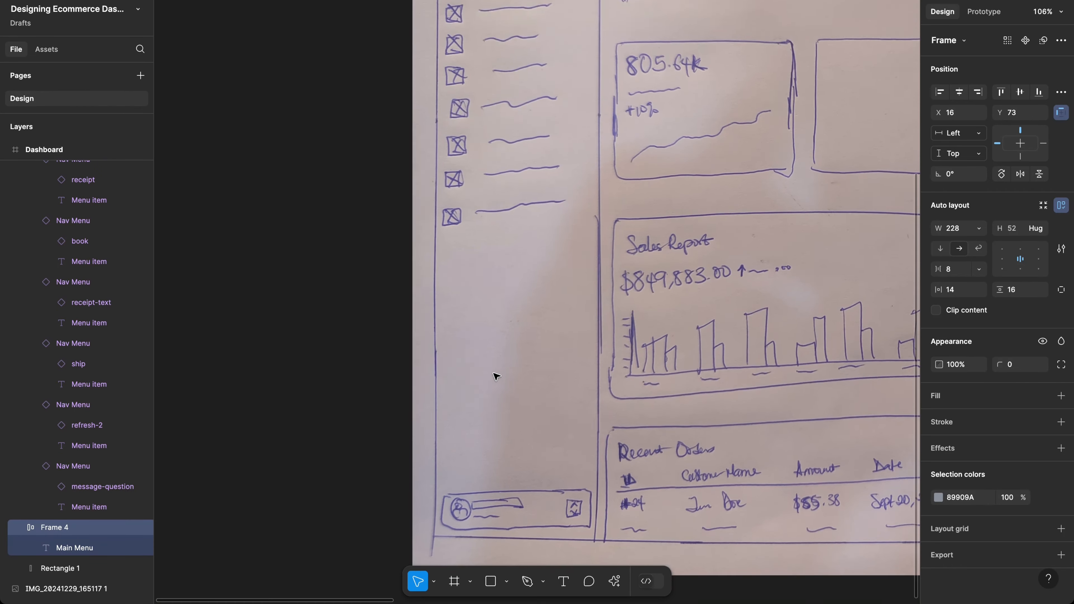
scroll(510, 469, "right", 15)
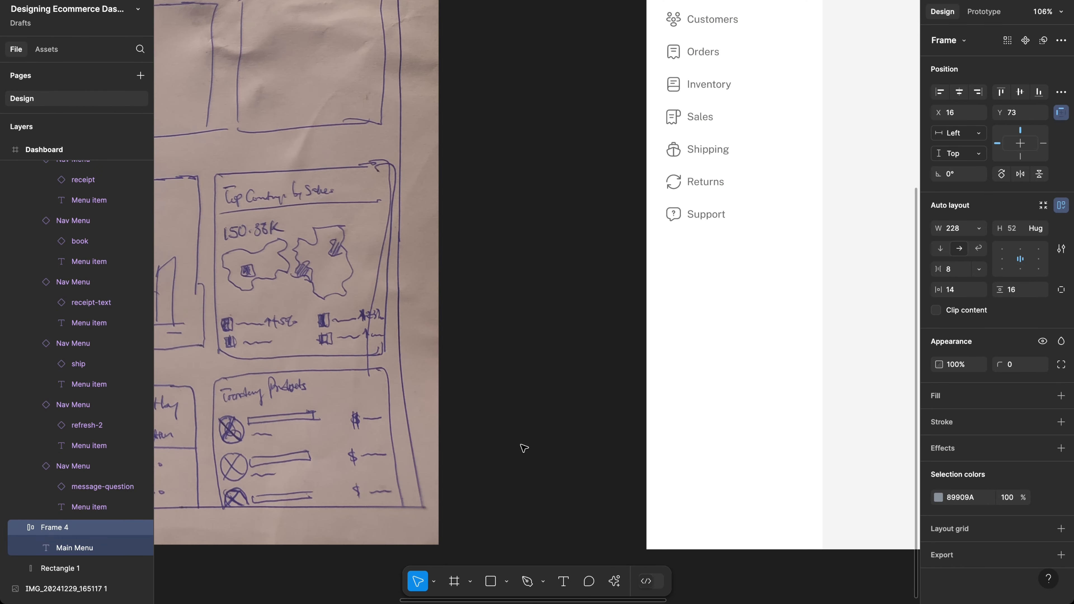
scroll(524, 456, "down", 2)
scroll(507, 461, "up", 3)
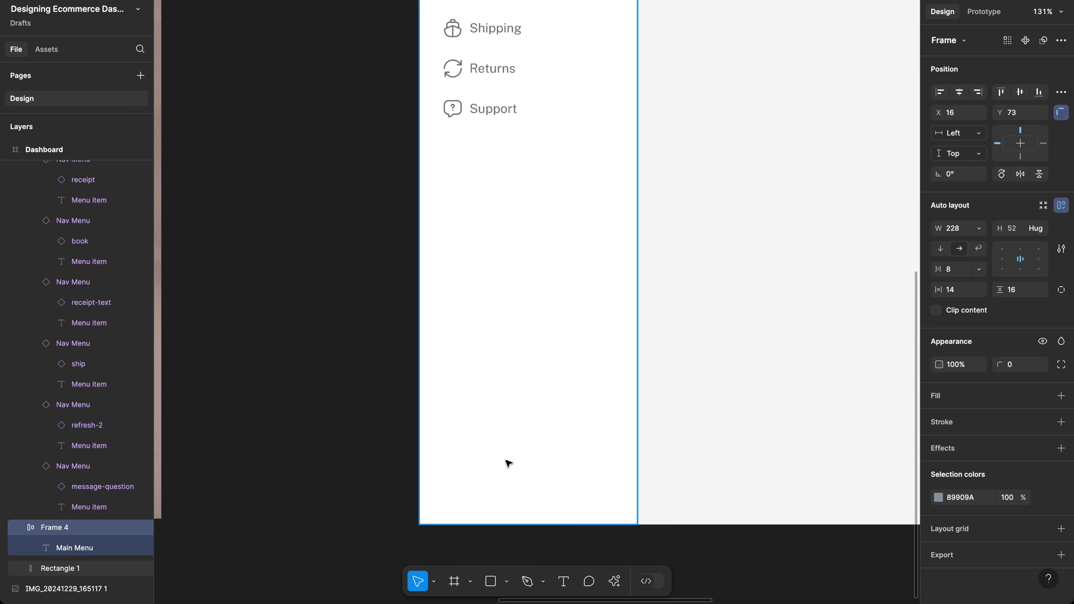
Step: Draw a circle at the sidebar bottom, place it at X 16 and size it 28×28
key("o")
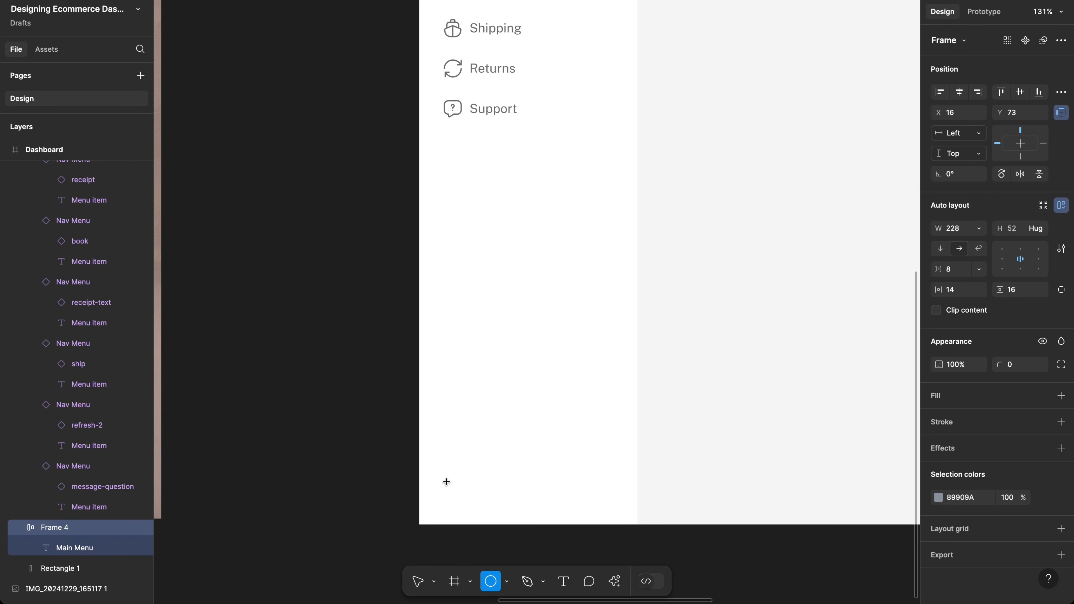
left_click_drag(447, 481, 468, 507)
scroll(468, 507, "up", 5)
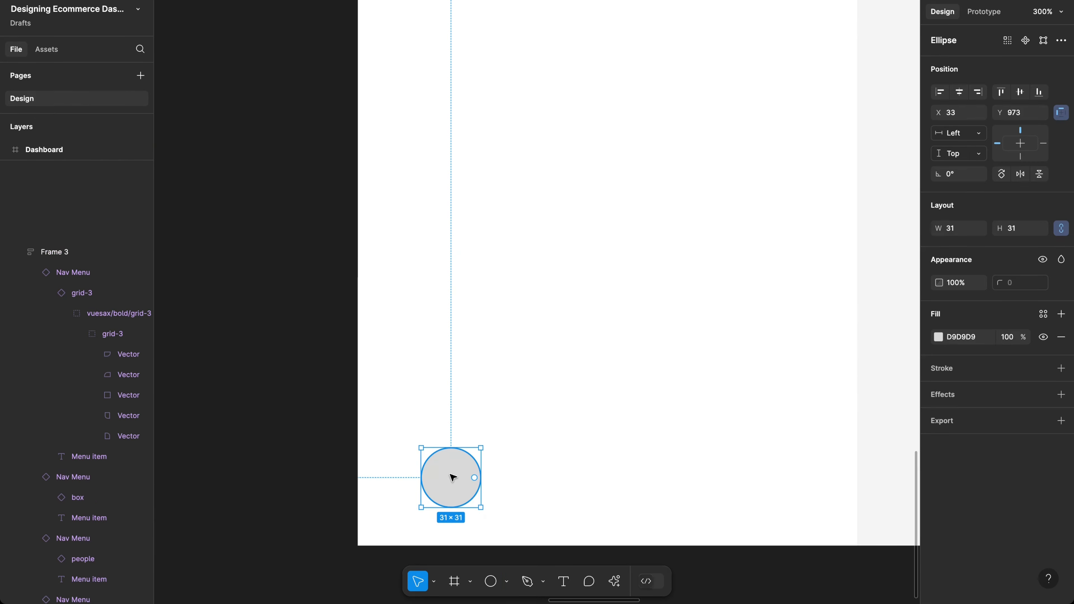
left_click_drag(455, 477, 425, 474)
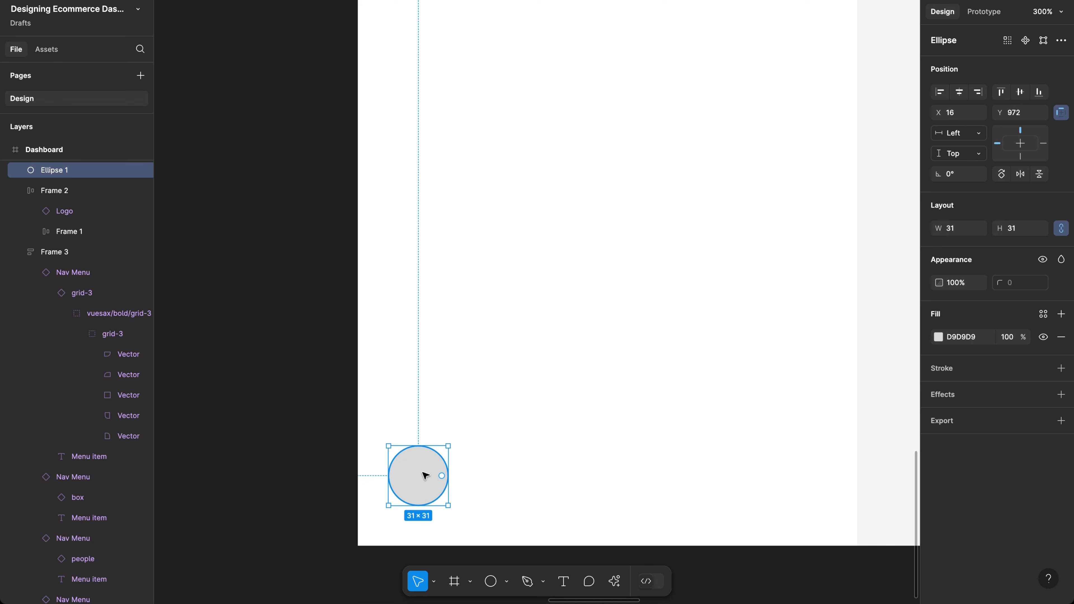
scroll(424, 475, "down", 1)
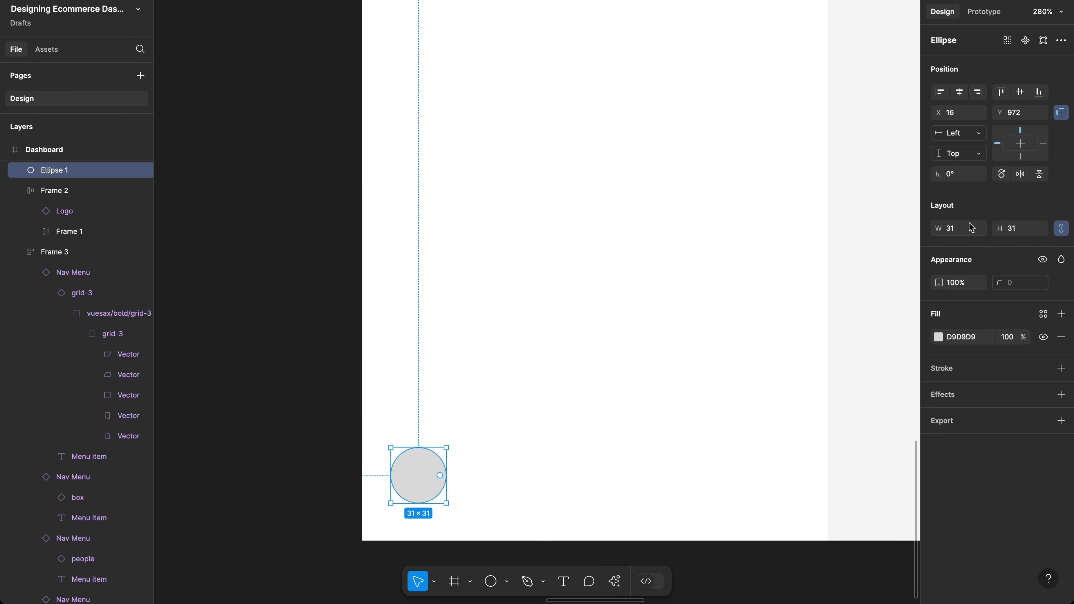
left_click(954, 230)
type("28")
key("Return")
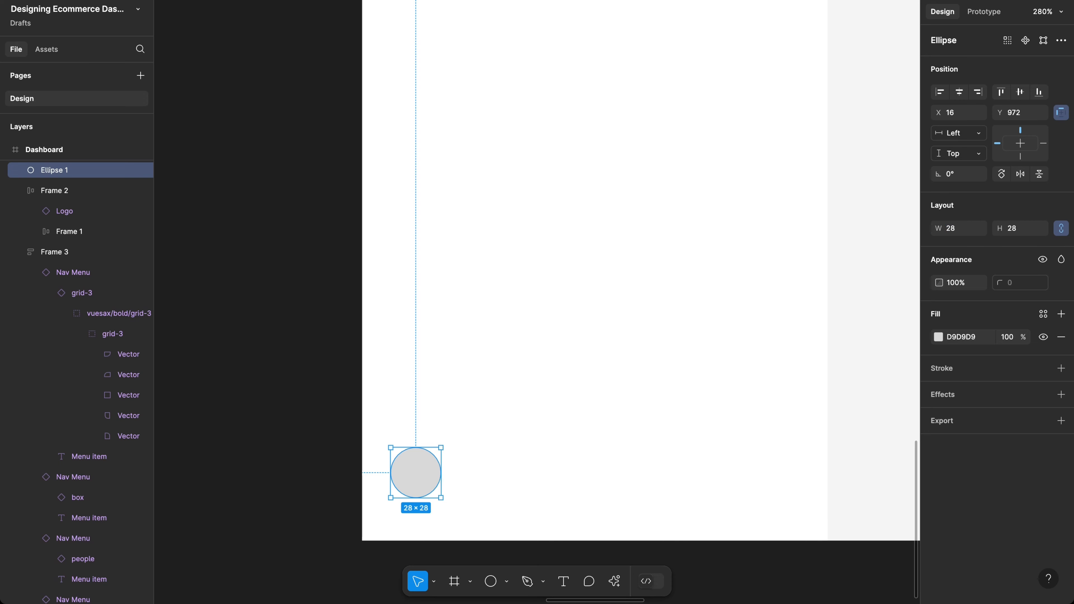
scroll(430, 482, "up", 3)
scroll(429, 484, "right", 2)
scroll(429, 484, "down", 1)
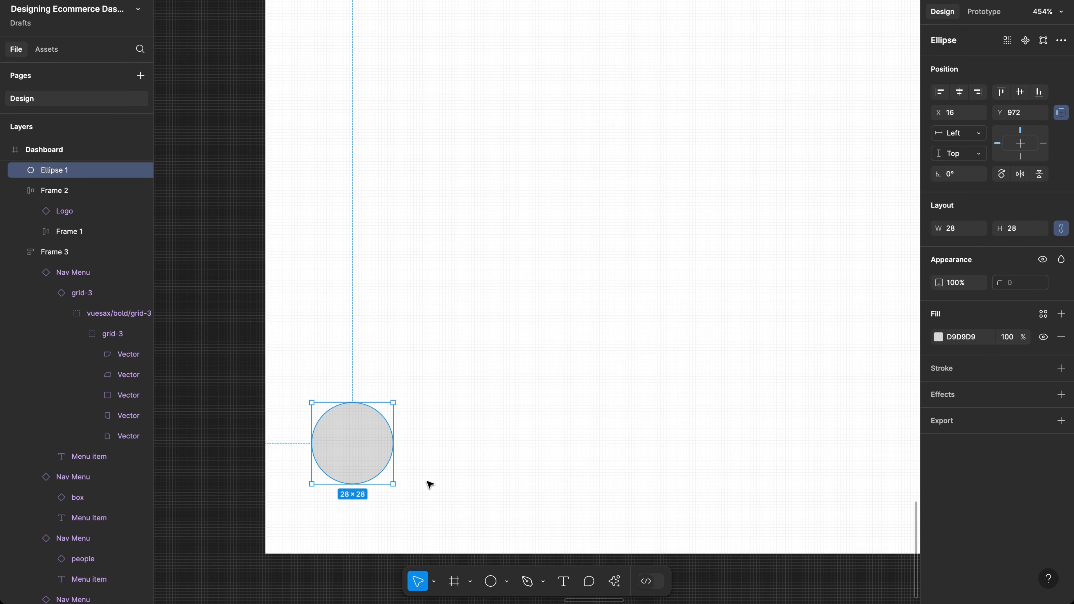
Step: Start a text layer to the right of the avatar circle, sorting out capitalisation
key("t")
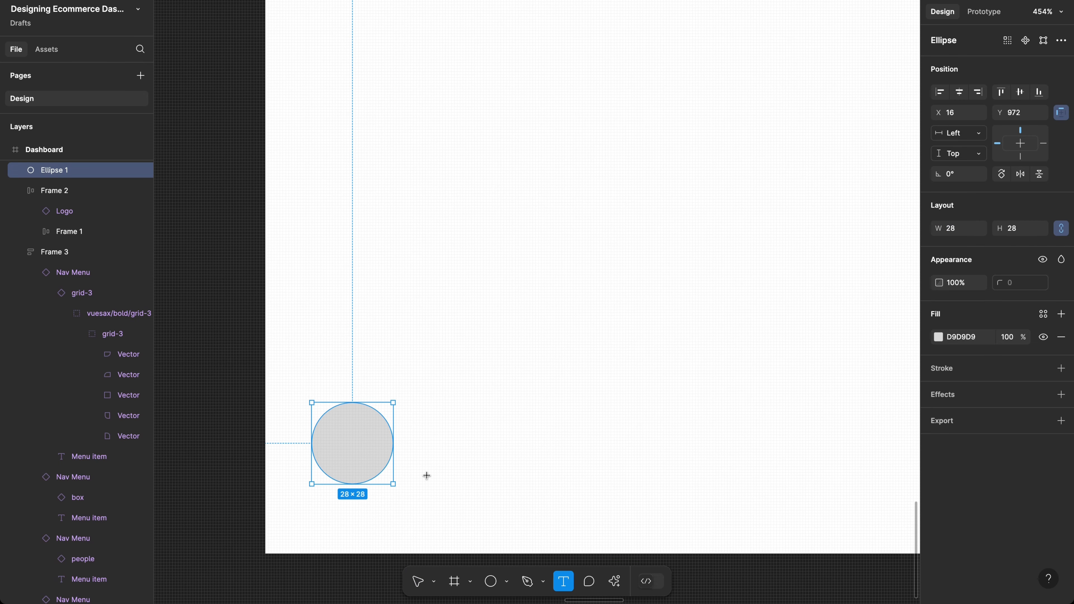
left_click(428, 427)
key("Escape")
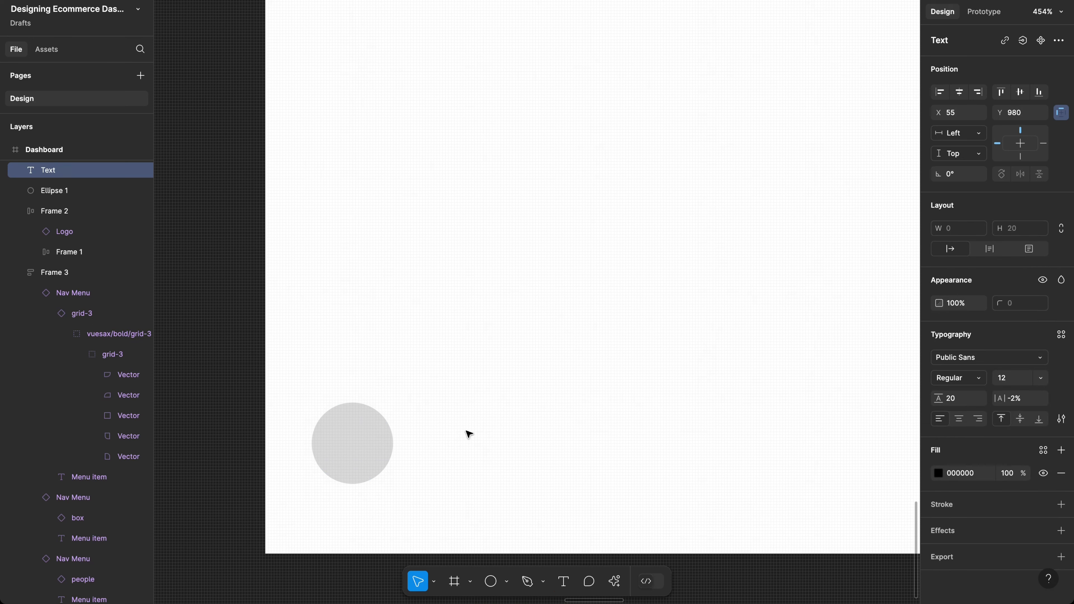
type("CH")
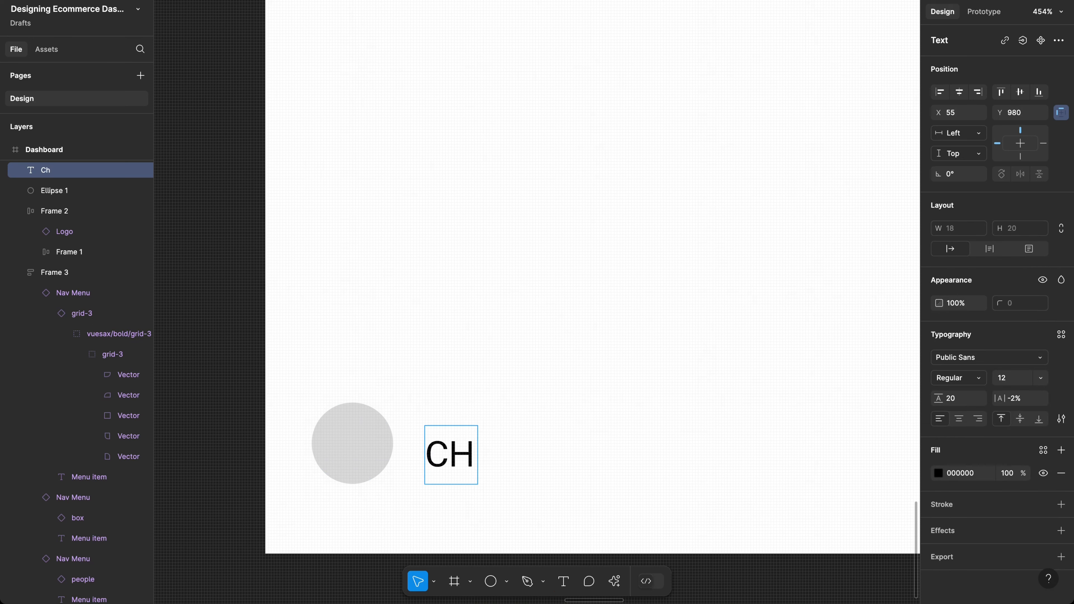
key("BackSpace")
type("H")
key("BackSpace")
key("Caps_Lock")
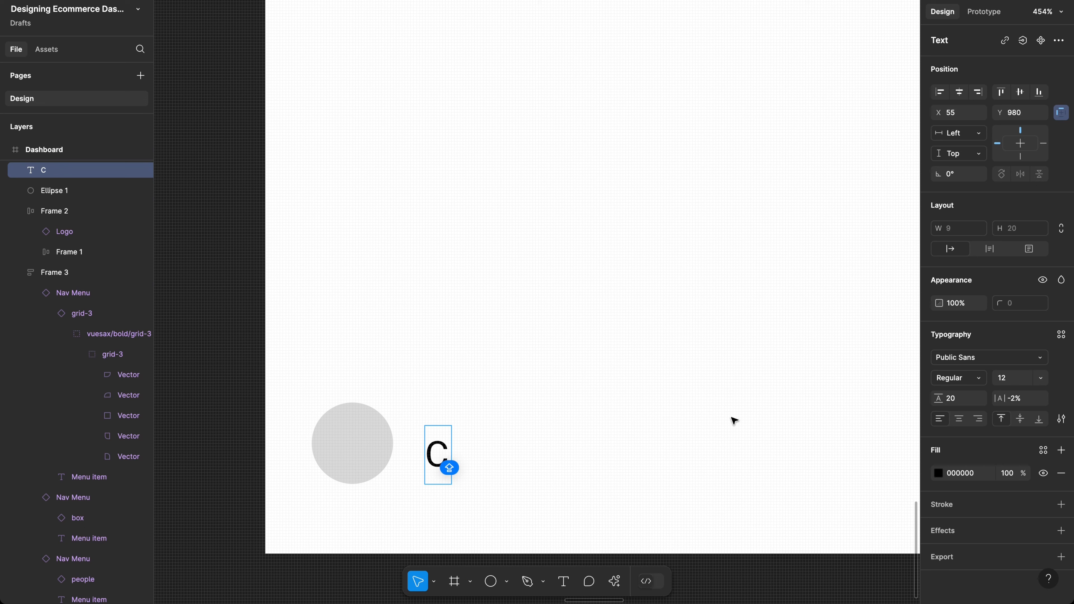
key("Escape")
left_click(1062, 419)
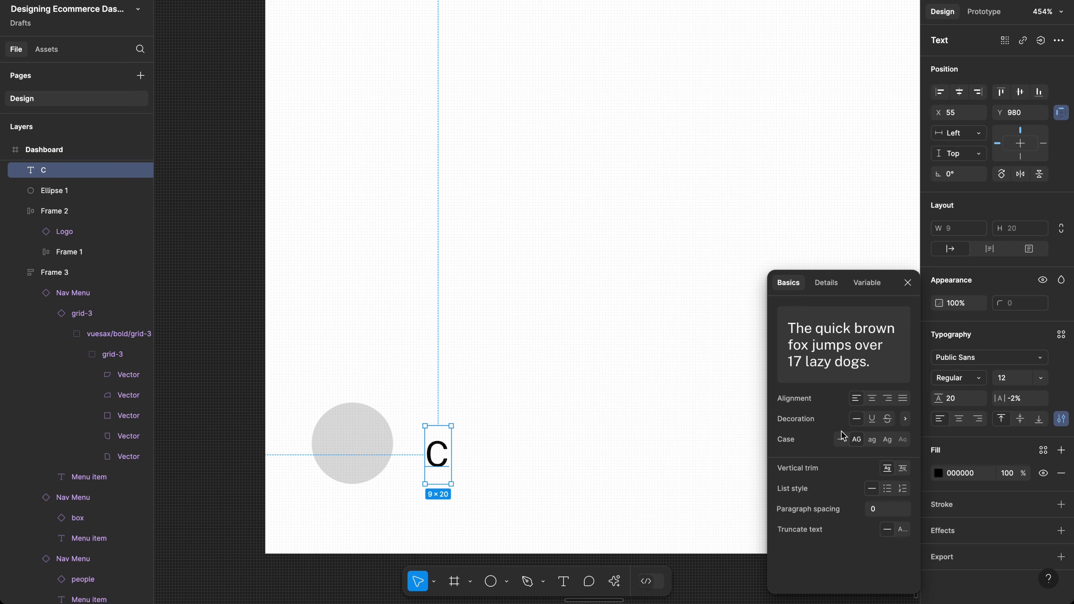
Step: Type the user's full name into the text layer
double_click(439, 472)
type("C")
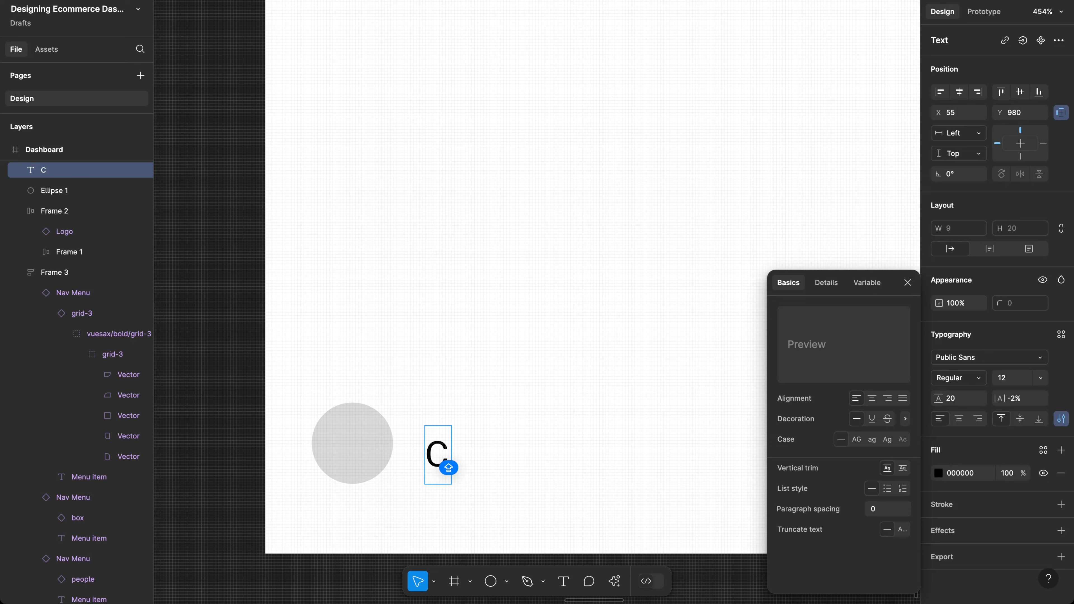
key("BackSpace")
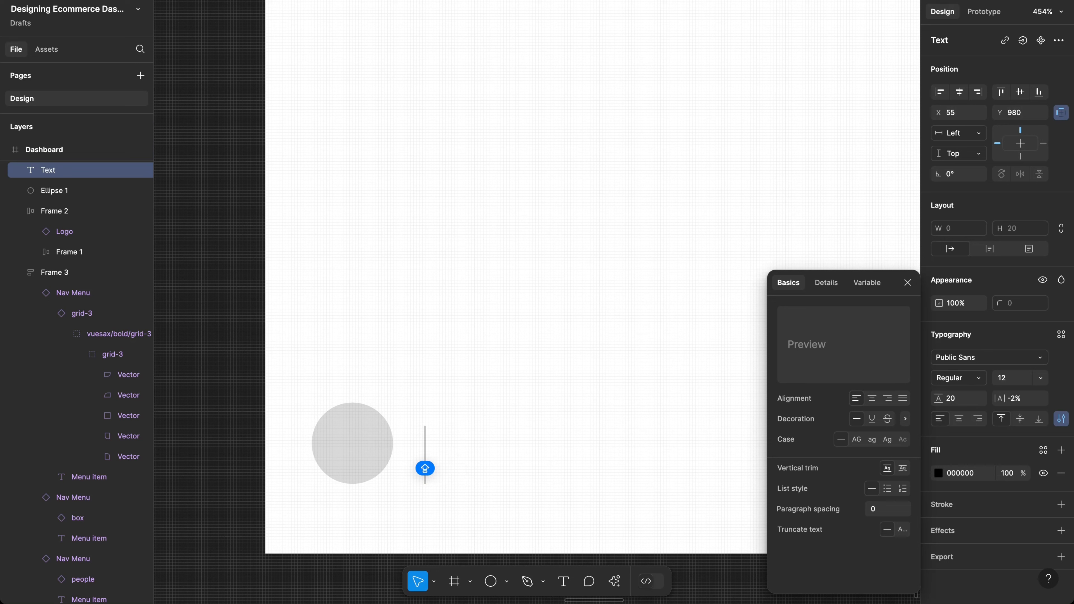
type("STAN")
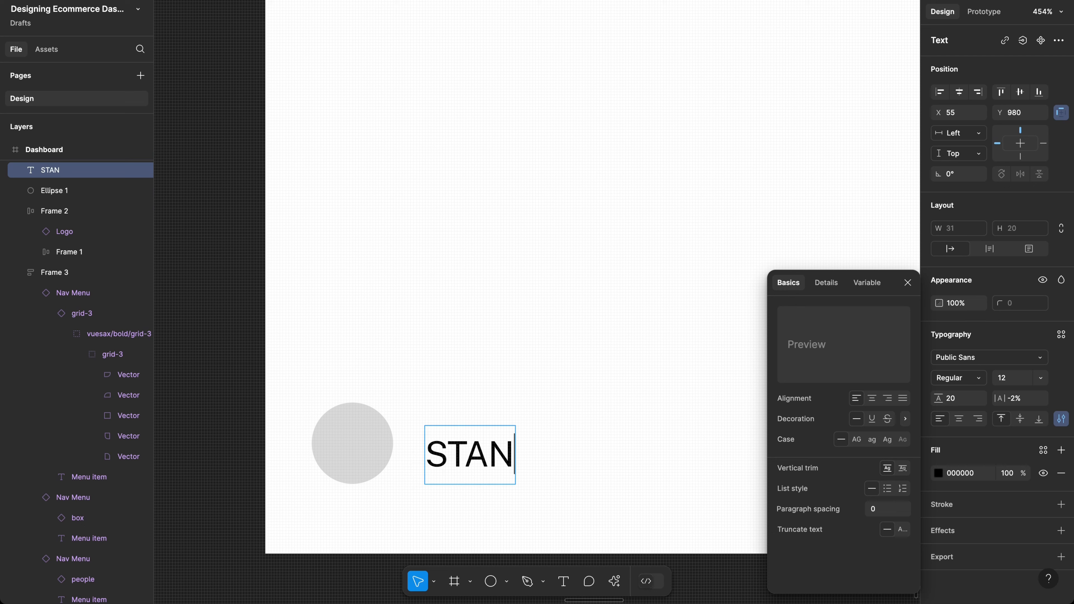
key("BackSpace")
key("BackSpace")
key("BackSpace")
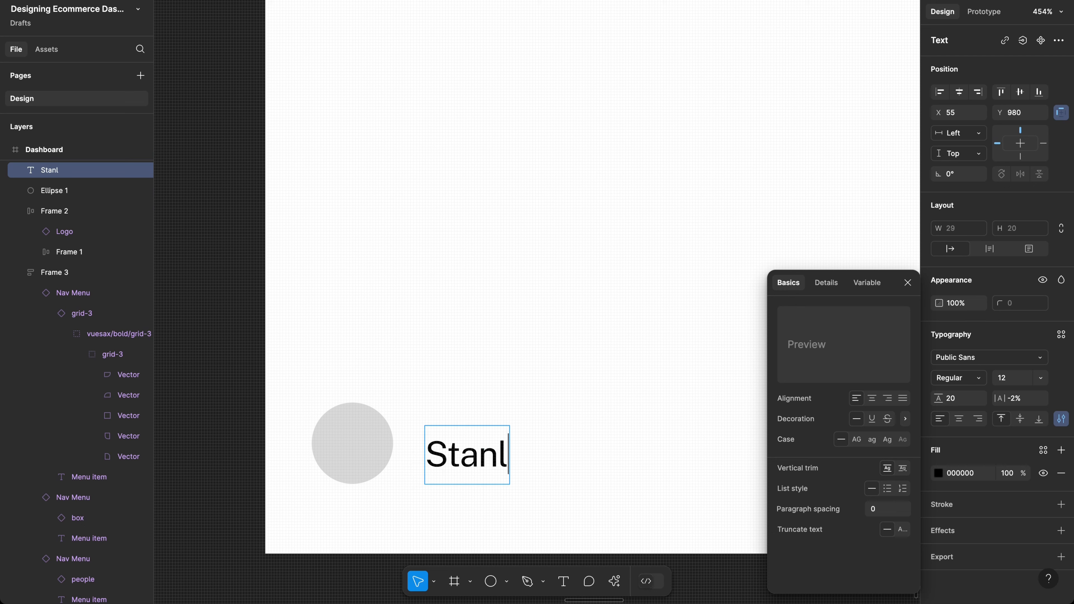
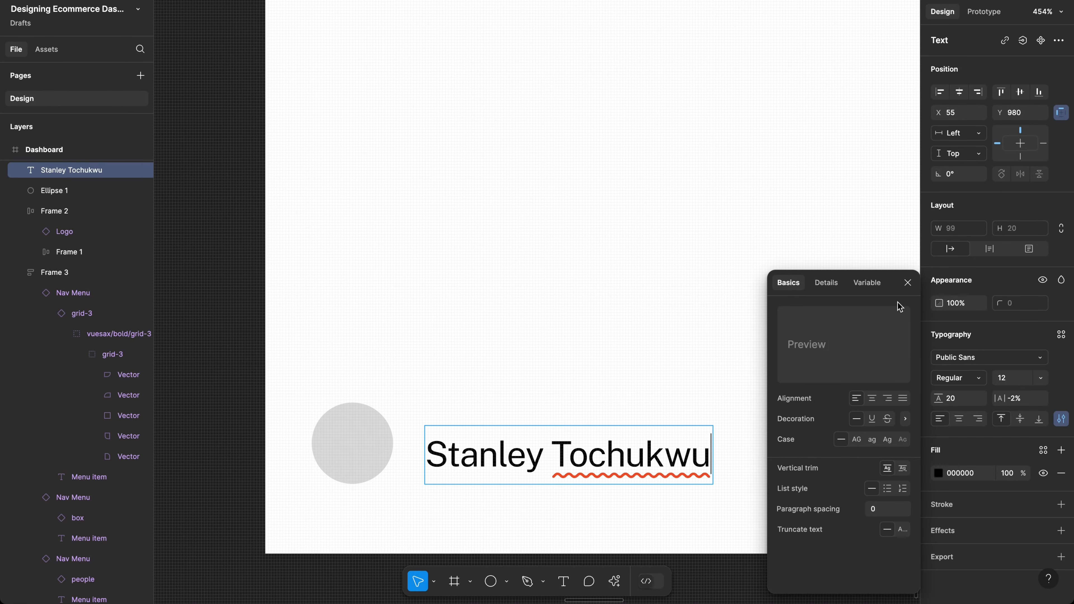
left_click(908, 282)
key("Escape")
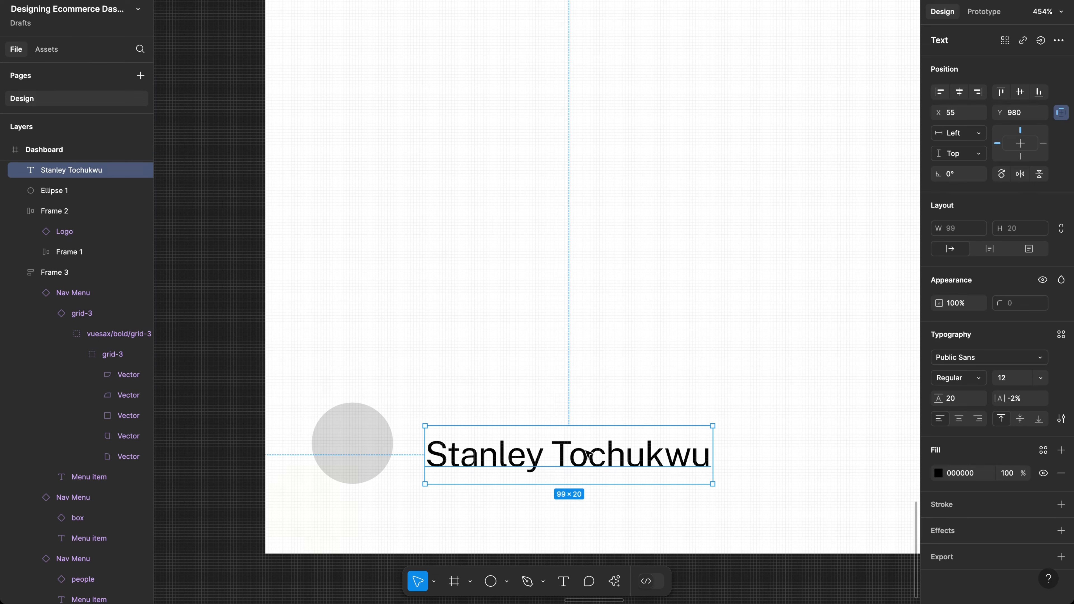
Step: Raise the name level with the circle's top and set its line height to 12
left_click_drag(587, 437, 590, 425)
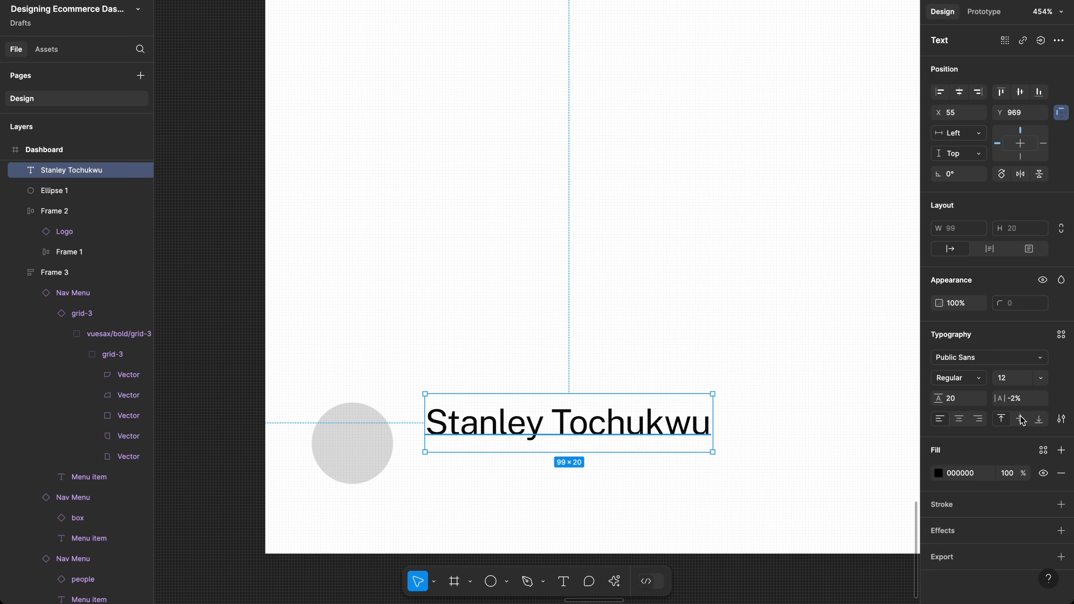
left_click(961, 398)
type("12")
key("Return")
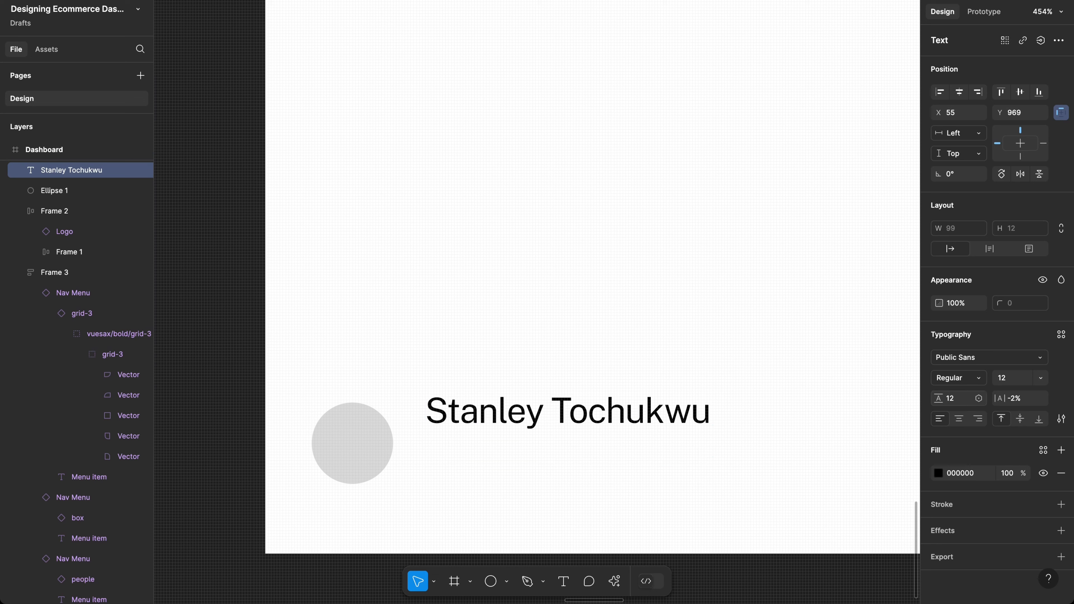
Step: Duplicate the name text just below it and change the copy to 'Super Admin'
left_click_drag(566, 422, 535, 463)
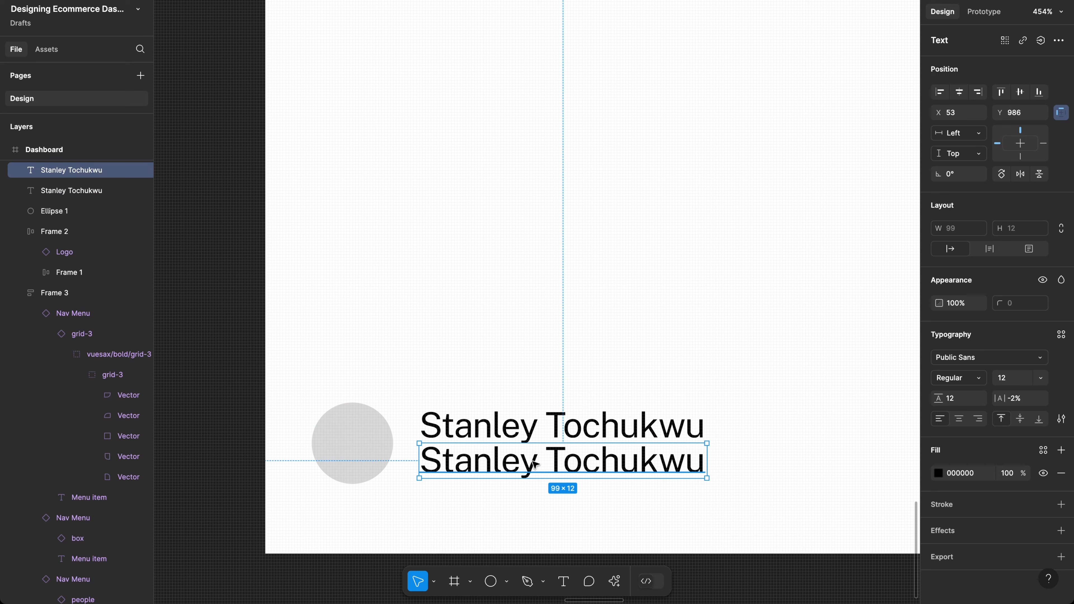
double_click(532, 460)
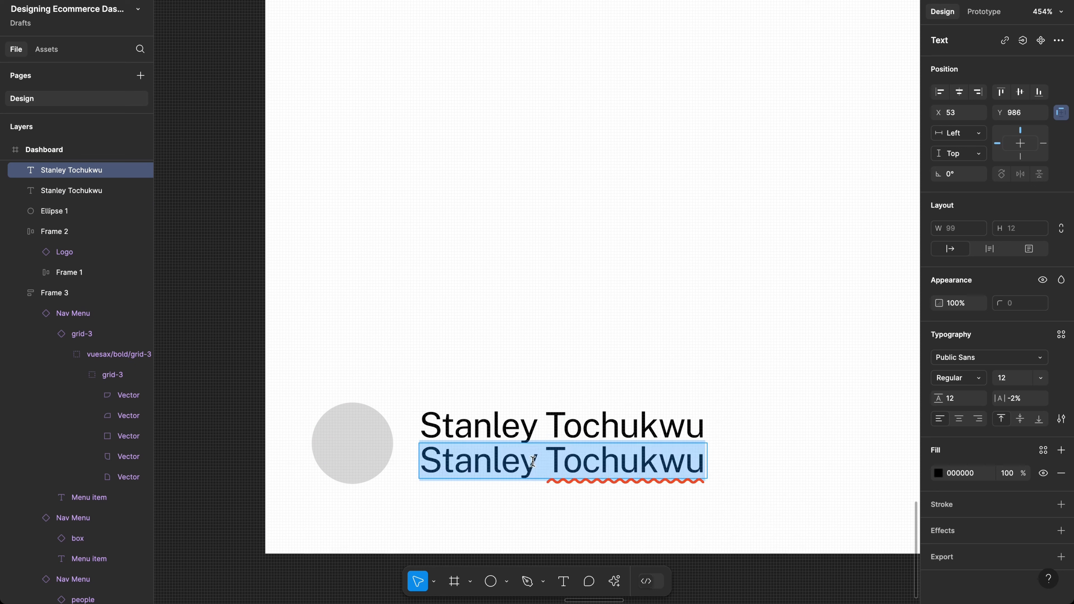
type("Super")
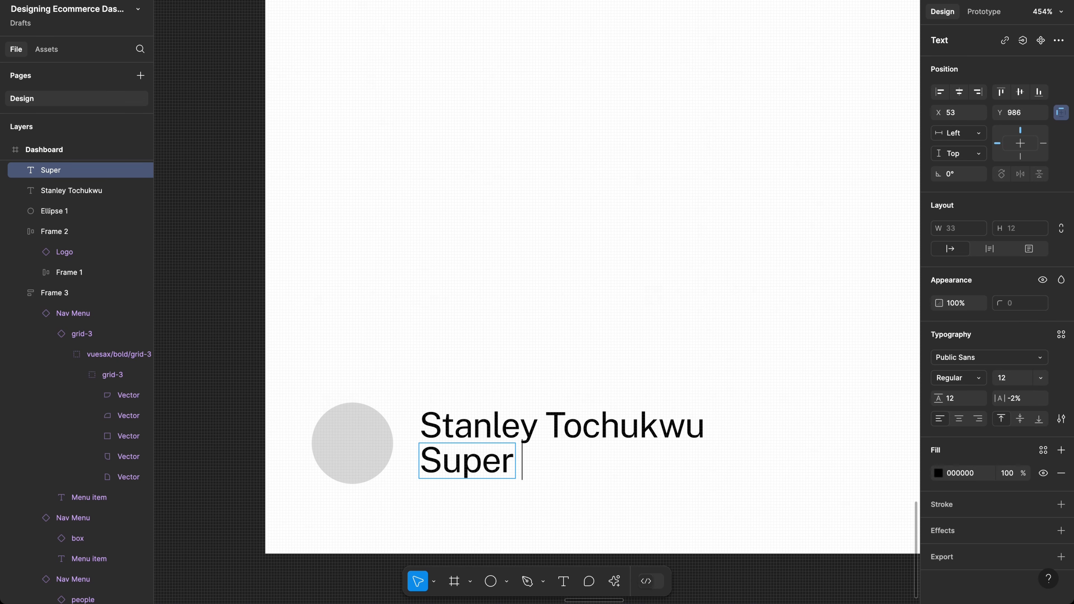
type(" Admin")
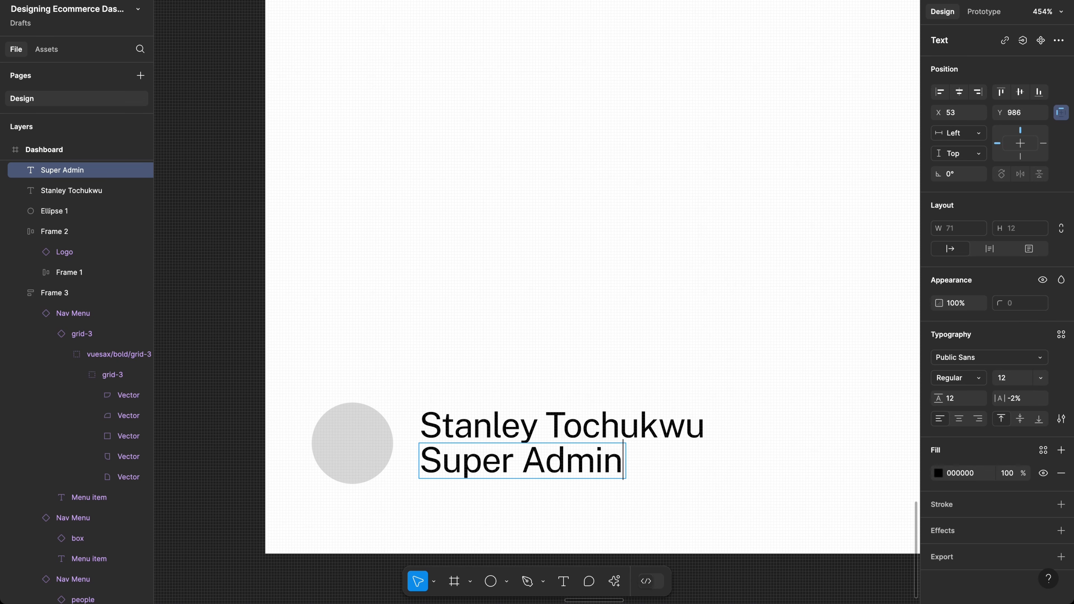
key("Escape")
scroll(584, 503, "down", 5)
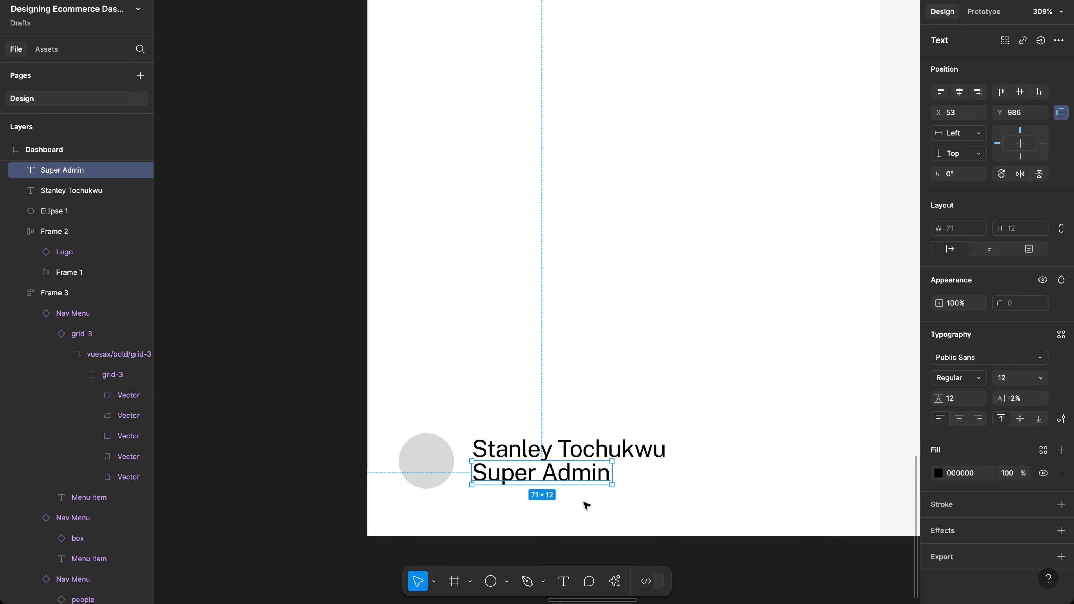
Step: Try font size 11 on the Super Admin label and check its line height
left_click(606, 399)
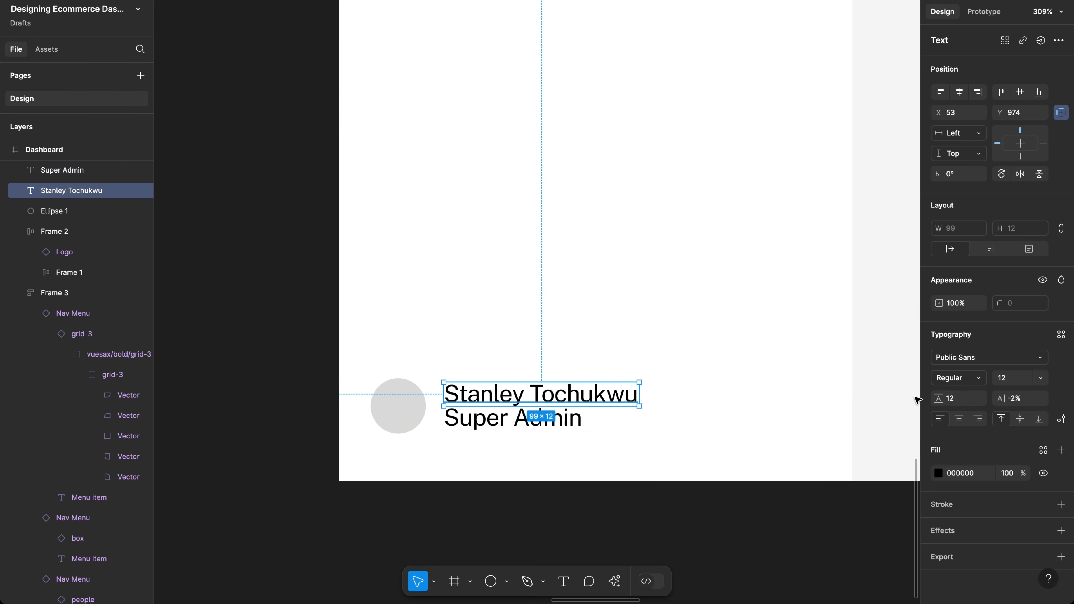
left_click(1016, 376)
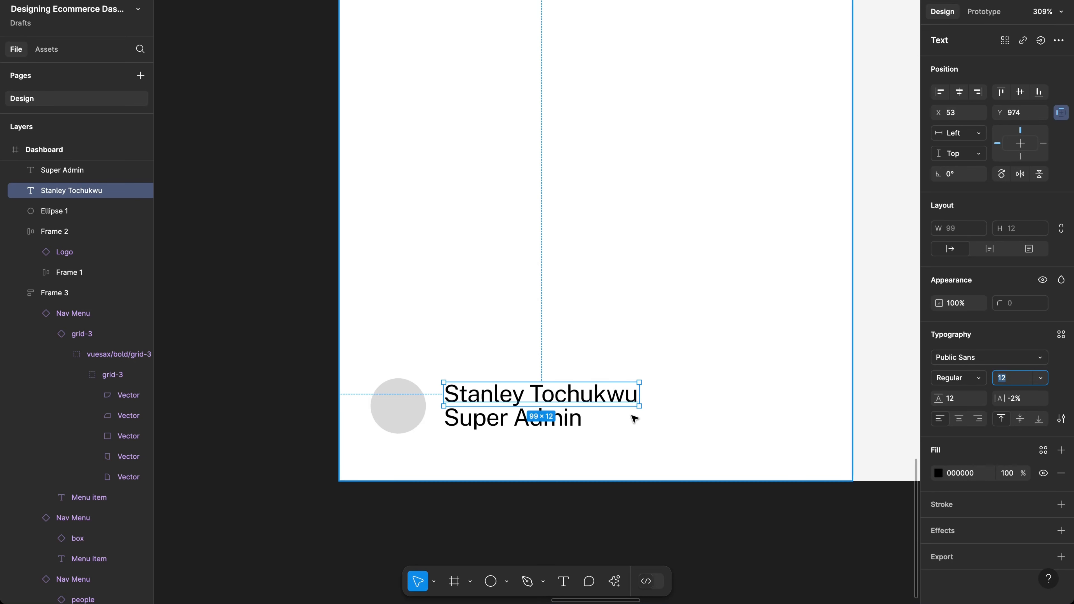
left_click(582, 420)
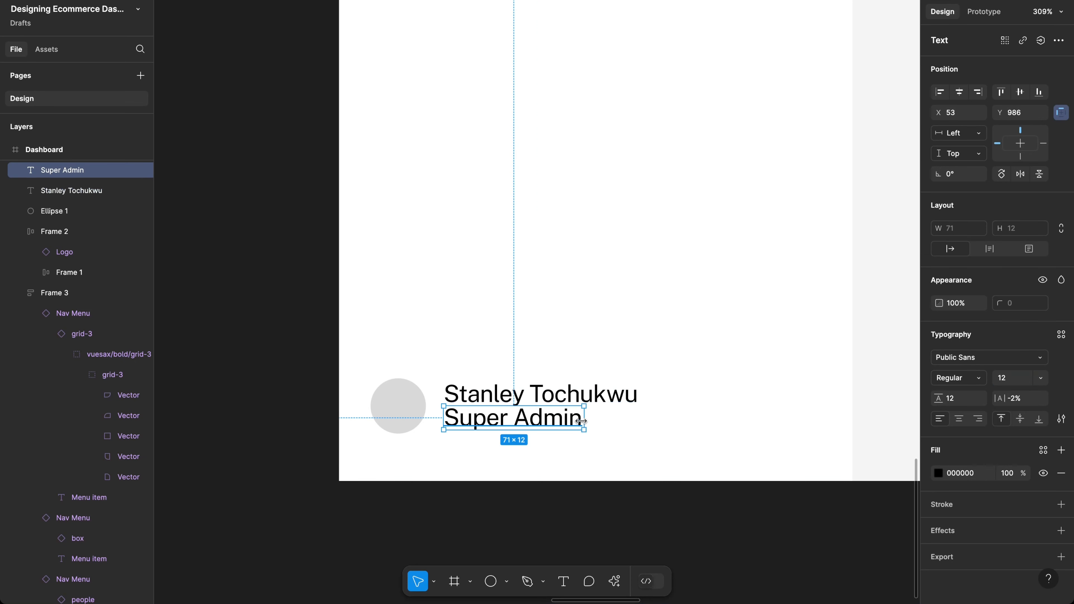
left_click(1018, 378)
type("11")
key("Return")
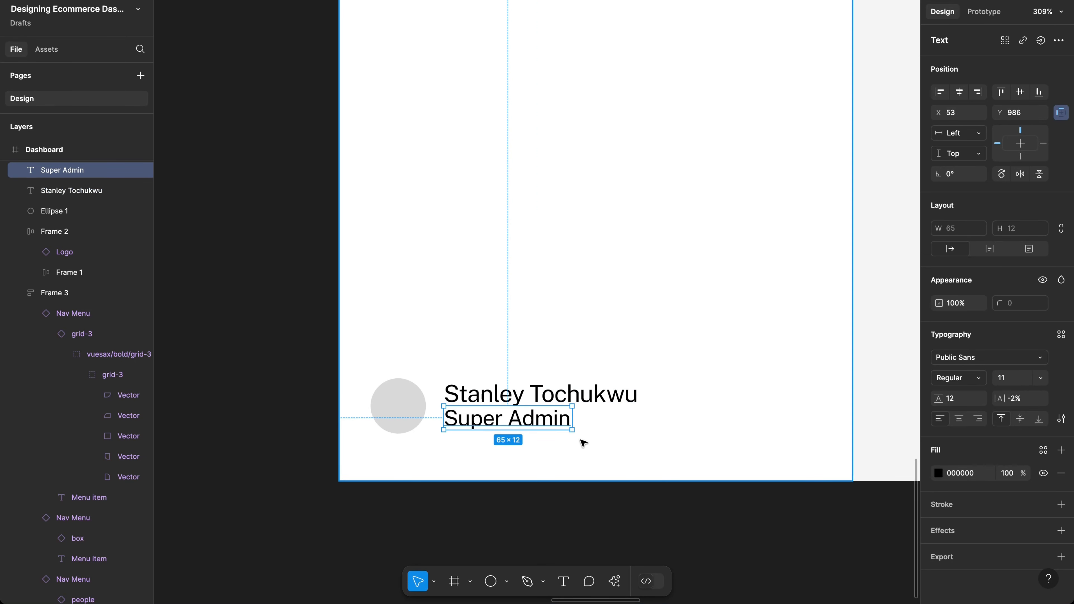
left_click(970, 399)
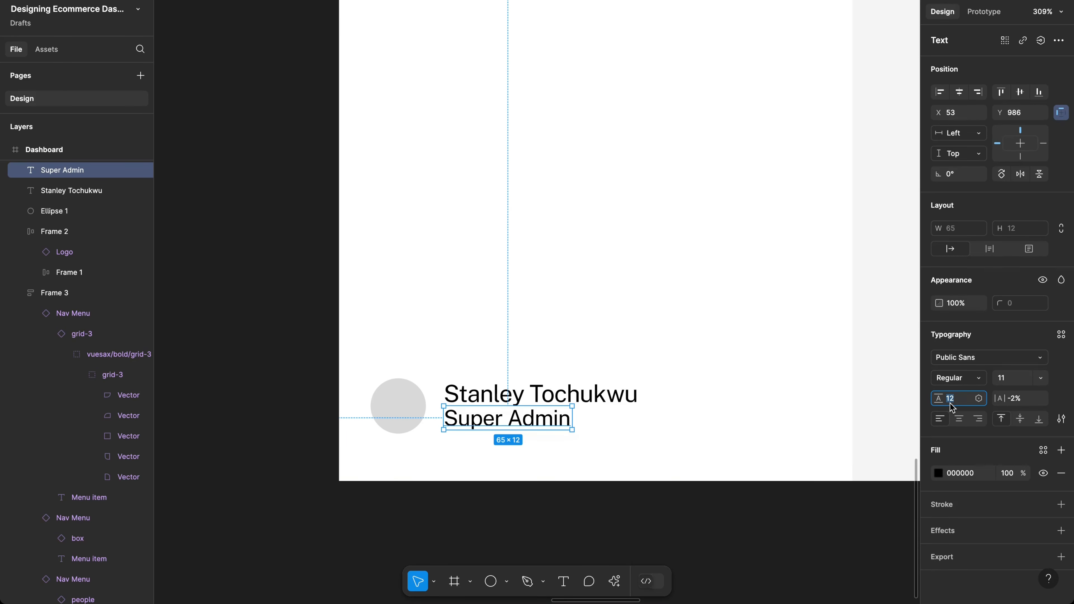
left_click(683, 442)
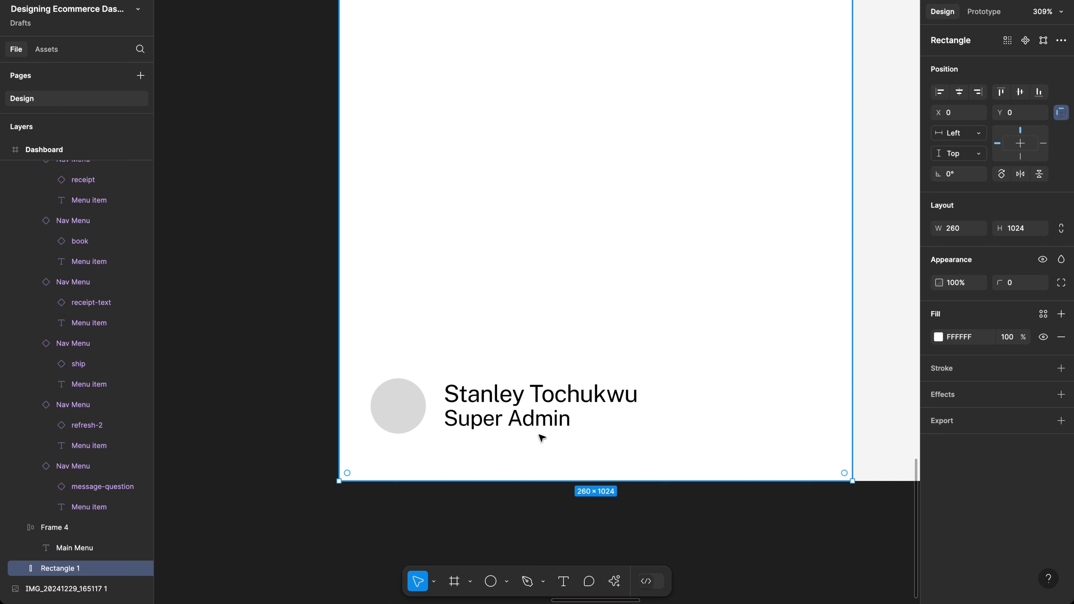
left_click(554, 421)
Step: Set the name text to Medium weight
left_click(598, 399)
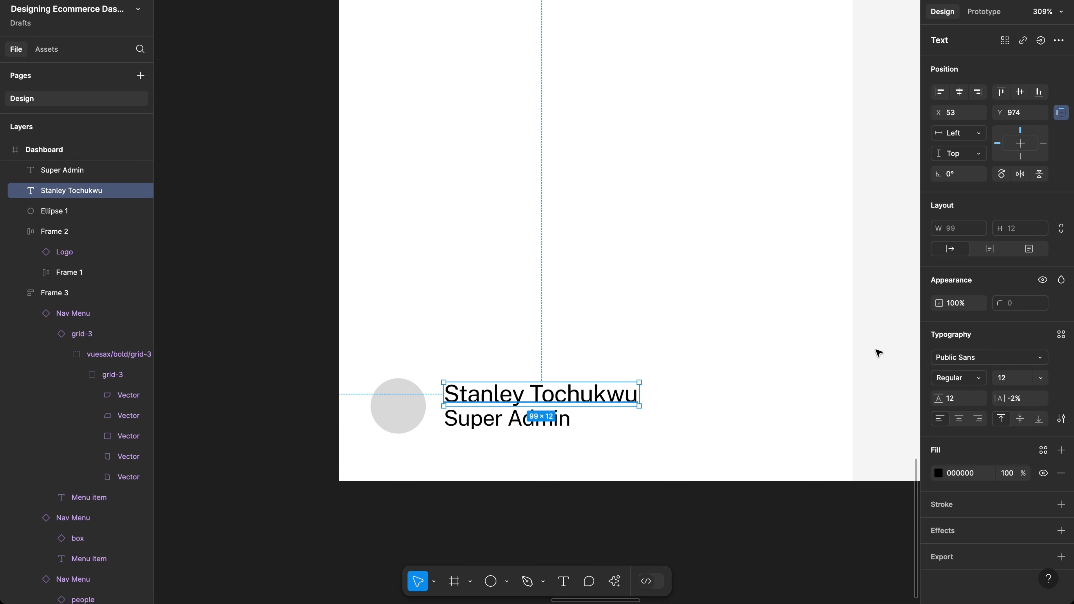
left_click(539, 421)
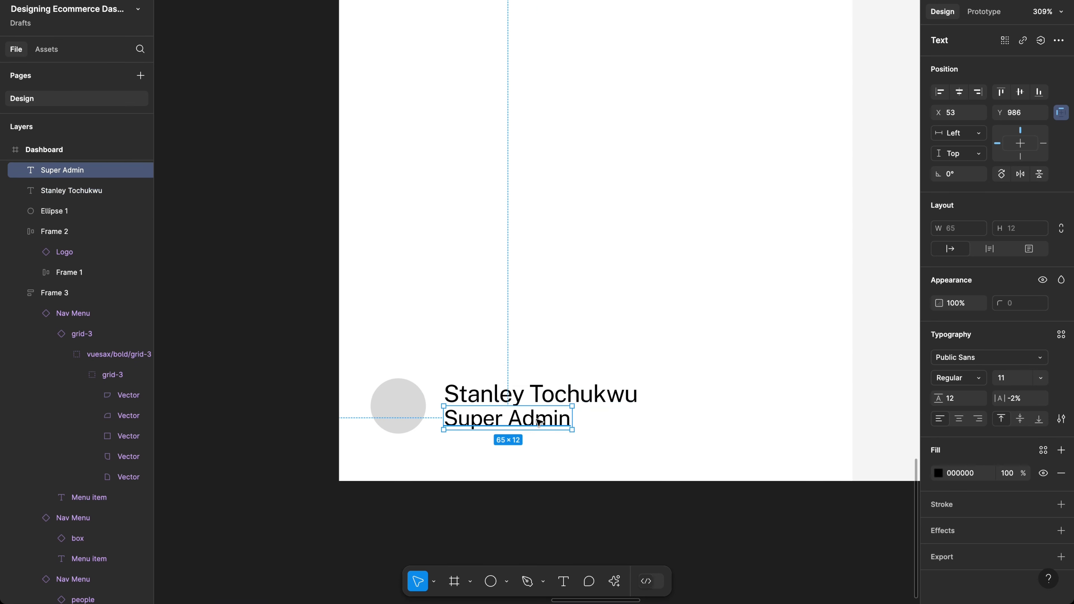
left_click(542, 400)
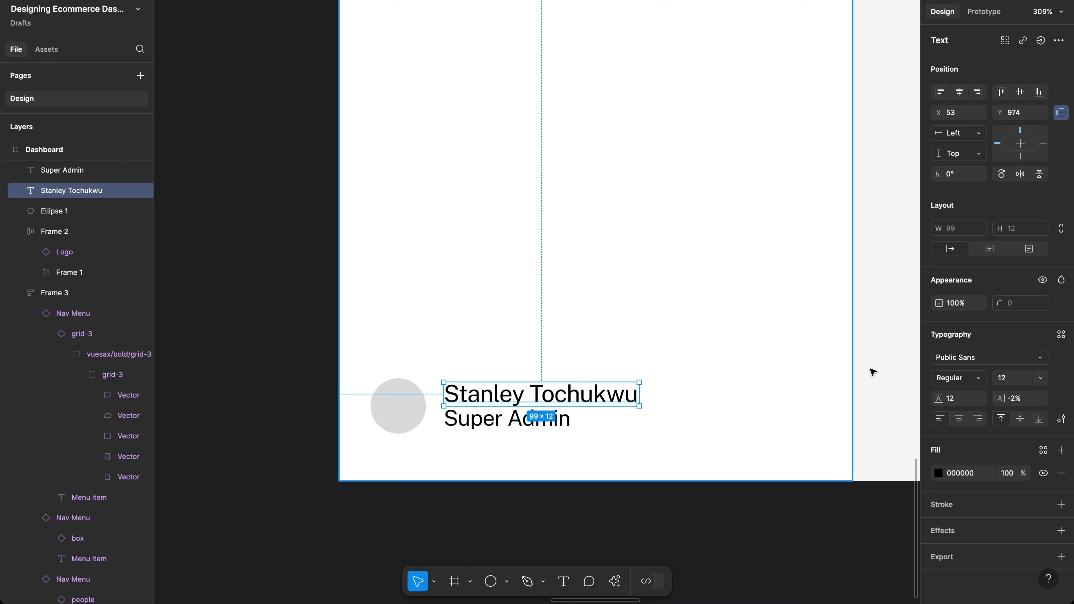
left_click(957, 377)
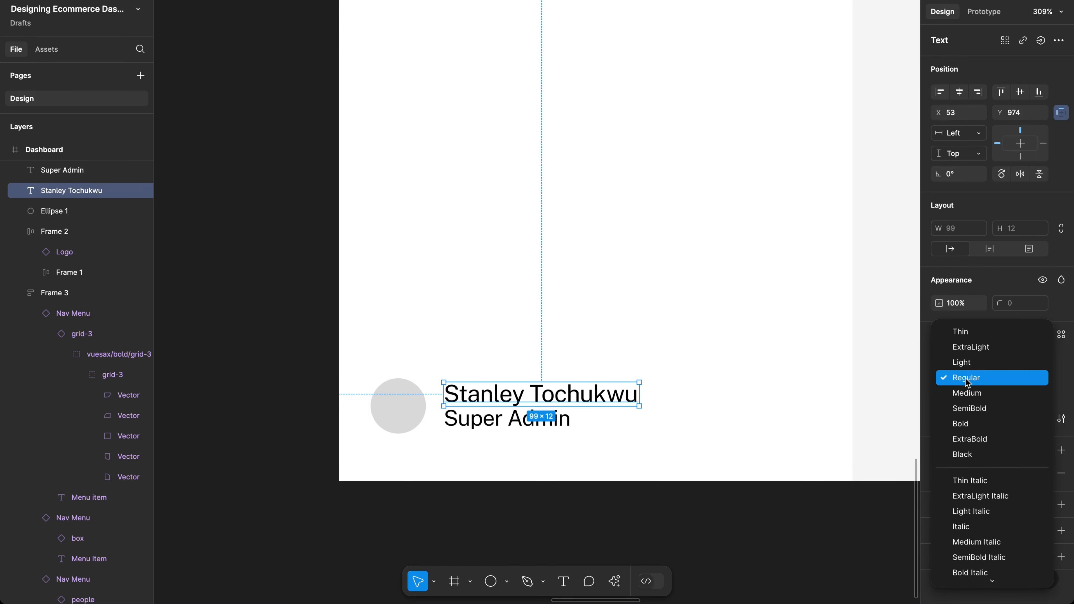
left_click(957, 392)
Step: Reduce the Super Admin label to font size 10
left_click(520, 416)
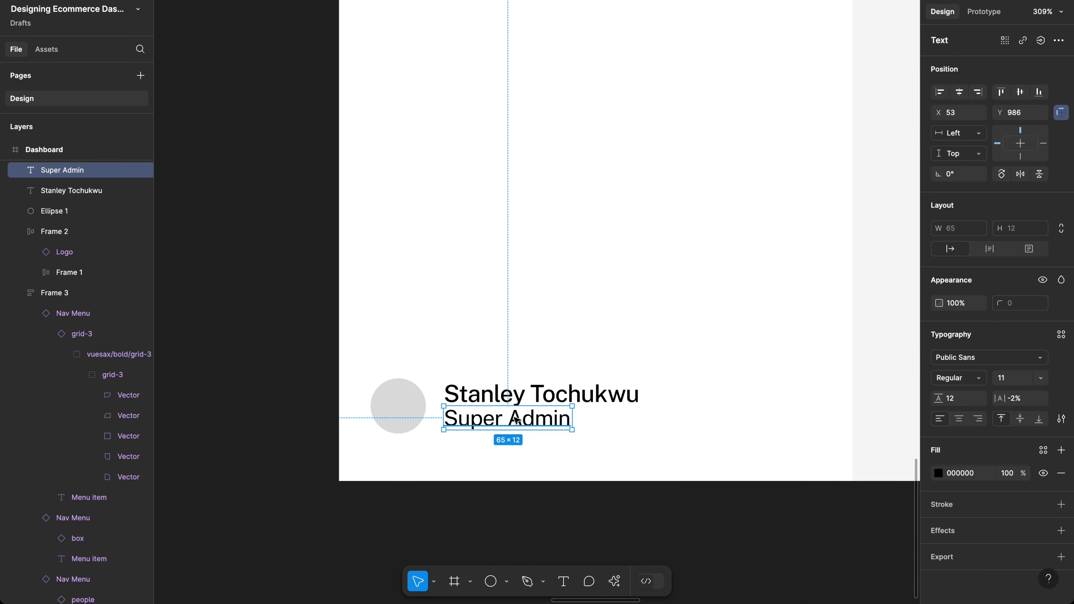
left_click(1008, 378)
type("10")
key("Return")
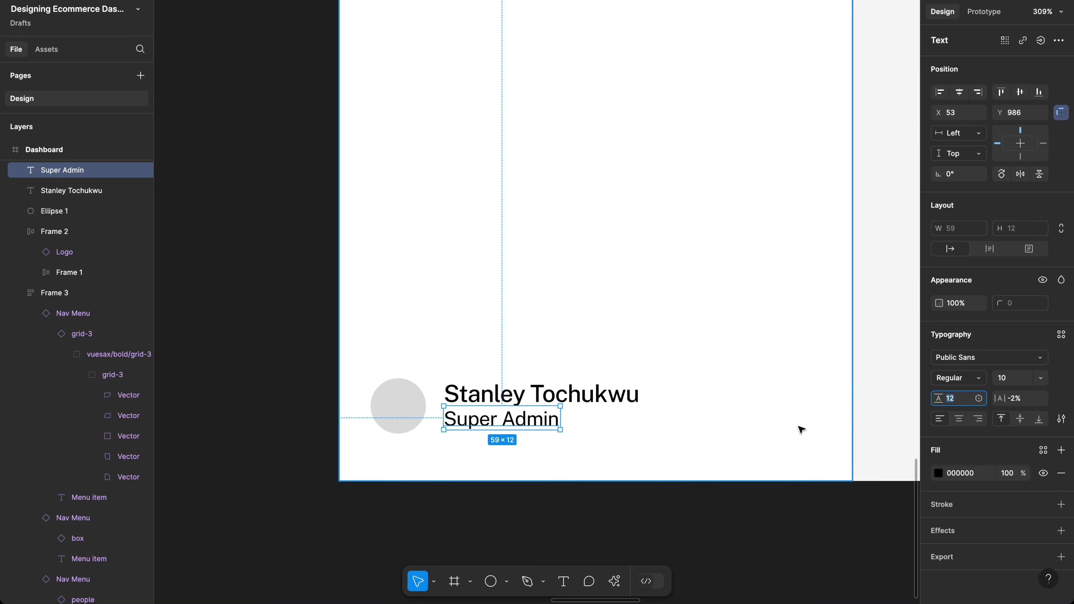
left_click(609, 447)
left_click(522, 428)
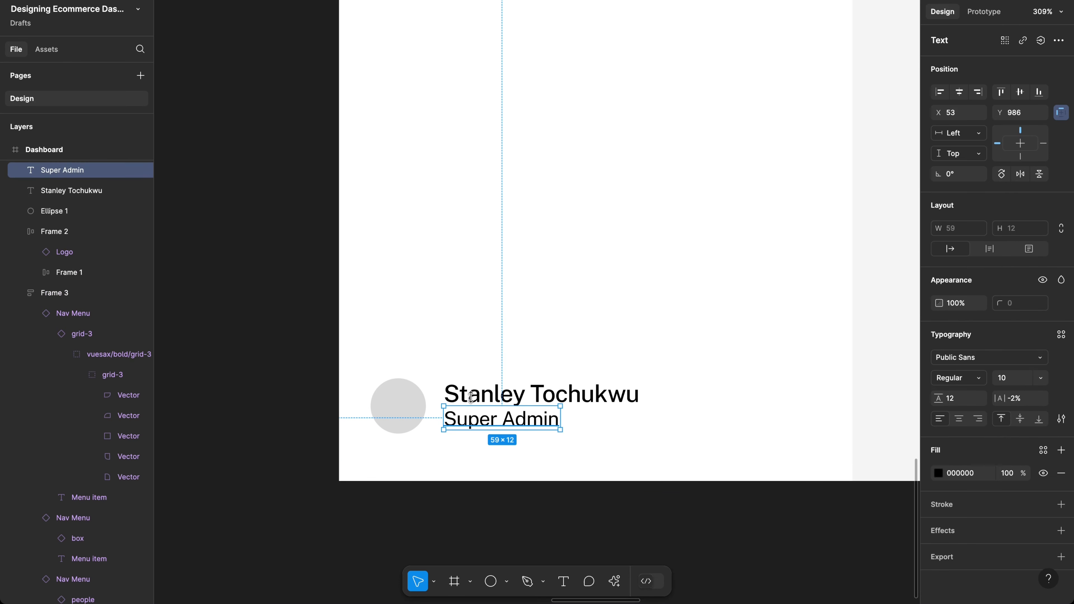
Step: Fill the role label blue 007DFC and delete its space so it reads 'SuperAdmin'
left_click(938, 469)
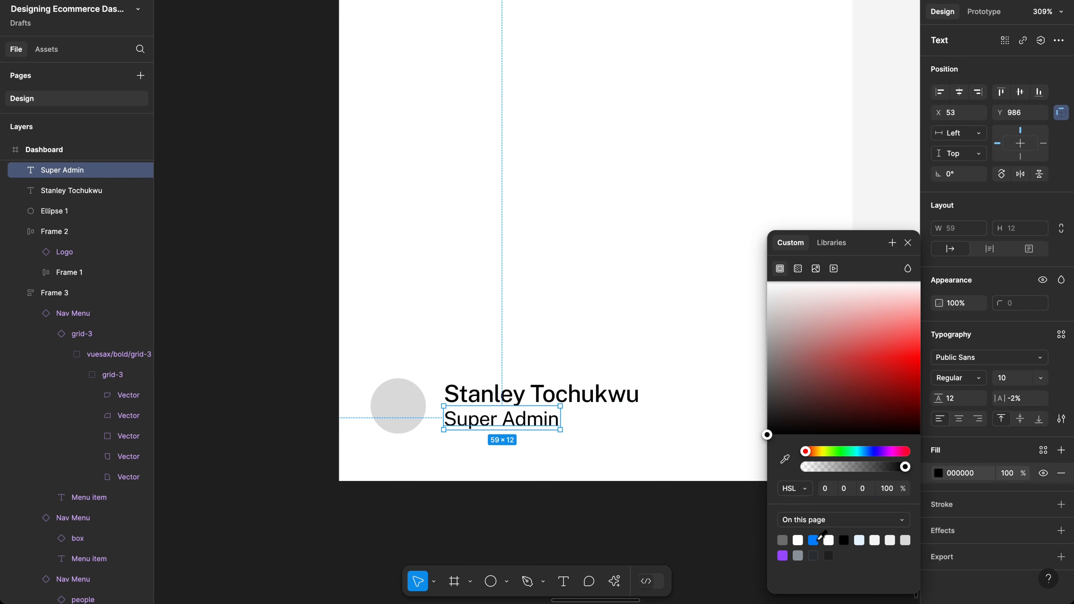
left_click(815, 539)
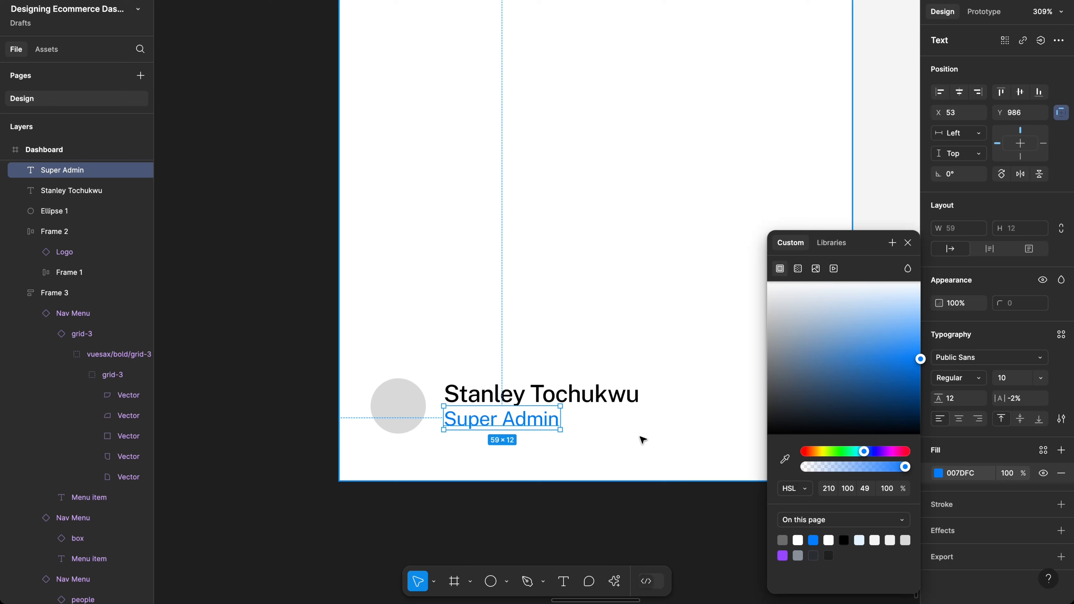
double_click(511, 423)
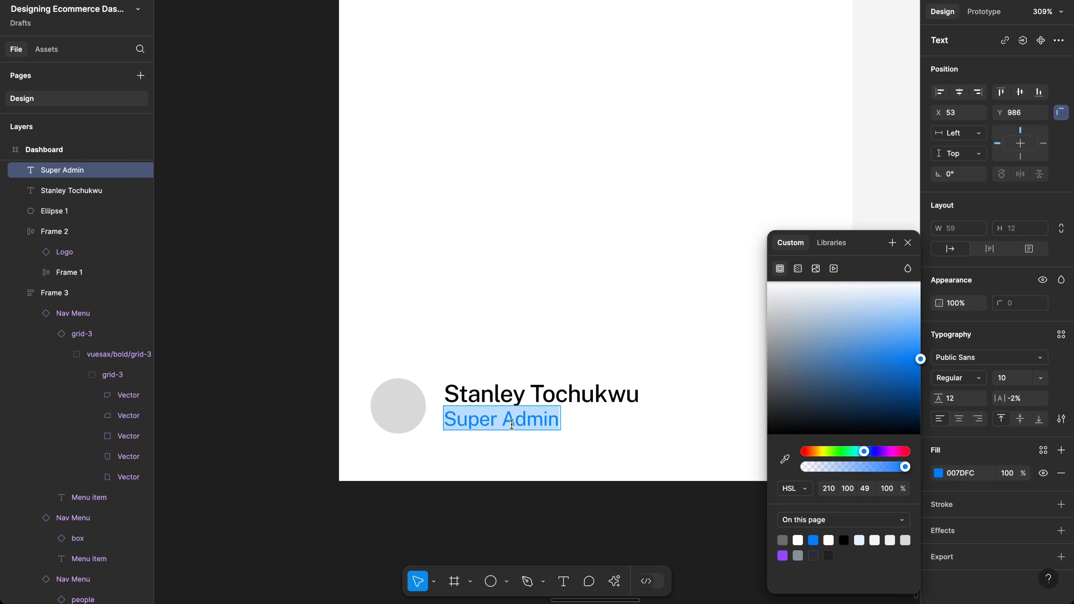
left_click(505, 423)
key("BackSpace")
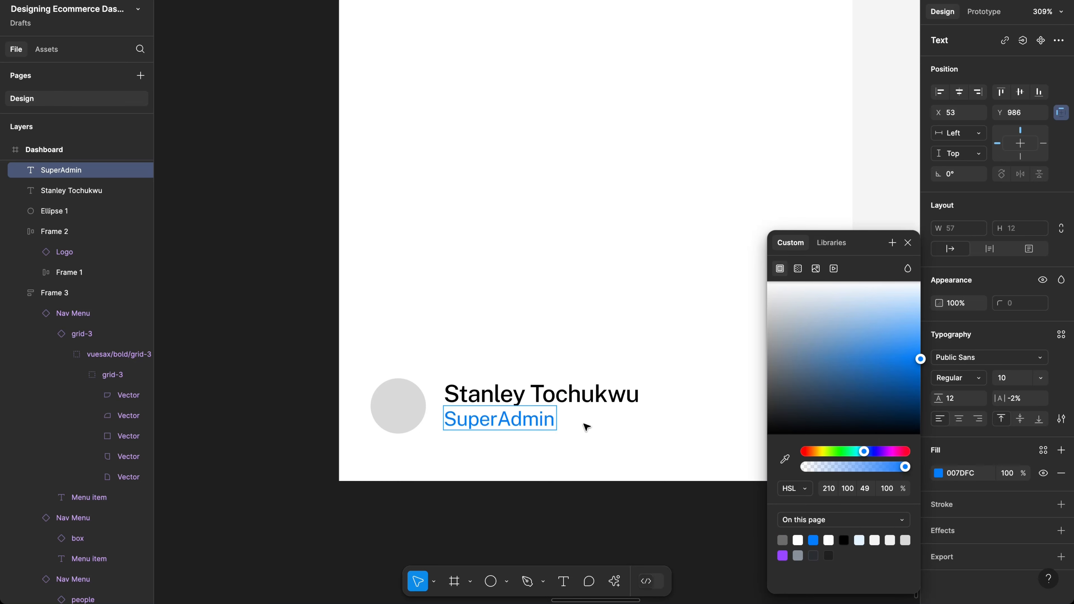
key("Escape")
scroll(545, 422, "up", 3)
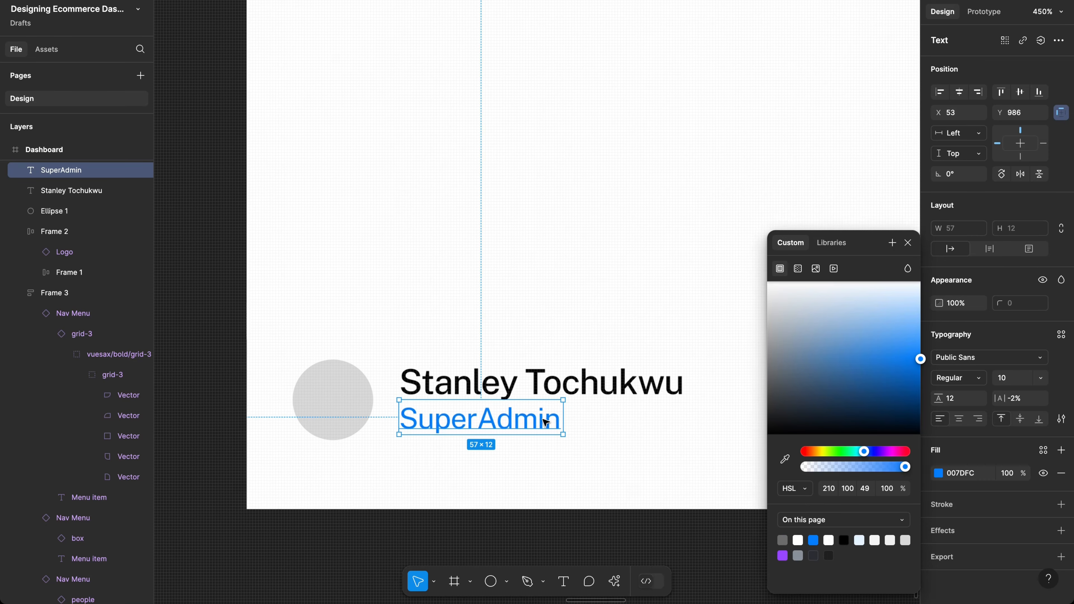
left_click(590, 387)
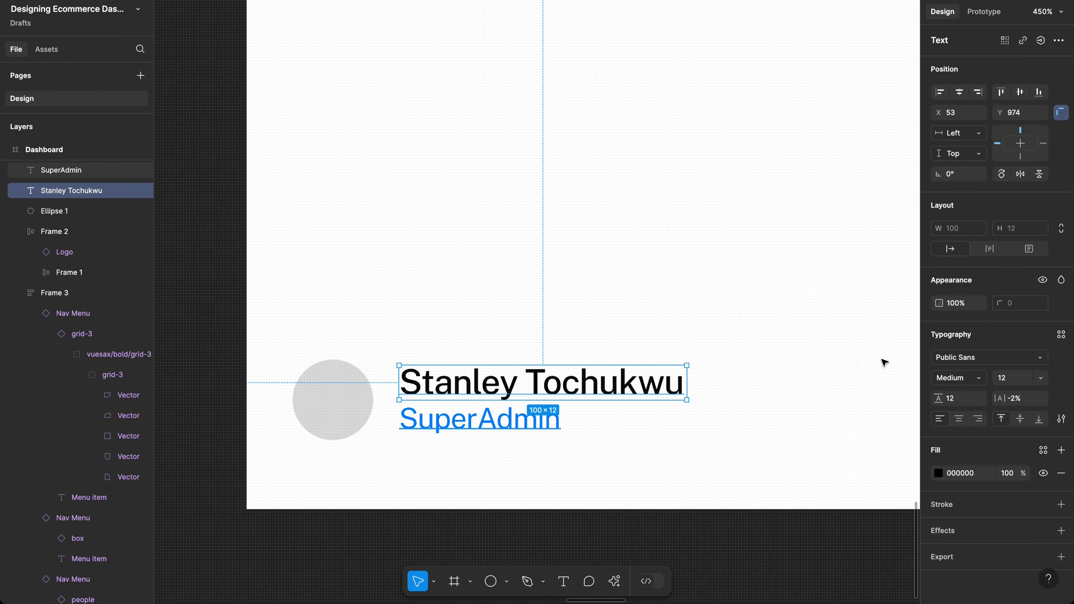
left_click(1019, 382)
type("1")
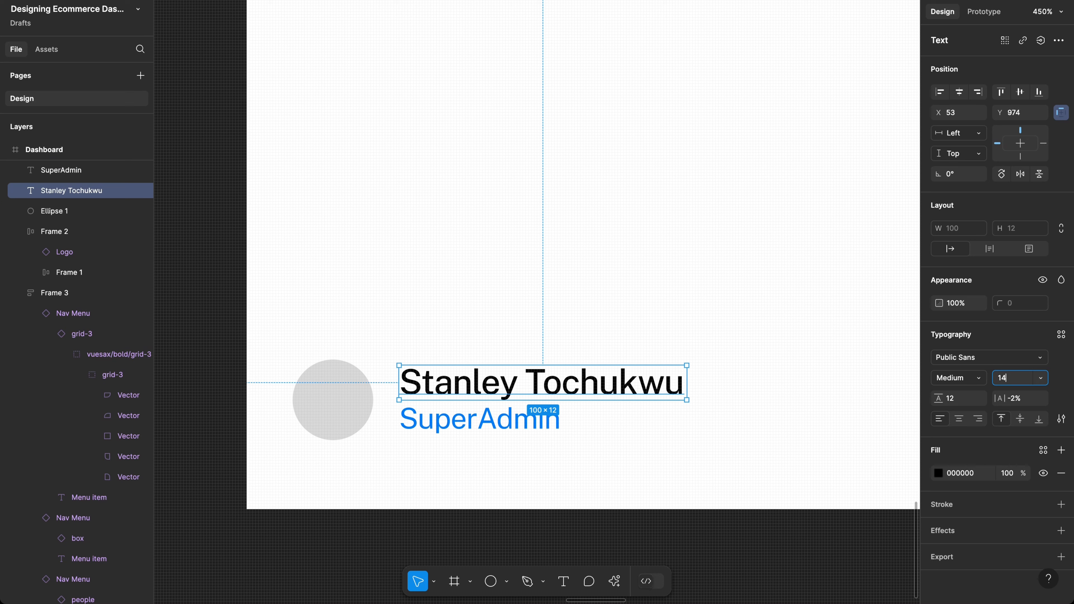
key("Return")
scroll(835, 373, "down", 5)
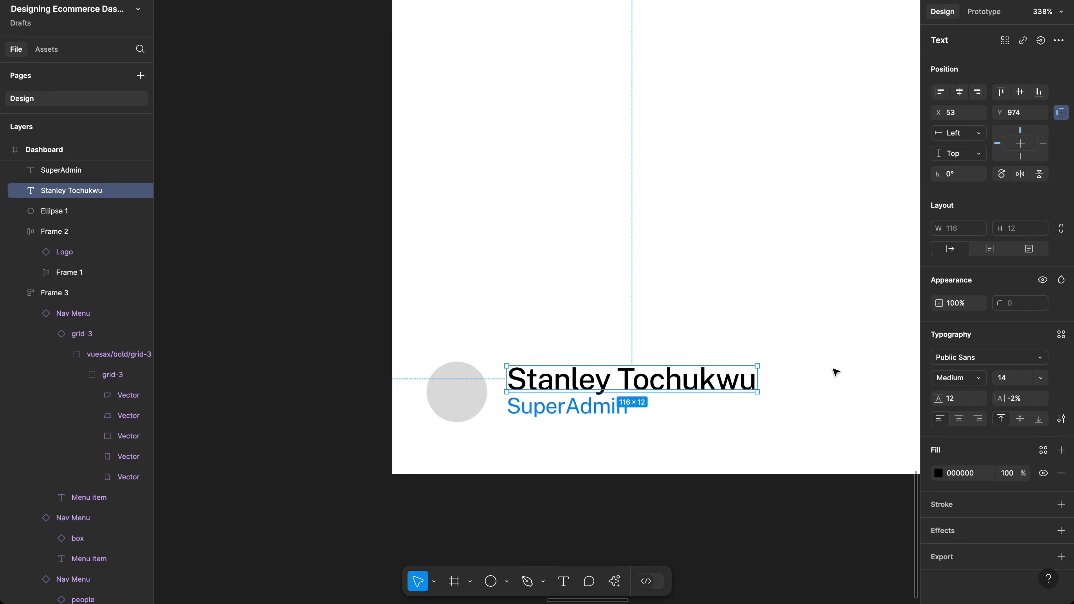
scroll(835, 373, "down", 2)
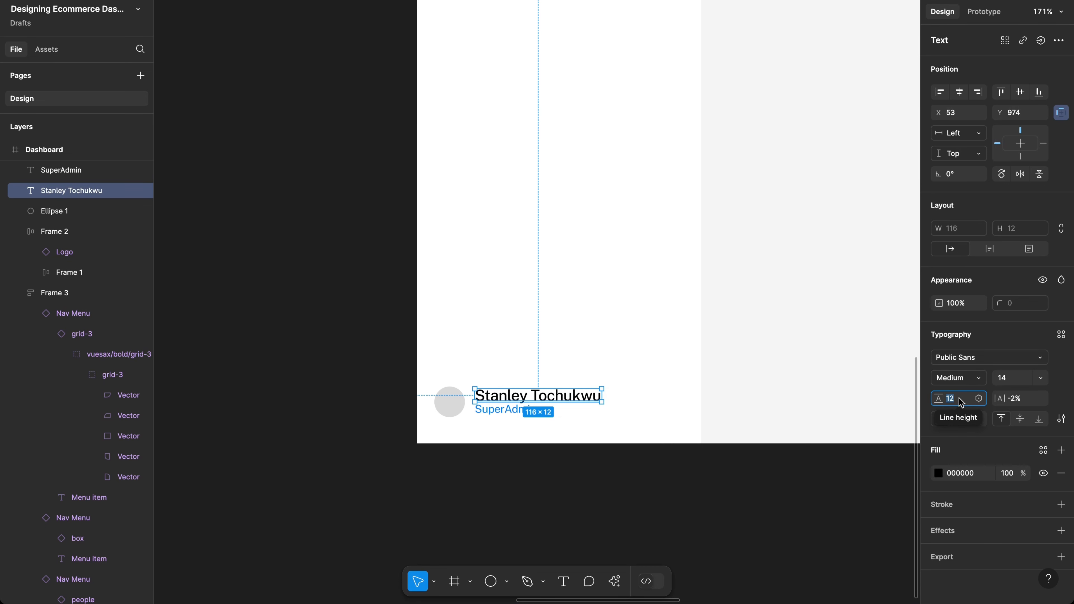
scroll(602, 395, "up", 2)
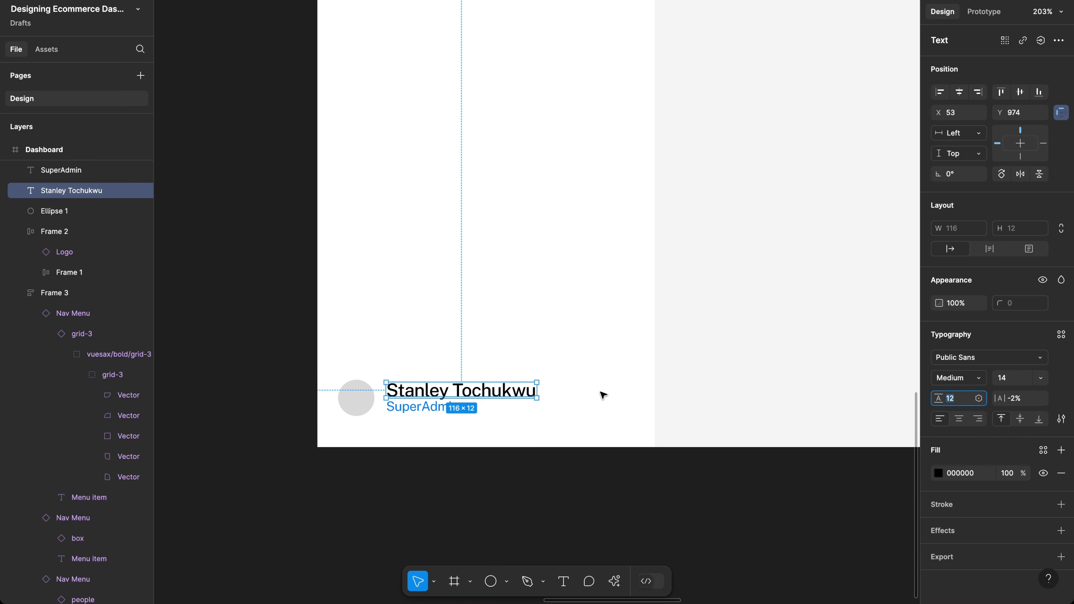
left_click(1009, 378)
type("12")
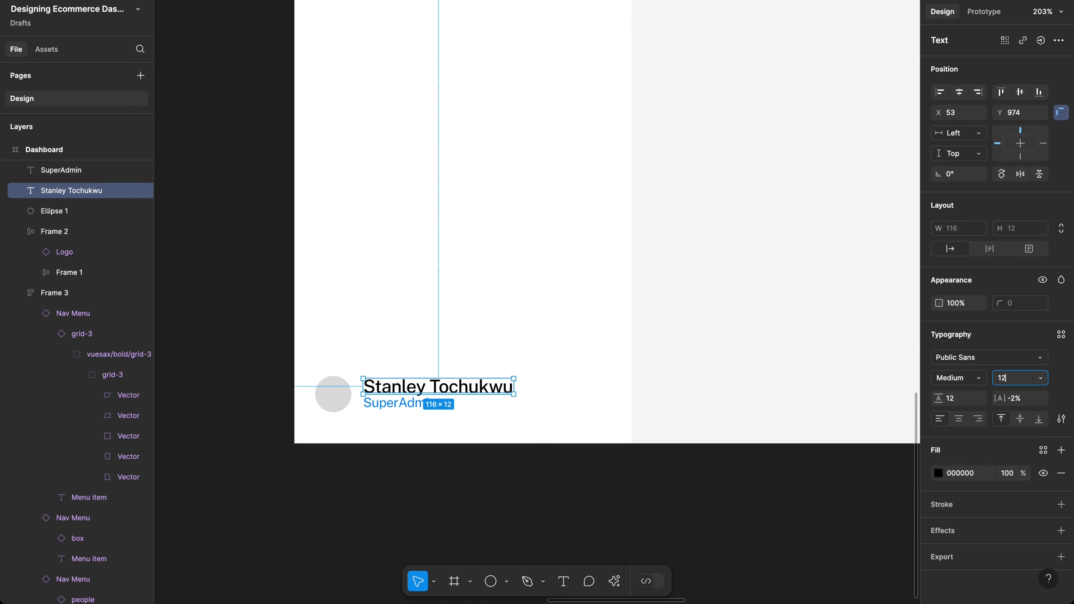
key("Return")
scroll(354, 382, "up", 2)
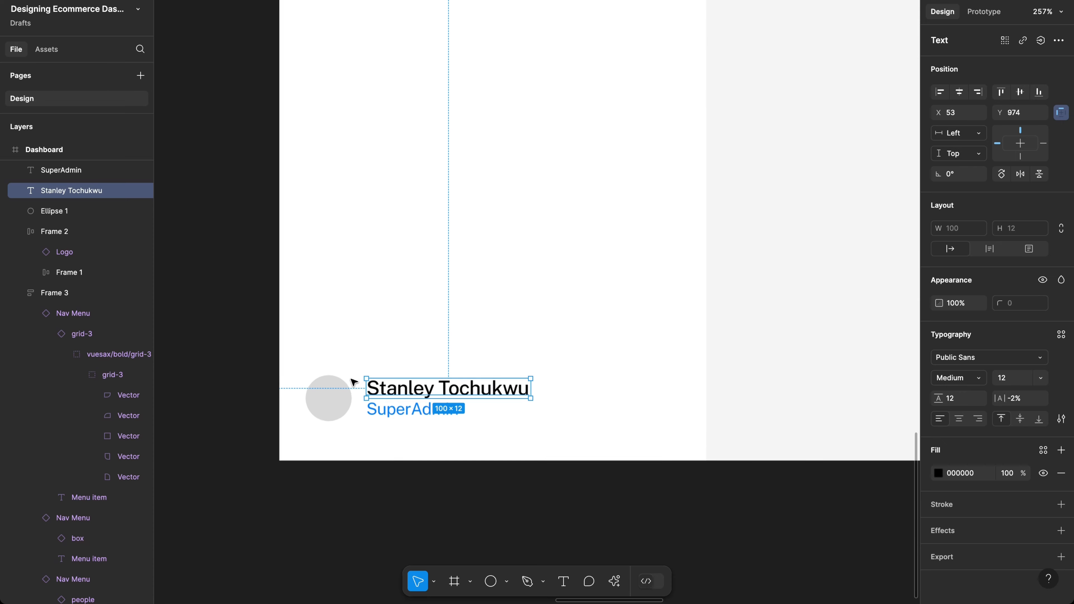
left_click(389, 417)
Step: Wrap the name and SuperAdmin texts in an auto-layout frame with a 2 px gap
left_click(469, 386, "shift")
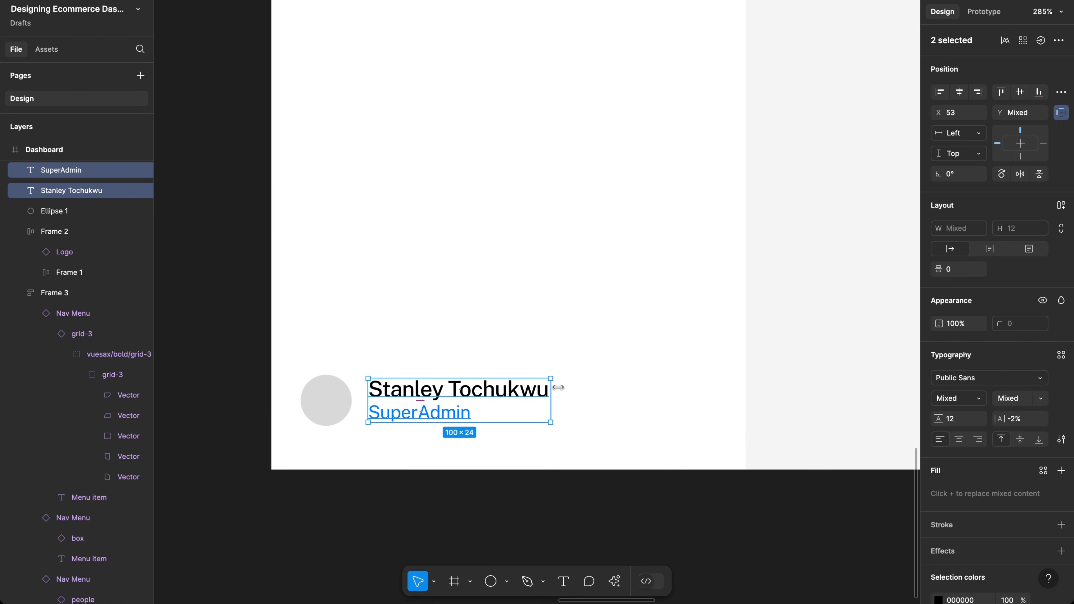
key("shift+a")
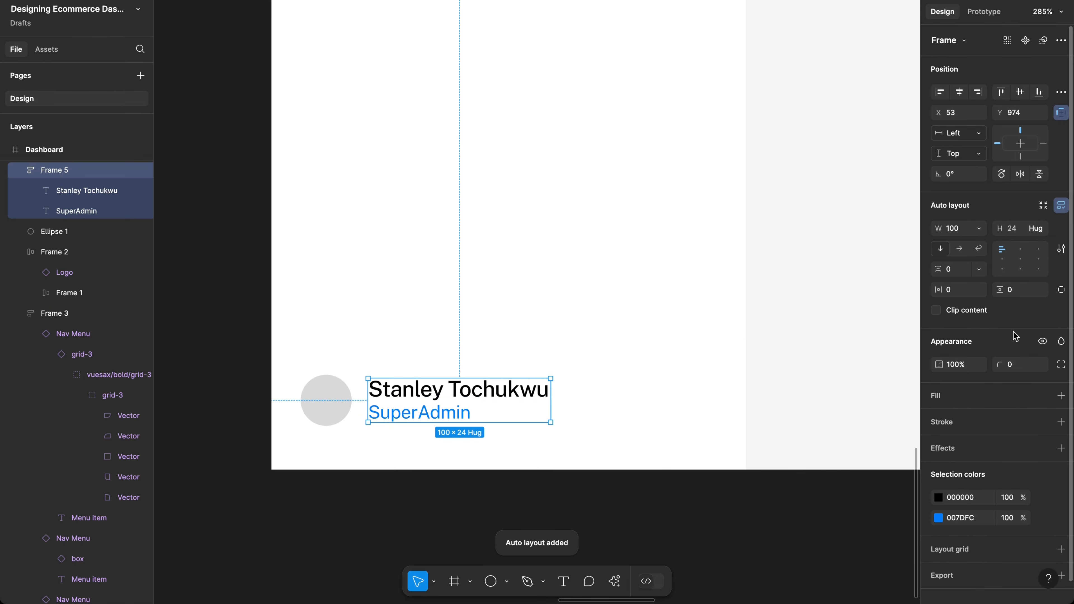
left_click(954, 274)
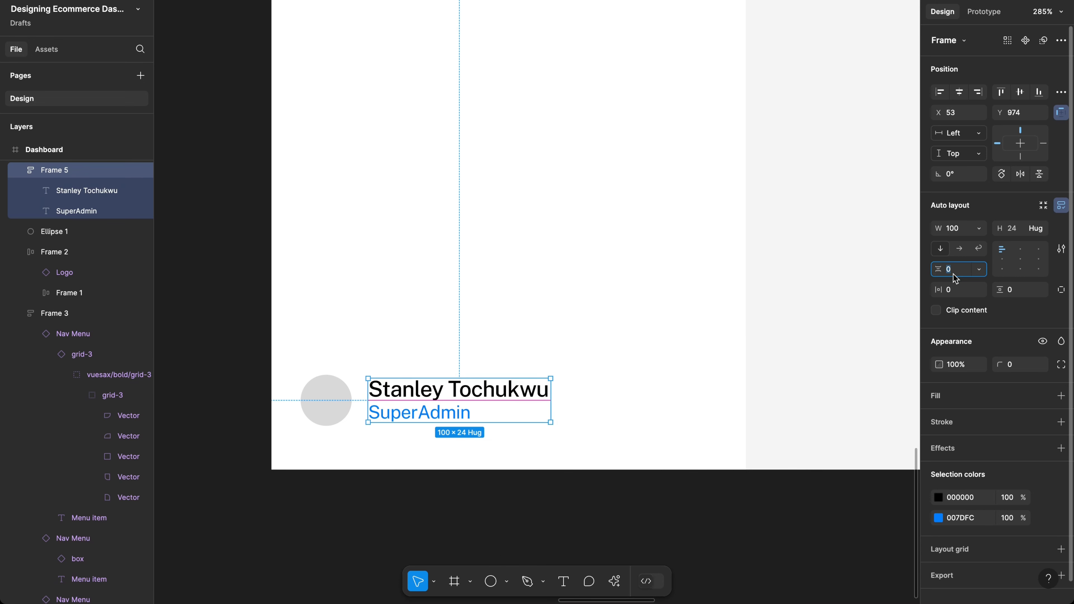
type("4")
key("Return")
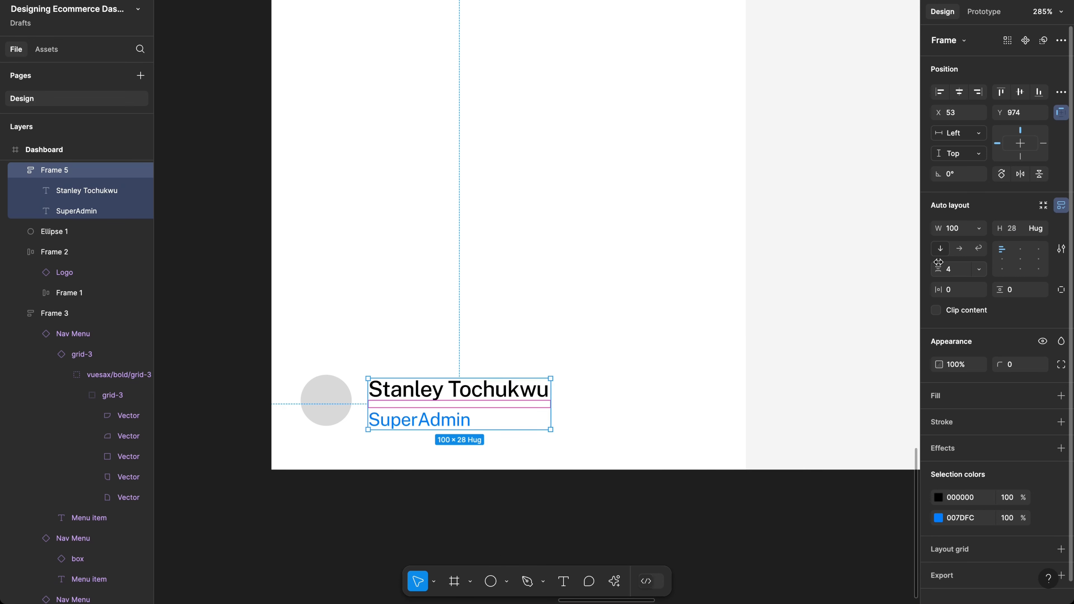
left_click(949, 271)
type("2")
key("Return")
scroll(491, 319, "up", 3)
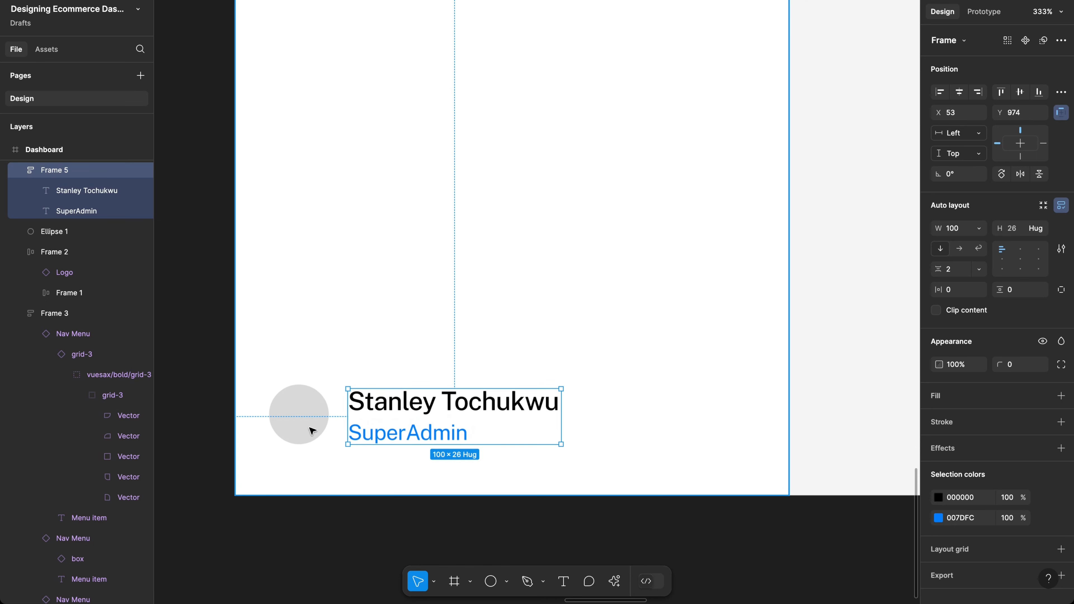
Step: Select the avatar circle and switch to the prototype preview tab
left_click(306, 440)
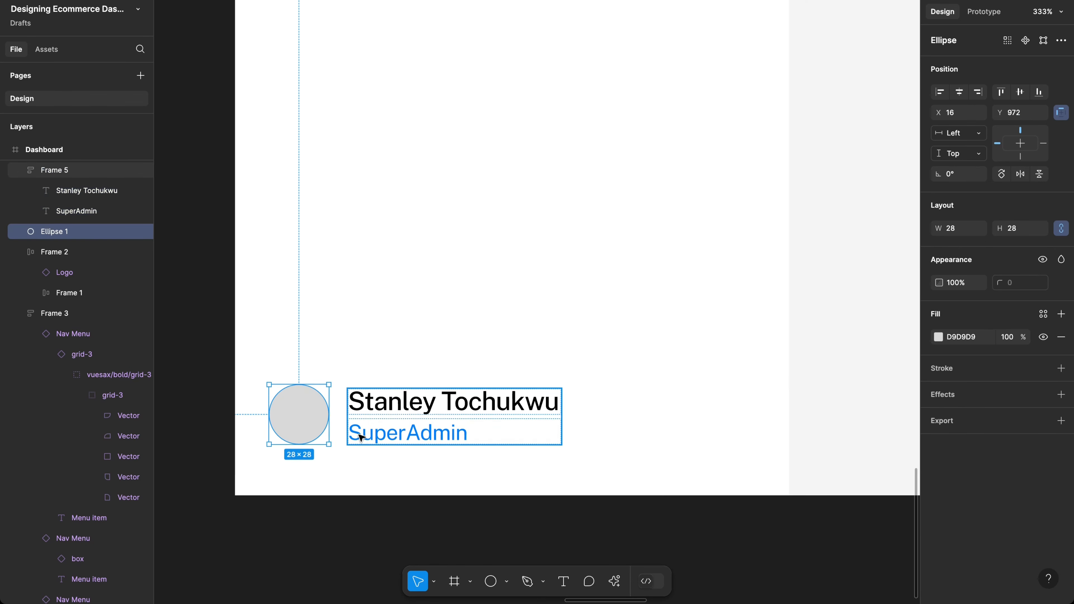
scroll(360, 438, "up", 3)
scroll(360, 442, "down", 3)
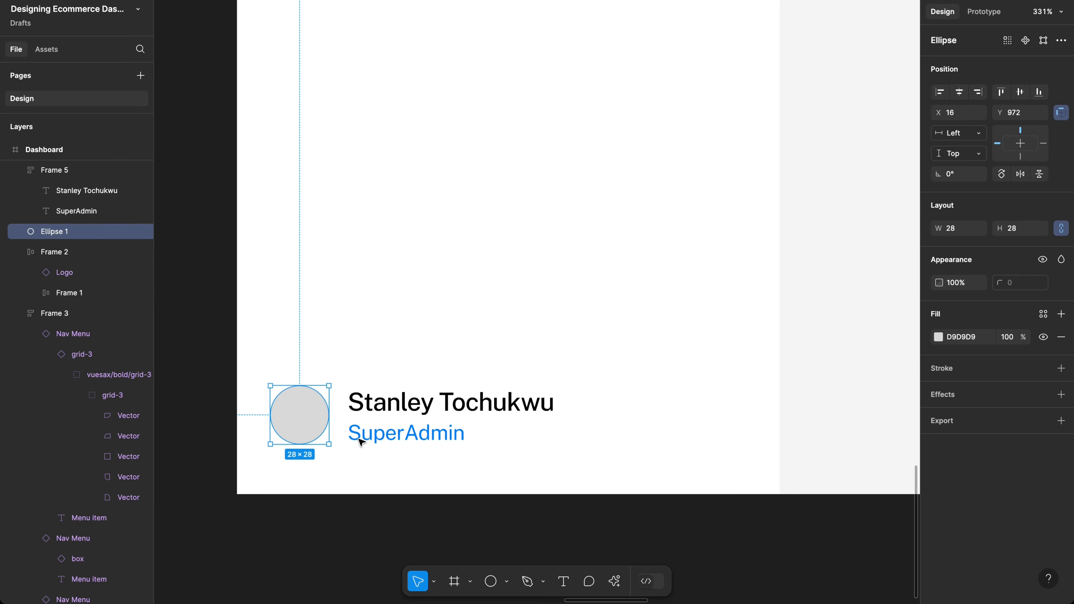
scroll(360, 442, "down", 1)
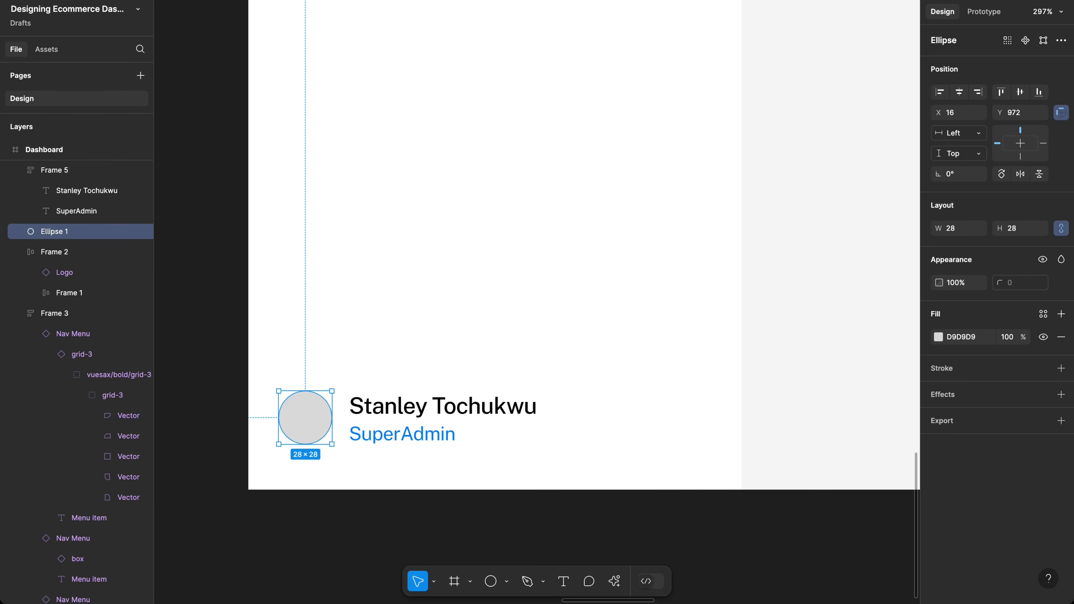
key("ctrl+Tab")
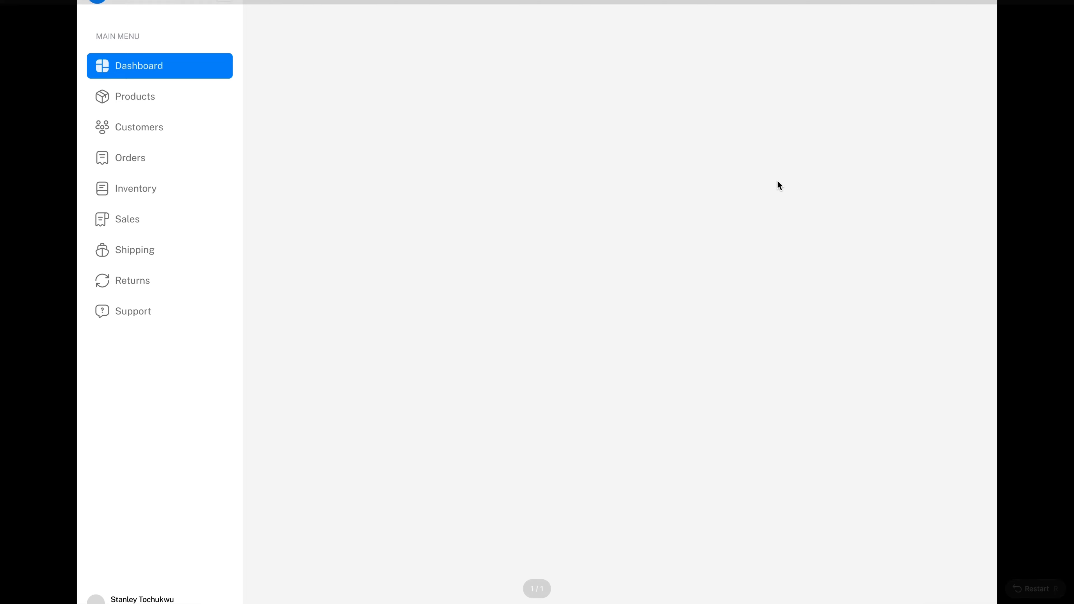
Step: Back in the editor, set the name to 15 px auto width and make Frame 5 hug contents
scroll(777, 181, "down", 2)
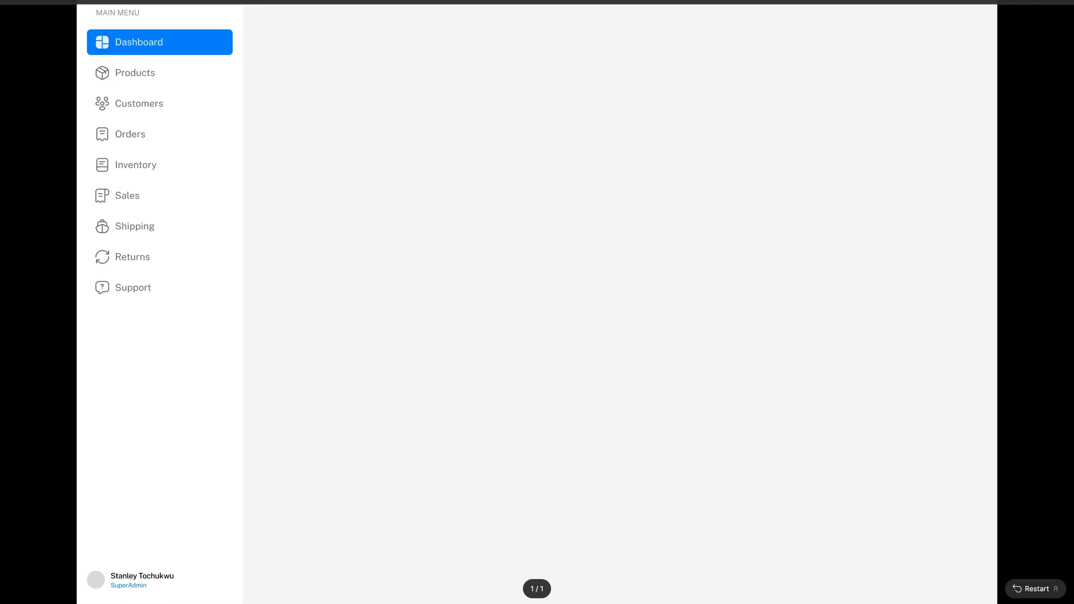
left_click(930, 1)
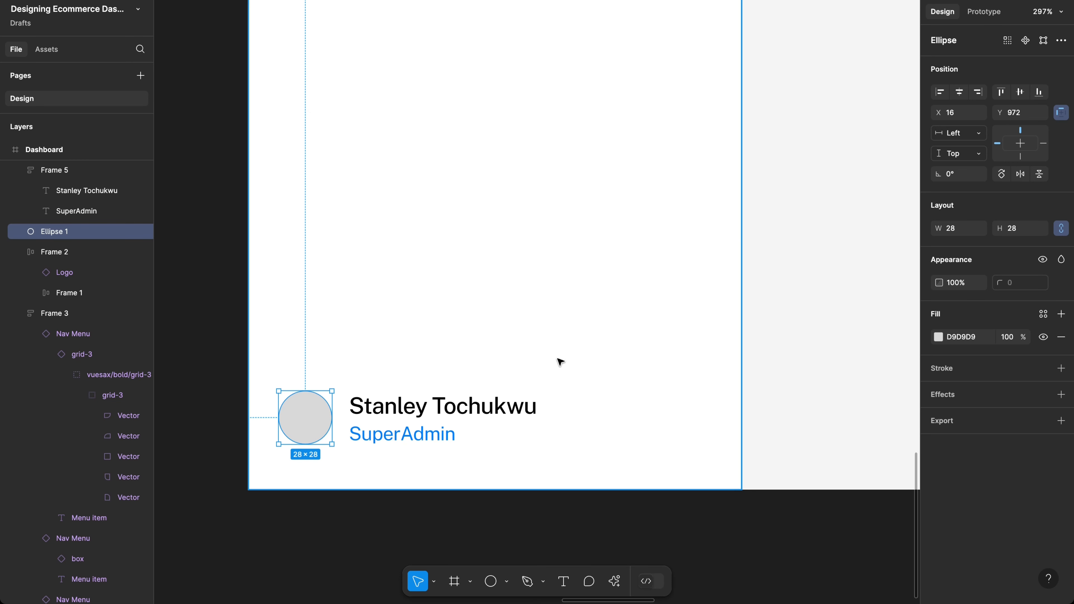
left_click(476, 409)
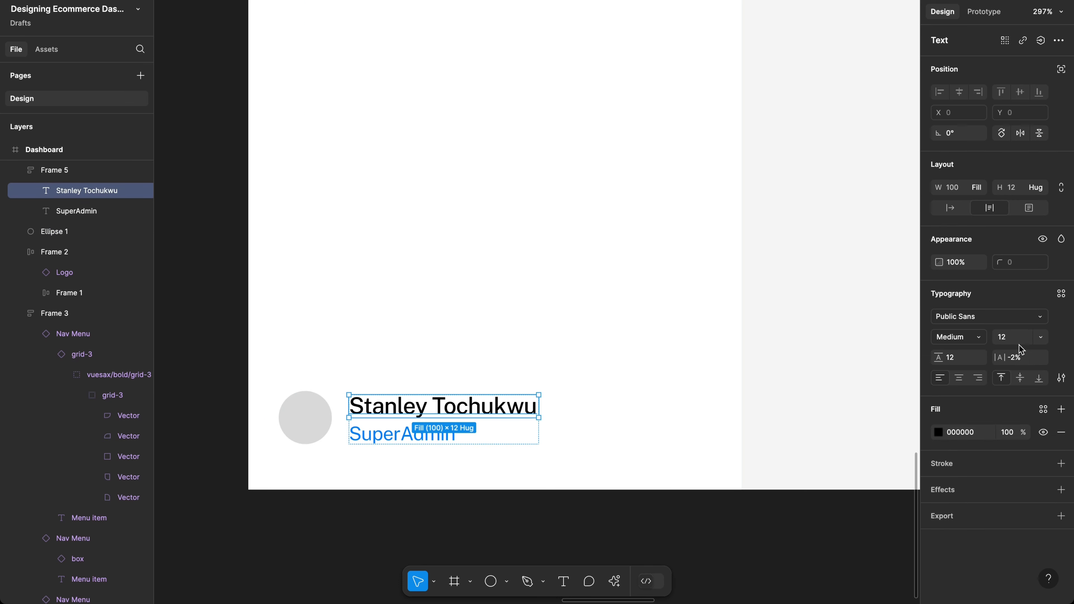
left_click(1009, 338)
key("Return")
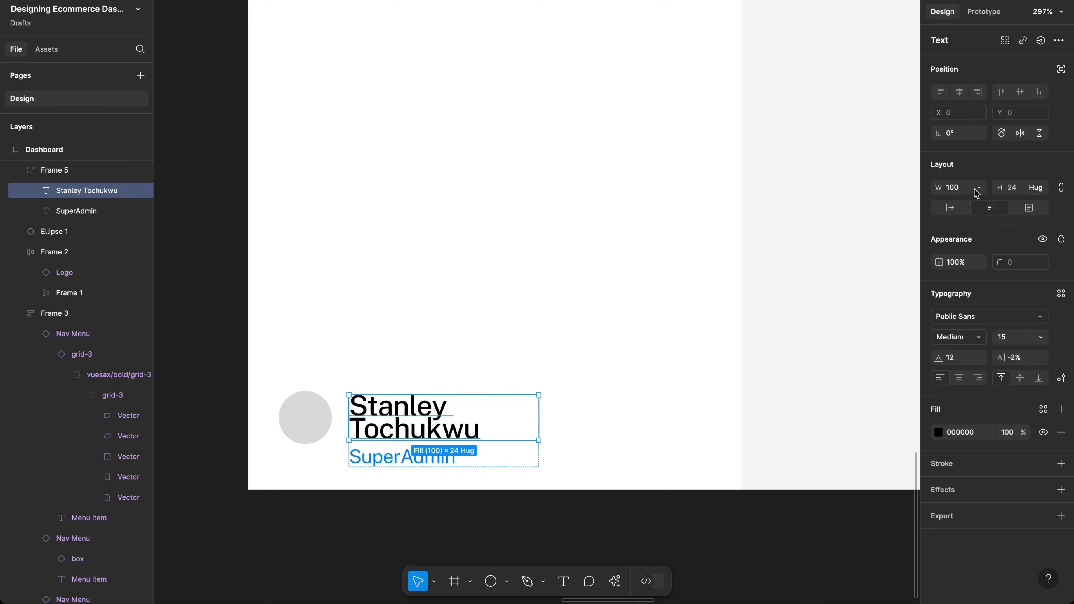
left_click(949, 207)
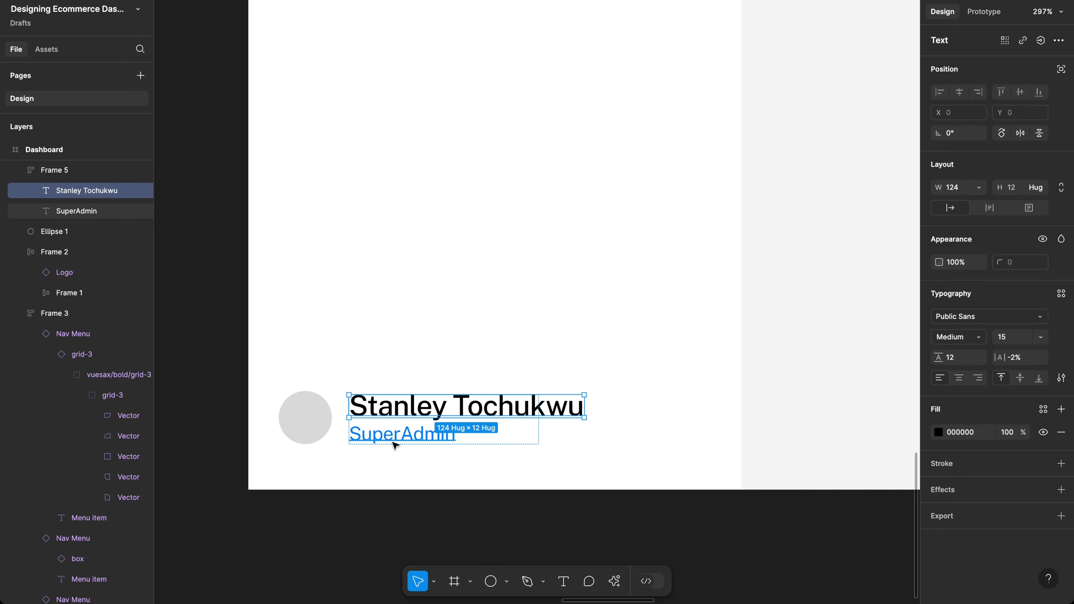
left_click(476, 444)
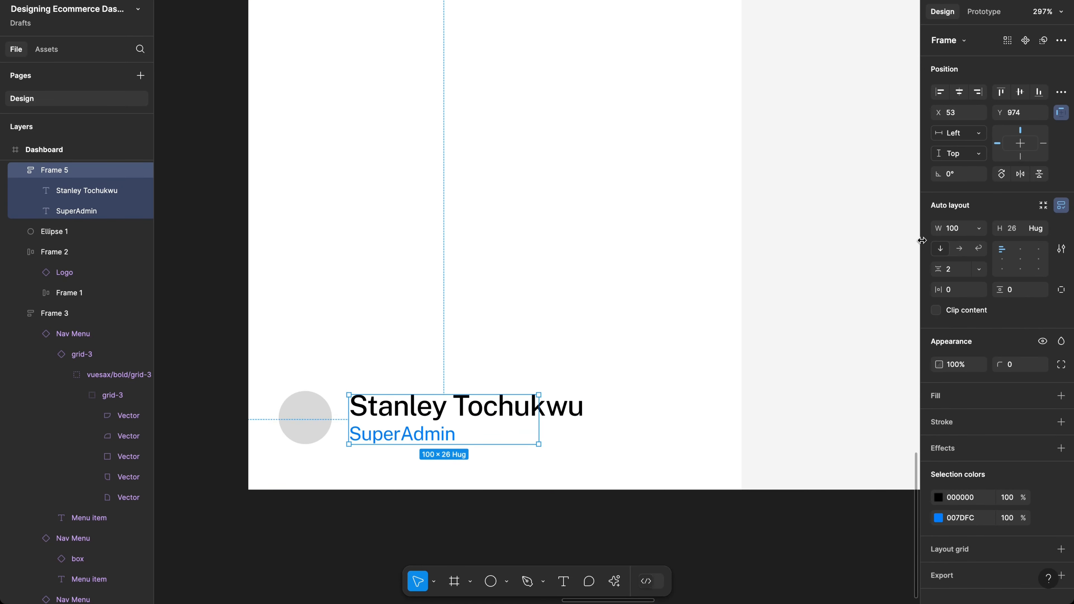
left_click(971, 229)
left_click(983, 243)
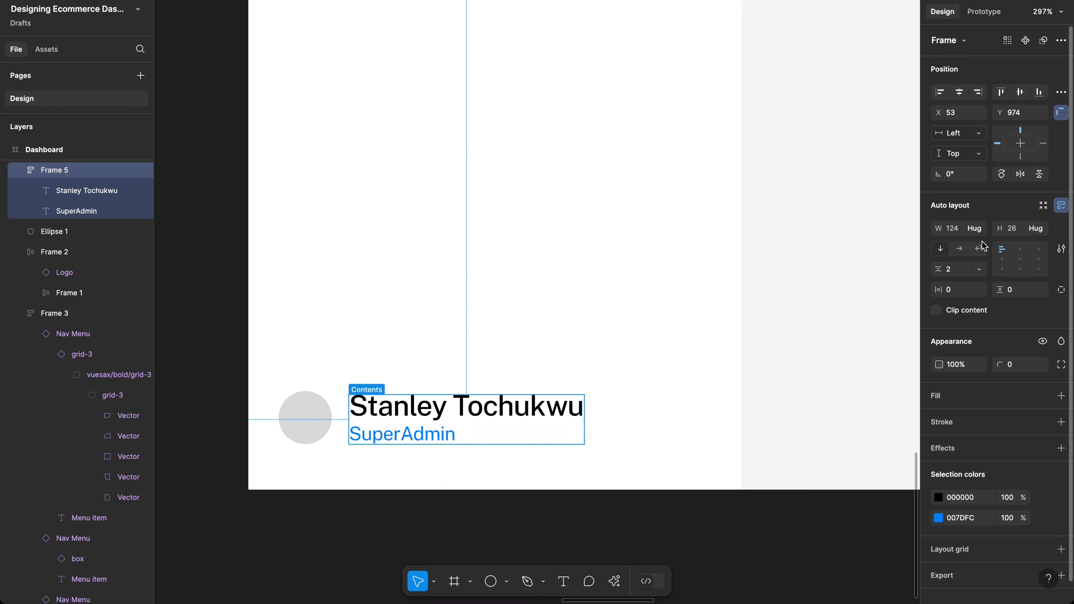
Step: Resize the avatar circle to 32×32 and reposition Frame 5 beside it
left_click(307, 424)
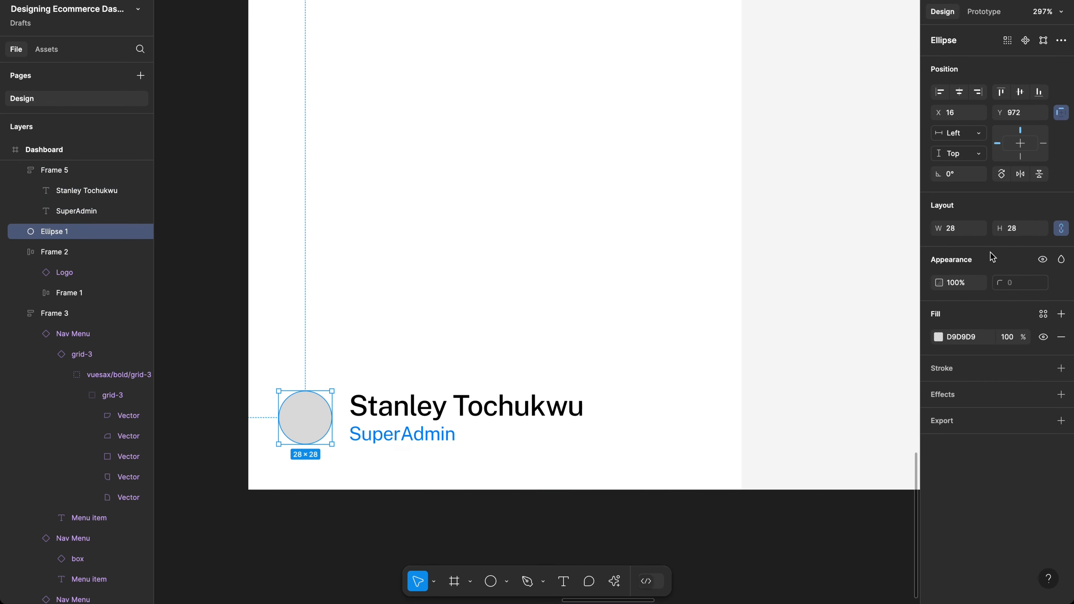
type("4")
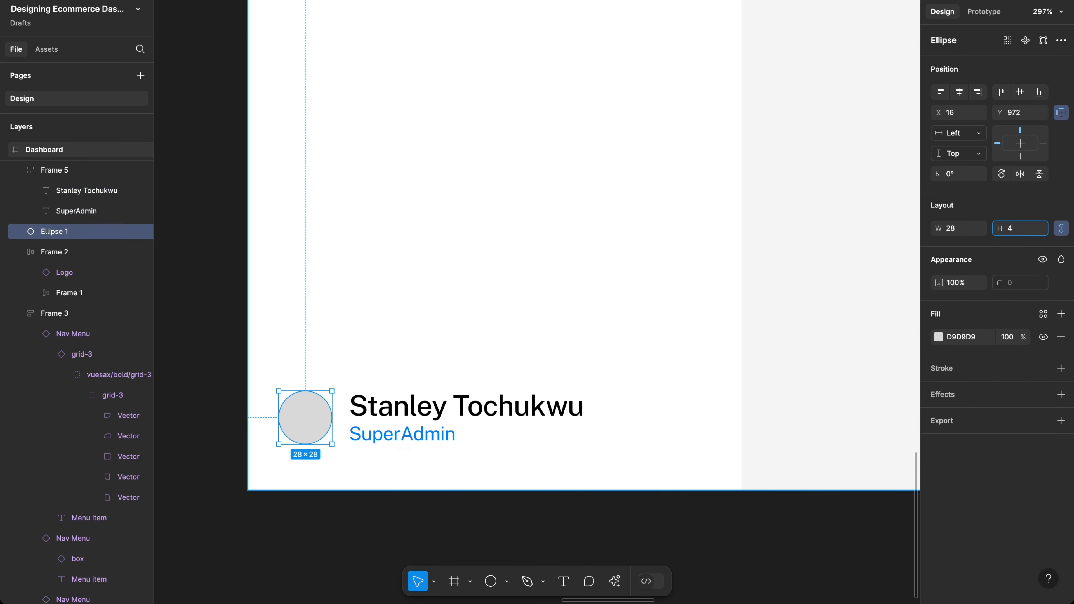
type("0")
key("Return")
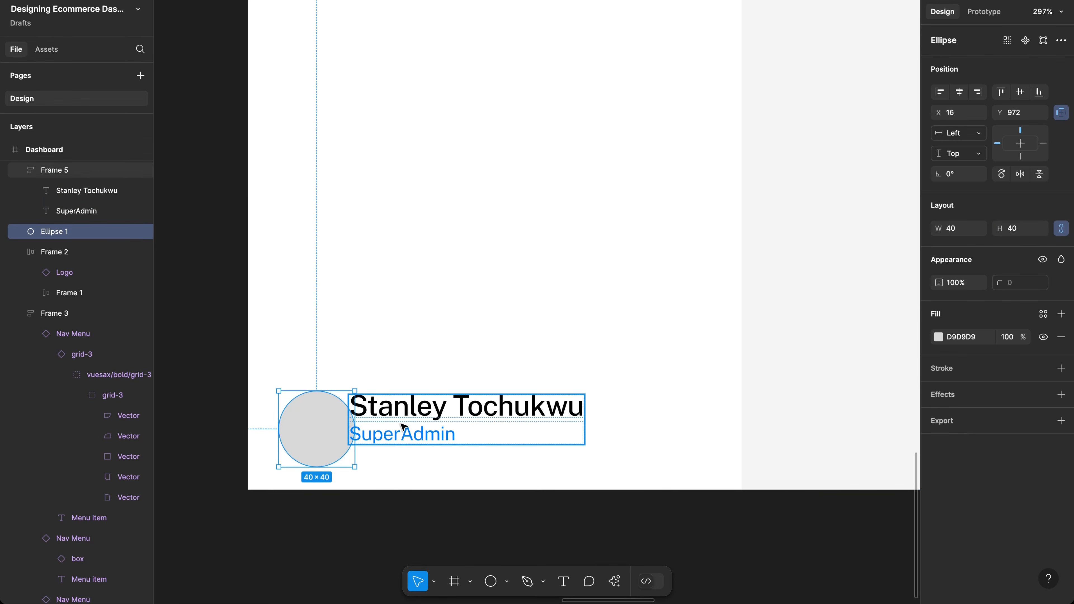
left_click_drag(425, 420, 423, 326)
left_click(313, 427, "shift")
key("alt")
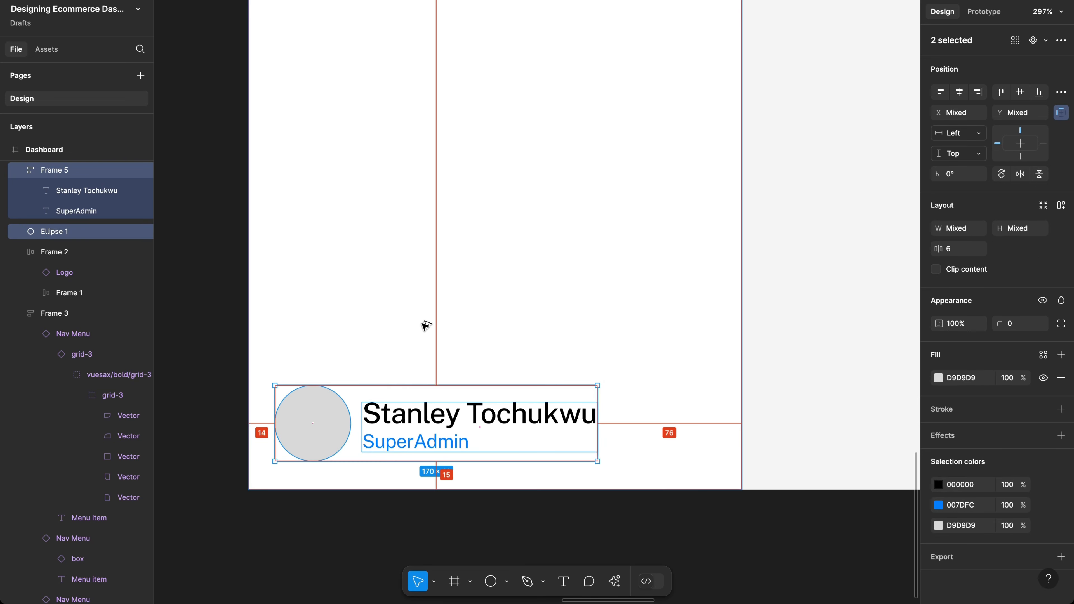
left_click(324, 422)
left_click(1014, 229)
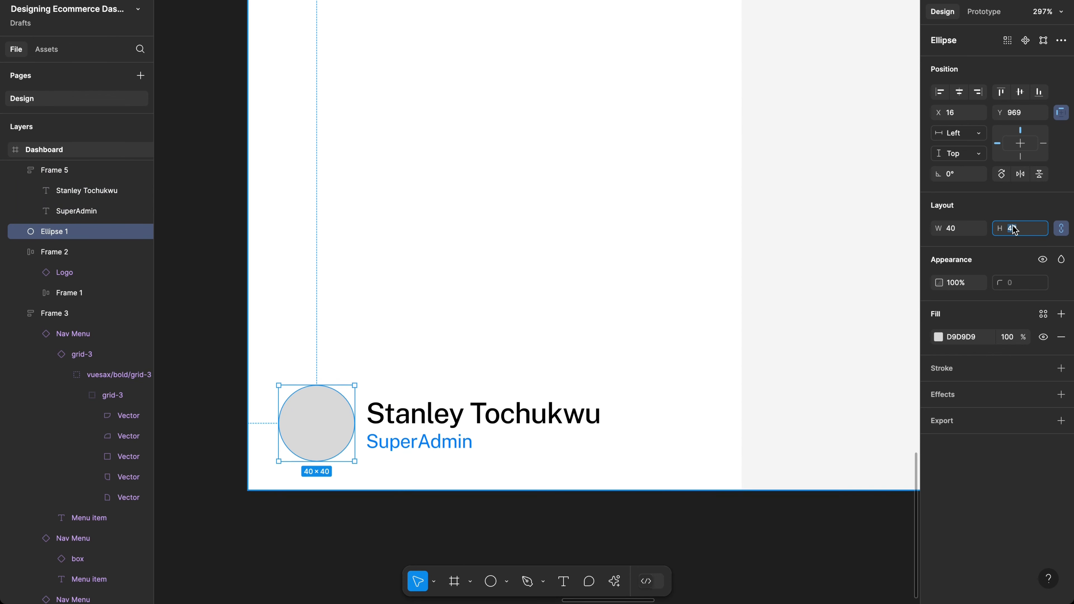
type("32")
key("Return")
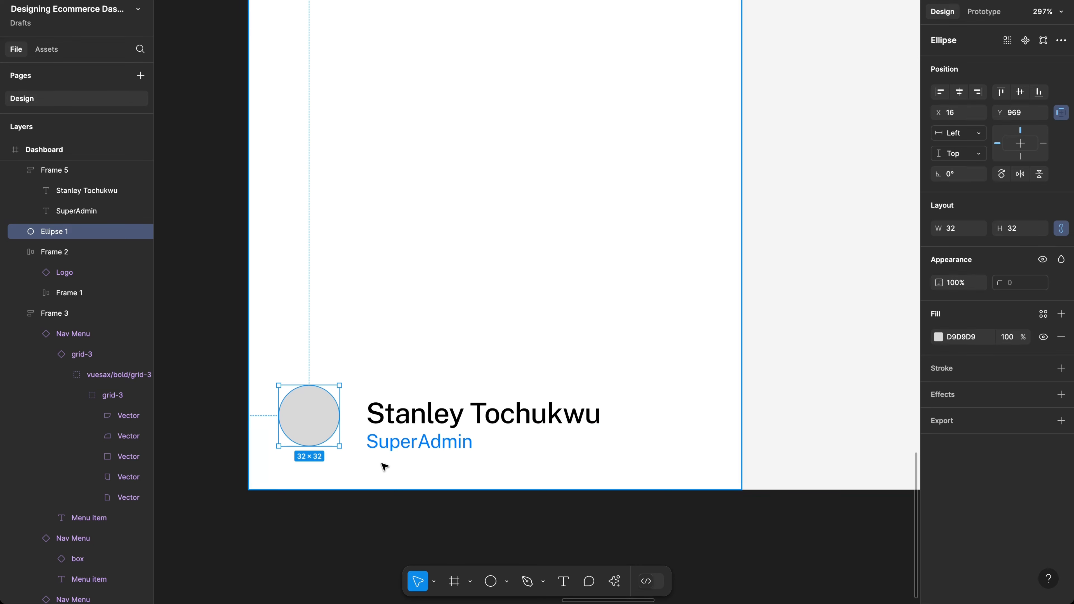
left_click(454, 420)
mouse_move(494, 424)
left_mouse_down()
mouse_move(479, 416)
mouse_move(495, 417)
left_mouse_up()
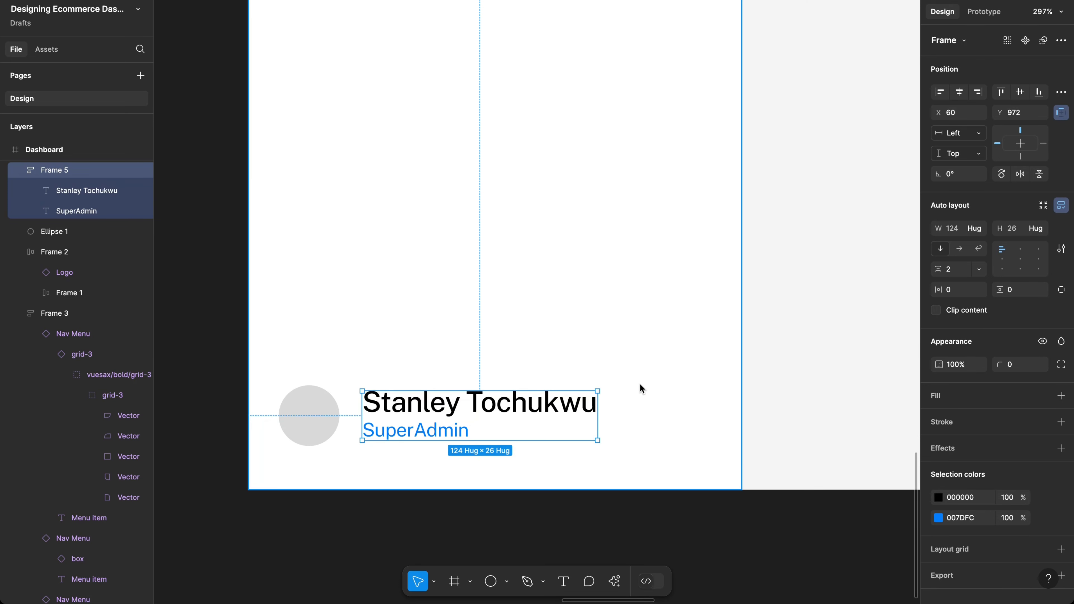
Step: Search the assets panel for an arrow icon, then close it and open the Actions menu
key("shift+i")
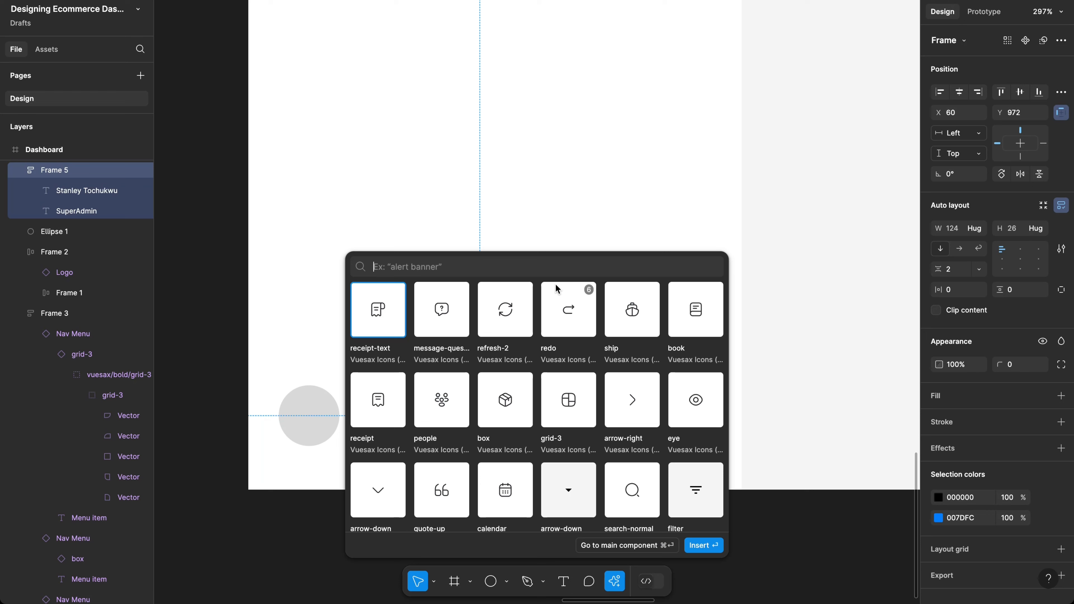
type("arro")
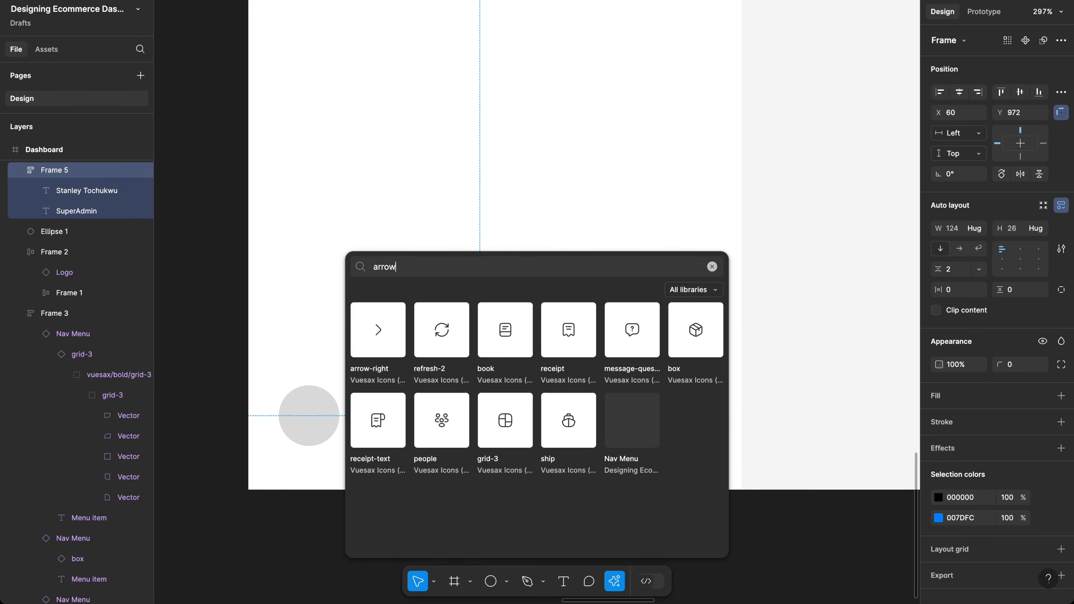
type("w")
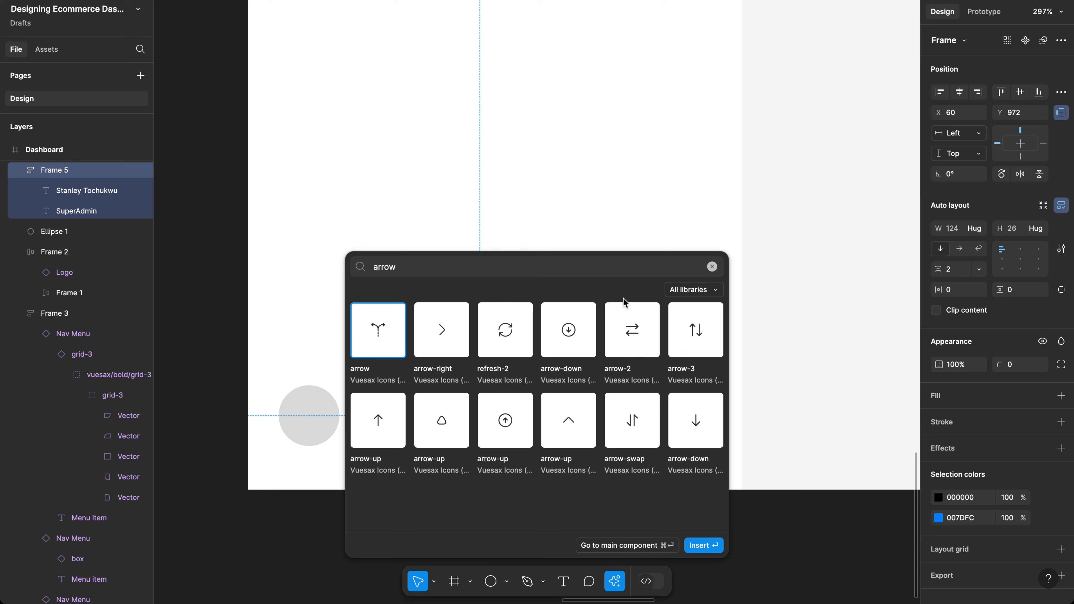
left_click(712, 269)
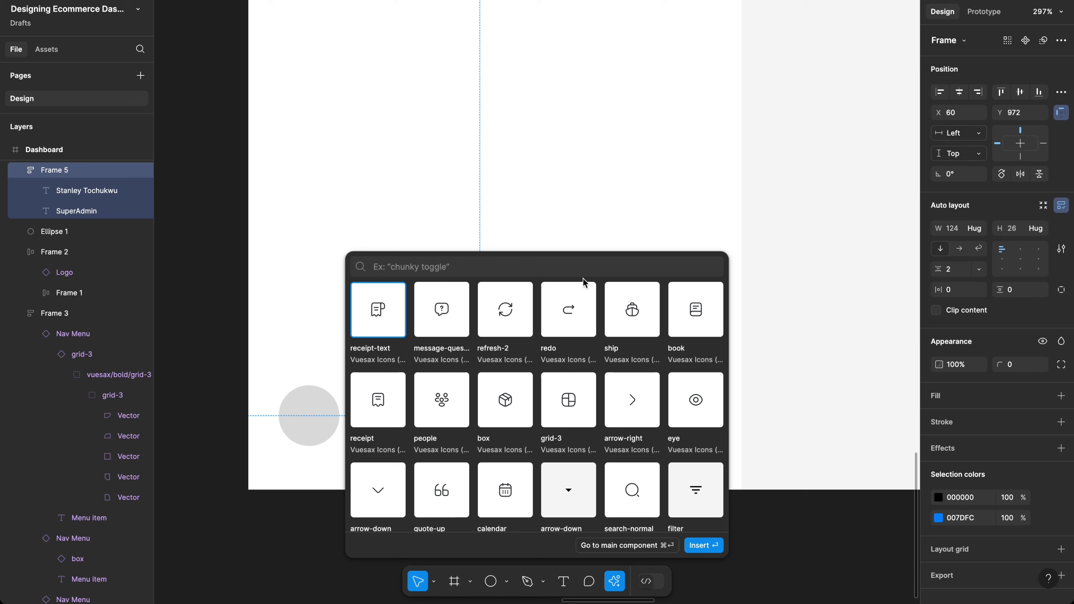
key("Escape")
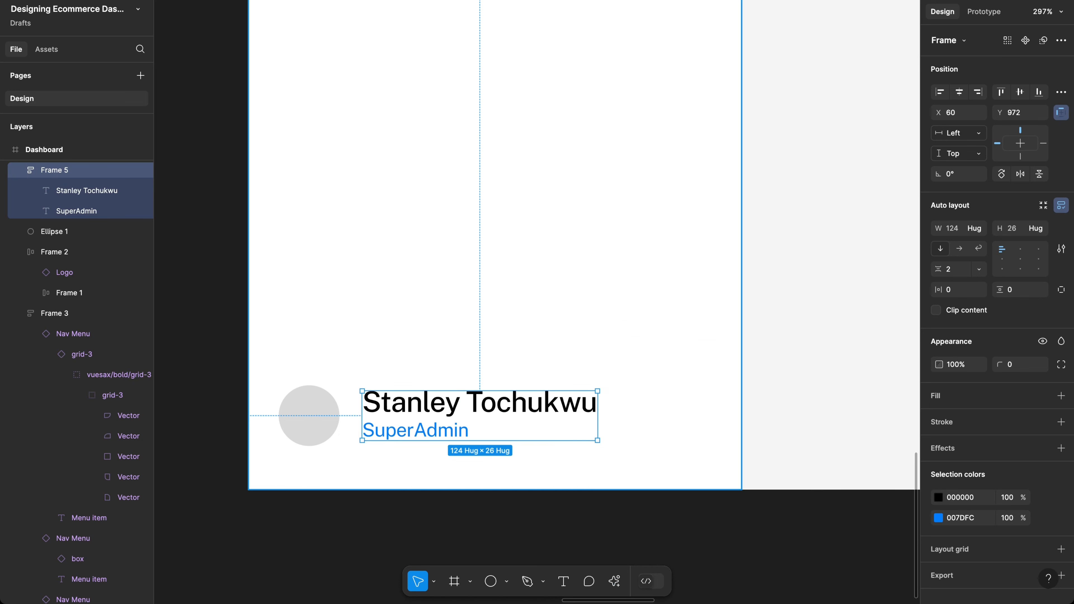
key("super+k")
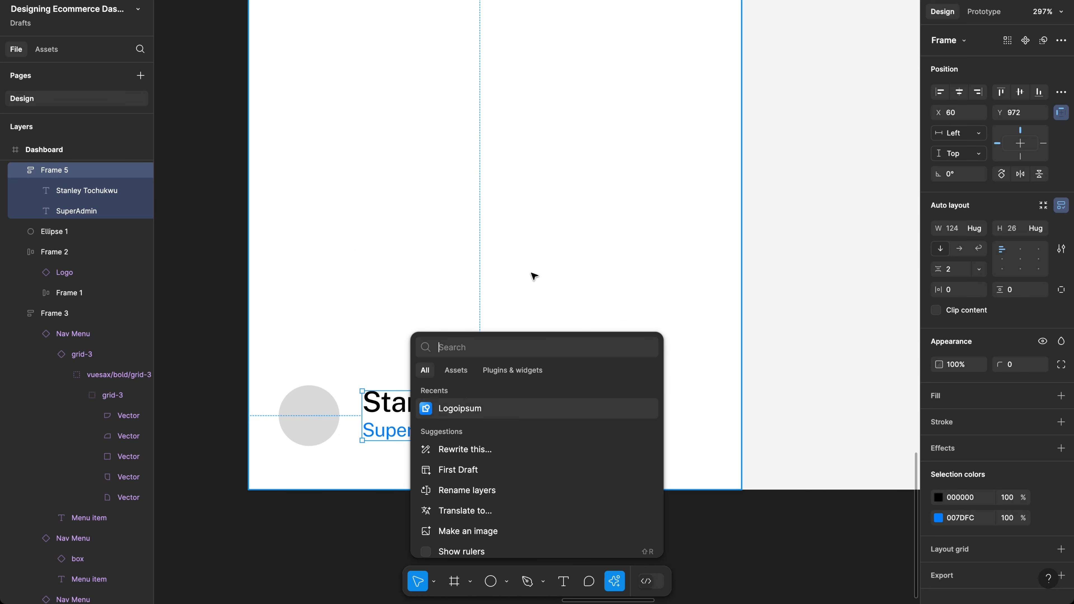
Step: Launch the Iconify plugin and search for 'chevron up down' icons
left_click(512, 373)
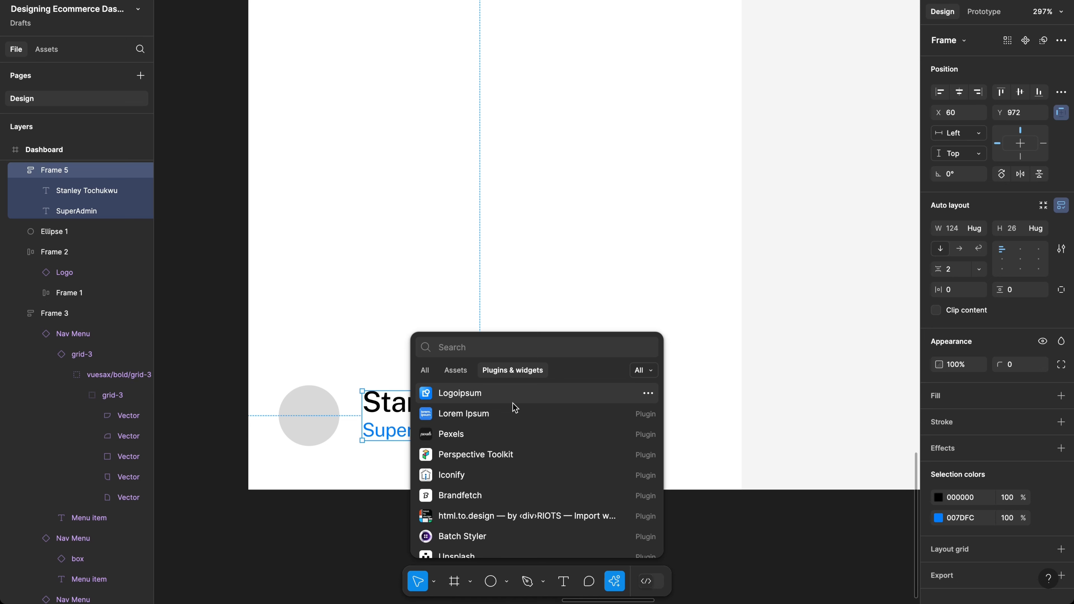
left_click(484, 475)
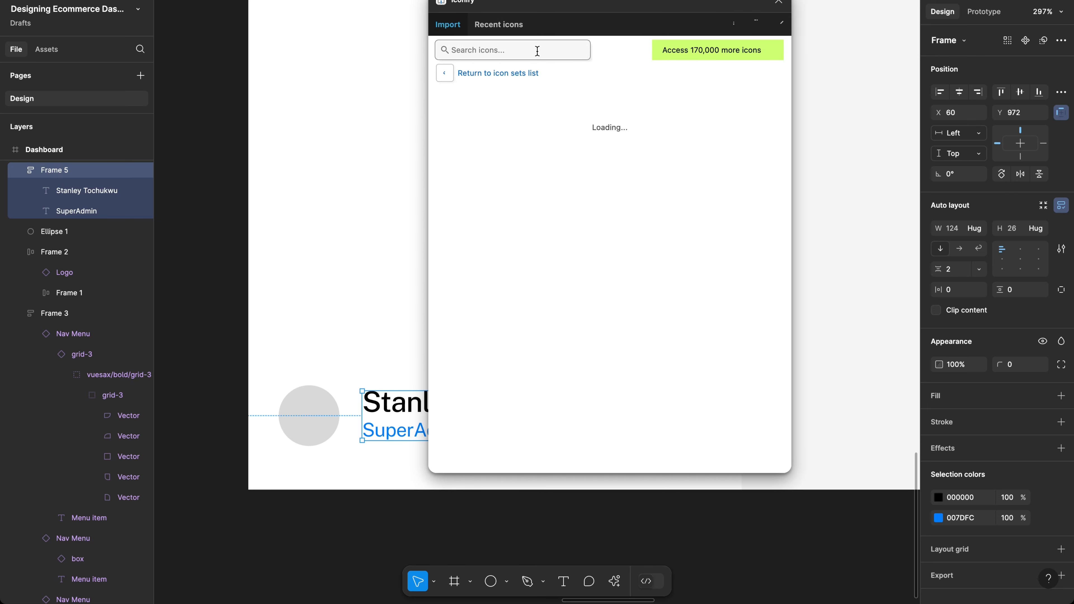
left_click(537, 51)
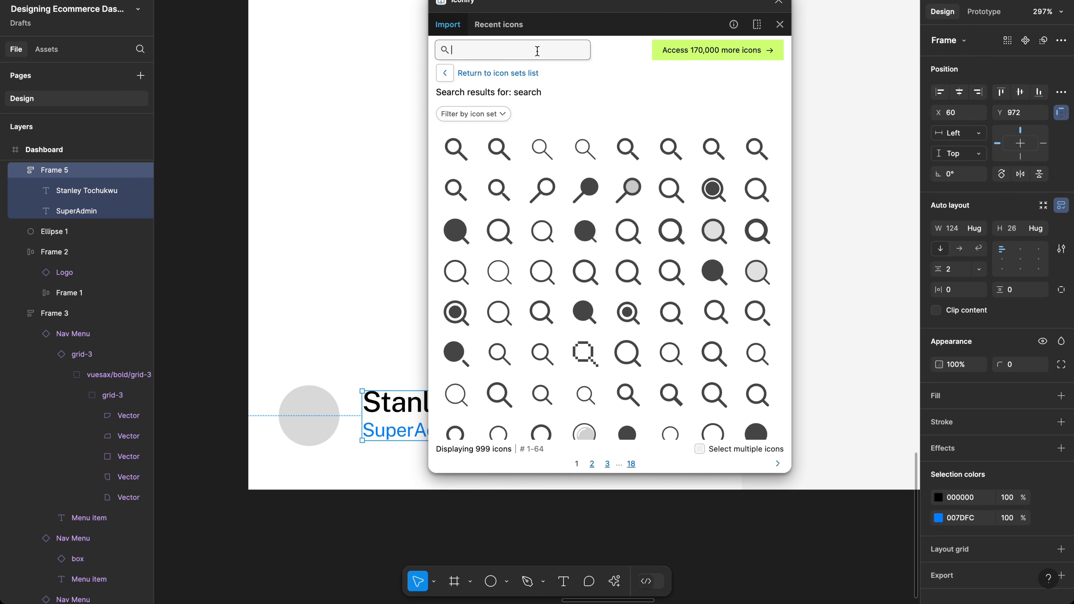
type("up")
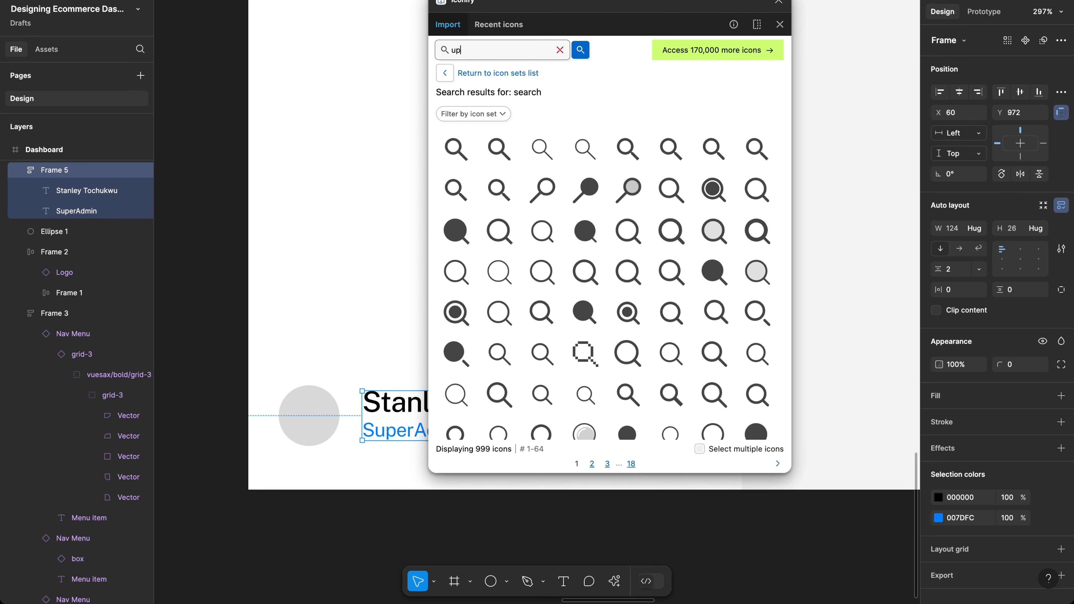
type(" and ")
type("Chevron")
key("Return")
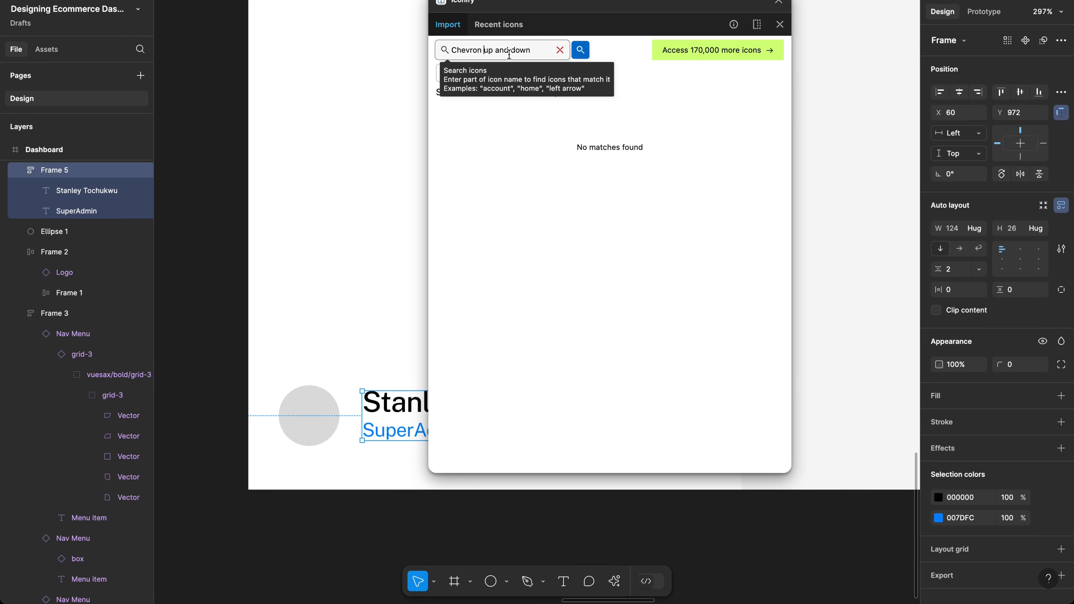
double_click(498, 50)
key("BackSpace")
key("BackSpace")
key("Return")
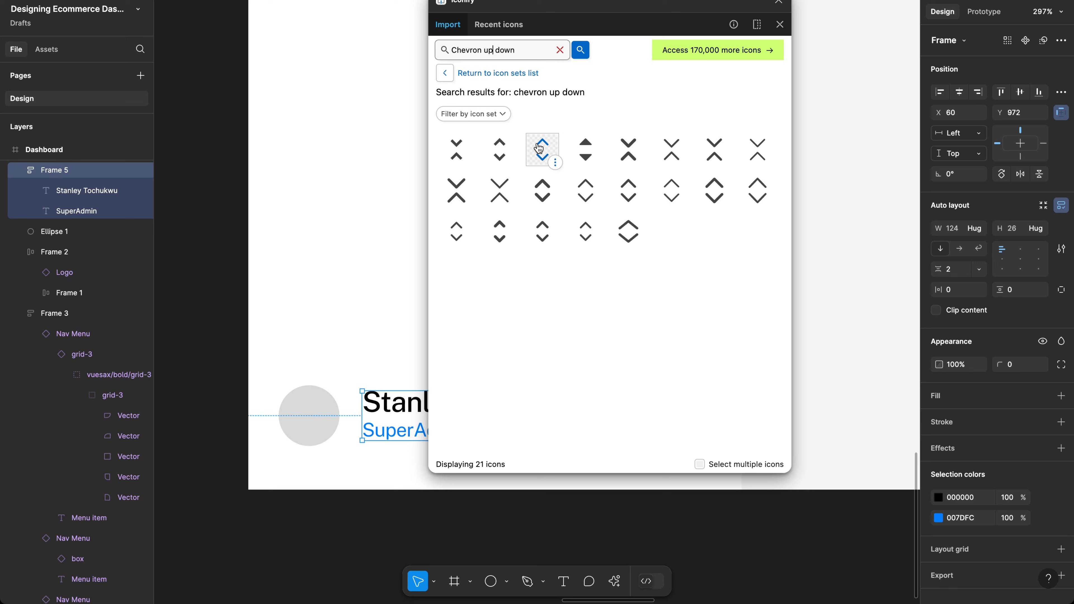
Step: Import the heroicons chevron-up-down icon into Frame 5 and close the plugin
left_click(456, 239)
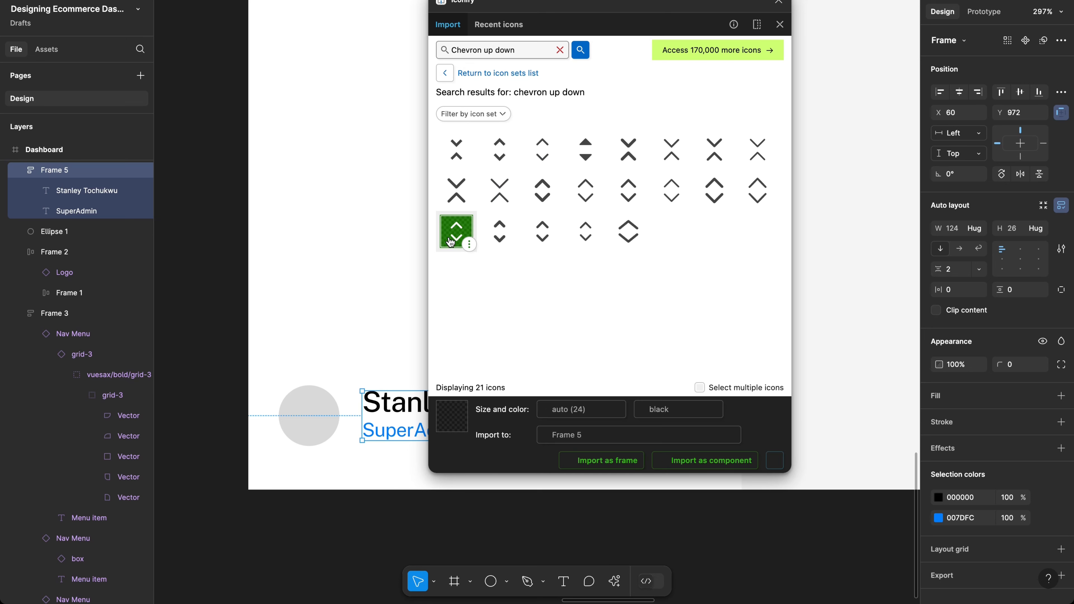
left_click(720, 465)
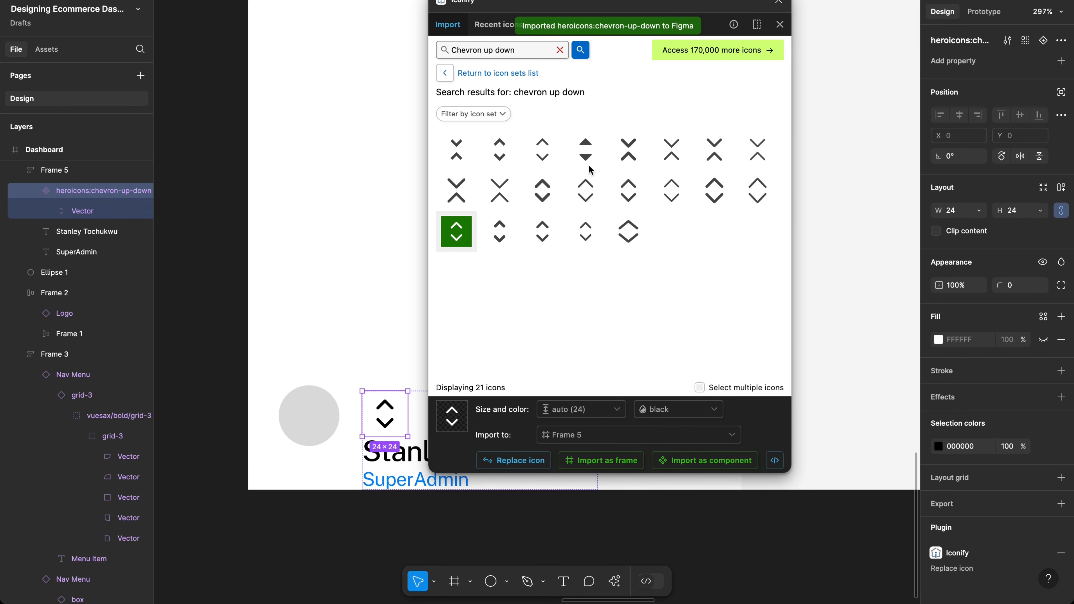
left_click(781, 2)
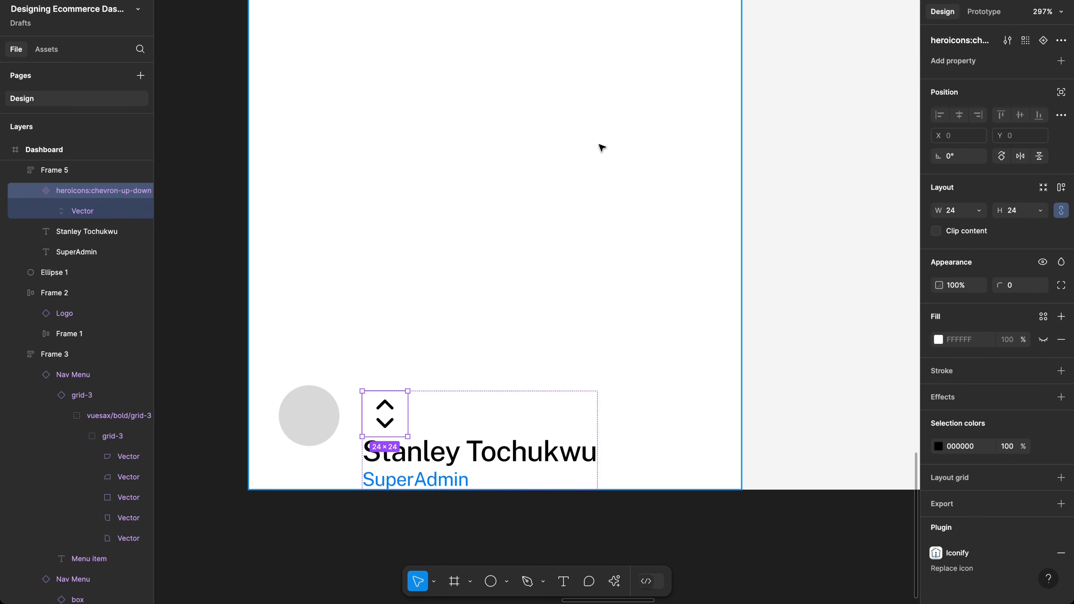
Step: Move the chevron out of the name group to the right of the row and trial a scale
scroll(402, 417, "down", 3)
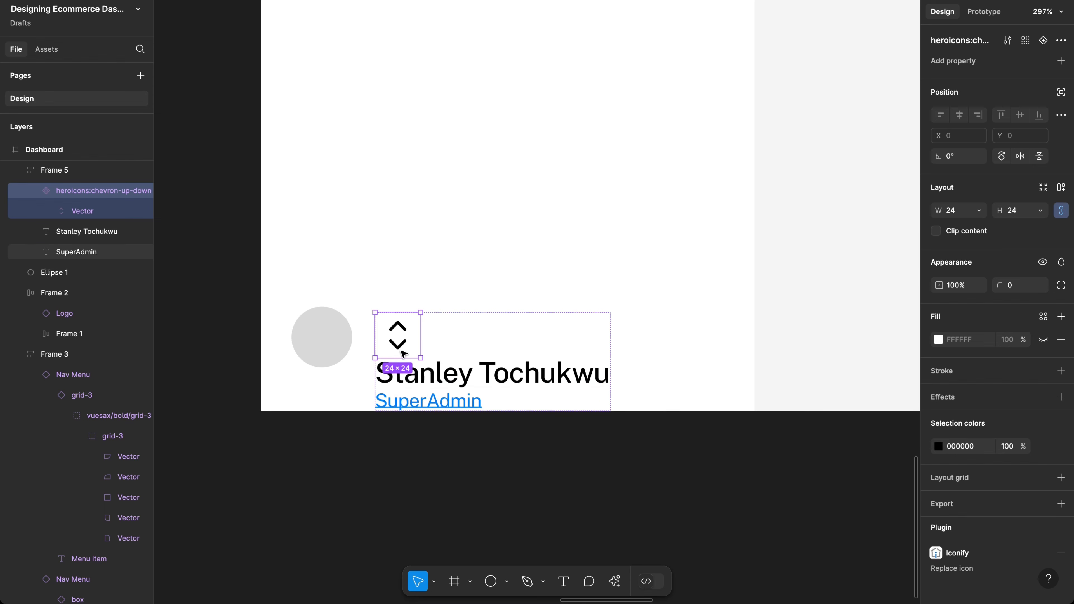
left_click_drag(403, 352, 695, 308)
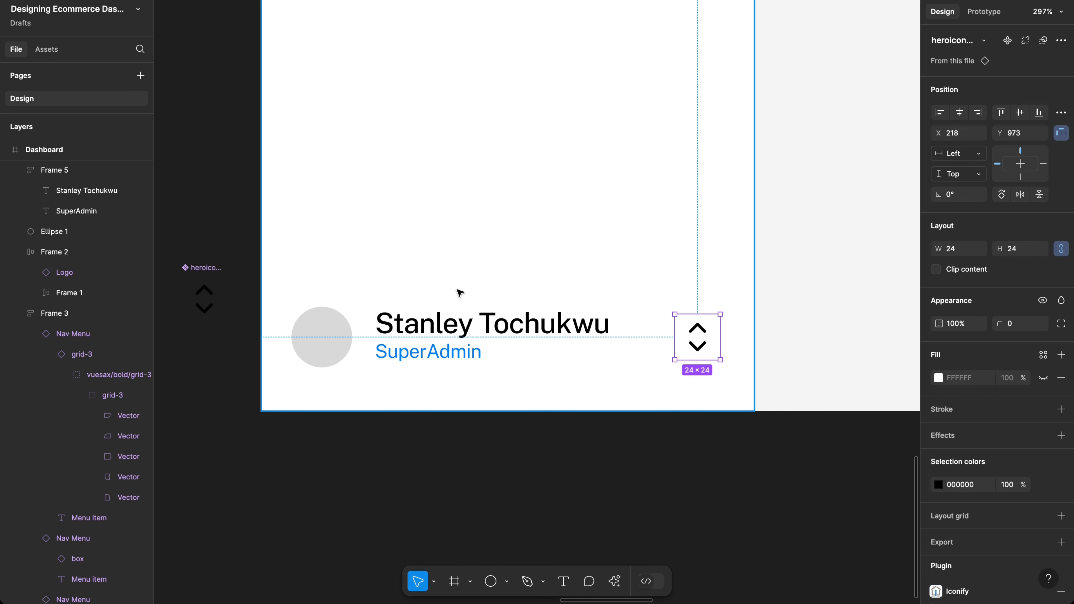
left_click_drag(195, 270, 351, 179)
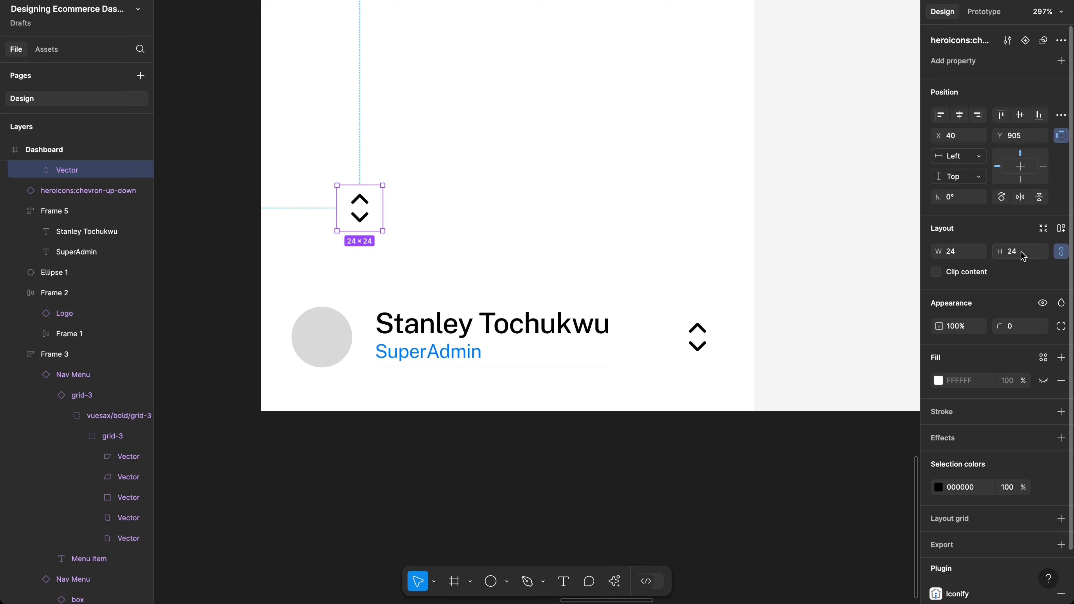
key("k")
left_click(1015, 263)
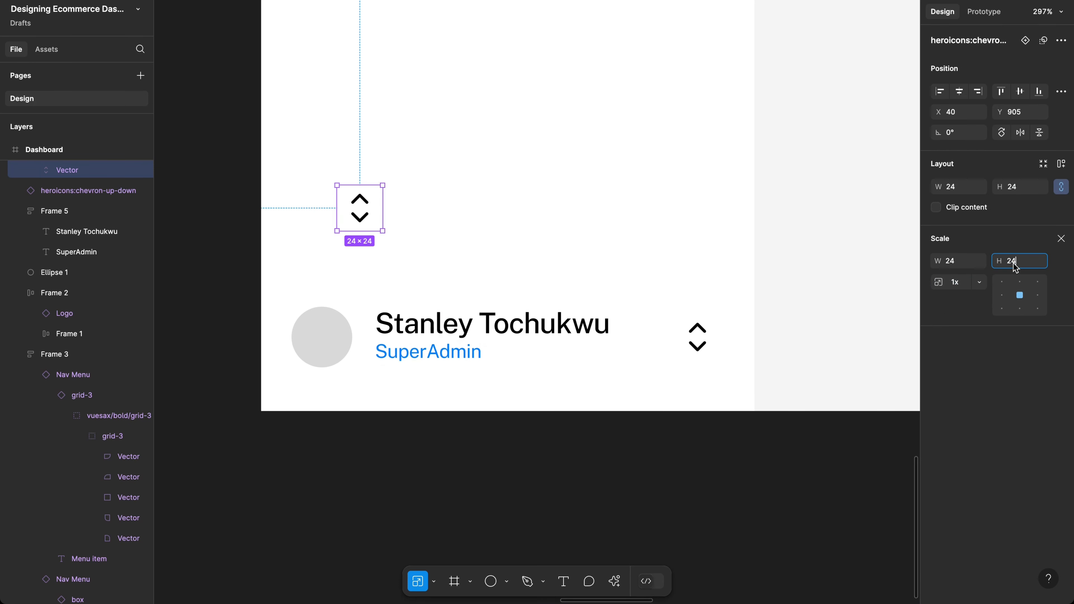
type("18")
key("Return")
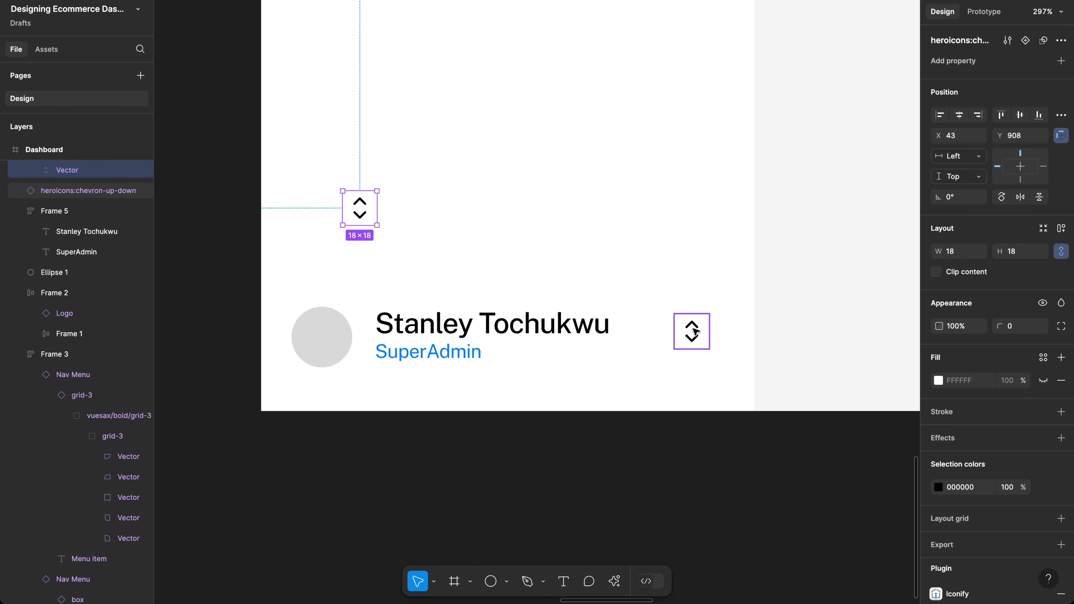
key("ctrl+z")
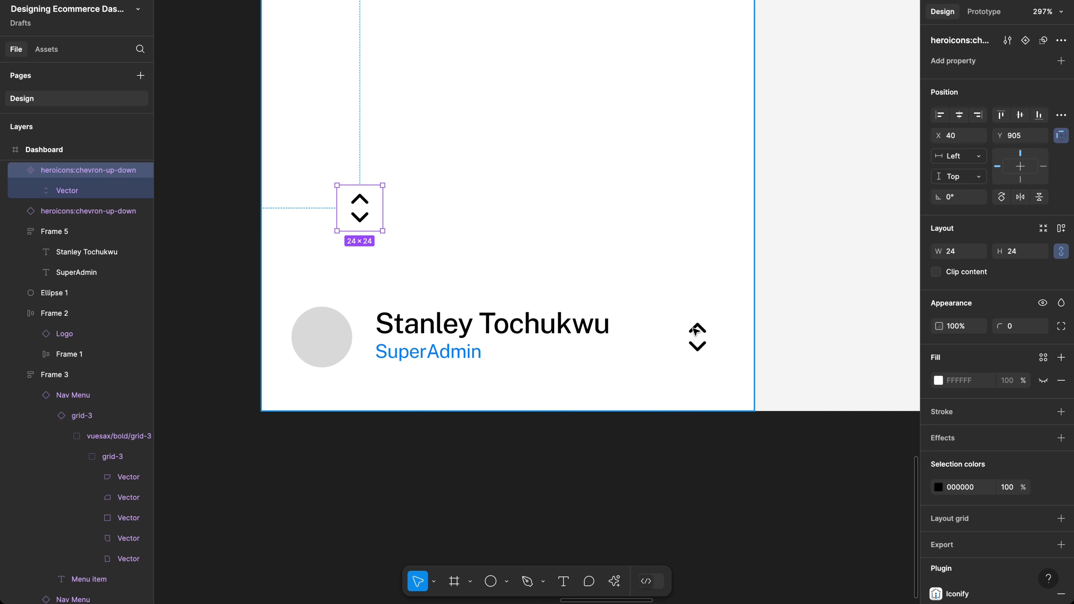
Step: Move the spare chevron off the dashboard and scale the profile chevron to 18×18
left_click(387, 224)
left_click(368, 214)
left_click_drag(364, 210, 210, 191)
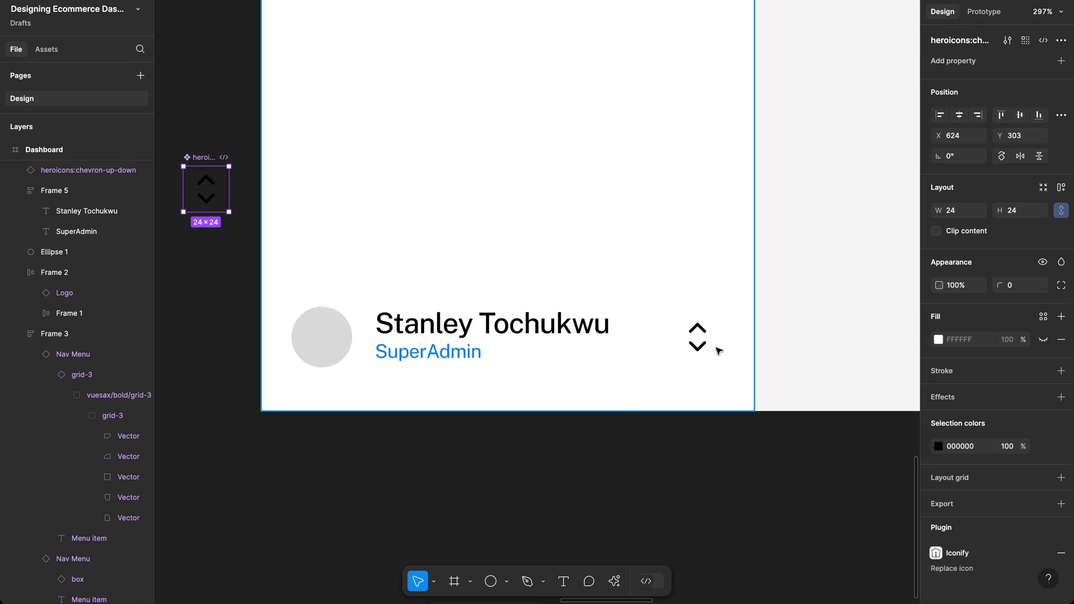
left_click(699, 345)
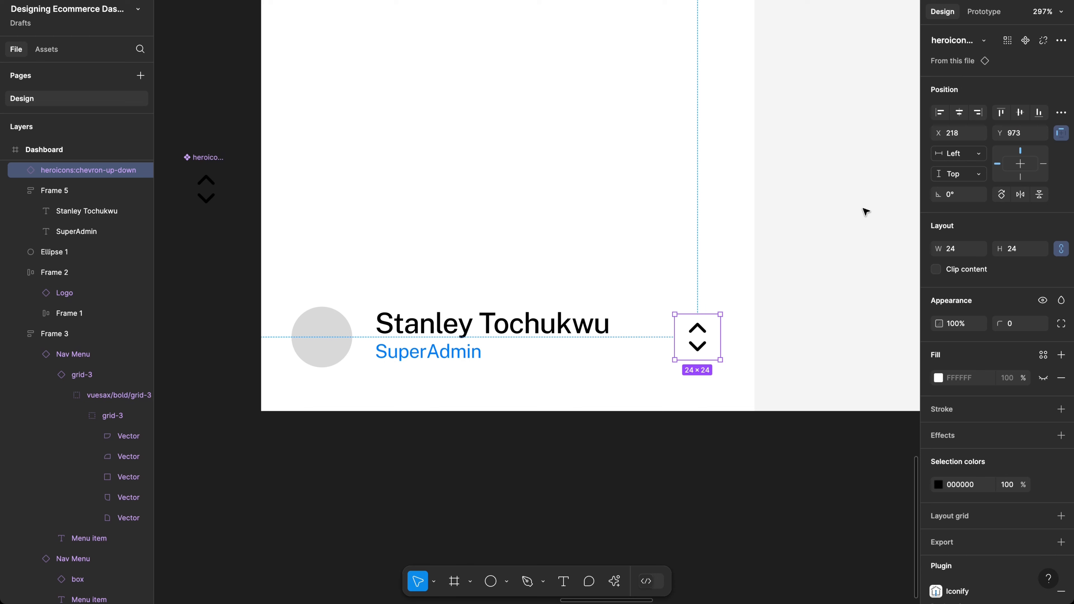
key("k")
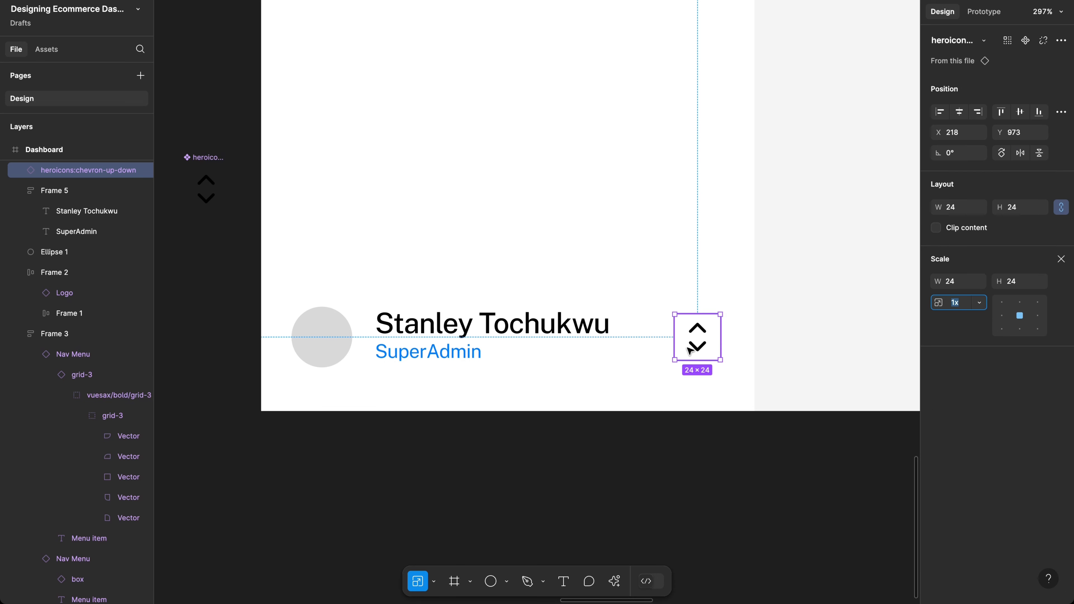
left_click(1016, 282)
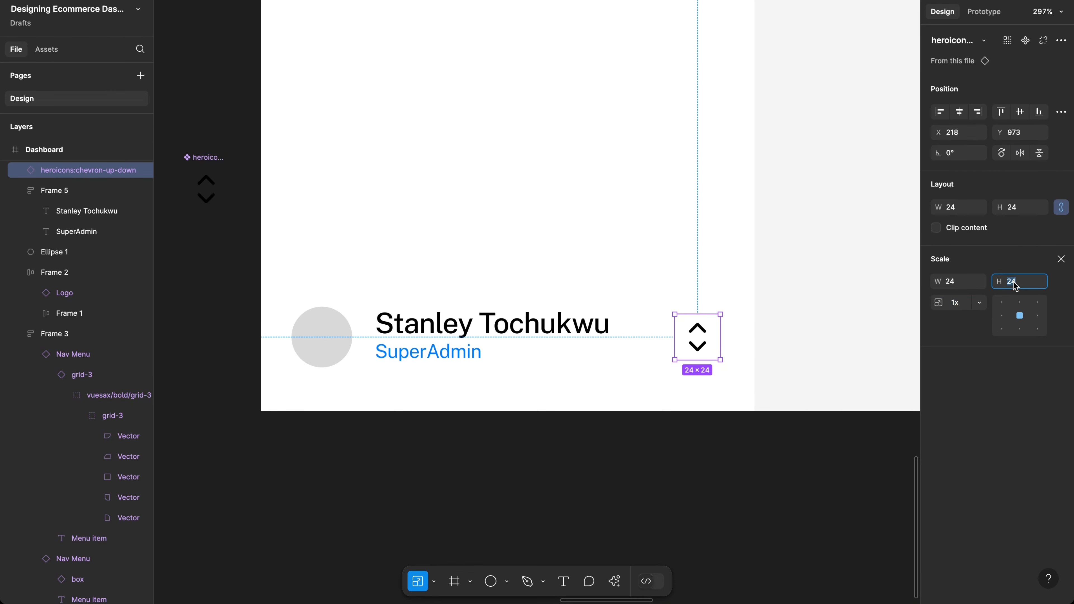
type("18")
key("Return")
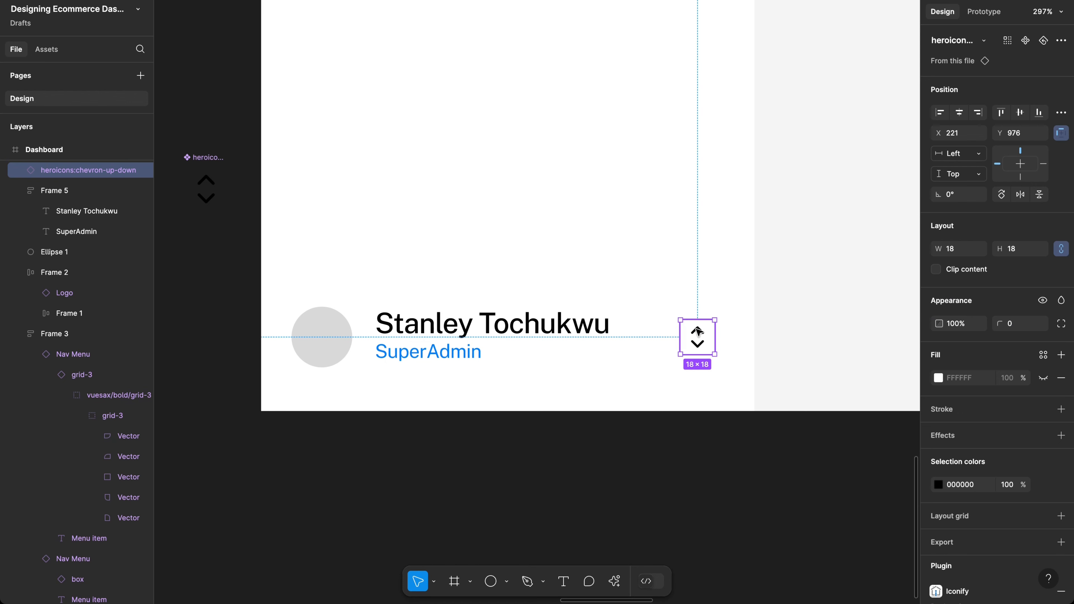
key("shift+a")
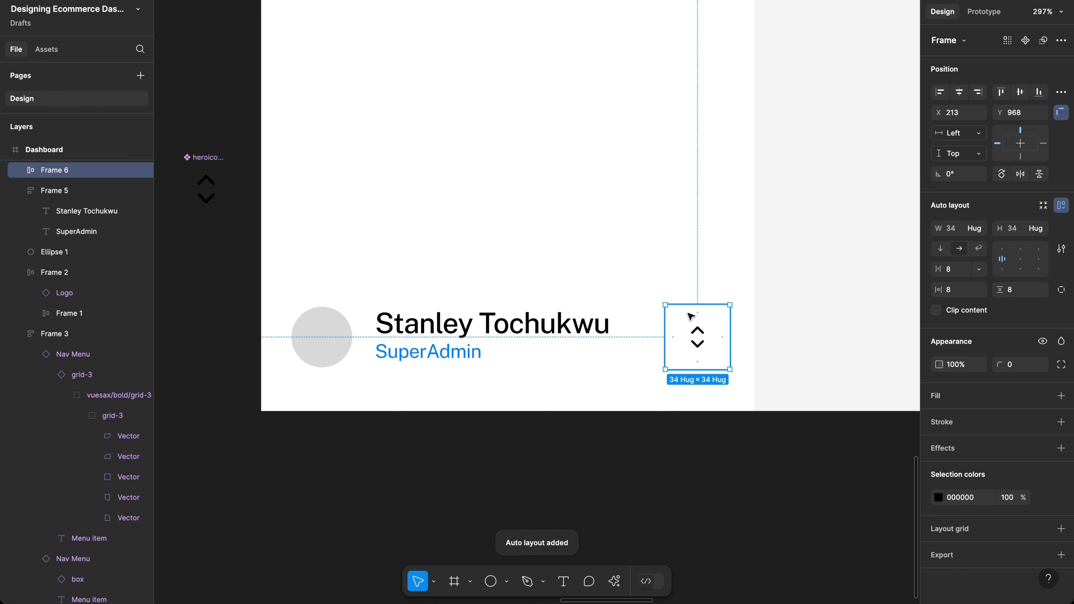
Step: Give the chevron's auto-layout frame 2 px padding
left_click(958, 294)
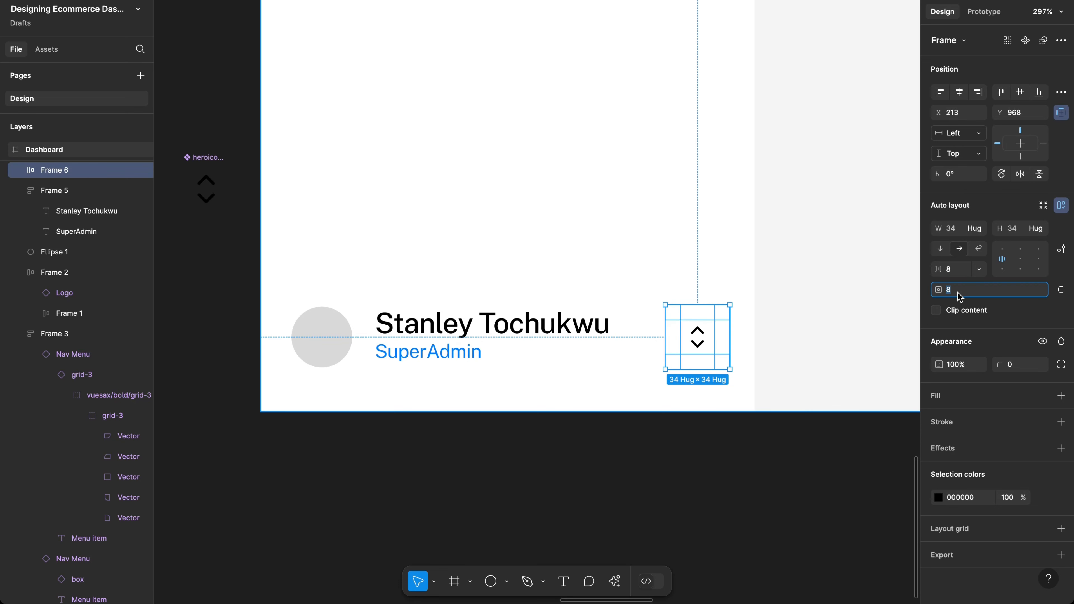
type("4")
key("Return")
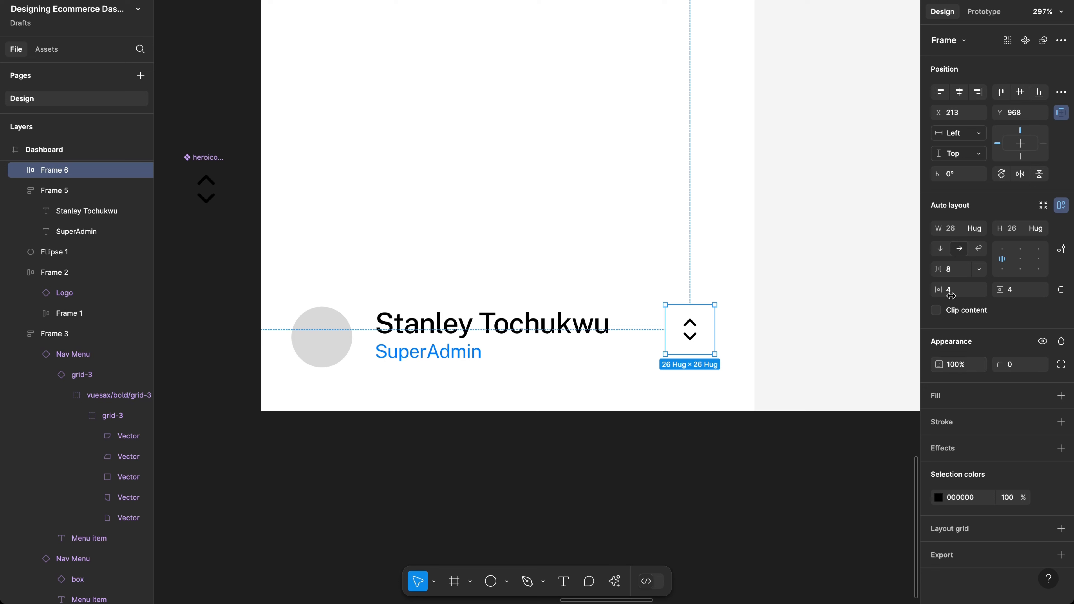
left_click(949, 287)
left_click(959, 290)
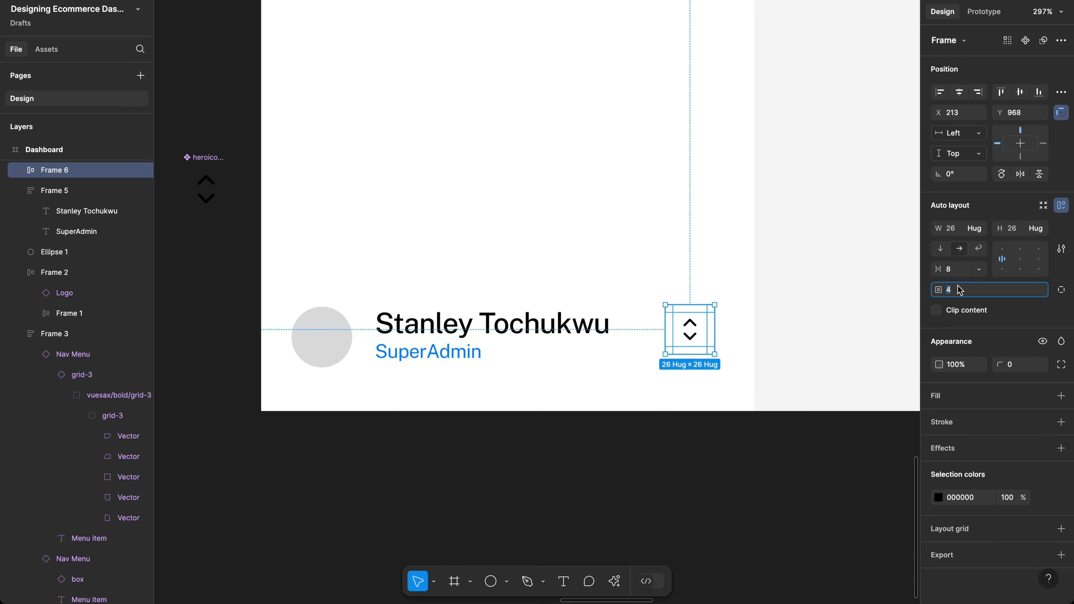
type("2")
key("Return")
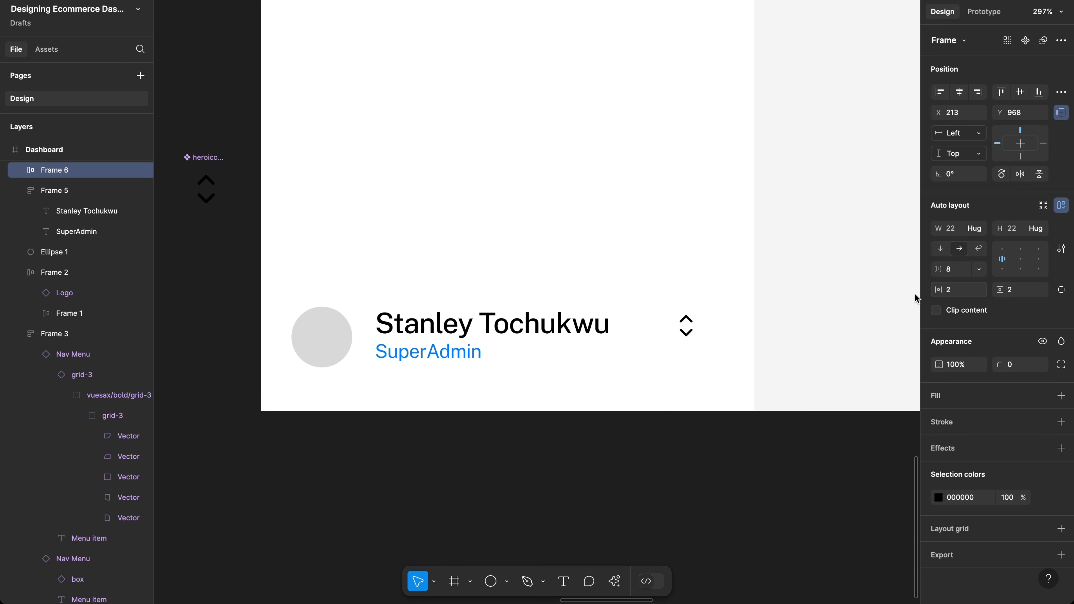
Step: Add a 1 px F9F9F9 stroke and 4 px corner radius, then level the frame with the avatar
left_click(970, 424)
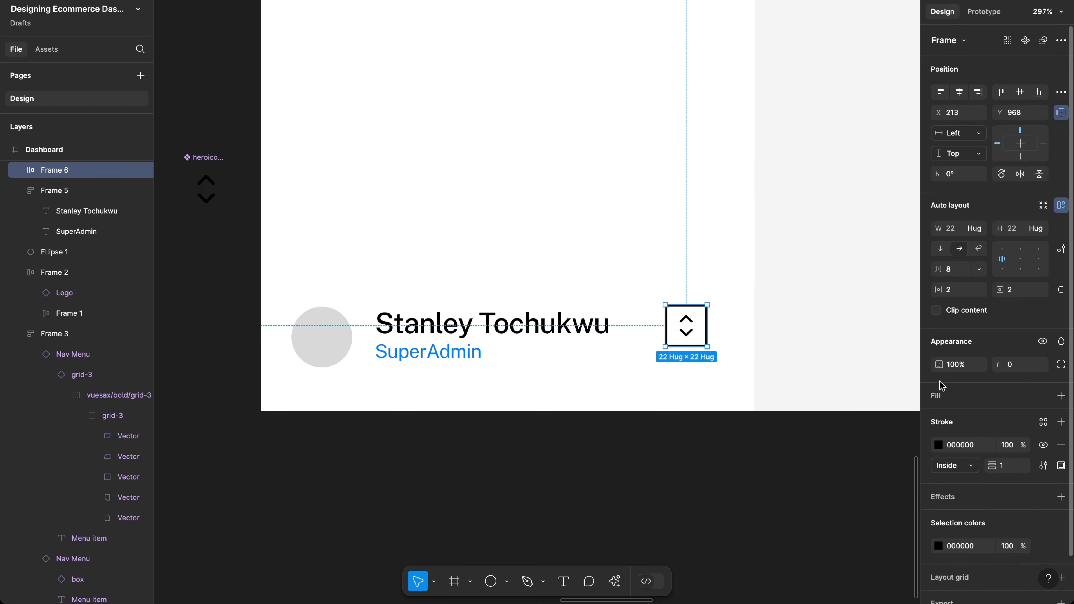
left_click(938, 445)
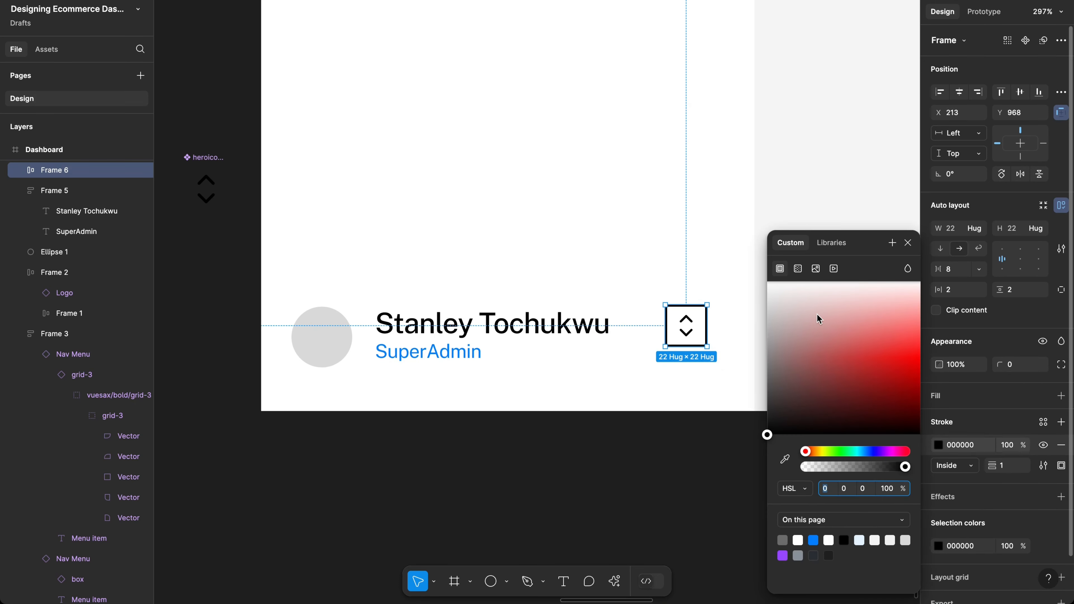
mouse_move(786, 288)
left_mouse_down()
mouse_move(753, 299)
mouse_move(735, 290)
left_mouse_up()
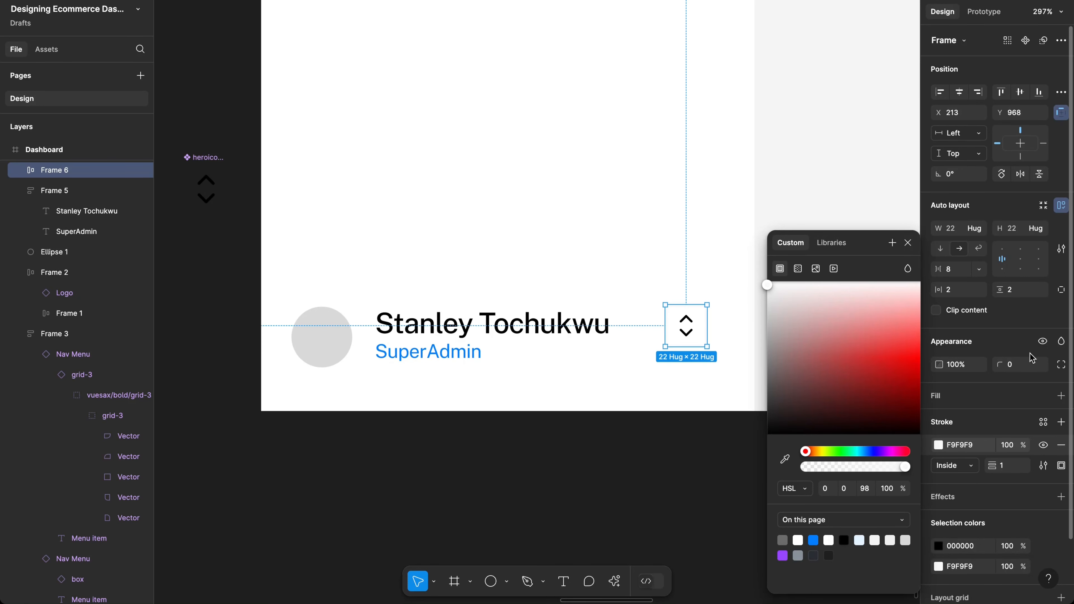
left_click(1021, 369)
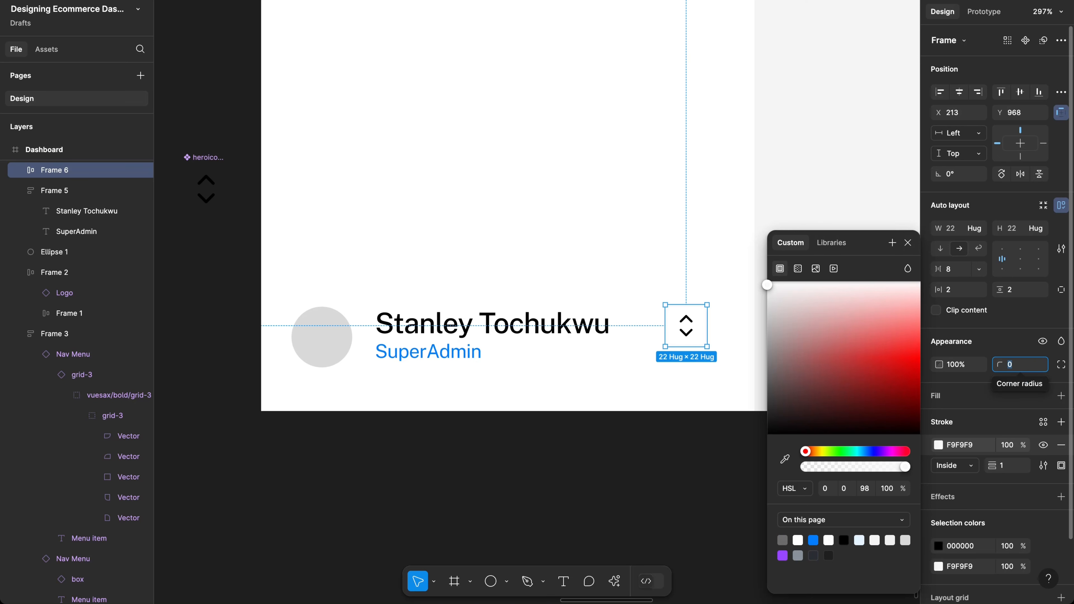
type("4")
key("Return")
left_click(682, 390)
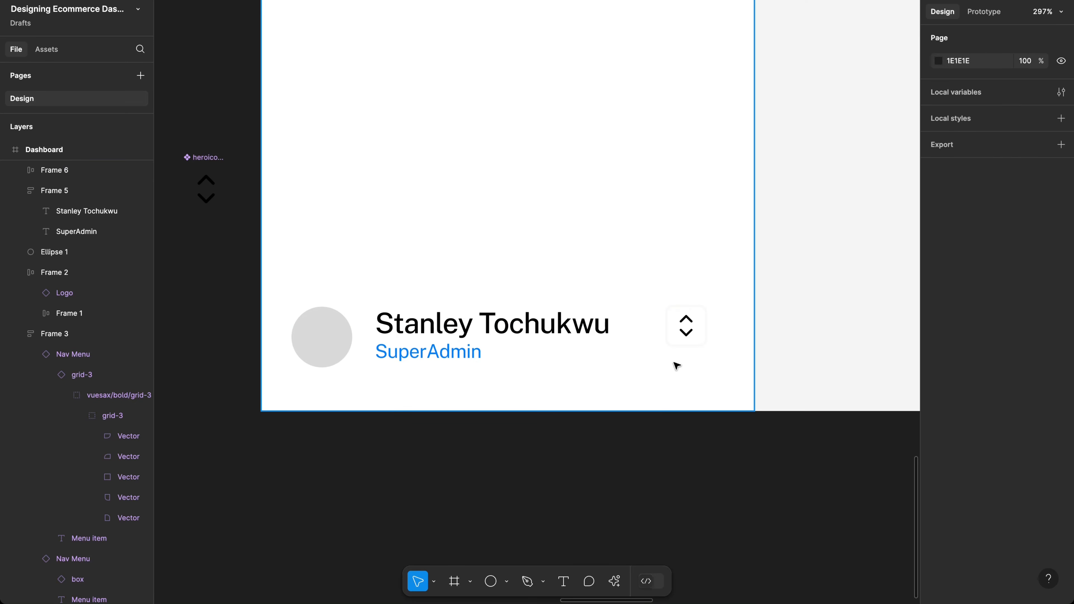
left_click(685, 330)
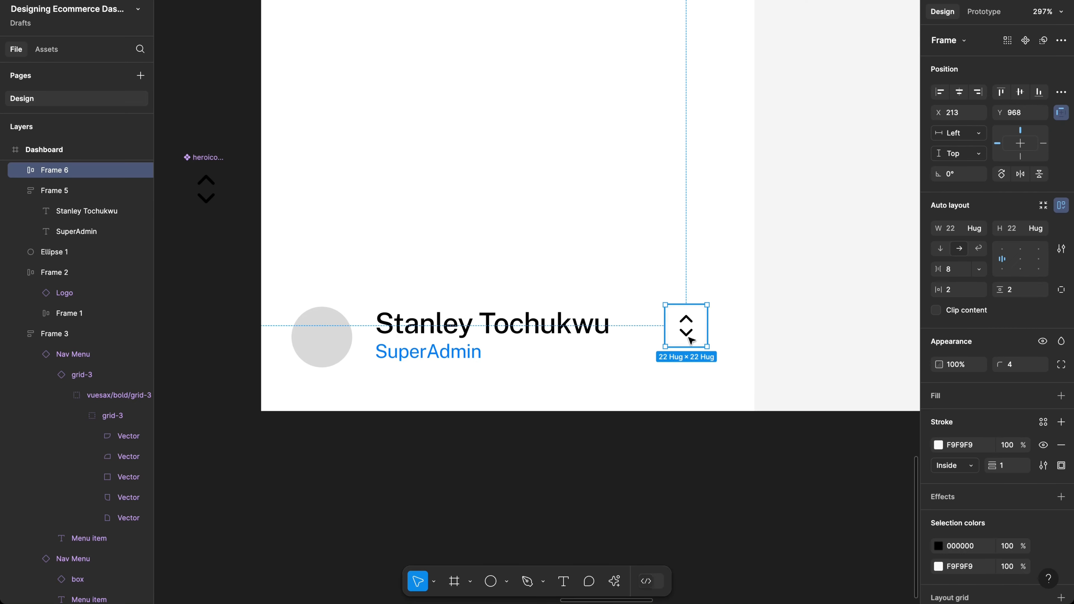
left_click_drag(698, 346, 703, 337)
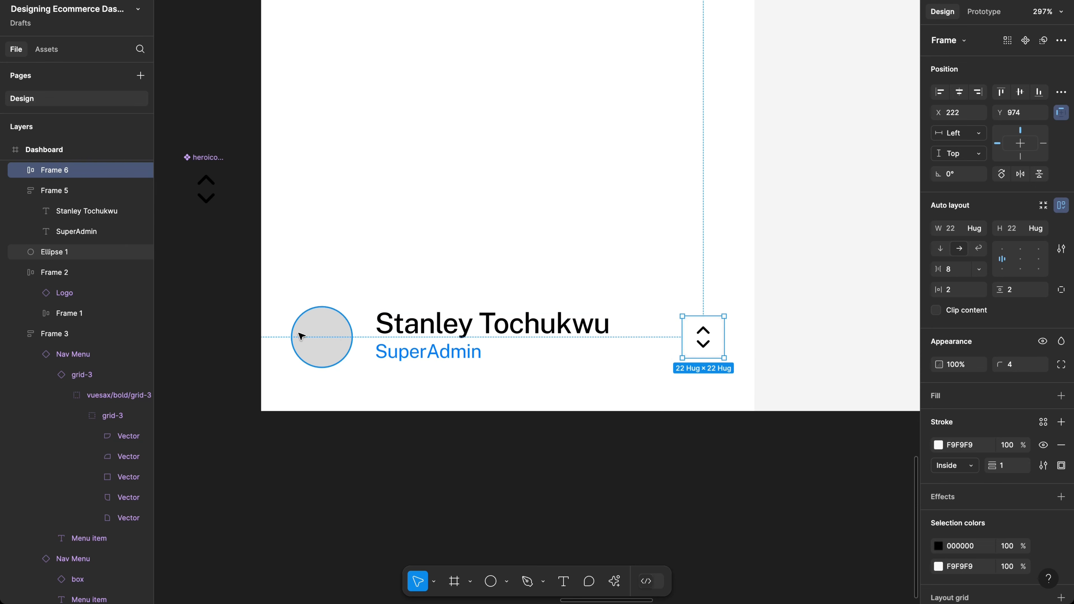
Step: Launch the Pexels plugin and fill the avatar circle with a portrait photo
left_click(342, 336)
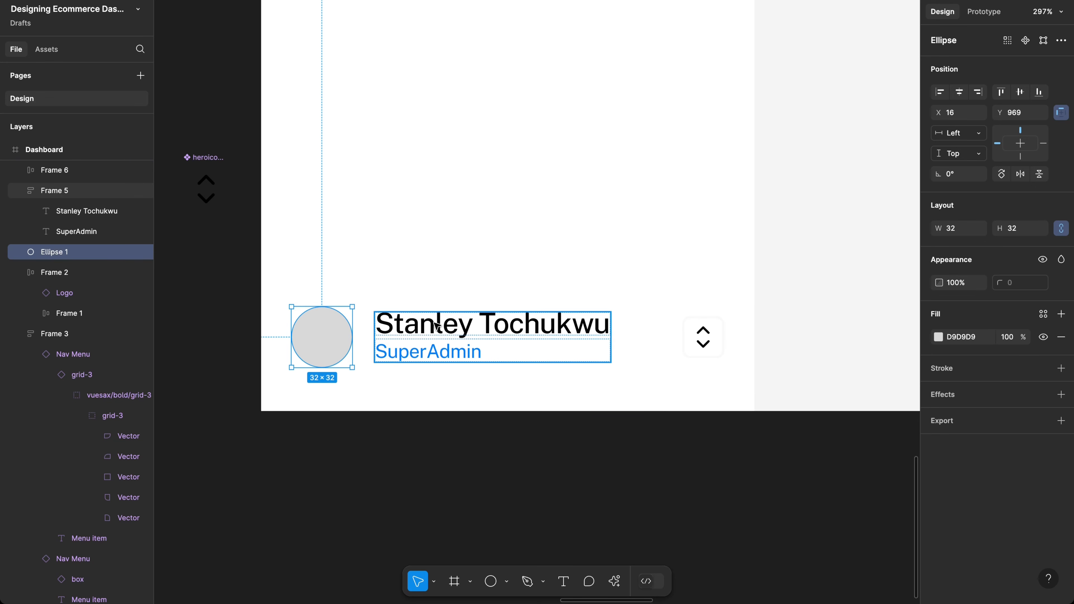
key("super+k")
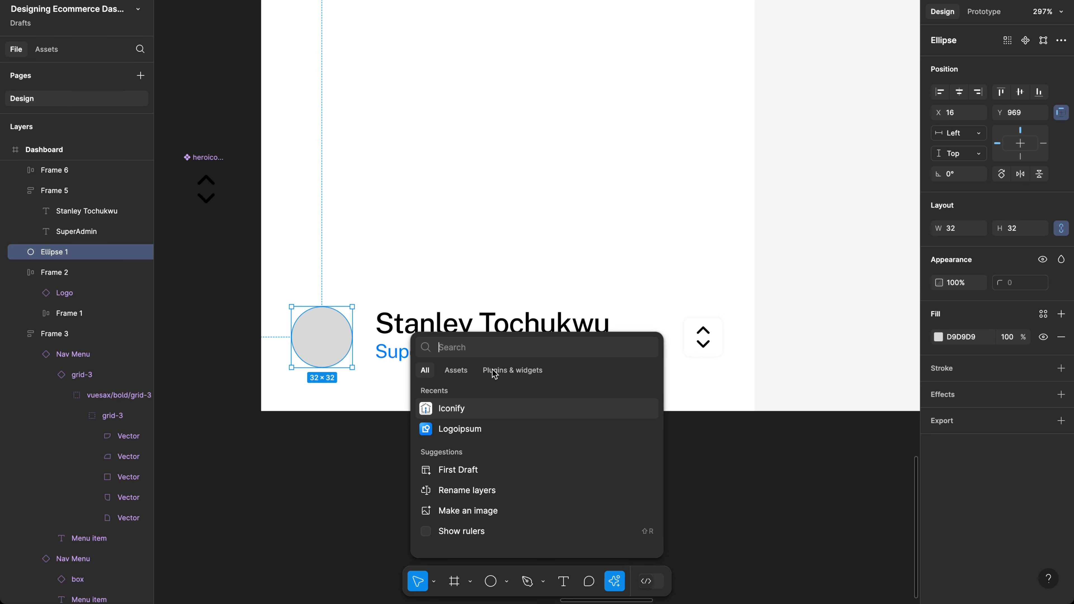
type("pexe")
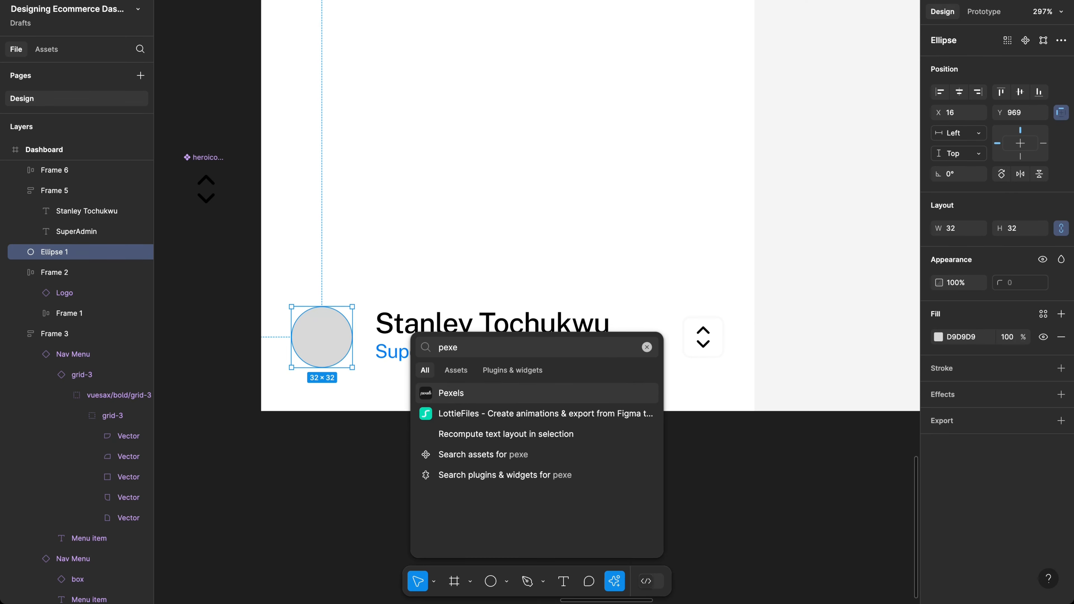
key("Return")
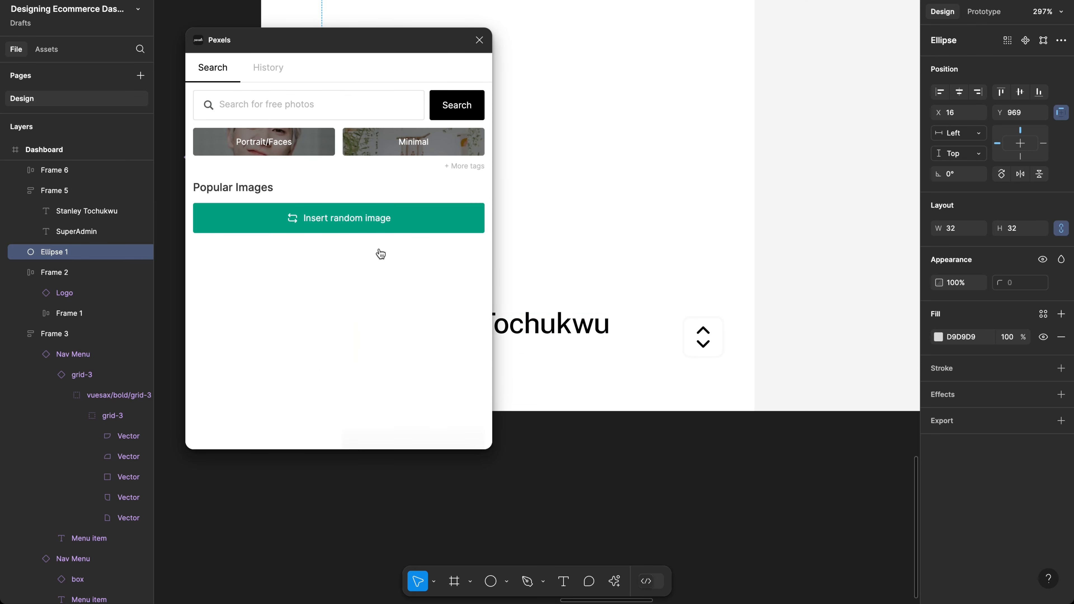
left_click(298, 140)
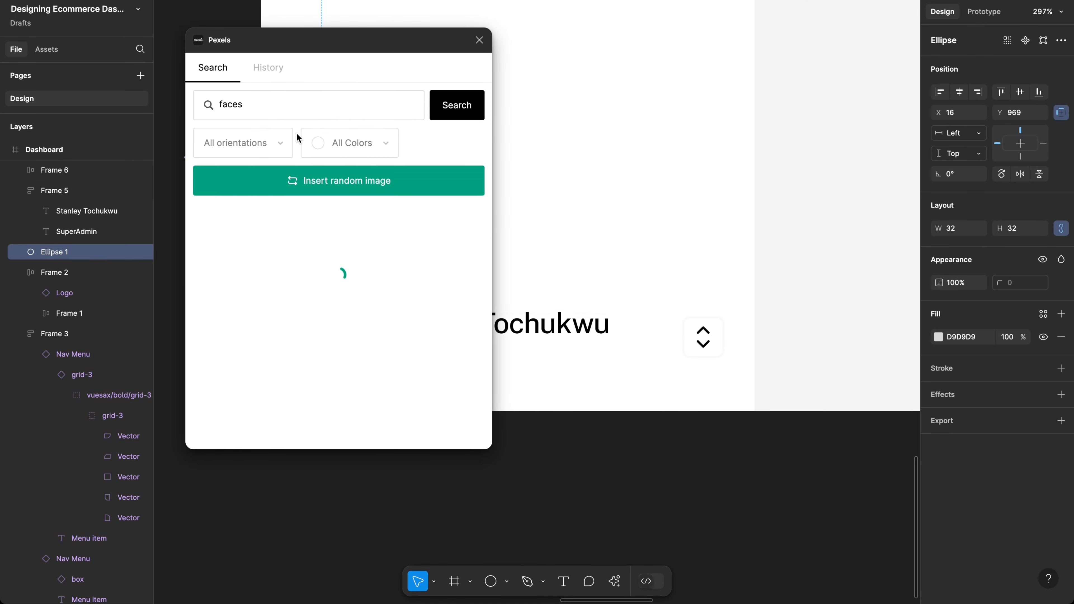
scroll(326, 241, "down", 3)
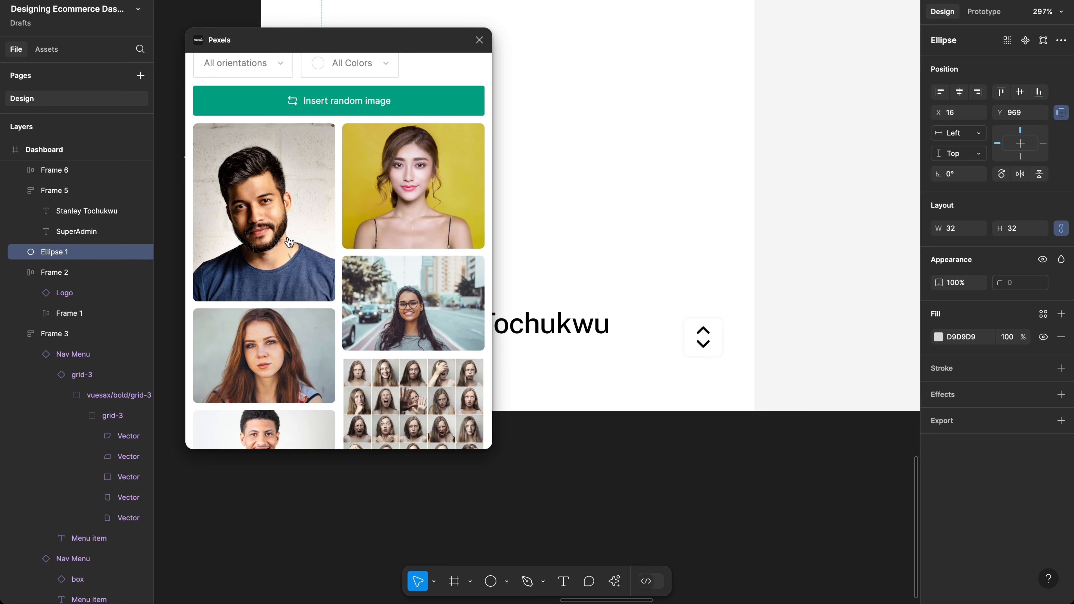
left_click(267, 185)
Step: Try another portrait, revert to the first one, and close the Pexels window
scroll(291, 279, "down", 2)
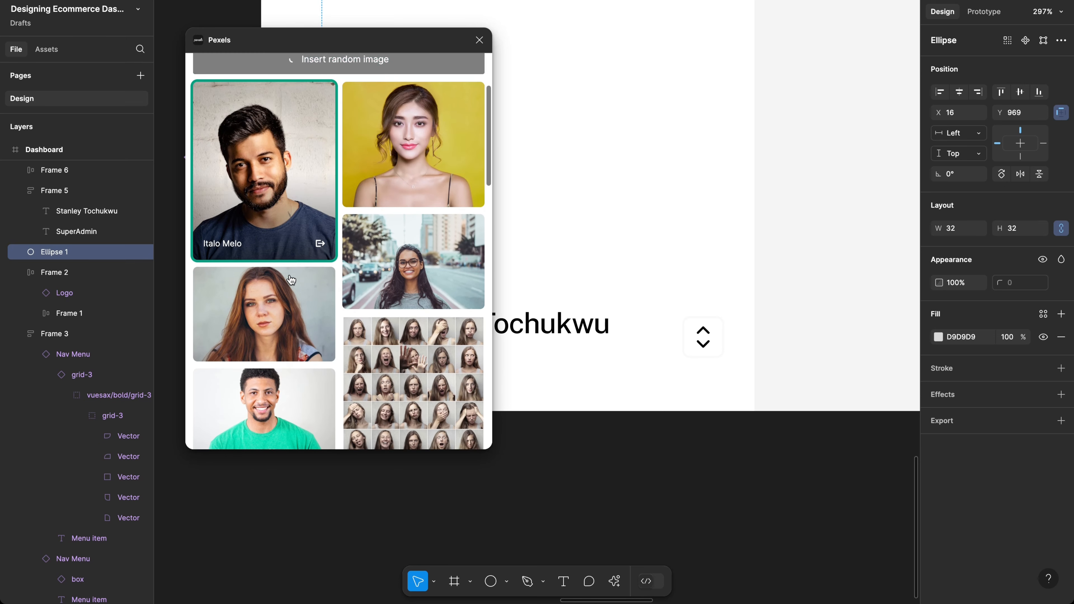
scroll(291, 280, "down", 2)
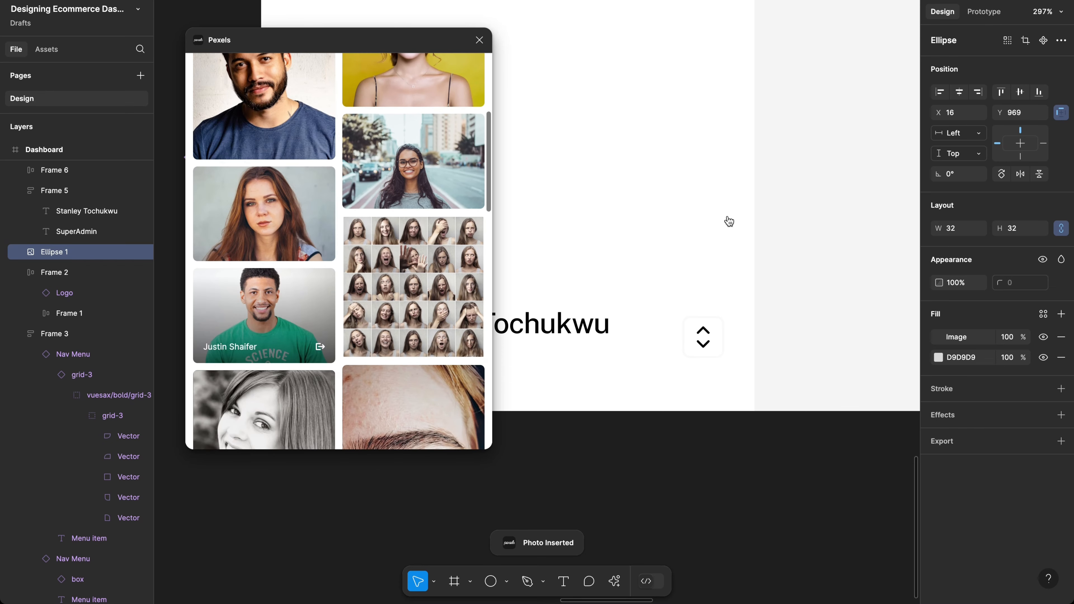
scroll(730, 220, "left", 2)
scroll(729, 218, "left", 5)
scroll(729, 219, "down", 1)
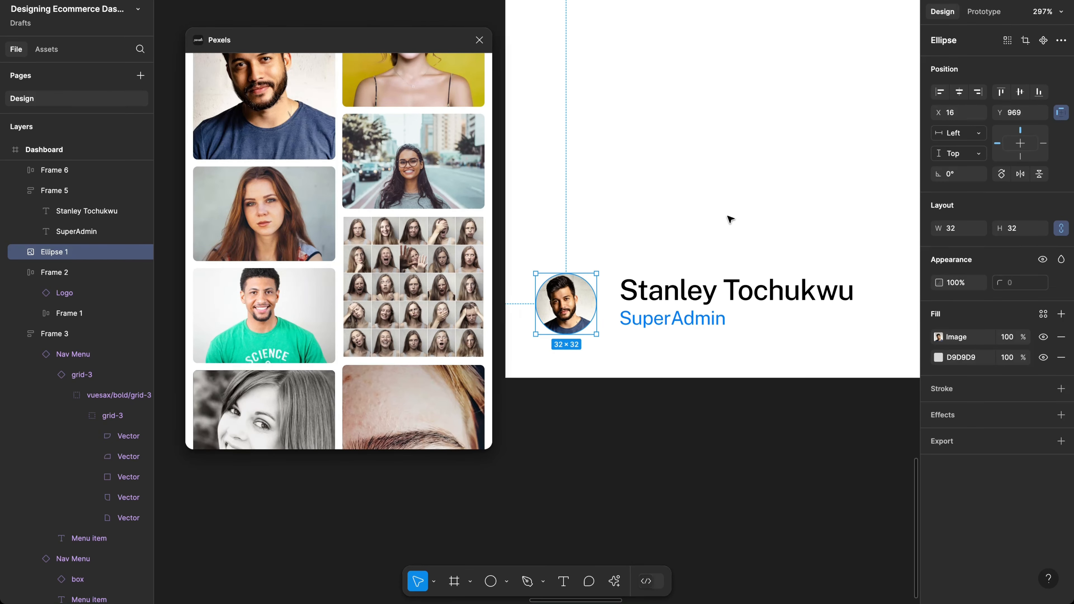
scroll(301, 336, "down", 3)
scroll(298, 322, "up", 3)
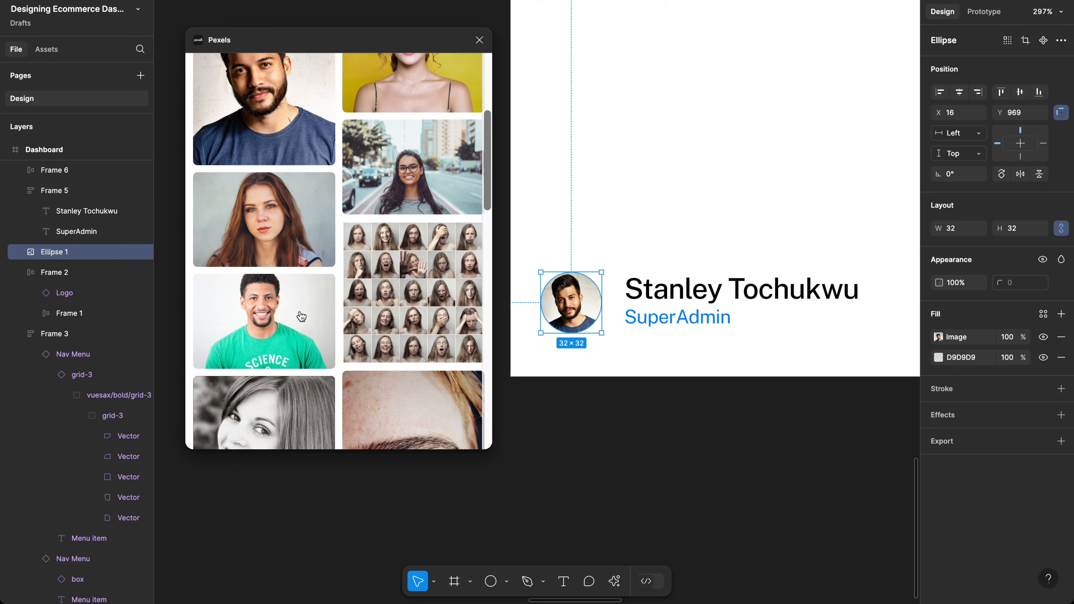
left_click(294, 315)
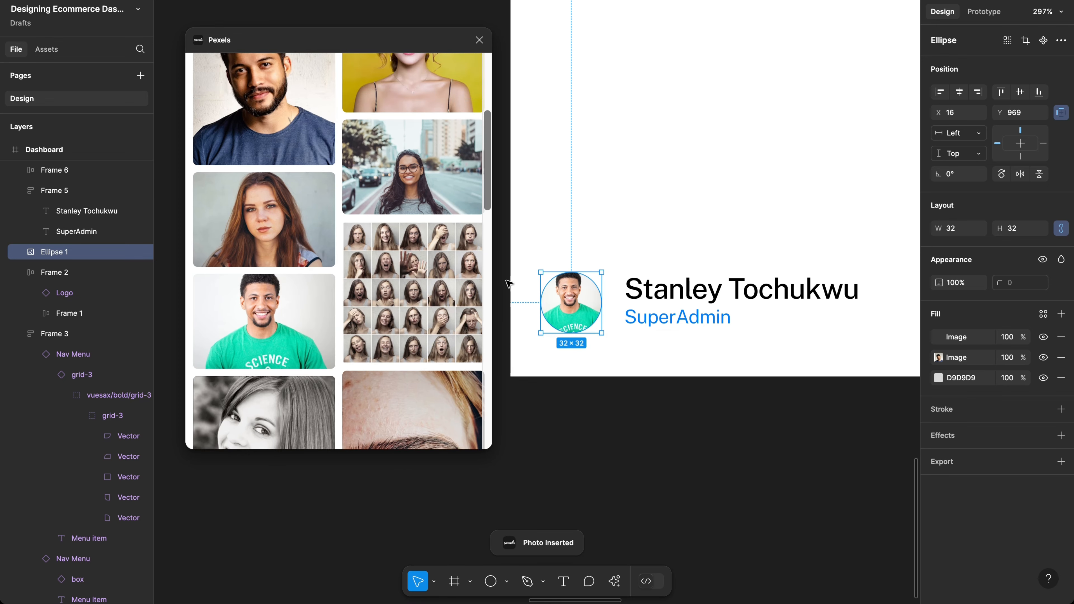
scroll(372, 191, "up", 1)
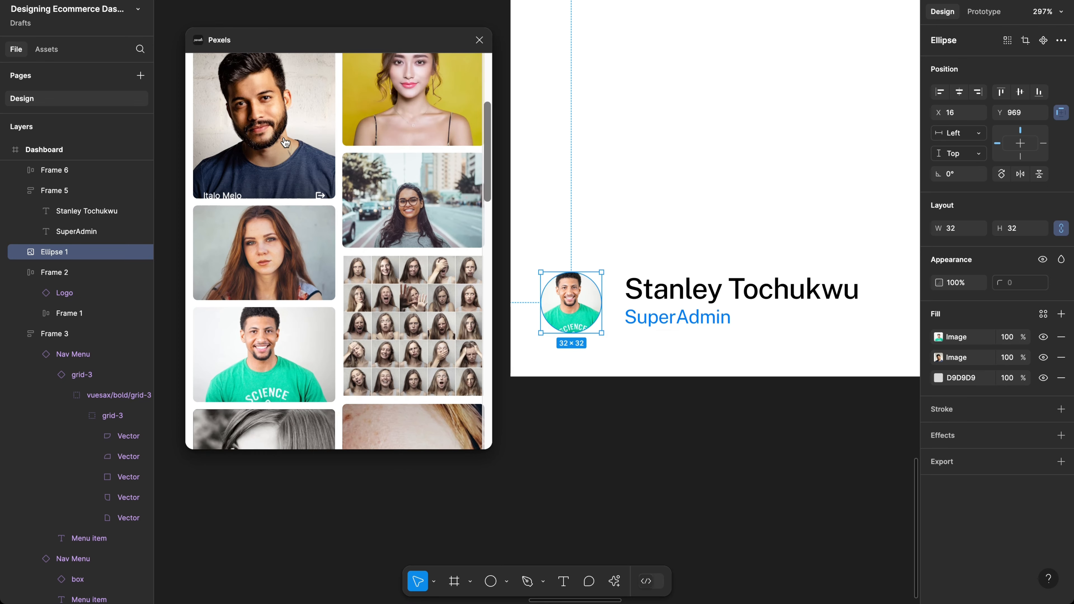
left_click(285, 143)
scroll(296, 211, "down", 10)
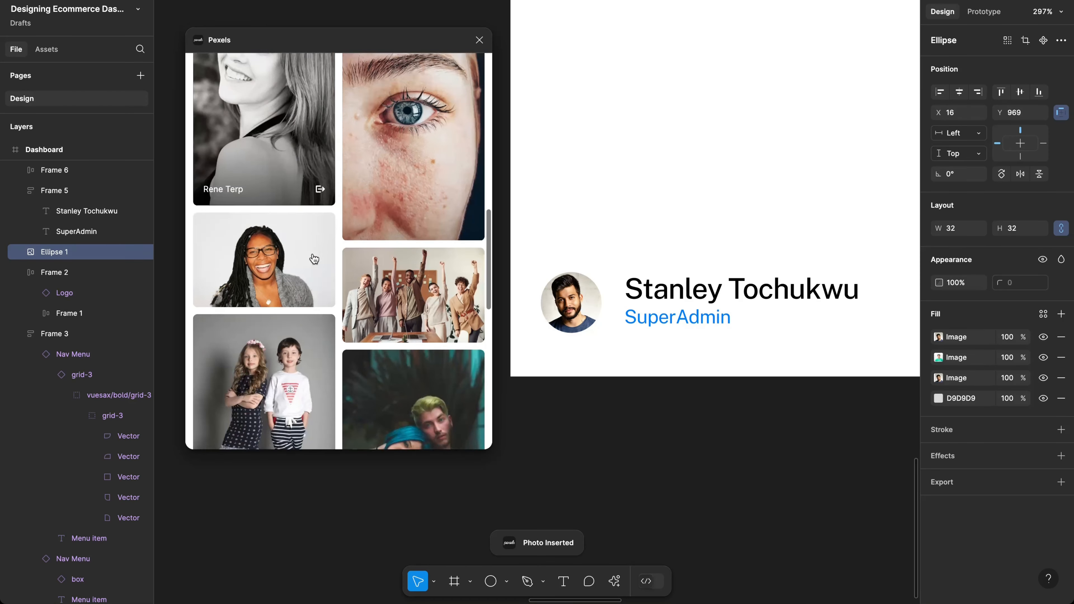
left_click(479, 39)
scroll(617, 60, "right", 5)
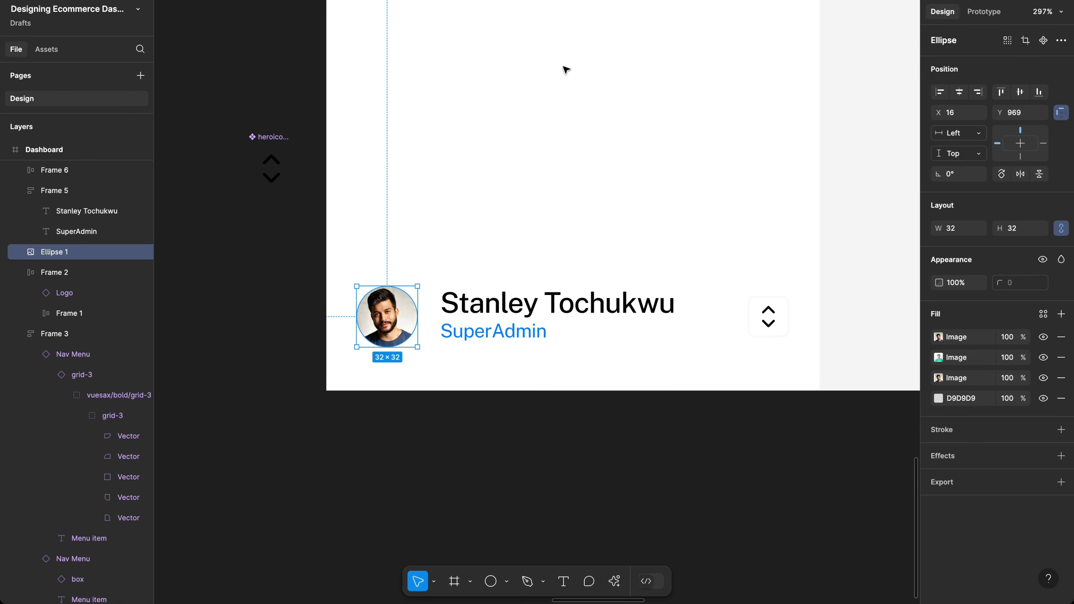
scroll(529, 296, "up", 3)
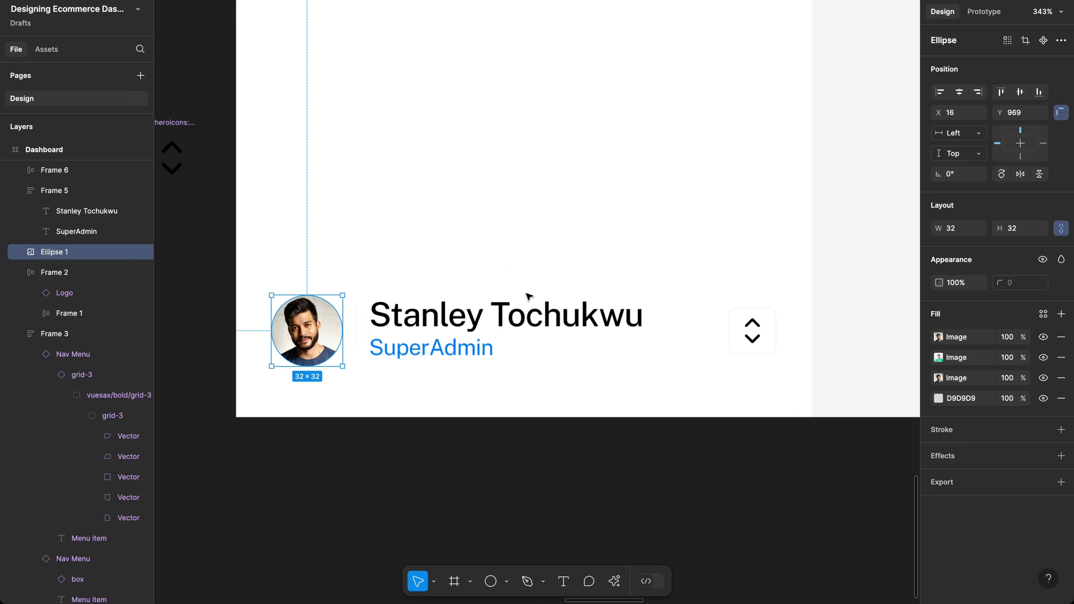
Step: Resize the avatar ellipse to 36×36
left_click(1015, 231)
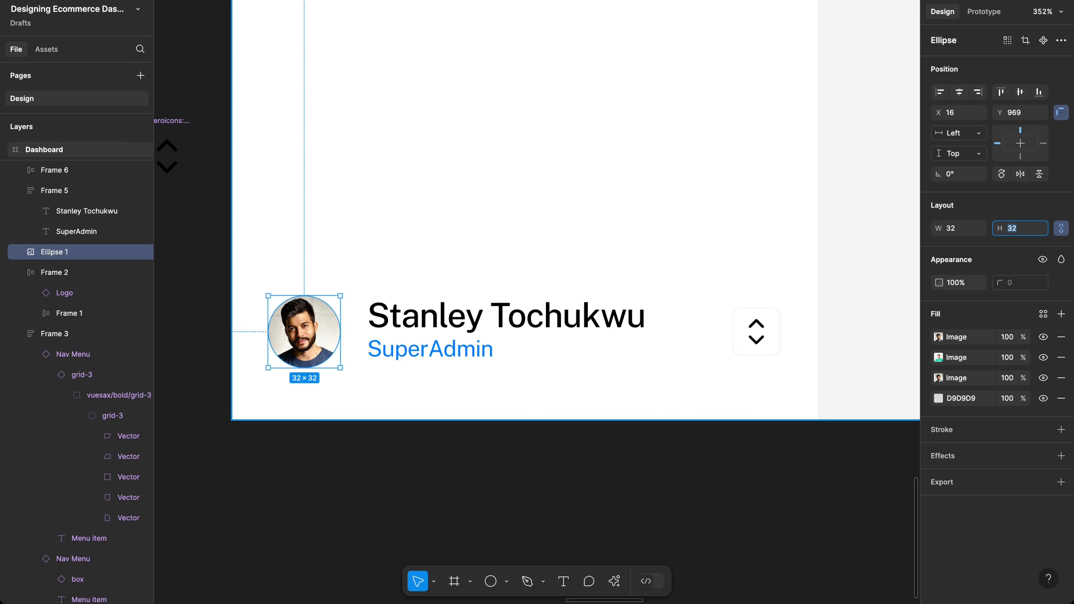
type("36")
key("Return")
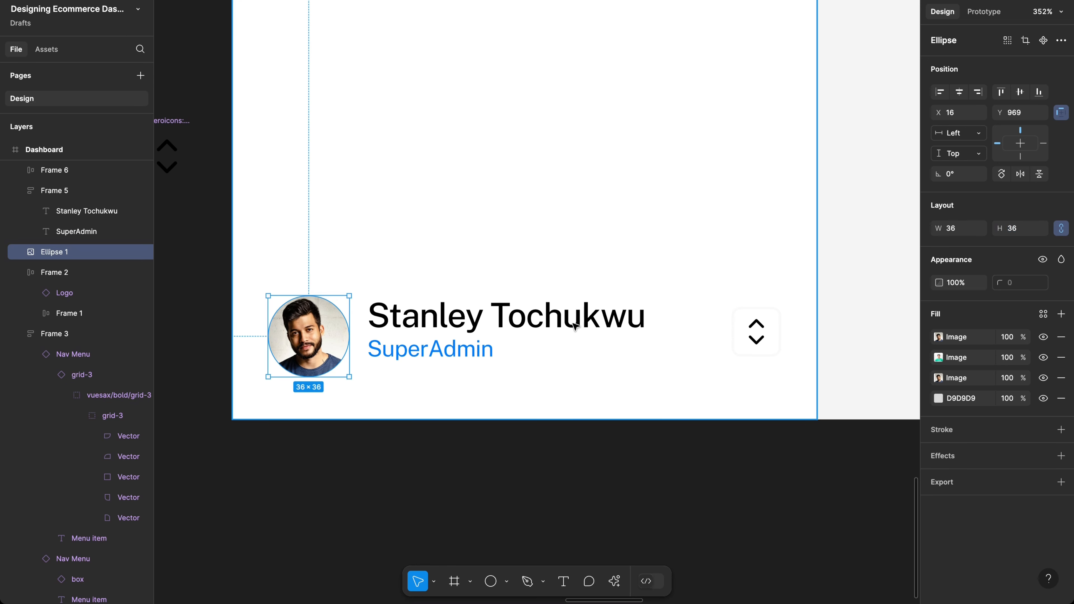
Step: Wrap the avatar, name block and chevron in a horizontal auto-layout row with an 8 px gap
left_click(511, 330)
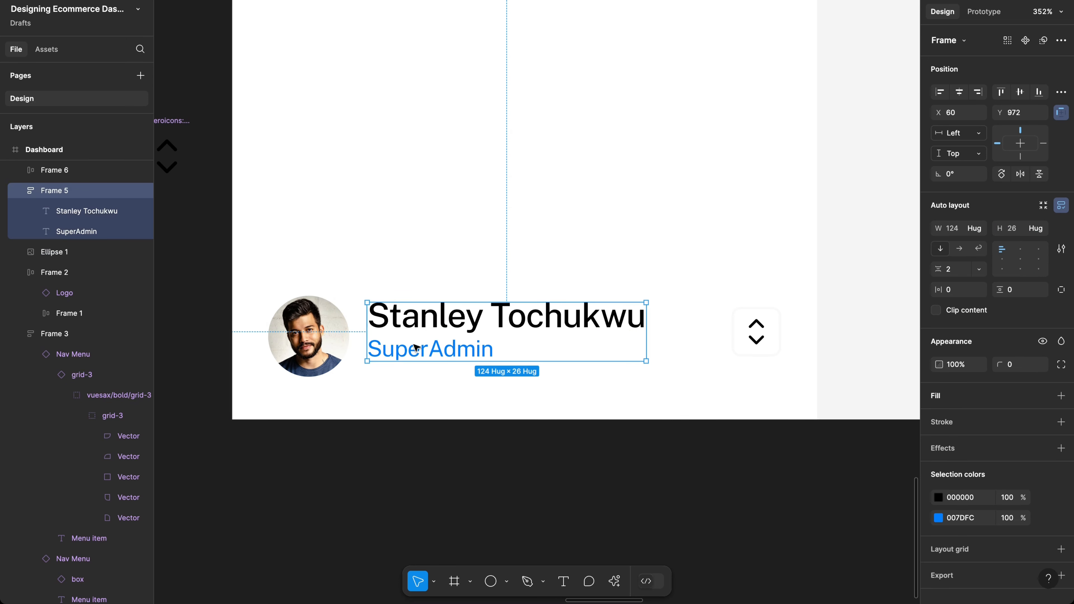
key("Tab")
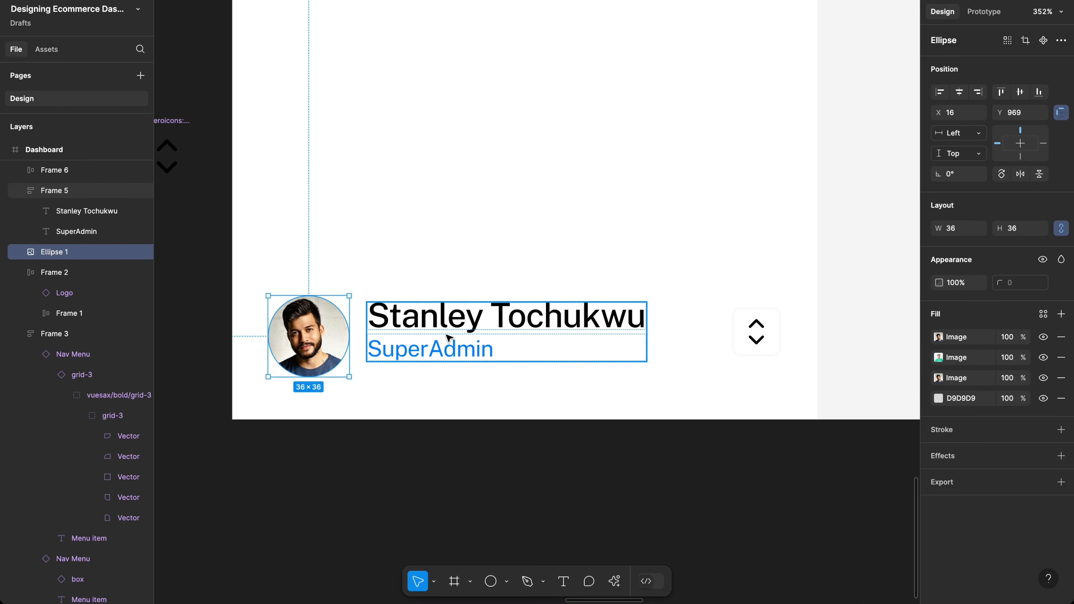
left_click(450, 339, "shift")
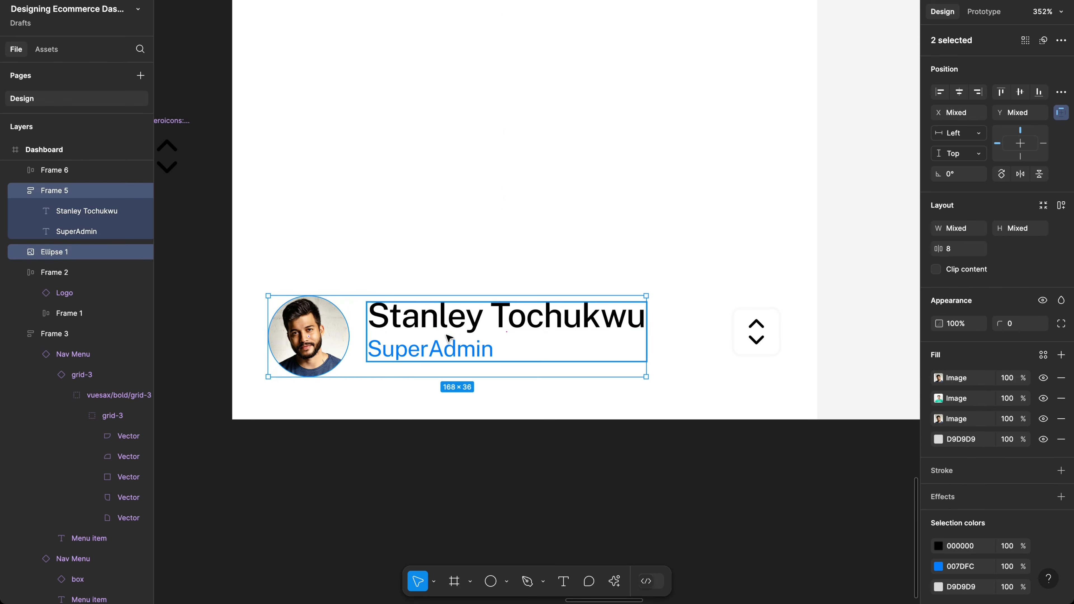
left_click(753, 334, "shift")
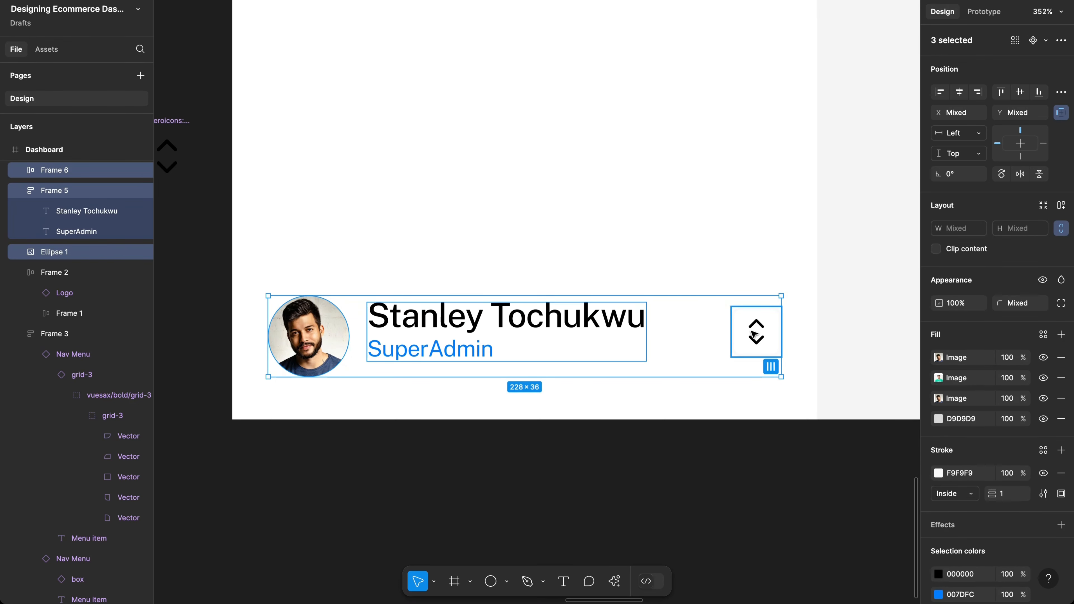
key("shift+a")
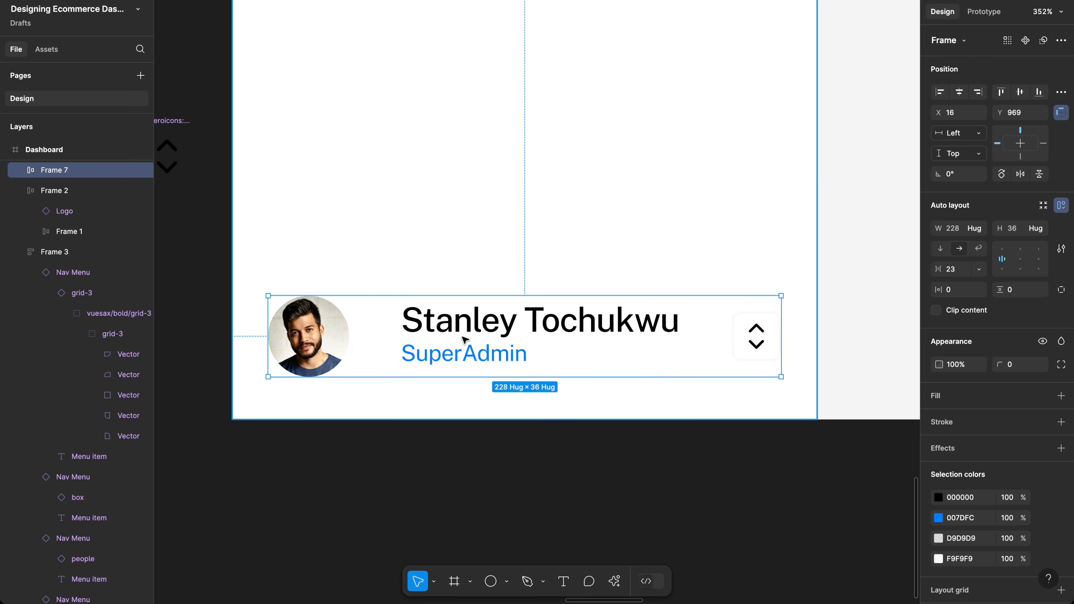
key("ctrl+shift+g")
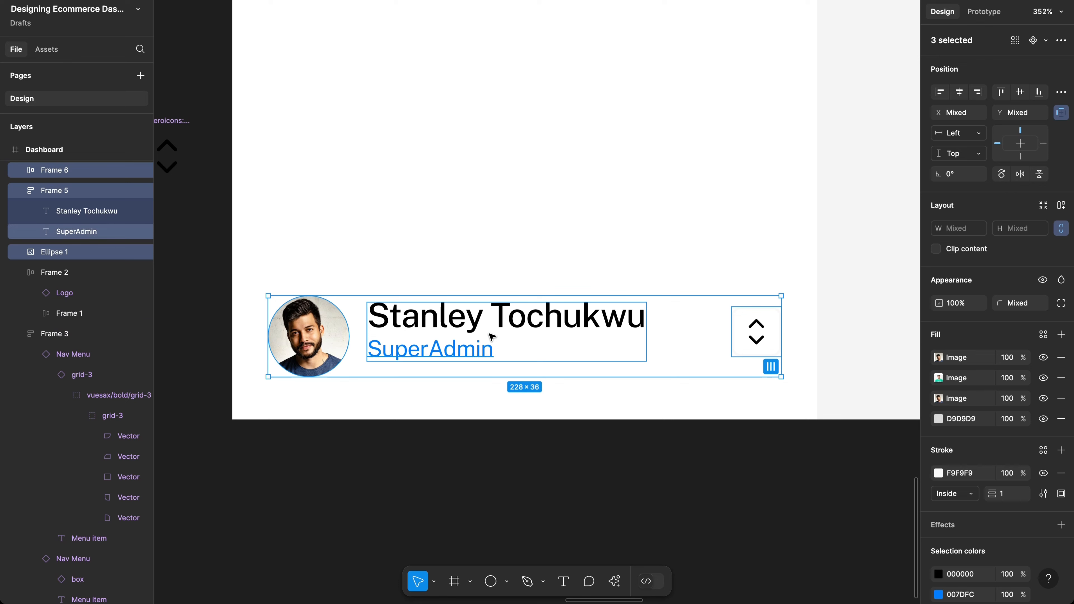
key("ctrl+z")
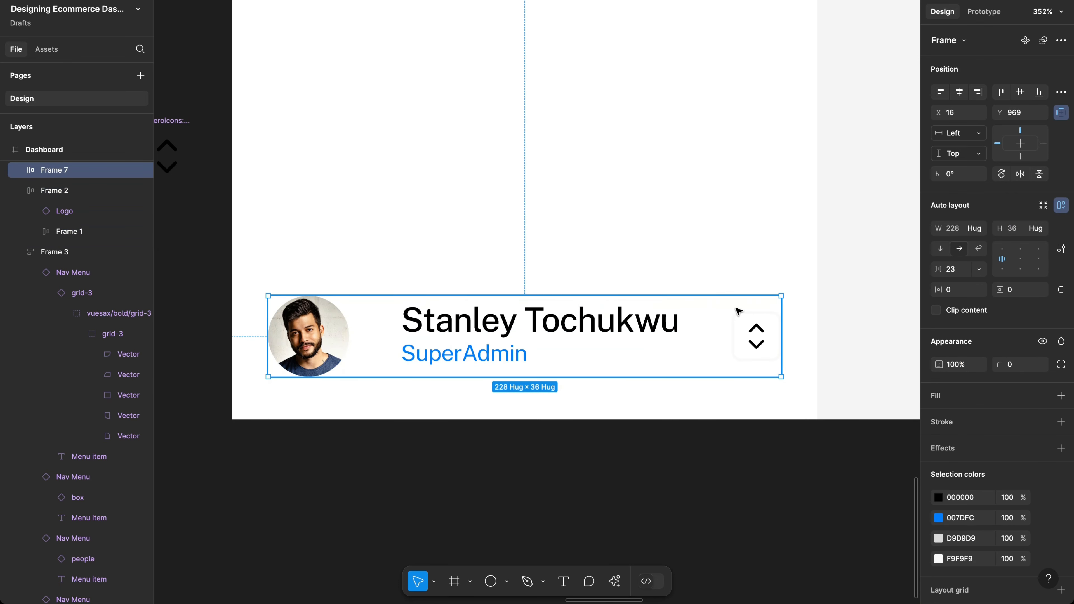
left_click(951, 271)
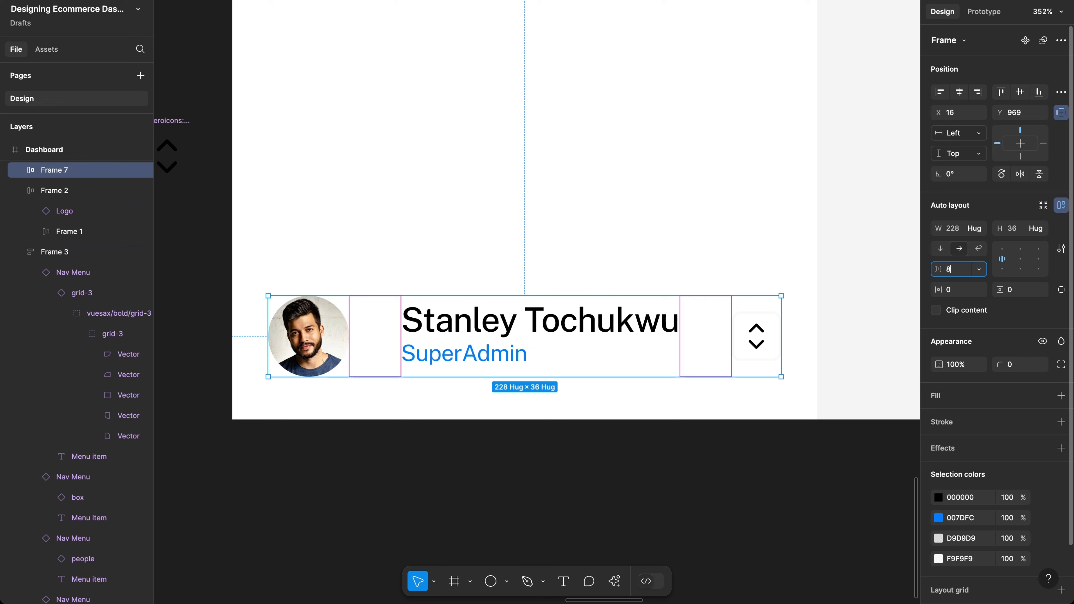
type("8")
key("Return")
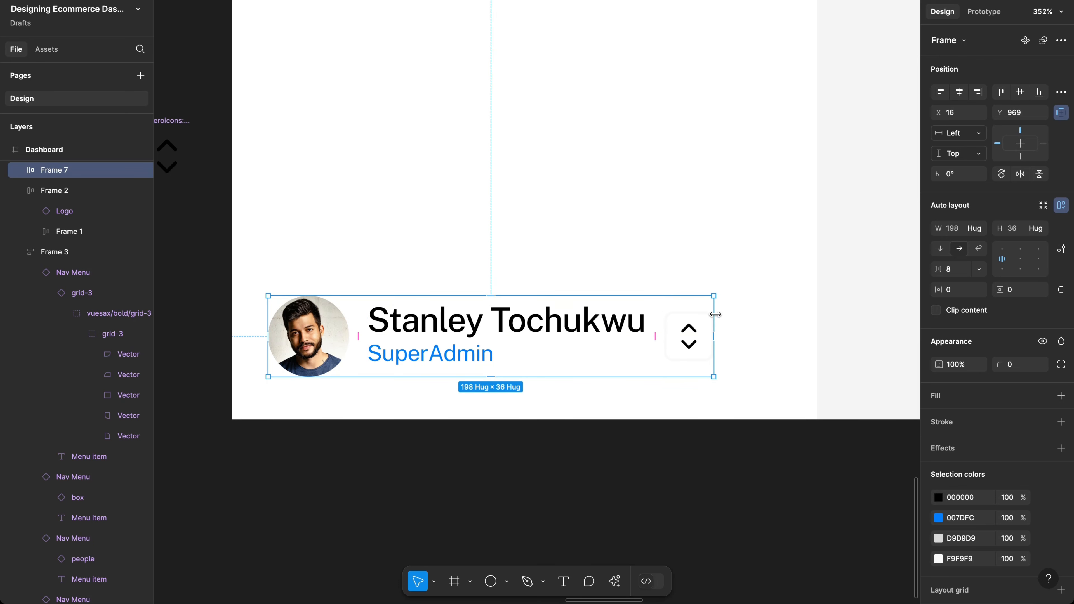
Step: Set the name block's width to Fill container
left_click_drag(715, 313, 790, 311)
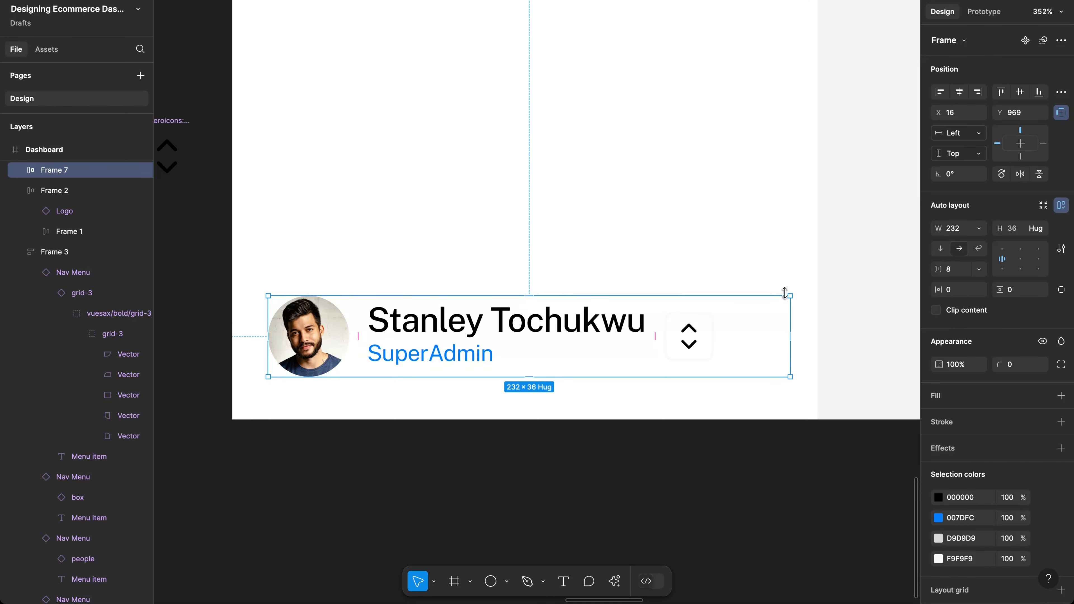
key("ctrl+z")
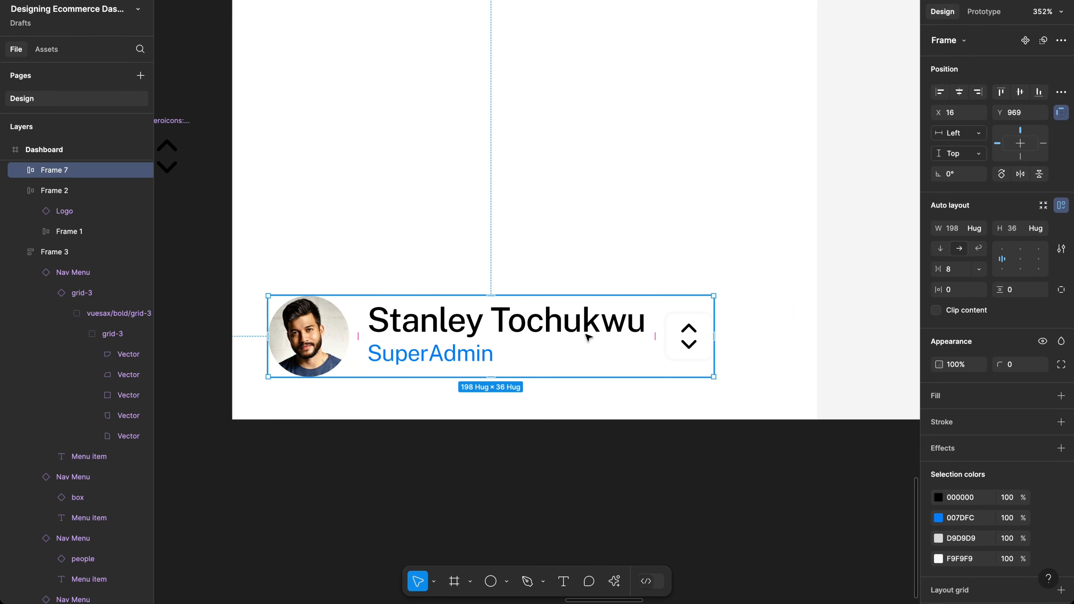
left_click(569, 329)
left_click(569, 329)
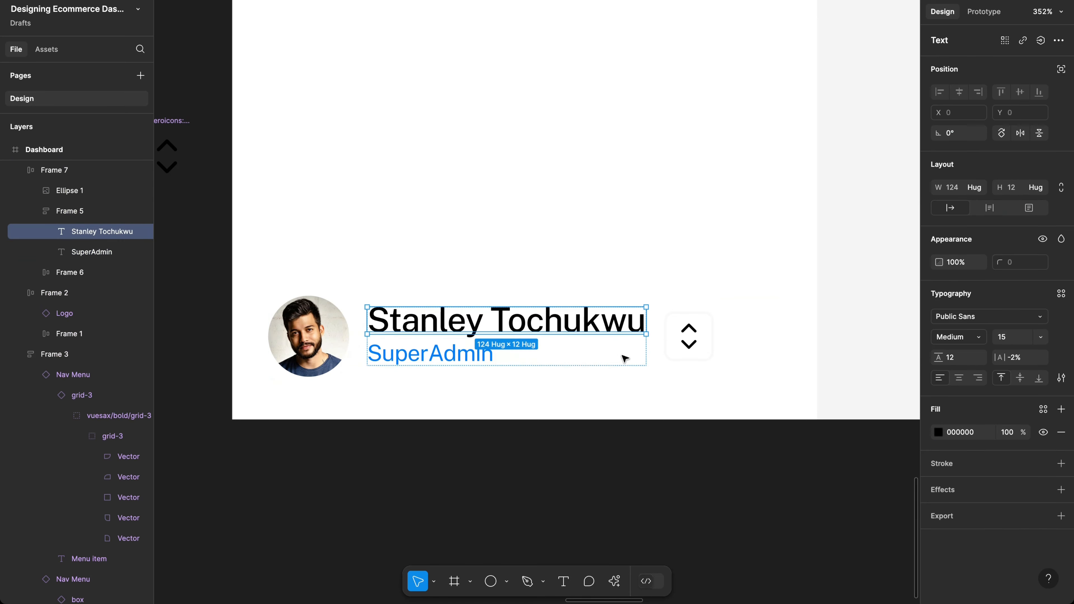
key("shift+Return")
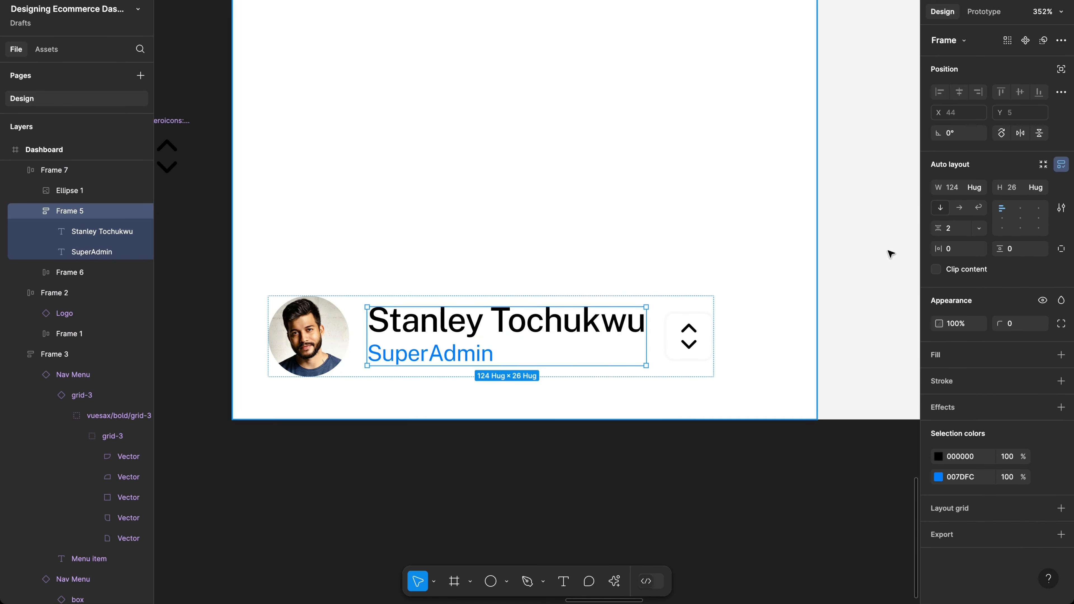
left_click(974, 188)
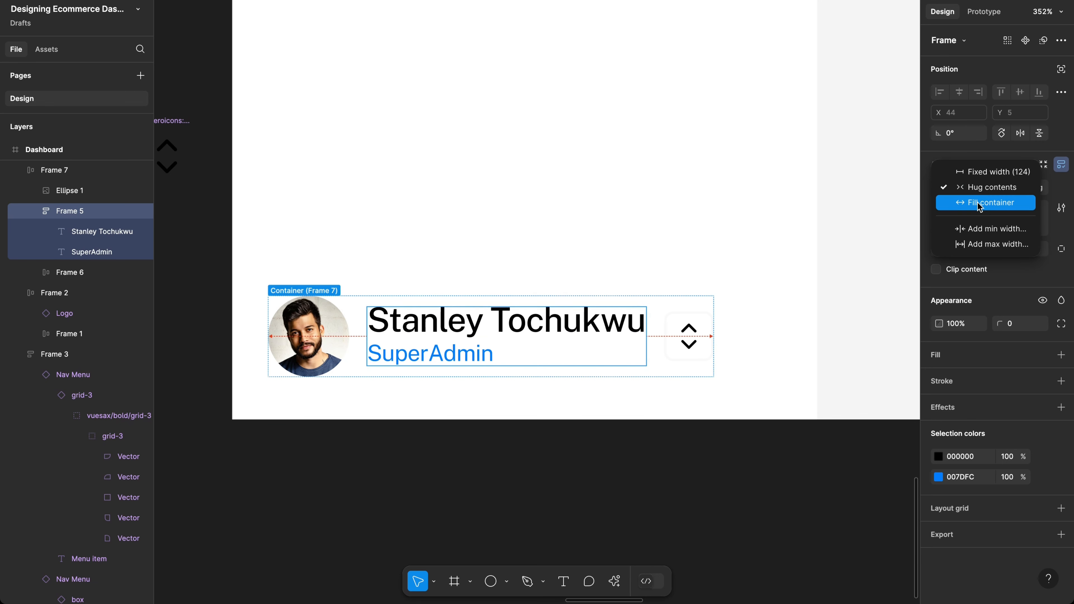
left_click(983, 203)
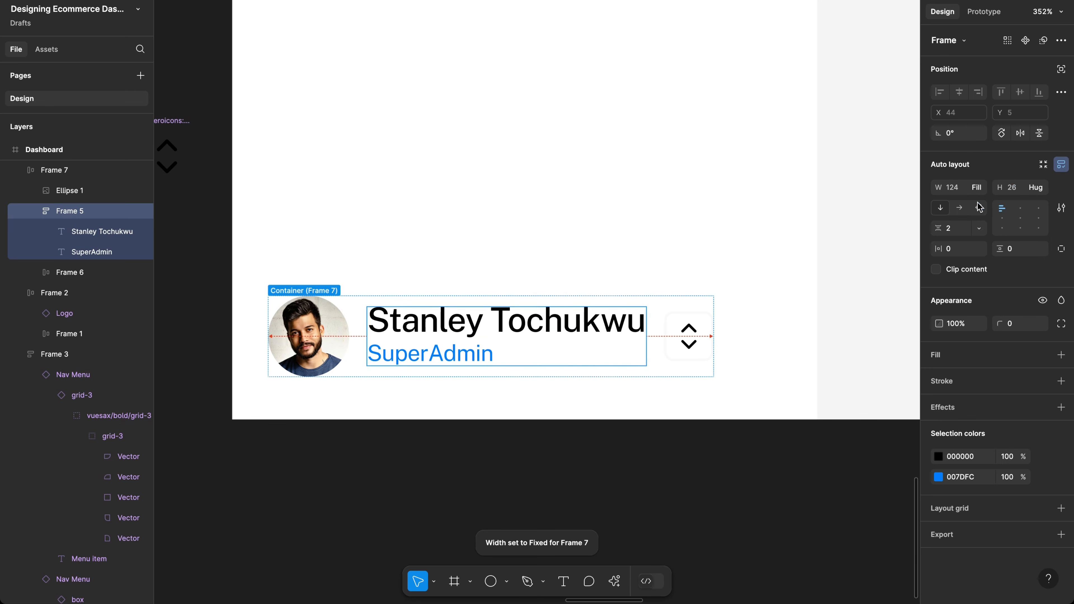
Step: Fix row Frame 7 at 228 px wide so the chevron sits at the right end
left_click(703, 308)
left_click_drag(713, 304, 791, 301)
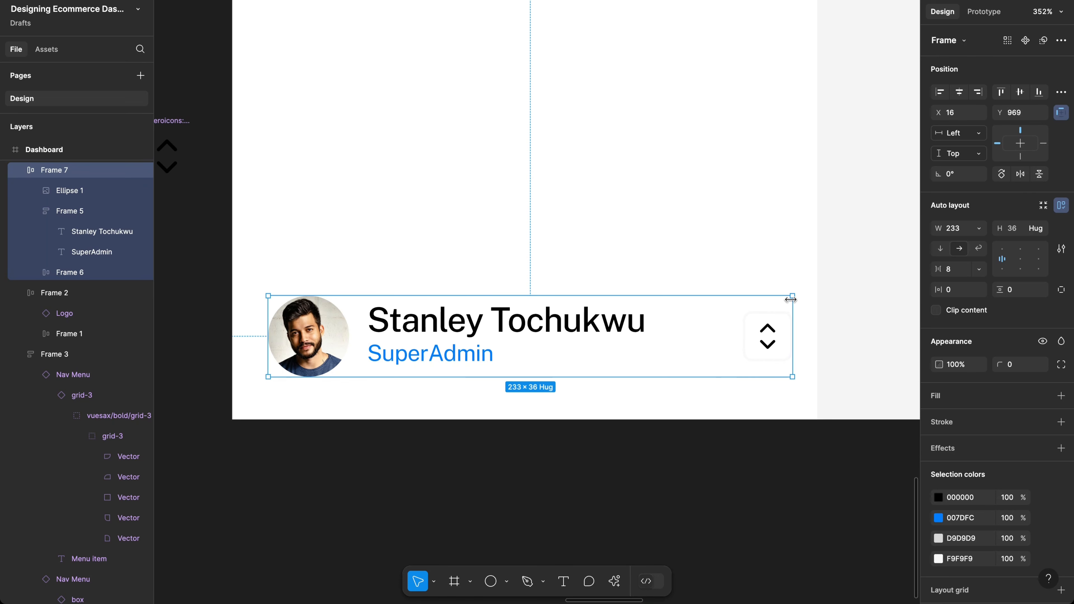
key("alt")
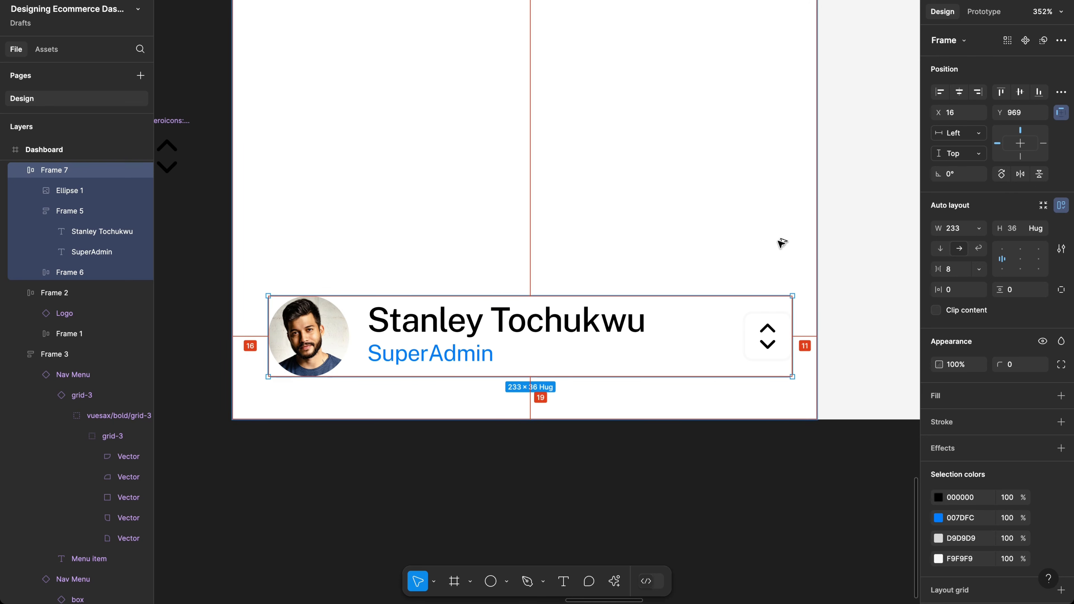
left_click(949, 230)
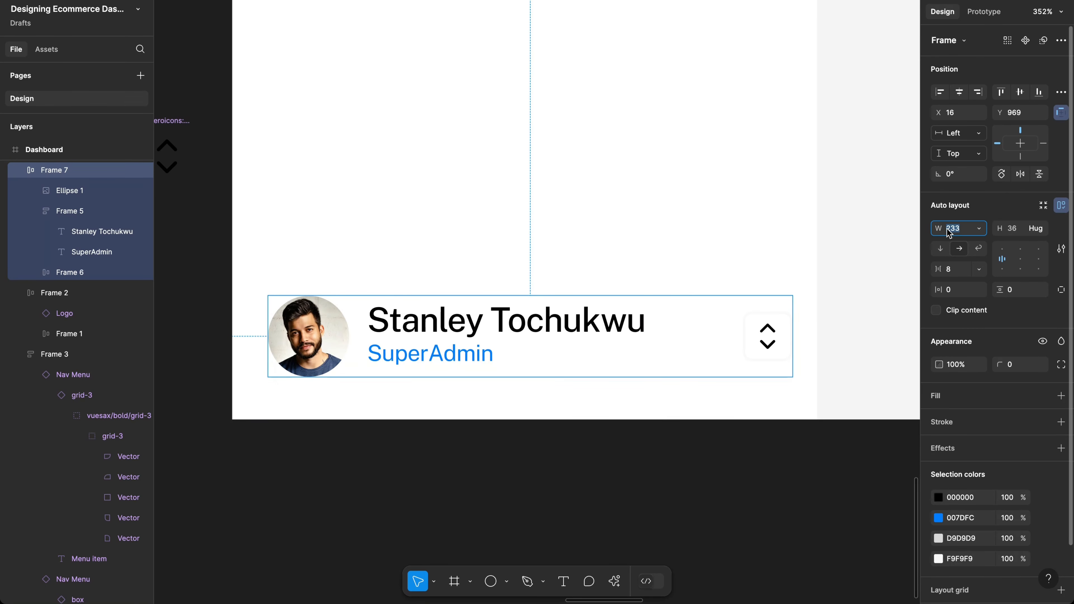
key("Right")
type("-5")
key("Return")
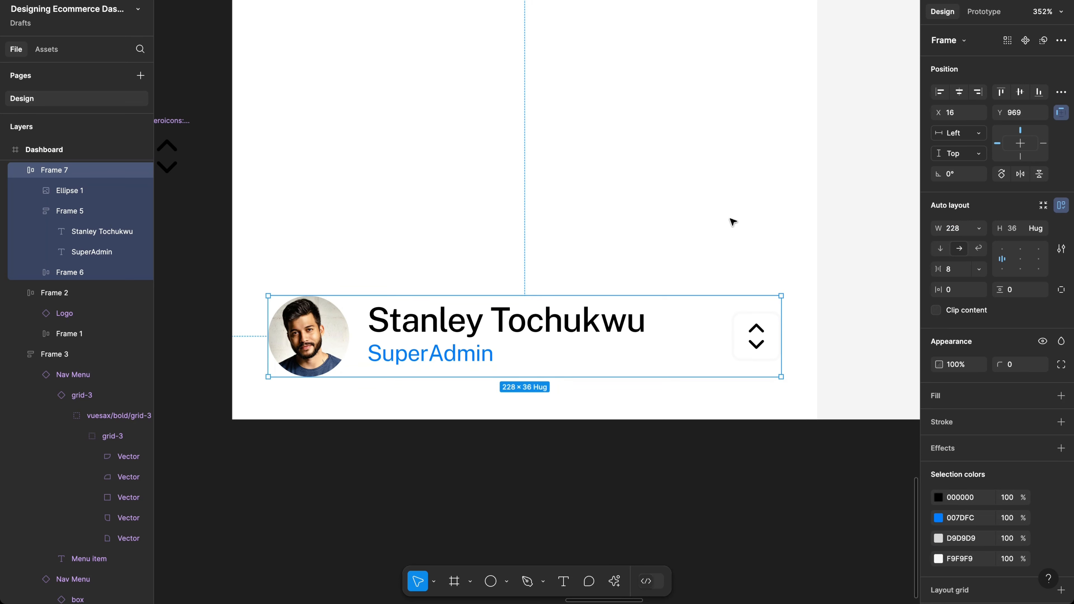
key("alt")
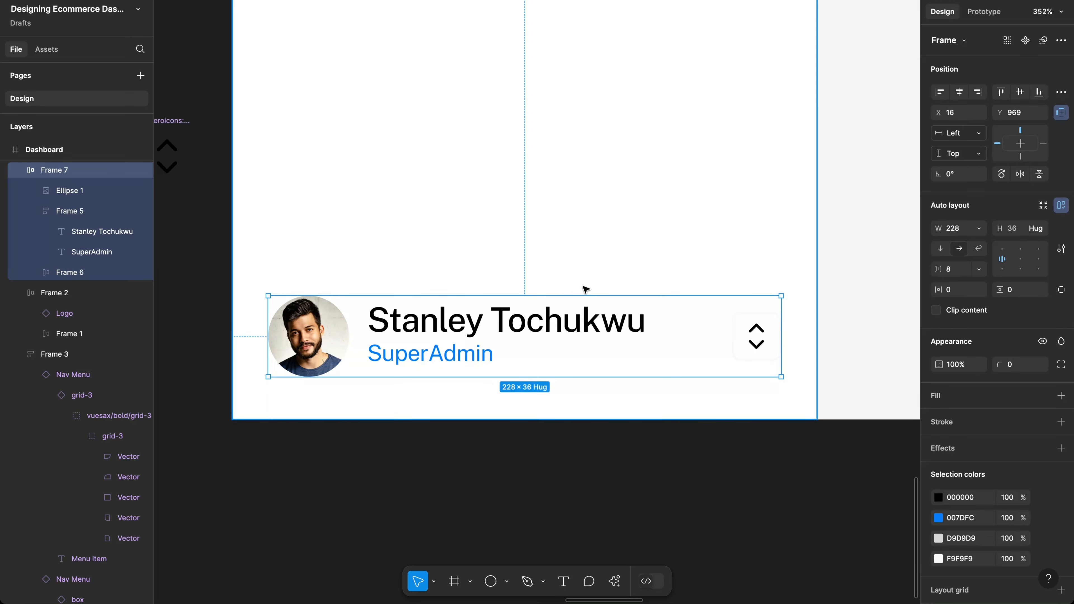
Step: Set the role label's case to uppercase and add a space so it reads 'SUPER ADMIN'
scroll(492, 312, "down", 3)
scroll(493, 346, "down", 2)
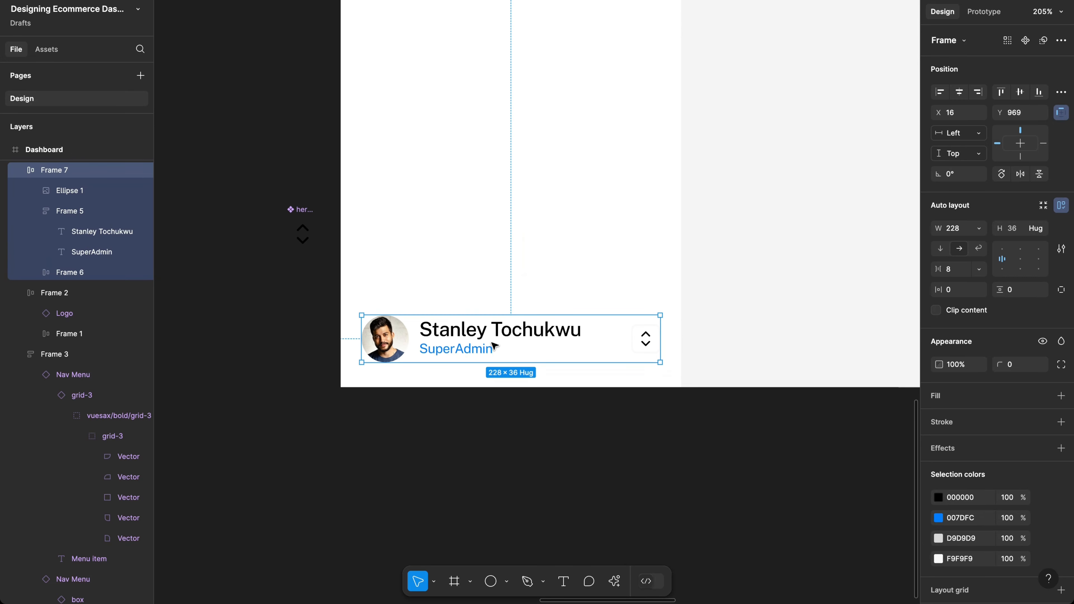
left_click(494, 346, "super")
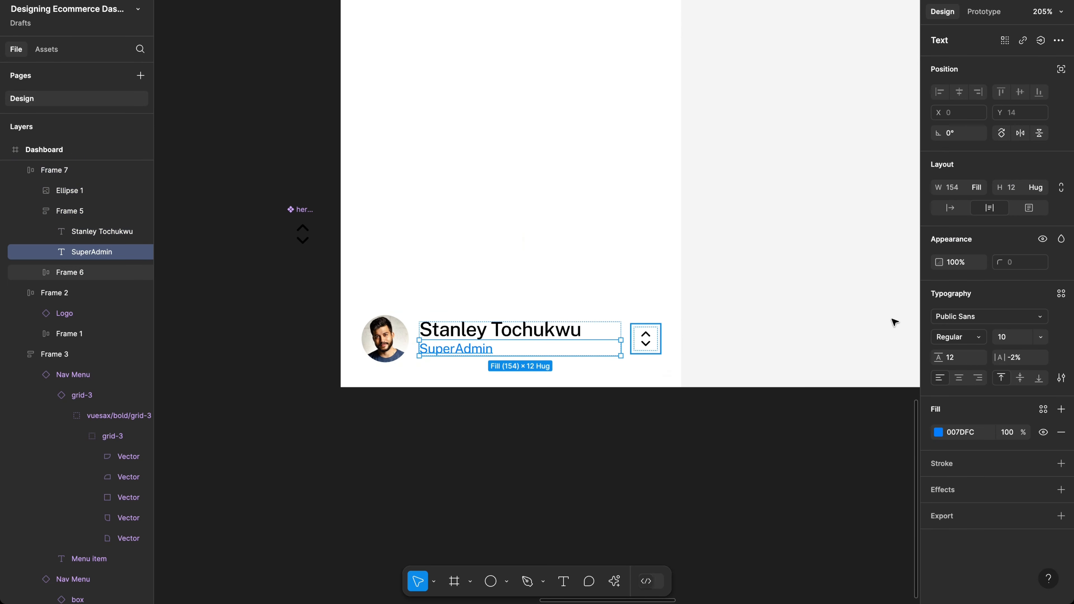
left_click(1062, 379)
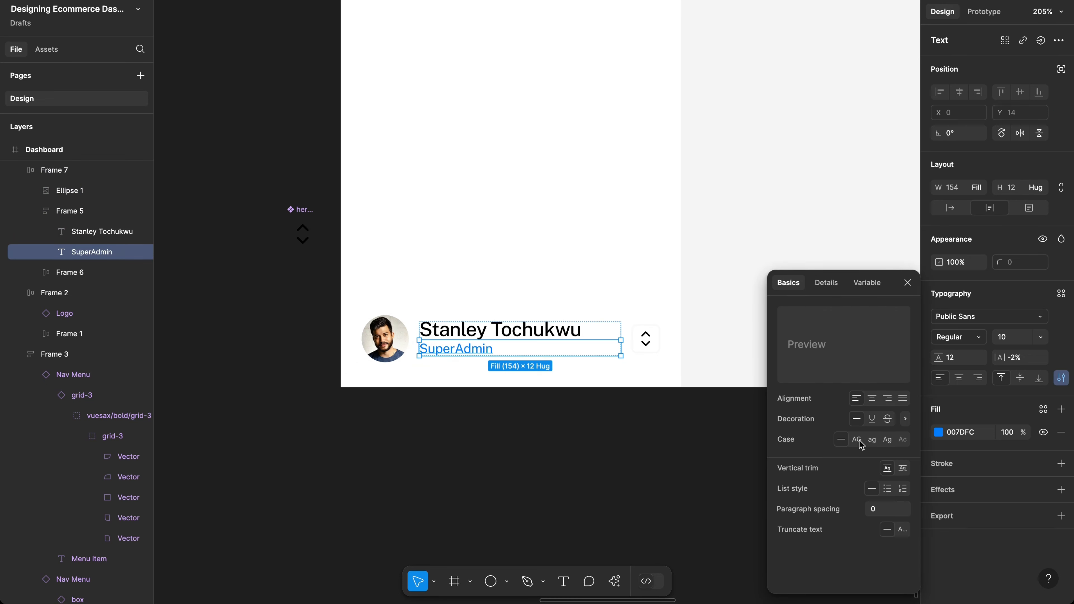
double_click(456, 349)
left_click(461, 350)
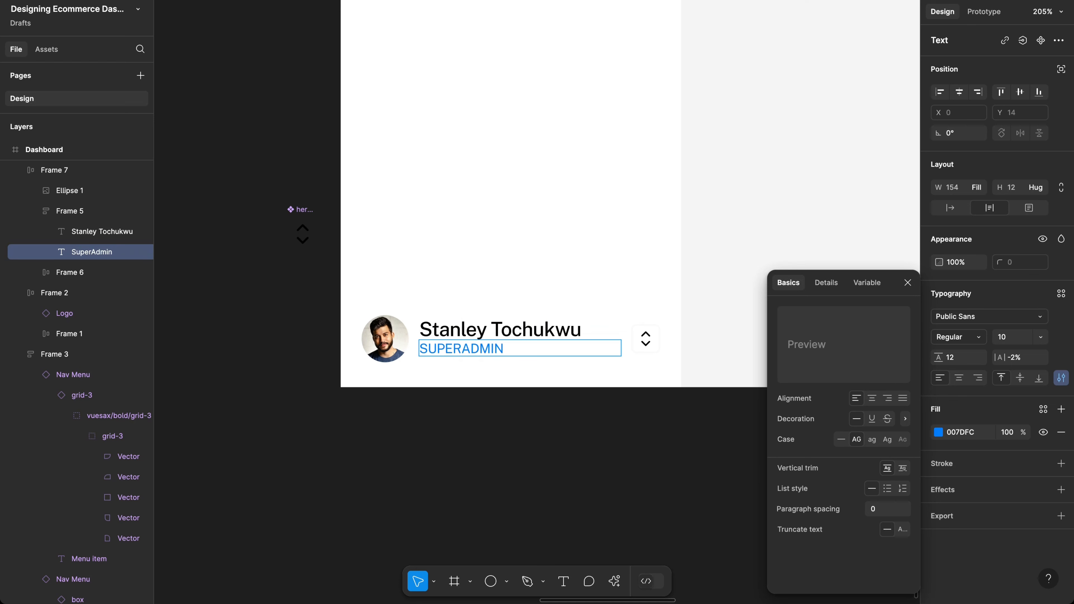
key("Escape")
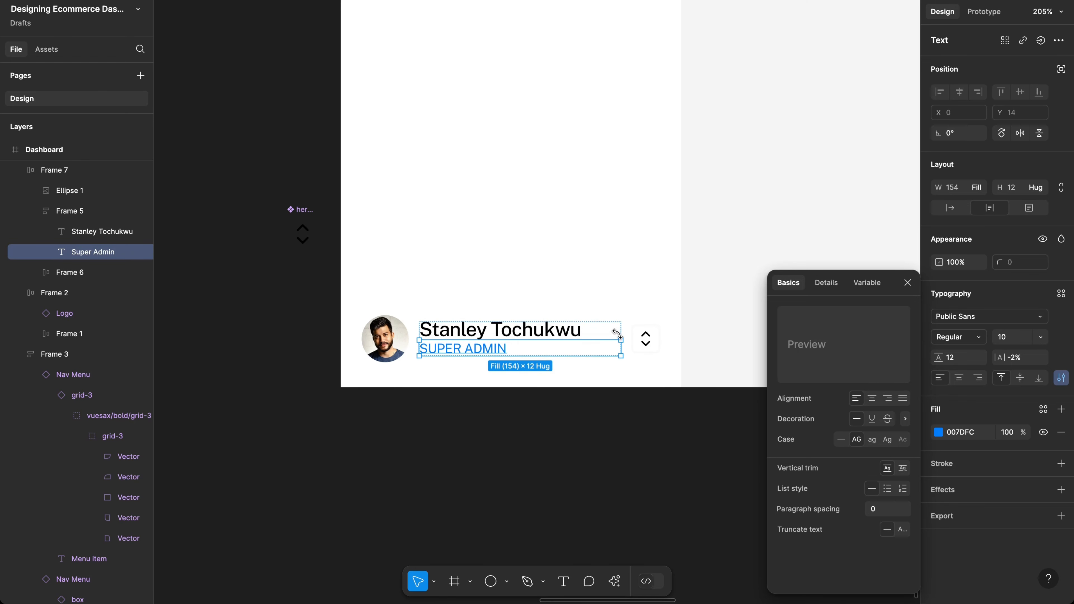
scroll(616, 333, "up", 5)
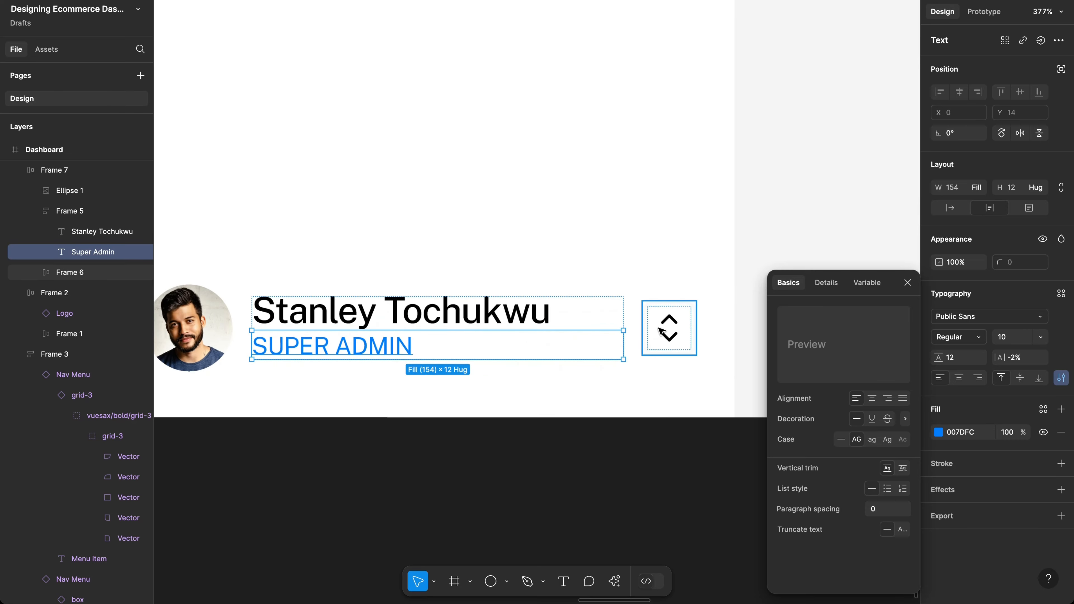
Step: Set the name-and-role gap to 4 and give the name text a line height of 20
left_click(661, 331)
left_click(599, 335)
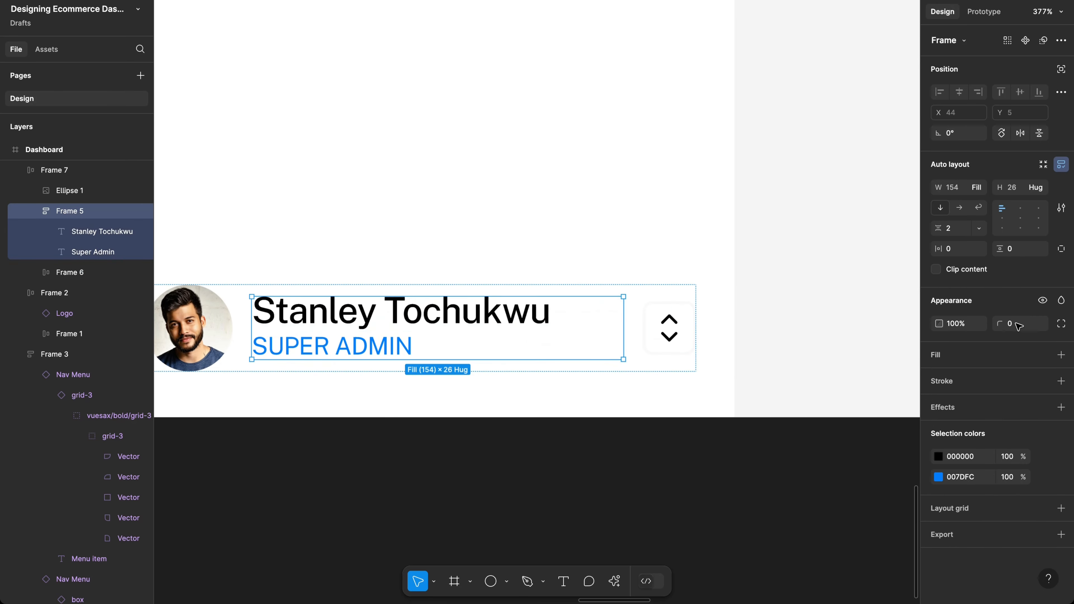
left_click(957, 233)
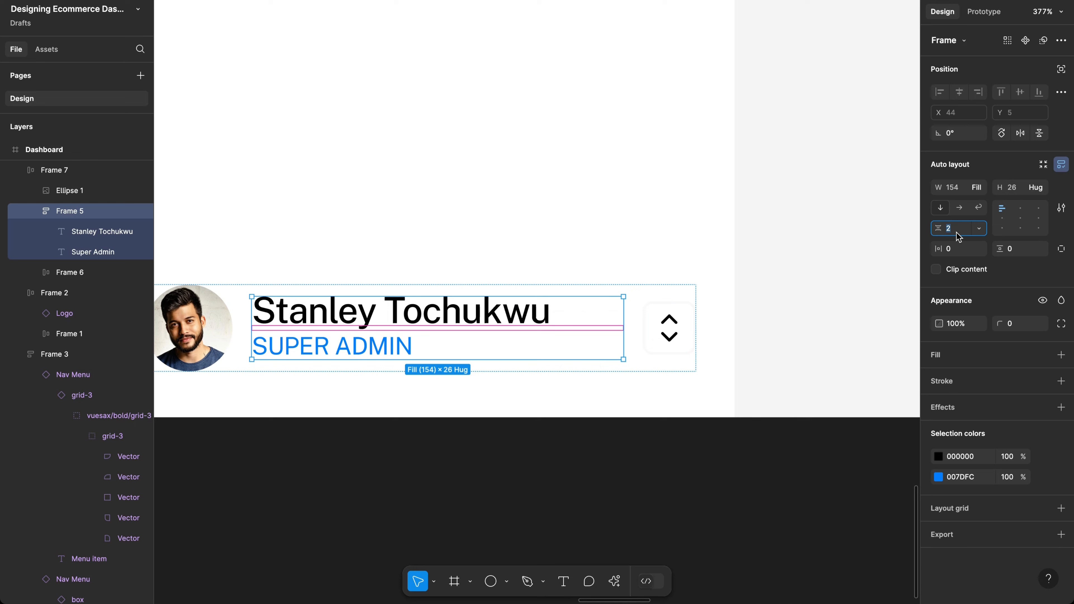
key("Return")
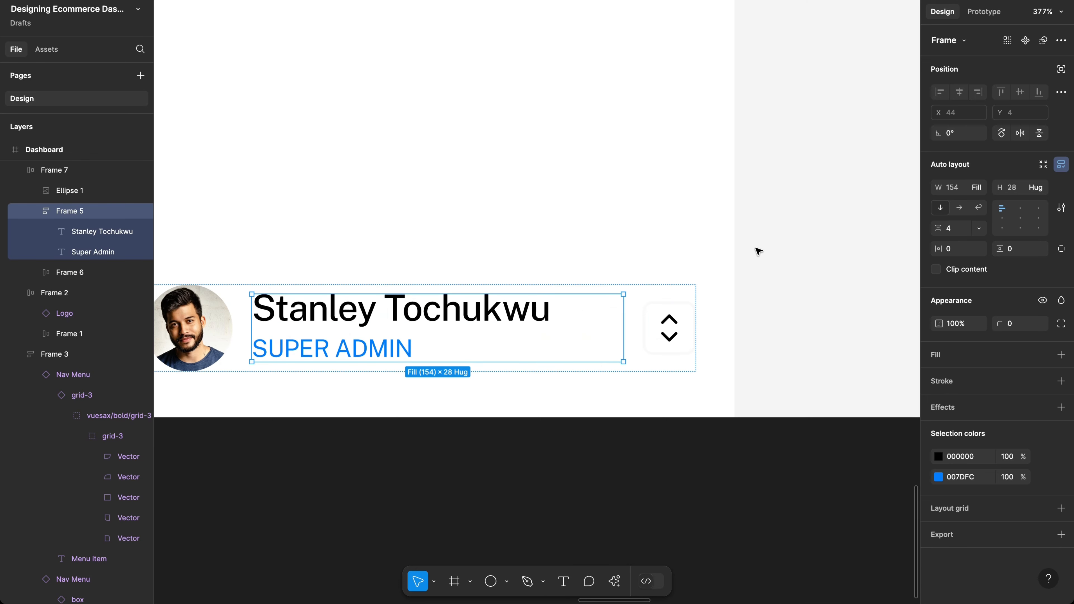
left_click(508, 315, "super")
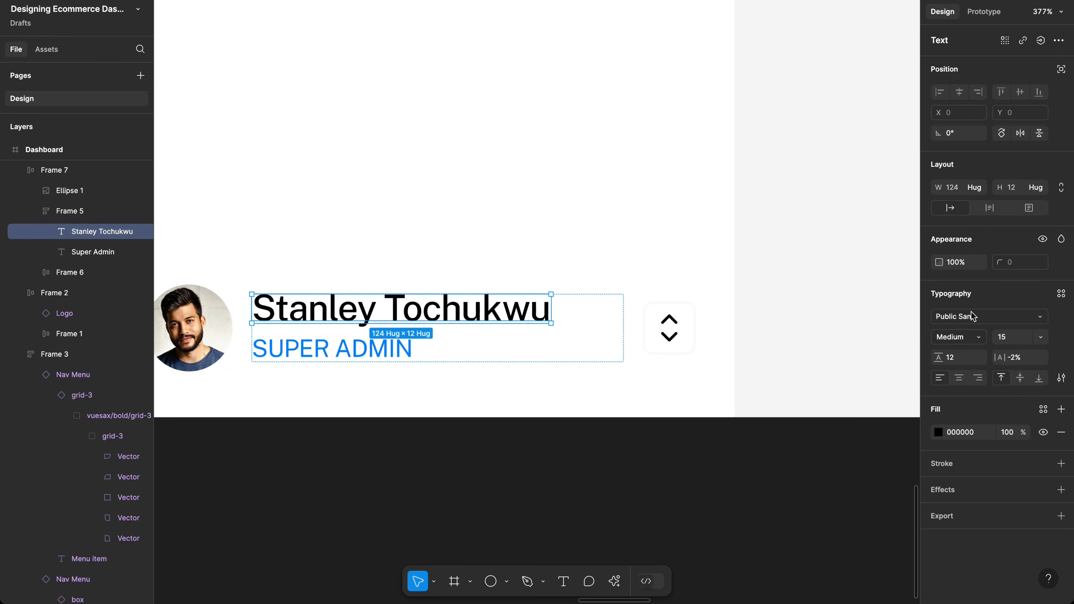
left_click(967, 357)
type("15")
key("Return")
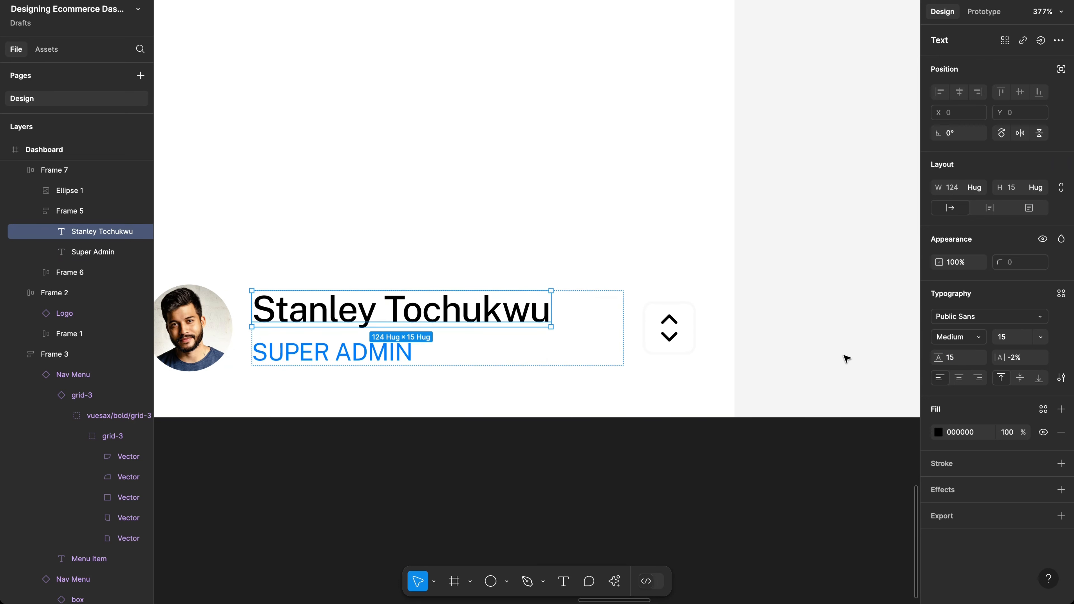
left_click(961, 363)
key("Return")
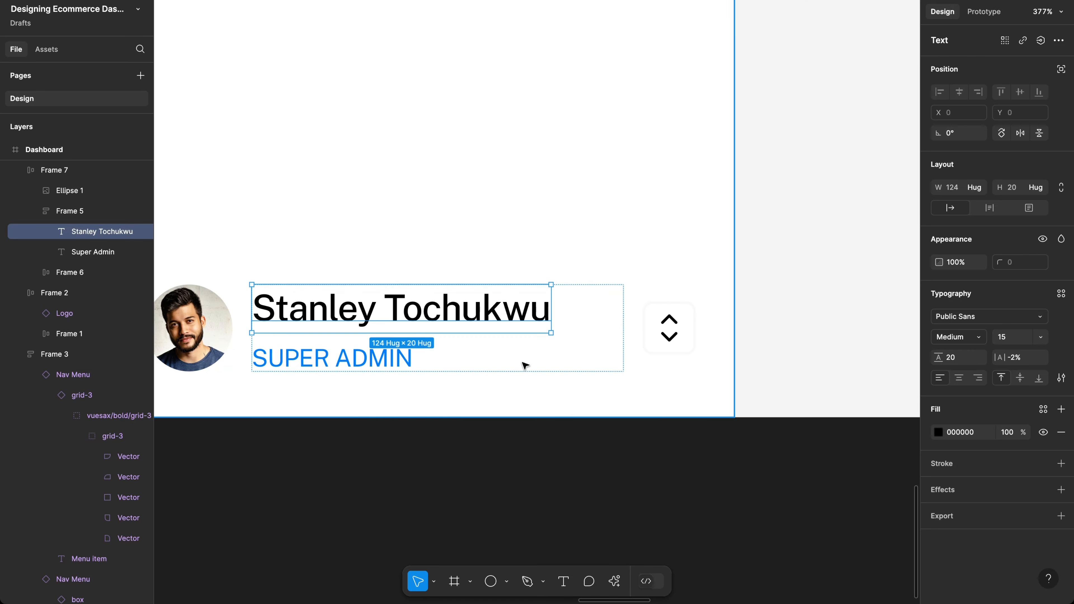
Step: Tighten the gap between the name and the role label to 2 in Frame 5
key("Escape")
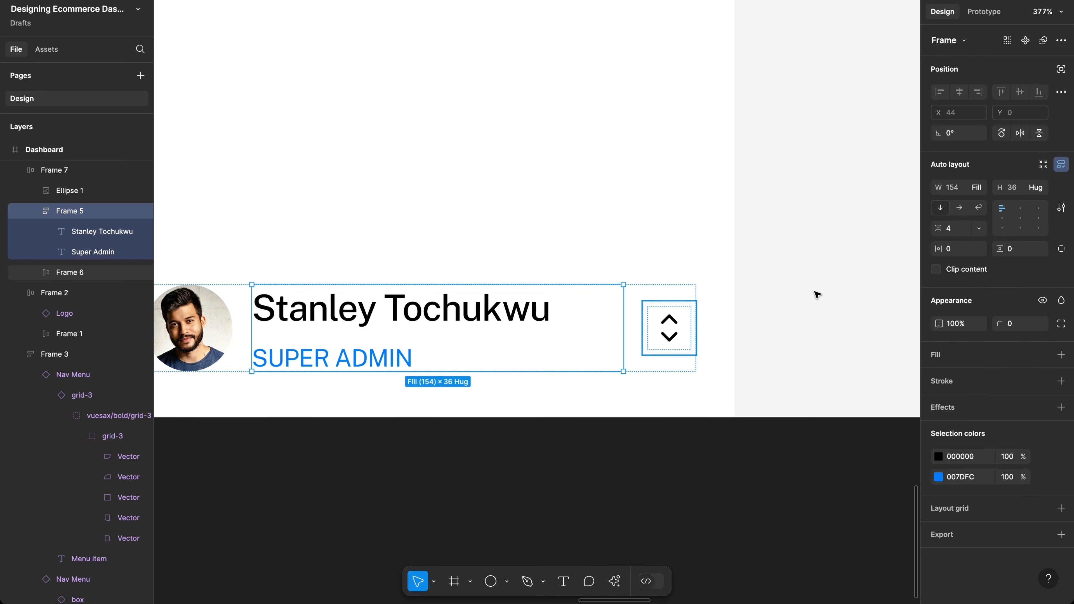
left_click(954, 235)
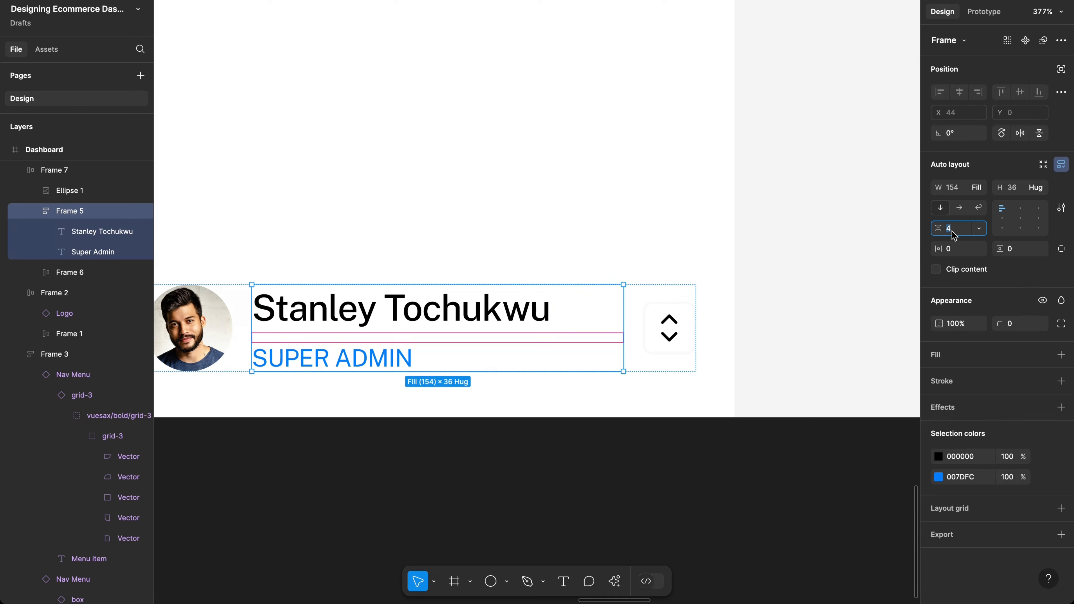
key("Return")
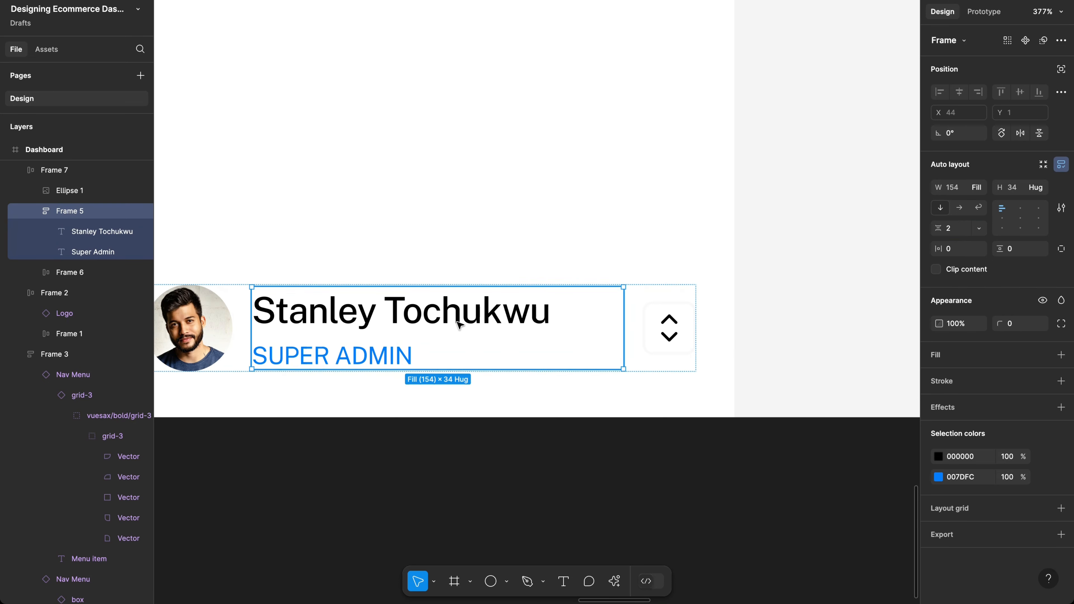
scroll(459, 325, "down", 3)
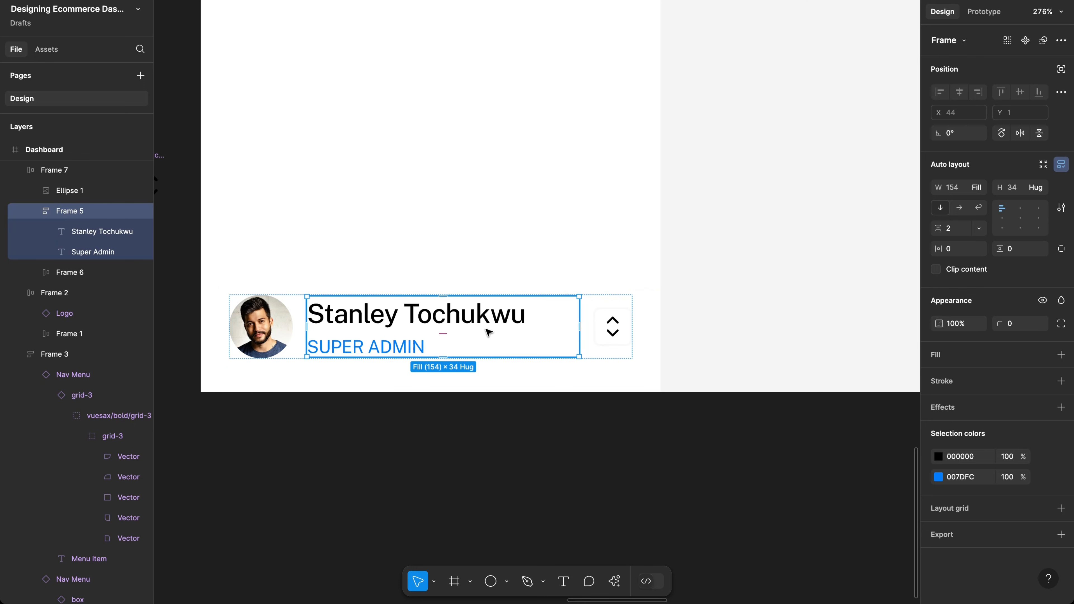
scroll(558, 325, "down", 3)
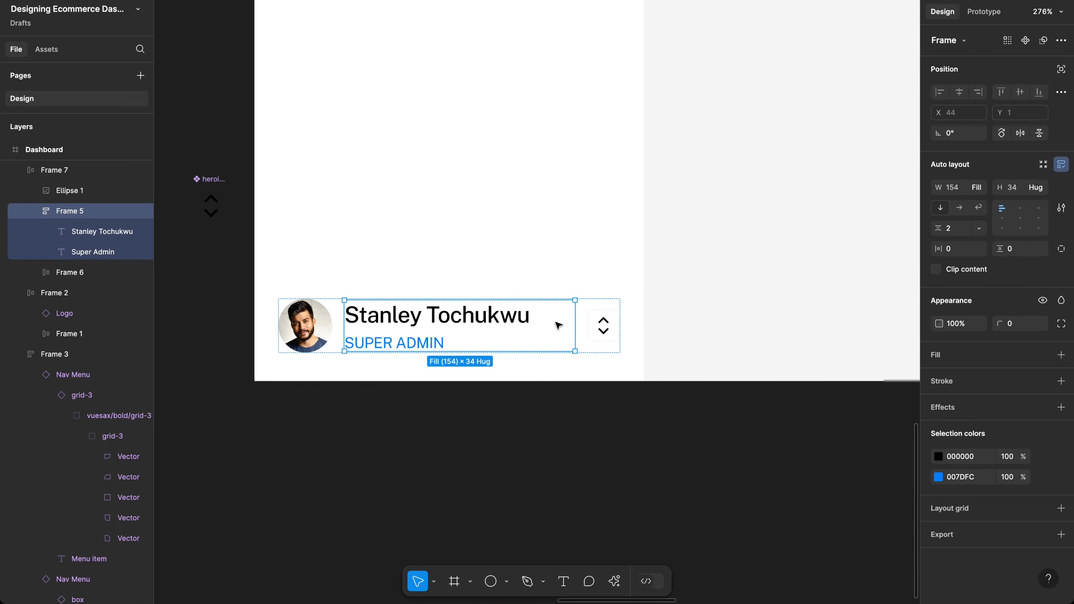
Step: Add a 1 px black (000000) stroke to the profile card Frame 7
left_click(682, 282)
scroll(678, 280, "right", 4)
scroll(679, 281, "up", 3)
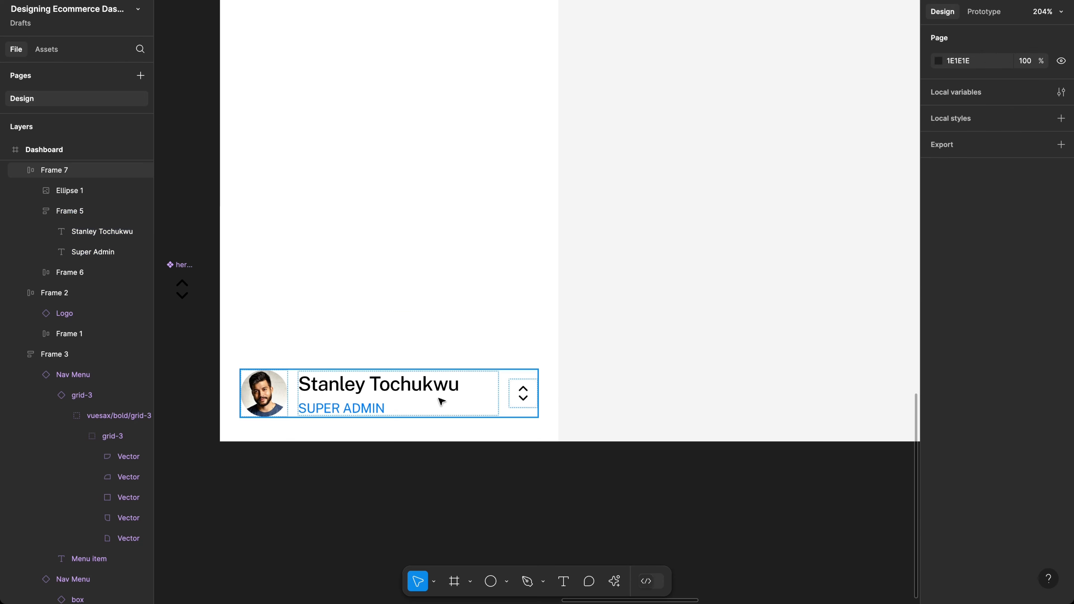
left_click(413, 402)
scroll(520, 367, "right", 2)
scroll(520, 368, "up", 2)
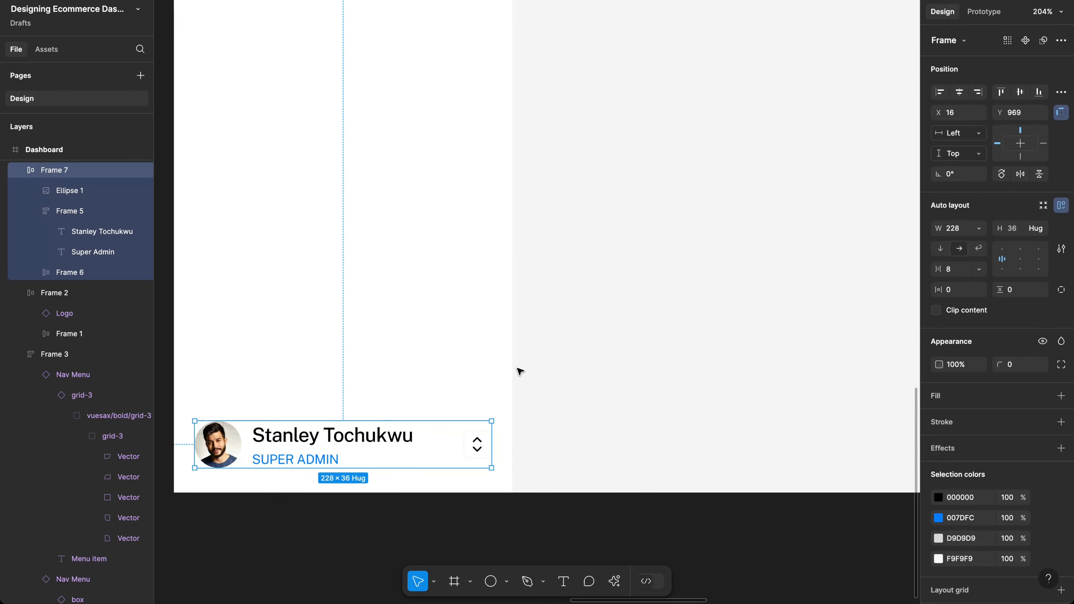
scroll(429, 345, "left", 3)
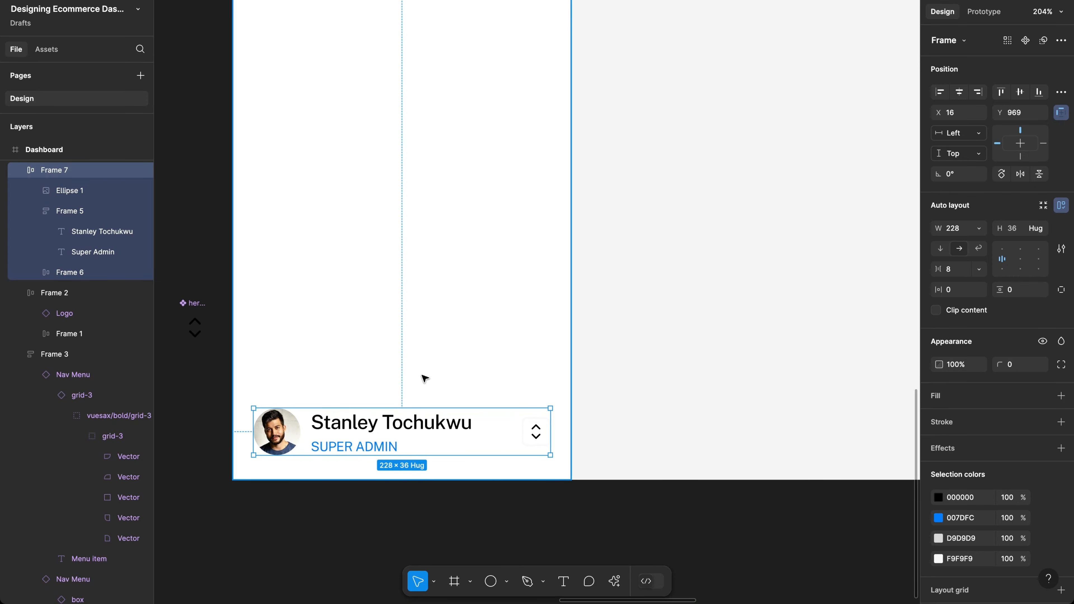
left_click(940, 422)
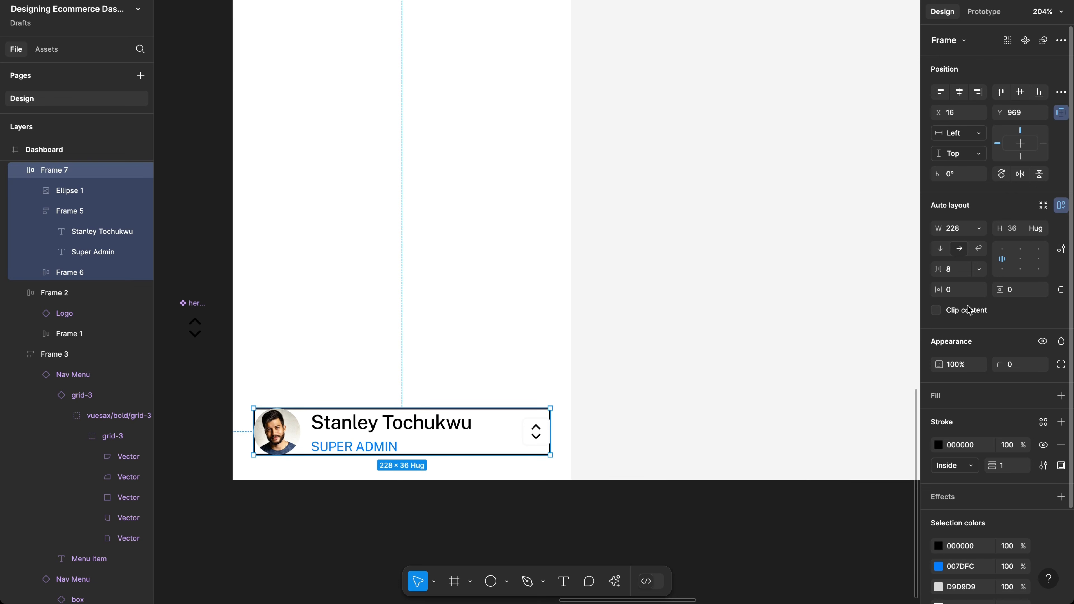
Step: Give the card 8 padding, move it up to Y 957, and round its corners to 8
left_click(962, 294)
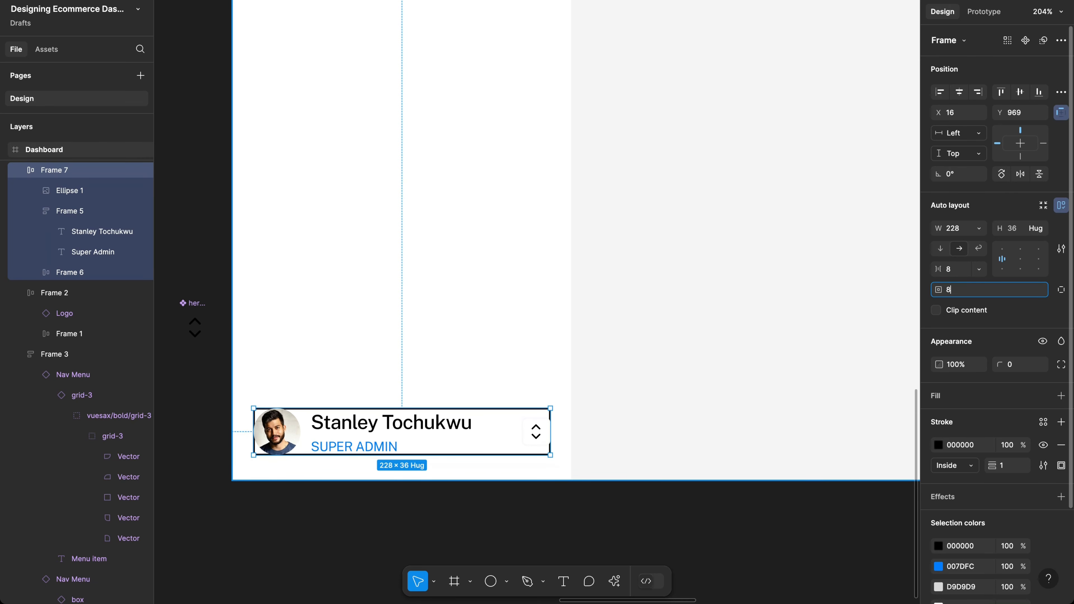
type("8")
key("Return")
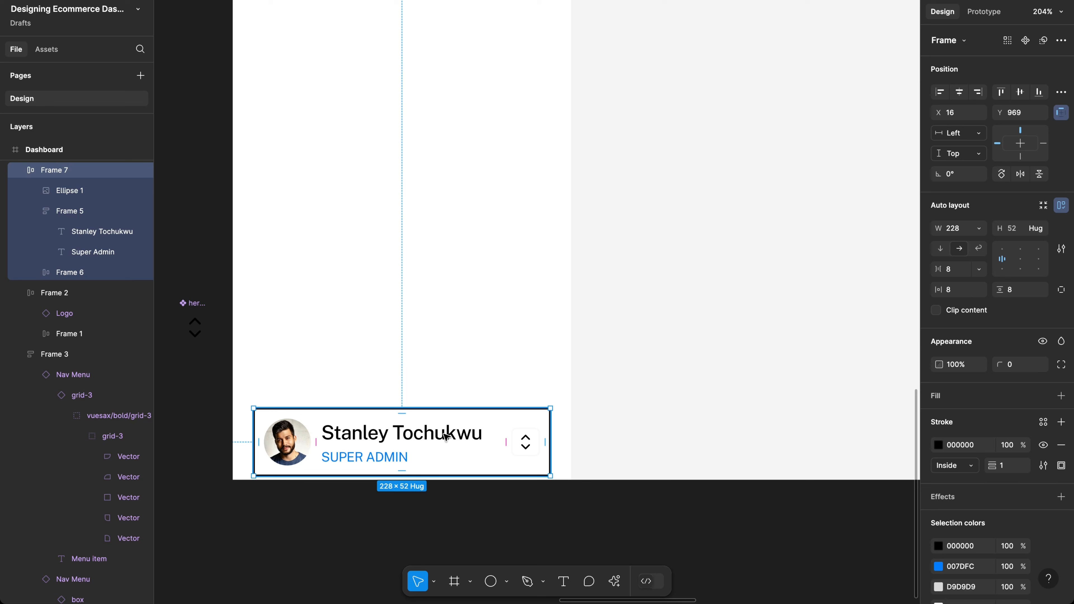
left_click_drag(446, 430, 446, 415)
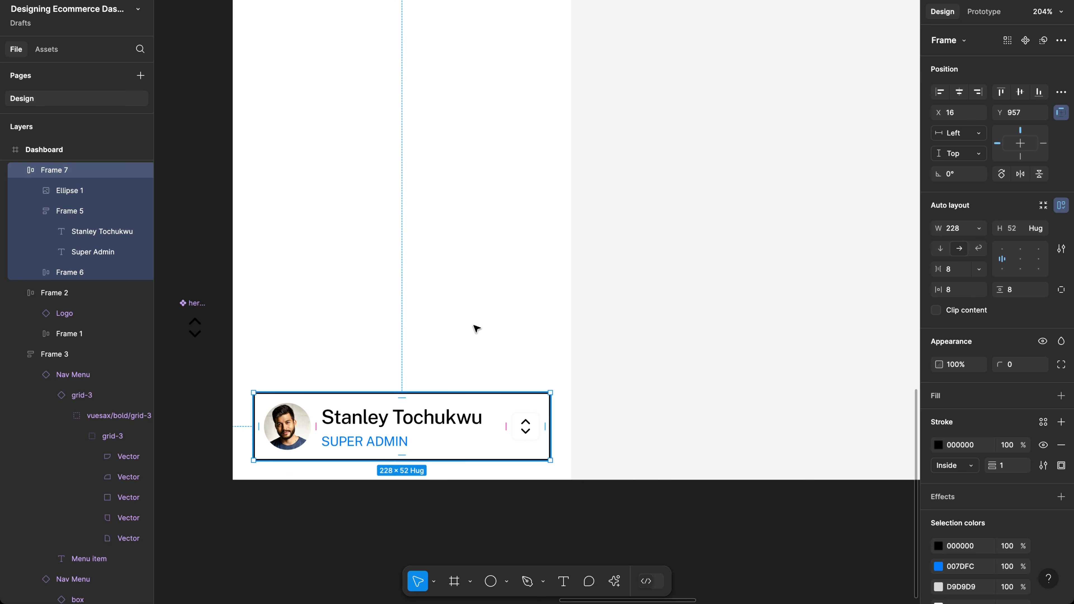
key("alt")
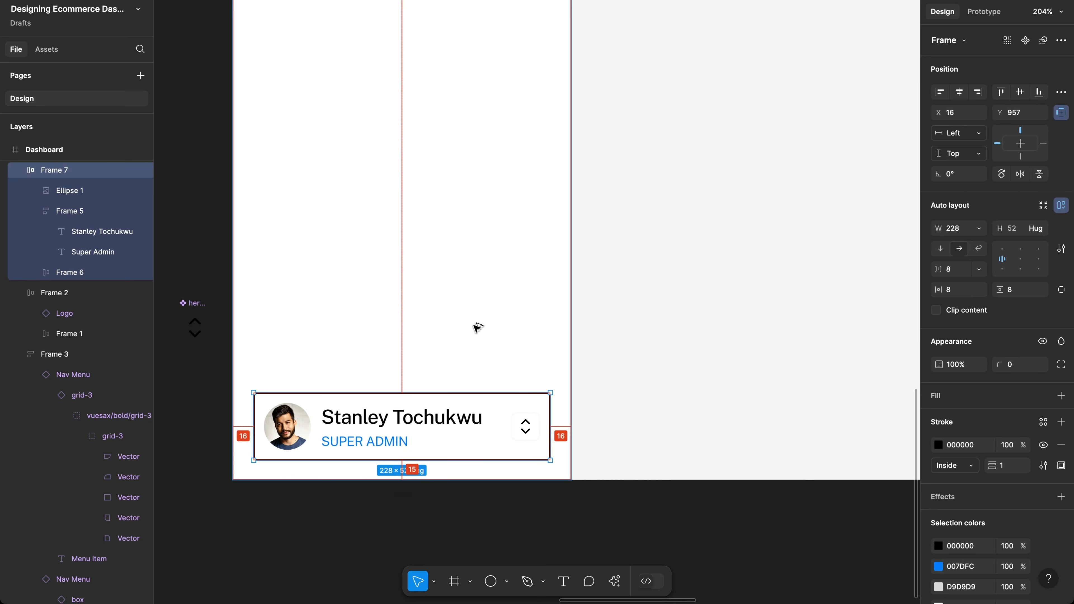
left_click(1023, 369)
type("8")
key("Return")
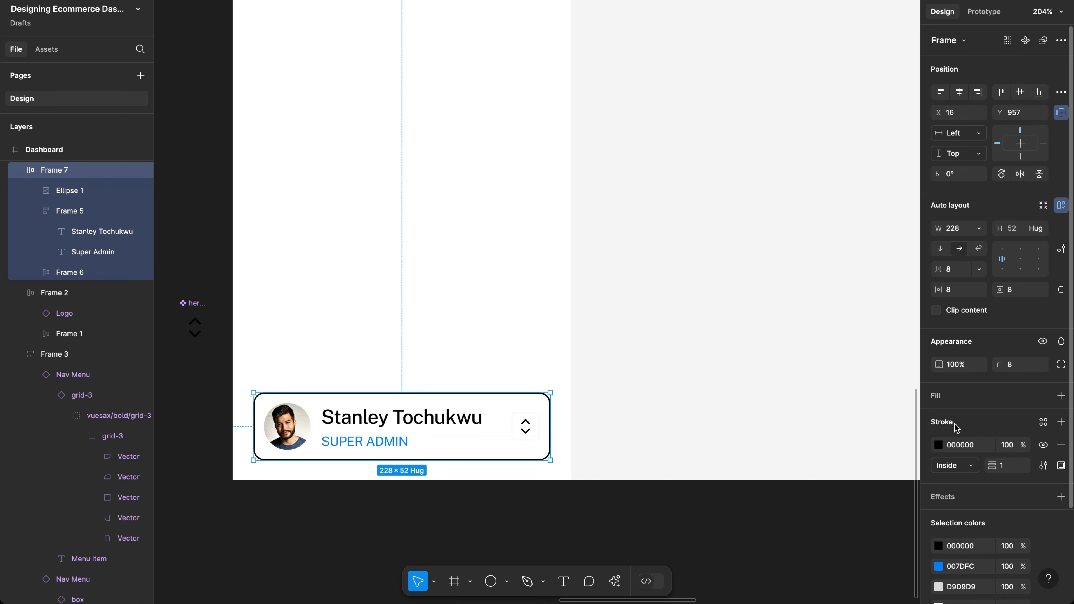
Step: Lighten the profile card's black border toward white in the colour picker
left_click(938, 444)
left_click(863, 355)
left_click_drag(862, 355, 842, 324)
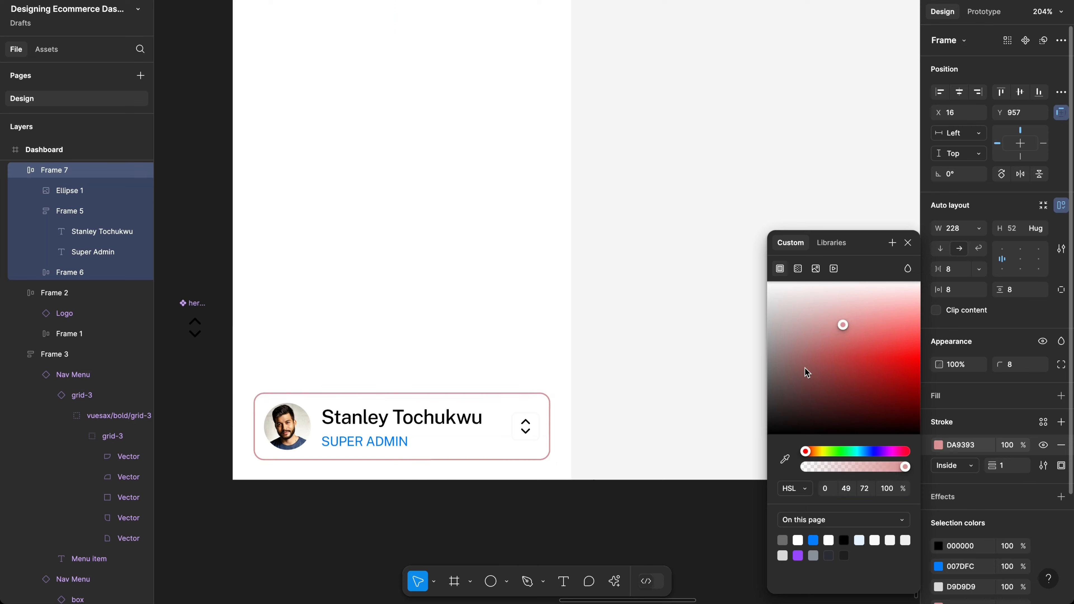
mouse_move(768, 395)
left_mouse_down()
mouse_move(720, 335)
mouse_move(650, 281)
left_mouse_up()
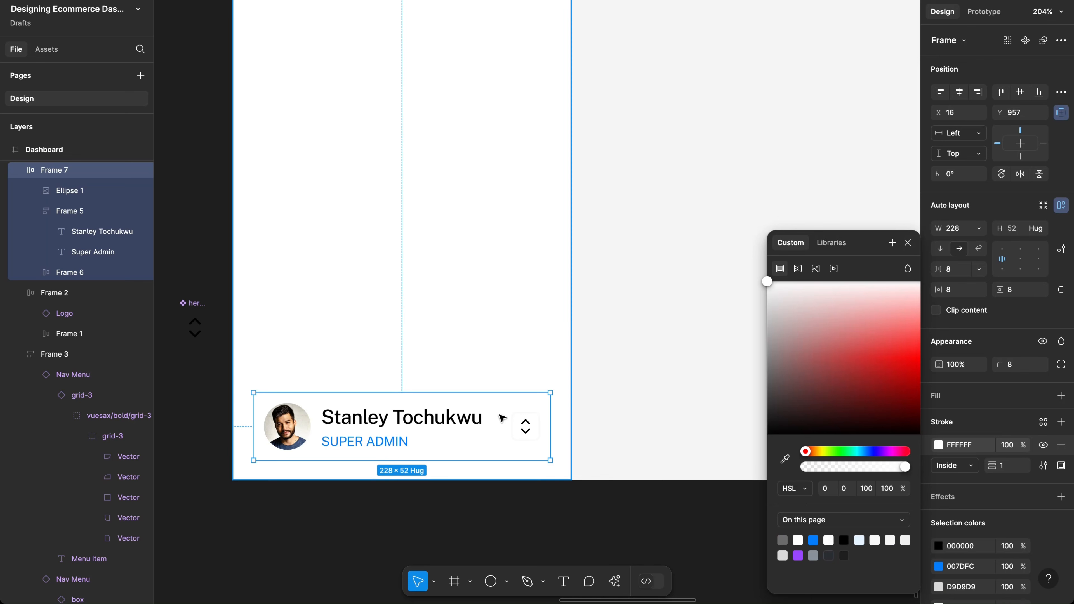
left_click(979, 396)
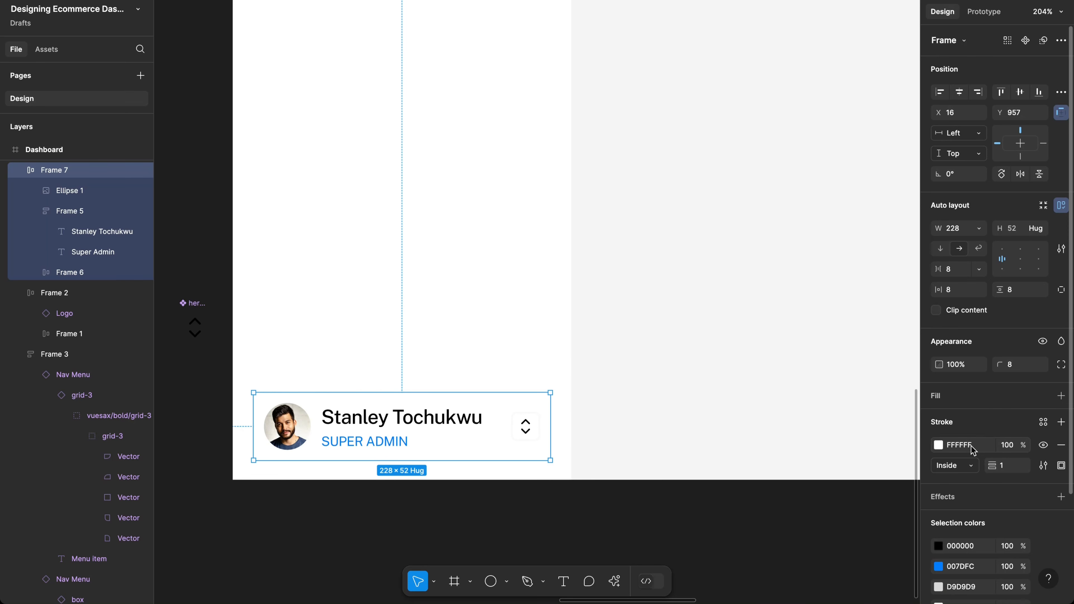
Step: Add a FAFAFA fill to the profile card
left_click(946, 398)
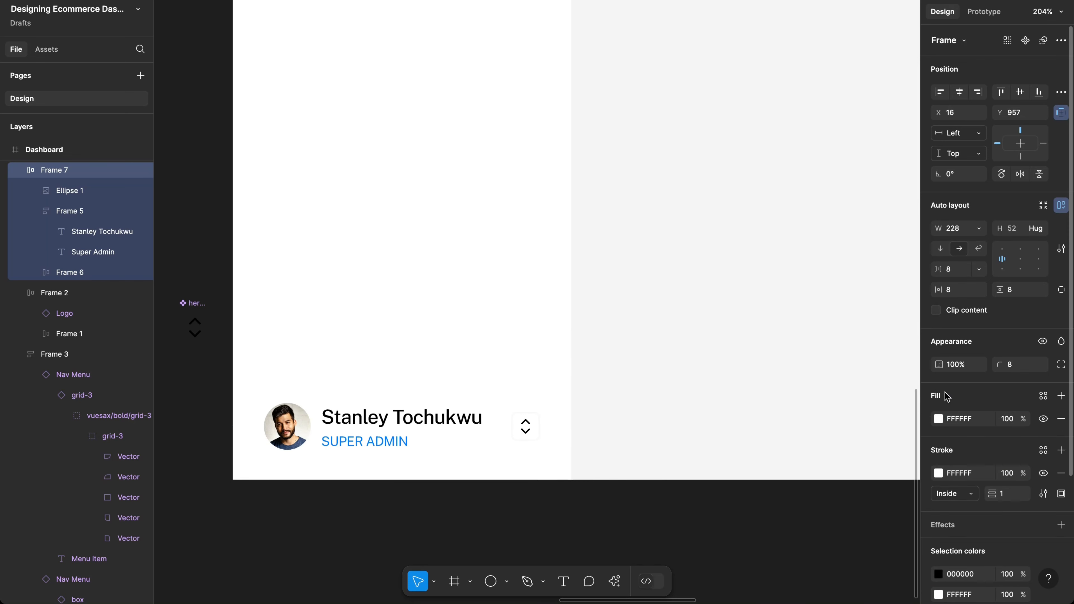
left_click(949, 425)
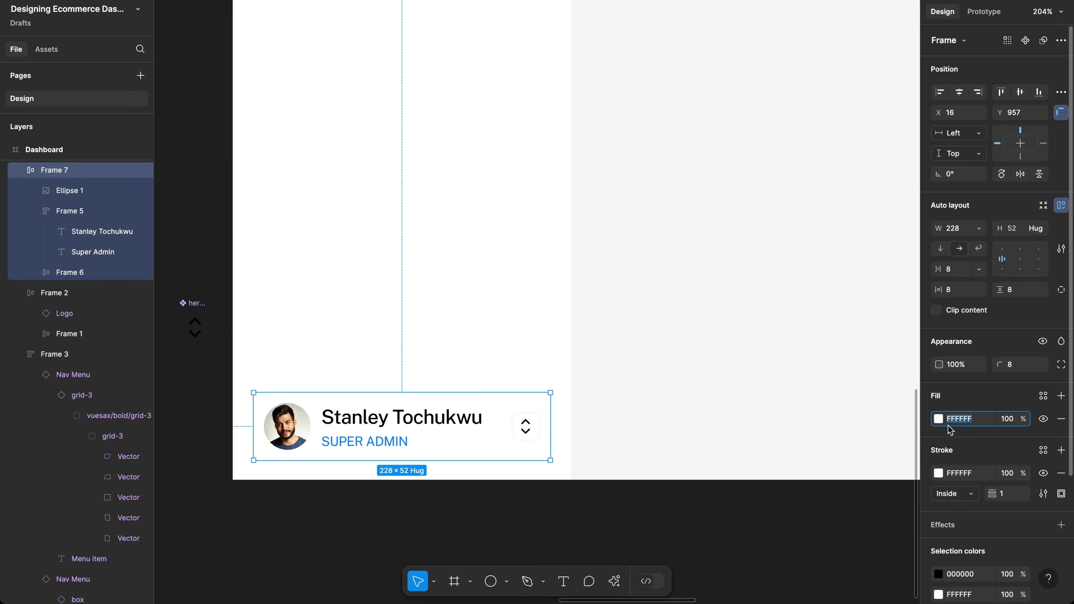
type("fafafa")
key("Return")
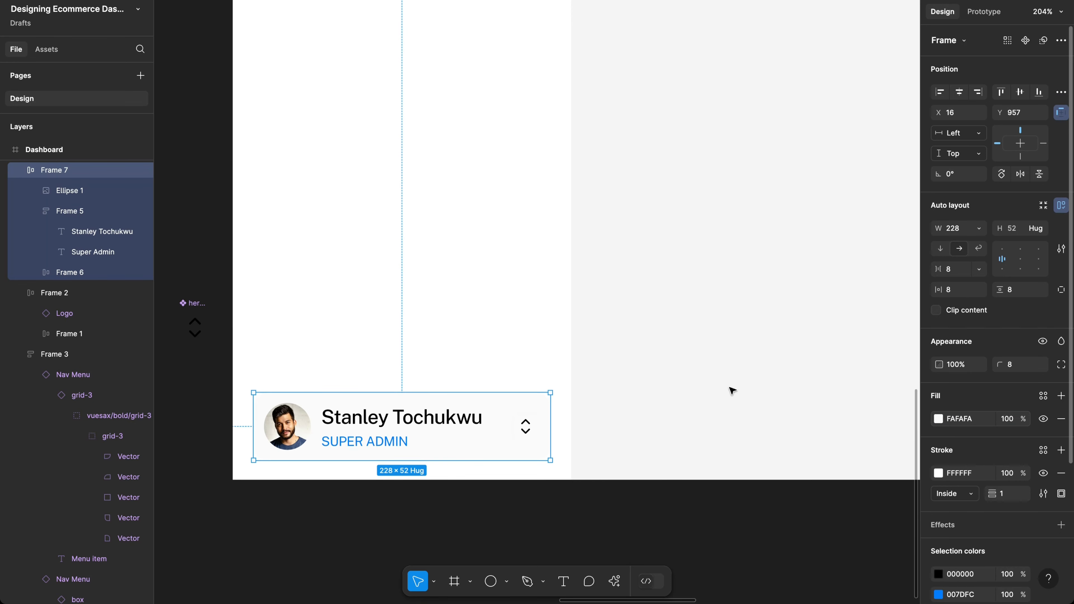
Step: Darken the card border slightly to pale grey F8F8F8, then deselect the card
scroll(485, 357, "up", 2)
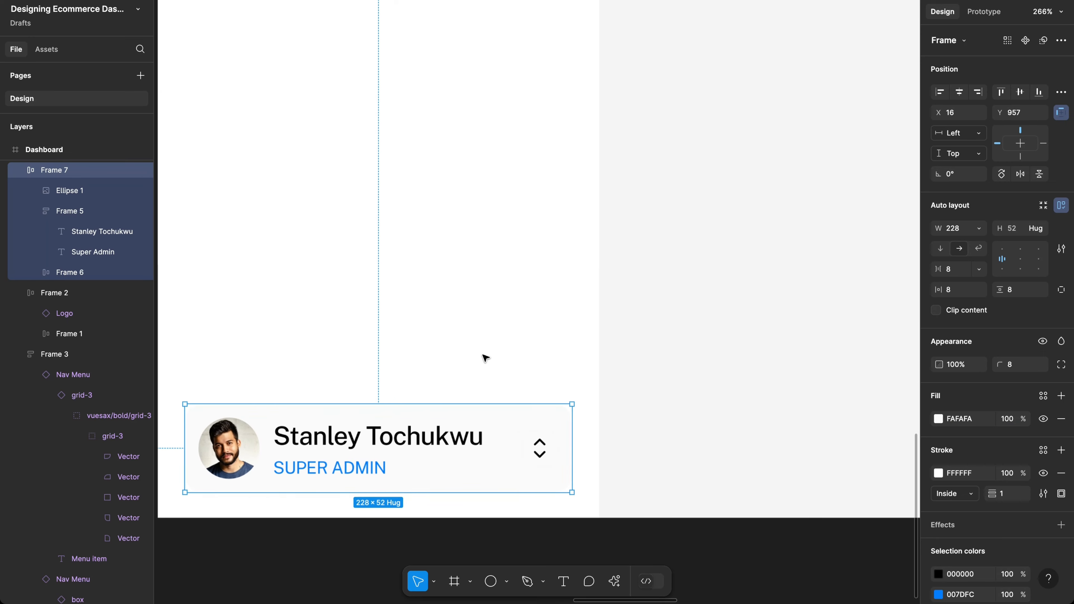
scroll(486, 357, "down", 2)
scroll(486, 358, "left", 2)
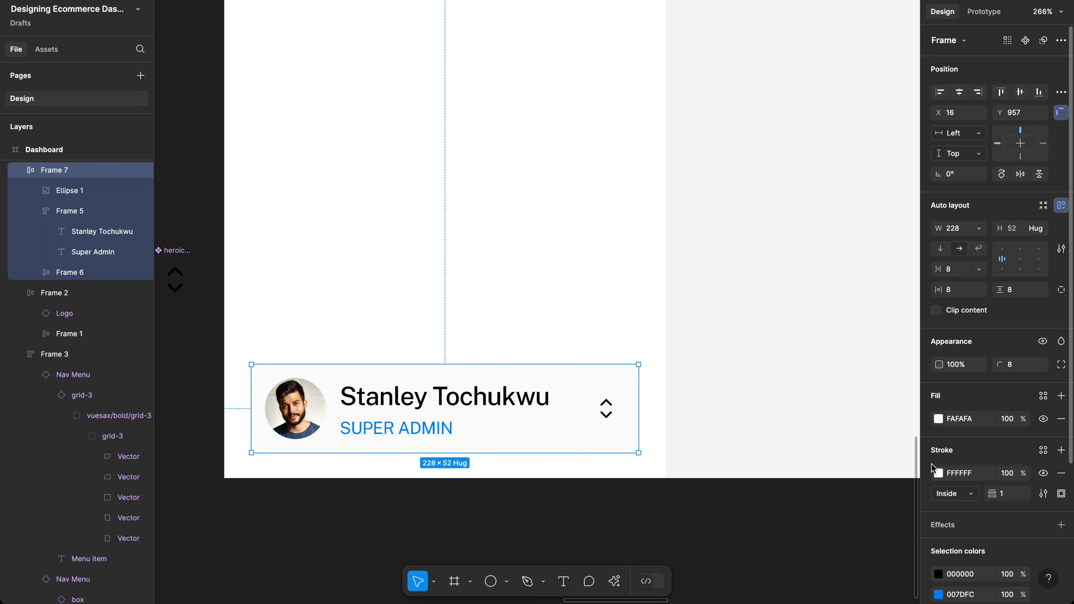
left_click(937, 473)
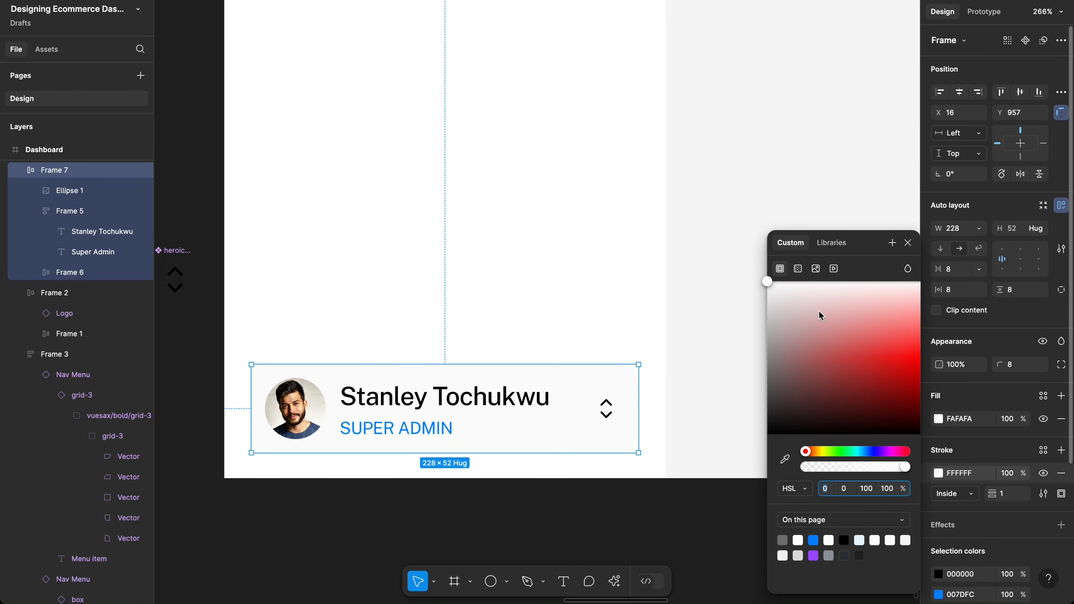
mouse_move(808, 298)
left_mouse_down()
mouse_move(710, 328)
mouse_move(659, 291)
left_mouse_up()
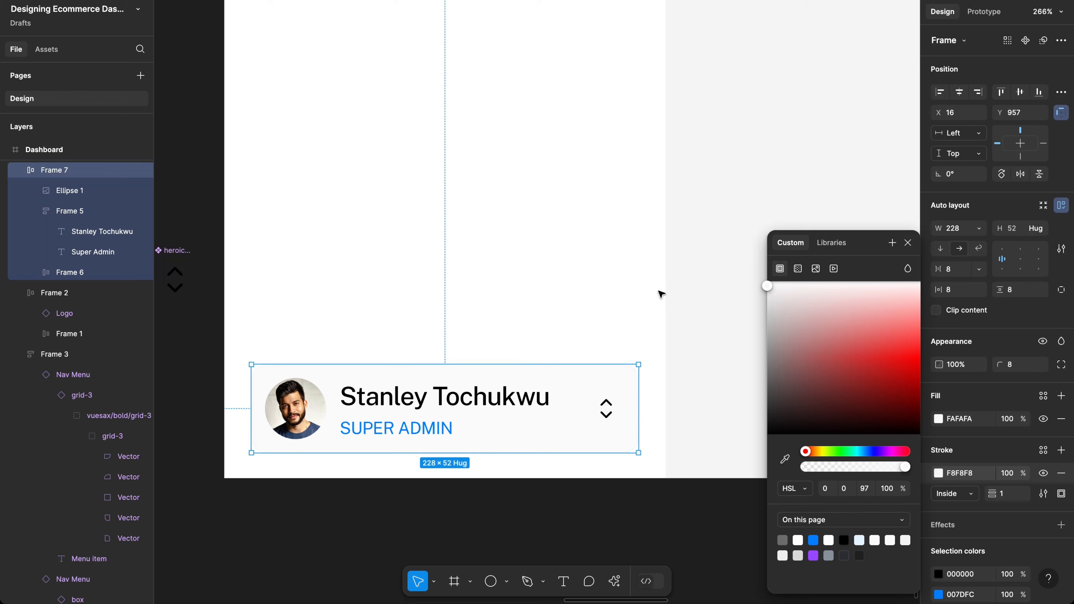
left_click(689, 272)
scroll(689, 273, "down", 5)
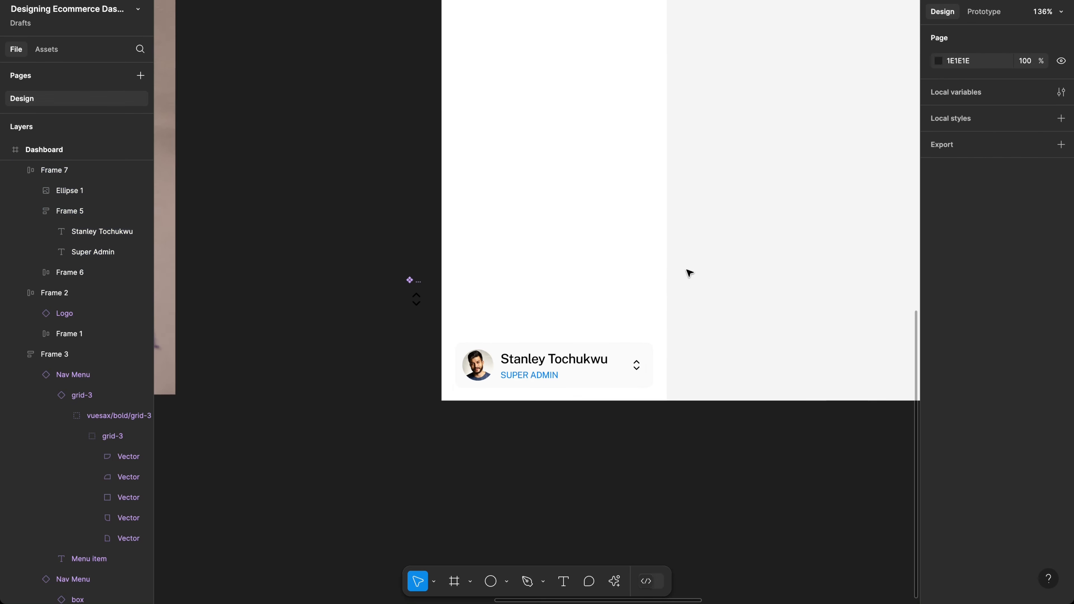
Step: Select the grid icon in a Nav Menu variant and its matching icons in all three variants
scroll(689, 273, "up", 10)
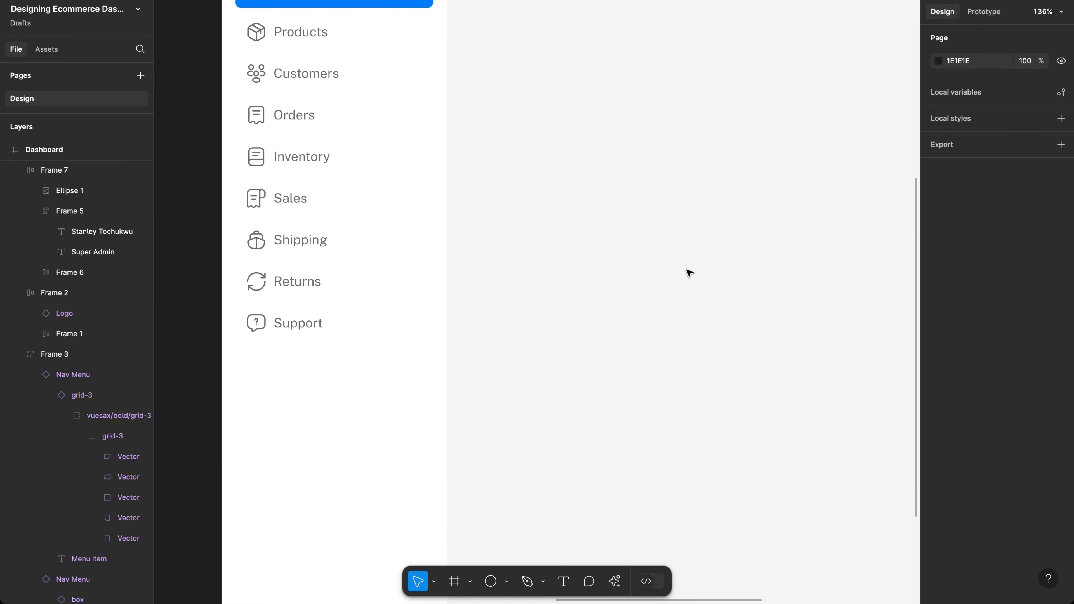
scroll(689, 273, "up", 5)
scroll(550, 201, "up", 3)
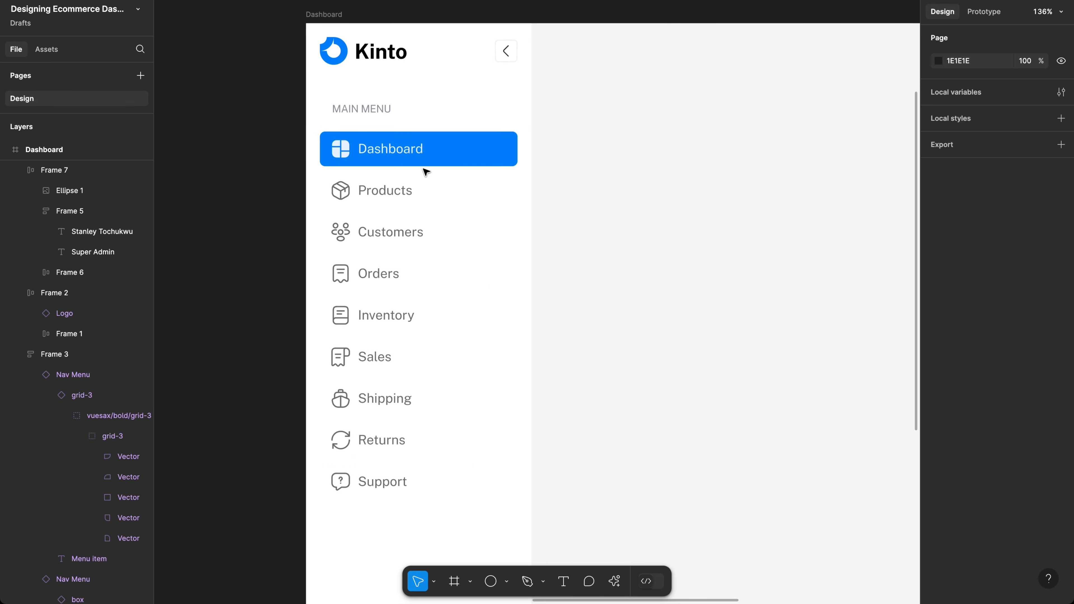
scroll(426, 172, "up", 10)
scroll(455, 172, "down", 8)
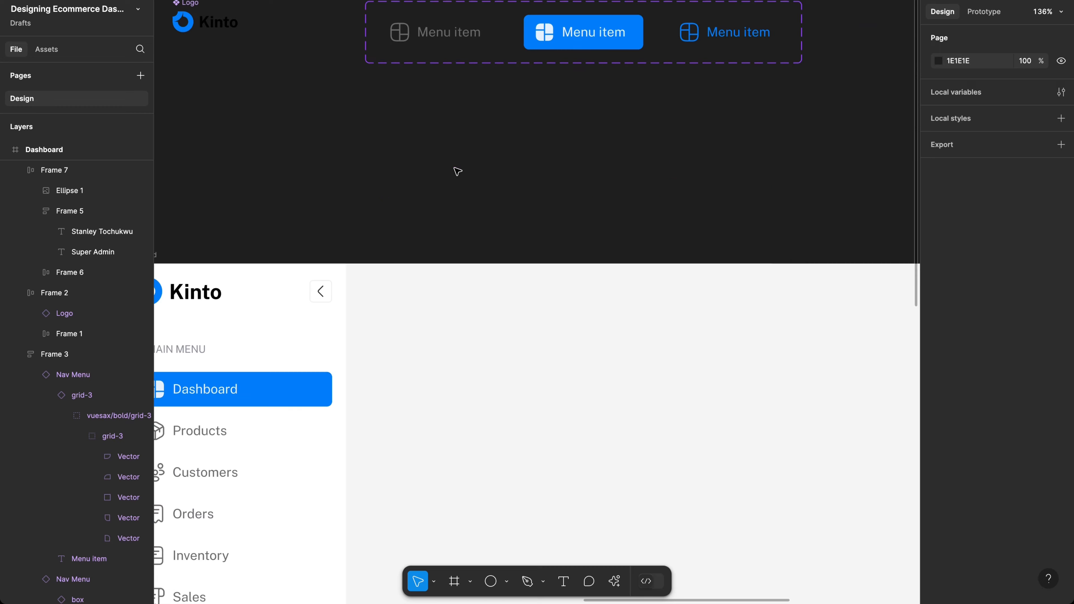
scroll(457, 172, "left", 2)
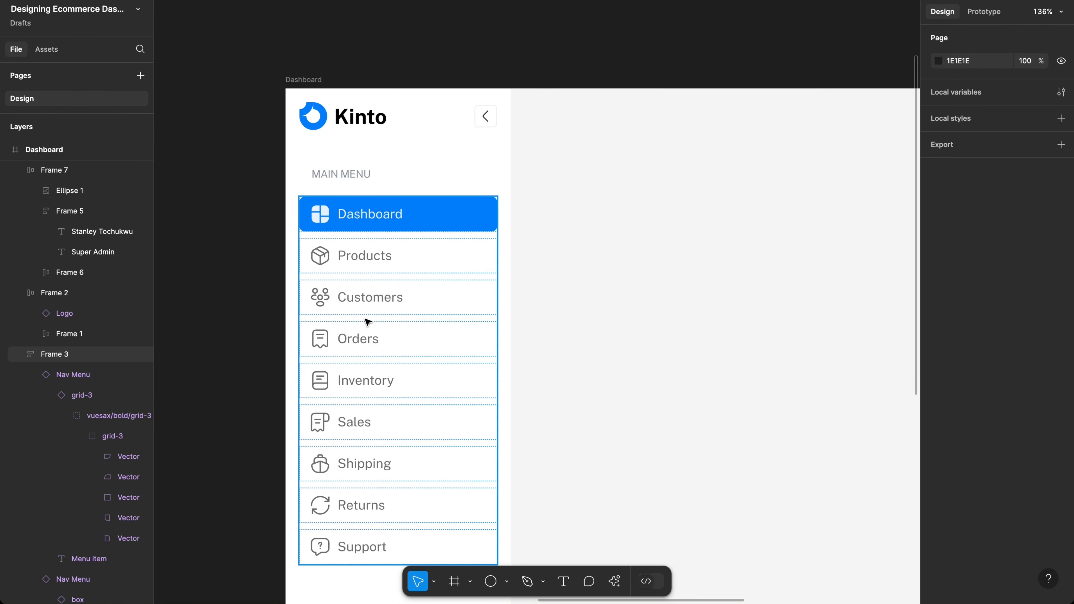
scroll(456, 192, "up", 11)
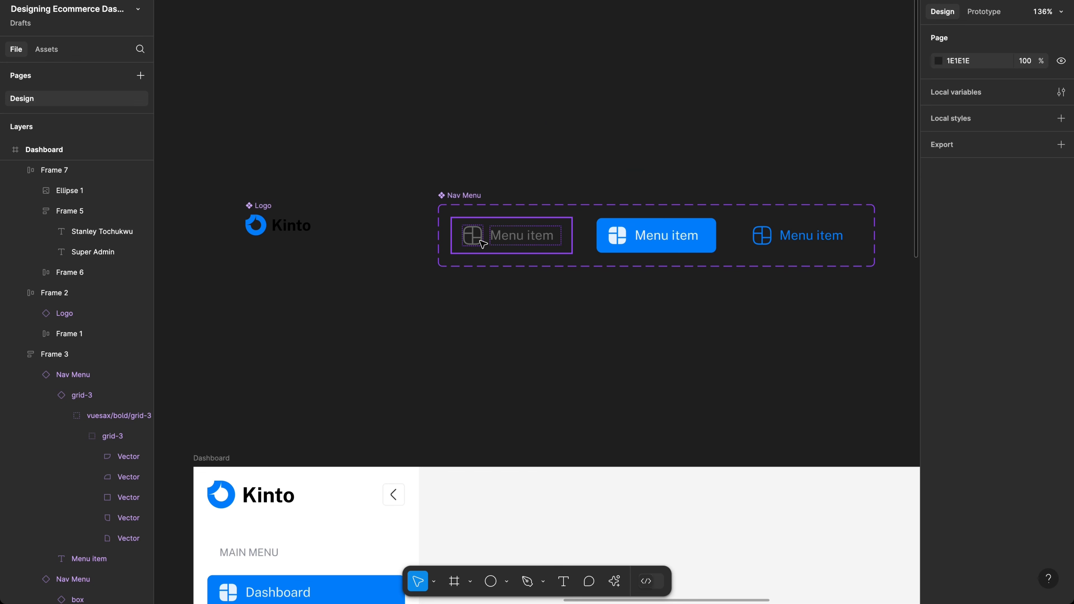
left_click(483, 244)
left_click(480, 242)
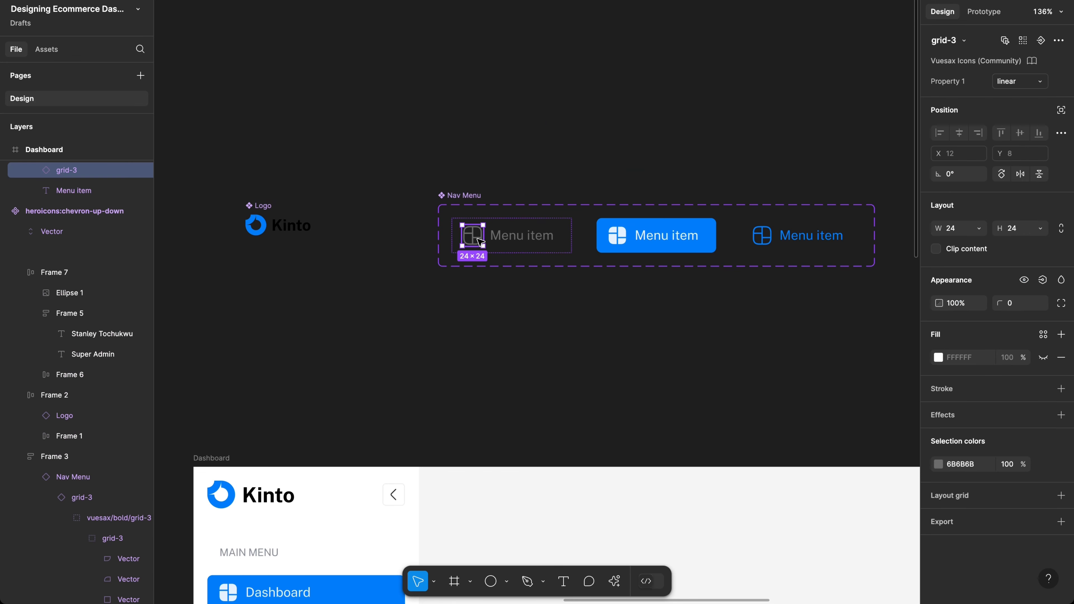
left_click(480, 242)
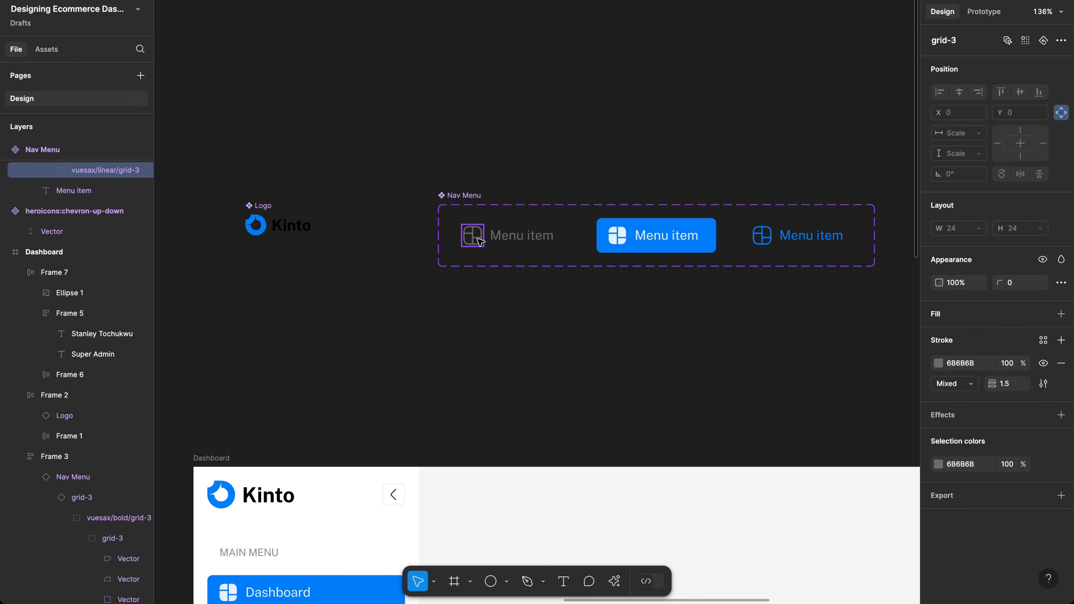
left_click(621, 243)
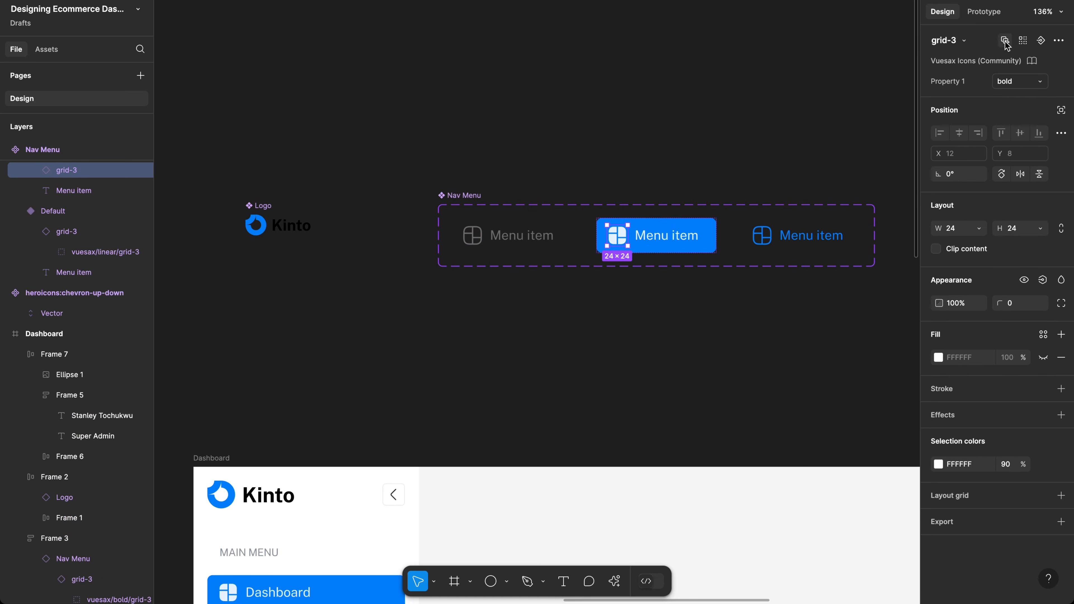
left_click(1022, 41)
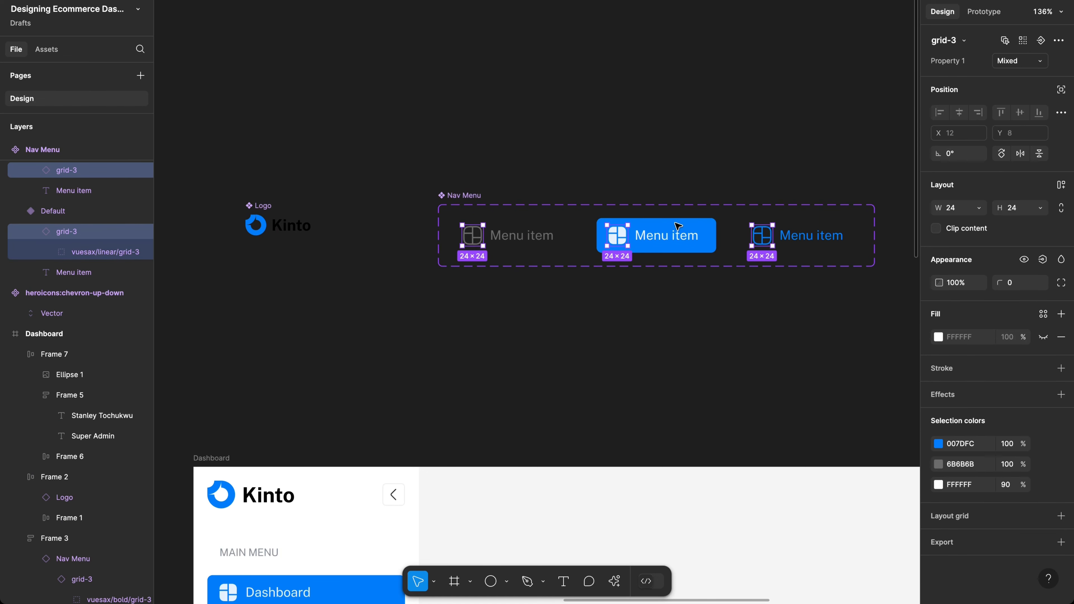
Step: Scale the selected grid icons down to a height of 22
scroll(727, 223, "down", 3)
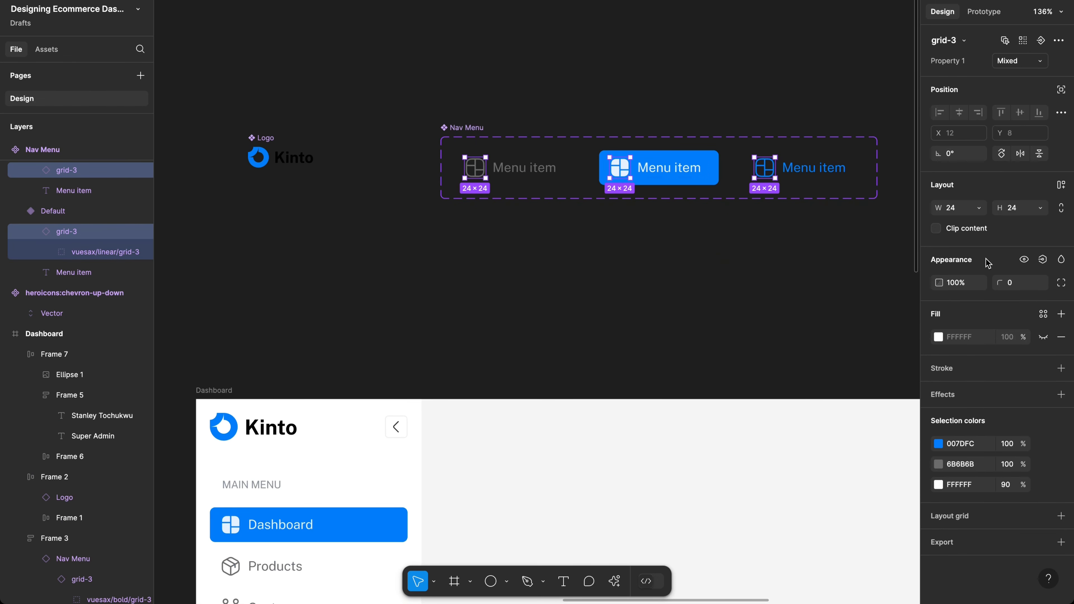
key("k")
left_click(1025, 264)
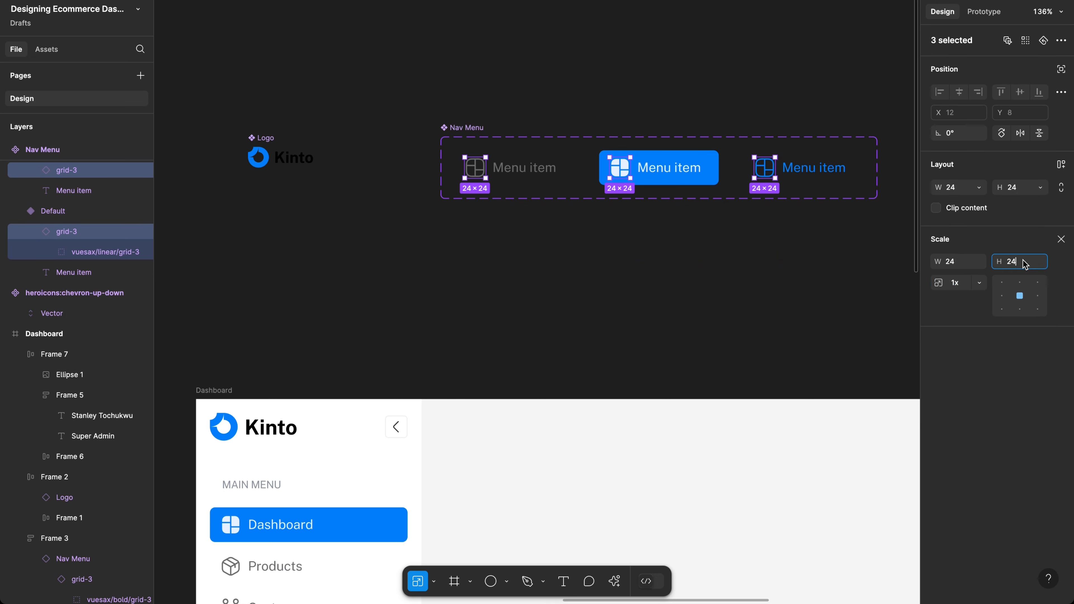
type("22")
key("Return")
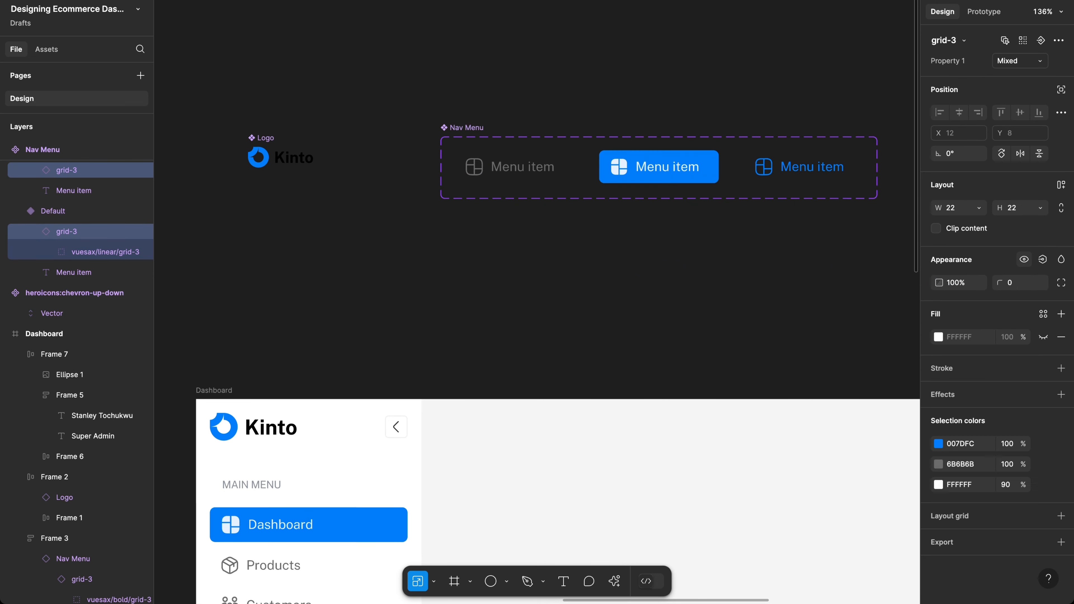
left_click(701, 175)
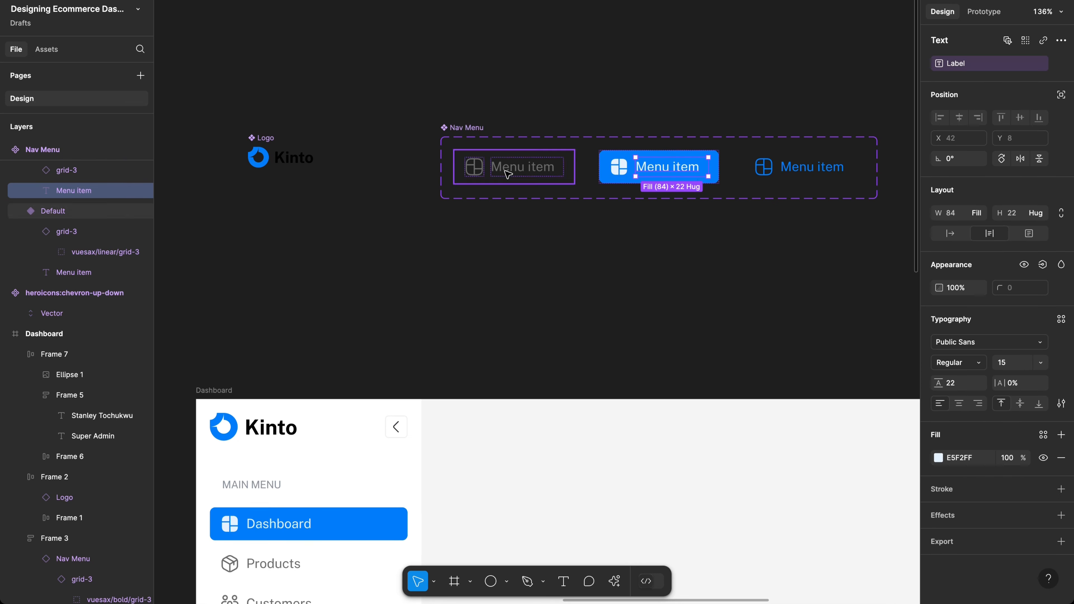
Step: Select all three Nav Menu variants and set their vertical padding to 10
left_click(510, 177)
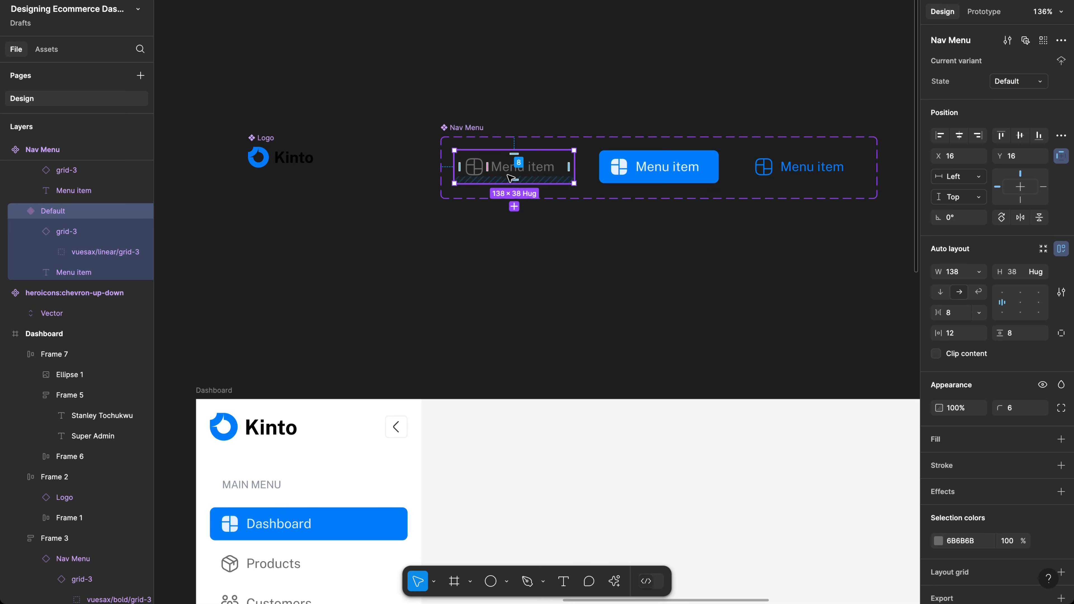
left_click(658, 170, "shift")
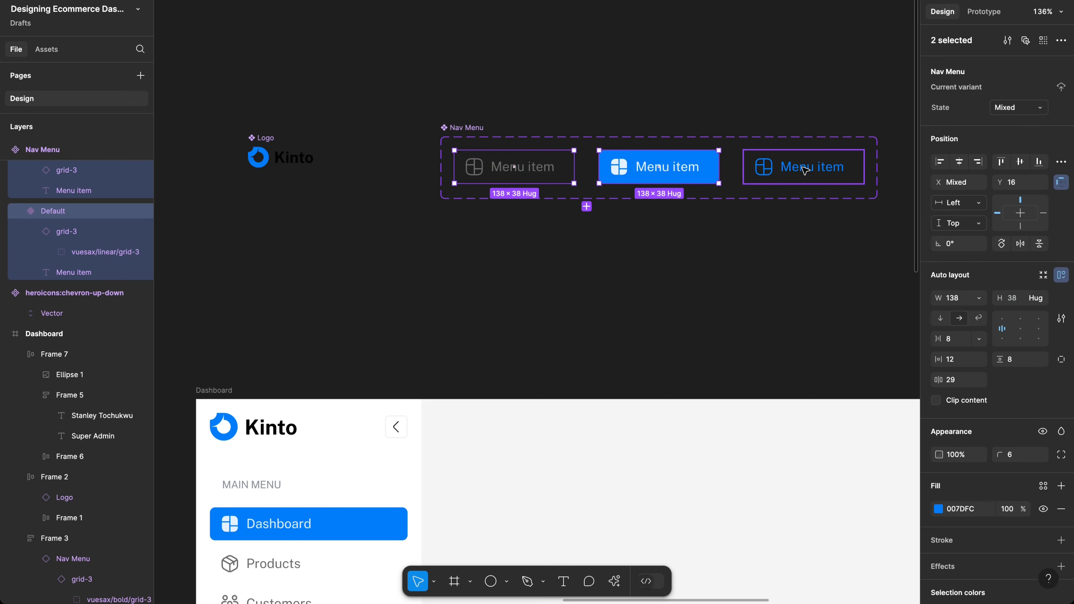
left_click(821, 169, "shift")
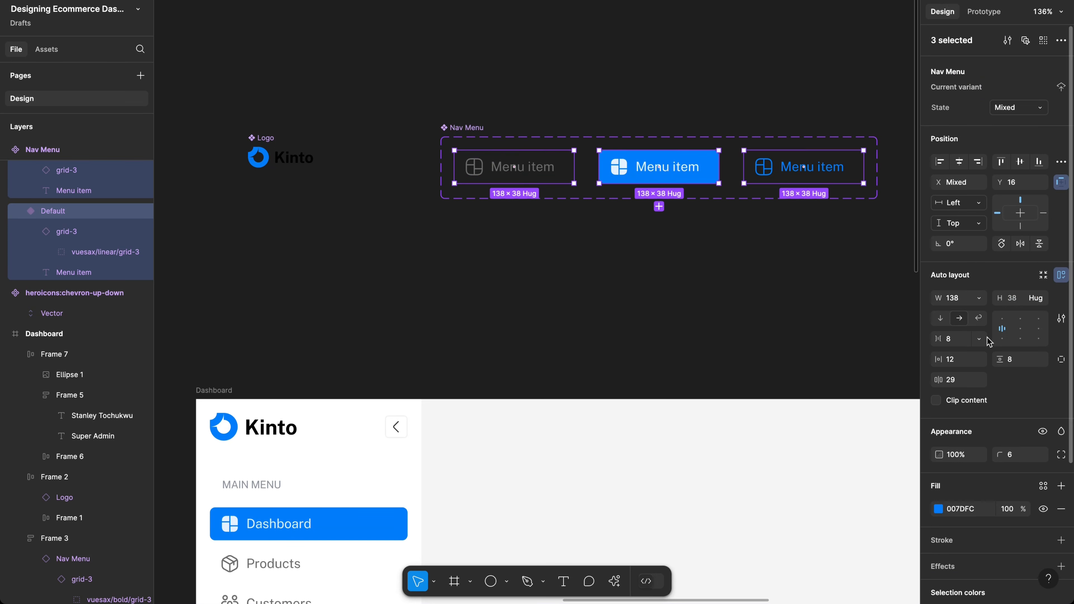
type("10")
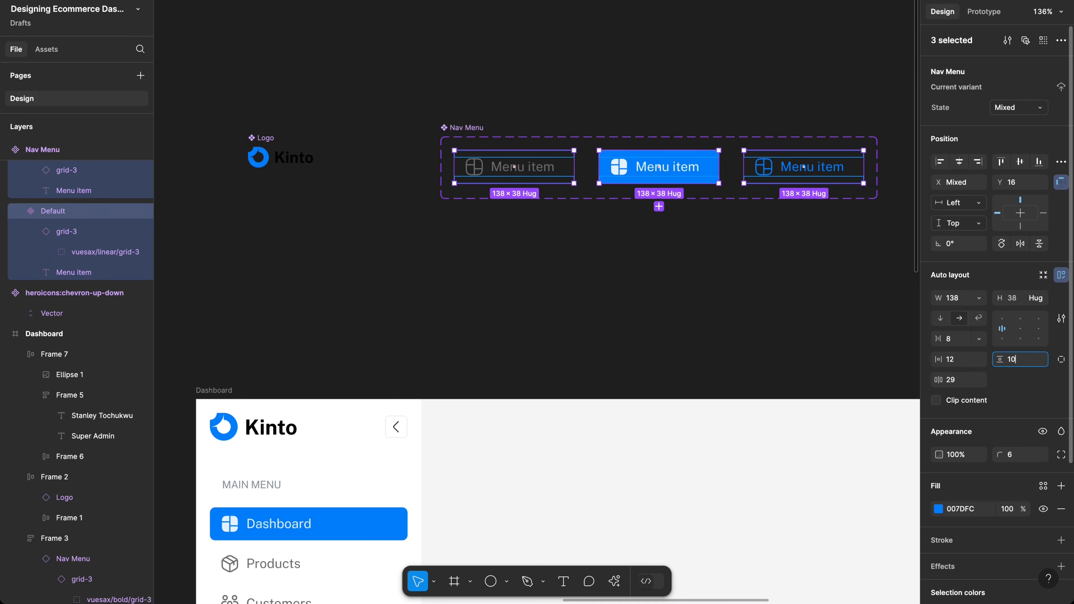
key("Return")
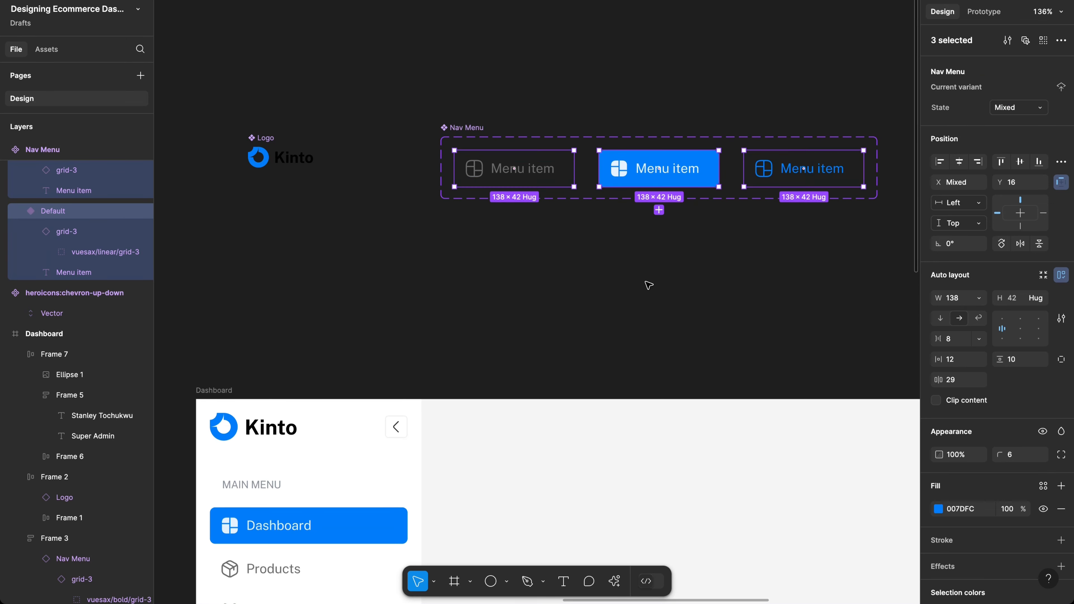
Step: Set the icon-to-label gap in all three menu variants to 10
scroll(649, 285, "down", 3)
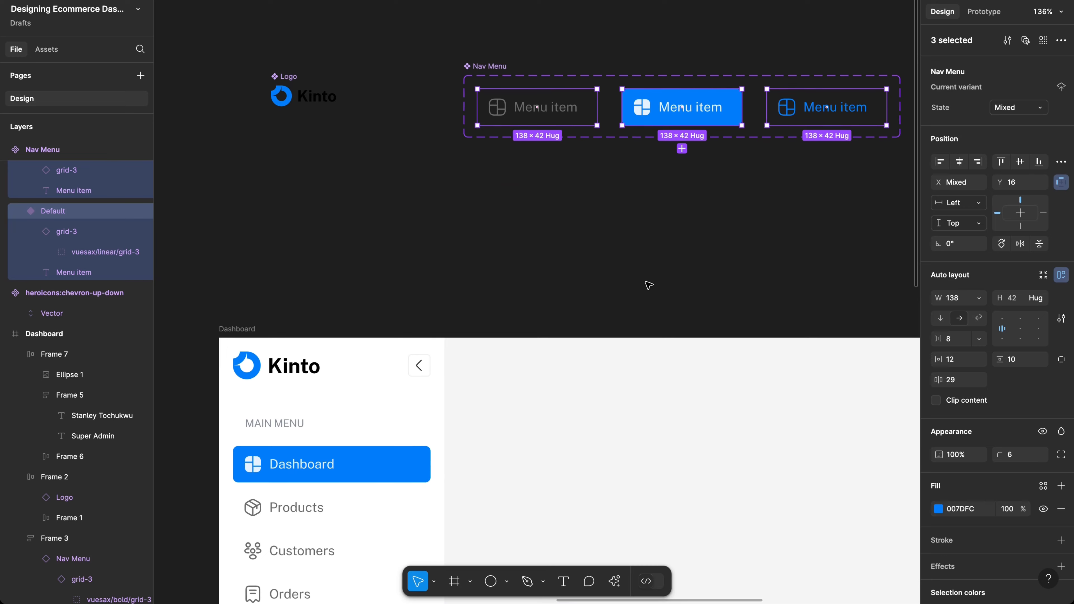
scroll(648, 284, "down", 3)
scroll(647, 209, "up", 2)
scroll(647, 209, "up", 1)
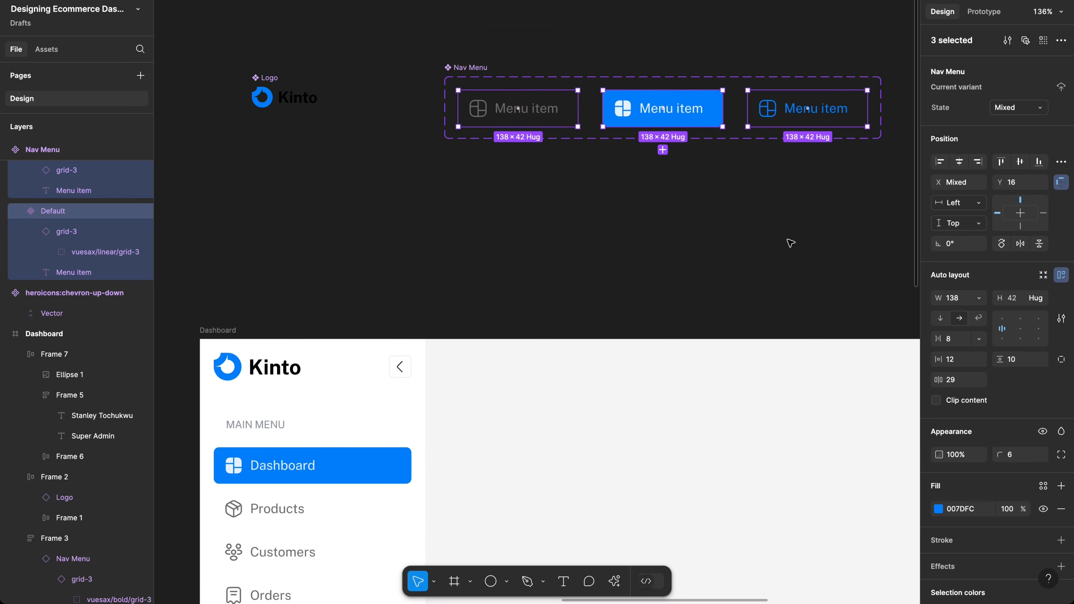
left_click(952, 344)
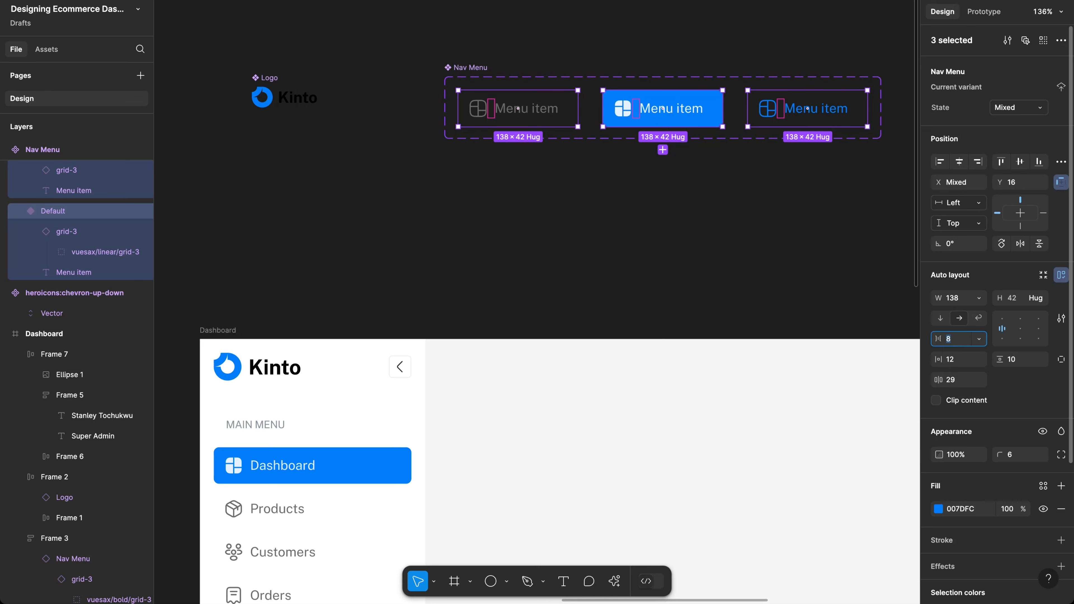
type("10")
key("Return")
scroll(683, 336, "down", 10)
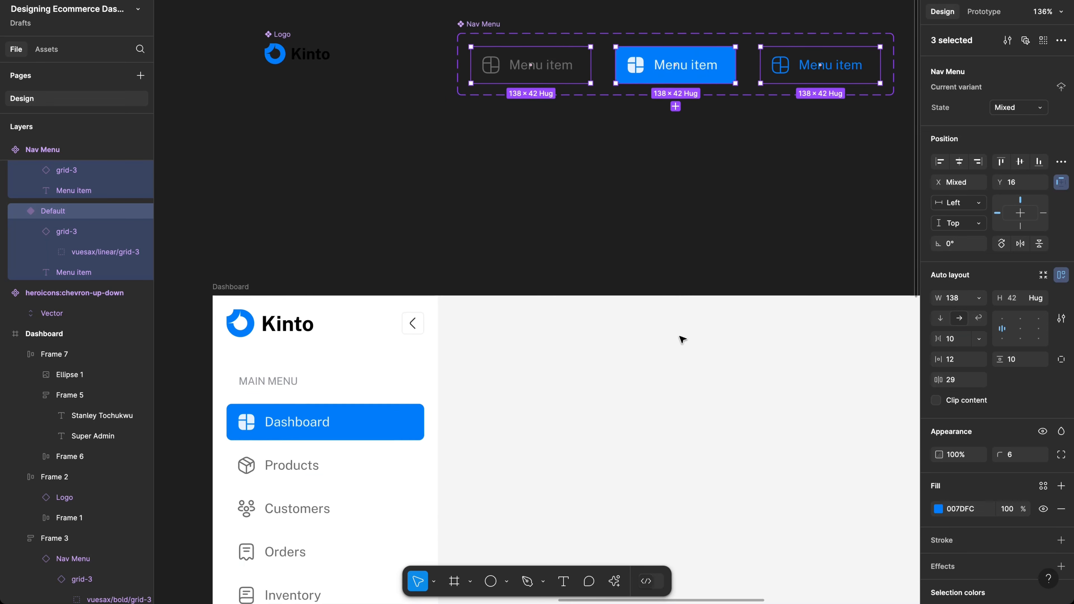
scroll(682, 339, "down", 5)
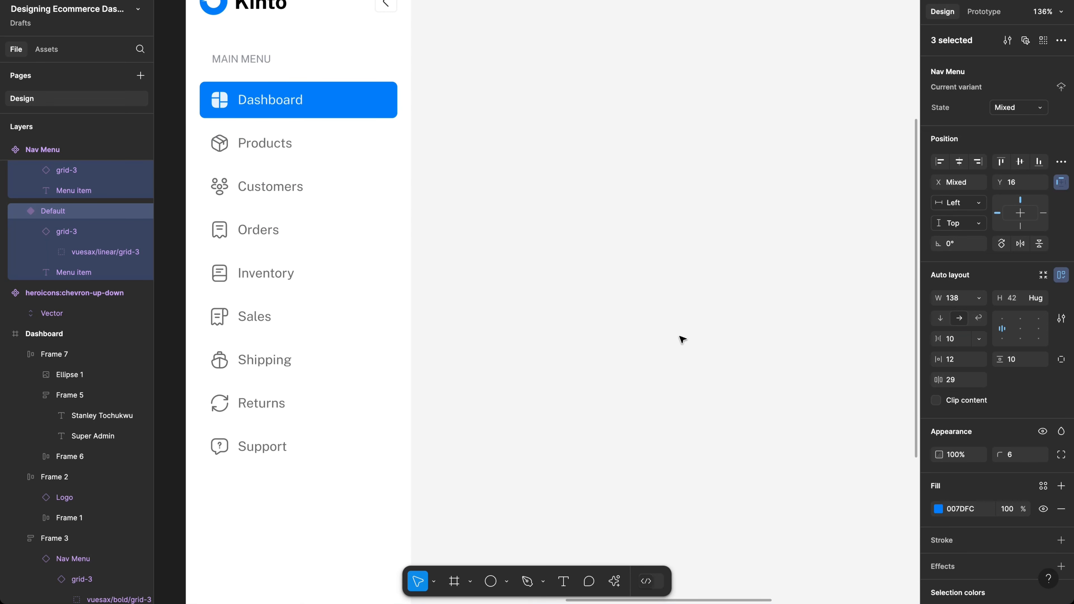
scroll(682, 339, "up", 6)
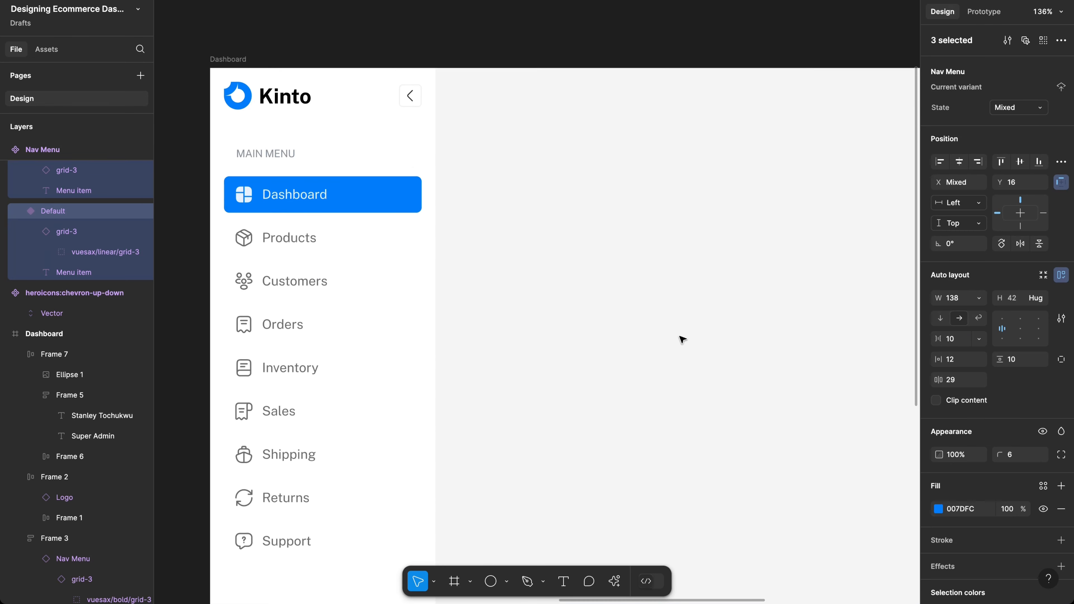
scroll(681, 338, "up", 13)
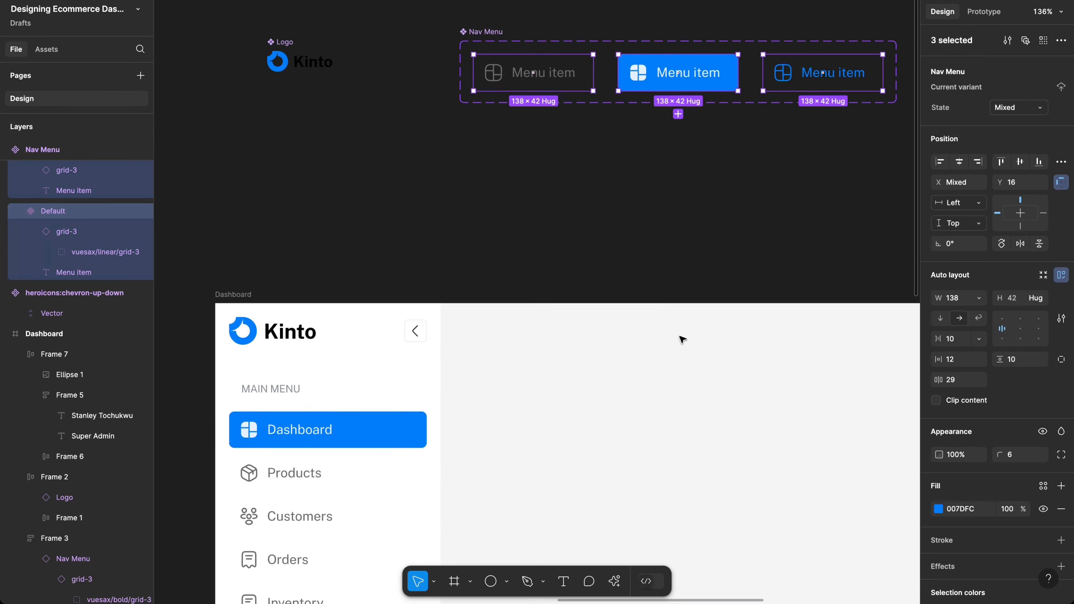
scroll(450, 329, "down", 7)
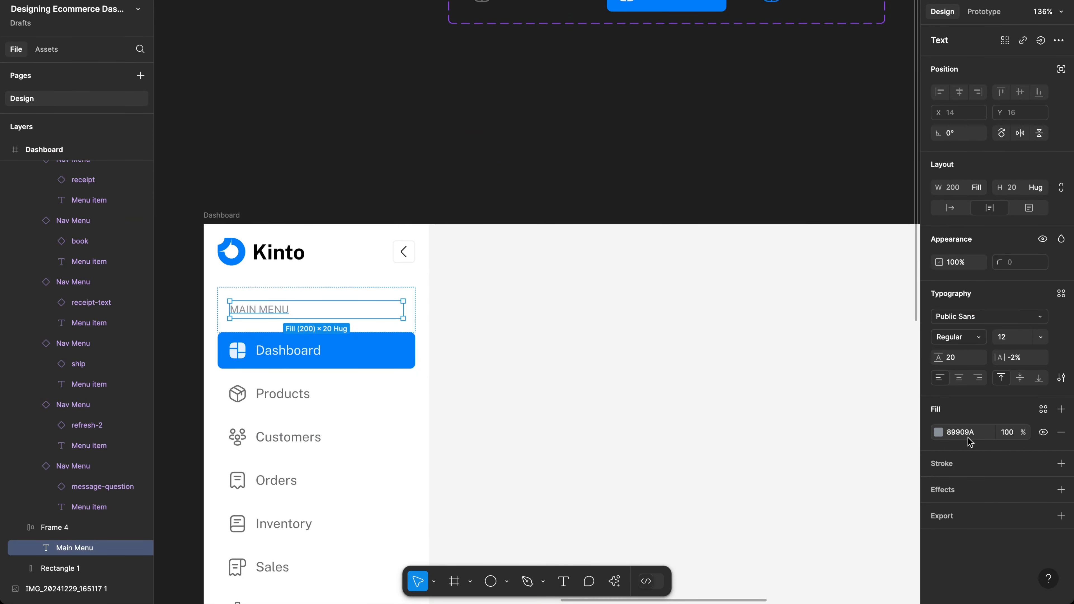
Step: Enter 89909A as the grey of the Default menu item in the sidebar list
left_click(965, 435)
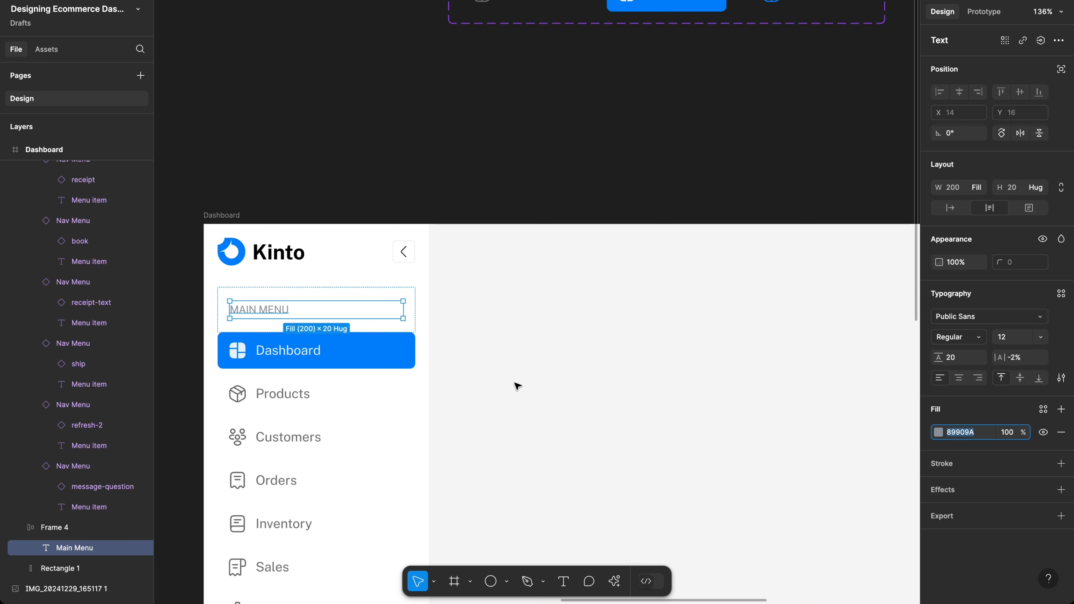
left_click(281, 421)
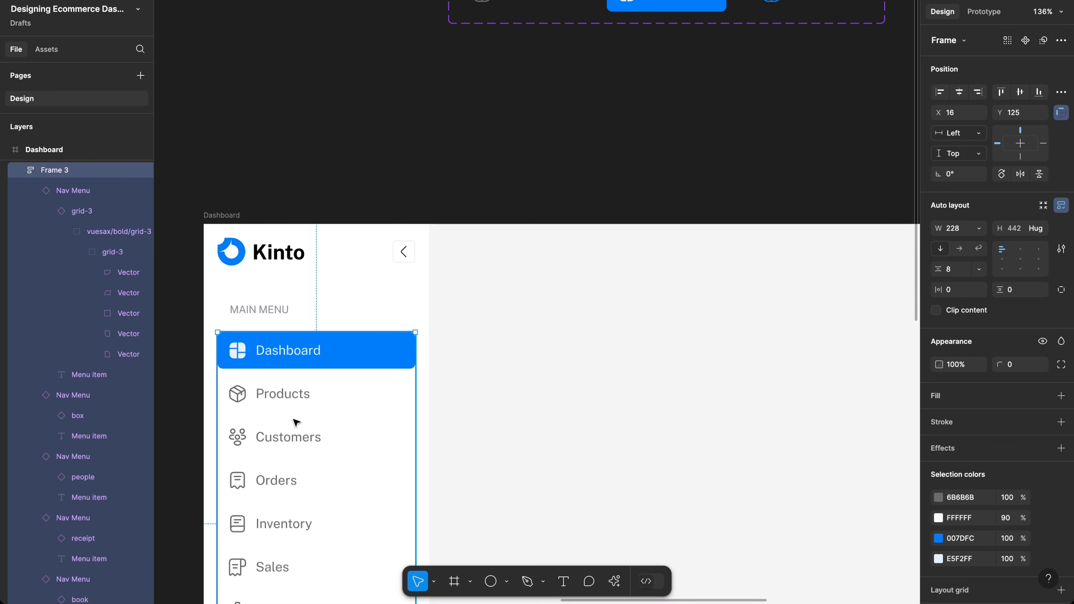
scroll(485, 168, "up", 4)
scroll(486, 168, "right", 3)
scroll(486, 168, "up", 2)
scroll(486, 168, "right", 1)
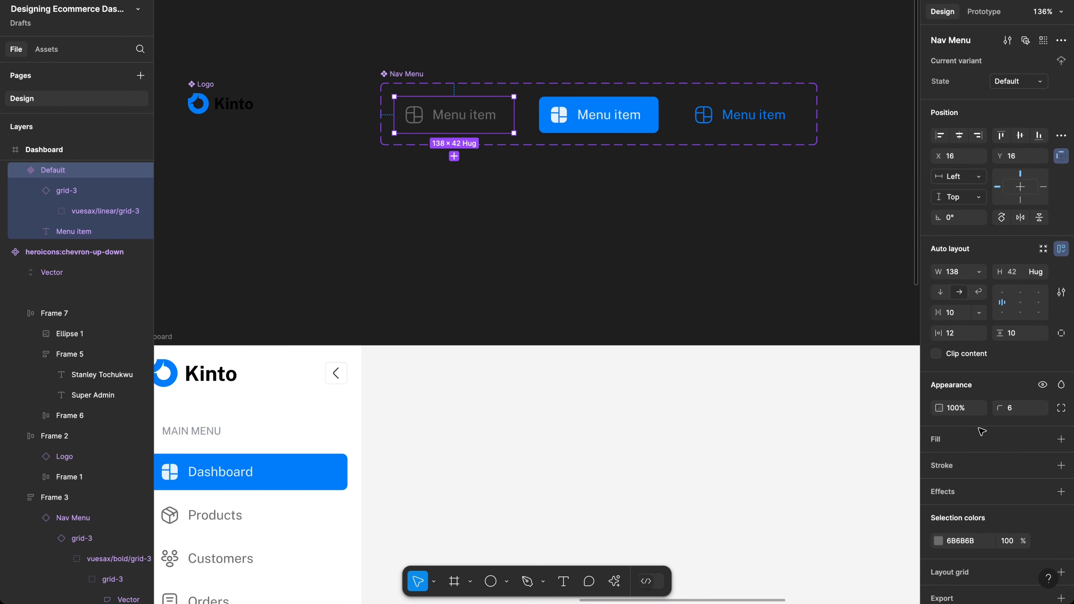
left_click(974, 541)
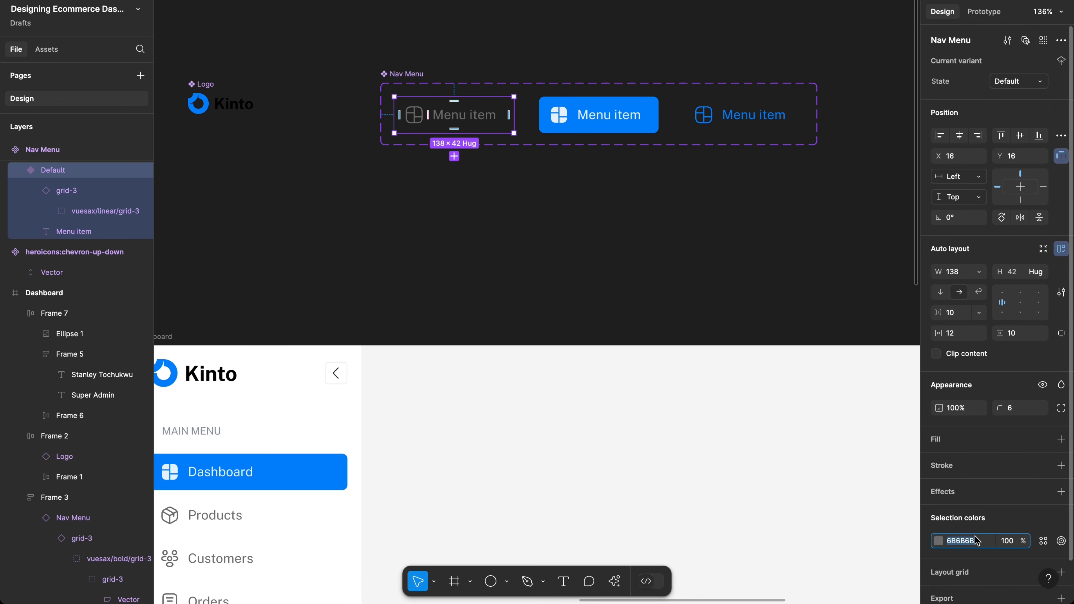
type("89909A")
scroll(731, 516, "down", 3)
scroll(731, 516, "left", 4)
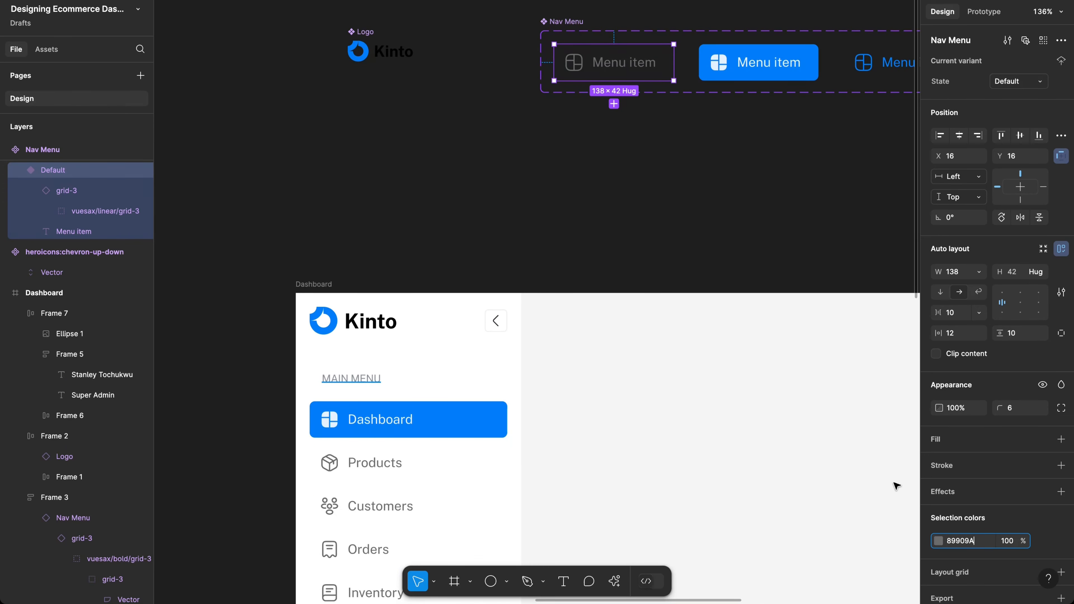
Step: Set the MAIN MENU label's text colour to 6B6B6B
left_click(957, 435)
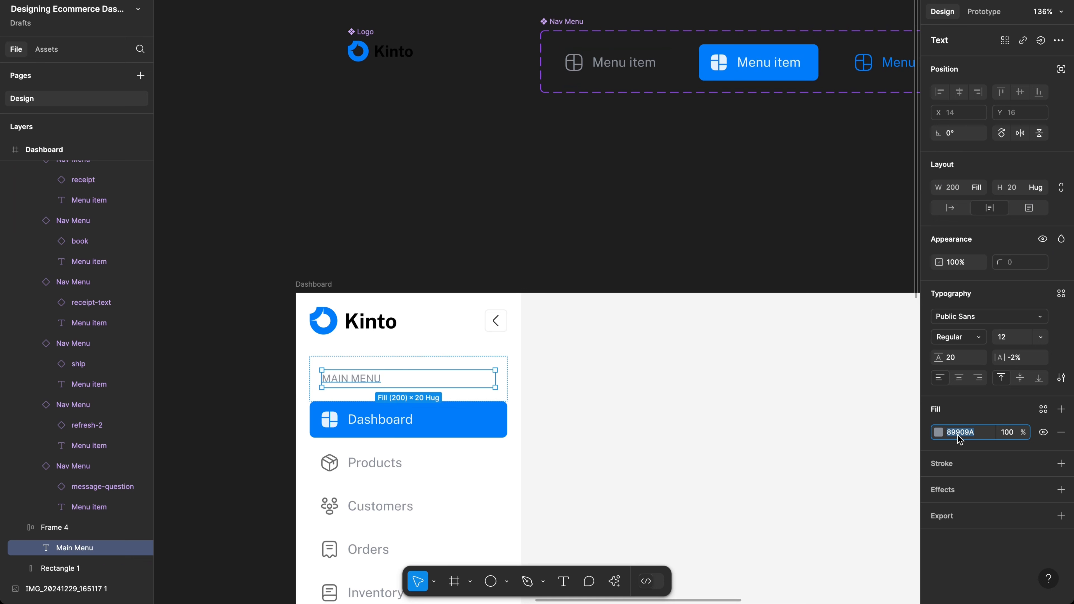
type("6b6b6b")
key("Return")
scroll(570, 450, "down", 3)
scroll(570, 451, "right", 2)
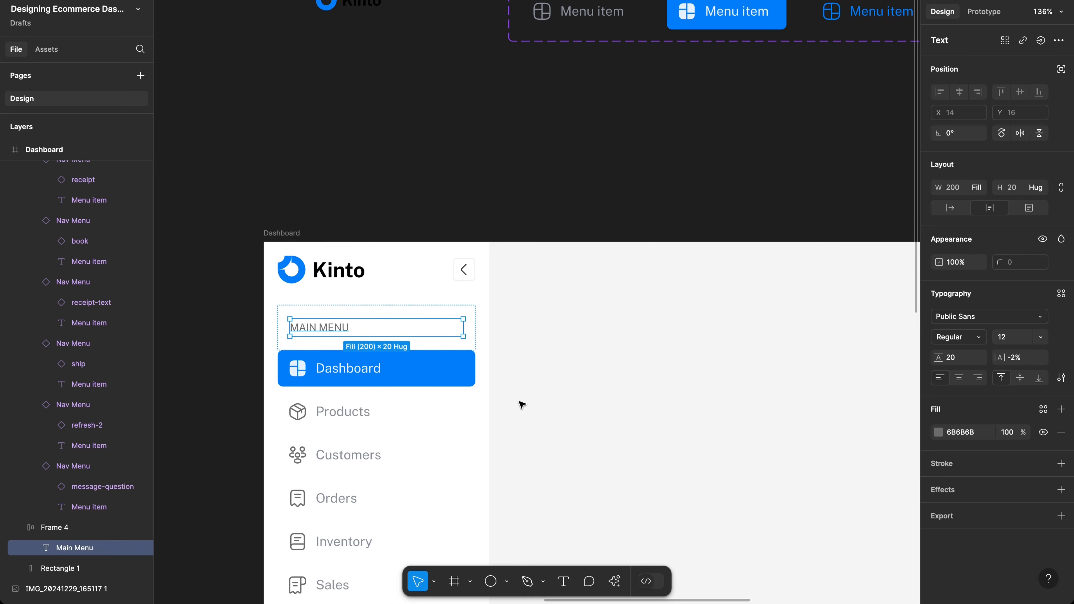
left_click(556, 352)
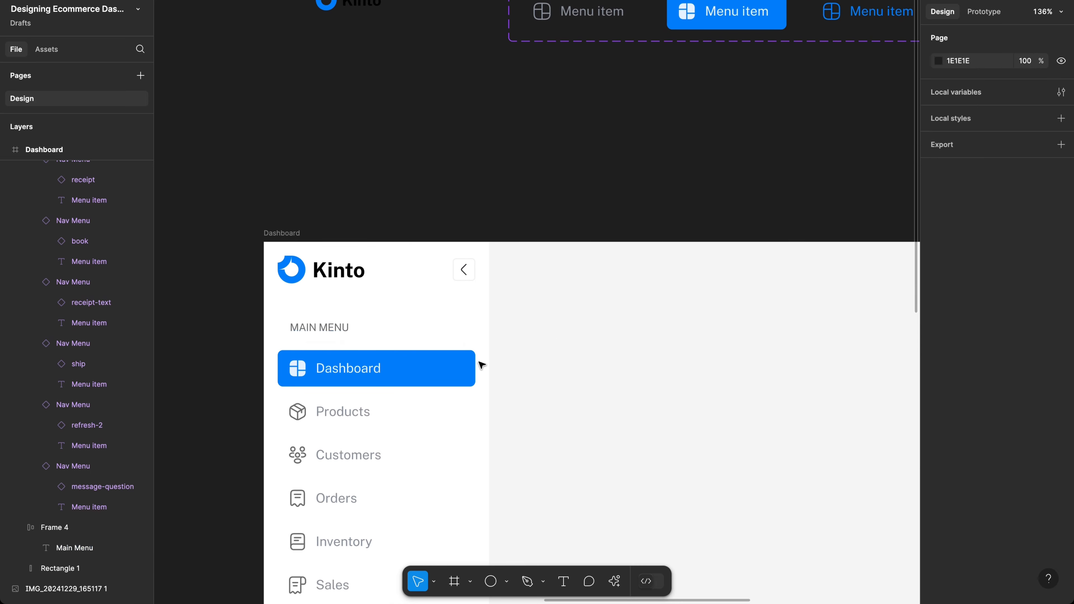
Step: Replace the menu list's darker 6B6B6B grey with 89909A
left_click(388, 429)
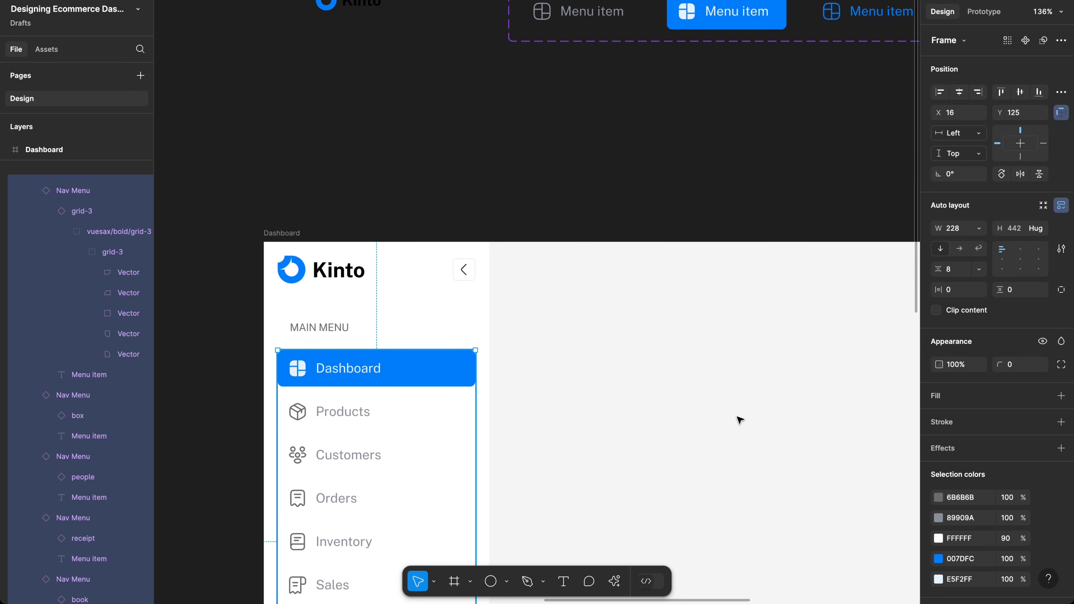
left_click(972, 523)
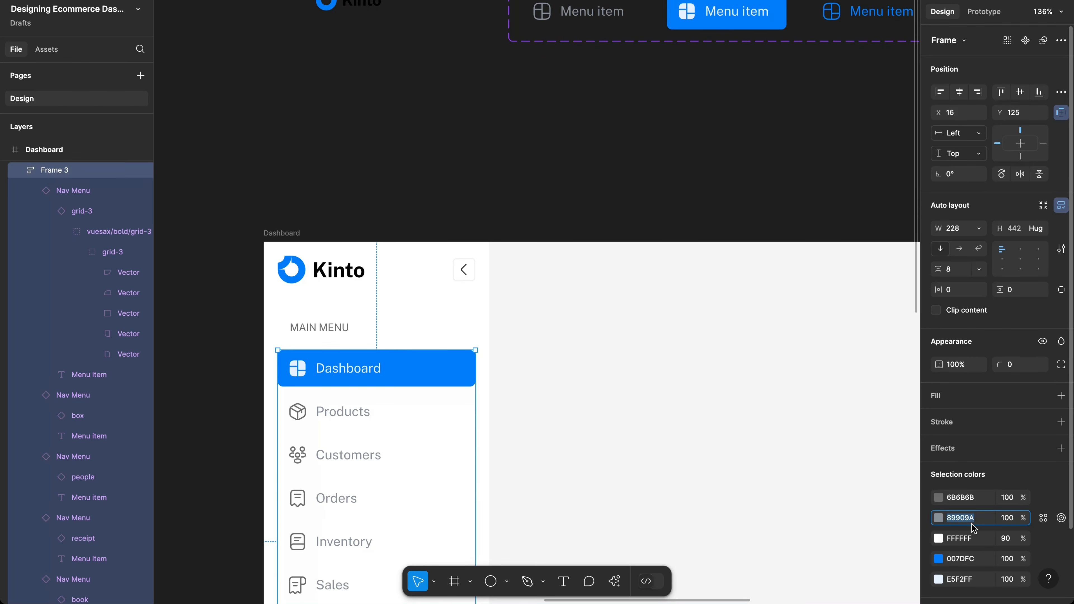
key("ctrl+c")
left_click(971, 497)
key("ctrl+v")
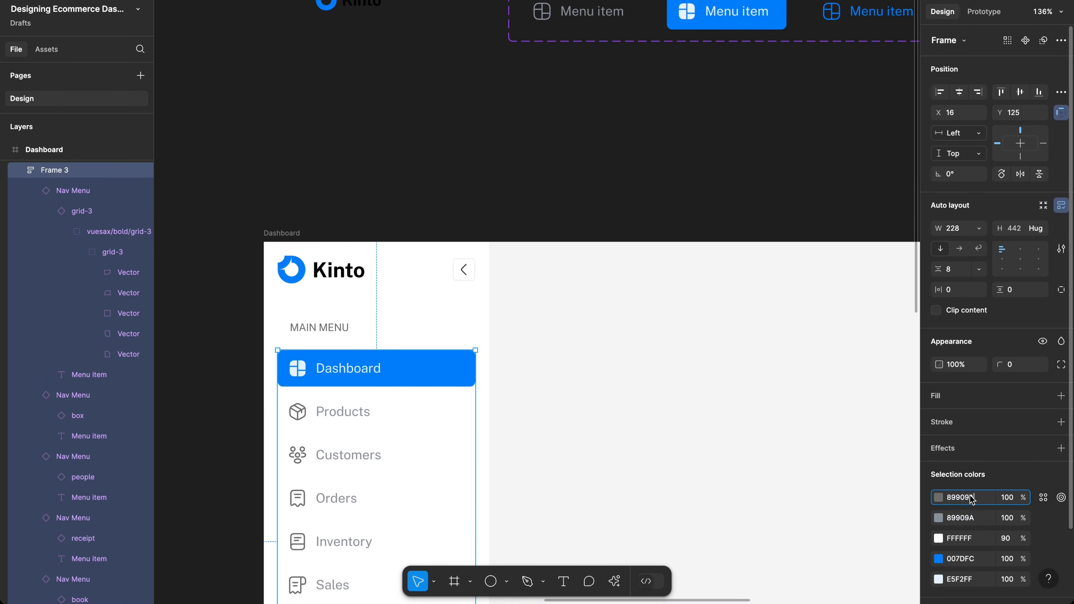
key("Return")
scroll(702, 386, "right", 3)
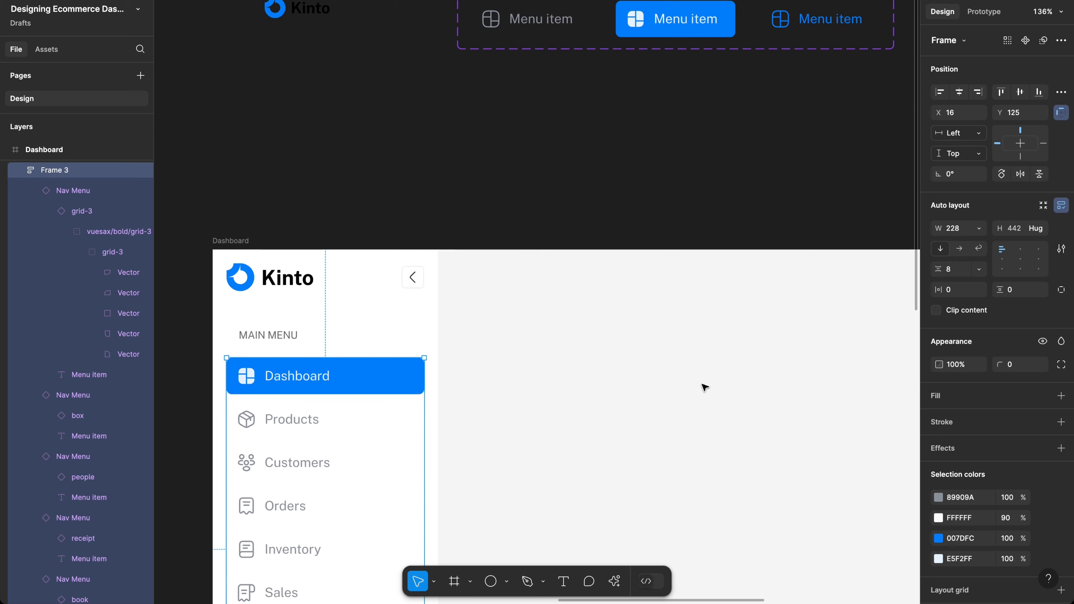
left_click(651, 190)
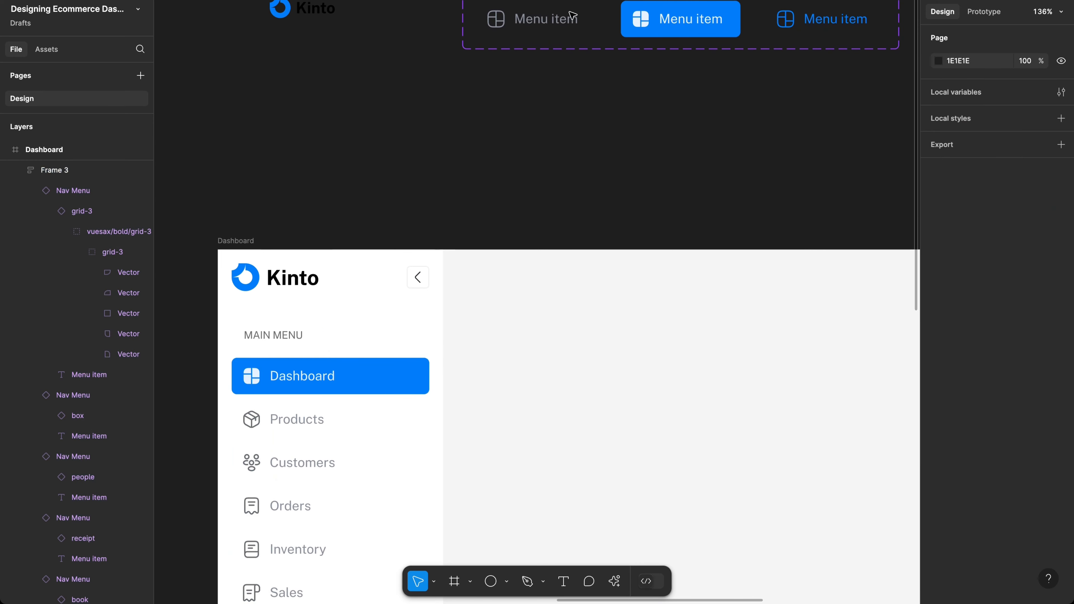
Step: Apply 89909A to the Default nav variant and the list's remaining darker grey
left_click(545, 22)
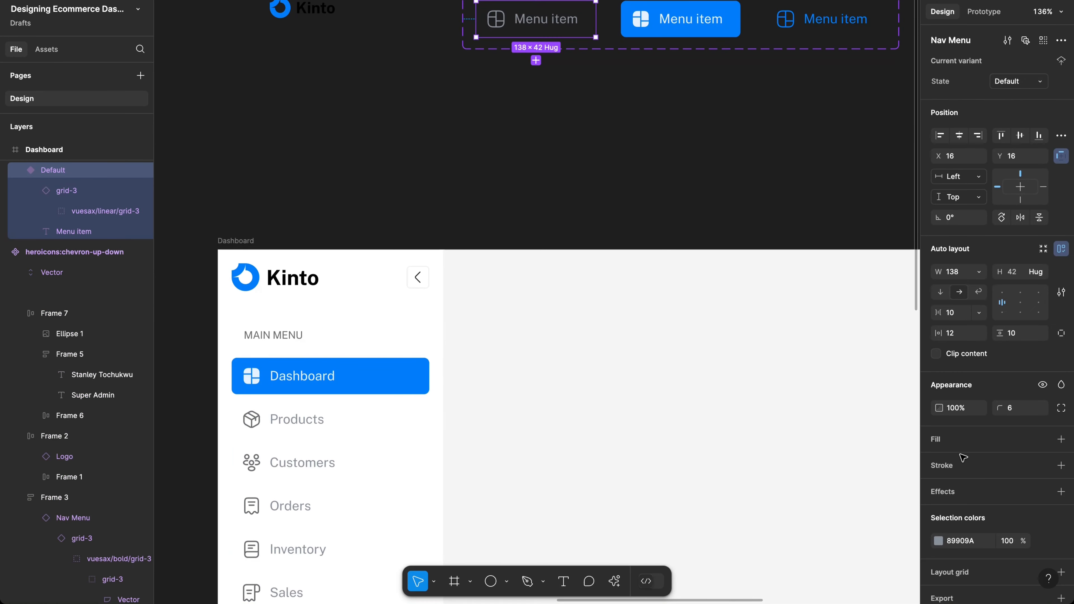
left_click(963, 543)
key("super+v")
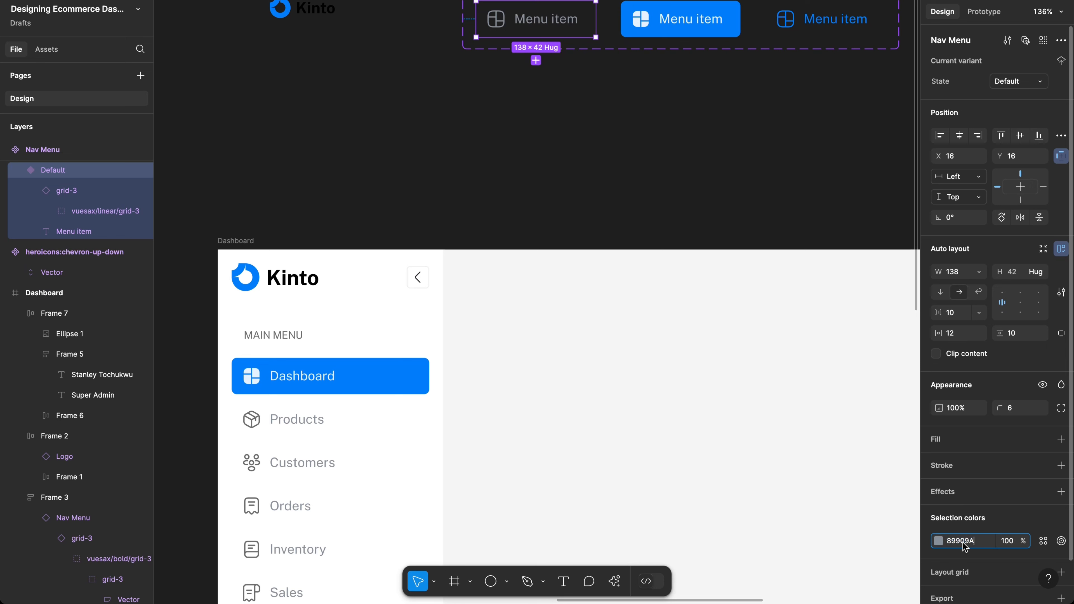
key("Return")
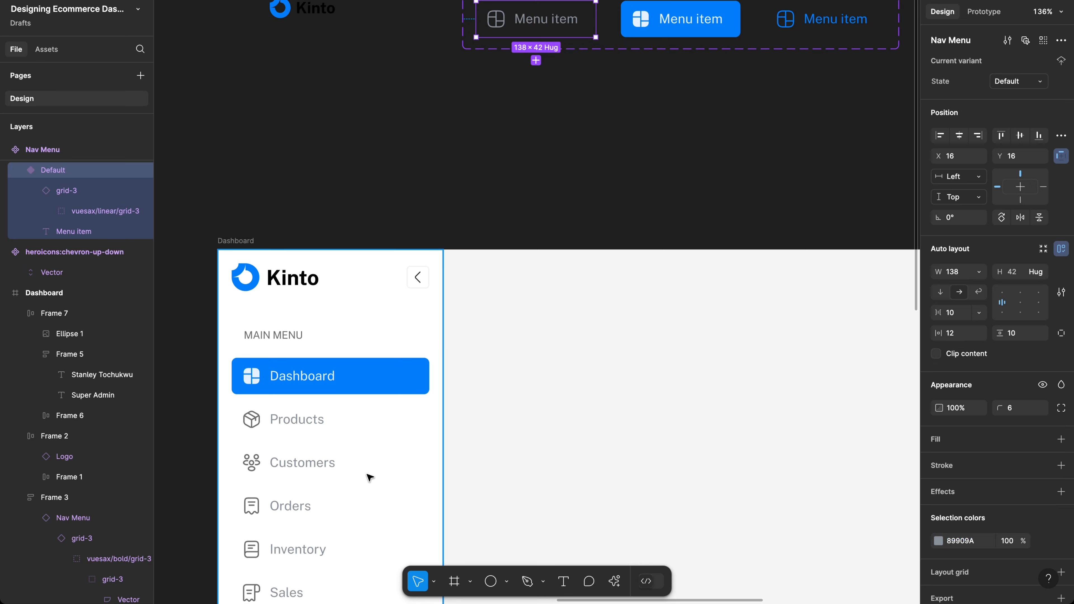
left_click(793, 461)
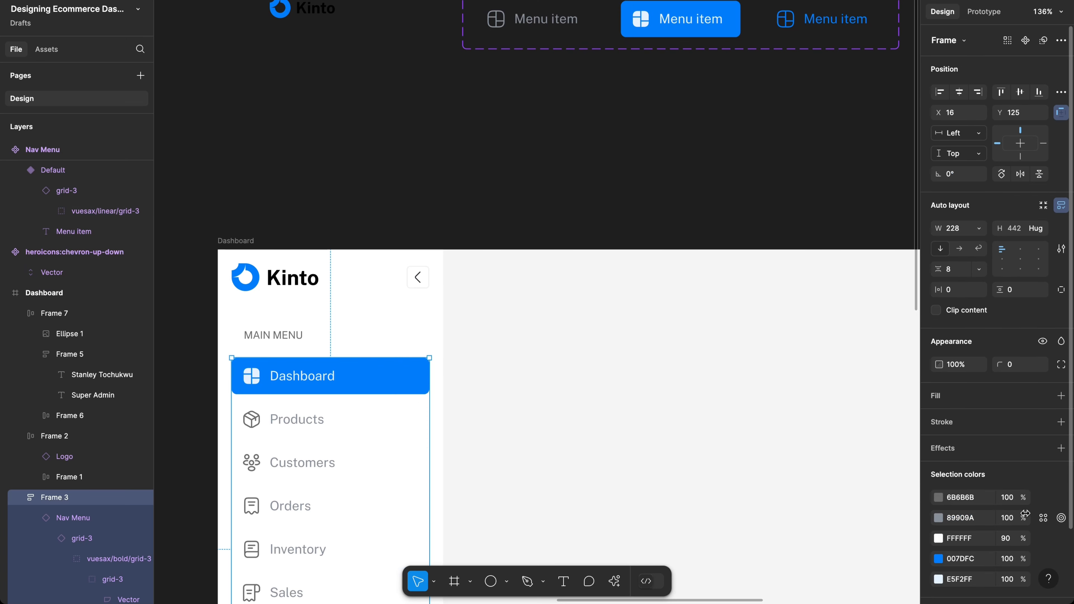
left_click(971, 501)
key("super+v")
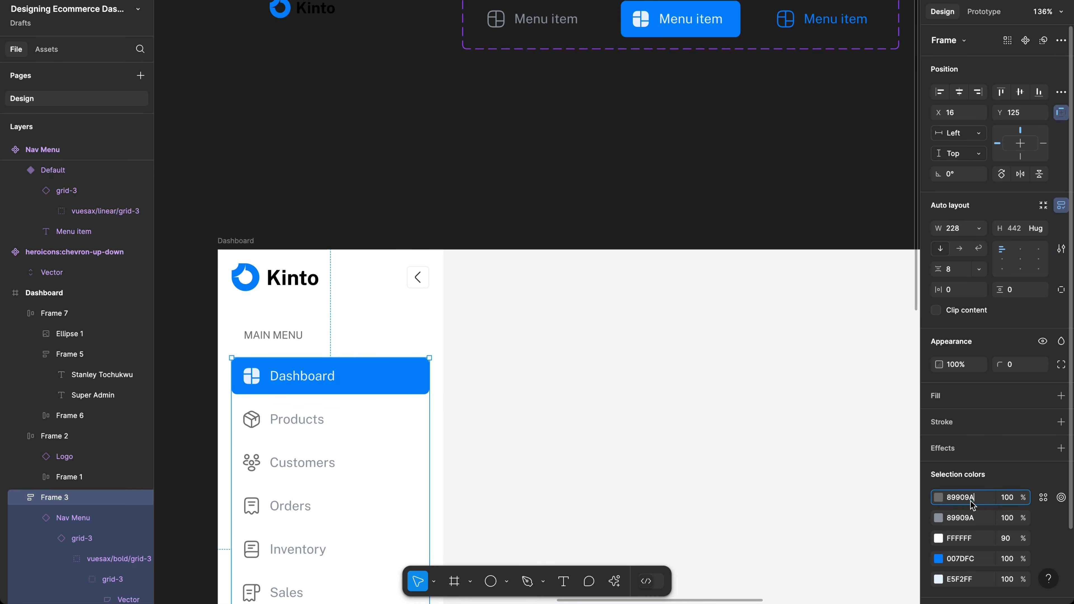
key("Return")
scroll(634, 364, "down", 10)
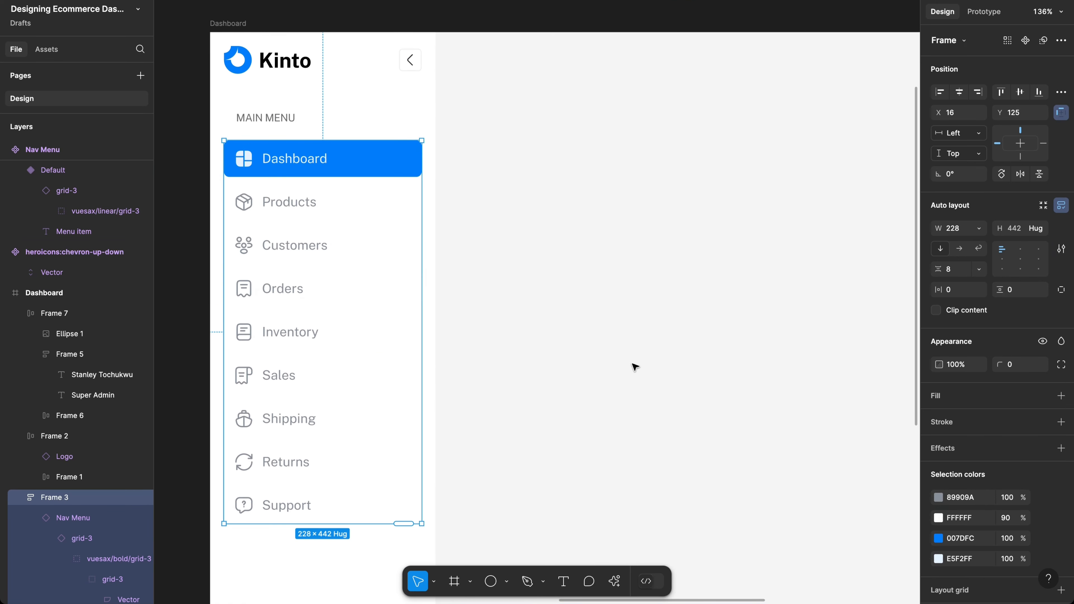
scroll(634, 366, "down", 5)
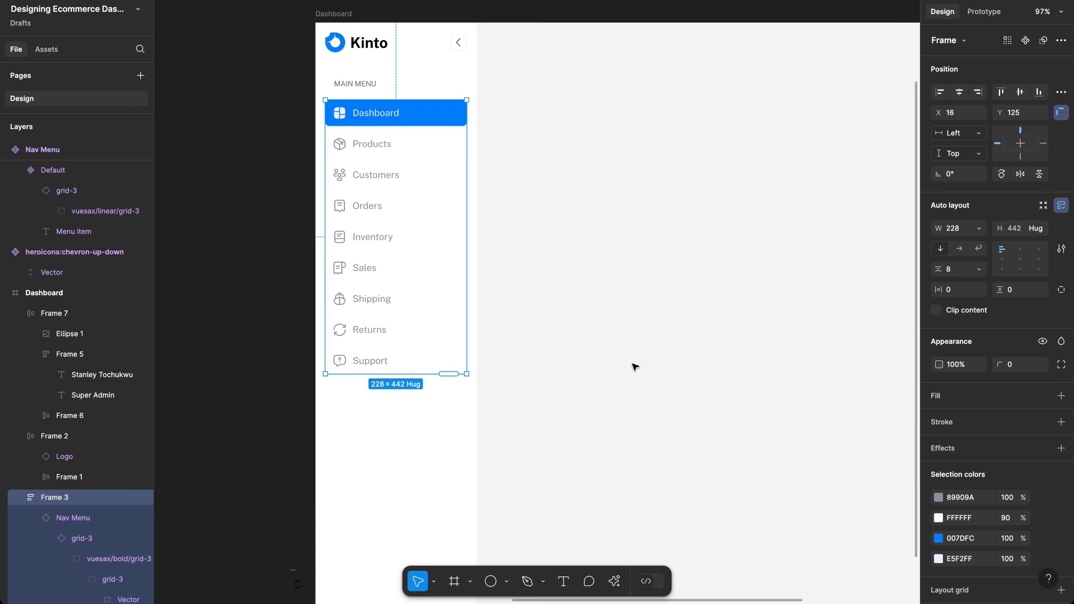
scroll(566, 248, "down", 3)
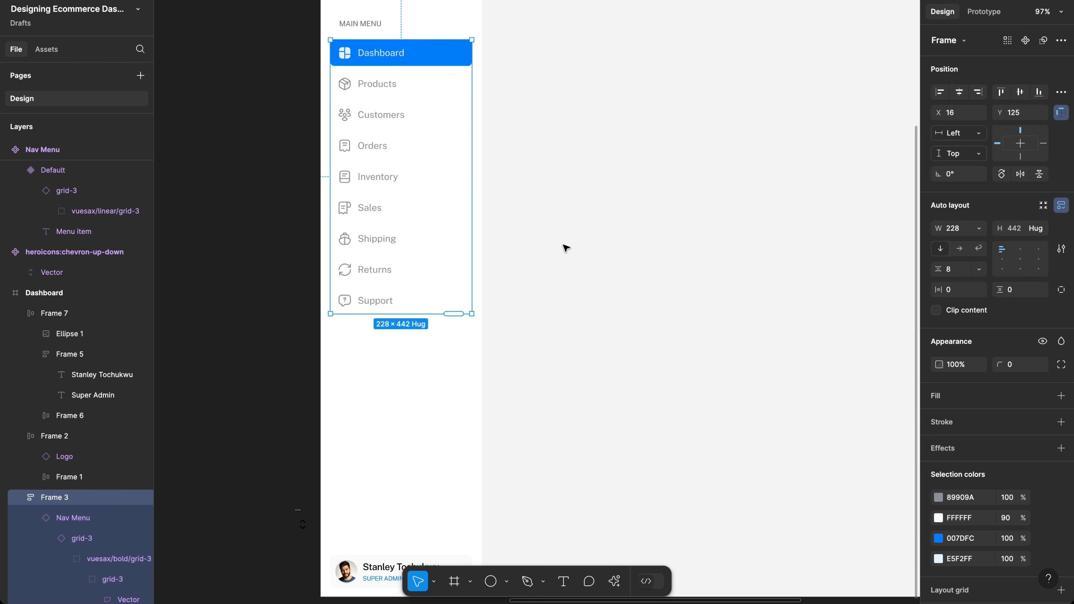
scroll(566, 248, "down", 2)
scroll(566, 247, "left", 1)
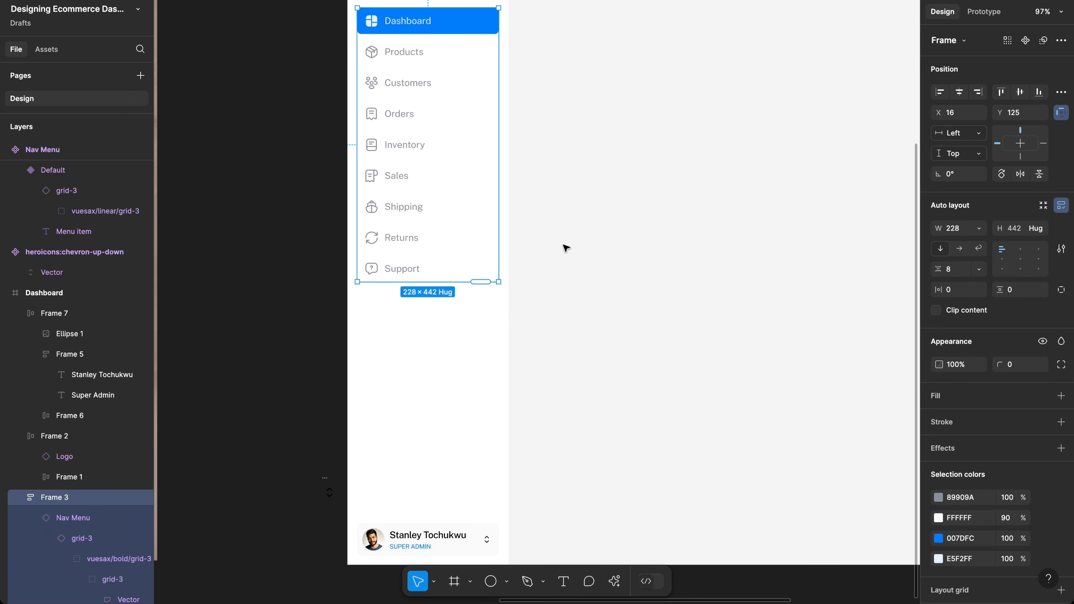
scroll(565, 248, "down", 3)
scroll(507, 256, "left", 1)
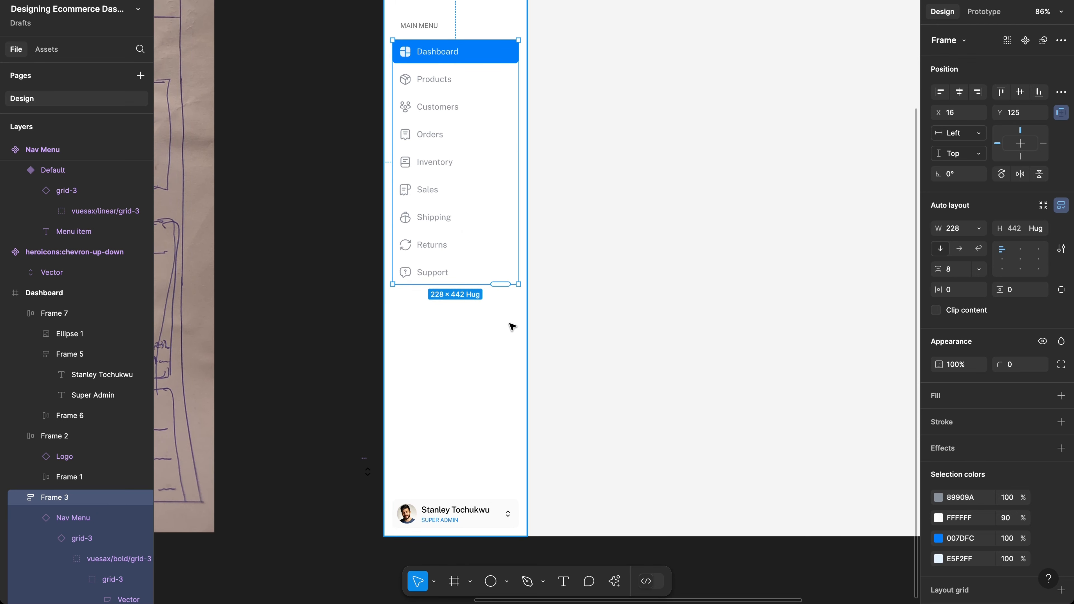
scroll(507, 323, "up", 3)
scroll(580, 312, "up", 3)
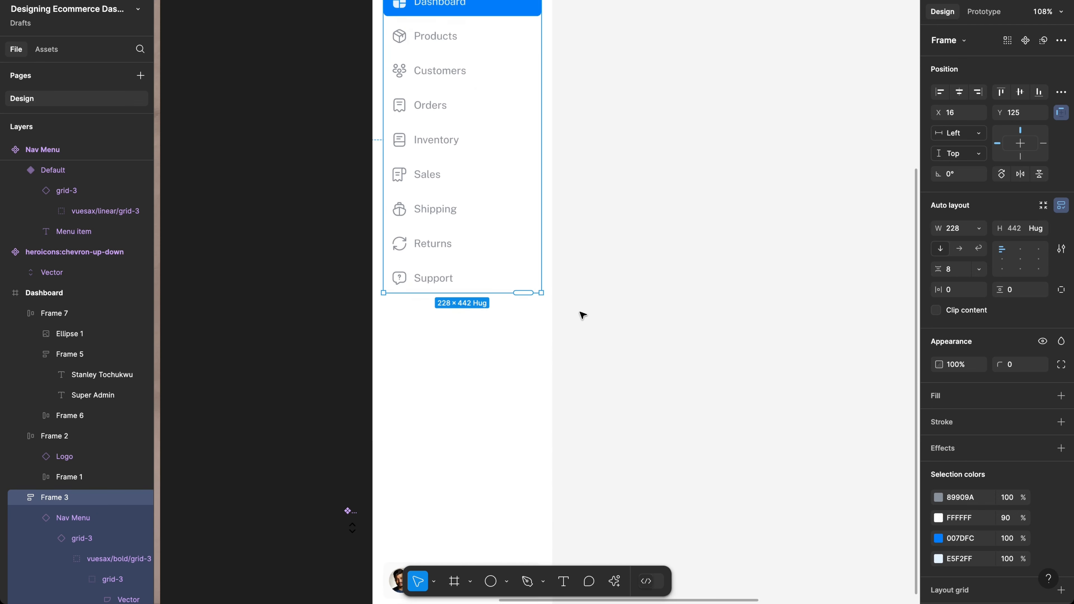
scroll(581, 313, "left", 1)
scroll(582, 315, "left", 1)
scroll(522, 269, "up", 3)
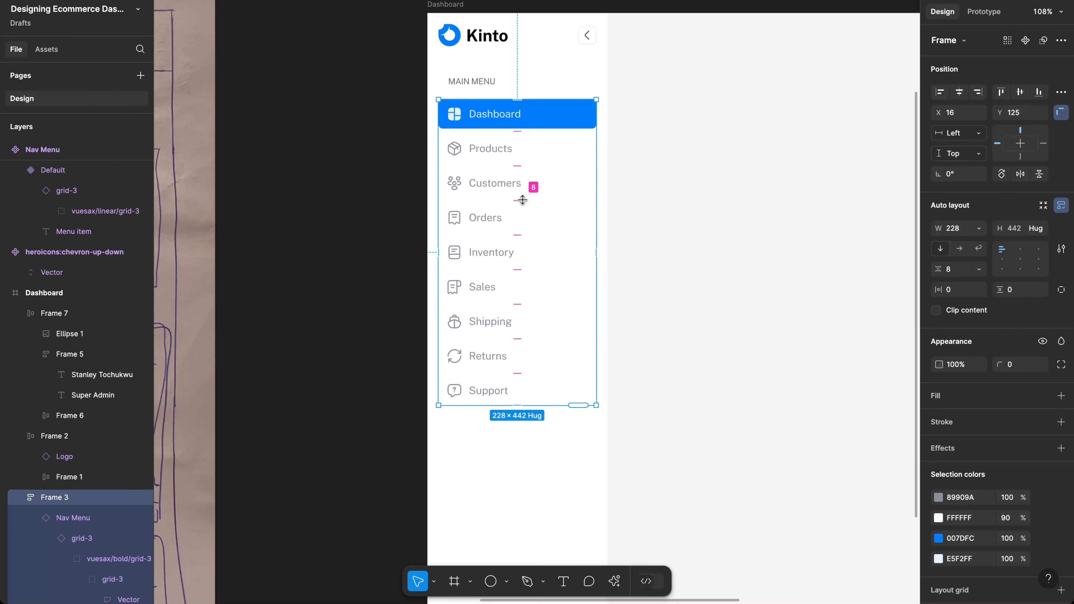
left_click(592, 454)
scroll(592, 458, "down", 2)
scroll(592, 457, "down", 5)
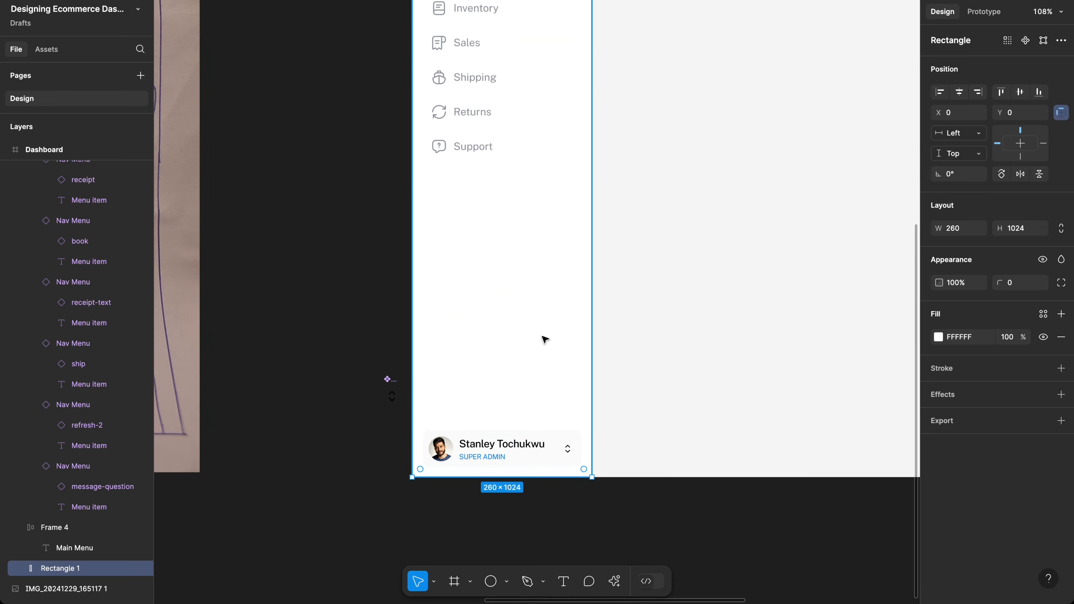
scroll(544, 340, "up", 7)
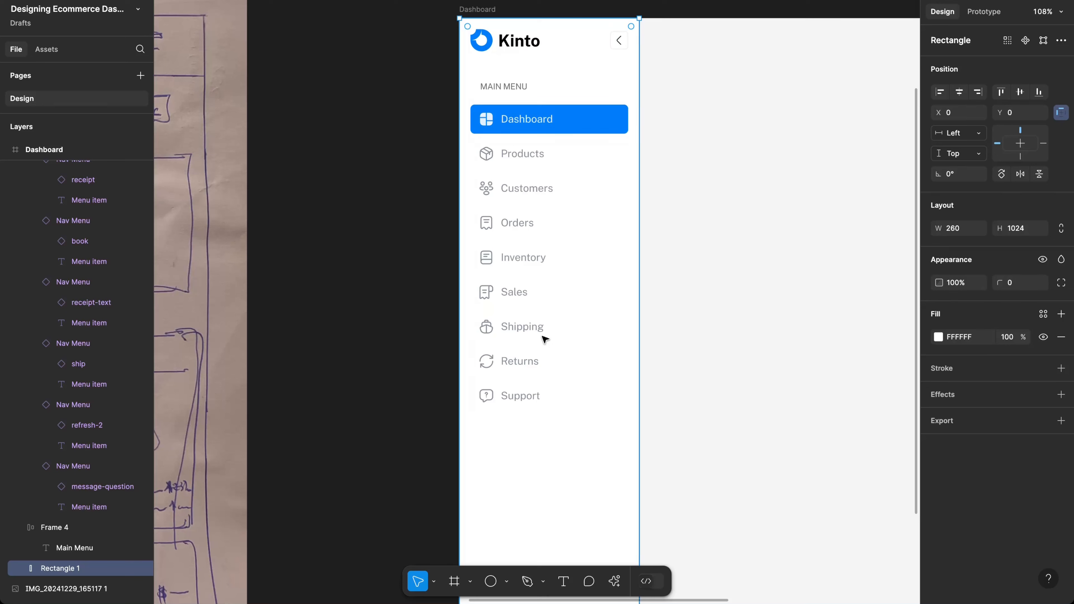
Step: Give the Kinto header 20 vertical padding and nudge it flush with the sidebar top
left_click(542, 36)
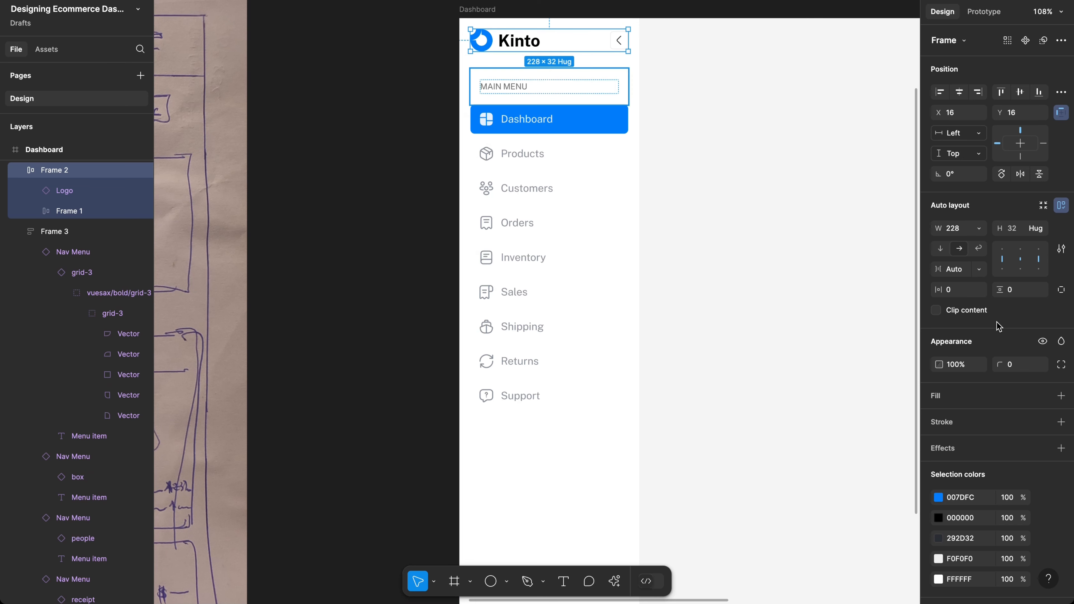
left_click(1021, 293)
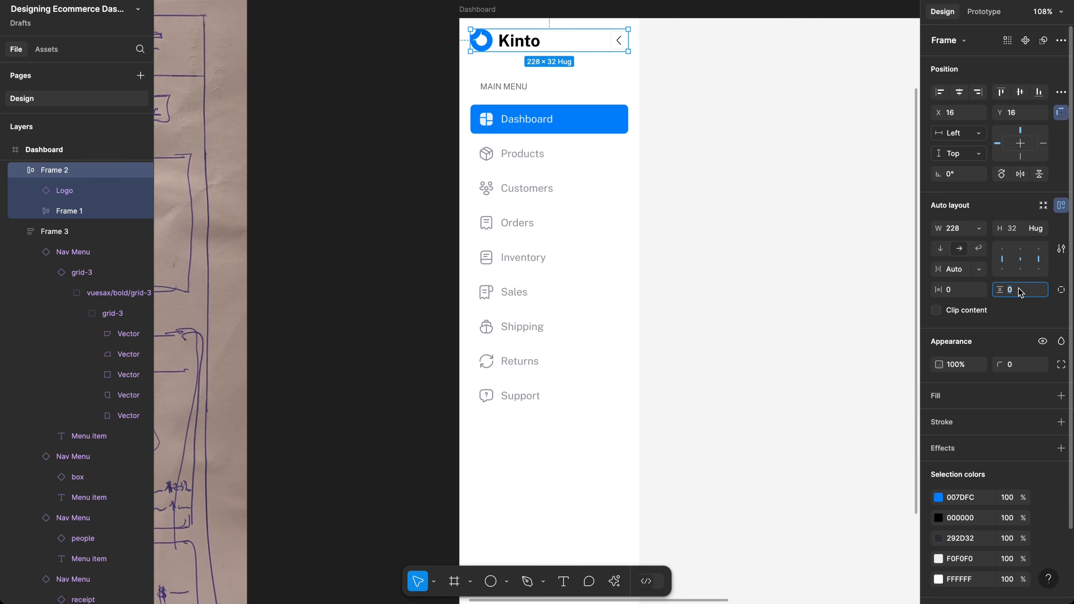
type("20")
key("Return")
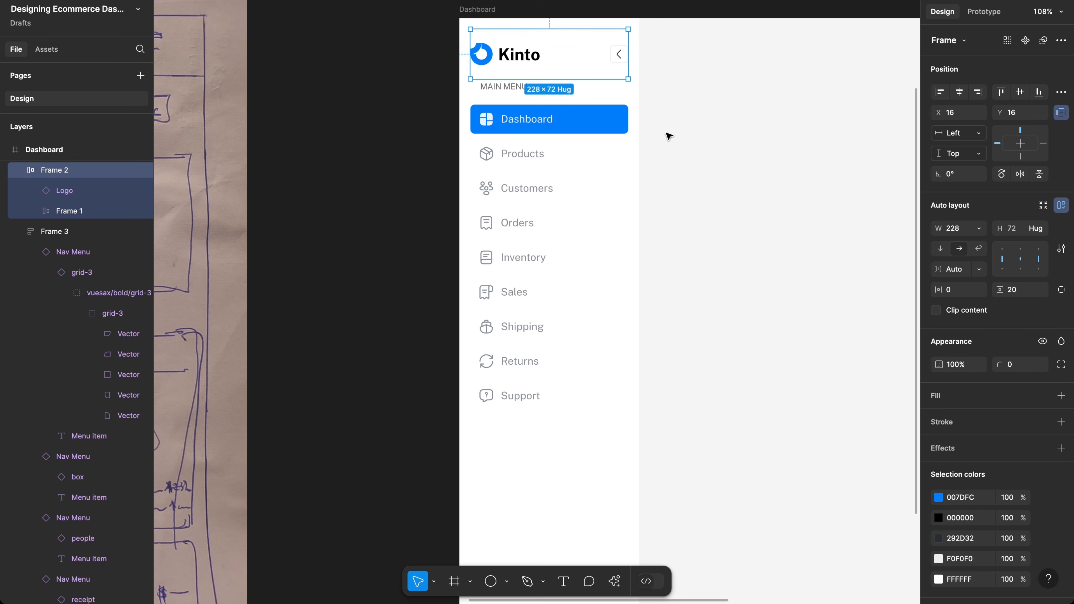
key("Up")
key("Up")
key("Up")
key("Up")
key("Up")
key("Up")
key("Up")
key("Up")
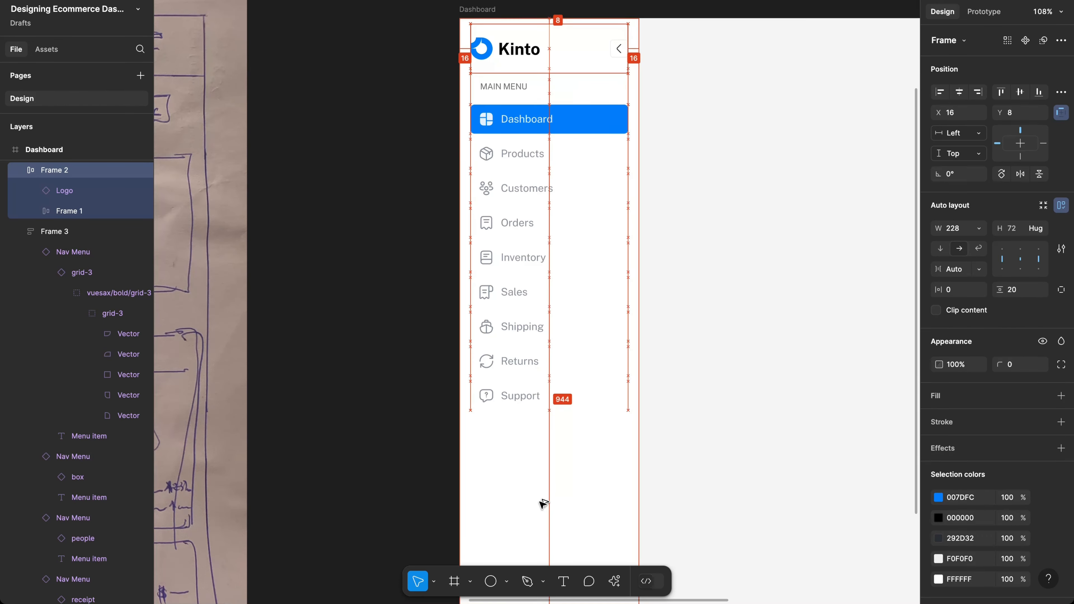
key("Up")
key("Up")
key("Up")
key("Up")
key("Up")
key("Up")
key("Up")
key("Up")
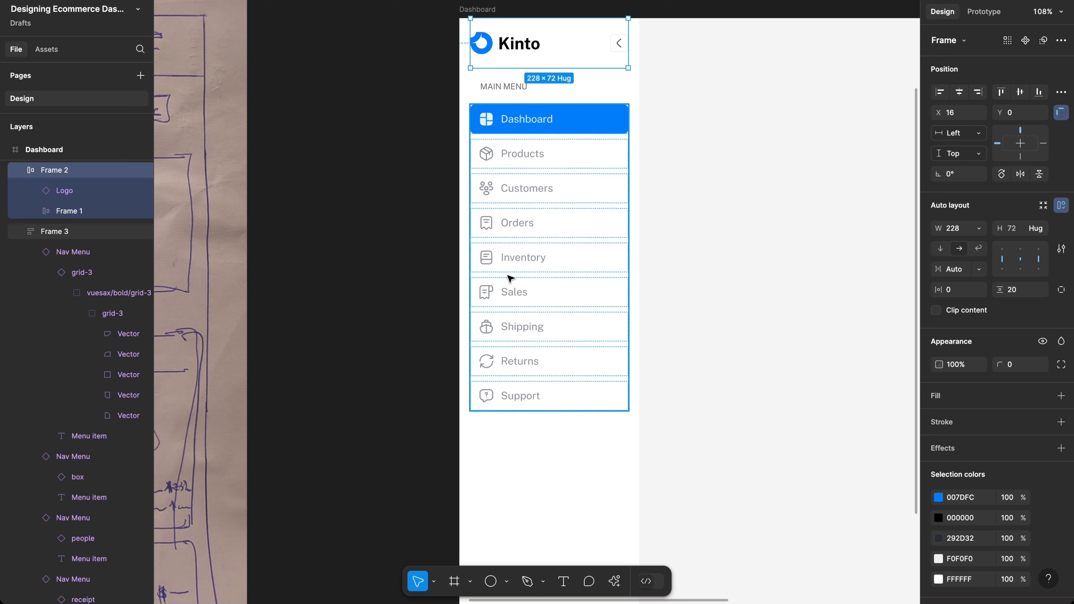
Step: Wrap the MAIN MENU label and nav list together in auto layout
left_click(524, 93)
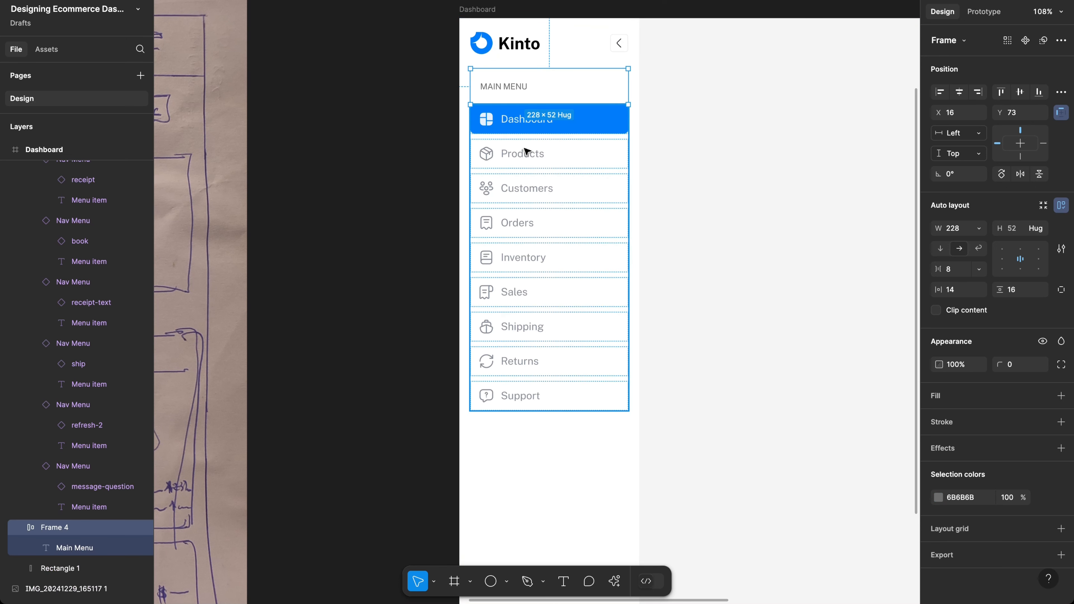
left_click(525, 151, "shift")
key("shift+a")
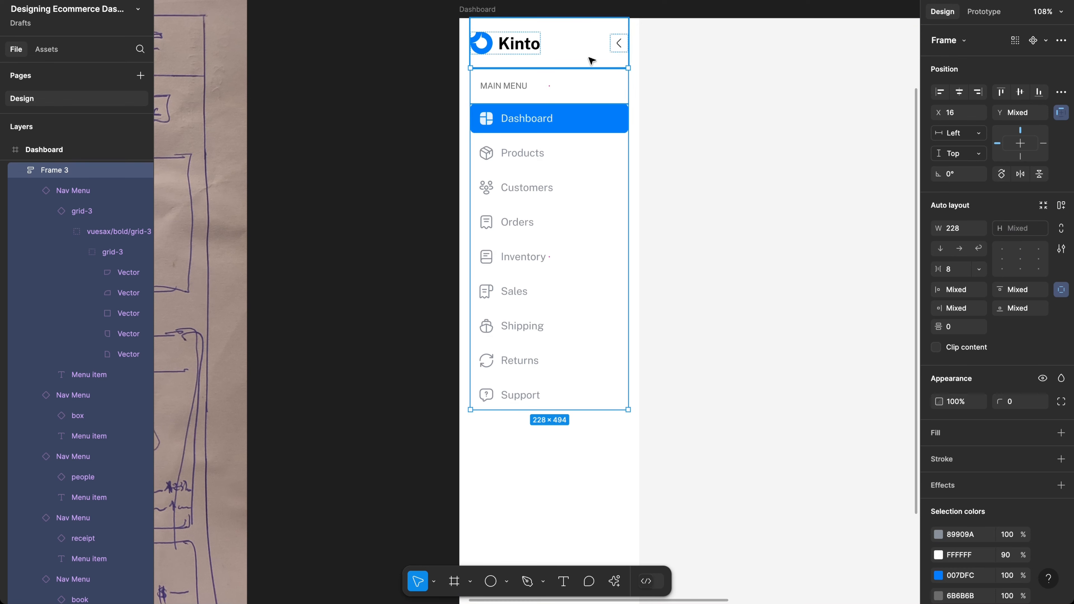
Step: Select the Kinto header, MAIN MENU frame and nav list together and apply auto layout with Shift+A
scroll(654, 216, "down", 4)
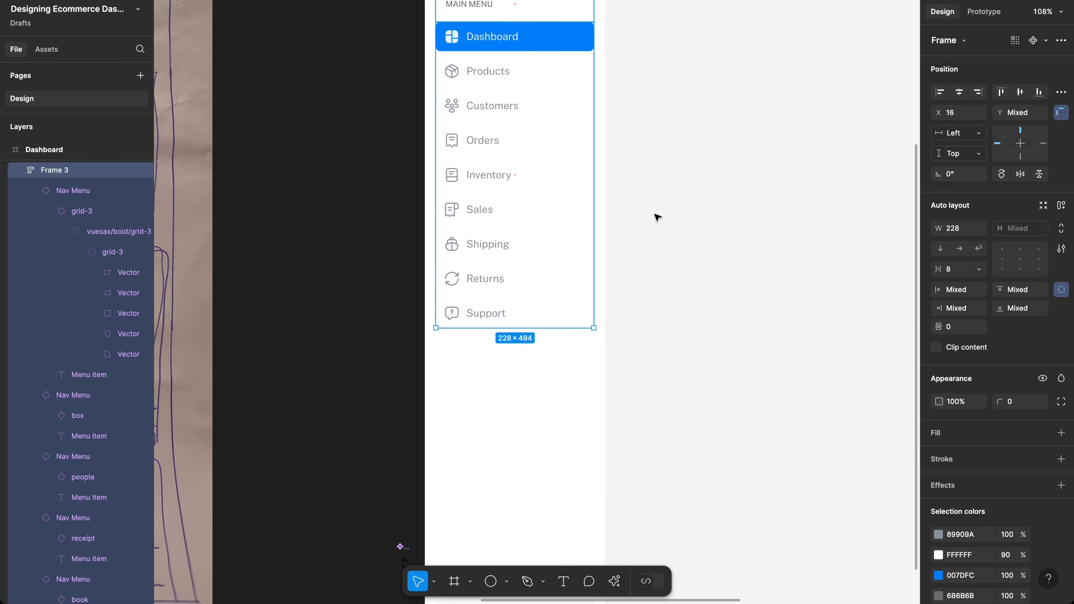
scroll(654, 216, "down", 10)
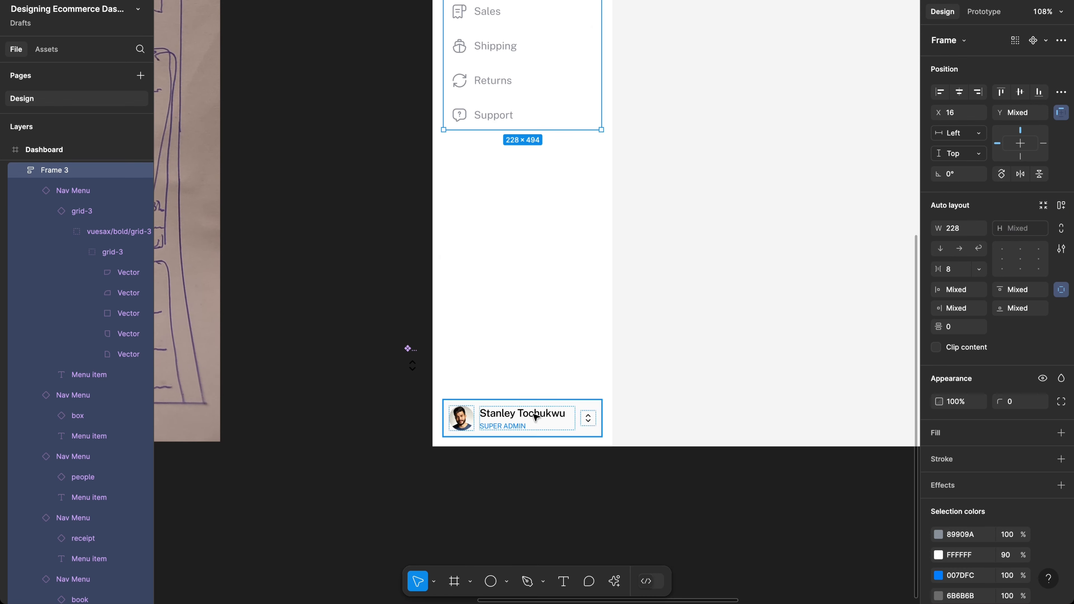
scroll(594, 324, "up", 11)
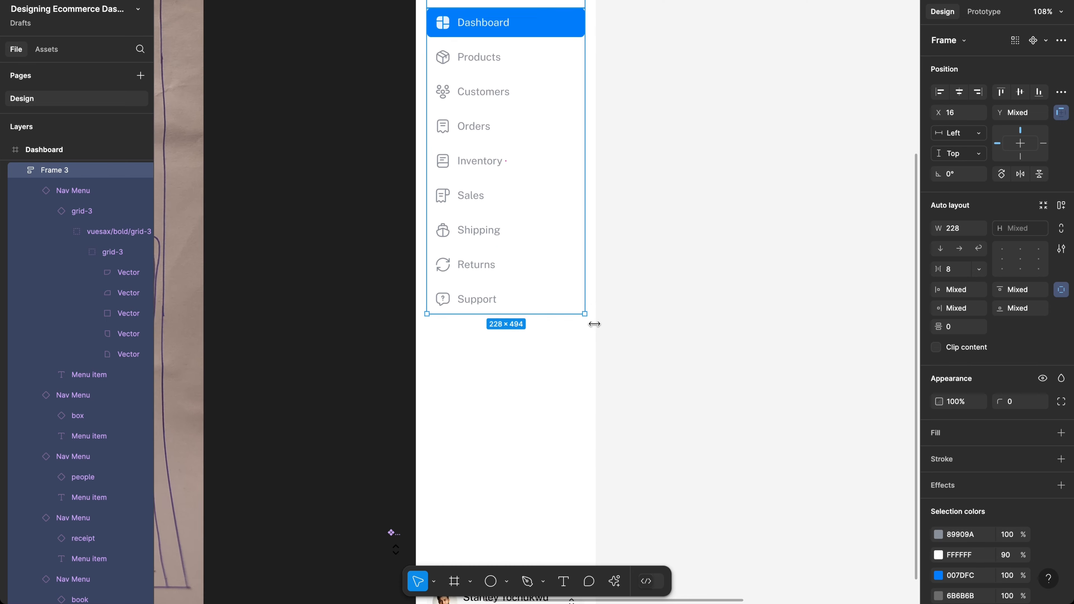
scroll(595, 326, "up", 3)
left_click(661, 297)
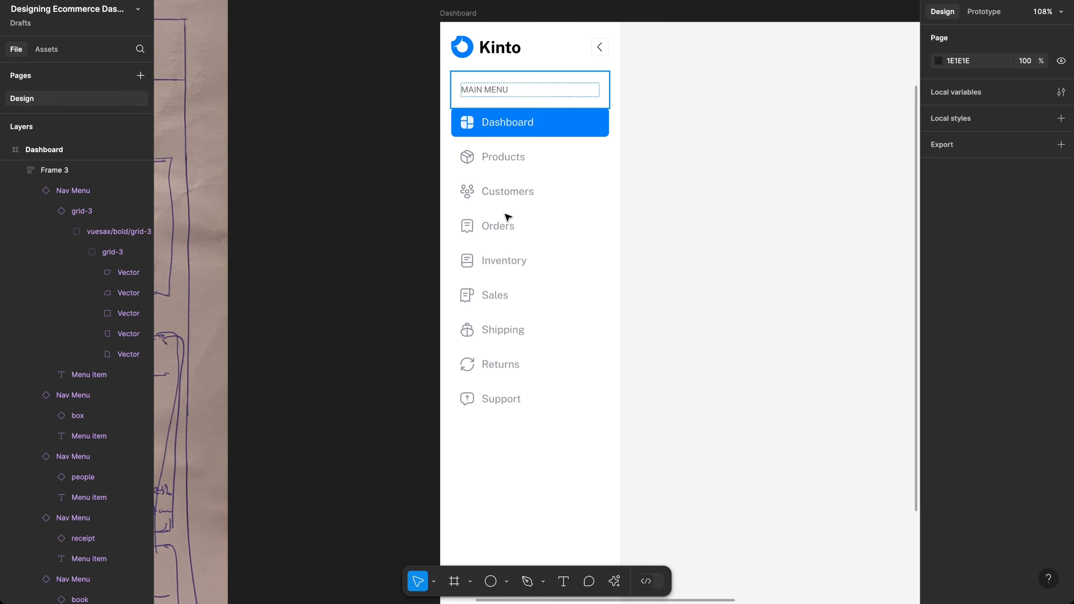
scroll(507, 217, "down", 10)
scroll(507, 217, "down", 2)
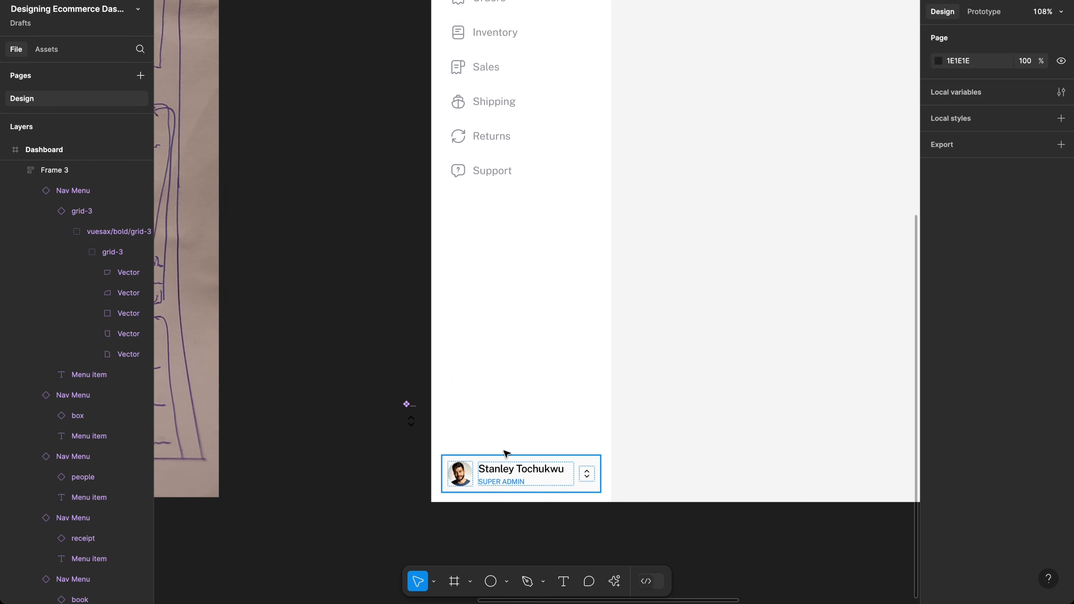
scroll(531, 364, "up", 5)
scroll(532, 364, "up", 2)
scroll(531, 363, "left", 1)
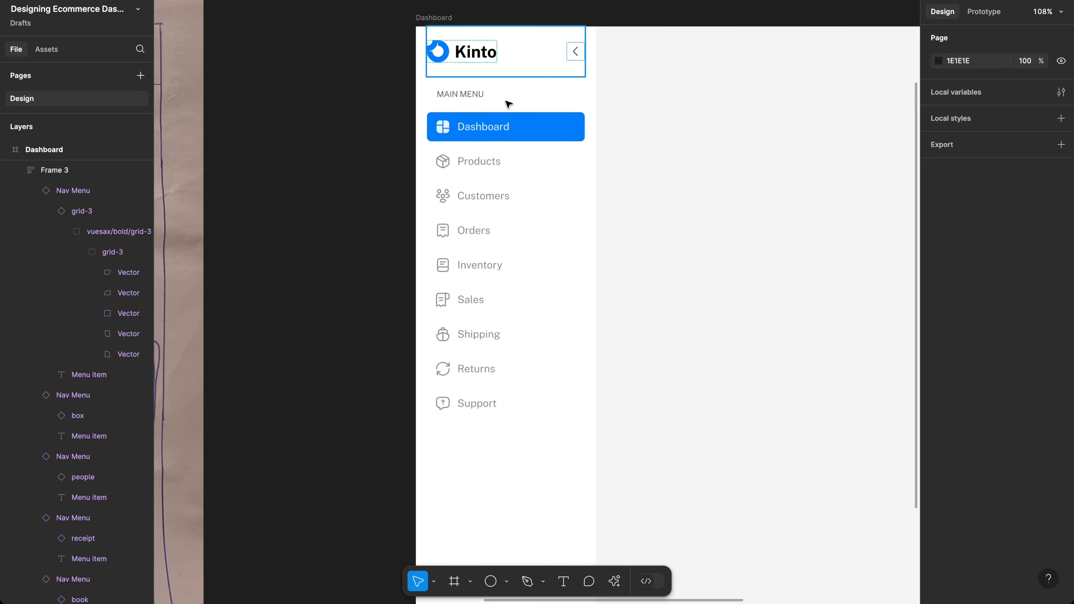
left_click(472, 102)
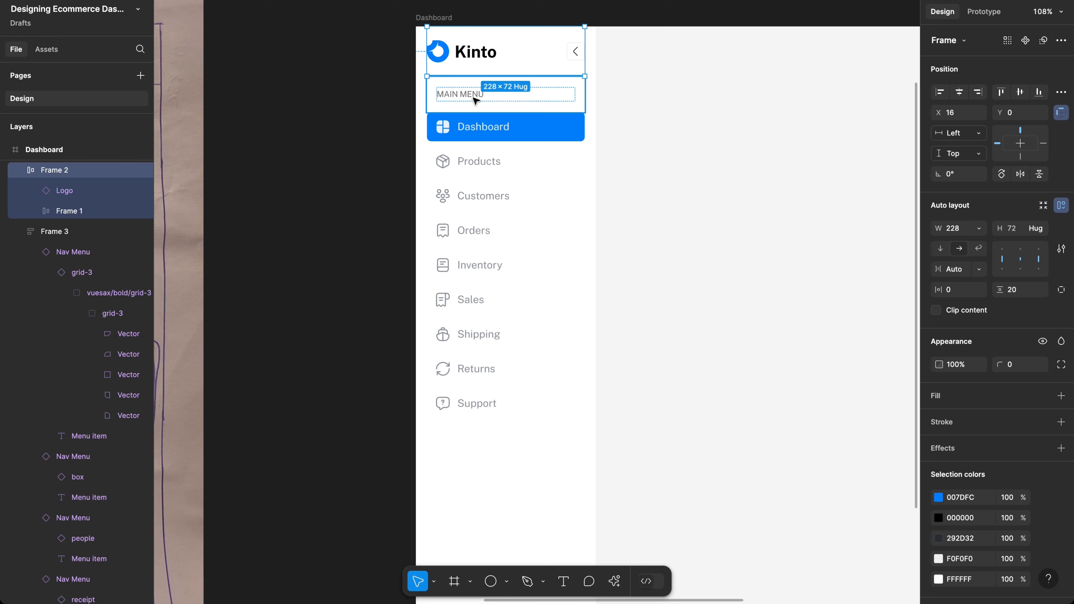
left_click(473, 106, "shift")
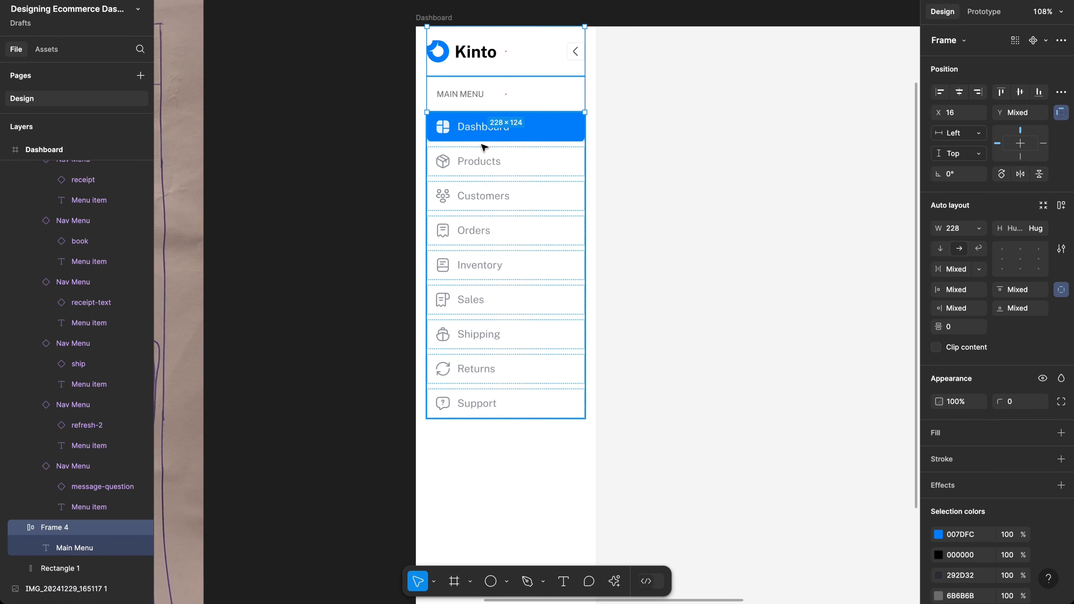
left_click(497, 160, "shift")
scroll(497, 160, "down", 5)
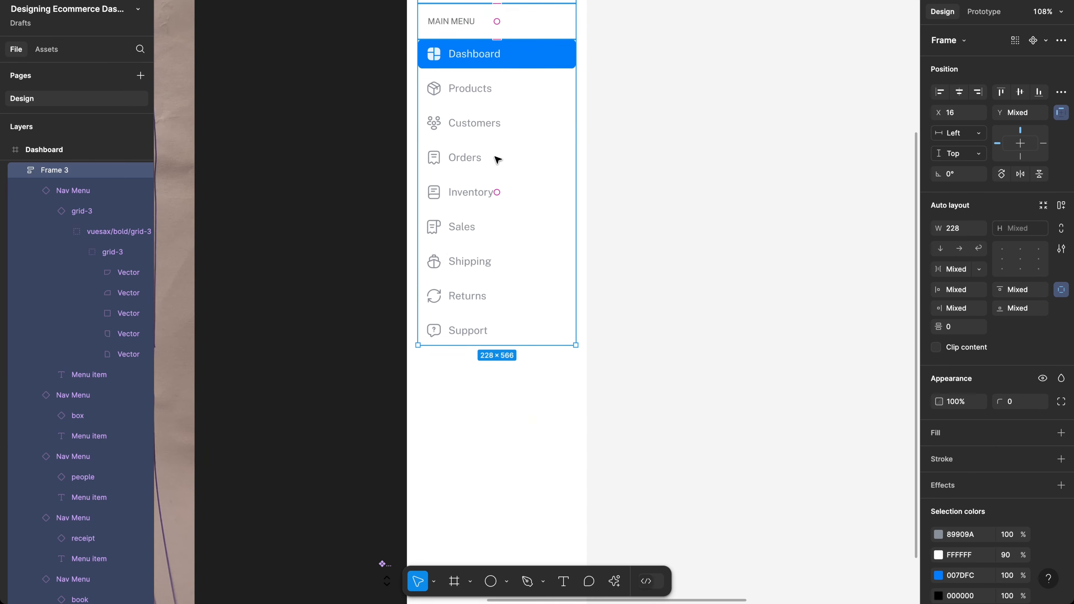
scroll(497, 160, "down", 2)
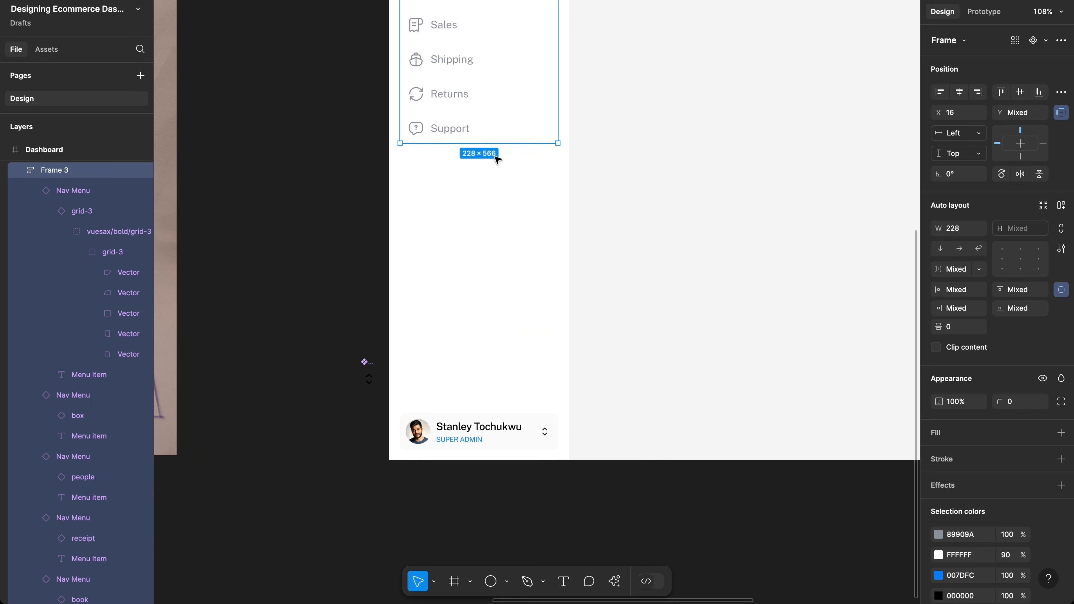
key("shift+a")
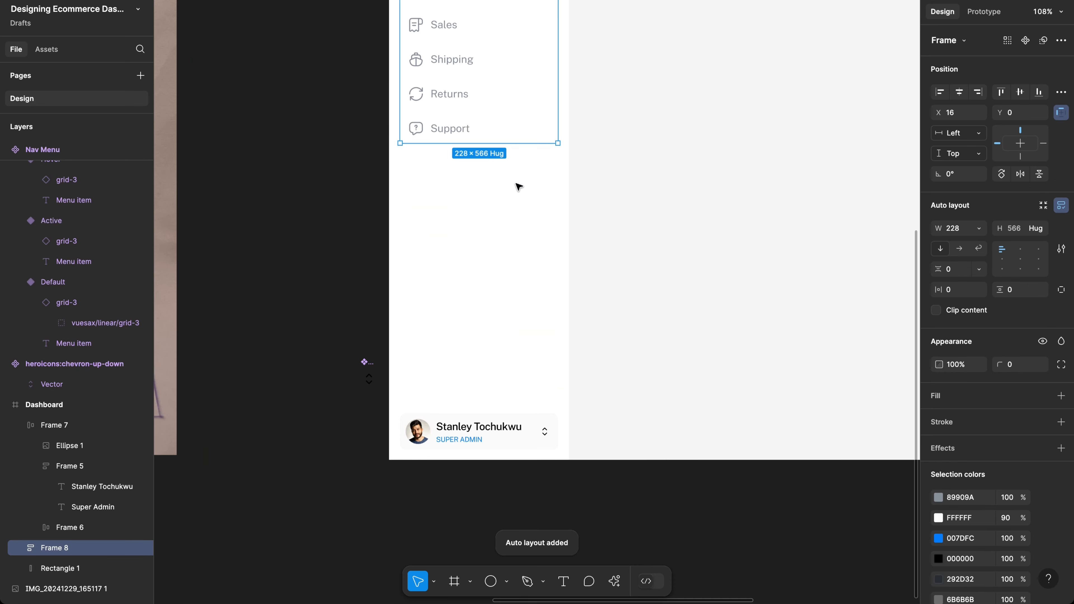
Step: Wrap the menu and profile card in auto layout and delete the white background rectangle
left_click(497, 430, "shift")
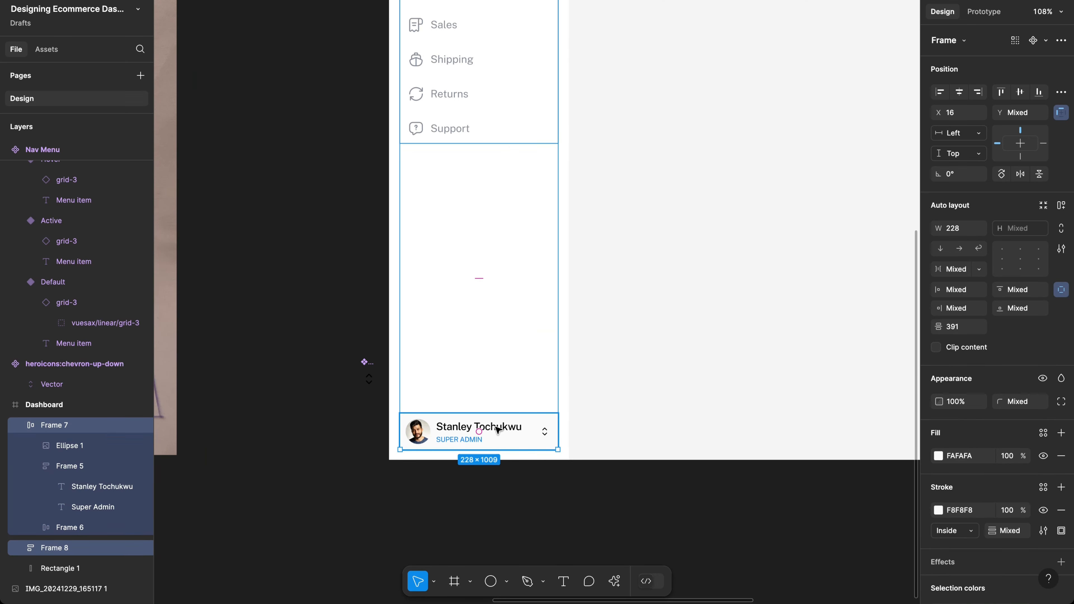
key("shift+a")
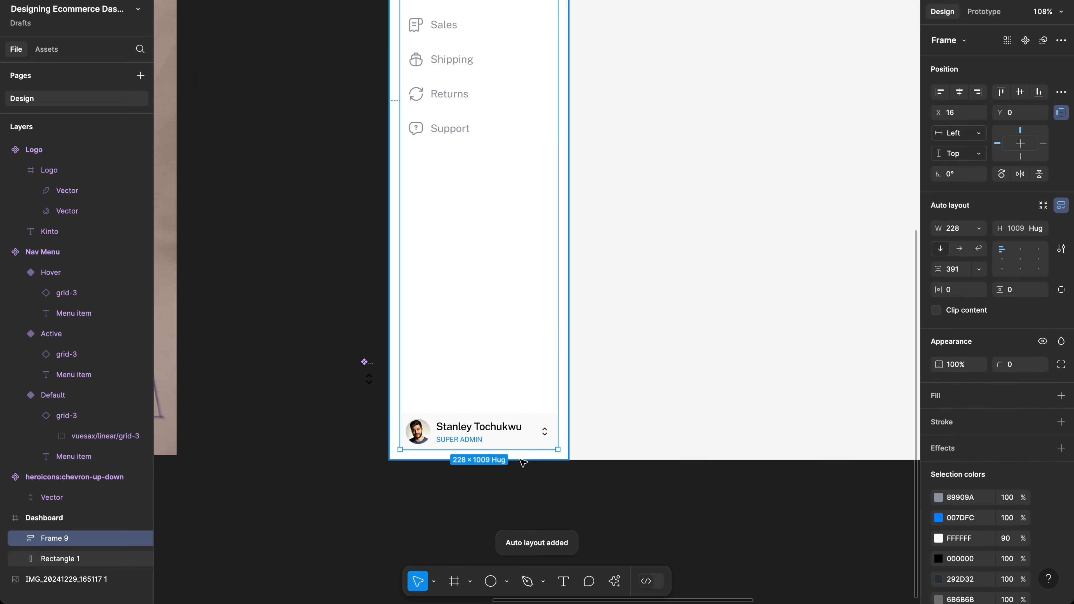
scroll(534, 364, "up", 2)
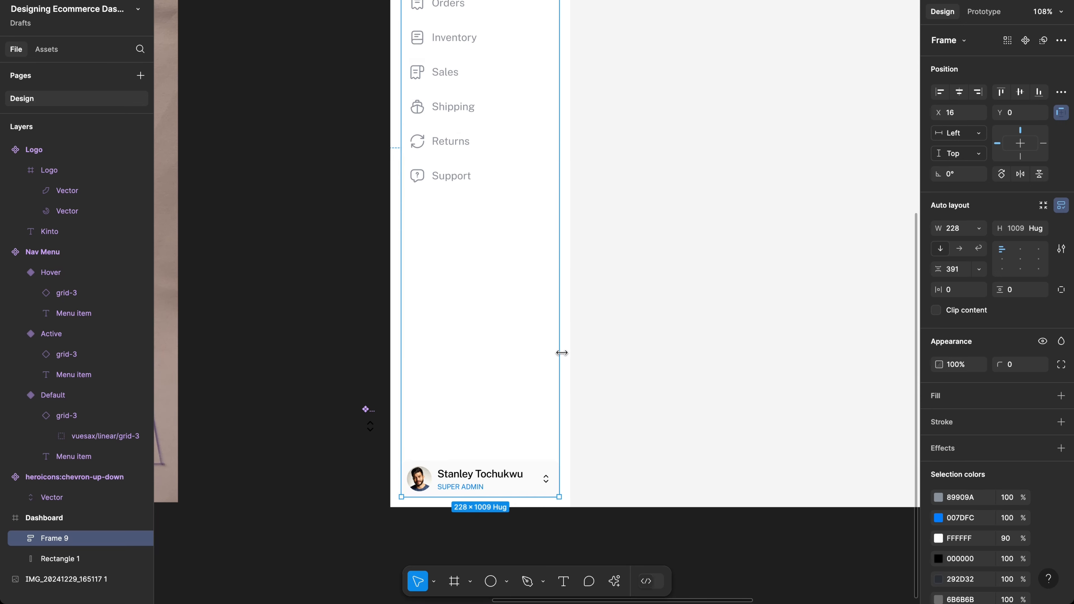
key("alt")
key("alt")
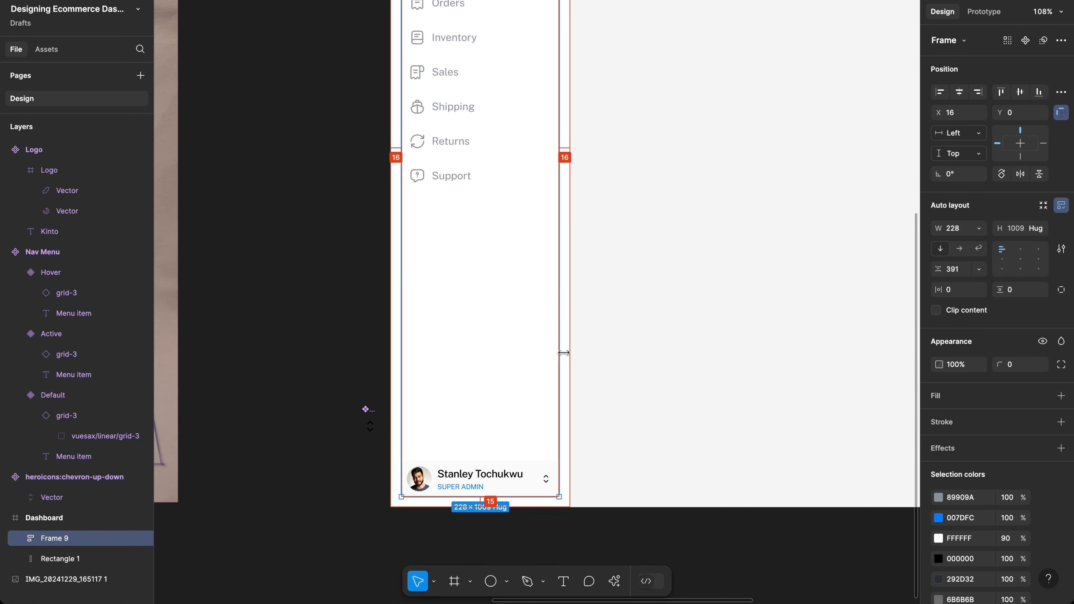
left_click(567, 352)
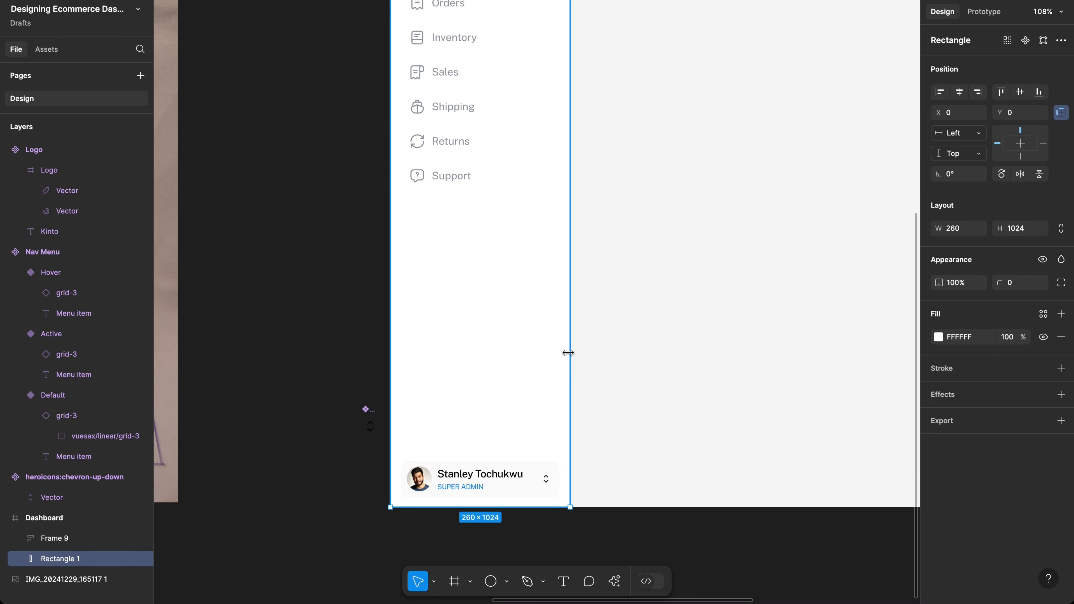
key("Delete")
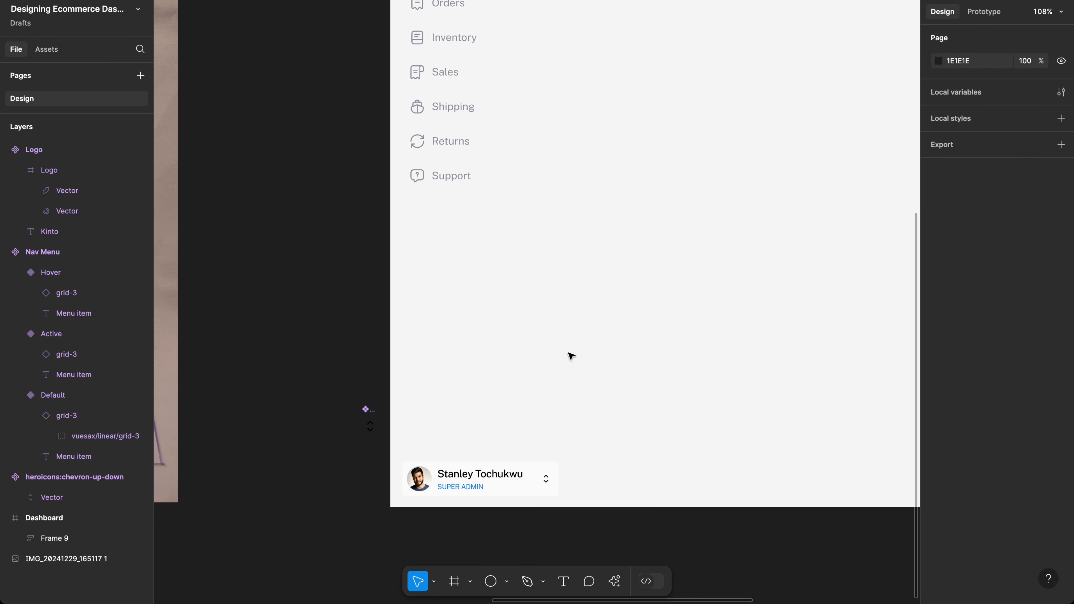
Step: Set the sidebar frame's horizontal padding to 16
left_click(537, 338)
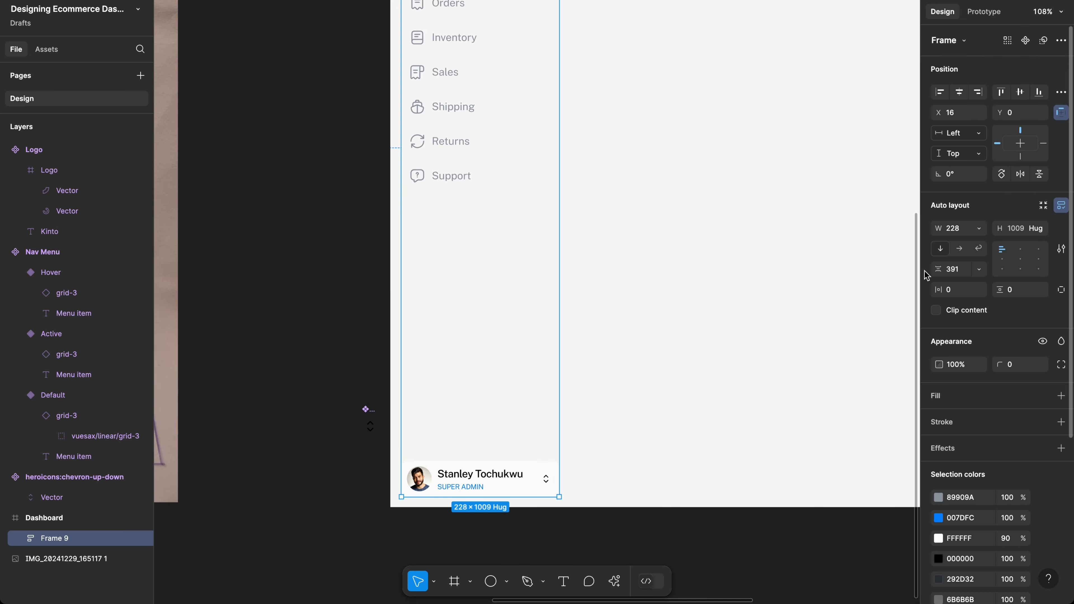
left_click(950, 289)
key("shift")
type("16")
key("Return")
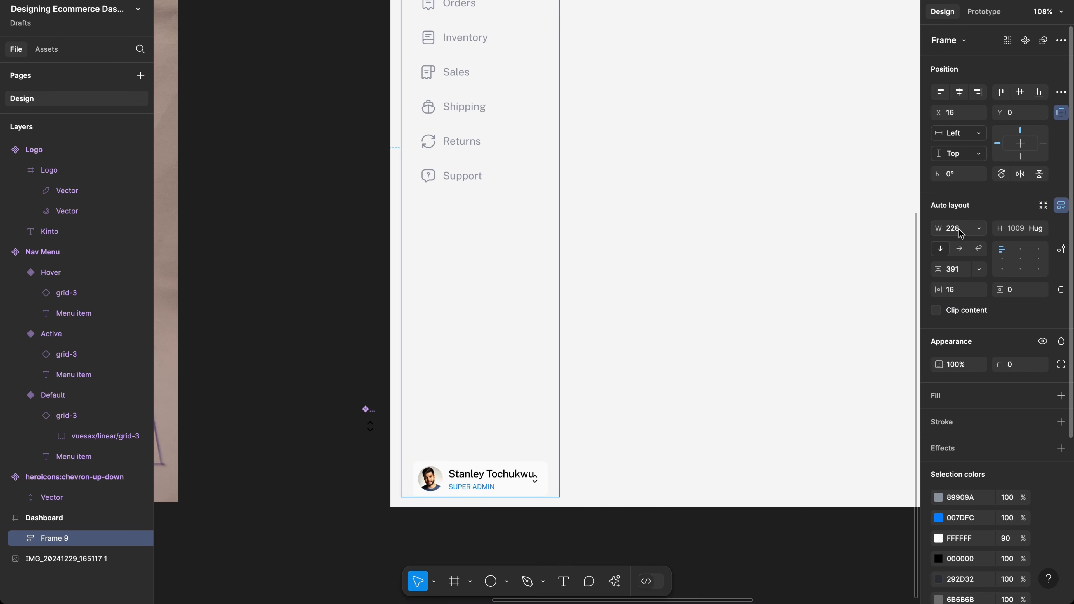
Step: Widen the sidebar frame to 260 and align it left to X 0
left_click(958, 228)
key("shift")
type("260")
key("Return")
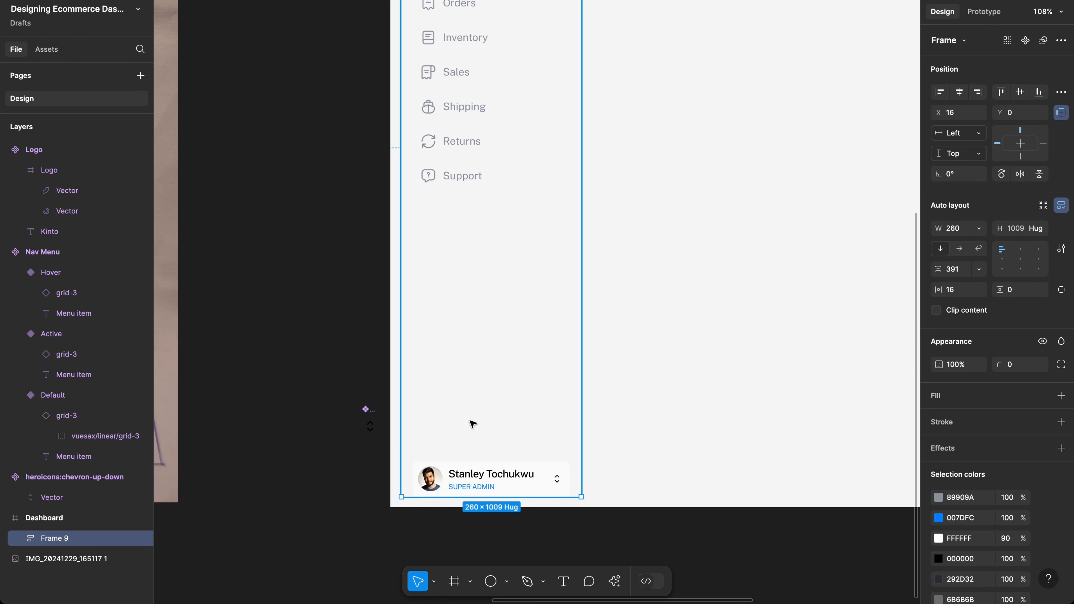
scroll(688, 228, "up", 7)
scroll(688, 228, "up", 1)
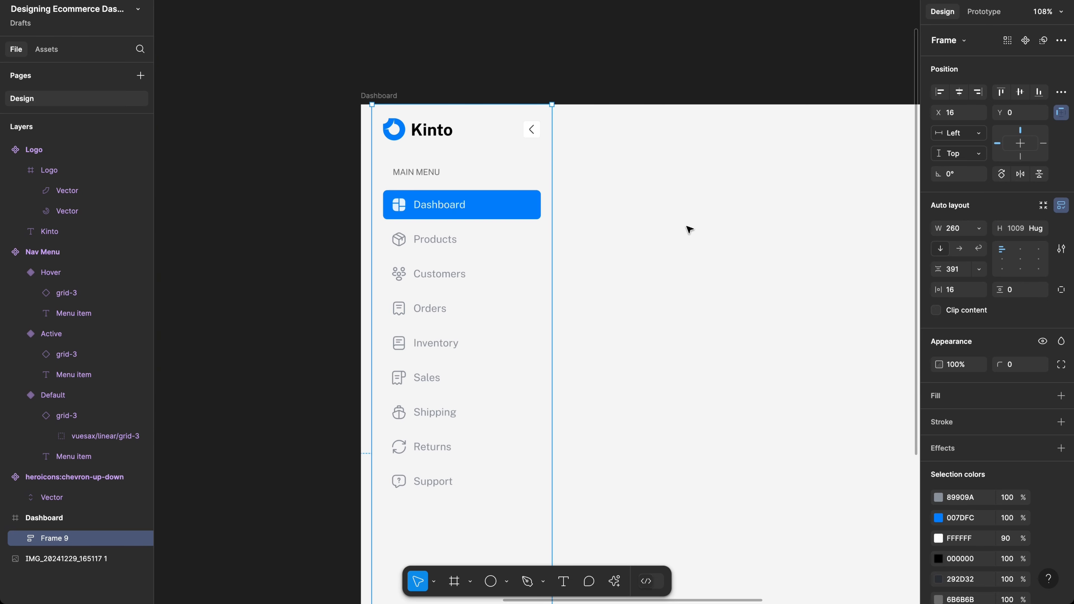
left_click(938, 92)
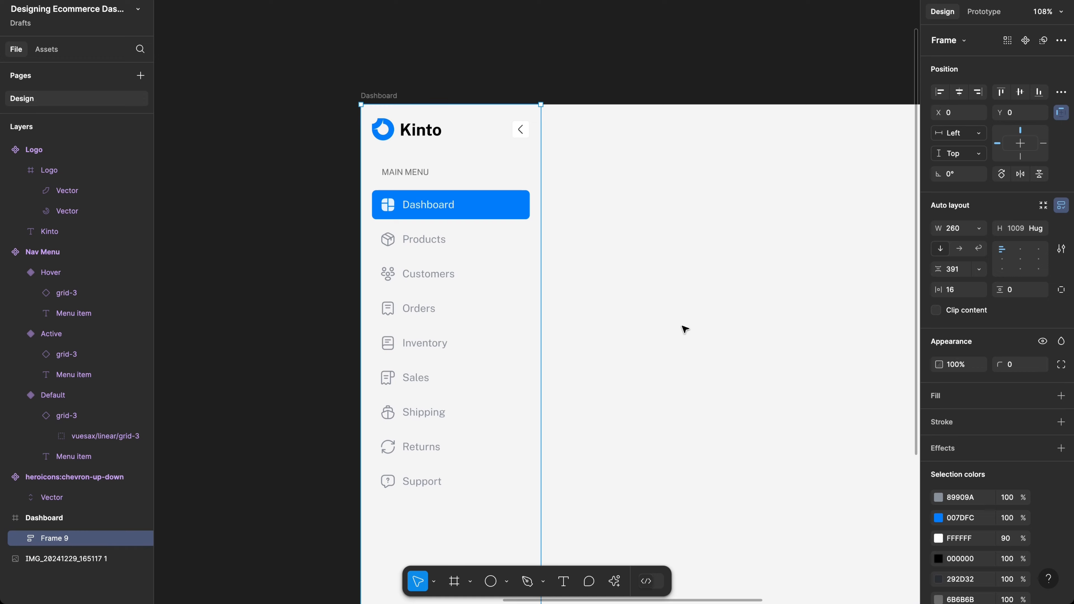
scroll(685, 329, "down", 7)
scroll(592, 393, "down", 1)
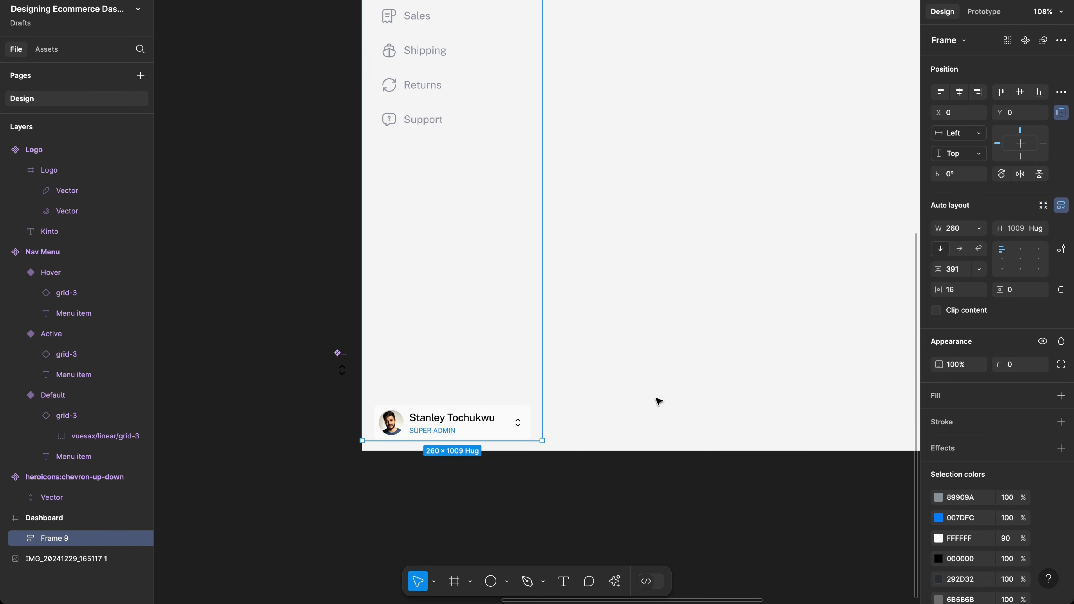
Step: Switch the sidebar frame to individual padding and set its bottom padding to 16
left_click(1022, 293)
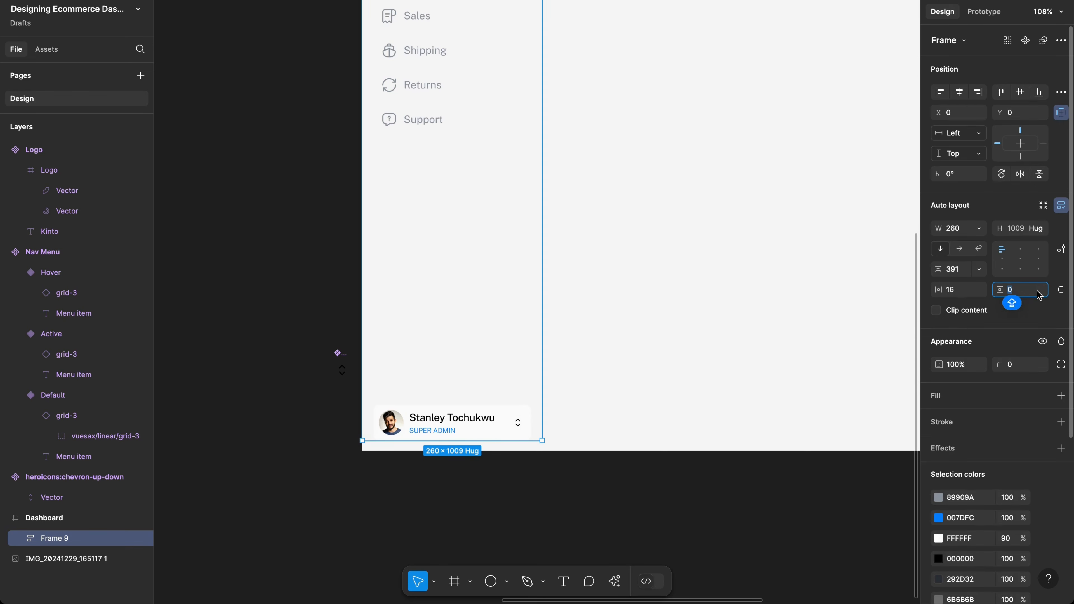
type("20")
left_click(1061, 290)
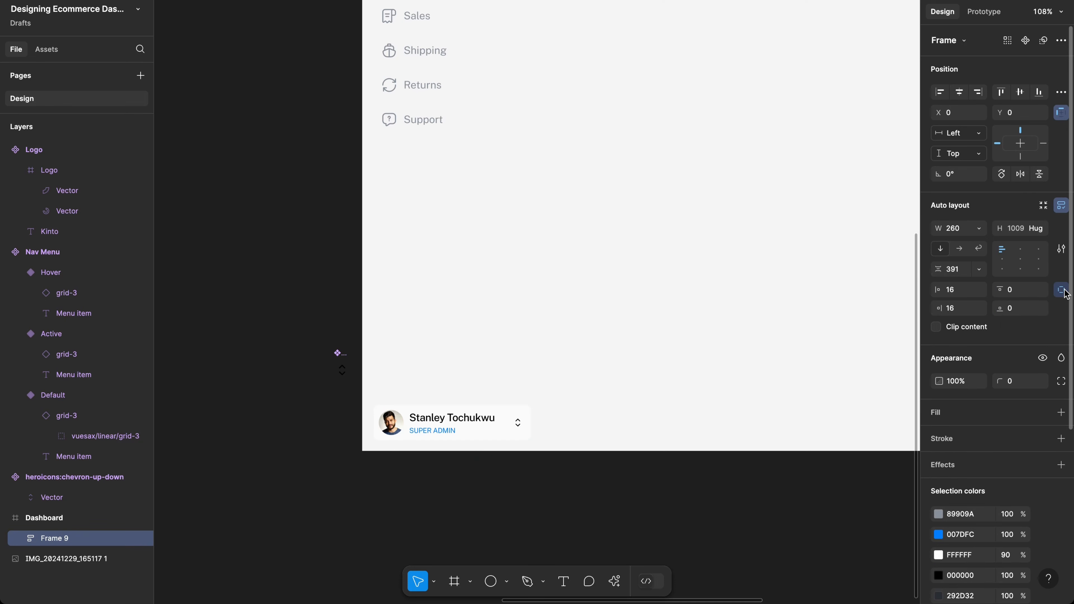
left_click(1017, 307)
type("2")
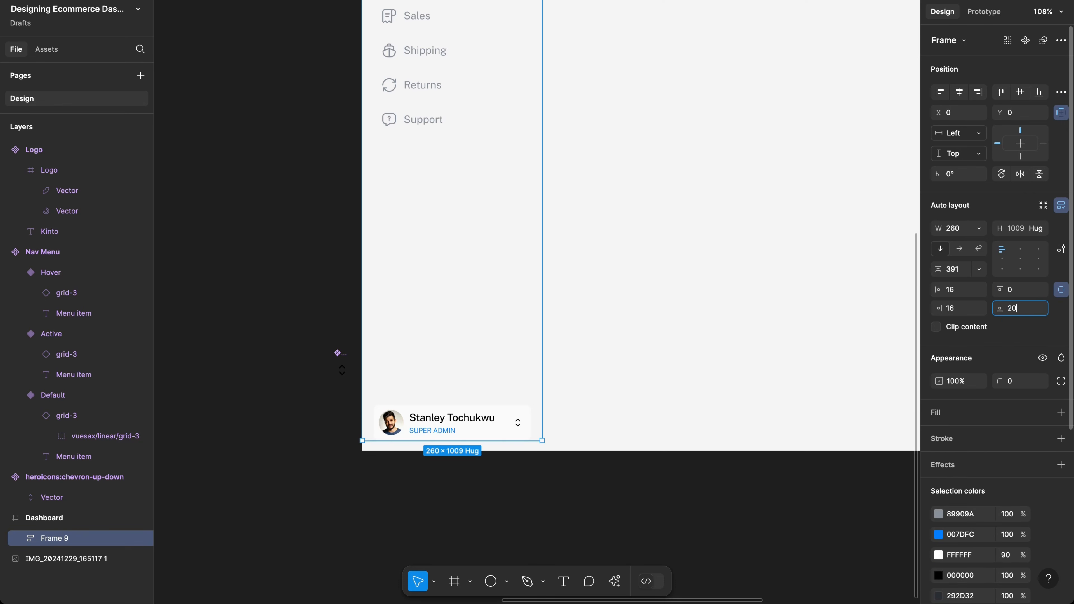
key("Return")
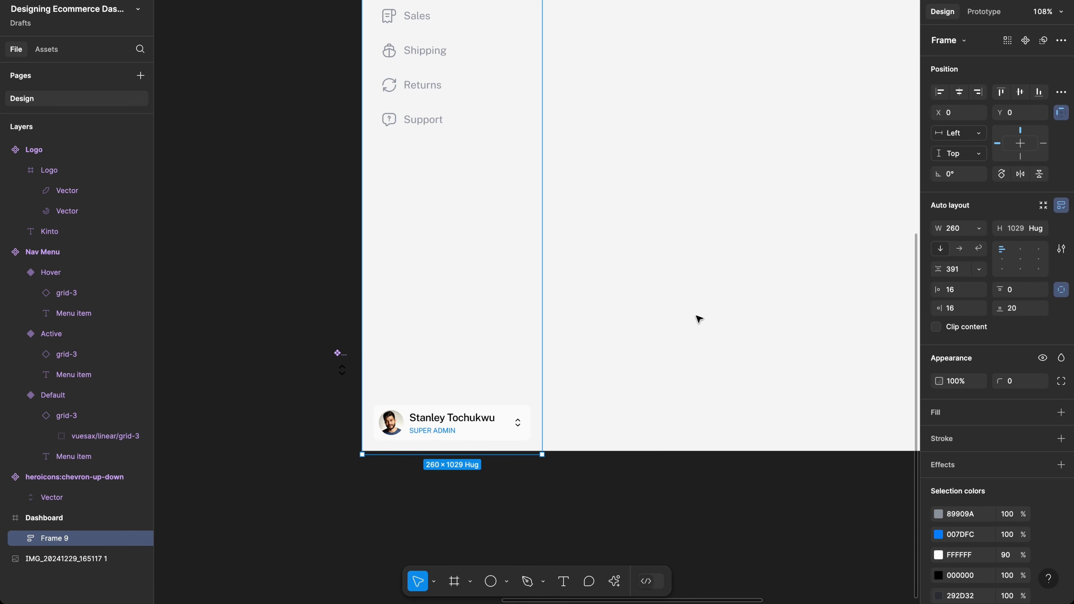
left_click(1019, 309)
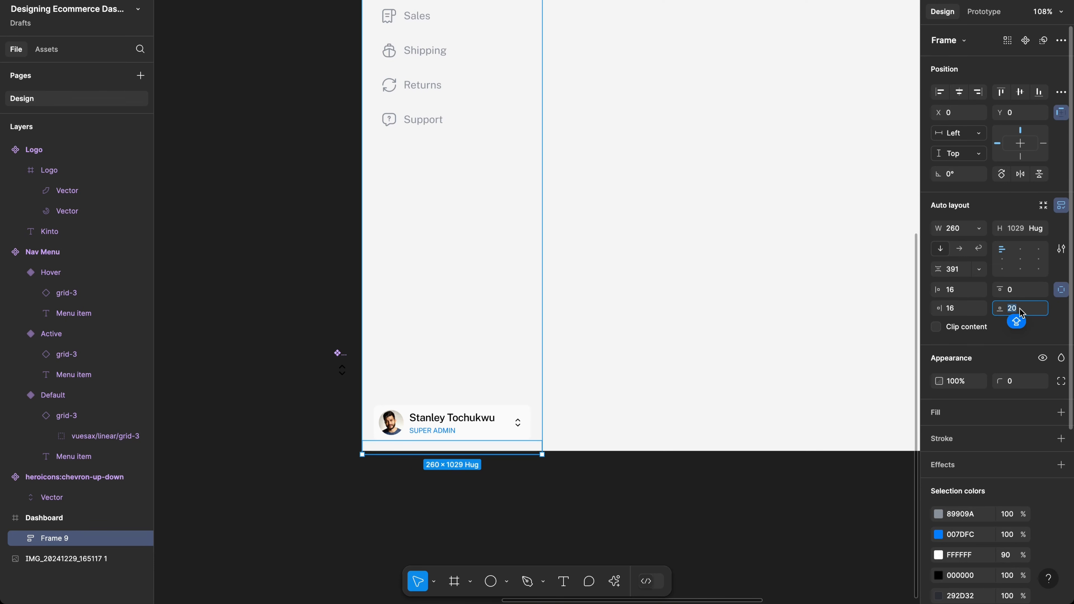
type("16")
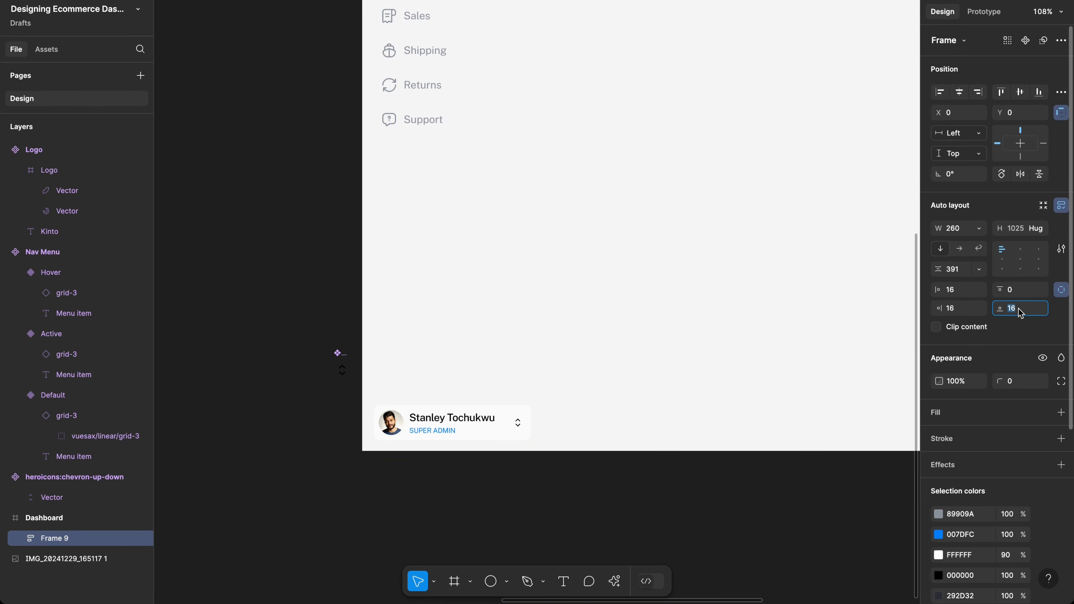
key("Return")
Step: Fix the sidebar frame's height at 1024 so it matches the Dashboard
left_click(597, 339)
scroll(598, 338, "up", 1)
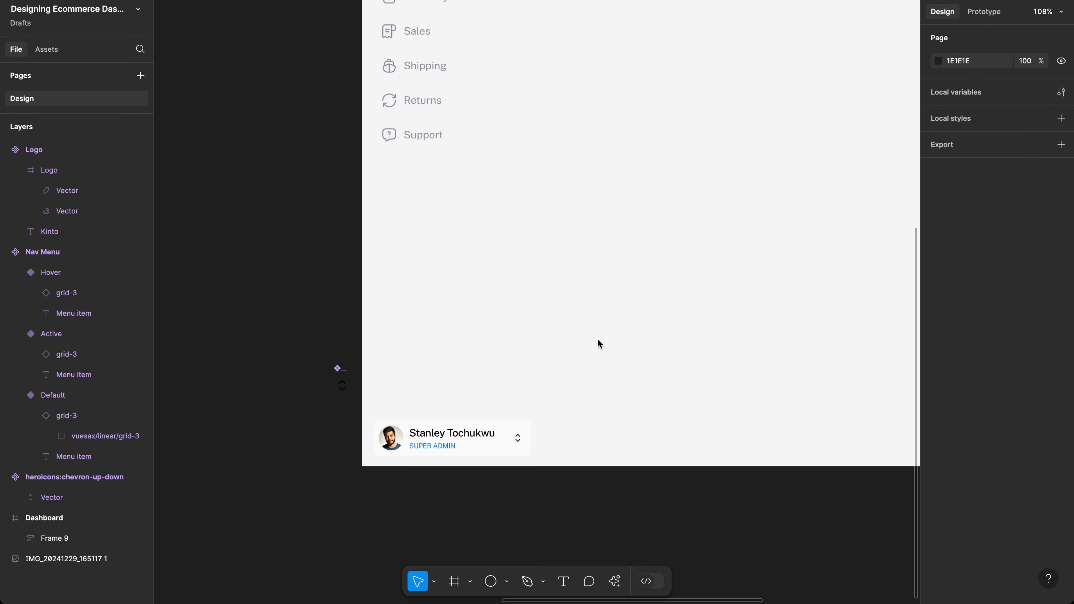
left_click(509, 352)
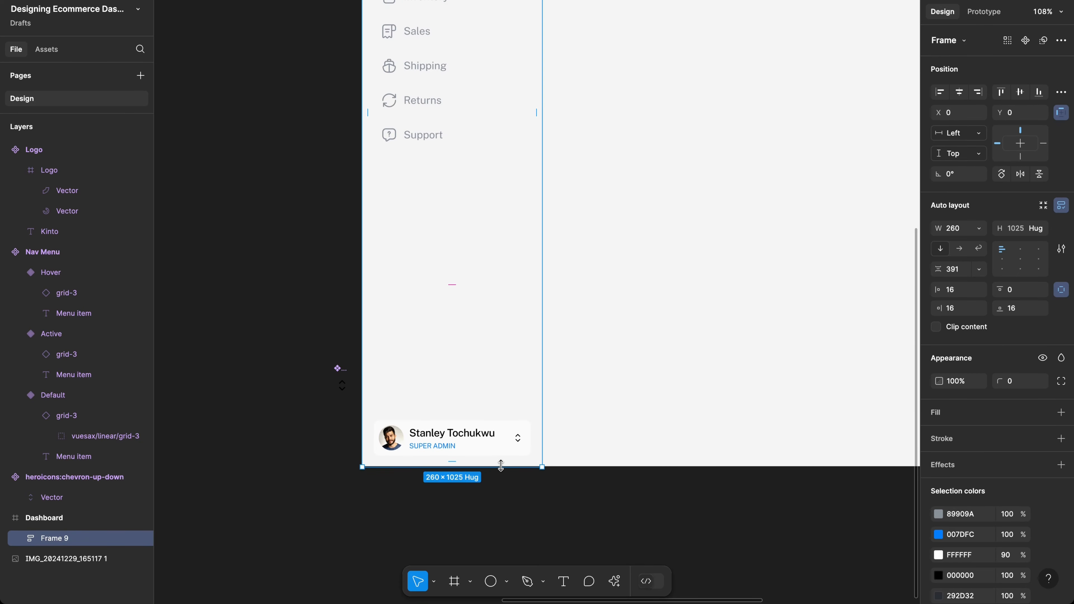
left_click_drag(500, 465, 500, 465)
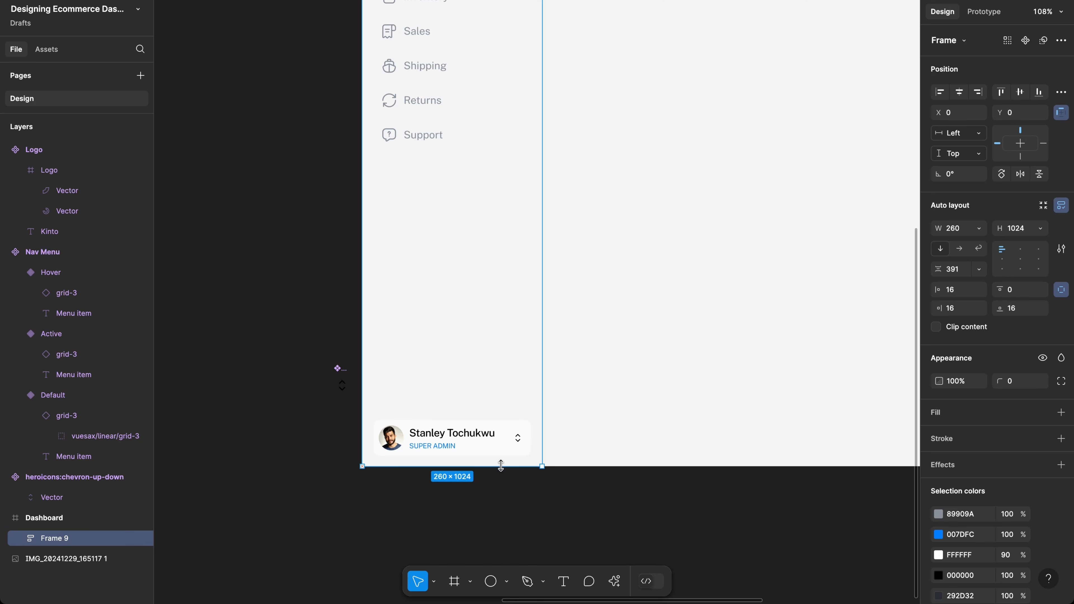
scroll(597, 381, "up", 4)
scroll(597, 381, "right", 2)
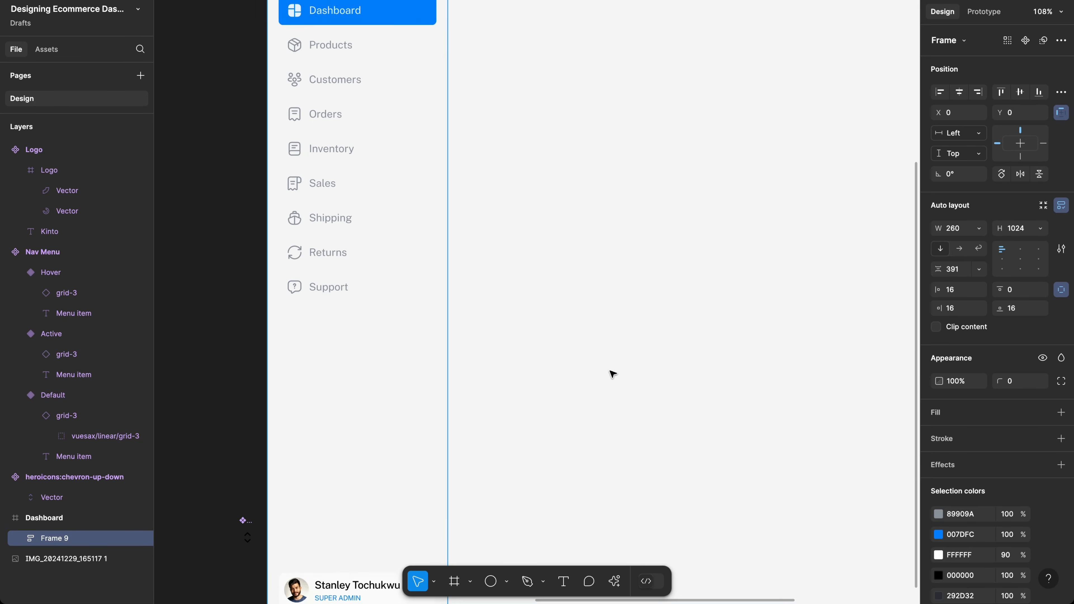
Step: Add a white fill to the sidebar frame
scroll(613, 374, "up", 3)
scroll(613, 374, "right", 1)
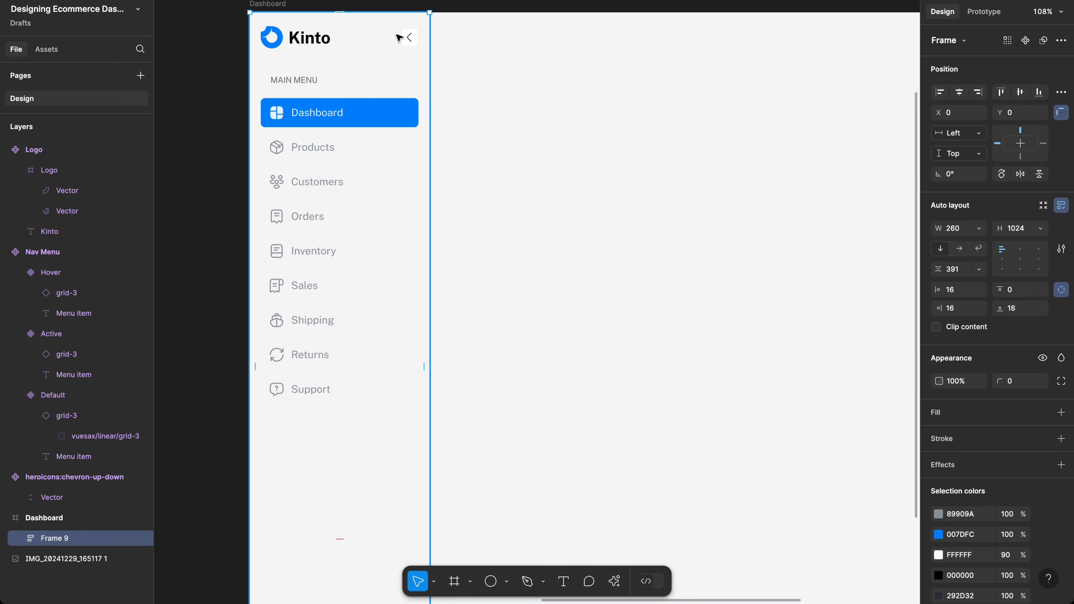
left_click(384, 485)
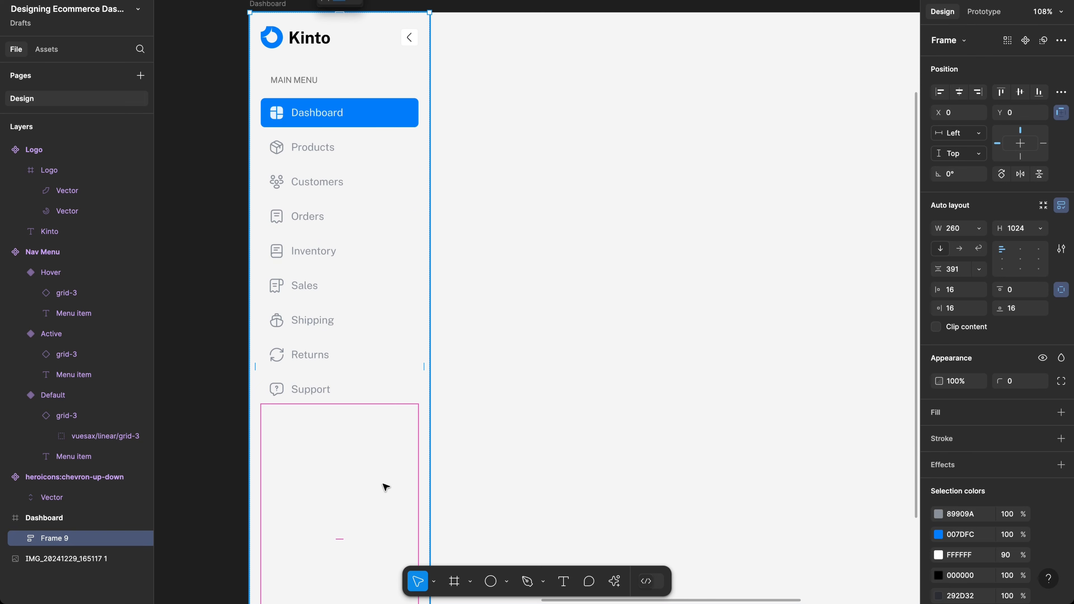
left_click(561, 400)
left_click(412, 423)
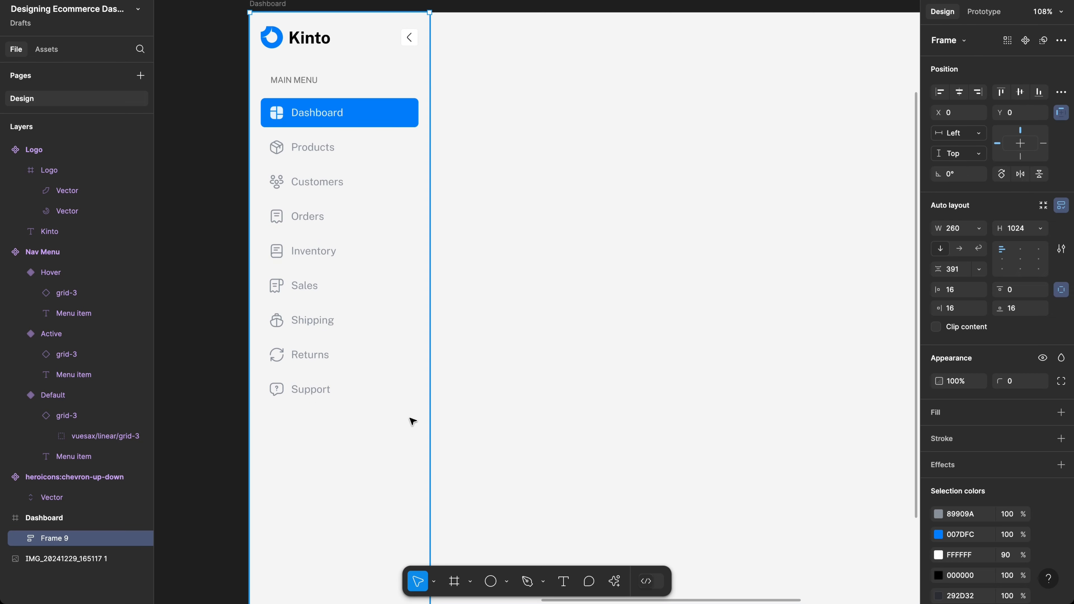
left_click(949, 414)
left_click(517, 124)
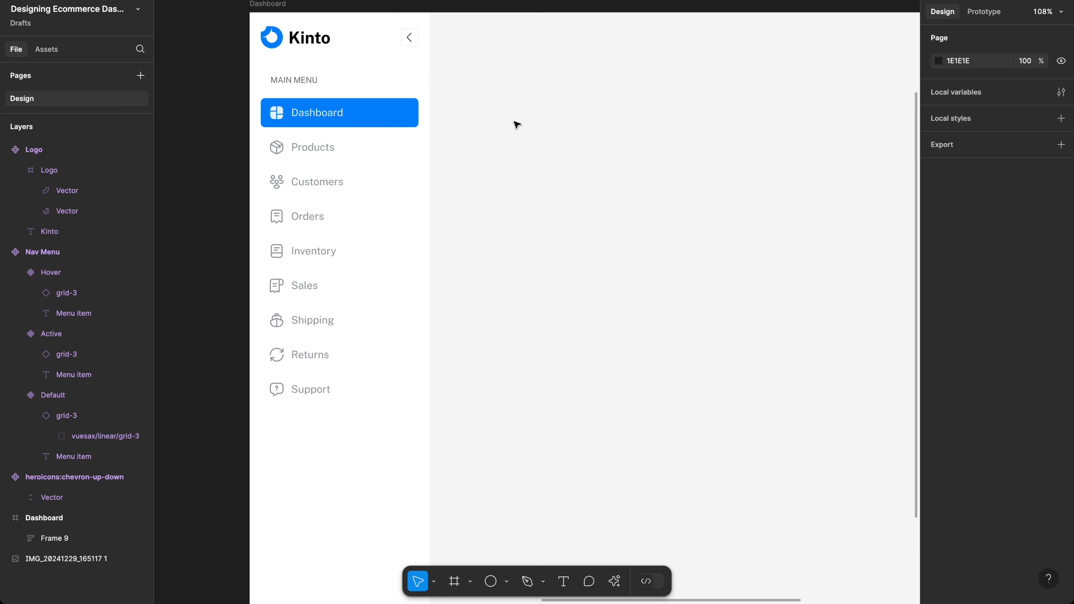
Step: Scale the Kinto logo proportionally to 28 high, making it 89×28
double_click(303, 45)
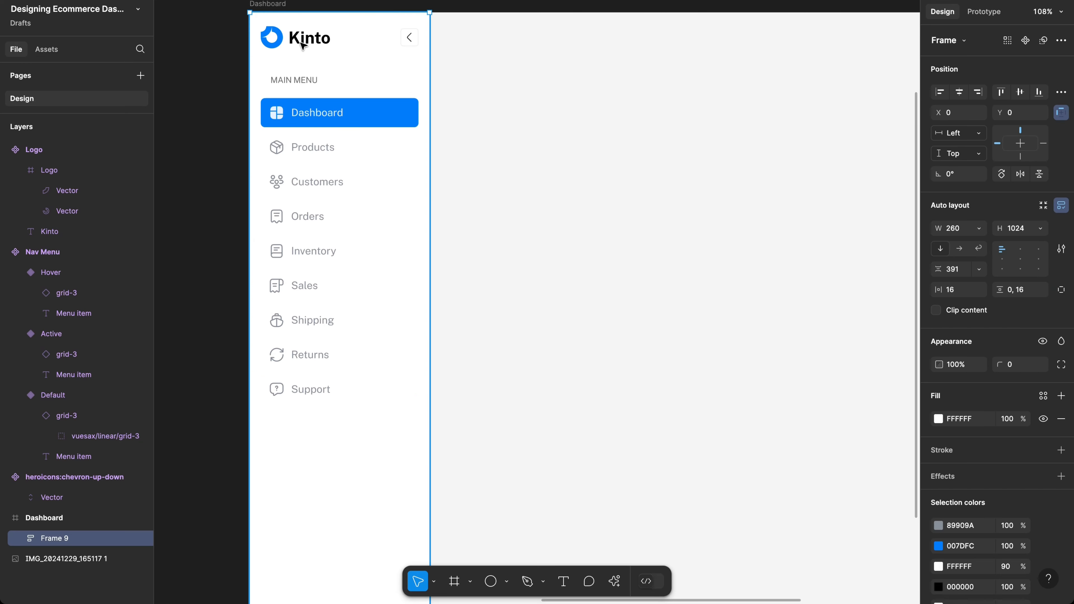
scroll(303, 45, "up", 5)
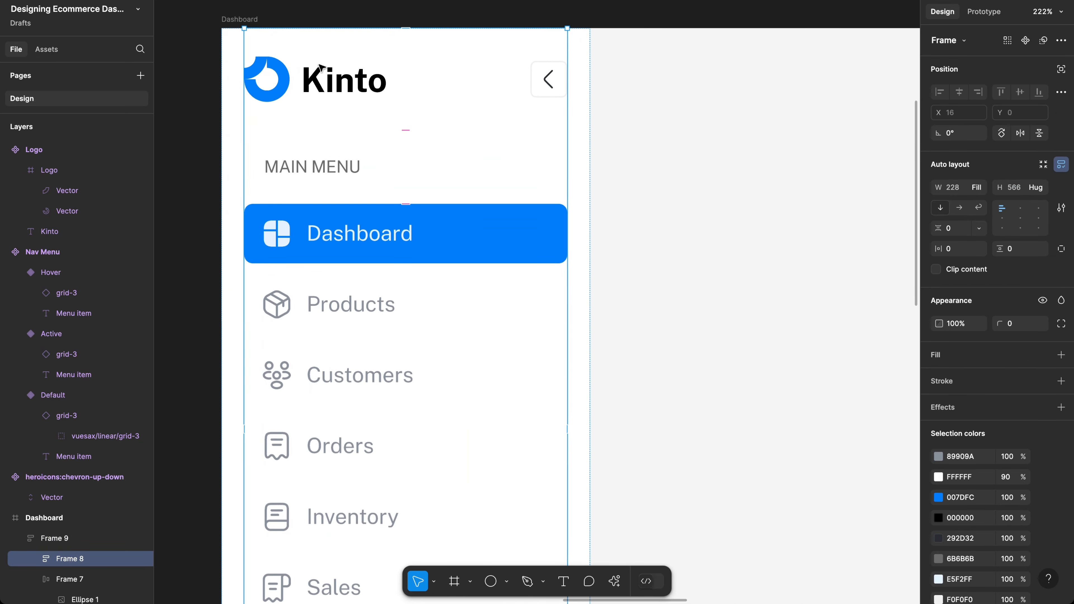
left_click(357, 89)
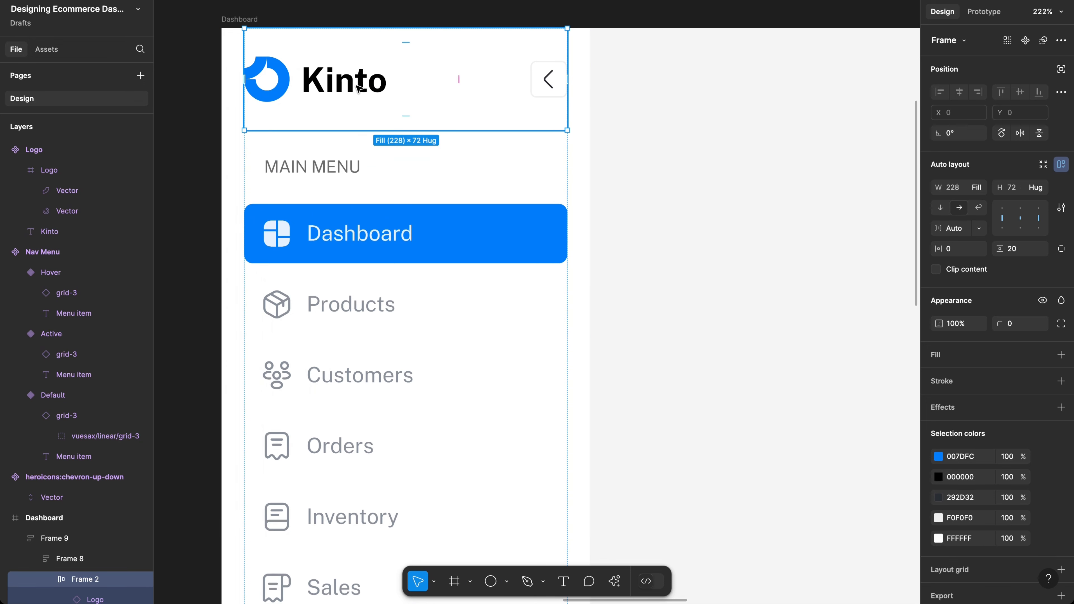
left_click(357, 89)
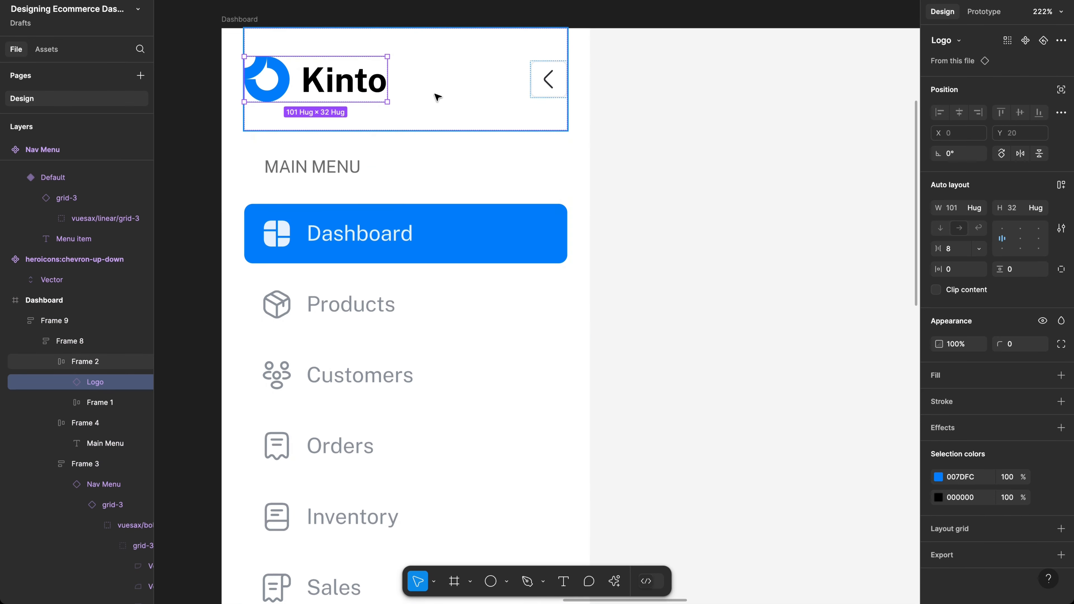
key("k")
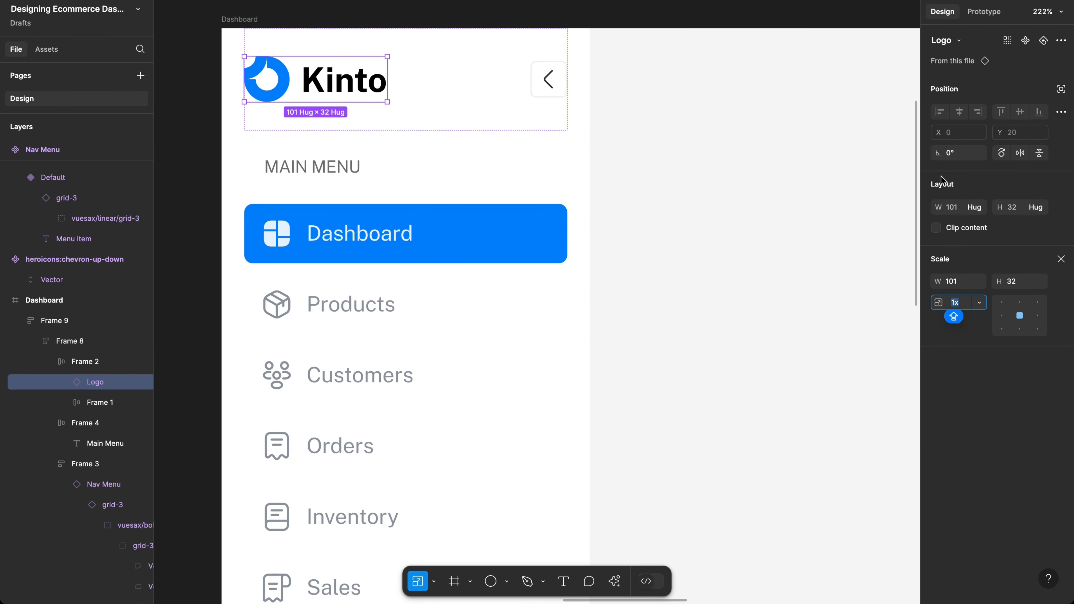
left_click(1019, 282)
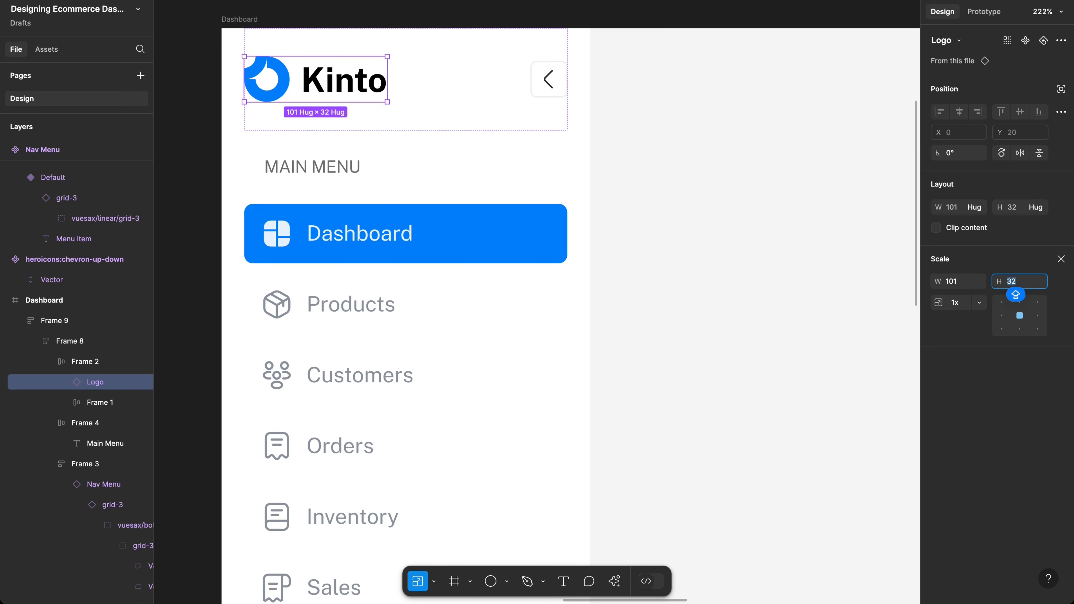
type("28")
key("Return")
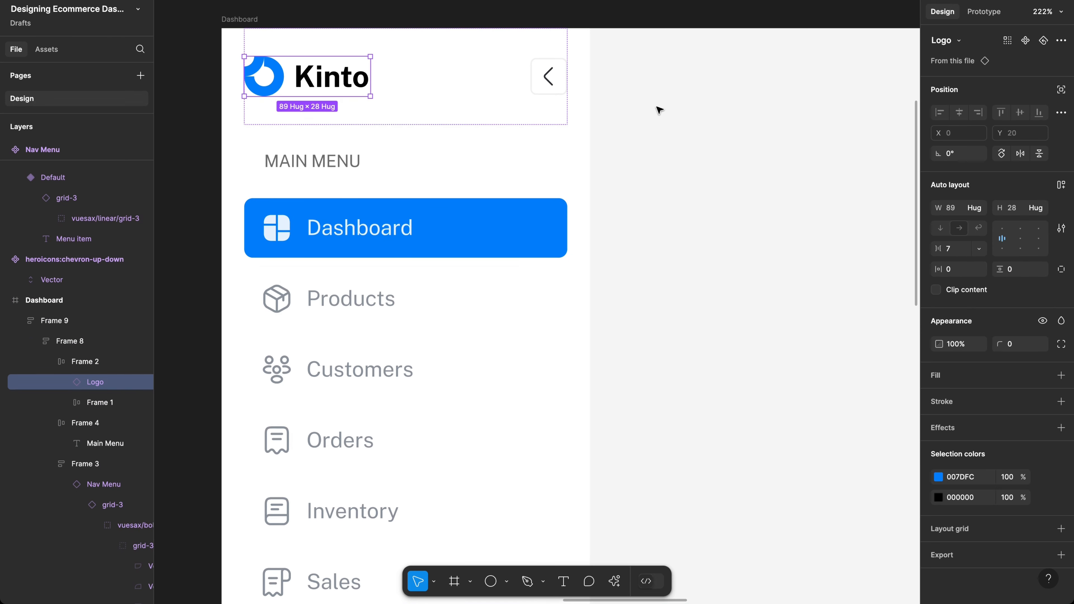
left_click(695, 137)
scroll(486, 153, "down", 3)
scroll(440, 148, "down", 3, "ctrl")
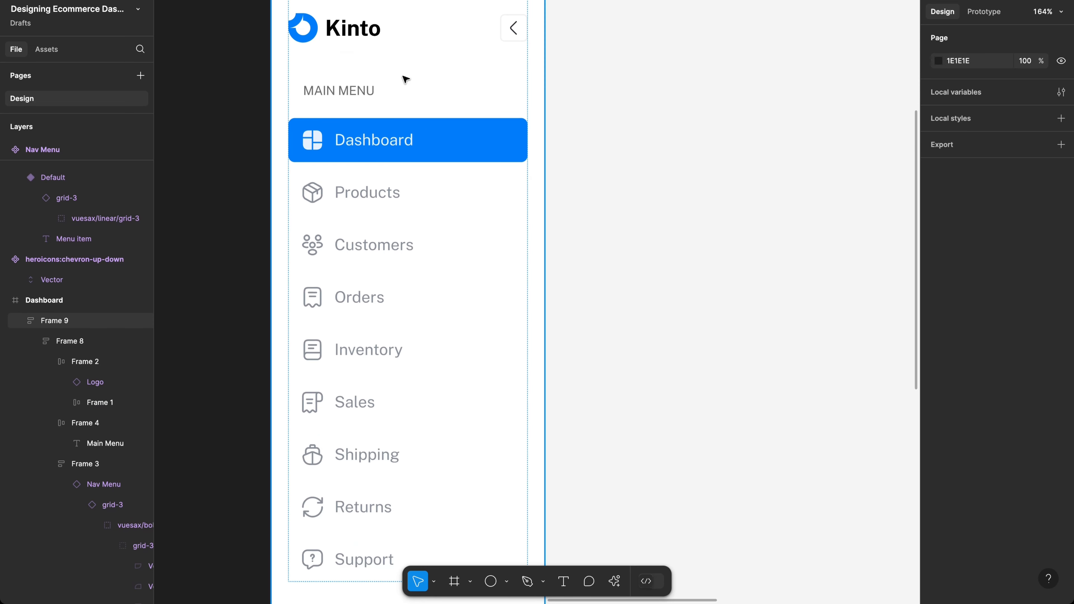
Step: Scroll around the canvas to compare the Kinto sidebar with the hand-drawn sketch
scroll(403, 81, "down", 5)
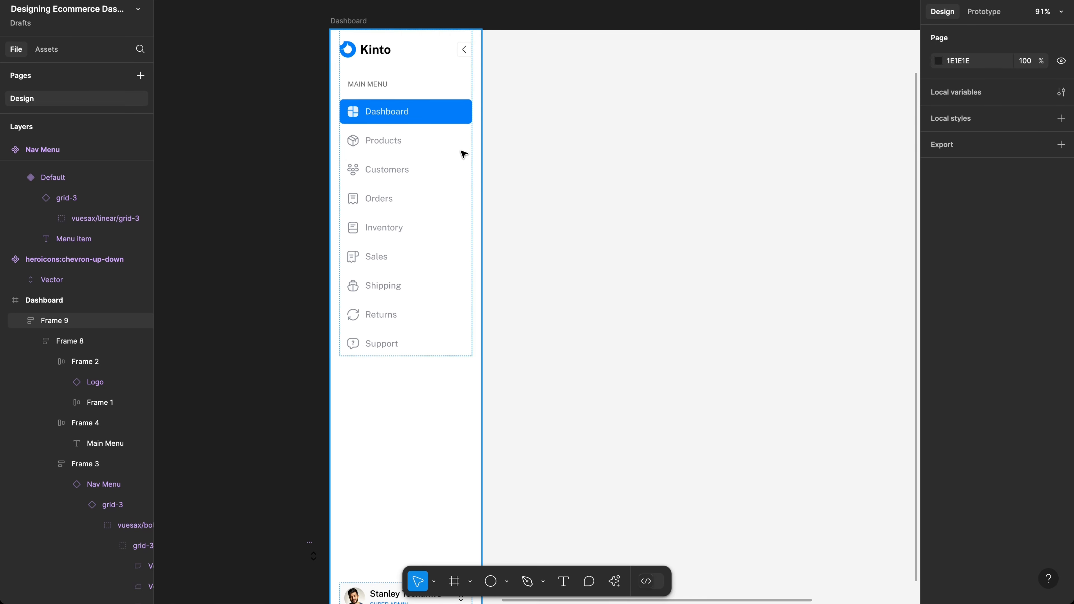
scroll(461, 152, "down", 1)
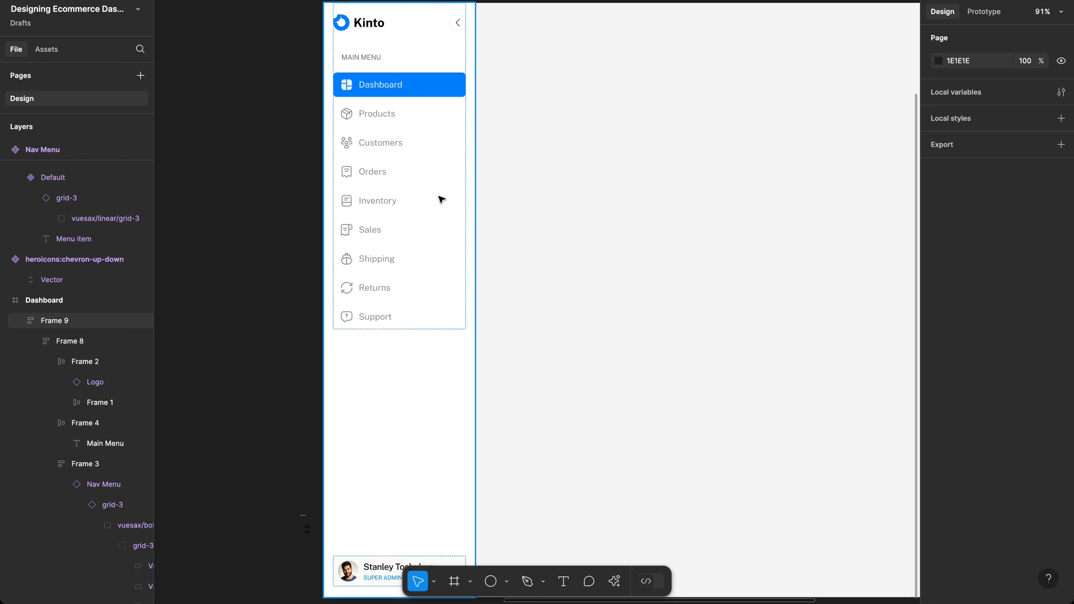
scroll(441, 200, "left", 2)
left_click(447, 297)
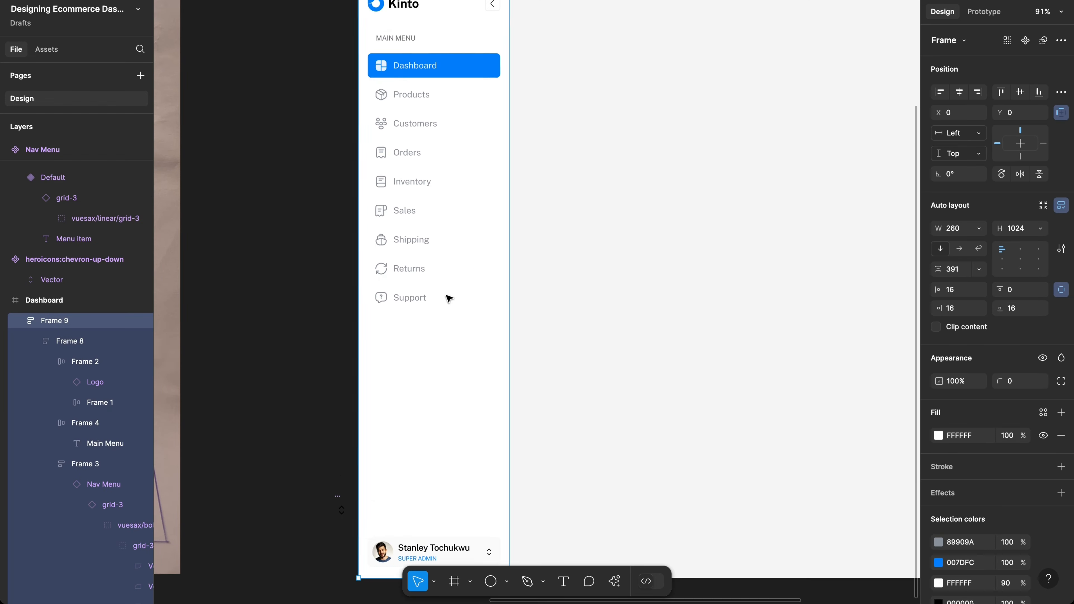
scroll(449, 298, "up", 3)
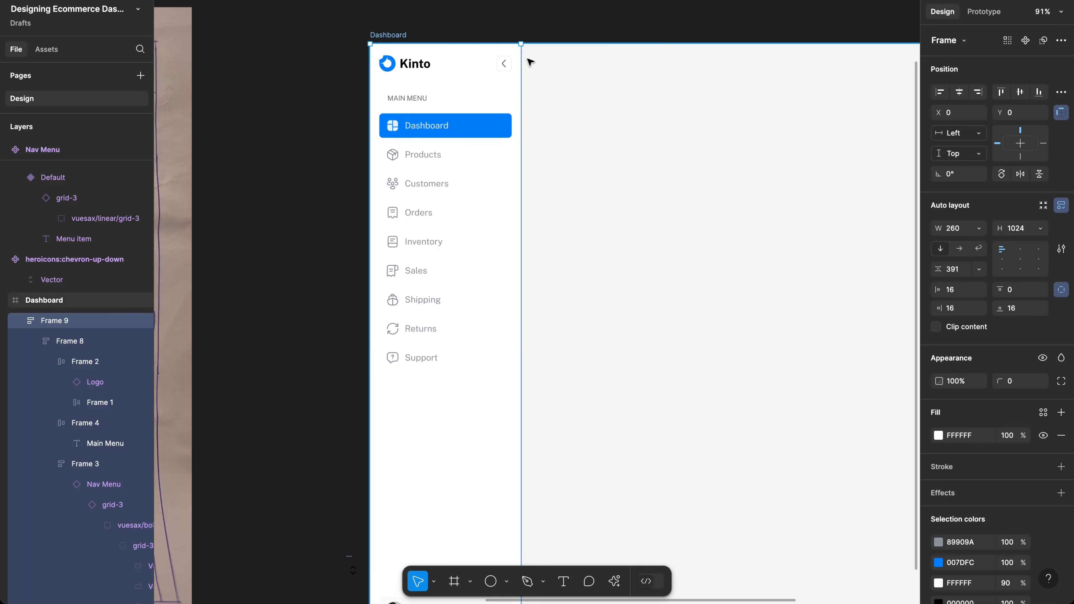
scroll(553, 91, "down", 3)
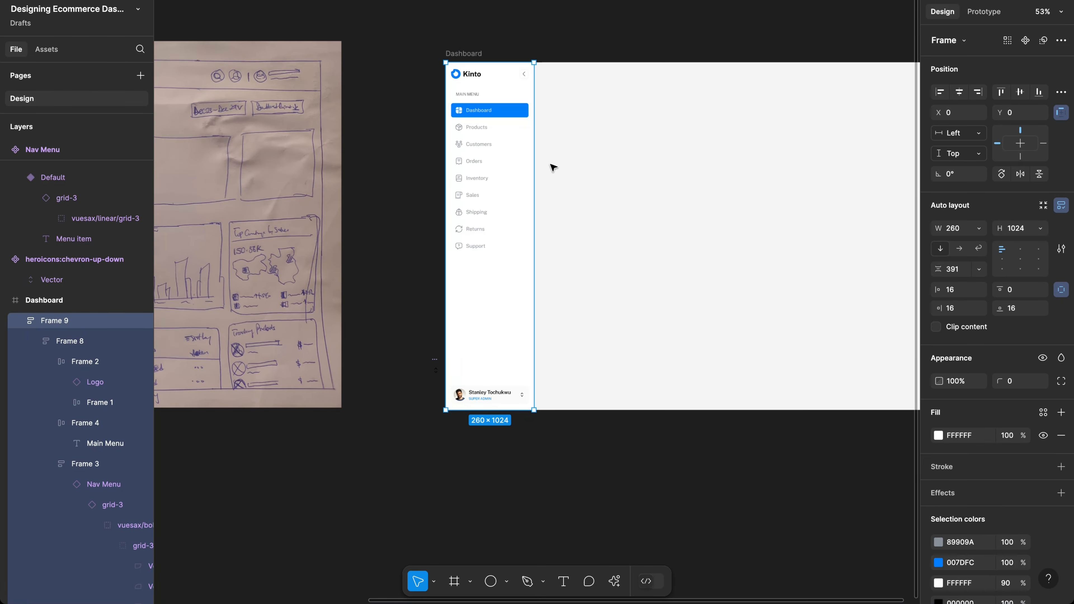
scroll(589, 237, "down", 2)
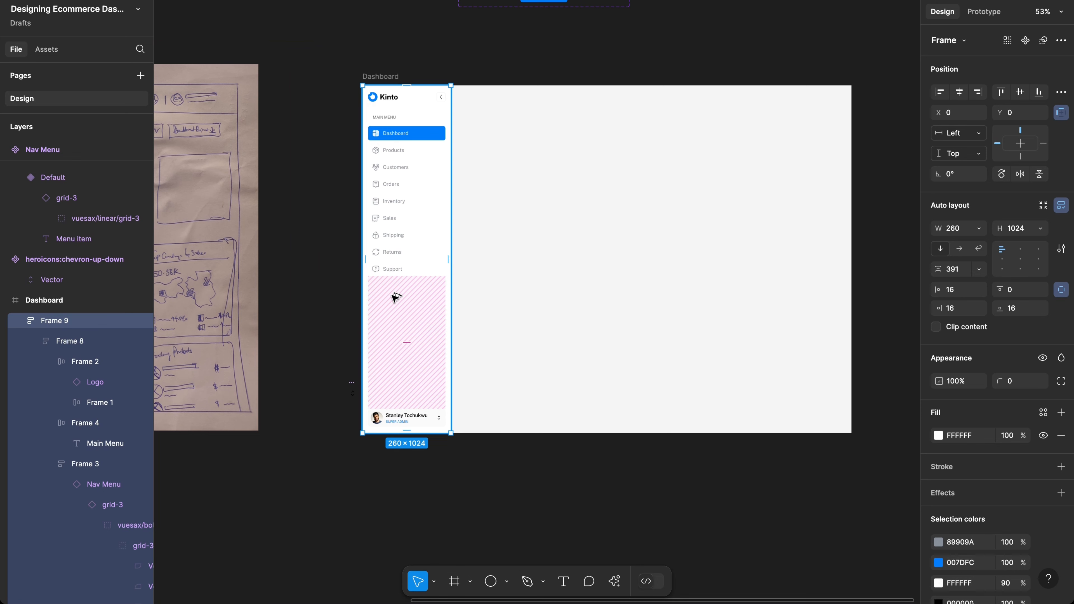
scroll(400, 222, "up", 4)
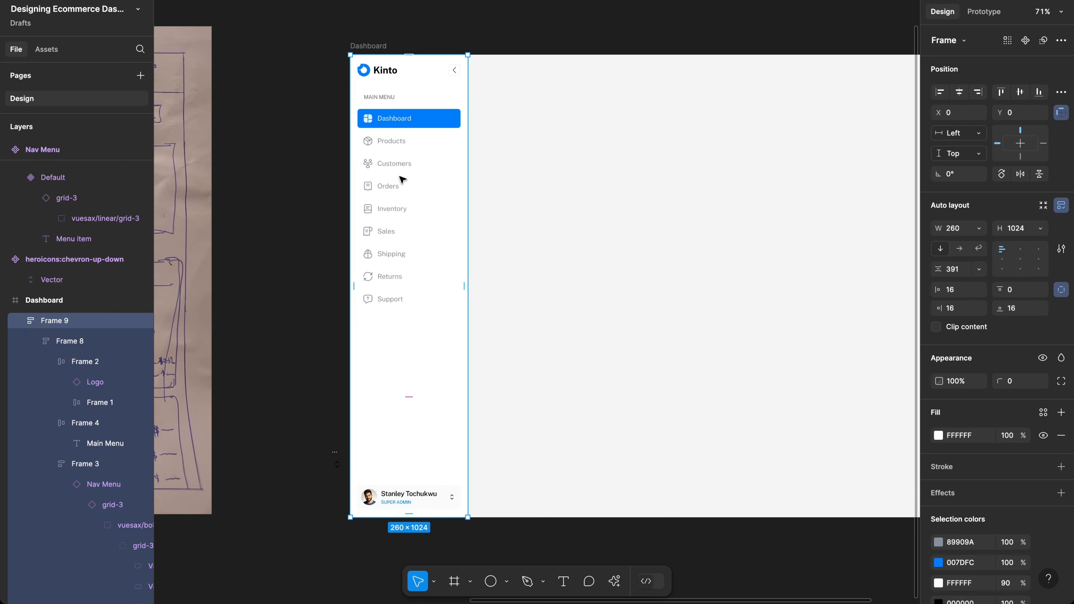
scroll(402, 179, "up", 2)
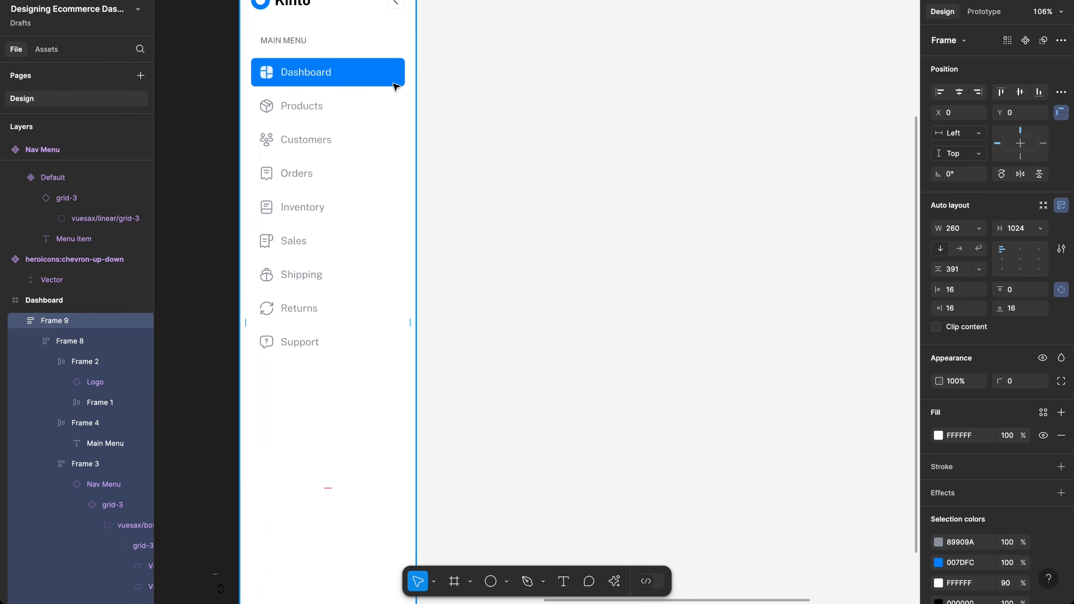
scroll(400, 76, "up", 2)
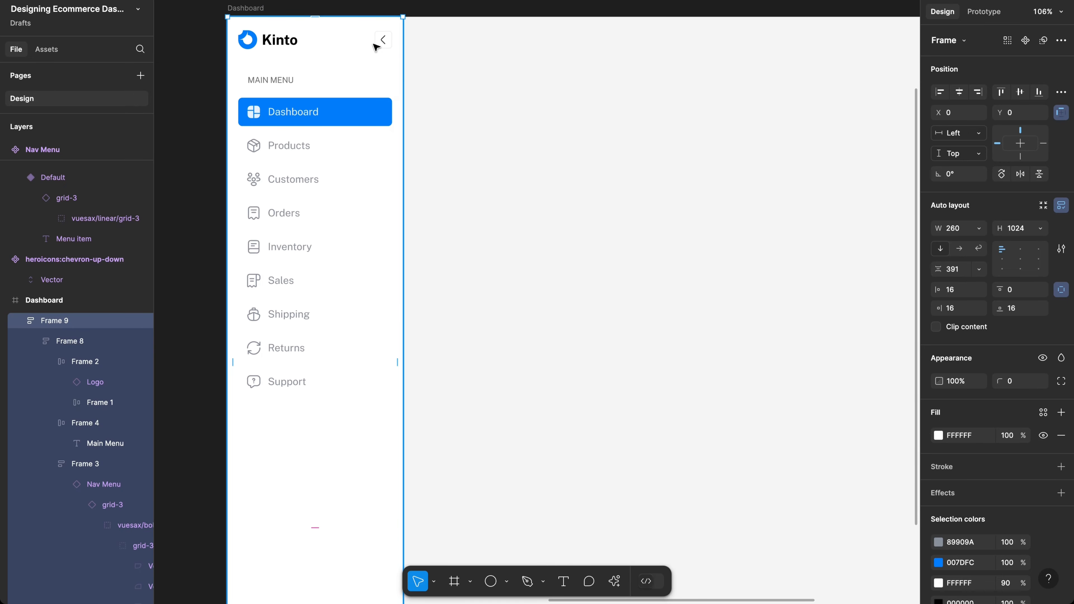
Step: Fit the whole Dashboard frame in view, then switch to the Text tool
key("shift+1")
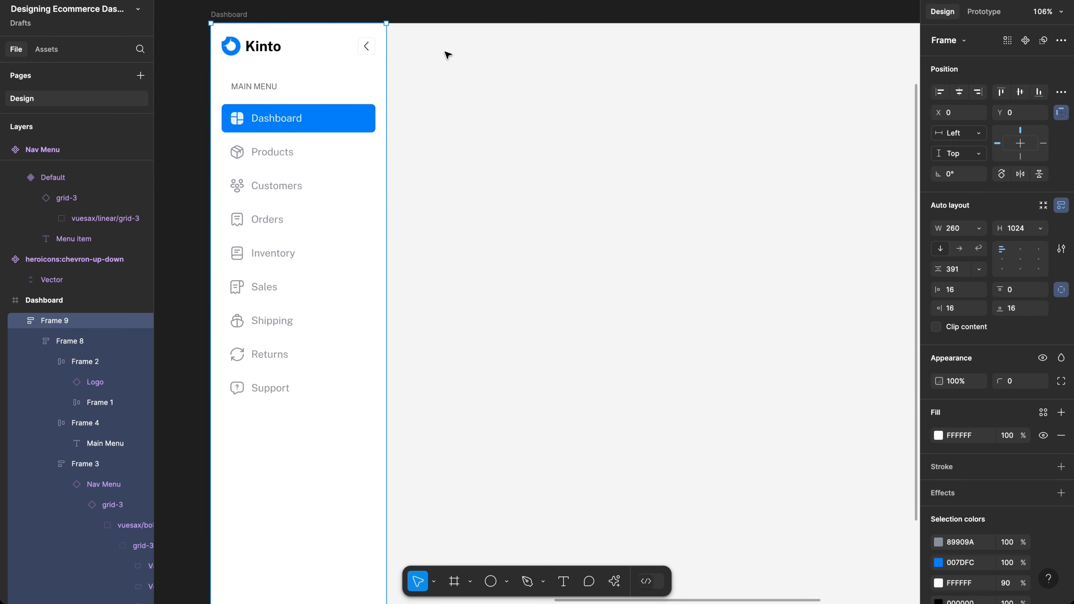
left_click(678, 312)
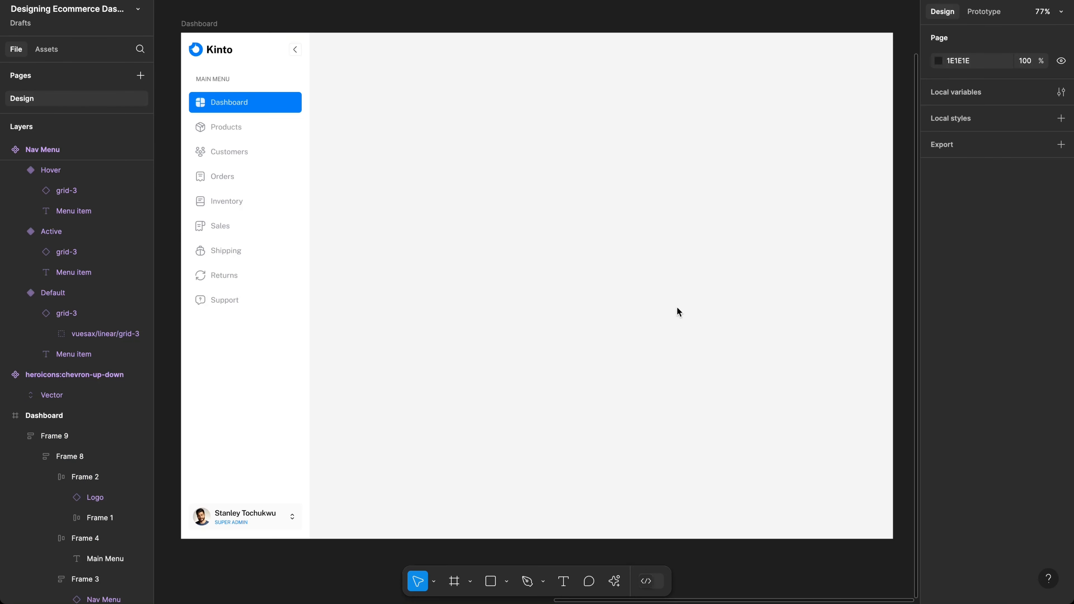
scroll(678, 311, "left", 15)
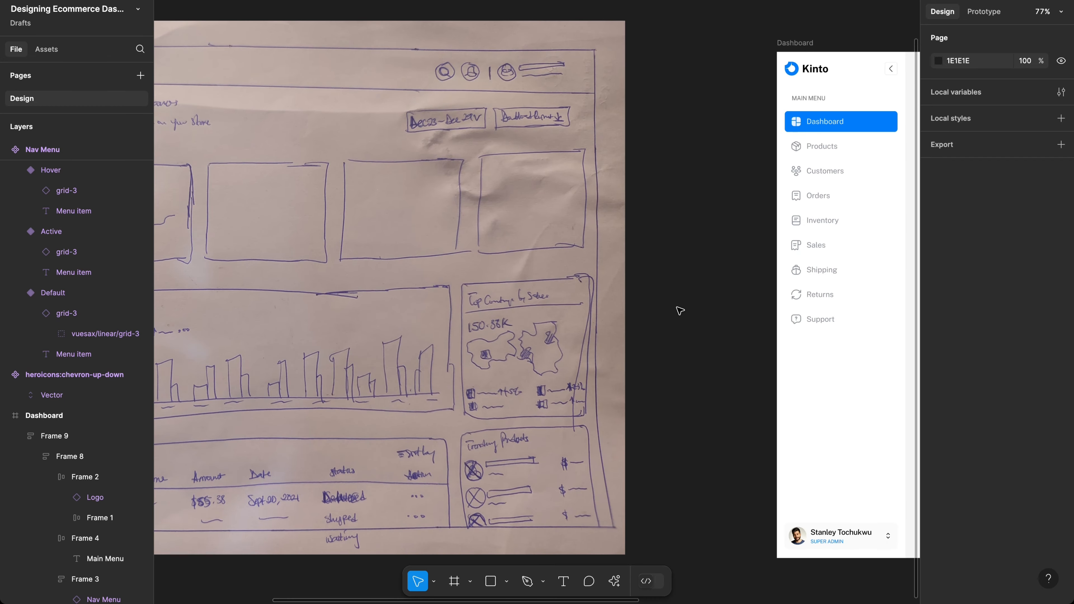
scroll(679, 311, "left", 6)
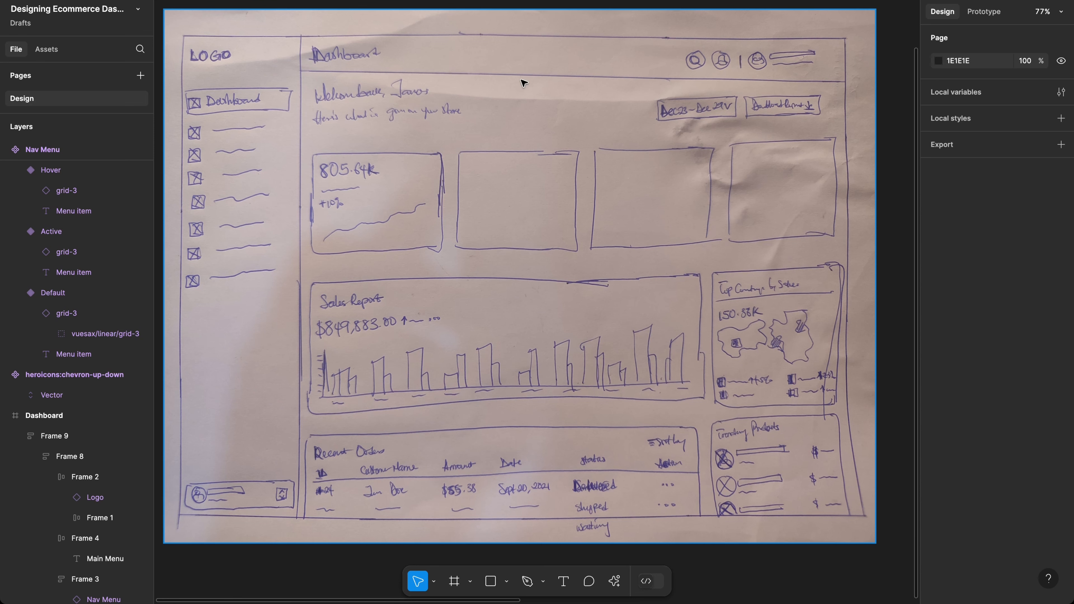
scroll(723, 112, "right", 5)
scroll(723, 113, "right", 9)
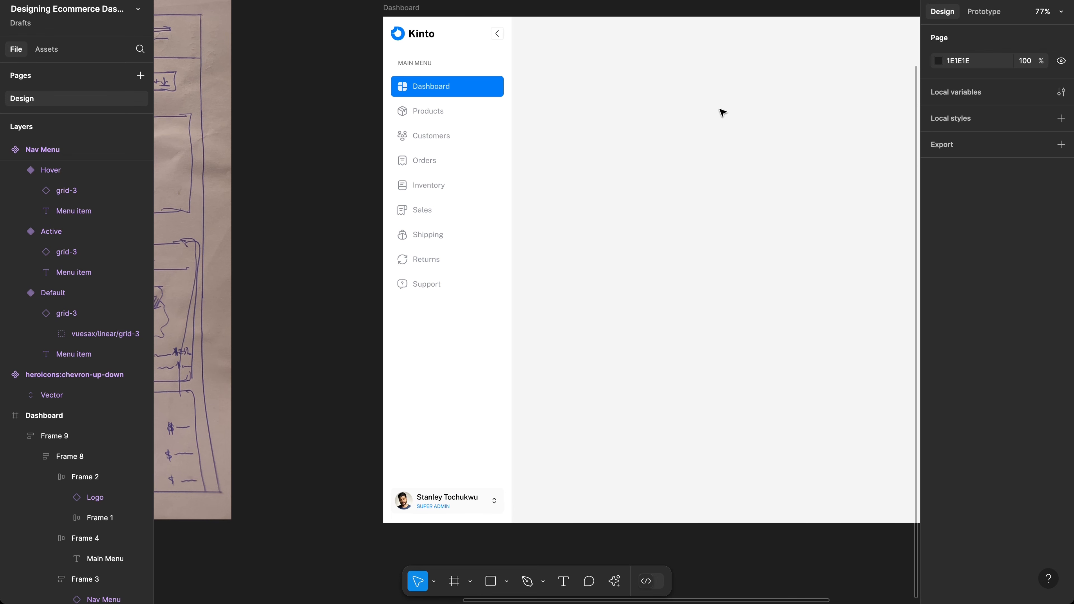
scroll(723, 112, "right", 5)
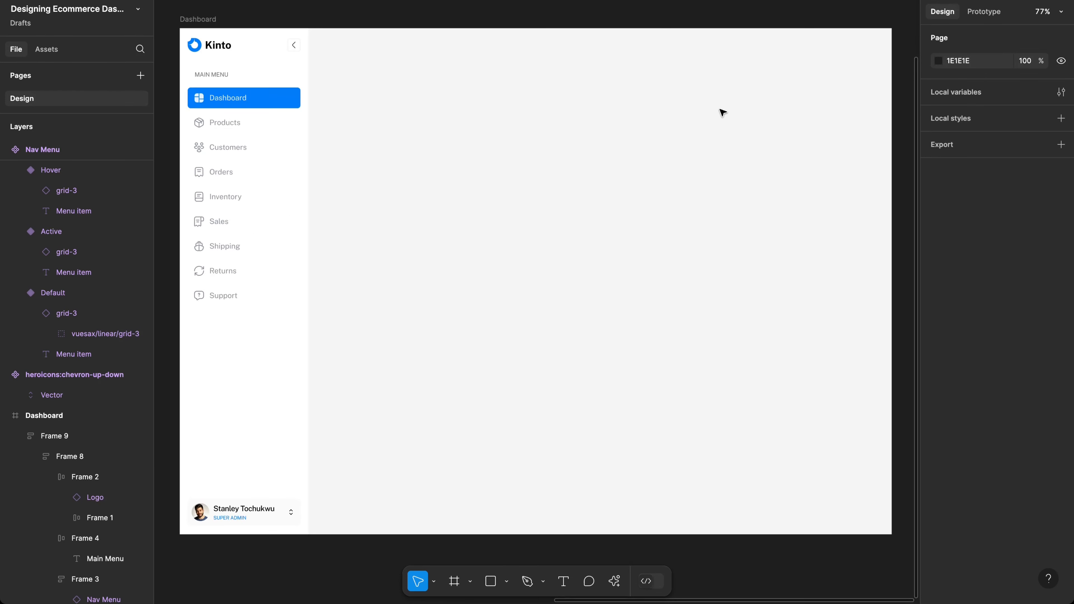
key("t")
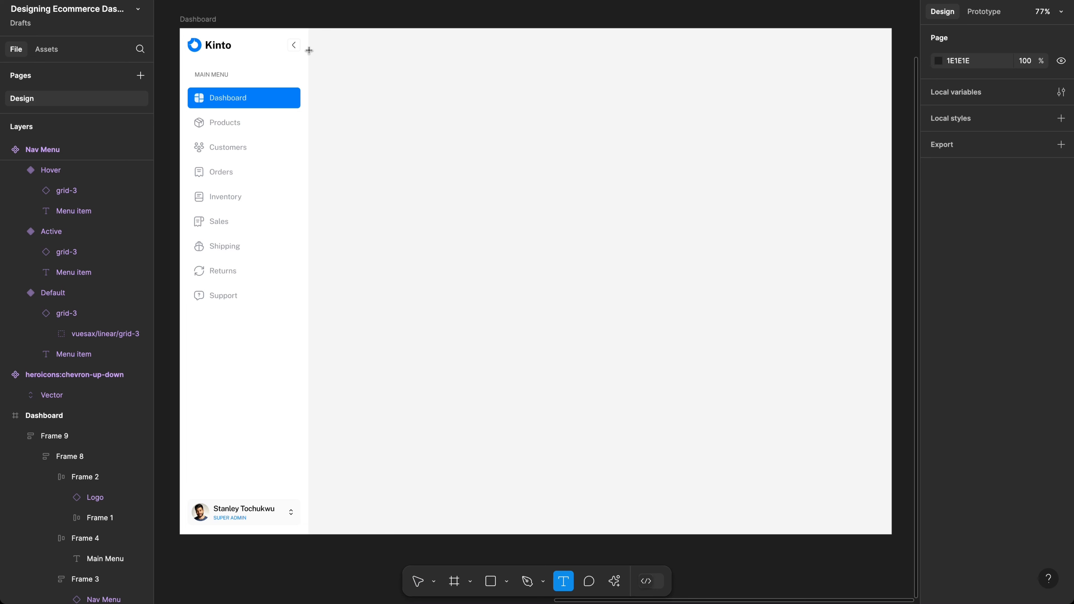
Step: Add a 'Dashboard' heading at the top of the main area with 32 line height
left_click(328, 47)
type("Dash")
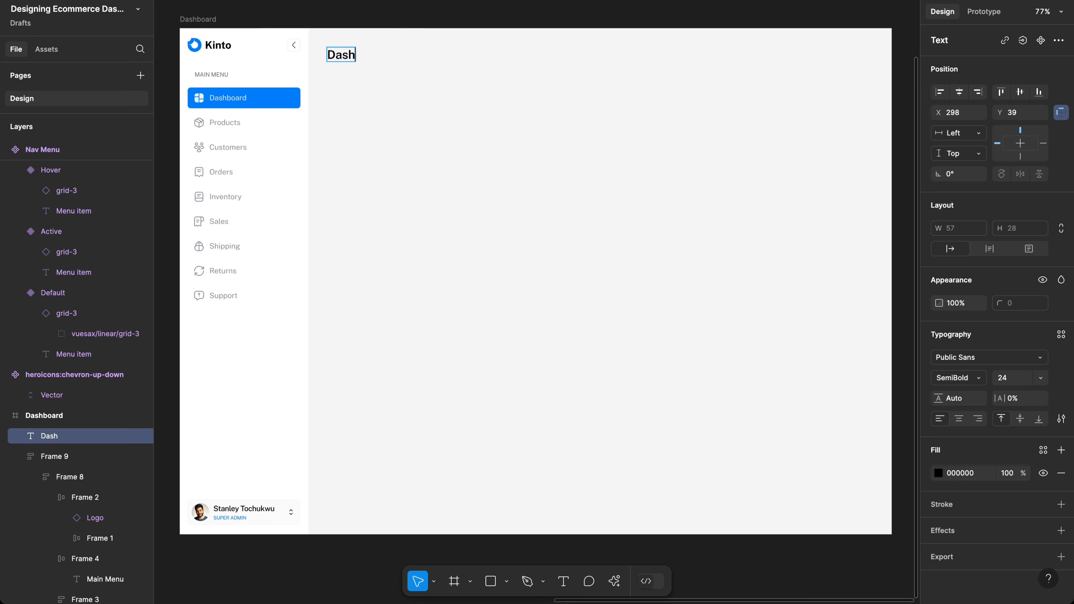
type("board")
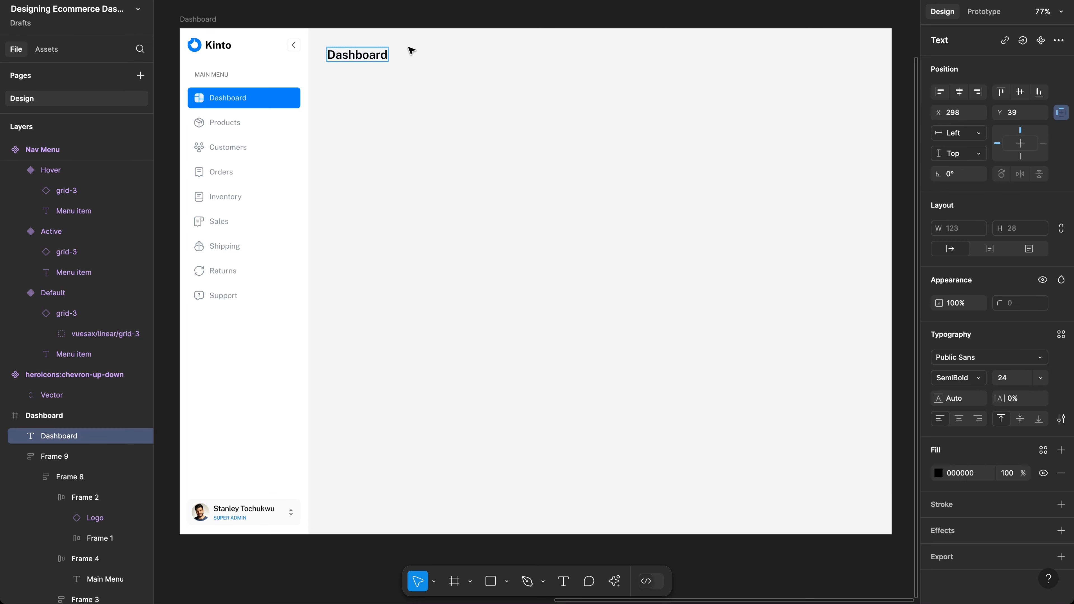
key("Escape")
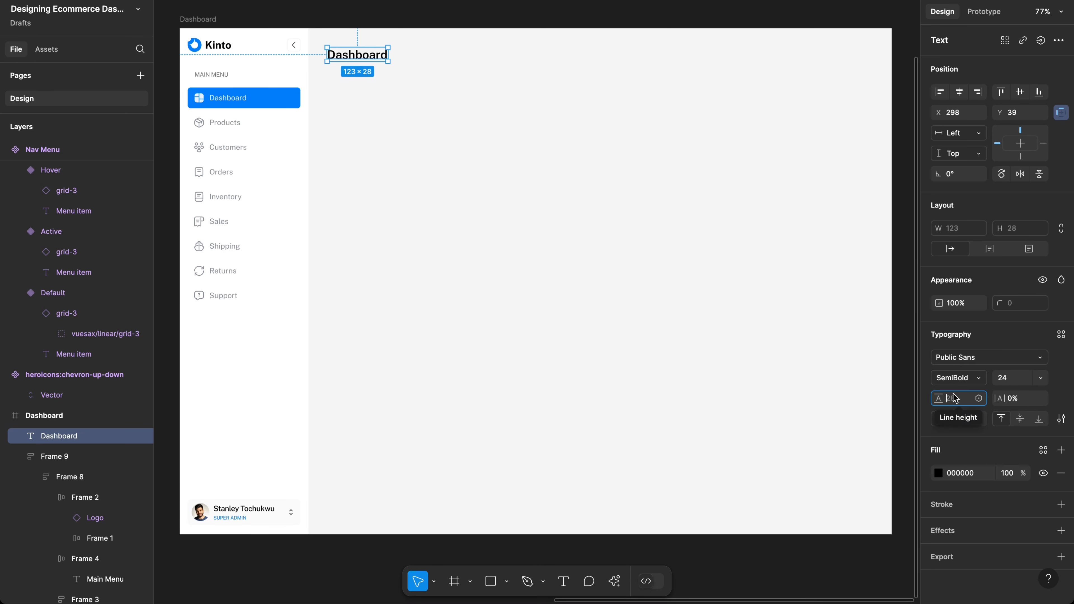
type("32")
key("Return")
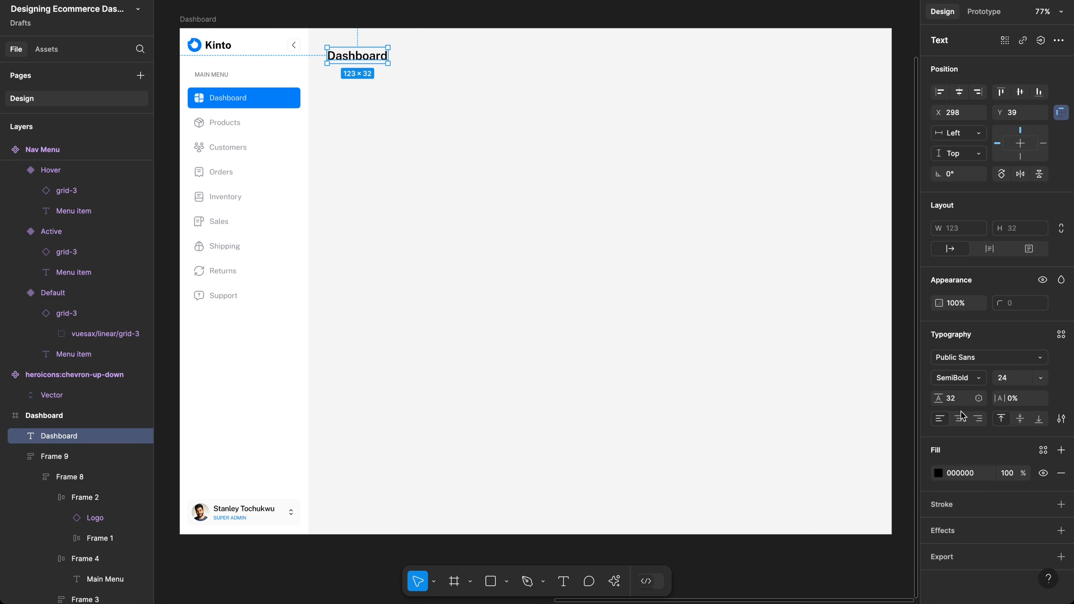
Step: Colour the Dashboard heading dark grey 272E34 (HSL 210/14/18)
left_click(937, 473)
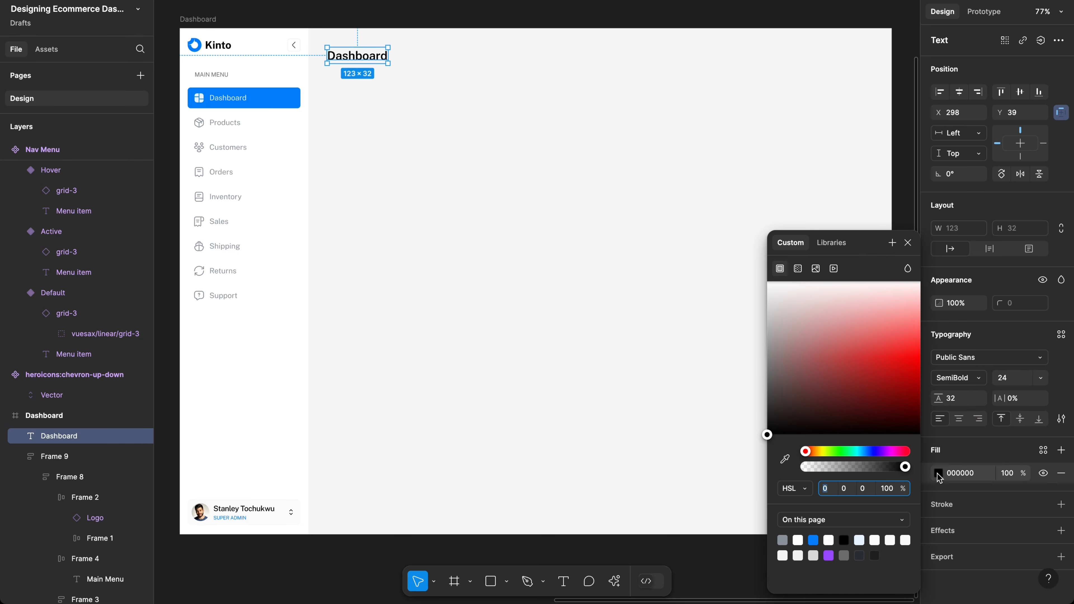
left_click(813, 539)
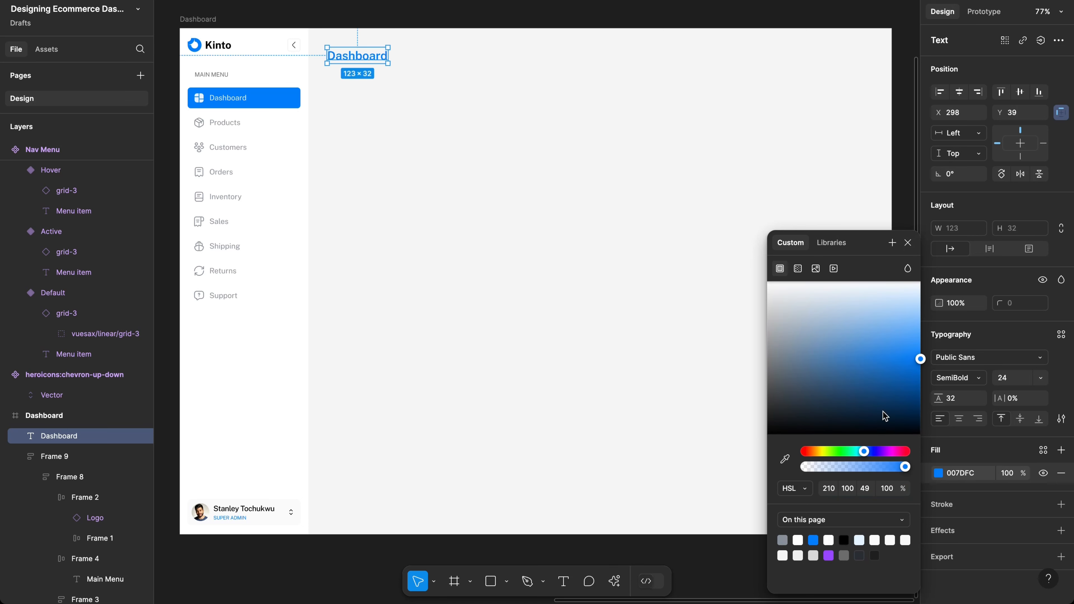
left_click_drag(908, 379, 785, 411)
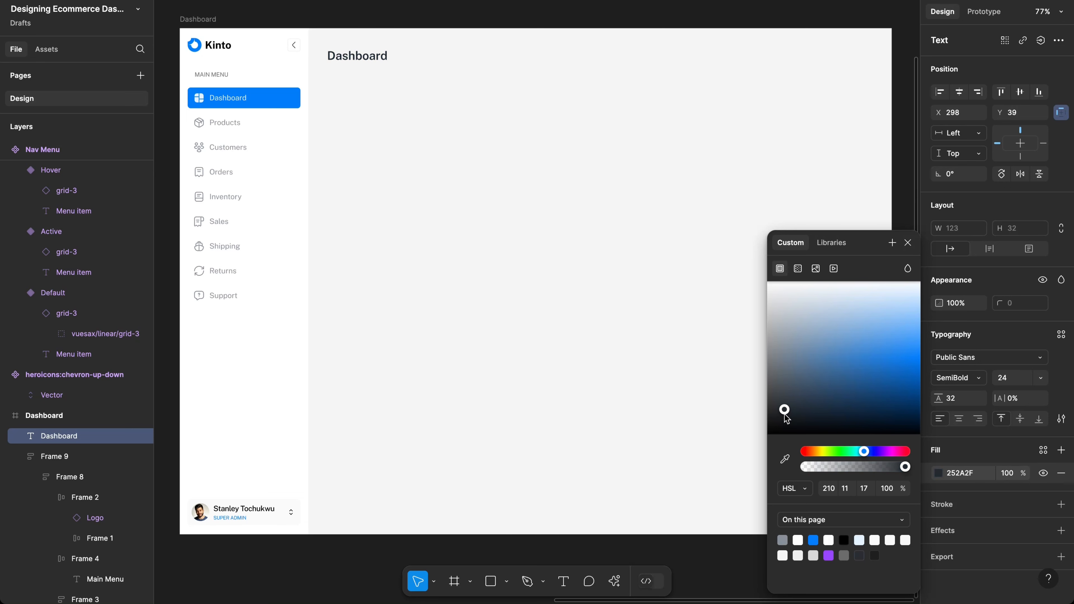
left_click(844, 489)
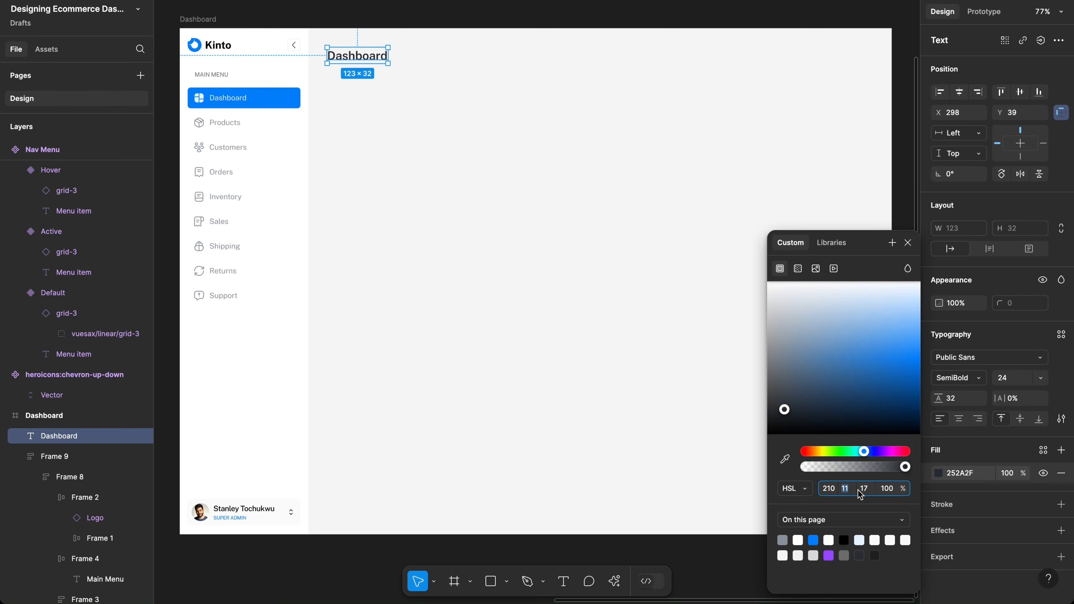
type("14")
key("Return")
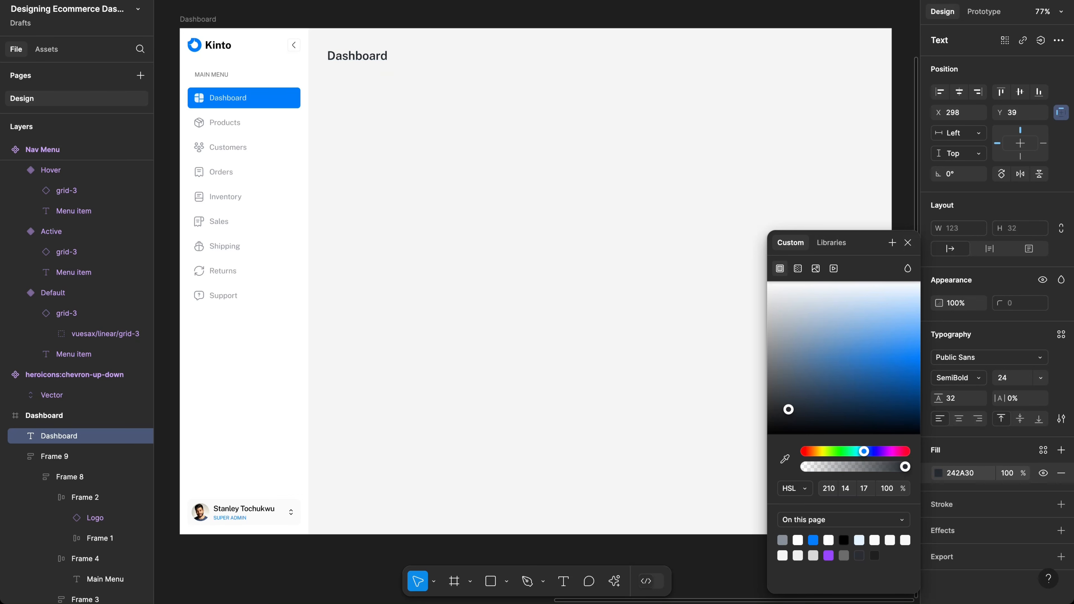
left_click(870, 490)
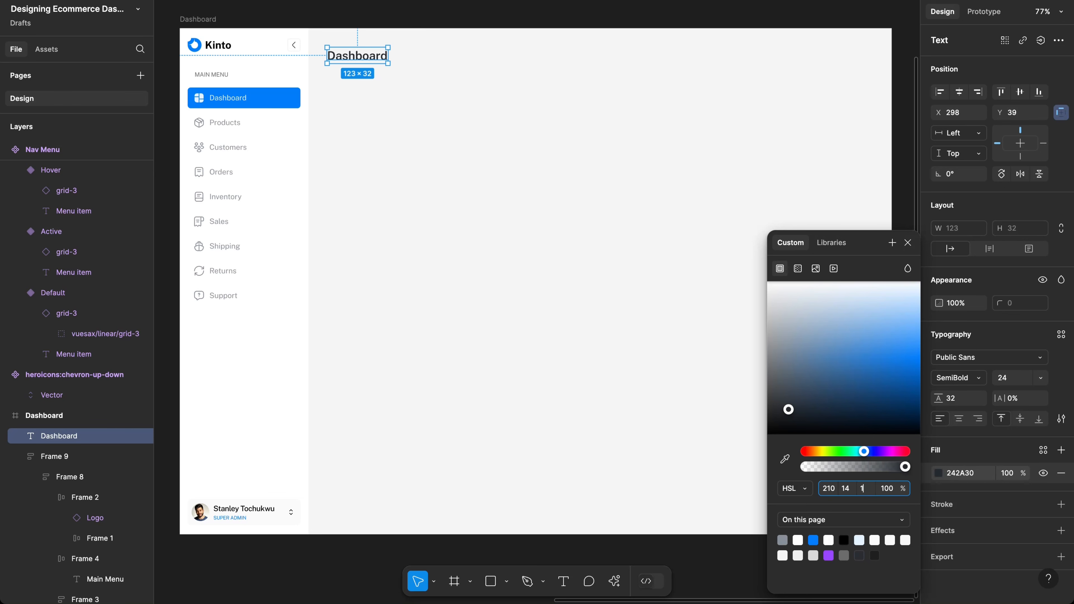
type("8")
key("Return")
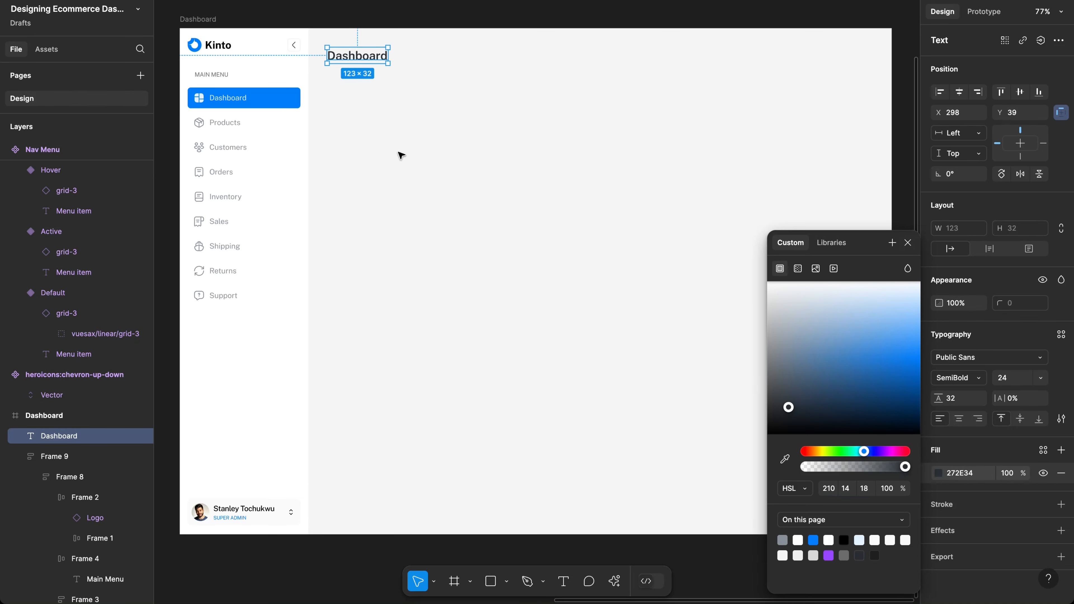
left_click(400, 155)
scroll(401, 101, "up", 5)
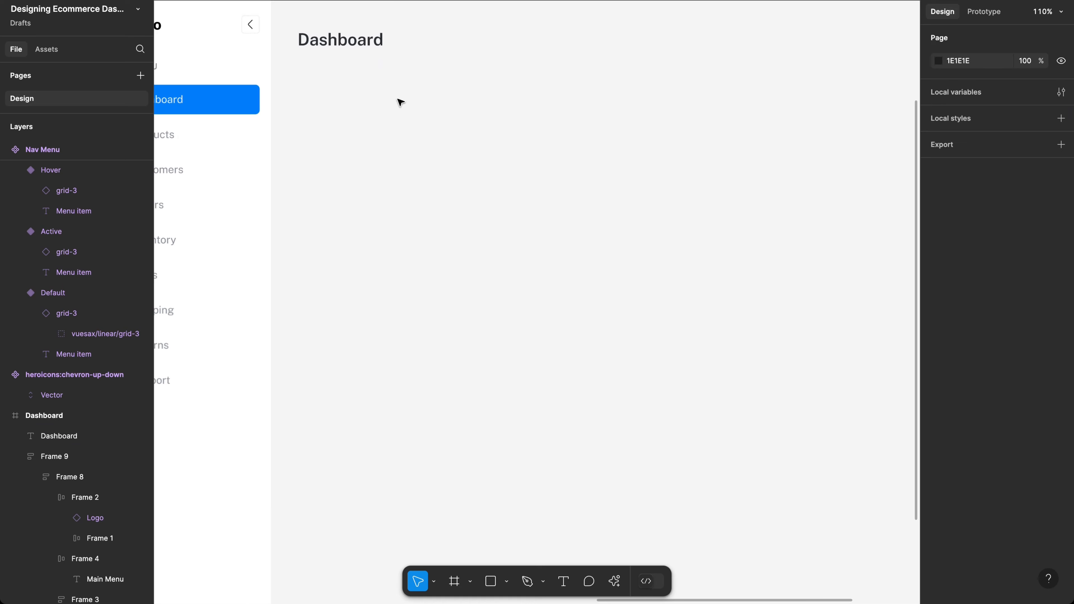
left_click(335, 109)
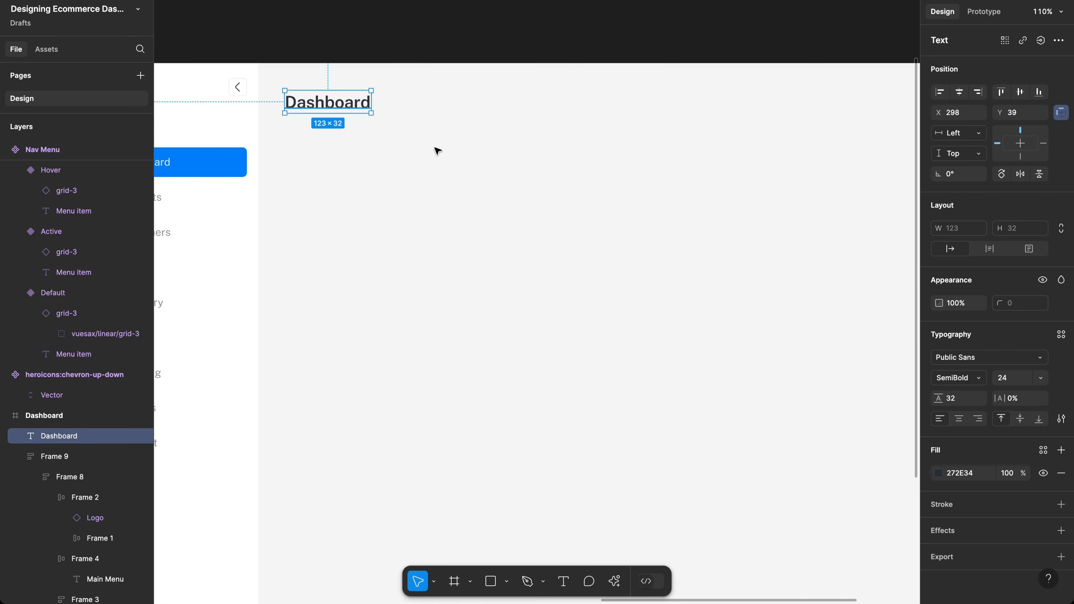
scroll(437, 150, "right", 2)
scroll(437, 150, "down", 1)
scroll(438, 151, "right", 3)
scroll(437, 151, "up", 1)
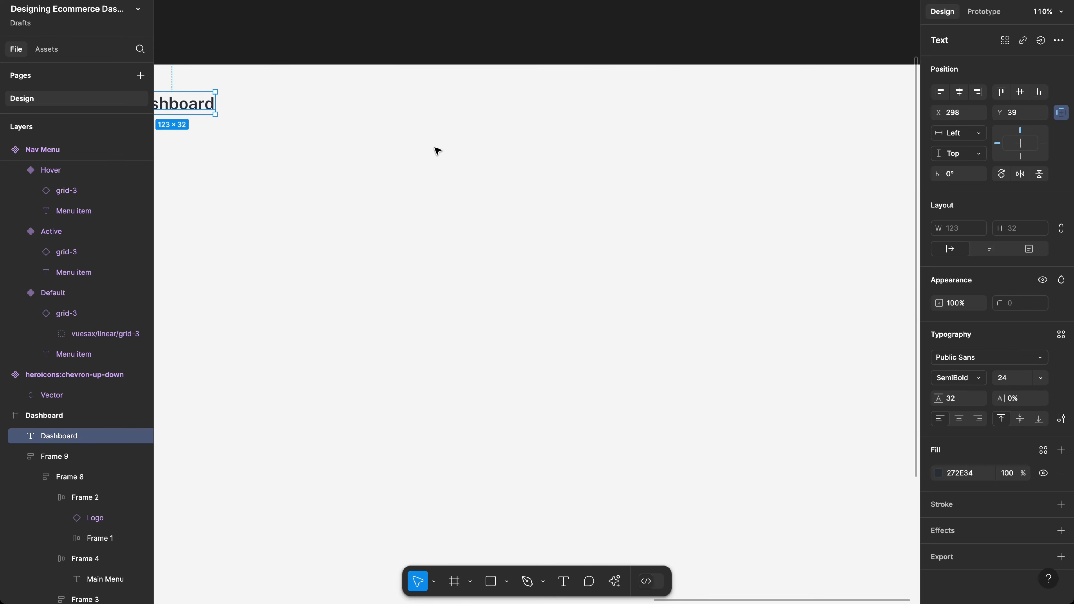
scroll(438, 150, "left", 2)
scroll(437, 150, "left", 6)
scroll(437, 151, "down", 5)
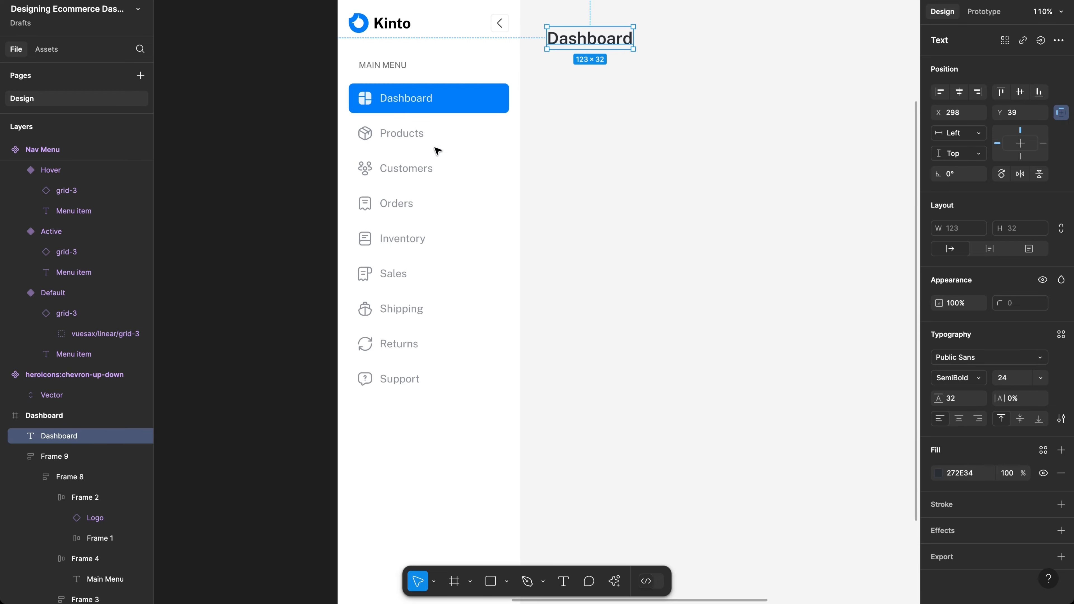
scroll(437, 150, "left", 10)
scroll(436, 151, "down", 1)
scroll(465, 154, "up", 3)
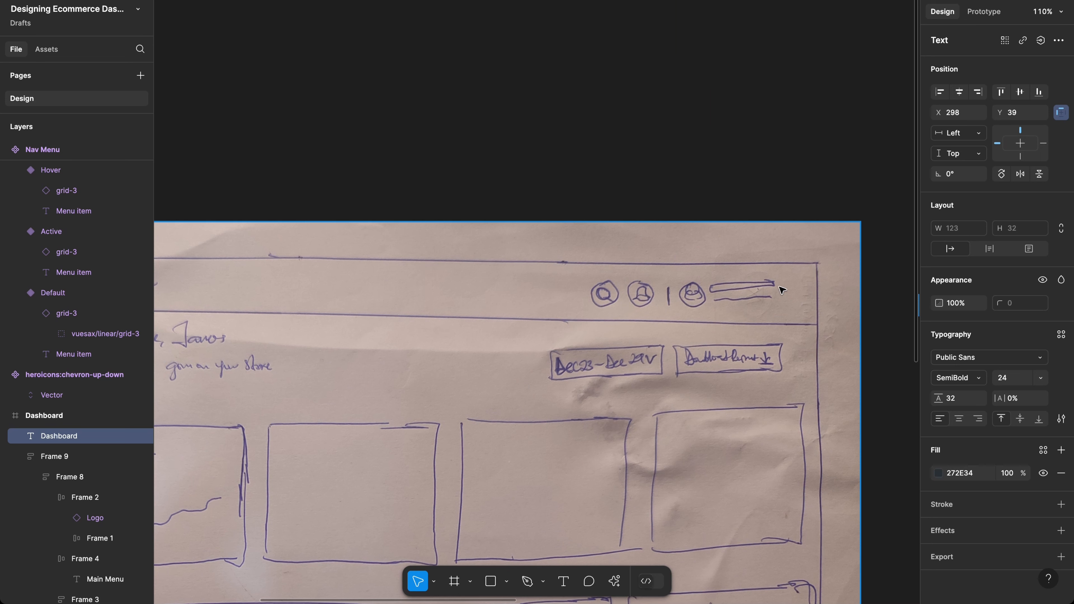
scroll(773, 278, "right", 5)
scroll(774, 278, "down", 2)
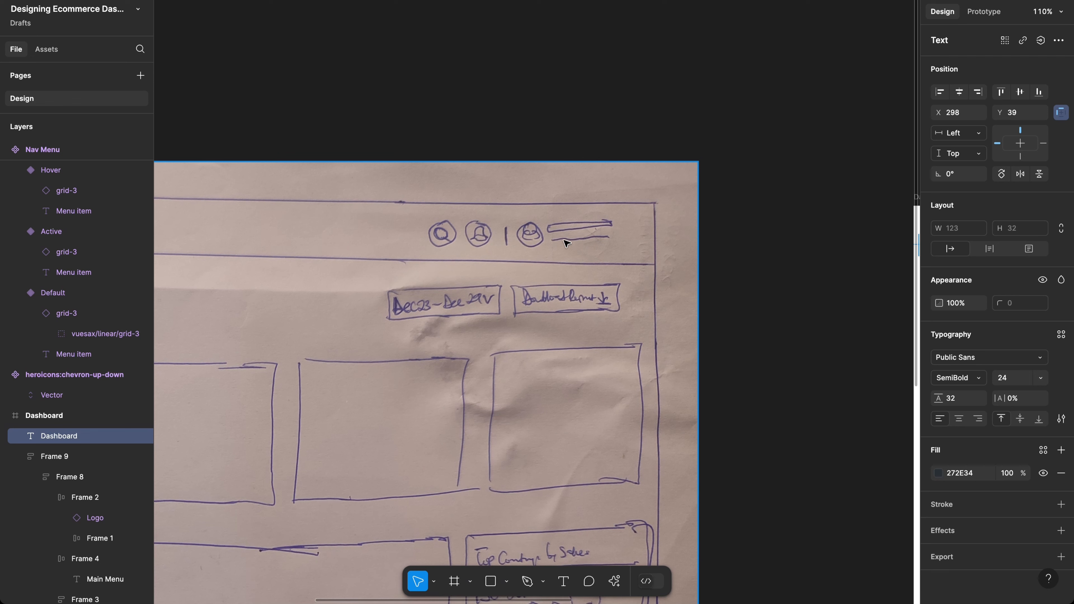
scroll(592, 242, "right", 10)
scroll(593, 242, "down", 5)
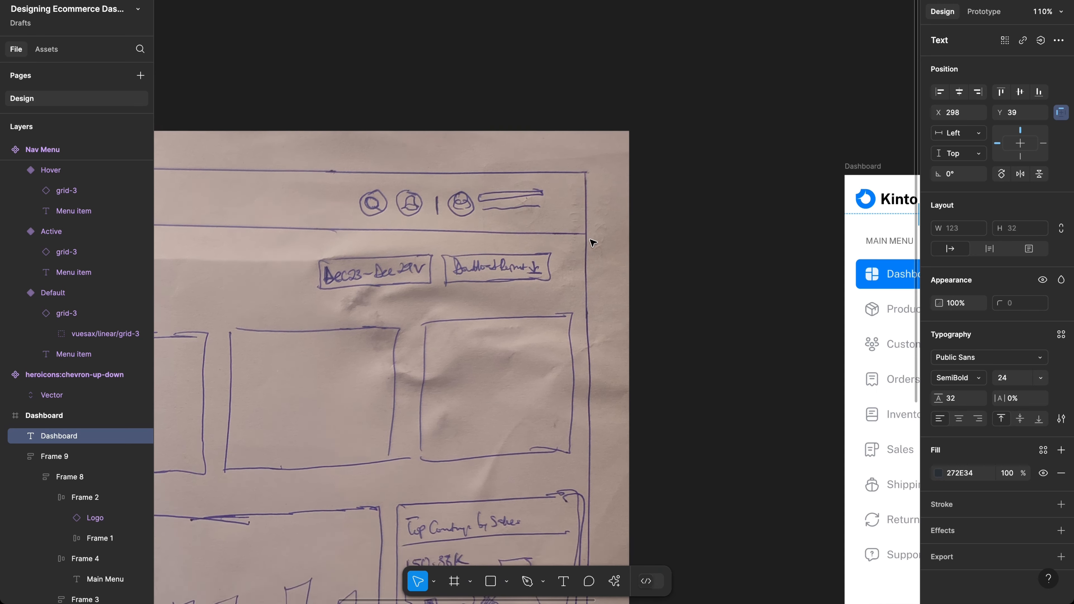
scroll(592, 242, "down", 2)
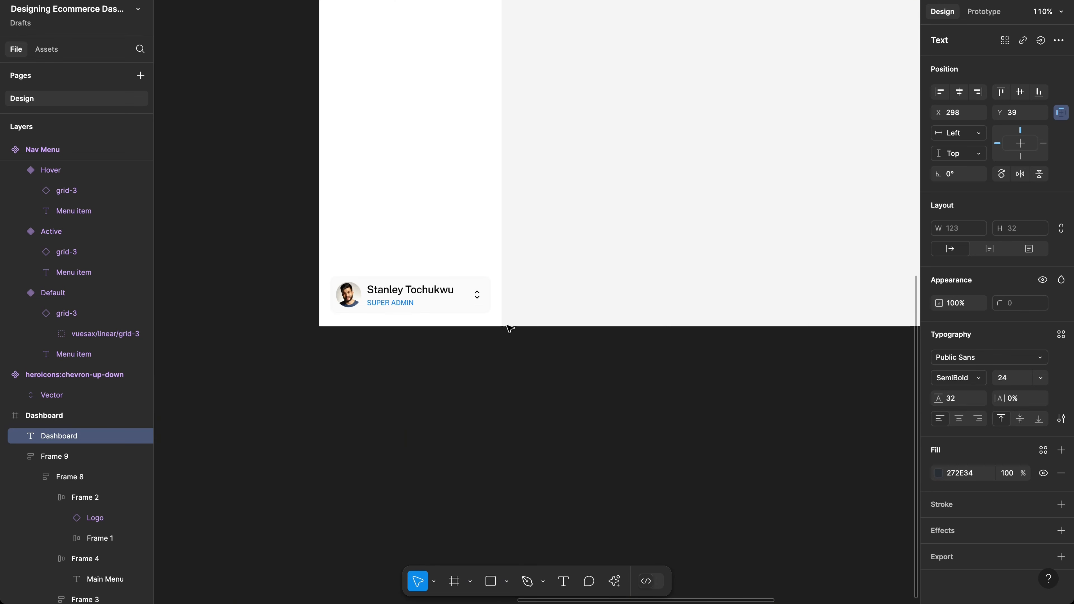
scroll(599, 264, "up", 6)
scroll(600, 264, "right", 4)
scroll(600, 264, "up", 3)
scroll(599, 264, "right", 10)
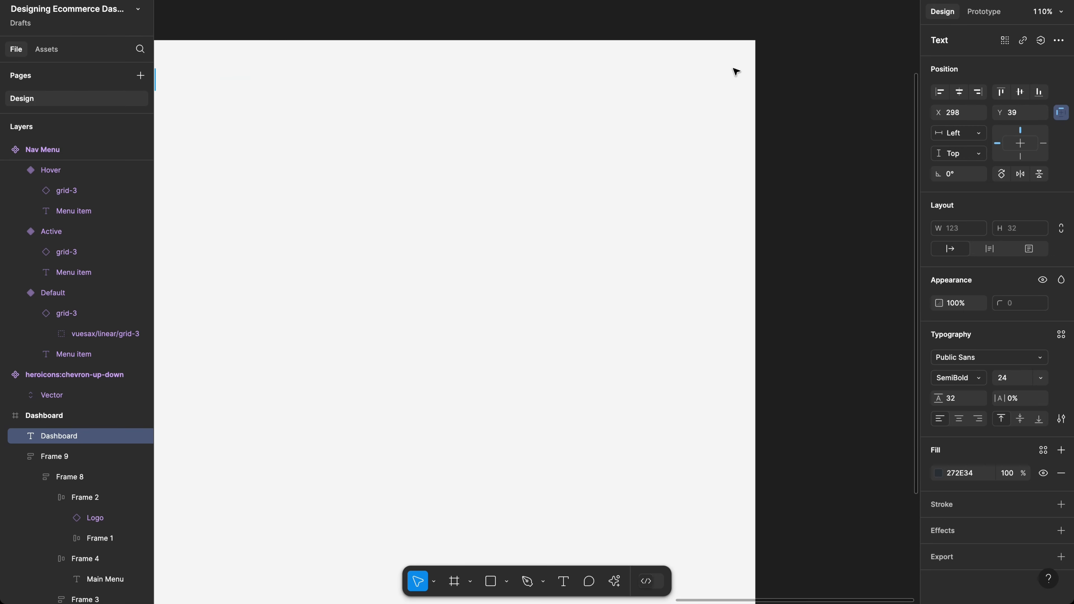
scroll(646, 90, "left", 4)
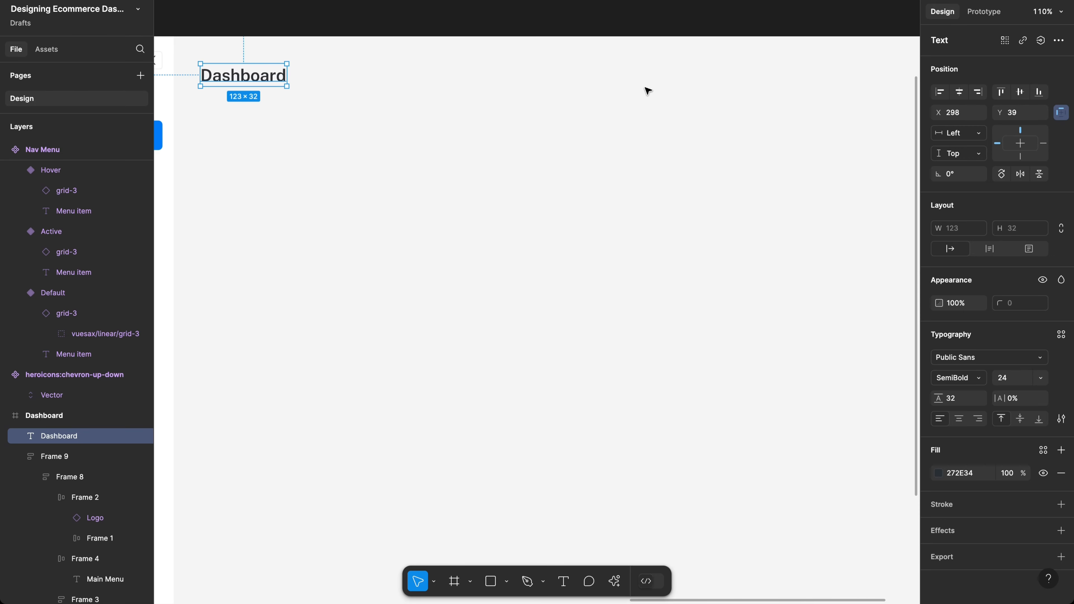
scroll(647, 90, "right", 3)
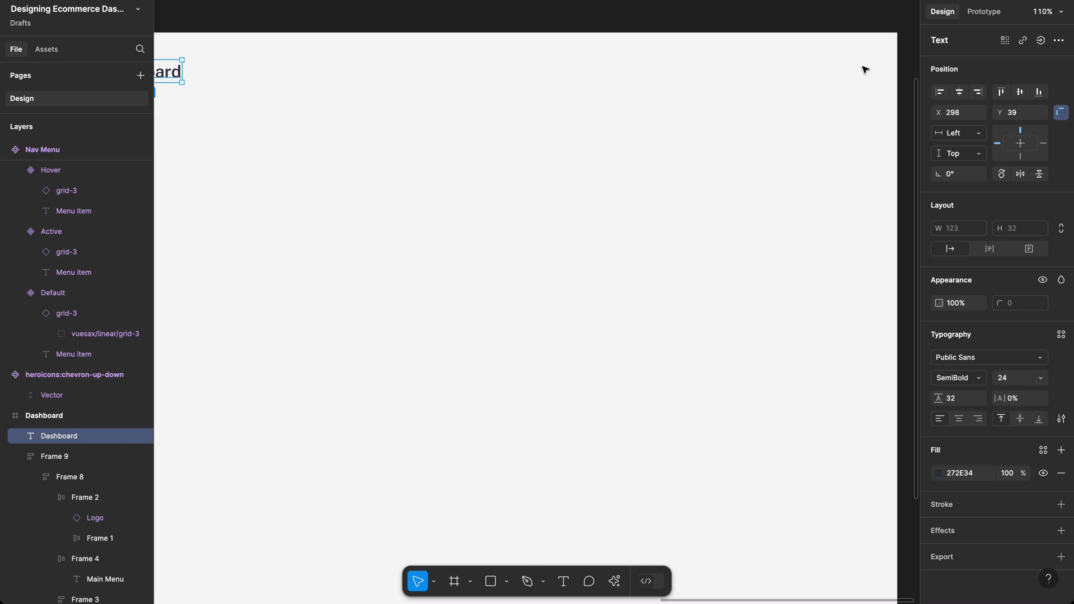
scroll(862, 67, "left", 1)
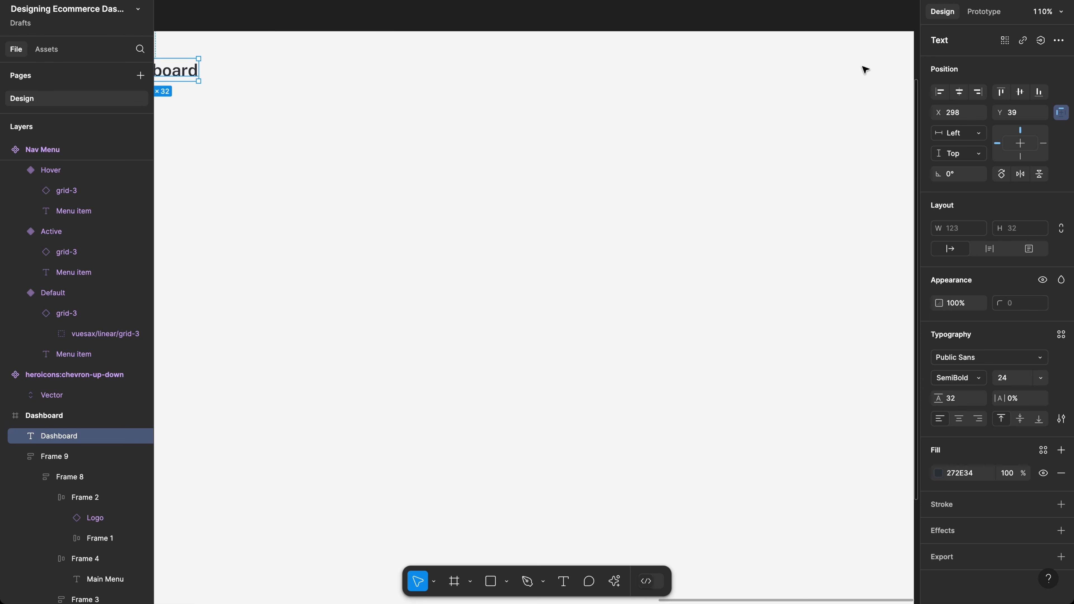
scroll(863, 67, "right", 1)
scroll(850, 72, "down", 10)
scroll(850, 71, "left", 5)
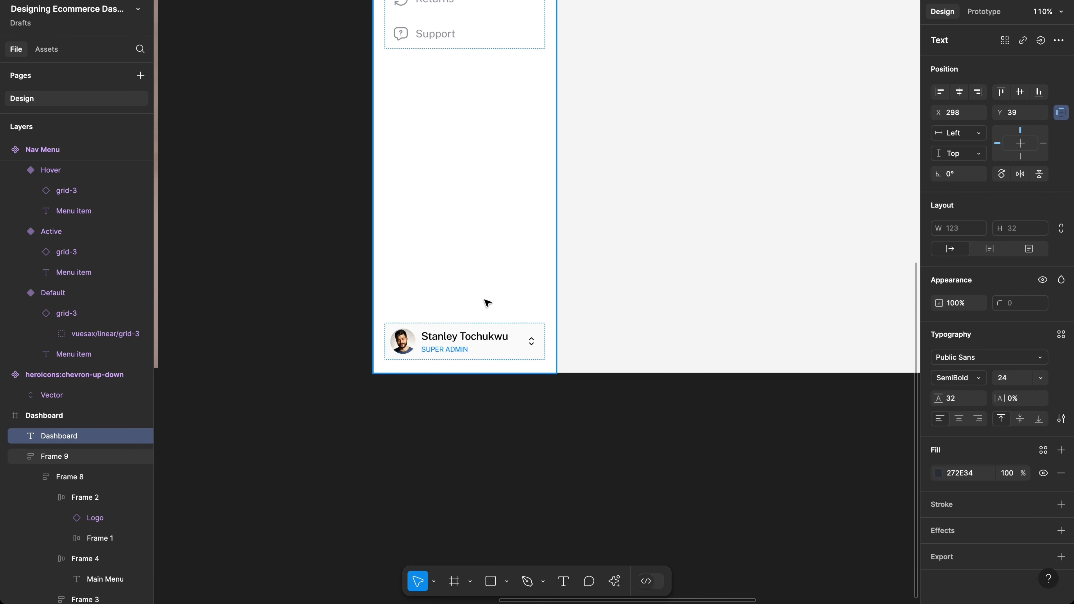
Step: Alt-drag a copy of the profile avatar to the dashboard's top right at X 1385, Y 46
left_click(407, 344)
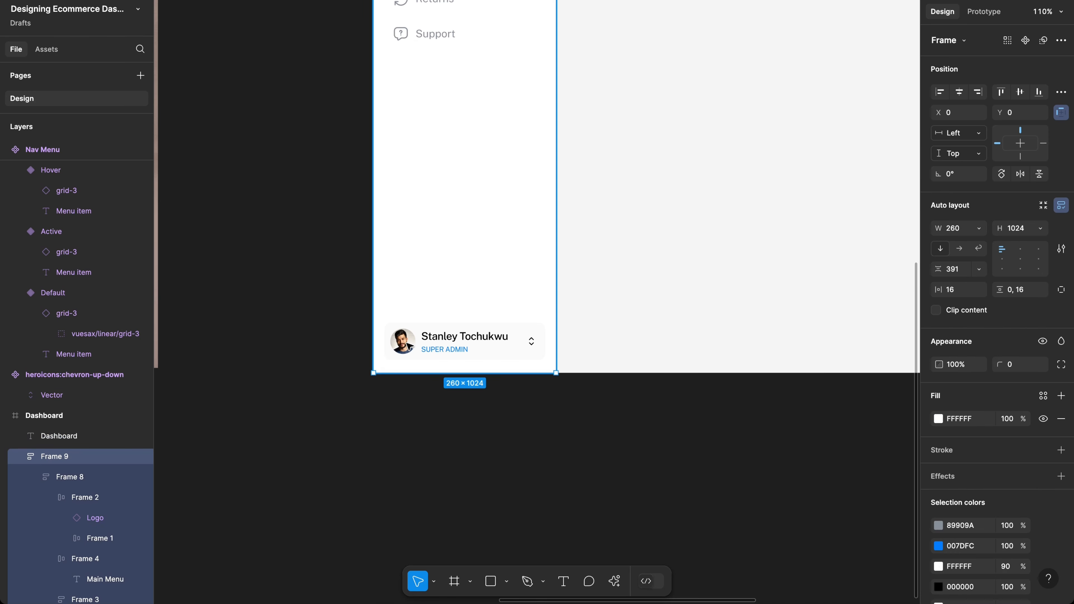
left_click(407, 345, "super")
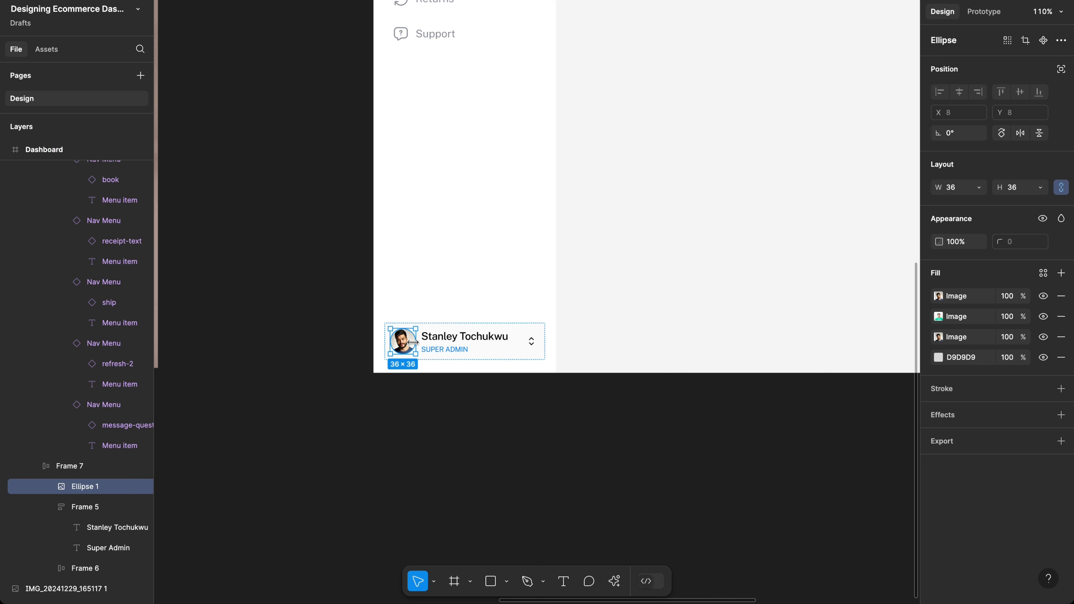
left_click_drag(401, 340, 755, 5)
Step: Select the SUPER ADMIN role text and bring up quick actions to find a plugin
scroll(532, 238, "left", 10)
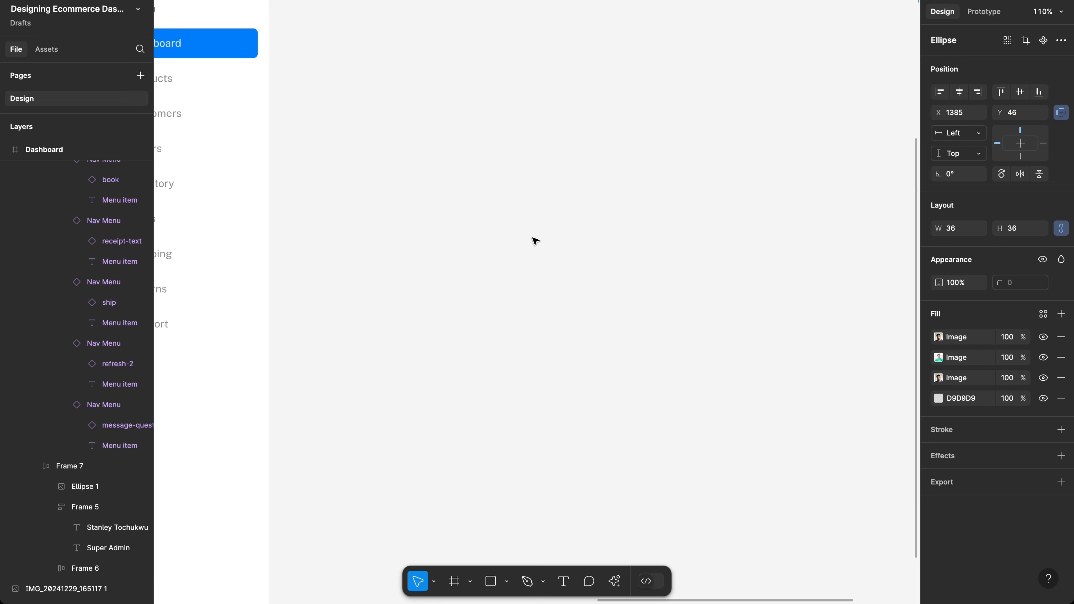
scroll(532, 237, "down", 5)
scroll(527, 377, "up", 3)
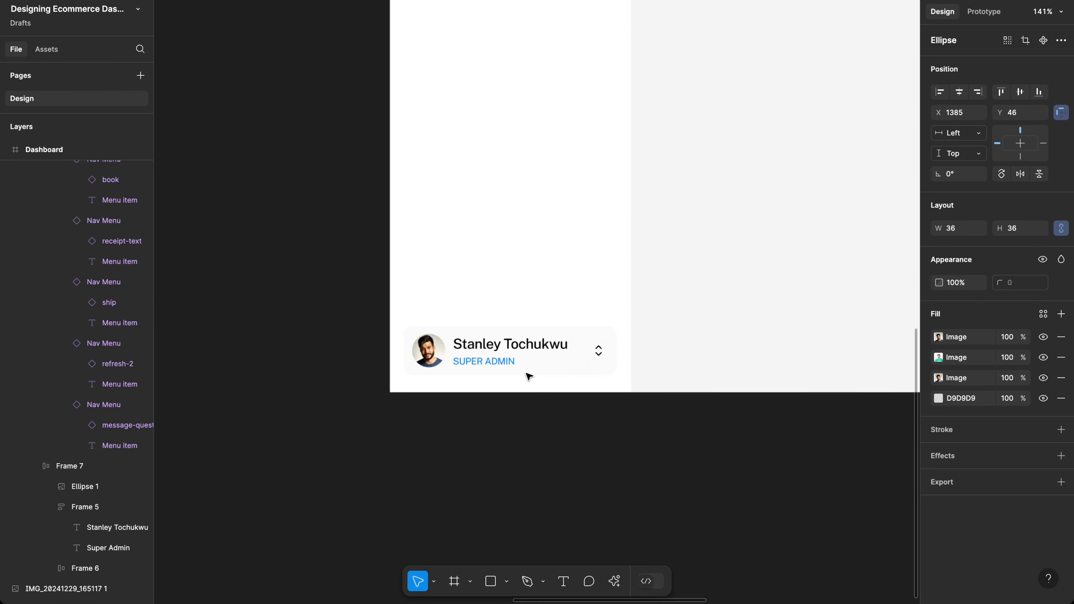
left_click(491, 358)
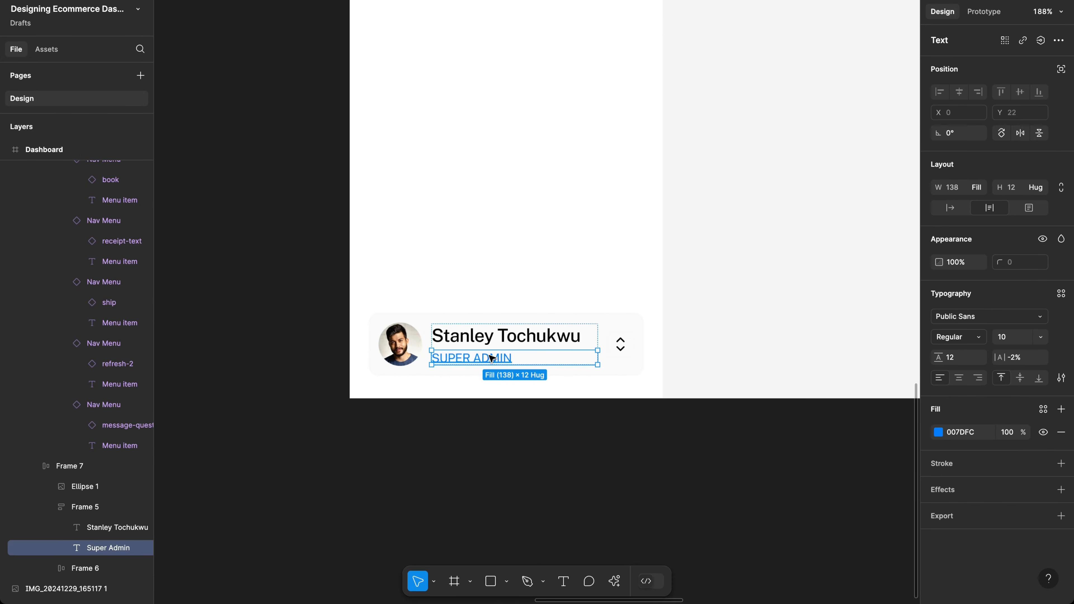
key("ctrl+k")
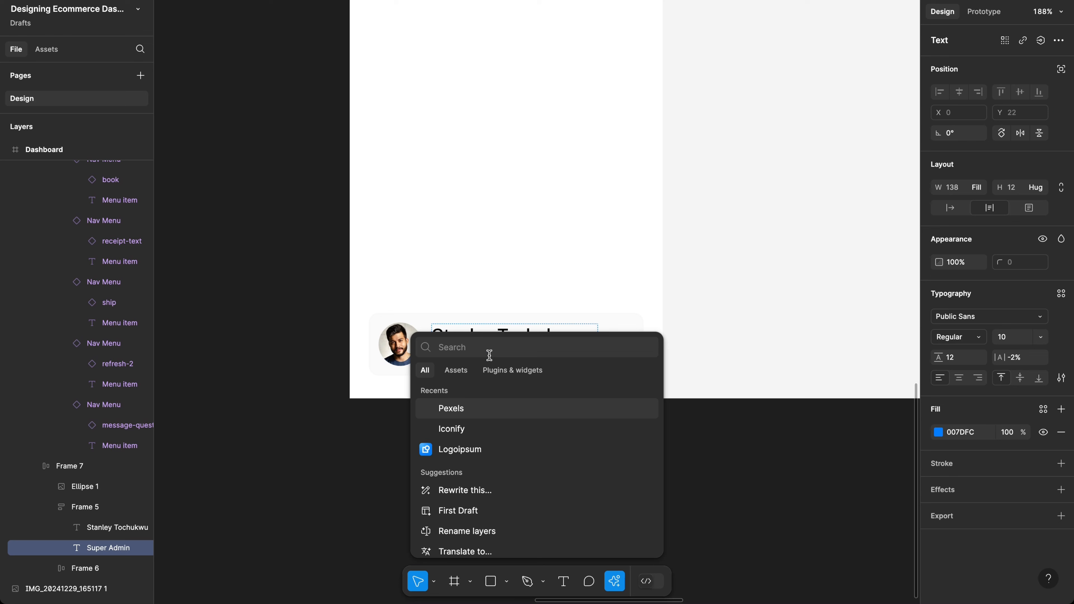
Step: Replace the SUPER ADMIN role with a Lorem Ipsum fake email, setting its case to As typed
type("lorem")
key("Return")
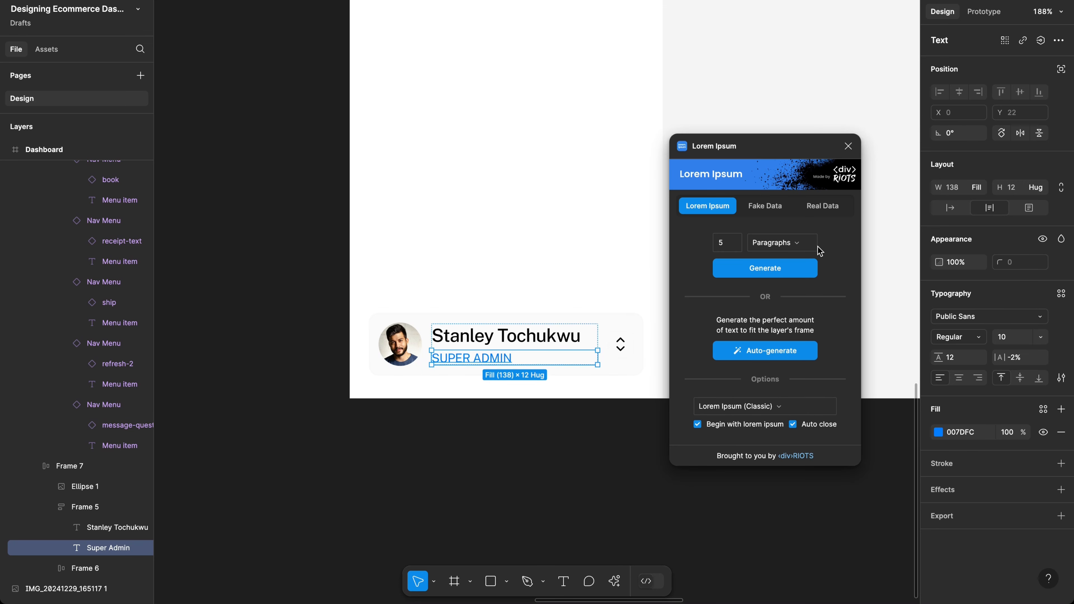
left_click(764, 207)
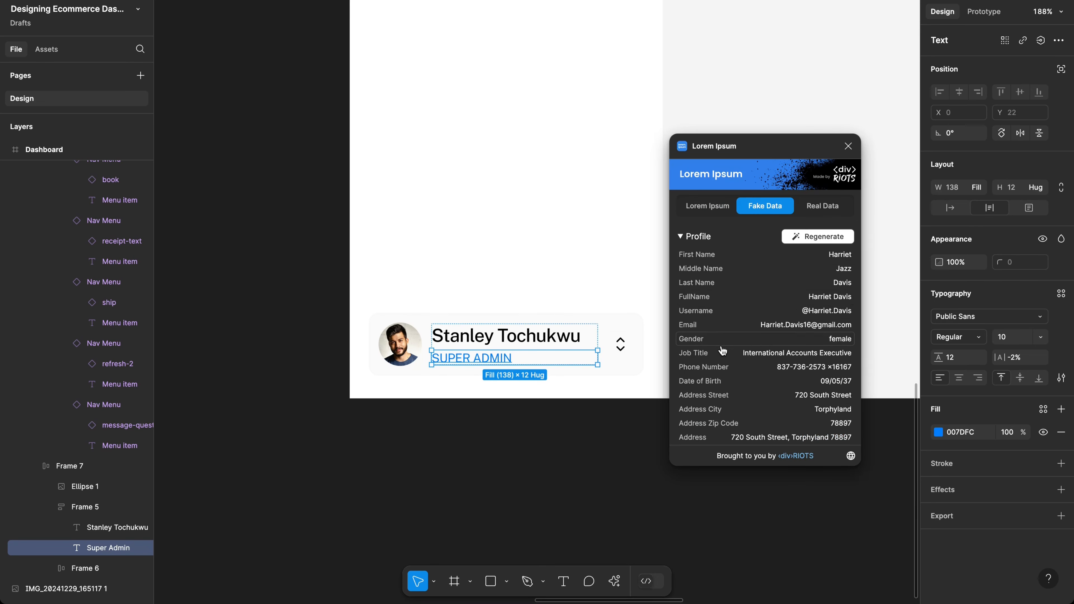
left_click(714, 330)
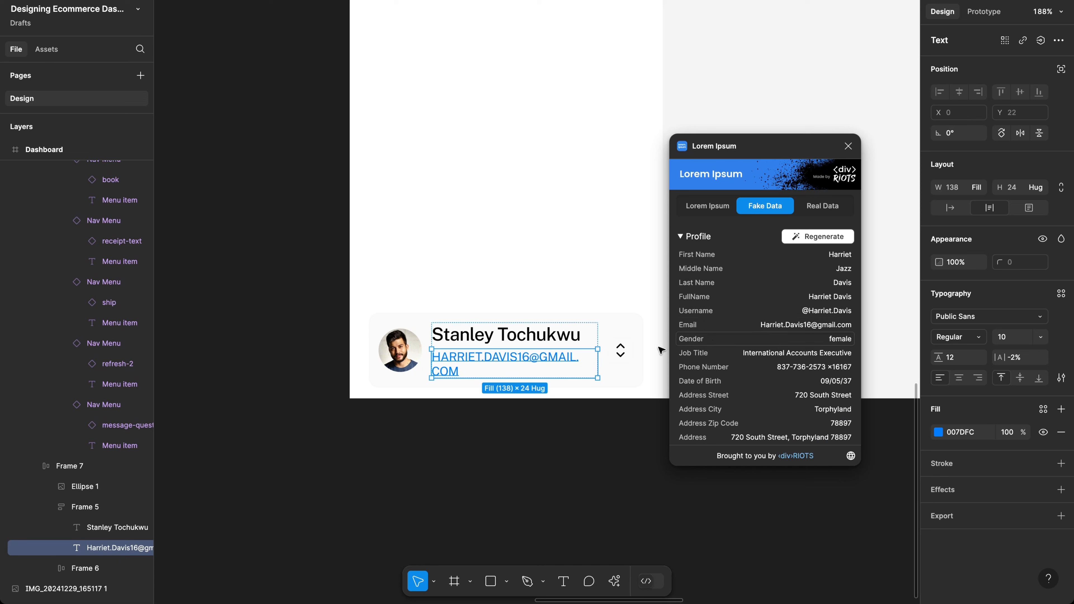
left_click(1063, 380)
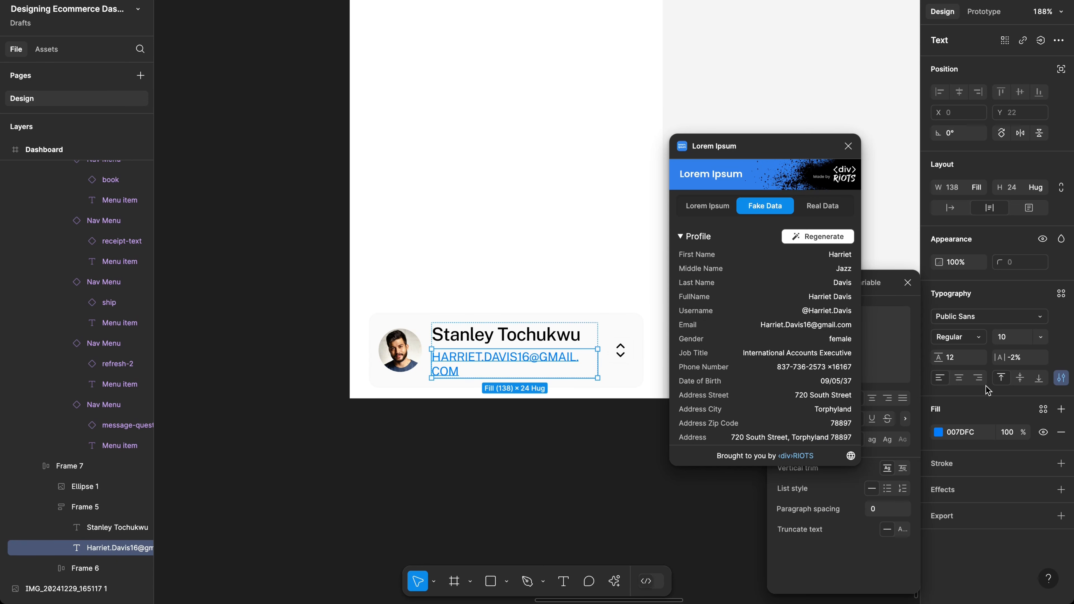
left_click(847, 142)
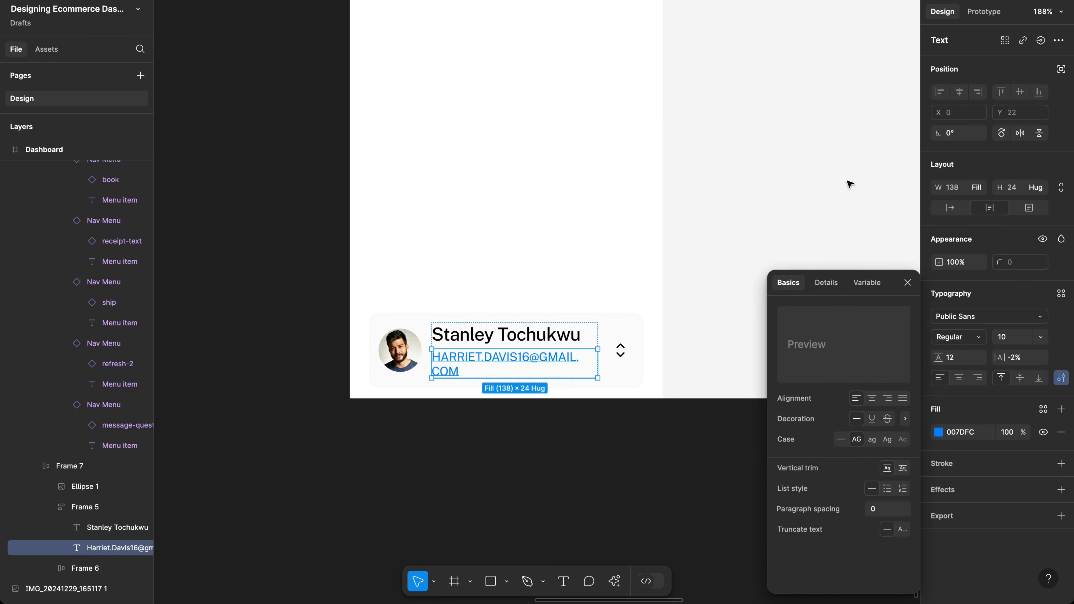
left_click(841, 440)
left_click(906, 282)
Step: Swap in a different fake email with As typed case, then delete the text entirely
key("super+alt+p")
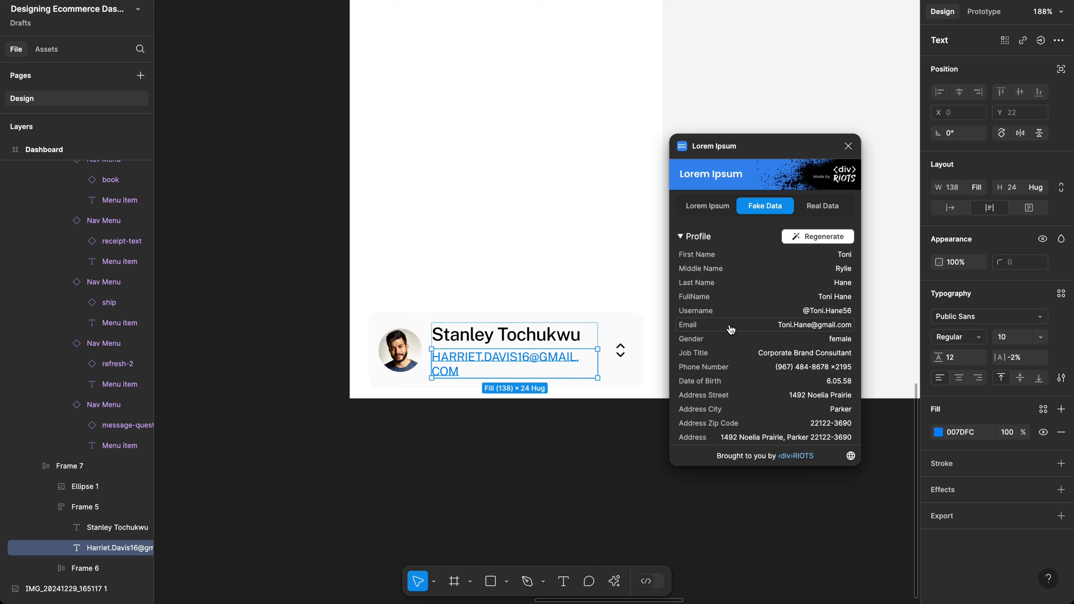
left_click(731, 329)
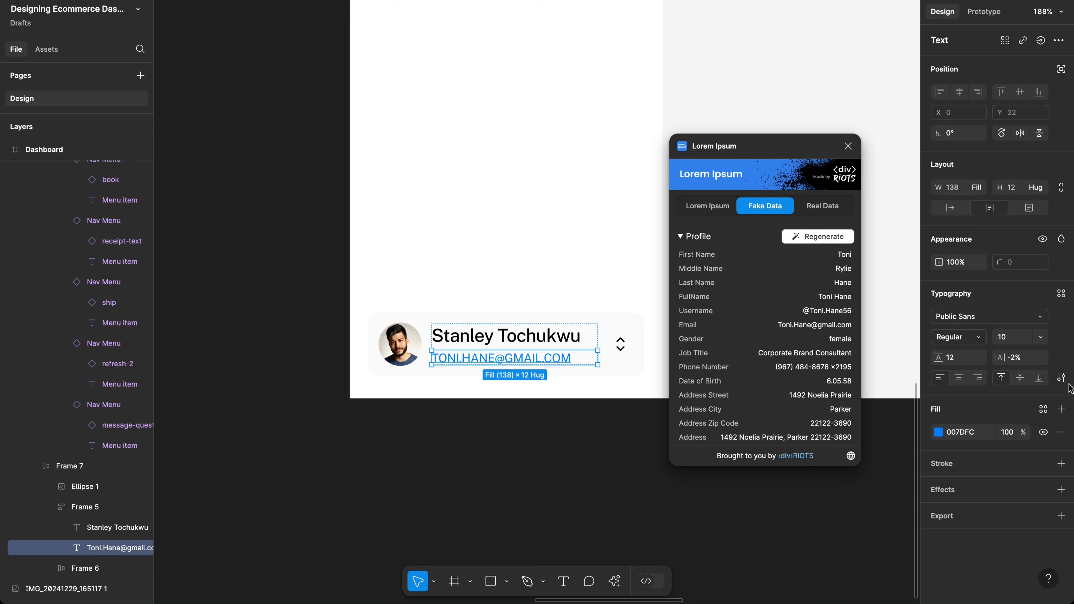
left_click(1061, 377)
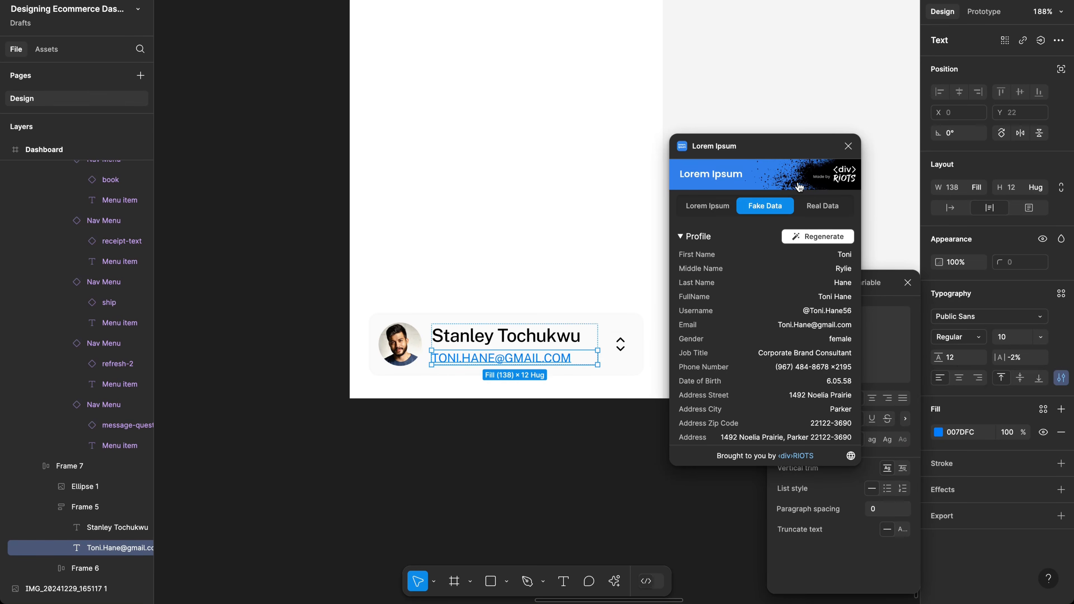
left_click_drag(786, 142, 671, 186)
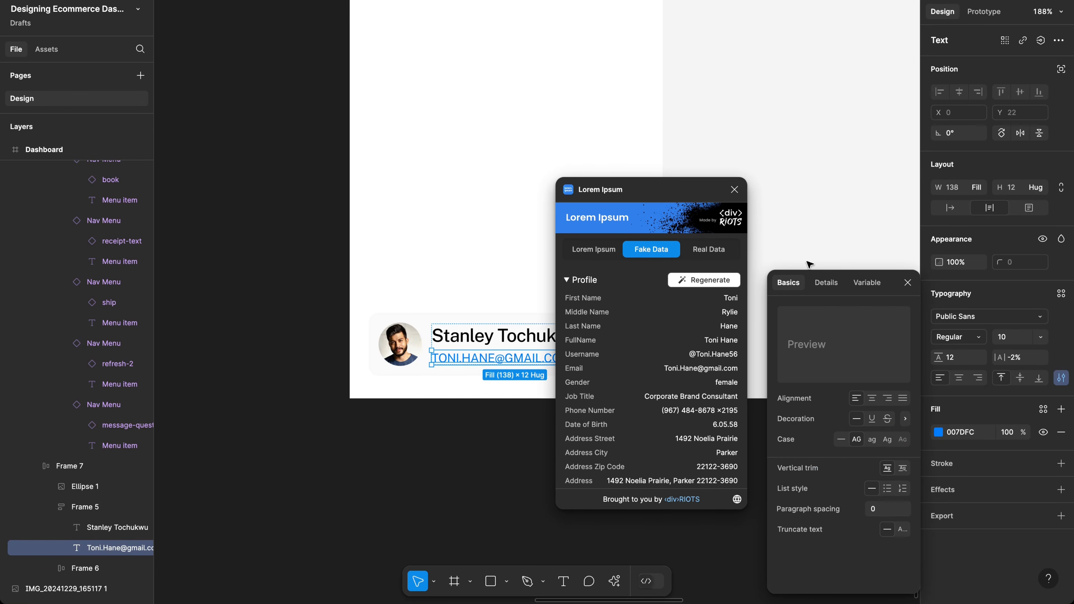
left_click(842, 440)
left_click(735, 189)
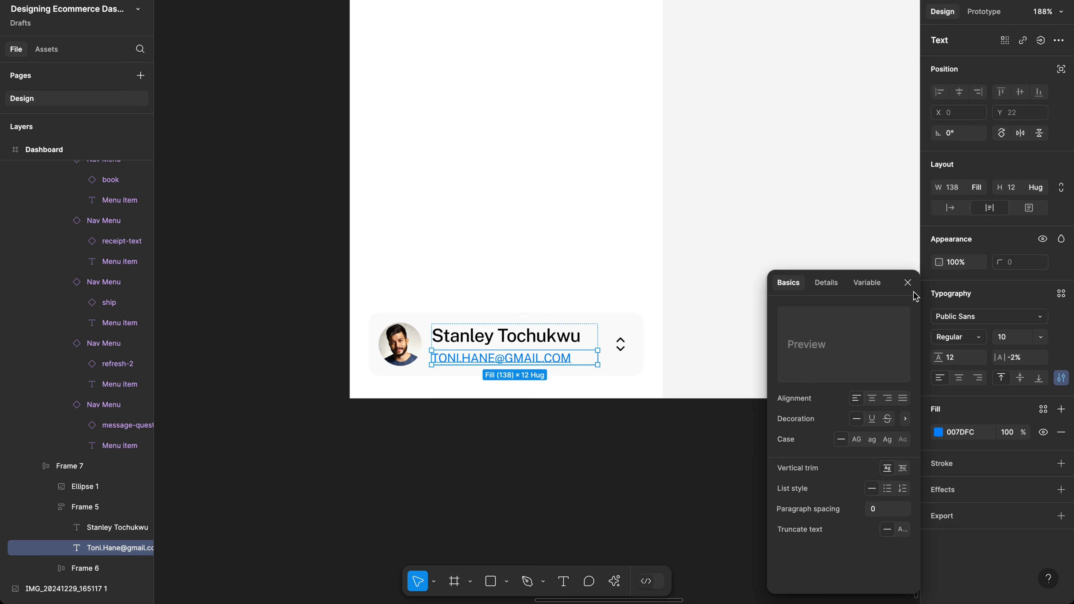
left_click(907, 282)
key("Return")
key("BackSpace")
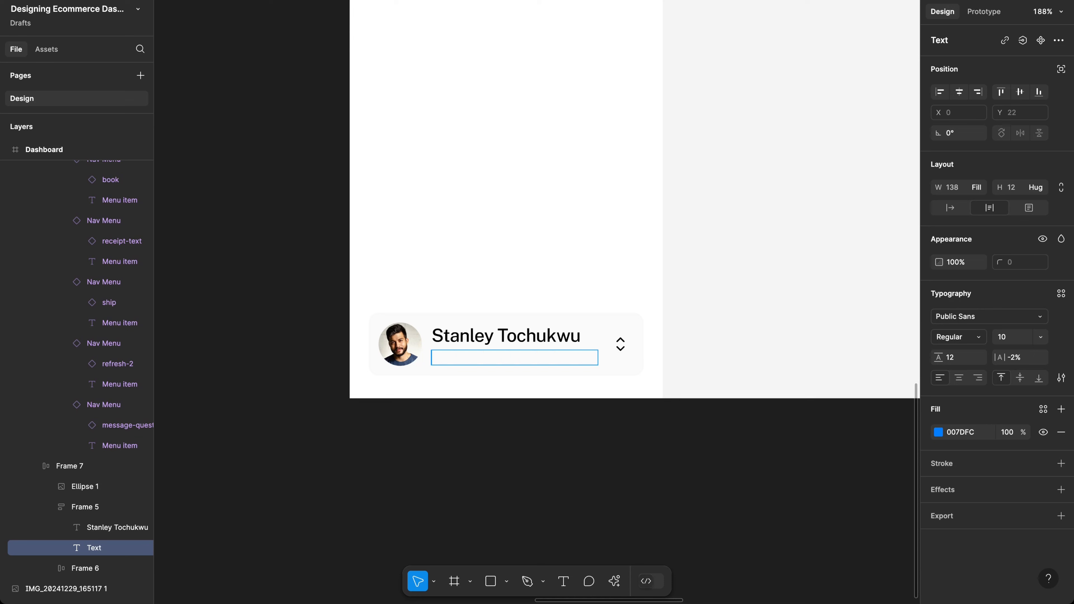
Step: Try a plugin email in the profile's second line, then clear the text box again
key("super+alt+p")
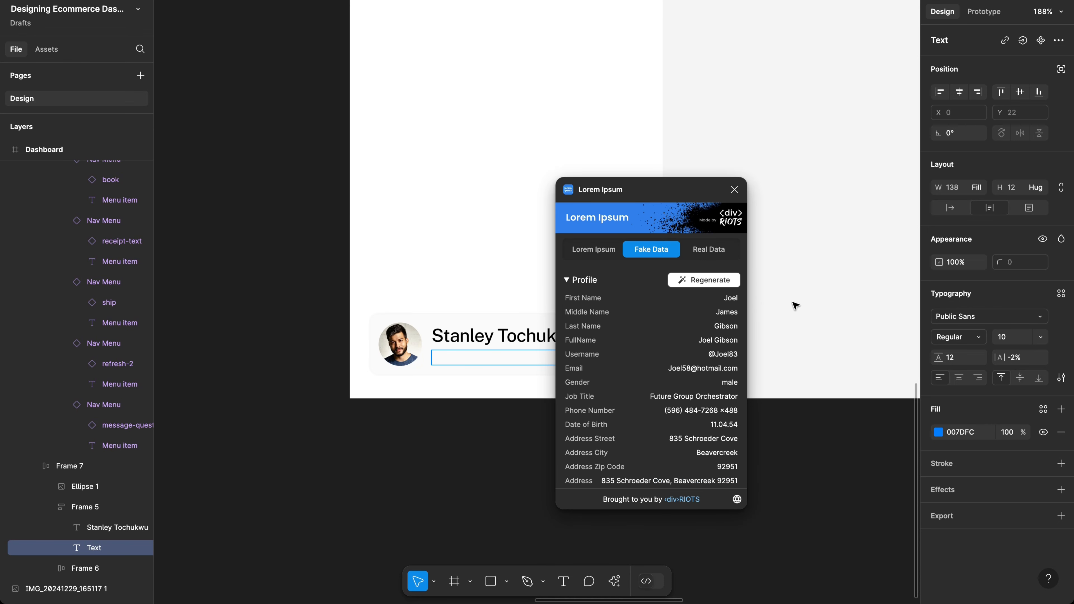
left_click(632, 375)
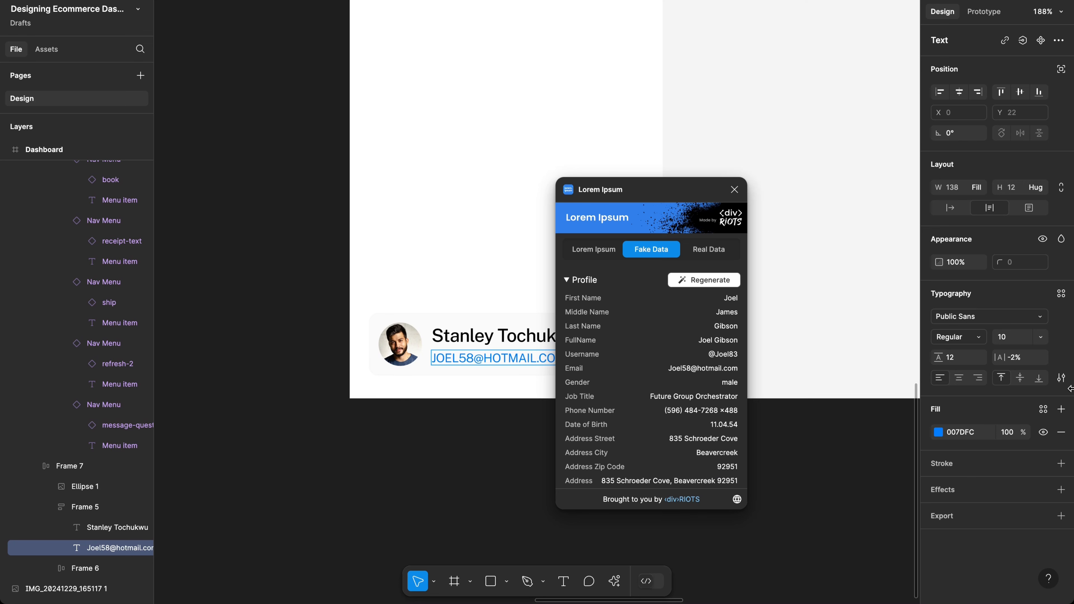
left_click(1061, 377)
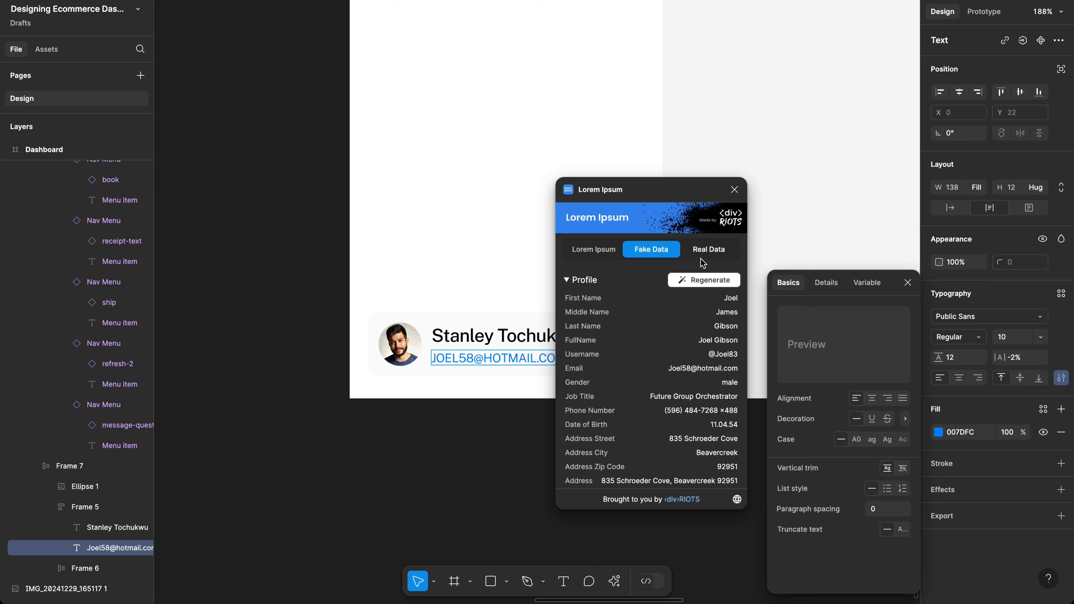
left_click(734, 190)
left_click(476, 357)
double_click(477, 357)
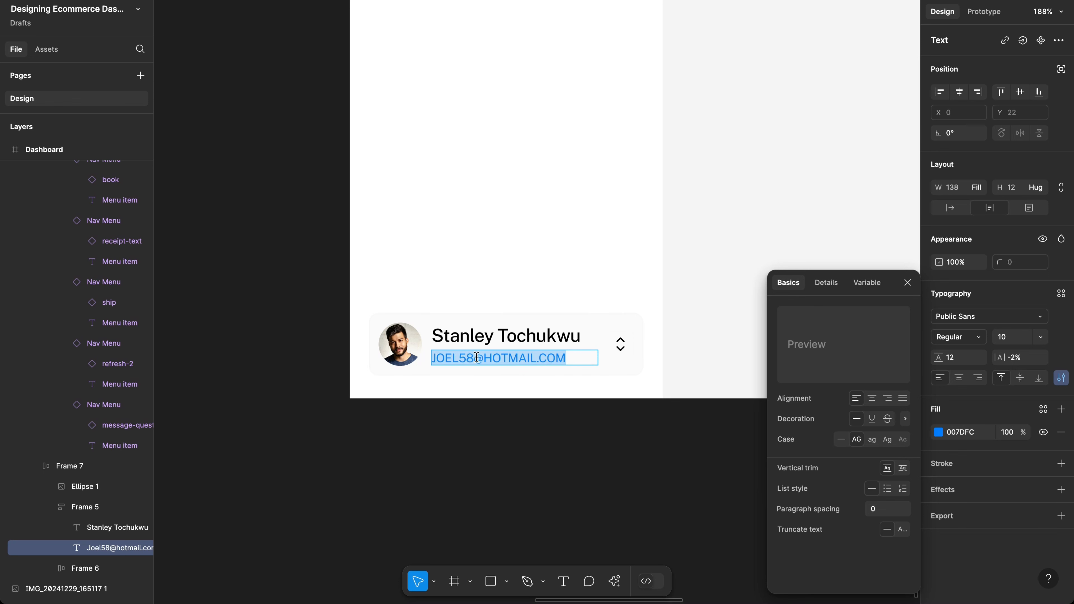
key("BackSpace")
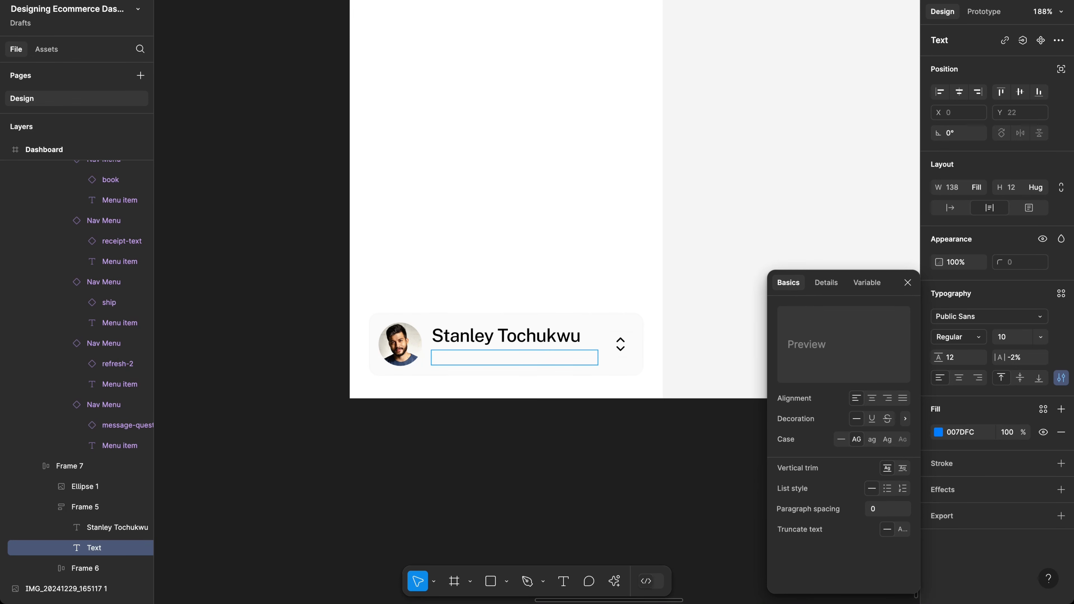
type("h")
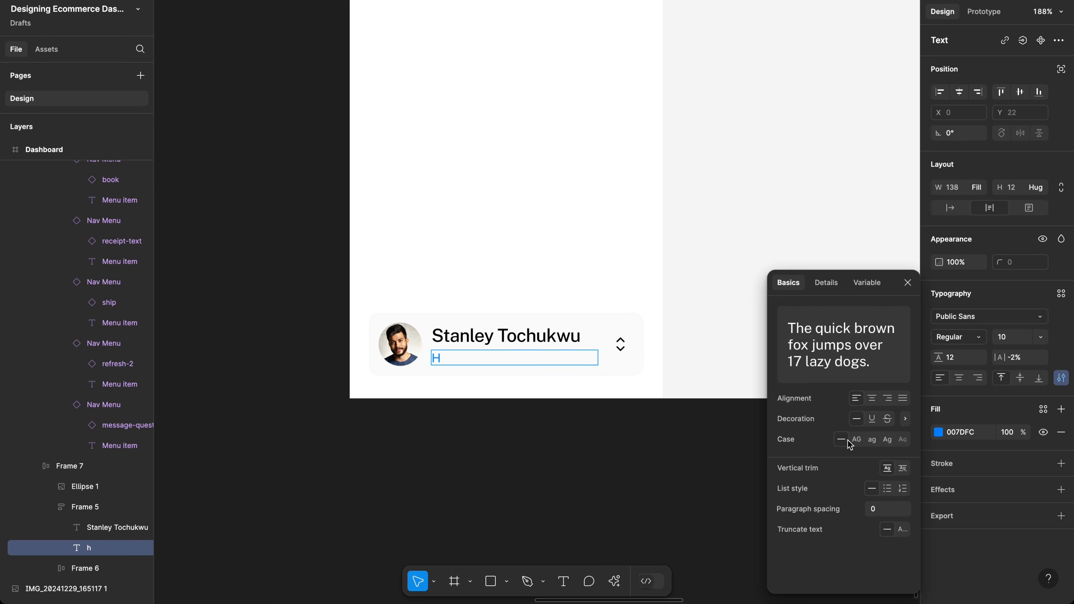
type("s")
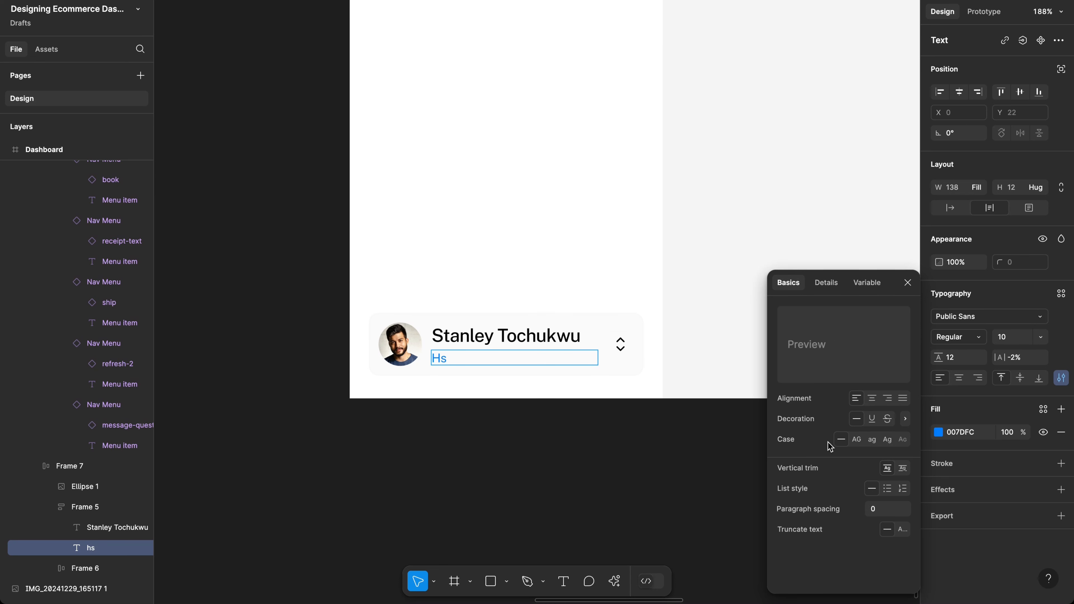
key("Left")
key("BackSpace")
type("sd")
key("BackSpace")
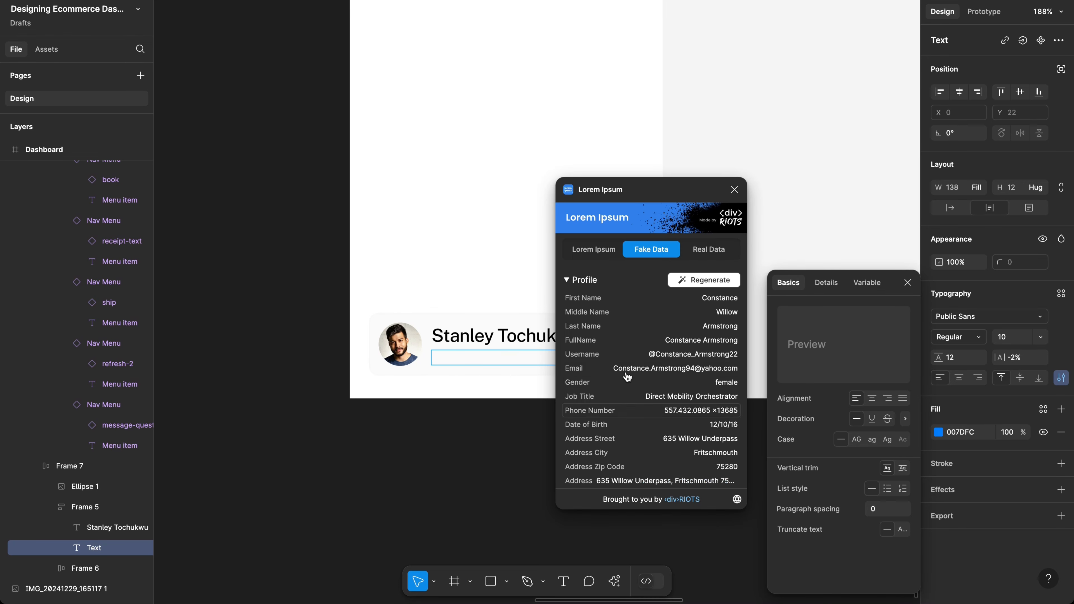
Step: Insert a freshly generated sample e-mail address from the Fake Data tab into the line
left_click(663, 369)
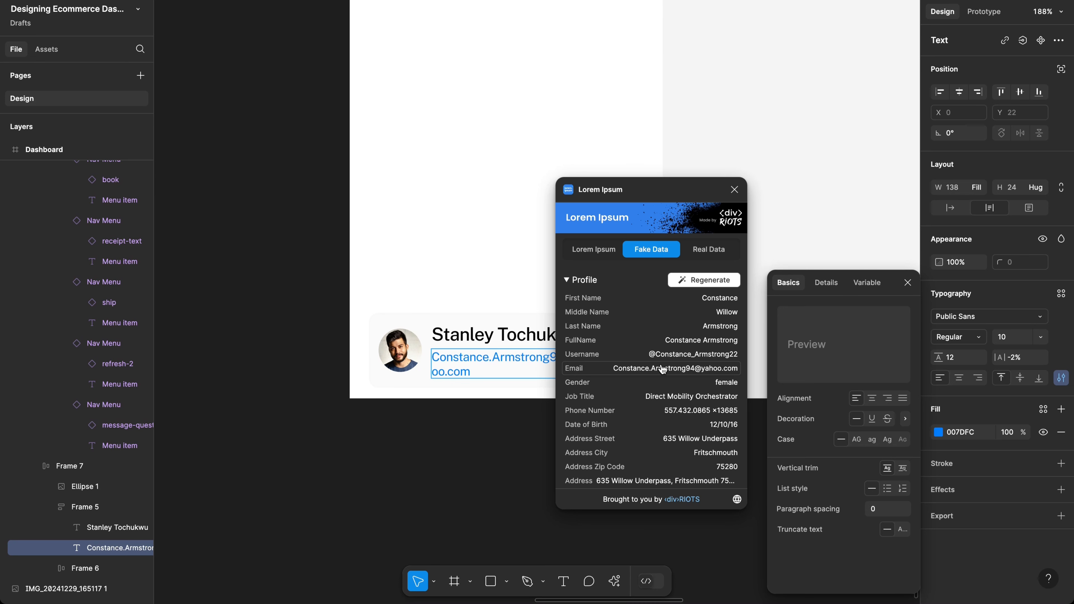
left_click(687, 282)
left_click(691, 368)
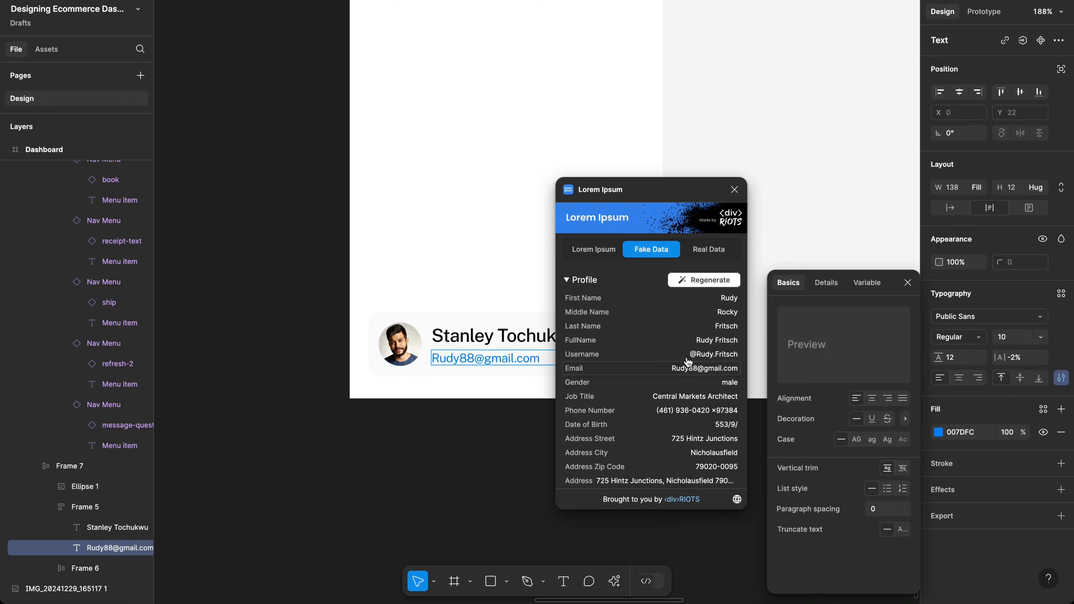
left_click(734, 190)
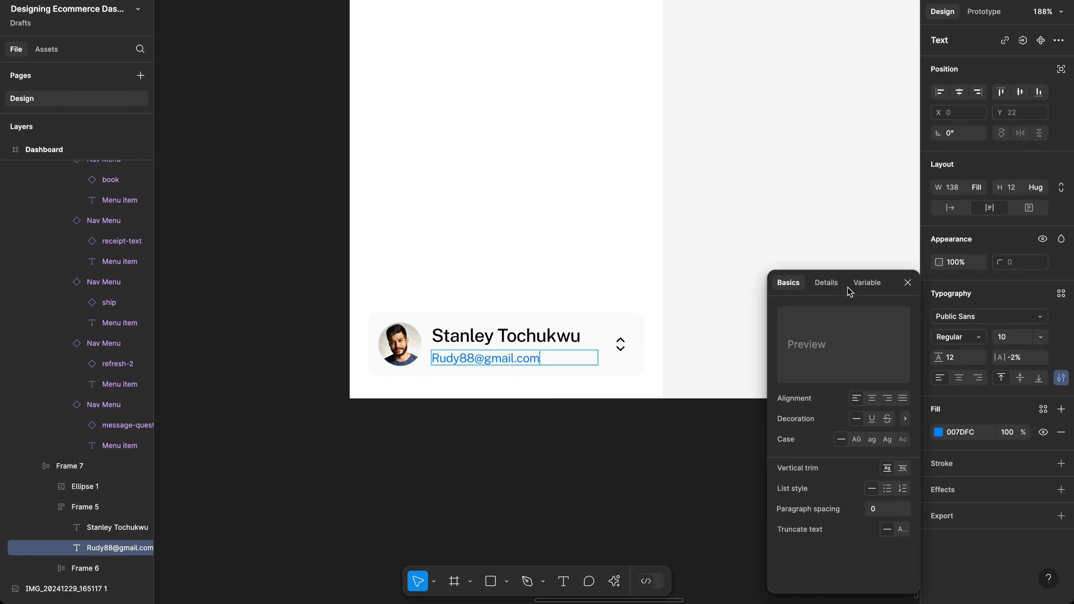
left_click(908, 283)
scroll(751, 283, "right", 1)
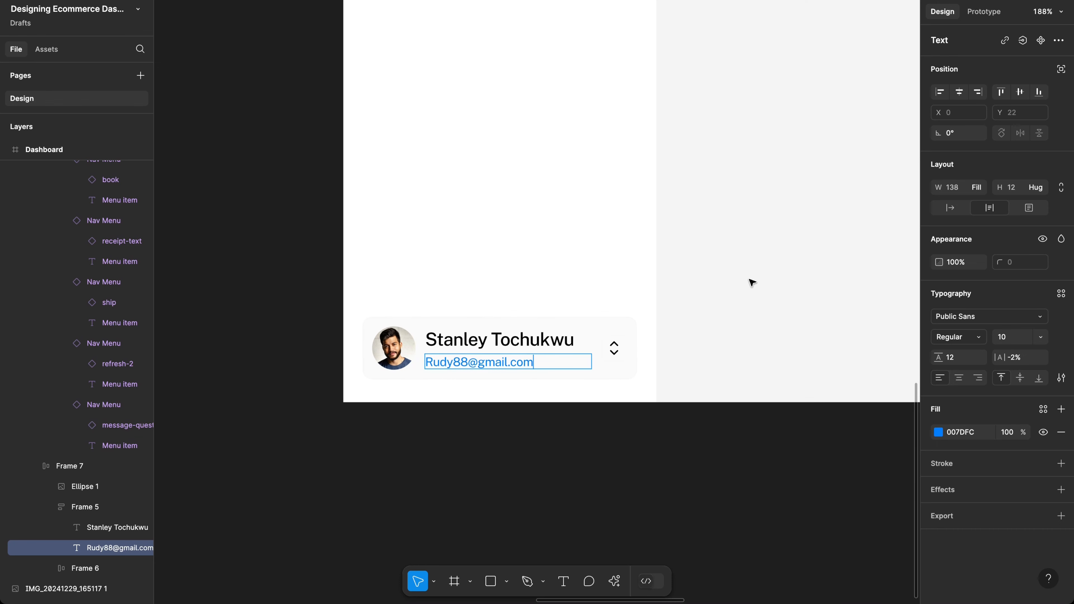
key("Escape")
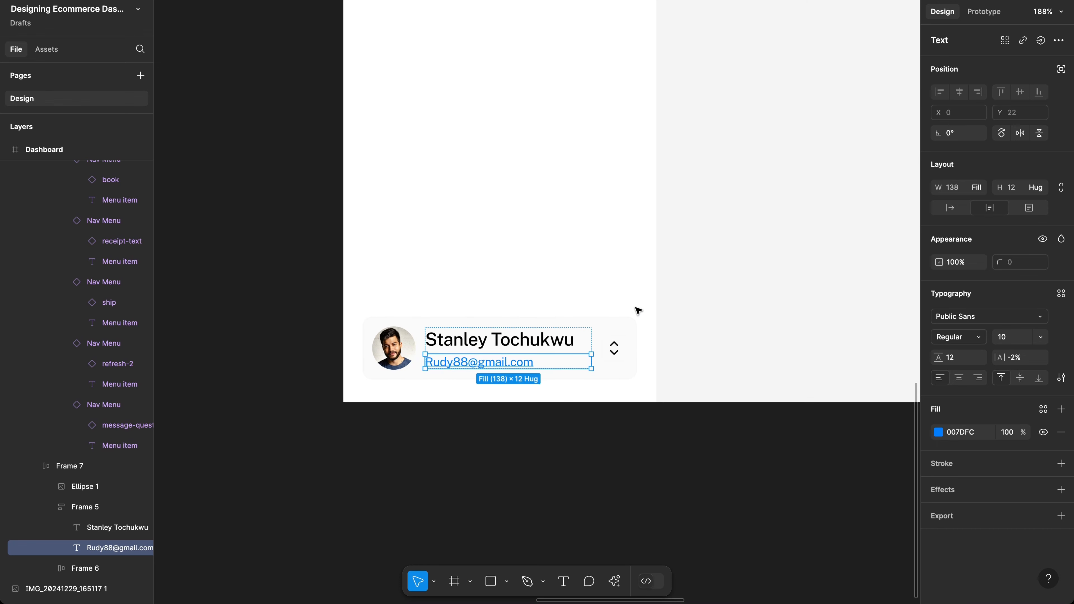
Step: Colour the e-mail text with the grey 89909A fill swatch
left_click(937, 432)
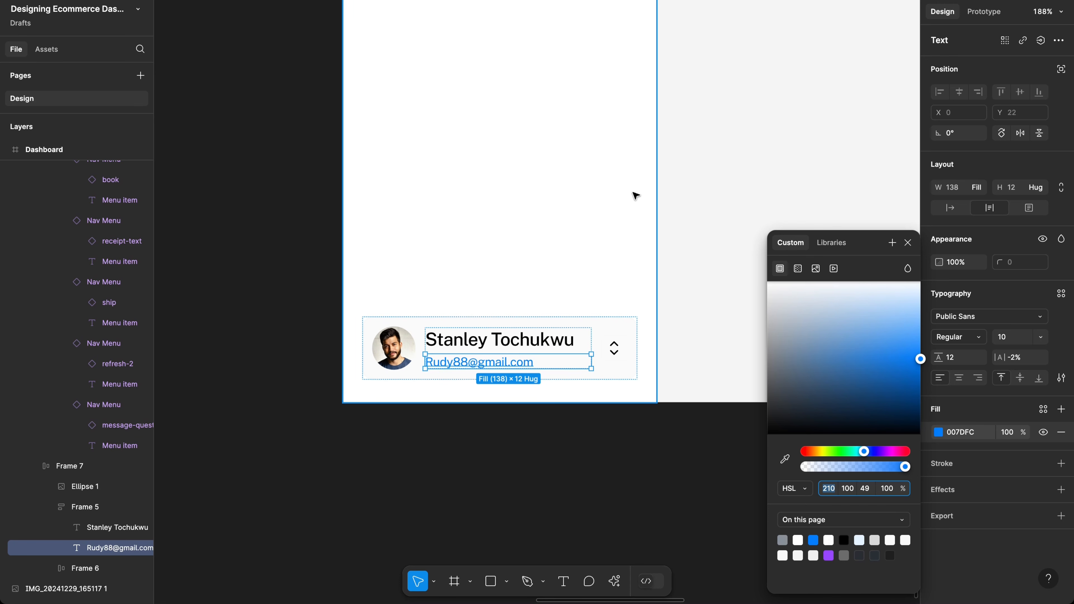
left_click(782, 541)
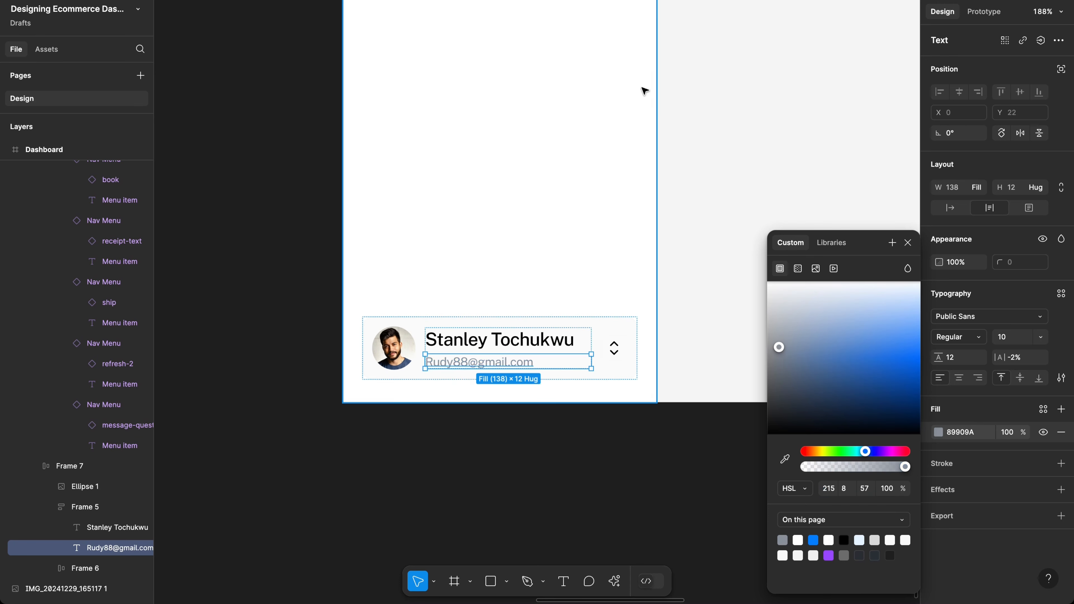
scroll(644, 90, "right", 10)
scroll(644, 91, "up", 4)
scroll(644, 91, "right", 10)
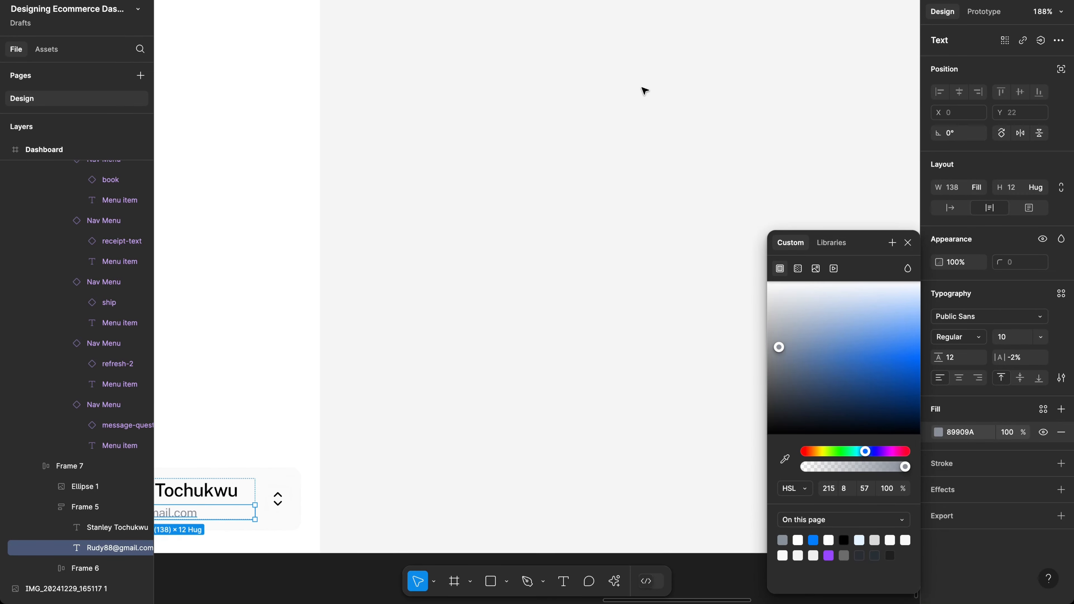
scroll(644, 90, "up", 5)
scroll(644, 90, "right", 8)
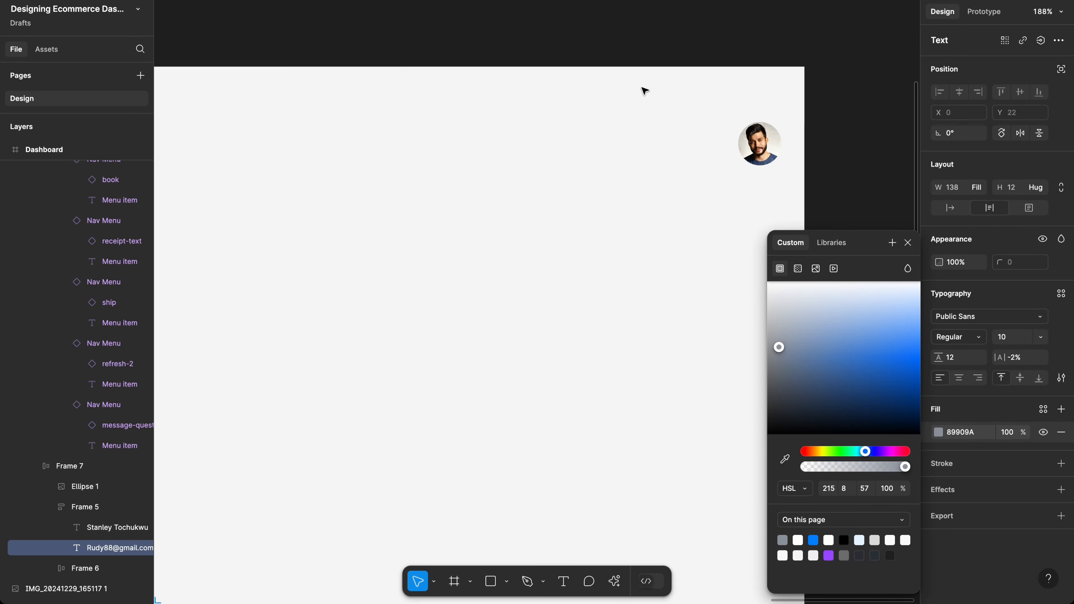
scroll(564, 142, "left", 4)
scroll(563, 142, "left", 4)
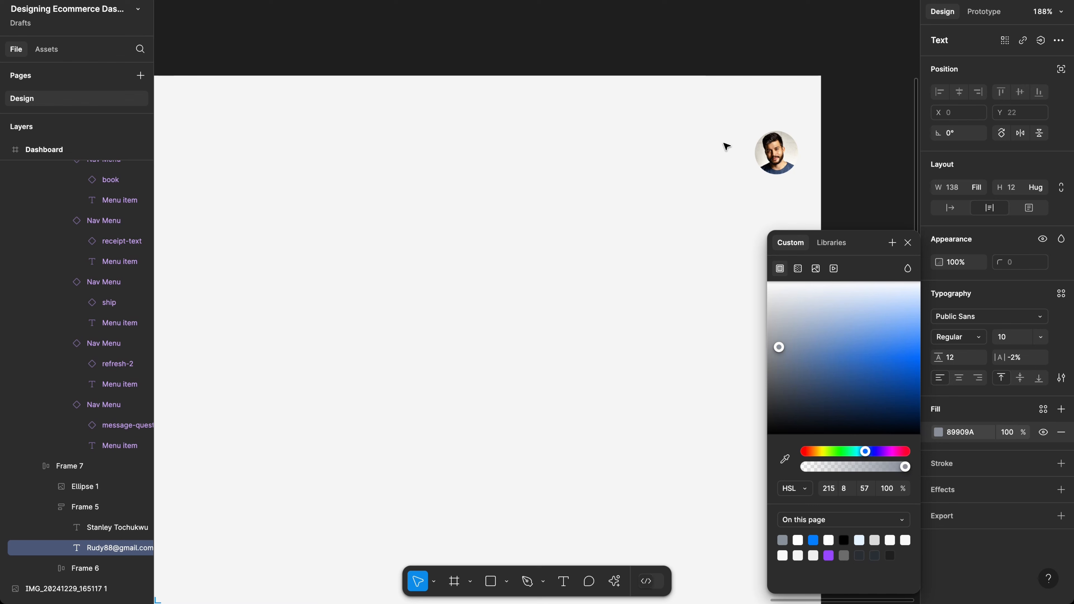
left_click(783, 158)
Step: Resize the top-right avatar to 38×38 and position it at X 1362, Y 15
left_click_drag(783, 158, 754, 128)
key("ctrl+g")
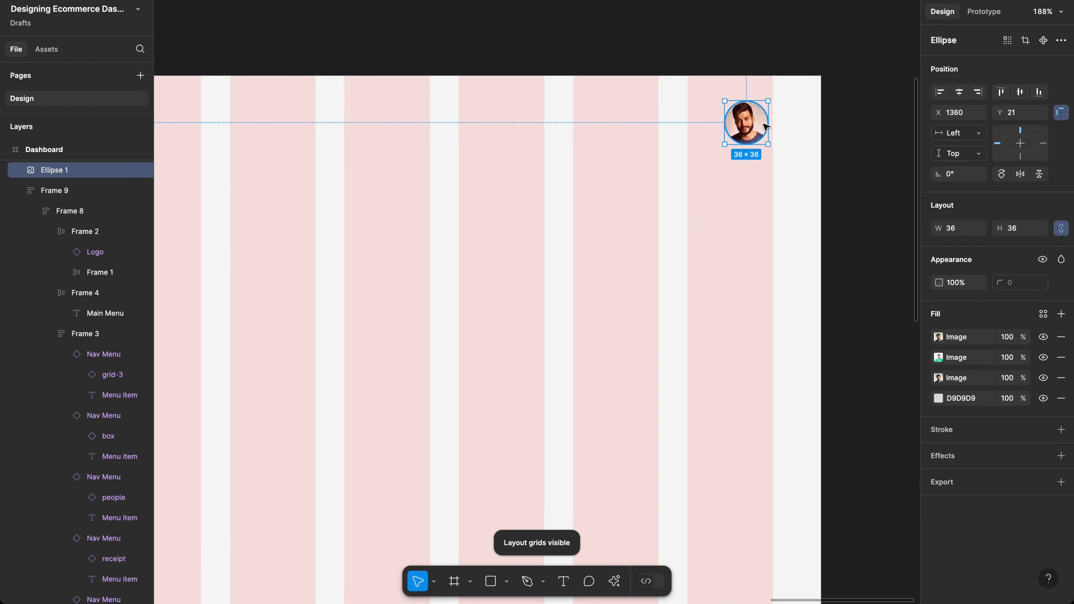
key("alt")
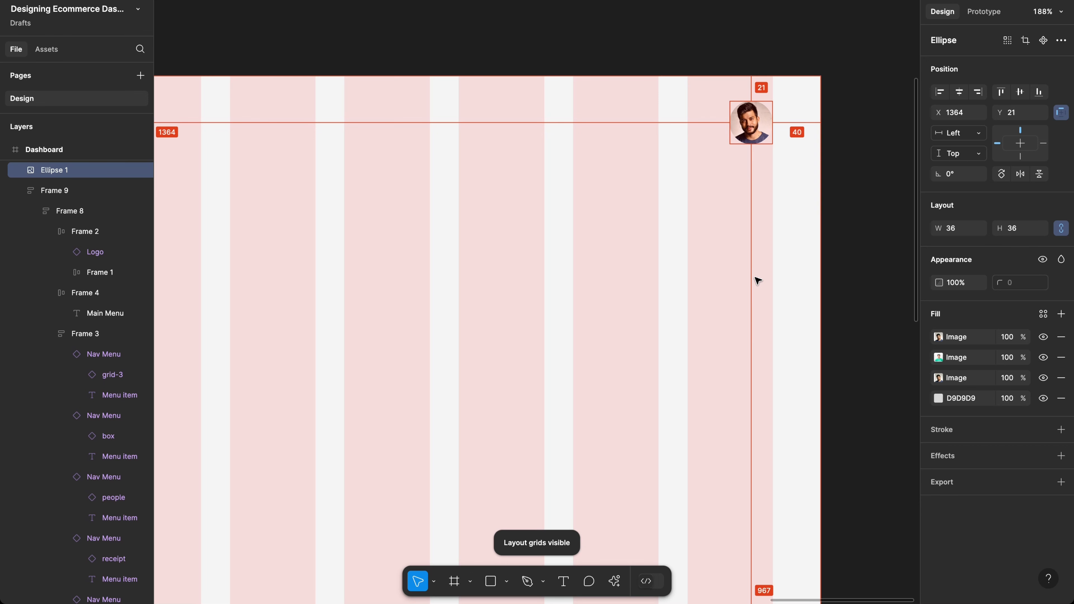
key("Right")
key("Right")
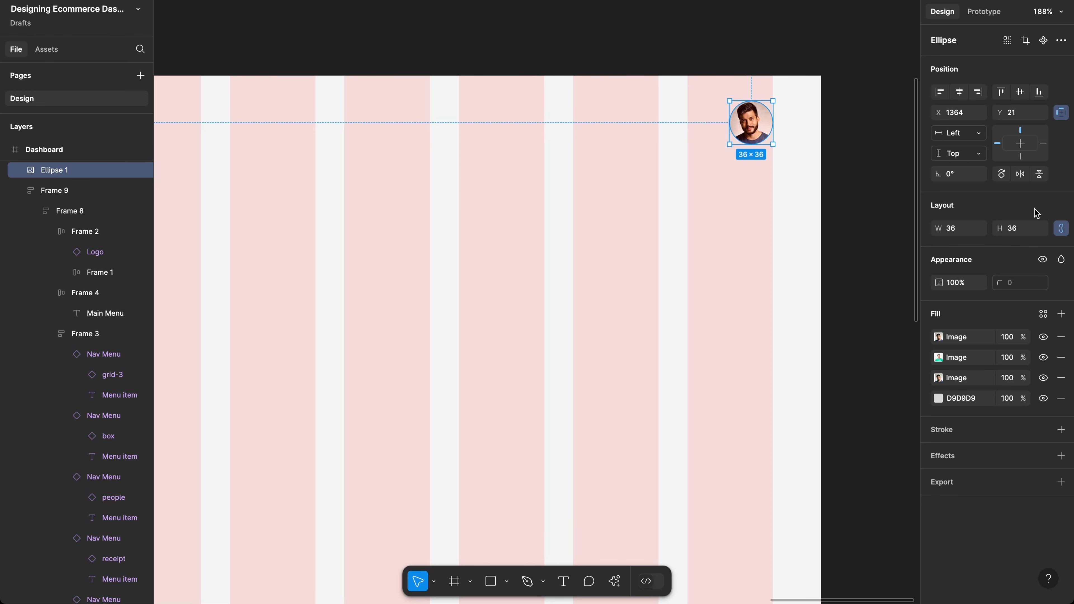
left_click(1024, 234)
type("38")
key("Return")
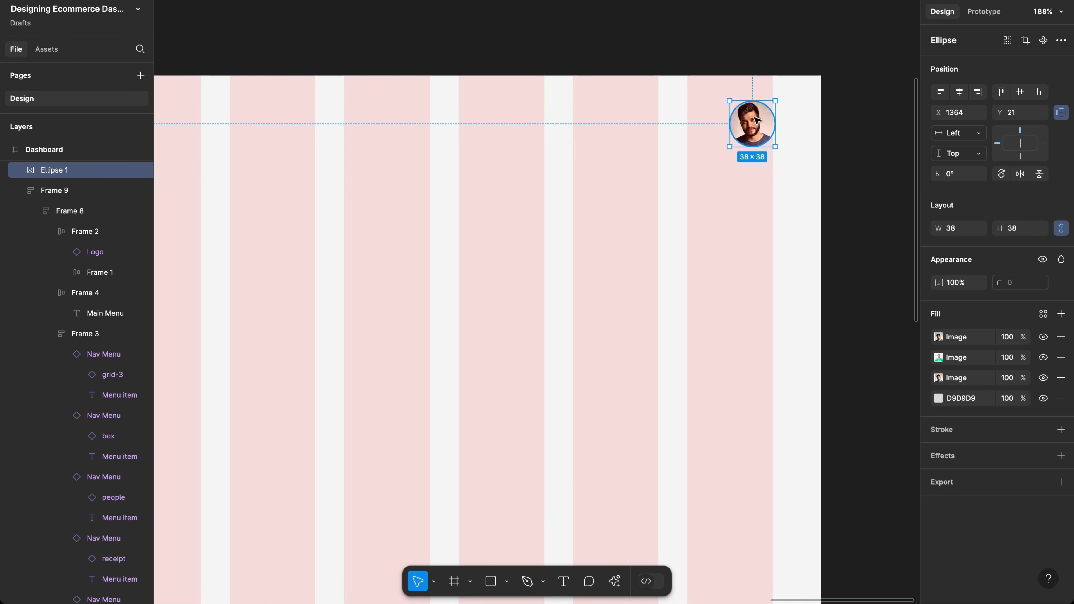
left_click_drag(758, 121, 756, 114)
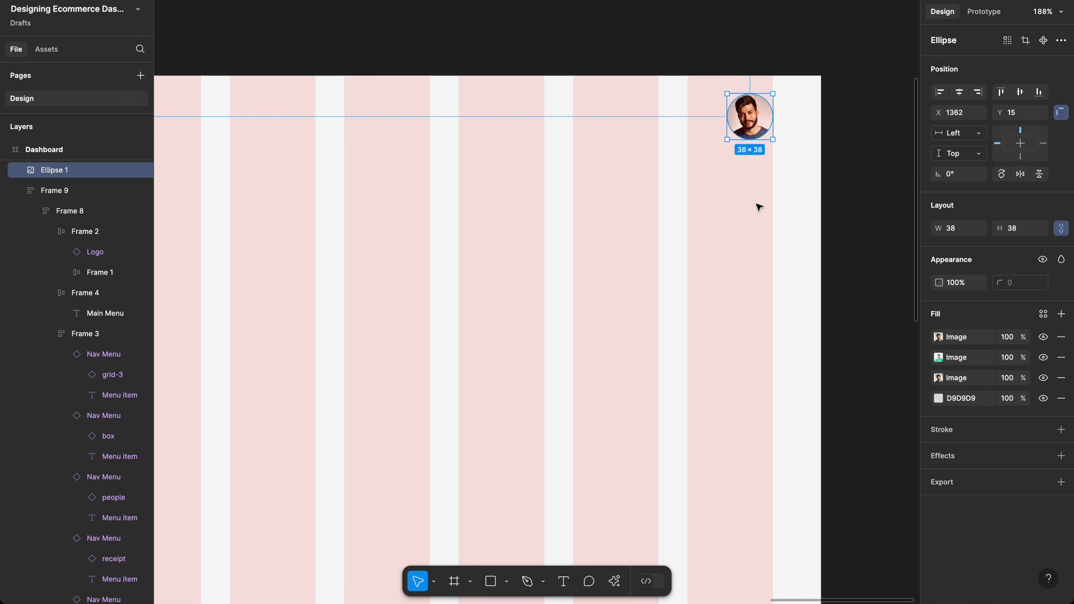
scroll(759, 207, "up", 5)
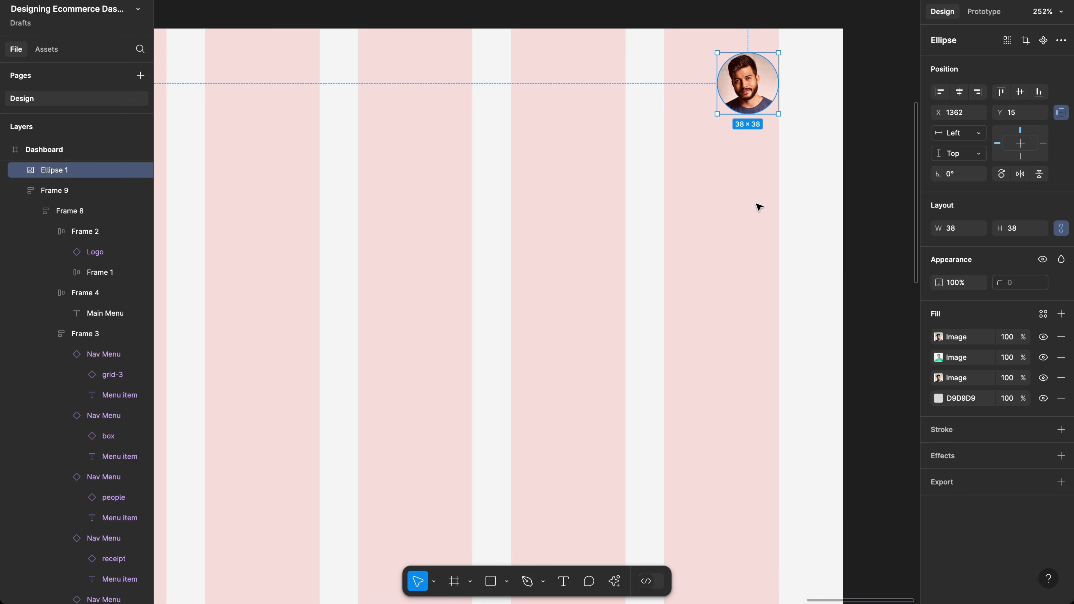
Step: Draw an 8×8 circle and place it on the avatar's lower-right edge
key("o")
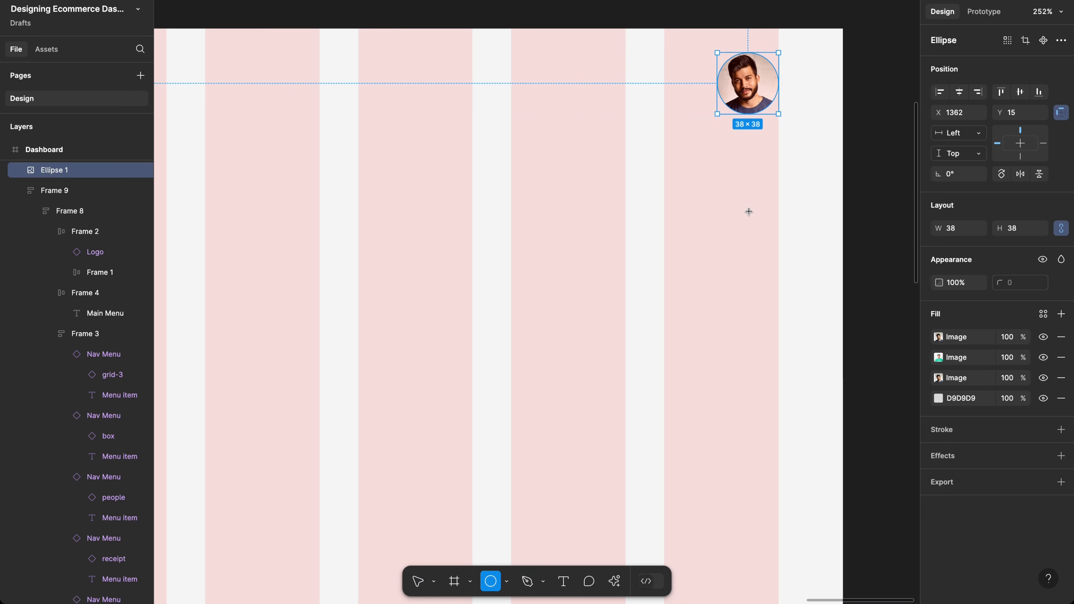
left_click_drag(749, 211, 756, 220)
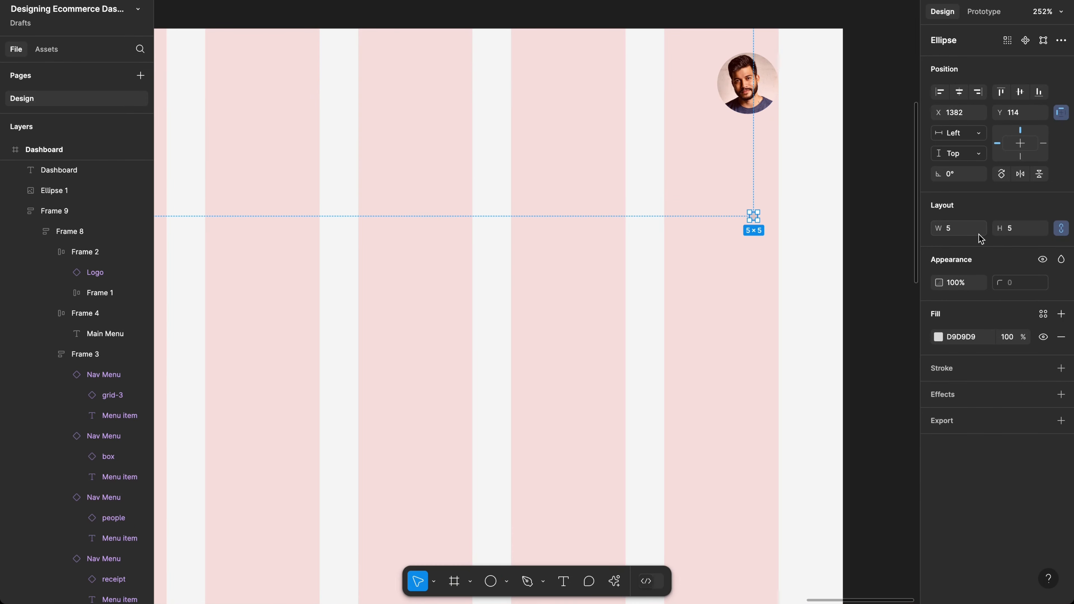
left_click(1024, 234)
type("8")
key("Return")
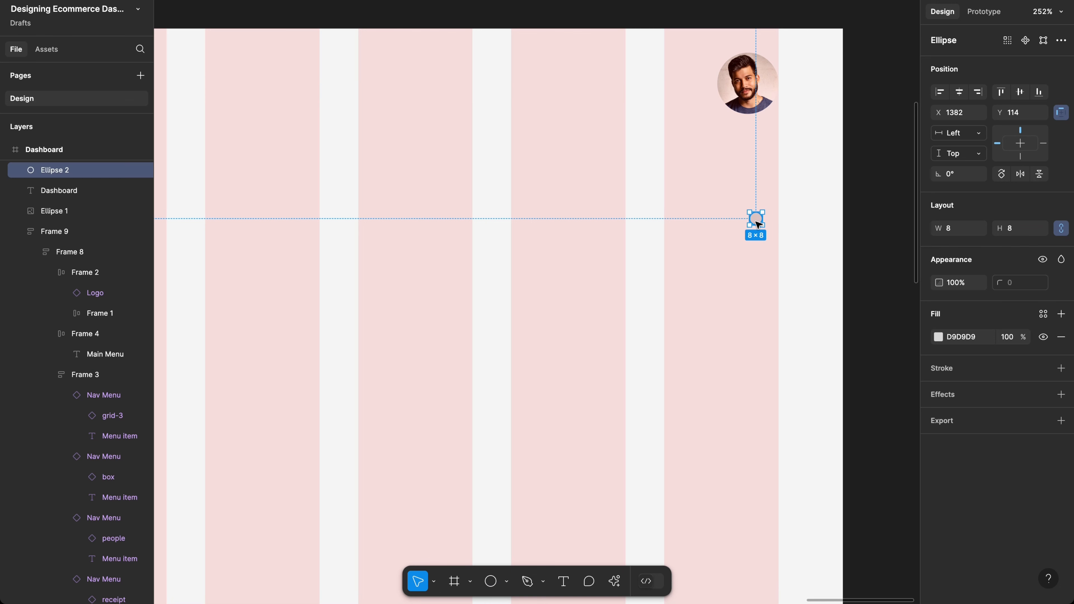
left_click_drag(757, 226, 767, 108)
Step: Fill the dot with green 19C265 and hide the layout grids
scroll(770, 109, "up", 10, "ctrl")
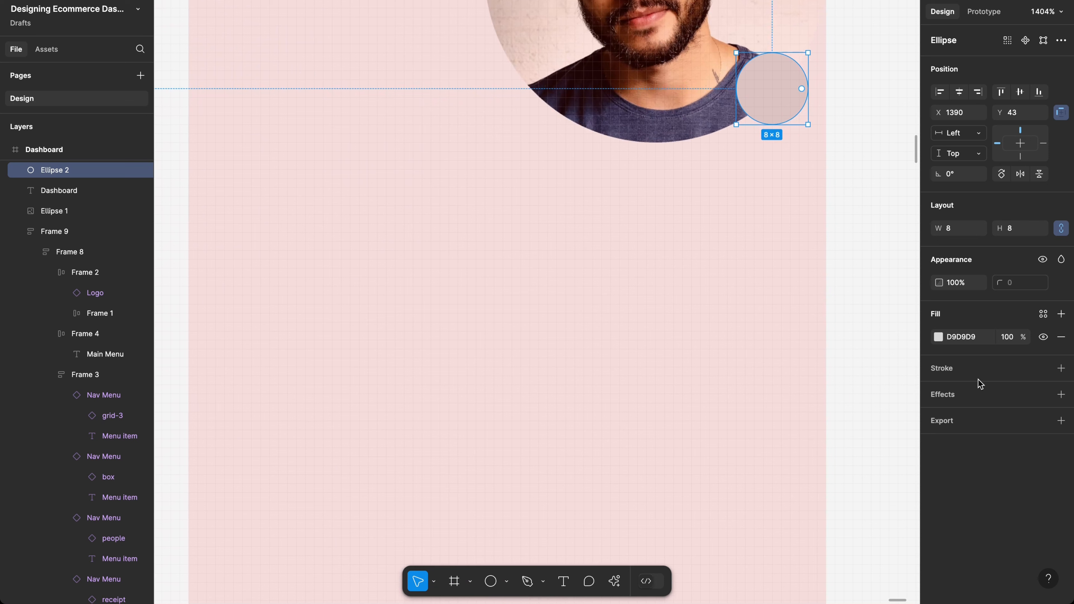
left_click(938, 338)
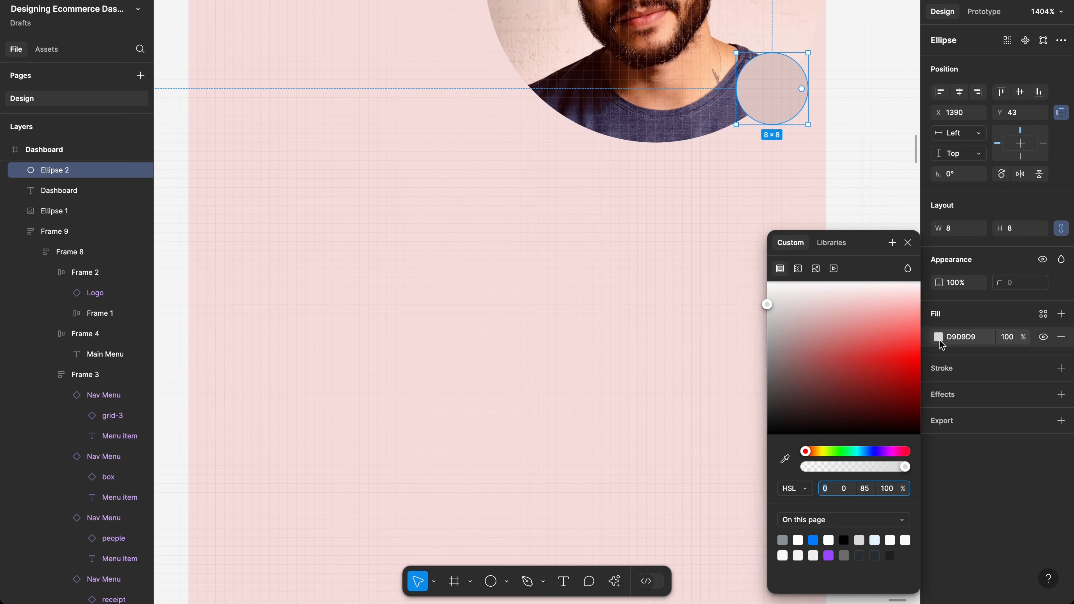
left_click(852, 451)
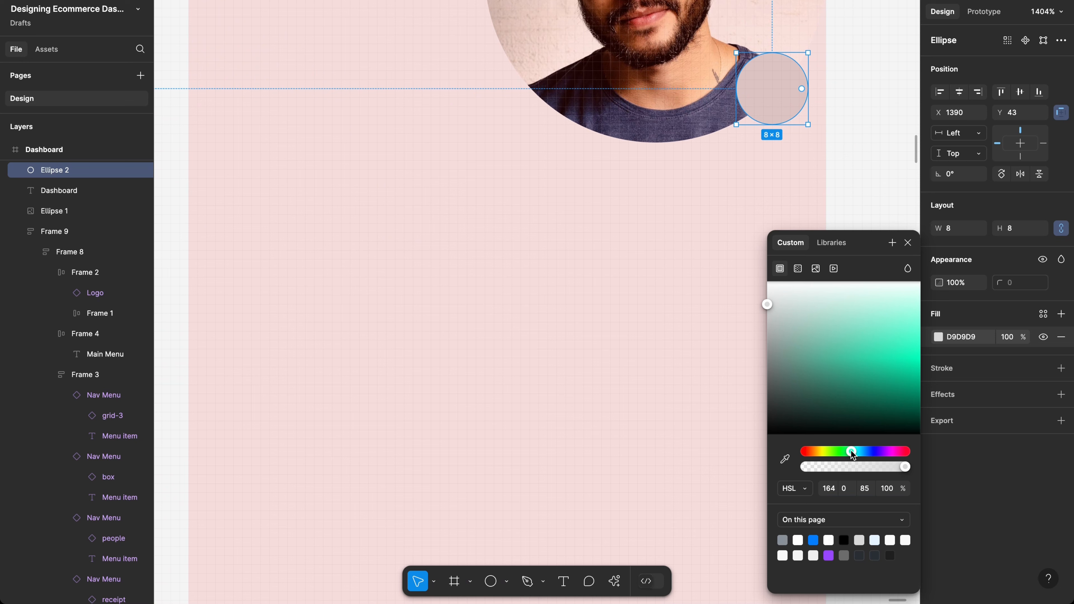
left_click_drag(852, 452, 846, 452)
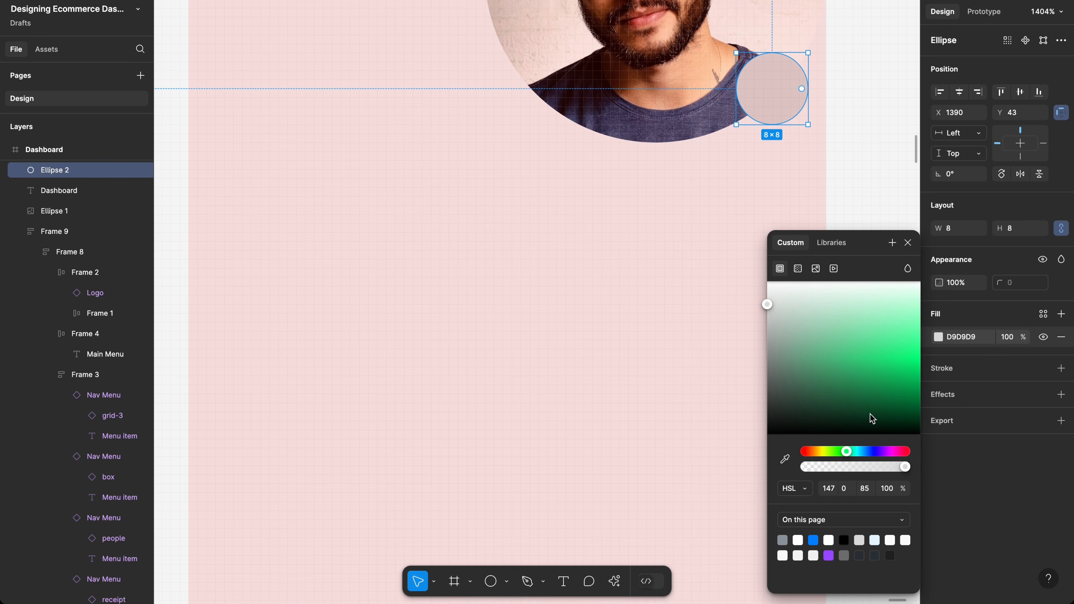
left_click(885, 371)
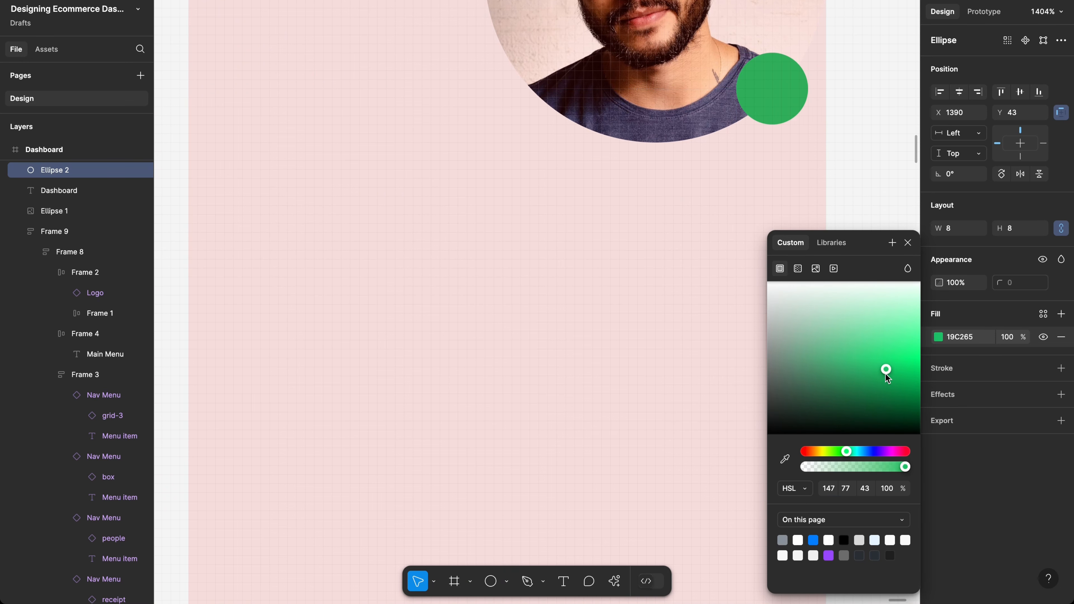
key("ctrl+g")
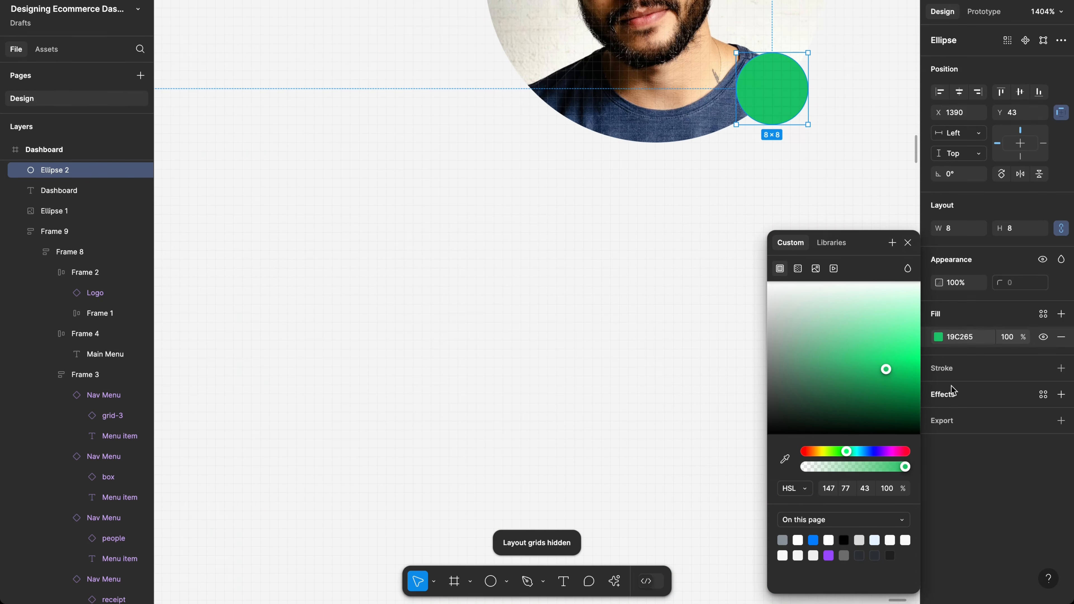
left_click(946, 372)
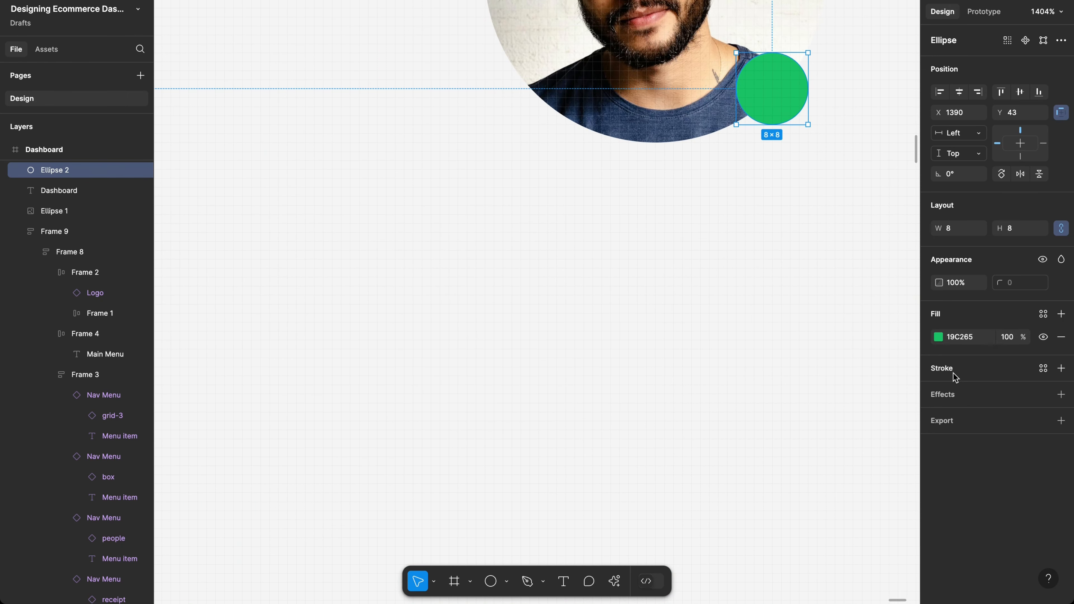
Step: Add a white FFFFFF stroke of weight 2 to the dot
left_click(948, 369)
left_click(952, 393)
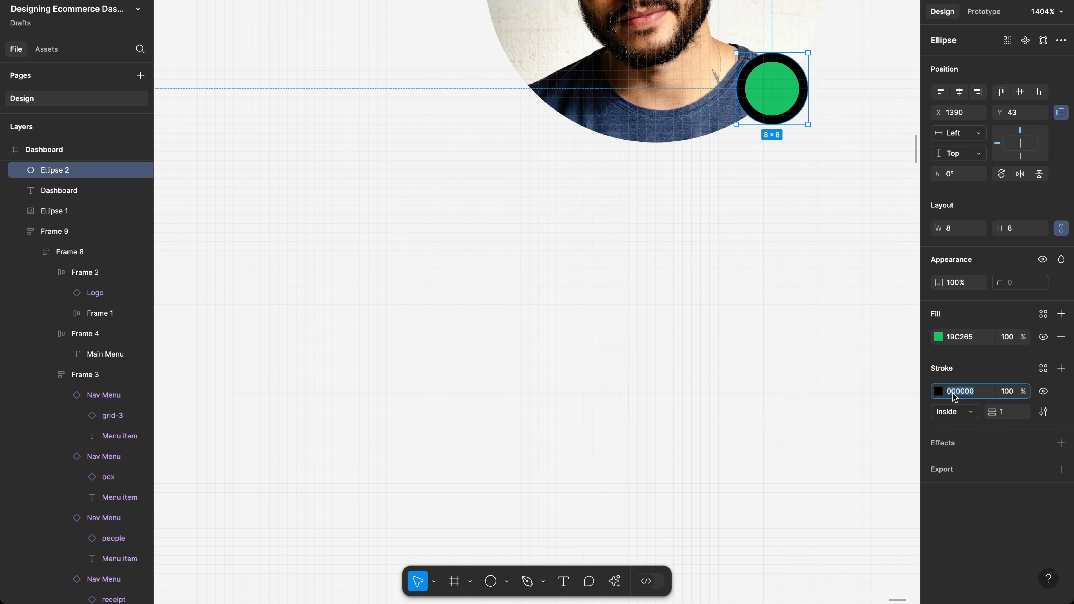
type("ffffff")
key("Return")
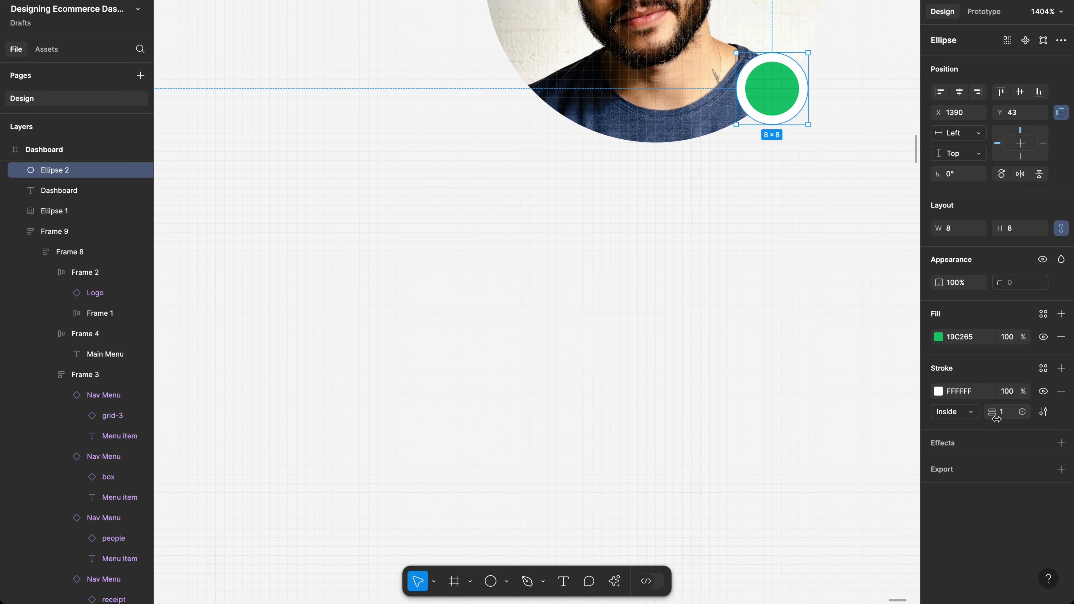
left_click(1003, 411)
type("2")
key("Return")
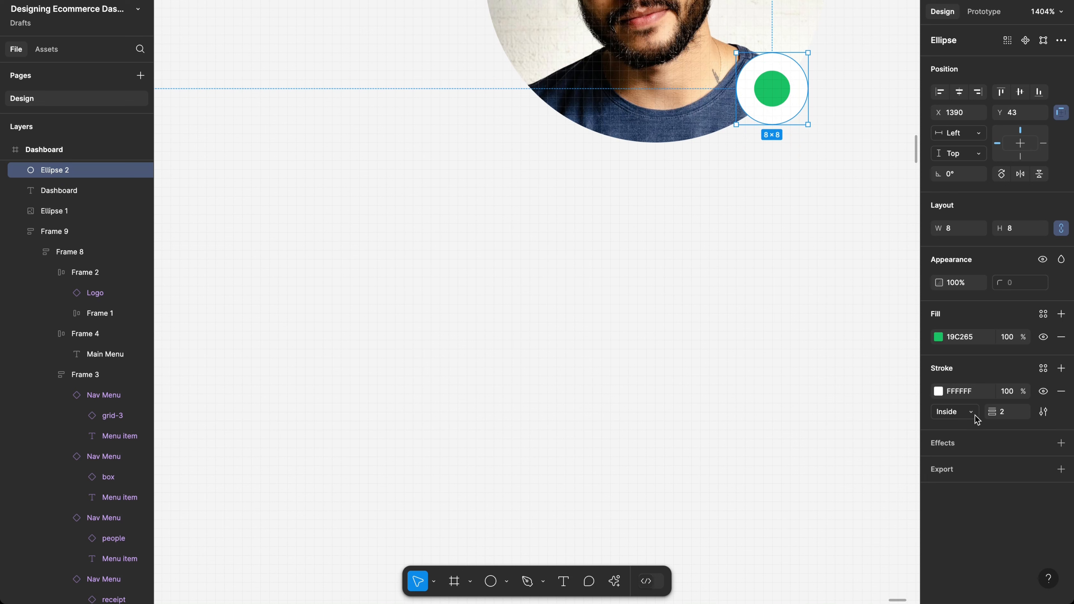
Step: Set the dot's stroke position to Outside, with weight 2
left_click(1001, 413)
key("Up")
key("Down")
key("Down")
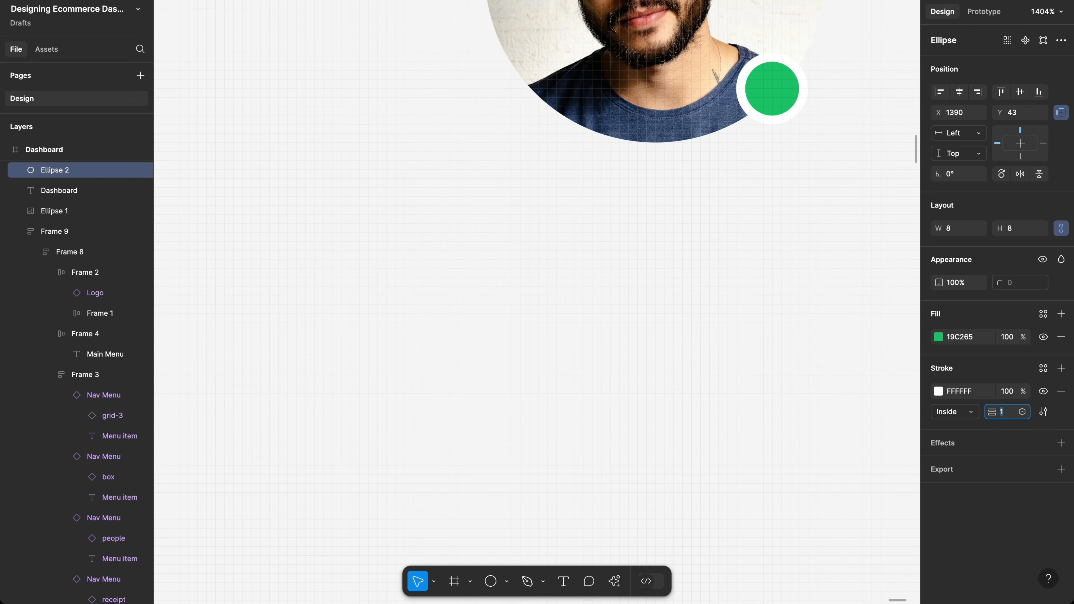
key("Up")
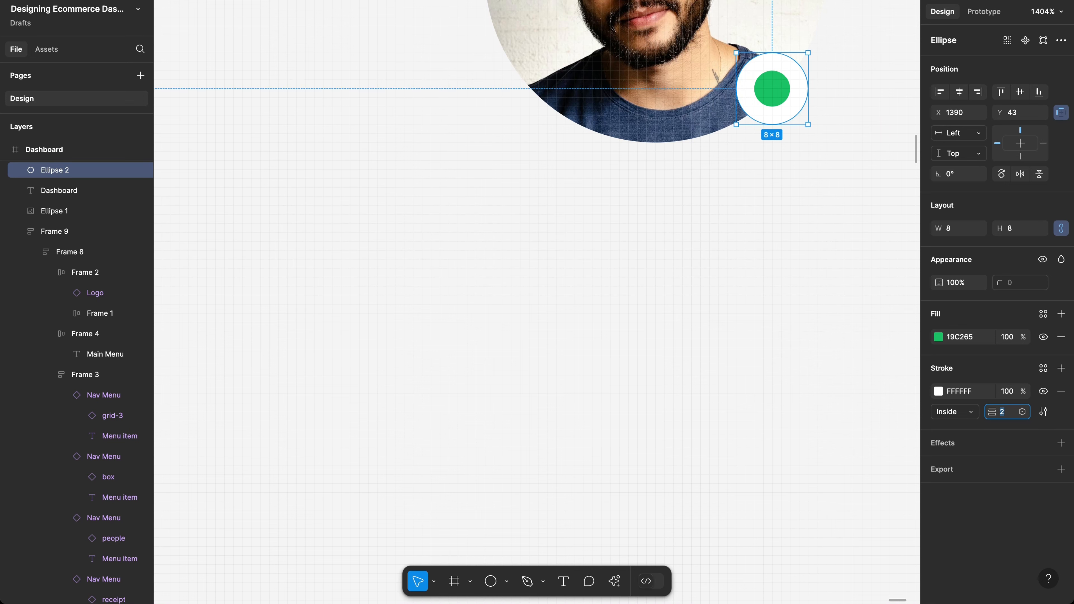
key("Down")
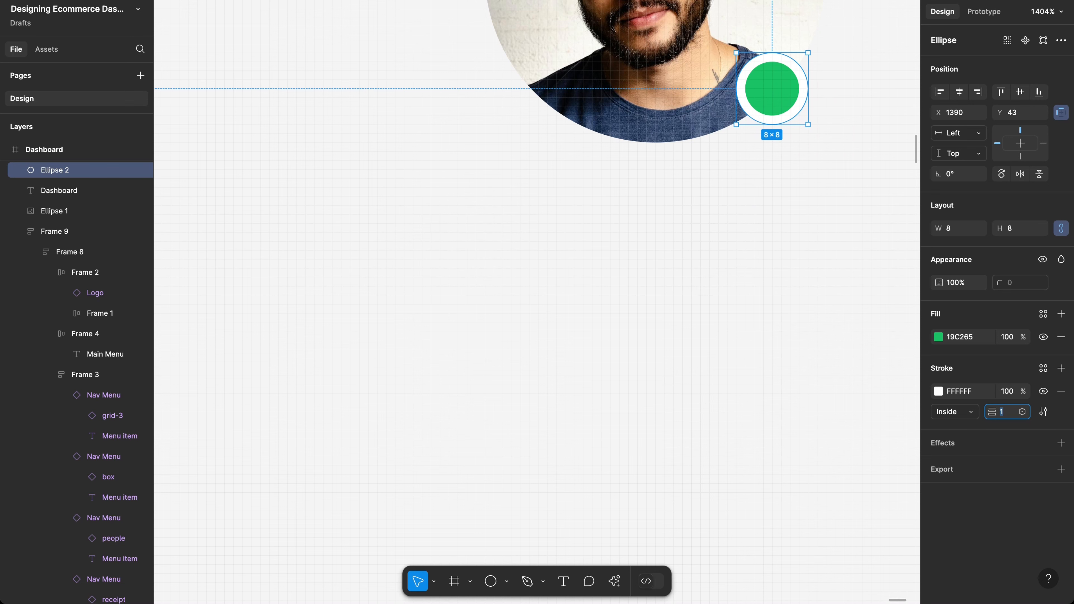
left_click(955, 412)
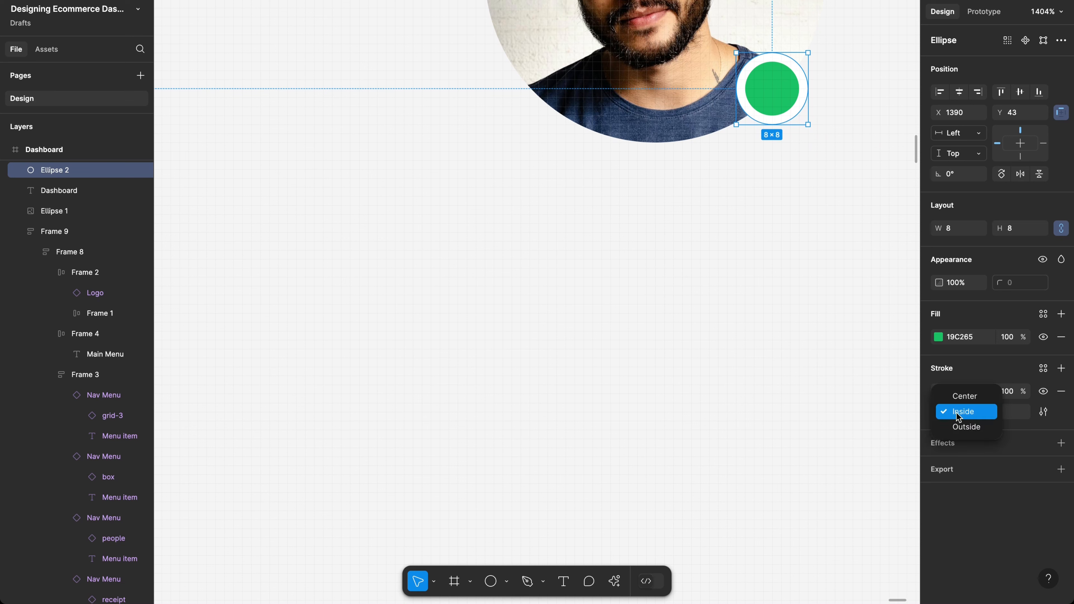
left_click(965, 426)
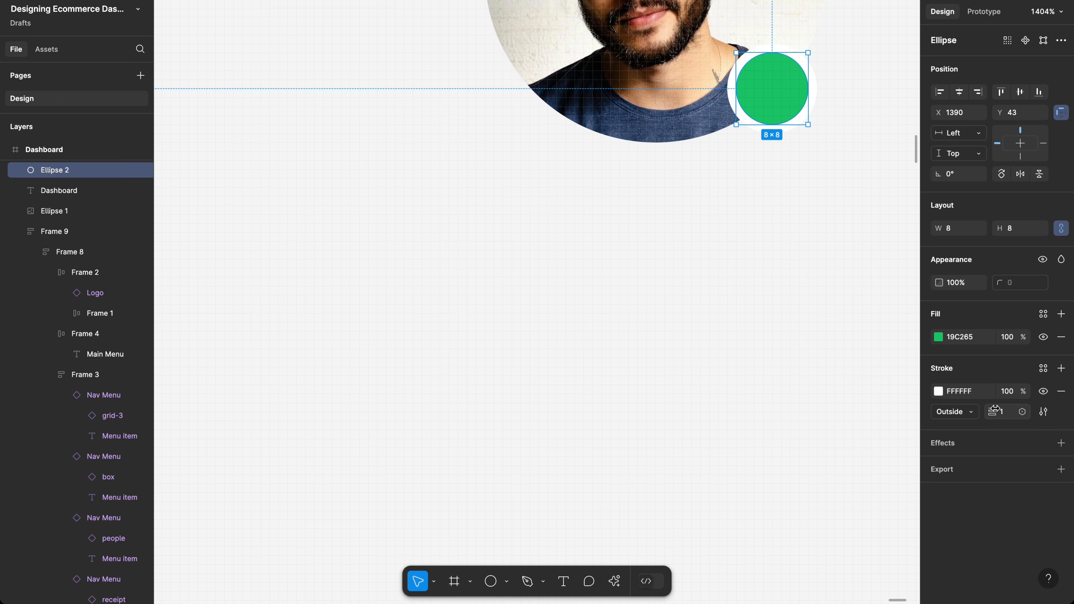
type("2")
key("Return")
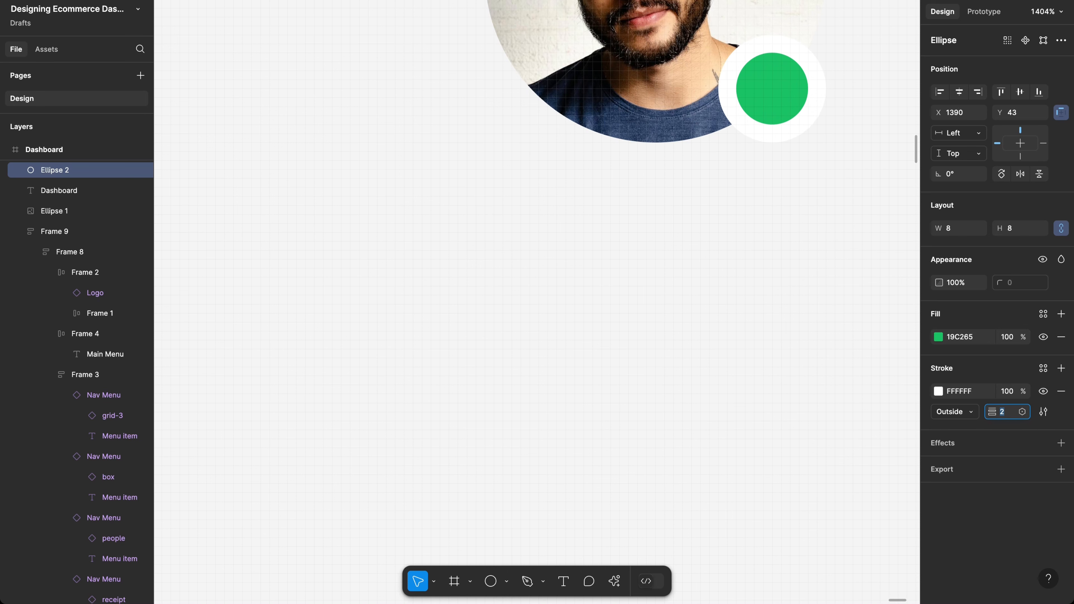
Step: Wrap the green dot and avatar photo together in an auto layout frame
left_click(655, 315)
scroll(656, 315, "down", 5)
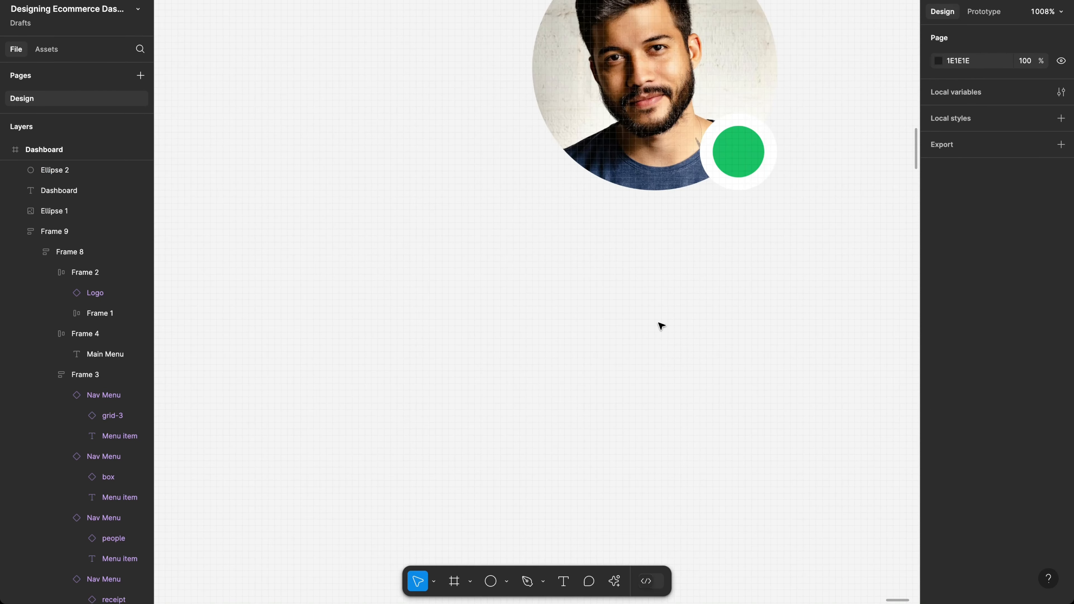
scroll(661, 326, "down", 2)
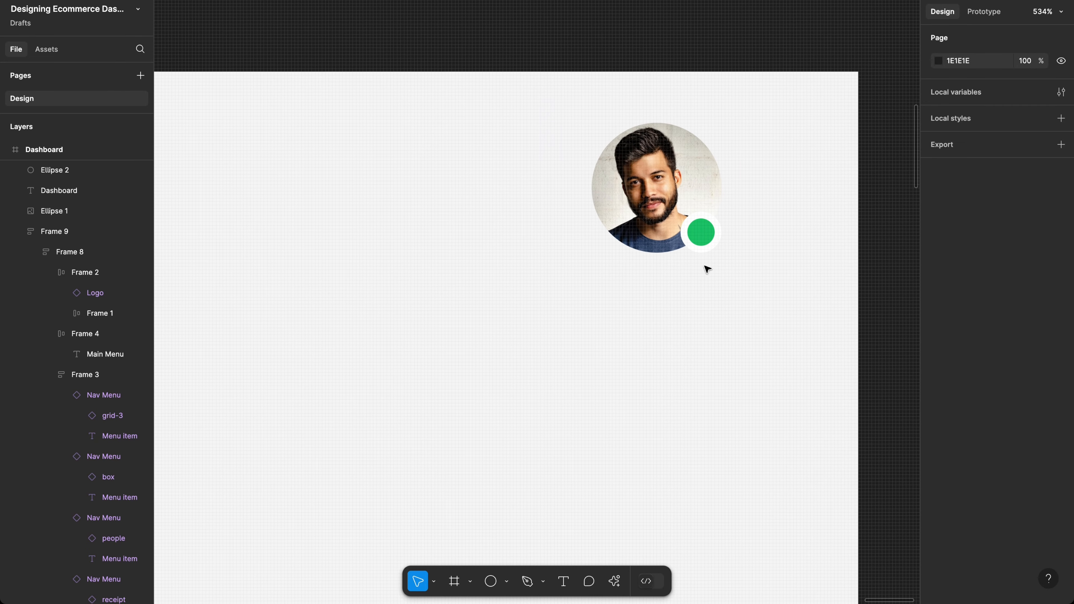
left_click(710, 240)
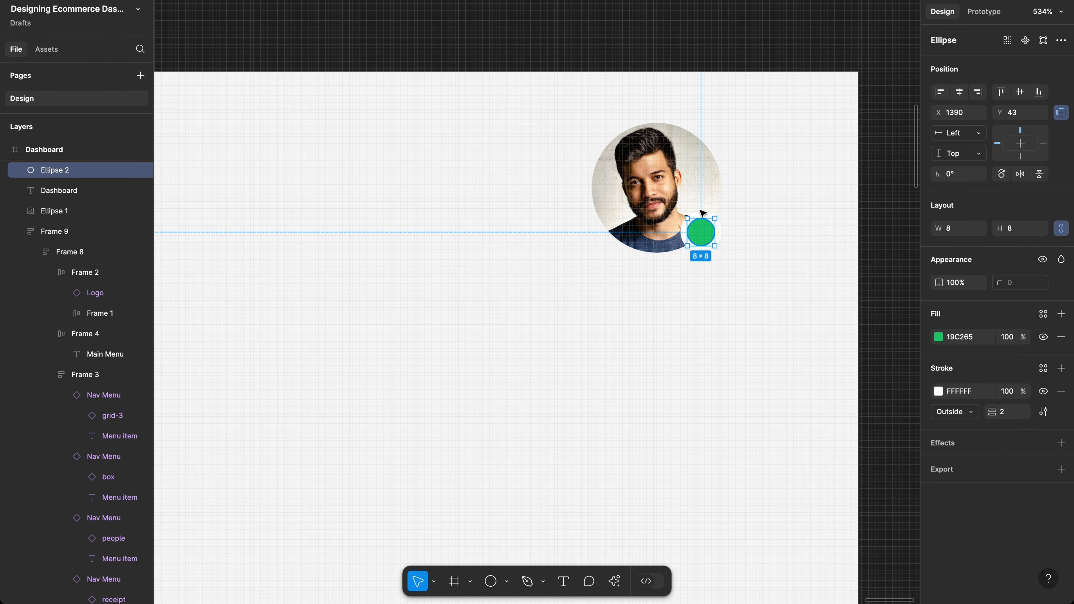
left_click(692, 194, "shift")
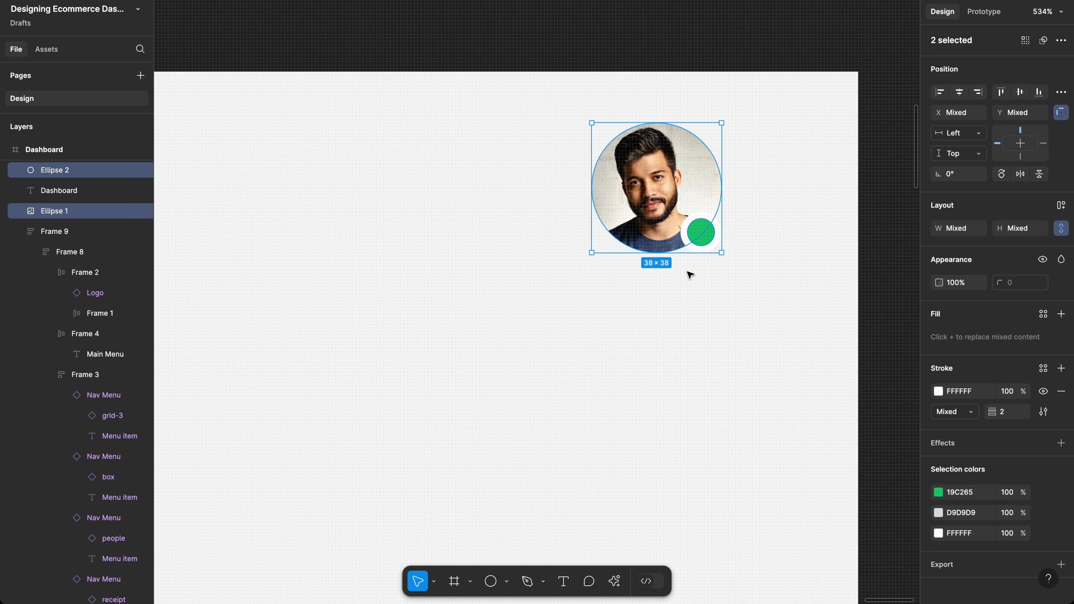
key("shift+a")
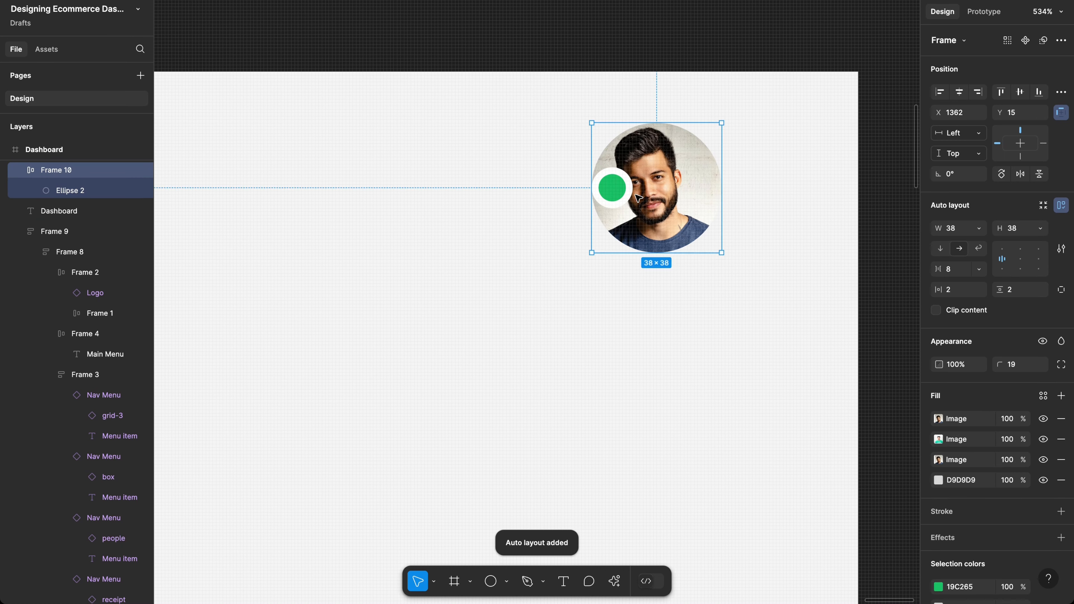
Step: Make the dot absolutely positioned, aligned bottom-right, nudged up and left 2 px
left_click(630, 191)
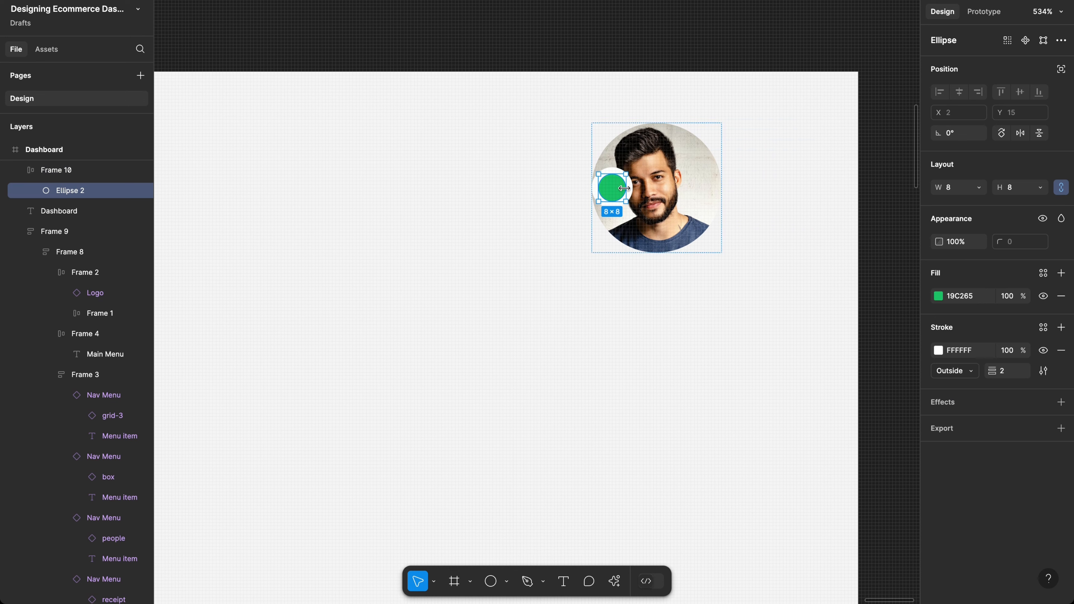
left_click(1062, 70)
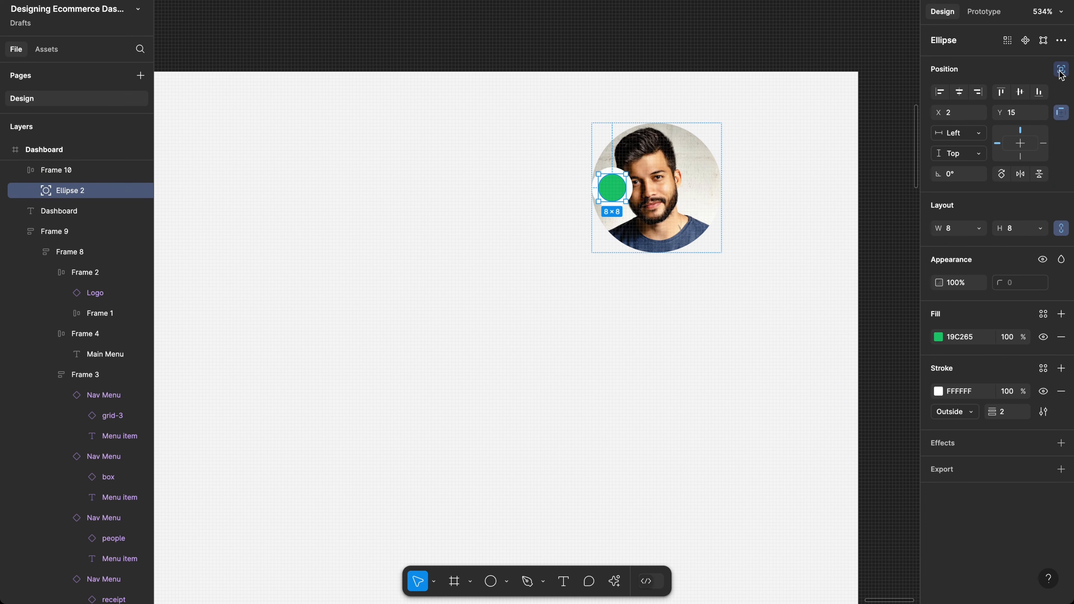
left_click(1041, 94)
left_click(978, 93)
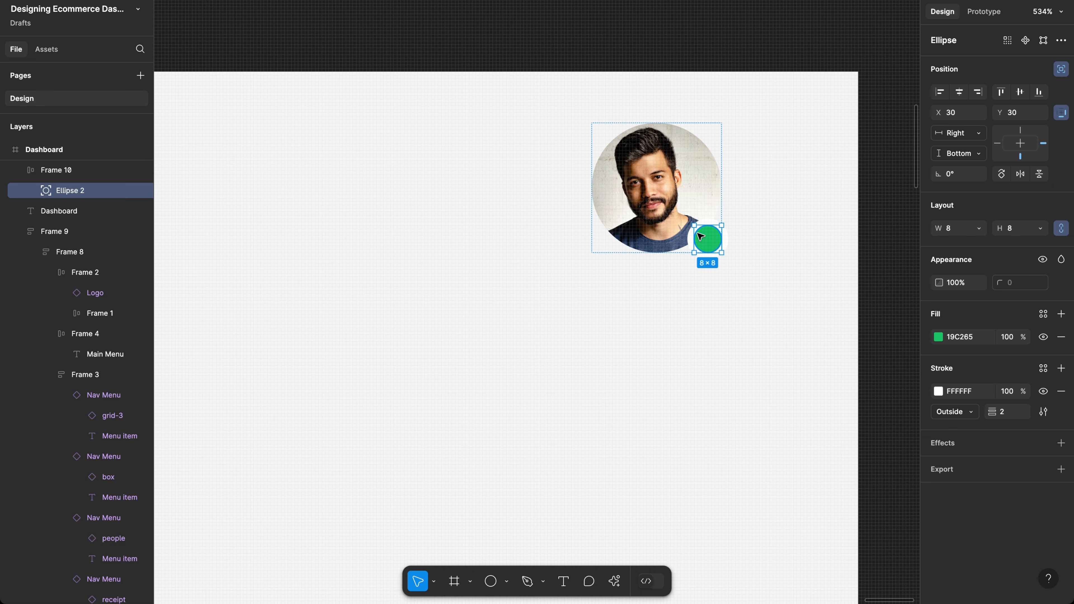
scroll(699, 236, "up", 3)
scroll(700, 236, "up", 5)
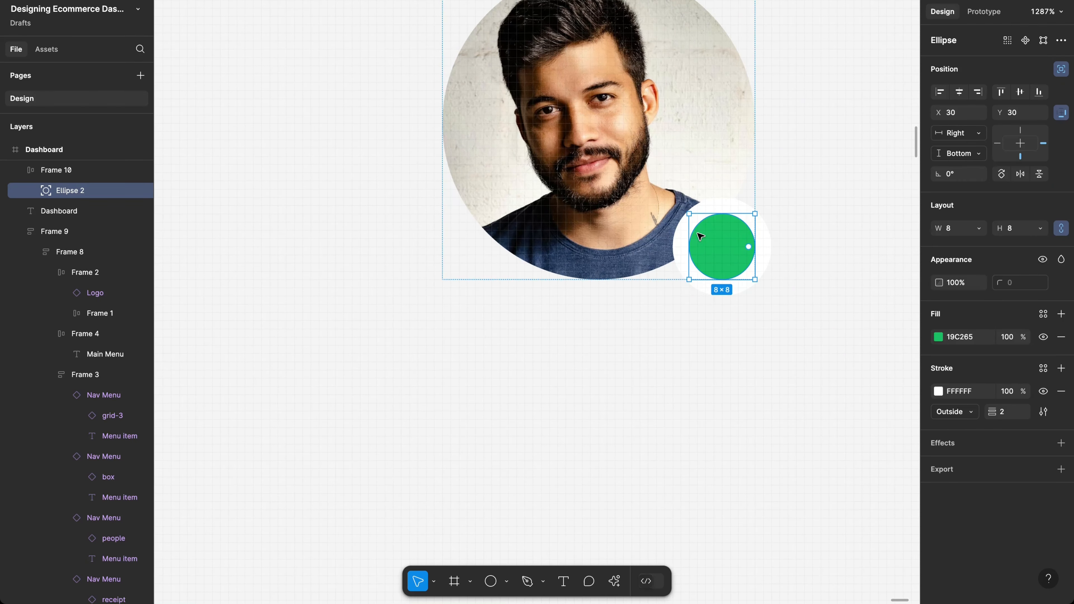
key("Up")
key("Up")
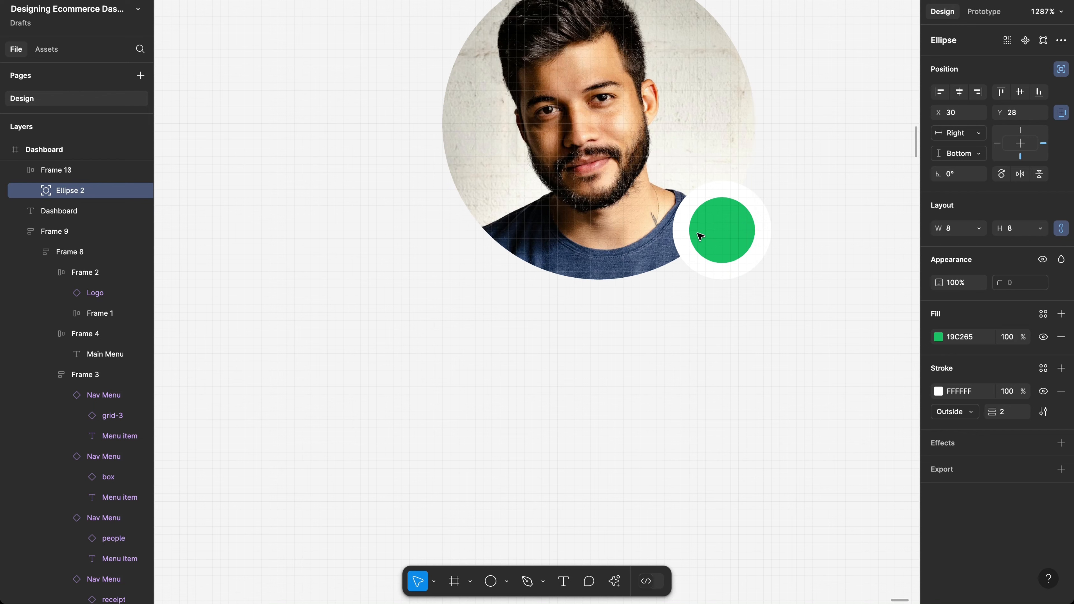
key("Left")
key("Left")
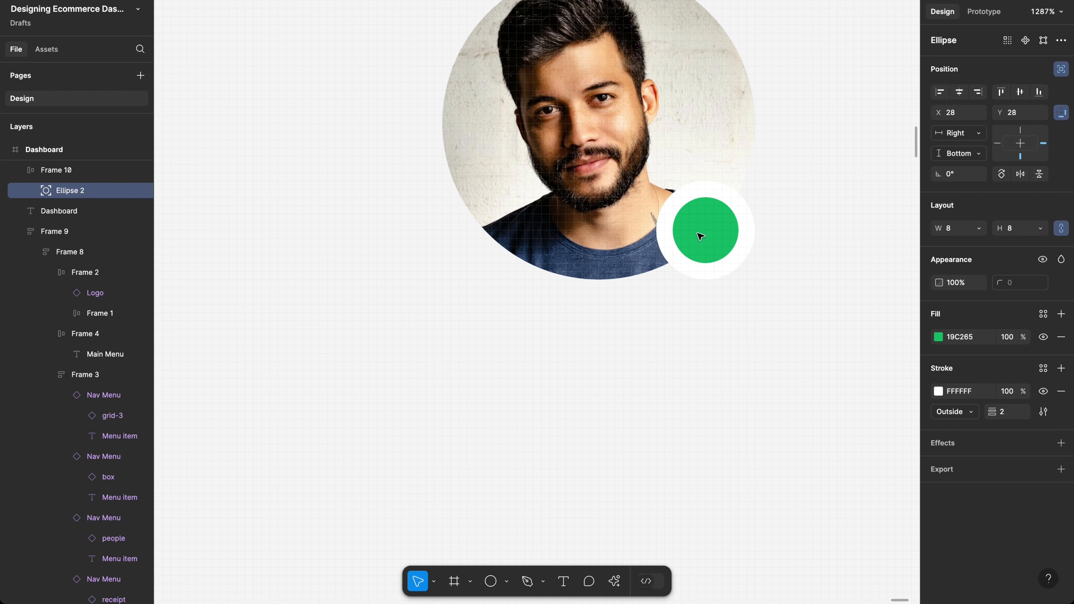
Step: Select the avatar frame and undo an accidental move of it
left_click(714, 363)
scroll(714, 364, "down", 10)
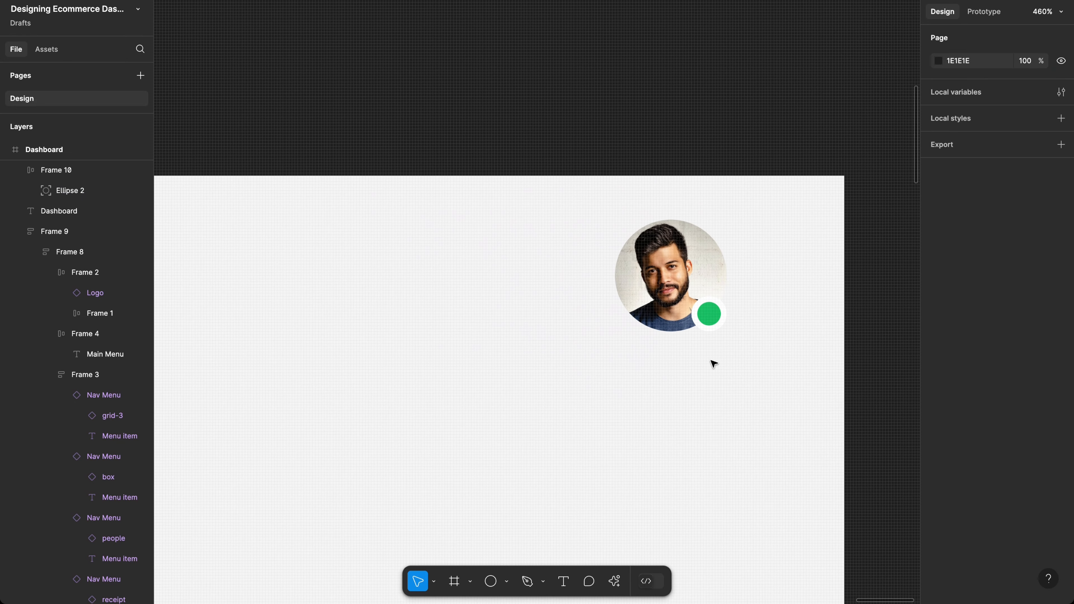
left_click(682, 282)
left_click_drag(723, 272, 723, 271)
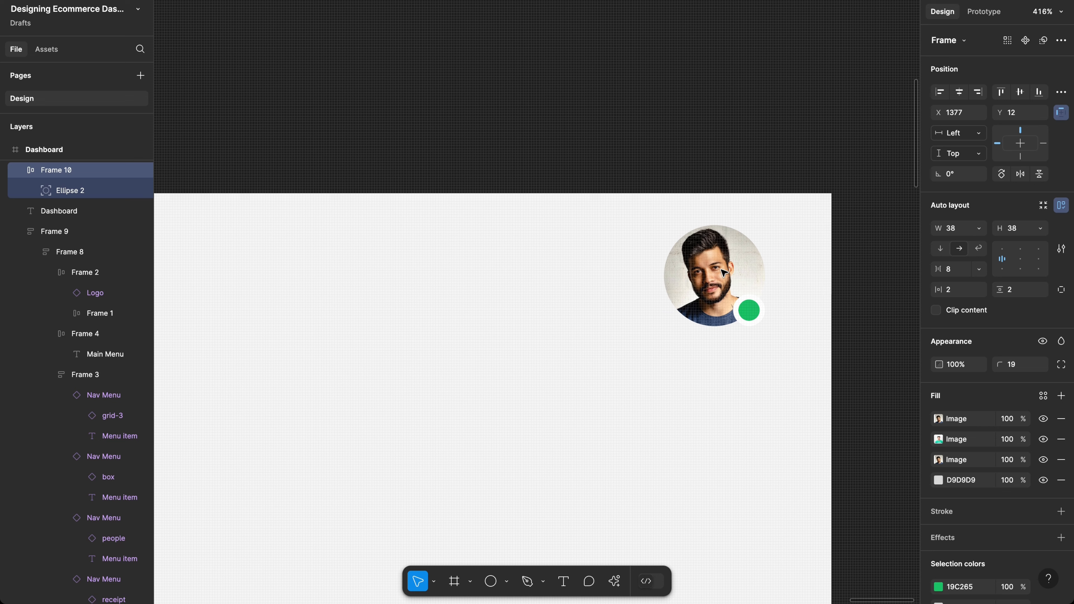
key("ctrl+z")
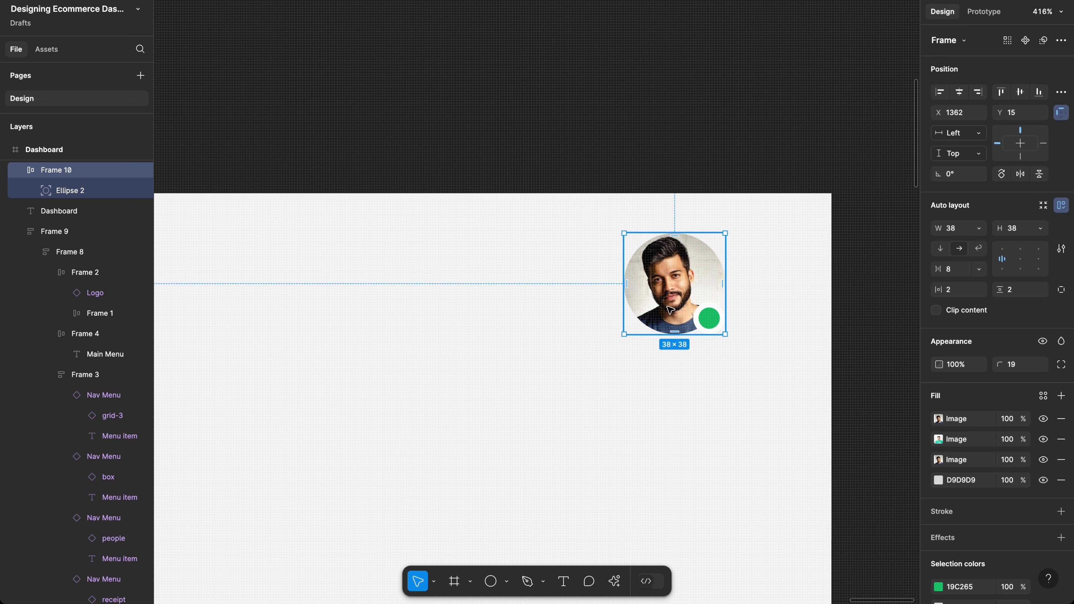
left_click(529, 319)
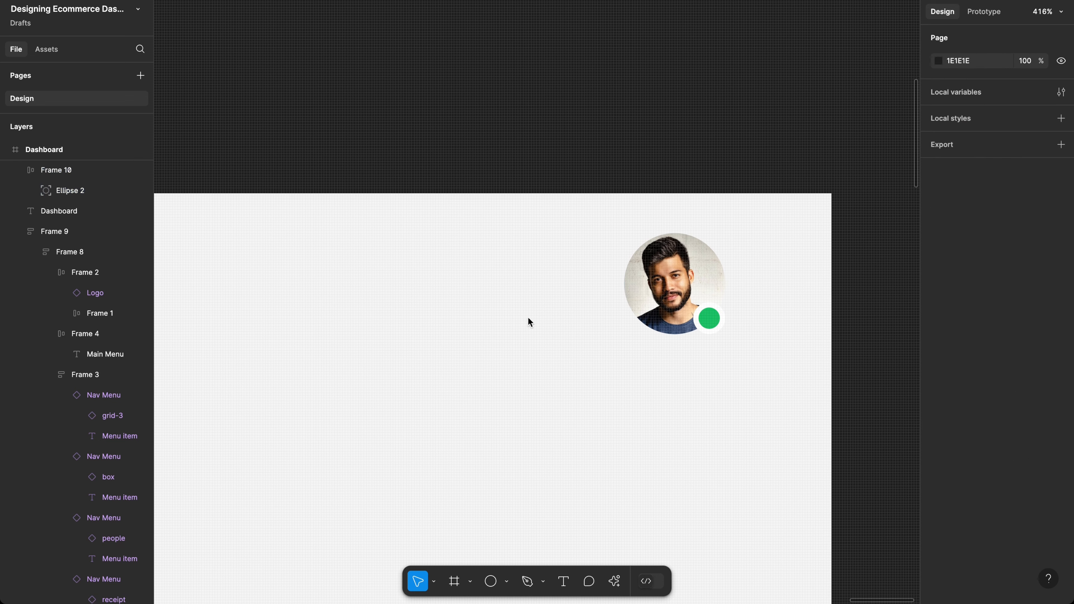
Step: Search assets for 'notic' and insert the 24×24 notification bell icon
key("shift+i")
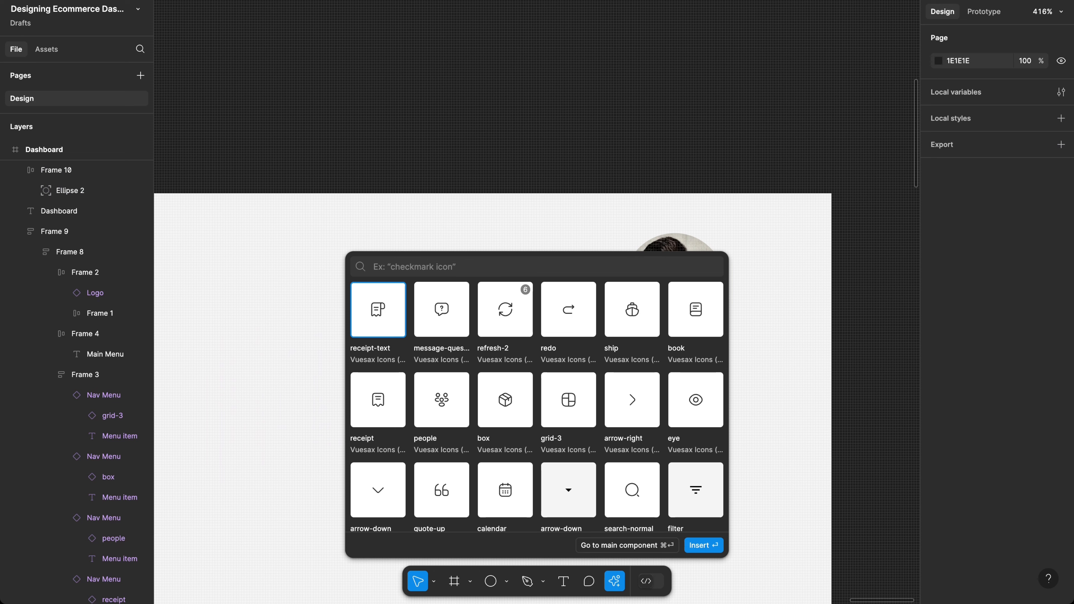
type("notic")
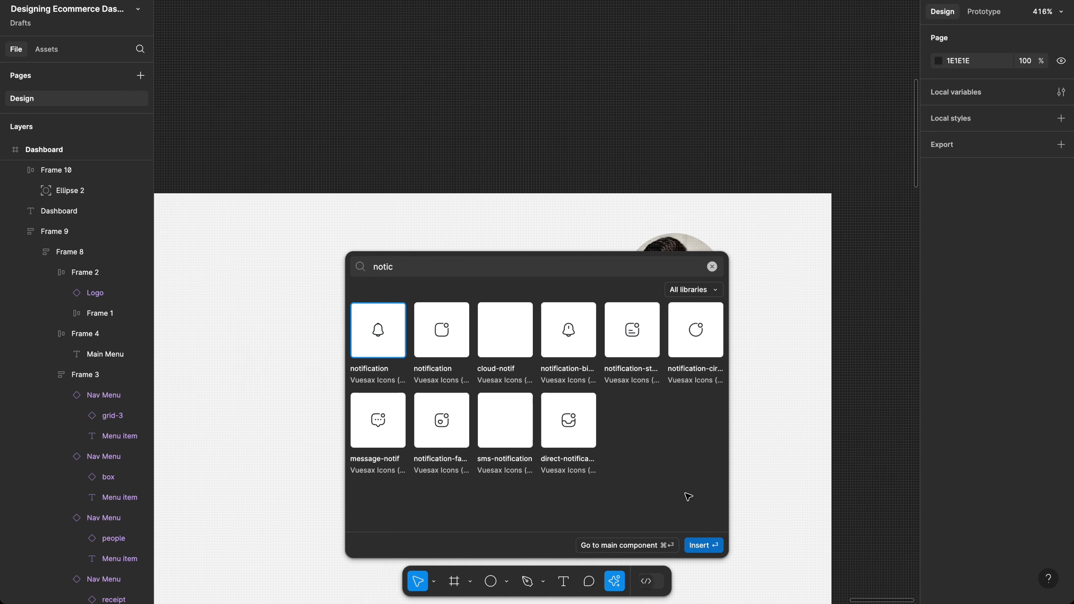
key("Return")
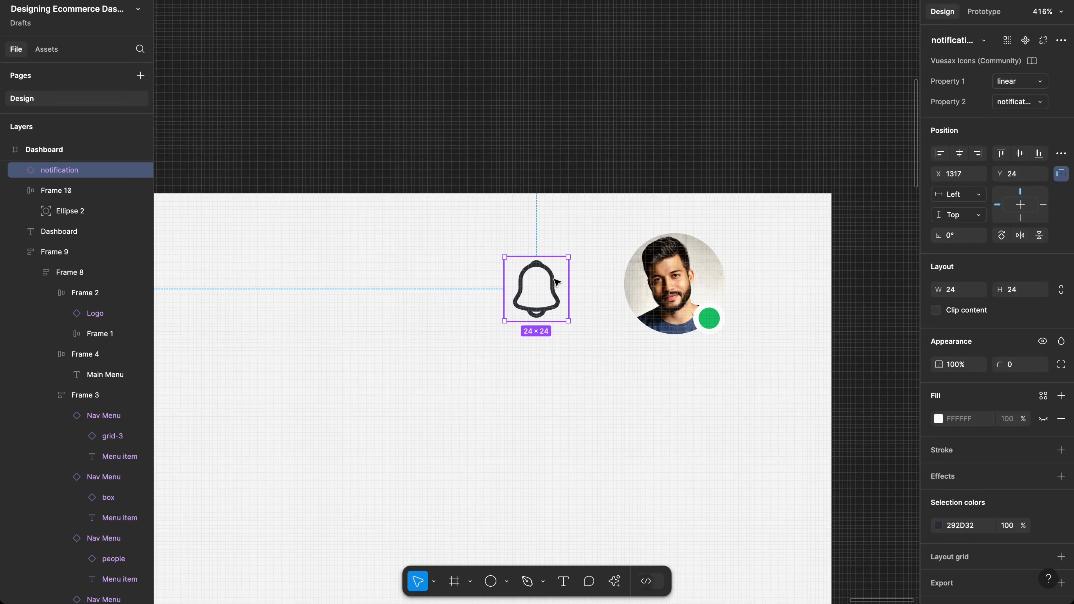
Step: Wrap the bell icon in an auto-layout frame and scale the icon to 22×22
key("shift+a")
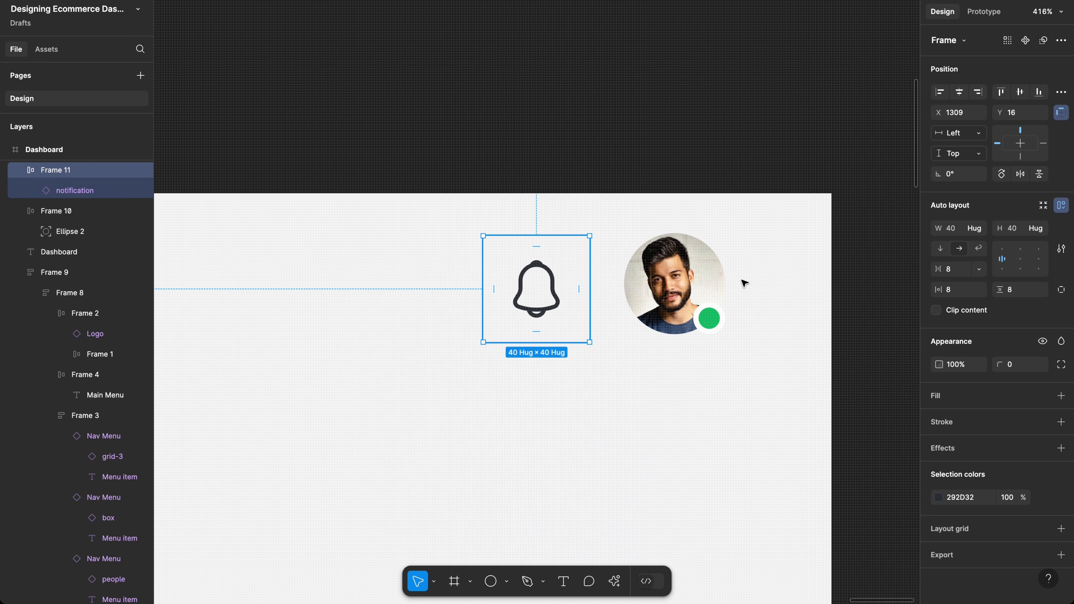
key("Return")
key("k")
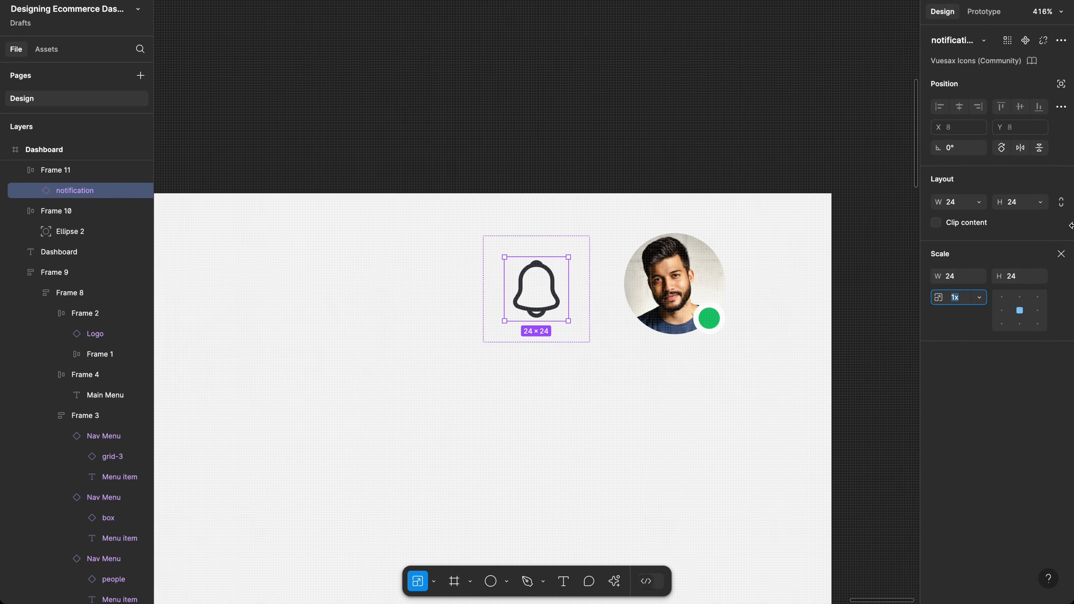
left_click(1020, 281)
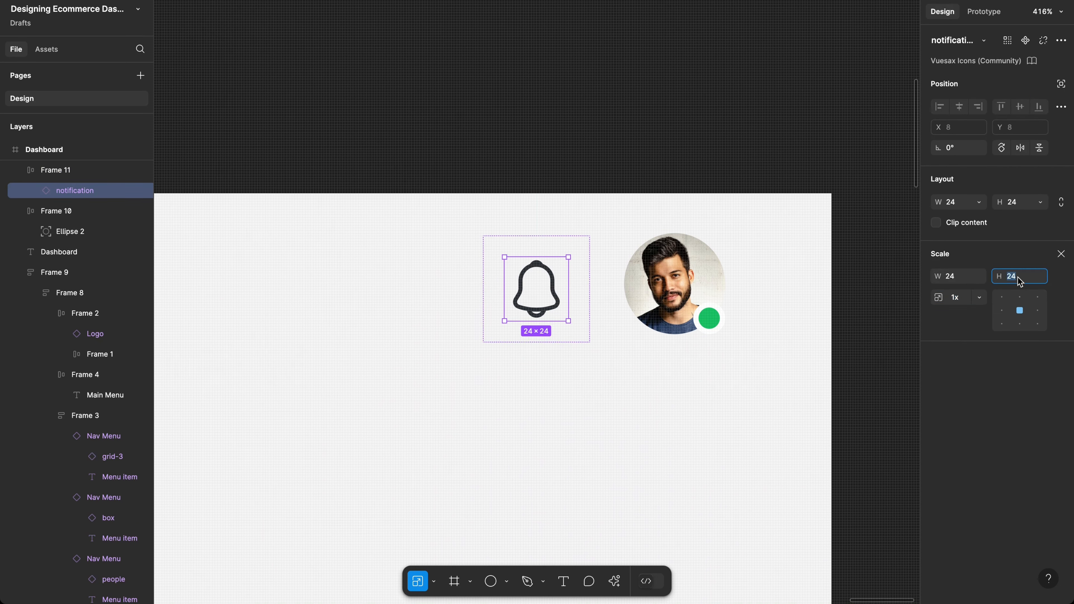
type("22")
key("Return")
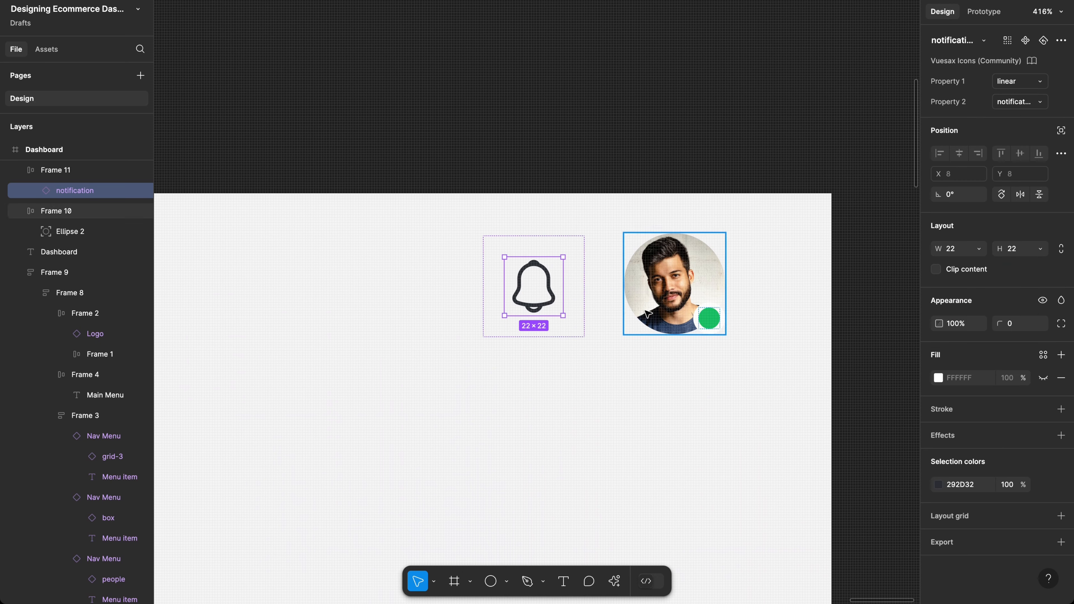
Step: Give the bell's frame a grey 89909A outline and corner radius 50 to make it circular
left_click(575, 324)
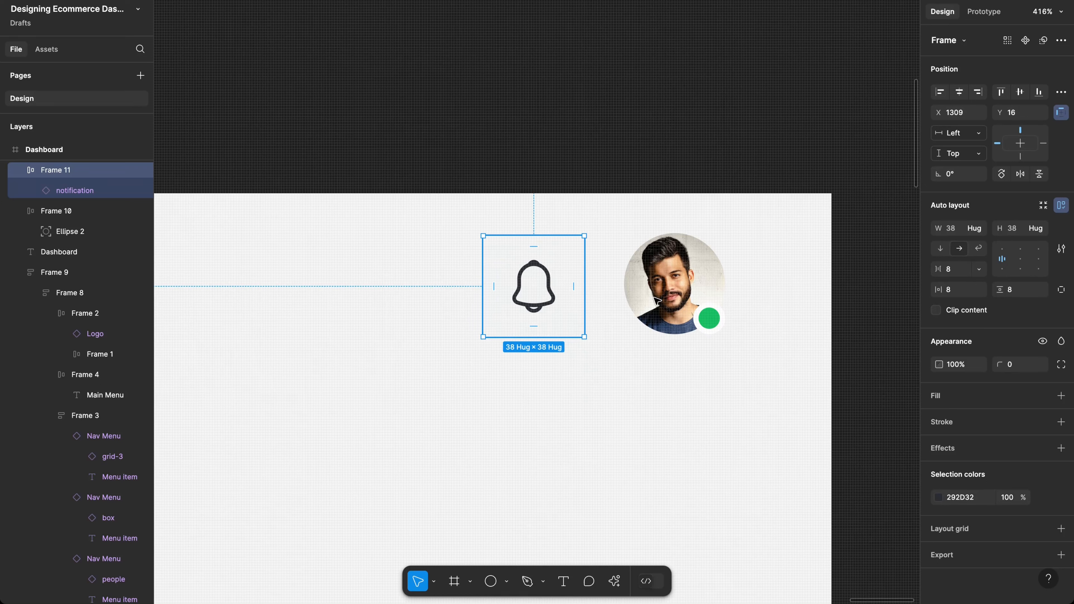
left_click(974, 425)
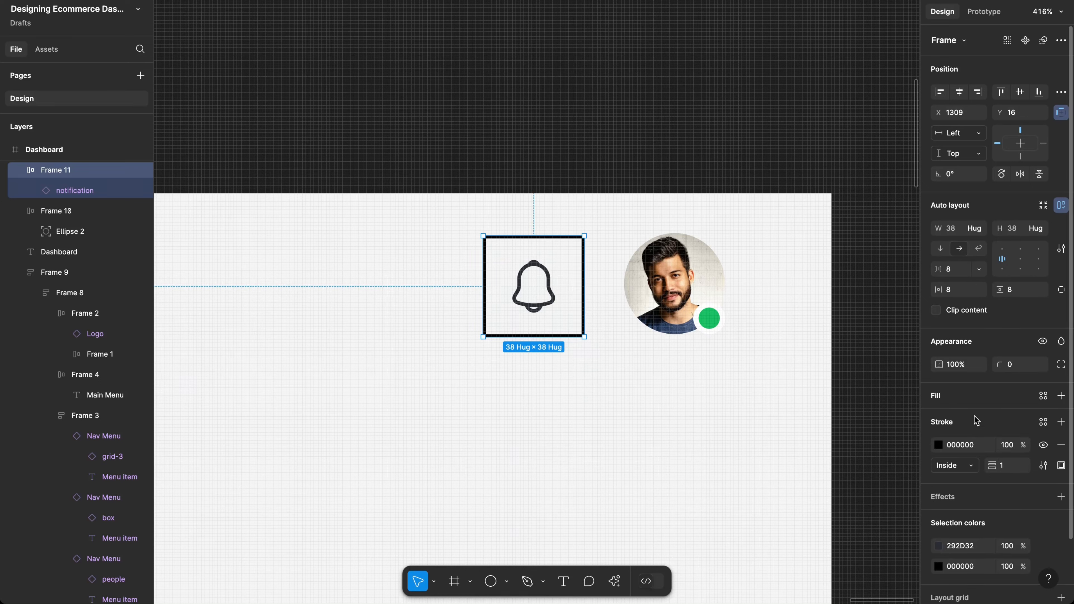
left_click(939, 444)
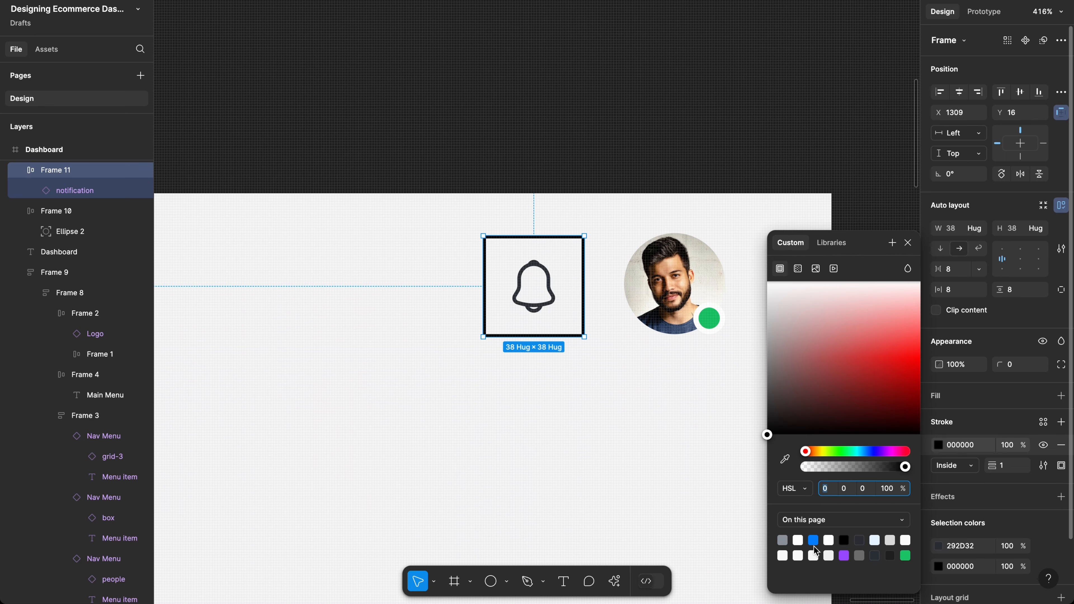
left_click(782, 540)
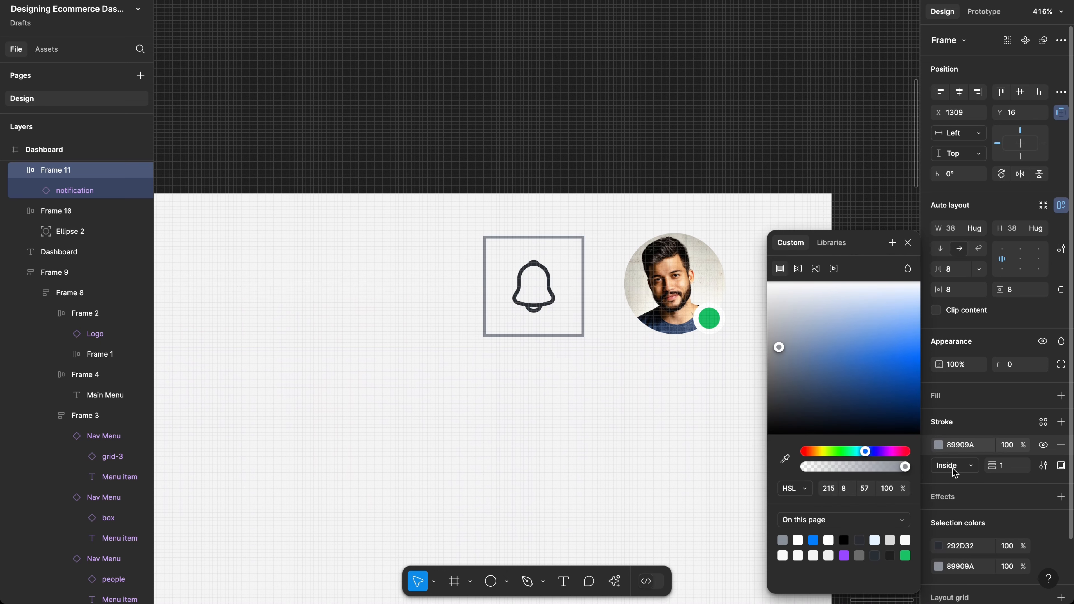
left_click(1022, 370)
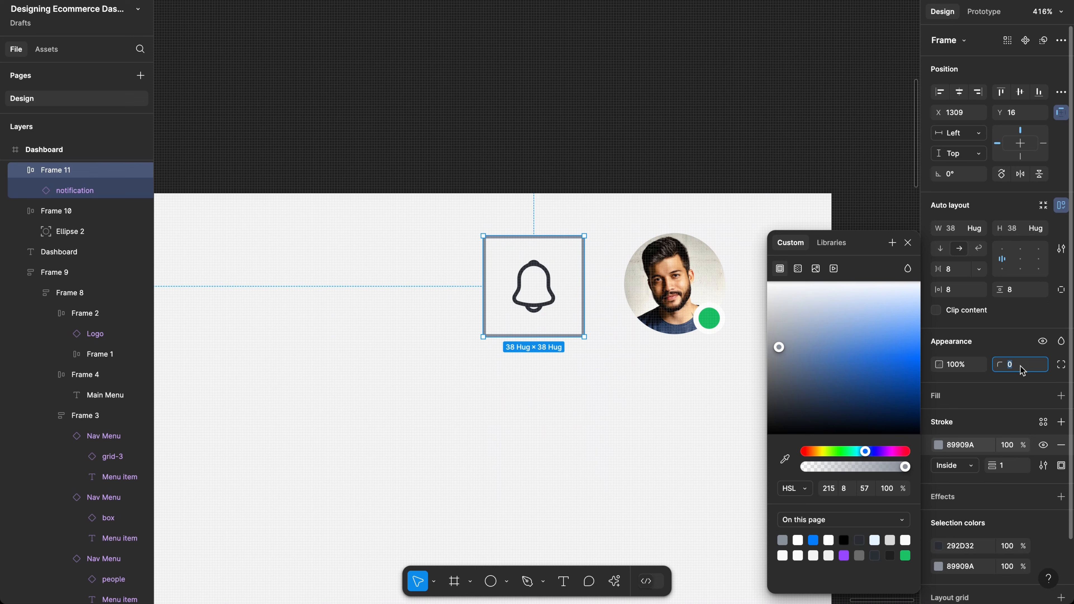
type("50")
key("Return")
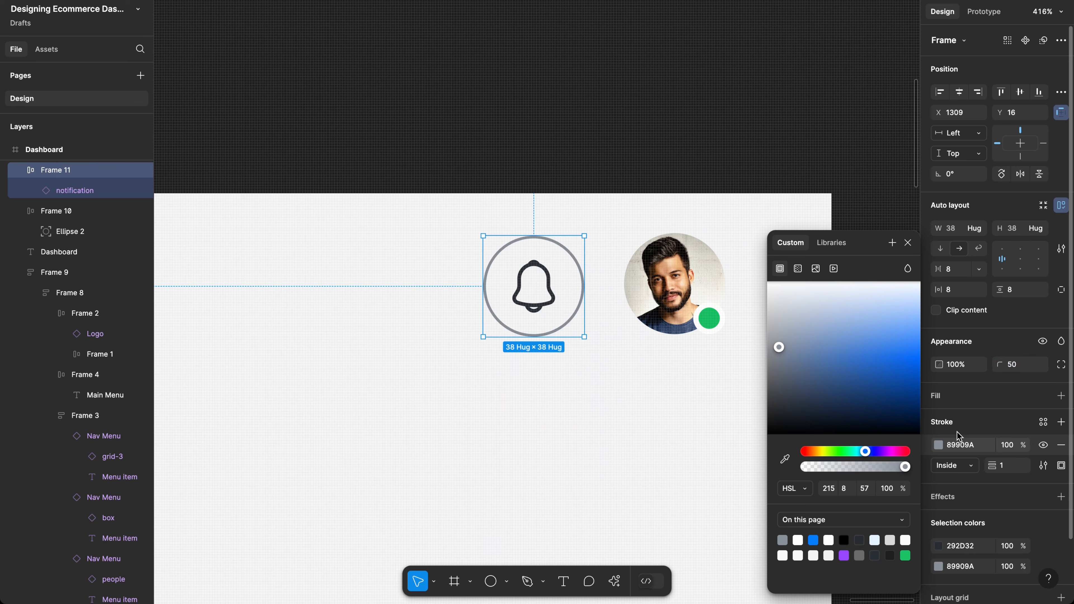
Step: Recolour the bell icon to the same grey 89909A
left_click(958, 450)
key("ctrl+c")
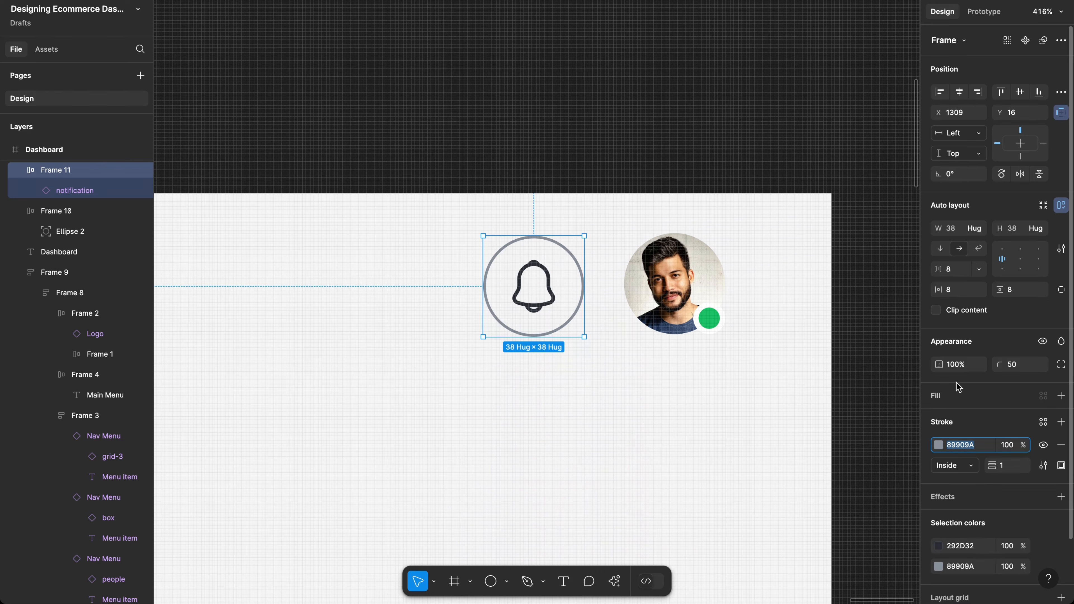
left_click(965, 549)
key("ctrl+v")
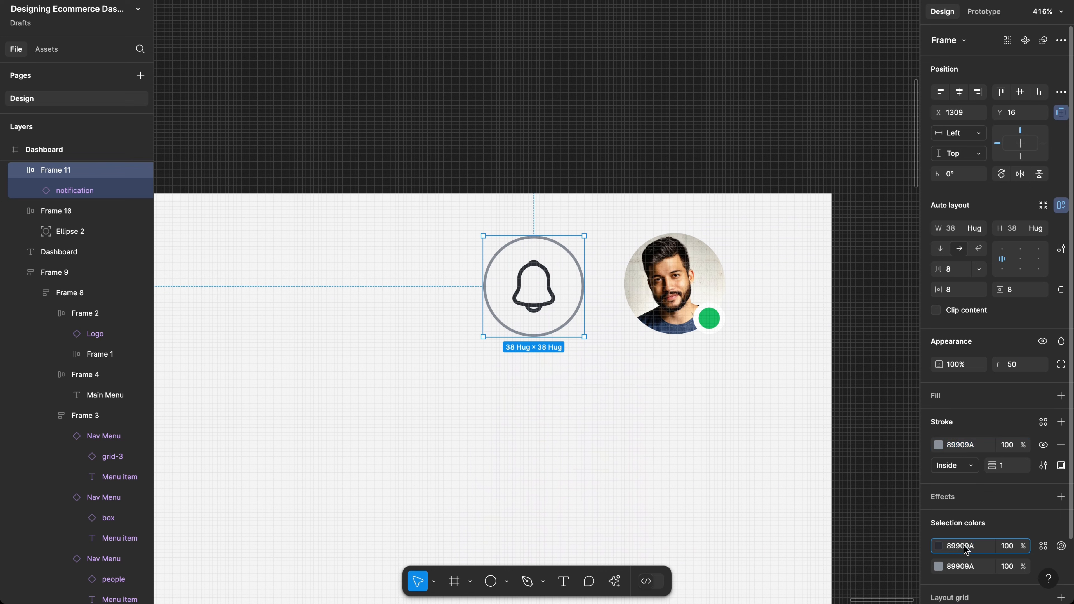
key("Return")
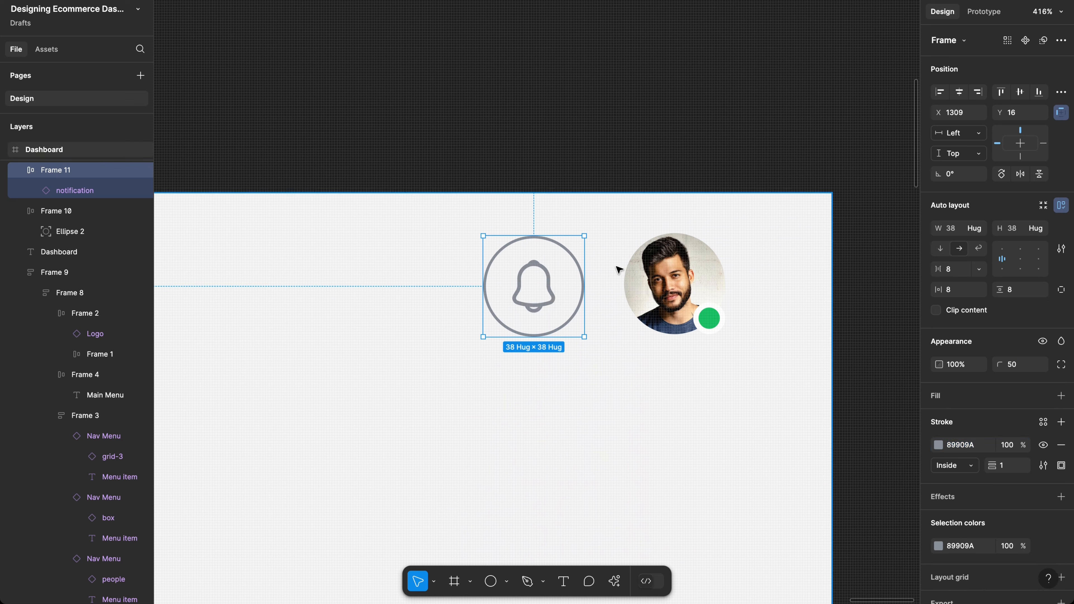
Step: Try near-black 1E1E1E and pure black, then set the bell and outline to 272E34
scroll(617, 269, "down", 5)
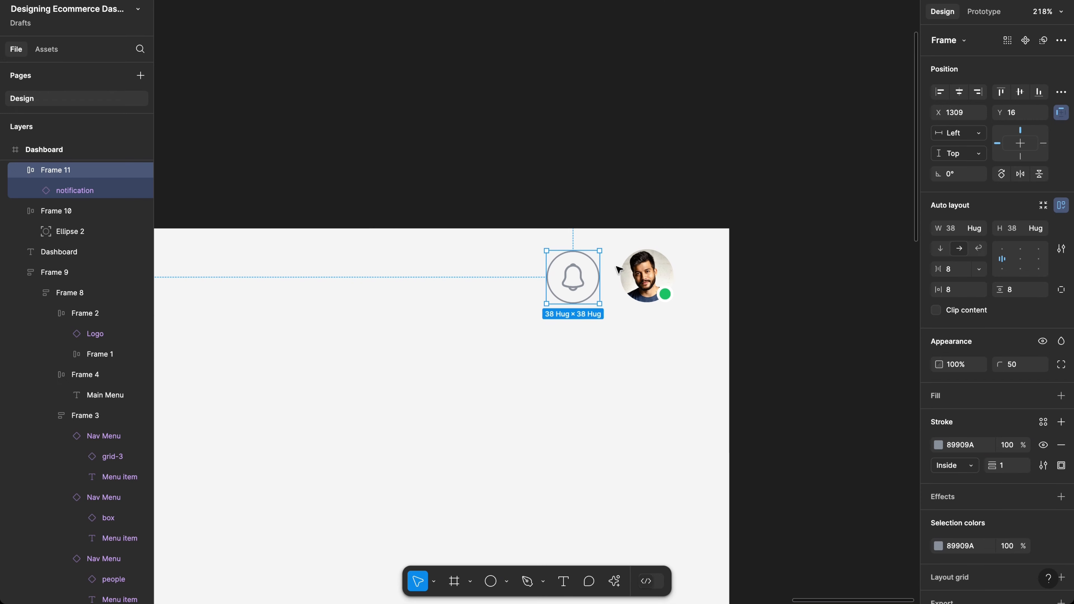
scroll(584, 276, "left", 3)
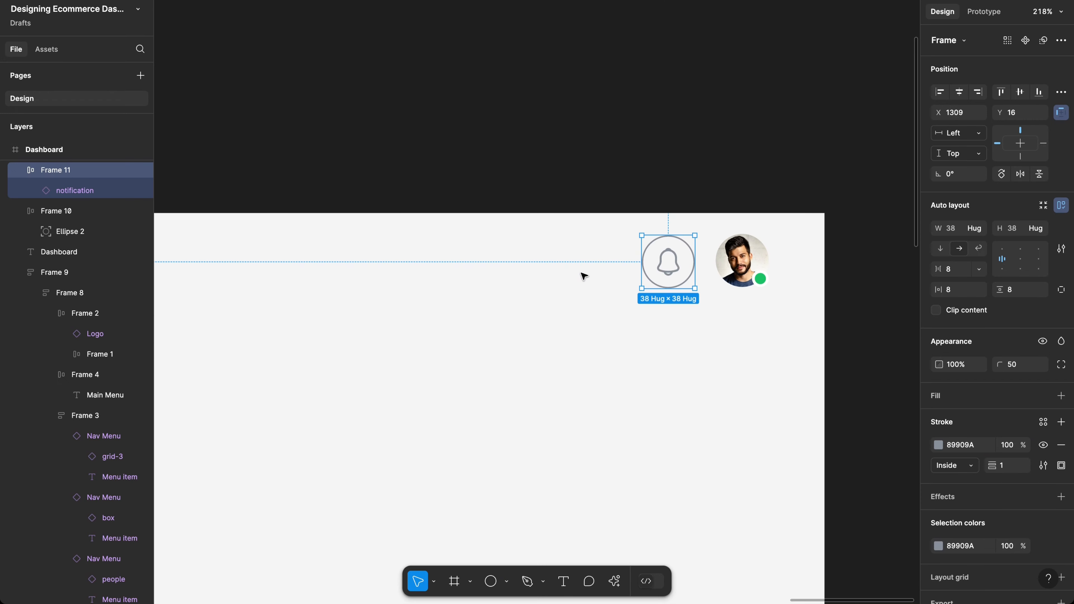
scroll(584, 276, "down", 4)
scroll(584, 276, "left", 4)
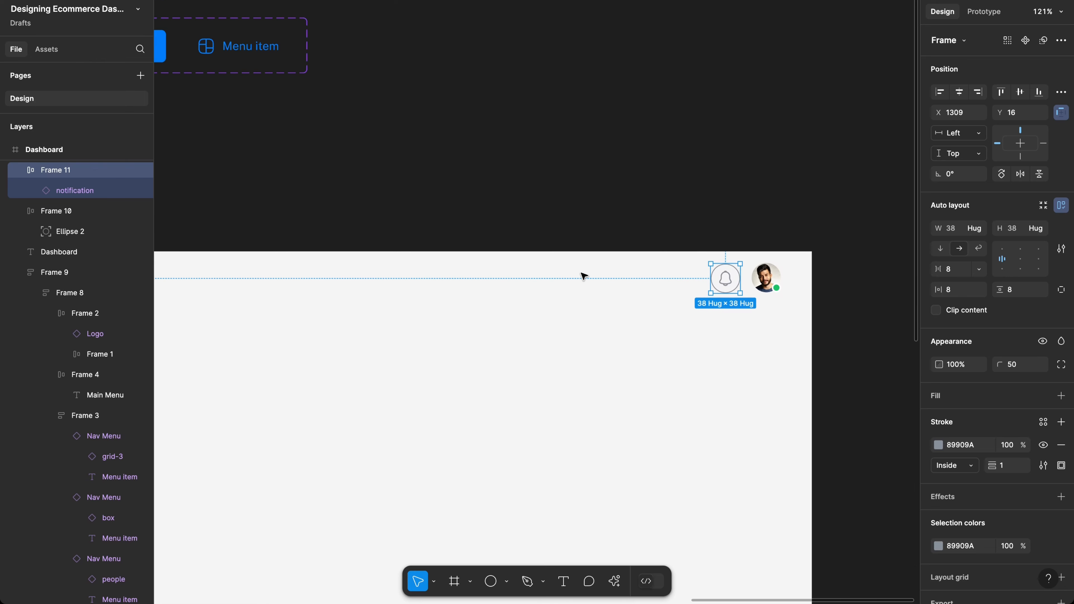
scroll(296, 287, "down", 2)
scroll(295, 286, "left", 3)
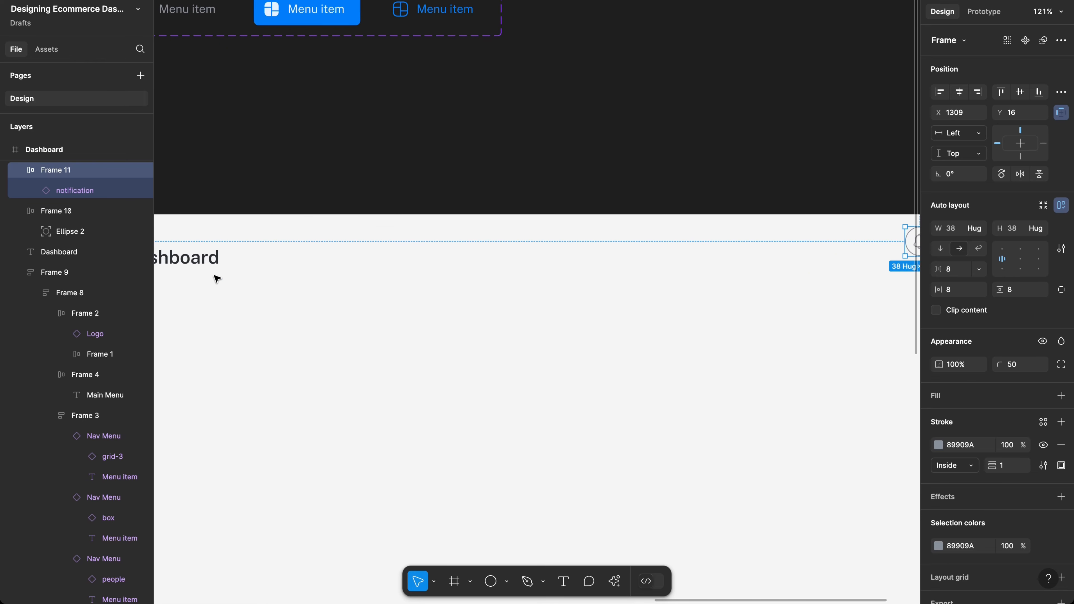
left_click(939, 548)
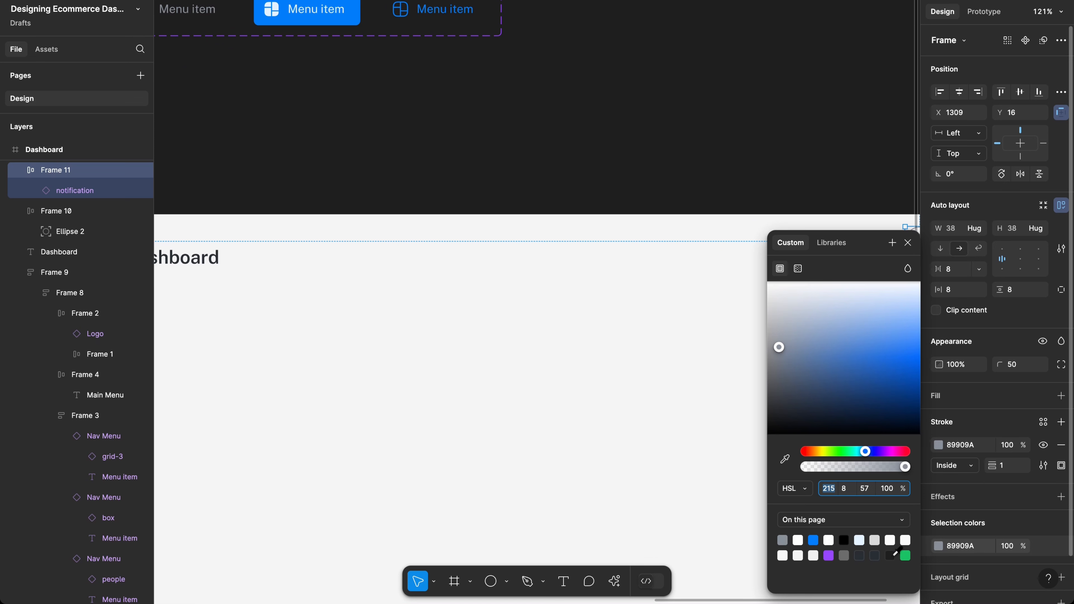
left_click(890, 554)
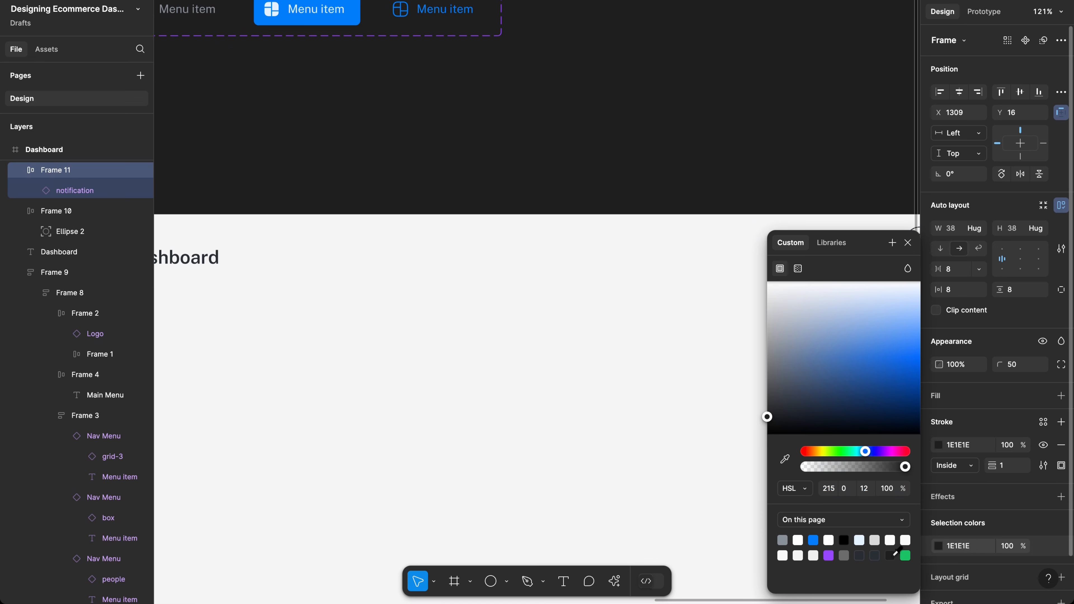
left_click(843, 540)
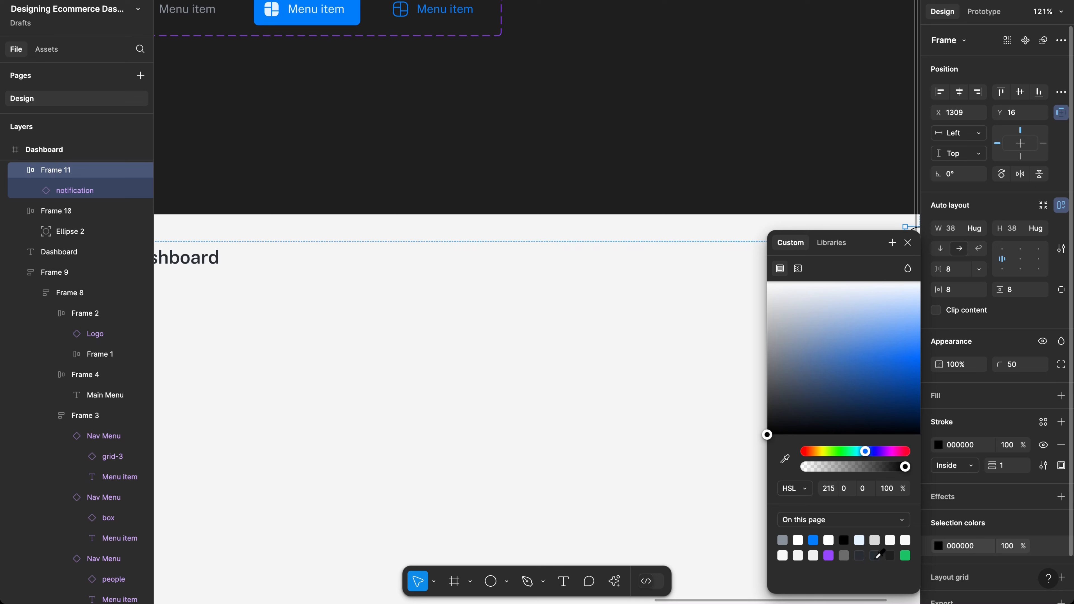
left_click(878, 554)
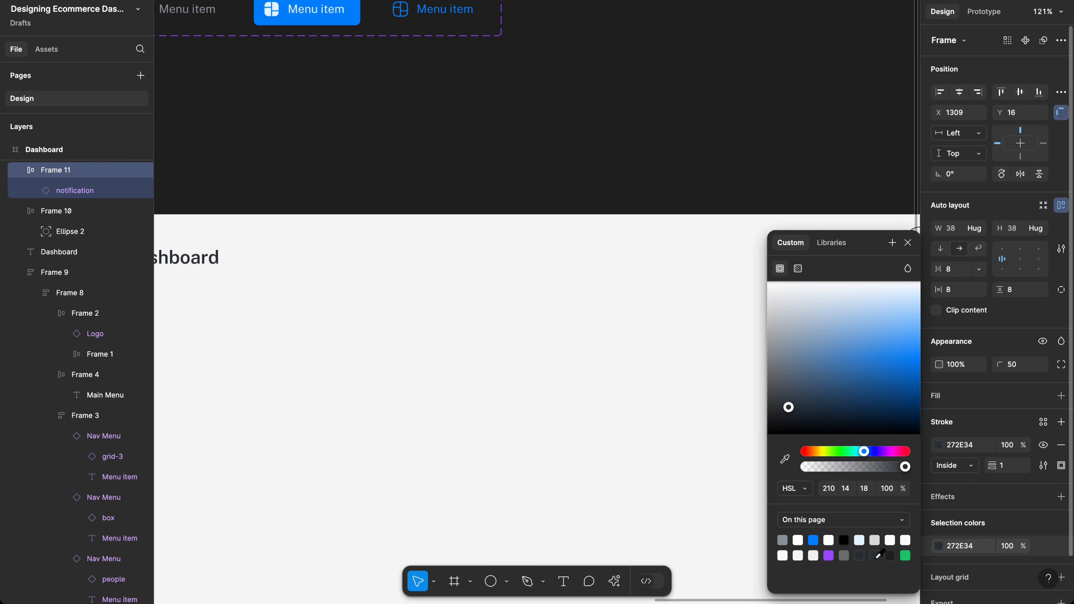
Step: Preview the bell button, then set its outline back to grey 89909A
scroll(660, 307, "right", 5)
scroll(660, 307, "right", 2)
left_click(659, 306)
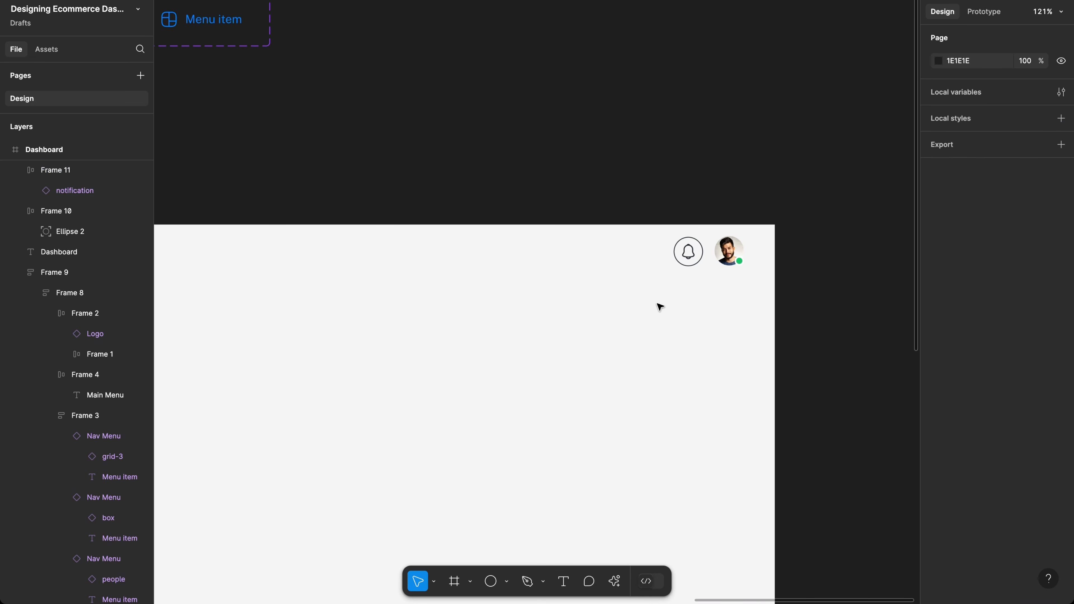
left_click(696, 265)
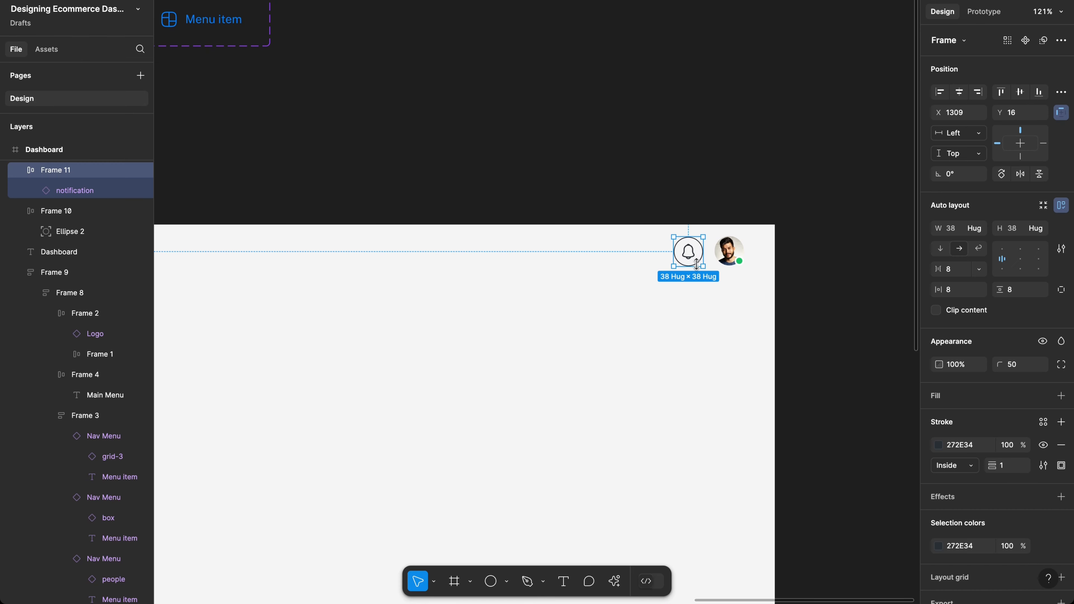
left_click(936, 447)
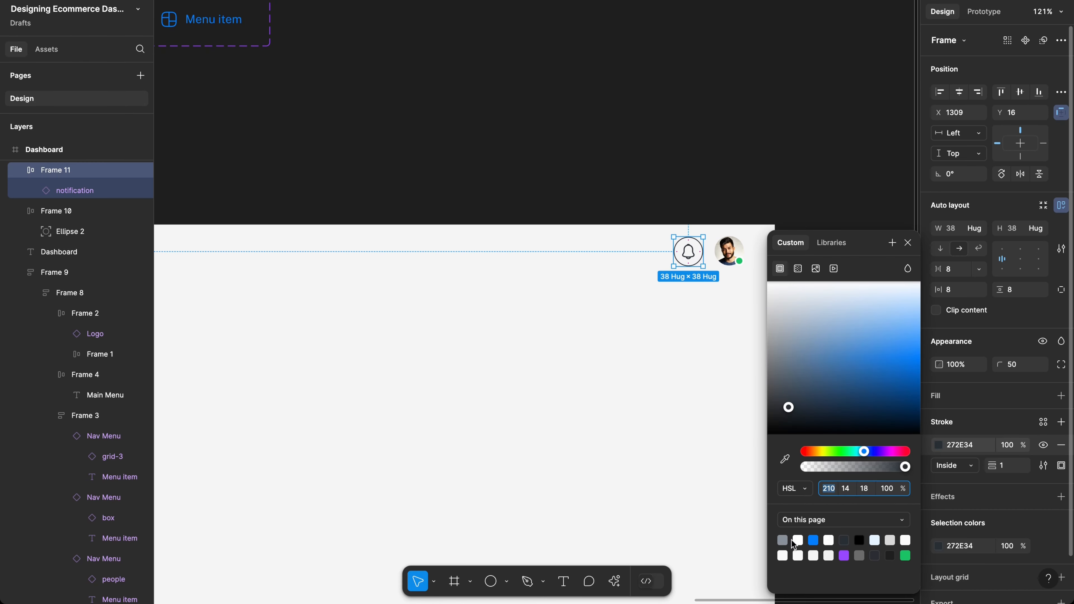
left_click(782, 541)
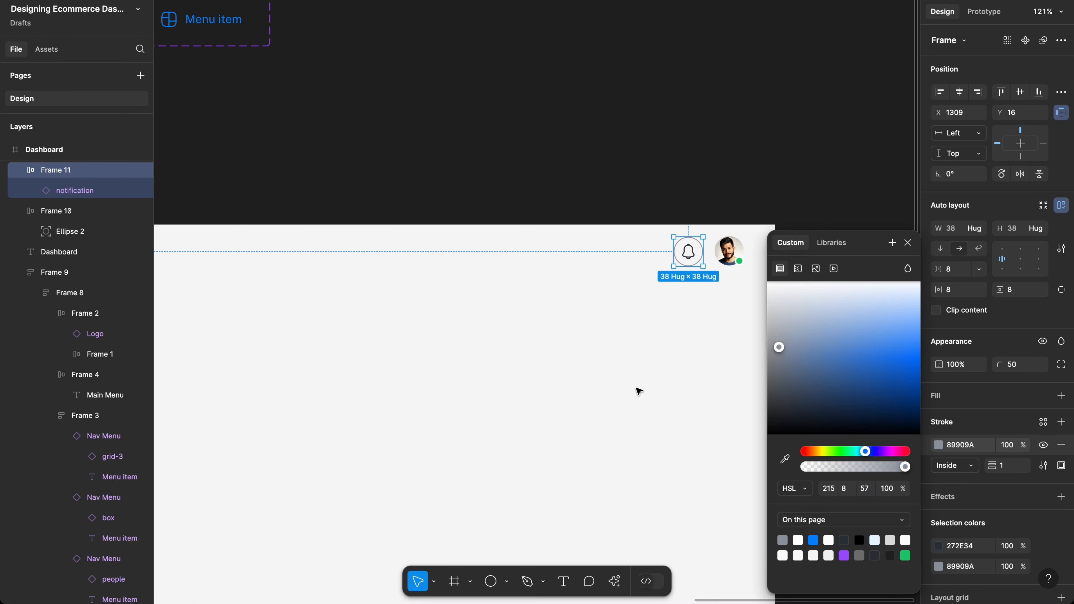
scroll(659, 376, "down", 2)
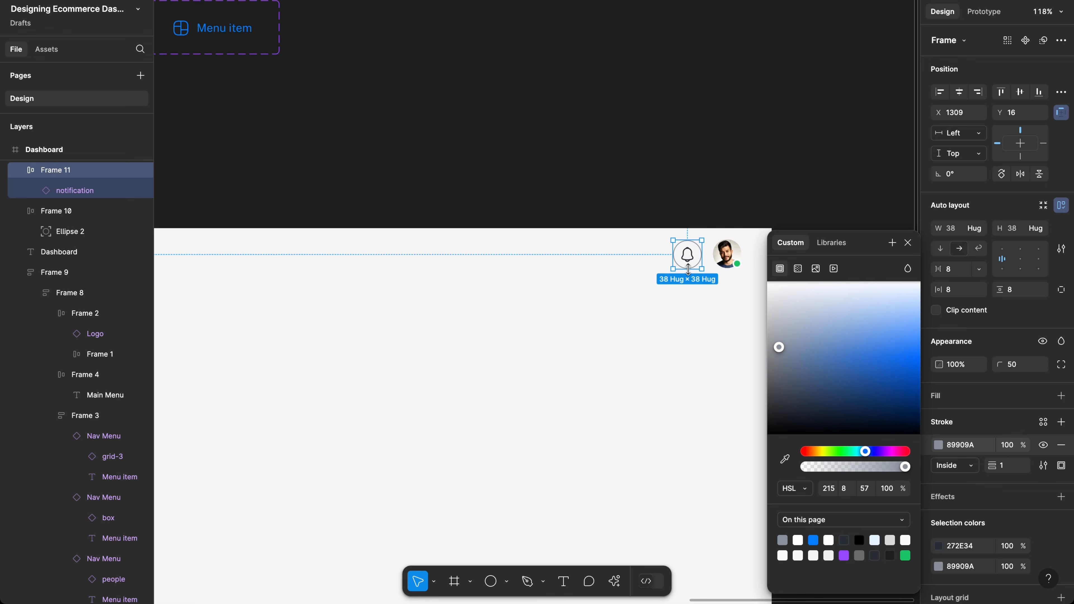
scroll(536, 300, "left", 10)
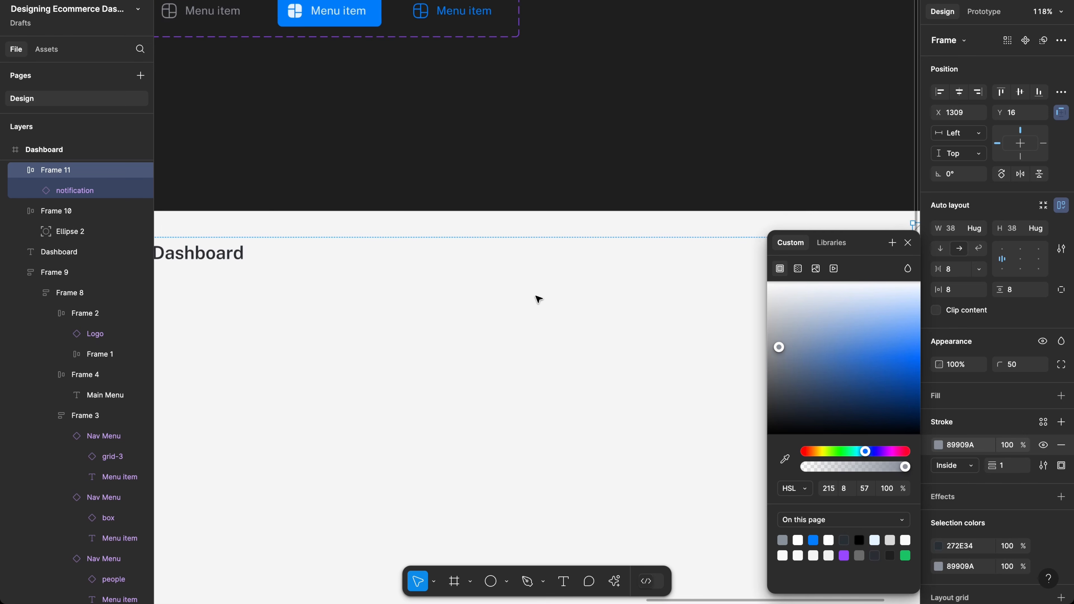
scroll(536, 300, "down", 2)
scroll(537, 299, "left", 10)
scroll(536, 300, "down", 1)
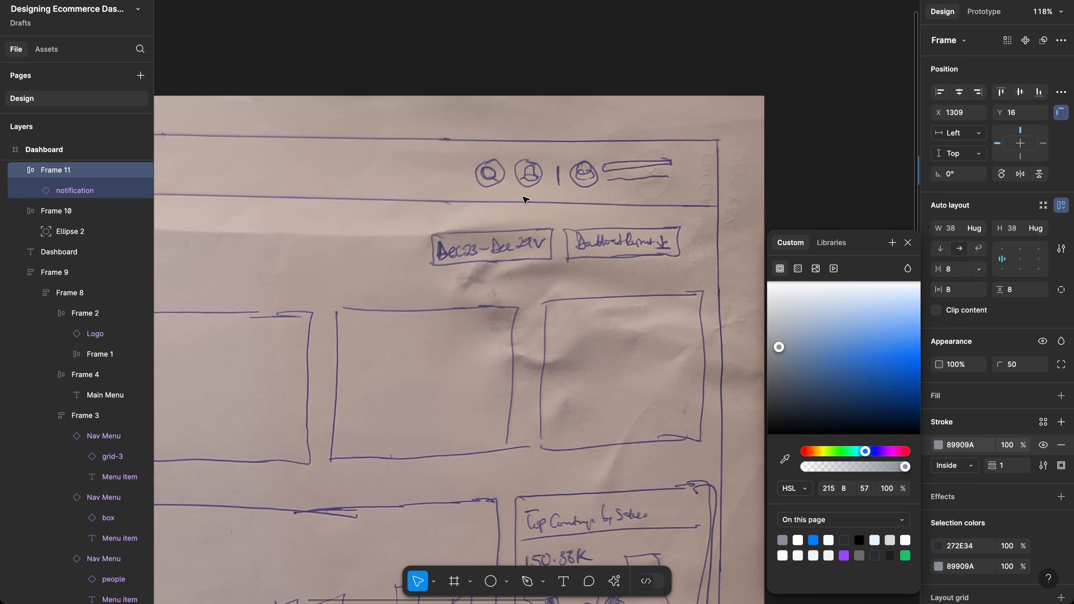
scroll(524, 223, "right", 10)
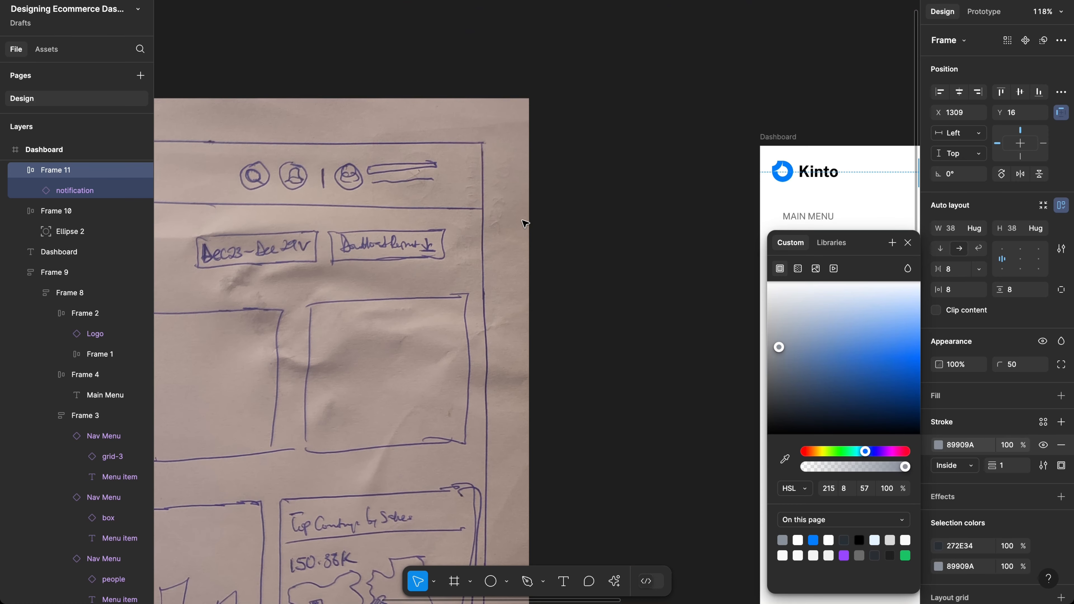
scroll(524, 223, "right", 20)
scroll(524, 223, "up", 1)
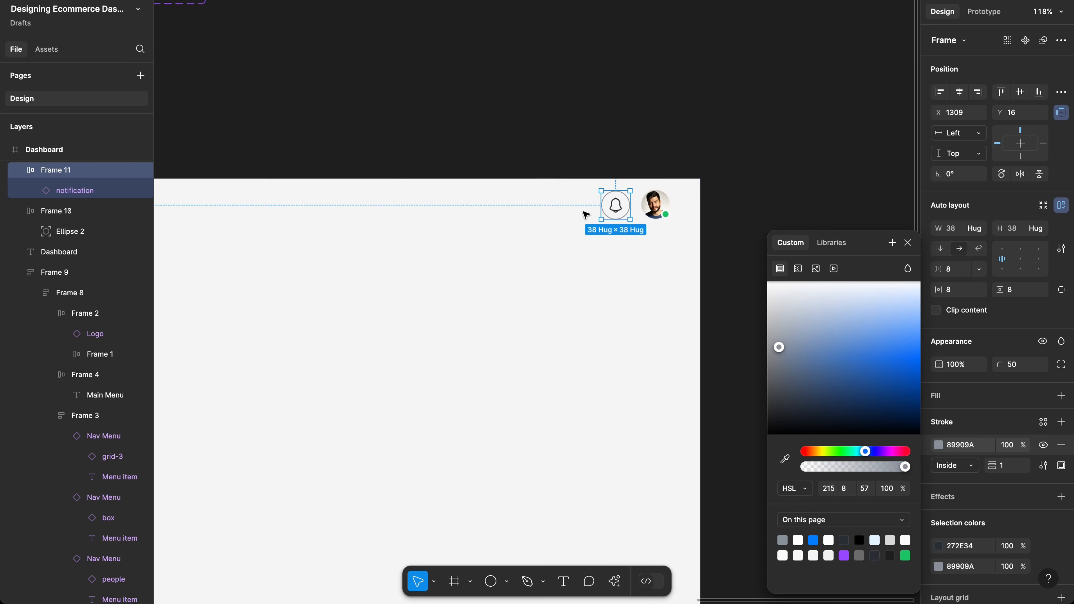
scroll(585, 215, "up", 5)
scroll(586, 215, "up", 1)
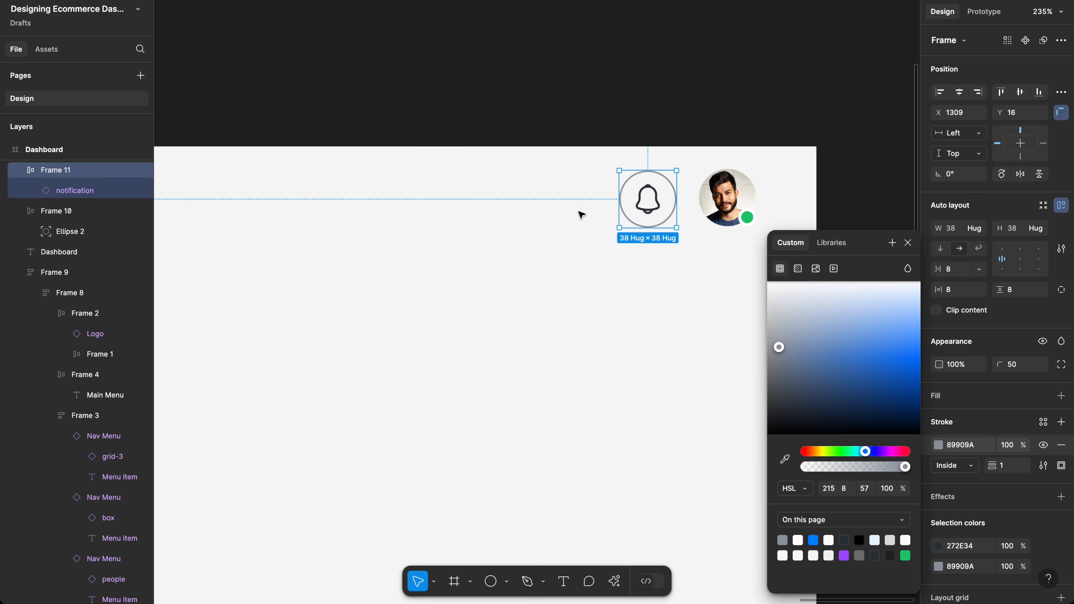
Step: Insert the search-normal icon via quick search for 'search'
left_click(501, 221)
key("ctrl+k")
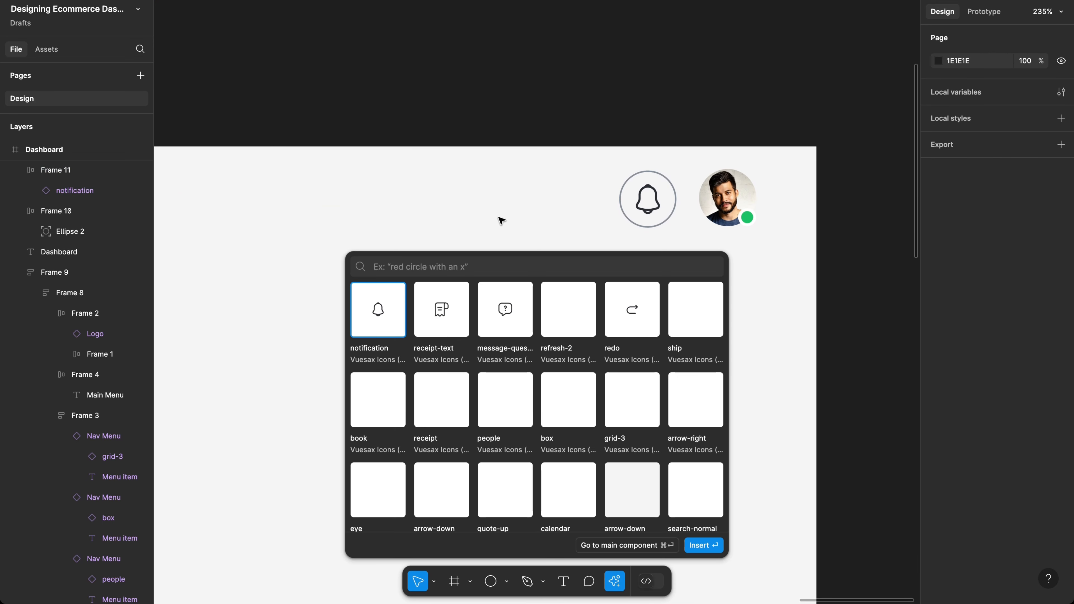
type("search")
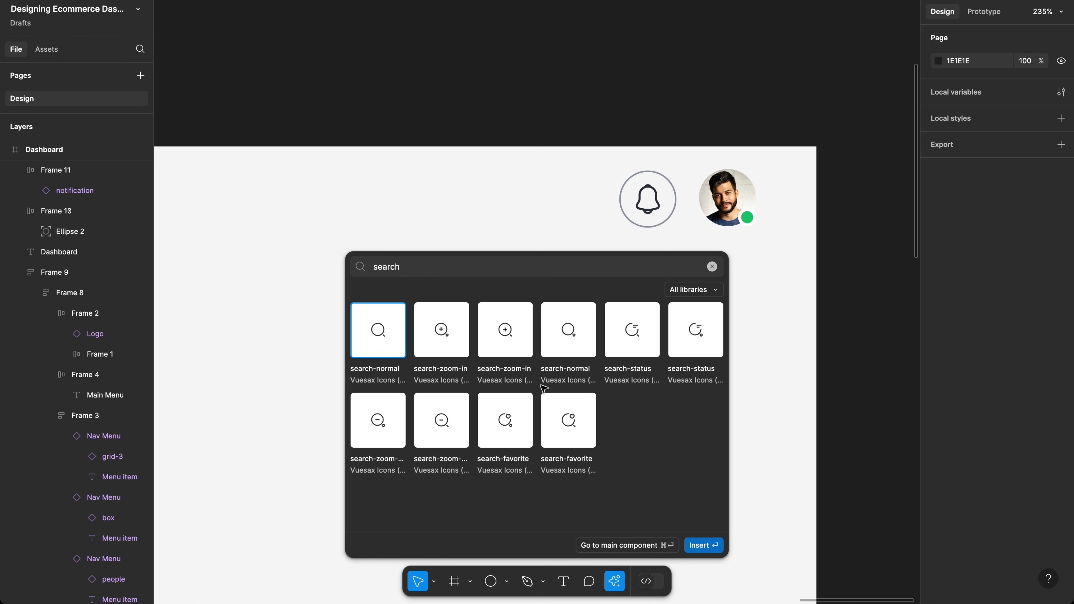
left_click(704, 544)
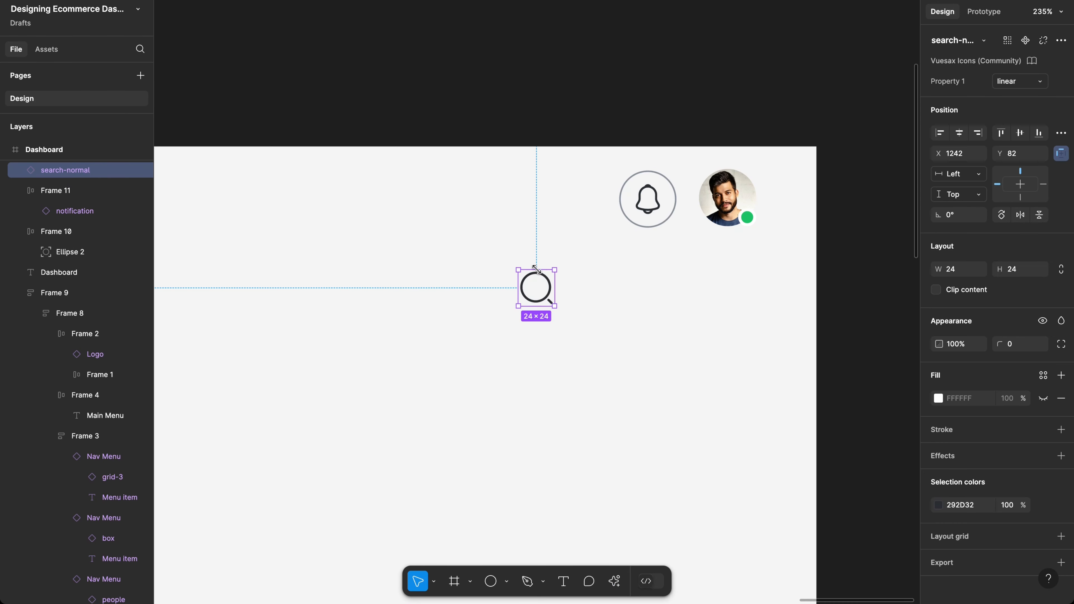
Step: Scale the search-normal icon proportionally to 22×22
key("k")
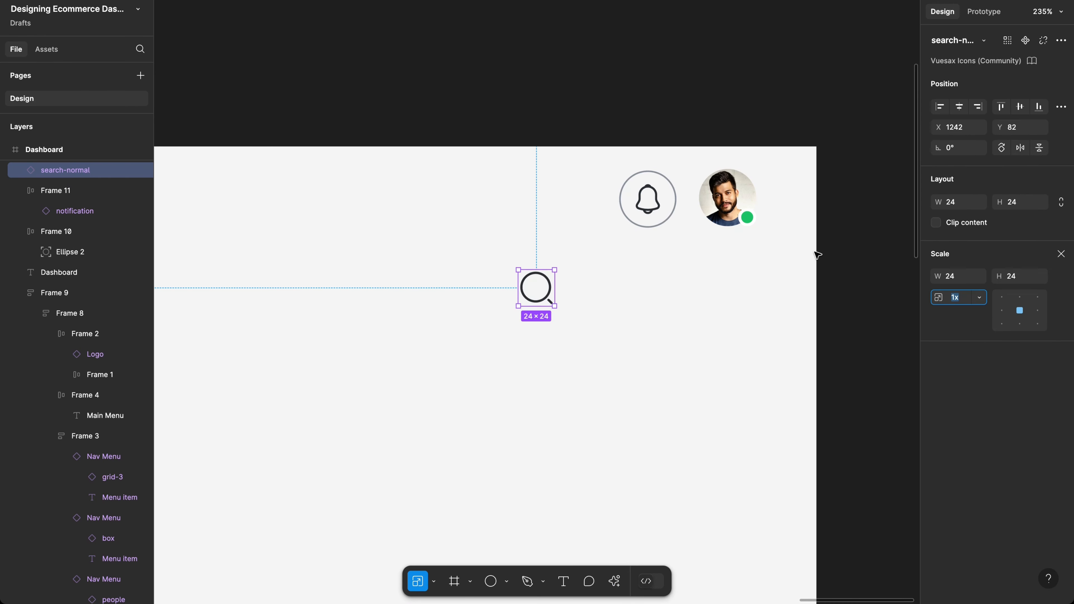
left_click(1025, 281)
type("22")
key("Return")
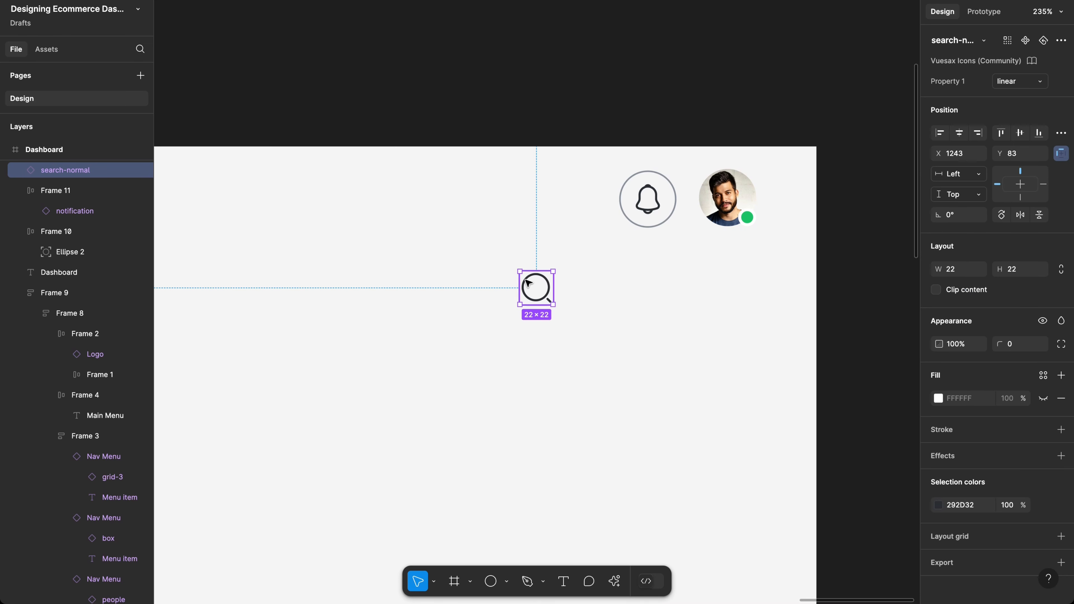
left_click(436, 297)
key("t")
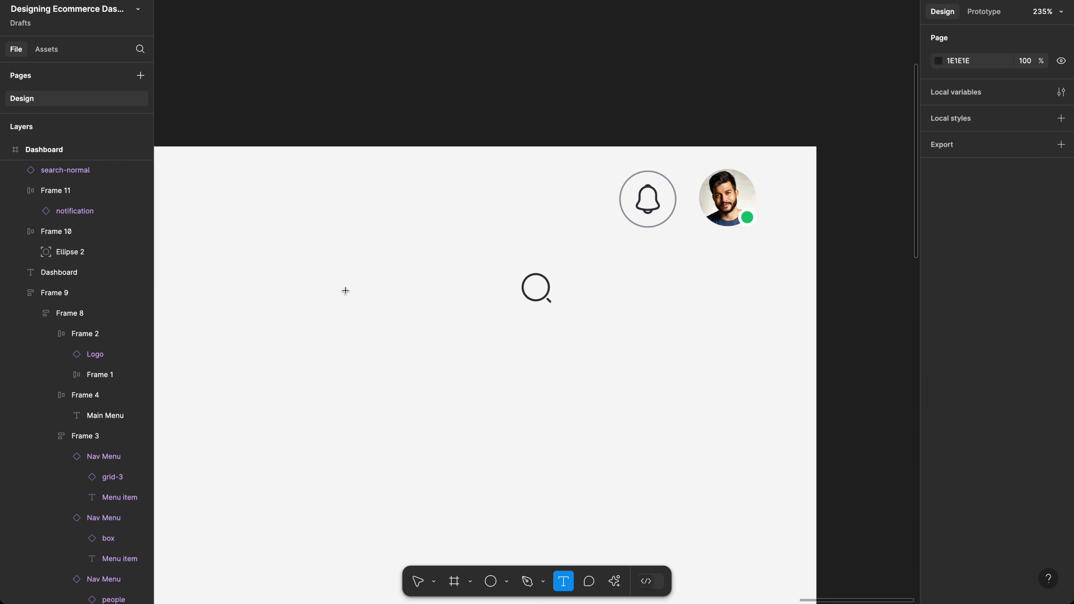
Step: Add a 'Search for anything ...' text layer left of the search icon
left_click(397, 301)
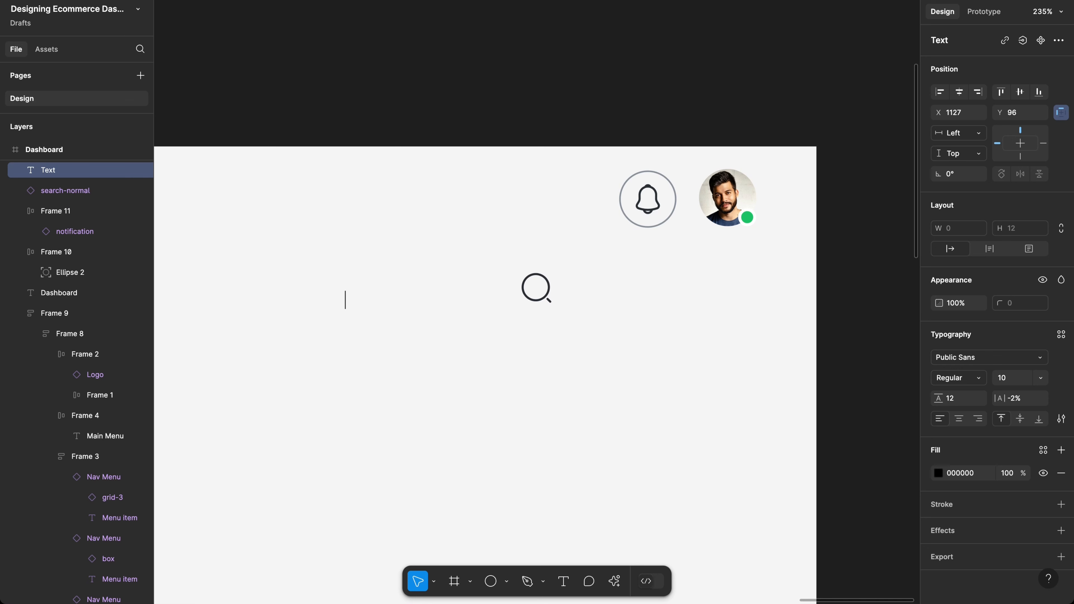
type("Search")
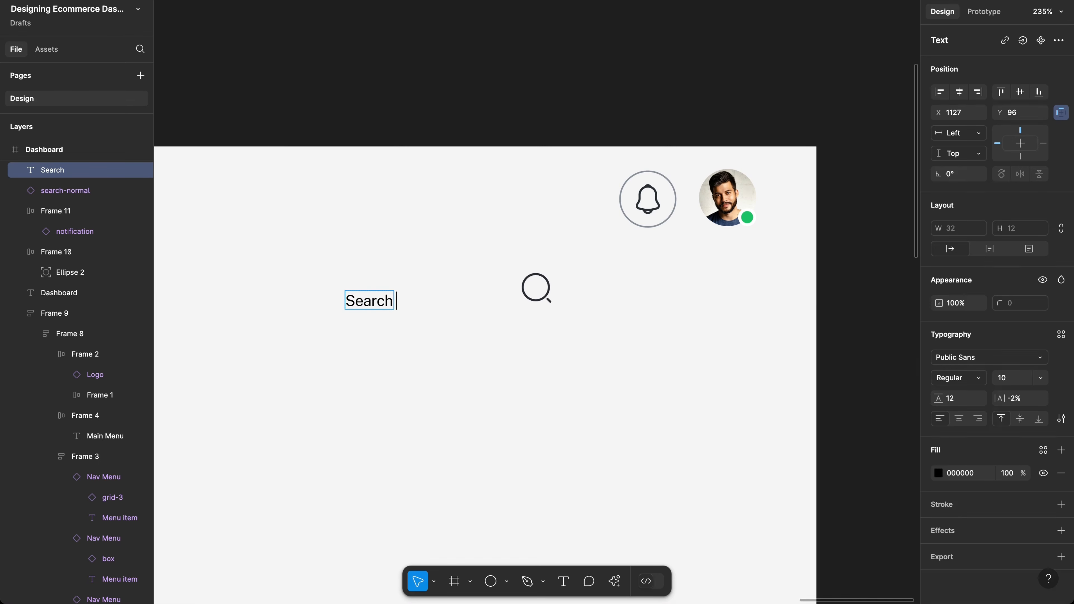
type(" for anu")
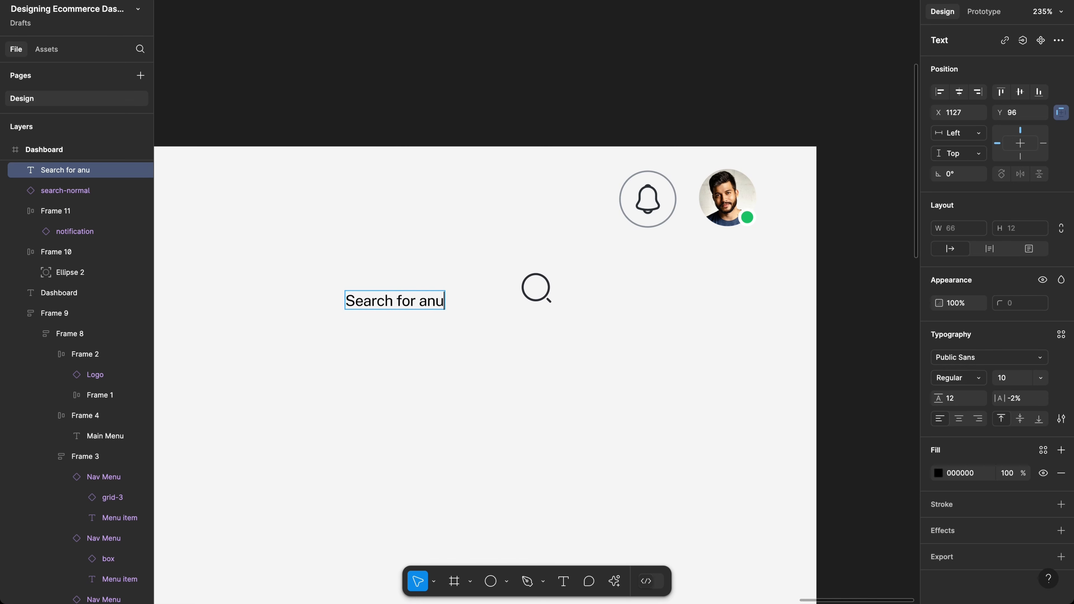
key("BackSpace")
type("ything")
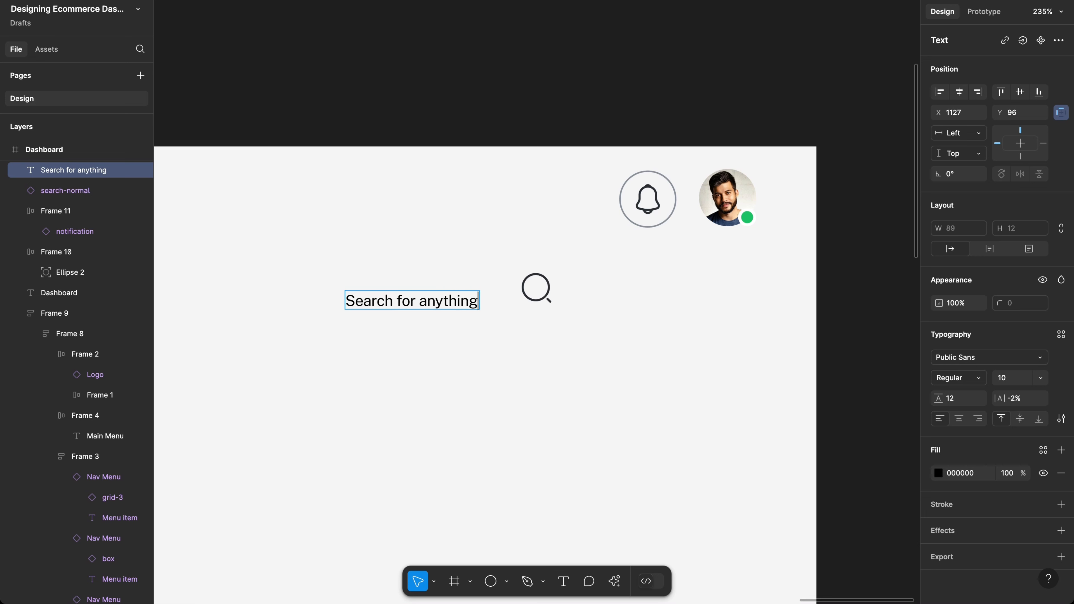
type(" ....")
key("BackSpace")
key("Escape")
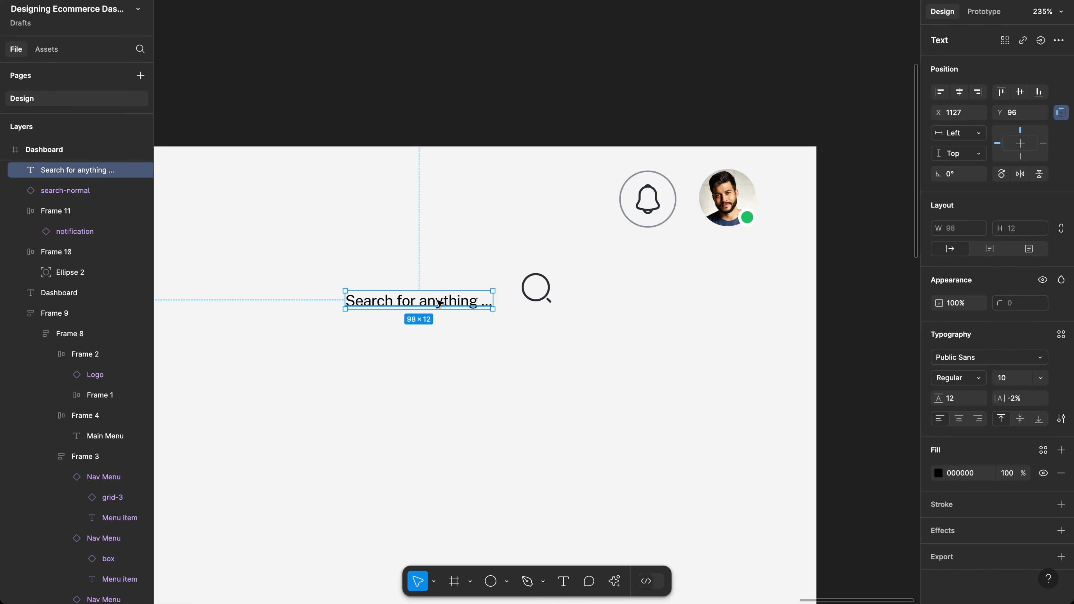
left_click_drag(440, 303, 399, 291)
Step: Style the placeholder at 14 px size, 20 line height, grey 89909A, moved further left
left_click(1024, 383)
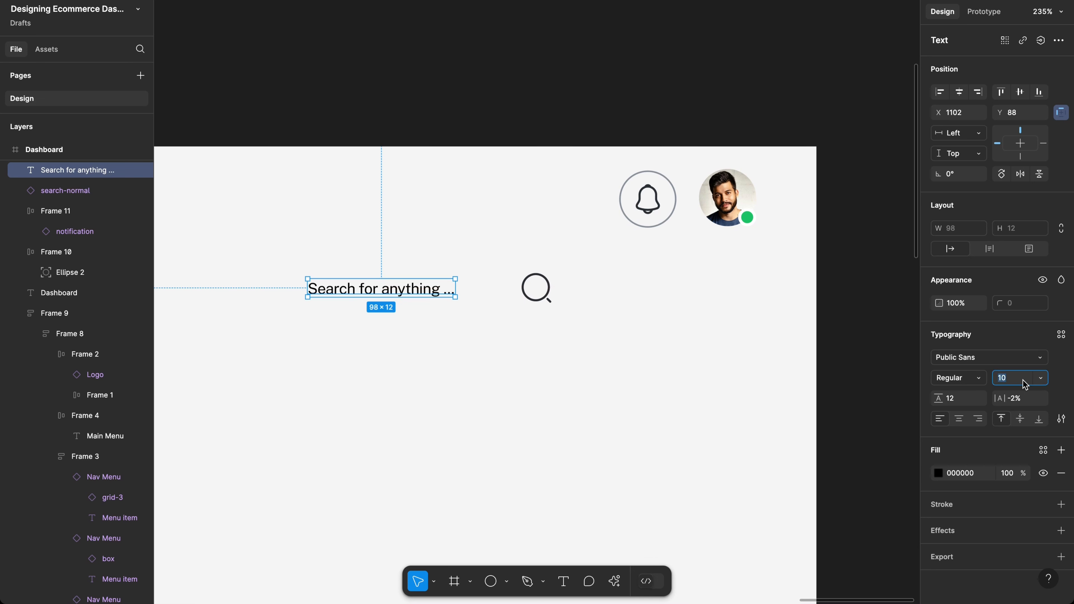
type("14")
key("Return")
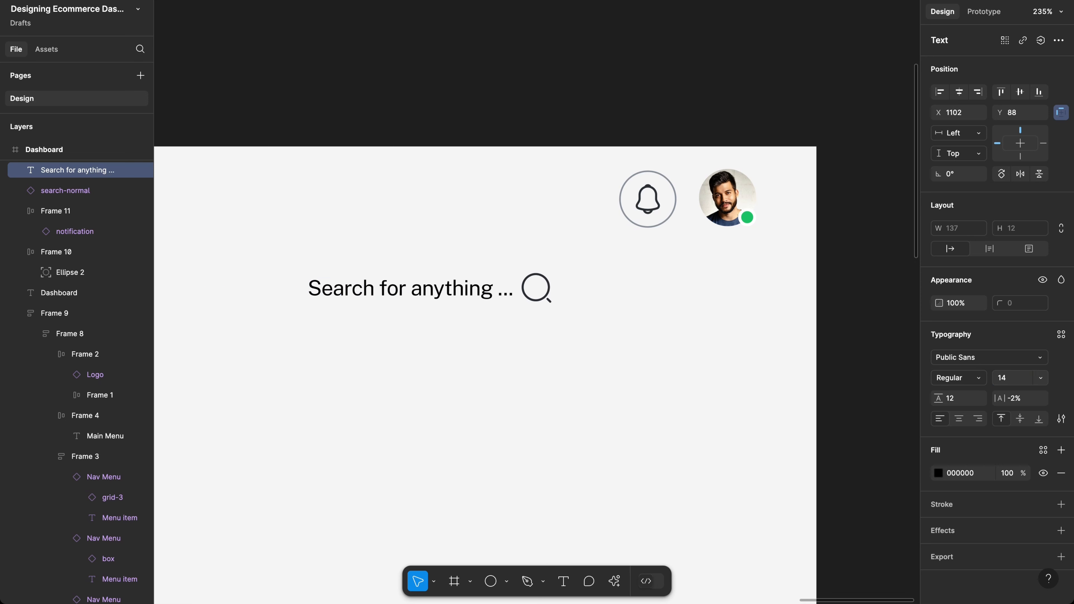
left_click(951, 400)
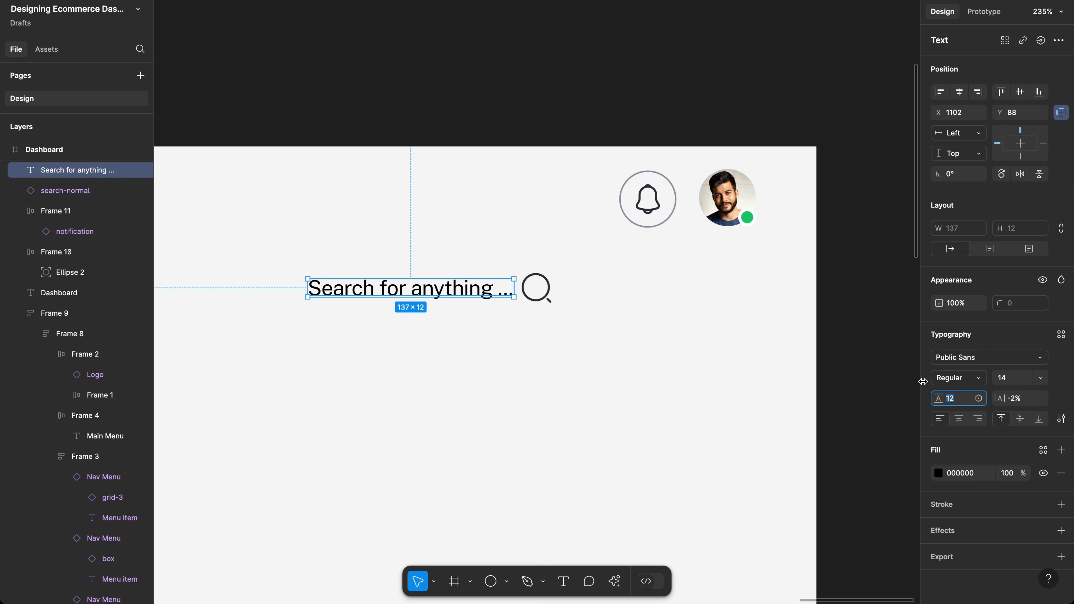
type("20")
key("Return")
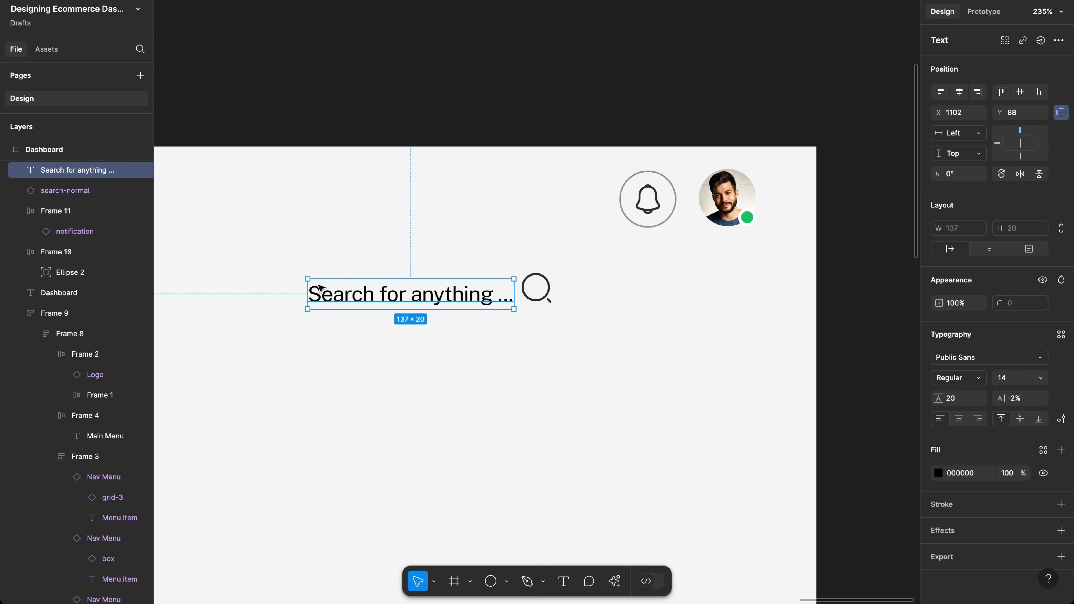
left_click_drag(358, 292, 282, 287)
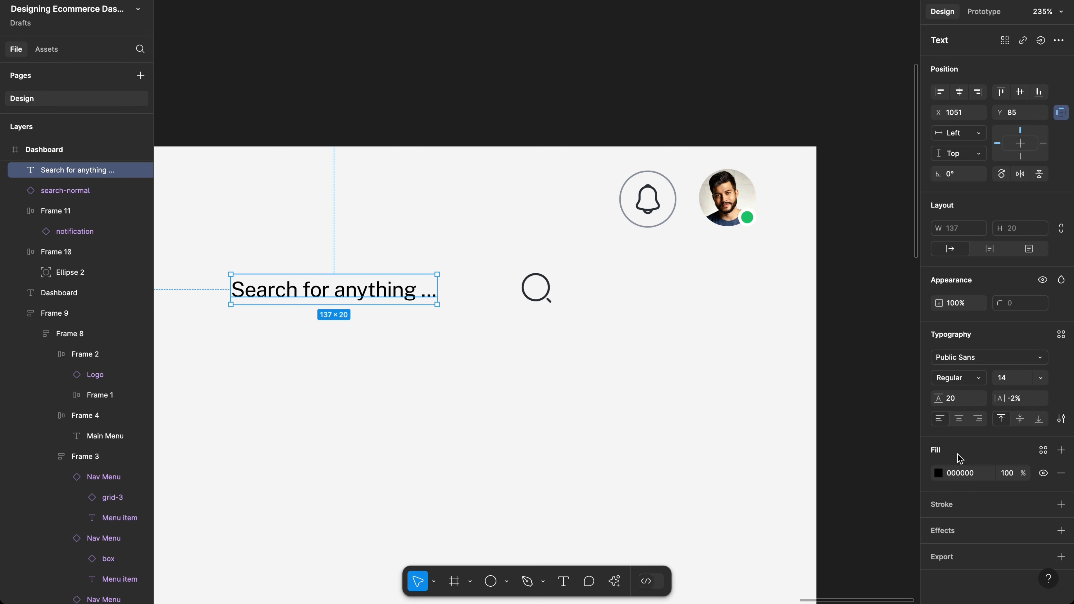
left_click(939, 479)
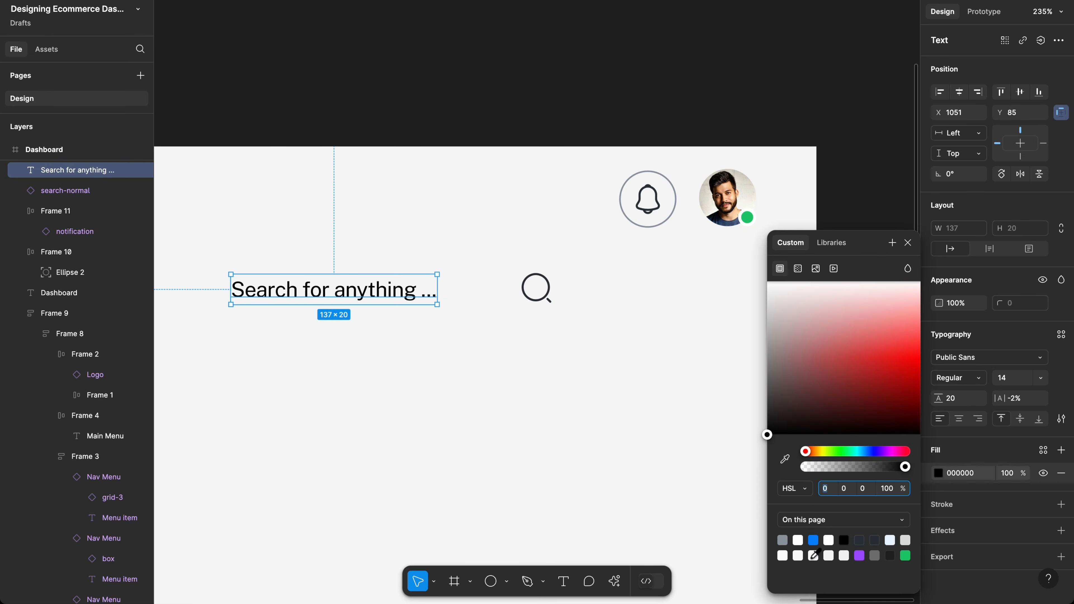
left_click(782, 541)
Step: Recolour the search icon to the bell's 272E34, then select both text and icon
scroll(594, 408, "down", 2)
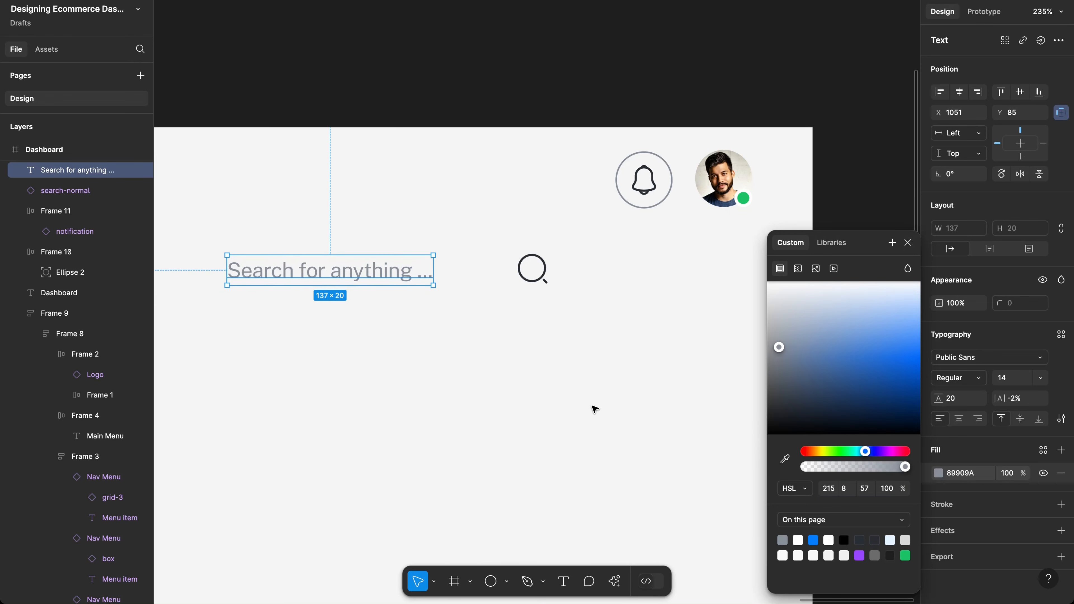
left_click(539, 268)
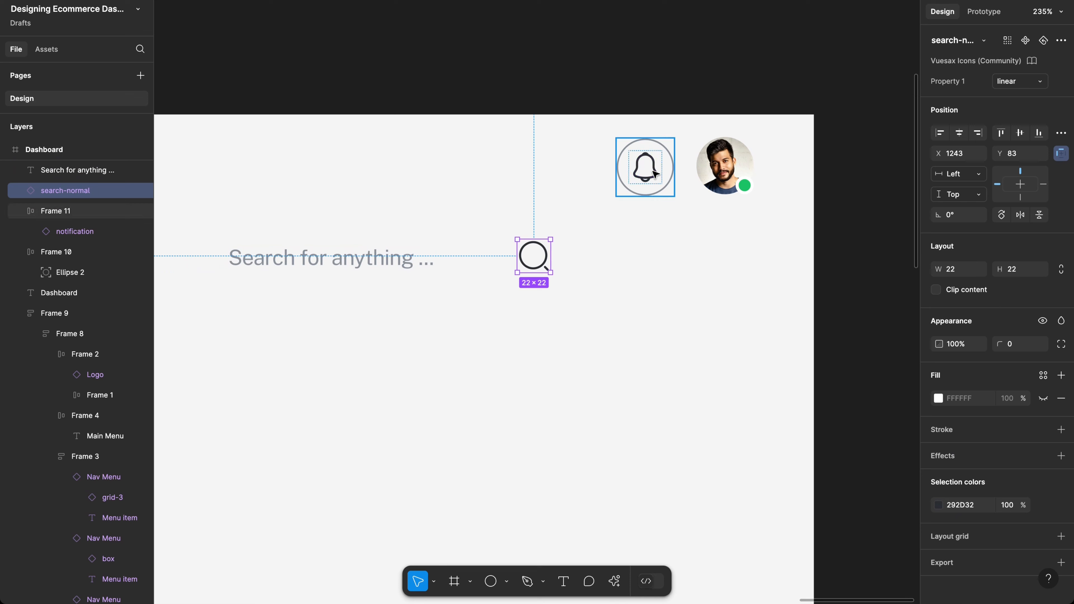
left_click(653, 171, "super")
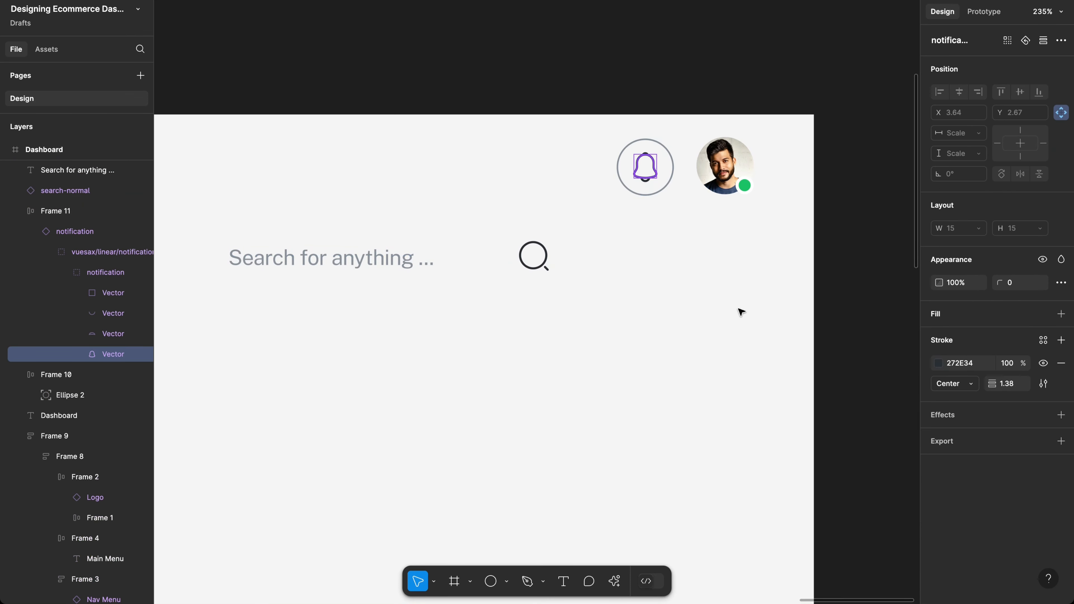
left_click(968, 364)
key("super+c")
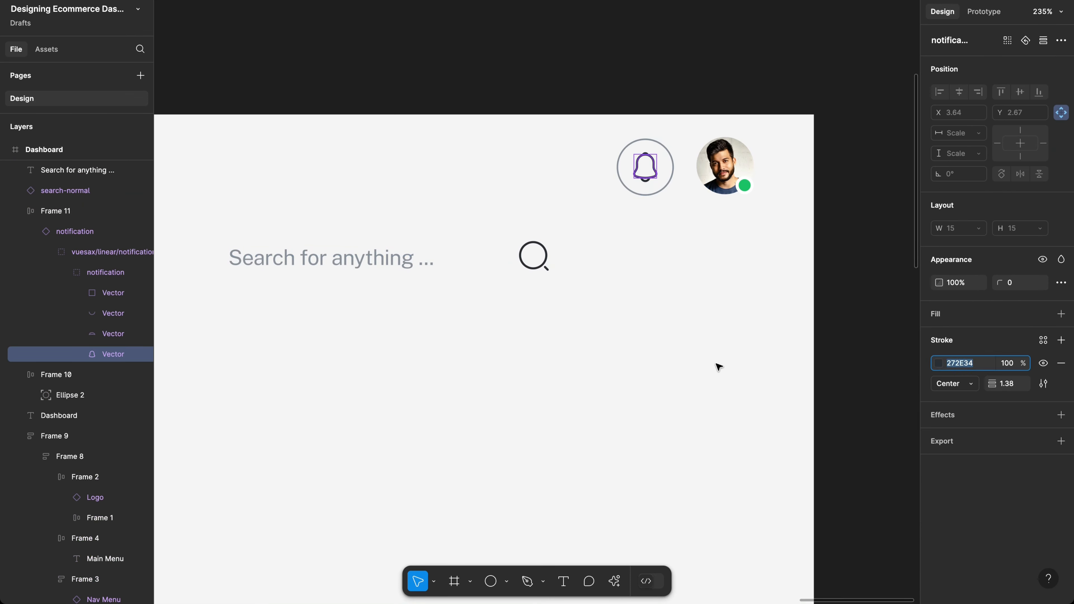
left_click(540, 251)
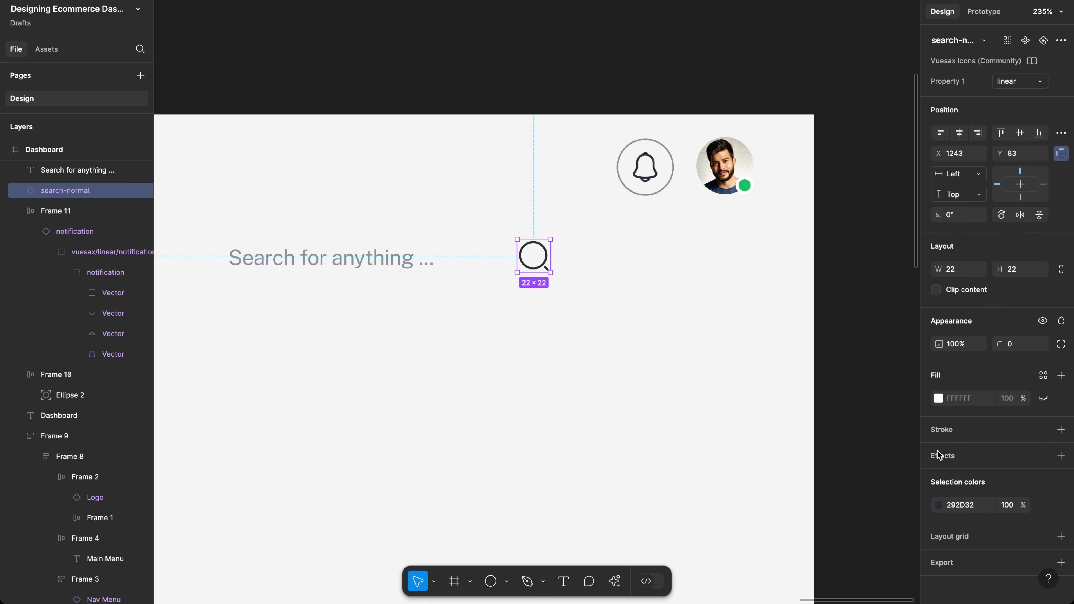
left_click(960, 505)
key("super+v")
key("Return")
left_click_drag(611, 323, 241, 224)
Step: Wrap the search text and icon in auto layout with 16 gap, 16 side and 8 vertical padding
key("shift+a")
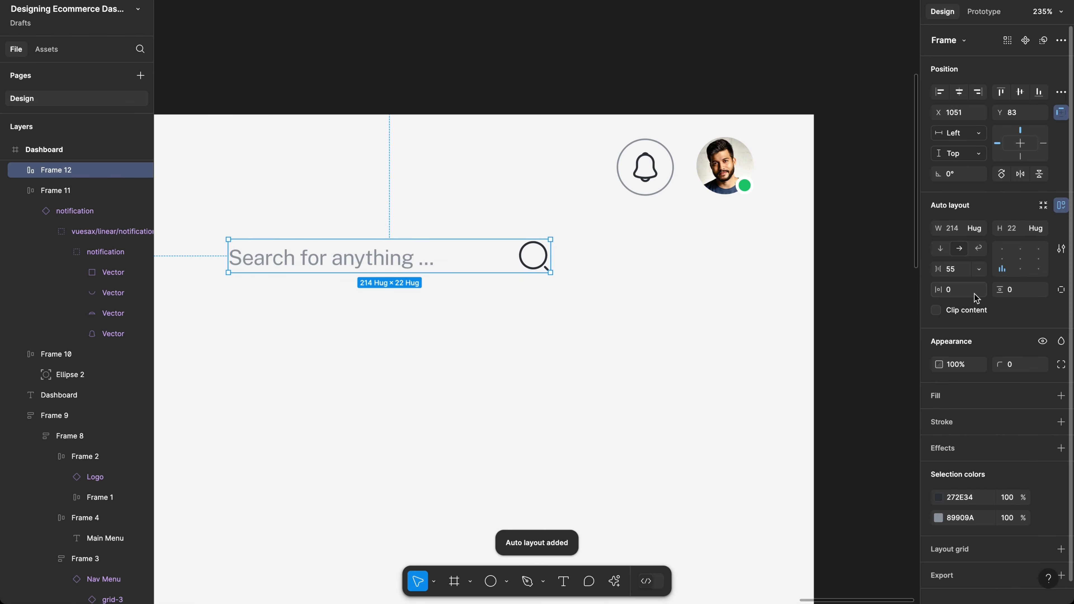
left_click(959, 273)
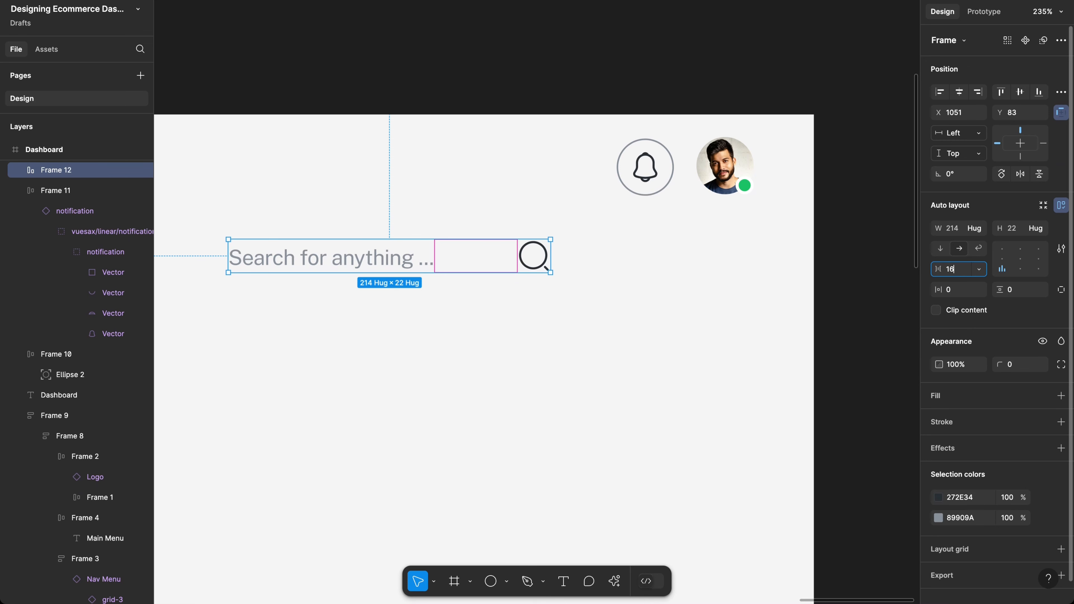
type("16")
key("Return")
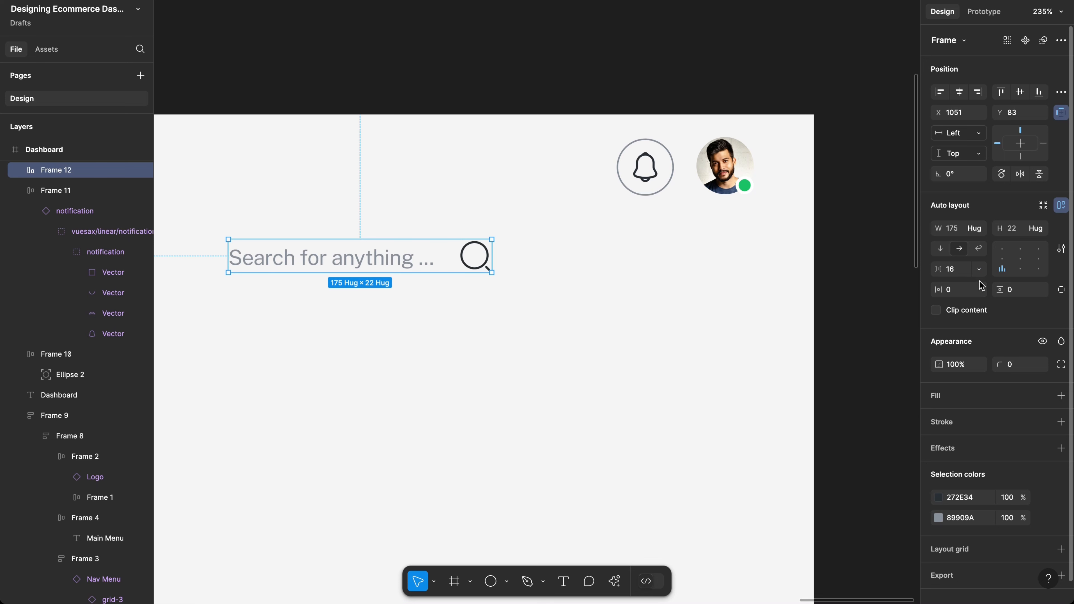
left_click(966, 294)
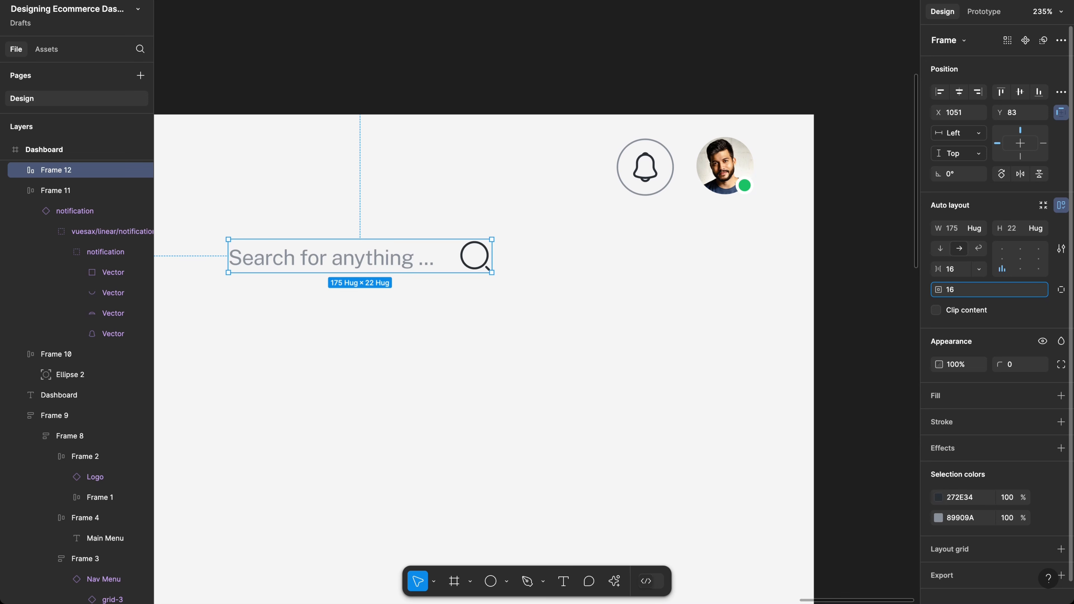
key("Return")
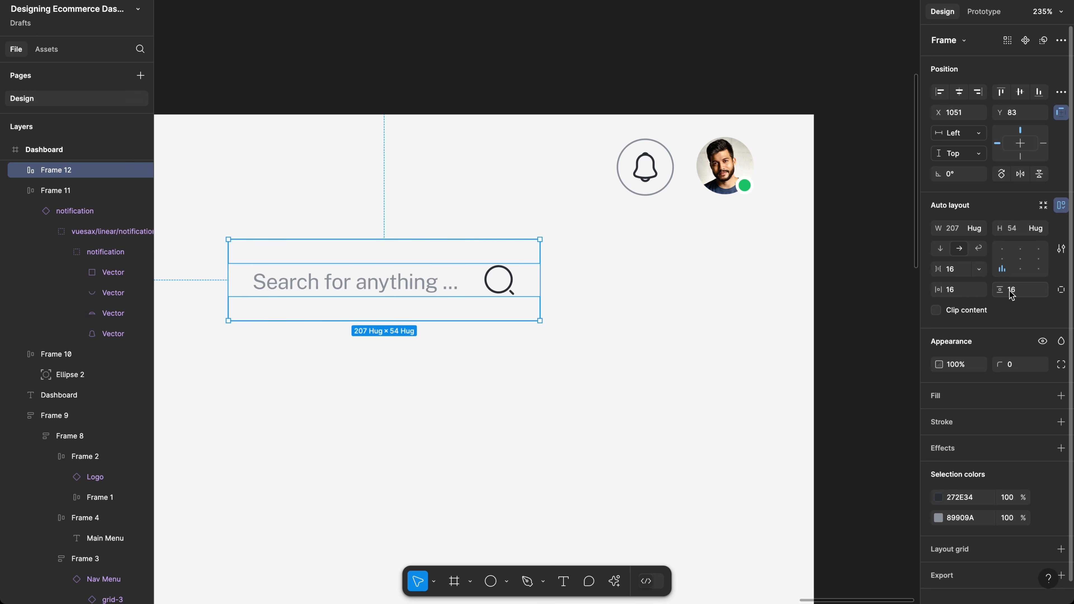
left_click(1034, 295)
key("Return")
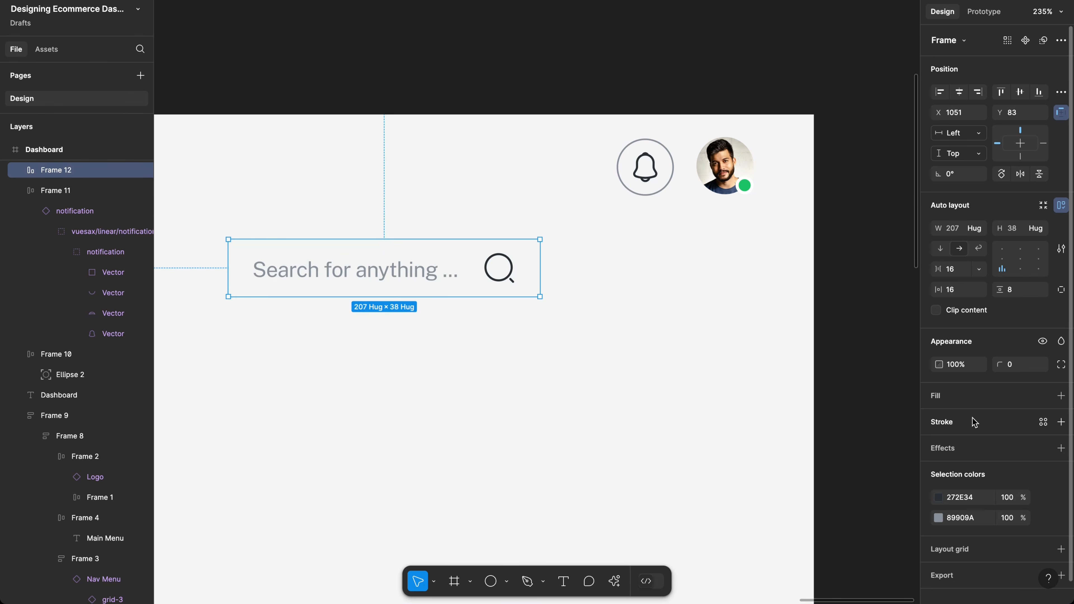
Step: Add a stroke to the search bar using the bell button's grey 89909A
left_click(1060, 422)
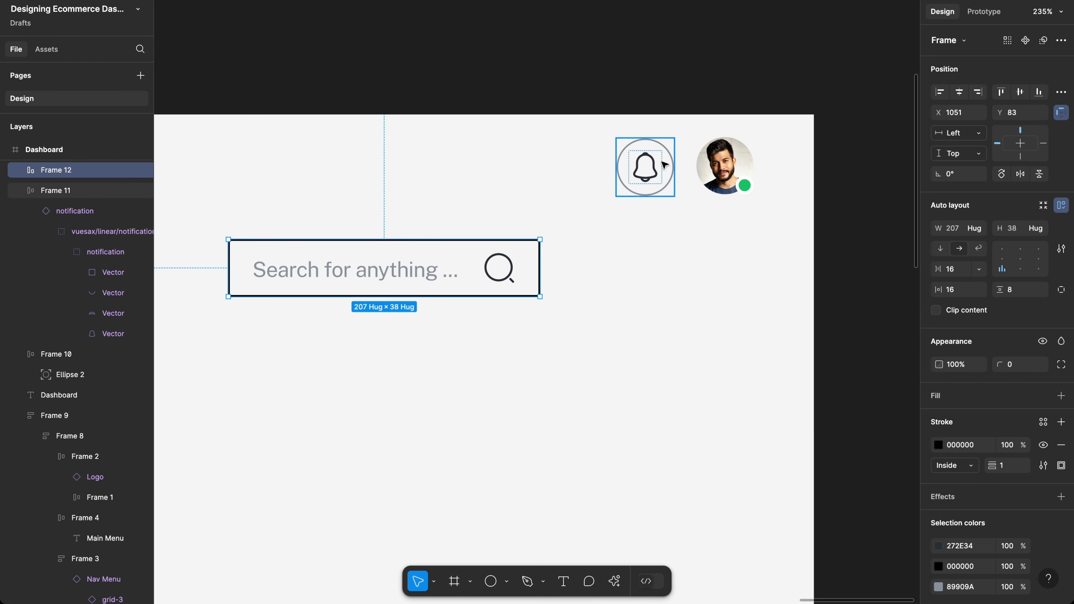
key("Tab")
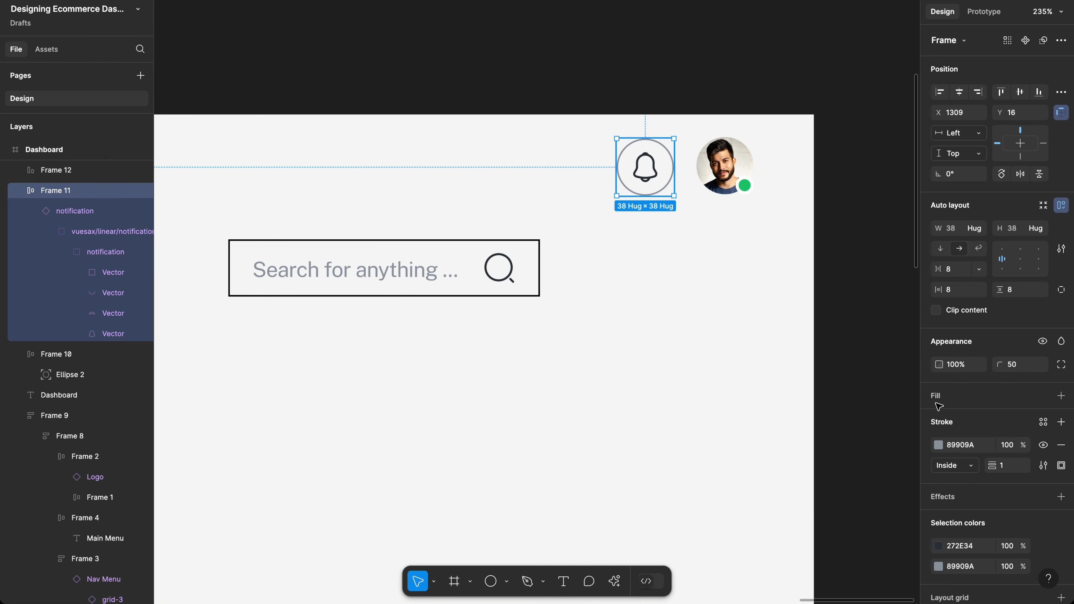
left_click(965, 448)
key("ctrl+c")
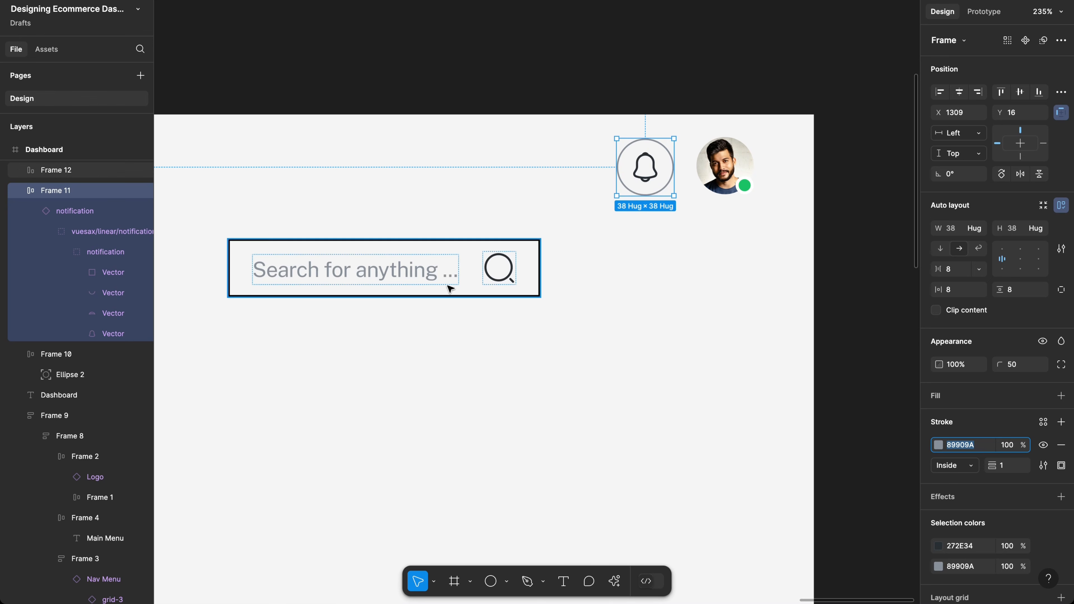
key("shift+Tab")
left_click(970, 444)
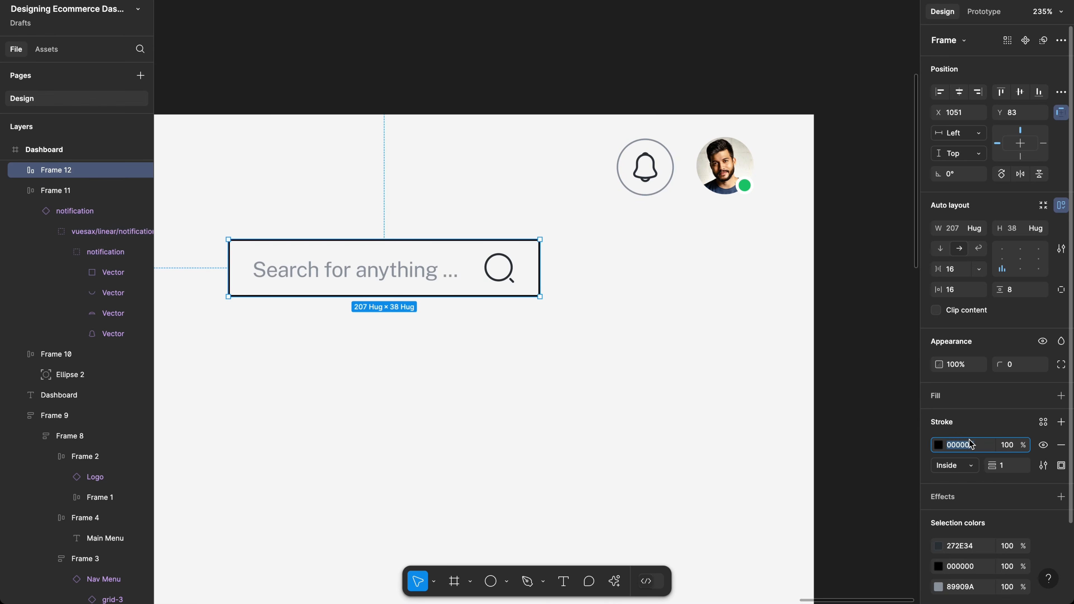
key("ctrl+v")
key("Return")
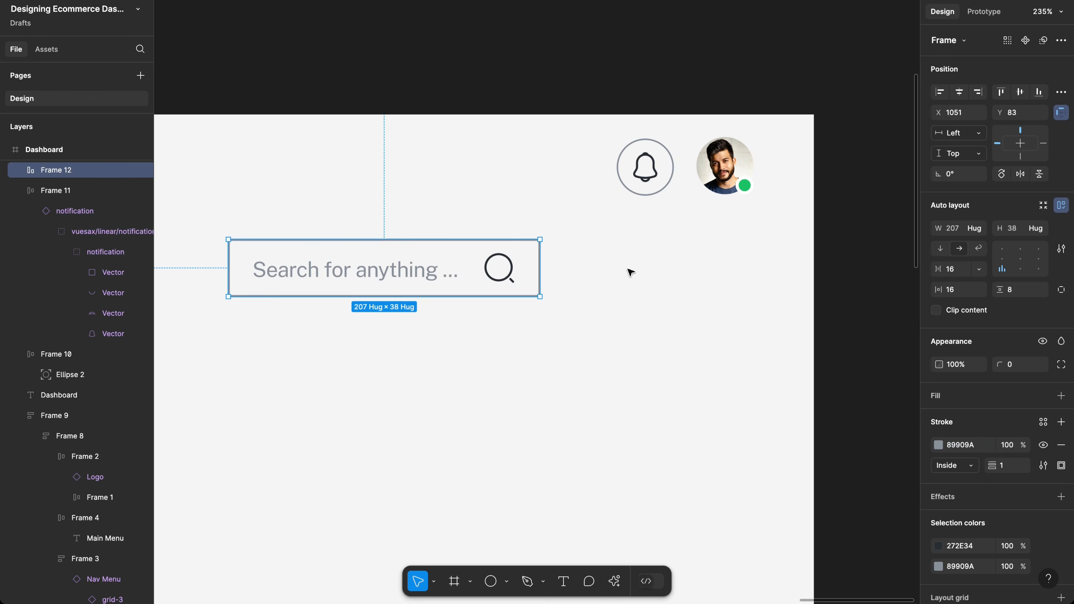
Step: Set the search bar's corner radius to 50 for a pill shape
left_click(1016, 368)
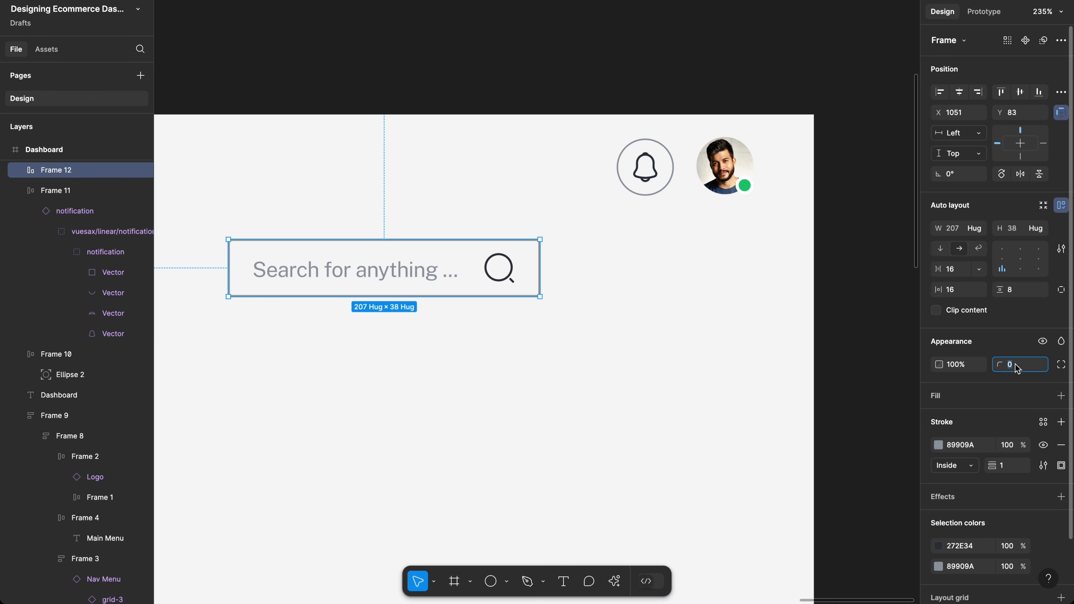
type("8")
key("ctrl+a")
type("4")
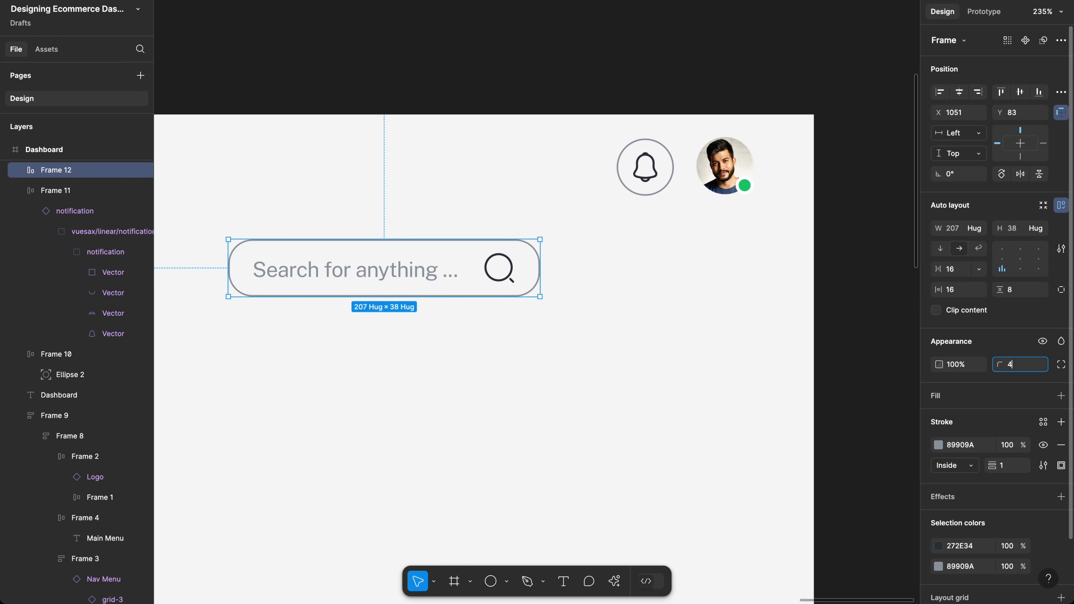
key("Return")
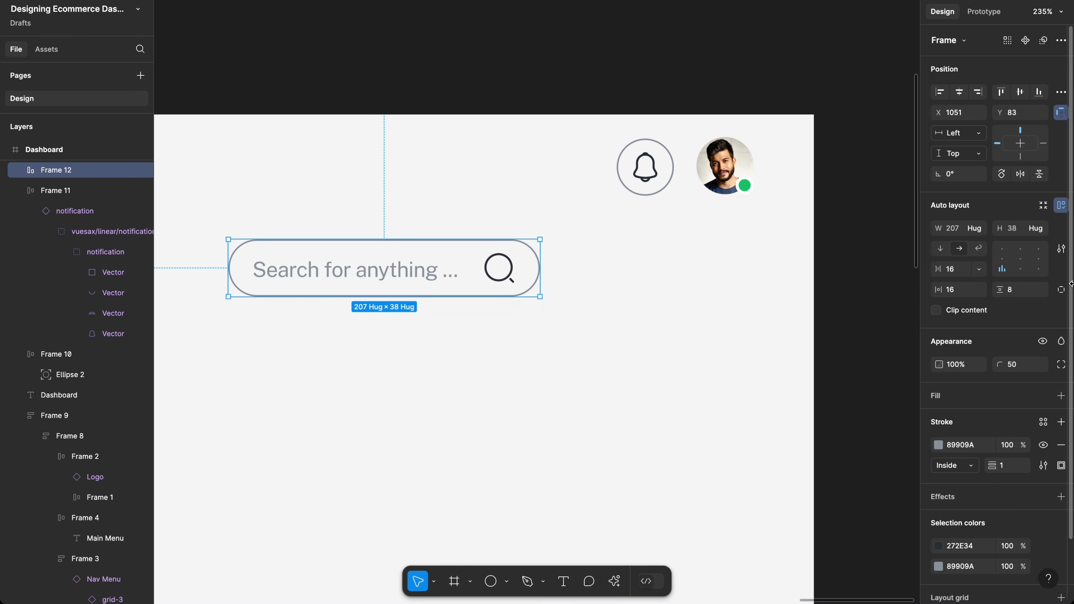
Step: Switch to per-side padding and set the search bar's right padding to 12
left_click(1062, 290)
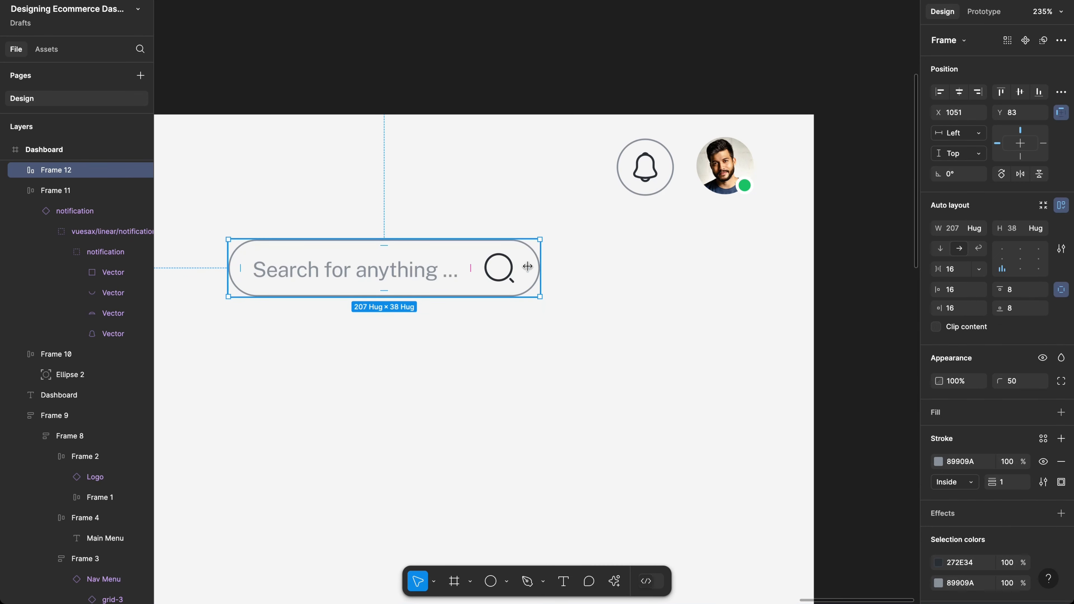
left_click(967, 311)
type("1")
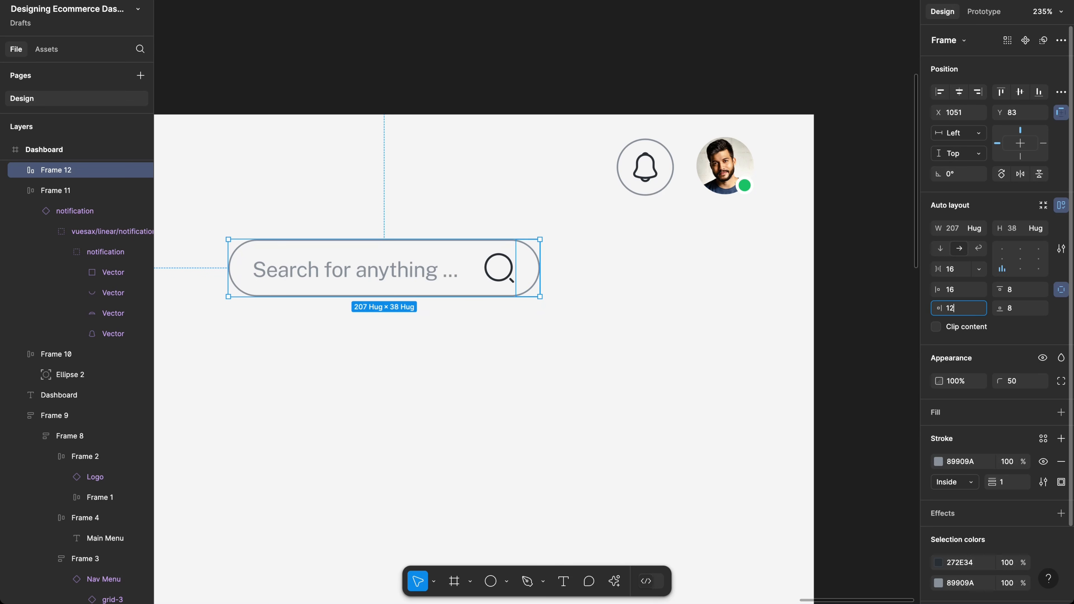
type("2")
key("Return")
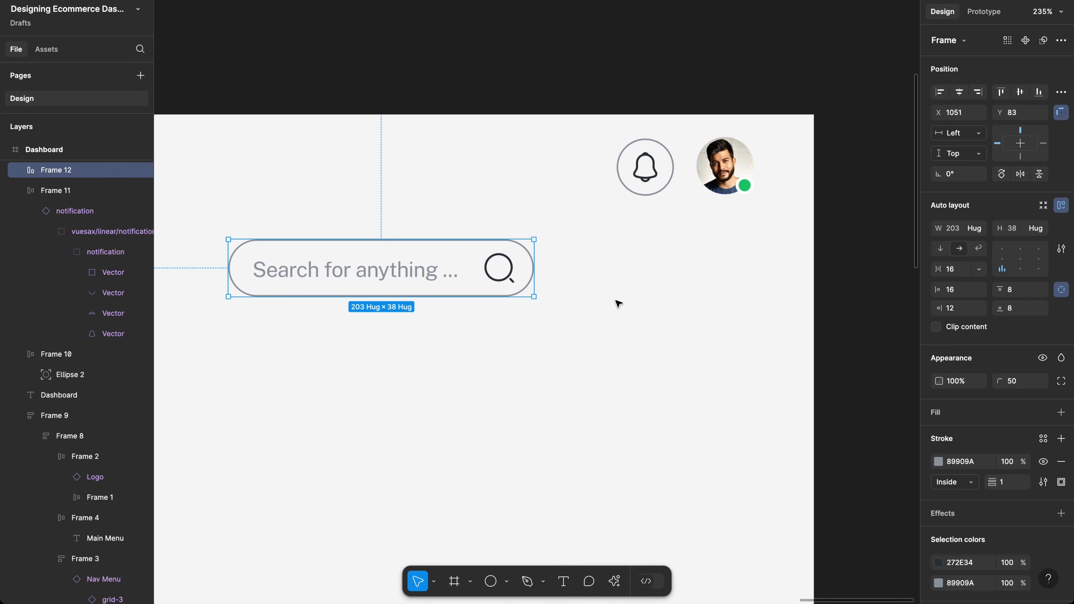
scroll(618, 304, "down", 5)
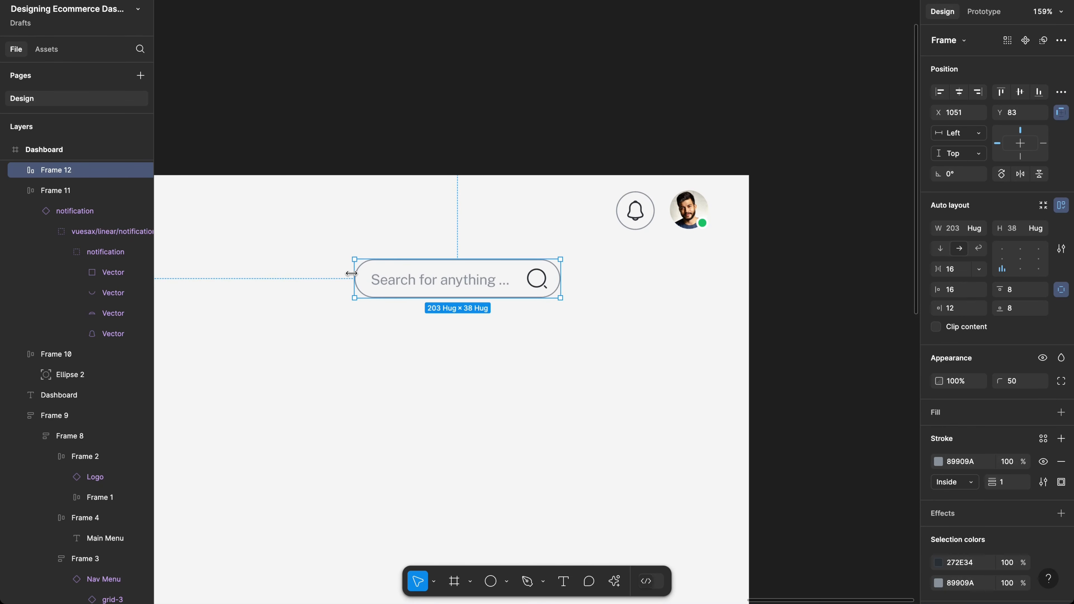
Step: Widen the search bar to 290 and make its placeholder text fill the container
left_click_drag(351, 273, 266, 274)
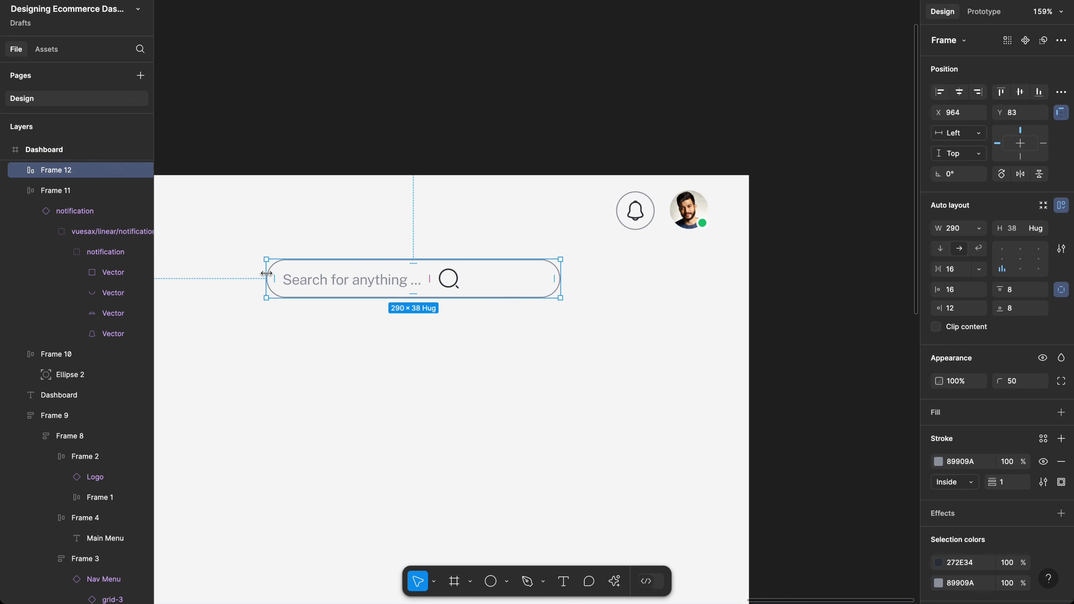
double_click(386, 280)
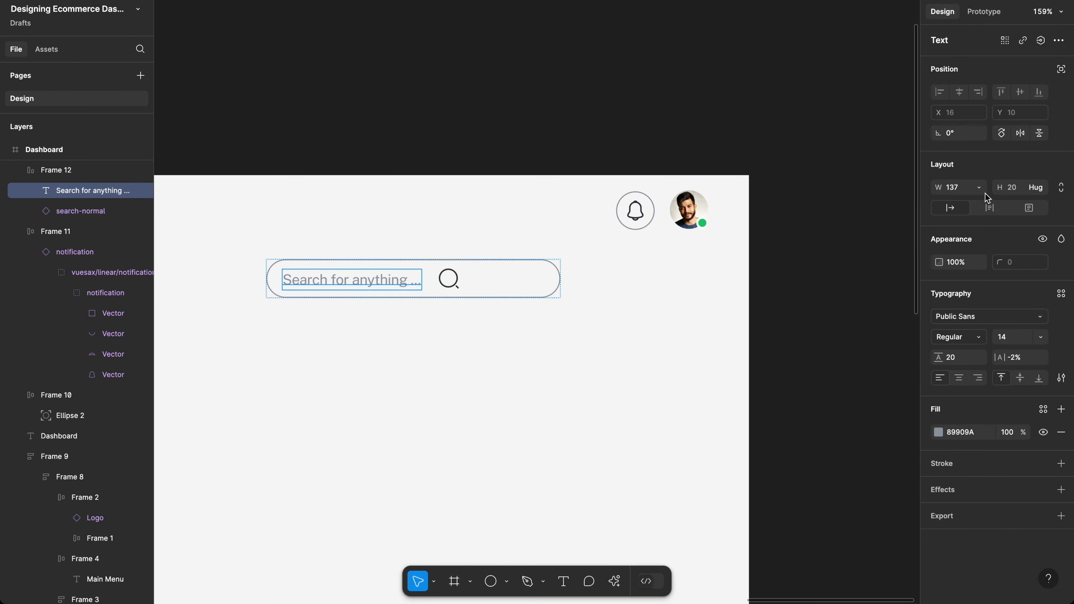
left_click(982, 190)
left_click(984, 202)
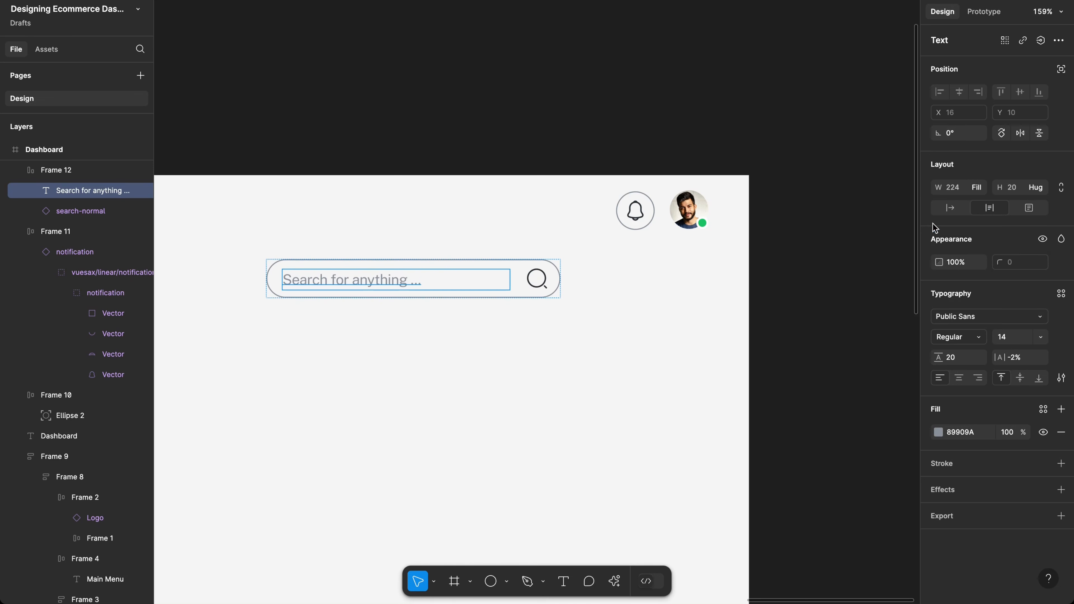
left_click(533, 342)
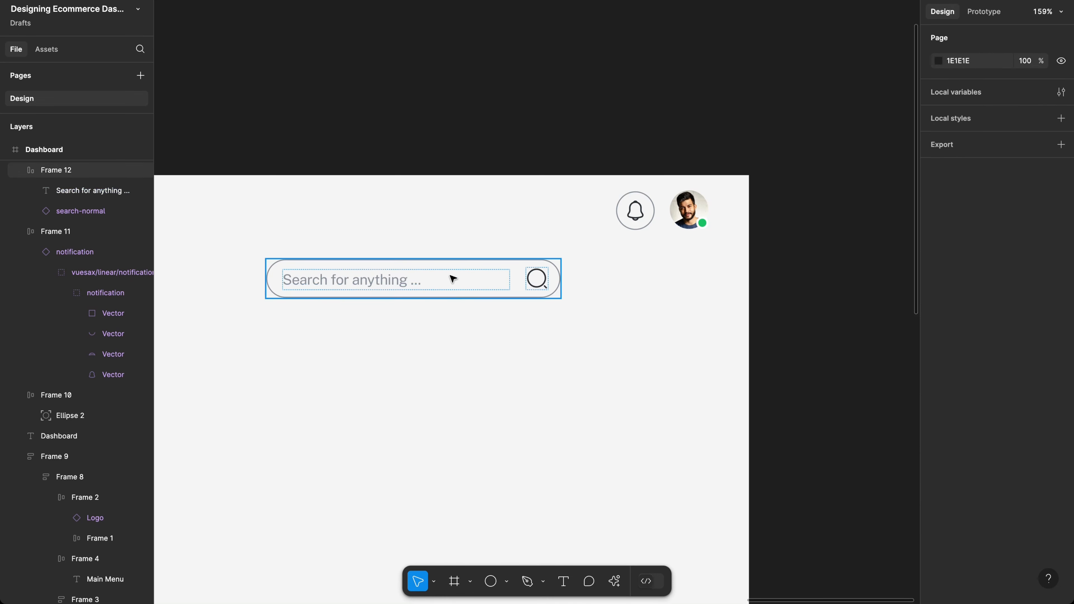
Step: Move the search bar into the header row left of the bell, and duplicate the bell button beside it
left_click_drag(457, 278, 514, 211)
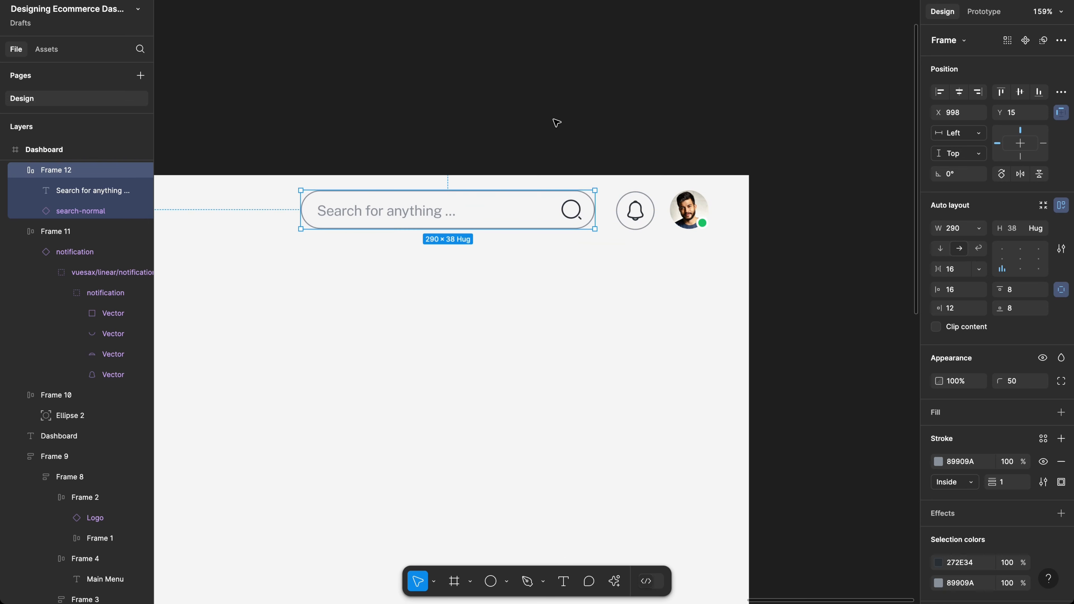
scroll(572, 270, "down", 5)
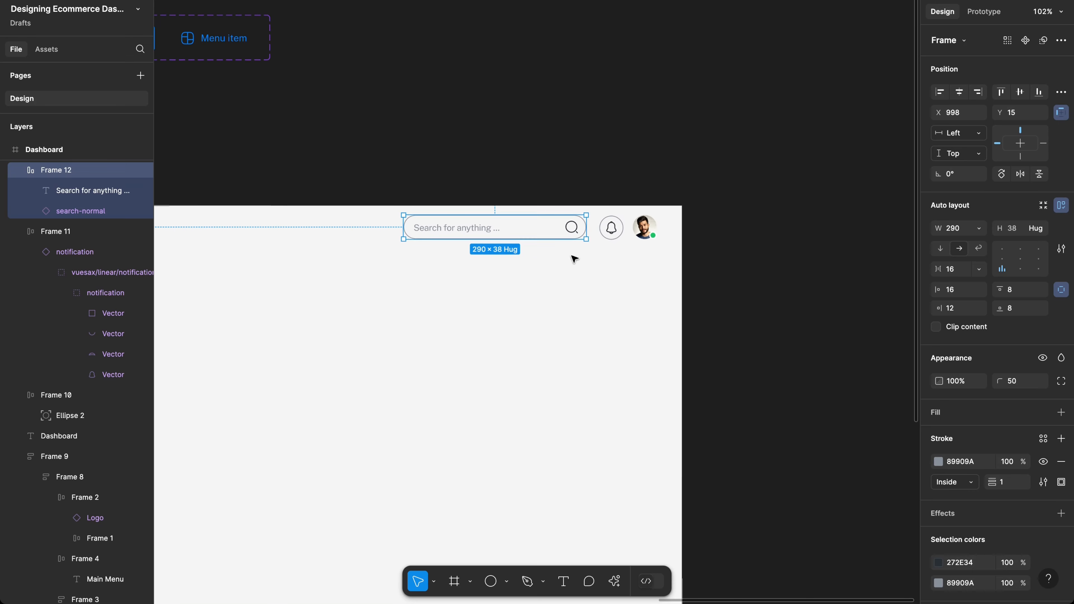
scroll(574, 259, "left", 5)
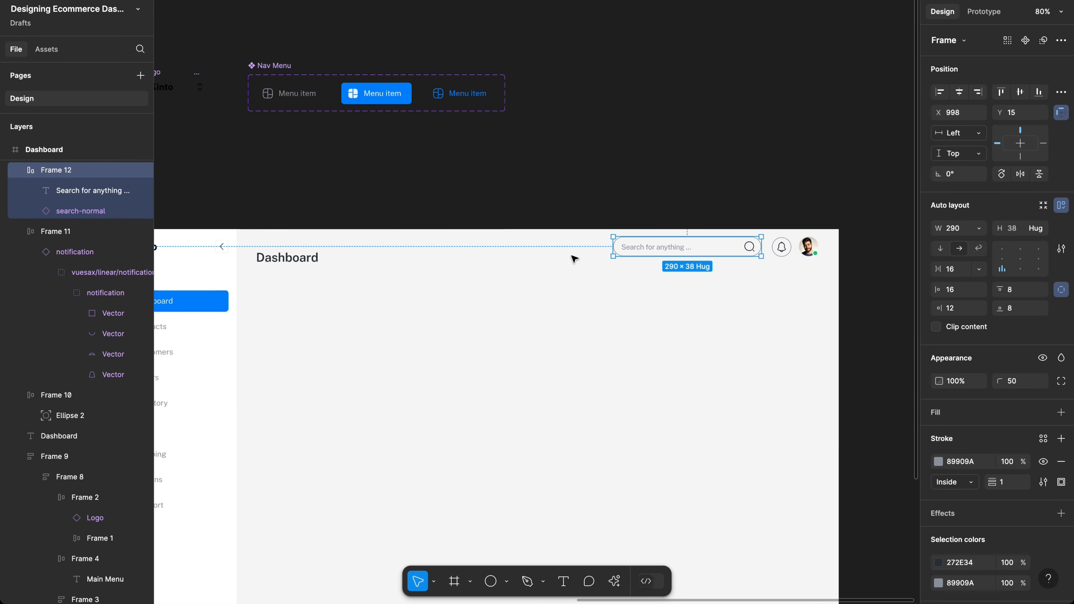
scroll(775, 249, "up", 6)
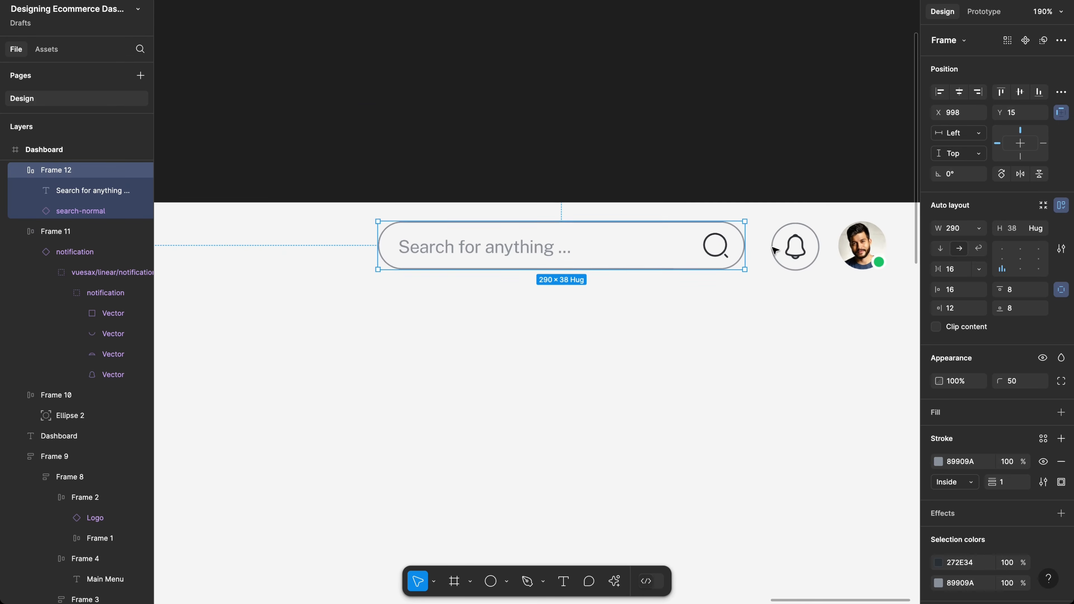
left_click(796, 250, "shift")
left_click(705, 259)
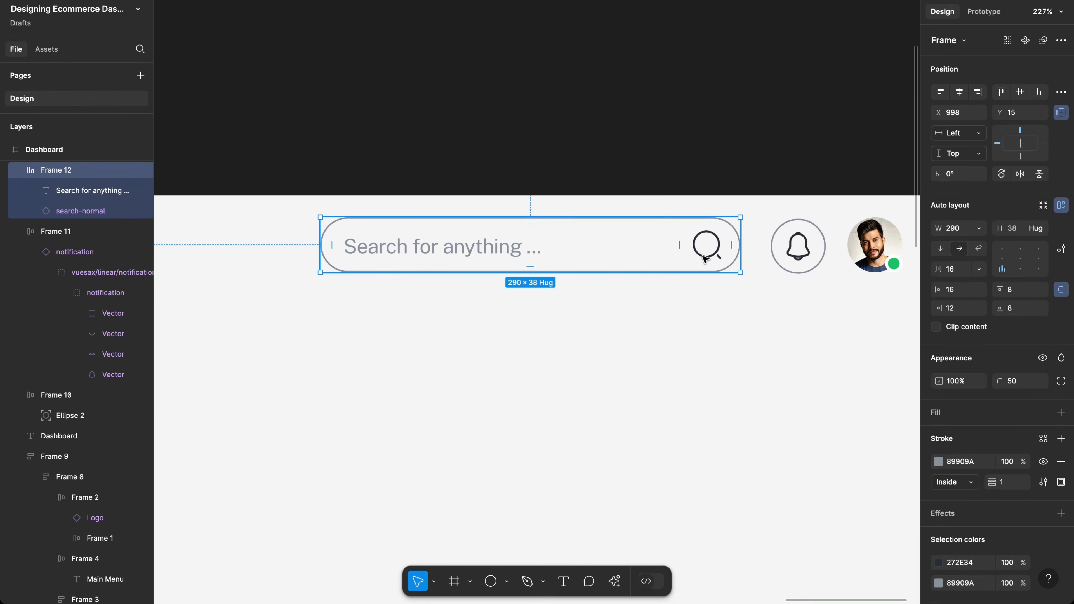
left_click_drag(699, 259, 612, 260)
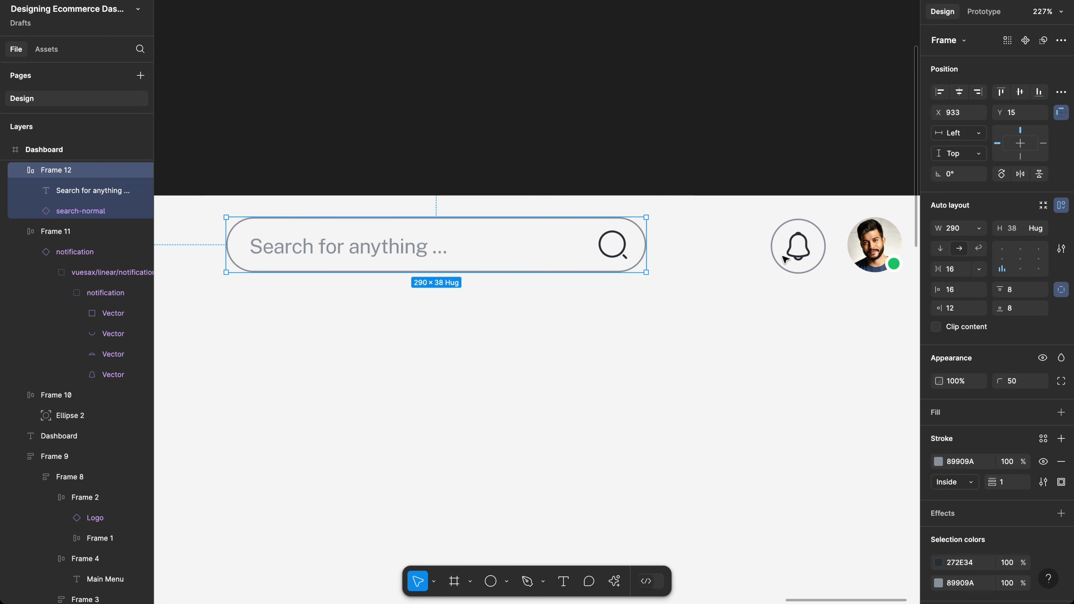
left_click(798, 258)
left_click_drag(800, 256, 718, 260, "alt")
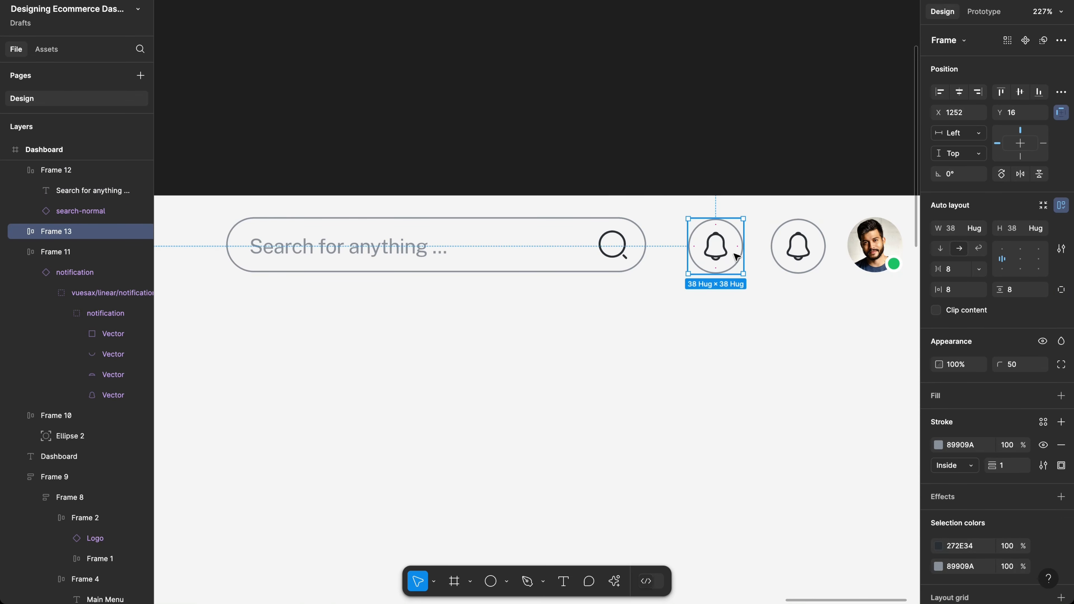
Step: Swap the duplicate button's bell for the Vuesax message-text icon, found by searching 'messag'
double_click(719, 248)
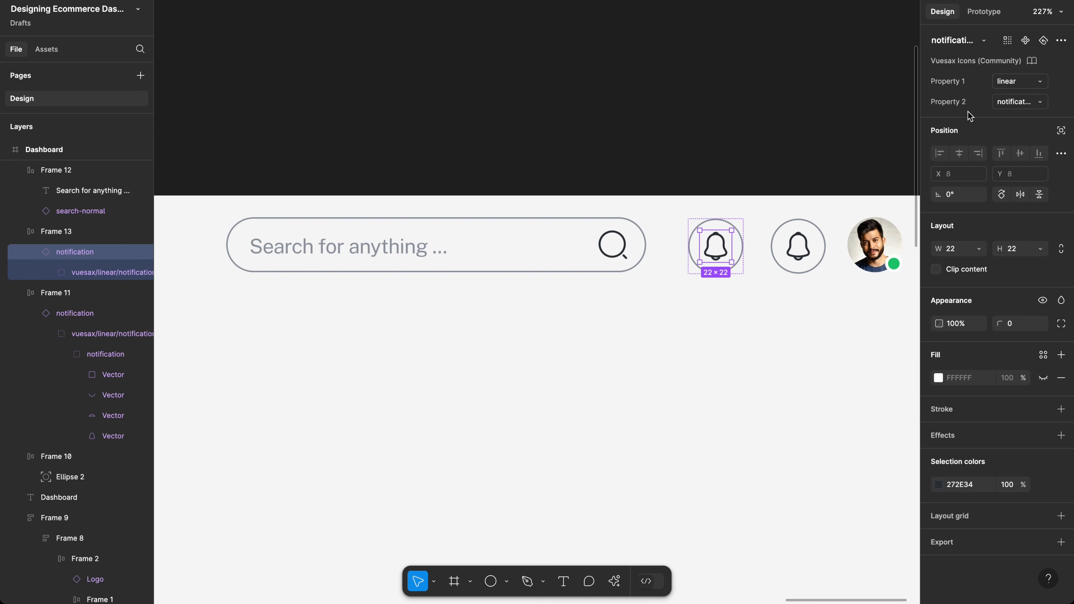
left_click(963, 51)
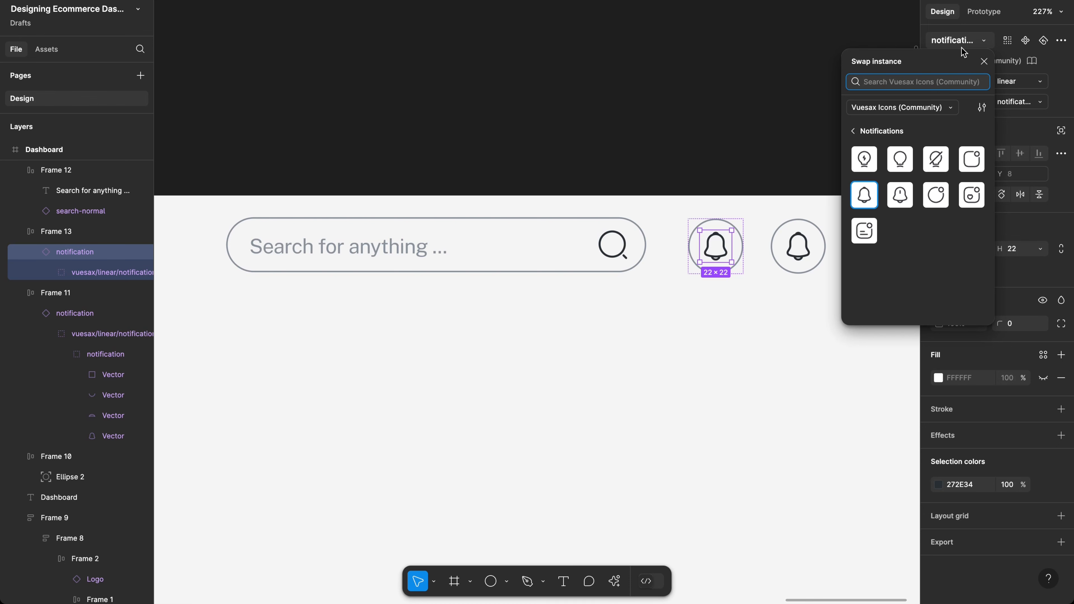
type("chan")
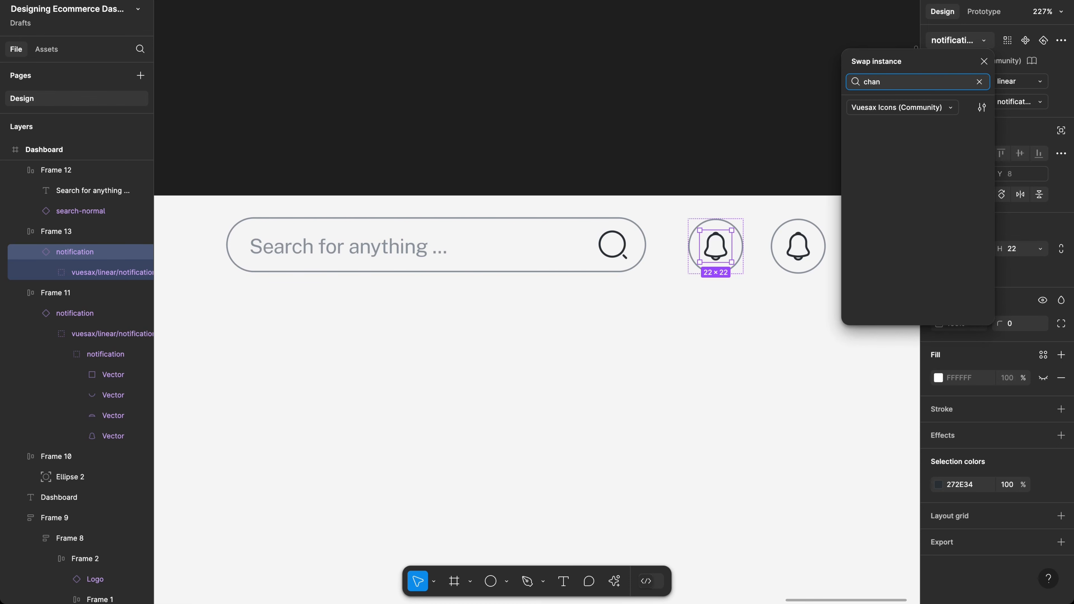
key("BackSpace")
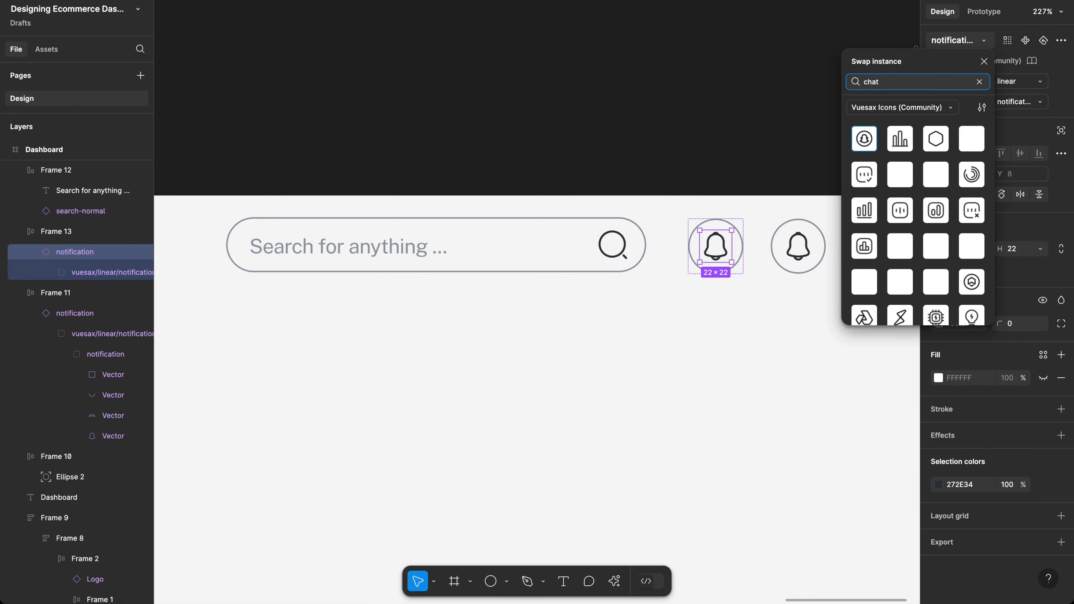
key("ctrl+a")
type("m")
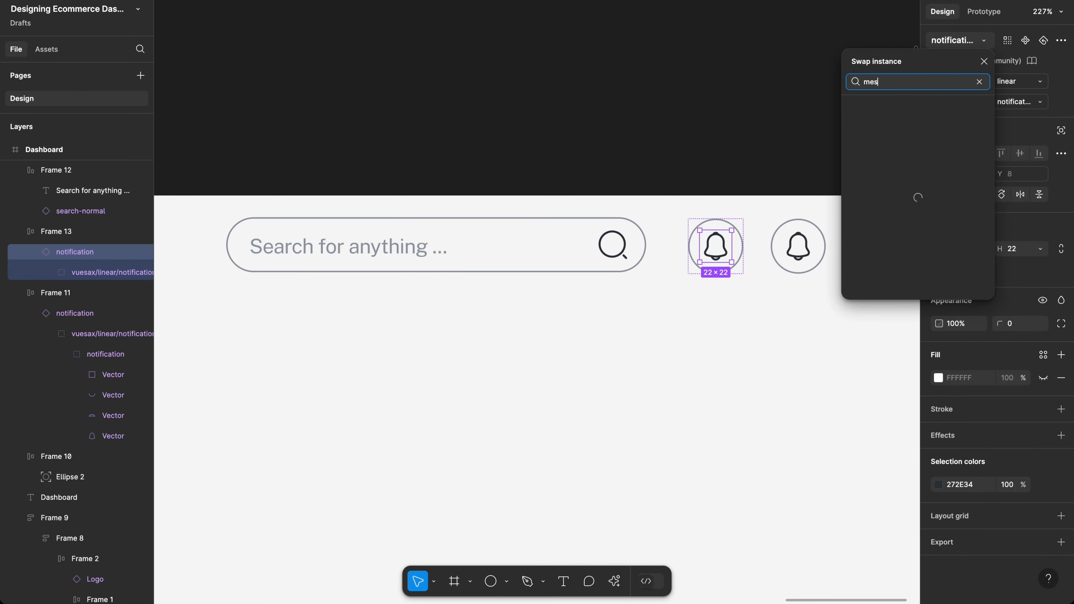
type("essage")
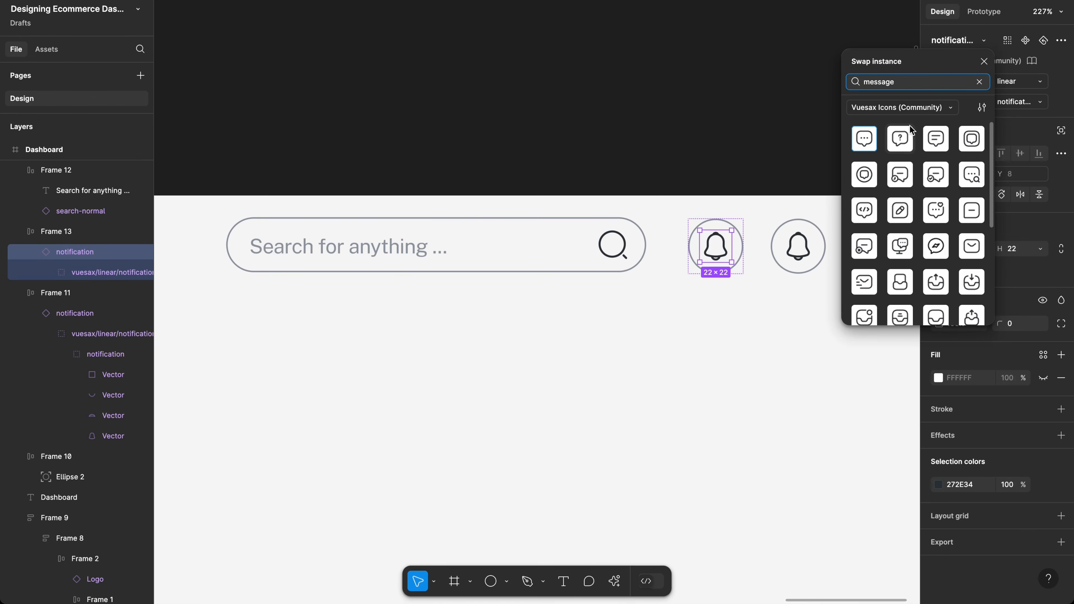
left_click(935, 148)
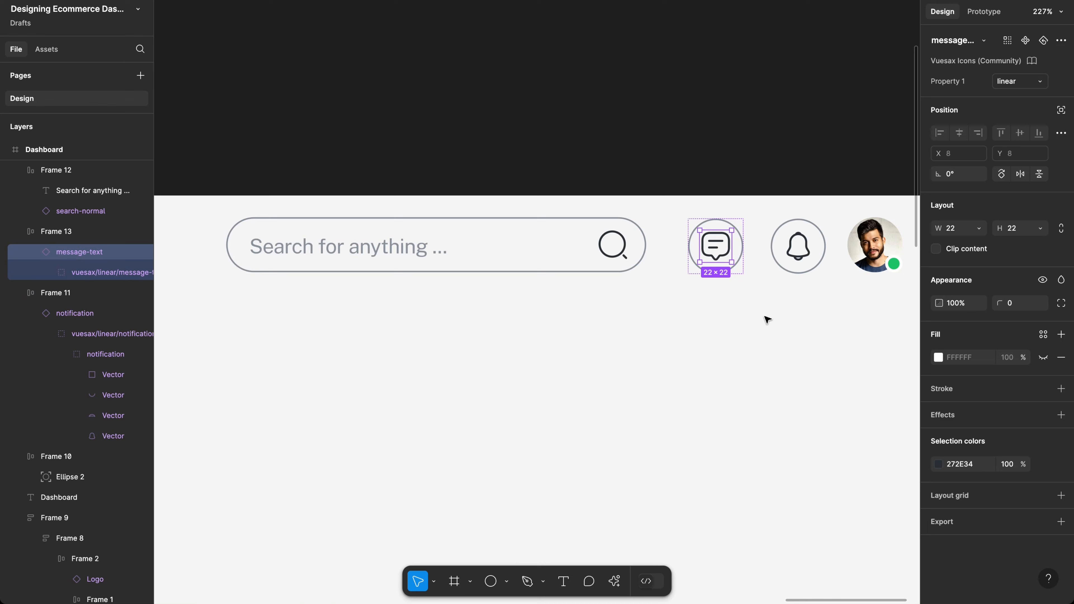
left_click(793, 311)
Step: Group the search bar, message and bell buttons into a 24-gap auto-layout row at X 902
scroll(802, 305, "down", 10)
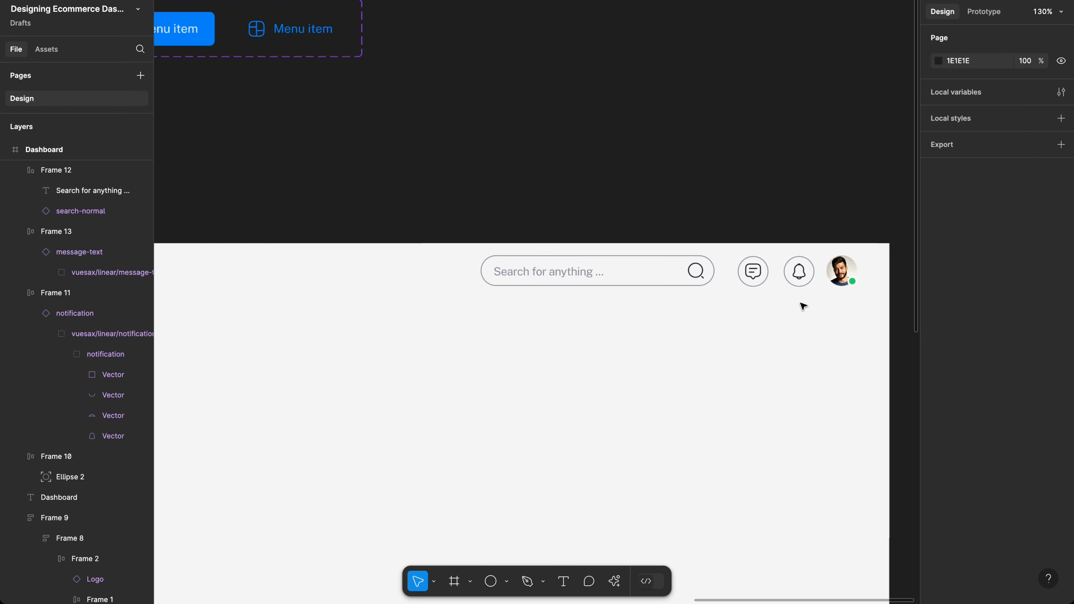
scroll(802, 305, "down", 2)
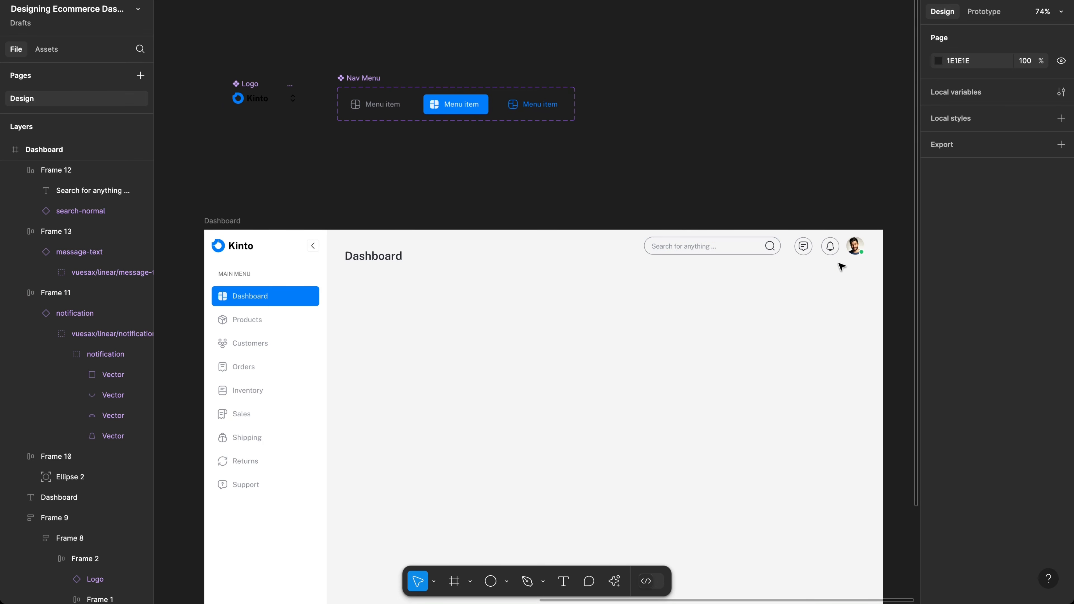
left_click_drag(841, 264, 668, 244)
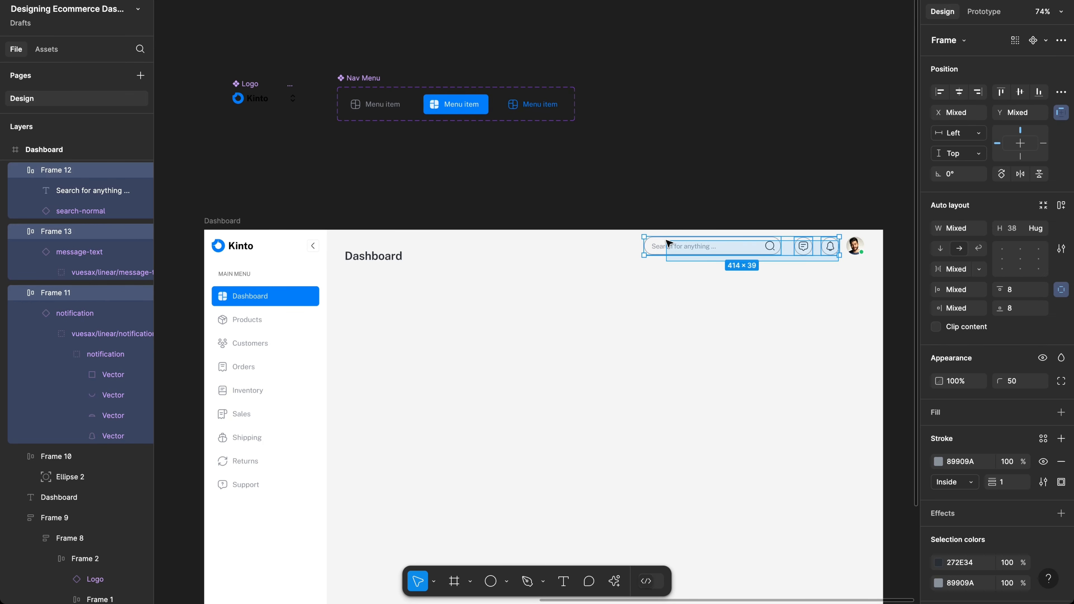
key("shift+a")
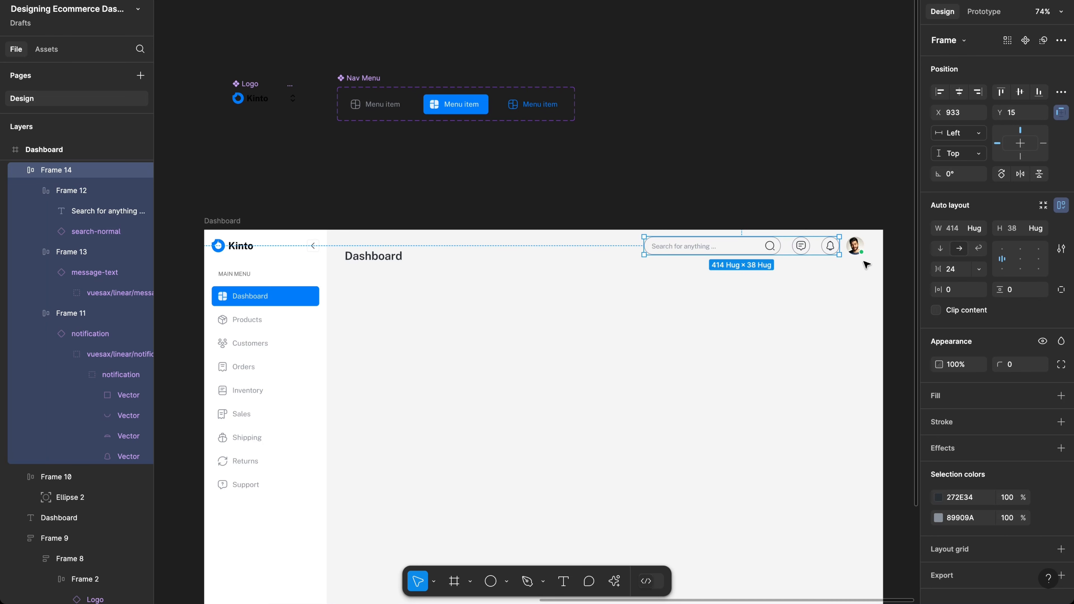
scroll(815, 236, "up", 5)
scroll(815, 235, "up", 3)
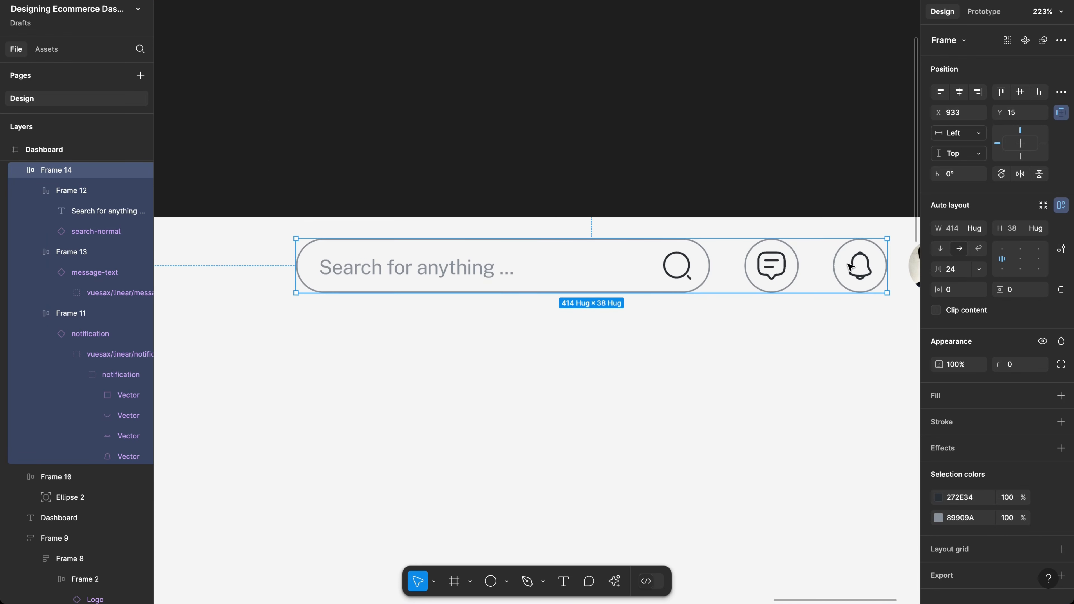
left_click_drag(851, 276, 808, 280)
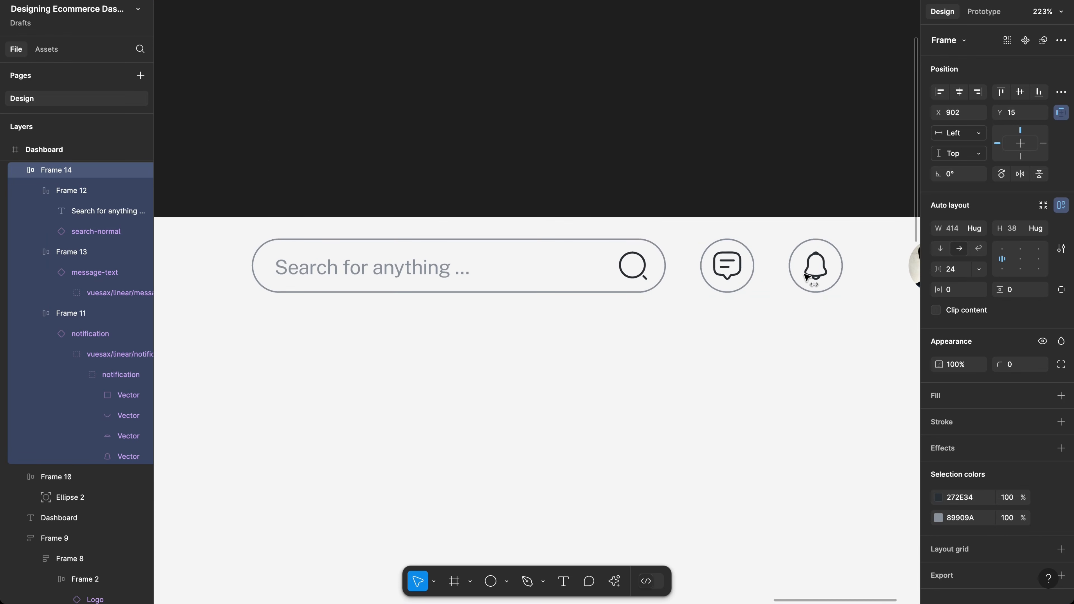
key("l")
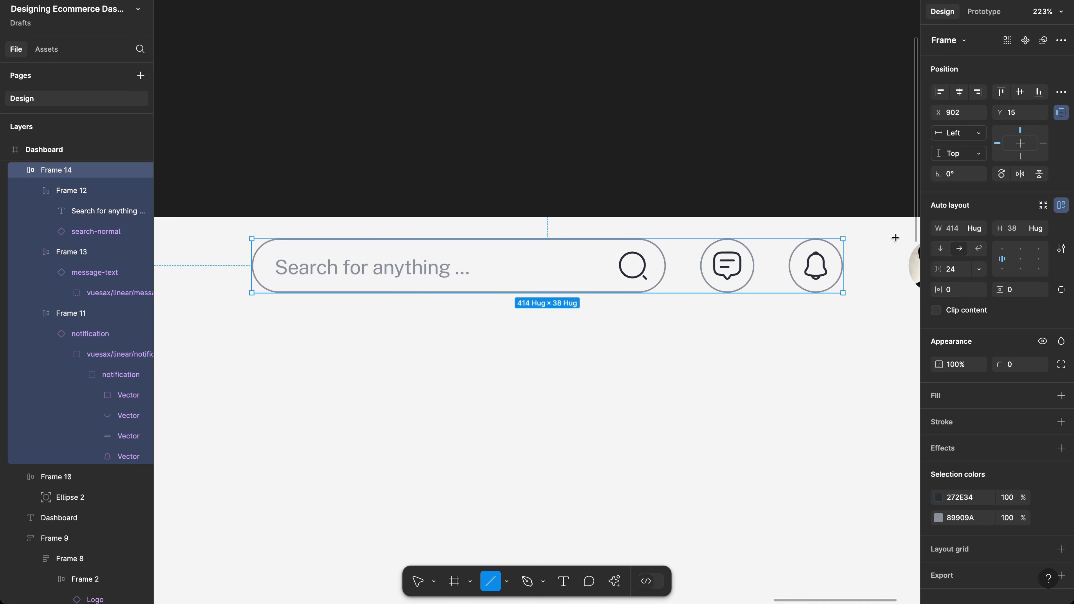
Step: Draw a 32-long vertical divider between bell and avatar, then select row, divider and avatar
left_click_drag(877, 245, 876, 293)
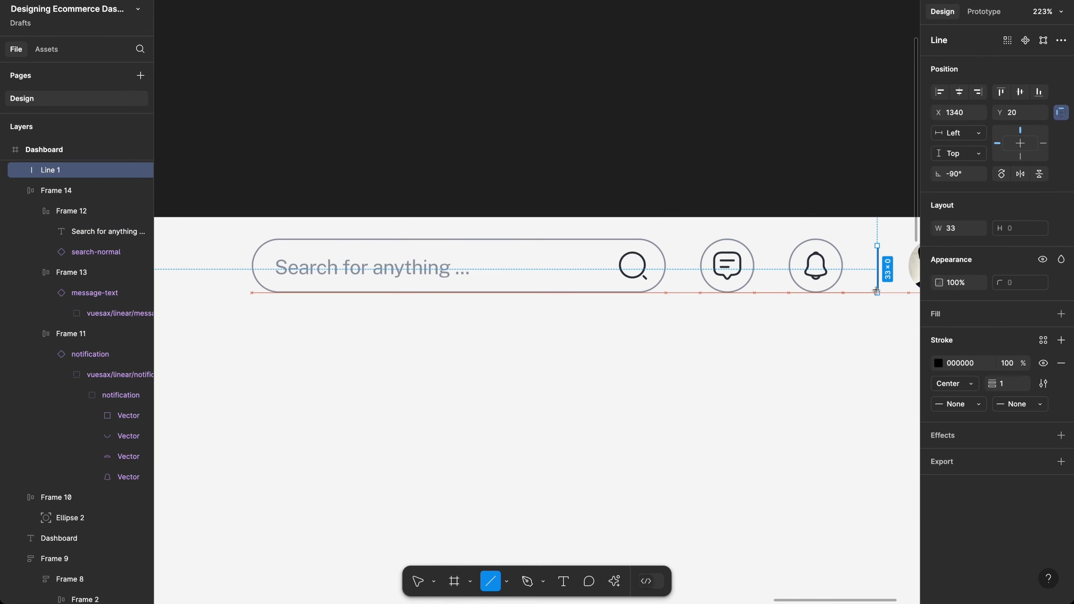
left_click(964, 228)
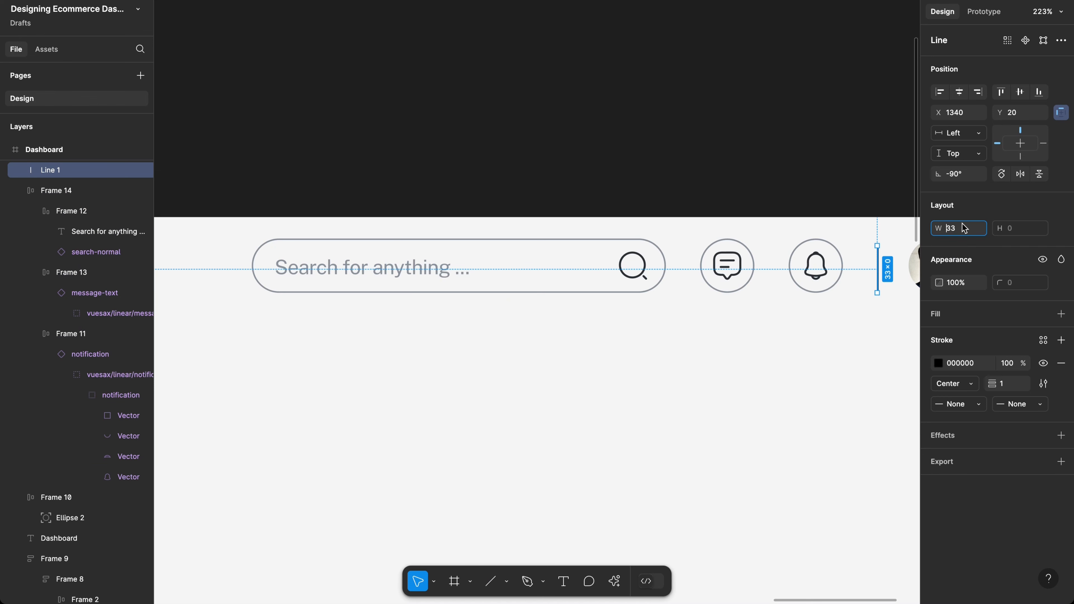
type("32")
key("Return")
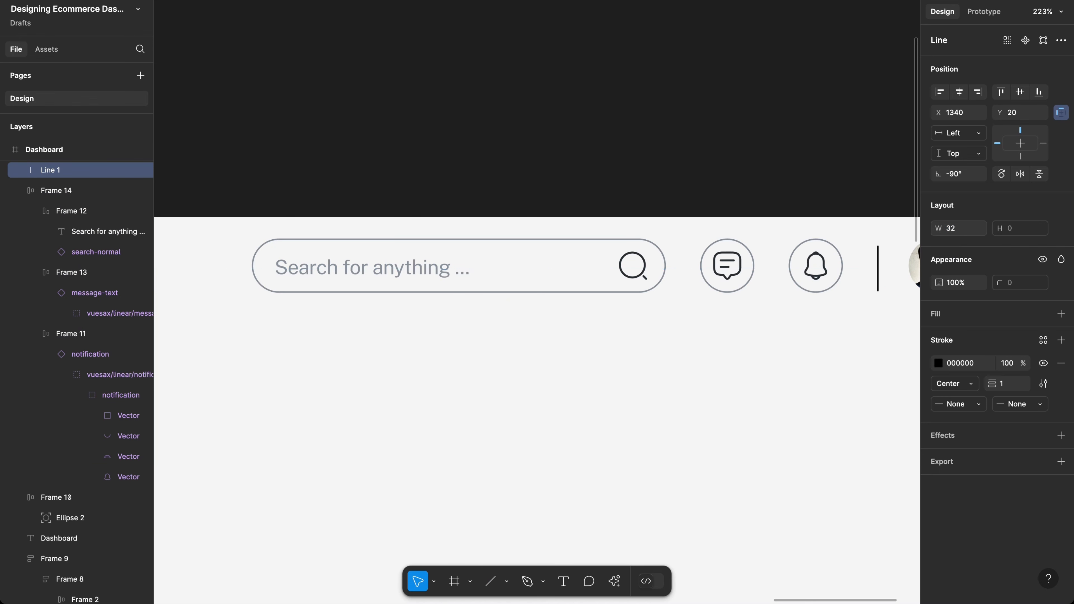
scroll(797, 318, "right", 3)
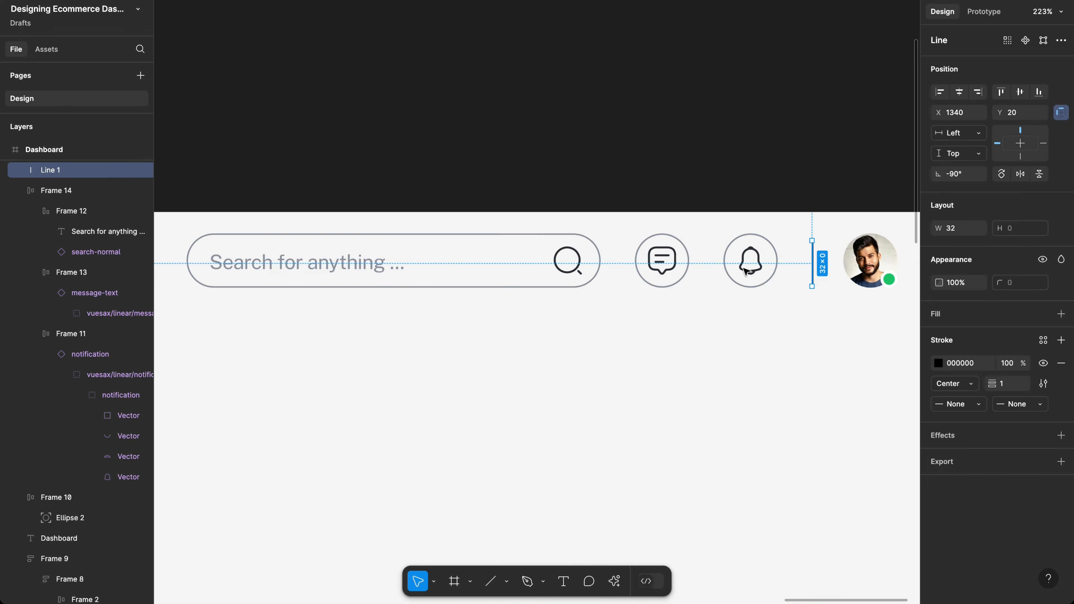
left_click(715, 264)
left_click_drag(741, 269, 893, 308)
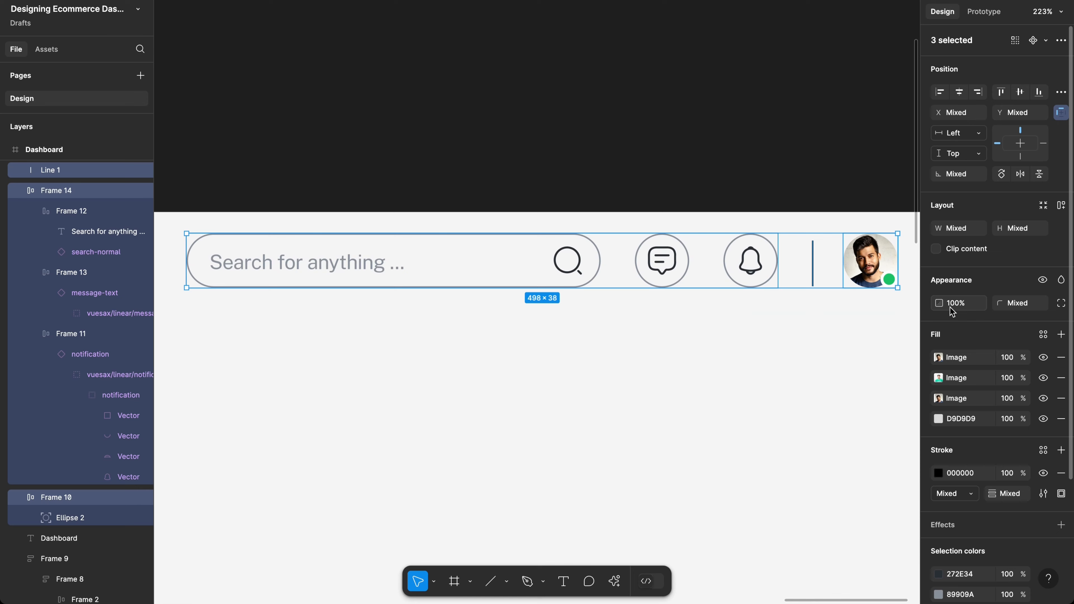
Step: Wrap the icon row, divider and avatar in an auto-layout frame with a 24 gap (500 × 38)
key("shift+a")
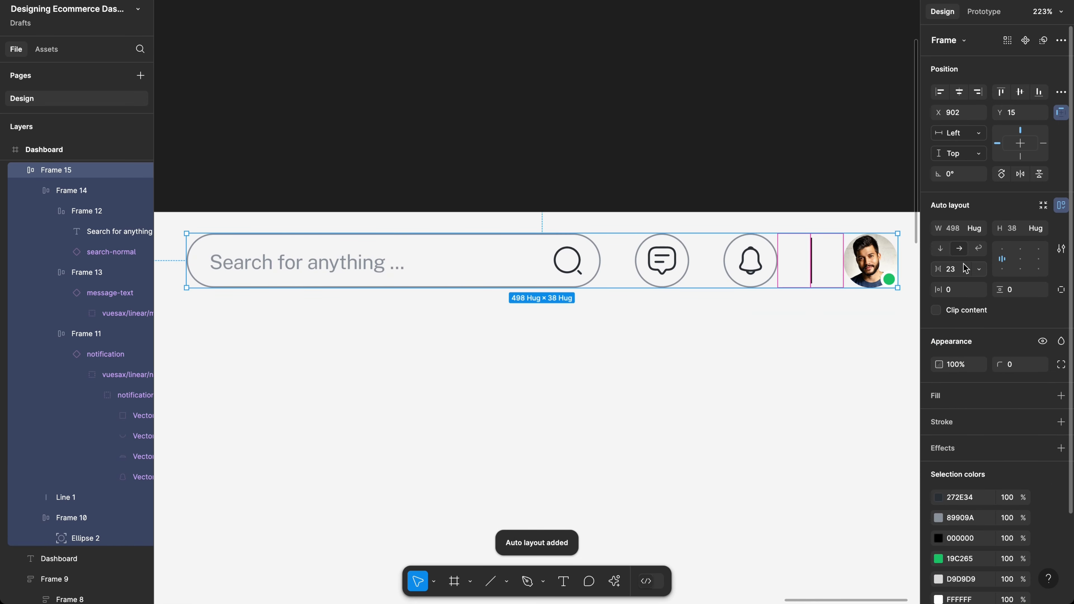
type("24")
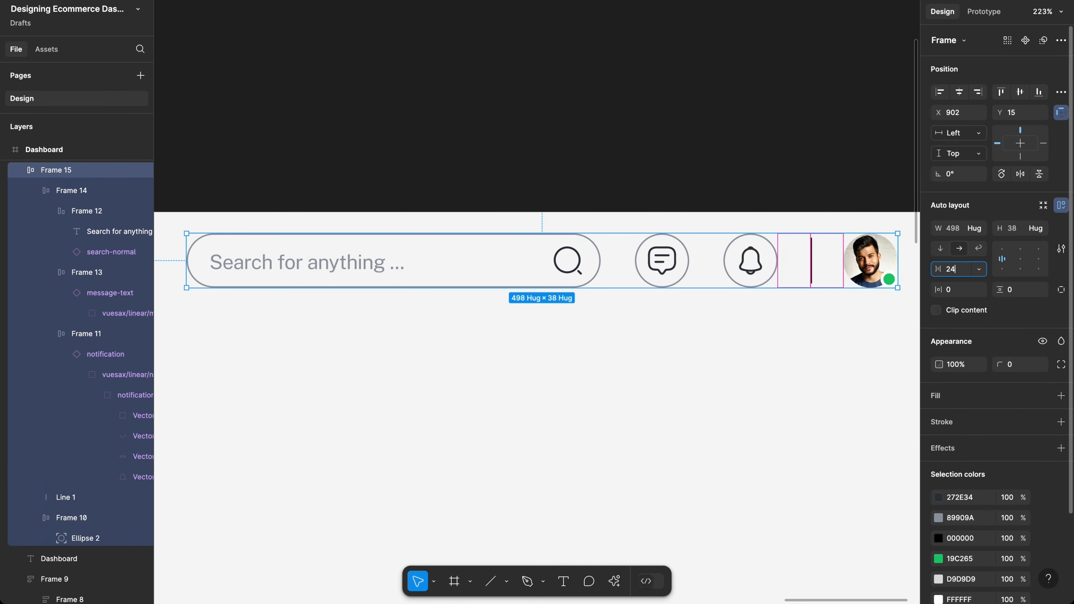
key("Return")
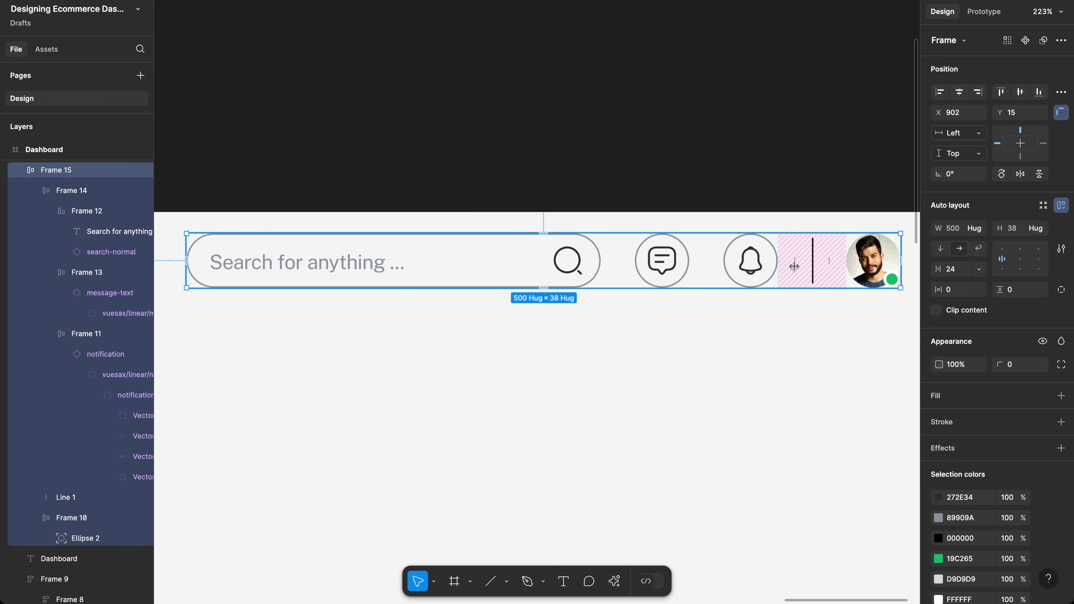
left_click(812, 269)
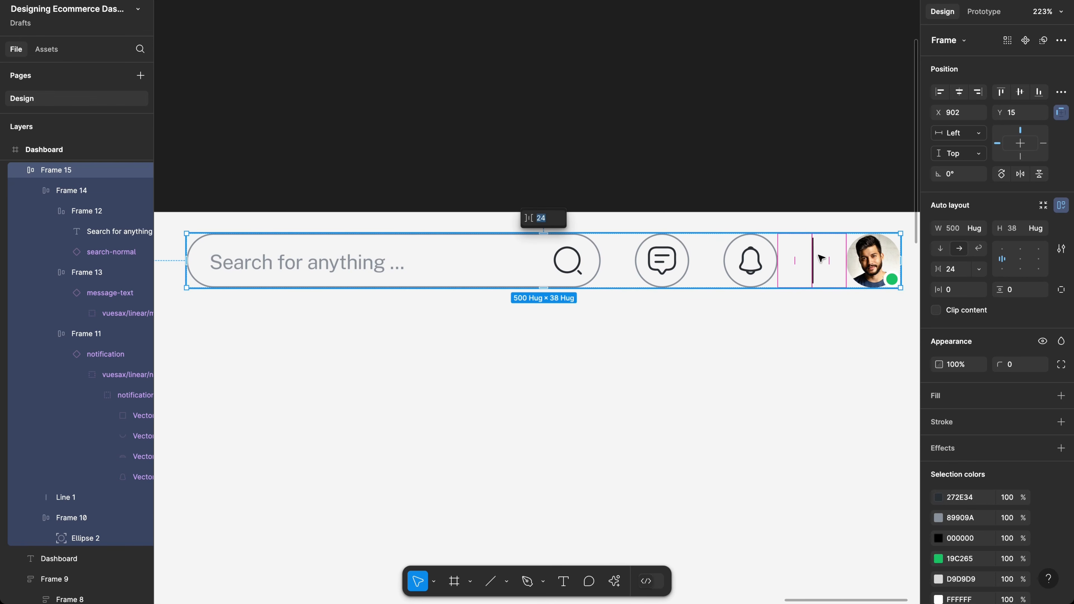
scroll(817, 275, "up", 5)
scroll(818, 277, "up", 3)
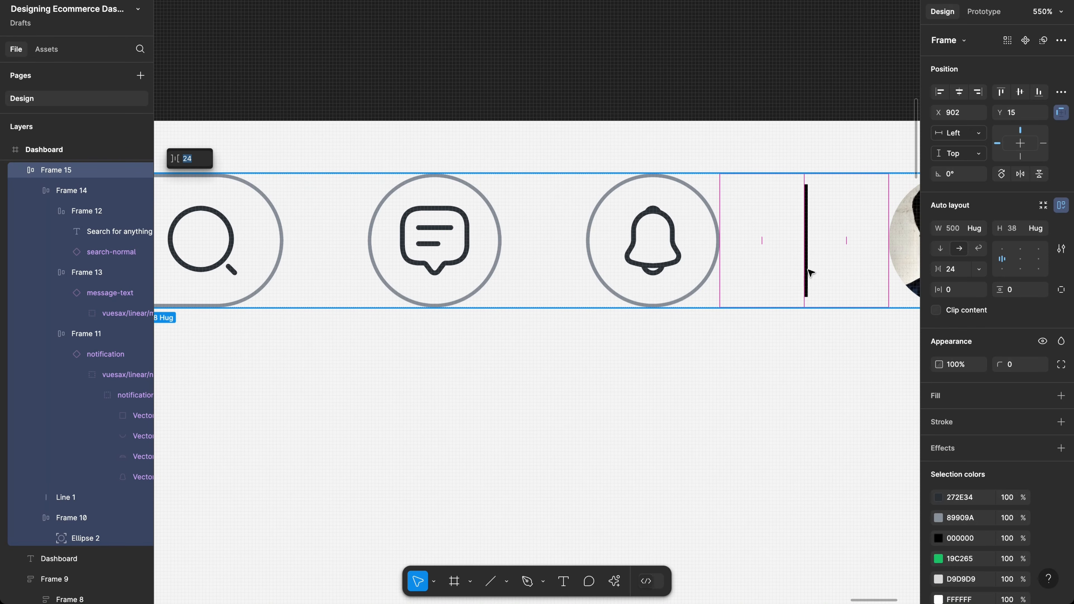
left_click(807, 270)
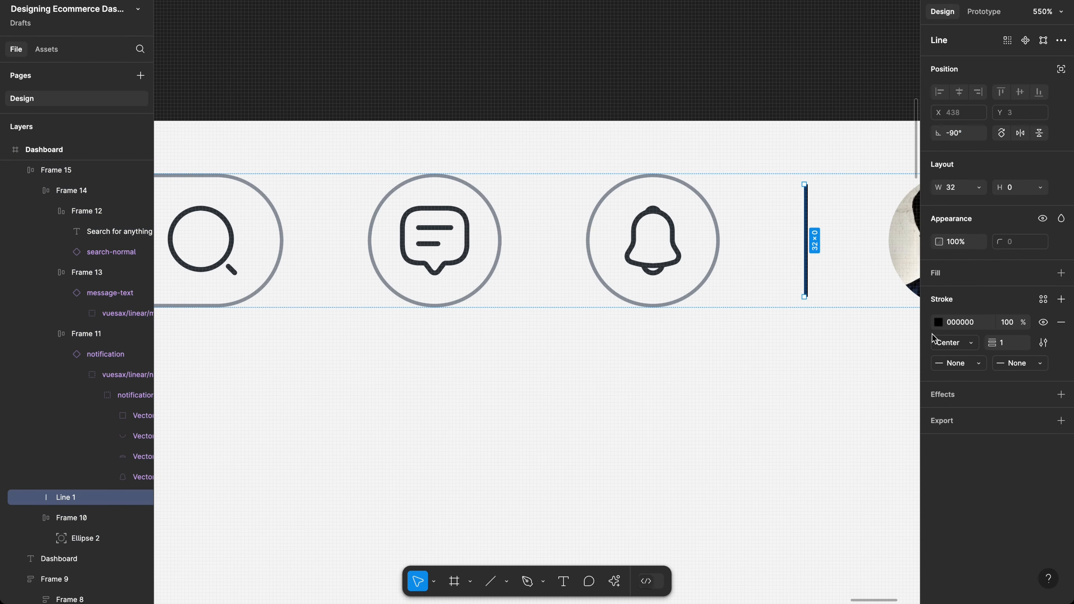
Step: Give the divider a light grey D9D9D9 stroke and shorten its width to 24
left_click(937, 322)
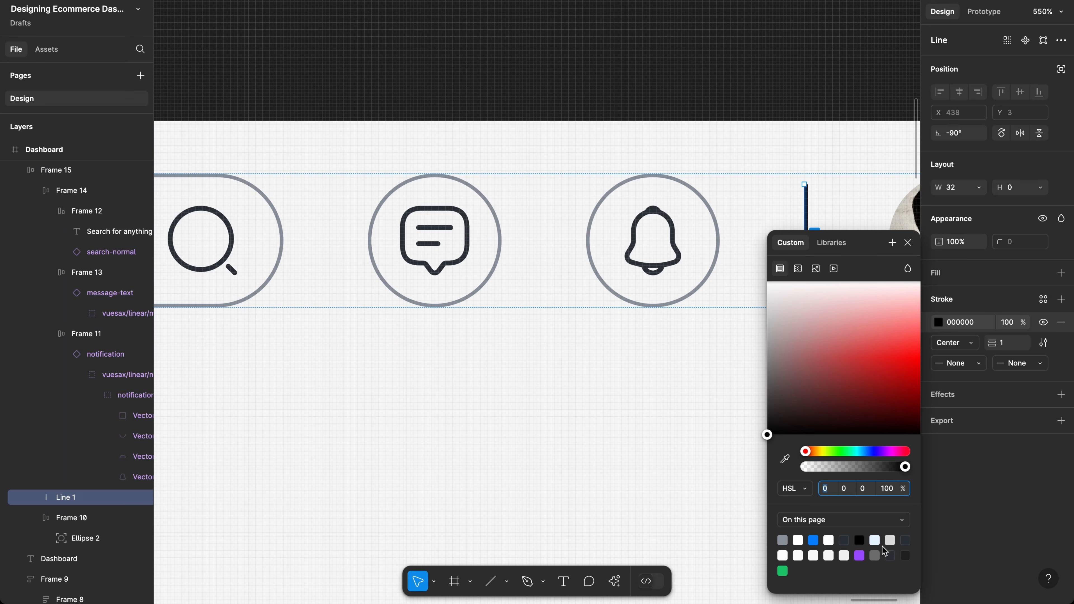
left_click(890, 541)
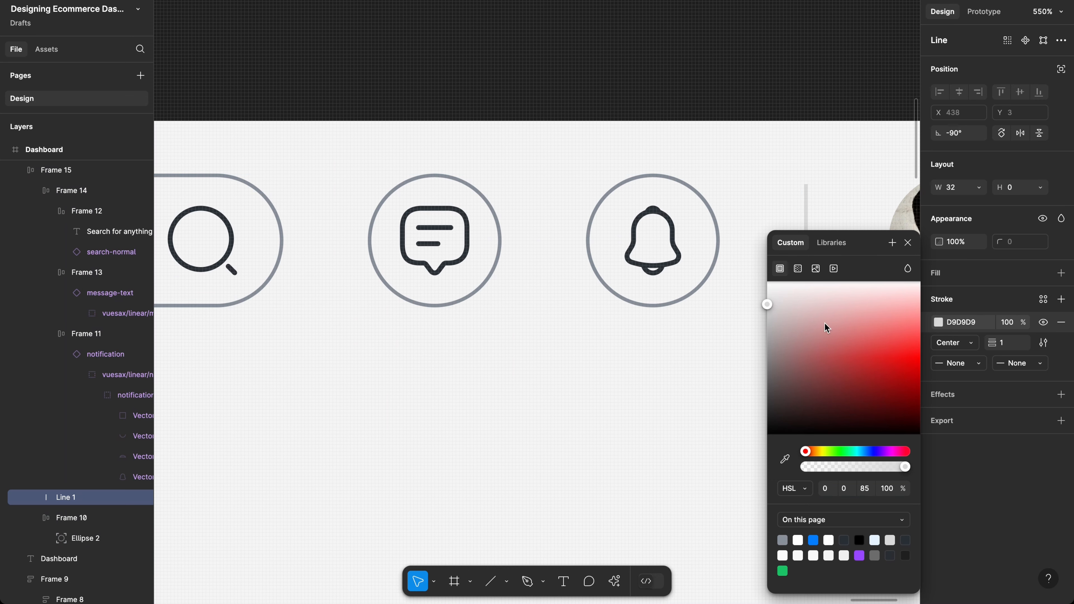
left_click(807, 205)
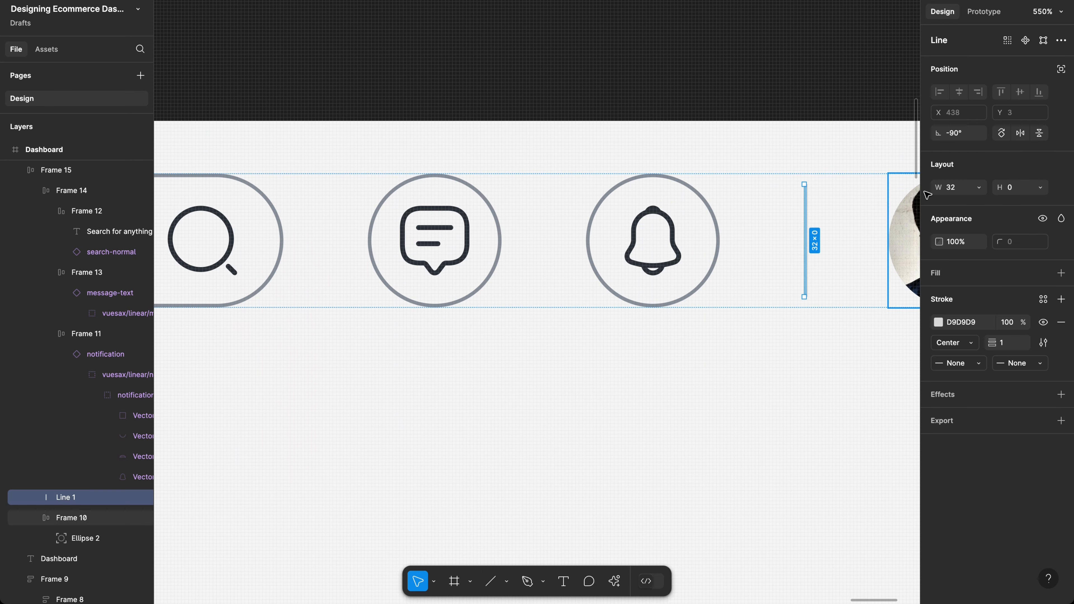
left_click(963, 193)
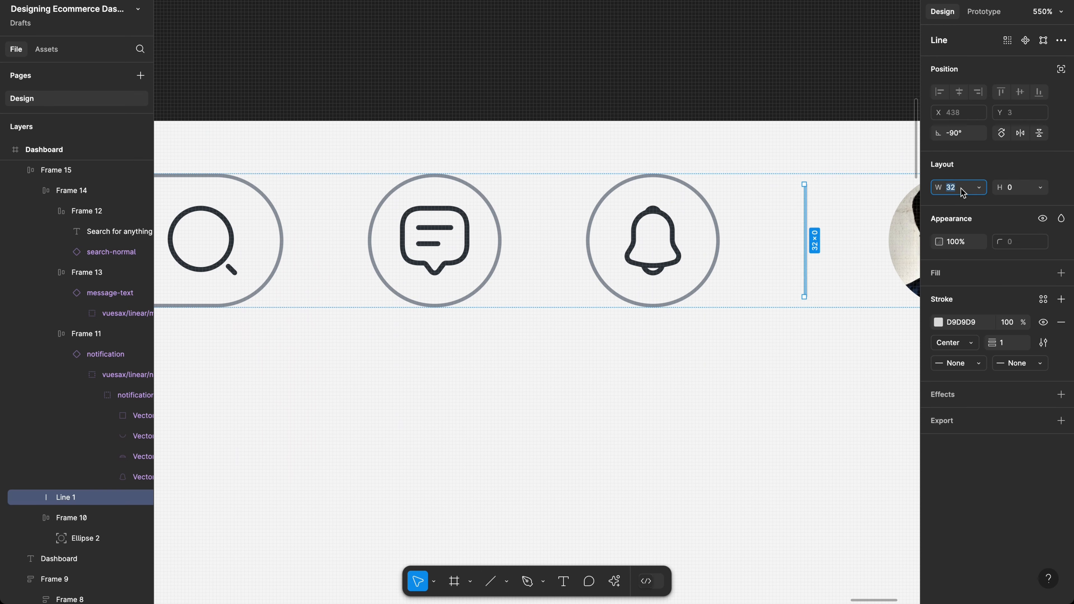
type("24")
key("Return")
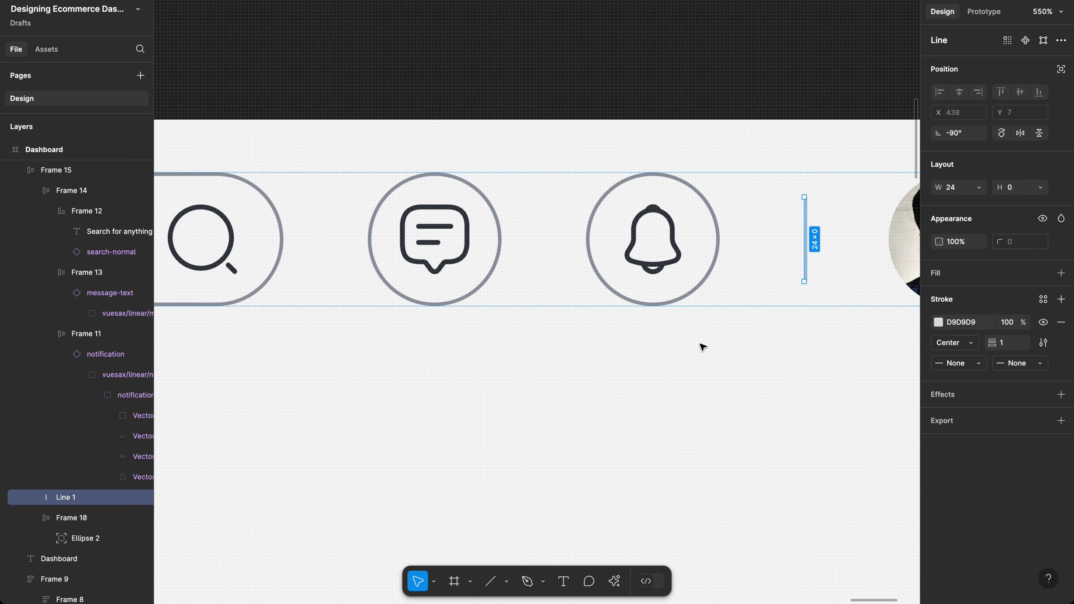
scroll(702, 347, "down", 2)
left_click(772, 267)
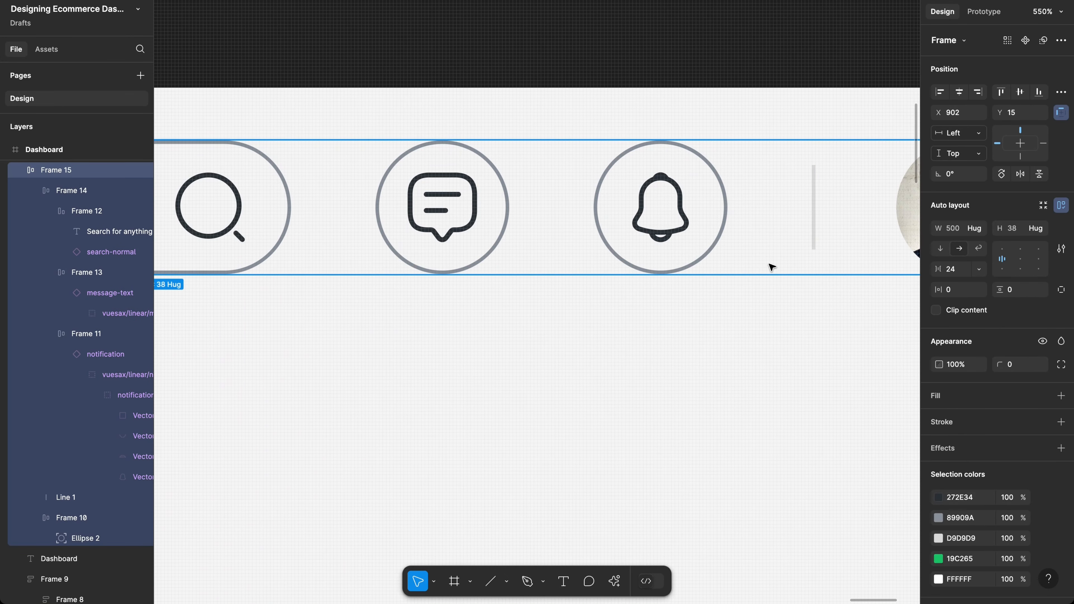
Step: Clear the selection and show the layout grid columns
scroll(772, 267, "down", 3)
scroll(771, 268, "down", 2)
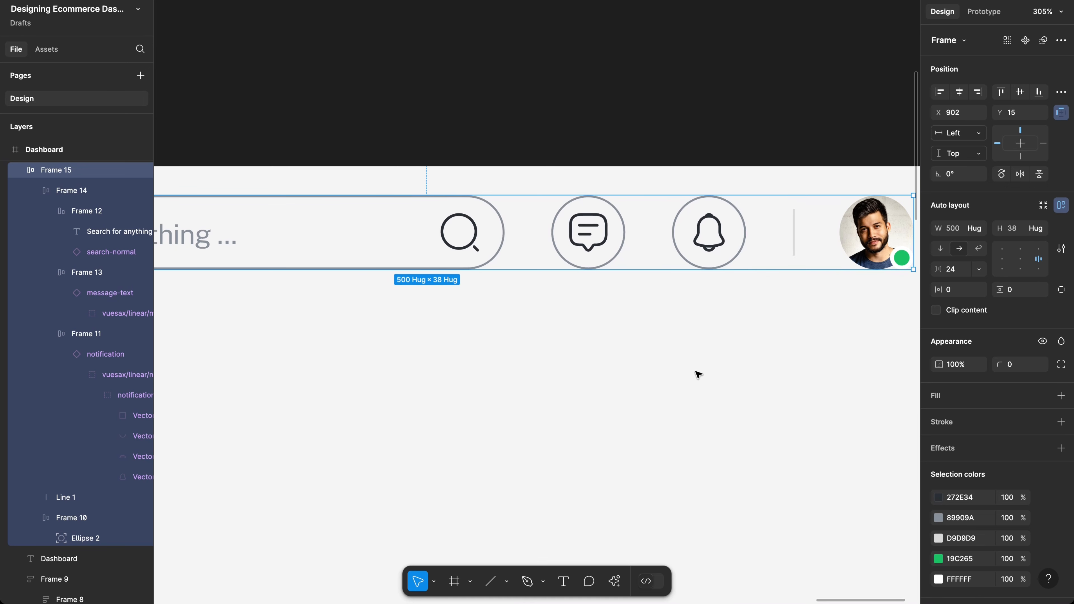
scroll(693, 373, "down", 5)
scroll(691, 373, "down", 1)
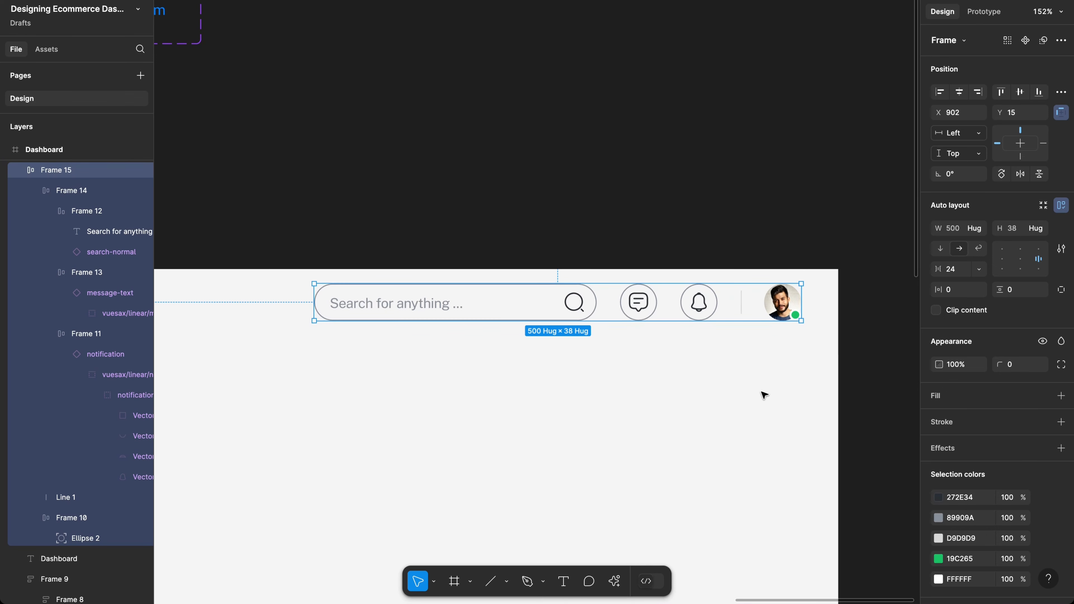
left_click(763, 394)
key("ctrl+g")
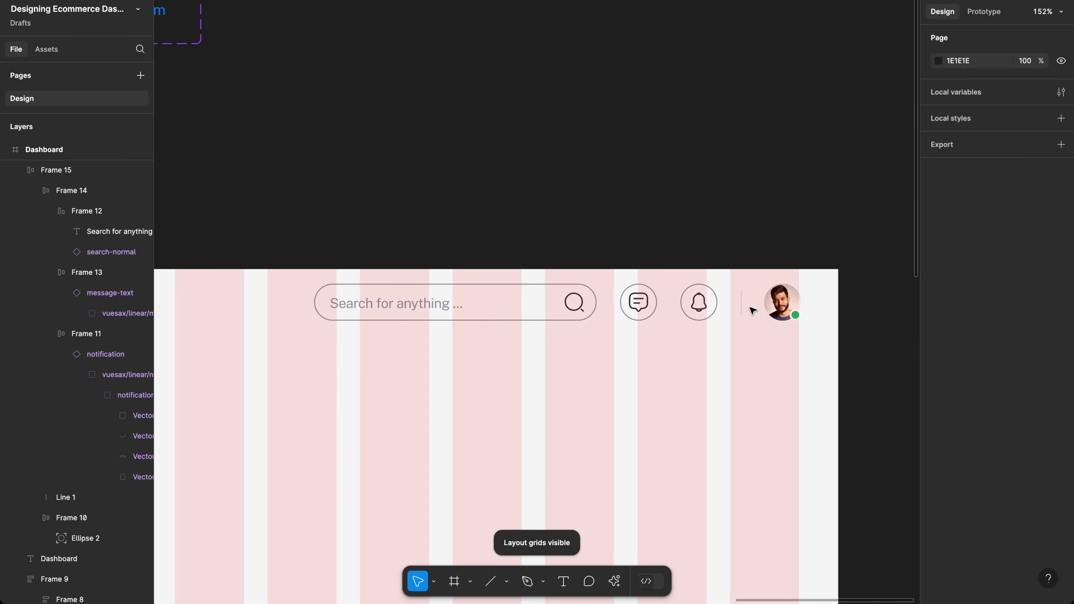
Step: Nudge header row Frame 15 left to X 900, checking its distances
left_click(748, 289)
key("alt")
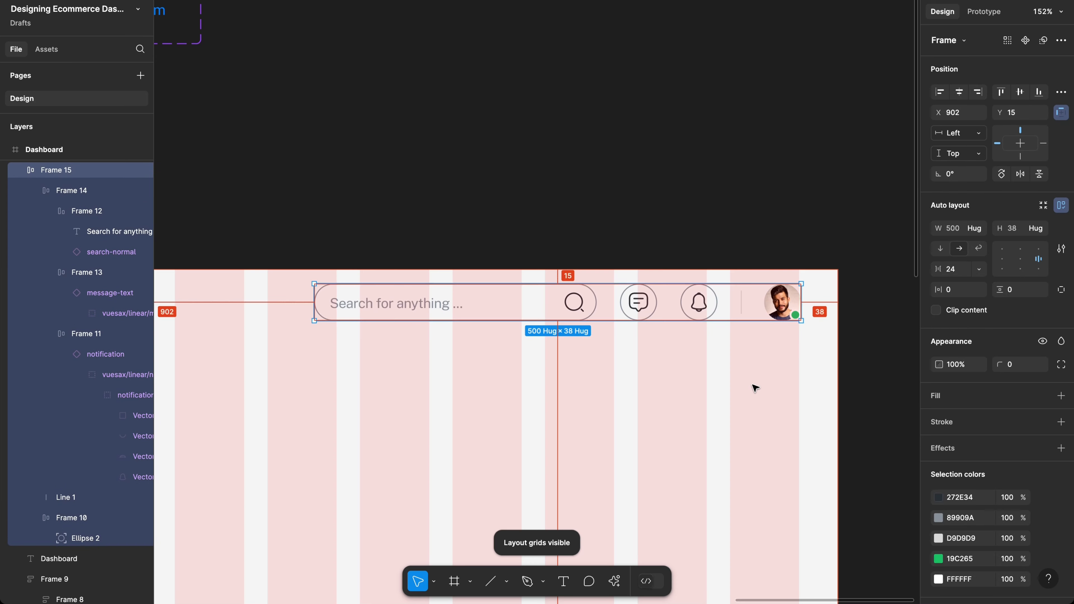
key("Left")
key("Left")
scroll(755, 388, "left", 4)
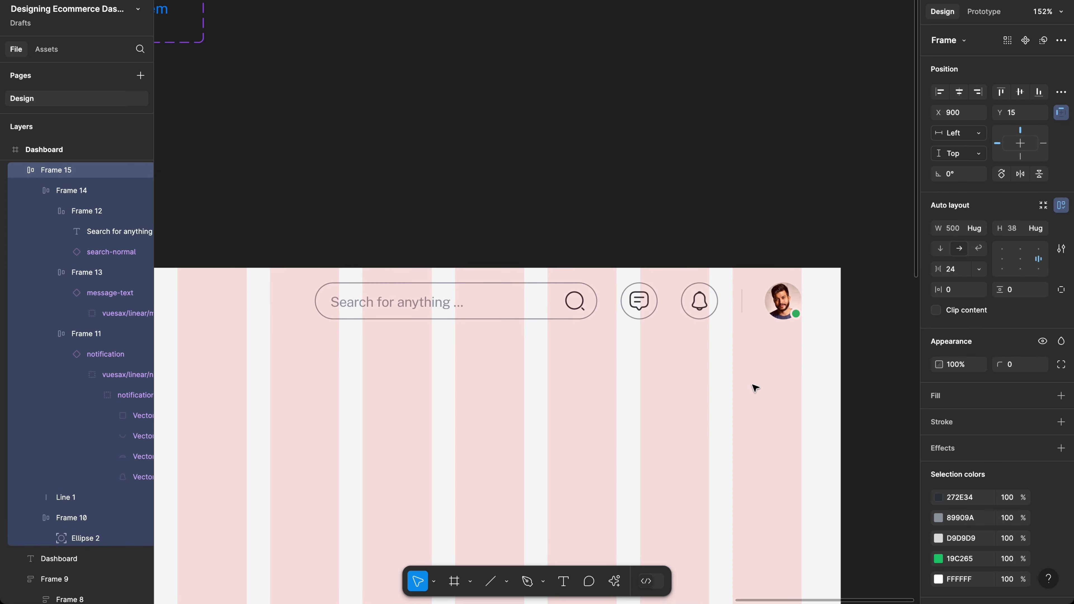
scroll(755, 388, "left", 2)
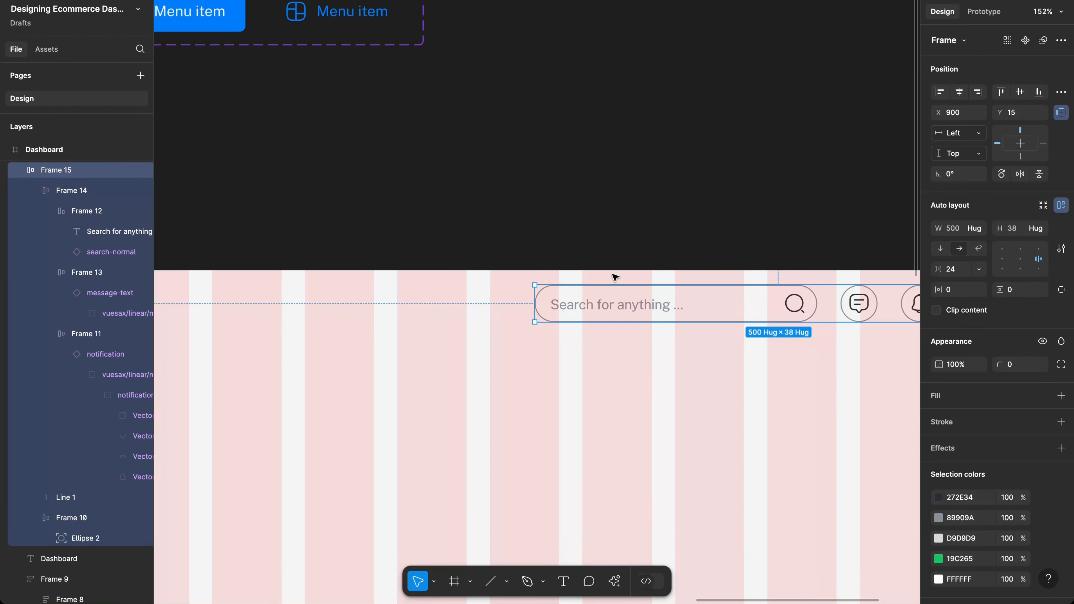
double_click(627, 305)
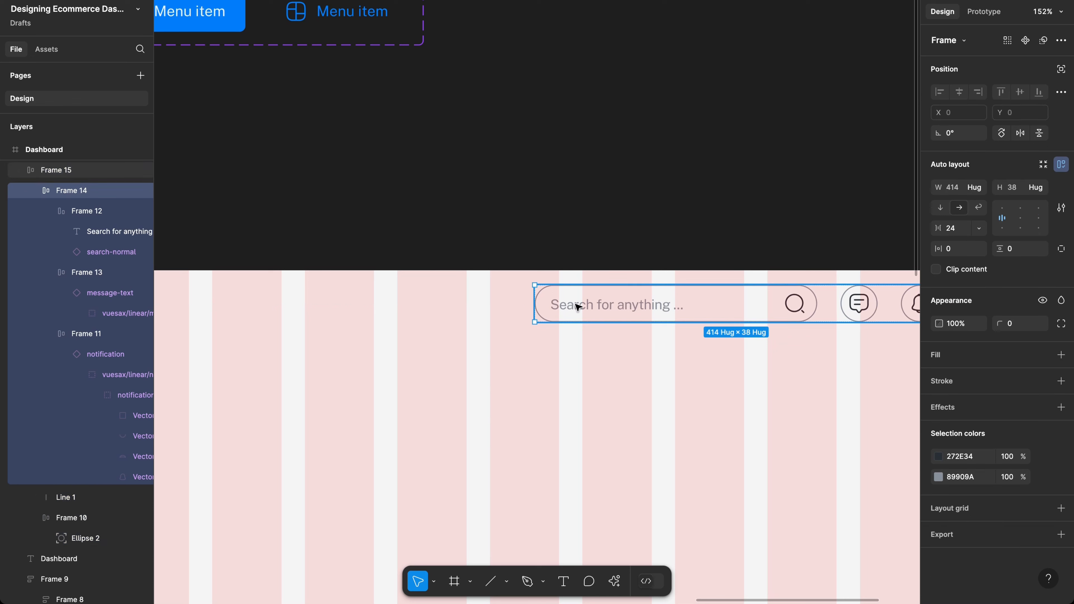
left_click(557, 307)
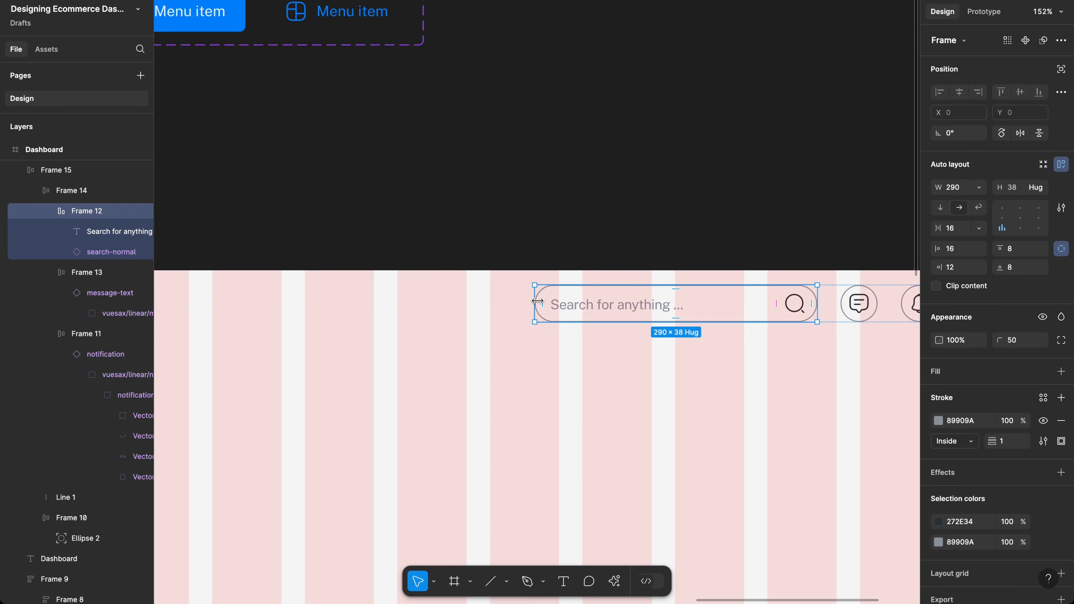
left_click_drag(537, 301, 512, 302)
key("ctrl+z")
scroll(510, 305, "right", 5)
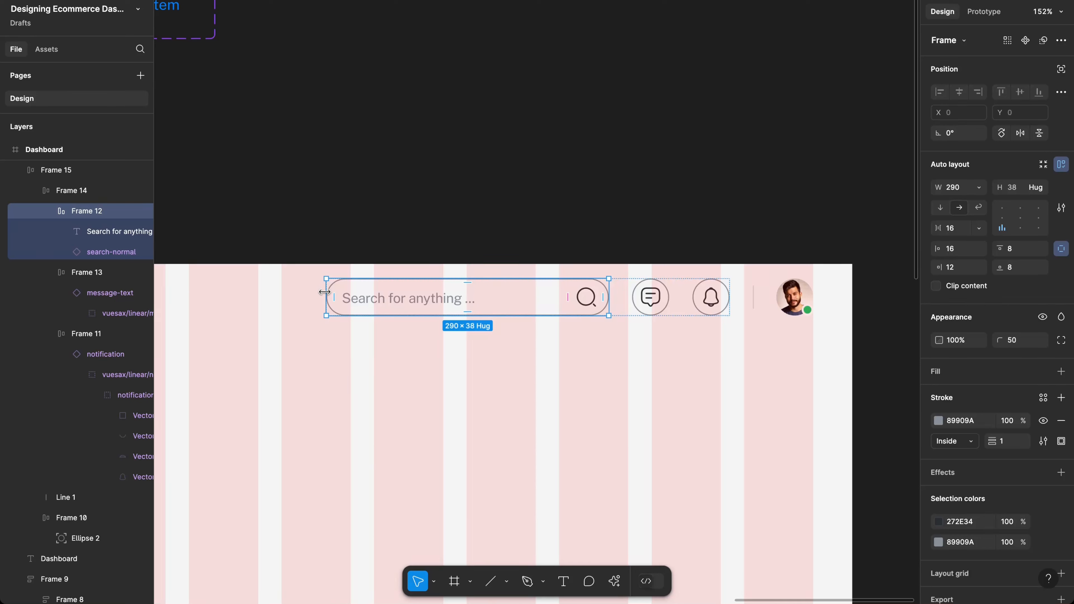
left_click_drag(324, 292, 245, 299)
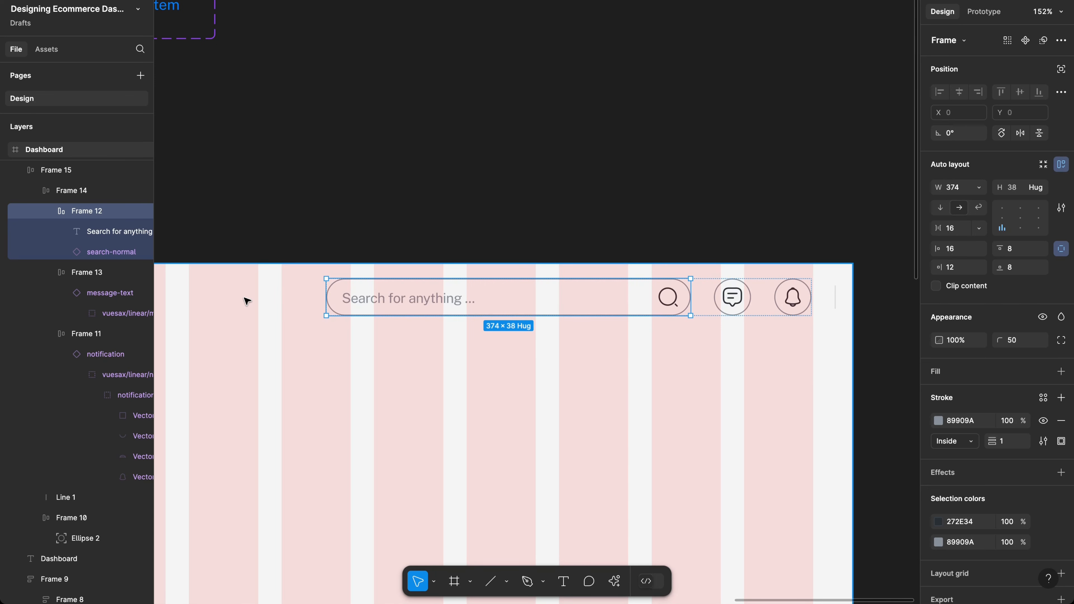
key("ctrl+z")
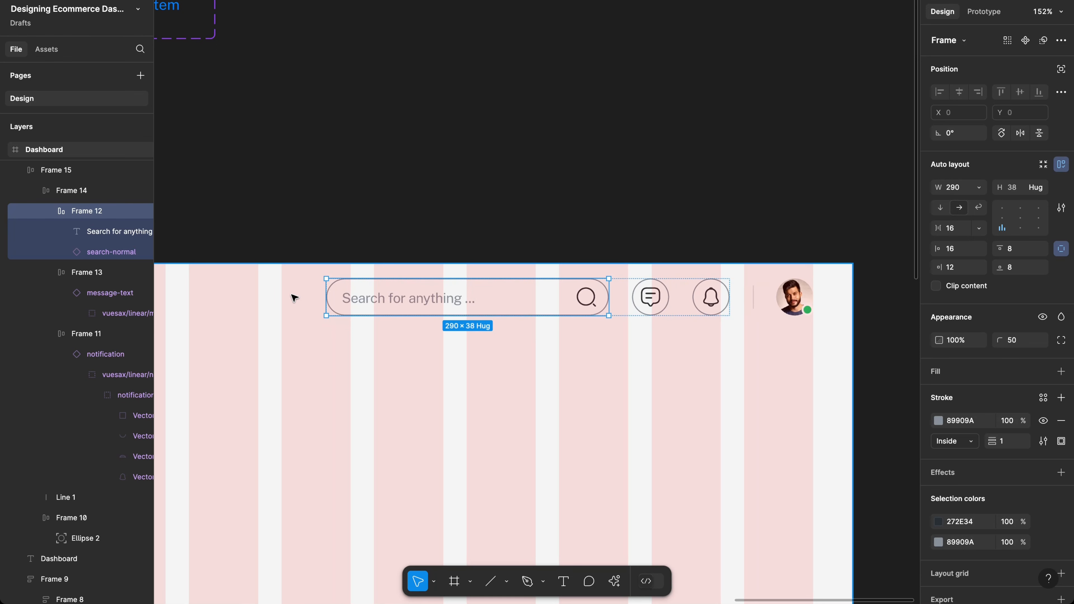
left_click_drag(324, 294, 240, 299)
key("ctrl+z")
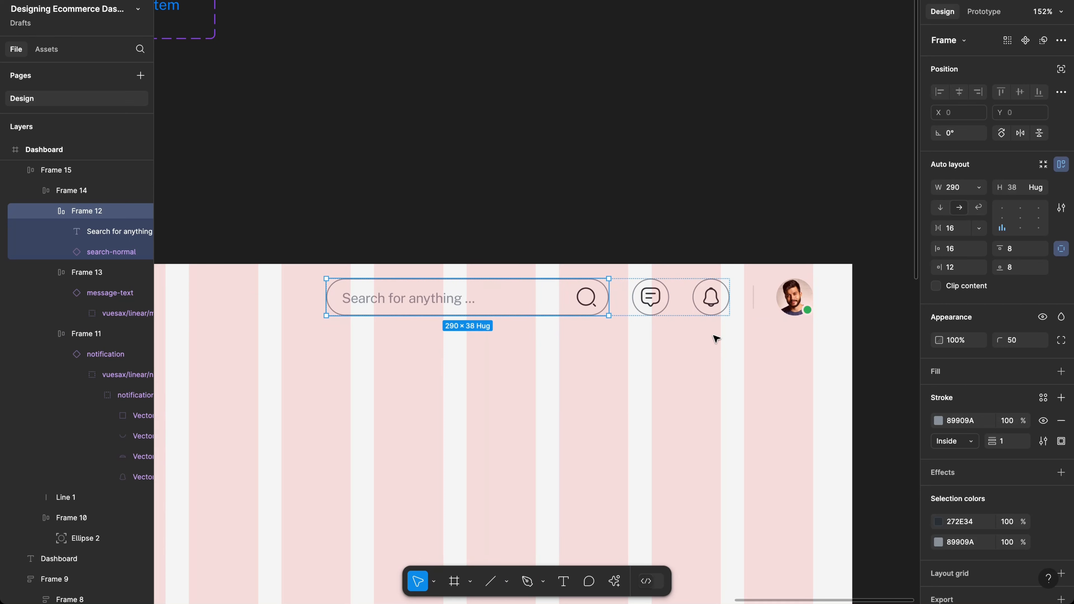
left_click(768, 337)
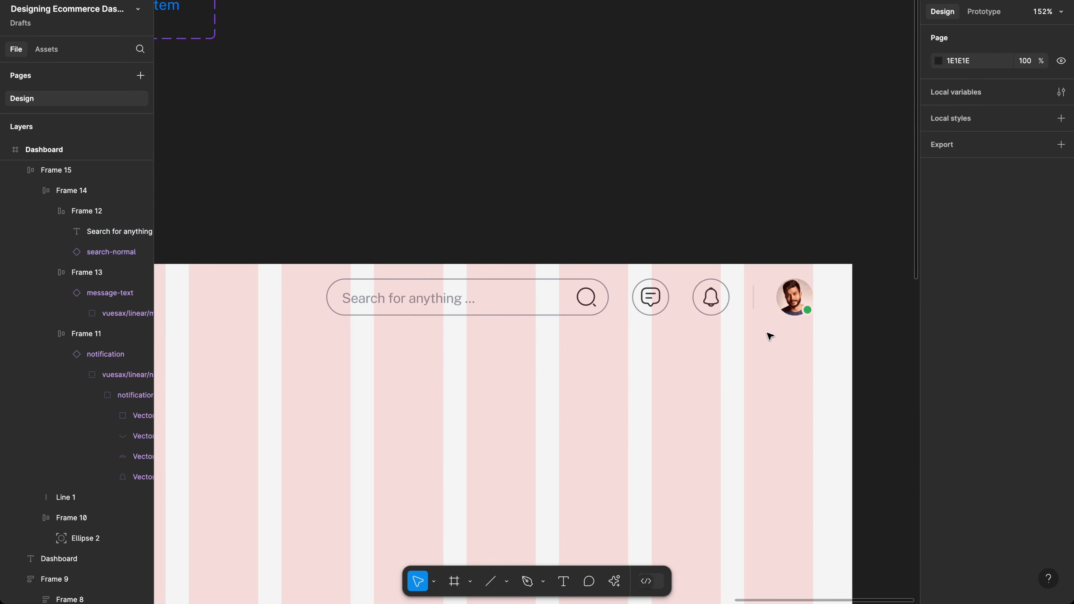
left_click(765, 315)
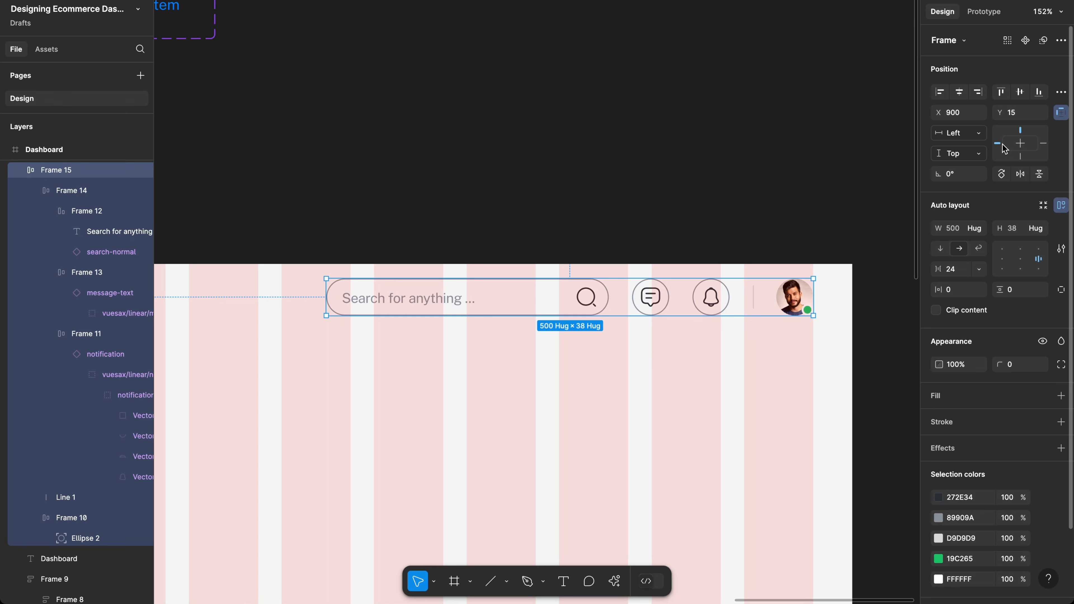
Step: Set Frame 15's horizontal constraint to Right and stretch search bar Frame 12 to 431 wide
left_click(958, 135)
left_click(962, 148)
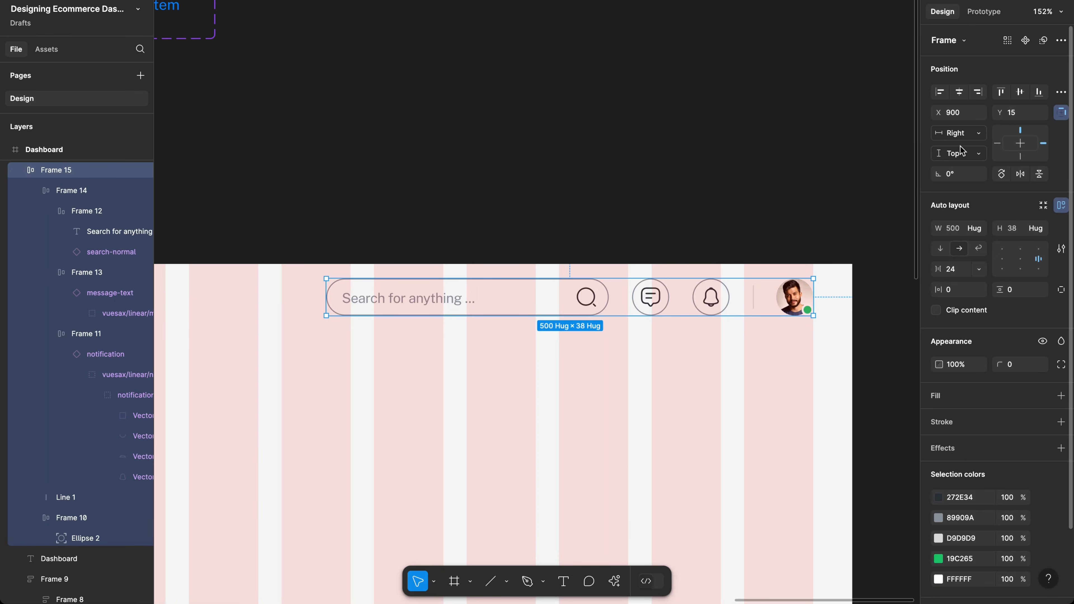
double_click(378, 299)
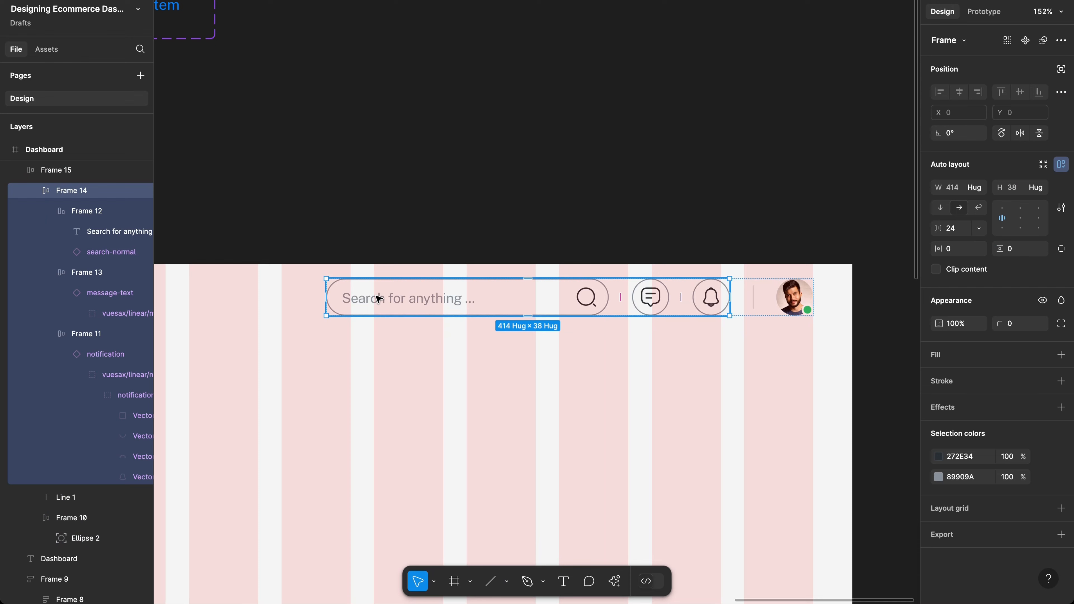
double_click(377, 299)
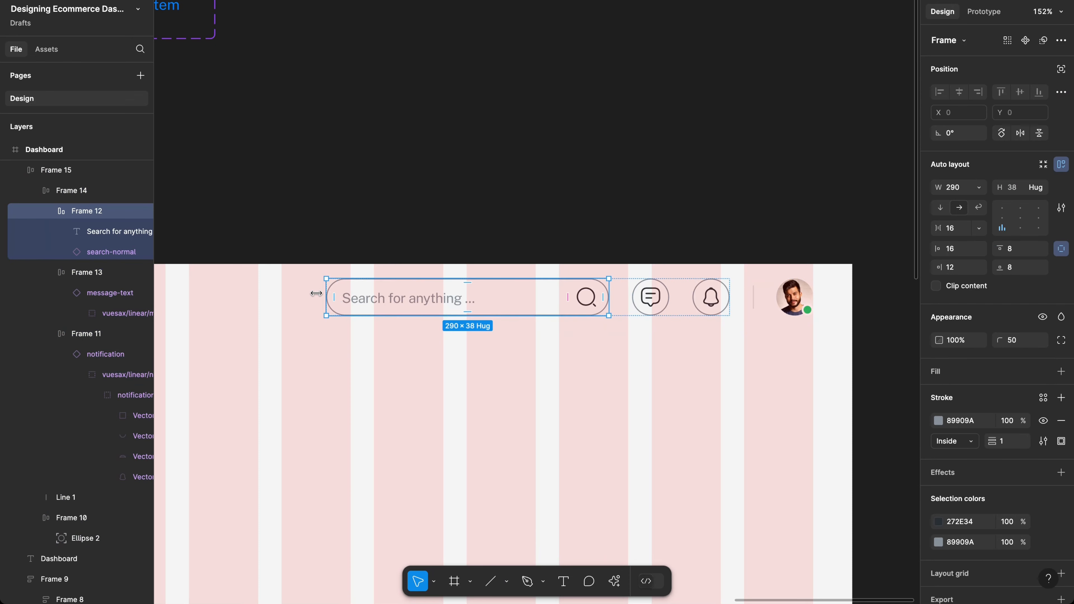
left_click_drag(316, 293, 188, 299)
scroll(252, 307, "left", 8)
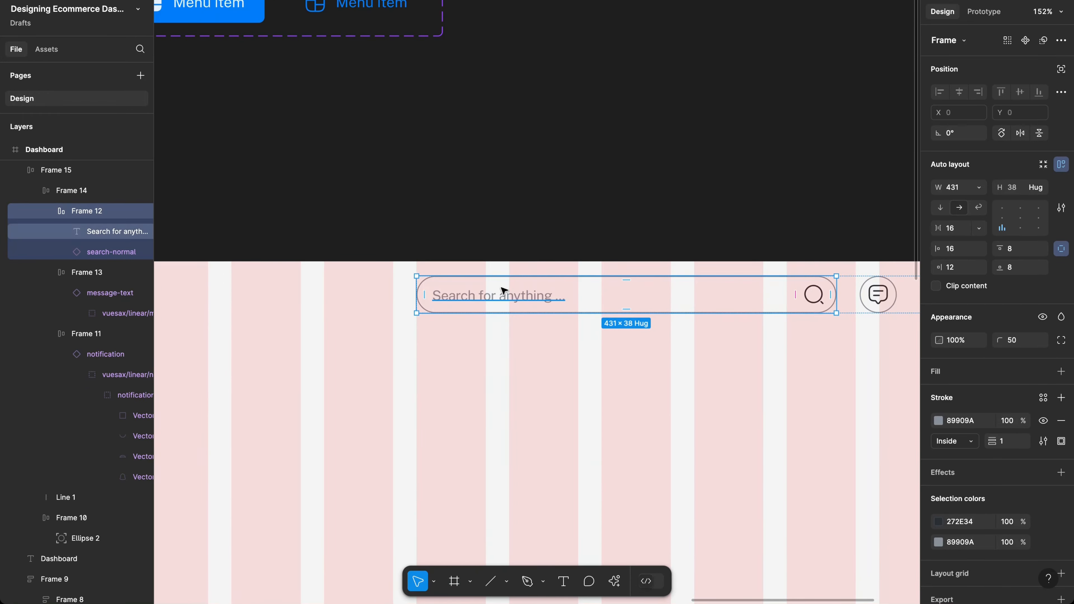
scroll(503, 291, "up", 5)
scroll(503, 291, "down", 5)
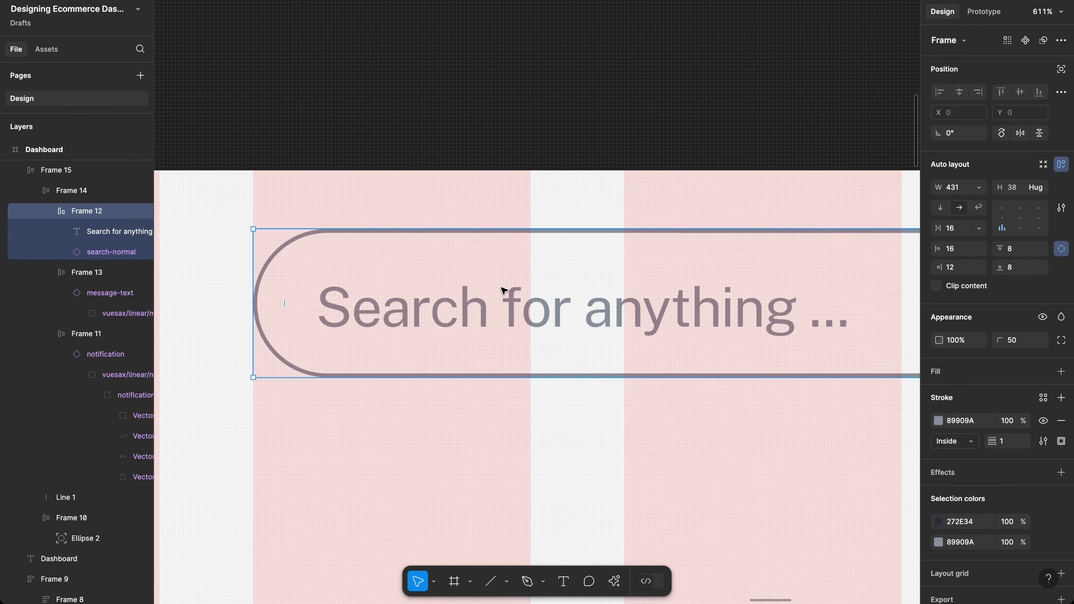
scroll(503, 291, "down", 6)
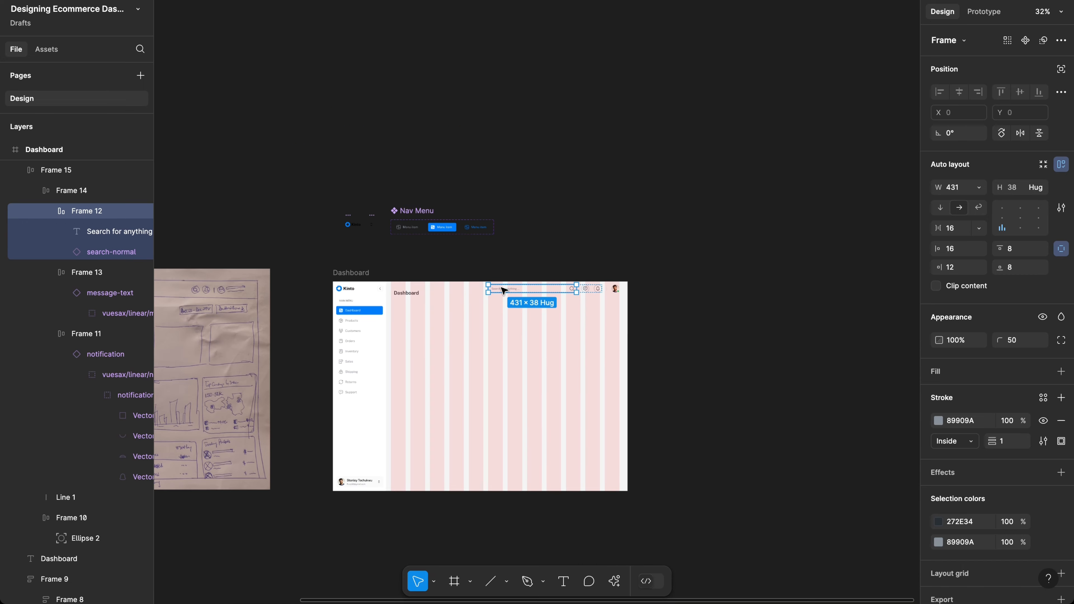
Step: Wrap the Dashboard title and Frame 15 in auto-layout Frame 16 (1102 × 38)
scroll(504, 291, "up", 3)
scroll(507, 290, "up", 1)
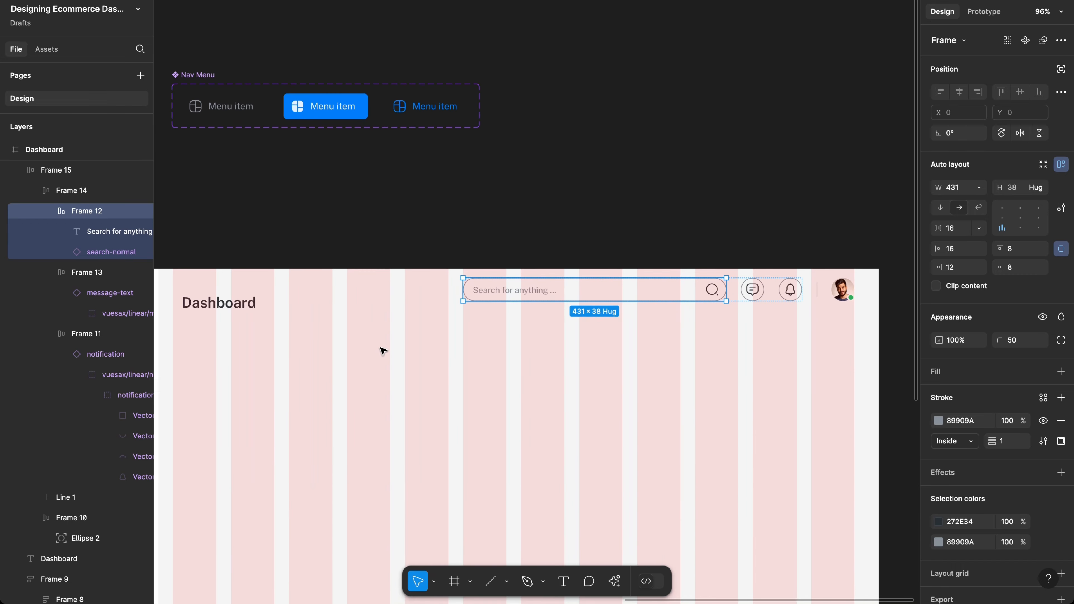
left_click(284, 311)
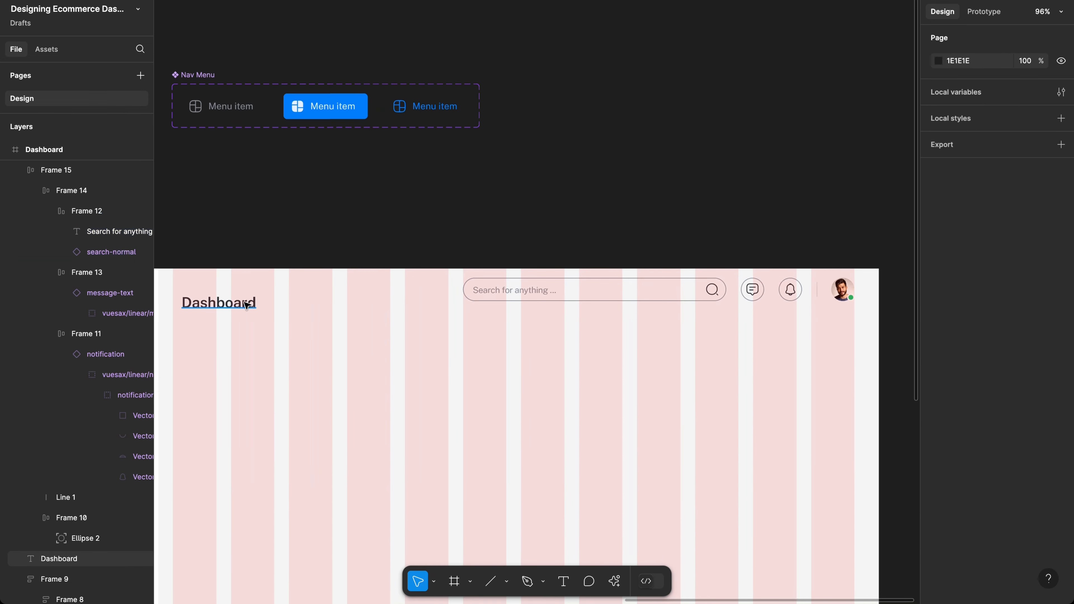
left_click(255, 302)
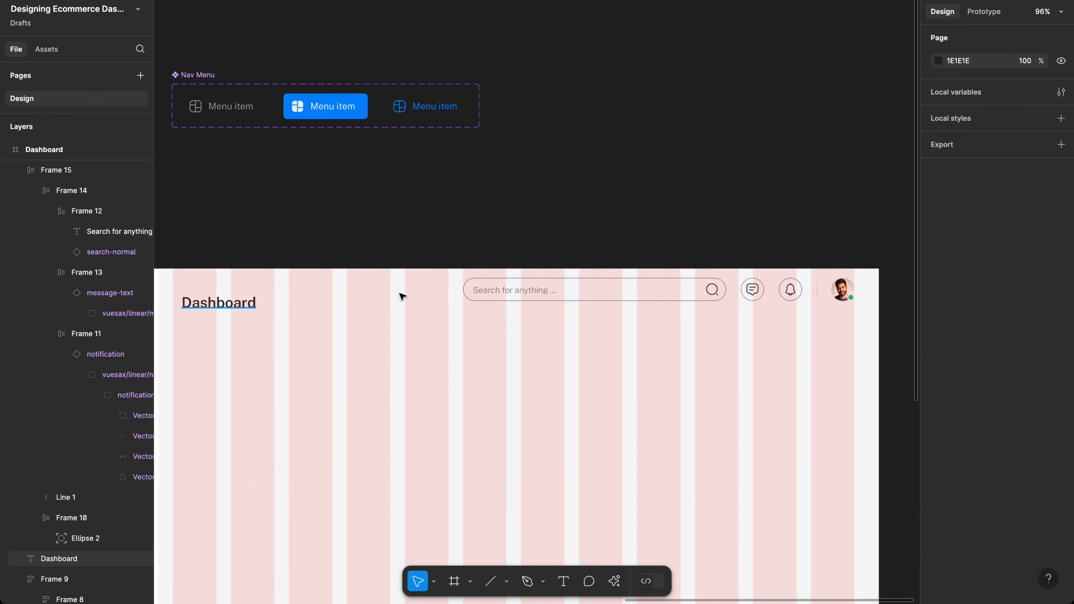
left_click(514, 293, "shift")
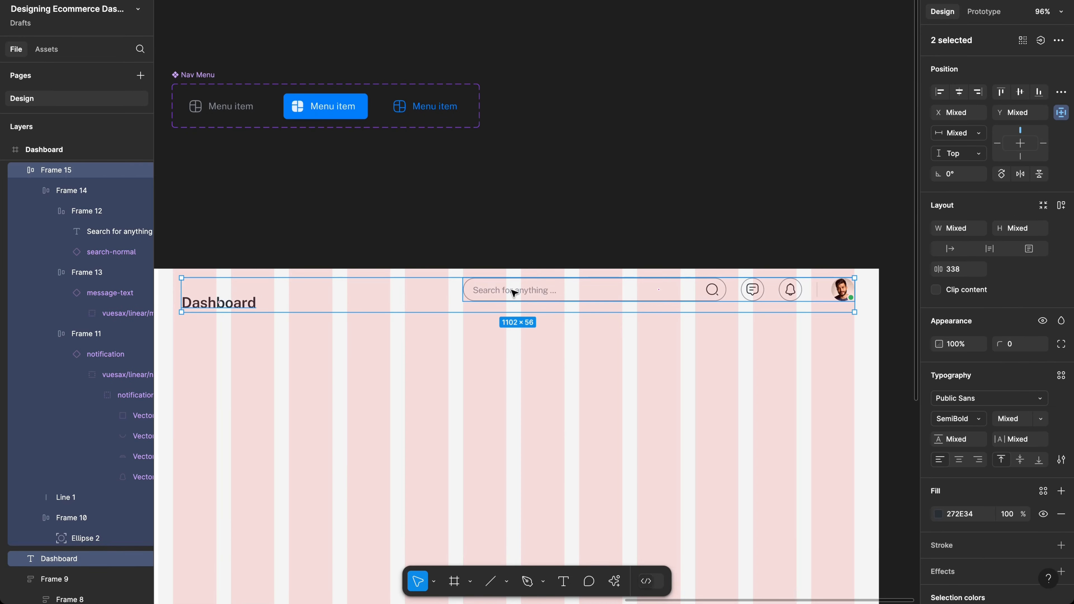
key("shift+a")
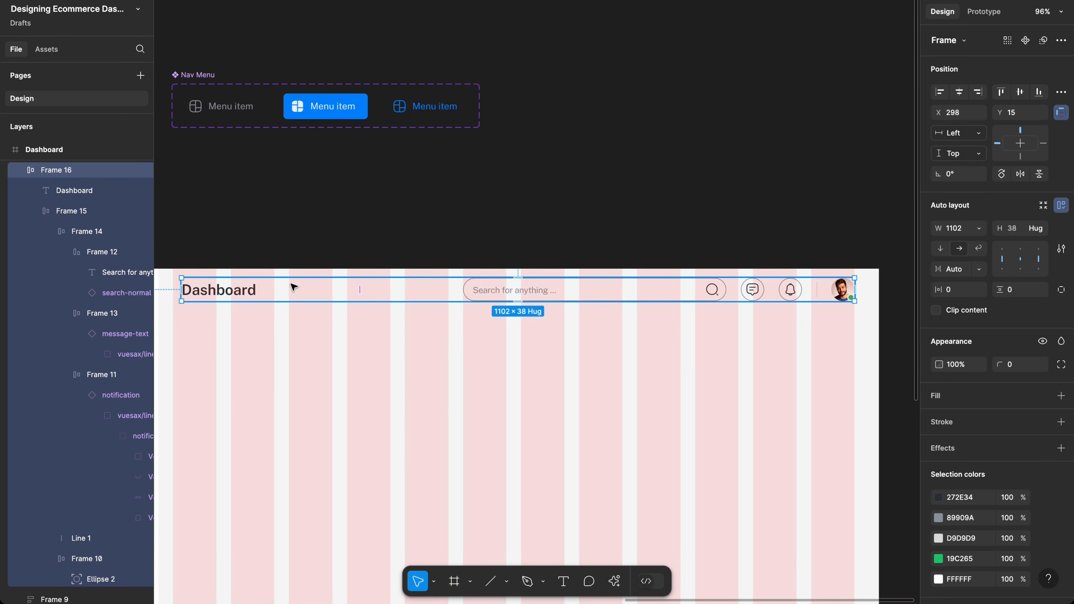
Step: Extend Frame 16's left edge to 1116 wide and wrap it in auto-layout Frame 17
left_click_drag(292, 287, 534, 286)
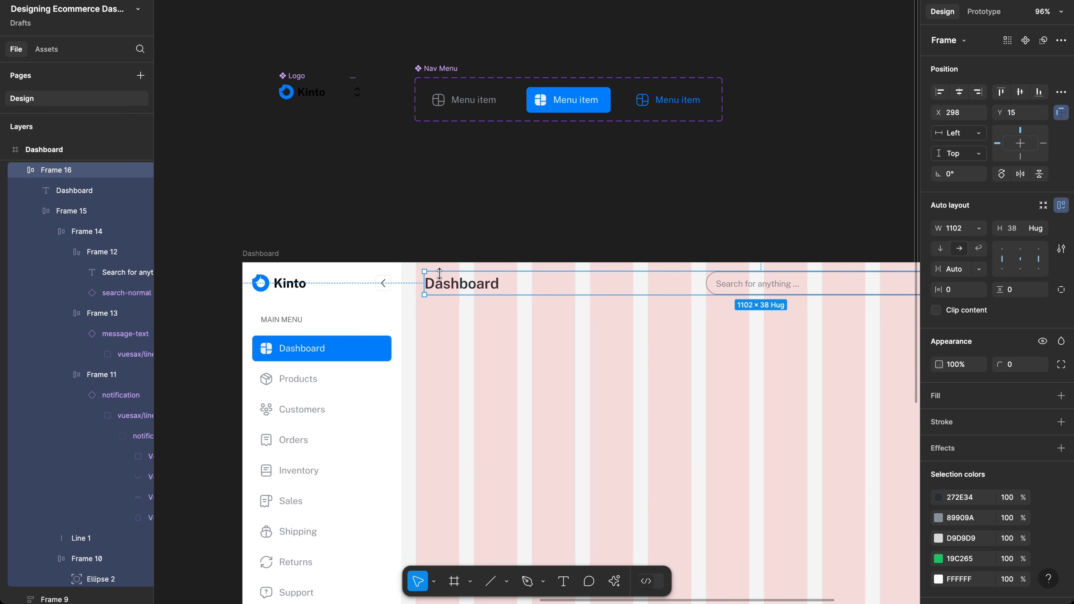
scroll(432, 281, "up", 10)
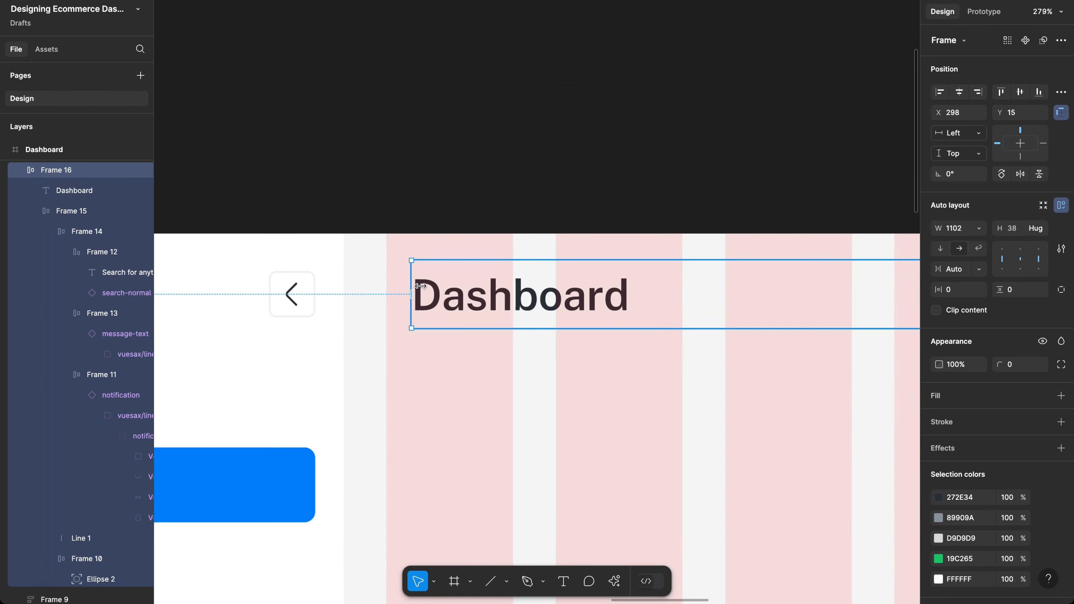
left_click_drag(411, 279, 387, 279)
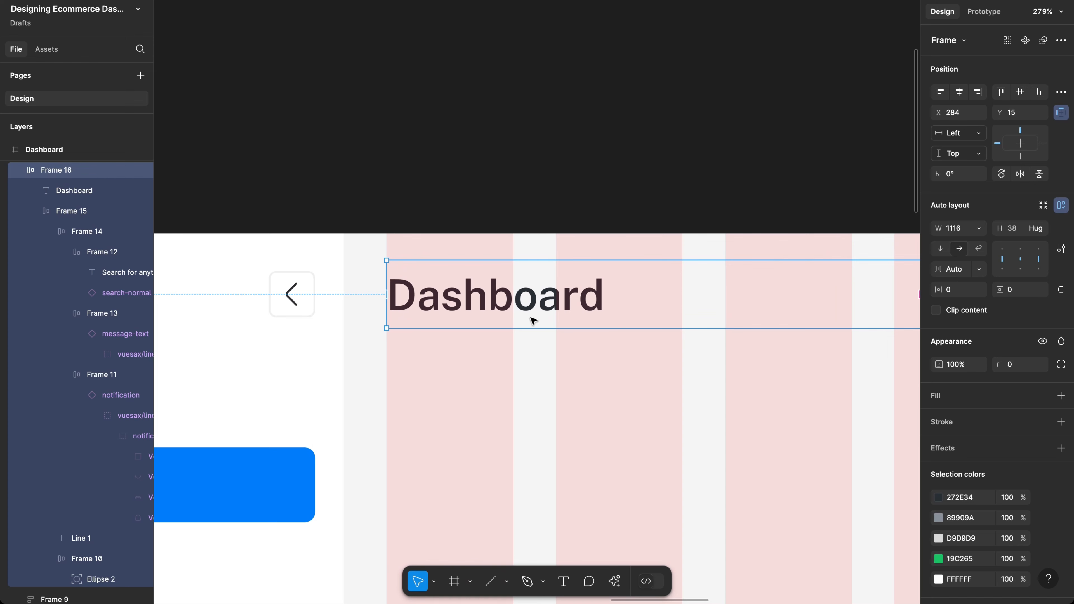
scroll(532, 318, "down", 6)
scroll(532, 320, "down", 2)
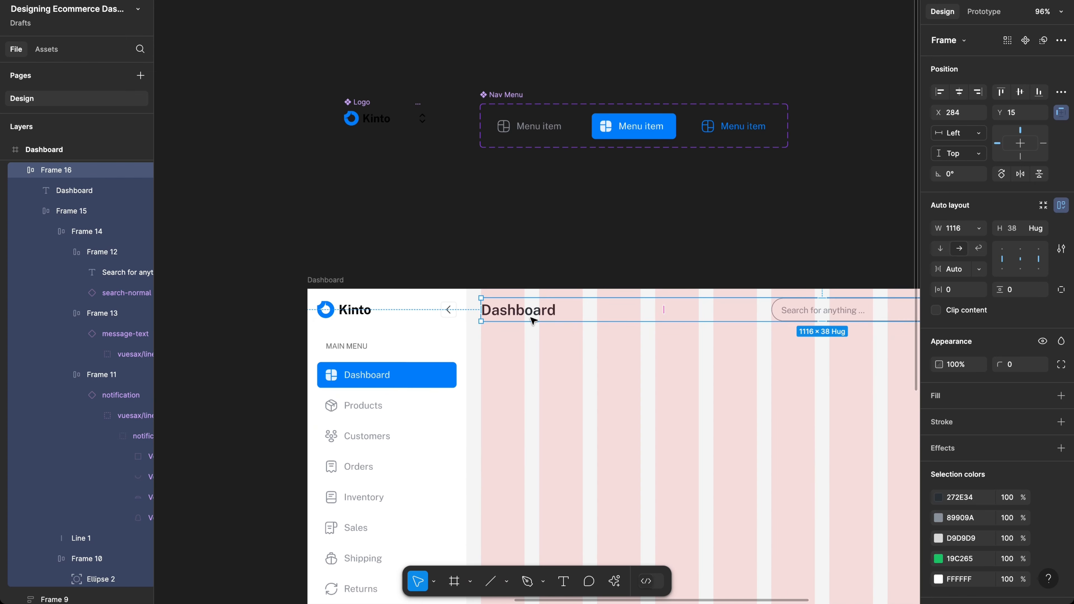
scroll(532, 321, "right", 5)
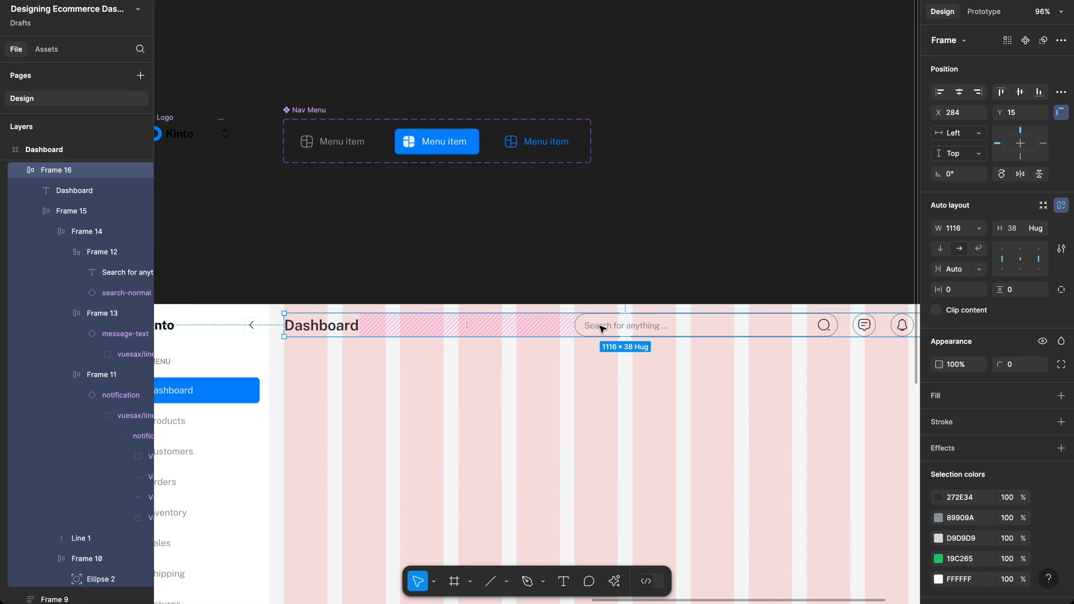
scroll(599, 325, "right", 5)
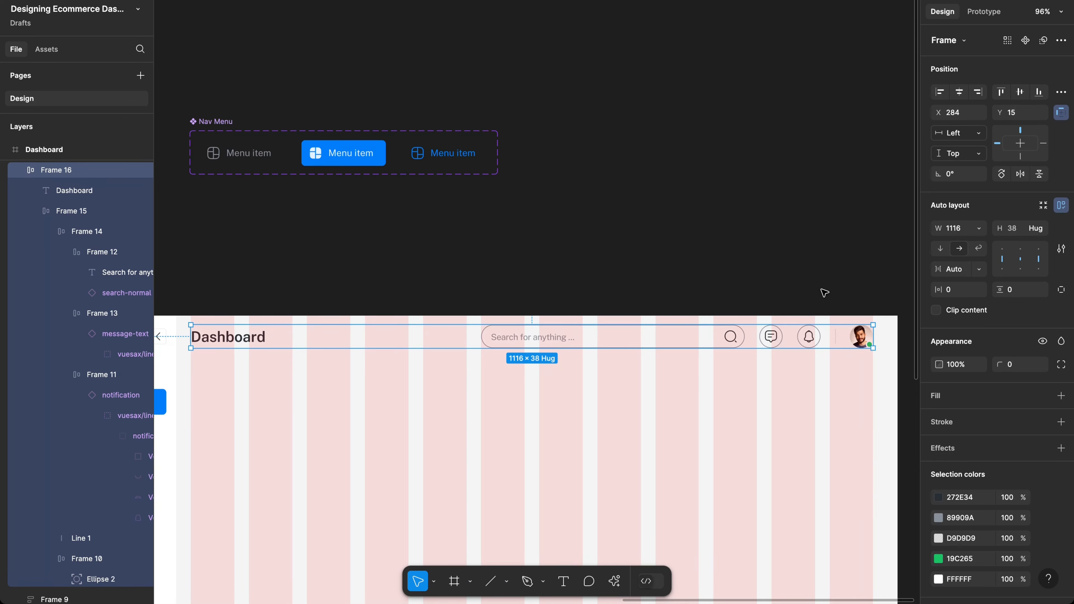
key("shift+a")
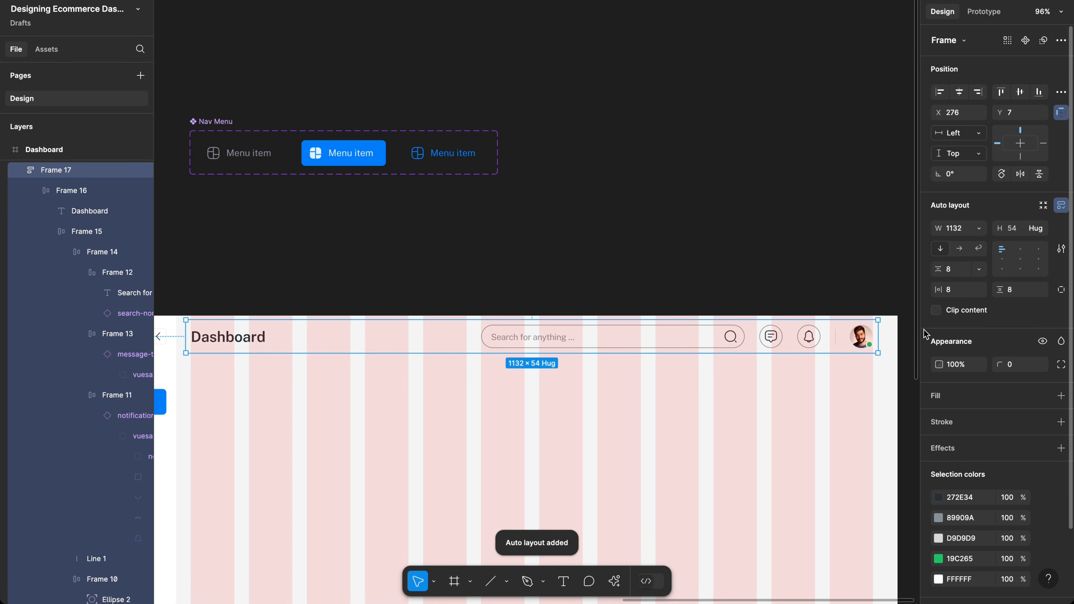
Step: Set the header's individual paddings: right 40, left 24, top 16, bottom 16
left_click(1061, 290)
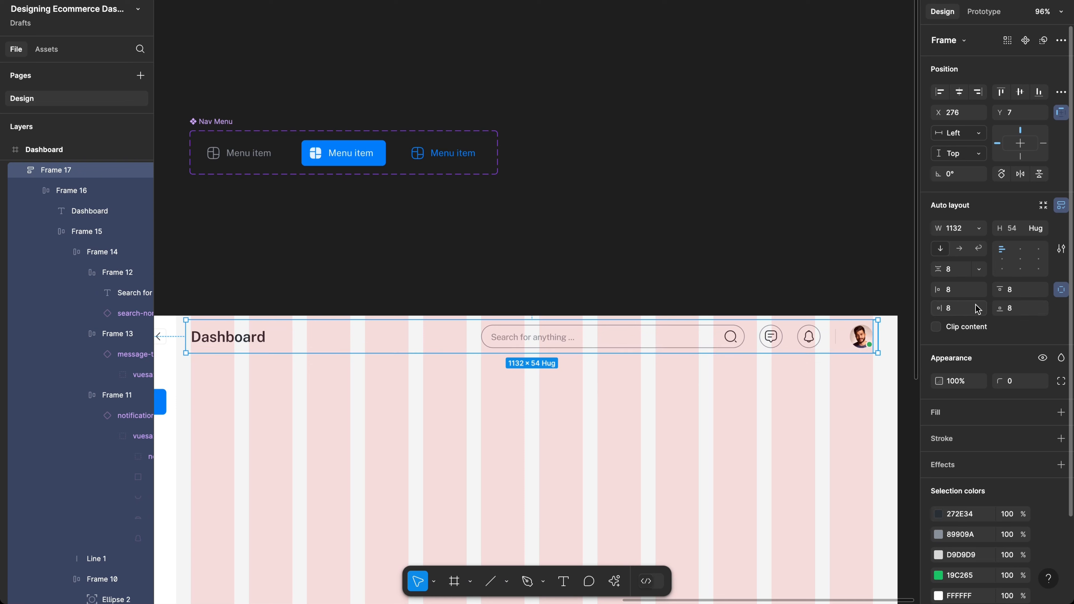
left_click(955, 310)
type("40")
key("Return")
left_click(963, 291)
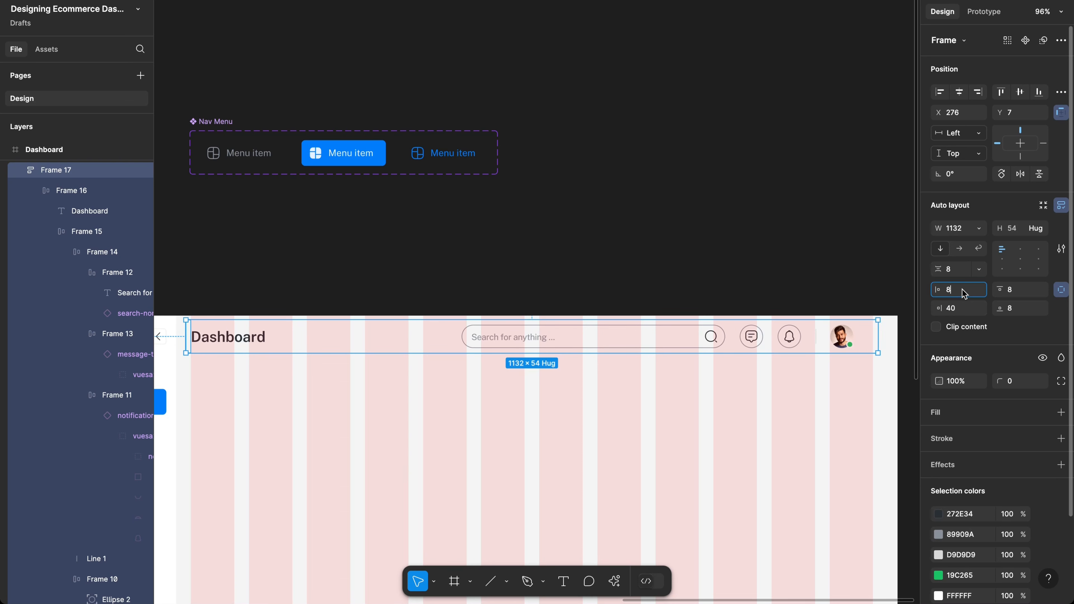
type("24")
key("Return")
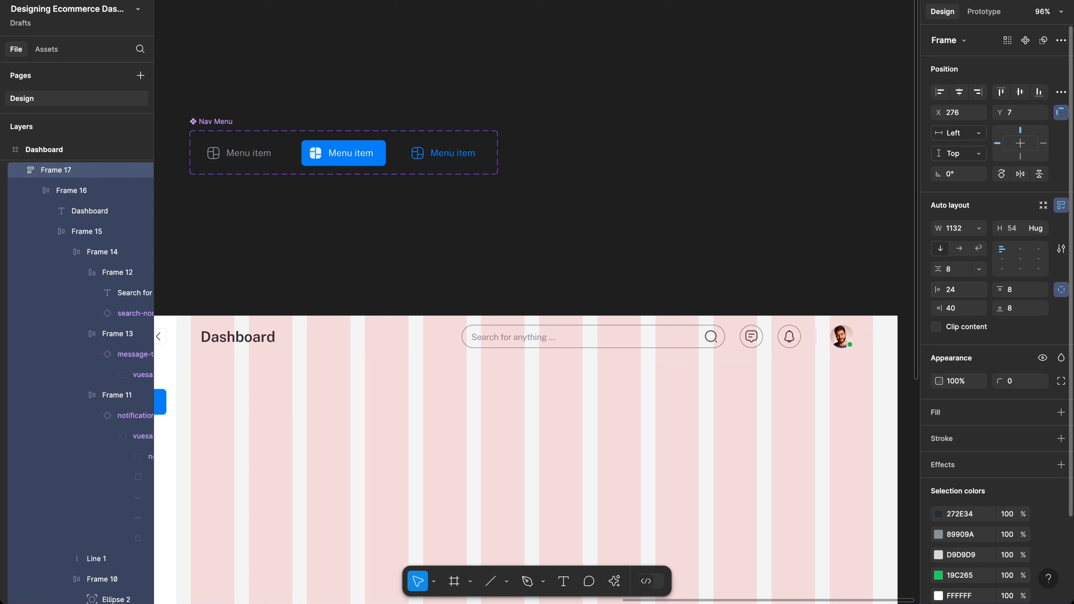
left_click(1028, 292)
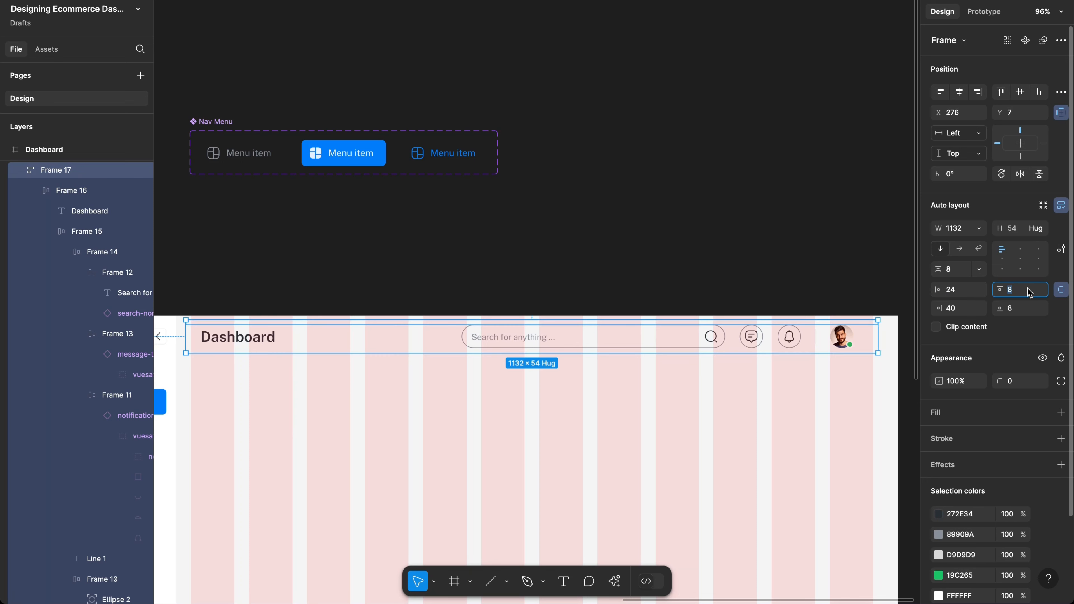
type("16")
key("Return")
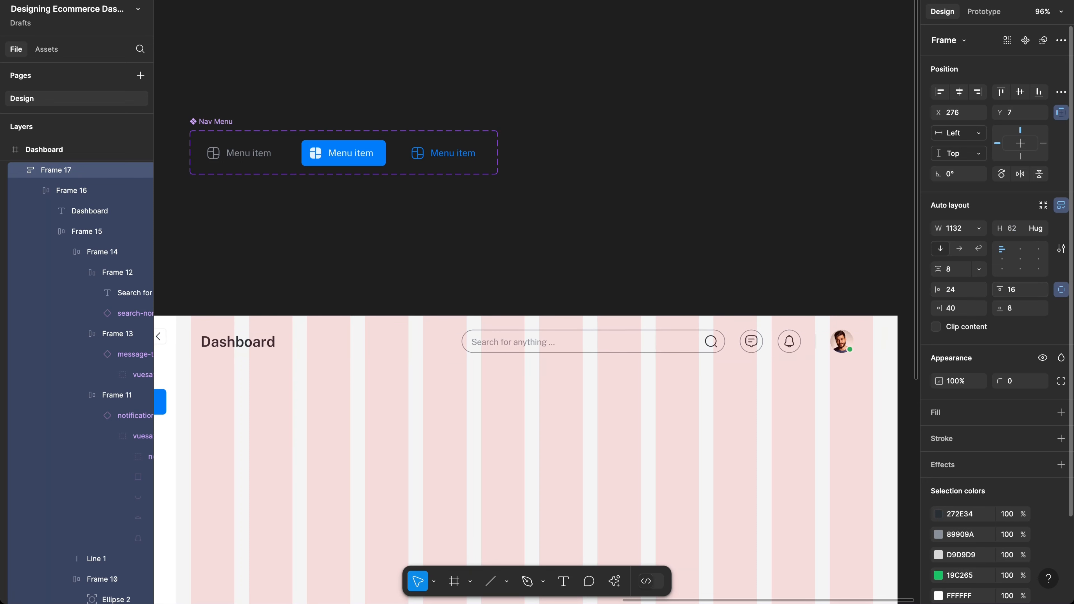
left_click(1031, 310)
type("16")
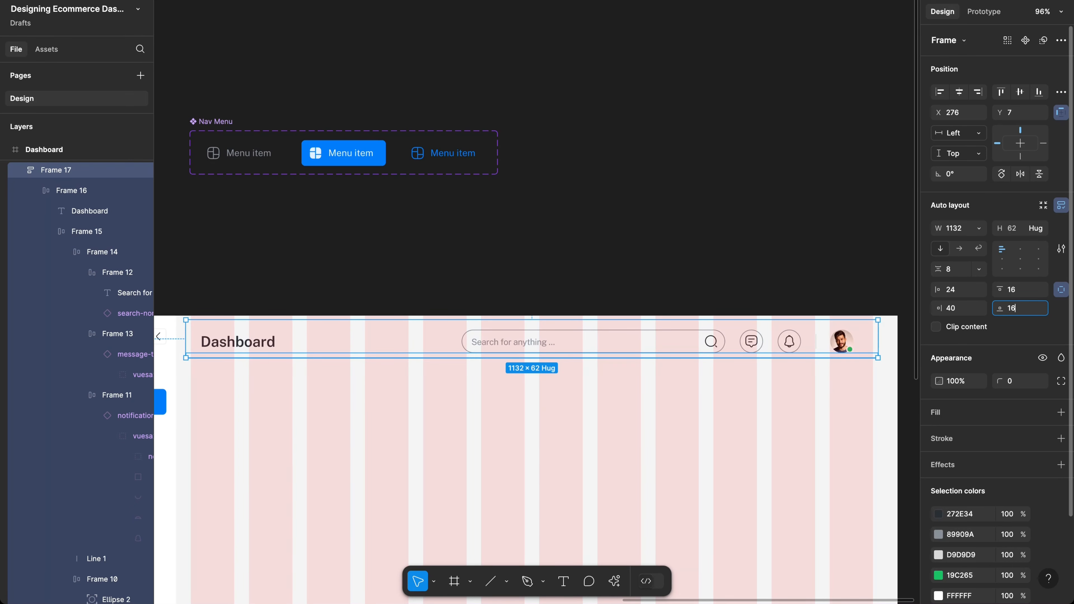
key("Return")
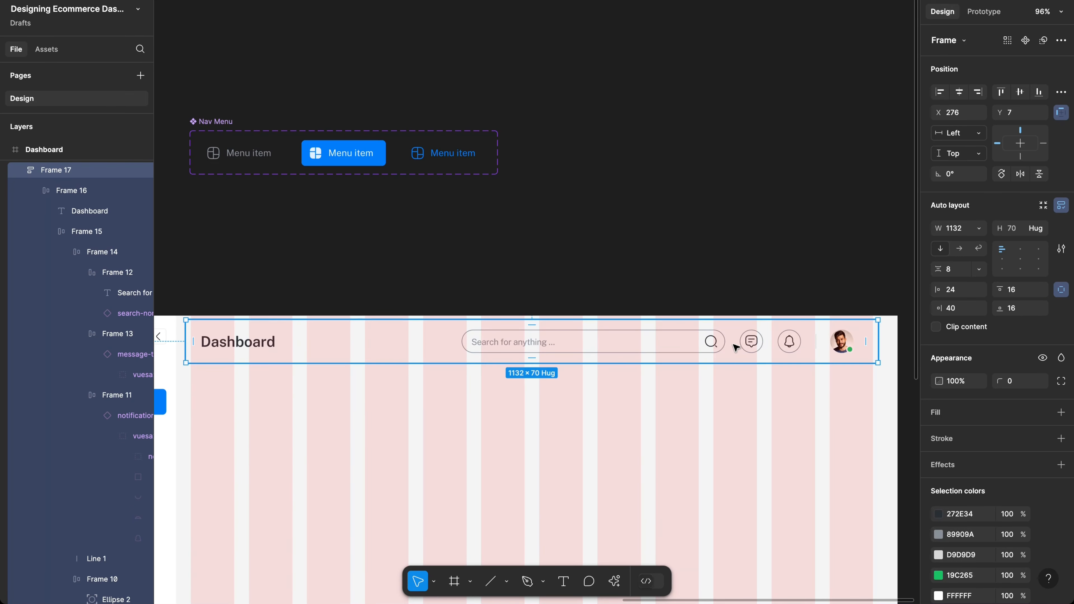
Step: Widen the header to 1180 and place it at X 260, Y 0 beside the sidebar
mouse_move(730, 346)
left_mouse_down()
mouse_move(710, 344)
mouse_move(732, 345)
left_mouse_up()
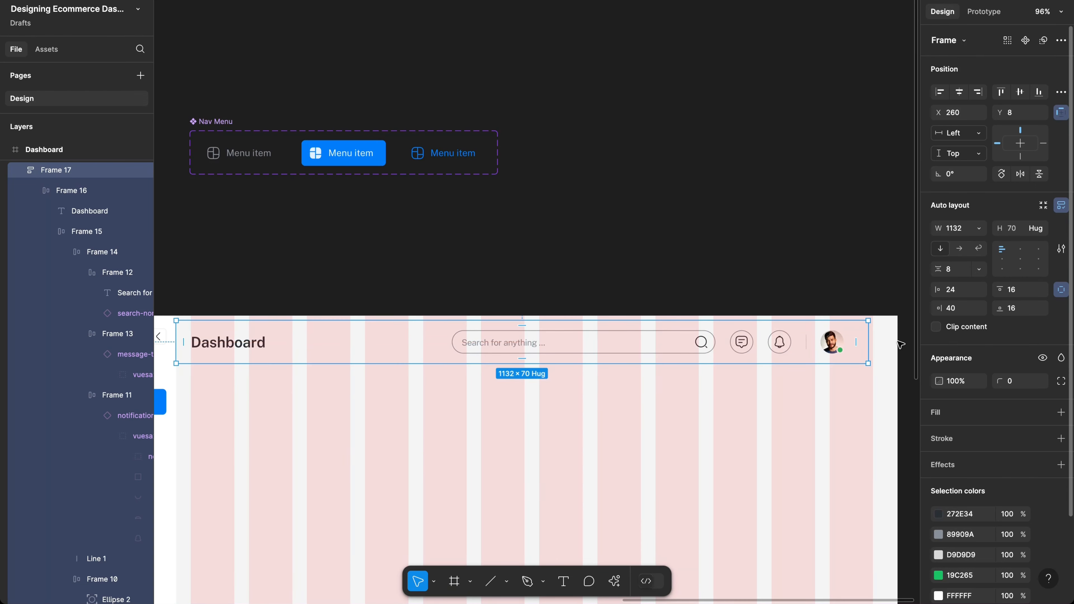
left_click_drag(870, 331, 897, 329)
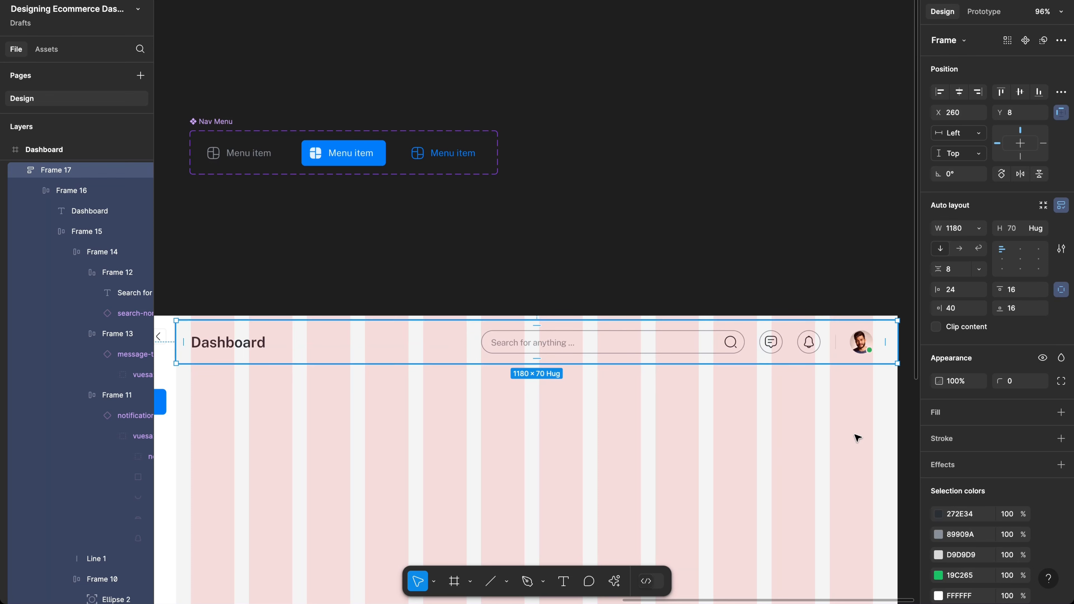
key("alt")
key("Up")
key("Up")
key("Up")
key("Up")
key("Up")
key("Up")
key("Up")
key("Up")
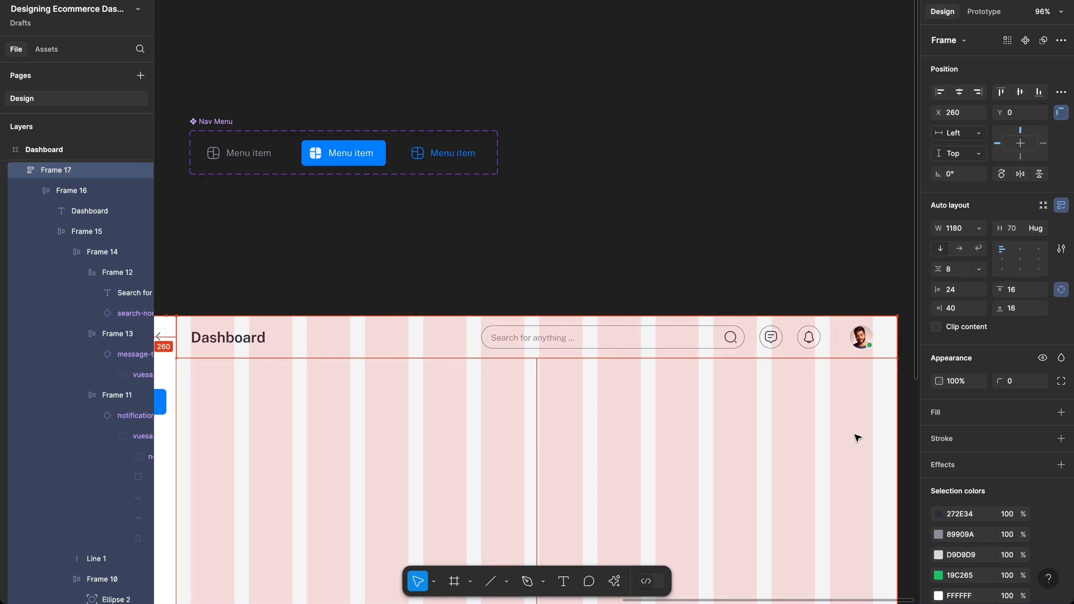
Step: Inspect the header's nested row and search group, then reselect the whole header frame
scroll(767, 374, "left", 2)
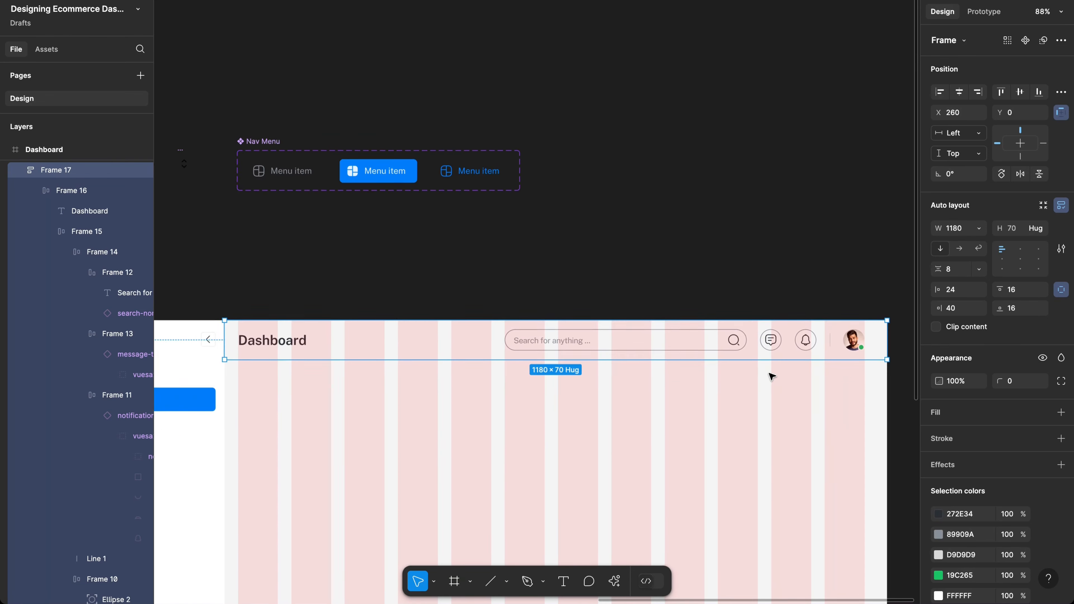
scroll(781, 373, "down", 3)
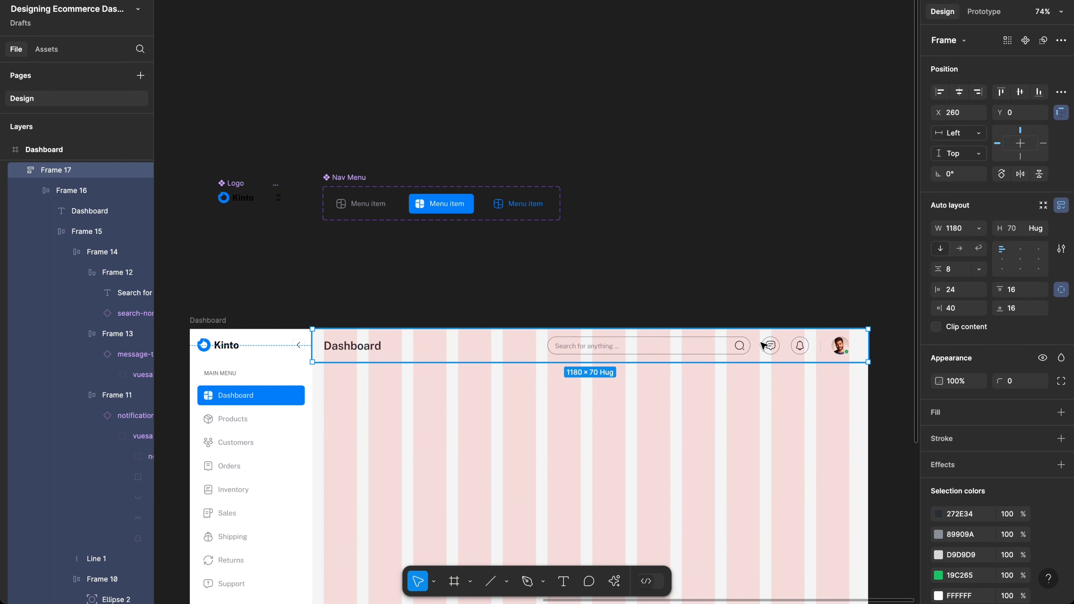
scroll(656, 375, "up", 5)
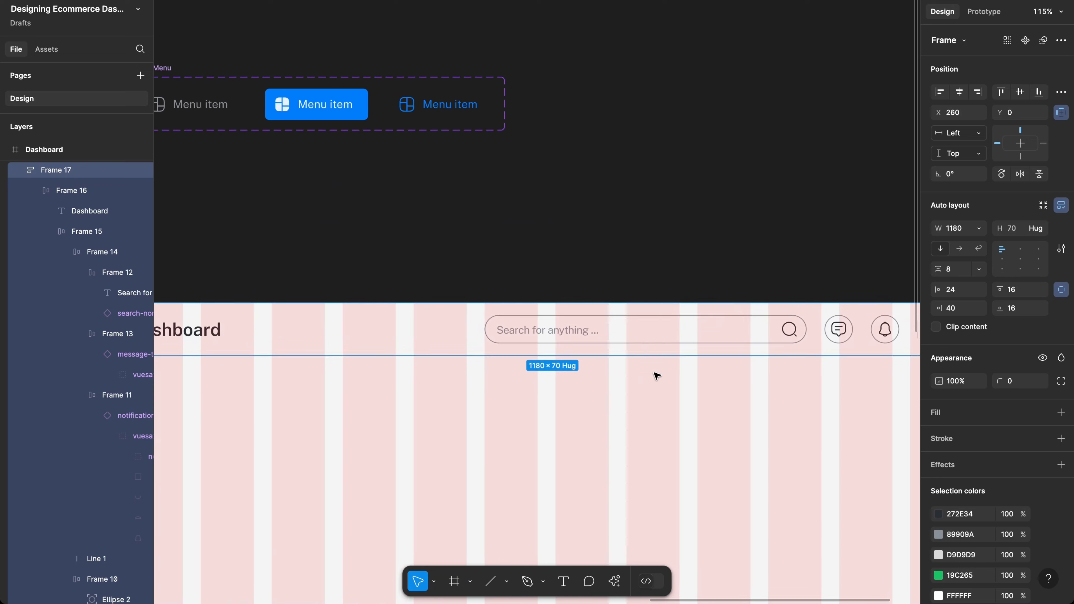
left_click(685, 328)
double_click(685, 328)
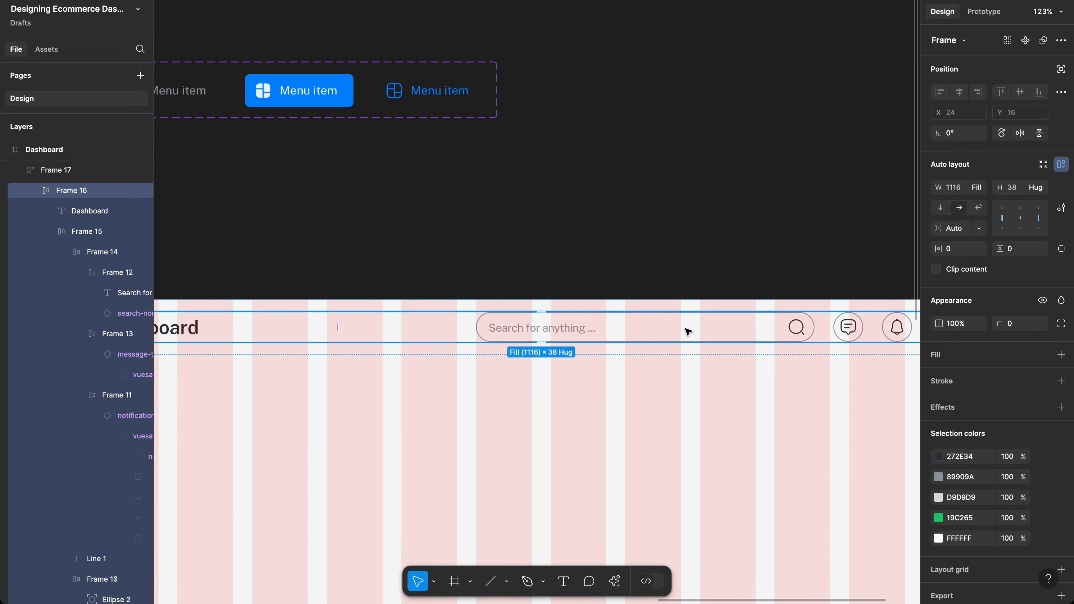
double_click(687, 332)
scroll(687, 332, "right", 3)
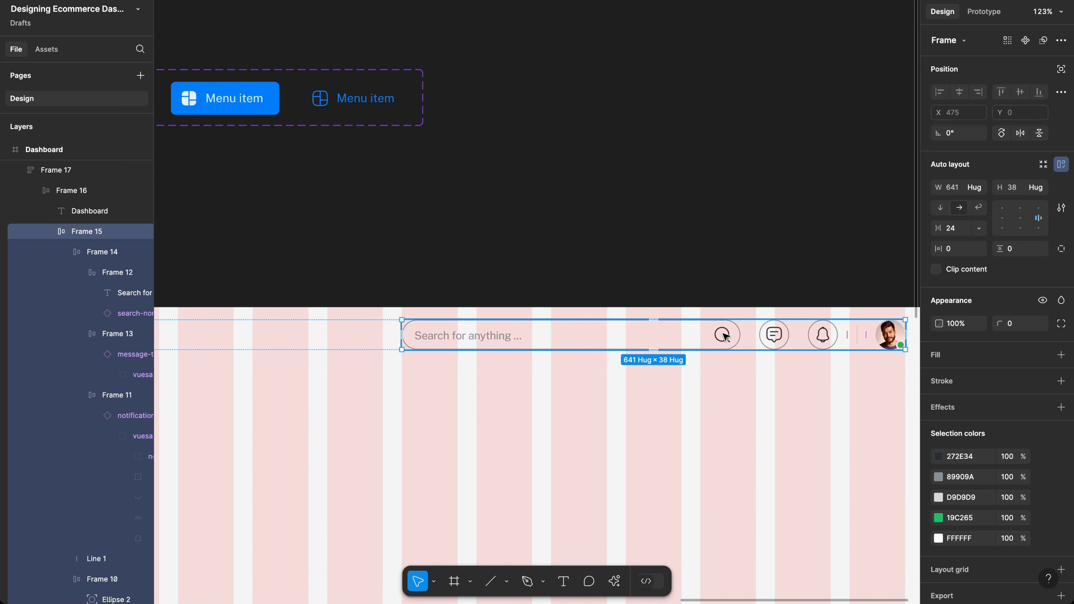
scroll(723, 336, "left", 3)
scroll(722, 336, "down", 2)
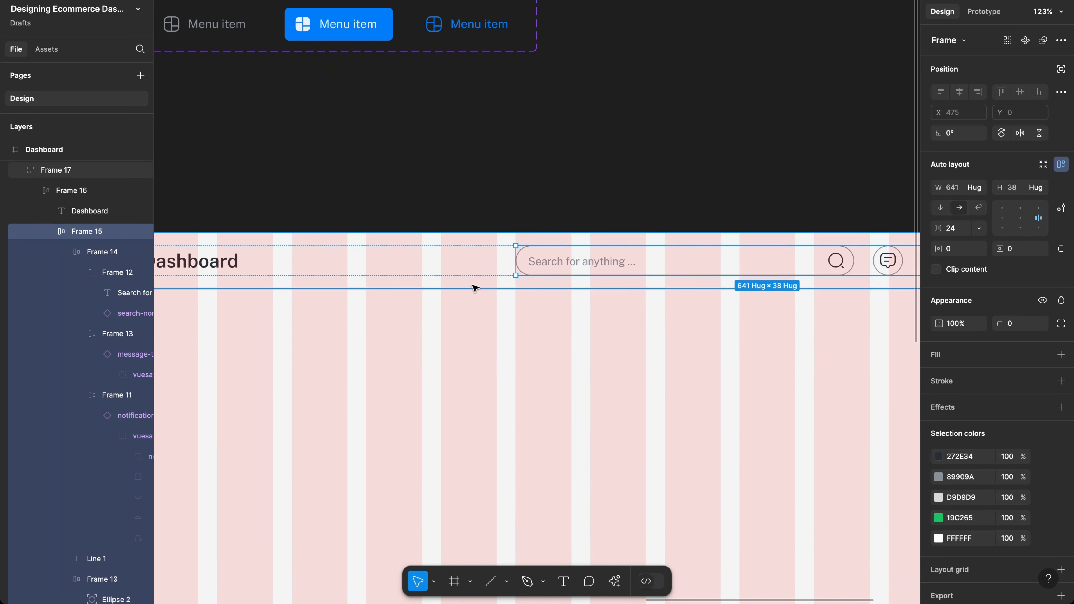
left_click(476, 288)
scroll(527, 307, "down", 2)
scroll(527, 307, "left", 3)
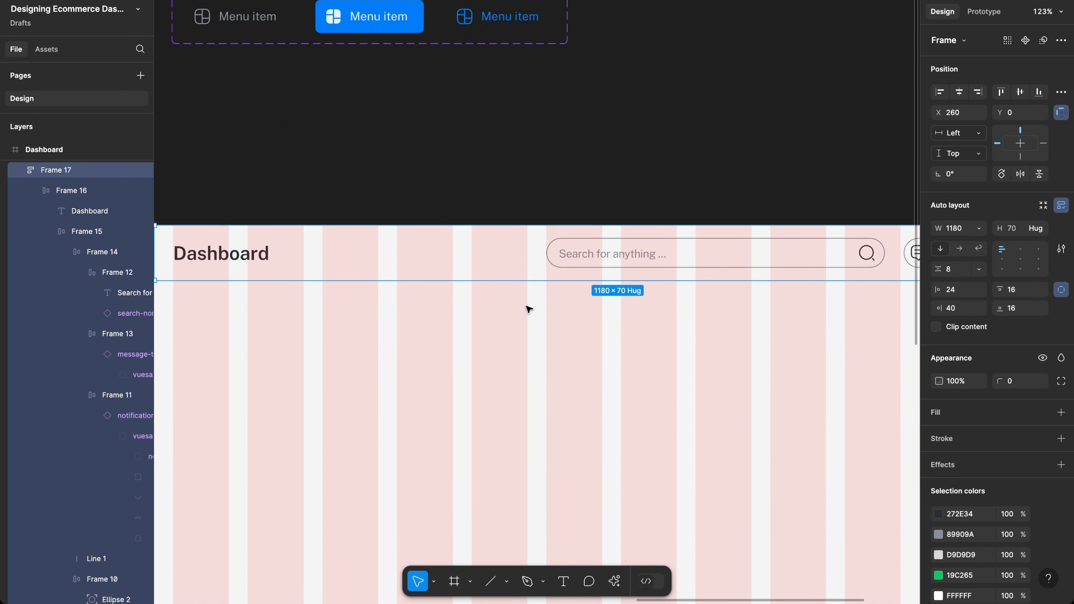
scroll(529, 310, "down", 5)
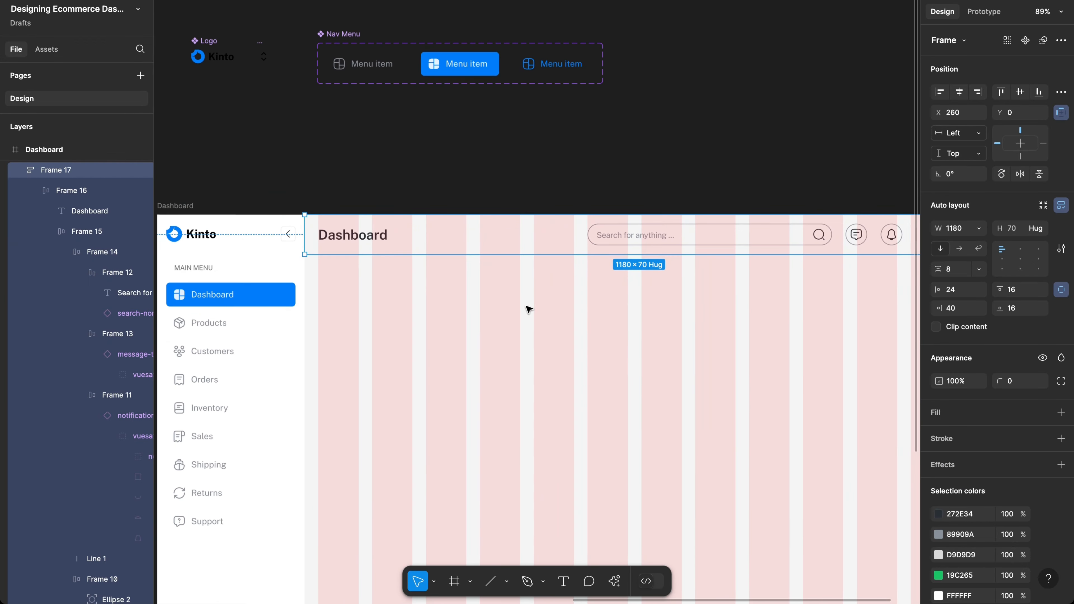
Step: Change the header paddings to 20, 40, 20, 24, making it 1180 × 78
left_click(1021, 292)
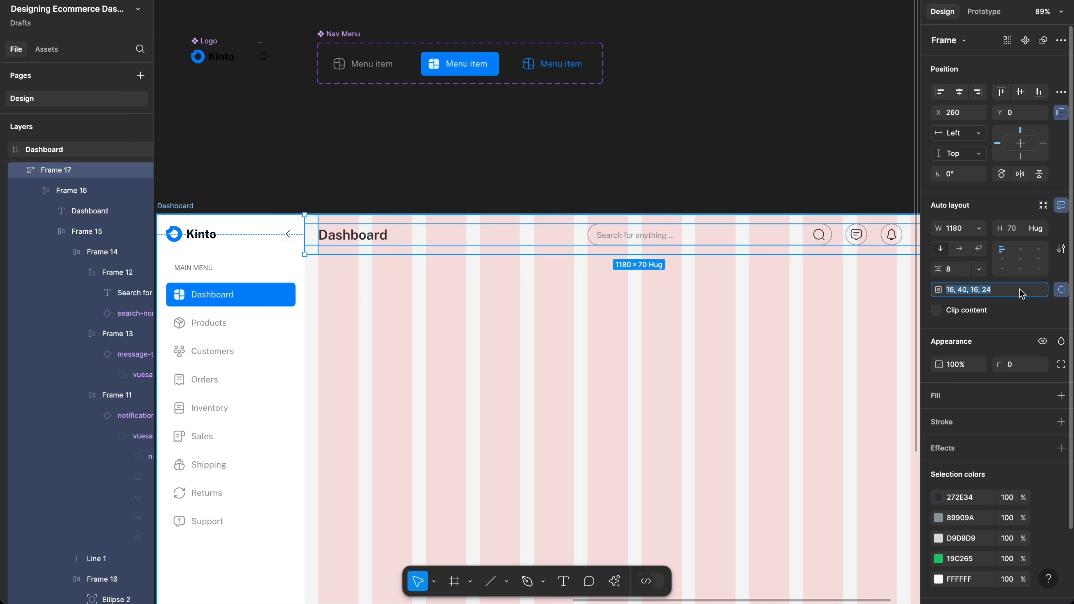
left_click(952, 289)
key("BackSpace")
key("BackSpace")
type("2020")
key("Return")
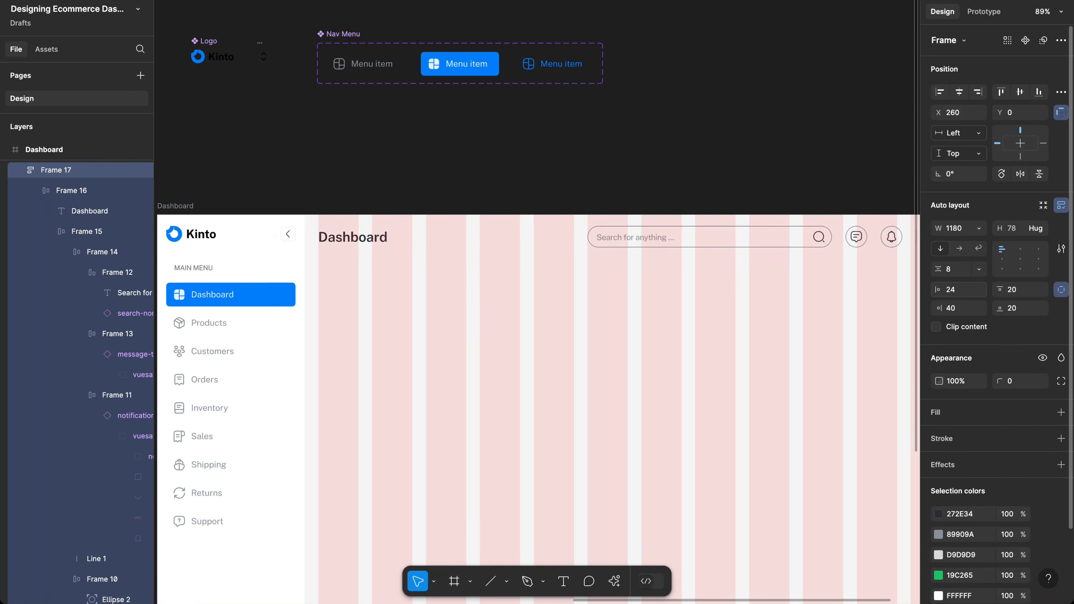
key("alt")
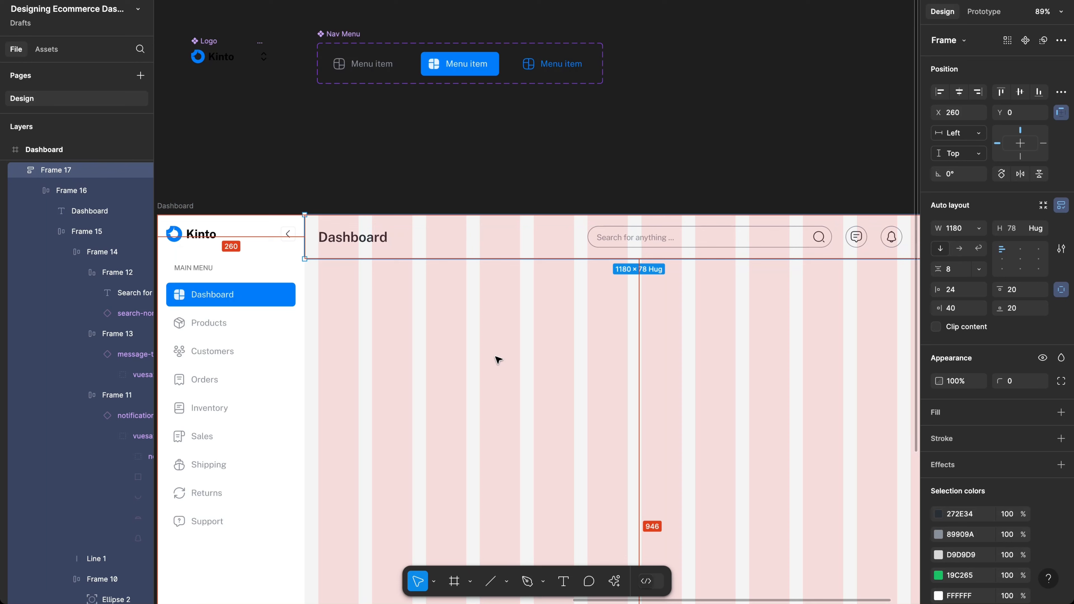
left_click(497, 360)
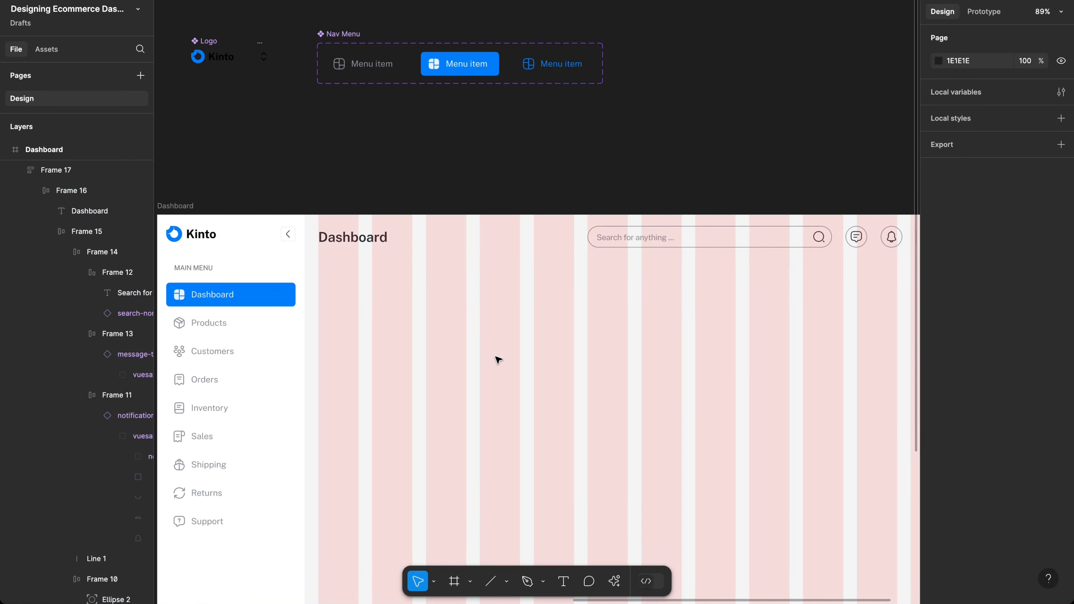
left_click(447, 232)
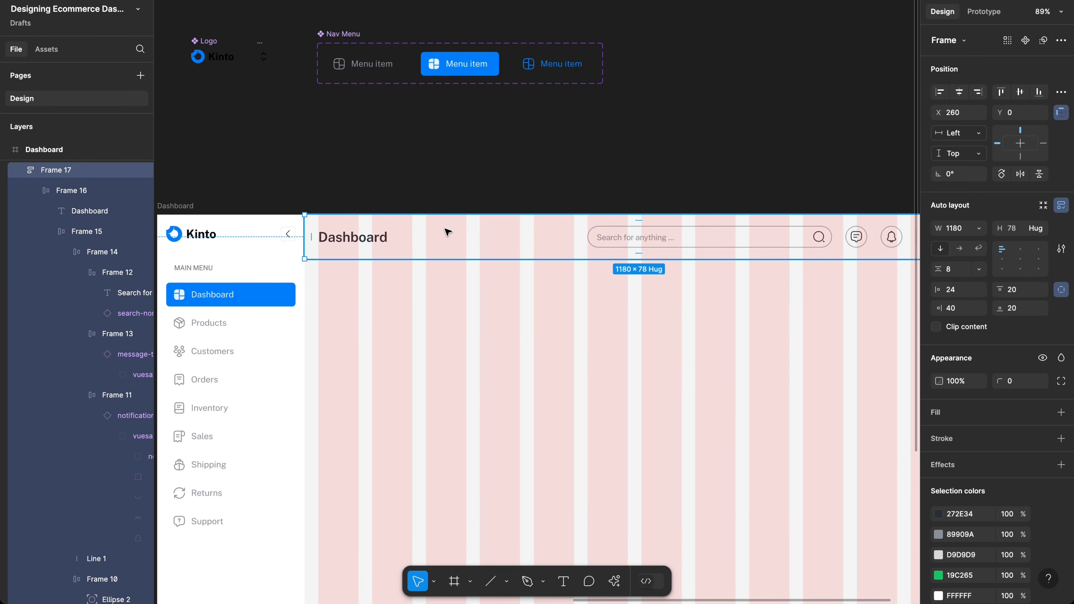
Step: Hide the layout grids and preview the dashboard in Present mode
key("shift+g")
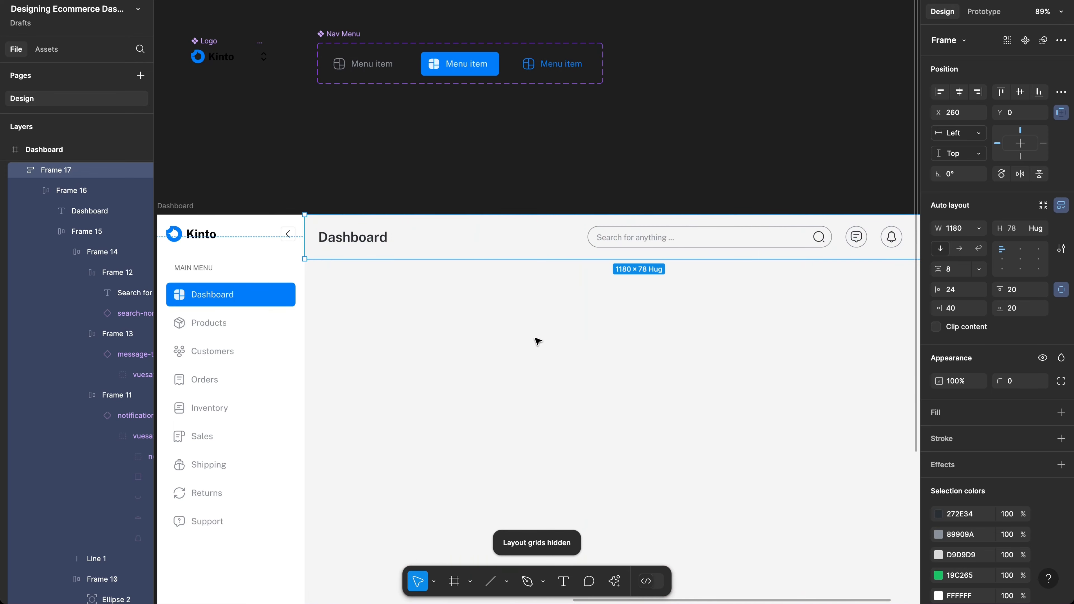
left_click(592, 359)
scroll(589, 291, "right", 3)
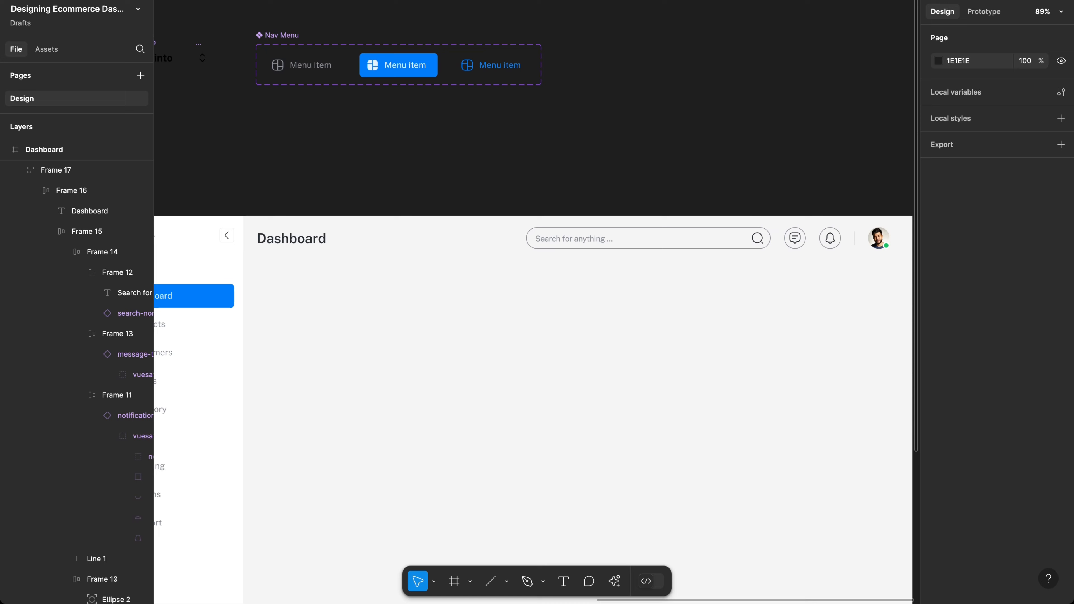
key("ctrl+Tab")
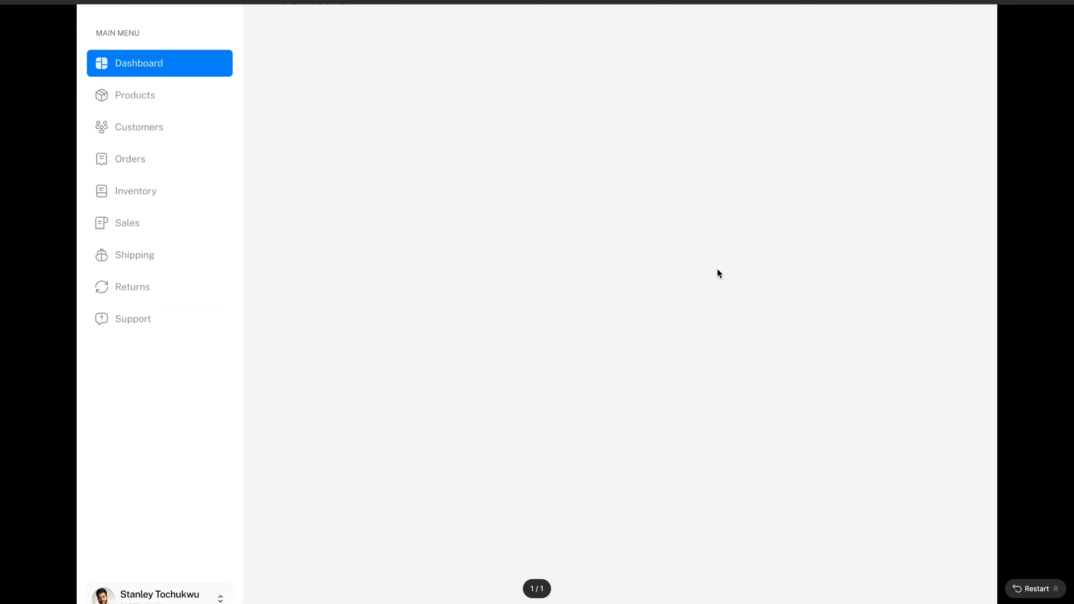
scroll(708, 302, "down", 1)
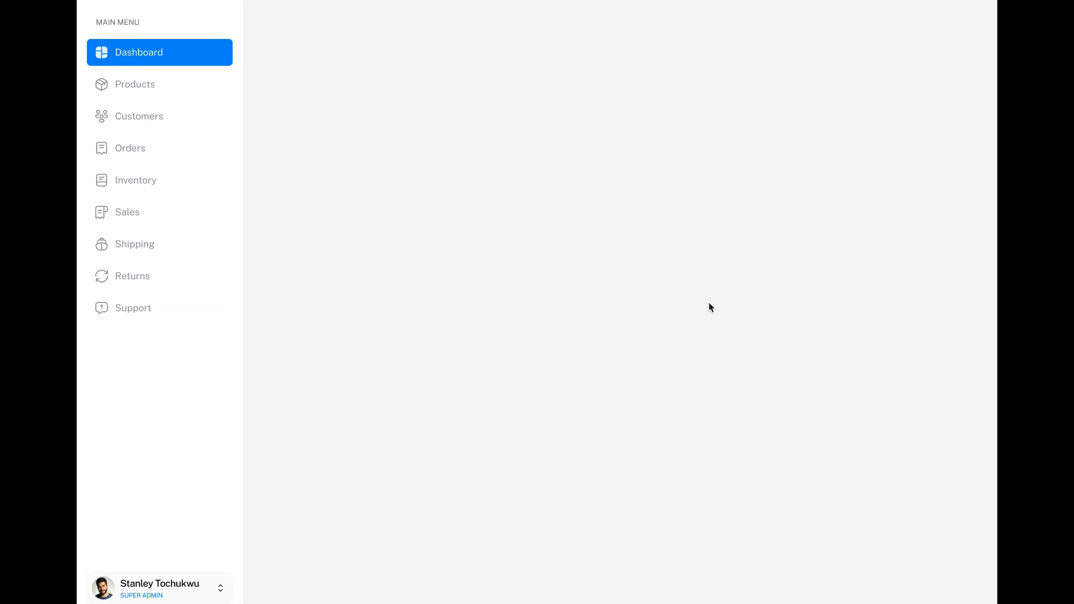
scroll(708, 302, "up", 1)
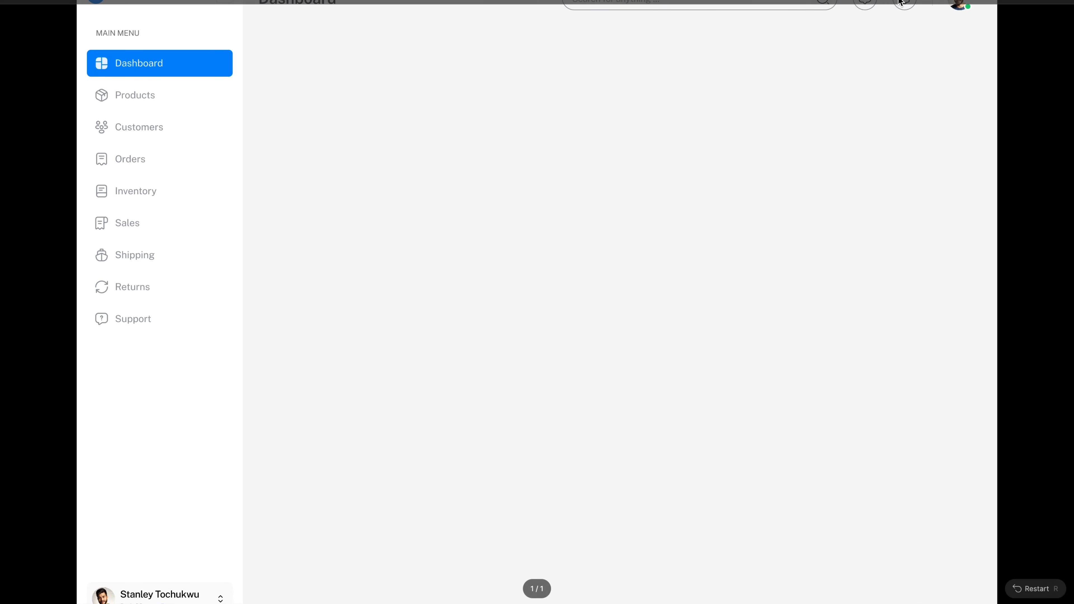
left_click(934, 2)
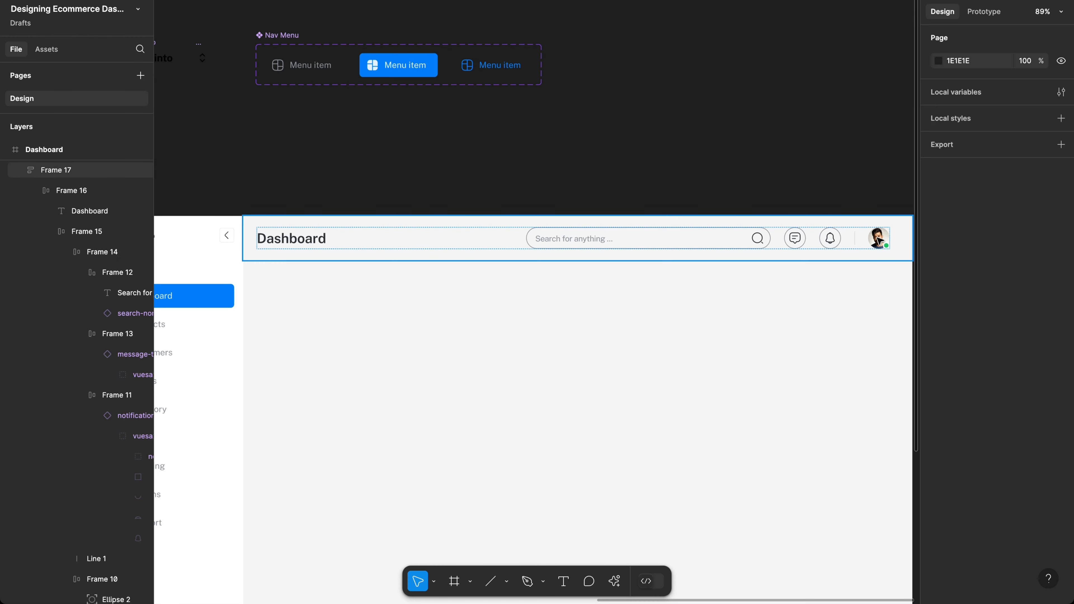
Step: Give header Frame 17 a white fill
left_click(908, 237)
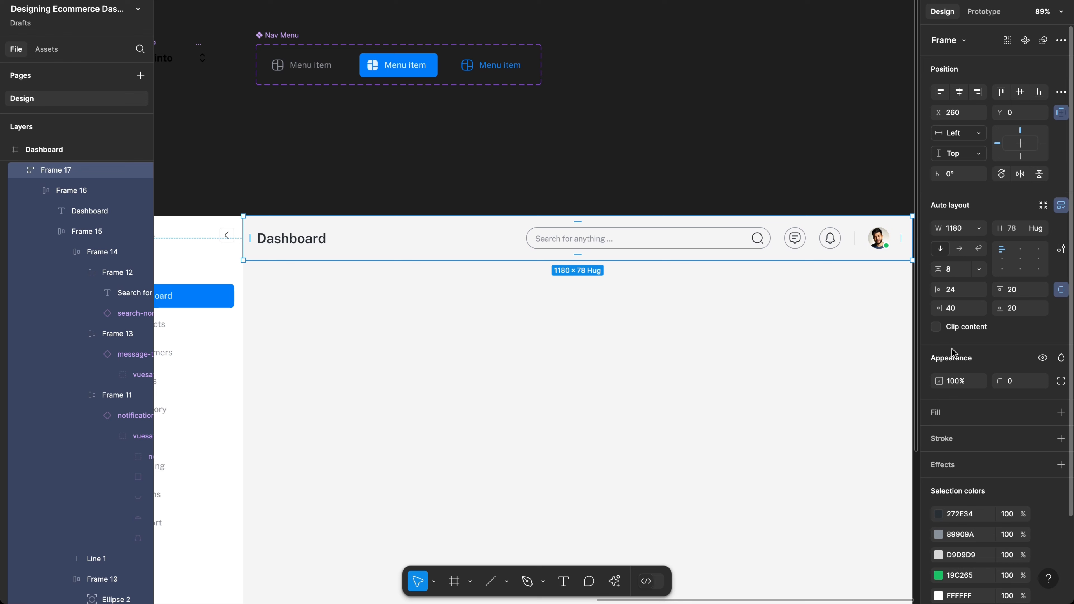
left_click(963, 419)
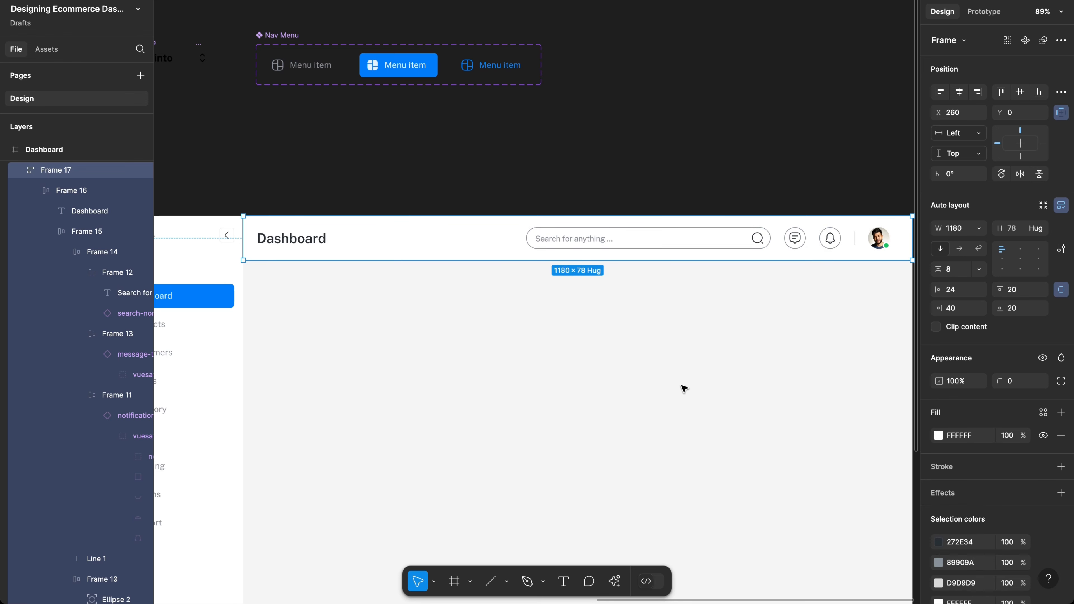
left_click(603, 386)
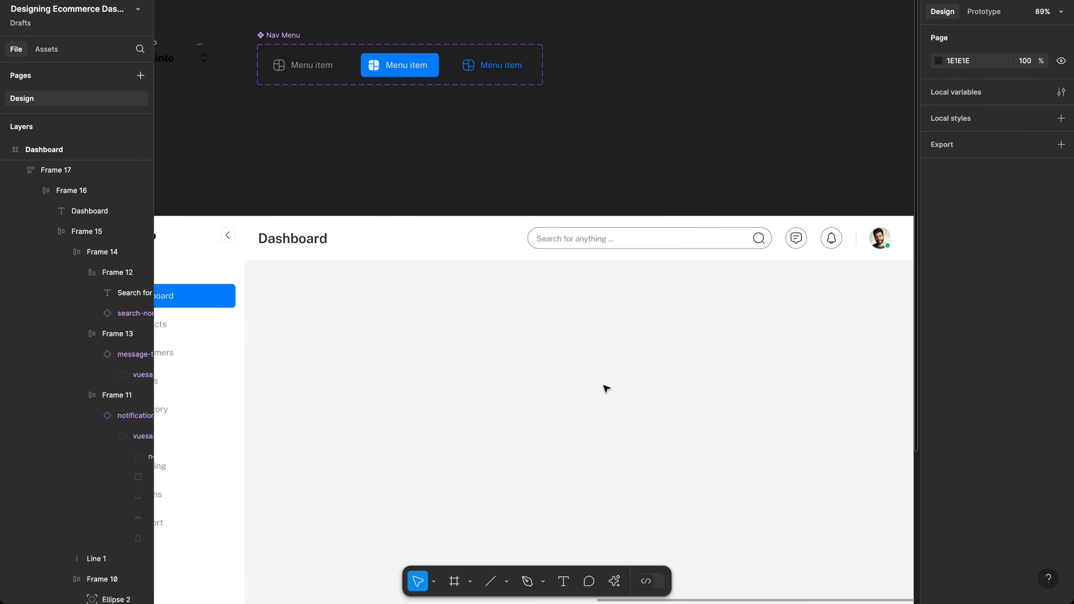
scroll(603, 385, "left", 20)
scroll(603, 385, "down", 3)
scroll(605, 387, "left", 3)
scroll(605, 387, "down", 1)
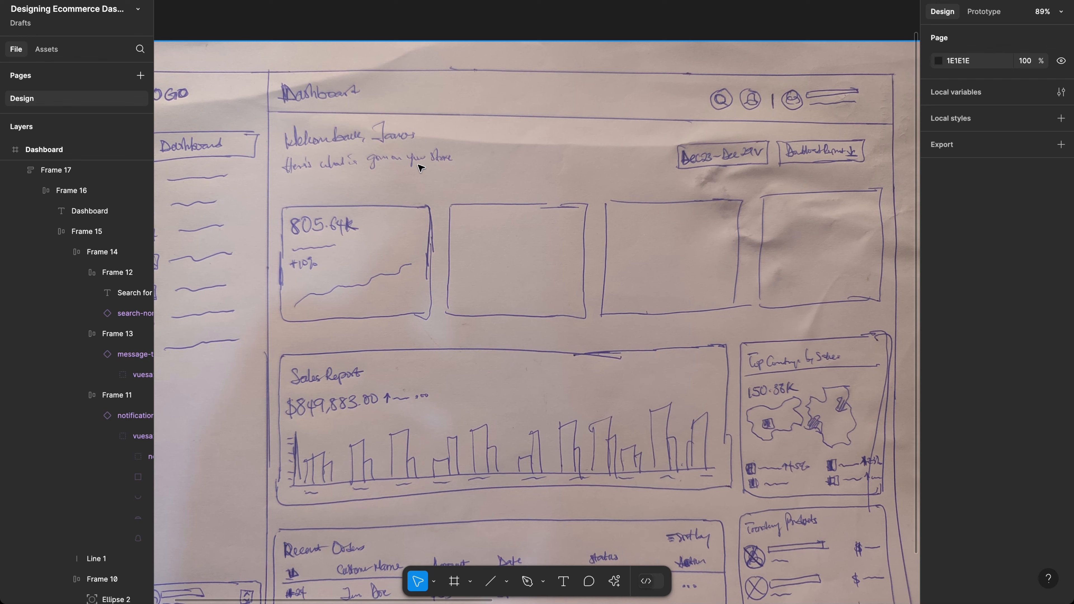
scroll(472, 189, "right", 20)
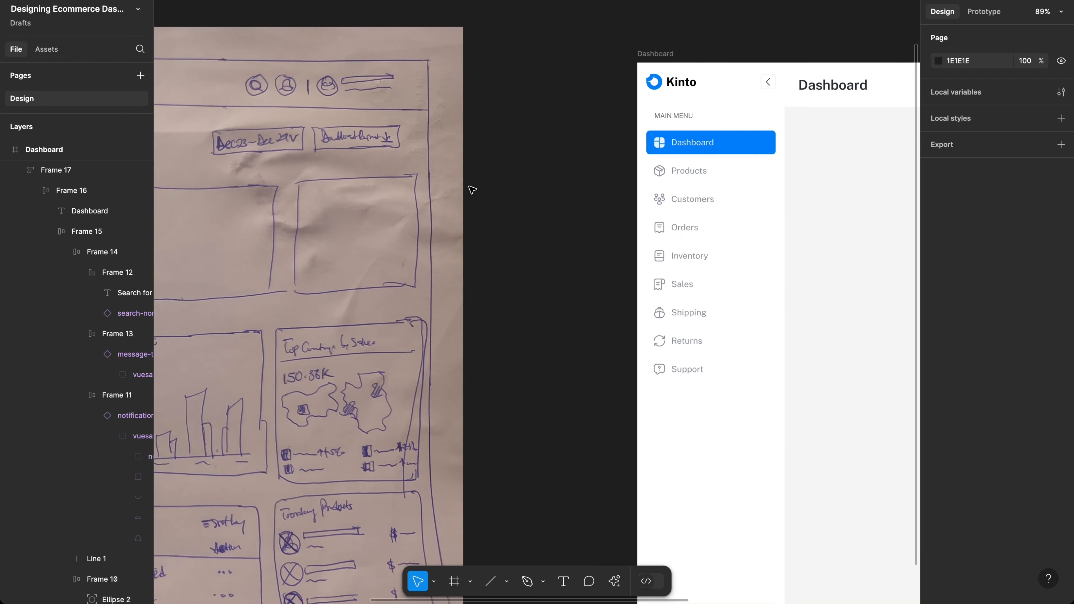
scroll(472, 189, "up", 3)
scroll(473, 190, "left", 2)
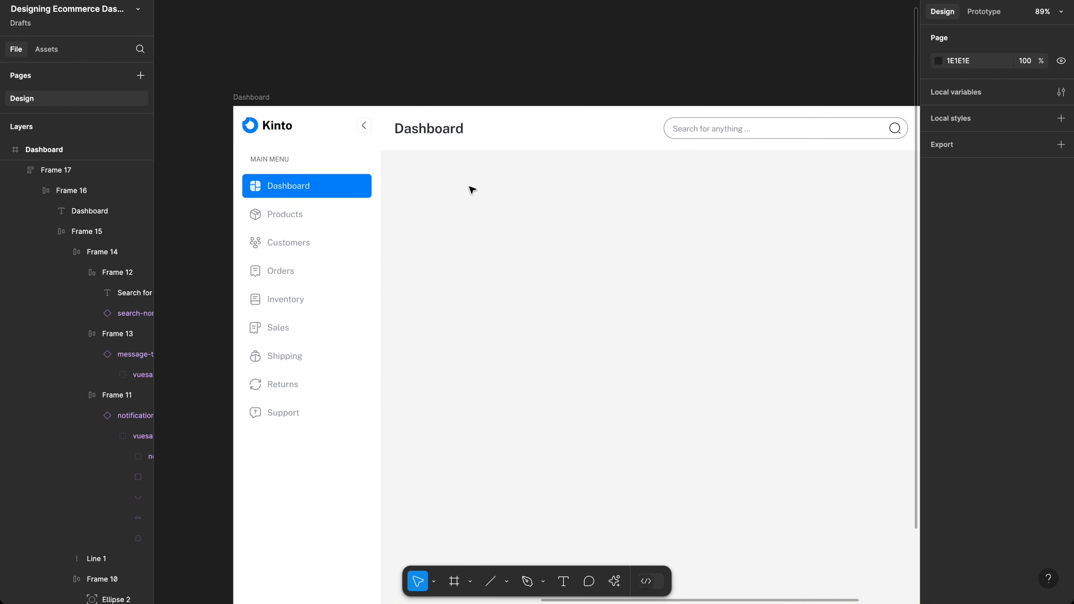
key("t")
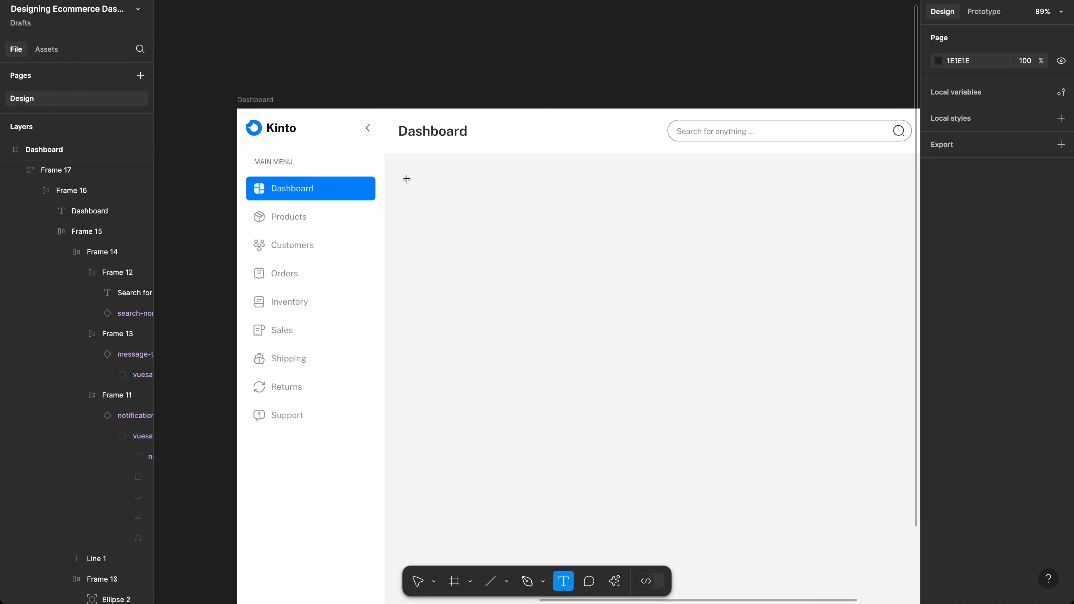
Step: Add a 'Welcome back' greeting text with the user's name in the content area
left_click(446, 218)
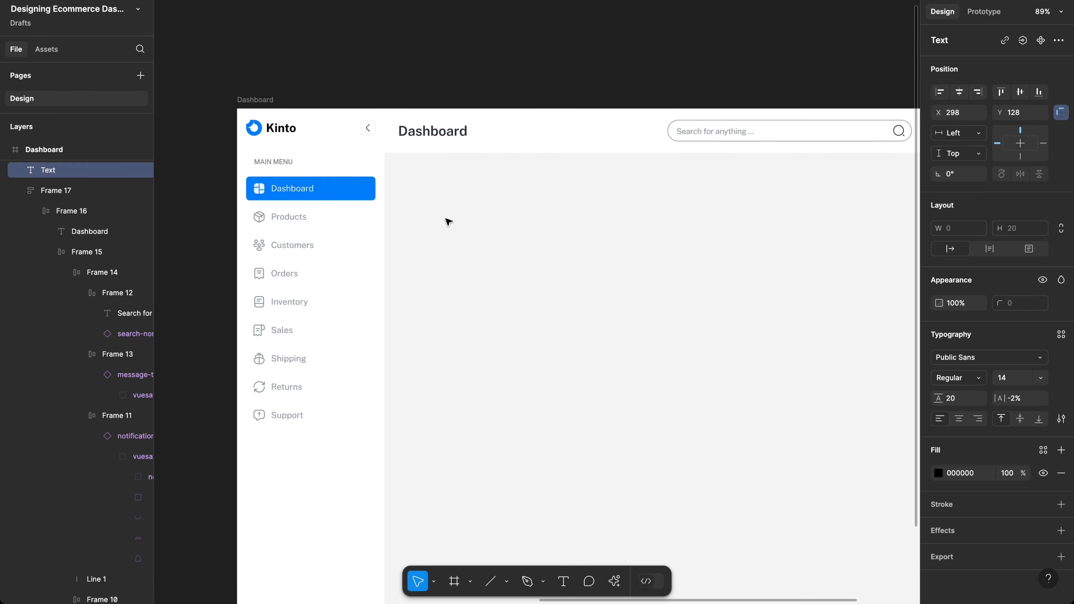
type("Welcome back,")
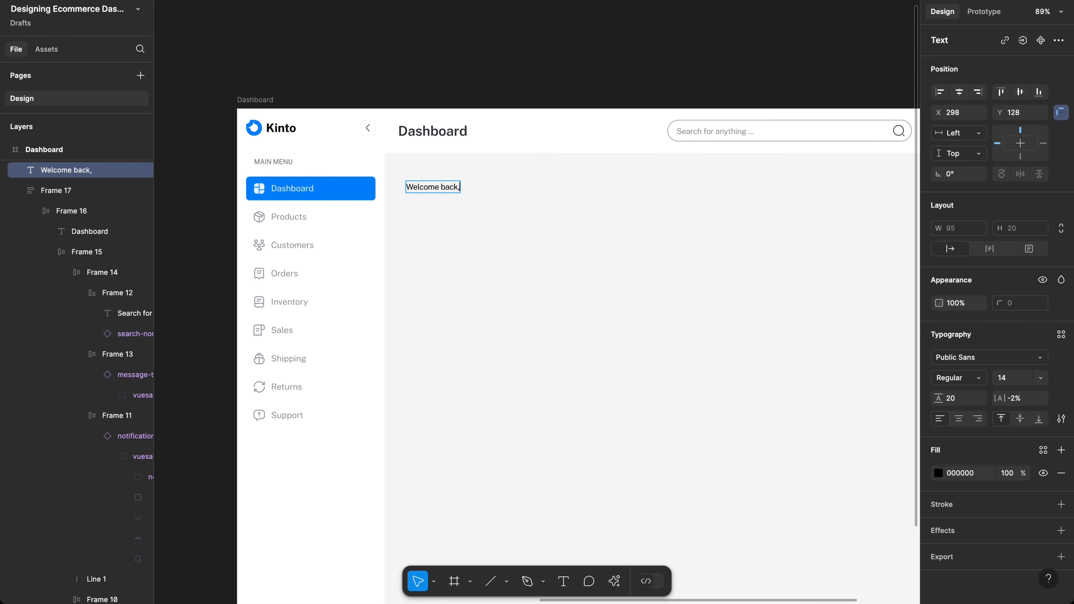
type(" Stanle")
key("Escape")
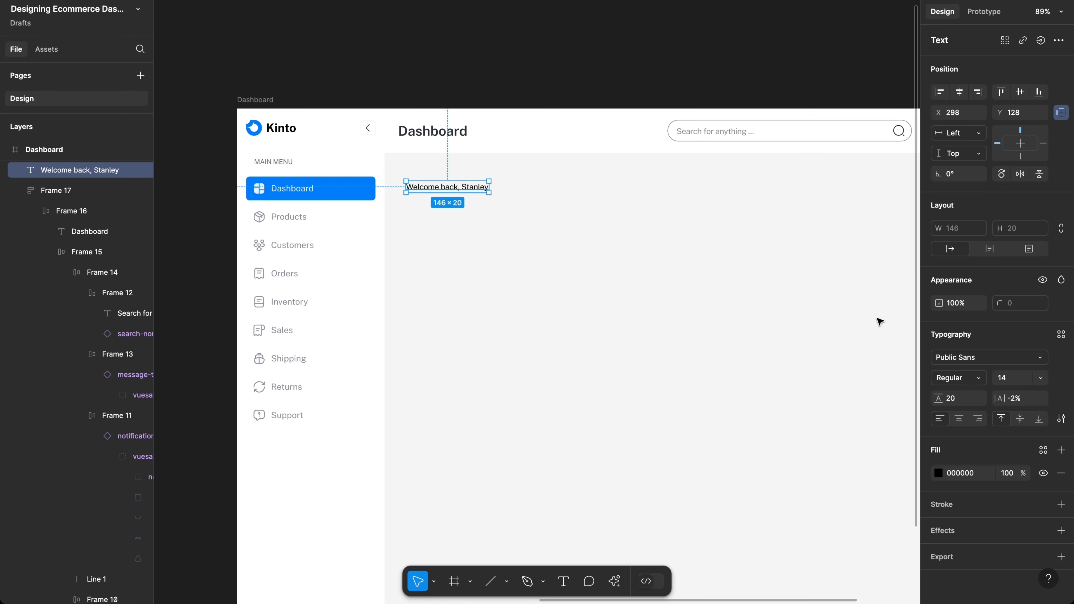
Step: Set the greeting to font size 24, line height 32, and nudge it 24 px from the sidebar
left_click(1017, 381)
key("Return")
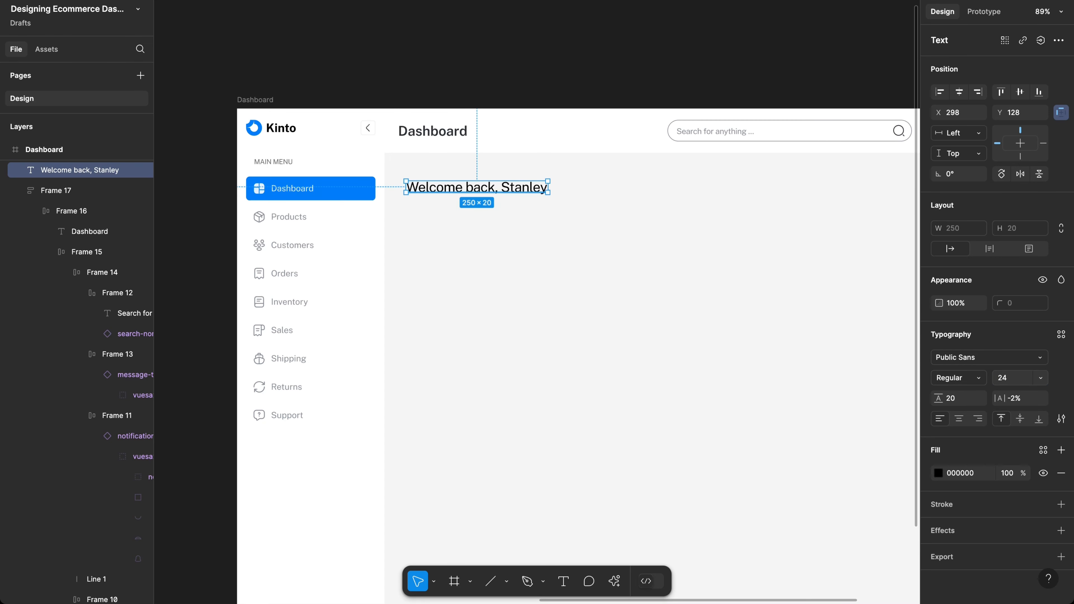
left_click(1022, 386)
left_click(952, 399)
type("32")
key("Return")
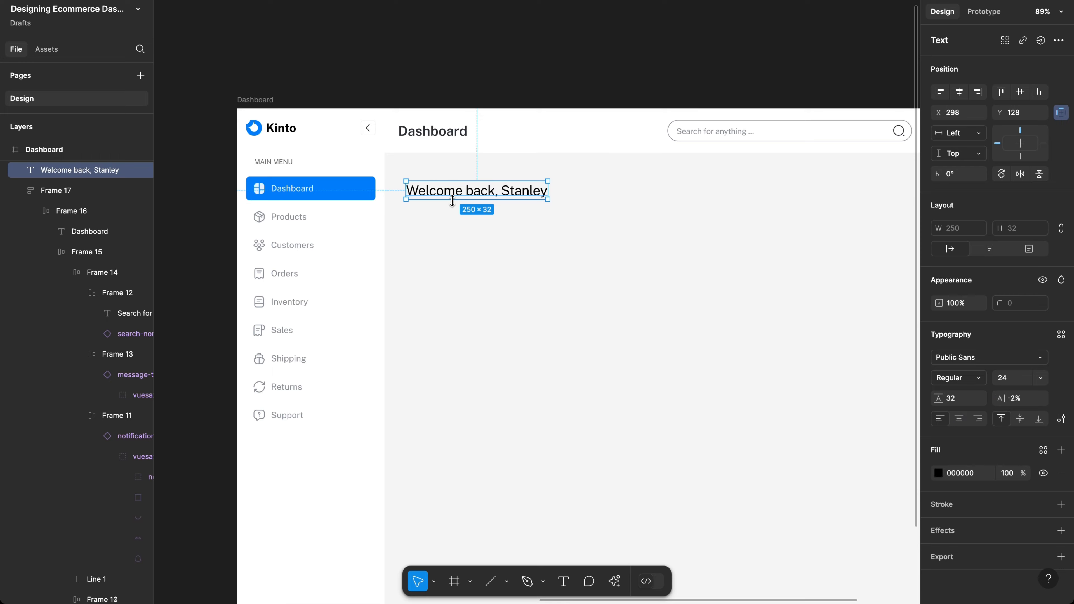
scroll(452, 201, "up", 5)
key("alt")
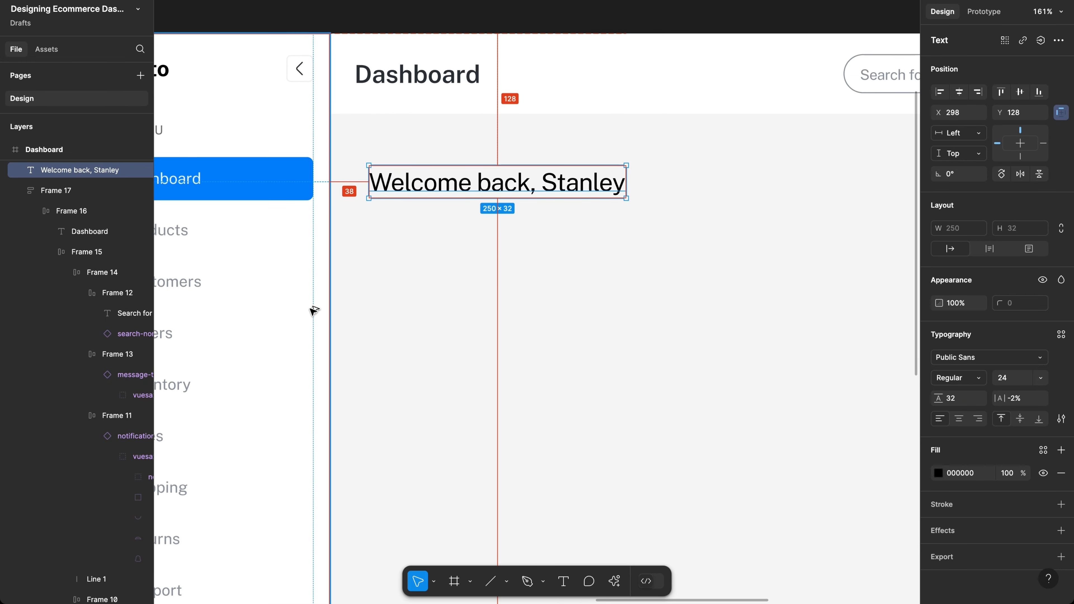
key("Left")
key("Left")
key("Left")
key("Left")
key("Left")
key("Left")
key("Left")
key("Left")
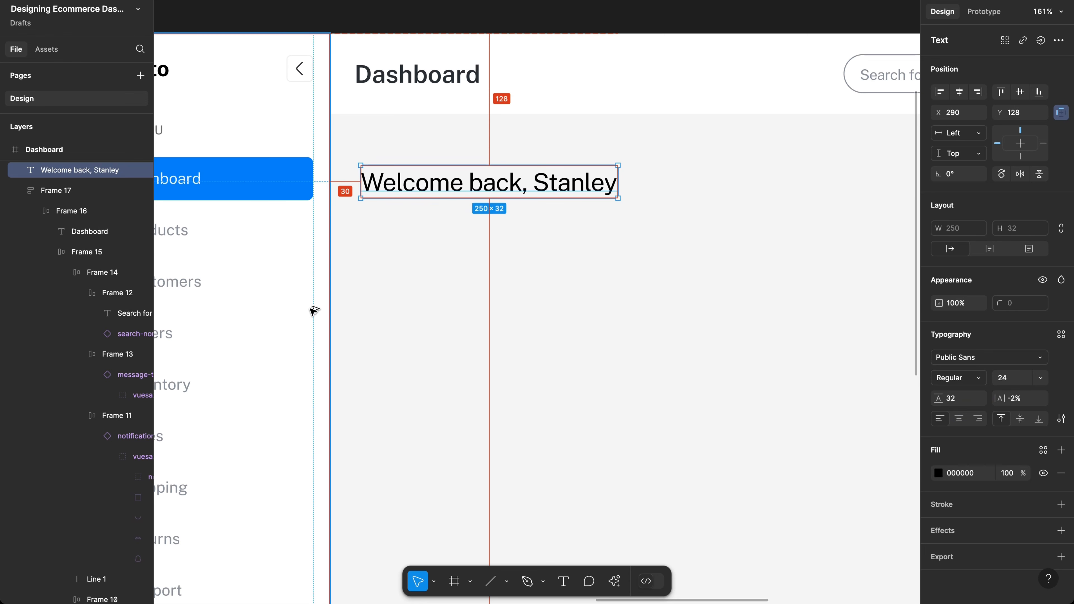
key("Left")
key("Left")
key("Left")
key("Left")
key("Left")
key("Left")
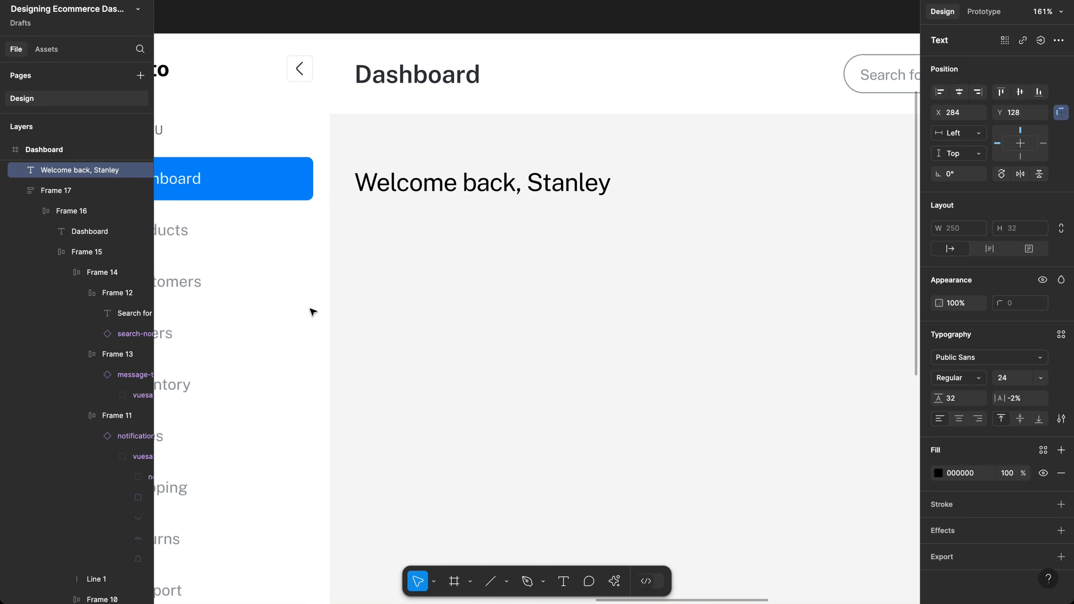
Step: Reduce the greeting to font size 20 with line height 28
left_click(1019, 378)
type("20")
key("Return")
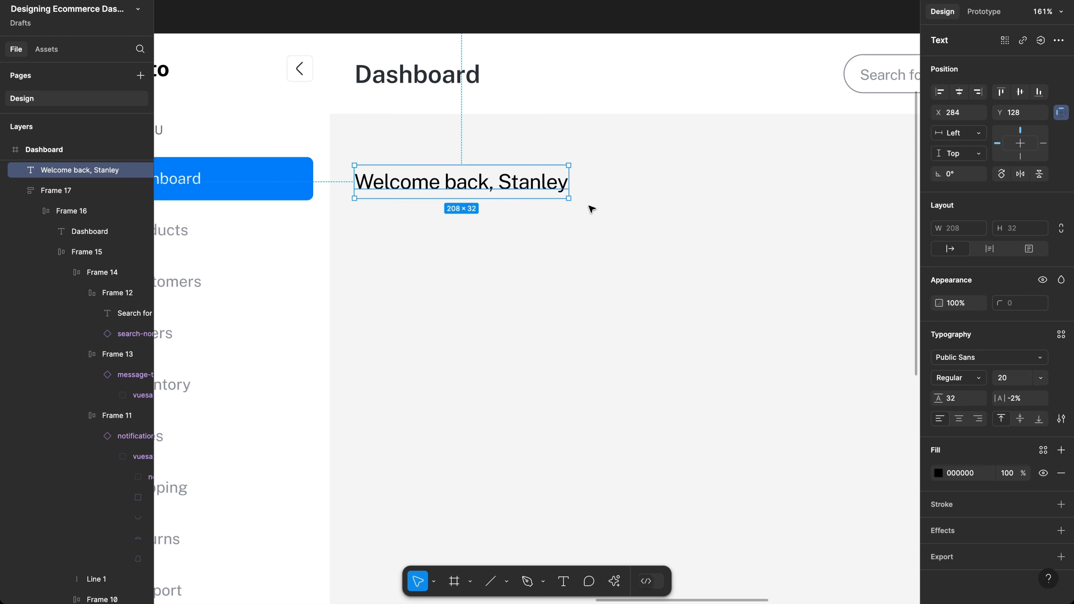
left_click(962, 401)
type("28")
key("Return")
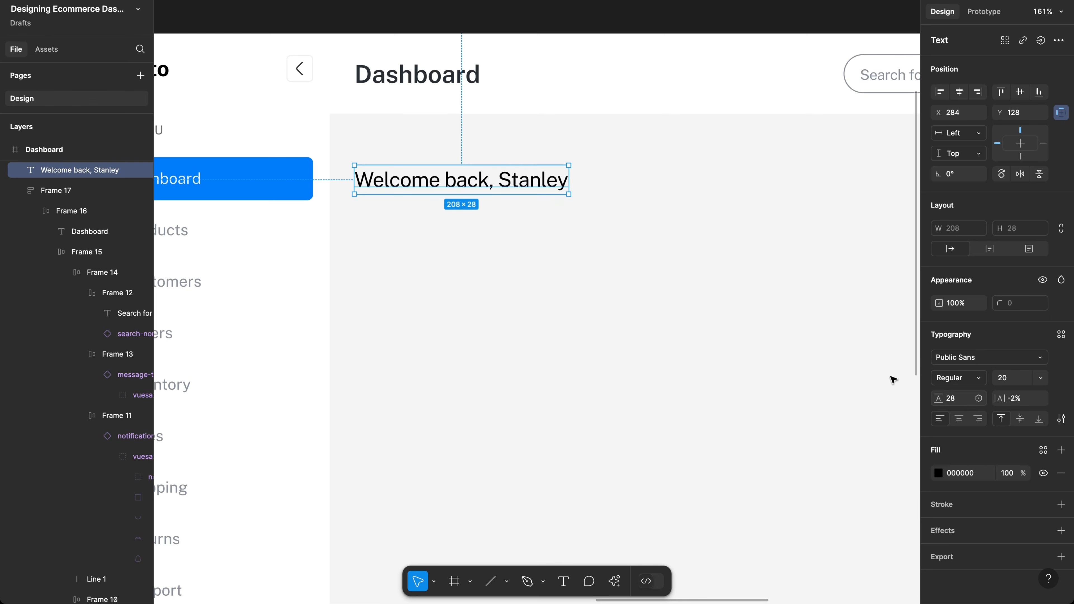
Step: Duplicate the greeting below itself and retype the copy as 'Here is what it'
left_click_drag(482, 179, 482, 213, "alt")
double_click(483, 213)
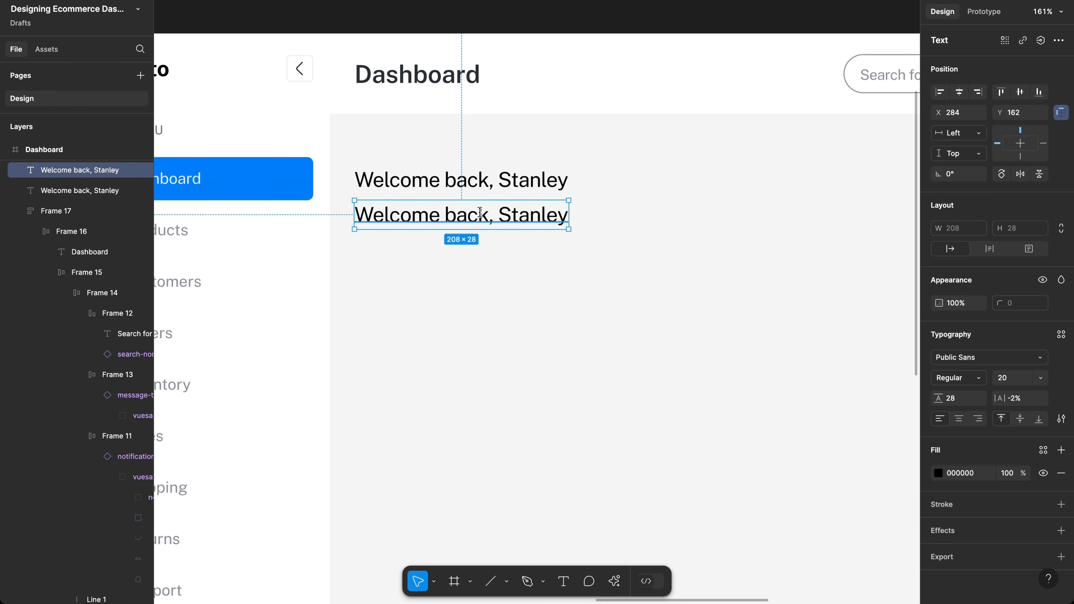
type("Here is what it")
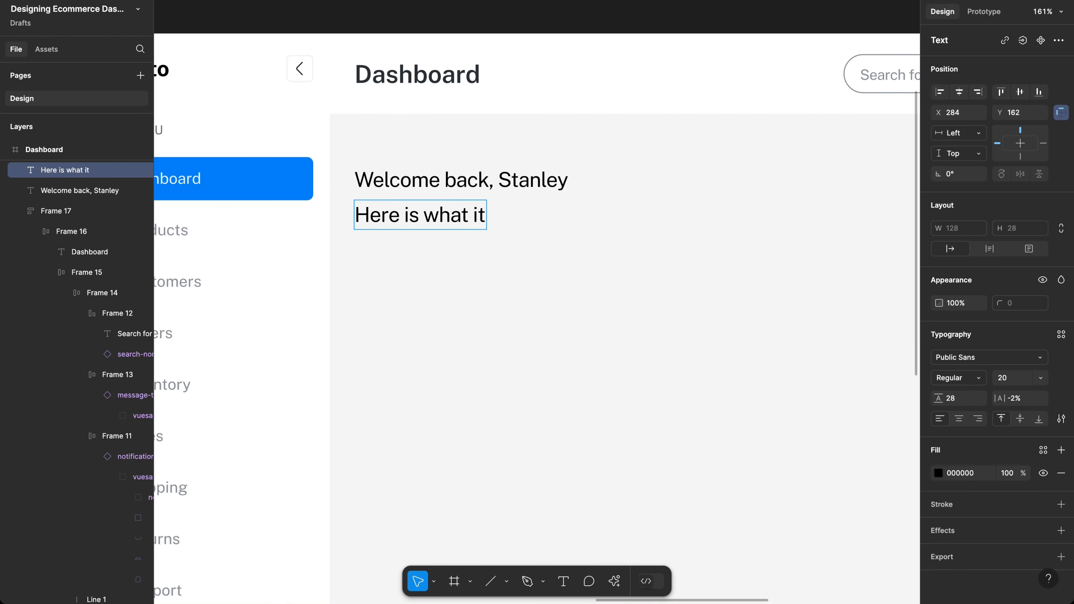
Step: Correct the subtitle copy to read 'Here is what is going on in your store'
key("BackSpace")
type("s going on")
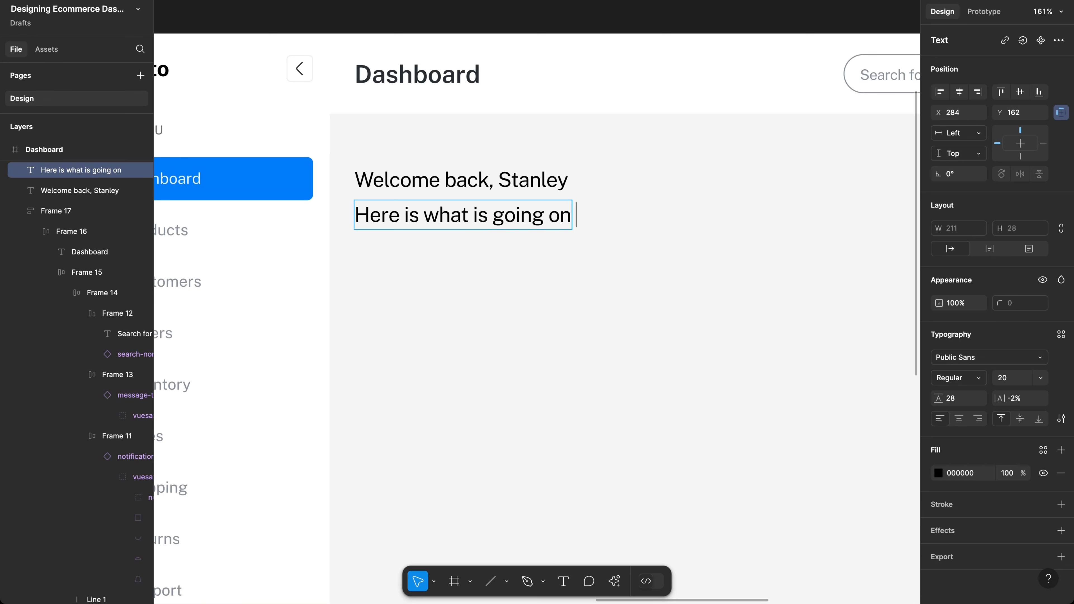
type(" in your")
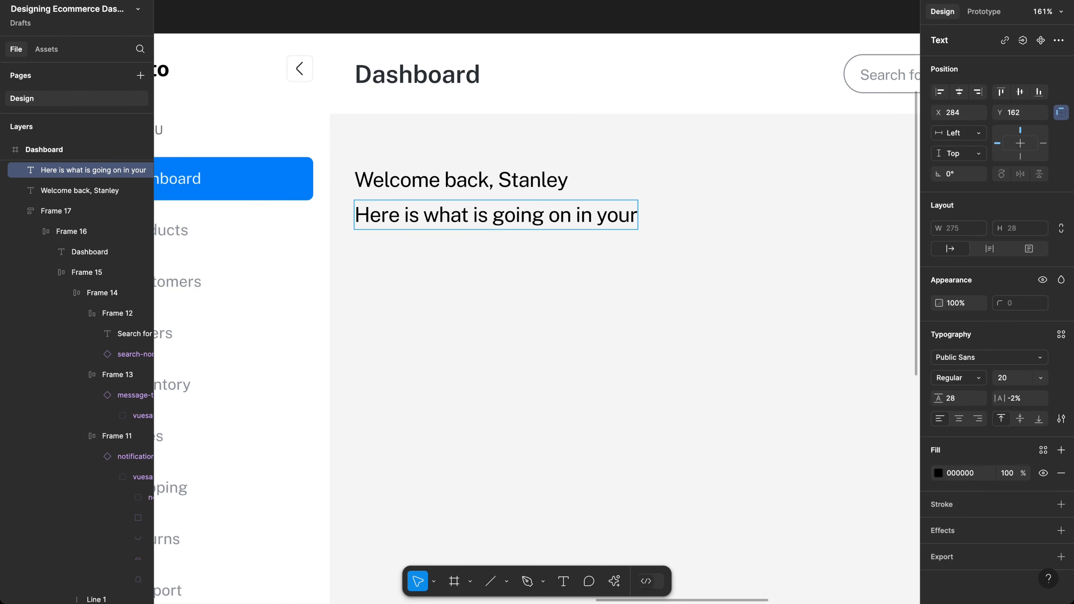
type(" store")
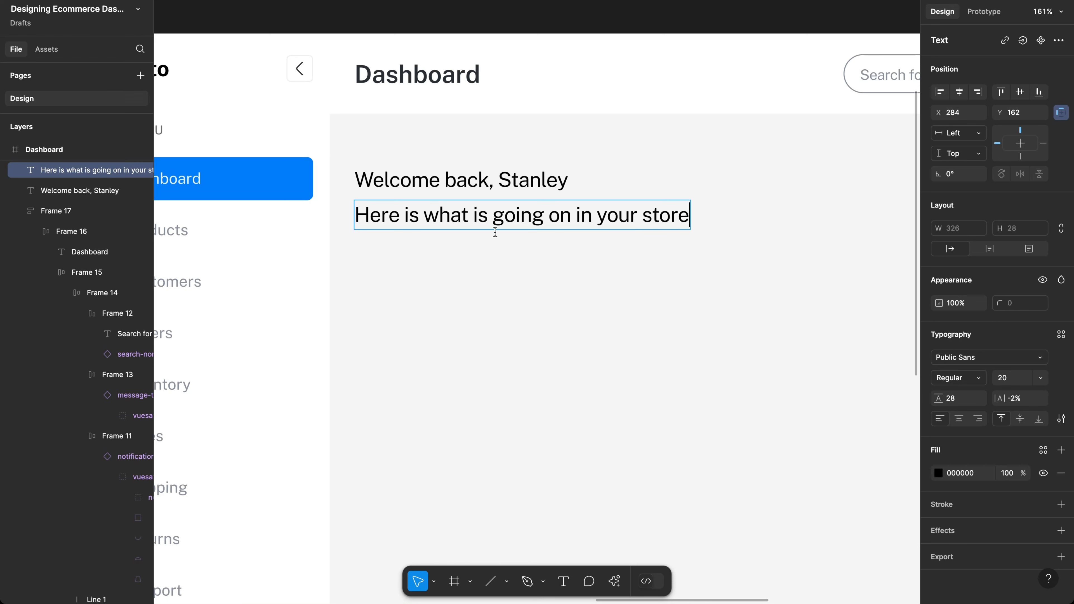
key("Escape")
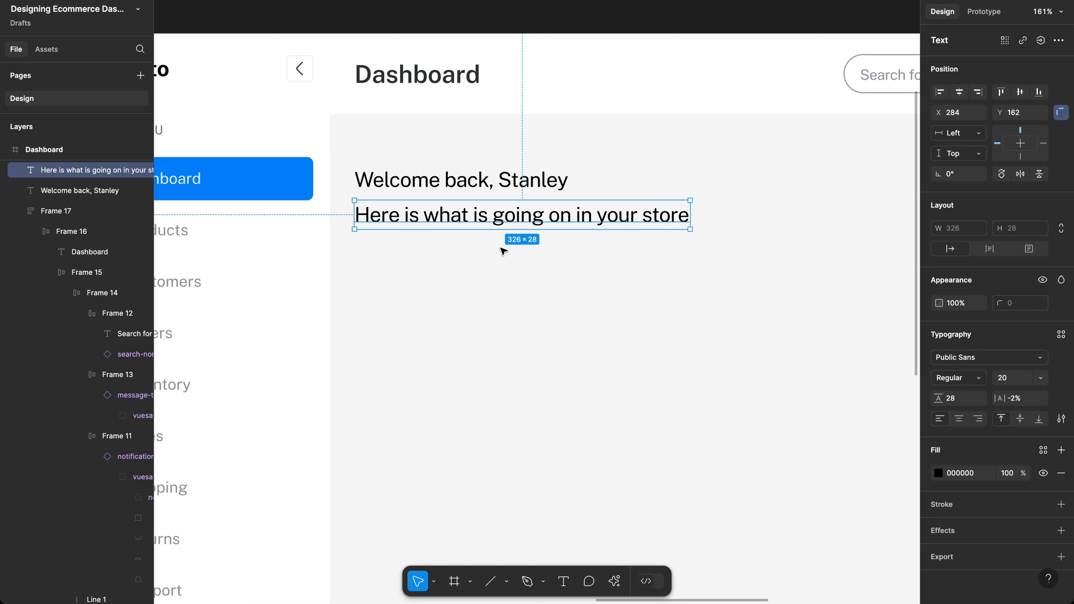
Step: Style the subtitle at font size 14, line height 20, with grey fill 89909A
left_click(1014, 381)
type("14")
key("Return")
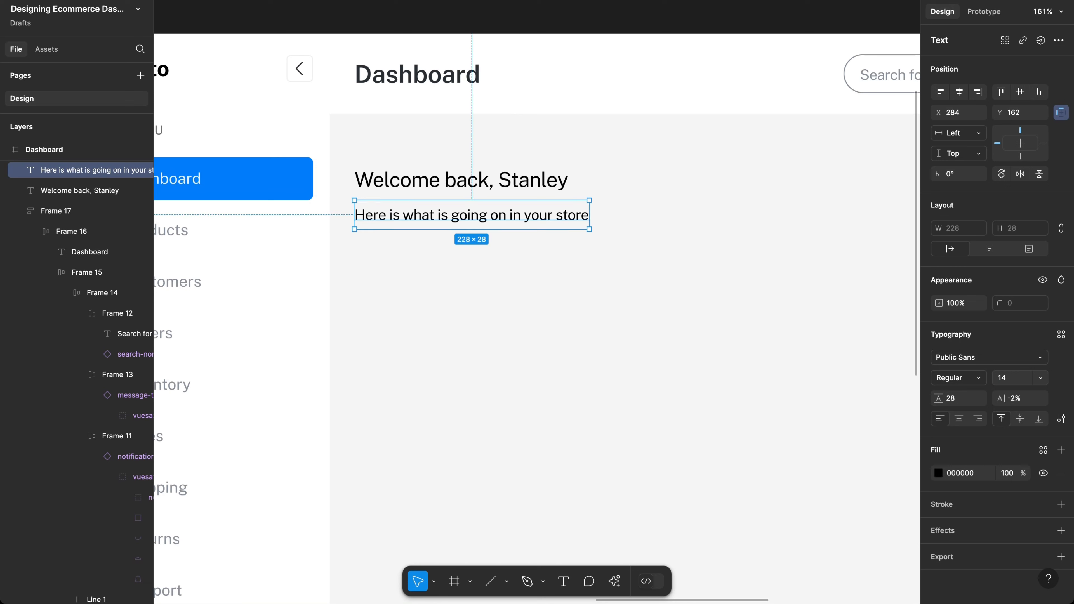
left_click(961, 401)
type("20")
key("Return")
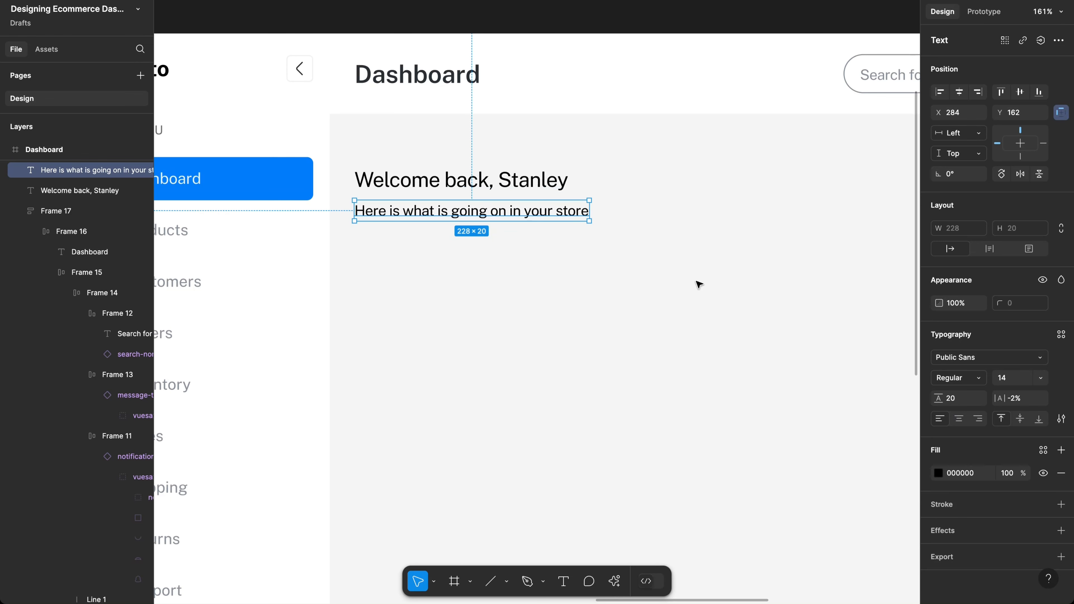
left_click(938, 475)
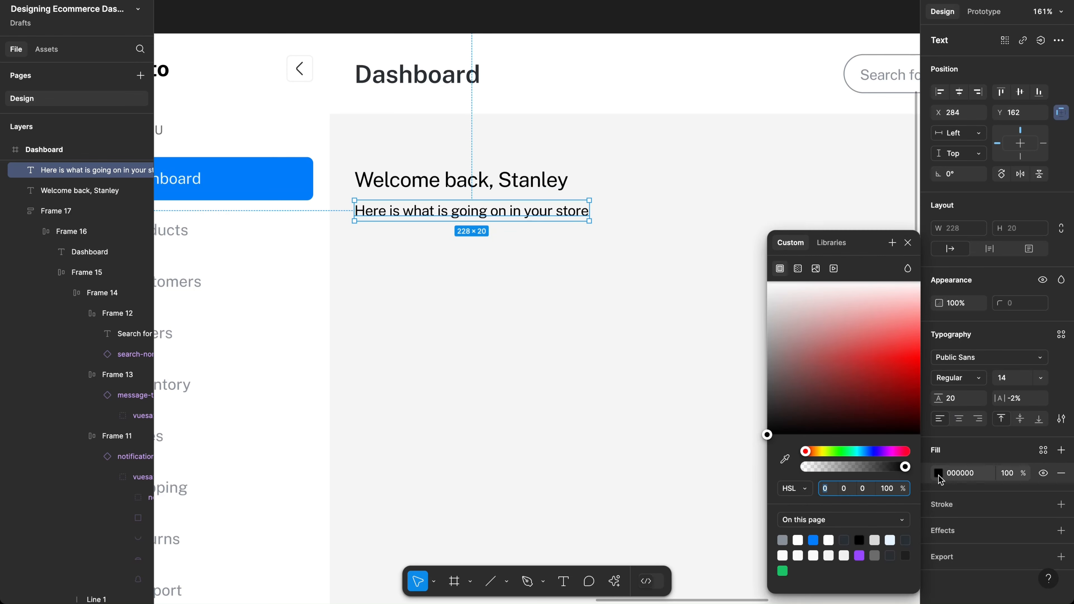
left_click(783, 540)
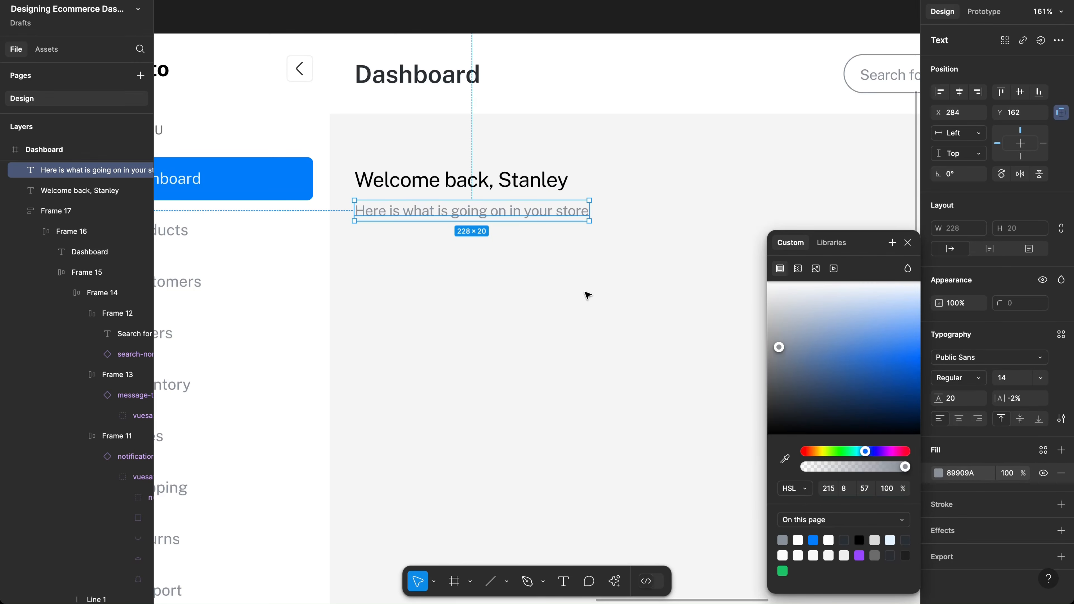
Step: Recolour the greeting 292D32, then select it together with the subtitle
left_click(477, 191)
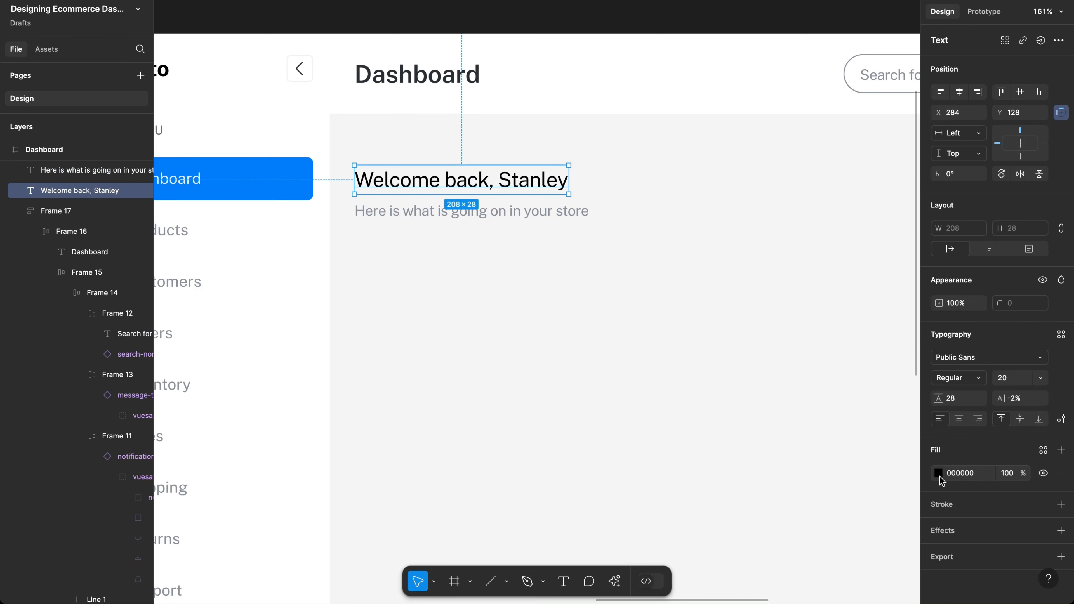
left_click(938, 473)
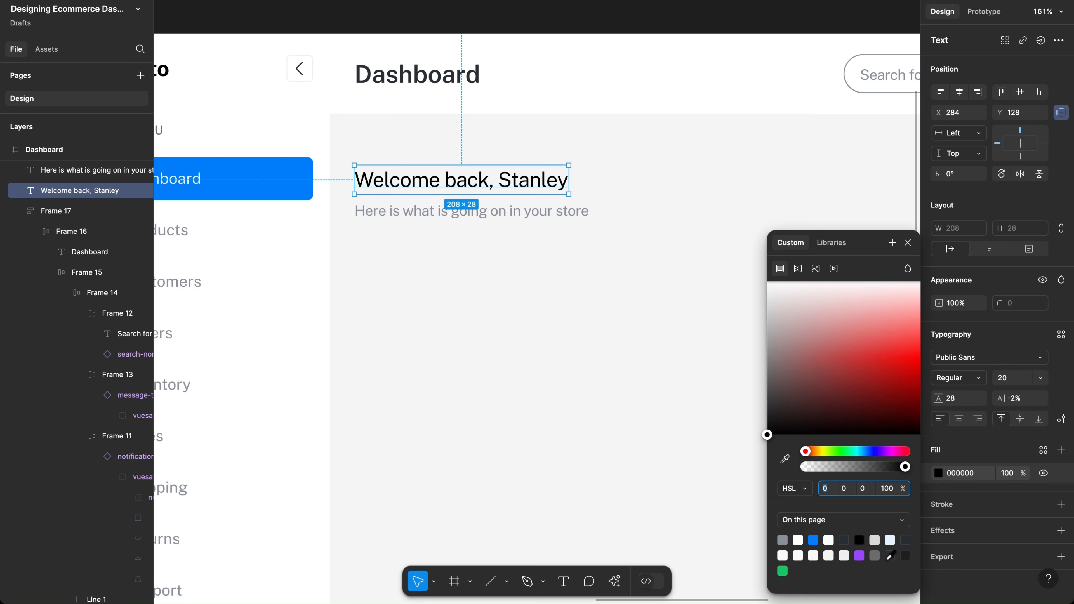
left_click(904, 555)
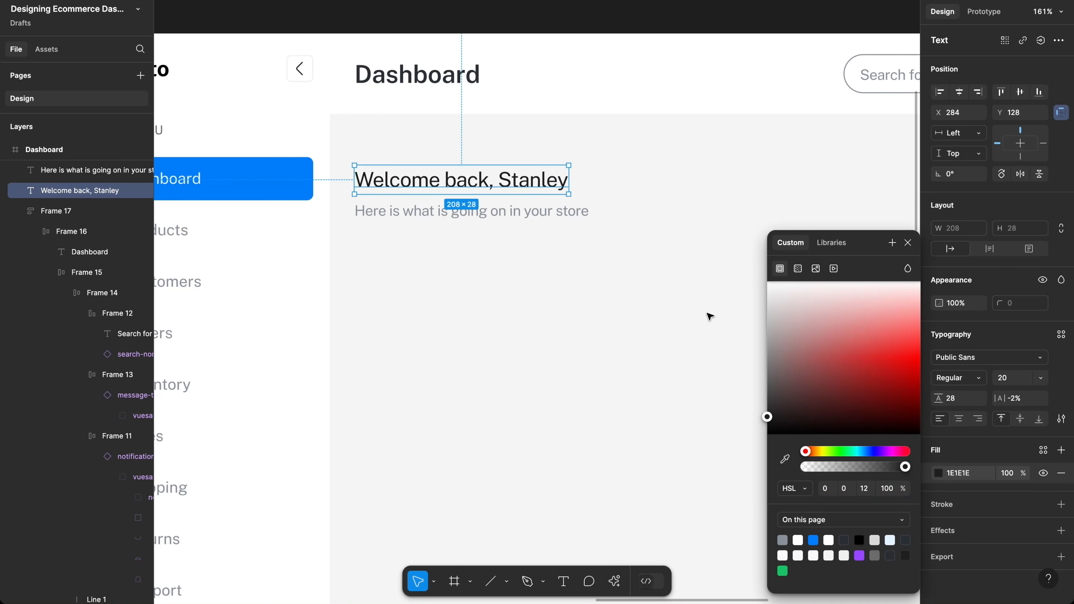
left_click(892, 555)
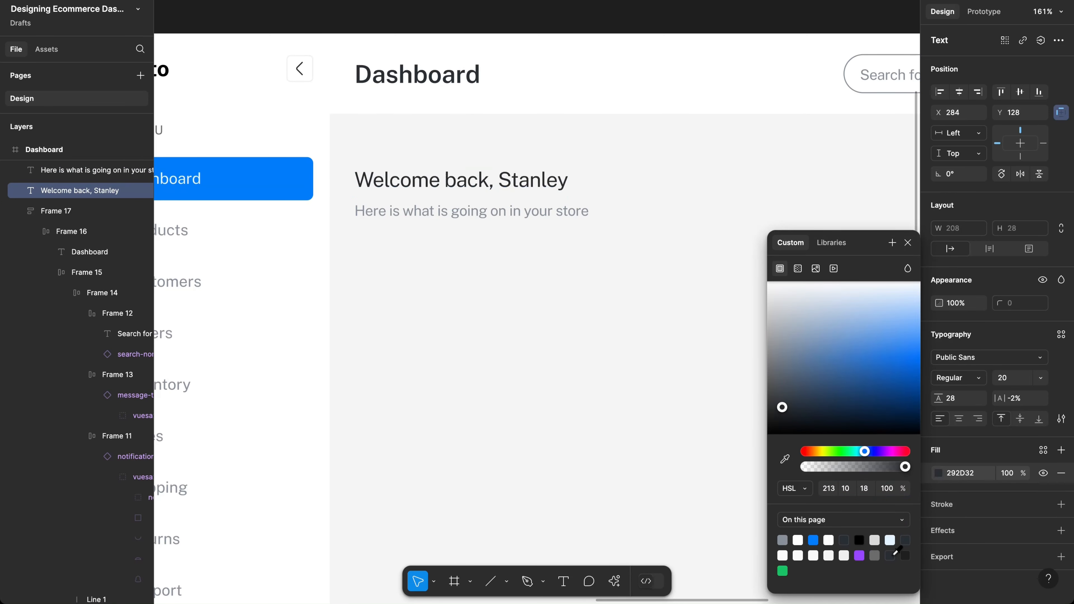
left_click(465, 211, "shift")
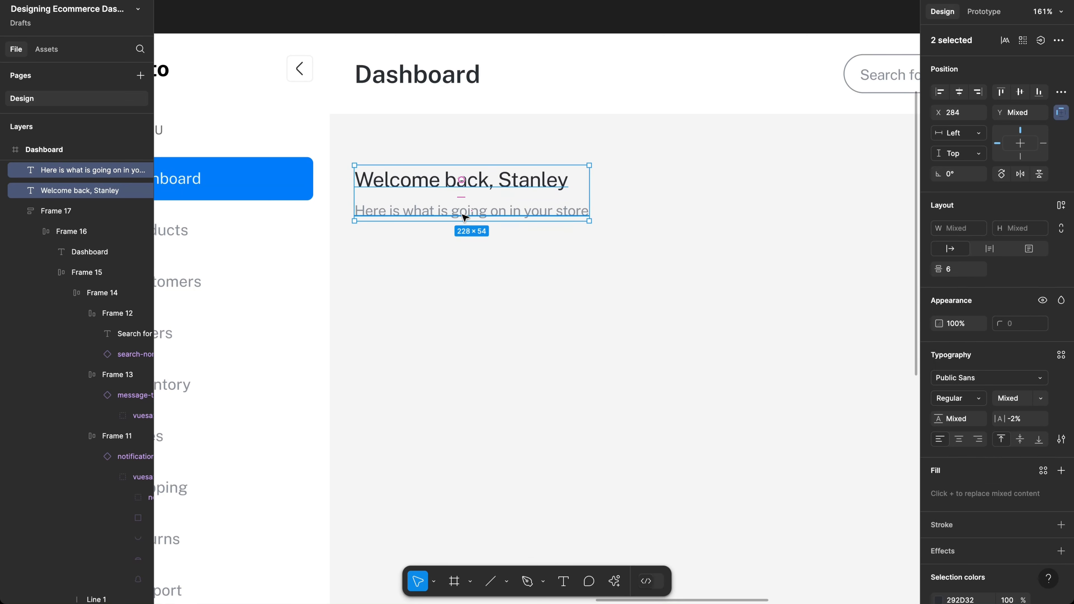
Step: Wrap the greeting and subtitle in an auto-layout frame with a 4 px gap
key("shift+a")
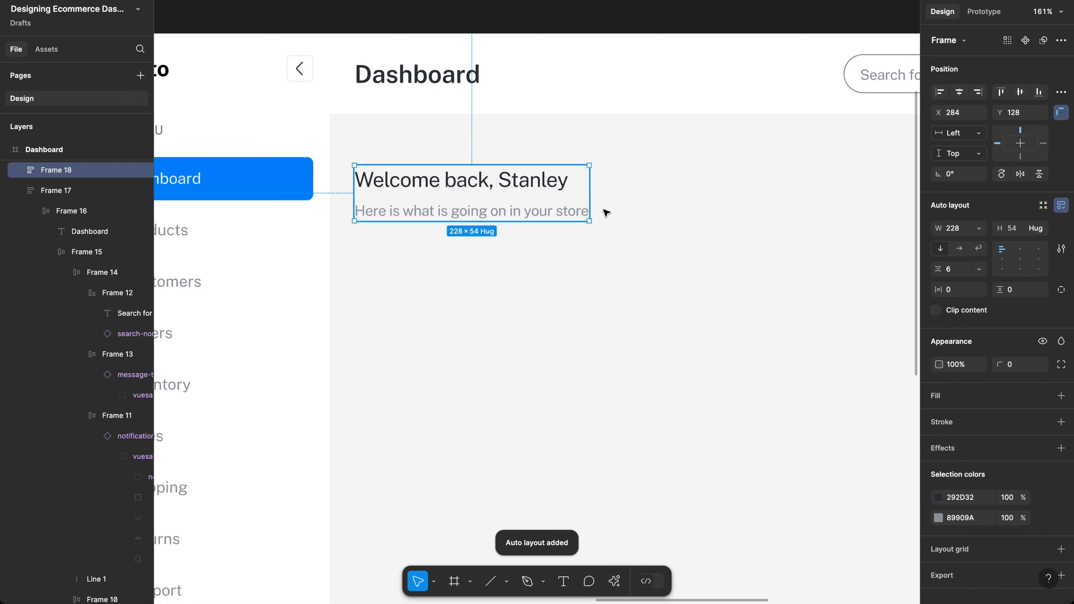
left_click(959, 273)
type("4")
key("Return")
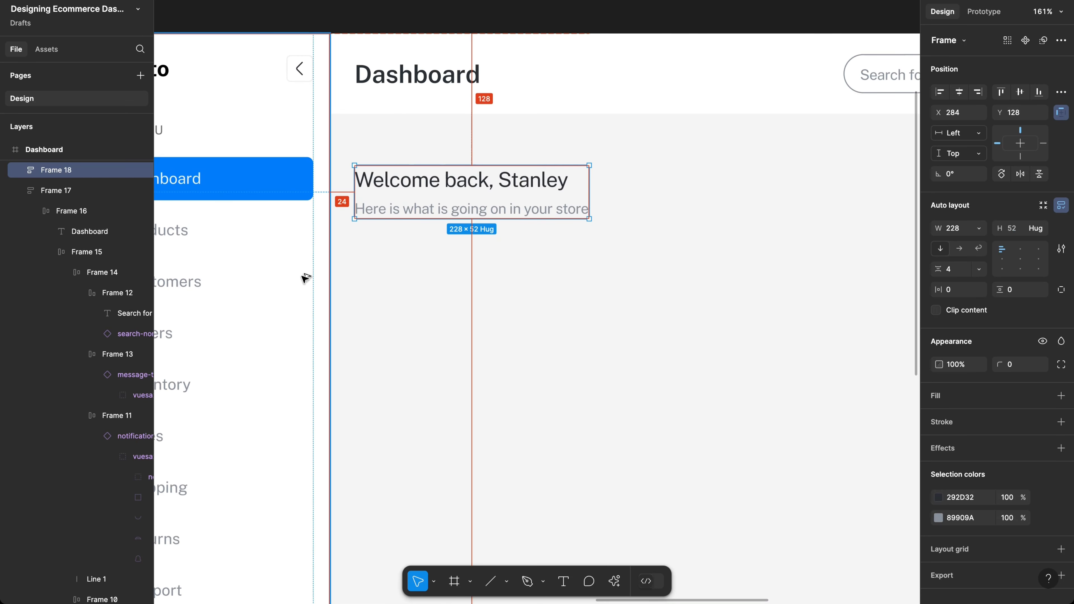
Step: Nudge the greeting block up 10 px from Y 128 to 118, checking spacing to the header
scroll(455, 267, "down", 10)
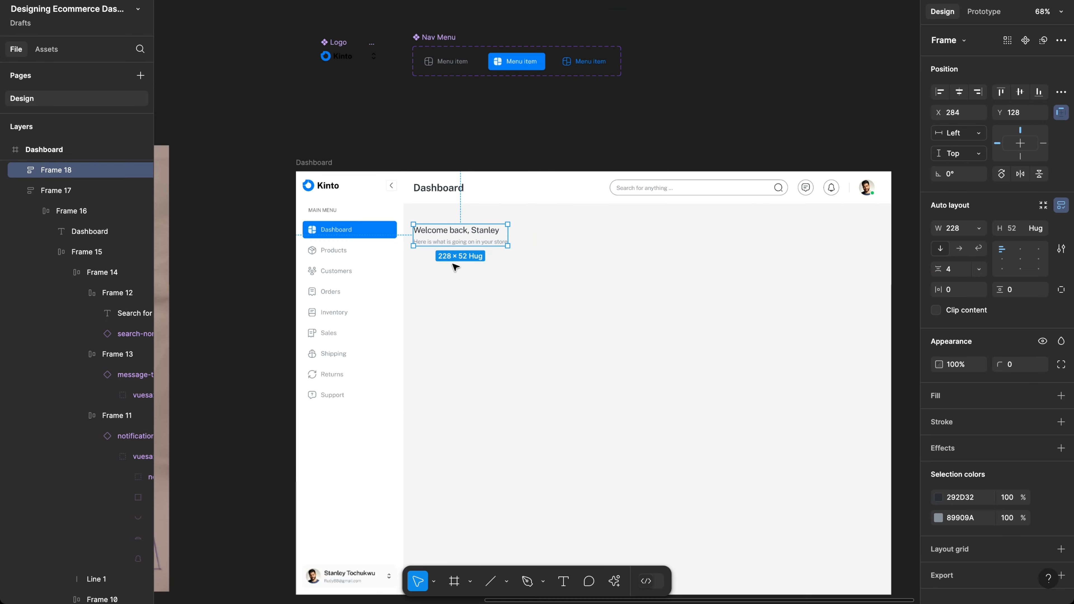
left_click(481, 265)
scroll(481, 265, "up", 5)
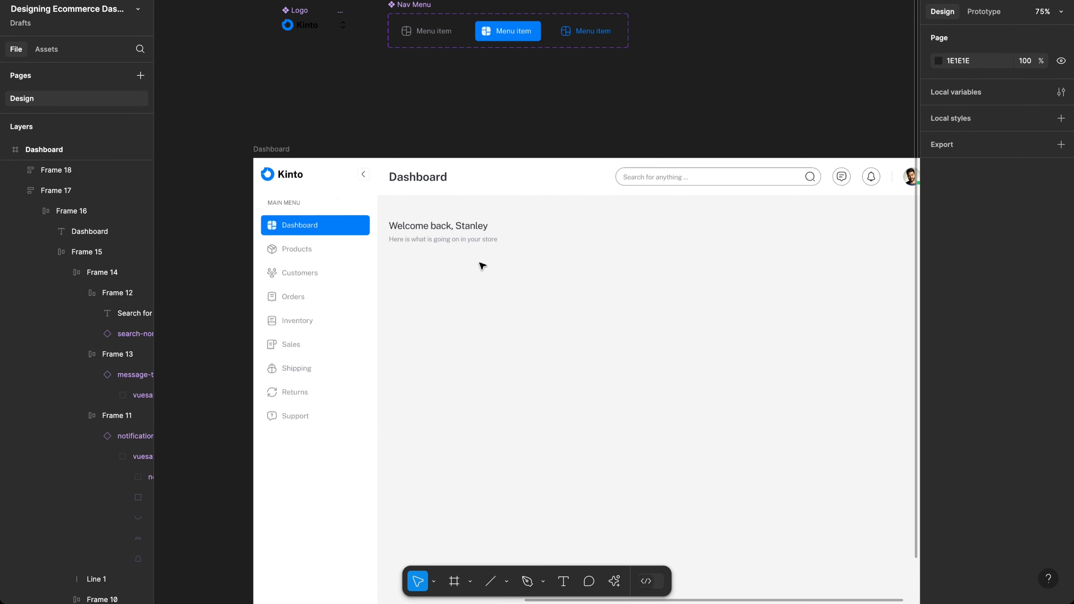
scroll(482, 265, "up", 2)
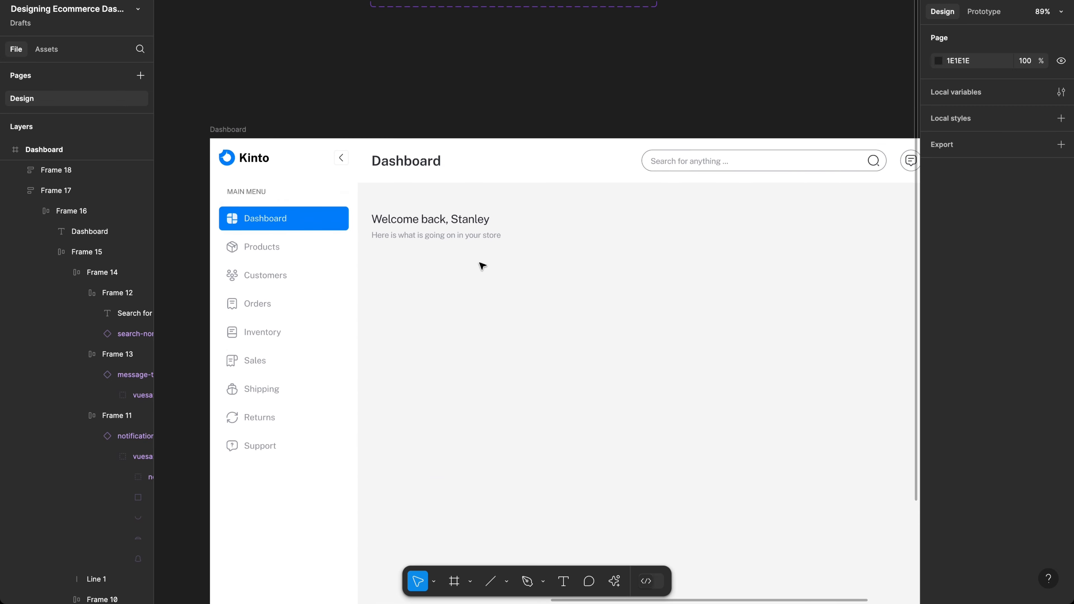
left_click(443, 235)
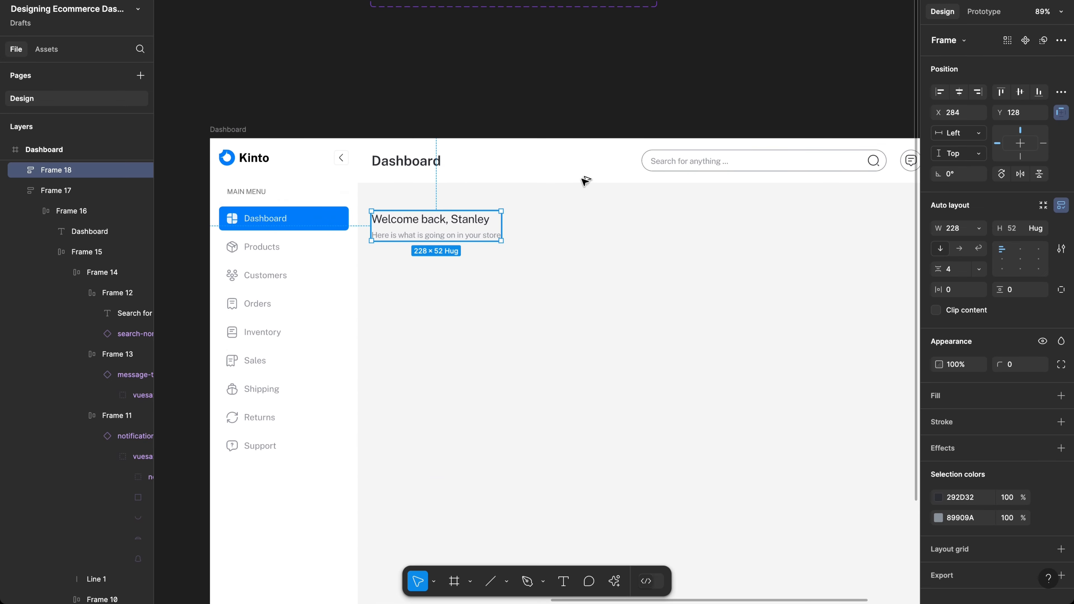
key("alt")
key("shift+Up")
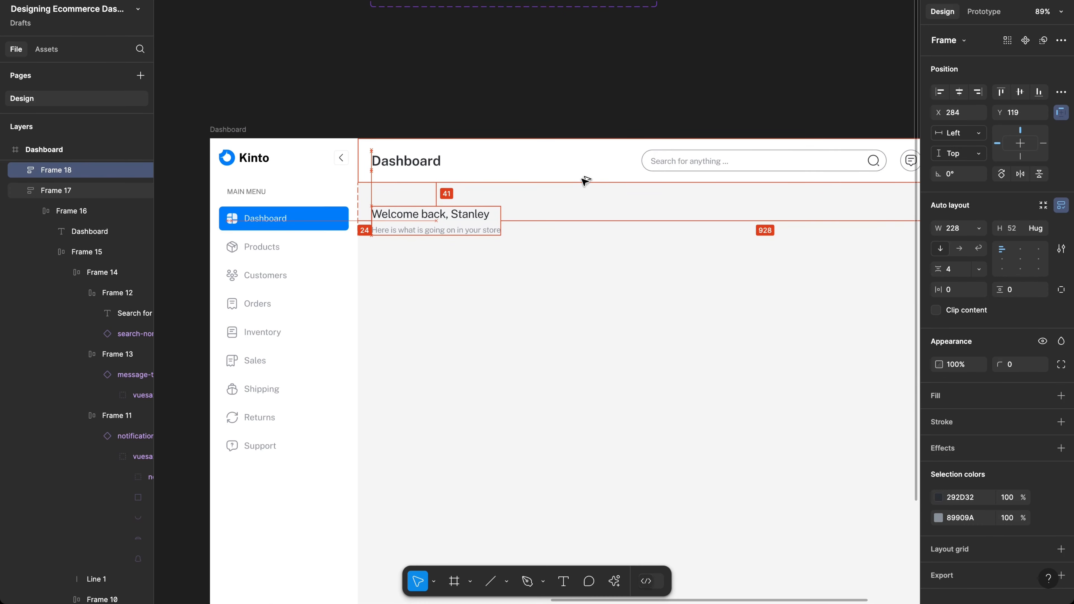
scroll(581, 187, "left", 15)
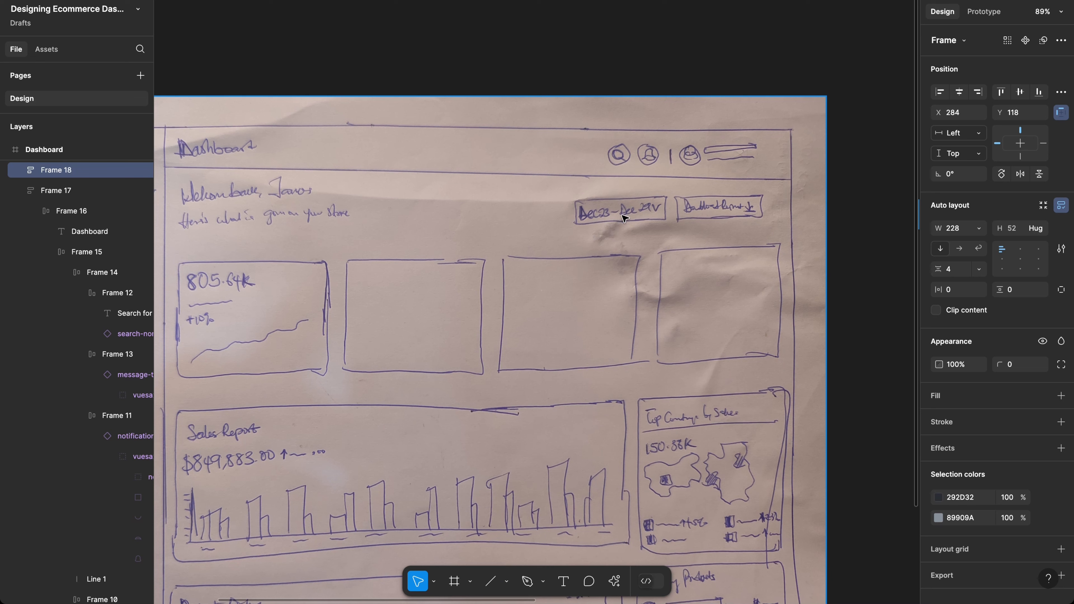
scroll(676, 219, "right", 10)
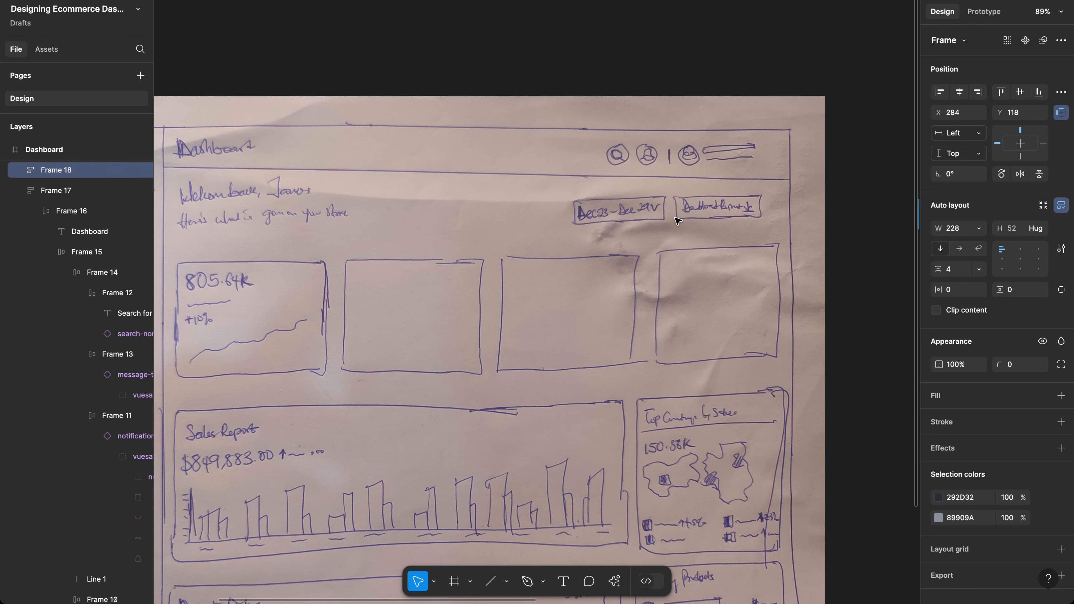
scroll(677, 220, "right", 15)
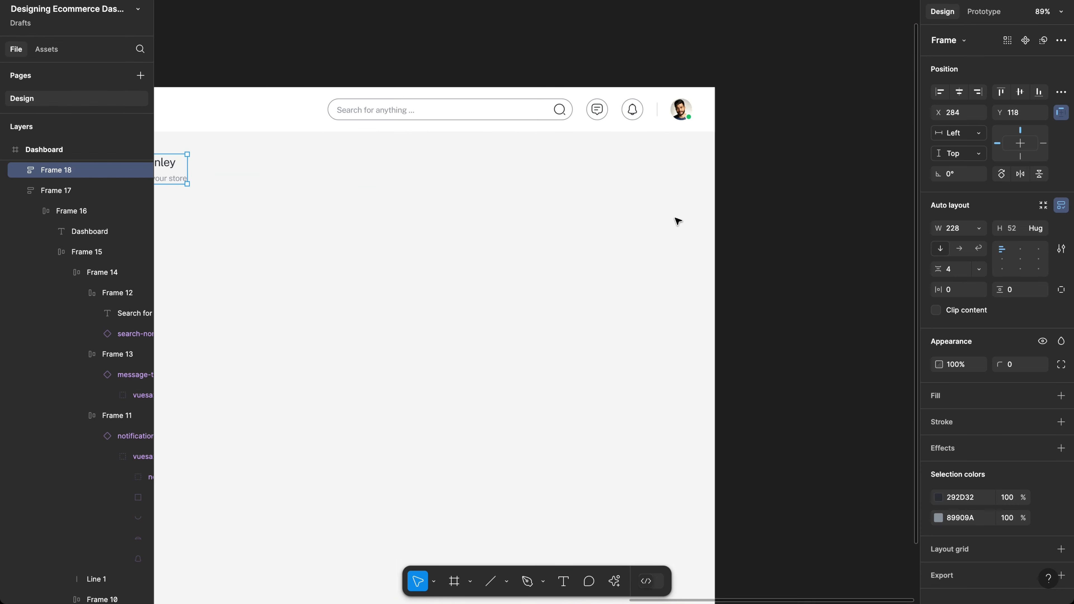
scroll(677, 220, "left", 1)
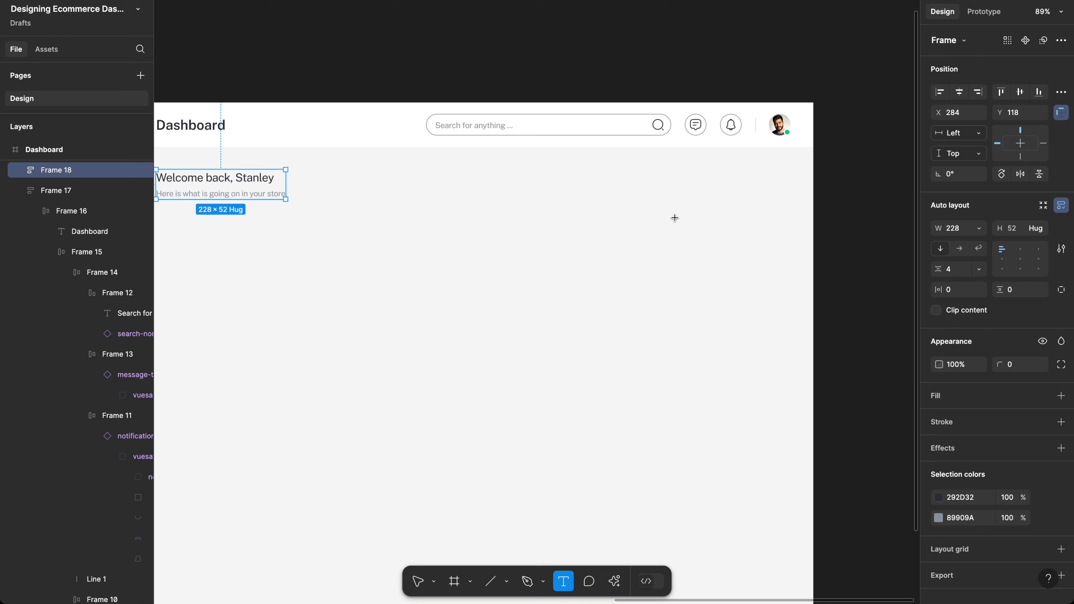
Step: Add a 'Download Report' text label to the right of the greeting
key("t")
left_click(720, 189)
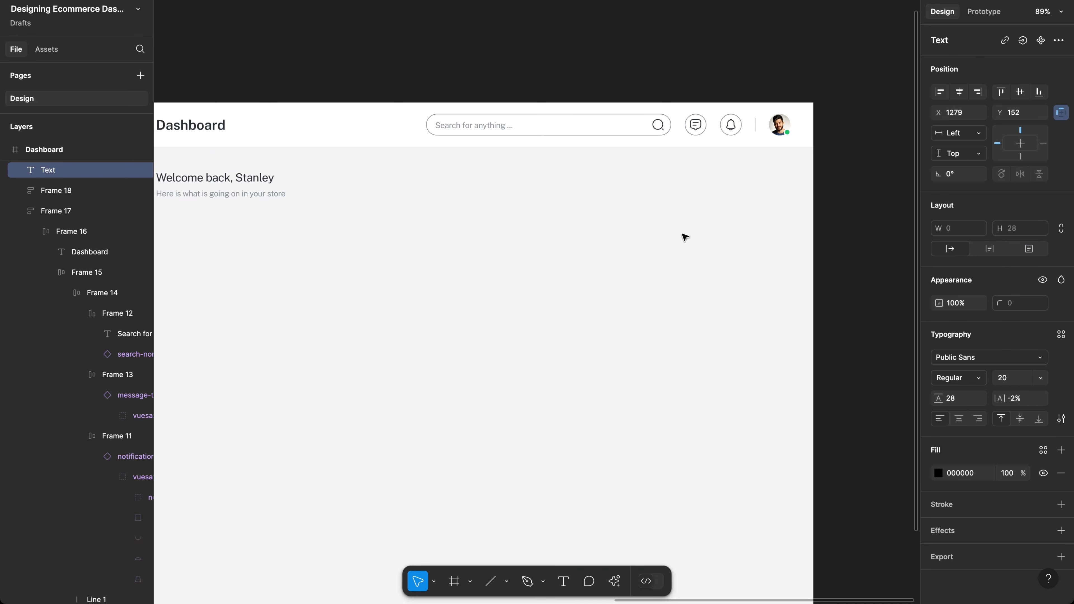
key("Escape")
key("t")
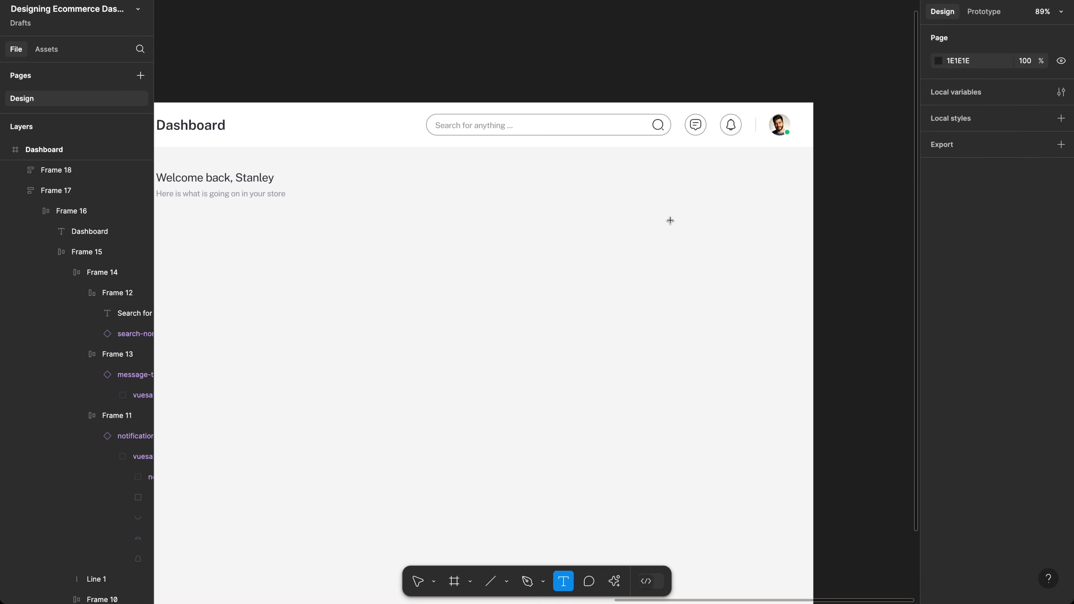
left_click(620, 211)
type("D")
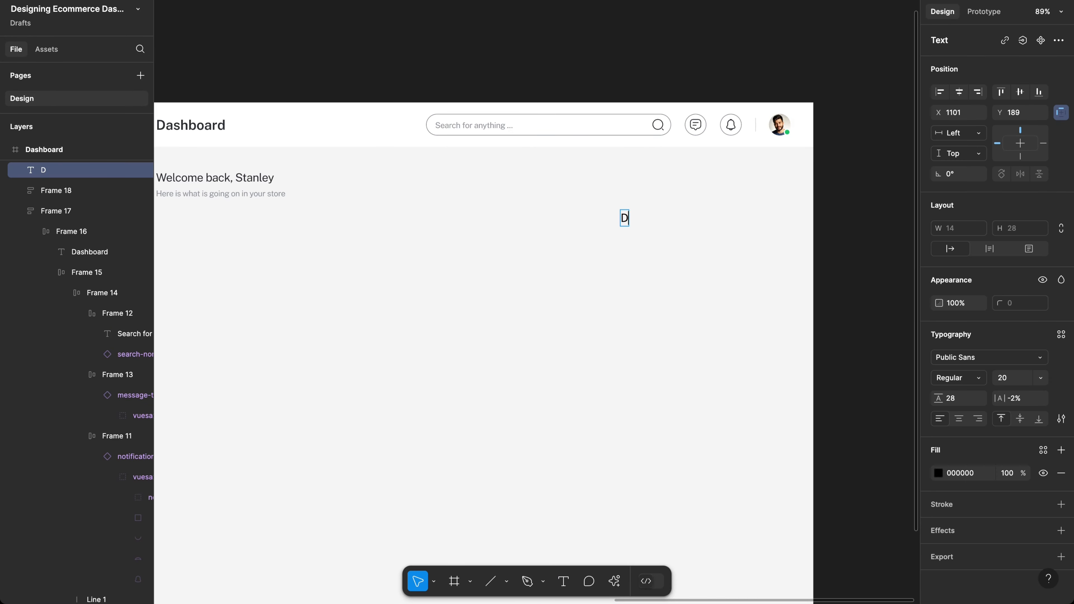
type("ownload")
key("Escape")
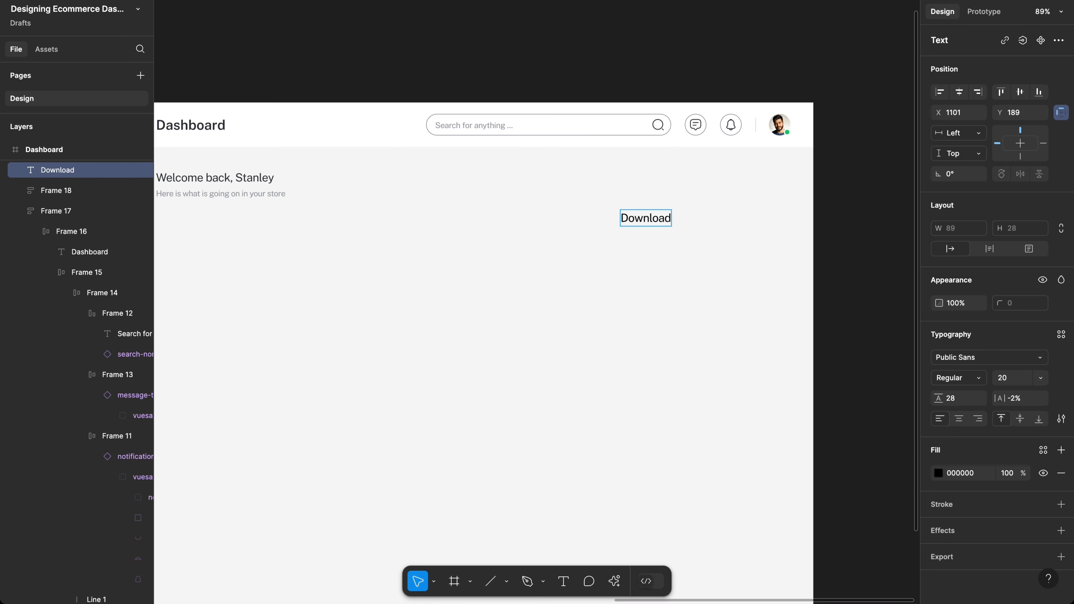
type("Report")
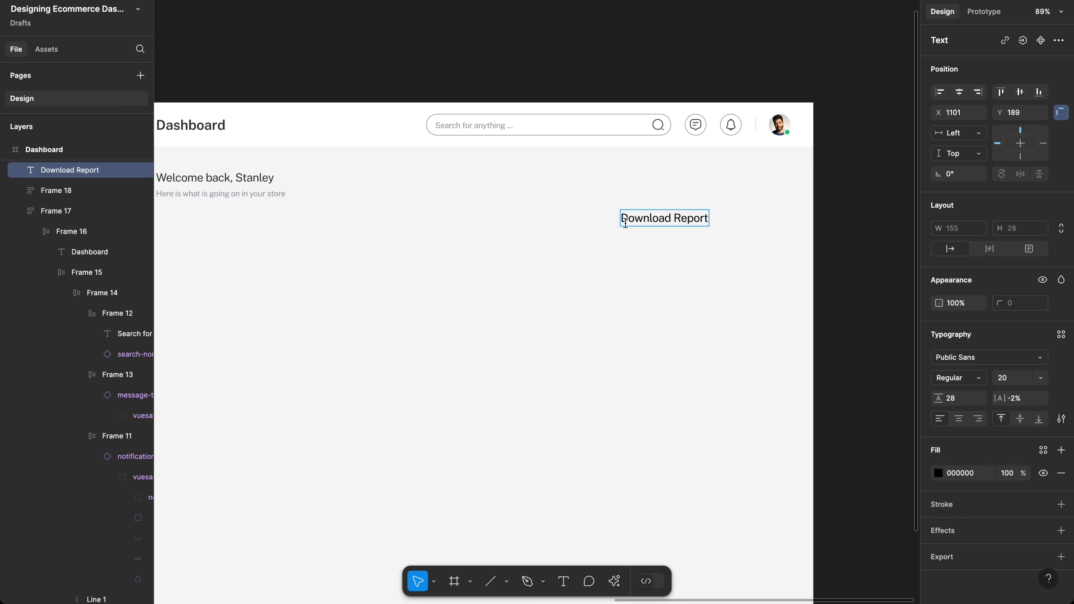
key("Escape")
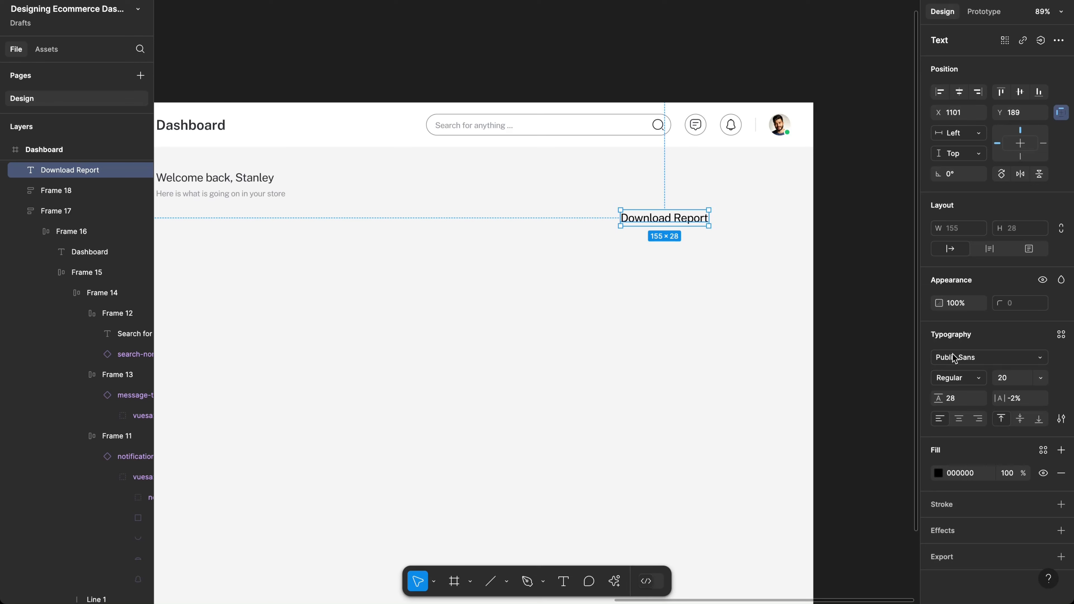
Step: Give the label font size 16 and line height 24, and wrap it in auto layout
left_click(1000, 379)
type("16")
key("Return")
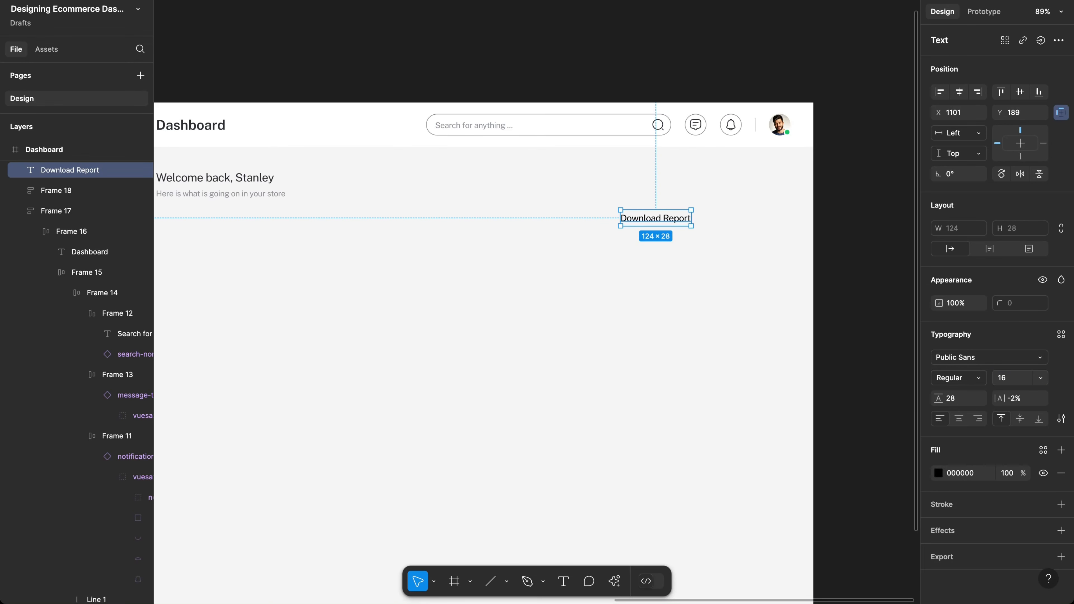
left_click(951, 403)
type("24")
key("Return")
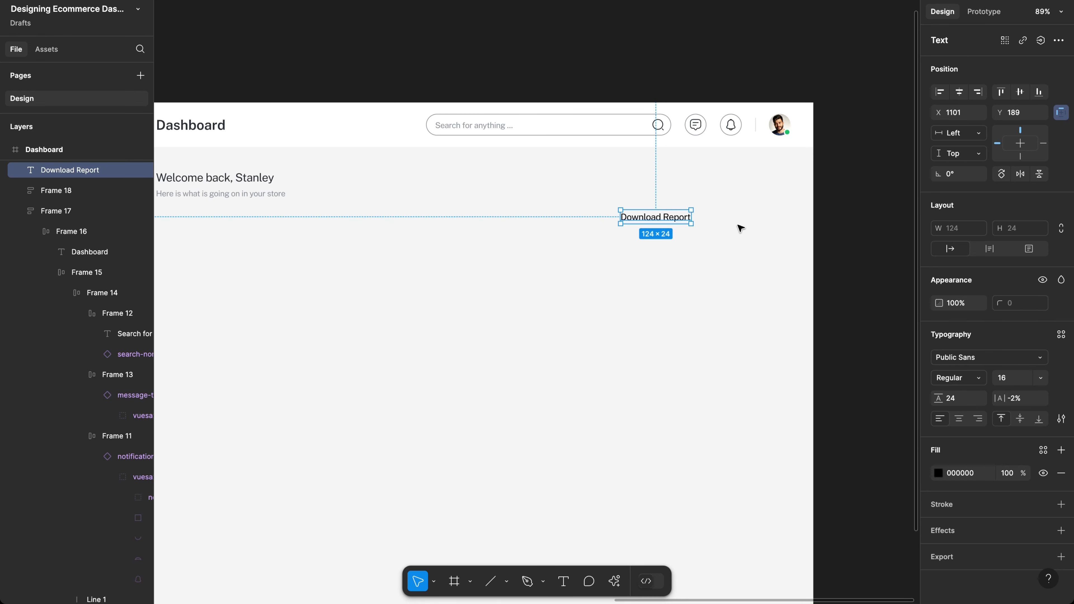
key("shift+a")
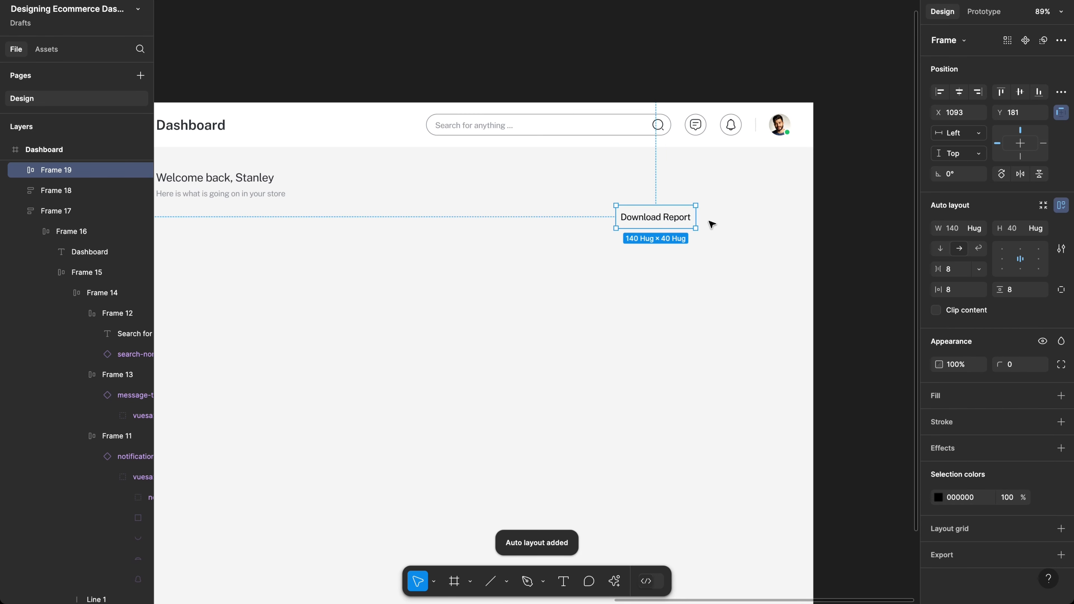
Step: Select the Download Report text and search the assets for a 'download' icon
double_click(677, 223)
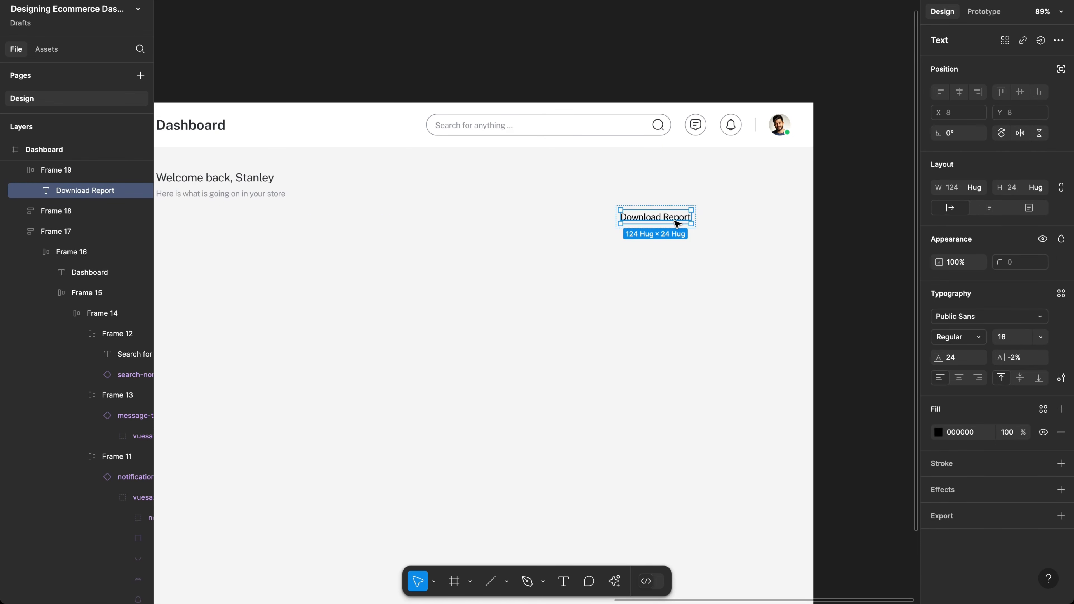
key("shift+i")
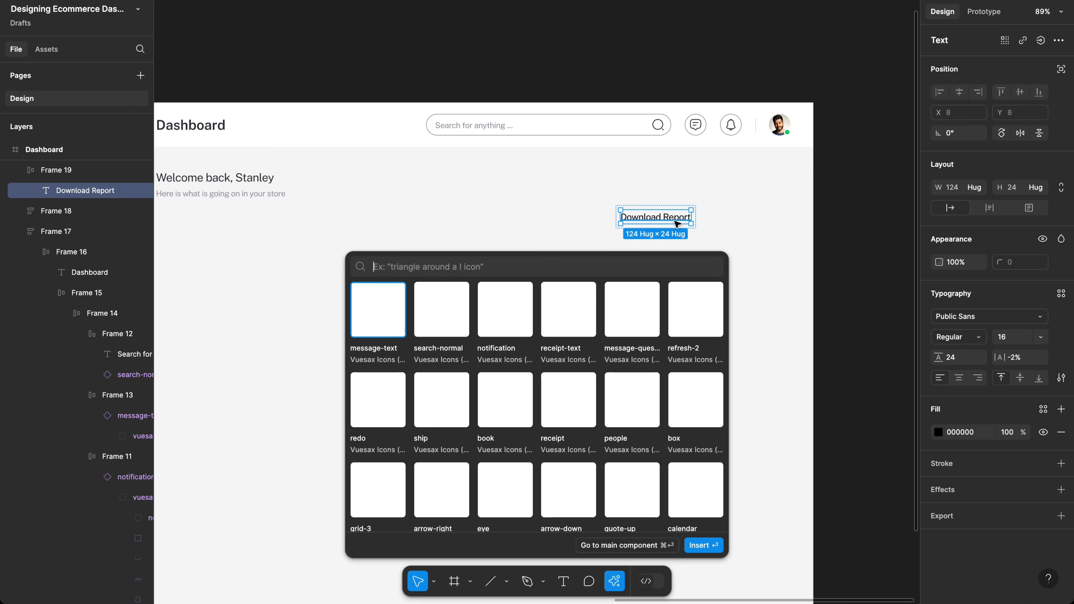
type("d")
key("BackSpace")
type("down")
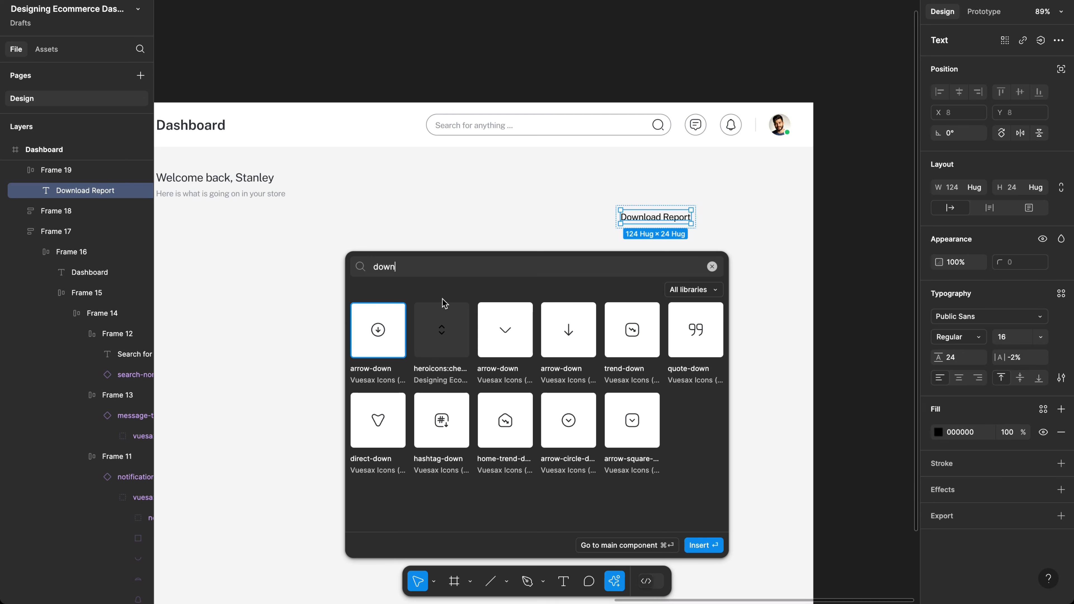
type("load")
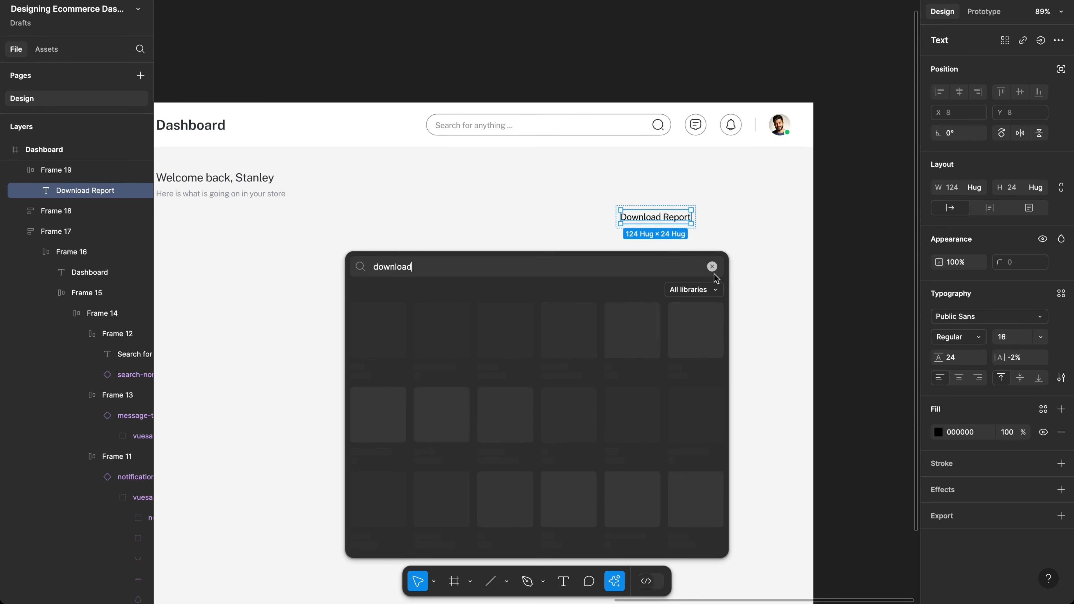
left_click(712, 267)
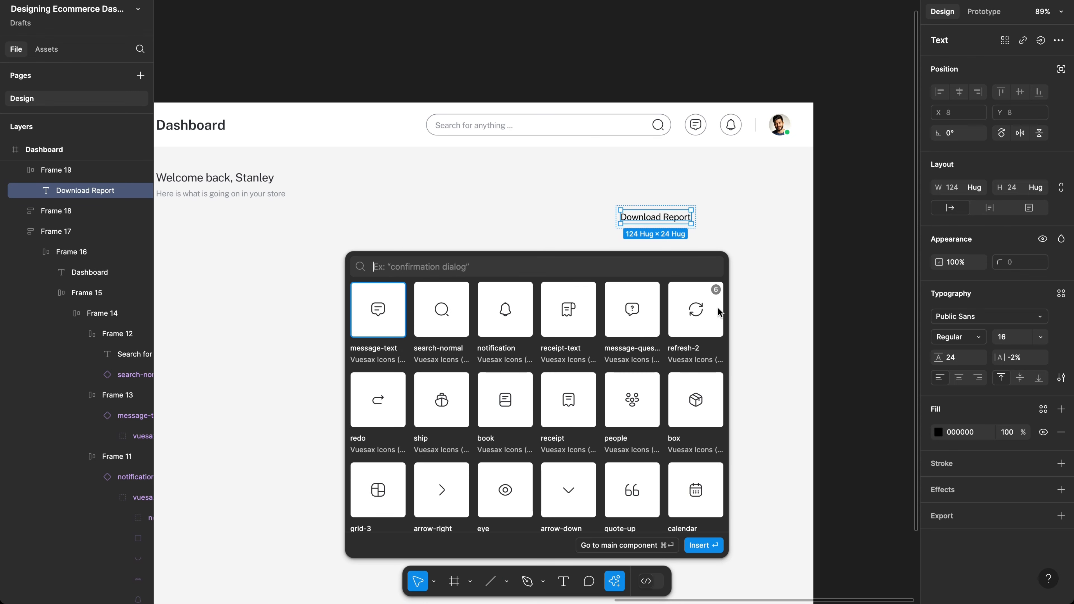
type("down")
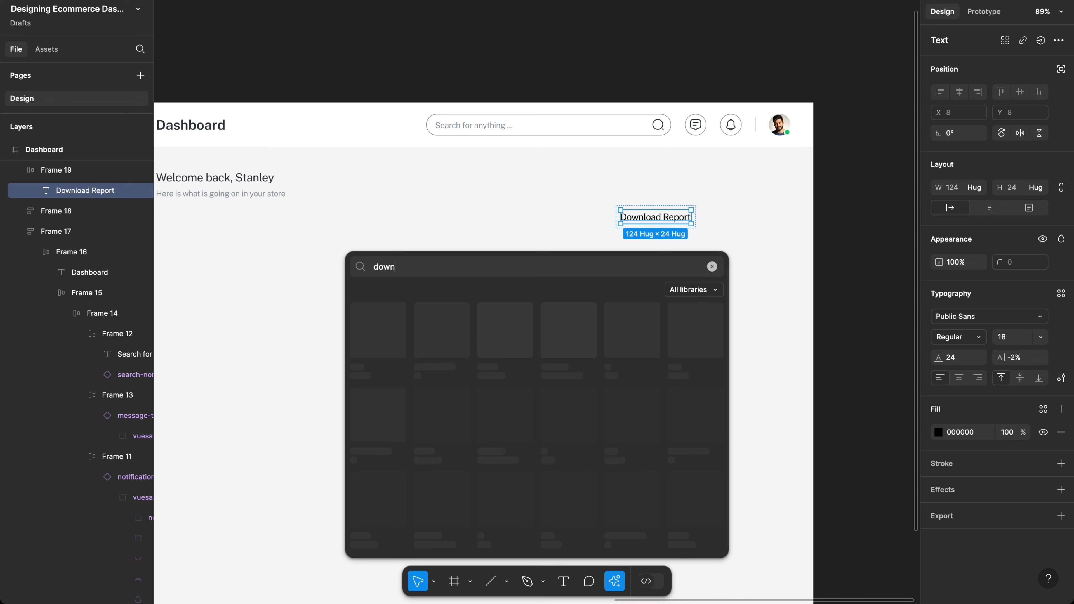
type("load")
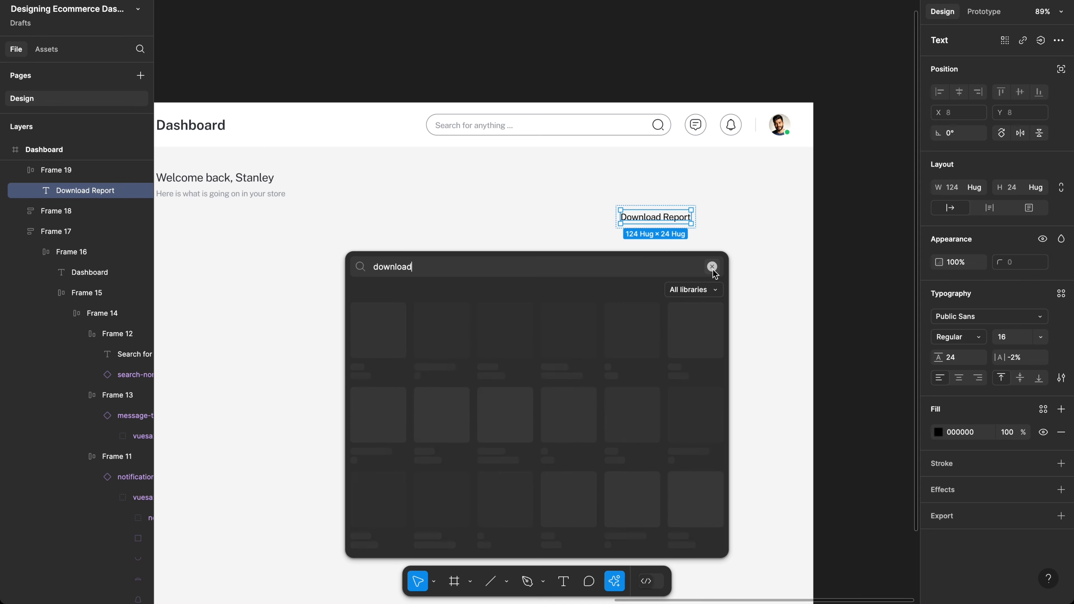
Step: Close the asset search and launch the Iconify plugin from quick actions
left_click(712, 269)
key("Escape")
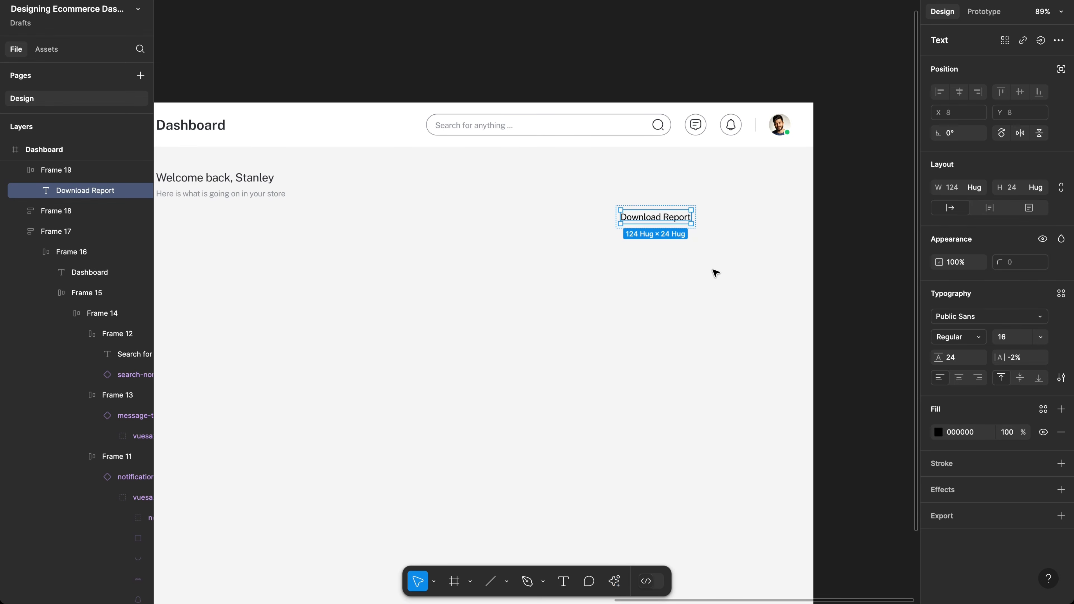
key("ctrl+k")
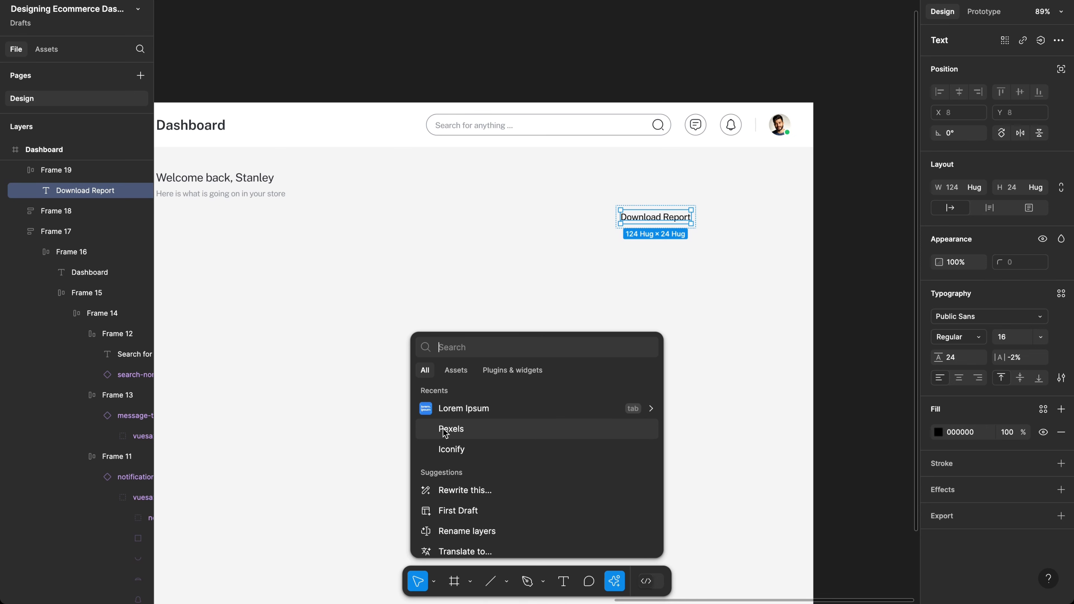
left_click(454, 441)
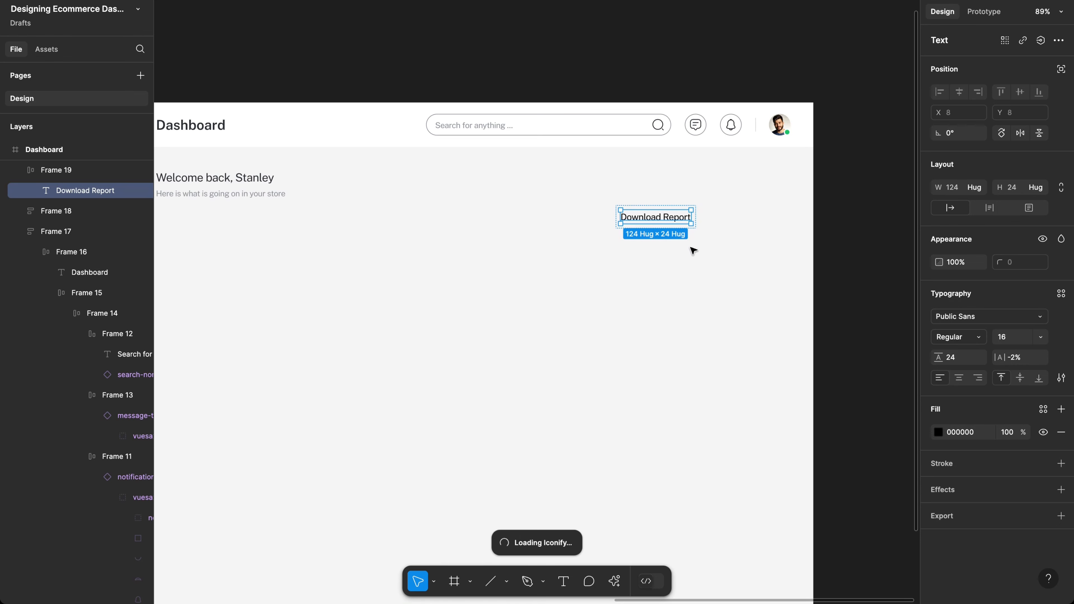
Step: Insert the Vuesax arrow-down icon, found by searching 'down', beside the Download Report text
key("shift+i")
type("dow")
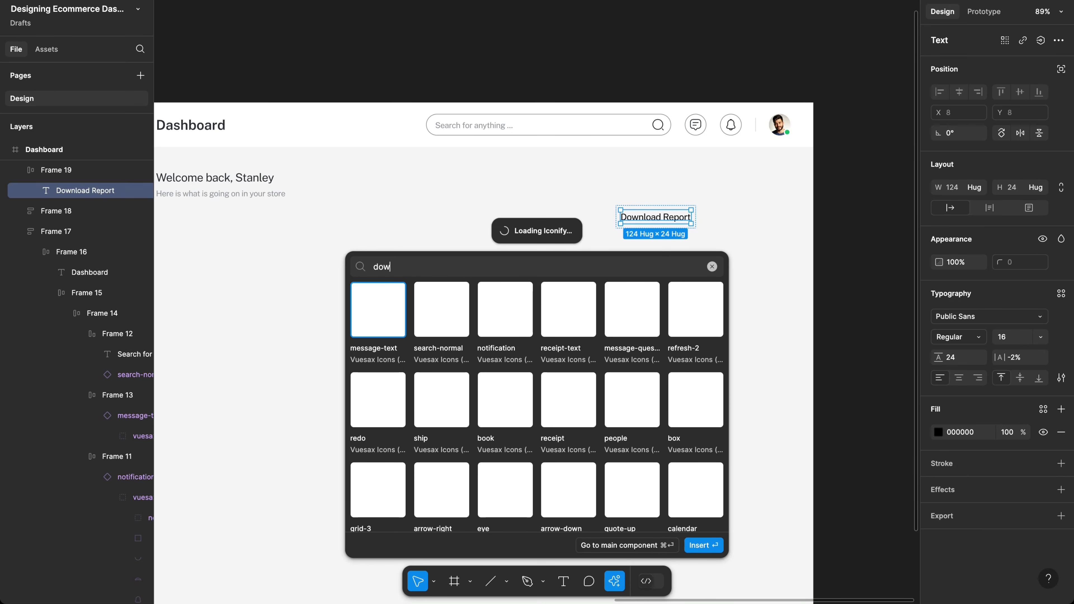
type("n")
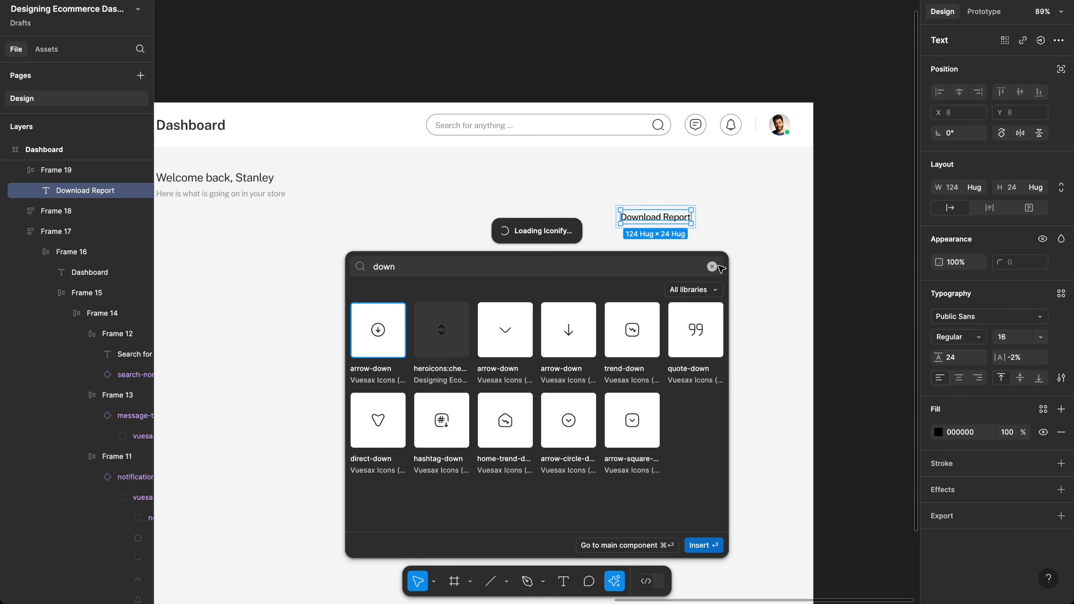
key("Return")
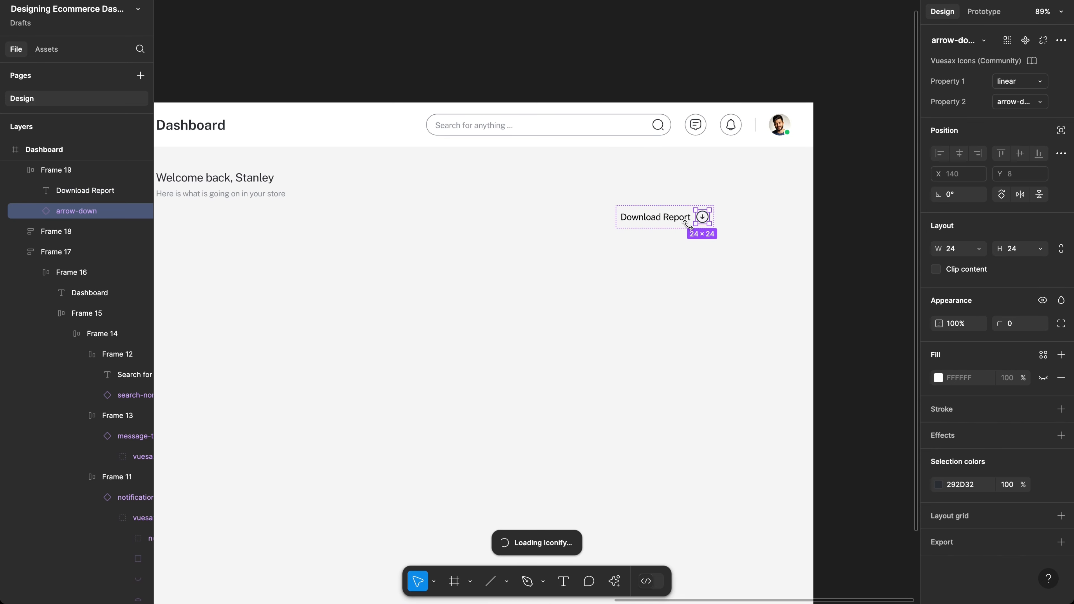
Step: Give the Download Report button frame 16 horizontal padding and 8 vertical padding
left_click(678, 238)
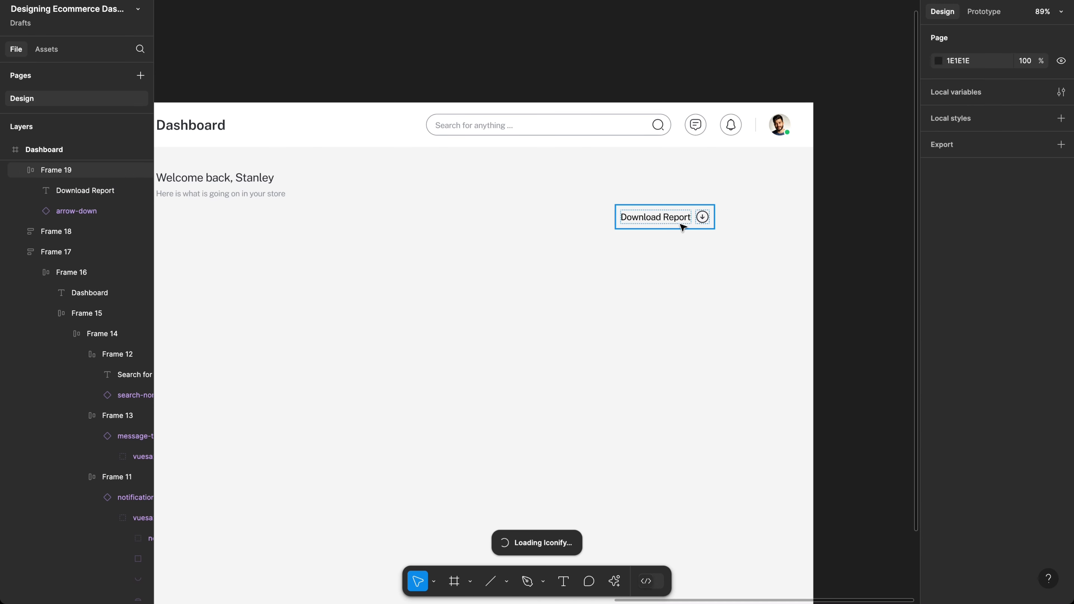
left_click(688, 226)
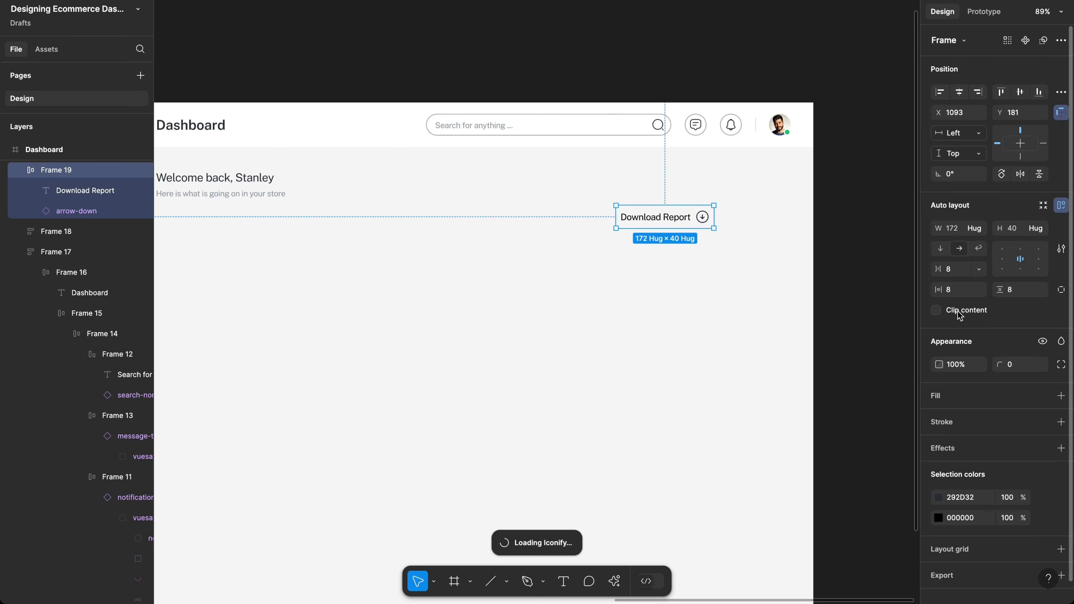
left_click(956, 291, "super")
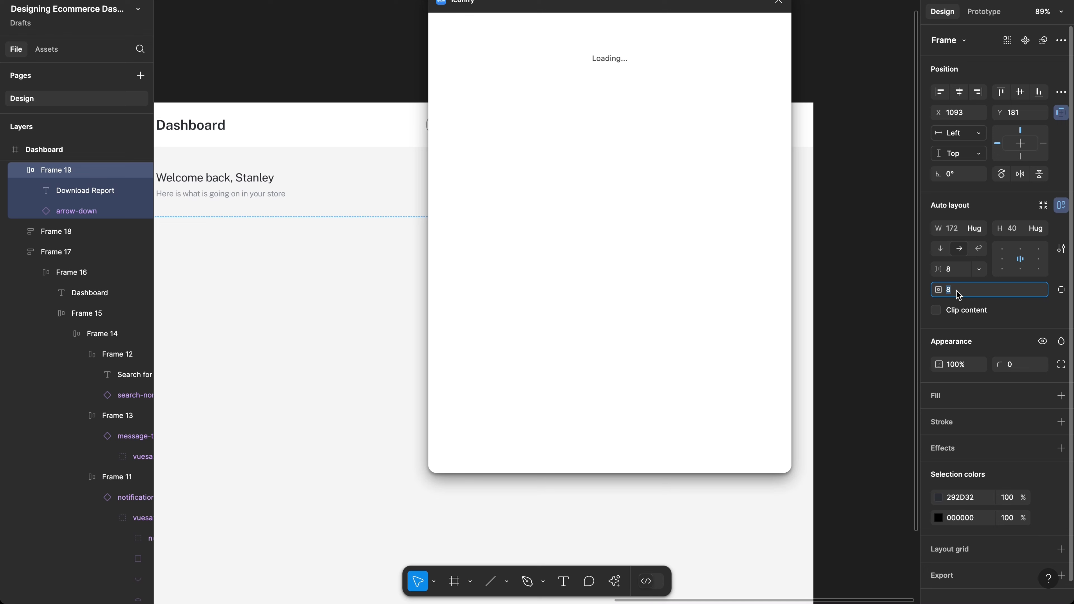
type("16")
key("Return")
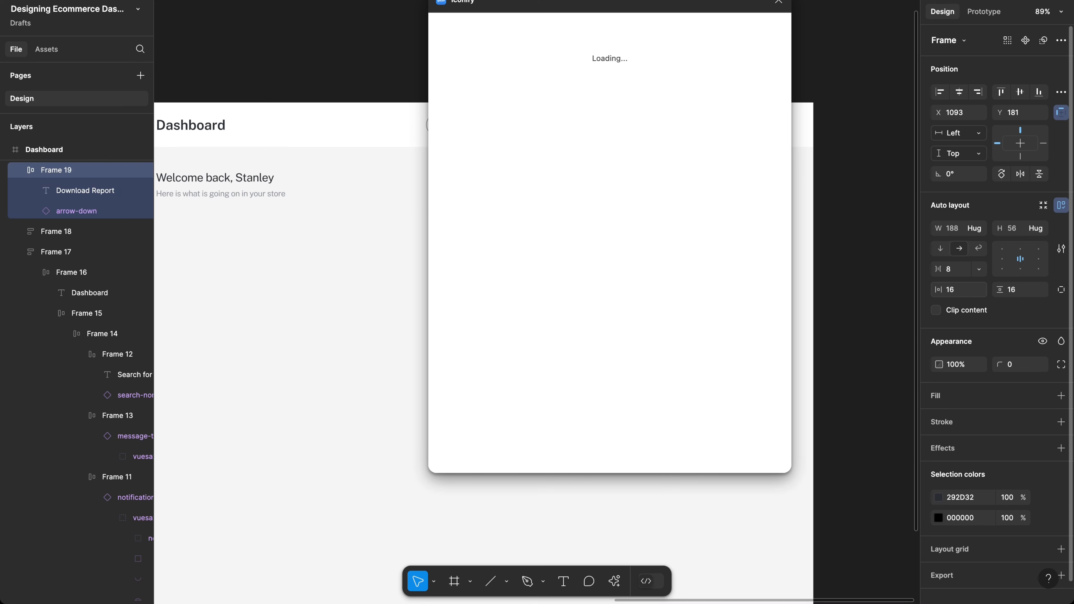
left_click(1007, 292)
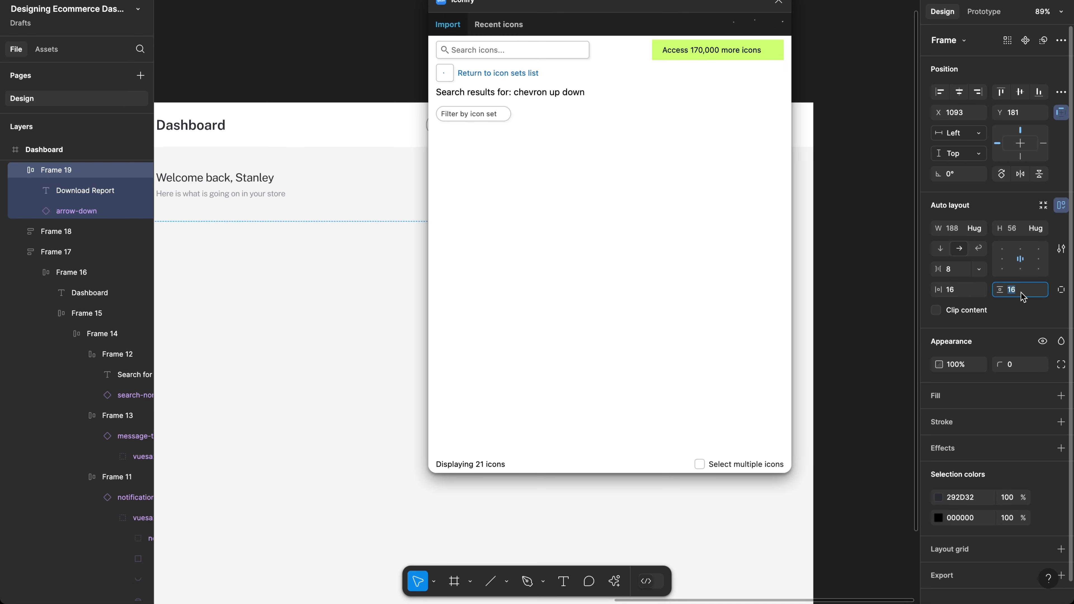
type("8")
key("Return")
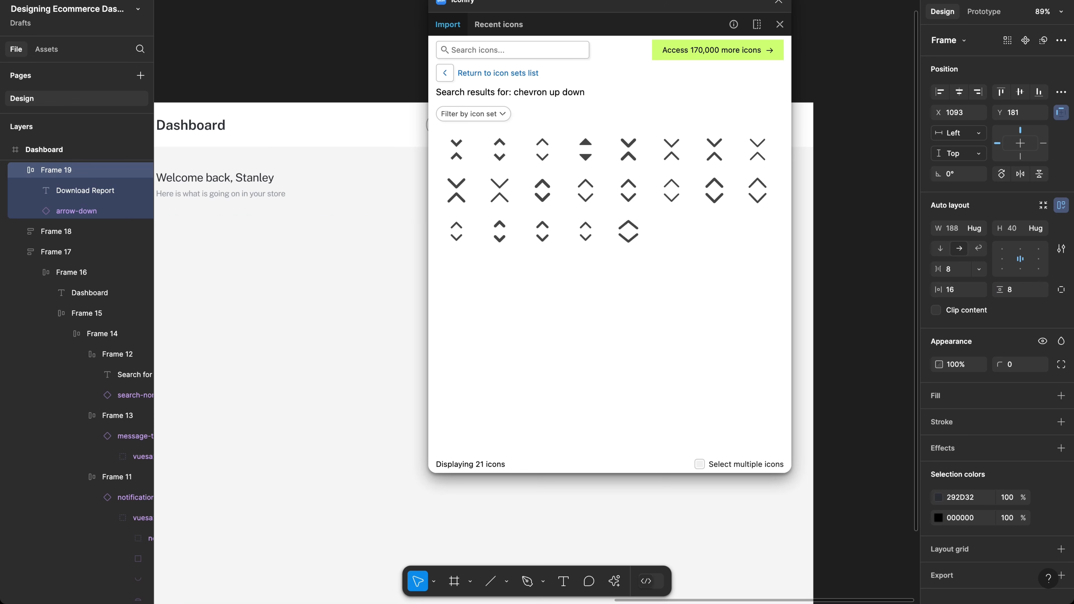
Step: Search Iconify for download icons, then close the plugin window
left_click(491, 53)
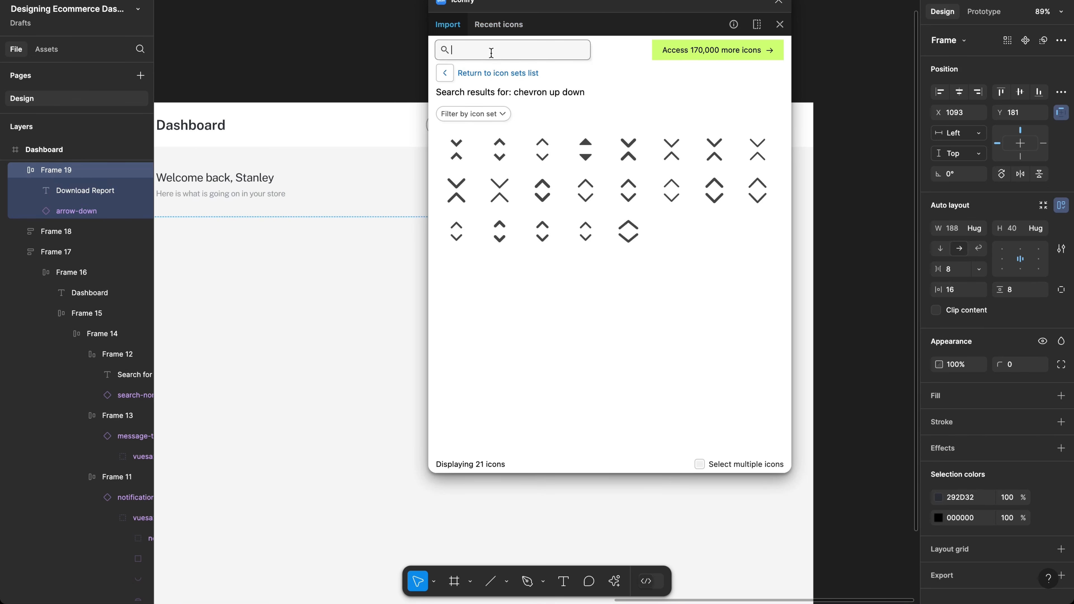
type("download")
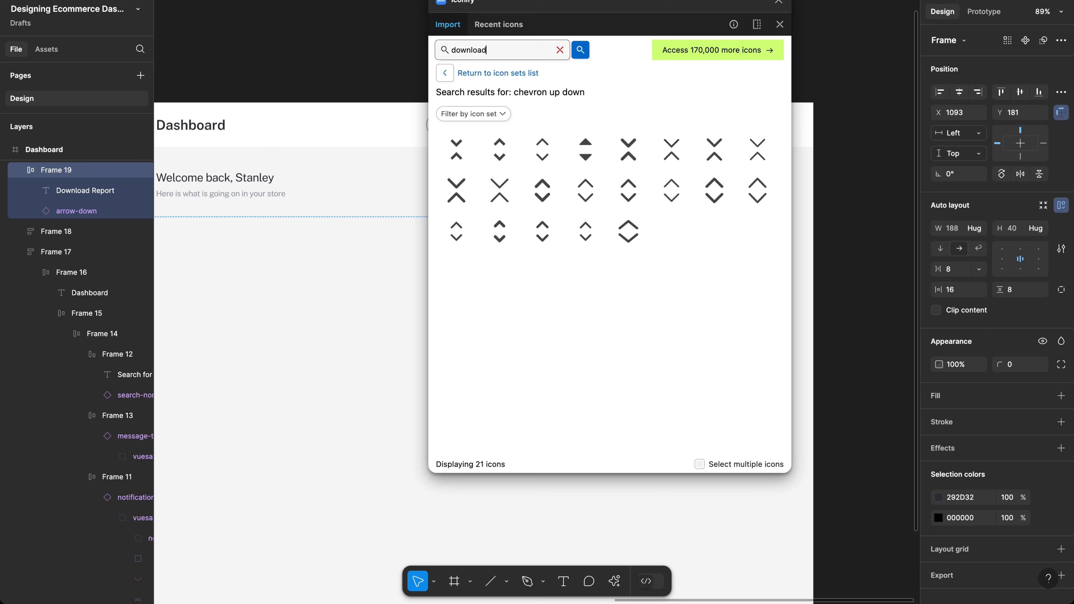
key("Return")
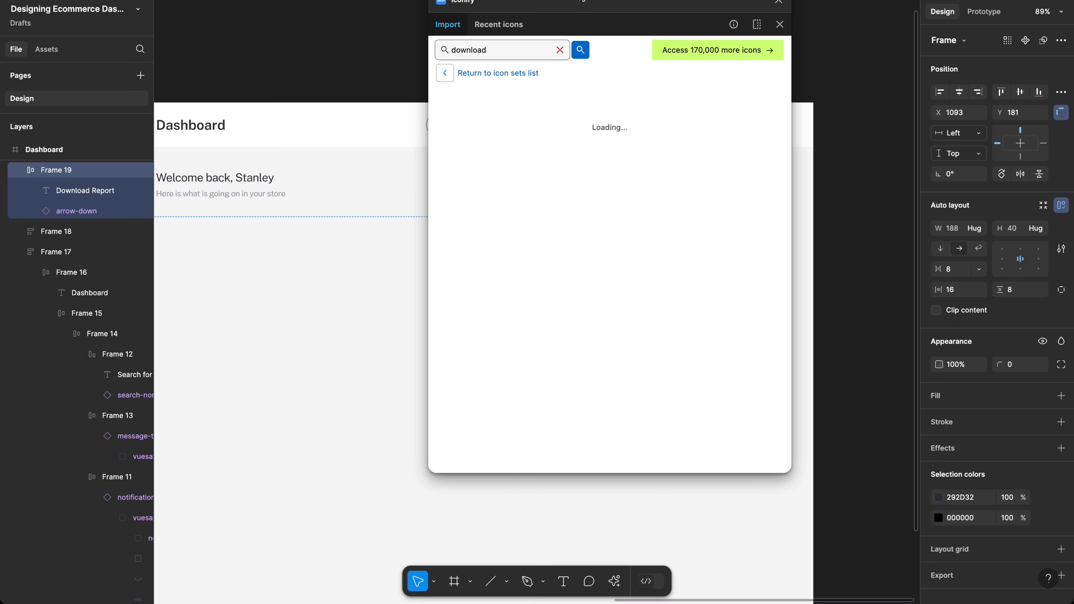
left_click_drag(598, 4, 380, 75)
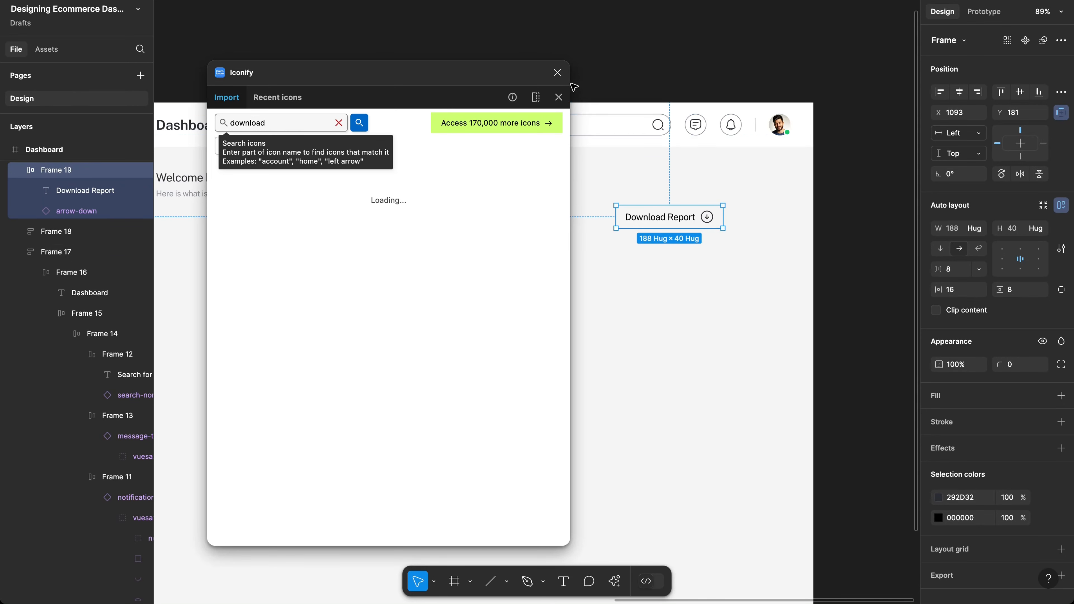
left_click(557, 72)
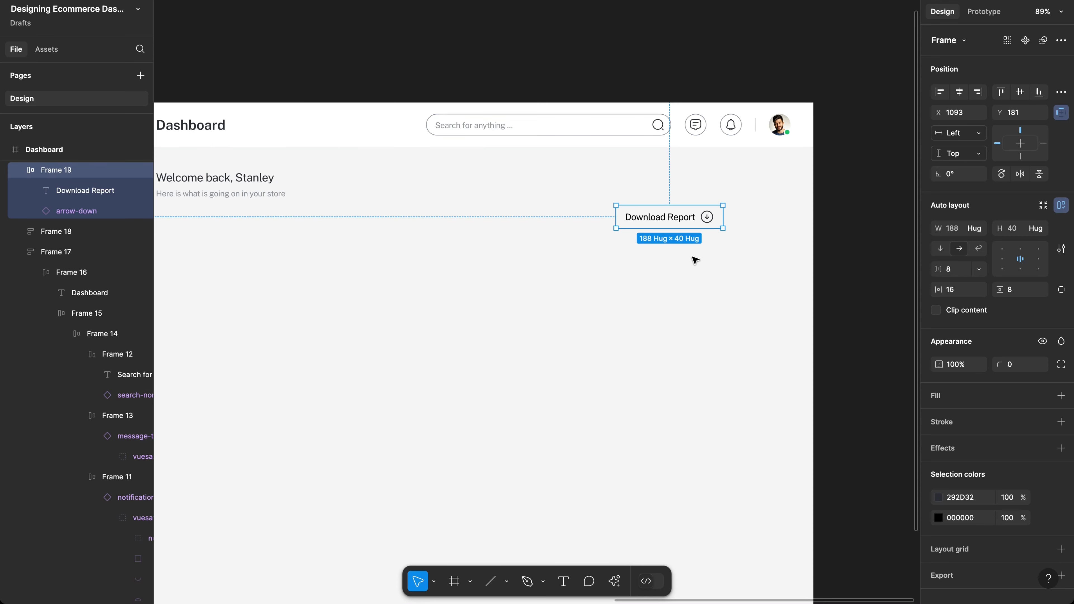
Step: Fill the button blue 007DFC and make its label text and arrow icon white
left_click(962, 395)
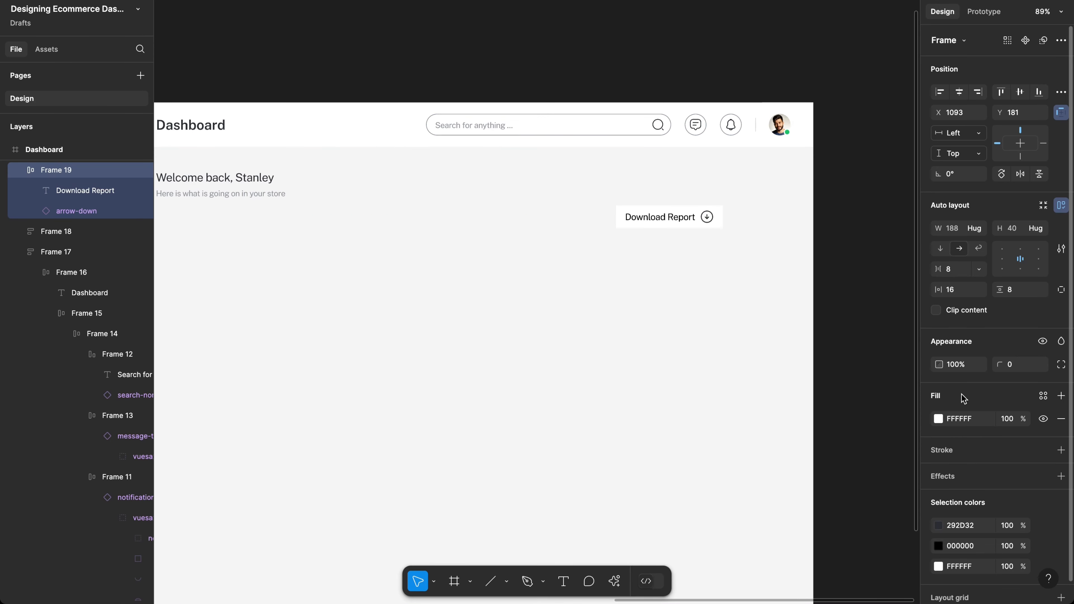
left_click(939, 422)
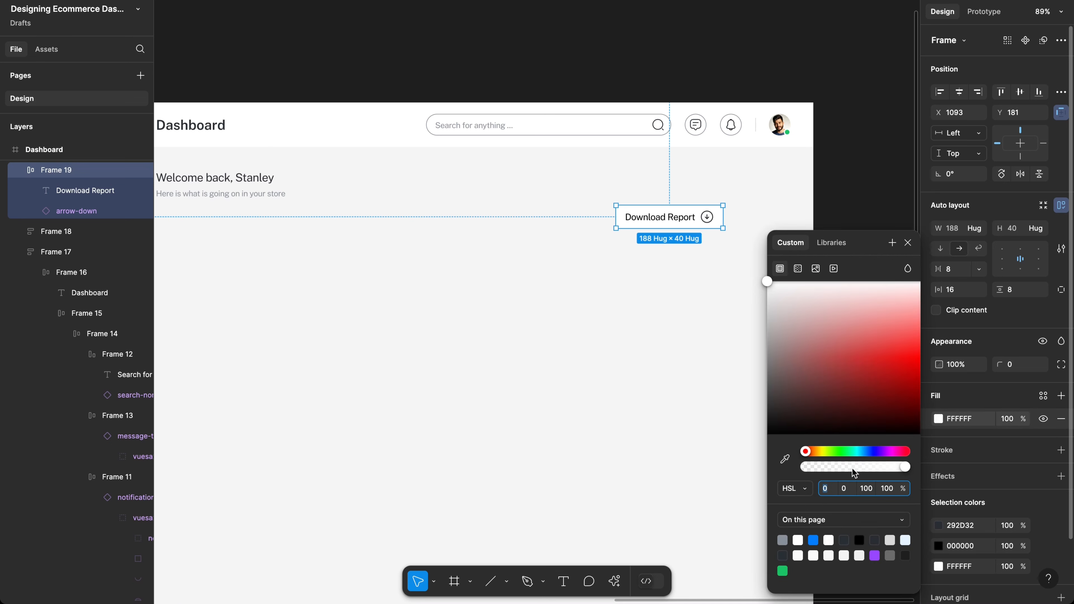
left_click(814, 541)
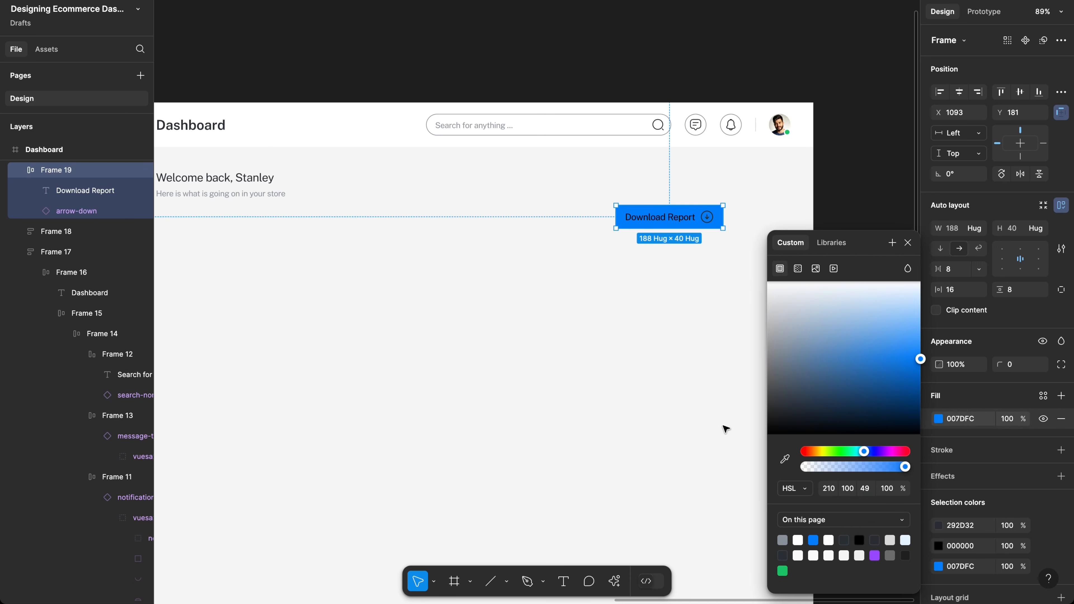
left_click(963, 419)
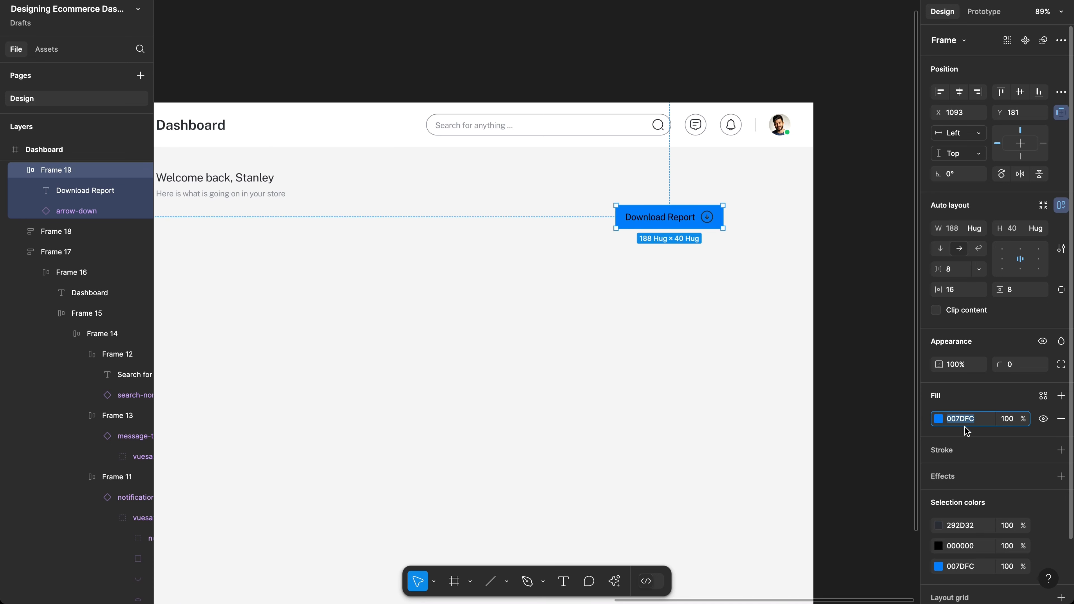
left_click(960, 545)
type("fff")
key("Return")
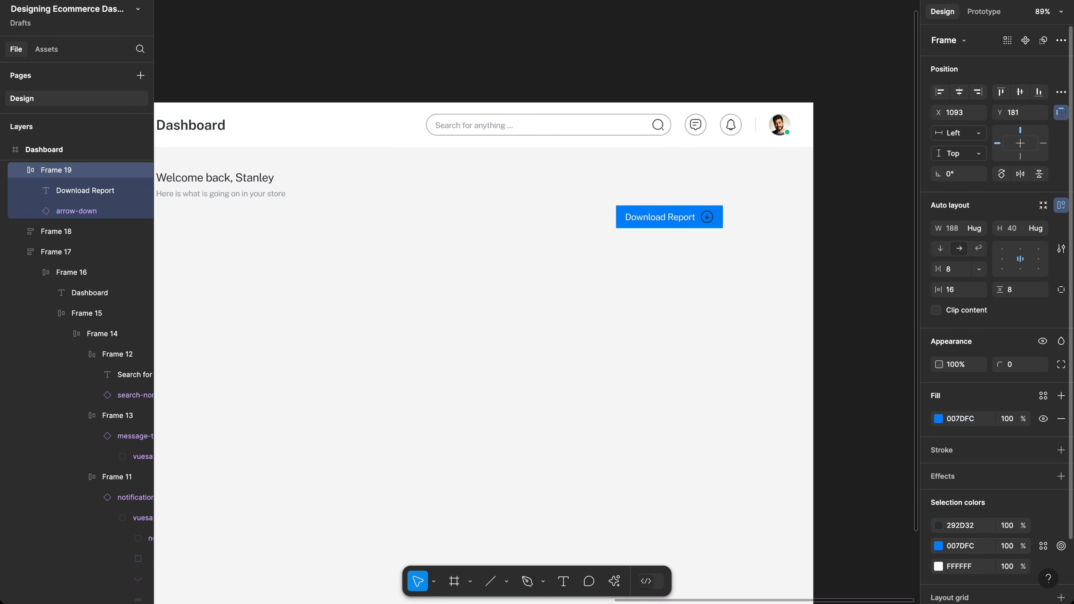
left_click(958, 524)
type("ff")
key("Return")
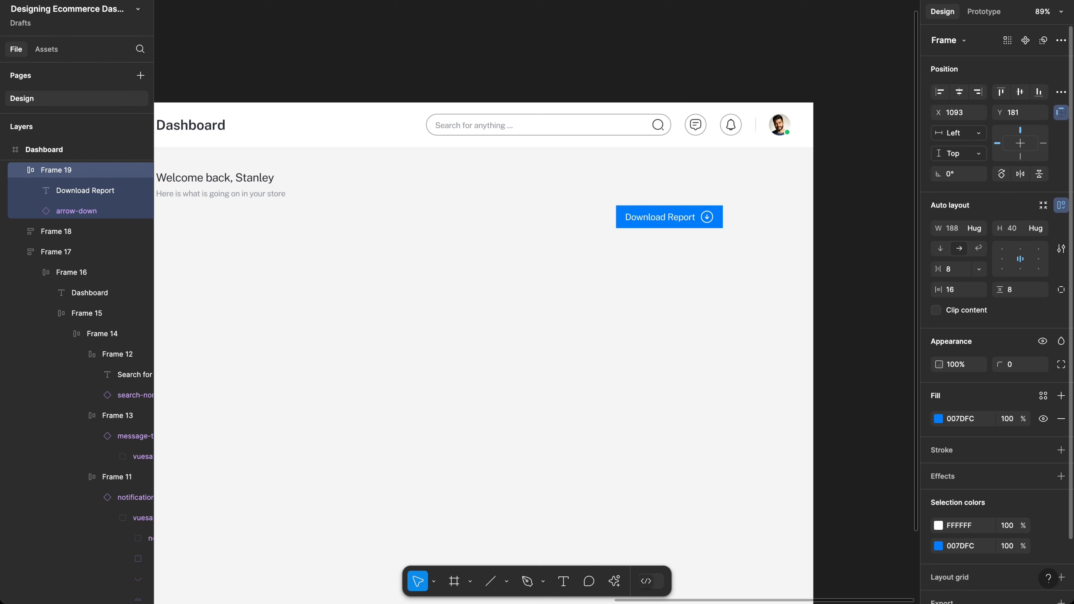
Step: Scale the arrow-down icon proportionally to 20×20
left_click(707, 218)
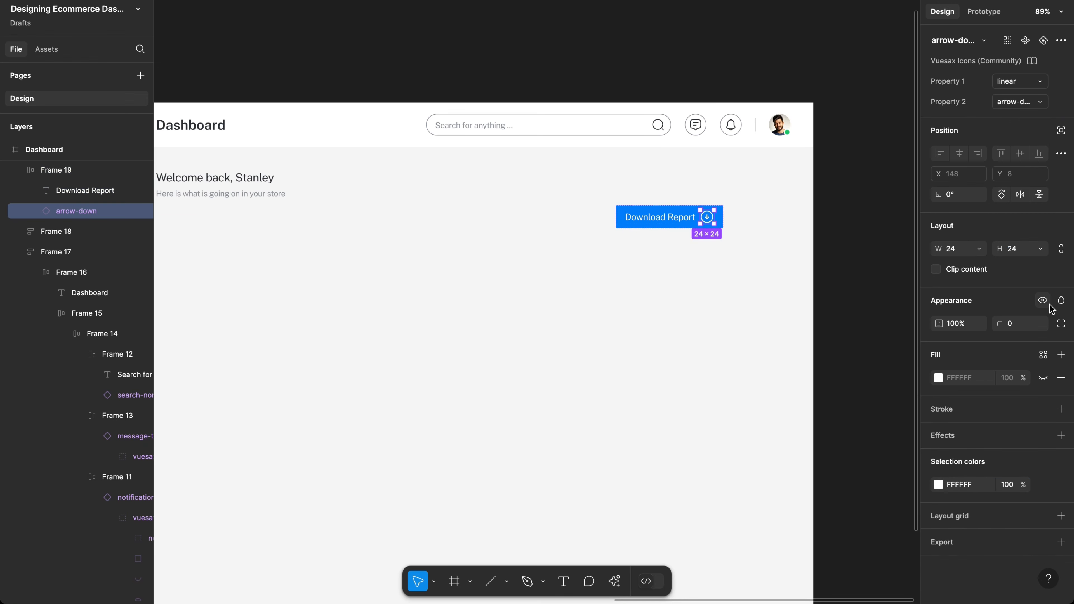
key("k")
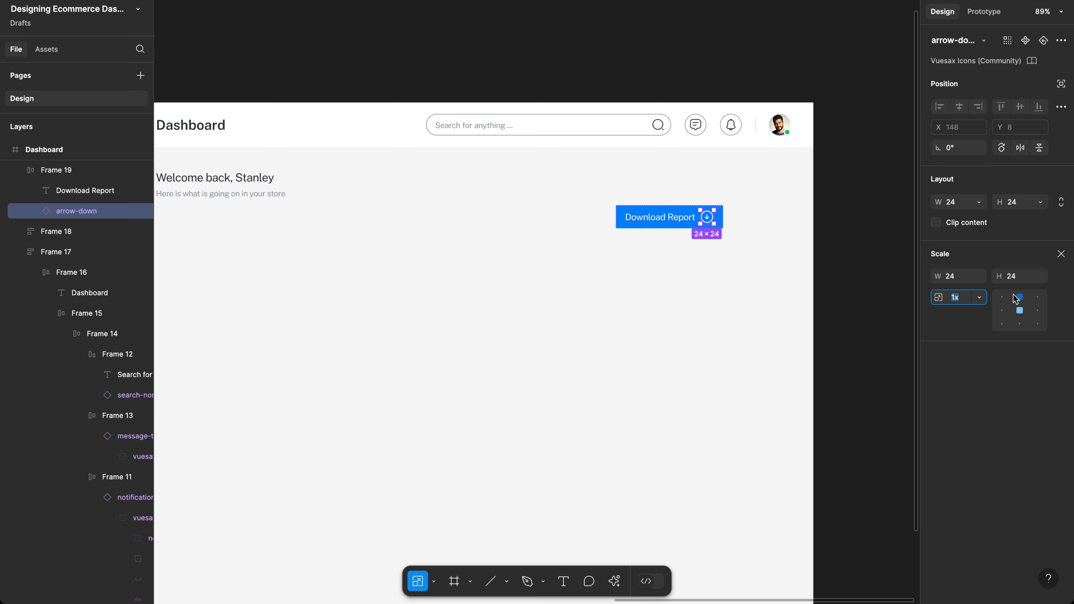
left_click(1010, 277)
type("20")
key("Return")
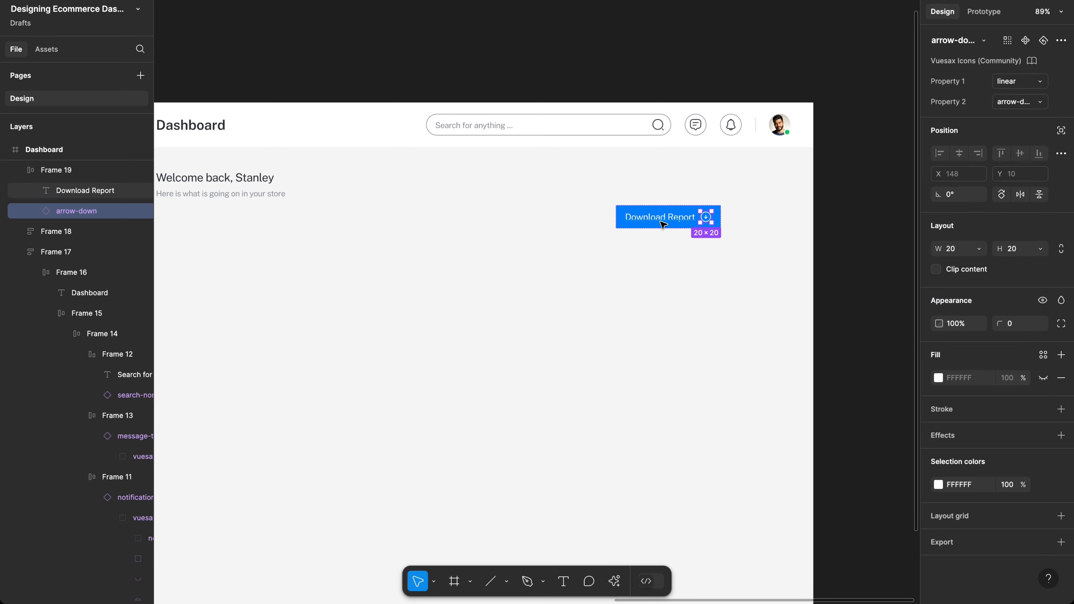
scroll(663, 224, "up", 3)
scroll(660, 223, "up", 1)
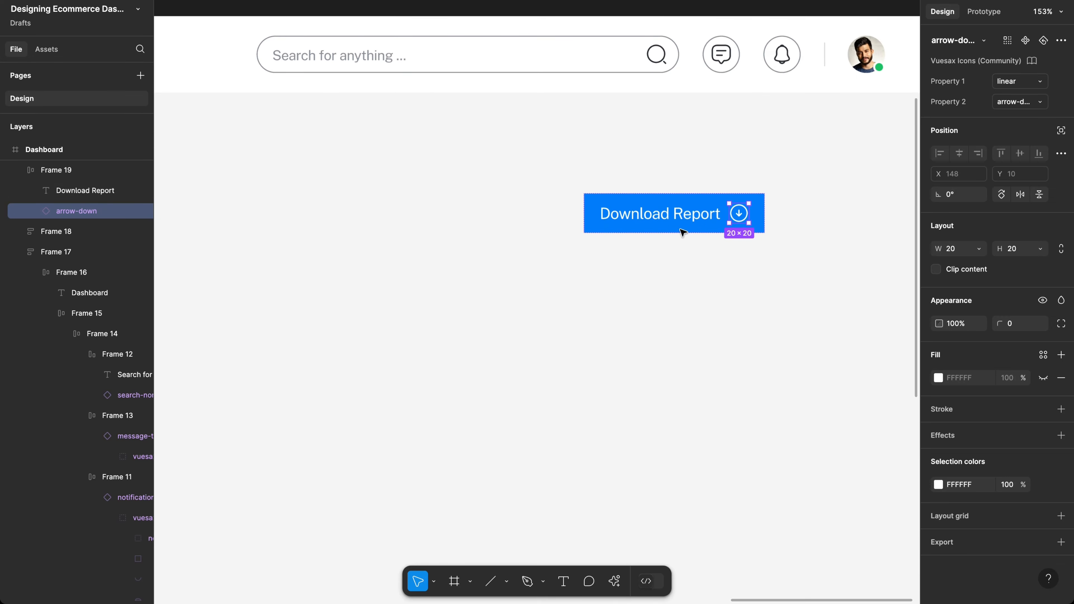
left_click(707, 235)
Step: Round the button corners to 8, set vertical padding to 12, and move it to the right edge
left_click(753, 229)
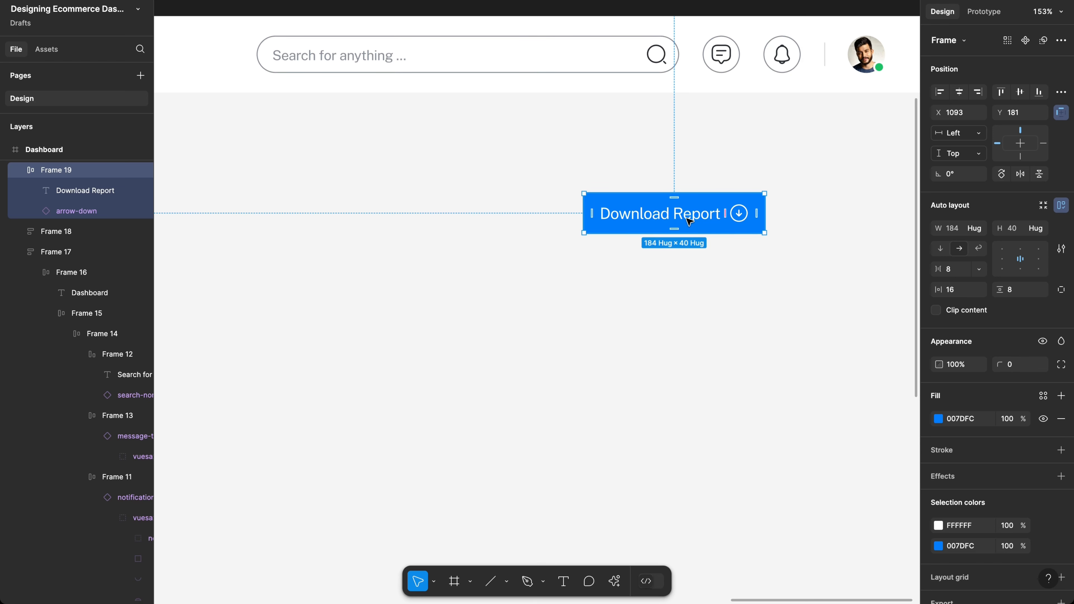
left_click(1012, 364)
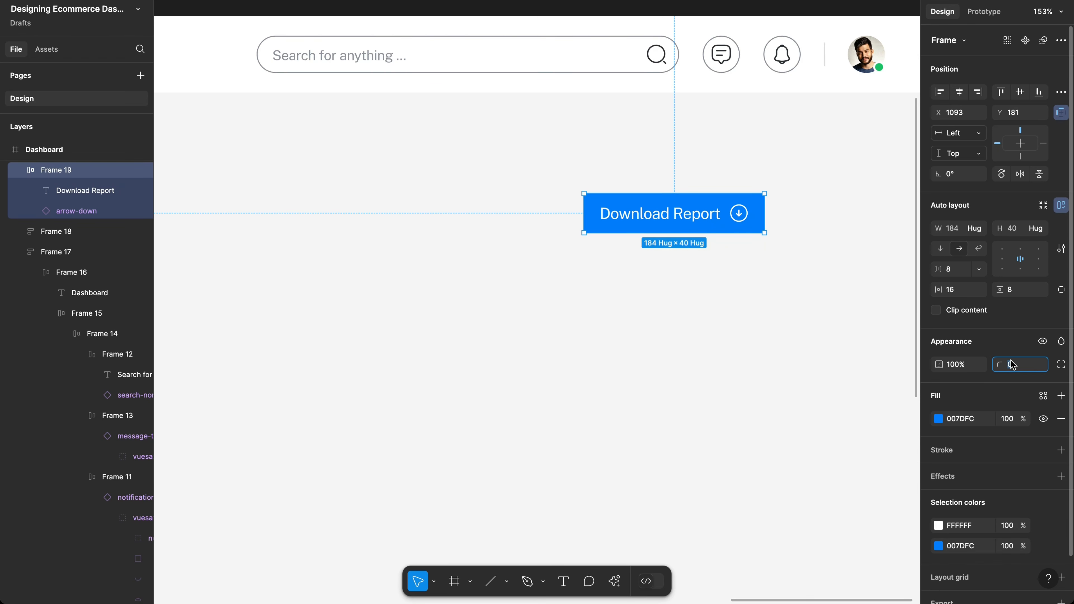
type("4")
key("Return")
type("8")
key("Return")
left_click(1017, 292)
type("12")
key("Return")
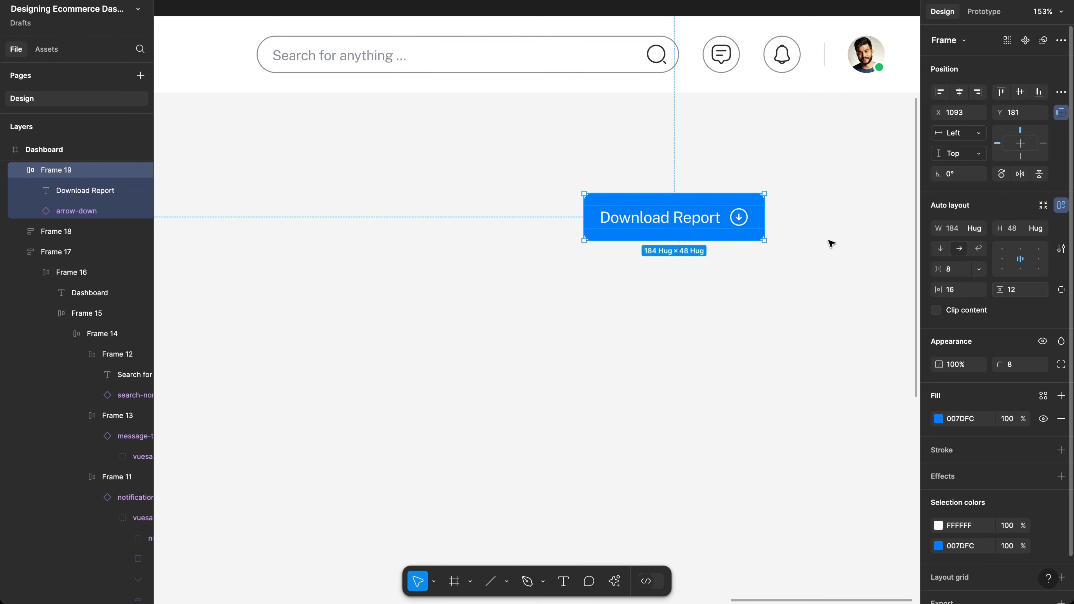
scroll(781, 226, "down", 5)
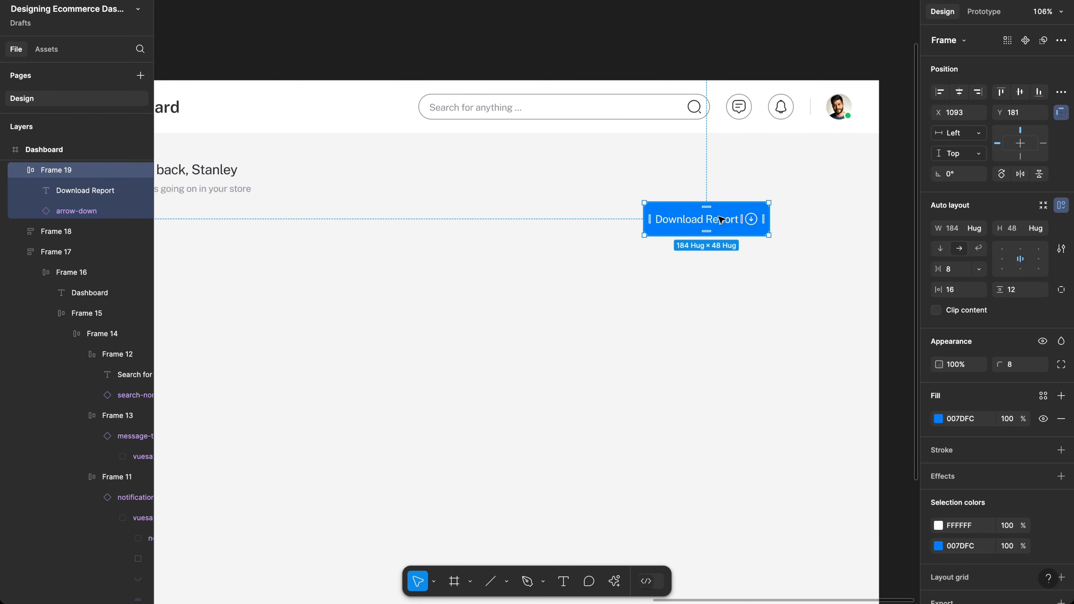
left_click_drag(748, 221, 805, 220)
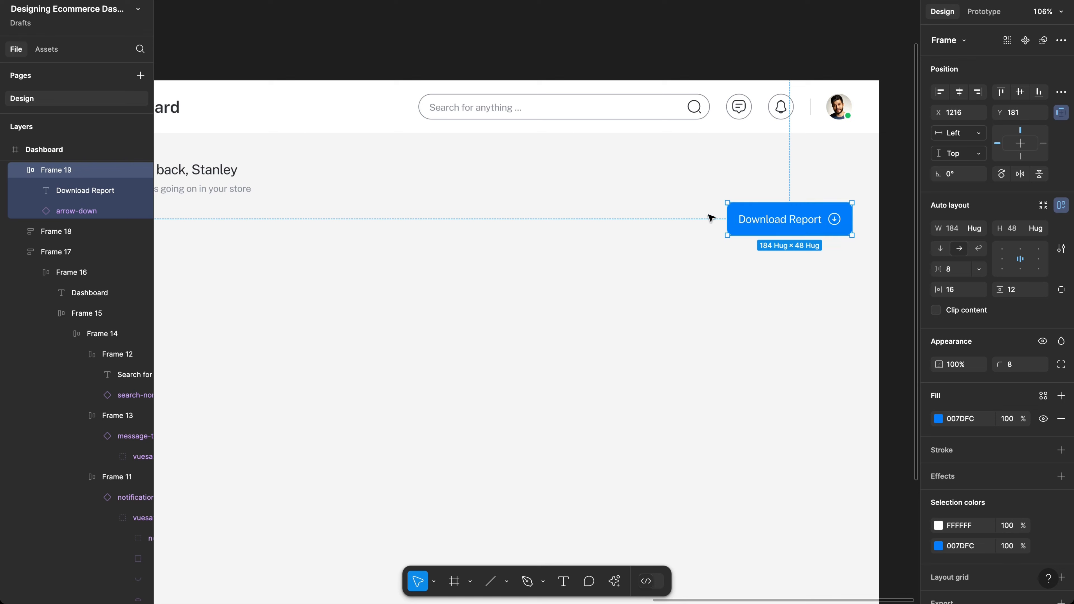
Step: Add a 'Dec 15 - Dec 22' text left of the button and wrap it in auto layout
key("t")
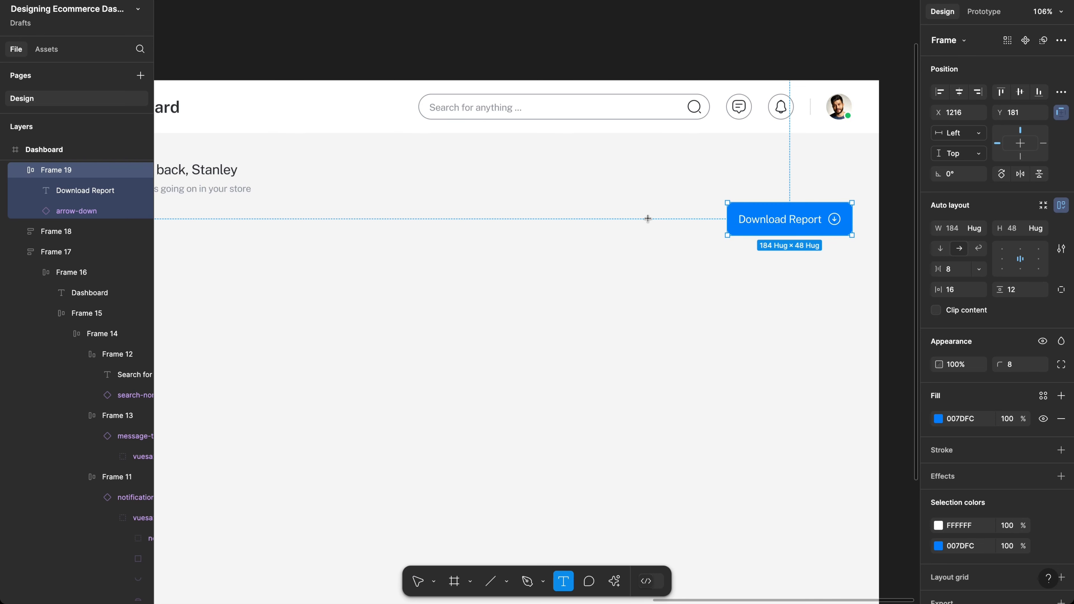
left_click(596, 222)
type("Dec")
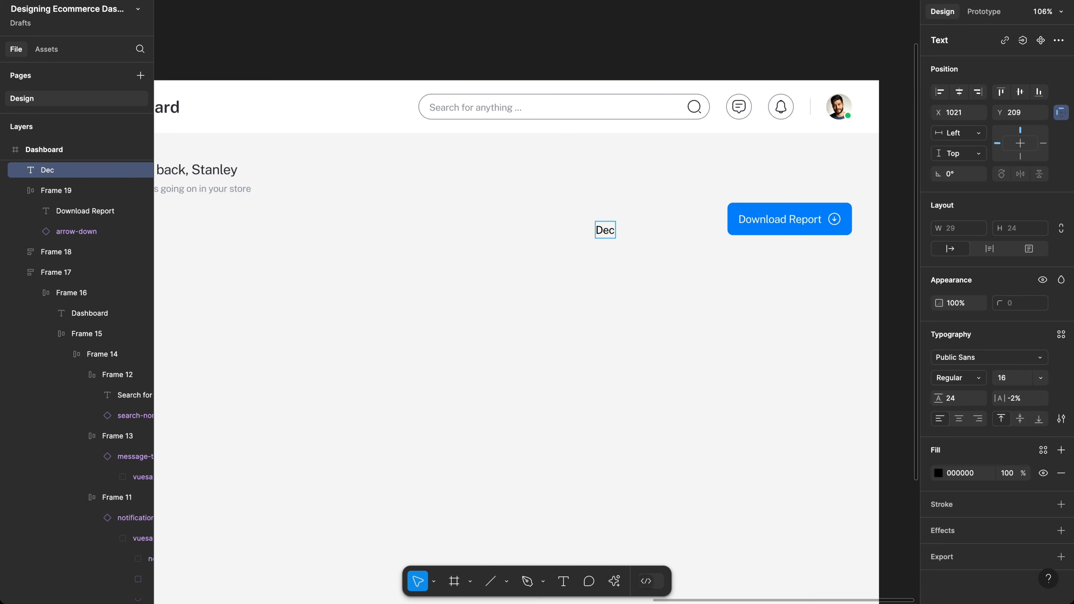
type(" 15 -")
key("BackSpace")
type("-")
key("BackSpace")
type("- Des")
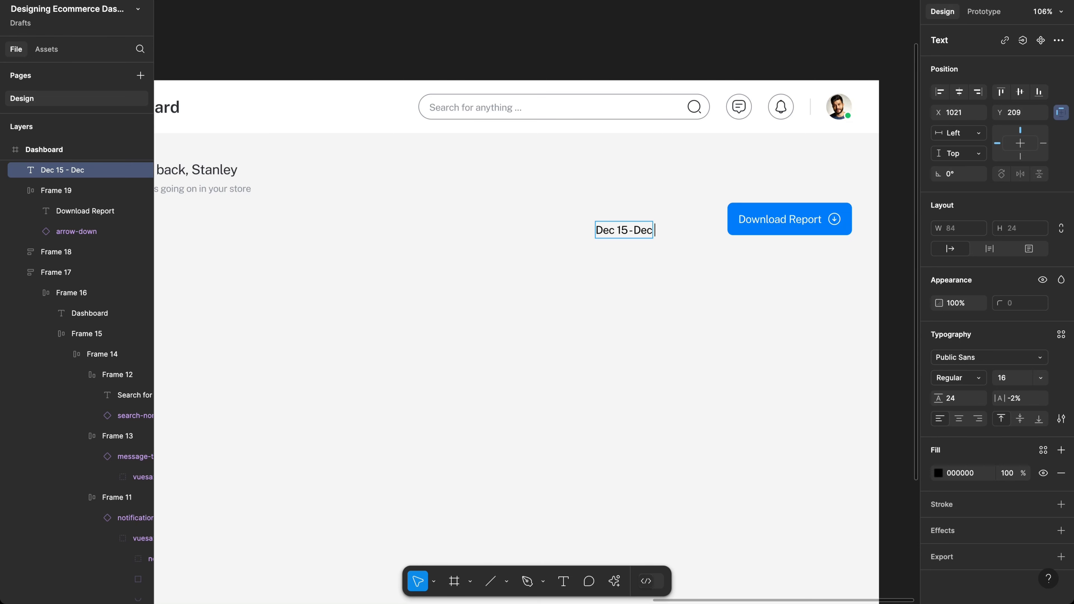
type(" 22")
key("Escape")
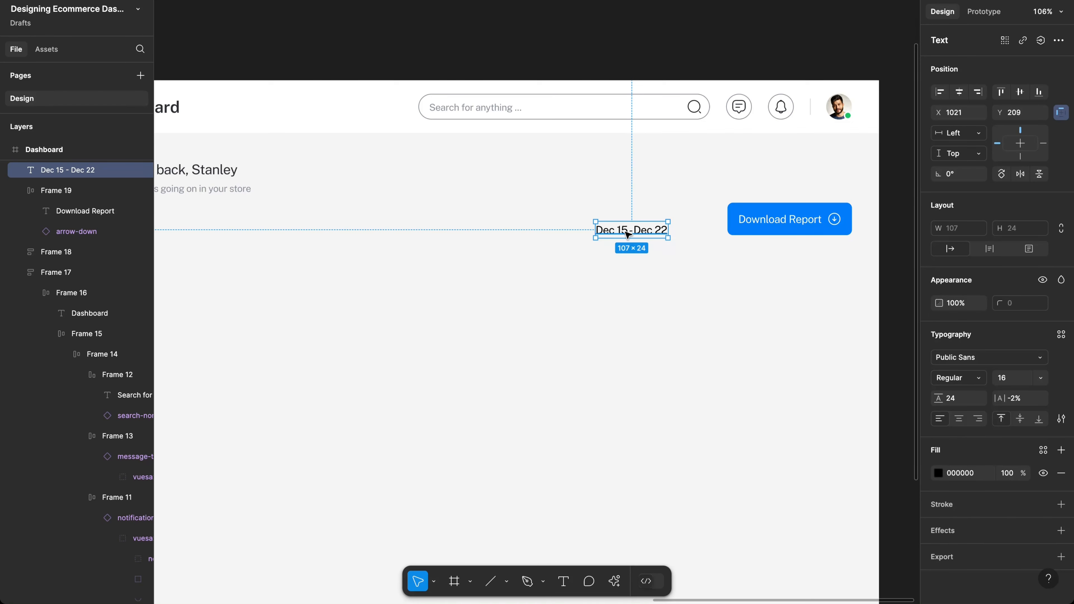
left_click_drag(628, 234, 620, 228)
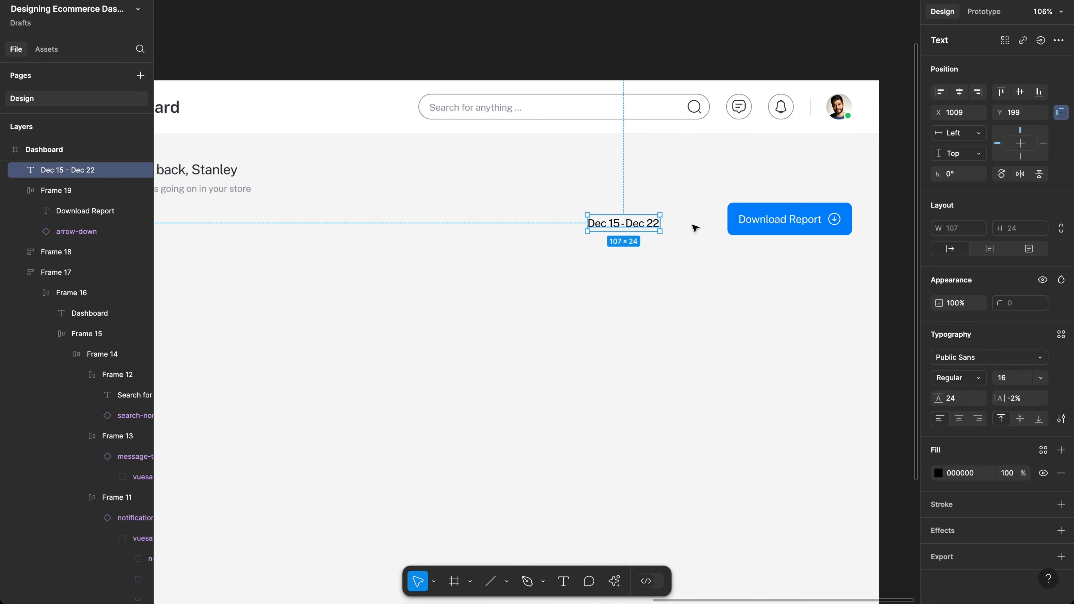
key("shift+a")
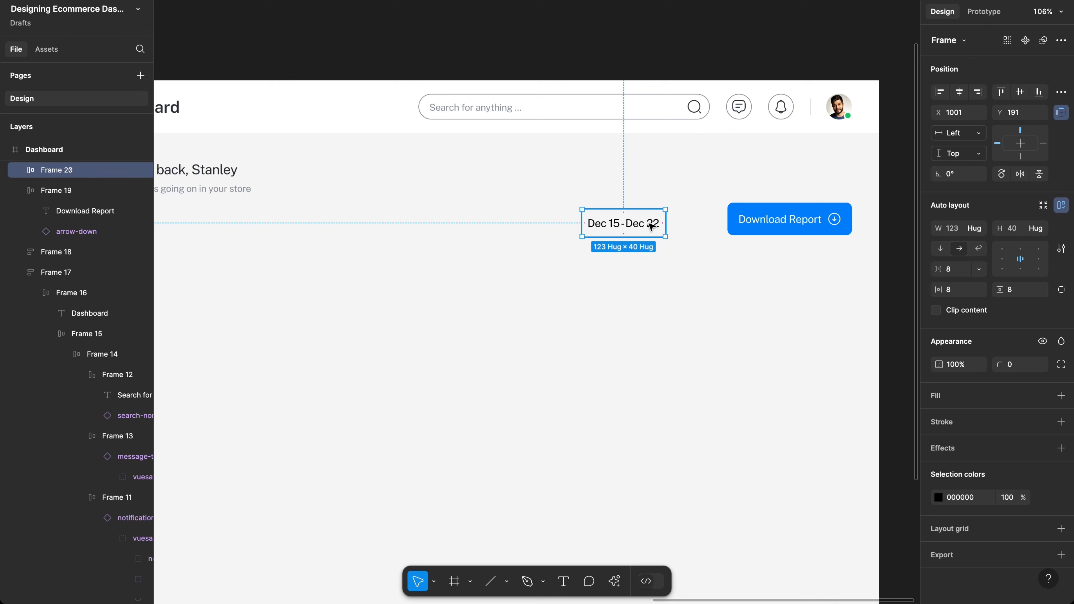
Step: Insert a Vuesax arrow-up icon after the date text and flip it to point down
double_click(650, 226)
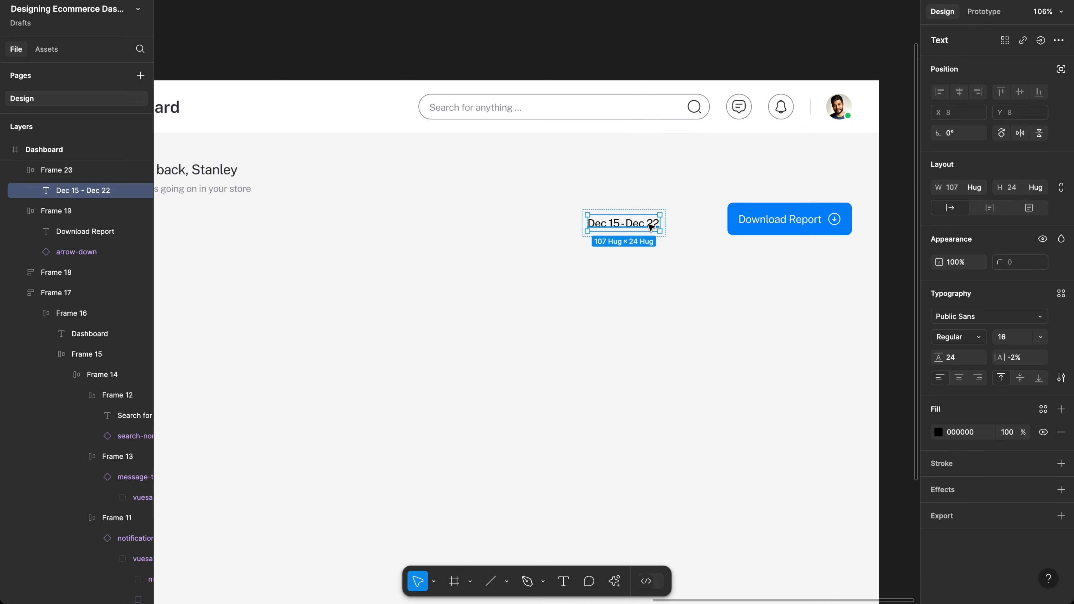
key("shift+i")
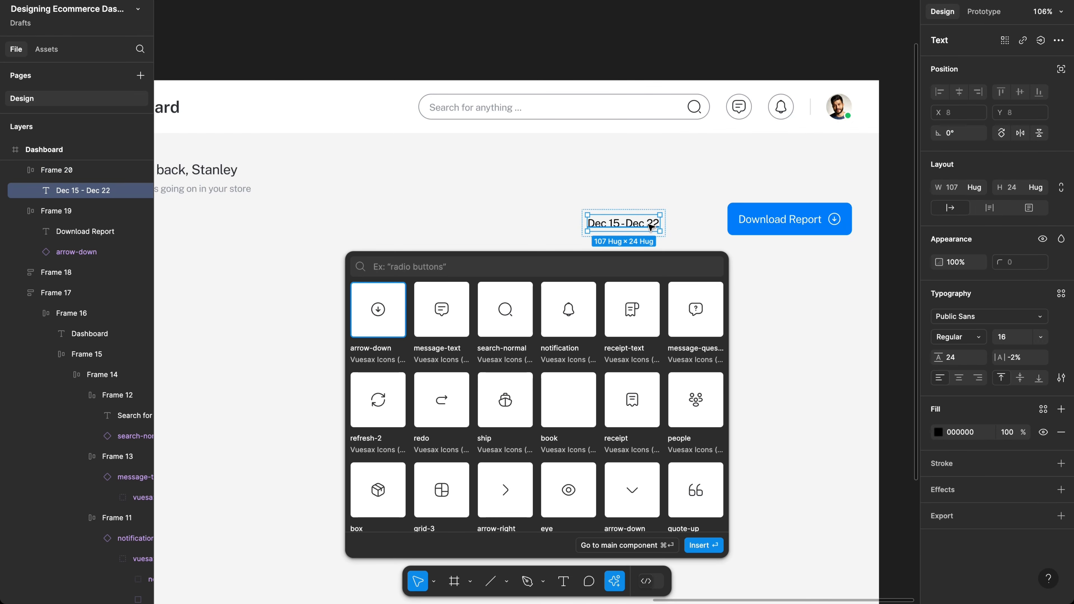
type("arrow")
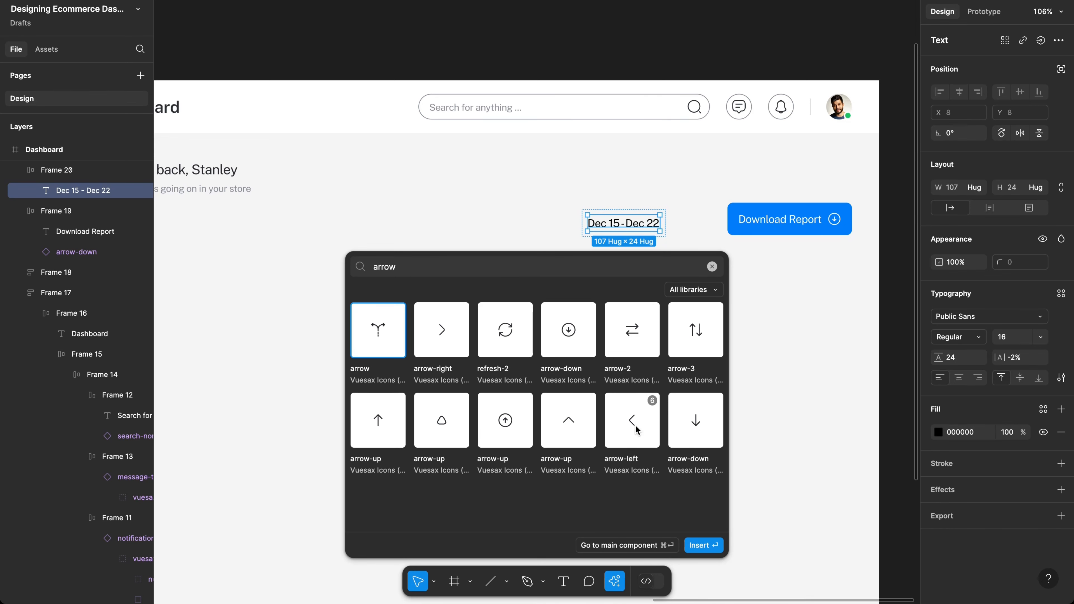
left_click(582, 424)
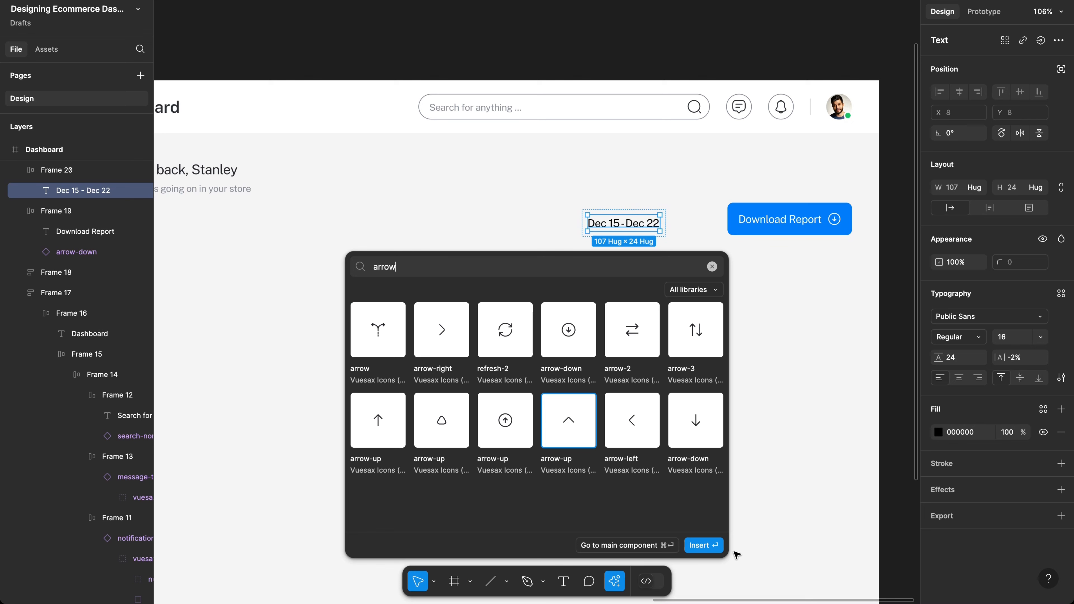
left_click(707, 546)
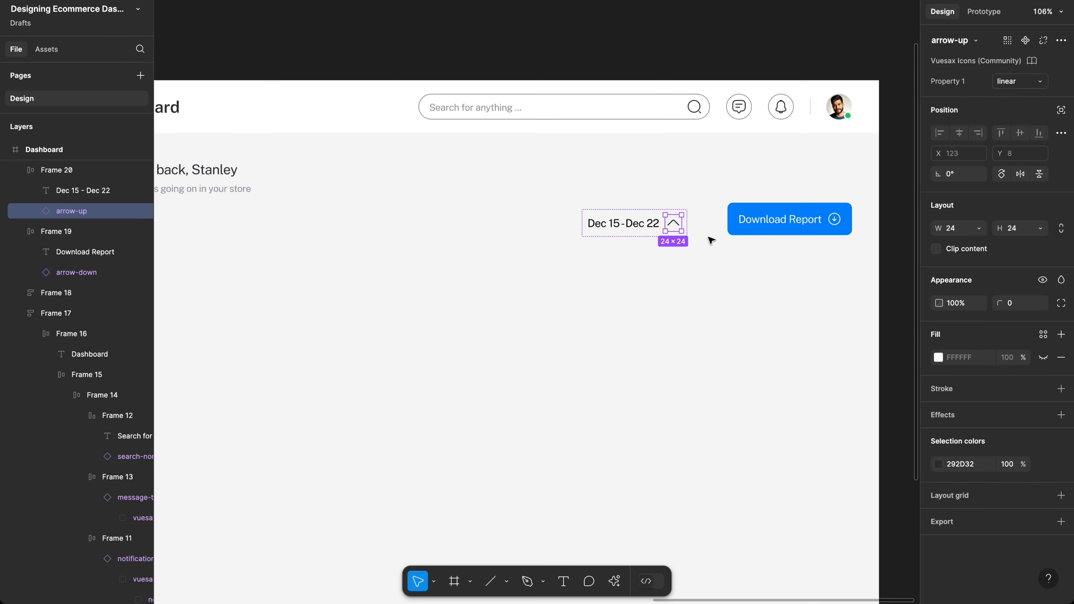
key("shift+v")
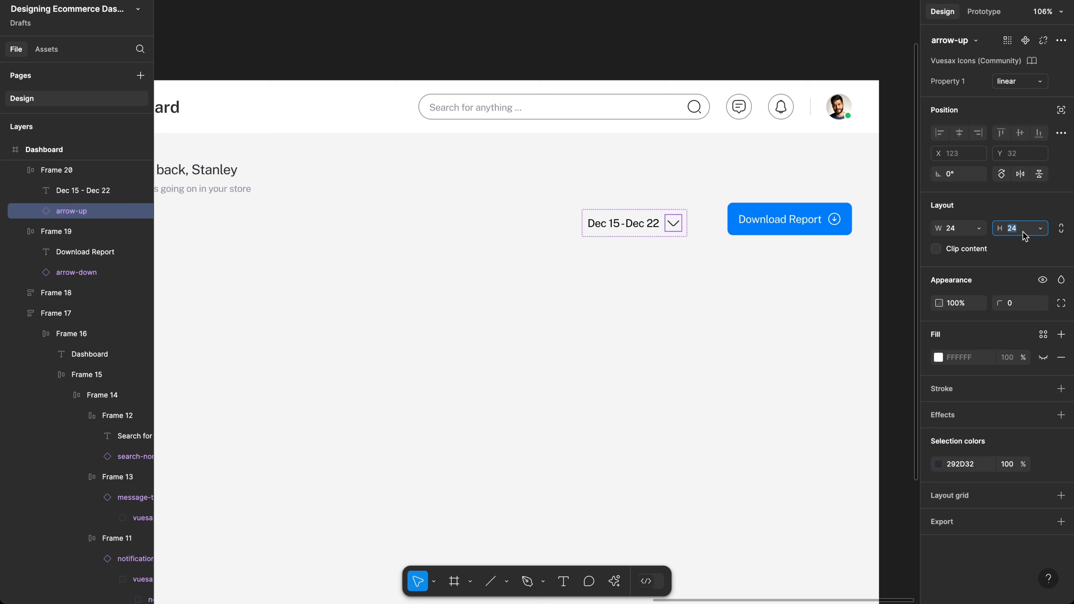
Step: Scale the chevron to 20 px, duplicate it, and move the copy before the date
type("k")
key("super+z")
left_click(1011, 208)
key("k")
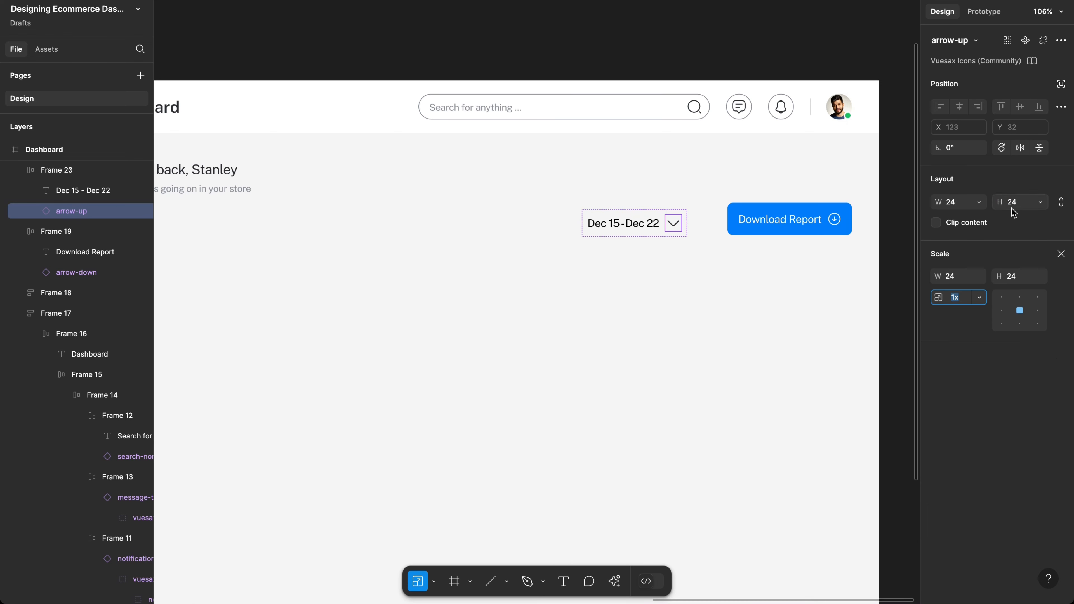
left_click(1023, 276)
type("20")
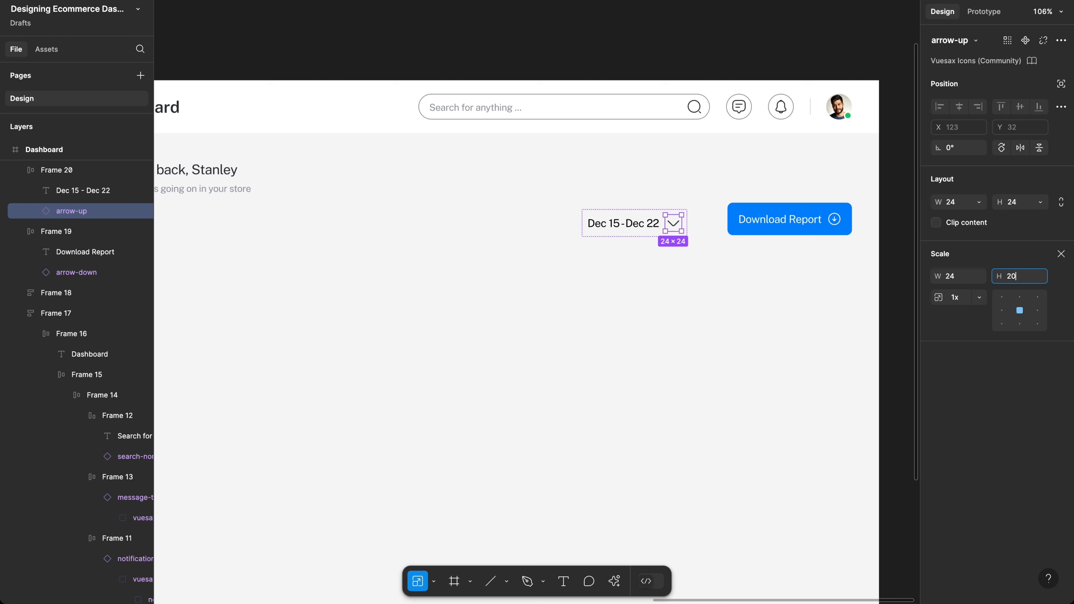
key("Return")
key("super+d")
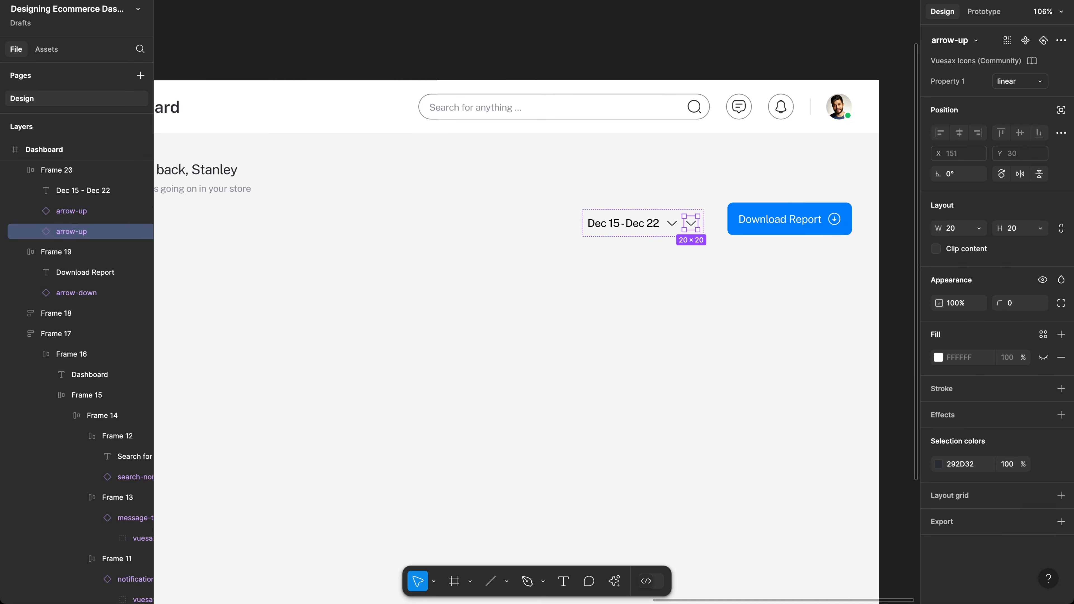
key("Left")
key("Left")
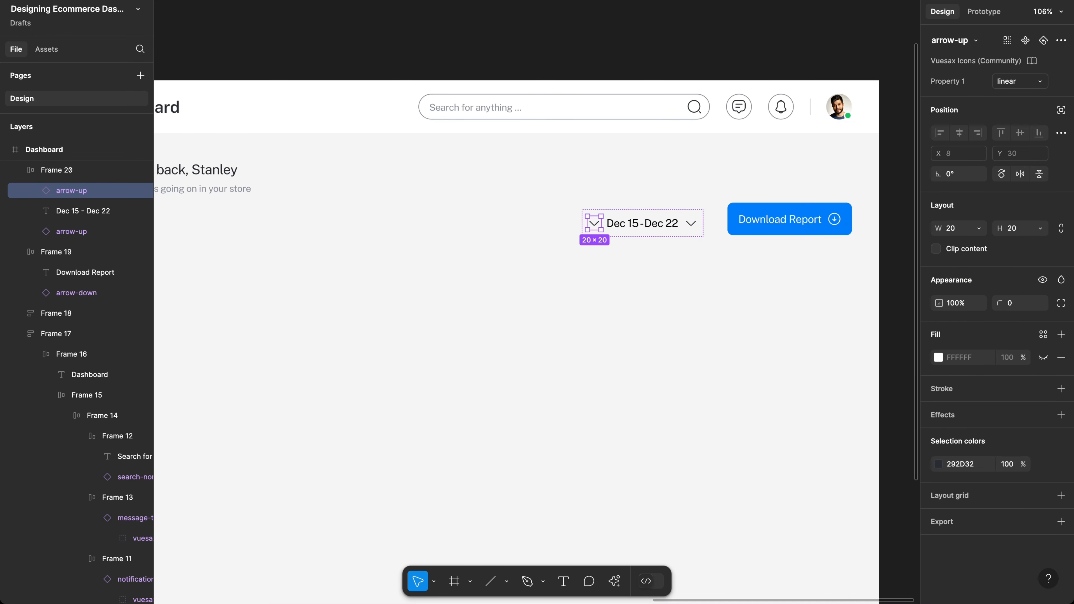
Step: Swap the leading chevron copy for a Vuesax calendar icon
left_click(955, 40)
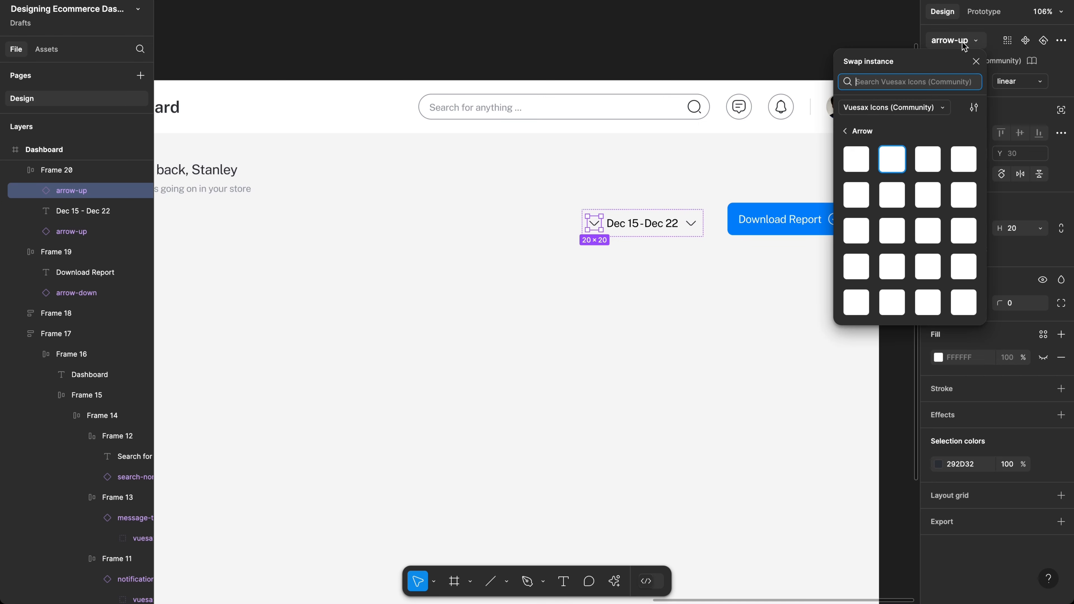
type("c")
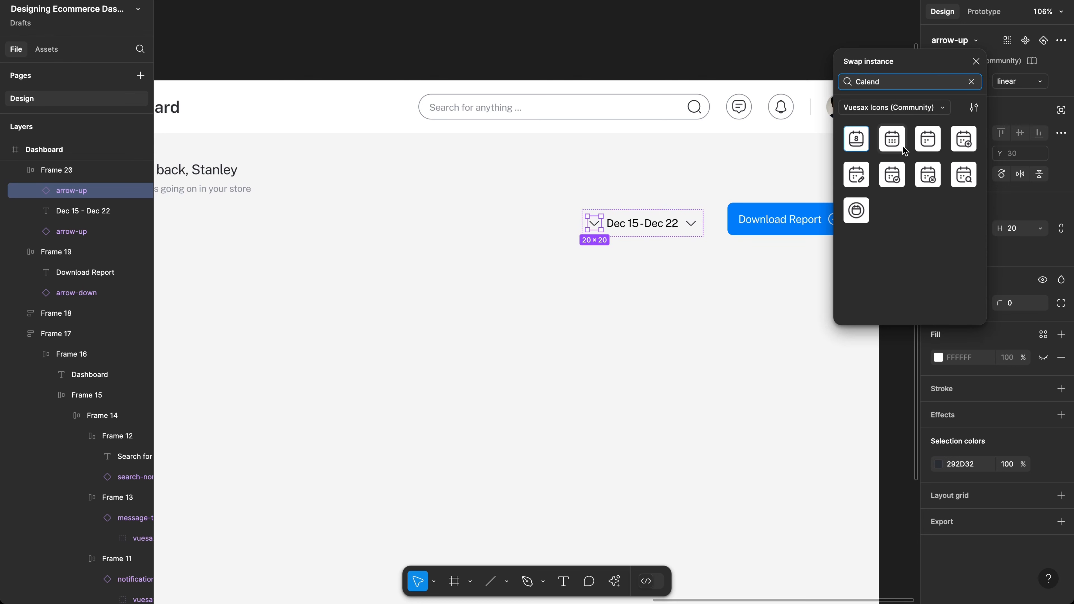
key("Escape")
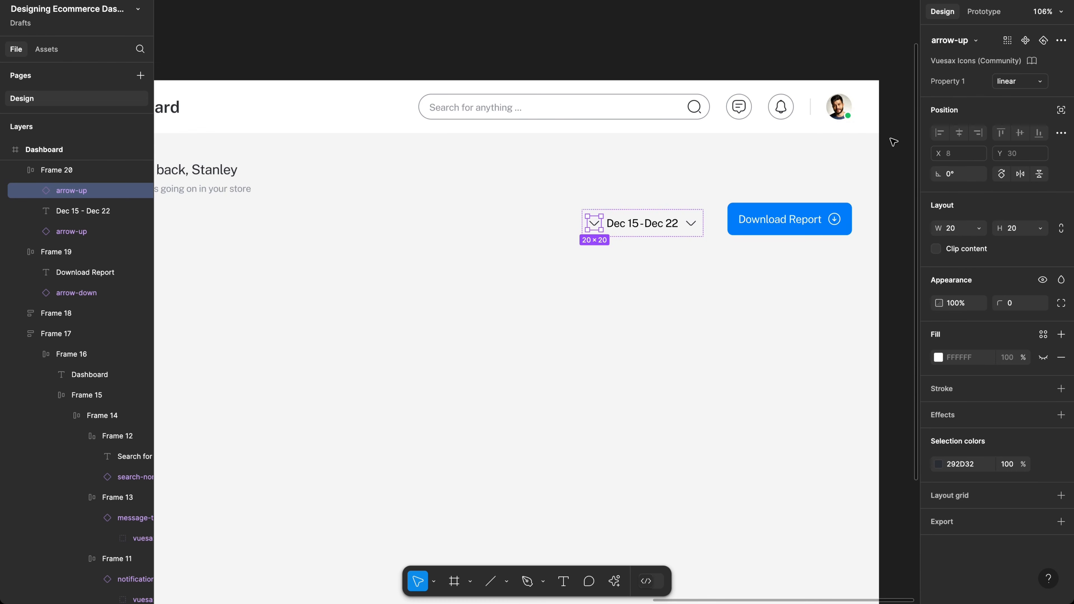
left_click(893, 142)
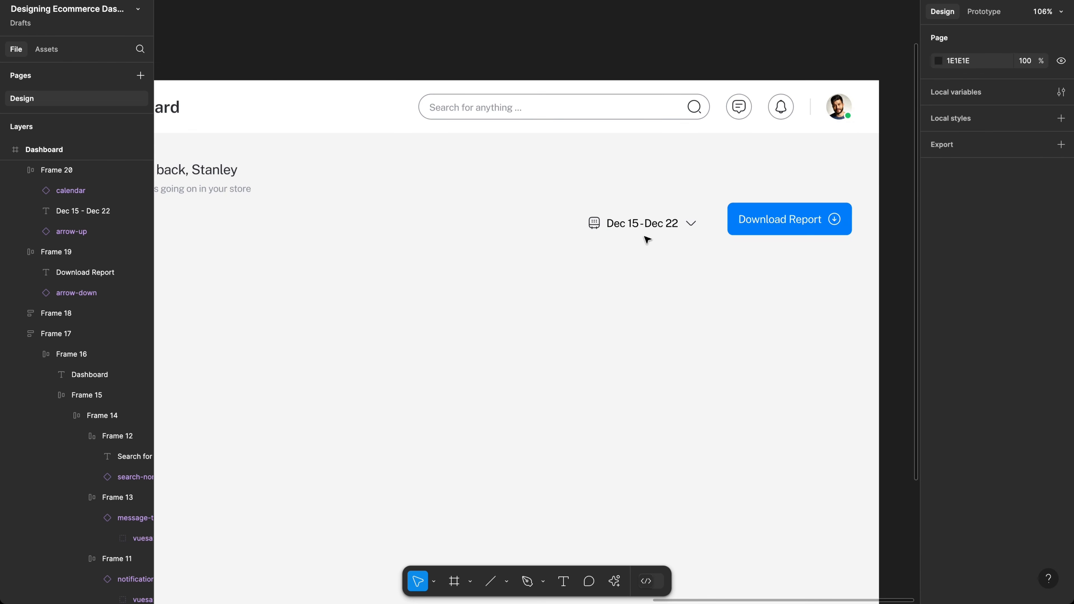
left_click(600, 226)
left_click(599, 225)
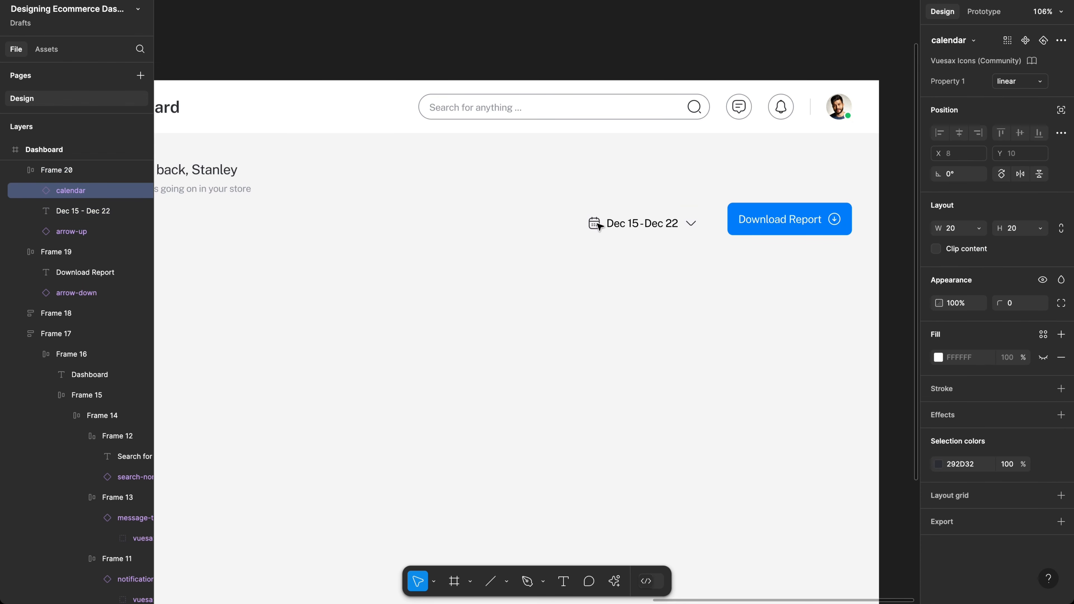
Step: Give the date range frame 16 side padding, 12 vertical padding and an 8 corner radius
left_click(654, 237)
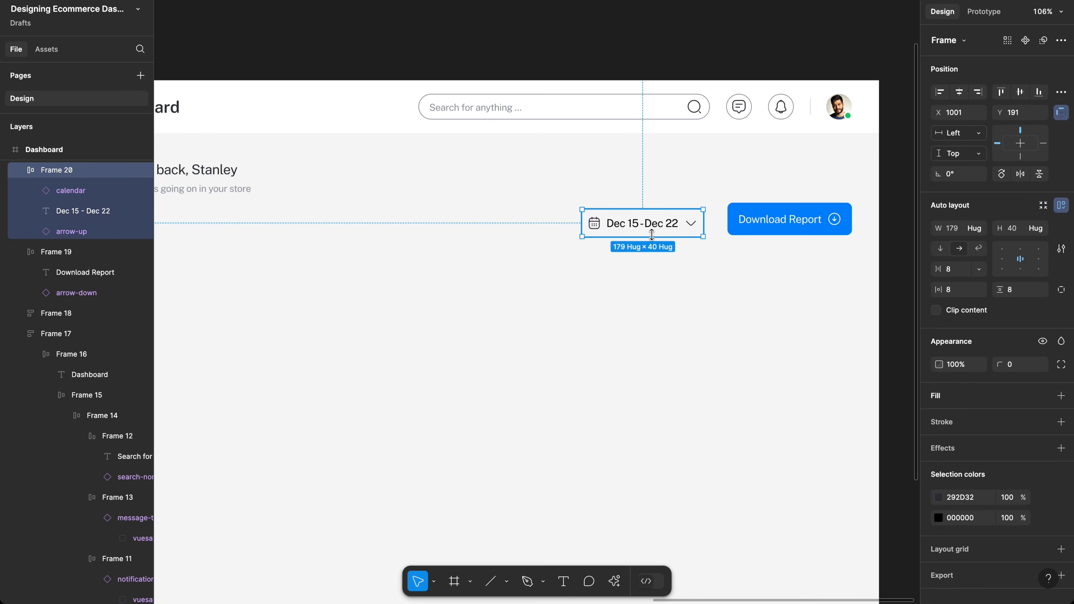
left_click(969, 288)
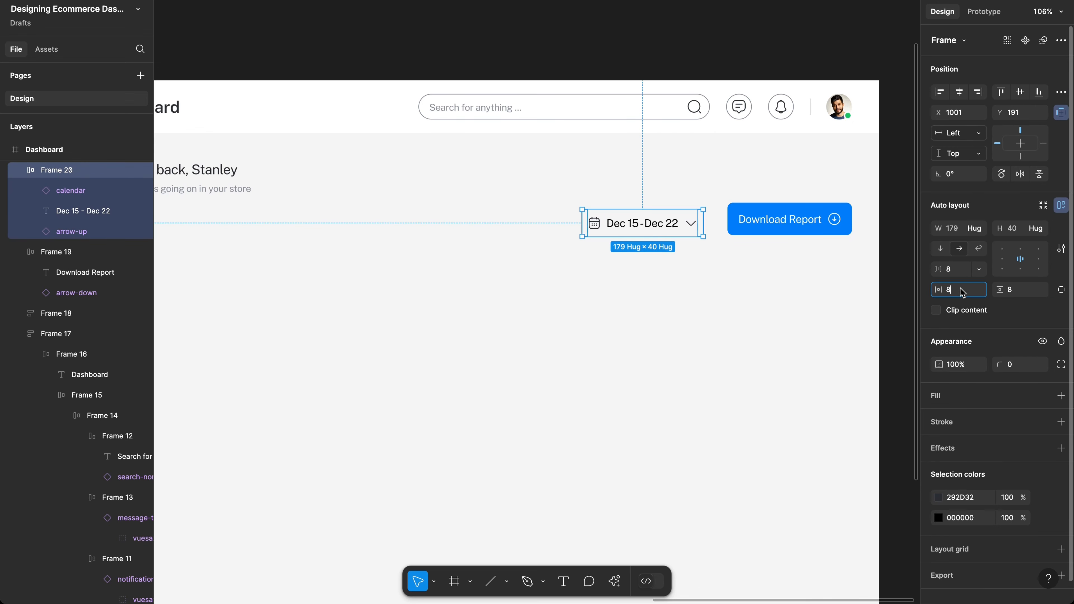
type("16")
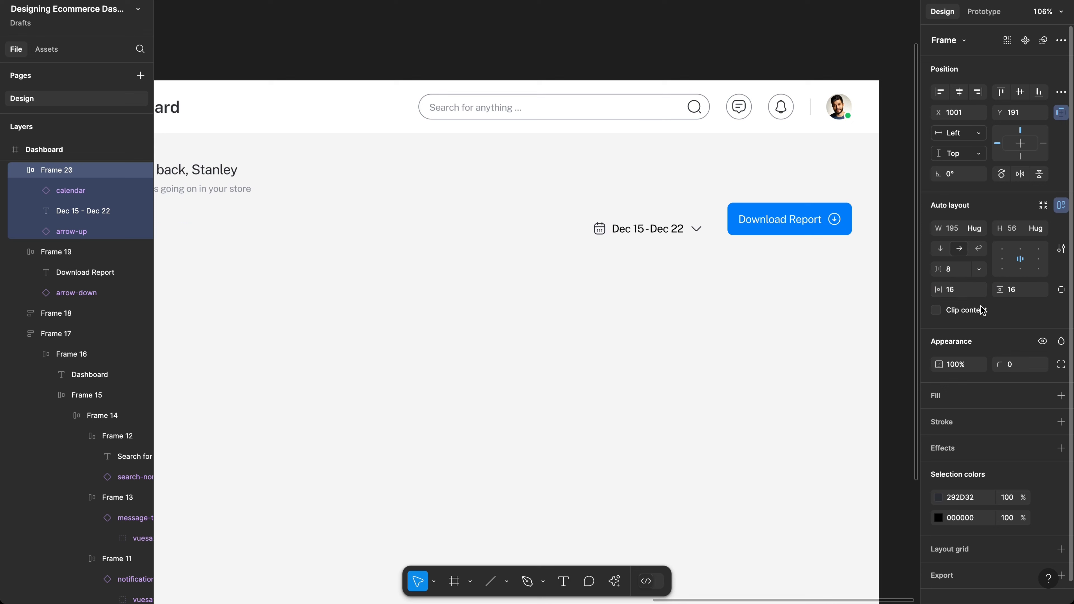
left_click(1015, 290)
type("12")
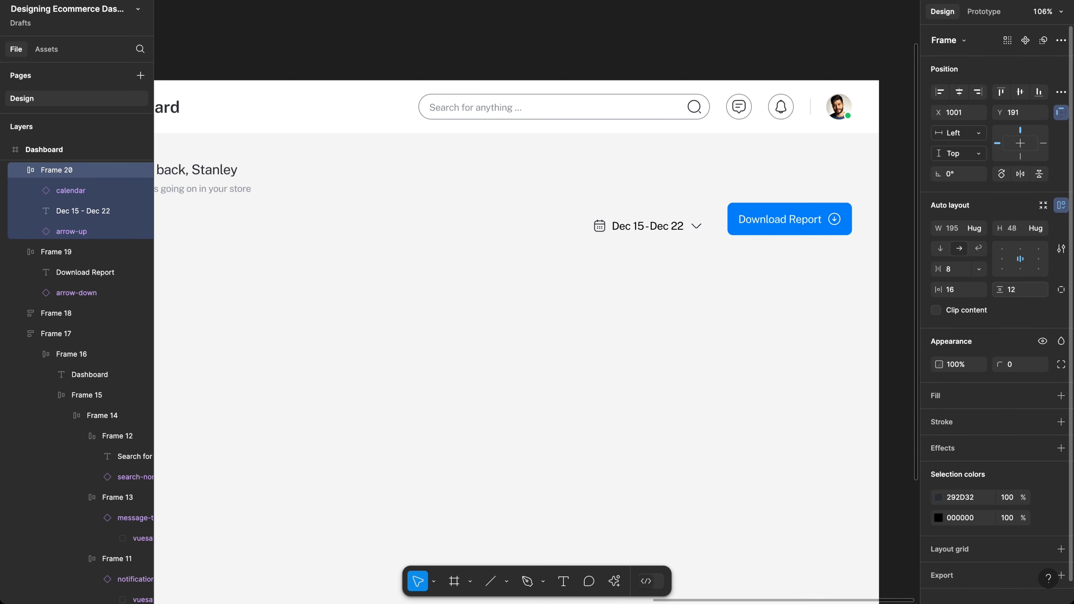
left_click(1023, 367)
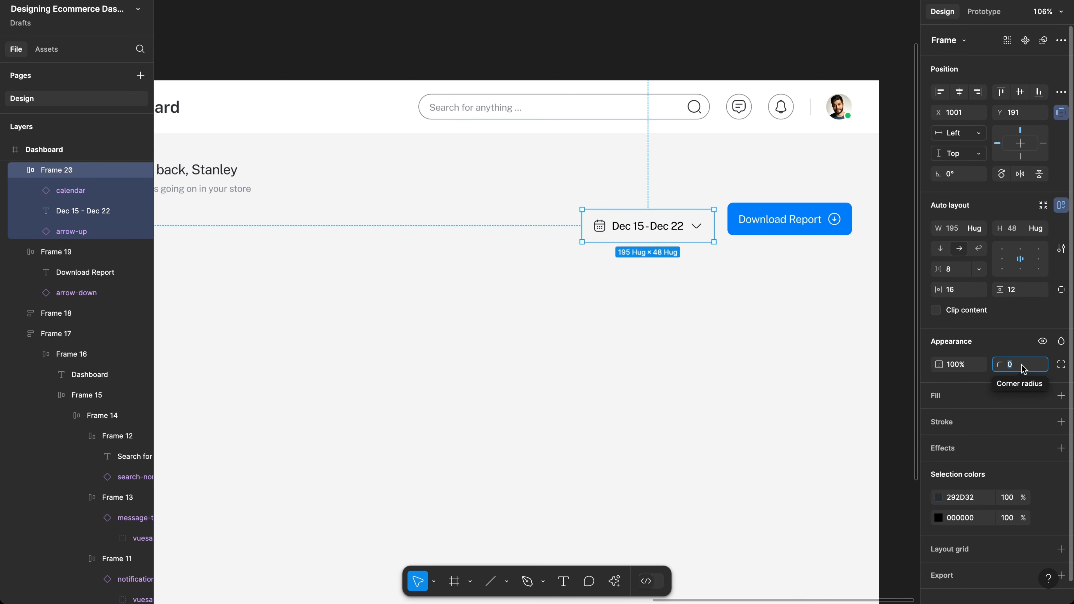
type("8")
key("Return")
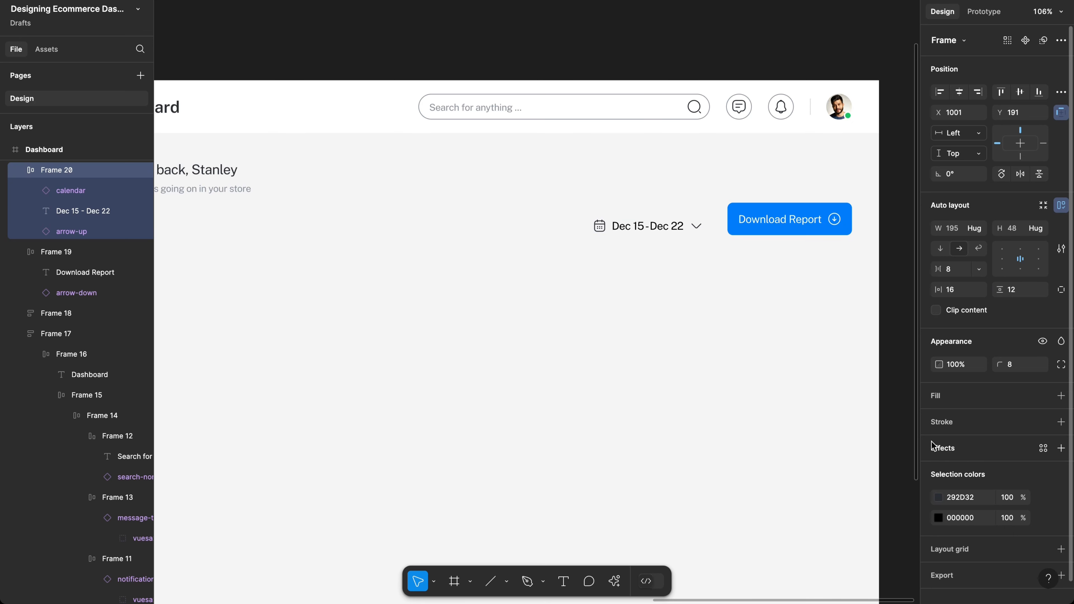
Step: Add a grey 6B6B6B border to the date button and move it level with Download Report
left_click(962, 424)
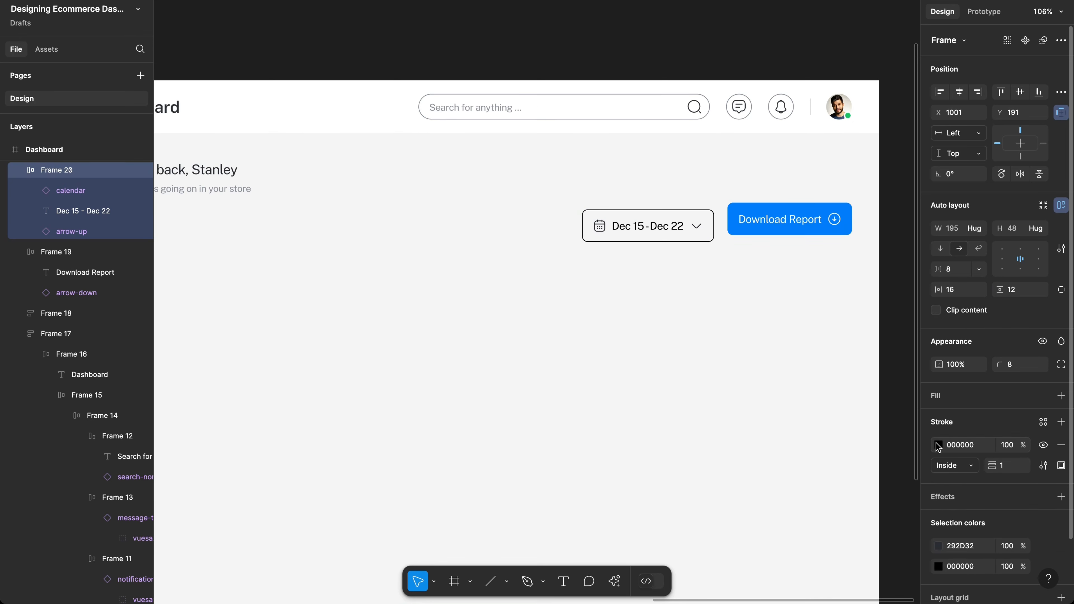
left_click(938, 445)
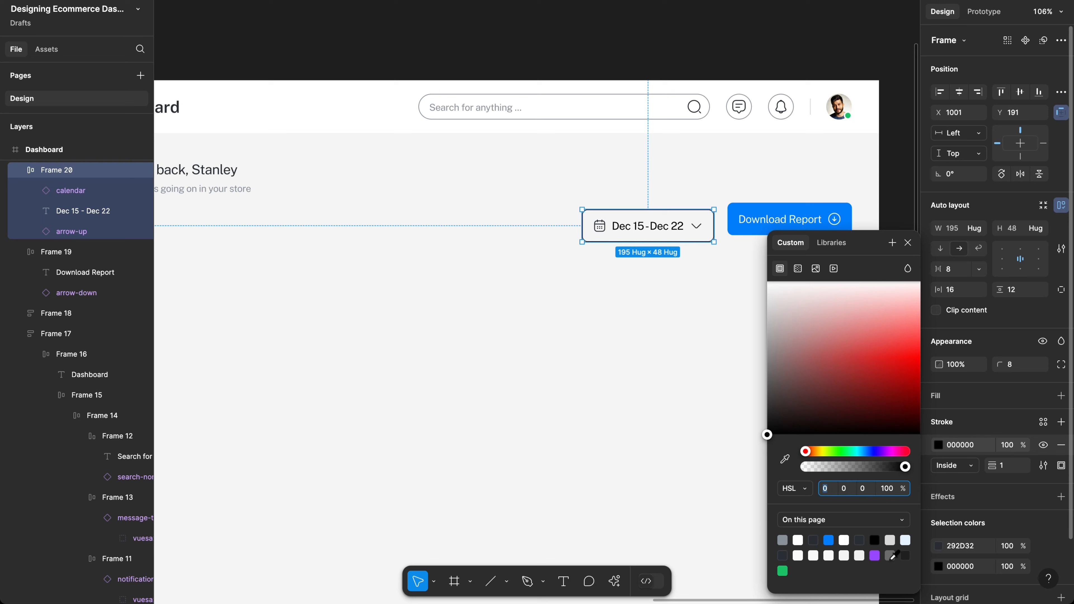
left_click(889, 540)
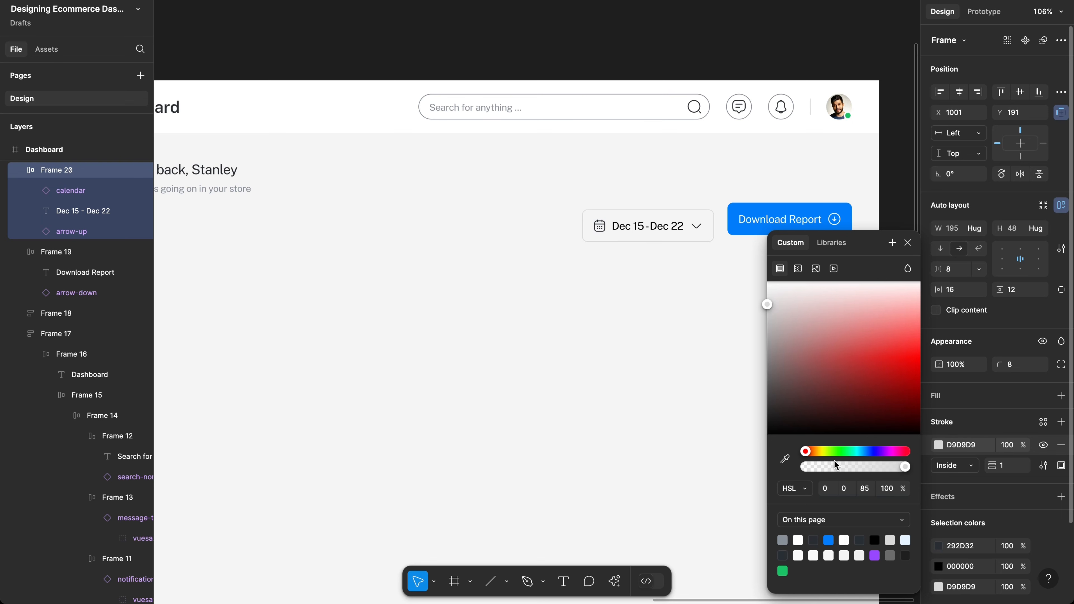
left_click(890, 554)
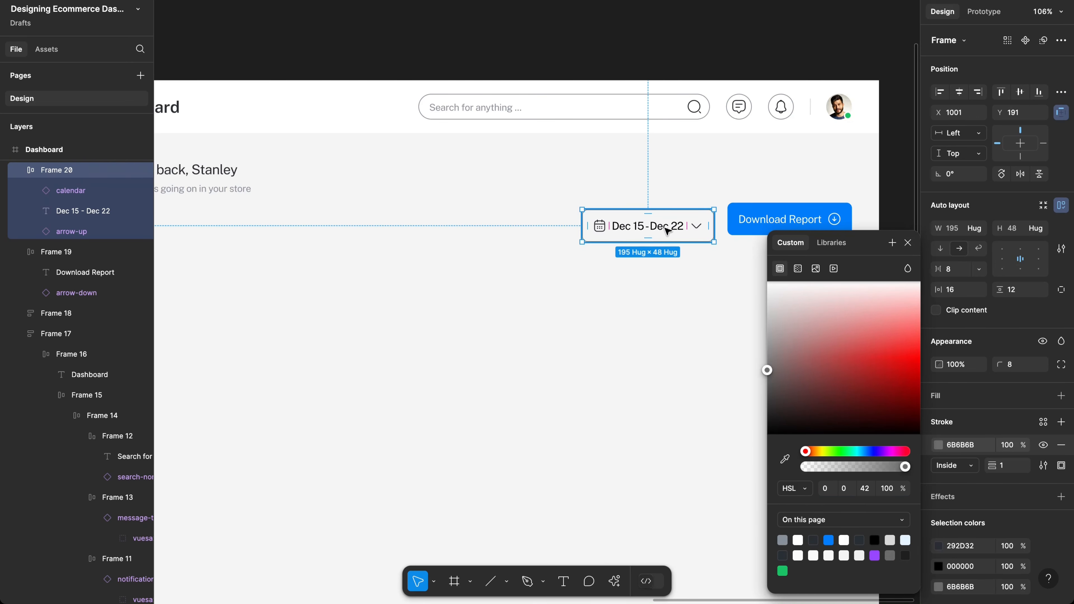
left_click_drag(666, 227, 666, 221)
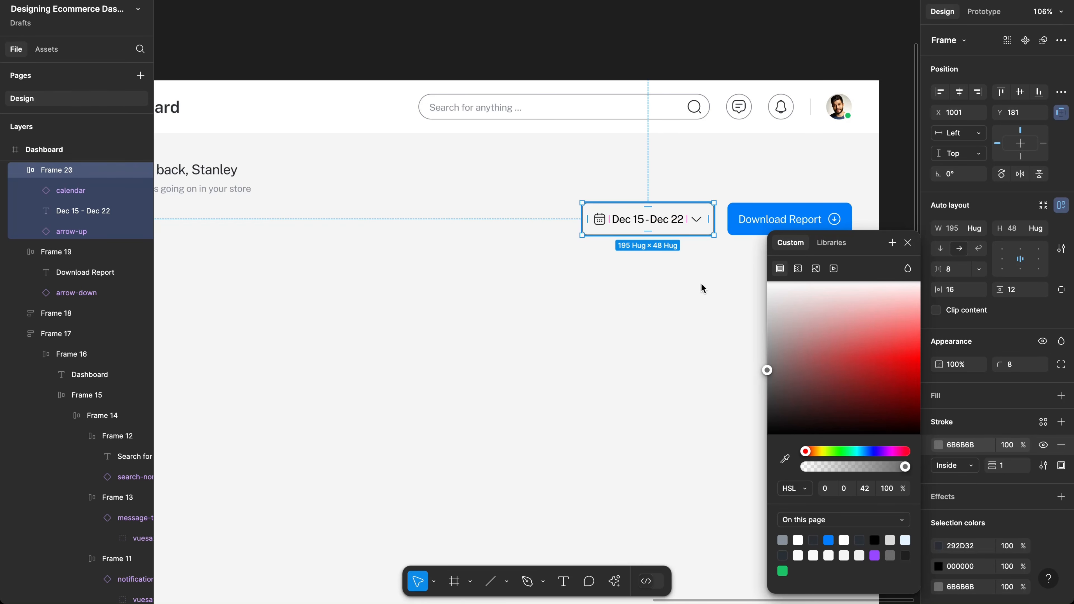
left_click(691, 258)
Step: Set individual left and right padding of 12 and shift the date button toward Download Report
scroll(691, 257, "up", 5)
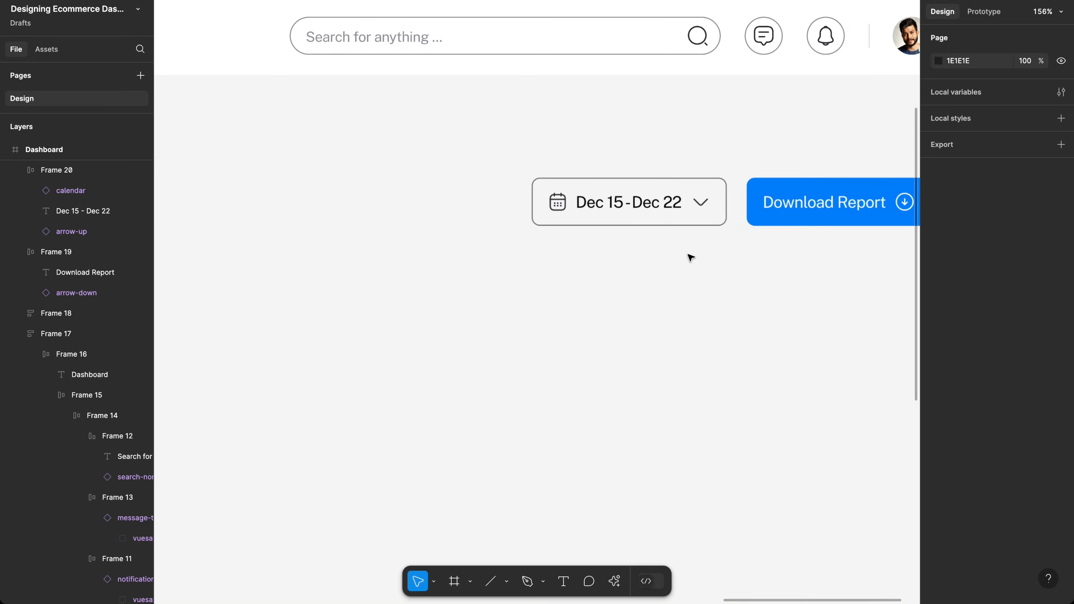
left_click(651, 220)
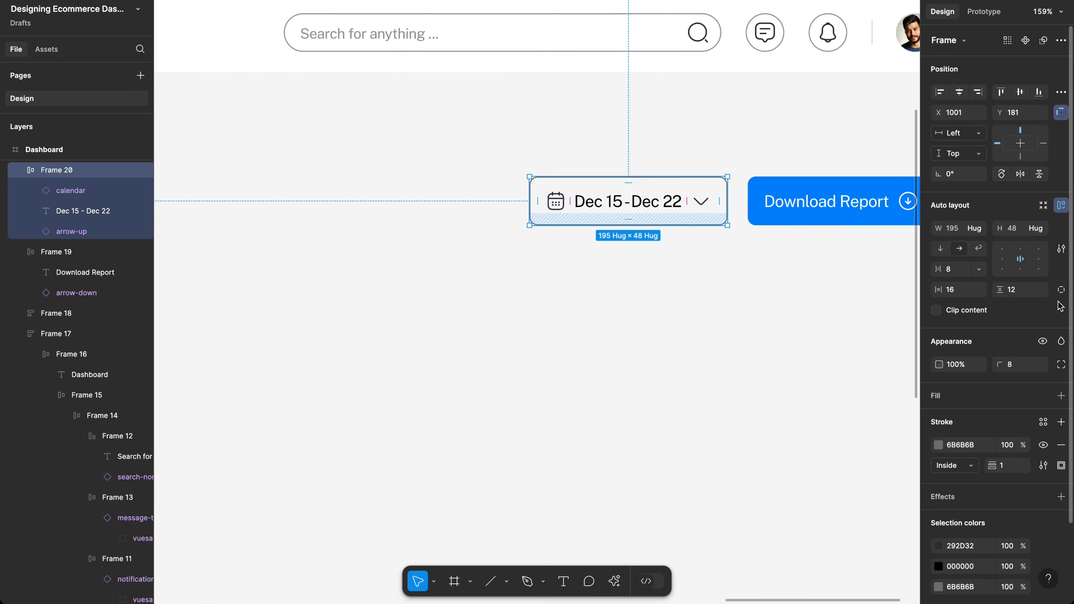
left_click(1060, 290)
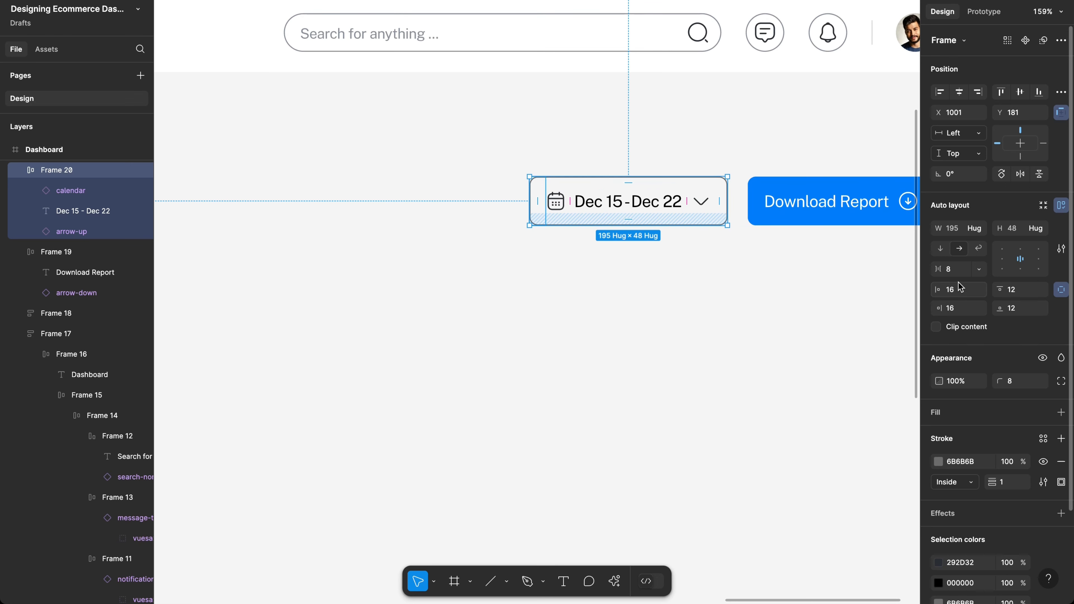
left_click(962, 291)
type("12")
key("Return")
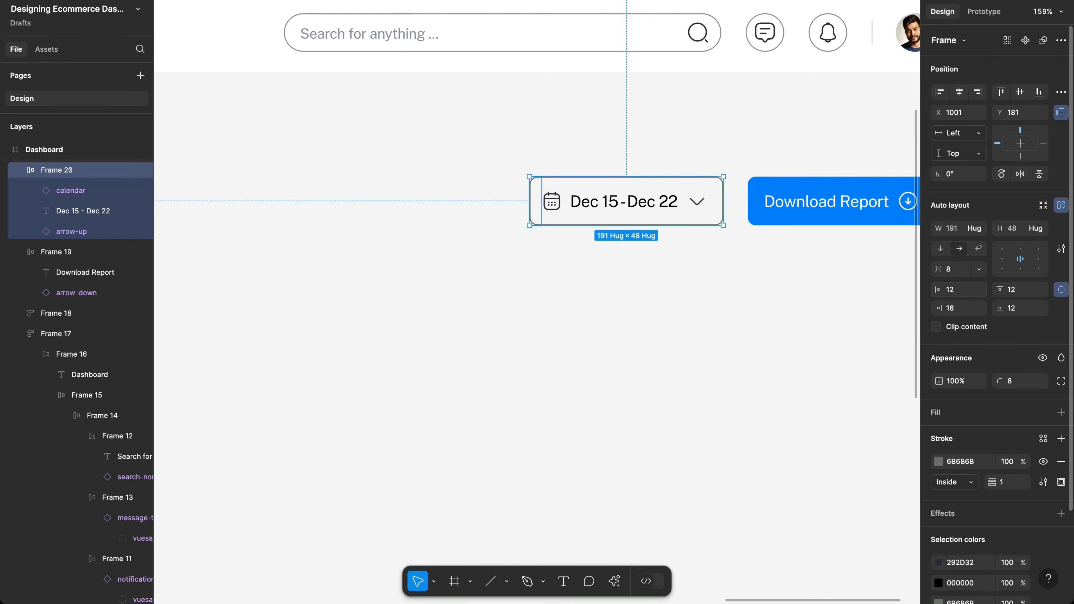
scroll(760, 334, "right", 4)
scroll(760, 334, "up", 1)
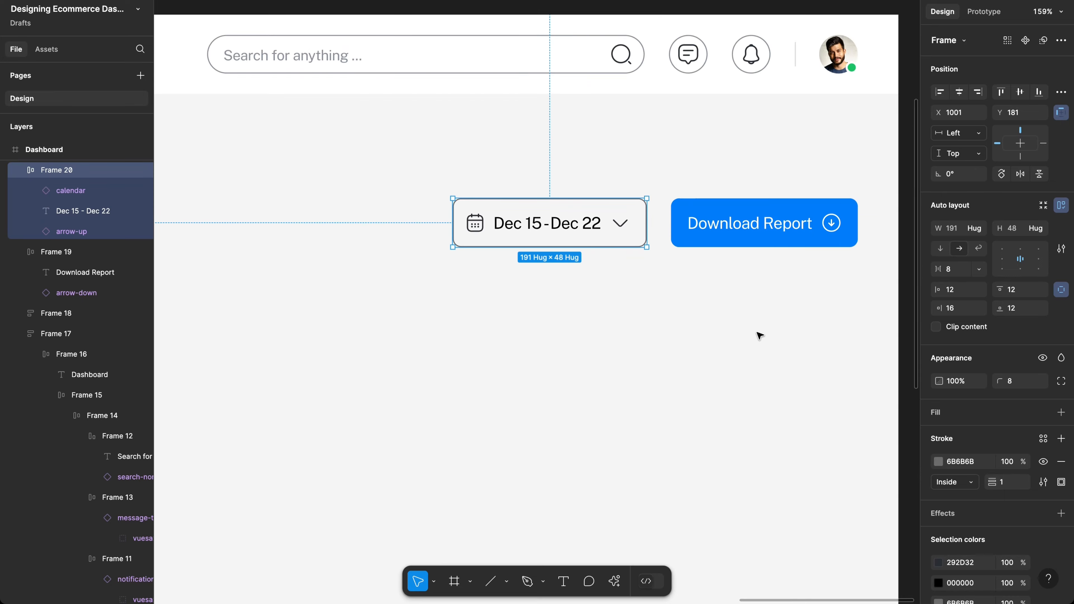
scroll(760, 334, "right", 2)
left_click(956, 311)
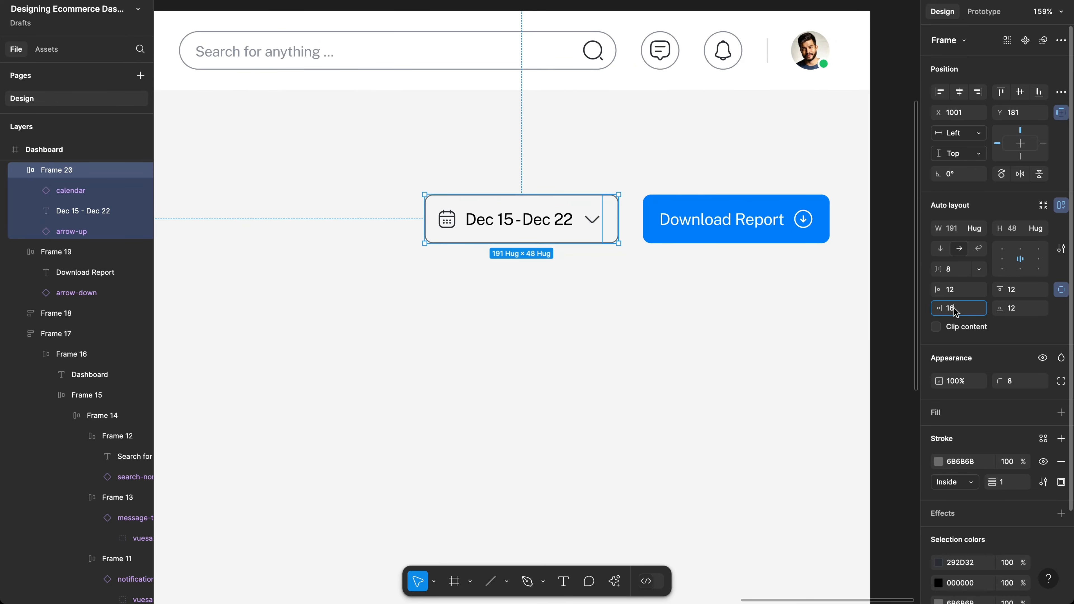
type("12")
key("Return")
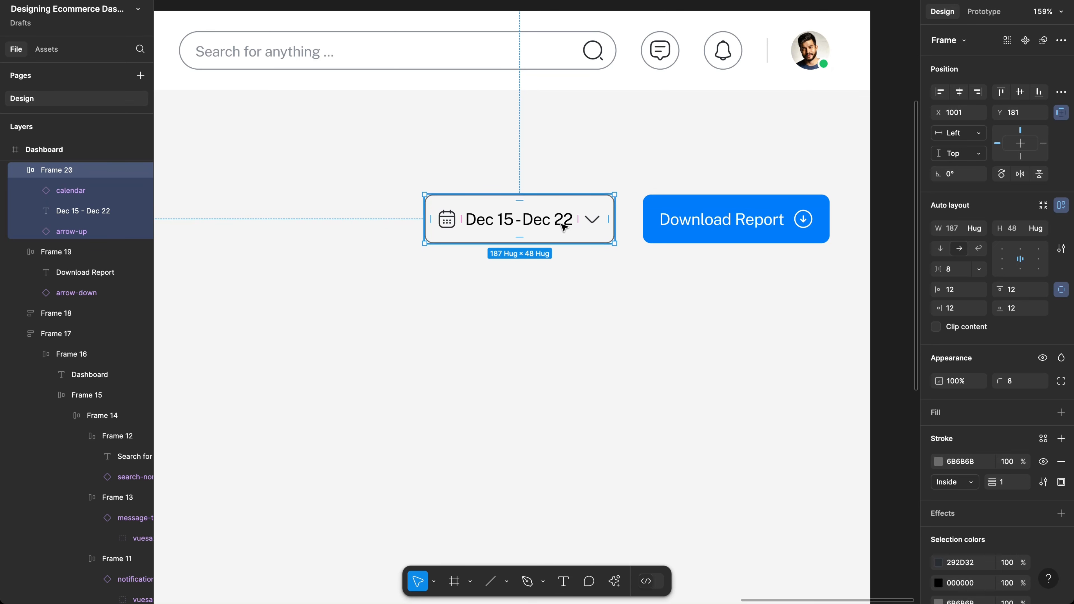
left_click_drag(563, 227, 575, 228)
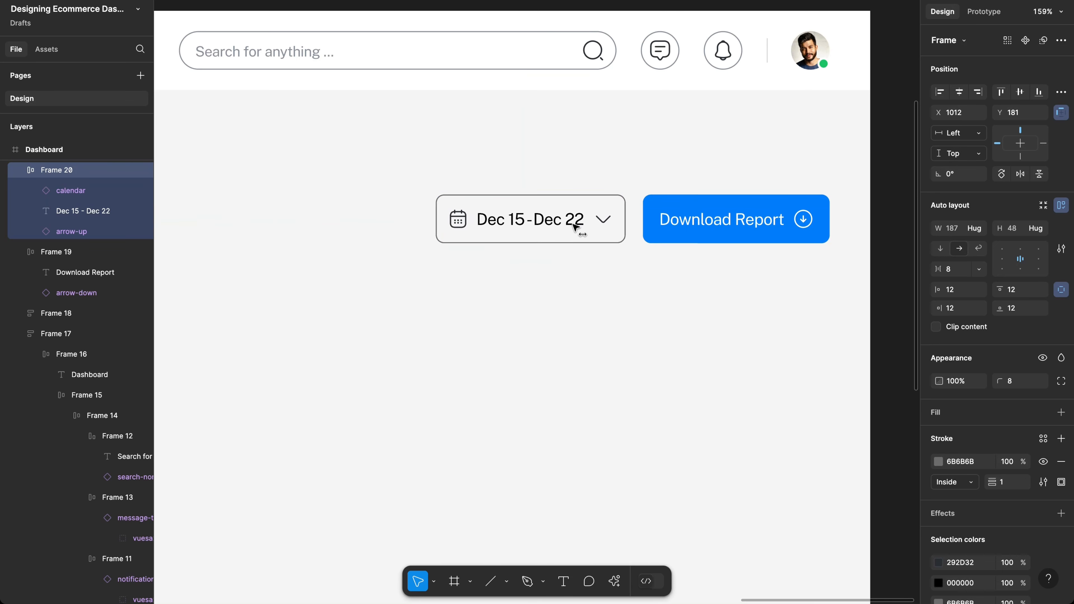
Step: Wrap the date and Download Report buttons in an auto-layout row with a 16 px gap
left_click(665, 220, "shift")
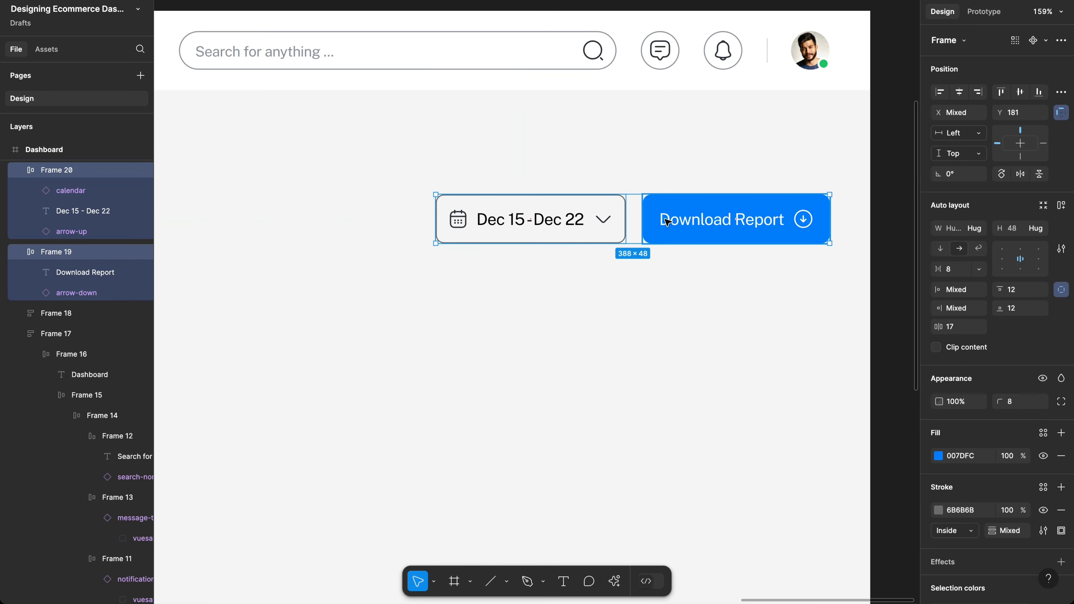
key("shift+a")
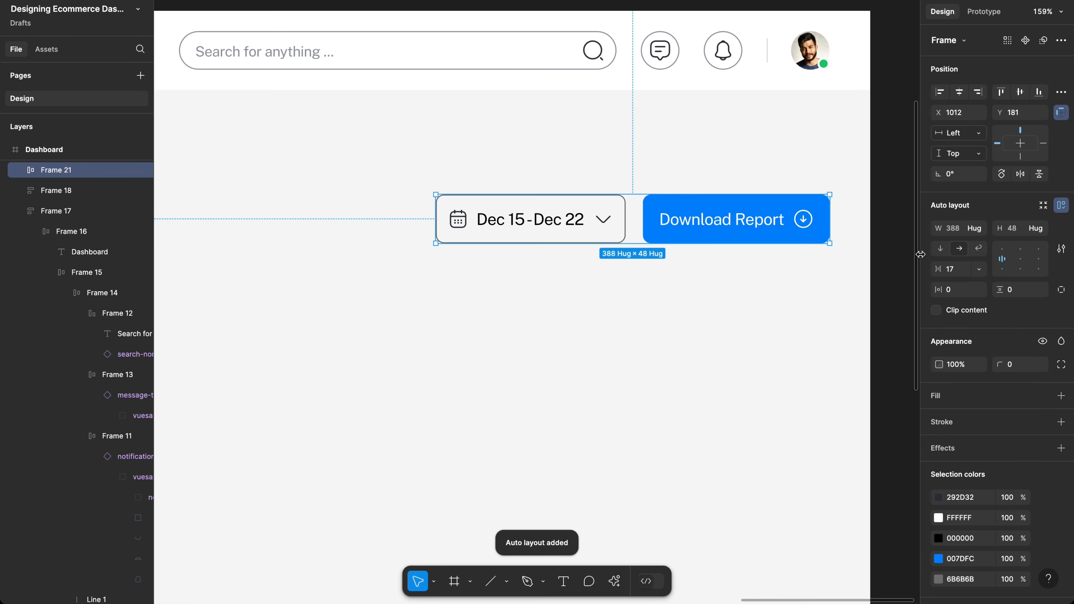
left_click(961, 270)
type("1")
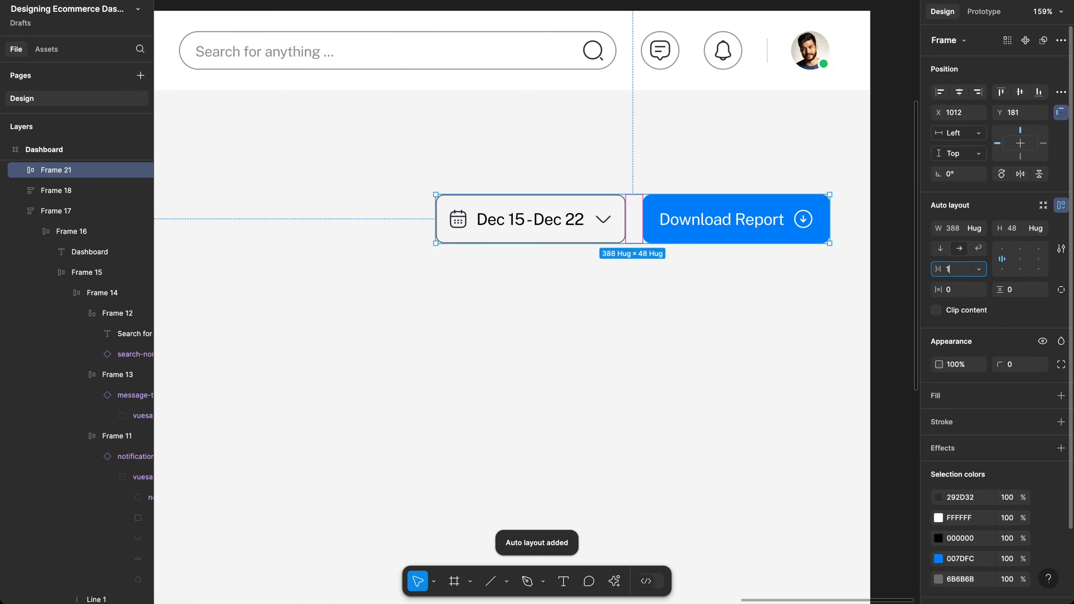
type("6")
key("Return")
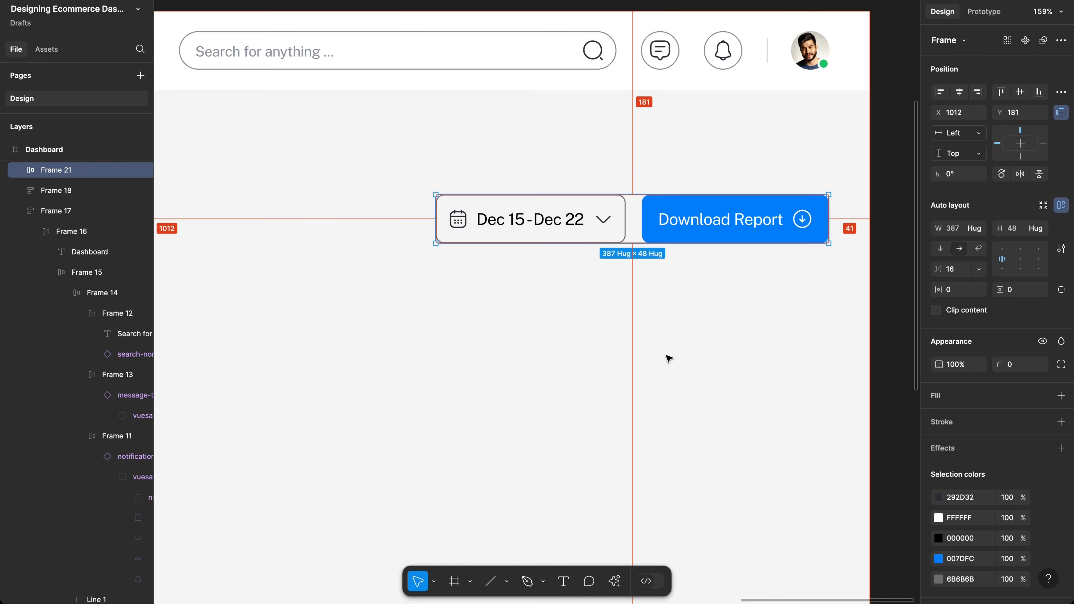
key("Right")
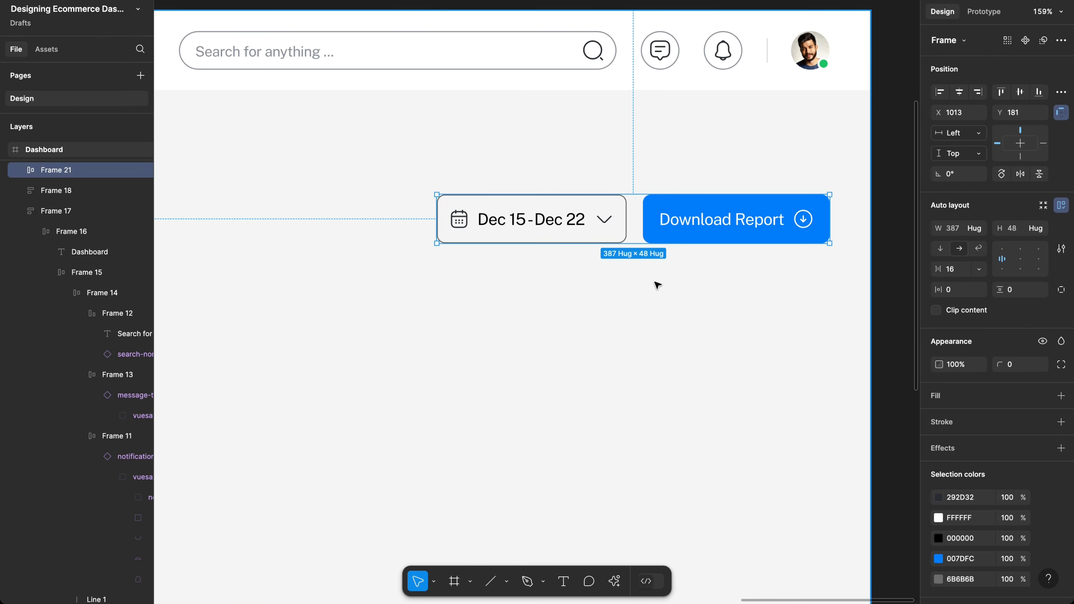
Step: Bottom-align the button row with the welcome heading and move them up below the header
scroll(657, 284, "down", 10)
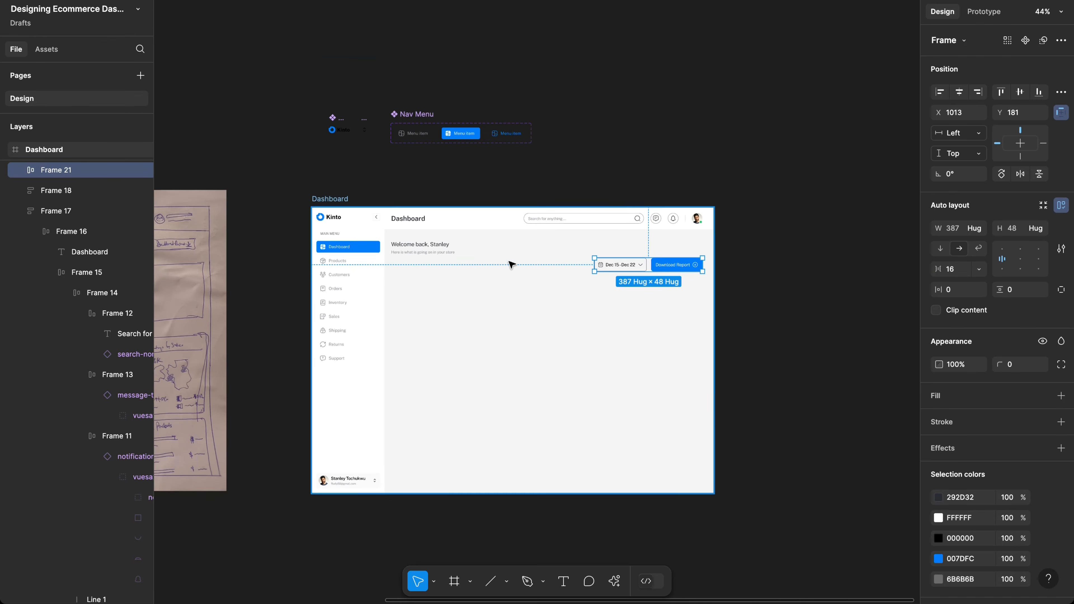
scroll(511, 264, "up", 4)
left_click(399, 237, "shift")
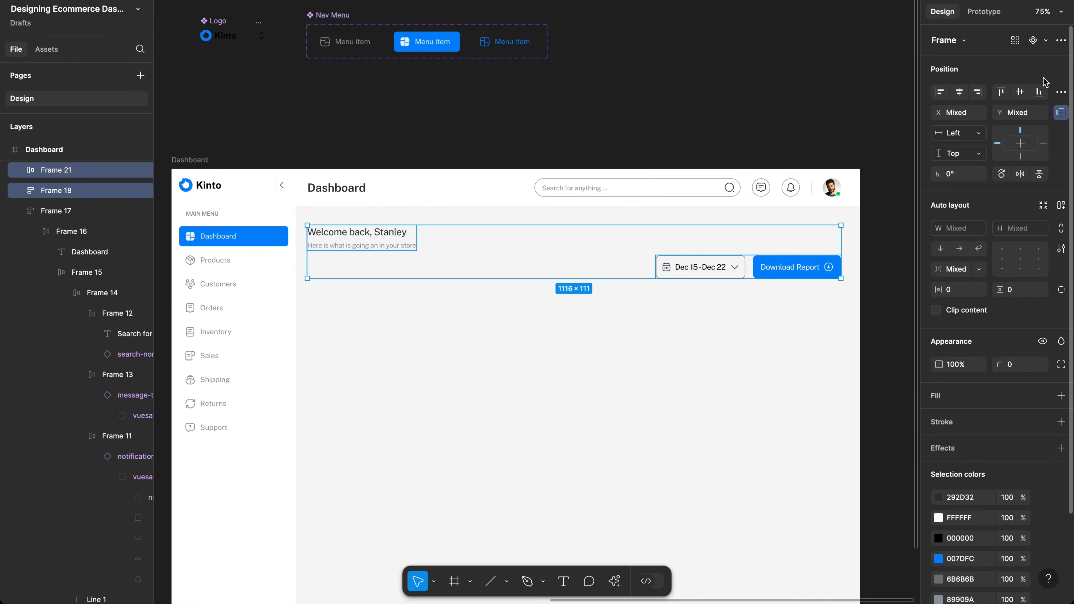
left_click(1039, 92)
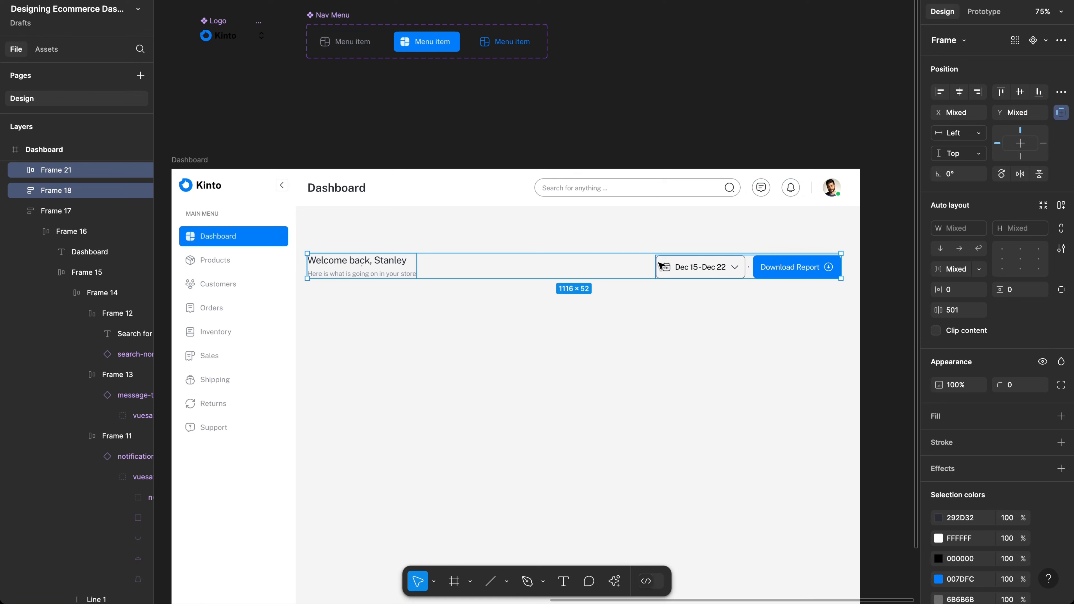
left_click_drag(636, 269, 636, 242)
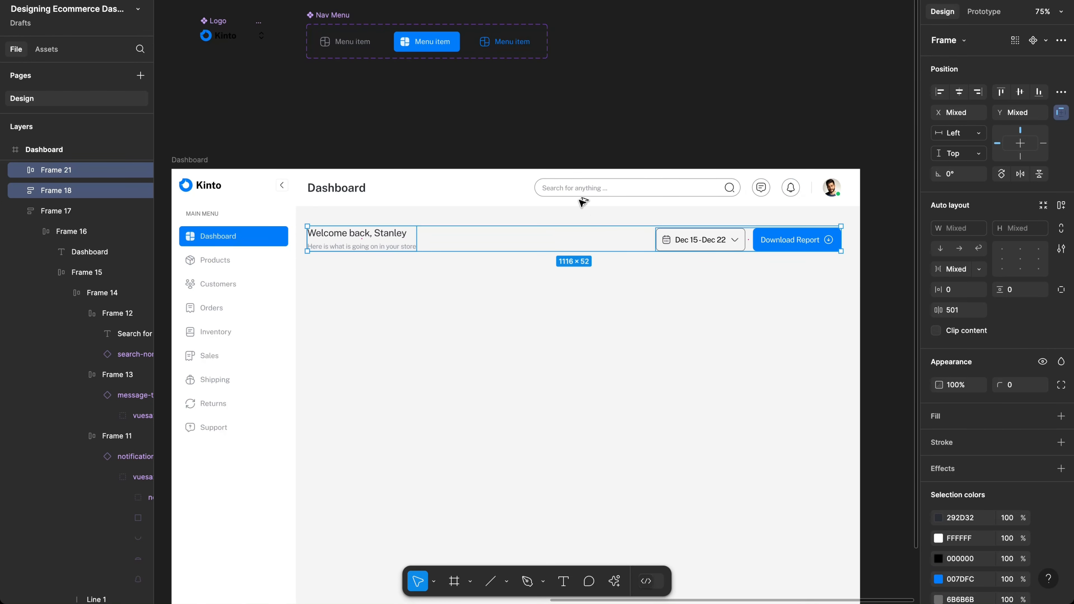
key("alt")
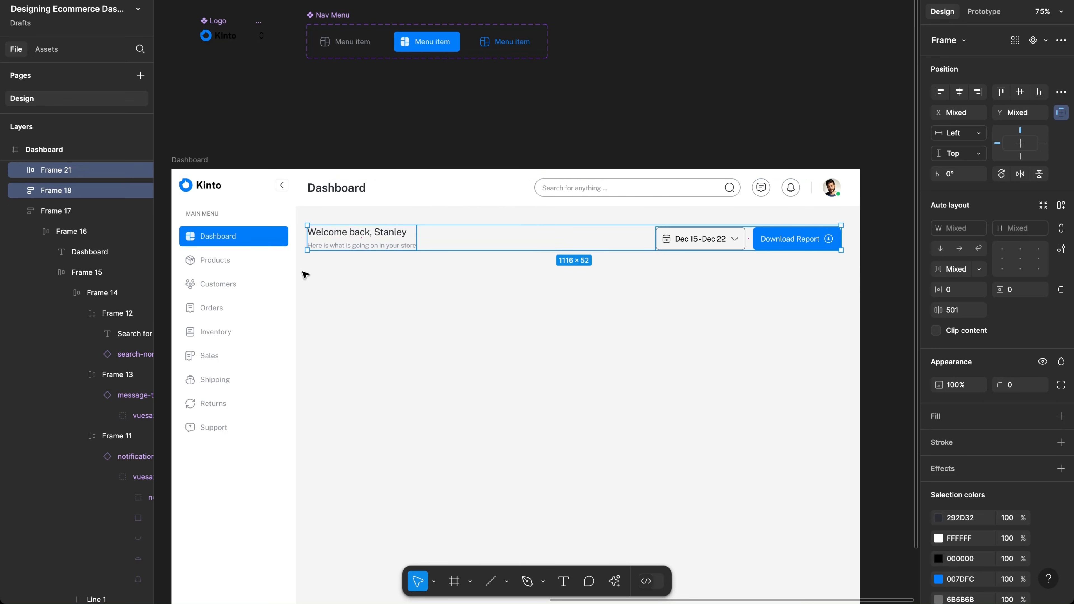
key("super")
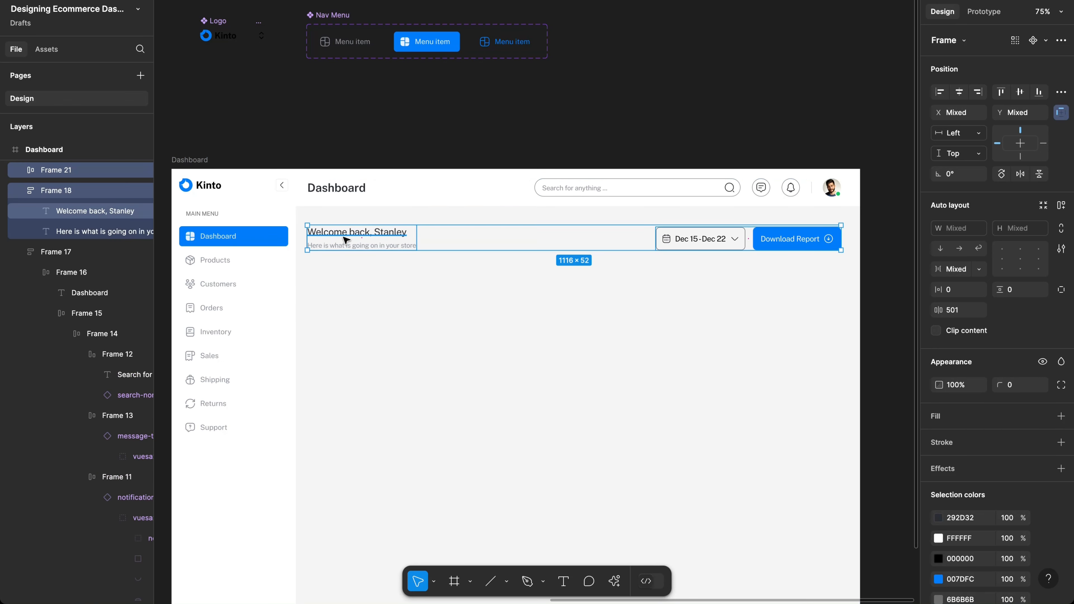
Step: Set the welcome heading to Medium weight
left_click(346, 240, "super")
left_click(956, 344)
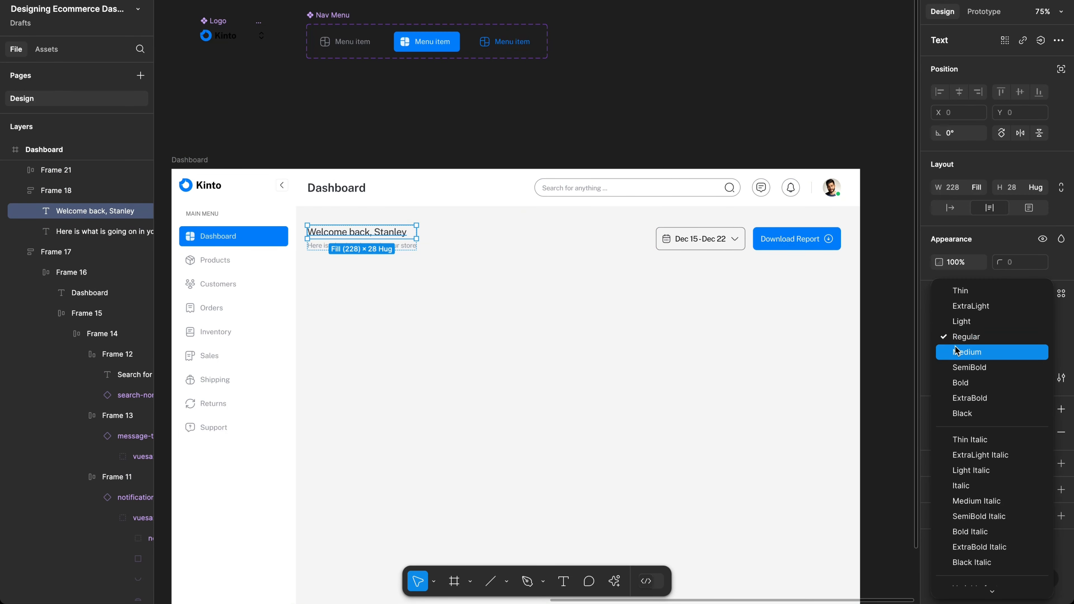
left_click(957, 351)
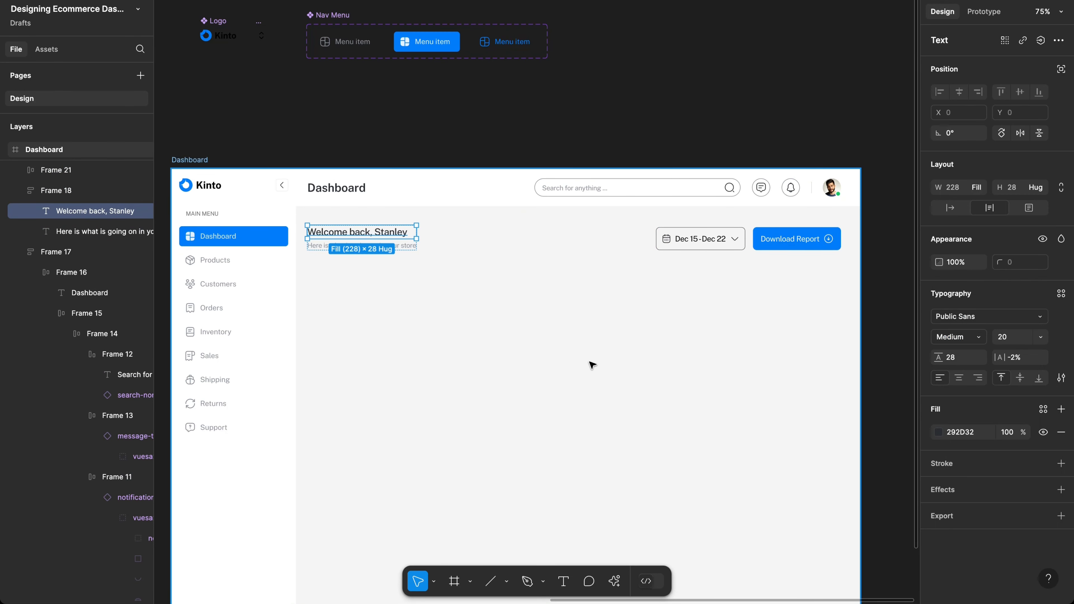
scroll(592, 364, "up", 3)
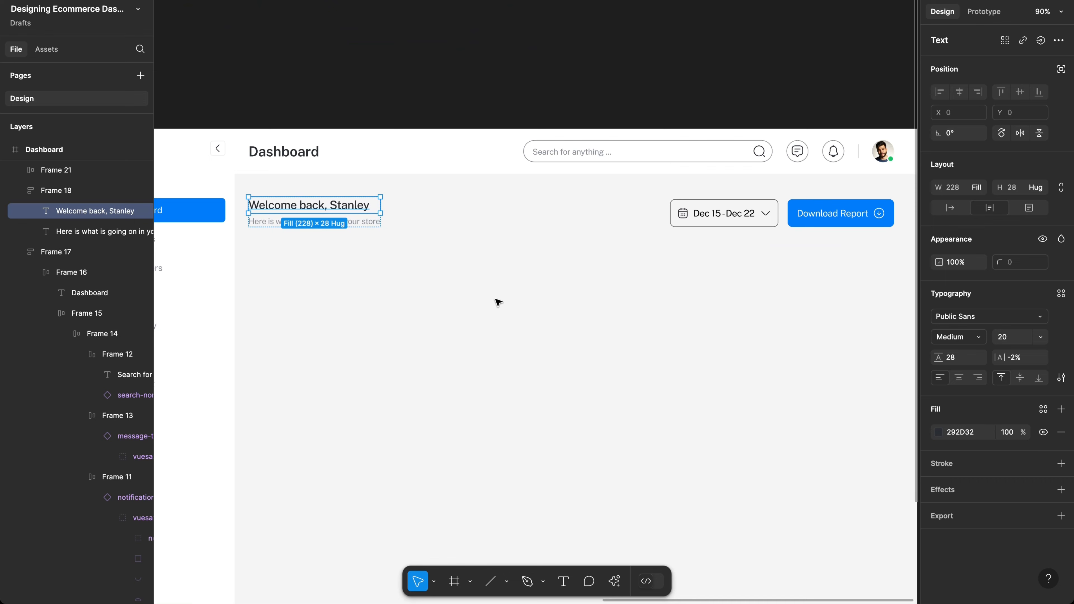
left_click(498, 301)
scroll(498, 301, "down", 3)
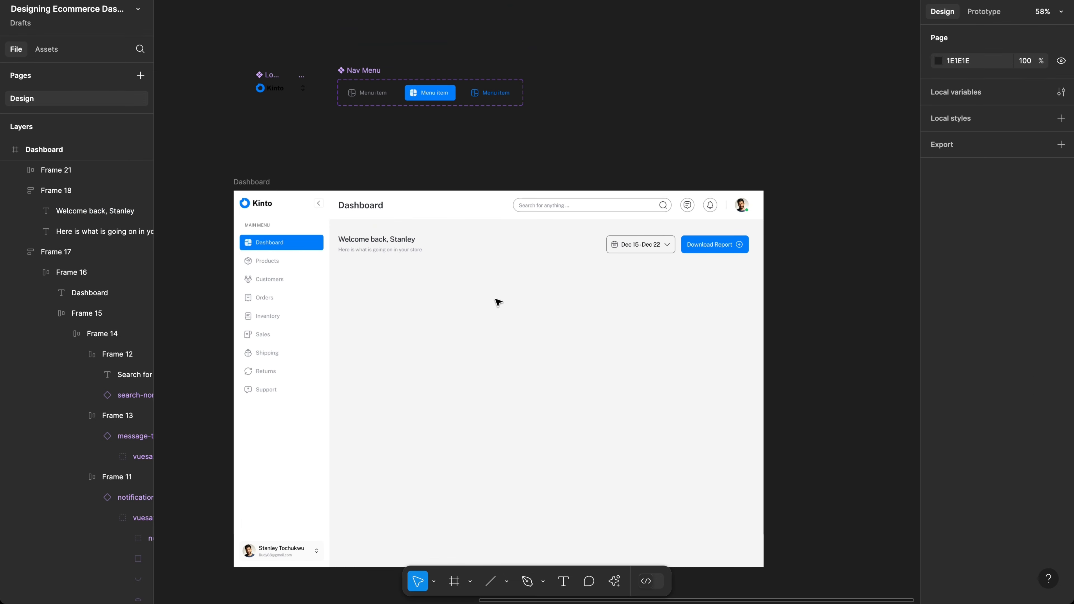
scroll(498, 321, "up", 3)
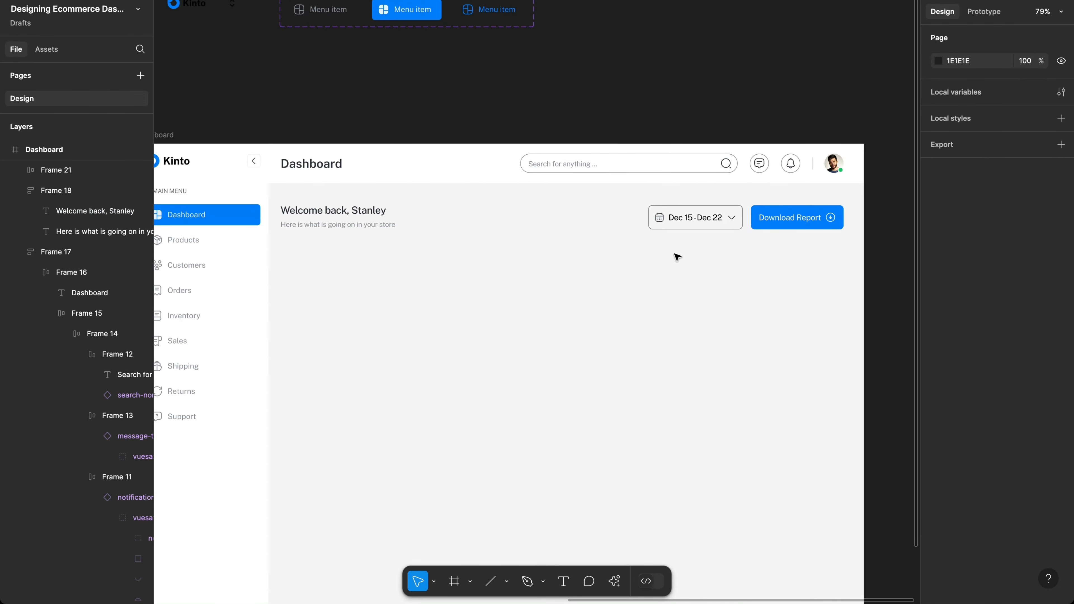
Step: Change the Dec 15 - Dec 22 date text fill to dark 272E34
double_click(688, 220)
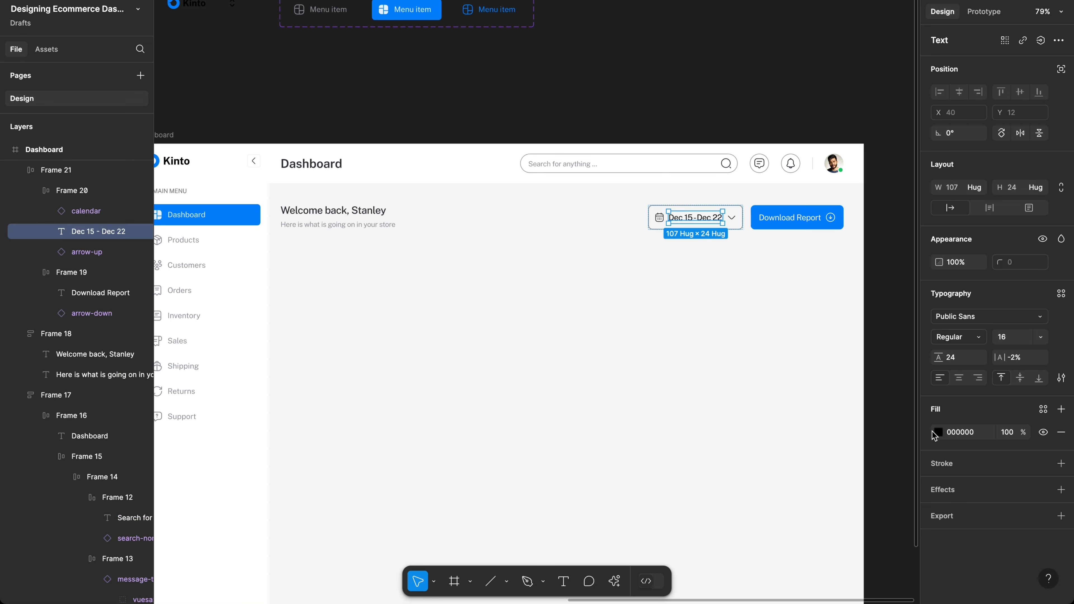
left_click(937, 432)
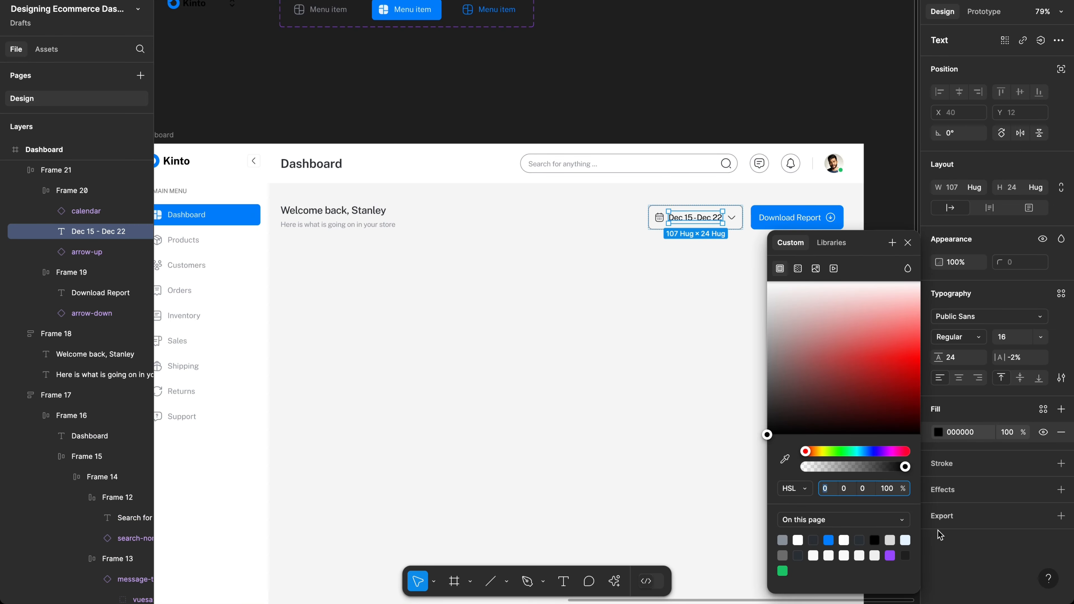
left_click(798, 555)
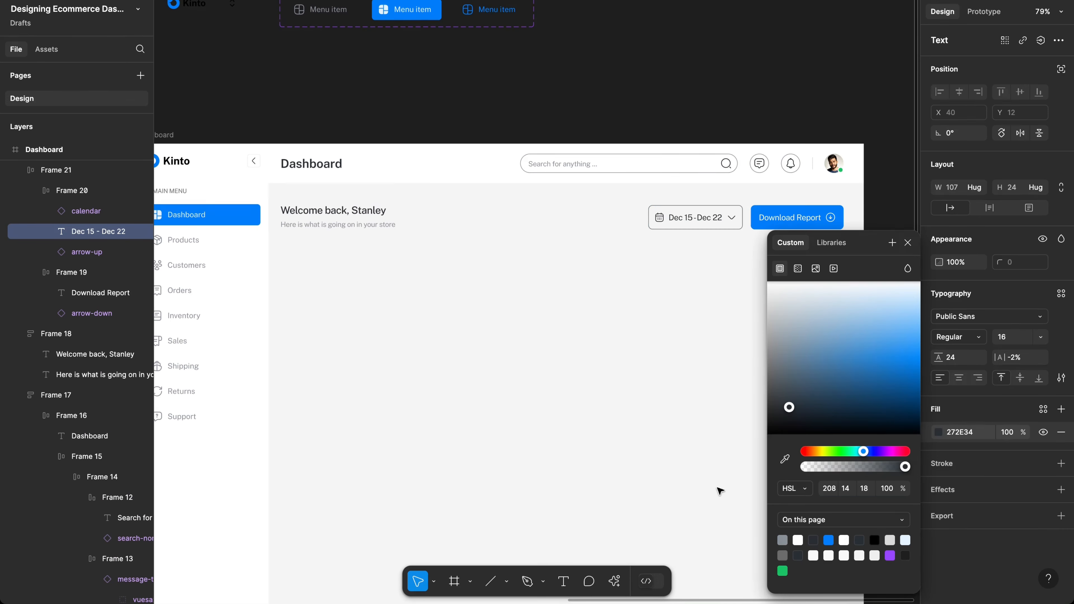
left_click(619, 384)
scroll(584, 310, "up", 3)
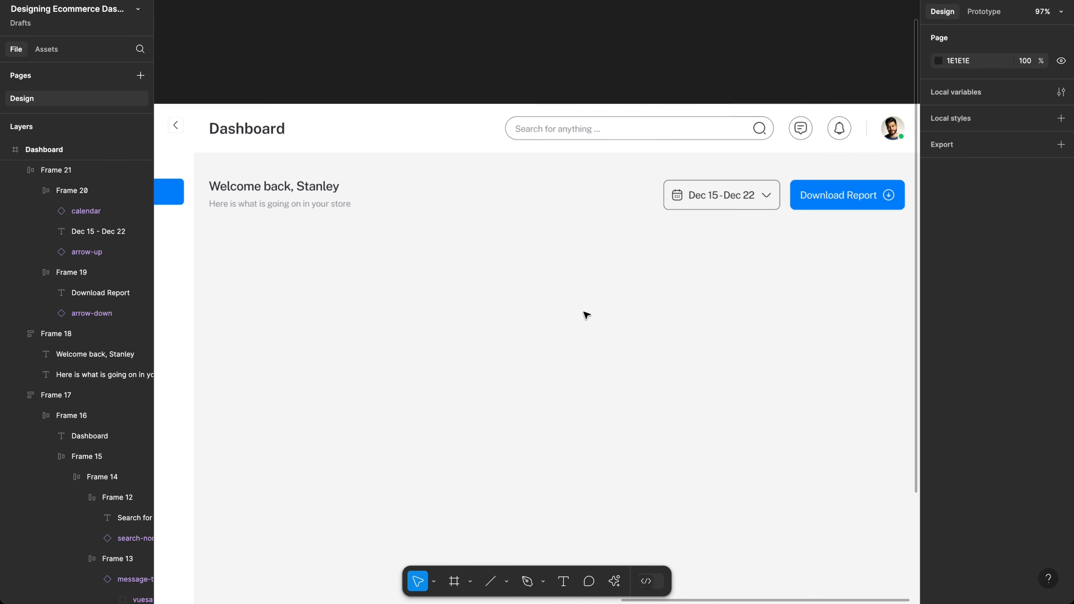
scroll(584, 295, "down", 5)
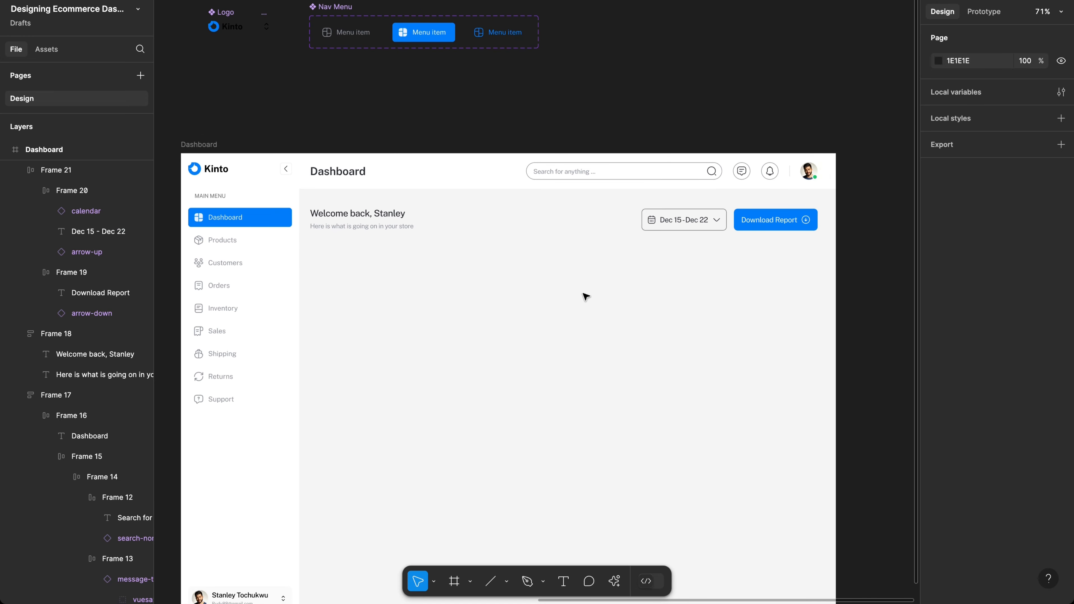
scroll(586, 296, "left", 3)
scroll(586, 296, "down", 2)
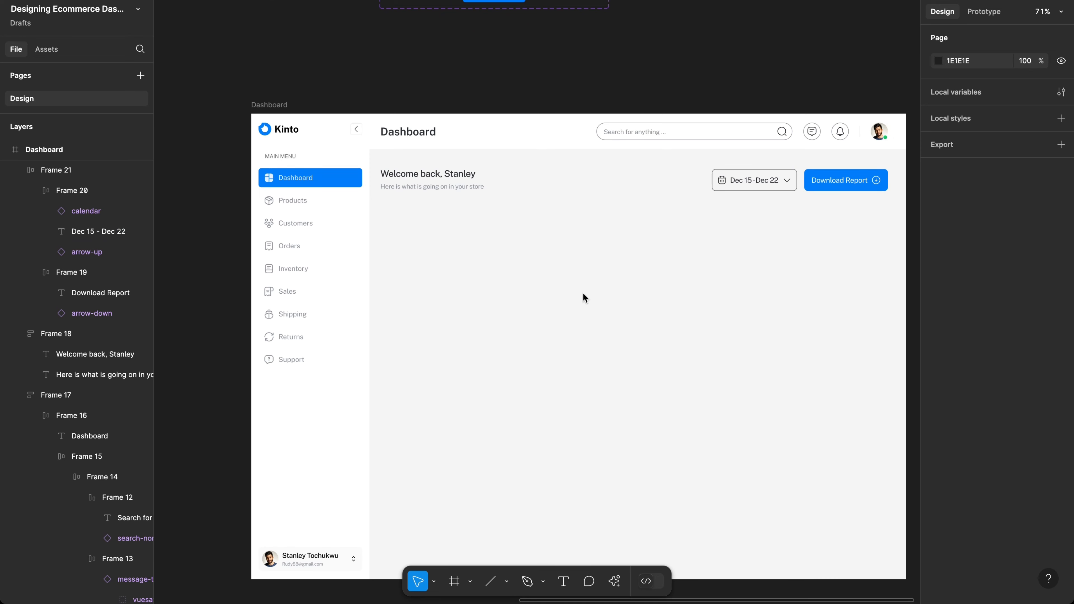
scroll(583, 298, "left", 15)
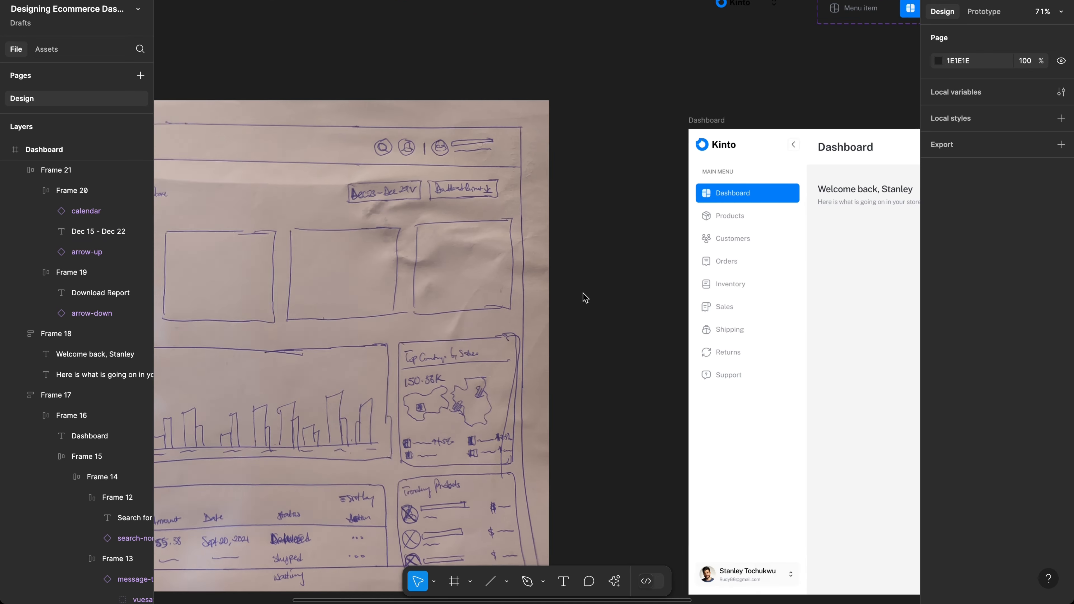
scroll(582, 293, "left", 4)
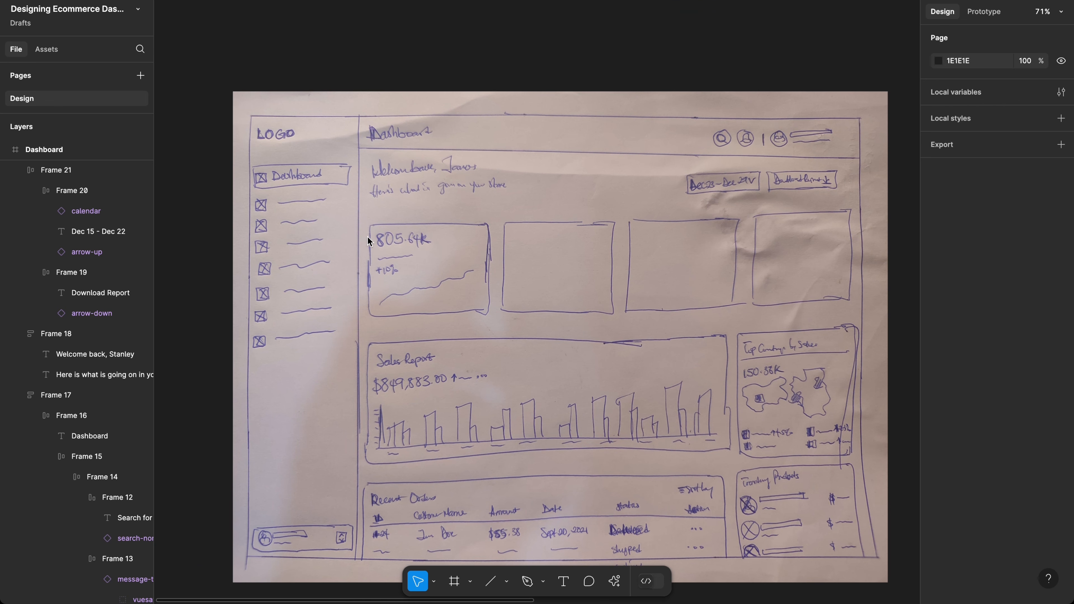
scroll(398, 241, "up", 3)
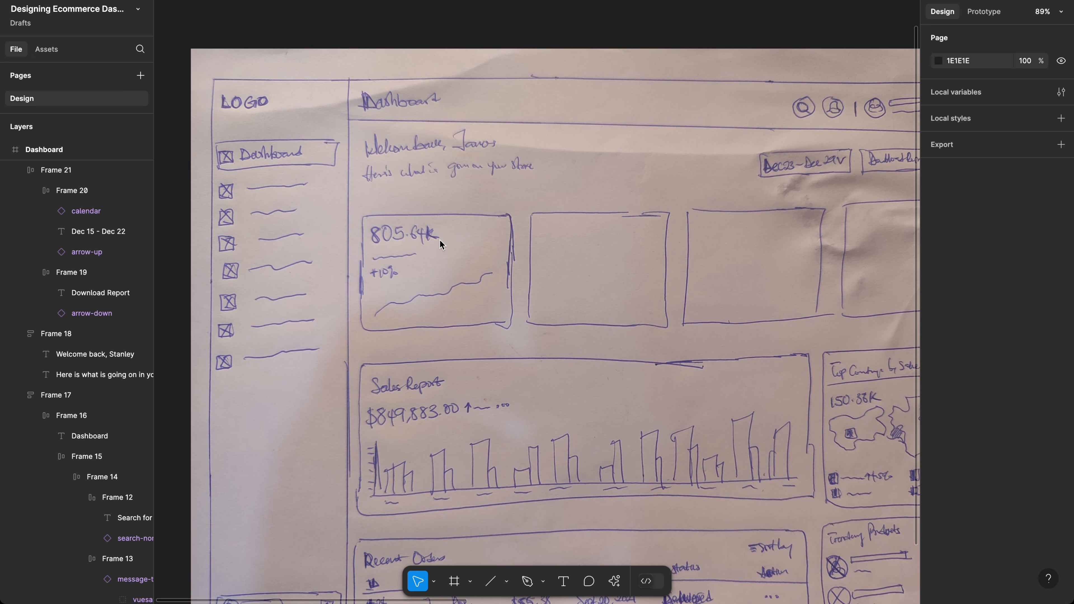
scroll(439, 240, "right", 1)
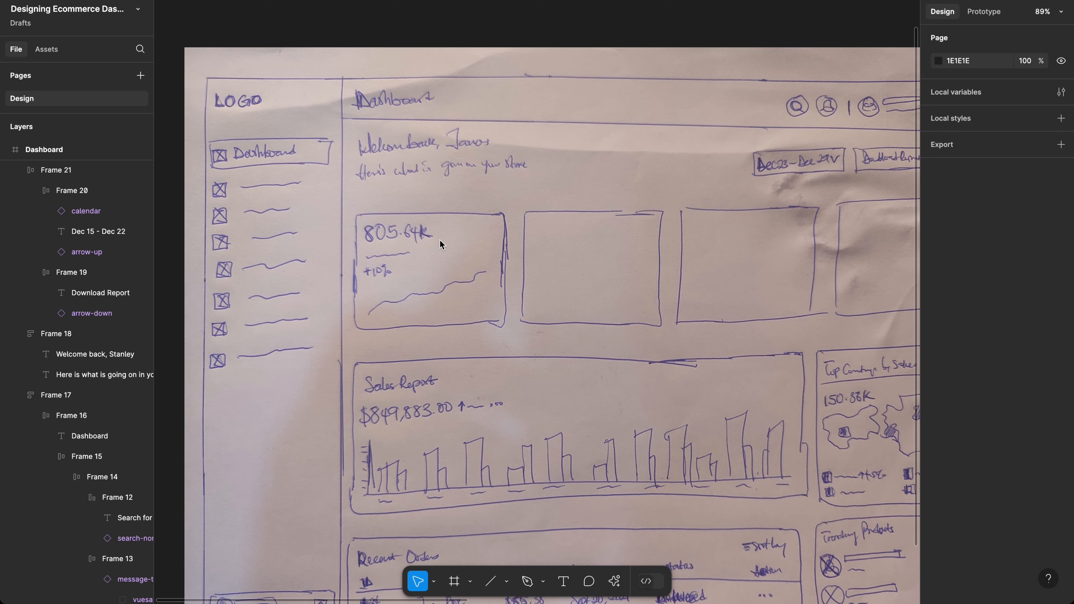
scroll(439, 239, "right", 15)
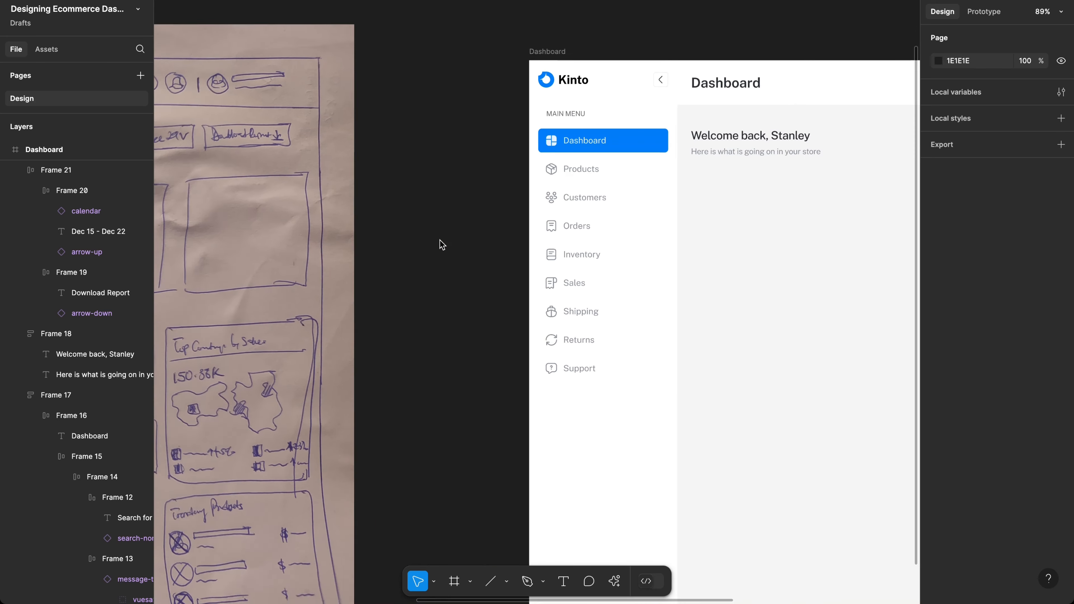
scroll(439, 240, "left", 8)
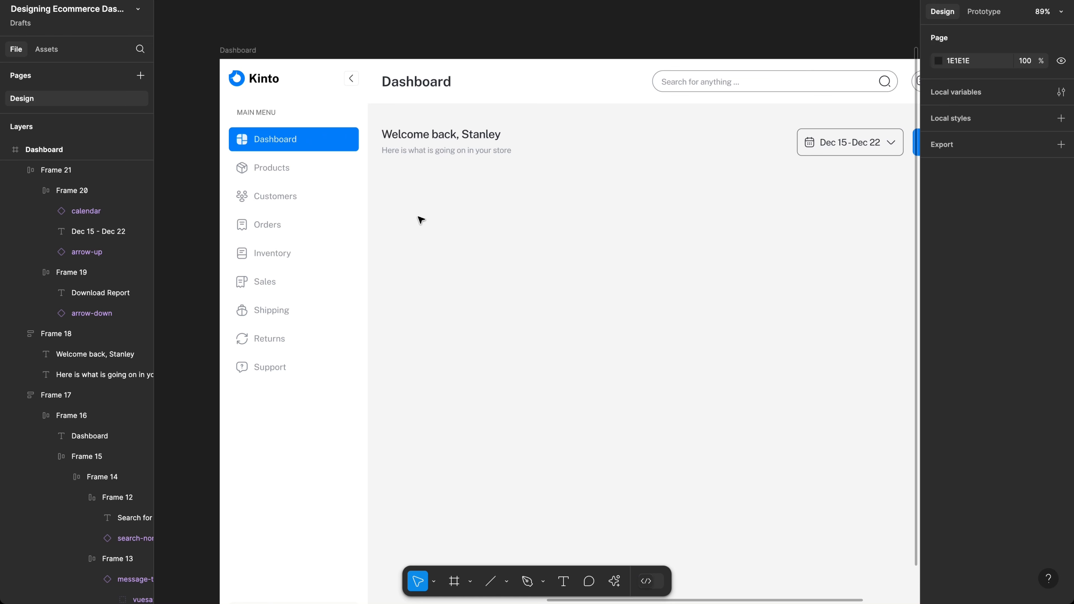
Step: Add a text layer reading 856.92k below the welcome message
key("t")
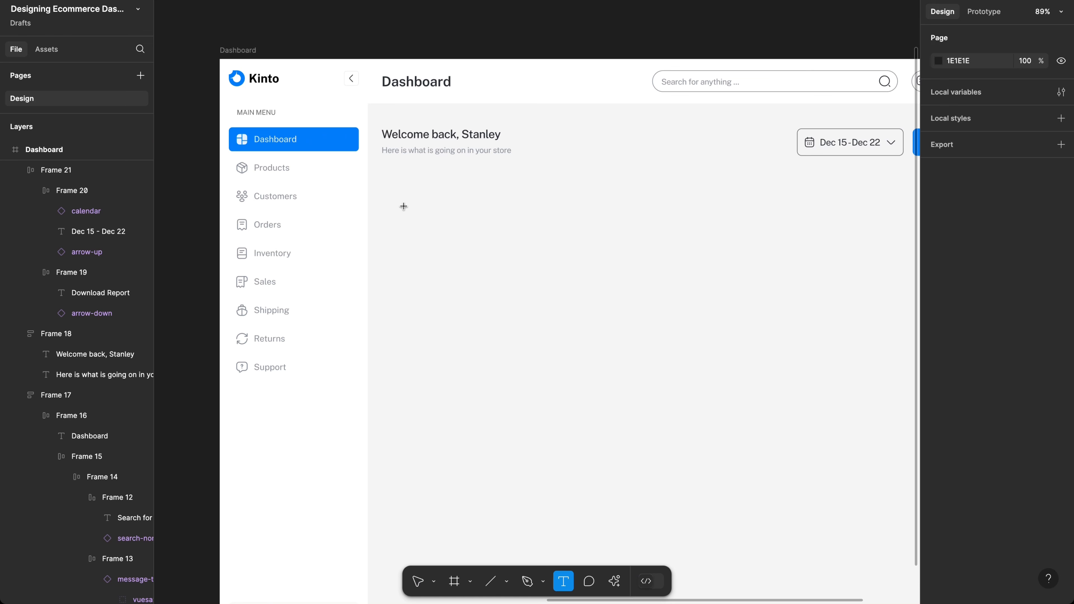
left_click(442, 236)
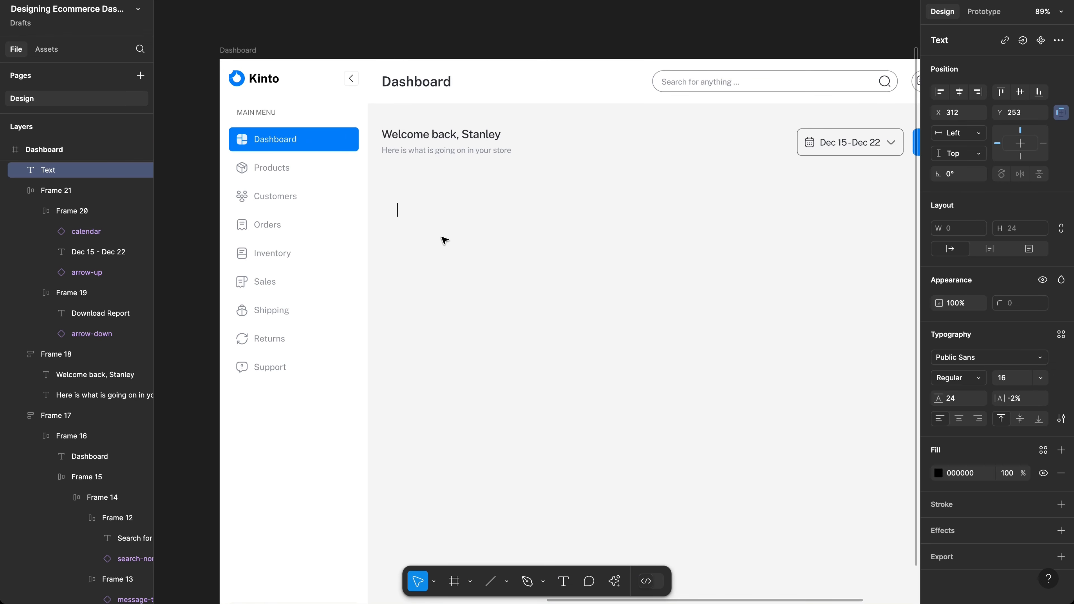
type("856.92k")
key("Escape")
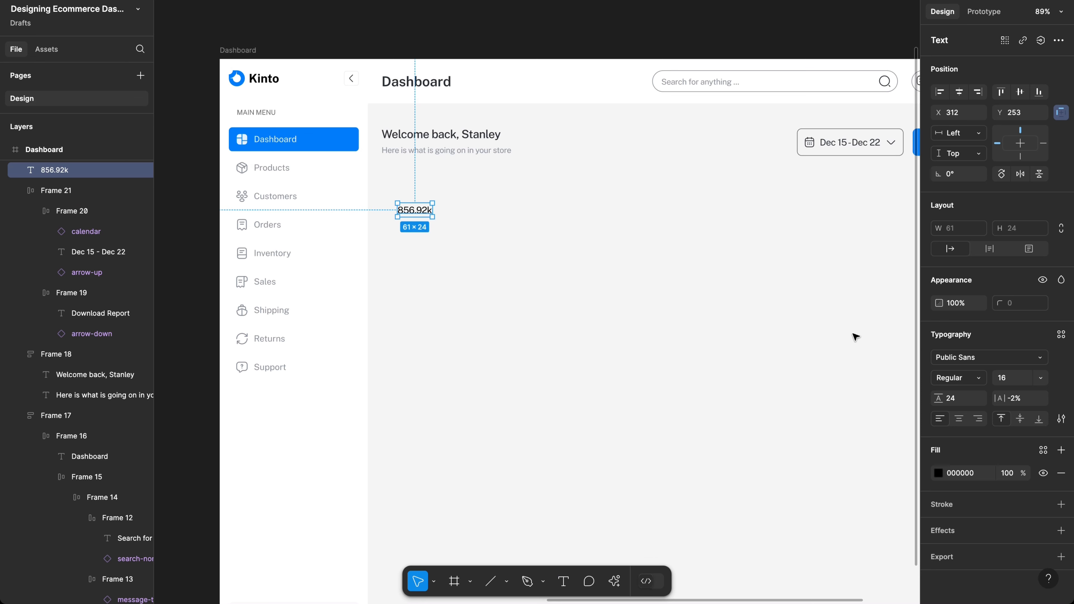
Step: Style 856.92k as 32 px SemiBold with a 40 line height, nudged slightly right and down
left_click(1006, 383)
type("28")
key("Return")
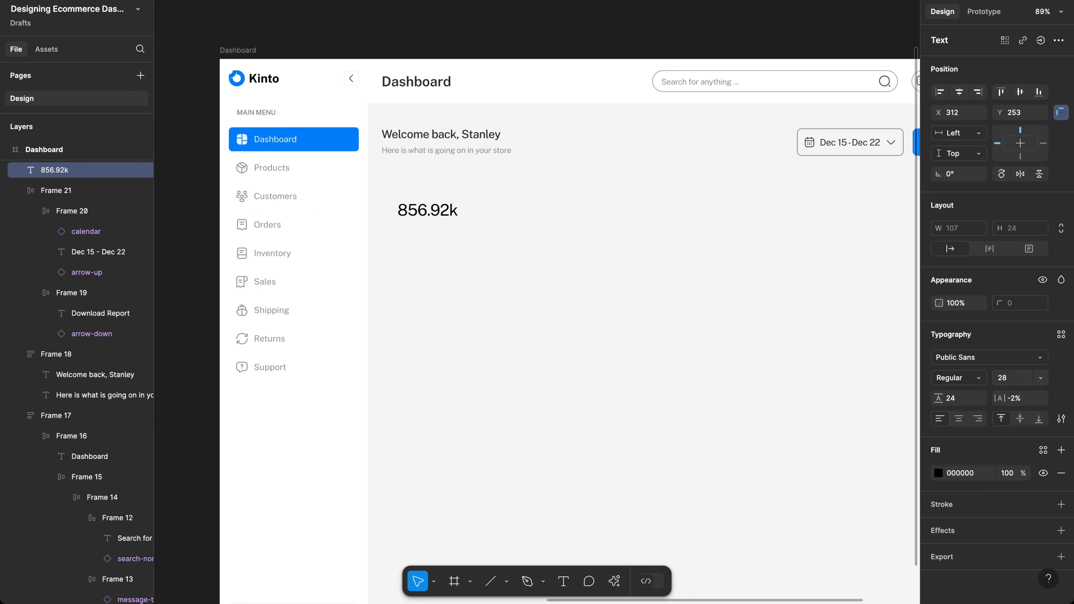
left_click(1008, 382)
type("32")
key("Return")
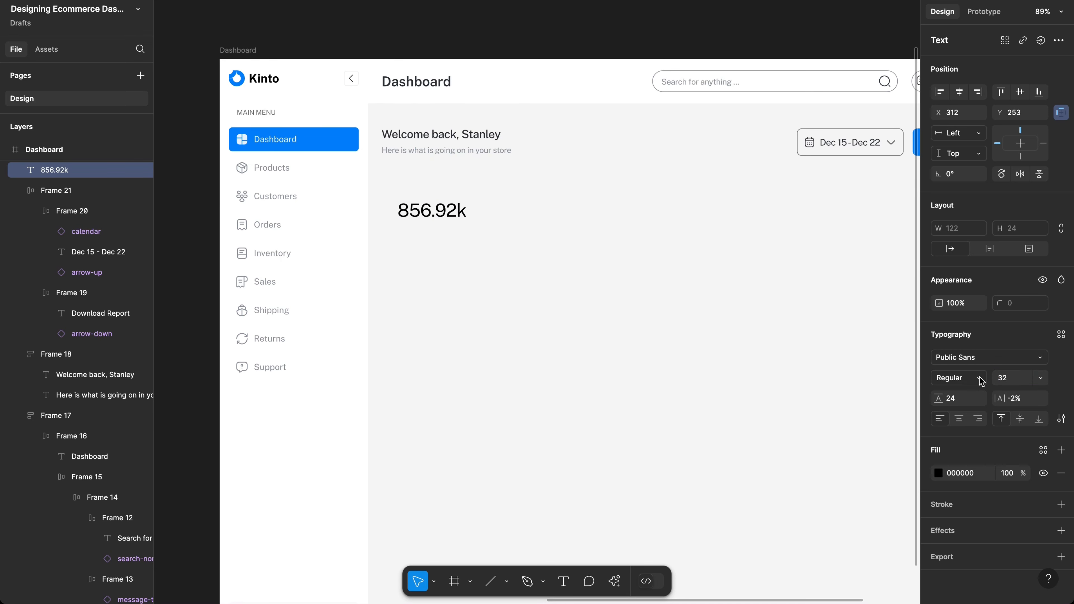
left_click(969, 380)
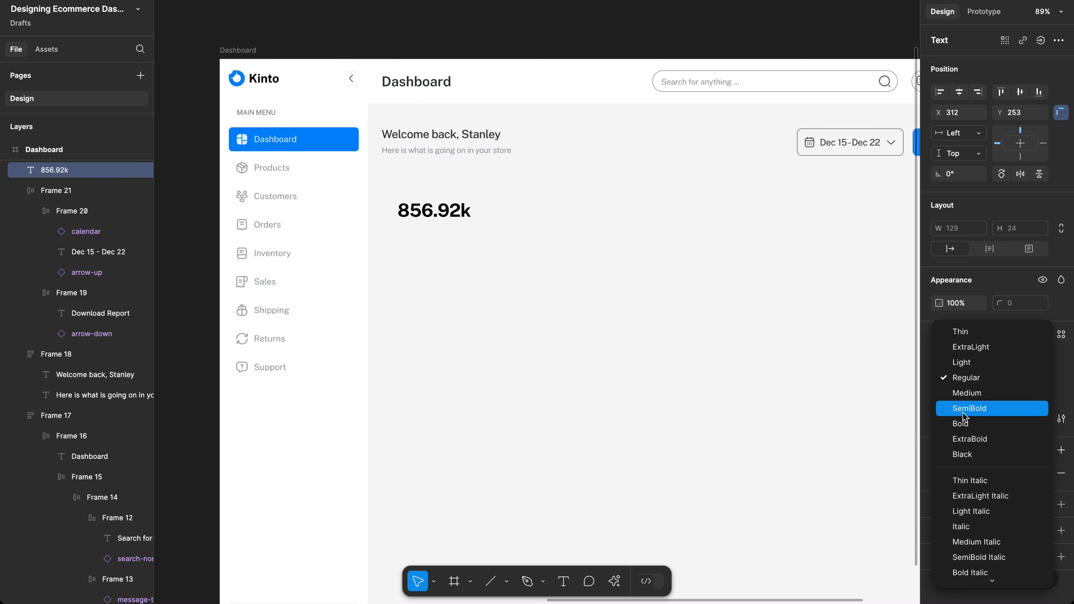
left_click(962, 411)
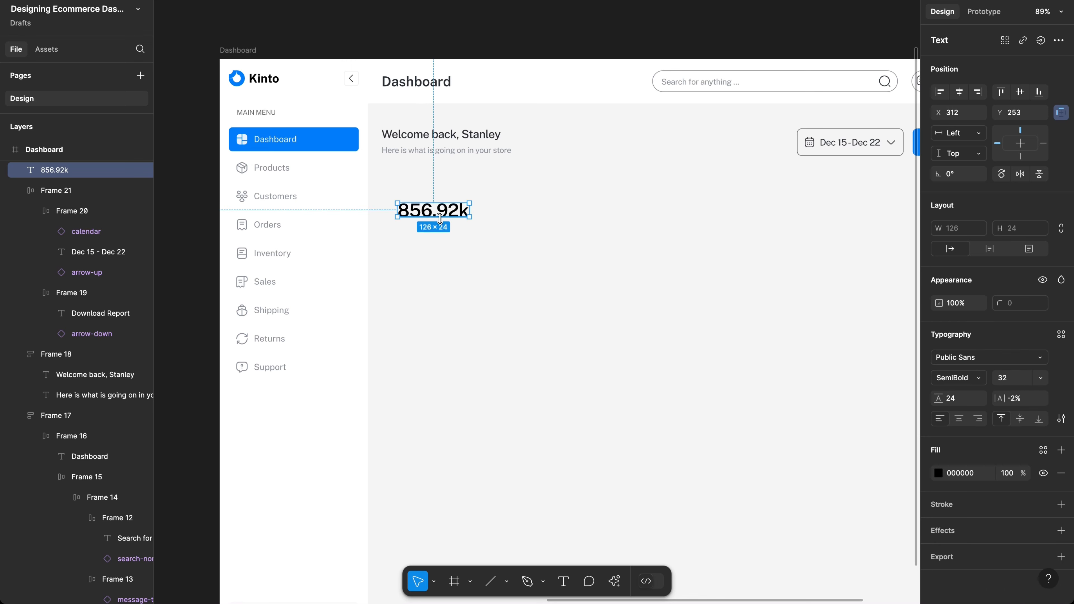
mouse_move(430, 214)
left_mouse_down()
mouse_move(420, 214)
mouse_move(437, 220)
left_mouse_up()
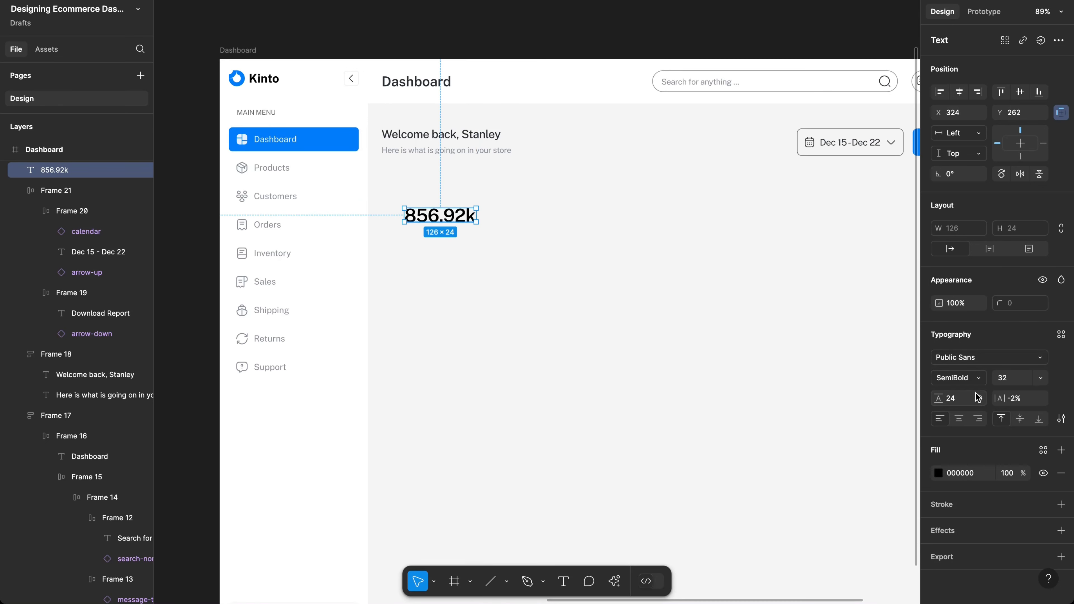
type("40")
key("Return")
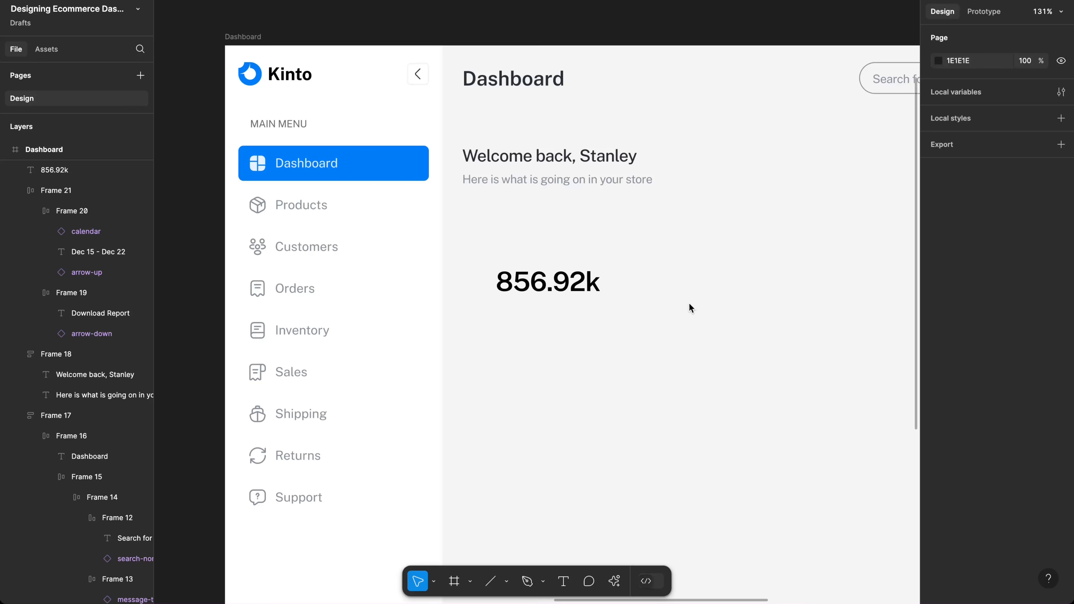
Step: Select the 856.92k text layer
left_click(560, 288)
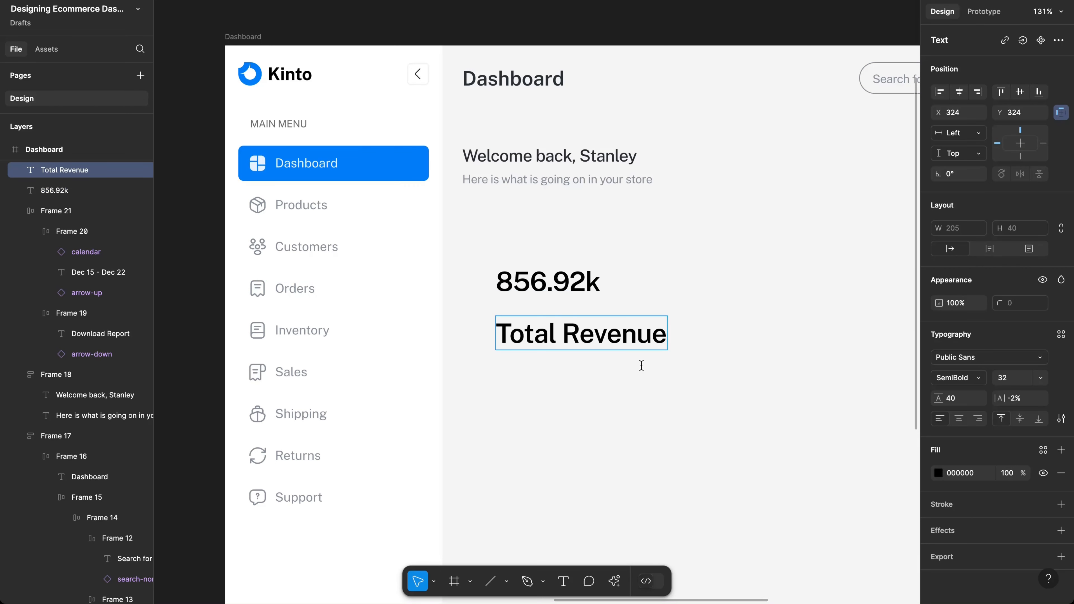
Step: Set the Total Revenue label to font size 14 with a 20 line height
key("Escape")
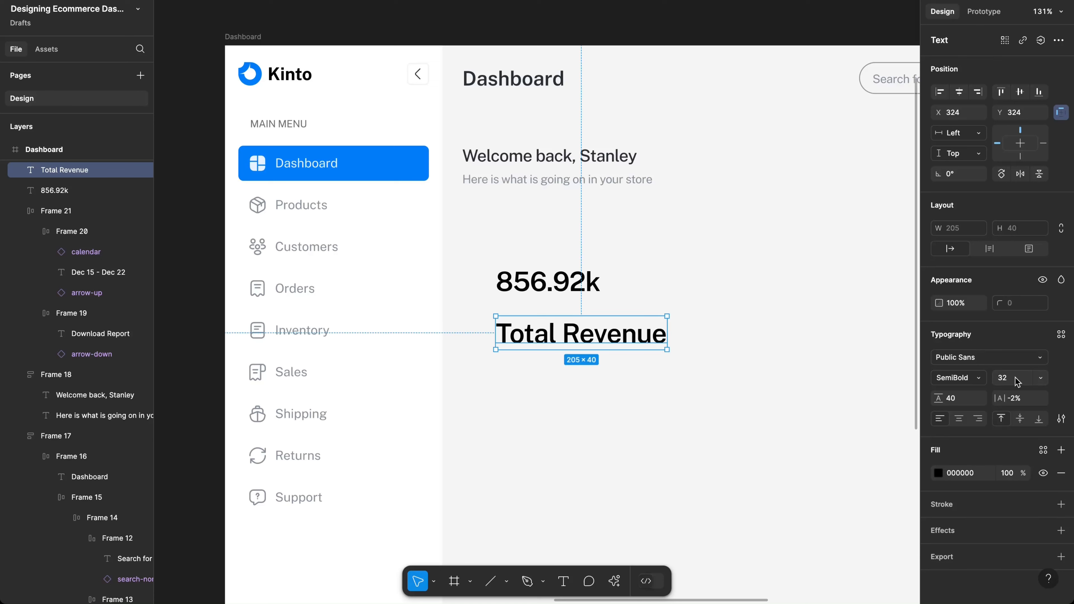
left_click(1016, 381)
type("18")
key("Return")
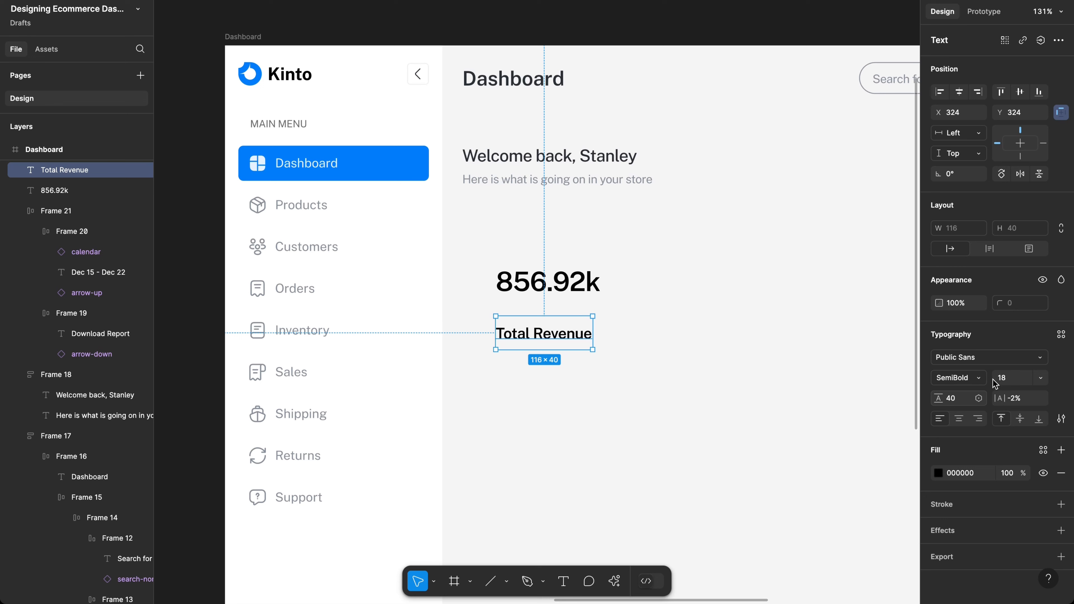
left_click(1008, 379)
type("14")
key("Return")
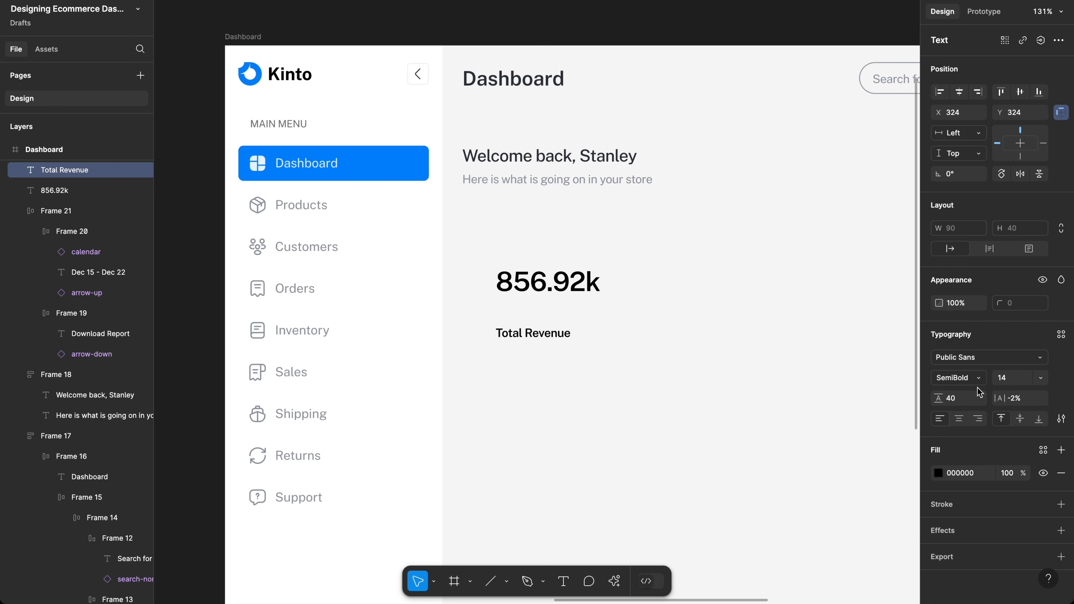
double_click(957, 396)
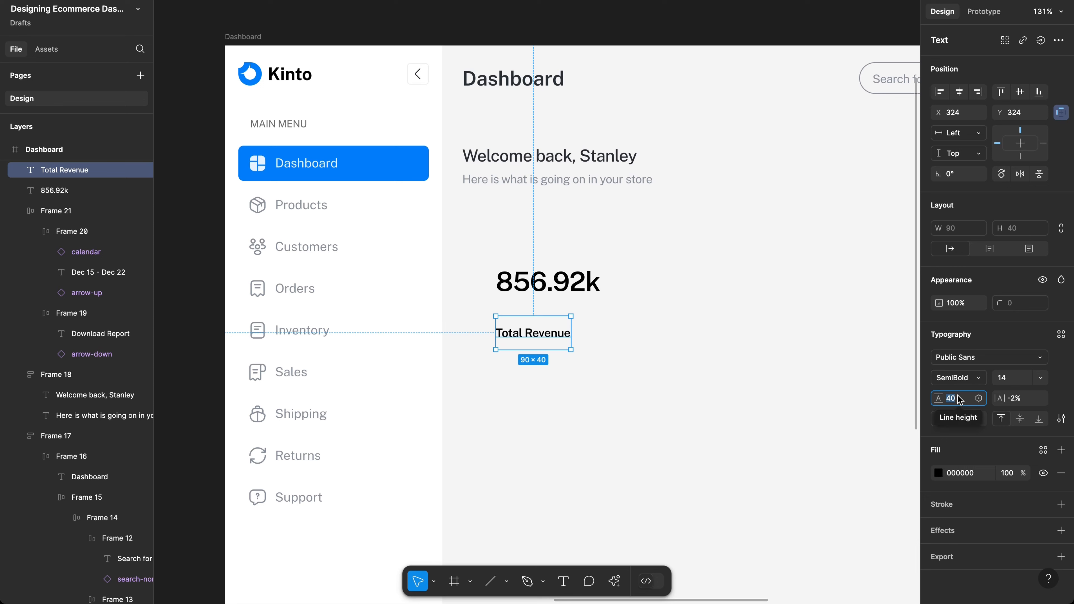
type("20")
key("Return")
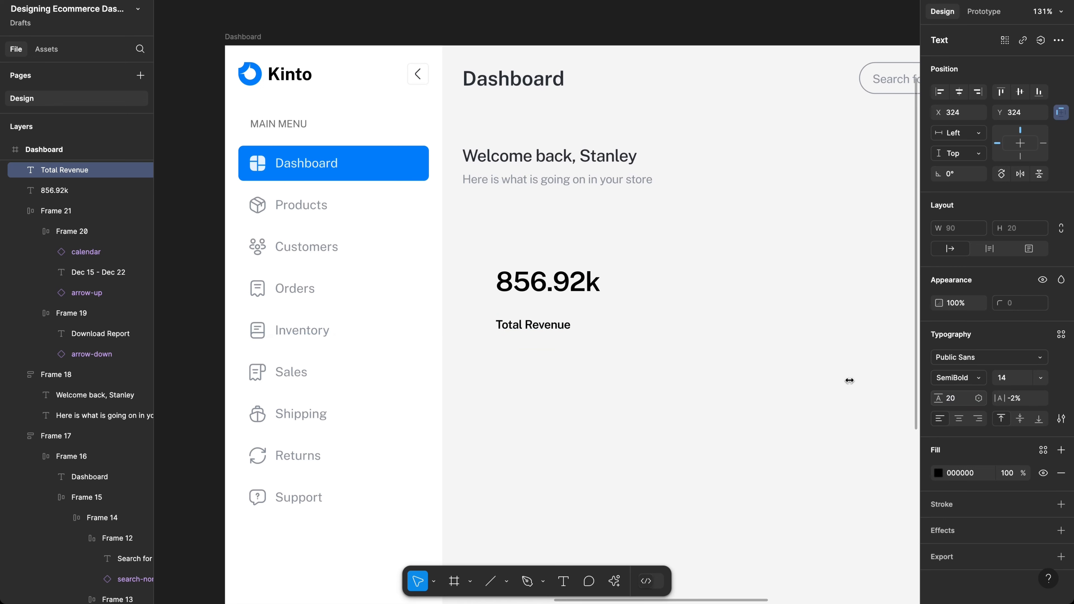
Step: Make Total Revenue Regular weight with a grey 89909A fill
left_click(951, 374)
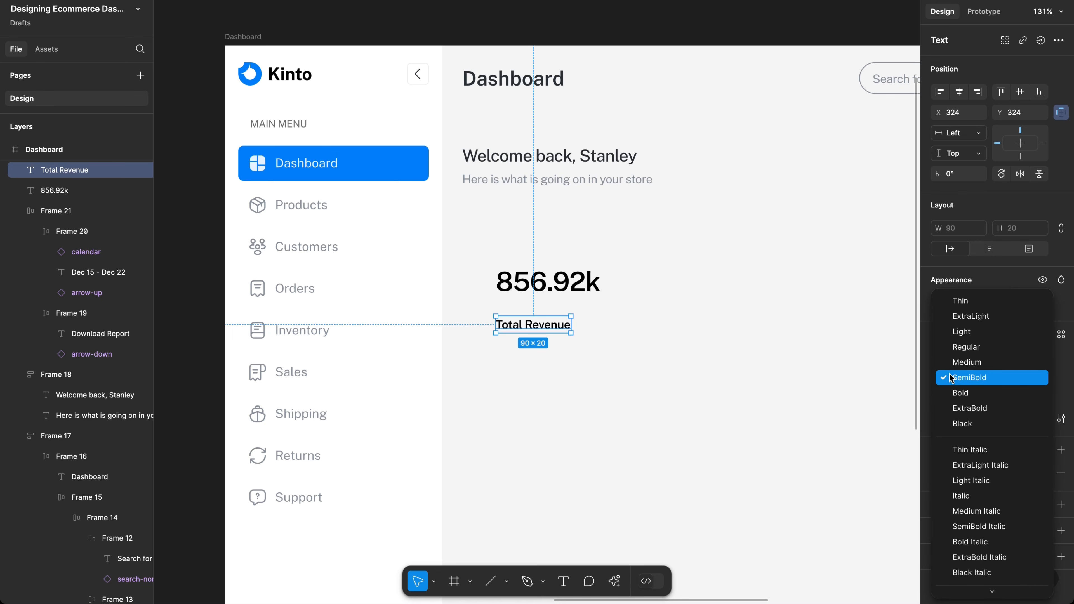
left_click(955, 347)
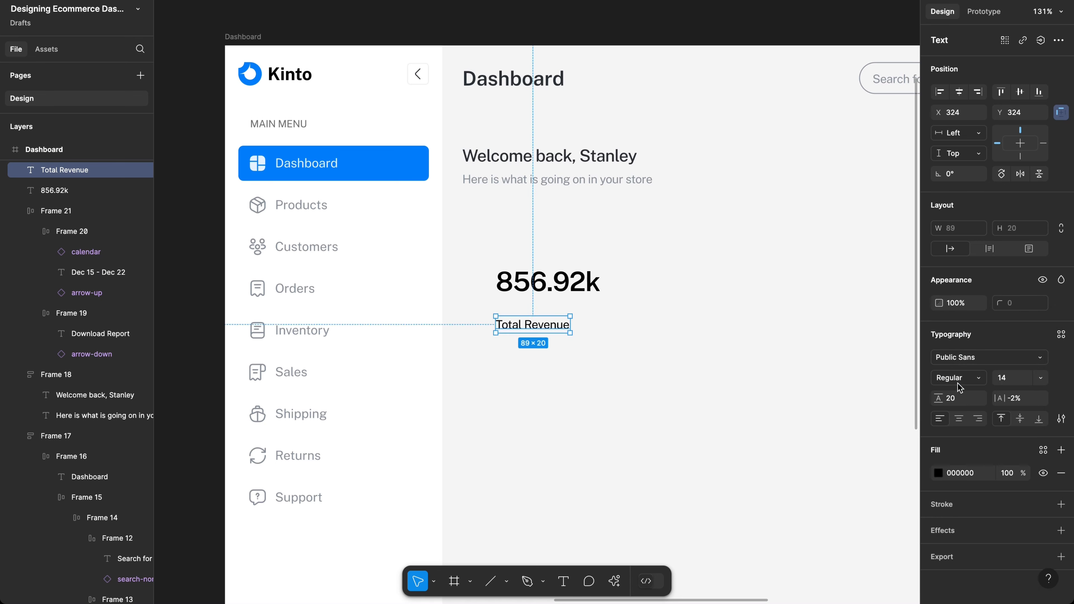
left_click(937, 473)
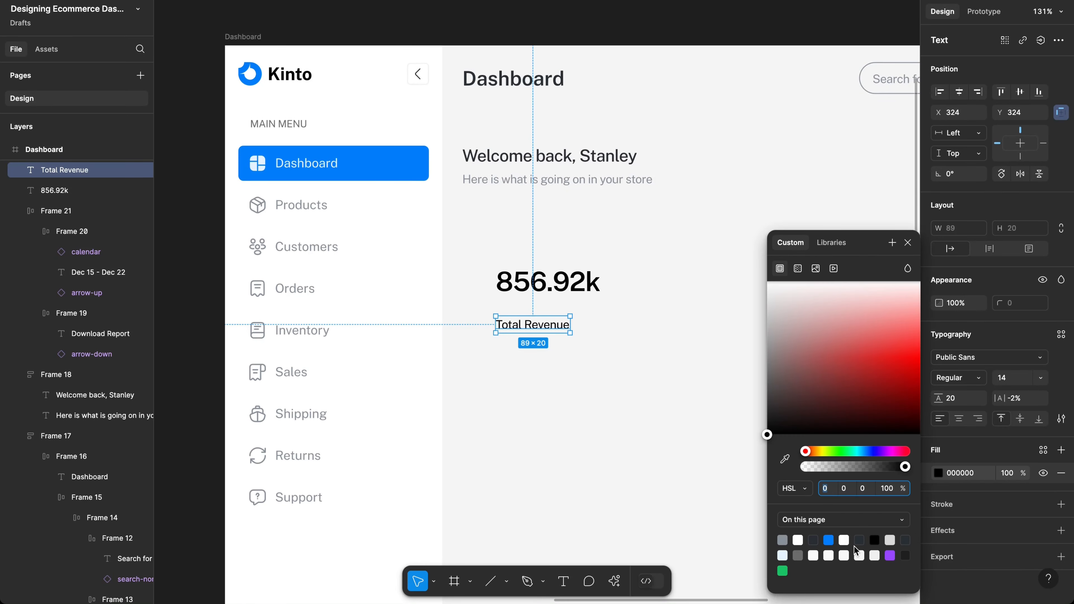
left_click(782, 540)
Step: Nudge Total Revenue just under 856.92k and drag a duplicate just below it
scroll(557, 329, "up", 5)
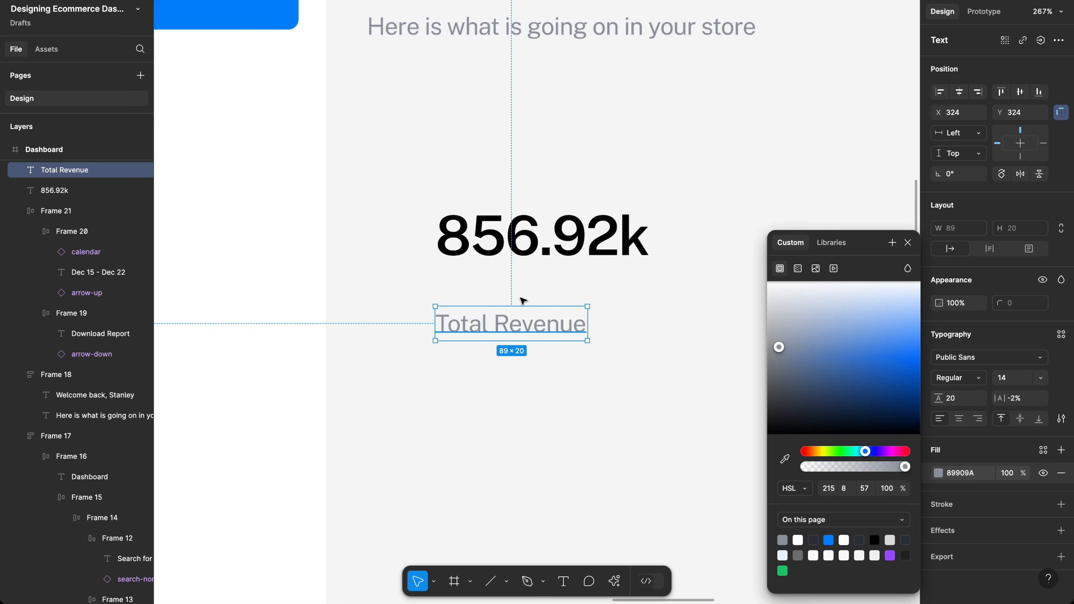
key("Up")
key("Up")
key("Up")
key("Up")
key("Up")
key("Up")
key("Up")
key("Up")
key("Up")
key("Up")
key("Up")
key("Up")
key("Up")
key("Up")
key("Up")
key("Up")
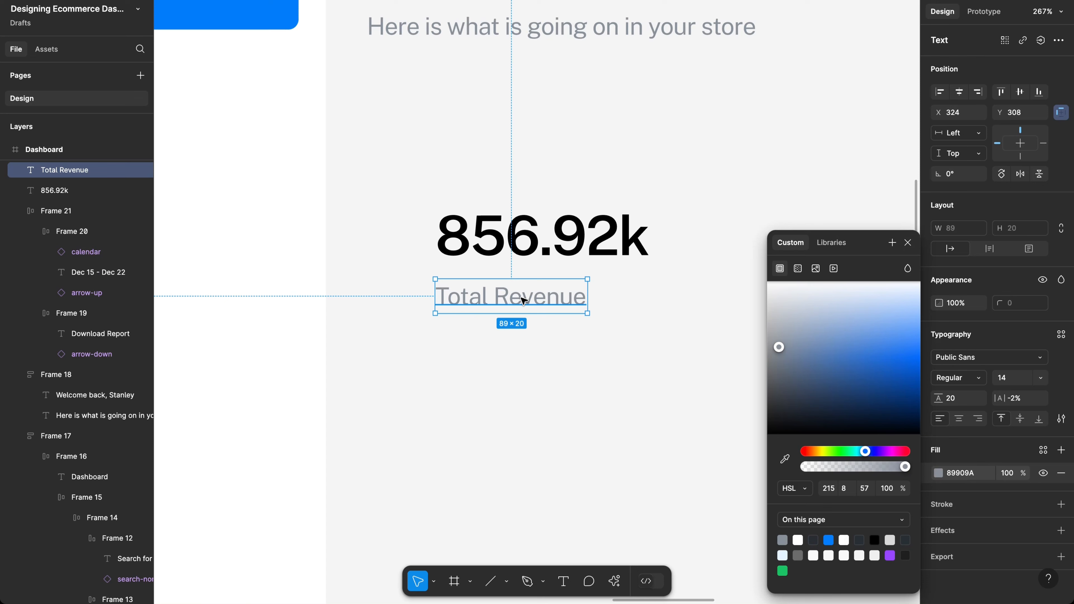
key("Down")
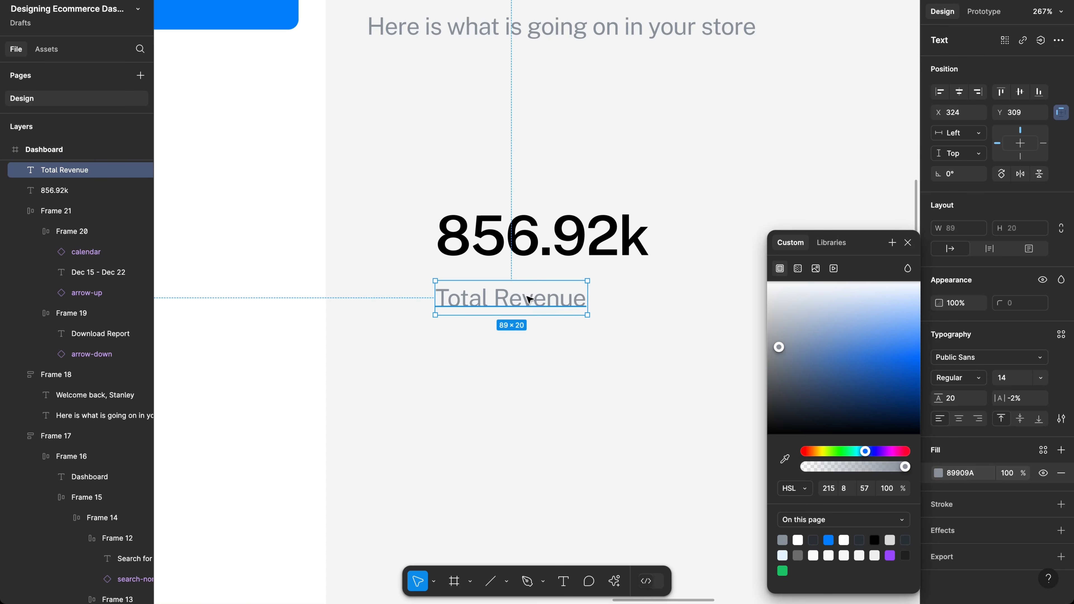
left_click_drag(552, 304, 545, 351)
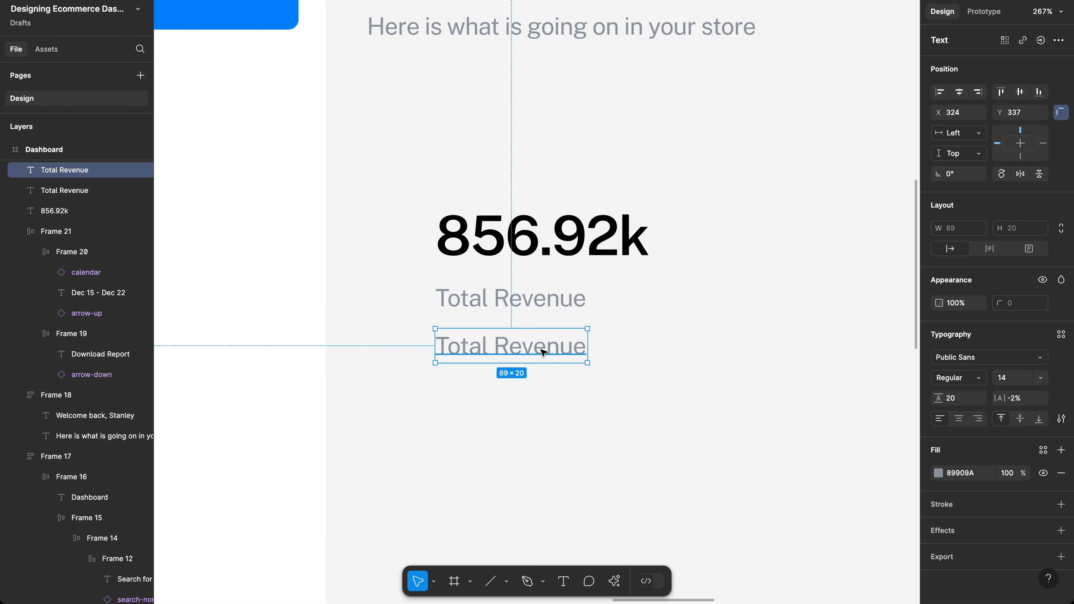
Step: Rewrite the copied label's text to read +14%
scroll(541, 350, "up", 5)
scroll(519, 345, "down", 3)
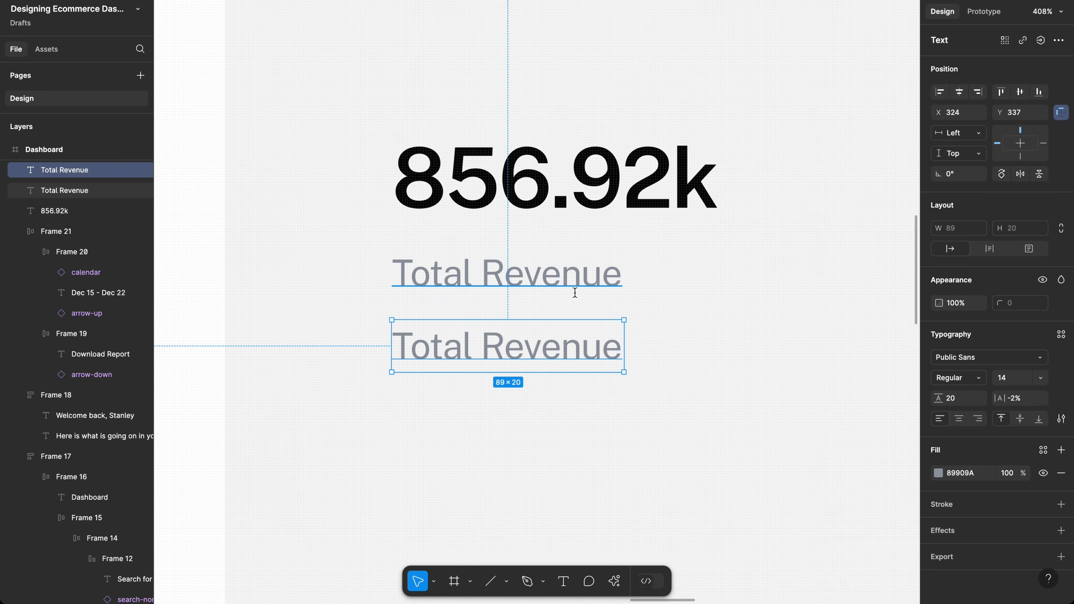
key("Return")
type("14")
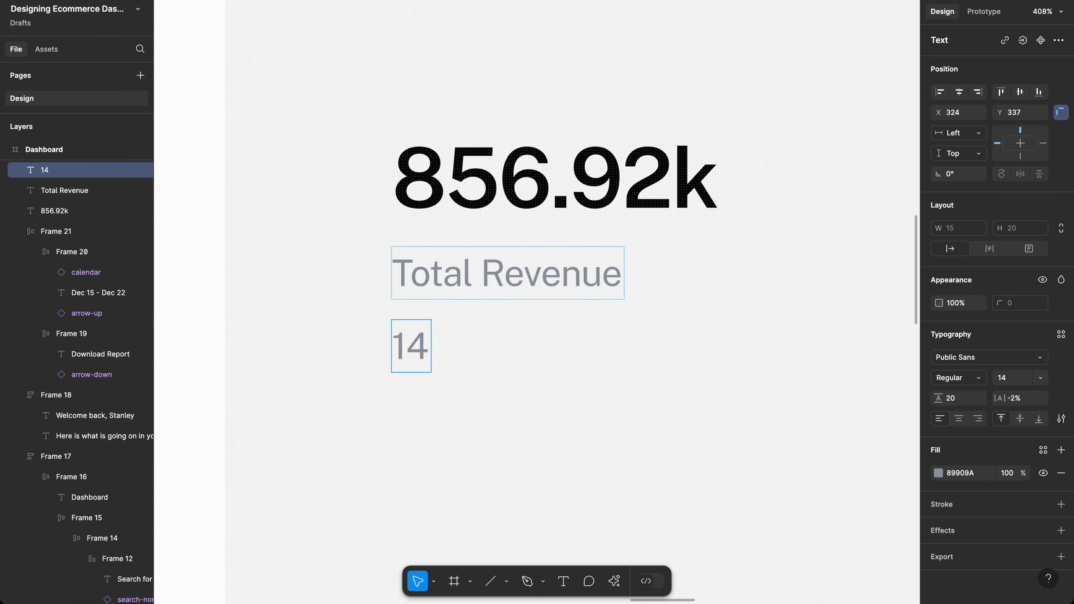
type("%")
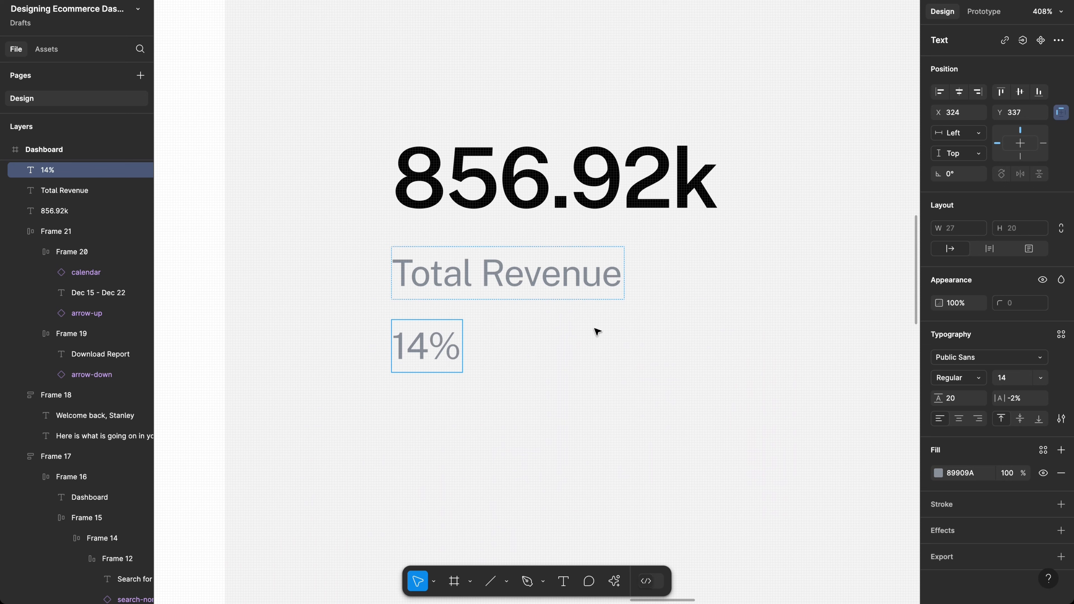
key("Home")
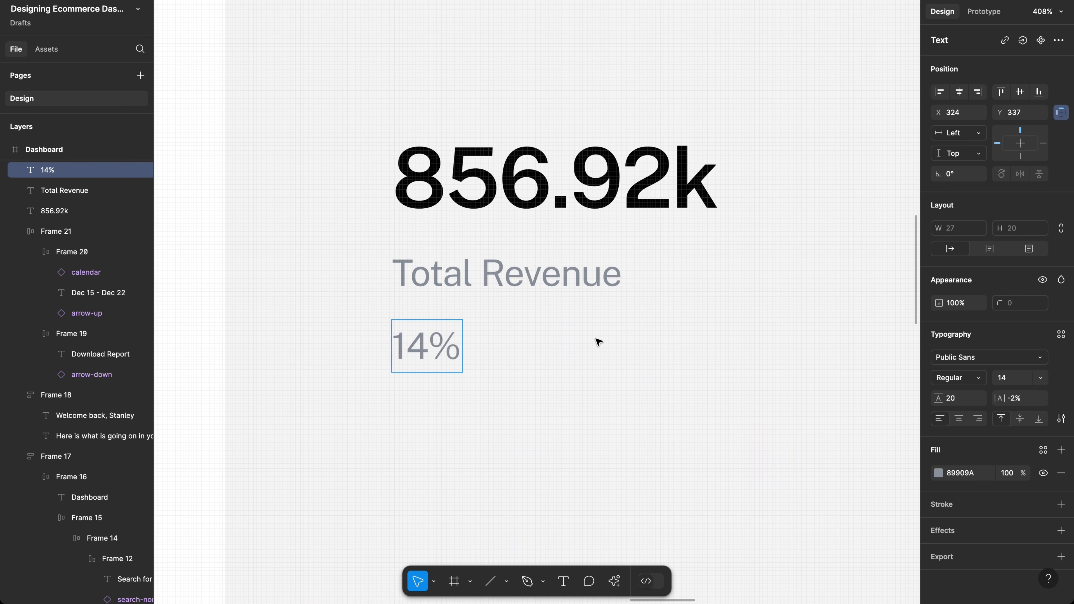
type("+")
key("Escape")
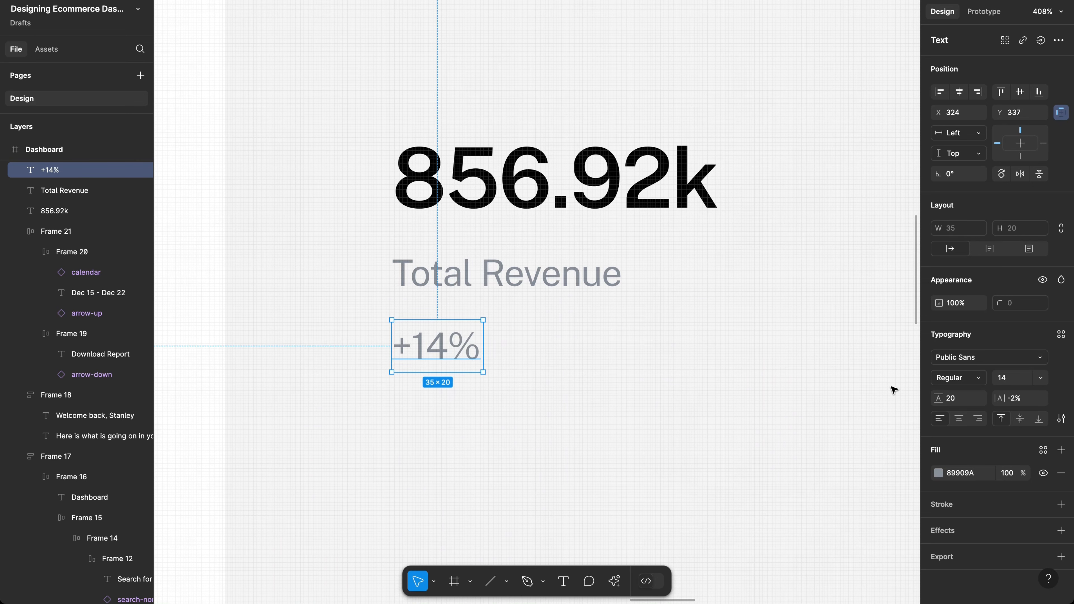
Step: Set +14% to font size 18 with a dark grey 292D32 fill
left_click(1013, 380)
type("18")
key("Return")
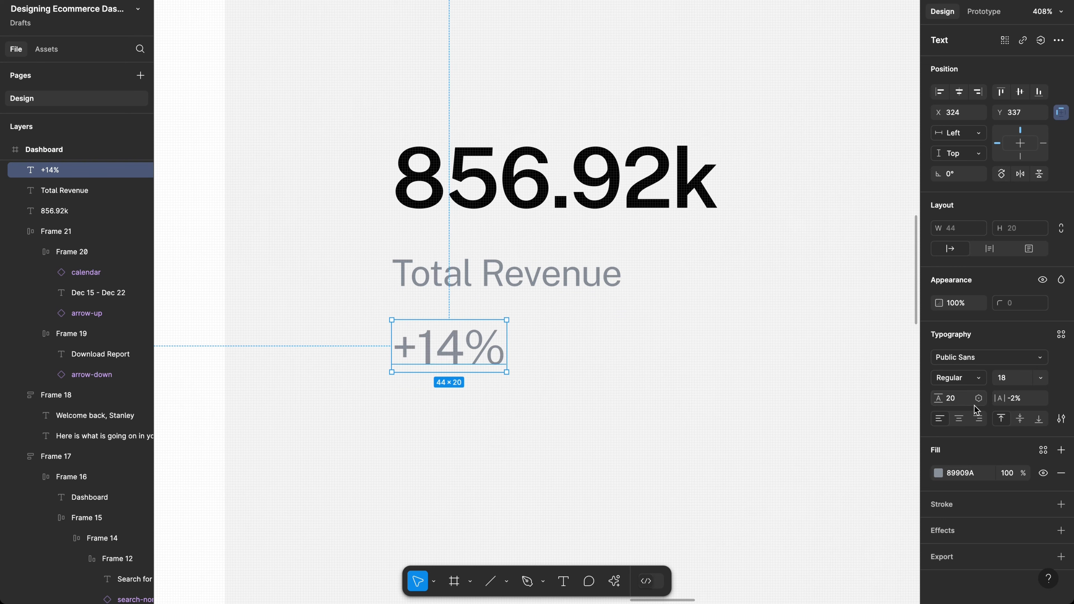
left_click(937, 473)
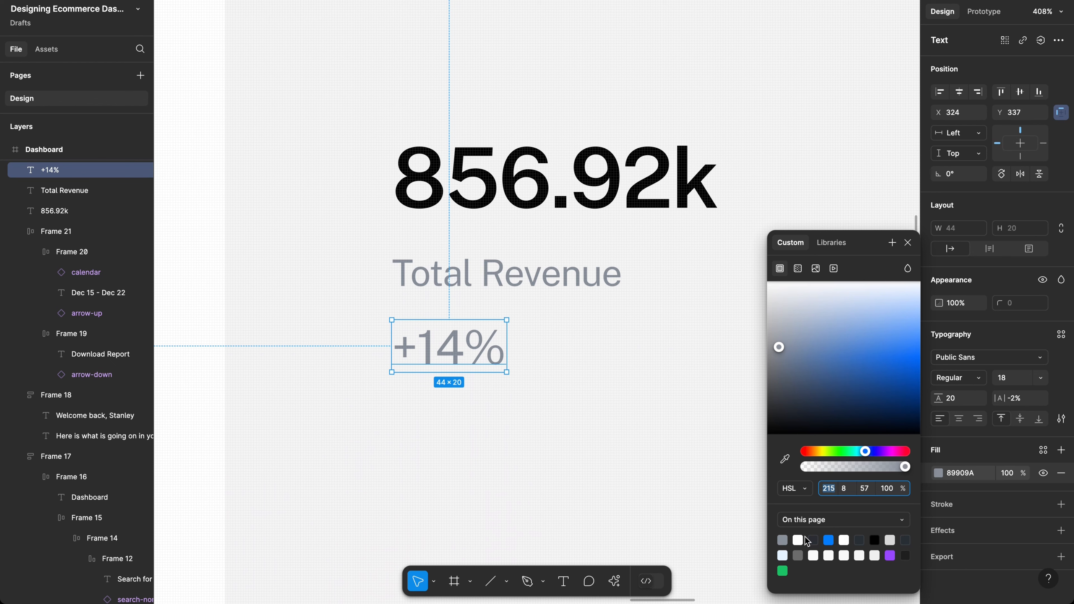
left_click(813, 539)
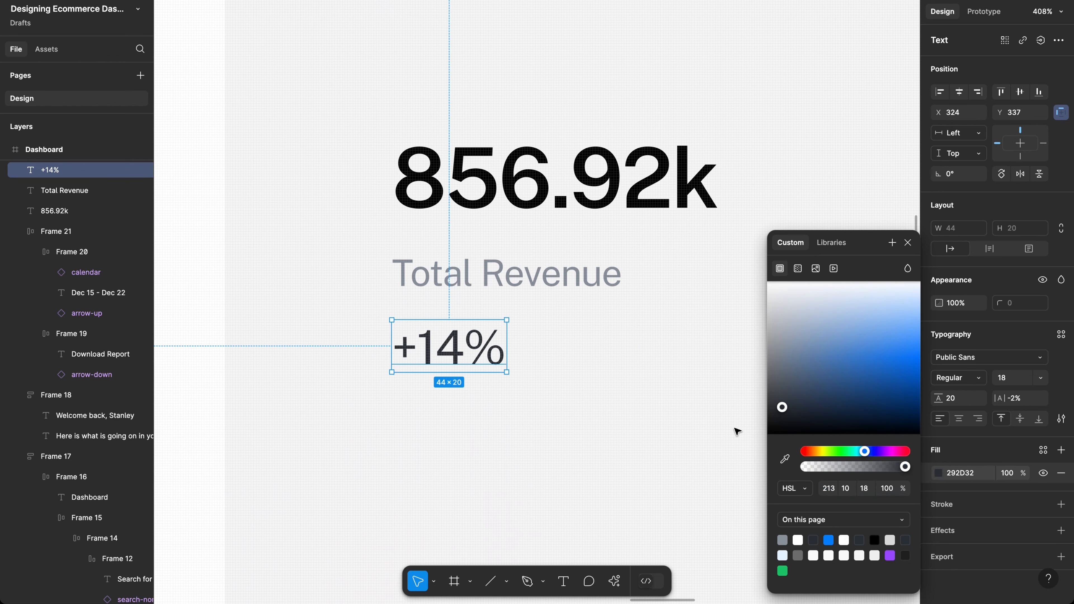
left_click(584, 332)
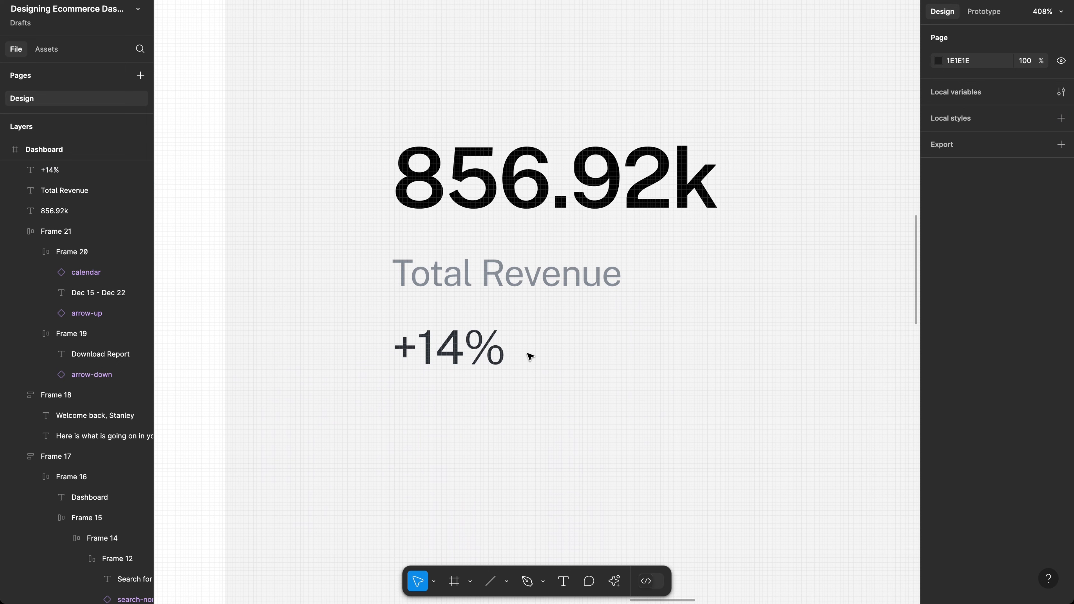
Step: Copy the Total Revenue label to the right of +14%
scroll(529, 356, "down", 5)
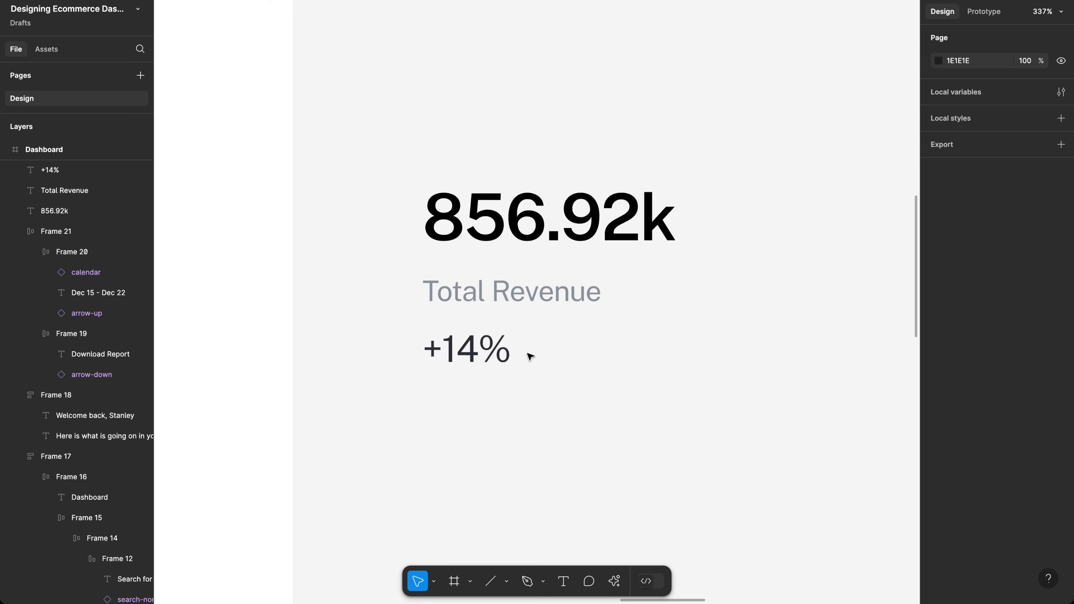
scroll(530, 356, "down", 4)
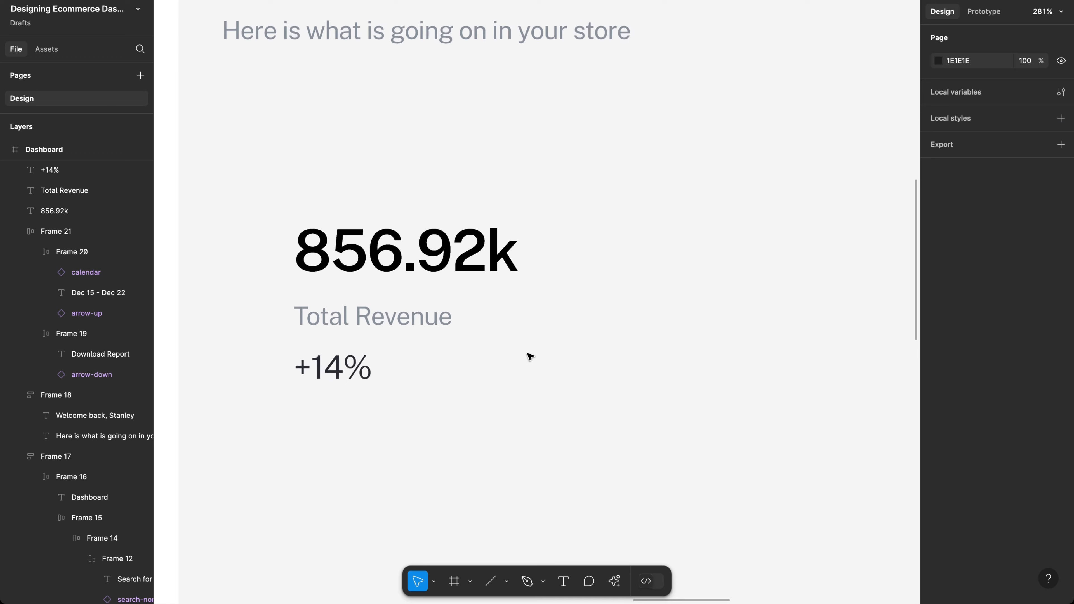
scroll(530, 356, "left", 3)
scroll(529, 356, "down", 2)
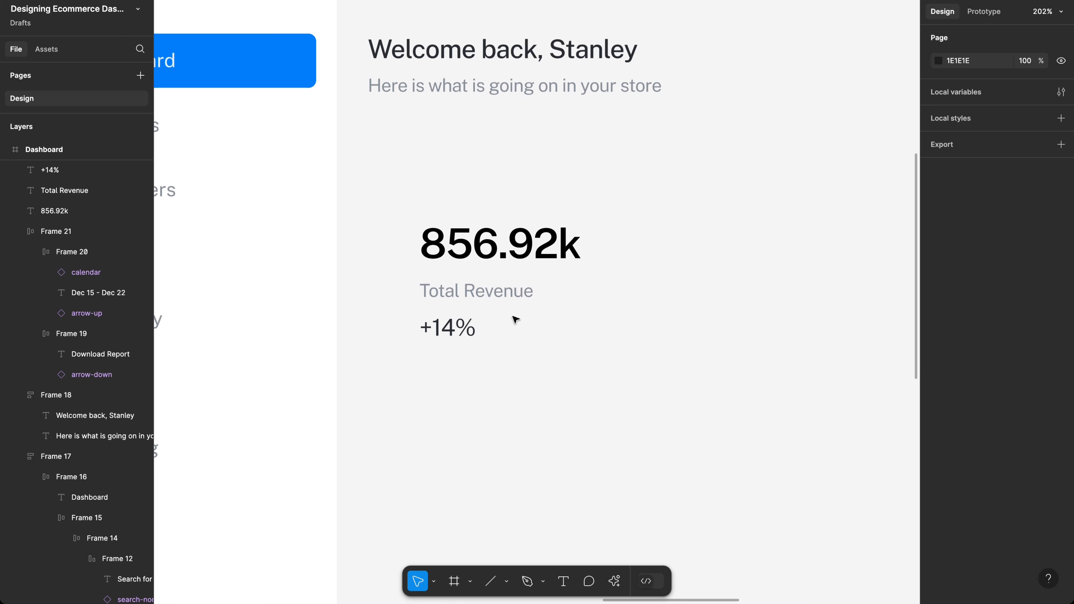
left_click(483, 296)
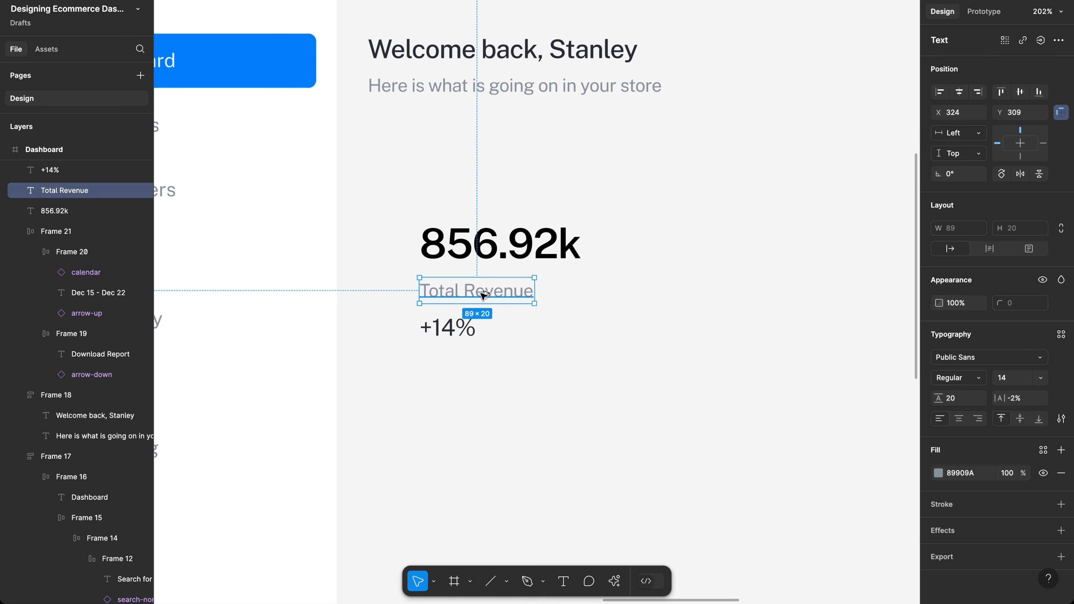
left_click_drag(483, 295, 546, 330)
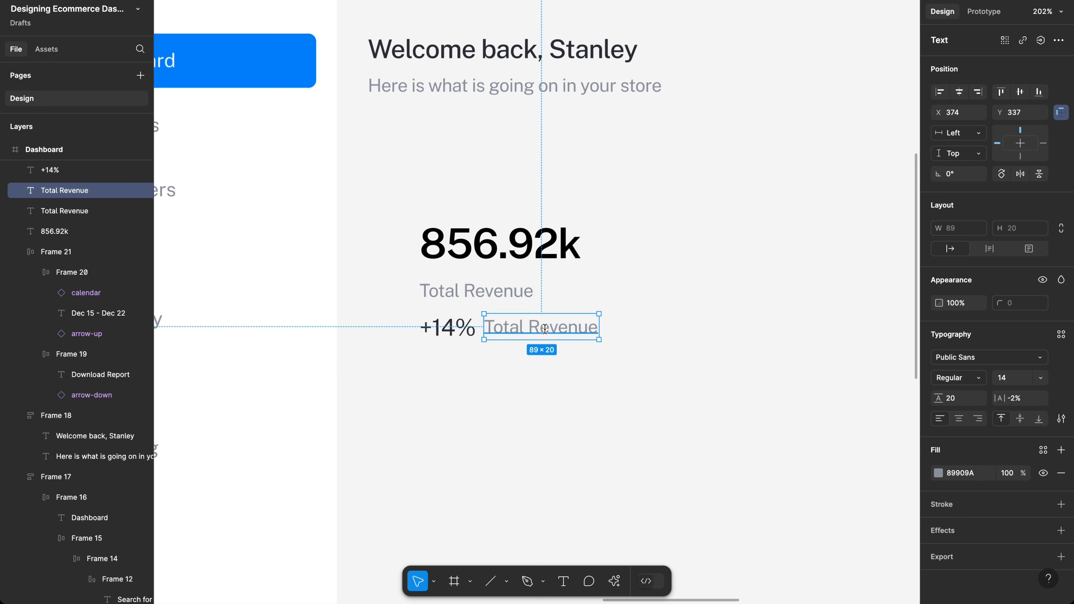
Step: Change the copied label's text to 'In 7days'
double_click(545, 329)
type("In")
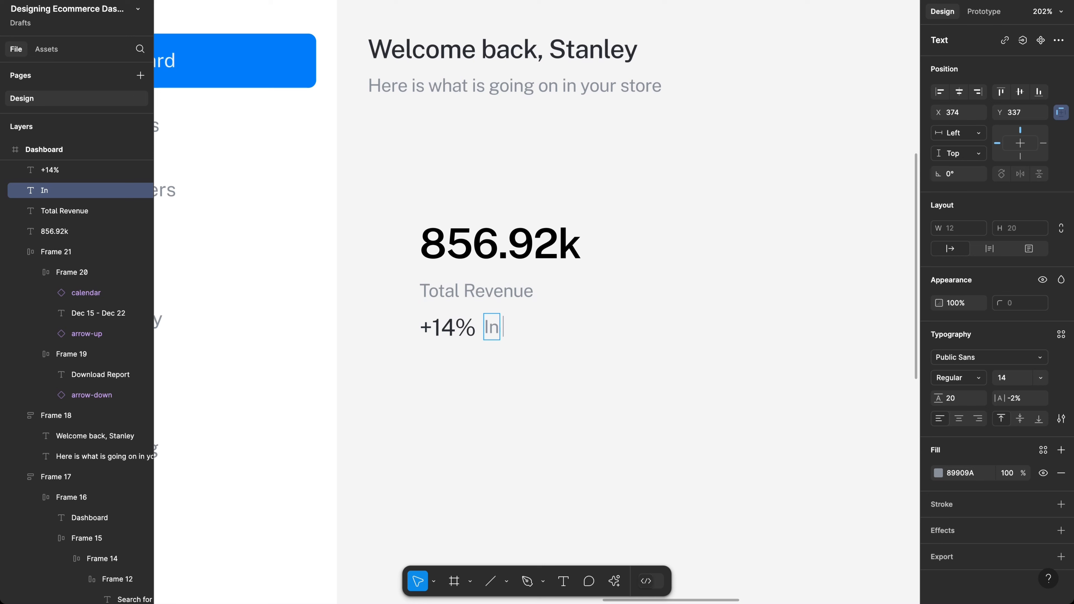
type(" 7 days")
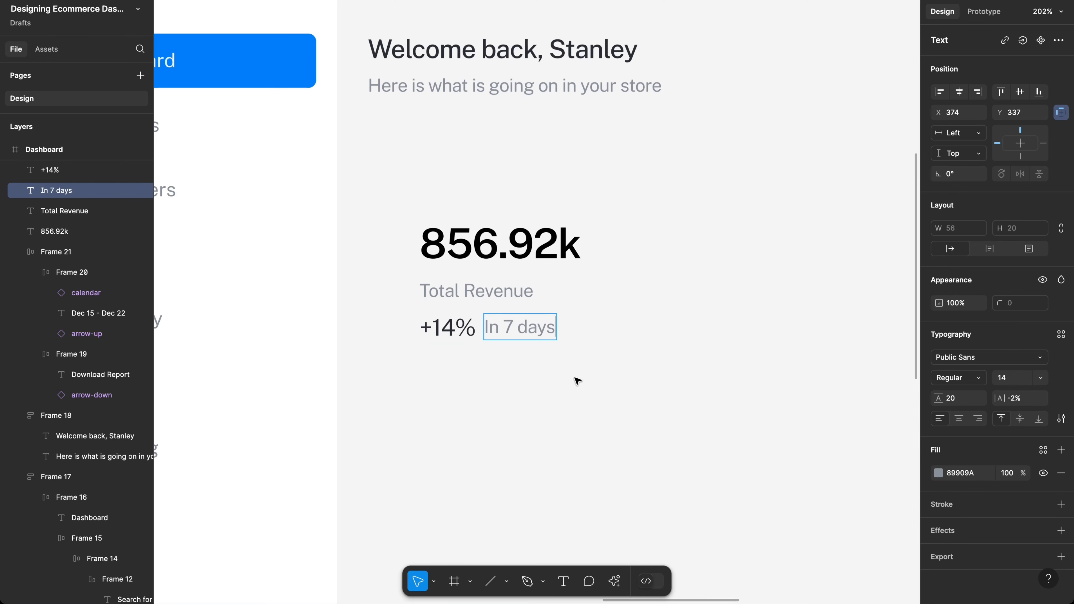
key("Escape")
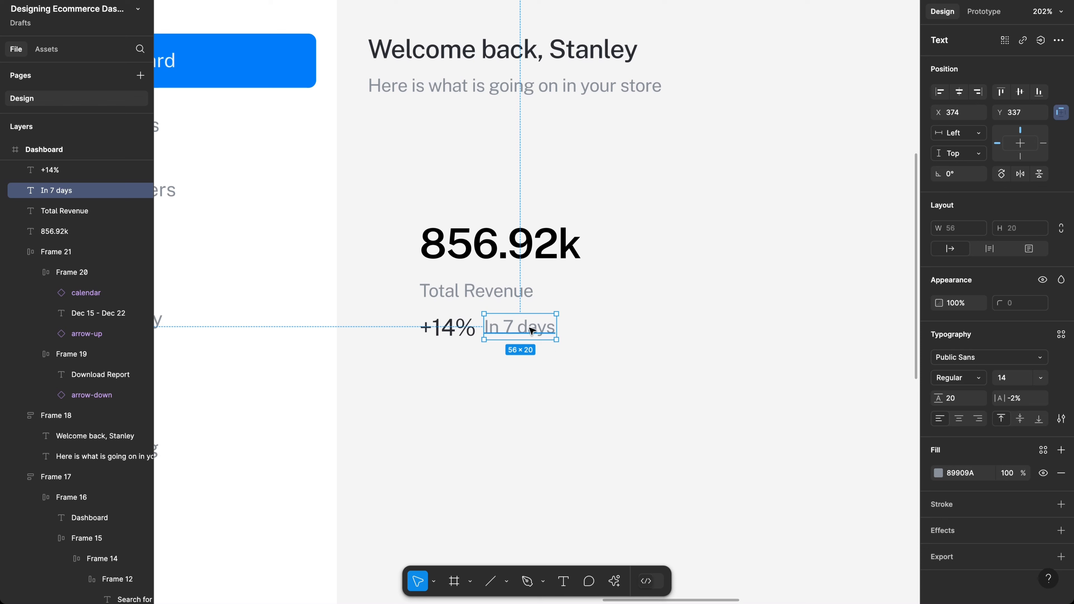
double_click(530, 330)
left_click(523, 331)
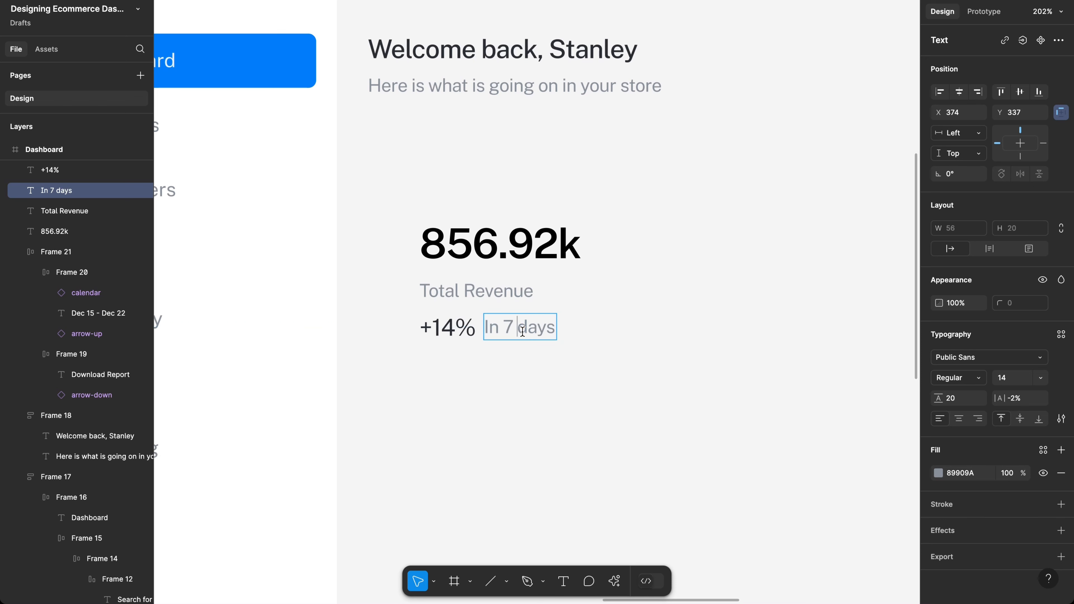
key("BackSpace")
key("Escape")
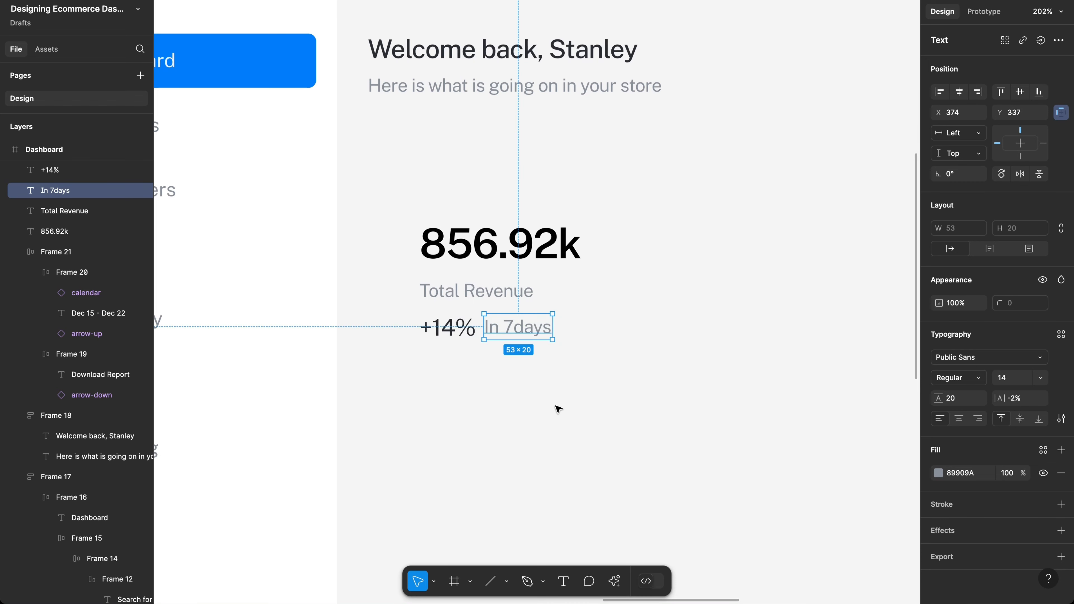
left_click(558, 409)
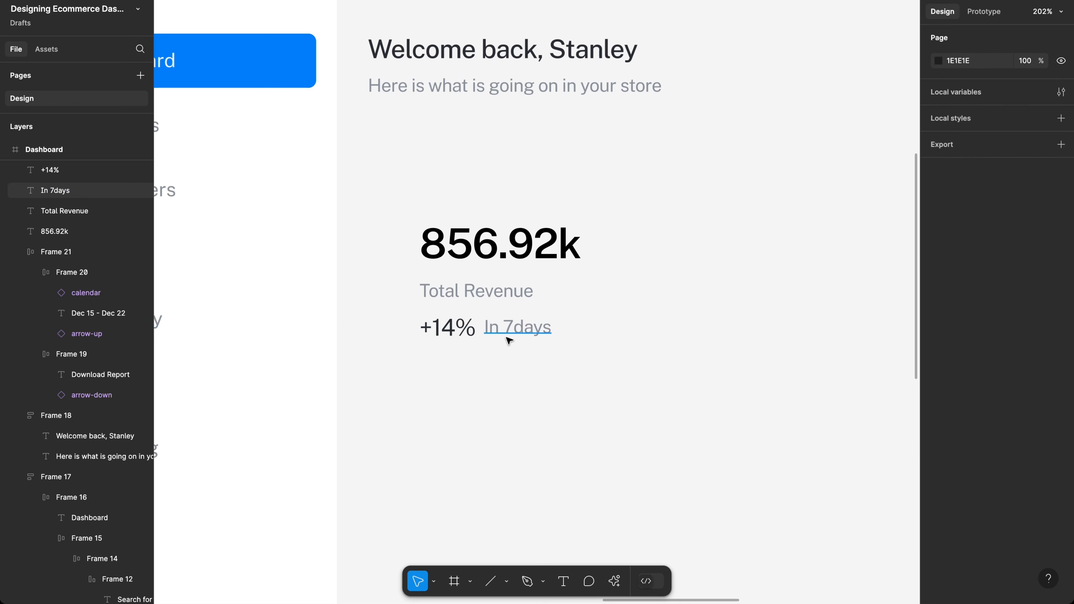
scroll(509, 341, "down", 3)
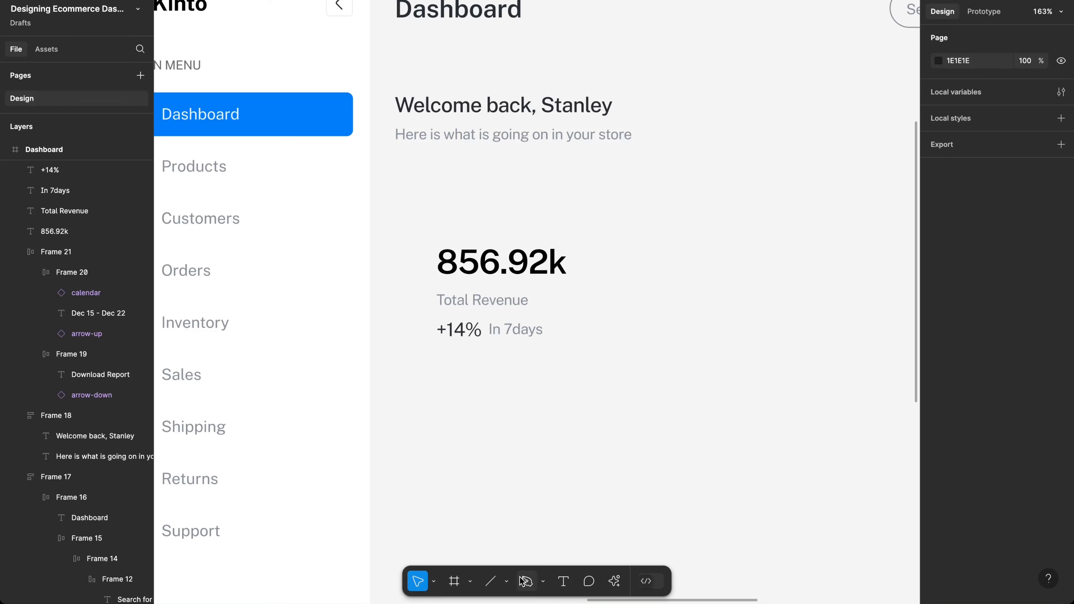
Step: Draw an 11-point zigzag line with the Pen tool beneath the +14% In 7days row
left_click(542, 583)
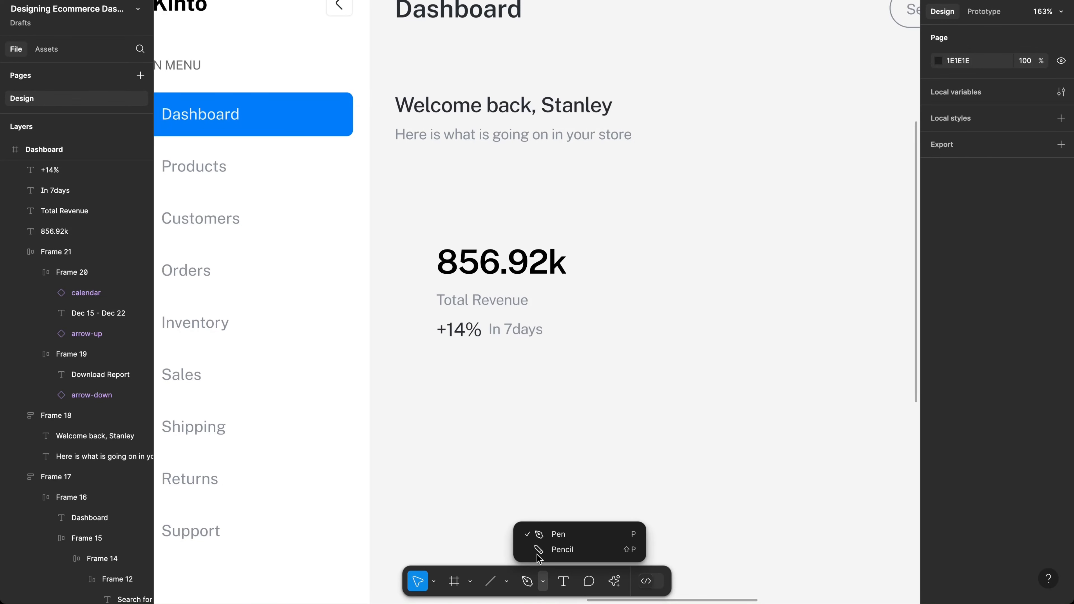
left_click(548, 533)
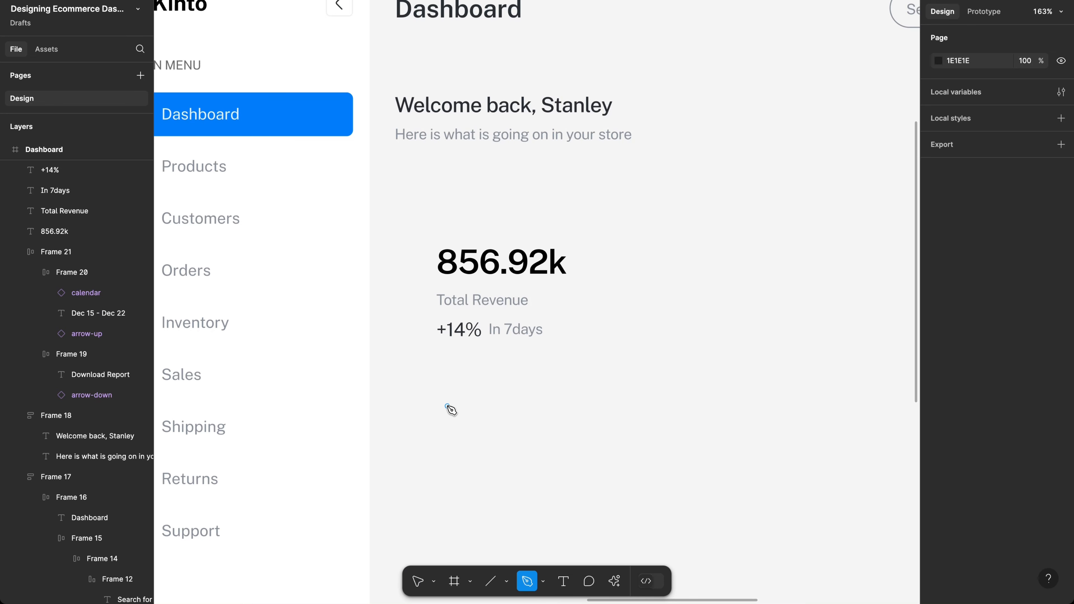
scroll(448, 418, "up", 5)
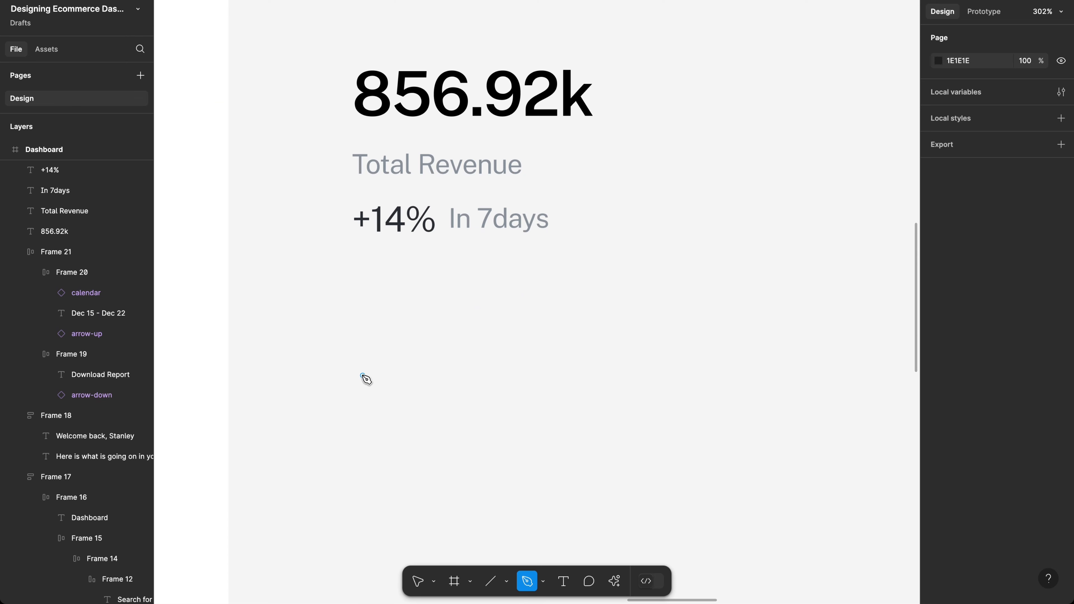
left_click(362, 376)
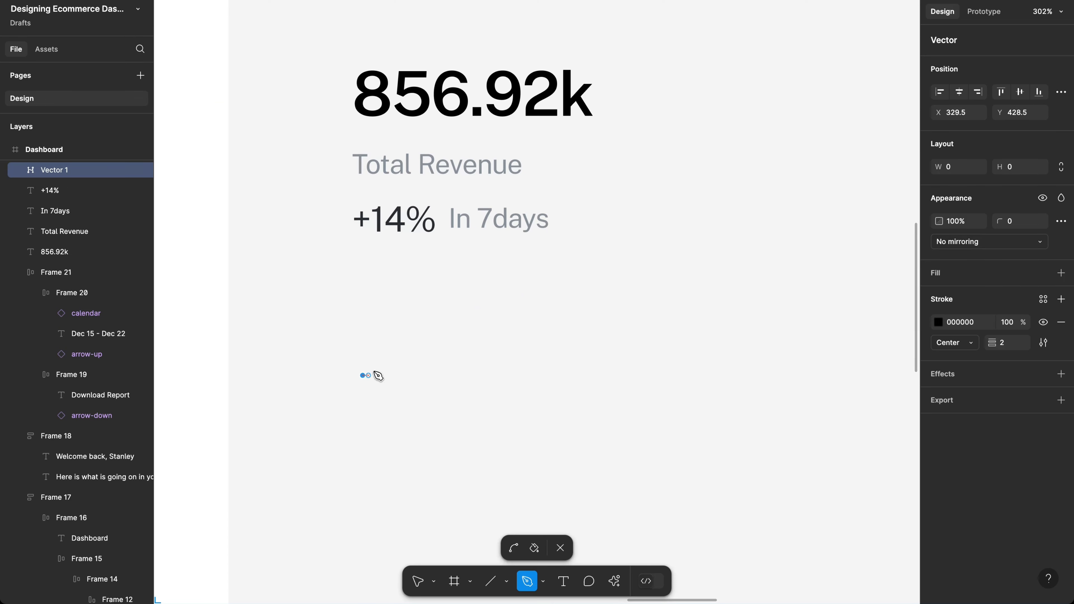
left_click(384, 360)
left_click(412, 356)
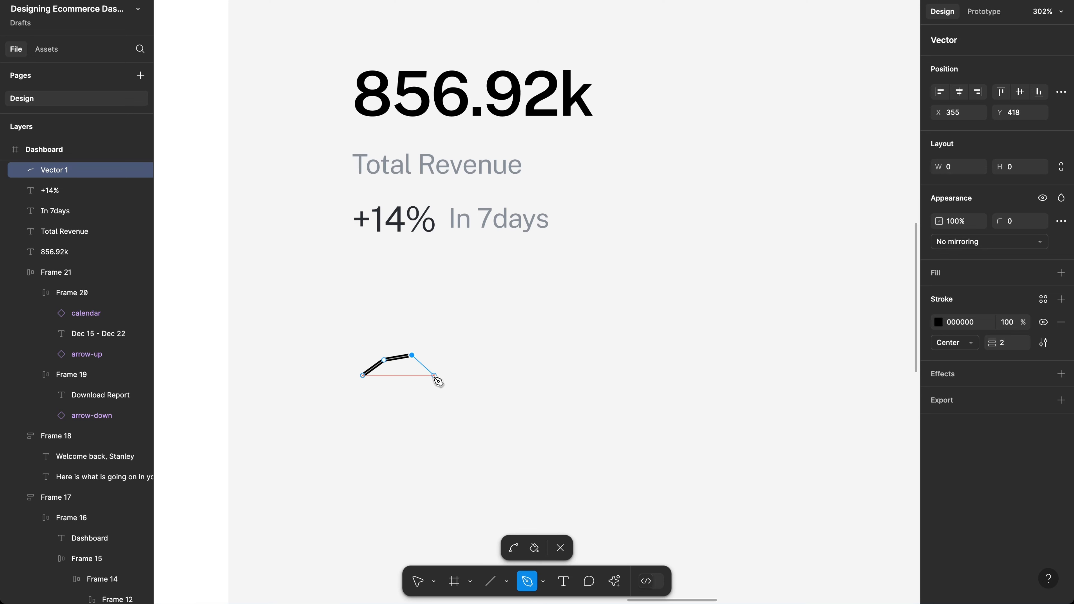
left_click(445, 324)
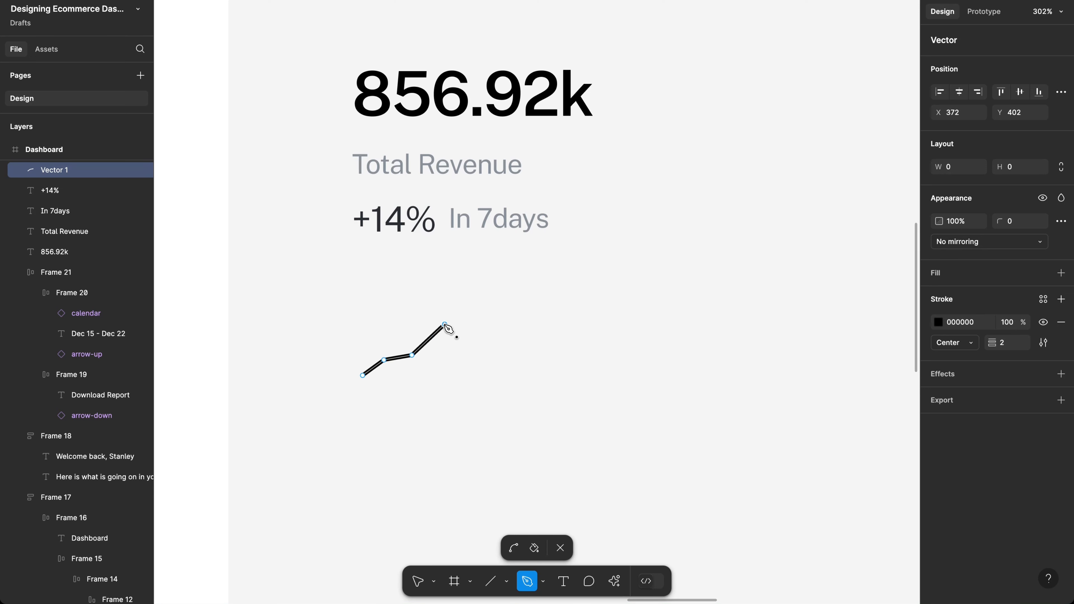
left_click(476, 348)
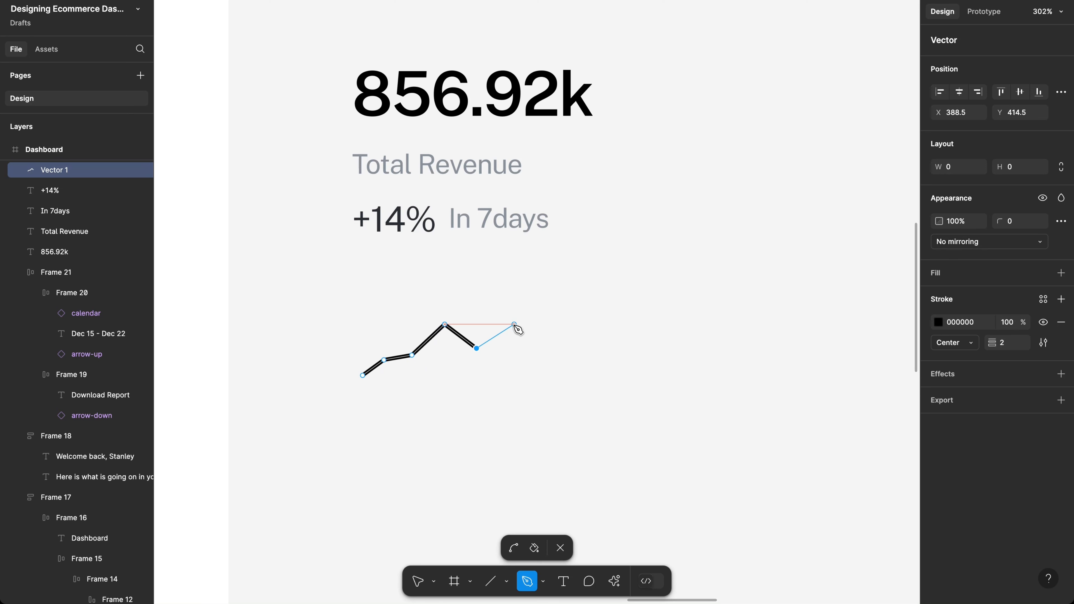
left_click(519, 334)
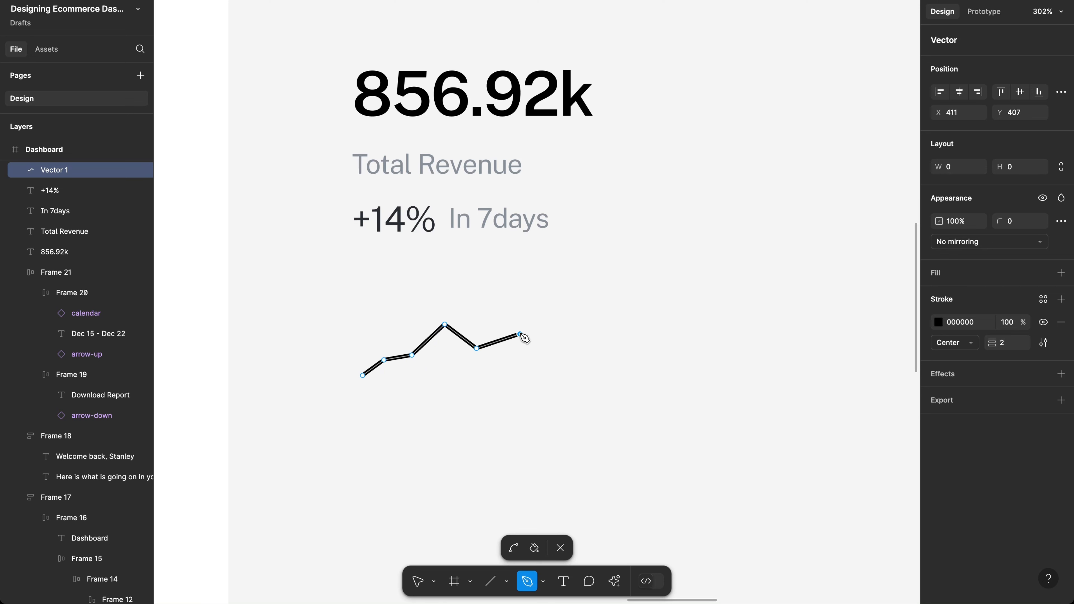
left_click(548, 311)
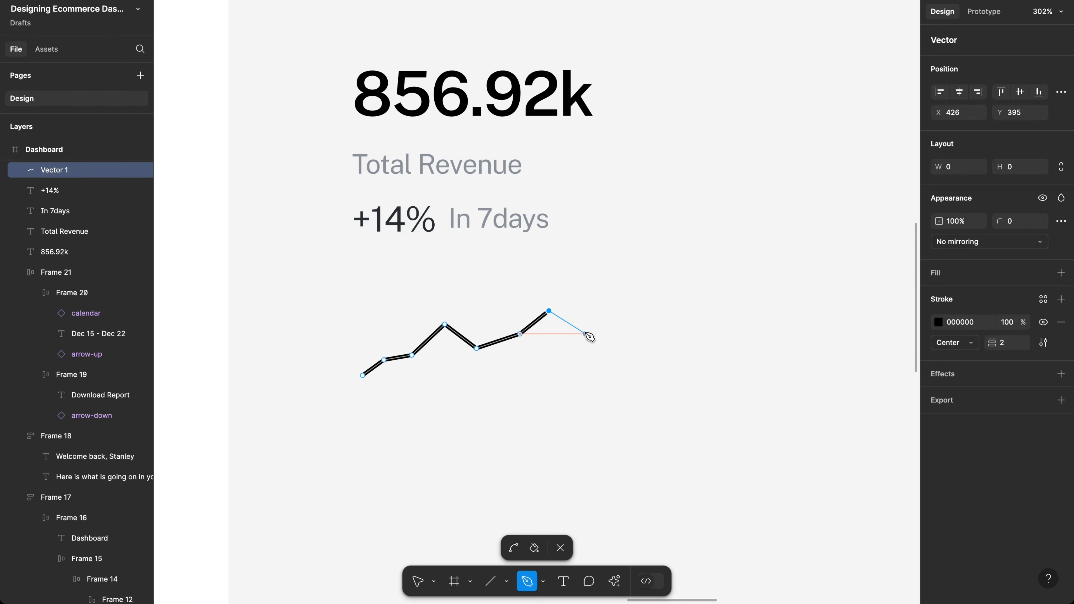
left_click(588, 338)
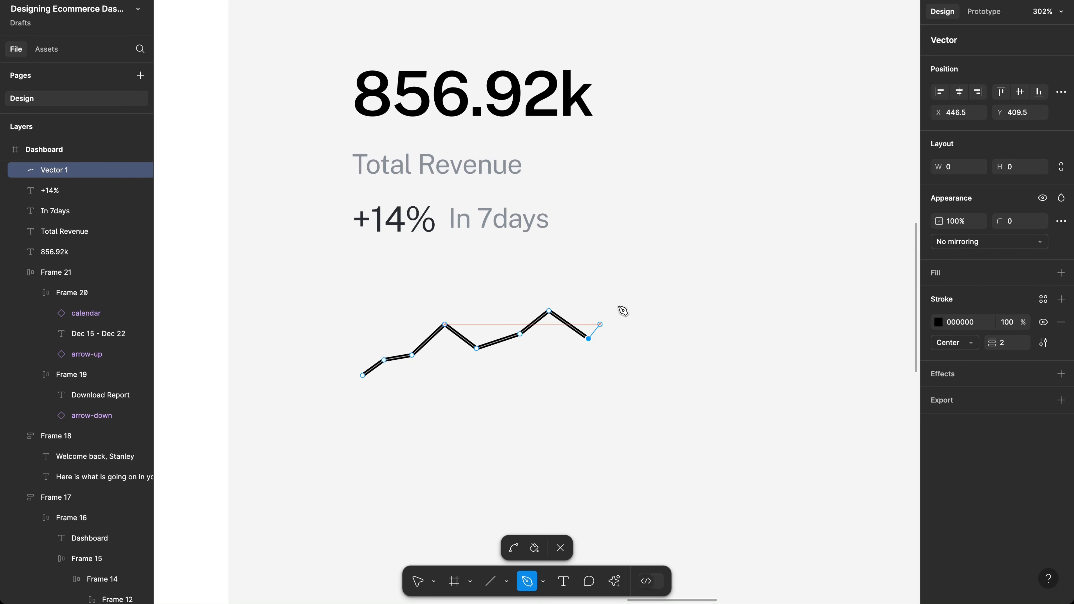
left_click(622, 304)
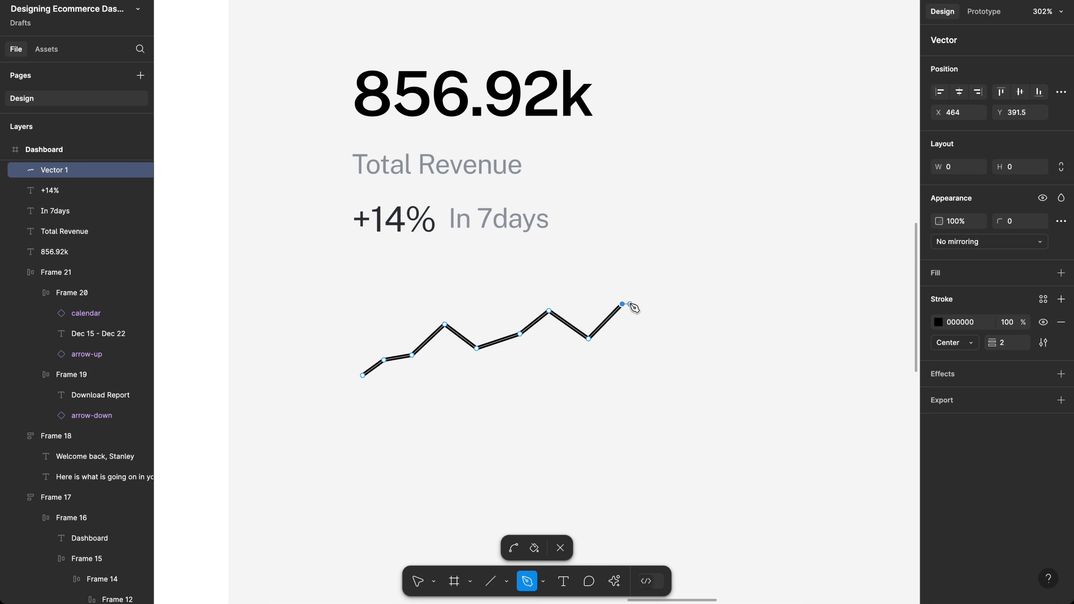
left_click(646, 316)
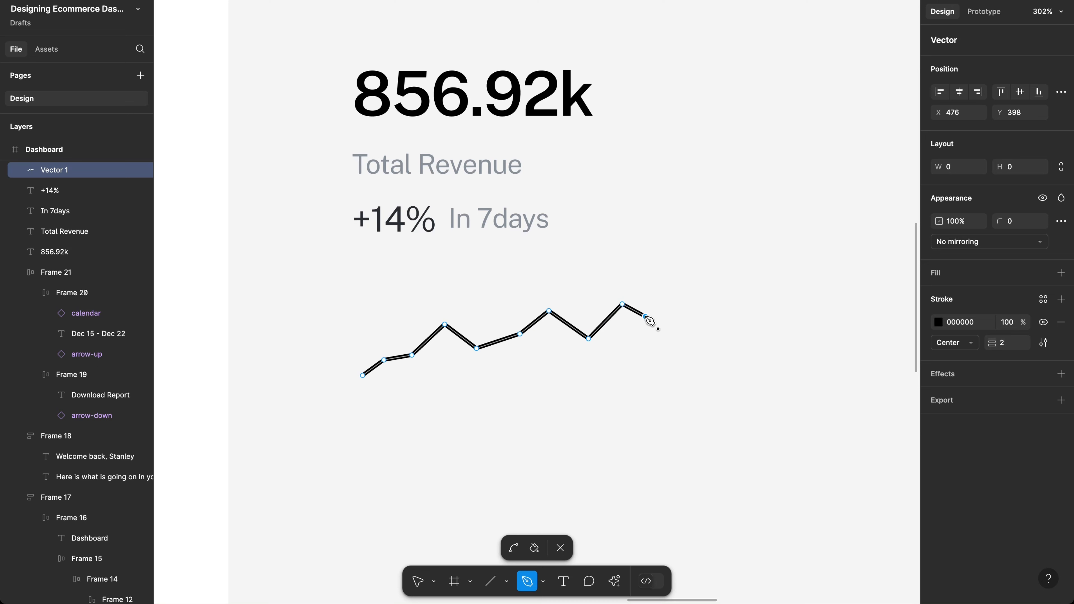
left_click(695, 304)
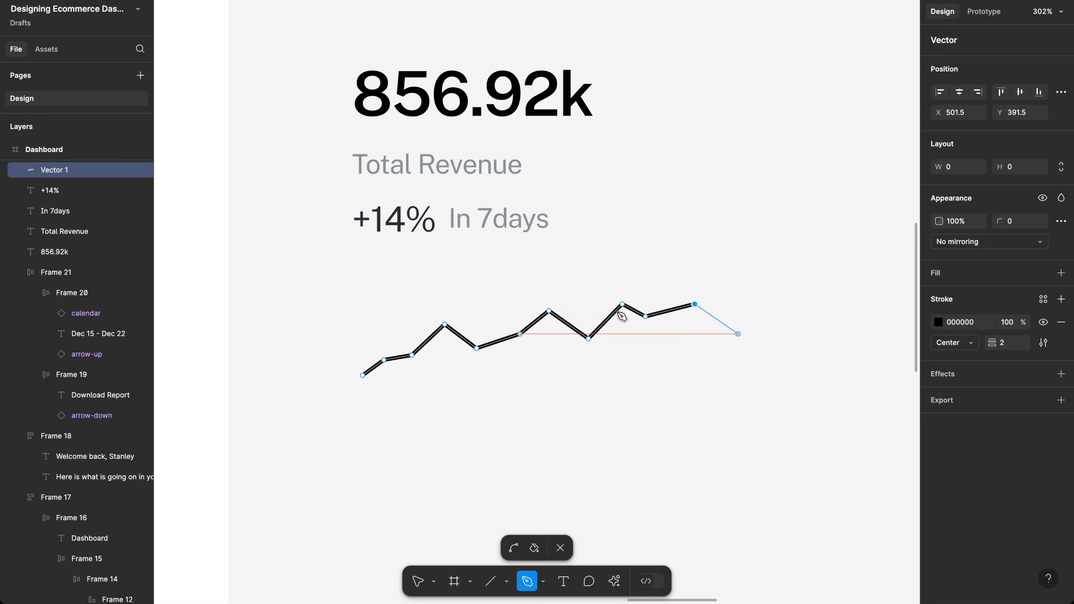
key("Return")
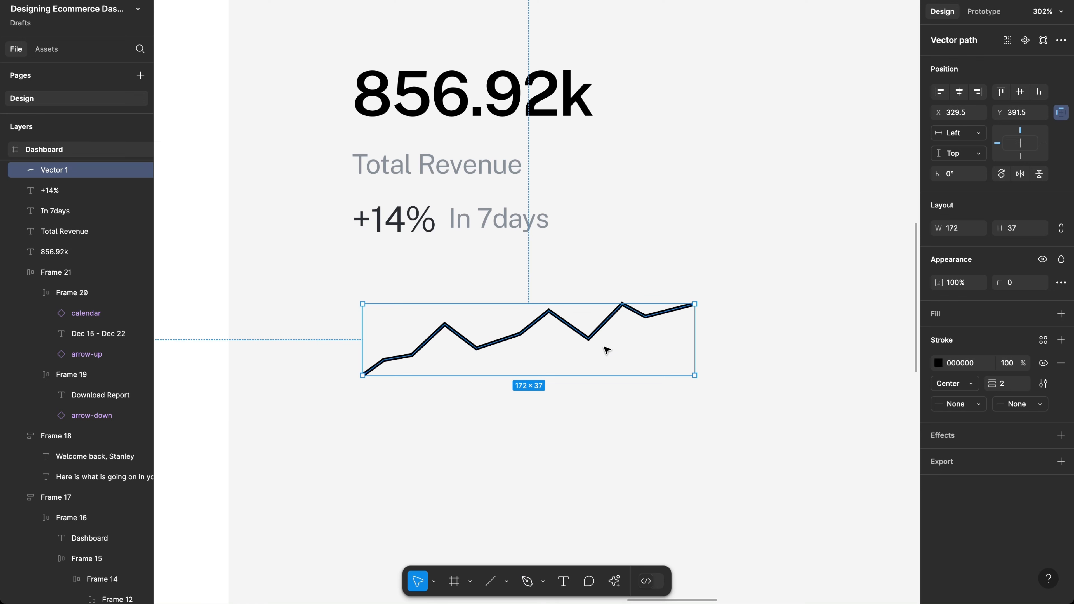
Step: Change the zigzag line's stroke colour to blue 007DFC and reselect it
scroll(607, 350, "up", 2)
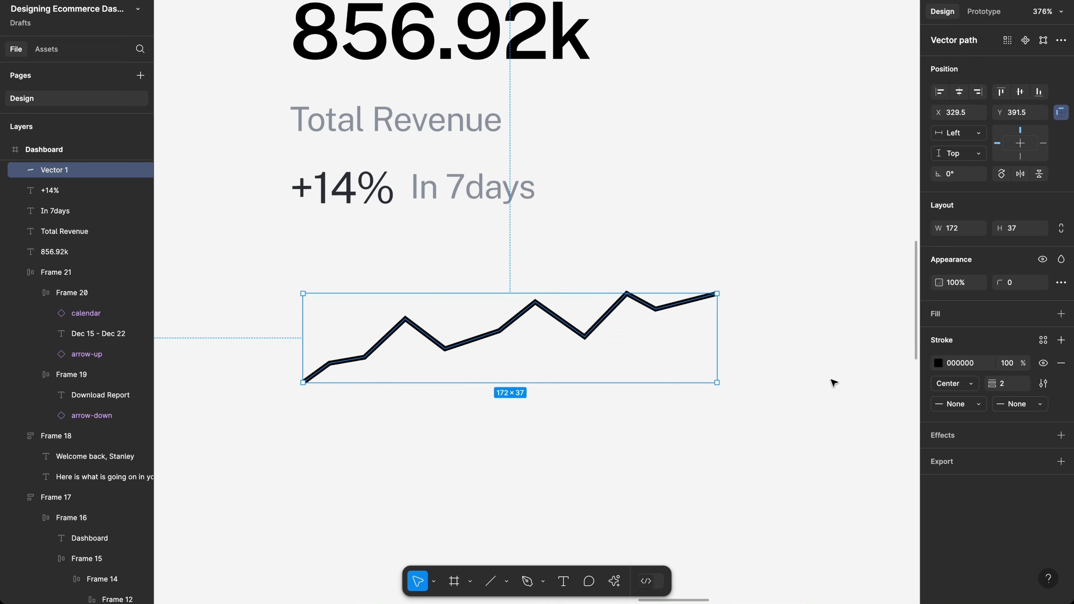
left_click(938, 364)
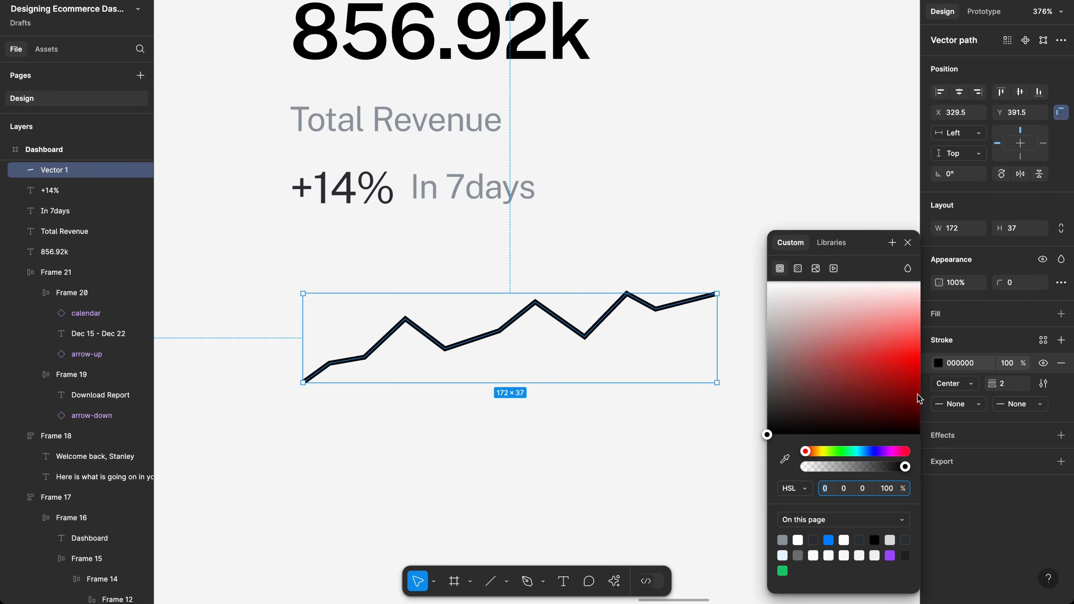
left_click(828, 541)
left_click(630, 446)
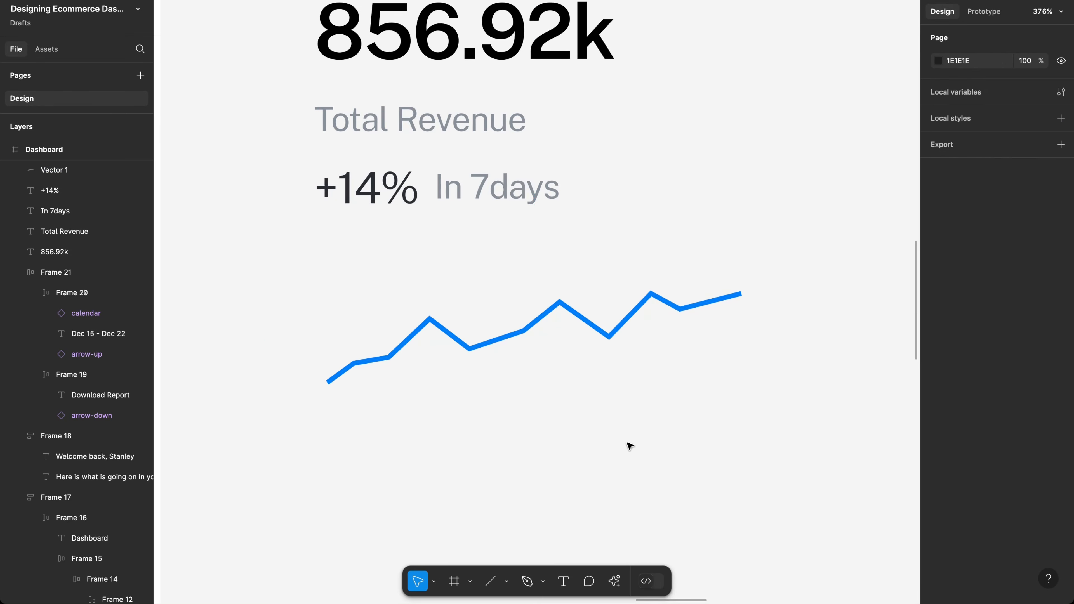
scroll(630, 447, "down", 5)
scroll(630, 446, "up", 3)
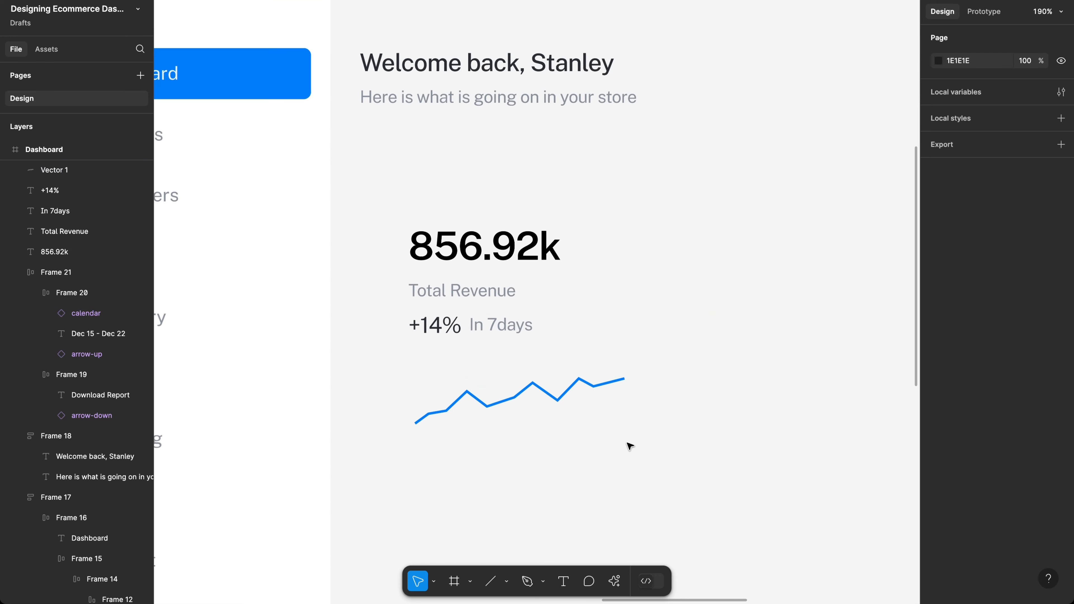
scroll(628, 444, "up", 5)
scroll(442, 326, "left", 5)
scroll(442, 327, "up", 2)
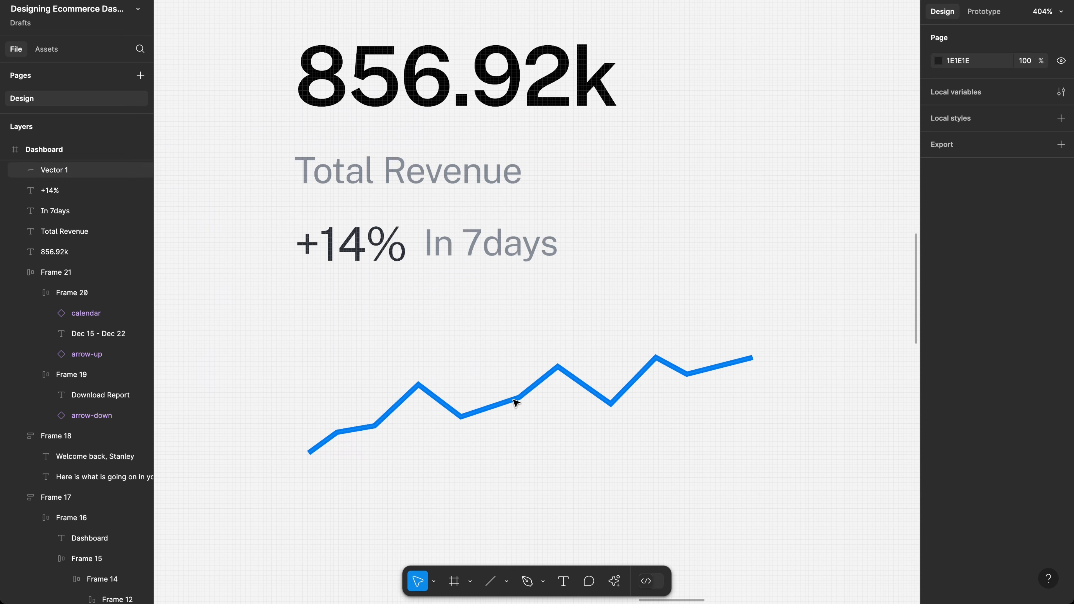
left_click(514, 401)
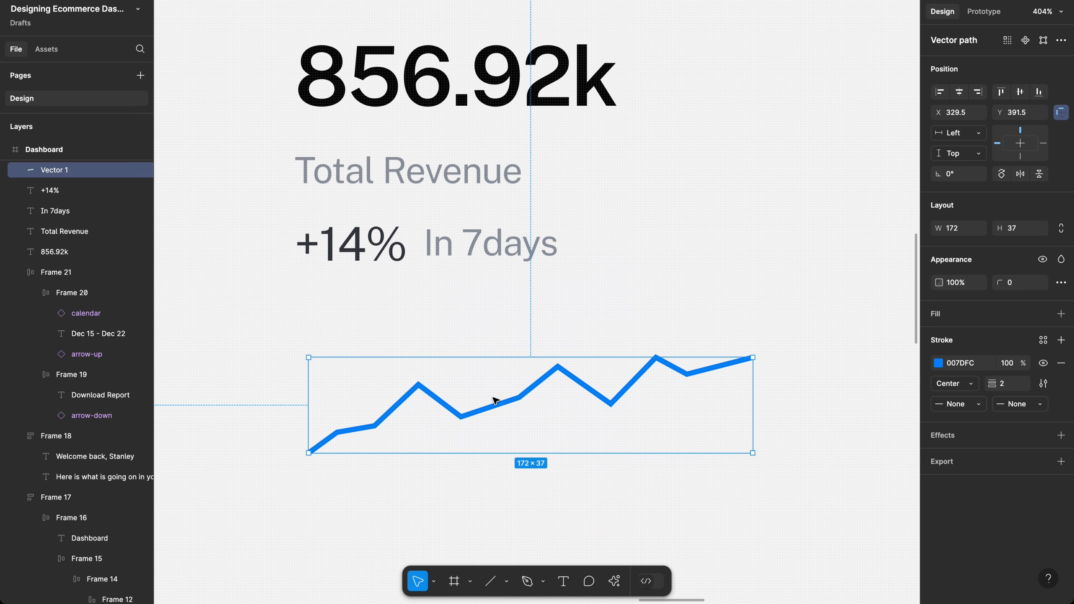
Step: Duplicate the blue line and move the copy up beside the +14% row at X 505, Y 327
key("alt")
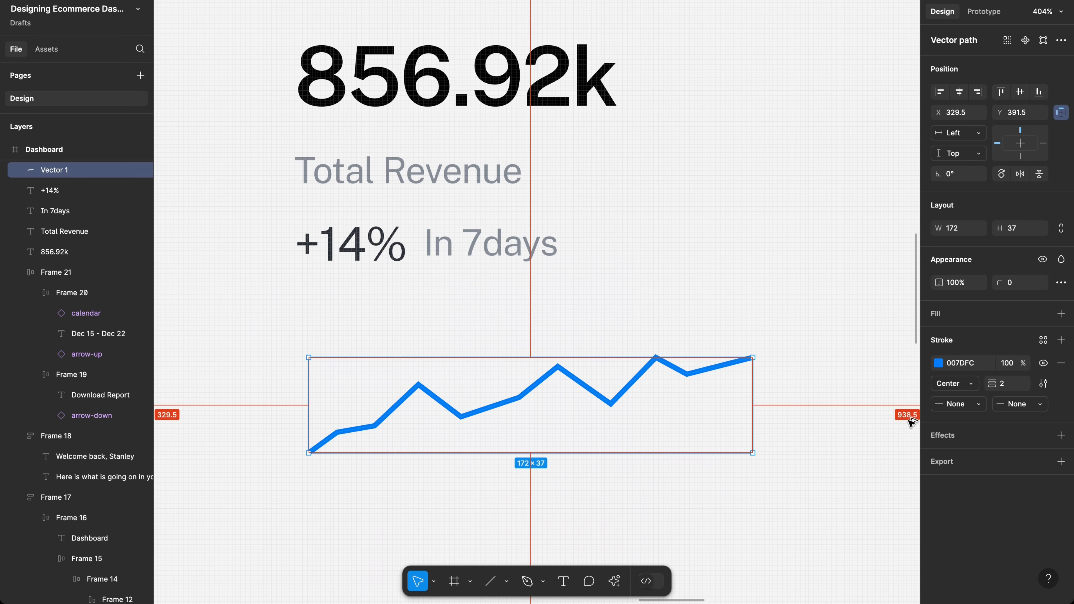
key("ctrl+d")
scroll(911, 420, "right", 3)
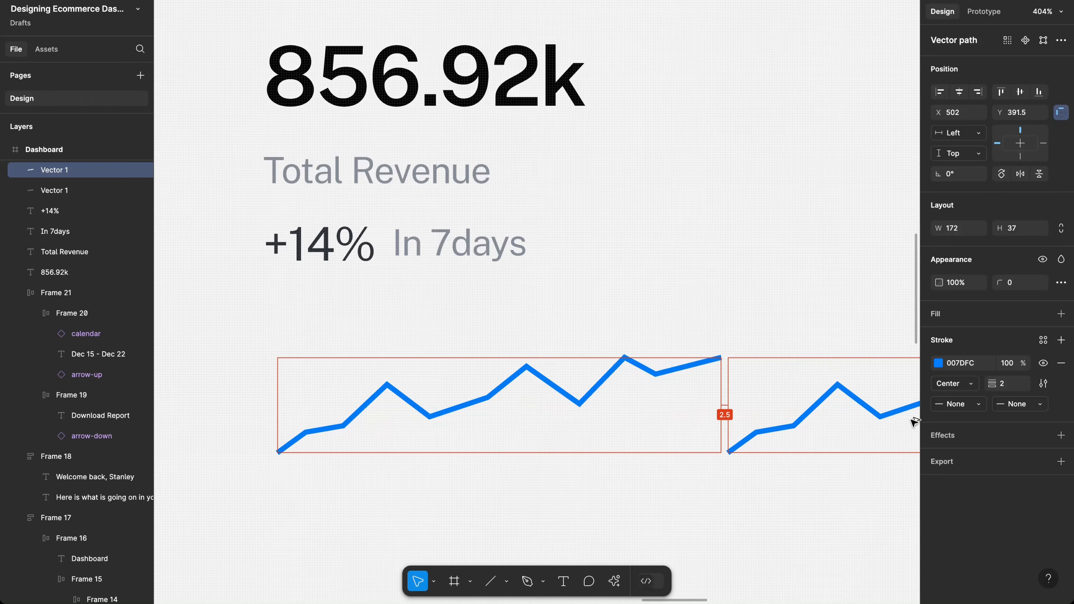
left_click_drag(914, 421, 886, 230)
scroll(810, 271, "left", 3)
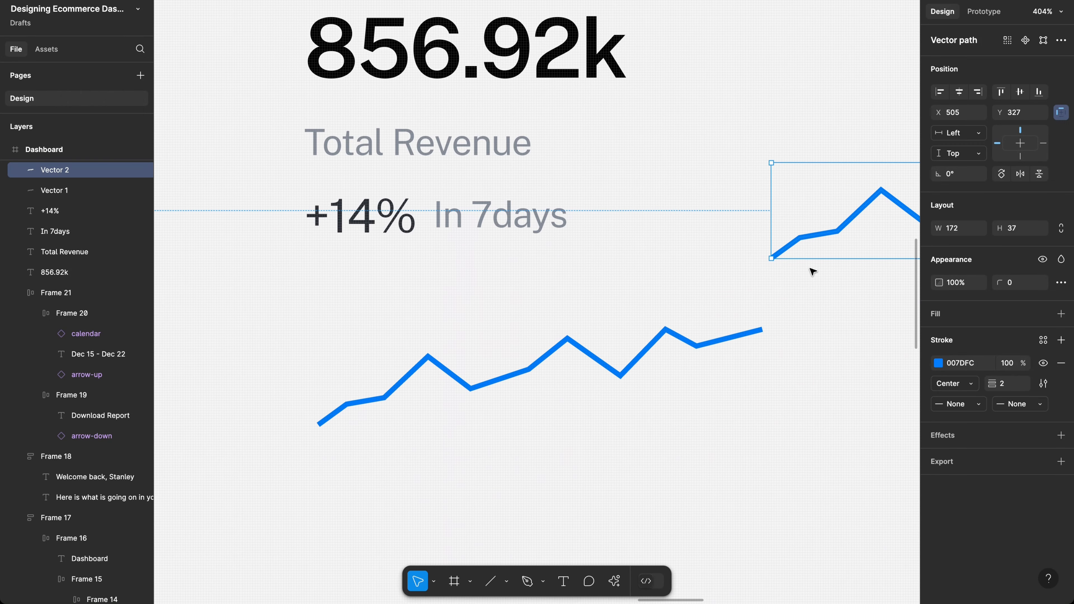
scroll(813, 271, "left", 2)
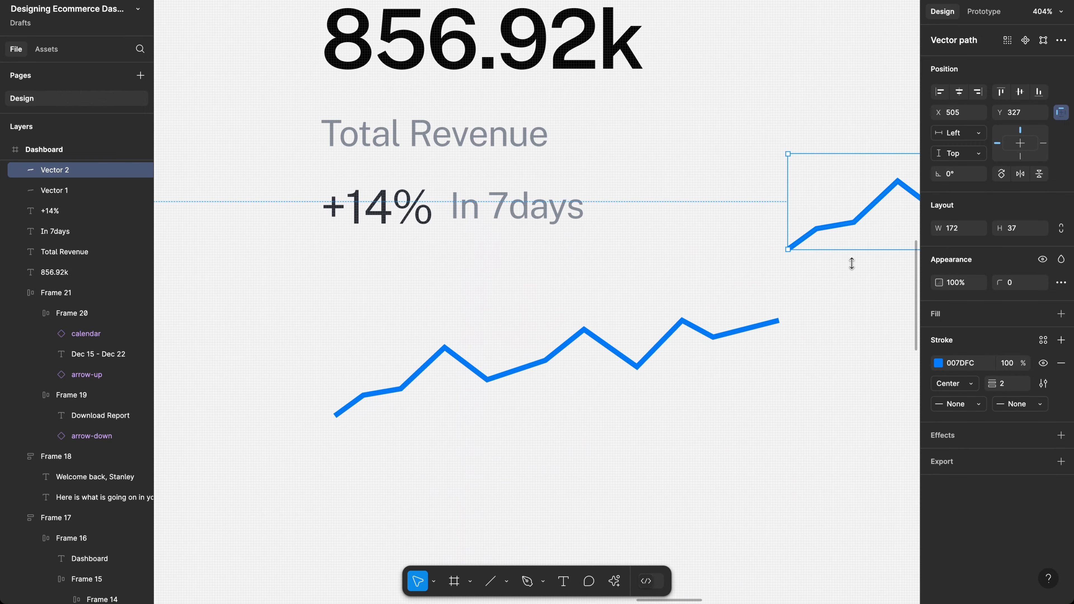
left_click(530, 371)
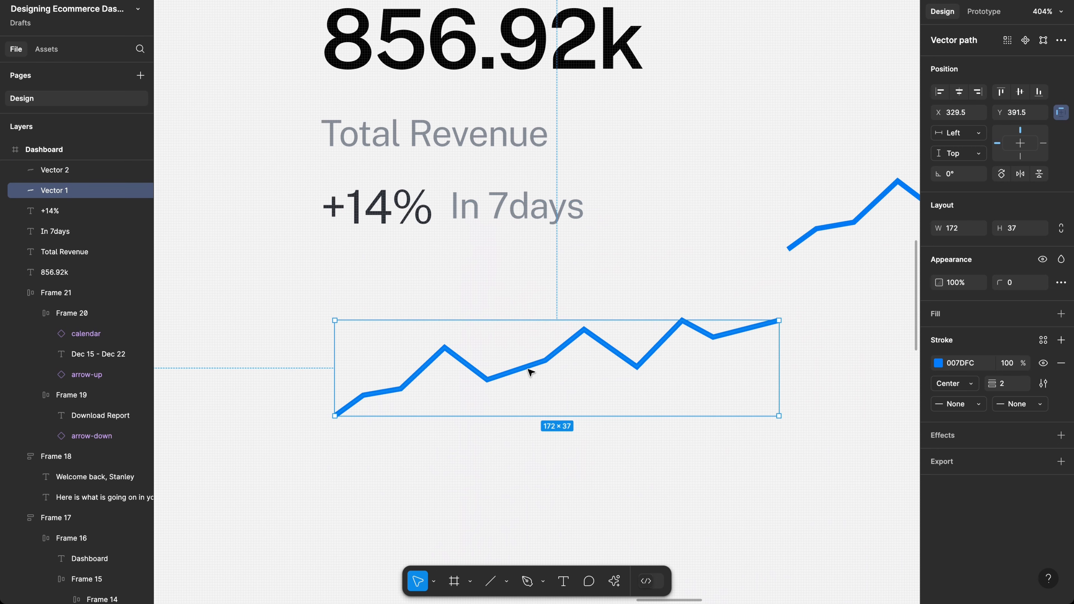
scroll(530, 371, "up", 5)
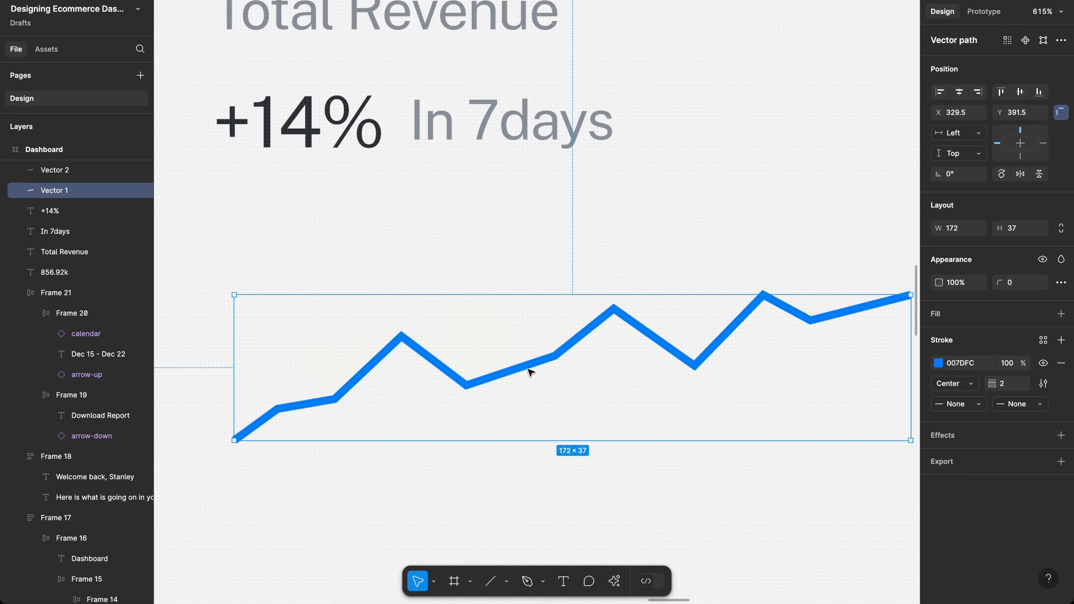
scroll(530, 371, "left", 1)
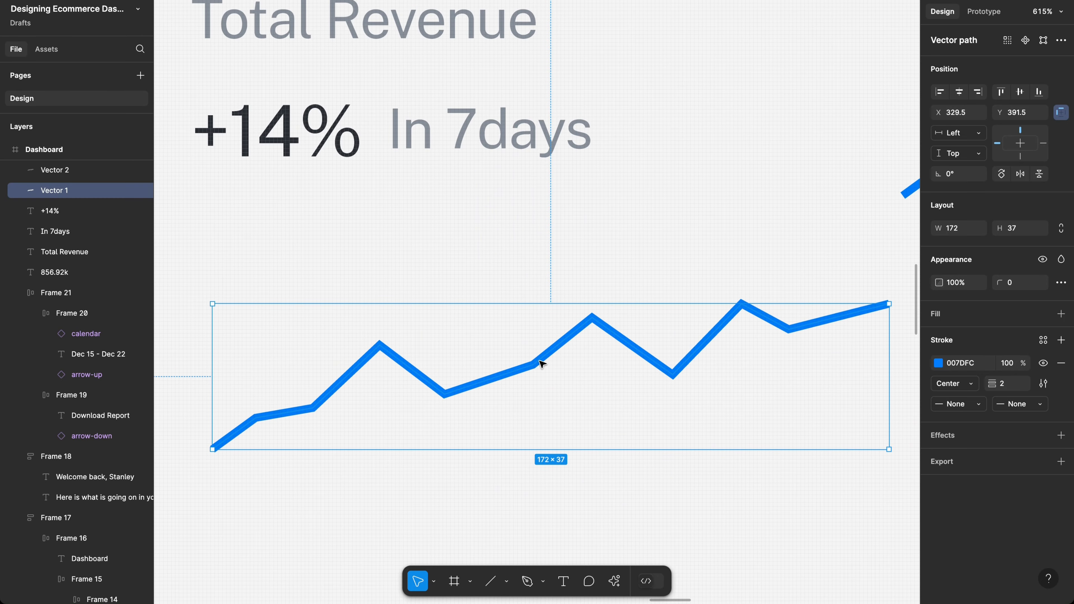
Step: Bend the sparkline's first points, first peak and following dip into smooth curves
double_click(458, 373)
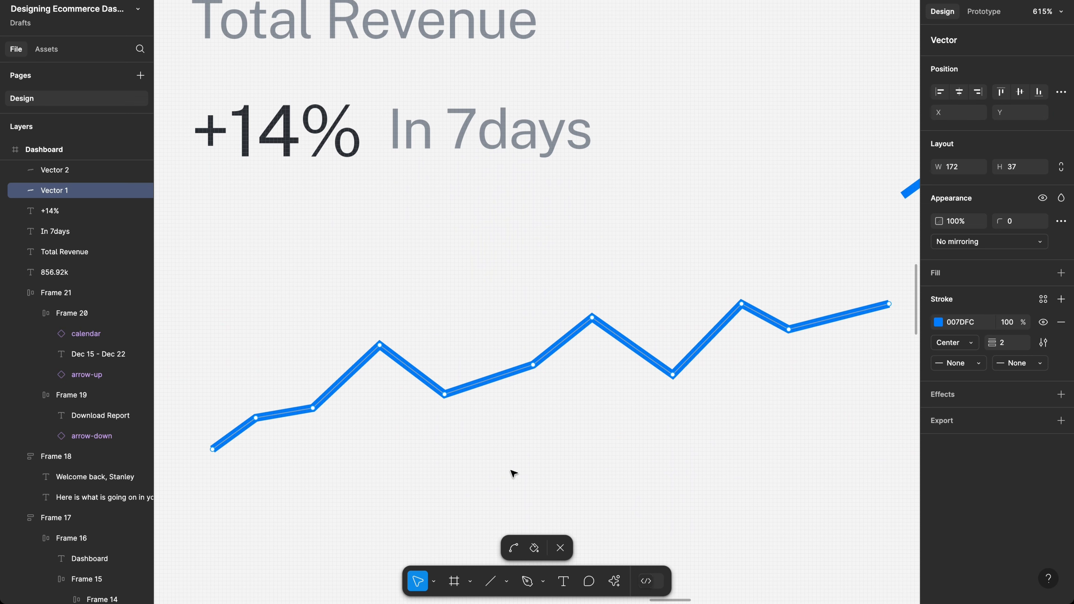
left_click(514, 549)
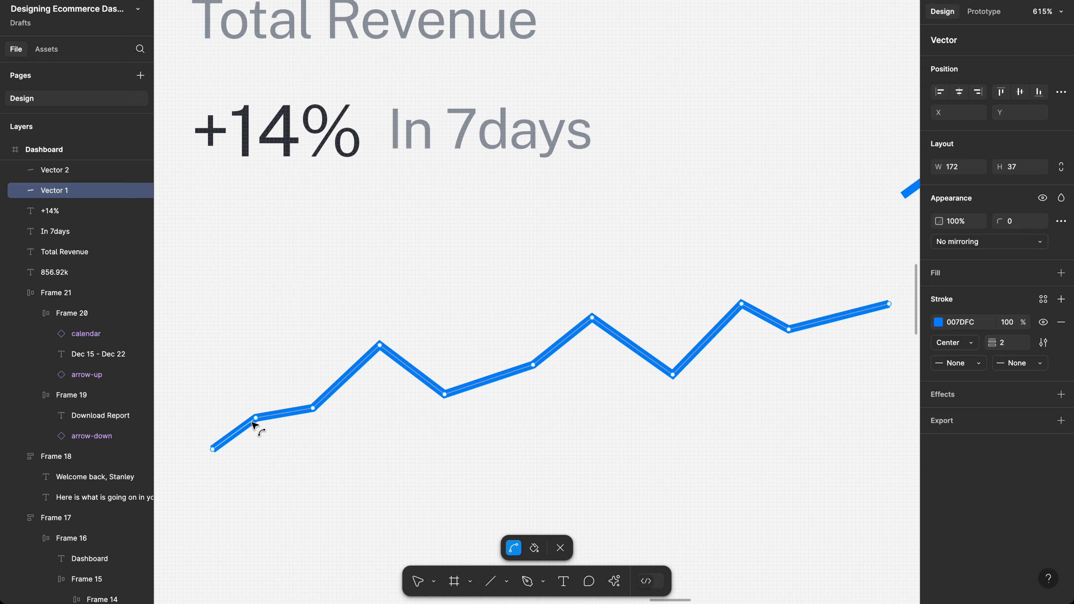
left_click_drag(256, 418, 276, 413)
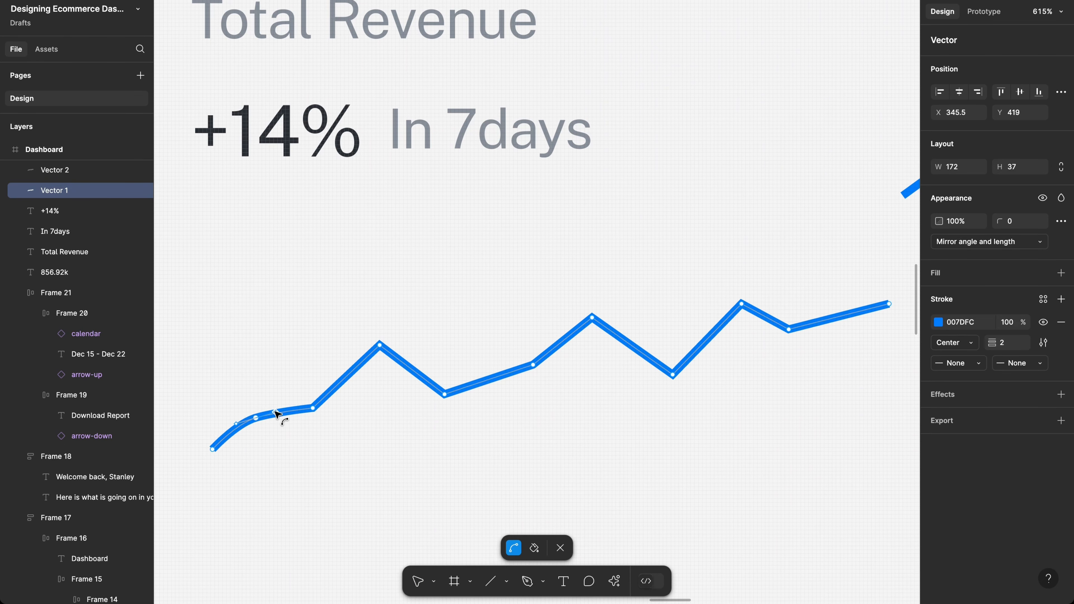
left_click(314, 409)
left_click_drag(314, 409, 342, 400)
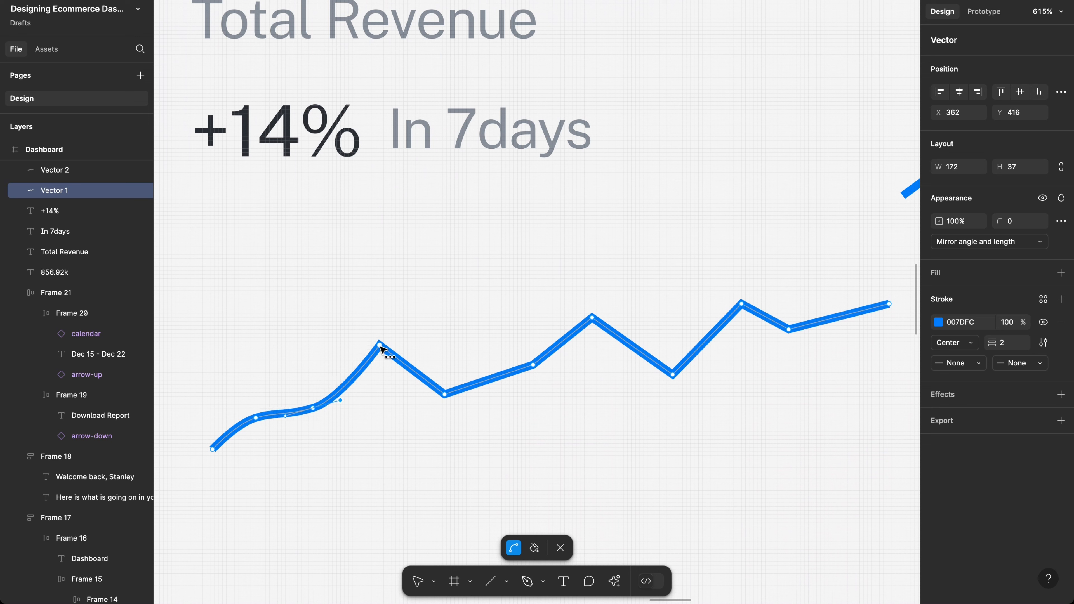
left_click_drag(380, 345, 400, 347)
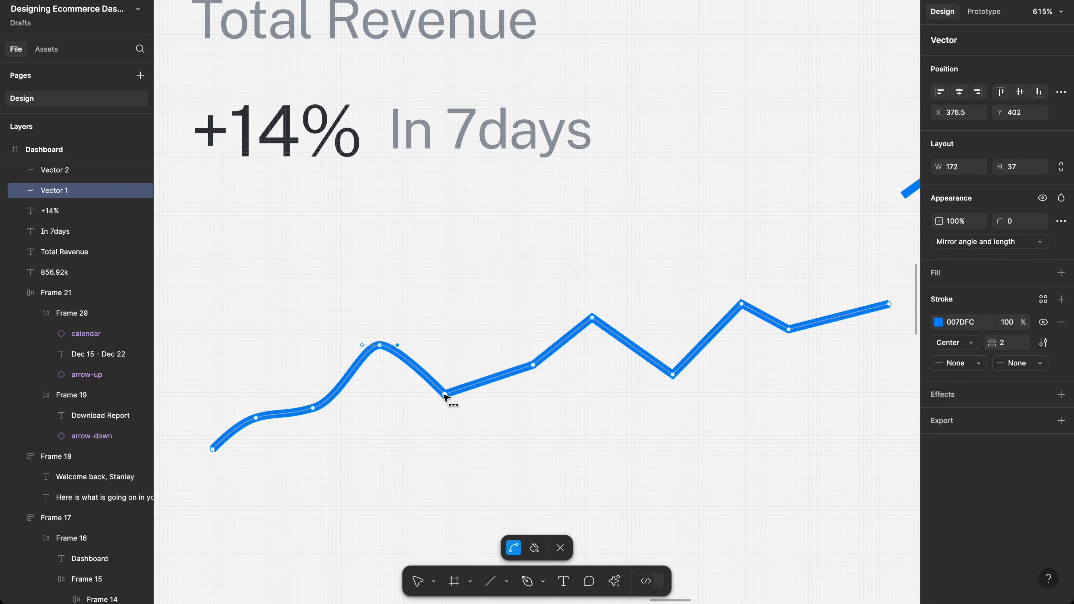
left_click_drag(446, 396, 466, 397)
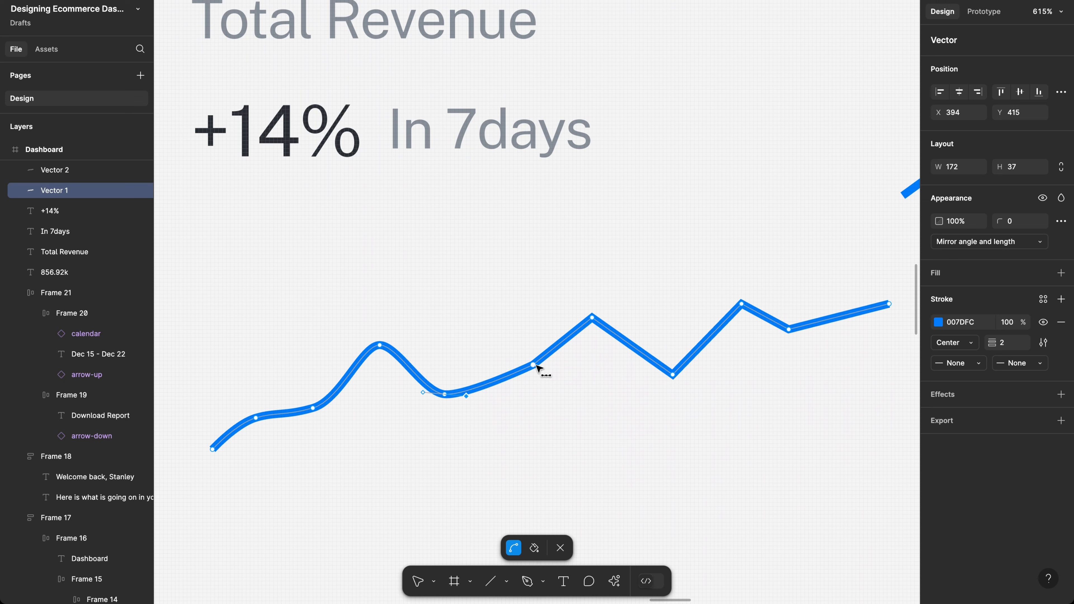
Step: Round off the remaining dips and peaks through to the line's end
left_click_drag(535, 366, 545, 361)
left_click_drag(593, 321, 605, 324)
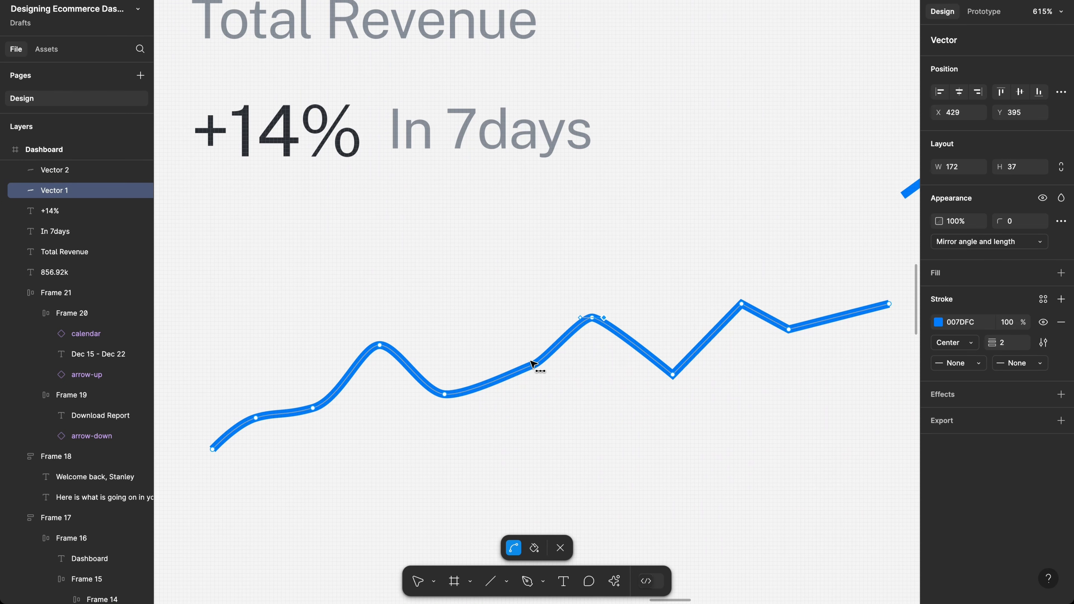
left_click_drag(533, 368, 532, 368)
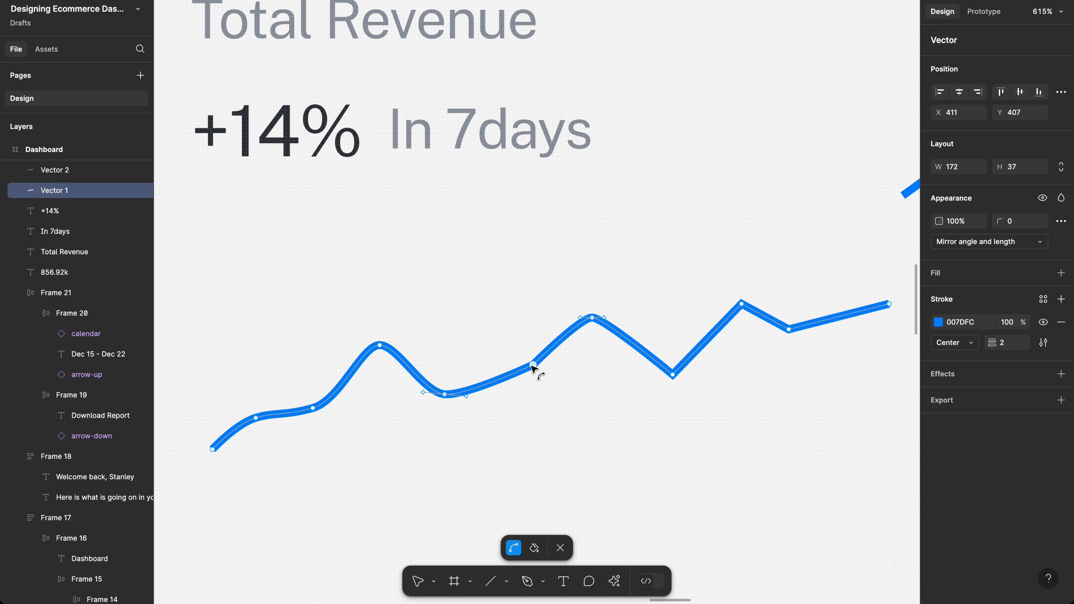
left_click(675, 374)
left_click_drag(675, 374, 690, 374)
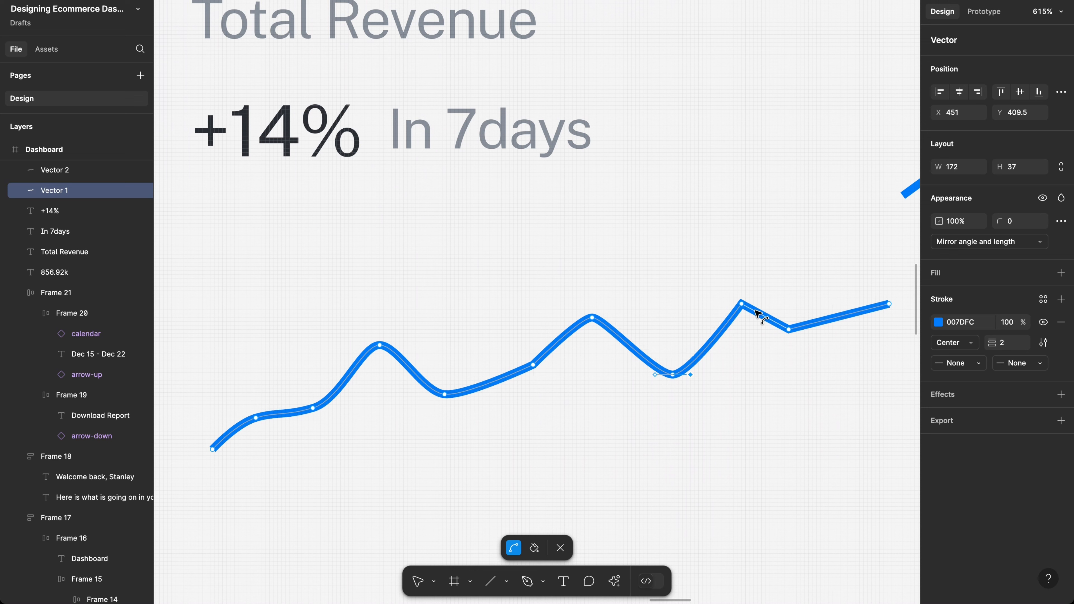
left_click_drag(744, 308, 808, 333)
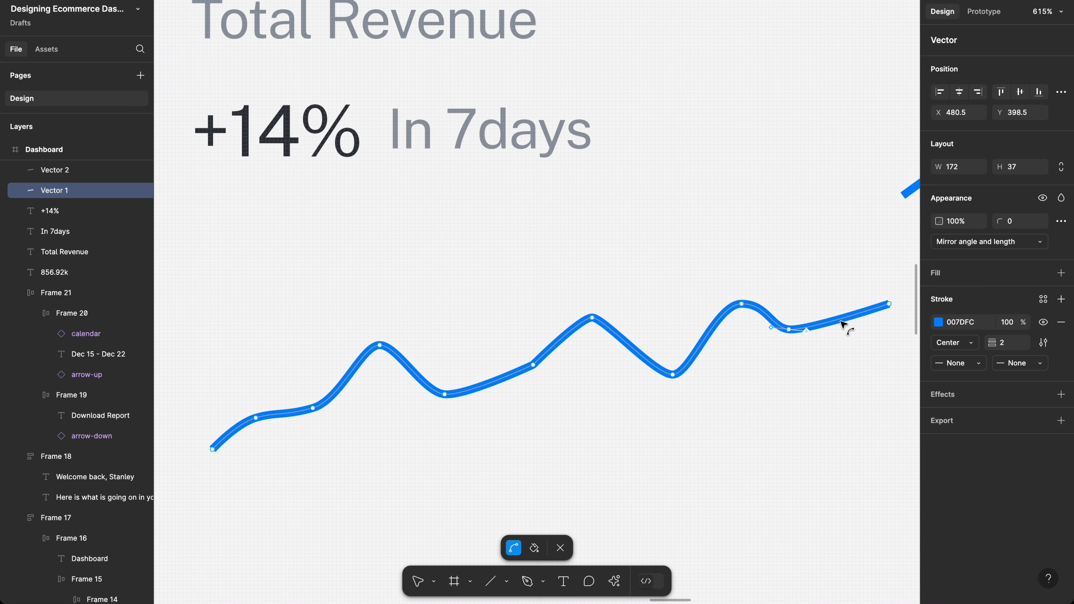
left_click(888, 304)
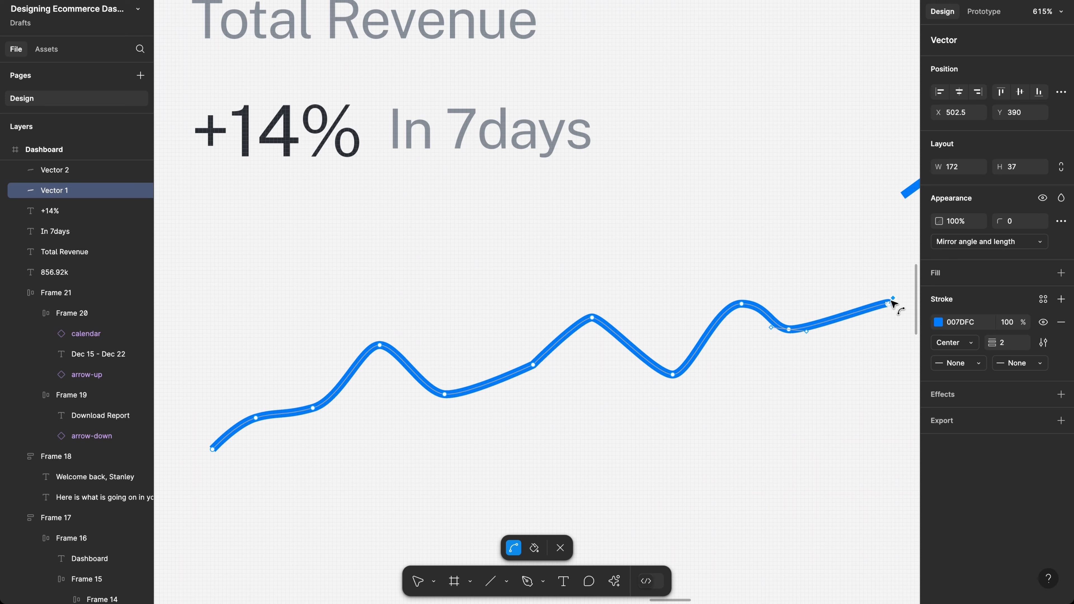
left_click(880, 343)
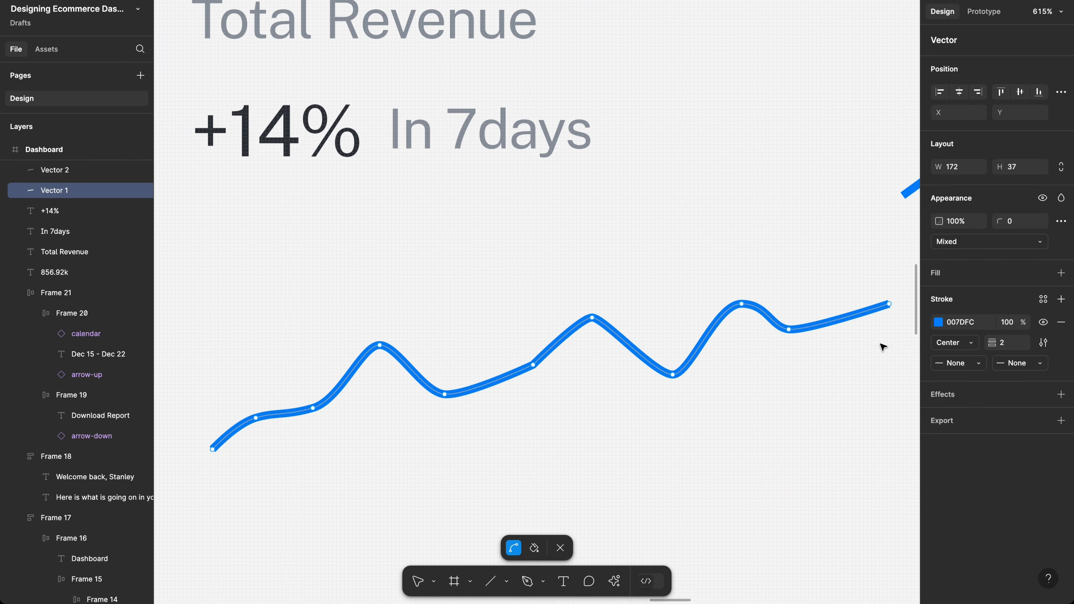
key("Escape")
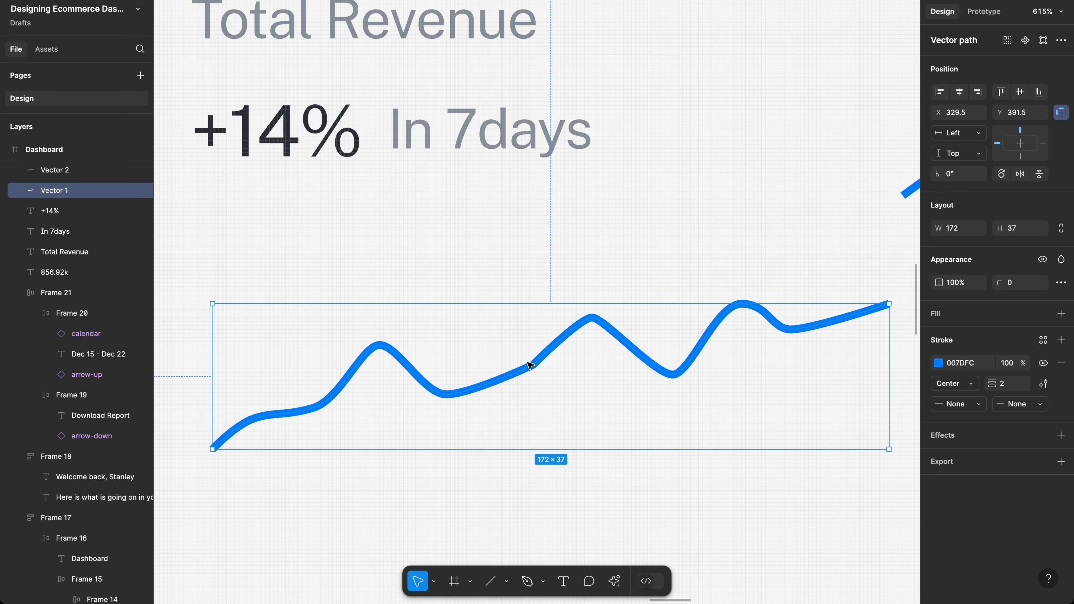
key("Escape")
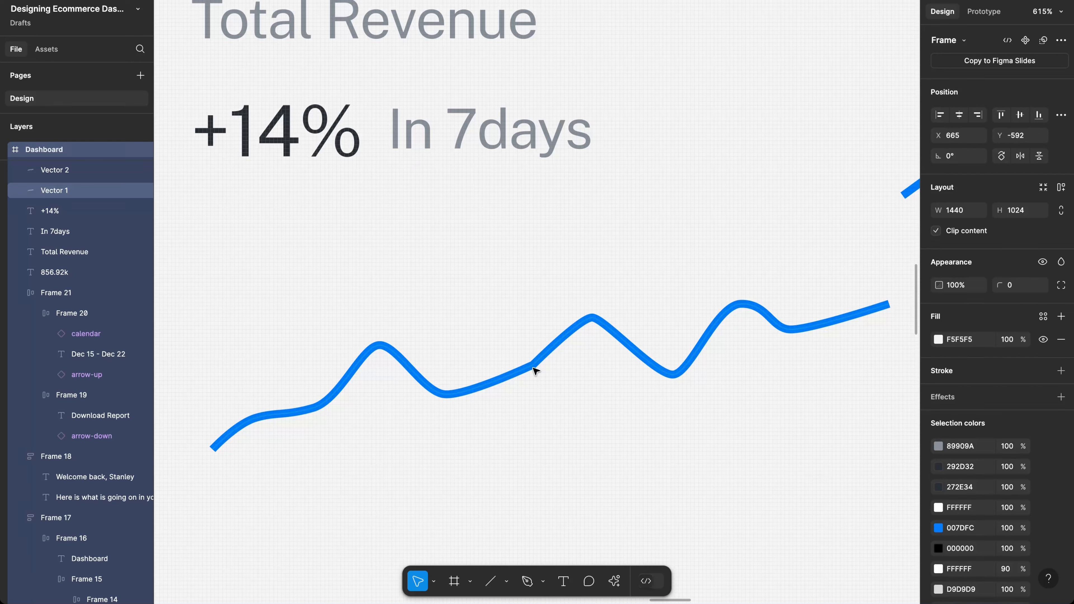
Step: Nudge a point on the sparkline's rising stretch upward
double_click(535, 371)
key("Escape")
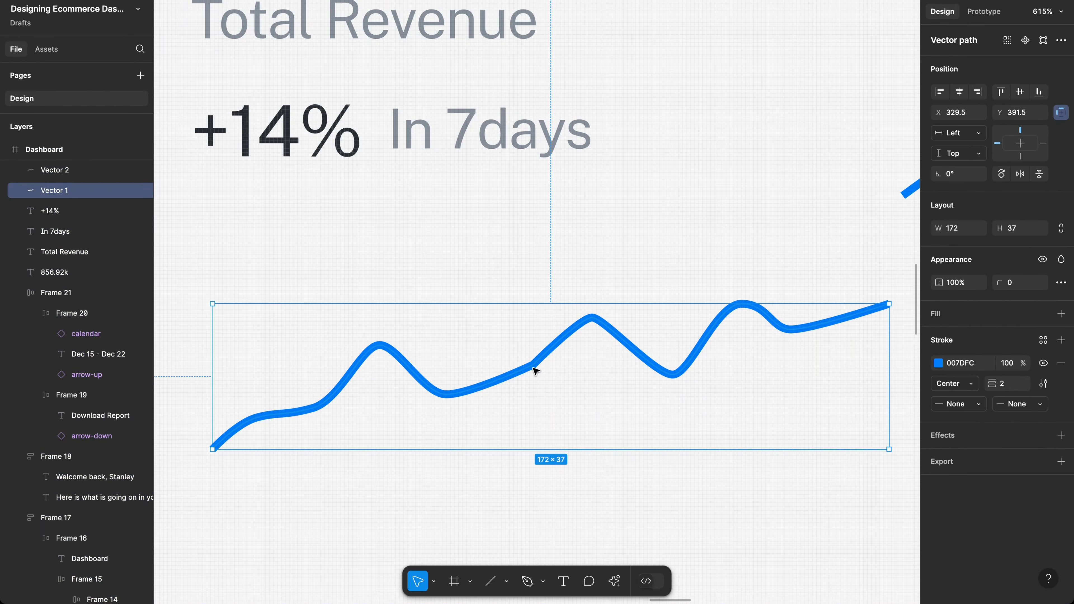
double_click(535, 371)
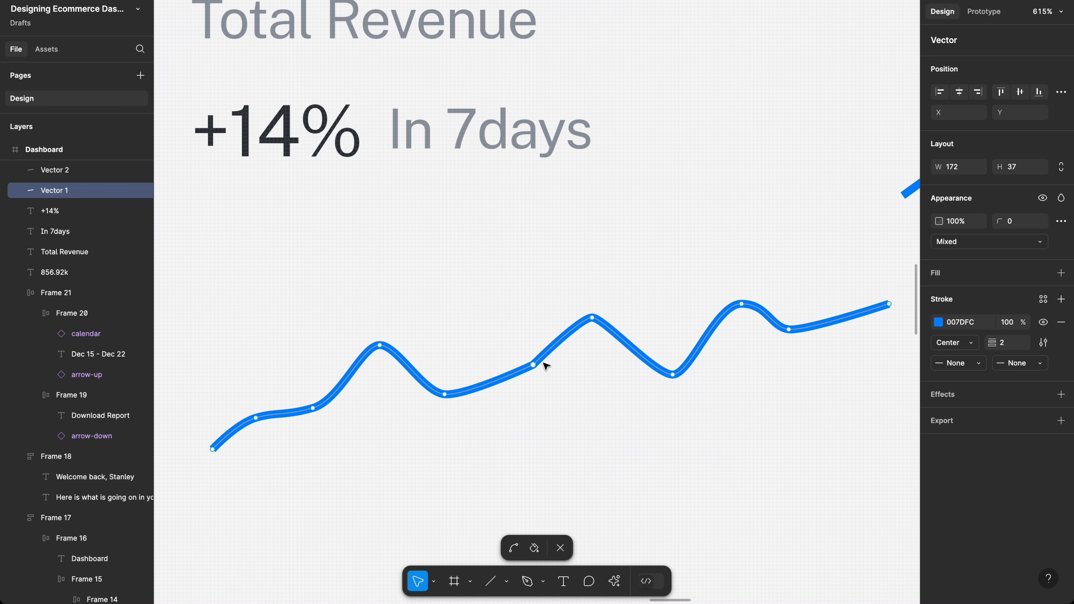
mouse_move(544, 364)
left_mouse_down()
mouse_move(551, 355)
mouse_move(527, 357)
left_mouse_up()
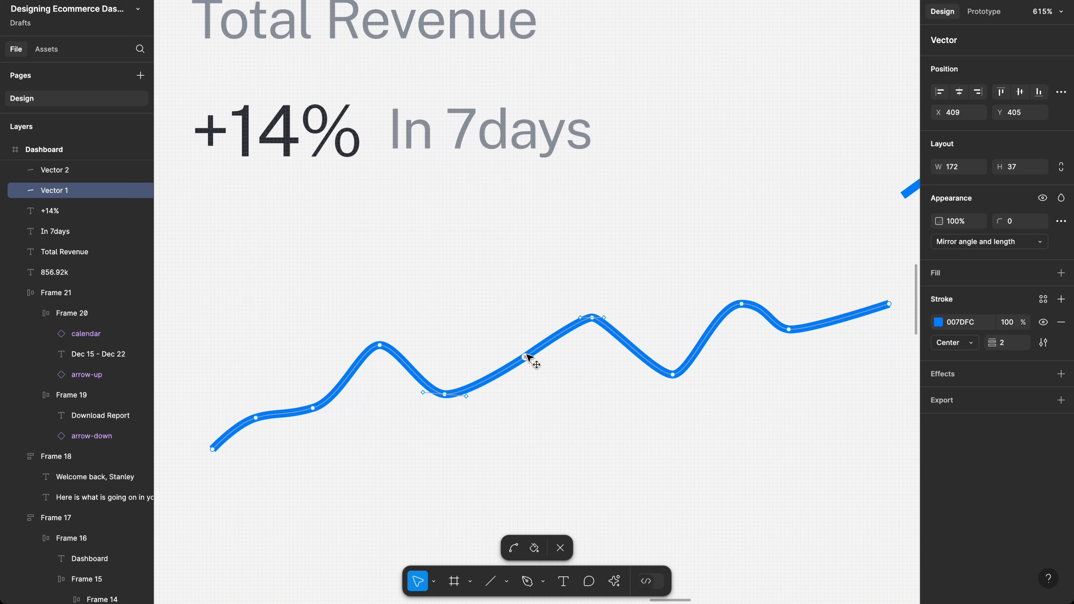
left_click(545, 401)
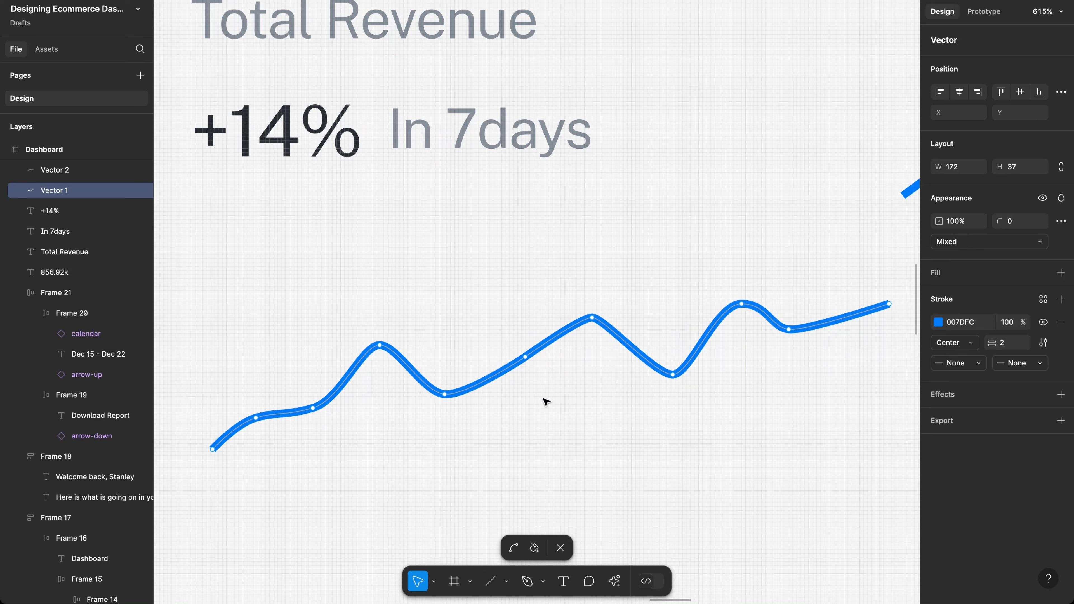
key("Escape")
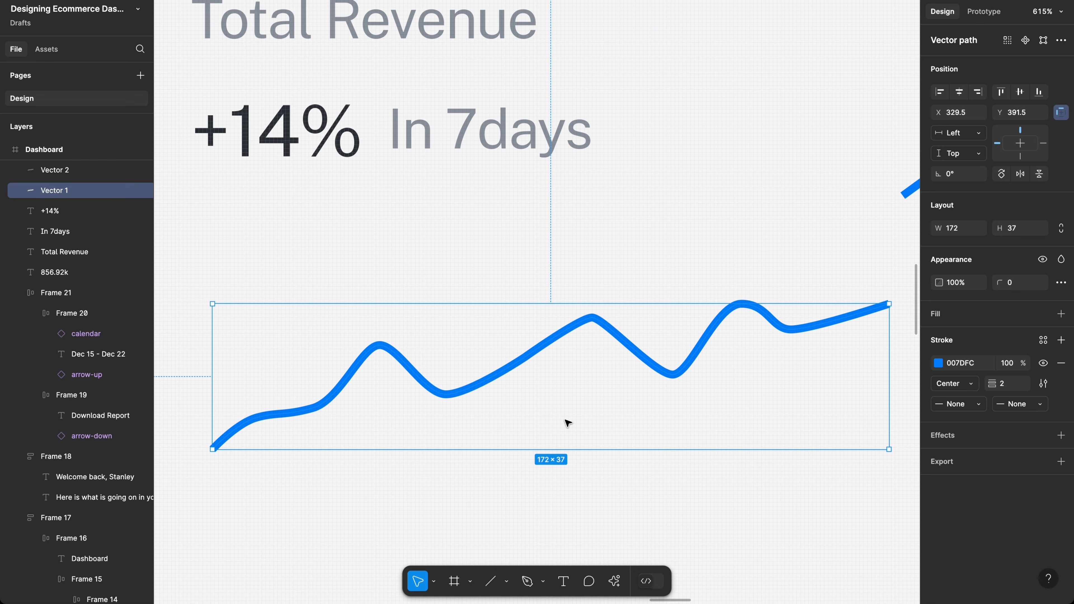
Step: Drag a copy of Vector 1 below it as Vector 3 at Y 443 and begin editing its points
scroll(568, 423, "down", 5)
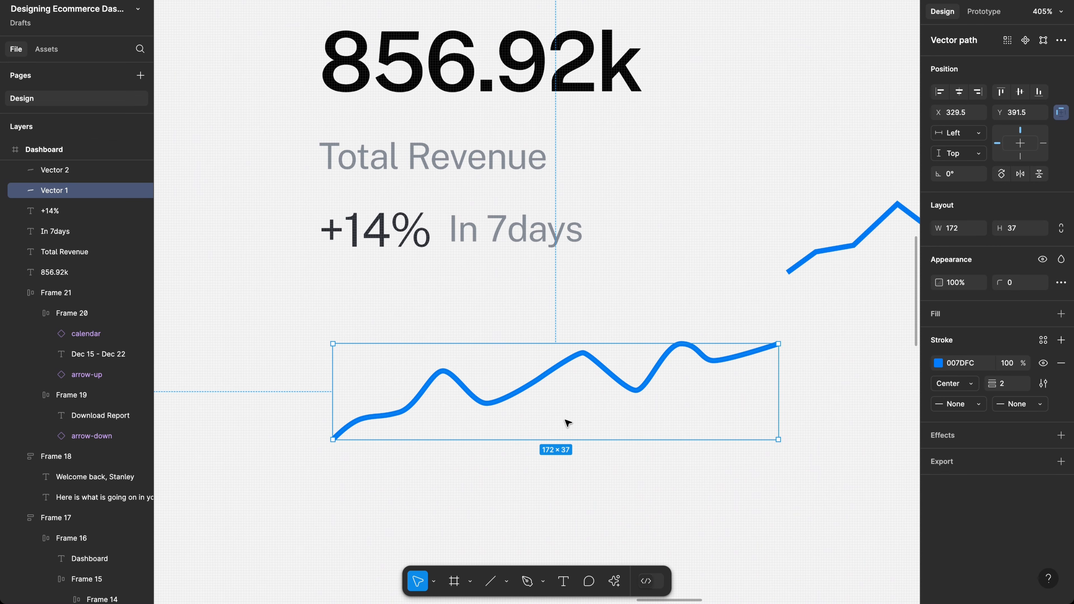
scroll(568, 423, "down", 5)
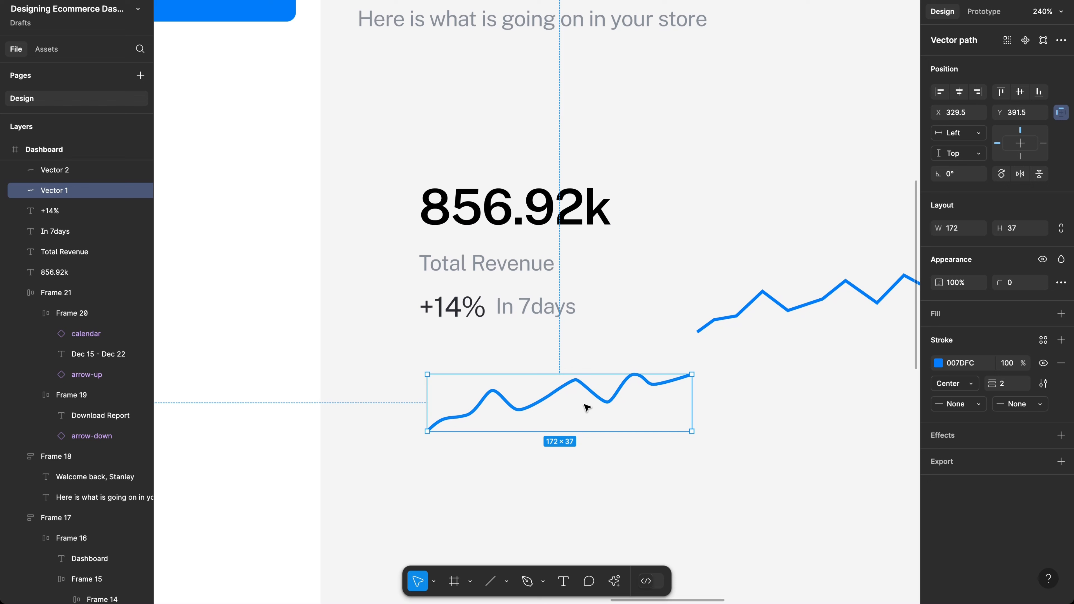
left_click_drag(578, 402, 582, 479)
scroll(581, 480, "up", 5, "ctrl")
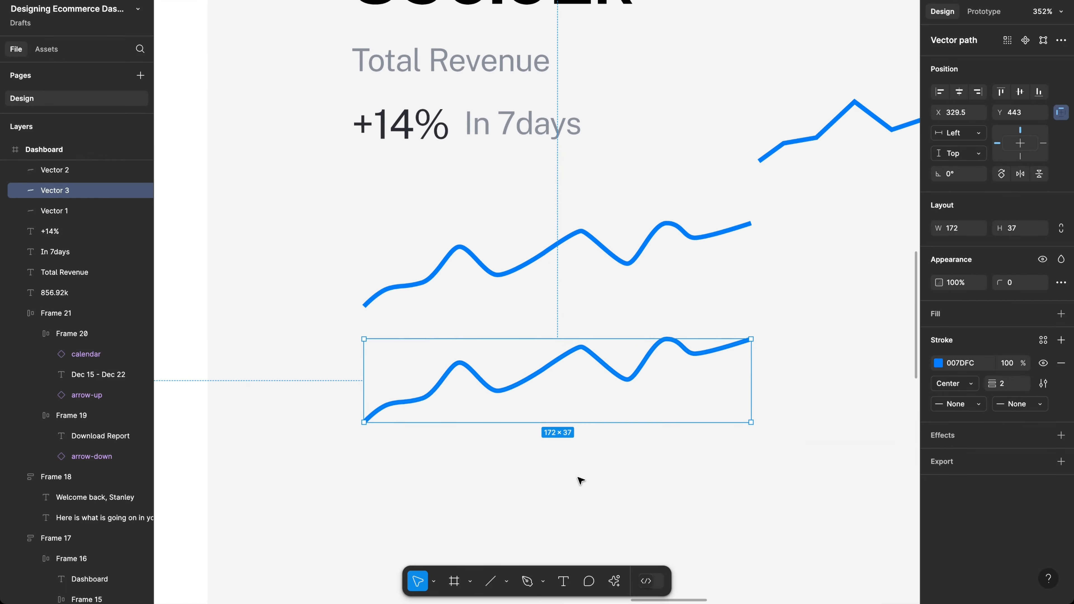
scroll(577, 360, "up", 5, "ctrl")
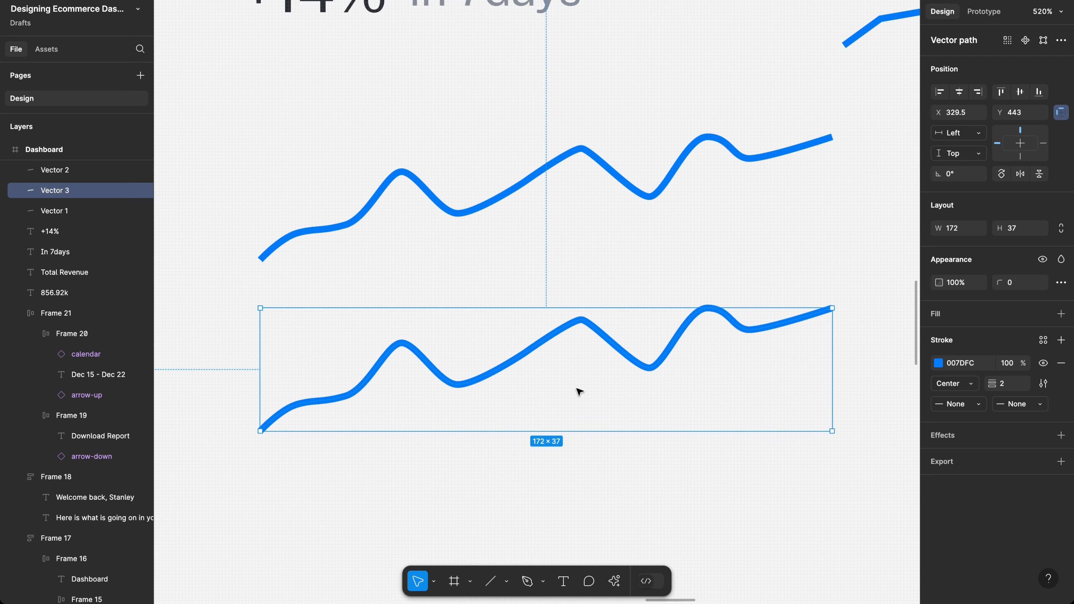
key("Return")
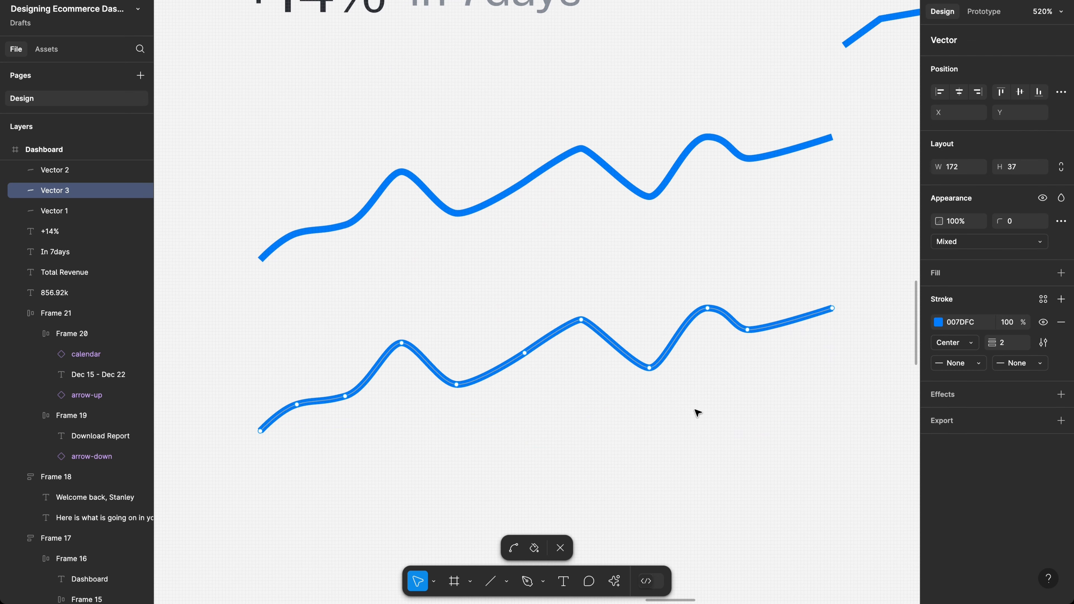
Step: Close the copied sparkline into an area shape with a straight right edge and flat baseline
left_click(529, 582)
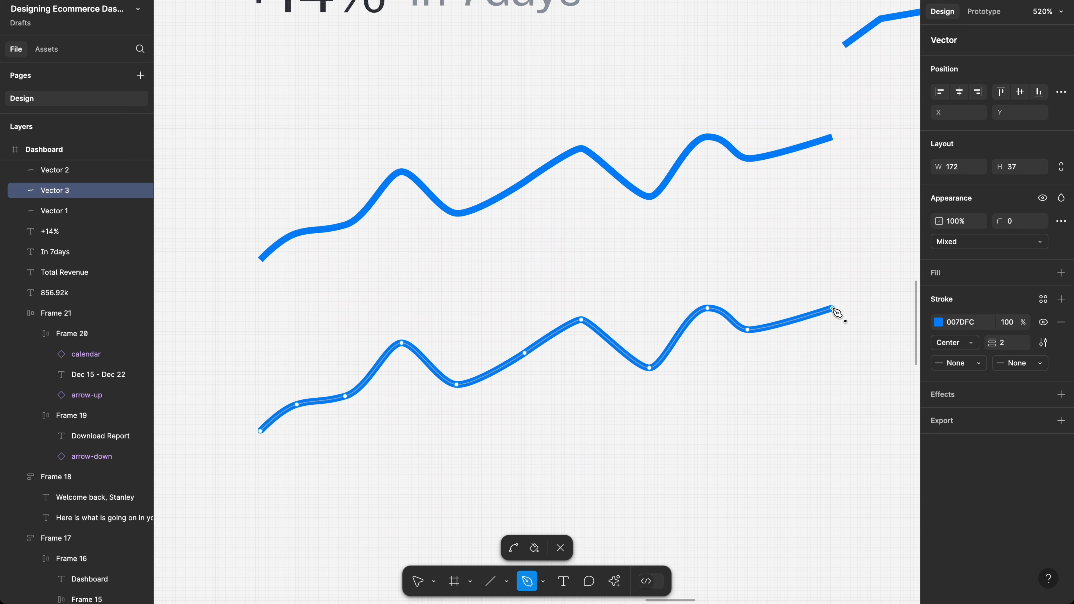
scroll(837, 313, "up", 10)
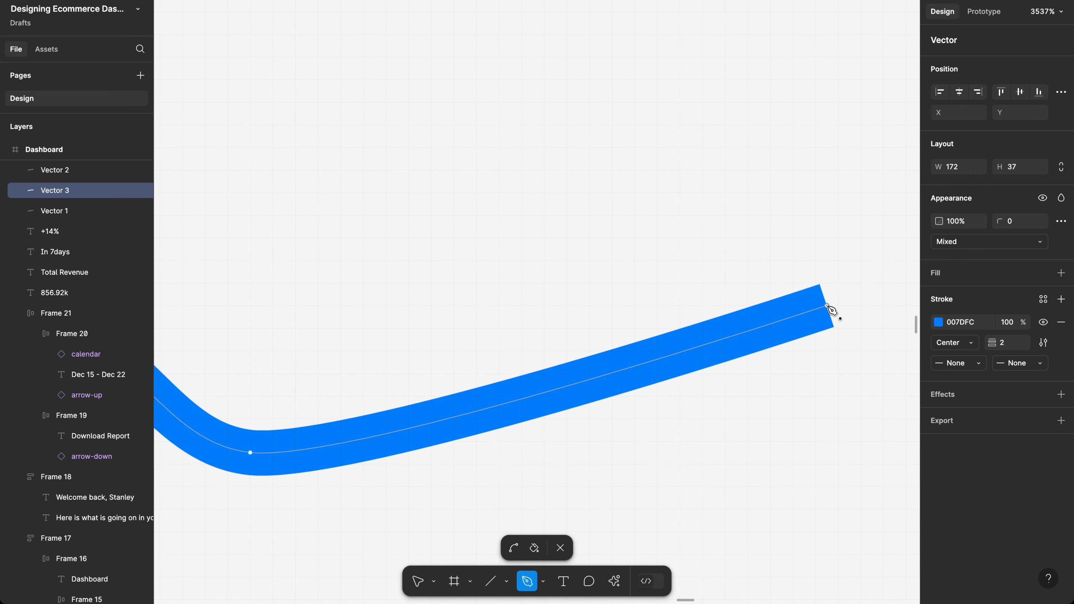
scroll(831, 311, "down", 12)
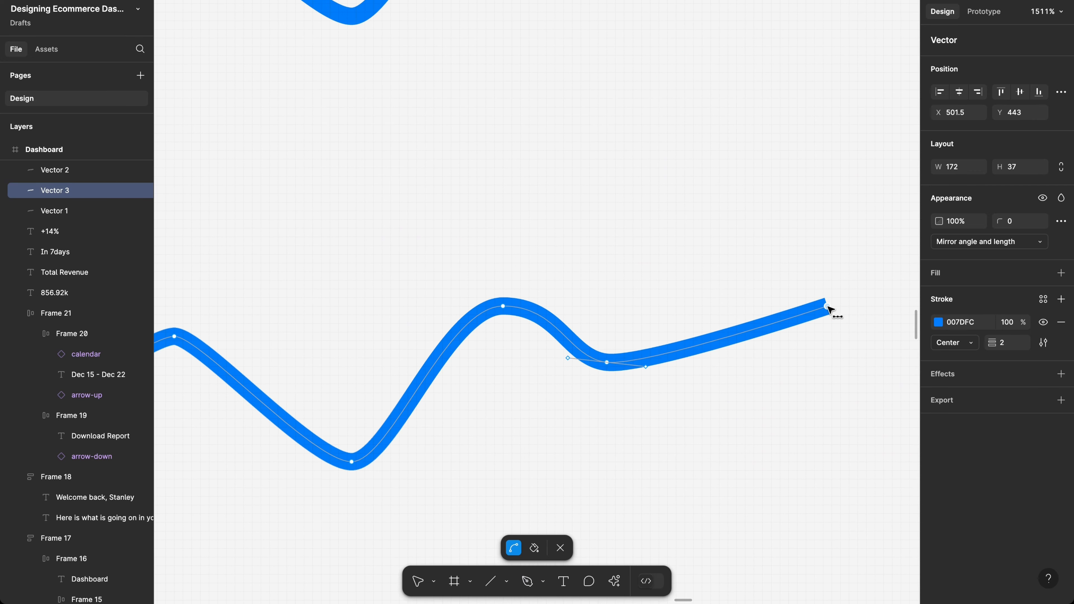
scroll(831, 311, "down", 1)
key("p")
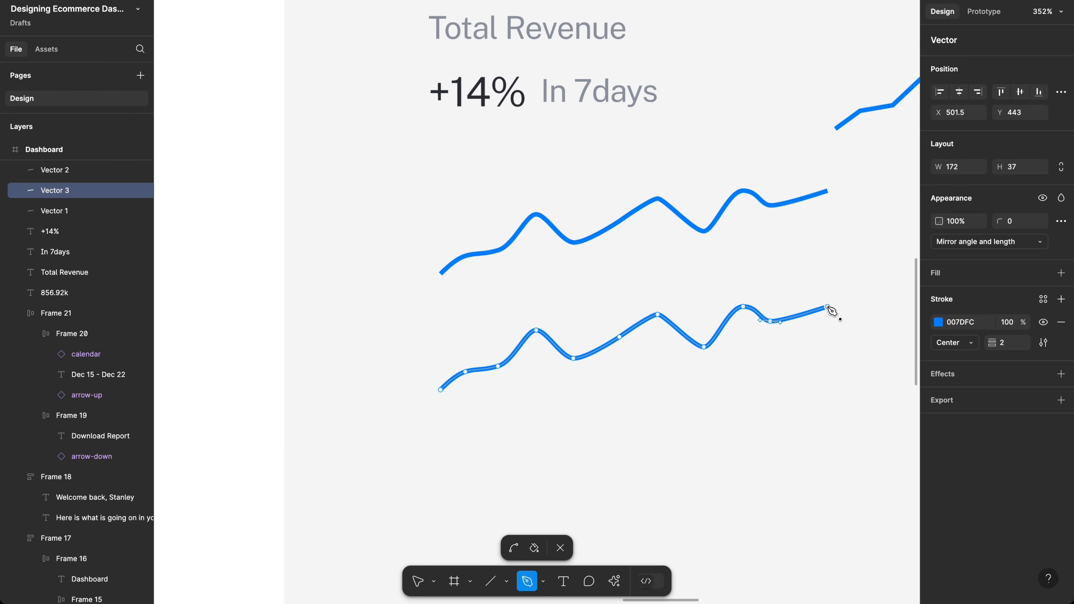
left_click(828, 389)
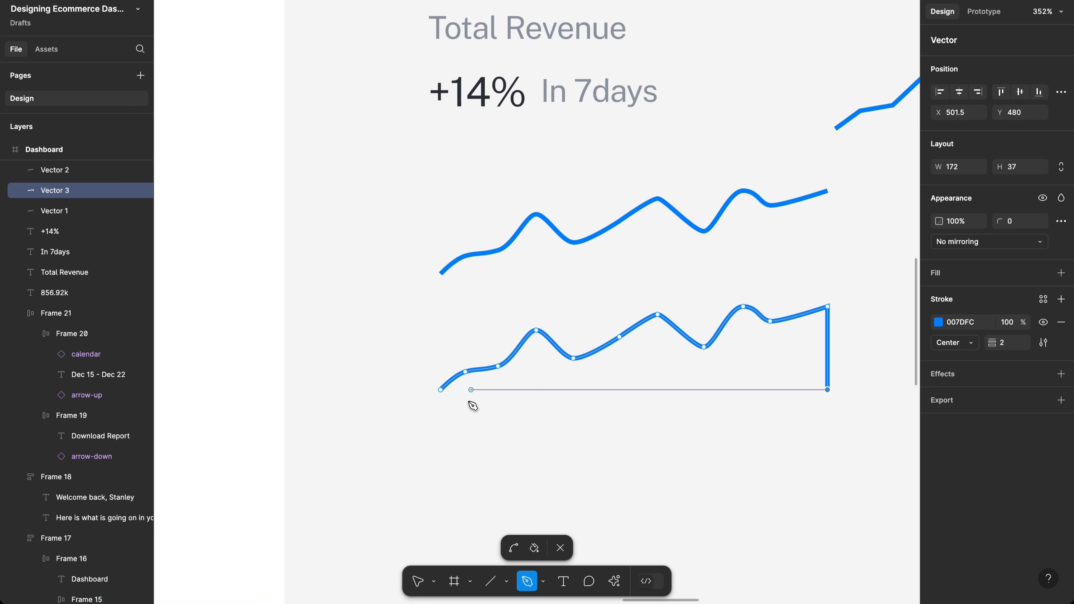
left_click(440, 390)
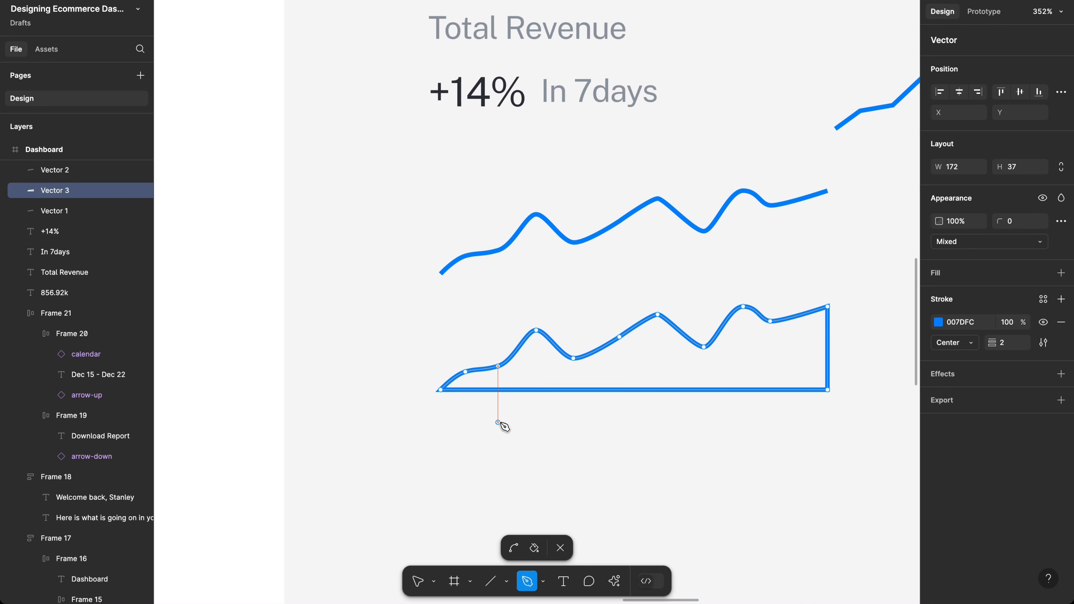
key("Escape")
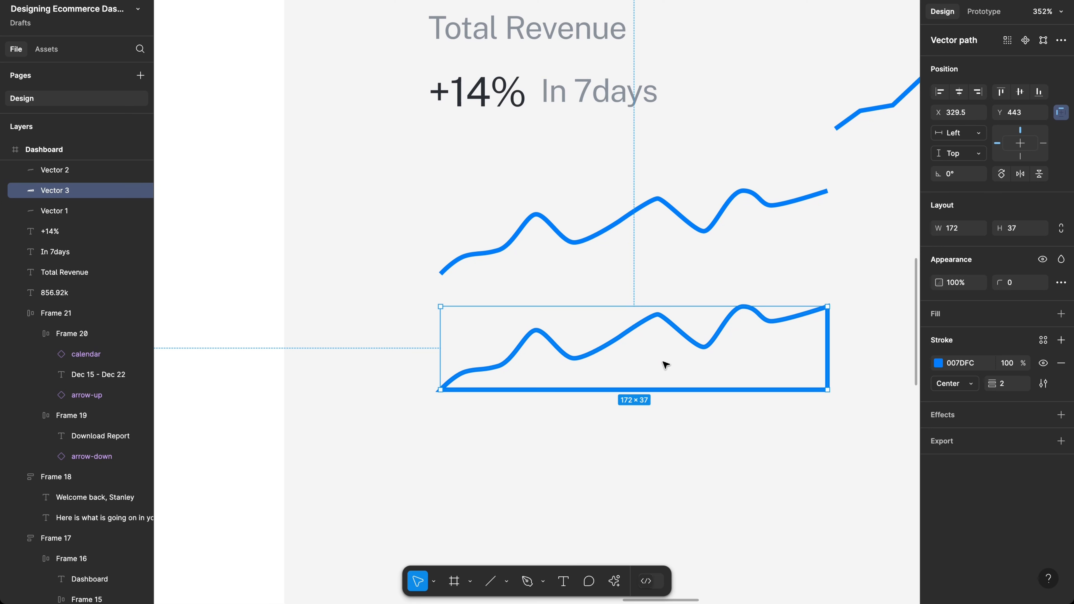
Step: Replace the area shape's outline with a fill in the sparkline's blue
left_click(1062, 365)
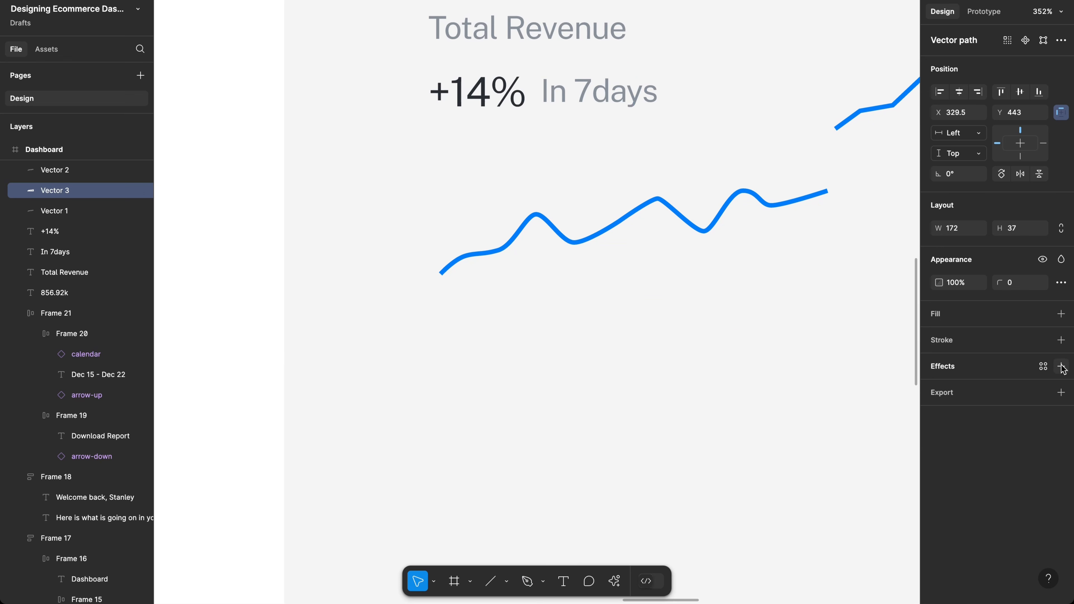
left_click(940, 316)
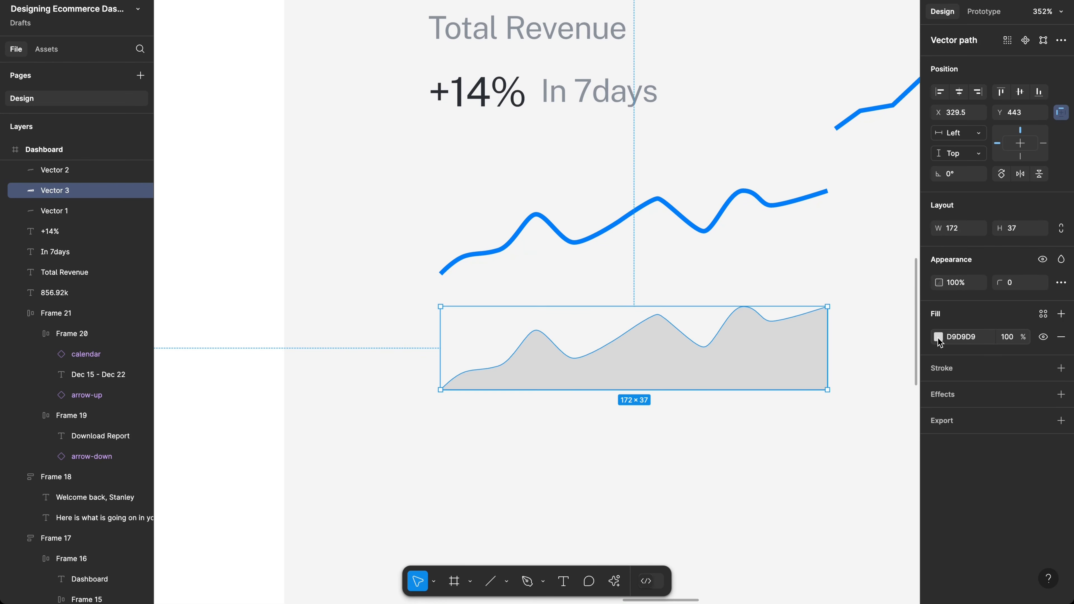
left_click(938, 337)
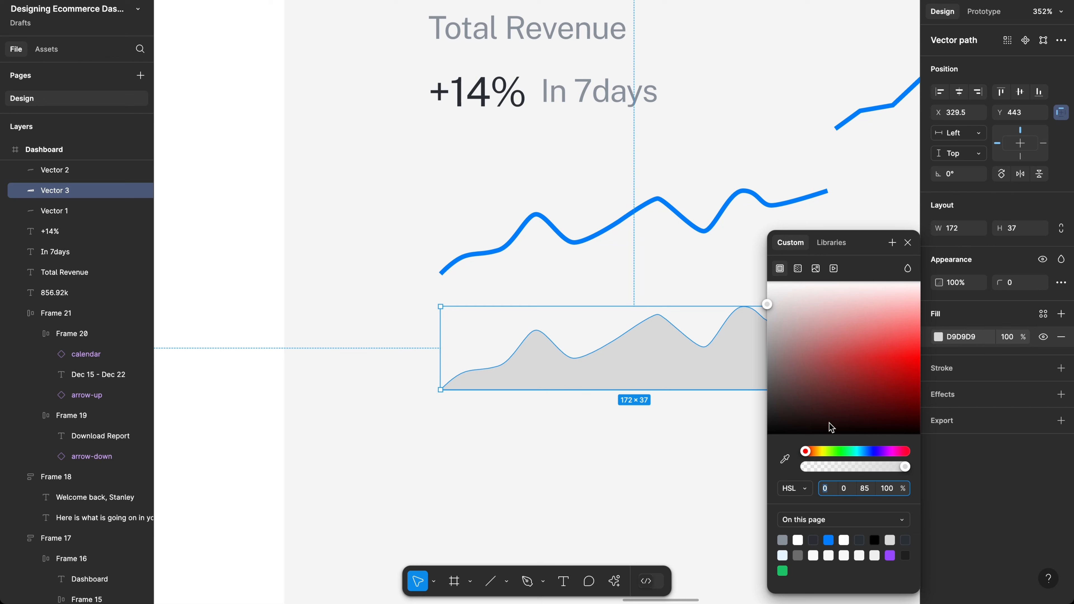
left_click(829, 539)
scroll(703, 370, "right", 1)
scroll(702, 367, "right", 5)
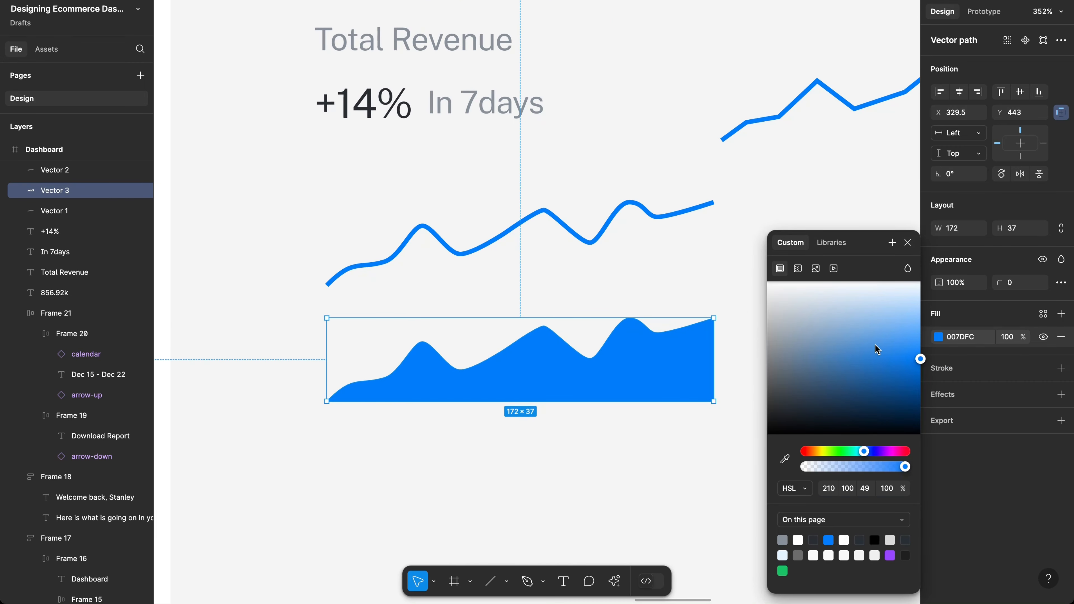
Step: Make the fill a linear gradient with both stops 007DFC and the second stop at 80%
left_click(798, 268)
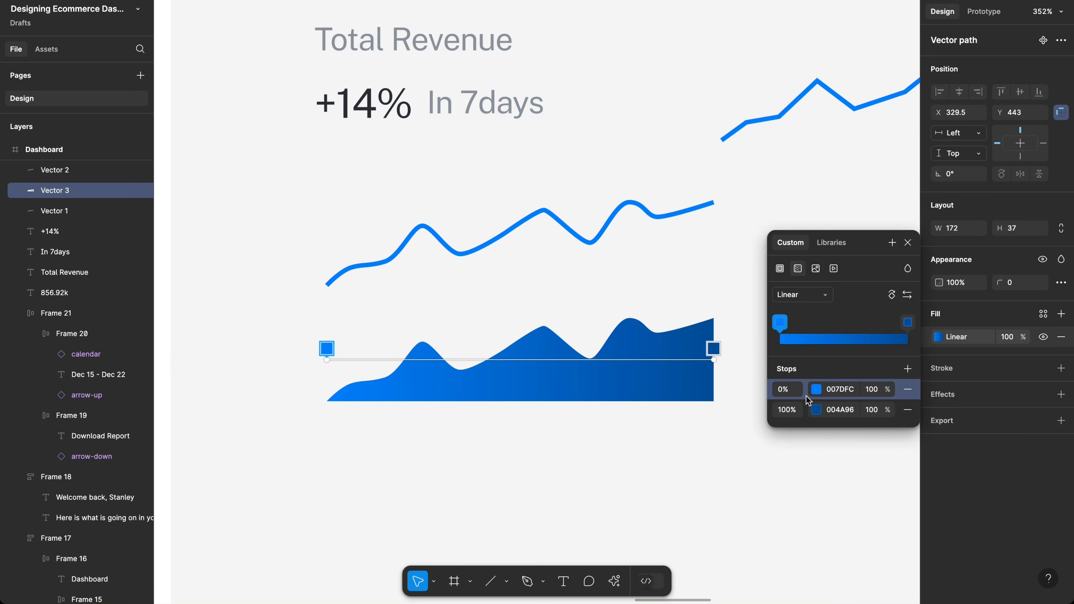
left_click(843, 393)
left_click(844, 410)
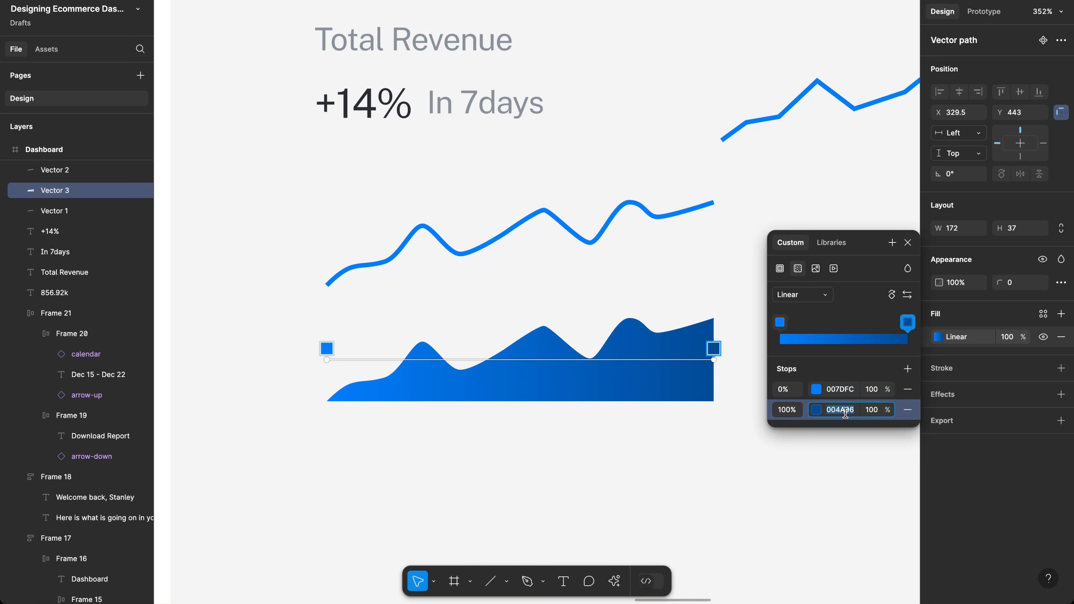
key("Return")
left_click(839, 405)
type("007DFC")
key("Return")
left_click(872, 411)
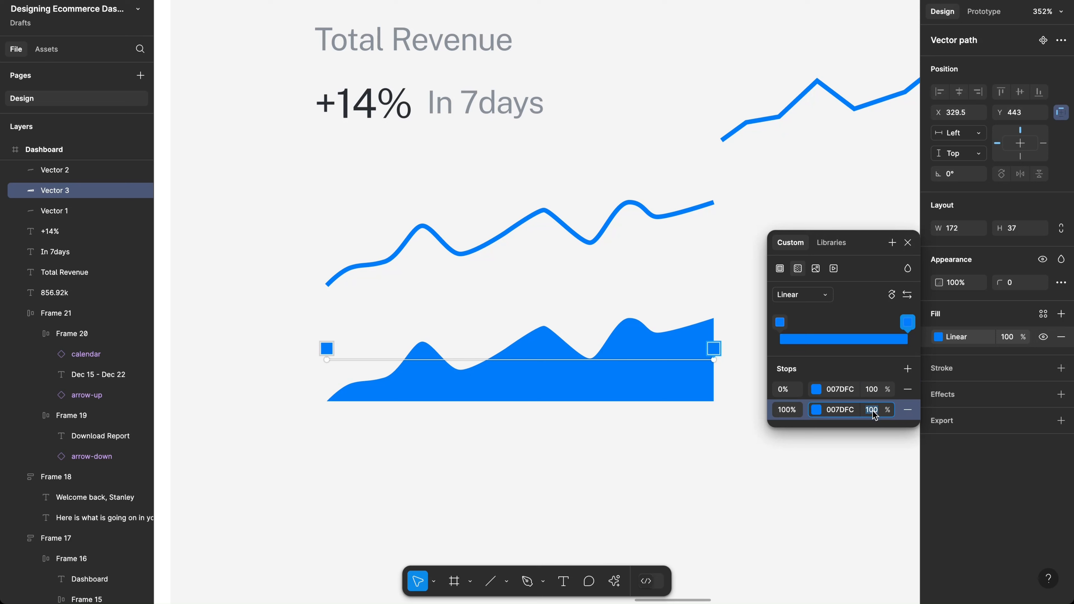
type("4")
key("Return")
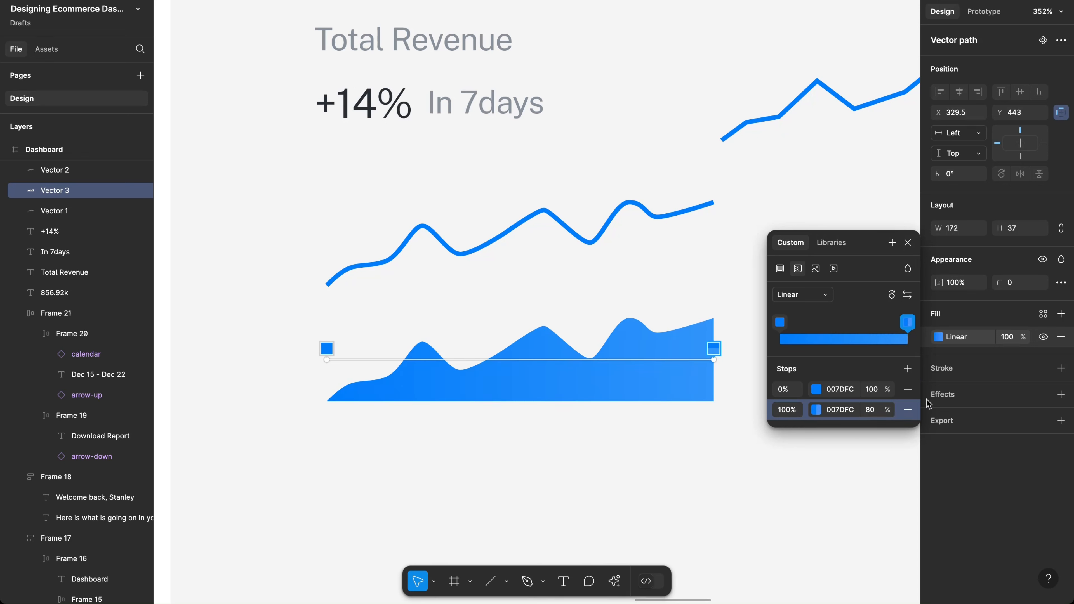
Step: Set the area's overall fill opacity to 10%, trying 20% first
left_click(1010, 337)
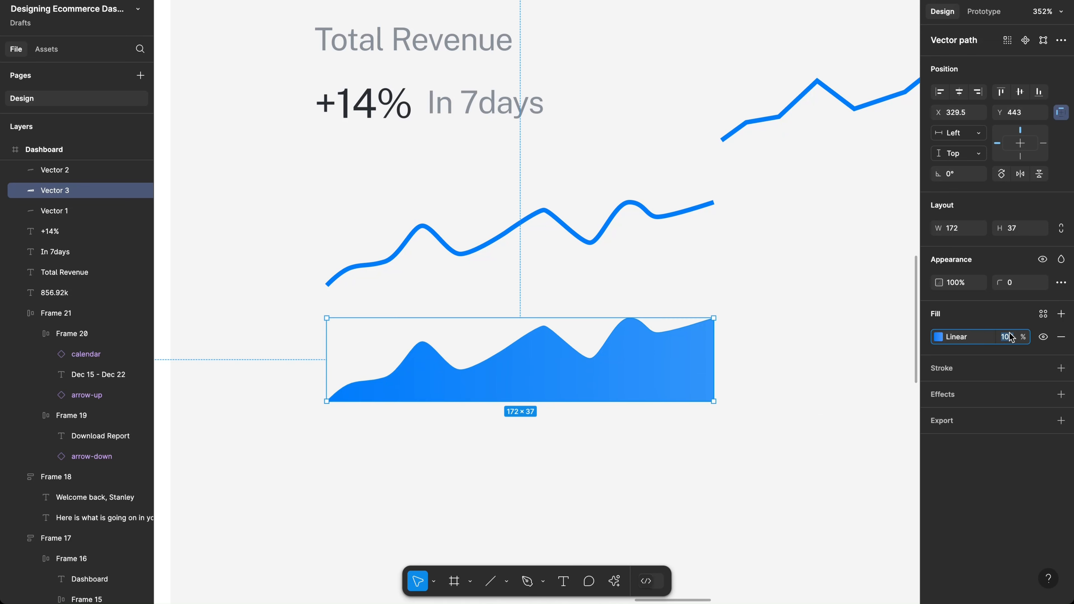
type("20")
key("Return")
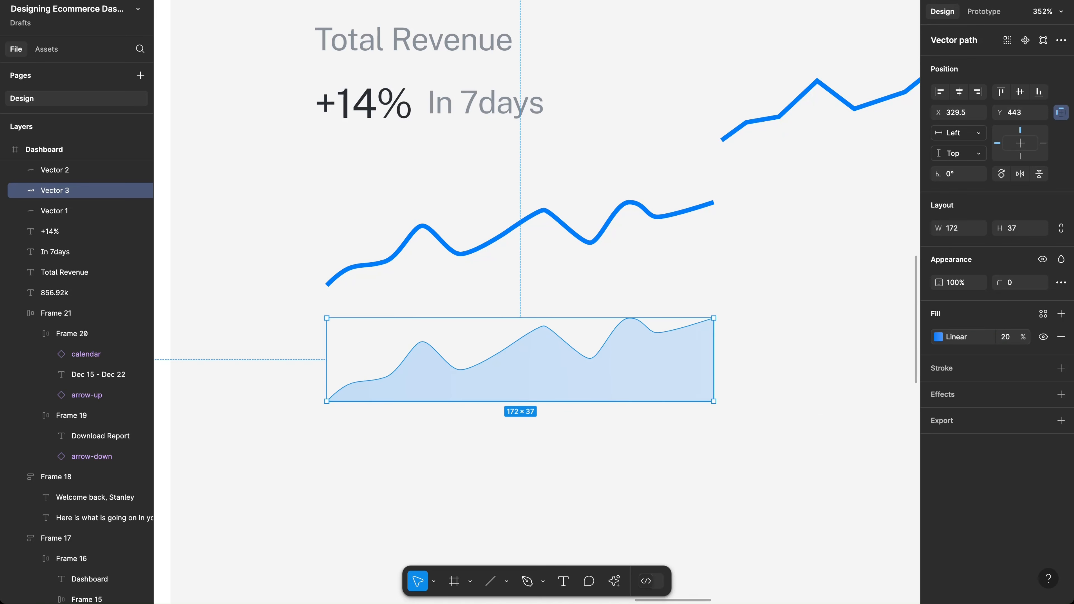
left_click(1005, 337)
type("10")
key("Return")
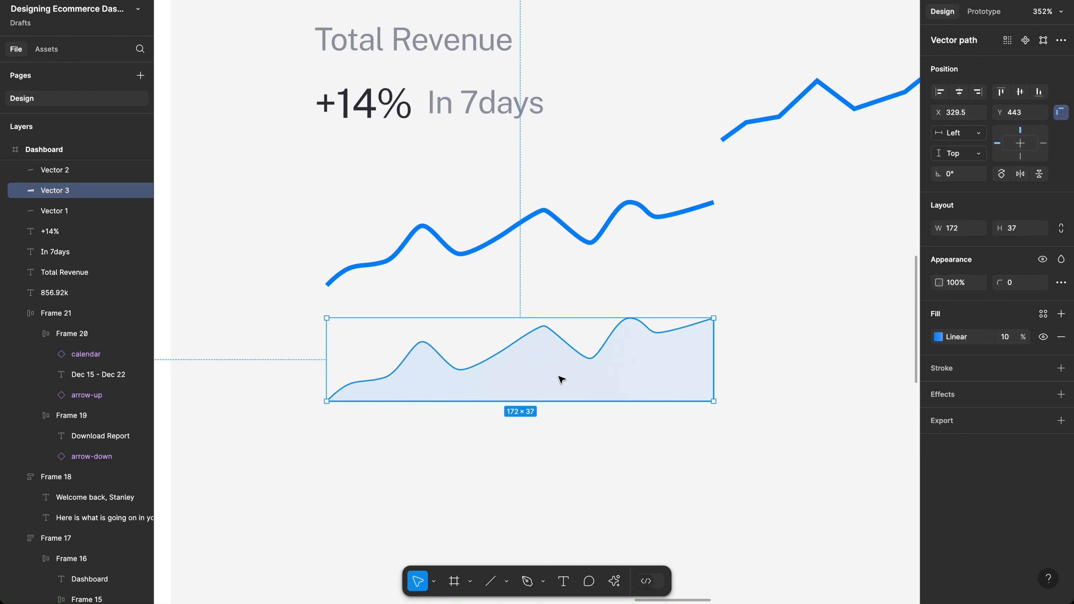
Step: Move the area up under the sparkline and align both vectors by their top and left edges
left_click_drag(560, 341, 559, 269)
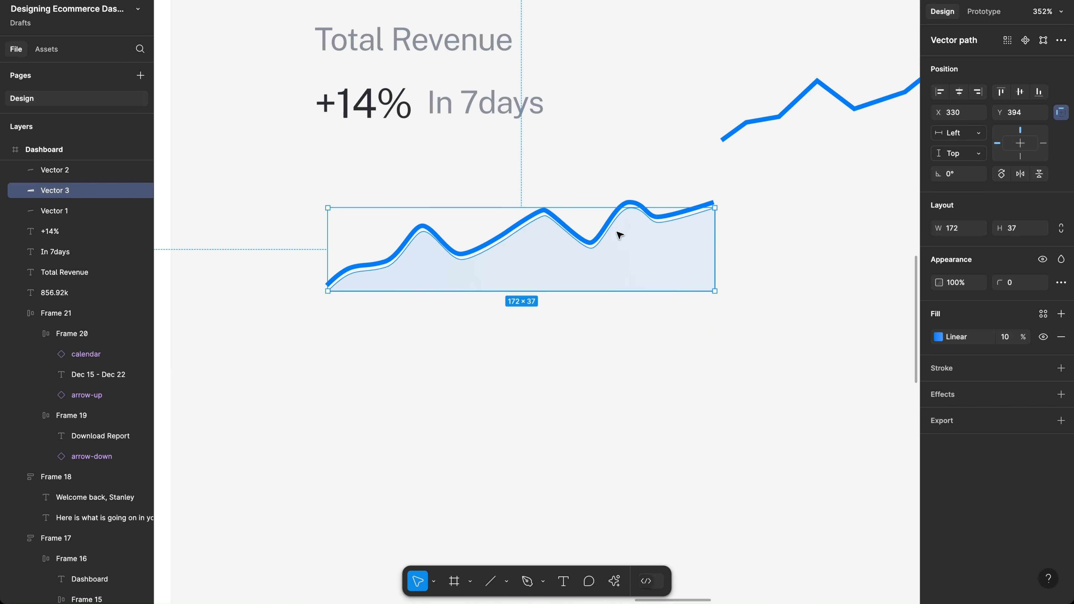
left_click(495, 167)
left_click_drag(468, 164, 775, 360)
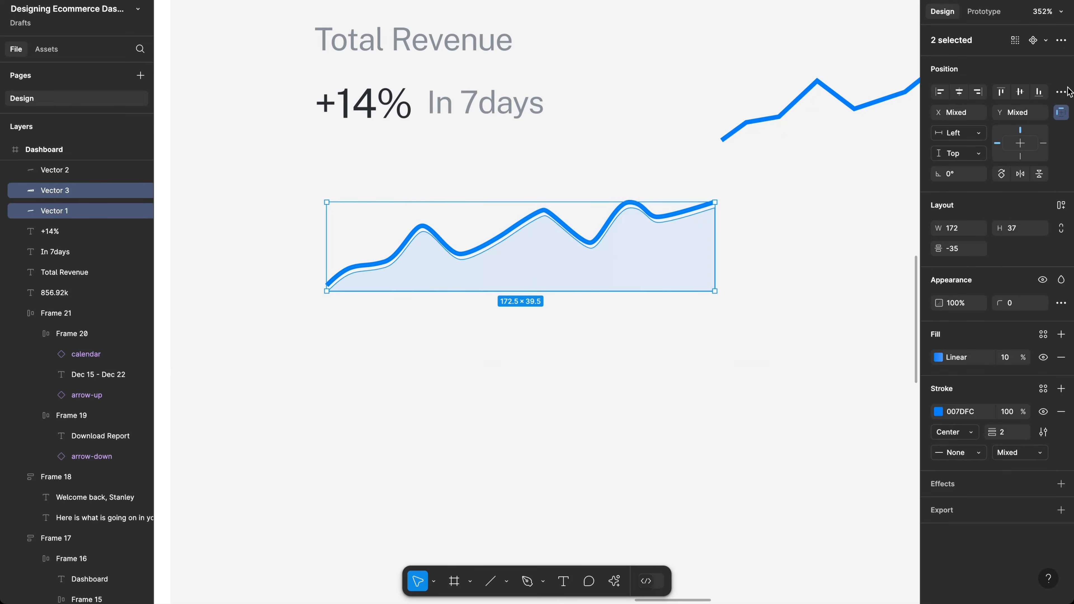
left_click(1003, 93)
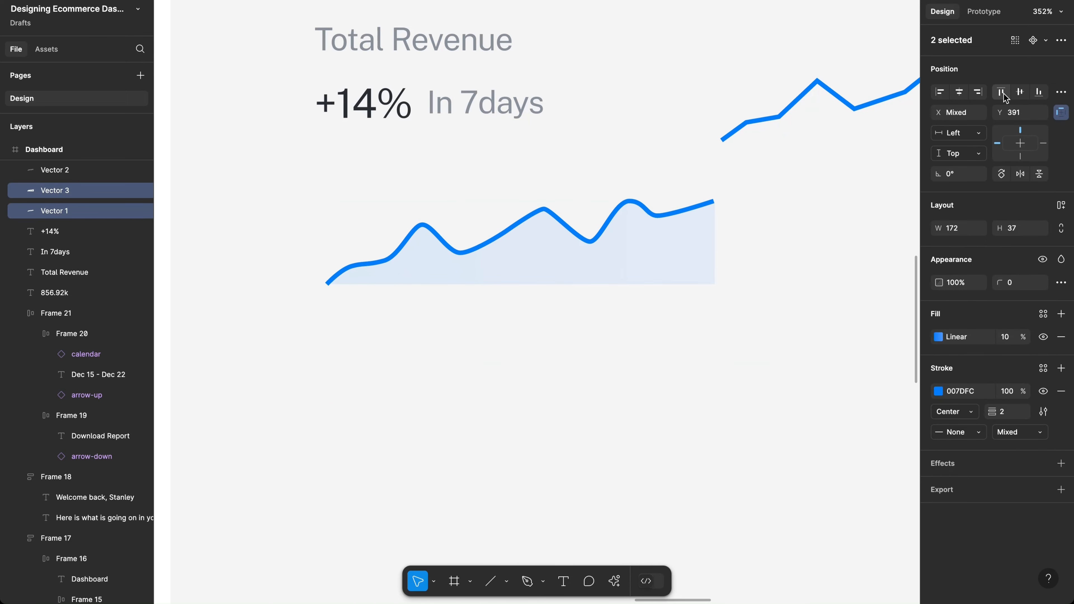
left_click(938, 94)
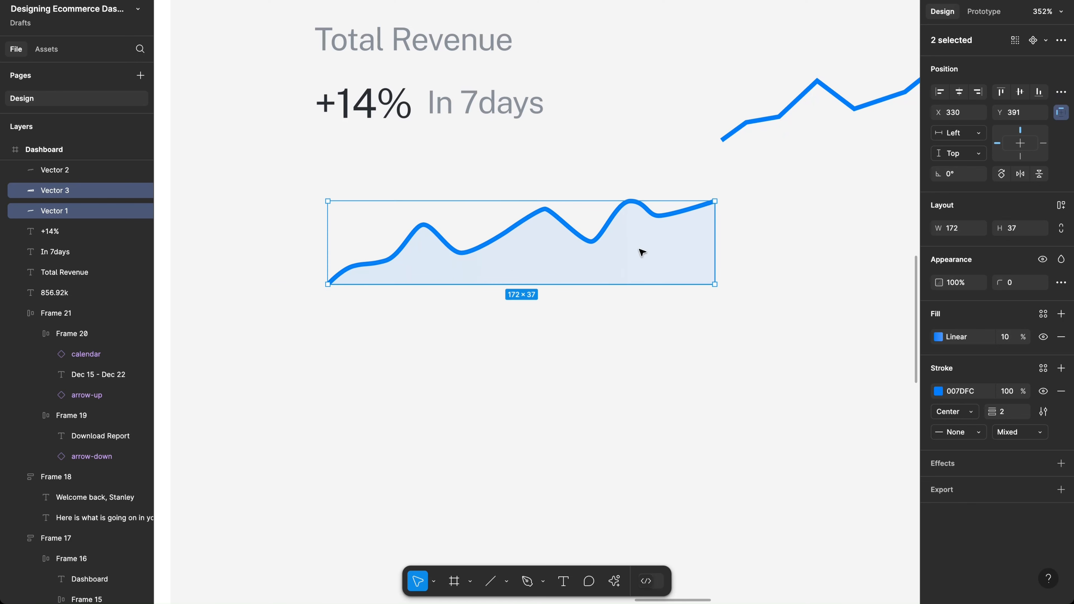
scroll(642, 251, "up", 5)
scroll(642, 252, "left", 10)
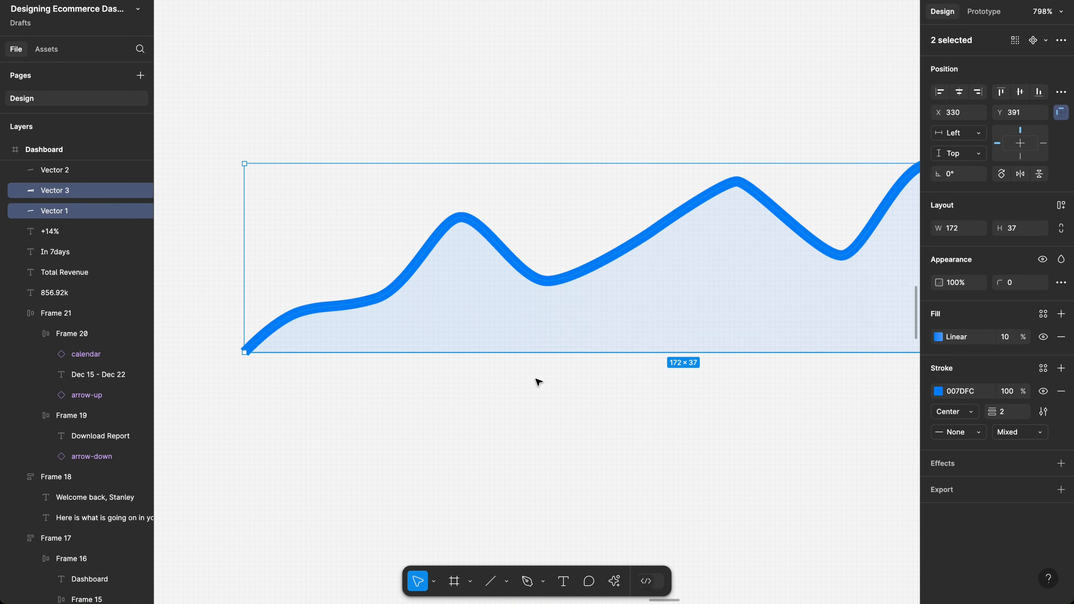
key("Escape")
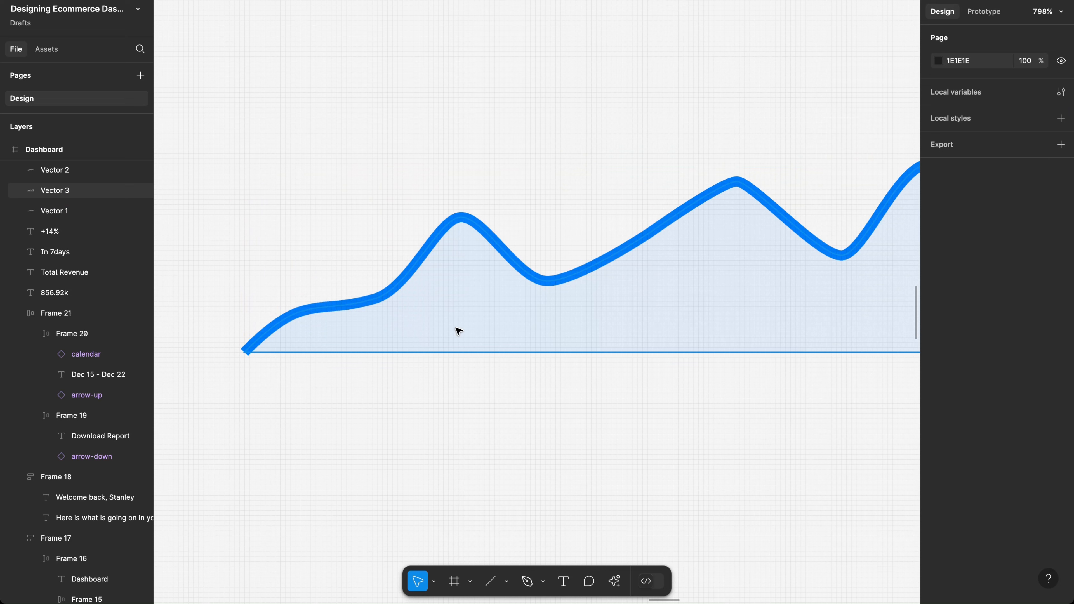
left_click(459, 331)
key("Down")
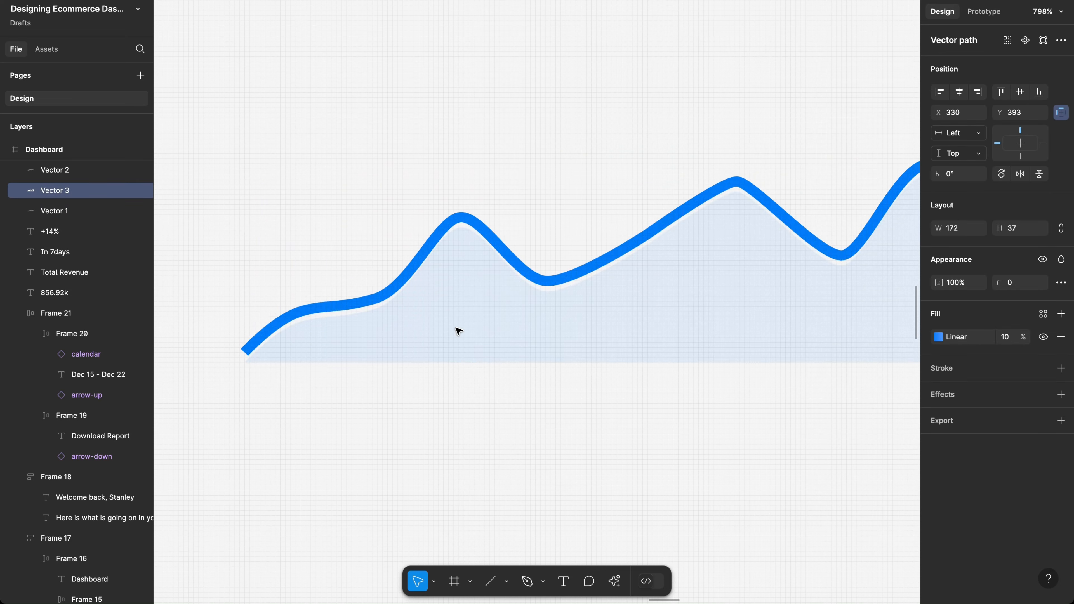
key("Up")
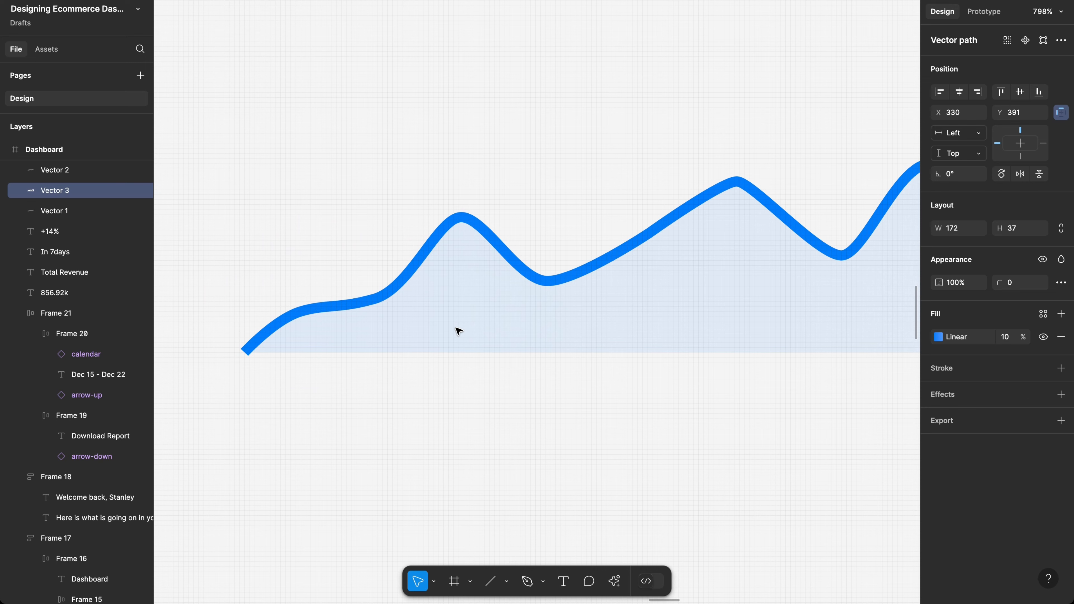
Step: Shift the Dashboard frame up and left, then select both the line and area shape
scroll(470, 400, "right", 2)
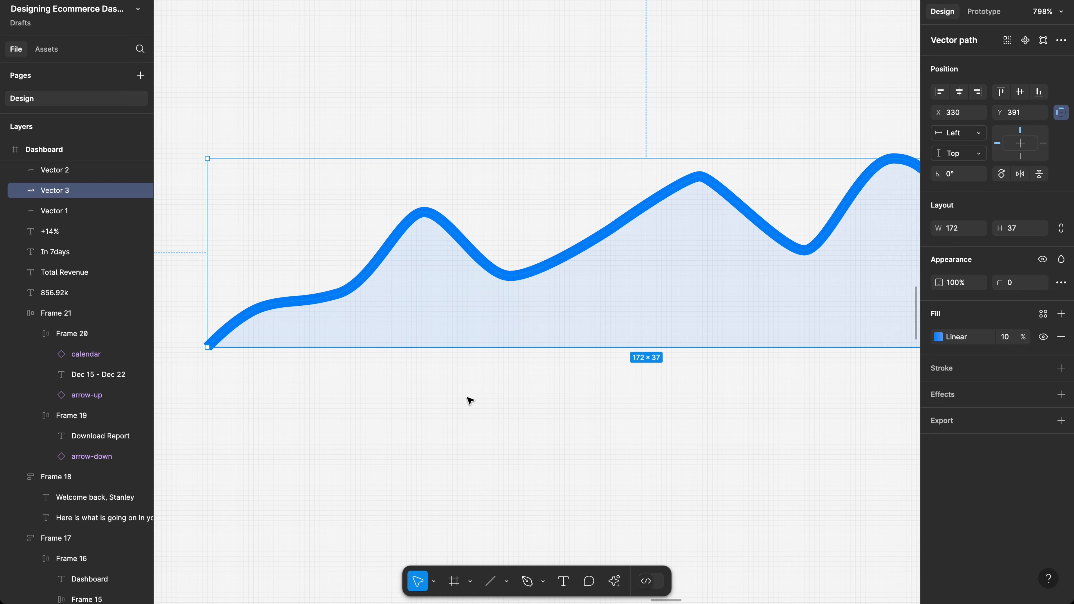
key("Escape")
scroll(470, 400, "down", 5)
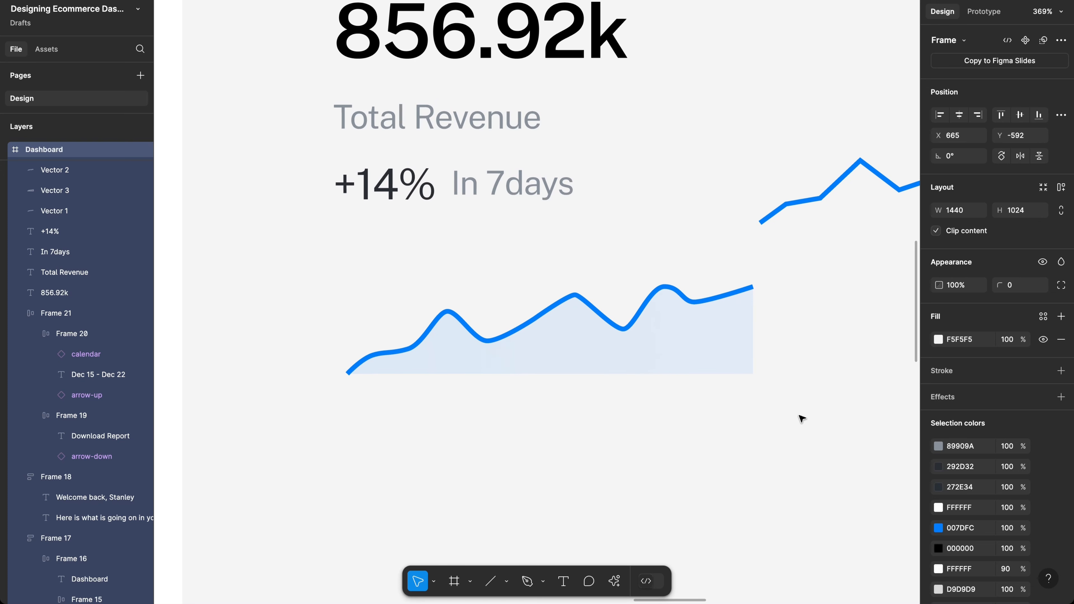
left_click_drag(702, 391, 497, 293)
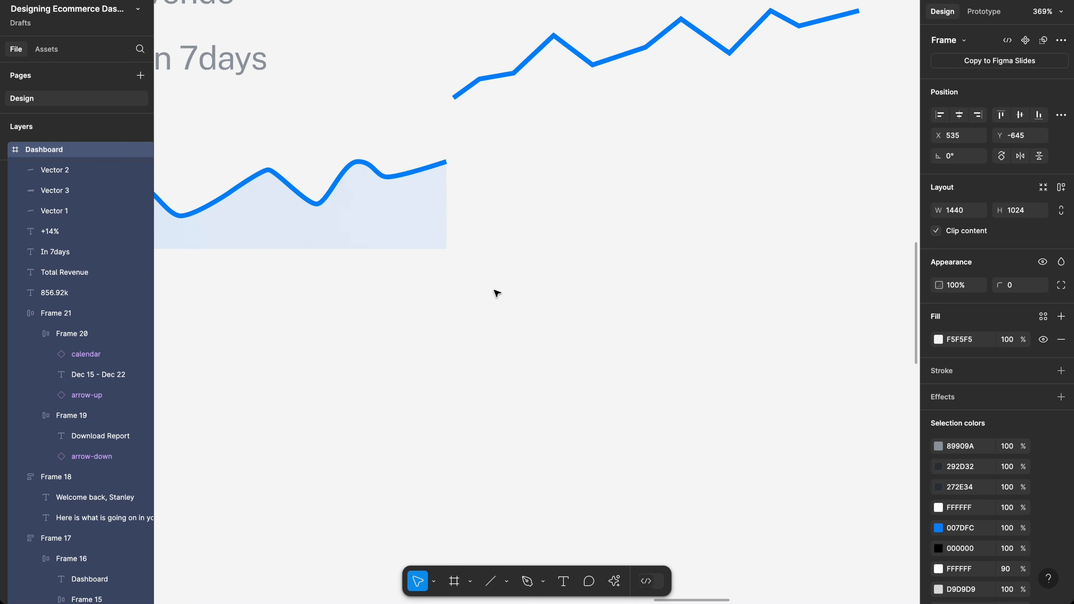
scroll(497, 293, "left", 7)
scroll(497, 293, "up", 4)
scroll(497, 293, "down", 2)
scroll(497, 293, "down", 3)
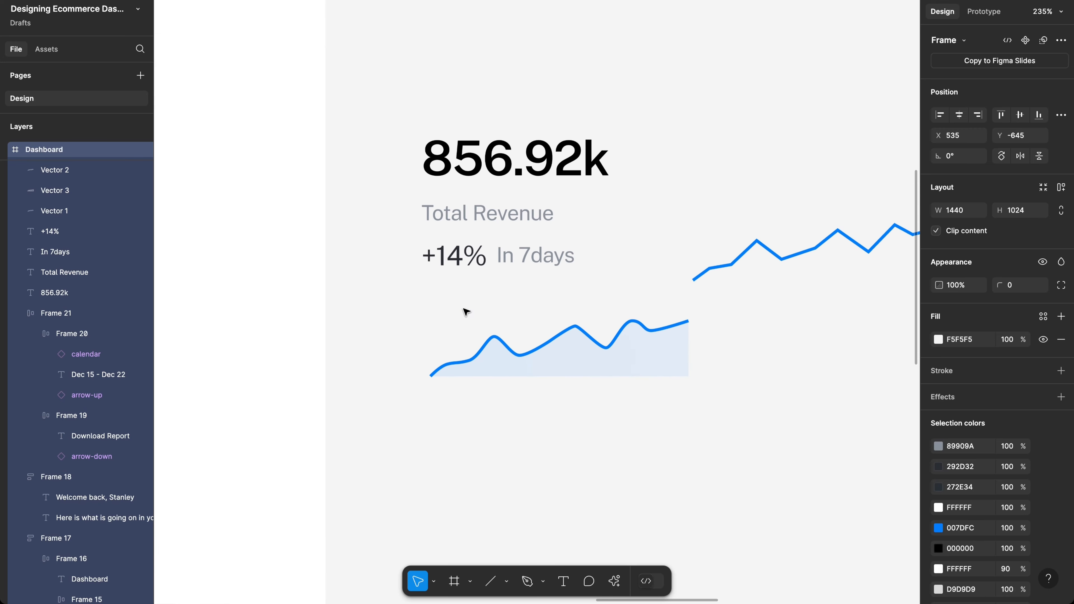
scroll(555, 378, "up", 3)
scroll(555, 379, "left", 4)
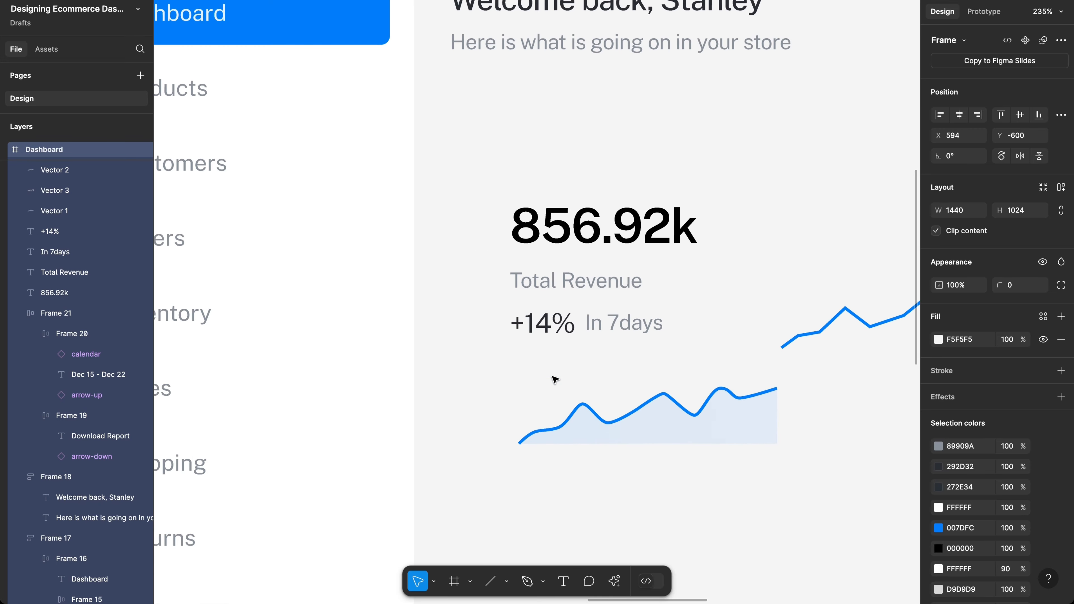
left_click(614, 498)
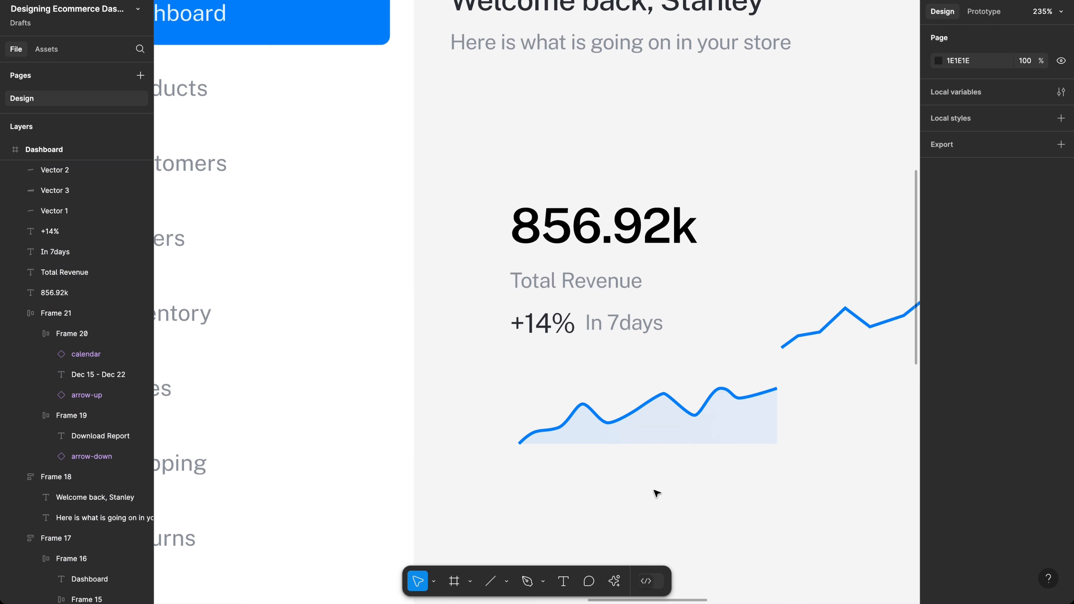
left_click_drag(592, 386, 656, 489)
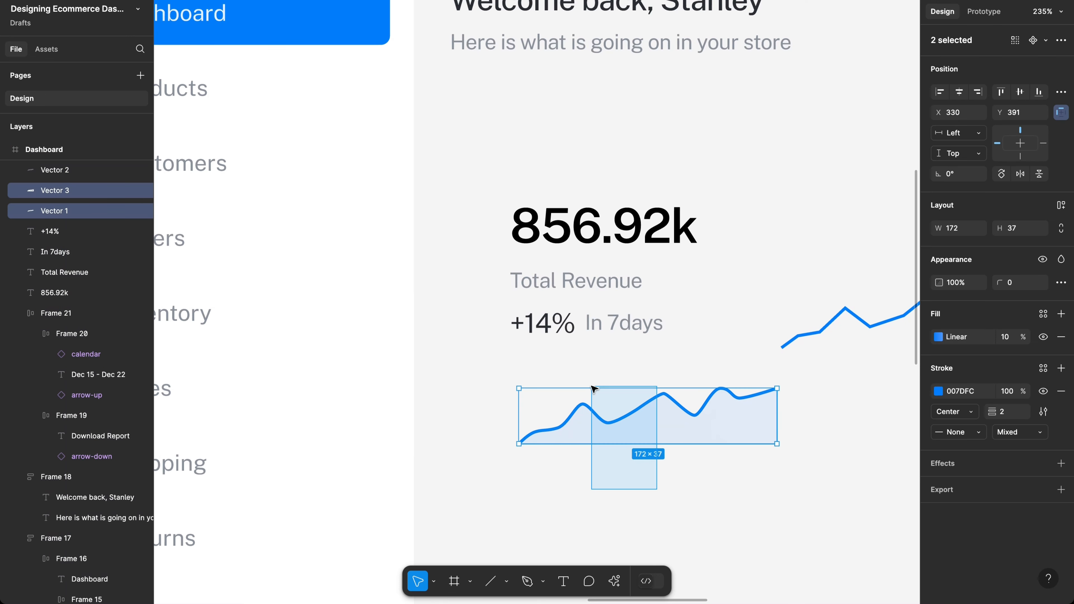
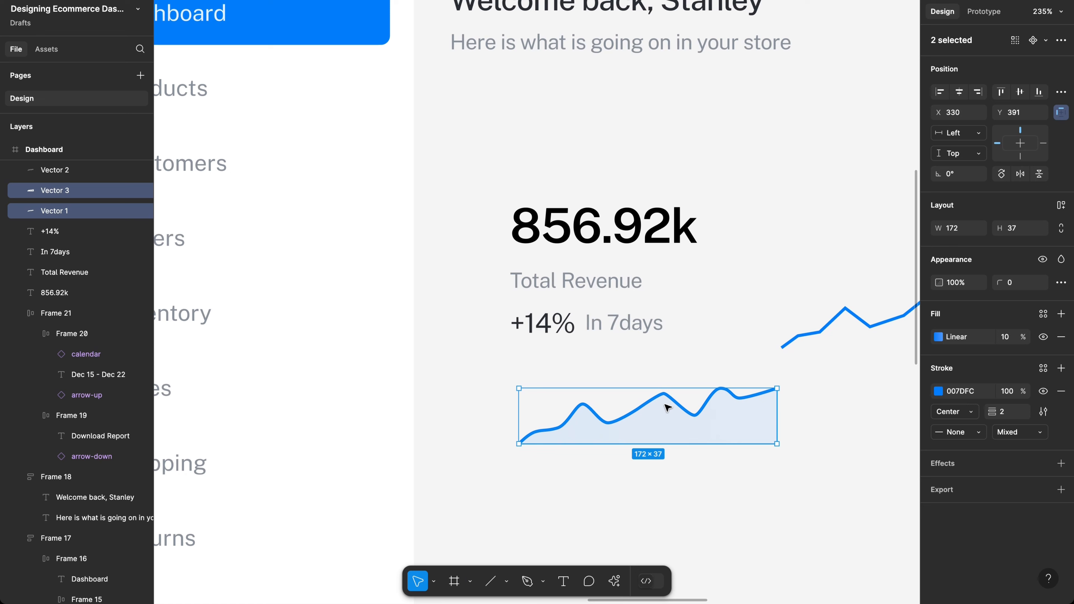
Step: Group the chart line with its fill, delete the stray extra line, and move the chart up toward the stats
key("ctrl+g")
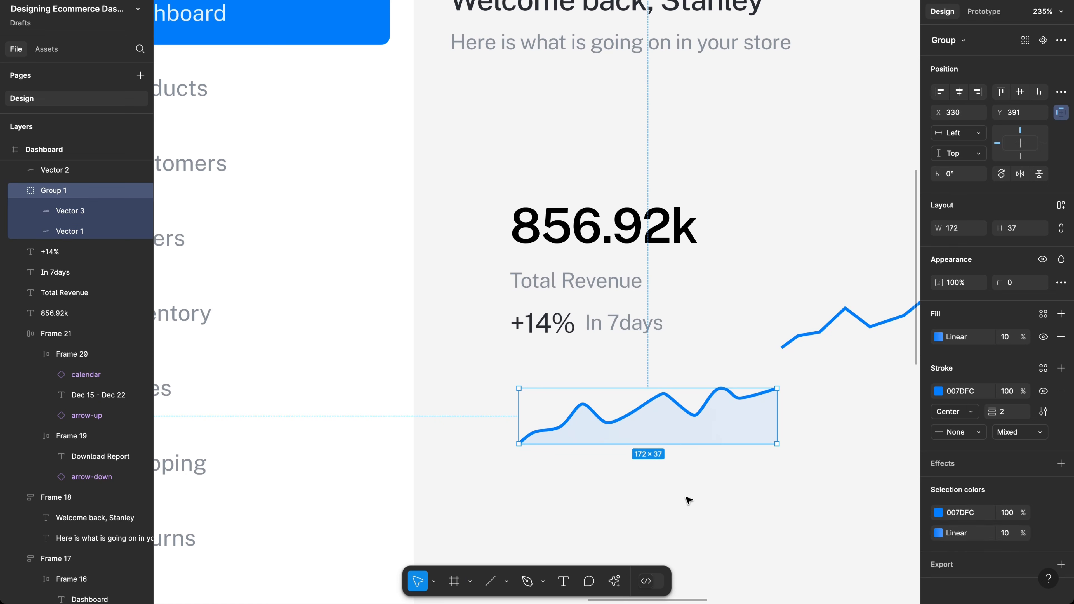
left_click(734, 476)
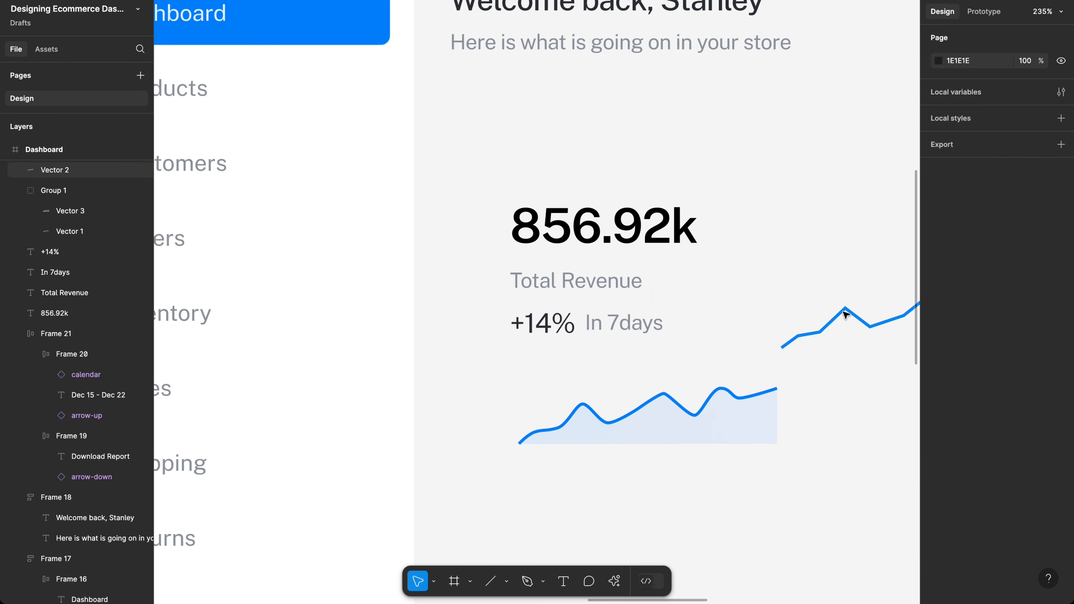
left_click(845, 315)
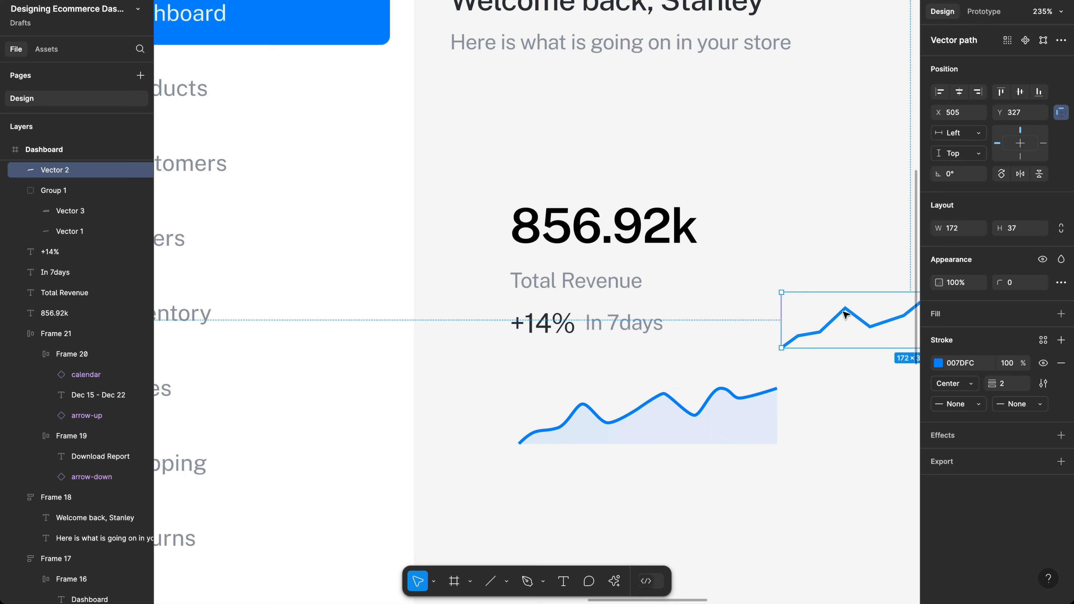
key("Delete")
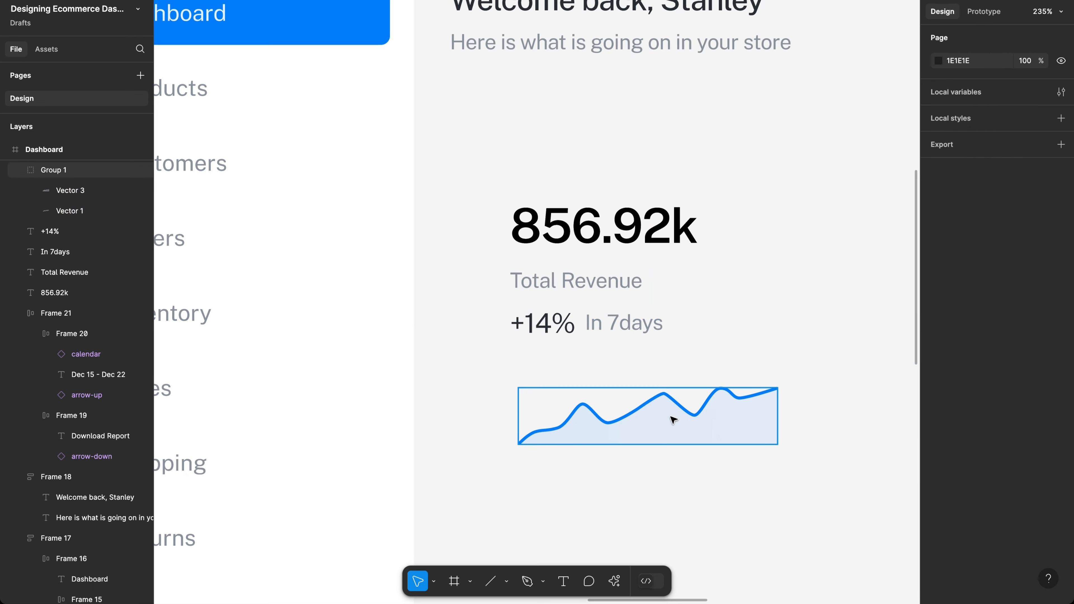
left_click_drag(673, 420, 668, 390)
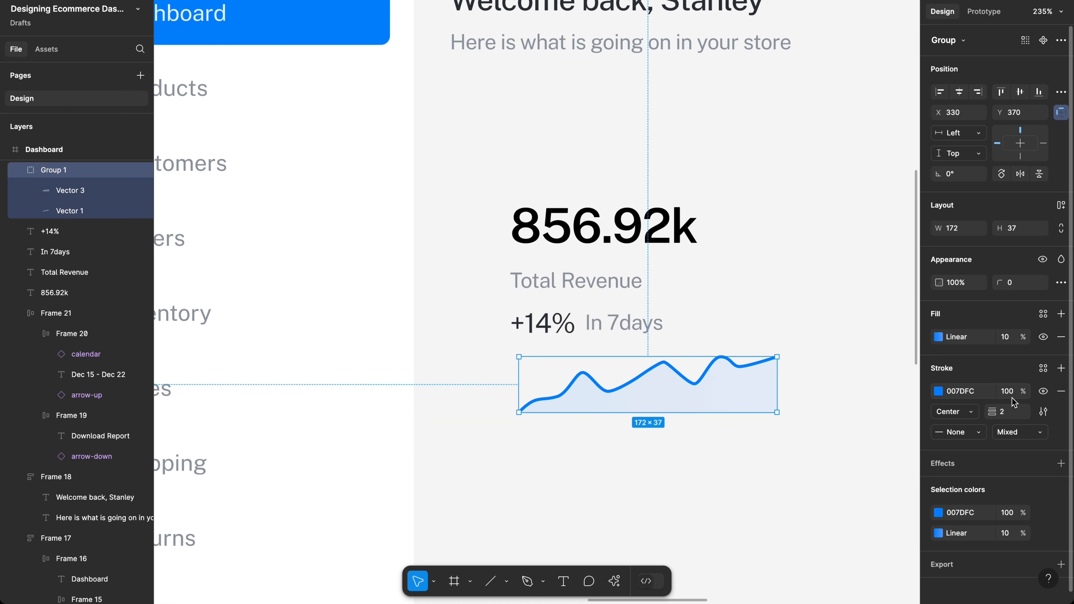
Step: Lower the chart fill opacity to 5%
left_click(1008, 337)
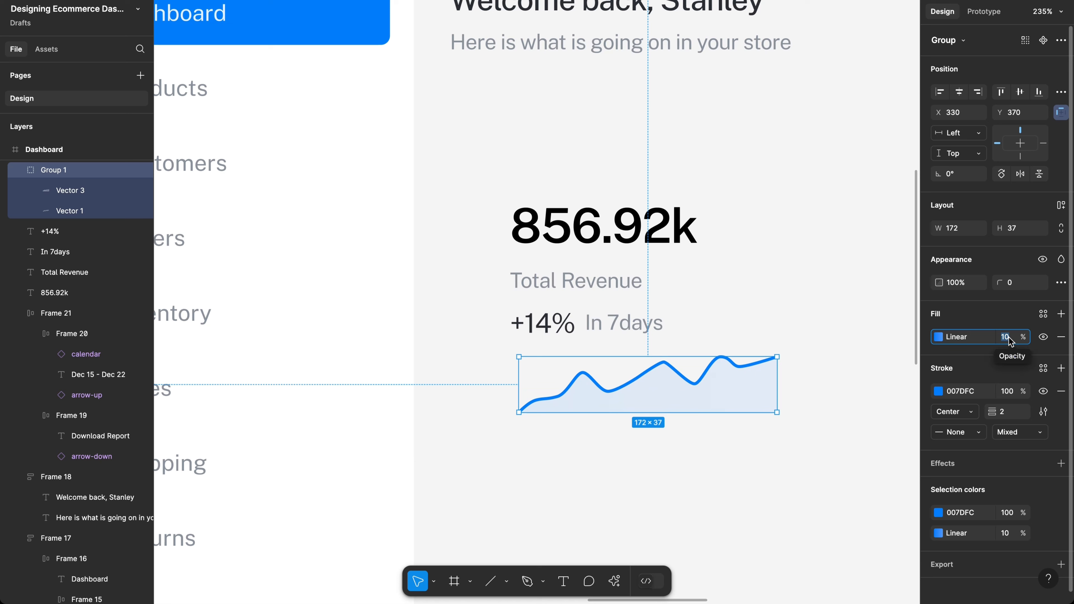
type("8")
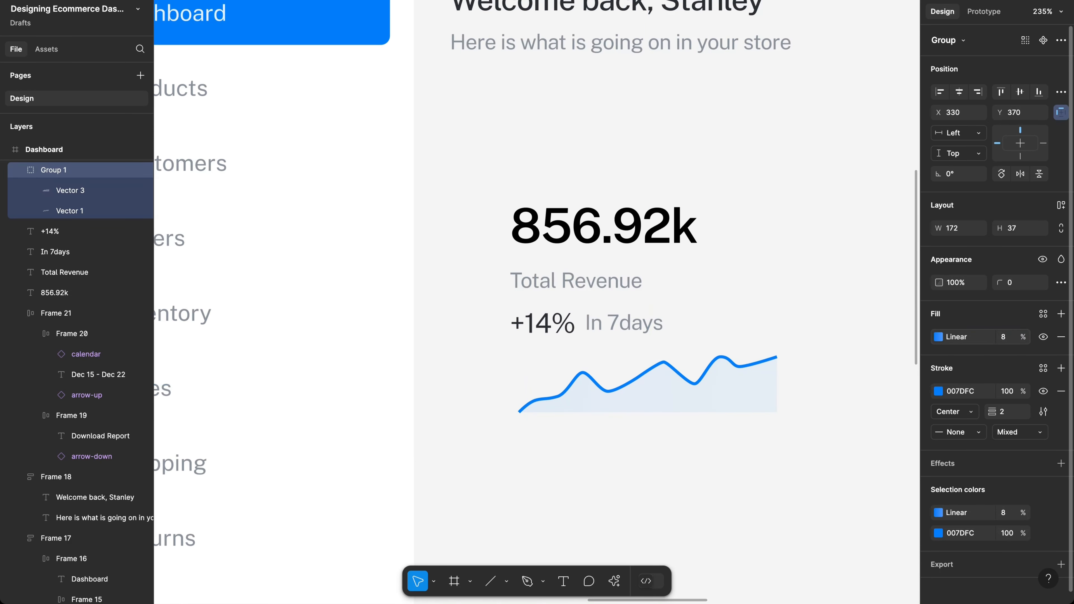
key("BackSpace")
type("2")
key("Return")
left_click(1009, 338)
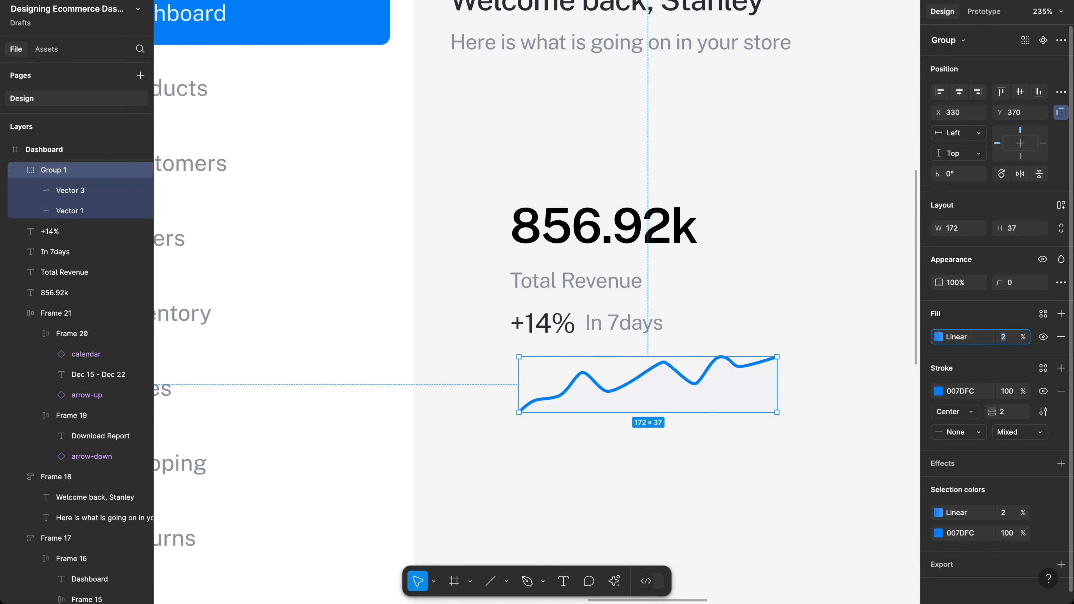
key("Return")
left_click(1009, 338)
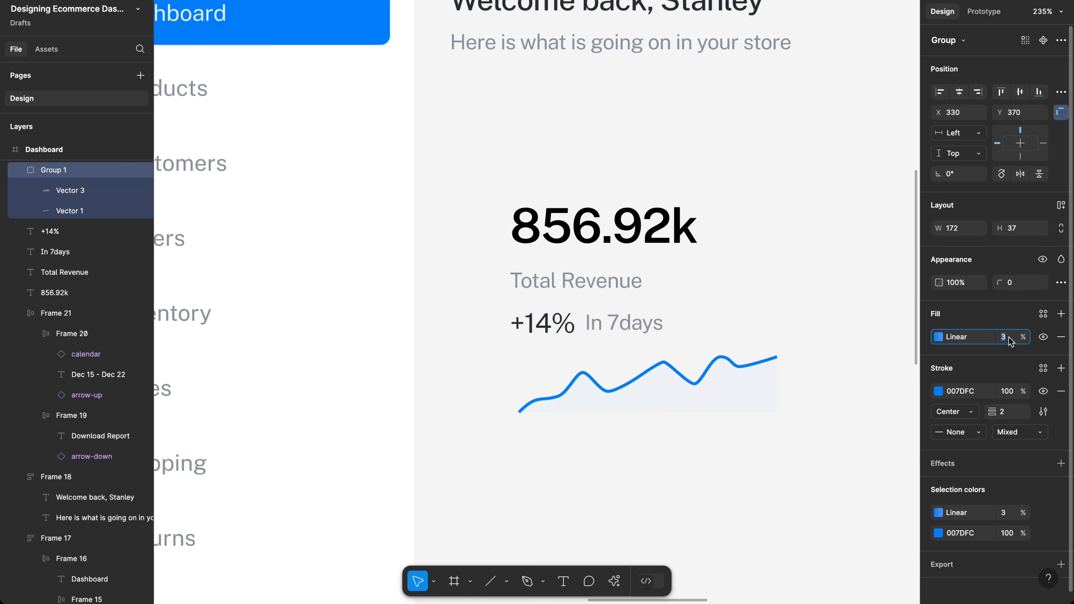
type("5")
key("Return")
Step: Marquee-select all the revenue stats together with the chart
scroll(787, 364, "up", 2)
scroll(787, 364, "left", 1)
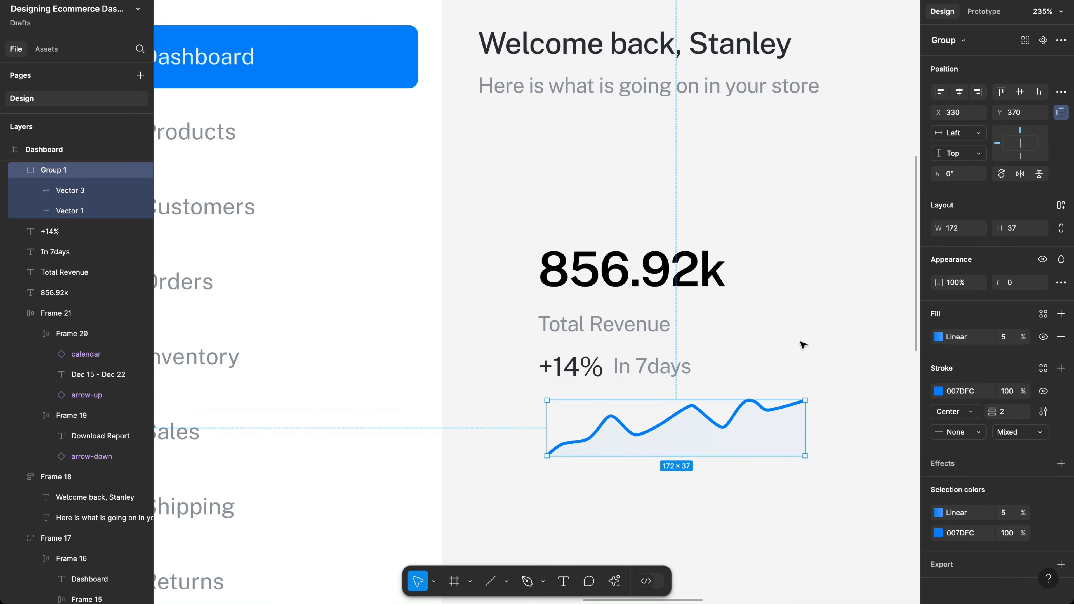
left_click(801, 374)
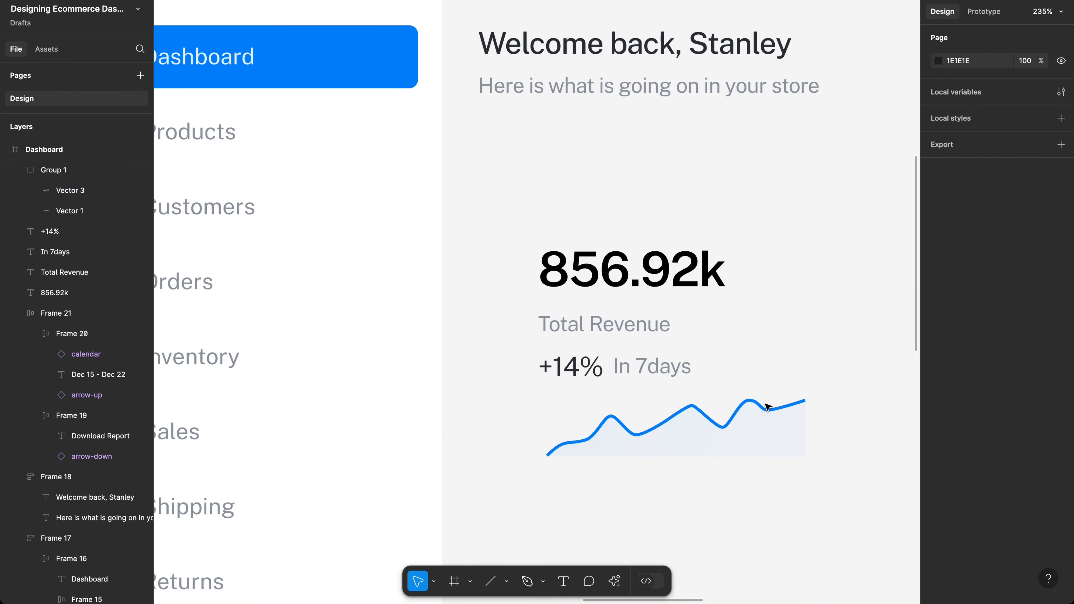
left_click(744, 418)
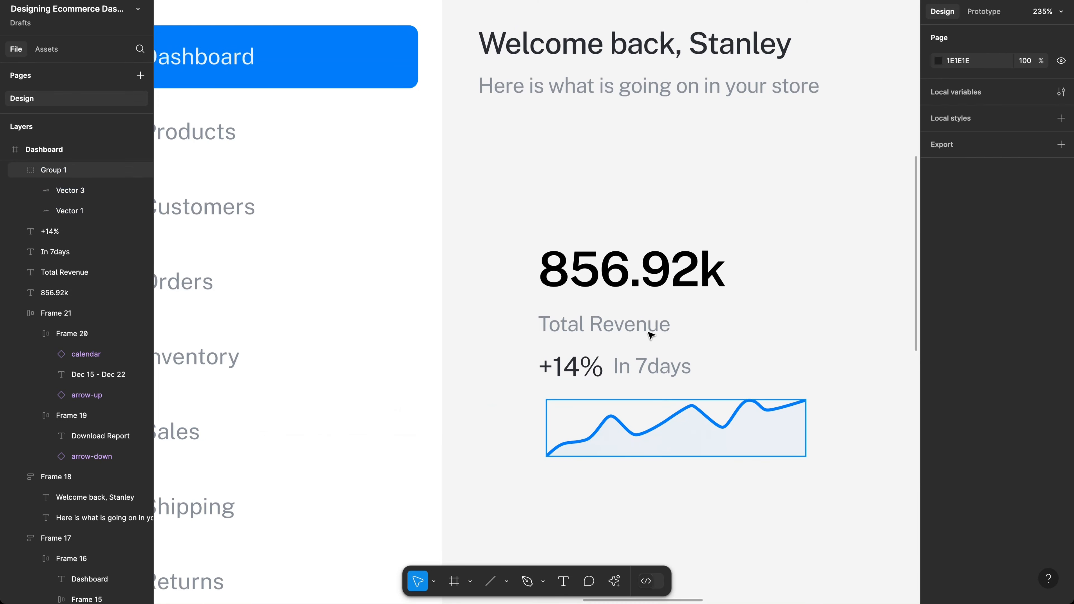
scroll(651, 336, "right", 3)
scroll(651, 335, "down", 1)
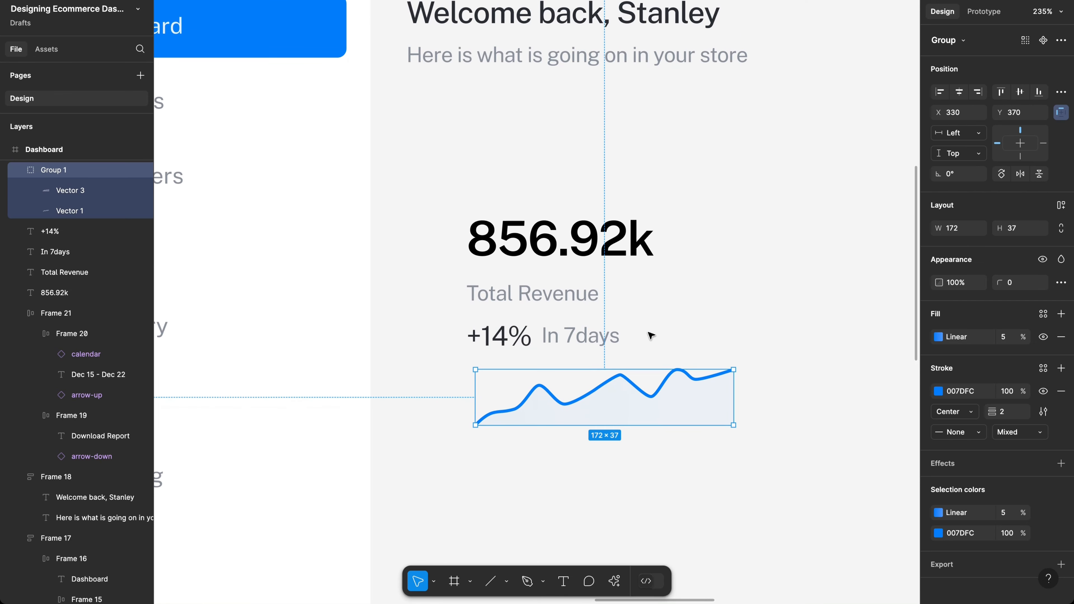
left_click(533, 300)
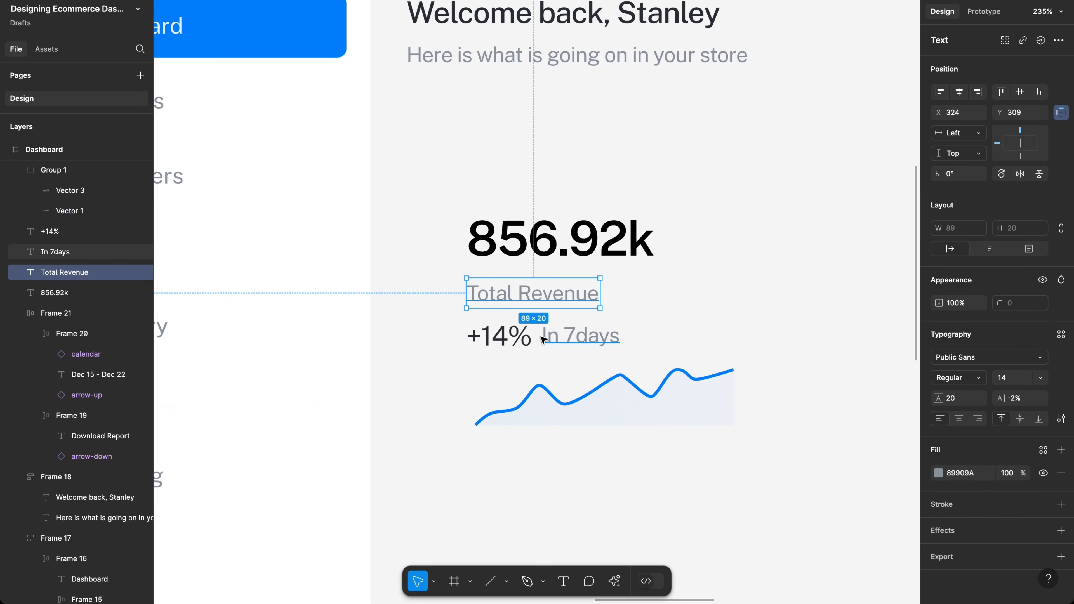
left_click(536, 407)
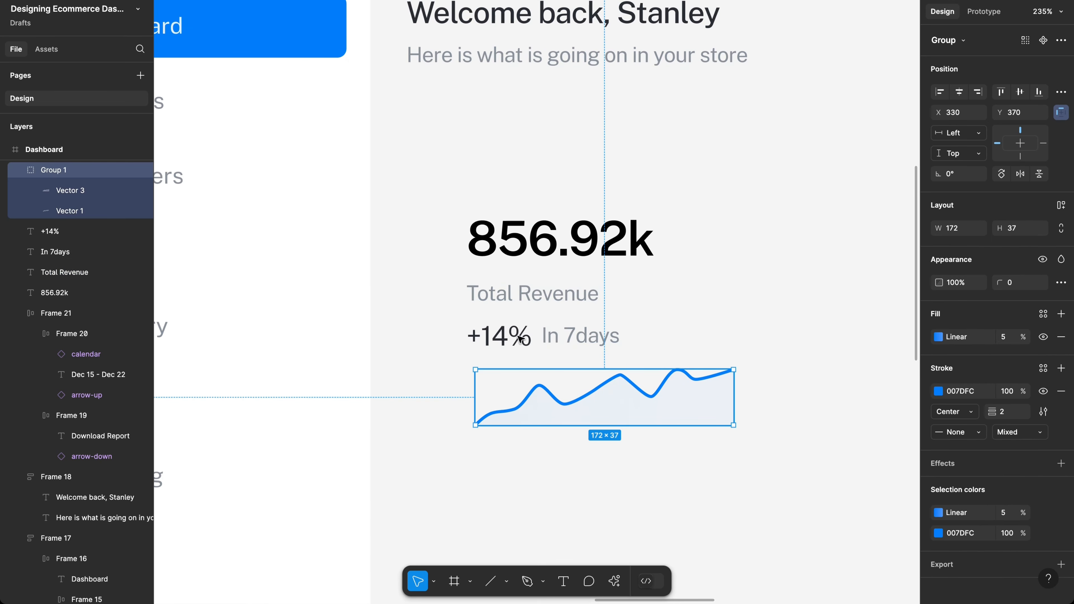
left_click(511, 301)
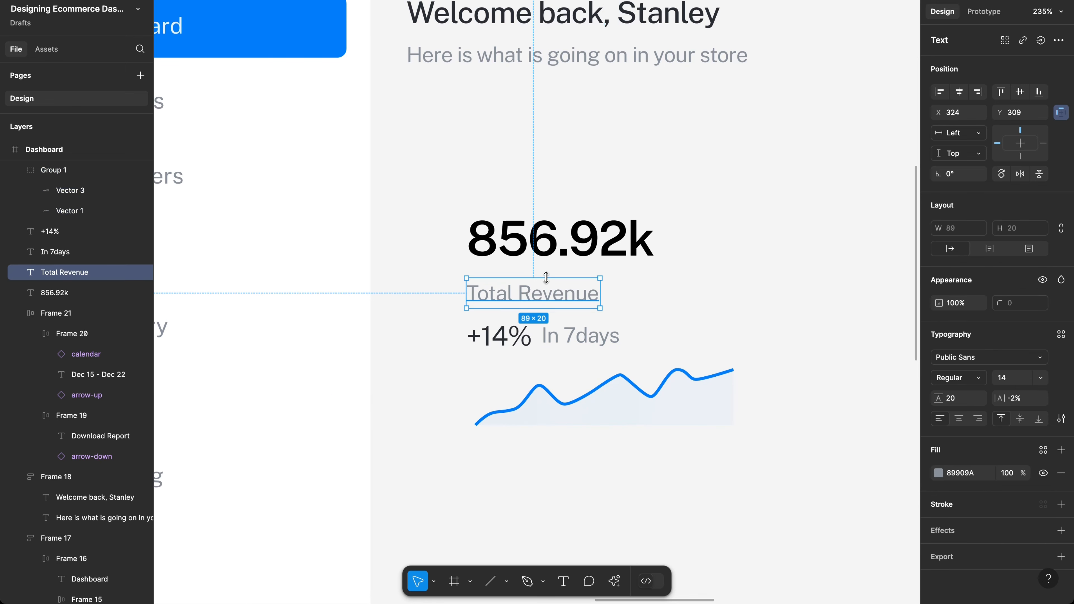
left_click(604, 477)
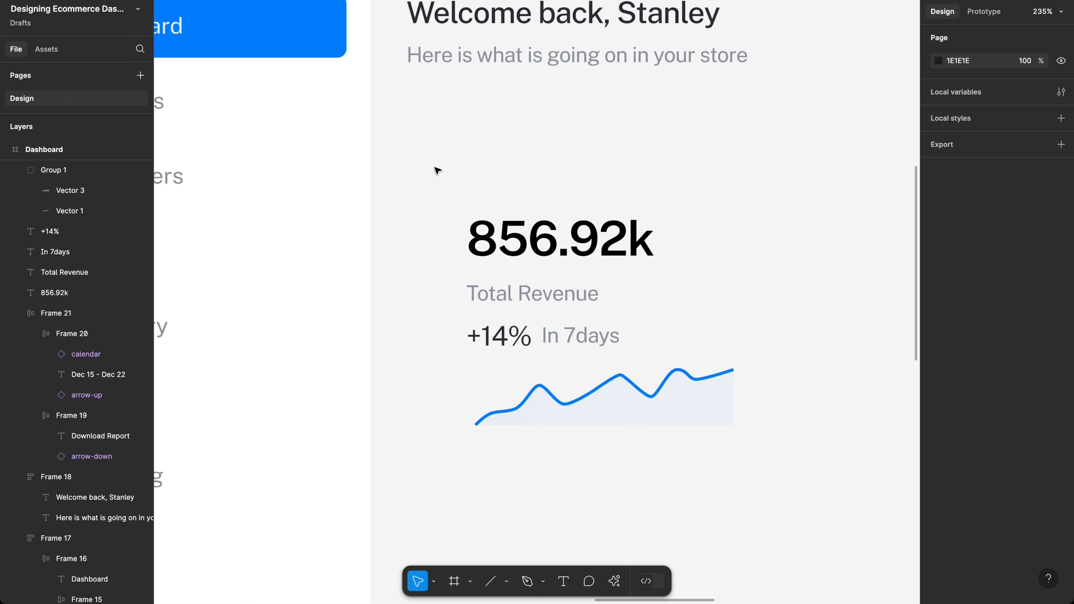
left_click_drag(434, 167, 774, 462)
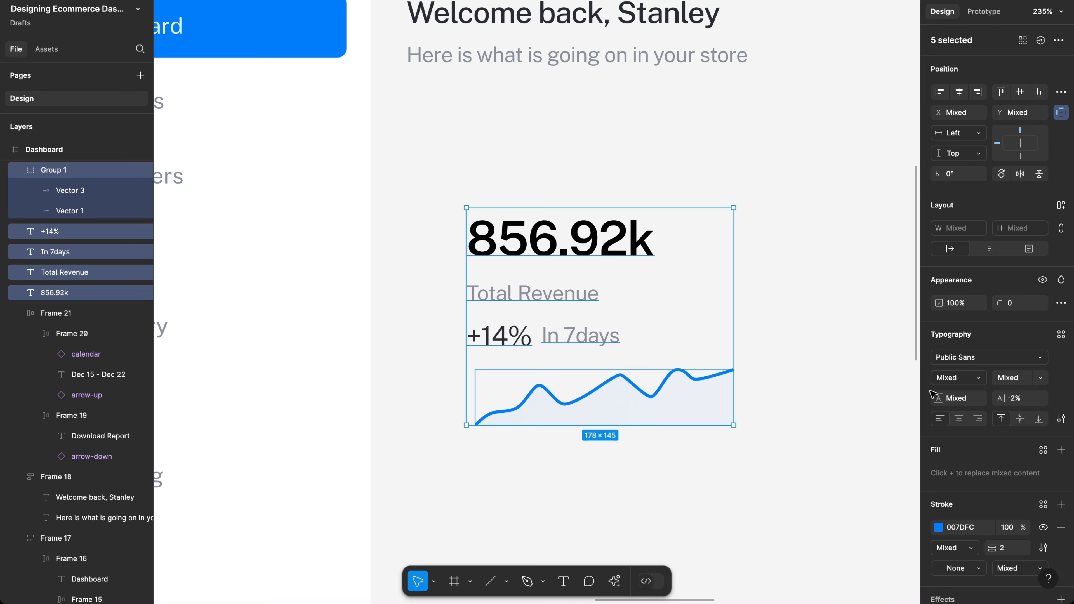
Step: Wrap the stats and chart in a vertical auto layout with a 12 px gap
key("shift+a")
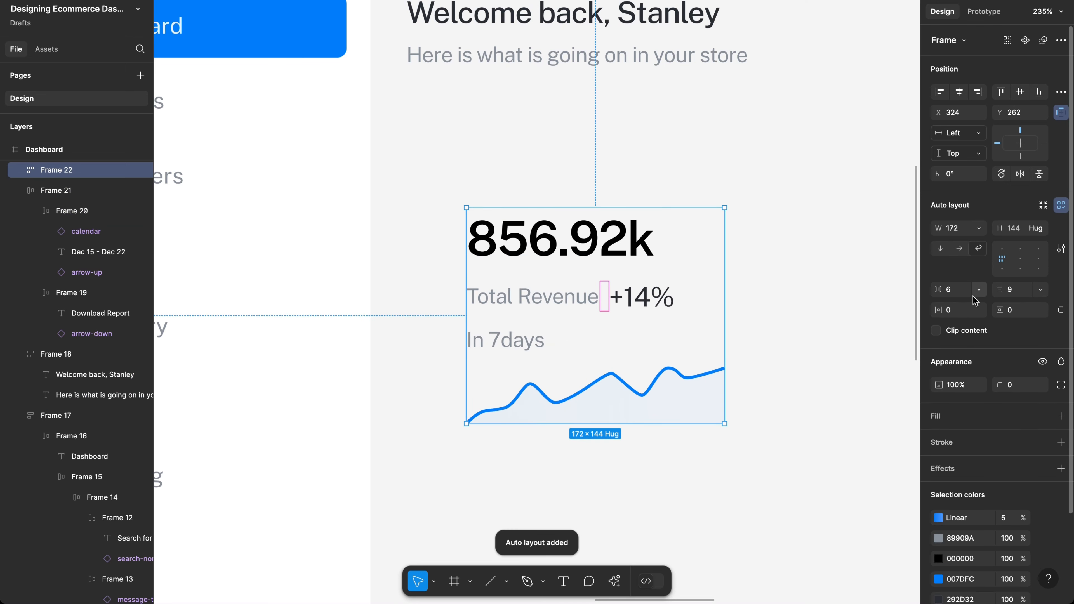
left_click(961, 292)
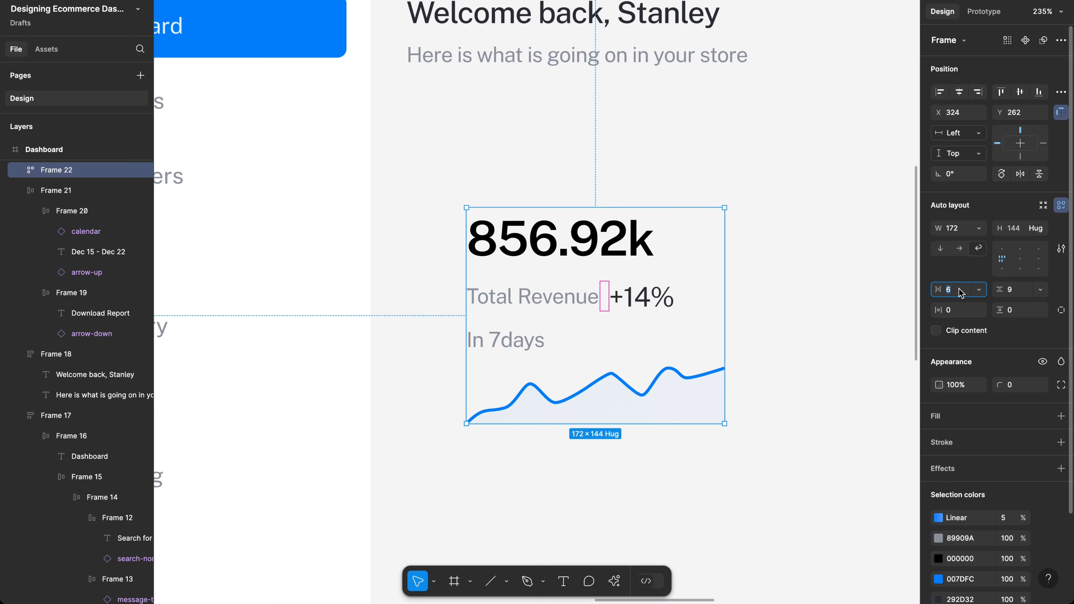
type("12")
key("Return")
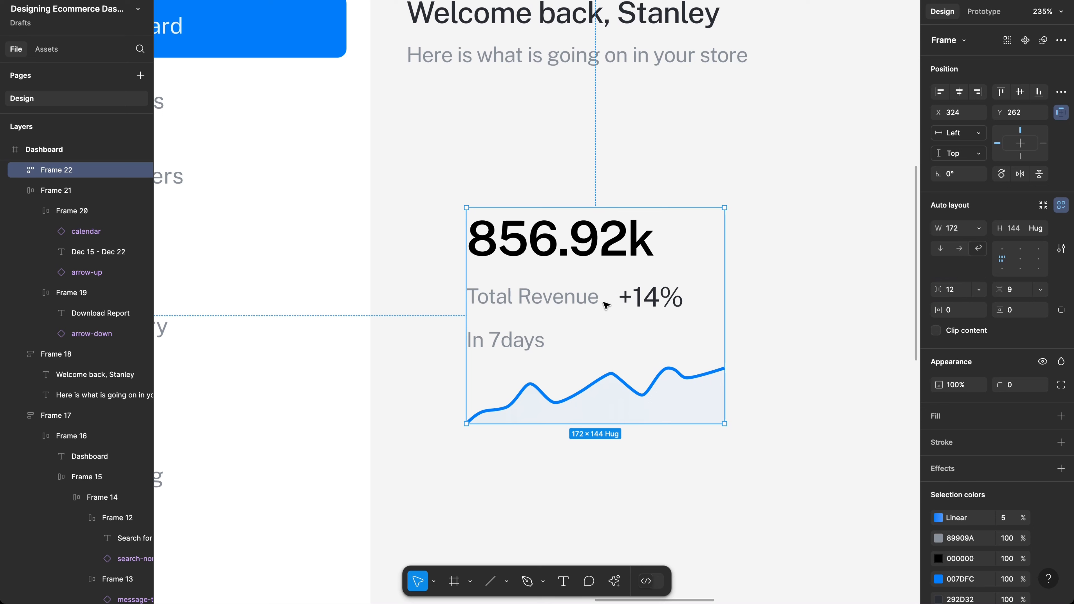
left_click(654, 302)
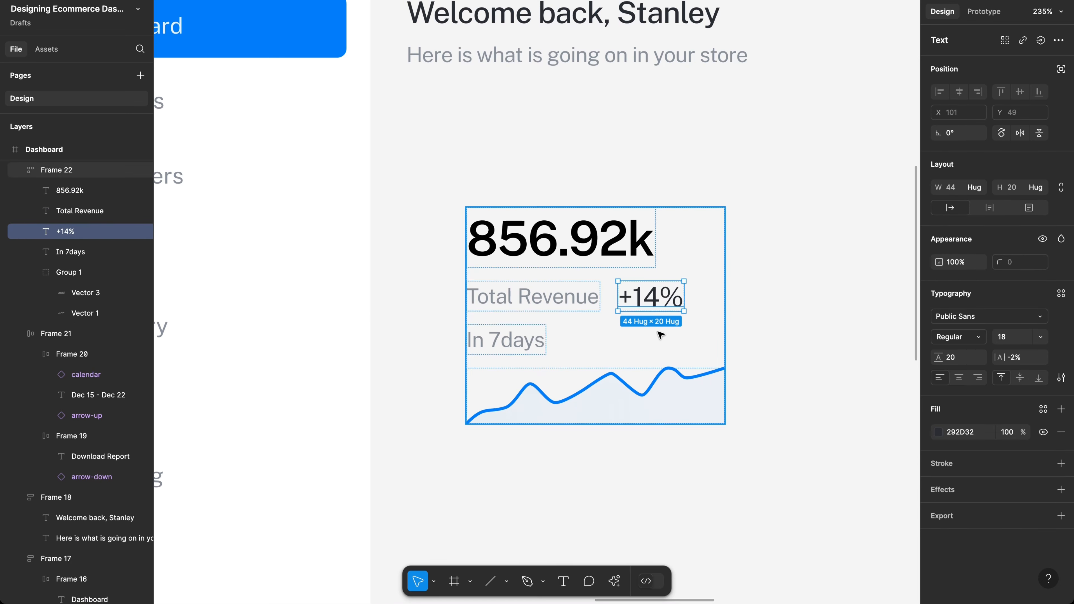
key("Escape")
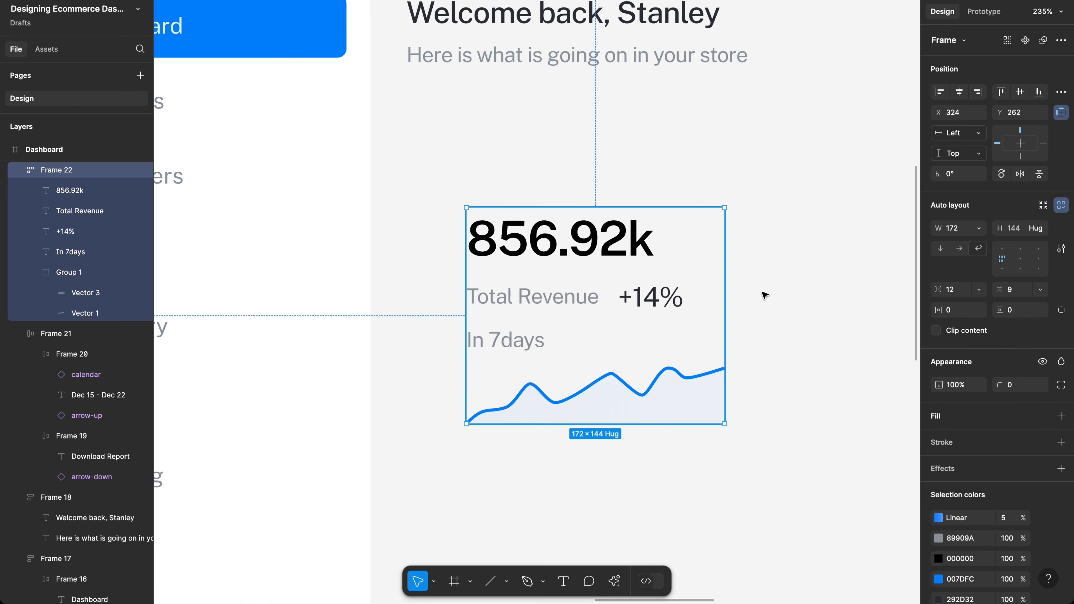
left_click(942, 251)
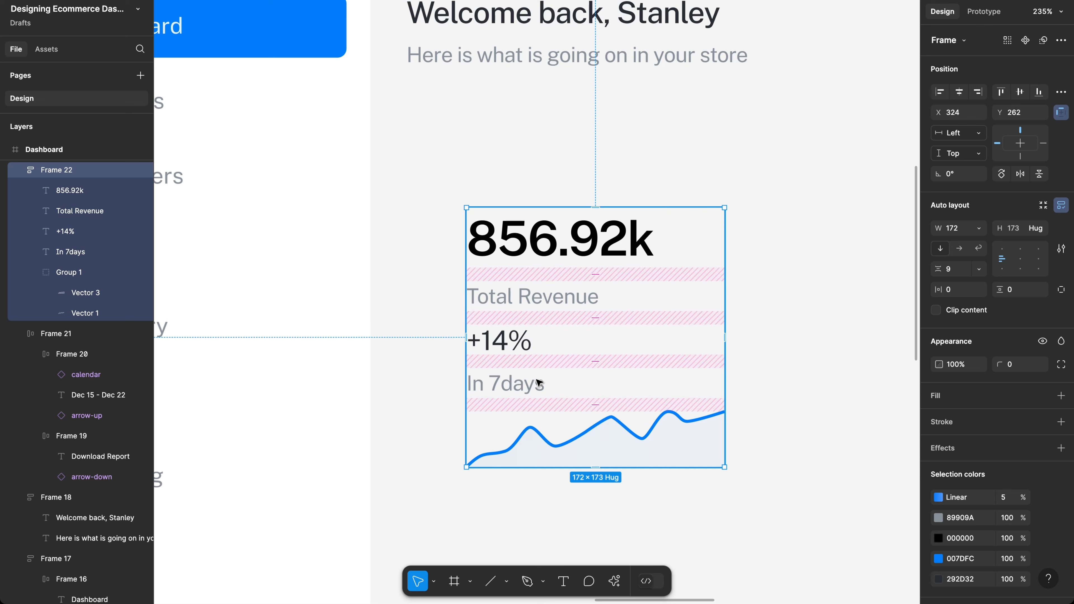
Step: Put +14% and In 7days in a horizontal auto layout row with a 4 px gap
left_click(507, 393)
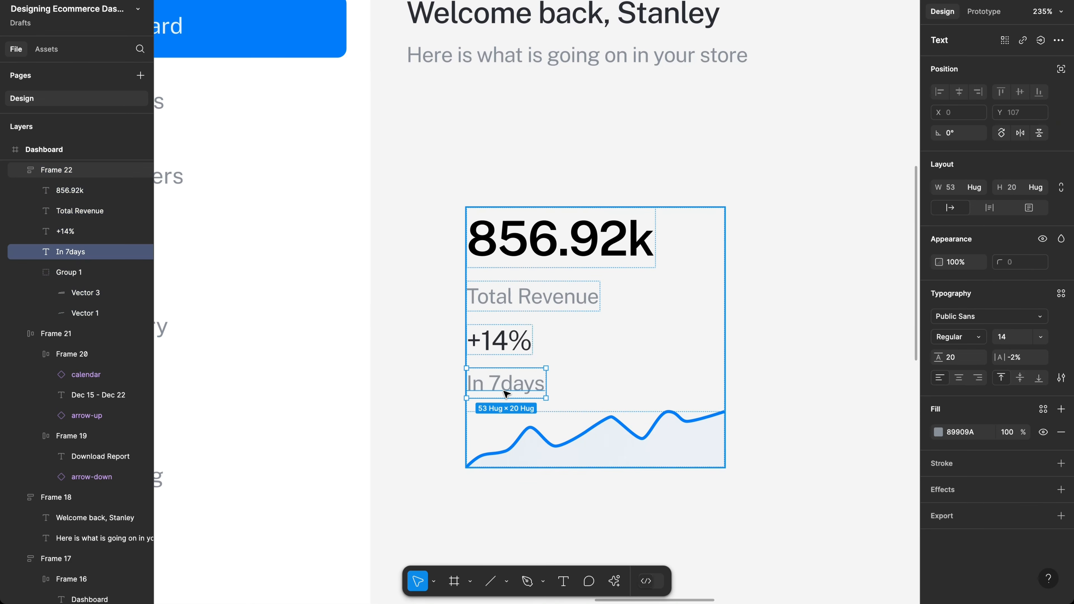
left_click(515, 346, "shift")
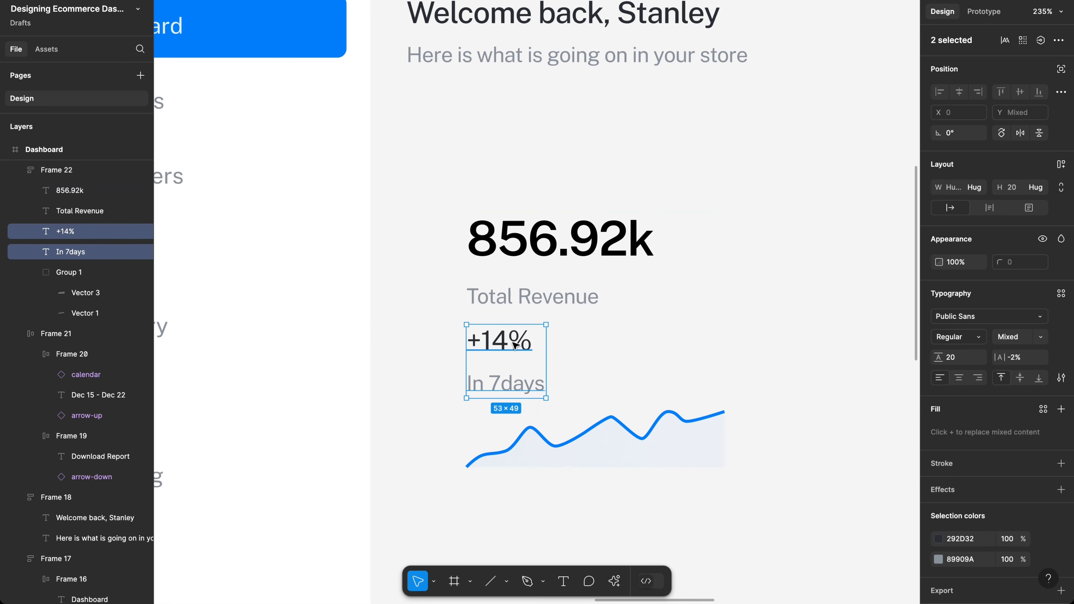
key("shift+a")
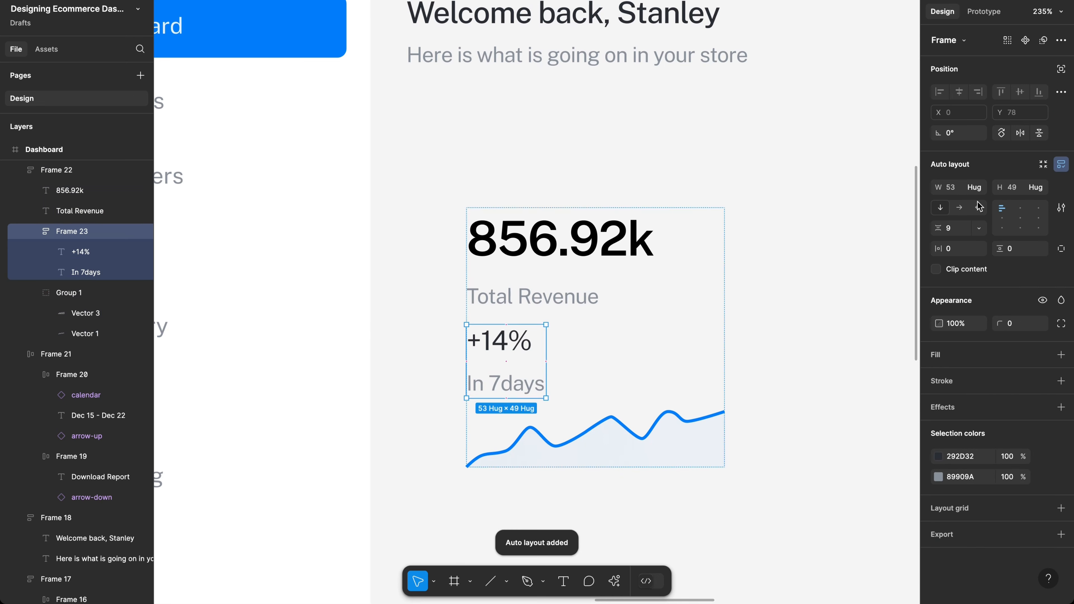
left_click(960, 208)
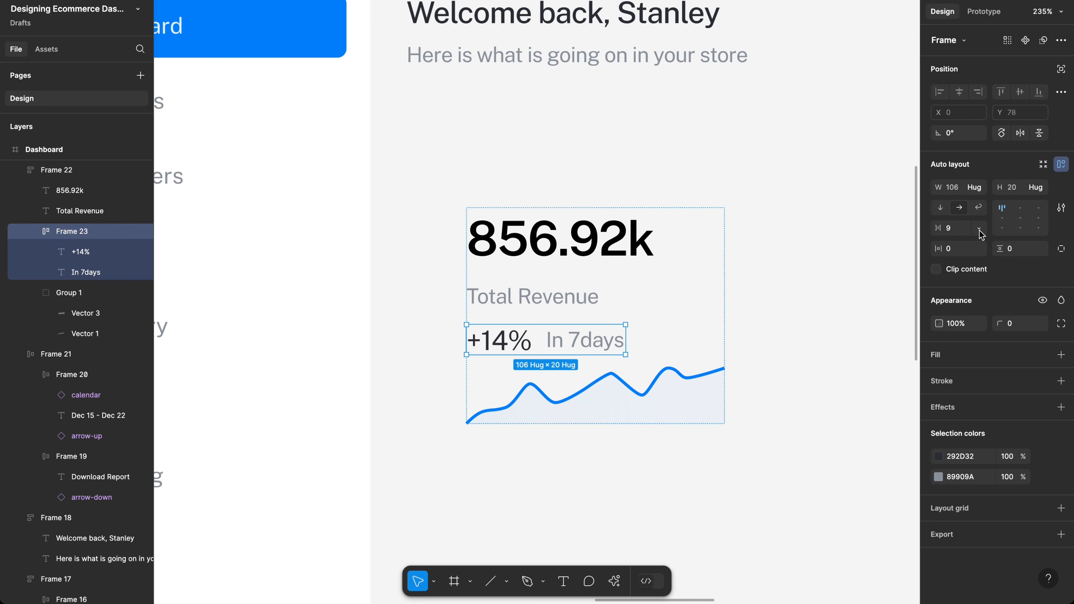
type("4")
key("Return")
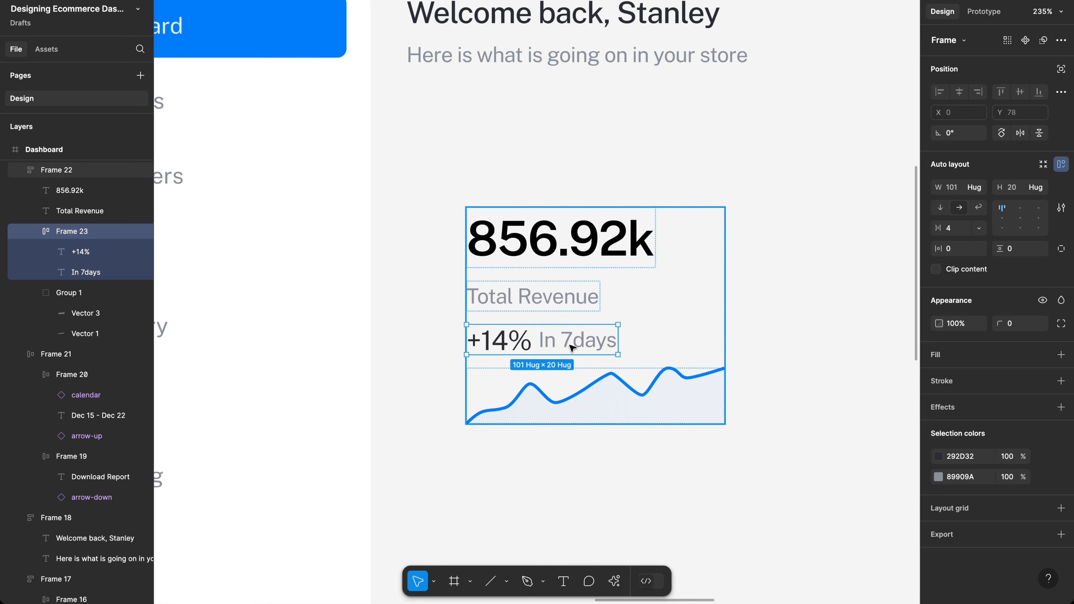
left_click(581, 347)
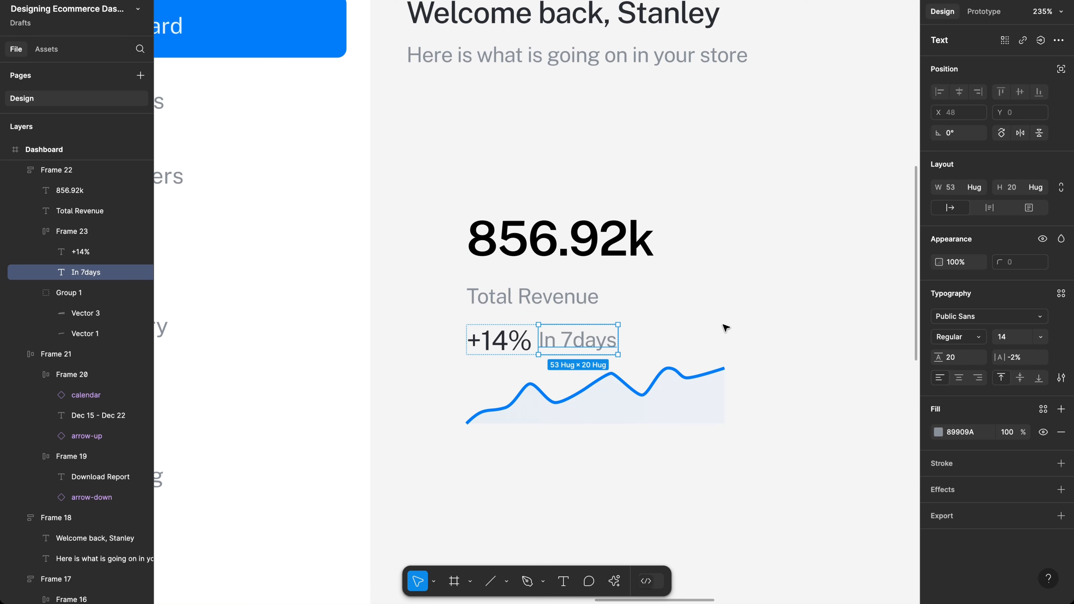
left_click(664, 276)
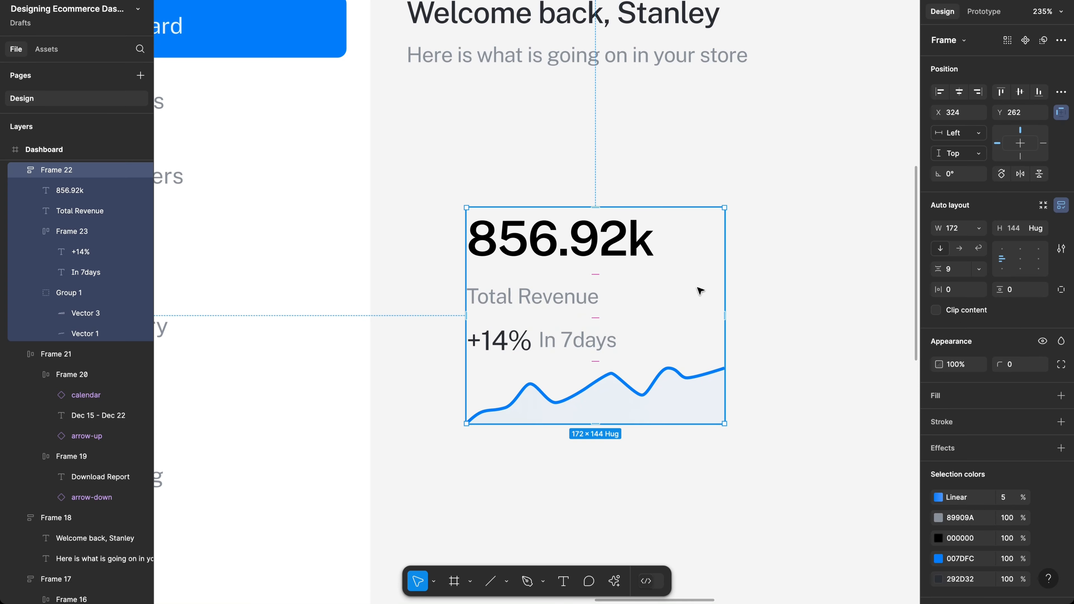
Step: Set the card's auto layout spacing to 12 and padding to 20
left_click(959, 274)
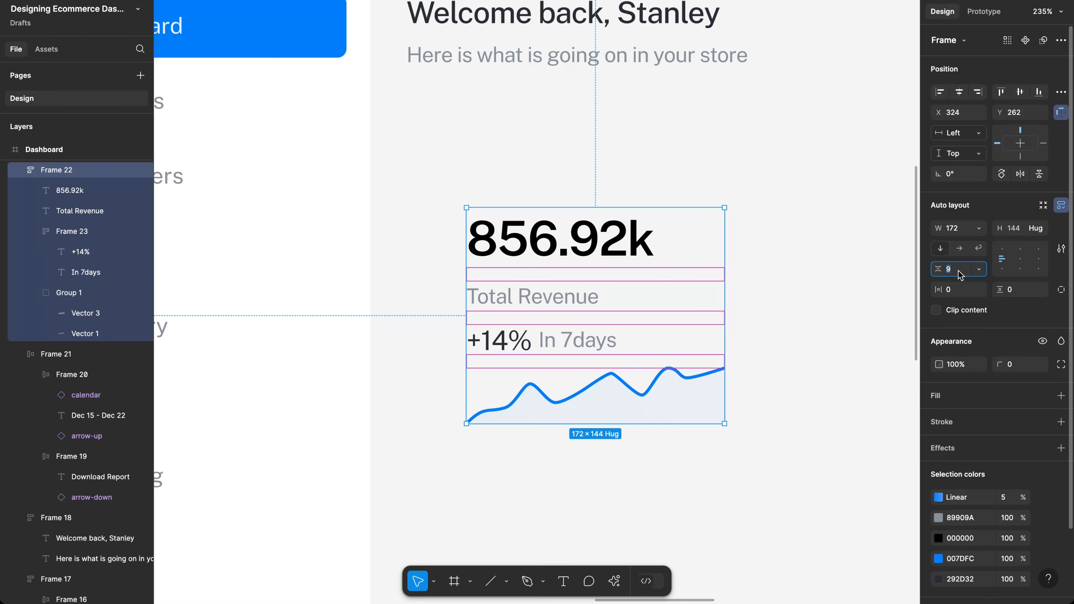
type("12")
key("Return")
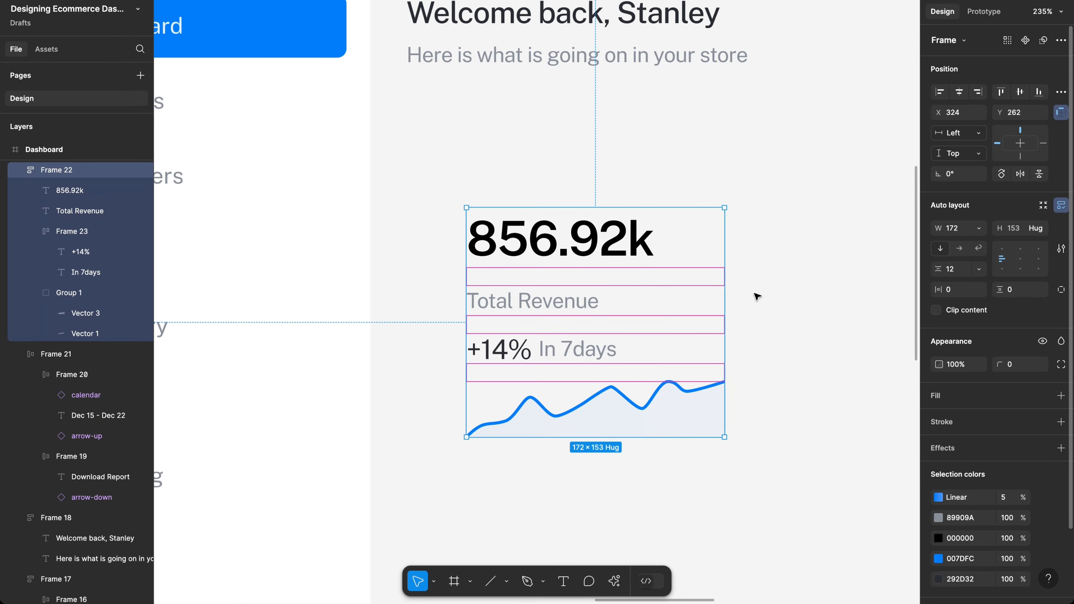
left_click(952, 297)
type("2")
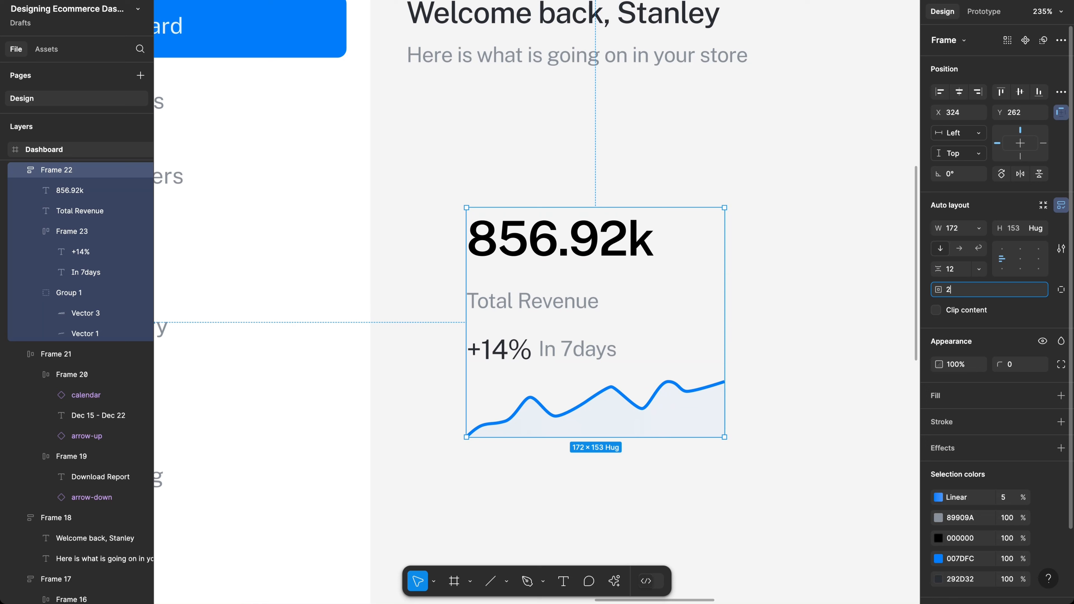
key("Return")
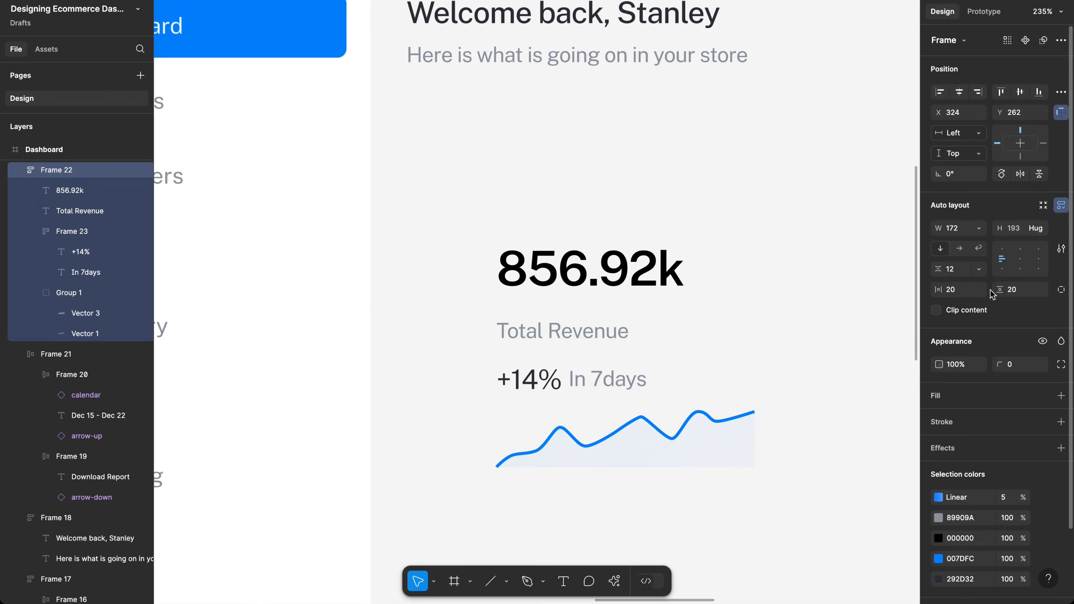
Step: Give the card a white FFFFFF fill and a 16 corner radius
left_click(971, 394)
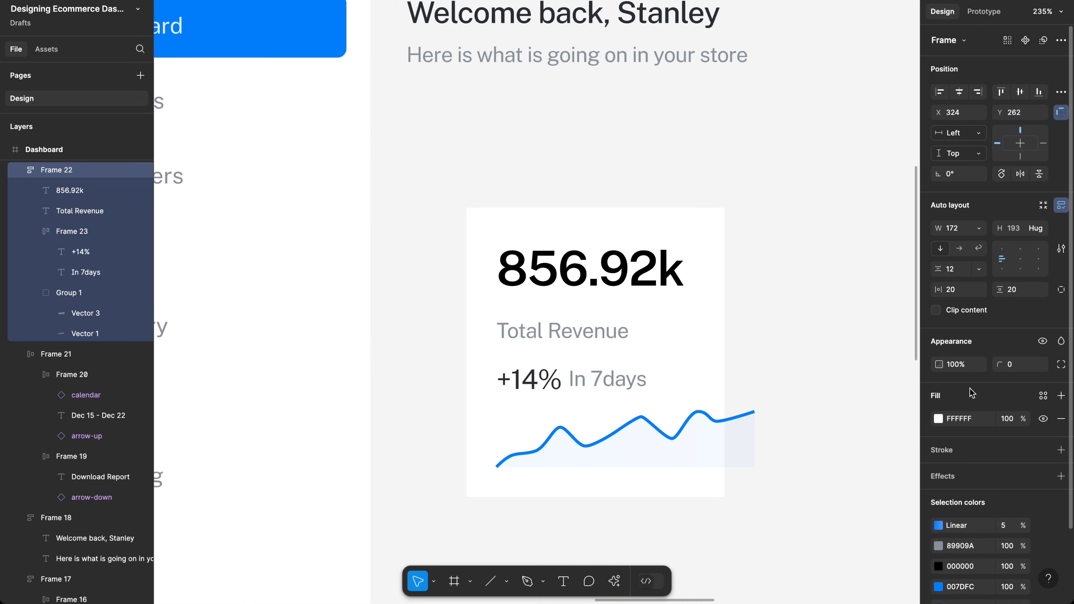
scroll(791, 300, "down", 2)
scroll(791, 299, "right", 2)
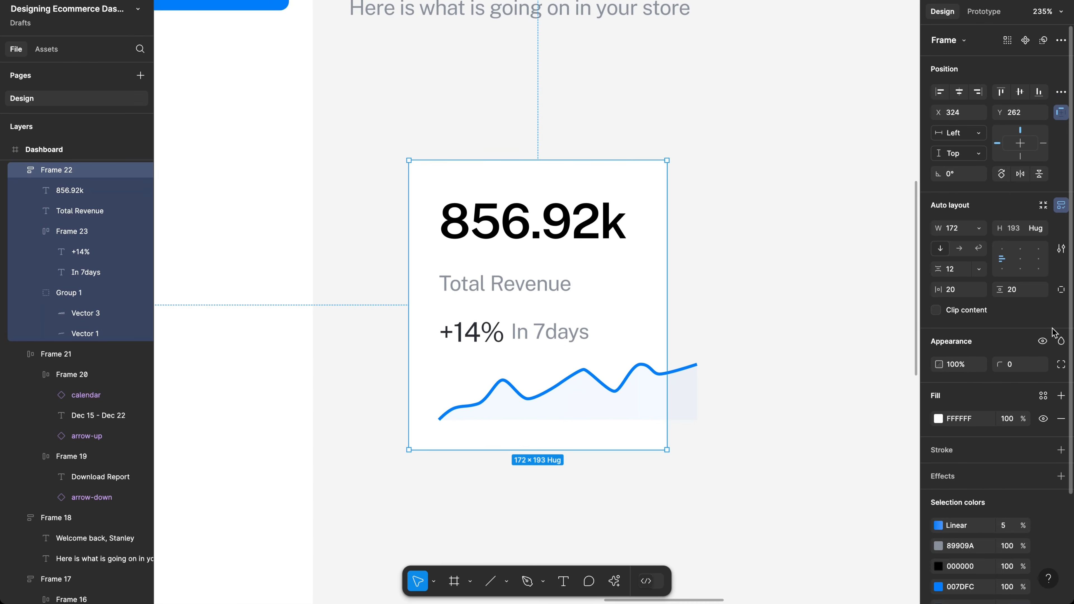
left_click(1017, 371)
type("16")
key("Return")
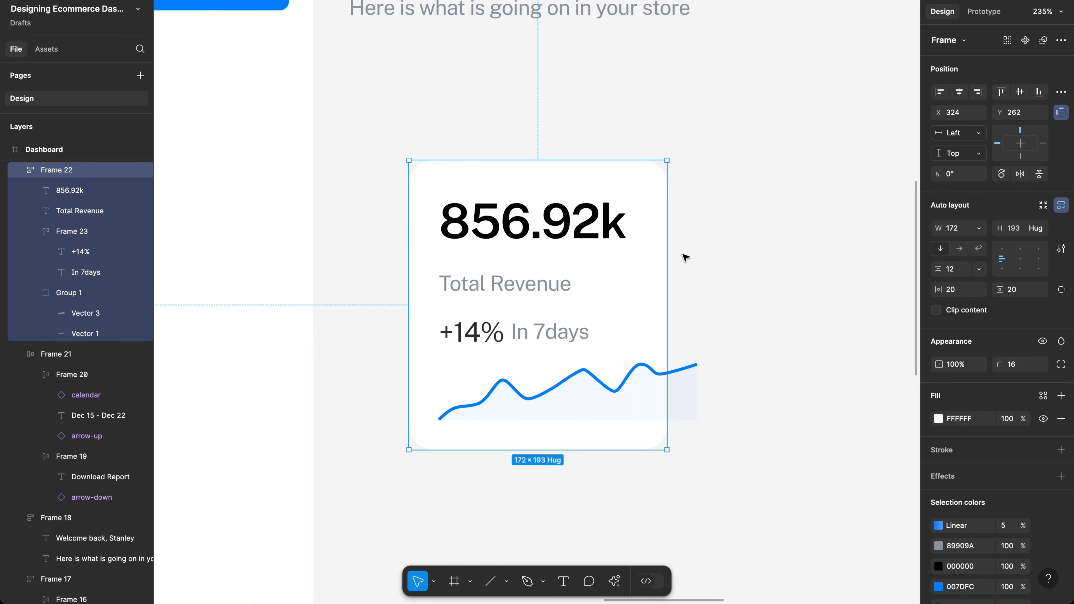
scroll(680, 254, "down", 10)
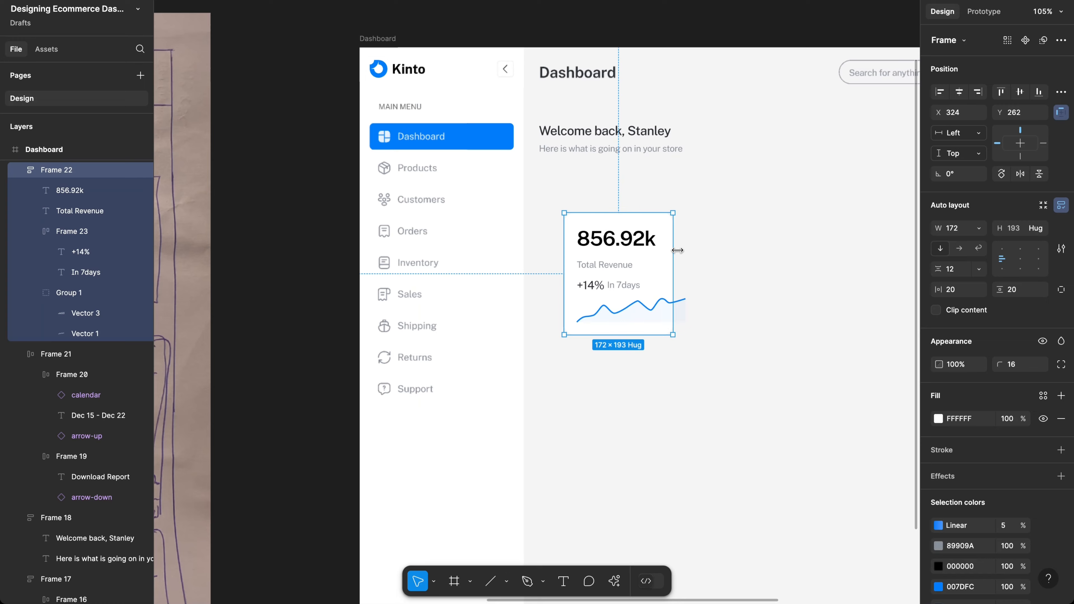
scroll(680, 254, "right", 2)
scroll(679, 254, "down", 1)
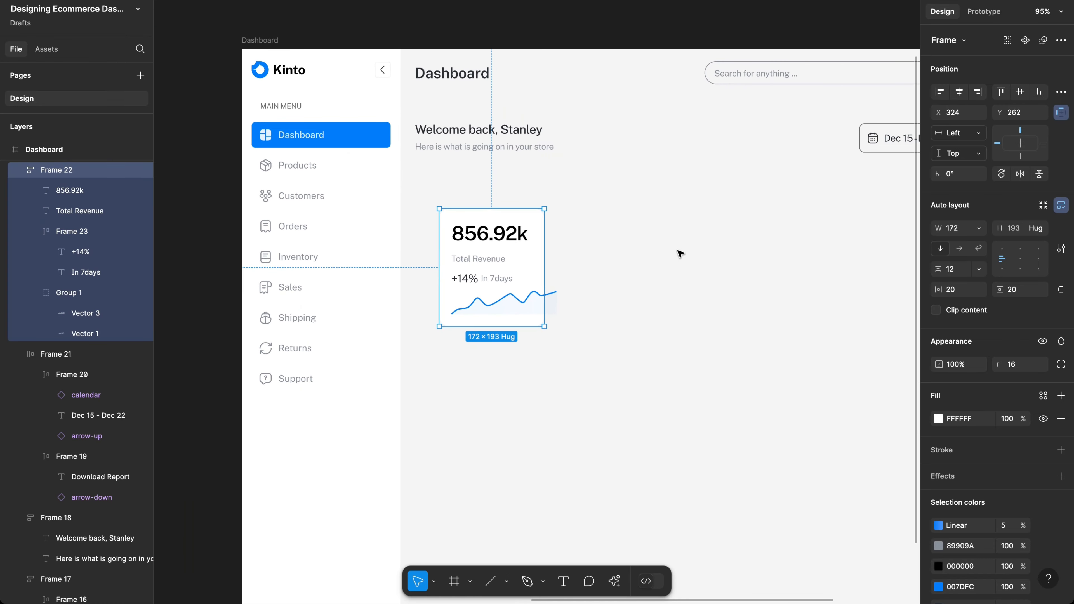
Step: Show the layout grid columns and reselect the Total Revenue card
left_click(680, 254)
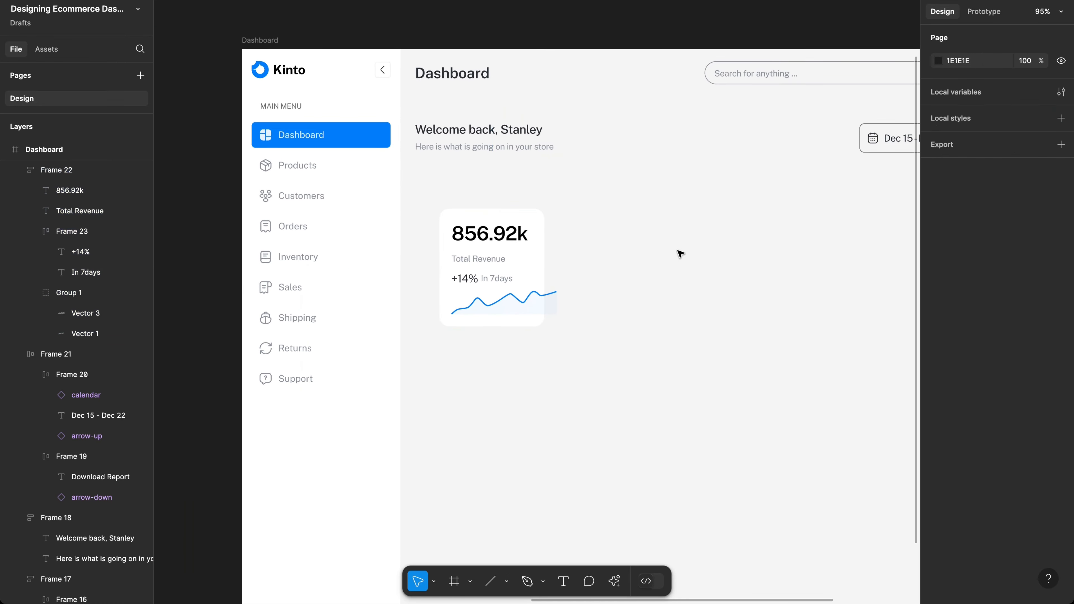
key("ctrl+shift+4")
scroll(568, 269, "right", 2)
scroll(567, 269, "up", 1)
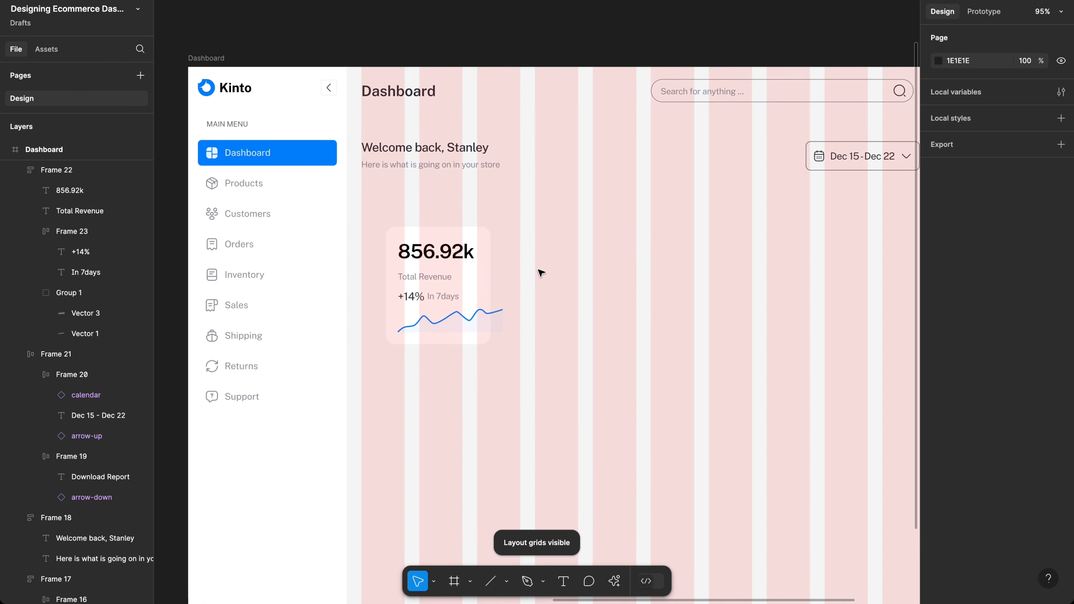
scroll(541, 272, "right", 2)
scroll(541, 272, "down", 2)
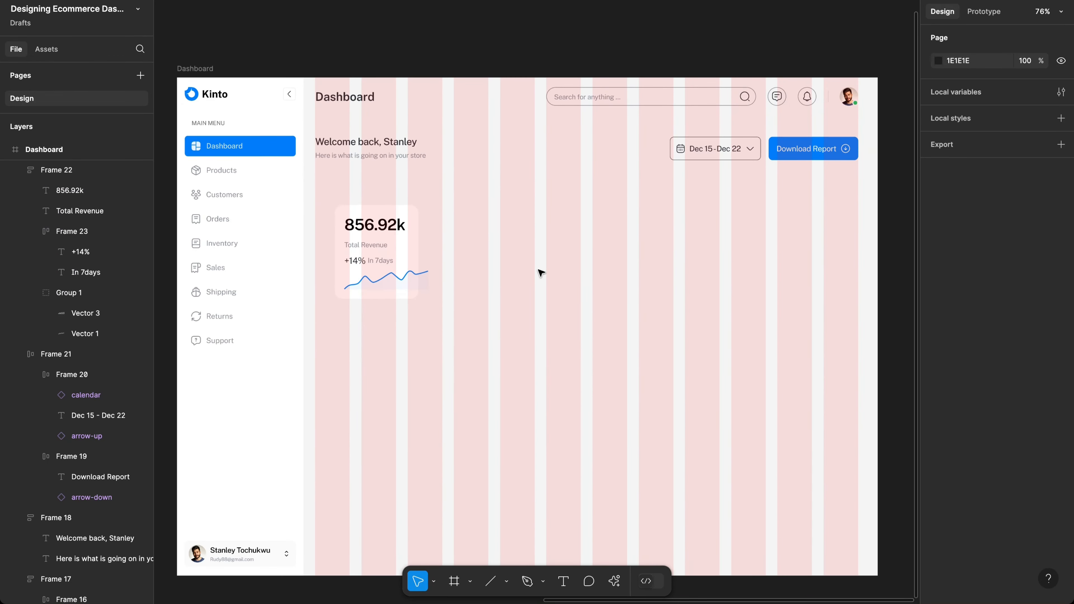
scroll(537, 271, "up", 1)
scroll(537, 272, "right", 1)
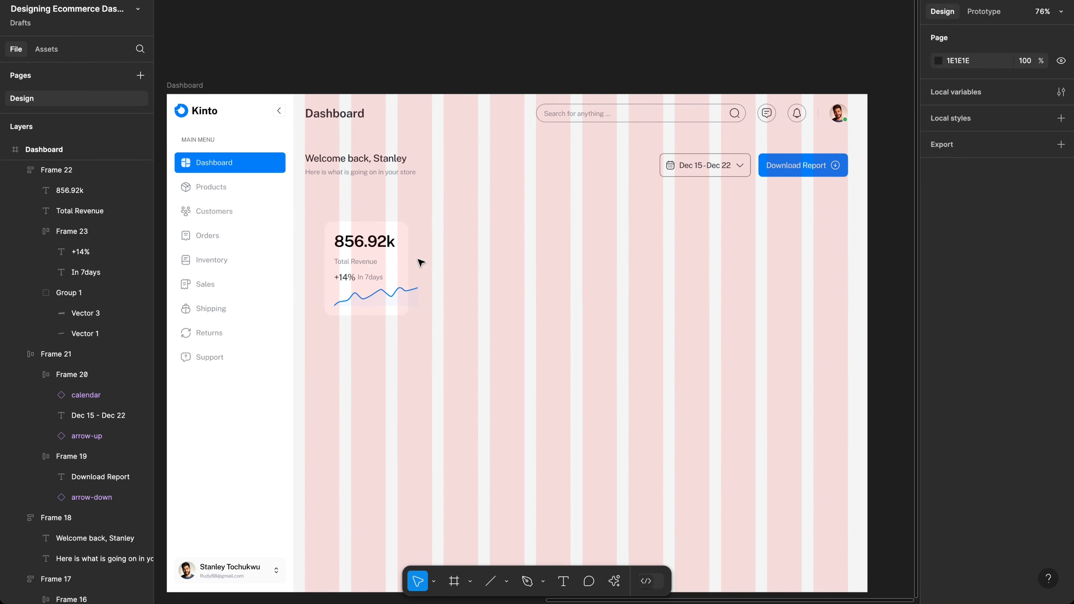
left_click(407, 258)
Step: Move the Total Revenue card up and left onto the grid columns
left_click(388, 256)
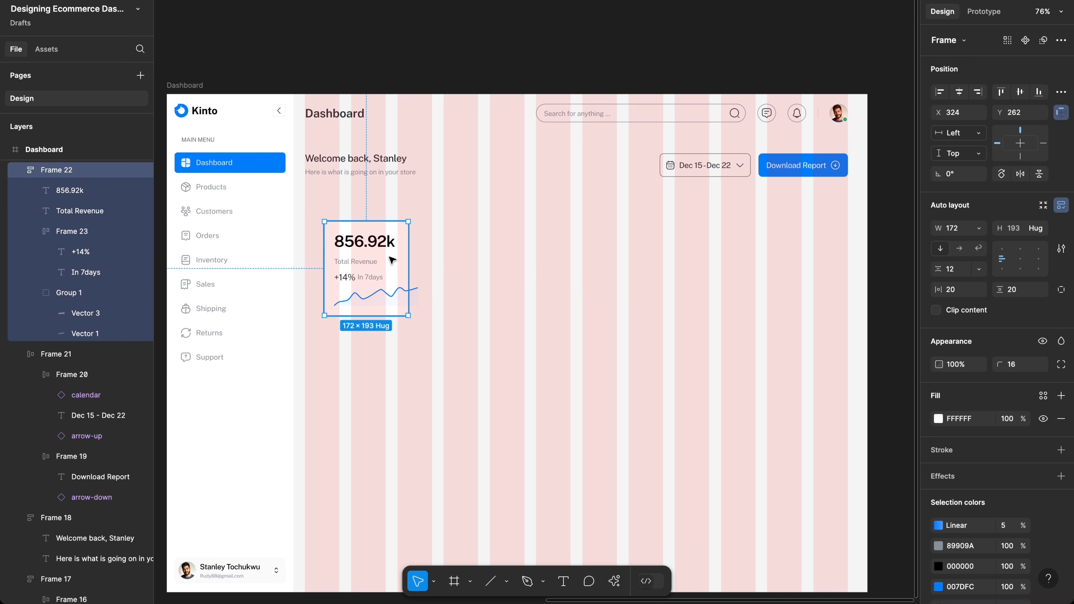
left_click_drag(390, 261, 429, 241)
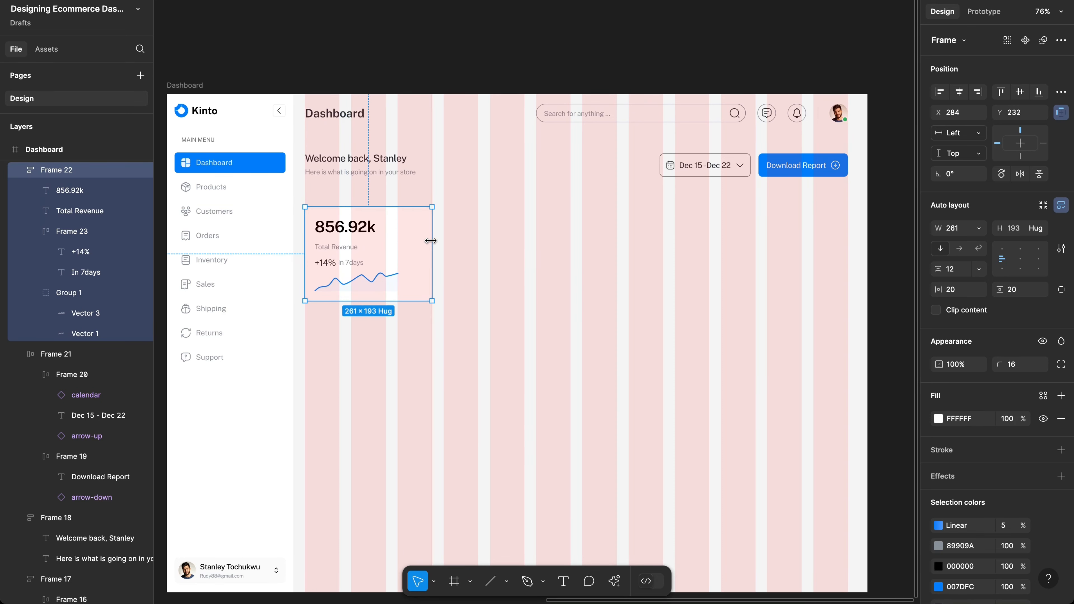
scroll(383, 267, "up", 10)
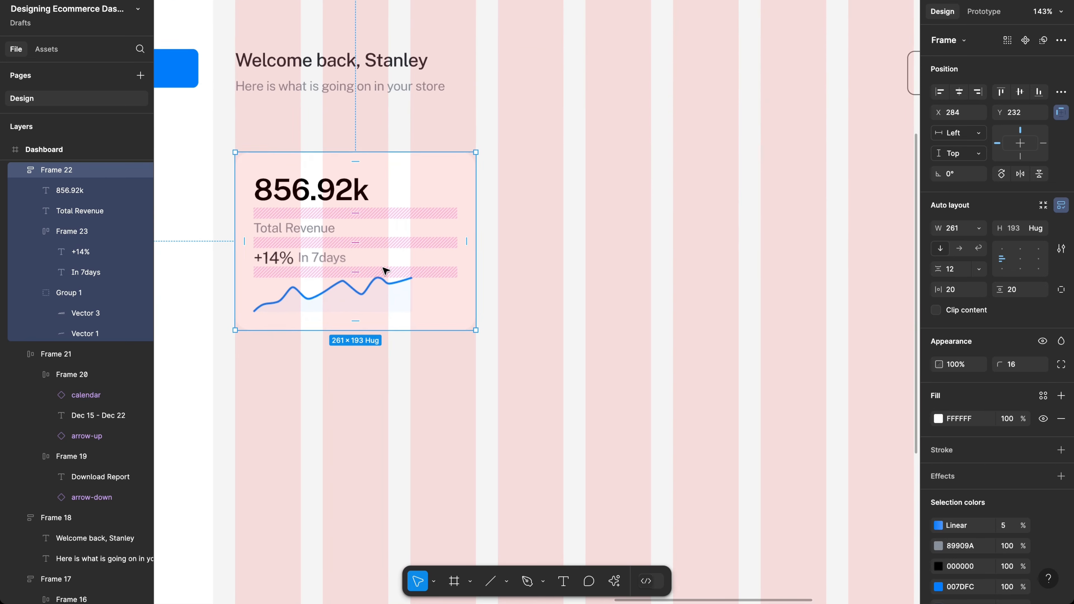
scroll(385, 292, "up", 1)
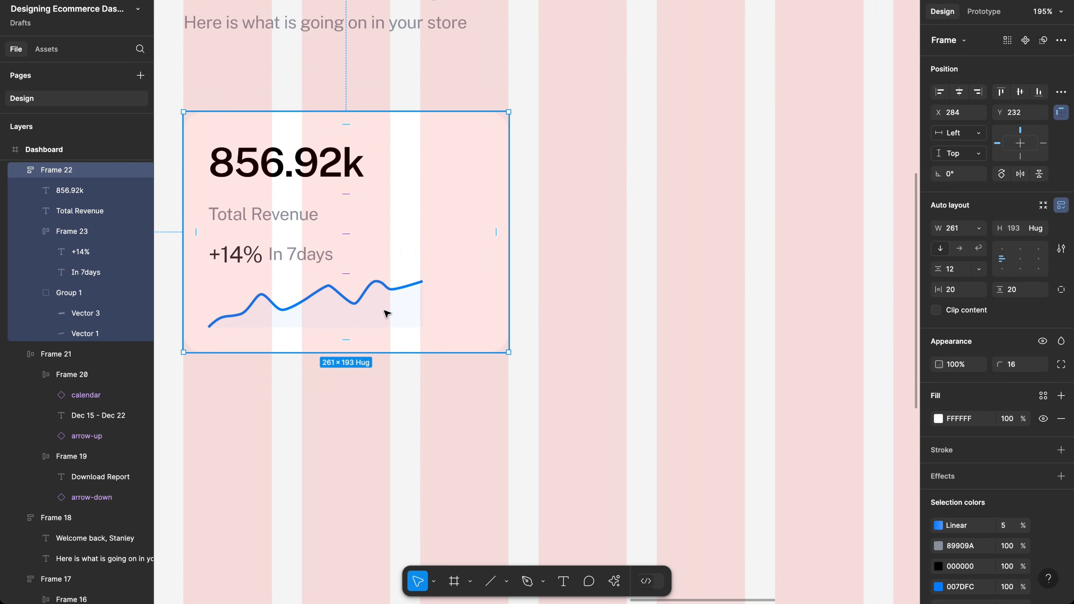
Step: Scale the chart group proportionally to 221 wide so it spans the card
left_click(386, 313)
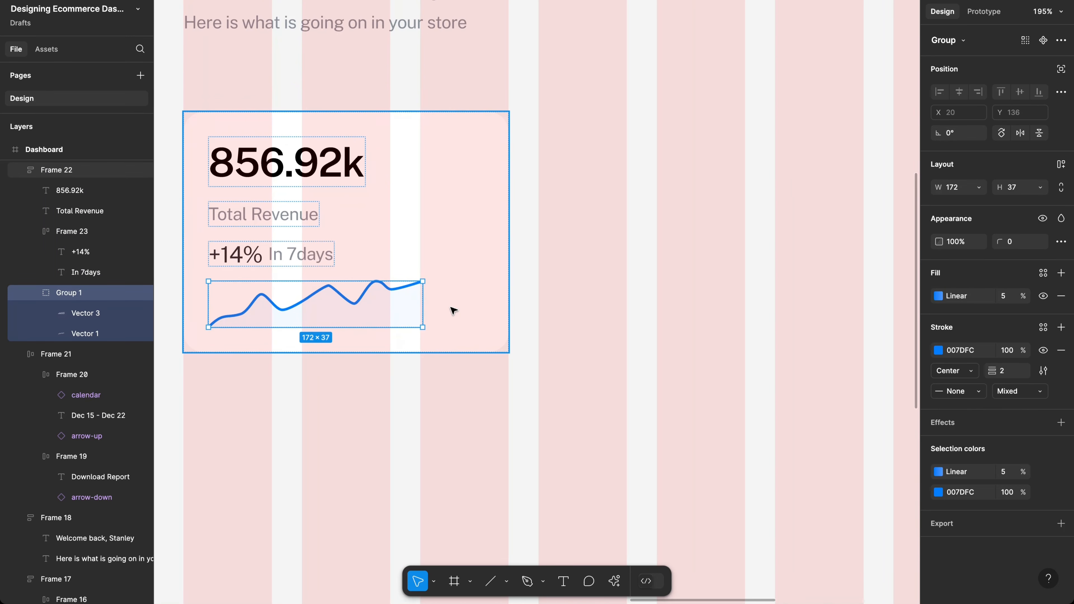
left_click_drag(424, 305, 497, 307)
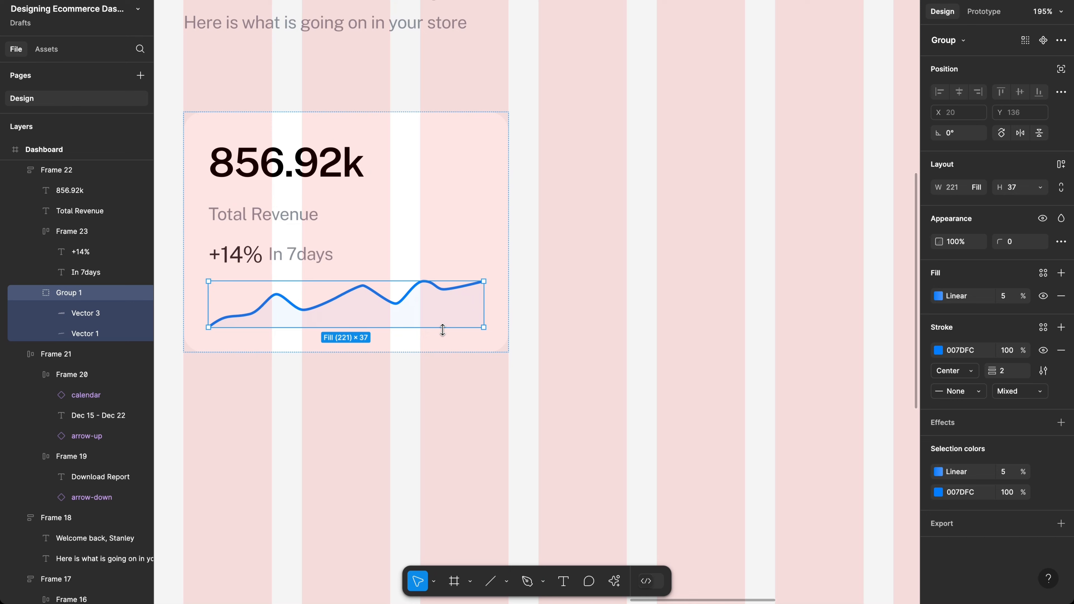
left_click_drag(440, 330, 441, 339)
key("ctrl+z")
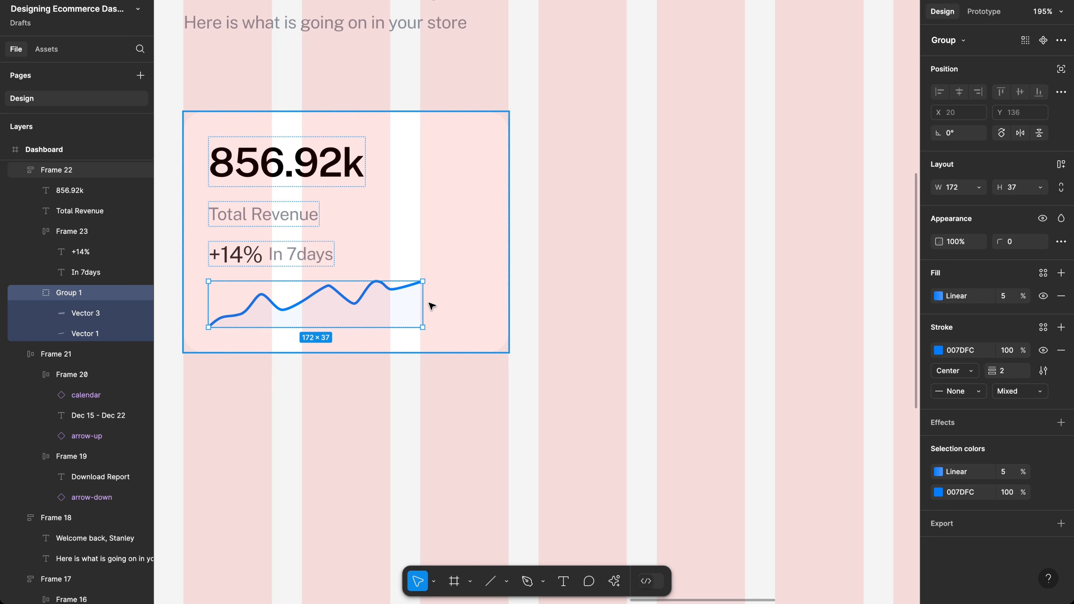
left_click_drag(423, 301, 485, 301)
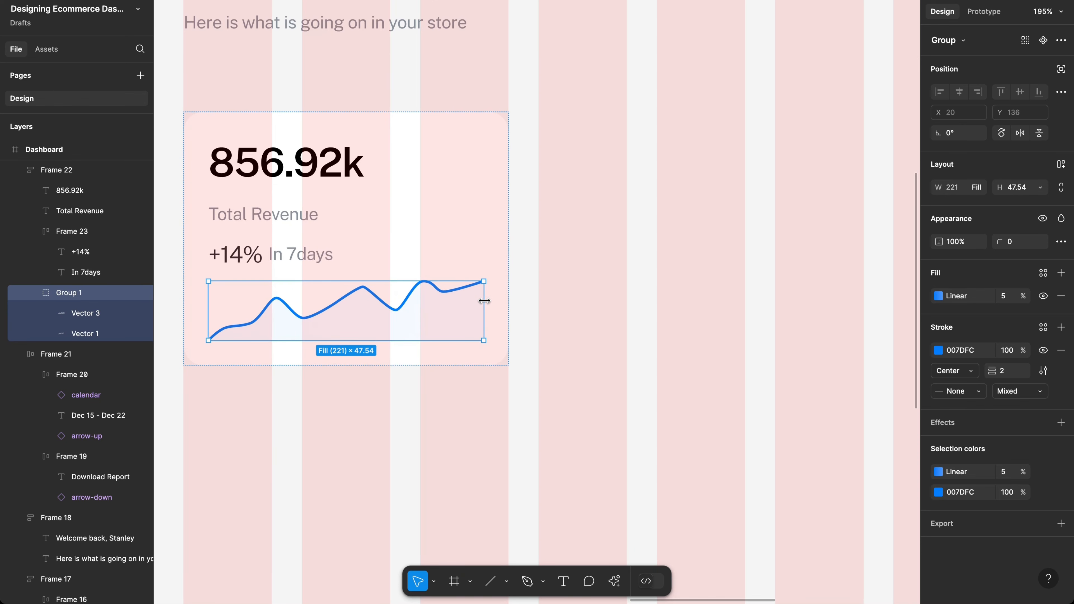
left_click(510, 394)
scroll(508, 391, "left", 3)
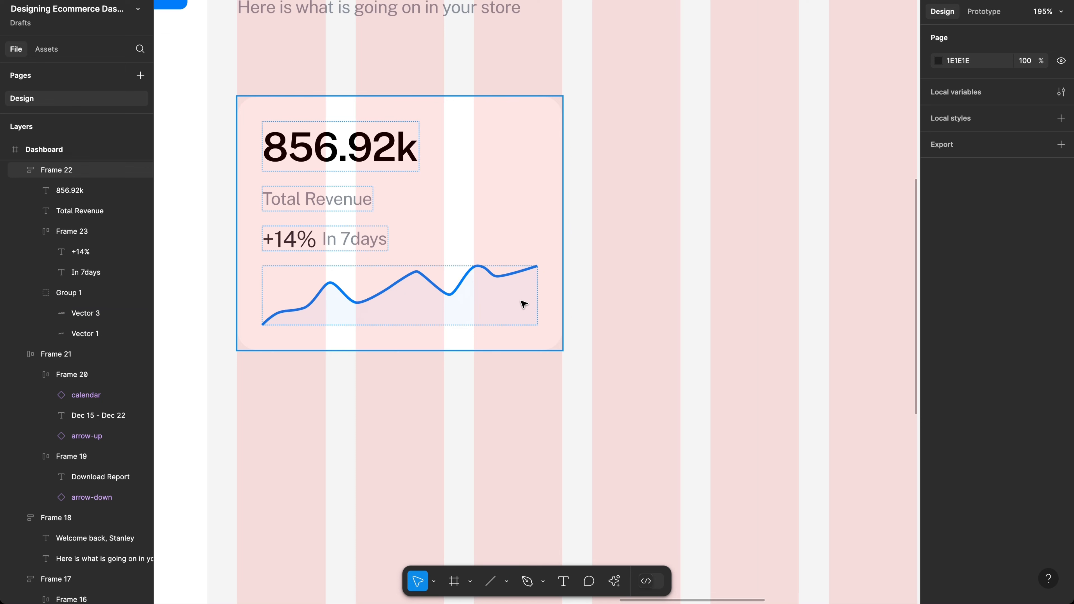
left_click(523, 304)
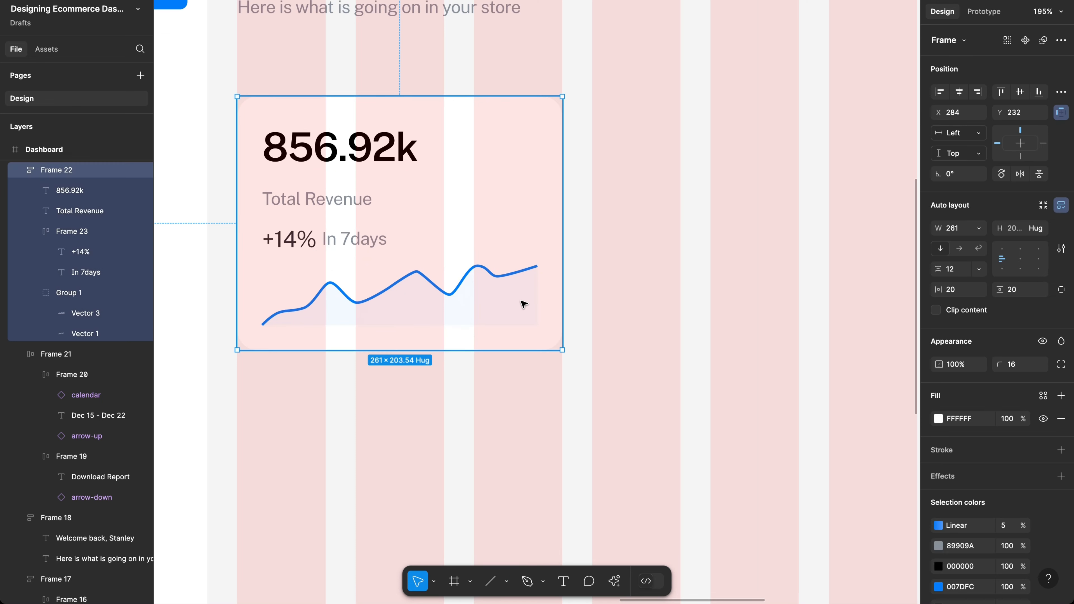
scroll(520, 215, "up", 2)
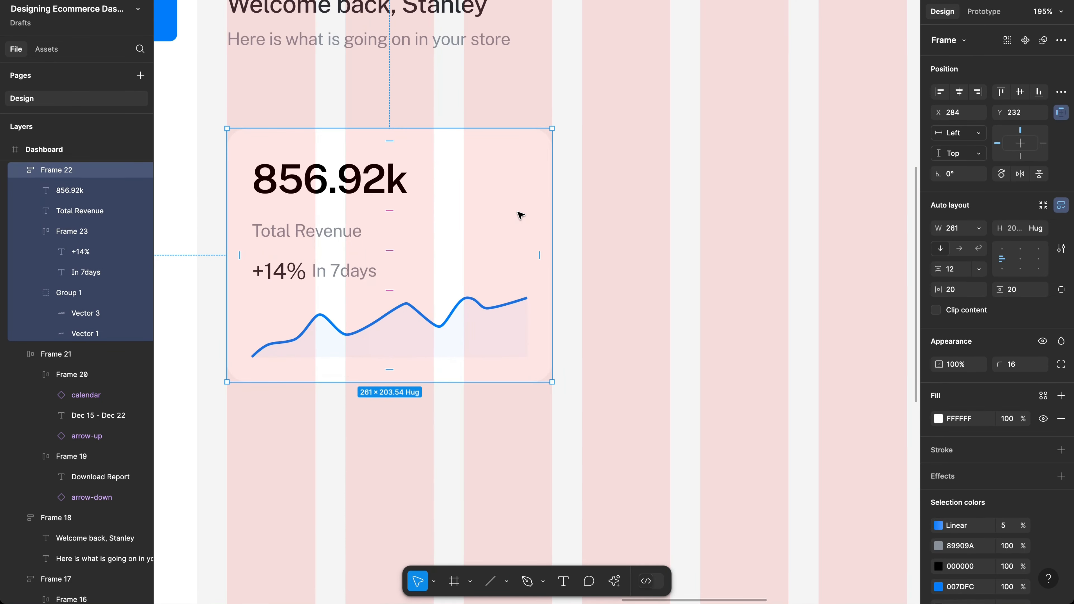
scroll(520, 214, "left", 3)
scroll(520, 214, "down", 2)
scroll(520, 215, "right", 5)
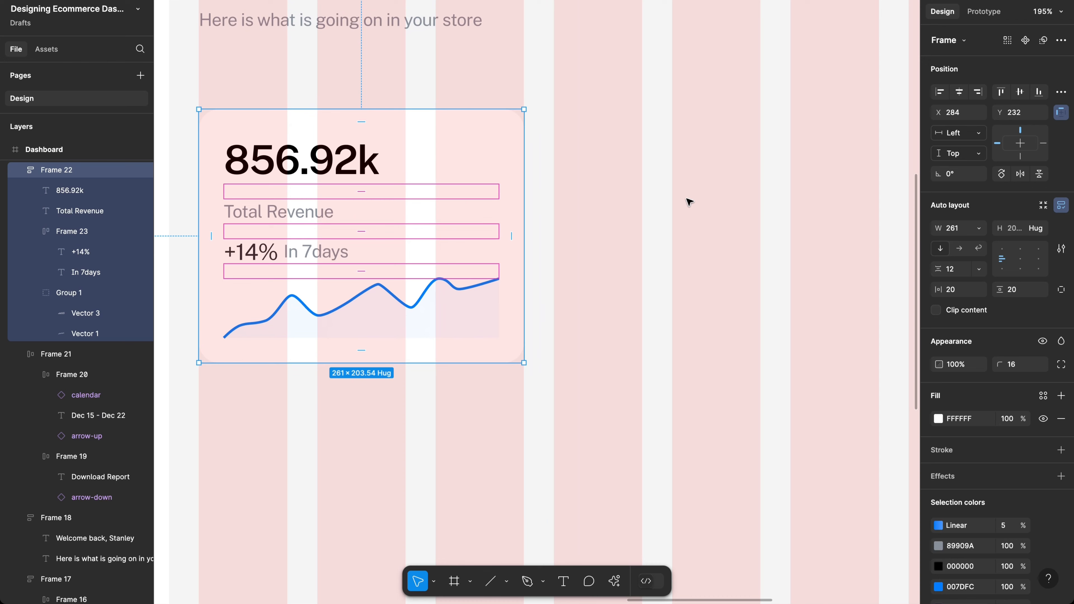
key("ctrl+d")
mouse_move(785, 206)
left_mouse_down()
mouse_move(810, 206)
mouse_move(794, 204)
left_mouse_up()
scroll(794, 206, "right", 5)
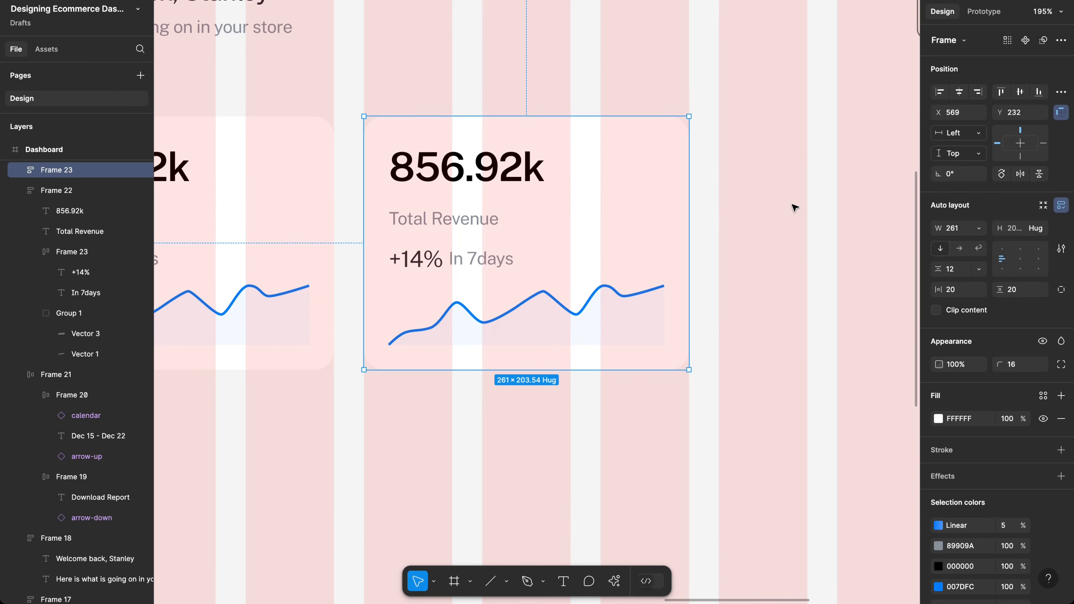
key("ctrl+d")
scroll(794, 207, "right", 4)
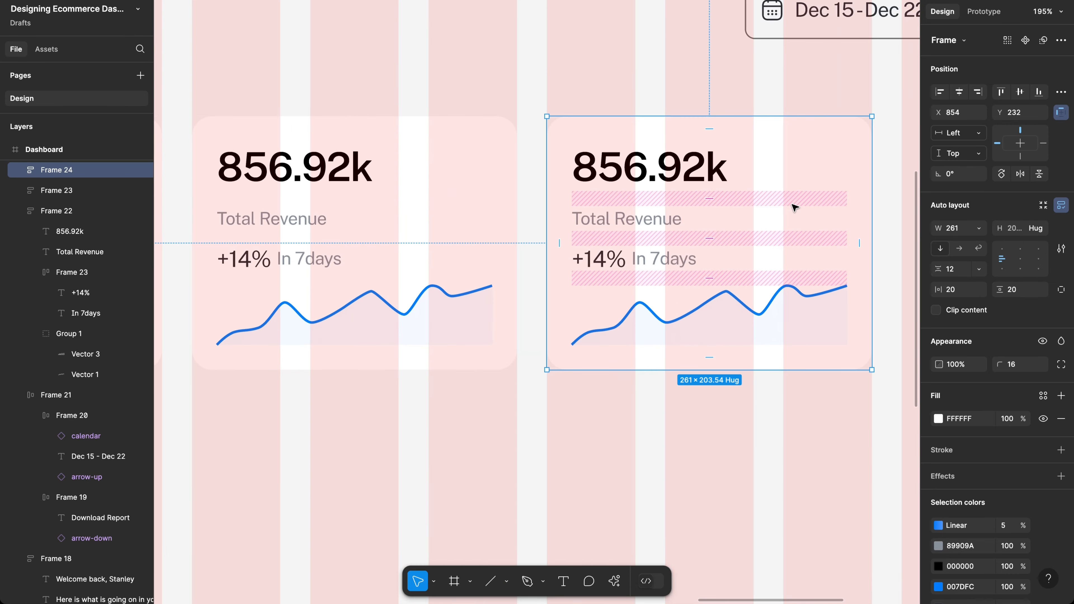
key("ctrl+z")
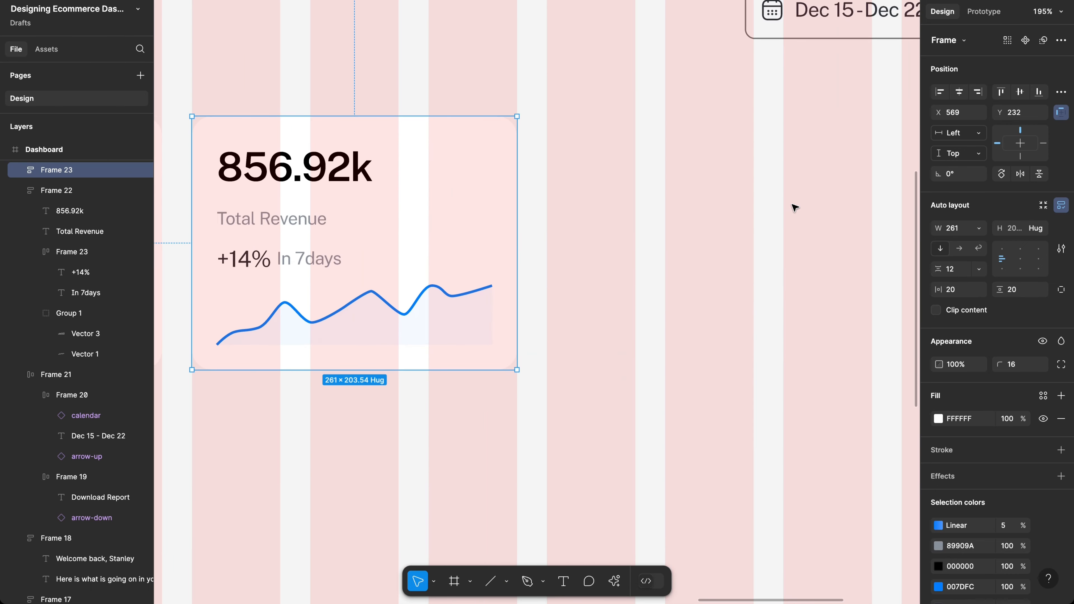
key("ctrl+z")
scroll(791, 206, "left", 7)
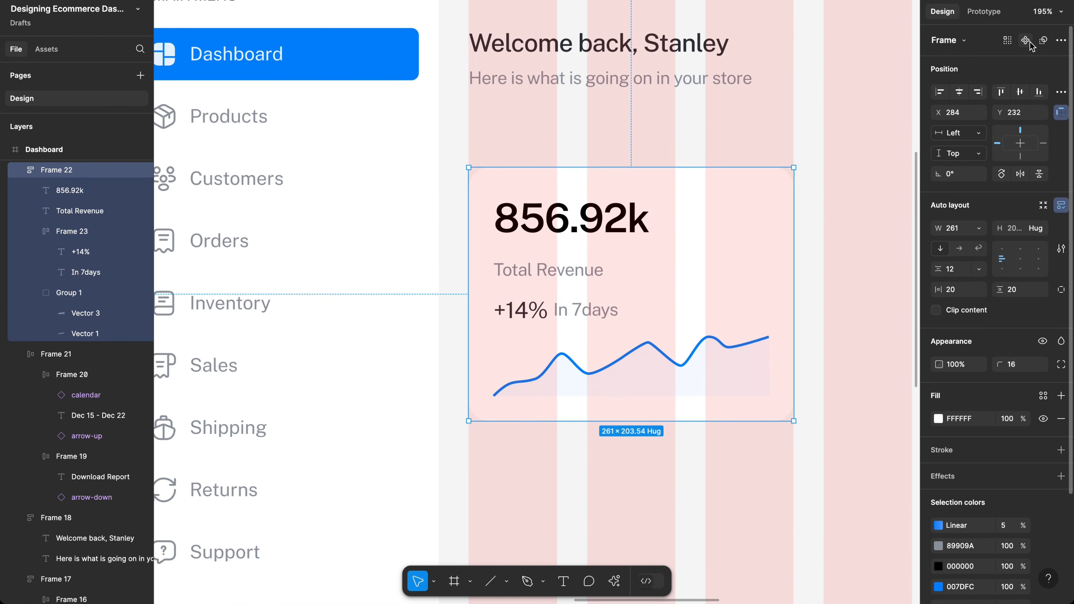
Step: Make the revenue card a component named Stats
key("ctrl+alt+k")
scroll(740, 260, "up", 3)
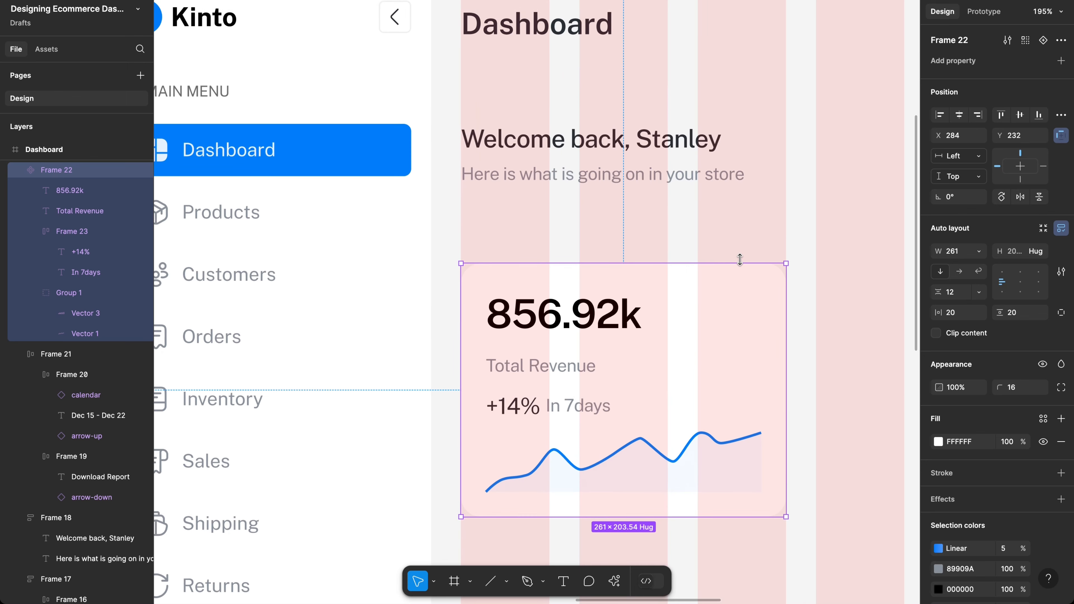
key("ctrl+r")
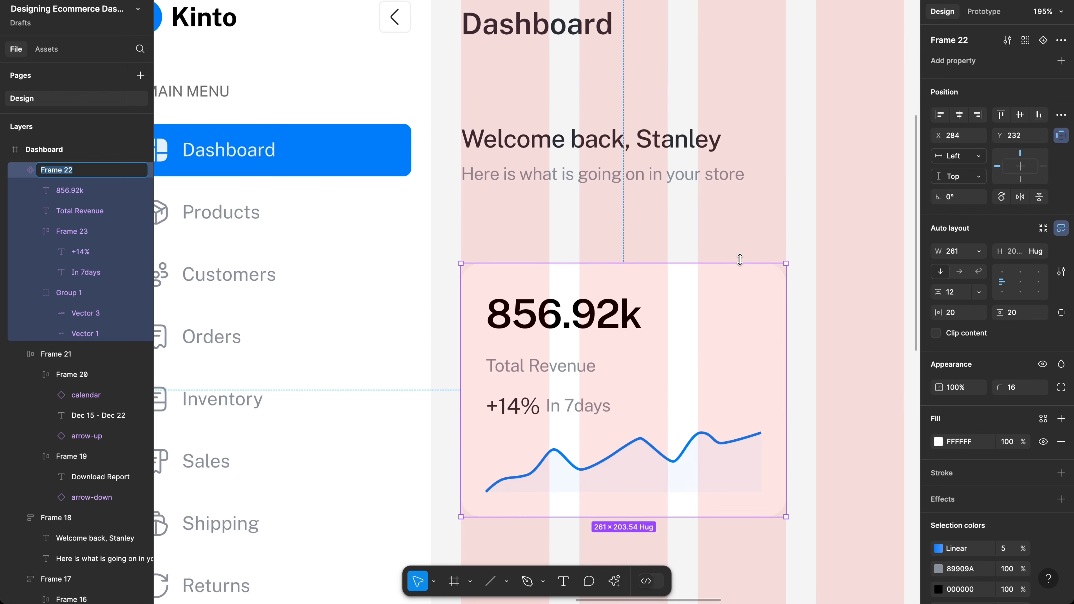
type("Stats")
key("Return")
scroll(685, 265, "down", 6)
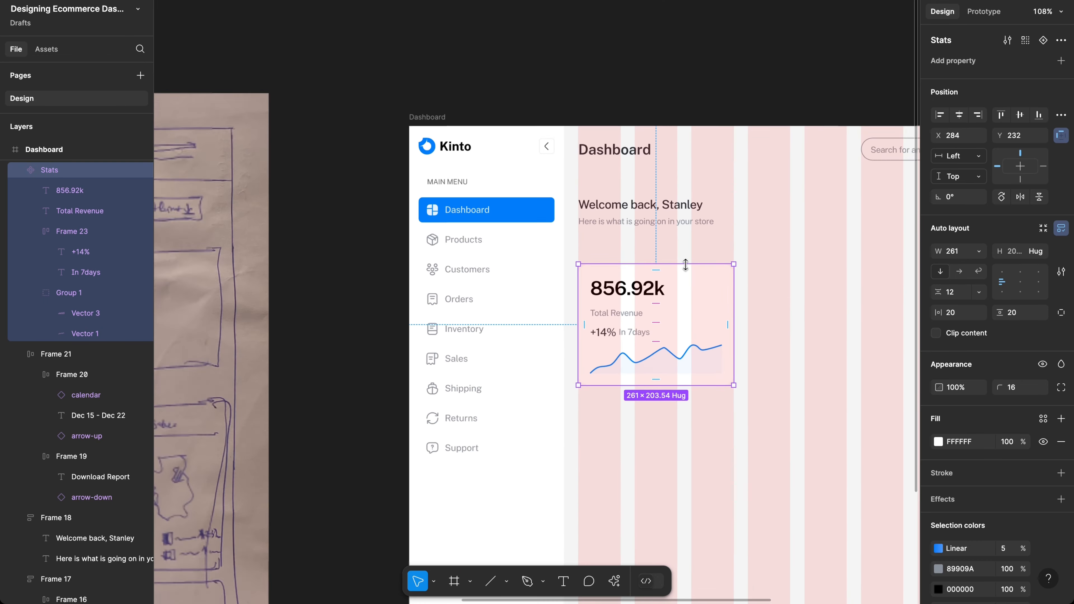
scroll(686, 265, "right", 5)
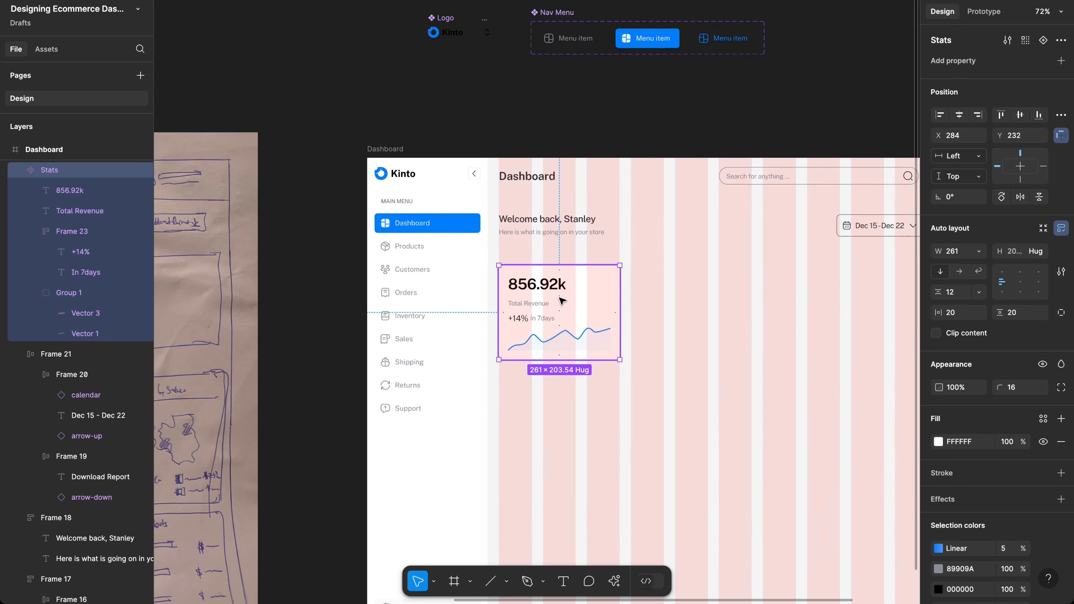
Step: Place a Stats instance in the Dashboard frame 40 px below the welcome text
left_click_drag(561, 301, 322, 48)
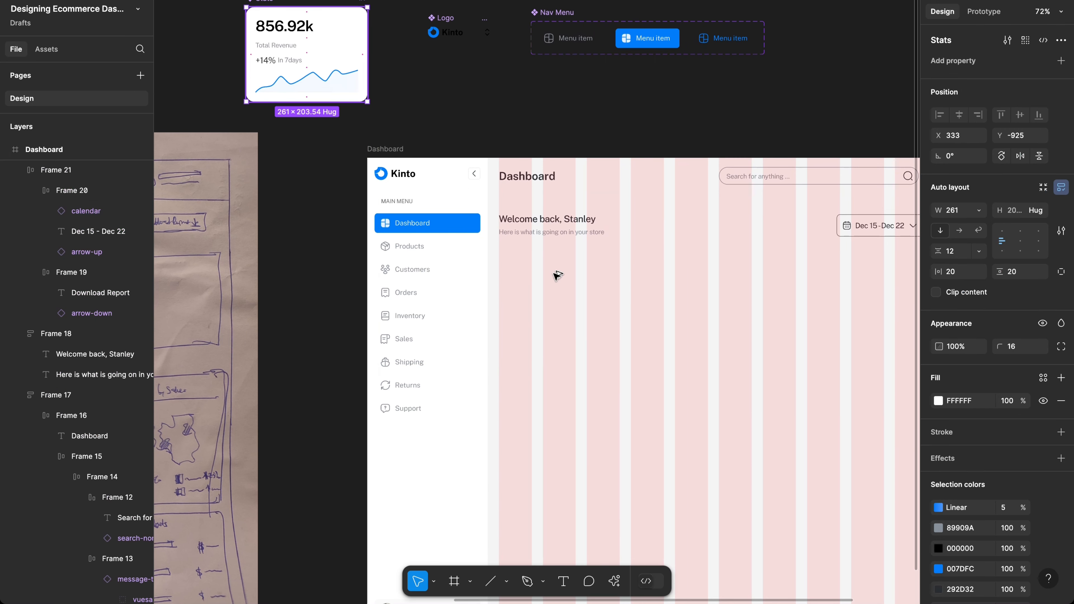
key("ctrl+c")
key("ctrl+v")
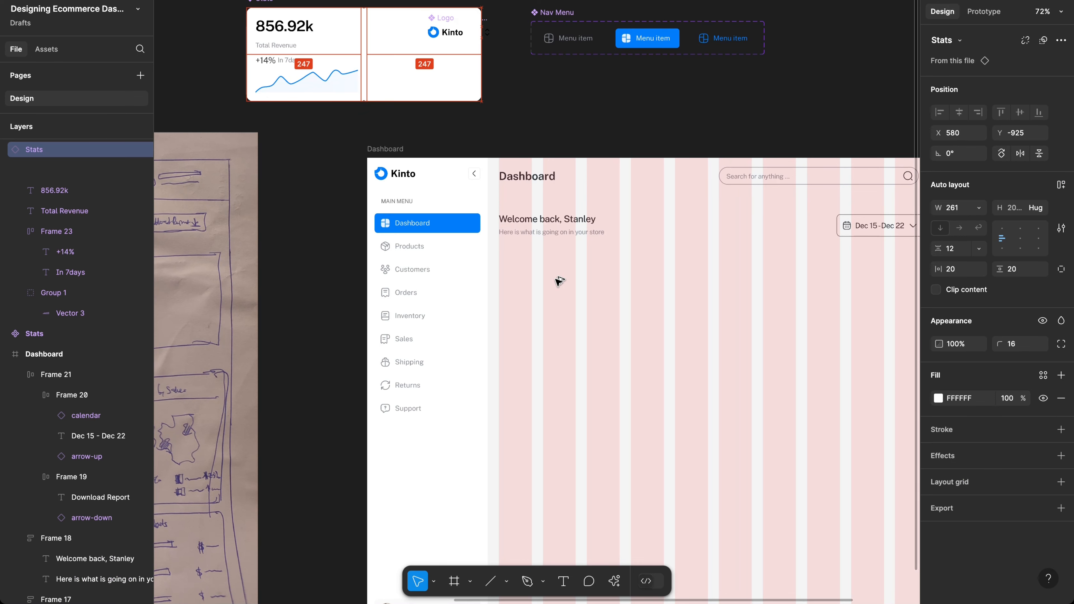
left_click_drag(556, 279, 574, 295)
scroll(575, 294, "up", 5)
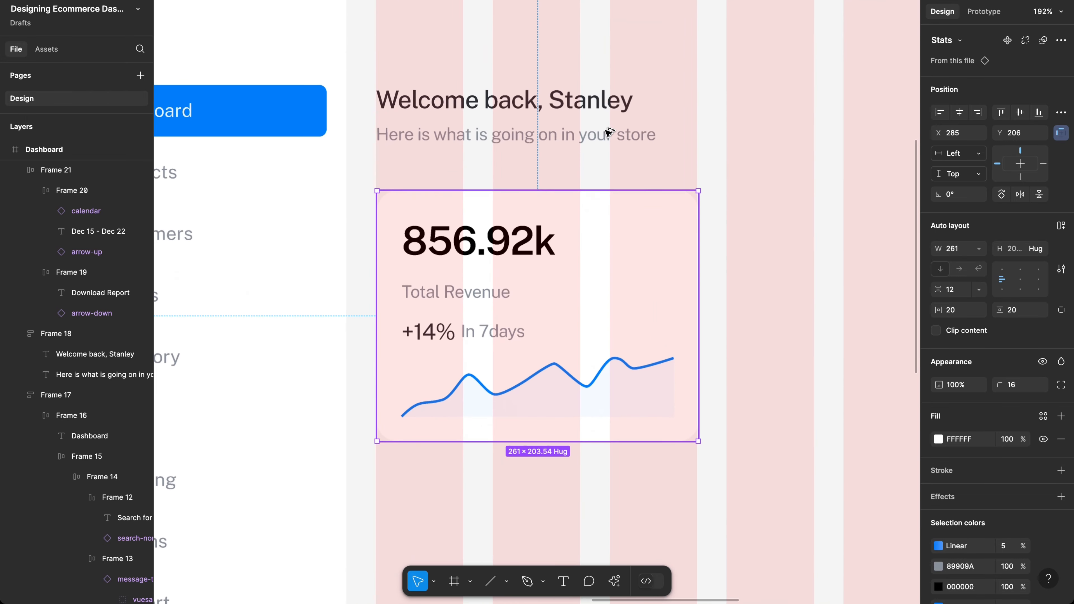
key("alt")
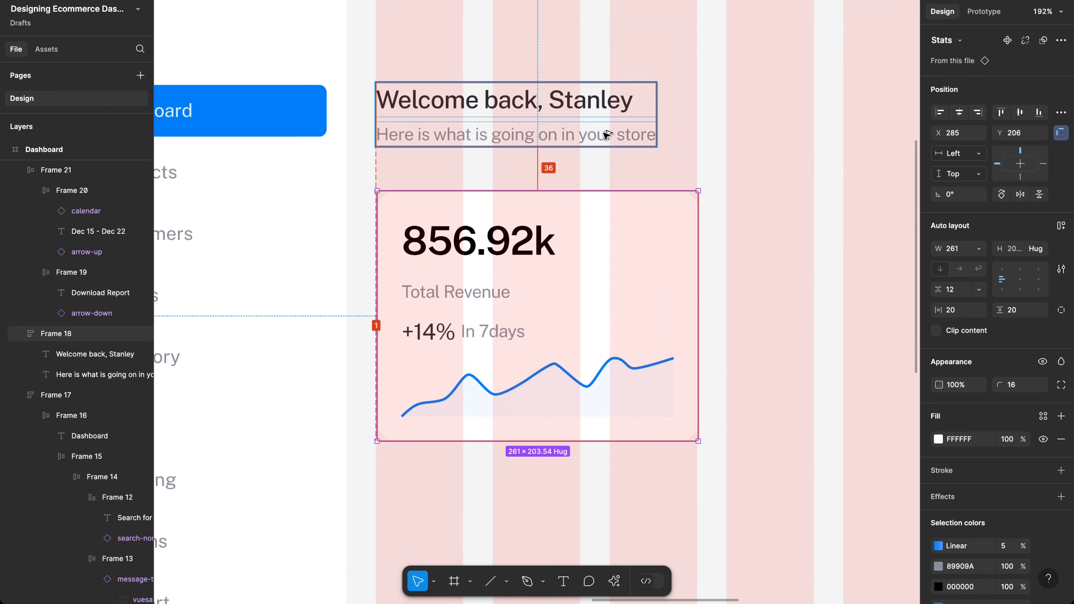
key("Down")
key("Down")
key("Down")
key("Down")
key("Left")
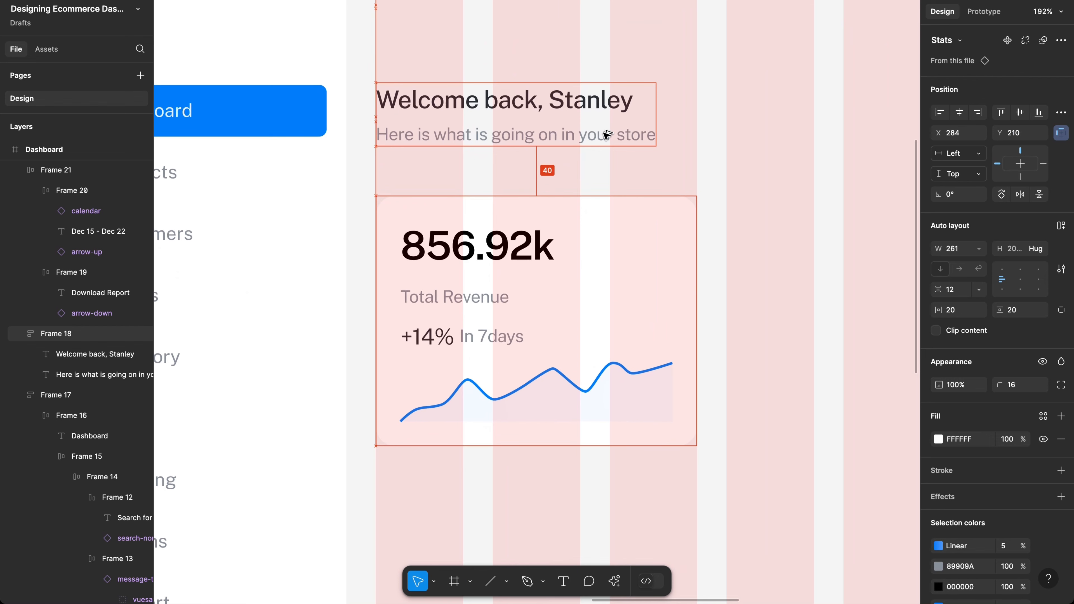
Step: Alt-drag a duplicate Stats card to the right of the first
scroll(604, 270, "right", 5)
scroll(604, 270, "down", 1)
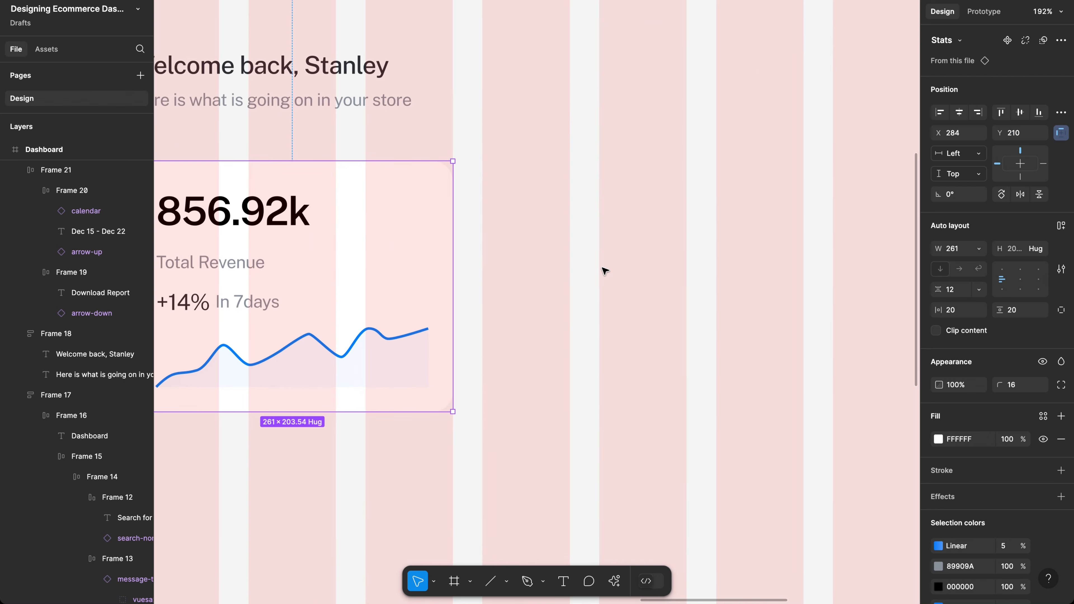
left_click_drag(286, 269, 639, 280)
Step: Add two more Stats cards and relabel the second card Total Customers
key("ctrl+d")
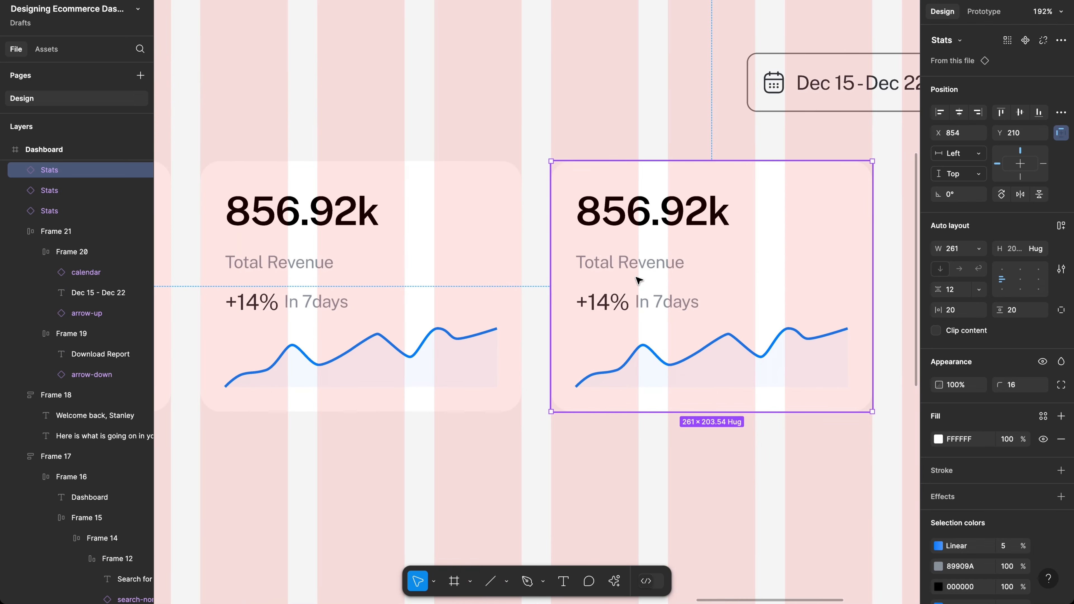
key("ctrl+d")
scroll(639, 280, "down", 5)
scroll(638, 279, "left", 10)
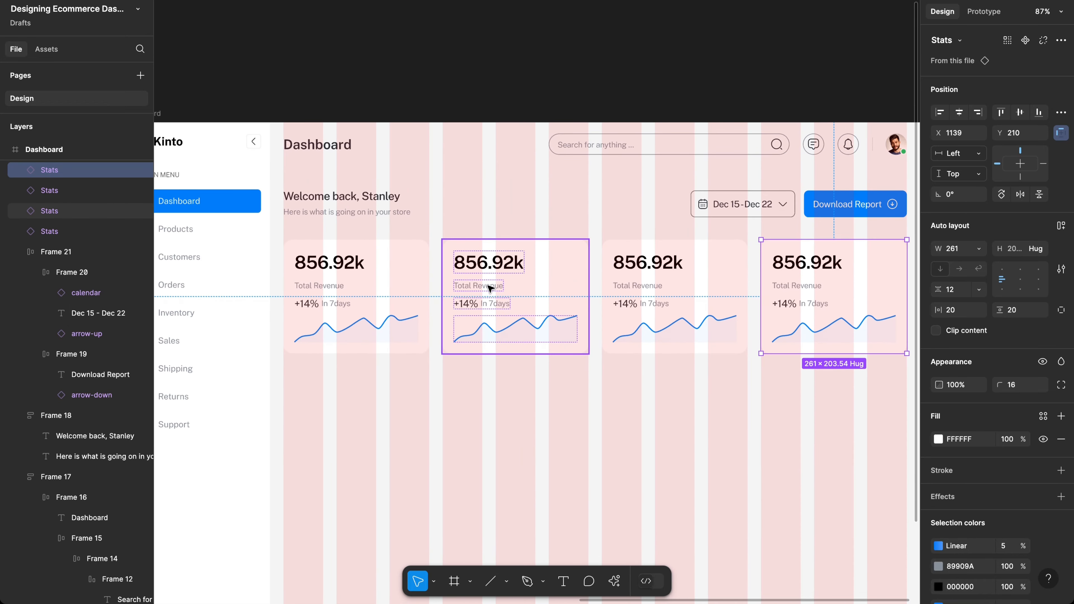
double_click(489, 288)
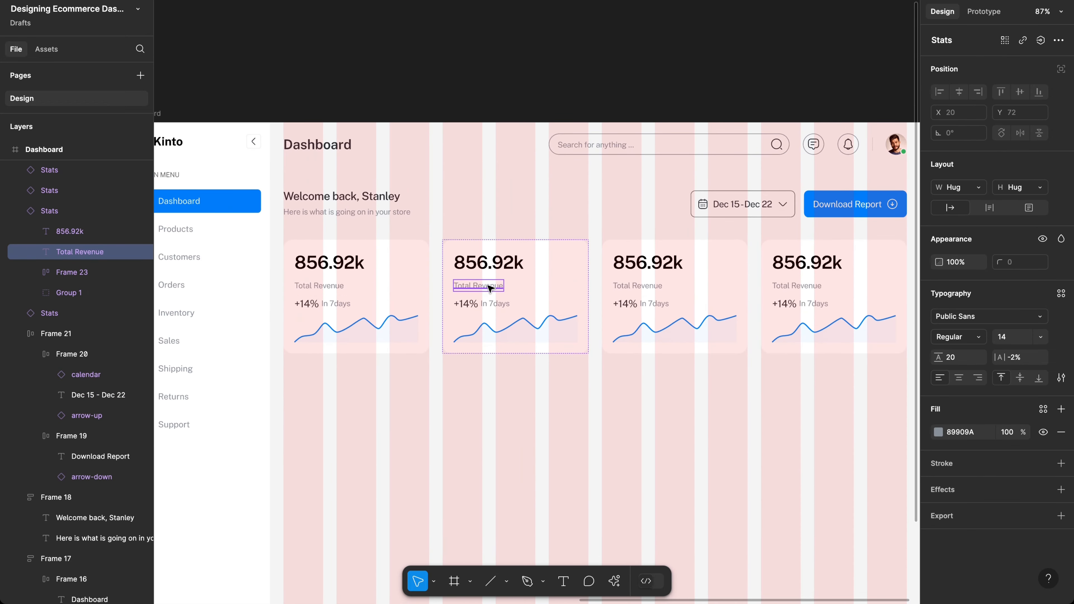
double_click(488, 286)
double_click(488, 286)
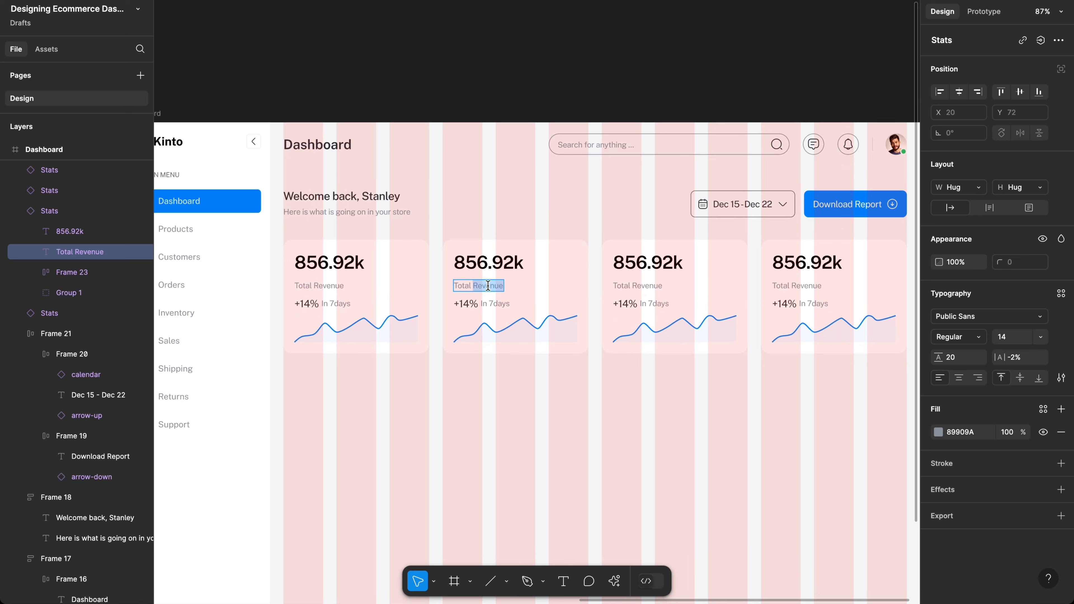
type("Customersr")
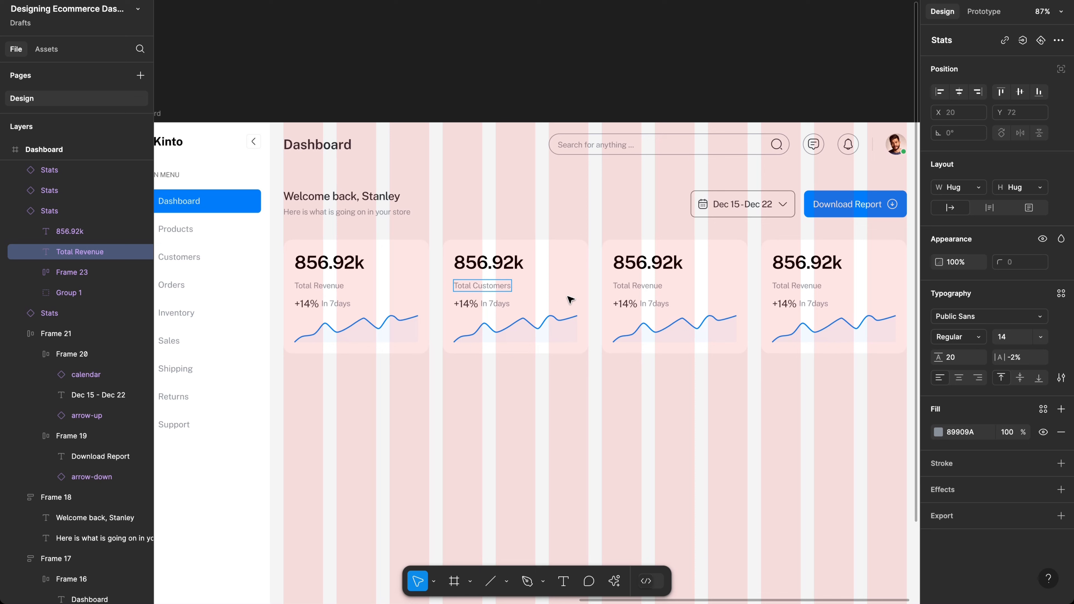
key("Escape")
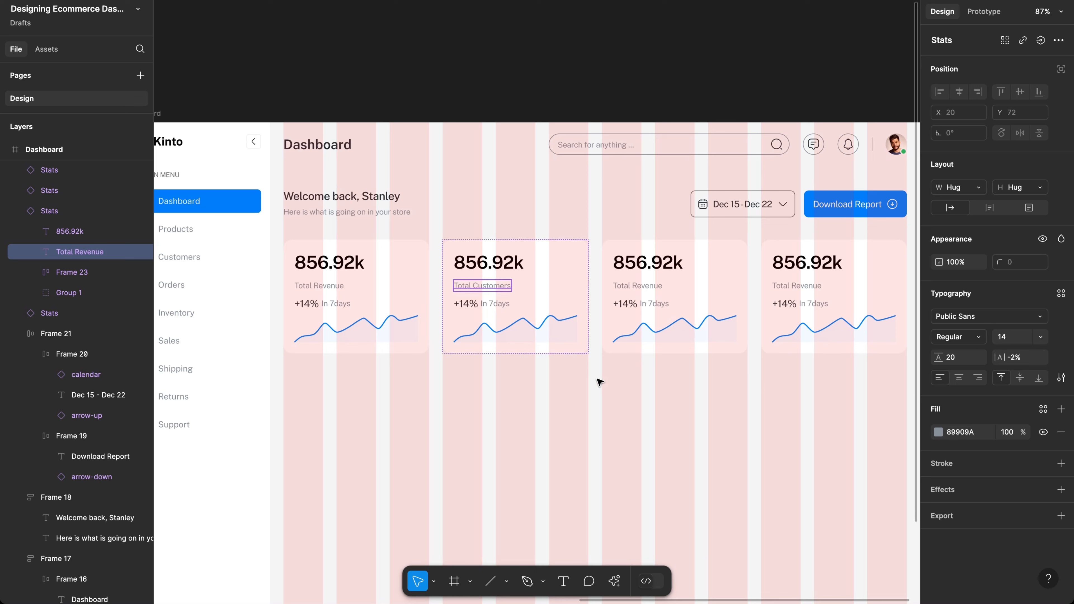
Step: Relabel the third card Abandoned Cart
left_click(667, 340)
scroll(645, 290, "up", 5)
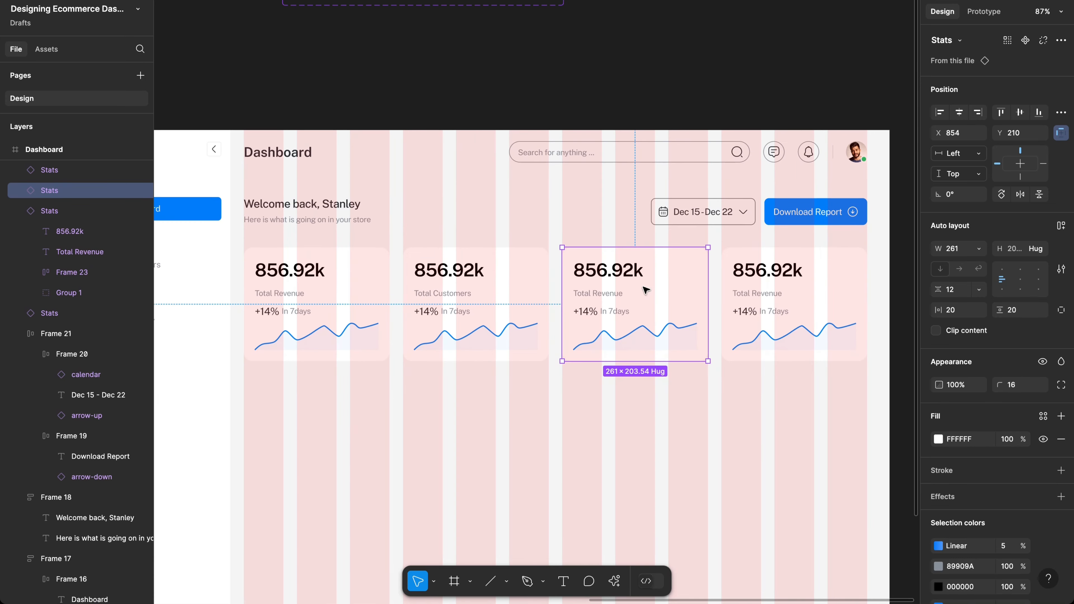
scroll(575, 287, "up", 2)
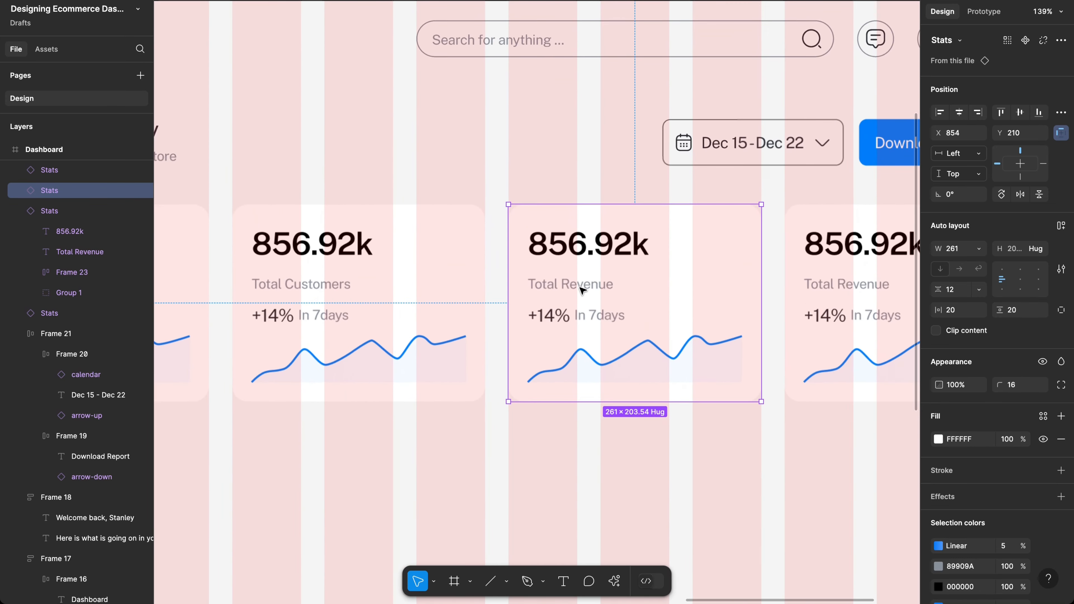
left_click(582, 289)
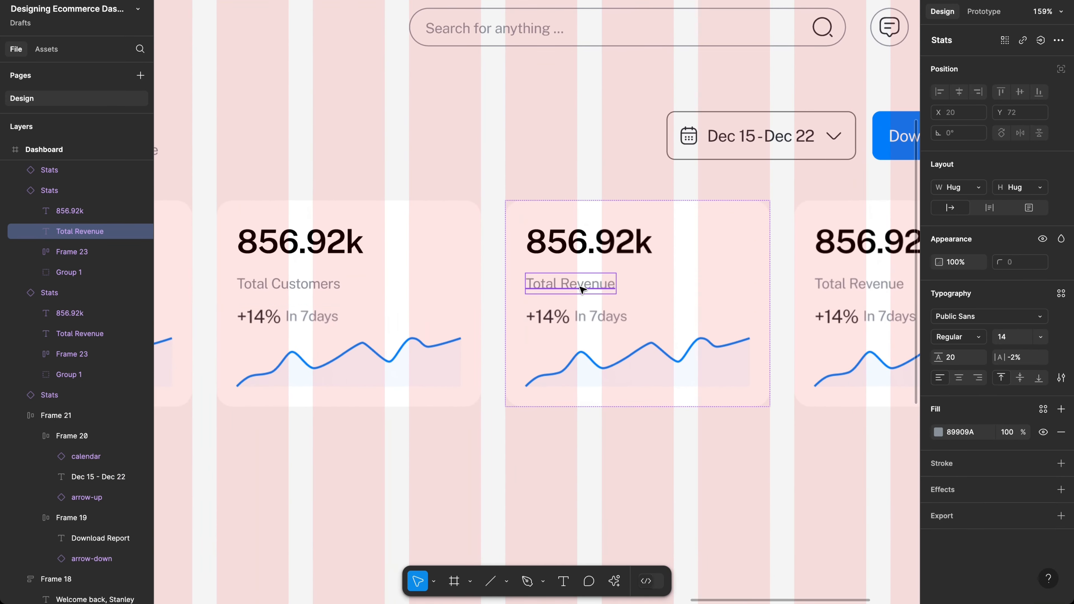
double_click(581, 288)
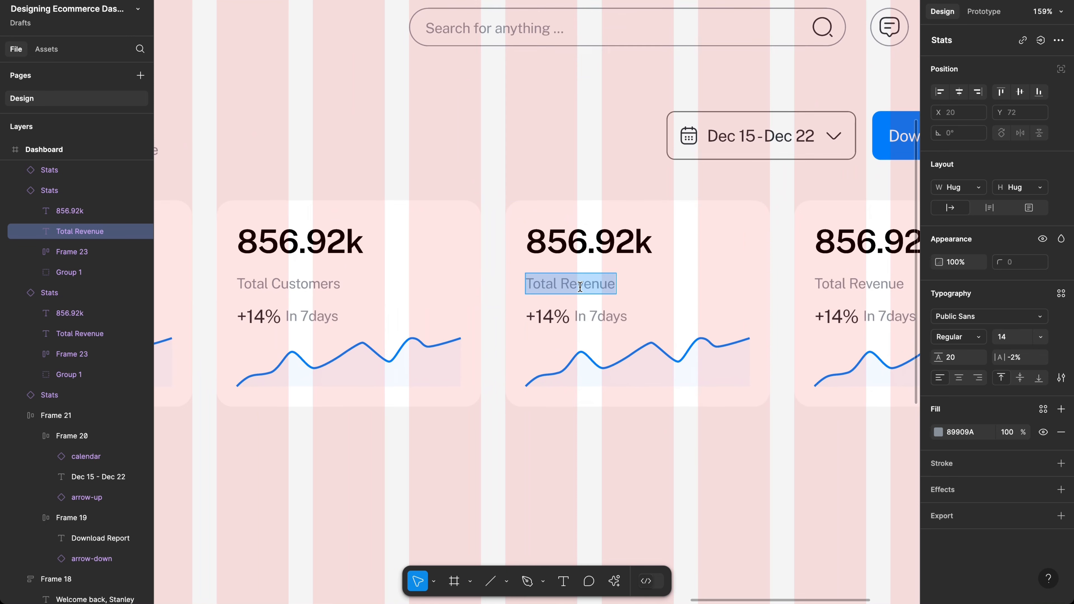
type("Abandoe")
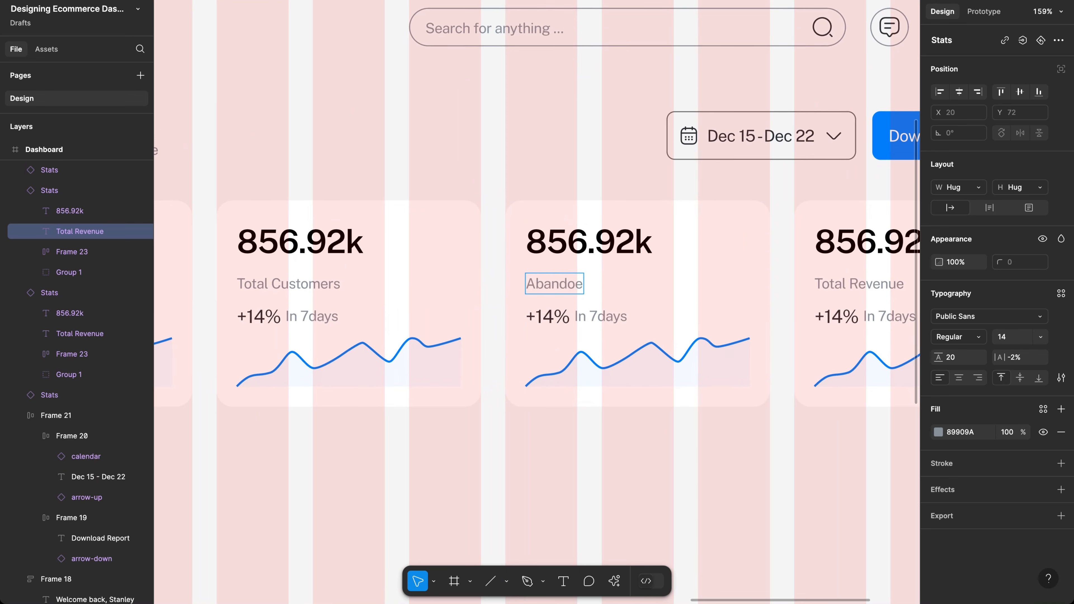
key("BackSpace")
type("ned Cart")
Step: Relabel the fourth card Total Profit
scroll(622, 331, "right", 3)
scroll(622, 331, "right", 3)
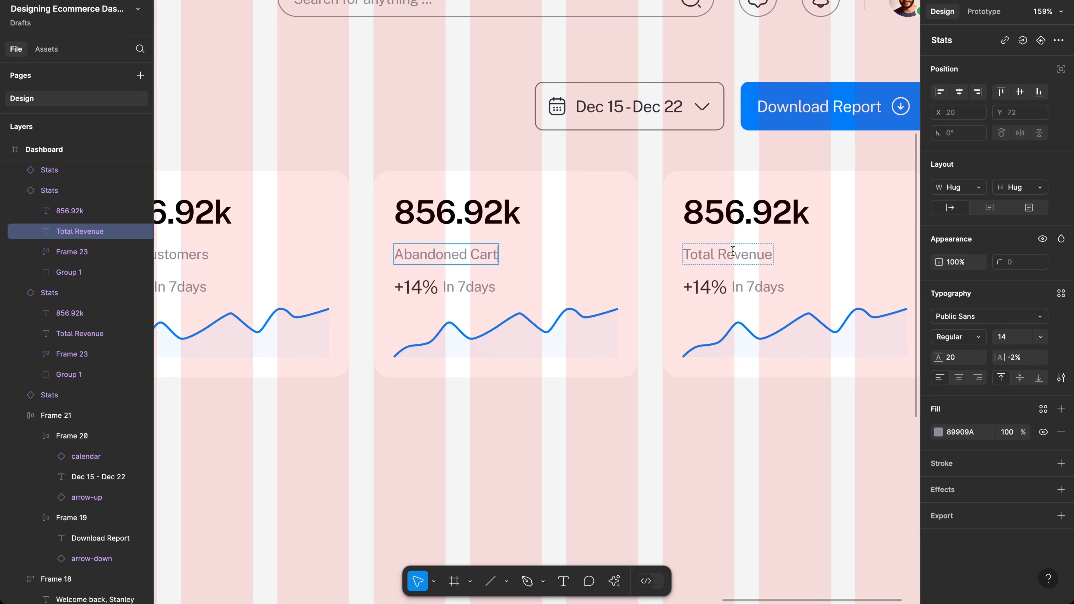
double_click(733, 251)
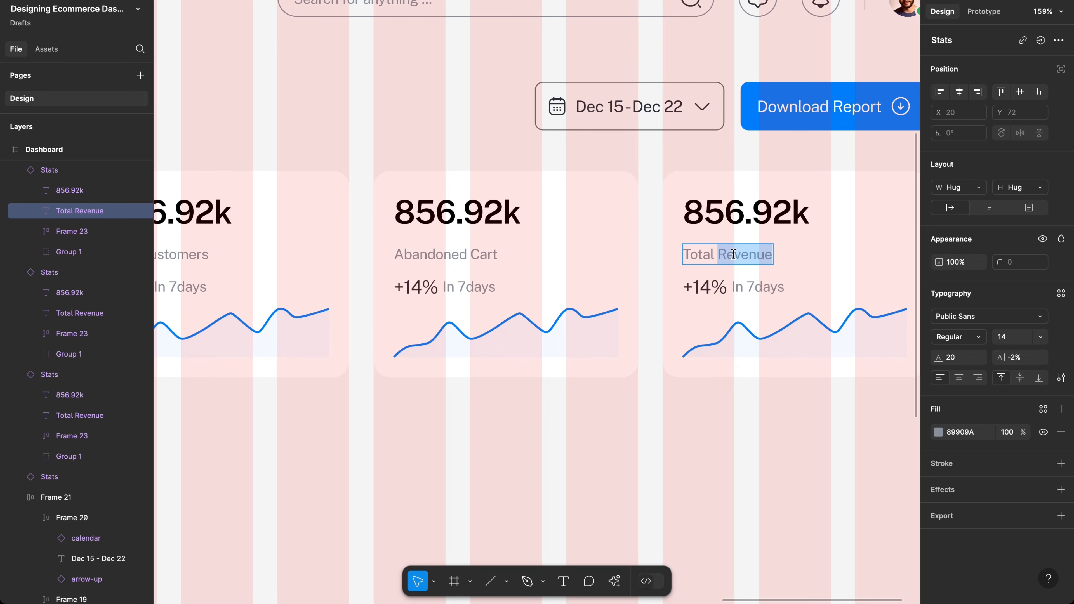
type("Prof")
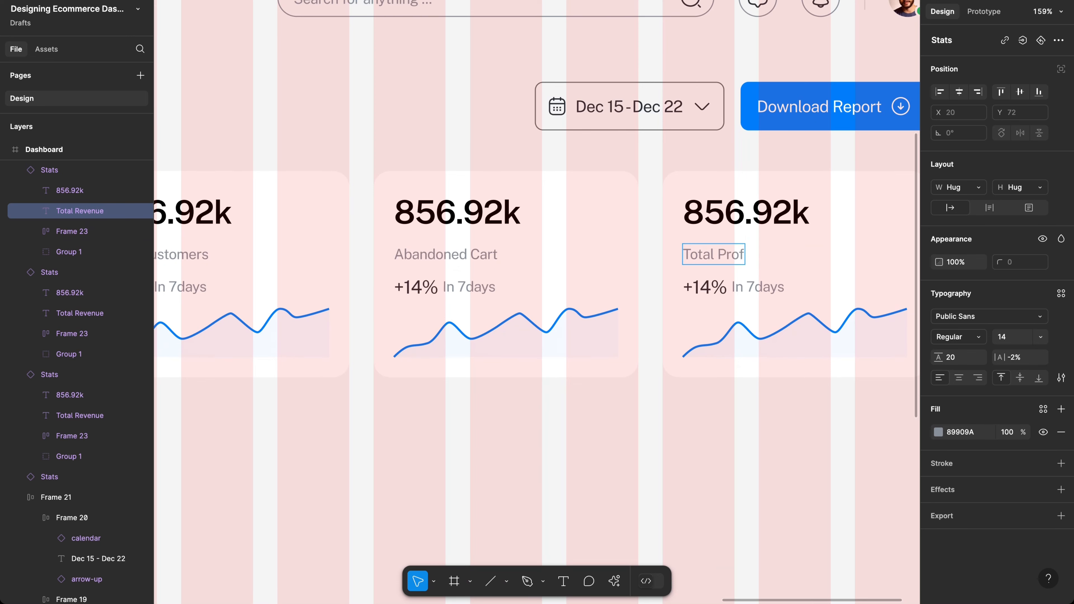
type("it")
key("Escape")
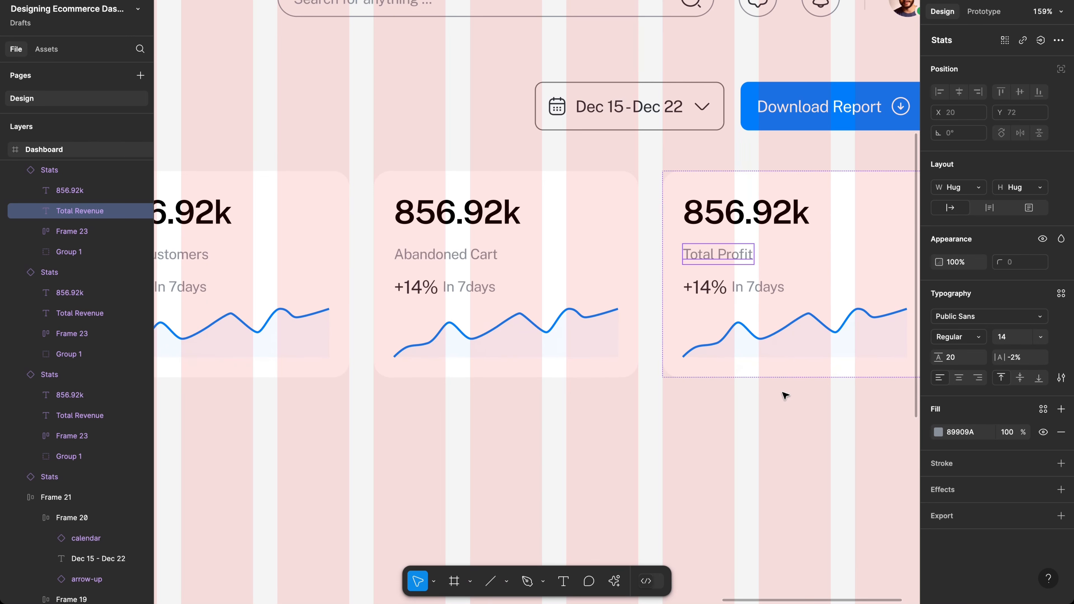
Step: Hide the layout grids and clear the selection to preview the four cards
scroll(784, 396, "down", 6)
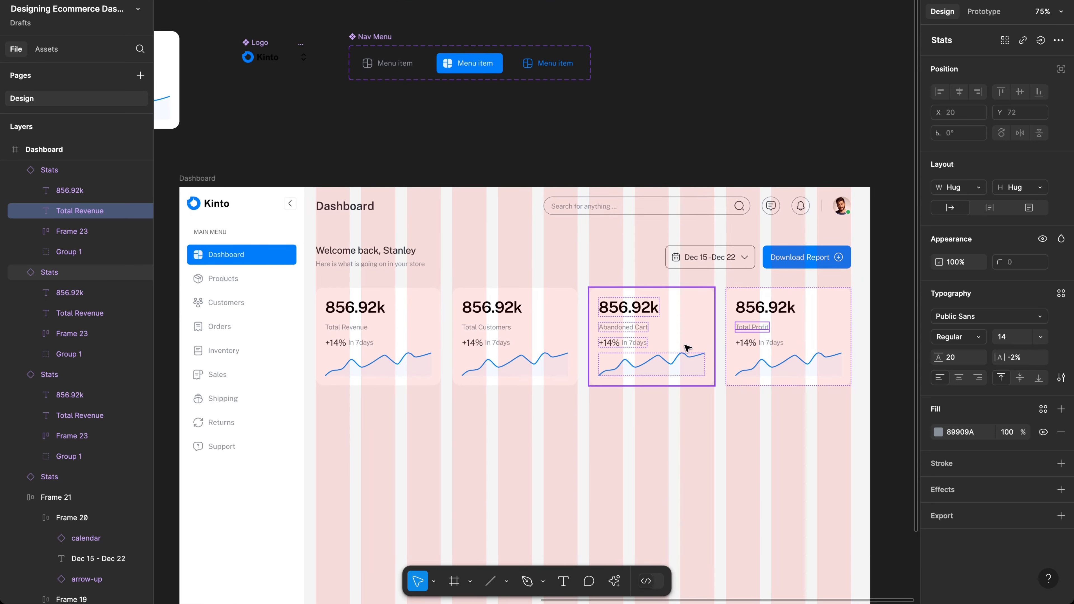
key("ctrl+g")
key("Escape")
scroll(679, 444, "down", 2)
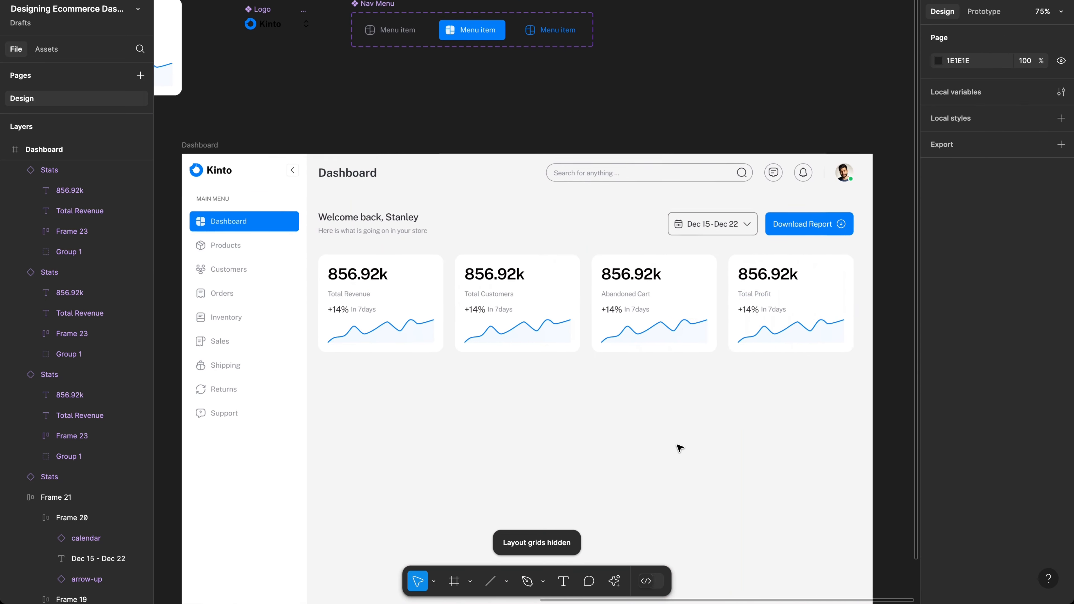
scroll(679, 447, "down", 2)
scroll(677, 408, "up", 3)
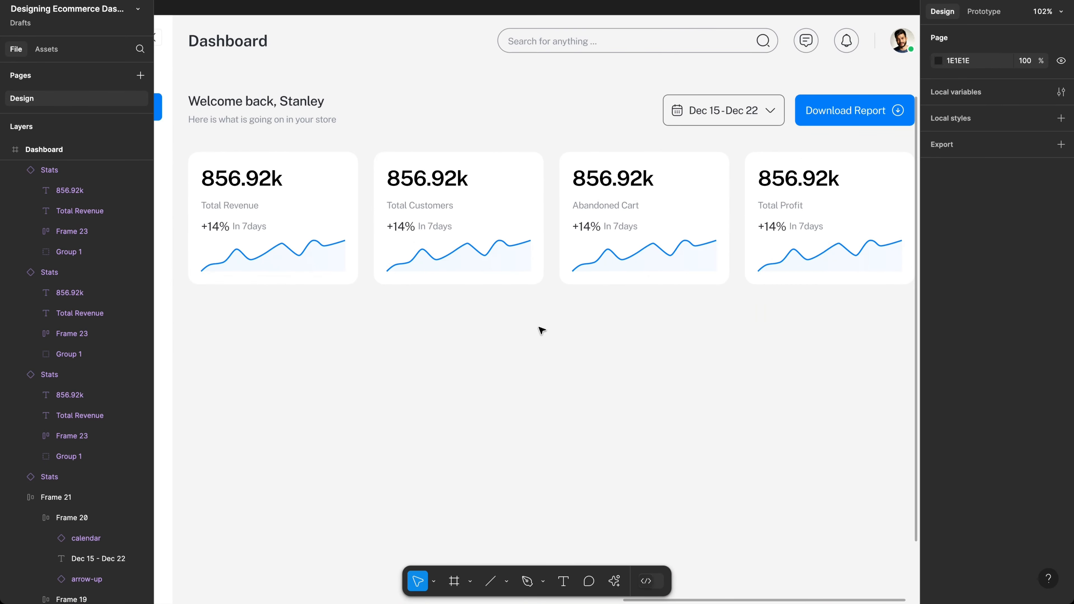
scroll(490, 307, "left", 3)
scroll(490, 306, "up", 2)
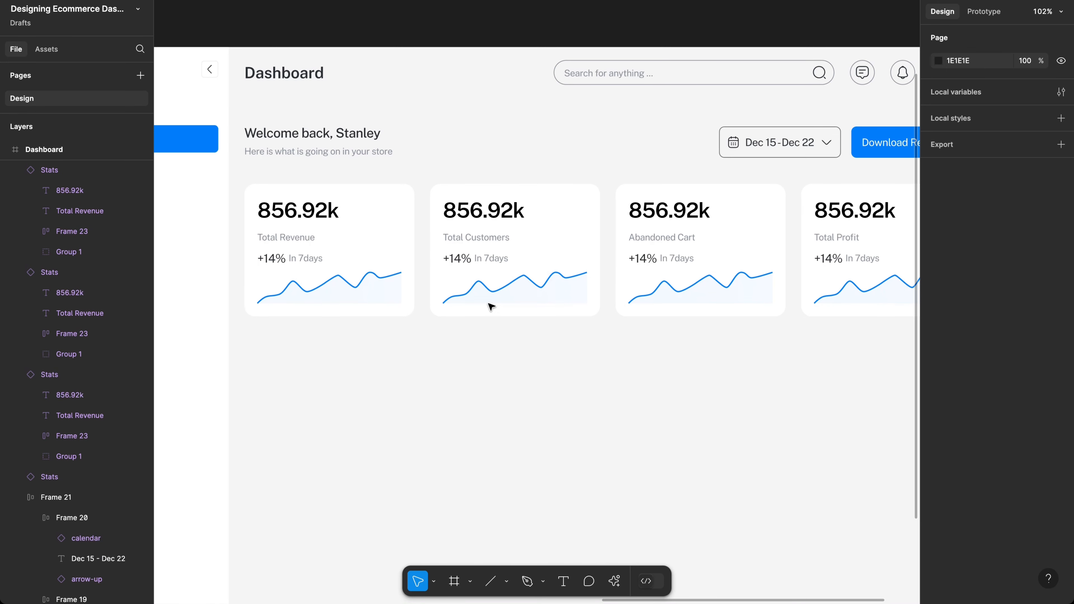
scroll(491, 306, "left", 3)
scroll(492, 306, "up", 2)
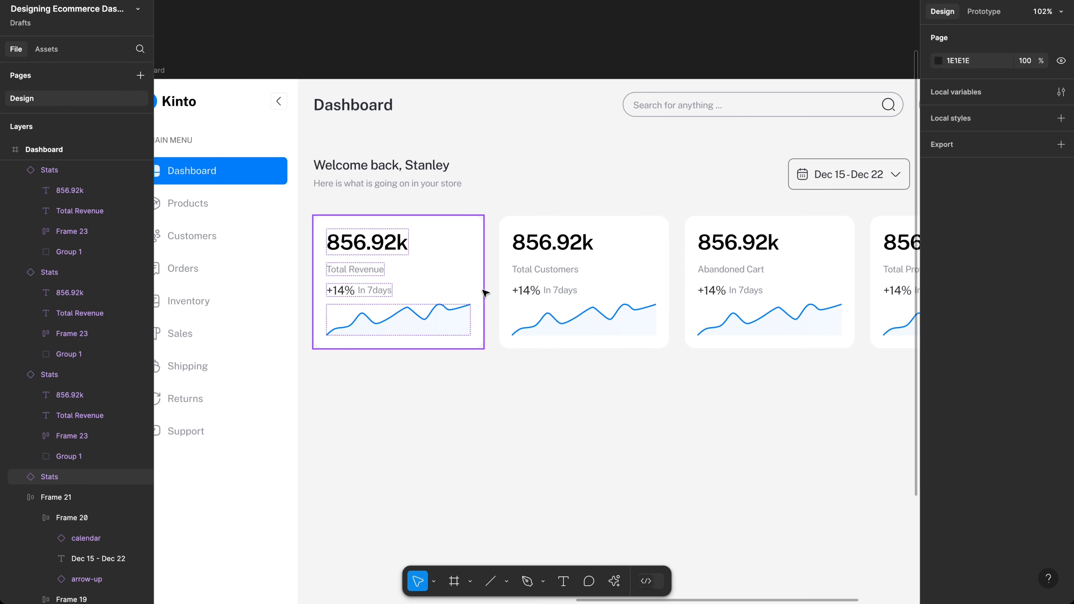
scroll(484, 293, "up", 5)
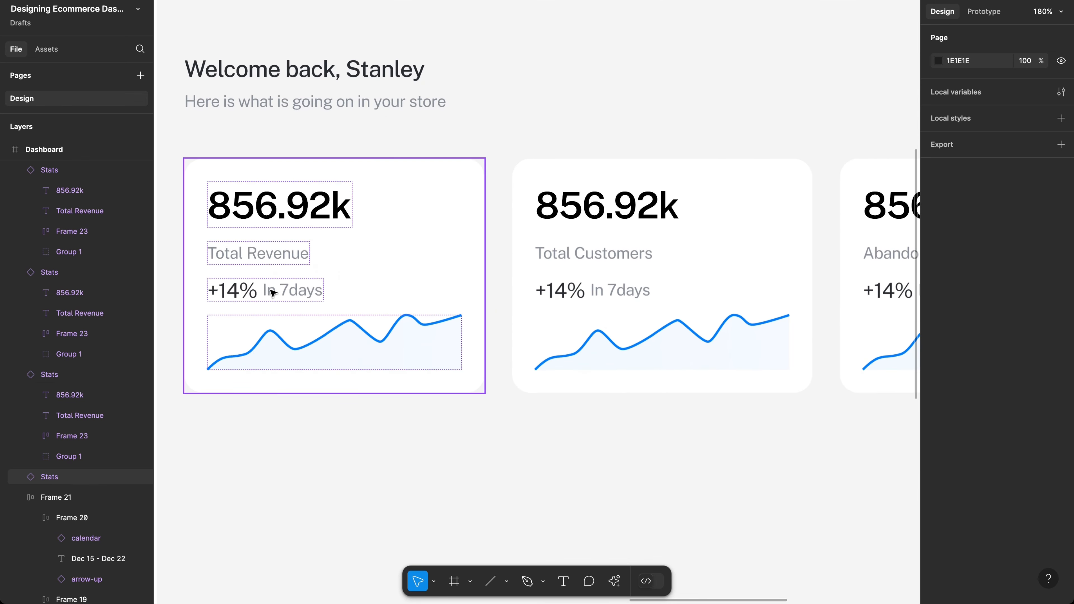
left_click(234, 293)
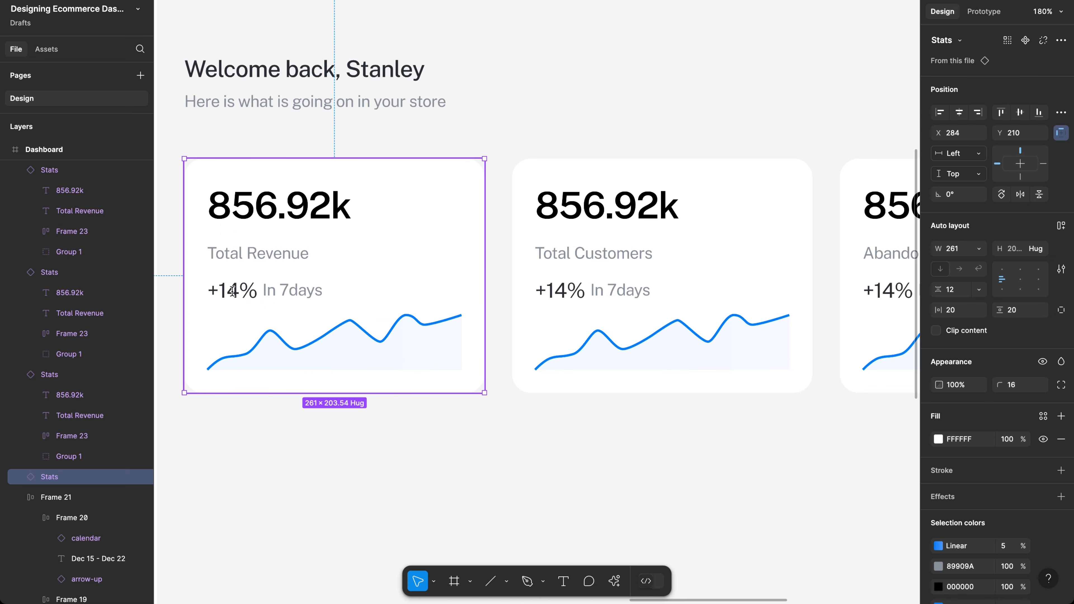
double_click(233, 292)
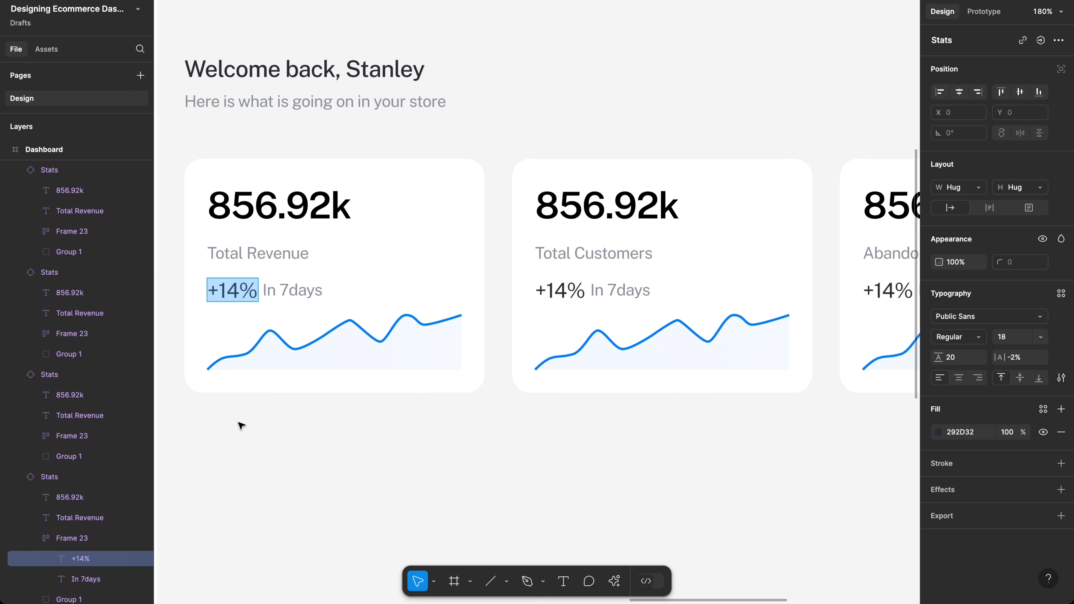
key("Escape")
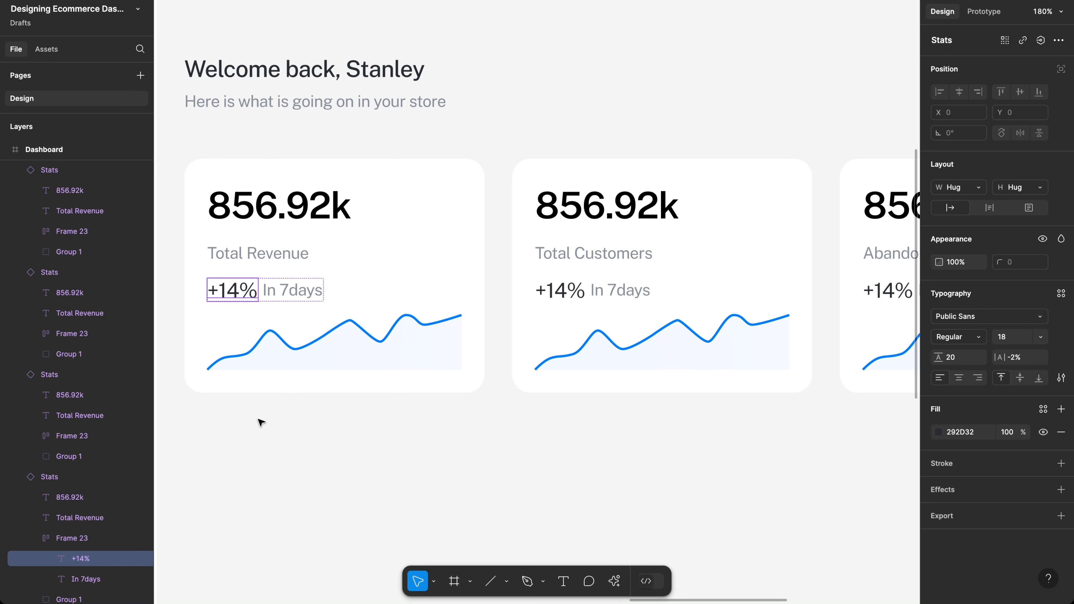
Step: Drag the main Stats component up-left to line up with the Kinto logo at X 105, Y -994
scroll(271, 417, "down", 2)
scroll(270, 417, "down", 5)
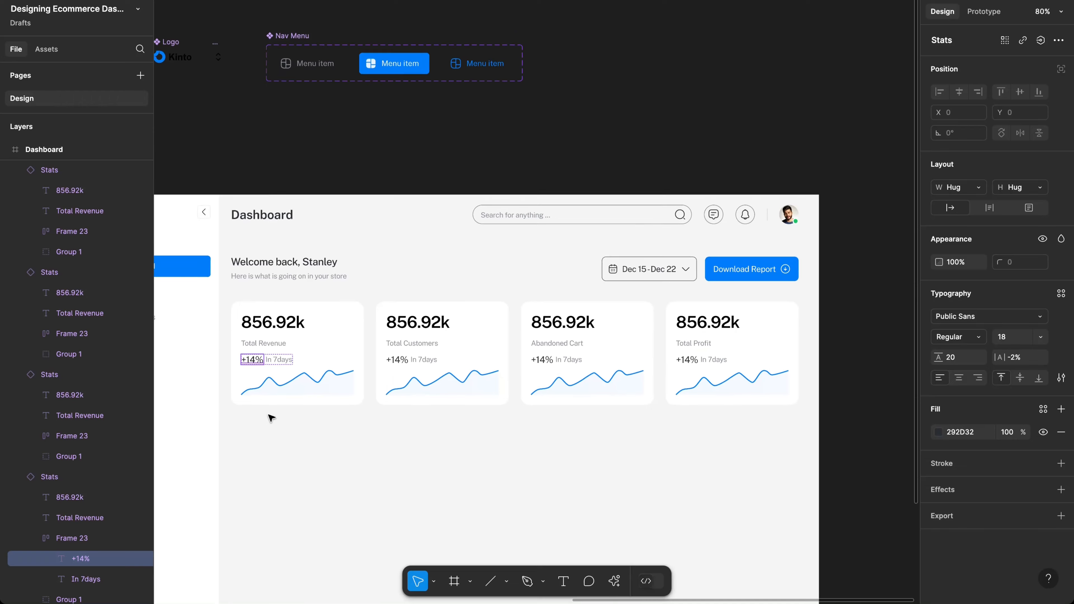
scroll(266, 381, "left", 2)
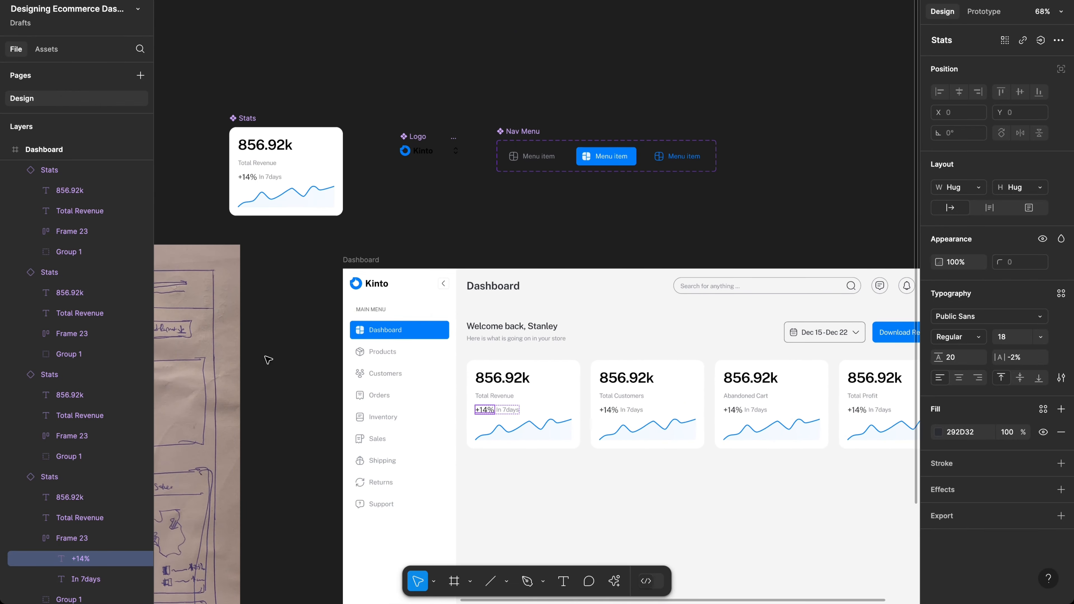
scroll(230, 178, "up", 3)
scroll(228, 176, "up", 9)
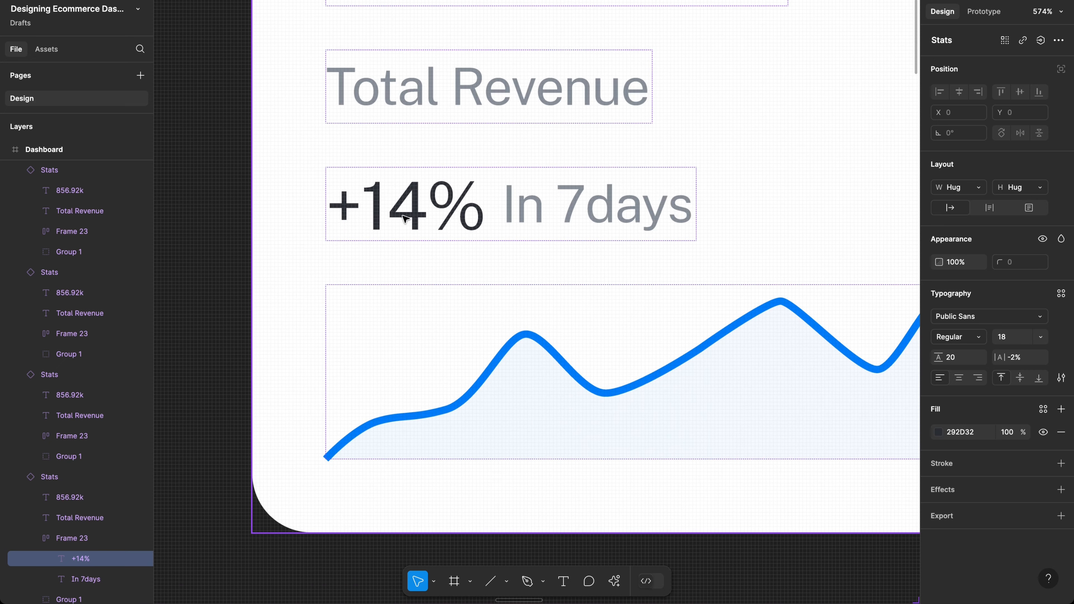
left_click(405, 218)
double_click(412, 217)
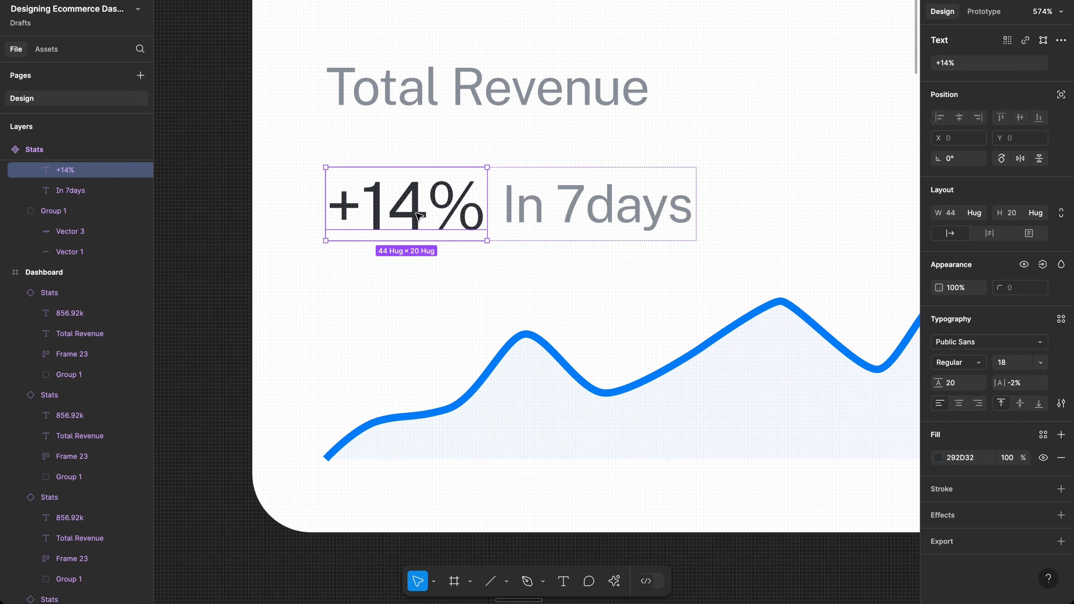
scroll(419, 217, "down", 10)
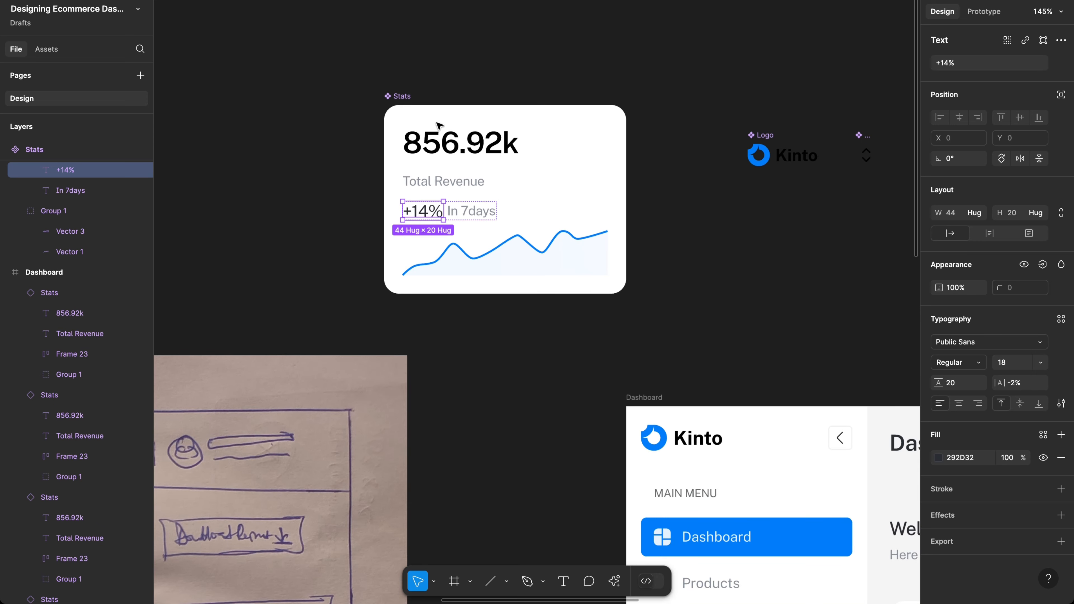
left_click(401, 98)
left_click_drag(399, 96, 190, 34)
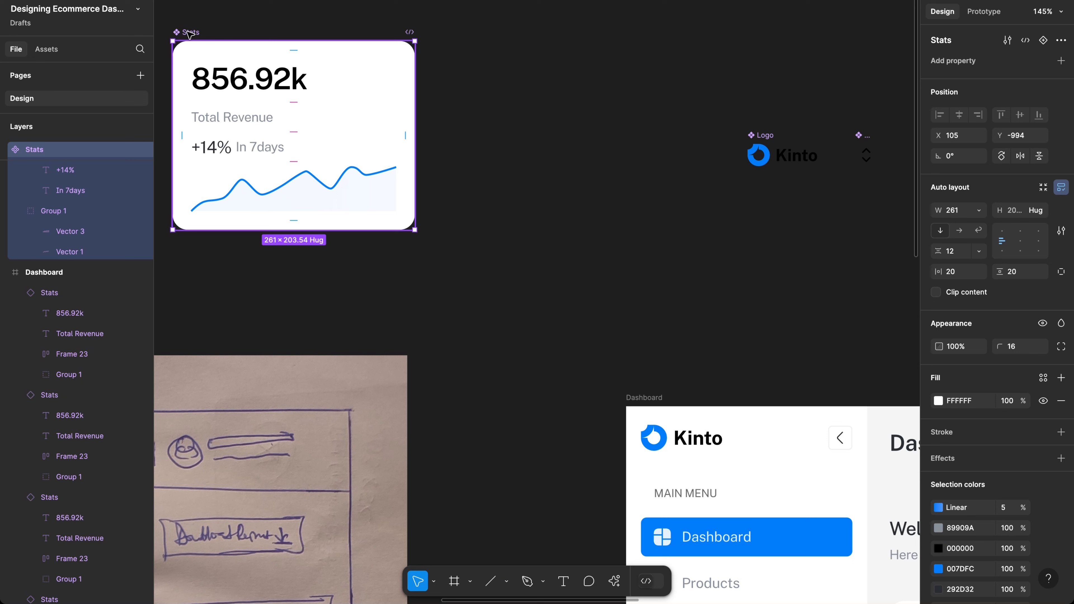
Step: Add a second variant, Variant2, below the original Stats card
left_click(1044, 41)
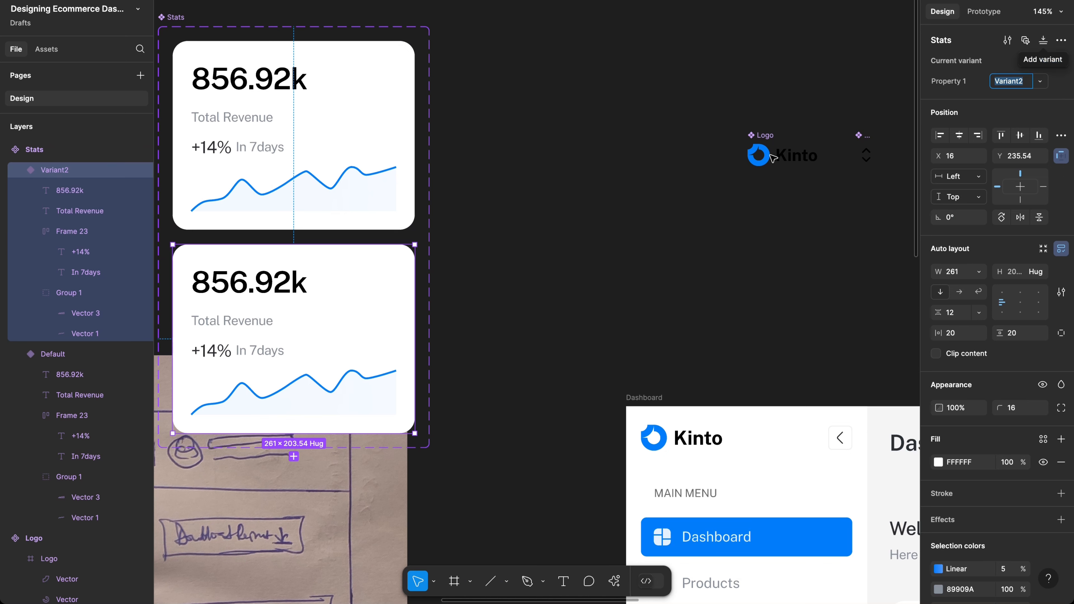
scroll(718, 148, "left", 2)
scroll(719, 148, "up", 1)
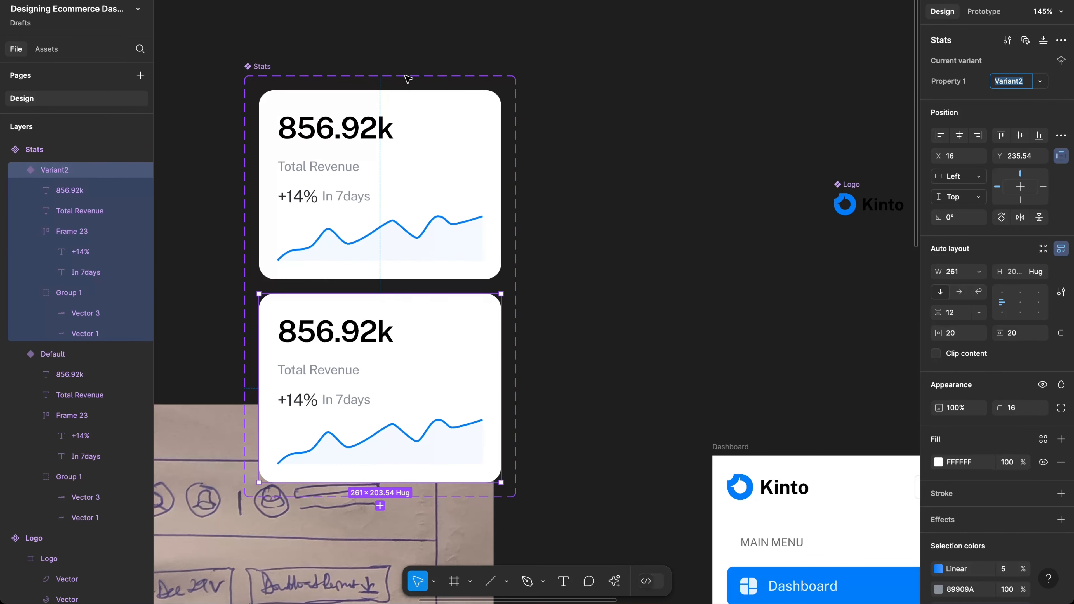
scroll(329, 78, "left", 2)
scroll(329, 78, "up", 2)
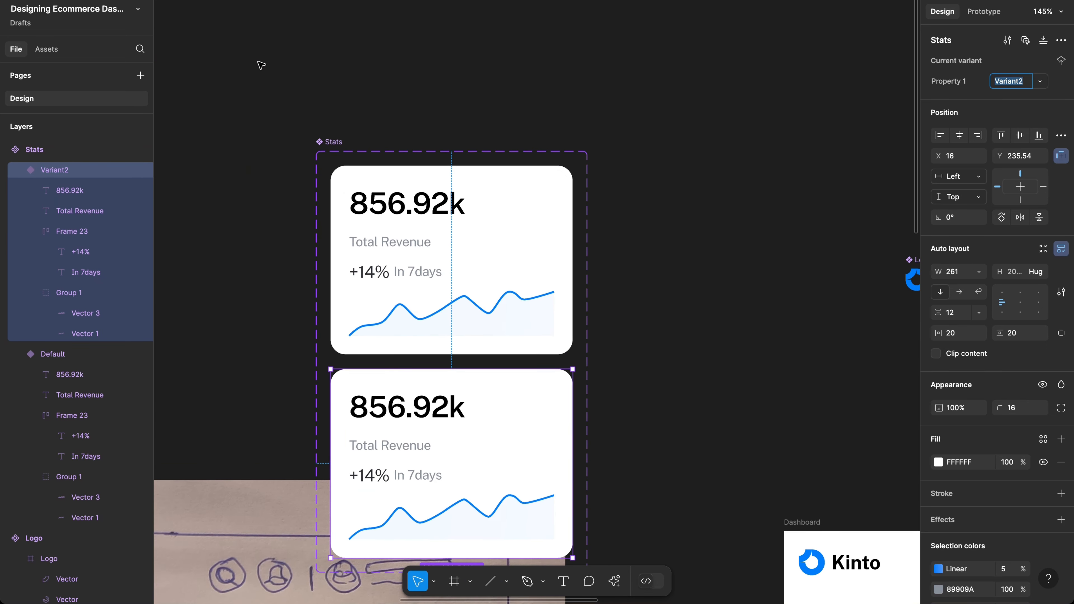
Step: Nudge the Stats component set up and select Variant2's +14% text
left_click(342, 143)
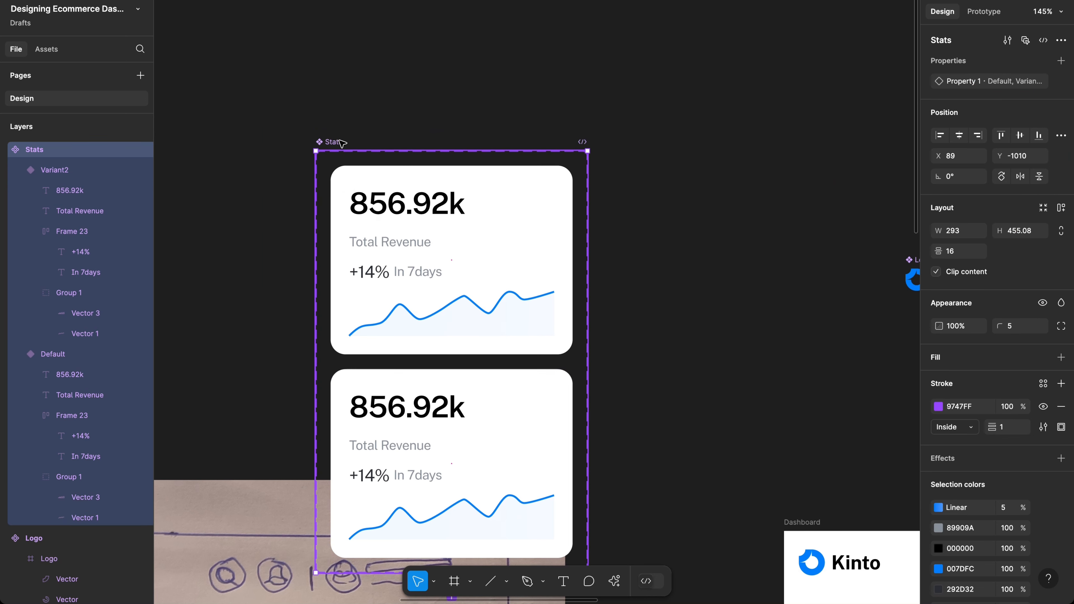
scroll(405, 23, "down", 2)
scroll(404, 23, "left", 1)
left_click_drag(405, 23, 399, 4)
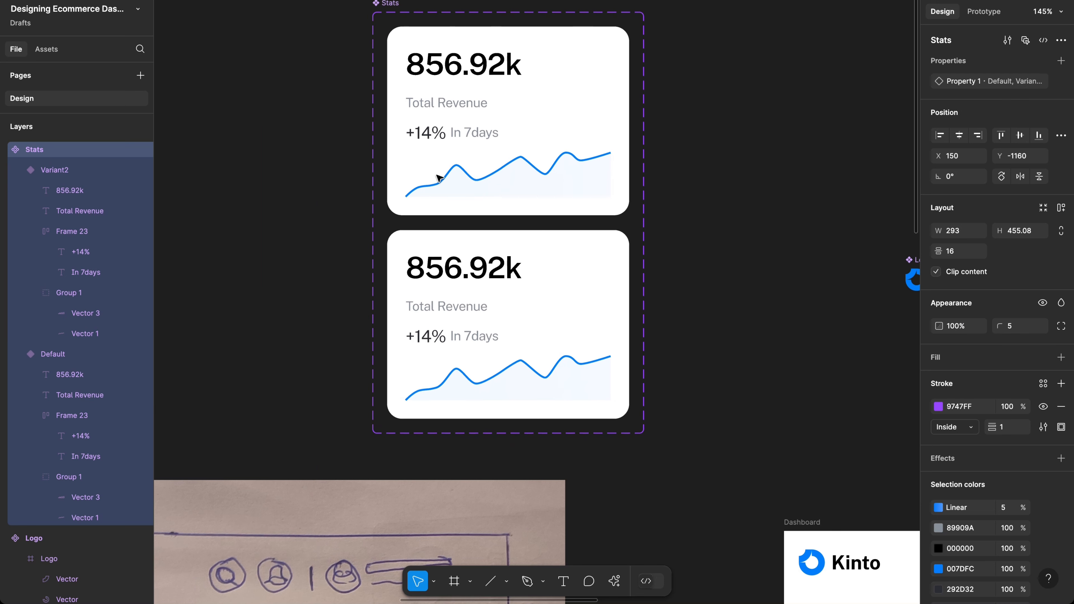
left_click(429, 341, "super")
scroll(429, 341, "up", 10)
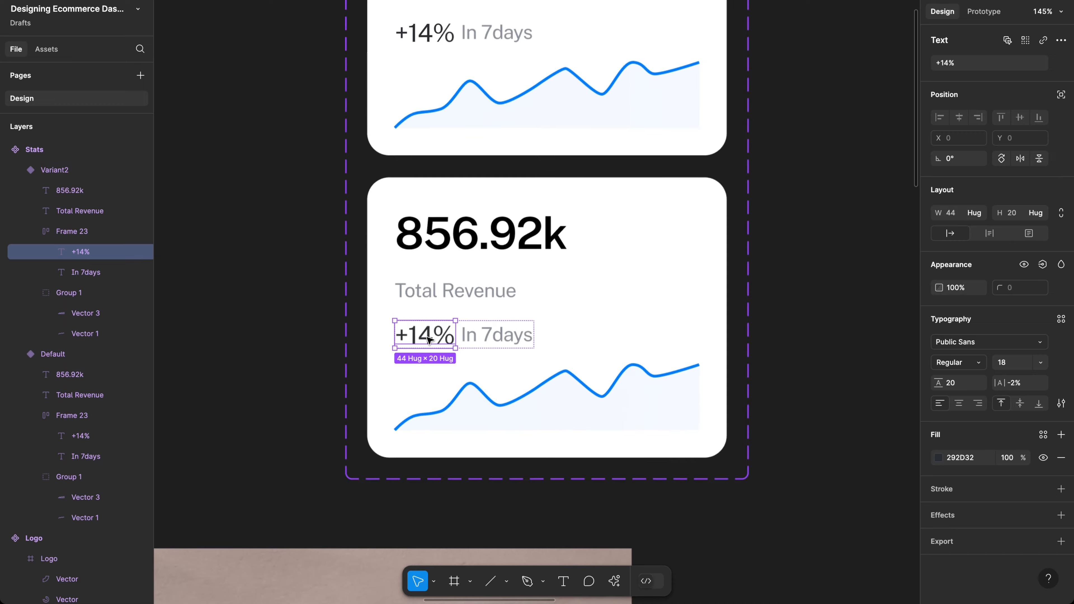
scroll(429, 341, "right", 4)
scroll(429, 341, "down", 2)
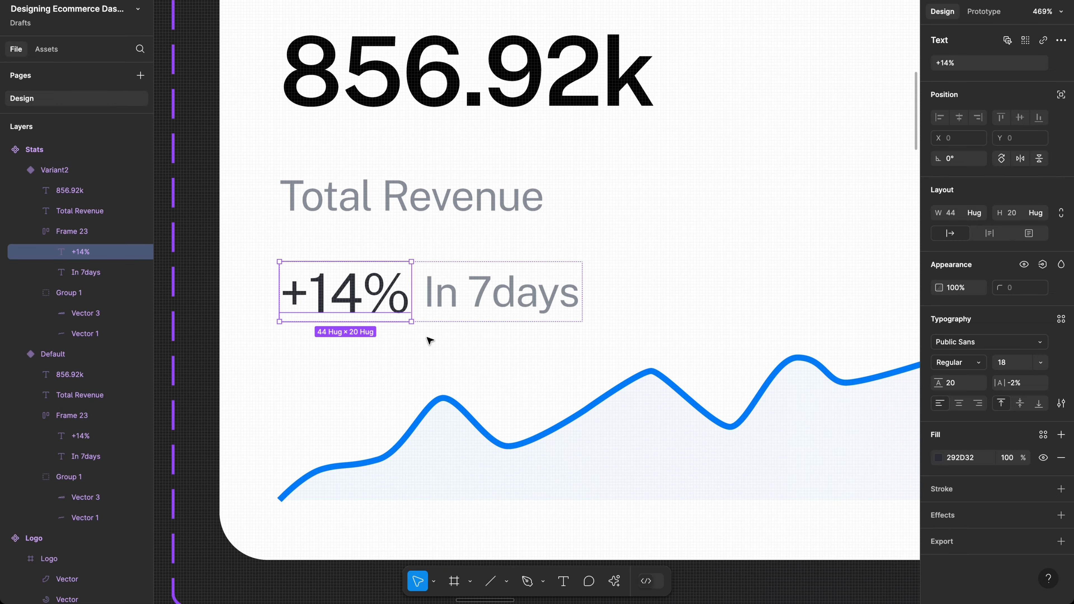
Step: Wrap +14% in an auto layout frame and give the text font size 14 and line height 14
key("shift+a")
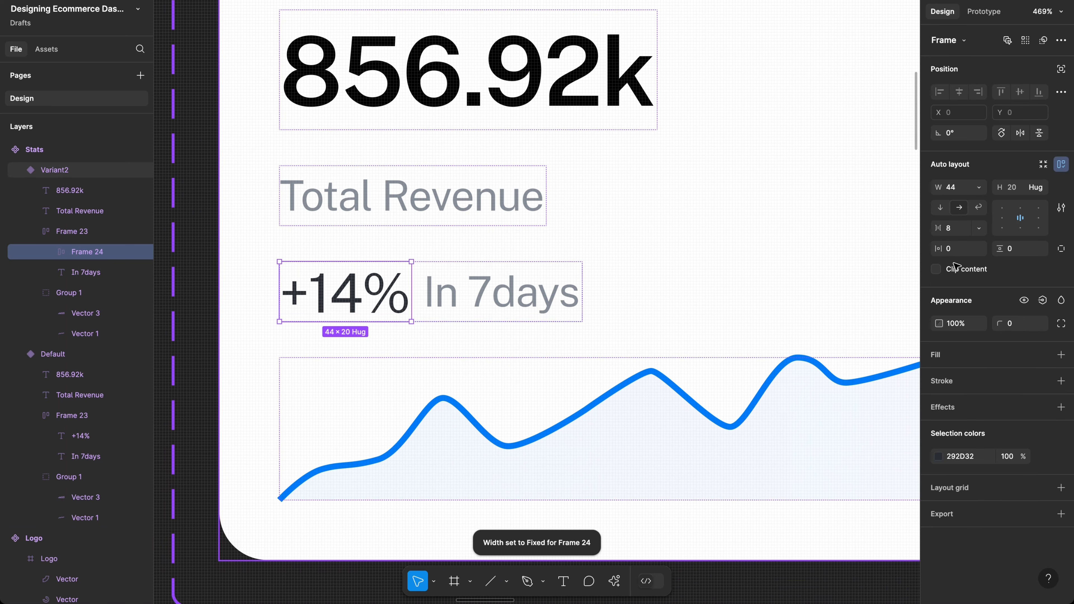
key("Return")
left_click(1015, 366)
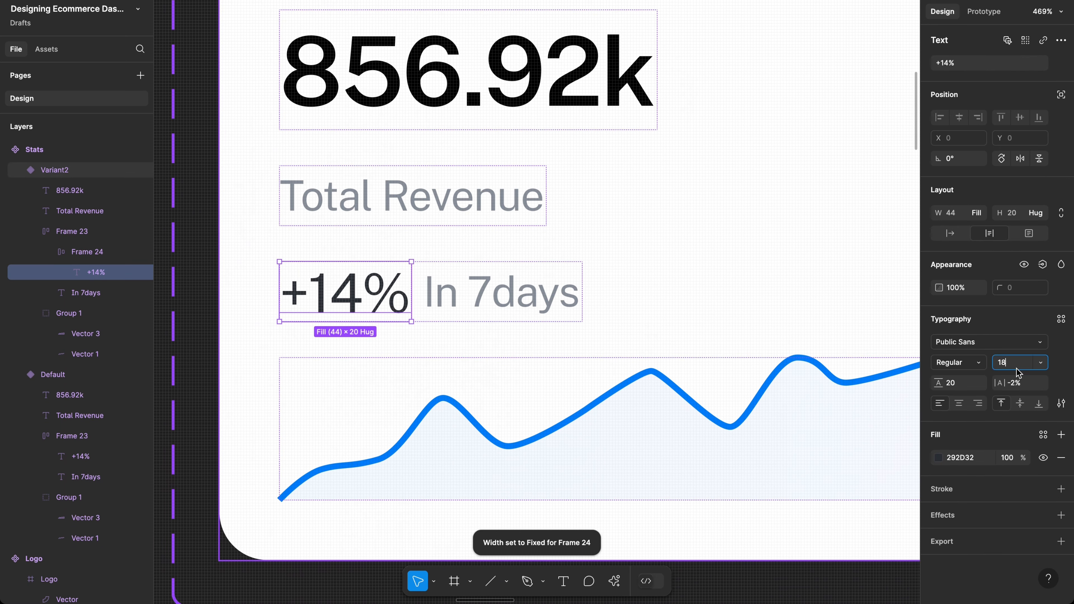
type("14")
key("Return")
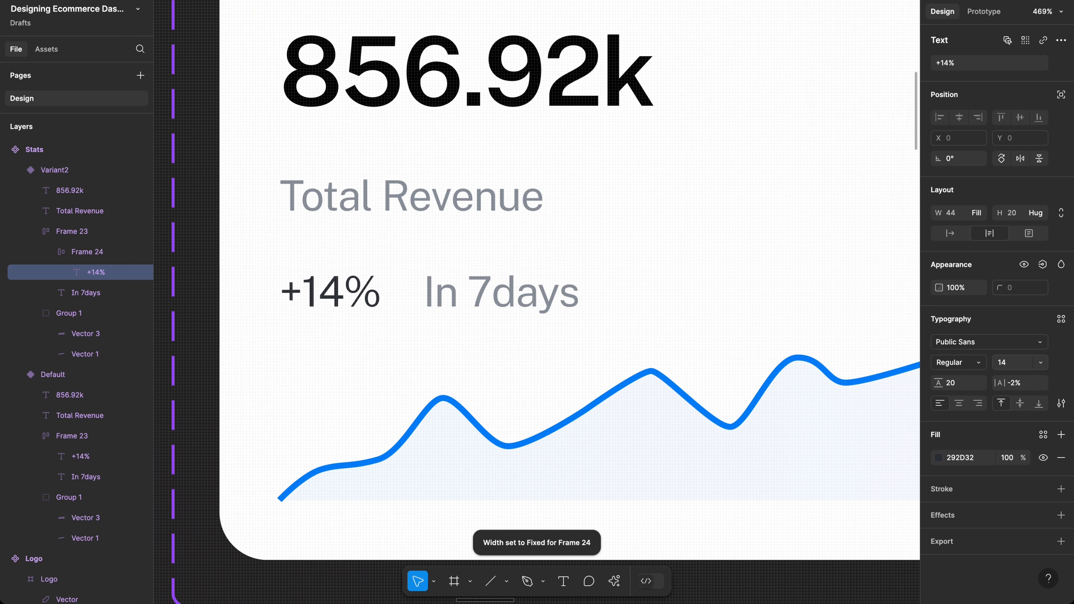
left_click(966, 383)
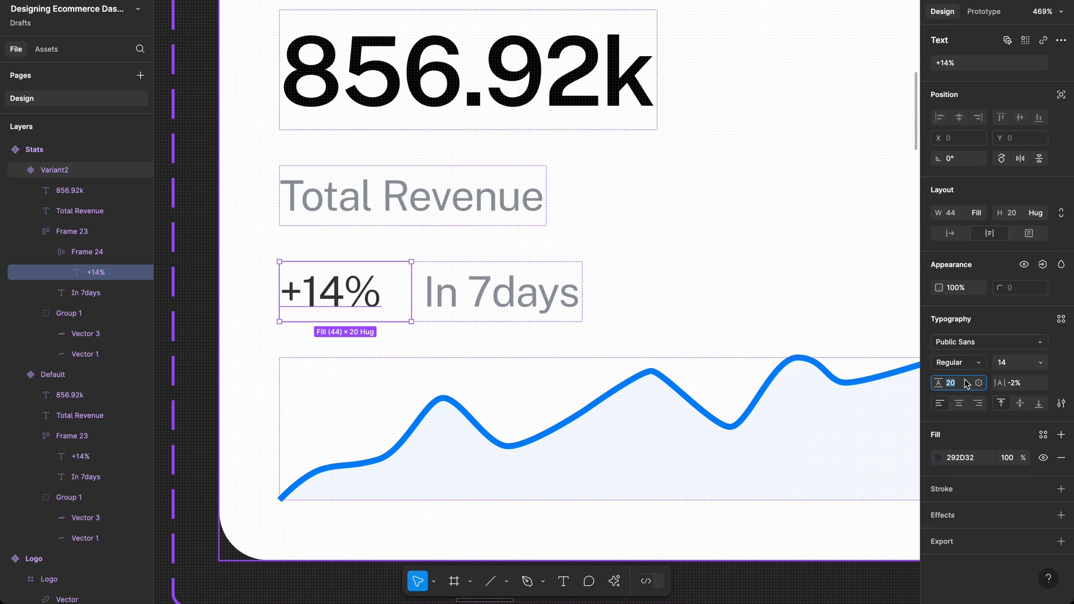
type("14")
key("Return")
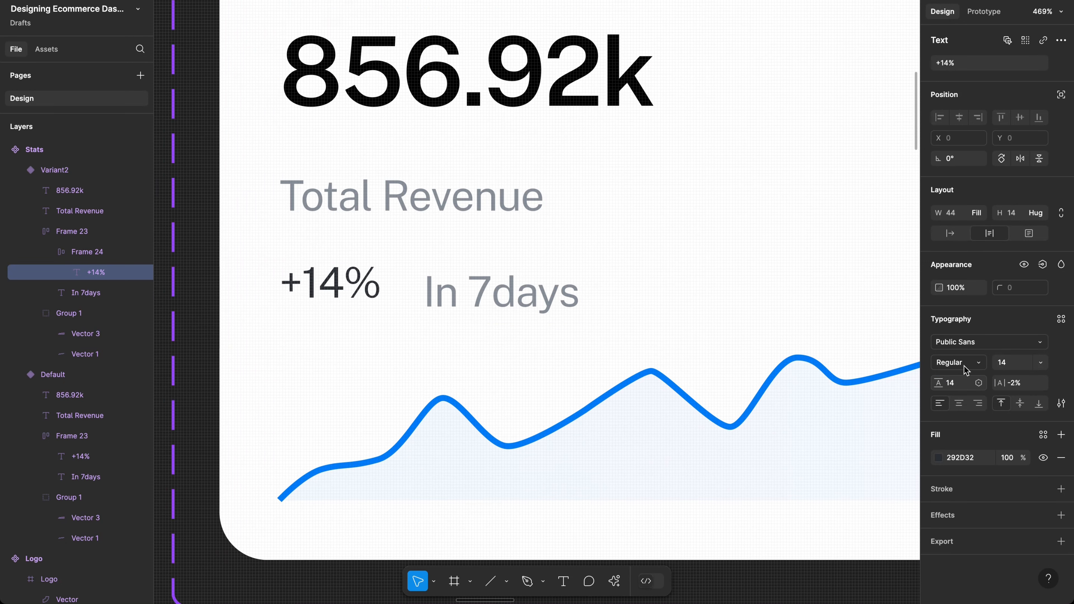
Step: Make the +14% text hug its width and select its wrapping frame, Frame 24
left_click(951, 234)
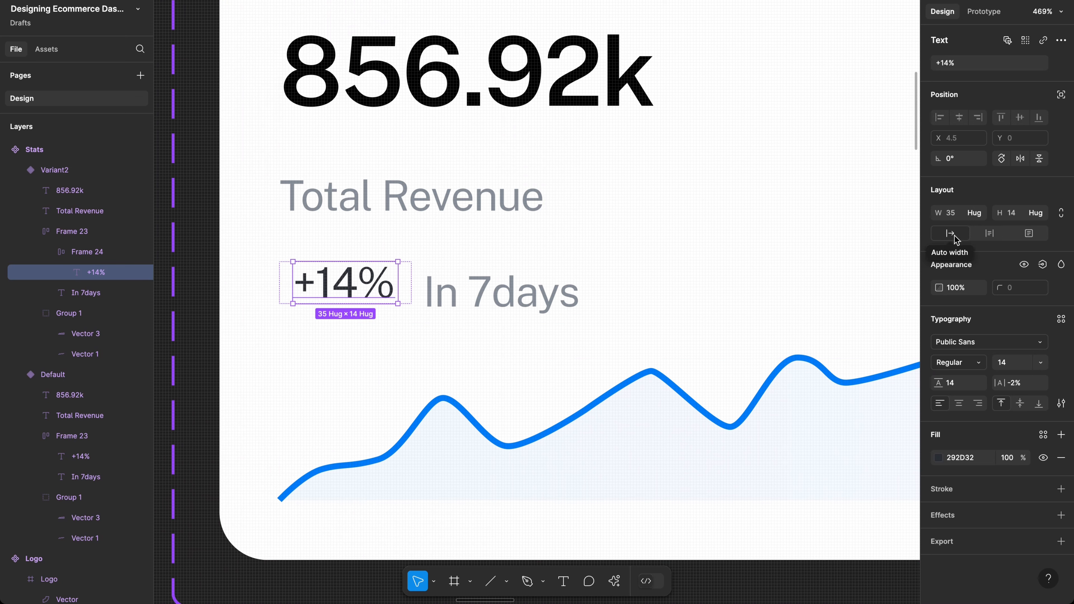
left_click(409, 289)
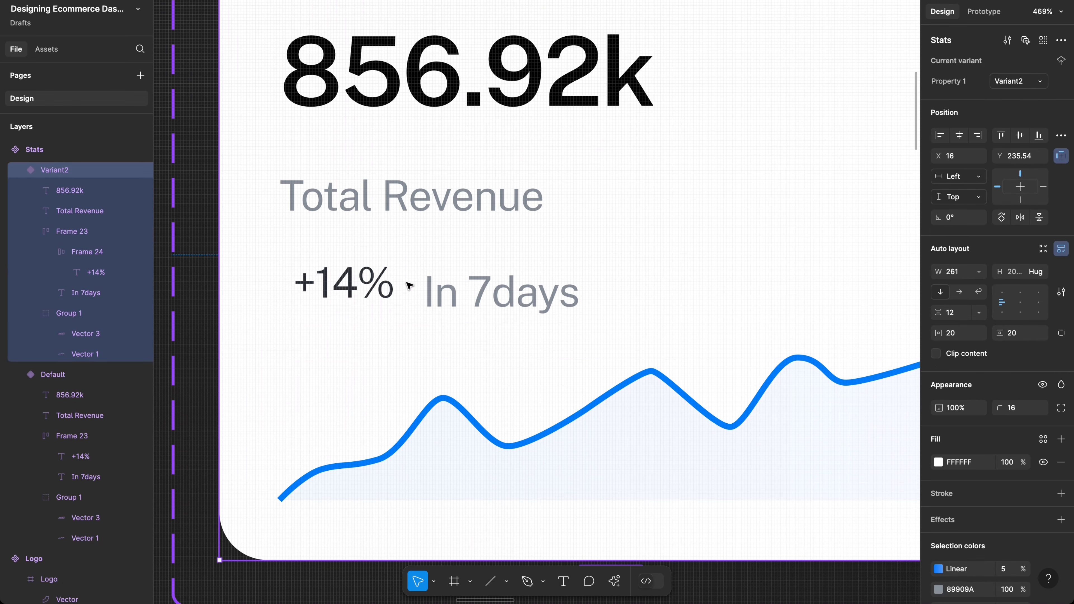
left_click(375, 286)
left_click(375, 287)
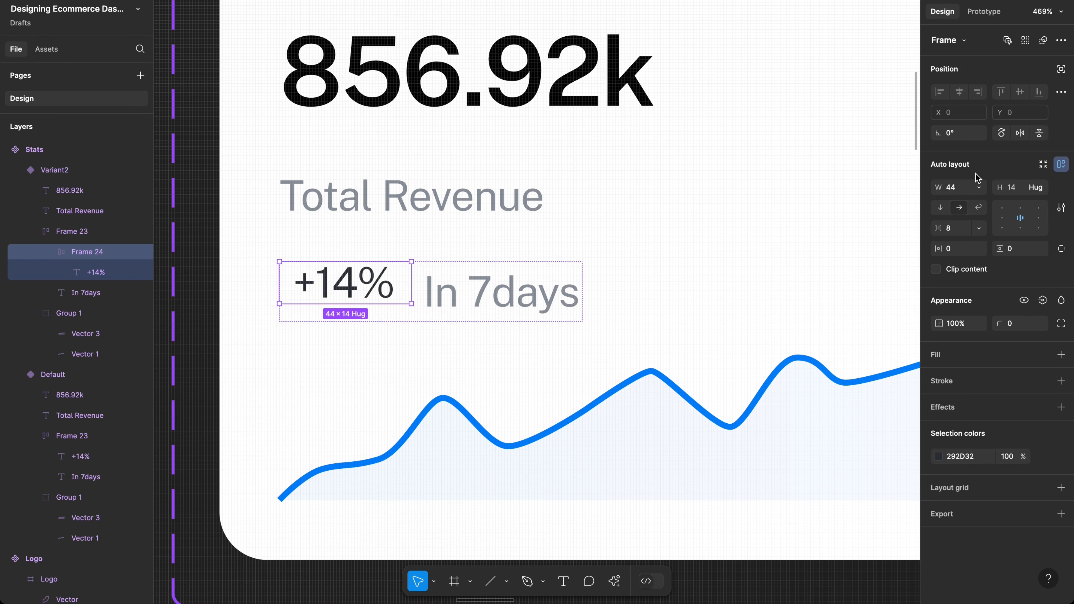
left_click(980, 188)
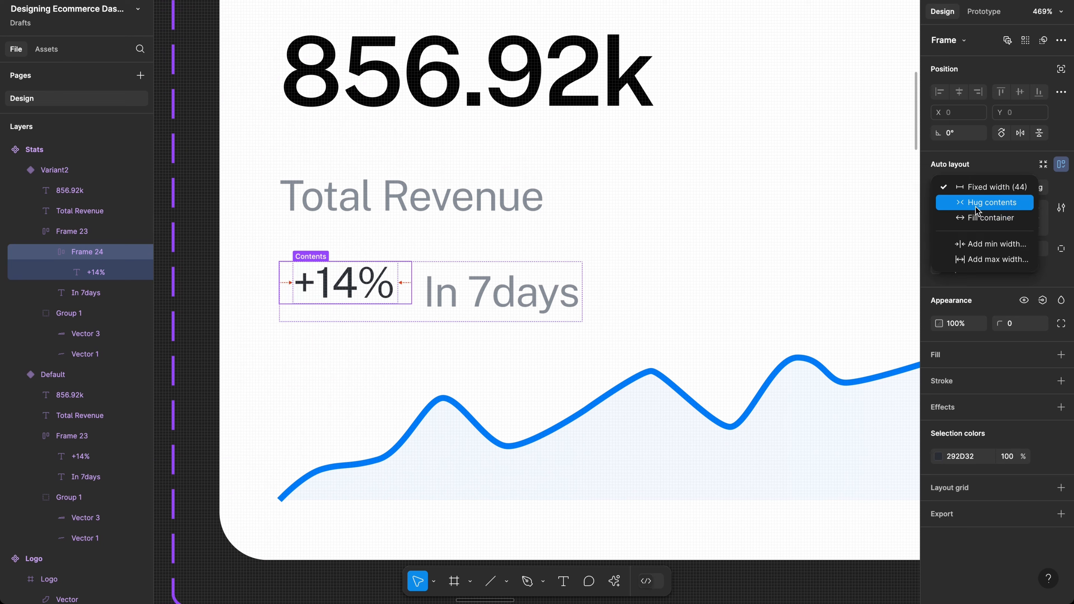
left_click(963, 288)
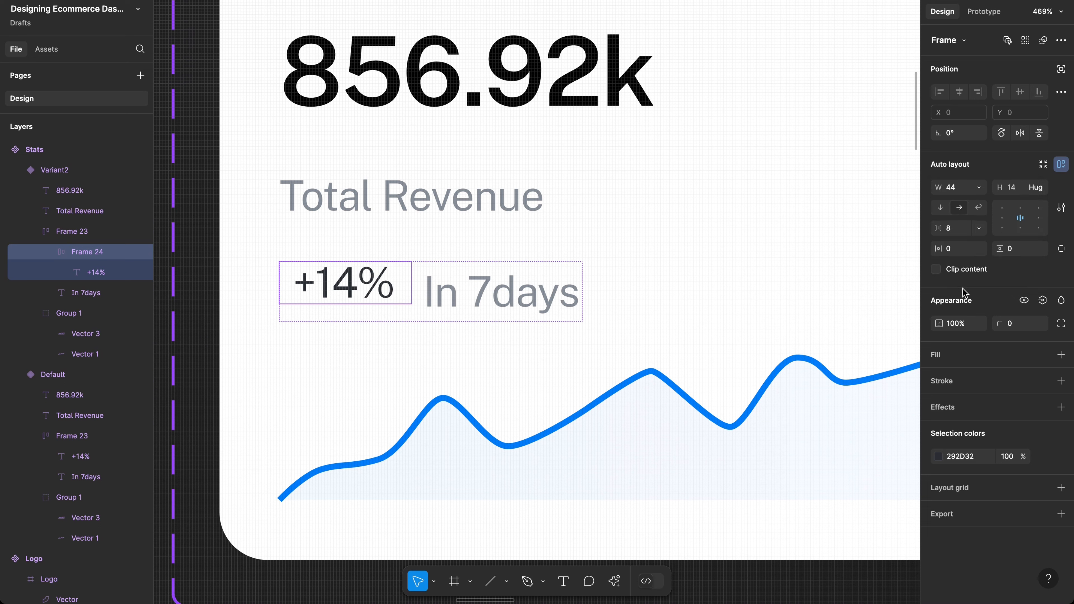
Step: Give the +14% frame 4 px horizontal and 3 px vertical padding
left_click(967, 252)
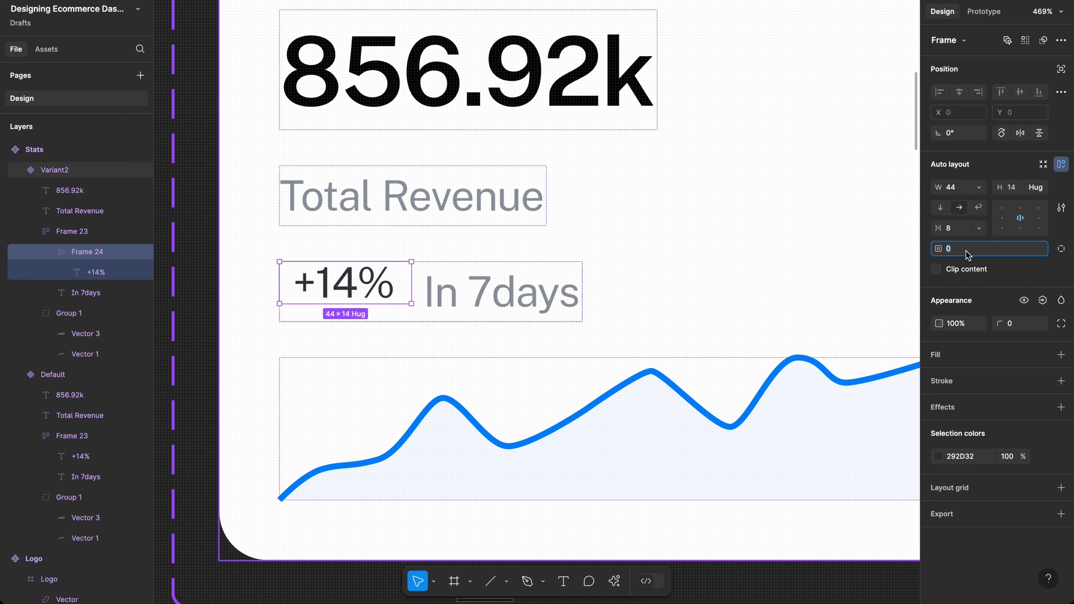
left_click(979, 280)
left_click(1022, 253)
type("3")
key("Return")
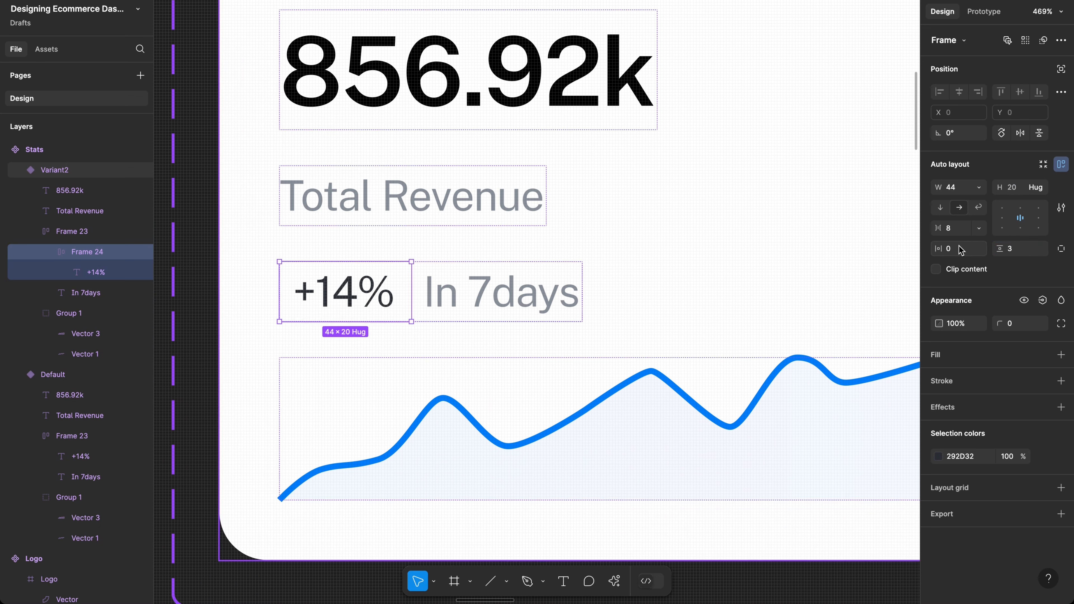
left_click(961, 251)
type("4")
key("Return")
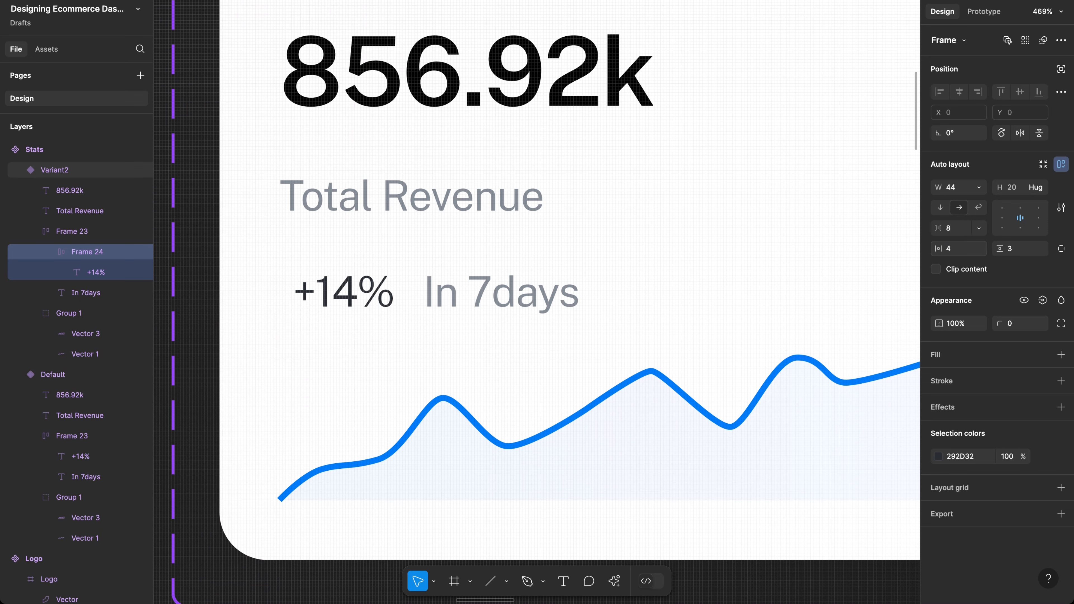
Step: Set the frame's width to Hug contents and add a white fill
left_click(980, 186)
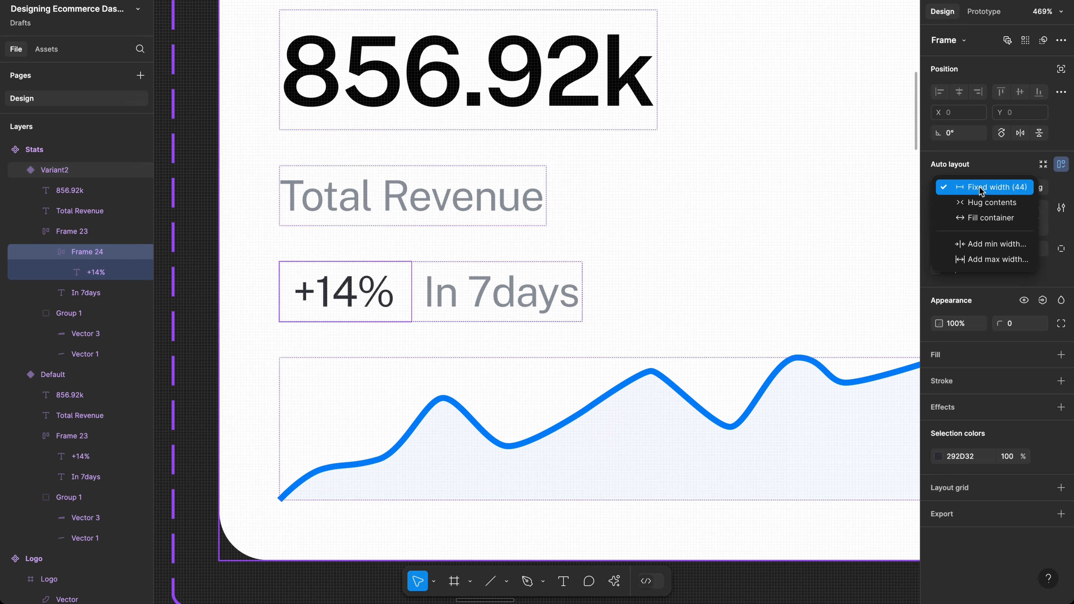
left_click(973, 203)
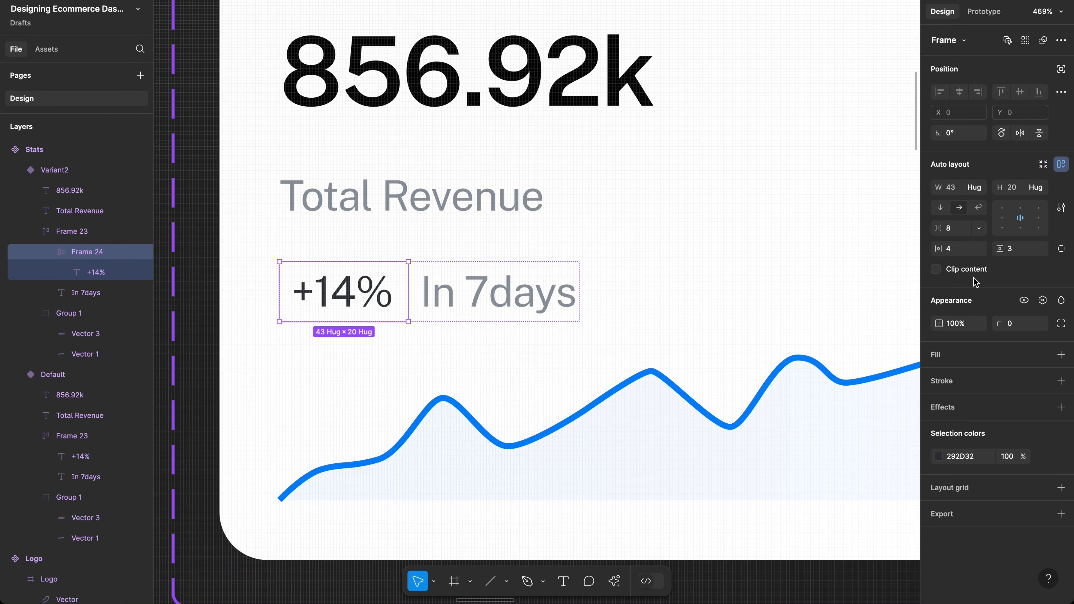
left_click(954, 355)
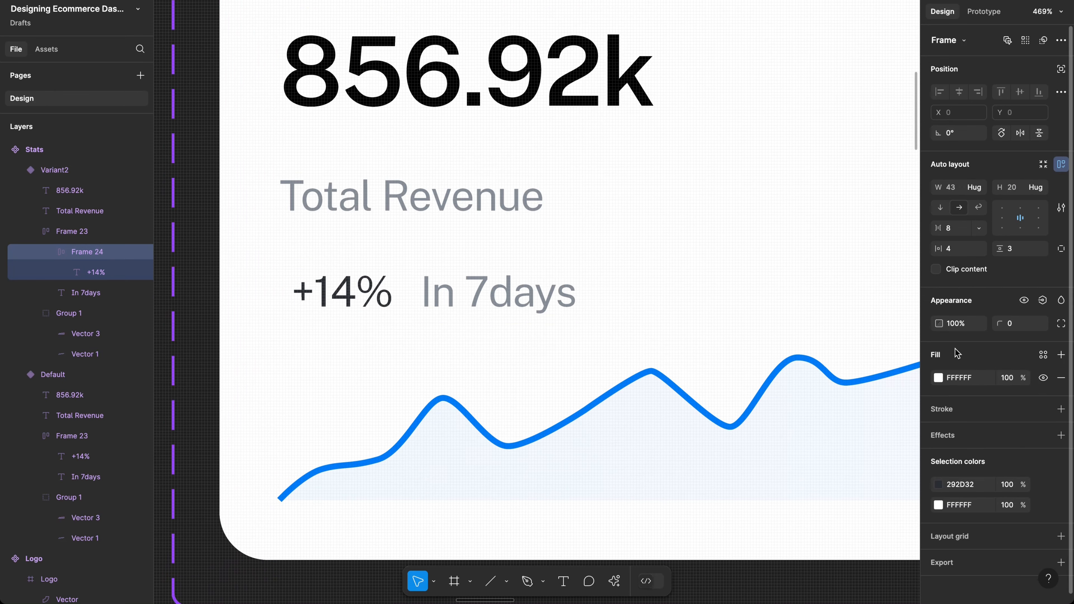
Step: Fill the +14% badge green (19C265) and make its text white (fff)
left_click(938, 378)
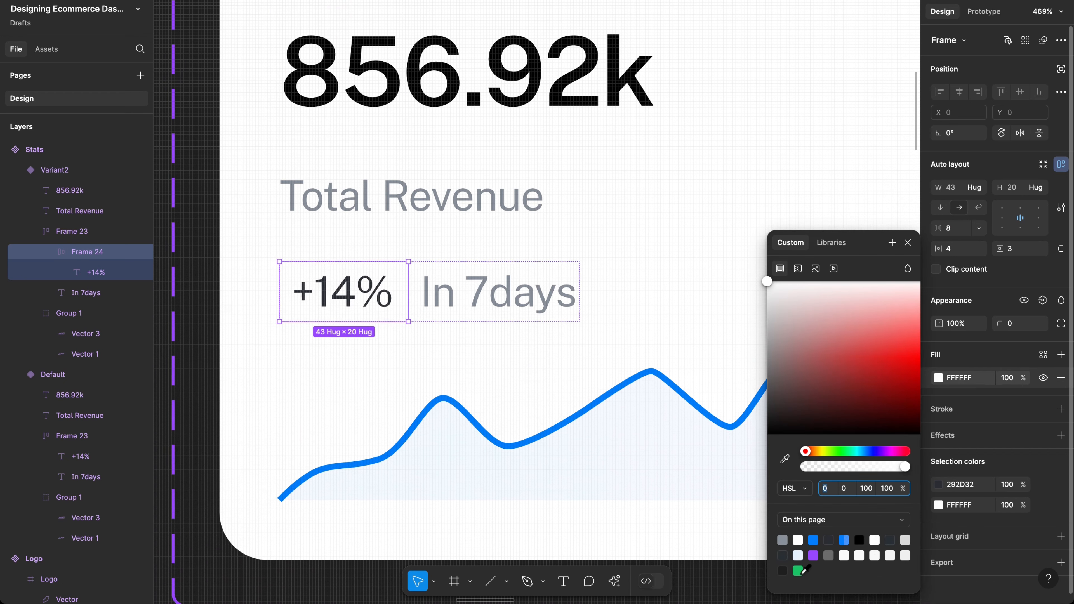
left_click(798, 571)
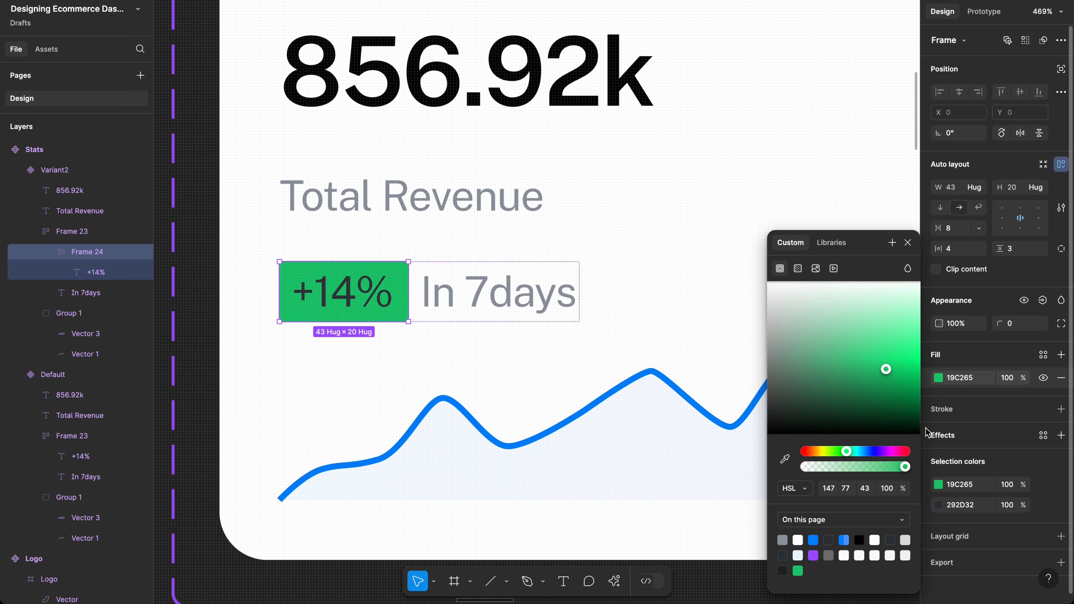
left_click(958, 505)
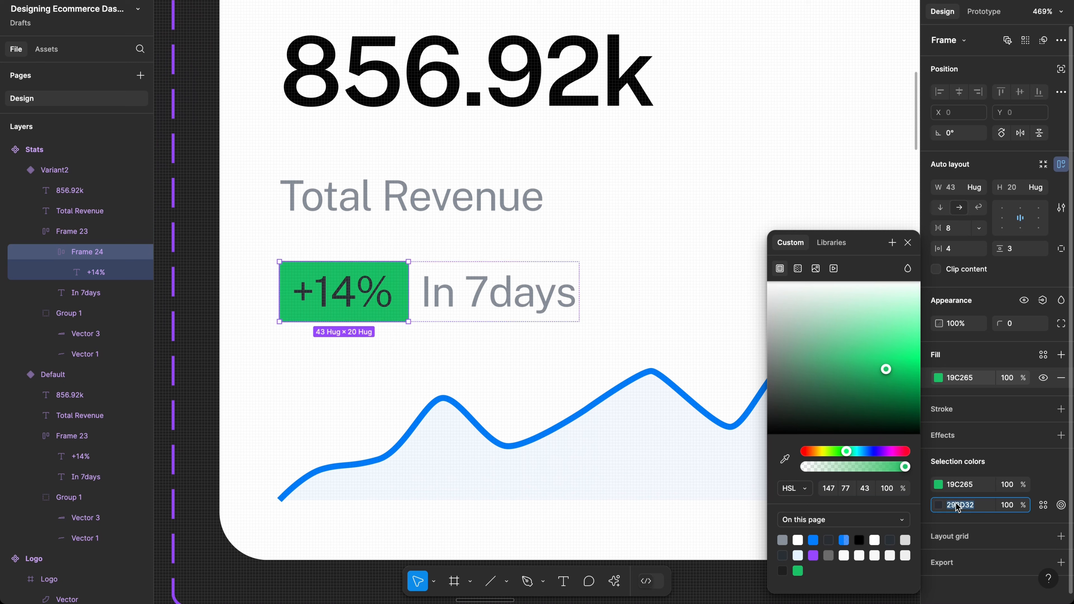
type("ffff")
key("Return")
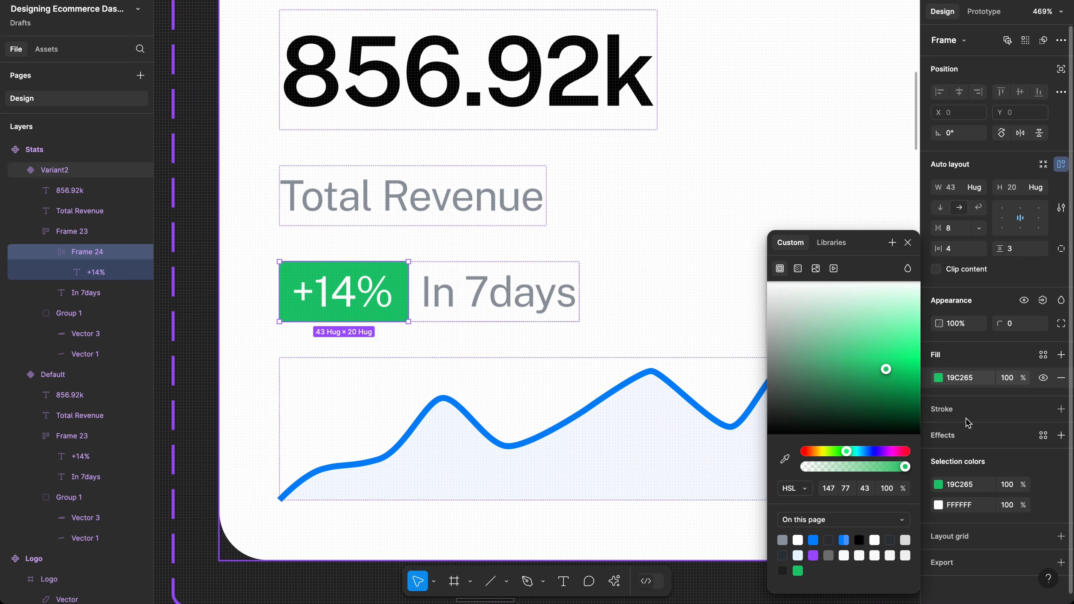
Step: Round the badge frame's corners to a radius of 4
left_click(1018, 324)
double_click(1018, 324)
type("4")
key("Return")
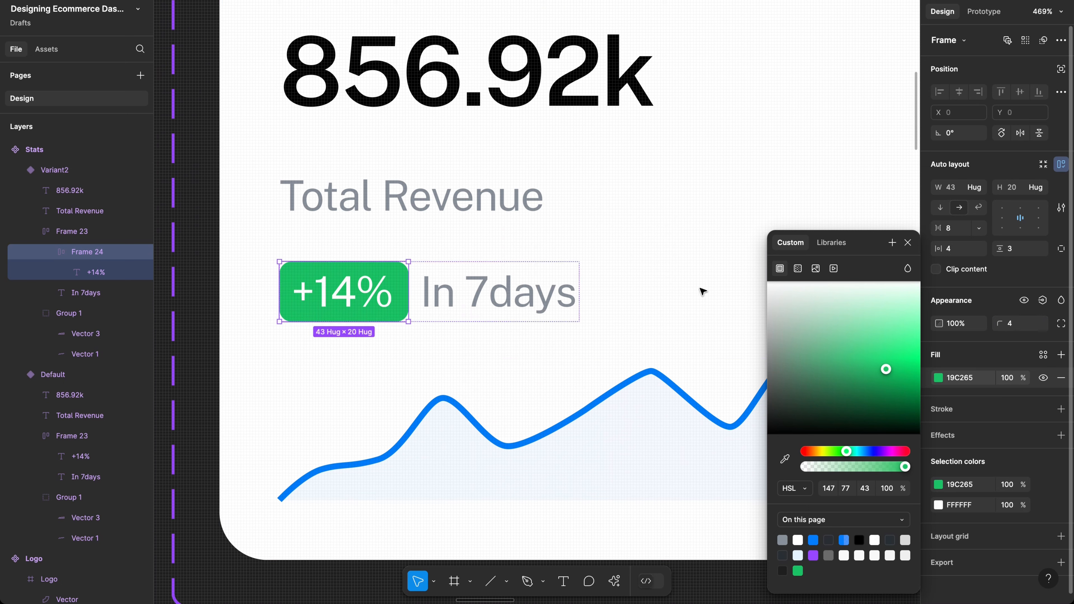
Step: Reduce the In 7days label's font size from 14 to 12
left_click(520, 297)
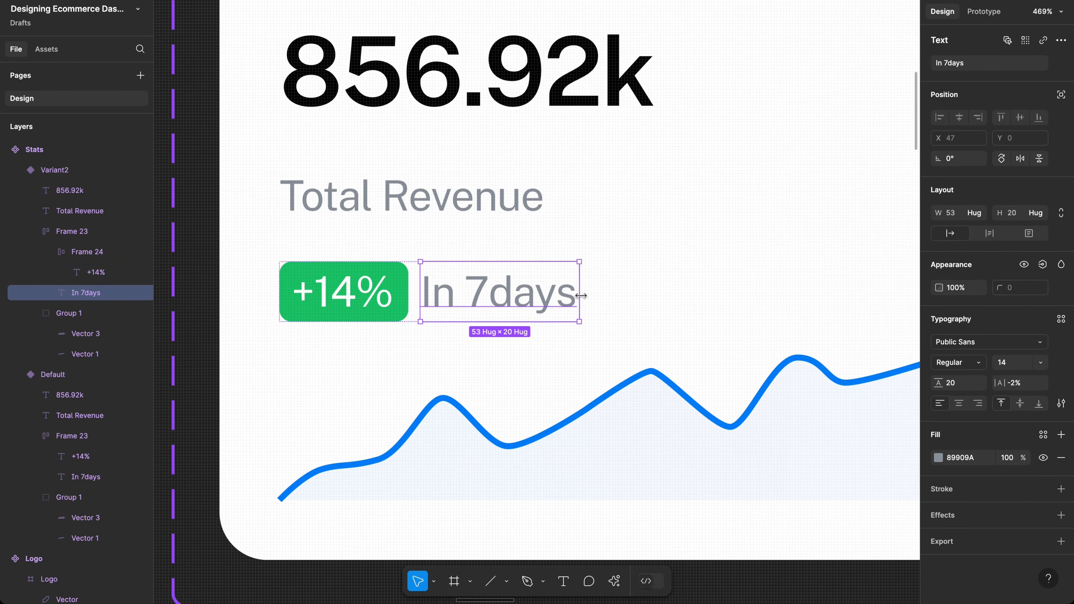
scroll(579, 295, "down", 3)
scroll(580, 295, "down", 1)
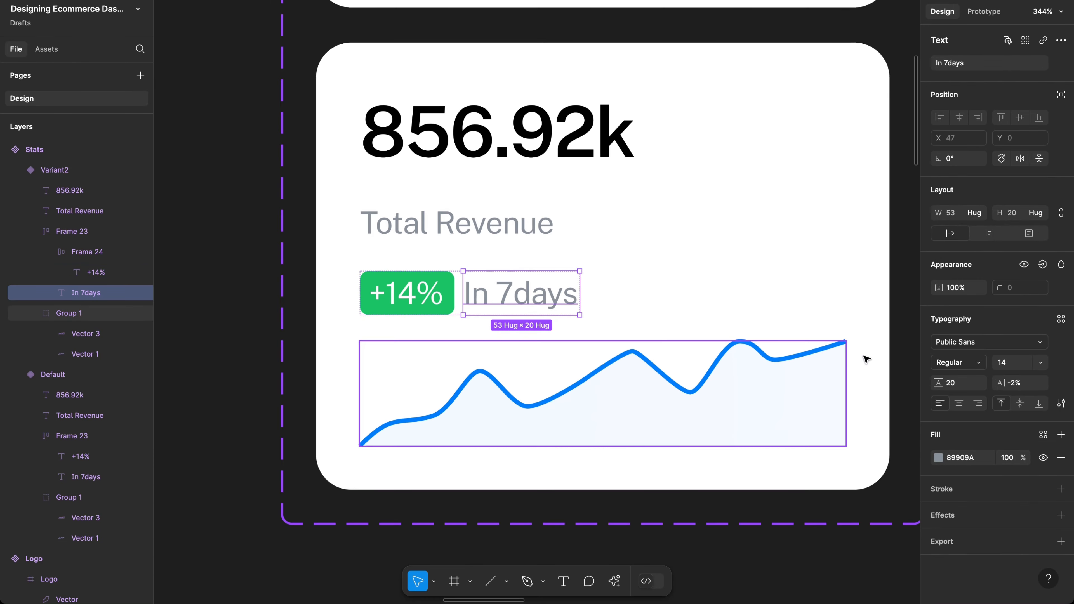
left_click(1008, 371)
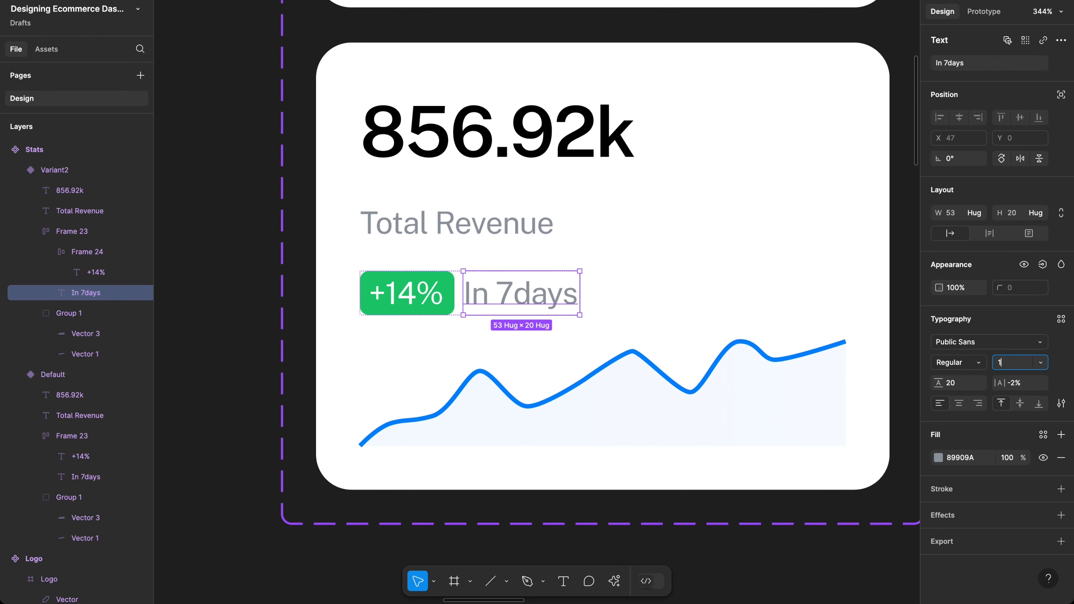
key("Return")
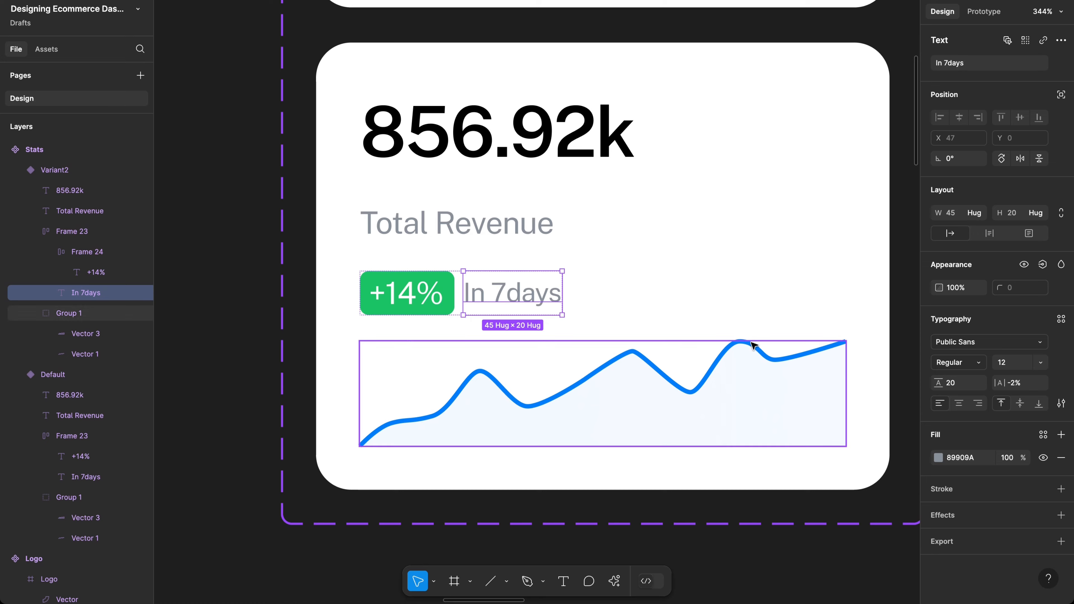
Step: Select the lower card's chart and change its 007DFC line colour to green 19C265
scroll(753, 345, "down", 3)
scroll(753, 346, "up", 4)
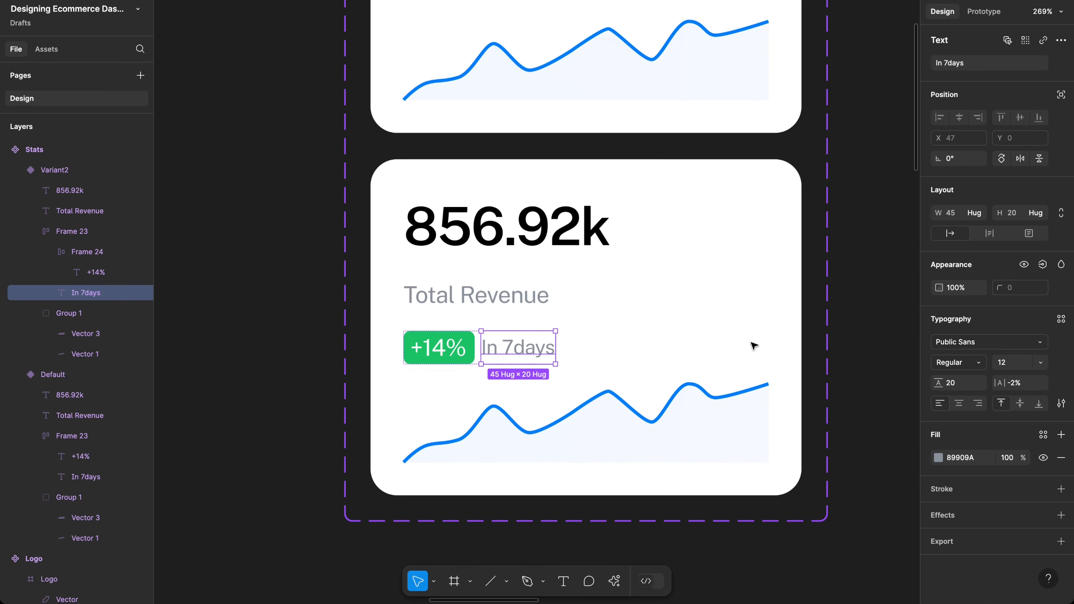
scroll(753, 345, "down", 3)
scroll(752, 345, "up", 3)
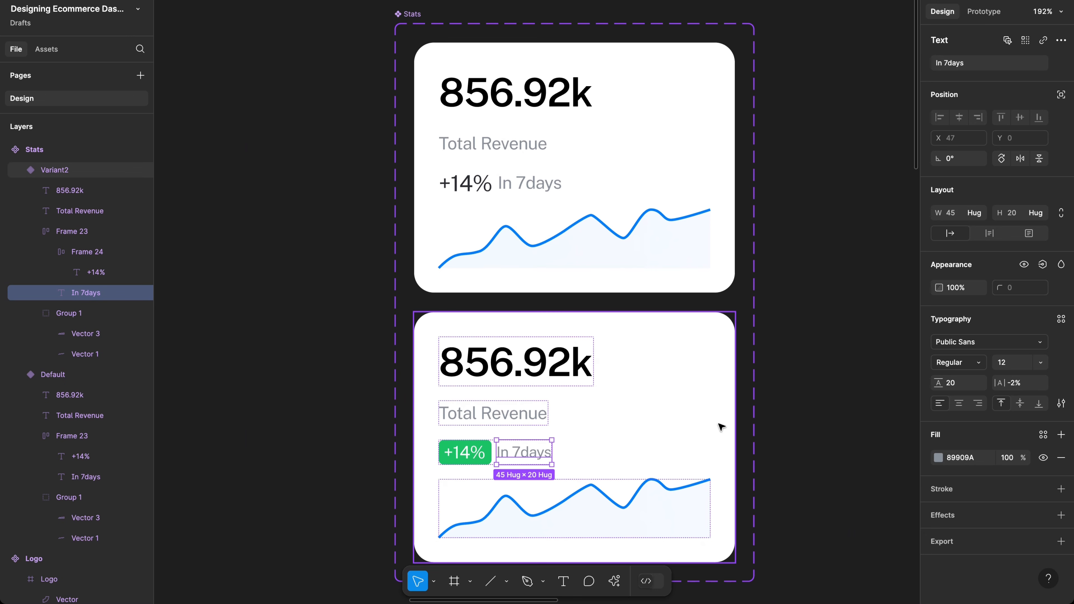
left_click(717, 452)
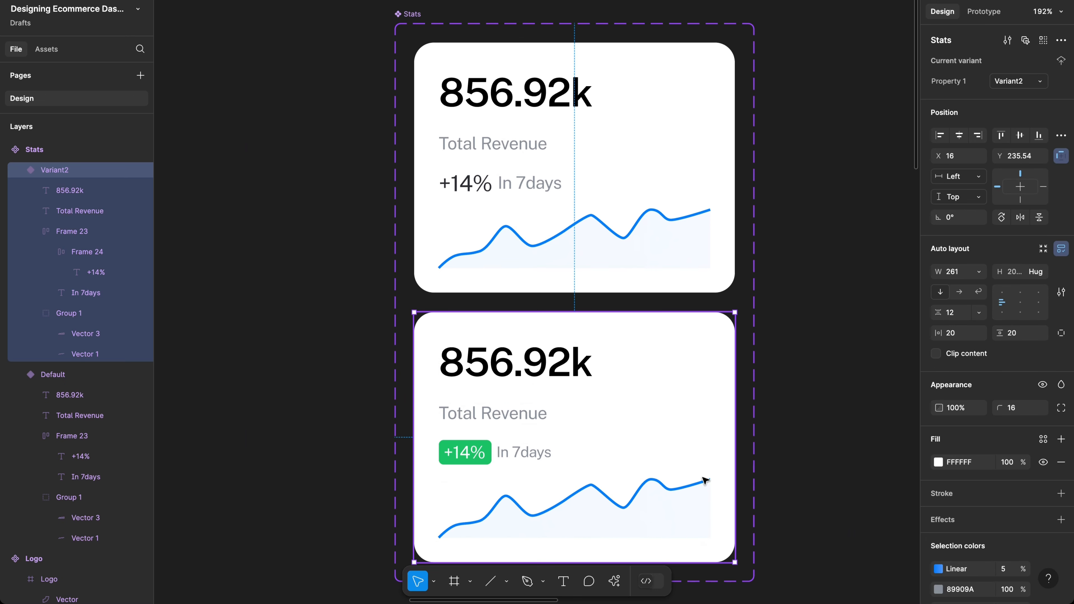
left_click(660, 510)
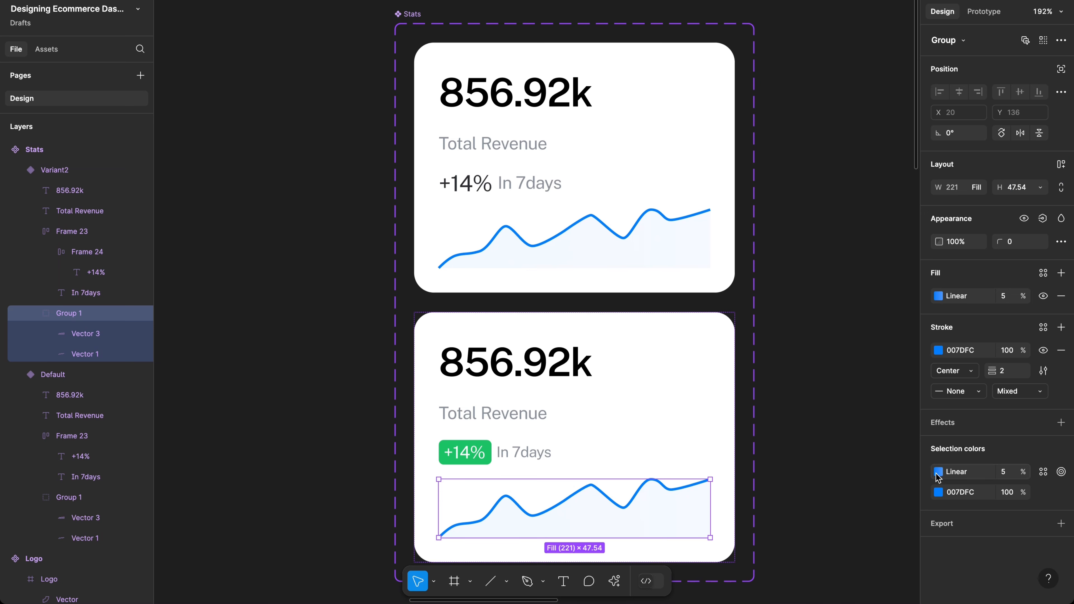
left_click(937, 492)
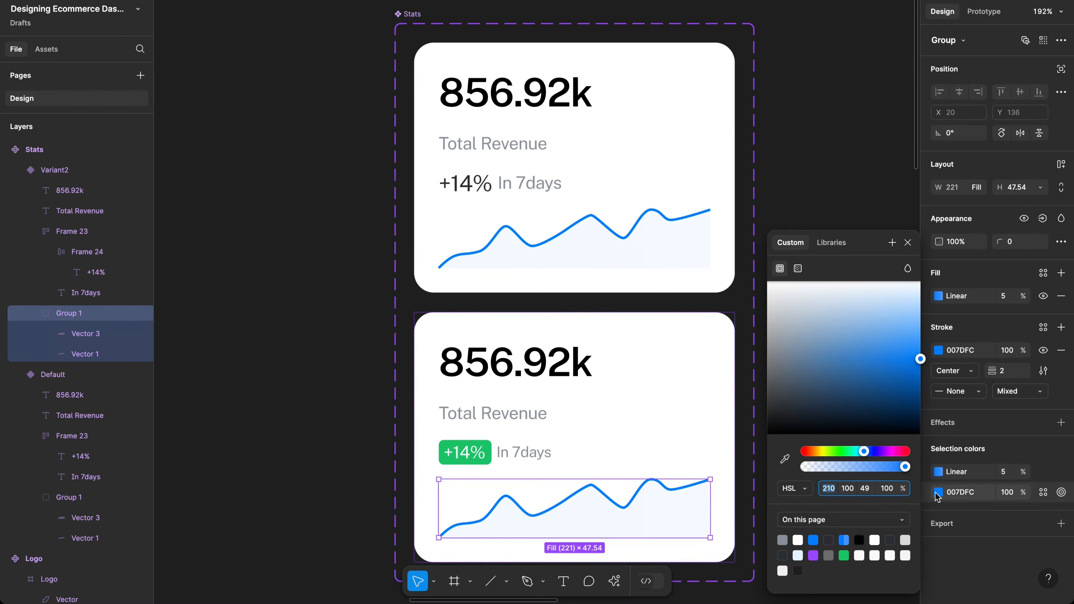
left_click(844, 555)
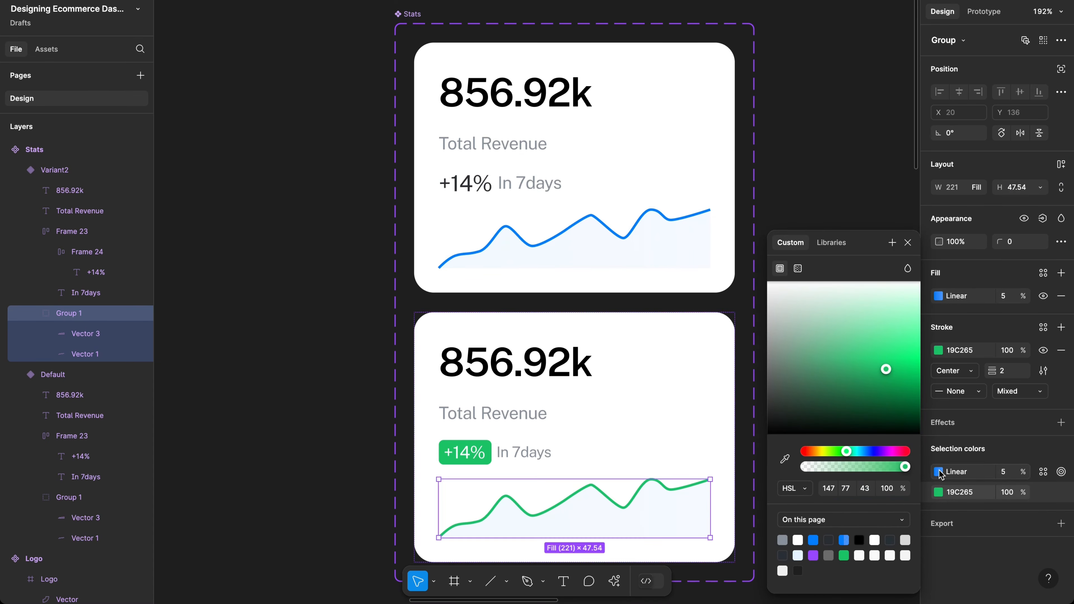
Step: Set both Linear gradient stops of the chart fill to 19C265
left_click(946, 474)
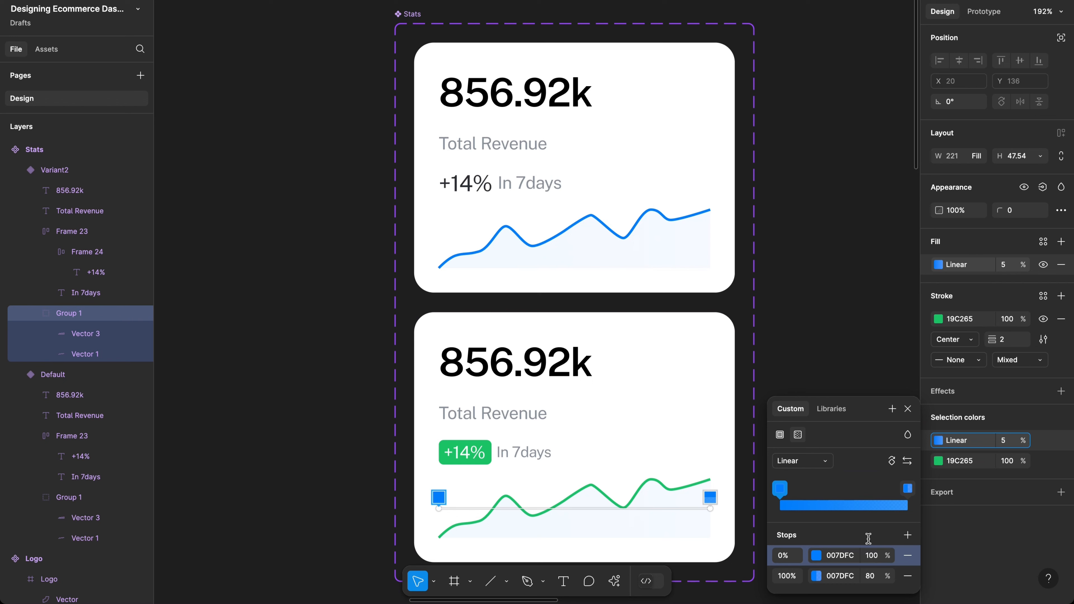
left_click(957, 463)
key("ctrl+c")
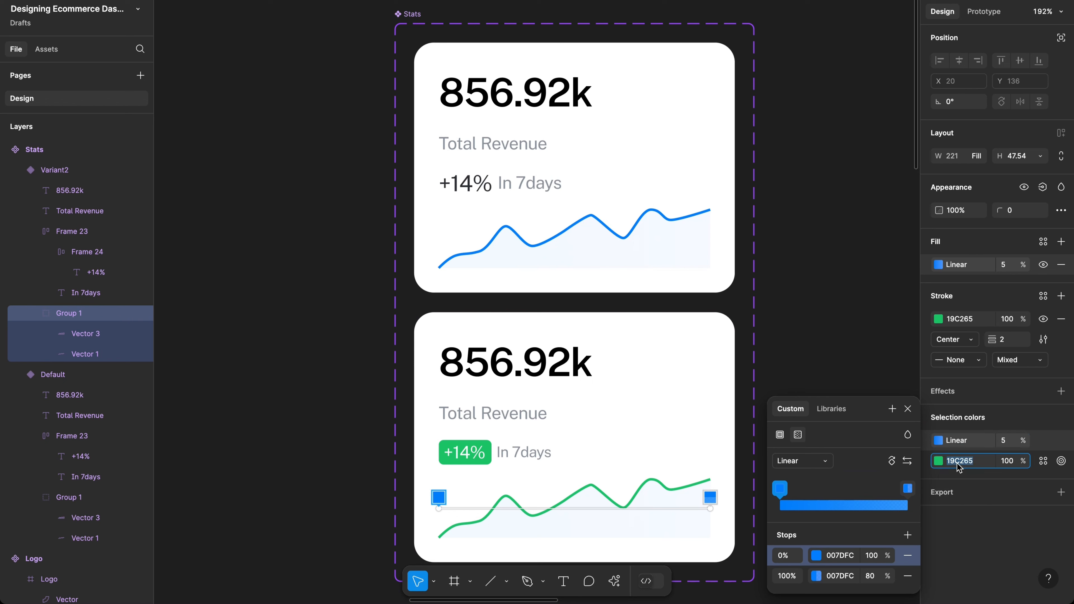
left_click(833, 556)
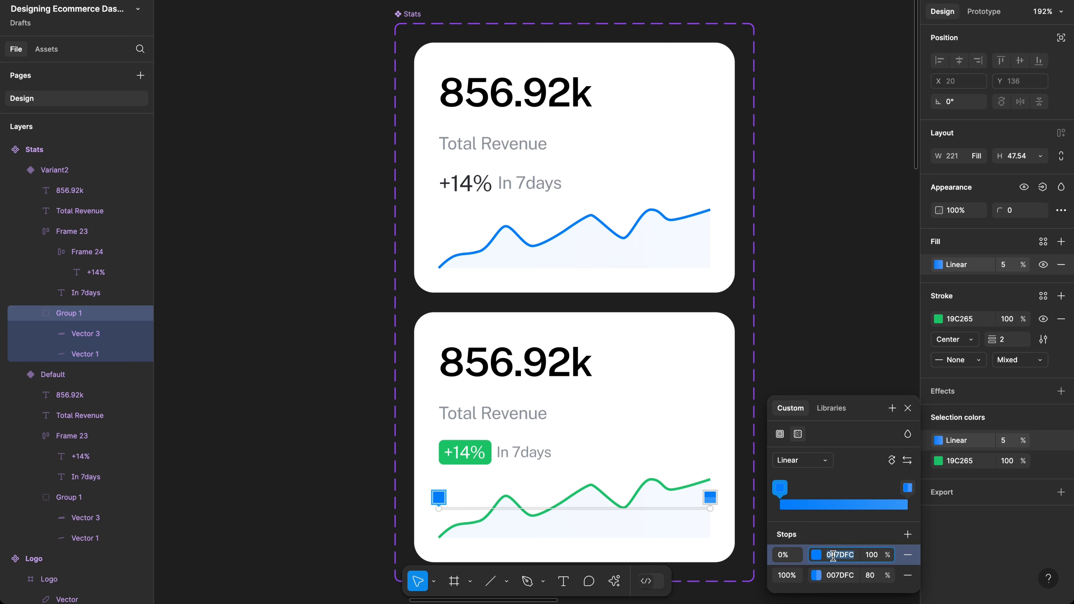
key("ctrl+v")
left_click(837, 577)
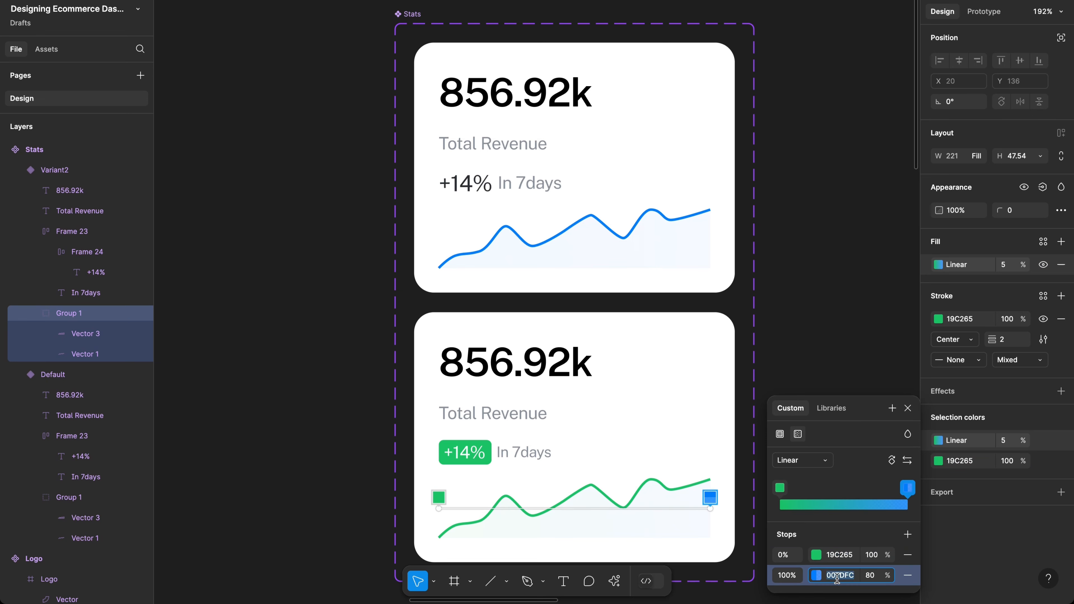
key("ctrl+v")
key("Return")
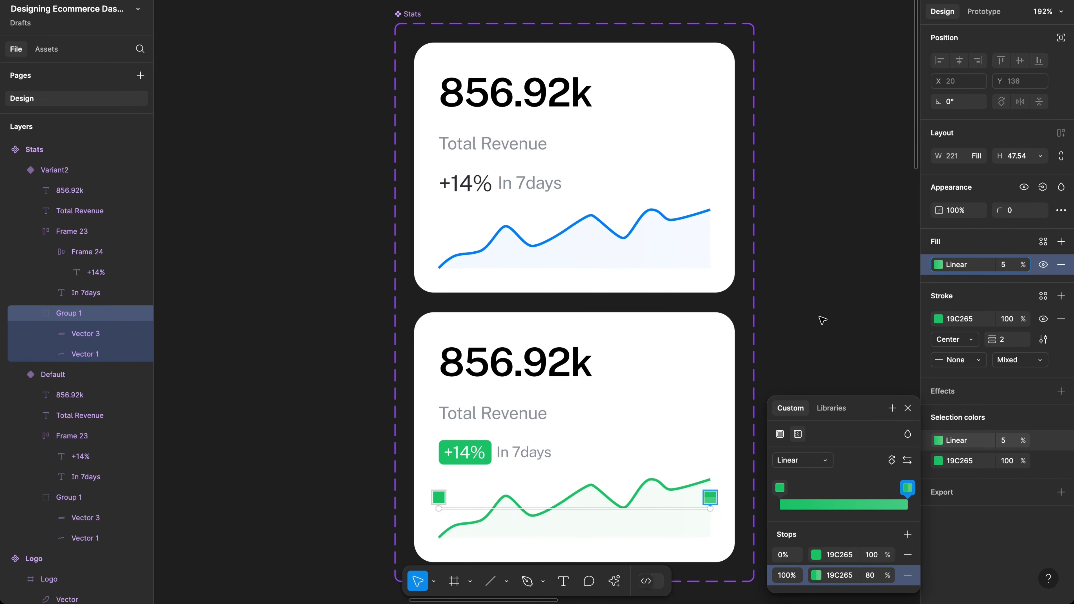
key("Escape")
key("Escape")
scroll(821, 321, "down", 2)
scroll(822, 320, "right", 2)
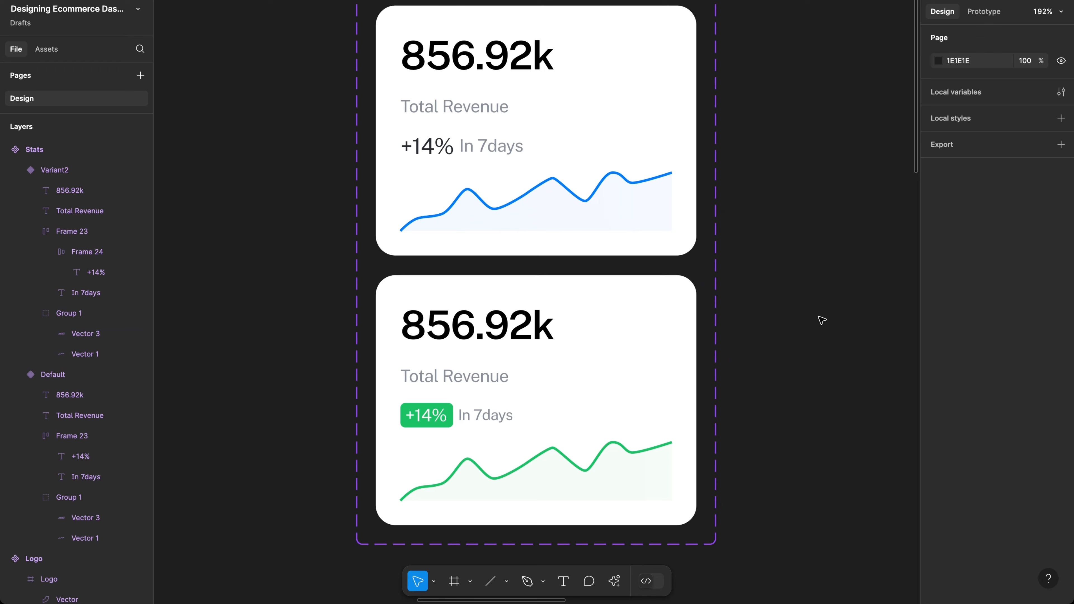
Step: Move Variant2's Total Revenue label above the 856.92k figure in its auto layout
scroll(821, 320, "right", 1)
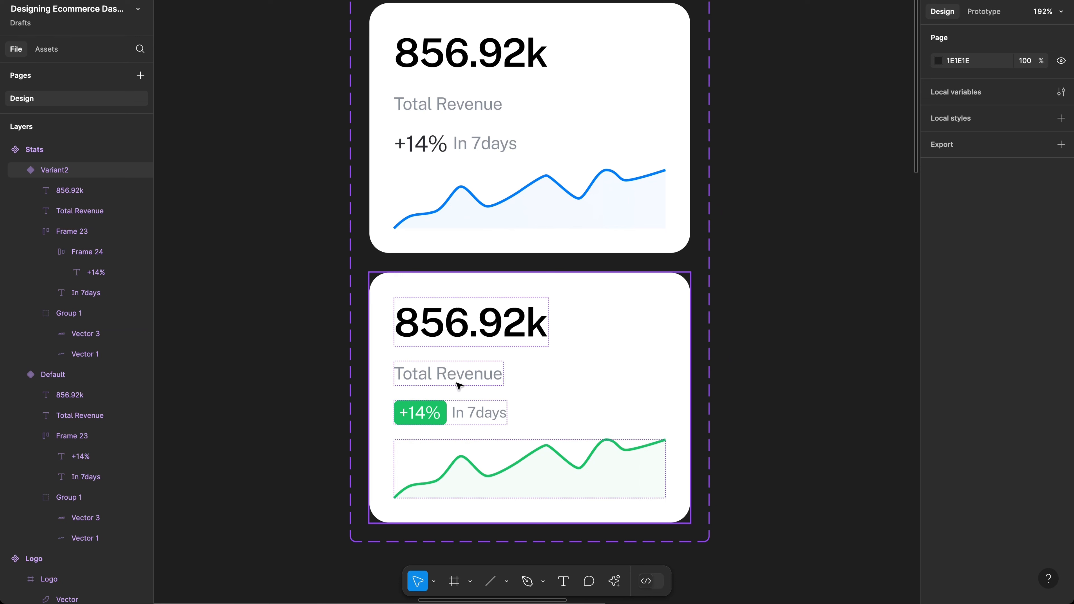
scroll(458, 384, "down", 1)
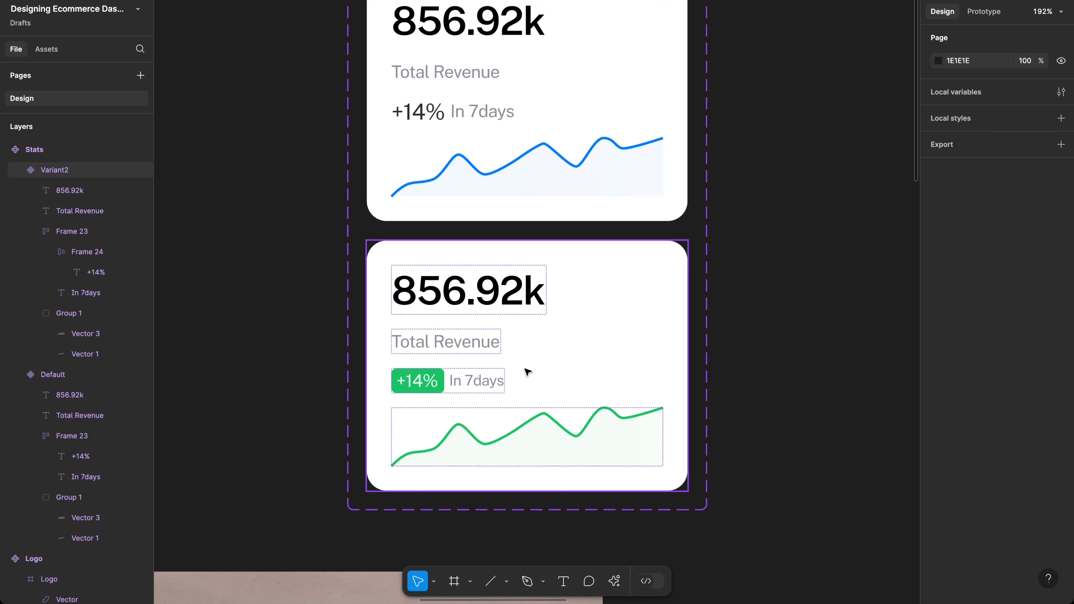
left_click(469, 343)
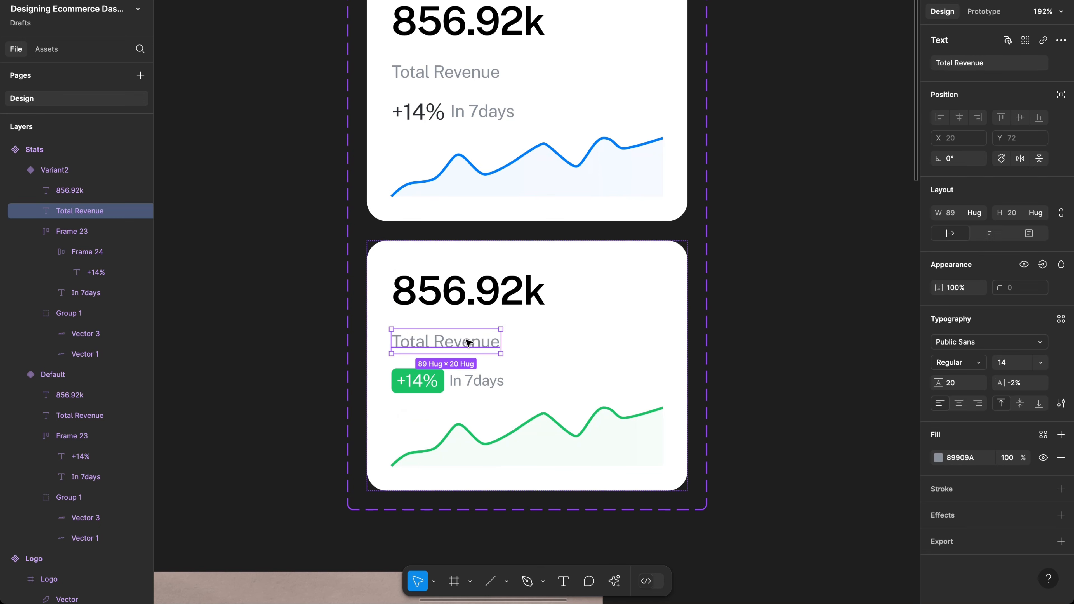
key("Up")
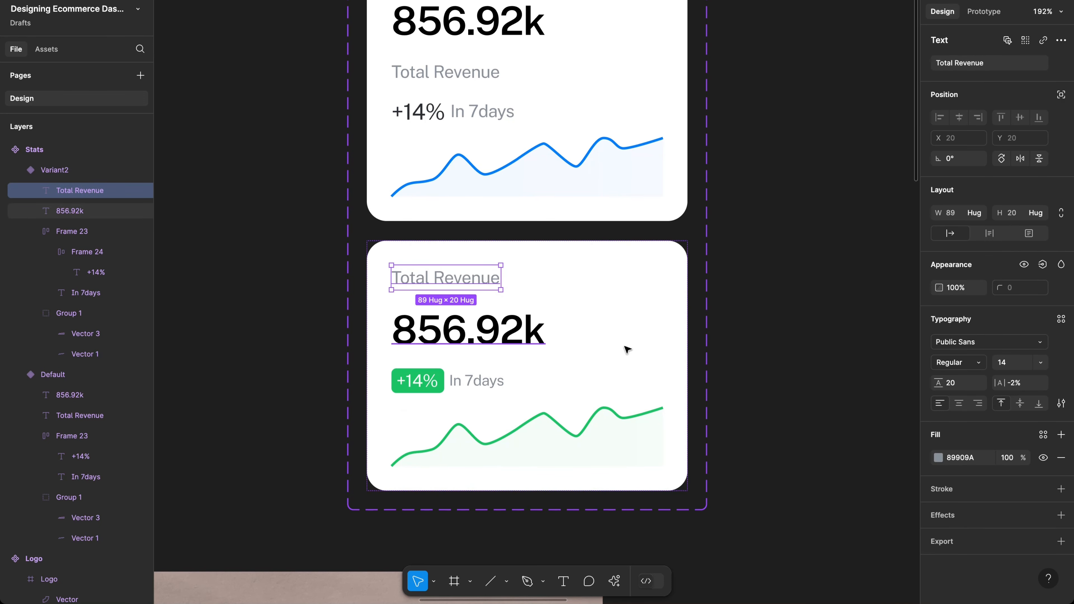
left_click(631, 349)
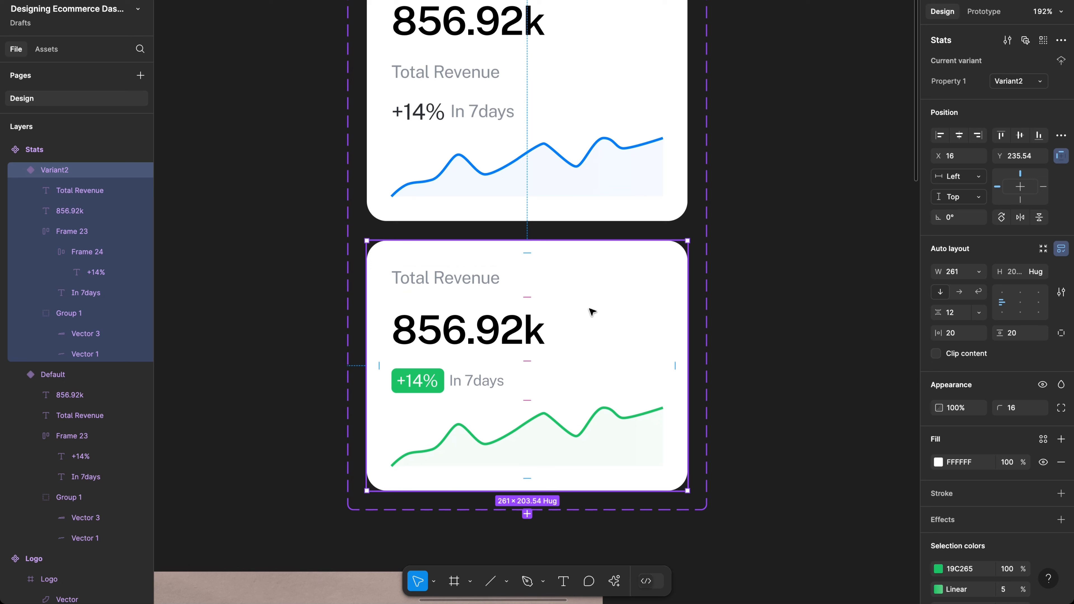
left_click(483, 284)
key("Down")
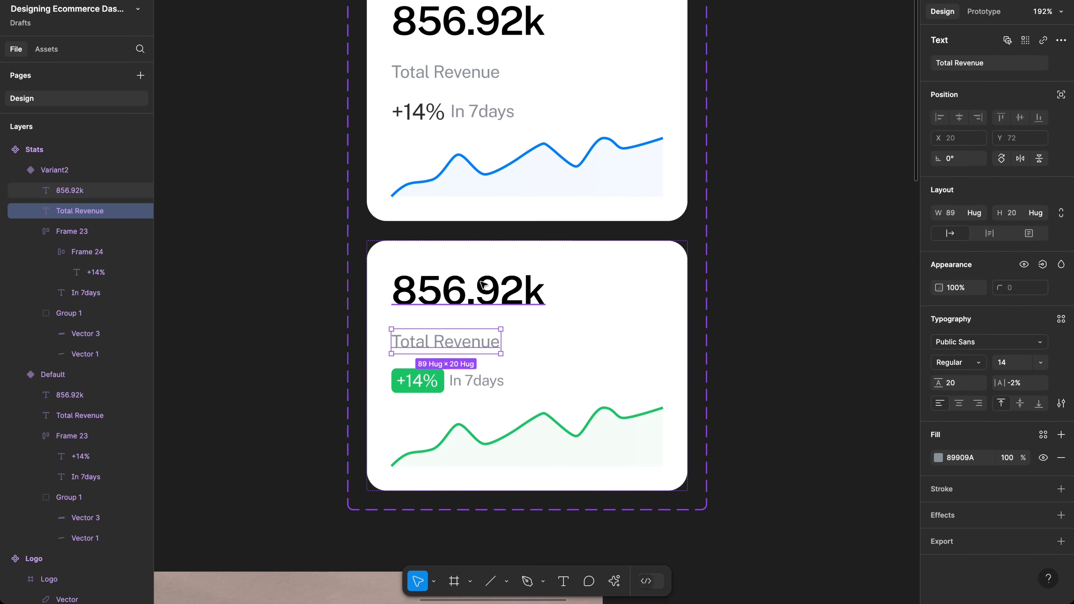
left_click(576, 325)
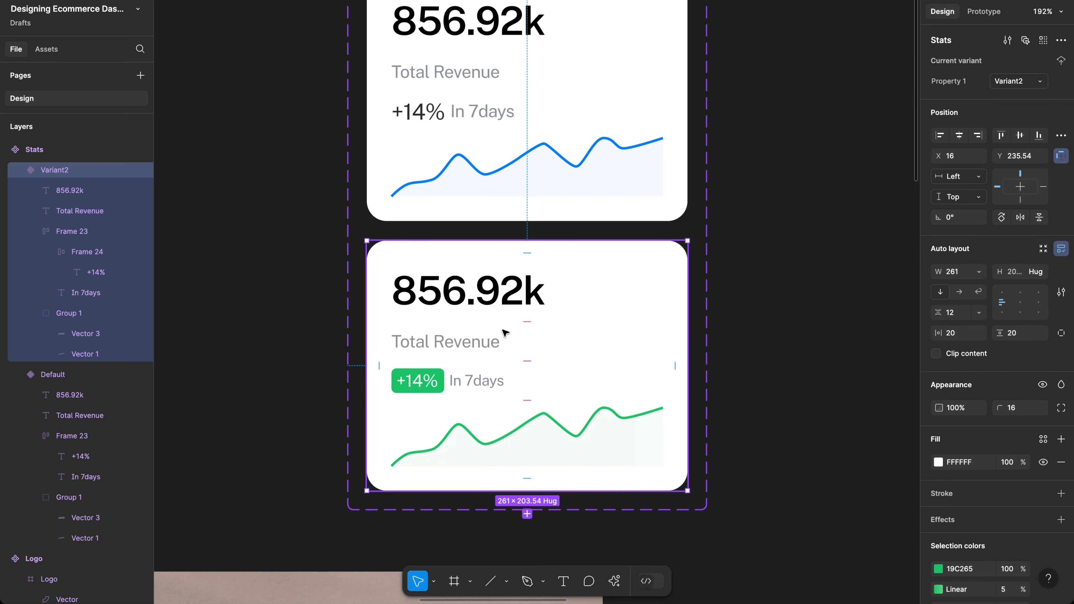
left_click(482, 345)
key("Up")
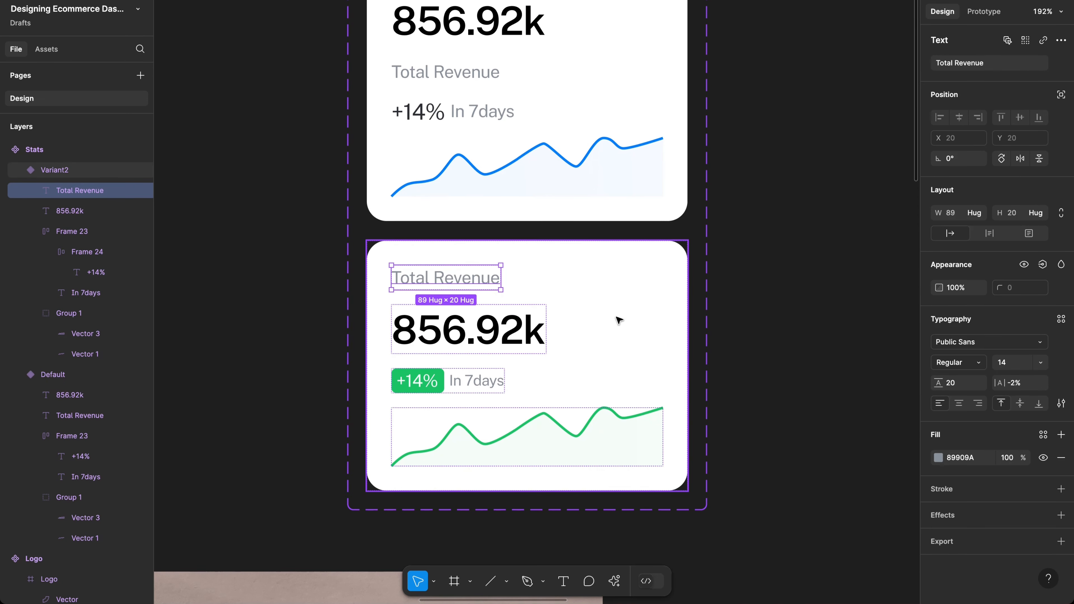
left_click(515, 393)
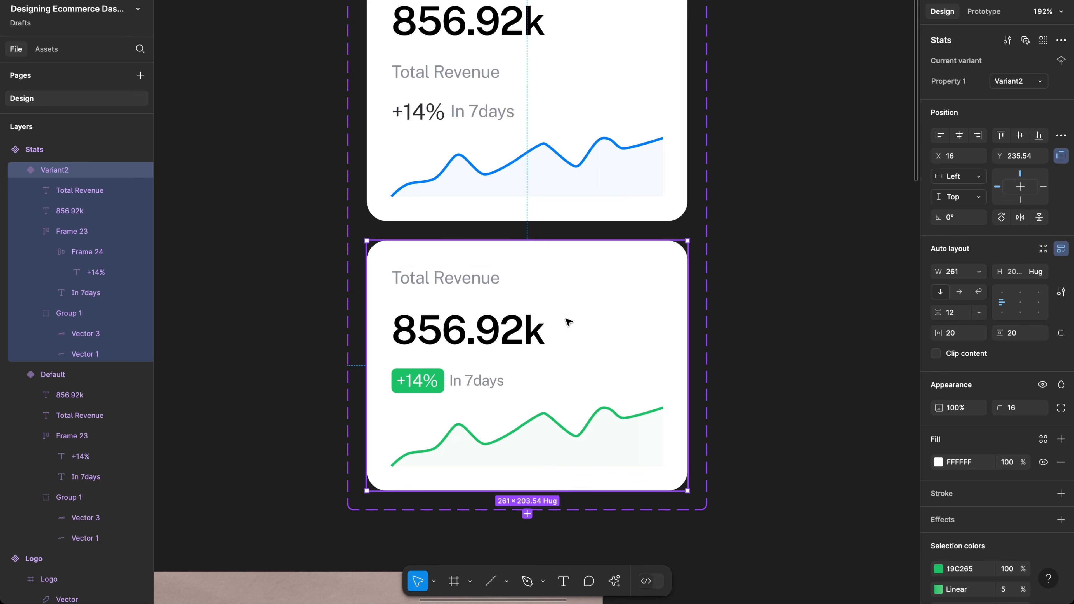
scroll(567, 323, "down", 5)
scroll(549, 254, "up", 1)
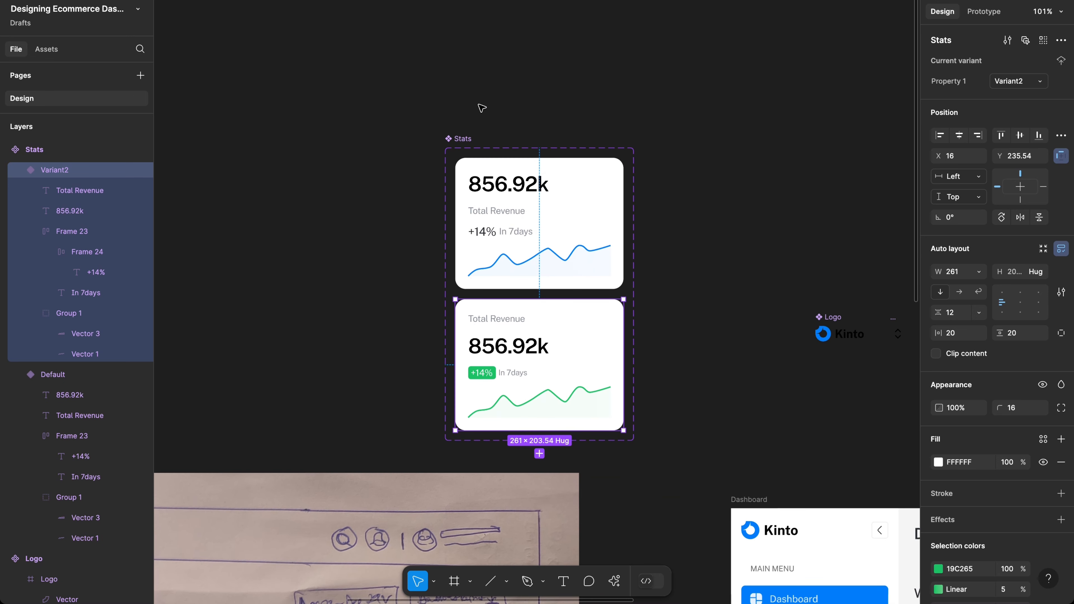
Step: Nudge the Stats component set up and name its variant property Style
left_click(460, 139)
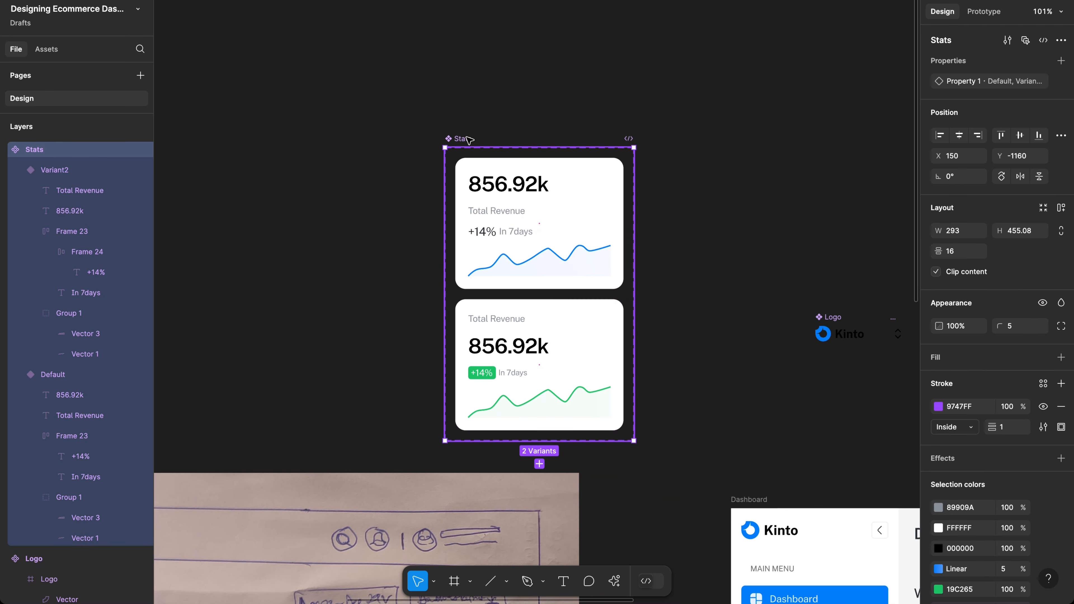
left_click_drag(465, 141, 462, 107)
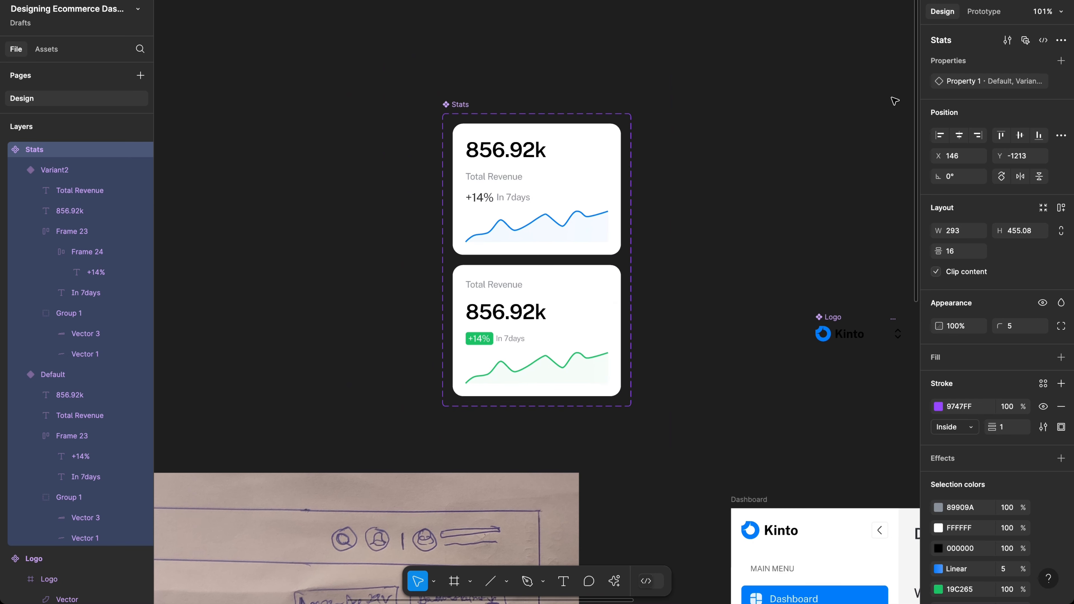
double_click(960, 83)
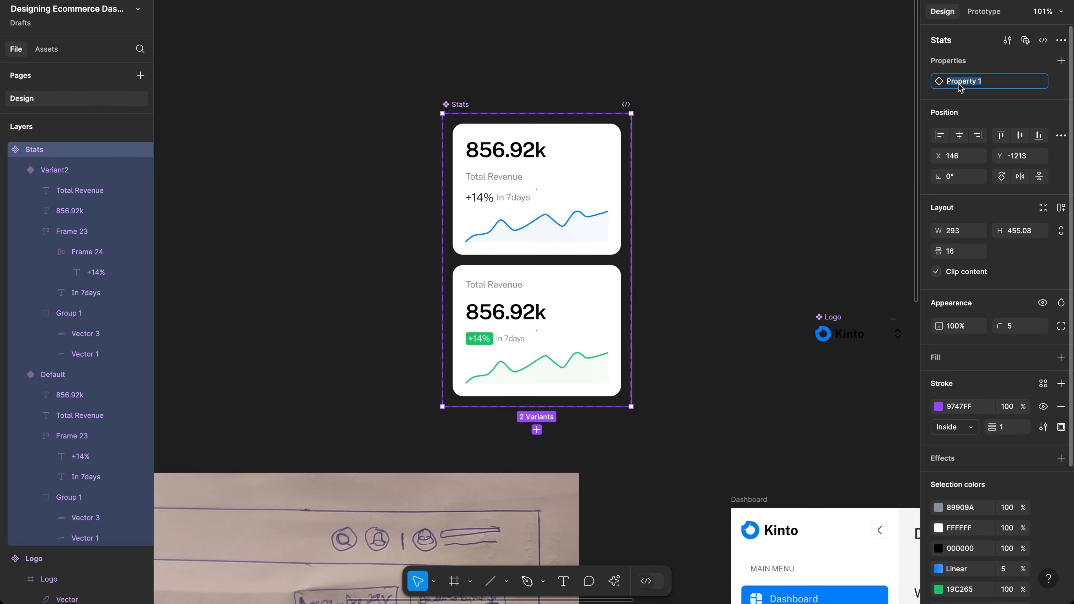
type("Style")
key("Return")
Step: Set the Style values to 'Variant 1' for Default and 'Variant 2' for the second card
left_click(573, 157)
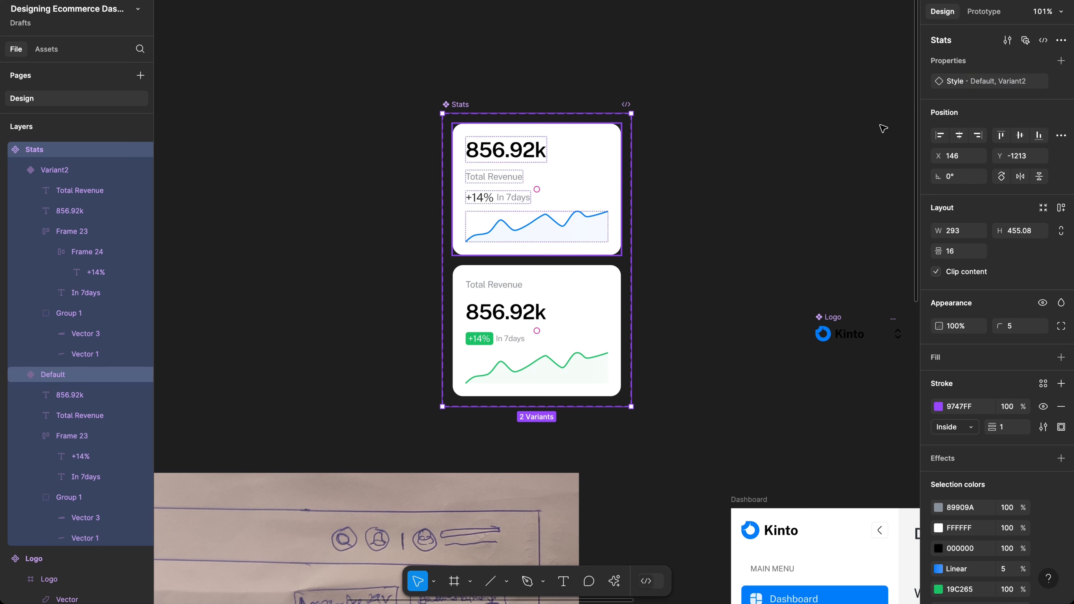
left_click(1028, 83)
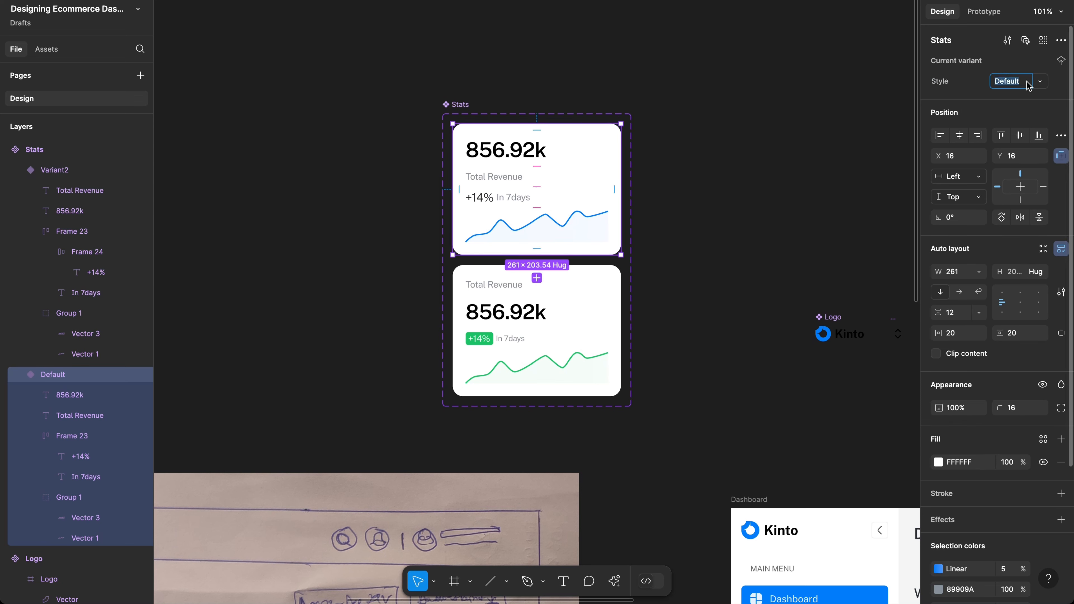
type("Variant 1")
key("Return")
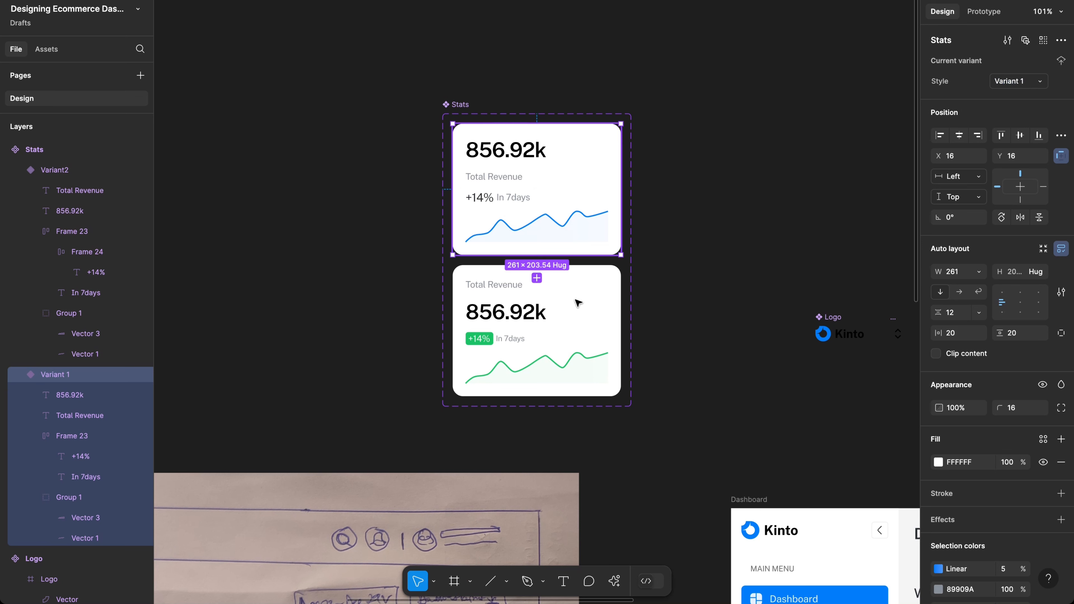
left_click(1028, 85)
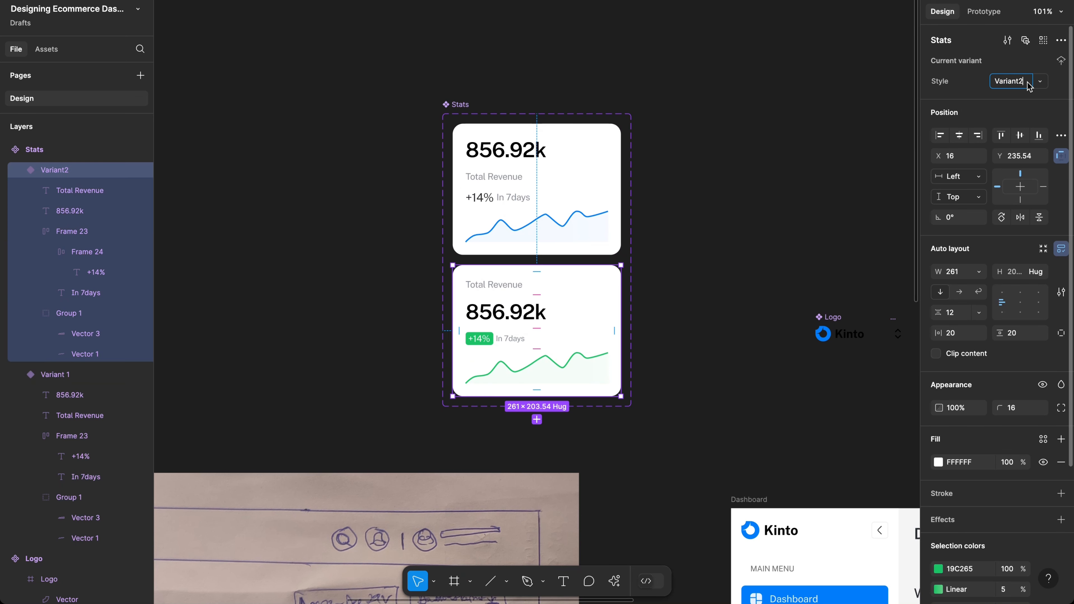
key("Right")
key("Return")
scroll(808, 254, "down", 10)
scroll(808, 254, "right", 15)
scroll(798, 248, "down", 10)
scroll(798, 247, "right", 20)
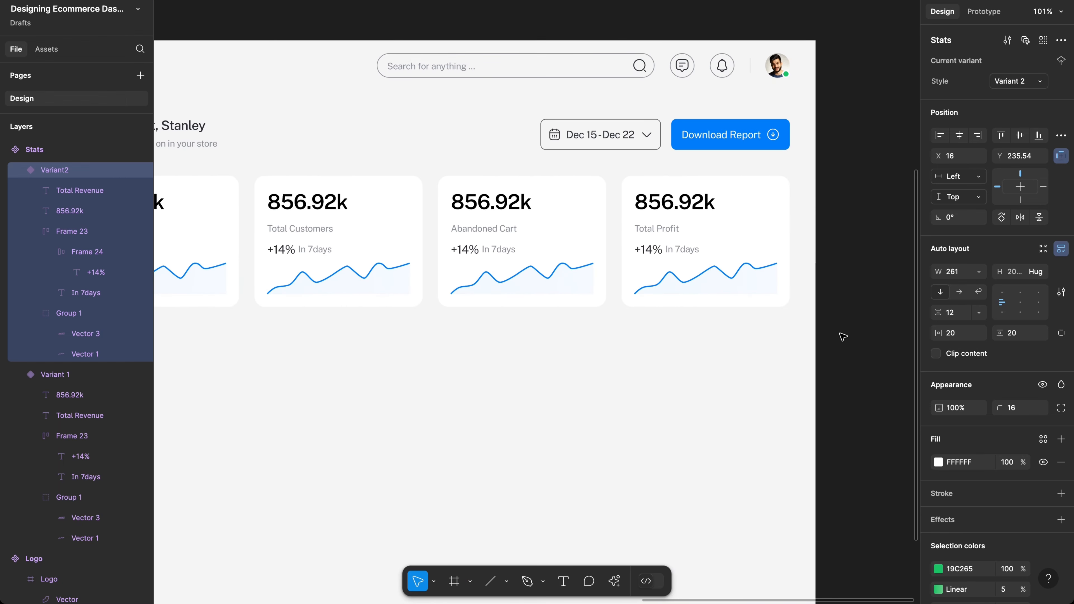
Step: Switch all four dashboard Stats instances to Style Variant 2 and preview the prototype
left_click(816, 376)
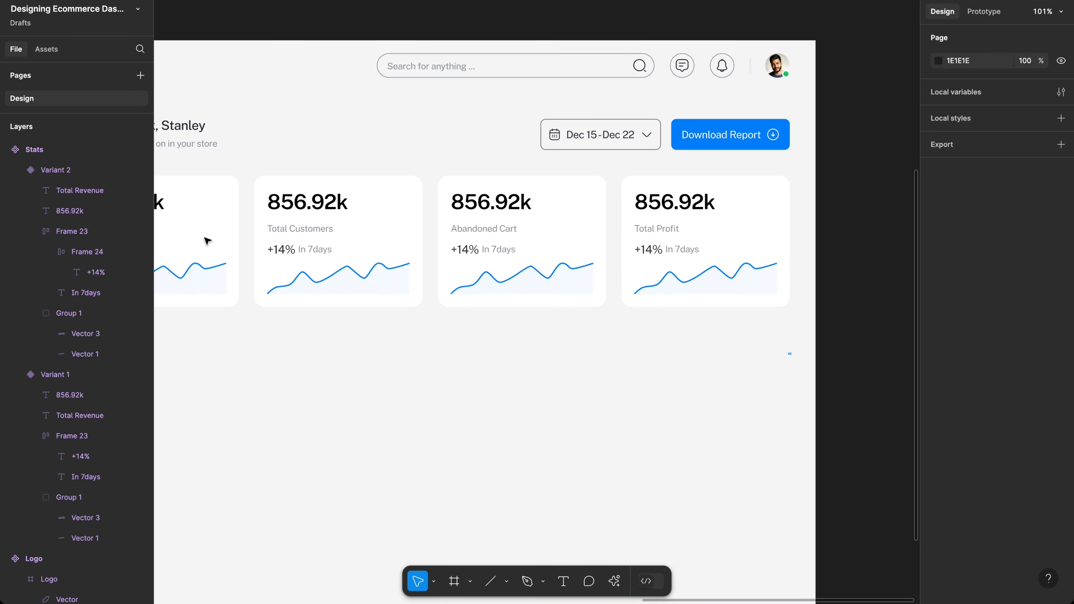
left_click_drag(790, 354, 190, 236)
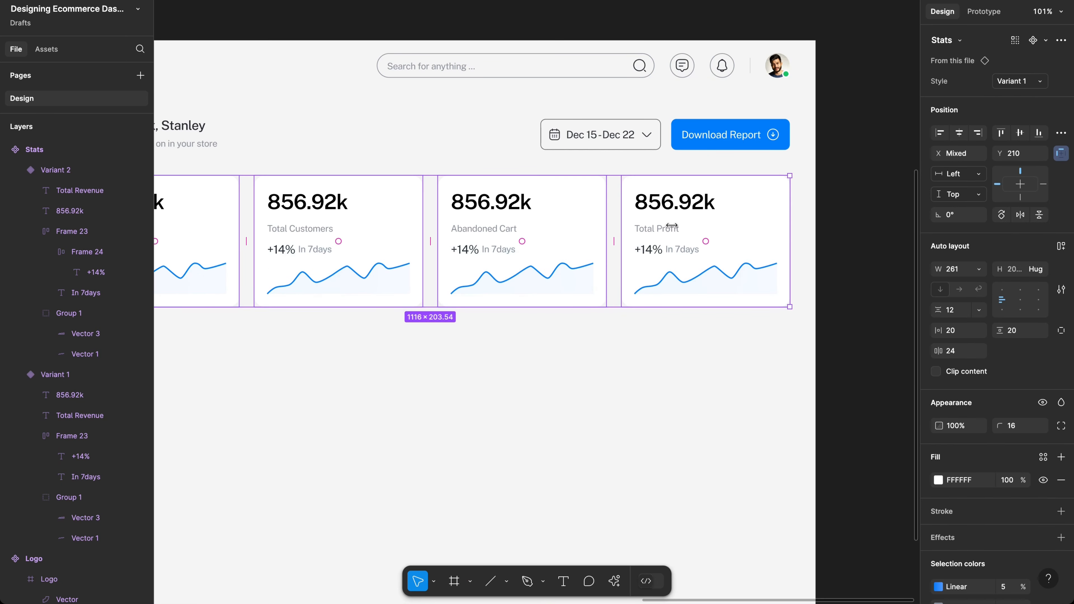
left_click(1026, 84)
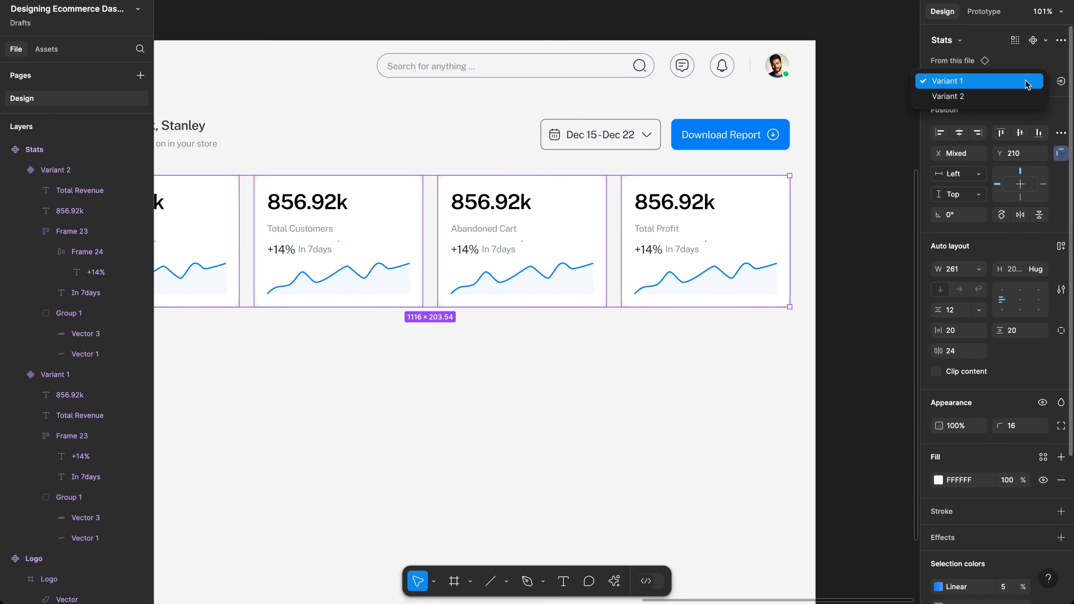
left_click(1016, 97)
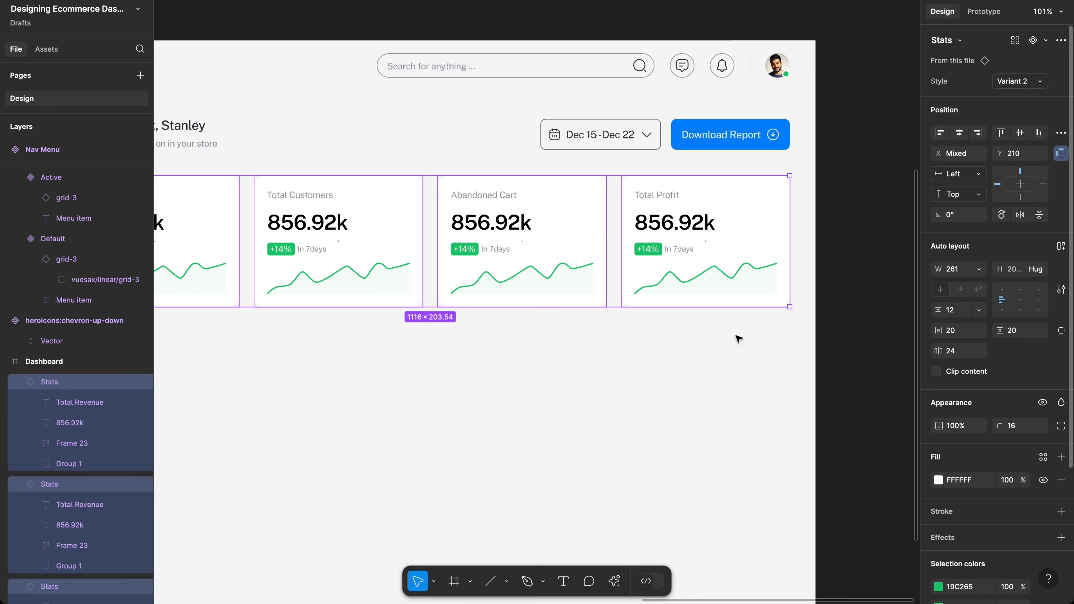
scroll(738, 337, "left", 2)
scroll(738, 339, "left", 3)
left_click(739, 379)
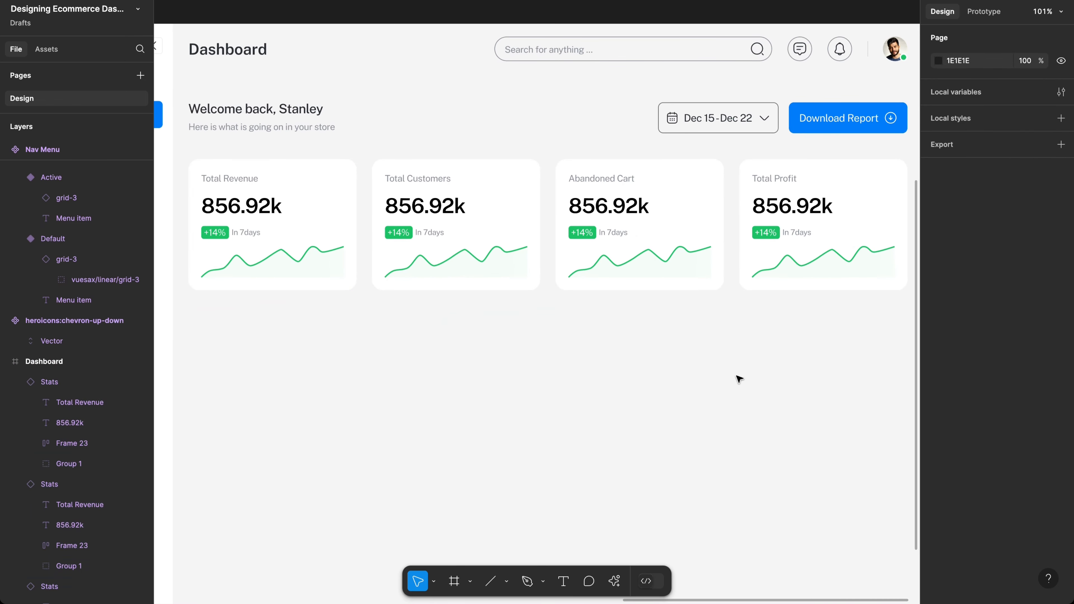
scroll(739, 379, "down", 5)
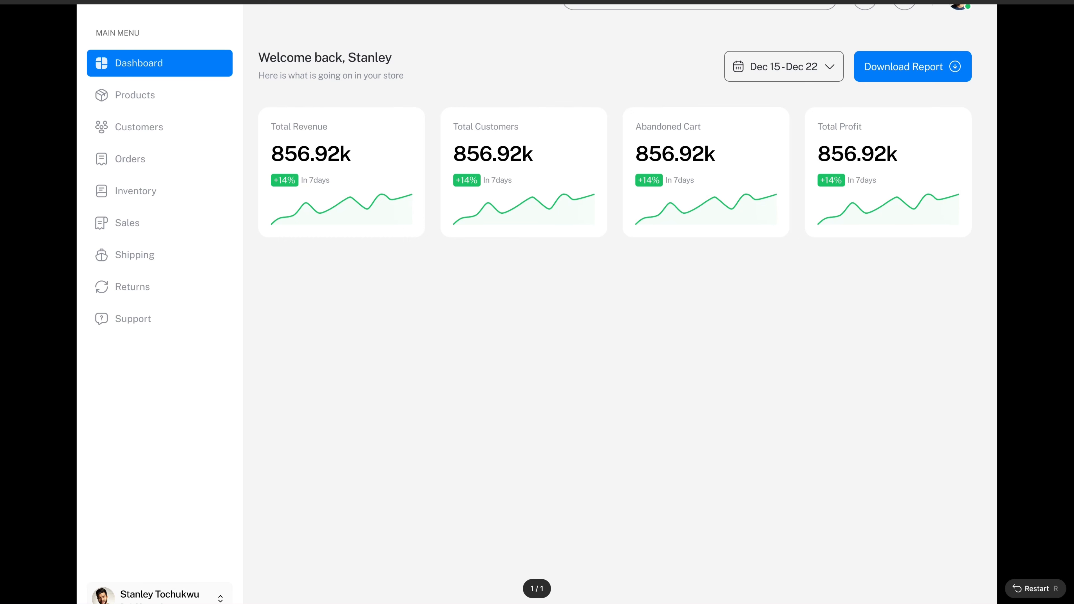
left_click(972, 2)
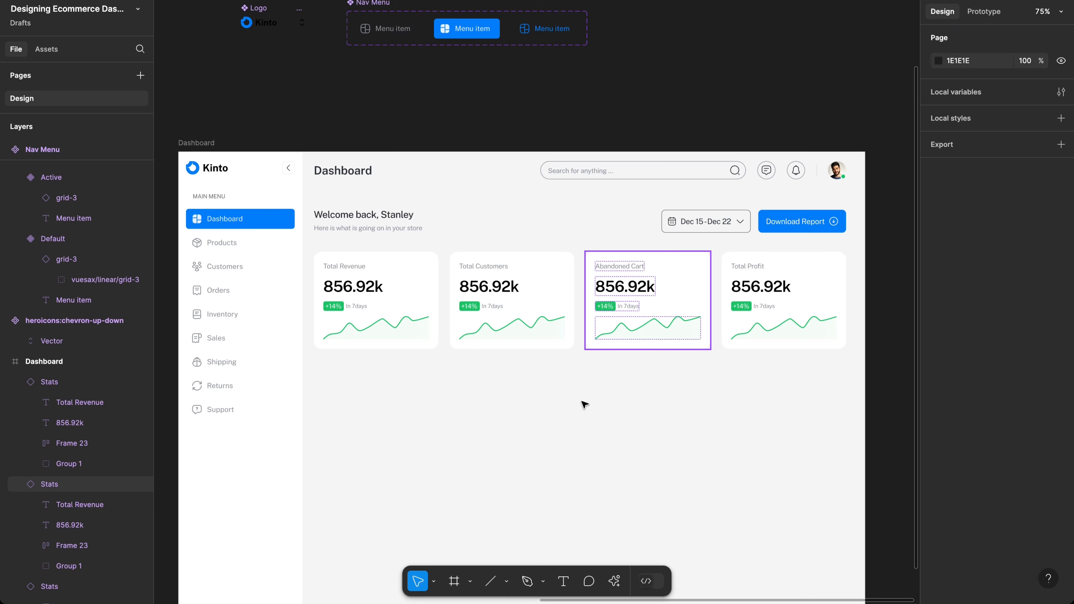
Step: Select Variant 2 and change its green selection colour to blue
scroll(585, 405, "left", 10)
scroll(585, 404, "up", 5)
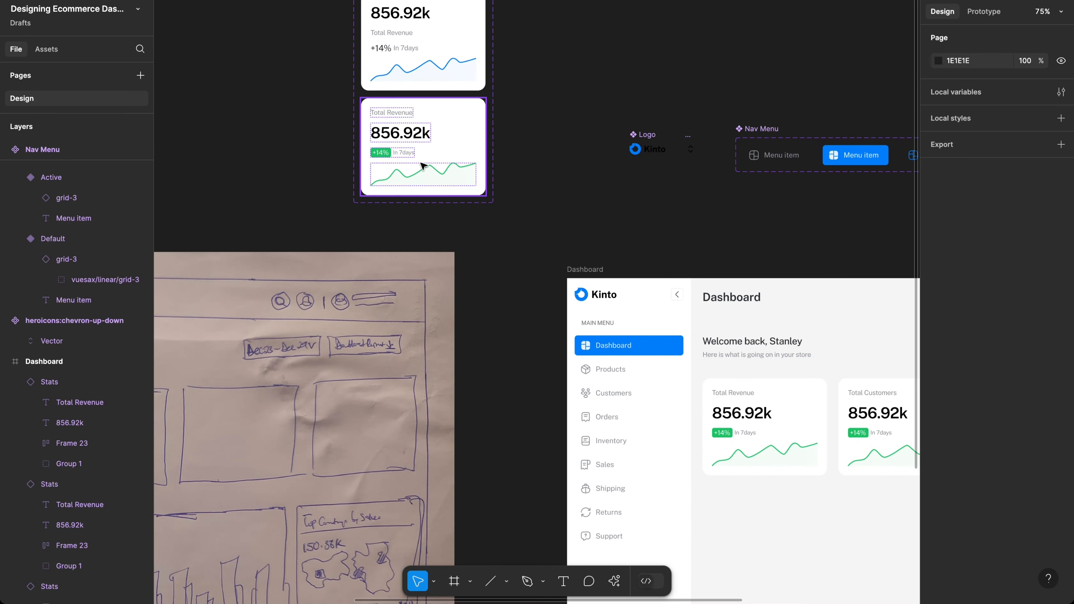
left_click(423, 165)
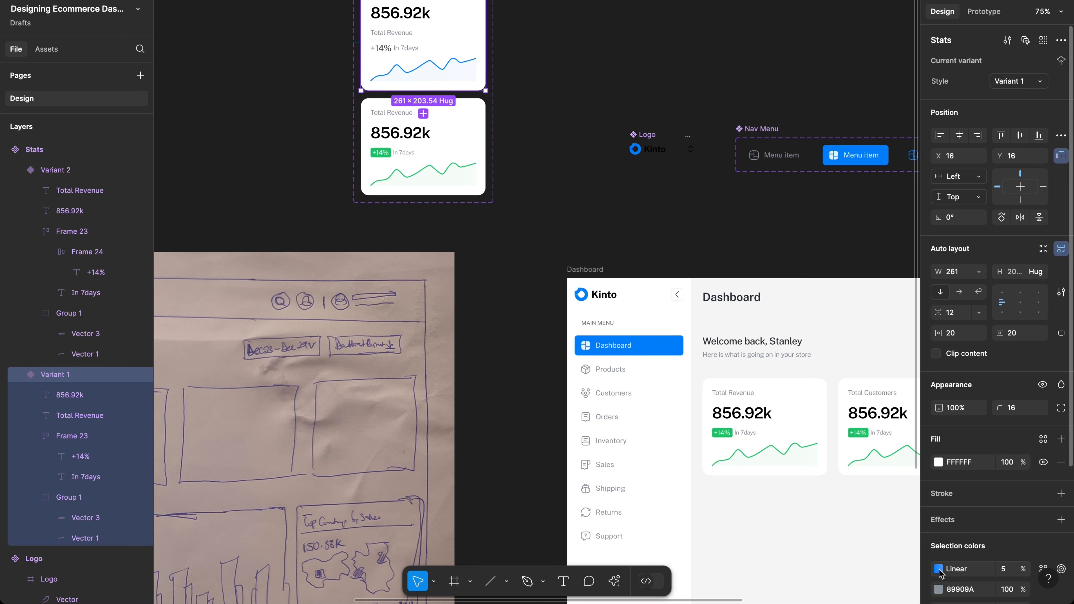
left_click(937, 568)
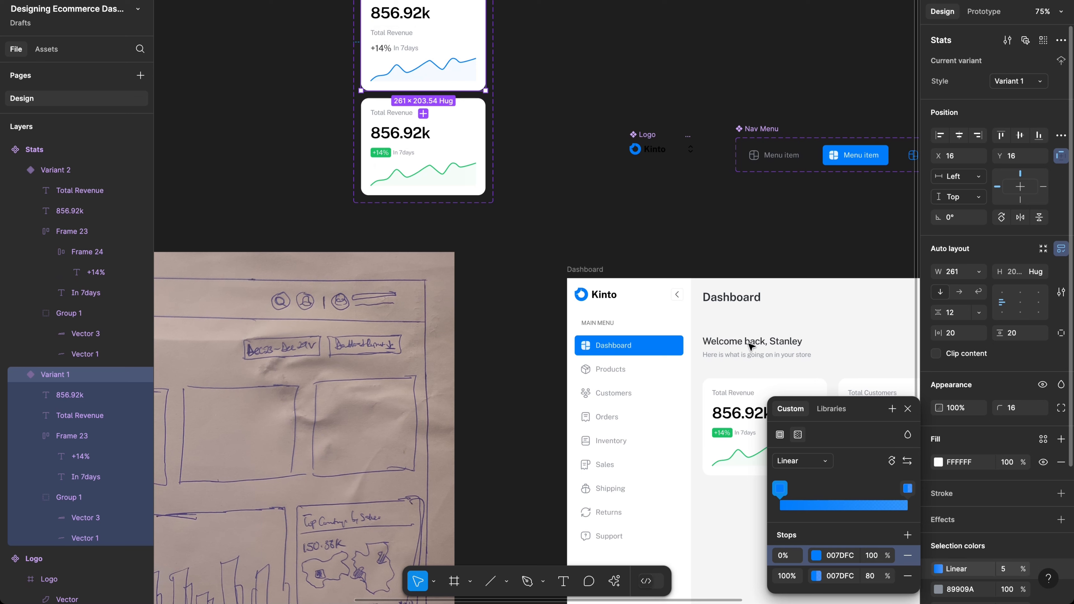
left_click(430, 172)
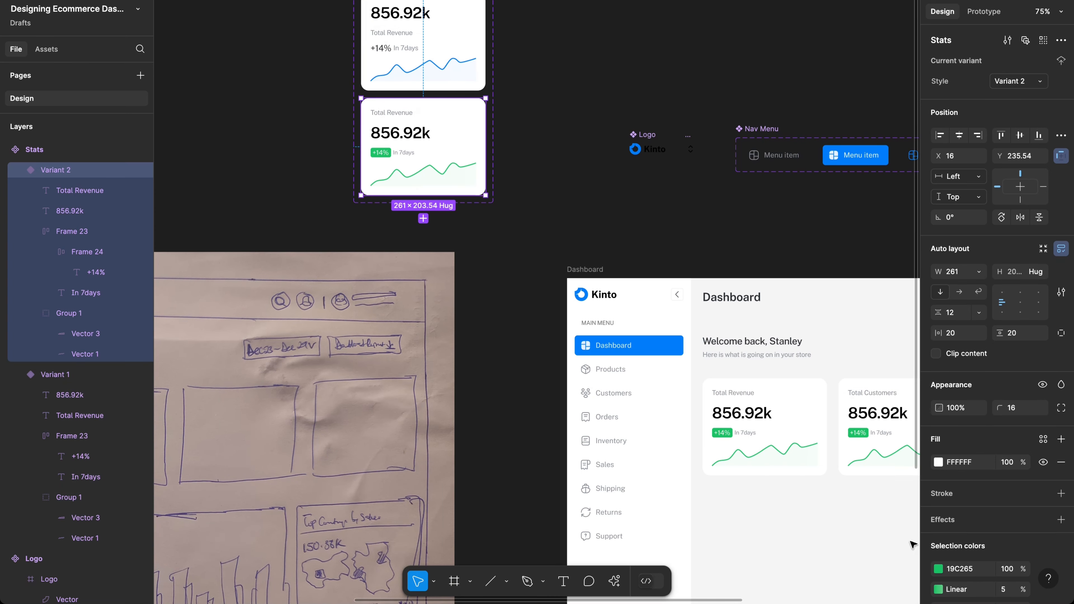
left_click(959, 571)
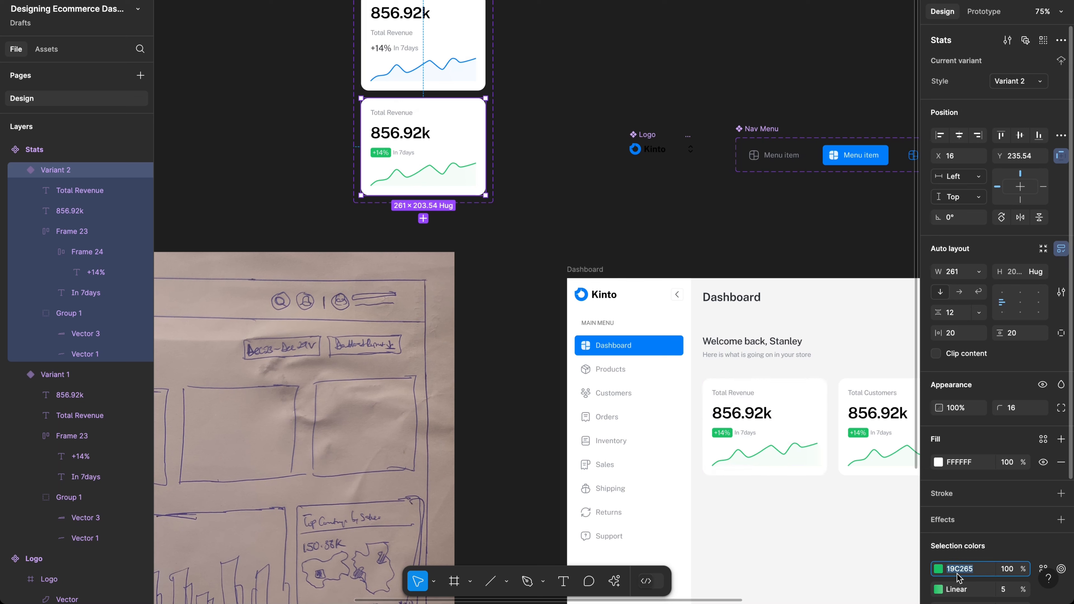
key("Return")
left_click(938, 568)
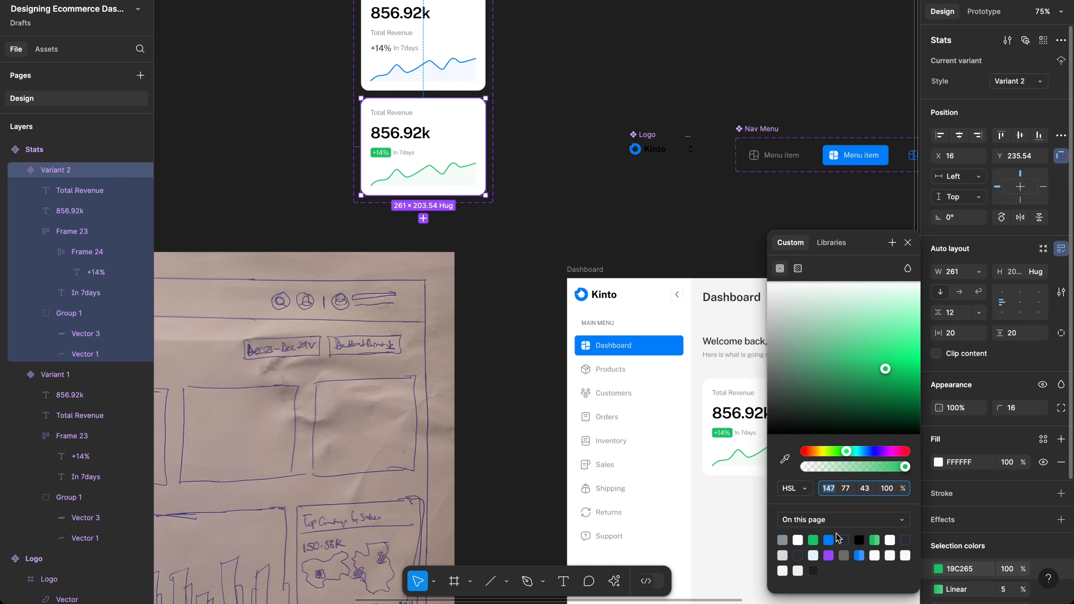
left_click(829, 540)
left_click(970, 569)
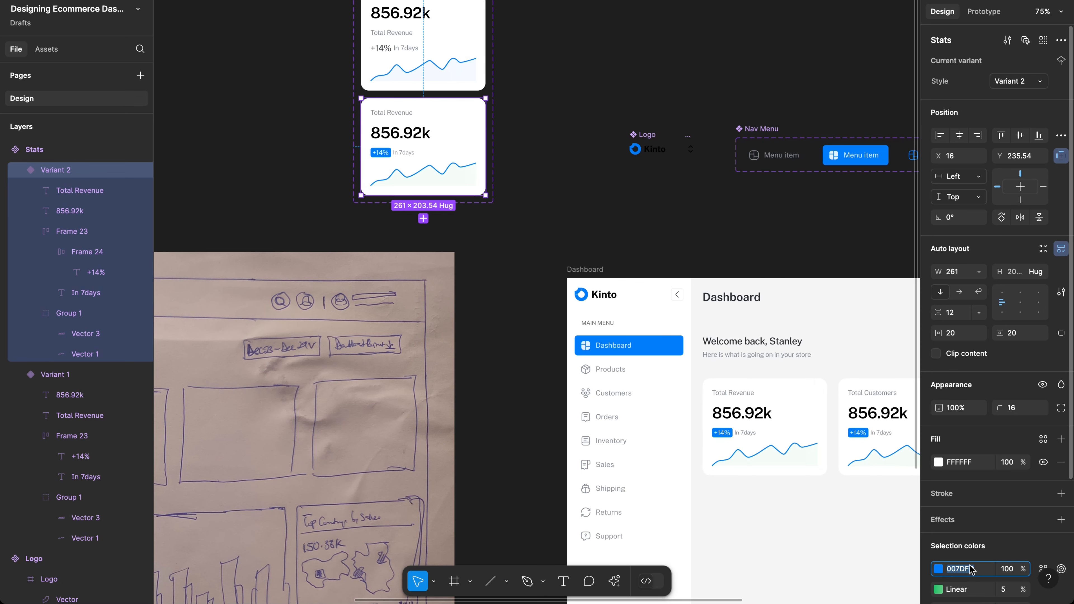
Step: Set both Linear gradient stops of the chart fill to 007DFC
left_click(938, 589)
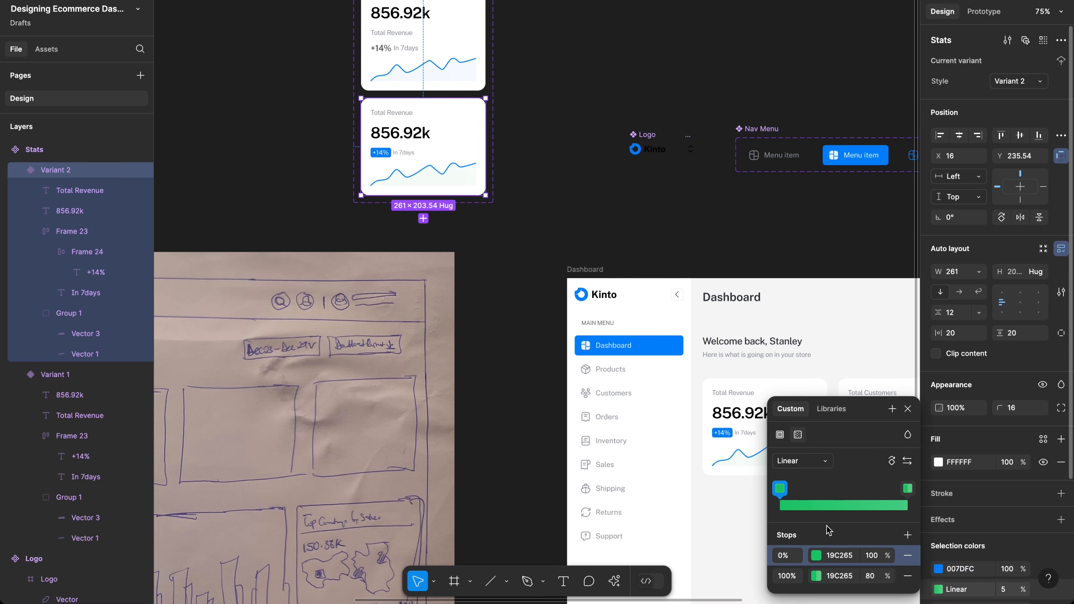
left_click(843, 556)
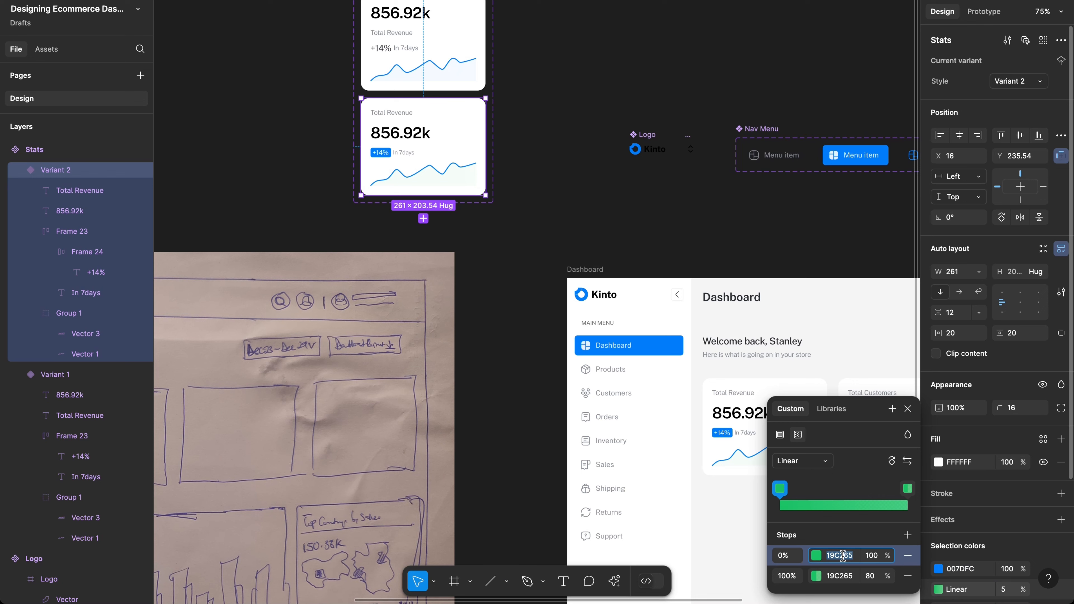
type("007DFC")
left_click(843, 576)
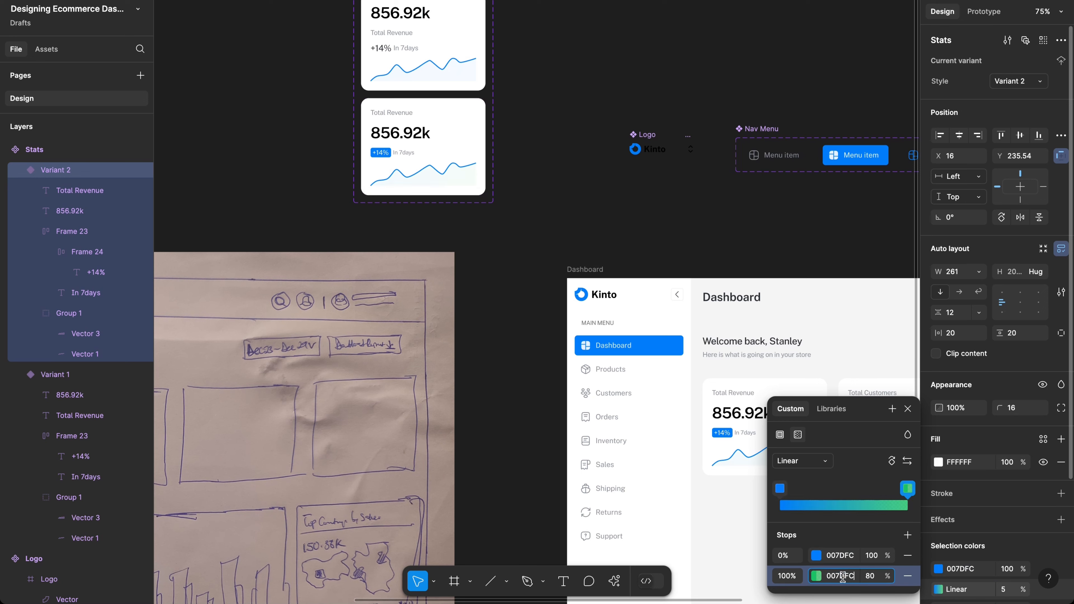
type("007DFC")
scroll(646, 305, "right", 5)
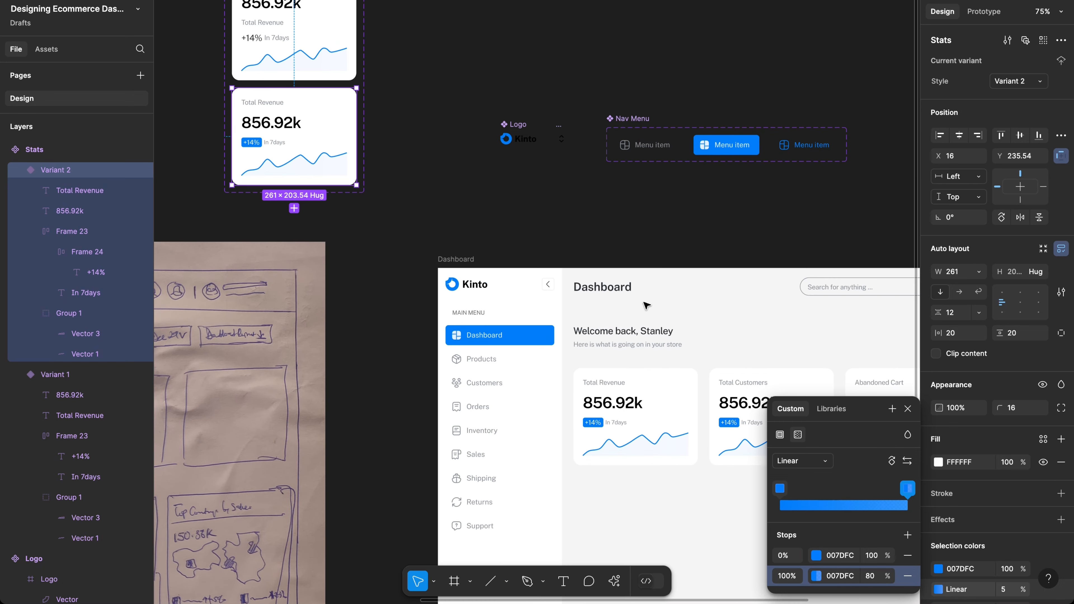
scroll(646, 305, "left", 3)
scroll(646, 304, "up", 1)
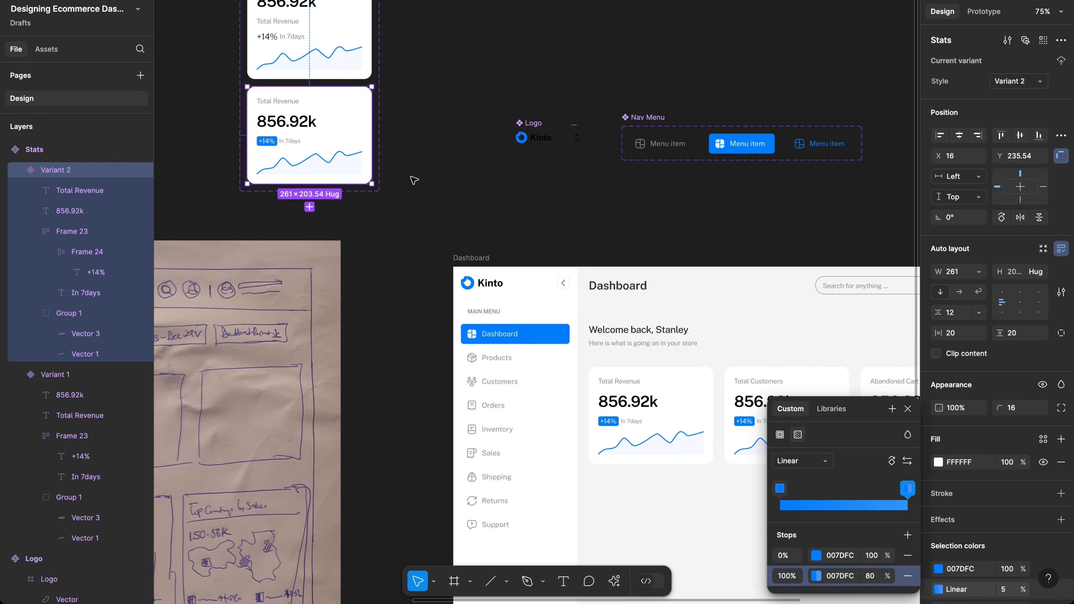
key("ctrl+z")
key("ctrl+z")
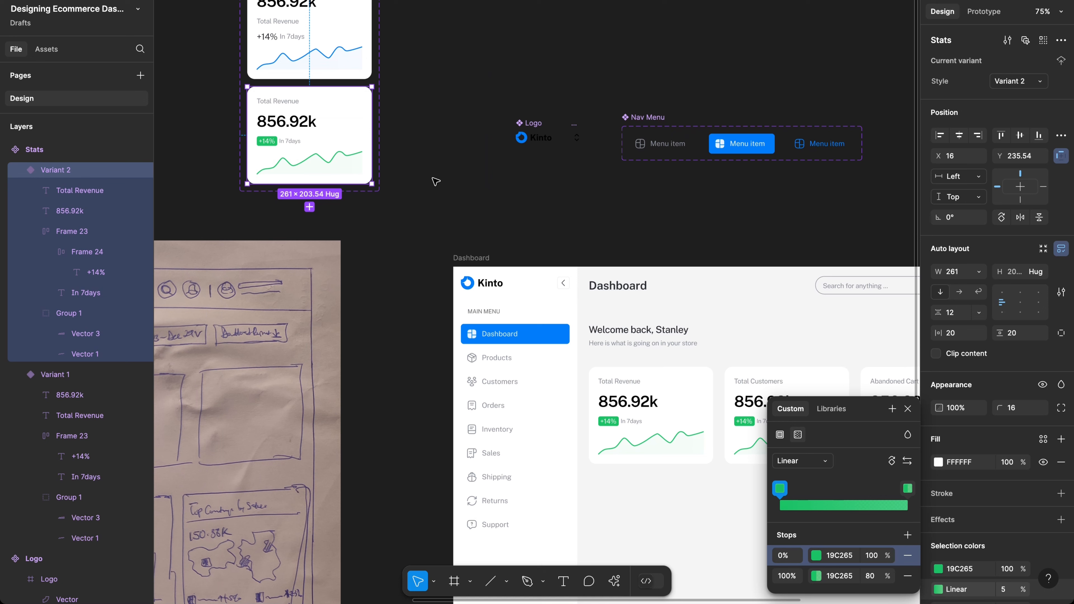
left_click(831, 554)
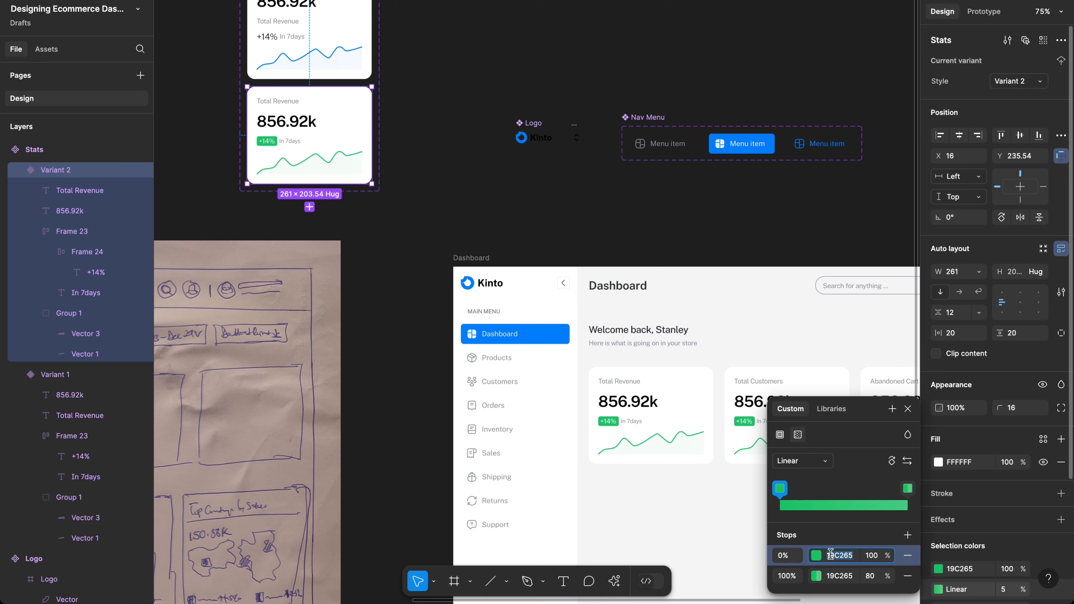
type("007DFC")
left_click(835, 572)
type("007DFC")
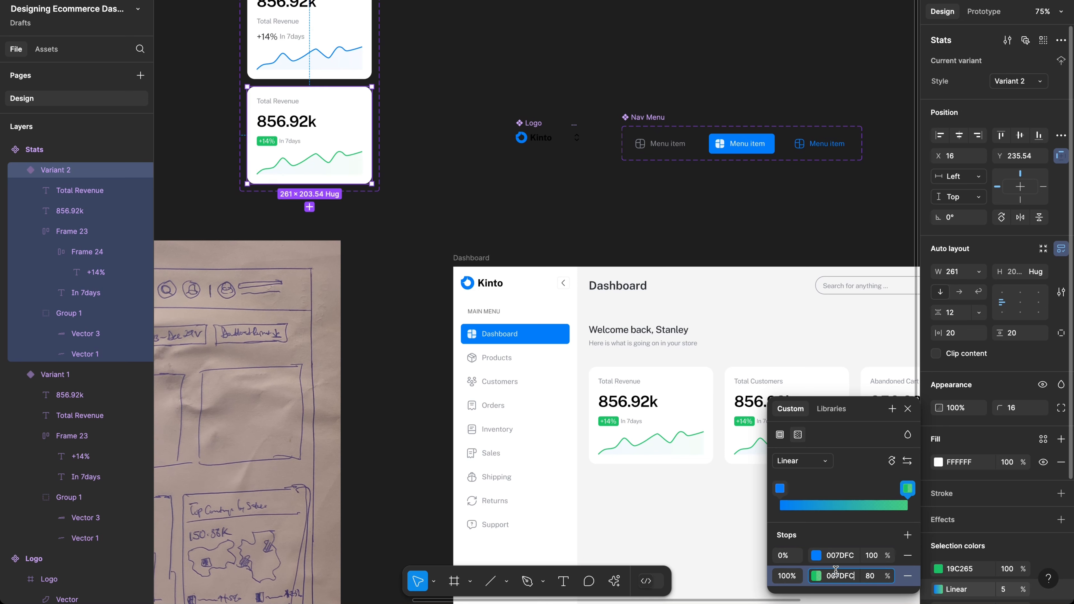
key("Return")
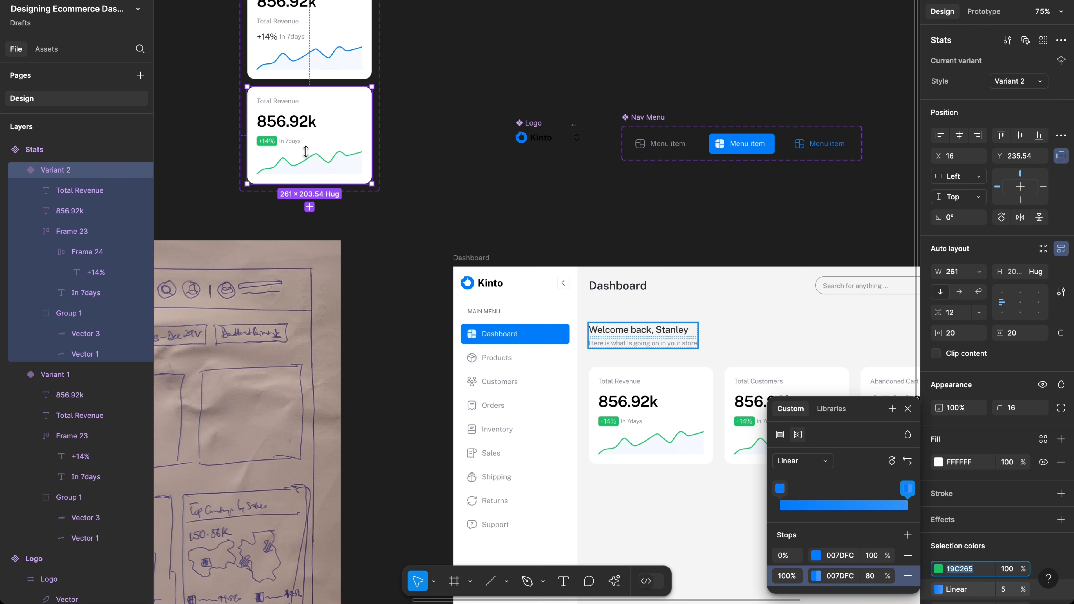
Step: Change the Group 1 chart line's stroke colour to 007DFC
left_click(317, 168)
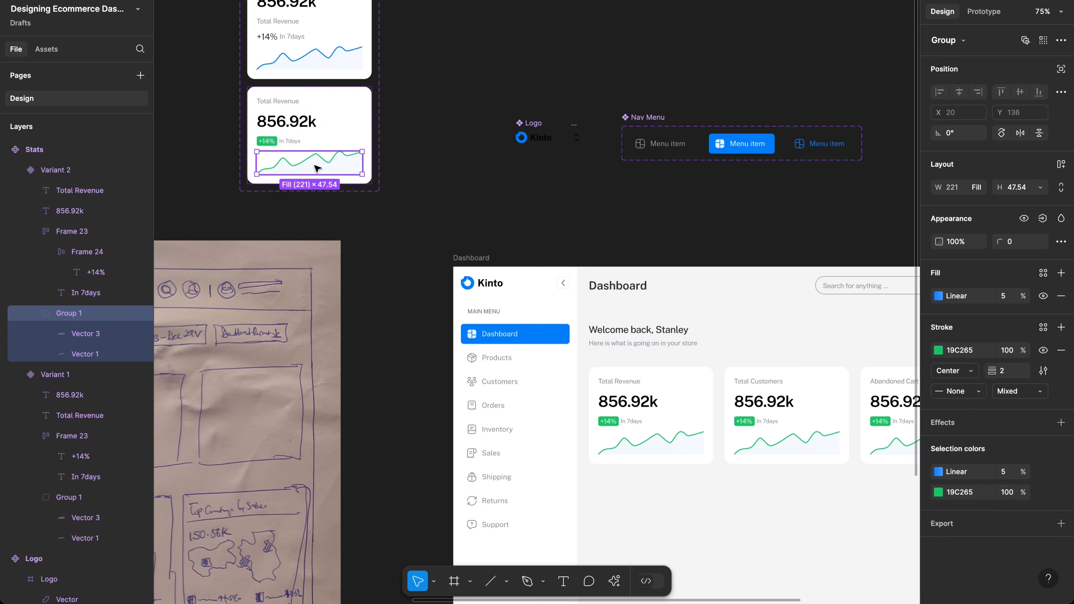
left_click(964, 492)
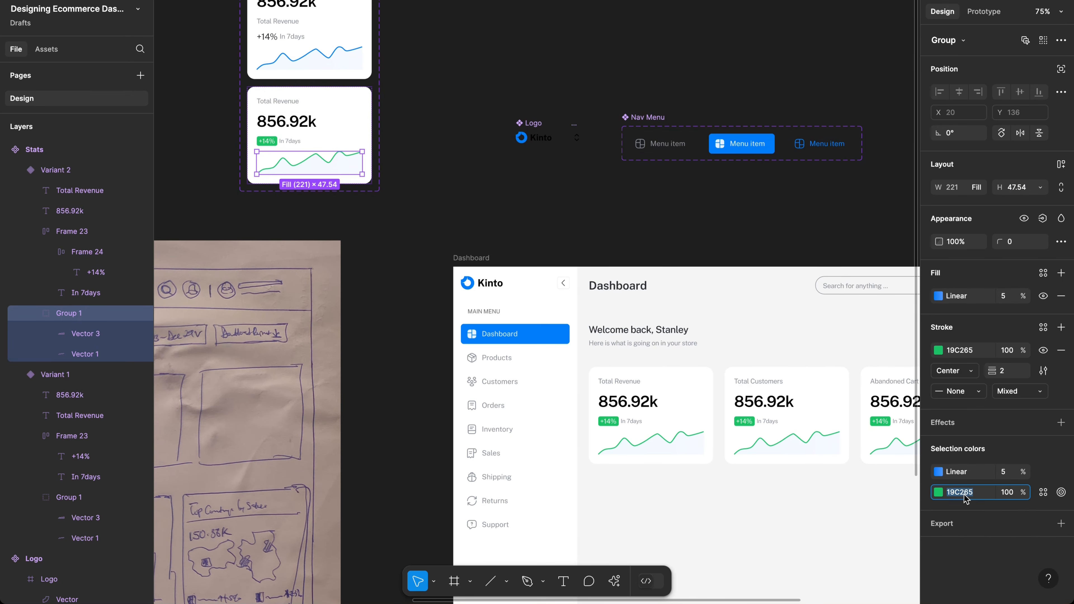
type("007DFC")
key("Return")
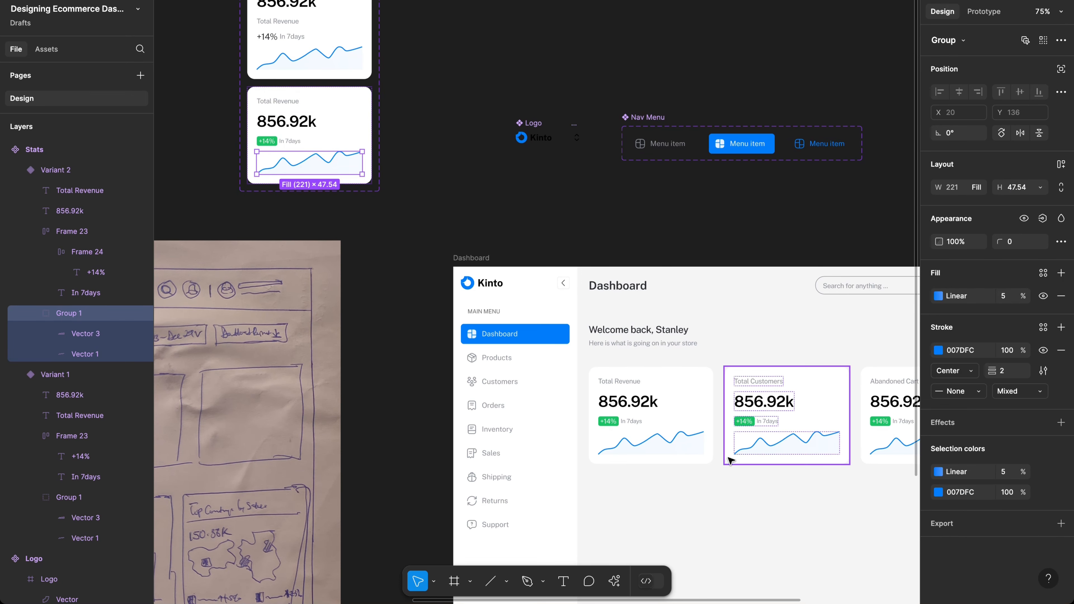
scroll(727, 462, "right", 5)
scroll(727, 463, "down", 2)
Step: Select the green +14% badge on Variant 2 of the dashboard
scroll(673, 431, "up", 5)
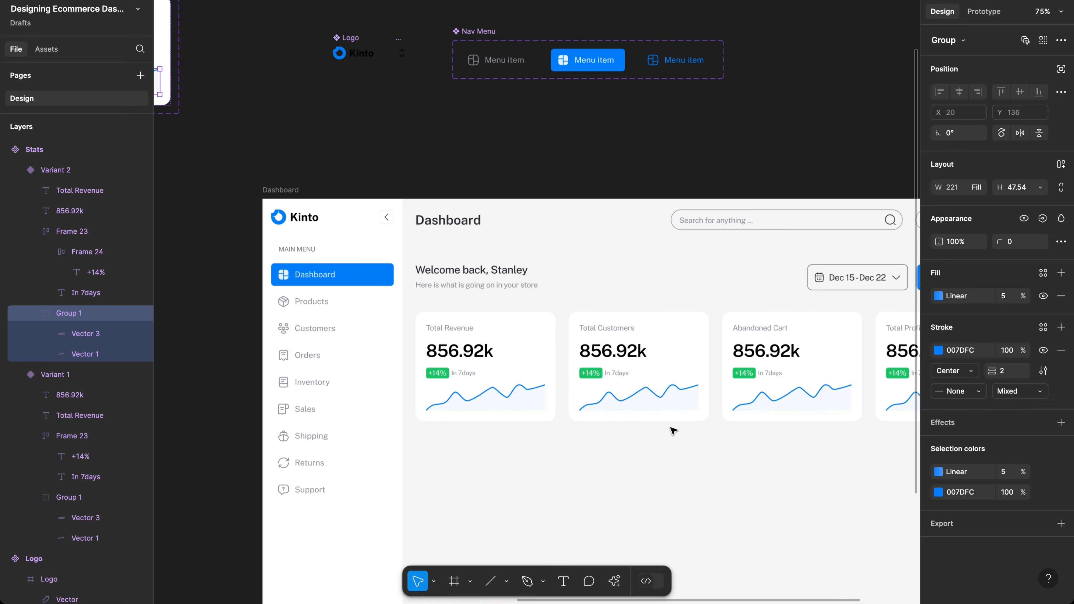
scroll(673, 430, "down", 2)
scroll(673, 431, "right", 3)
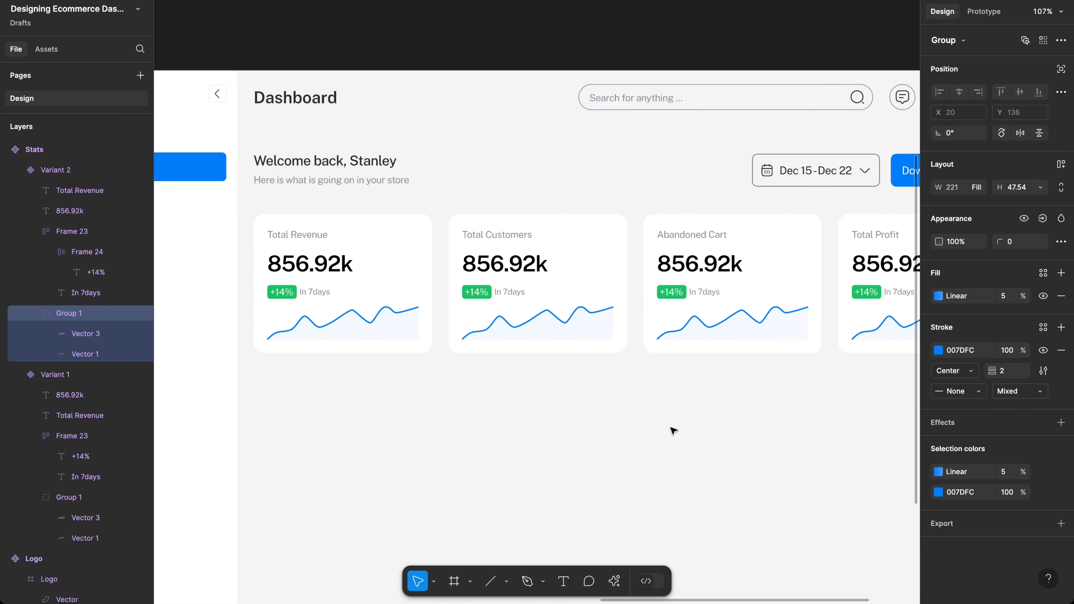
scroll(673, 431, "up", 5)
scroll(673, 431, "right", 2)
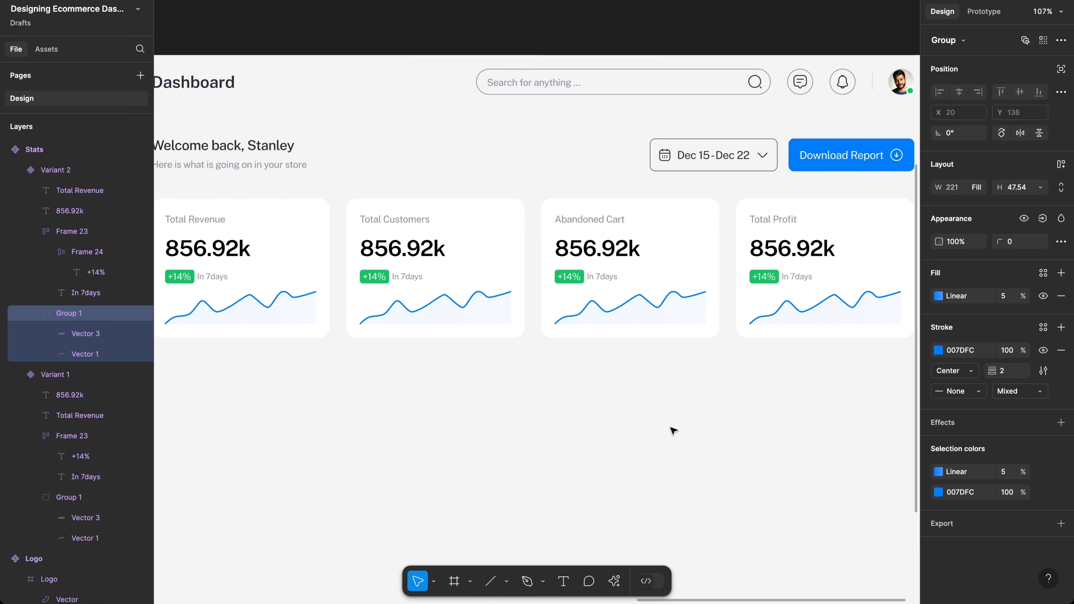
scroll(673, 431, "left", 10)
scroll(673, 430, "left", 9)
scroll(673, 430, "up", 2)
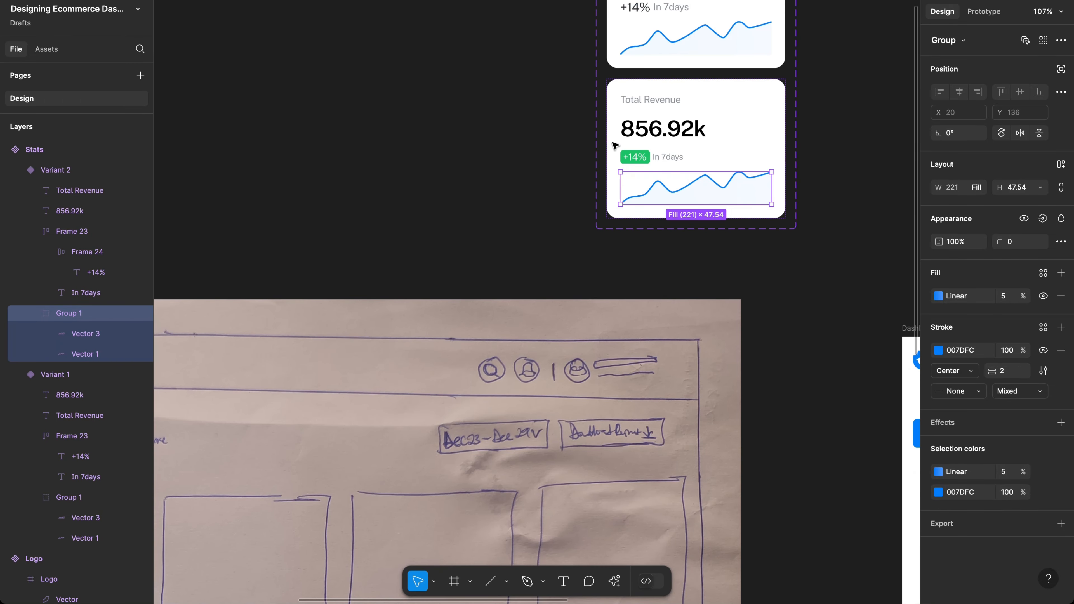
scroll(641, 144, "up", 5)
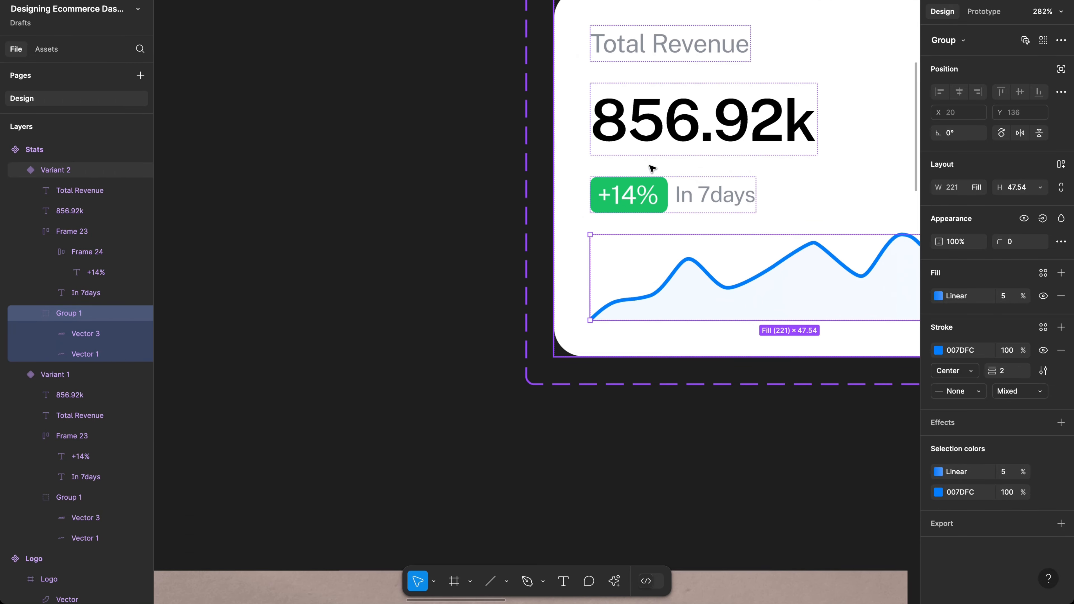
left_click(662, 188, "super")
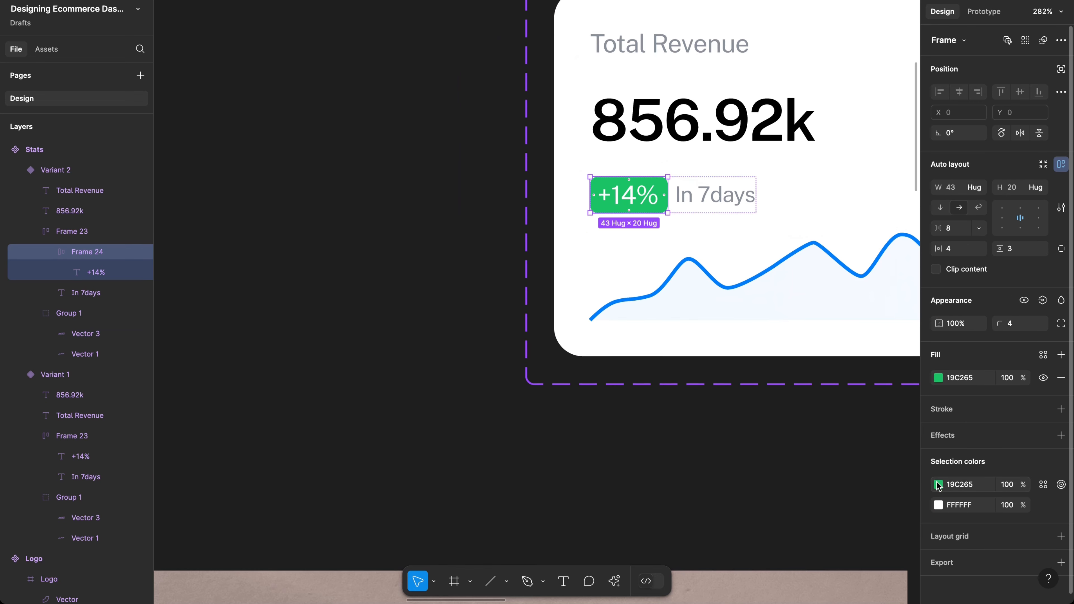
Step: Raise the badge green's HSL saturation from 77 to 84, turning 19C265 into 11C964
left_click(938, 484)
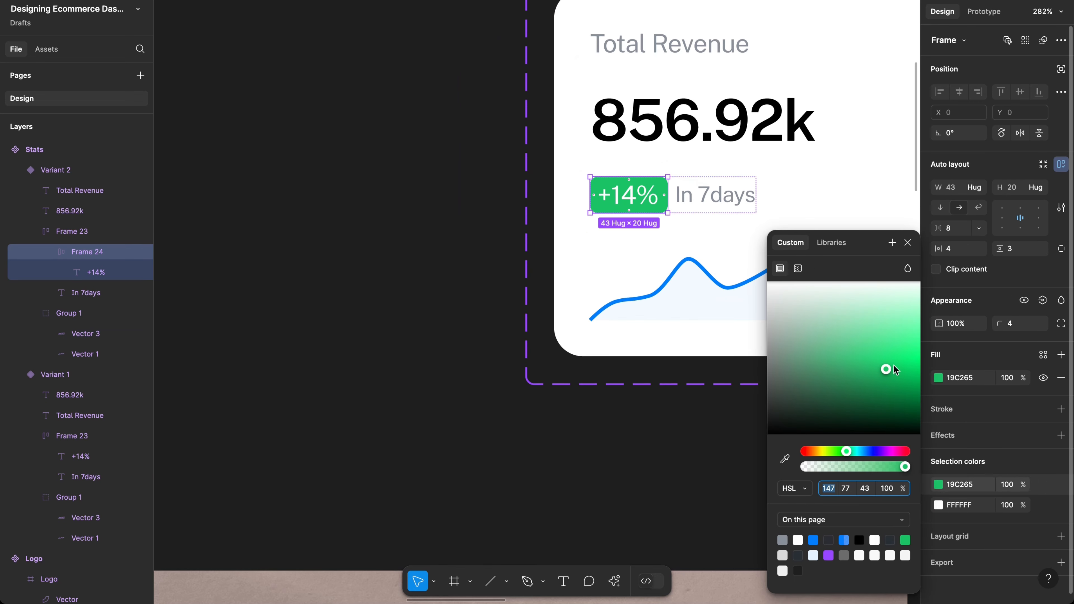
left_click(848, 486)
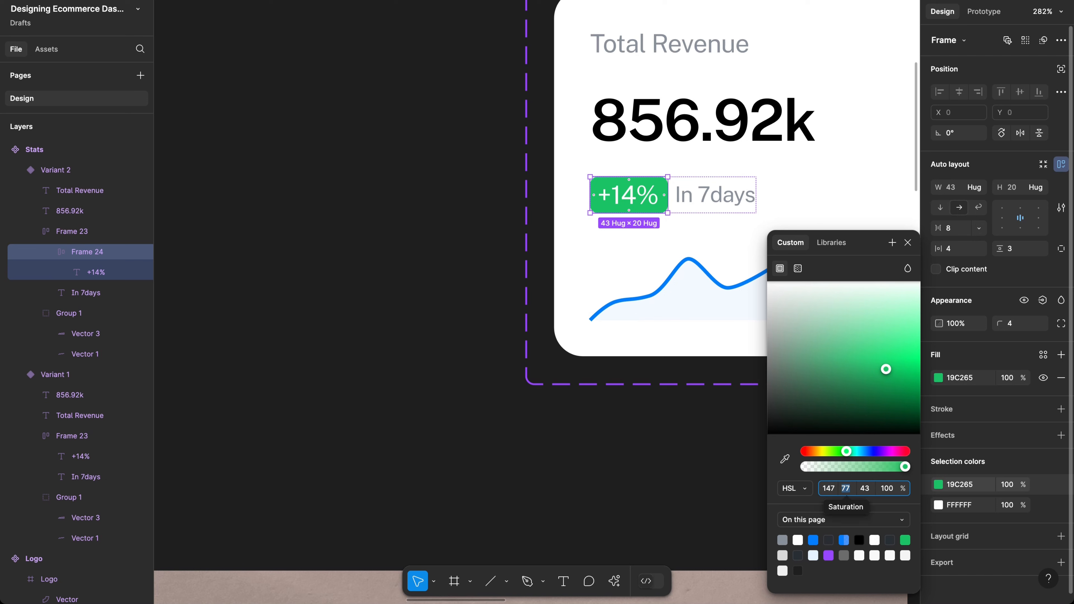
key("Up")
key("Up")
key("Up")
key("Up")
key("Up")
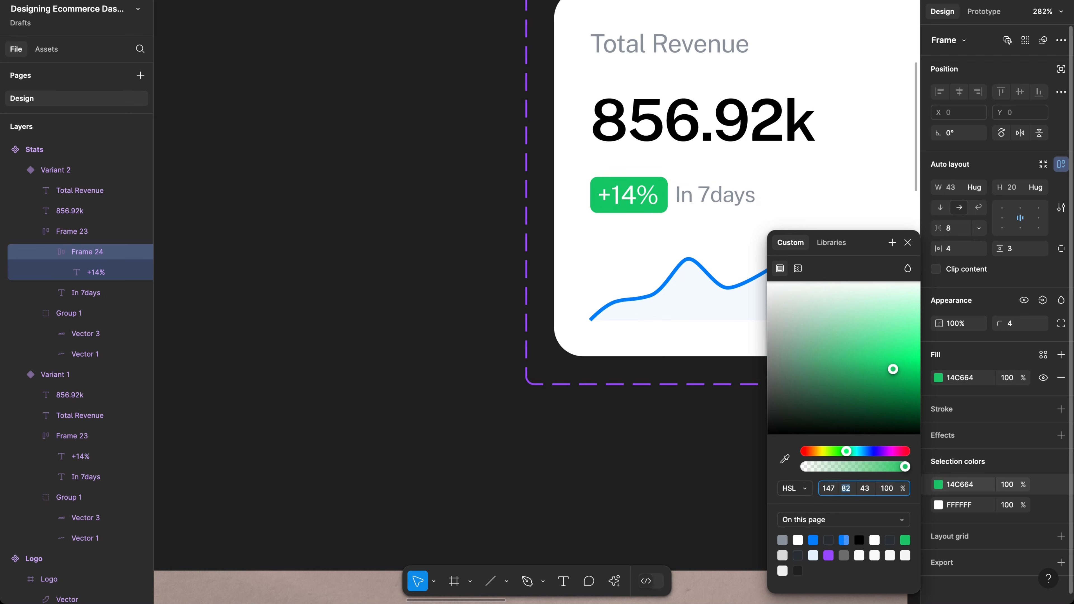
key("Up")
key("Up")
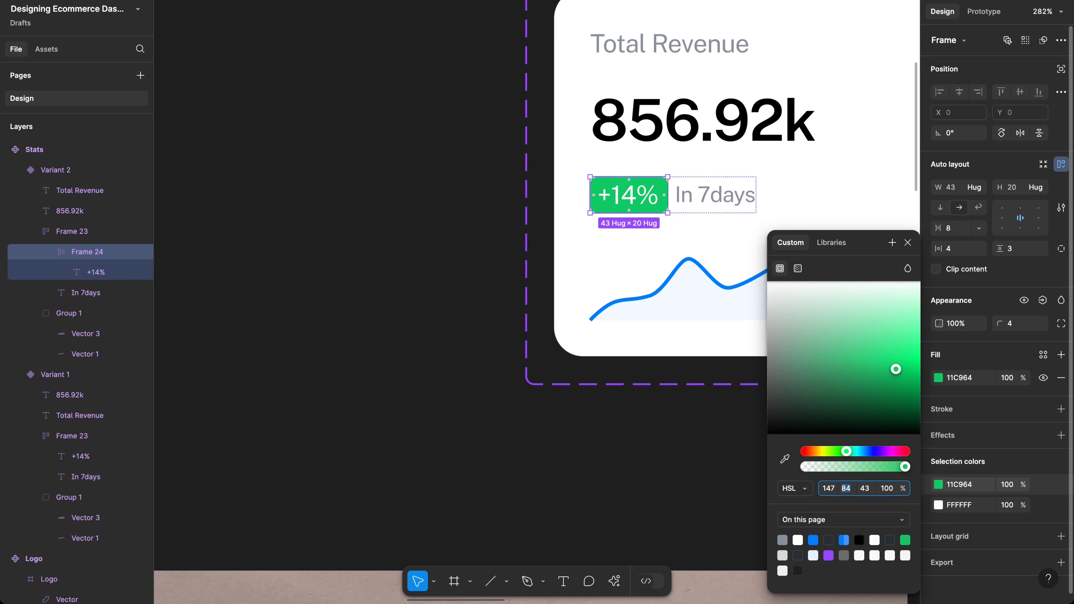
left_click(681, 468)
scroll(681, 467, "right", 3)
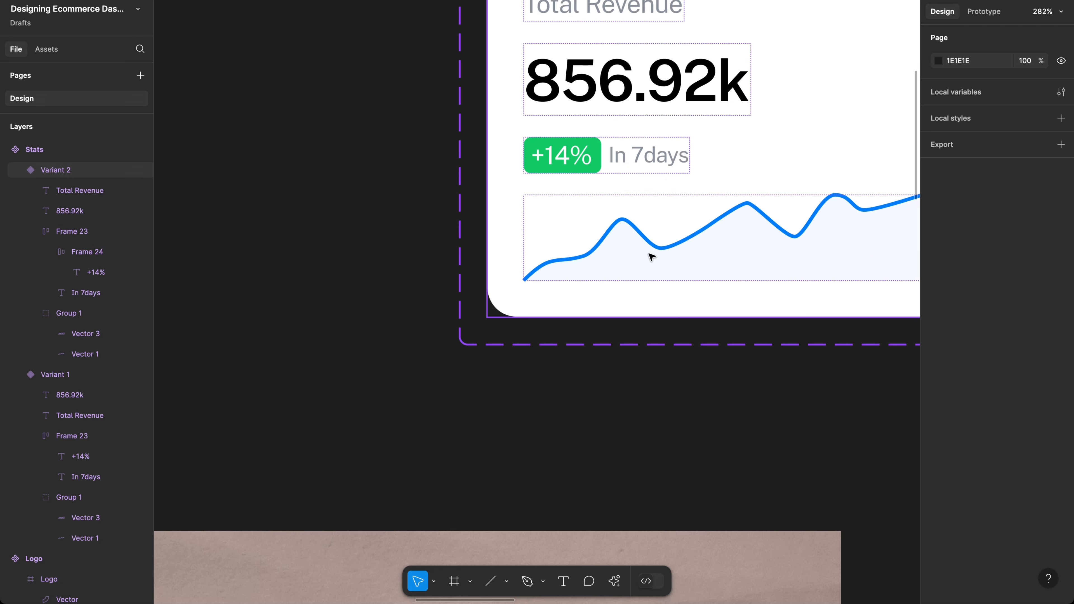
left_click(702, 427)
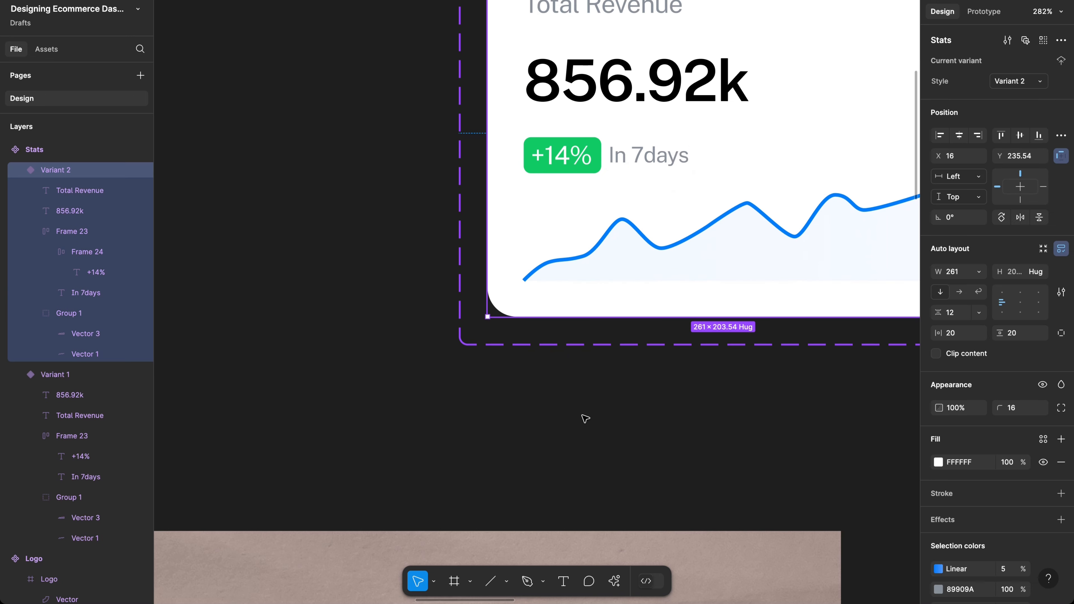
scroll(585, 419, "down", 10)
scroll(585, 418, "right", 8)
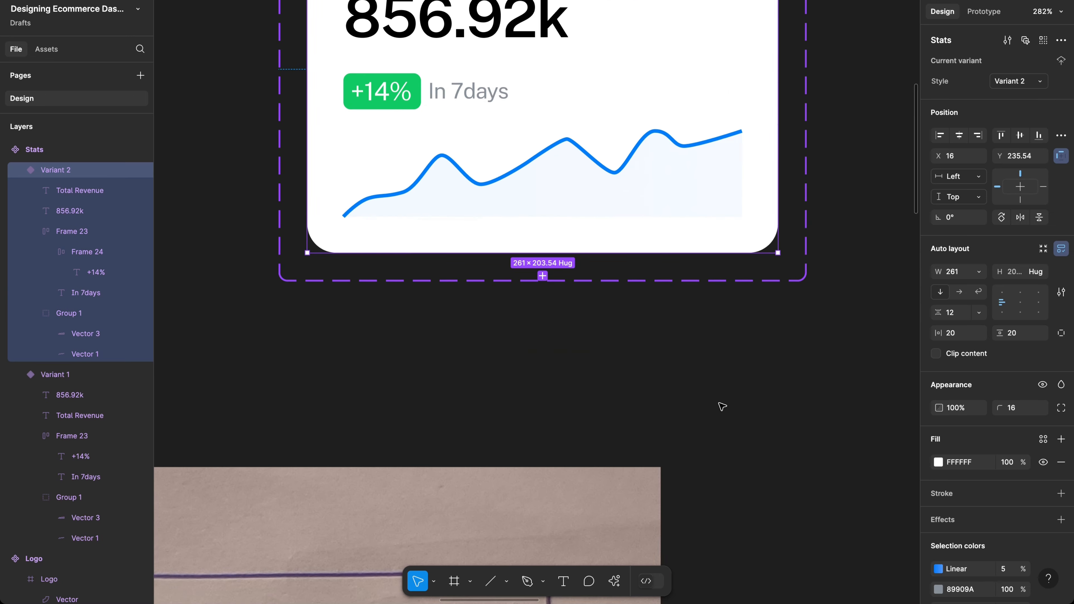
scroll(722, 406, "down", 3, "ctrl")
scroll(722, 406, "right", 10)
scroll(722, 406, "down", 8)
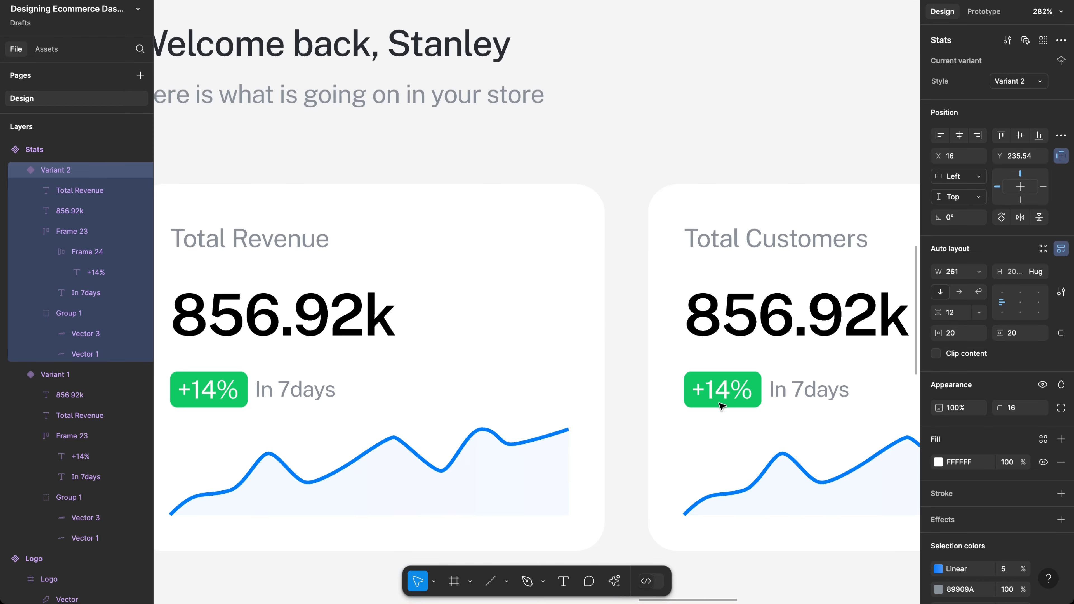
scroll(721, 406, "down", 6, "ctrl")
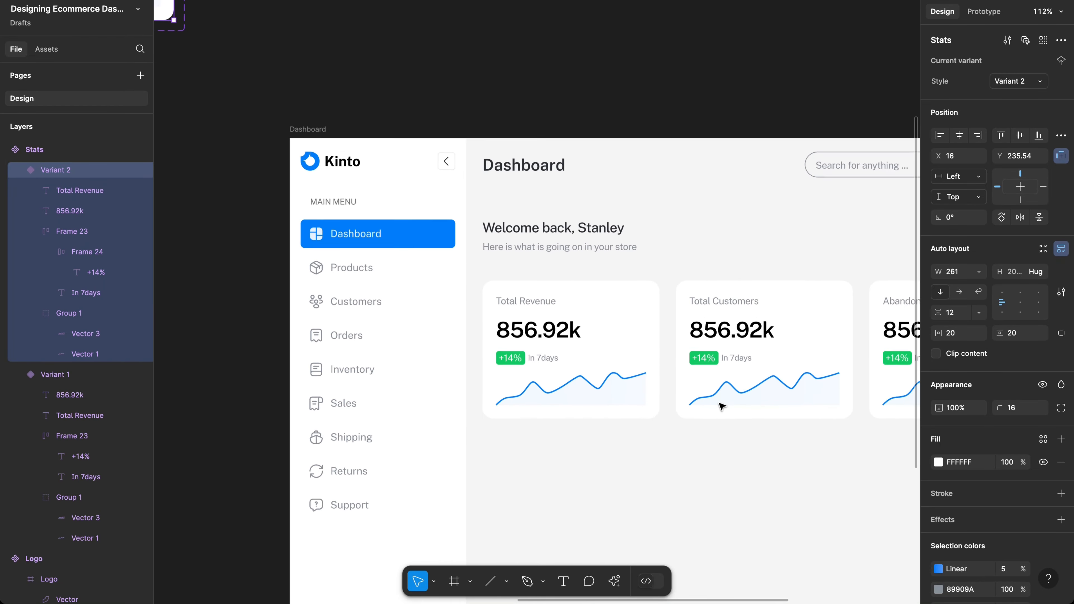
scroll(722, 406, "right", 4)
scroll(715, 401, "right", 3)
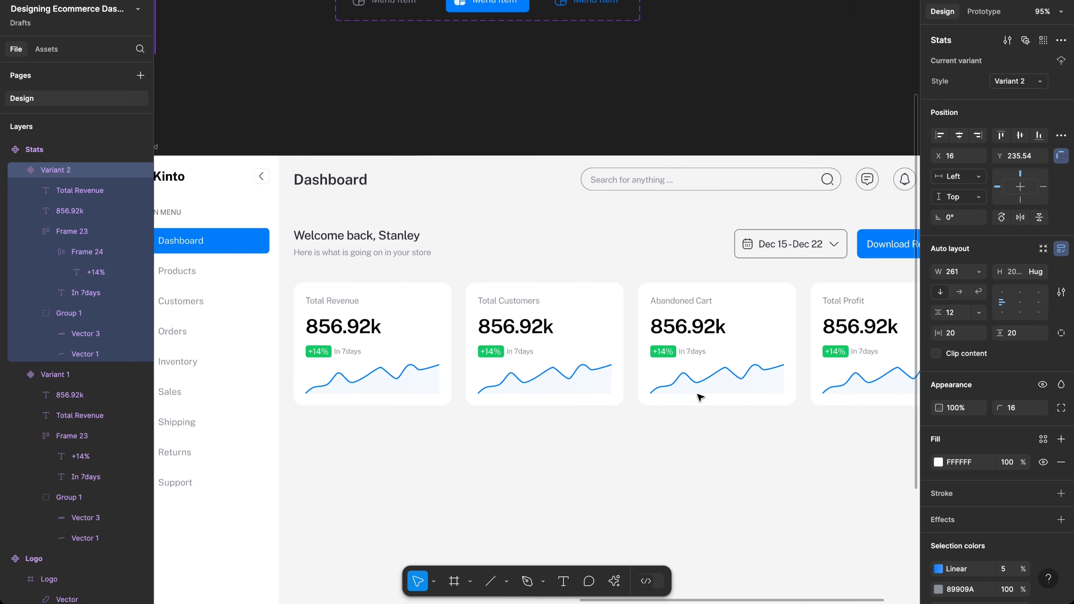
scroll(683, 383, "up", 4, "ctrl")
scroll(684, 385, "down", 3, "ctrl")
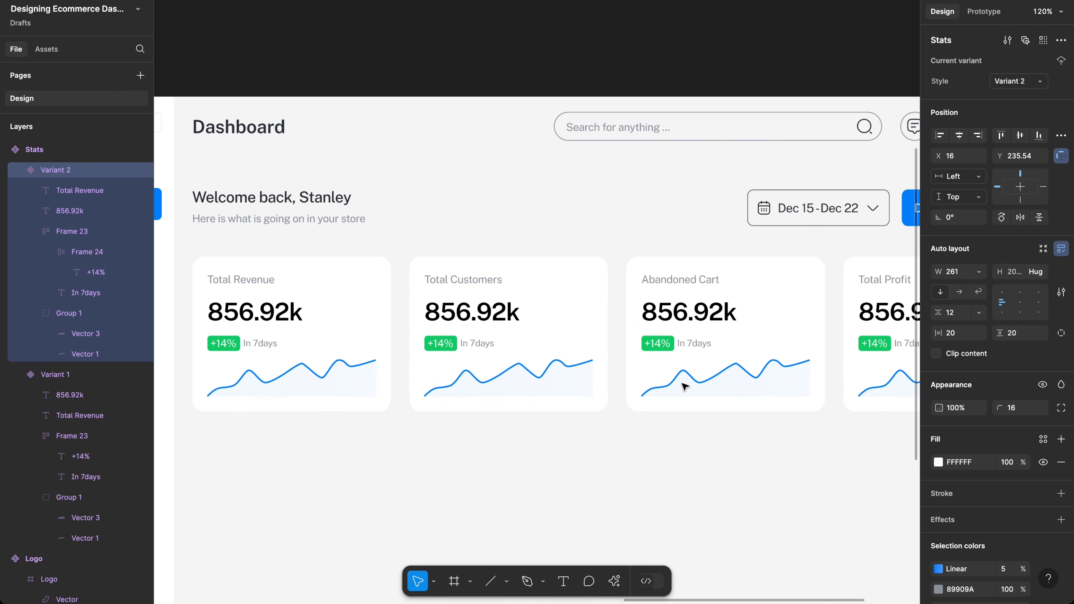
scroll(685, 386, "right", 3)
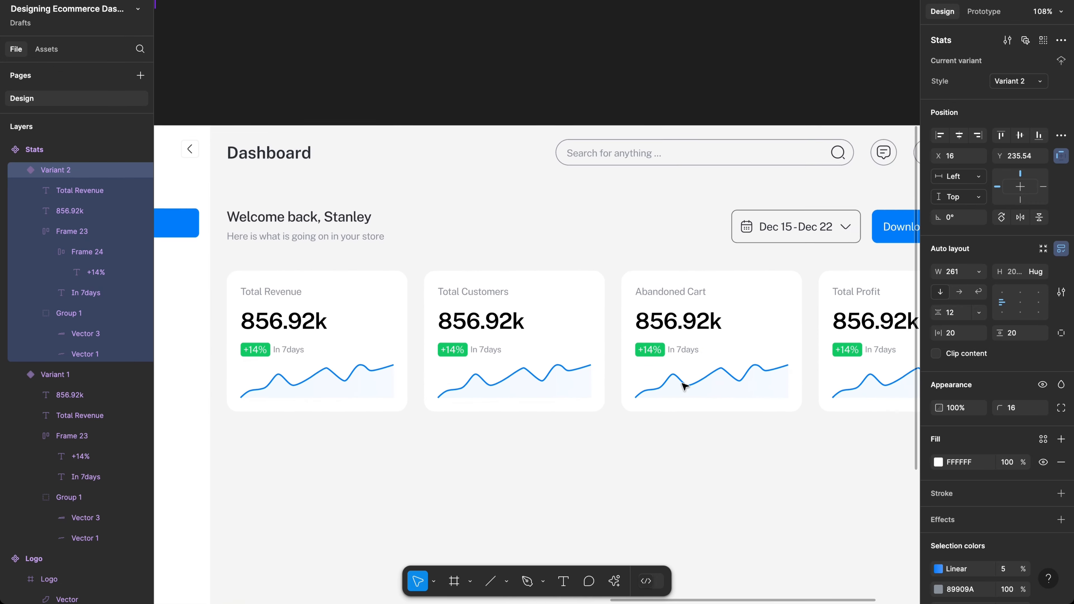
scroll(684, 385, "right", 3)
scroll(684, 385, "down", 1)
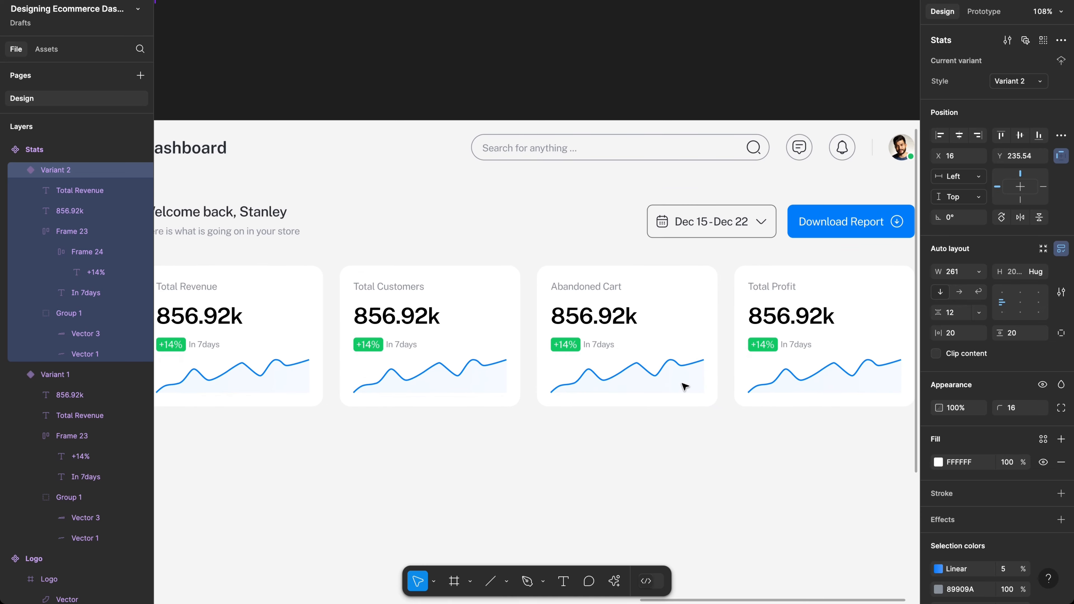
scroll(685, 384, "right", 3)
scroll(684, 385, "down", 2)
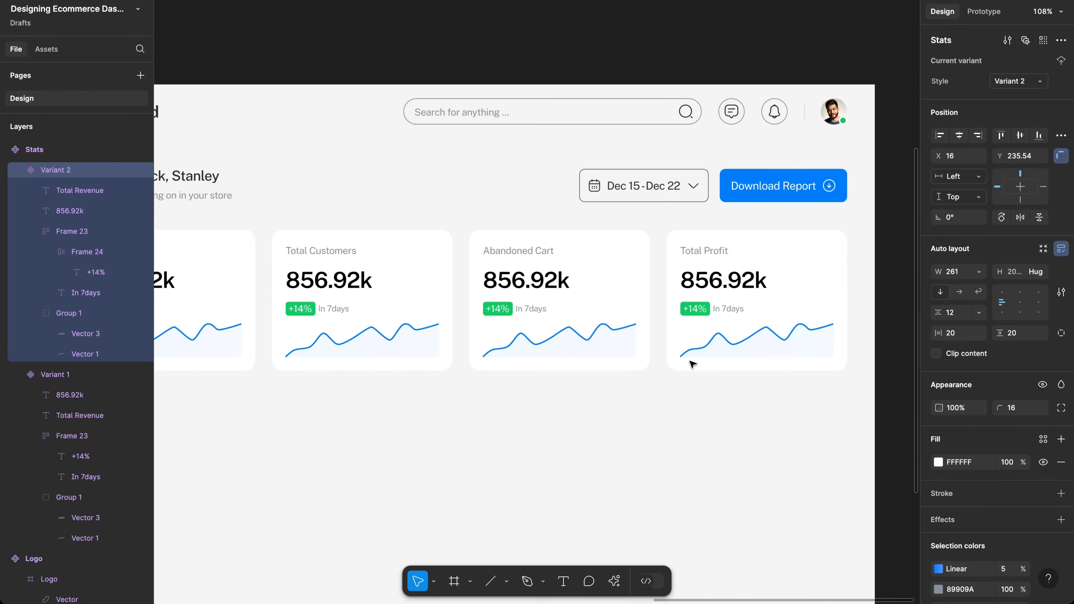
scroll(690, 302, "left", 3)
scroll(690, 302, "up", 1)
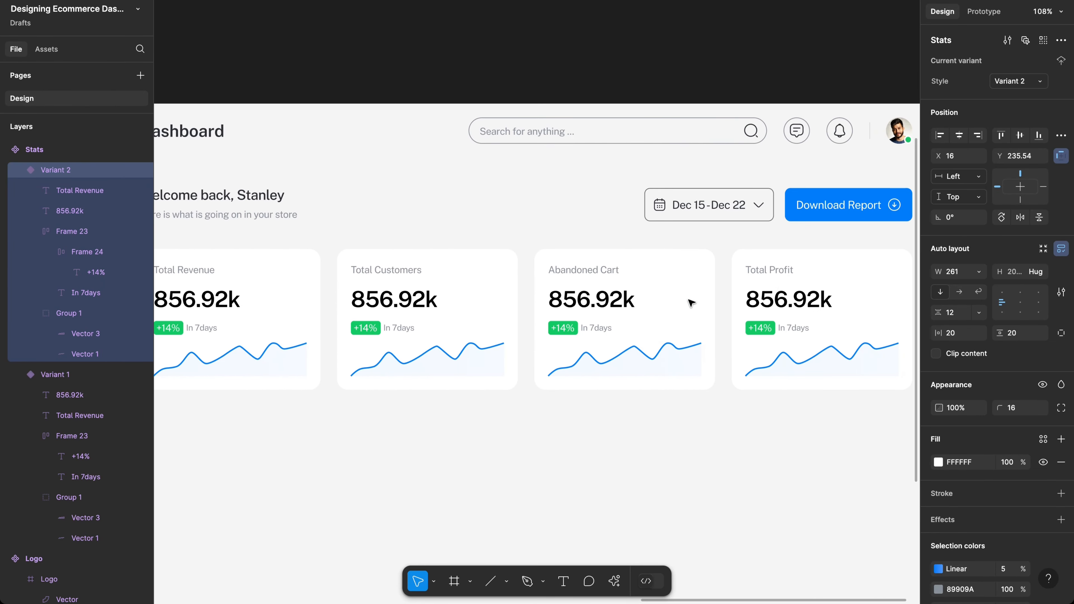
scroll(607, 314, "left", 10)
scroll(606, 314, "down", 4)
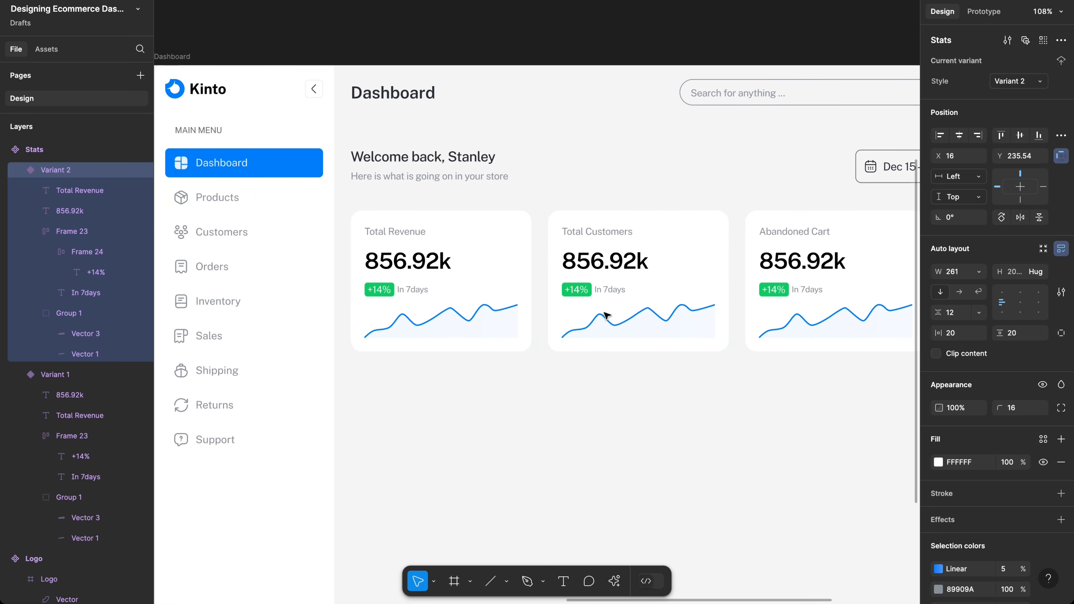
scroll(689, 282, "right", 10)
scroll(689, 282, "down", 2)
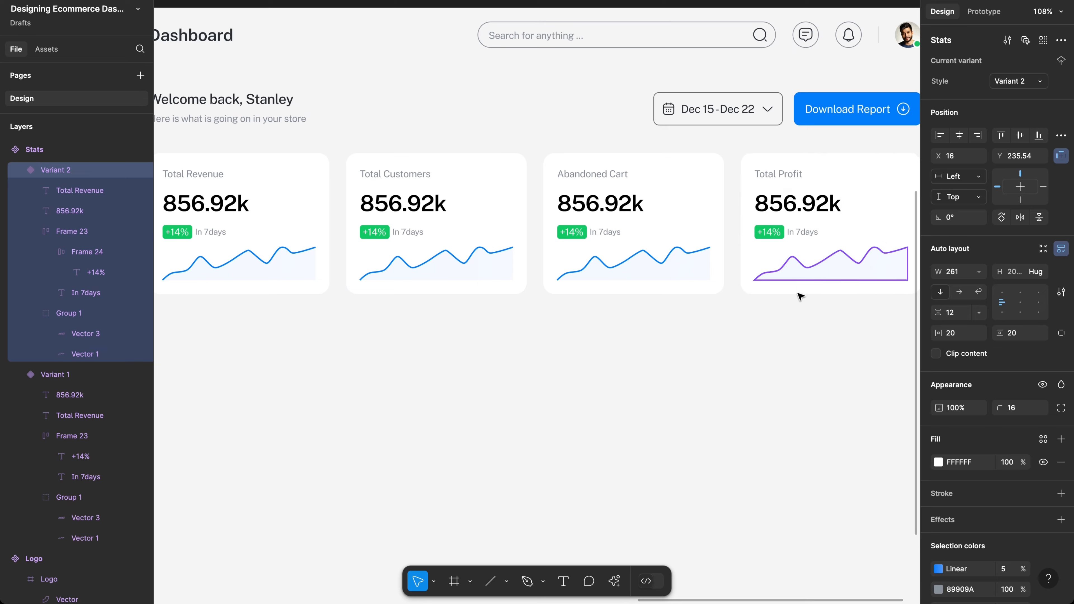
scroll(765, 288, "down", 3)
Step: Put all four Stats cards into one auto layout row with 24 spacing, hugging 1116×203.54
key("Escape")
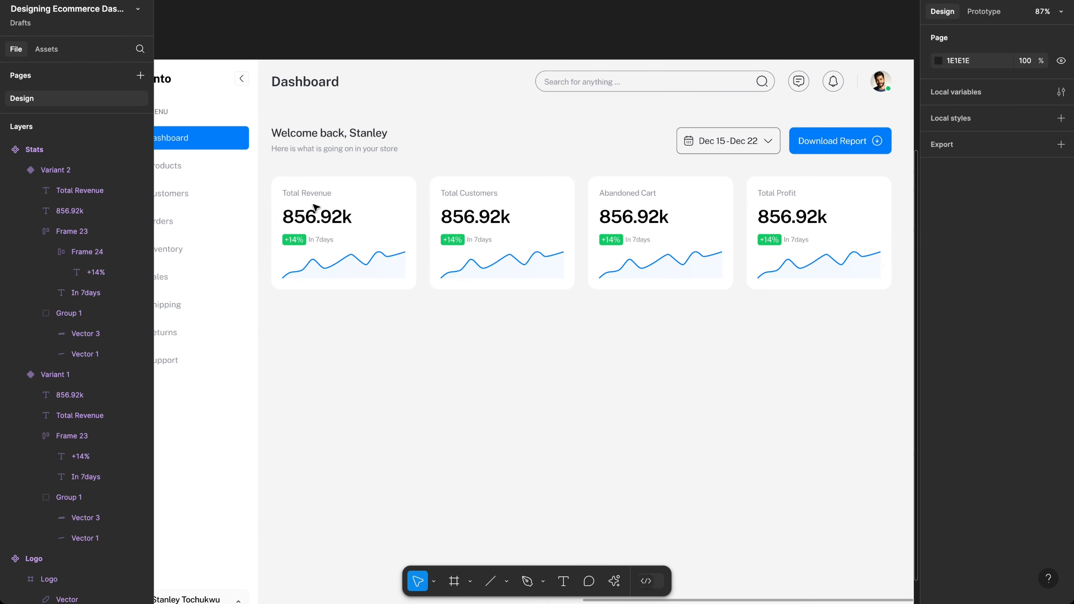
left_click_drag(827, 328, 292, 207)
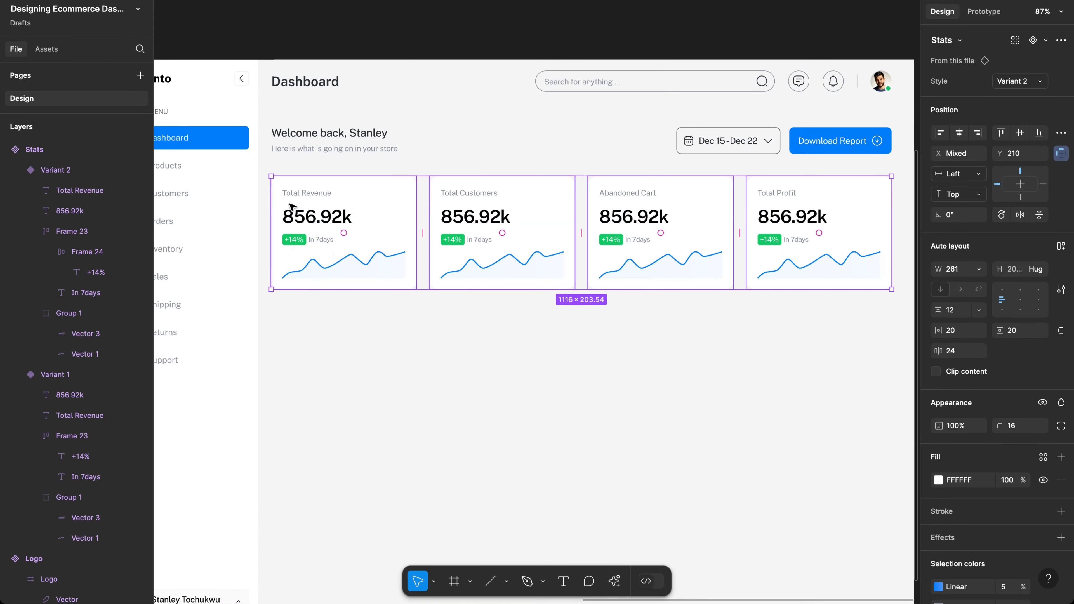
key("shift+a")
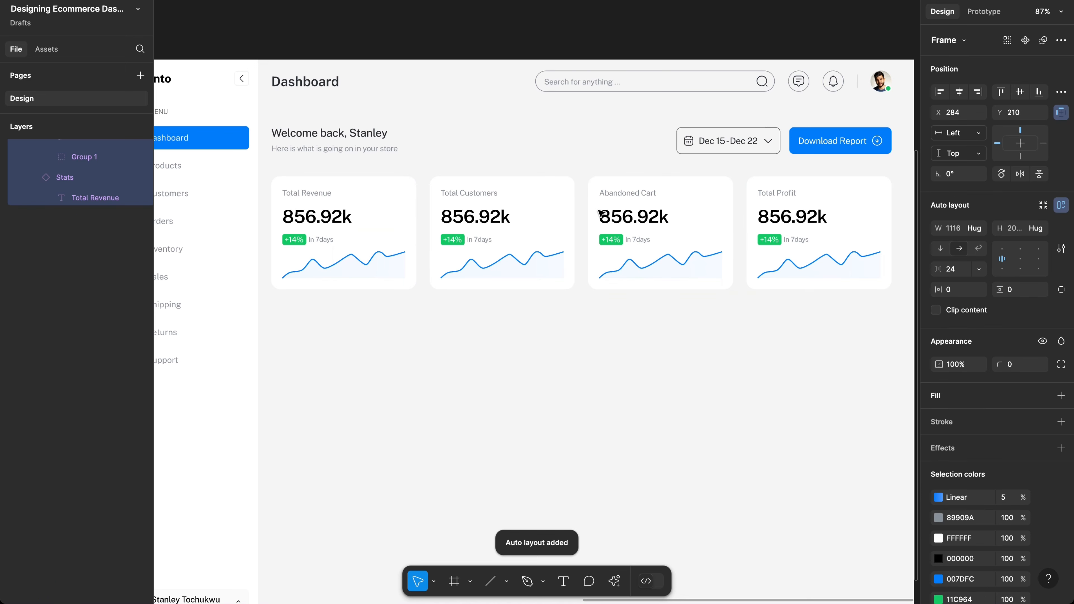
key("alt")
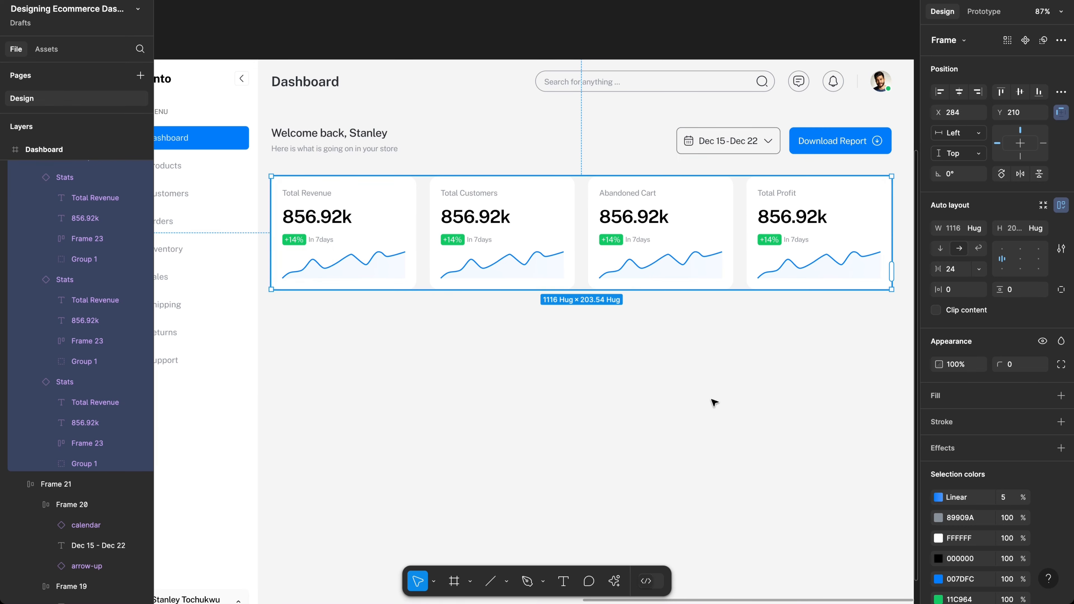
scroll(714, 403, "left", 6)
scroll(714, 403, "left", 12)
scroll(714, 403, "down", 2)
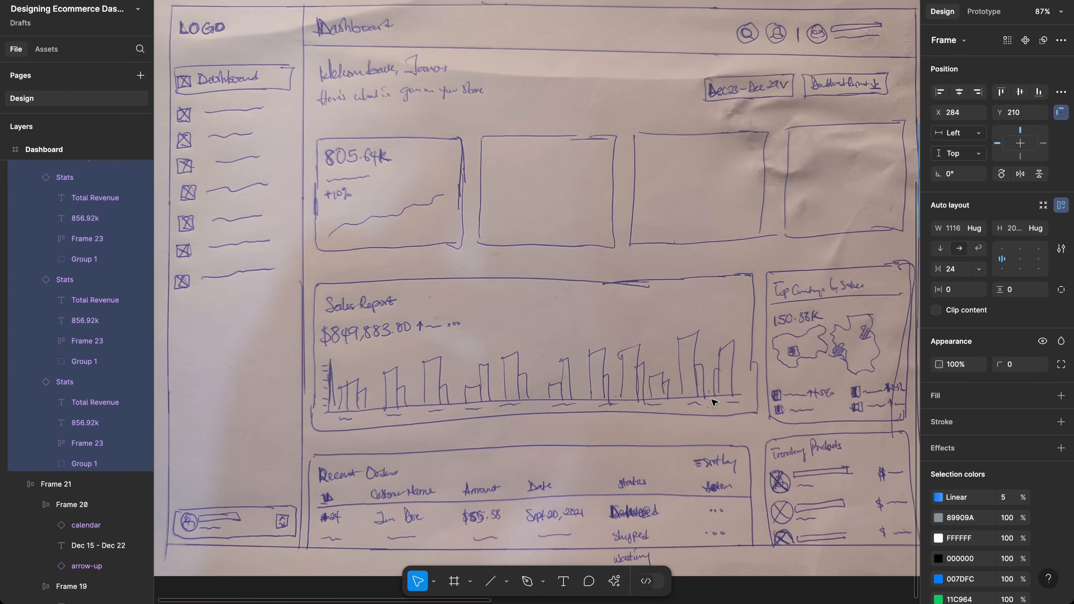
scroll(713, 402, "down", 1)
scroll(714, 402, "right", 1)
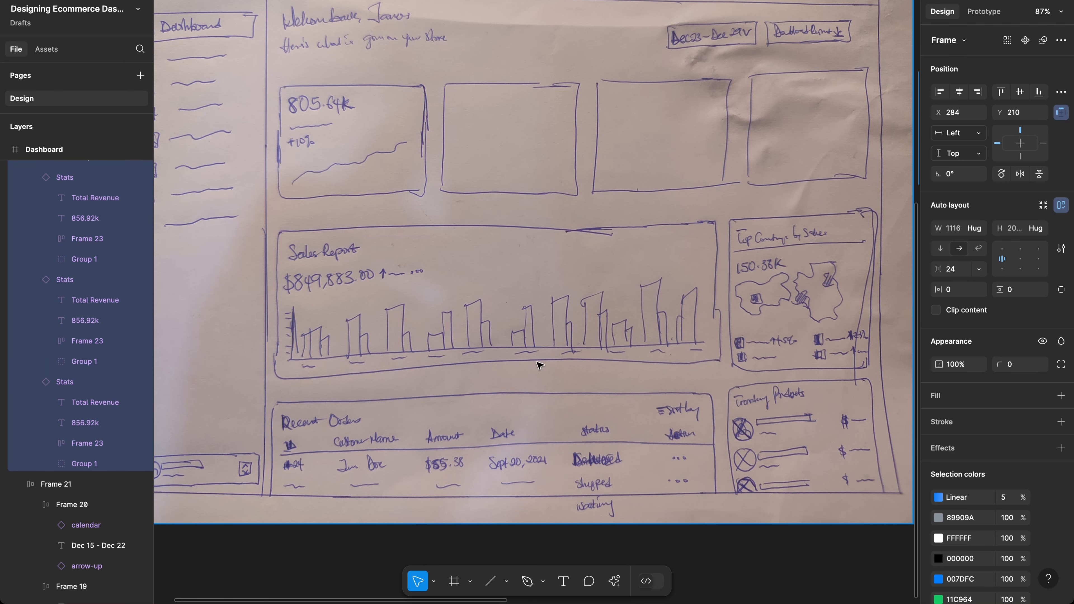
Step: Scroll from the sketch back to the dashboard frame and switch to the Text tool
scroll(539, 365, "right", 6)
scroll(683, 344, "right", 15)
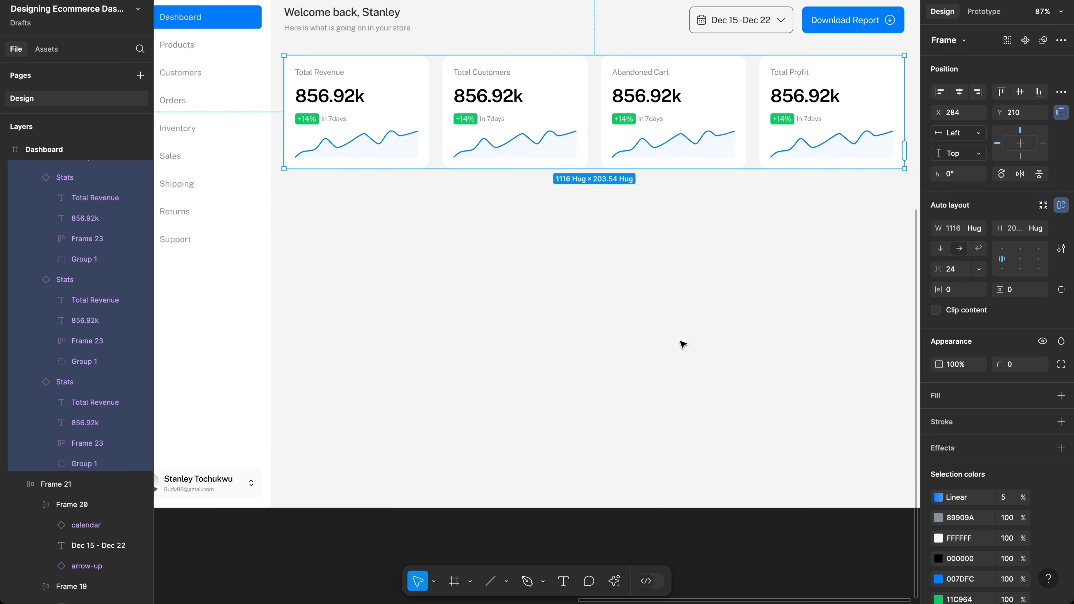
key("t")
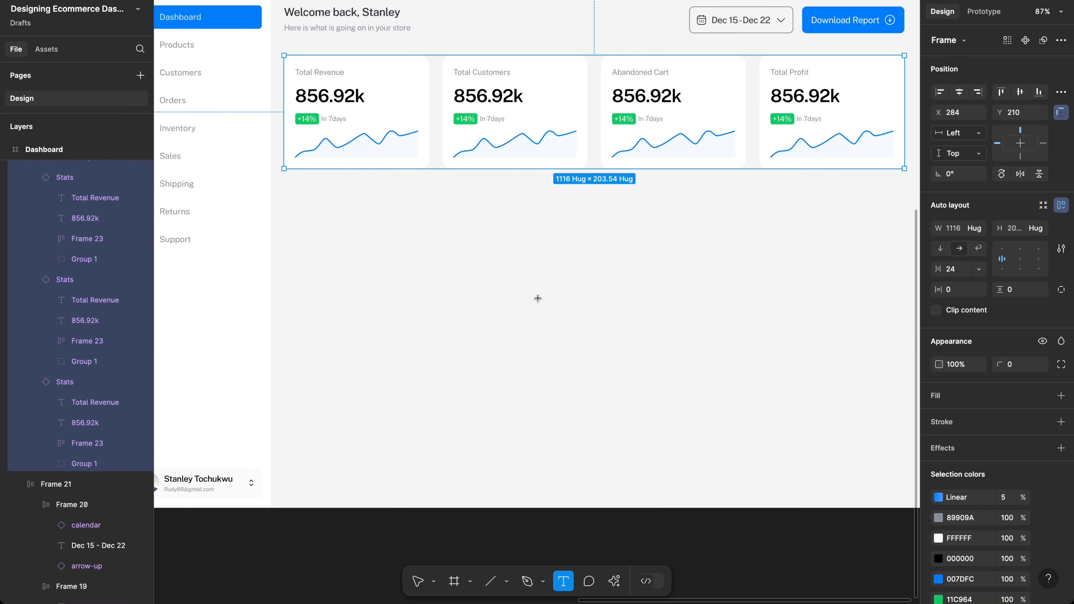
Step: Add a 'Sales Report' text heading below the stat cards
left_click(295, 249)
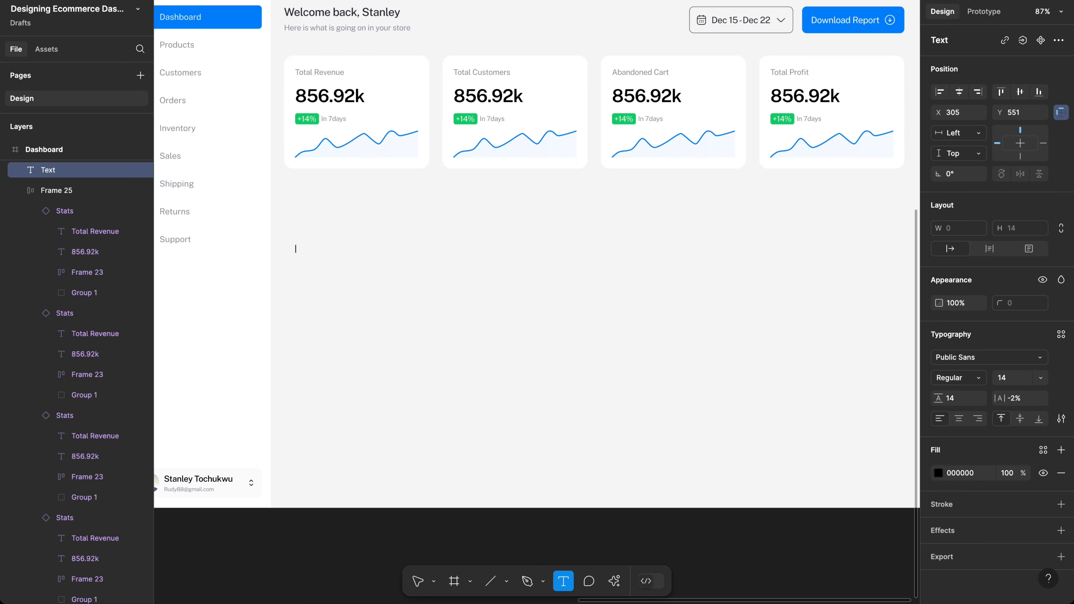
type("Sales")
key("Escape")
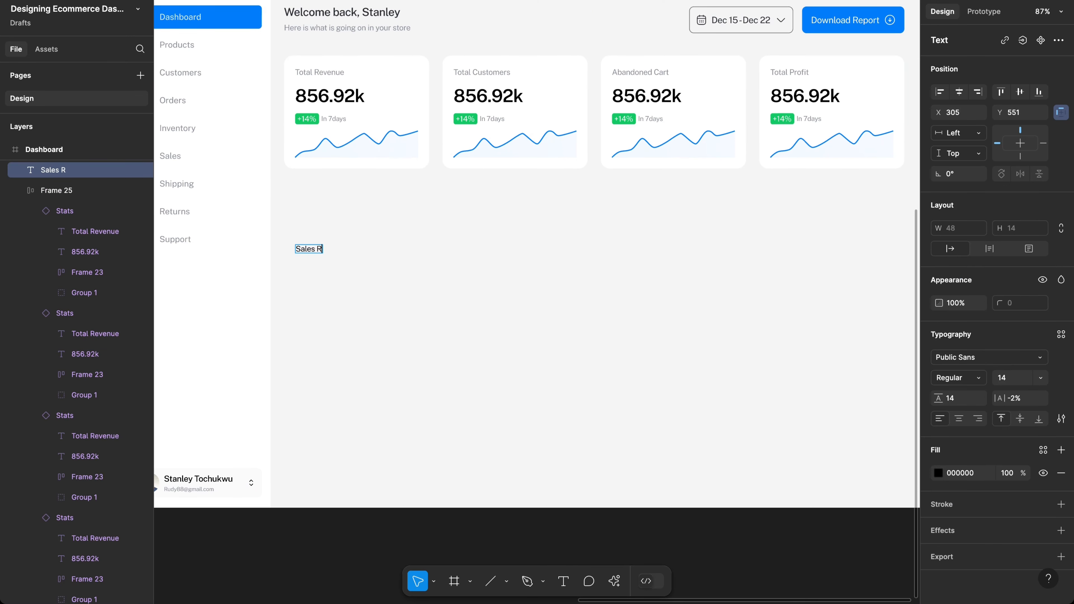
type("Report")
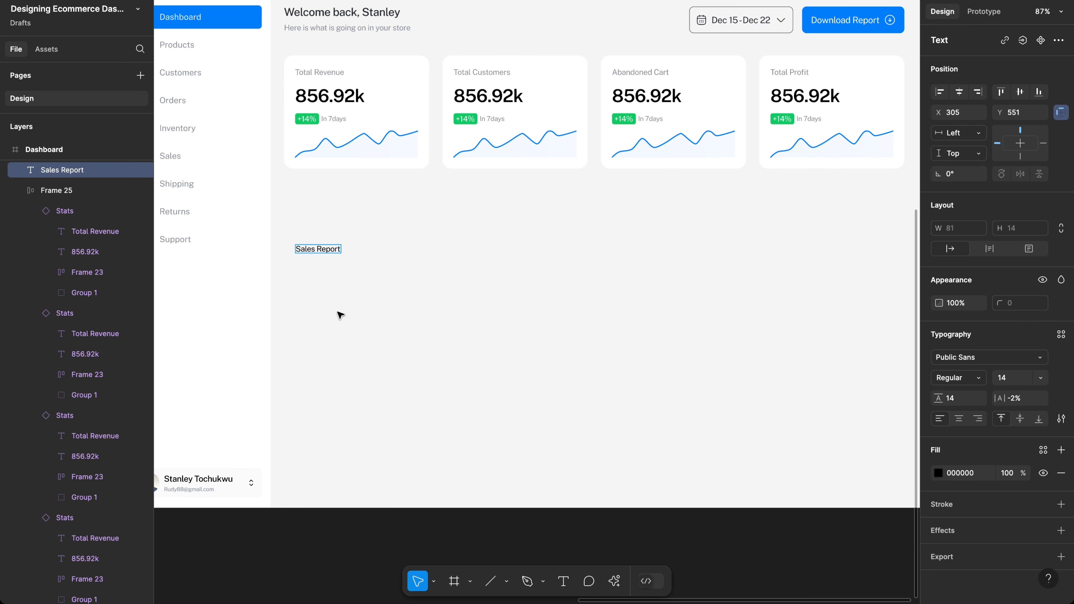
key("Escape")
Step: Set the heading's font size to 18 and line height to 26
scroll(332, 220, "left", 5)
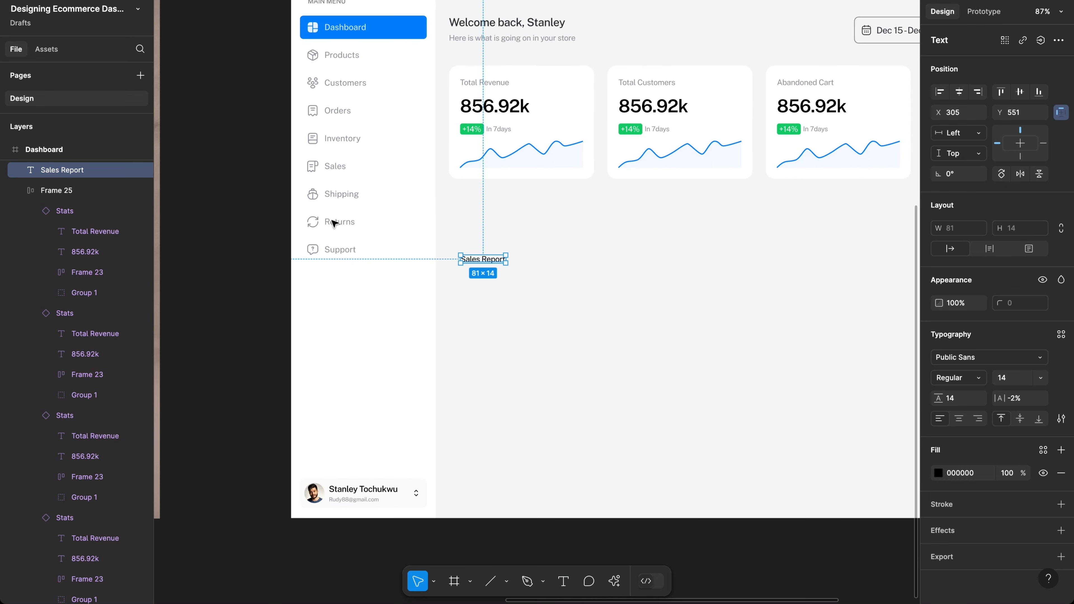
scroll(331, 220, "right", 3)
left_click(1008, 380)
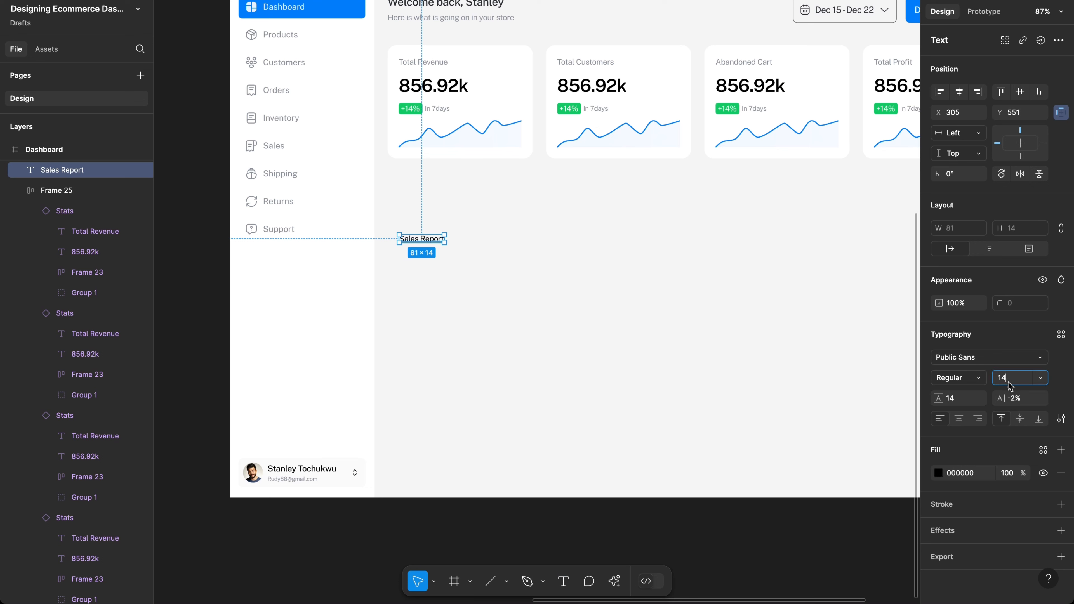
type("18")
key("Return")
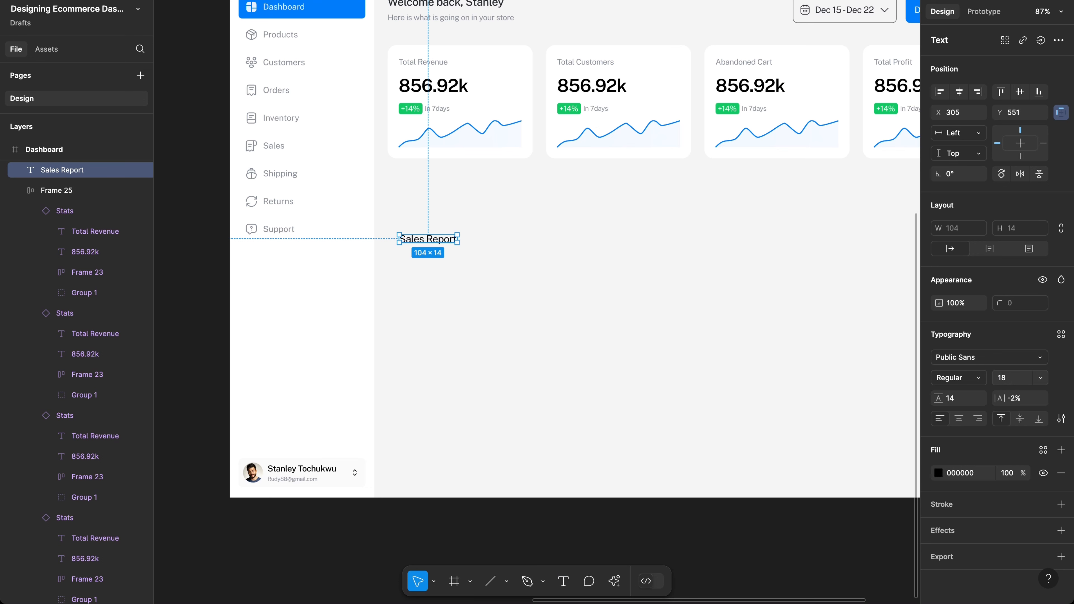
left_click(960, 399)
type("26")
key("Return")
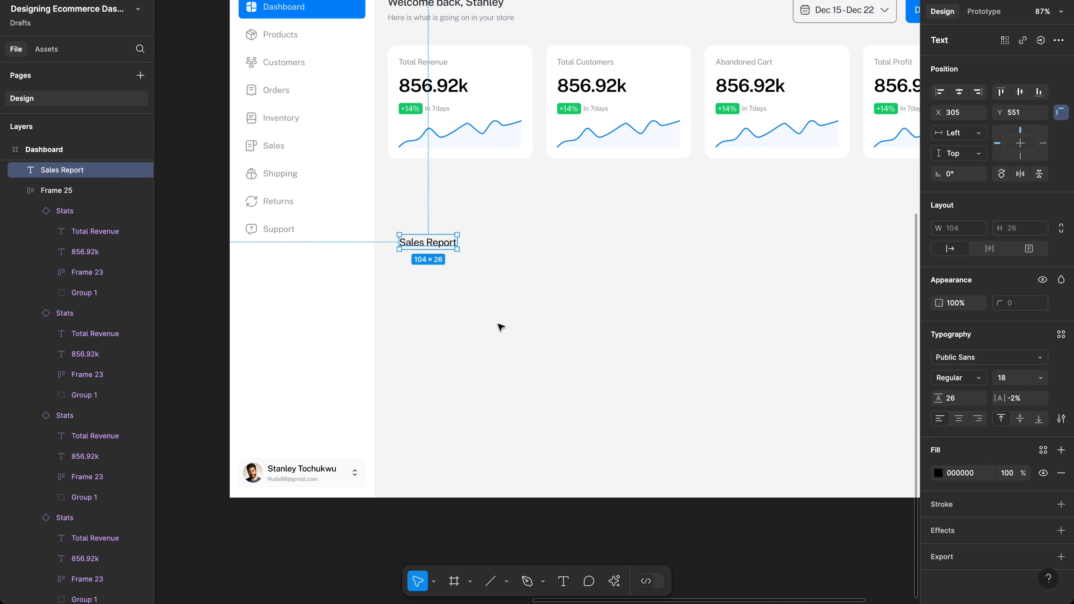
Step: Change the Sales Report heading's weight to SemiBold
scroll(500, 328, "up", 2)
scroll(501, 327, "left", 2)
left_click(938, 379)
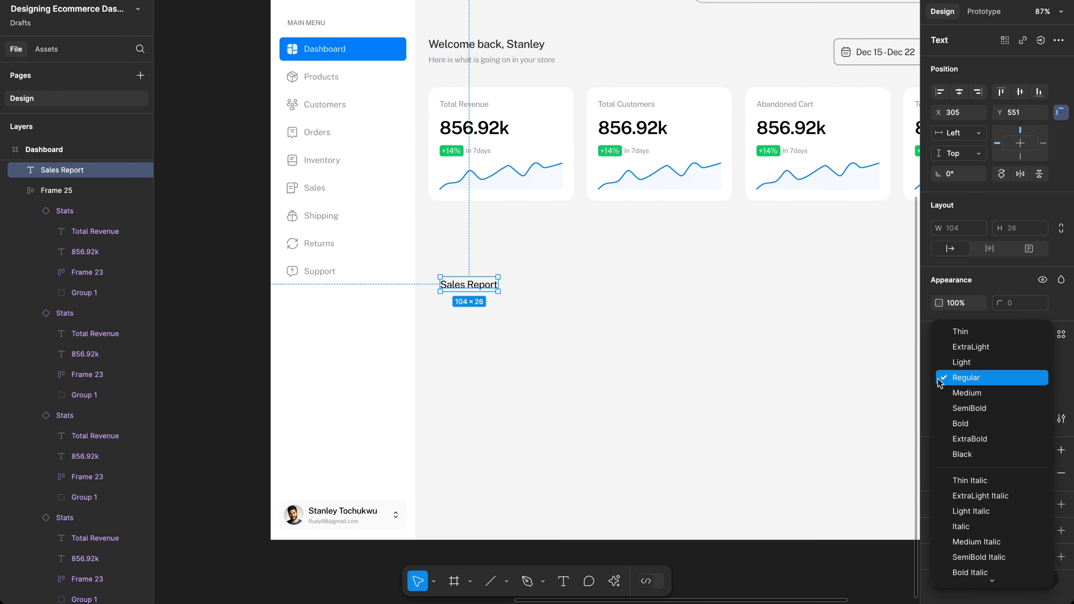
left_click(953, 408)
scroll(565, 295, "left", 20)
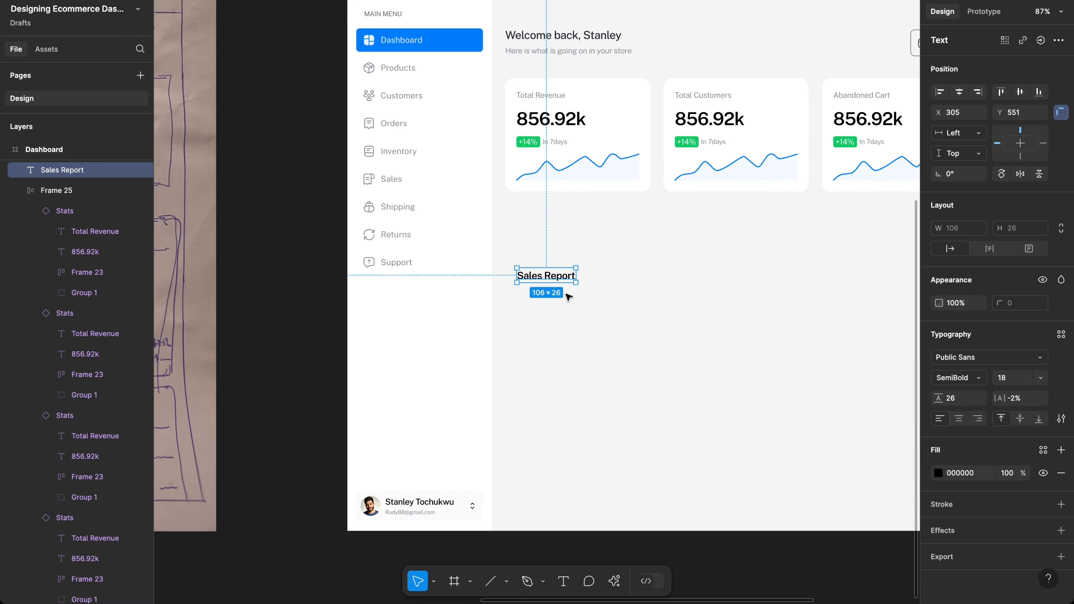
scroll(569, 297, "left", 15)
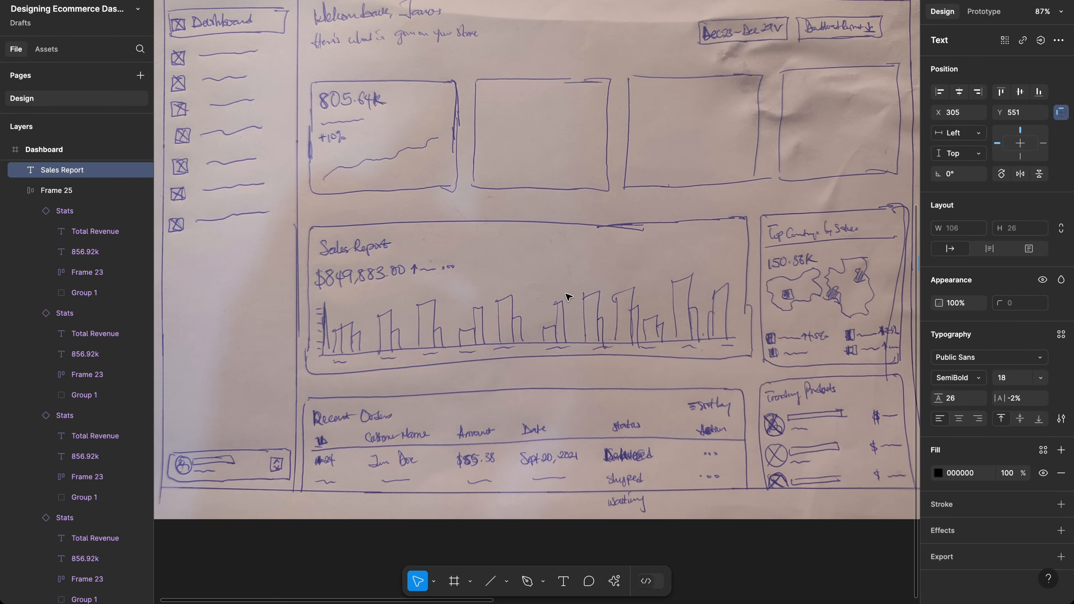
scroll(397, 280, "right", 15)
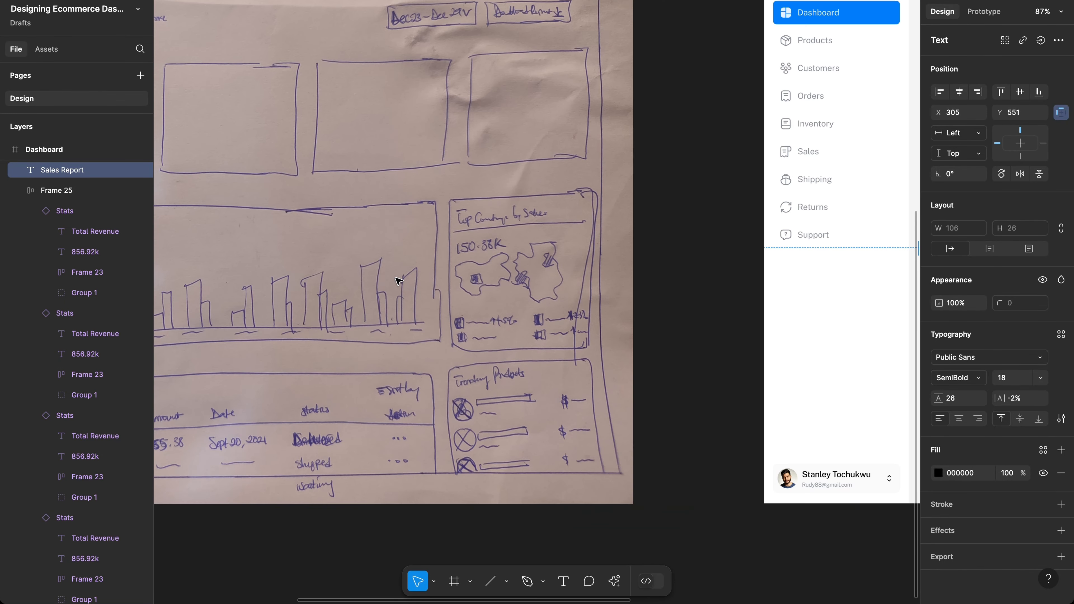
scroll(397, 280, "right", 15)
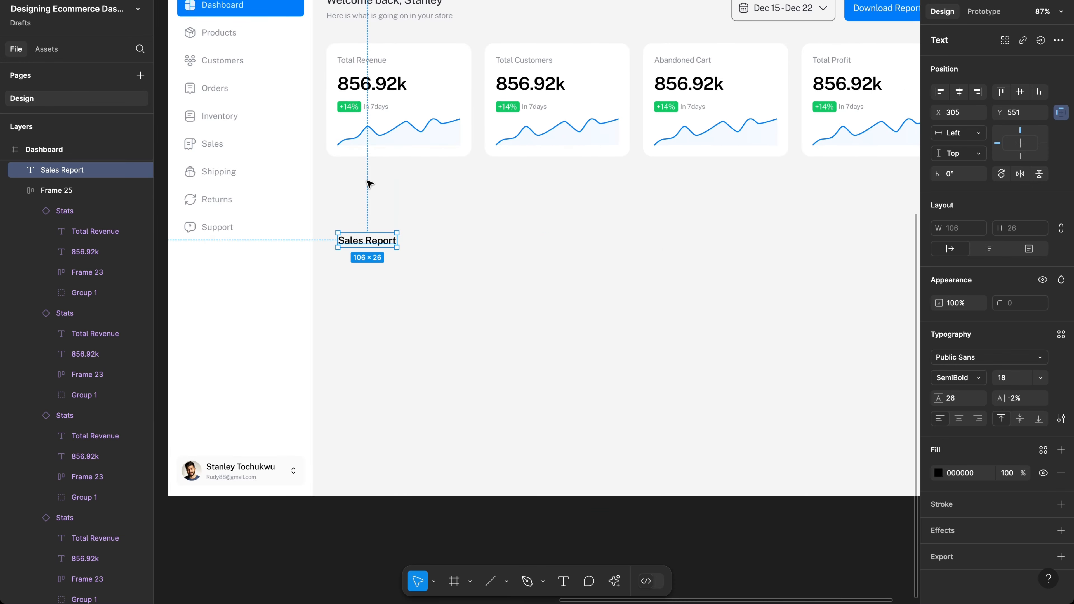
Step: Duplicate the 856.92k figure from Total Revenue beneath the Sales Report heading
left_click(360, 89)
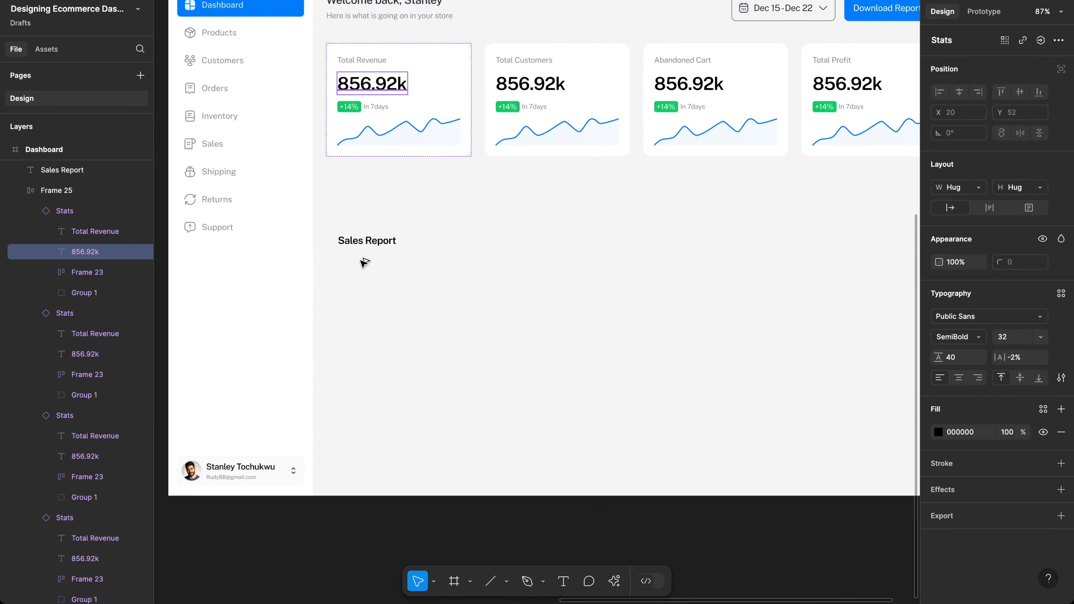
left_click_drag(360, 263, 363, 273)
scroll(363, 272, "left", 20)
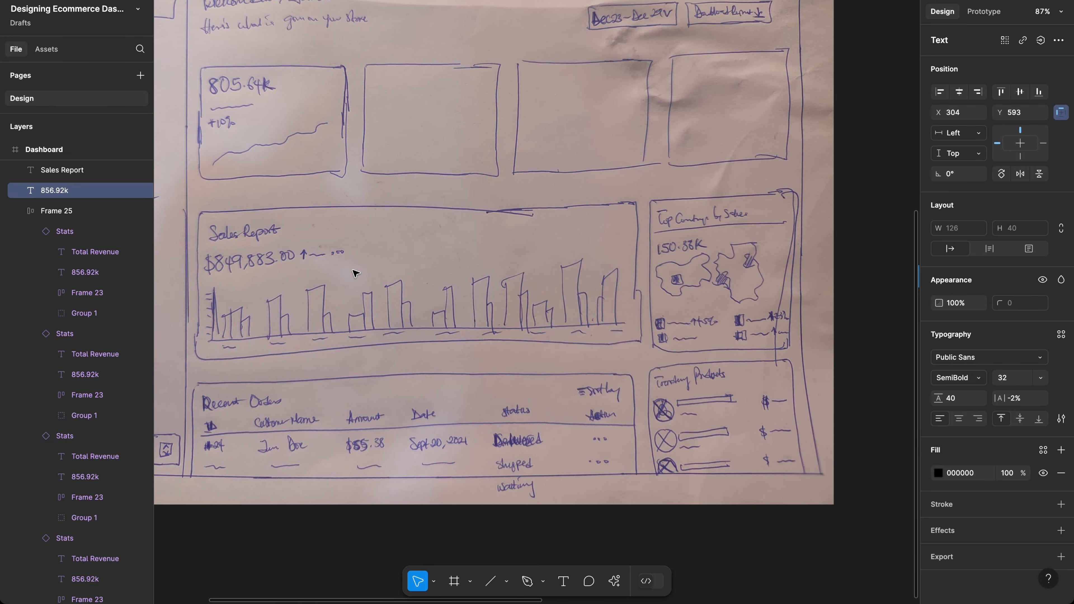
scroll(320, 257, "up", 8)
scroll(320, 256, "down", 10)
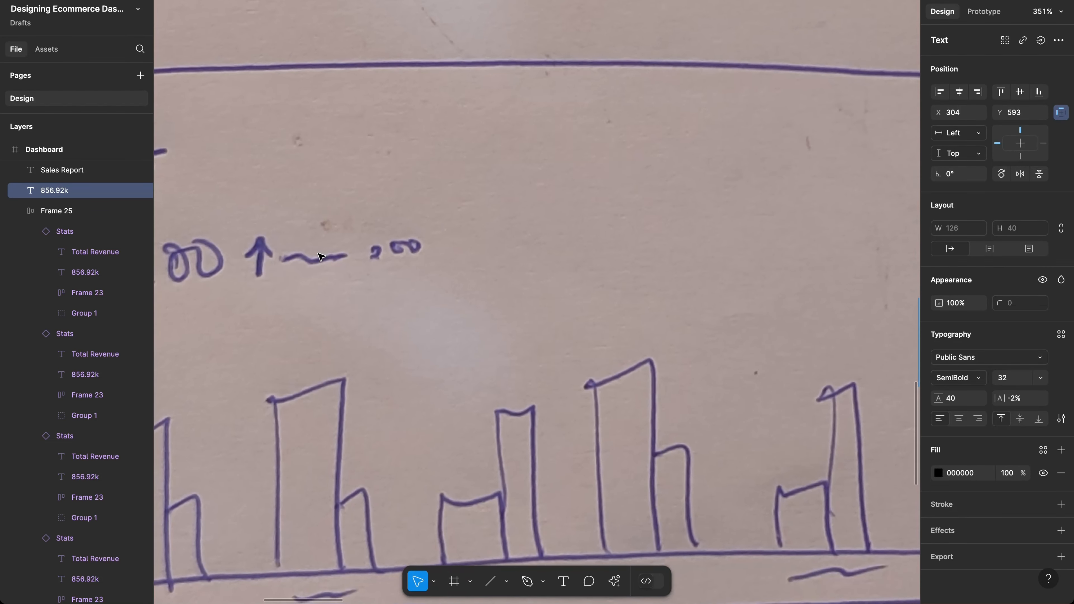
scroll(551, 202, "right", 15)
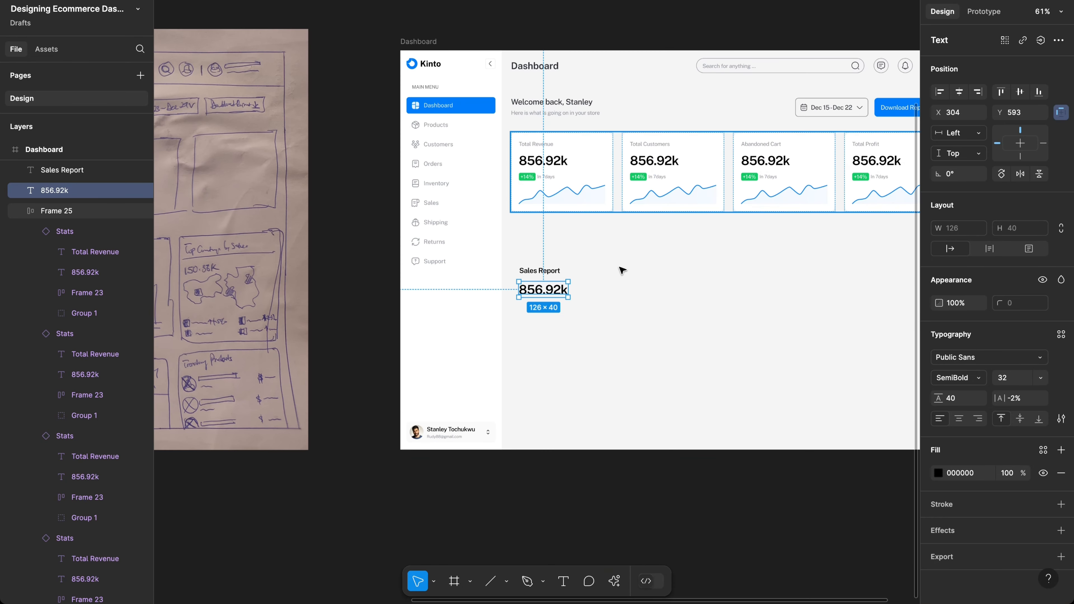
scroll(544, 274, "left", 12)
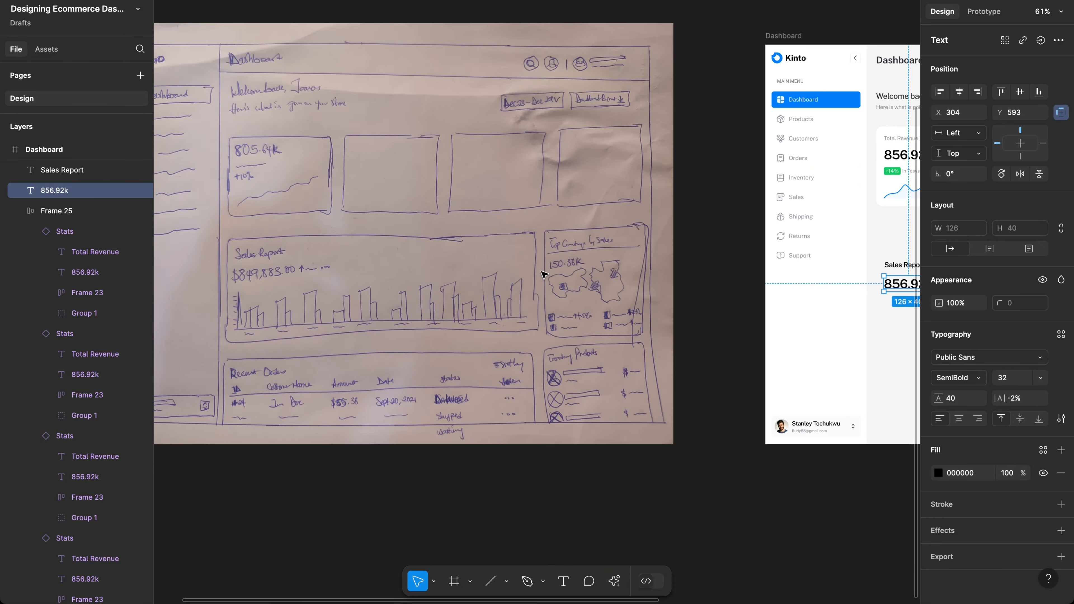
scroll(544, 274, "right", 10)
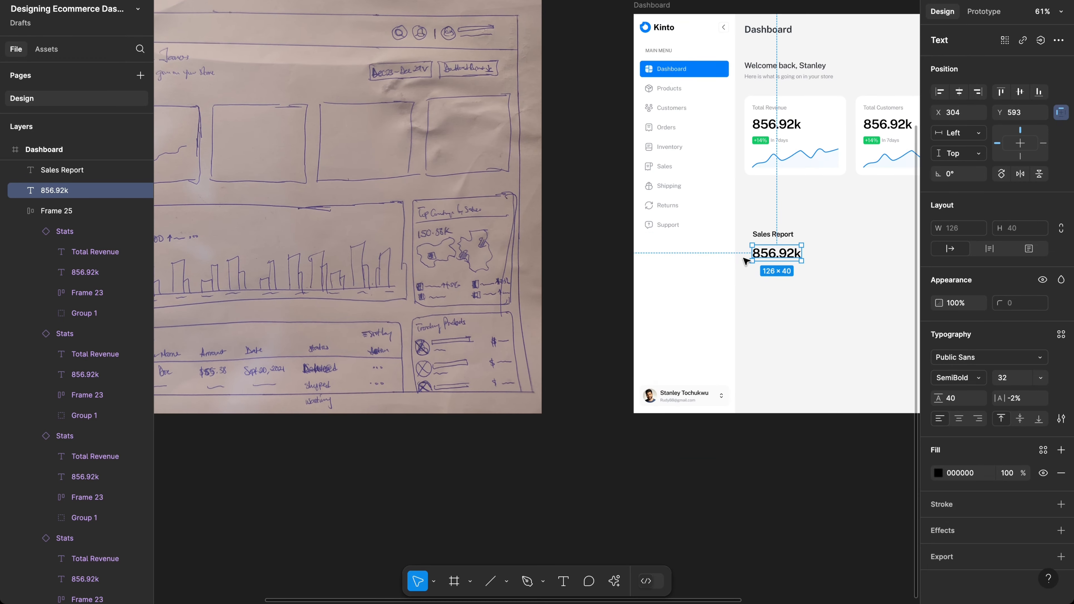
scroll(756, 259, "right", 10)
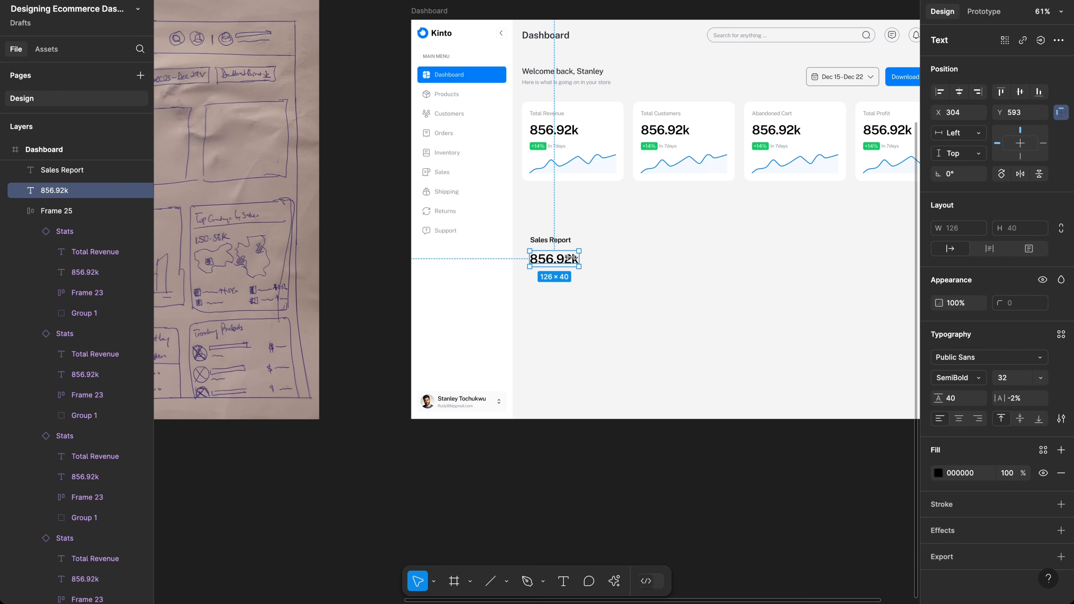
scroll(566, 258, "up", 5)
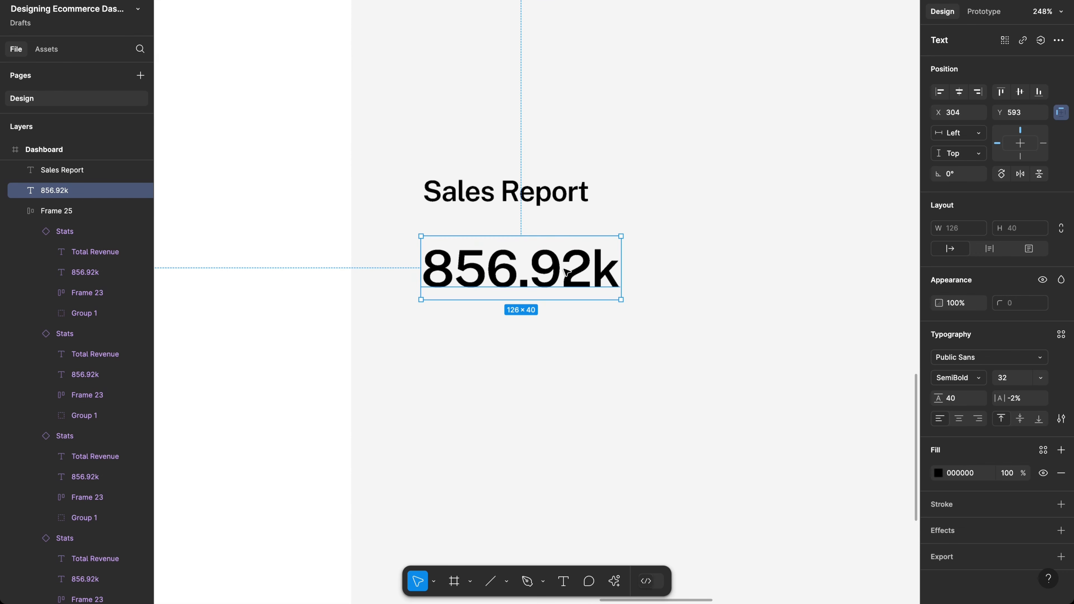
Step: Edit the copied figure to read 856,924.00
double_click(541, 275)
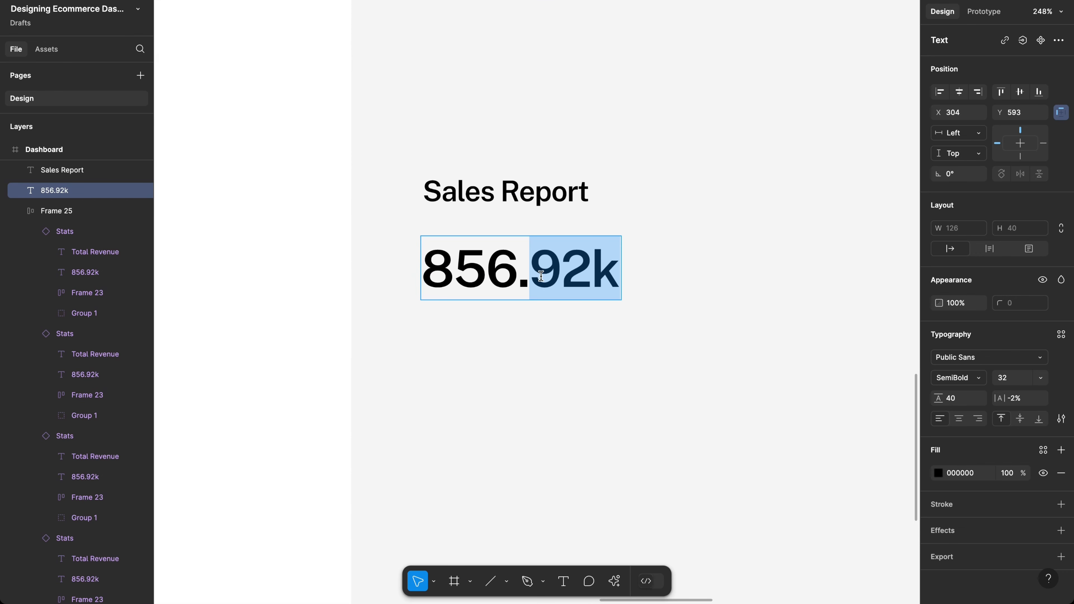
key("Left")
key("BackSpace")
type(",")
key("Right")
key("Right")
key("Right")
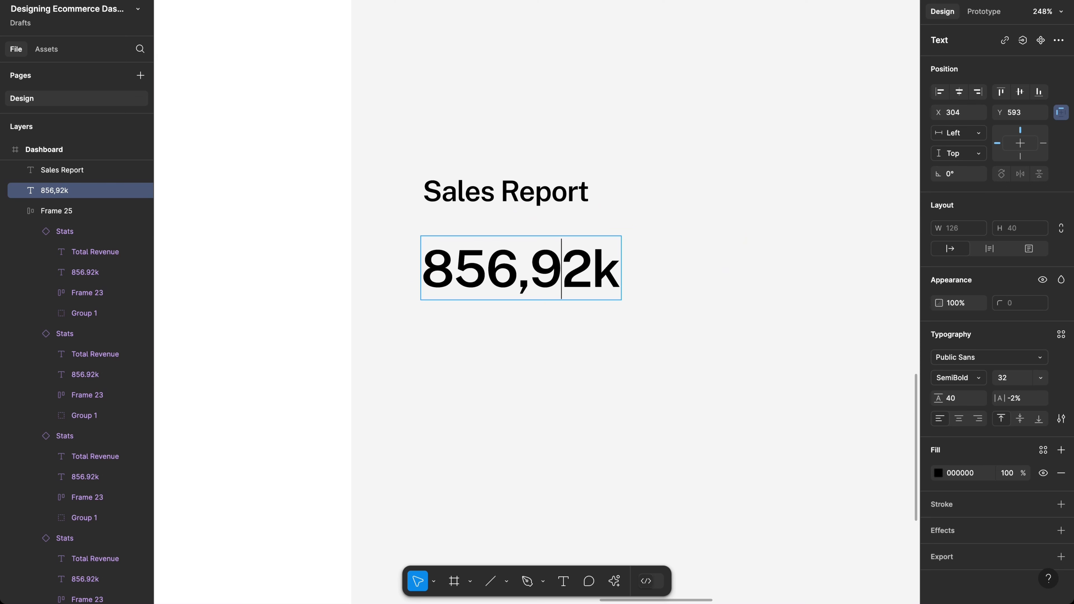
type("8")
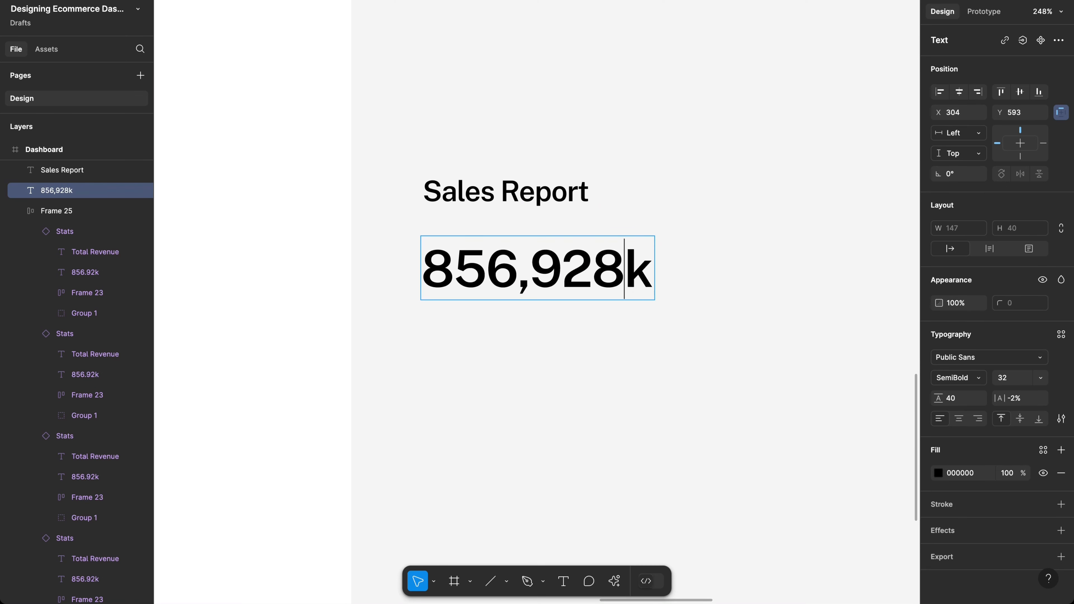
key("BackSpace")
type("4")
key("Right")
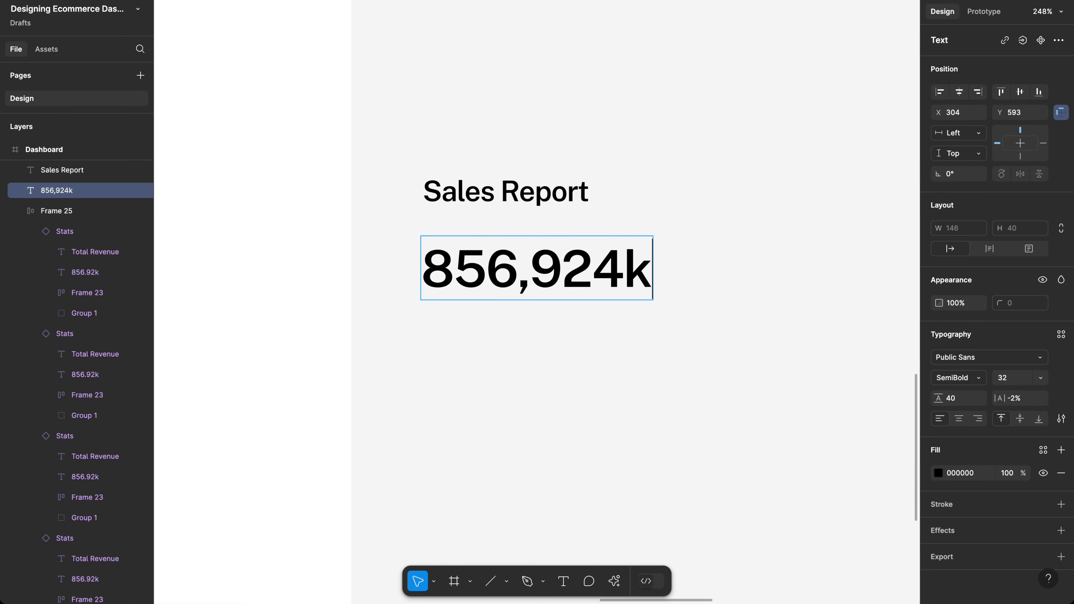
key("BackSpace")
type(".")
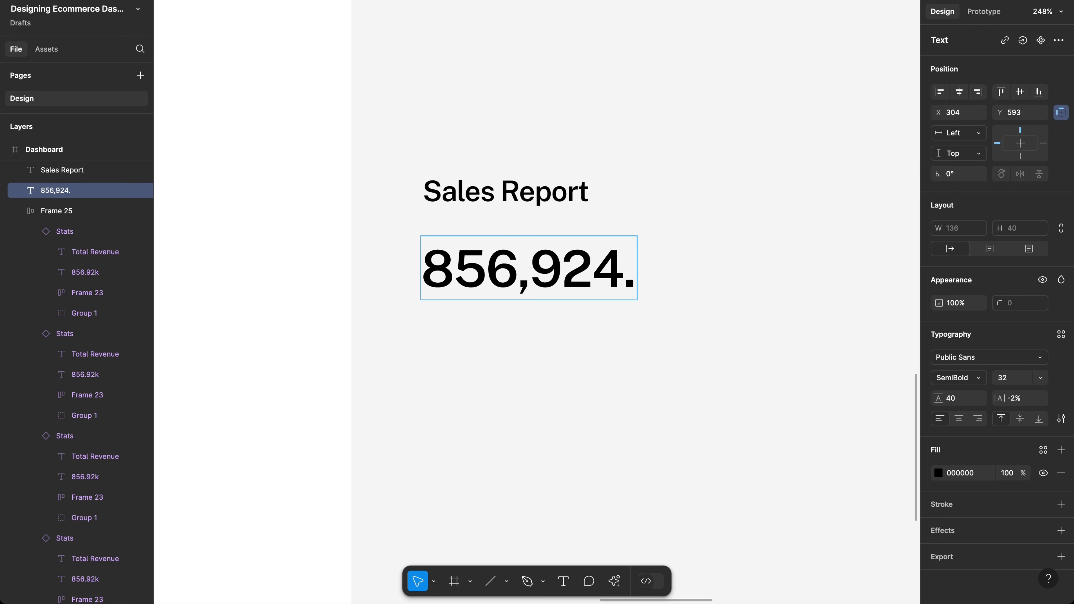
type("00")
key("Escape")
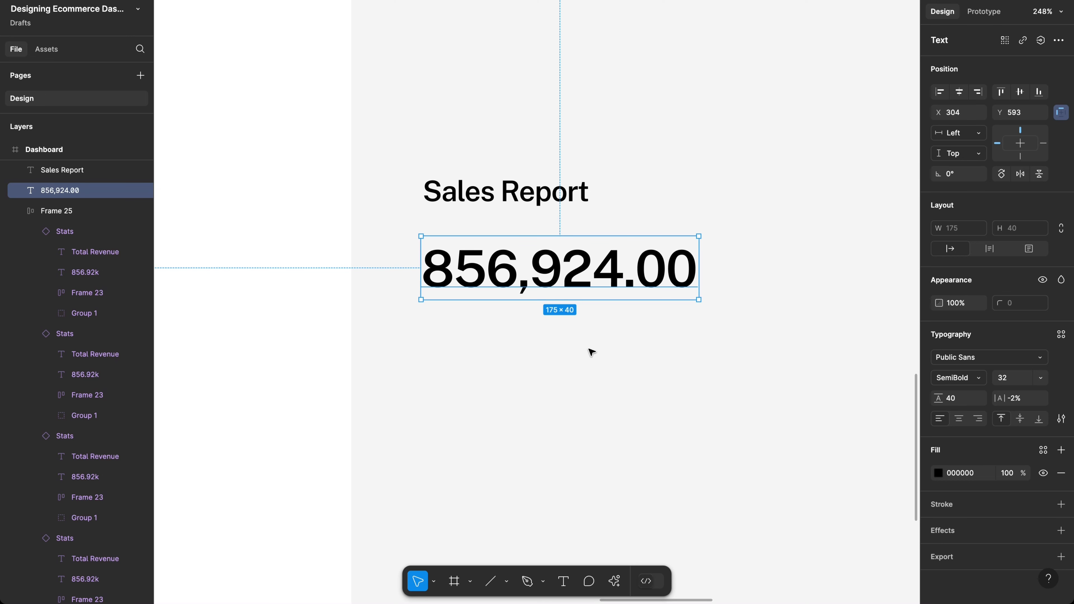
Step: Color the Sales Report heading and the 856,924.00 figure dark grey 292D32
scroll(591, 351, "down", 8)
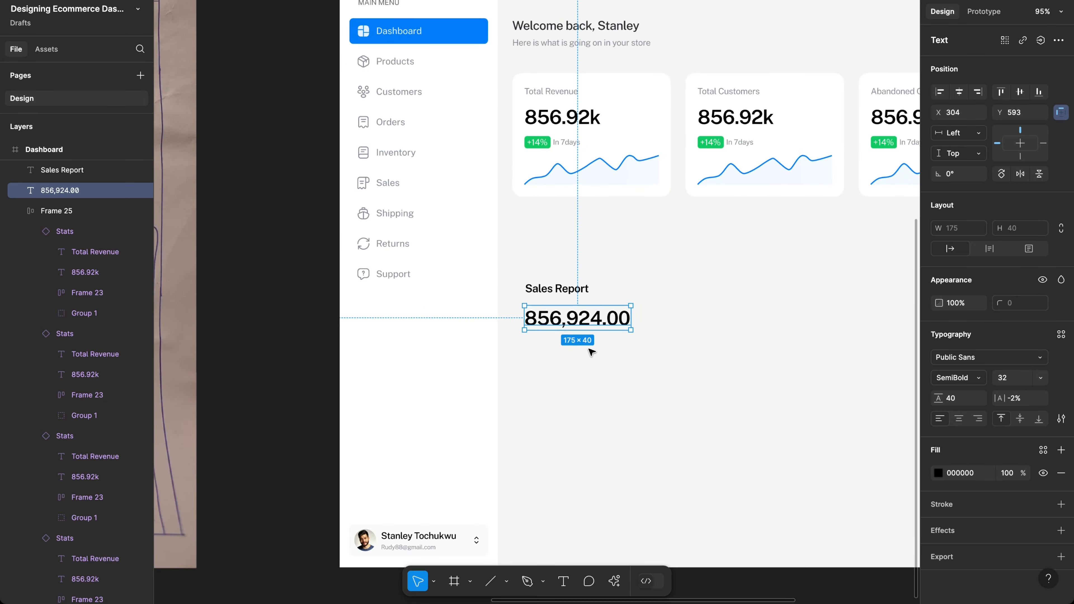
scroll(591, 352, "down", 5)
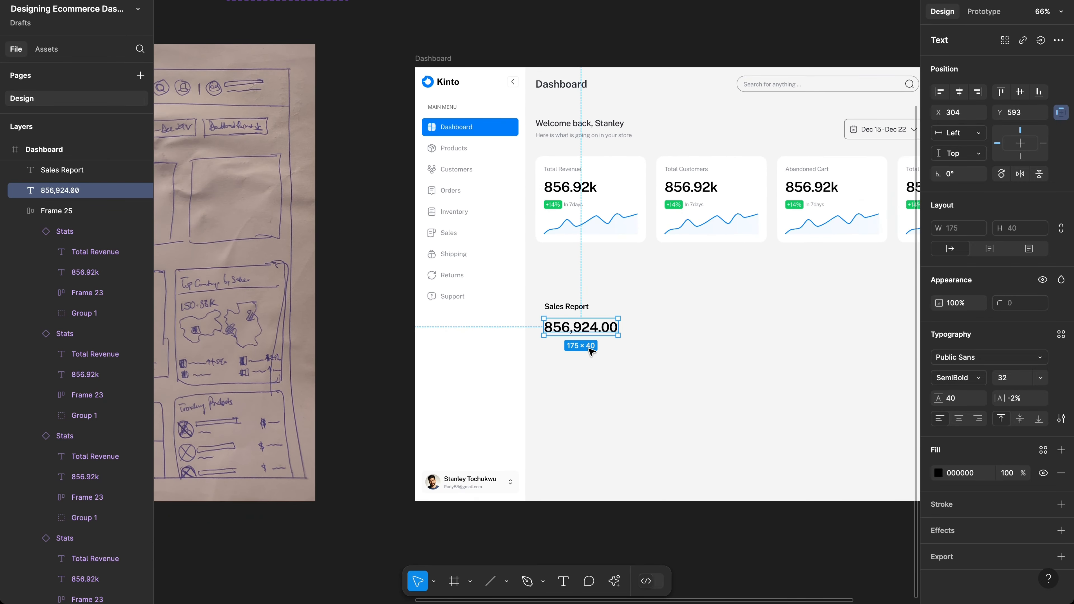
scroll(591, 352, "left", 10)
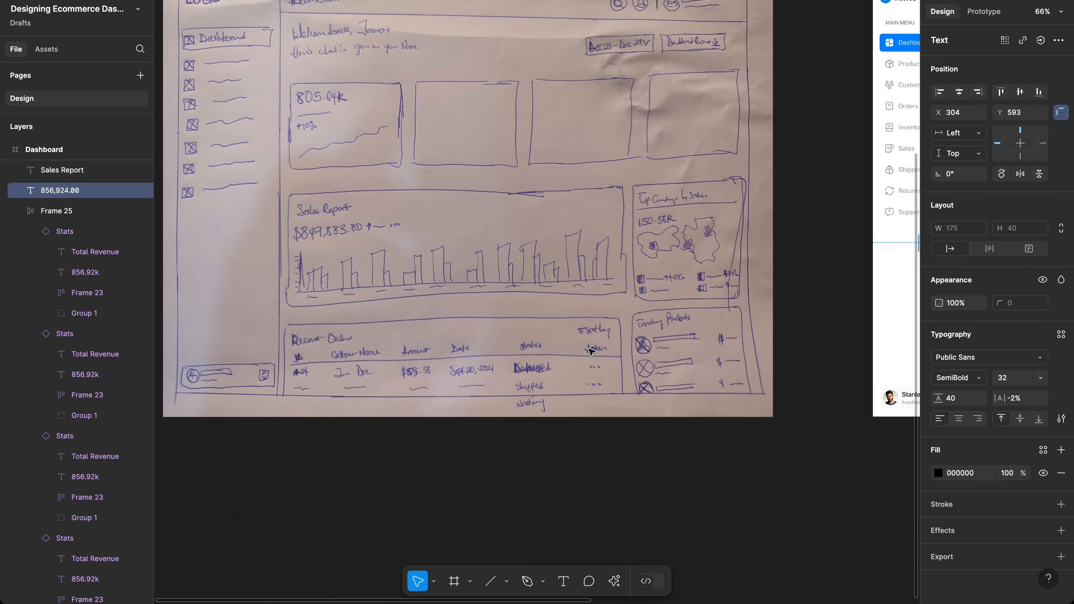
scroll(591, 352, "right", 10)
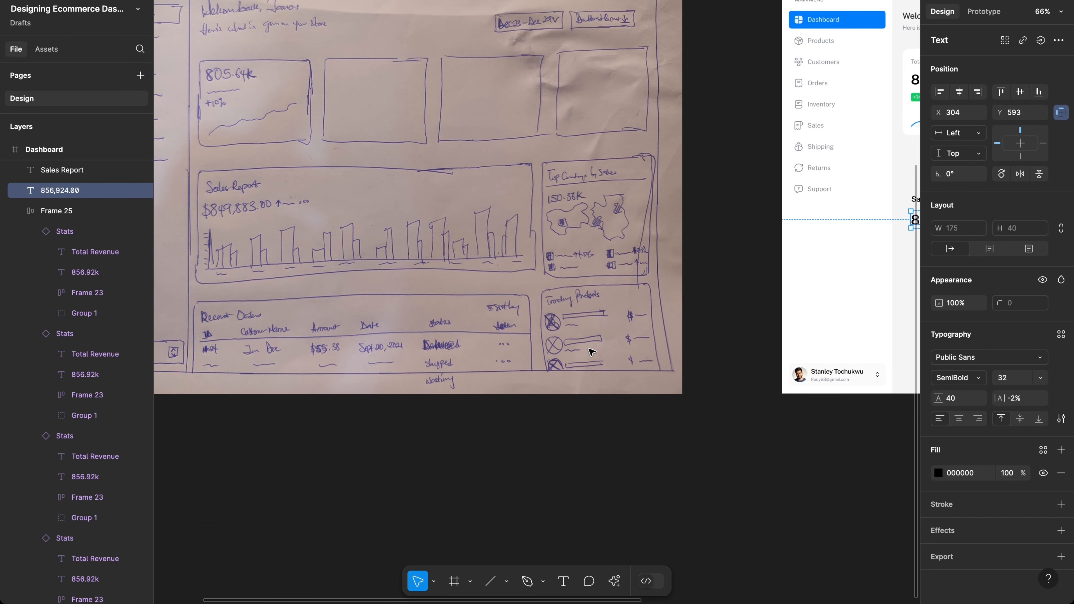
scroll(591, 352, "left", 2)
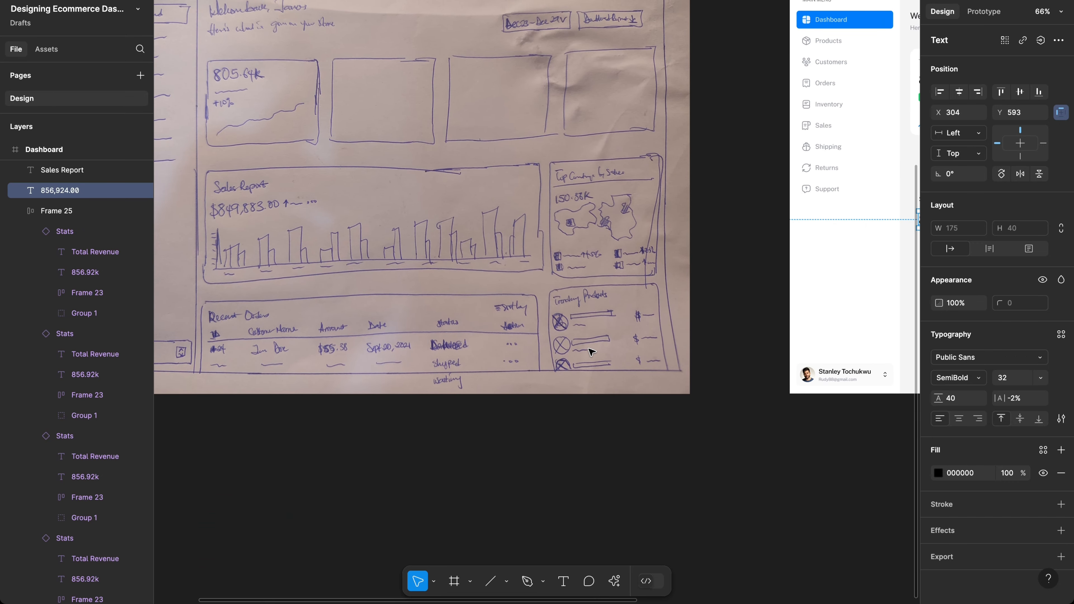
scroll(647, 339, "right", 4)
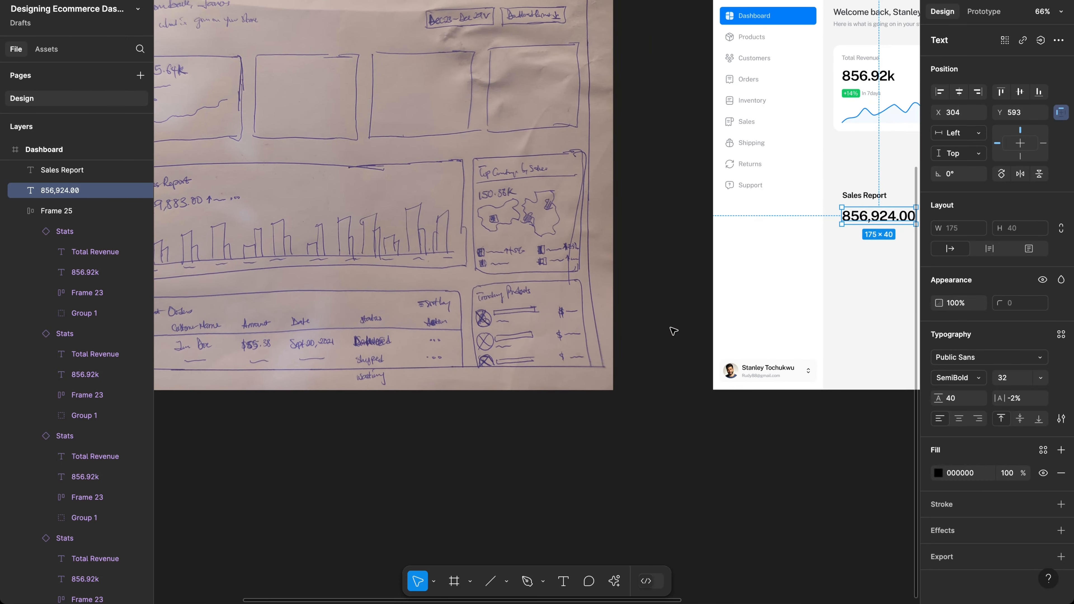
scroll(673, 331, "right", 10)
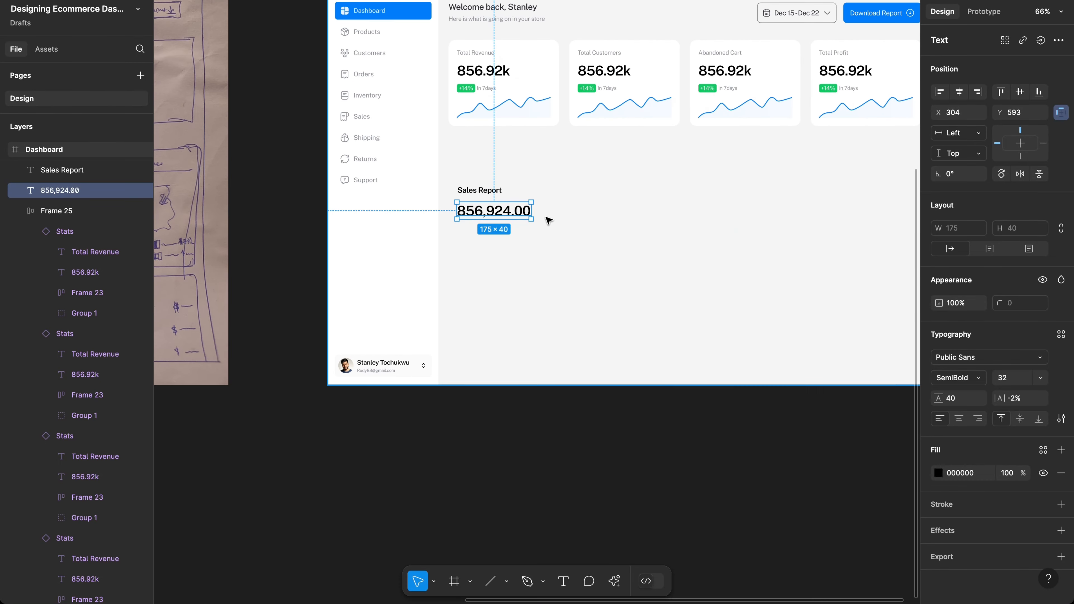
scroll(546, 218, "up", 5)
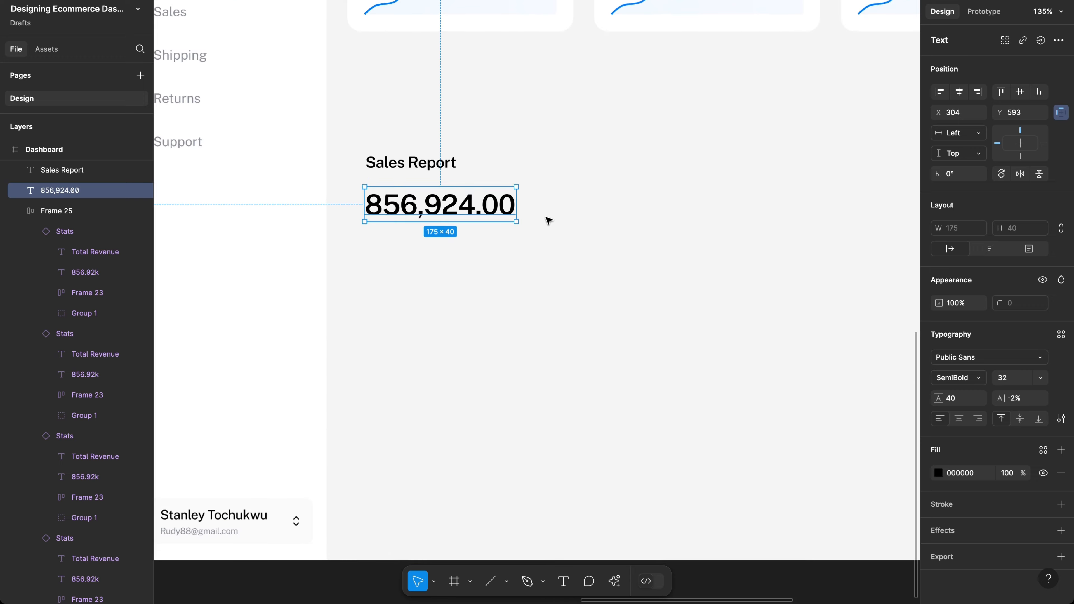
left_click(438, 164)
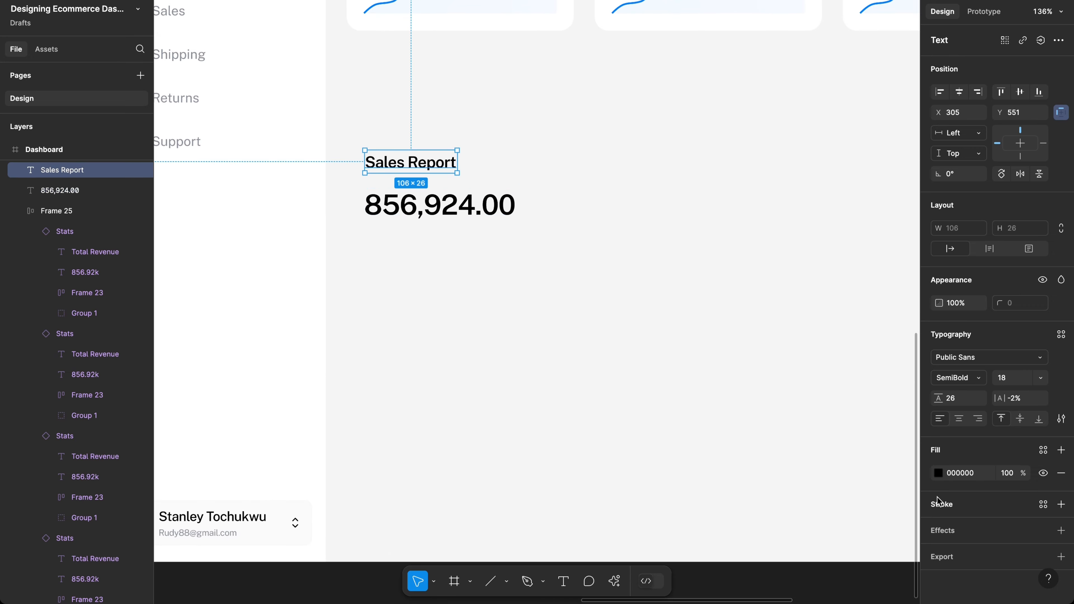
left_click(938, 474)
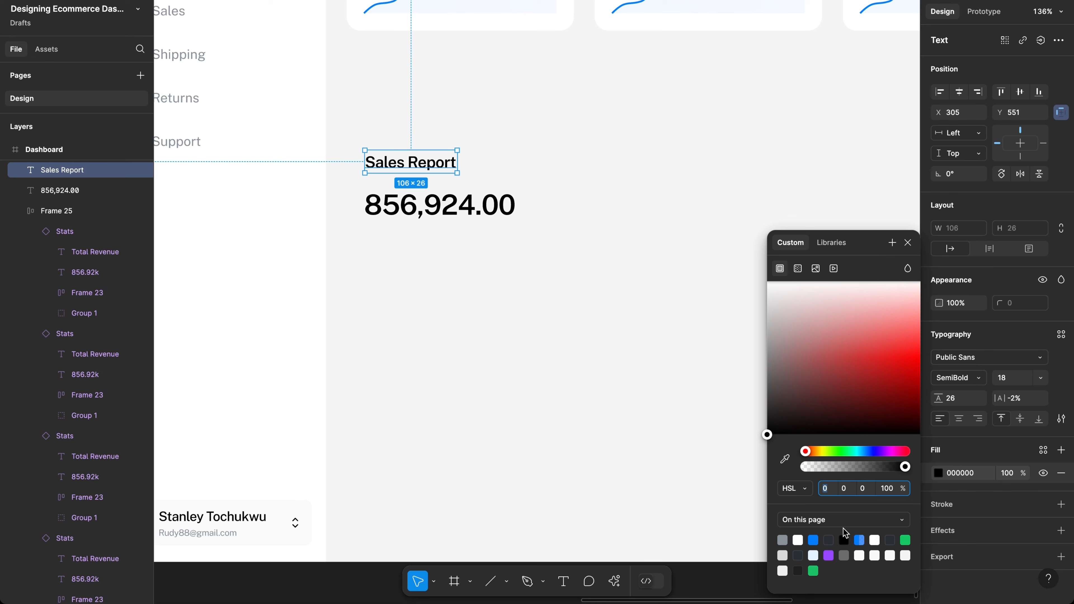
left_click(828, 539)
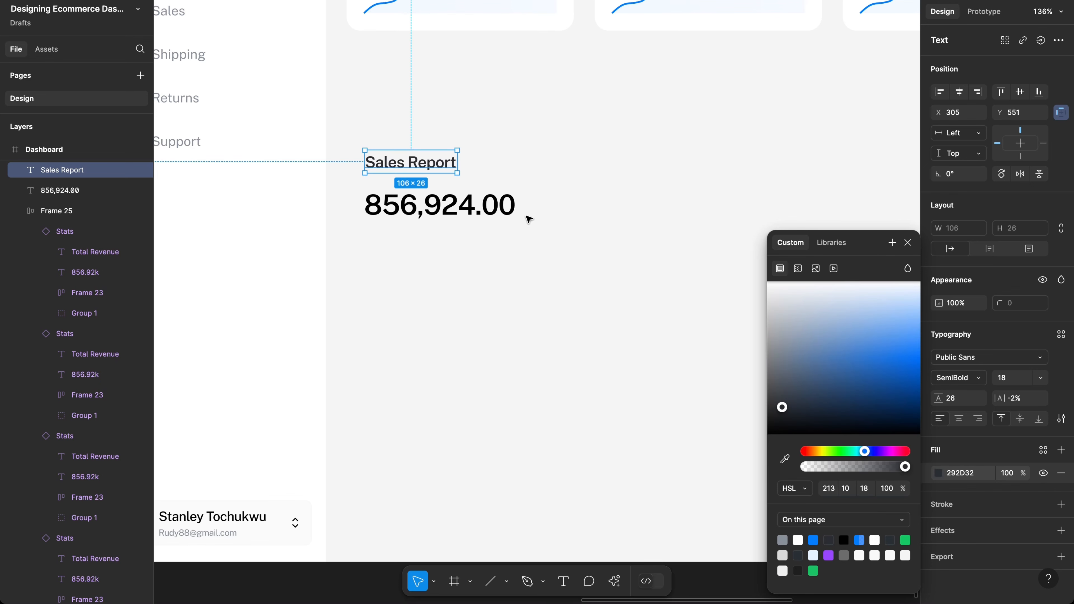
left_click(479, 205)
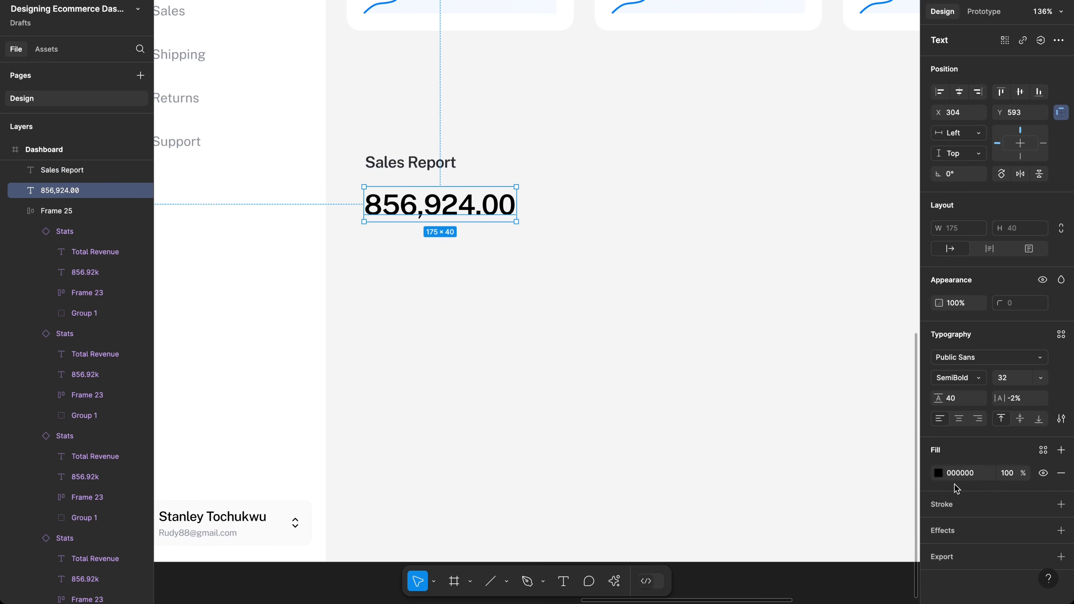
left_click(938, 474)
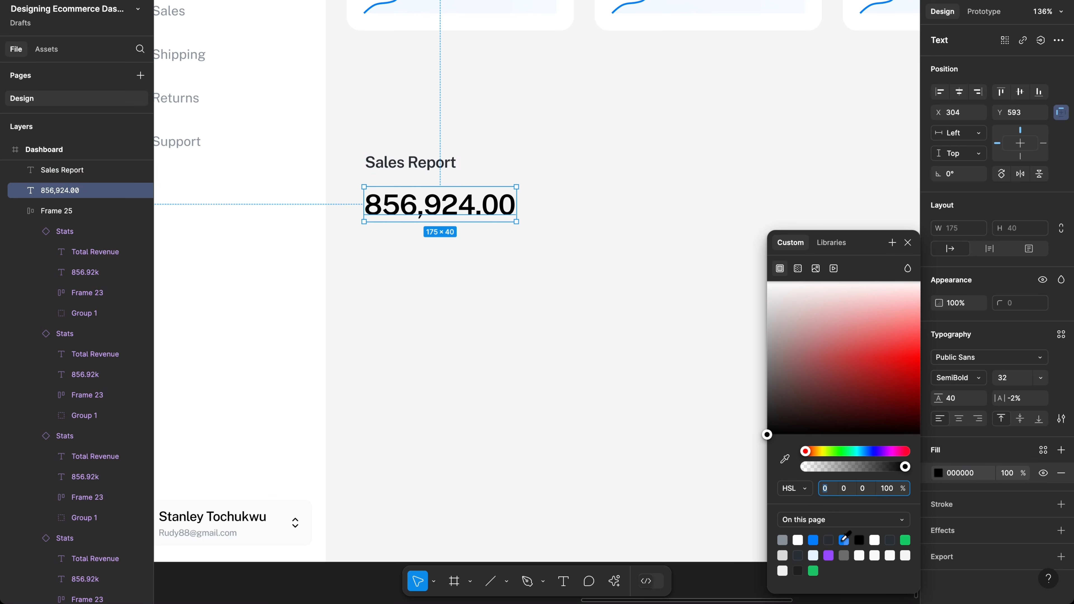
left_click(828, 539)
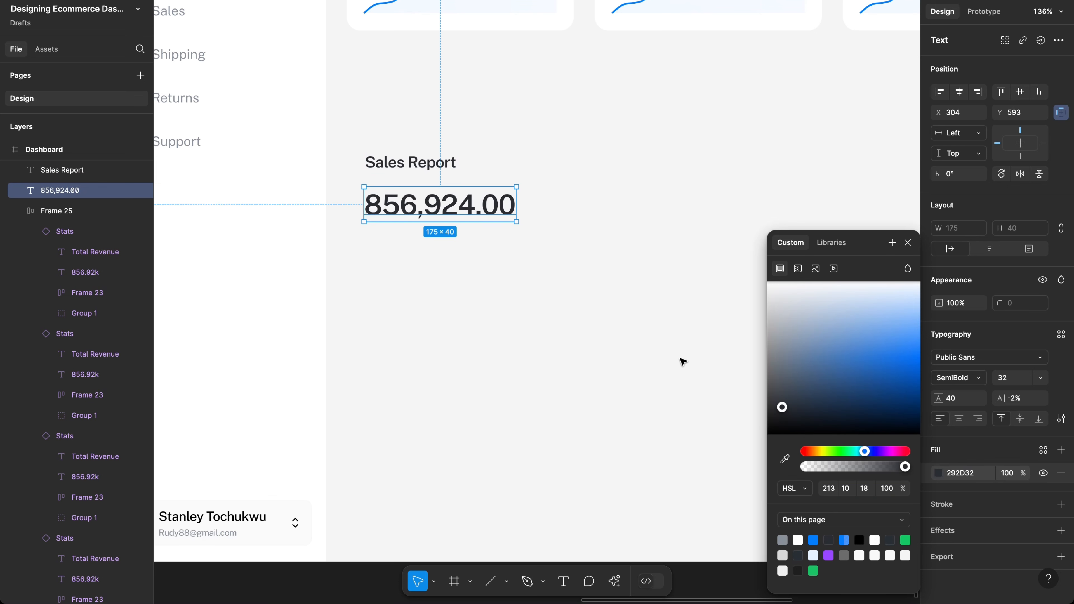
Step: Search the assets for 'arrow' icons
left_click(541, 208)
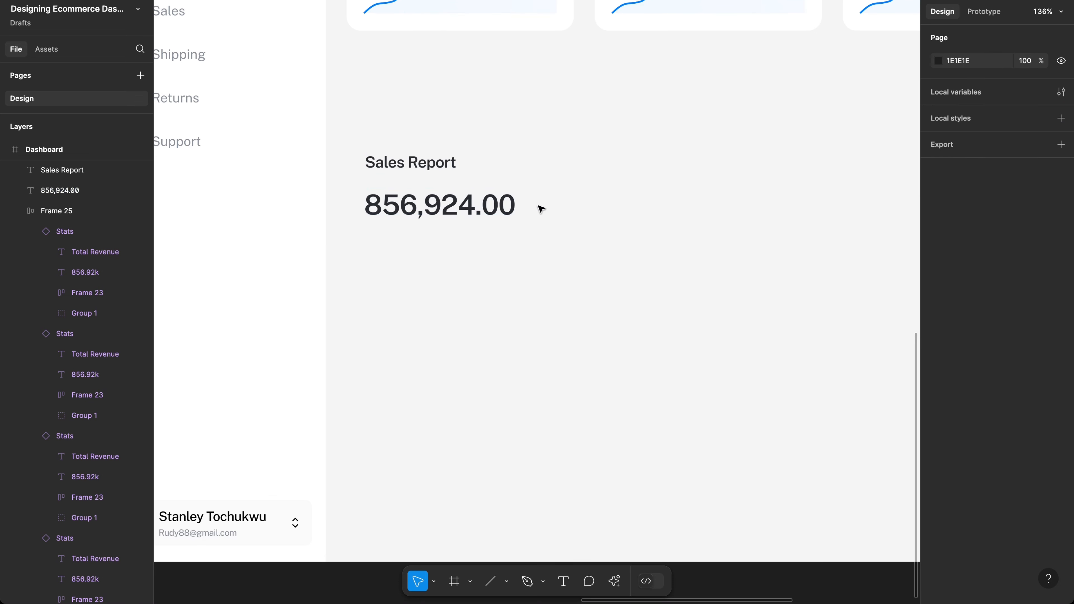
key("shift+i")
type("arrow")
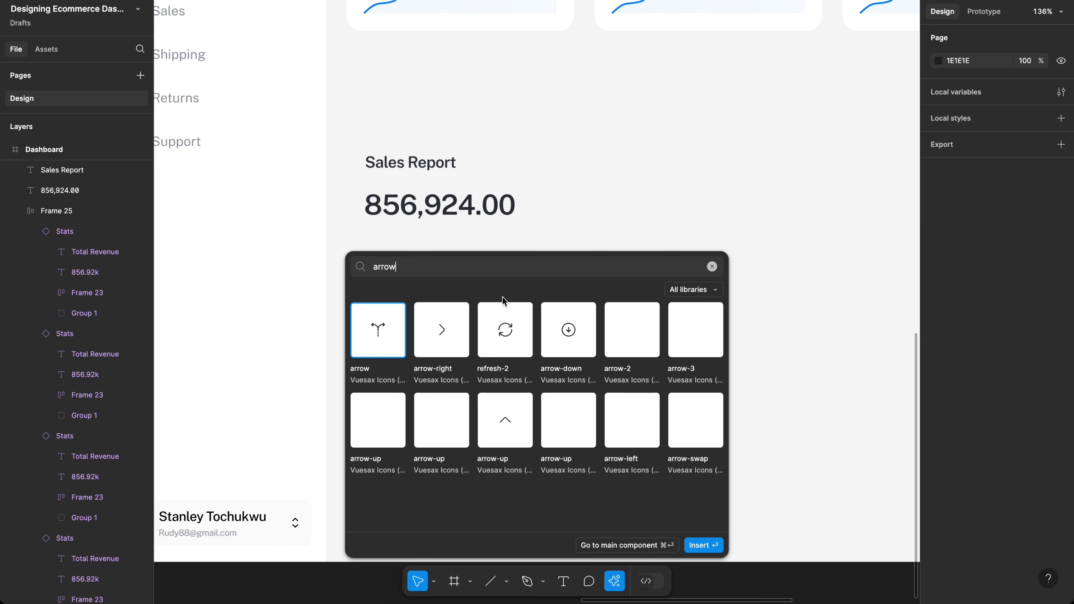
Step: Insert the 24×24 Vuesax arrow-up icon and place it right of the 856,924.00 figure
left_click(385, 441)
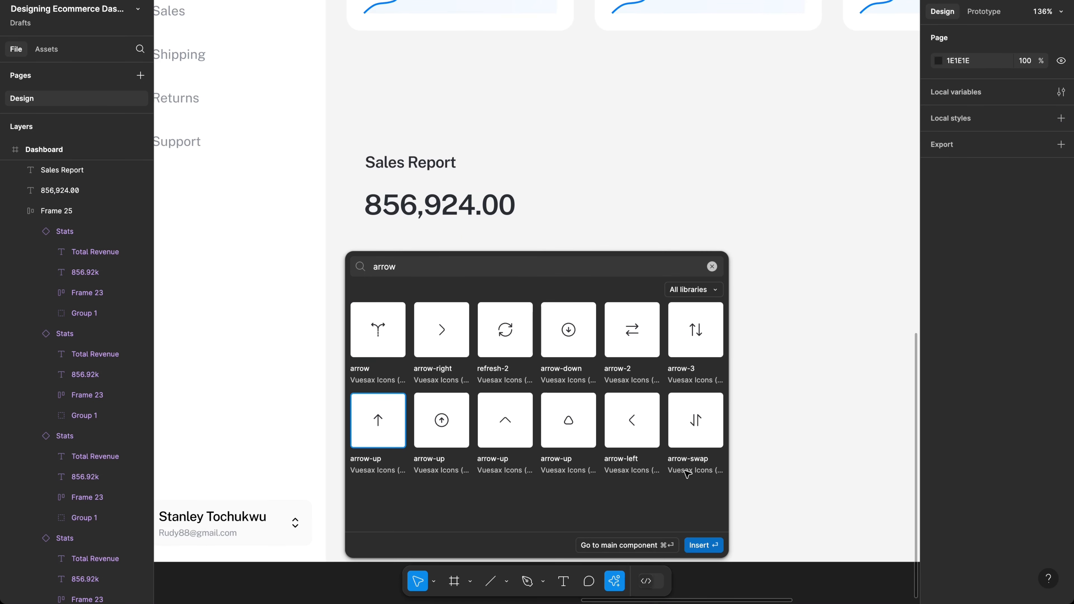
key("Return")
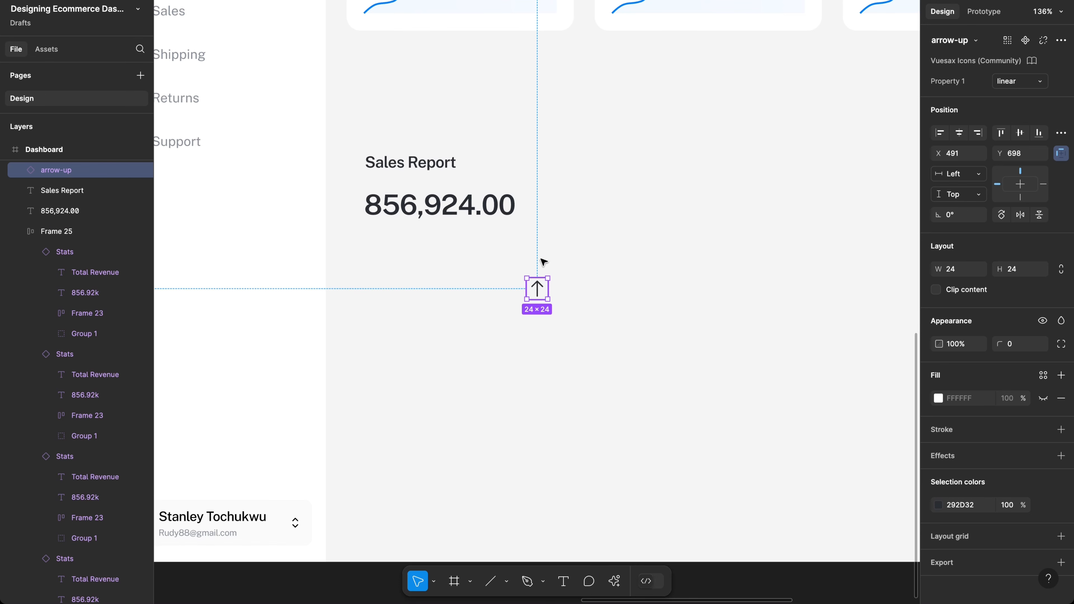
left_click_drag(538, 289, 548, 206)
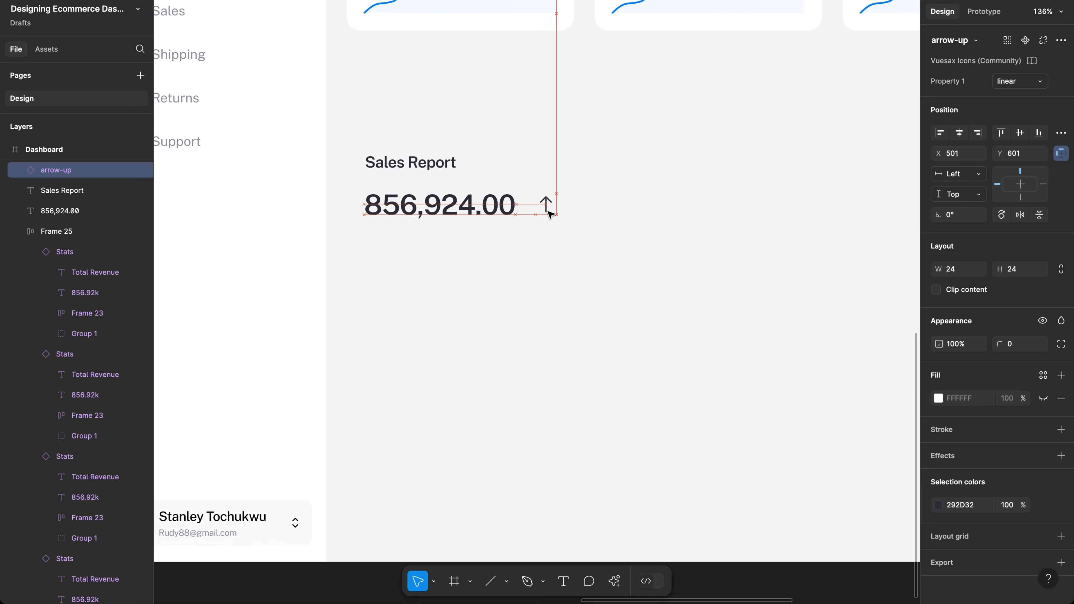
left_click_drag(550, 215, 551, 220)
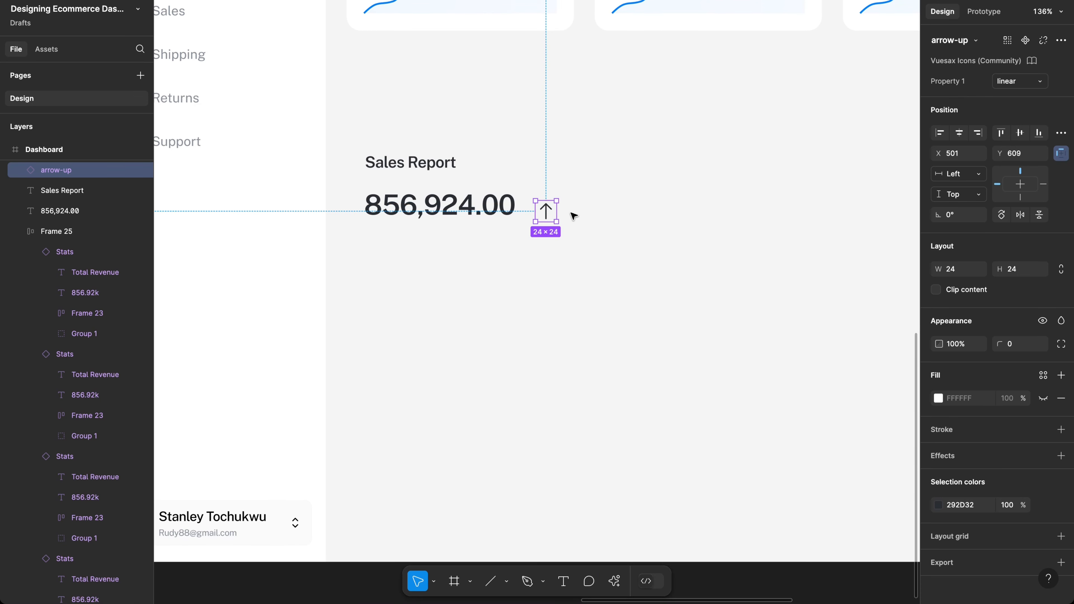
scroll(574, 215, "up", 4)
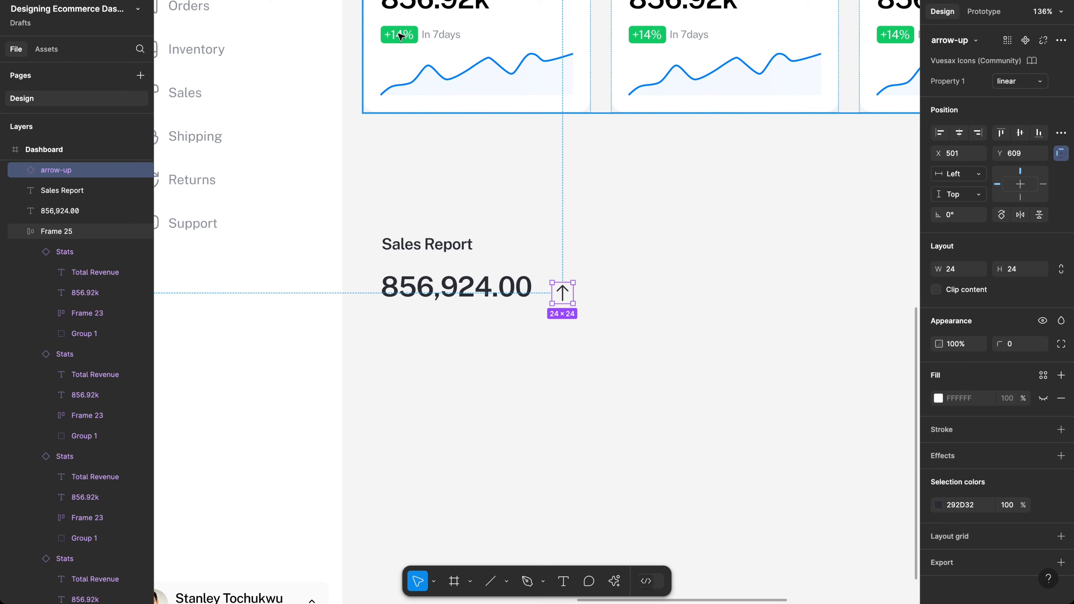
Step: Check the paper sketch, then raise the arrow-up icon to Y 601, level with 856,924.00
scroll(391, 187, "left", 15)
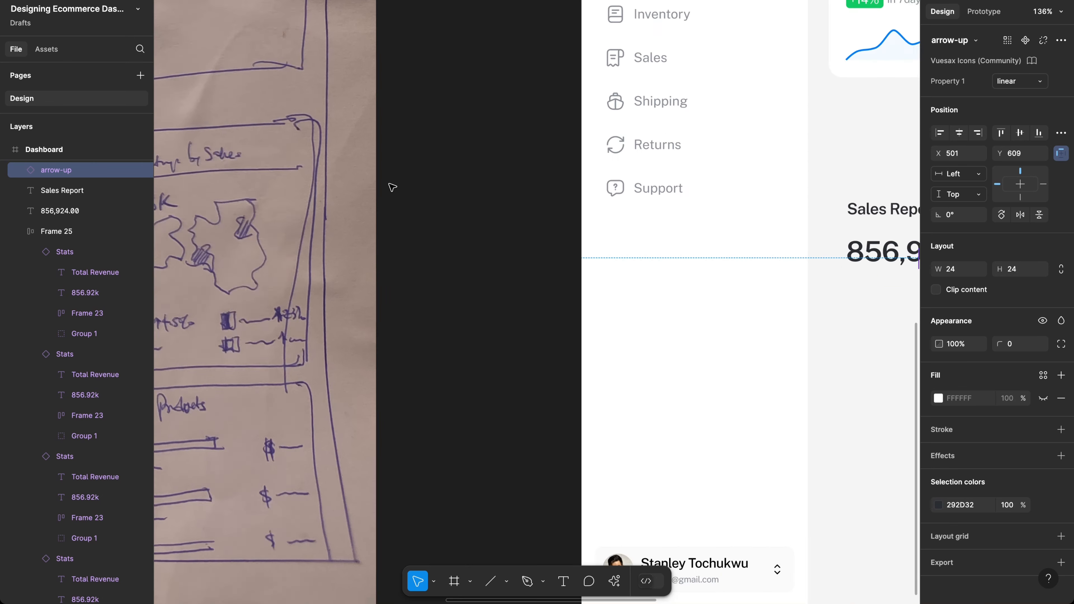
scroll(390, 187, "left", 20)
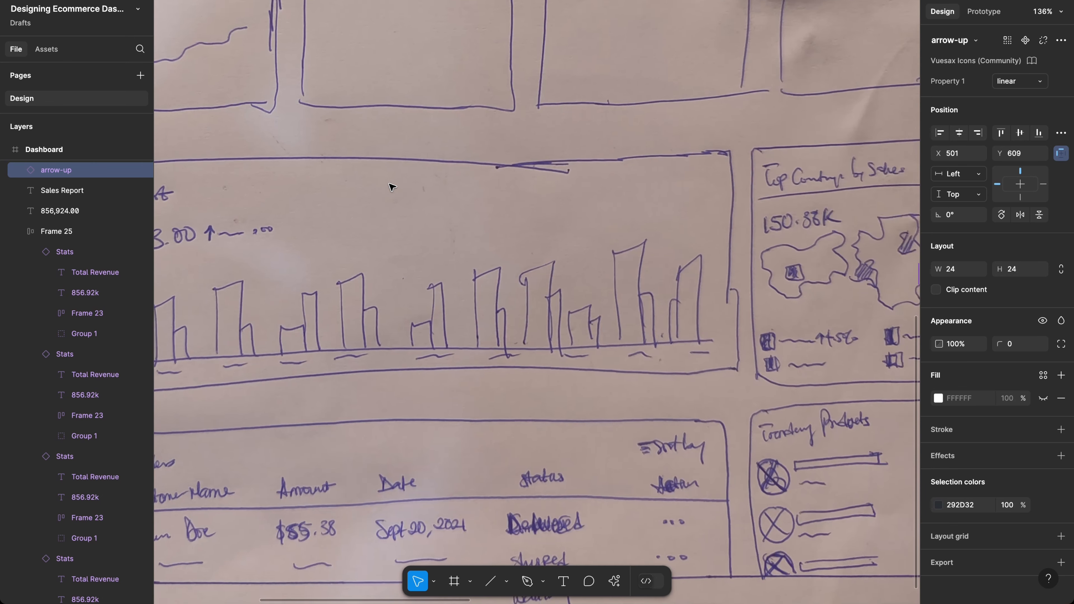
scroll(391, 187, "left", 5)
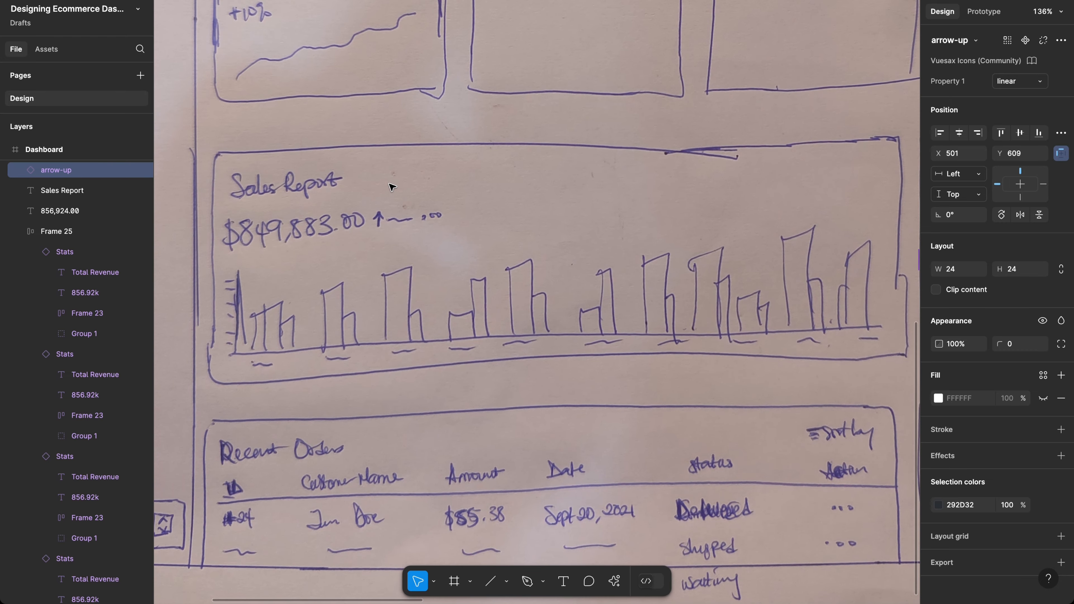
scroll(390, 188, "right", 4)
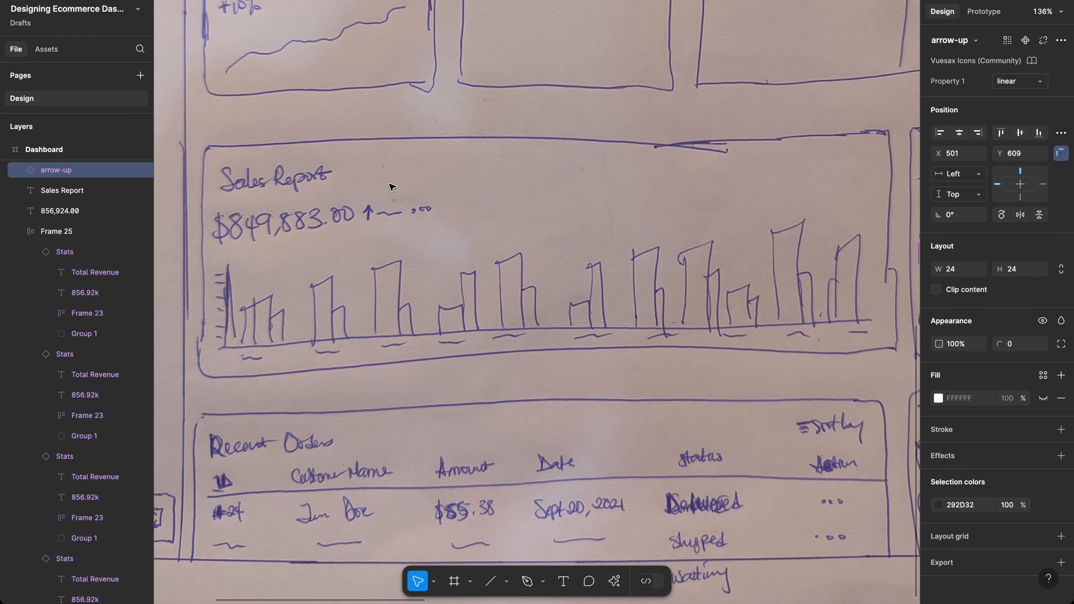
scroll(391, 187, "left", 3)
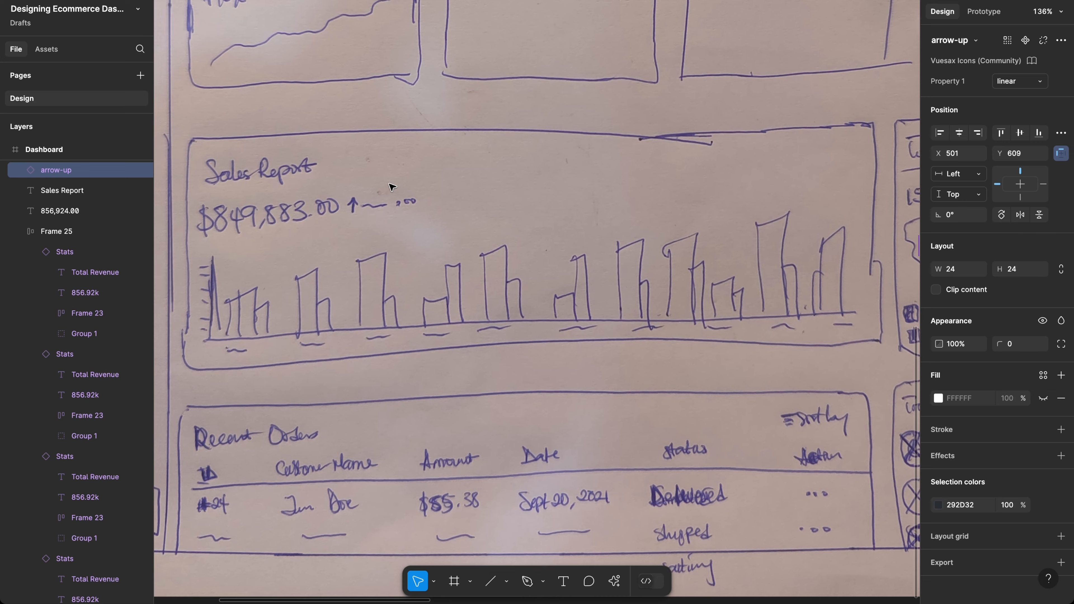
scroll(391, 187, "right", 3)
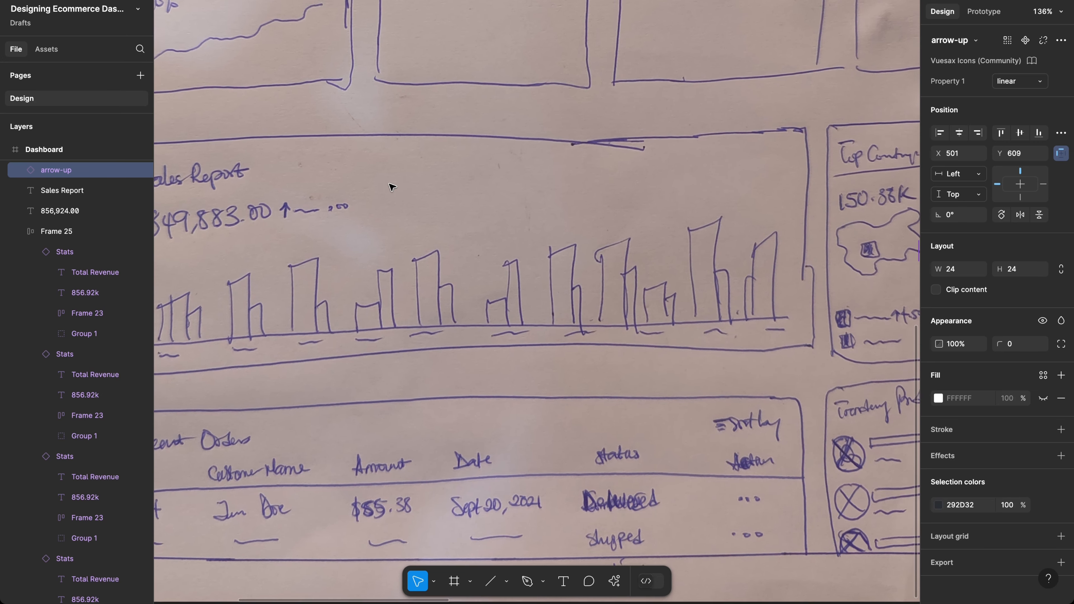
scroll(391, 187, "up", 2)
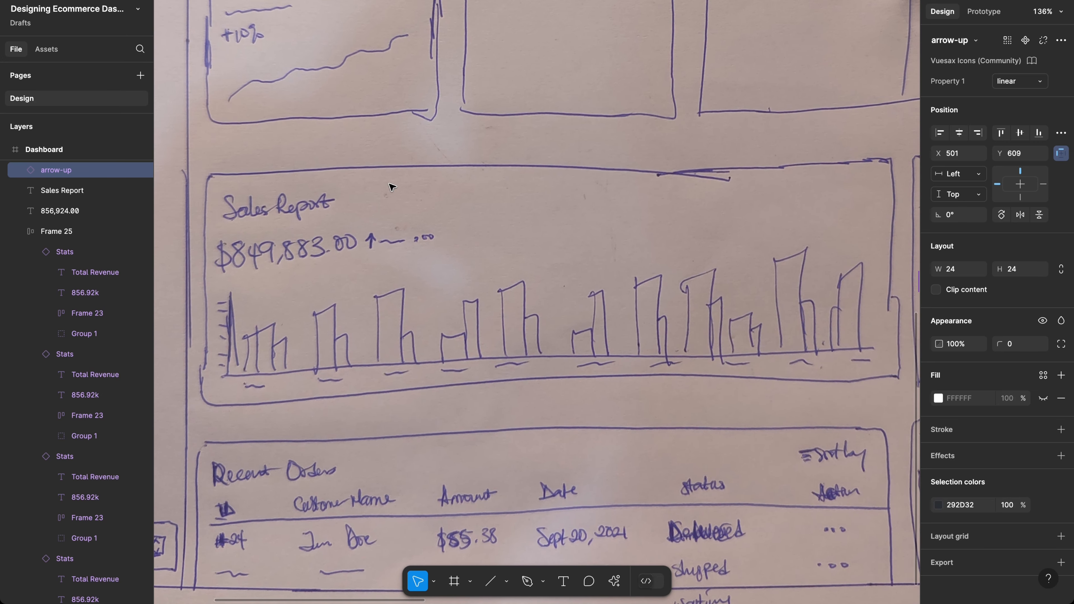
scroll(390, 187, "down", 2)
scroll(391, 187, "right", 15)
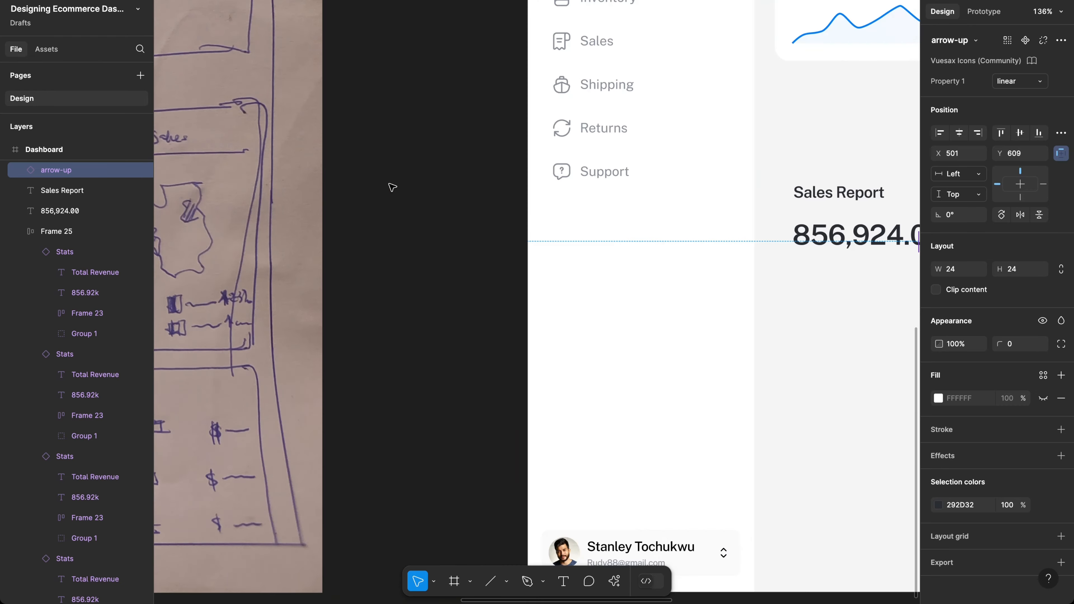
scroll(391, 187, "right", 2)
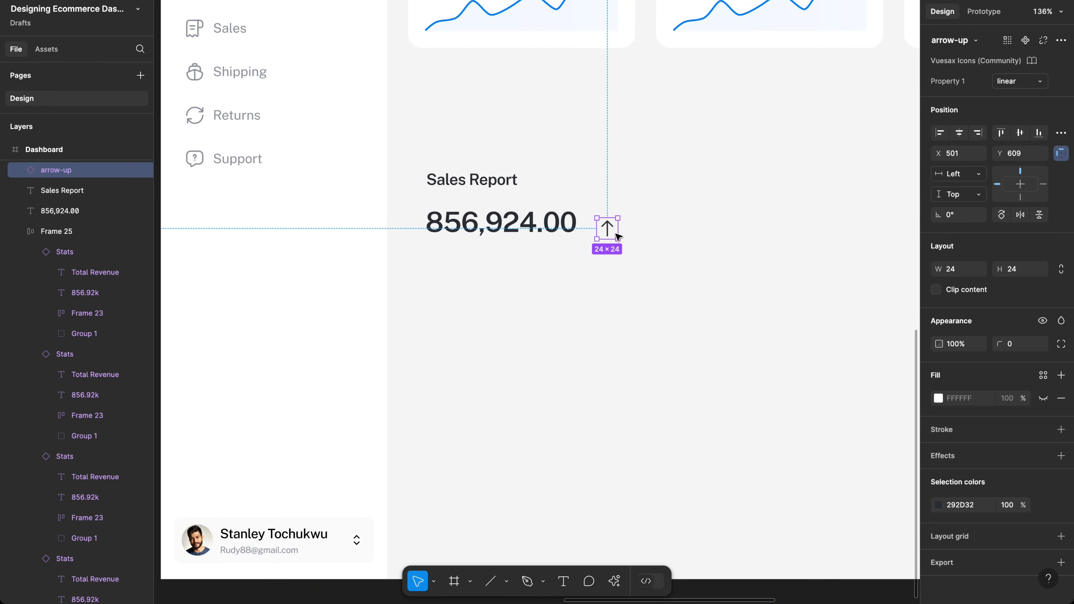
left_click_drag(606, 227, 607, 221)
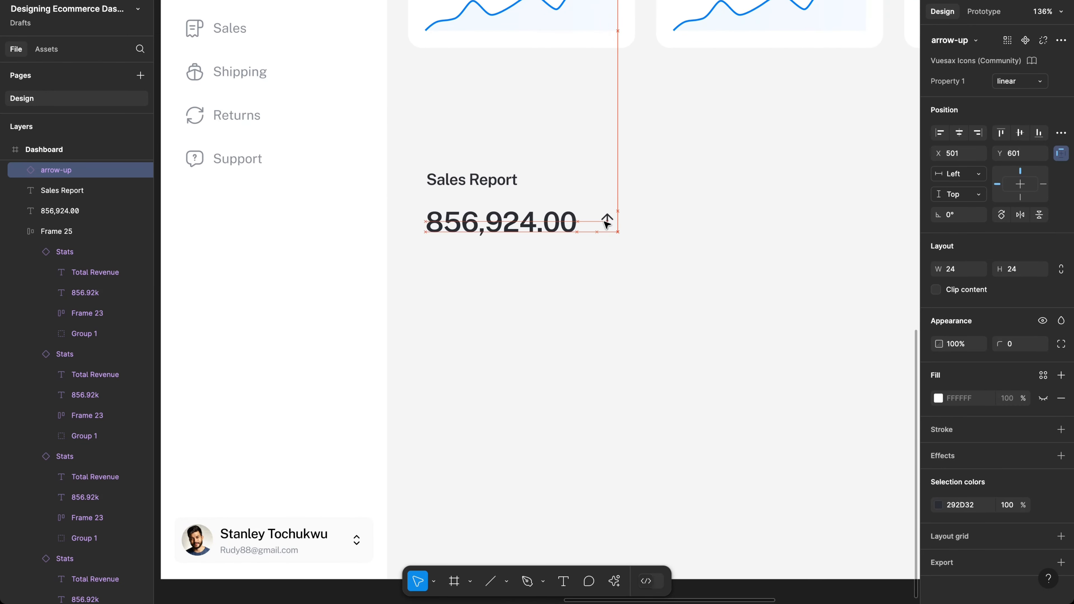
scroll(602, 182, "up", 5)
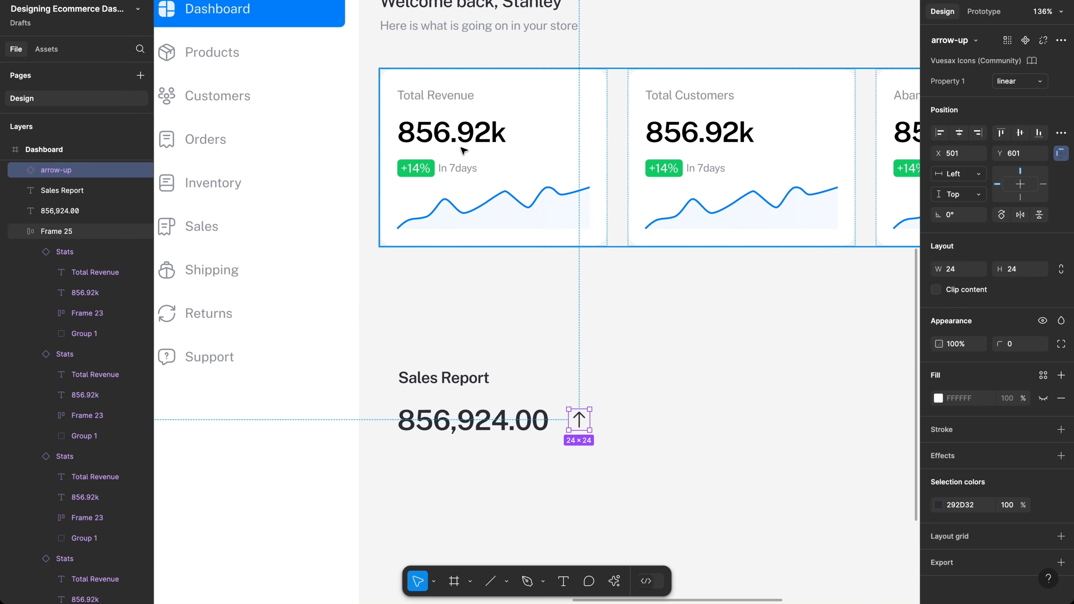
Step: Copy the grey Total Revenue label and place it right of the arrow icon
left_click(458, 173)
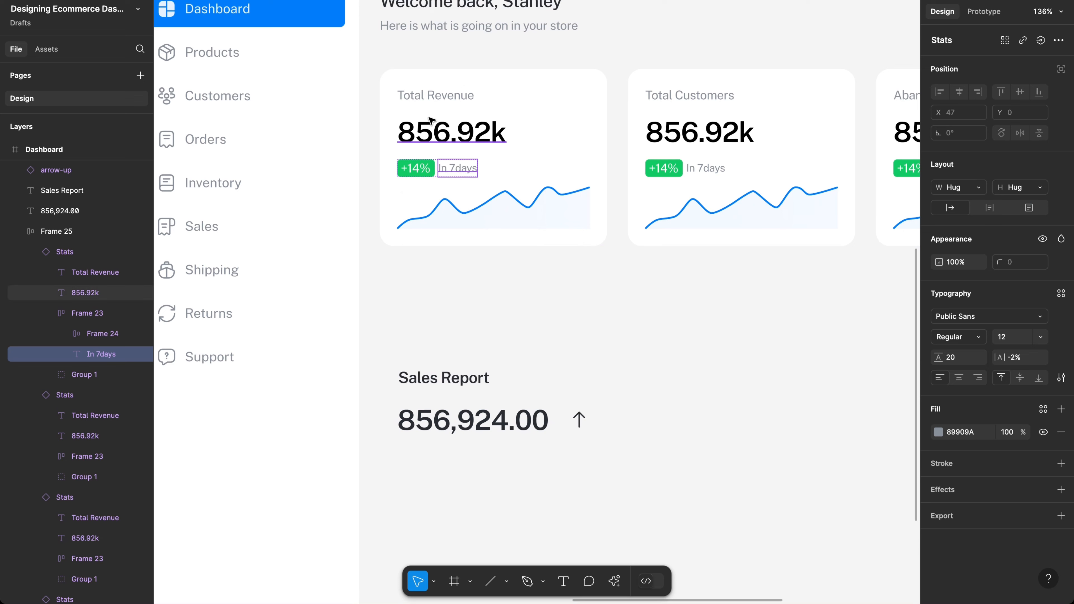
left_click(428, 107)
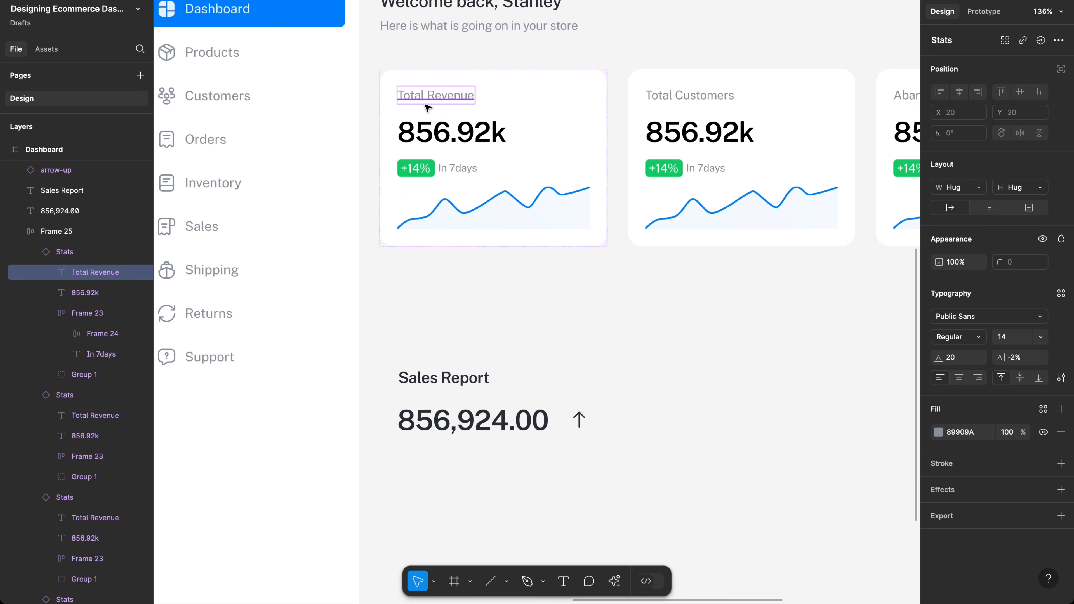
left_click_drag(426, 102, 620, 433)
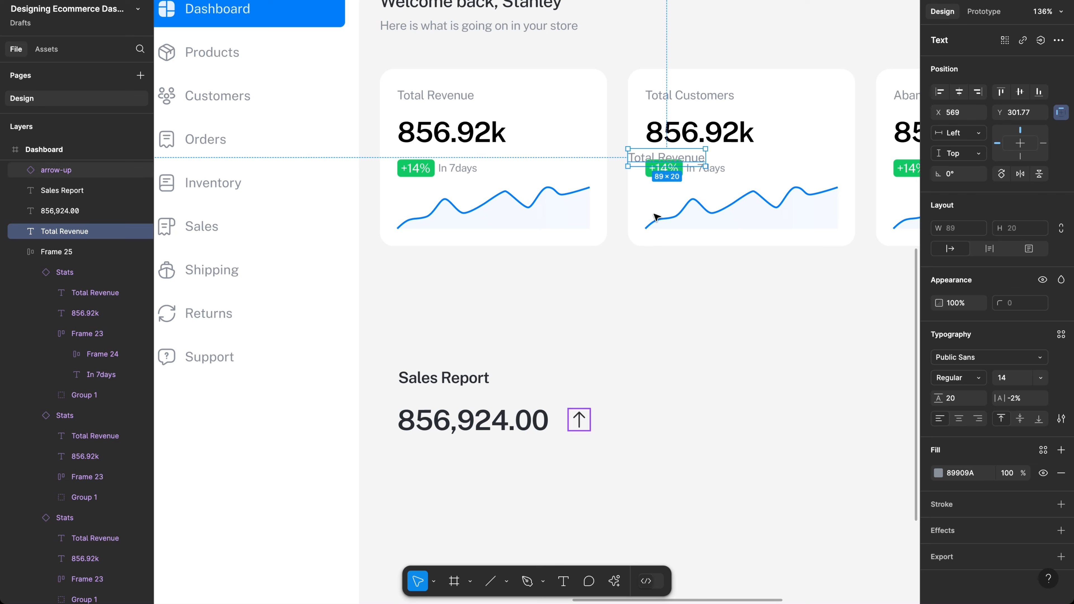
left_click_drag(649, 192, 614, 425)
Step: Change the copied label's text to 32,430.00
double_click(612, 423)
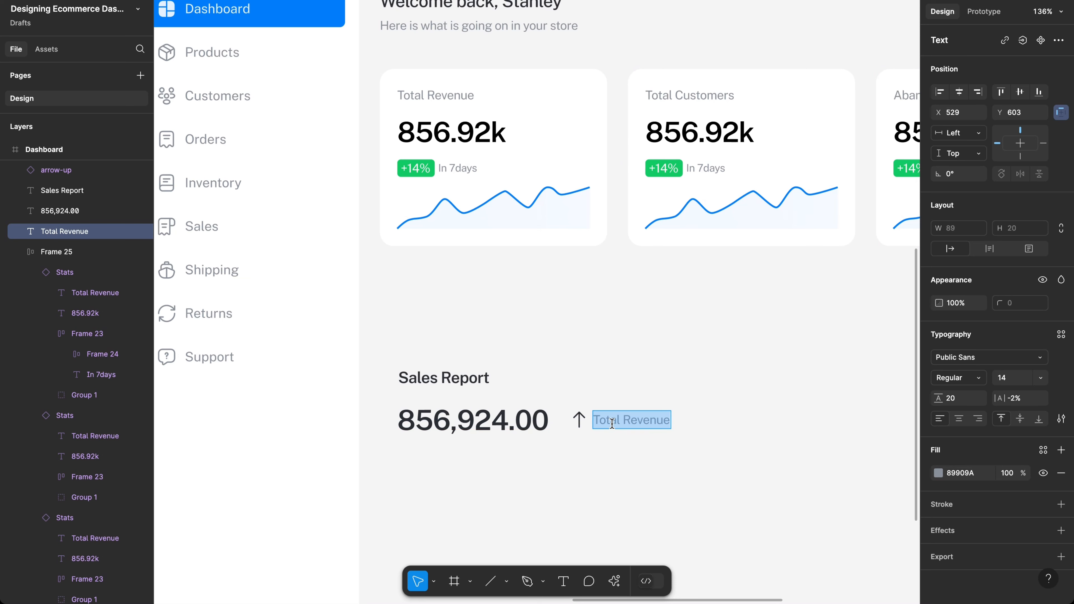
type("32")
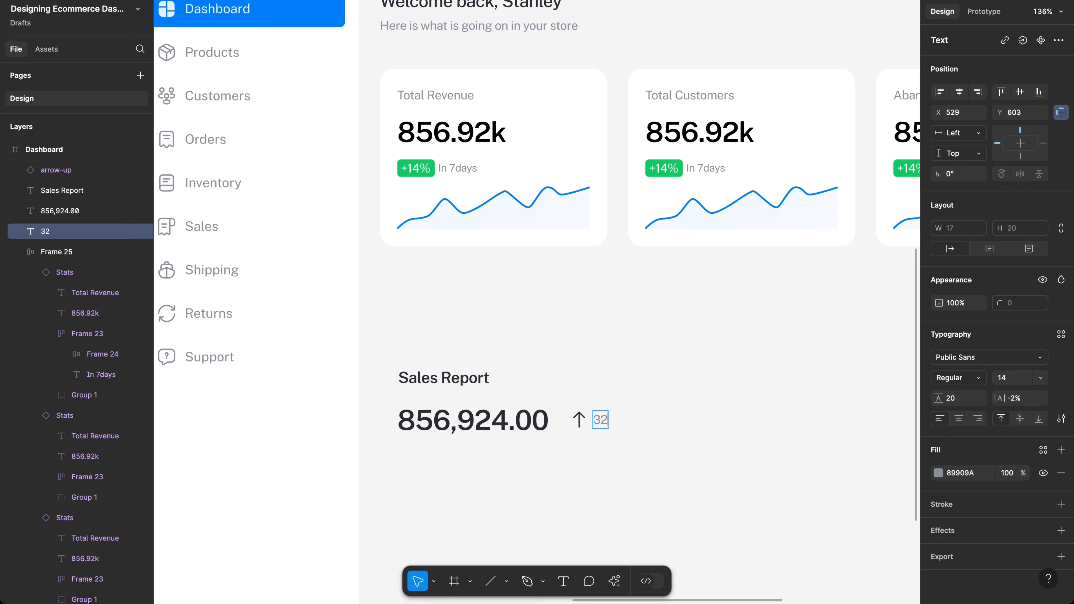
type(",430.00")
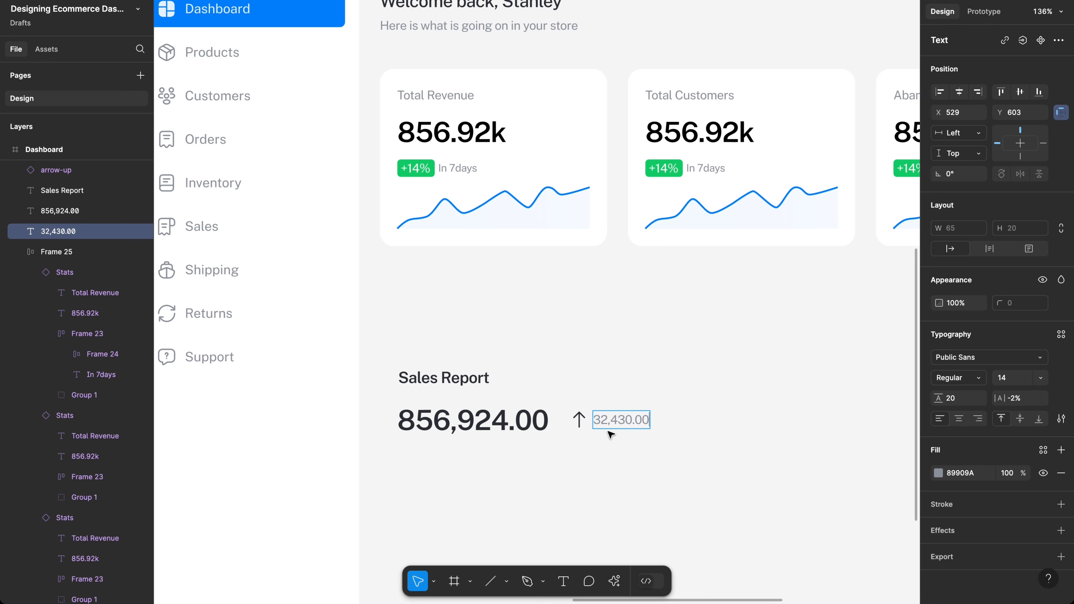
key("Escape")
scroll(610, 434, "up", 5)
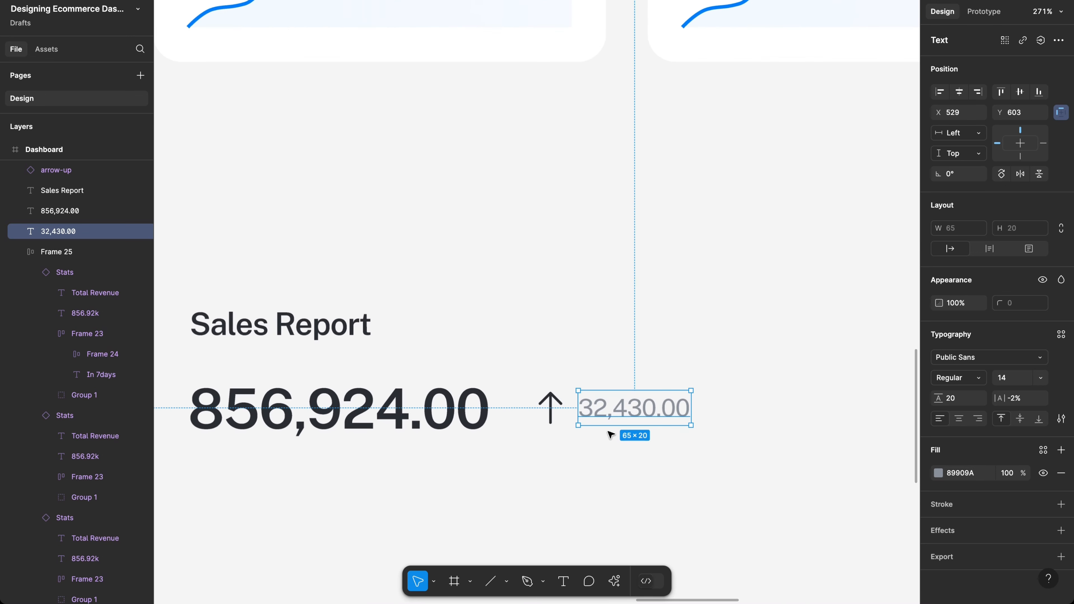
Step: Prefix both amounts with $, making $32,430.00 and $856,924.00
key("Return")
key("Left")
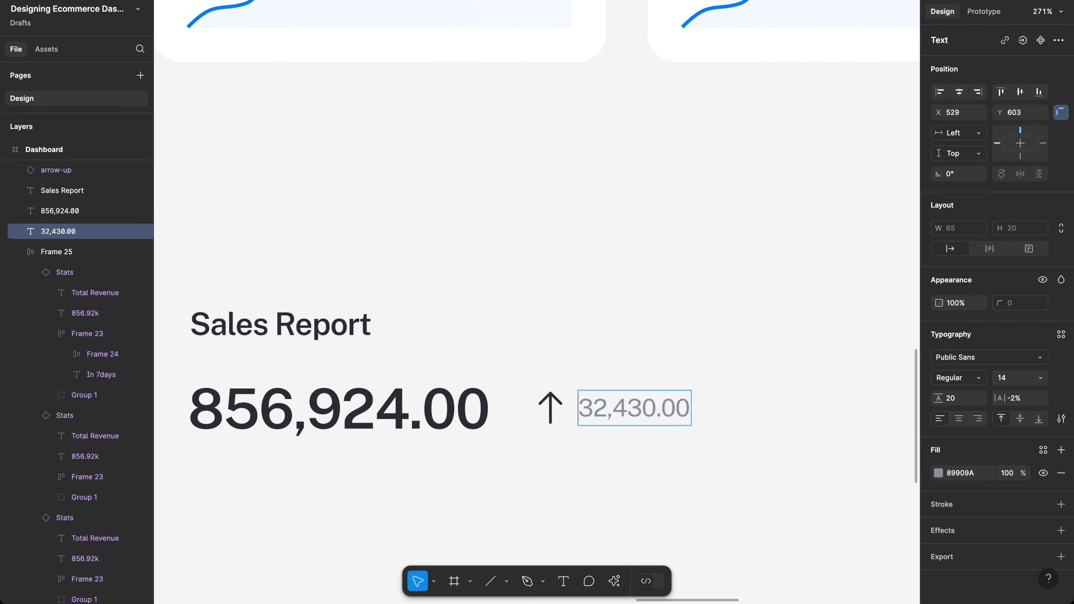
type("$")
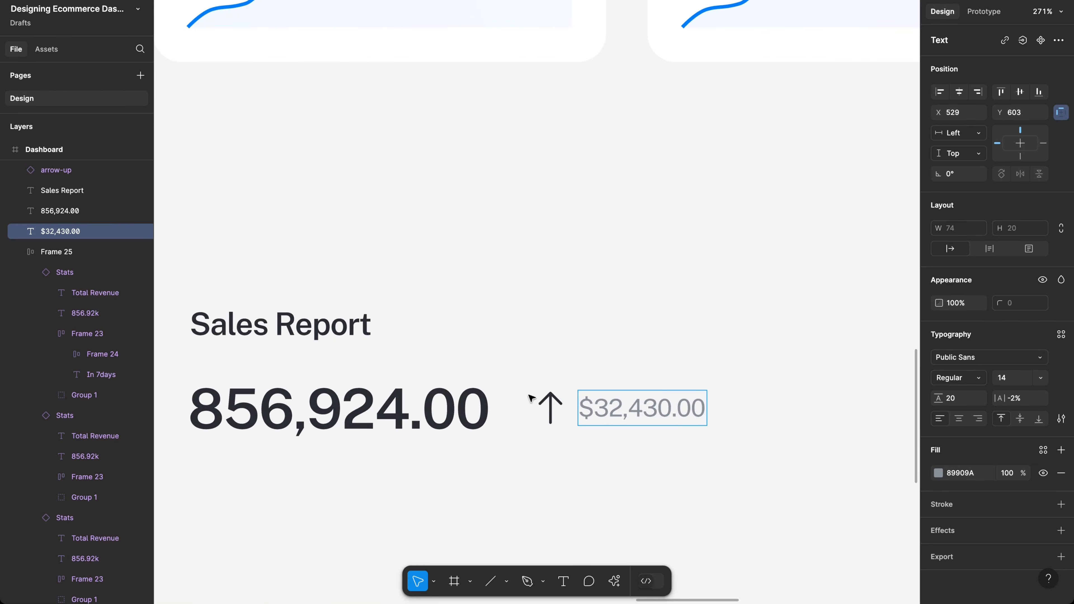
double_click(375, 390)
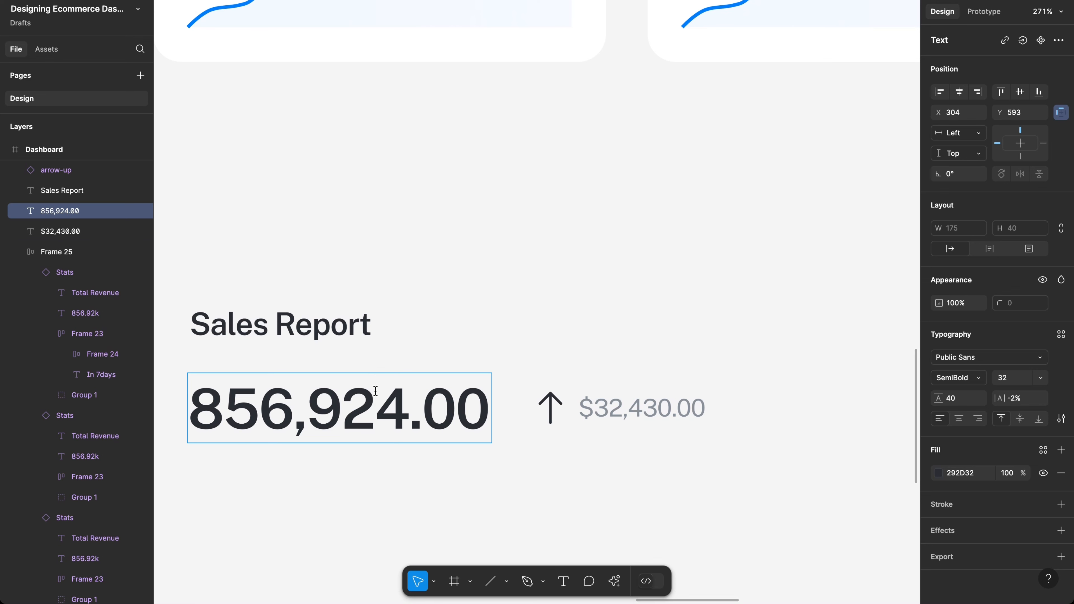
type("$")
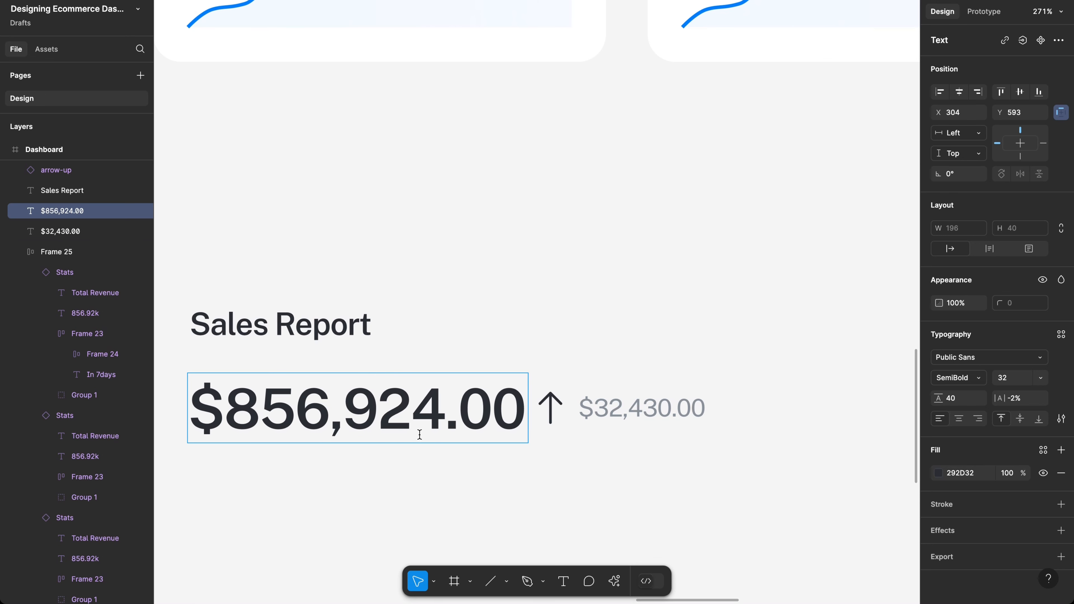
key("Escape")
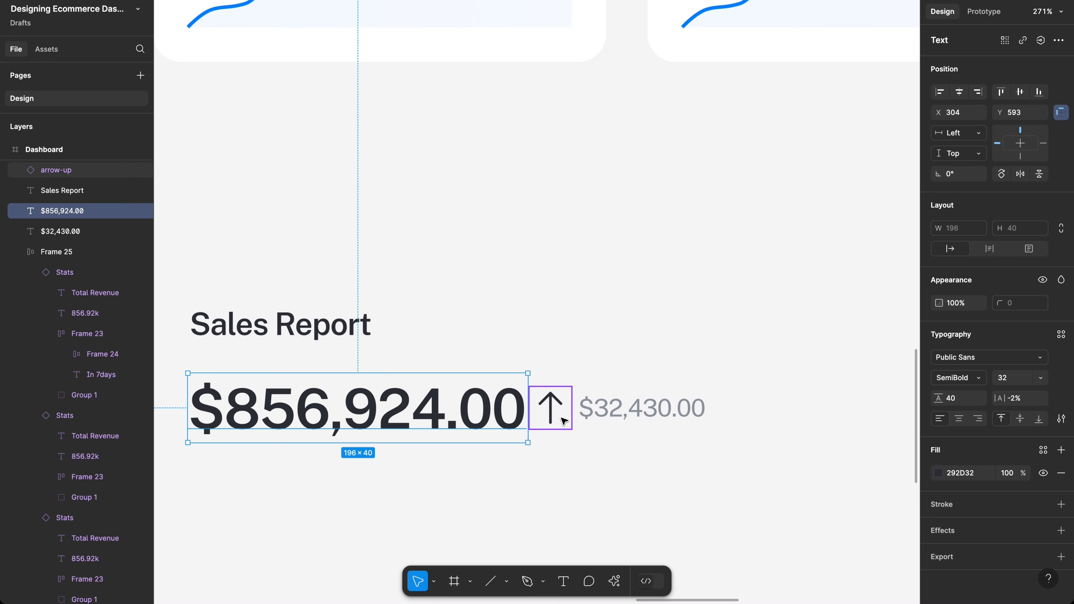
Step: Scale the arrow-up icon proportionally down to 16×16
left_click(561, 418)
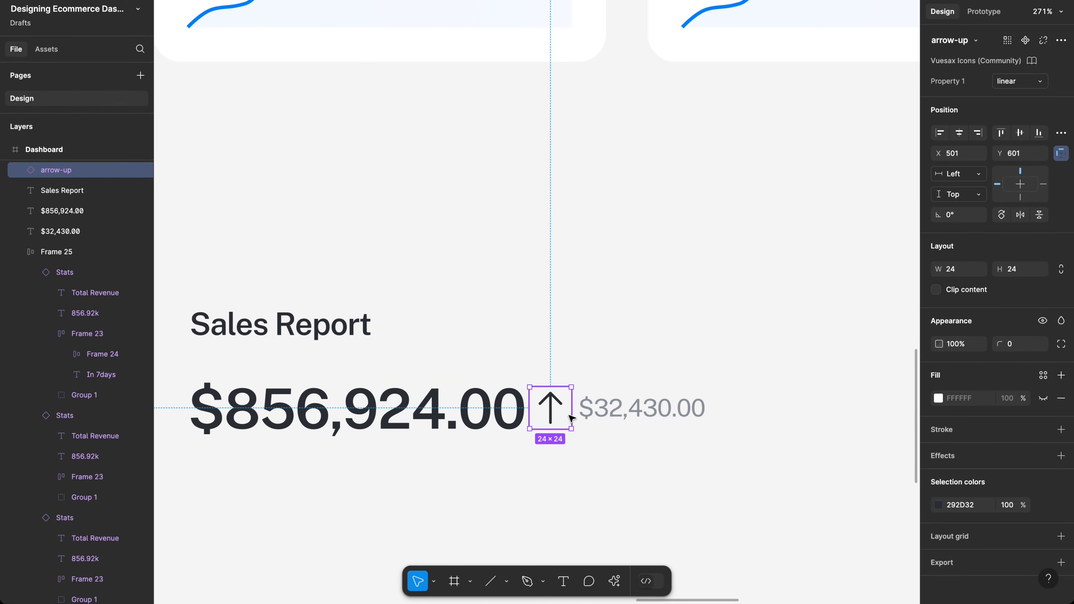
left_click(611, 408)
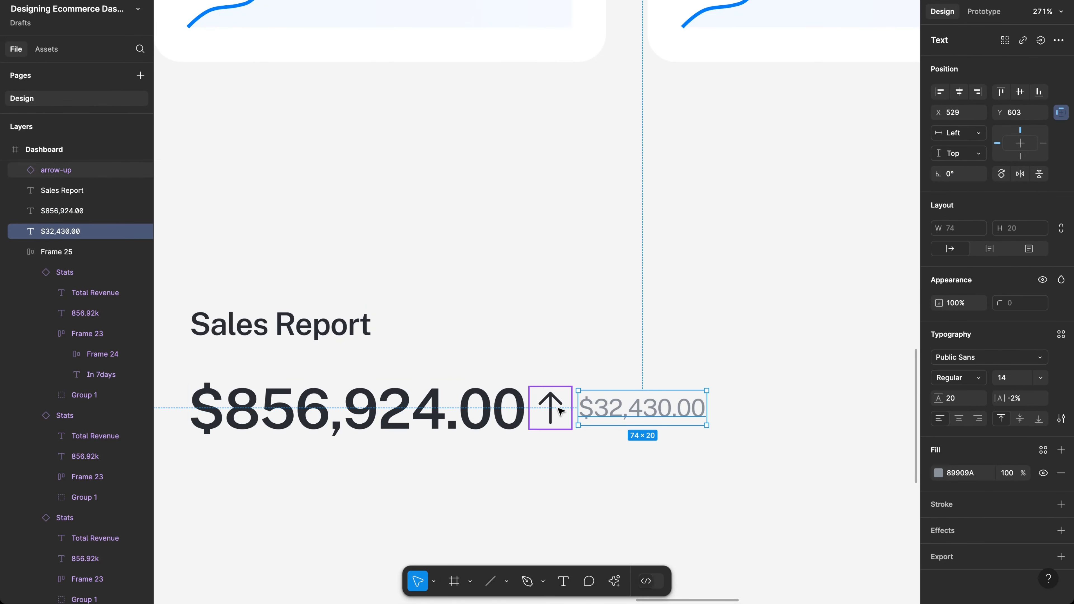
left_click(550, 407)
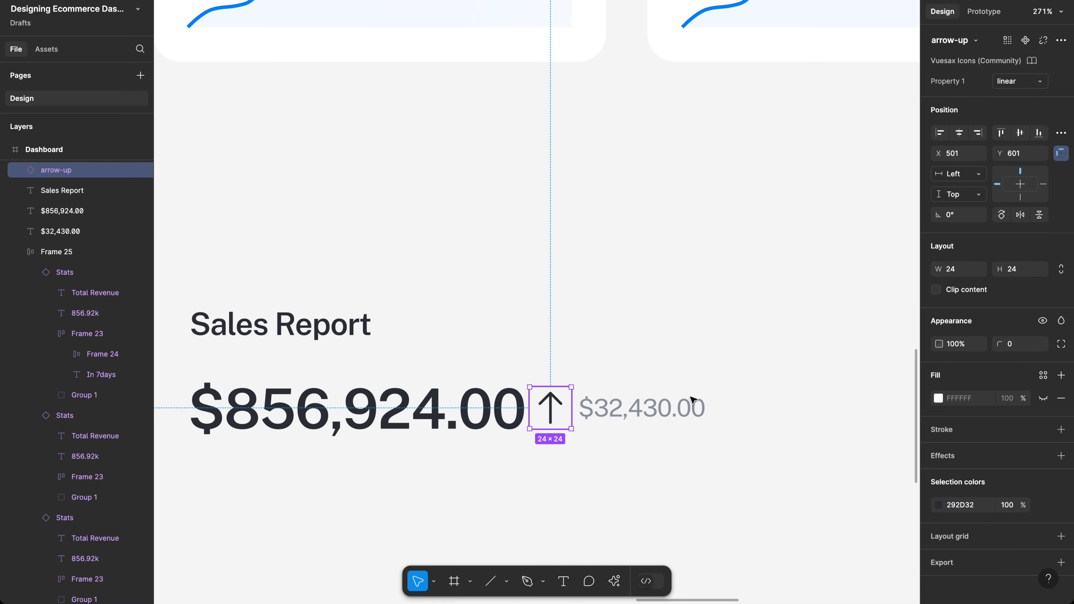
key("k")
left_click(953, 297)
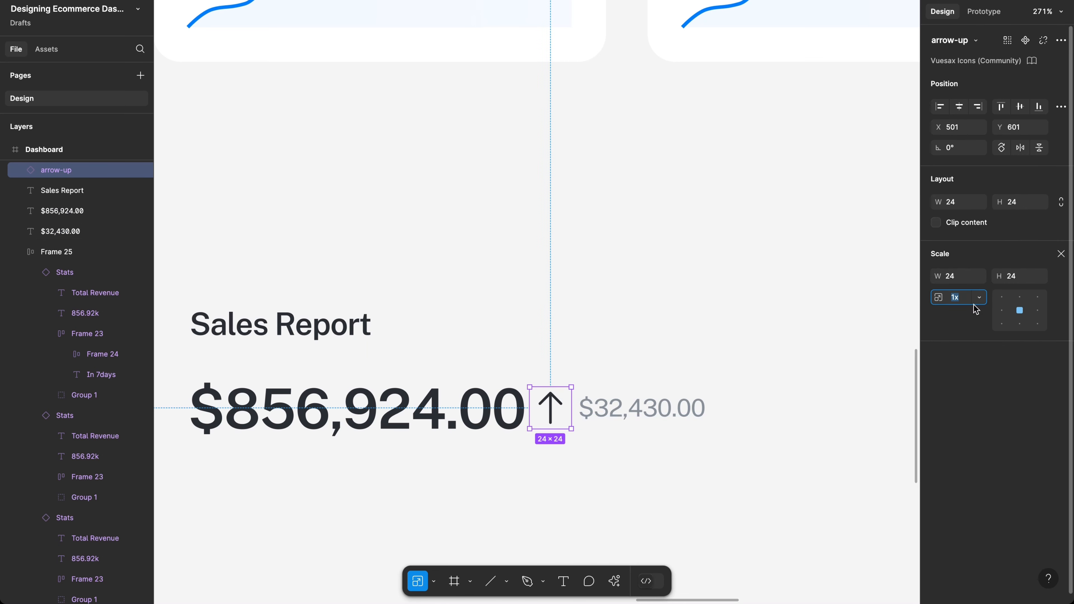
left_click(1008, 277)
type("1")
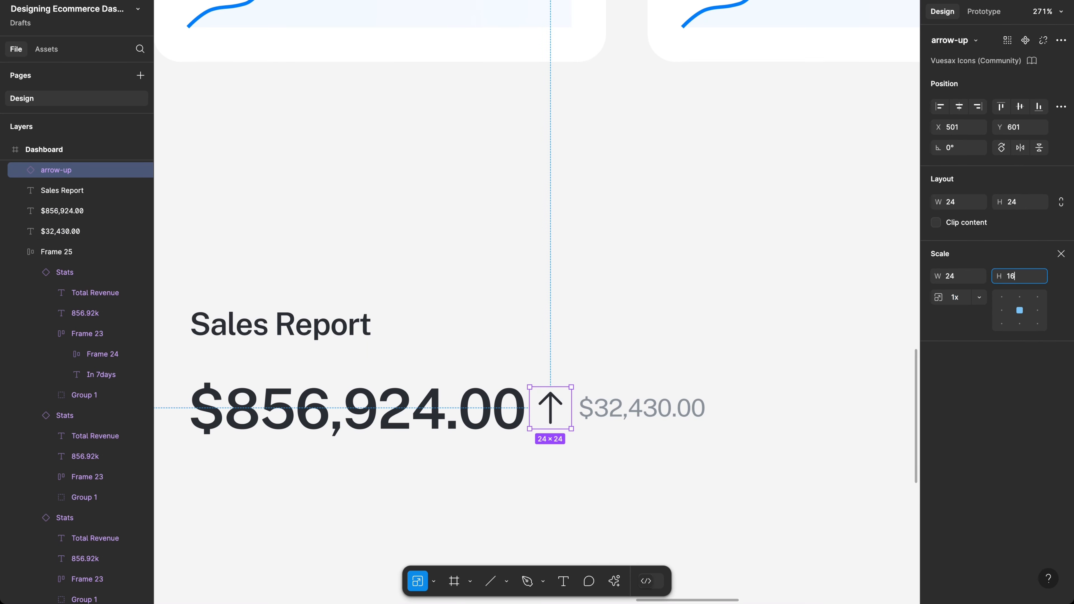
type("6")
key("Return")
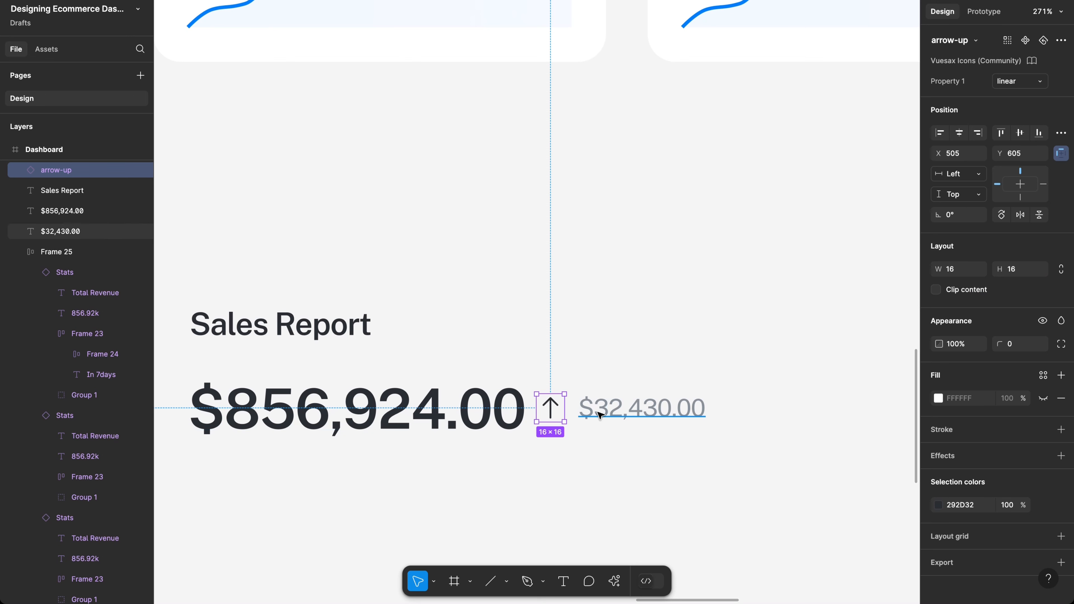
Step: Wrap the arrow and $32,430.00 in an auto layout frame with 2 spacing
left_click(600, 414, "shift")
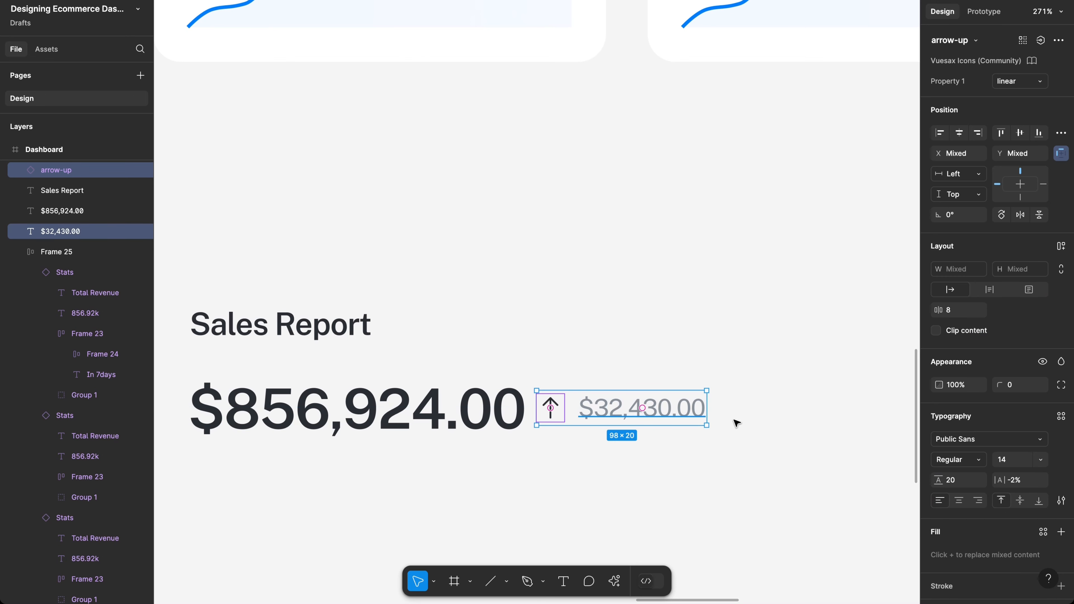
key("shift+a")
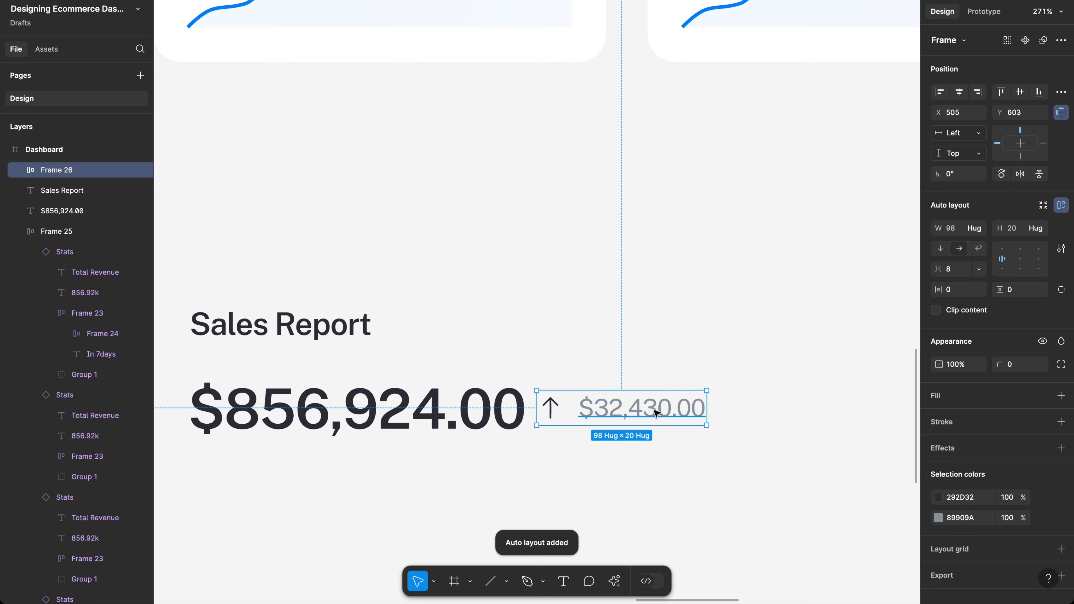
left_click(565, 414)
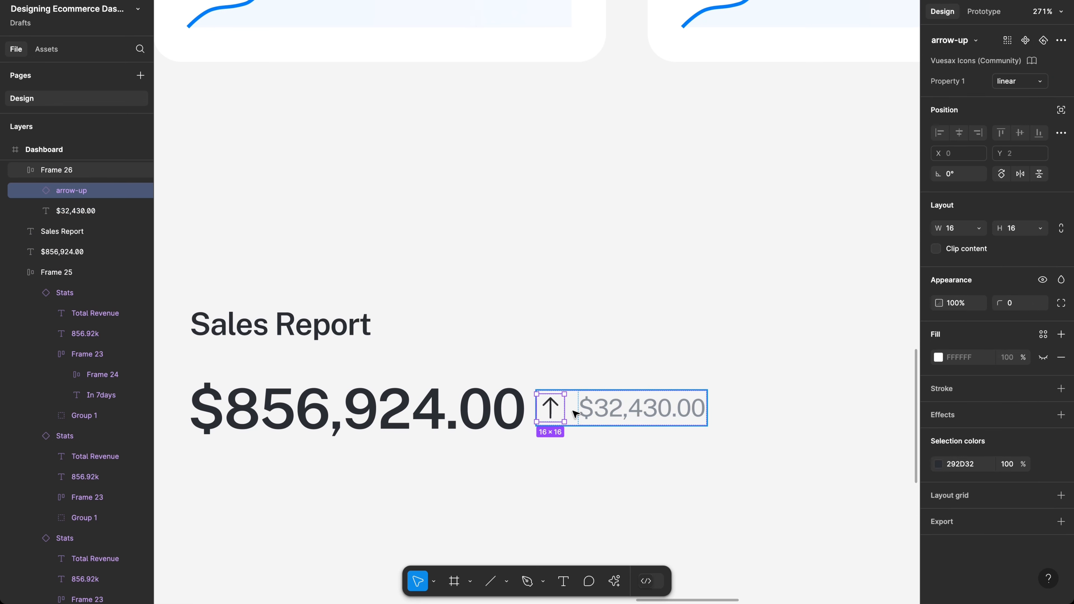
left_click(575, 413)
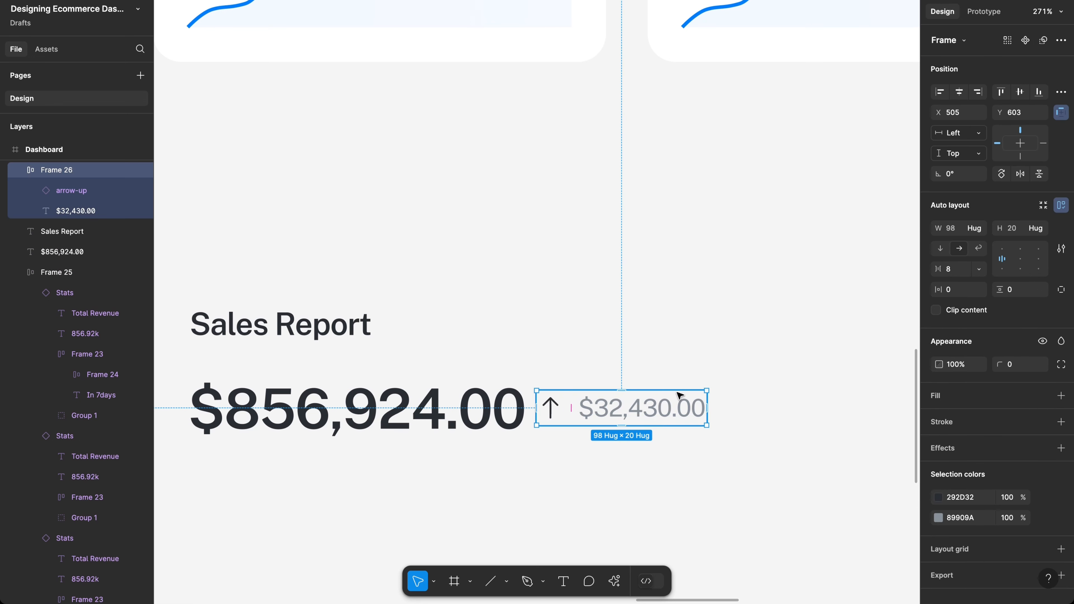
left_click(957, 268)
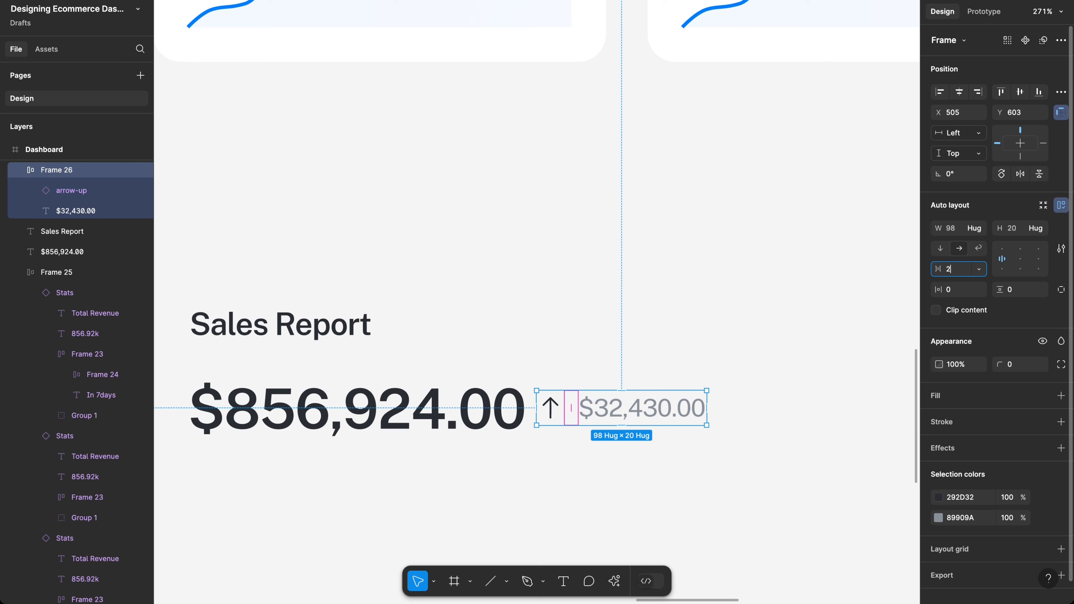
key("Return")
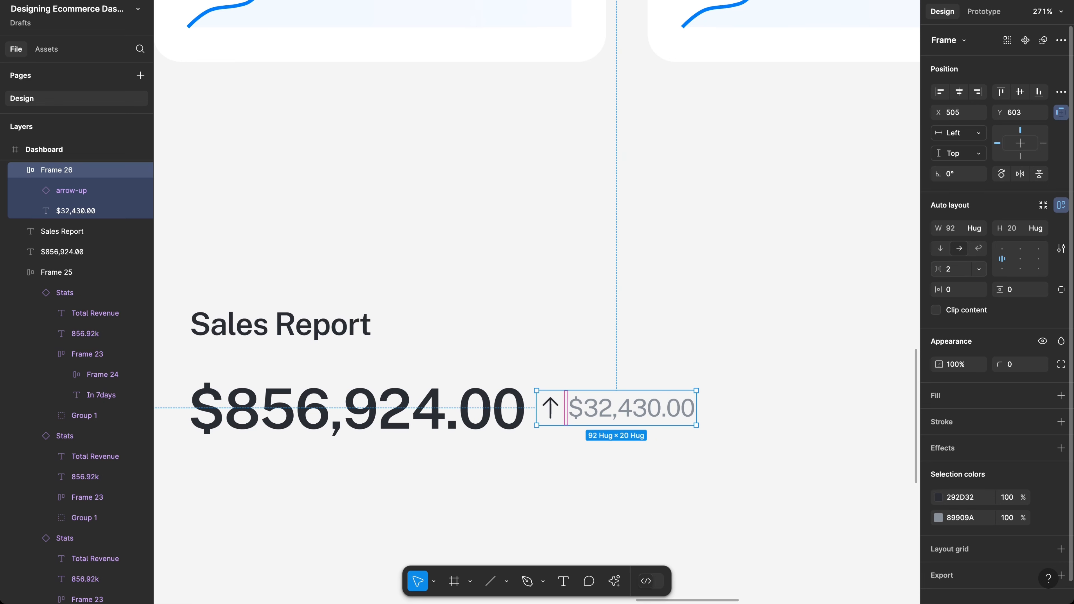
Step: Color the arrow green 11C964 and eyedrop that green onto the $32,430.00 amount
left_click(940, 497)
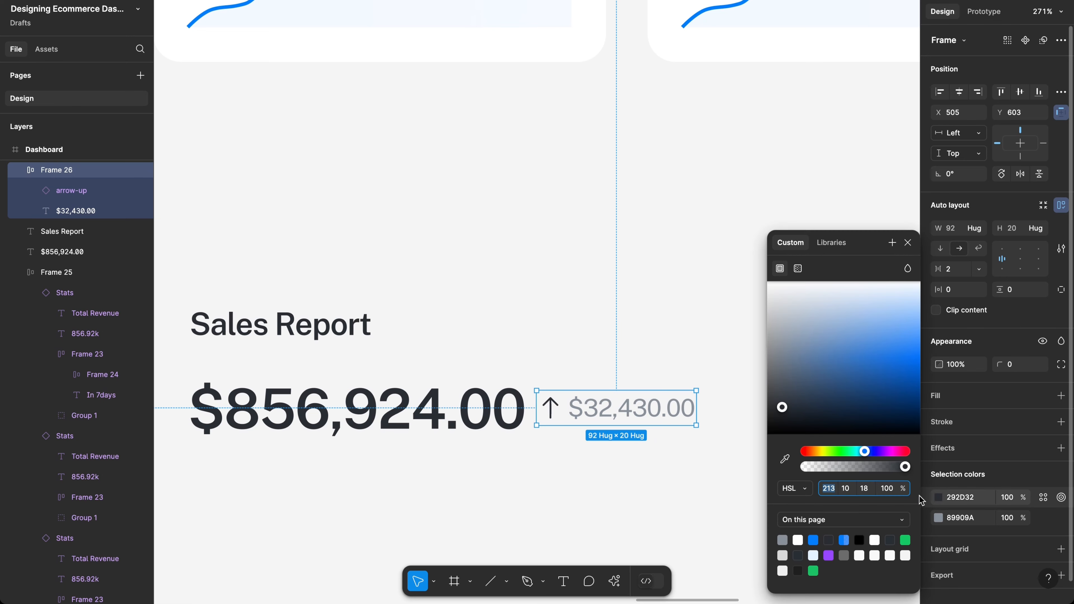
left_click(906, 539)
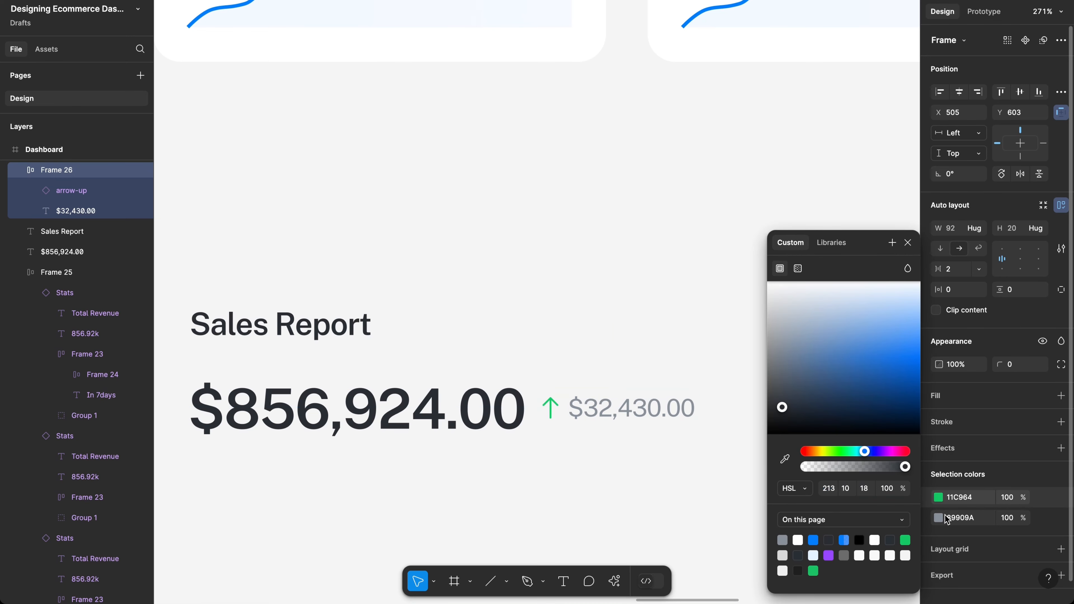
left_click(811, 567)
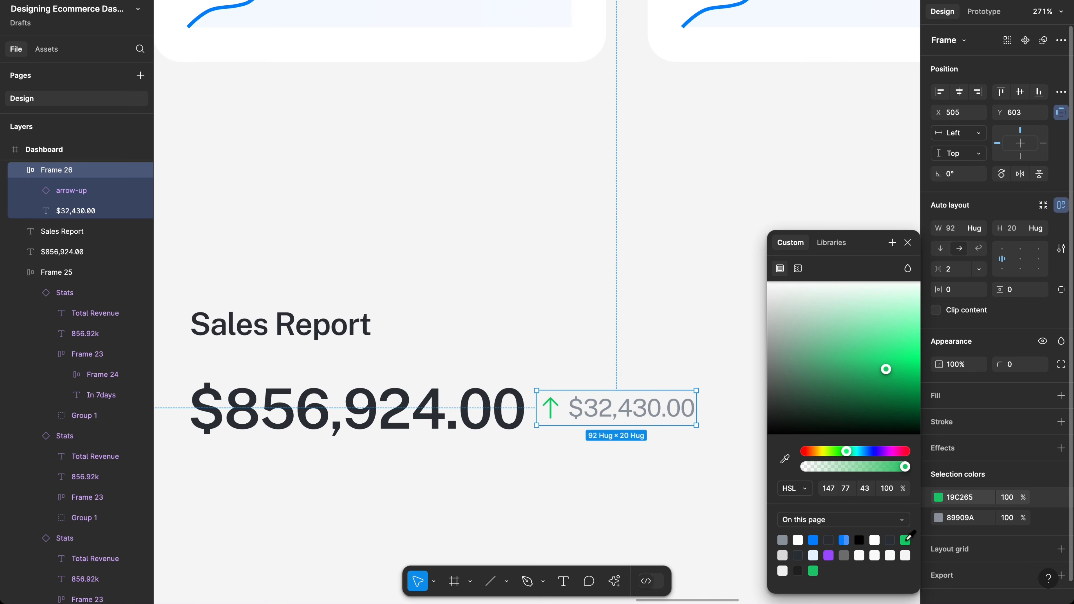
left_click(906, 538)
left_click(938, 518)
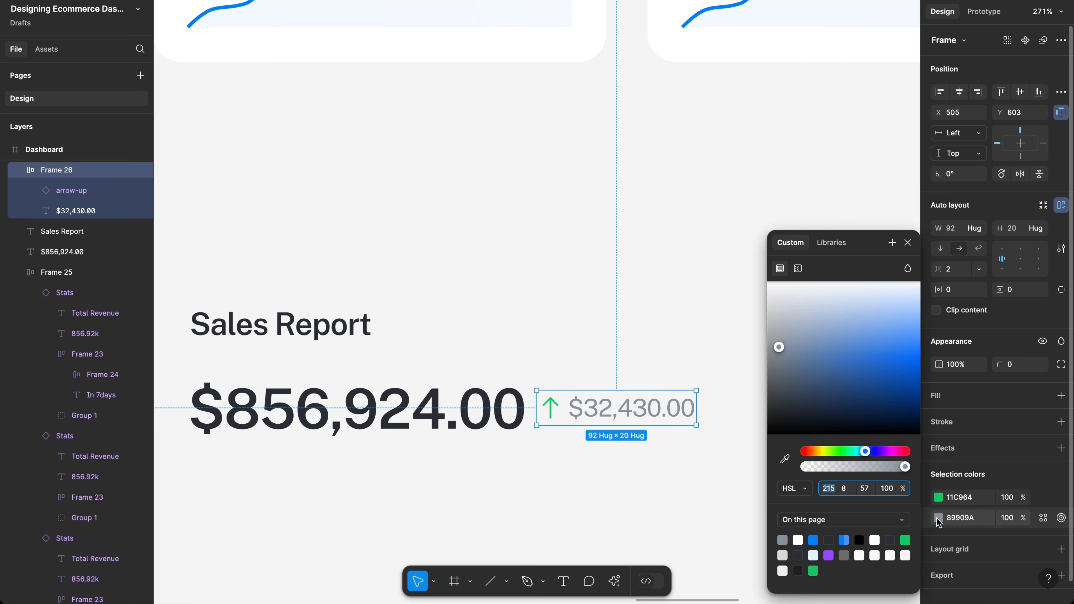
left_click(784, 459)
left_click(550, 408)
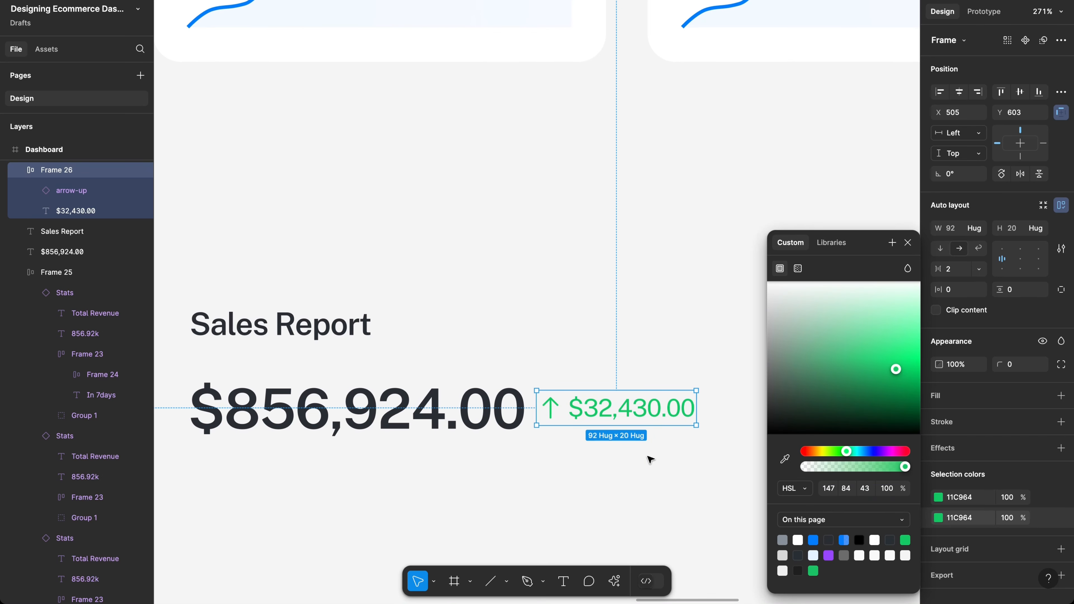
left_click(649, 459)
scroll(648, 459, "down", 2)
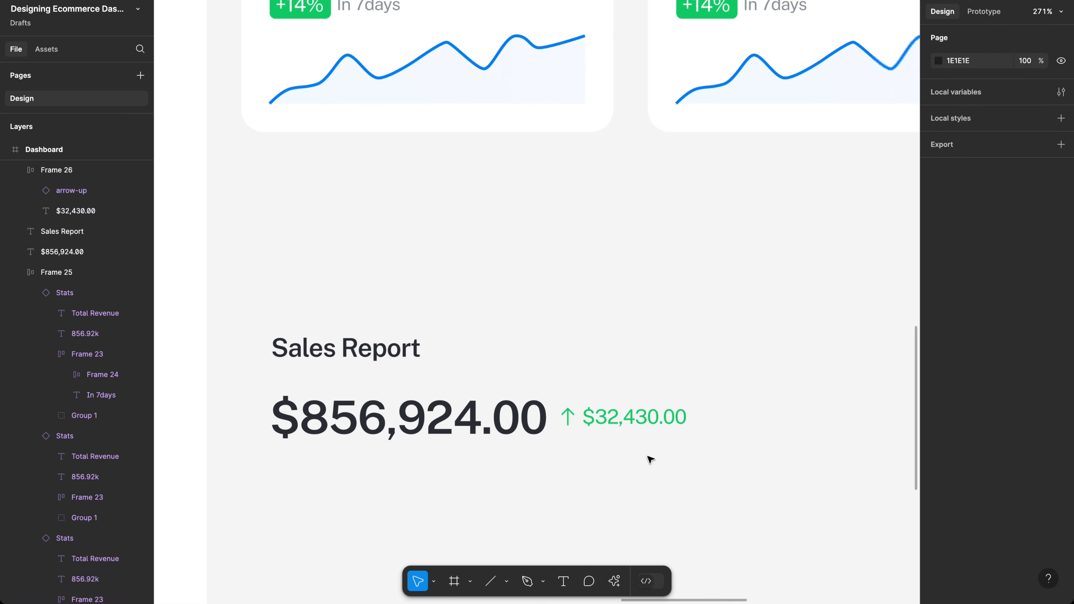
Step: Set the spacing inside the green arrow-and-amount frame to 0
left_click(624, 429)
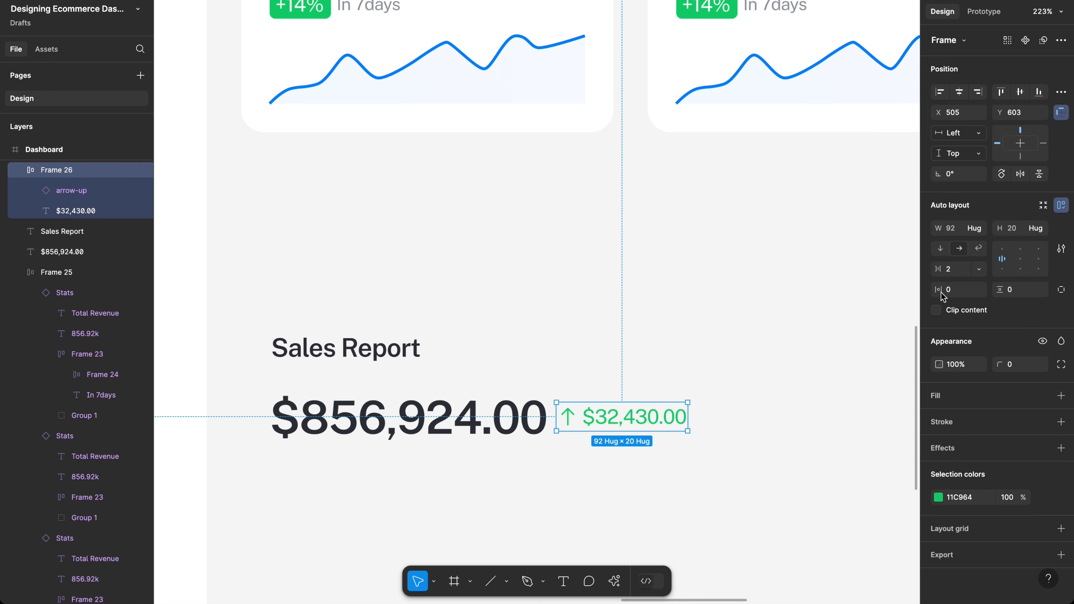
left_click(954, 273)
type("0")
key("Return")
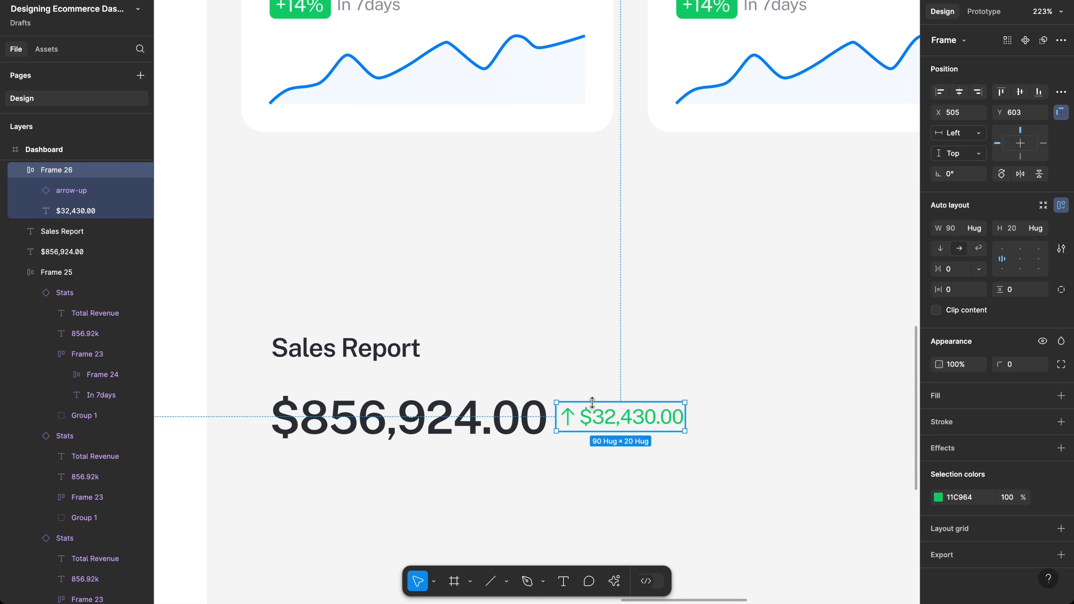
Step: Try wrapping both amounts in an aligned auto layout, then undo it
scroll(592, 402, "up", 1)
scroll(592, 402, "left", 1)
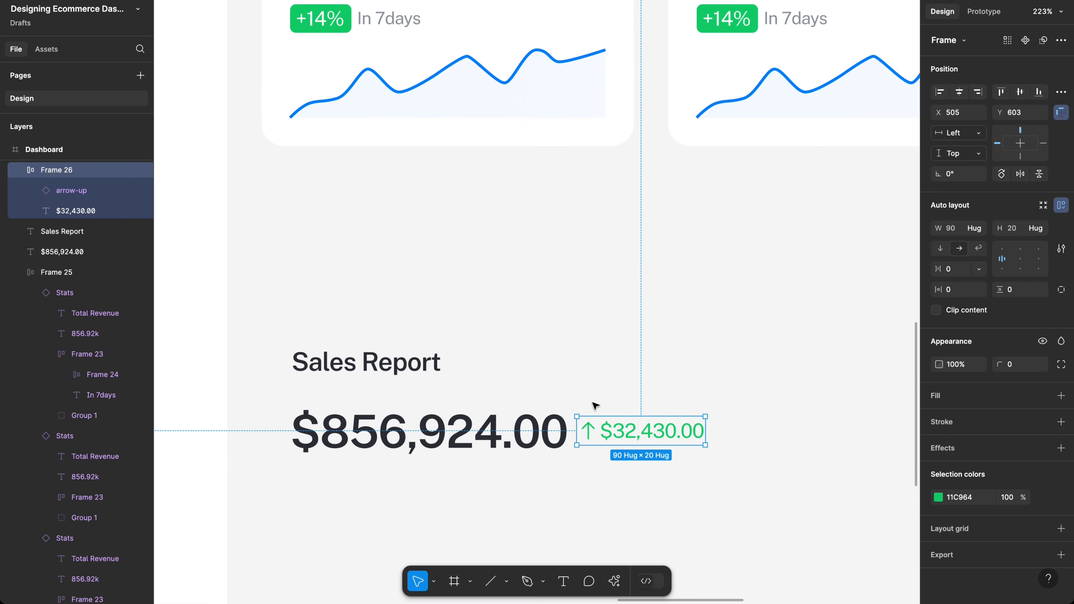
left_click(542, 430, "shift")
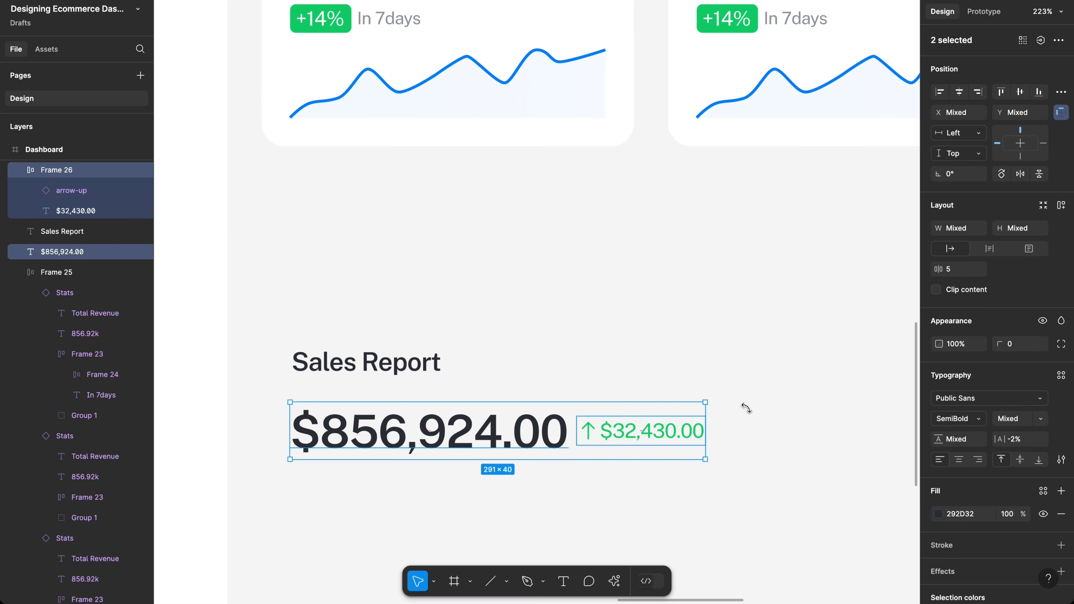
key("shift+a")
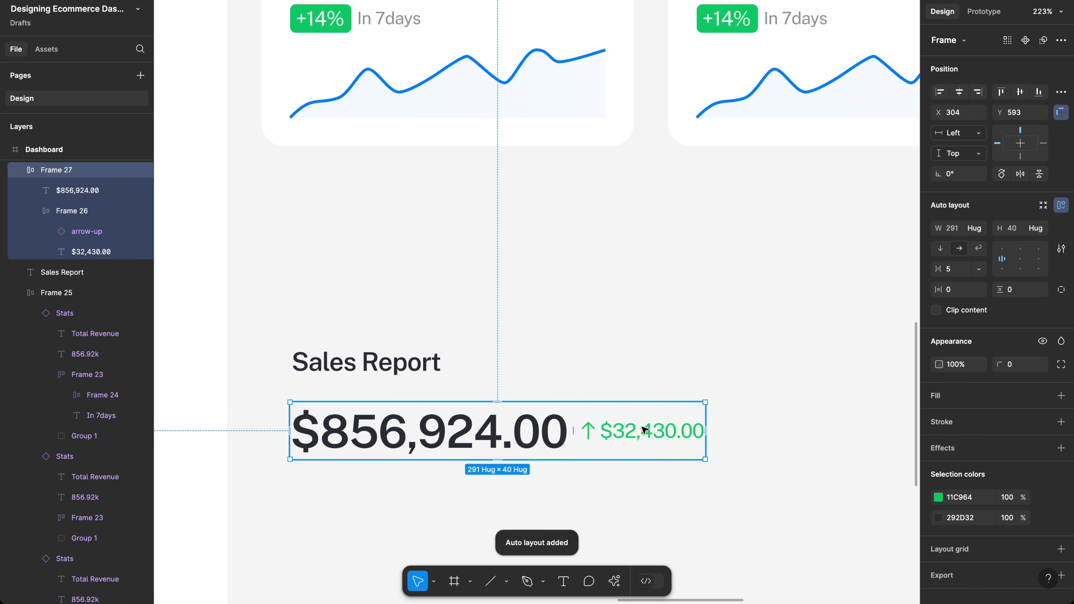
left_click(1038, 270)
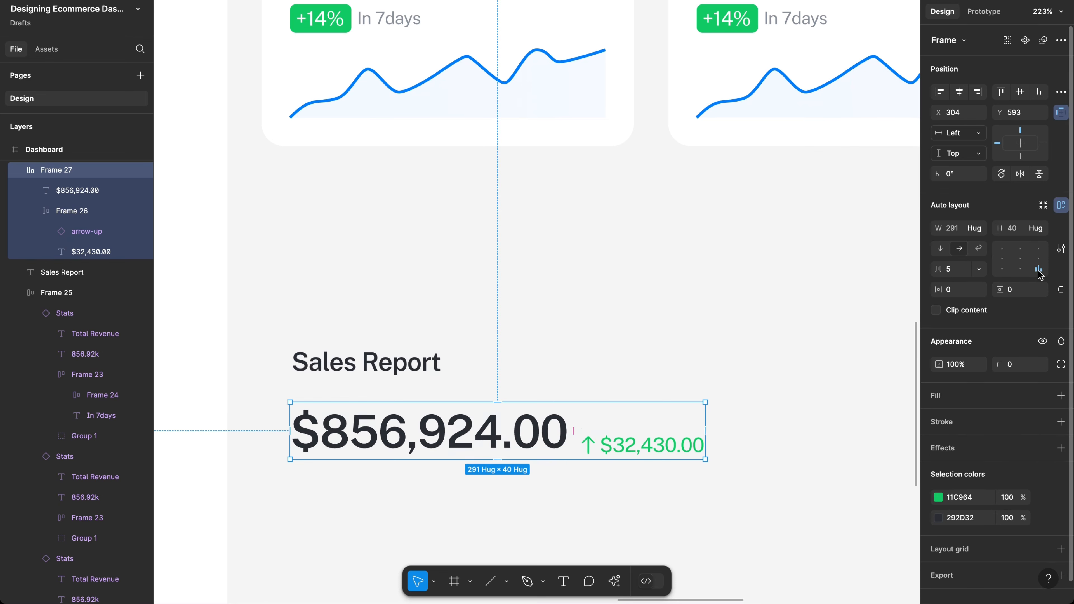
left_click(1001, 267)
key("ctrl+shift+g")
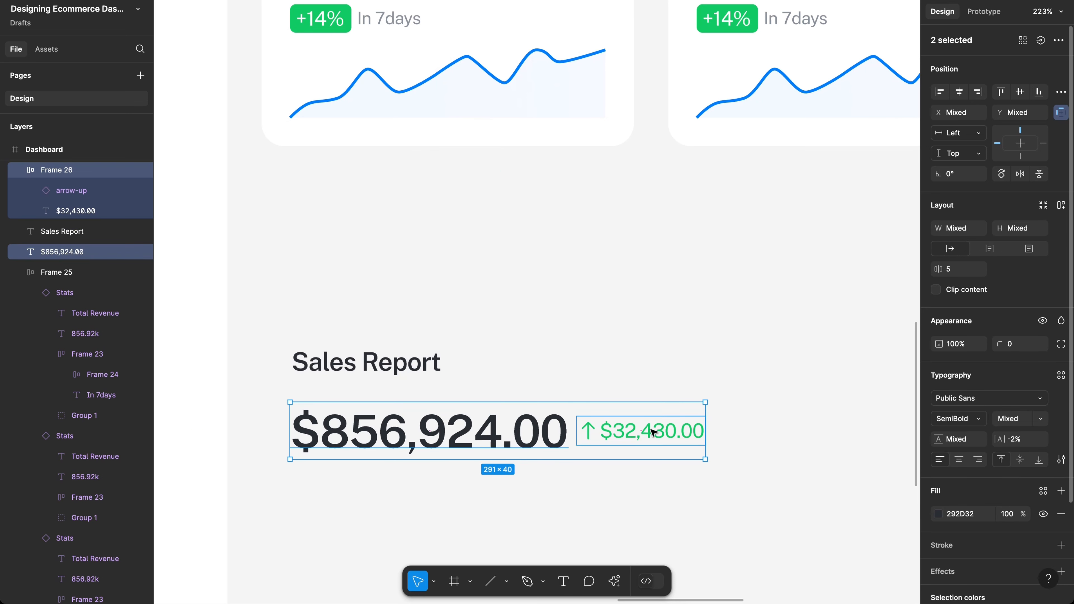
key("Escape")
Step: Nudge the green badge down 2 px and wrap both amounts in Frame 27 auto layout
left_click(526, 442)
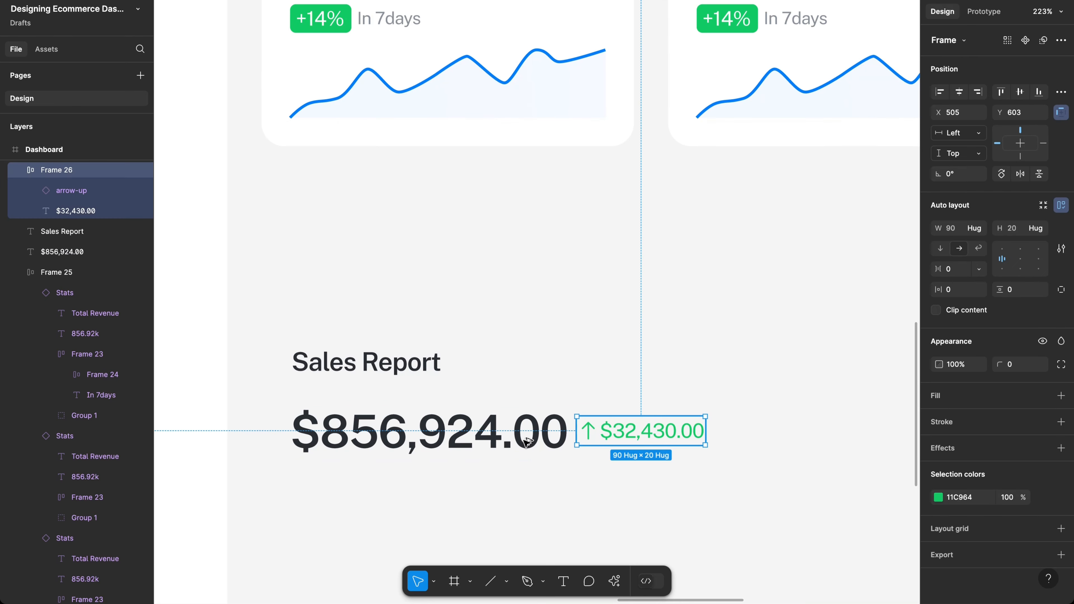
key("Down")
key("Down")
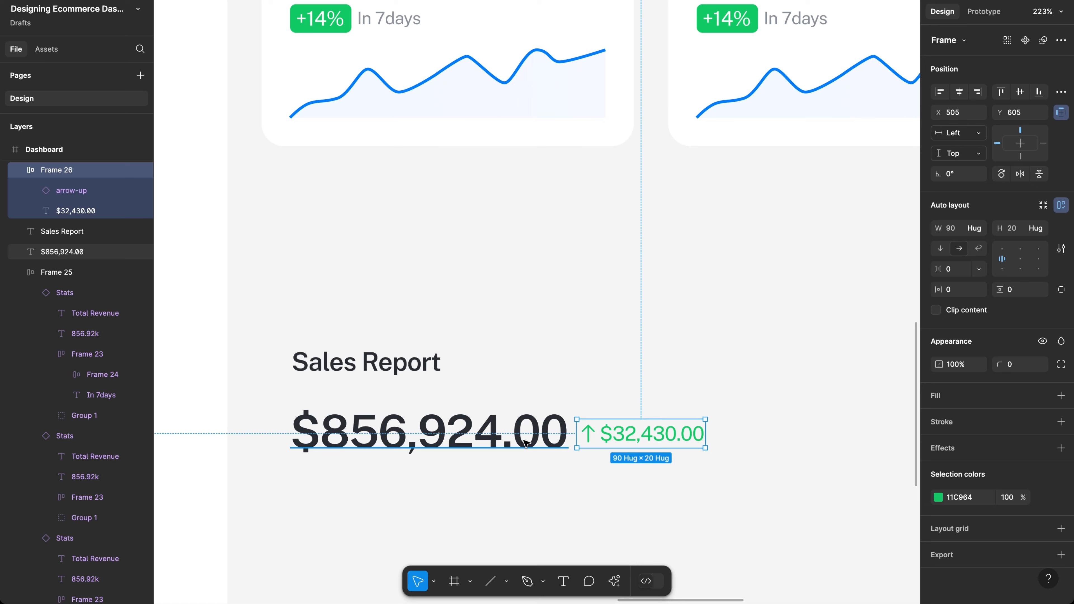
left_click(659, 486)
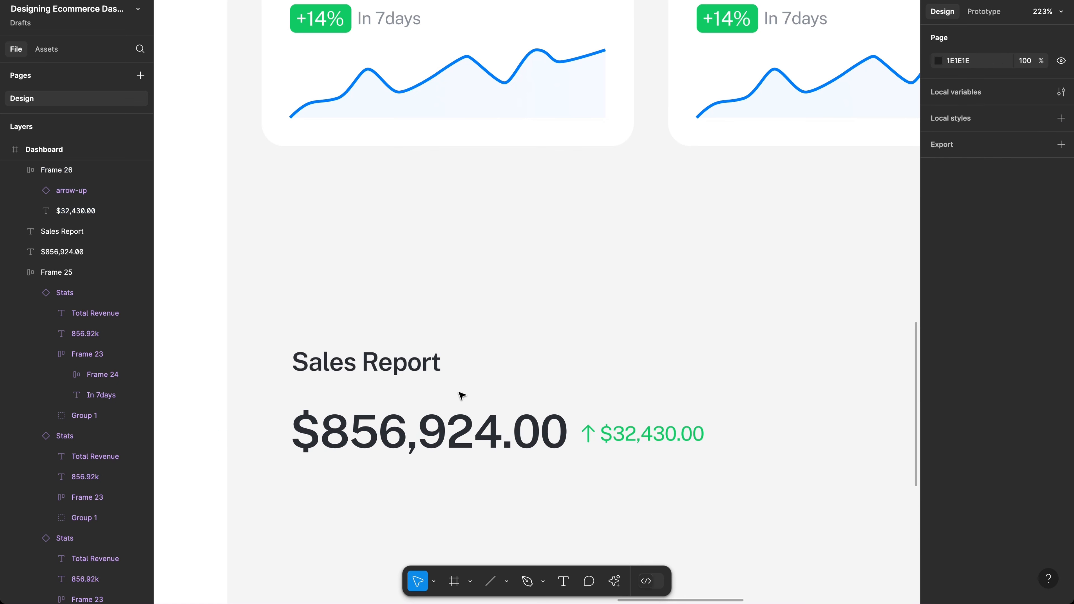
left_click_drag(426, 396, 426, 395)
key("shift+a")
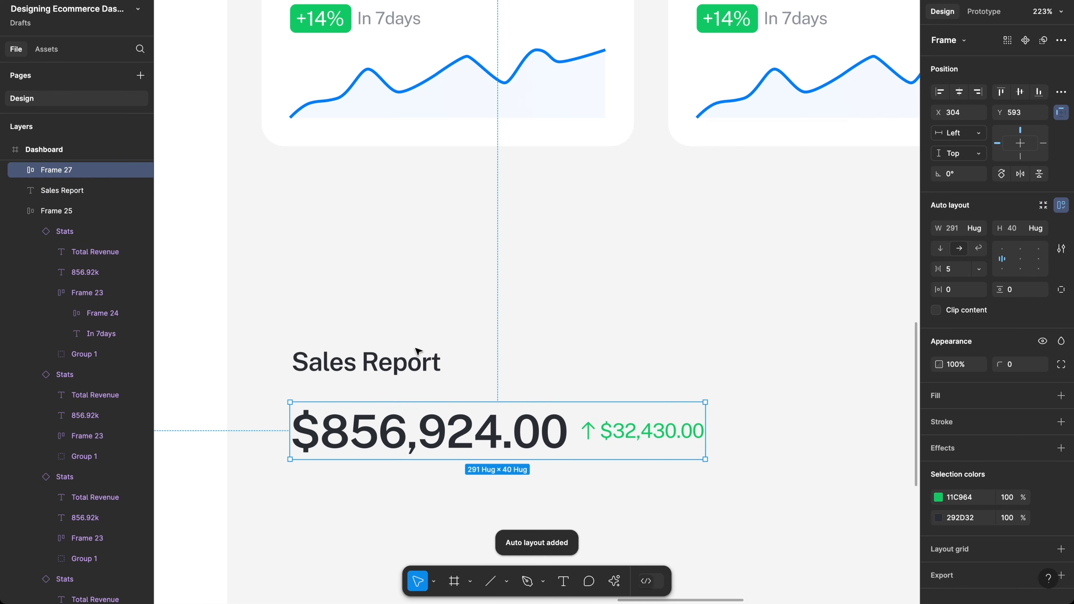
key("alt")
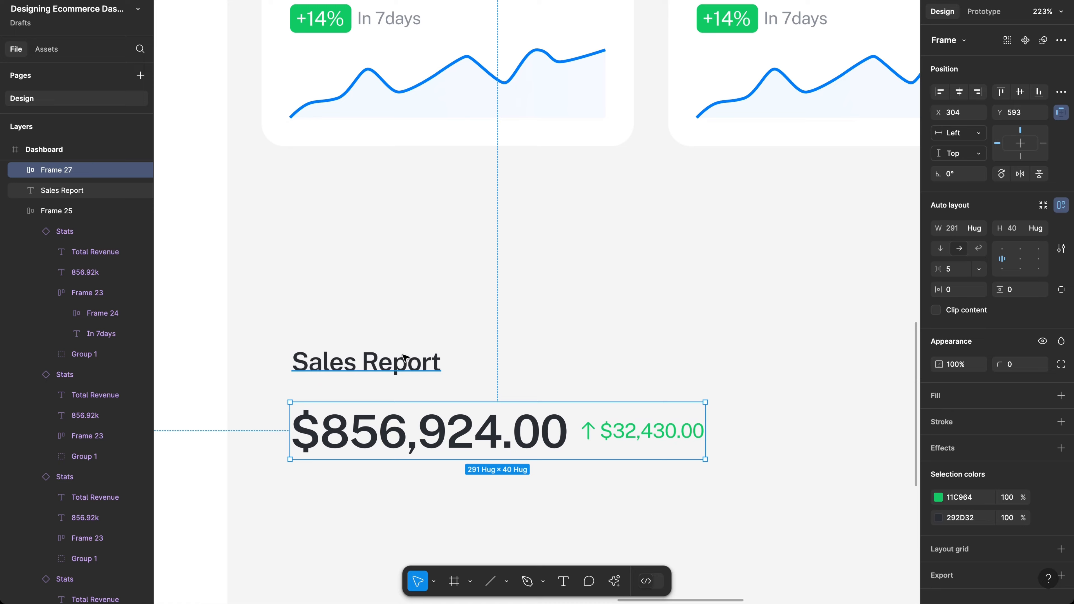
Step: Change the $32,430.00 text fill from green to grey 89909A
scroll(405, 356, "down", 10)
scroll(406, 357, "left", 5)
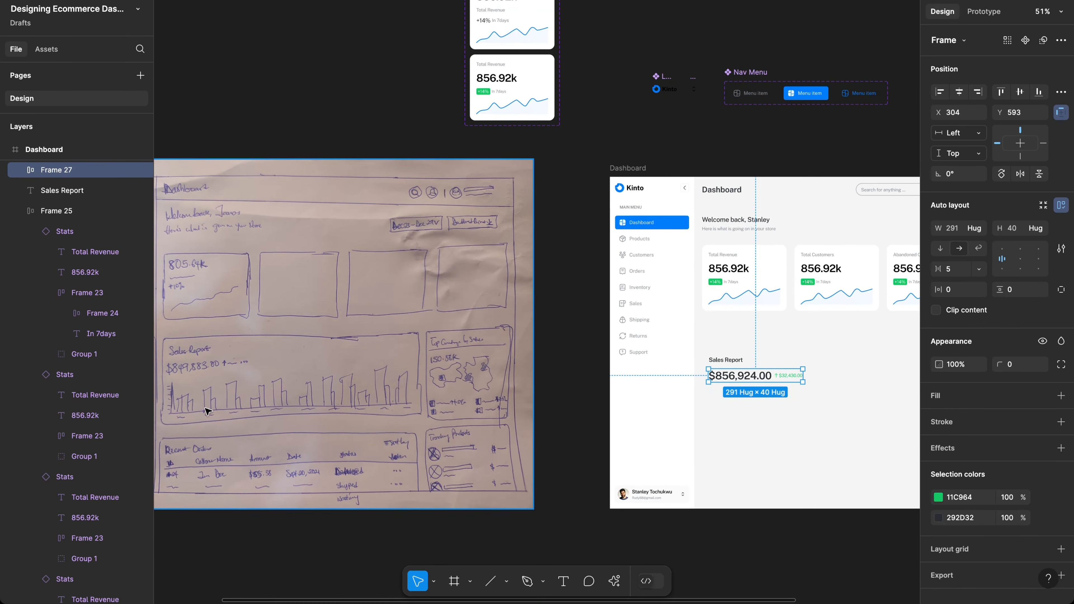
scroll(425, 372, "right", 3)
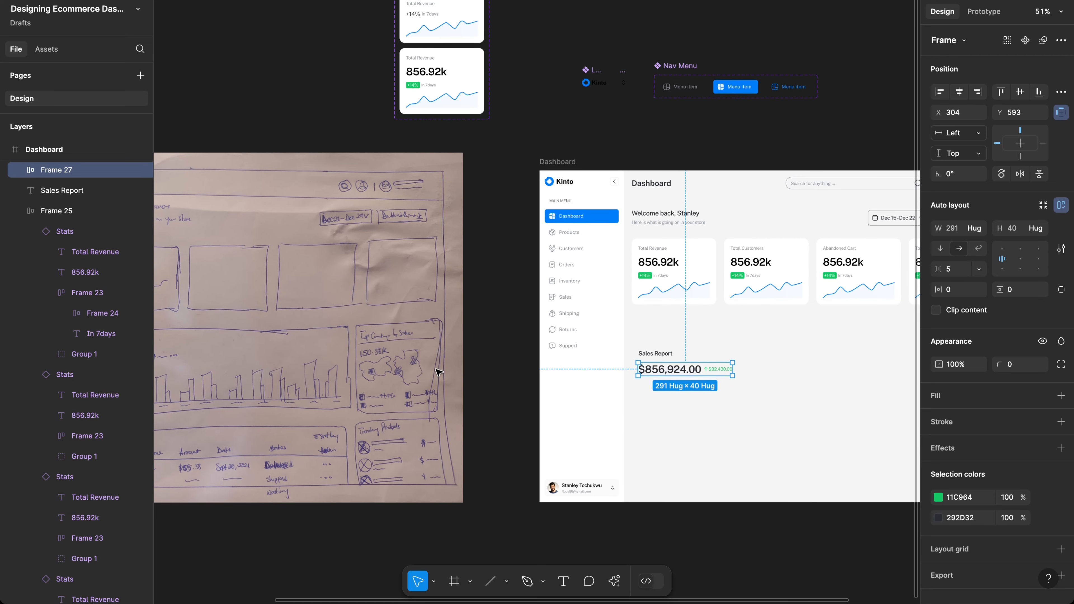
scroll(734, 377, "up", 5)
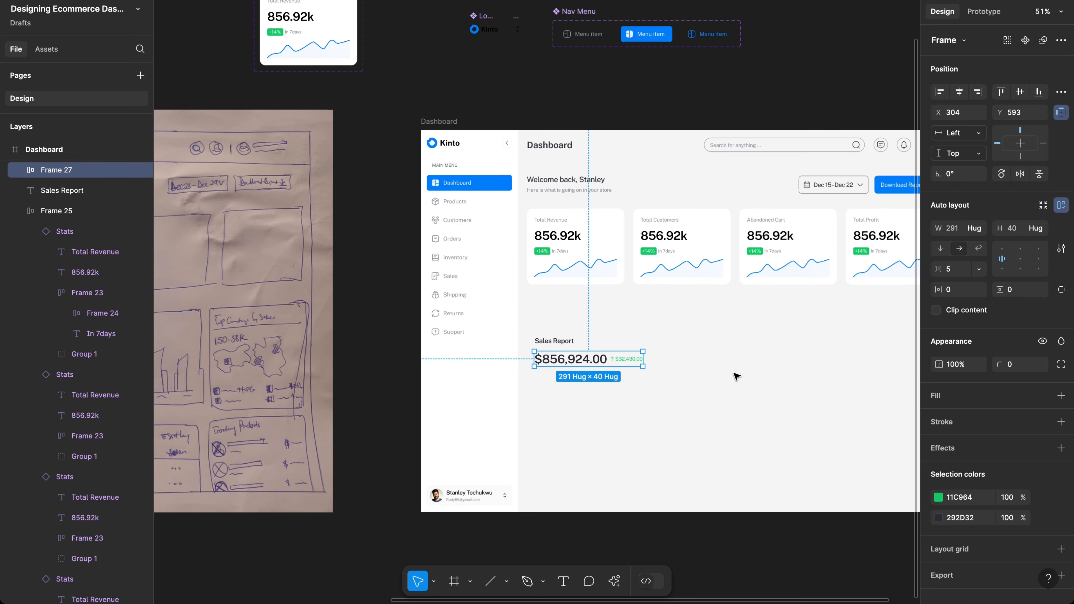
scroll(736, 377, "down", 3)
scroll(735, 376, "right", 3)
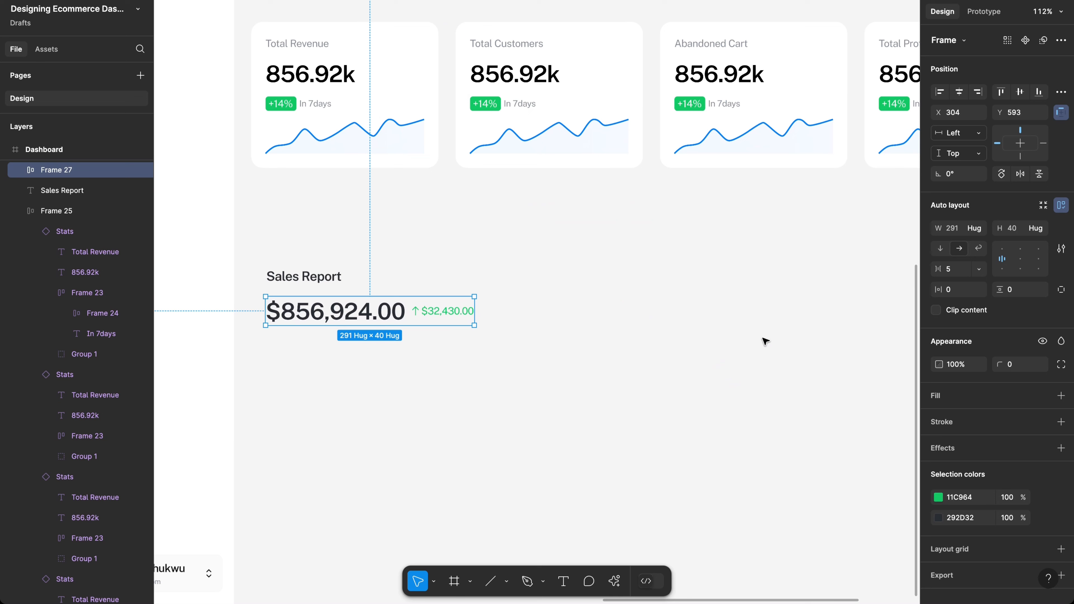
left_click(448, 313)
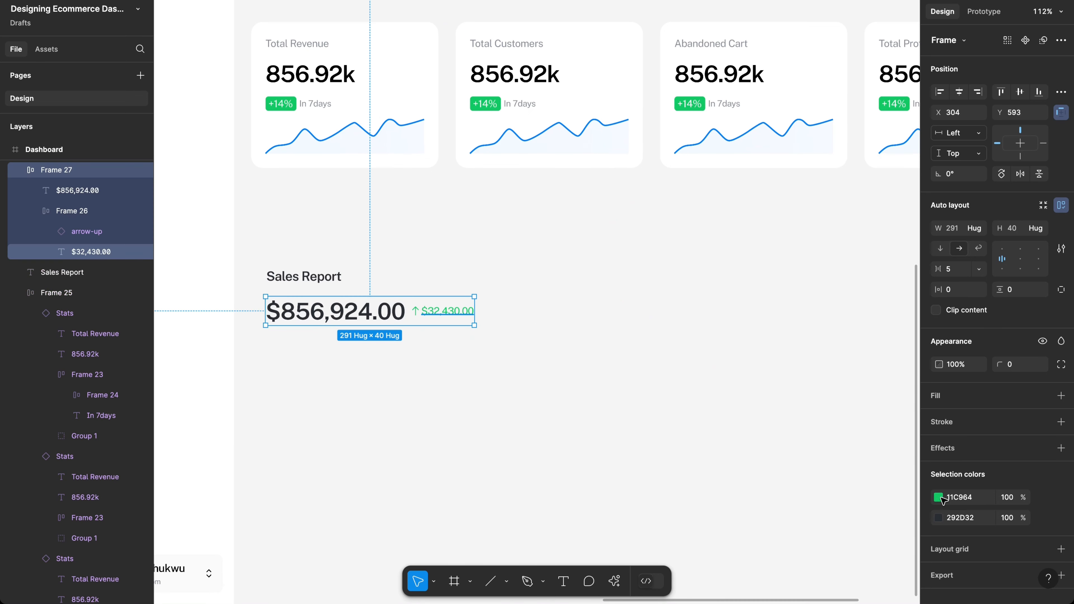
left_click(942, 500)
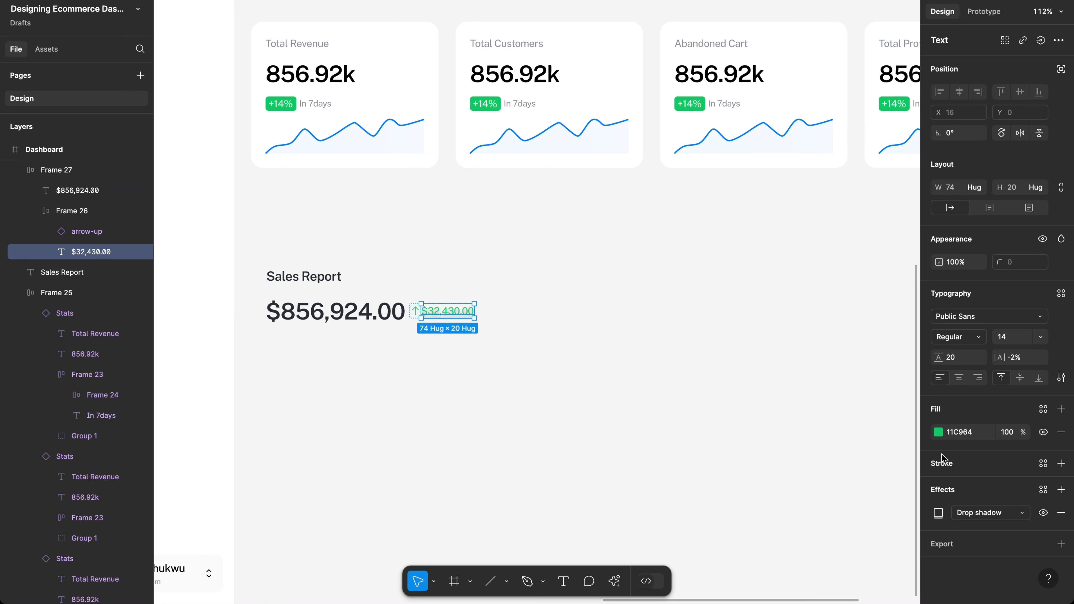
left_click(938, 432)
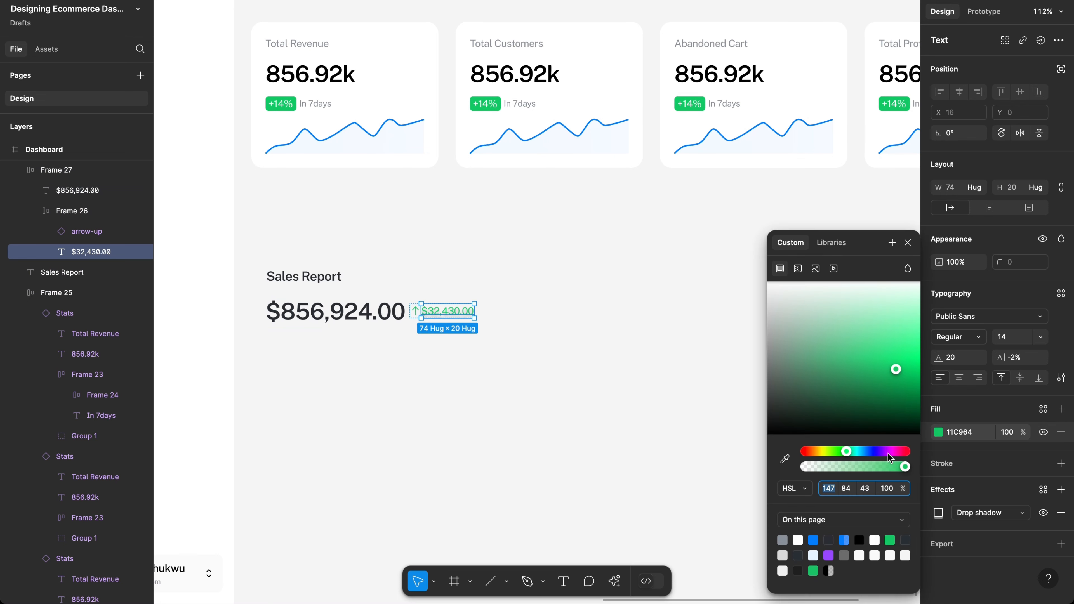
left_click(782, 540)
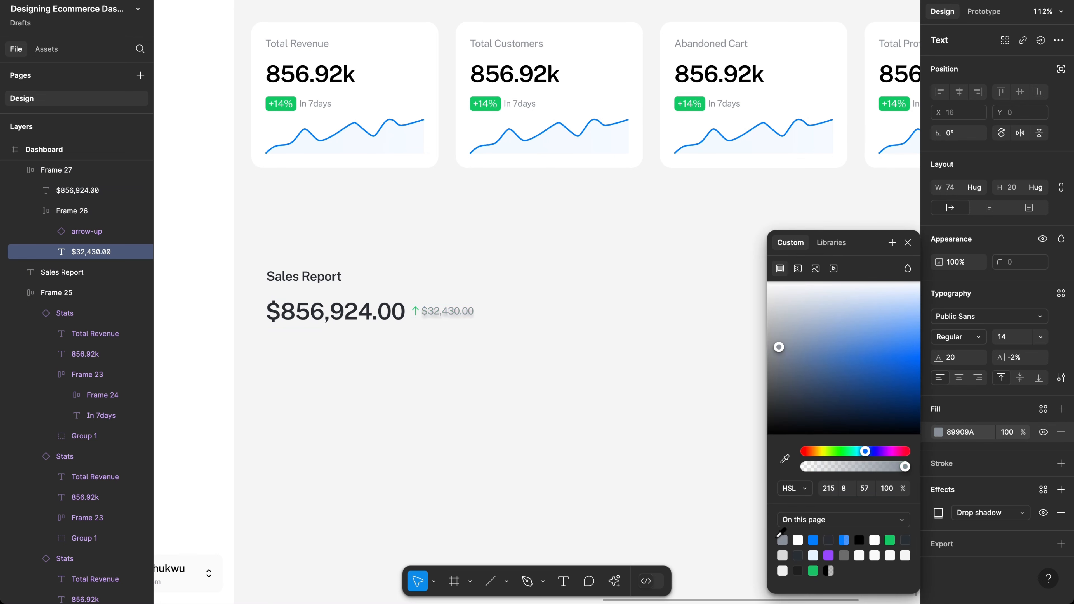
left_click(451, 416)
Step: Remove the drop shadow effect from the $32,430.00 text
scroll(452, 416, "down", 3)
scroll(452, 415, "left", 3)
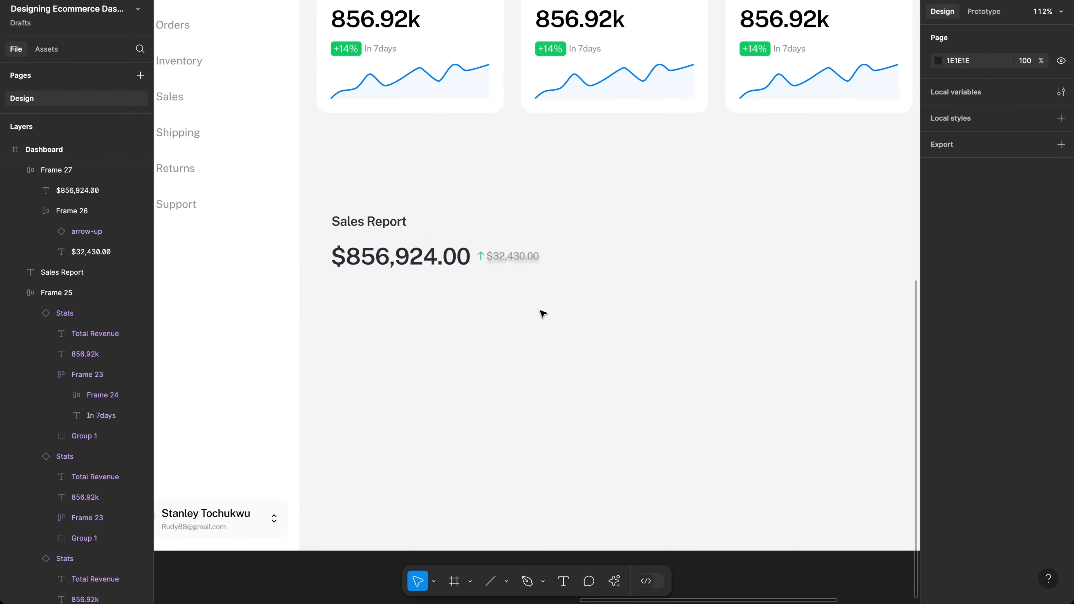
left_click(512, 257)
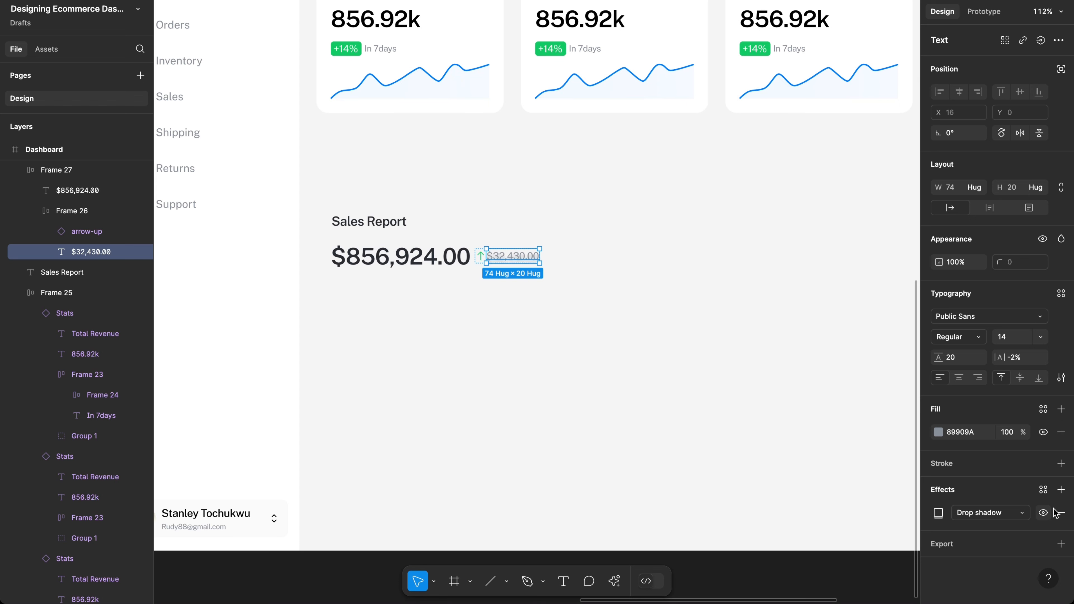
left_click(1060, 512)
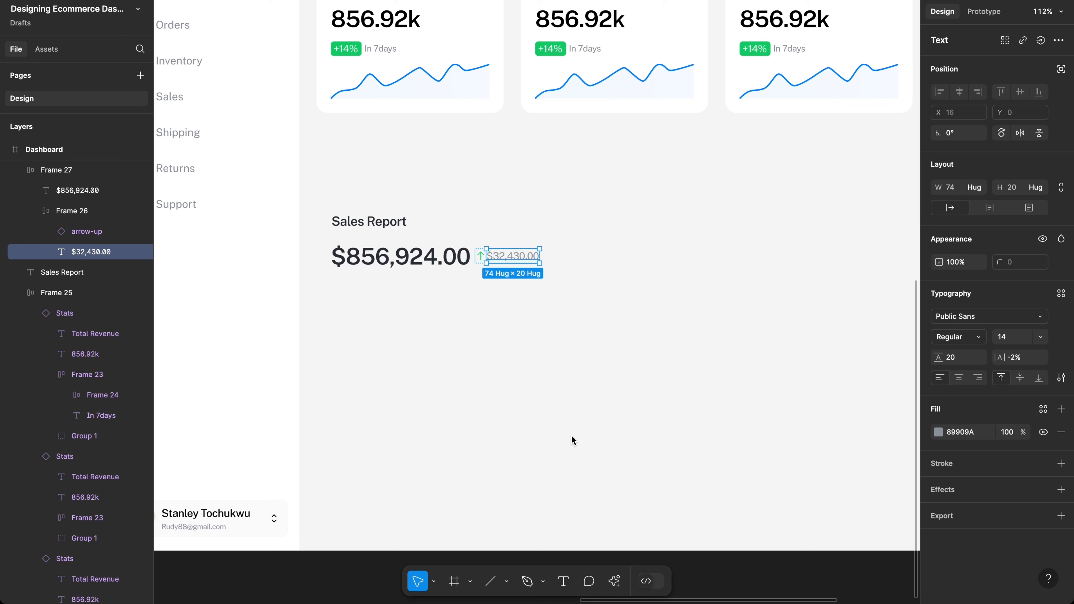
left_click(497, 365)
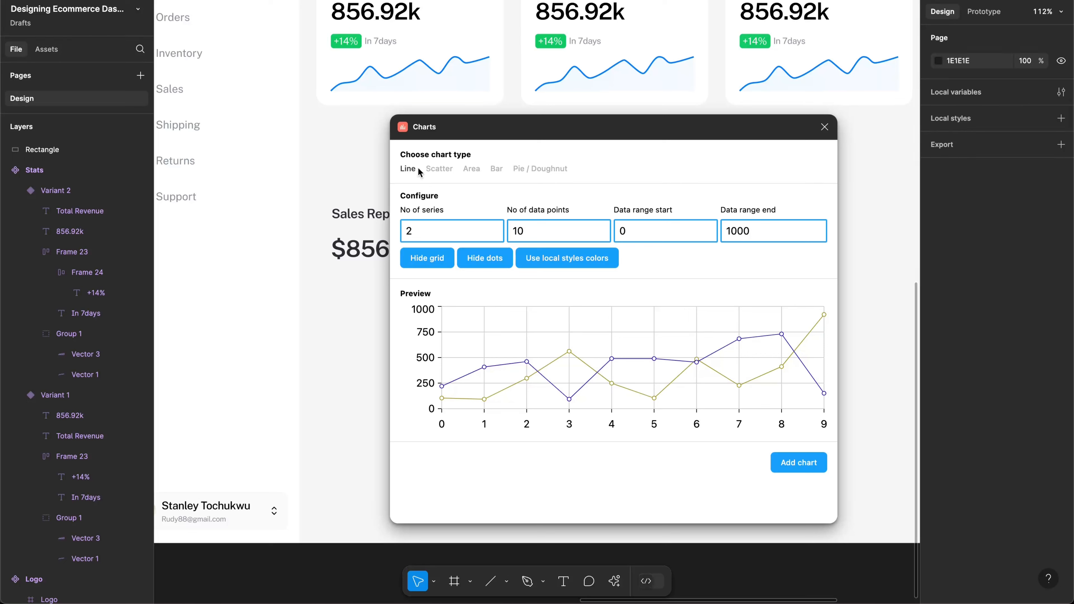
Step: Switch the Charts plugin preview from line to Bar, keeping the series count at 2
left_click(471, 168)
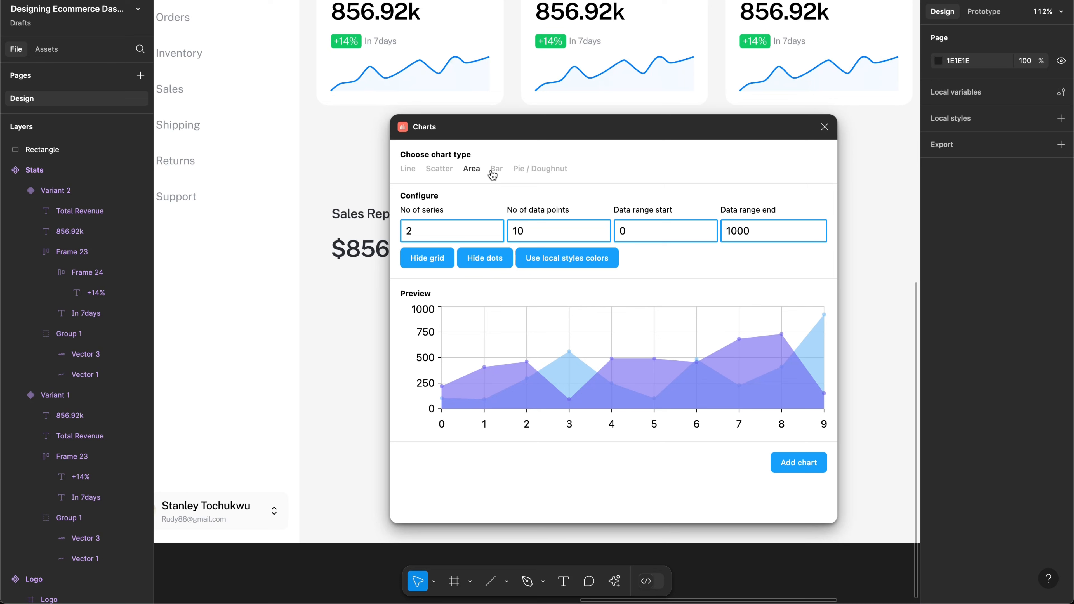
left_click(495, 169)
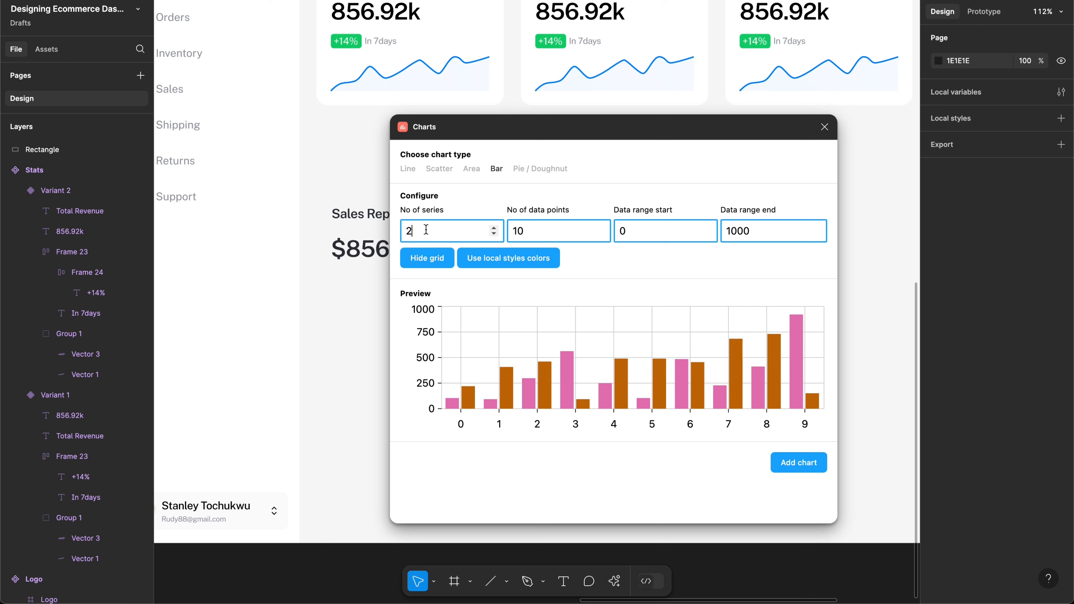
key("BackSpace")
type("3")
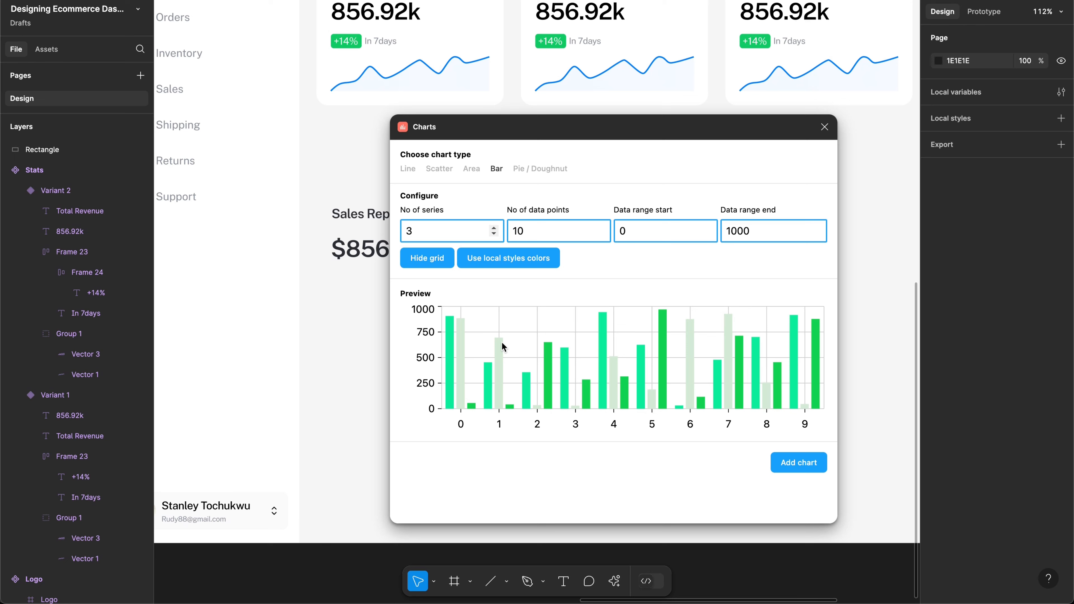
key("BackSpace")
type("2")
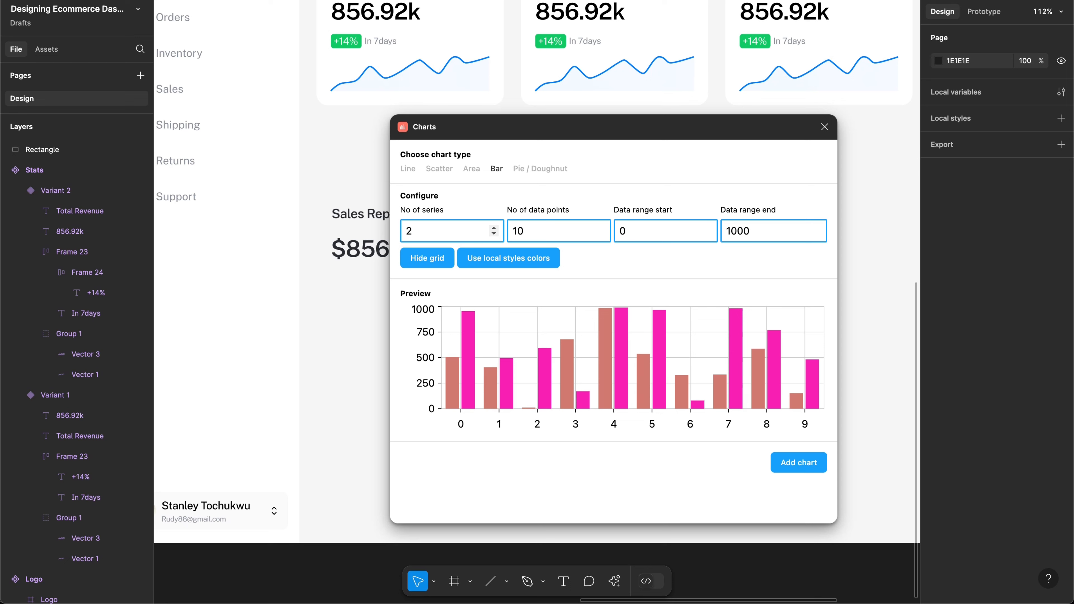
Step: Set the chart to 12 data points with a data range start of 1000
left_click(542, 225)
key("Up")
key("Up")
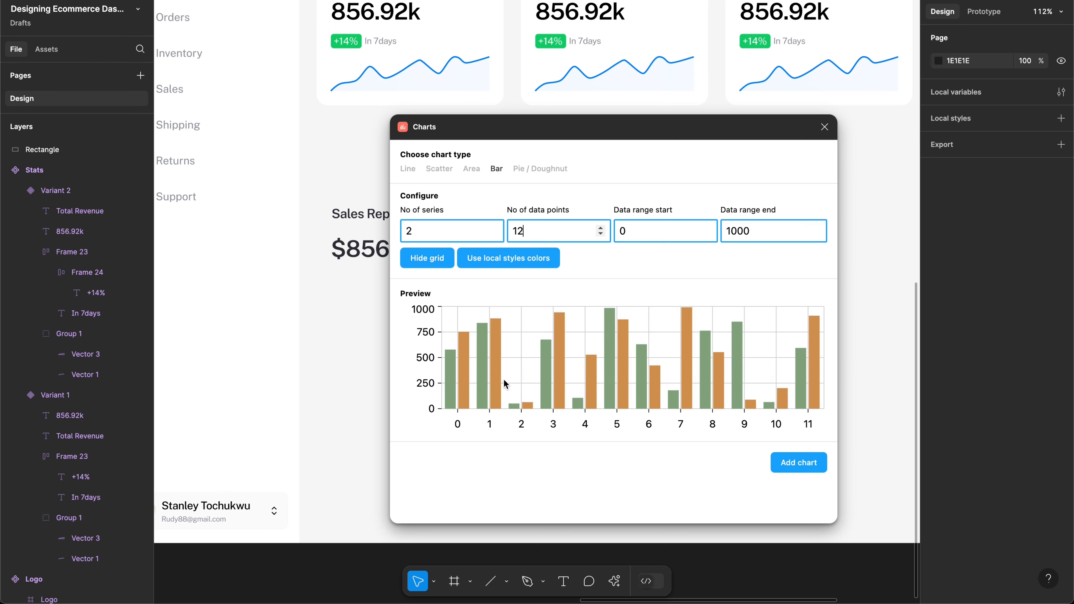
left_click(639, 225)
left_click(644, 235)
key("Left")
type("100")
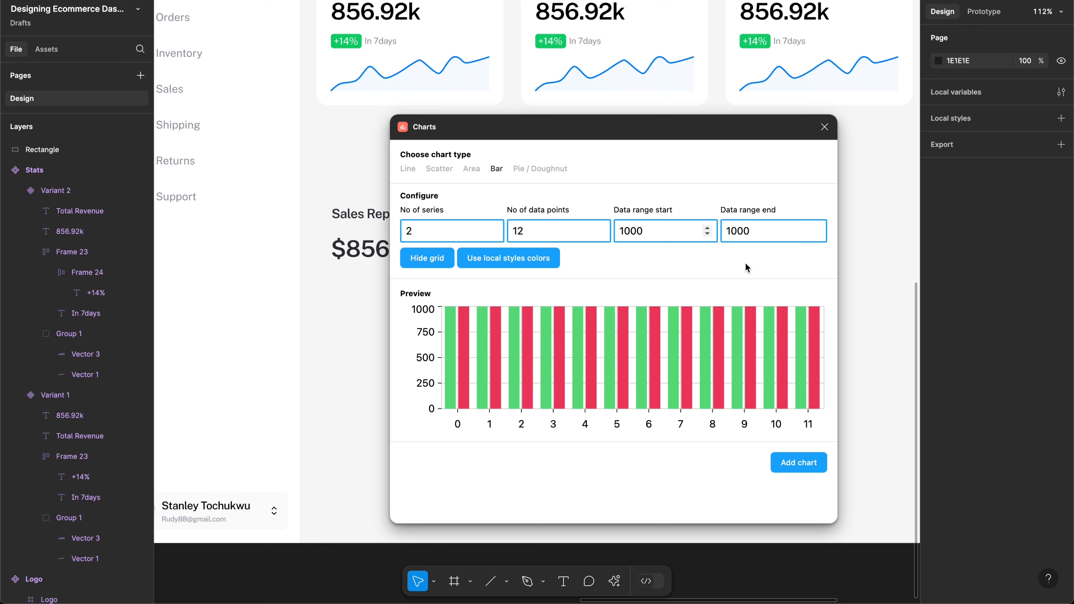
Step: Set the data range end to 13000
left_click(762, 226)
key("Left")
type("0")
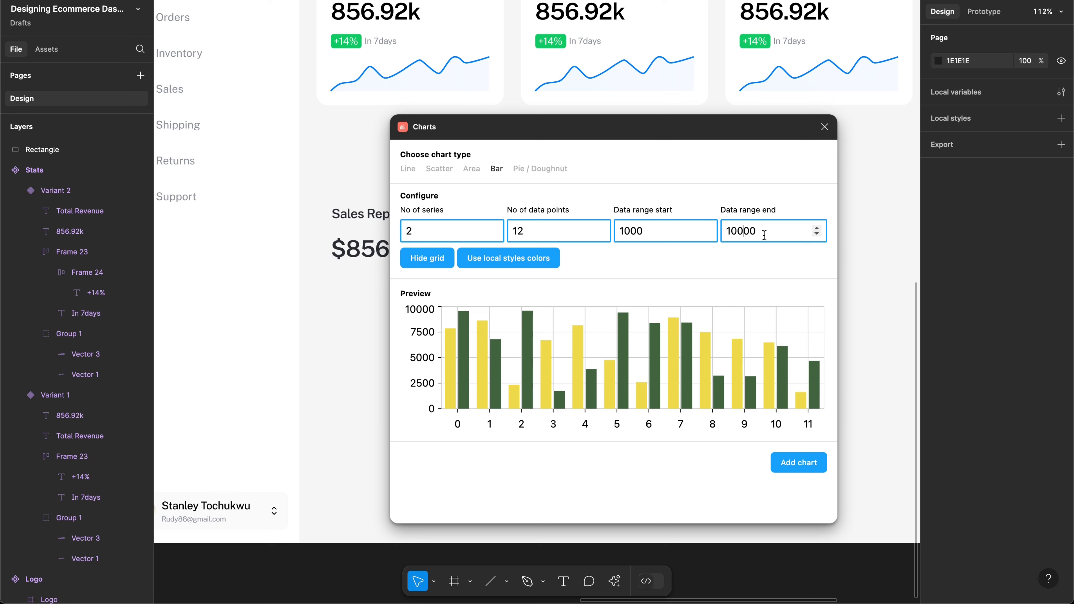
key("Left")
key("Left")
key("BackSpace")
type("5")
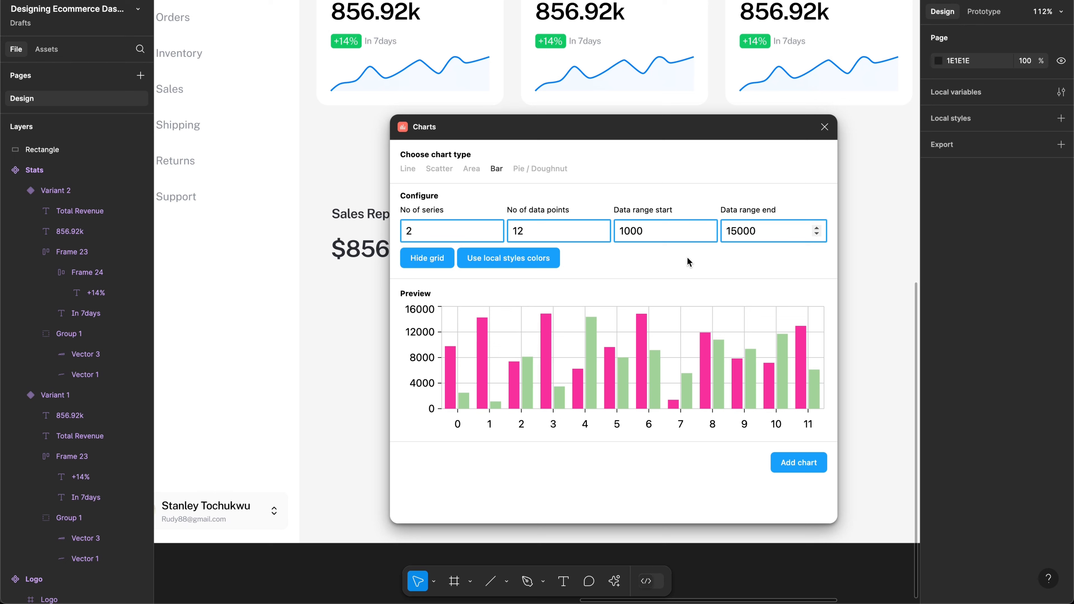
key("BackSpace")
type("4")
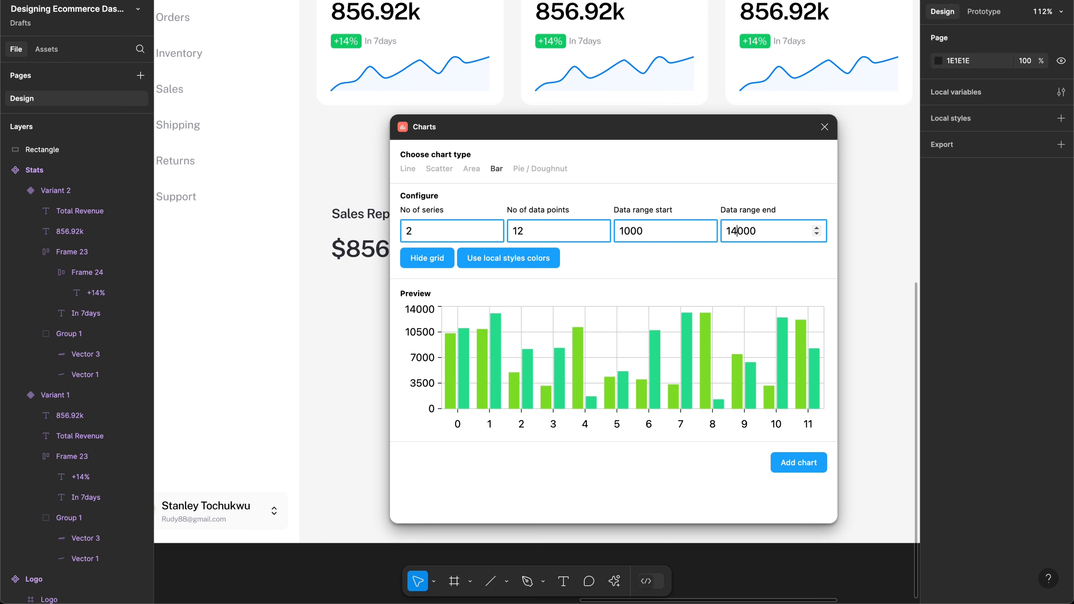
key("BackSpace")
type("6")
key("BackSpace")
type("3")
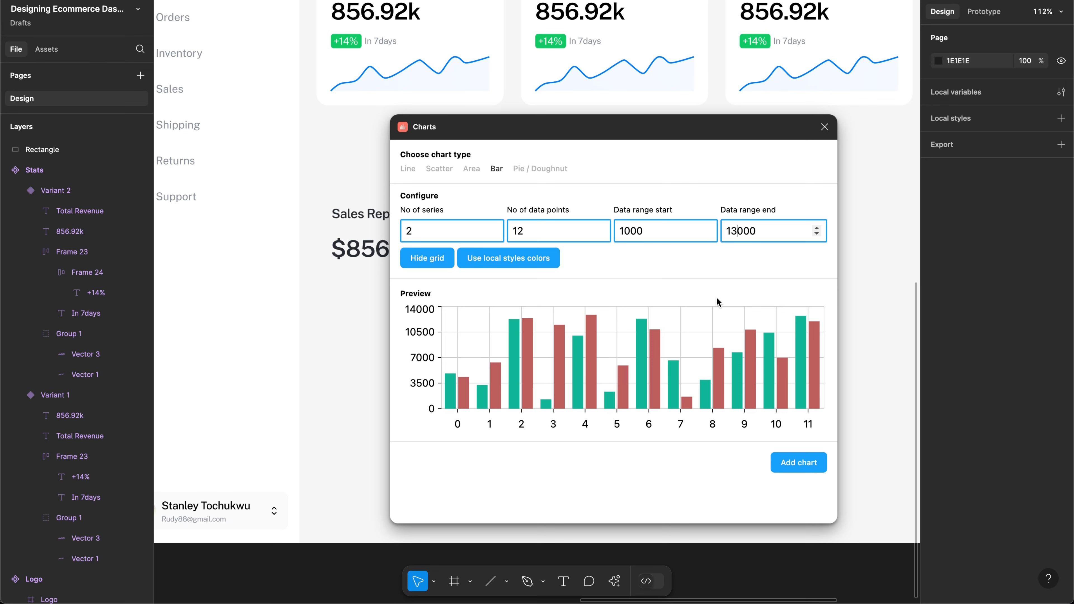
Step: Insert the configured bar chart and move it below the Sales Report amounts
left_click(796, 465)
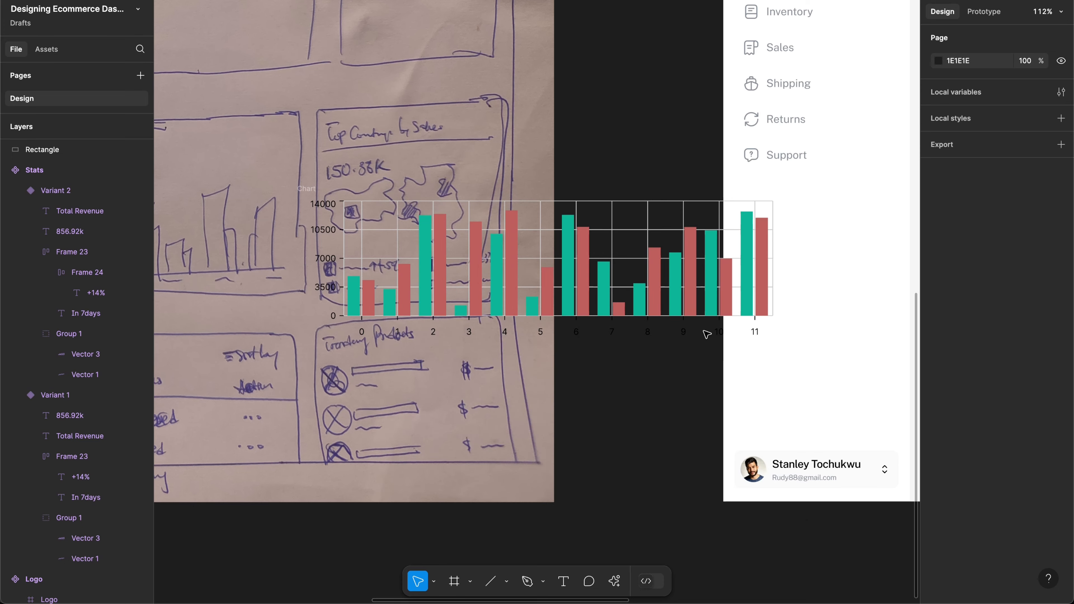
scroll(606, 273, "down", 3)
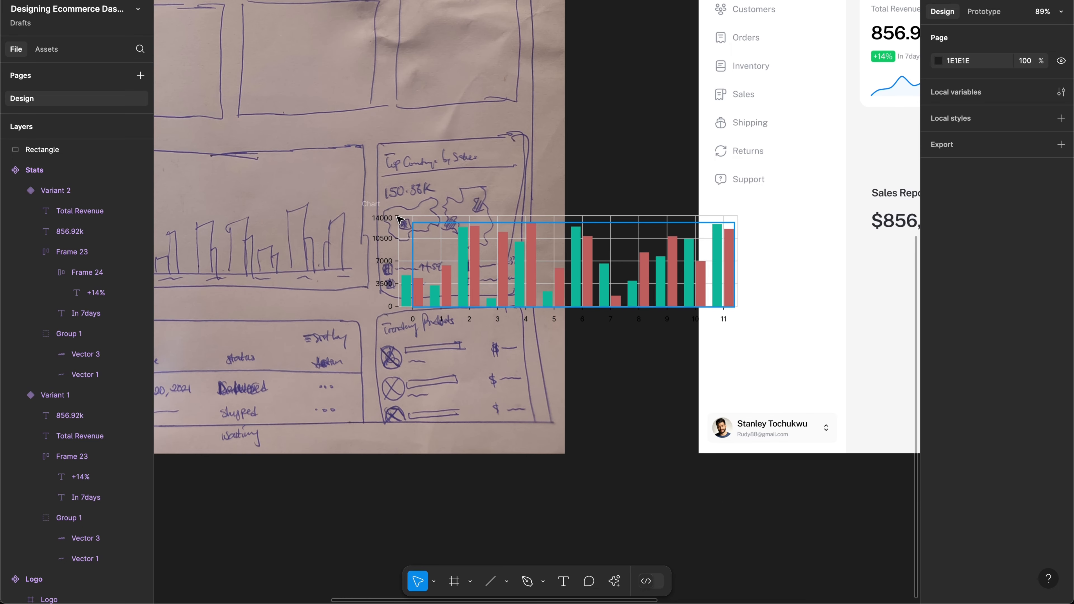
left_click(375, 204)
scroll(376, 207, "down", 3)
scroll(376, 207, "right", 2)
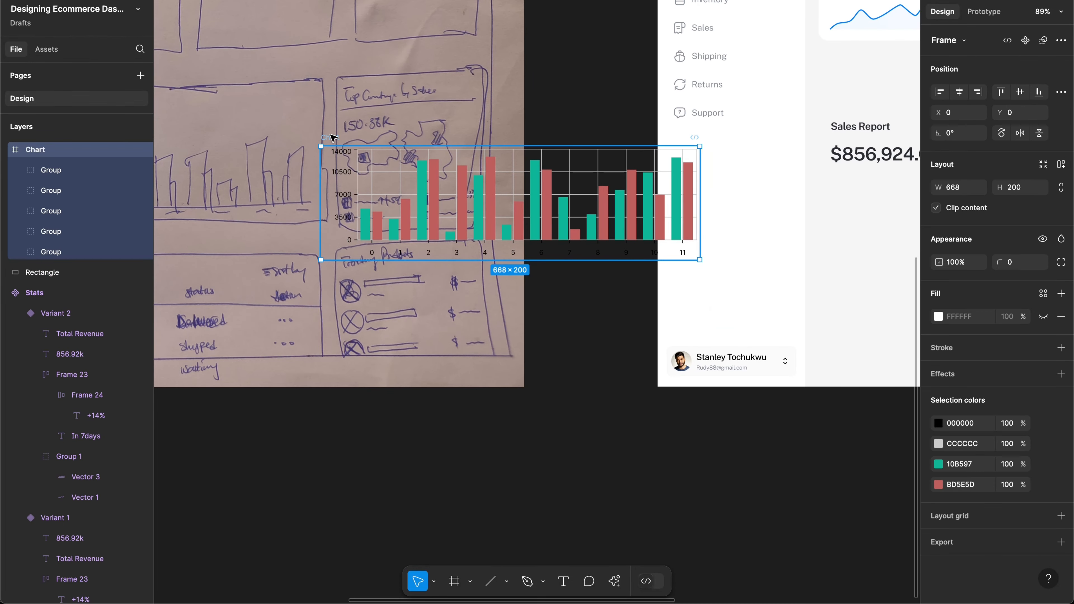
left_click_drag(331, 137, 837, 192)
Step: Nudge the chart slightly down, then Alt-drag a duplicate below-left of the Dashboard
scroll(837, 192, "right", 15)
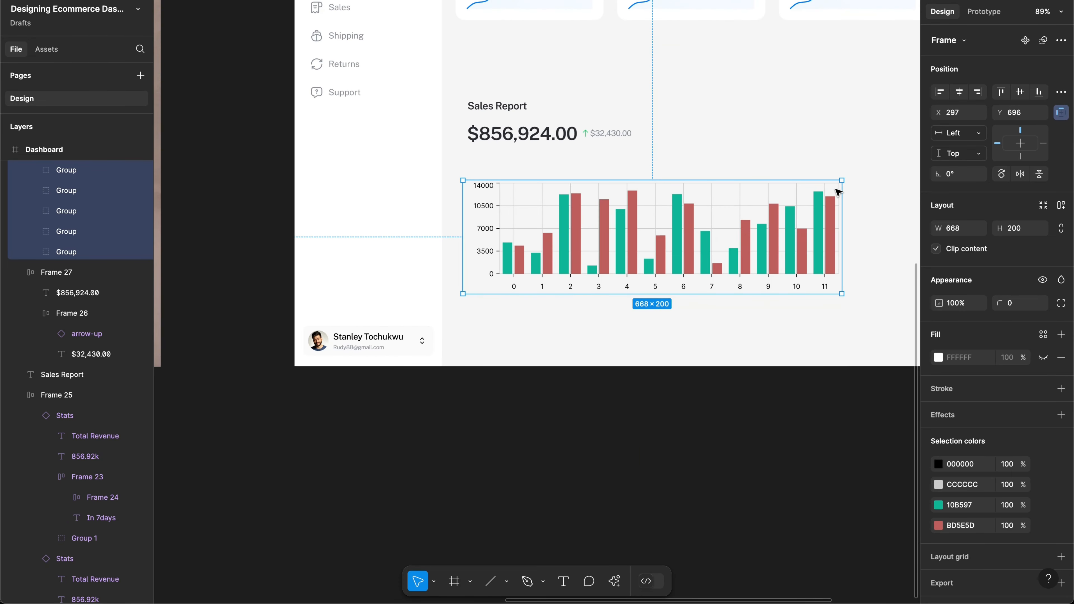
scroll(838, 192, "up", 5)
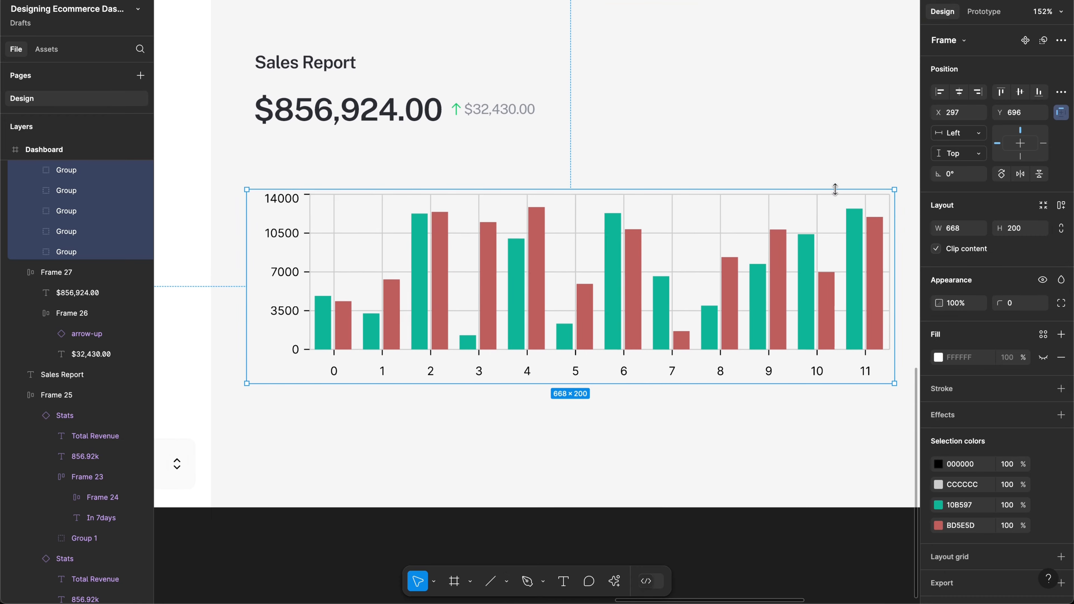
left_click(593, 254)
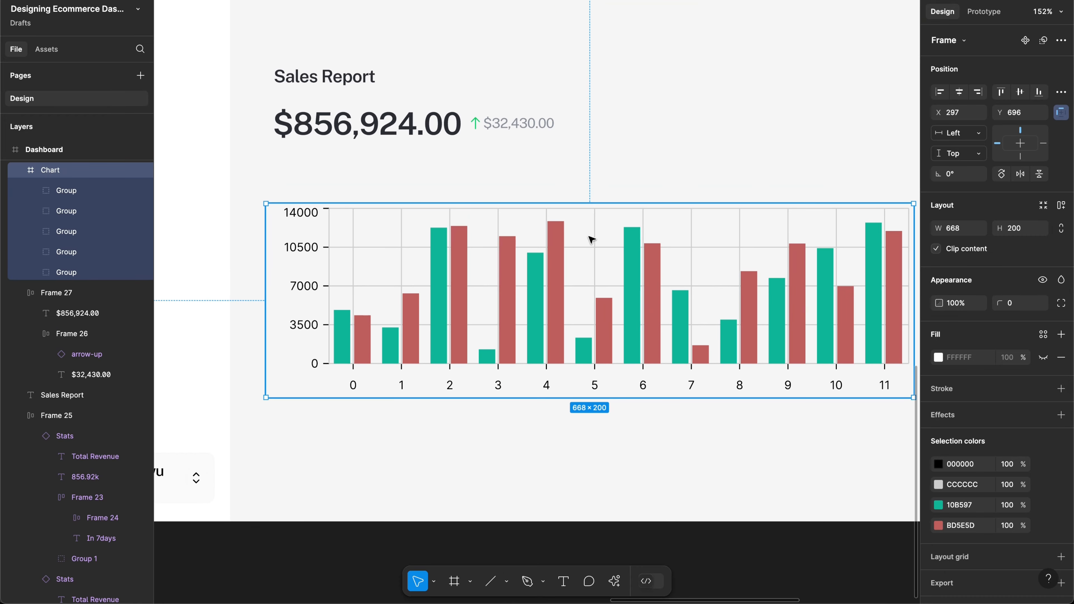
left_click_drag(587, 228, 588, 236)
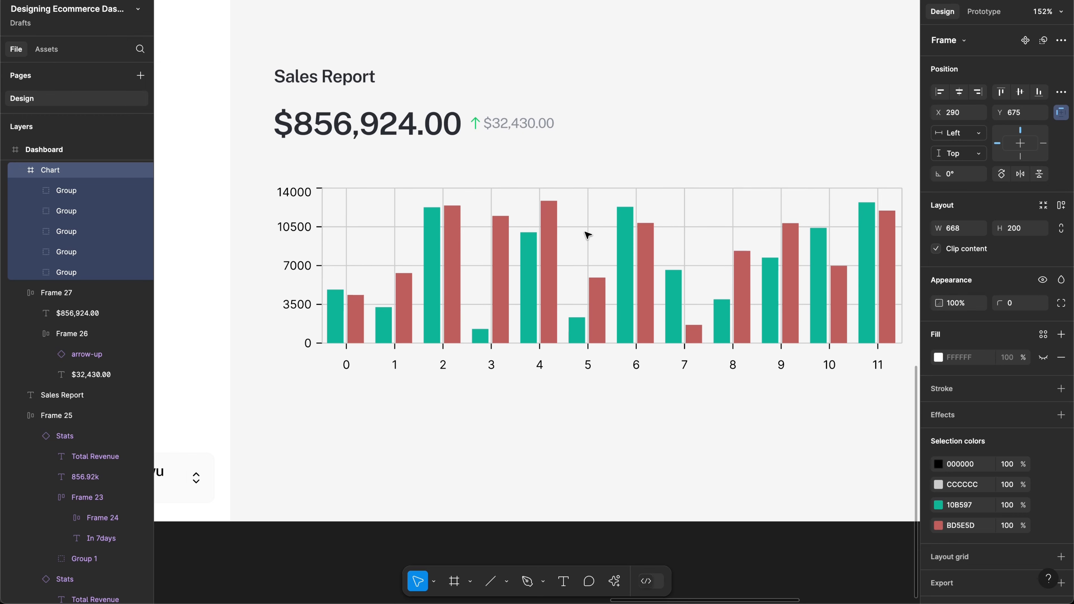
scroll(587, 236, "down", 10)
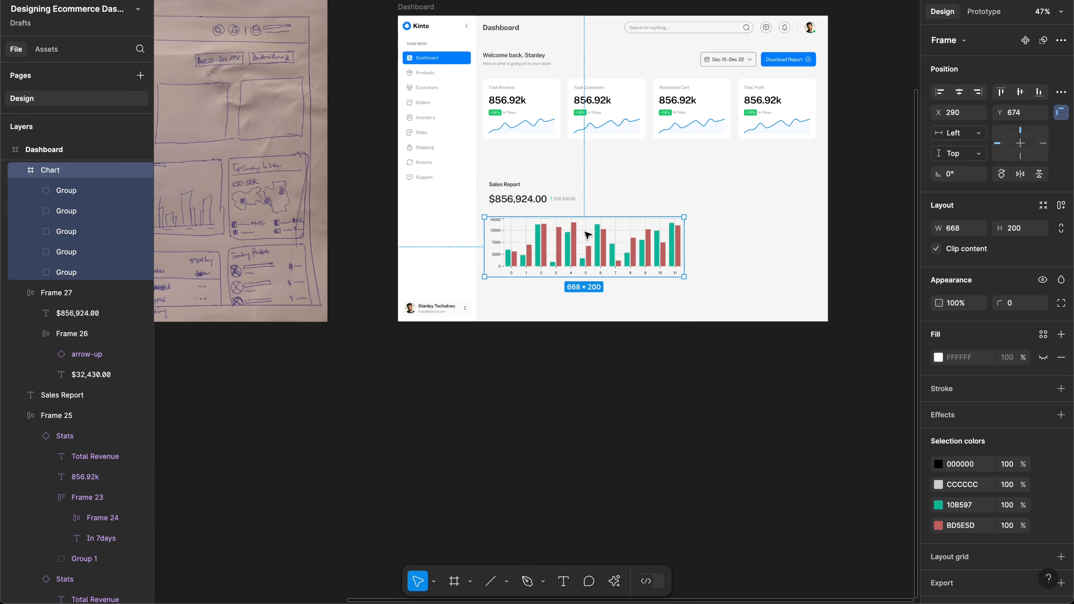
left_click_drag(586, 232, 242, 408)
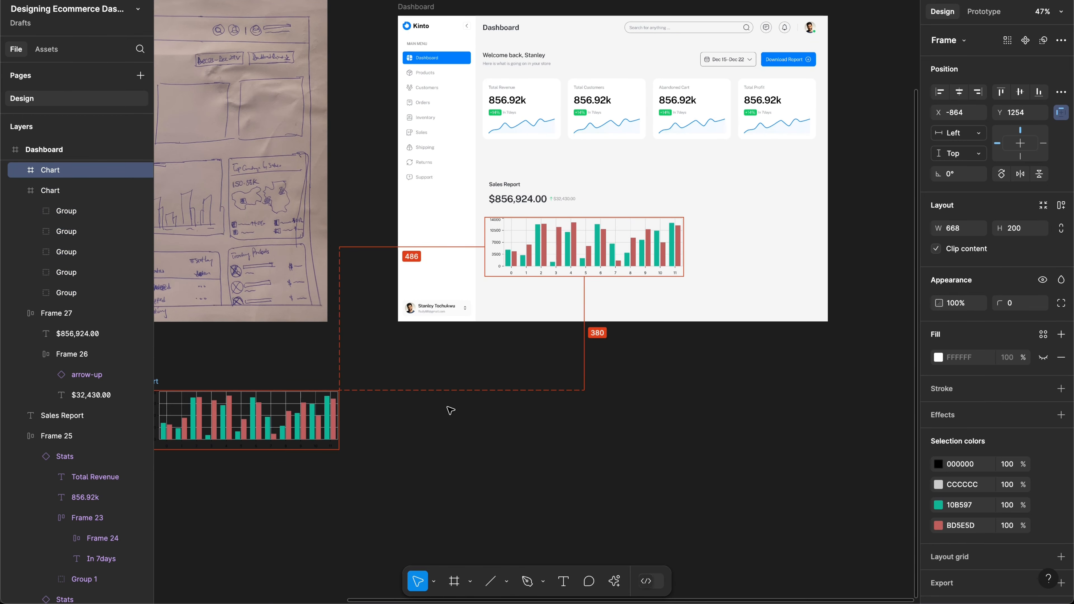
Step: Reopen the Charts plugin, try Bar without gridlines, then close it without adding a chart
key("alt+super+p")
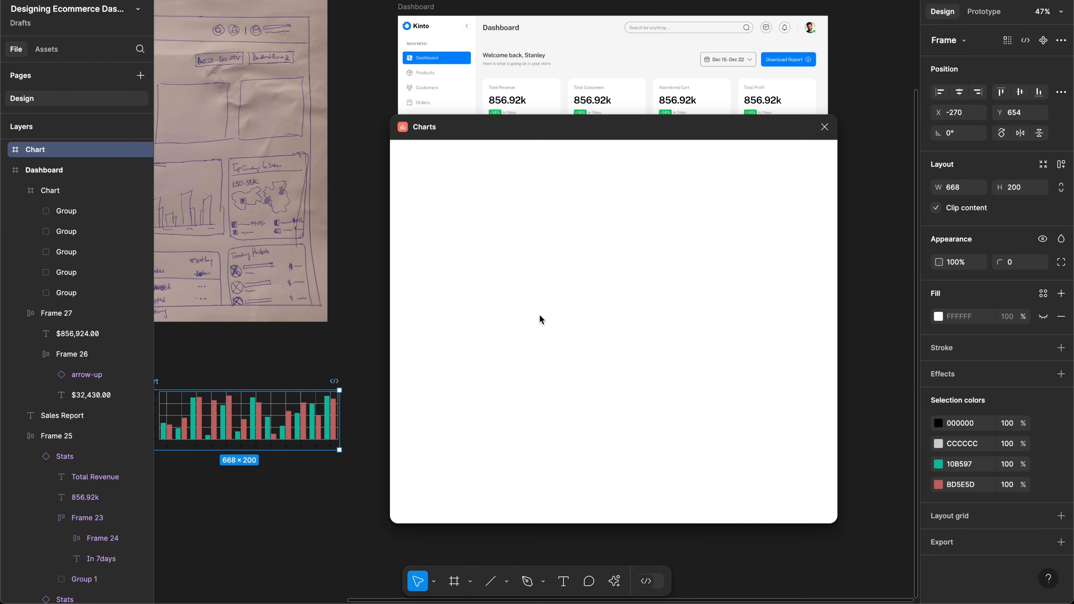
left_click(496, 169)
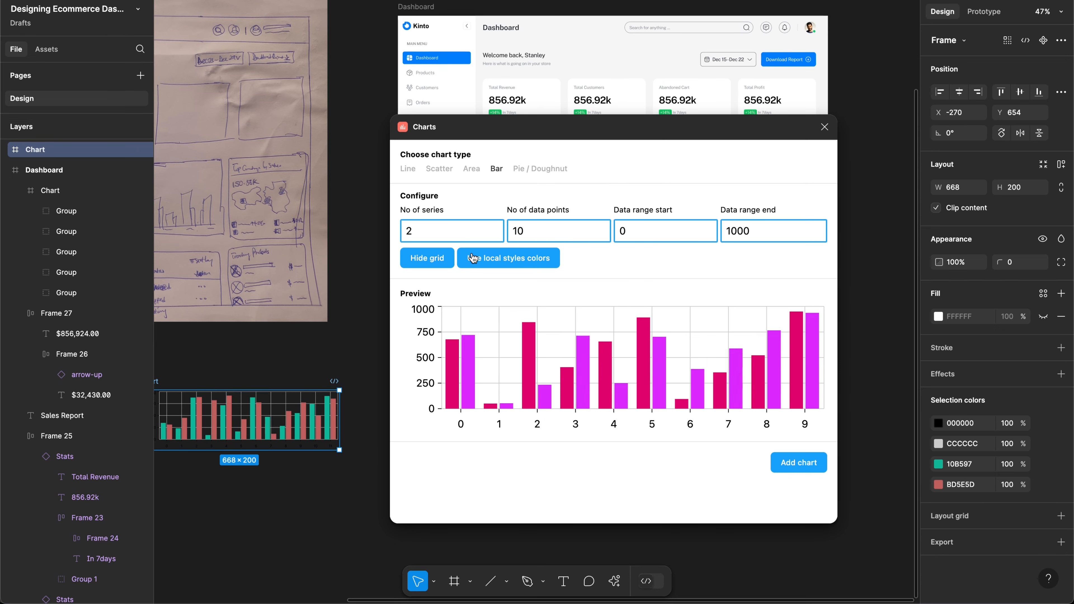
left_click(429, 259)
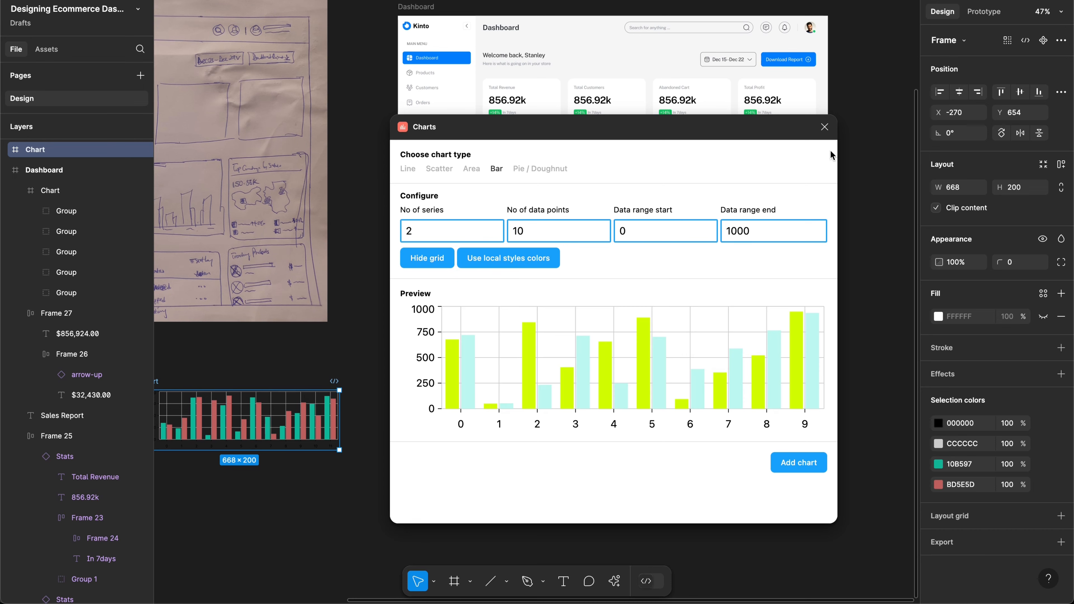
left_click(823, 128)
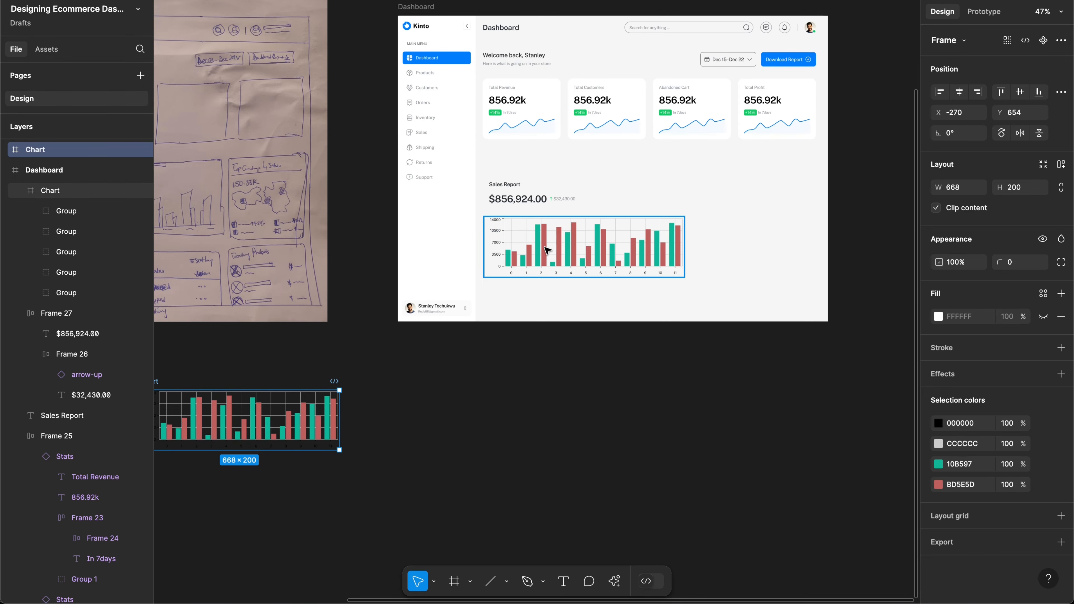
Step: Find the chart's gridlines group in Layers, deleting it and then restoring it with undo
scroll(546, 250, "up", 5)
scroll(546, 250, "up", 4)
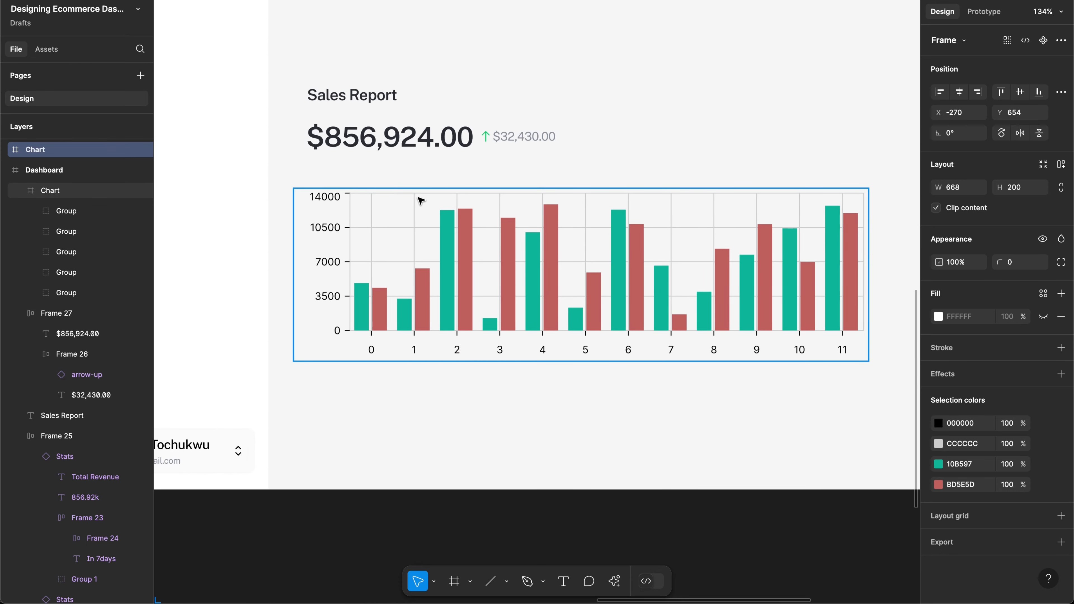
left_click(421, 200)
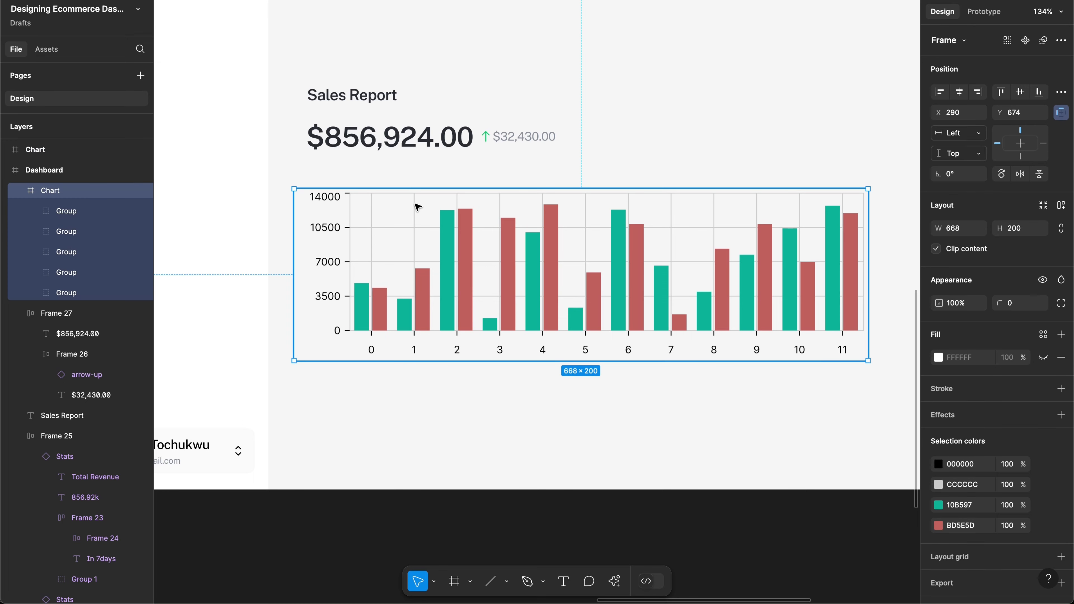
left_click(76, 211)
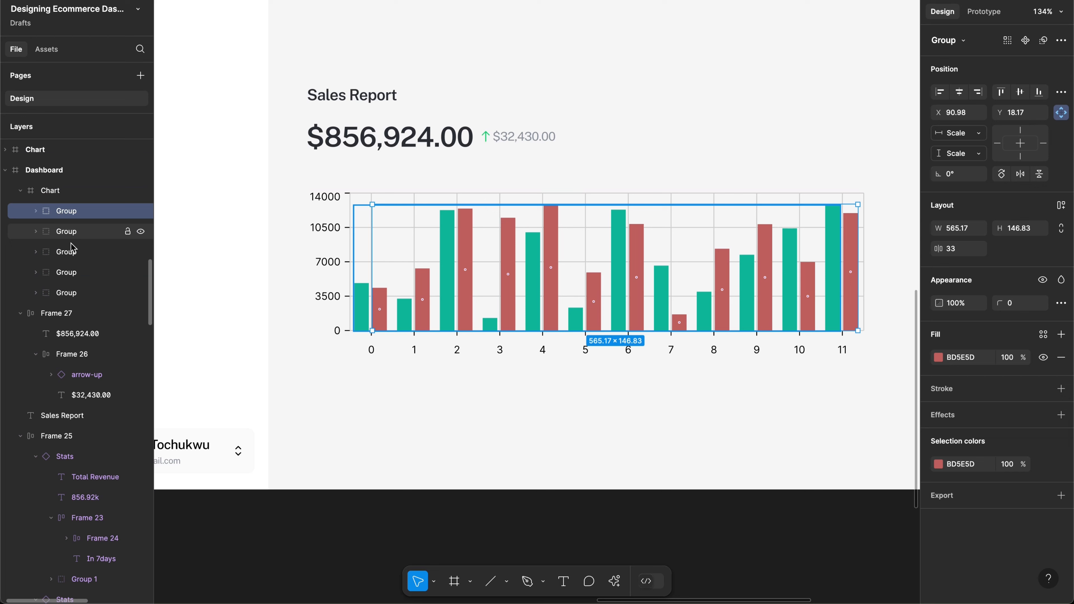
left_click(73, 233)
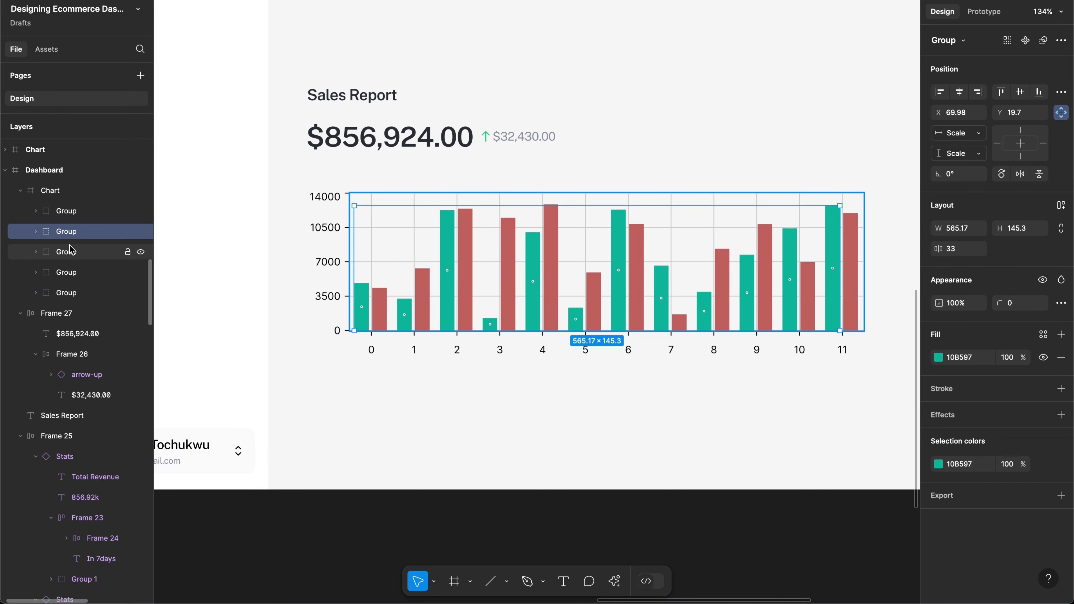
left_click(71, 250)
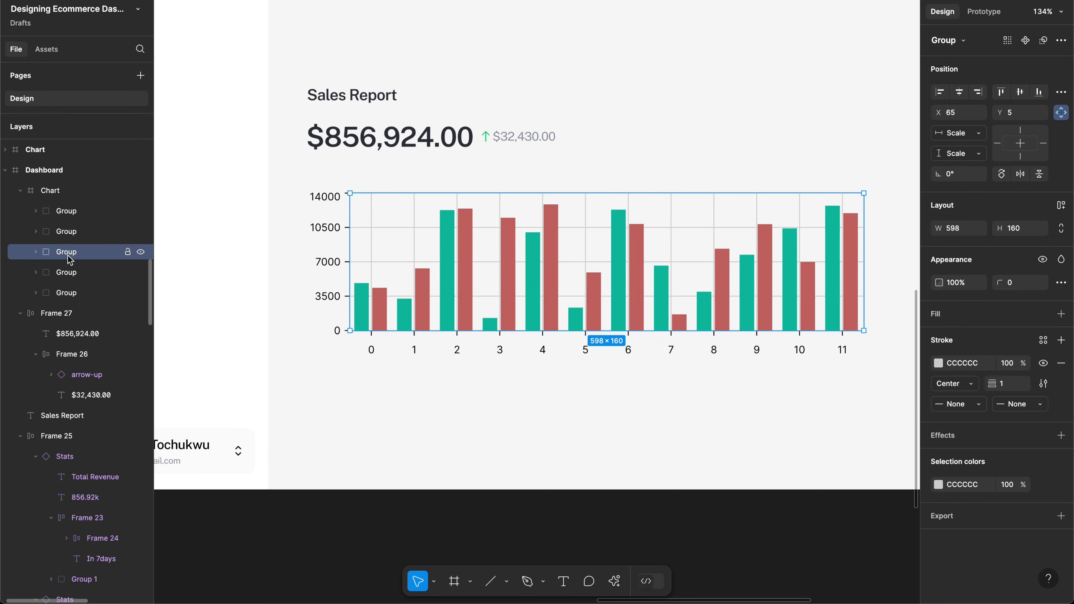
key("Delete")
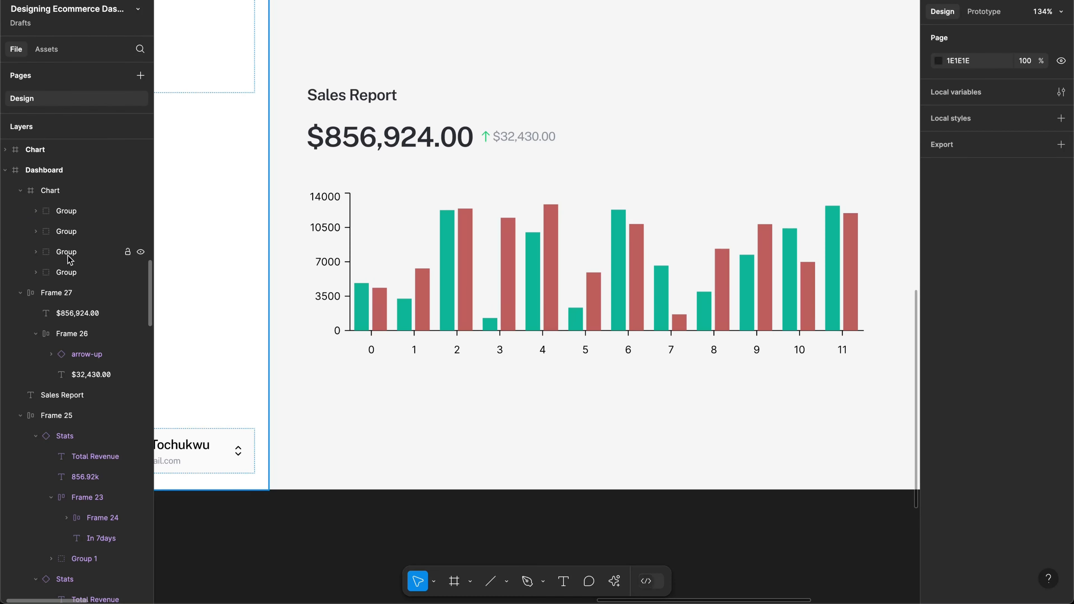
key("ctrl+z")
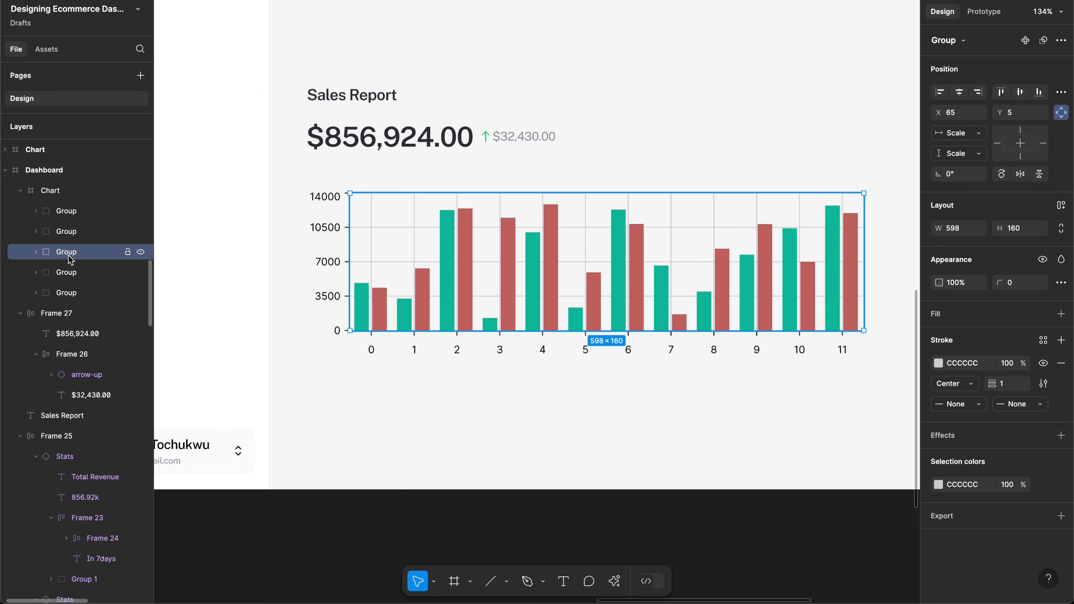
Step: Rename the gridlines group to Grid and hide it
double_click(68, 257)
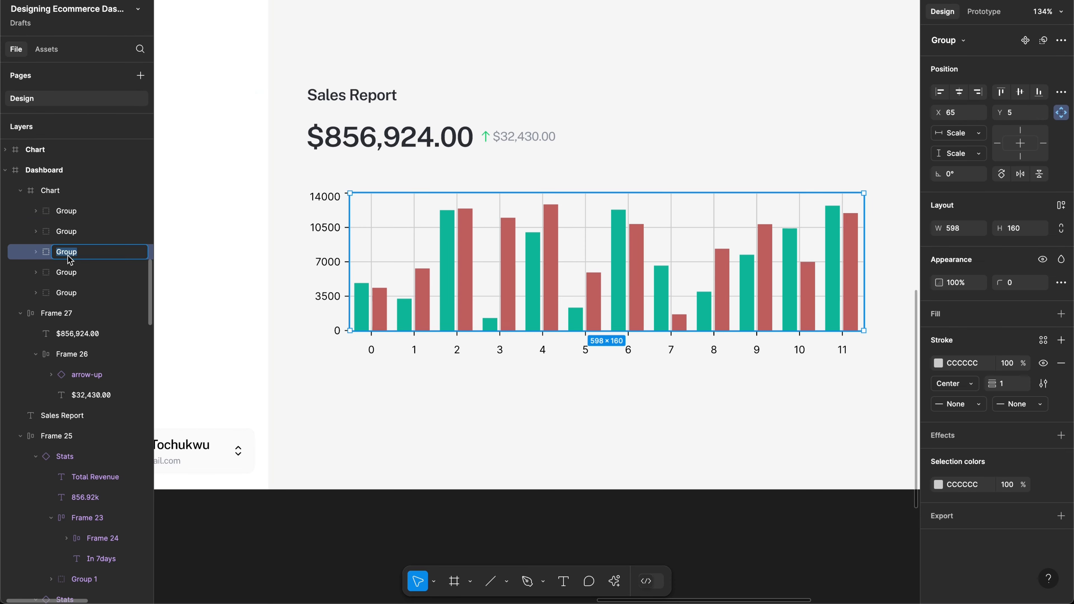
type("Grid")
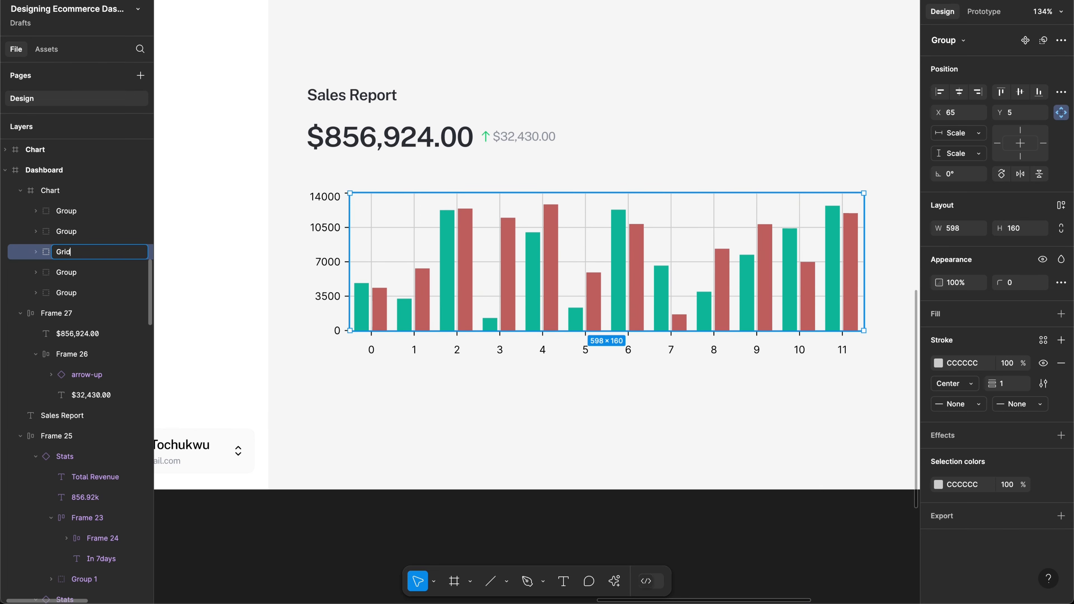
key("Return")
left_click(141, 253)
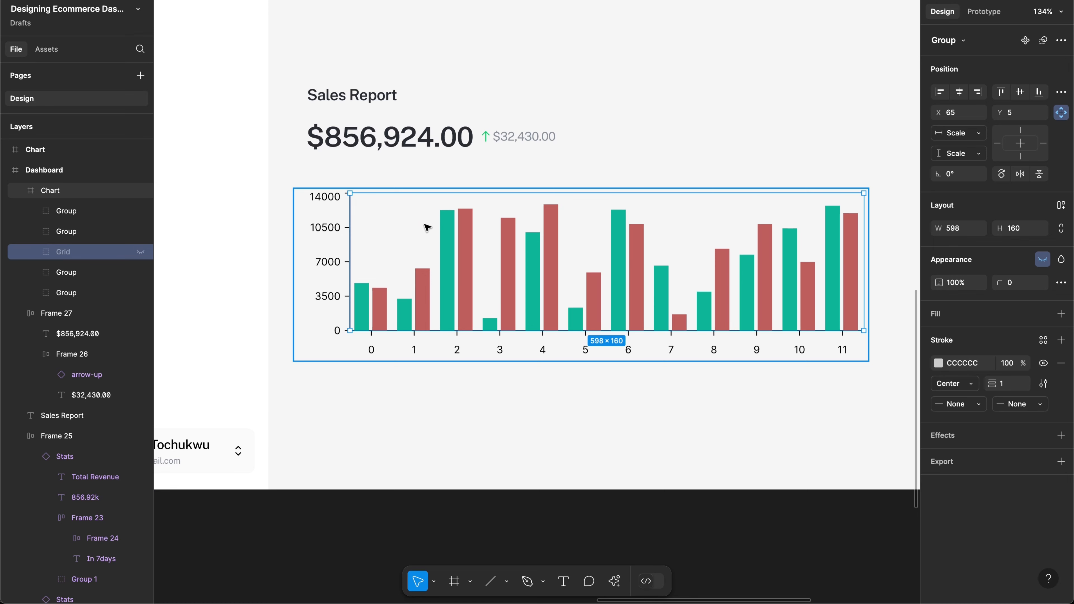
left_click(372, 353)
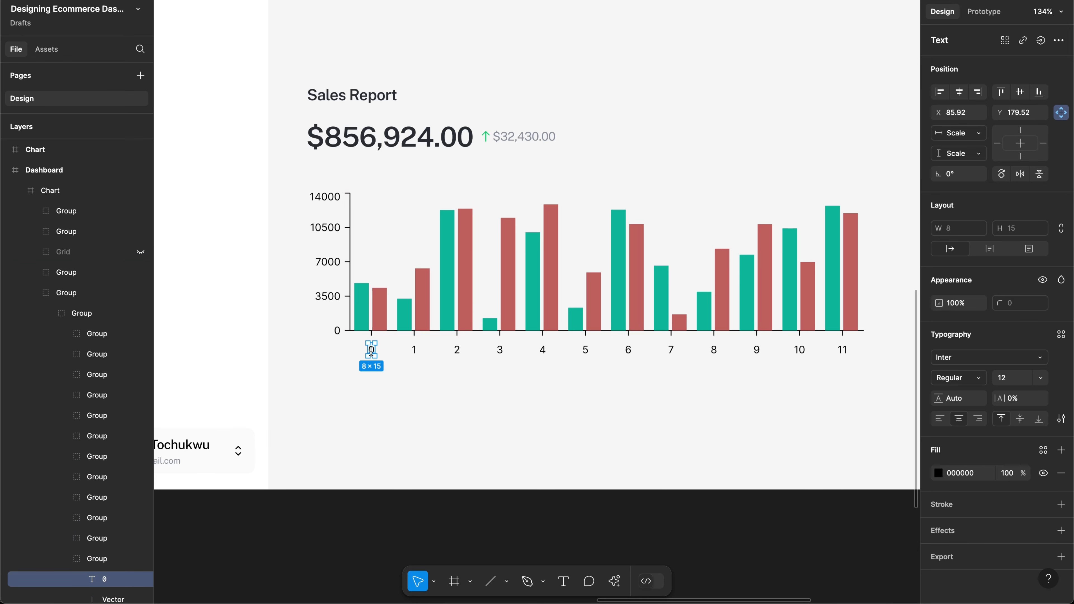
Step: Relabel x-axis labels 0–5 as Jan, Feb, Mar, Apr, May and Jun
double_click(371, 350)
type("Jan")
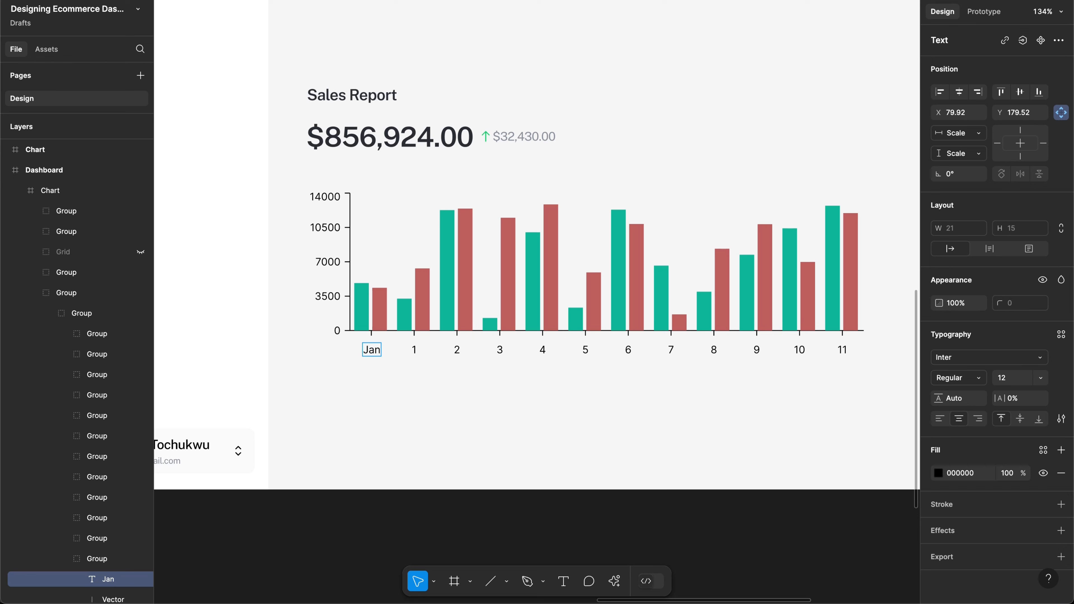
double_click(414, 350)
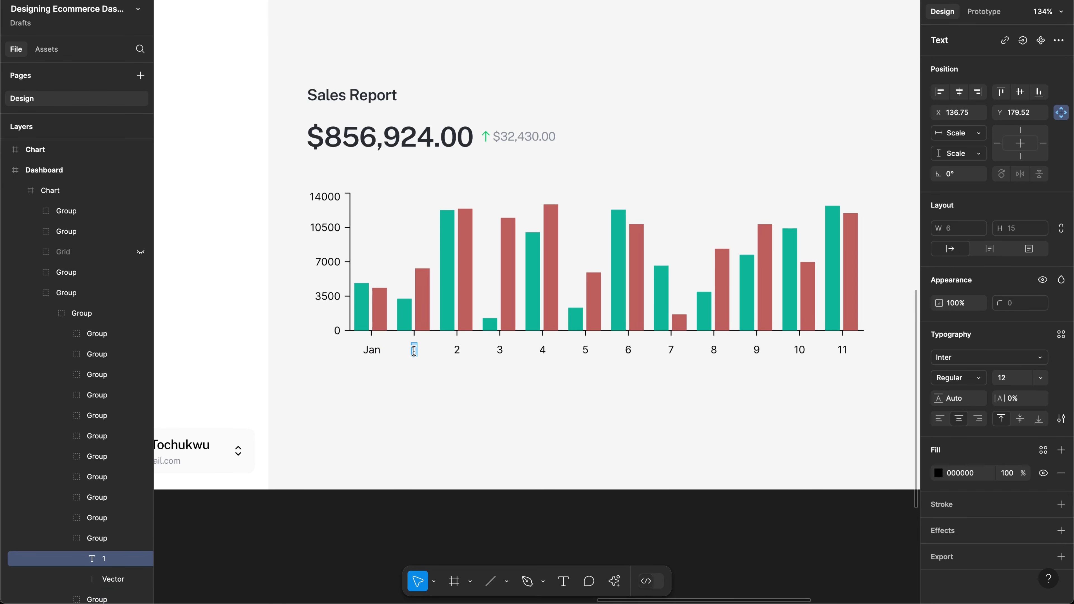
type("Feb")
double_click(456, 350)
type("Mar")
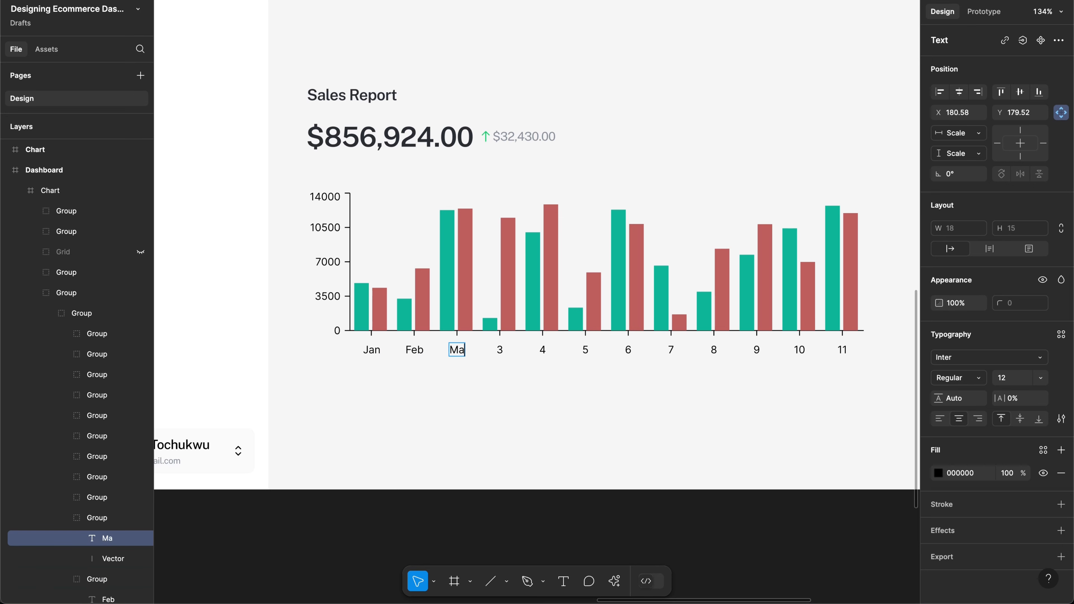
double_click(499, 350)
type("Apr")
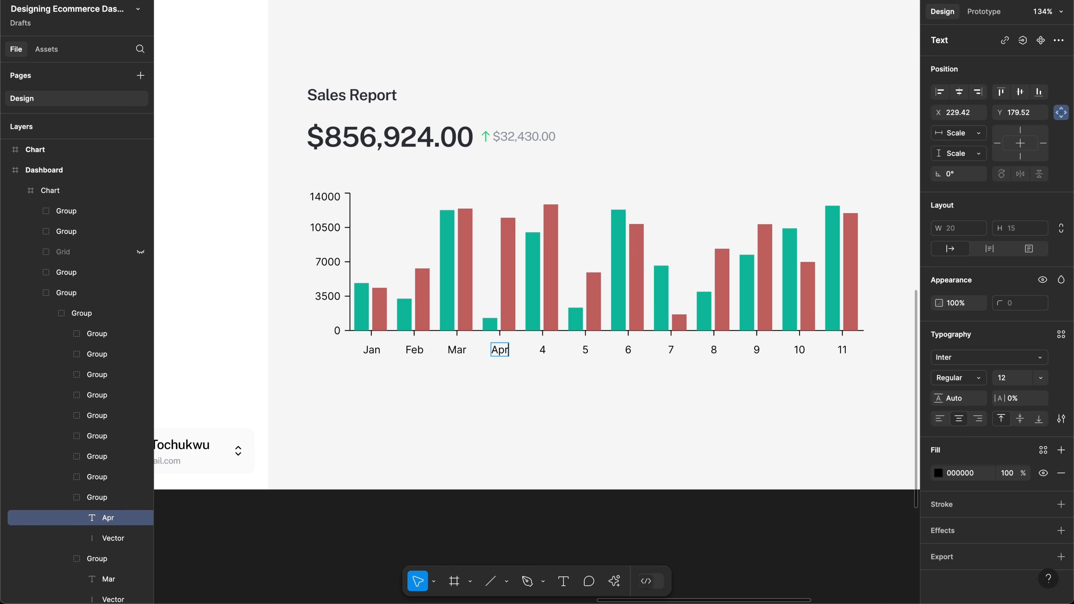
double_click(542, 350)
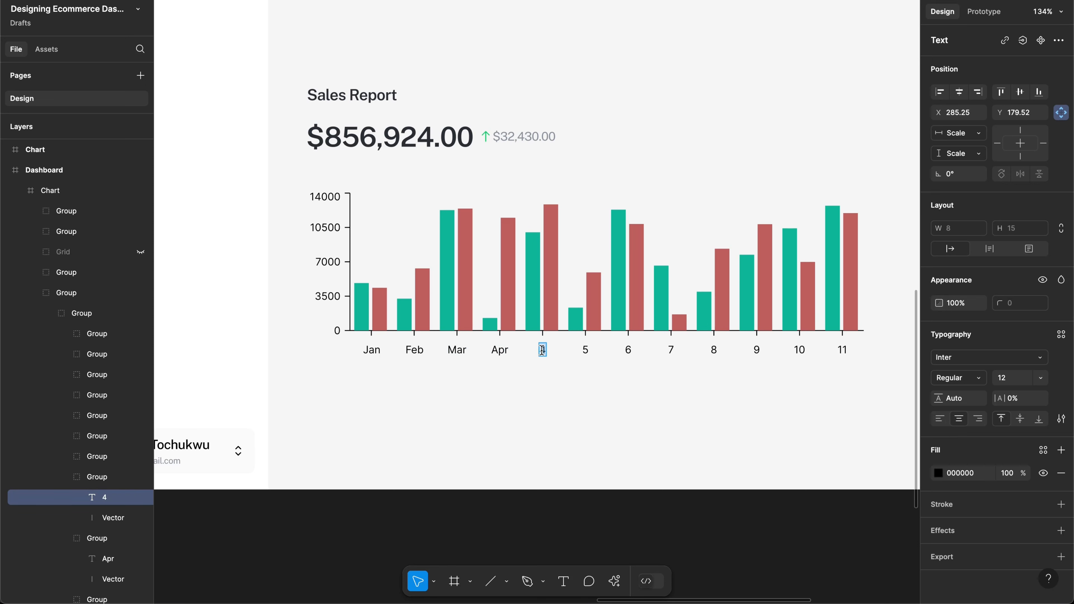
type("May")
double_click(585, 349)
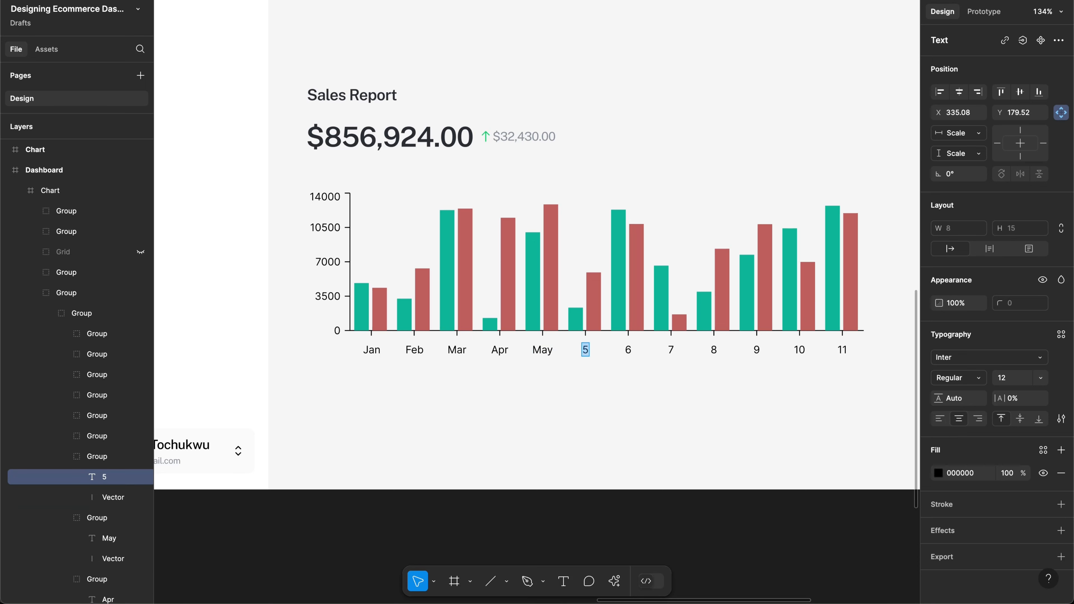
key("BackSpace")
type("Jun")
Step: Relabel x-axis labels 6–11 as Jul, Agu, Sep, Oct, Nov and Dec
double_click(628, 350)
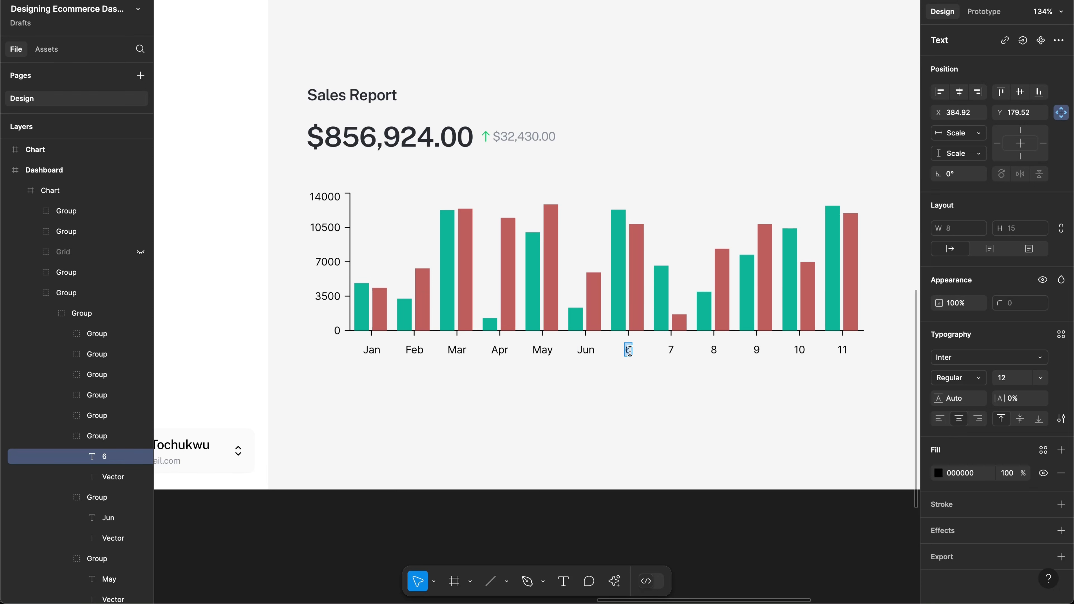
key("BackSpace")
type("Jul")
double_click(673, 349)
type("Ag")
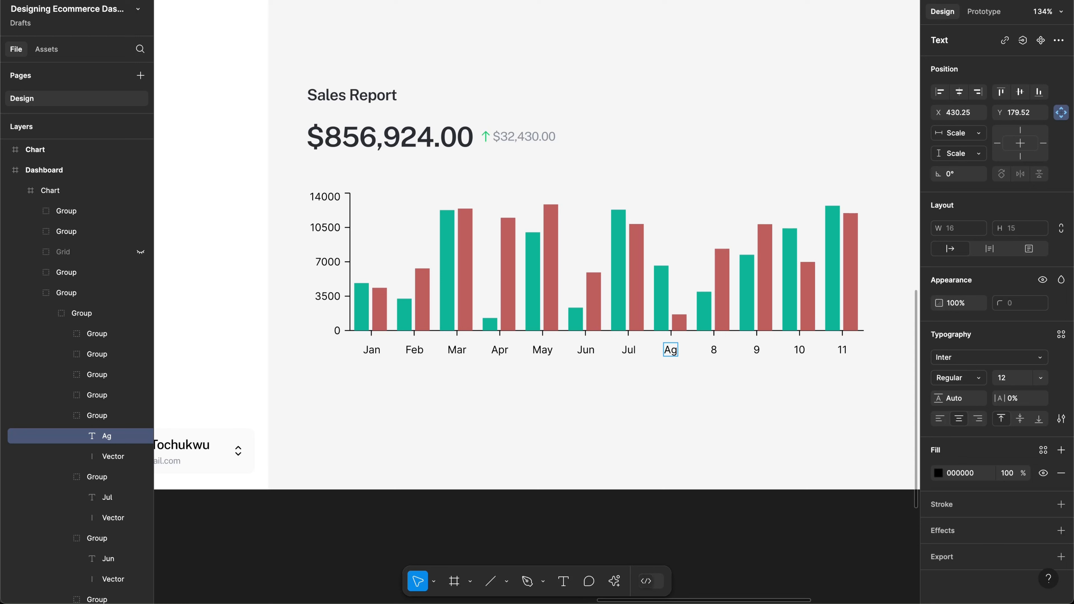
type("u")
double_click(714, 350)
type("Sep")
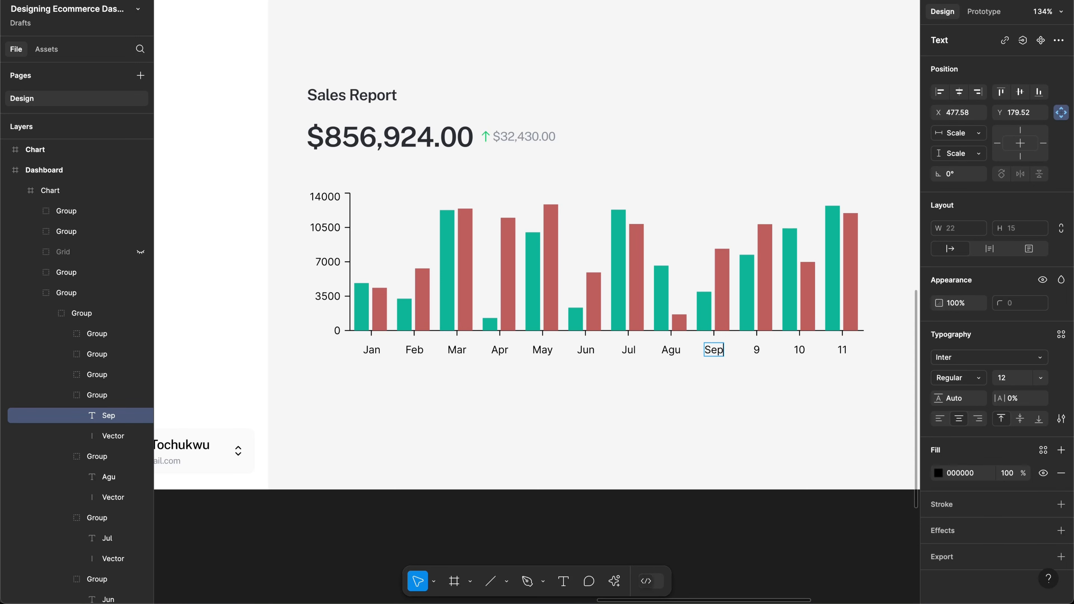
double_click(757, 349)
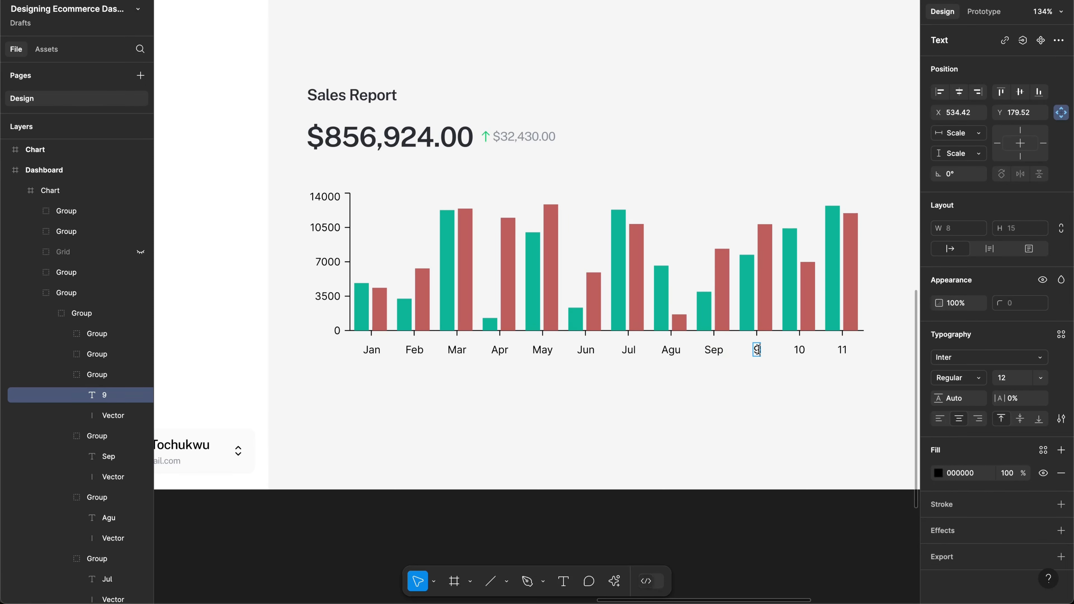
type("Oct")
key("Escape")
double_click(800, 349)
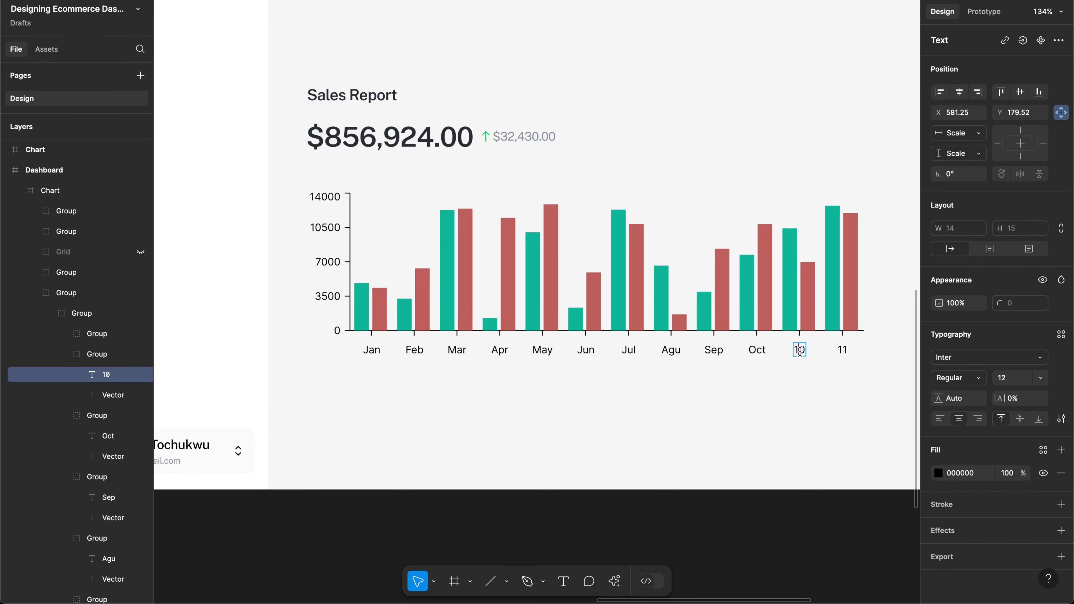
type("Nov")
double_click(839, 349)
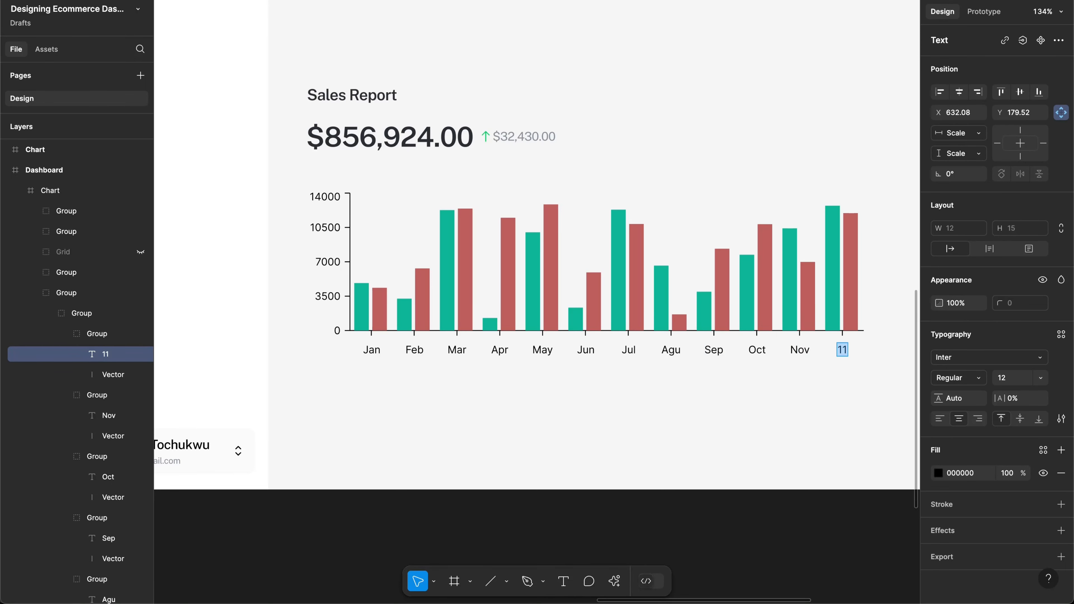
type("Dec")
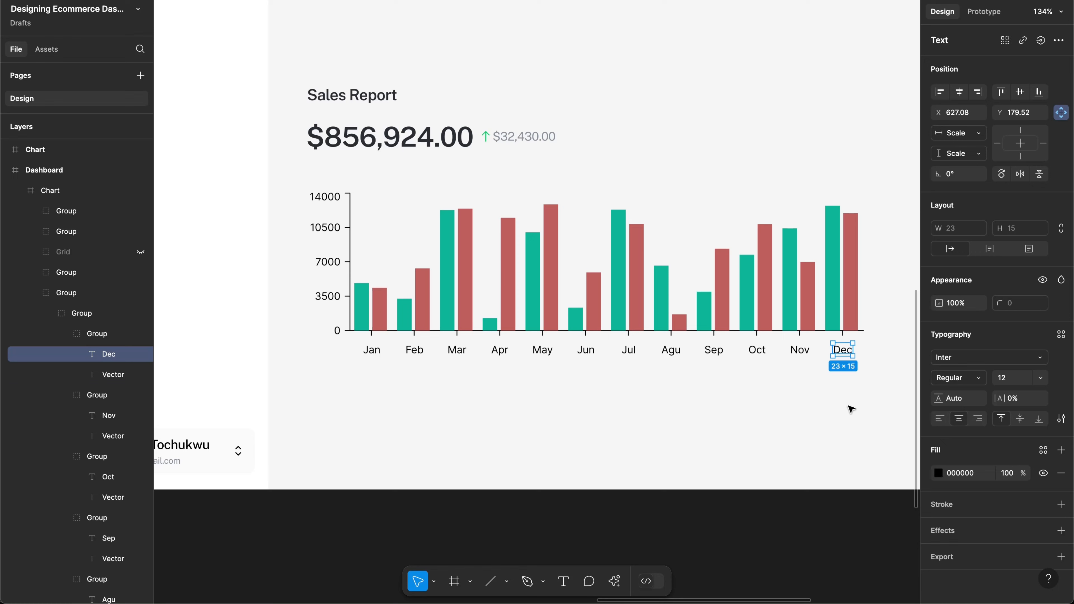
Step: Select all twelve x-axis month labels, Jan through Dec
left_click(864, 375)
left_click_drag(875, 378, 364, 350)
left_click(367, 351)
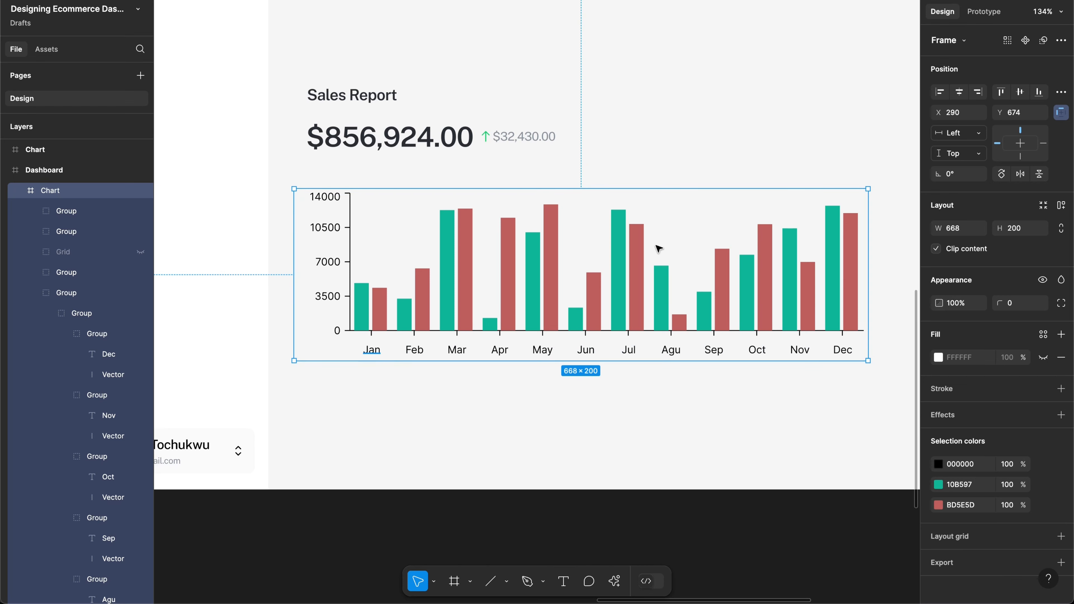
left_click(1004, 41)
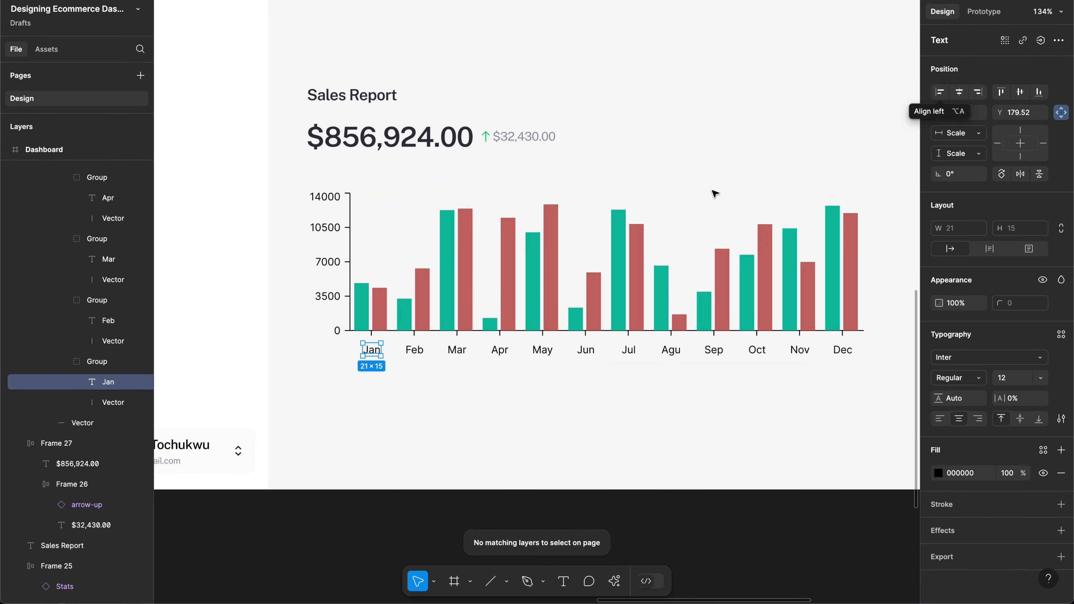
left_click(416, 354, "shift")
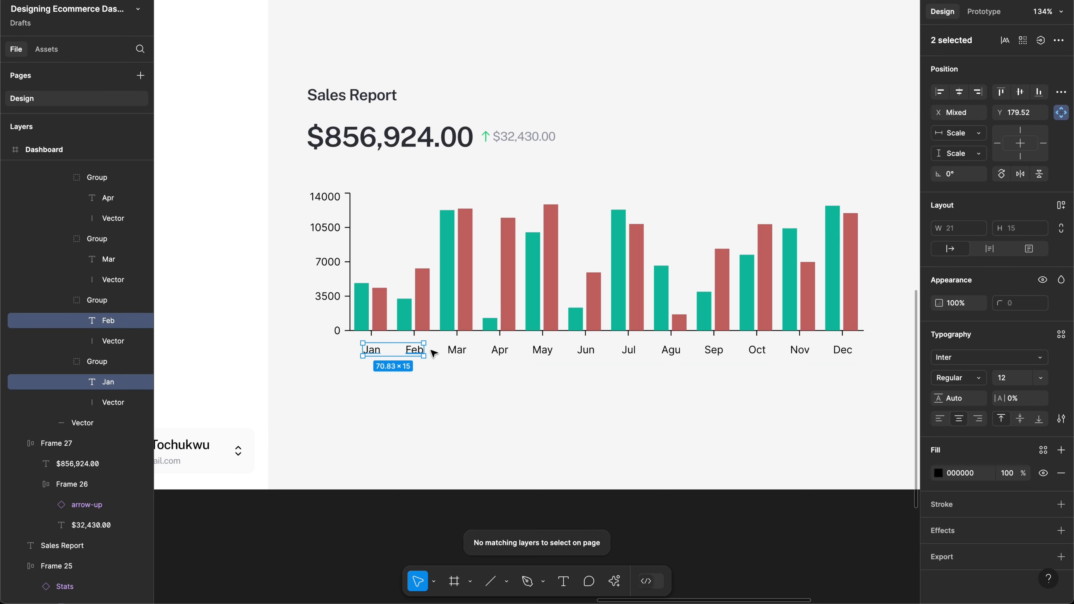
left_click(458, 351, "shift")
left_click(499, 356, "shift")
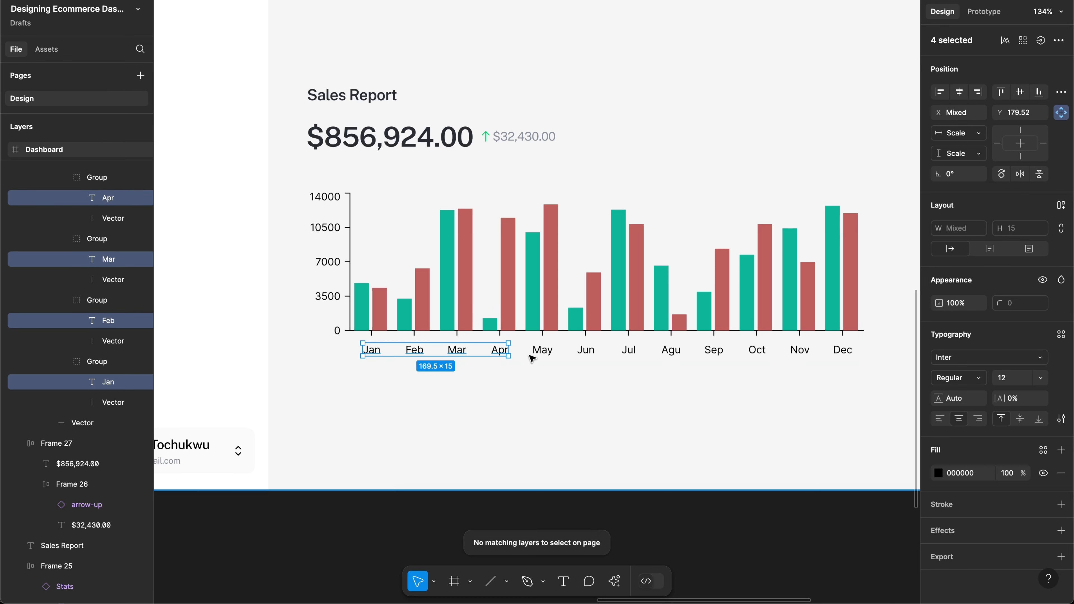
left_click(544, 356, "shift")
left_click(585, 355, "shift")
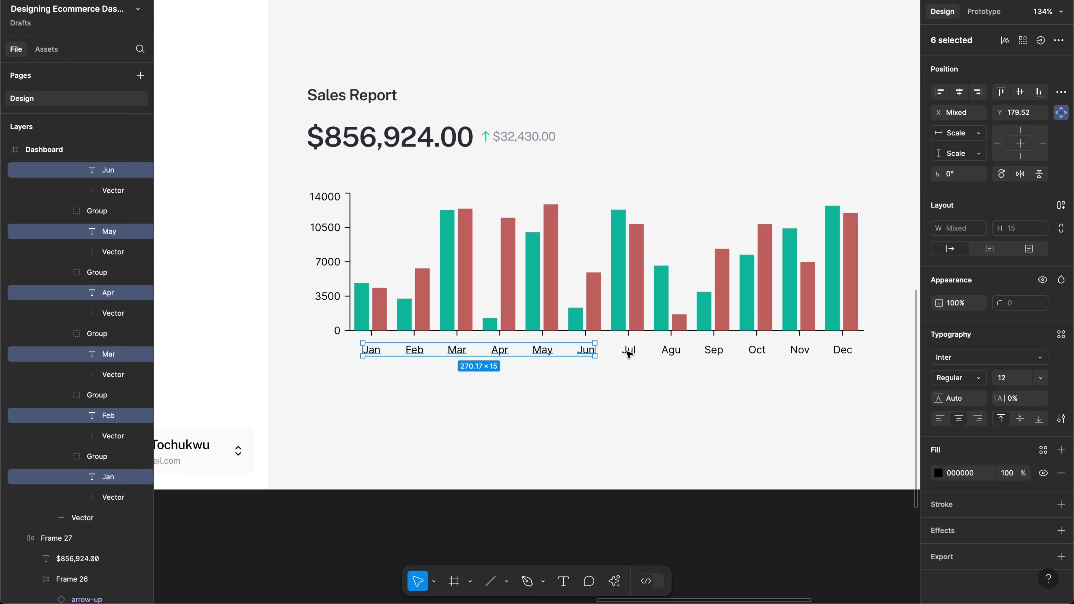
left_click(631, 354, "shift")
left_click(671, 354, "shift")
left_click(712, 352, "shift")
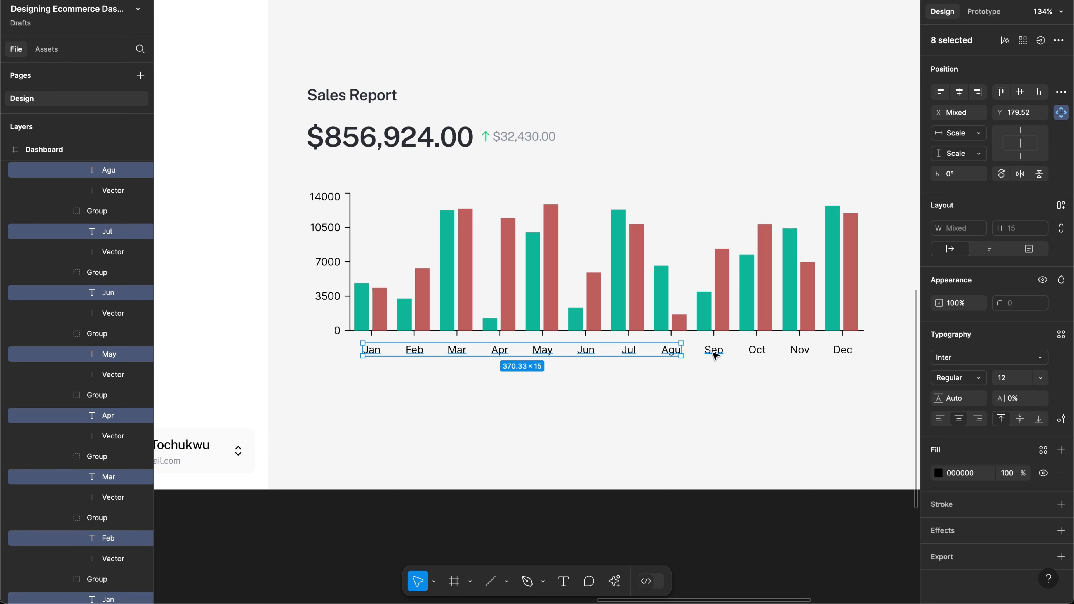
left_click(757, 353, "shift")
left_click(802, 351, "shift")
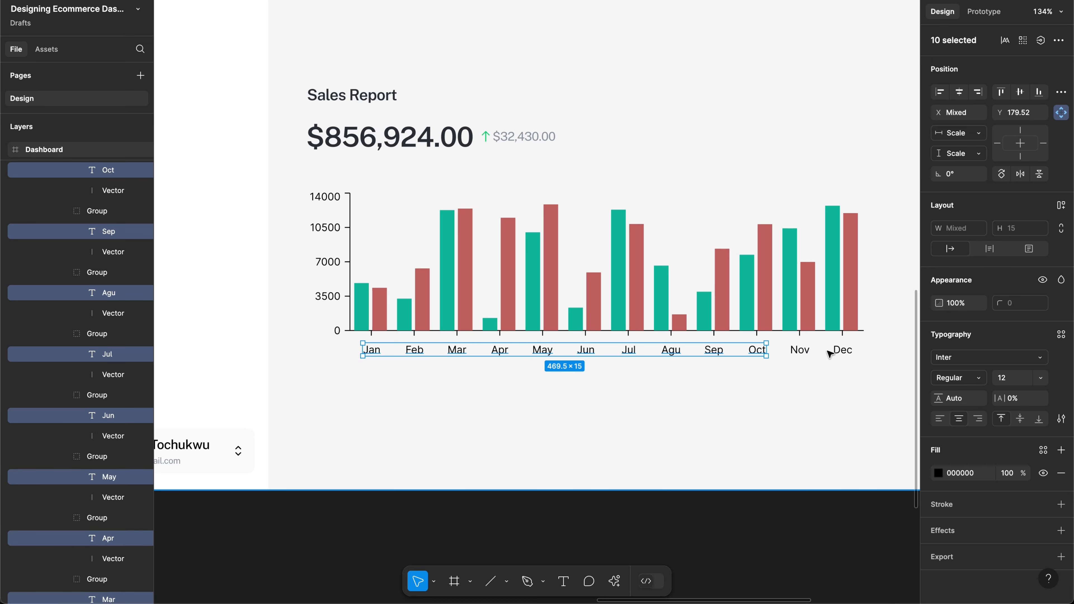
left_click(847, 353, "shift")
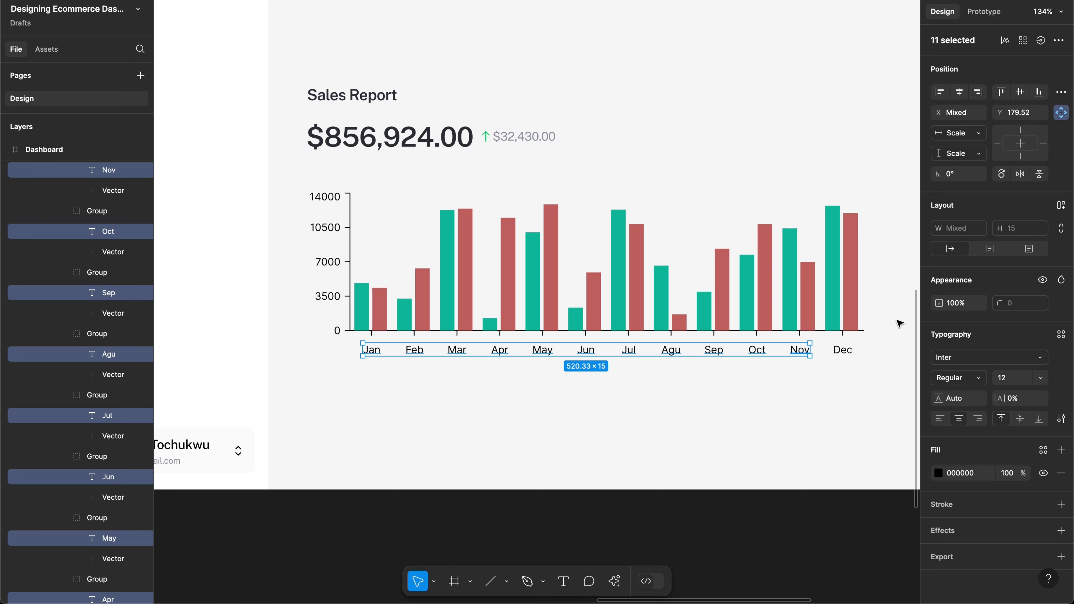
Step: Set the selected month labels' font to Public Sans
left_click(953, 364)
type("pb")
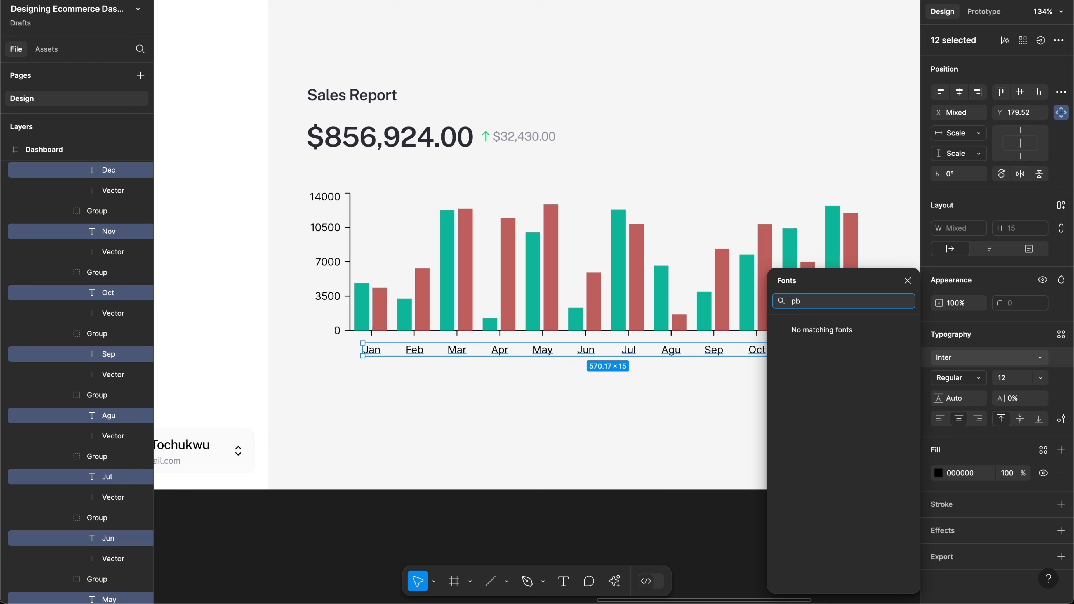
key("BackSpace")
type("ubli")
key("Return")
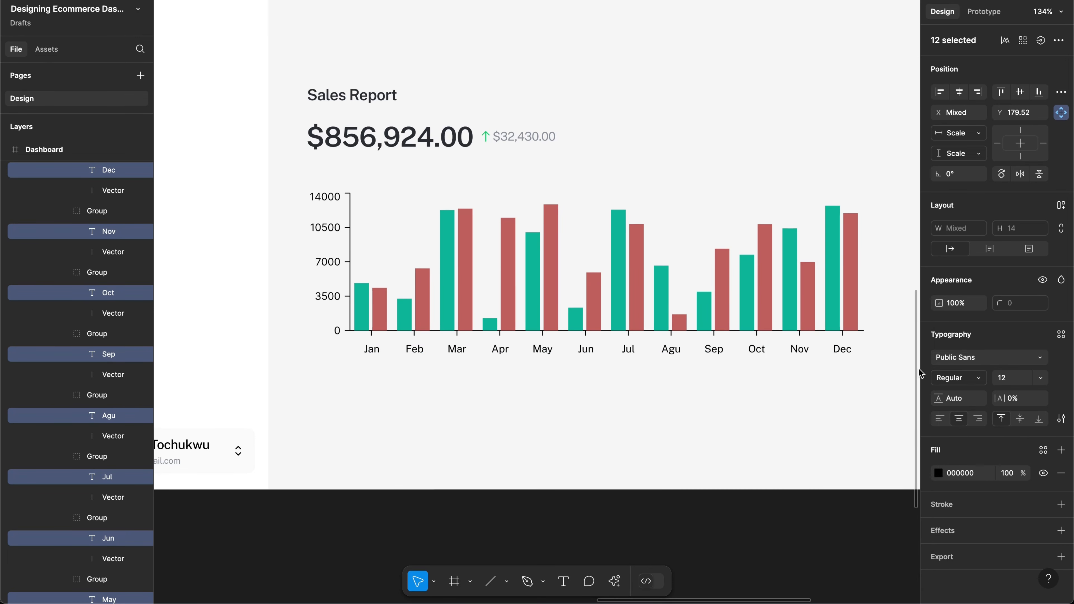
Step: Set the y-axis labels 0, 3500, 7000, 10500 and 14000 to Public Sans
left_click(337, 331)
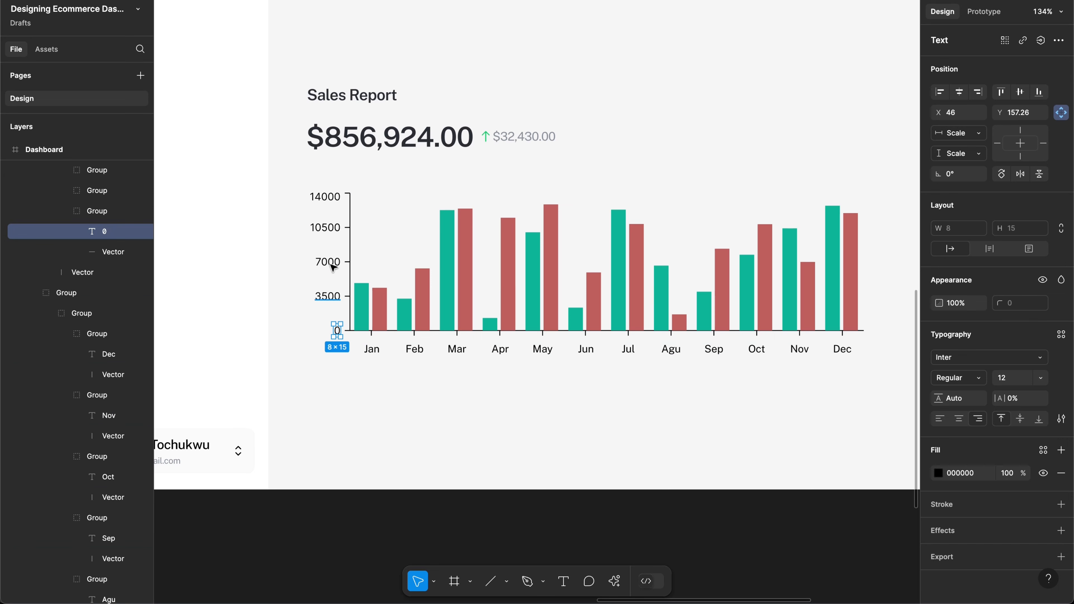
left_click(332, 296, "shift")
left_click(331, 263, "shift")
left_click(329, 226, "shift")
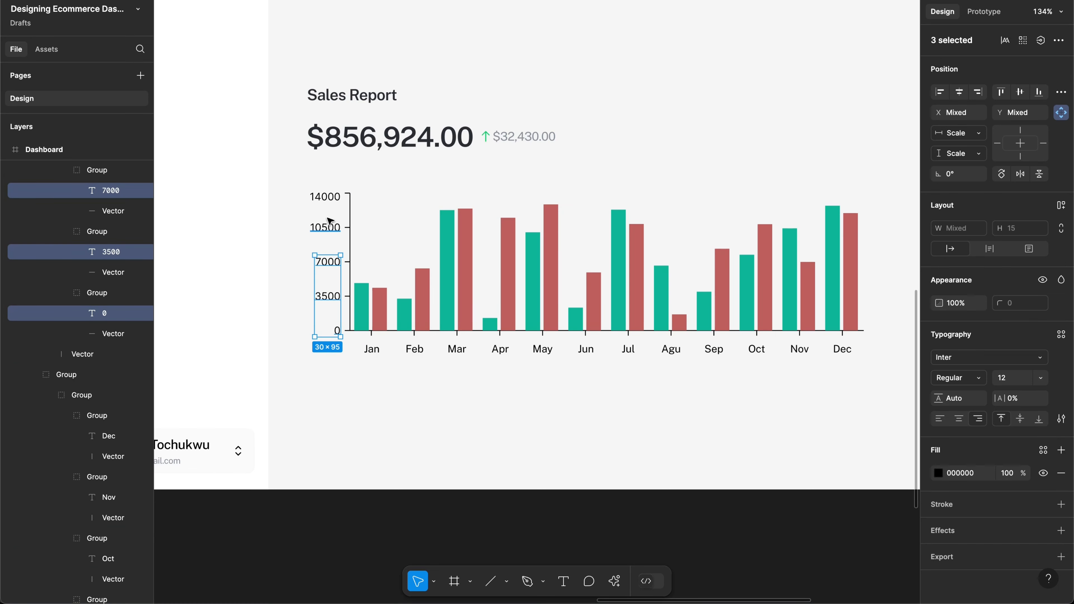
left_click(330, 197, "shift")
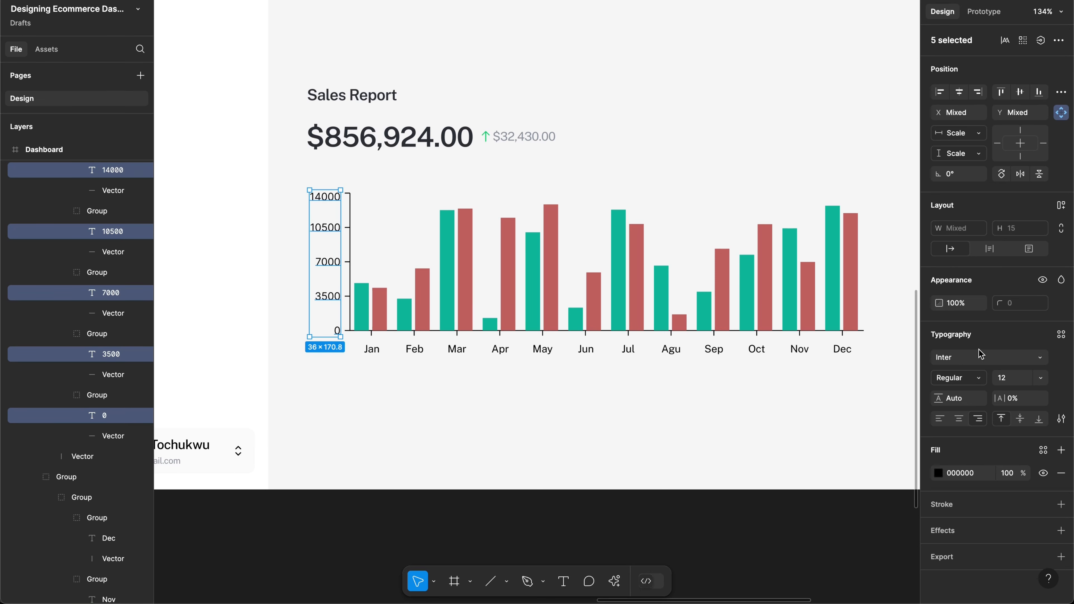
left_click(978, 359)
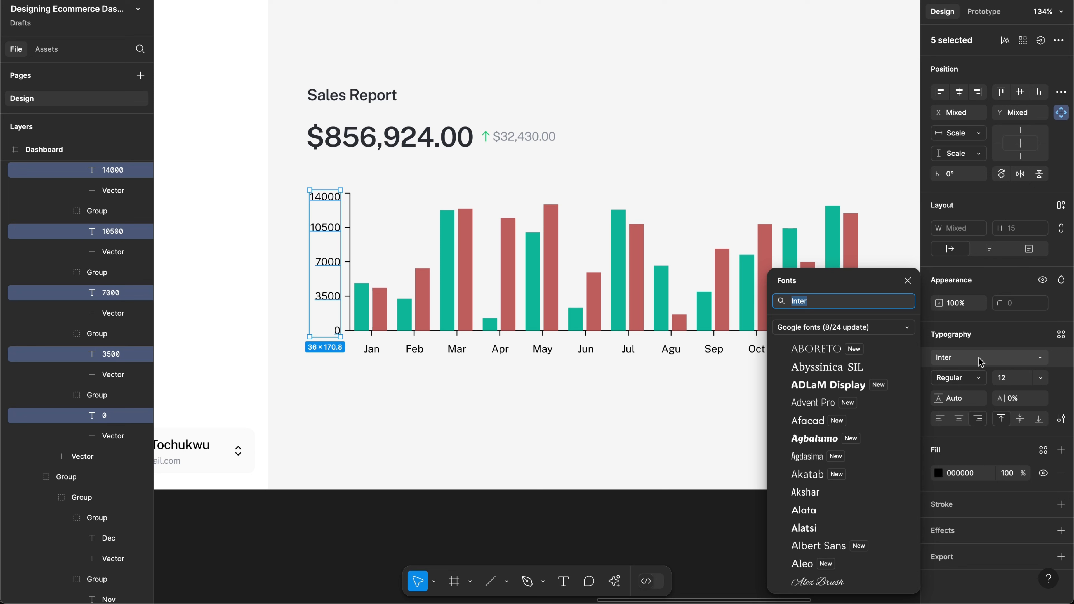
type("public")
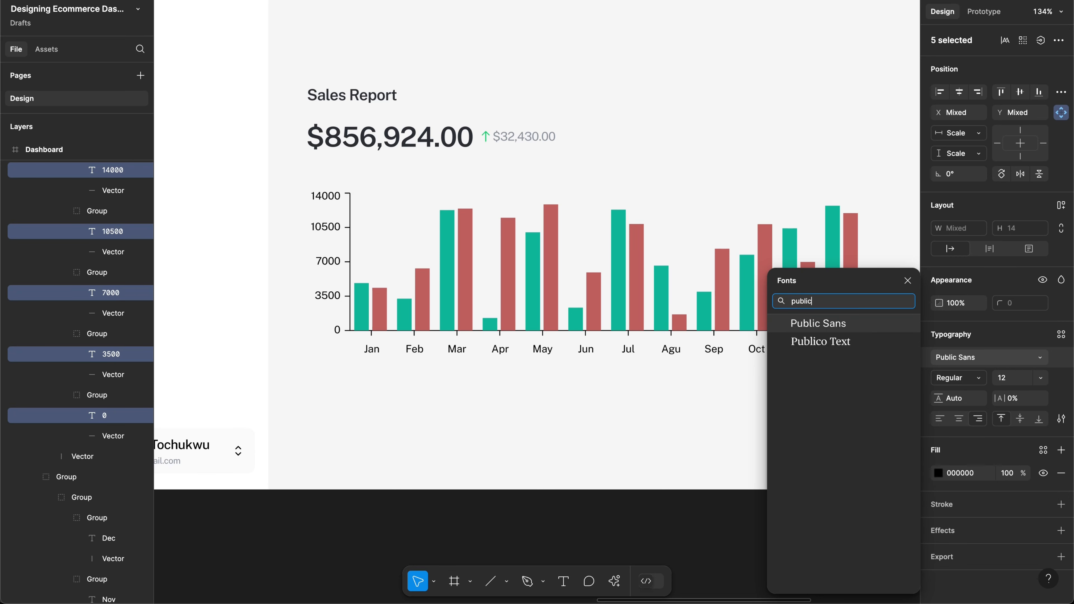
key("Return")
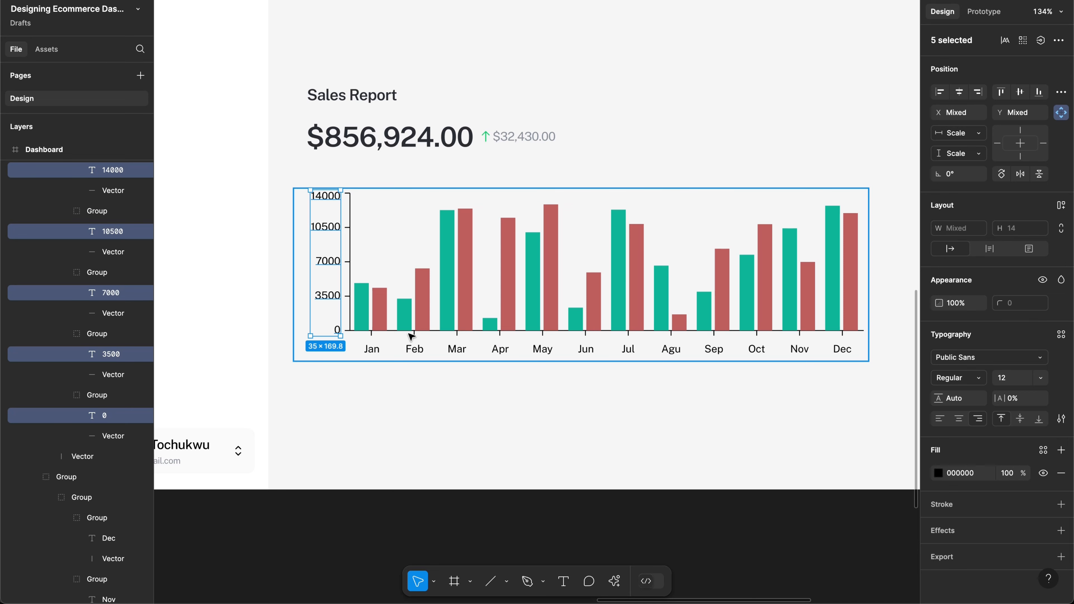
left_click(338, 358)
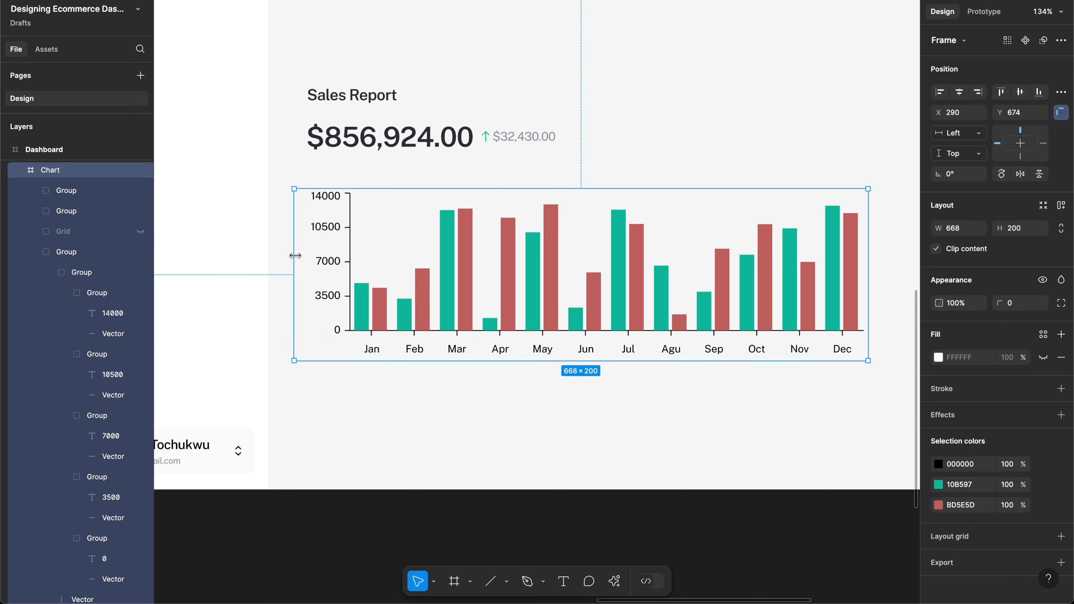
Step: Drag the Chart frame's left edge inward until the frame is 649 wide
left_click_drag(295, 255, 312, 256)
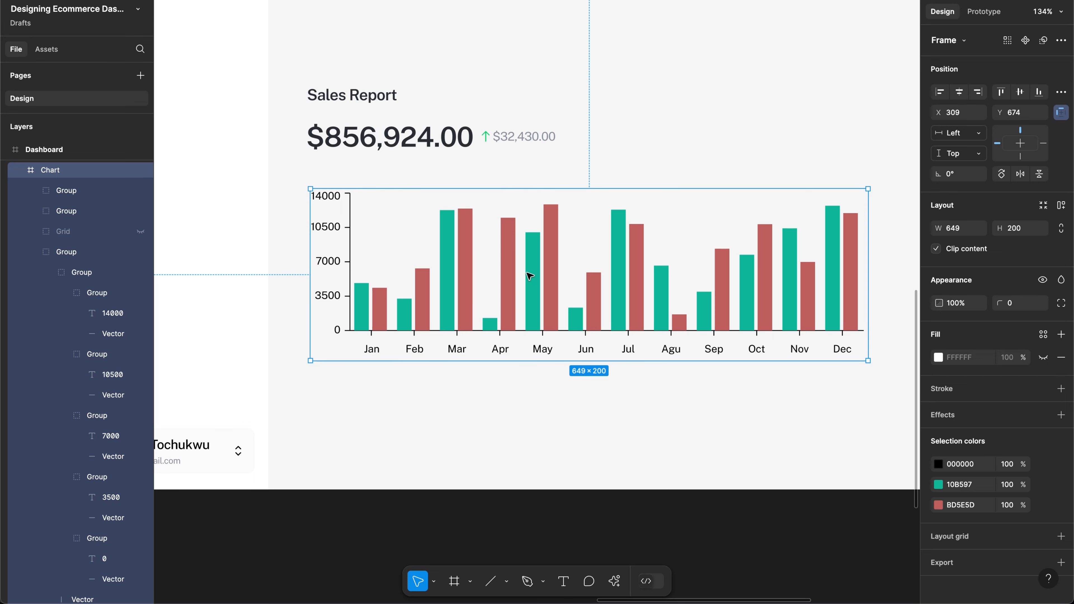
key("Escape")
left_click(523, 264)
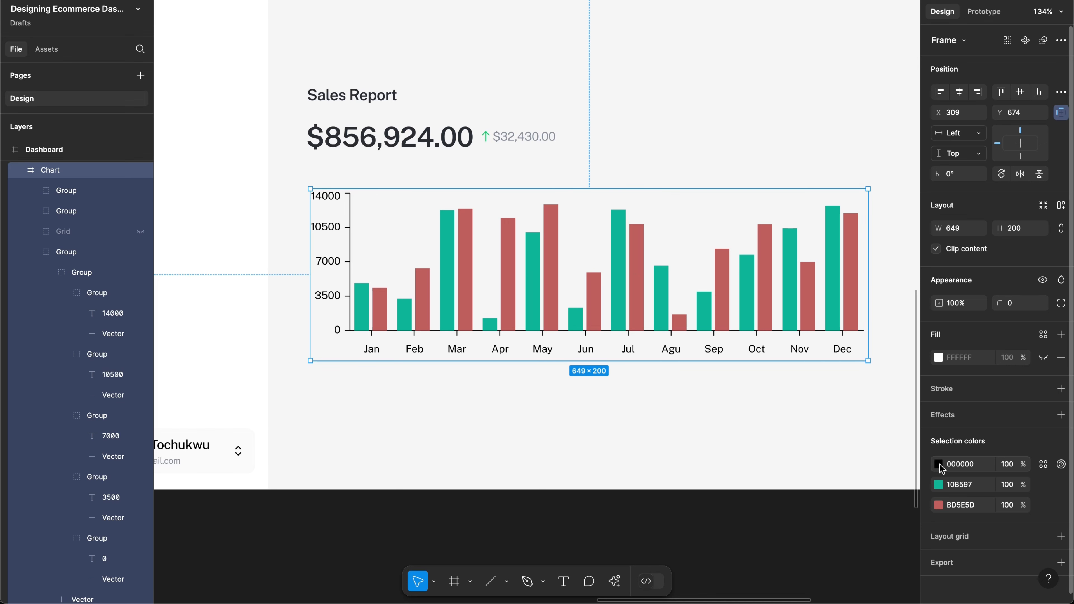
Step: Open and close the Chart frame's colour settings without changes, then deselect it
left_click(938, 464)
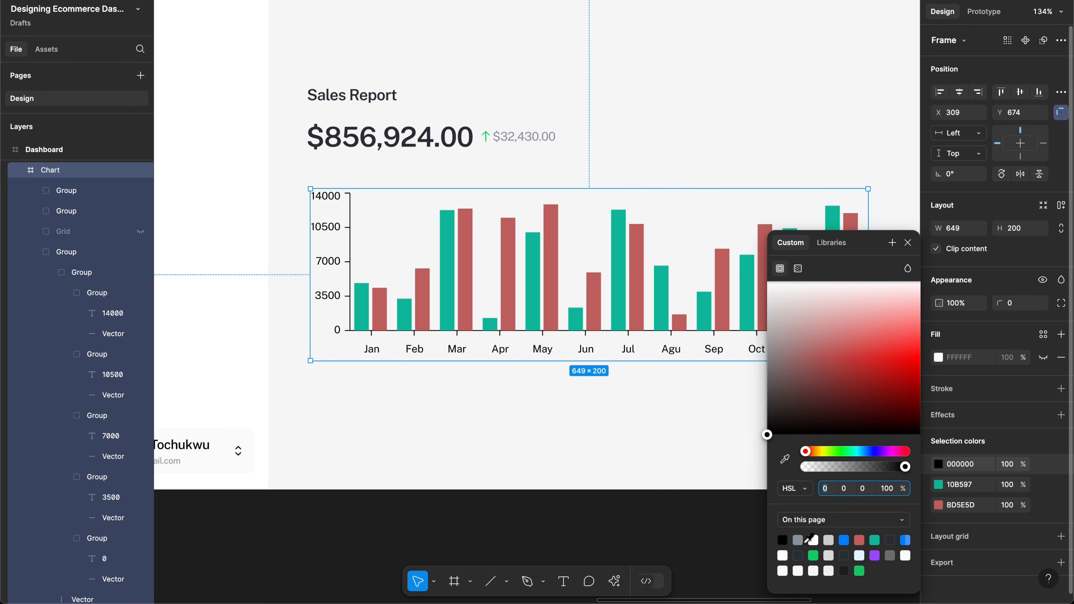
left_click(605, 461)
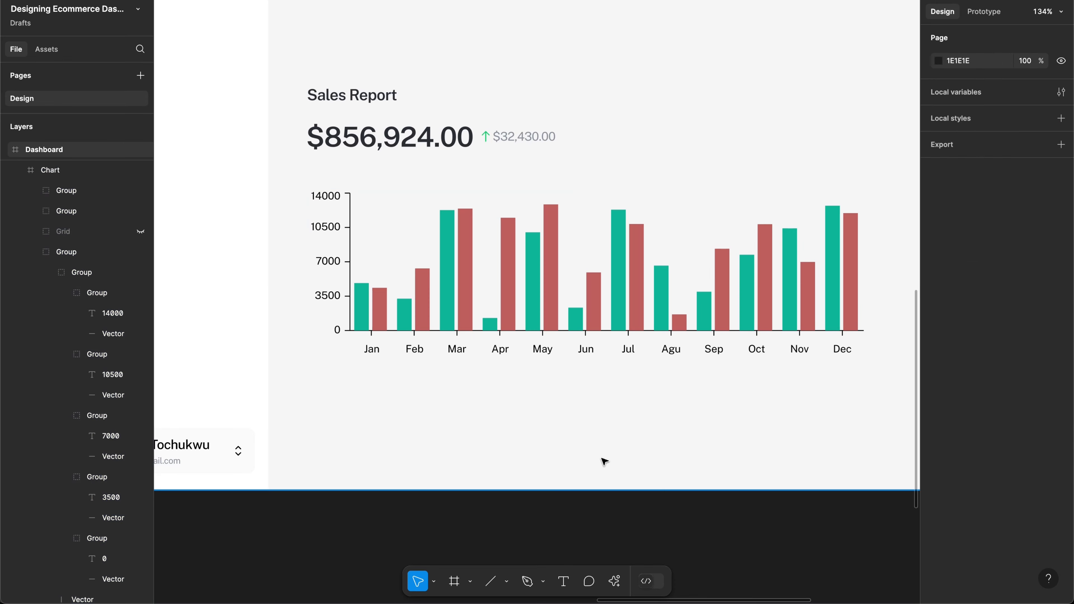
key("super+z")
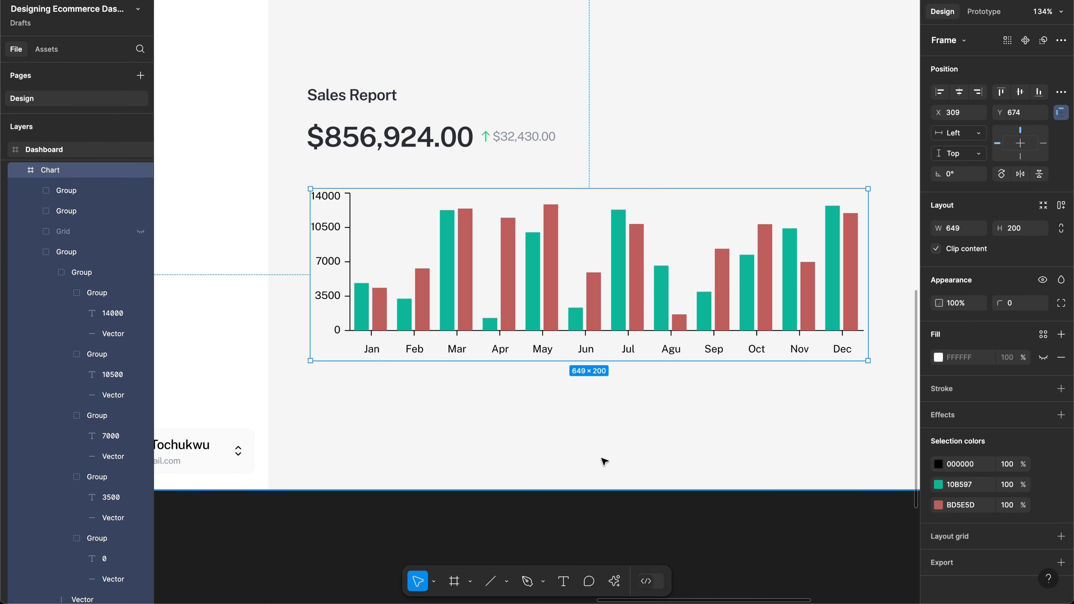
left_click(604, 461)
key("super+z")
key("super+z")
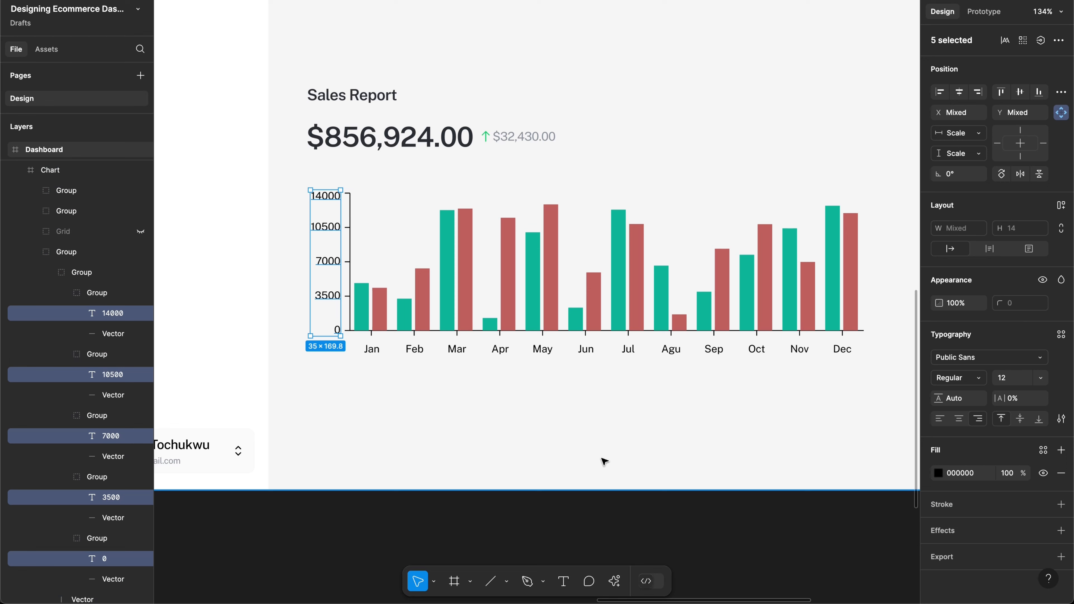
key("super+z")
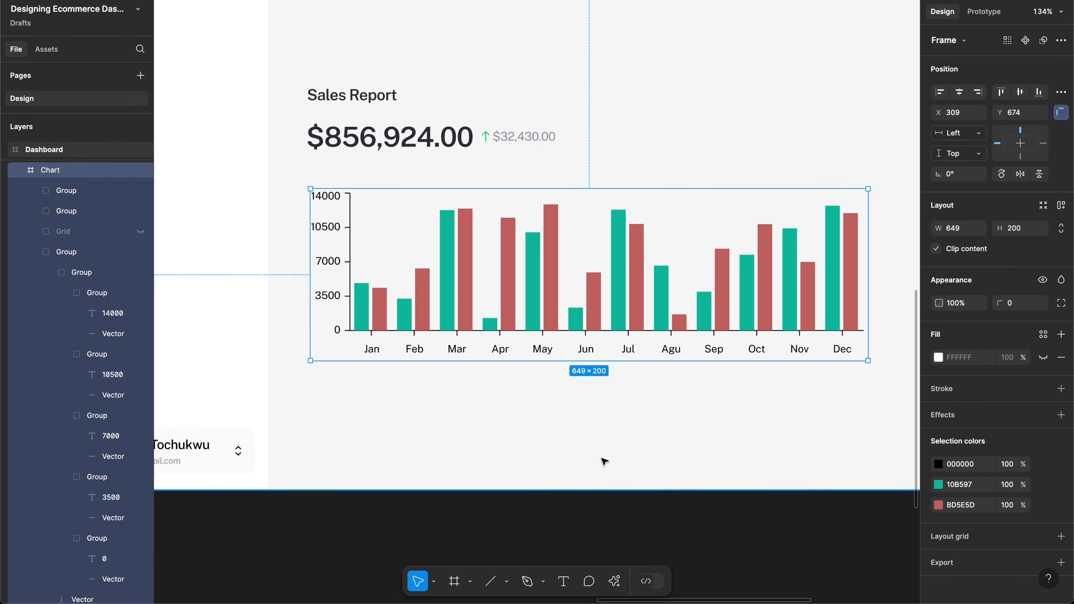
left_click(347, 173)
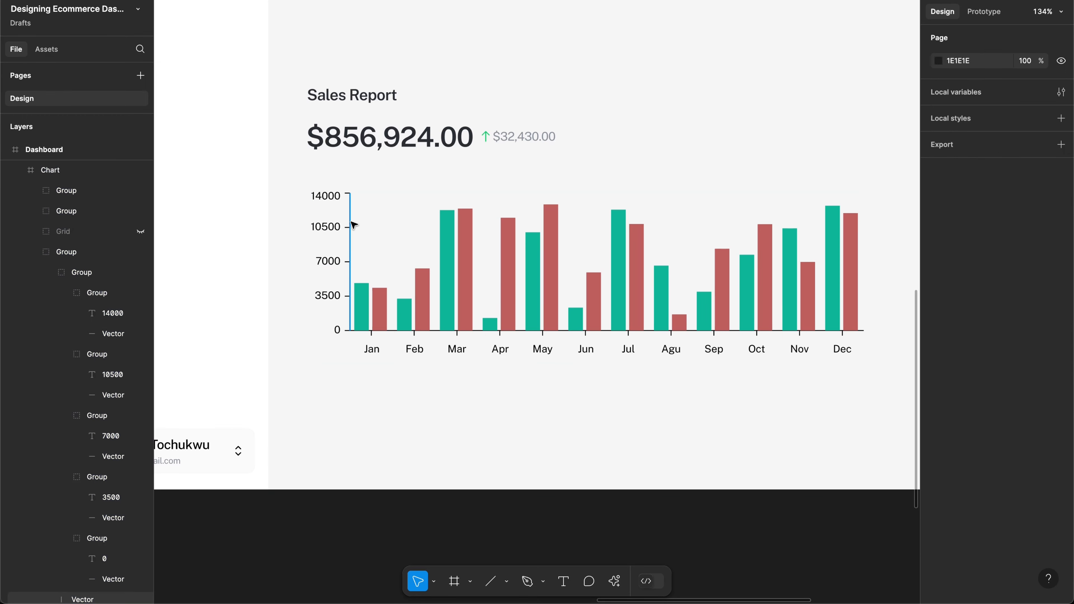
Step: Select the vertical y-axis line and the horizontal x-axis line together
left_click(350, 225)
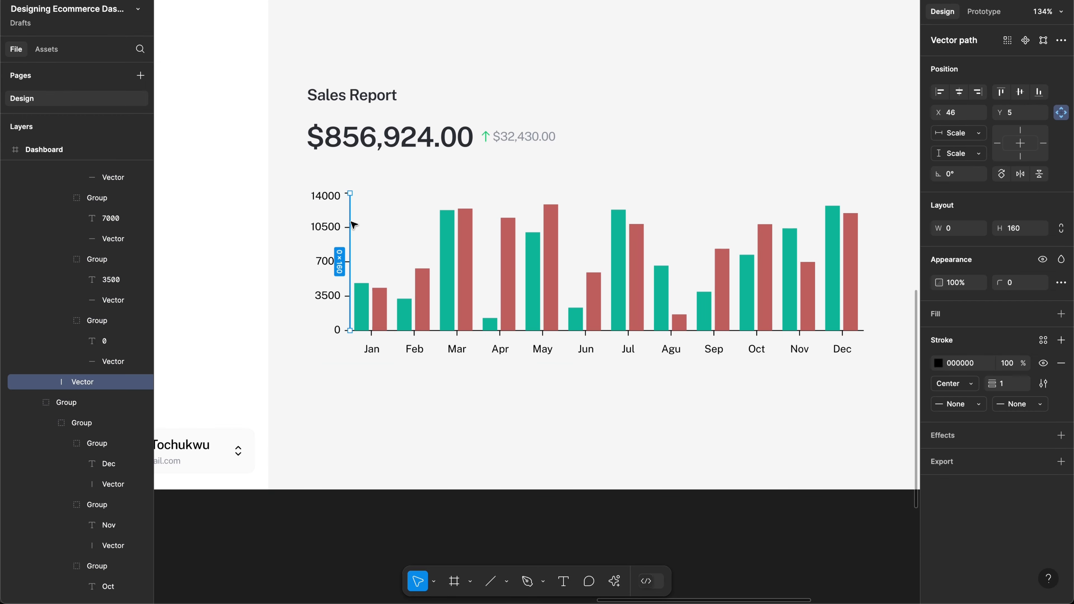
scroll(353, 224, "up", 5)
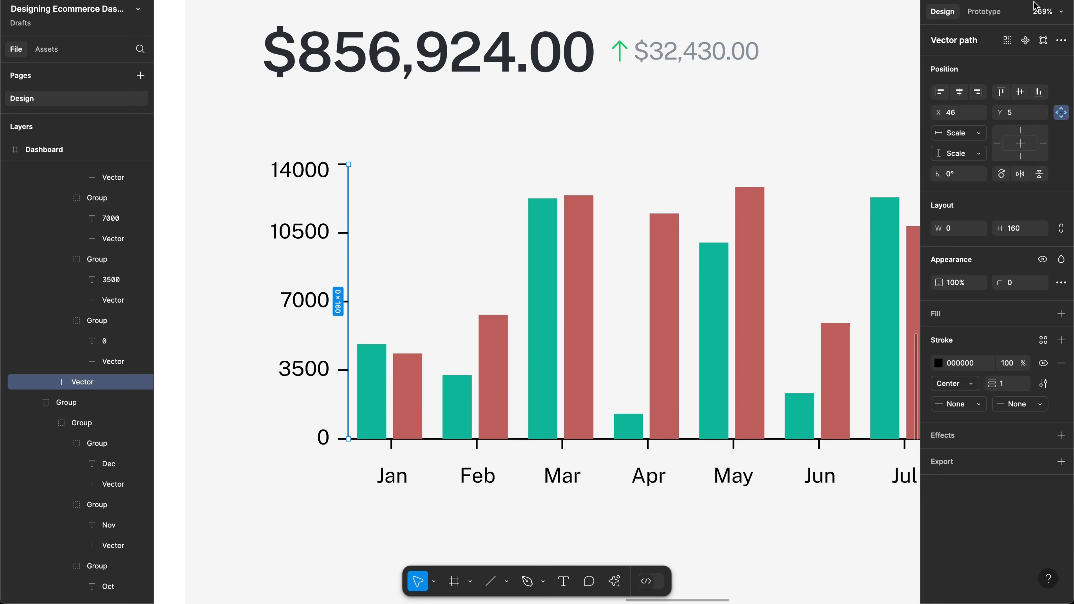
left_click(1008, 42)
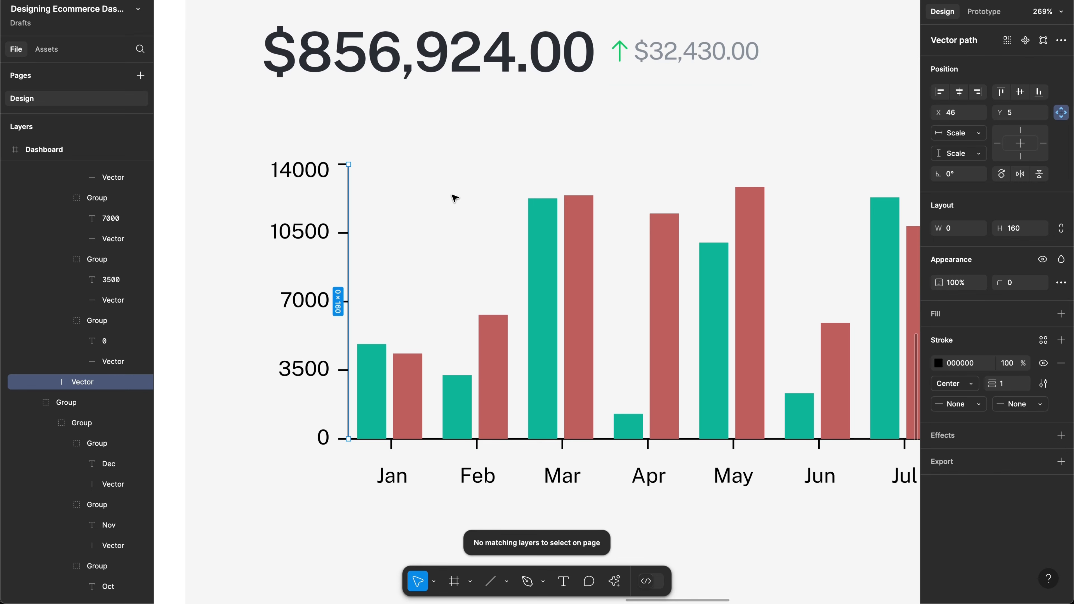
scroll(454, 199, "down", 5)
scroll(454, 199, "right", 3)
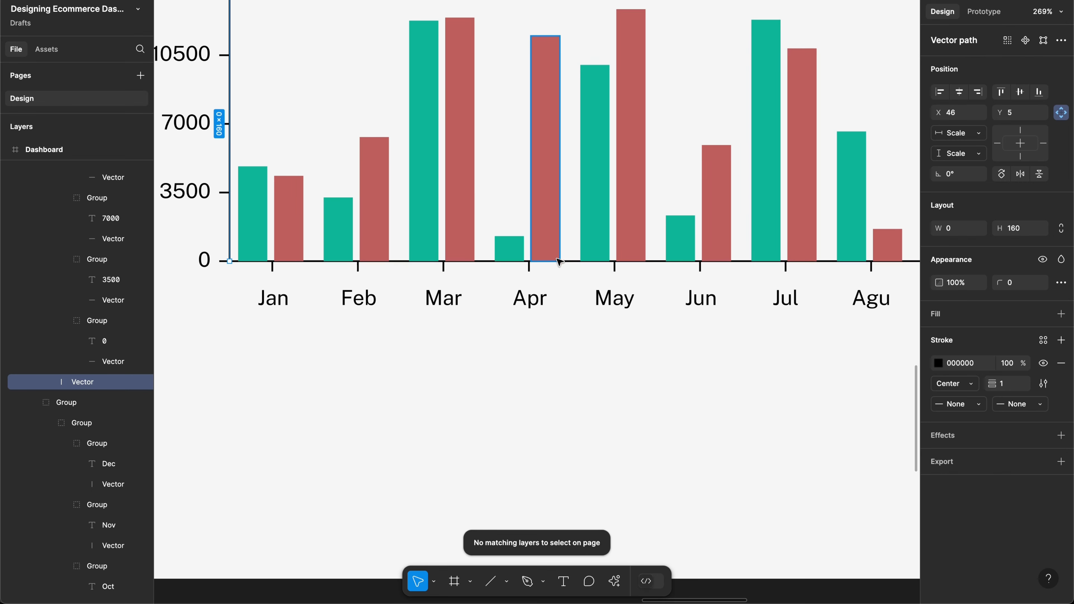
left_click(573, 265, "shift")
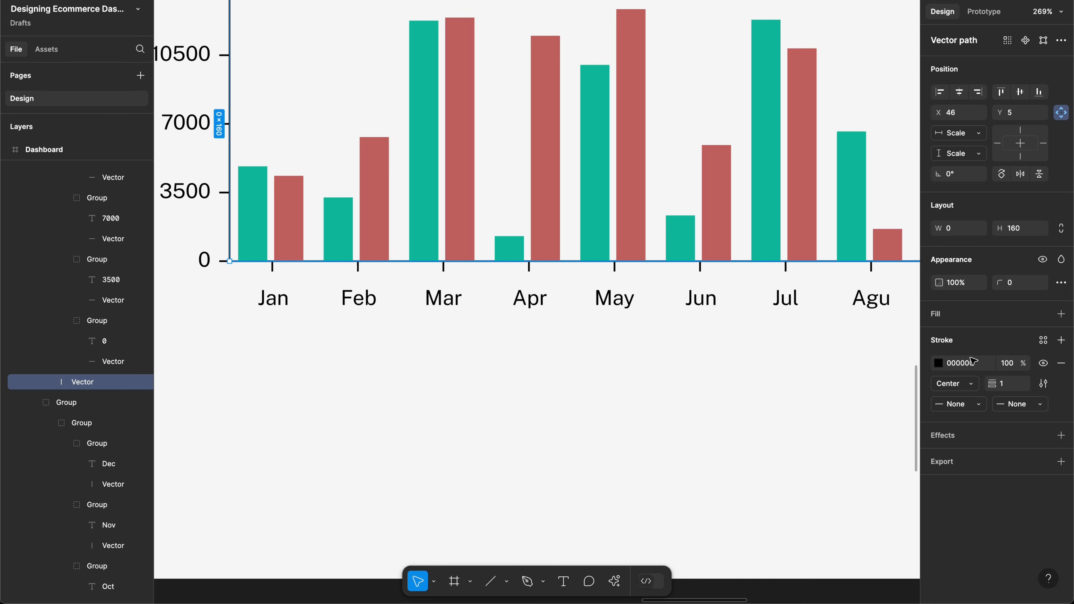
Step: Change both axis lines' stroke colour to grey 6B6B6B, then deselect them
left_click(938, 362)
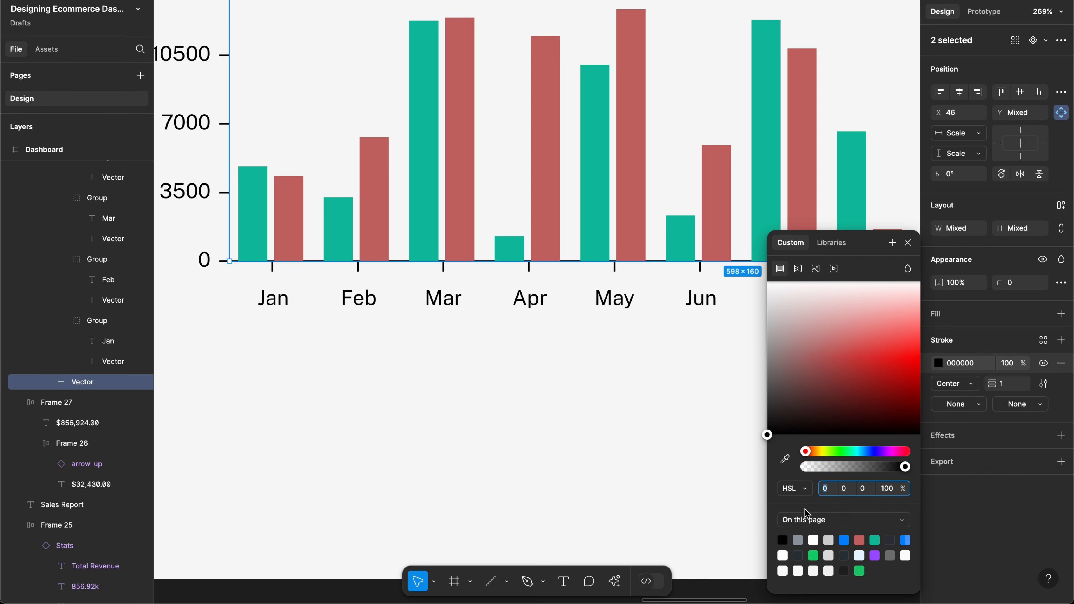
left_click(844, 555)
scroll(546, 408, "down", 4)
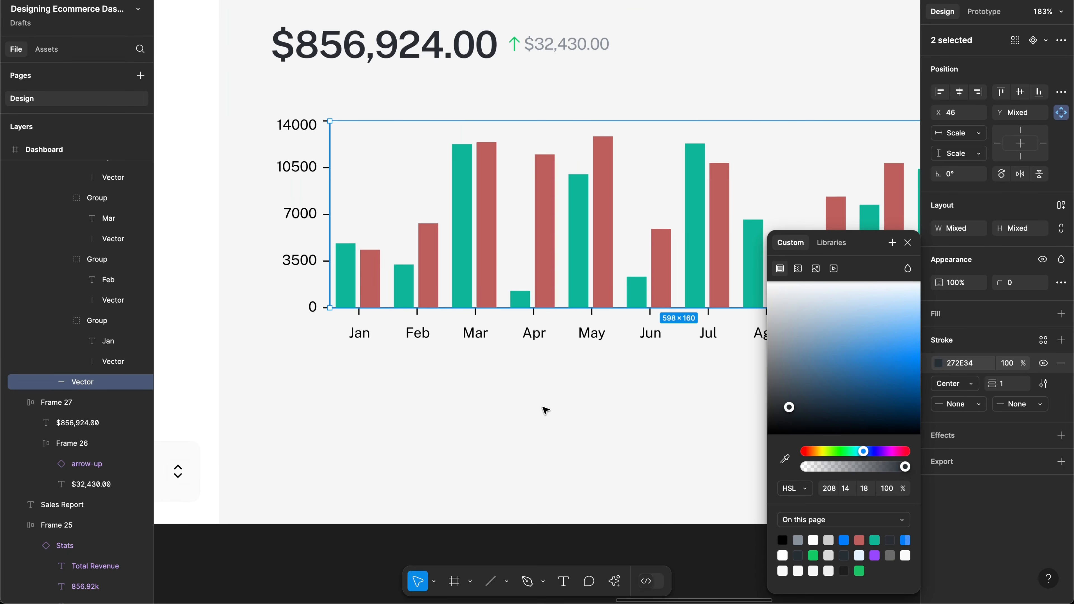
left_click(890, 555)
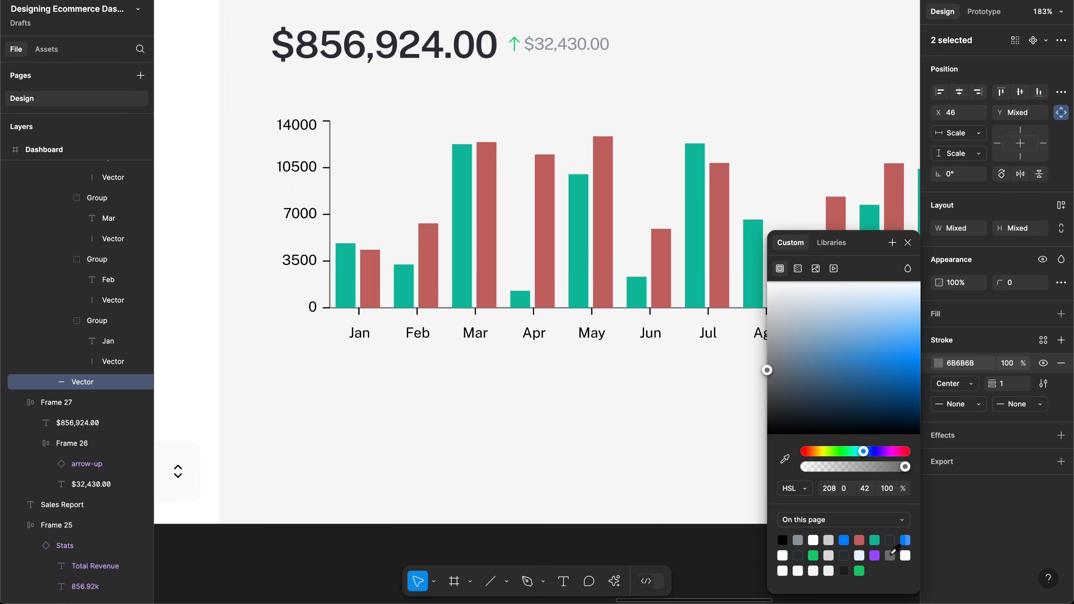
left_click(374, 233)
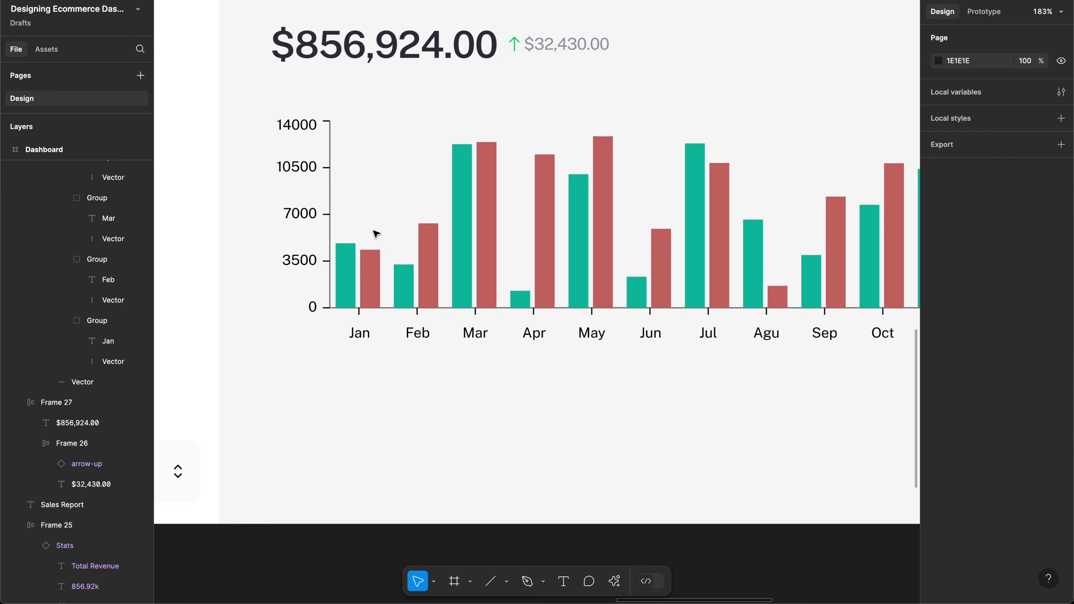
scroll(367, 200, "up", 3)
scroll(367, 200, "up", 3)
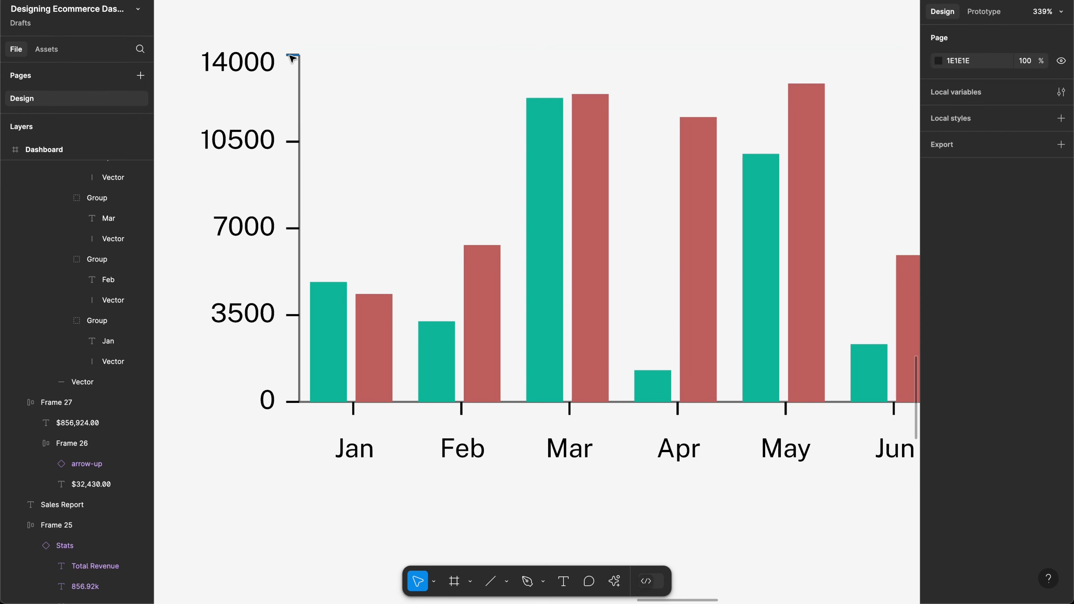
Step: Select the y-axis tick marks (10500, 7000, 3500, 0) plus the Jan–Jun month ticks
left_click(291, 141, "shift+super")
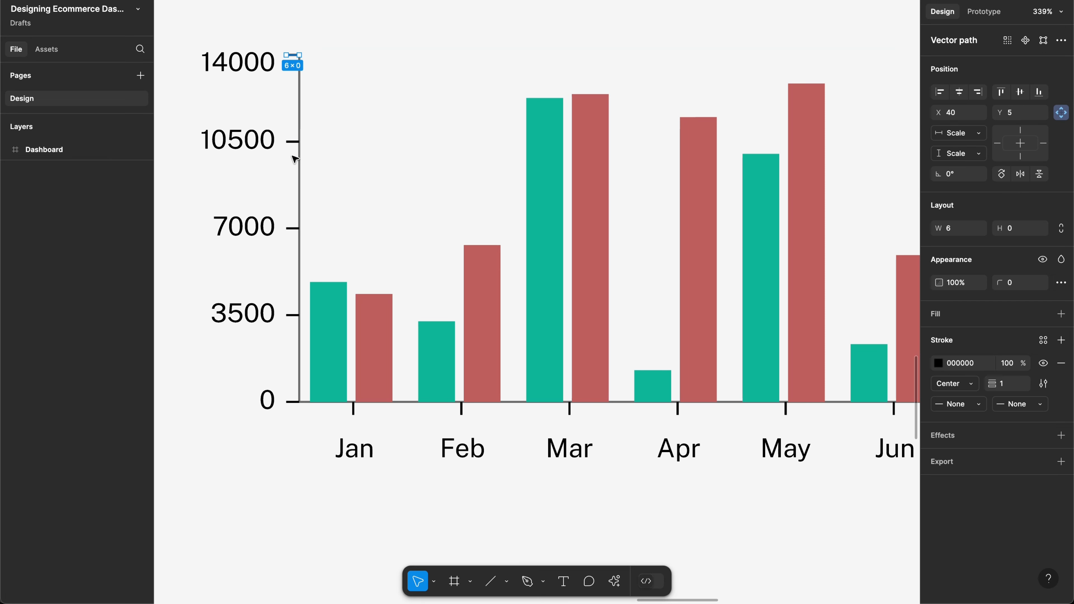
left_click(296, 228, "shift+super")
left_click(291, 315, "shift+super")
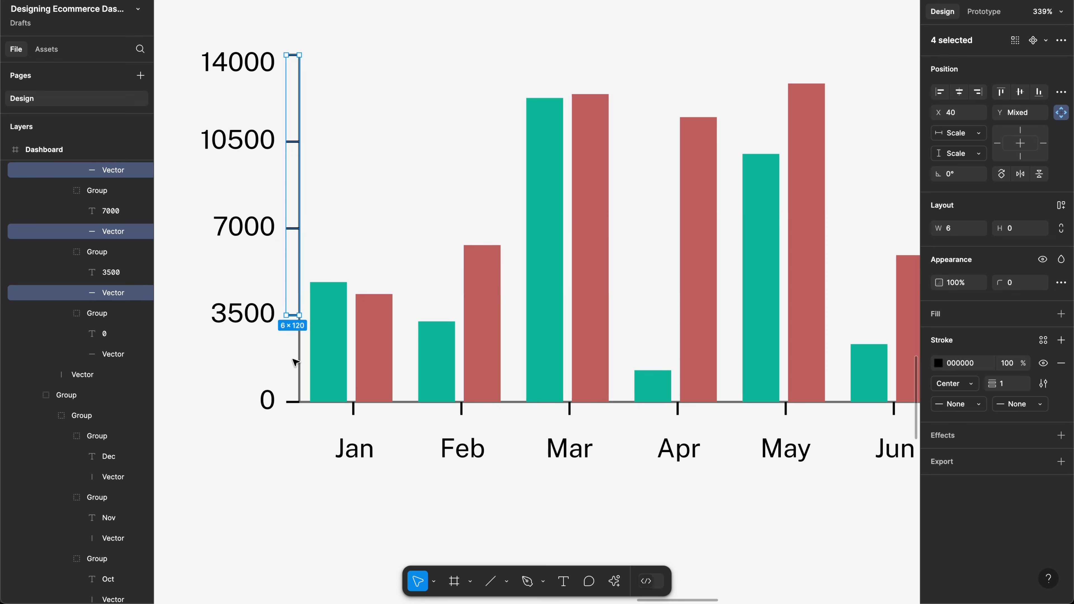
left_click(293, 402, "shift+super")
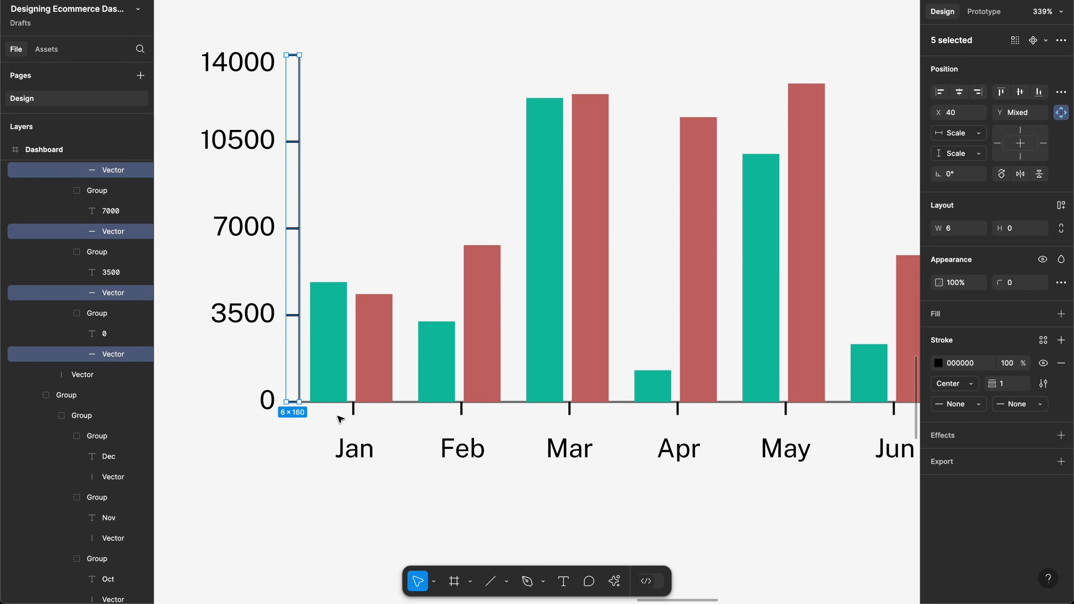
left_click(353, 413, "shift+super")
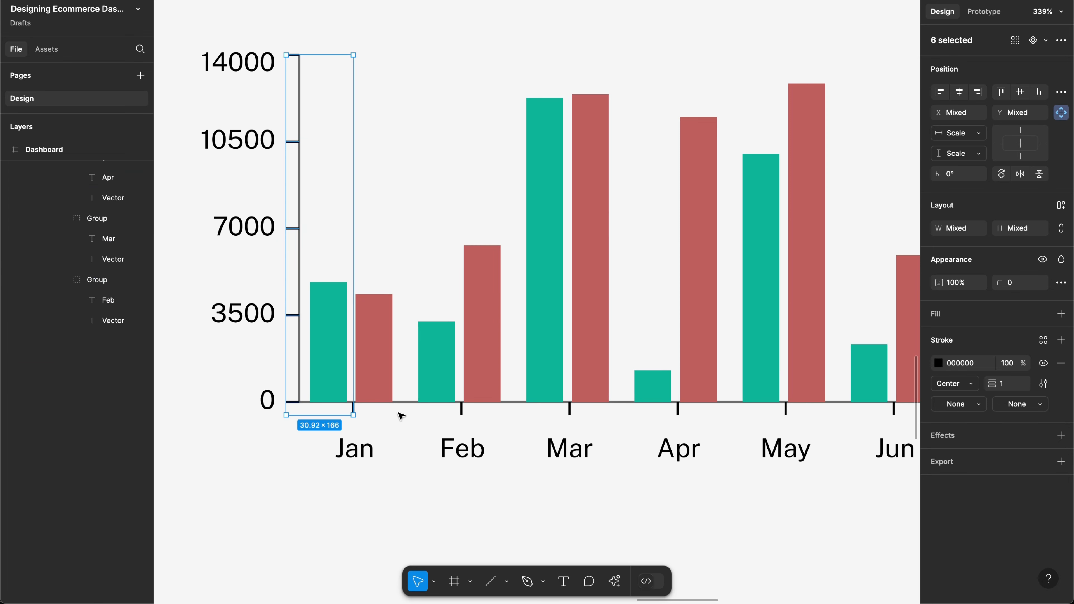
left_click(462, 410, "shift+super")
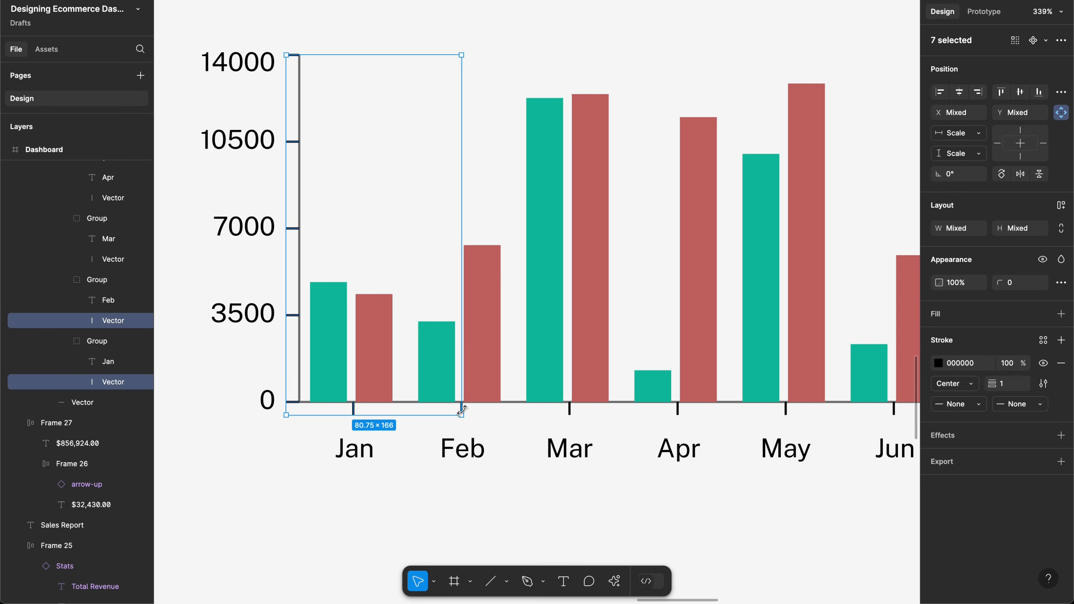
left_click(569, 410, "shift+super")
scroll(571, 413, "right", 3)
scroll(572, 413, "right", 3)
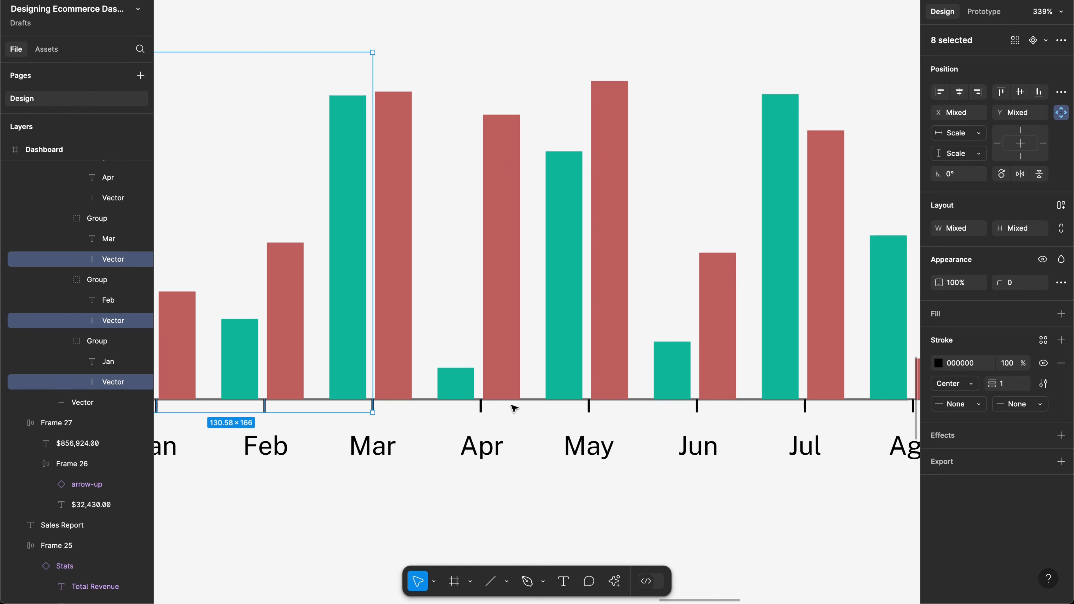
left_click(482, 405, "shift+super")
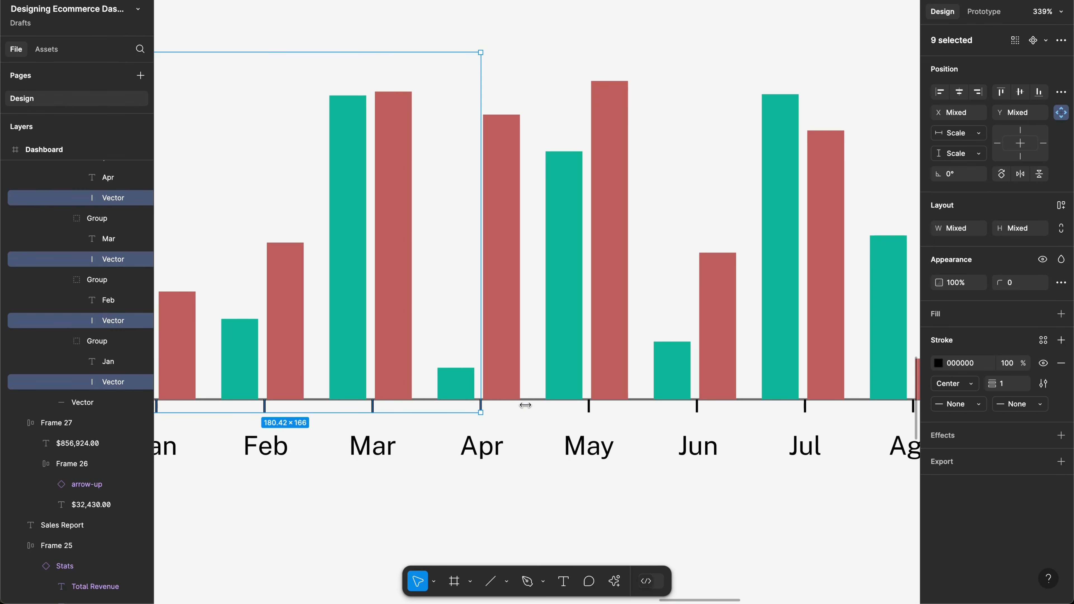
left_click(590, 408, "shift+super")
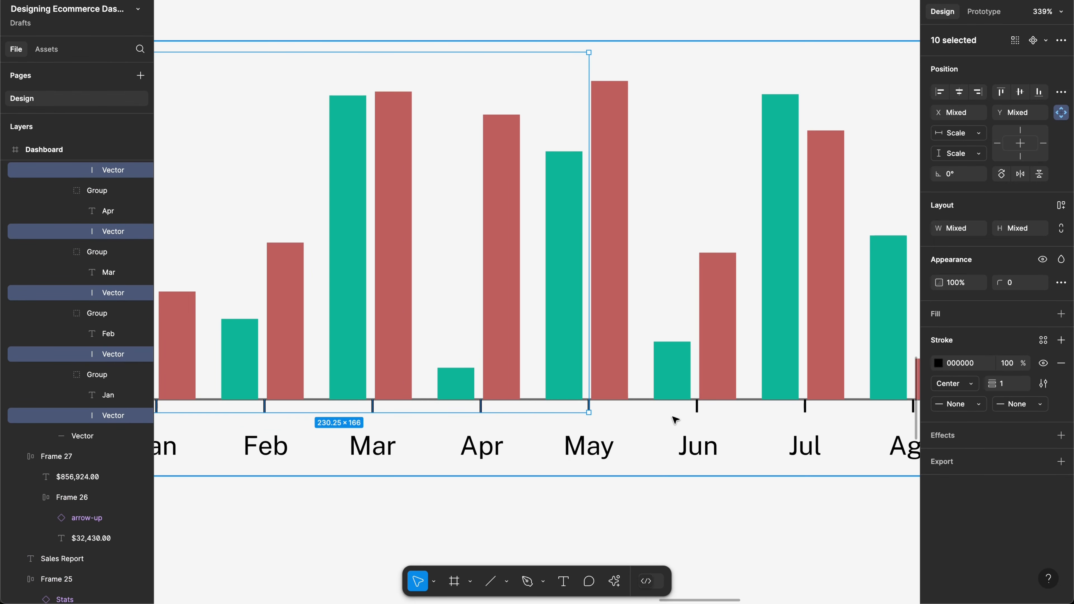
left_click(696, 409, "shift+super")
Step: Add the Jul–Dec ticks and eyedrop the axis line's grey 6B6B6B onto all tick marks
scroll(697, 412, "right", 10)
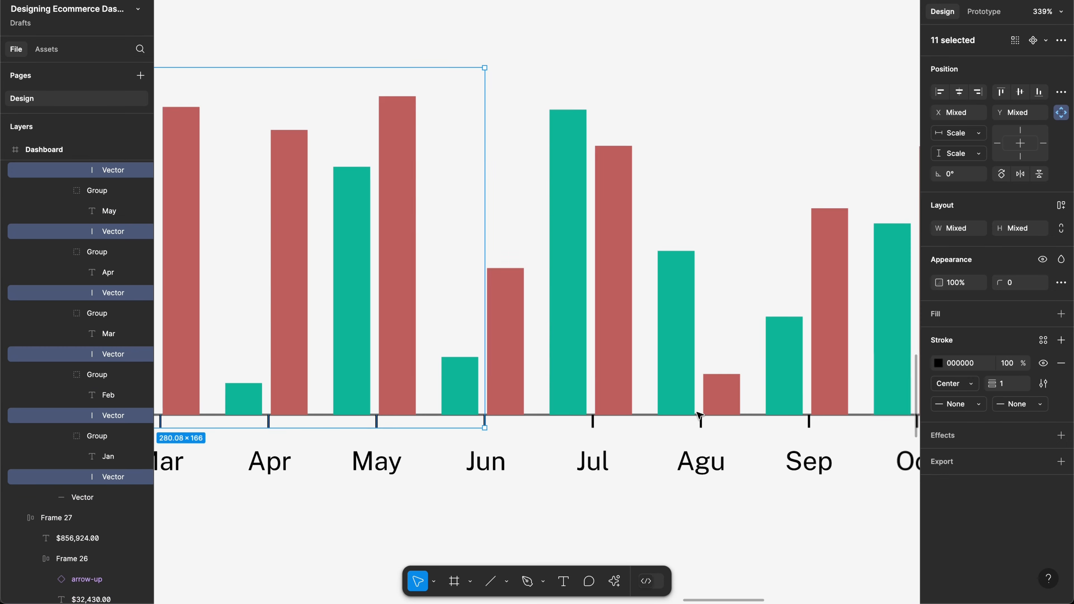
scroll(699, 415, "right", 2)
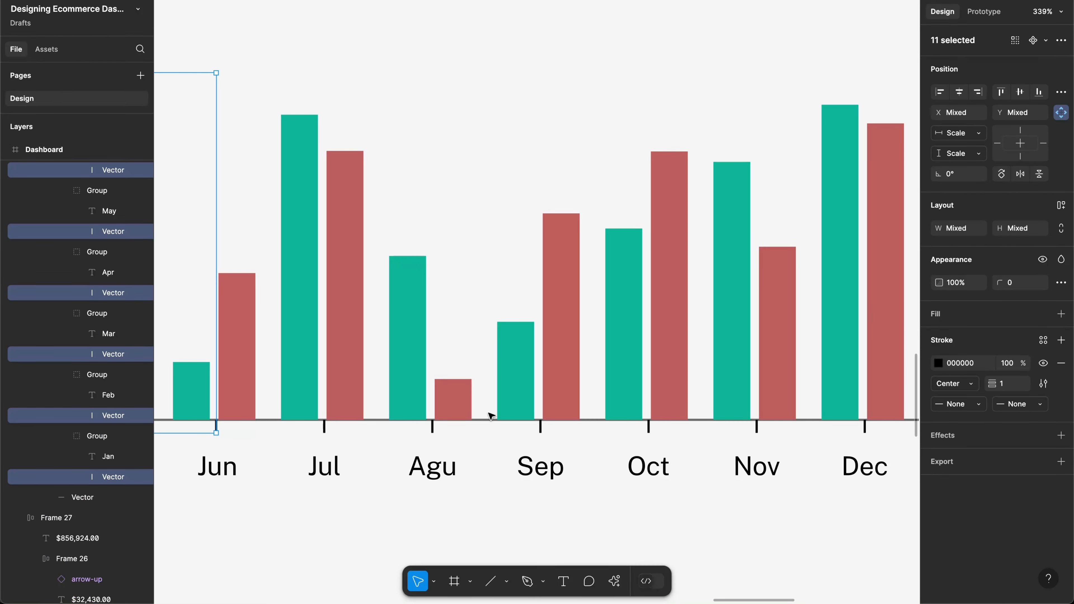
left_click(324, 428, "shift+super")
left_click(432, 427, "shift+super")
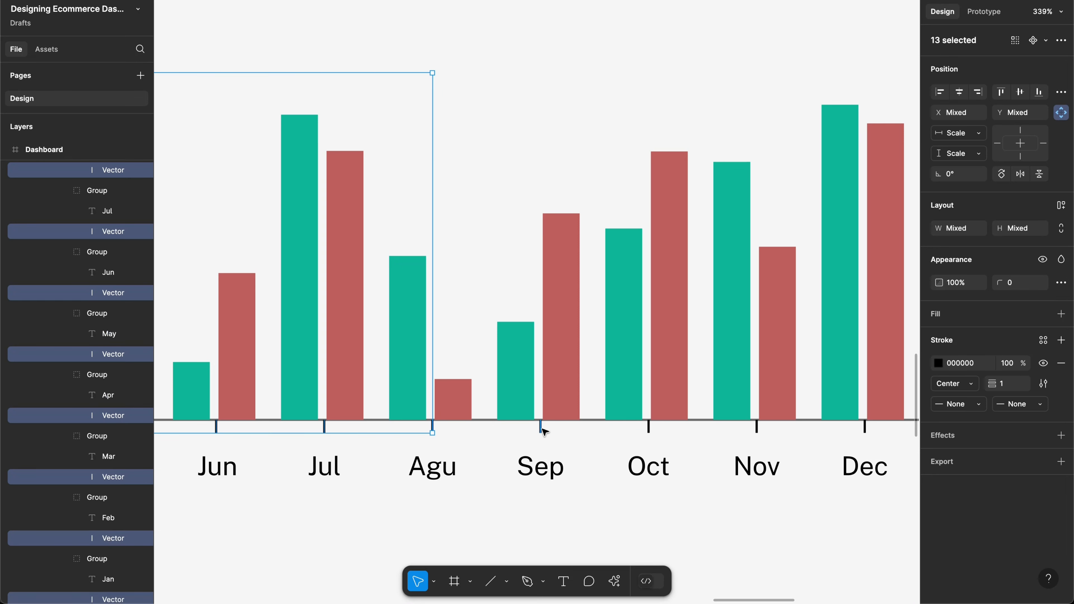
left_click(541, 428, "shift+super")
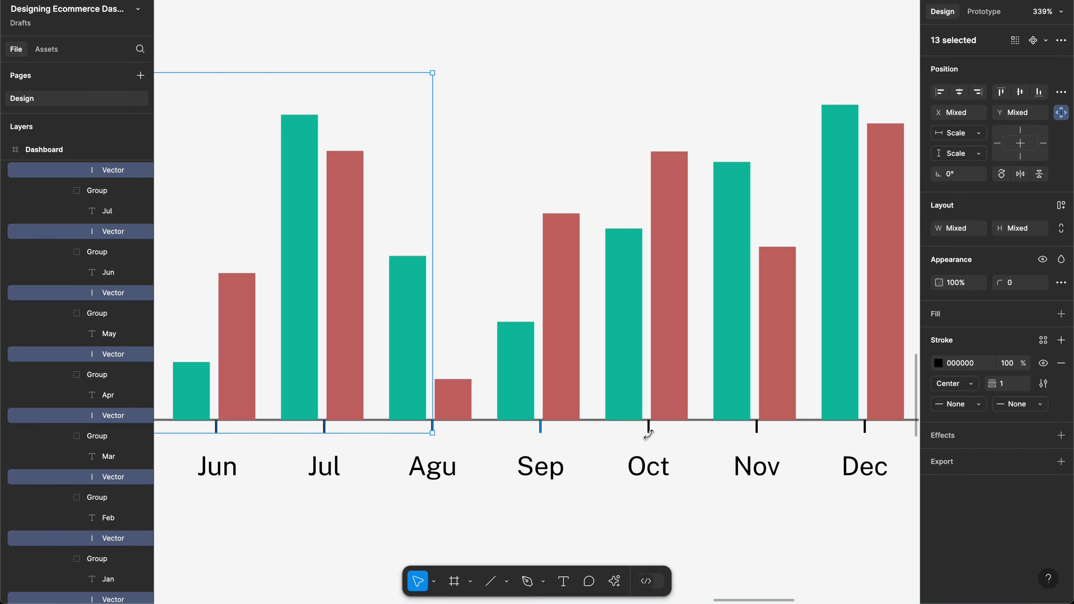
left_click(757, 429, "shift+super")
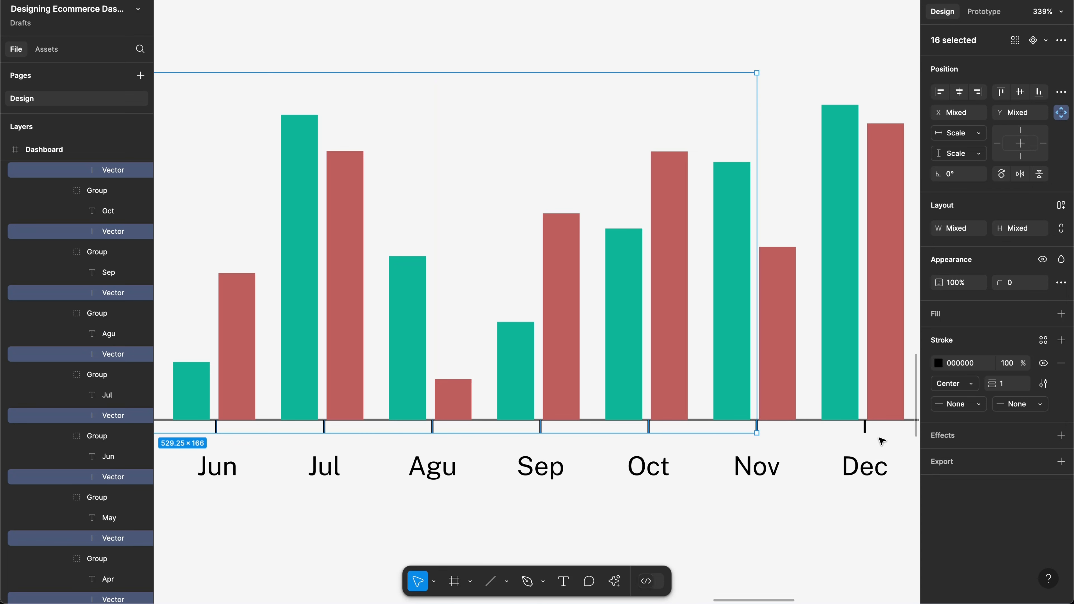
left_click(865, 428, "shift+super")
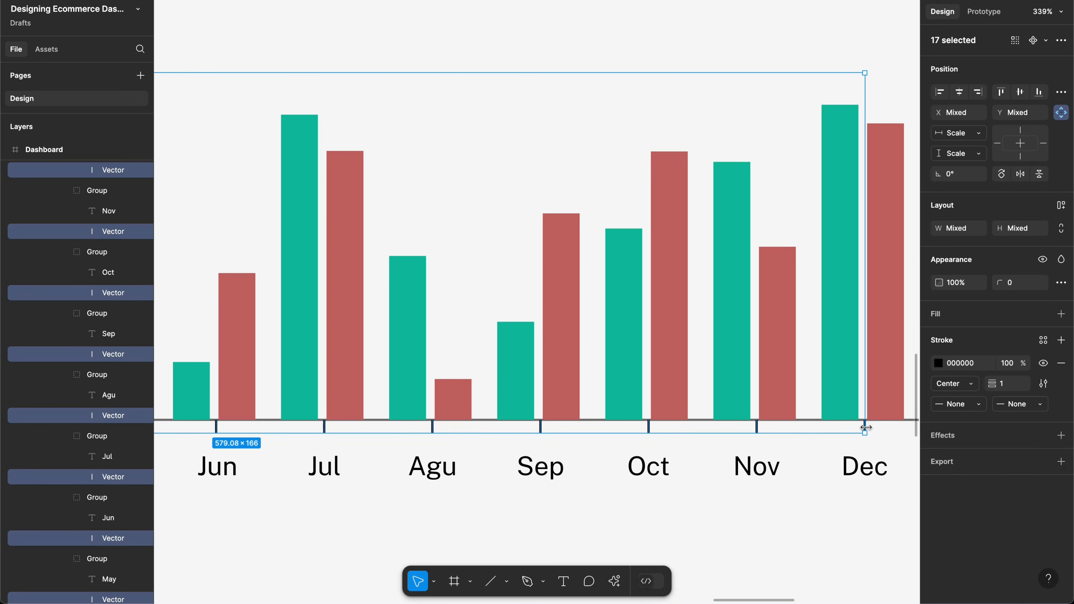
key("i")
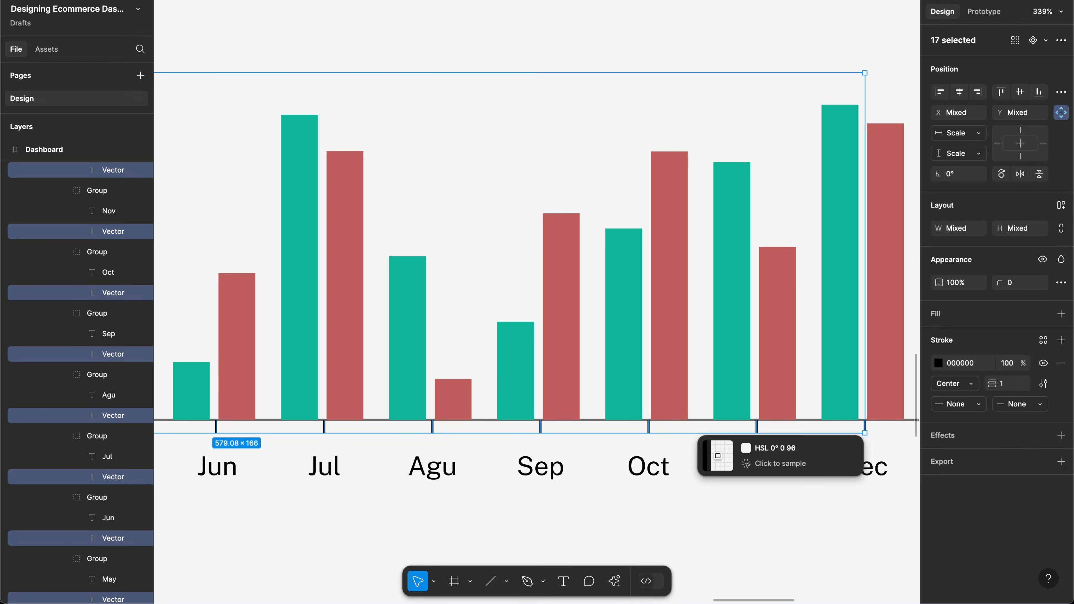
scroll(873, 423, "right", 5)
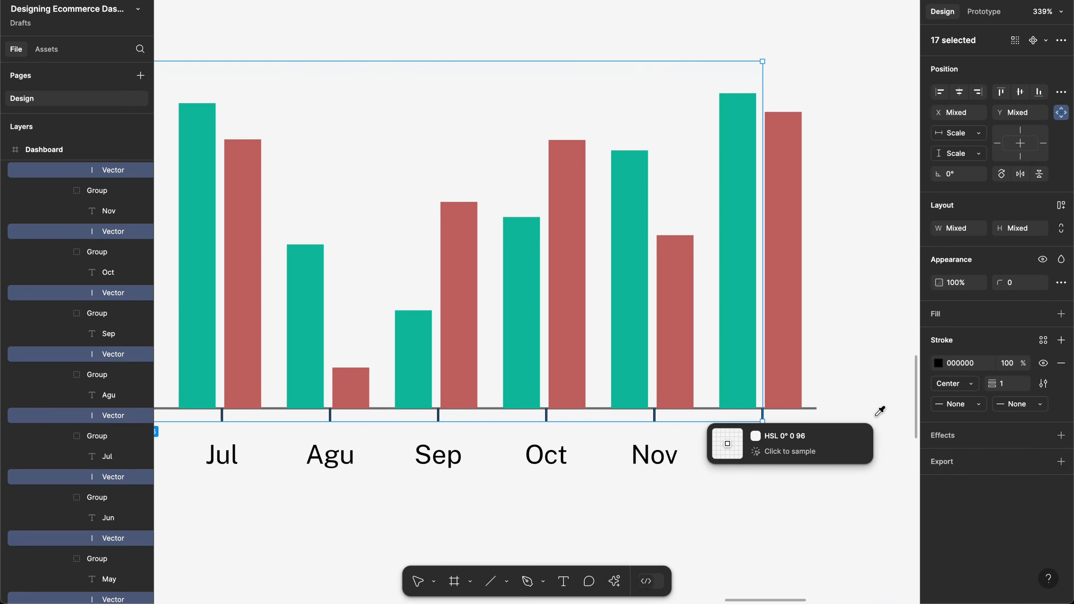
left_click(809, 408)
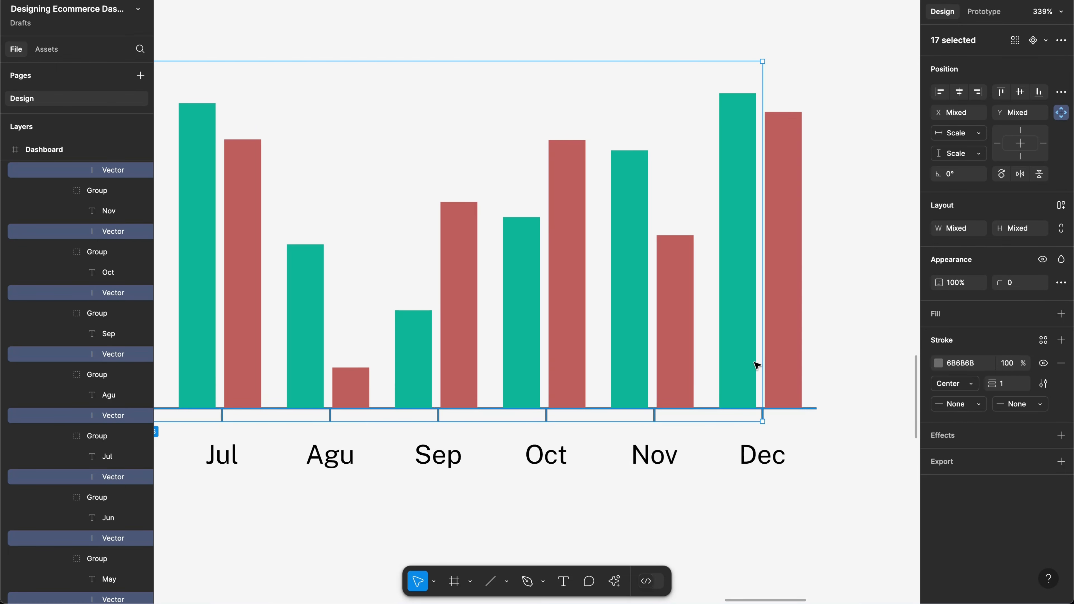
scroll(756, 364, "down", 10)
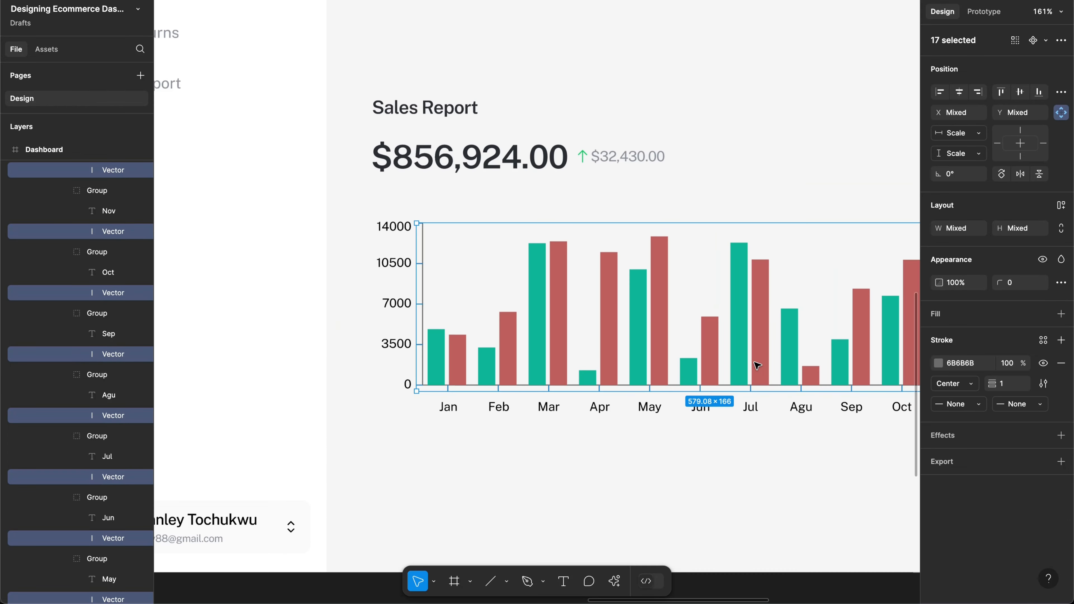
Step: Swap the chart's black 000000 label colour for grey 89909A in the selection colours
scroll(757, 365, "down", 2)
key("Escape")
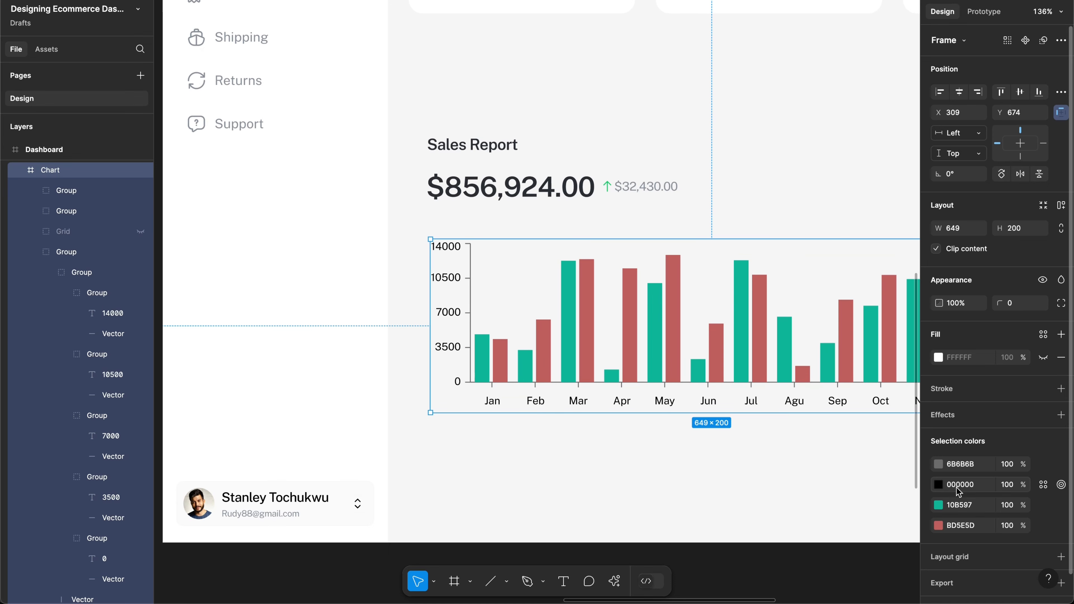
left_click(938, 484)
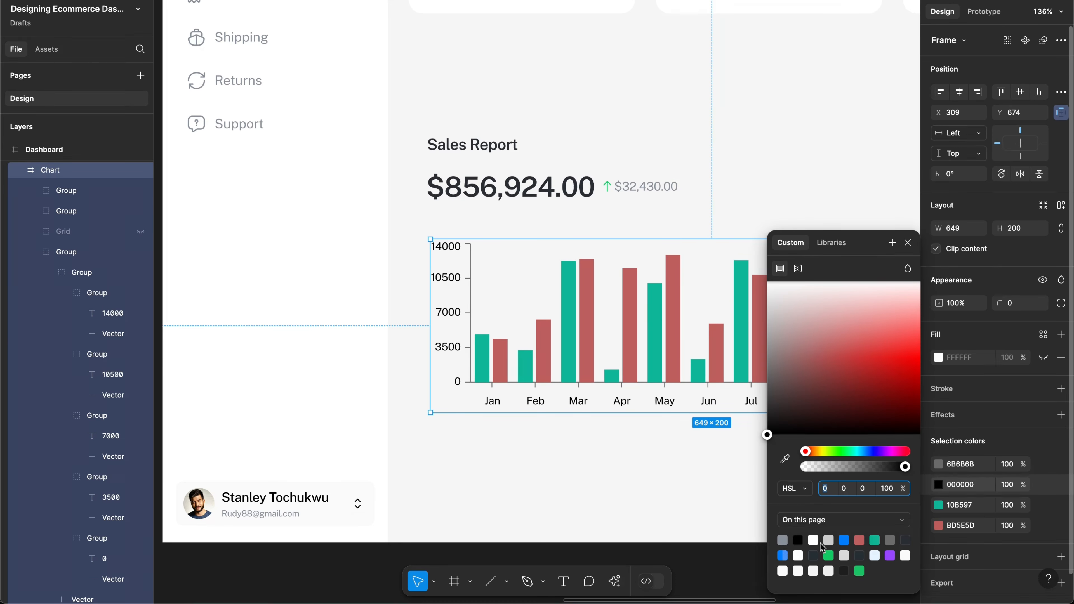
left_click(786, 541)
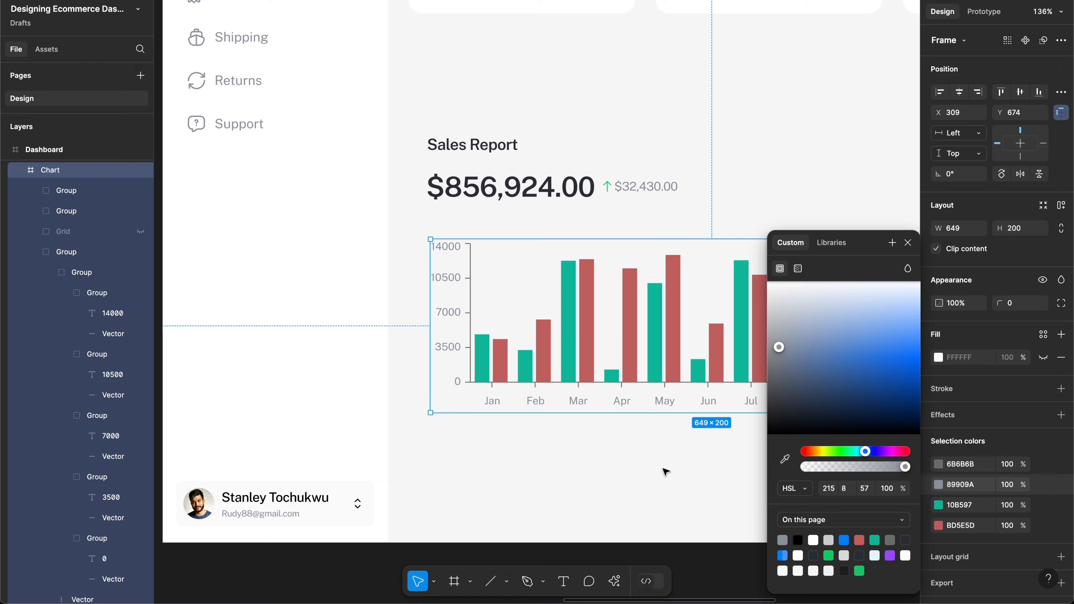
scroll(664, 471, "right", 3)
scroll(665, 471, "right", 5)
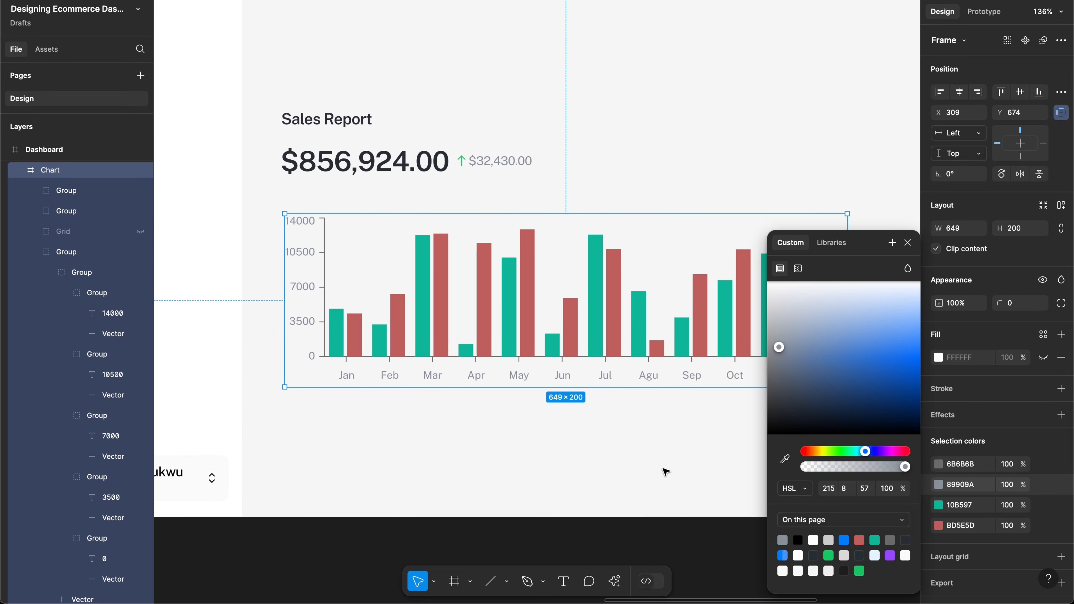
scroll(665, 470, "down", 5)
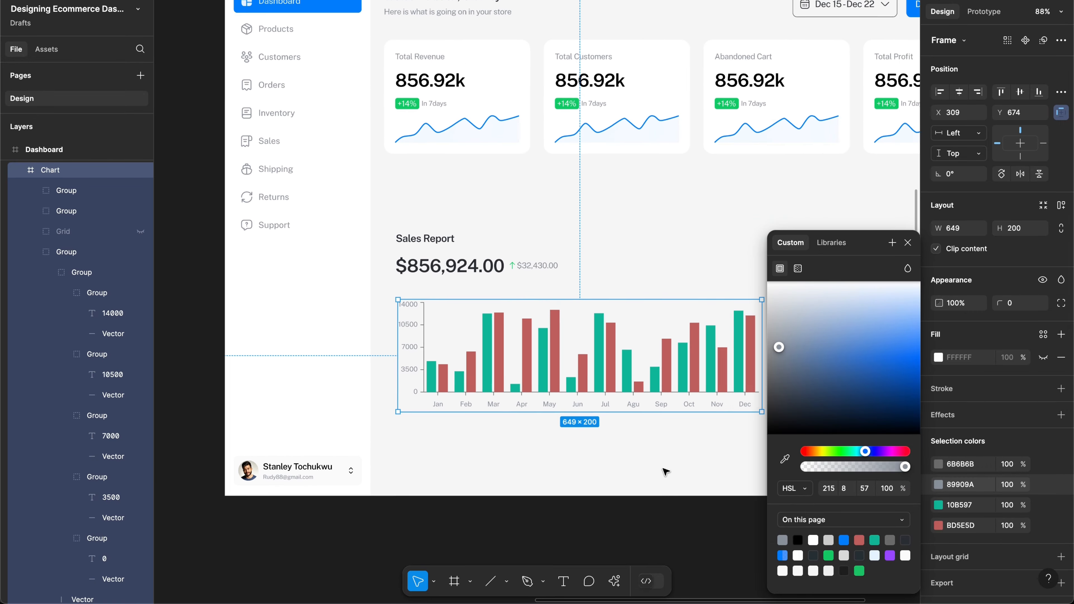
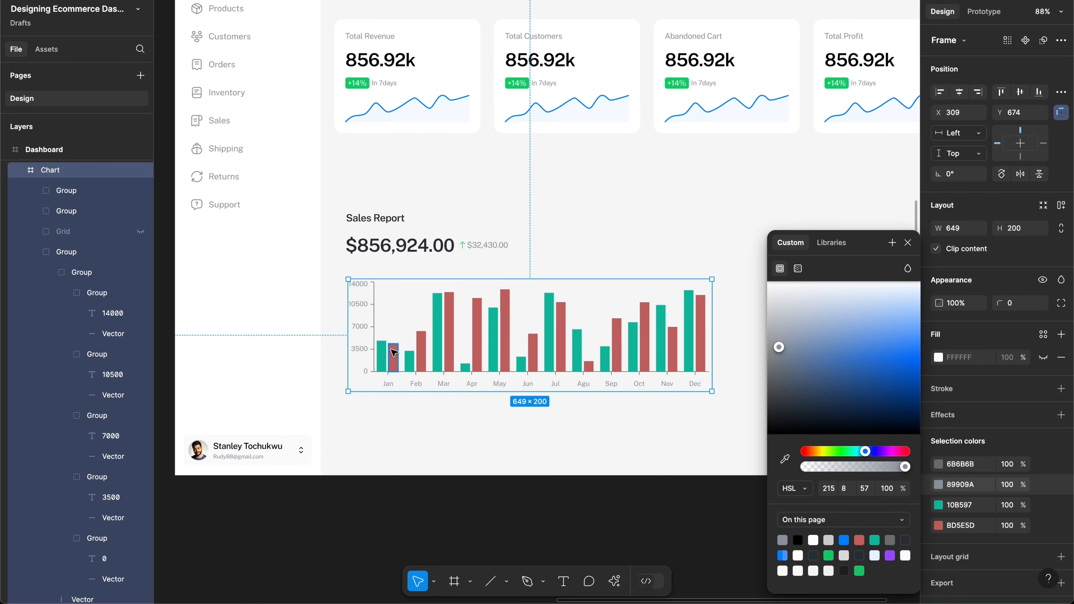
Step: Dismiss the colour picker and select the Chart frame to list its four selection colours
scroll(432, 331, "up", 3)
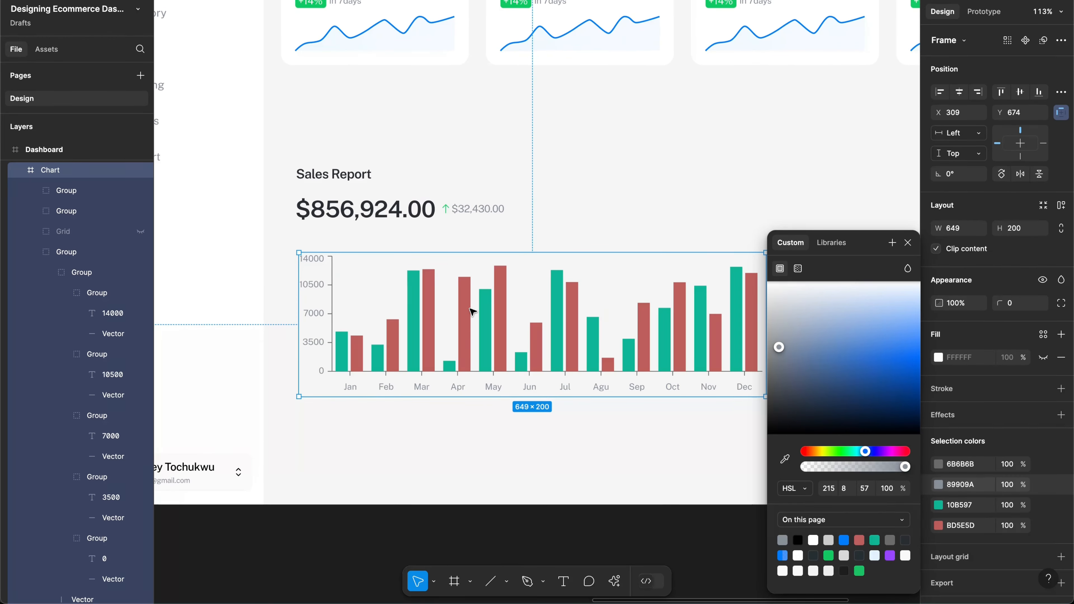
scroll(472, 312, "down", 2)
scroll(472, 312, "right", 1)
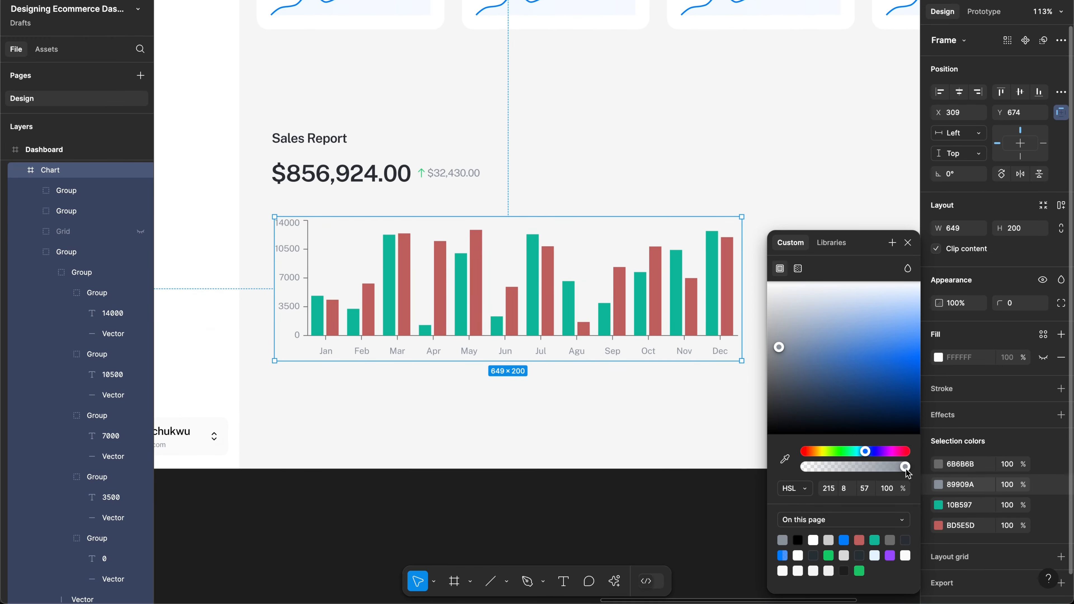
left_click(669, 437)
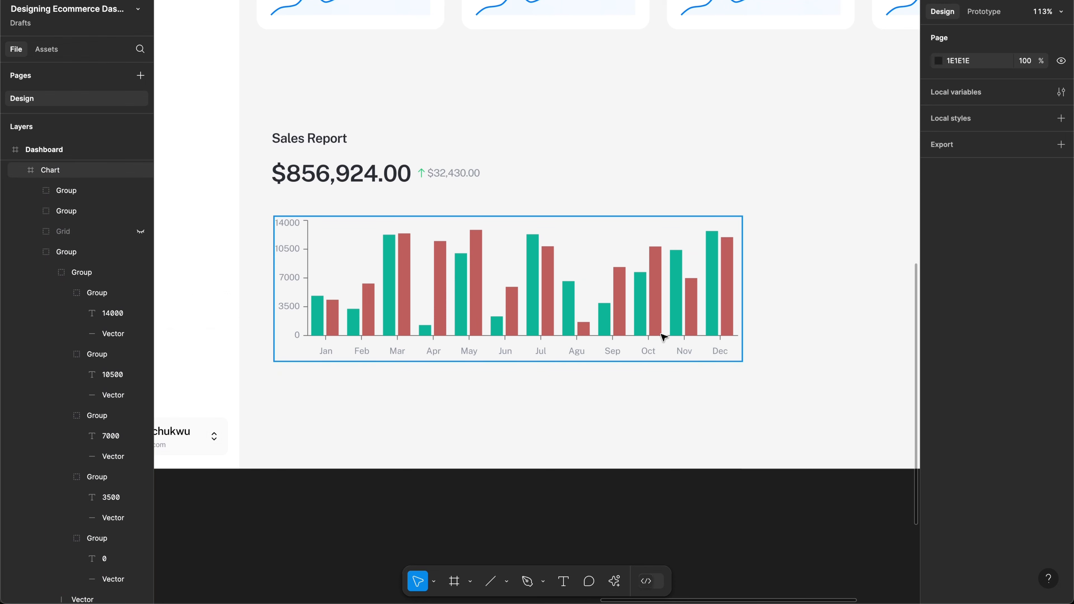
left_click(651, 293)
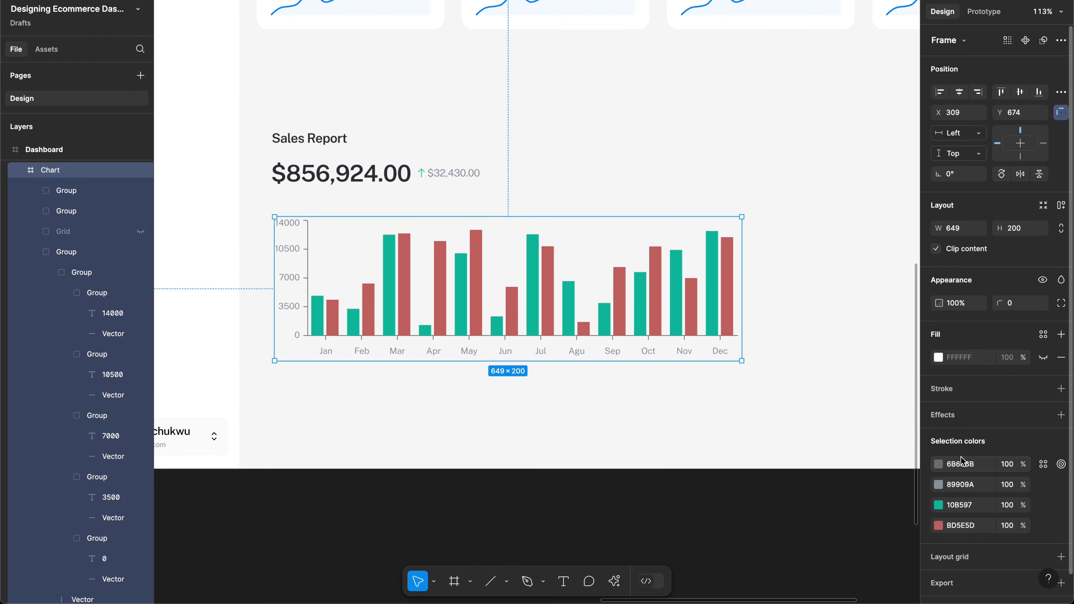
Step: Try green for the teal bars and shift the red bars through blue to yellow-orange
left_click(939, 506)
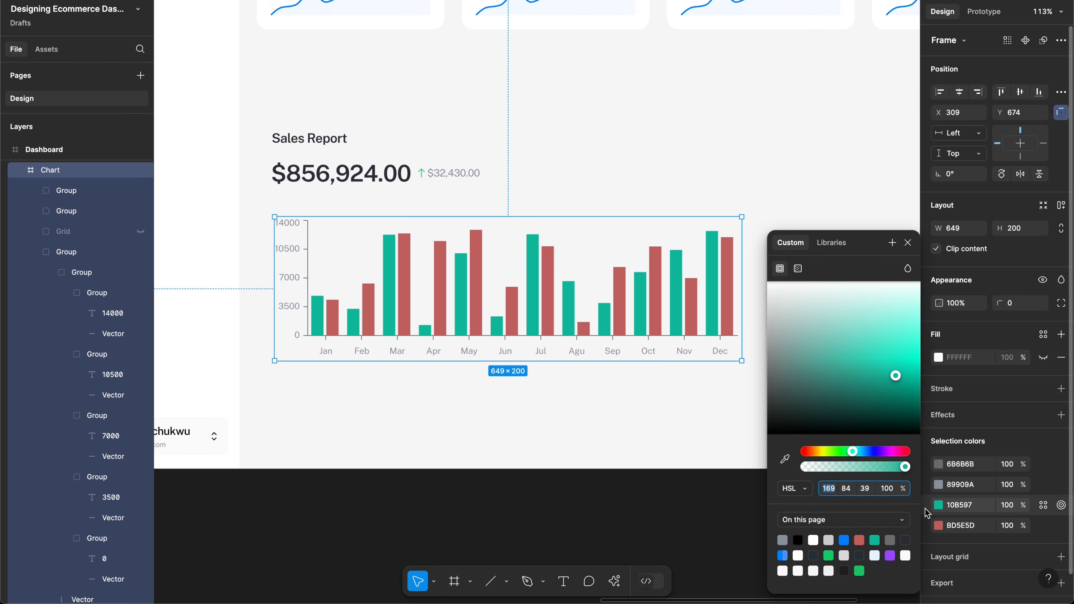
left_click(829, 557)
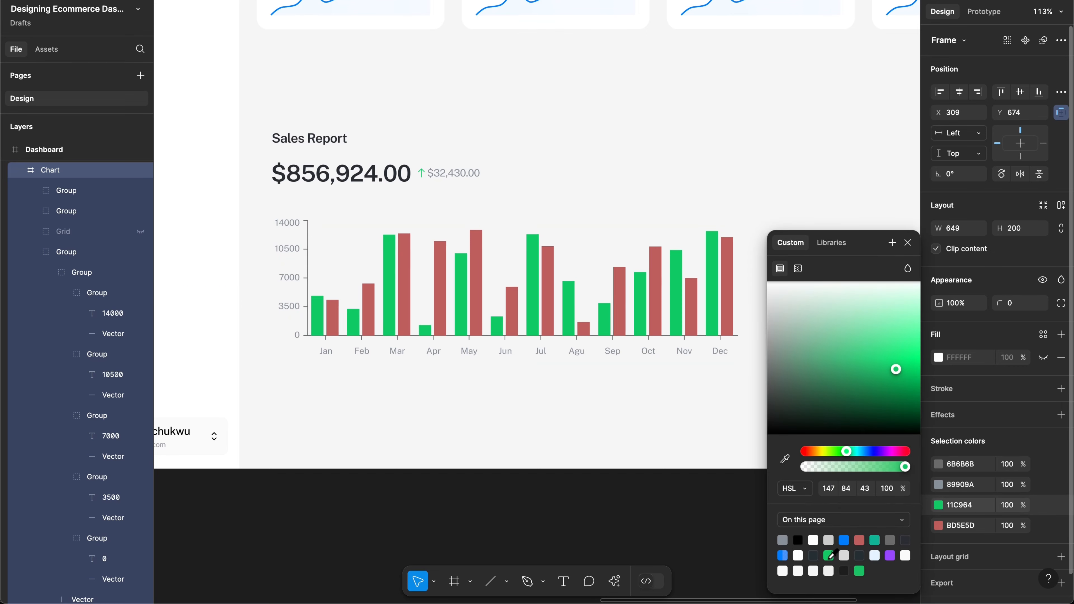
left_click(938, 525)
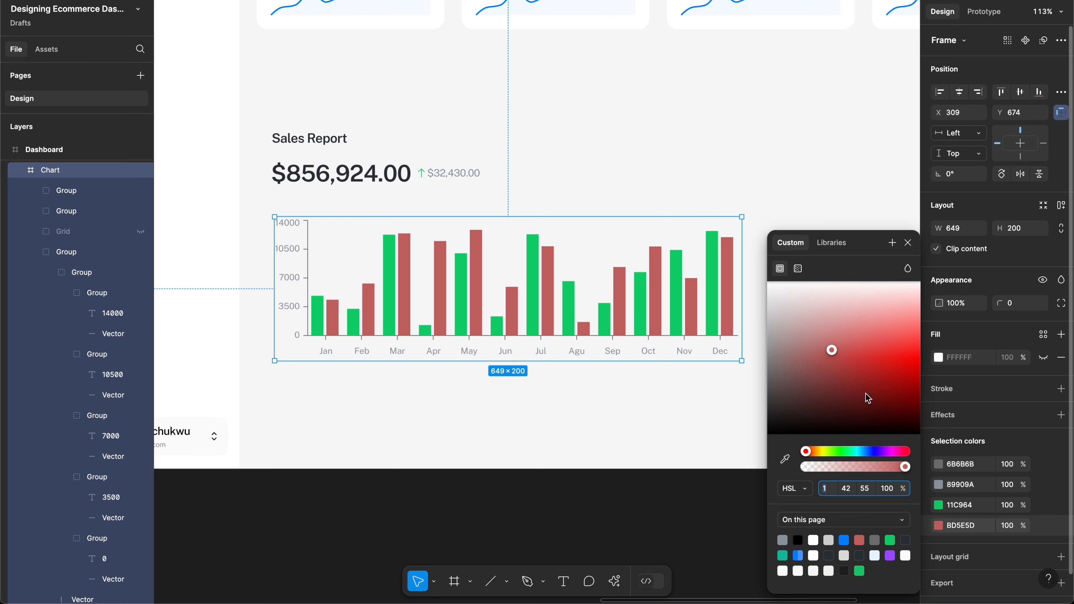
left_click_drag(865, 393, 876, 365)
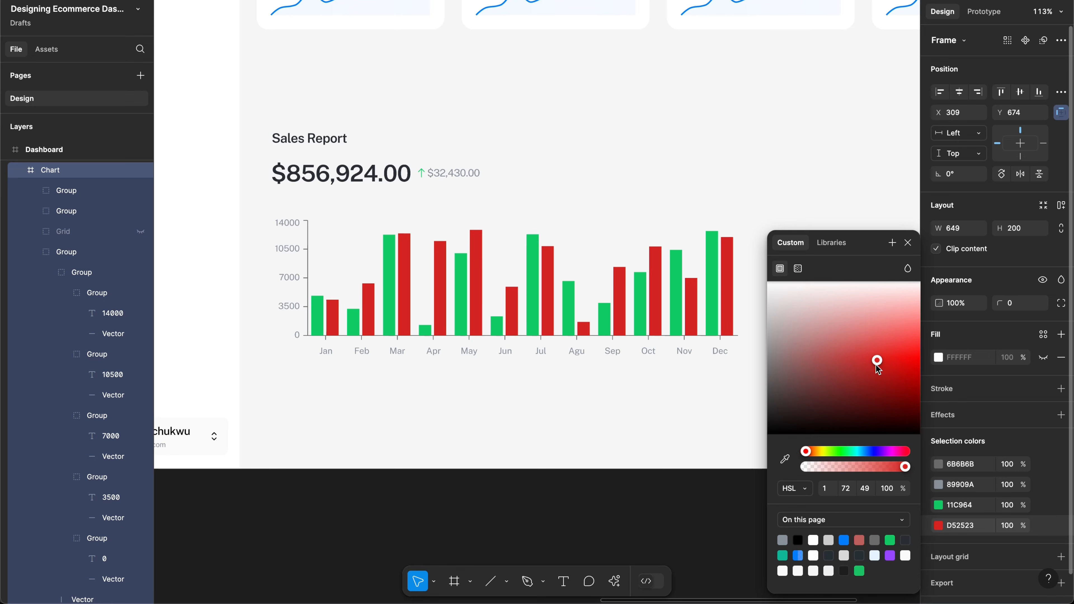
left_click(860, 452)
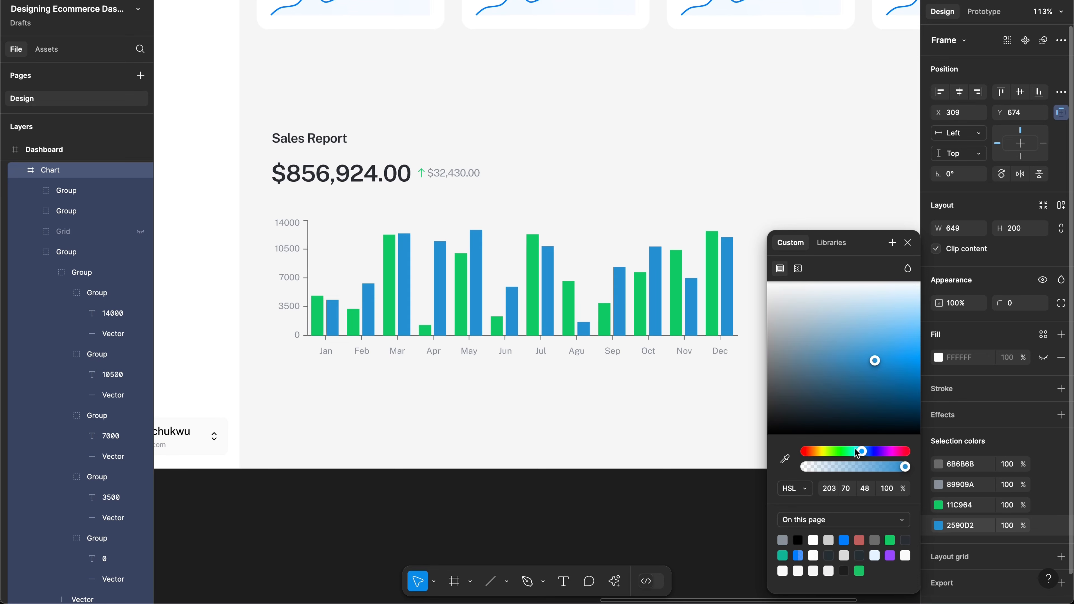
left_click_drag(856, 453, 816, 454)
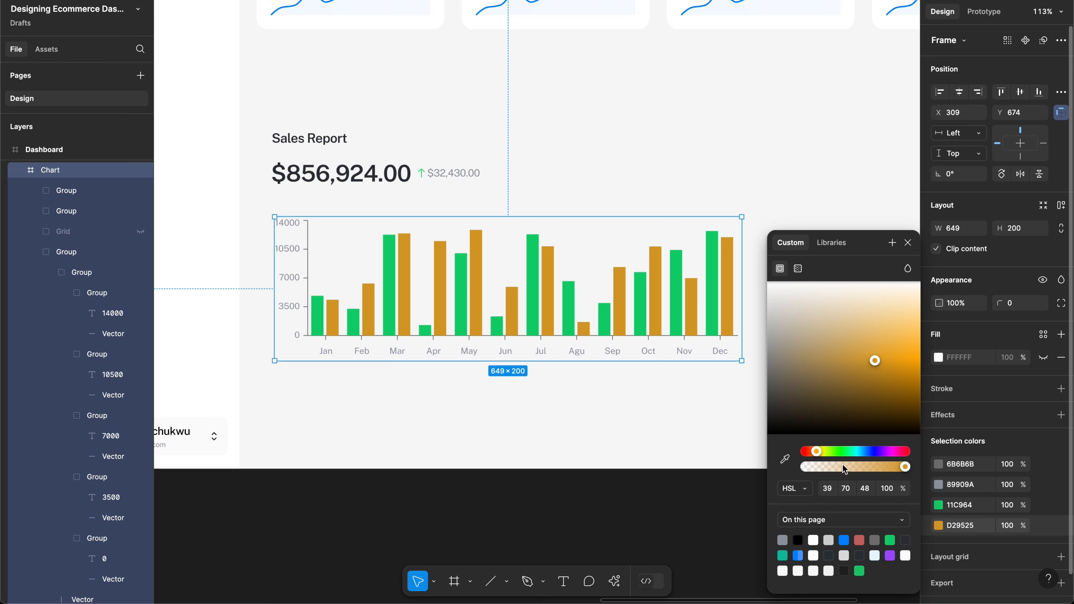
Step: Settle on bright blue 007DFC for the first bars and golden yellow D2B225 for the second
left_click(937, 506)
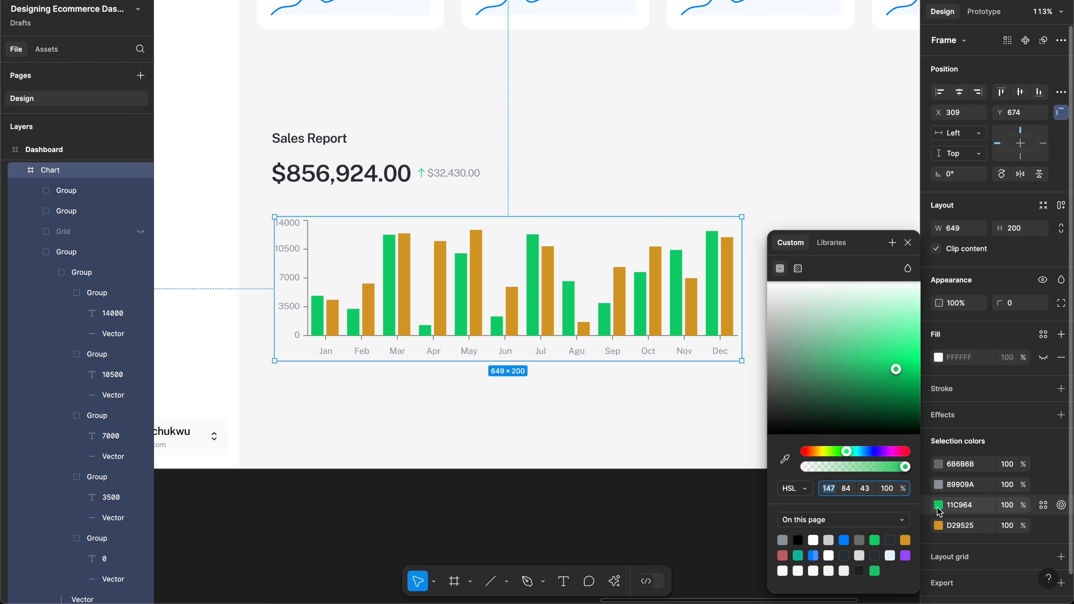
left_click(844, 540)
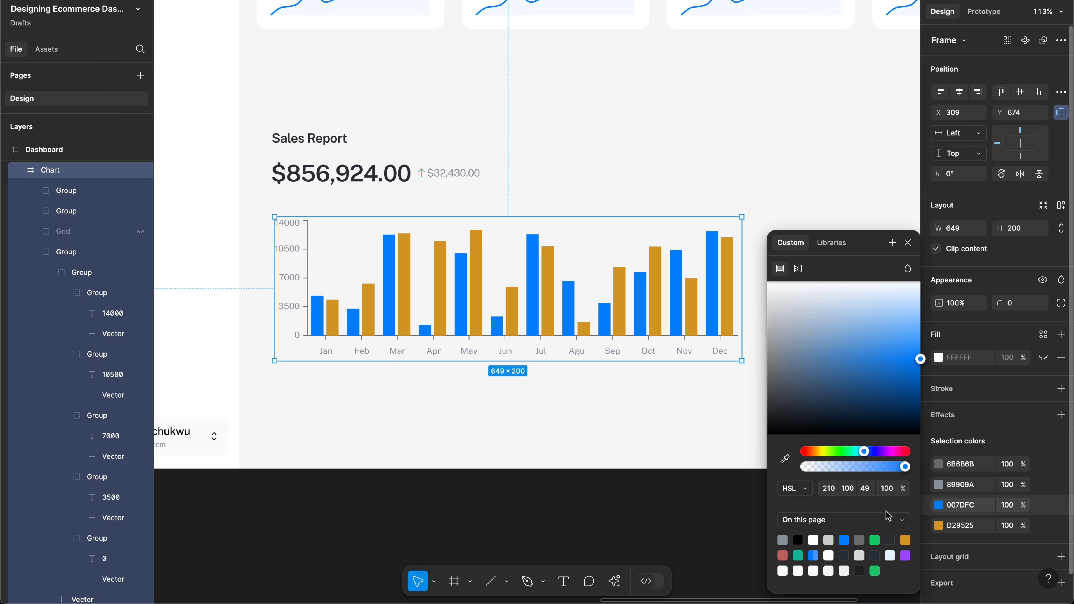
left_click(938, 525)
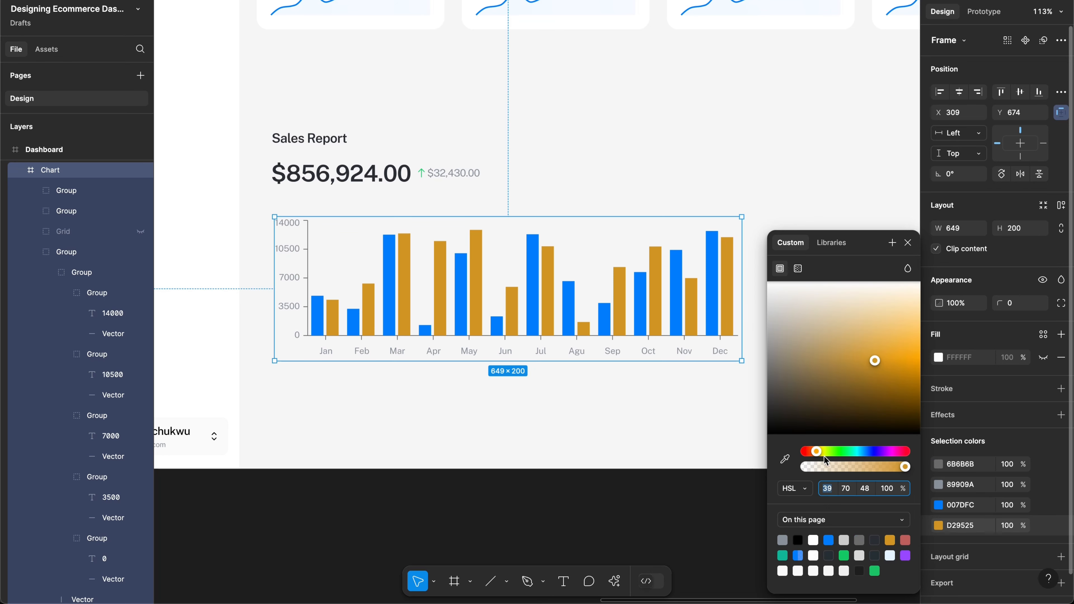
left_click_drag(824, 456, 853, 455)
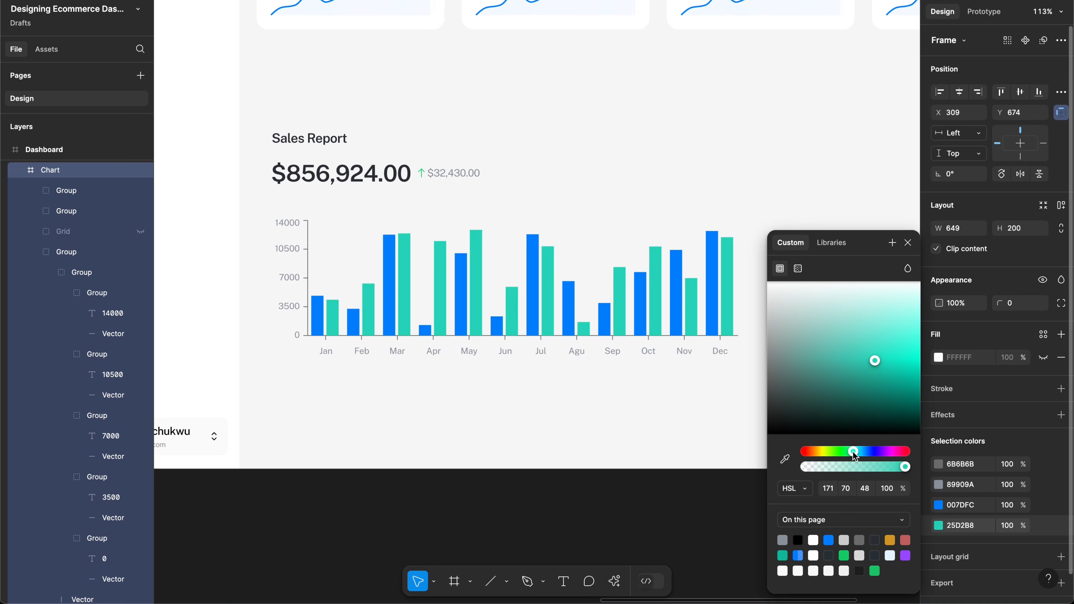
left_click(844, 556)
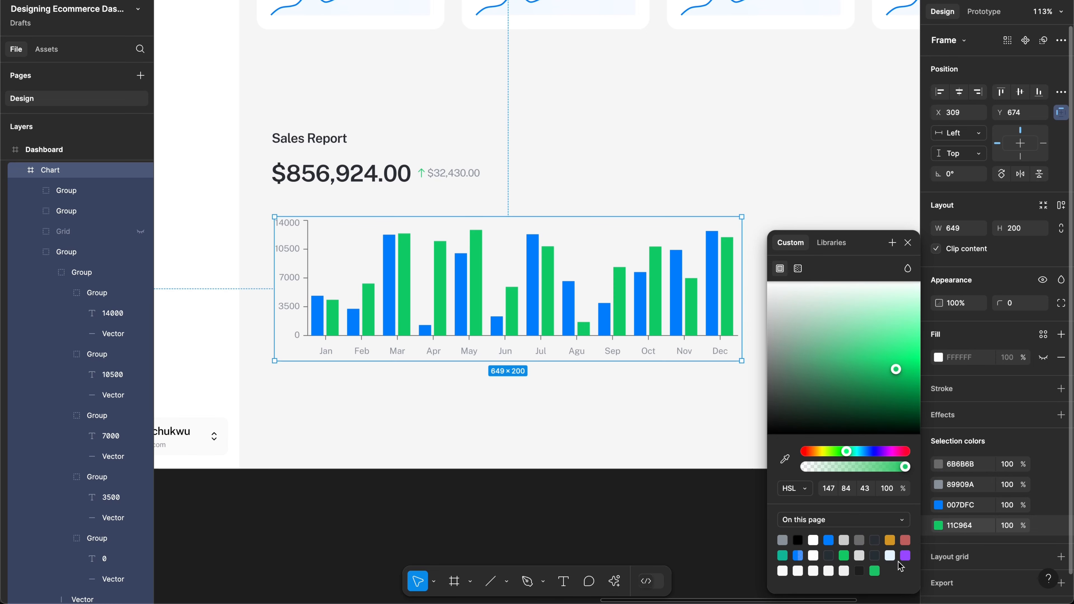
left_click(889, 540)
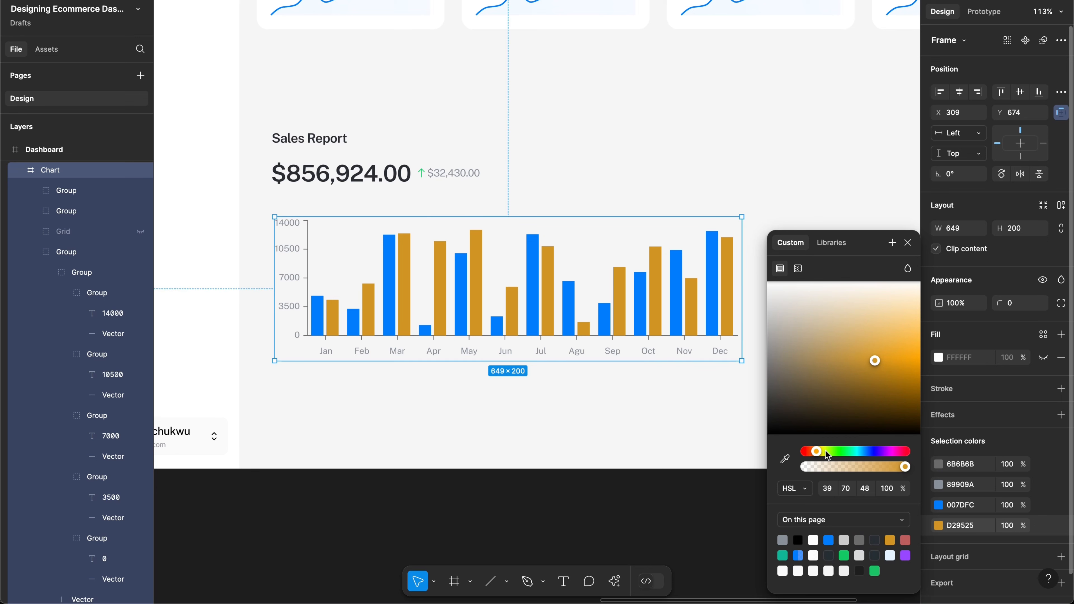
left_click_drag(828, 454, 820, 455)
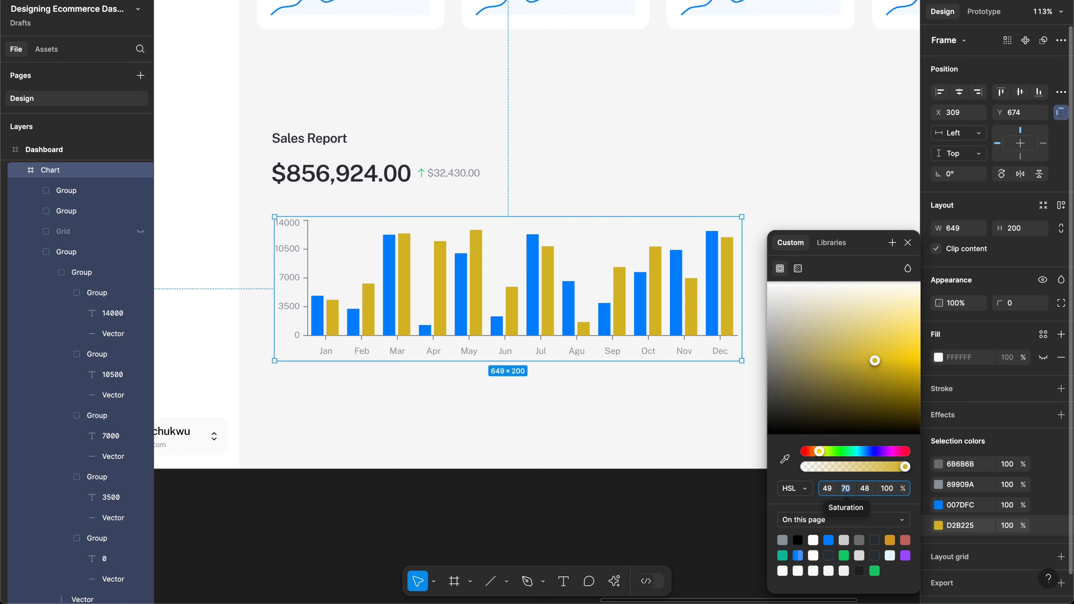
Step: Lower the yellow bars' saturation to 32 and lightness to 24
type("32")
key("Return")
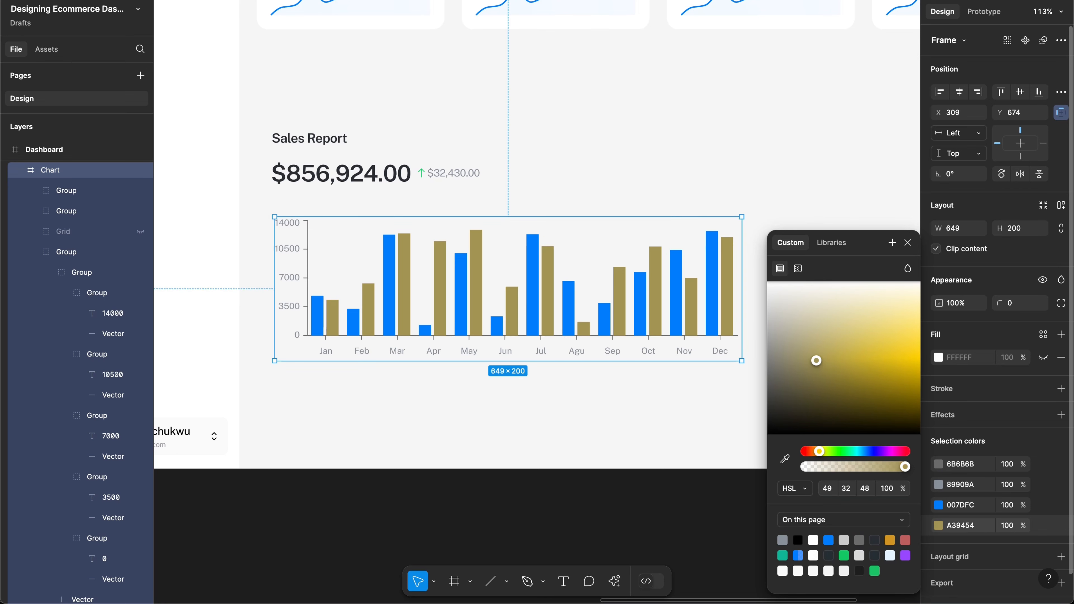
left_click(864, 491)
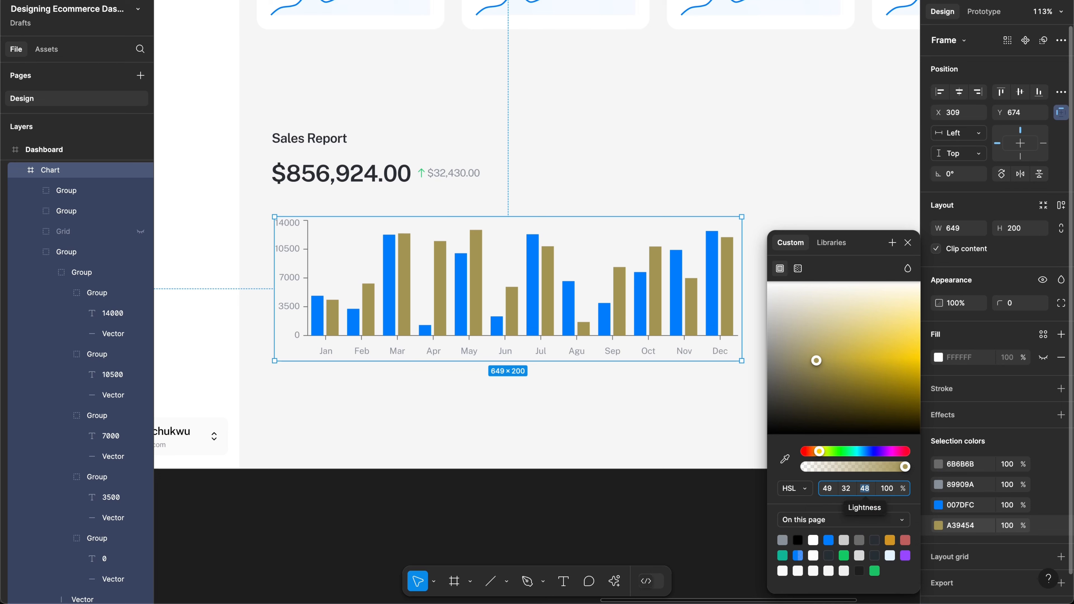
type("12")
key("Return")
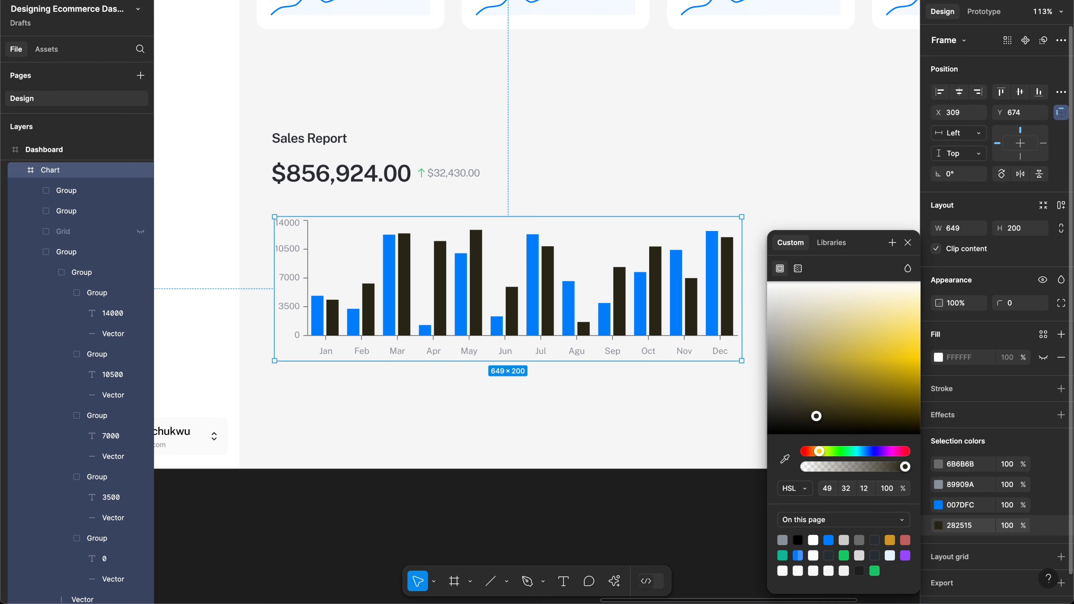
left_click(865, 491)
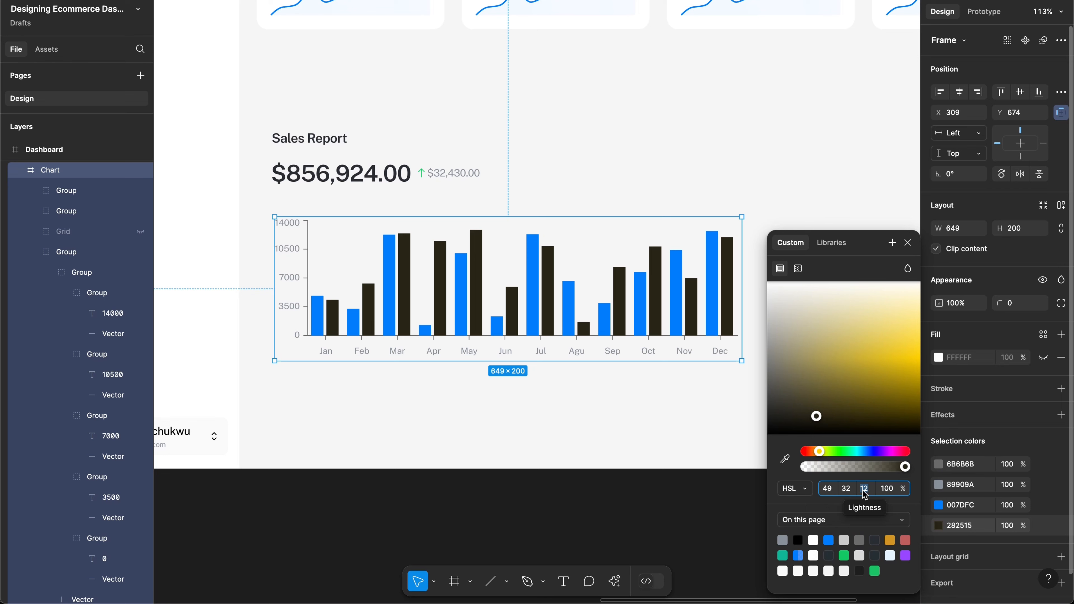
type("24")
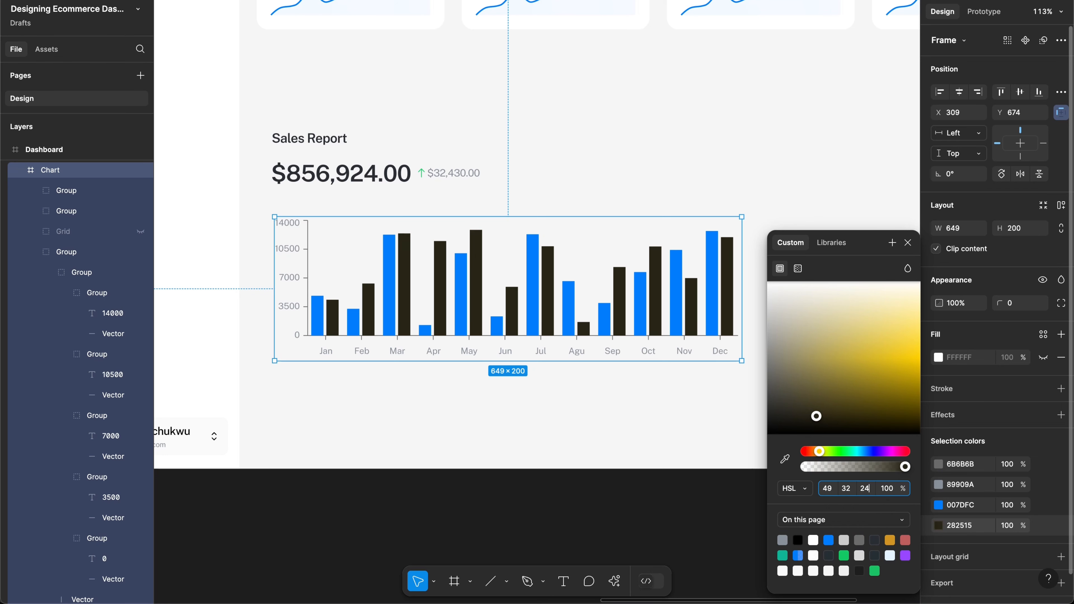
key("Return")
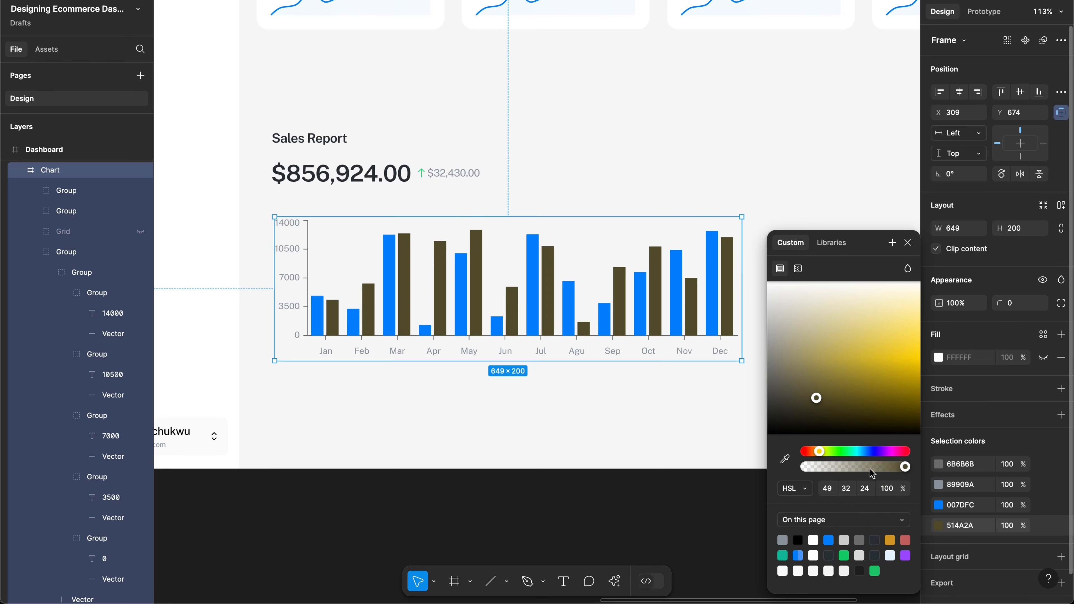
Step: Set hue 80 and saturation 56, turning the bars dark olive green 495F1B
left_click(827, 489)
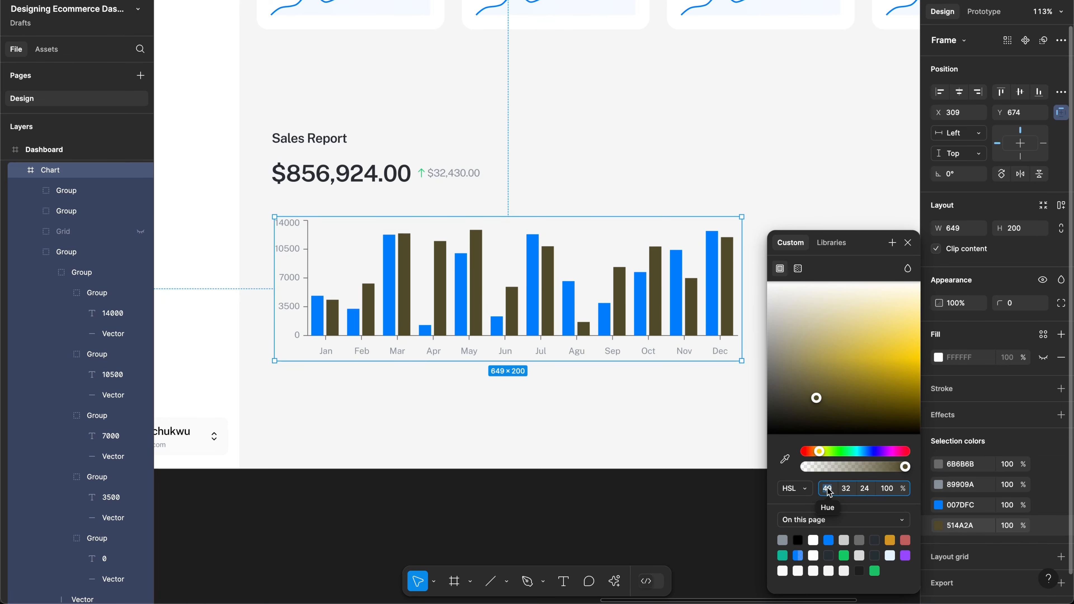
type("80")
key("Return")
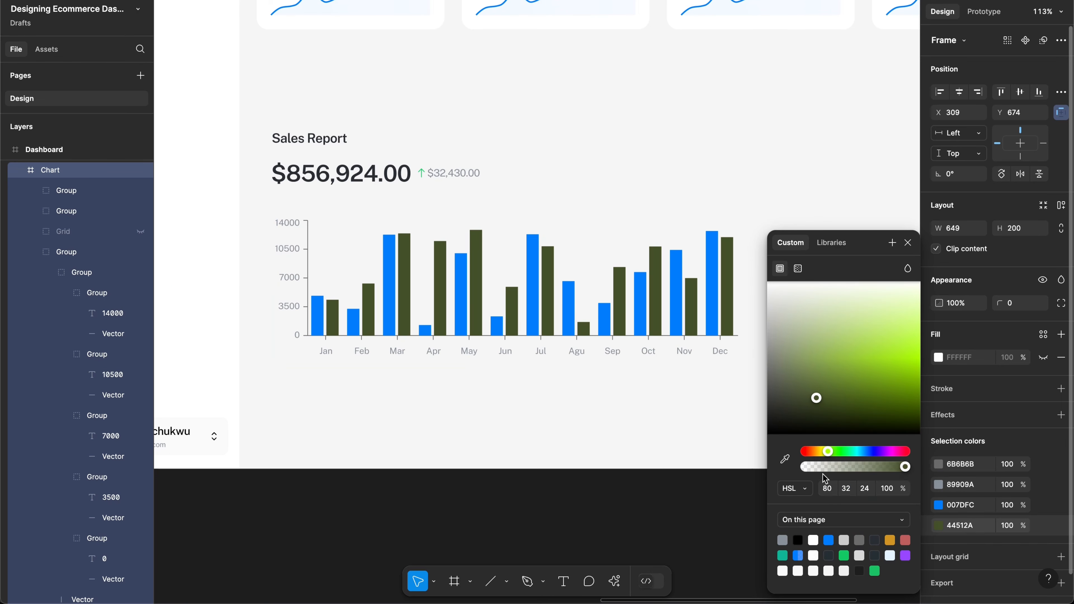
left_click(847, 489)
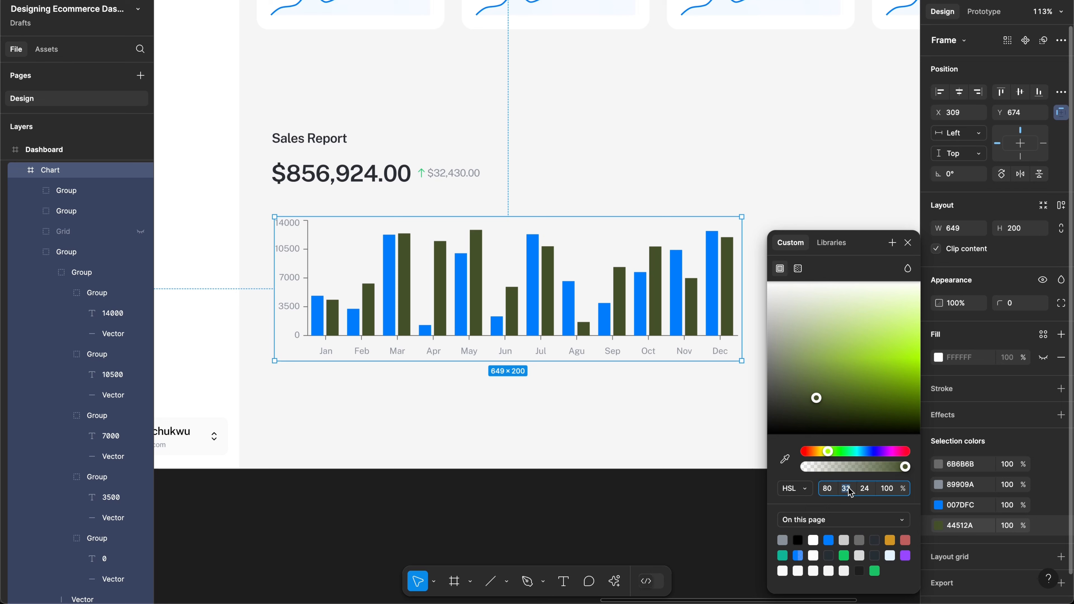
type("24")
key("Return")
type("46")
key("Return")
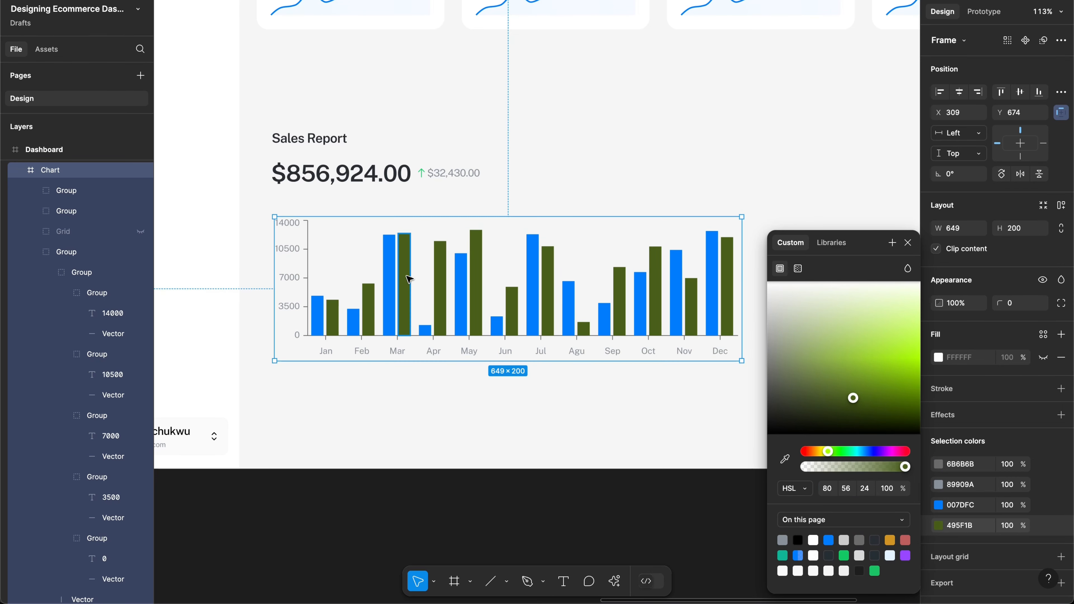
Step: Resize the January olive Vector bar to 17×27 so it sits below the blue bar
scroll(409, 279, "up", 3)
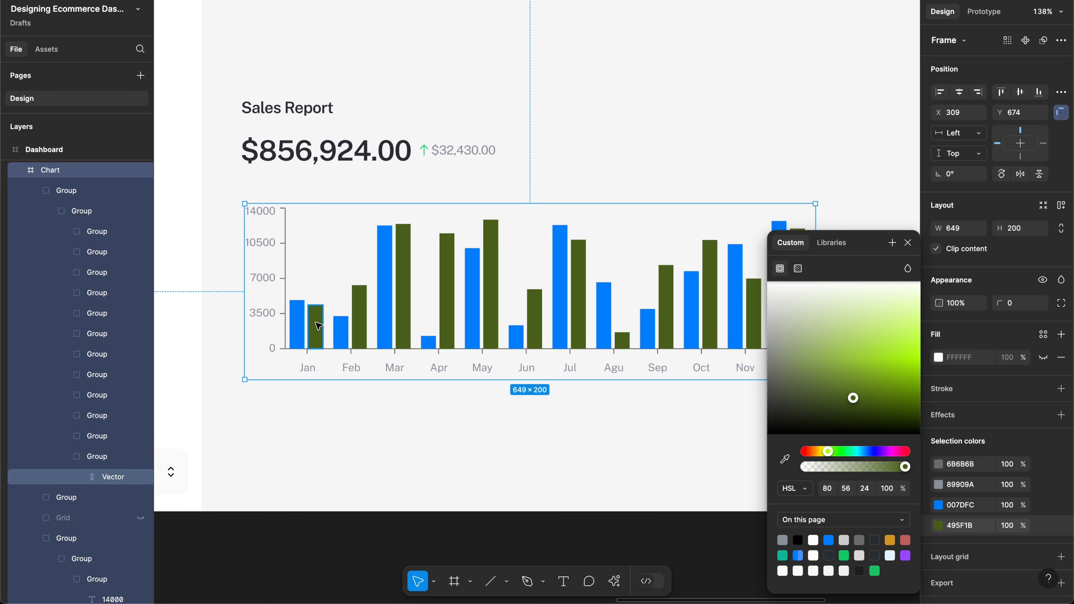
left_click(315, 335)
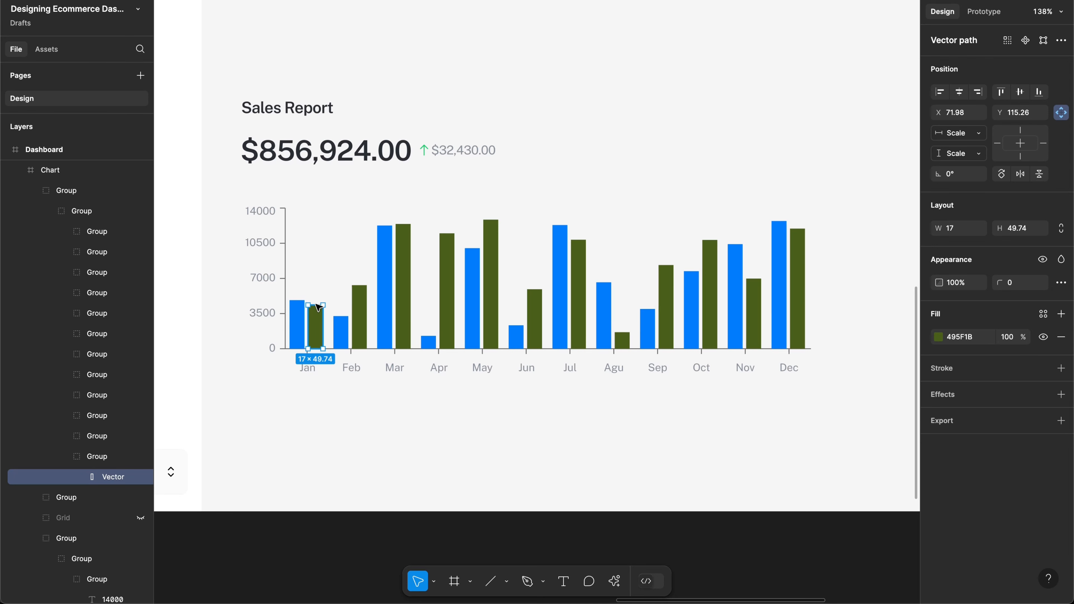
left_click_drag(315, 328, 315, 332)
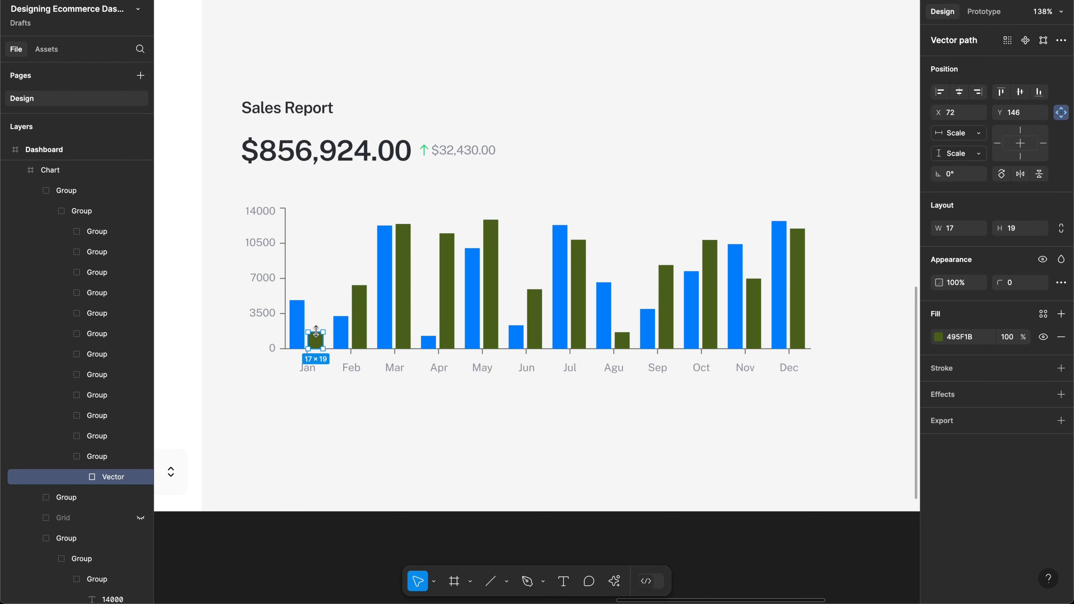
left_click_drag(316, 331, 315, 325)
left_click(696, 416)
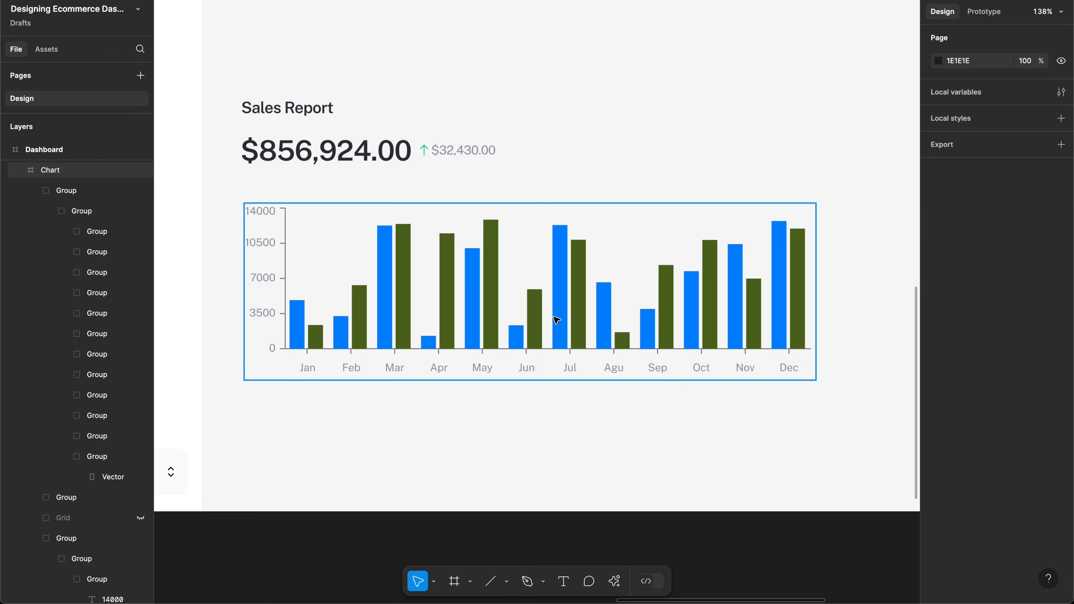
scroll(556, 320, "down", 6)
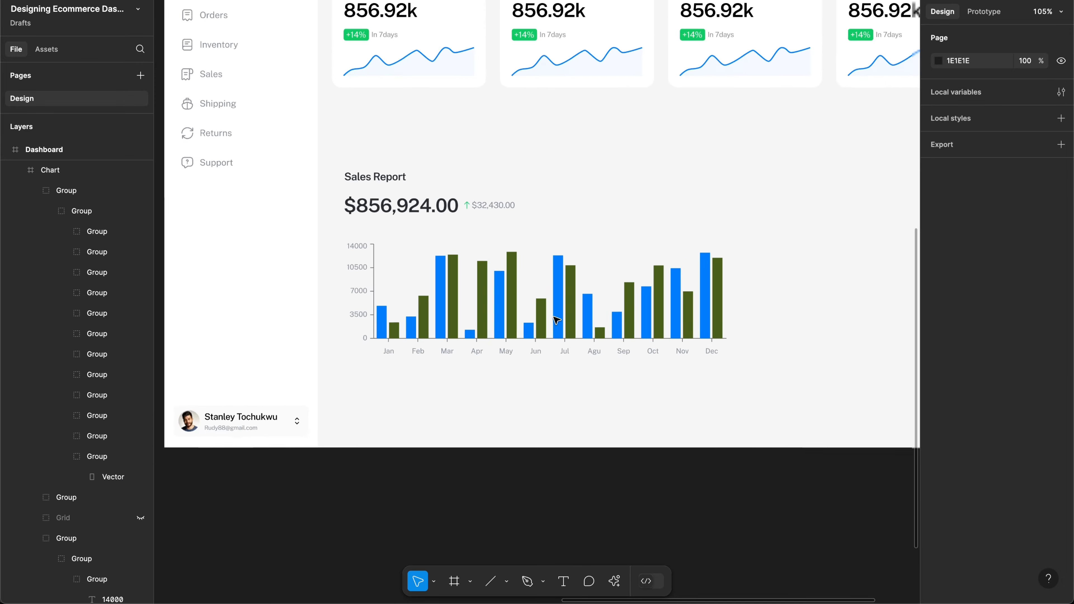
scroll(557, 320, "left", 15)
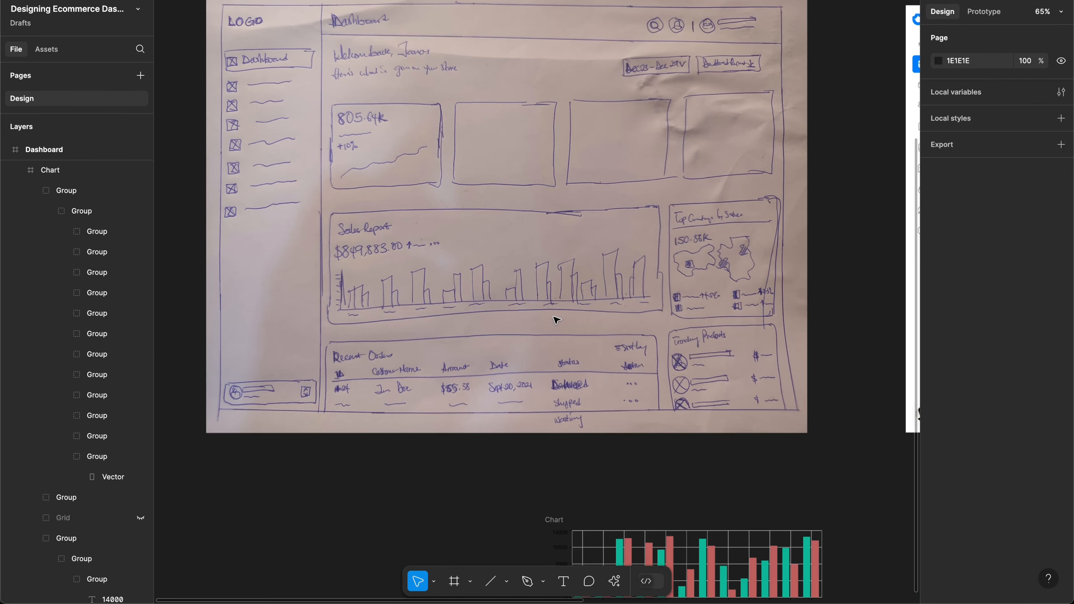
scroll(557, 320, "right", 15)
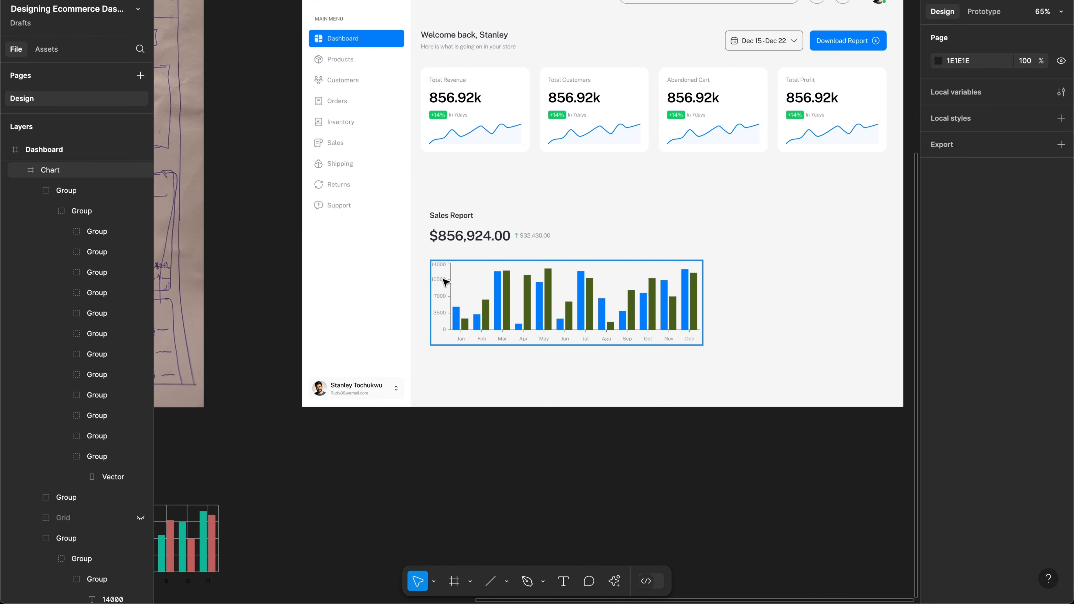
left_click(435, 268)
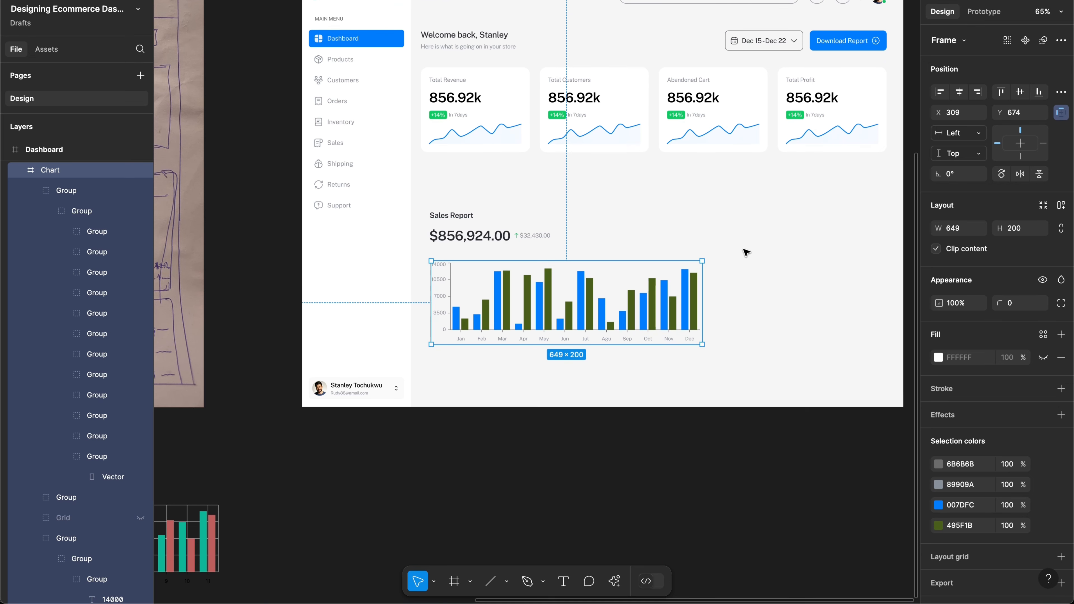
Step: Show layout grids and wrap Frame 27 and Chart in vertical auto layout with 40 spacing
key("ctrl+shift+4")
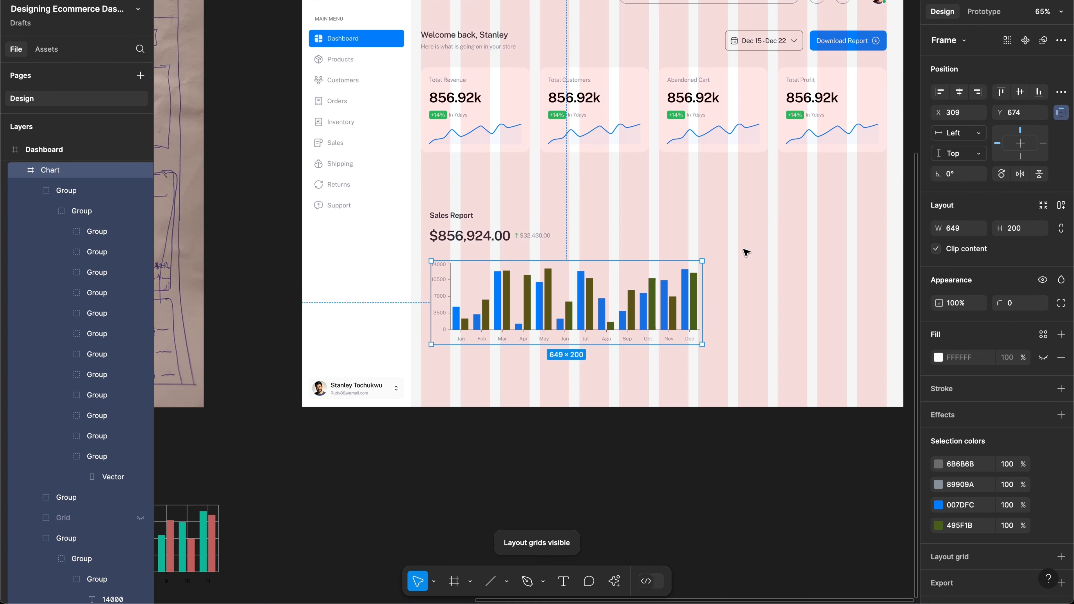
left_click(500, 243)
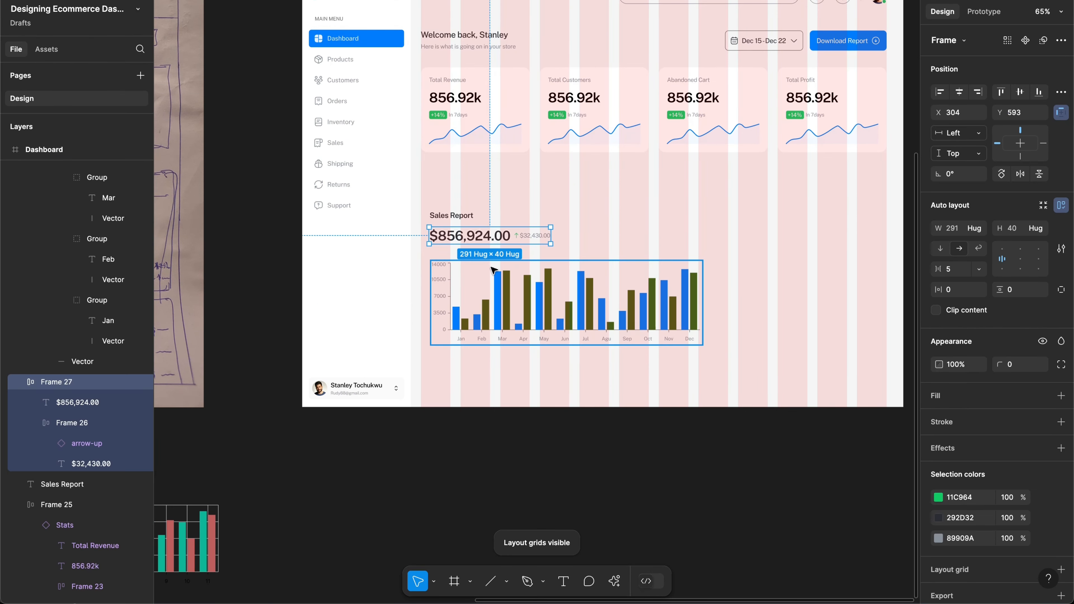
scroll(491, 267, "up", 2)
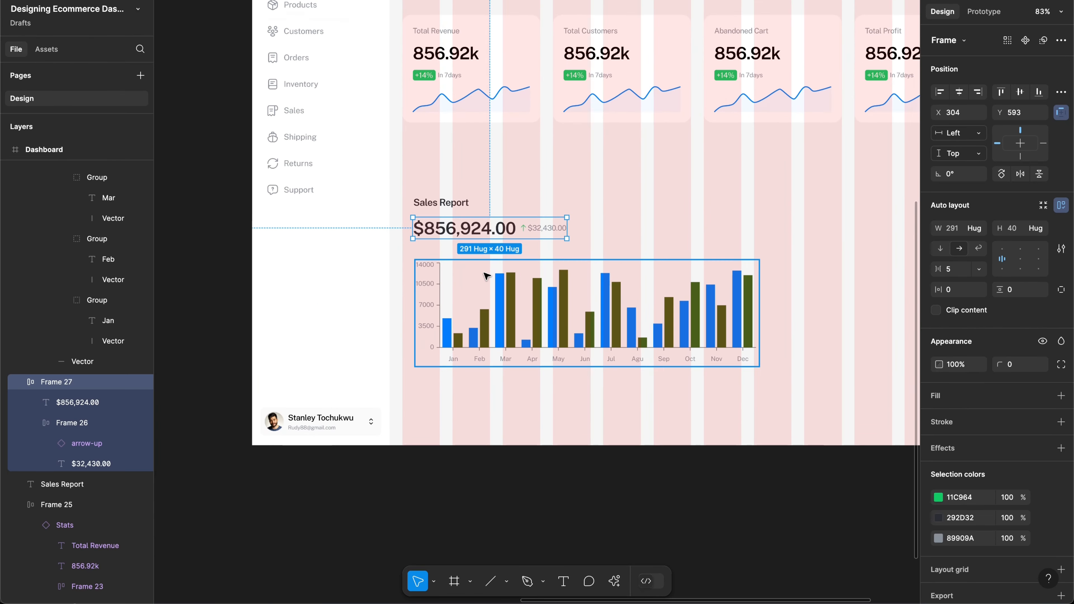
left_click(468, 273, "shift")
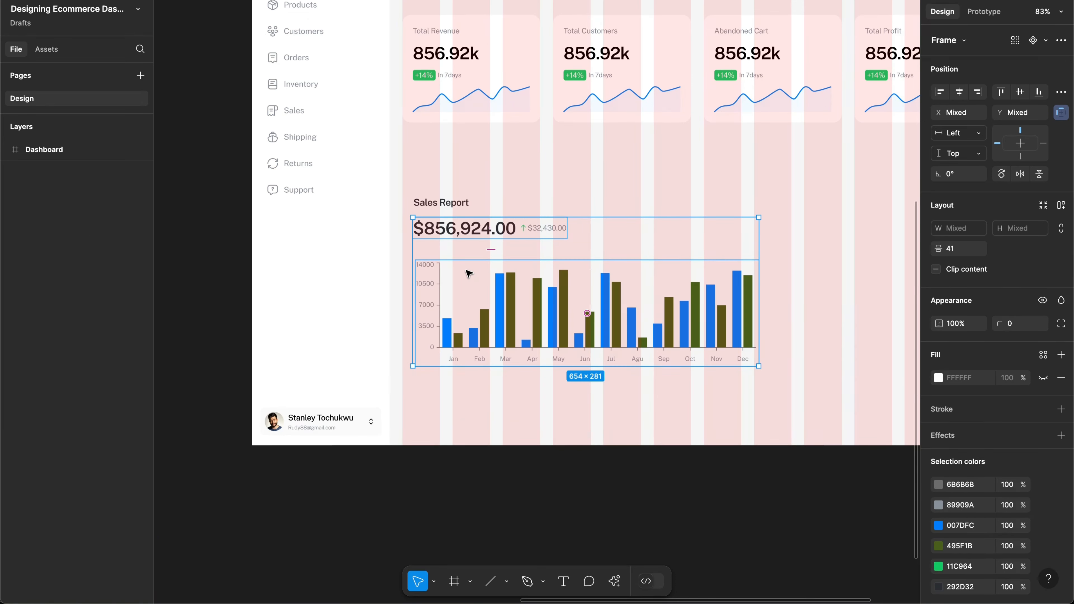
key("shift+a")
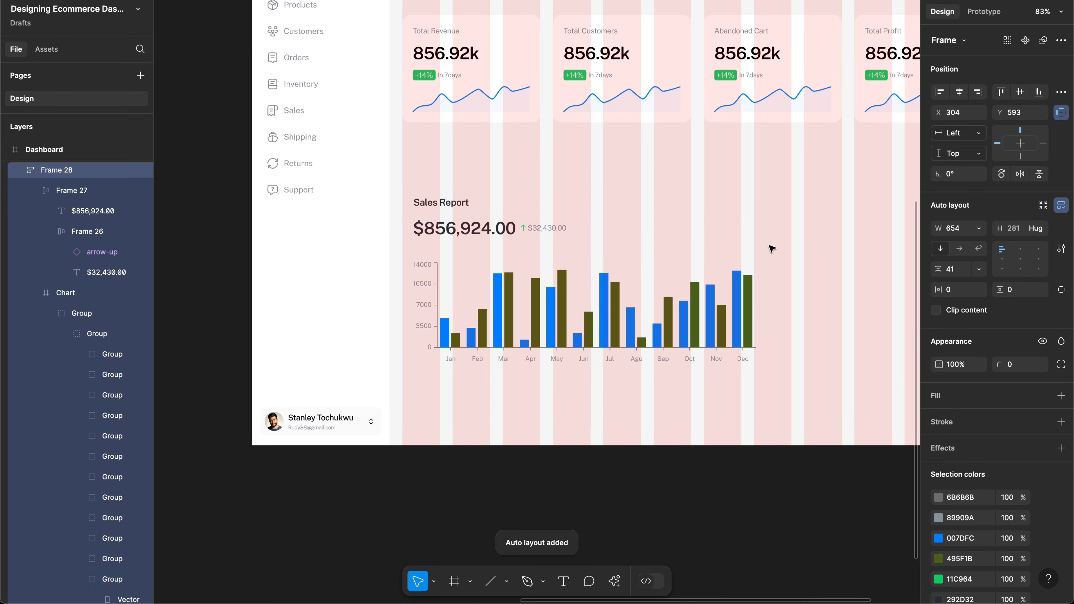
left_click(949, 273)
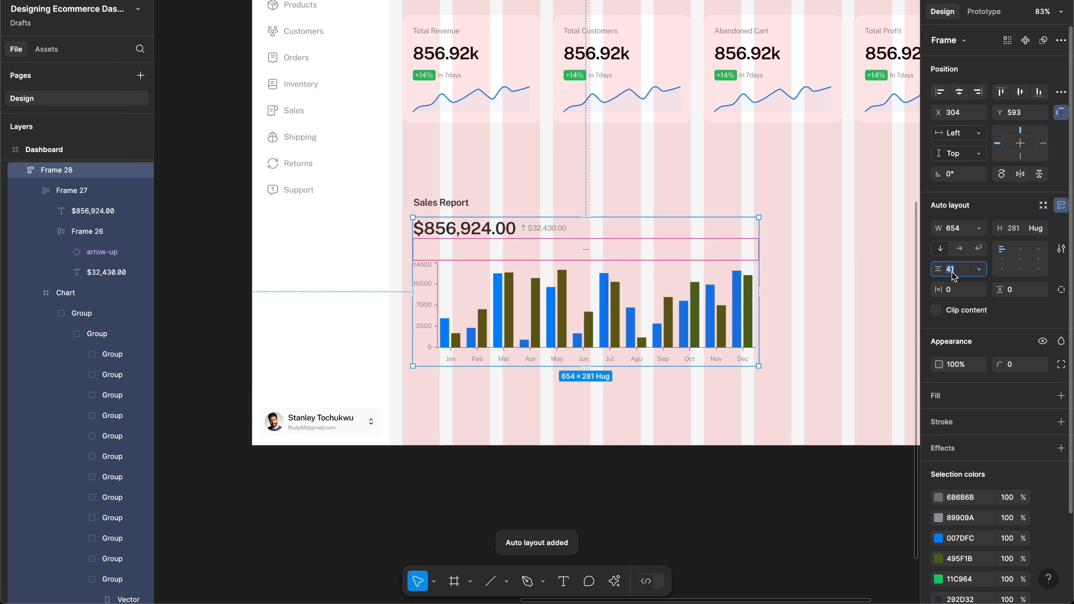
type("40")
key("Return")
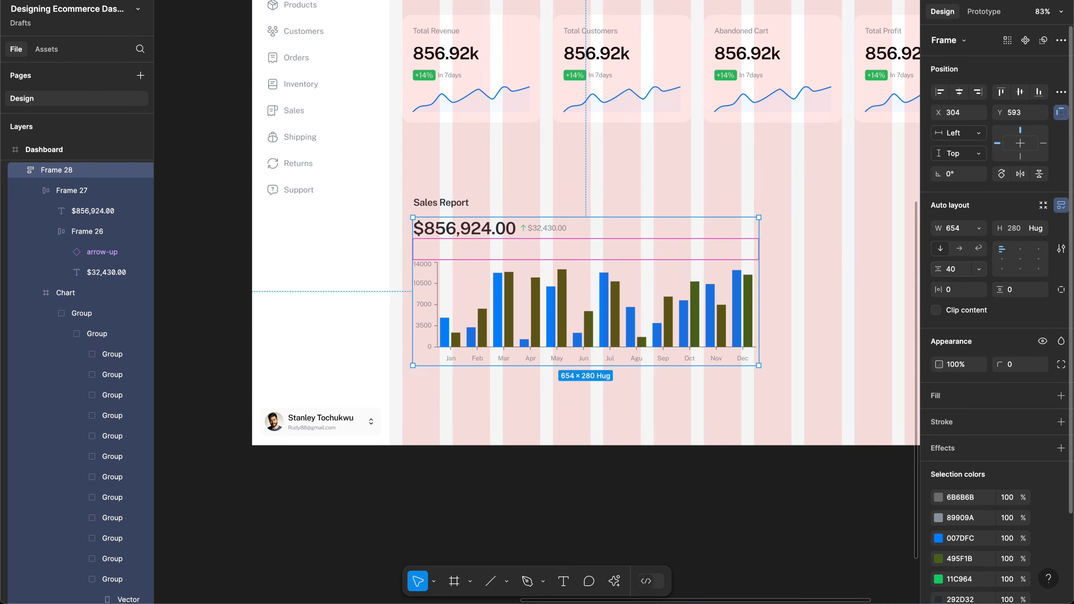
Step: Wrap the Sales Report title and chart frame in auto layout with 24 spacing and 20 padding
left_click(457, 206, "shift")
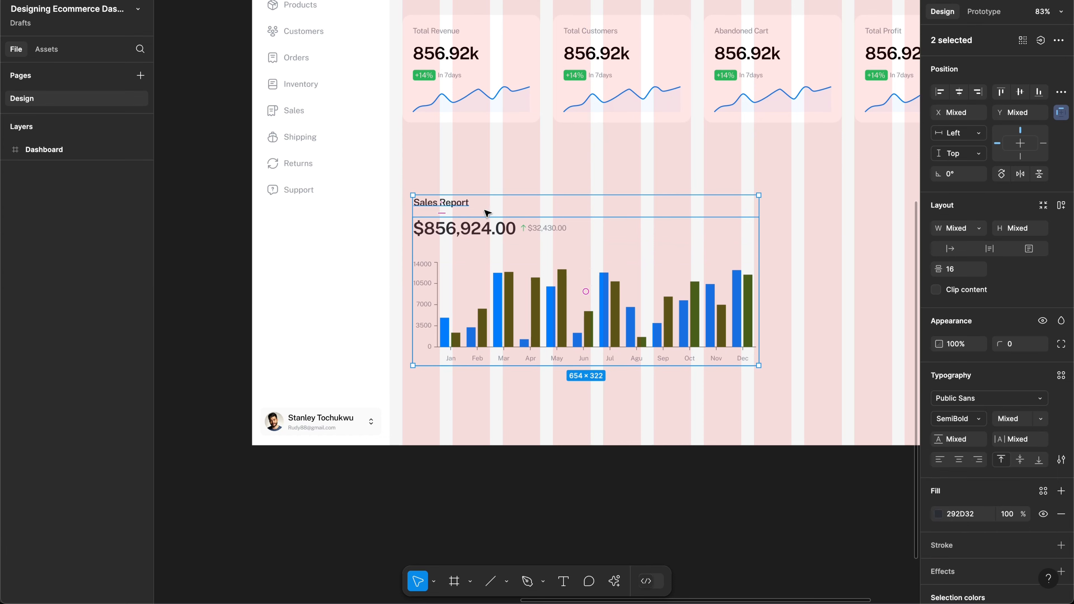
key("shift+a")
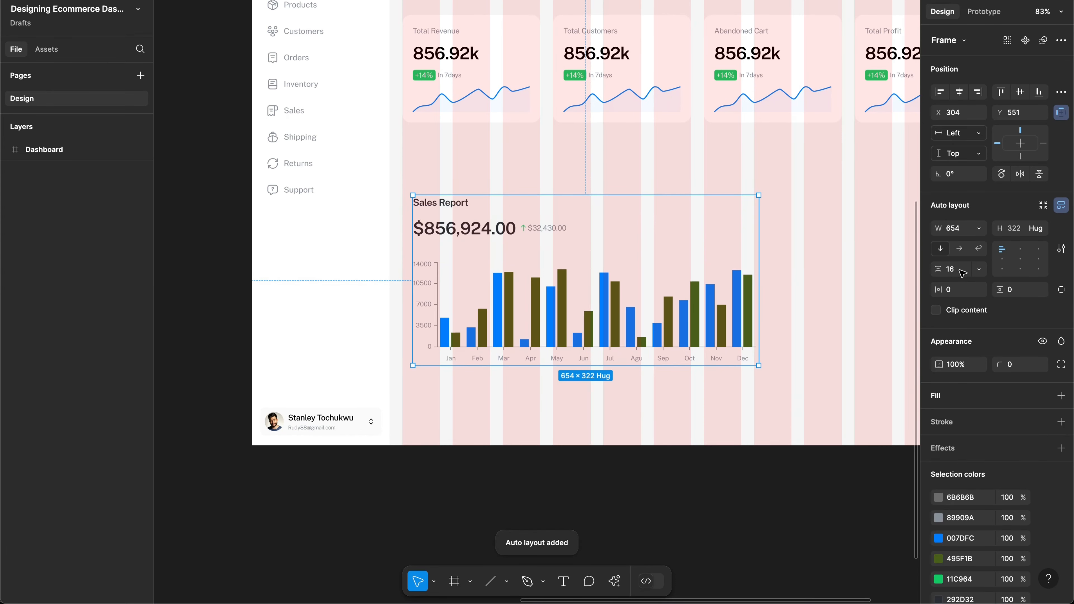
left_click(963, 273)
type("24")
key("Return")
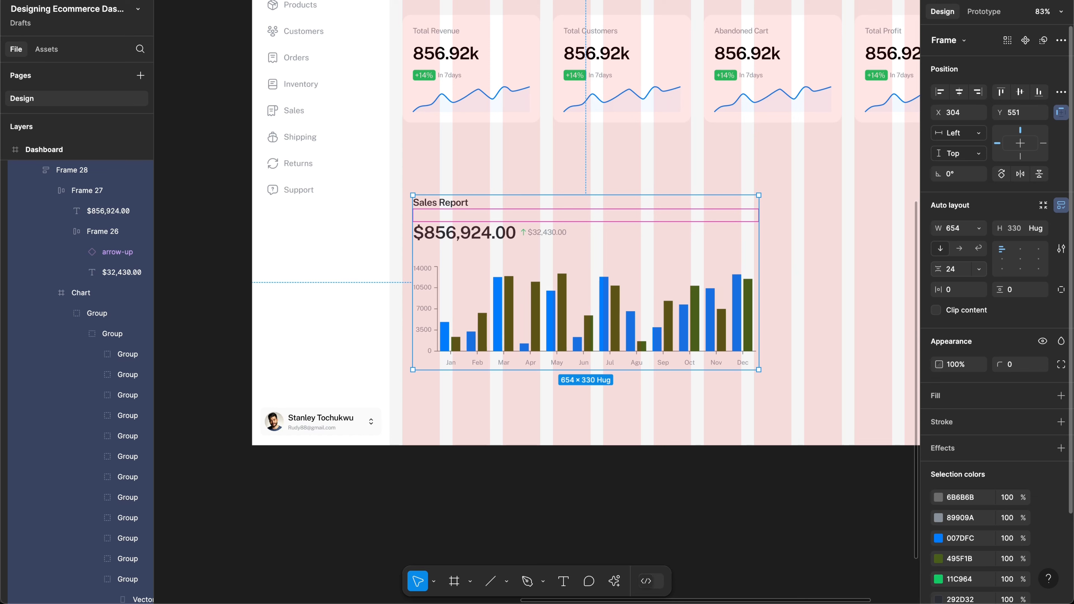
left_click(955, 286)
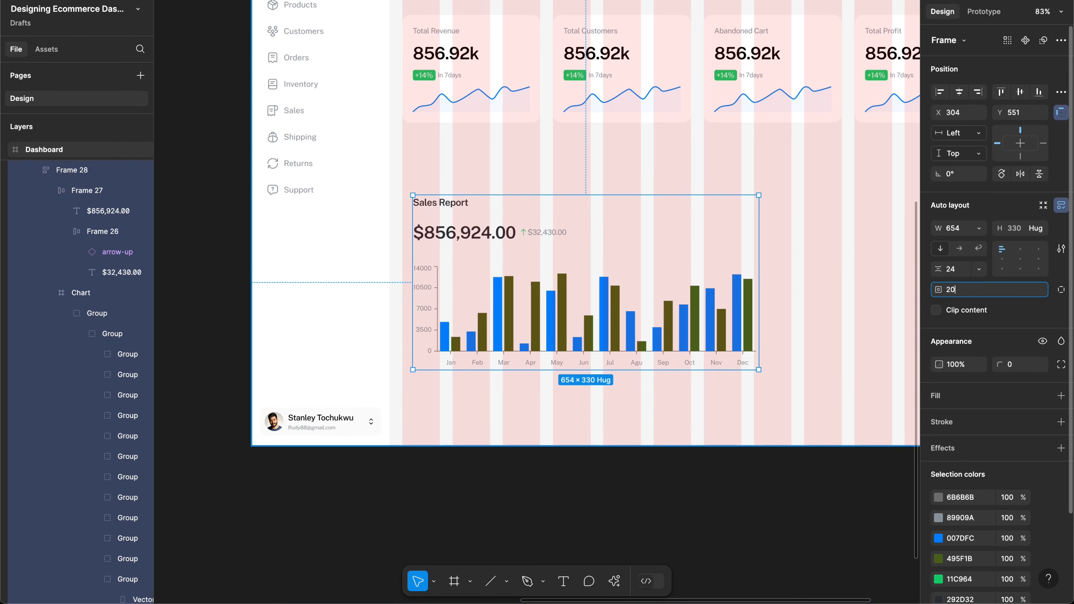
key("Return")
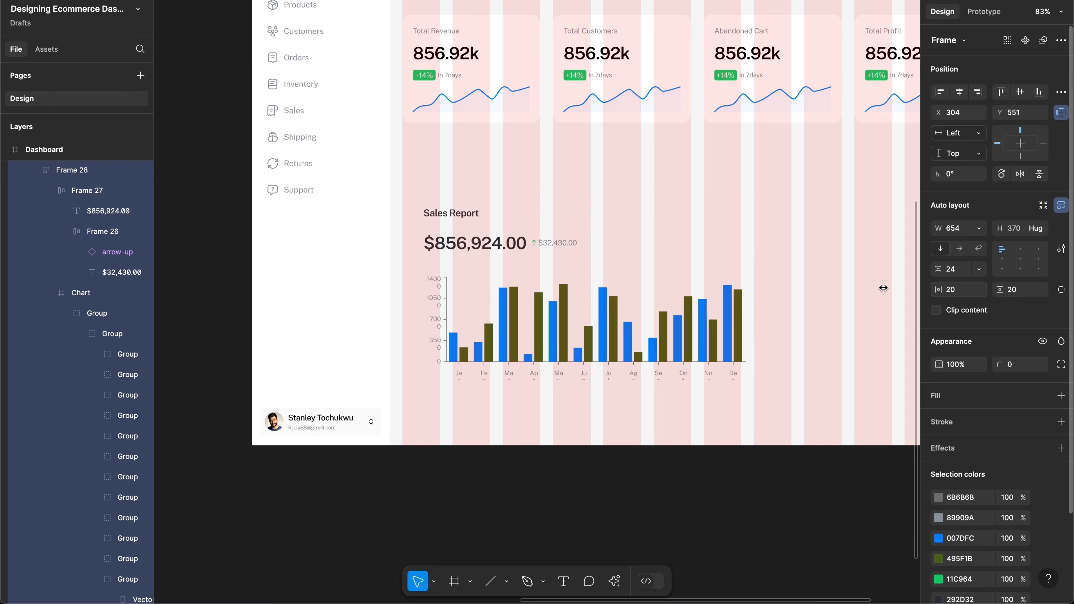
Step: Give the card a white fill and 16 corner radius, and move it up under the stat cards
left_click(940, 398)
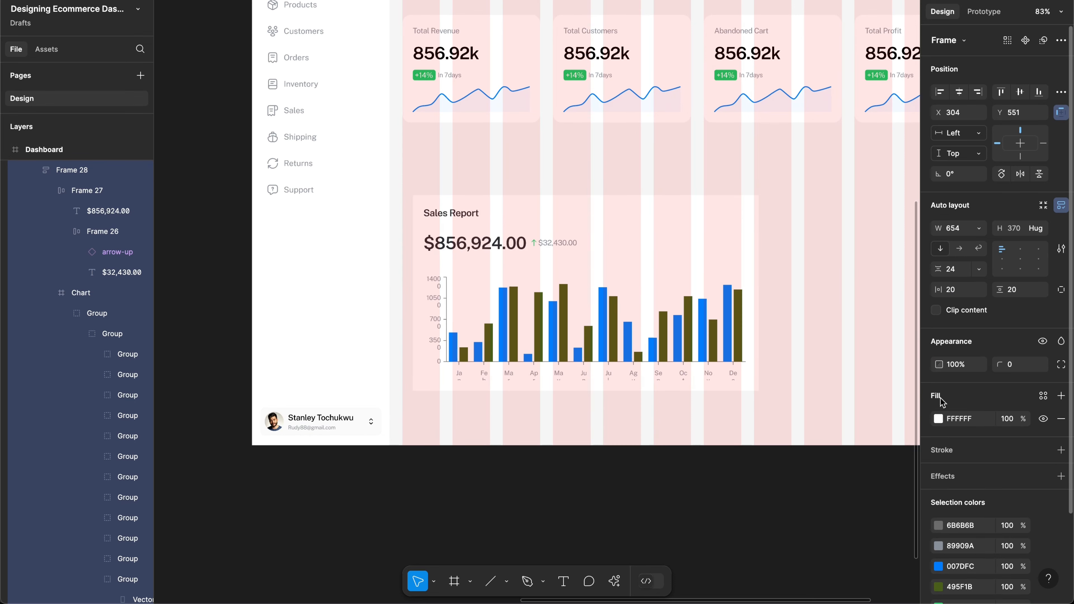
left_click(1029, 367)
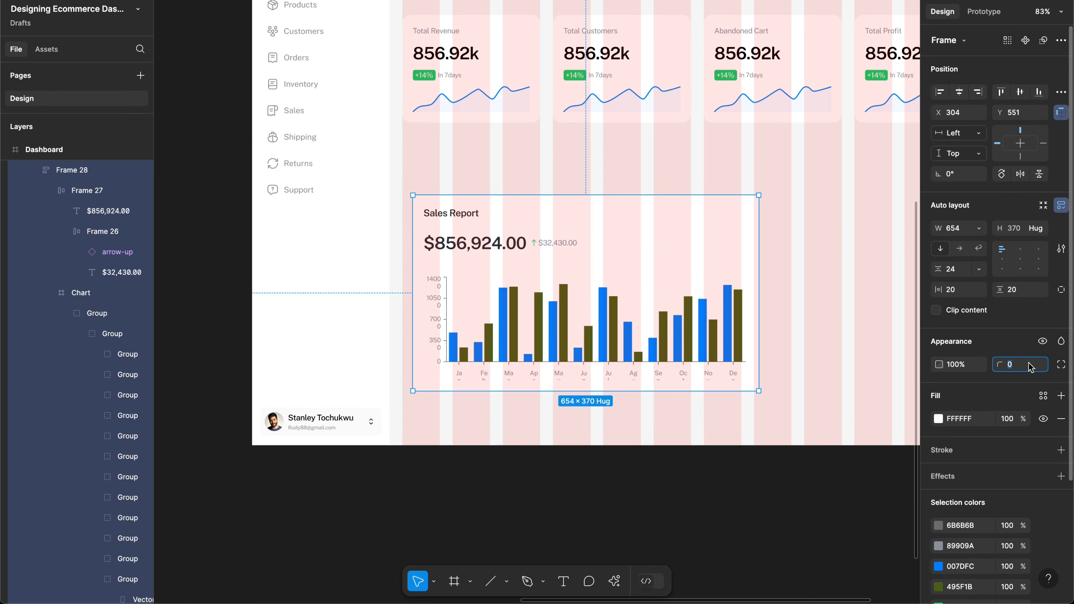
type("16")
key("Return")
left_click_drag(653, 265, 643, 220)
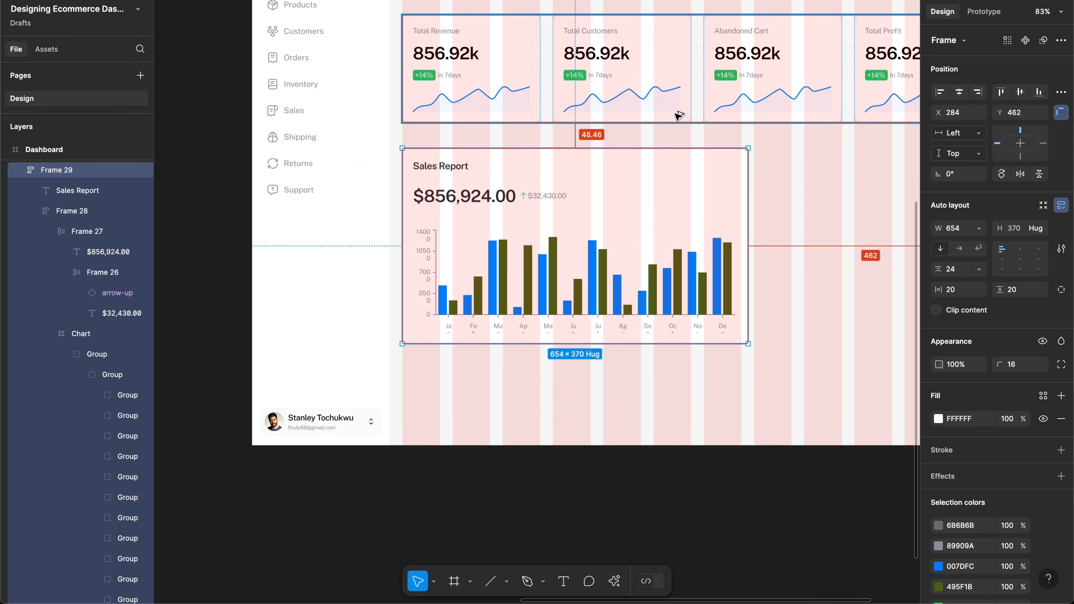
Step: Nudge Frame 29 to a 24 px gap under the stat cards and stretch it to 736×370
key("Up")
key("Up")
key("Up")
key("Up")
key("Up")
key("Up")
key("Up")
key("Up")
key("Up")
key("Up")
key("Up")
key("Up")
key("Up")
key("Up")
key("Up")
key("Up")
key("Up")
key("Up")
key("Up")
key("Up")
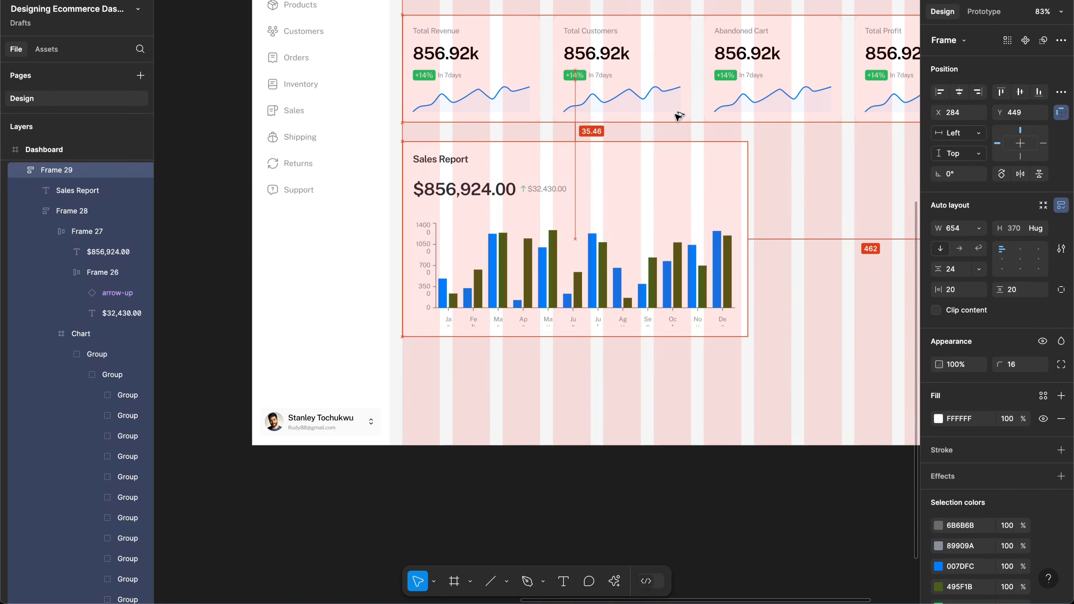
key("Down")
key("Down")
key("Down")
key("Down")
key("Down")
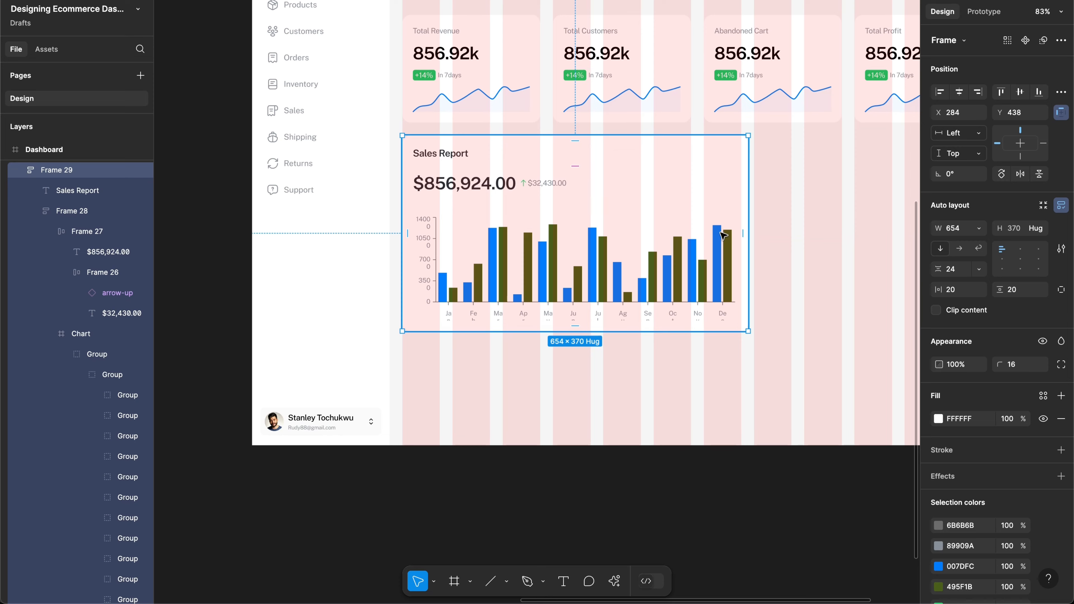
scroll(723, 235, "left", 5)
scroll(723, 235, "up", 1)
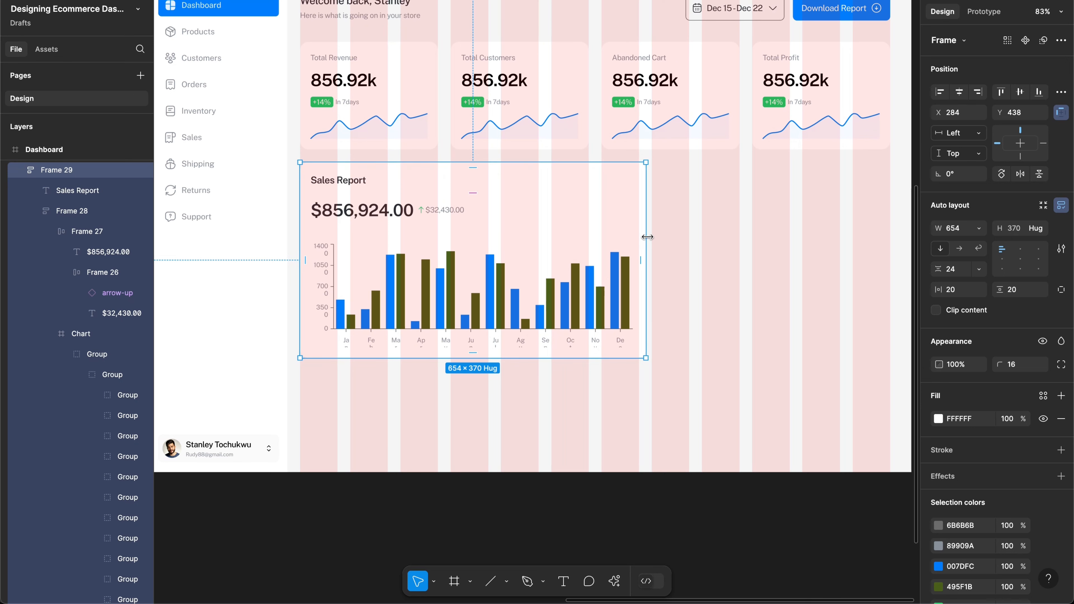
left_click_drag(652, 234, 690, 233)
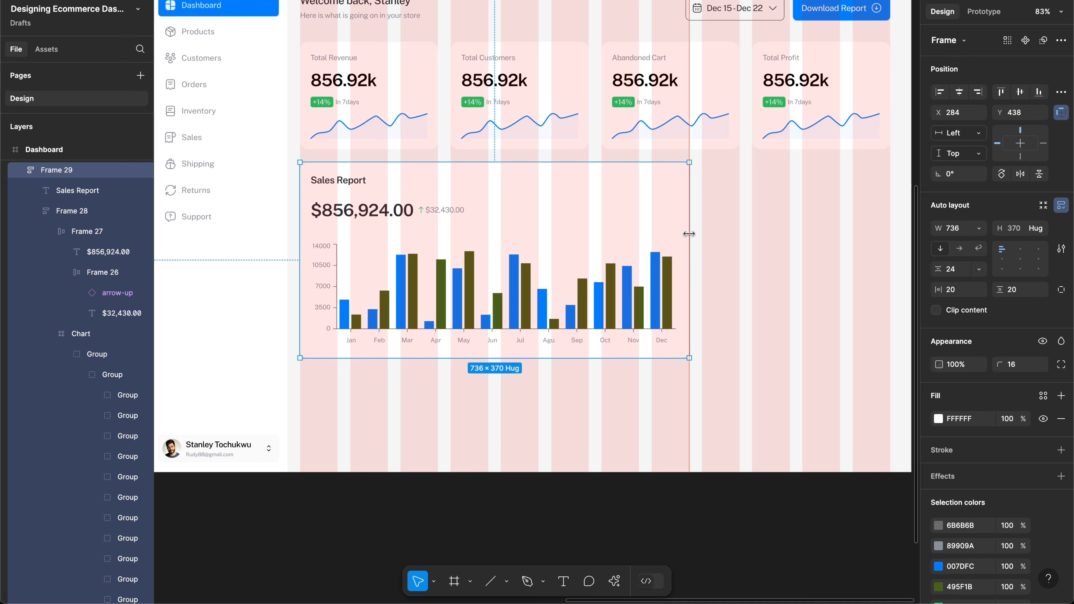
scroll(561, 240, "up", 2)
scroll(561, 239, "left", 2)
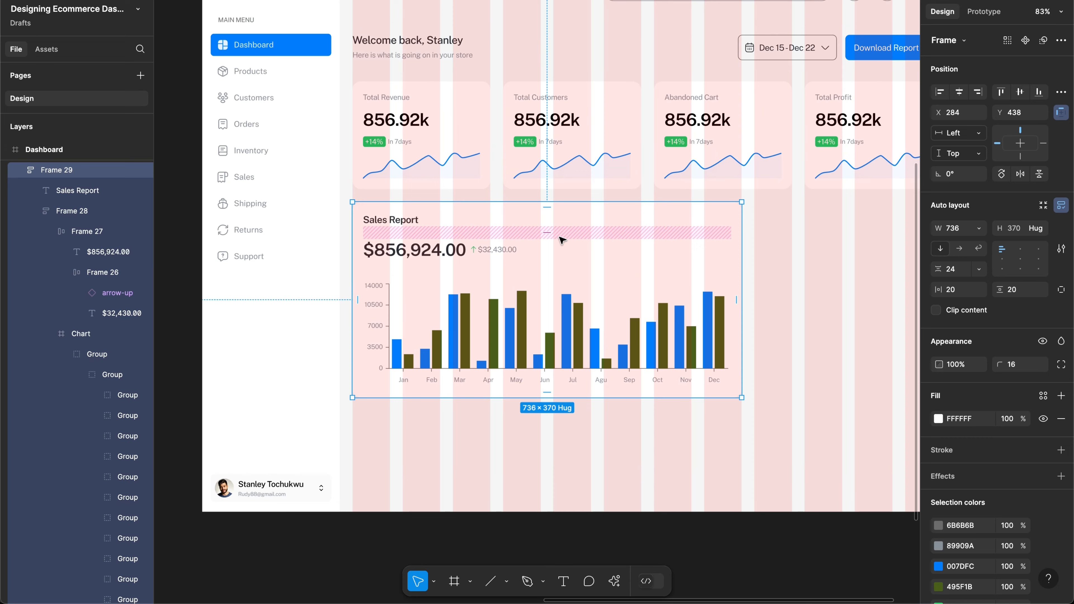
key("shift+g")
scroll(651, 243, "up", 4)
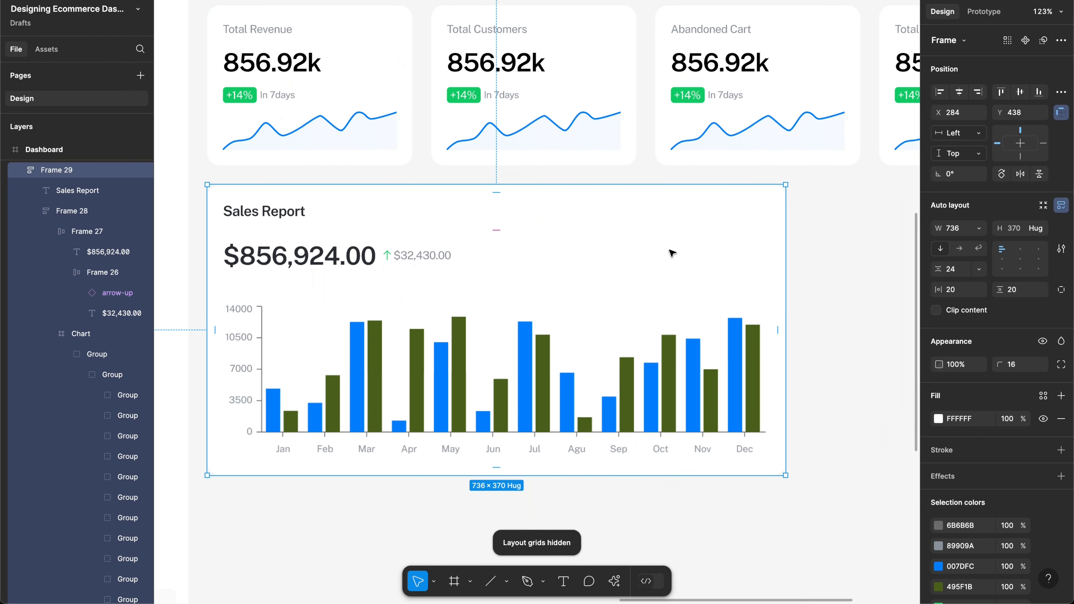
left_click(819, 276)
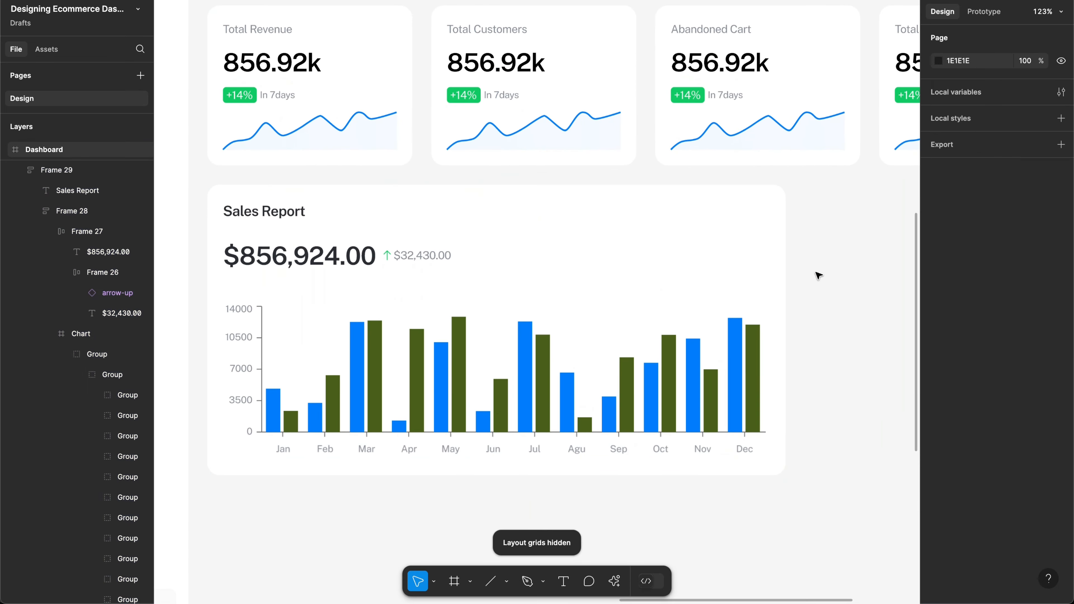
scroll(819, 275, "down", 3)
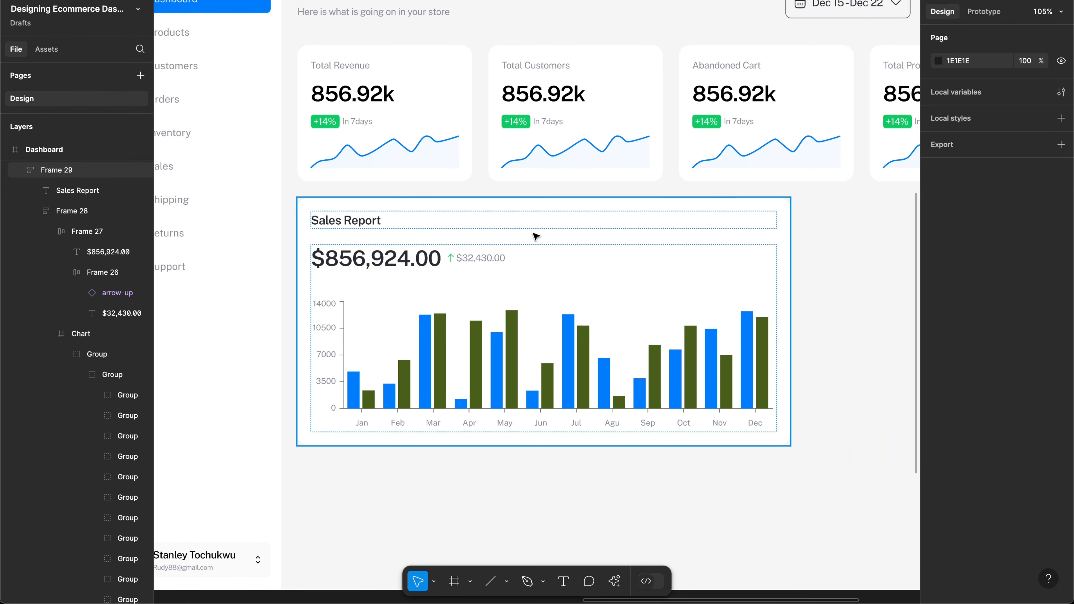
scroll(536, 236, "up", 2)
scroll(536, 236, "right", 5)
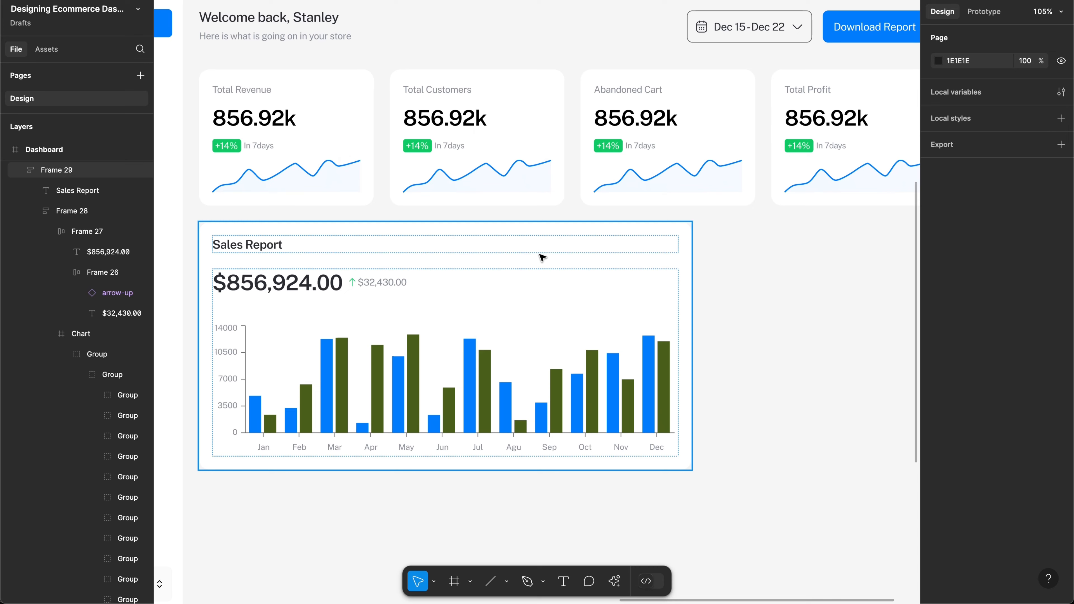
scroll(640, 282, "left", 15)
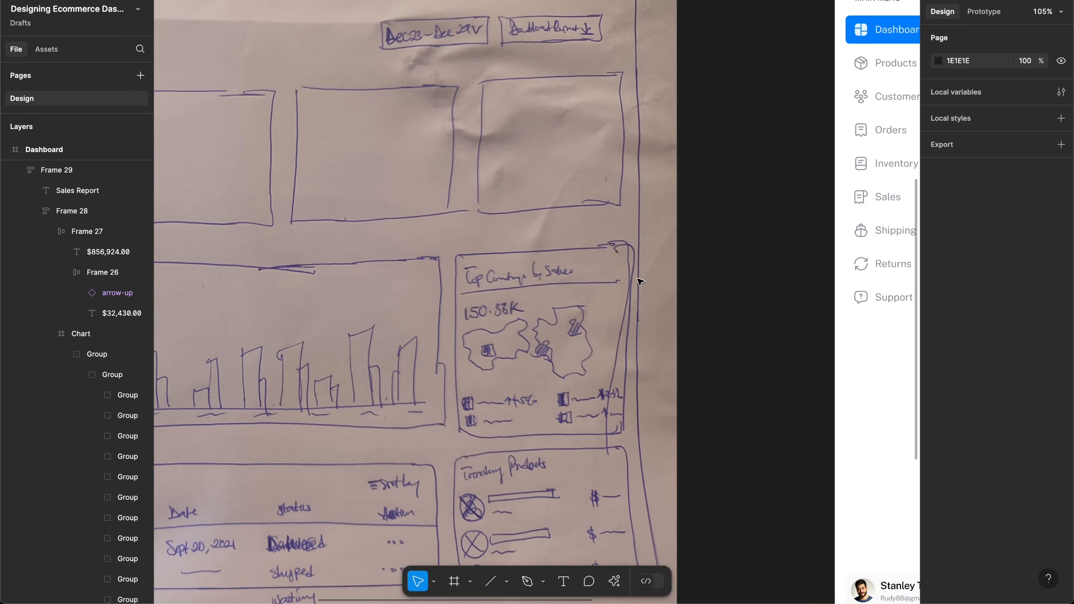
scroll(640, 283, "down", 5)
scroll(640, 282, "left", 5)
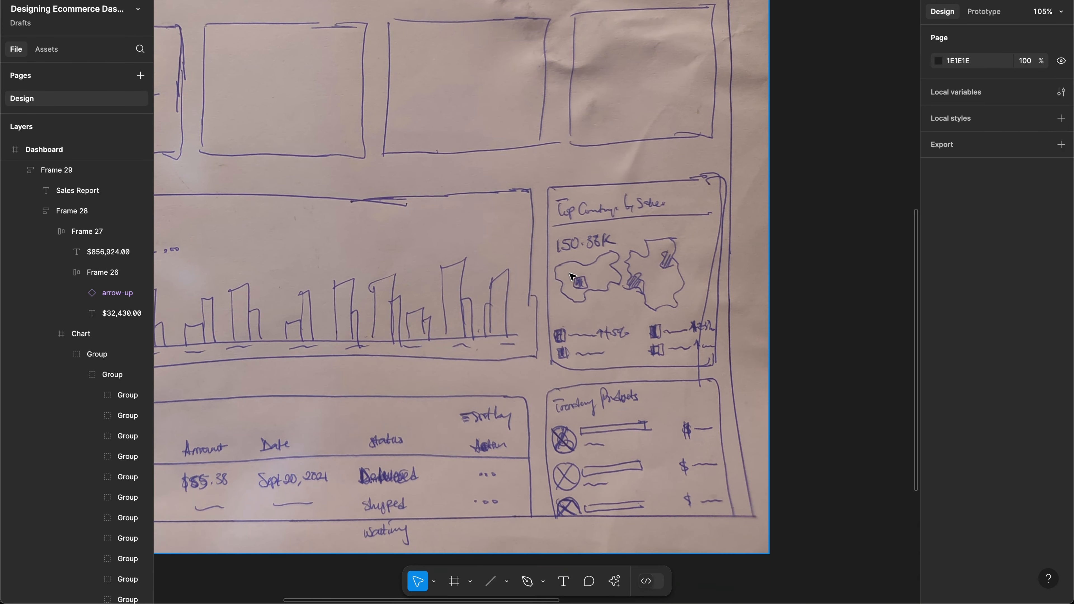
scroll(594, 275, "down", 4)
scroll(595, 276, "left", 8)
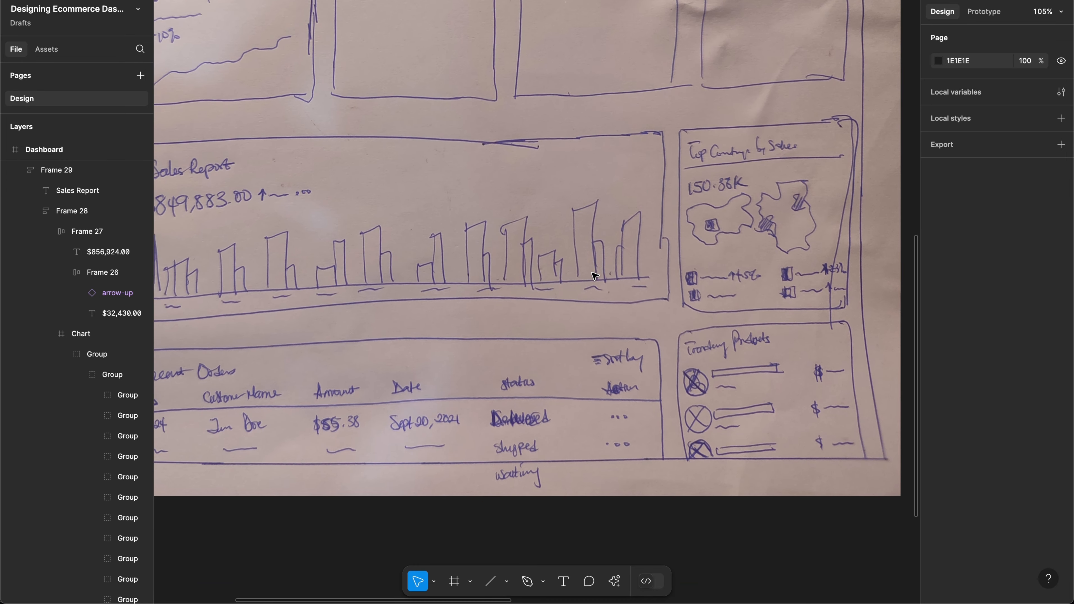
scroll(601, 248, "down", 1)
scroll(601, 248, "left", 2)
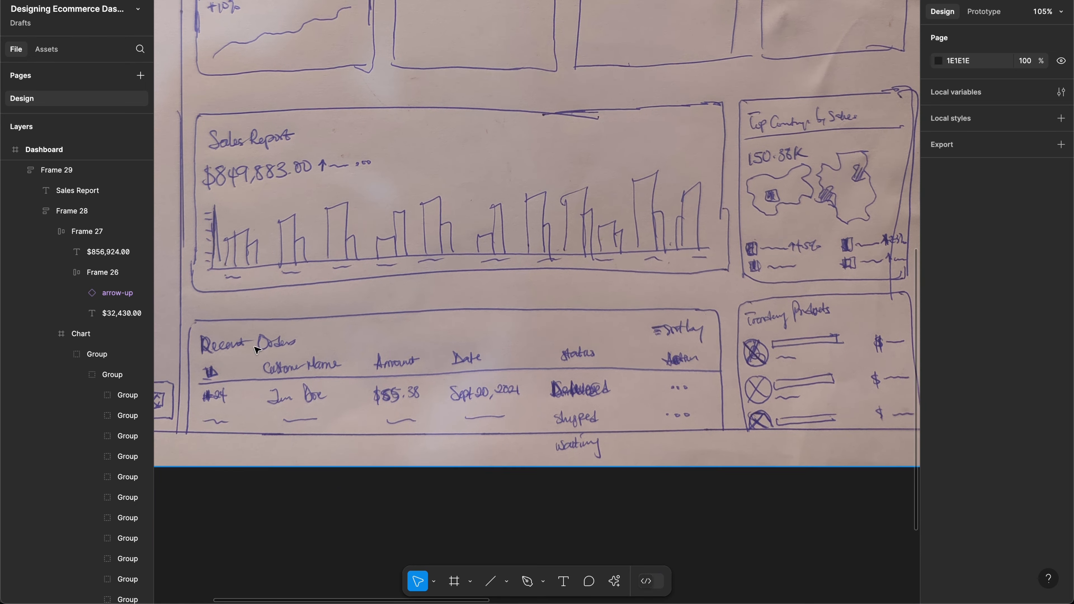
scroll(410, 344, "right", 5)
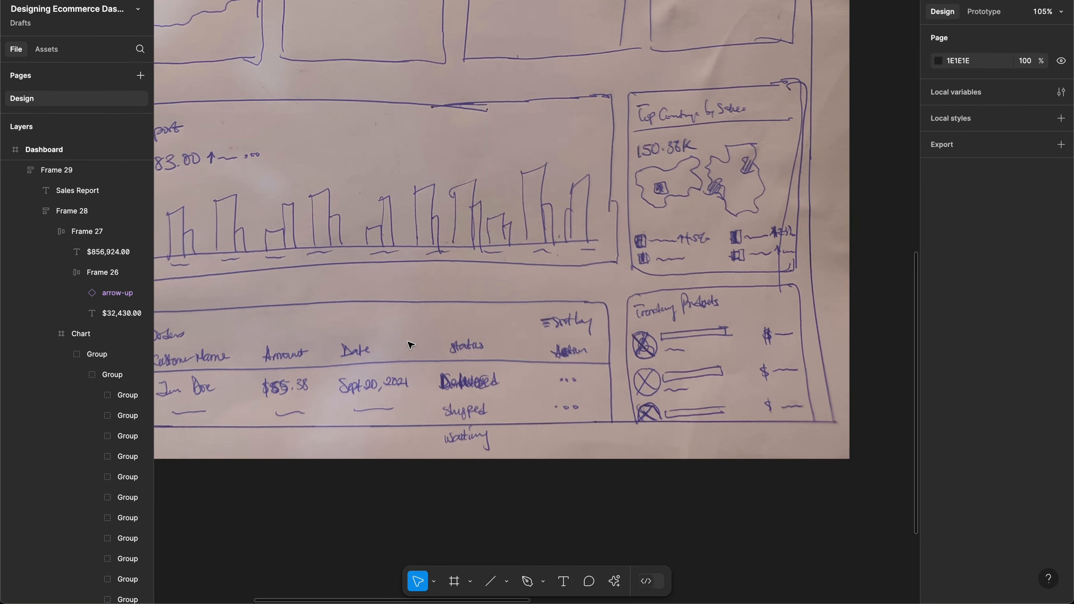
scroll(410, 345, "right", 15)
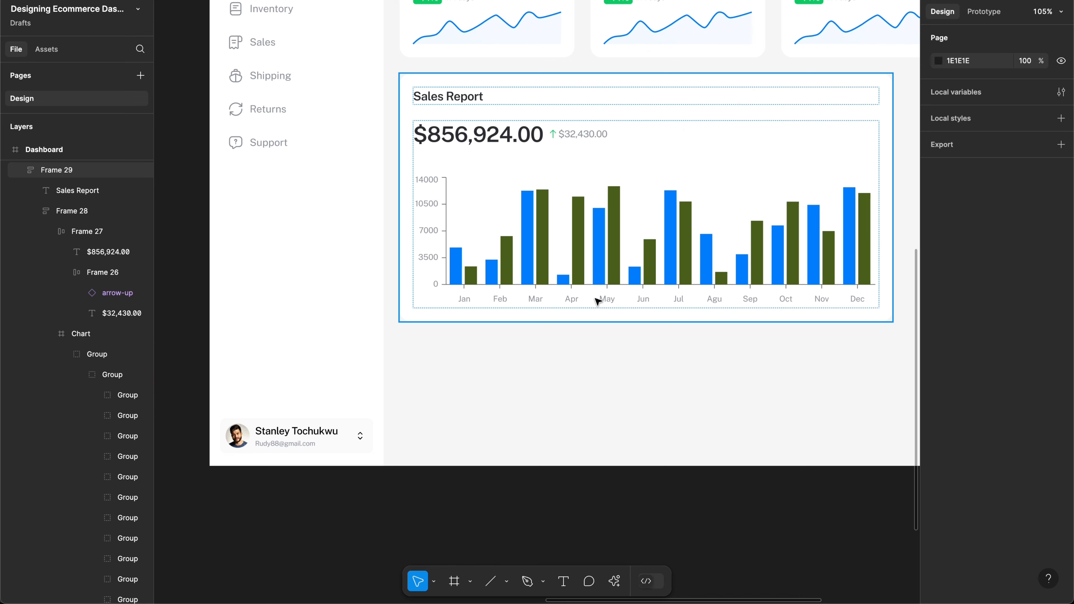
scroll(597, 301, "left", 15)
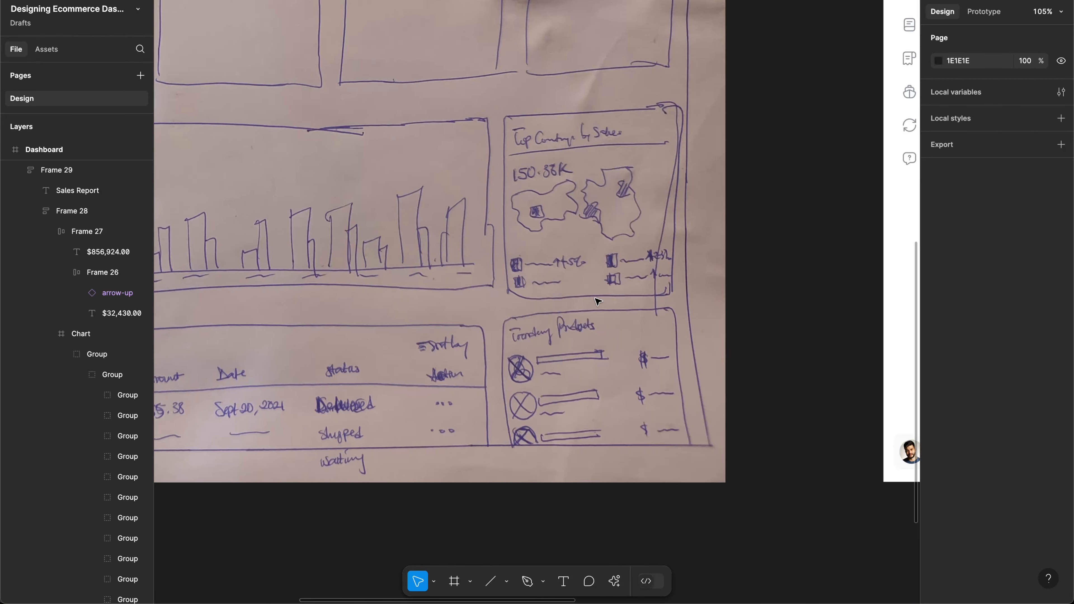
scroll(598, 301, "left", 3)
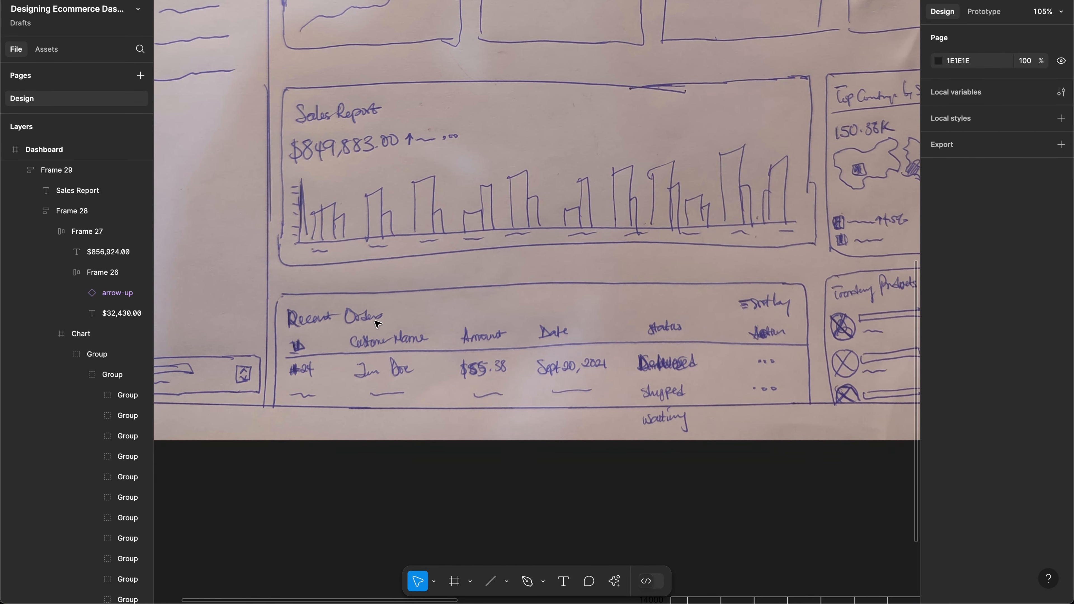
scroll(709, 272, "right", 10)
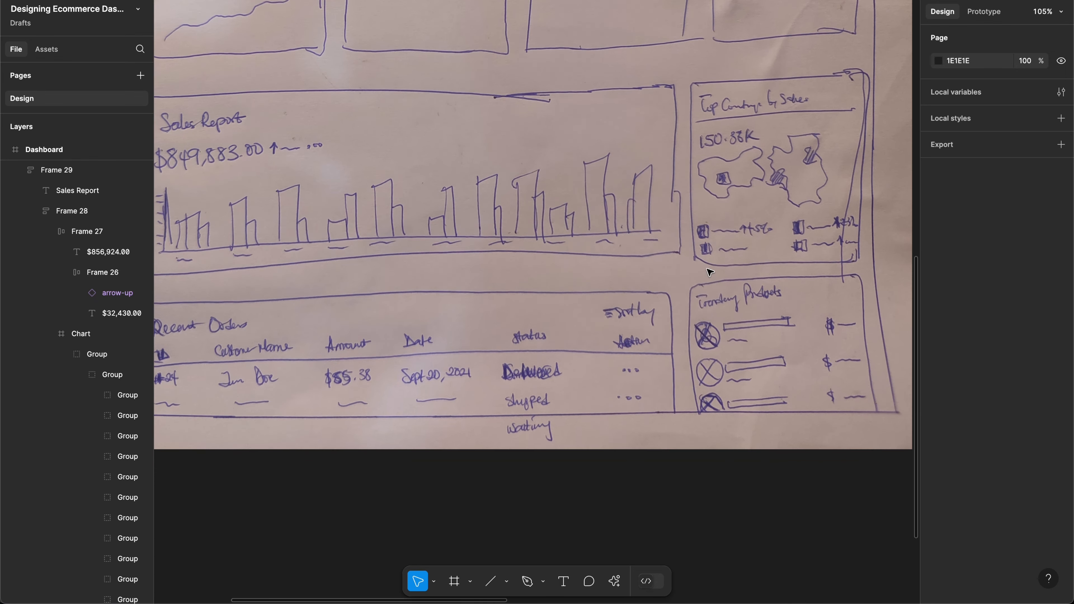
scroll(709, 273, "left", 8)
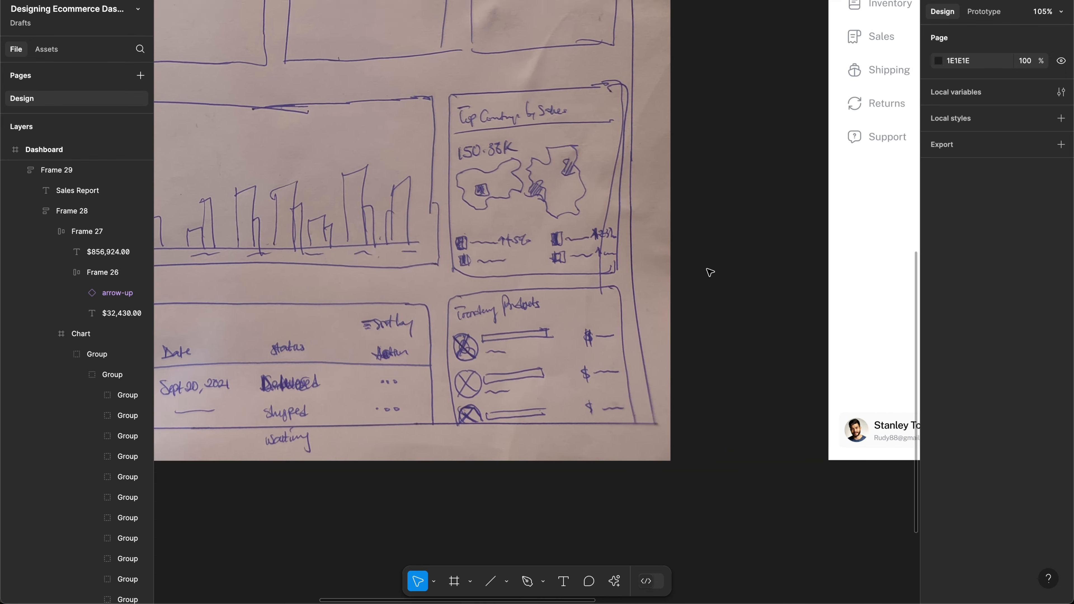
scroll(709, 272, "right", 10)
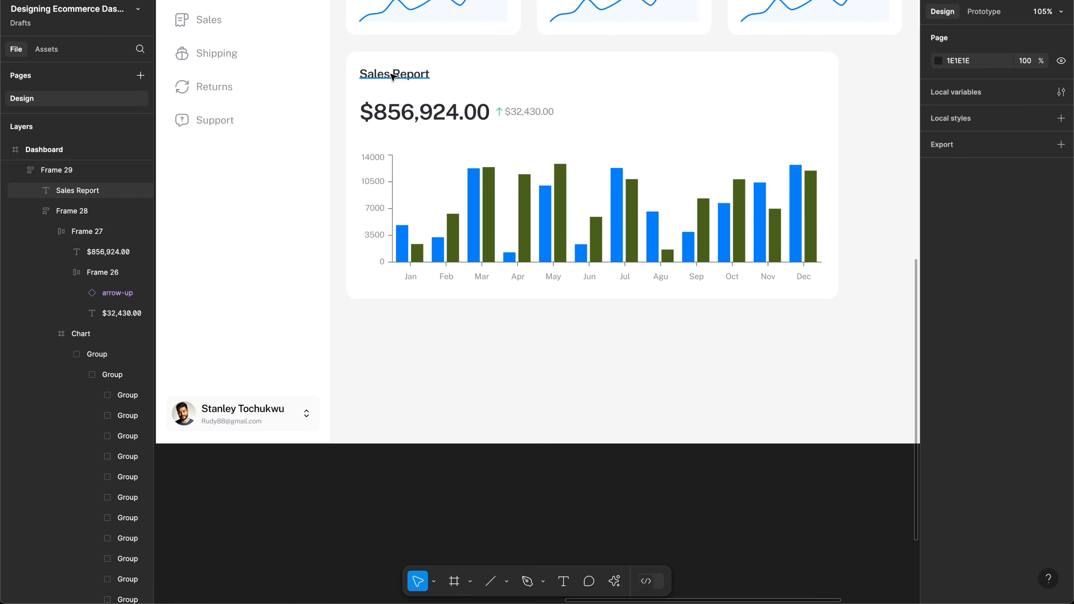
Step: Duplicate the Sales Report title below the card, retype it 'Recent Orders', and set auto width
left_click(394, 74)
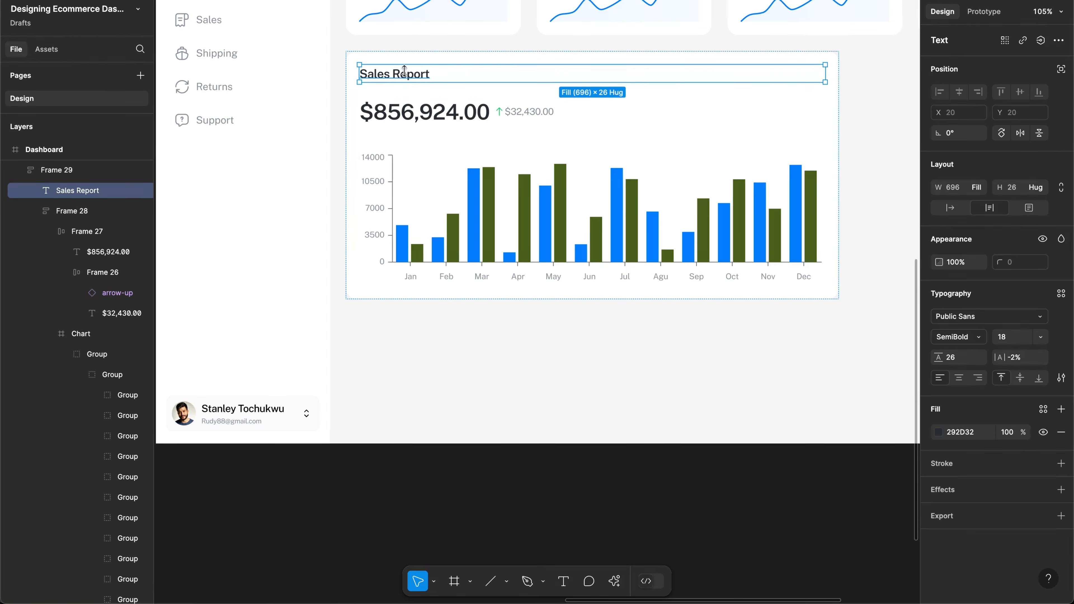
left_click_drag(394, 315, 392, 348)
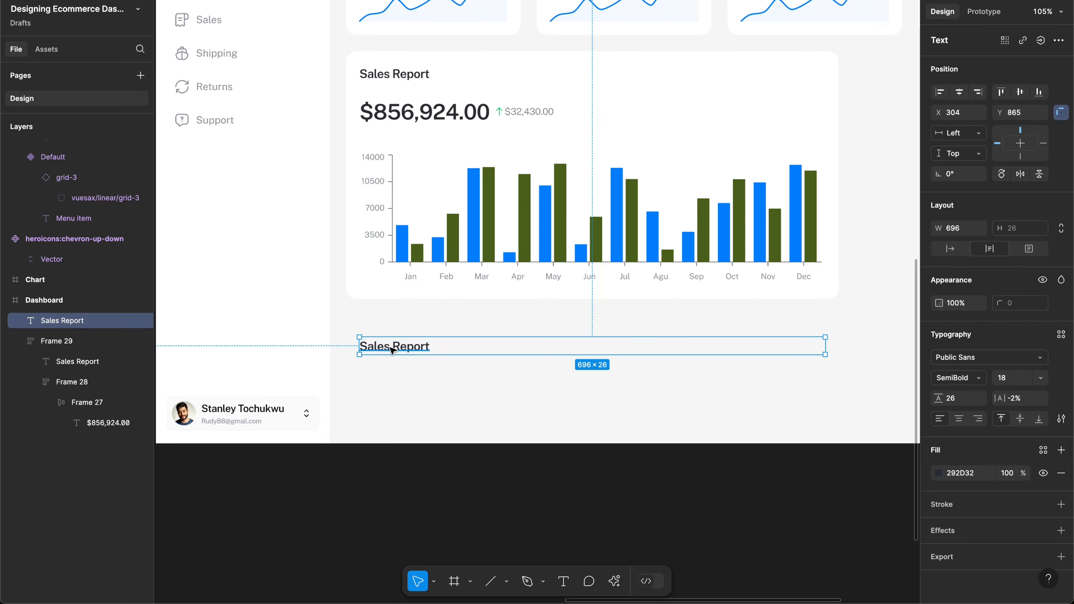
key("Return")
type("Rec")
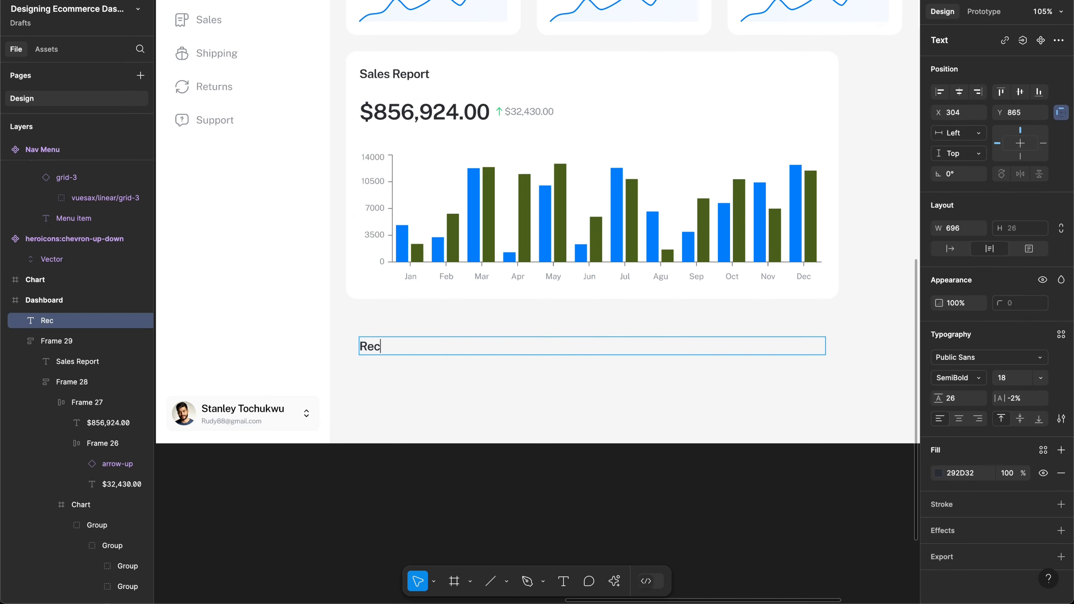
type("ent ")
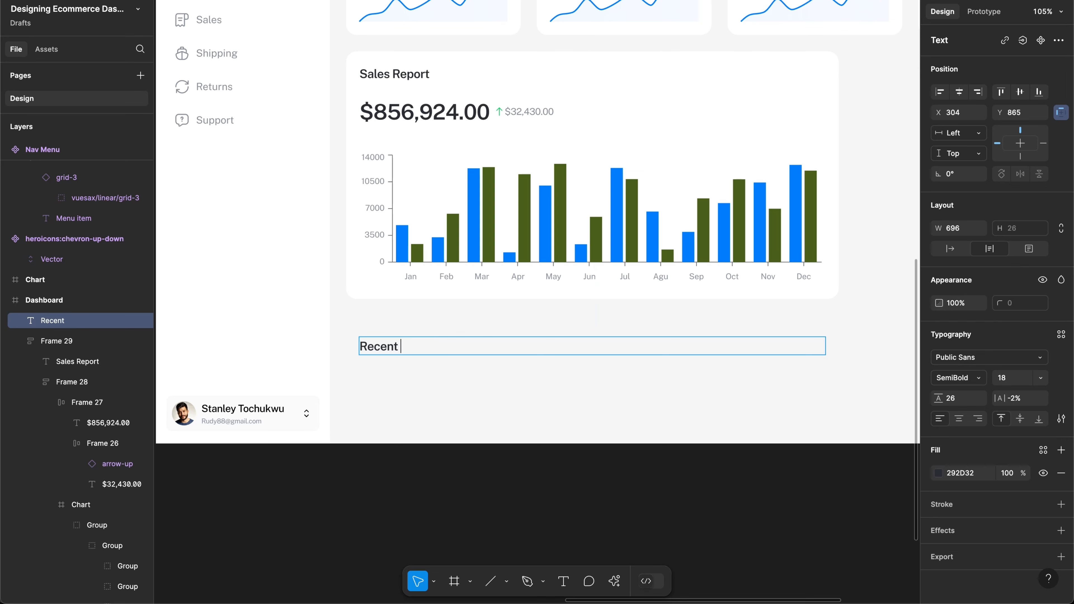
type("Orders")
scroll(536, 302, "left", 20)
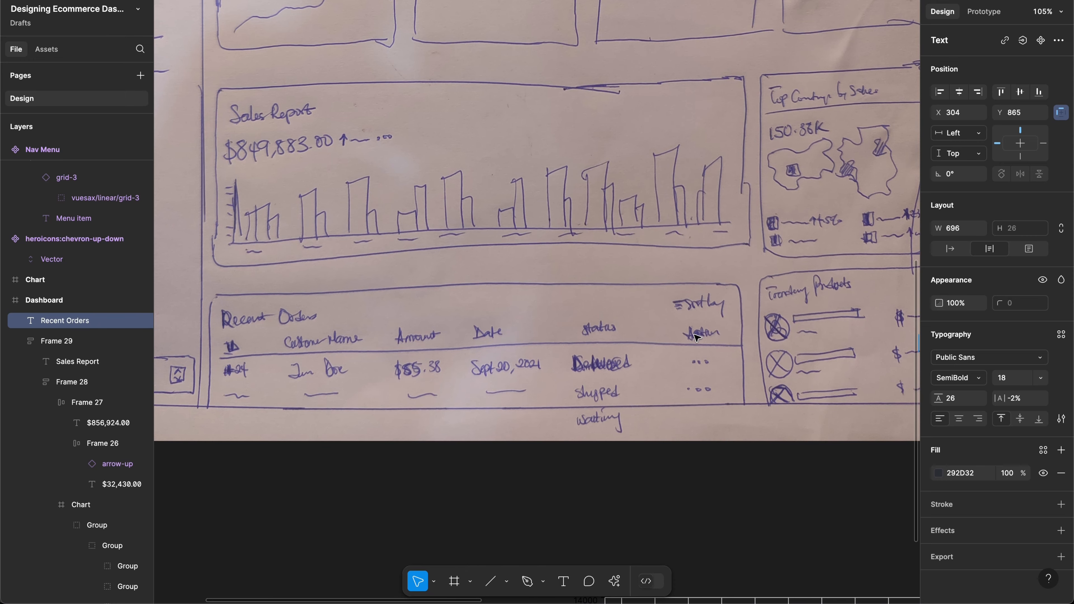
scroll(697, 337, "right", 2)
scroll(696, 337, "right", 15)
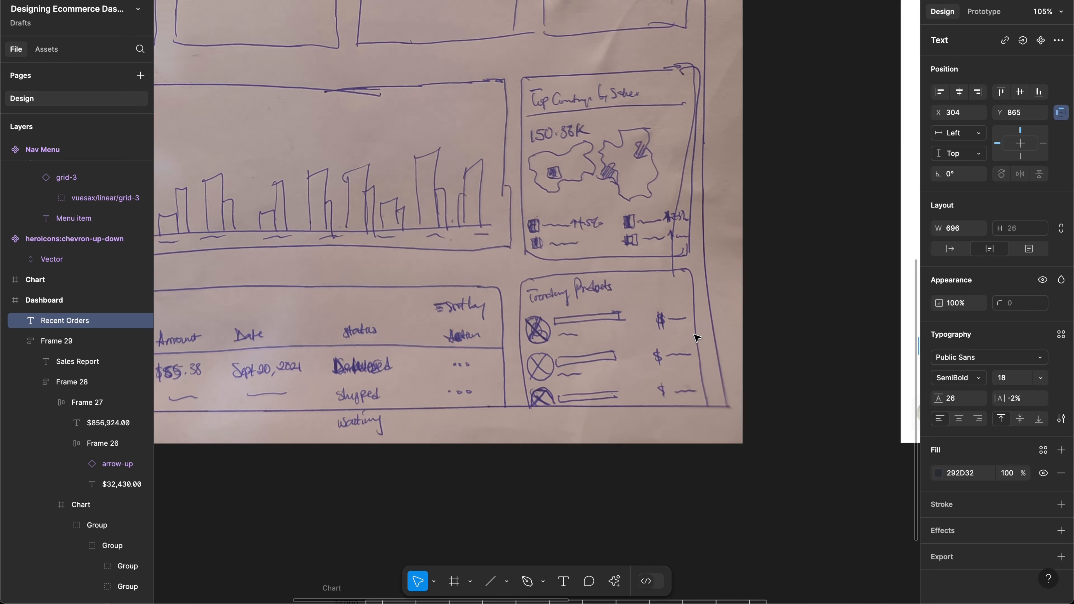
key("Escape")
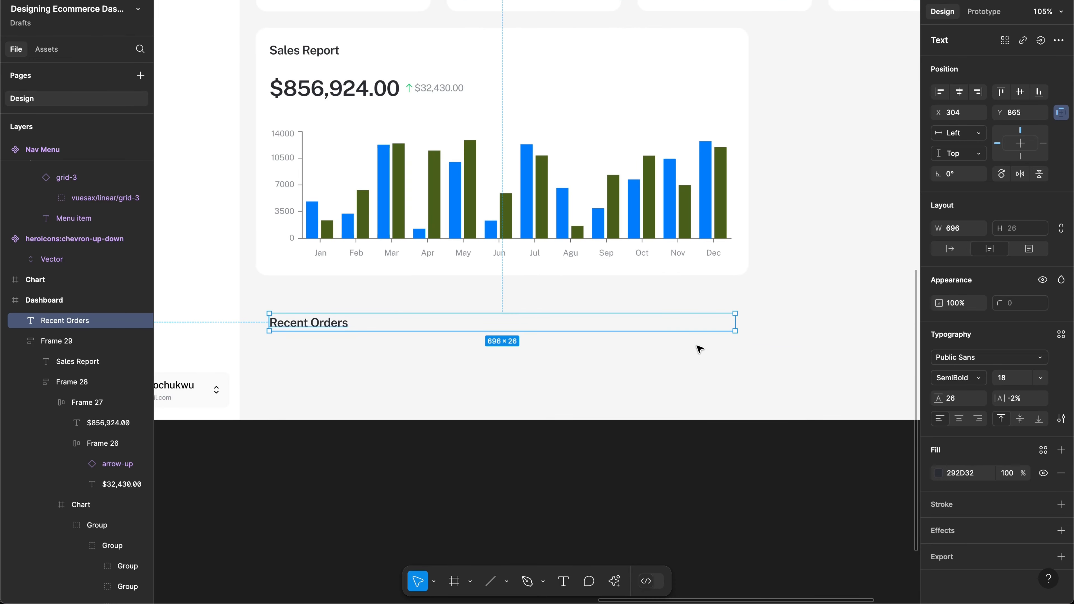
left_click(948, 252)
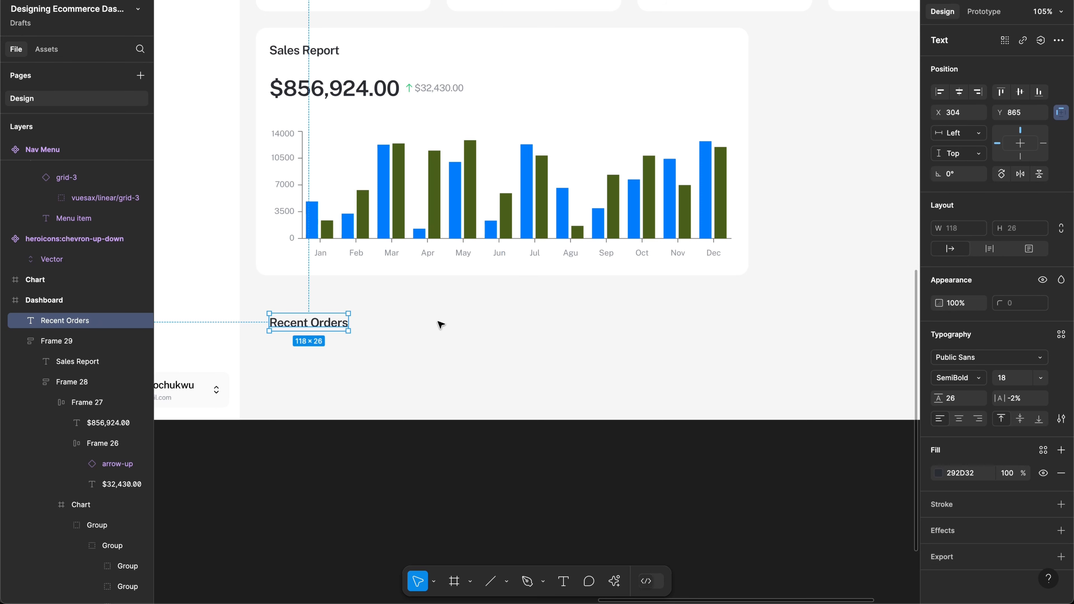
key("Return")
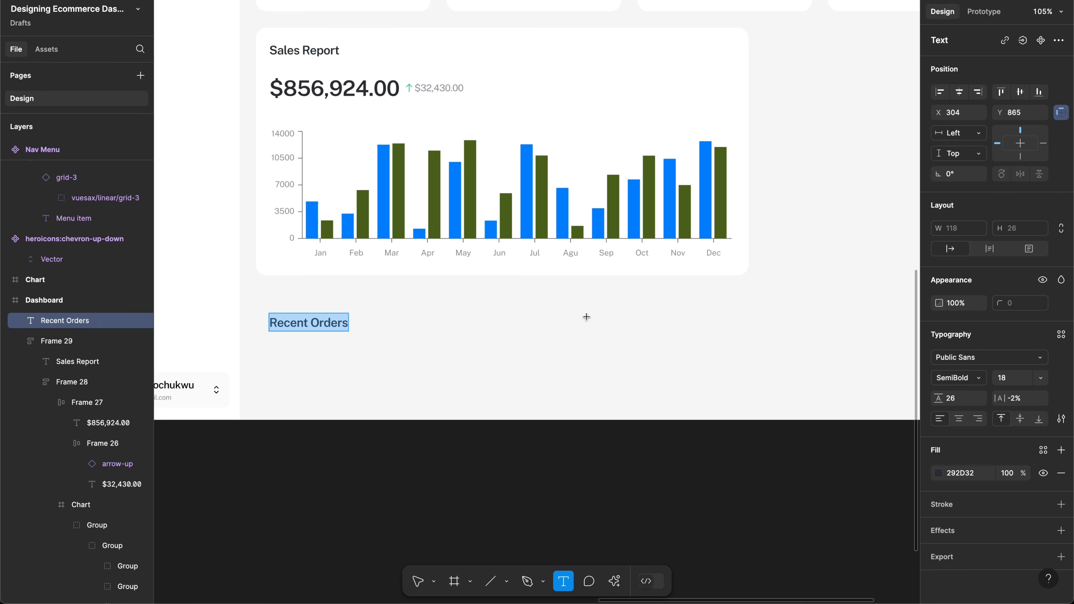
Step: Add a 'Sort by' text label to the right of Recent Orders
left_click(694, 335)
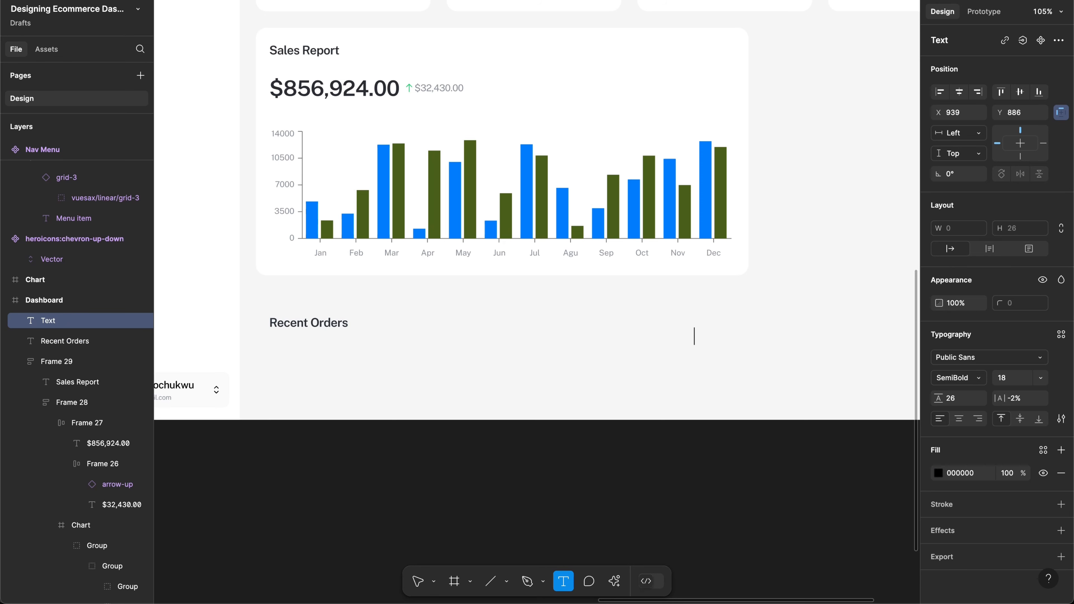
type("Sort b")
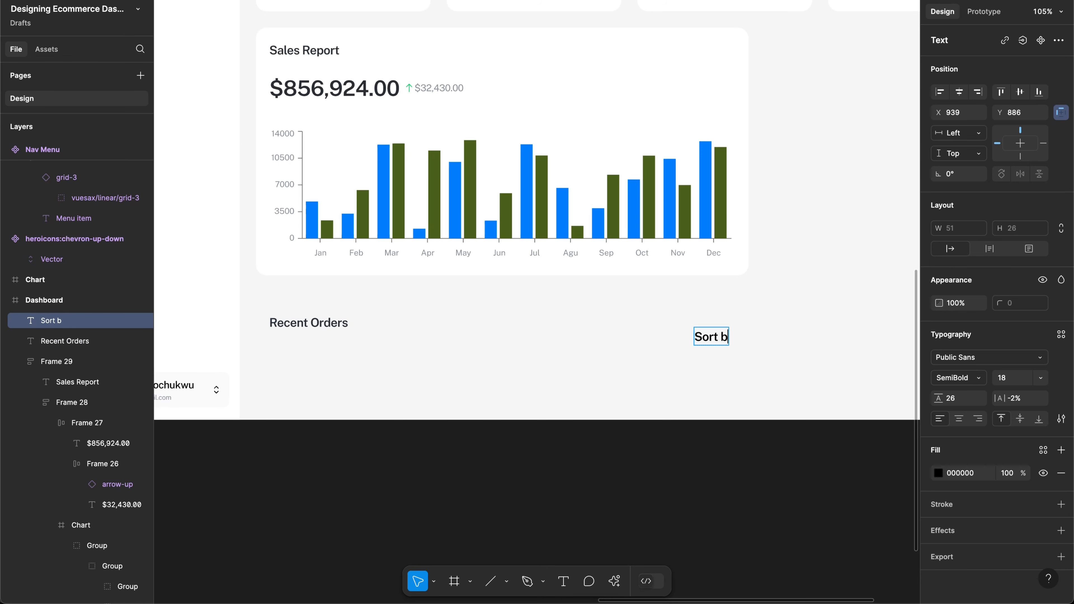
type("y")
key("Escape")
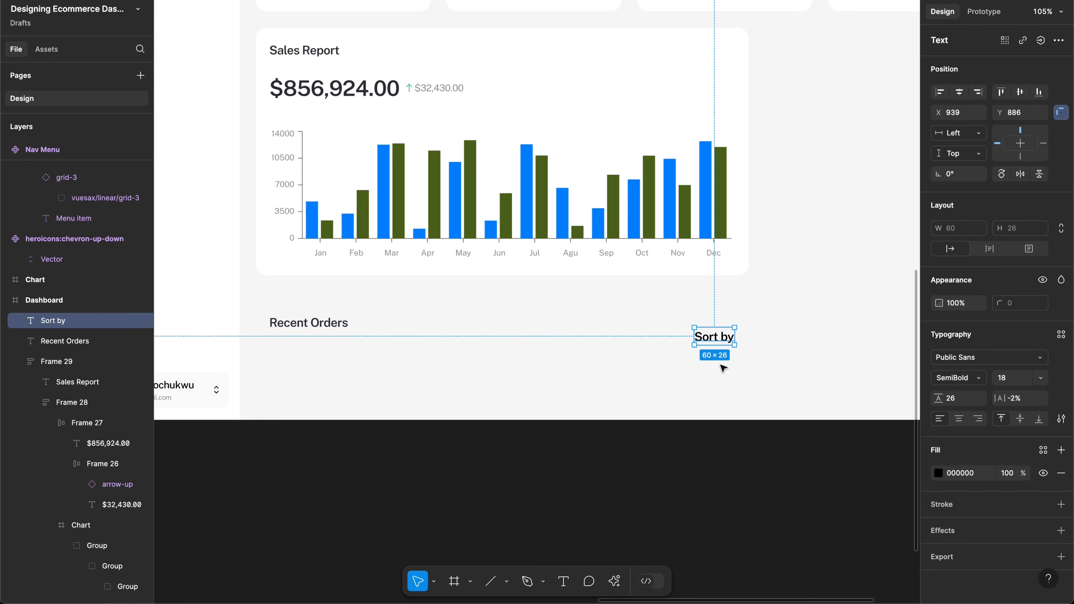
left_click(723, 368)
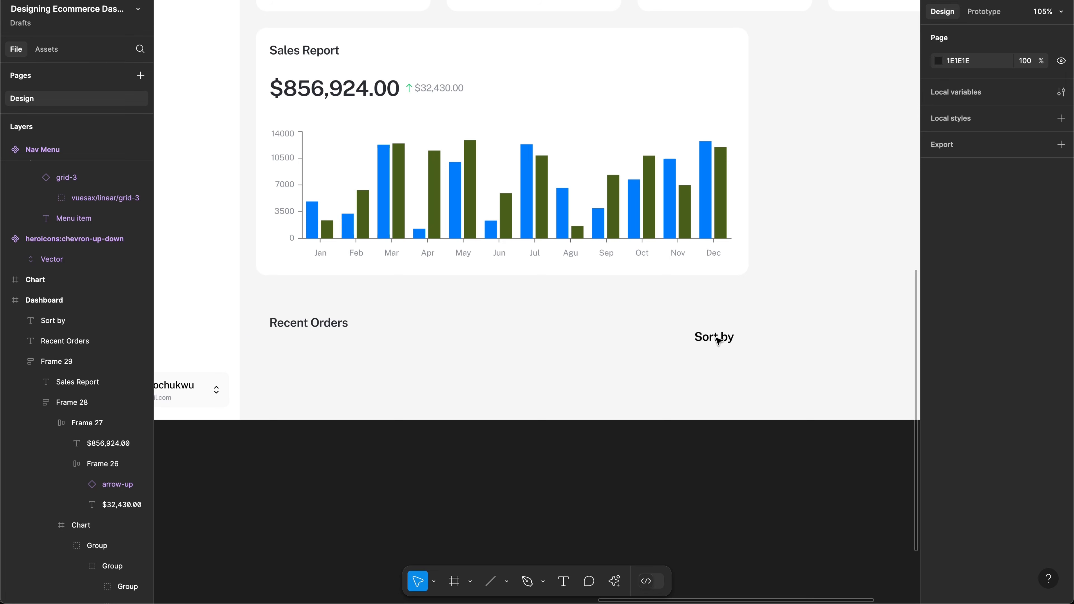
left_click(718, 341)
Step: Search the Vuesax icons library for a sort icon and insert it
key("shift+i")
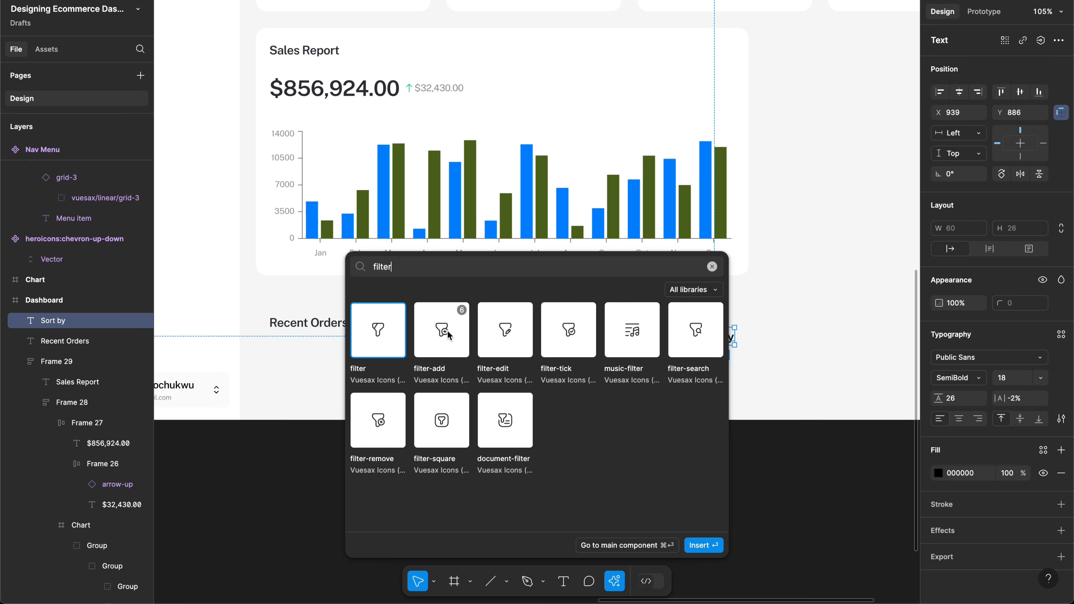
key("super+a")
type("bar")
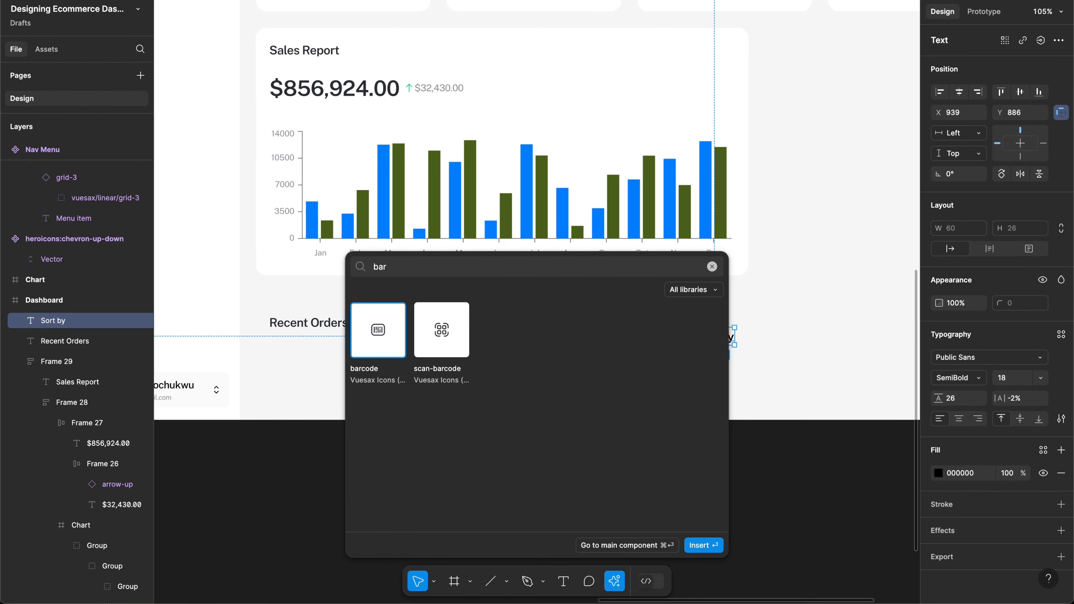
key("BackSpace")
key("BackSpace")
key("BackSpace")
type("line")
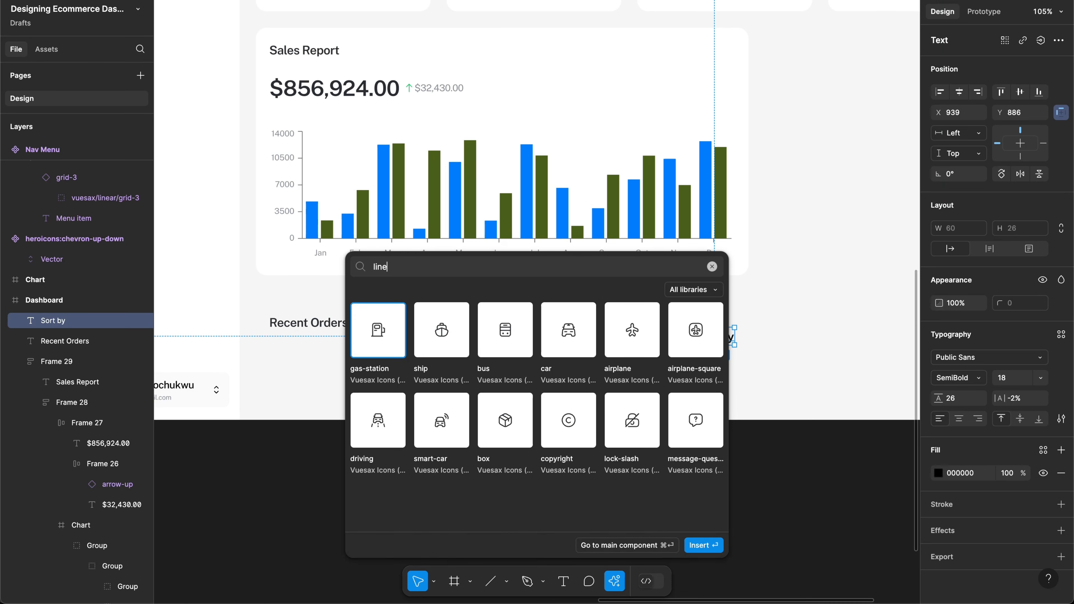
key("BackSpace")
key("BackSpace")
key("BackSpace")
key("BackSpace")
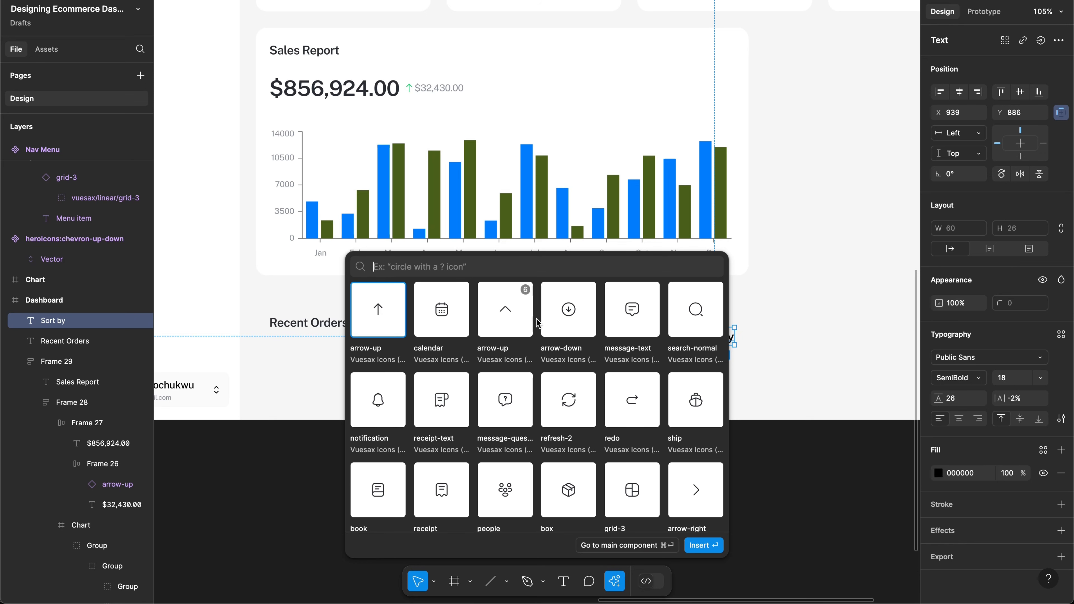
type("sort")
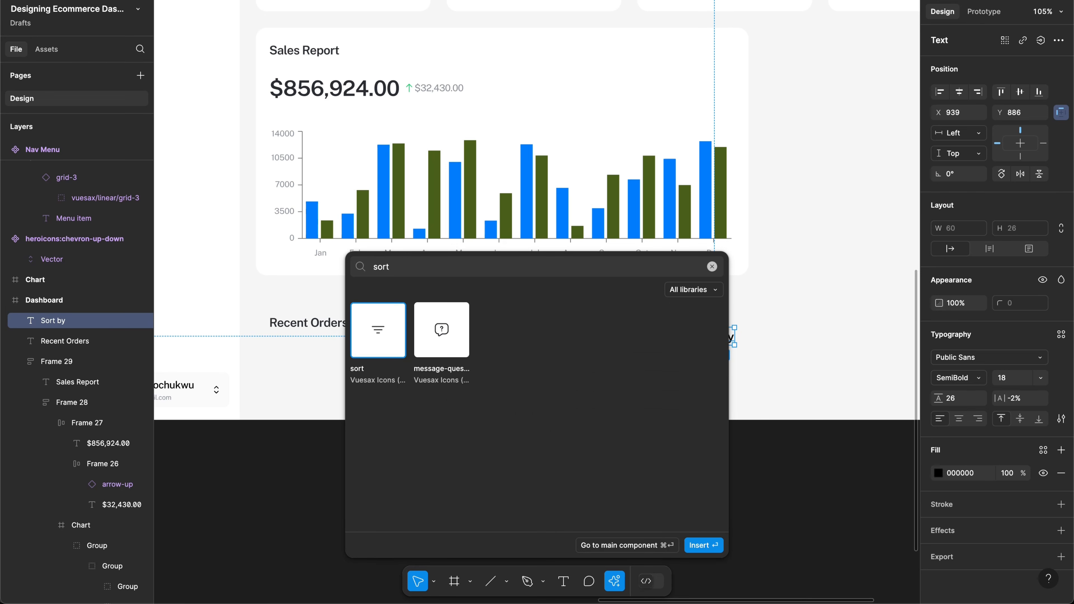
left_click(695, 546)
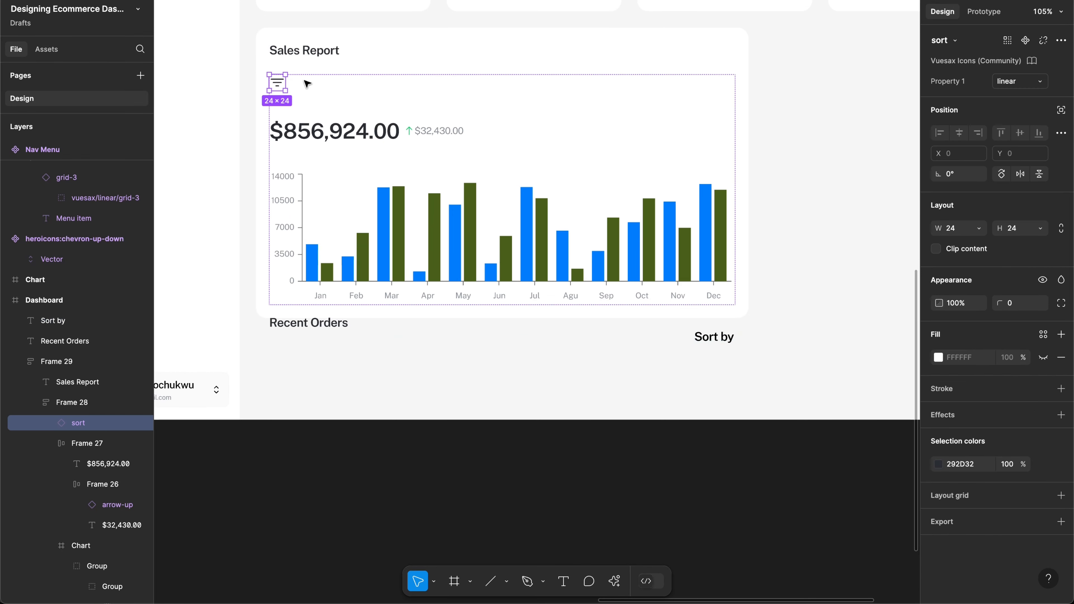
Step: Place the sort icon left of Sort by and set the label to 14 px with 20 line height
left_click_drag(277, 88, 672, 345)
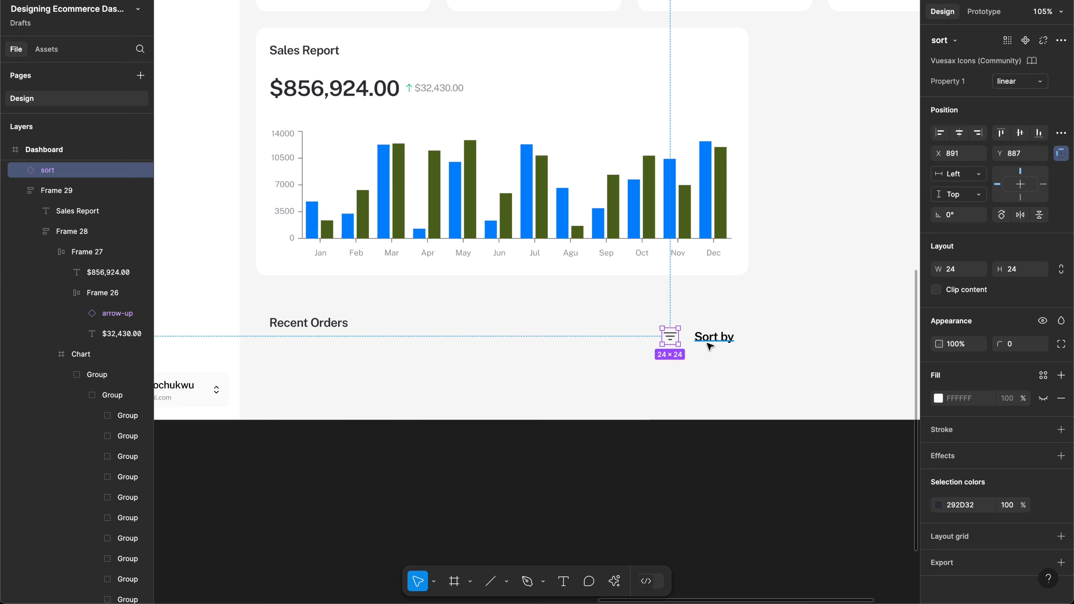
left_click(708, 342, "shift")
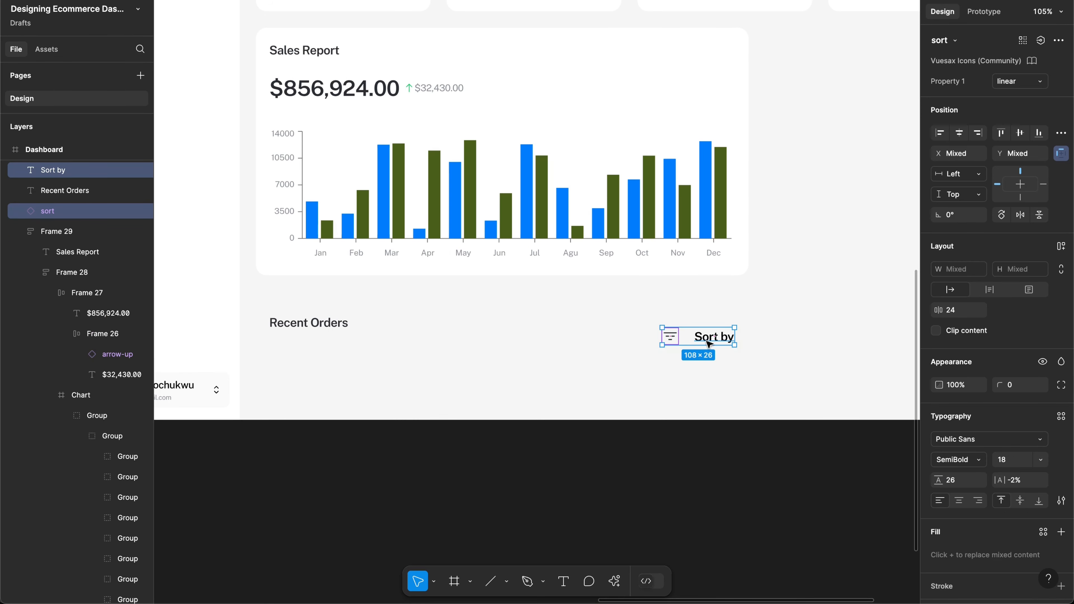
left_click(947, 439)
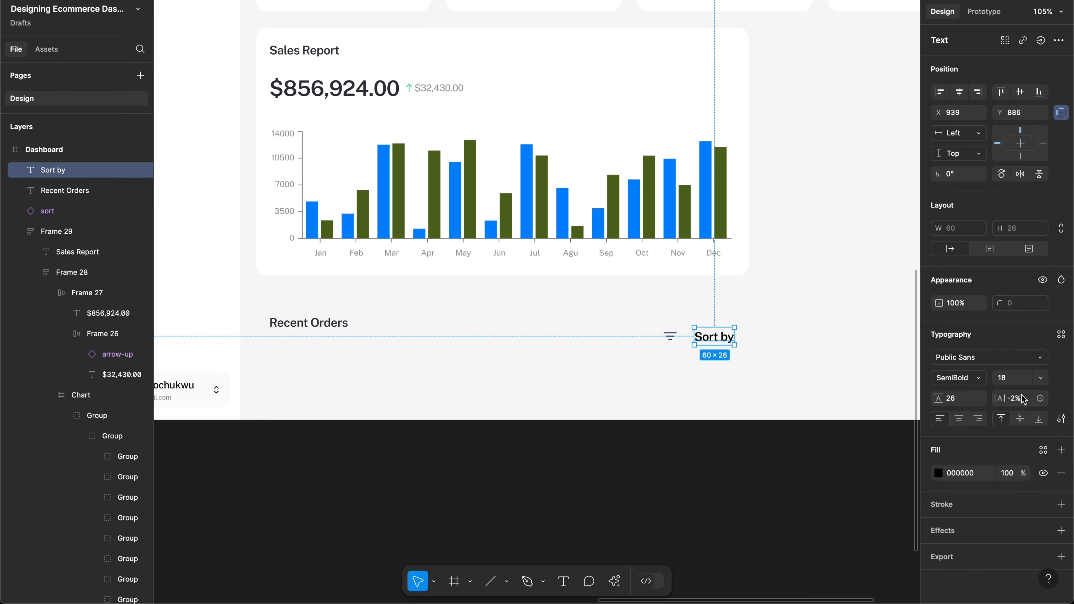
left_click(1006, 381)
type("14")
key("Return")
left_click(968, 400)
type("20")
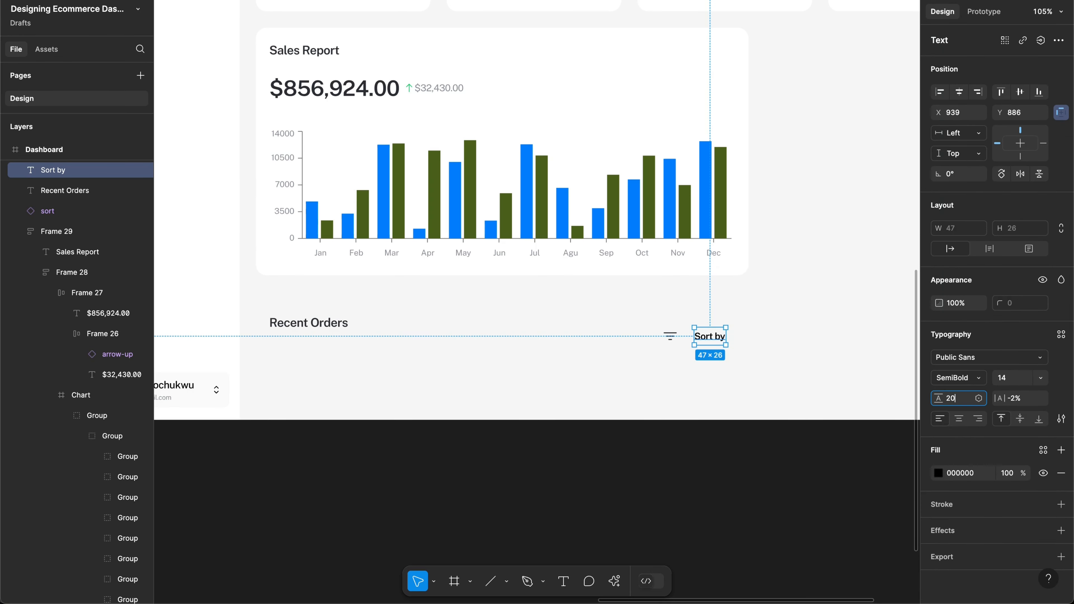
key("Return")
Step: Scale the sort icon proportionally to 22×22 and select it together with the label
left_click(670, 341)
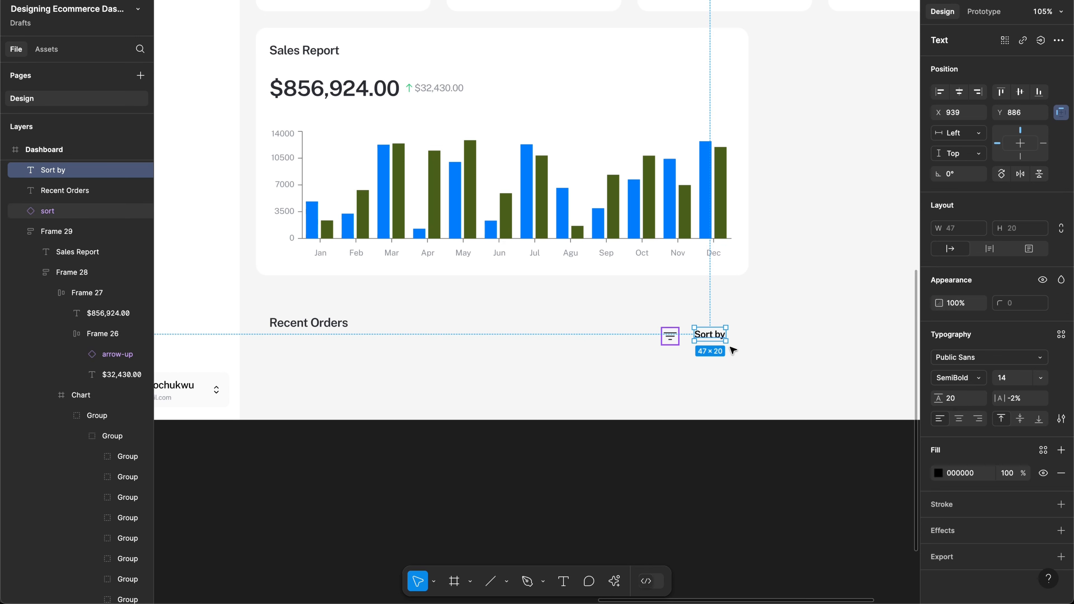
key("k")
left_click(1018, 278)
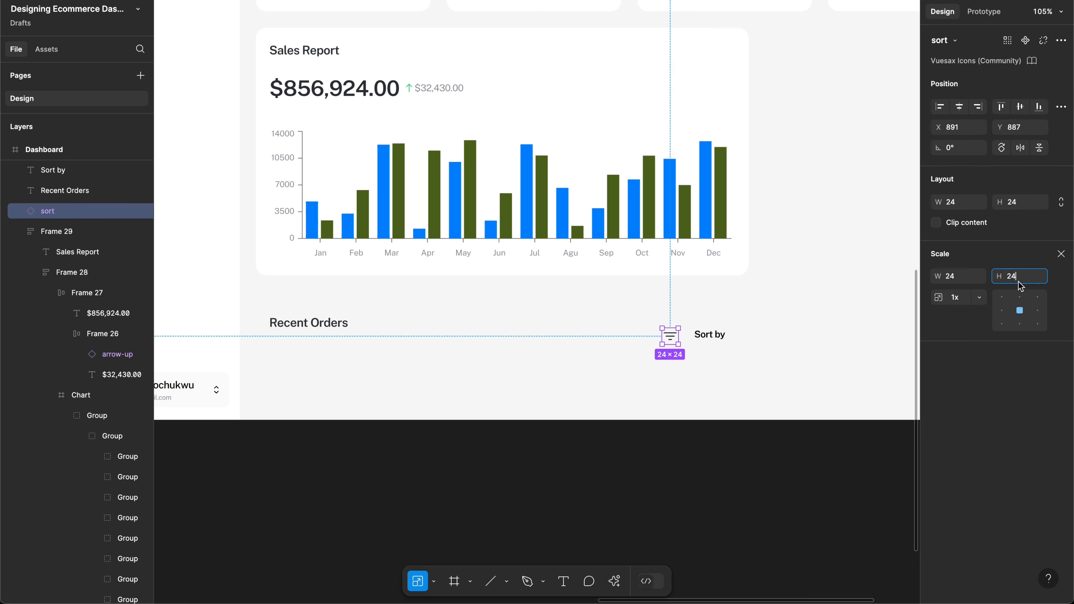
type("22")
key("Return")
key("v")
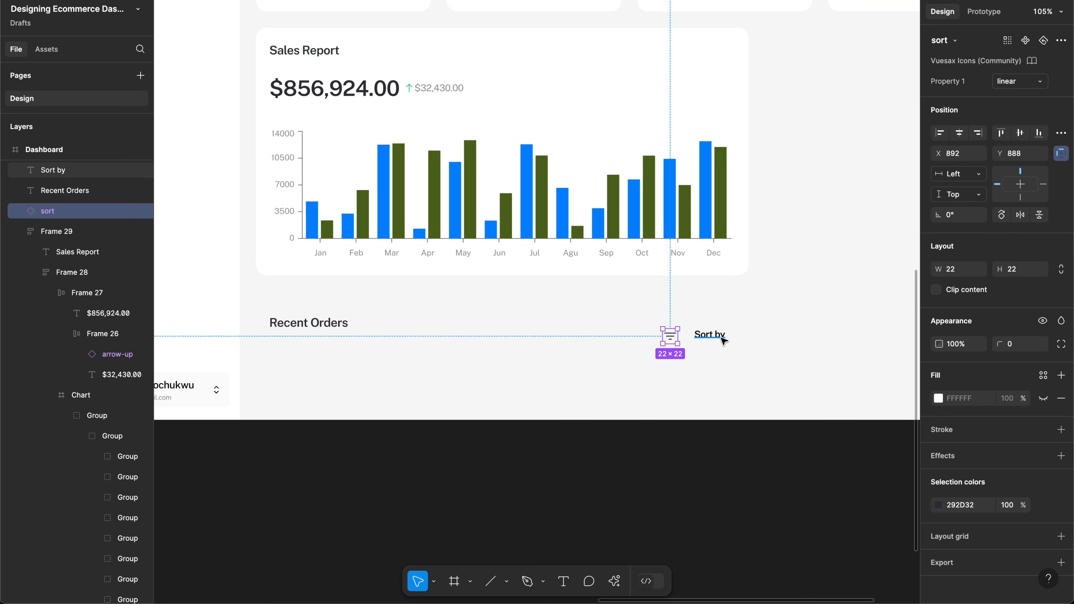
left_click(720, 336, "shift")
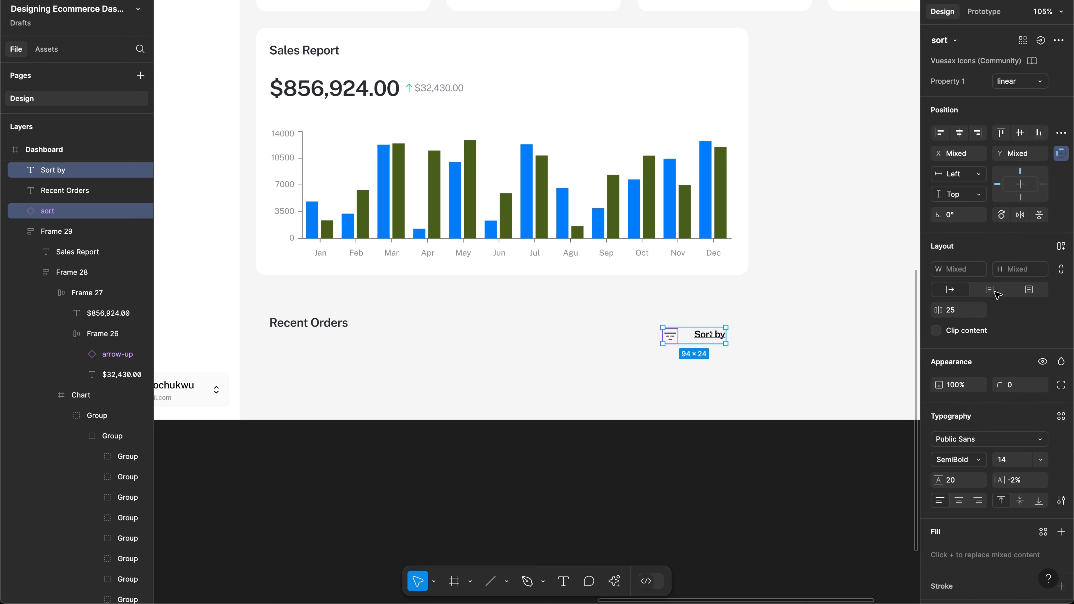
Step: Wrap the sort icon and Sort by label in an auto-layout row with 8 spacing
key("shift+a")
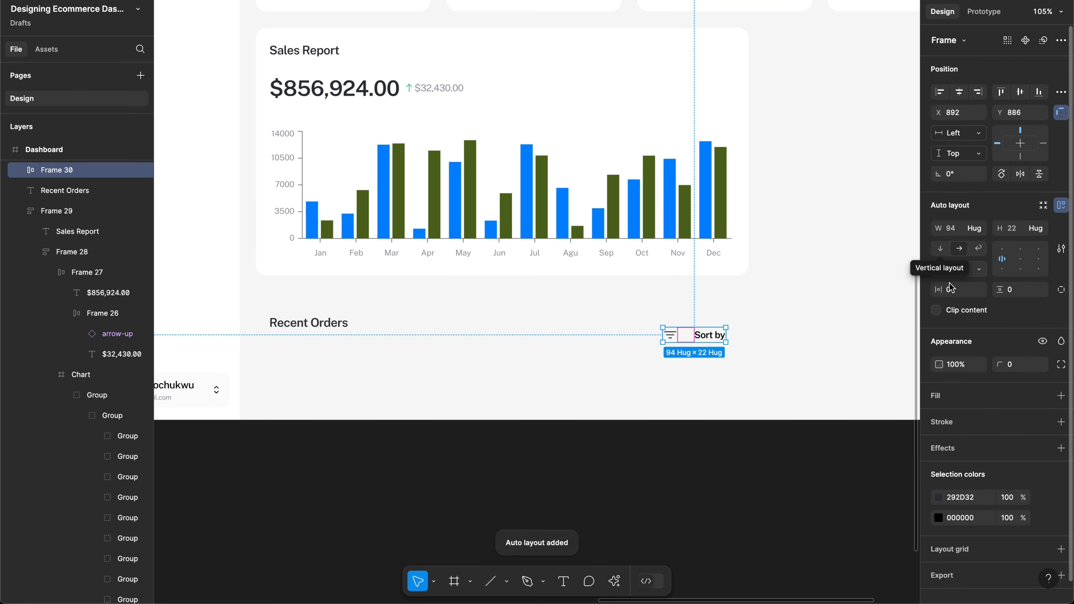
left_click(955, 270)
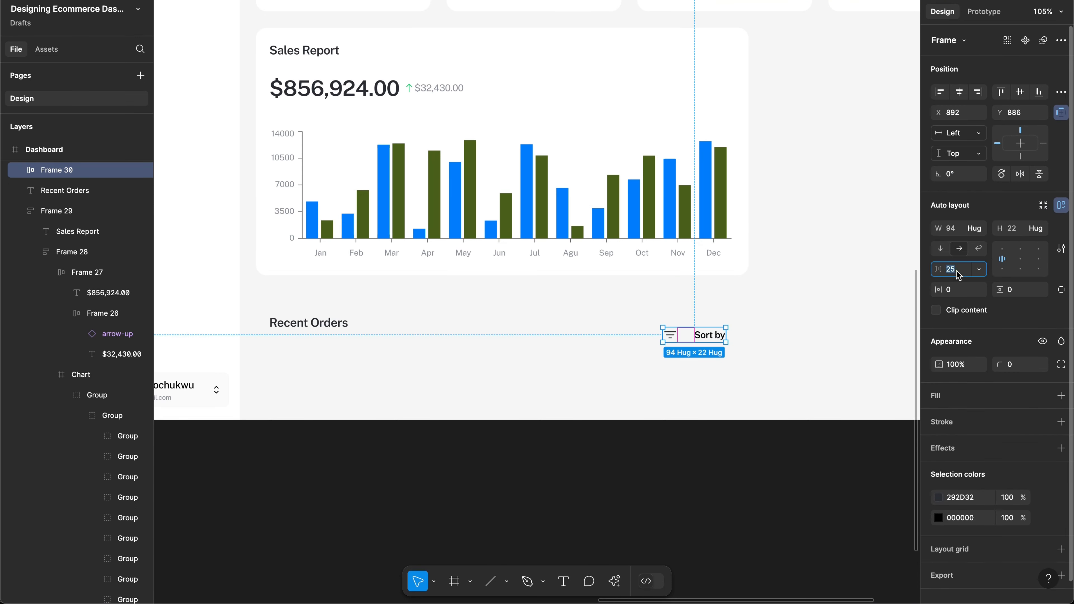
key("BackSpace")
key("BackSpace")
type("8")
key("Return")
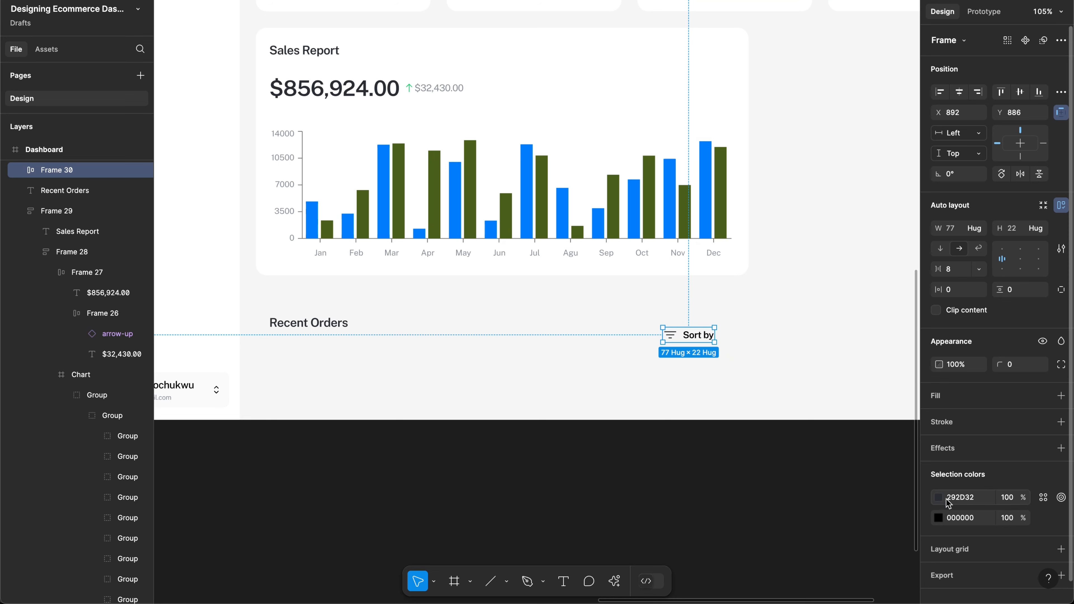
Step: Recolour both the icon and label to 272E34 and align the row with Recent Orders
left_click(938, 498)
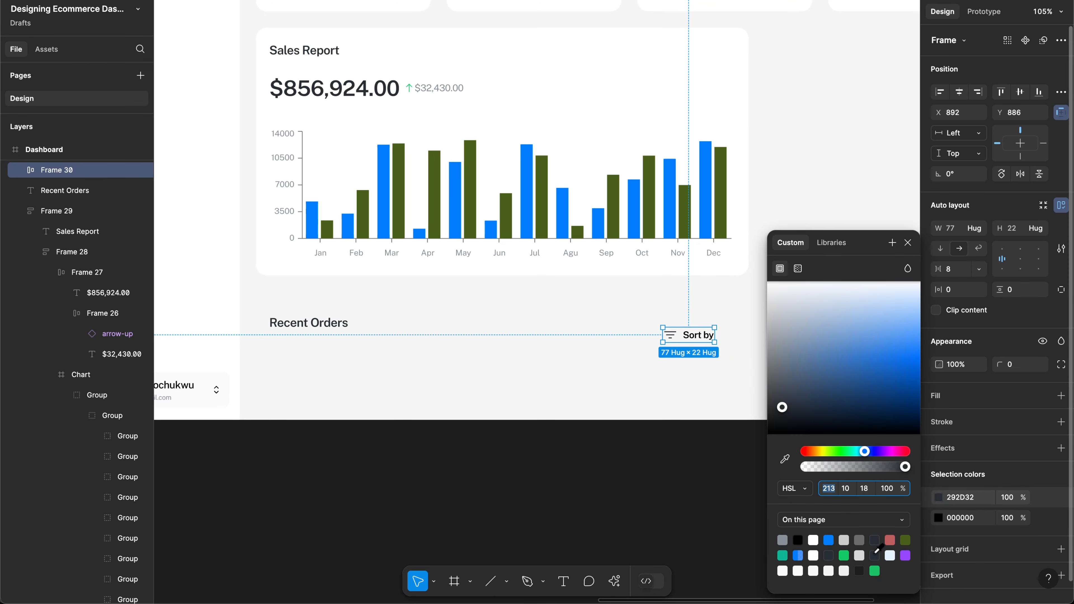
left_click(829, 554)
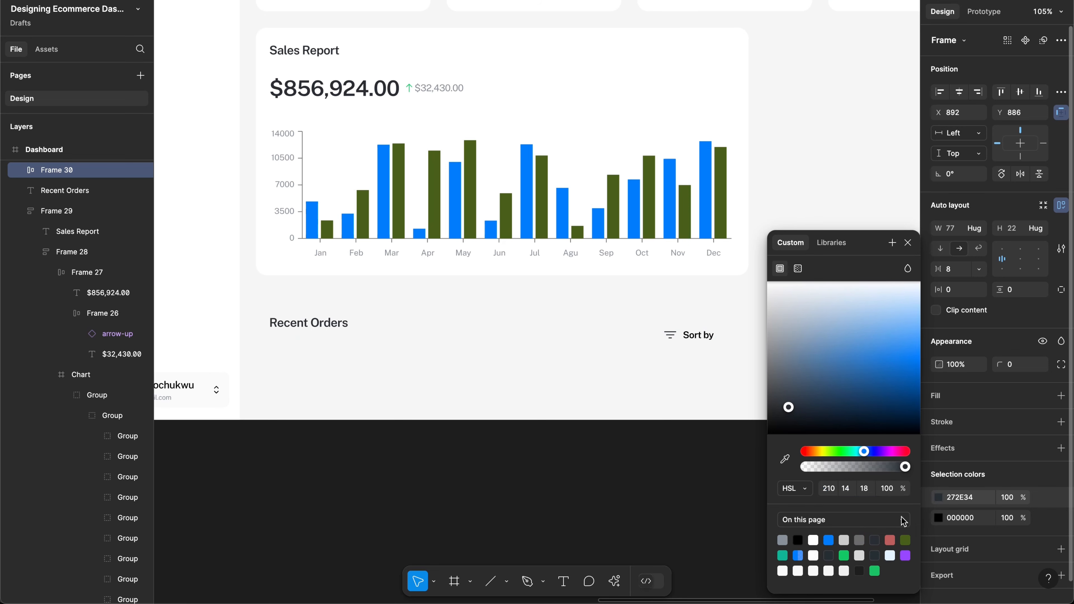
left_click(979, 489)
left_click(972, 519)
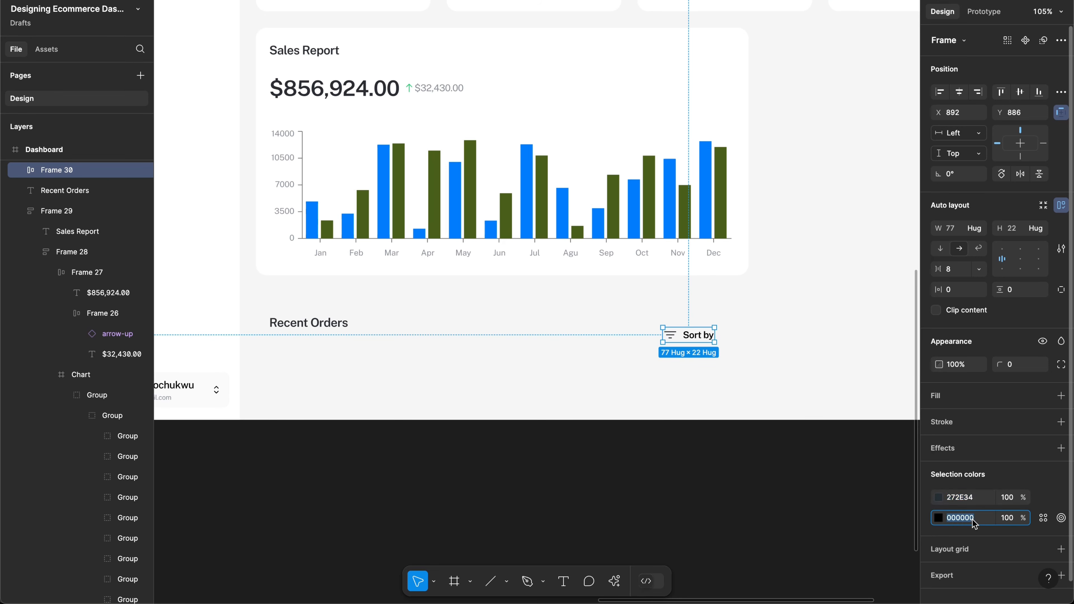
type("272E34")
key("Return")
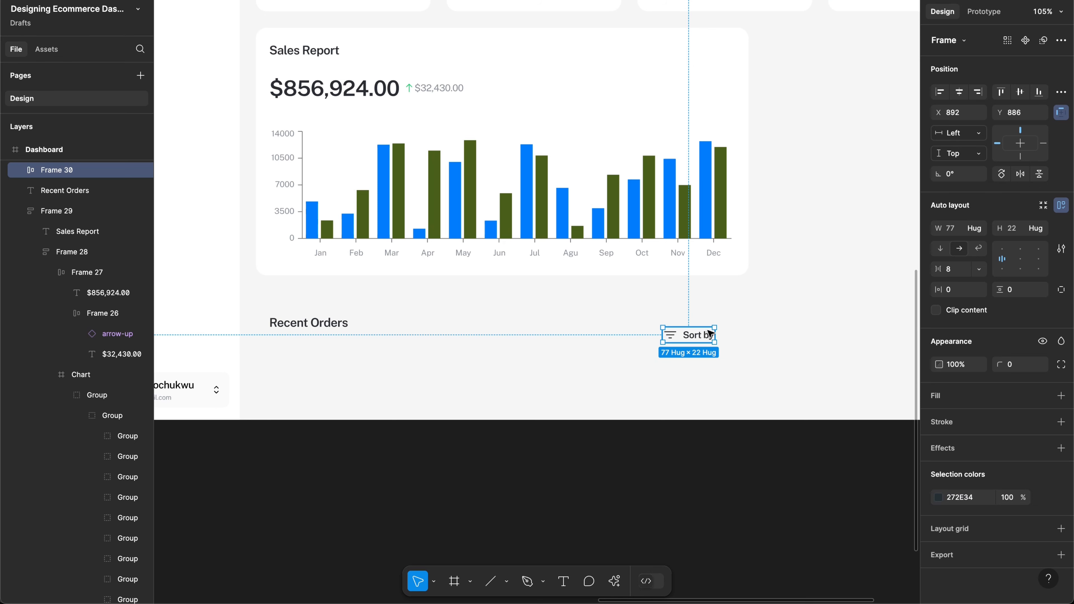
left_click_drag(714, 334, 717, 328)
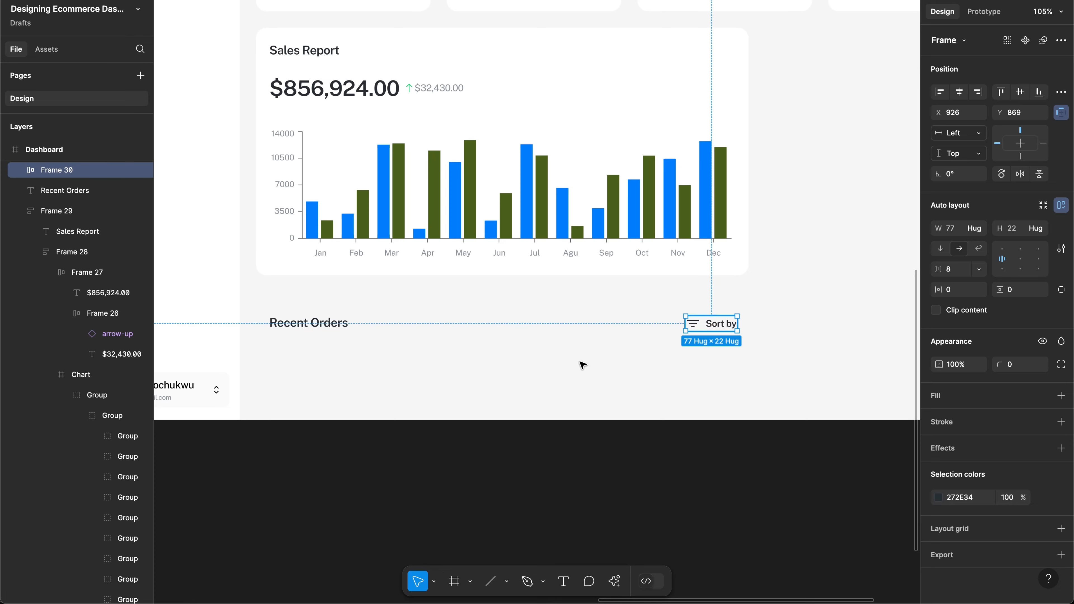
scroll(583, 365, "left", 3)
scroll(582, 364, "down", 2)
scroll(583, 365, "left", 8)
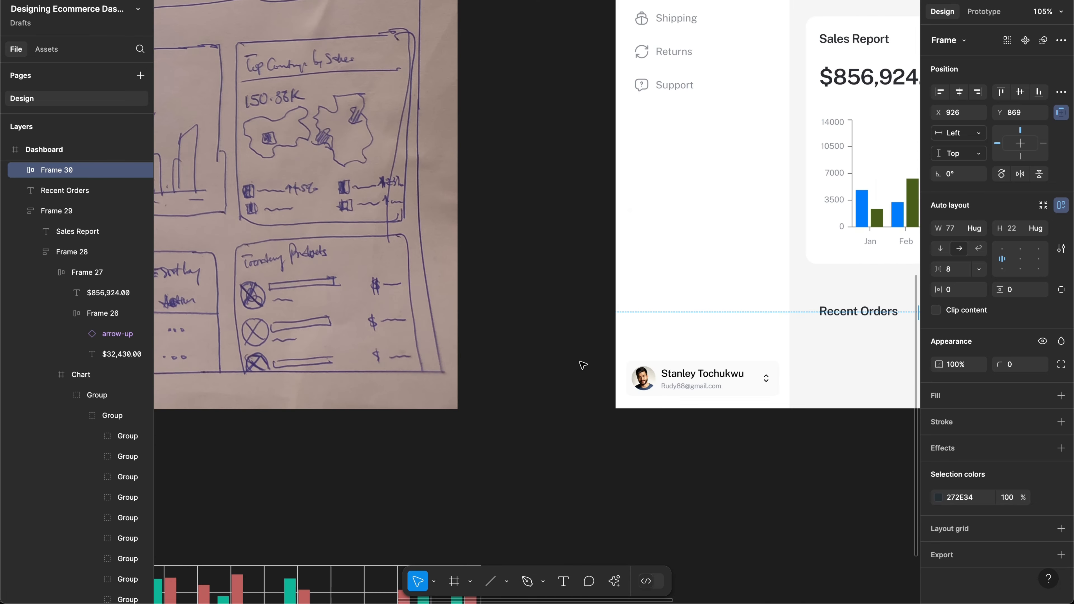
scroll(583, 365, "down", 4)
scroll(582, 365, "up", 2)
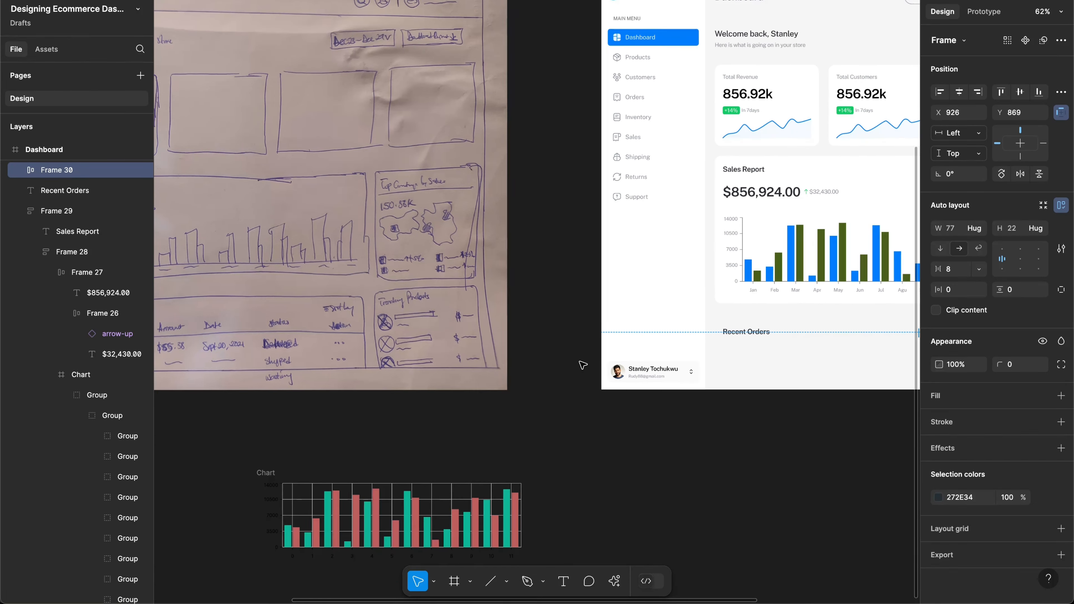
scroll(583, 364, "left", 5)
scroll(583, 364, "down", 2)
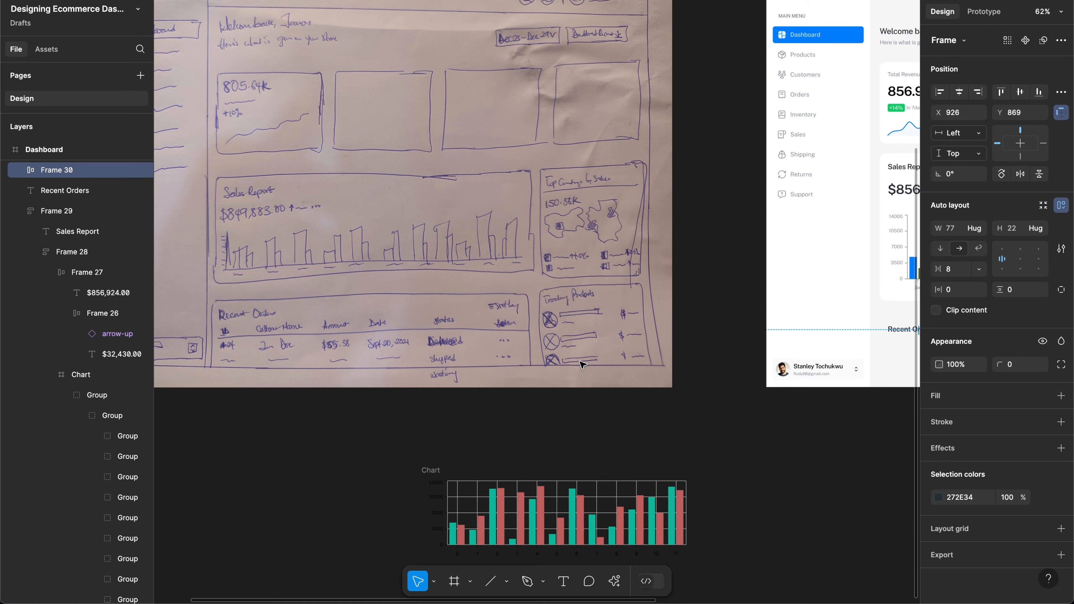
scroll(582, 365, "right", 5)
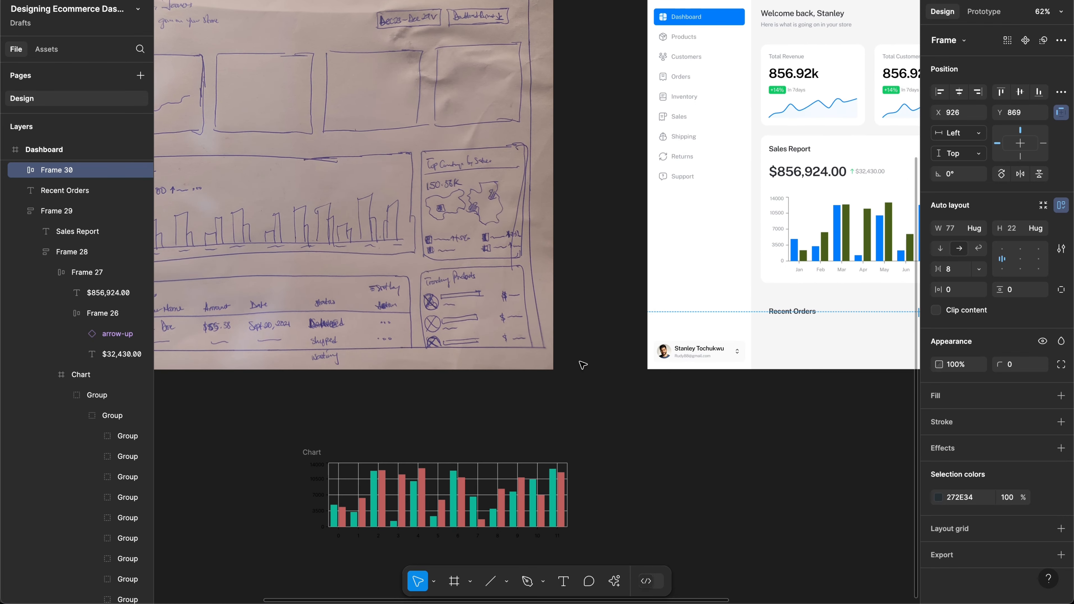
scroll(583, 364, "right", 5)
scroll(582, 364, "down", 2)
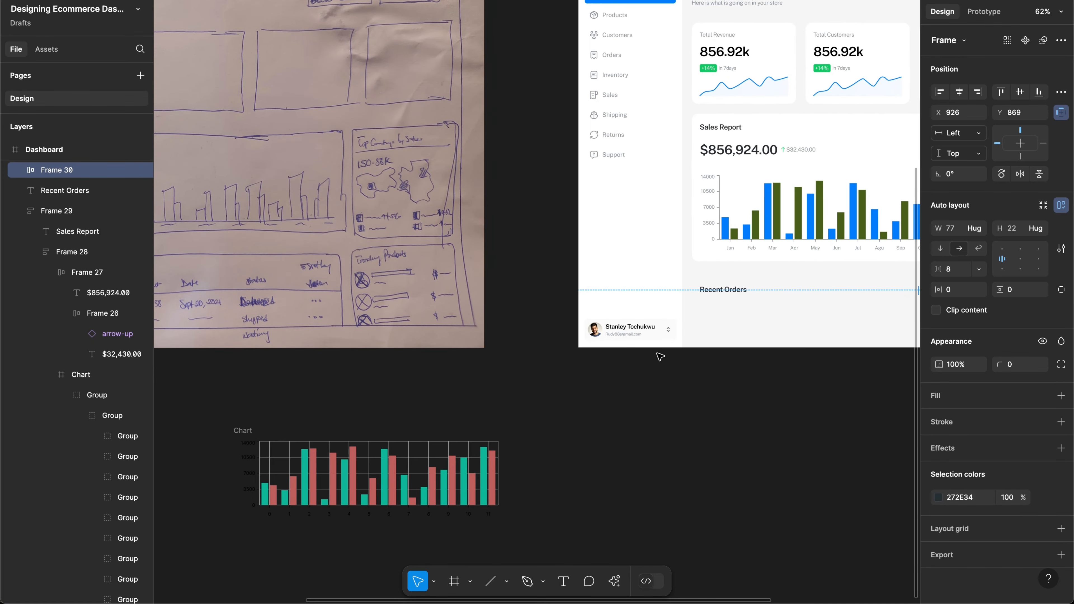
Step: Place a new text label below Recent Orders and start entering its text
key("t")
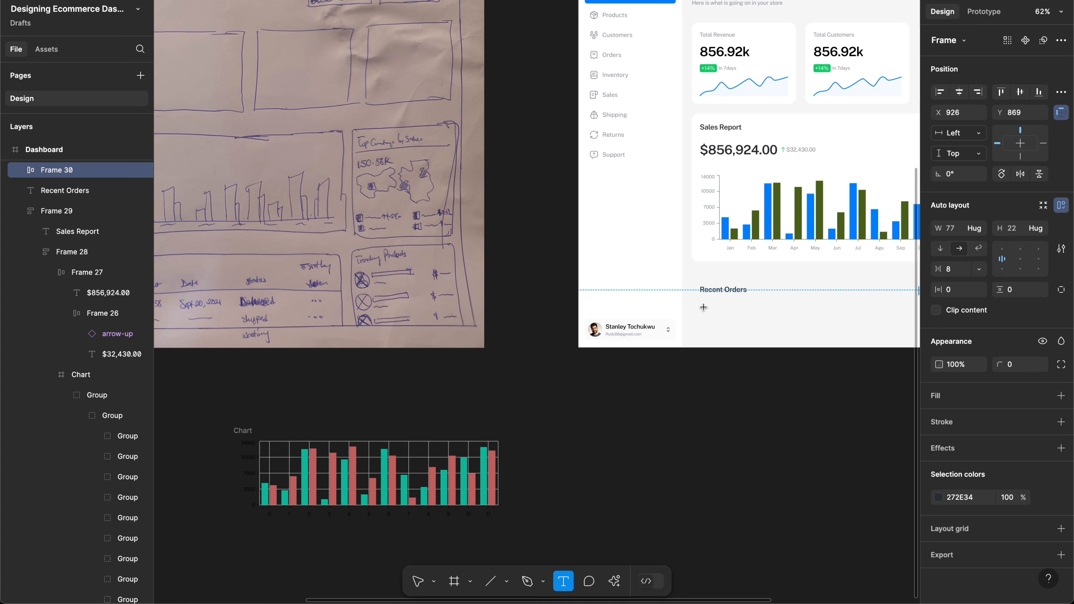
left_click(717, 313)
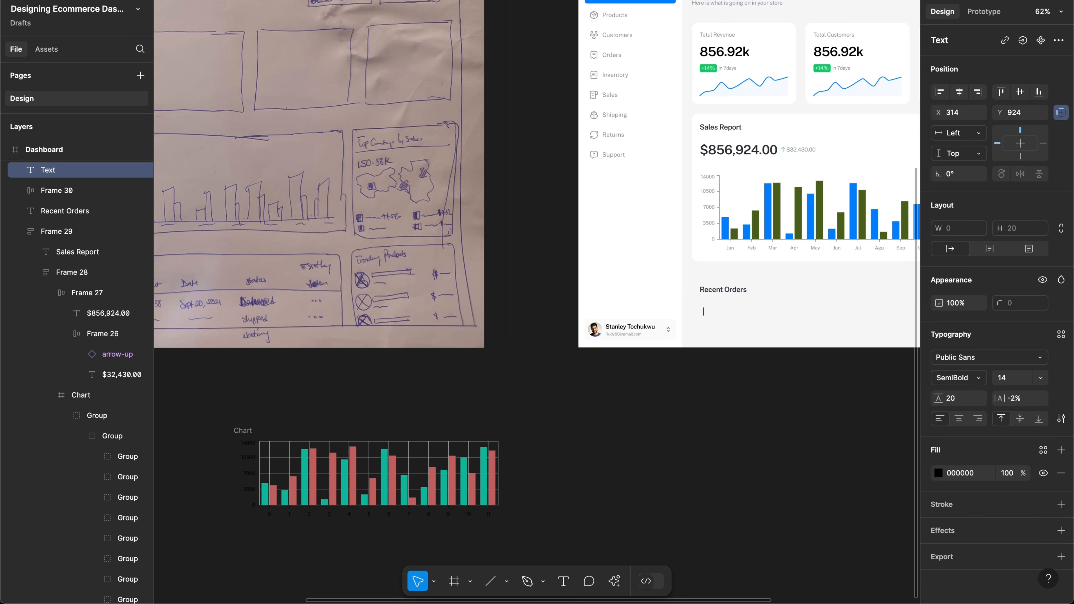
type("Id")
type("D")
key("Escape")
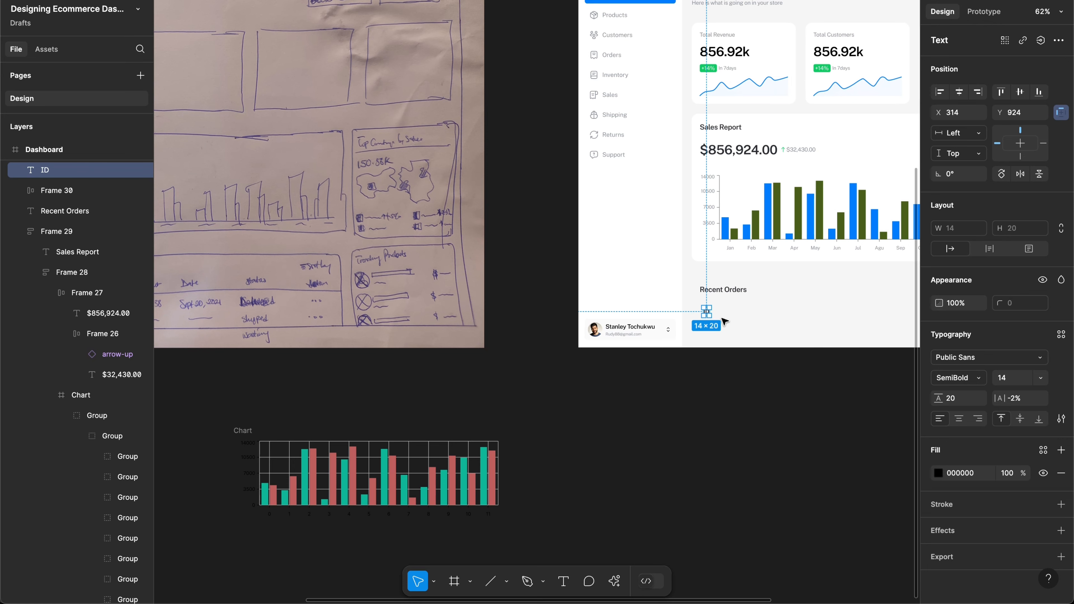
scroll(724, 322, "left", 2)
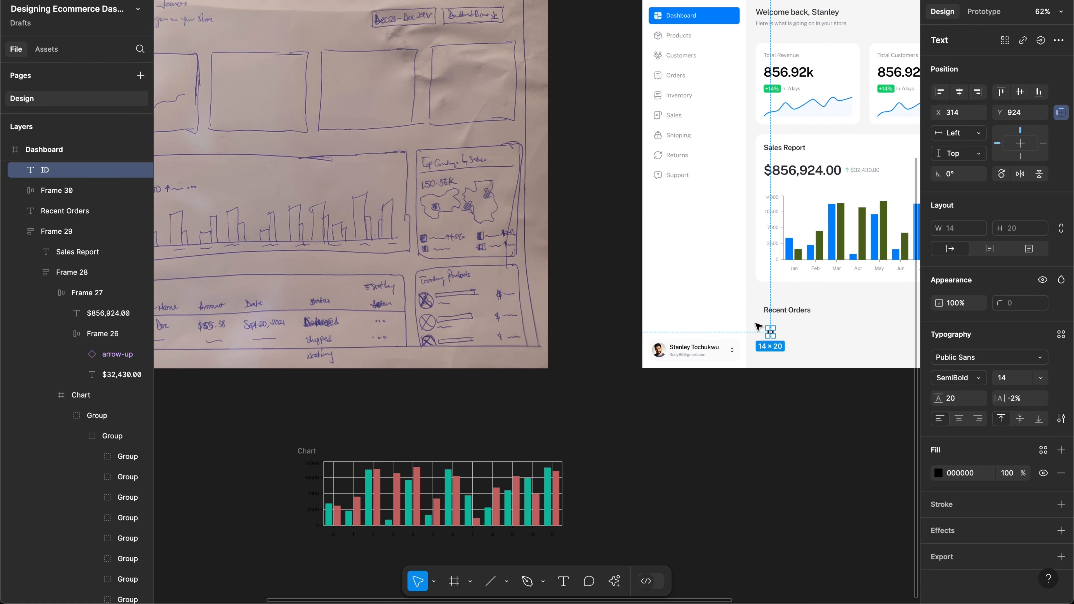
scroll(757, 324, "down", 1)
scroll(756, 325, "right", 1)
scroll(753, 321, "up", 5)
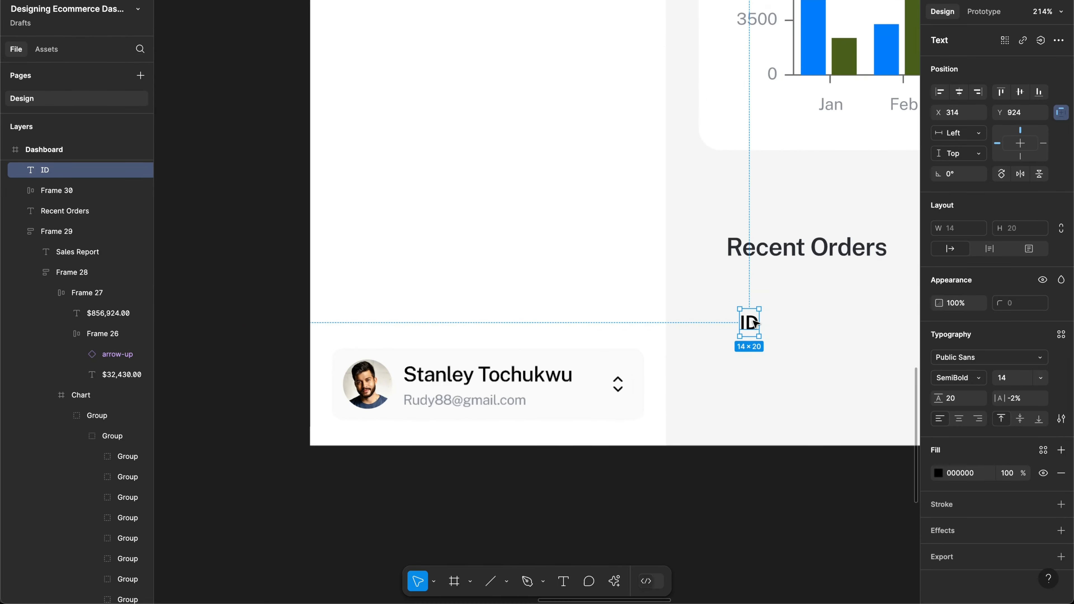
key("Return")
type("Table")
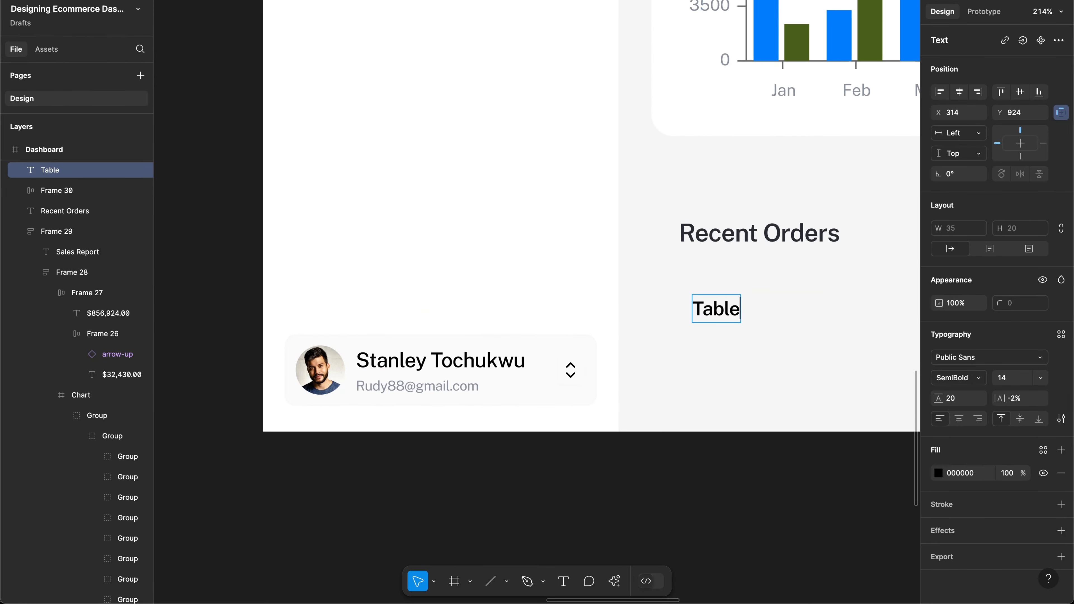
key("ctrl+a")
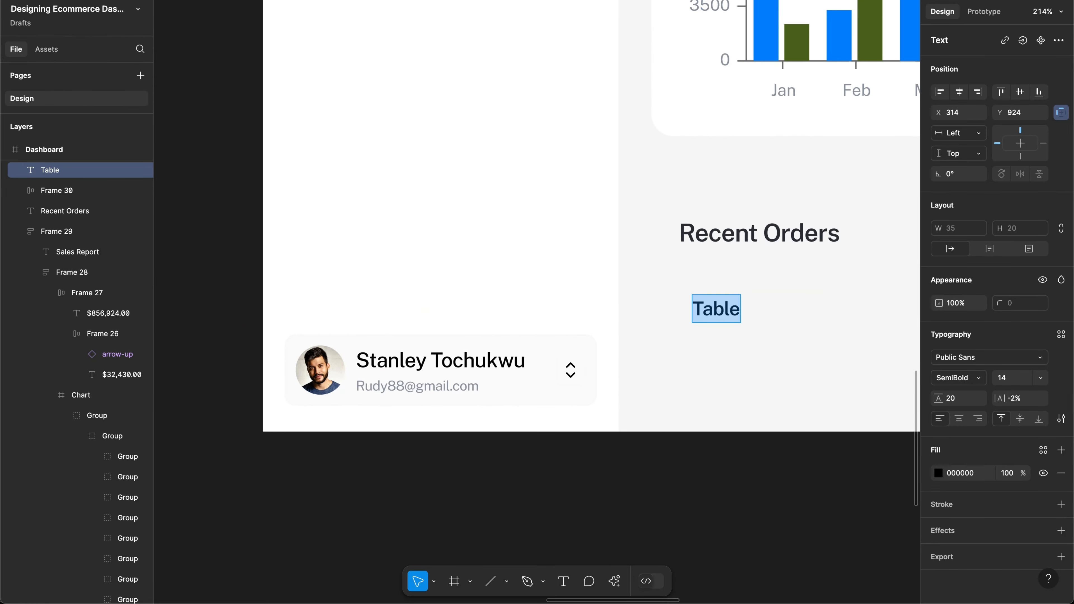
type("Head")
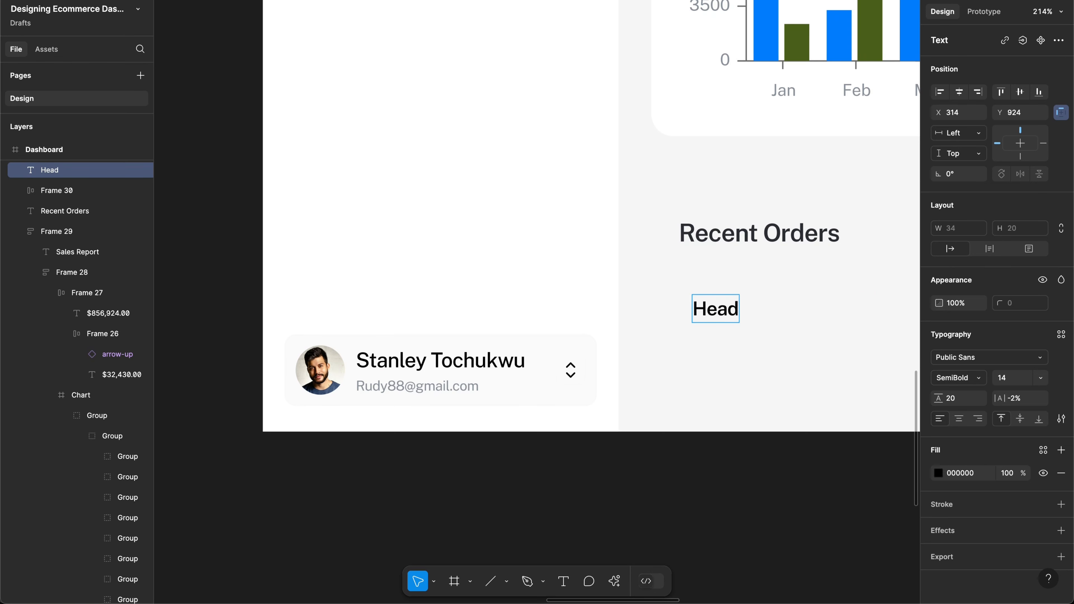
key("Escape")
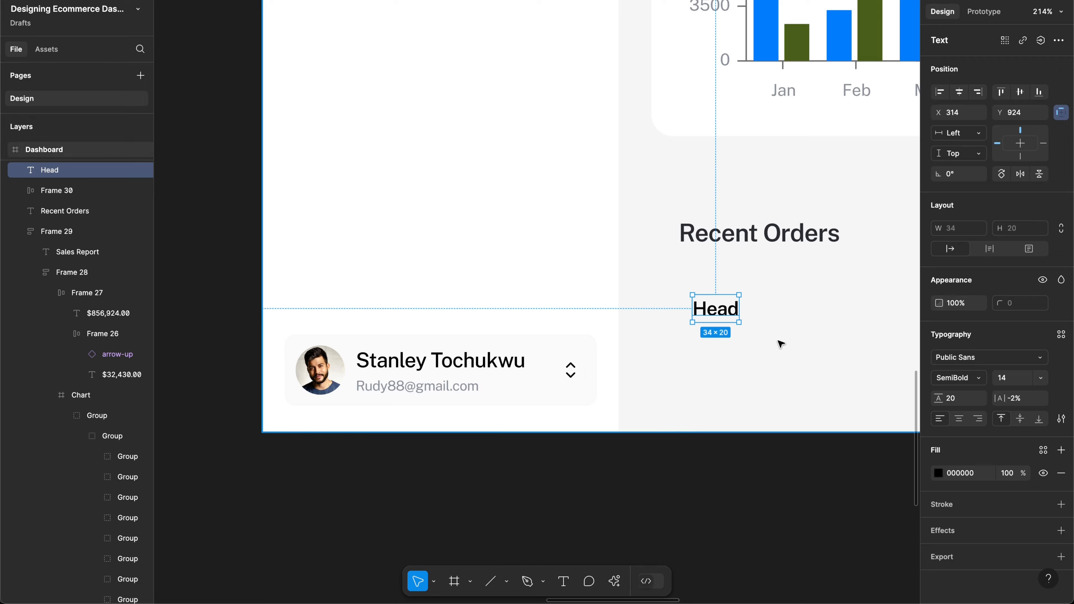
Step: Correct the label so it reads 'Table Head'
scroll(779, 343, "down", 5)
scroll(780, 343, "down", 3)
scroll(761, 324, "up", 8)
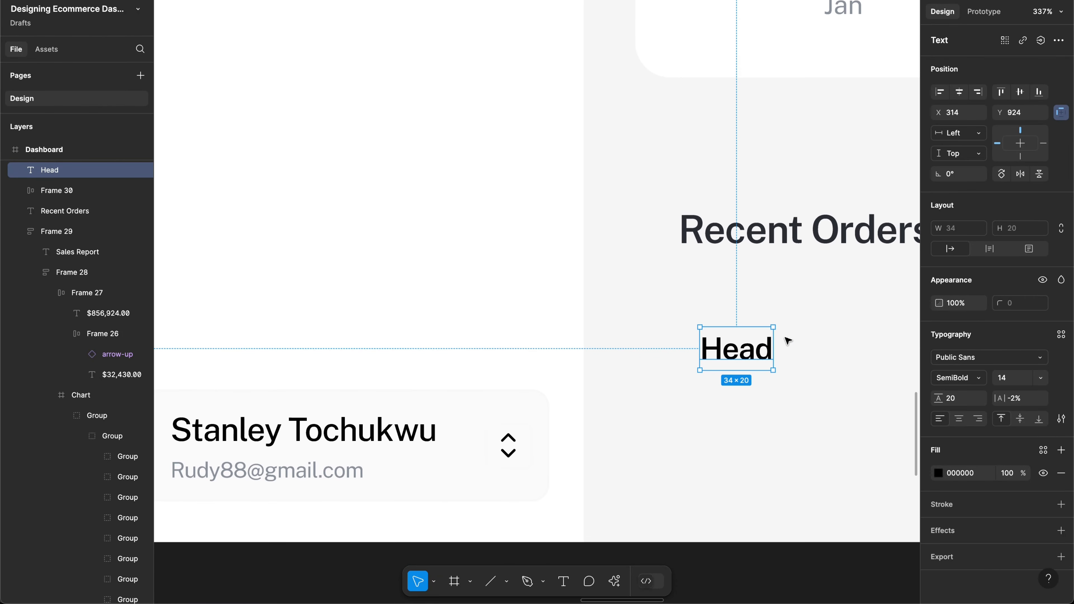
key("Return")
type("T")
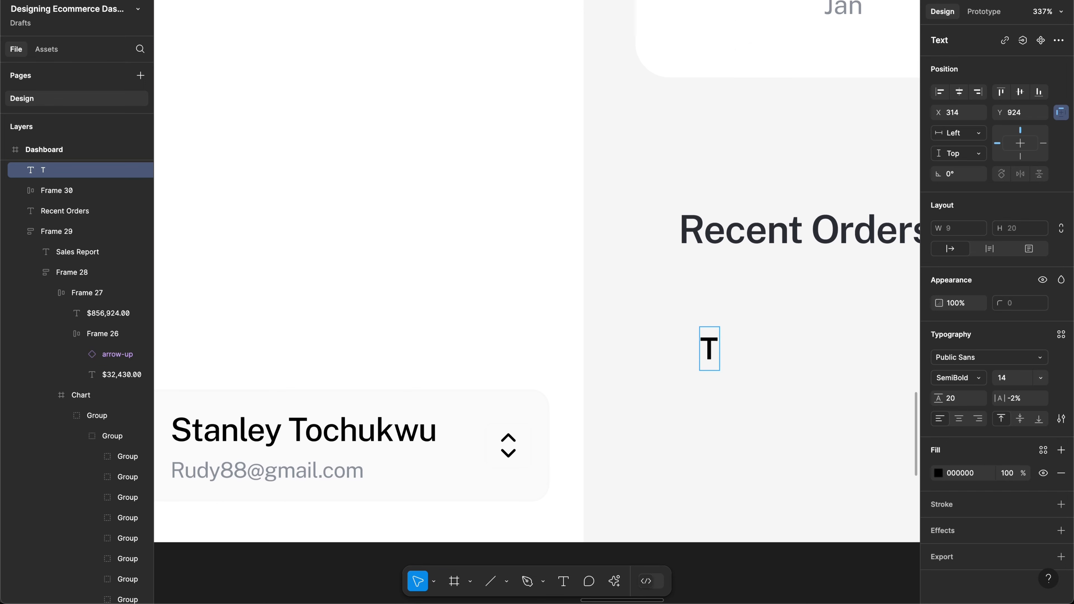
type("Head")
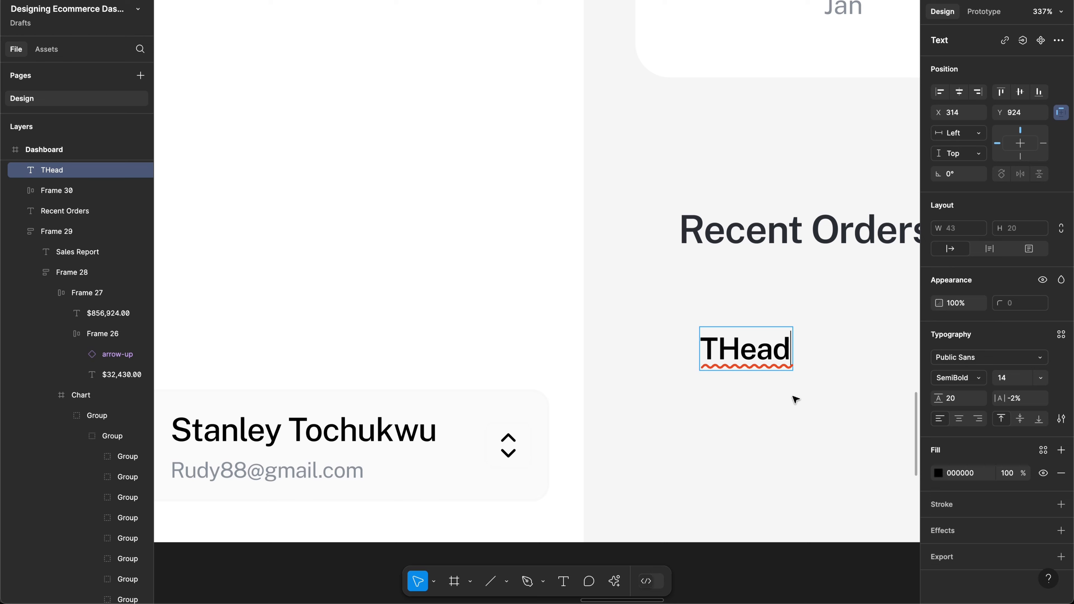
left_click(726, 350)
type("able")
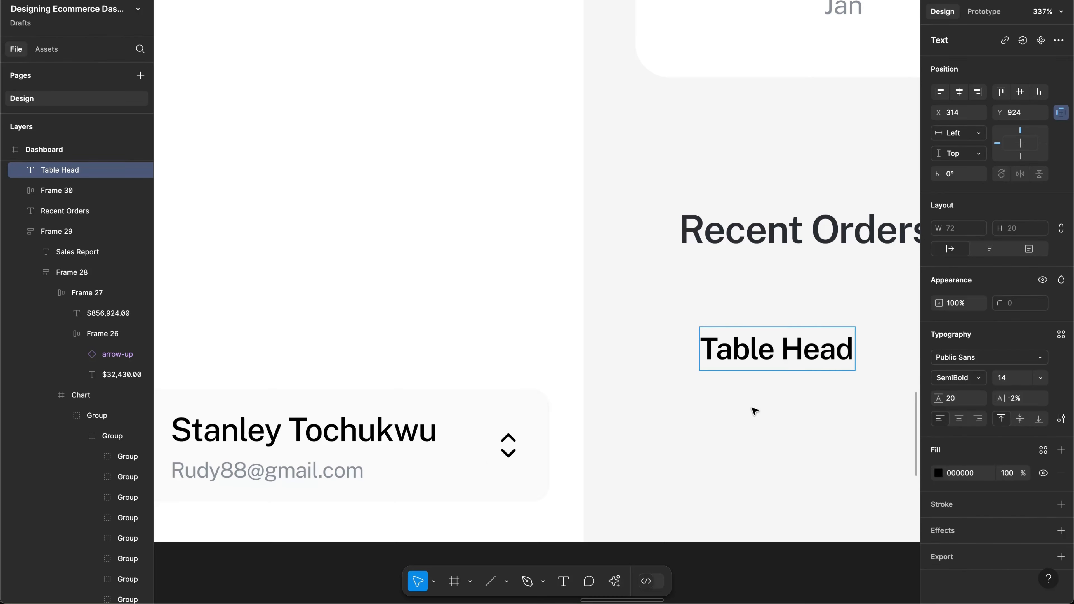
key("Escape")
scroll(755, 410, "right", 5)
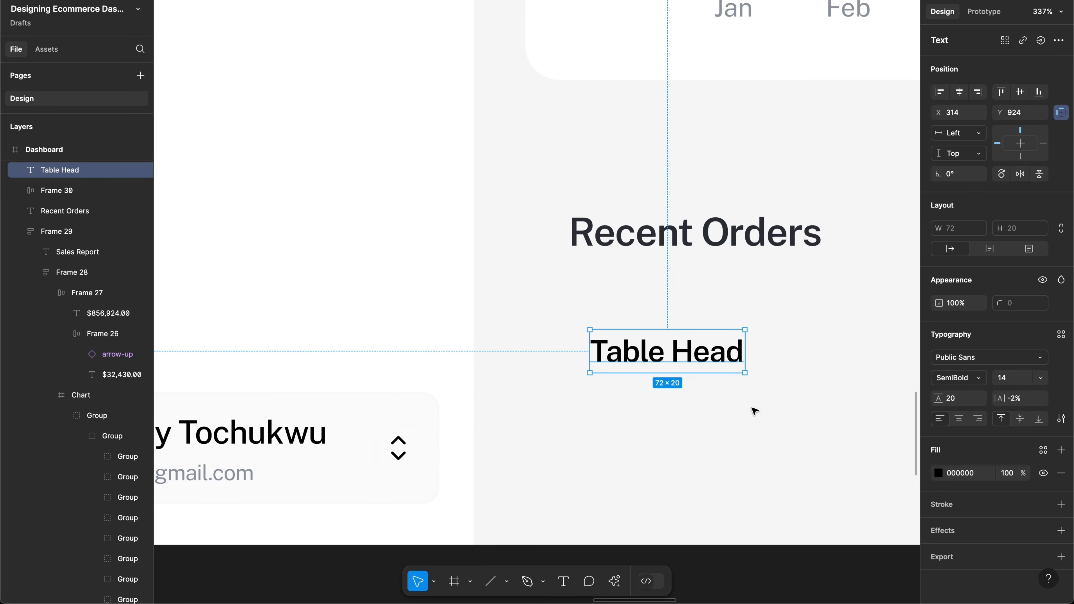
Step: Wrap Table Head in an auto-layout frame with 16 horizontal padding
key("shift+a")
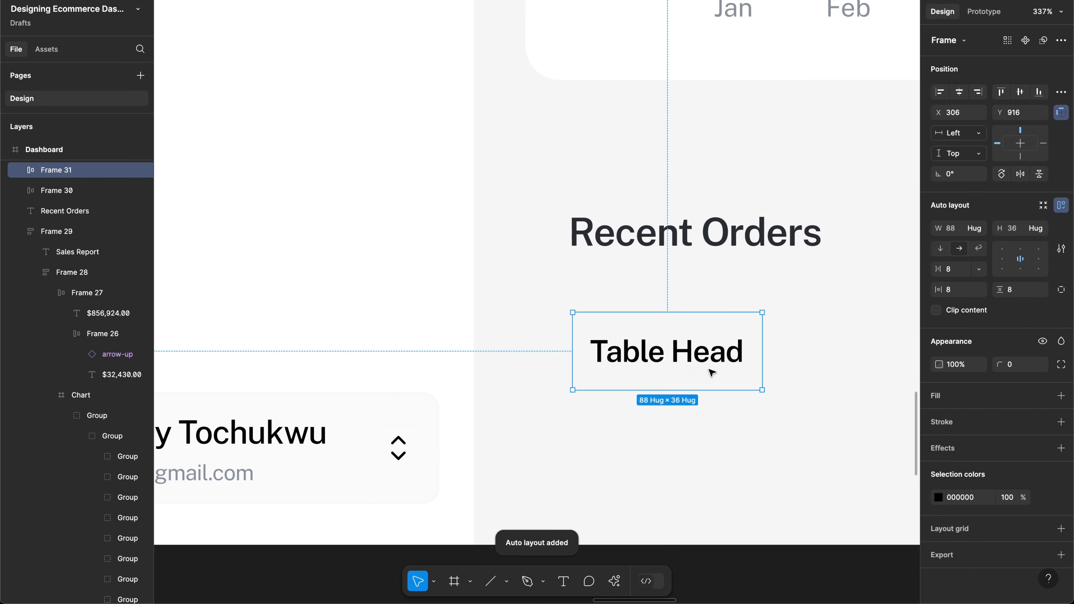
left_click(963, 292)
type("16")
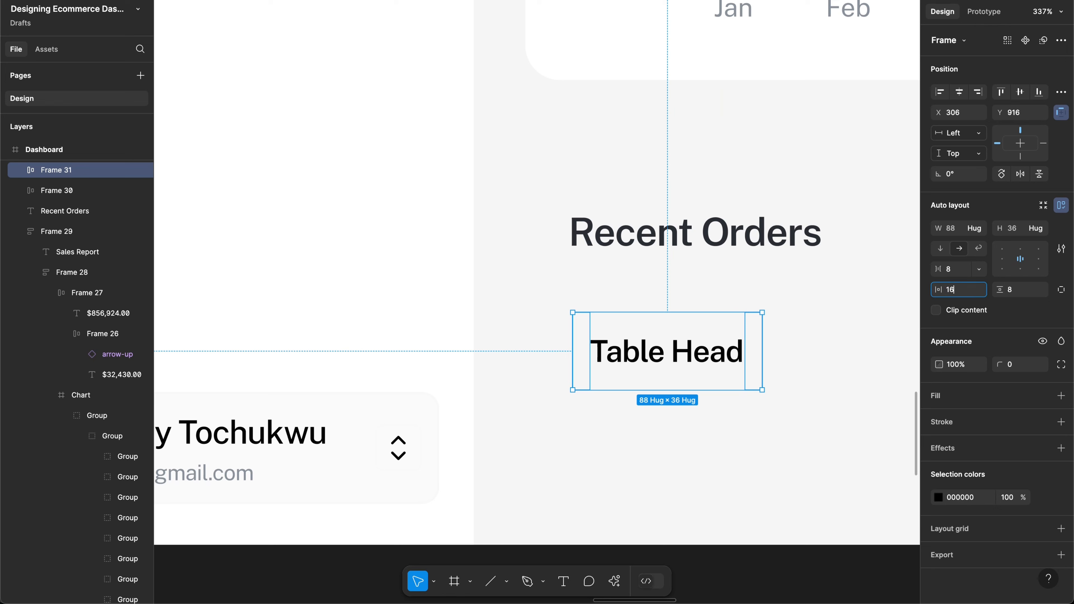
key("Return")
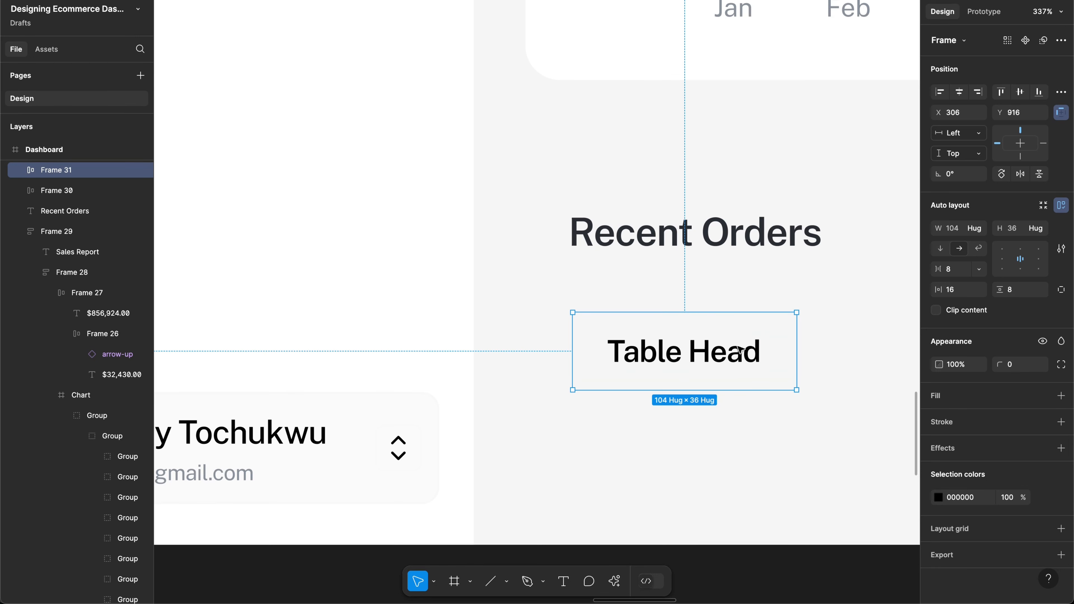
scroll(701, 356, "right", 3)
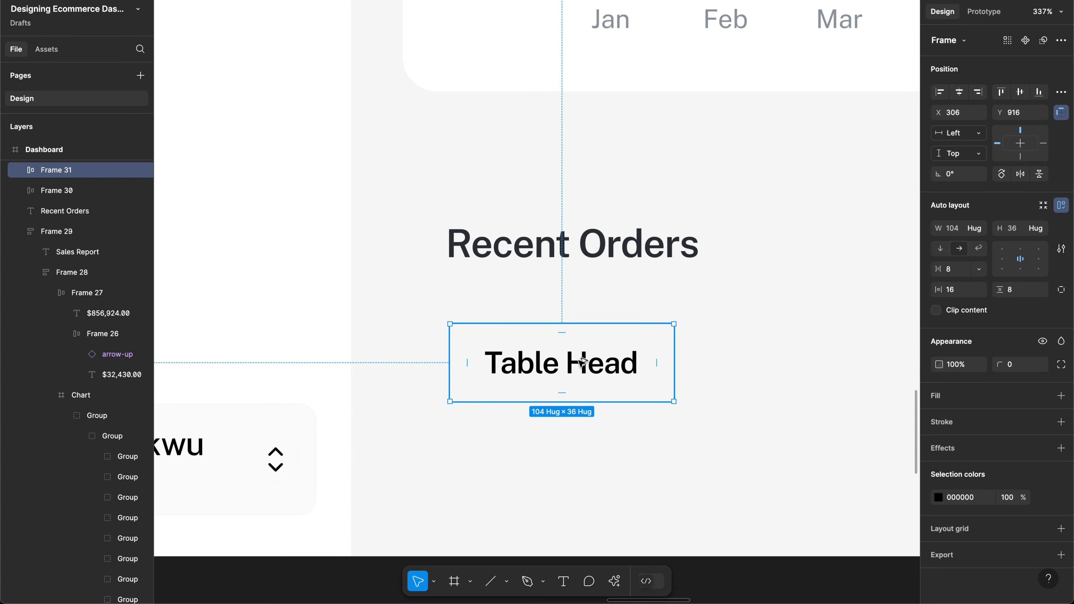
Step: Duplicate the Table Head cell to the right and rename the copy 'Table Cell'
left_click_drag(582, 363, 829, 361)
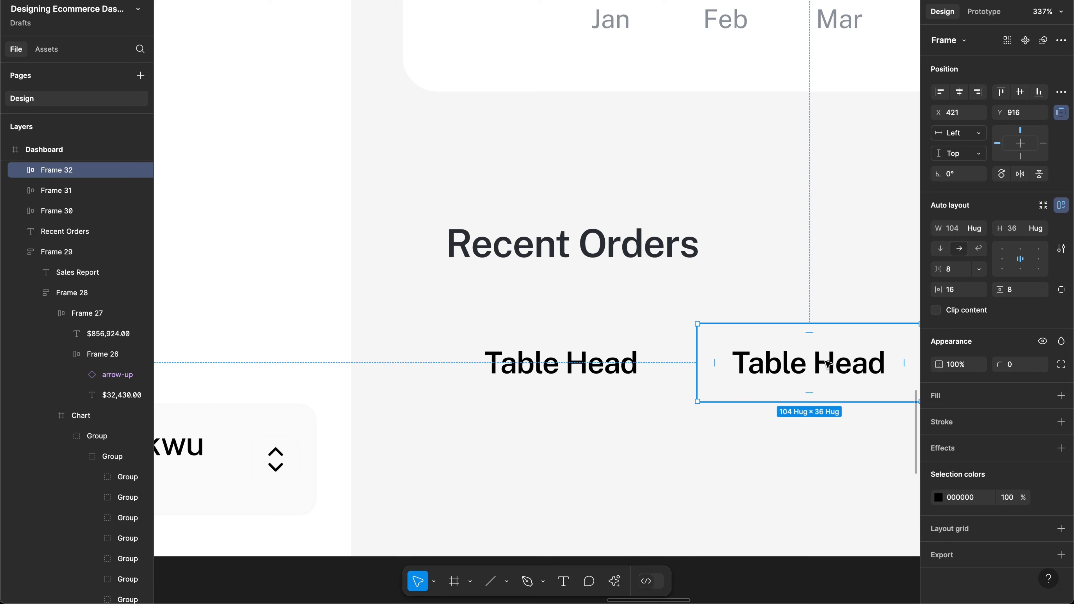
double_click(835, 364)
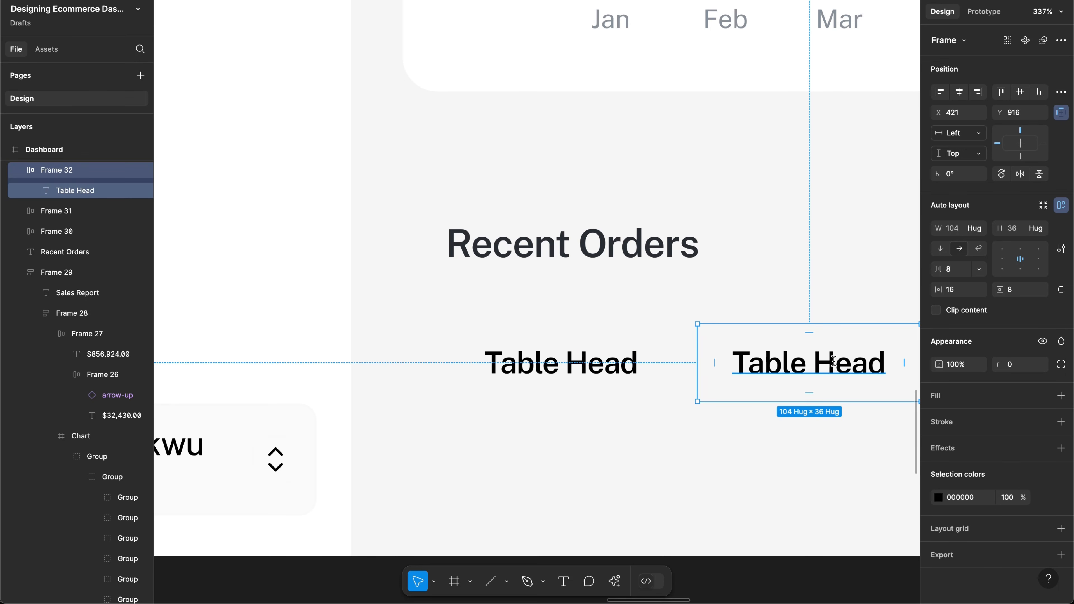
double_click(834, 363)
double_click(835, 362)
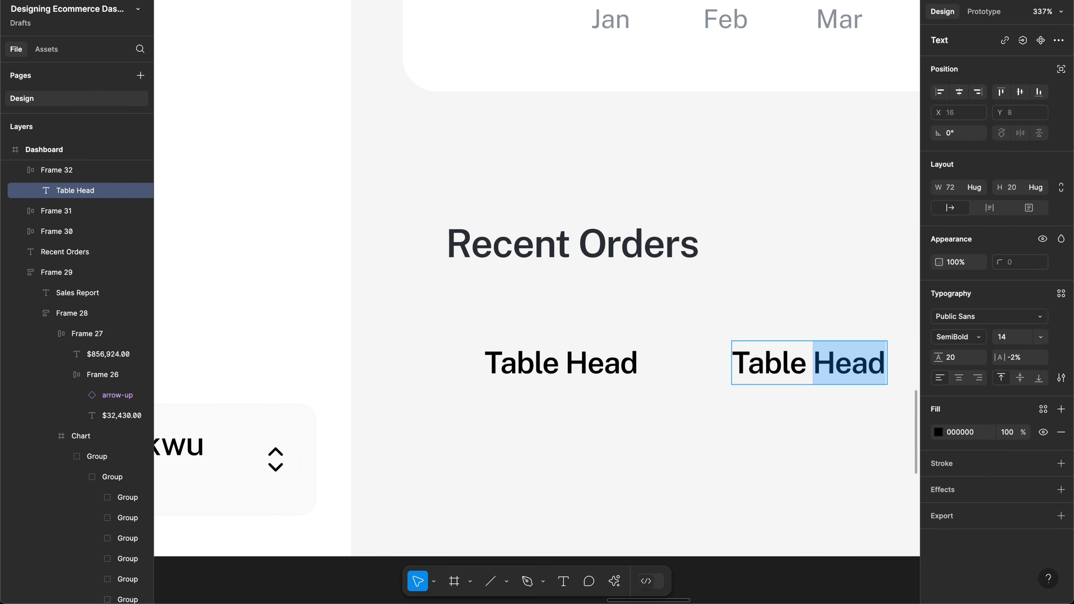
type("Cell")
key("Escape")
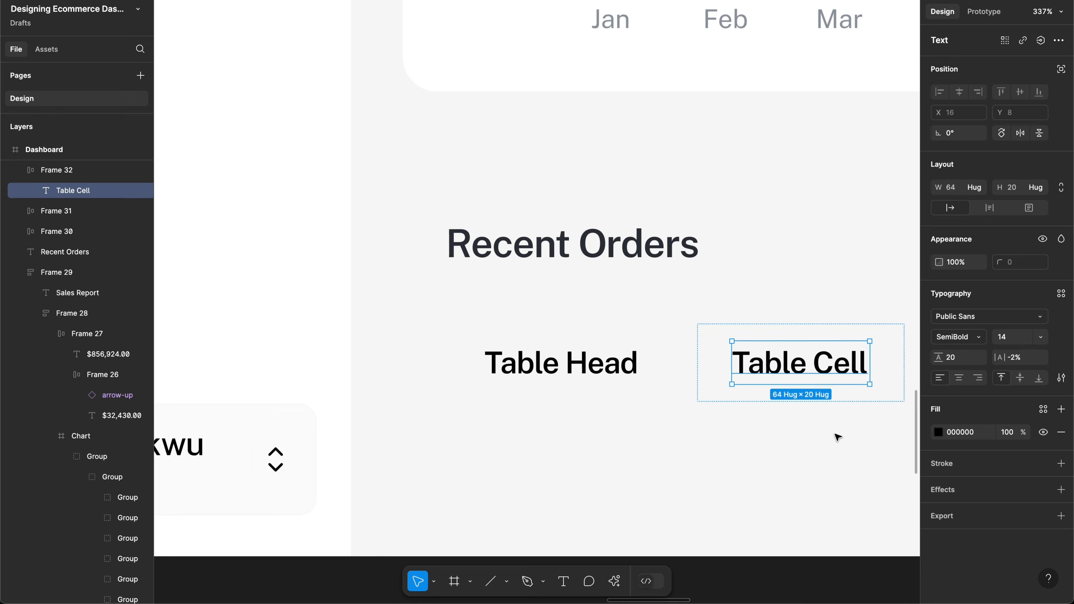
Step: Set the Table Cell text to Regular weight with a dark 272E34 fill
left_click(960, 338)
left_click(956, 309)
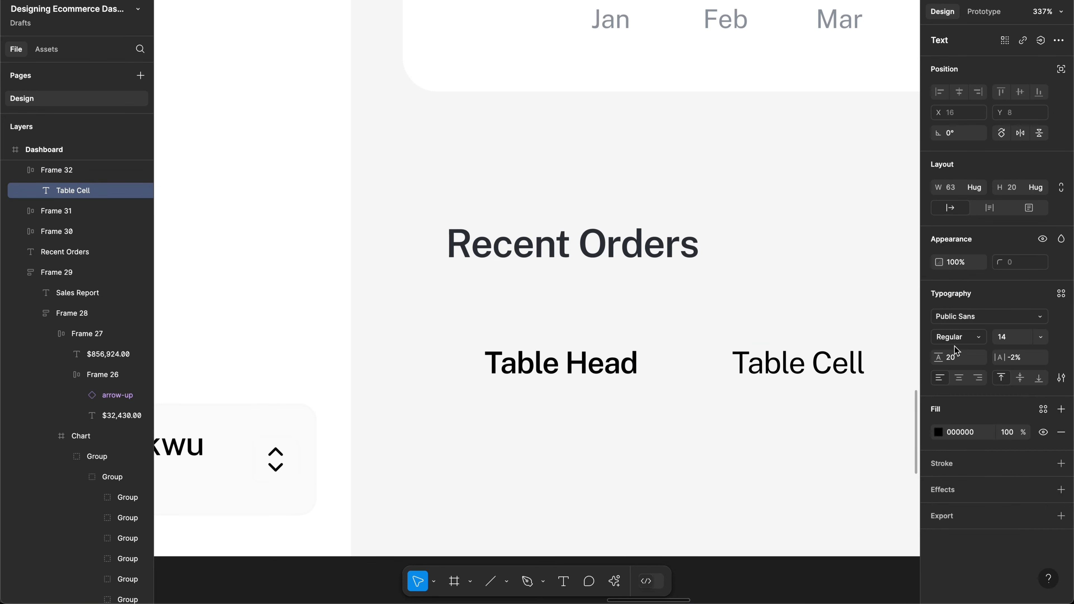
left_click(939, 431)
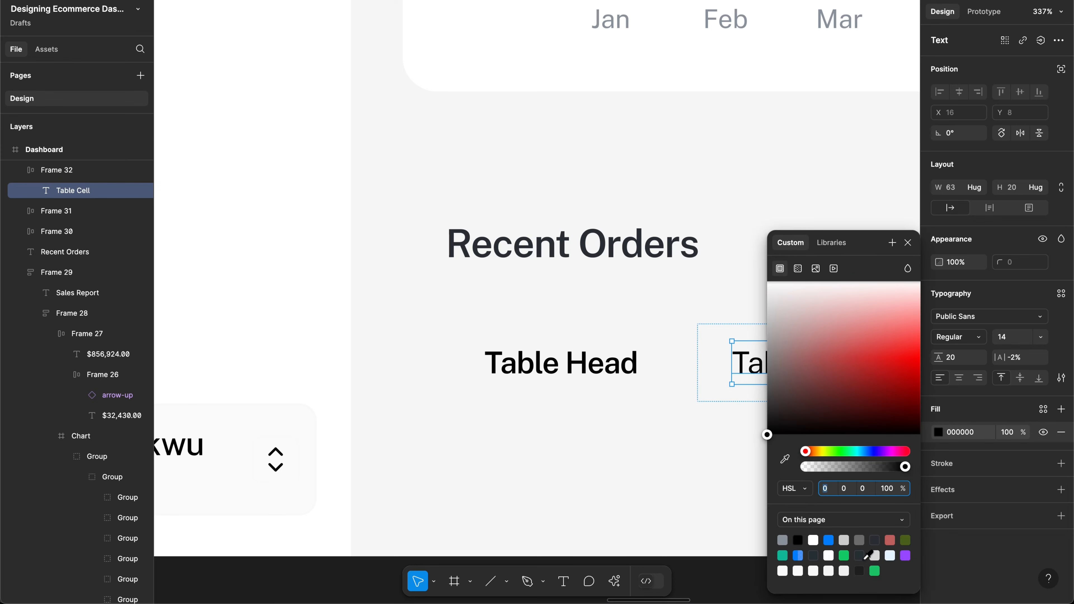
left_click(859, 555)
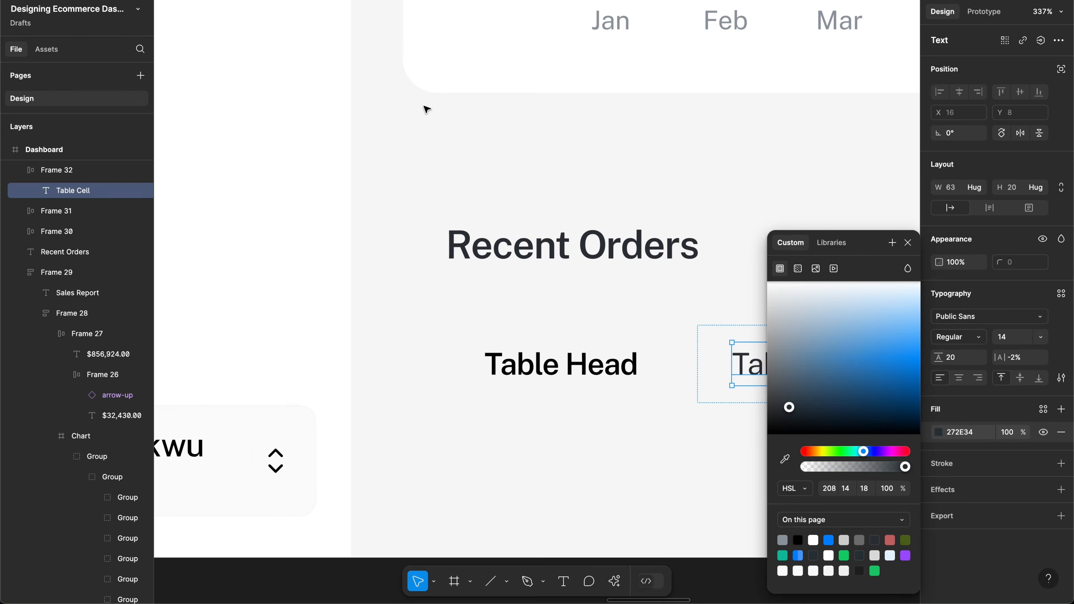
scroll(425, 108, "up", 5)
scroll(425, 108, "up", 15)
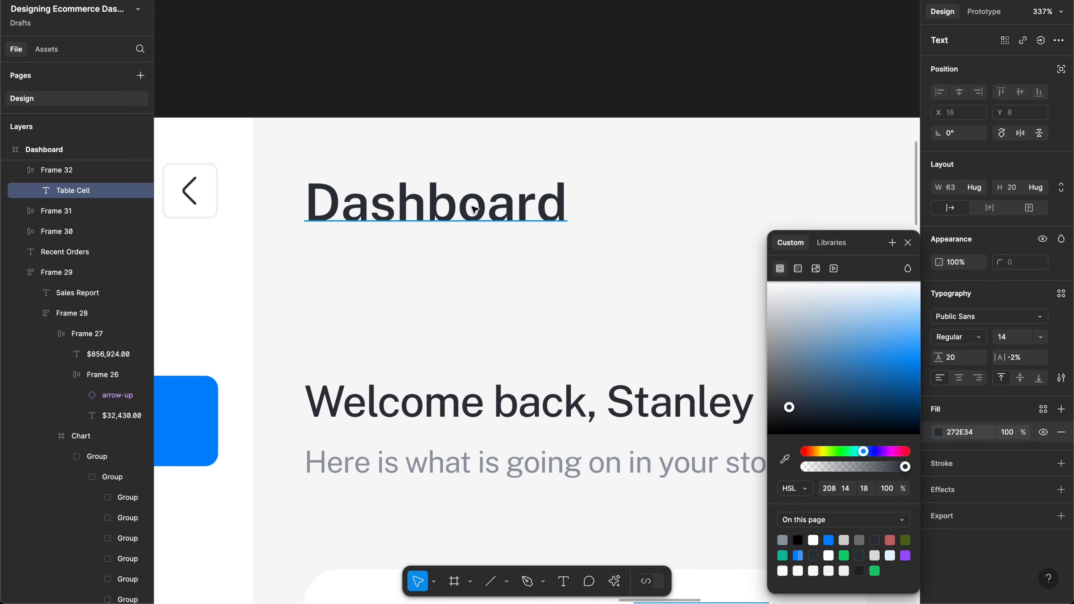
Step: Copy 272E34 from the Dashboard heading onto both labels and wrap each in auto layout
left_click(478, 182)
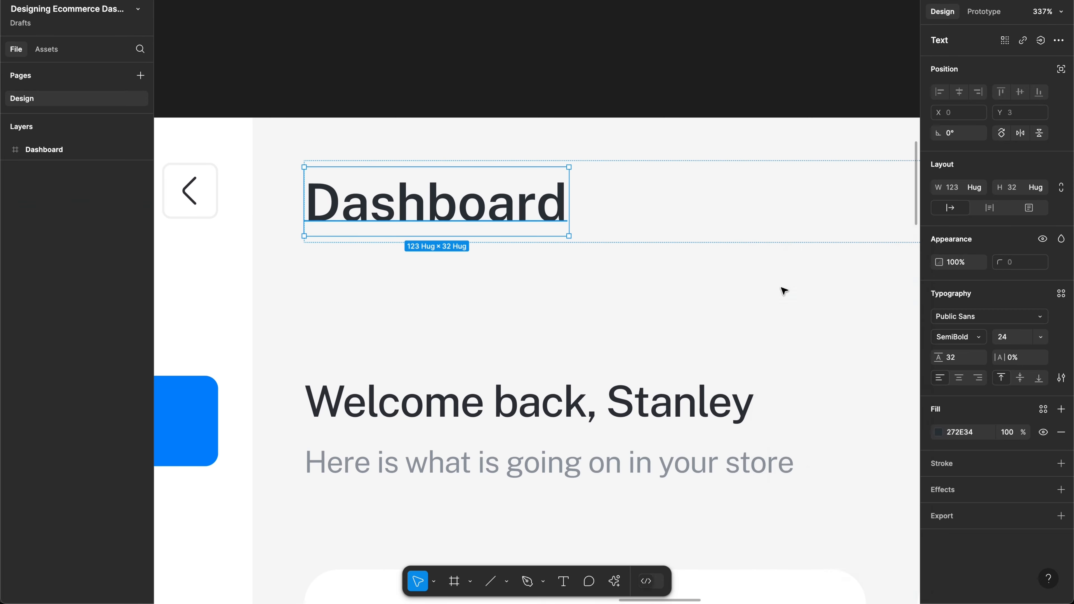
left_click(960, 441)
key("super+c")
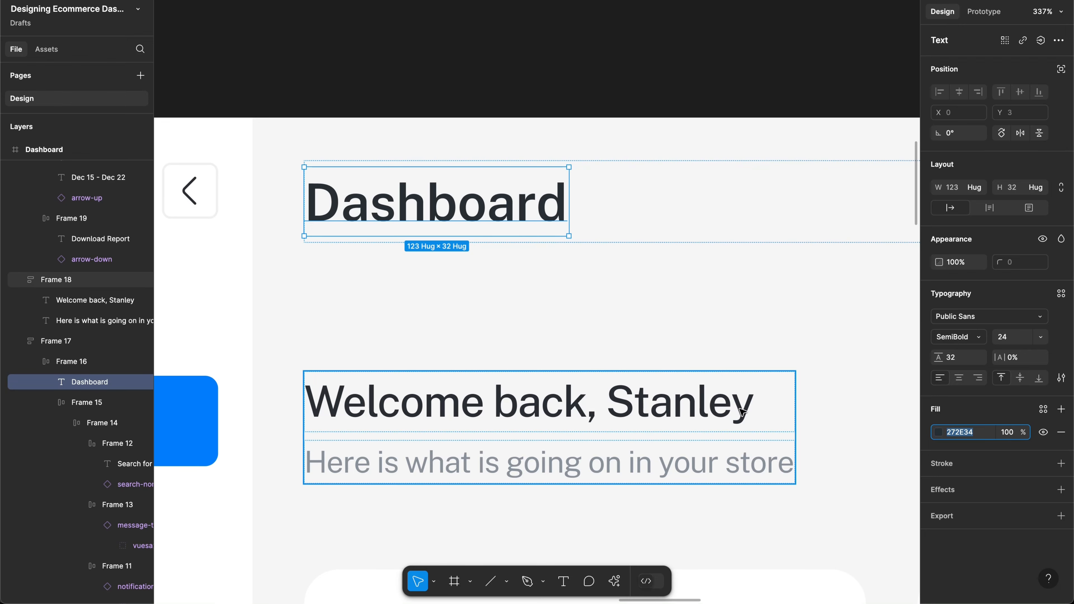
scroll(742, 412, "down", 20)
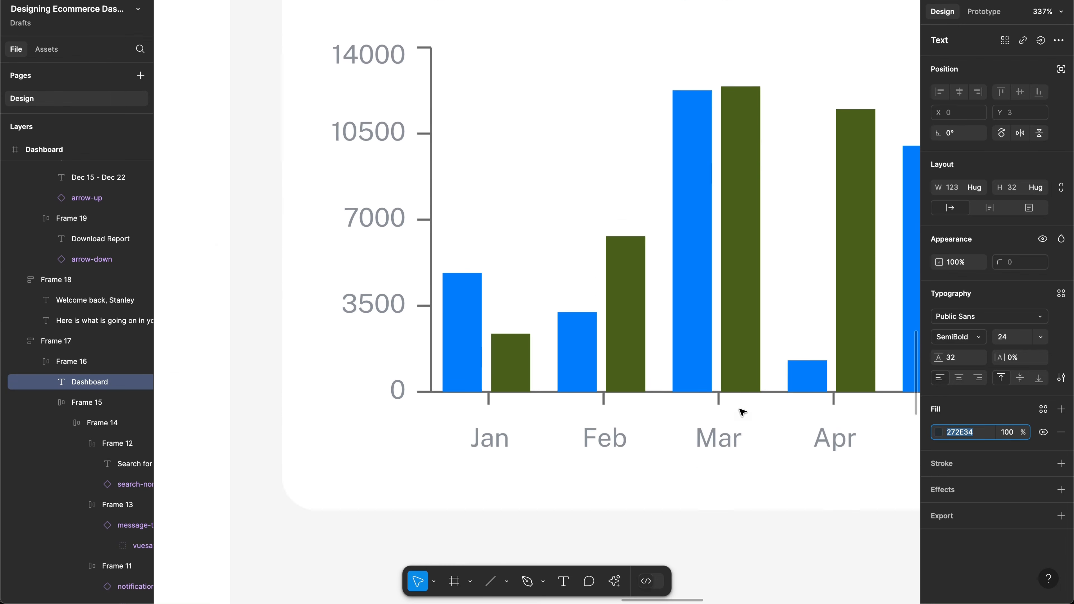
scroll(741, 411, "down", 15)
scroll(740, 410, "up", 5)
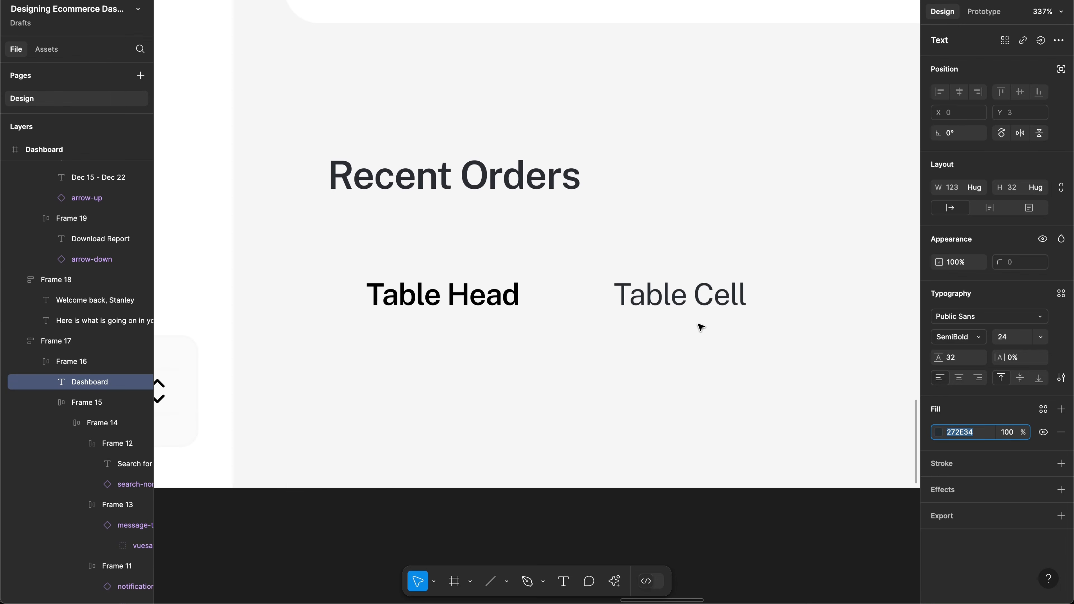
left_click(487, 304, "shift+super")
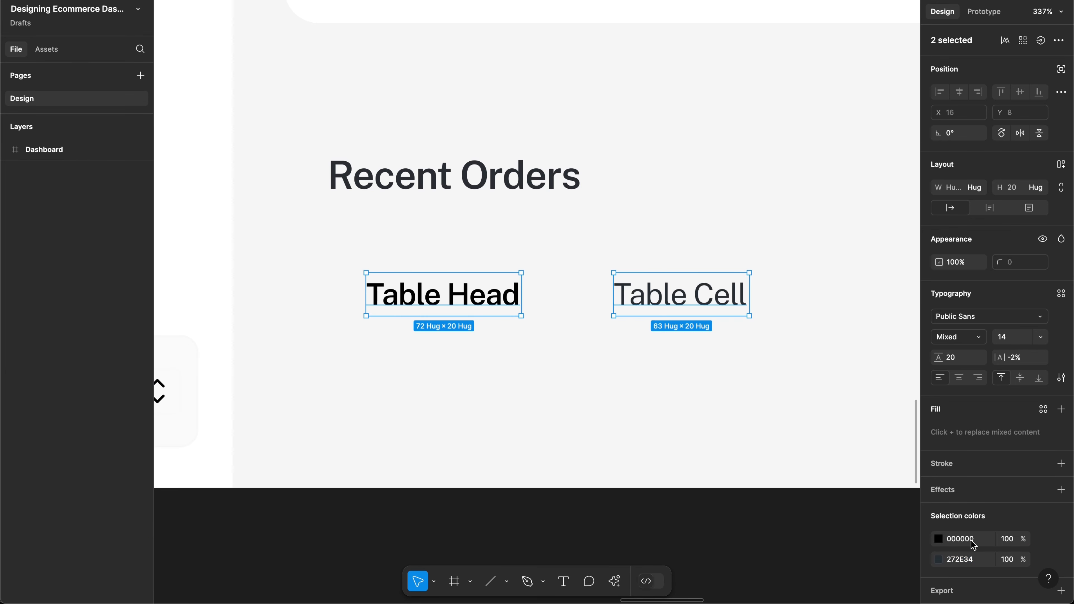
left_click(970, 538)
key("super+v")
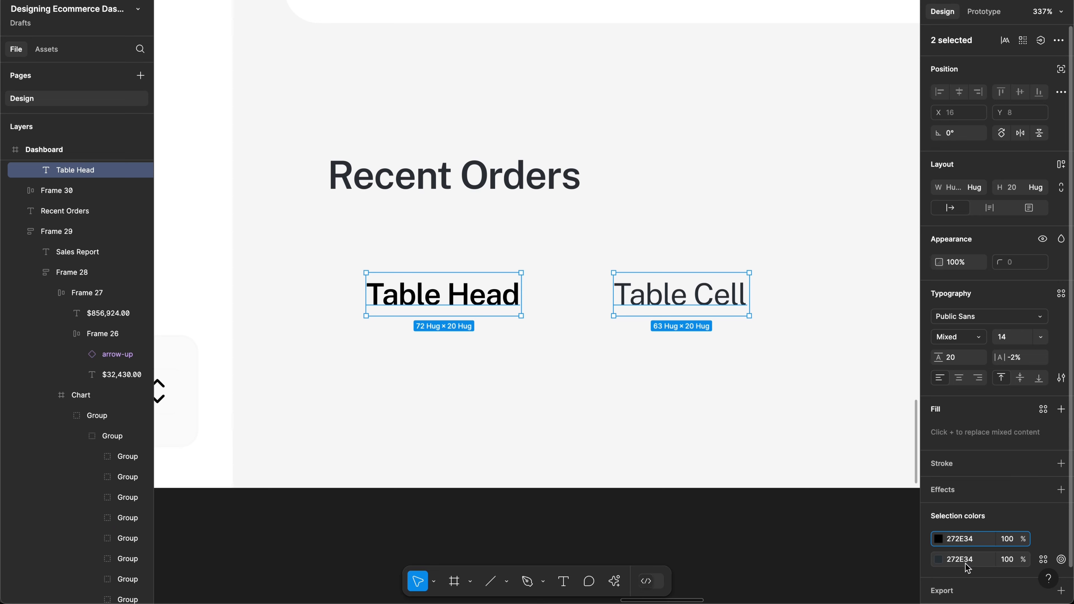
key("Return")
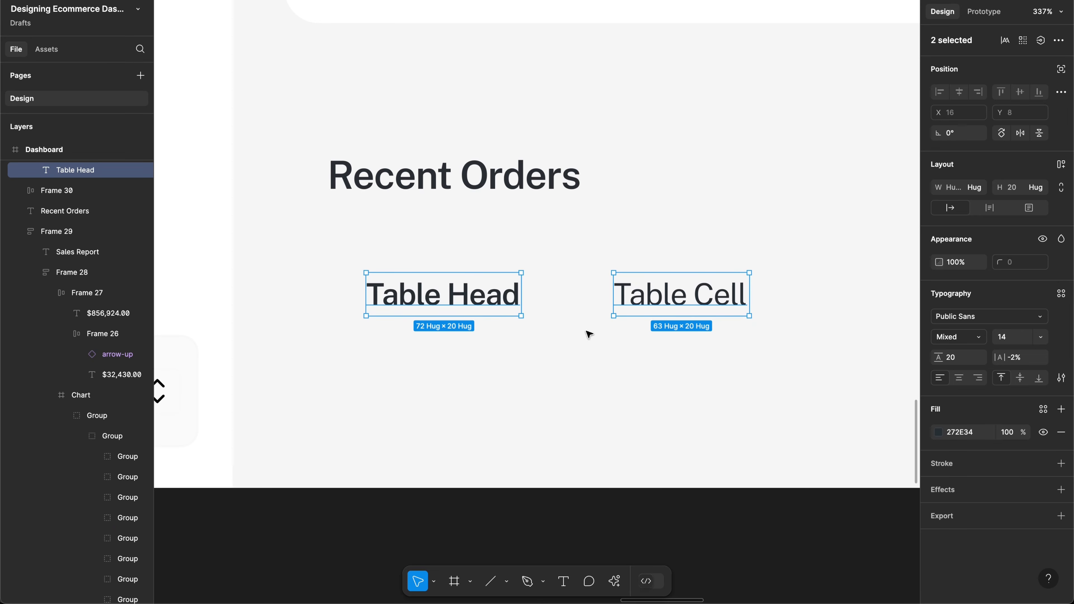
key("shift+a")
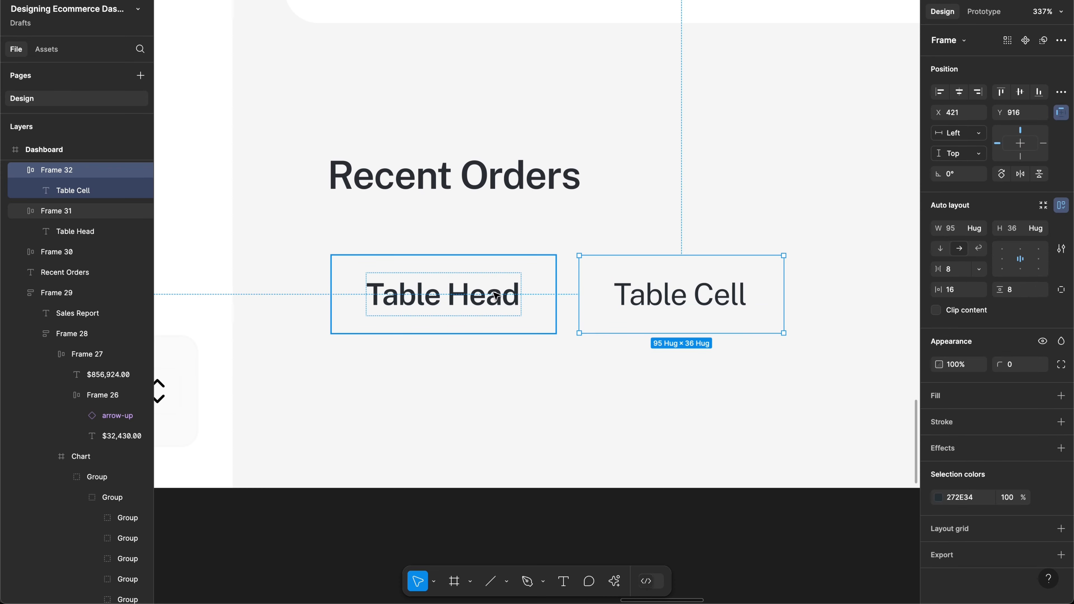
left_click(495, 294)
scroll(496, 295, "down", 10)
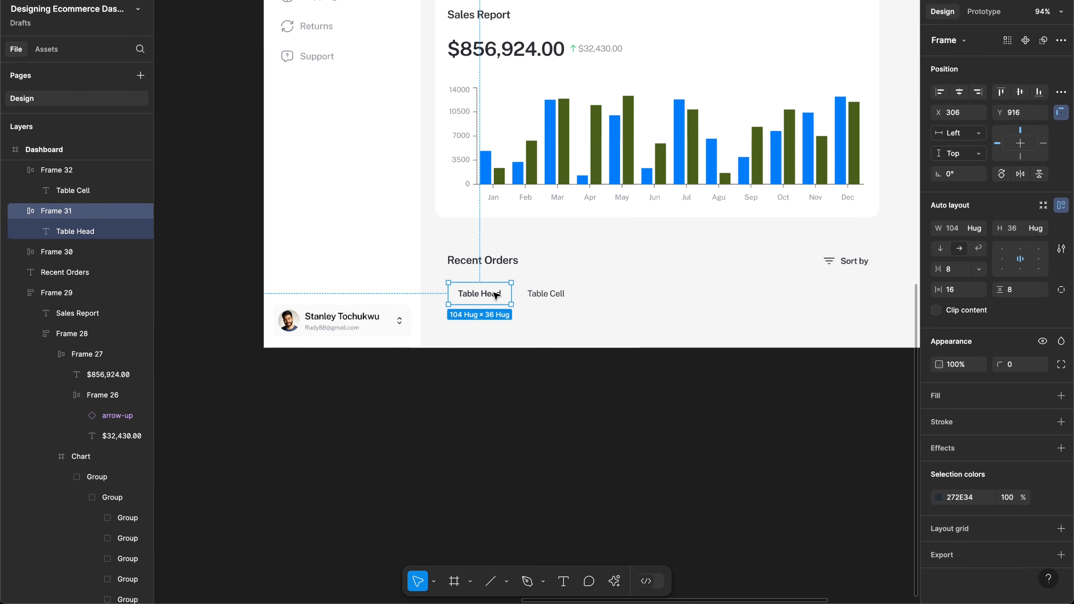
scroll(495, 295, "left", 15)
scroll(496, 294, "down", 3)
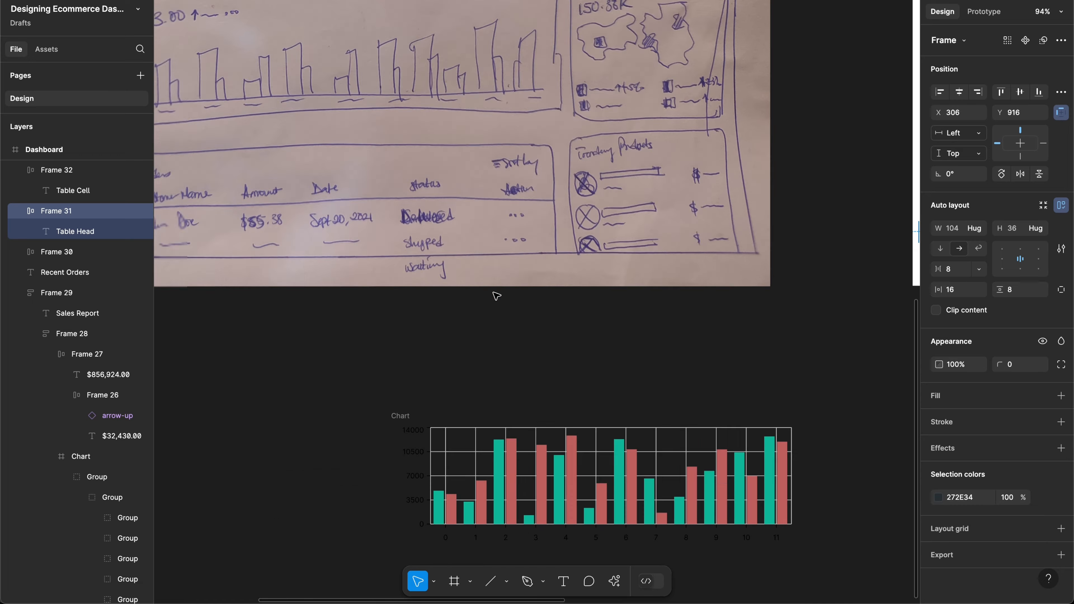
scroll(495, 295, "left", 3)
scroll(495, 294, "down", 1)
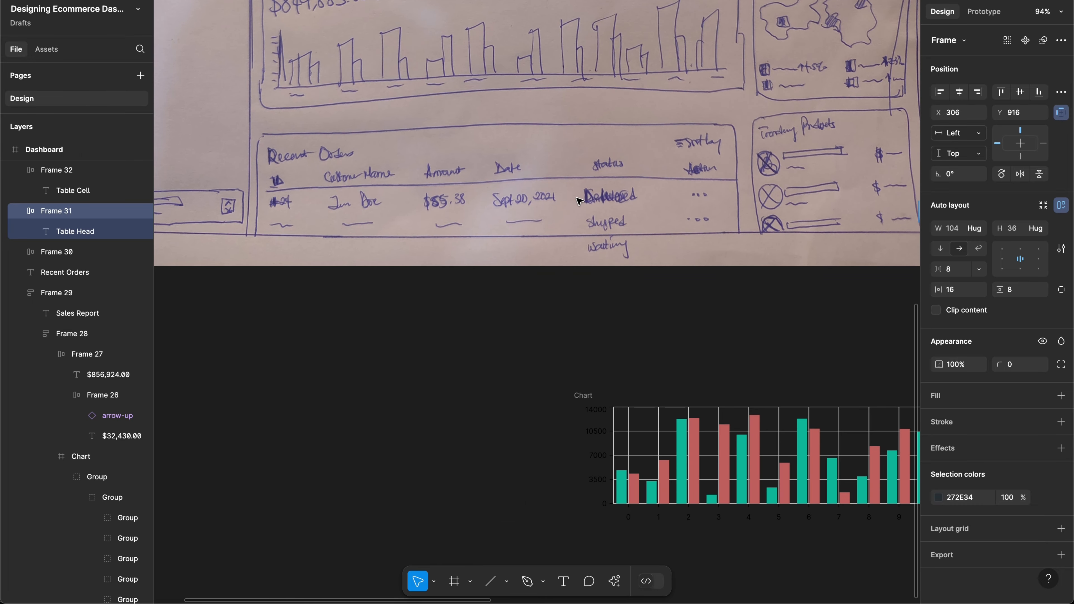
scroll(579, 201, "up", 2)
scroll(579, 200, "right", 3)
scroll(579, 201, "left", 1)
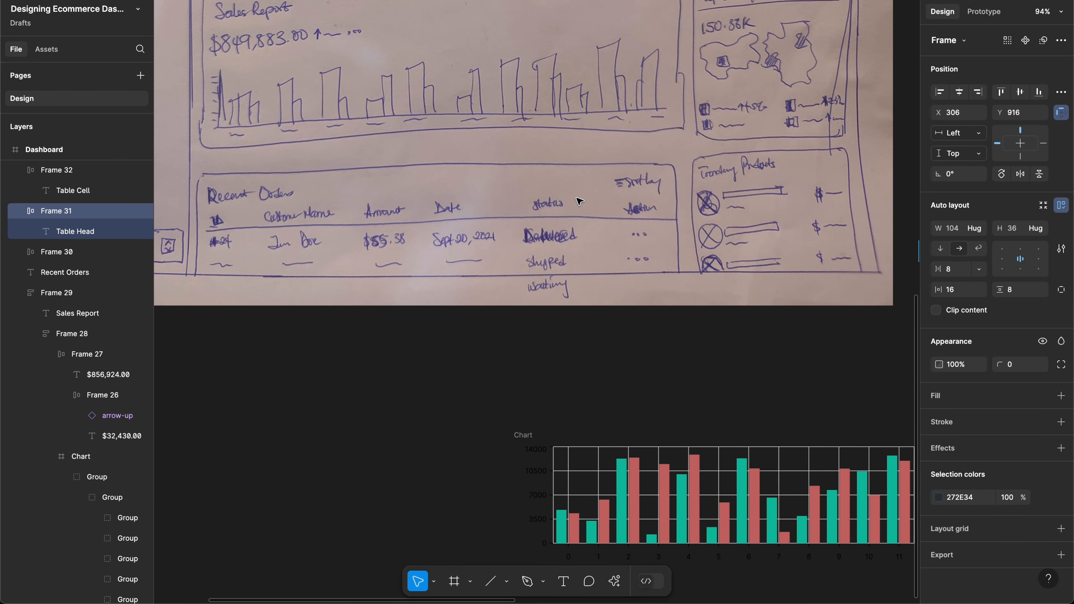
scroll(659, 204, "right", 2)
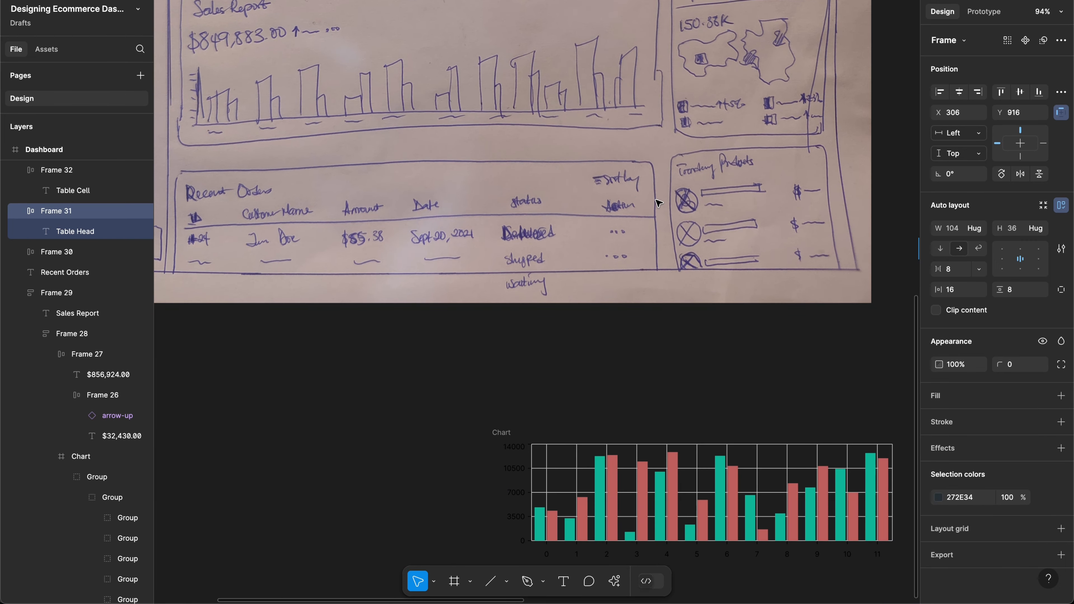
scroll(658, 203, "left", 1)
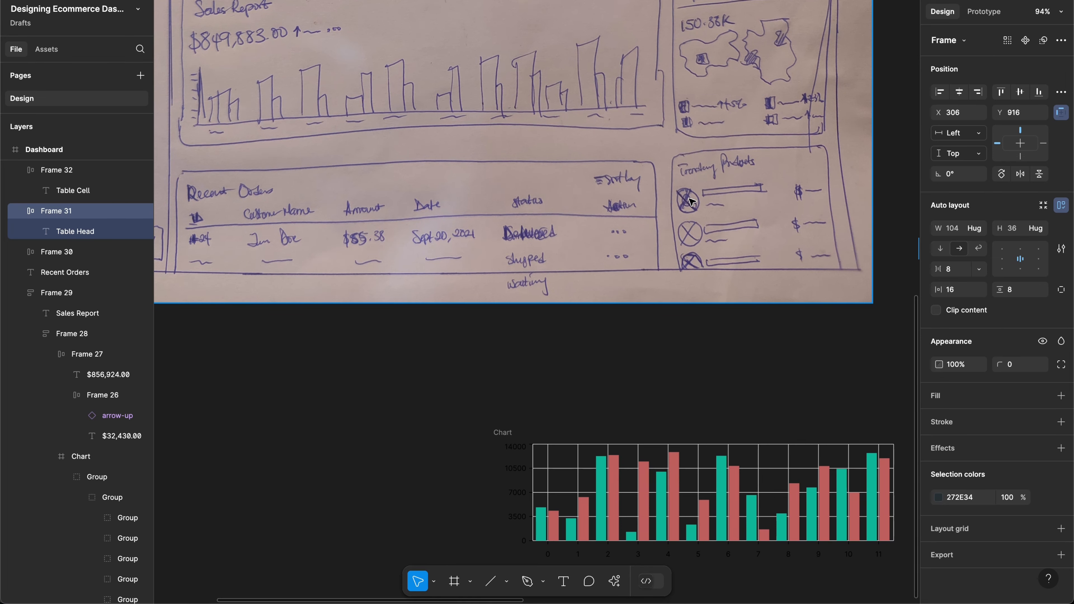
scroll(692, 202, "right", 20)
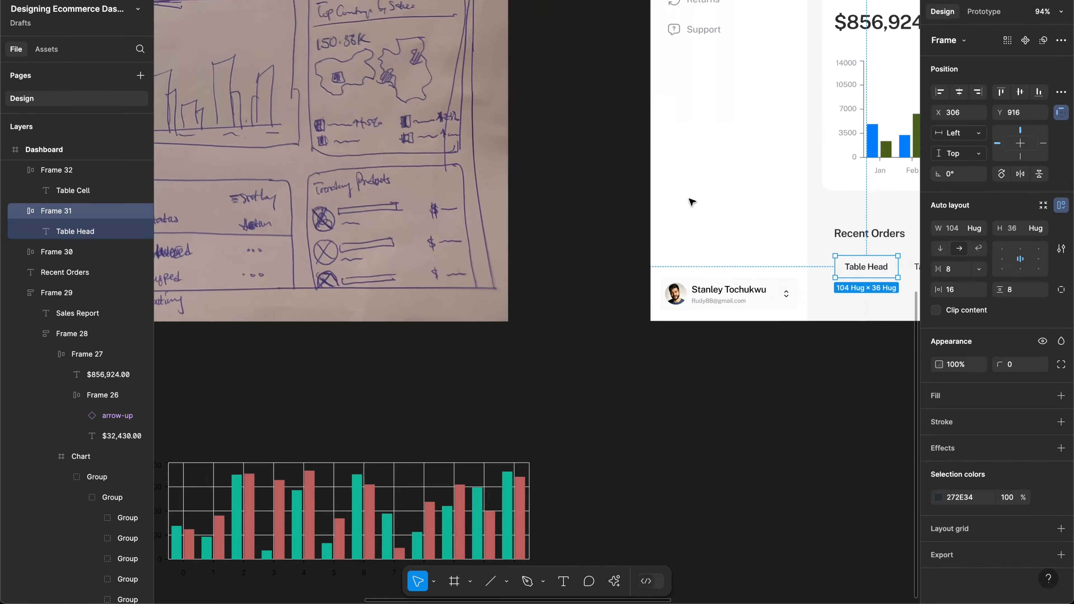
scroll(691, 202, "right", 6)
scroll(691, 202, "down", 2)
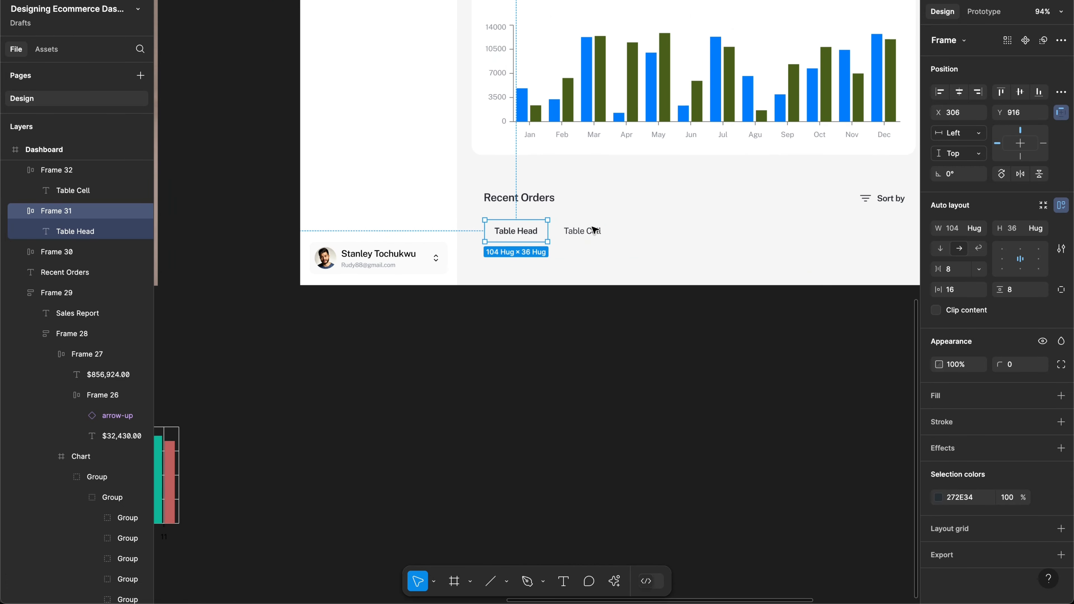
scroll(593, 230, "up", 6)
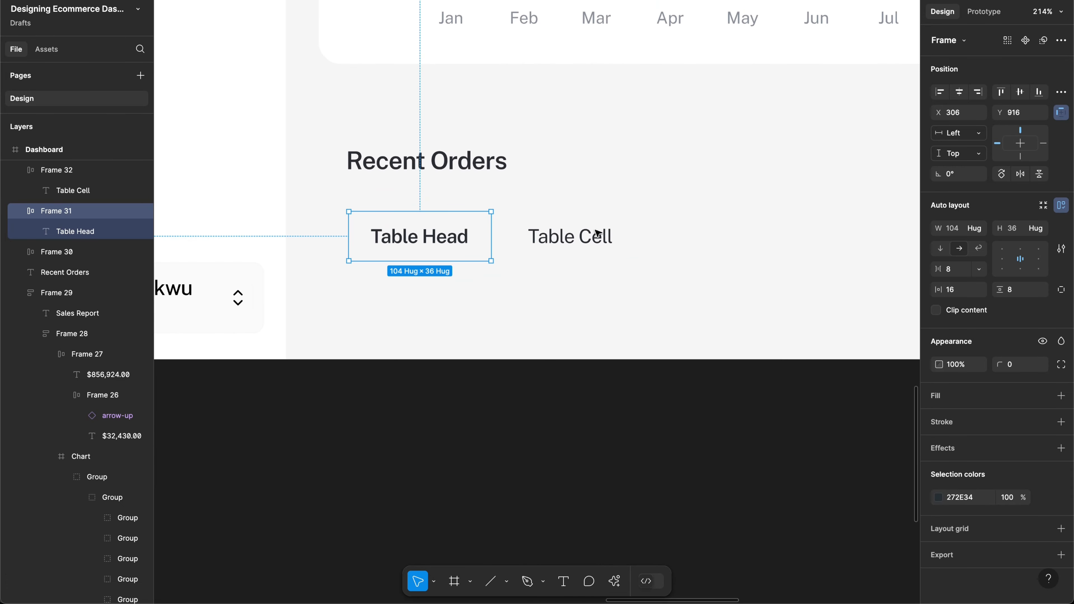
Step: Turn on Truncate text for the Table Cell label with Max lines 1
left_click(604, 239, "super")
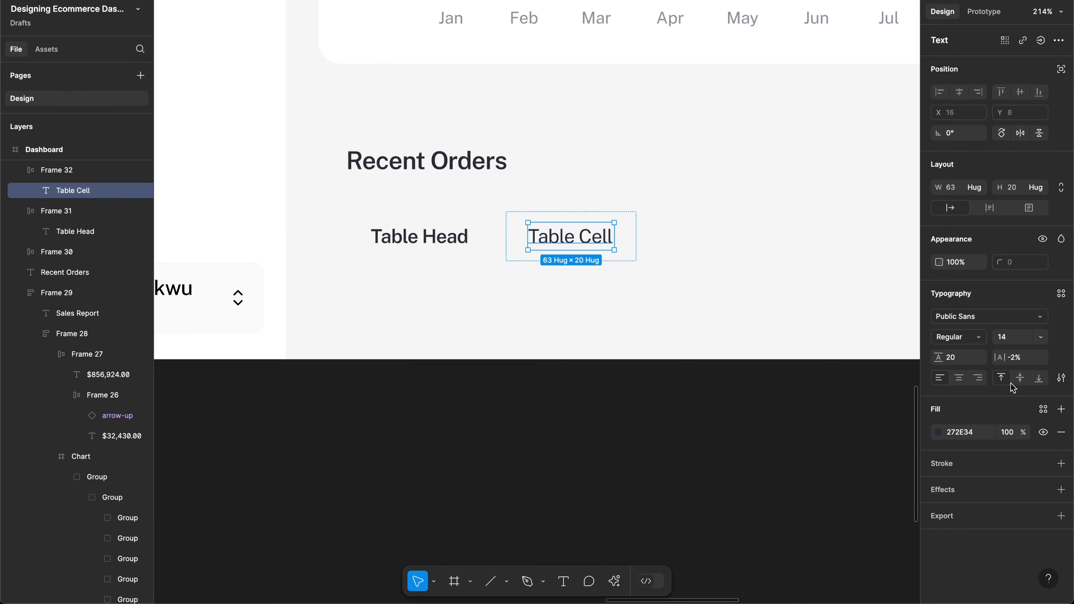
left_click(1061, 379)
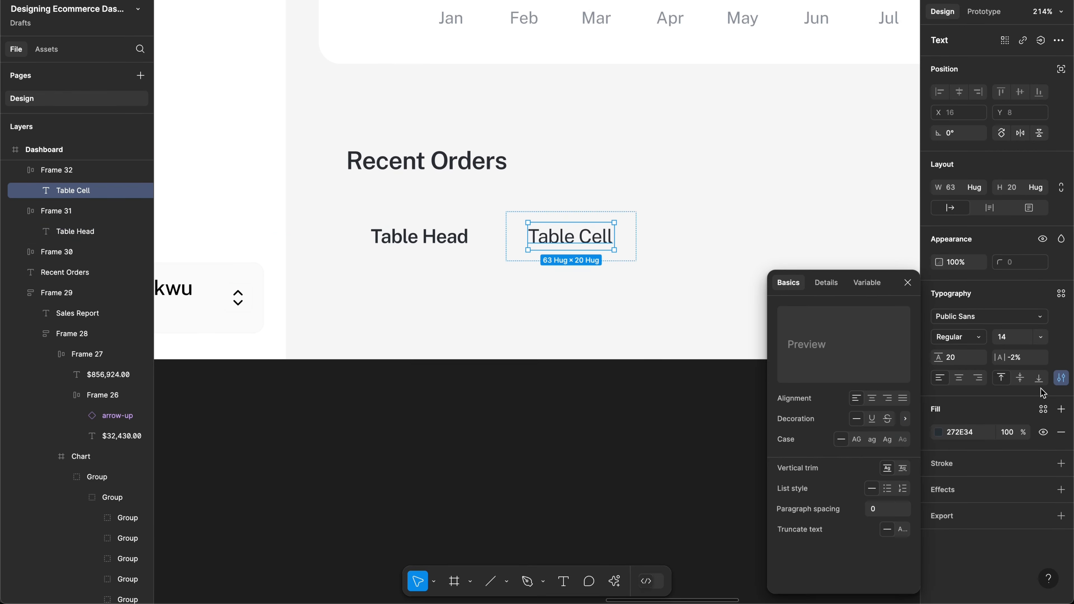
left_click(902, 530)
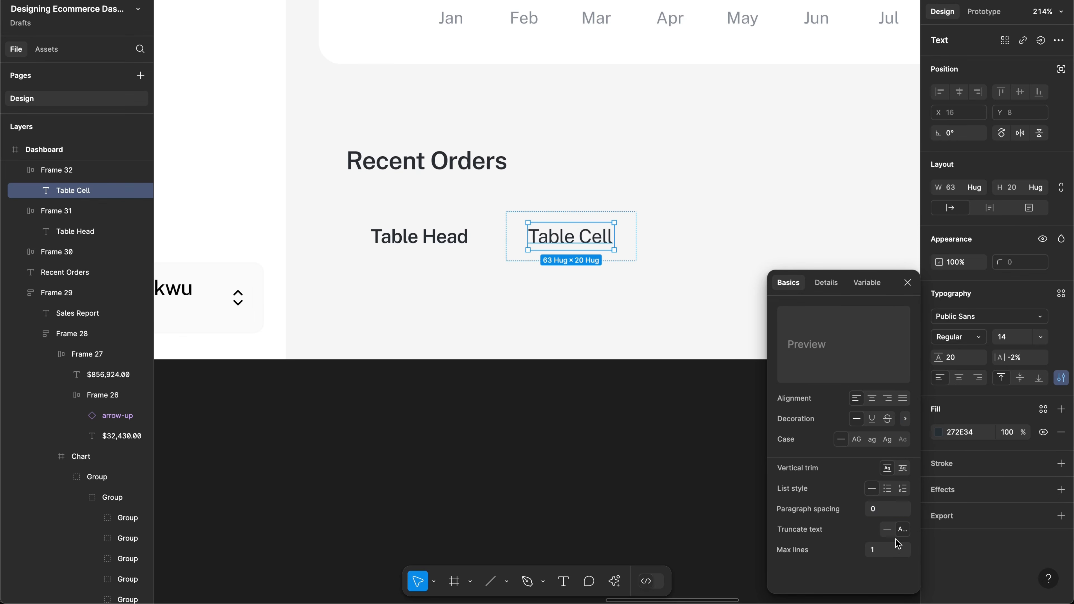
left_click(643, 295)
scroll(640, 295, "down", 2)
scroll(640, 295, "left", 6)
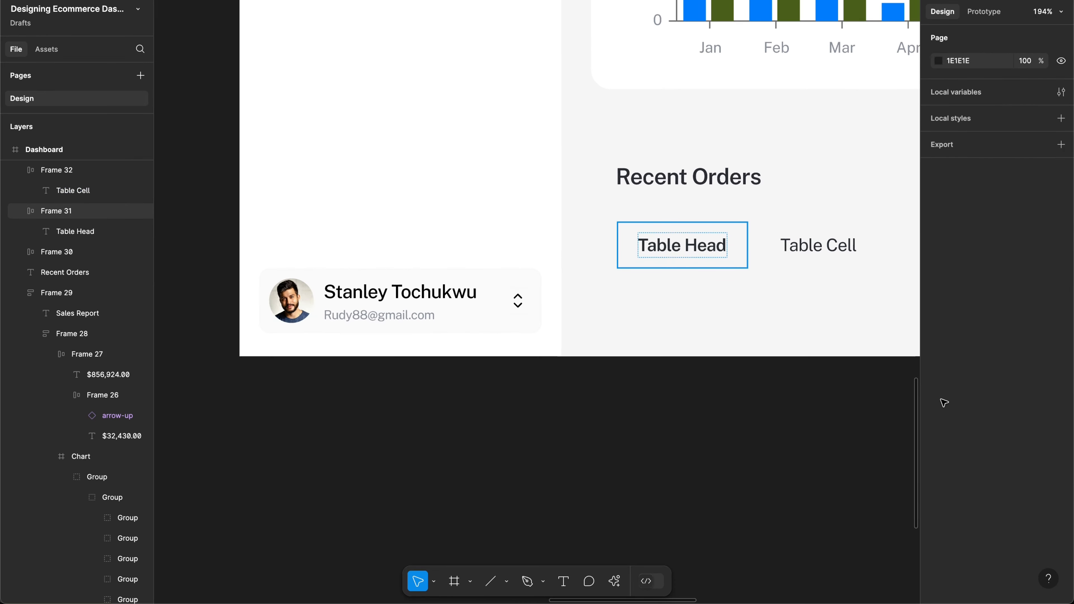
Step: Give the Table Head frame a FAFAFA background fill
left_click(951, 402)
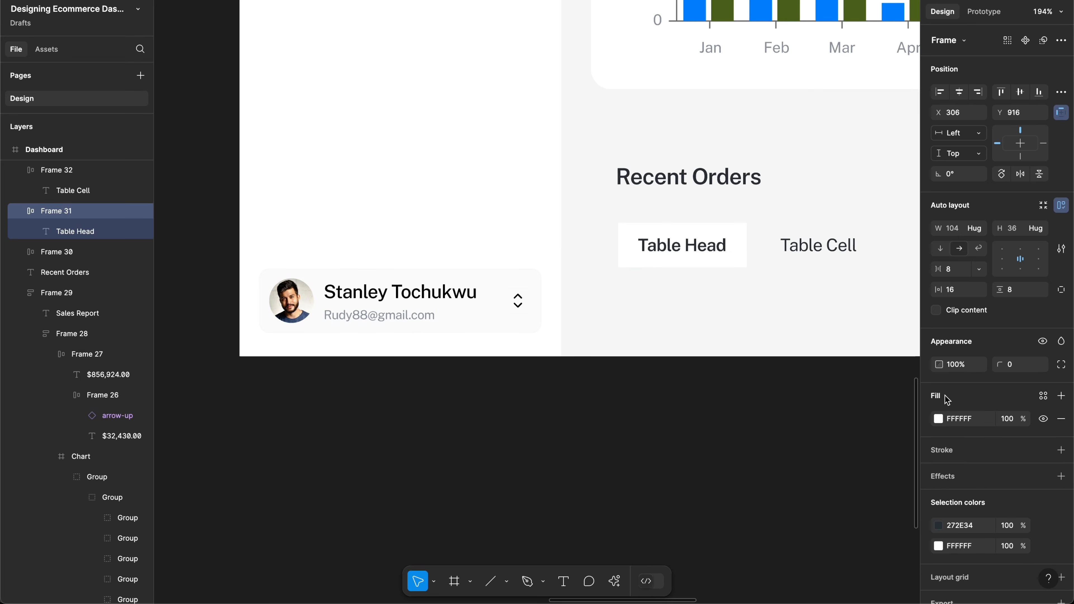
left_click(939, 419)
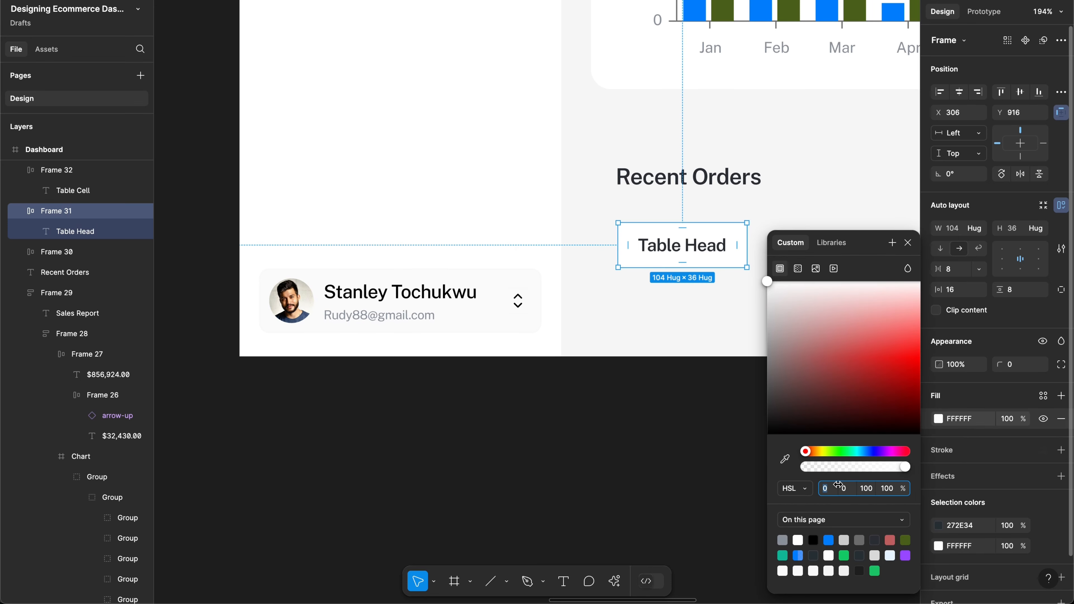
left_click(874, 555)
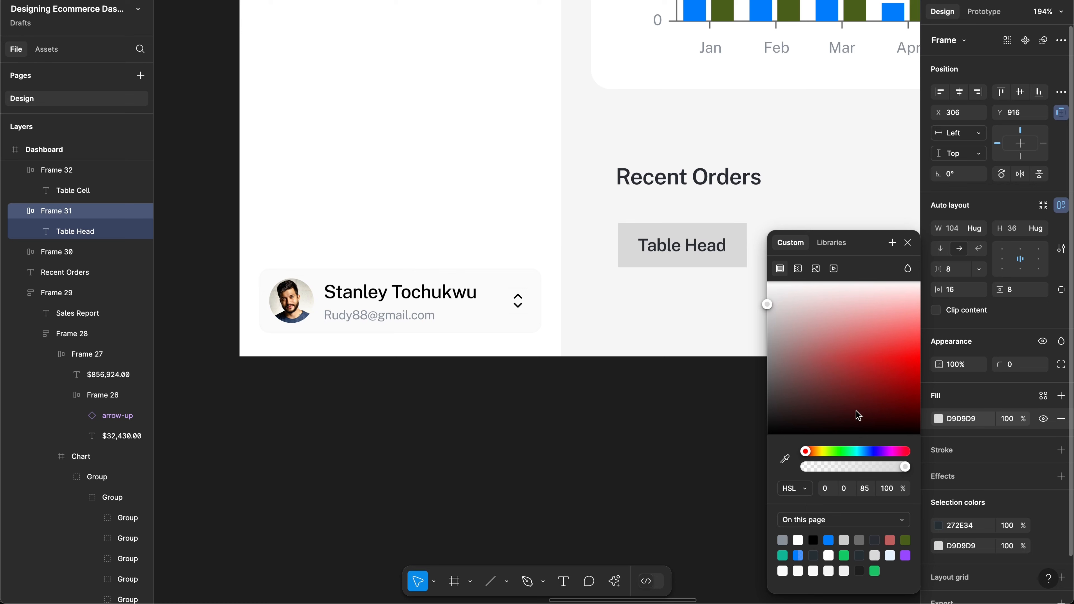
left_click(968, 420)
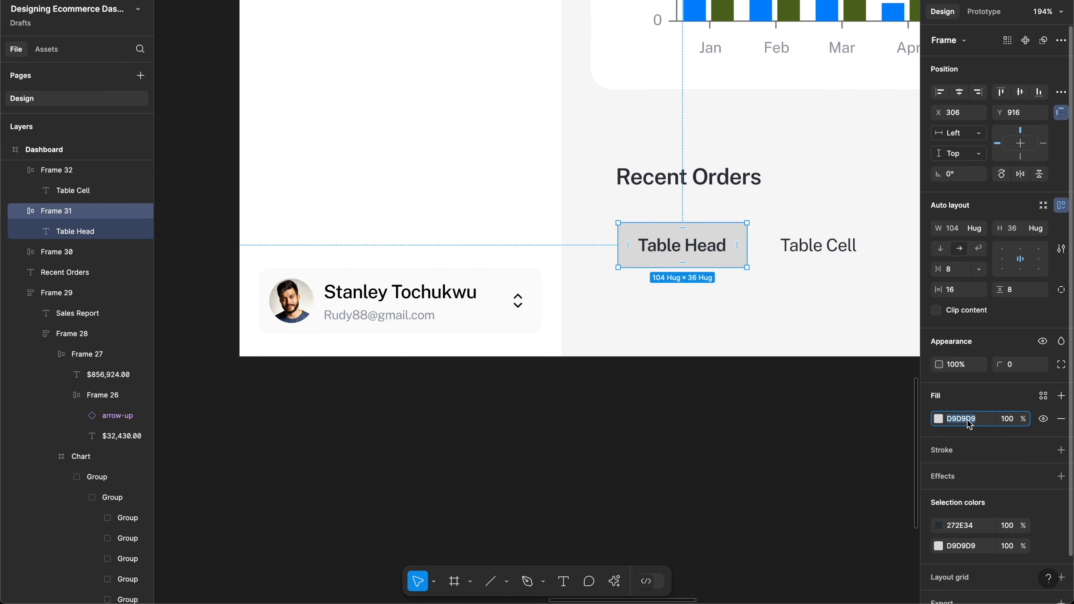
type("fafafa")
key("Return")
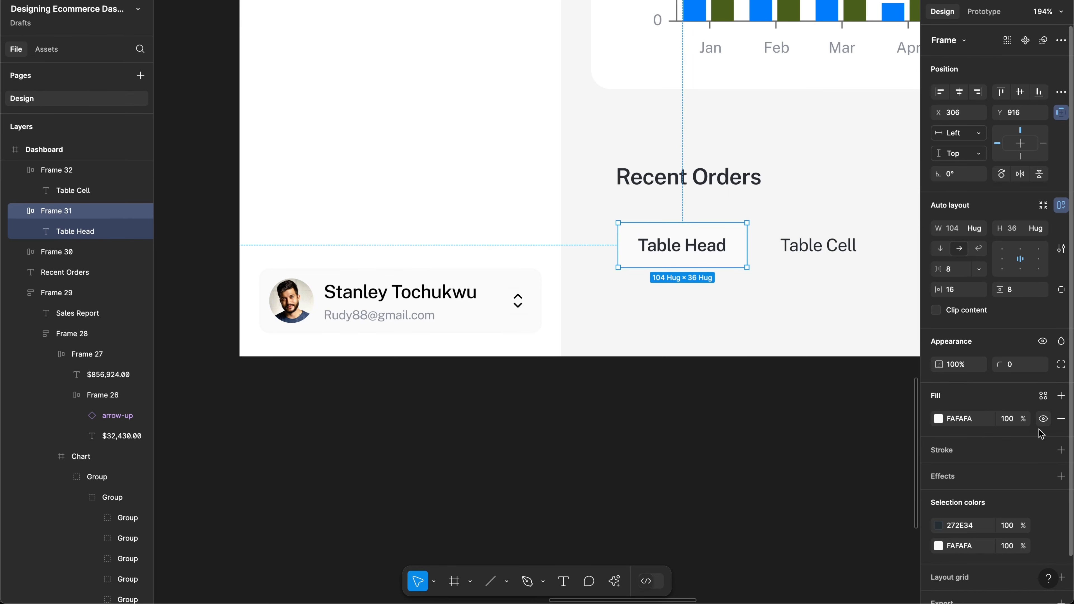
Step: Add a bottom-only D9D9D9 border and select both Table Head and Table Cell
left_click(1061, 449)
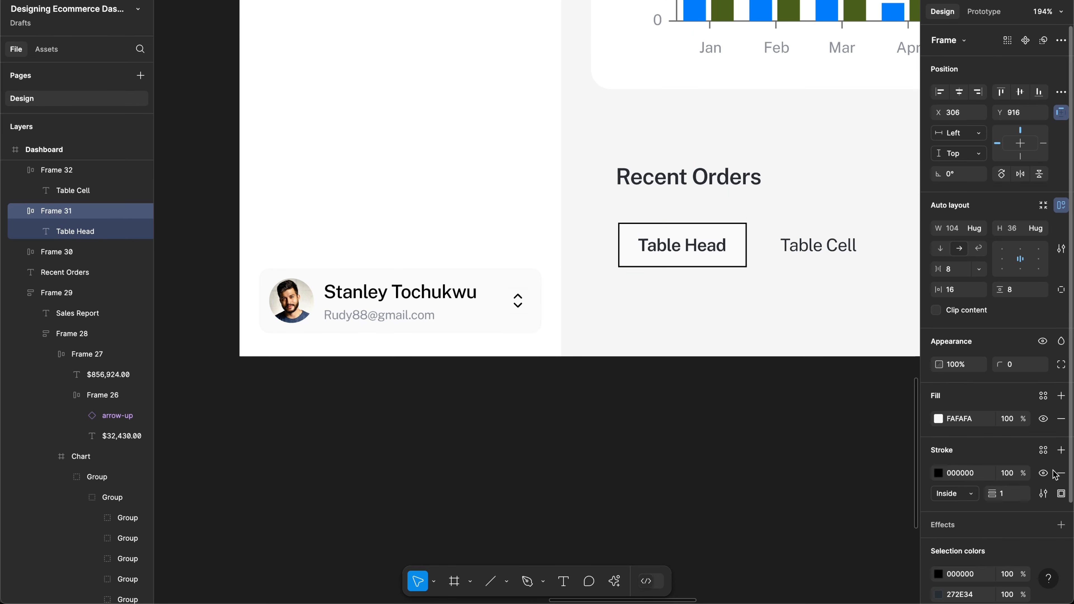
left_click(1061, 493)
left_click(1032, 530)
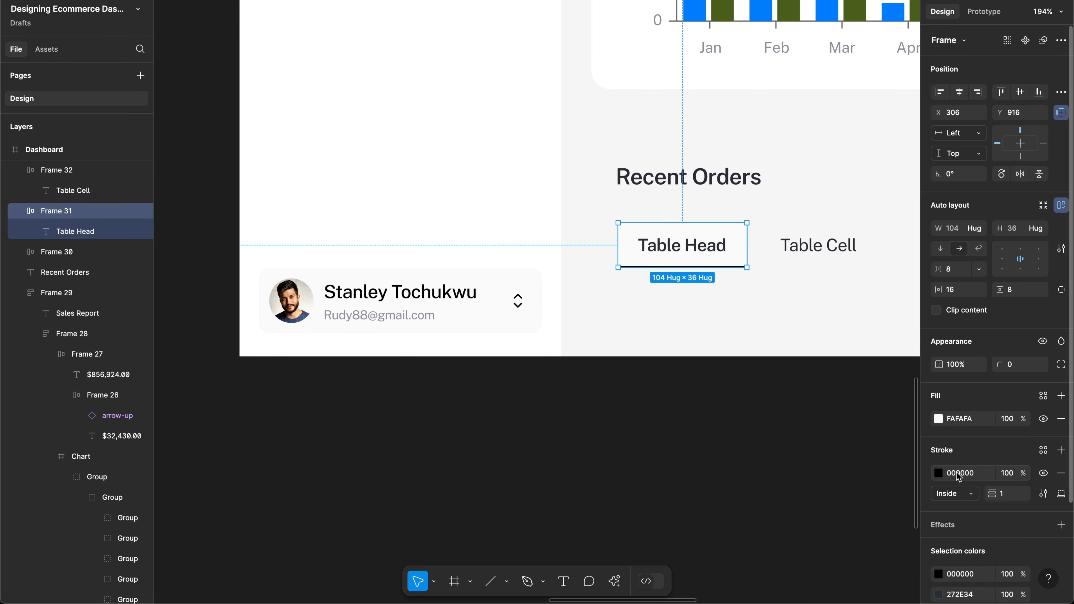
left_click(937, 473)
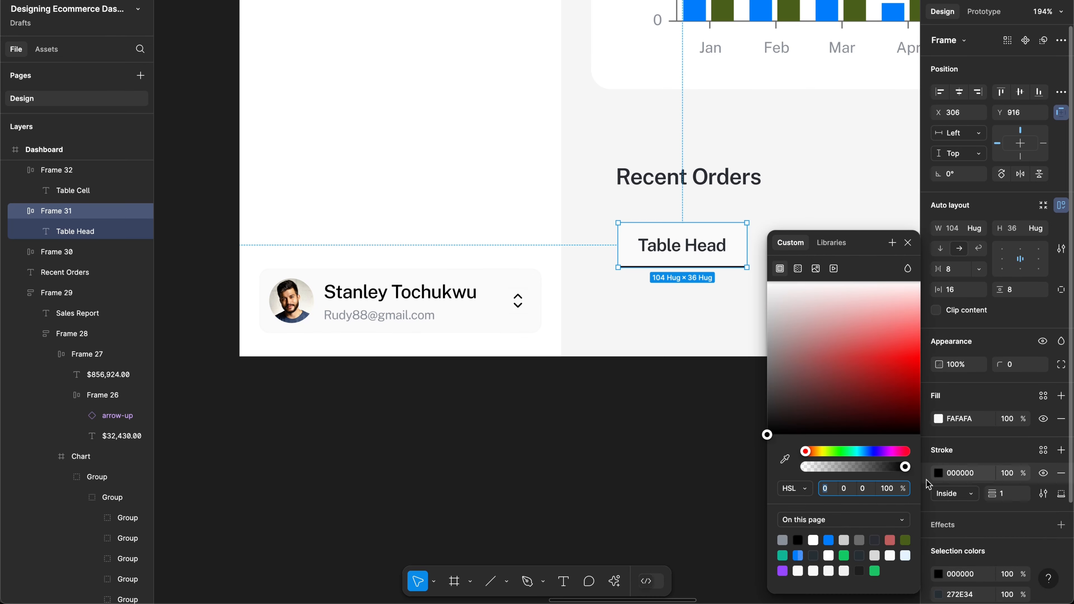
left_click(890, 555)
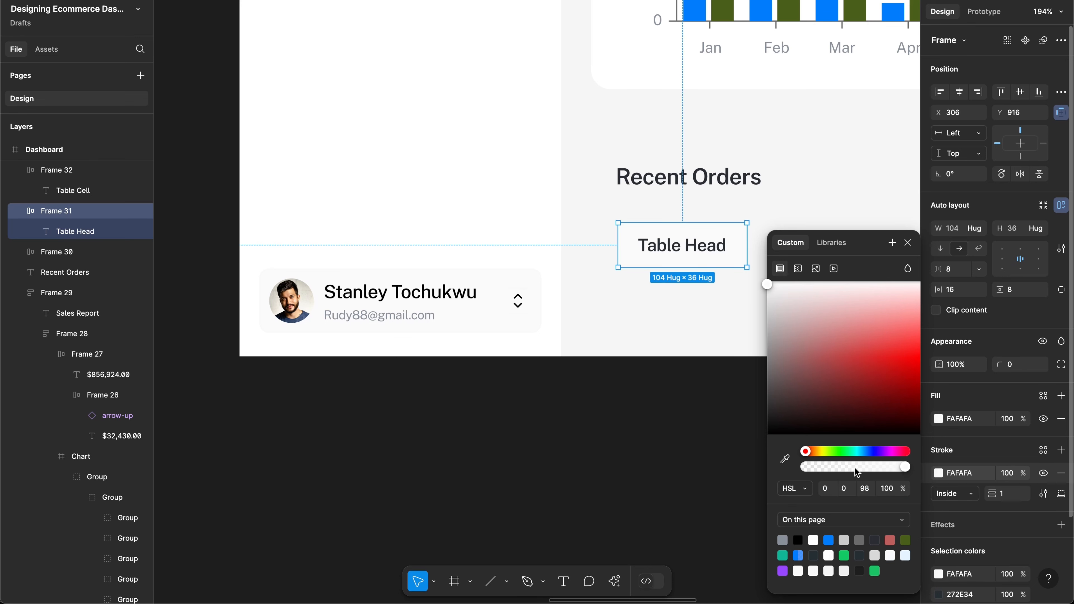
left_click(873, 555)
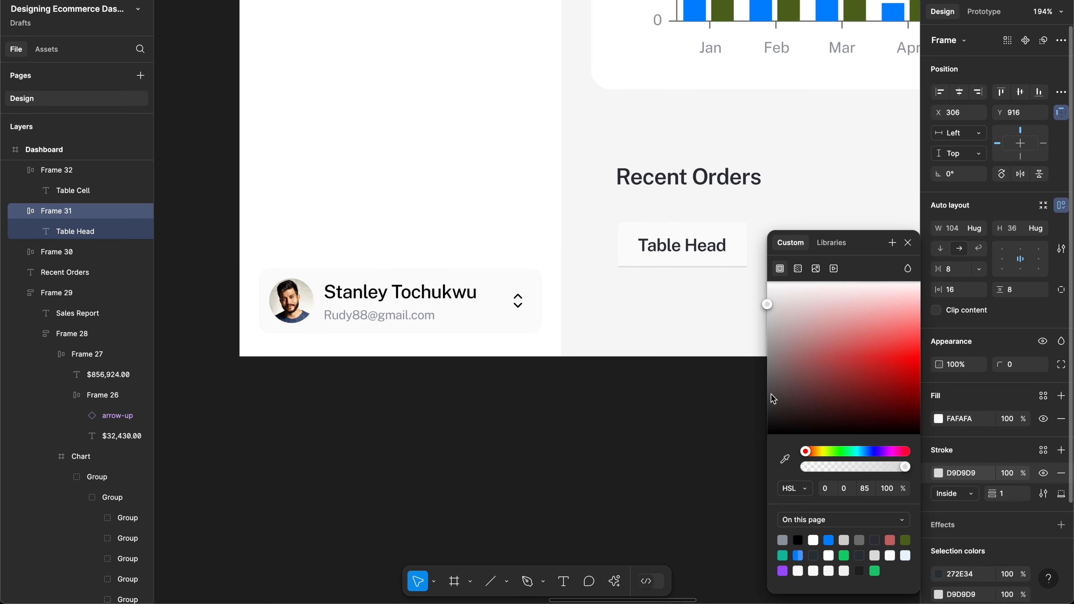
left_click(677, 317)
scroll(676, 315, "right", 5)
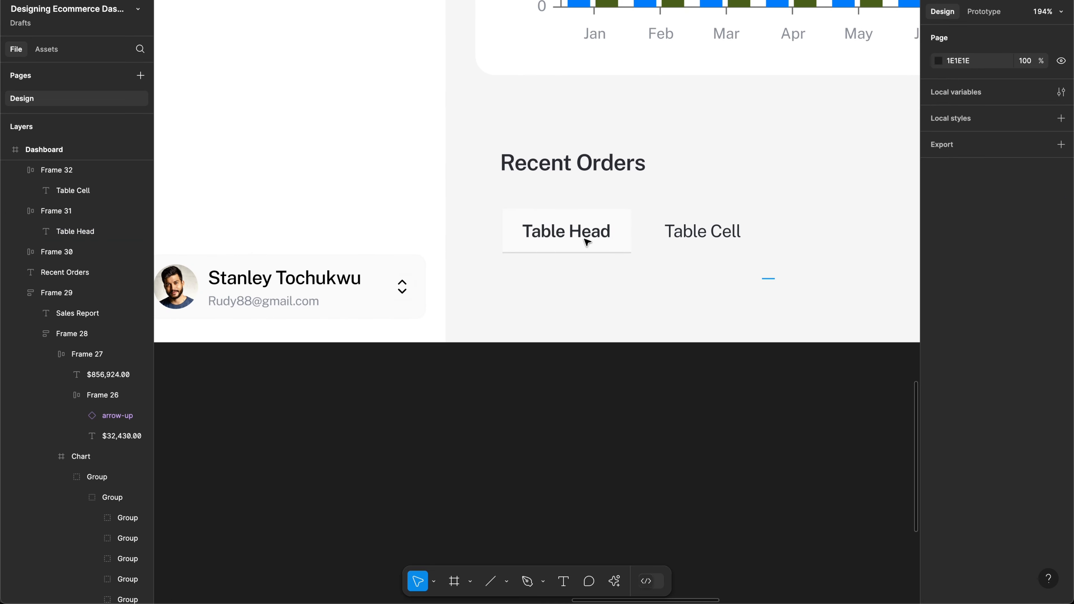
left_click_drag(584, 239, 542, 202)
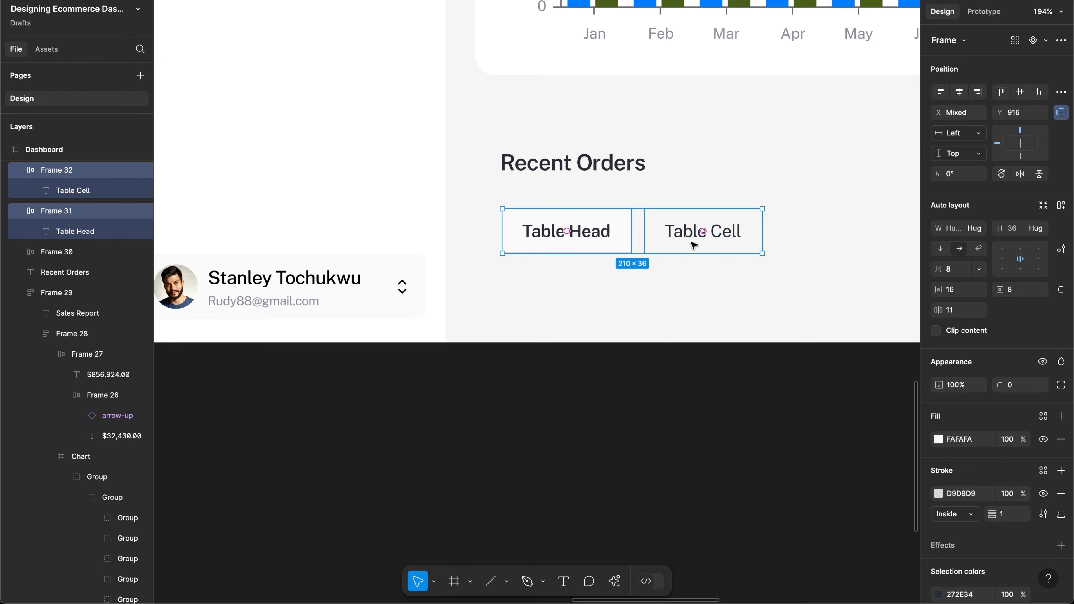
Step: Create the 210×36 Component 1 from the selected Table Head and Table Cell frames
scroll(672, 242, "down", 10)
scroll(667, 239, "down", 5)
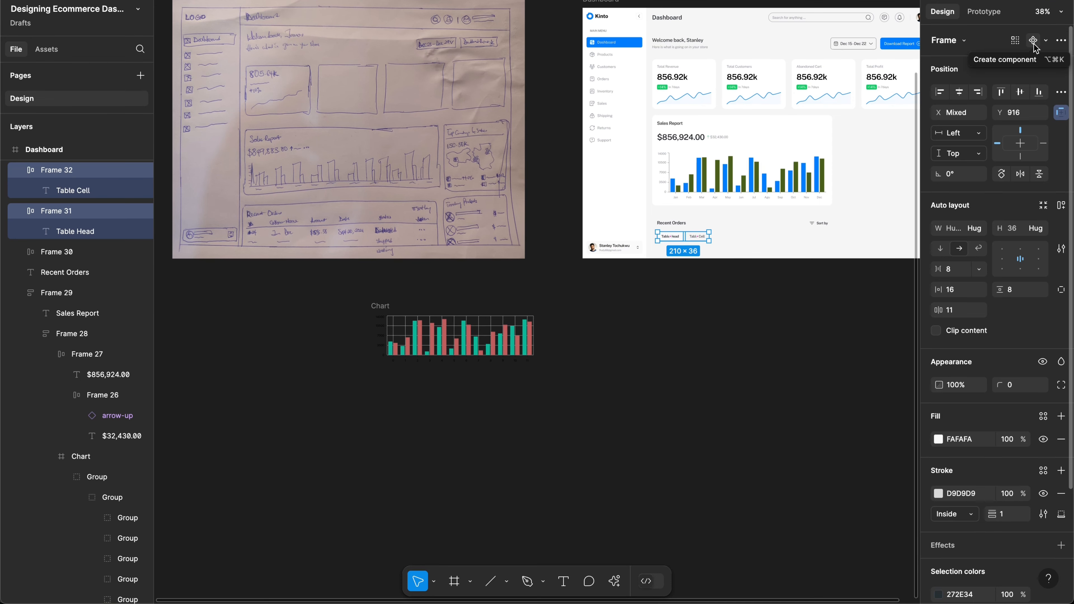
key("alt+super+k")
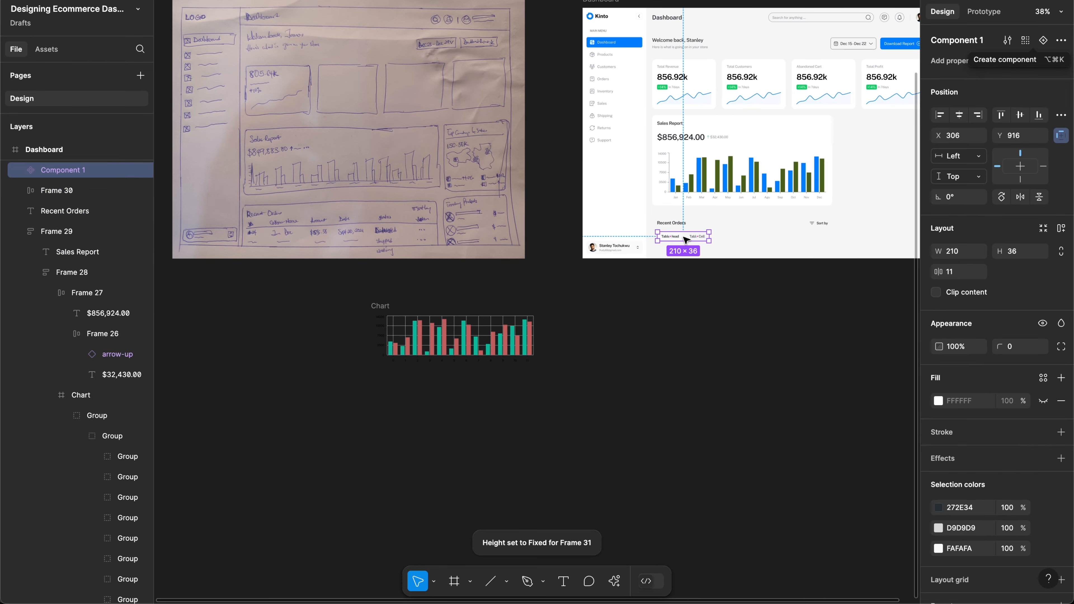
scroll(684, 239, "up", 5)
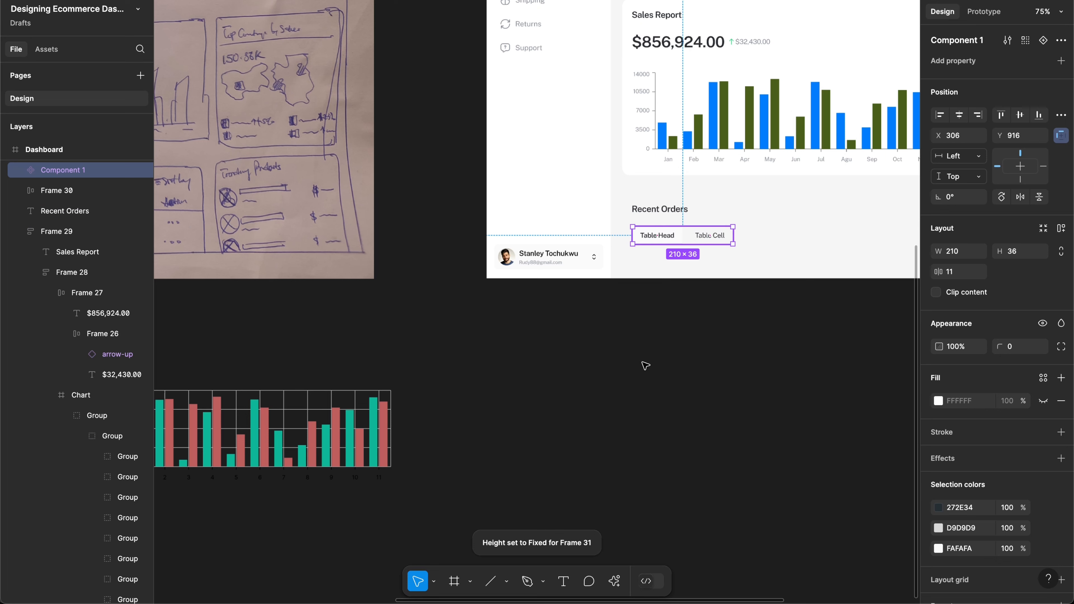
Step: Drag Component 1 below the dashboard and copy its 104×36 Table Head cell under Recent Orders
left_click_drag(645, 365, 631, 427)
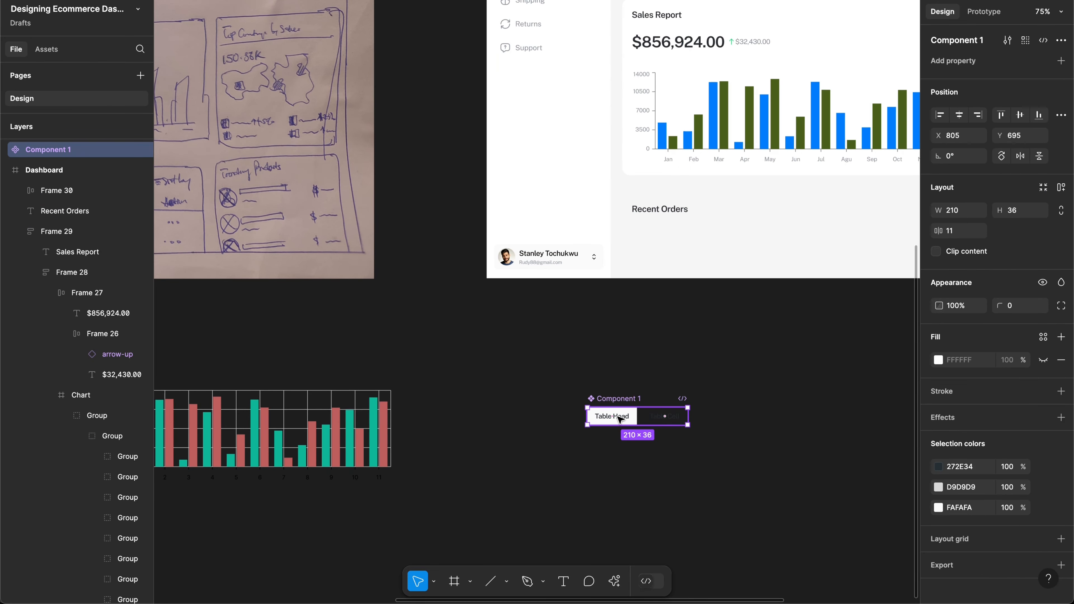
double_click(619, 419)
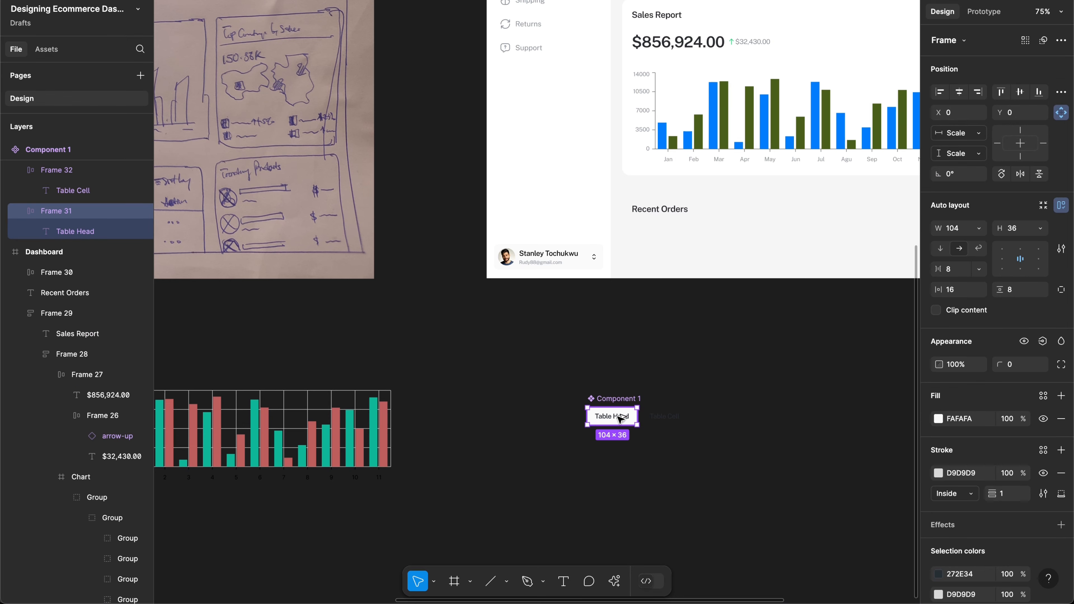
left_click_drag(618, 418, 662, 242)
scroll(664, 245, "left", 10)
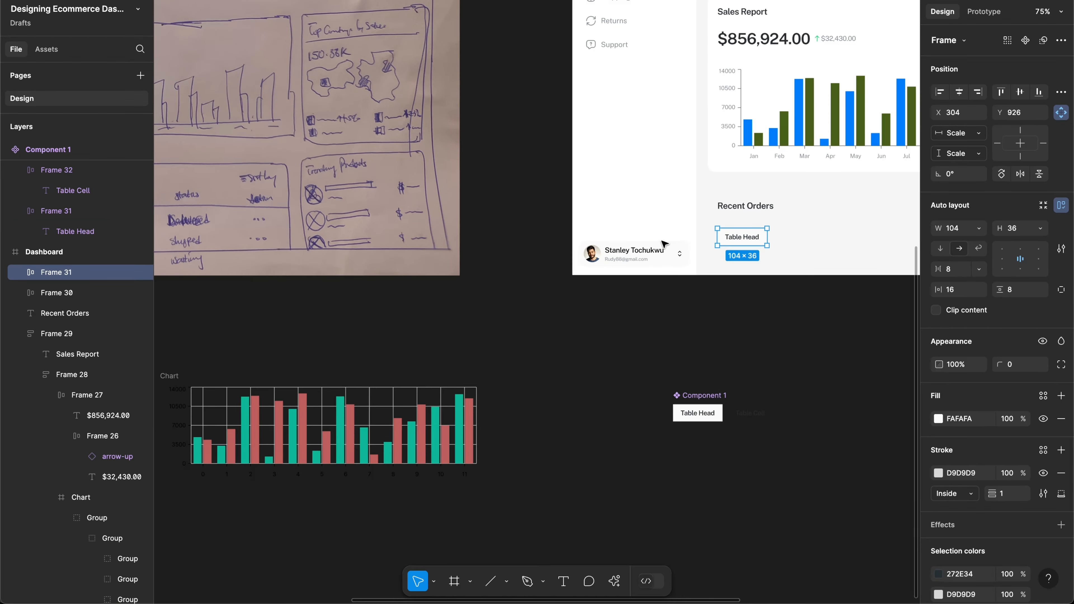
scroll(664, 244, "left", 3)
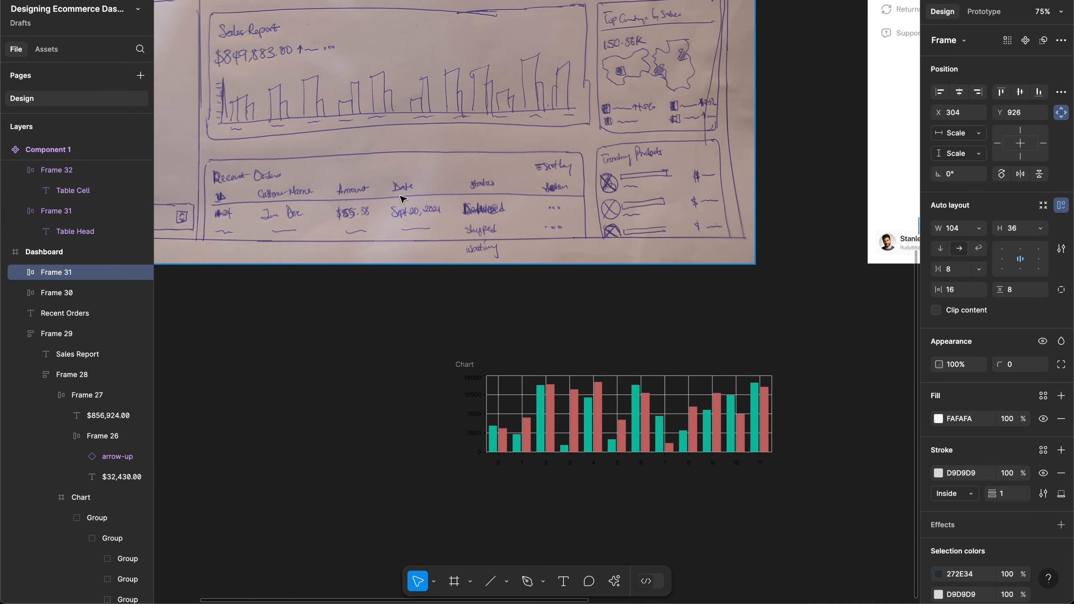
scroll(535, 197, "right", 20)
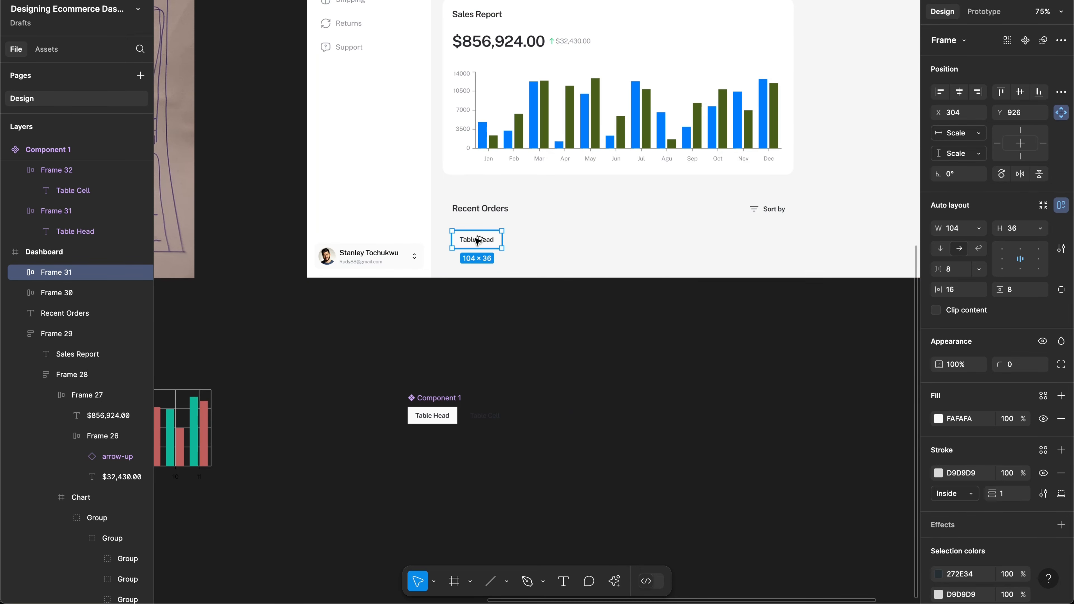
Step: Duplicate the Table Head cell into a row of six and wrap them in auto-layout Frame 37
key("ctrl+d")
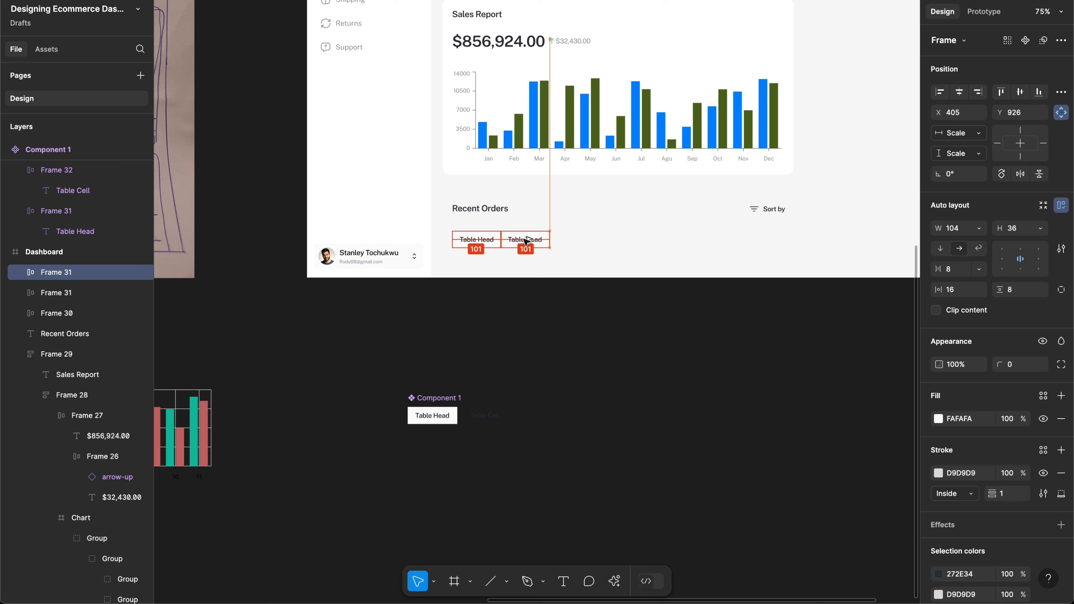
key("alt+Right")
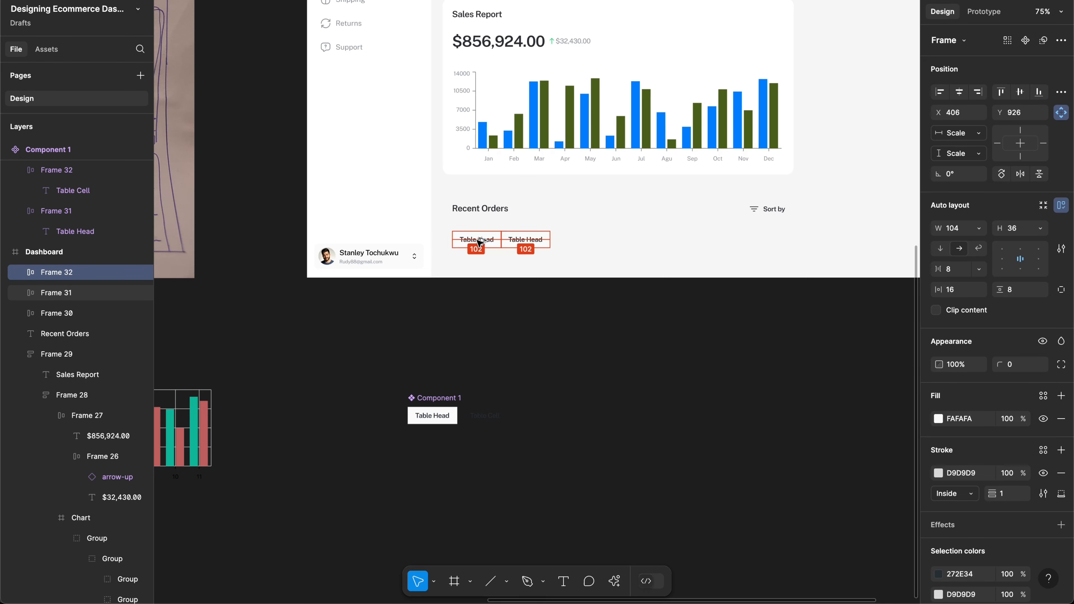
key("ctrl+d")
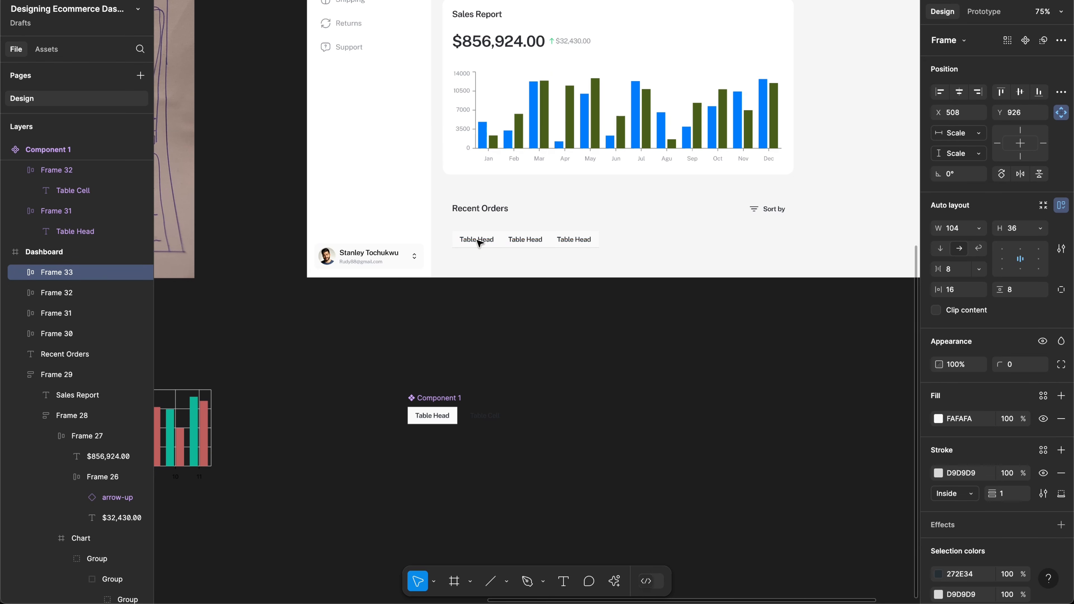
key("ctrl+d")
key("ctrl+d")
key("ctrl+d")
key("ctrl+d")
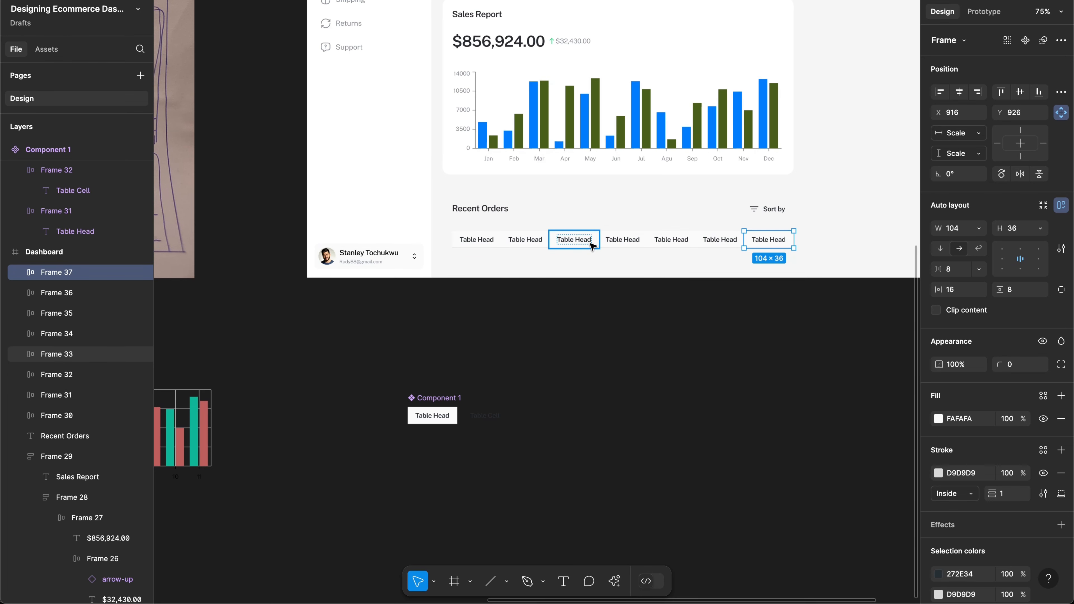
key("Delete")
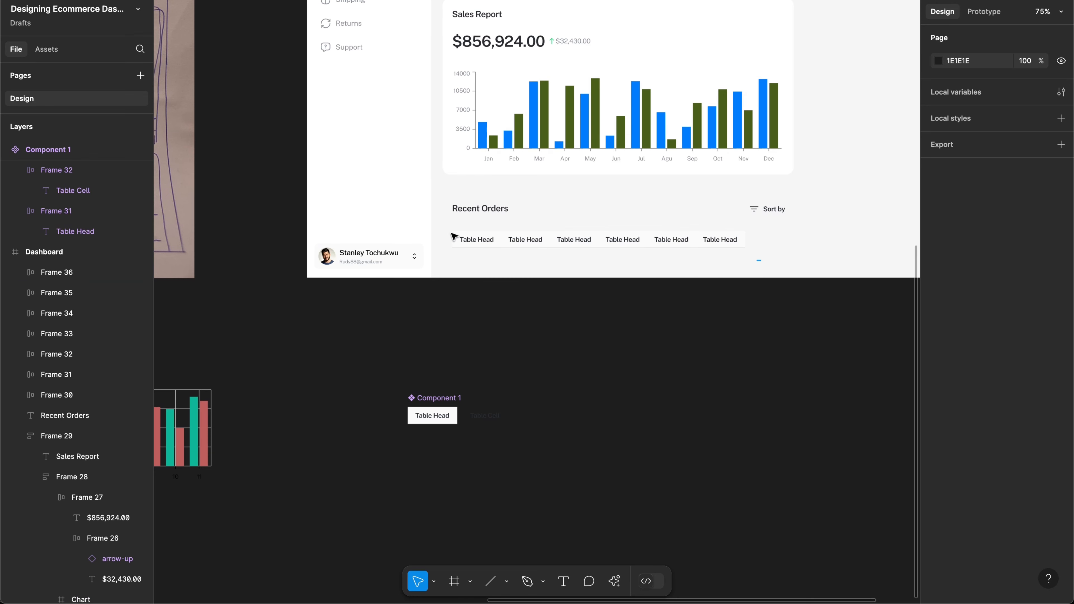
left_click_drag(760, 261, 450, 233)
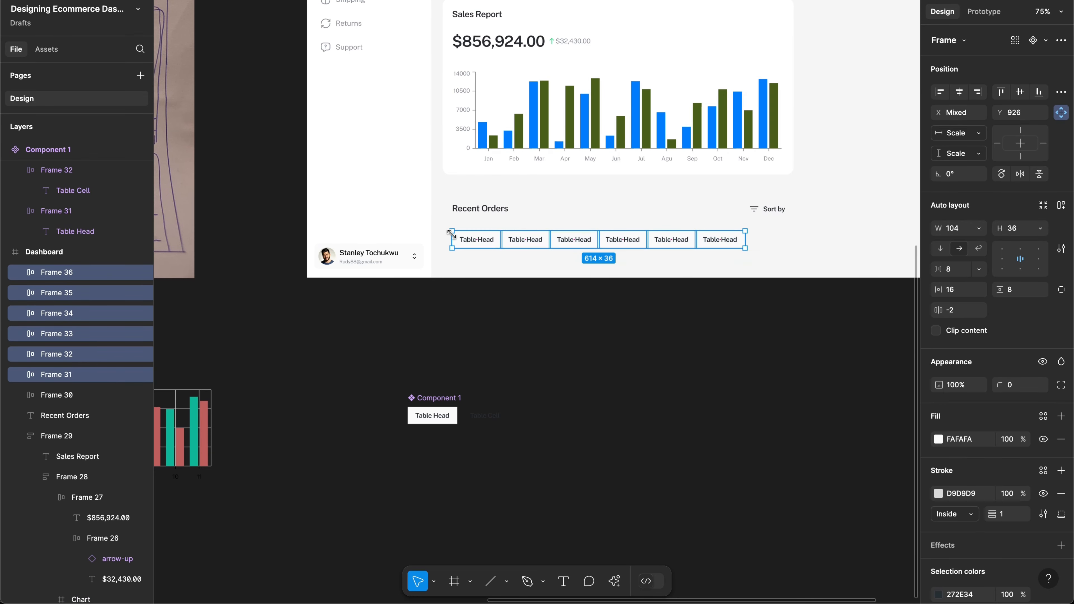
key("shift+a")
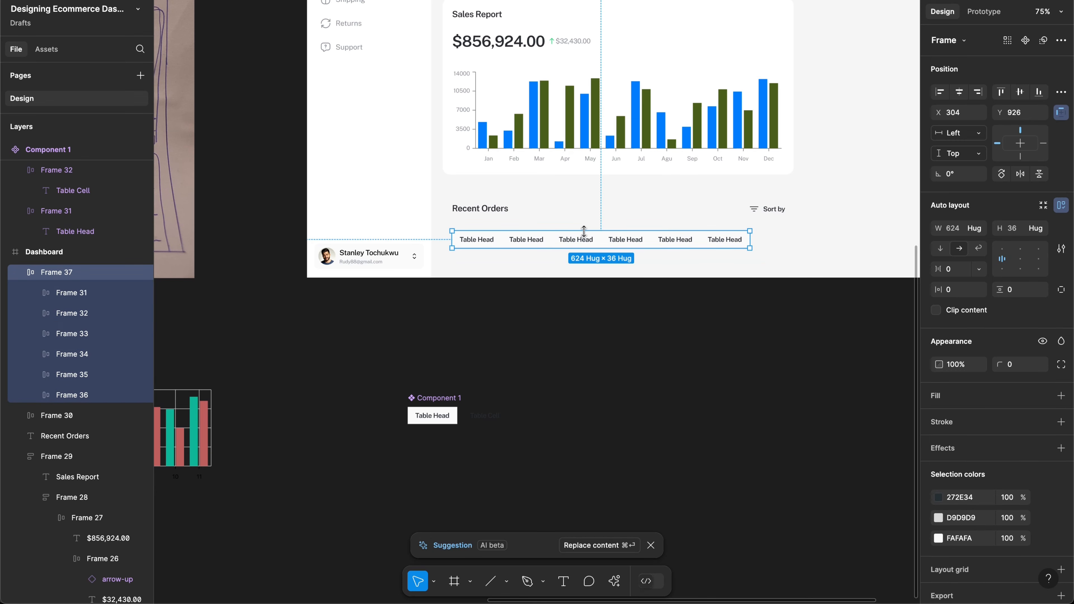
Step: Rename the first two header cells to 'ID' and 'CUSTOMER NAME'
double_click(488, 244)
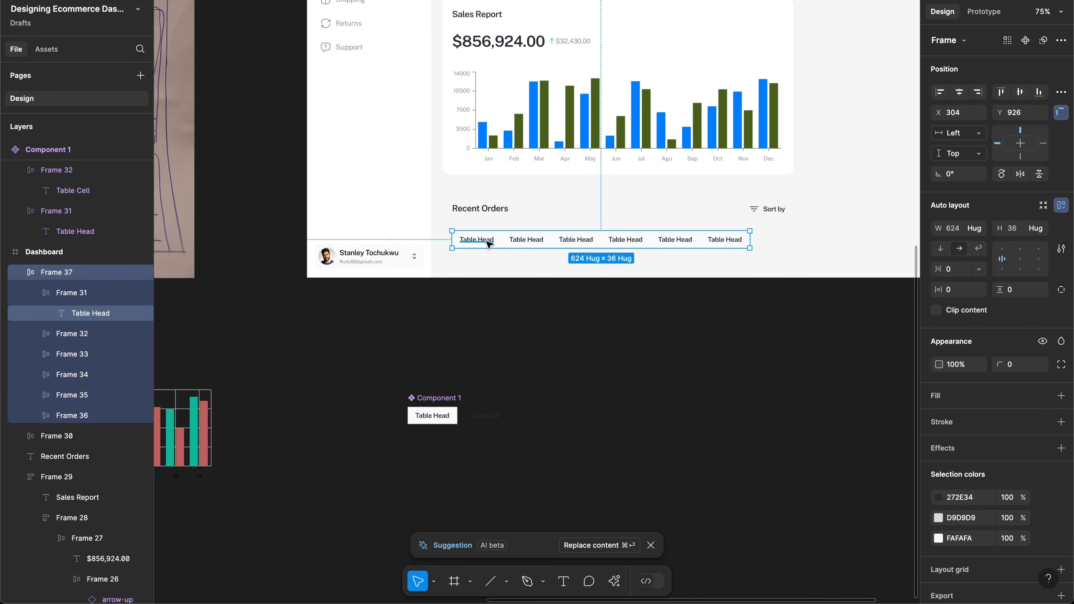
key("Return")
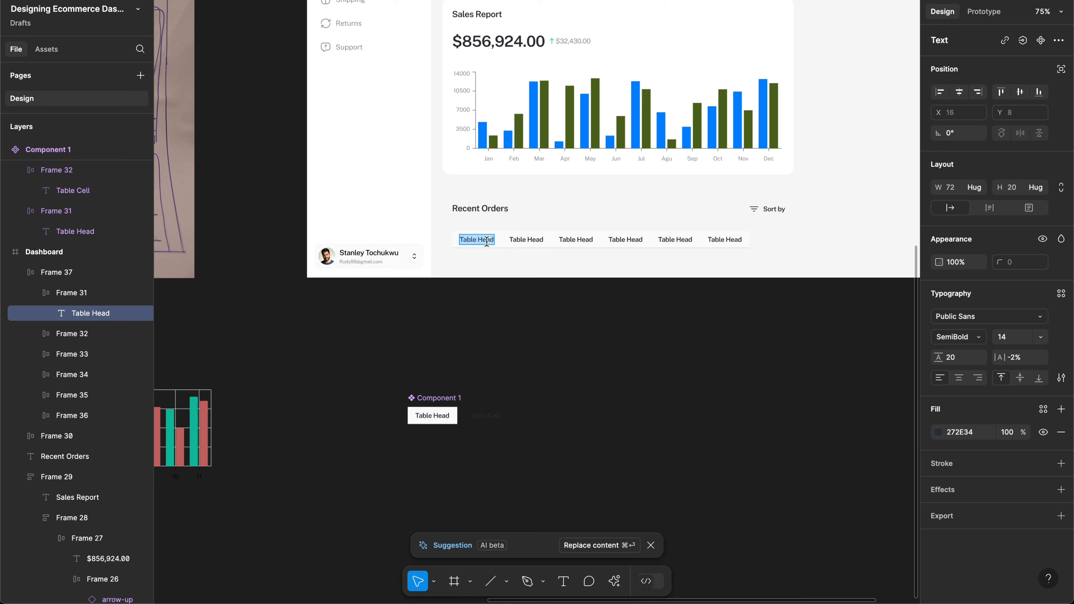
type("Id")
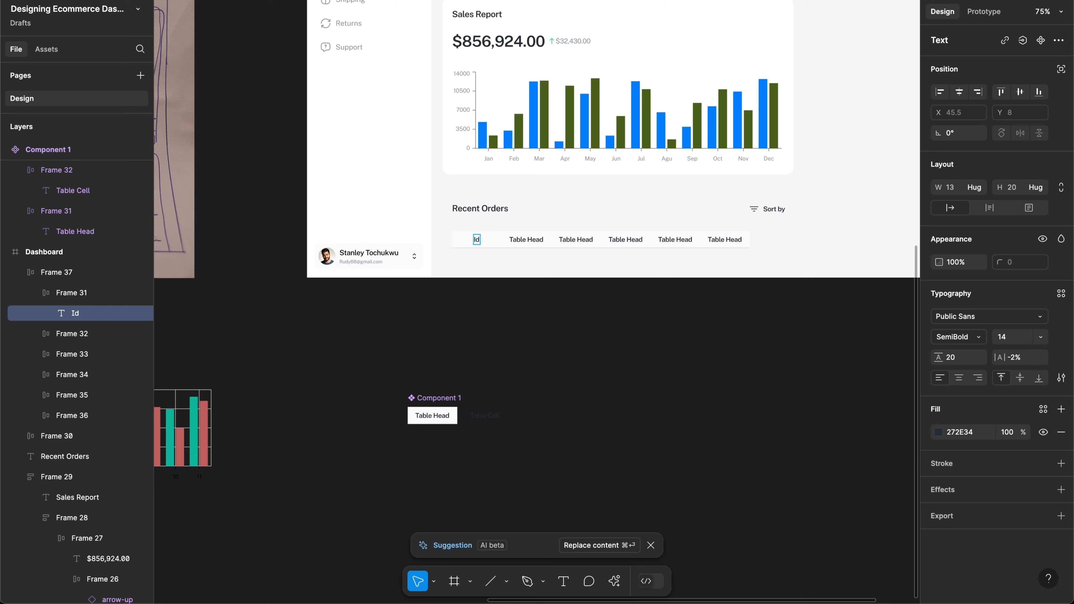
key("BackSpace")
type("d")
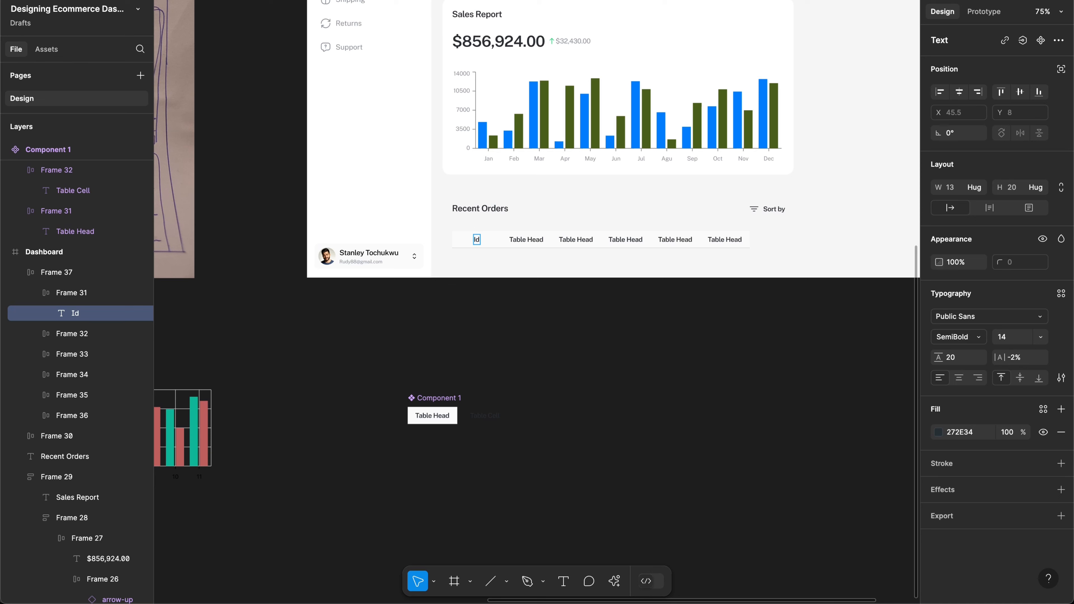
key("BackSpace")
type("D")
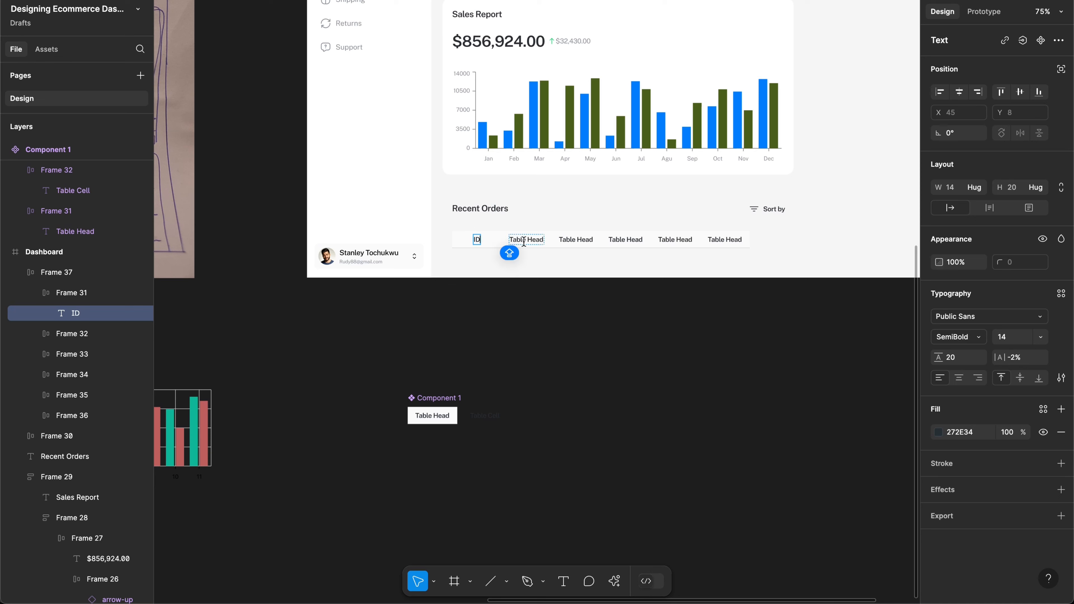
double_click(523, 240)
type("C")
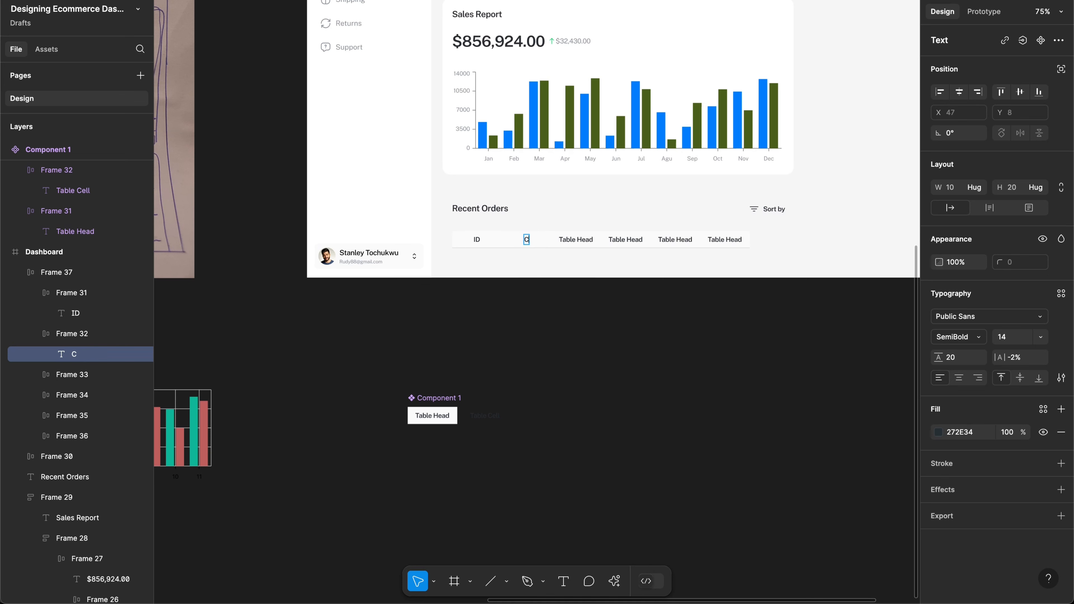
type("USTOMER NA")
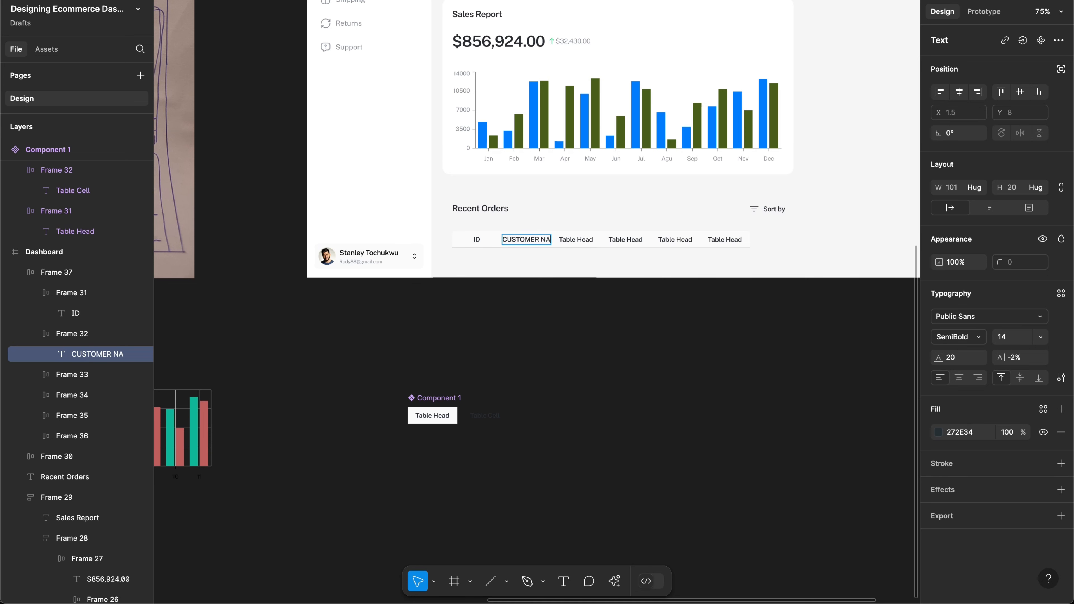
type("ME")
key("Escape")
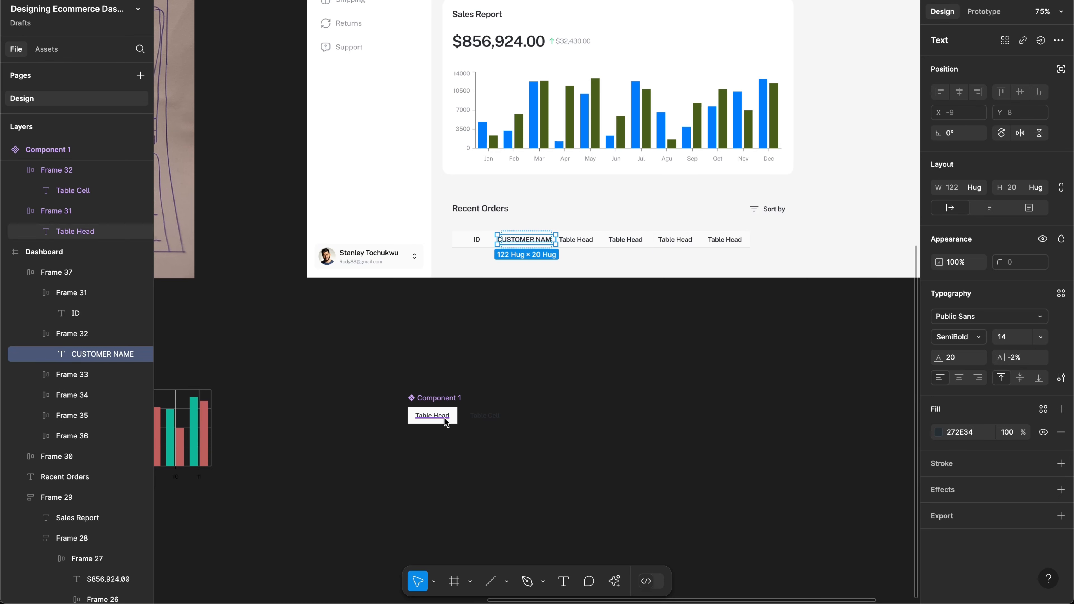
Step: Set the component's Table Head text to a fixed 72 width
left_click(432, 415, "super")
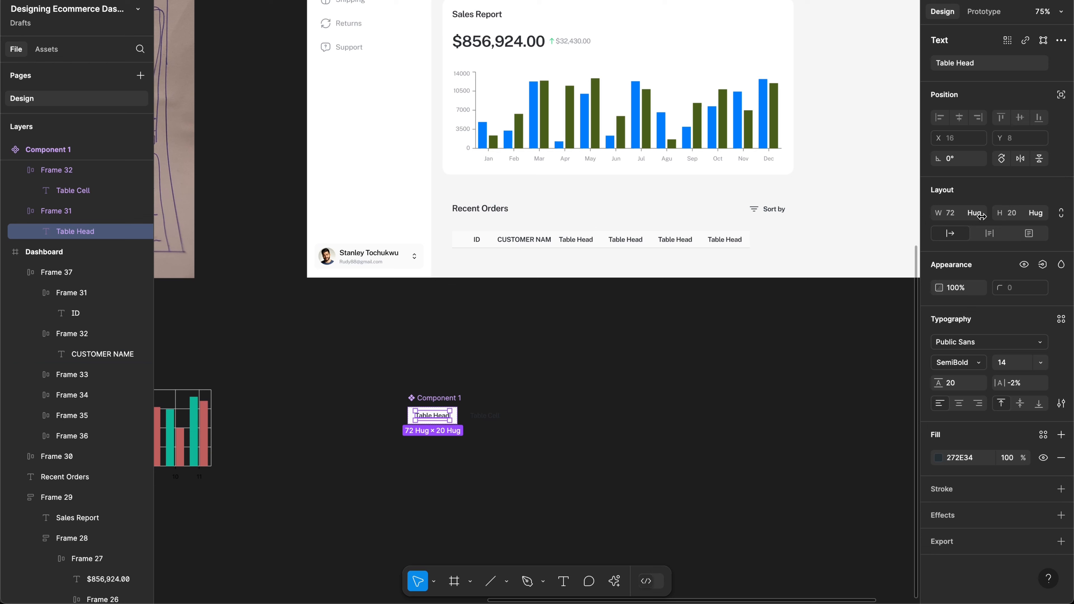
left_click(980, 216)
left_click(981, 225)
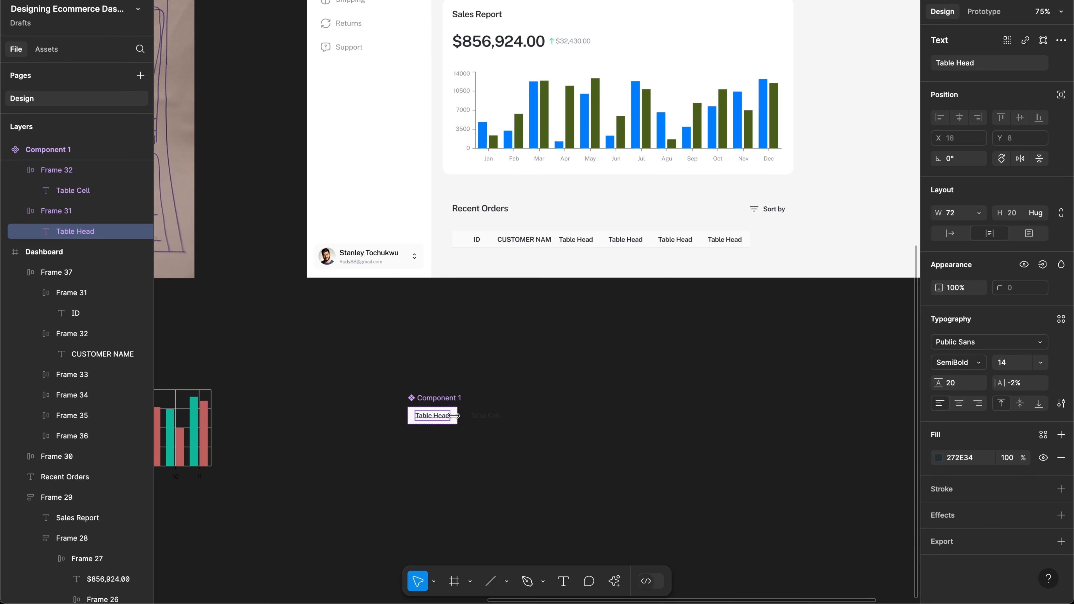
Step: Set the component's Table Head cell frame width to Hug contents
scroll(446, 455, "up", 10)
left_click(492, 269)
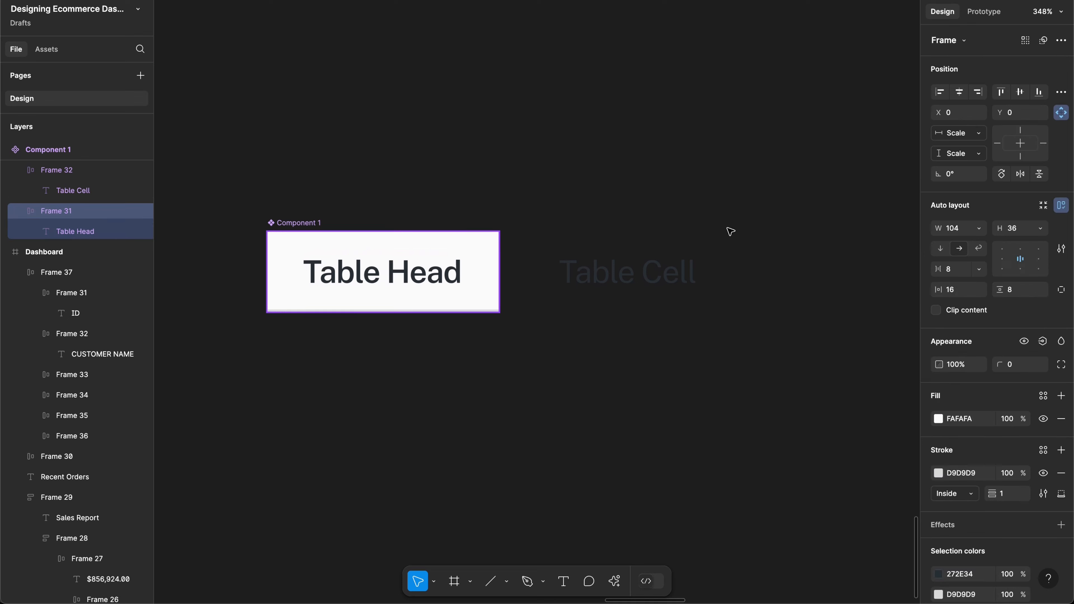
left_click(980, 228)
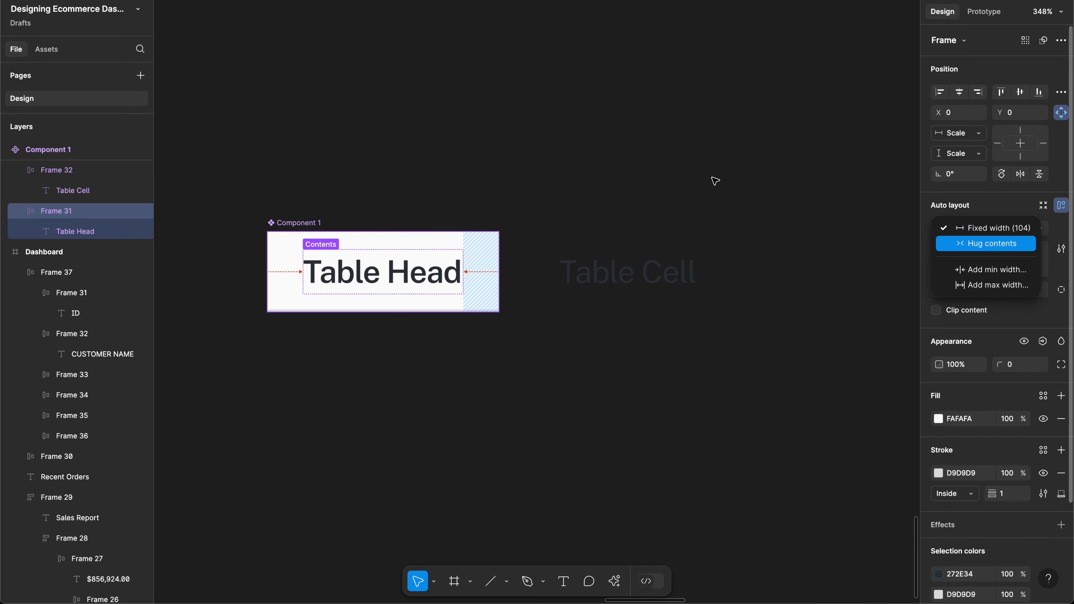
scroll(715, 181, "up", 8)
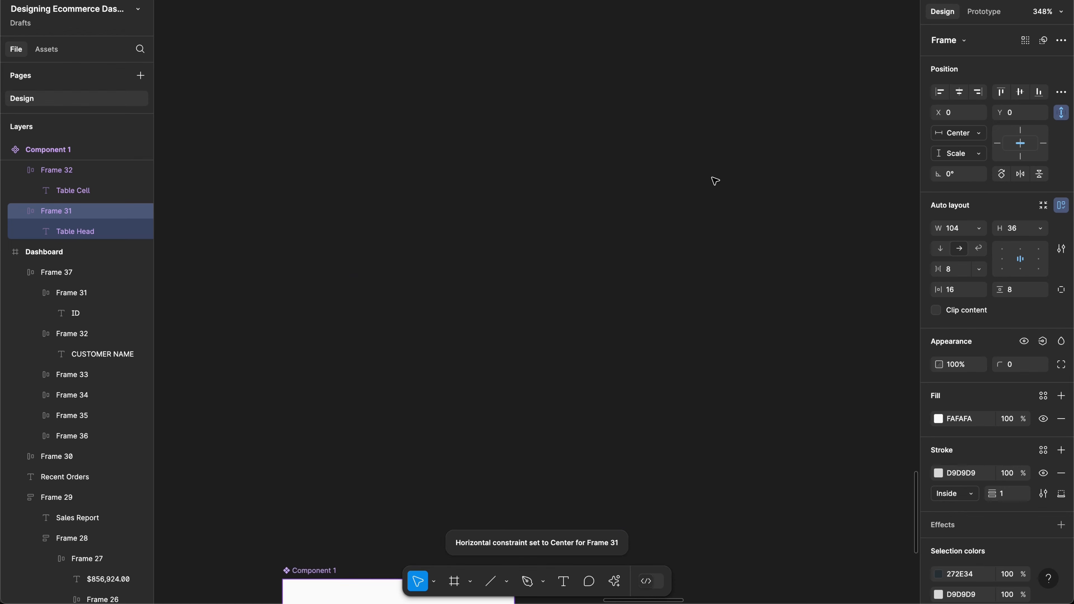
scroll(714, 181, "up", 10)
scroll(715, 181, "right", 3)
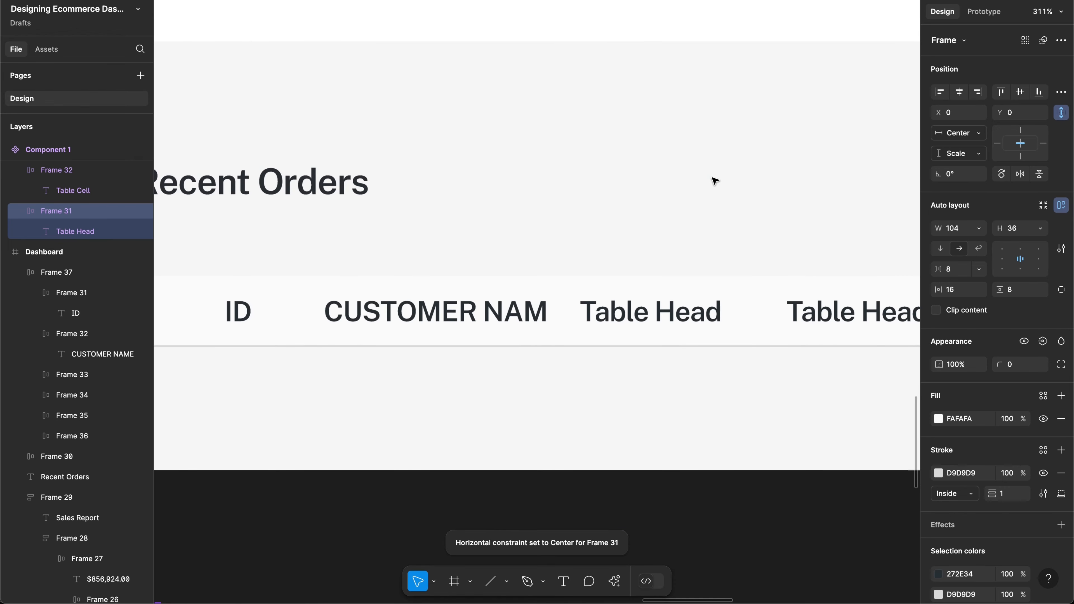
scroll(715, 181, "down", 10)
scroll(647, 226, "down", 2)
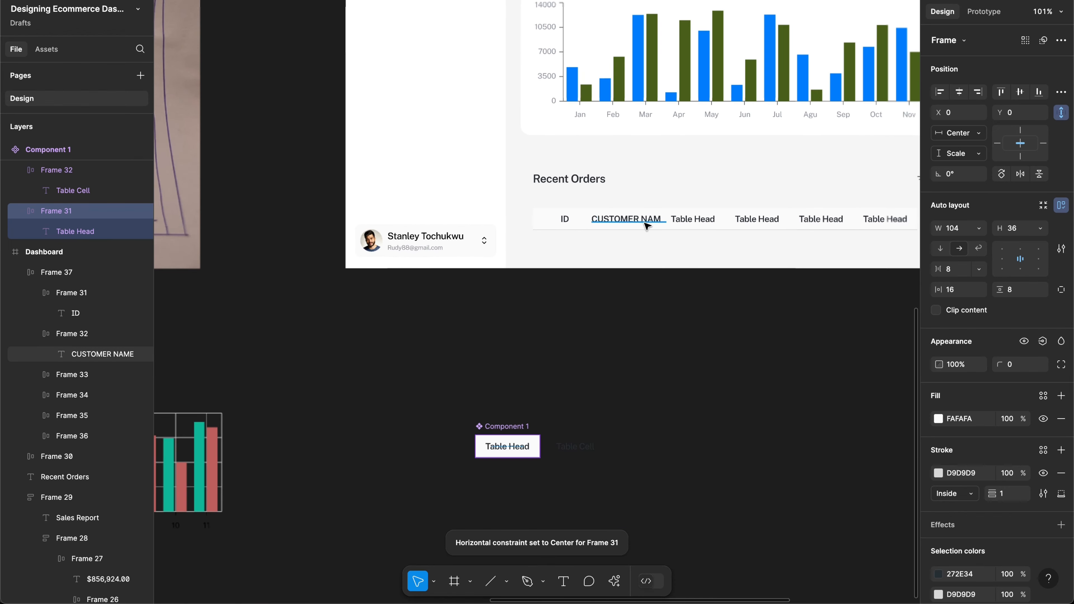
Step: Retype the final E of the CUSTOMER NAME heading and deselect
double_click(646, 226)
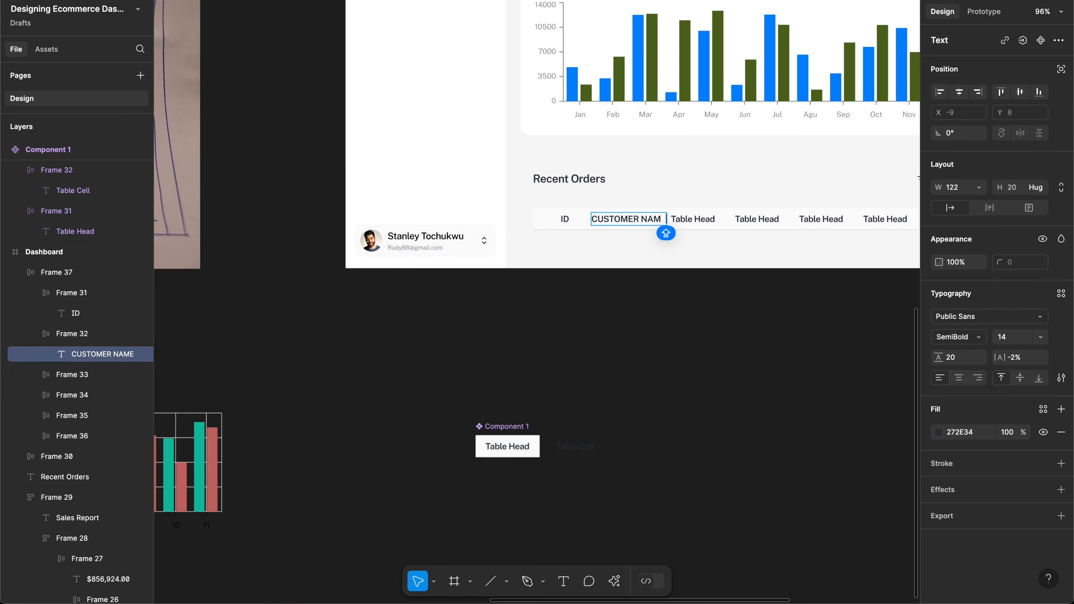
key("BackSpace")
type("E")
key("Escape")
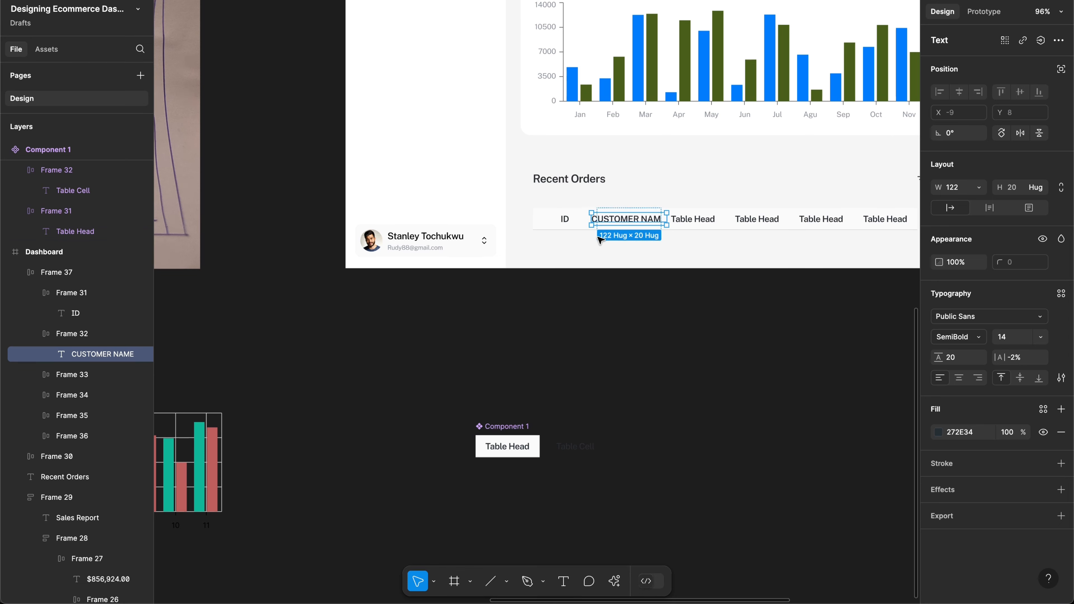
left_click(585, 236)
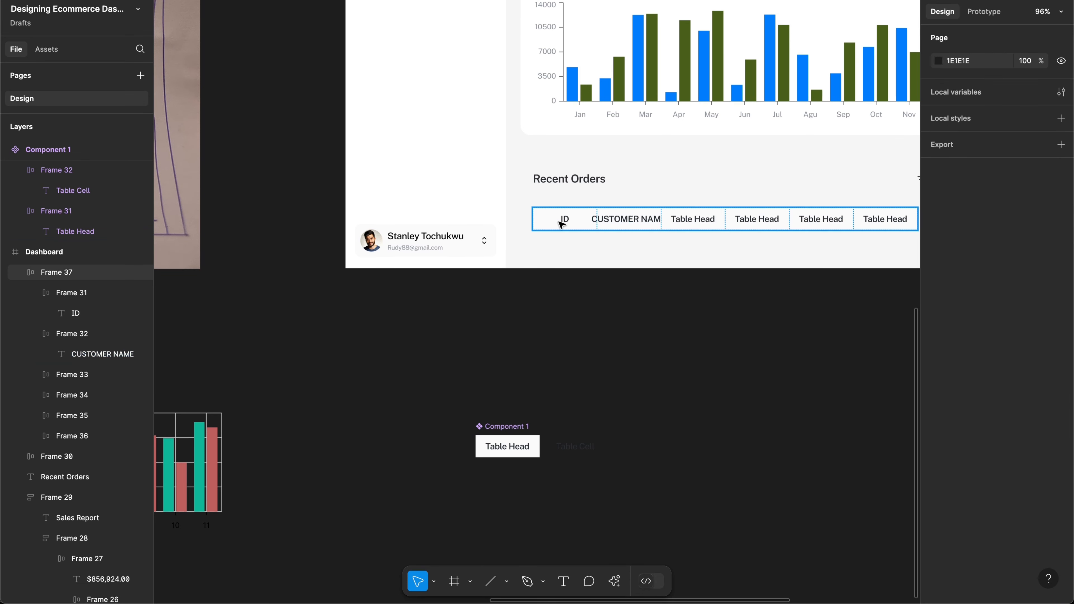
Step: Delete the six-cell header row under Recent Orders
left_click(561, 224)
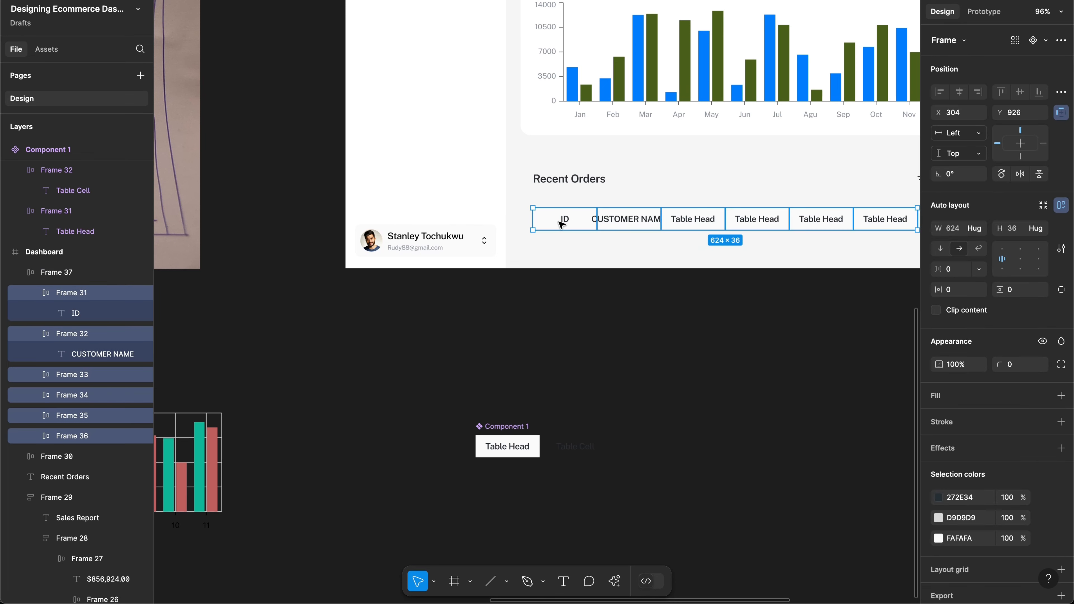
key("Delete")
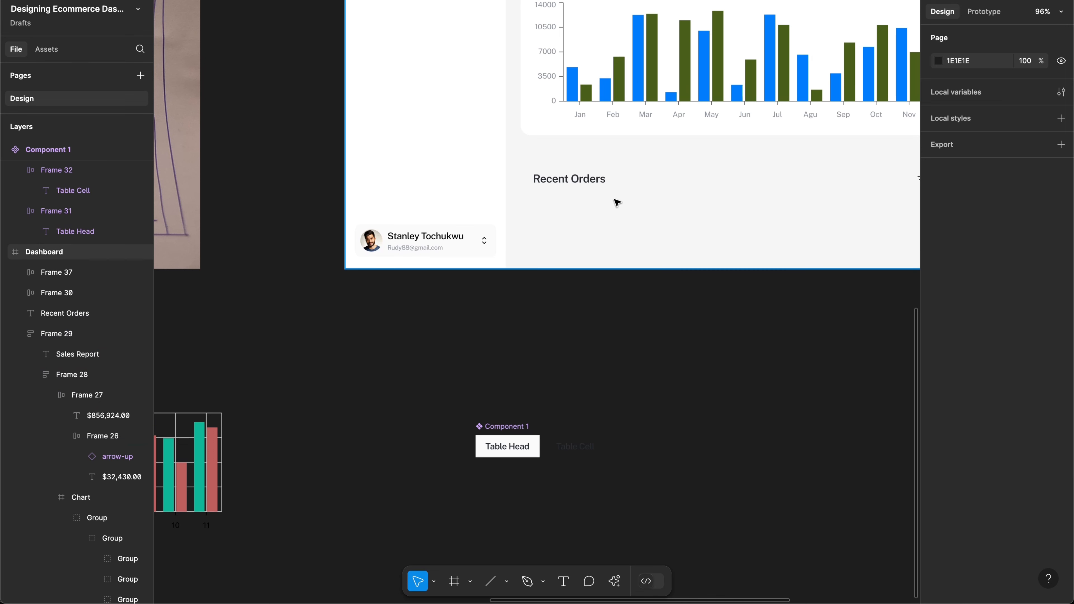
key("ctrl+z")
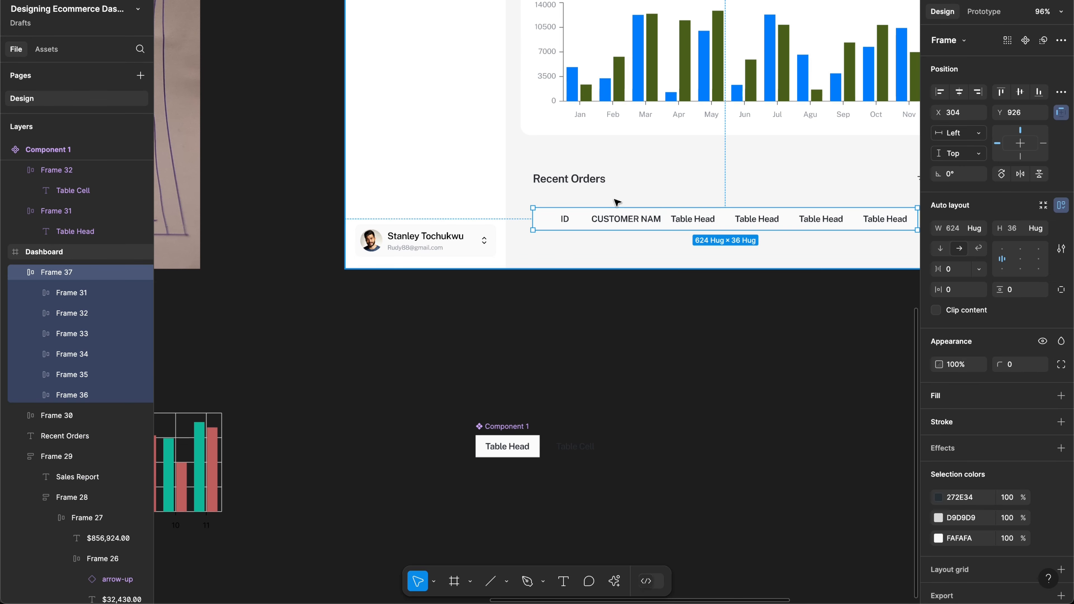
left_click(598, 241)
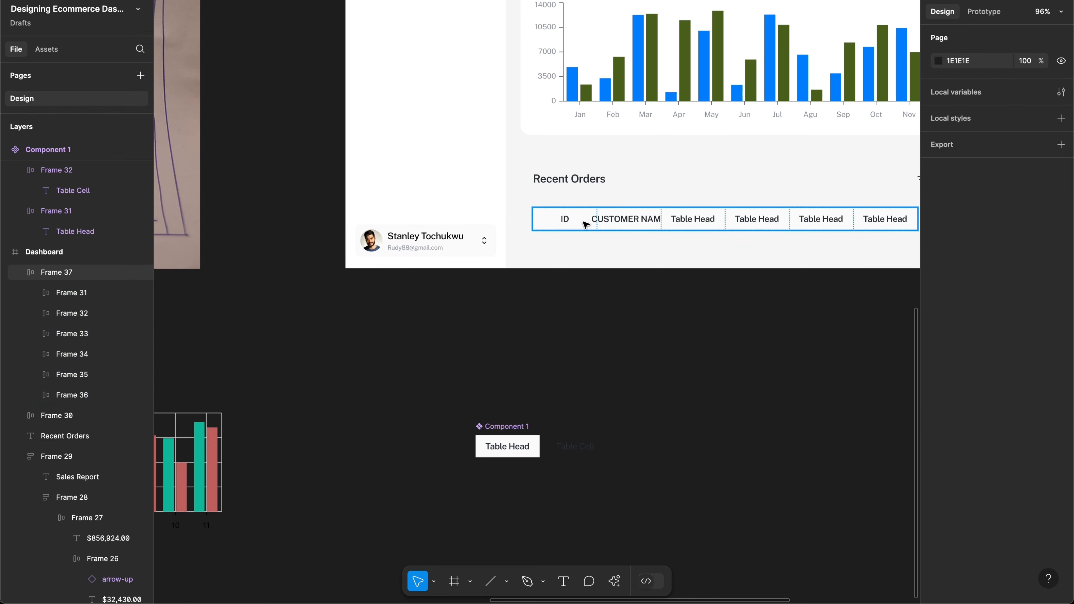
left_click(586, 224)
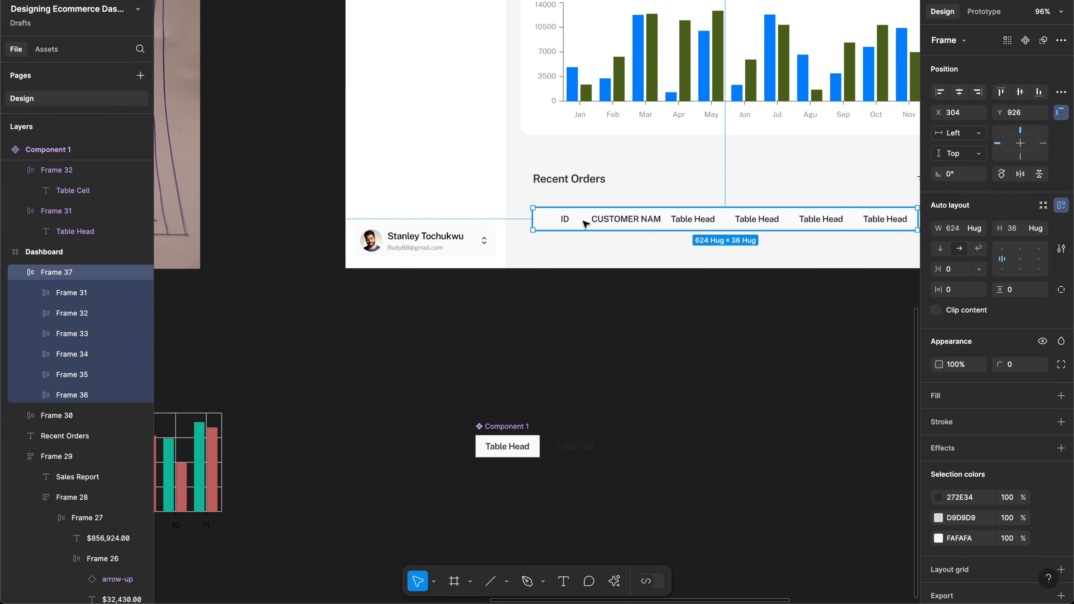
key("Delete")
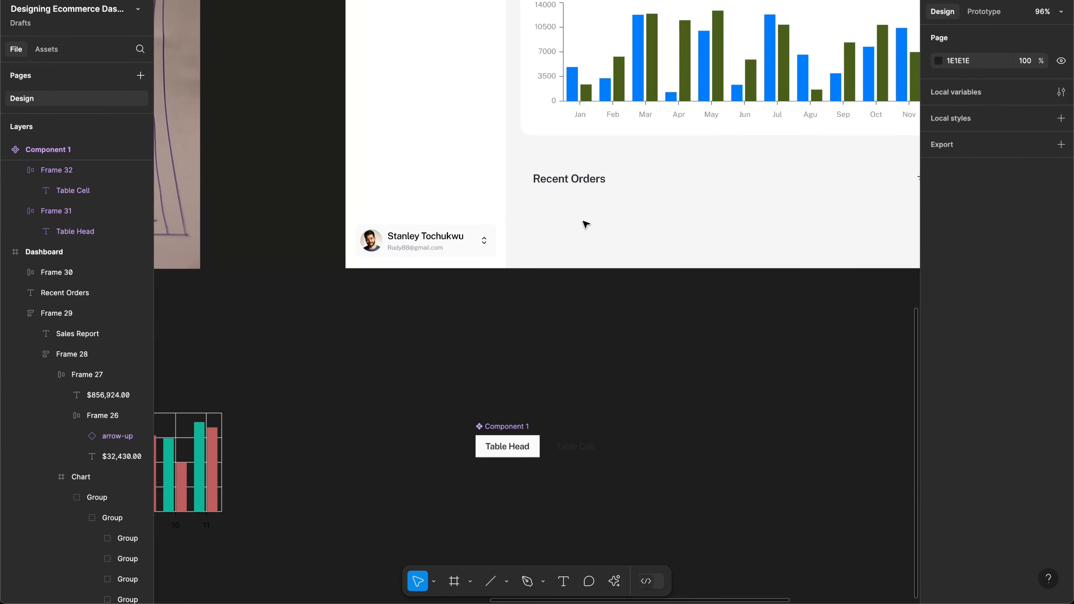
Step: Place a copy of Component 1's Table Head cell under Recent Orders
left_click(510, 451)
left_click_drag(510, 451, 567, 221)
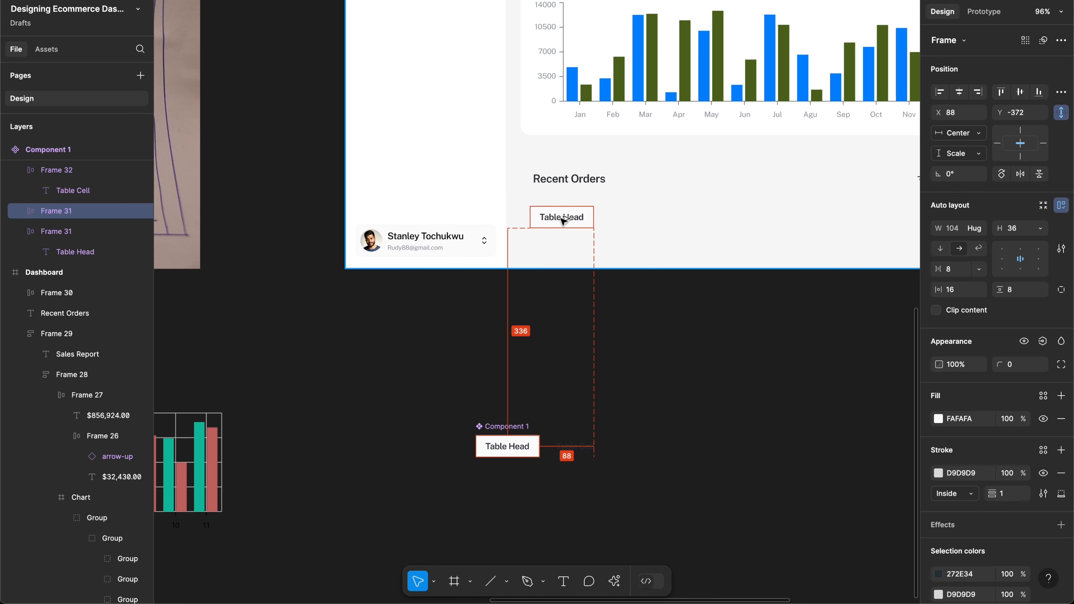
double_click(514, 426)
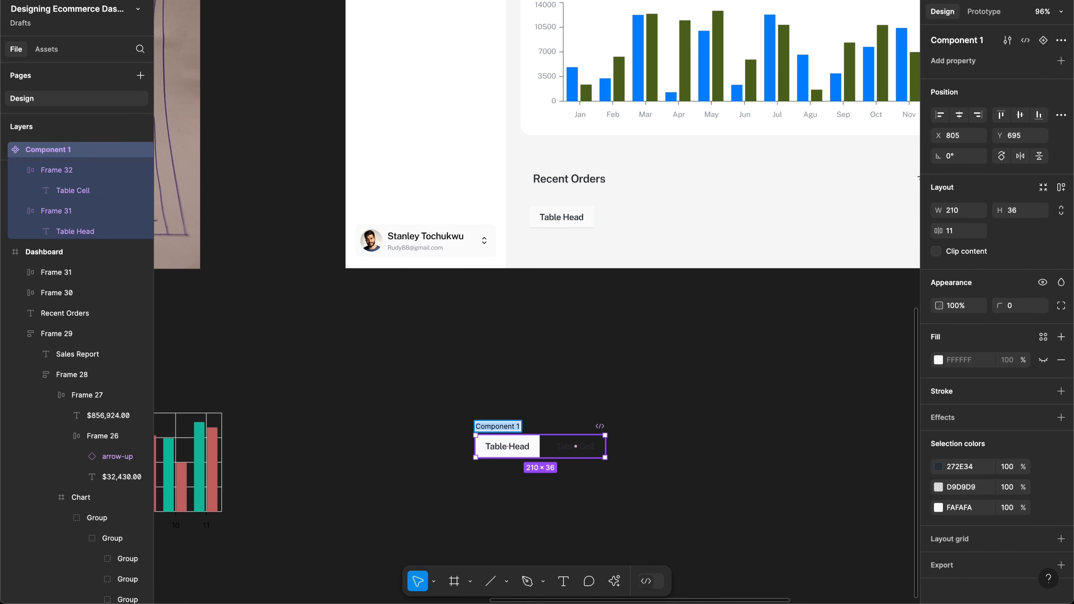
Step: Rename Component 1 to TABLE and delete the Table Head copy from the dashboard
type("TABLE")
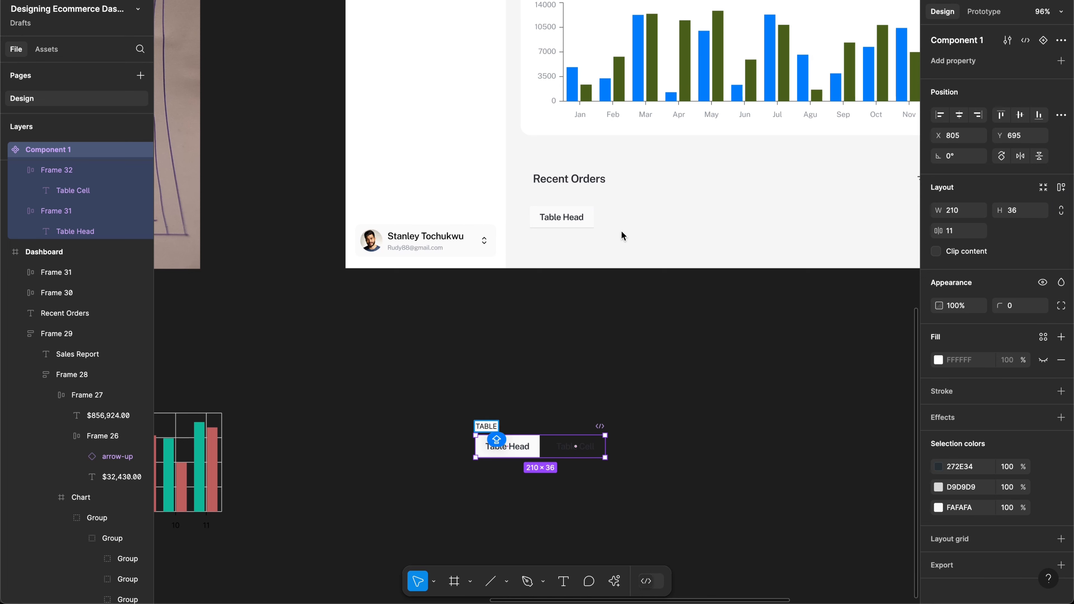
key("Return")
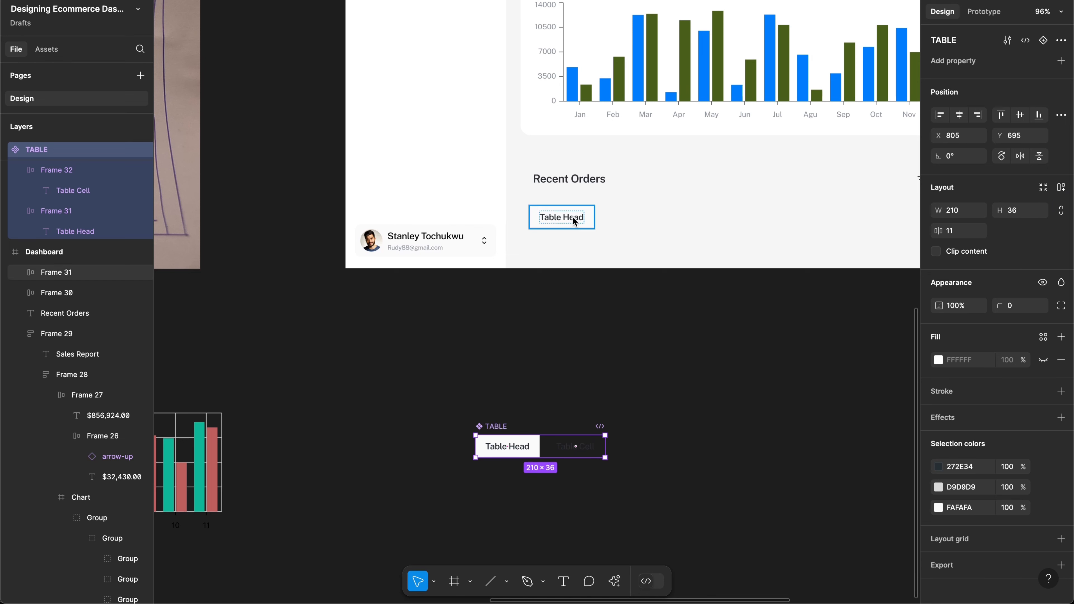
left_click(574, 221)
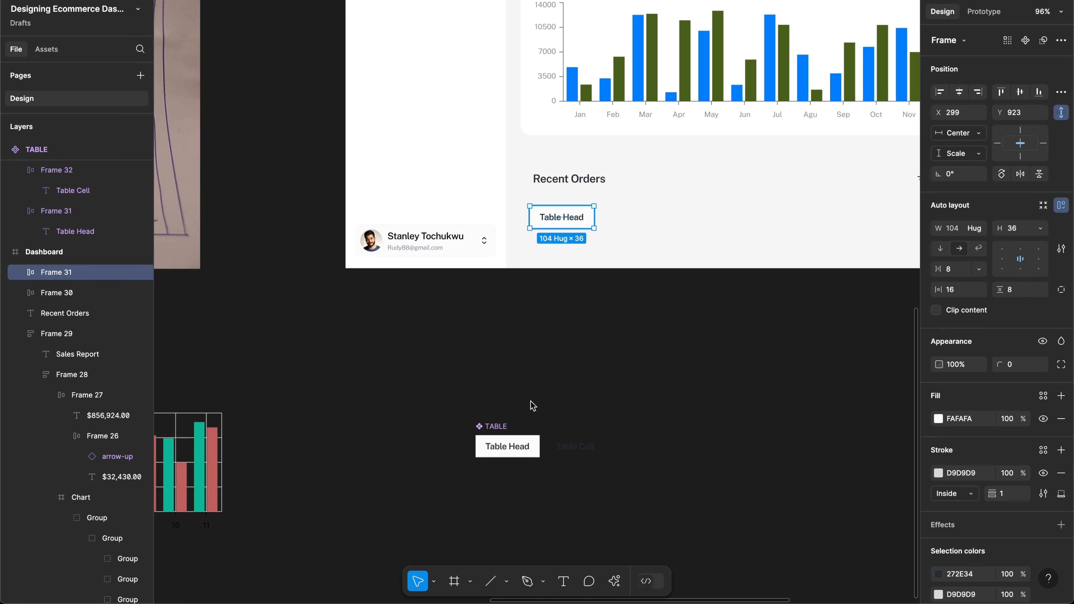
key("Delete")
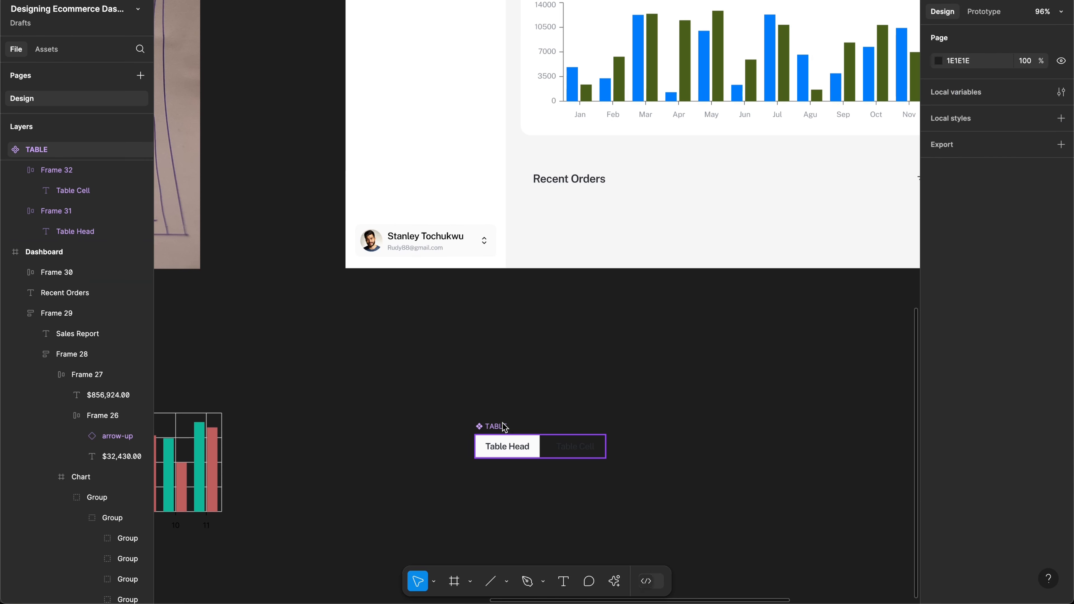
Step: Nudge the TABLE component up and left, then select its two cells
left_click(504, 427)
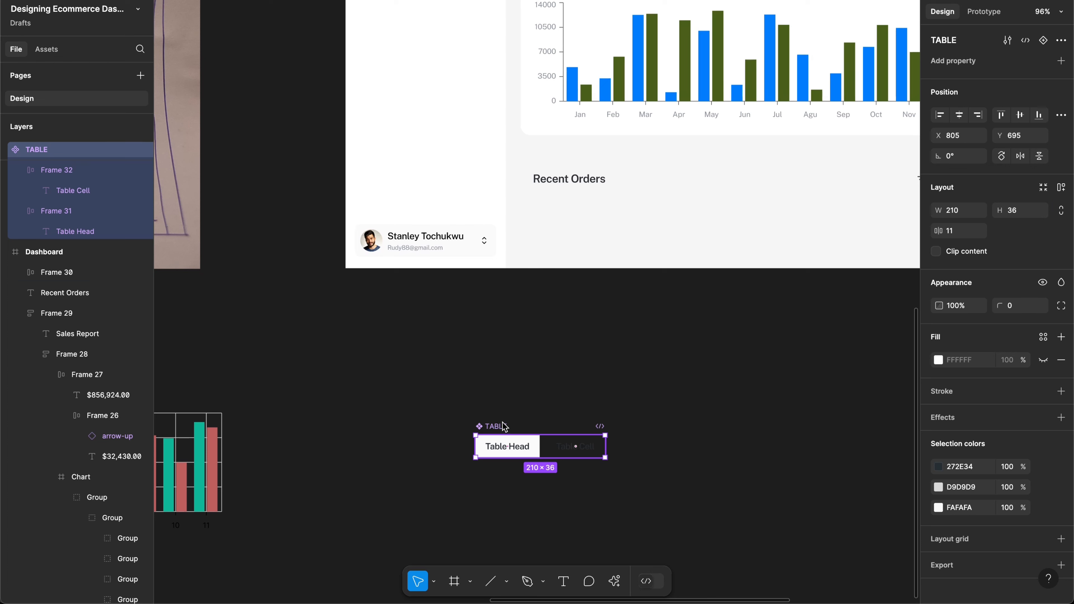
left_click_drag(504, 428, 497, 402)
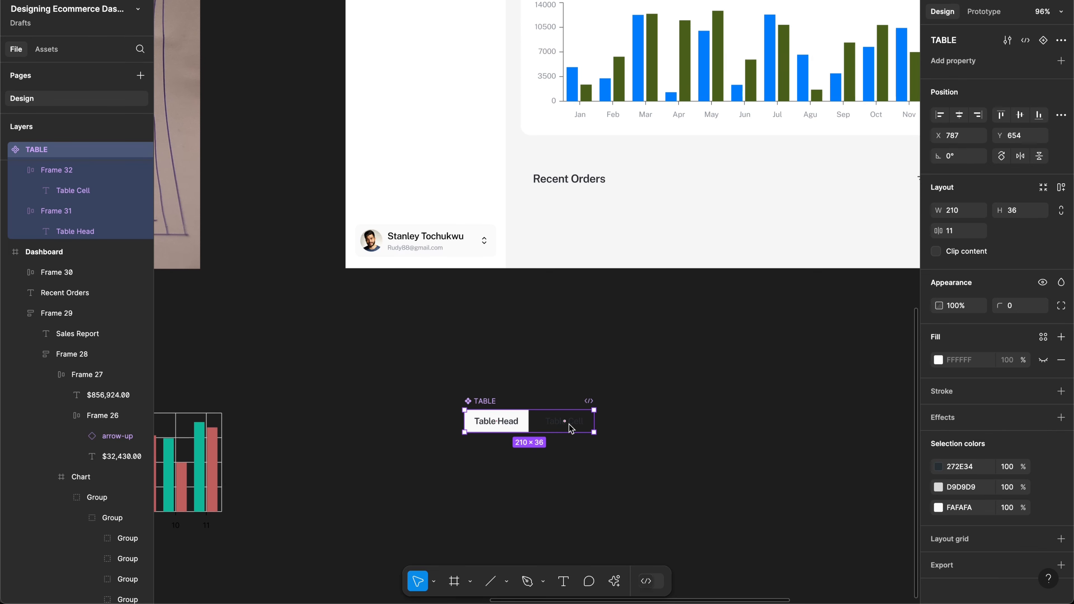
scroll(566, 424, "up", 5)
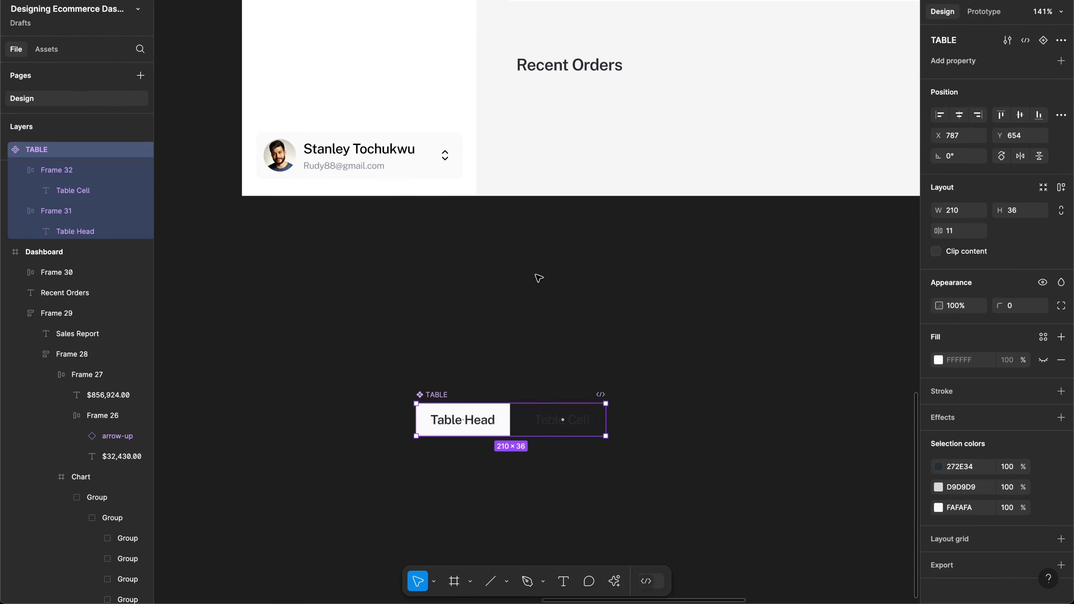
key("Return")
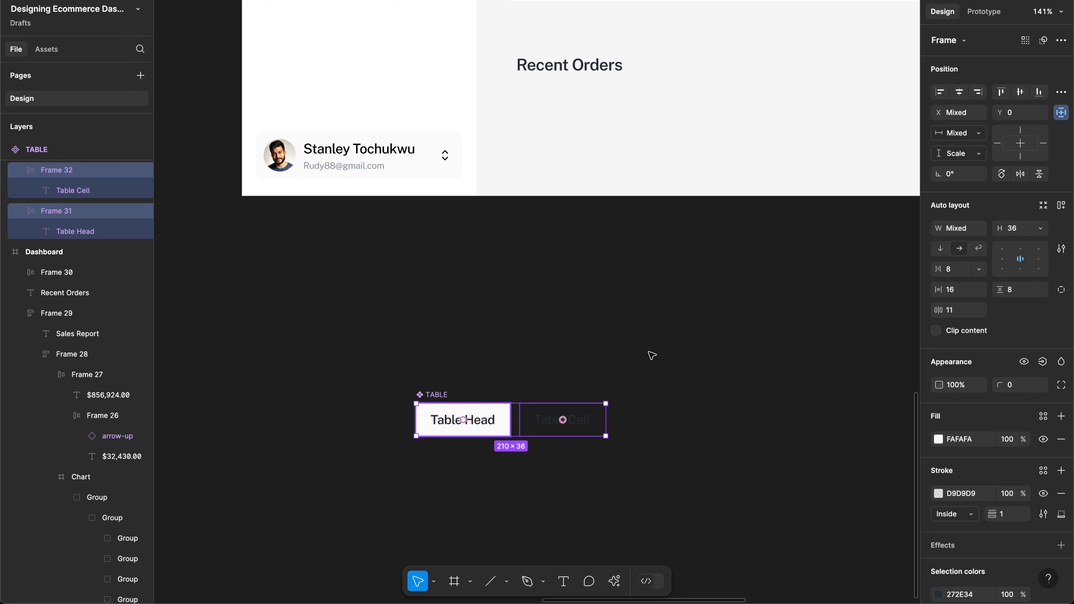
Step: Move the two cells out of TABLE and delete the empty TABLE component
left_click_drag(497, 425, 647, 353)
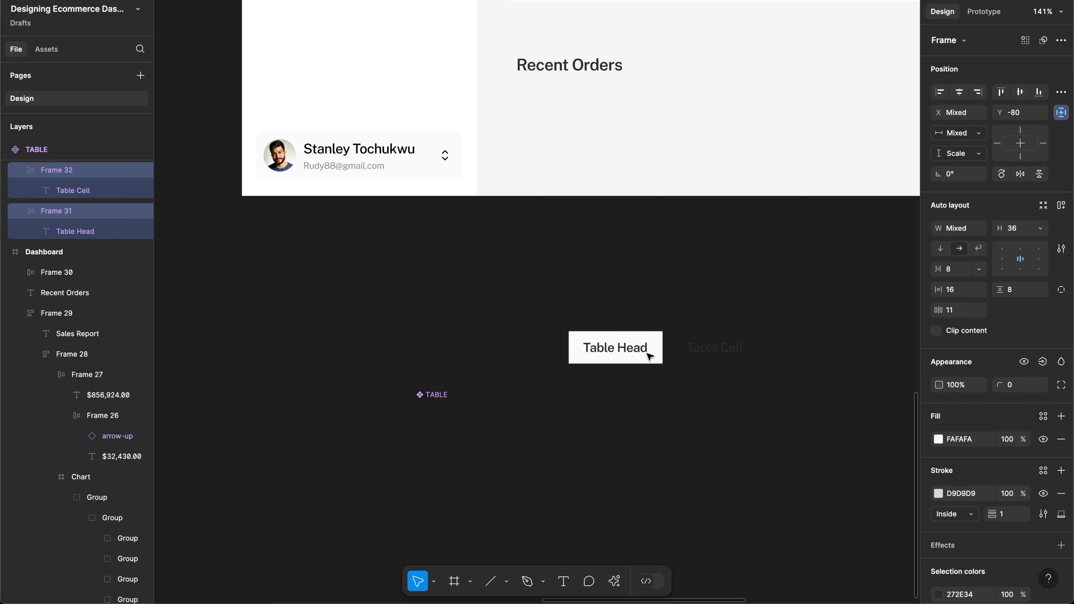
left_click(441, 398)
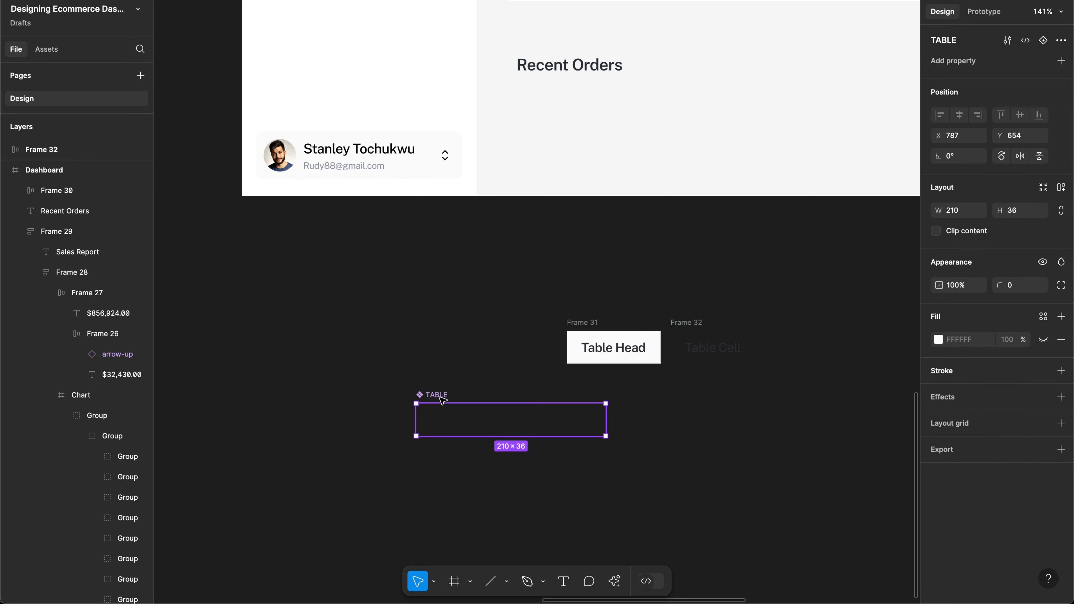
key("Delete")
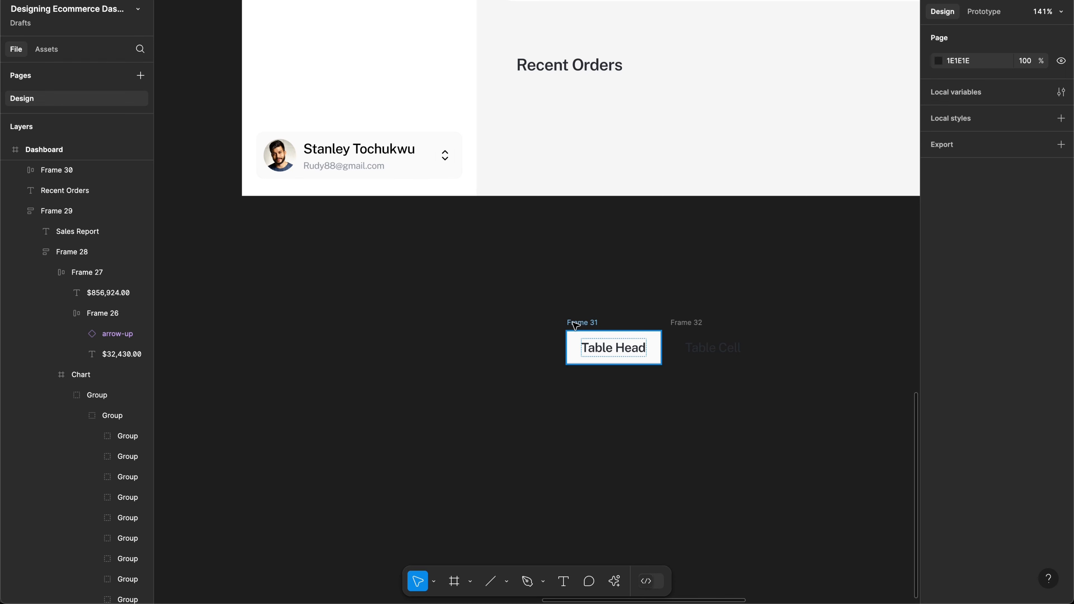
Step: Rename the Table Head frame to HEADING and the Table Cell frame to Column Cell
left_click(576, 324)
double_click(576, 324)
type("HEADING")
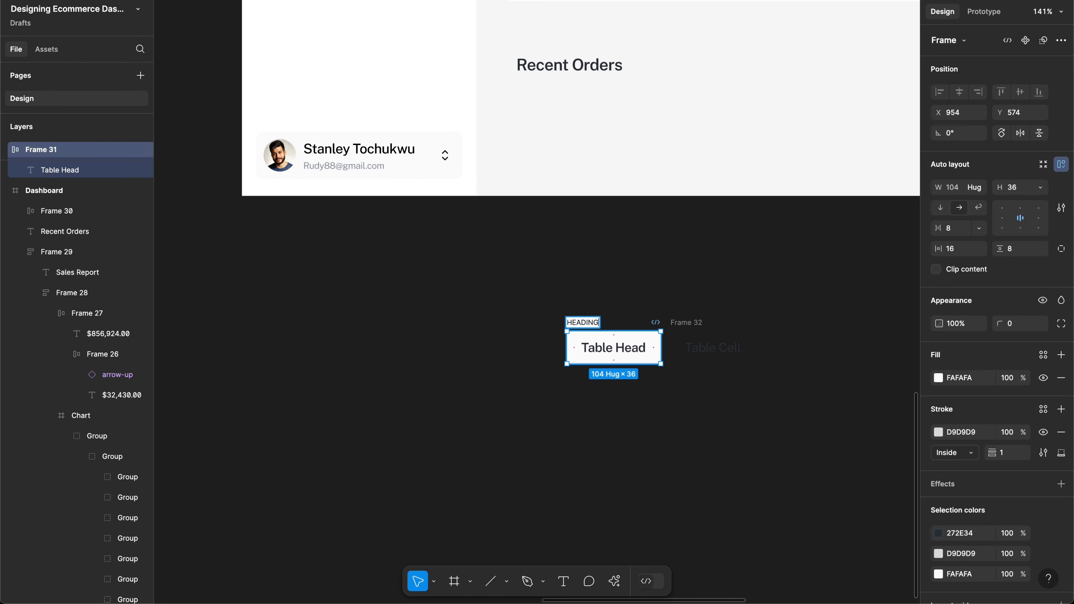
left_click(692, 321)
key("shift+c")
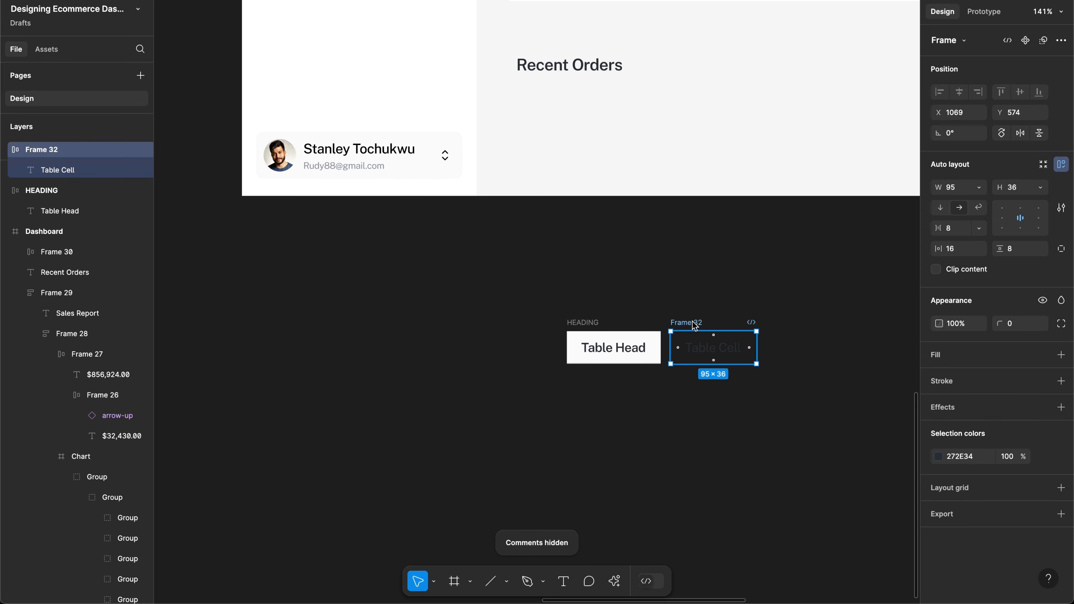
double_click(694, 322)
type("Col")
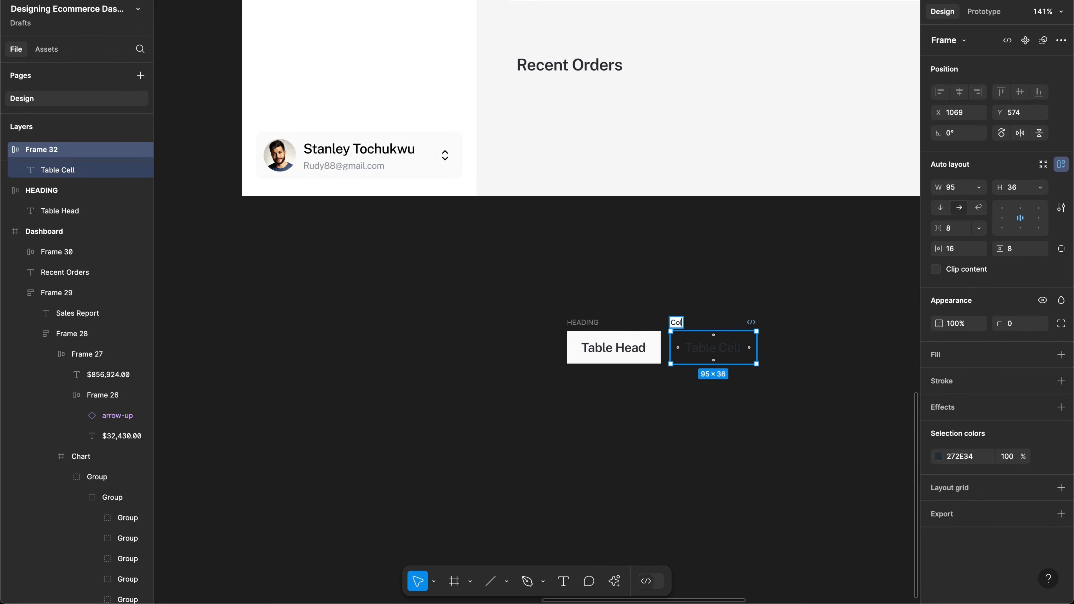
type("umn ")
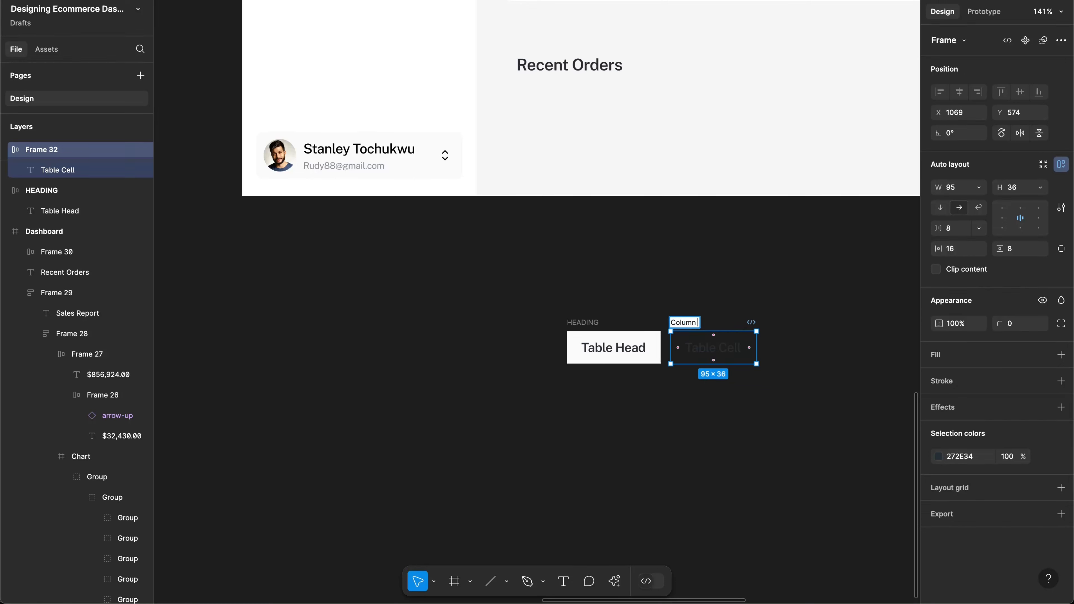
type("Cell")
key("Return")
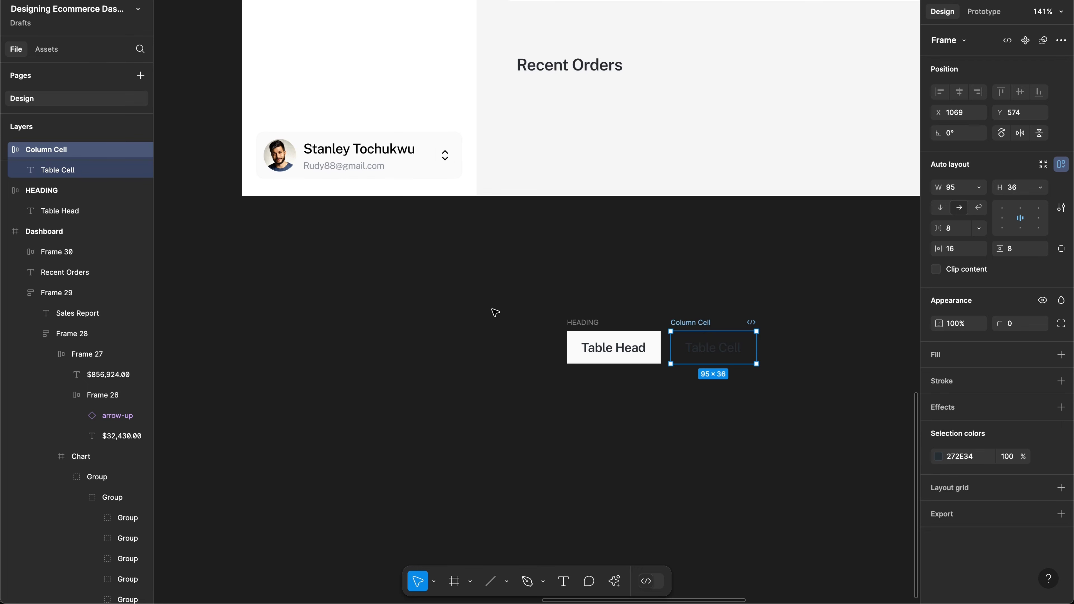
left_click(634, 366)
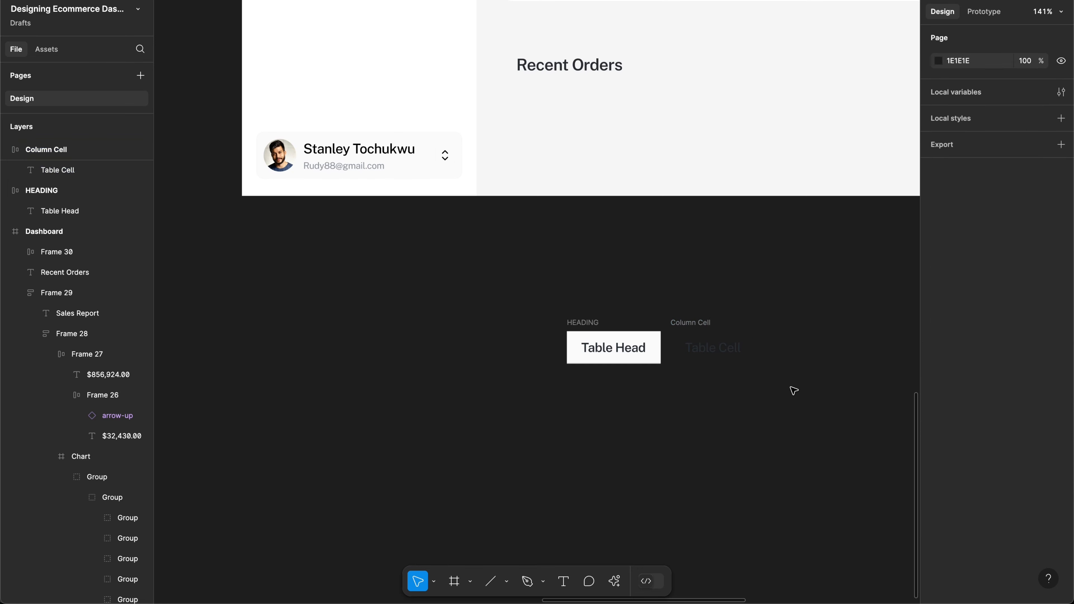
Step: Combine the HEADING and Column Cell frames into a component set with variants
mouse_move(489, 281)
left_mouse_down()
mouse_move(601, 350)
mouse_move(791, 388)
left_mouse_up()
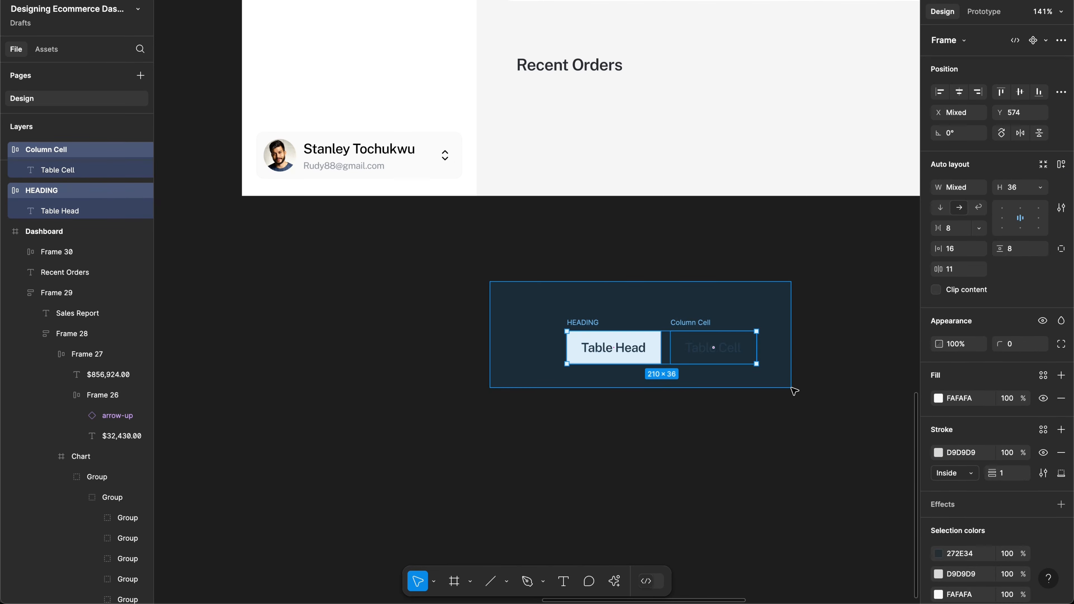
left_click(1046, 40)
left_click(1034, 96)
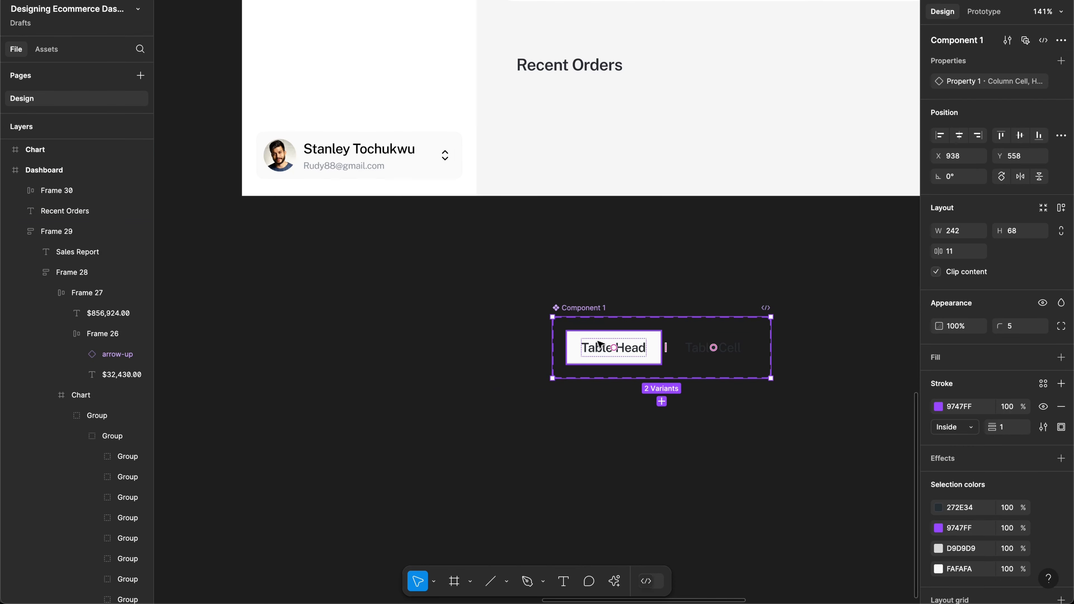
Step: Place a HEADING variant instance under Recent Orders
double_click(612, 341)
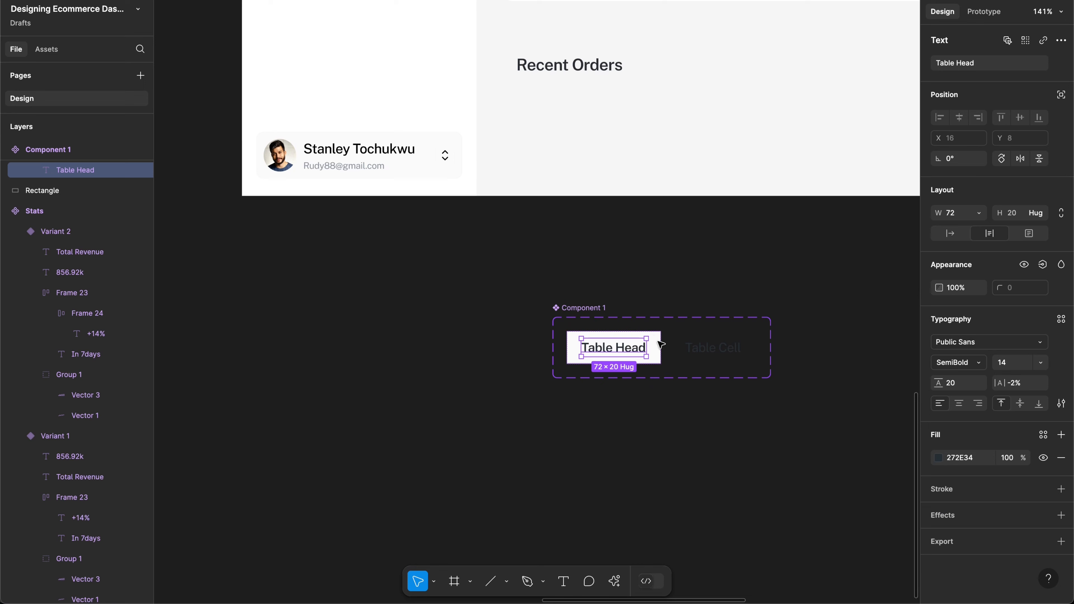
left_click(659, 342)
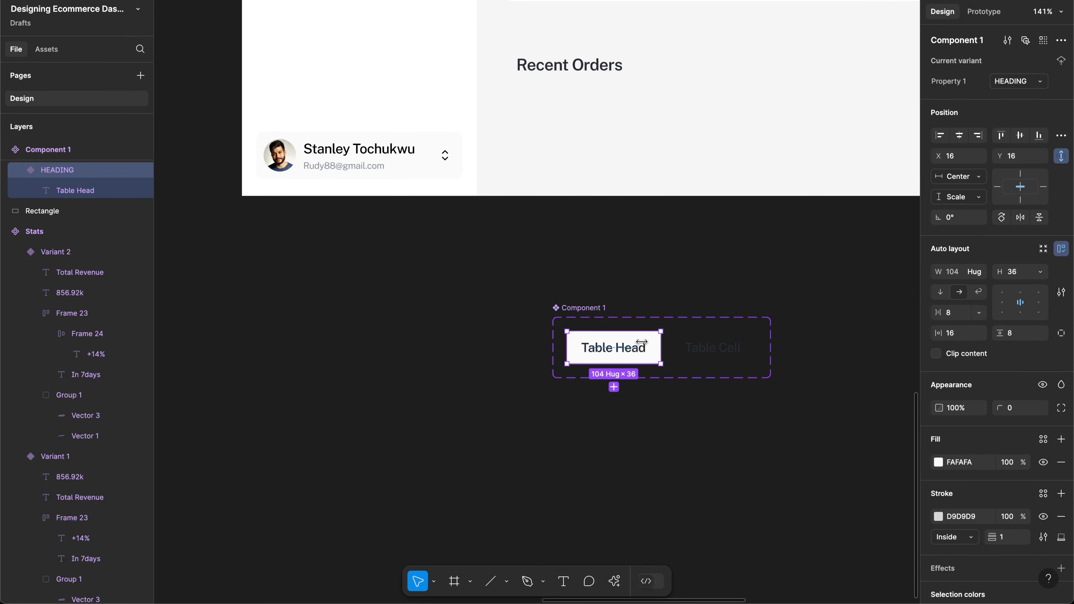
left_click_drag(647, 343, 591, 108)
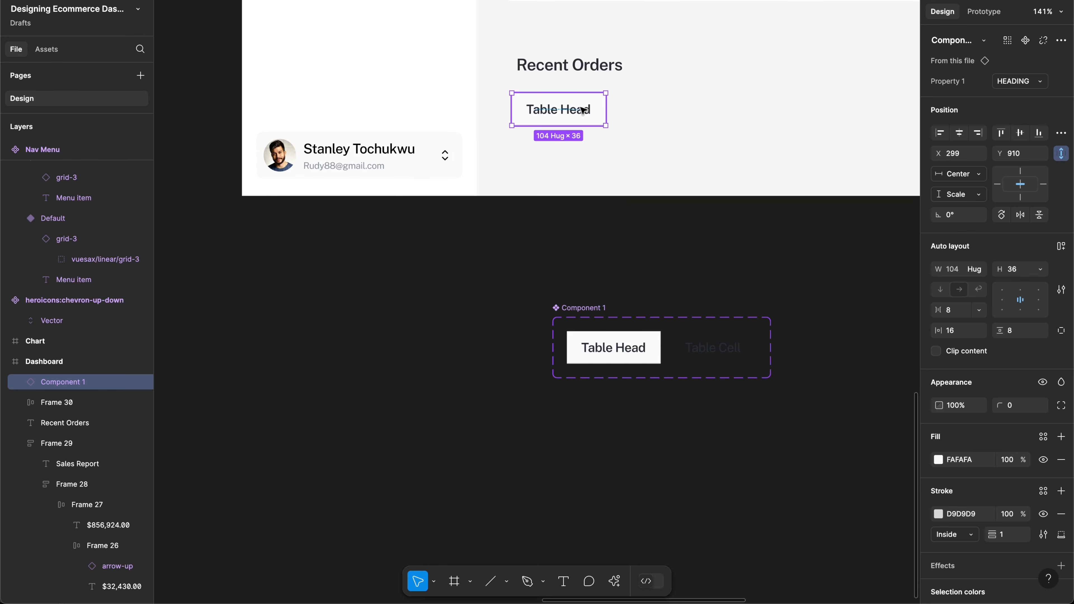
Step: Duplicate the Table Head cell into a row of six cells
scroll(583, 111, "up", 3)
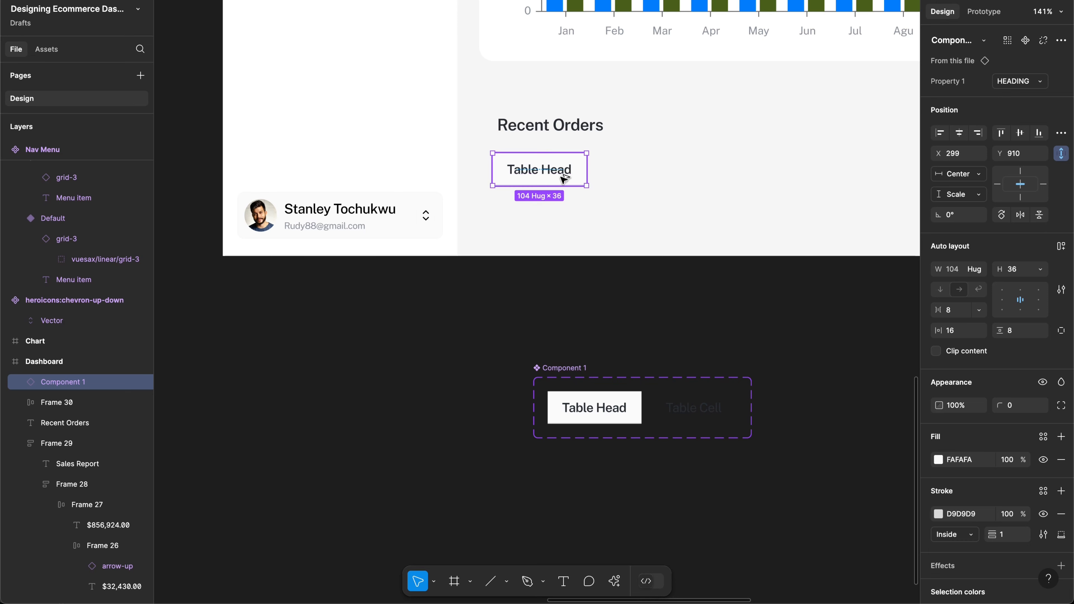
left_click_drag(564, 179, 660, 174)
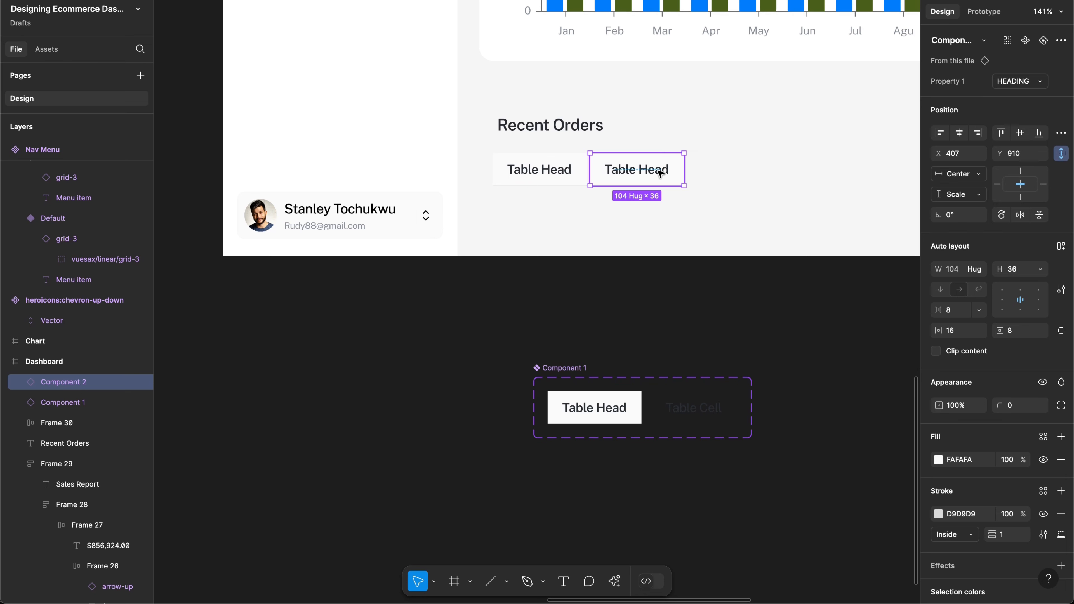
key("ctrl+d")
key("ctrl+d")
key("ctrl+d")
key("ctrl+d")
scroll(660, 173, "right", 5)
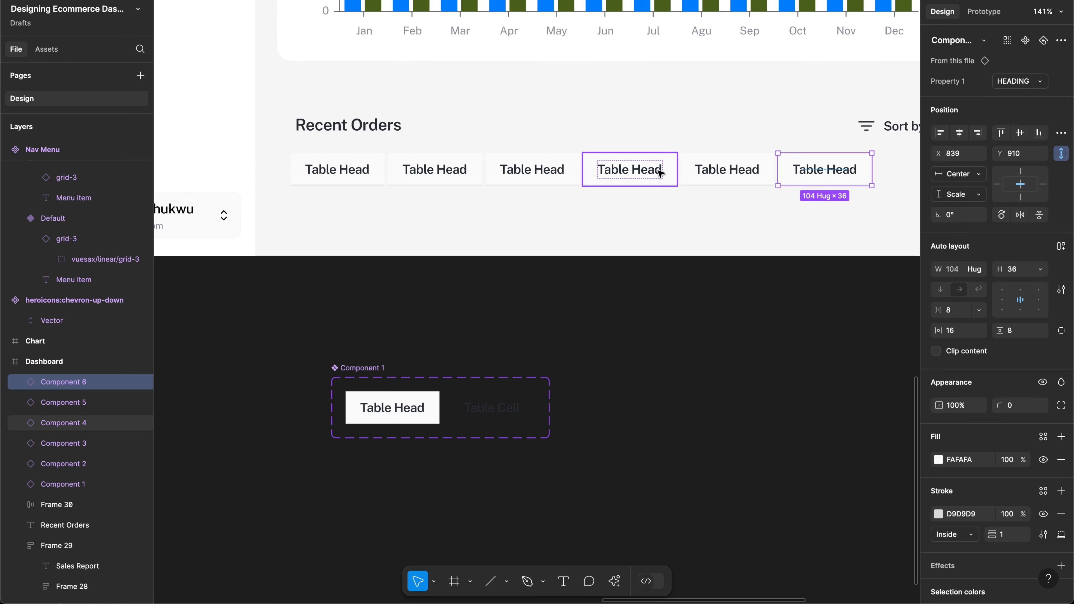
key("ctrl+d")
scroll(660, 173, "right", 3)
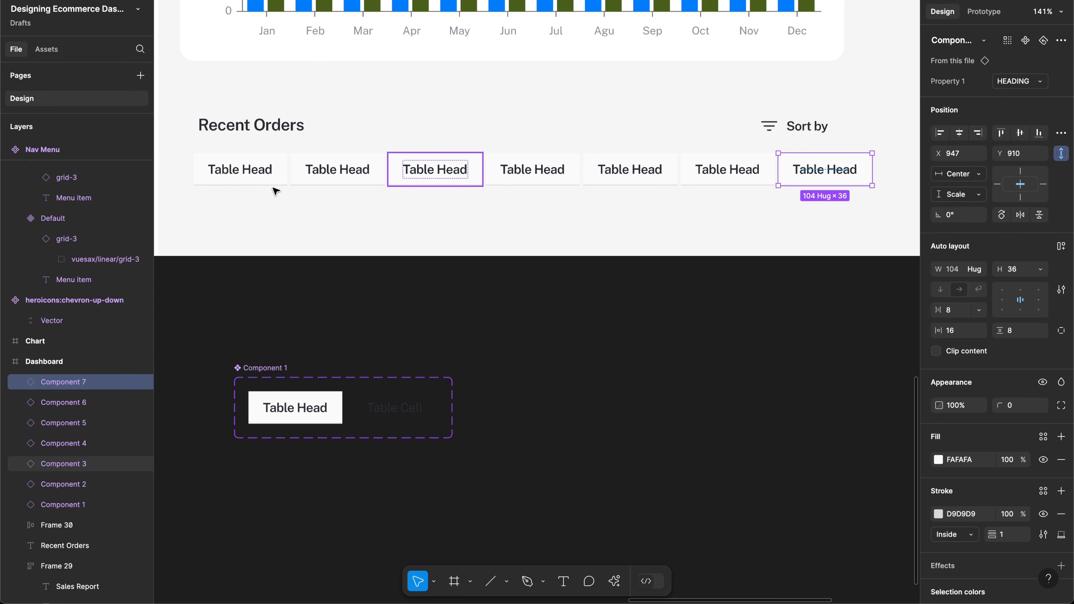
key("Delete")
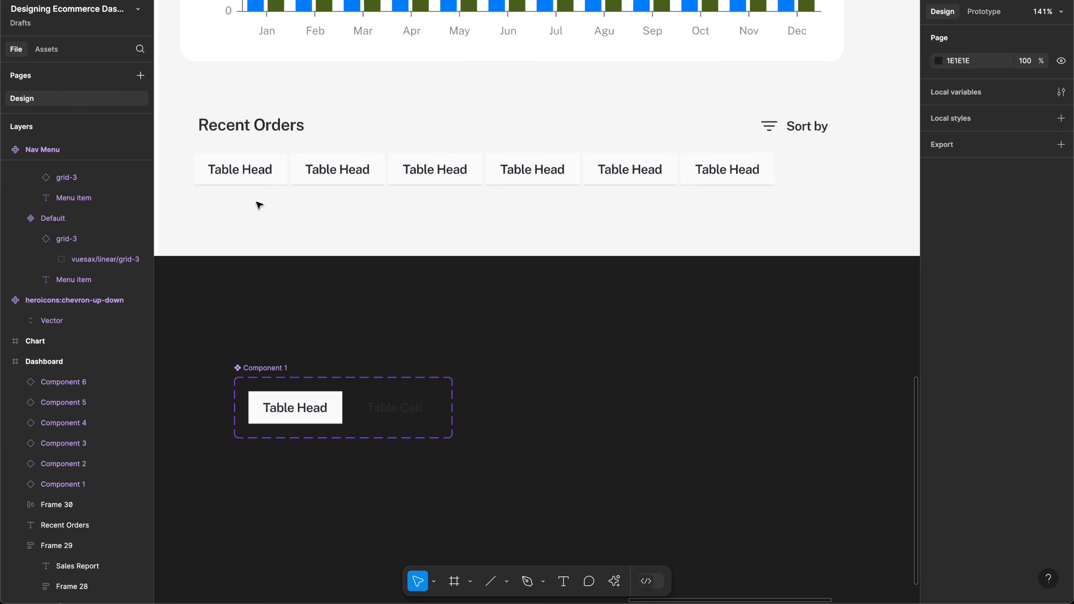
Step: Wrap the six cells in an auto-layout frame with 0 spacing
left_click_drag(234, 202, 338, 152)
left_click_drag(577, 163, 765, 180)
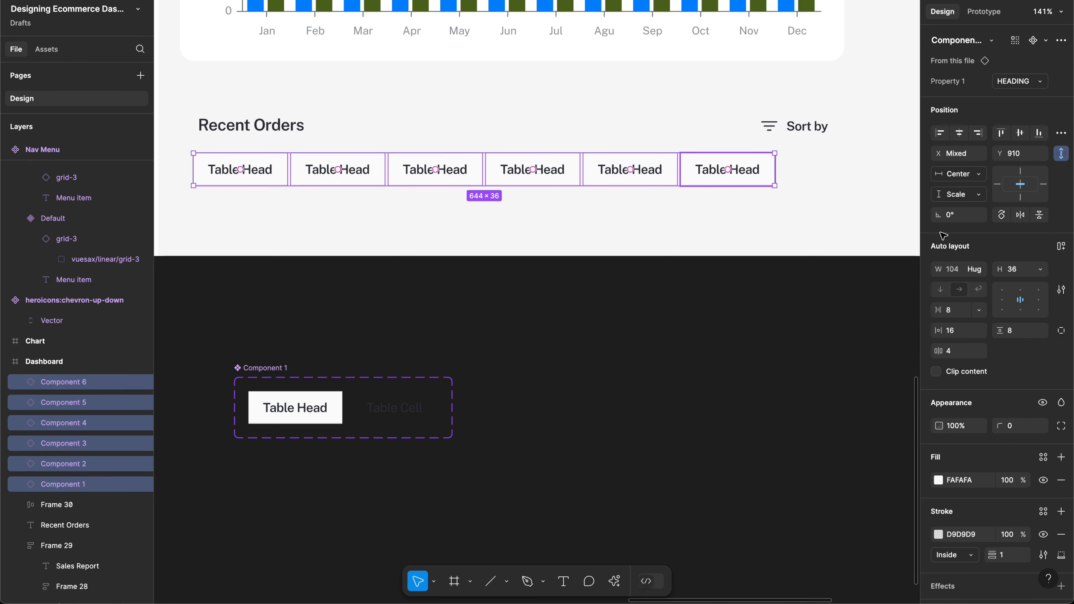
key("shift+a")
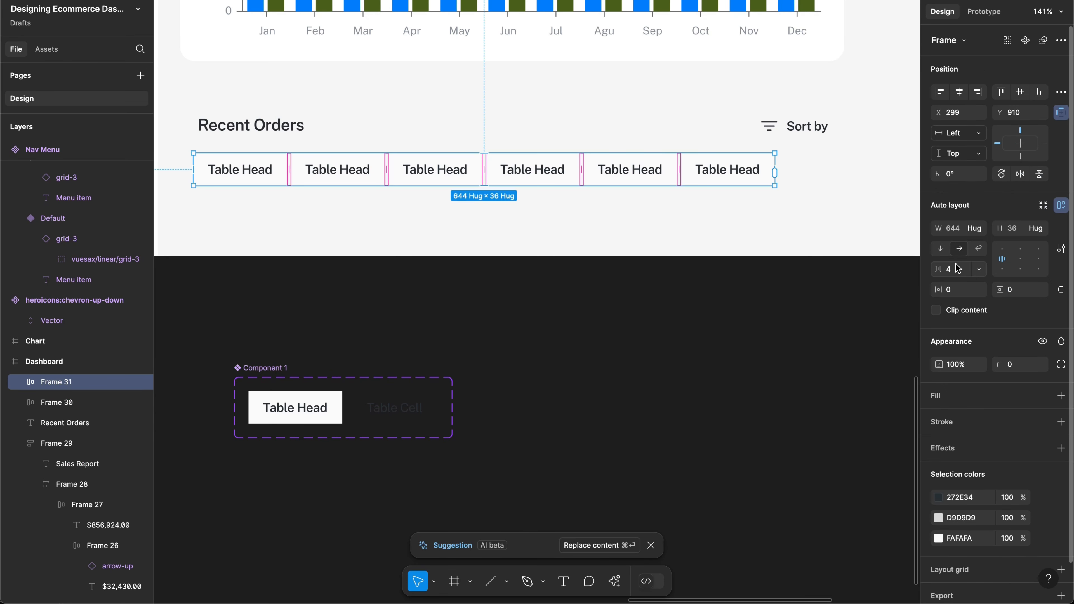
left_click(958, 269)
key("Return")
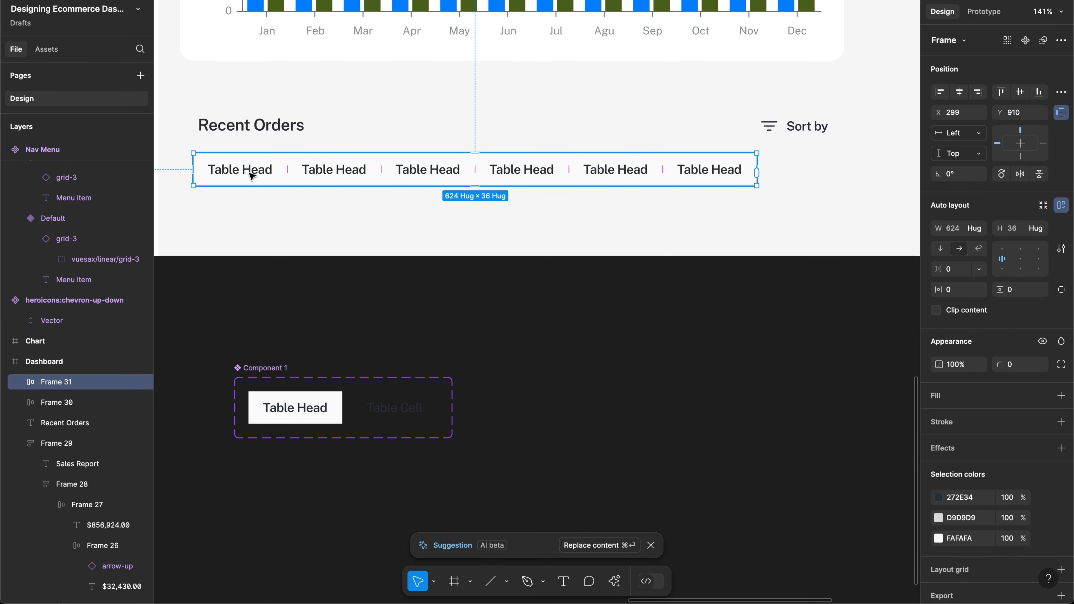
Step: Change the first header cell's label to ID
double_click(252, 176)
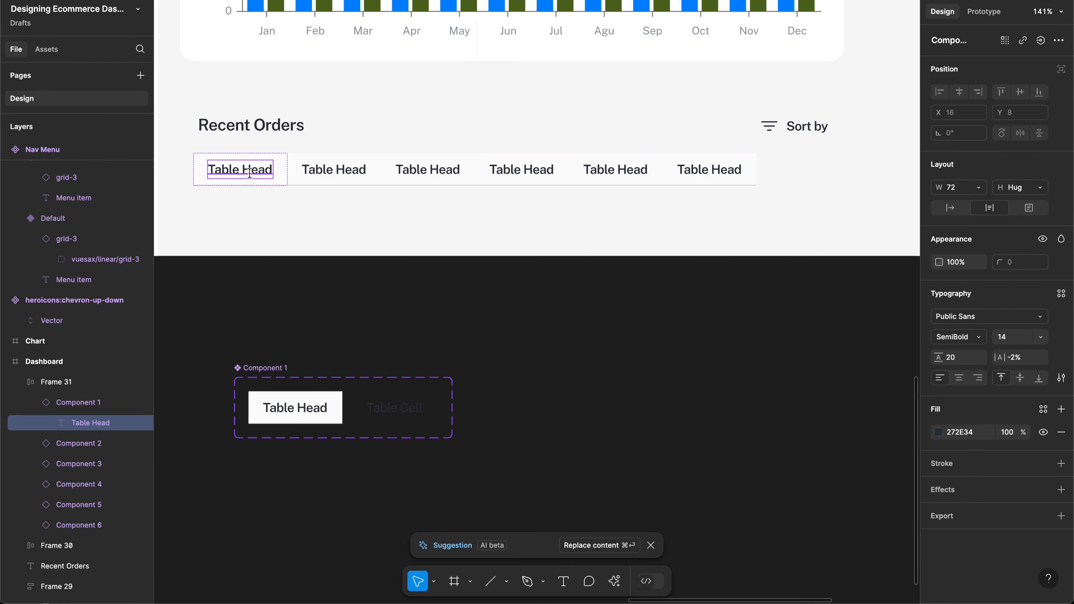
key("Return")
type("ID")
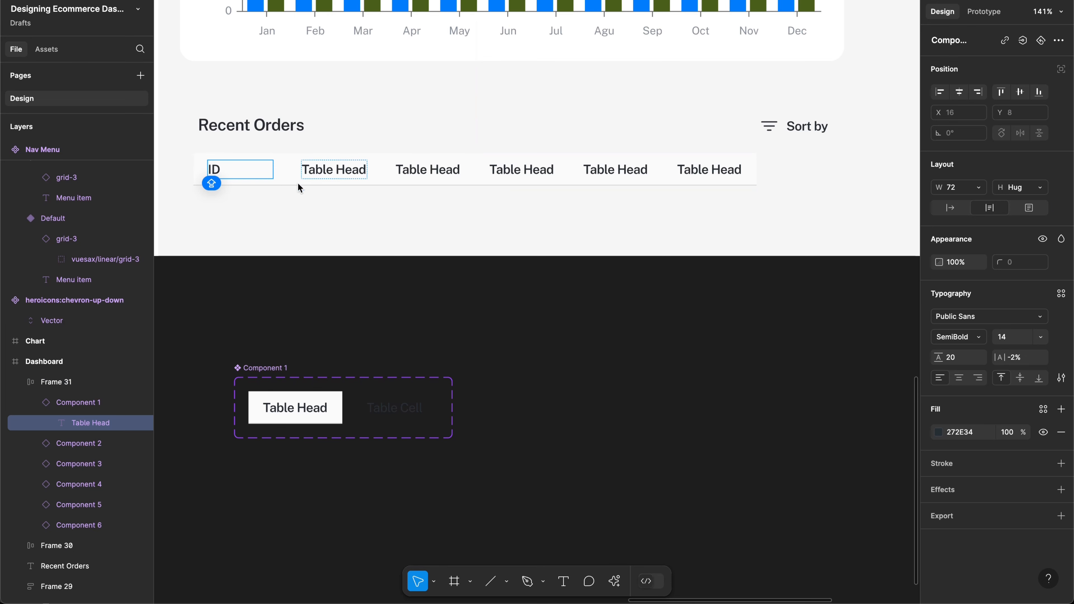
key("Escape")
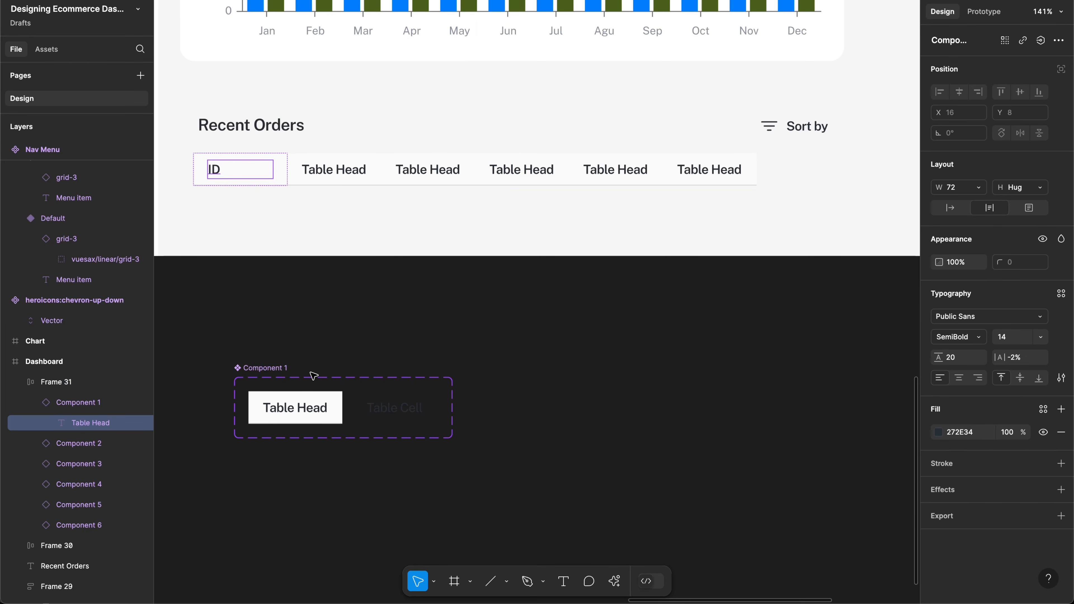
Step: Set the HEADING variant's width to Hug contents
left_click(322, 397)
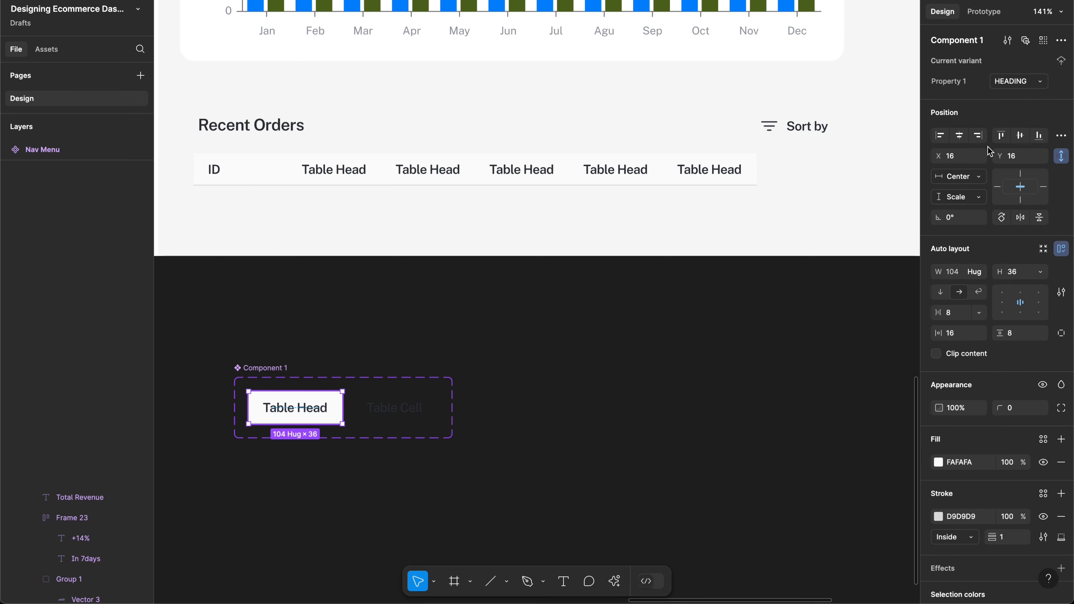
left_click(975, 274)
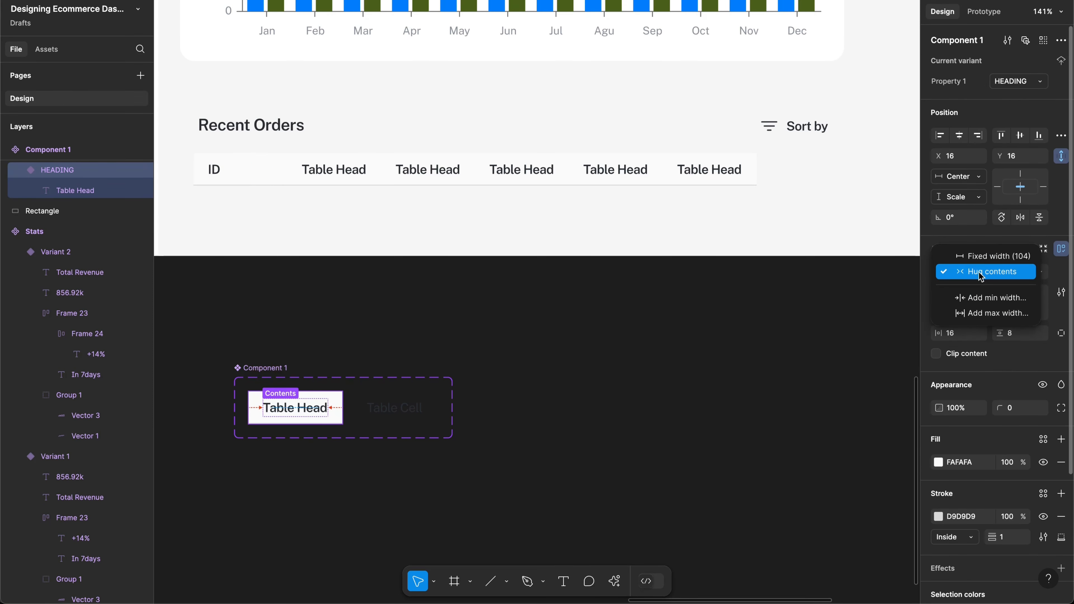
left_click(974, 275)
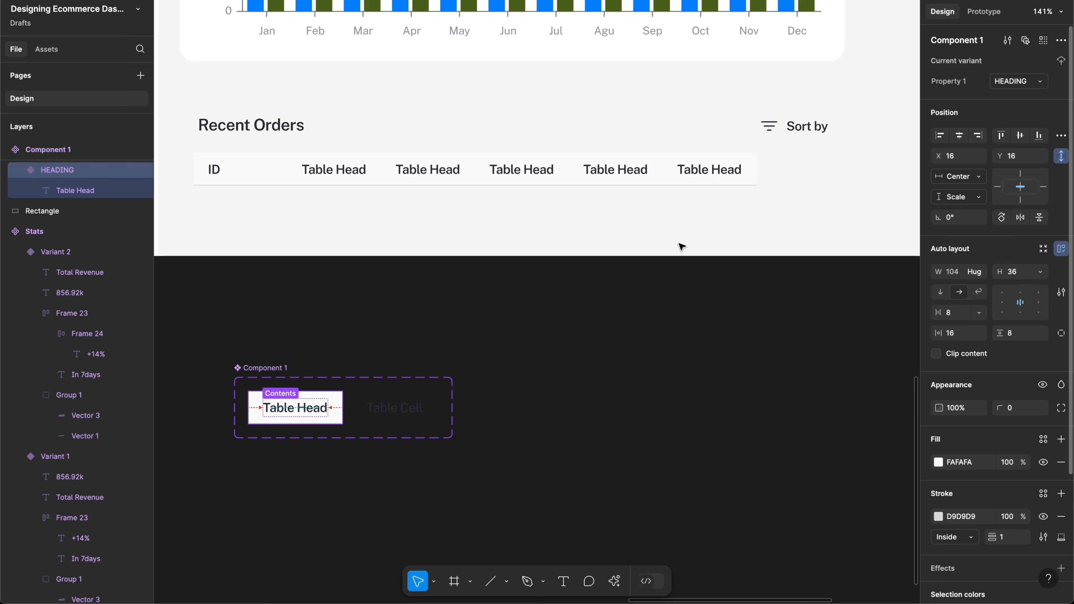
left_click(274, 171)
left_click(275, 172)
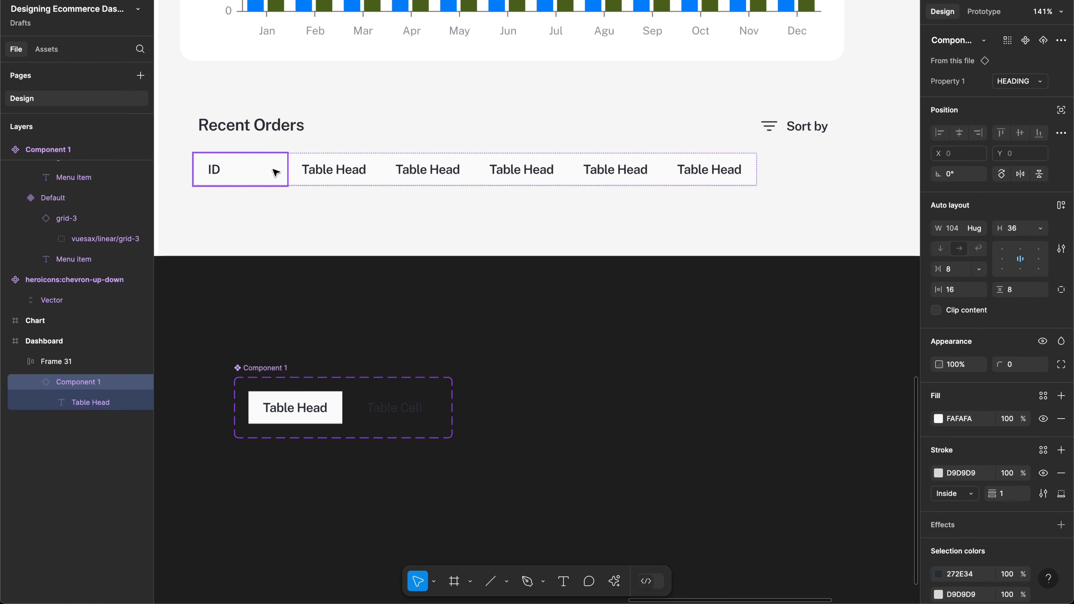
double_click(223, 176)
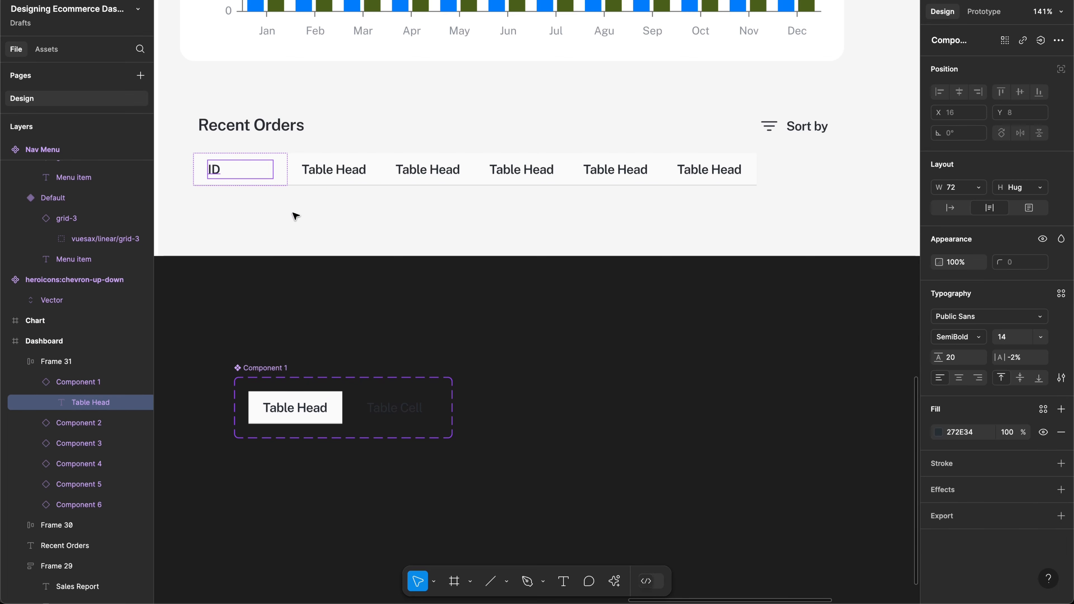
left_click(294, 332)
Step: Set the HEADING variant's Table Head text width to Hug contents
left_click(299, 410, "super")
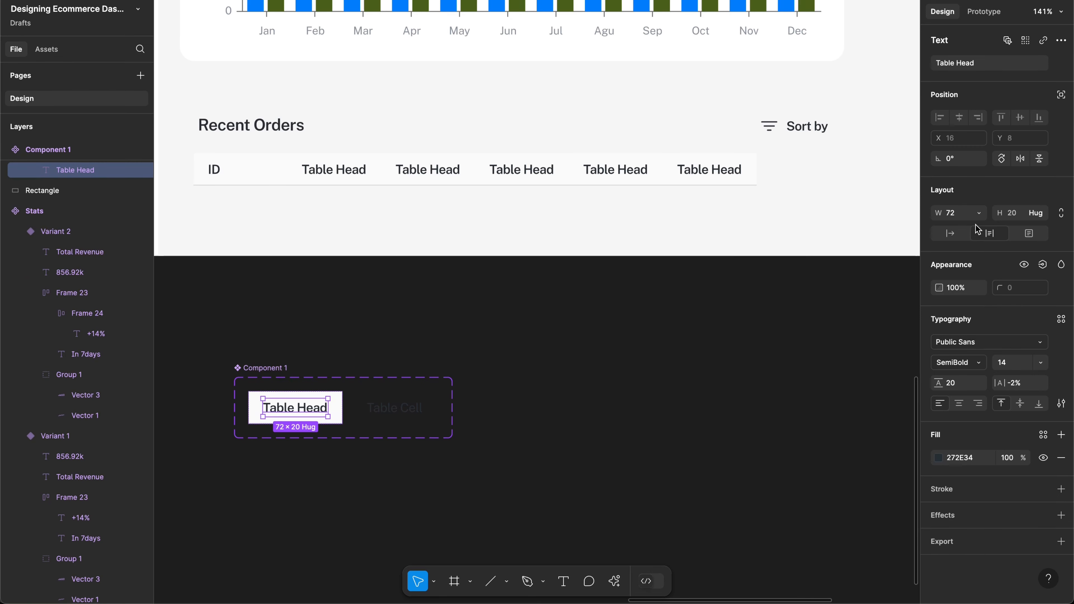
left_click(979, 213)
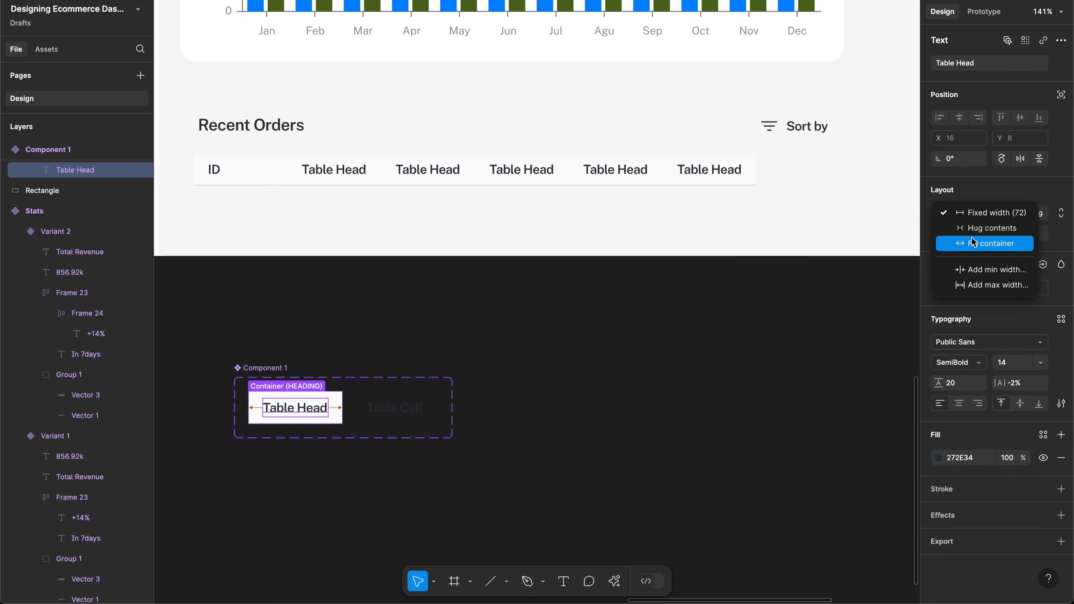
left_click(972, 243)
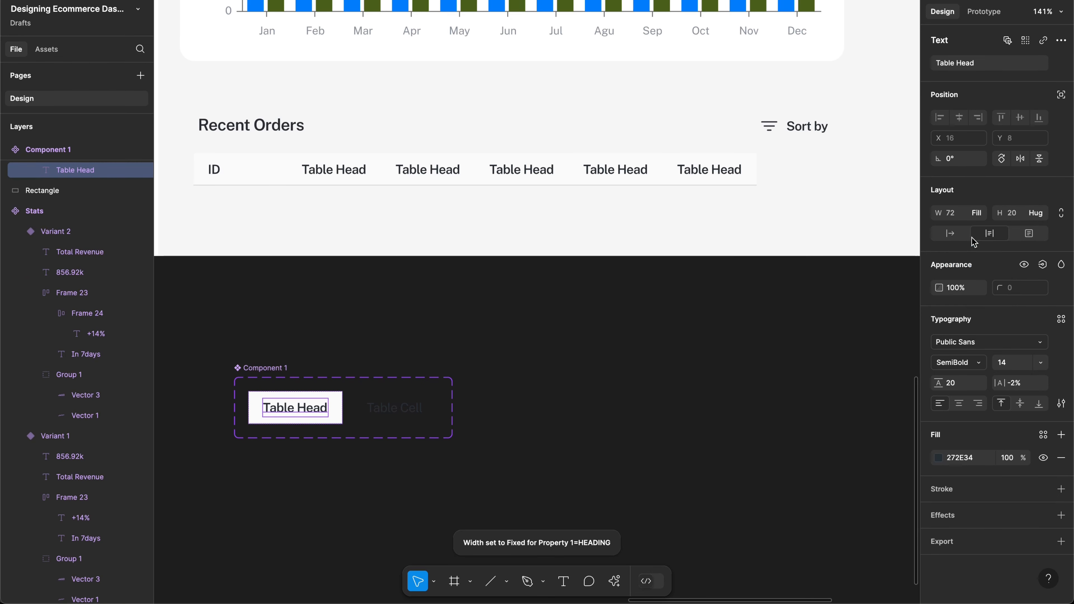
left_click(981, 213)
left_click(970, 198)
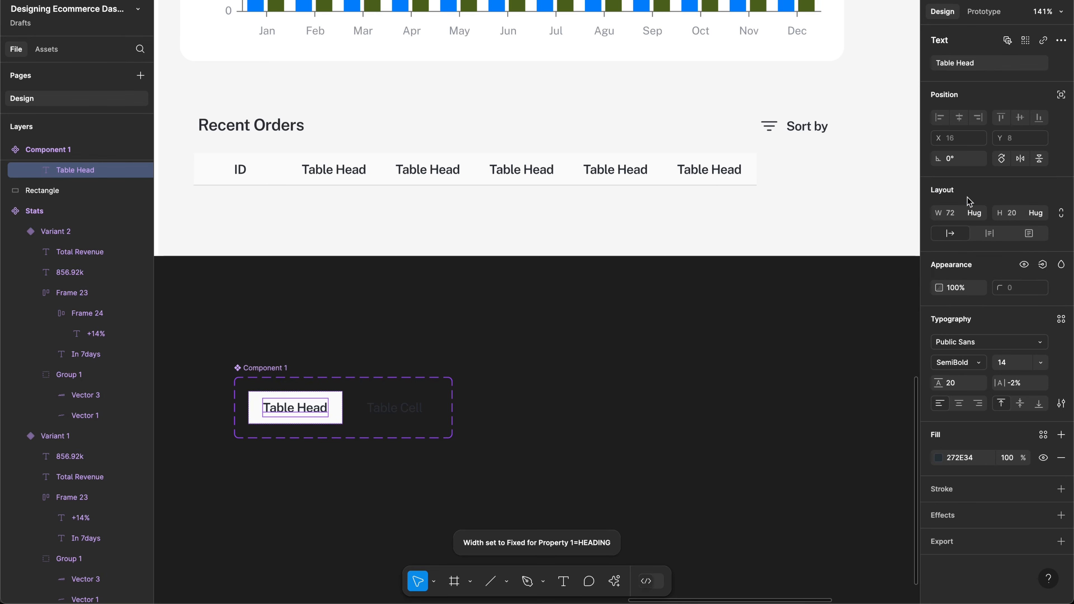
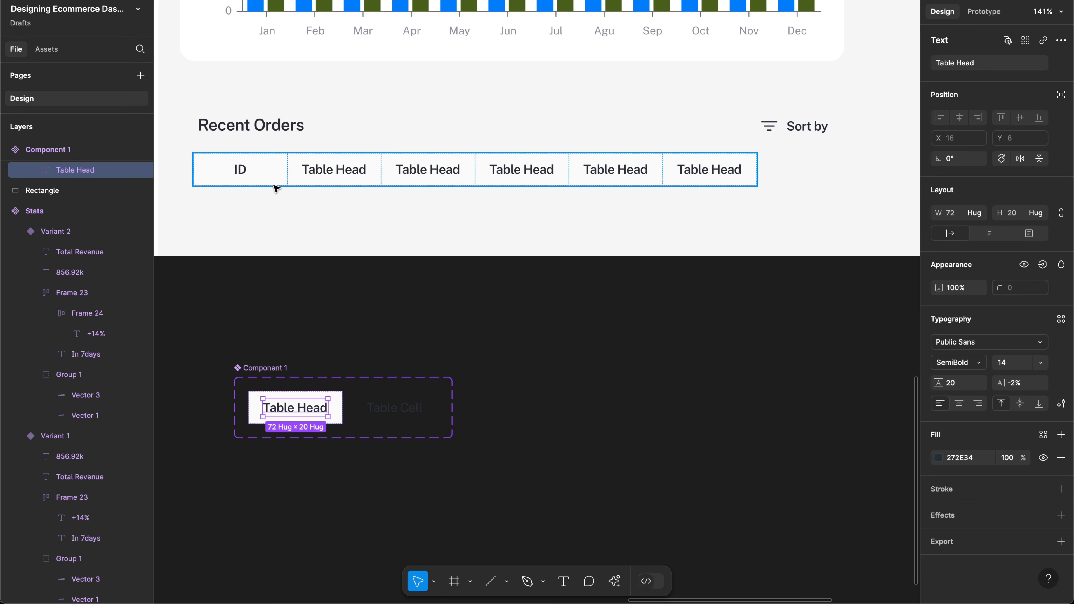
Step: Select the ID header cell and switch the HEADING variant's width from Fixed to Hug contents
double_click(250, 172)
key("Escape")
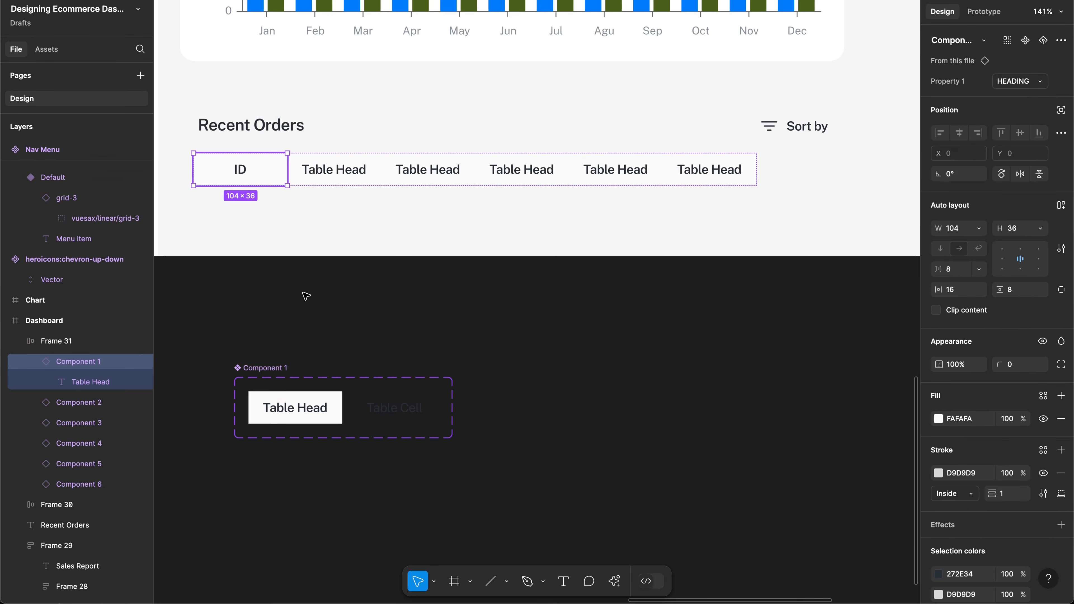
left_click(341, 401)
left_click(978, 271)
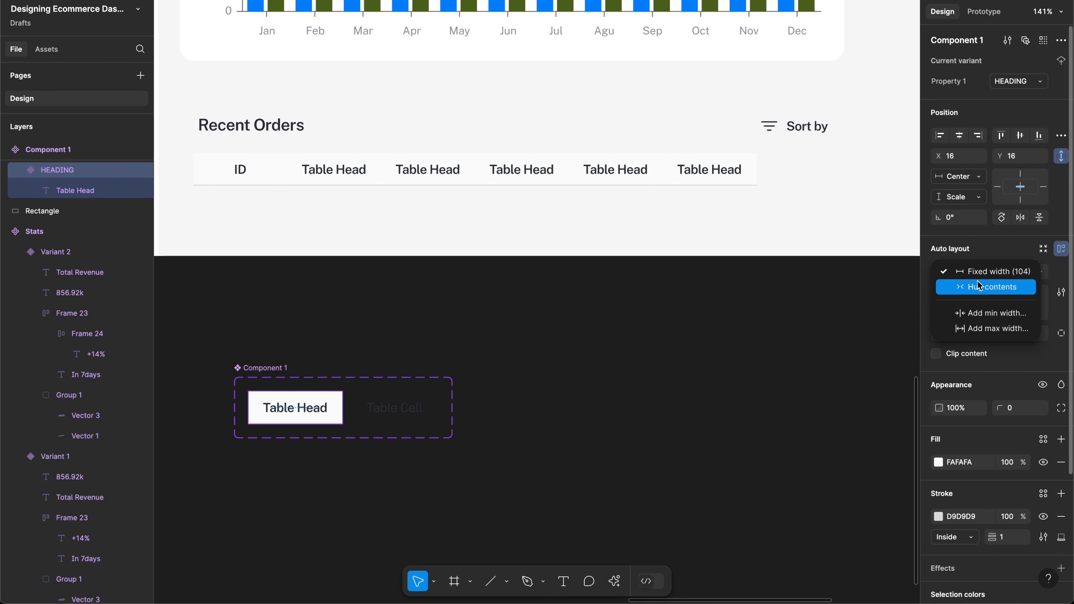
left_click(979, 286)
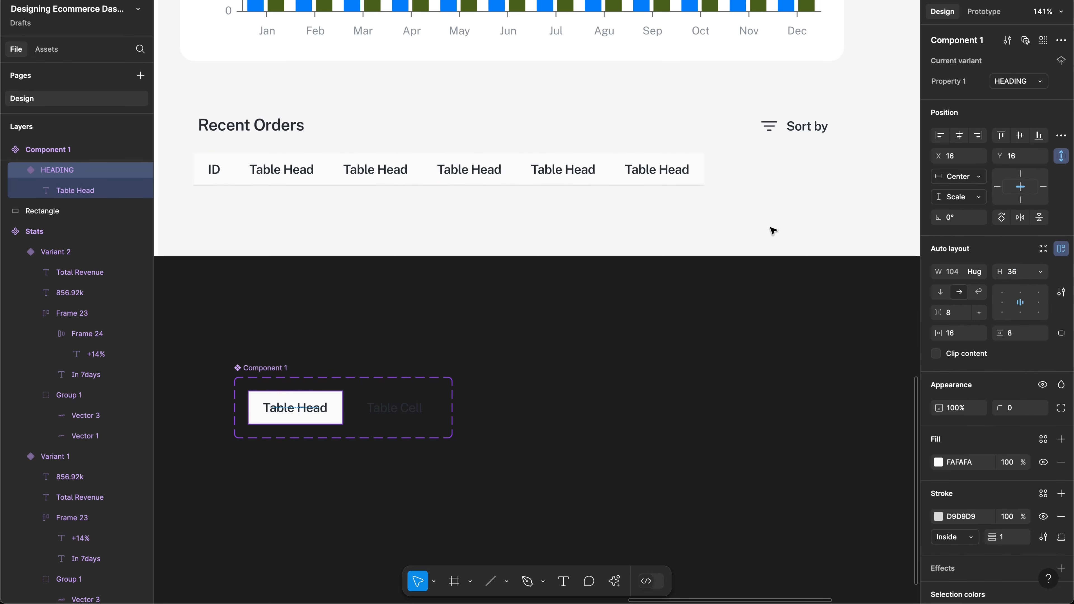
double_click(292, 169)
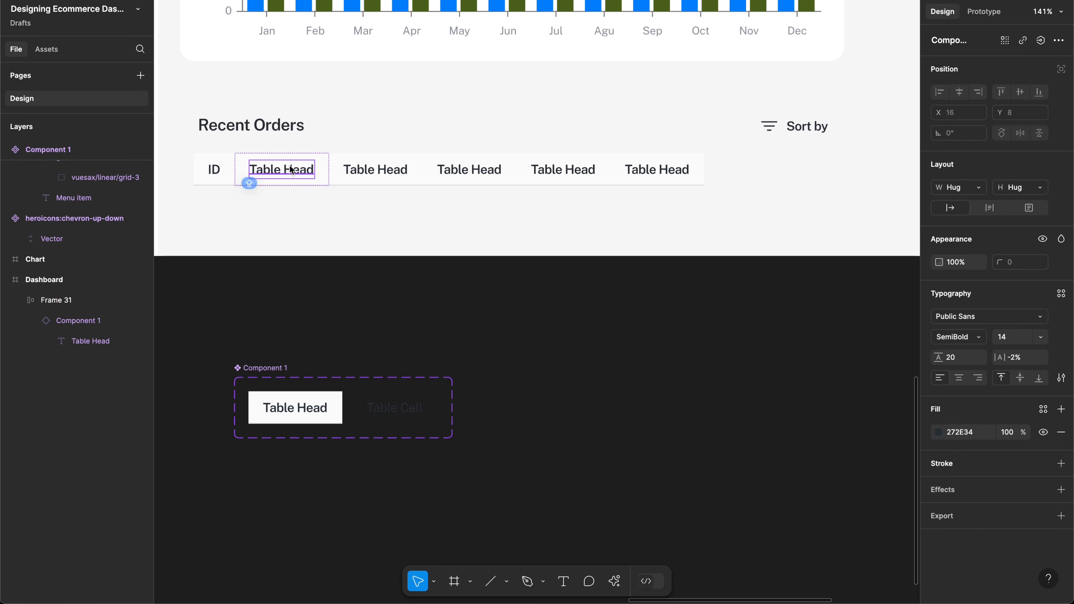
Step: Label the second header CUSTOMER NAME and retype the third header as 'Amount'
key("Return")
type("CUSTOMER")
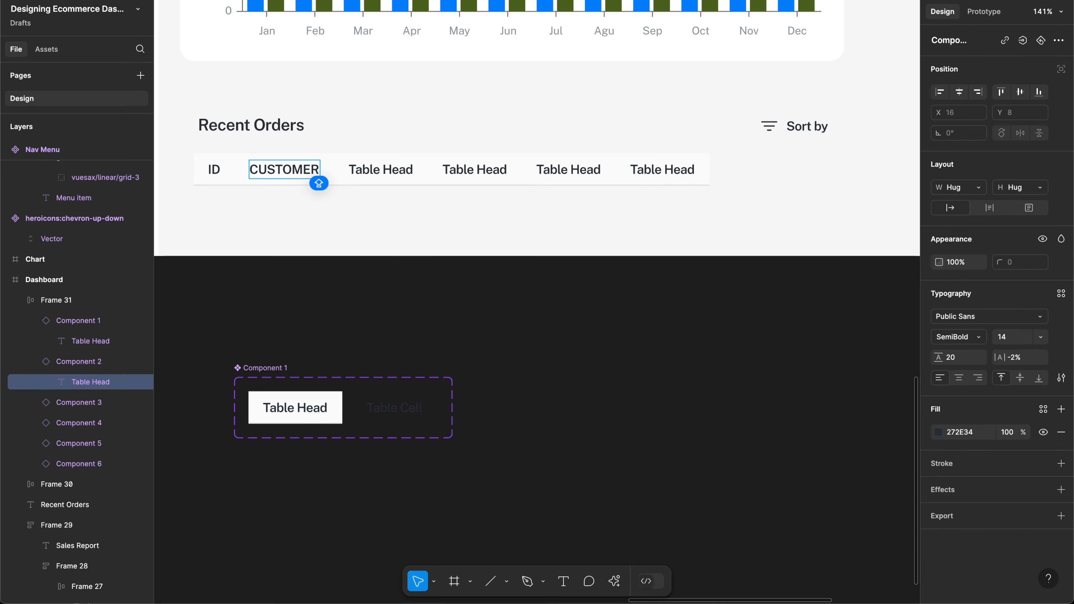
type(" NAME")
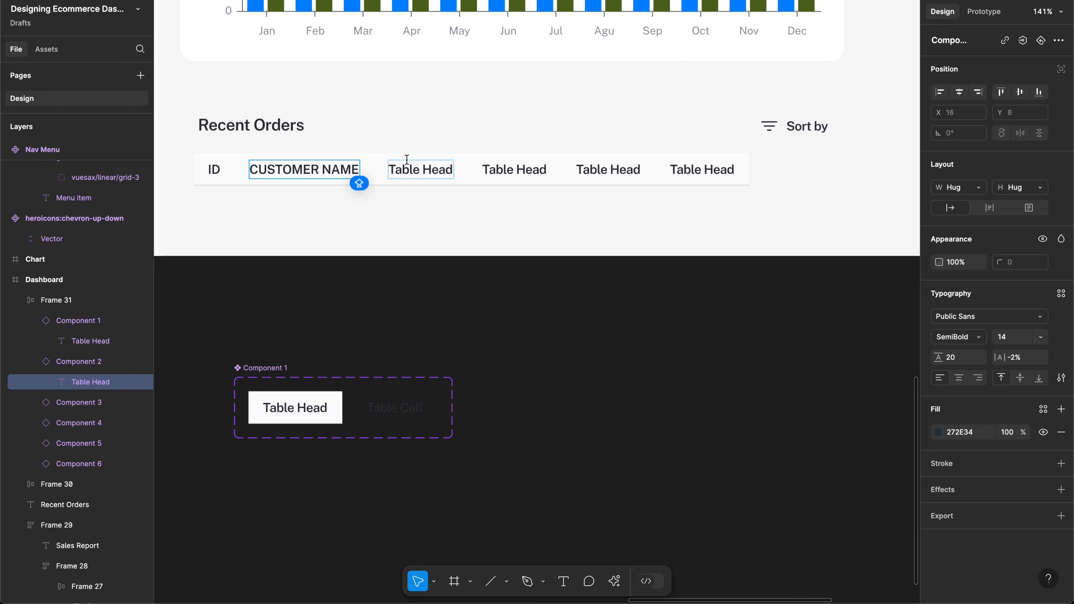
double_click(424, 170)
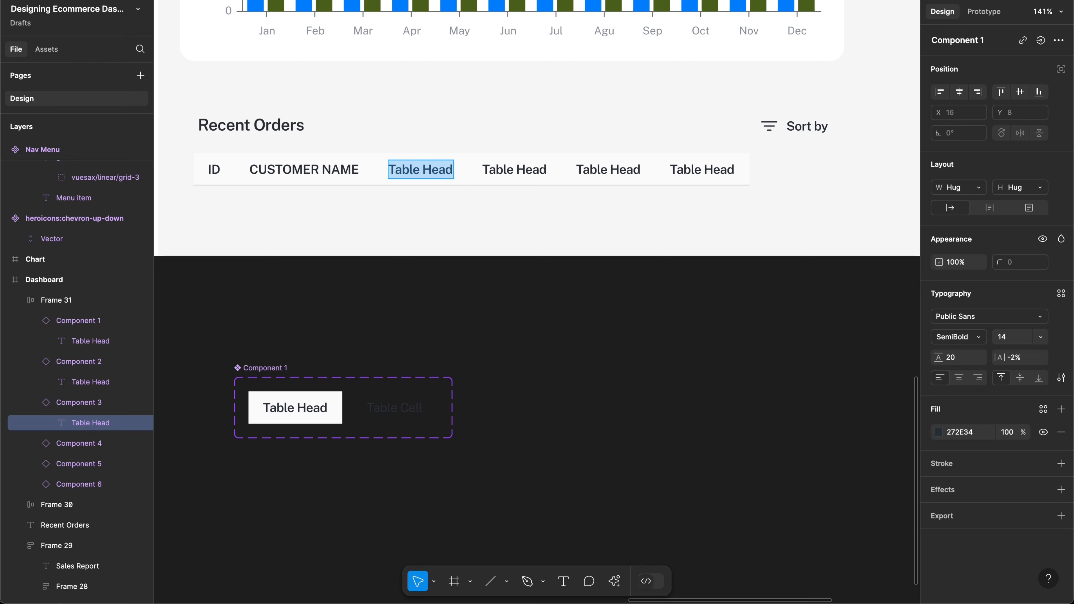
type("AMON")
key("BackSpace")
type("UNT")
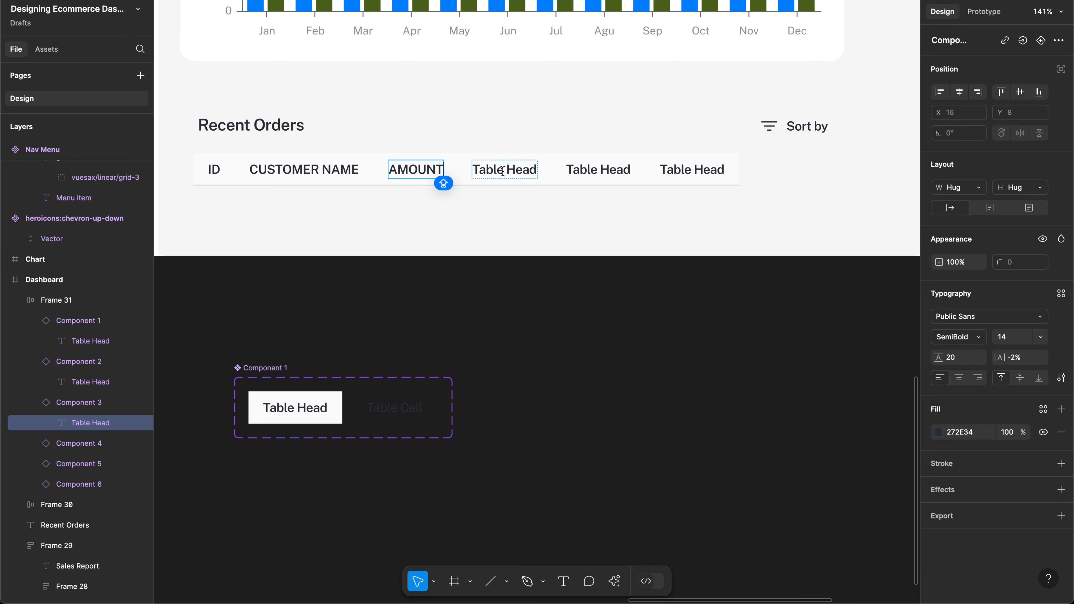
key("super+a")
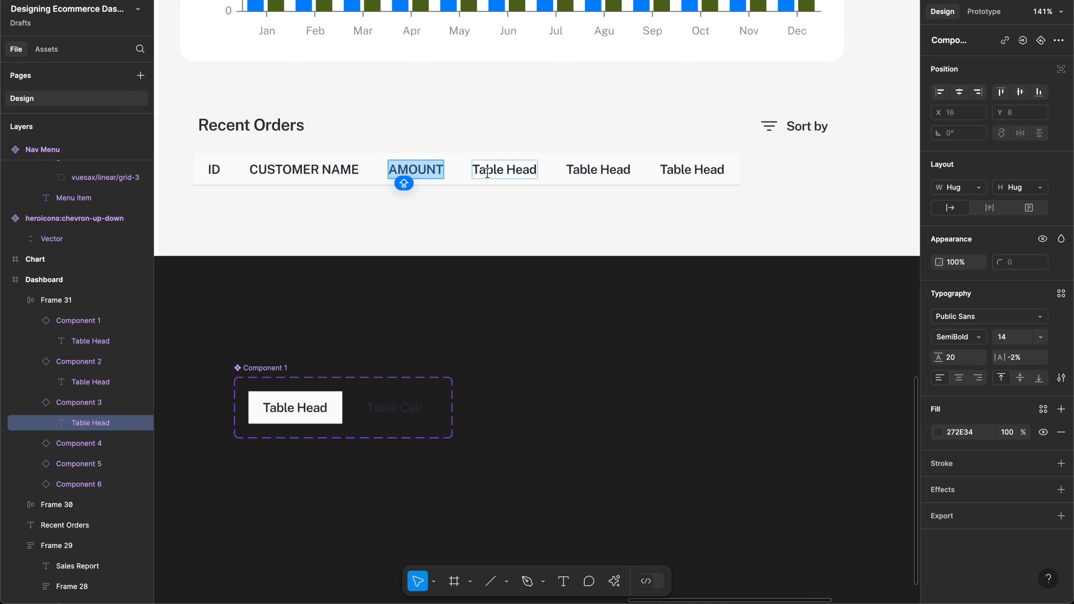
key("BackSpace")
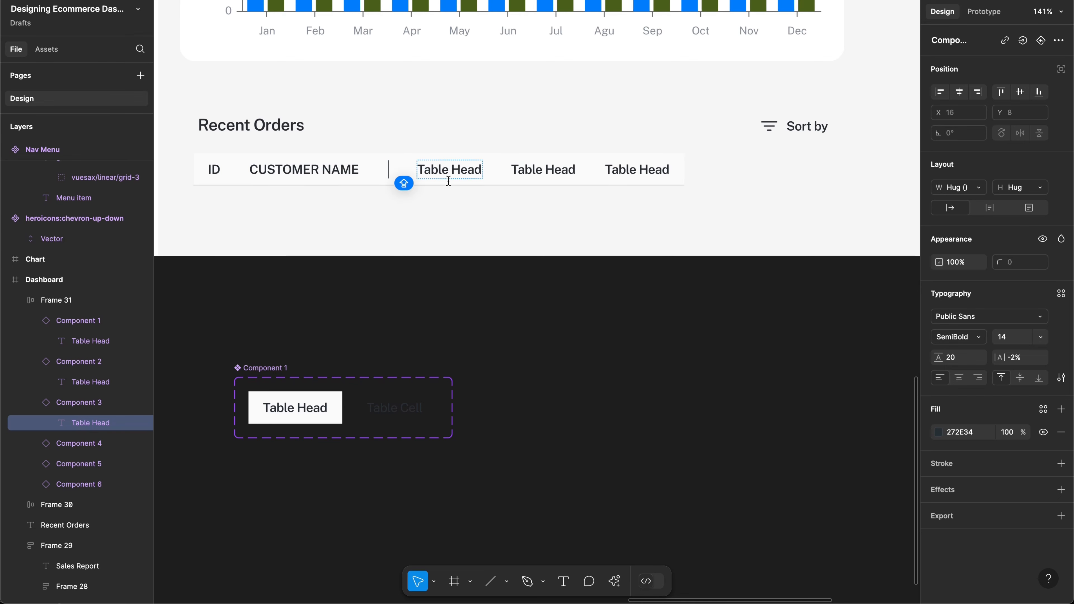
key("Caps_Lock")
type("Amount")
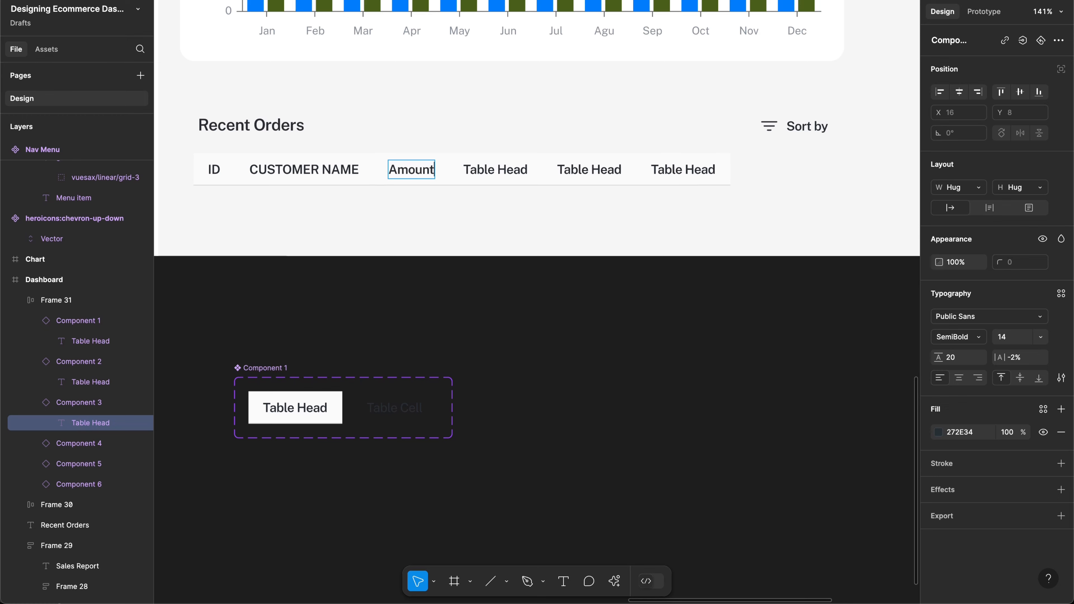
Step: Retype the second header in title case as 'Customer Name'
double_click(317, 174)
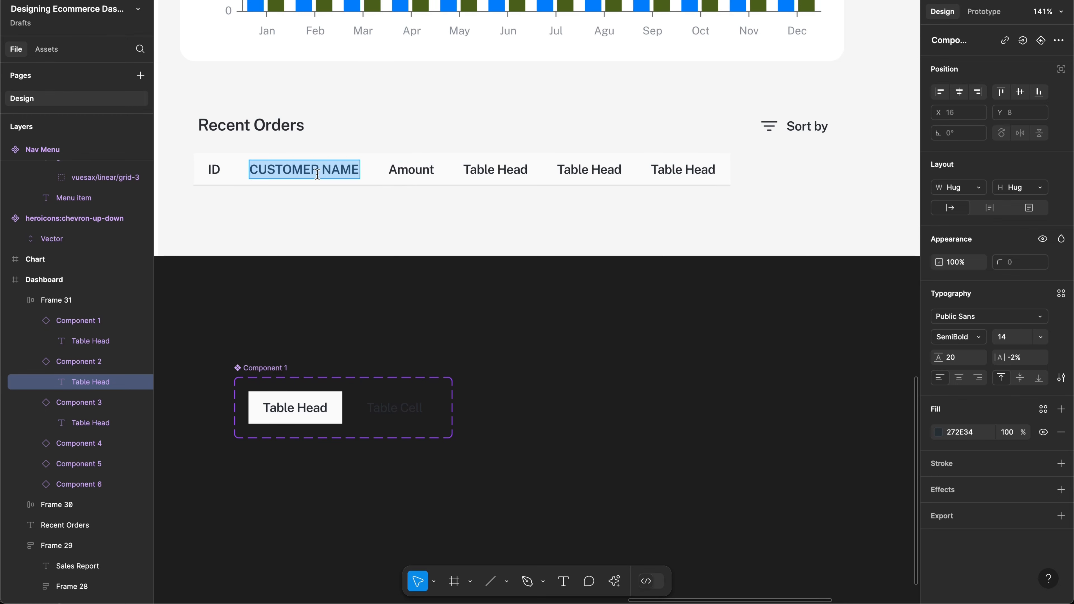
type("Customer")
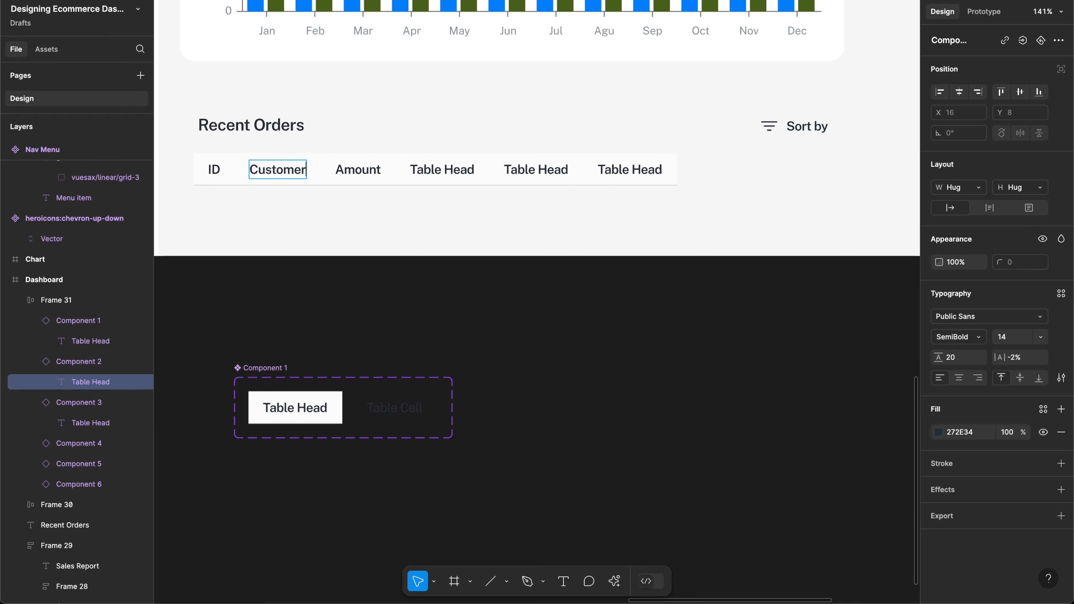
type(" aN")
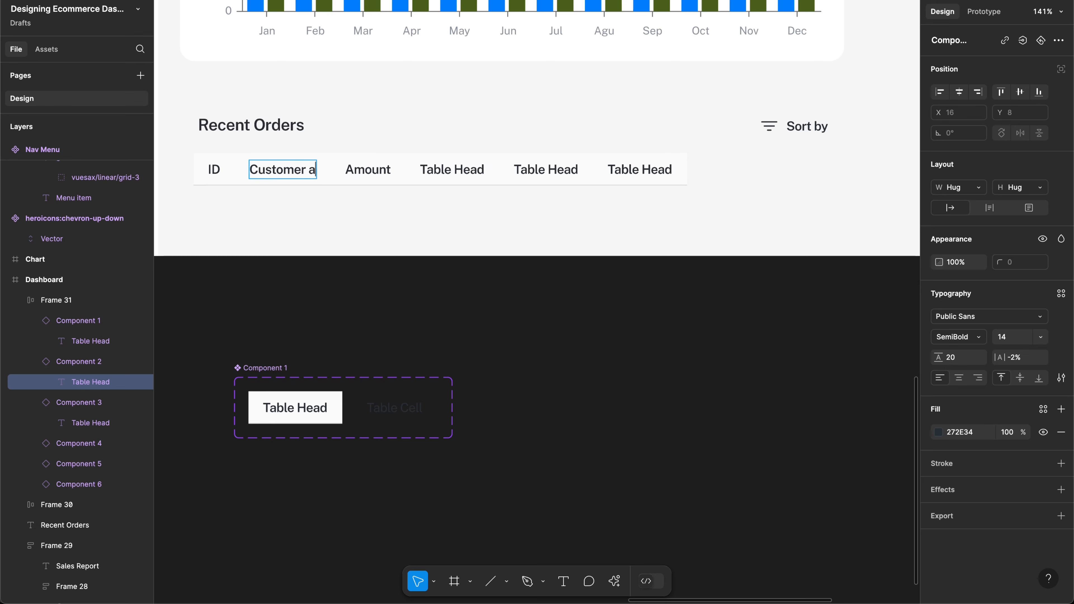
key("BackSpace")
key("BackSpace")
type("Name")
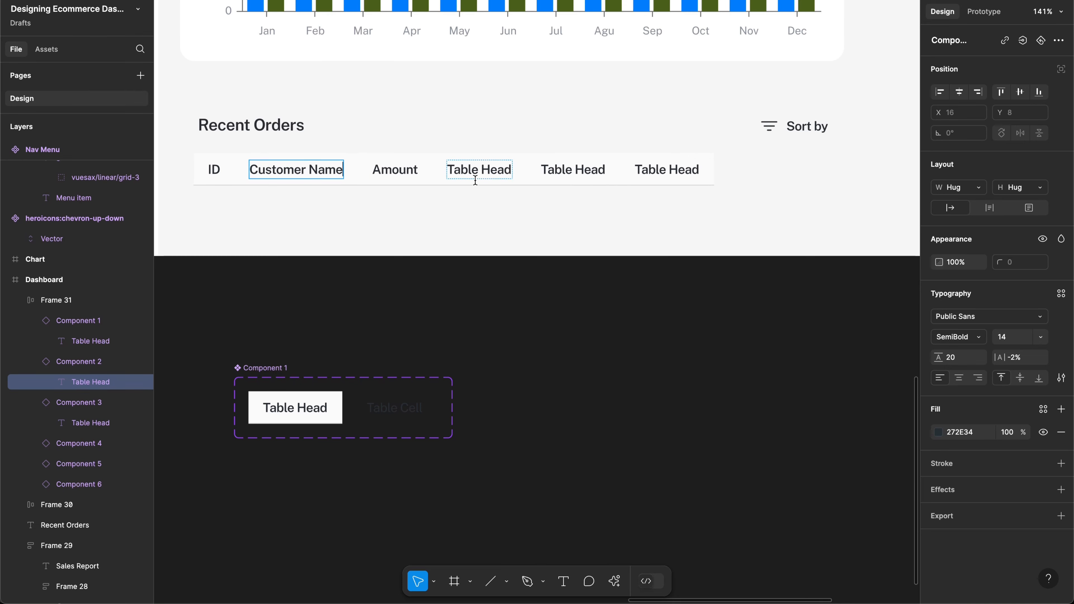
scroll(475, 180, "left", 15)
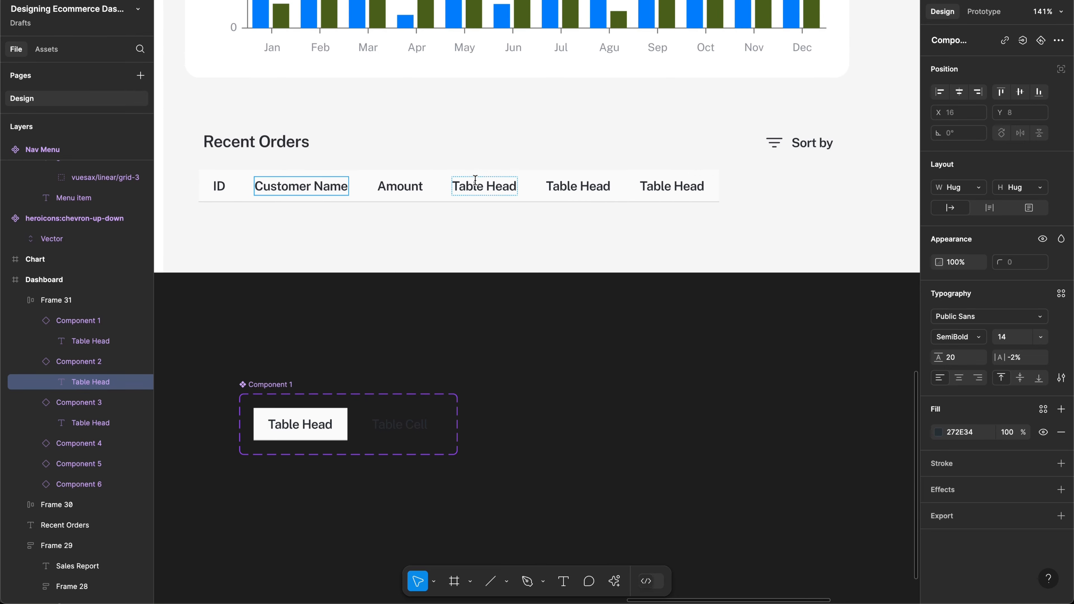
Step: Rename the fourth column header to 'Date'
scroll(477, 182, "left", 15)
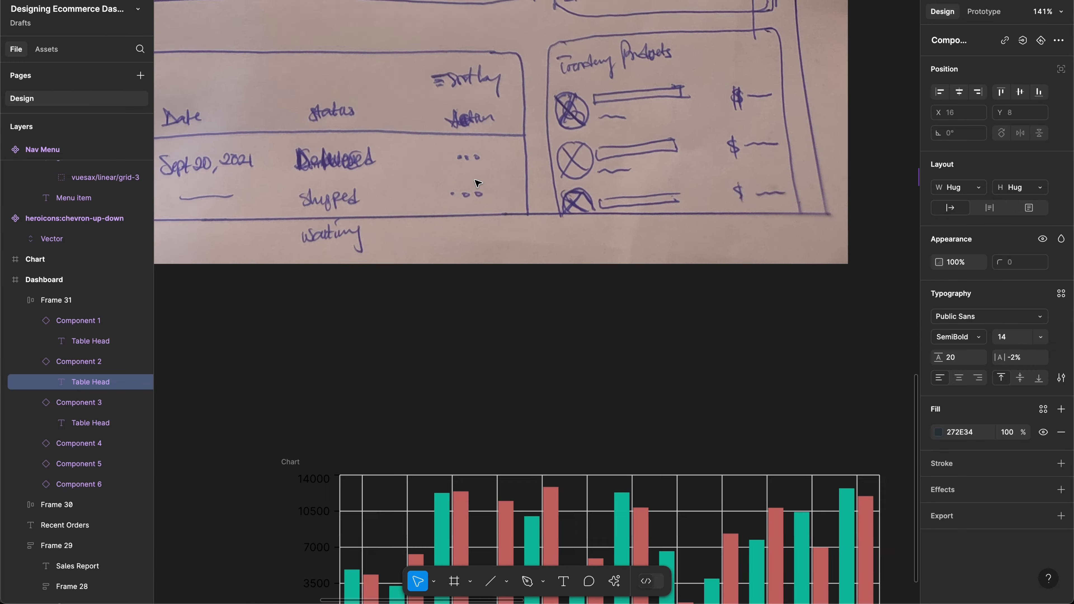
scroll(477, 183, "left", 2)
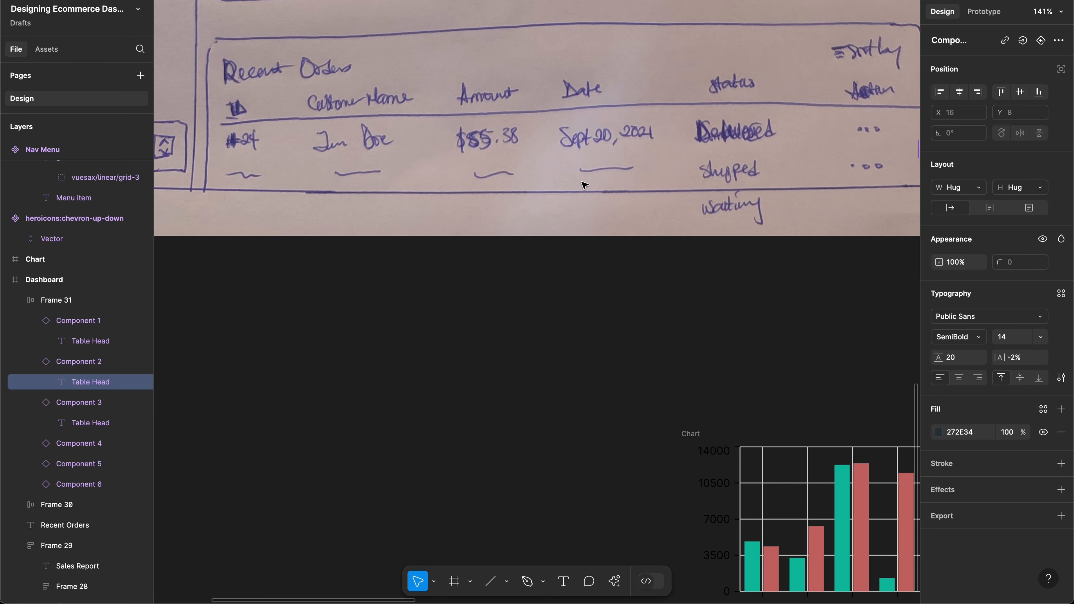
scroll(583, 185, "right", 20)
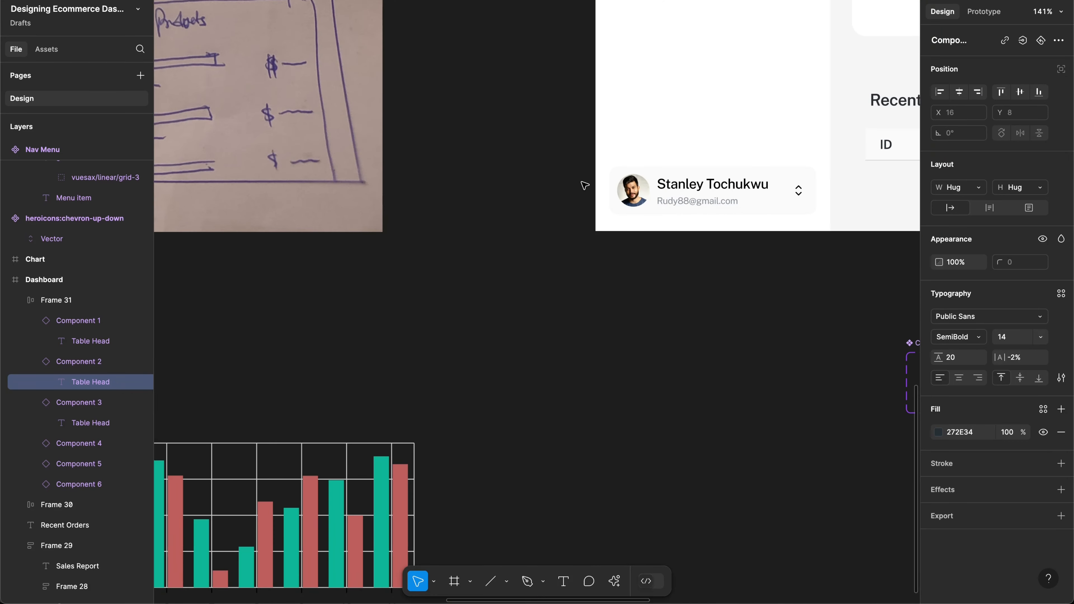
scroll(584, 185, "right", 10)
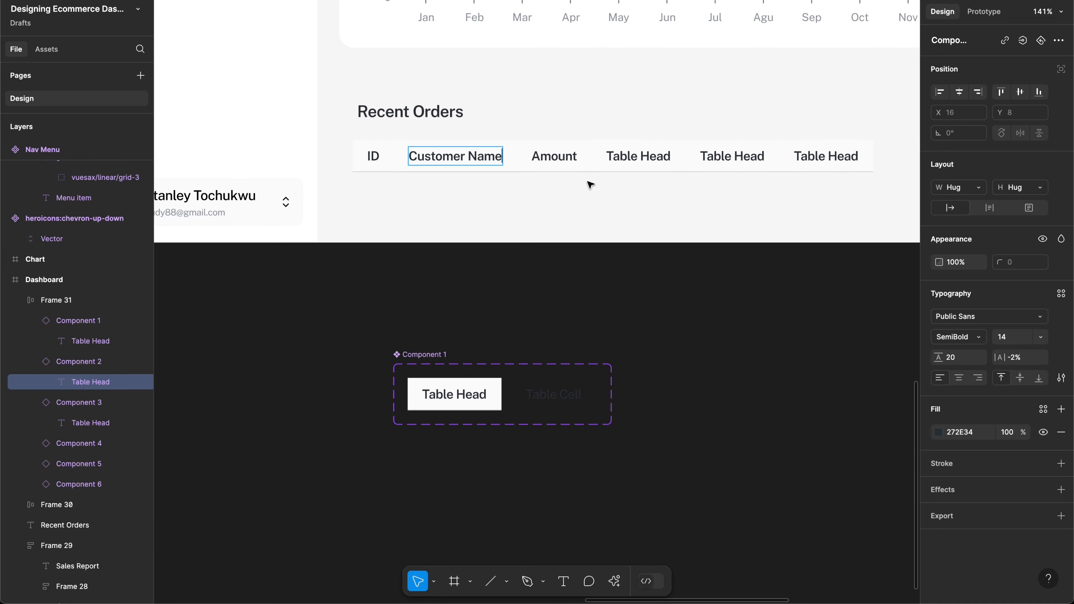
double_click(633, 158)
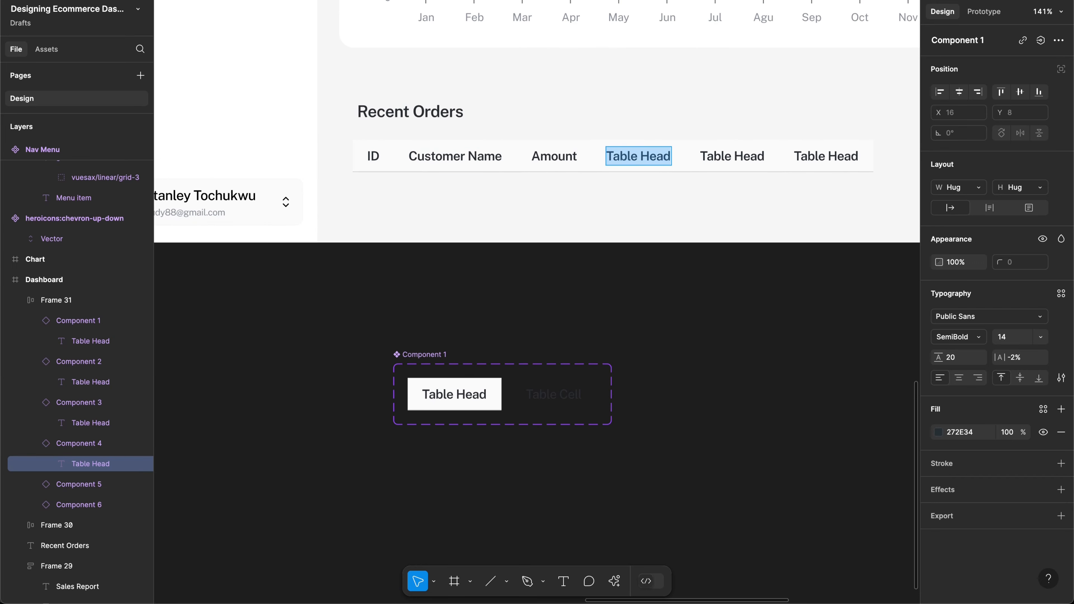
type("Date")
Step: Rename the fifth column header to 'Status'
scroll(562, 243, "left", 15)
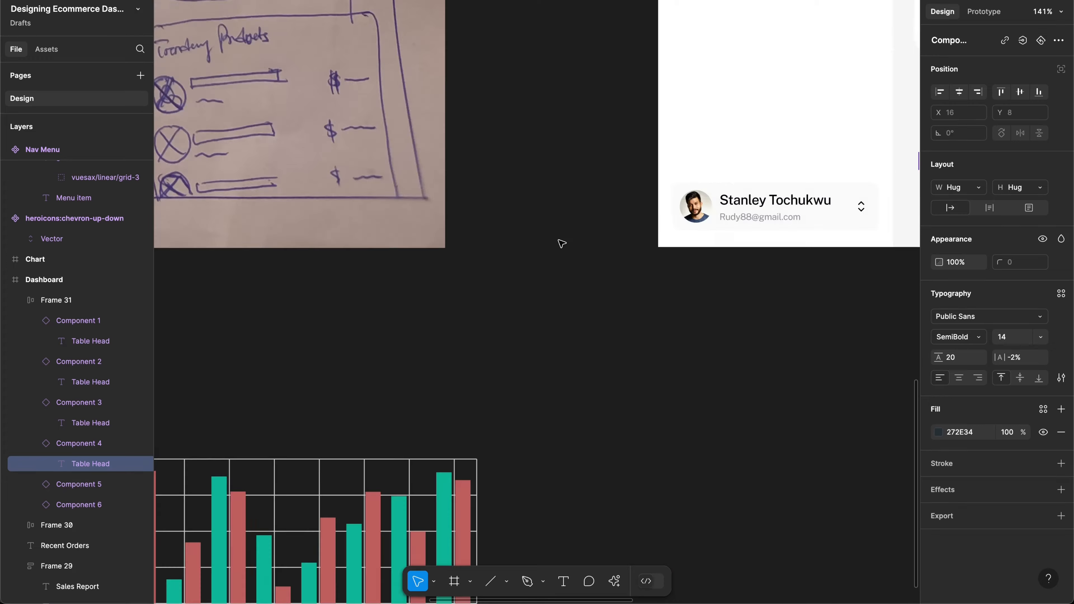
scroll(562, 244, "left", 10)
scroll(561, 243, "right", 15)
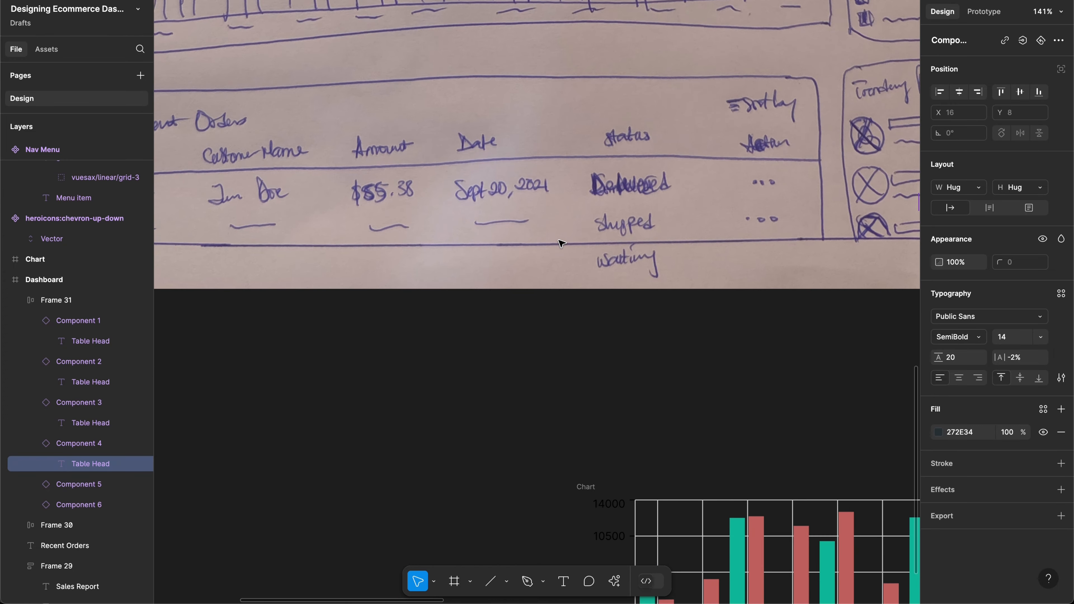
scroll(562, 244, "right", 15)
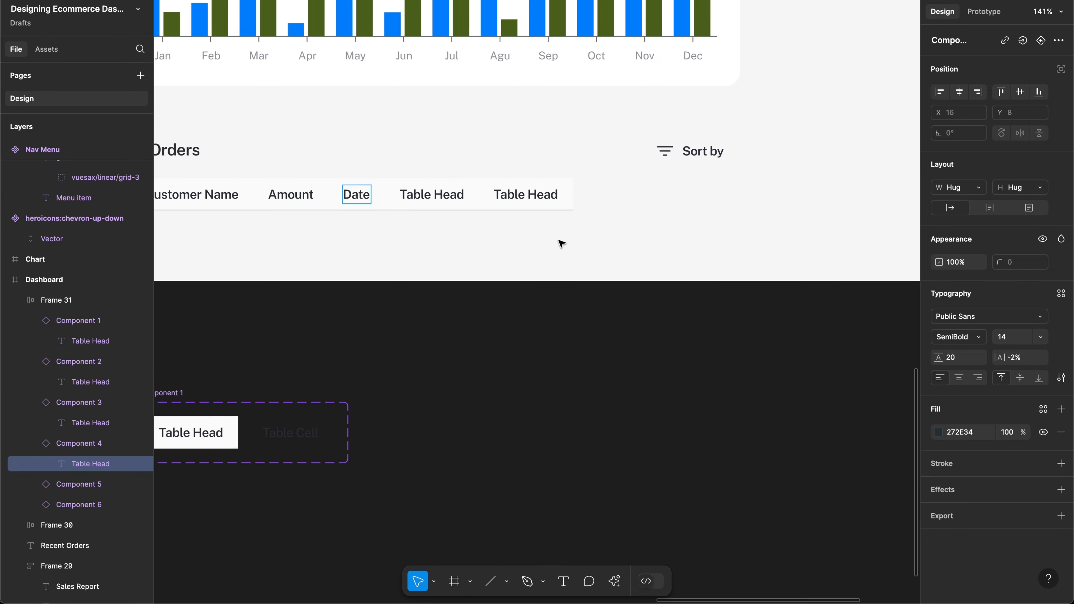
scroll(558, 242, "up", 2)
scroll(558, 242, "left", 4)
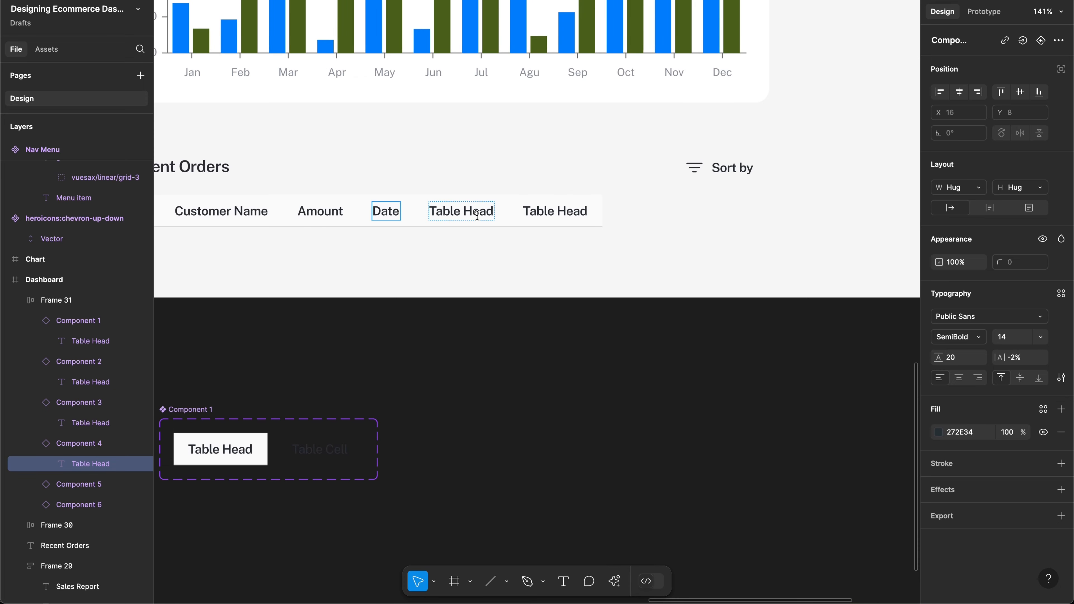
double_click(477, 215)
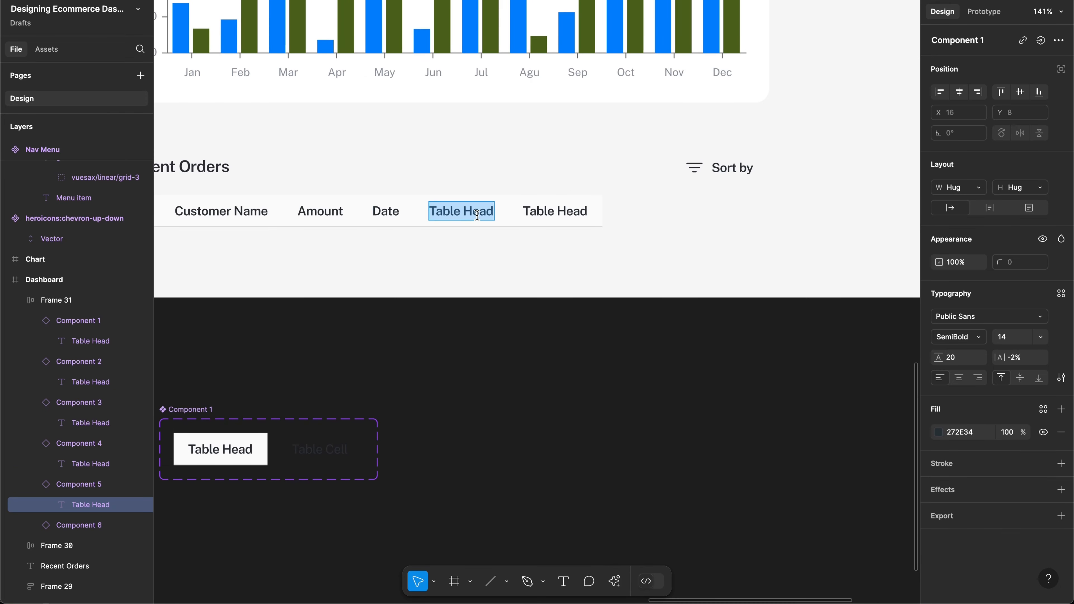
type("Status")
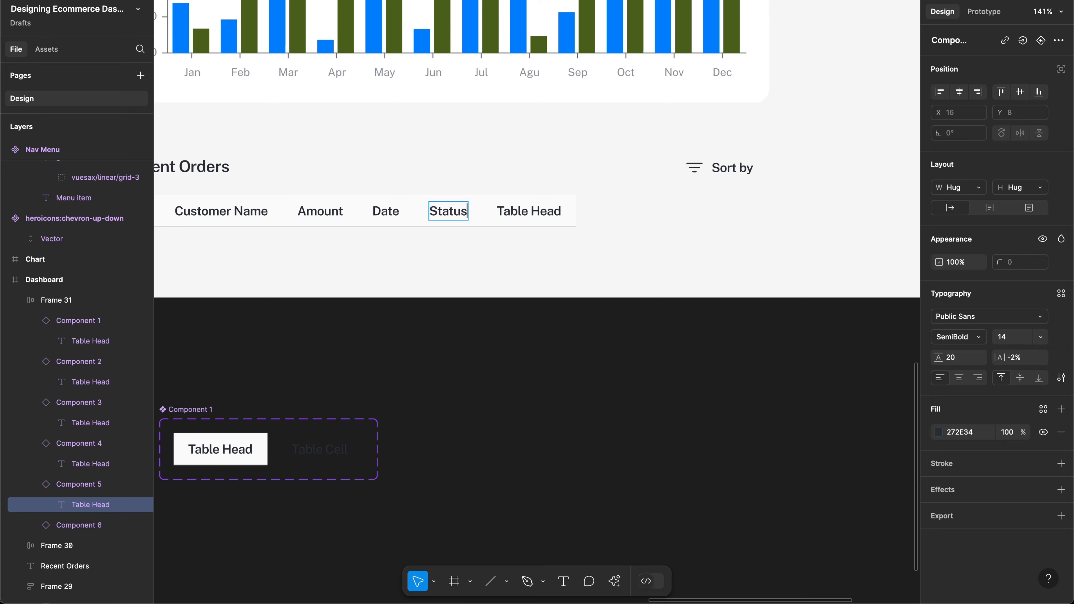
scroll(470, 258, "up", 15)
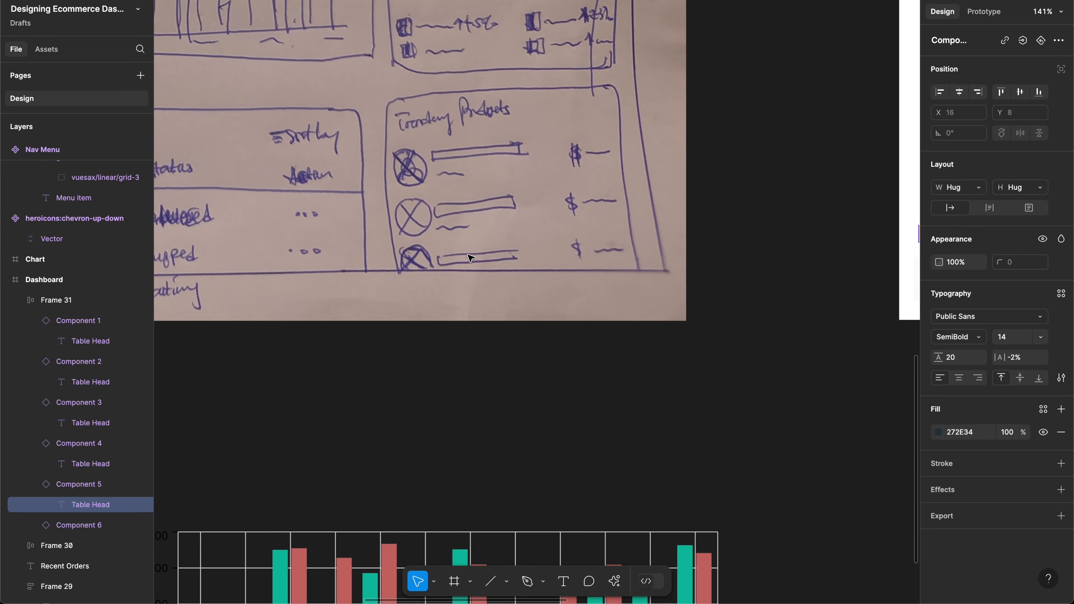
scroll(470, 258, "down", 15)
scroll(471, 258, "left", 5)
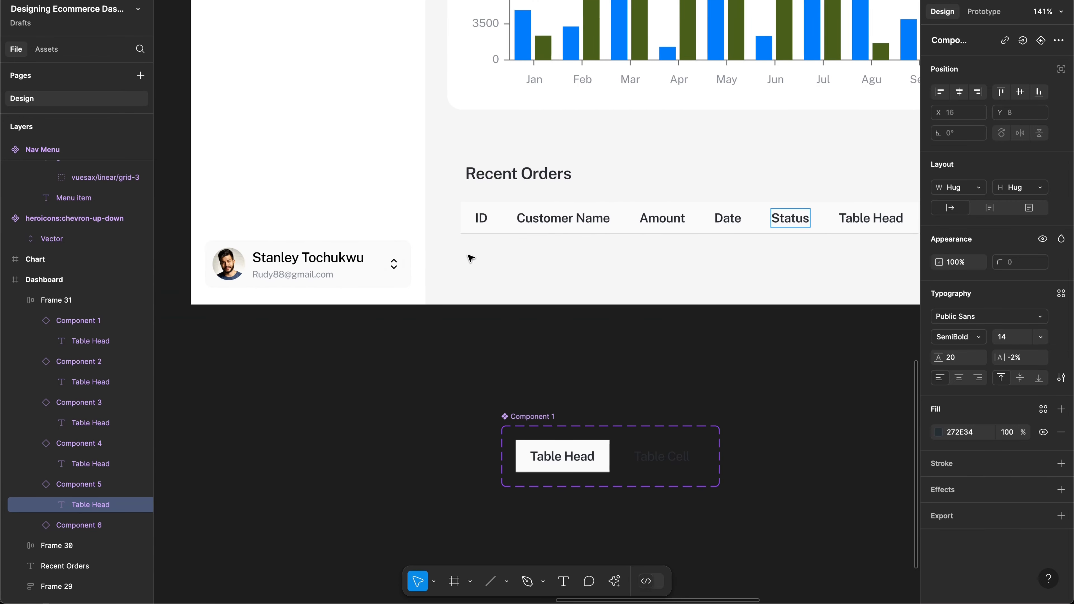
scroll(471, 258, "right", 1)
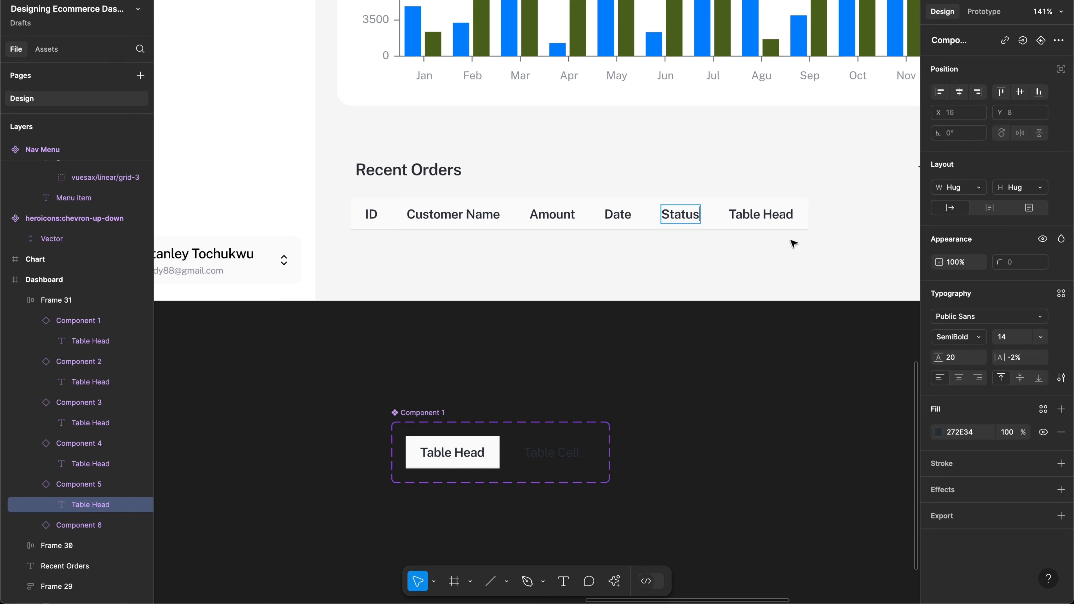
Step: Delete the Table Head placeholder text from the sixth header cell
left_click(773, 220)
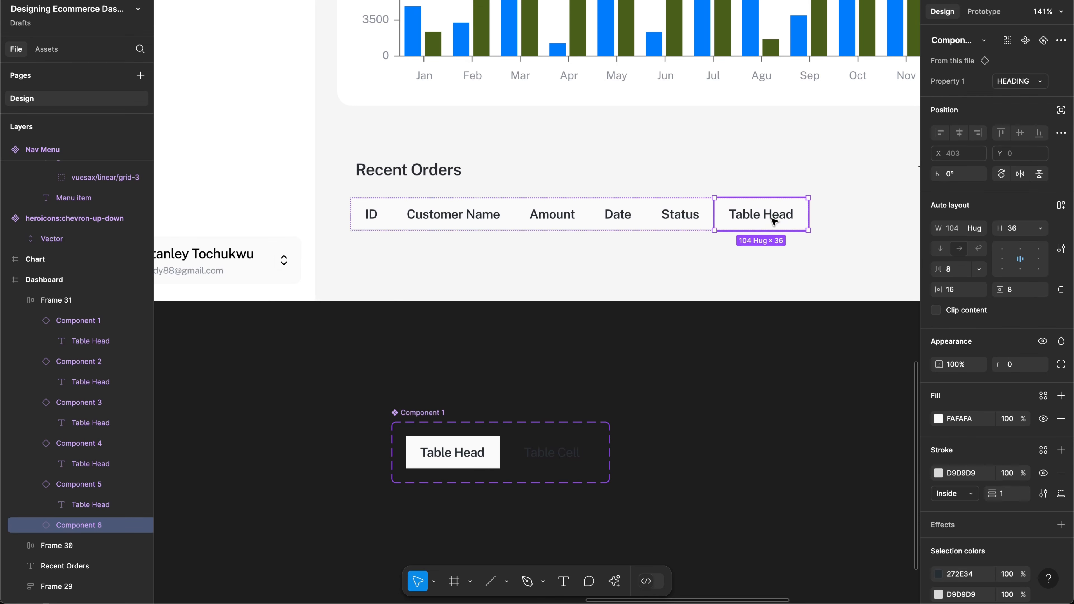
double_click(773, 220)
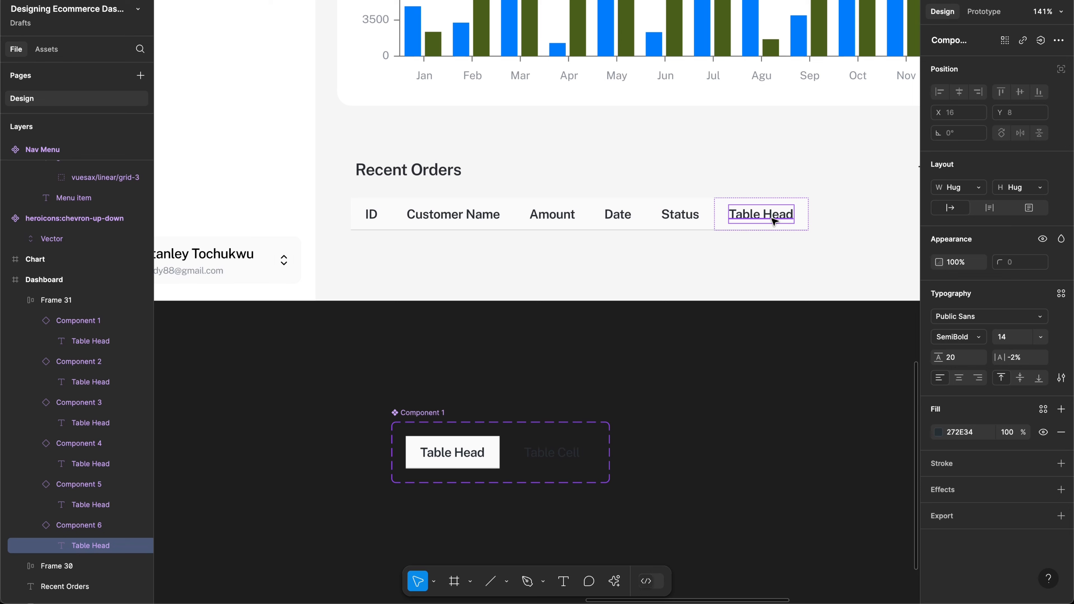
double_click(773, 220)
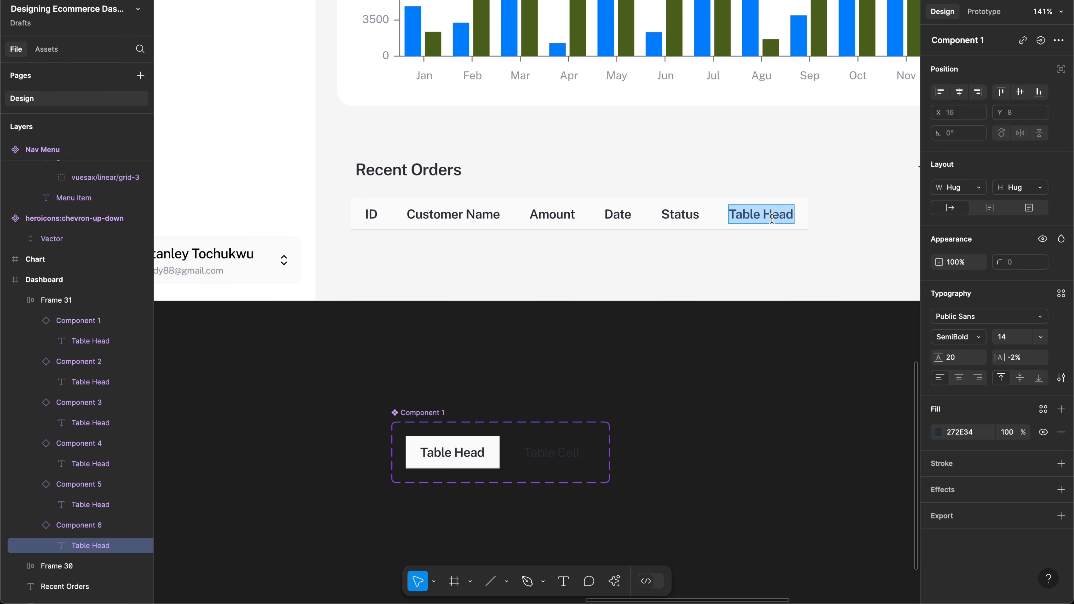
key("BackSpace")
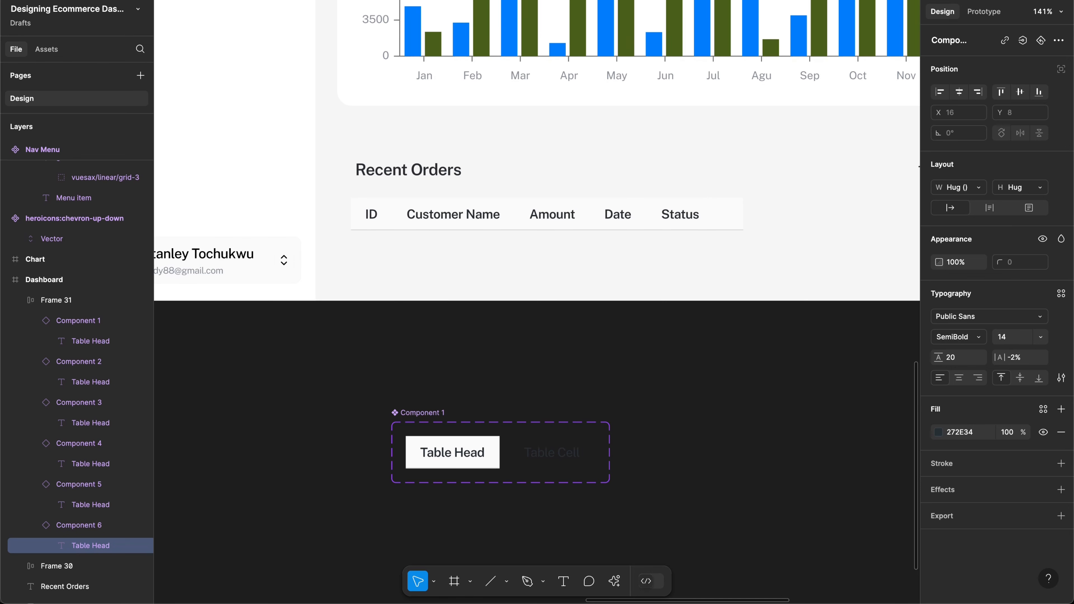
left_click(805, 260)
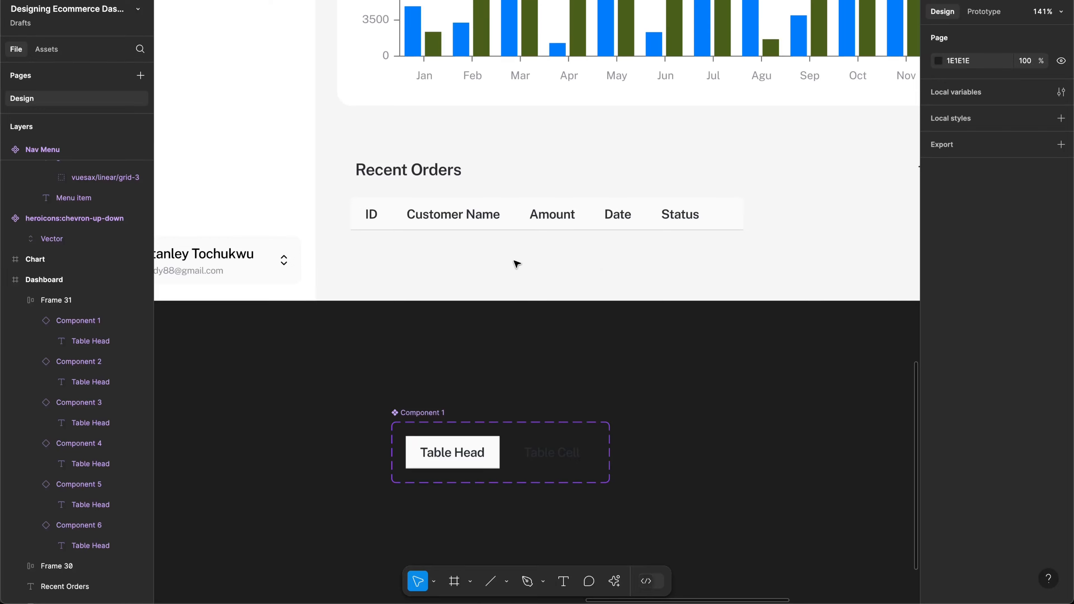
Step: Select the whole Recent Orders header row frame
scroll(515, 263, "down", 2)
scroll(517, 264, "down", 1)
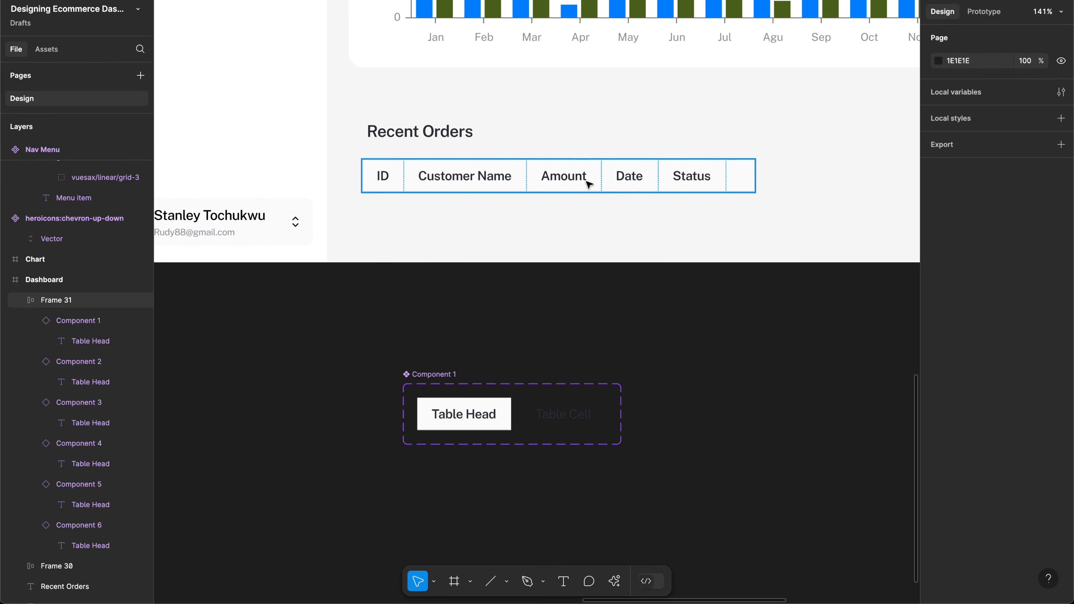
left_click(597, 181)
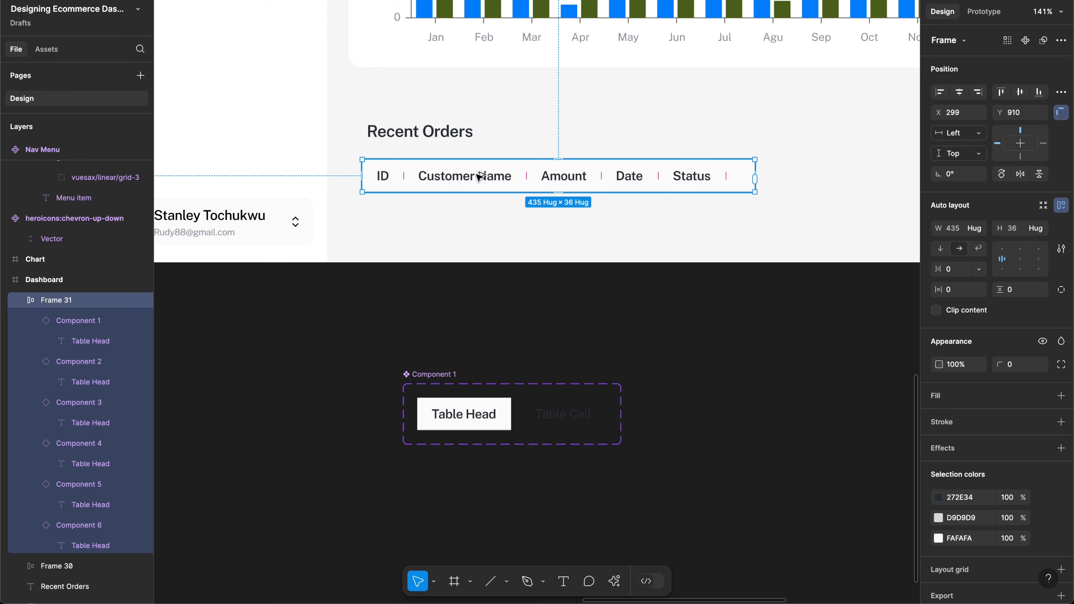
Step: Alt-drag a copy of the header row frame directly beneath the original
left_click_drag(479, 177, 477, 218)
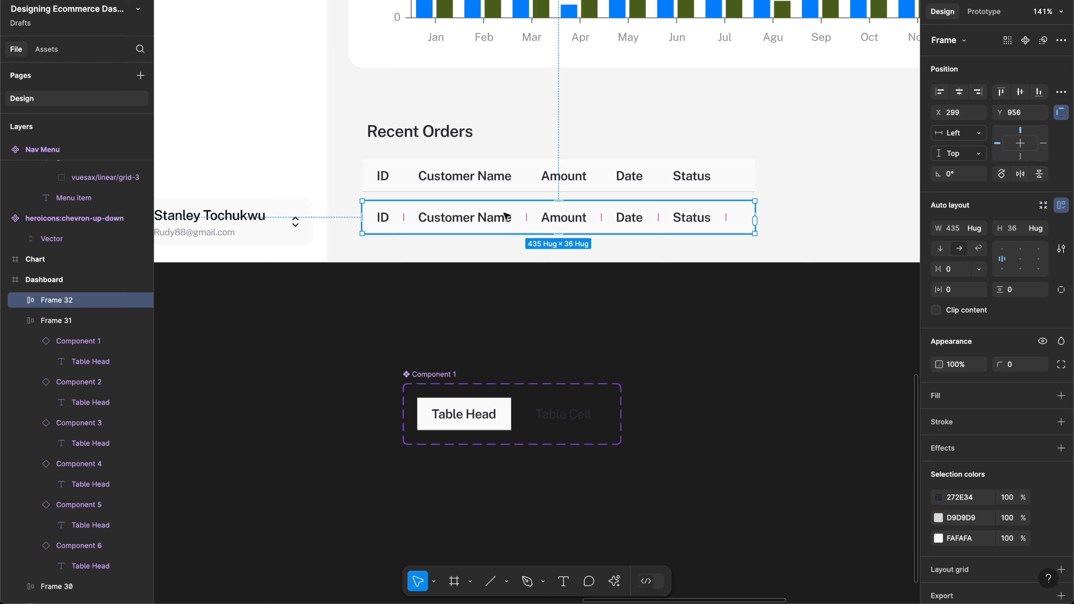
key("Return")
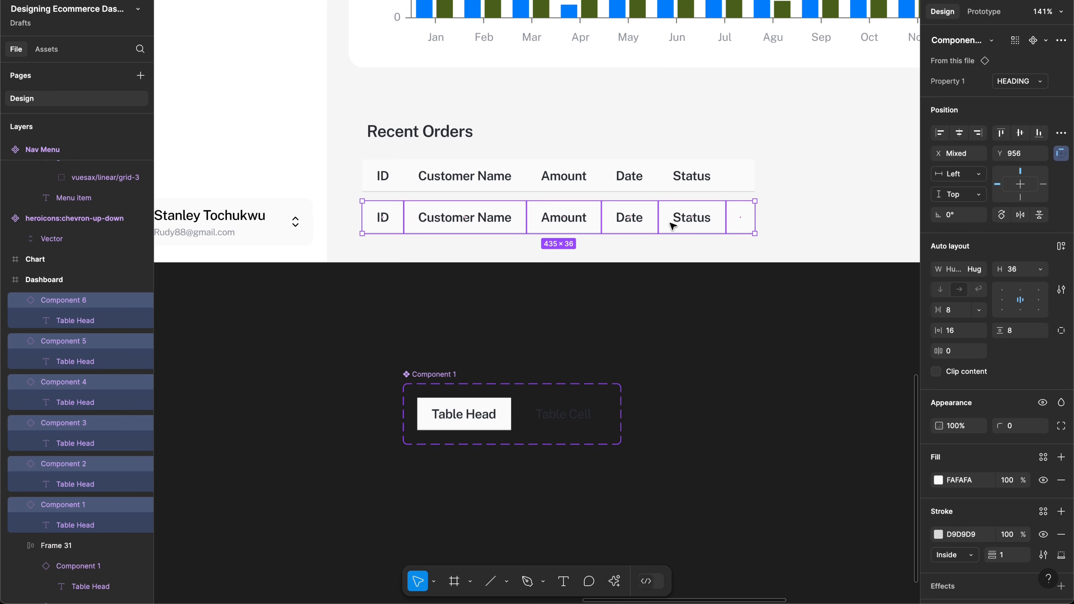
key("Escape")
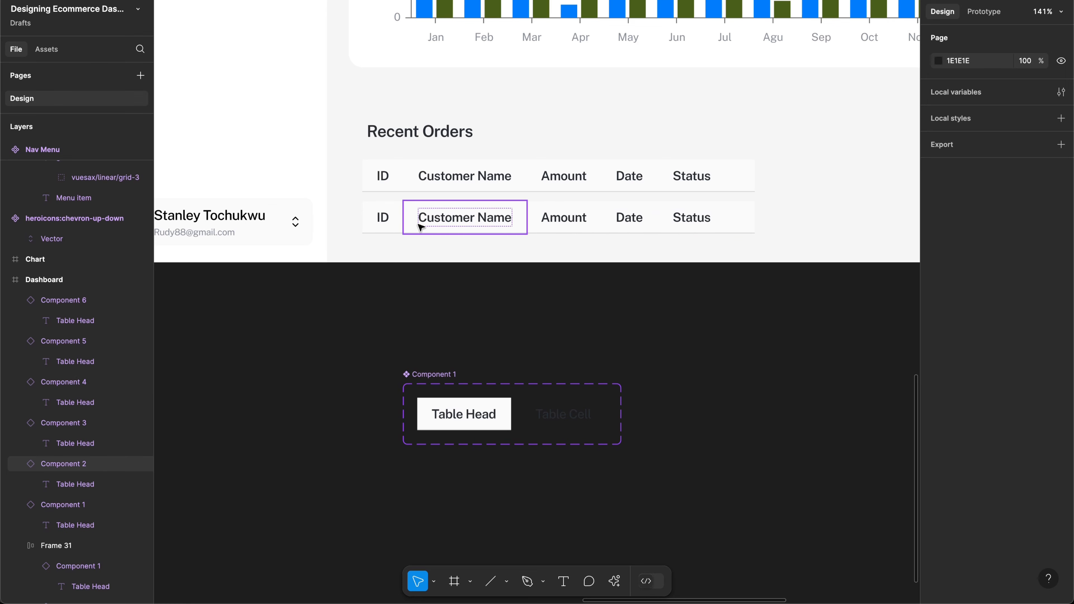
scroll(661, 403, "right", 3)
scroll(662, 403, "down", 1)
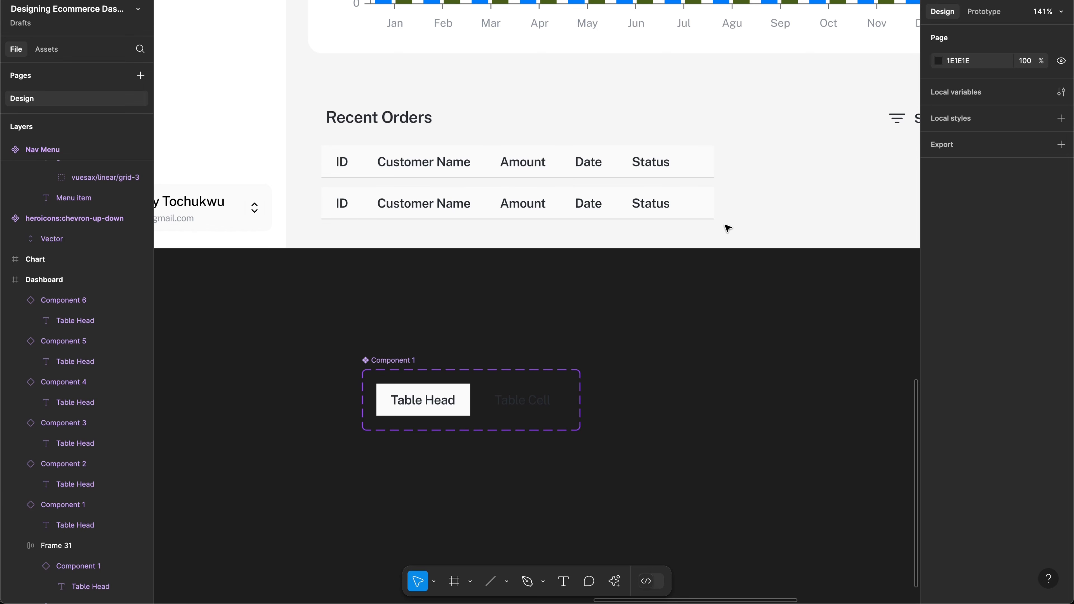
Step: Switch the six copied cells to the Column Cell variant and remove the row's auto layout
left_click_drag(724, 225, 552, 194)
left_click_drag(350, 199, 341, 202)
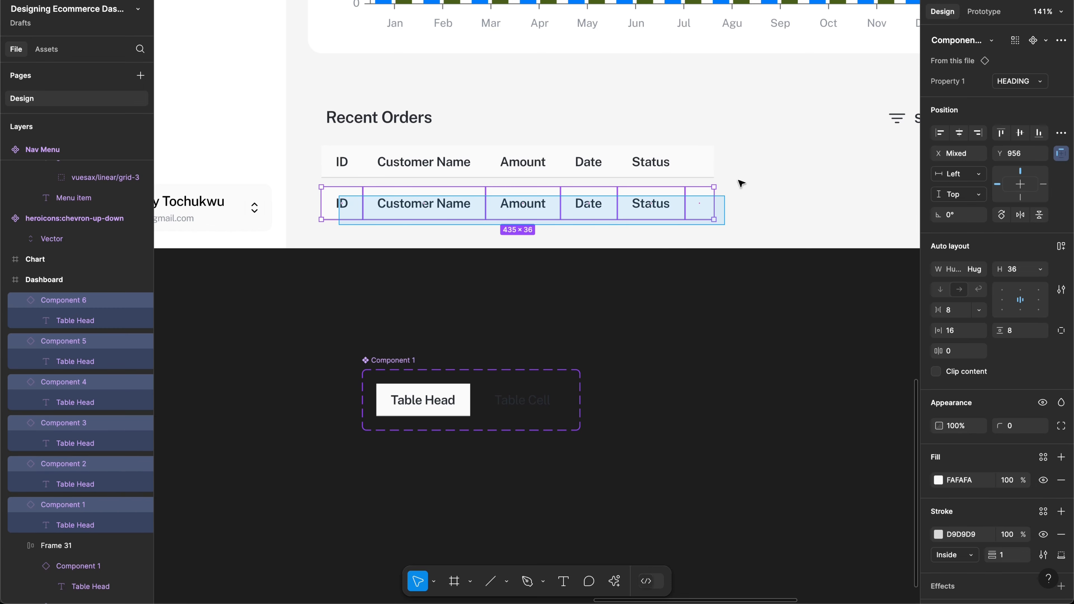
left_click(1015, 83)
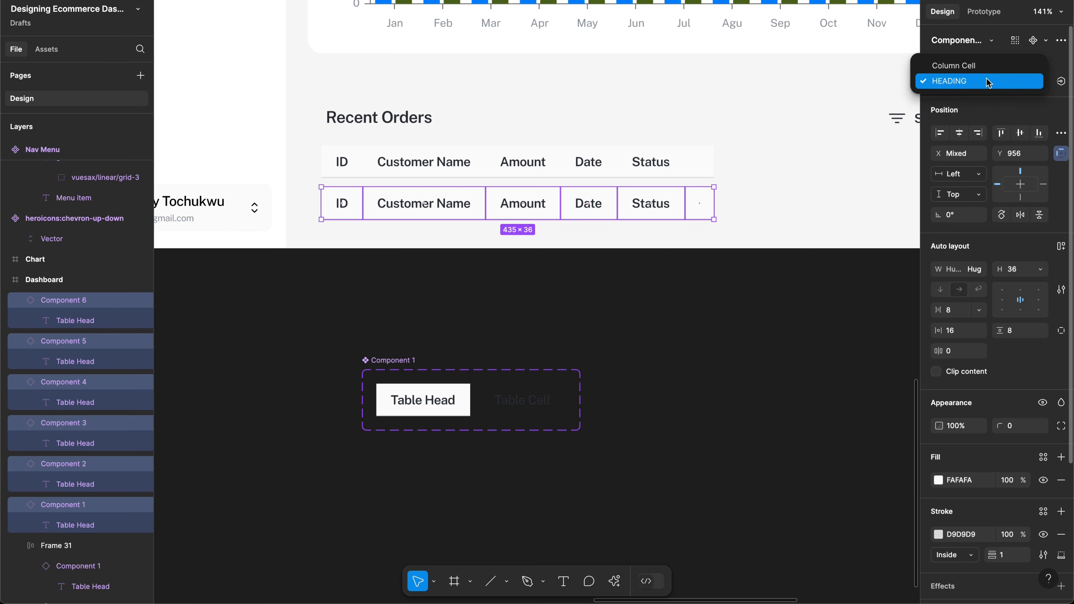
left_click(978, 66)
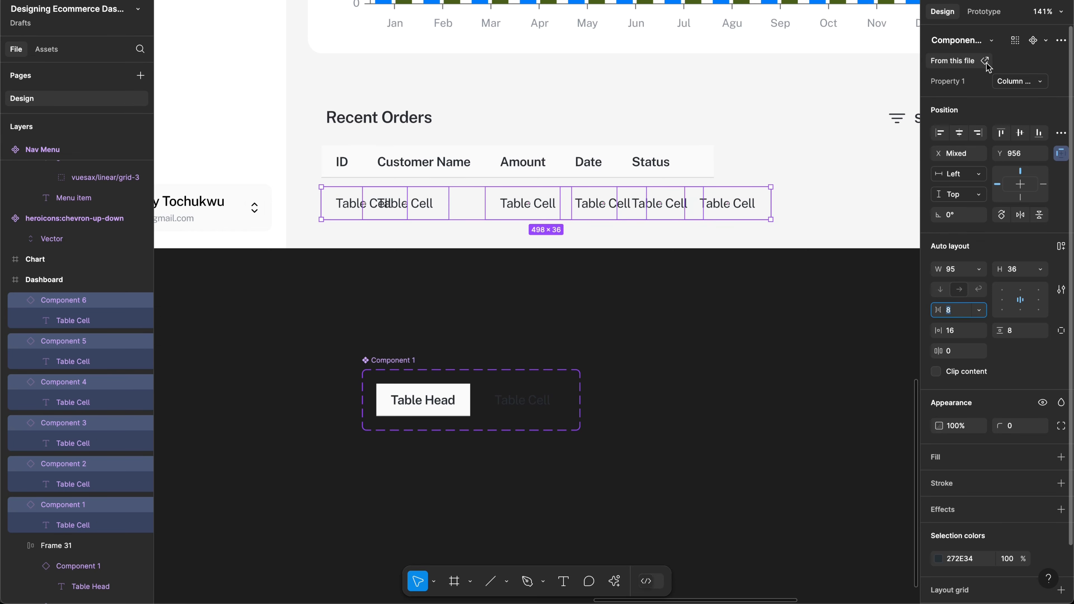
left_click(1058, 249)
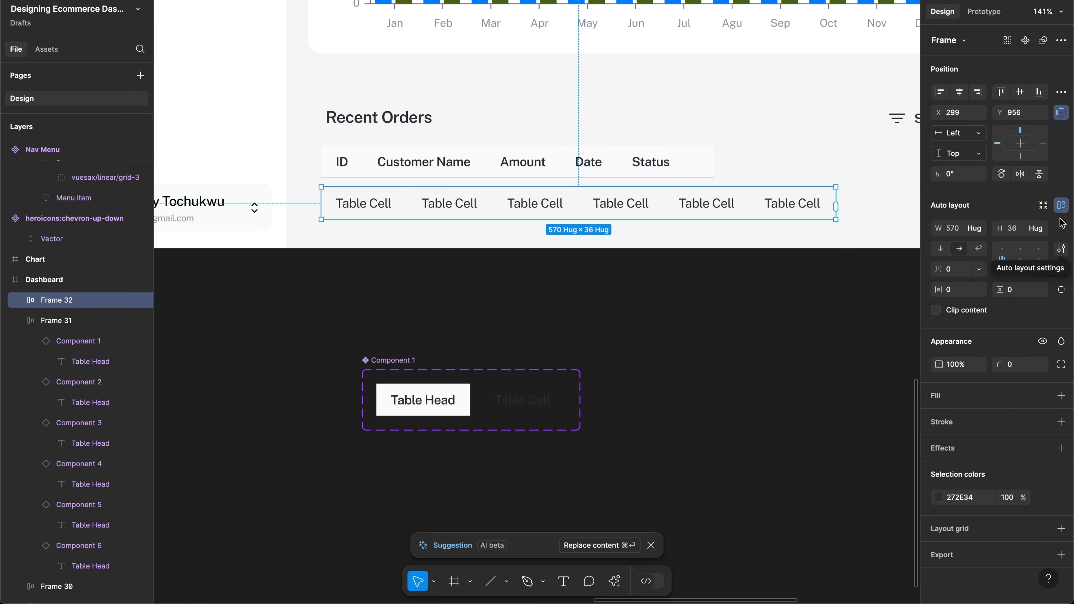
left_click(1061, 205)
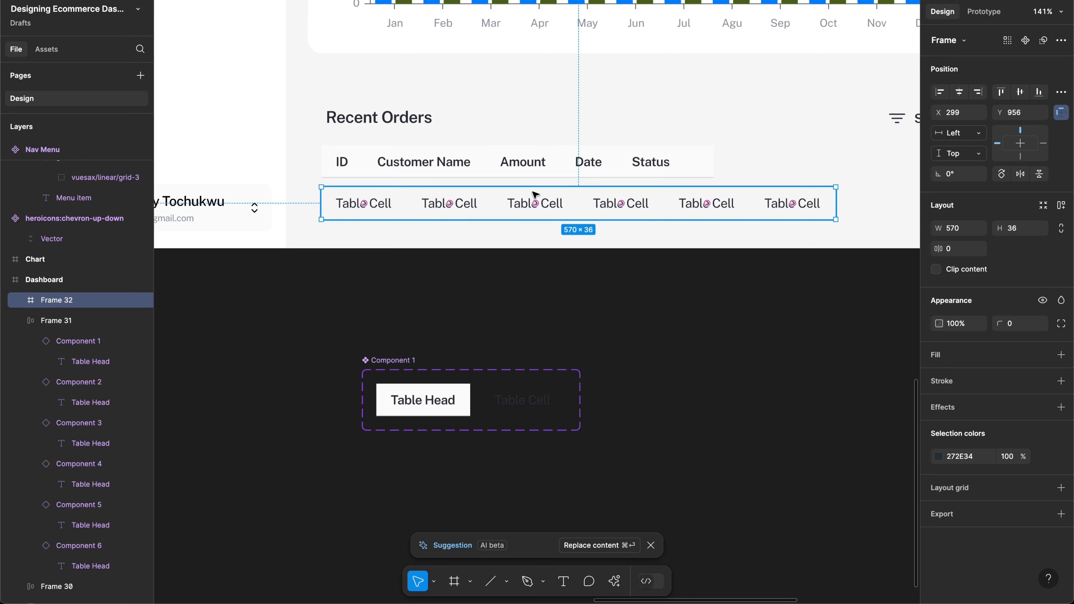
Step: Ungroup the header row and body row frames (Shift+Cmd+G) into loose cells
scroll(463, 170, "right", 2)
scroll(462, 170, "up", 1)
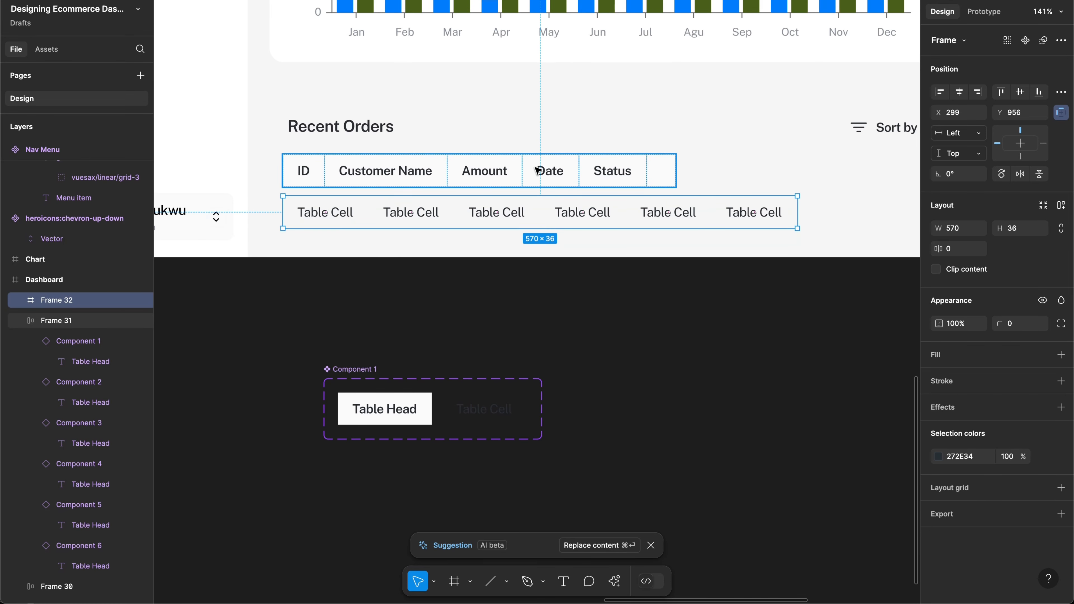
left_click(548, 174)
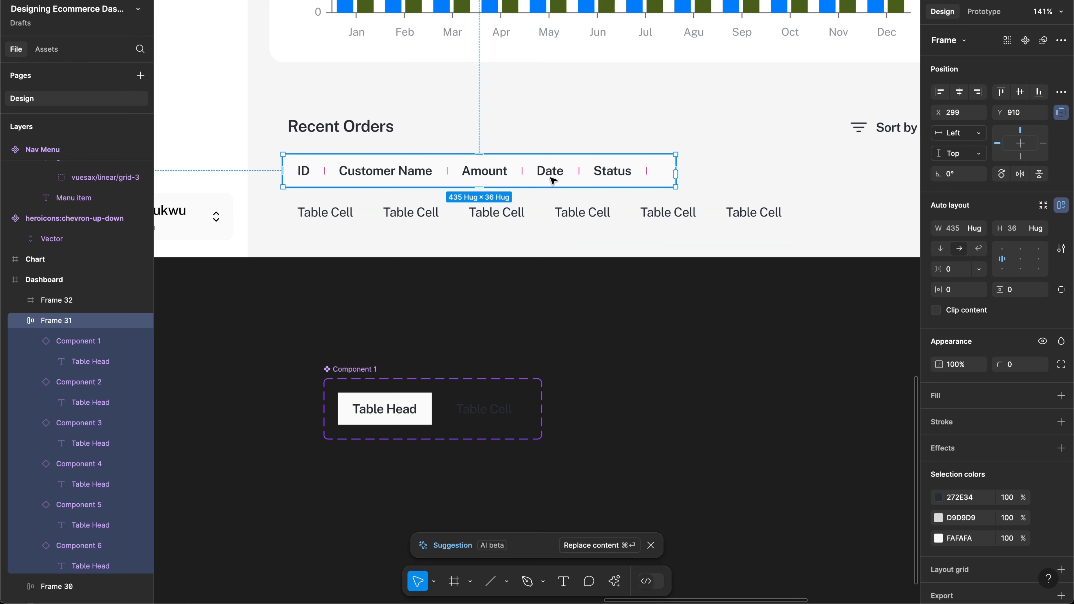
key("super+shift+g")
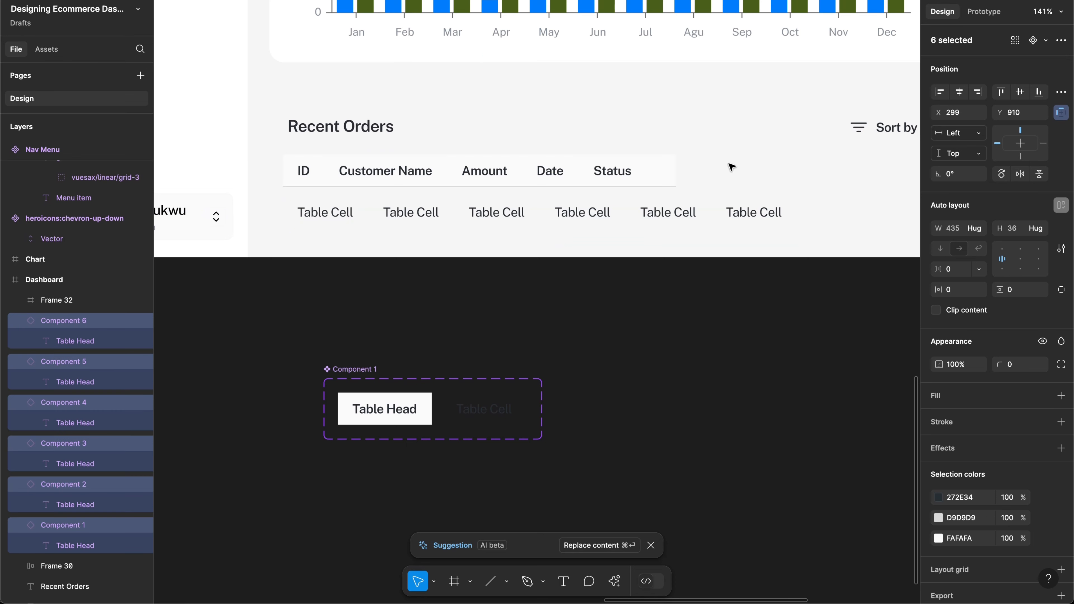
left_click(703, 167)
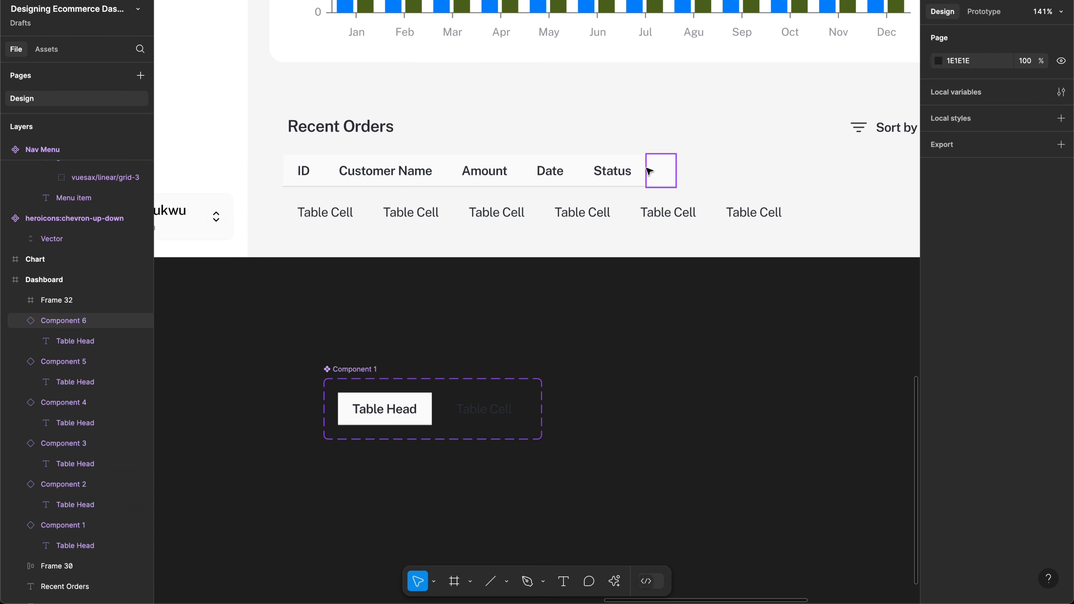
left_click(657, 215)
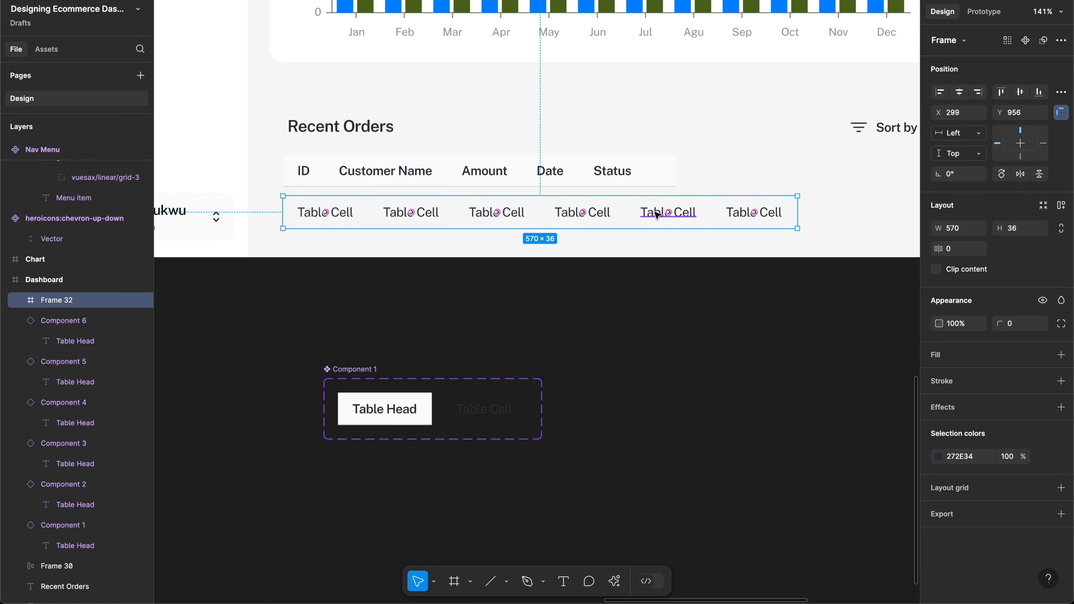
key("super+shift+g")
left_click(612, 343)
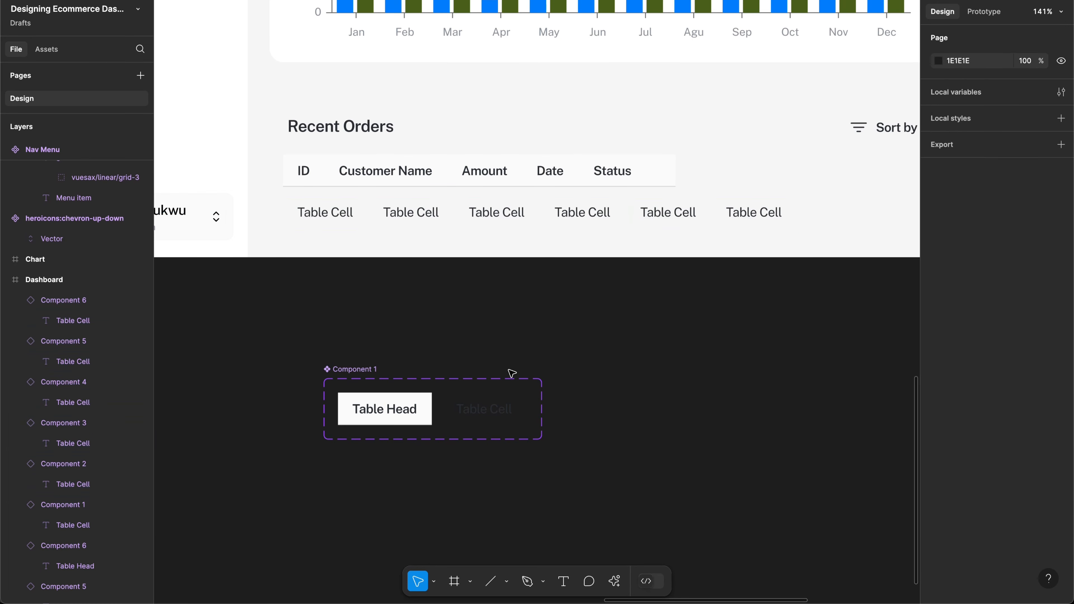
left_click(501, 413)
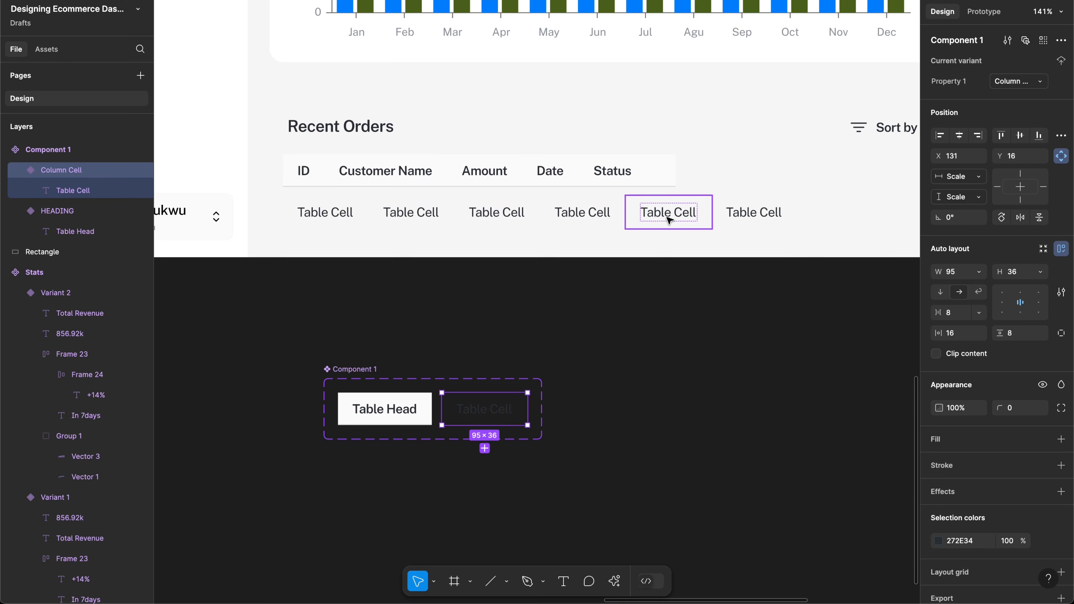
left_click(753, 218)
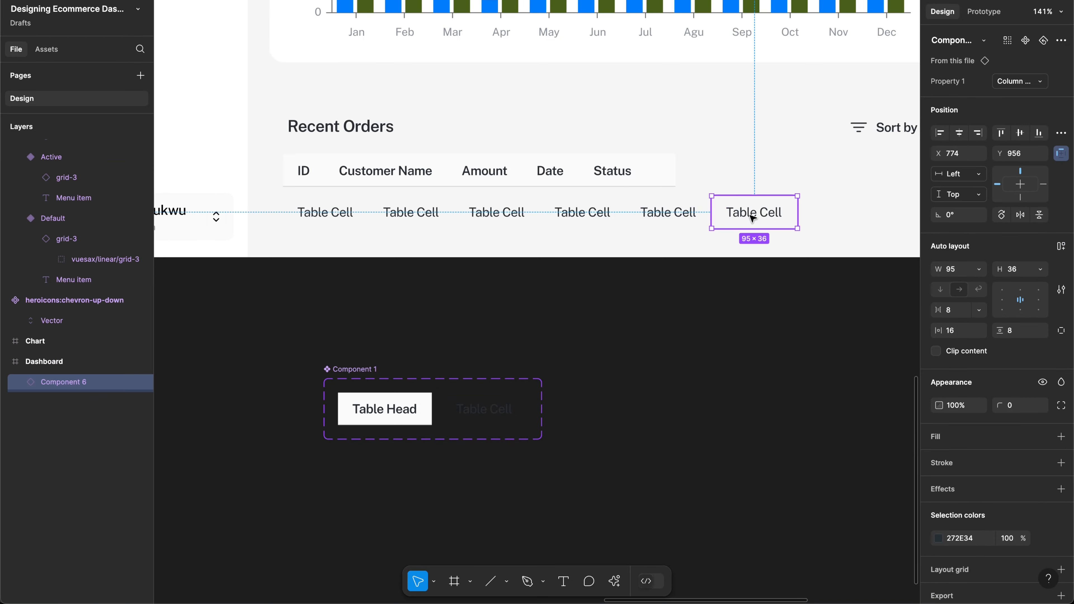
Step: Add a new cell component variant, keeping its default name Variant3
double_click(752, 217)
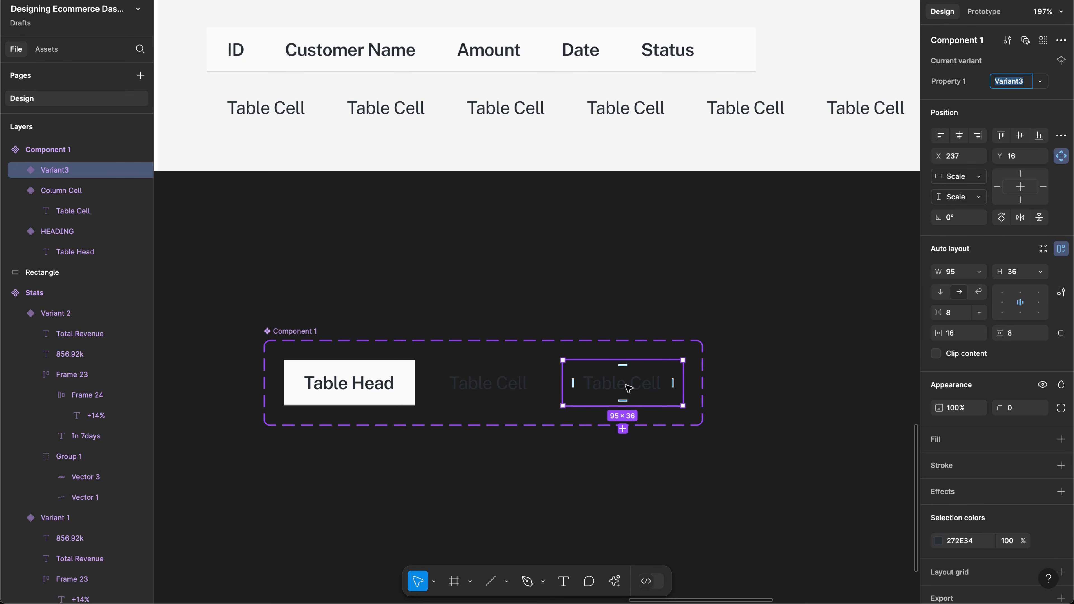
key("BackSpace")
key("Escape")
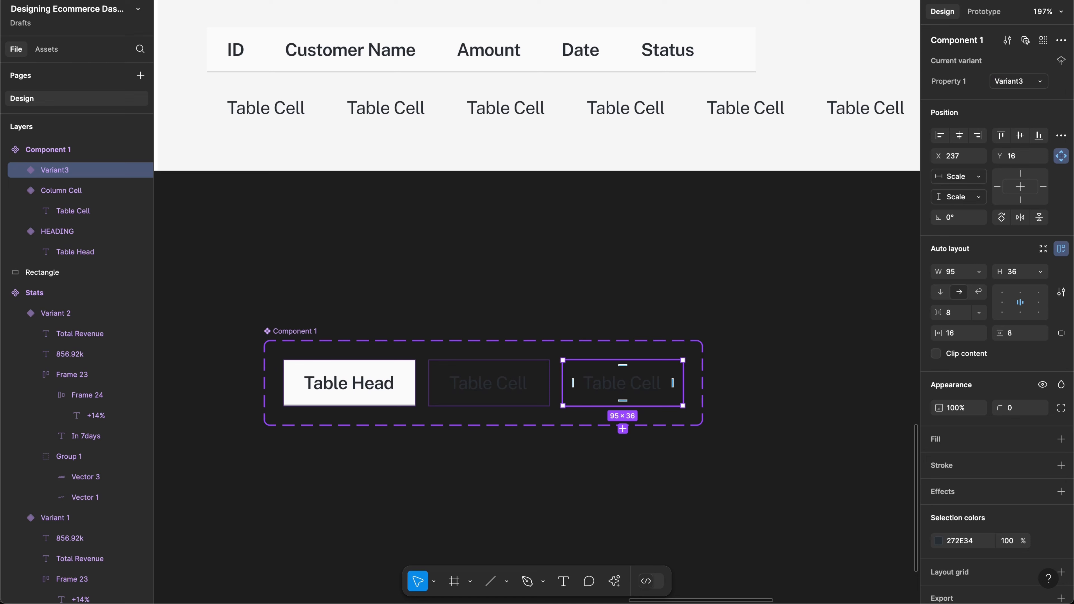
key("shift+i")
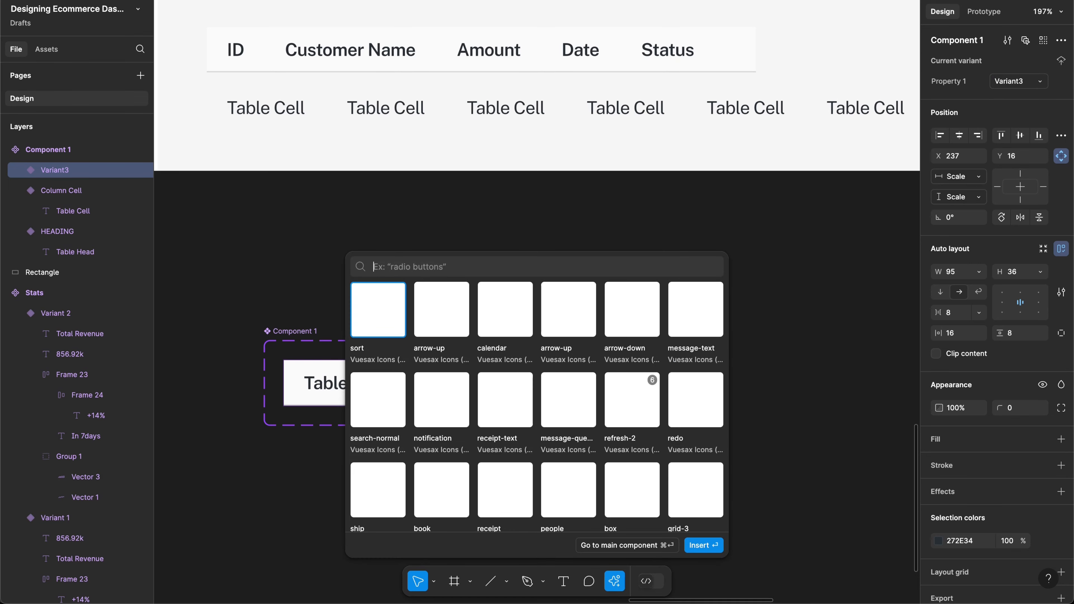
Step: Search 'more' and insert the Vuesax more-circle icon into Variant3
type("more")
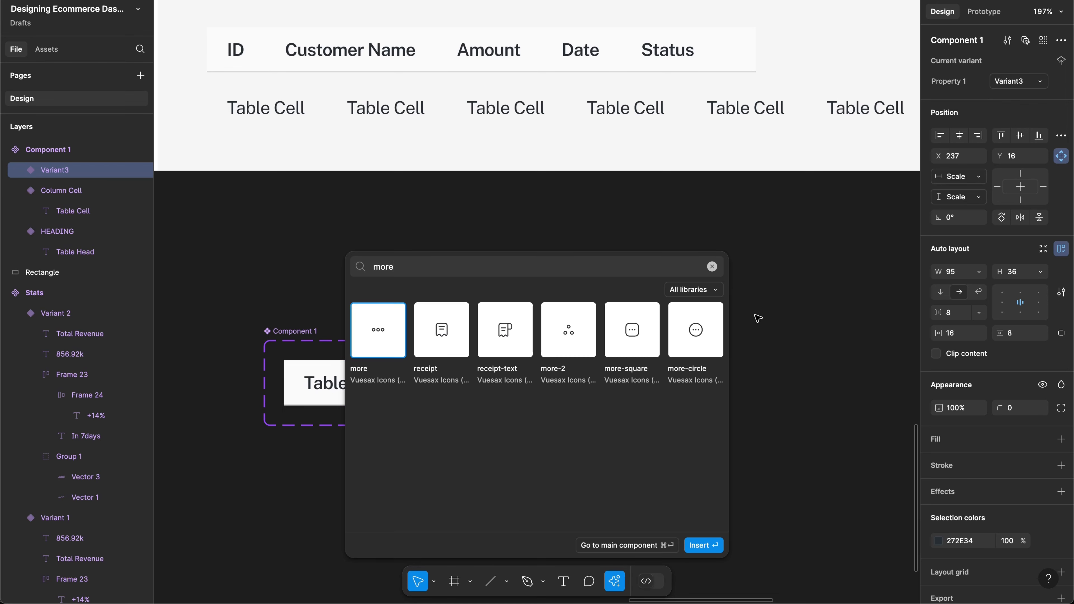
left_click(714, 343)
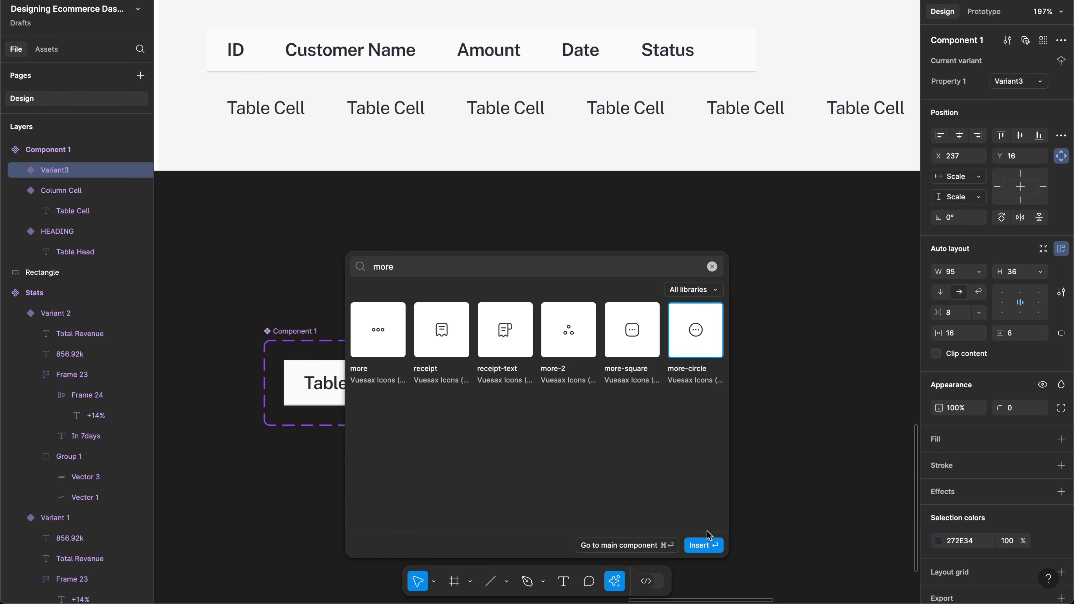
left_click(358, 338)
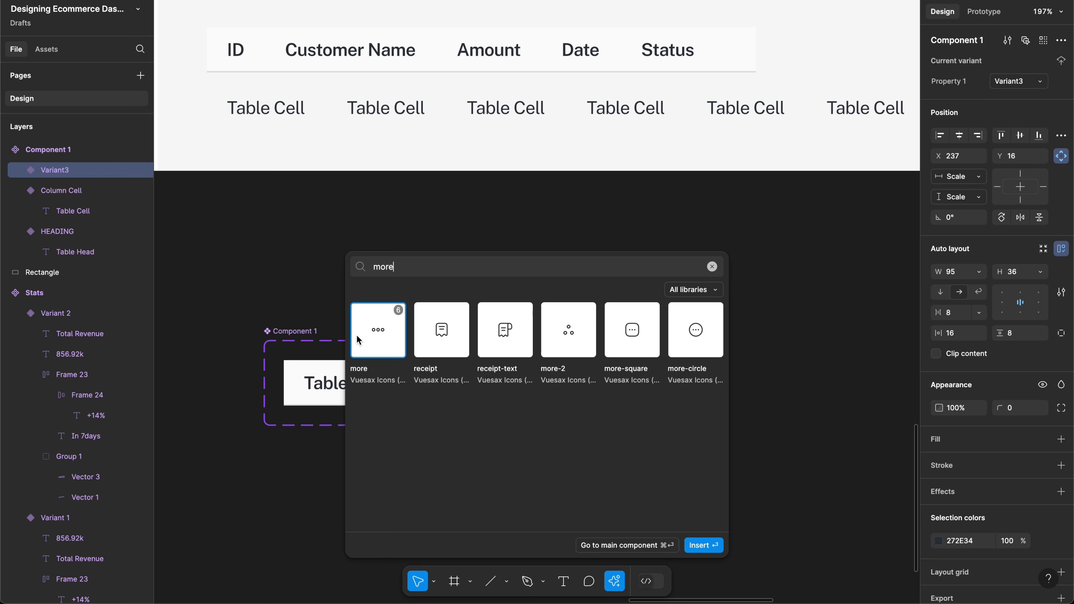
left_click(688, 354)
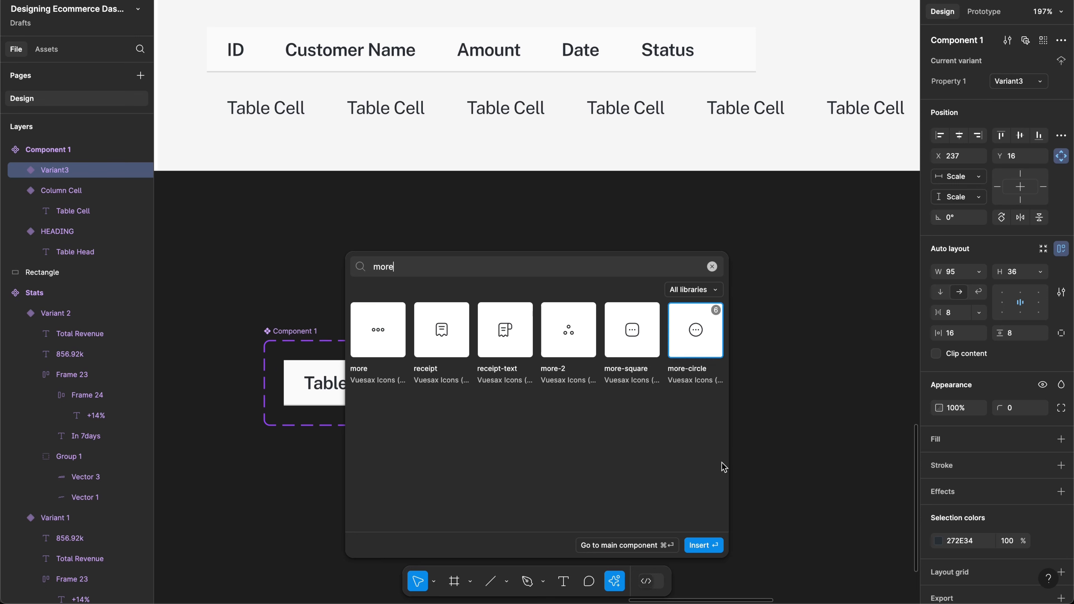
left_click(716, 548)
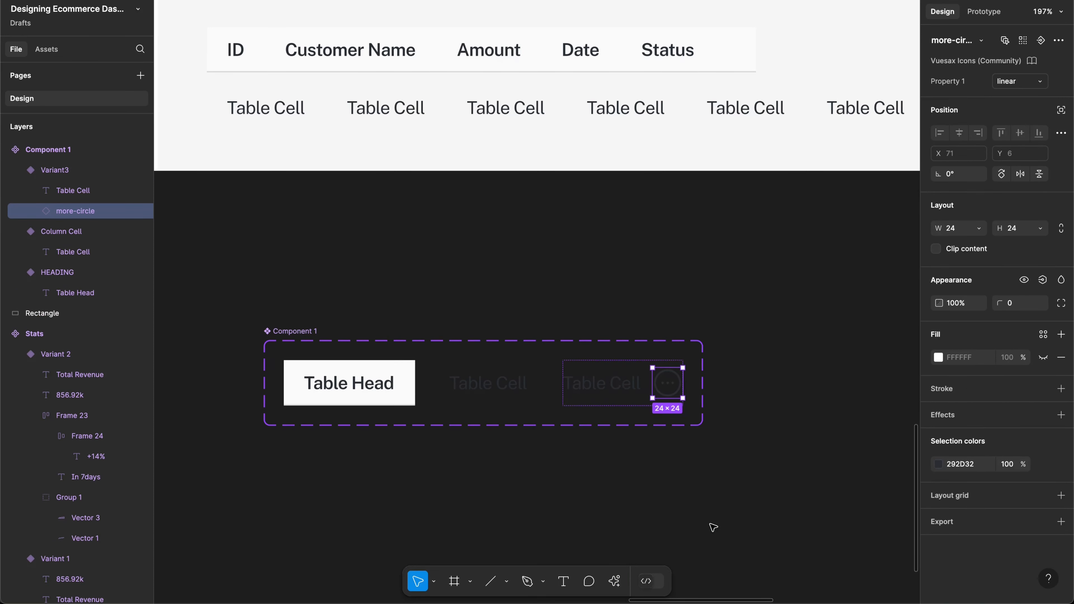
Step: Delete the Table Cell text from Variant3 and set its width to Hug contents
left_click(611, 394)
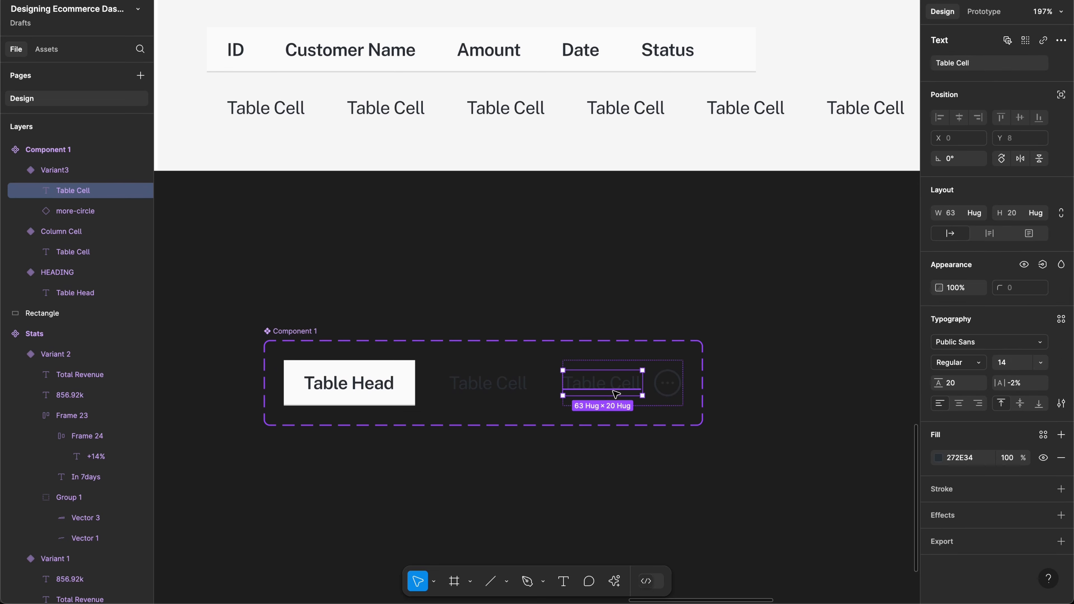
key("Delete")
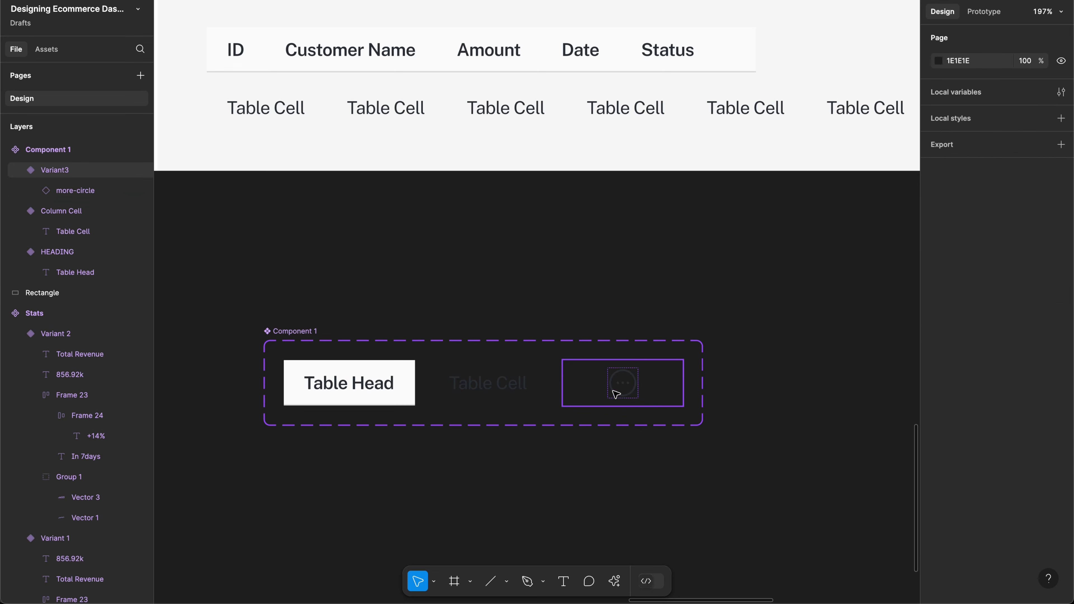
left_click(565, 383)
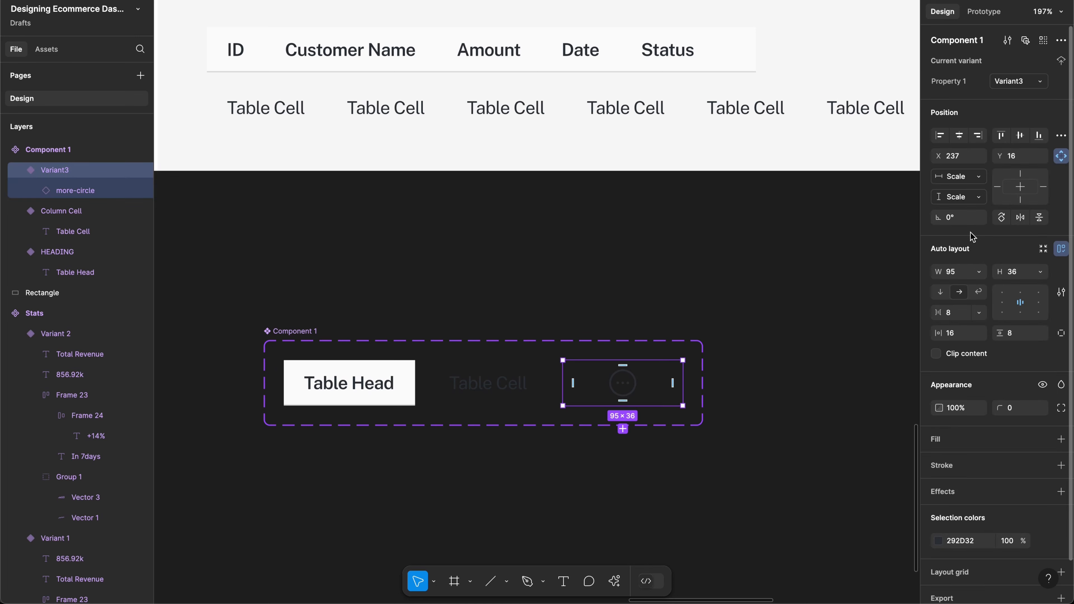
left_click(978, 272)
left_click(943, 285)
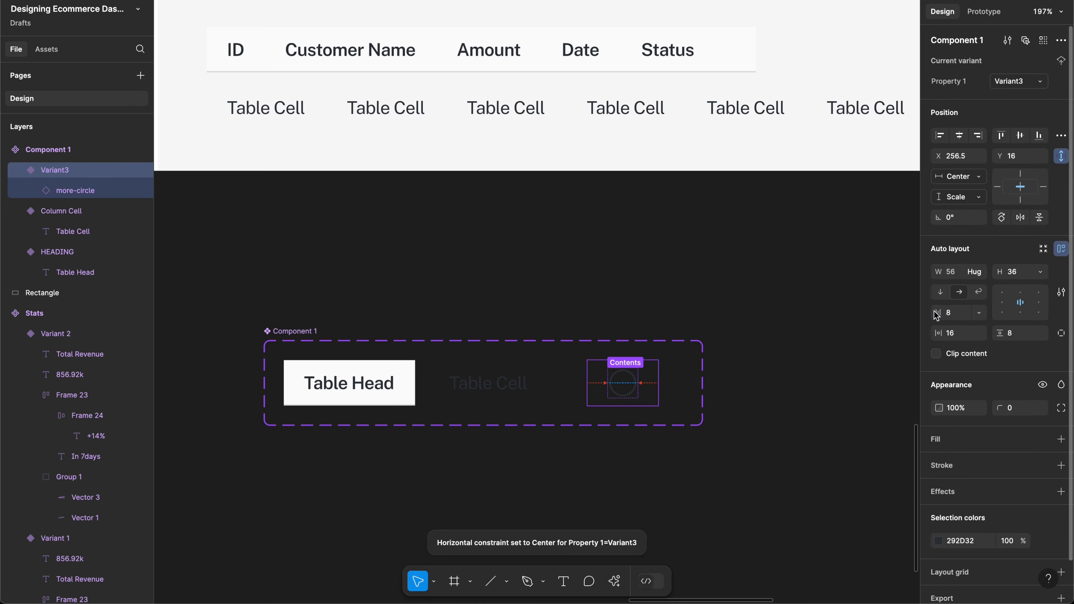
Step: Set the Column Cell variant and its Table Cell text widths to Hug contents
left_click(524, 392)
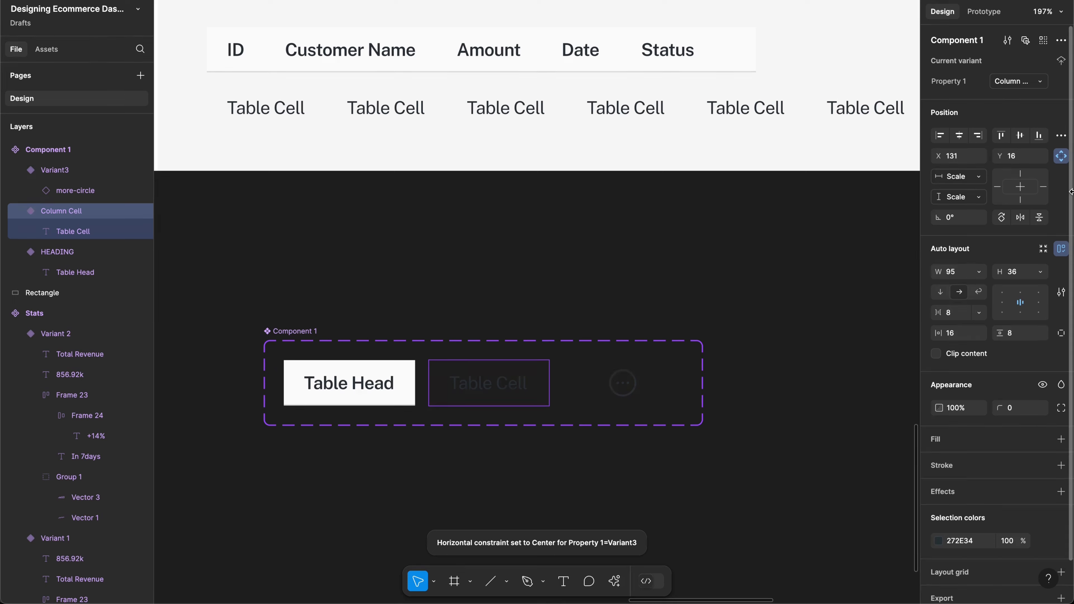
left_click(978, 272)
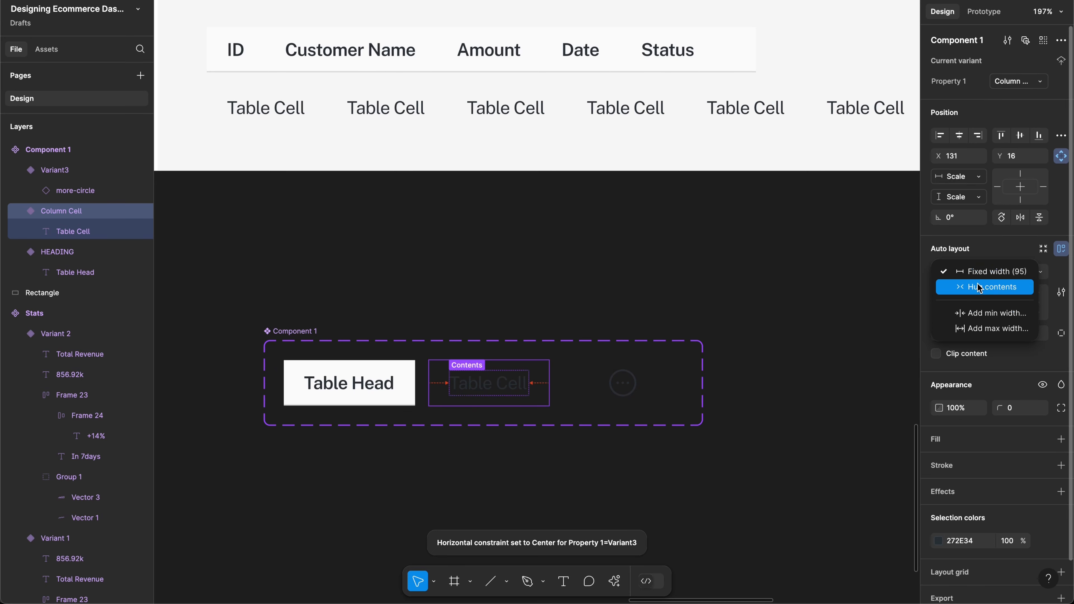
left_click(979, 287)
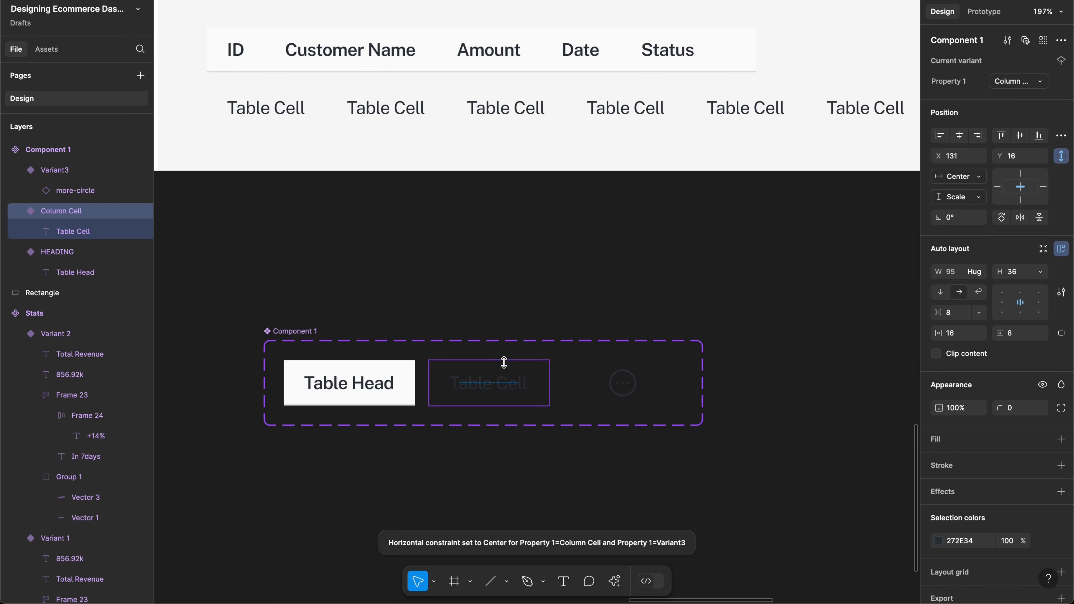
left_click(498, 396)
left_click(975, 214)
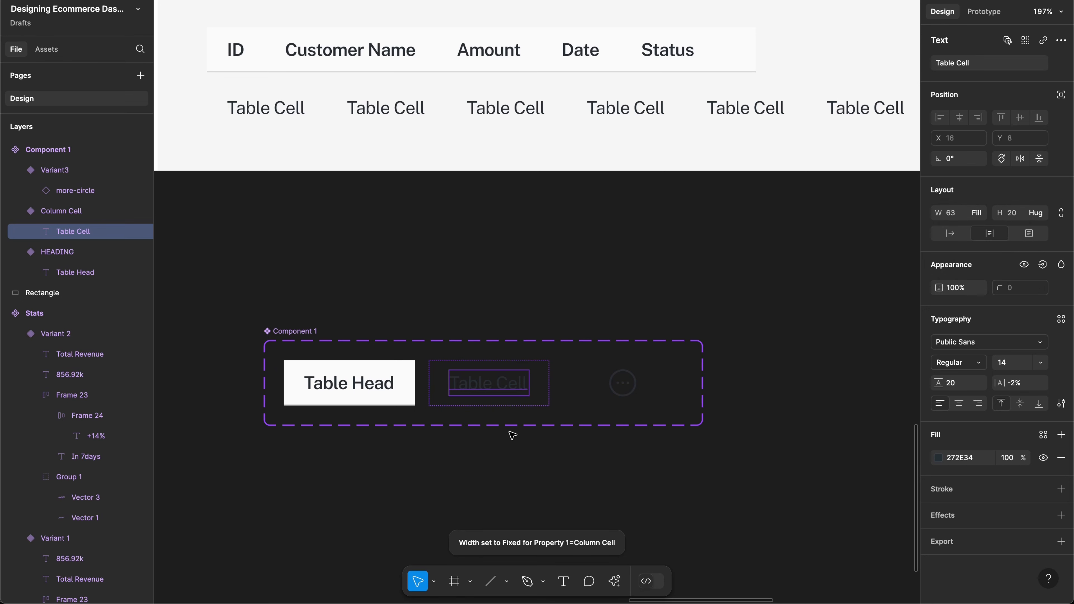
left_click(546, 400)
left_click(978, 272)
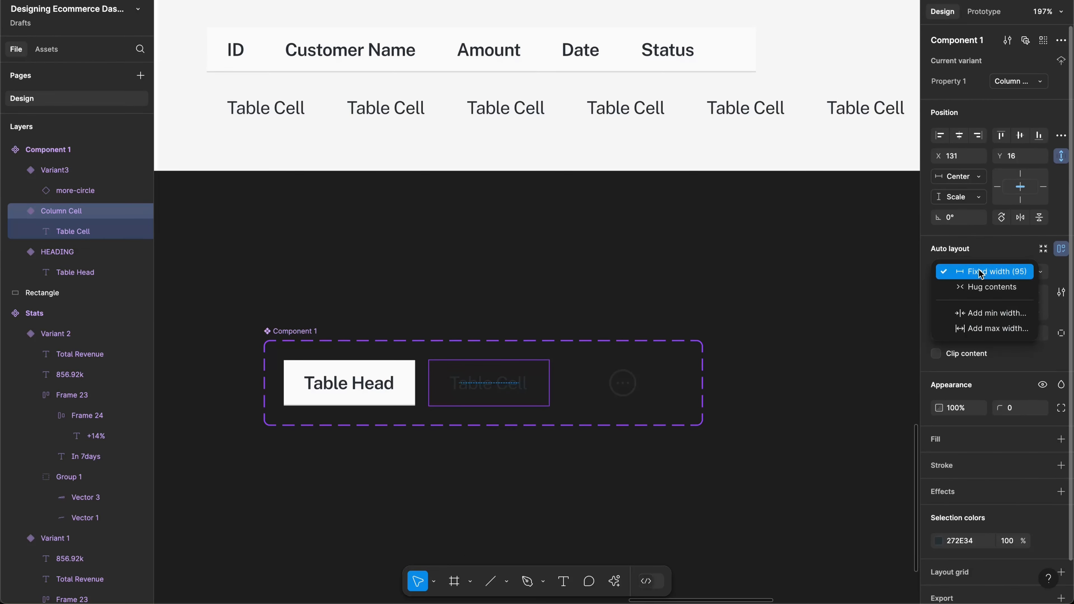
left_click(970, 293)
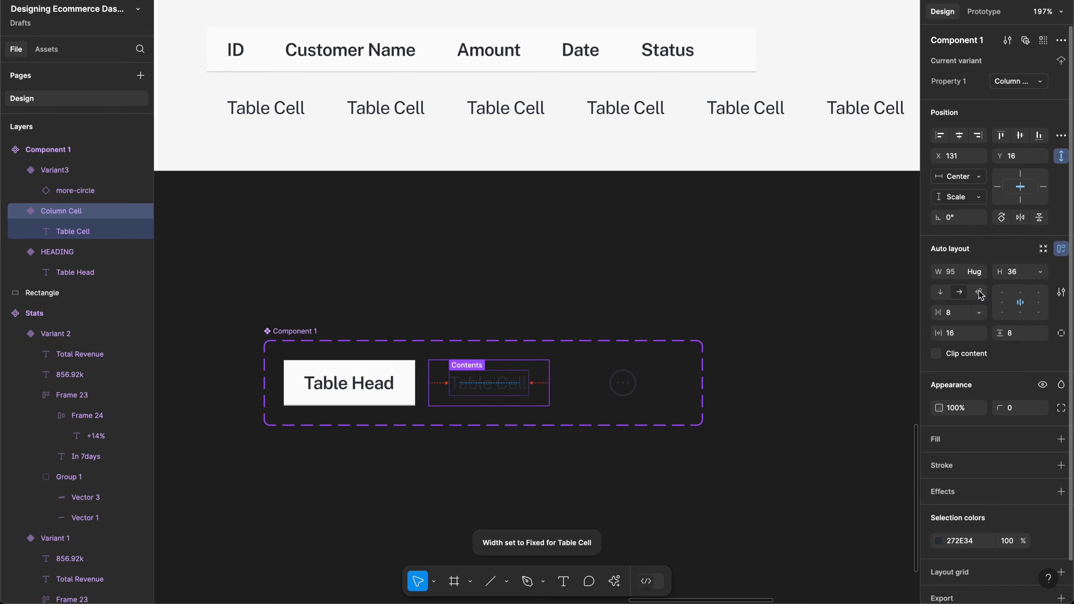
double_click(487, 384)
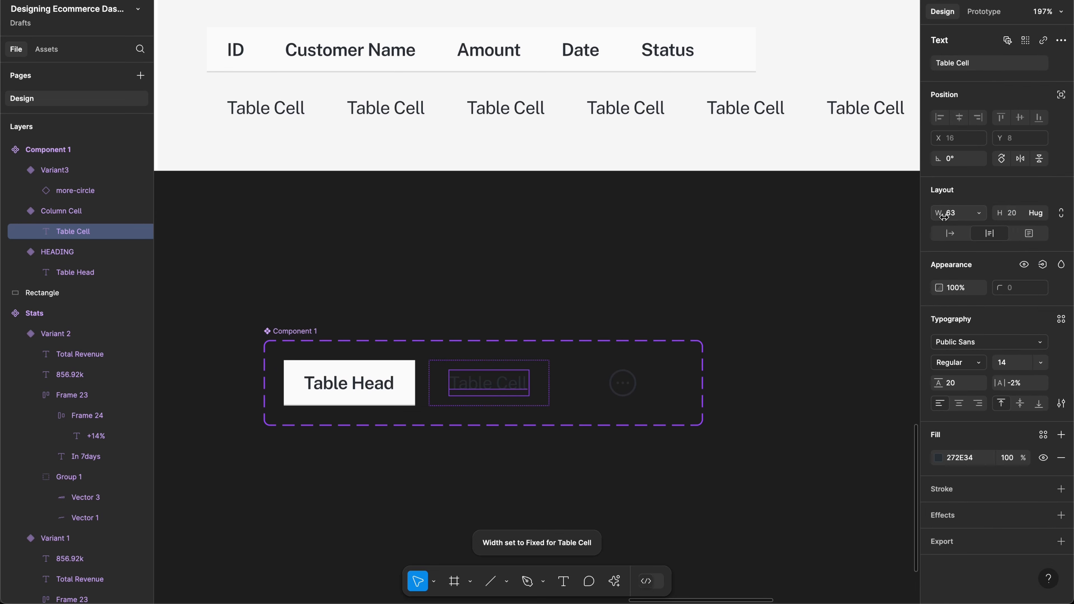
left_click(979, 214)
left_click(975, 231)
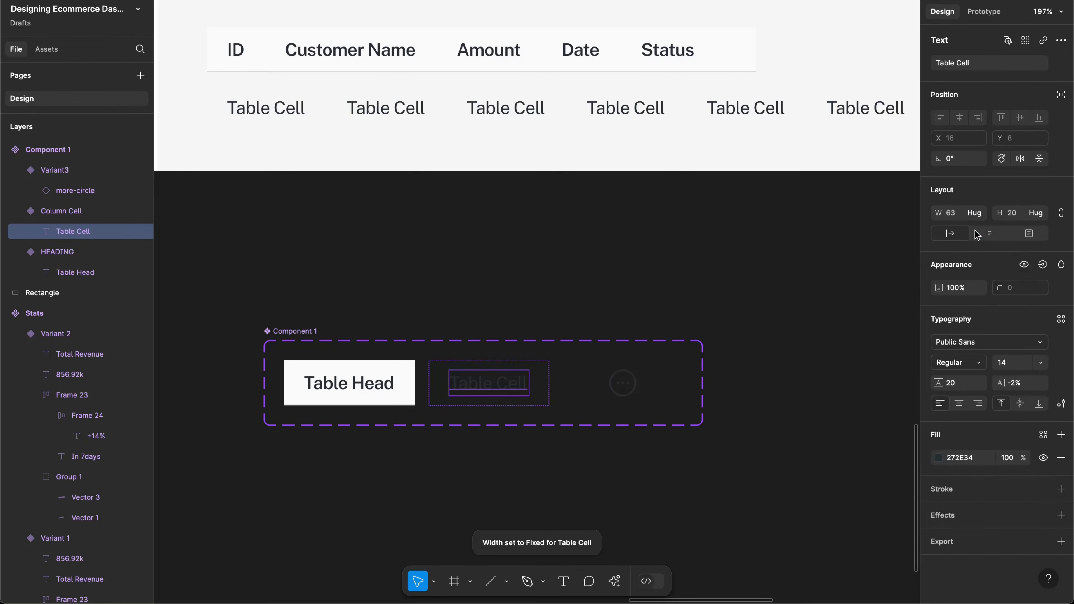
left_click(544, 390)
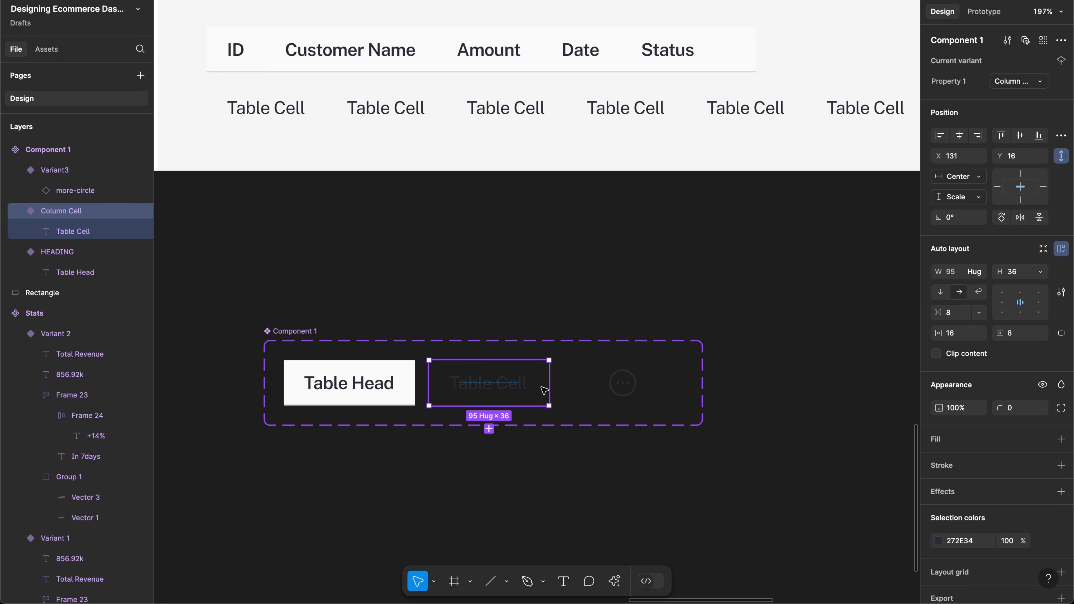
left_click(611, 393)
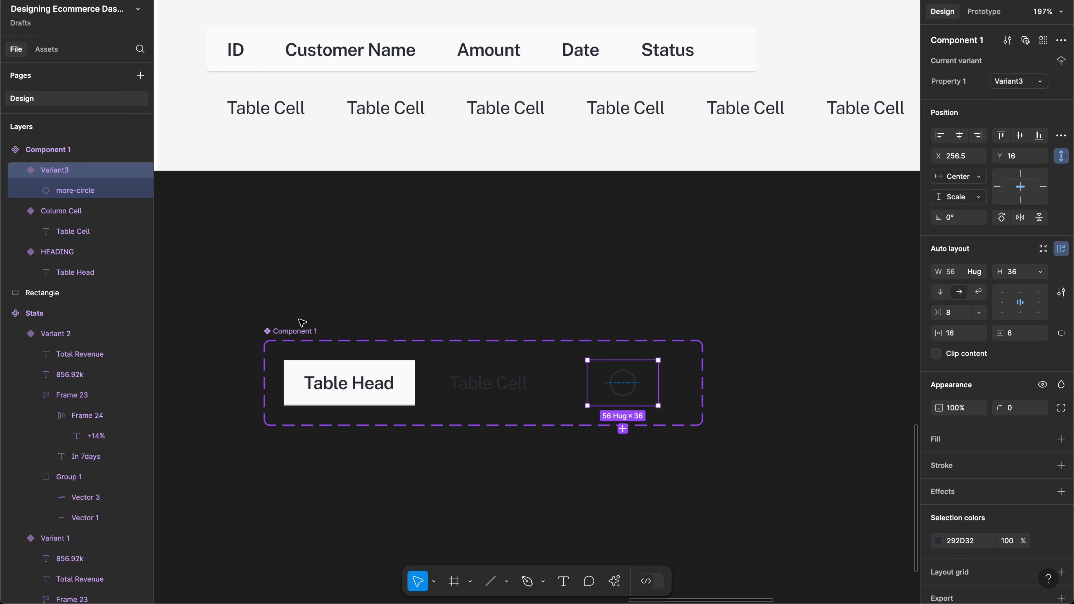
Step: Rename the cell component set to 'Table'
left_click(308, 335)
double_click(308, 334)
type("Table")
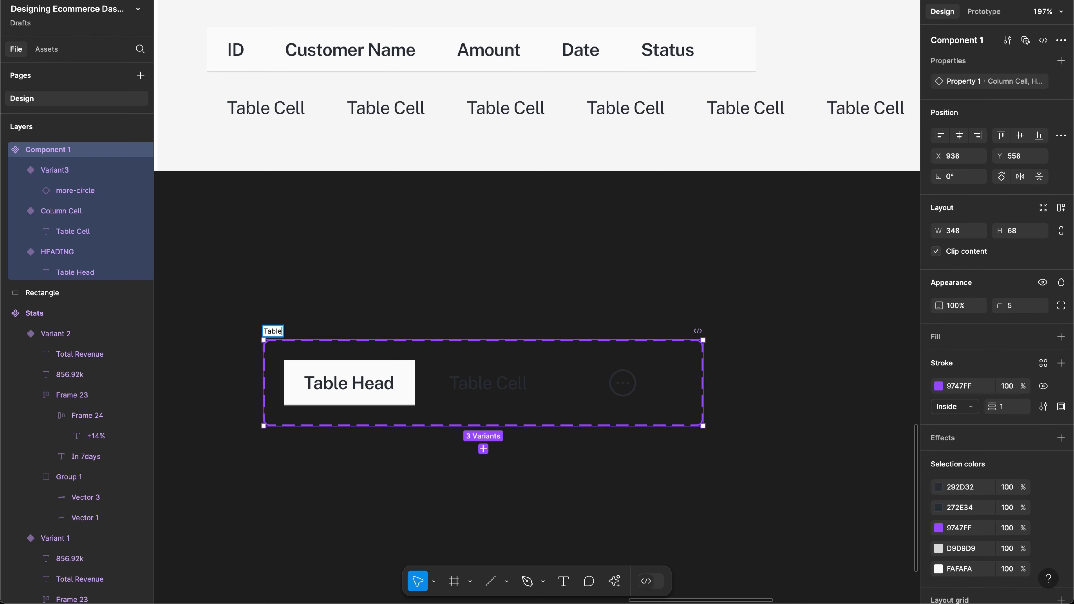
key("Return")
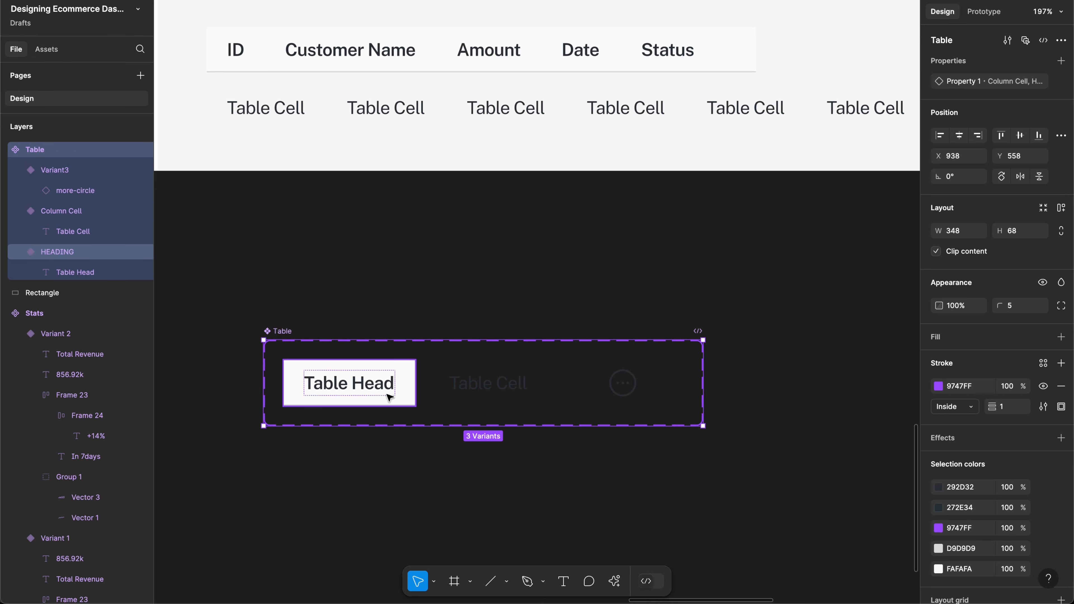
Step: Rename the variant property to 'Cell Type' and set the HEADING variant's value to Heading
left_click(408, 395)
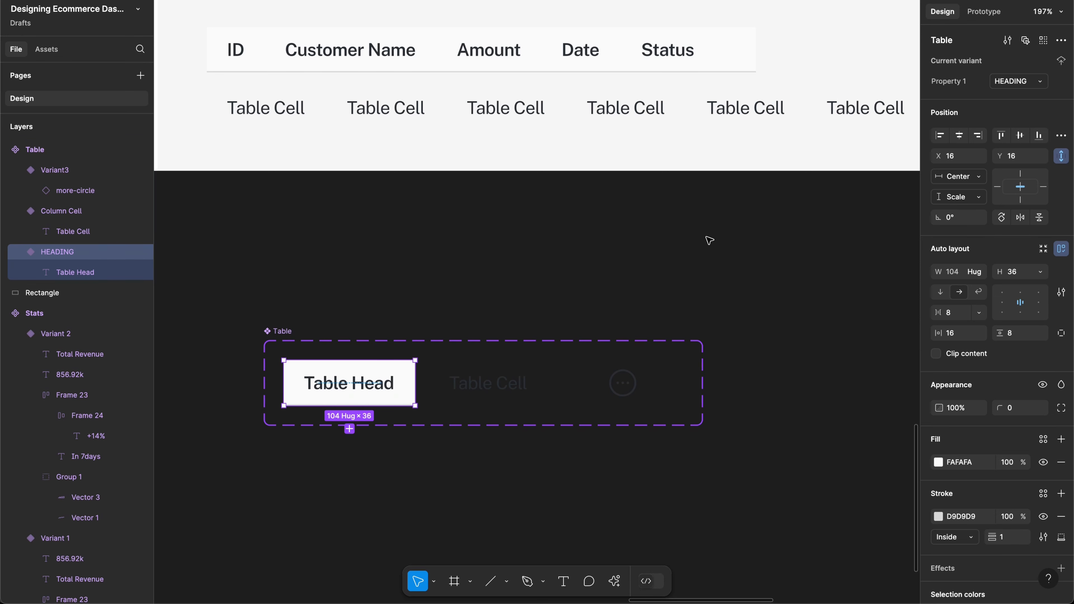
double_click(959, 81)
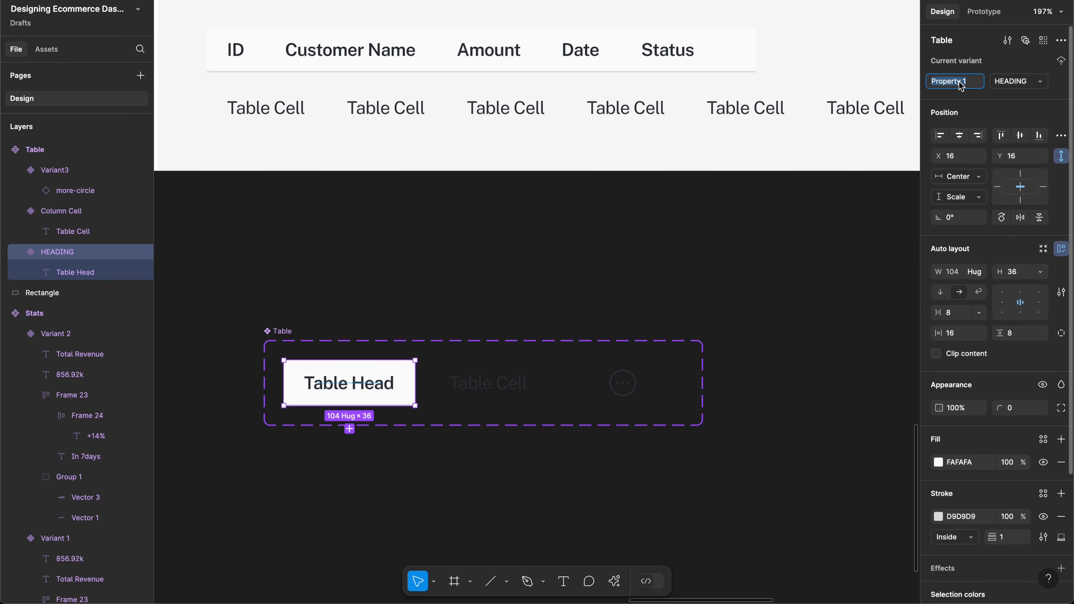
type("Cell Type")
key("Return")
left_click(1028, 81)
type("Heading")
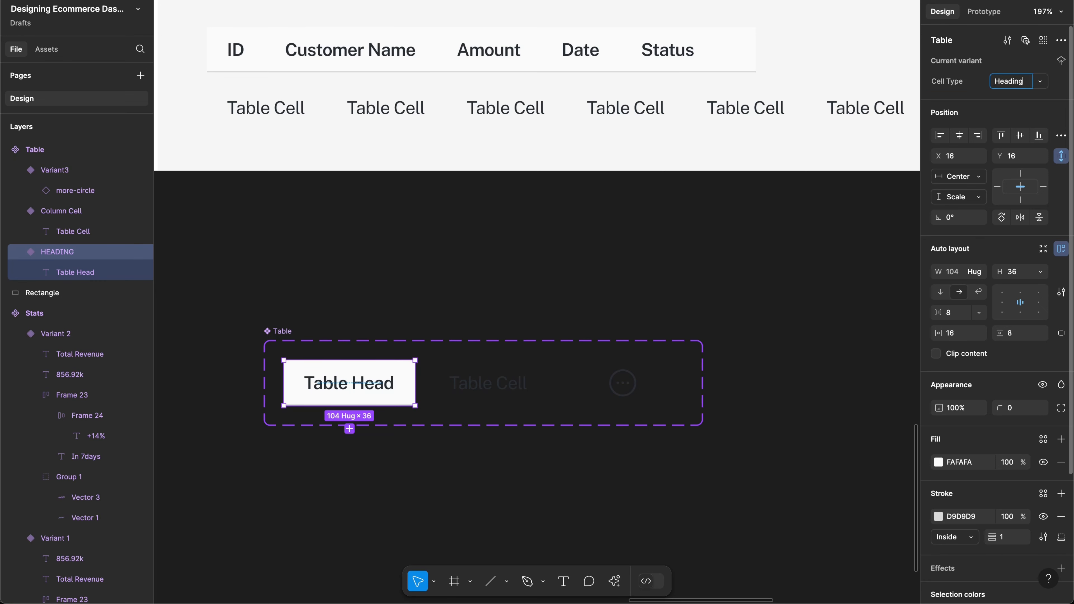
key("Return")
Step: Set the Cell Type of the Column Cell and icon variants to Body
left_click(506, 387)
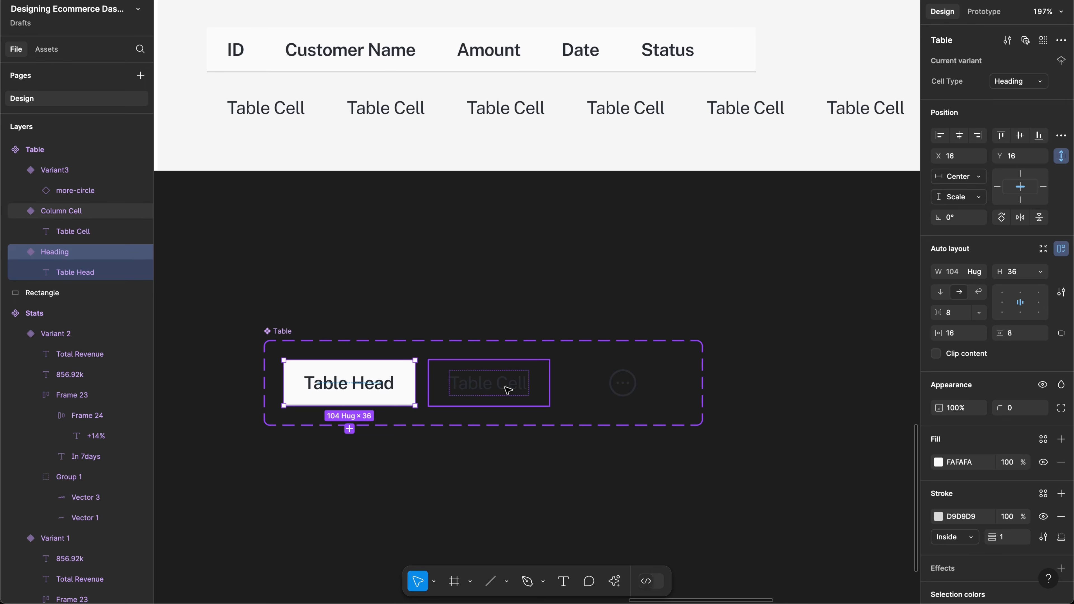
left_click(1017, 87)
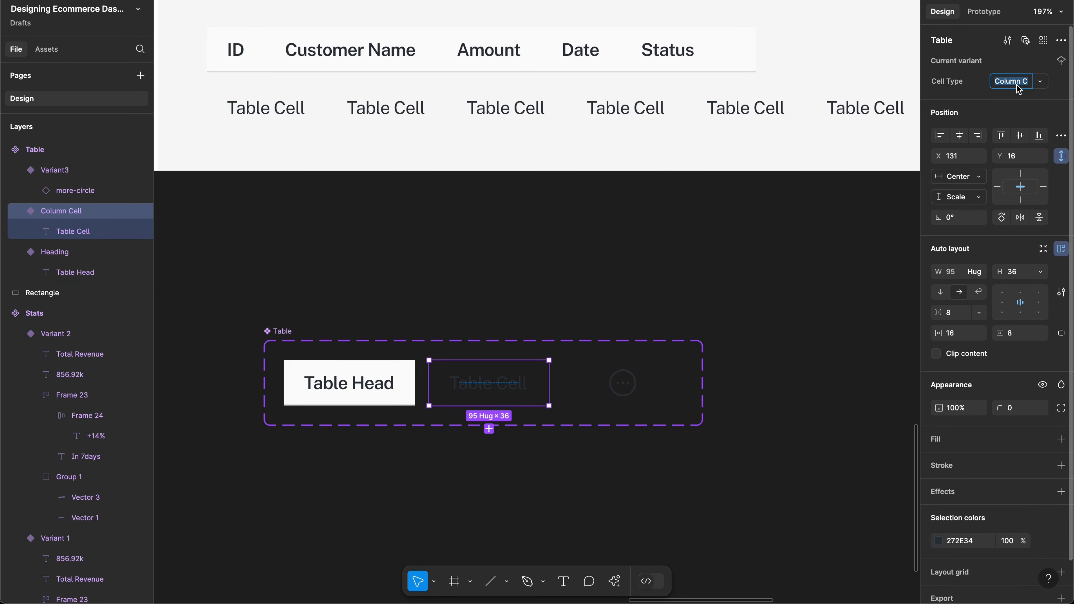
type("Body")
key("Return")
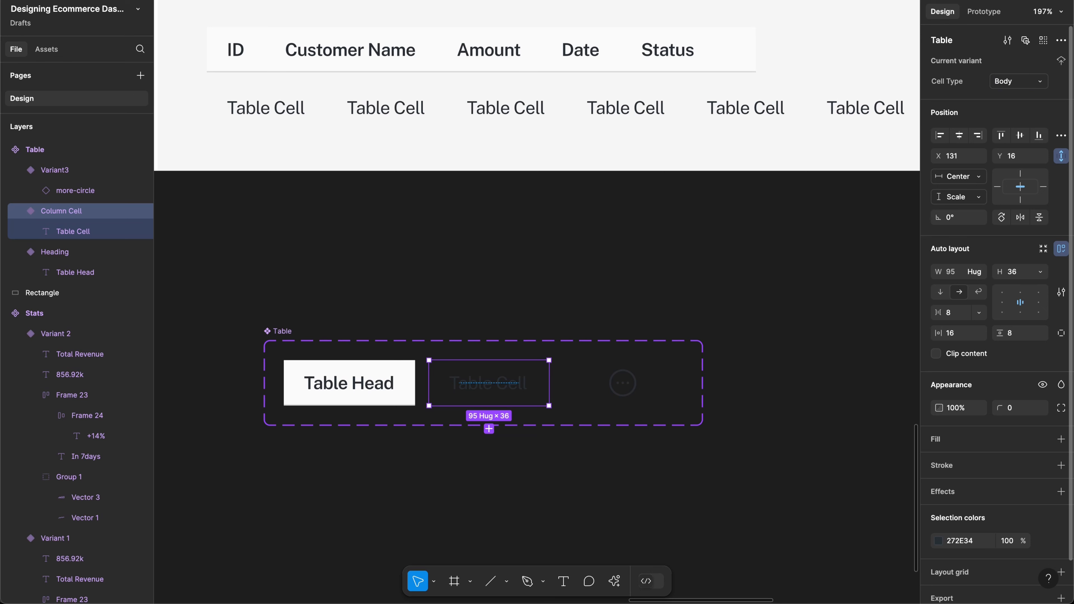
left_click(635, 390)
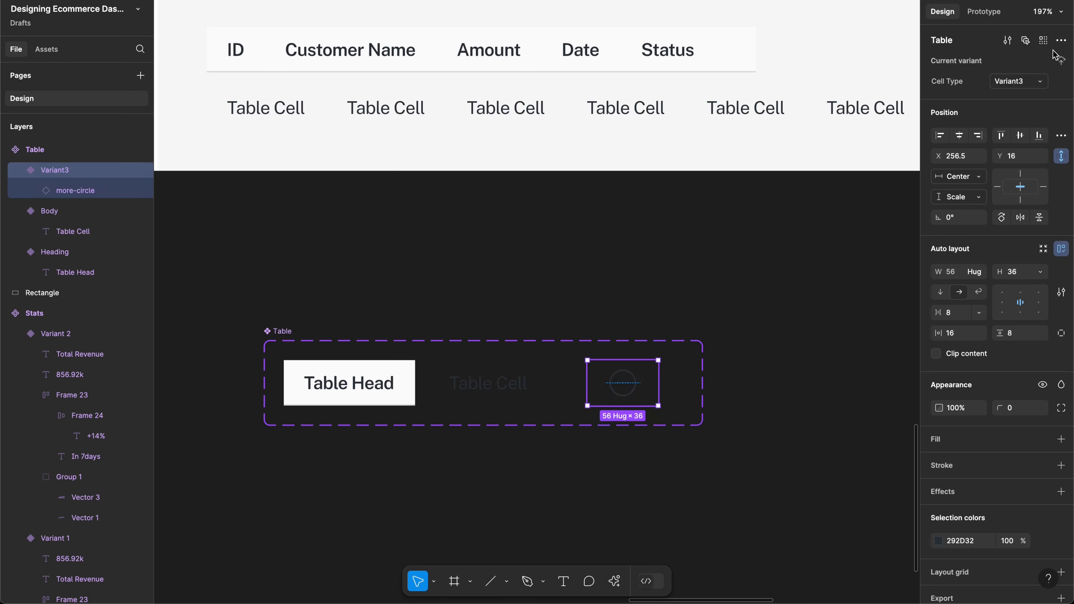
left_click(1002, 86)
type("Body")
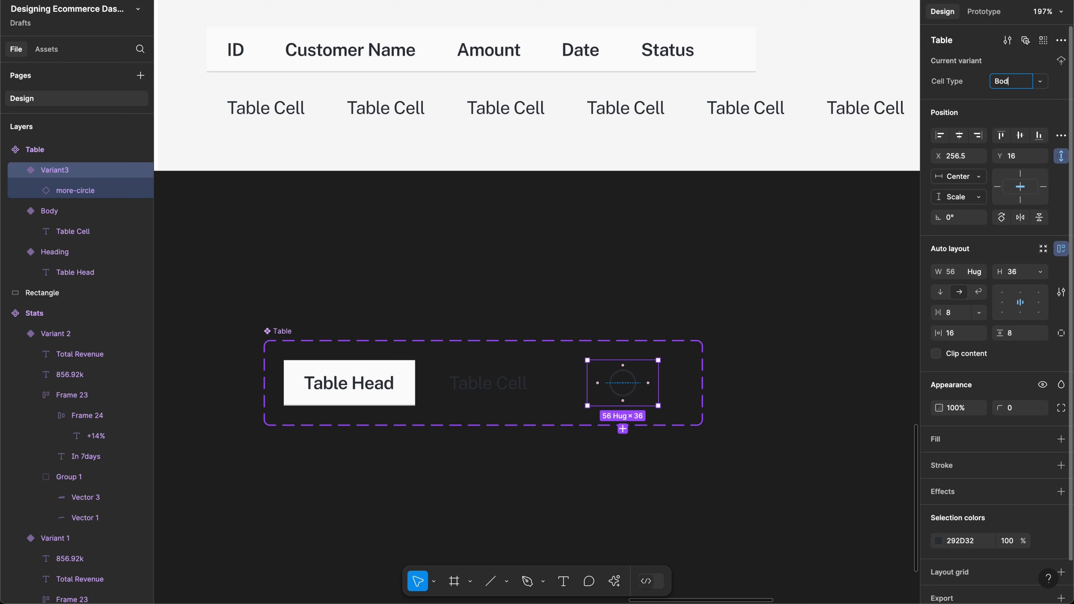
key("Return")
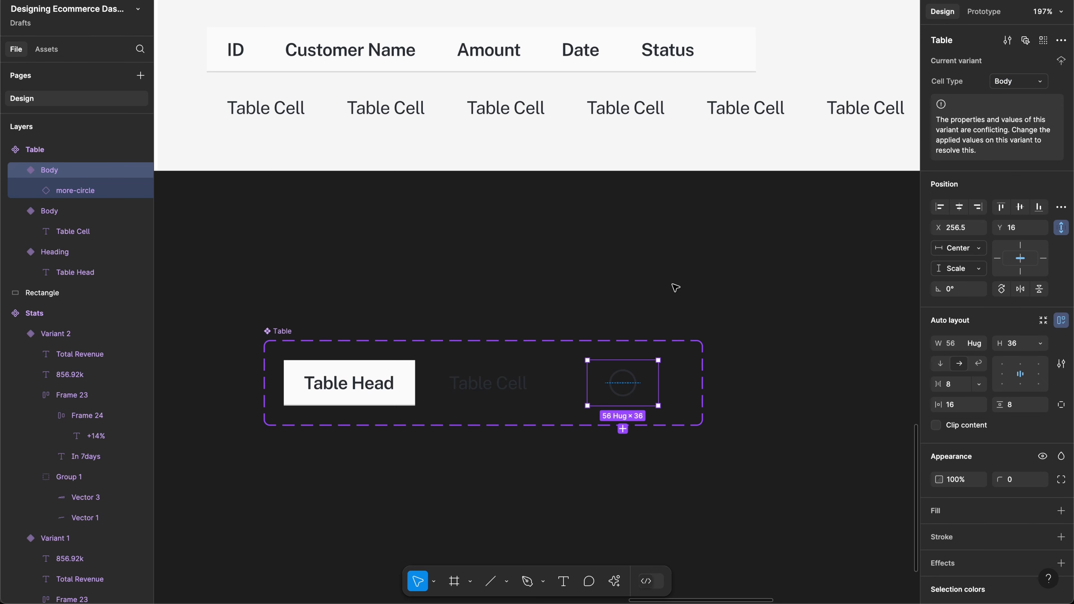
Step: Change the more-circle variant's Cell Type from Body to 'Action'
left_click(282, 334)
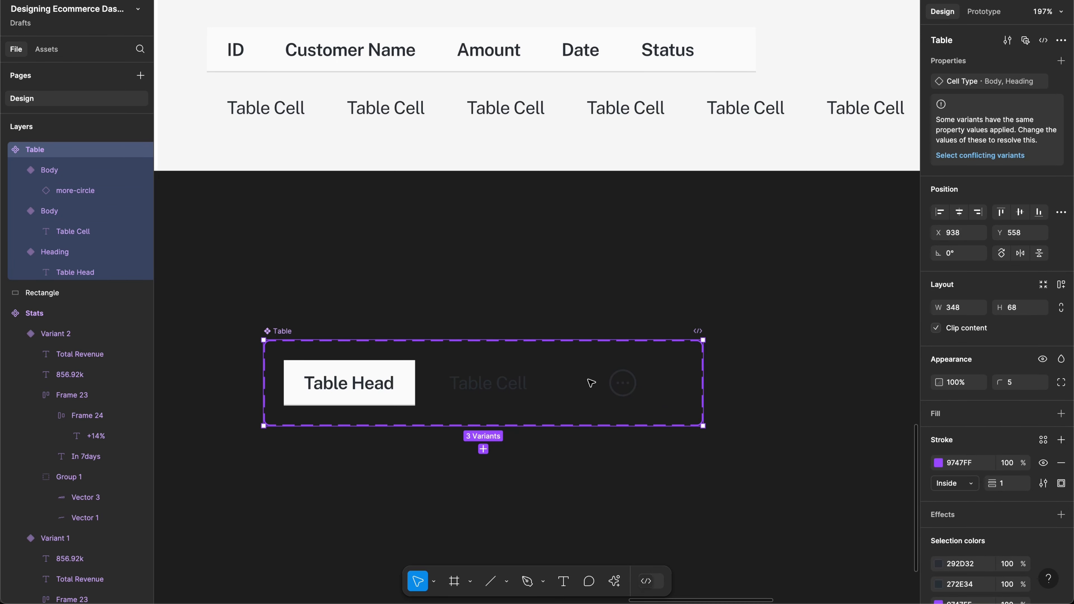
left_click(641, 385)
left_click(1005, 85)
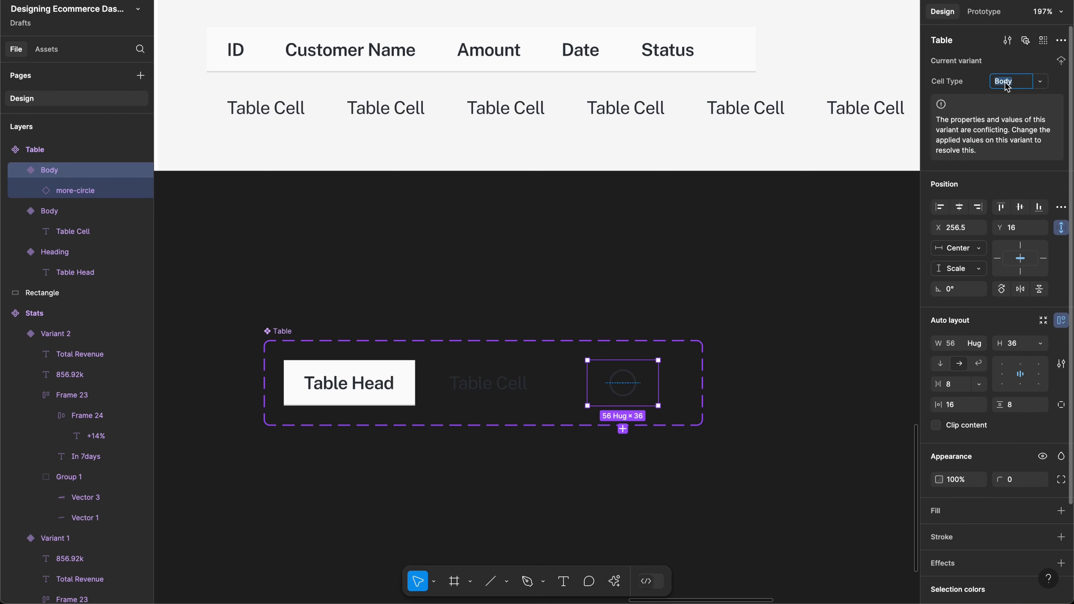
type("Action")
key("Return")
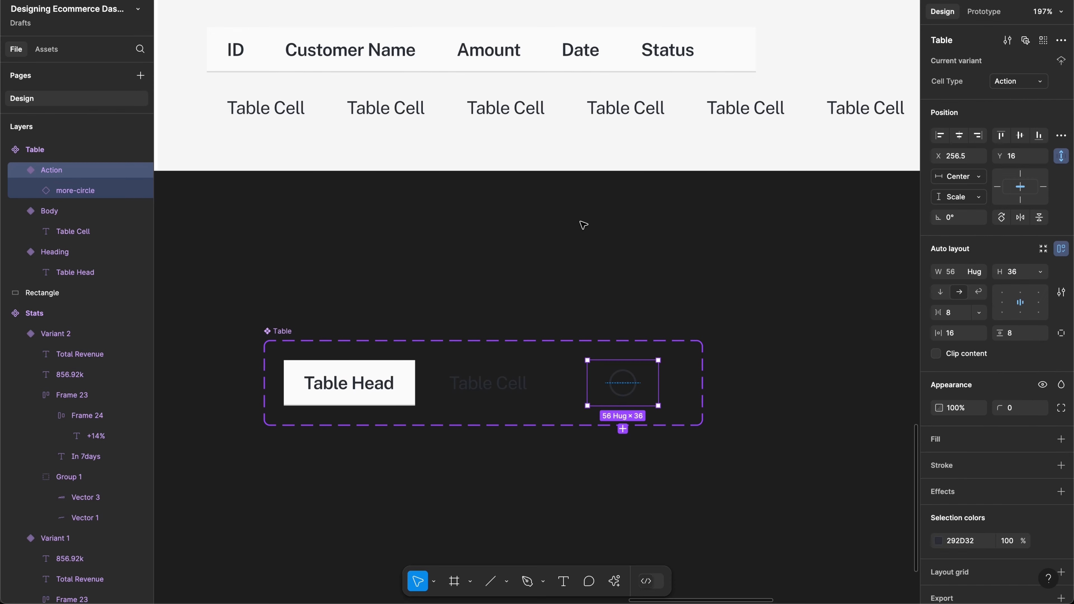
scroll(693, 229, "down", 5)
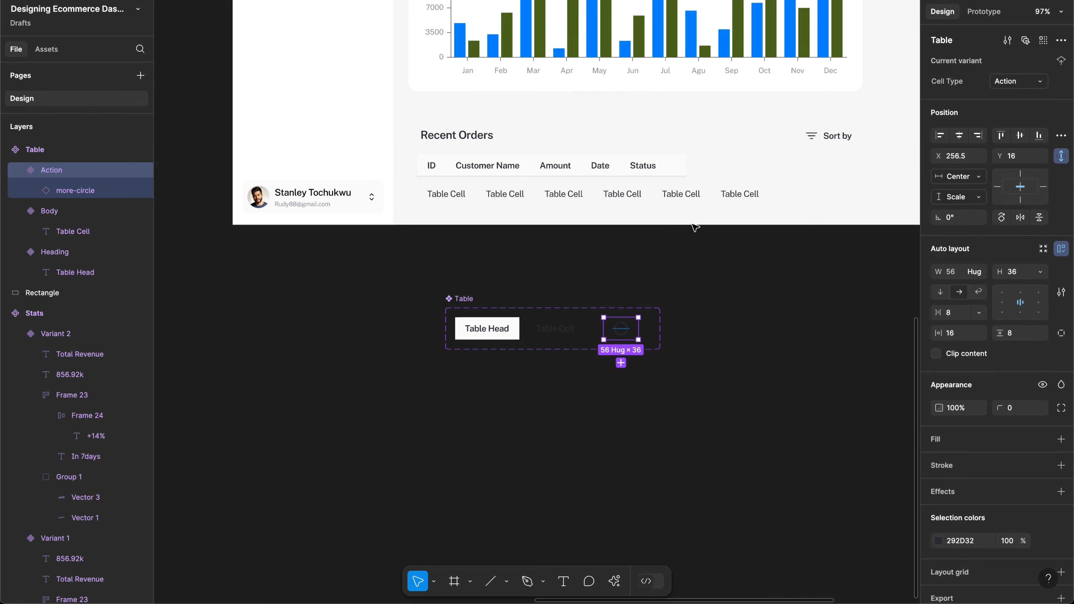
Step: Drag the whole Table component set further left on the canvas
left_click(448, 305)
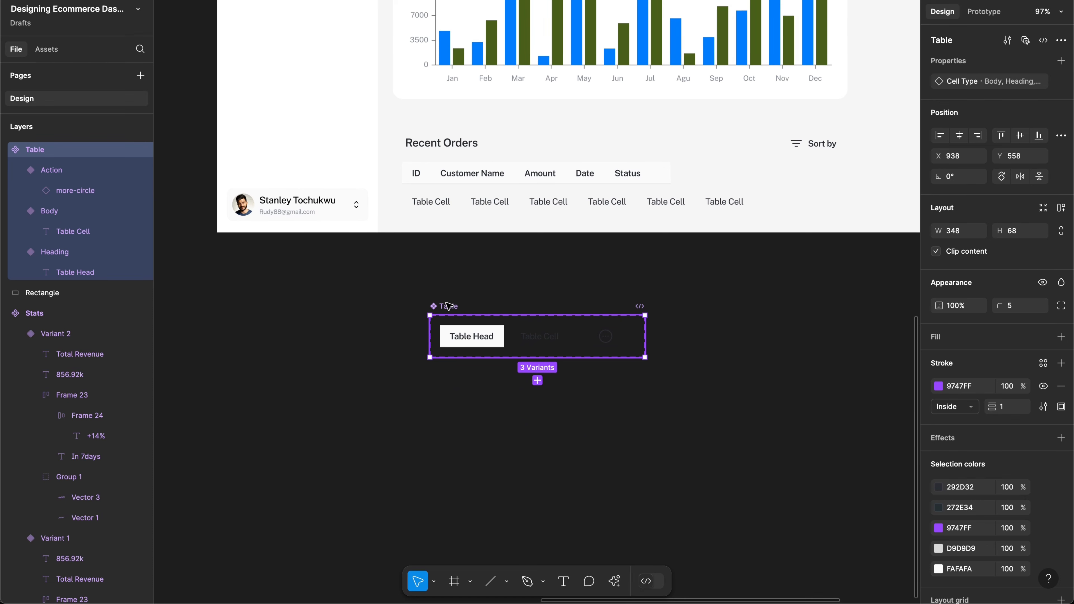
mouse_move(449, 305)
left_mouse_down()
mouse_move(283, 355)
mouse_move(124, 377)
mouse_move(136, 398)
mouse_move(245, 283)
mouse_move(228, 278)
left_mouse_up()
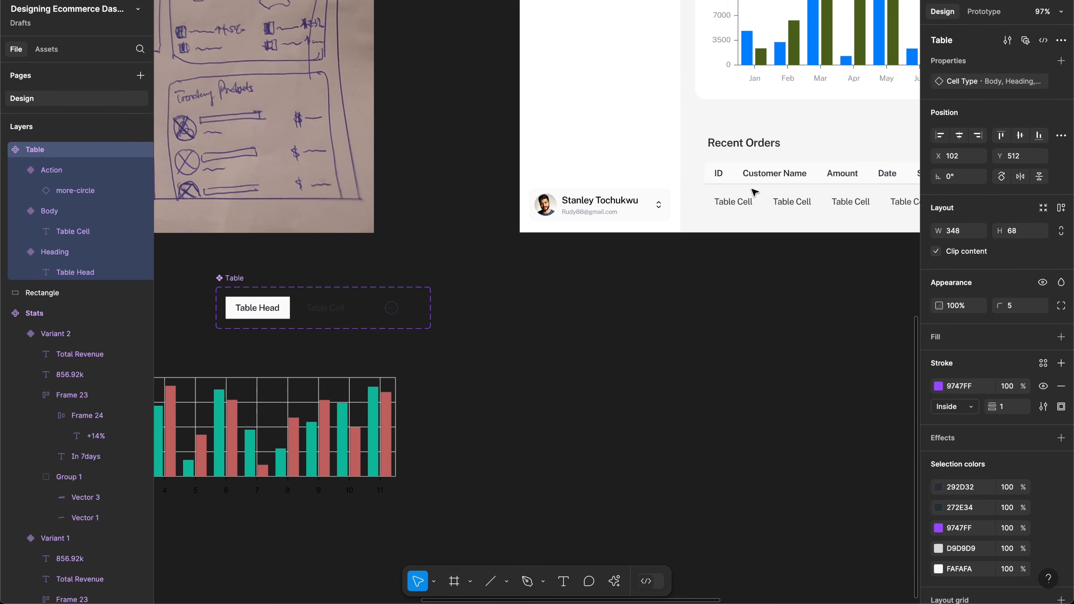
scroll(755, 192, "right", 5)
scroll(752, 192, "up", 5)
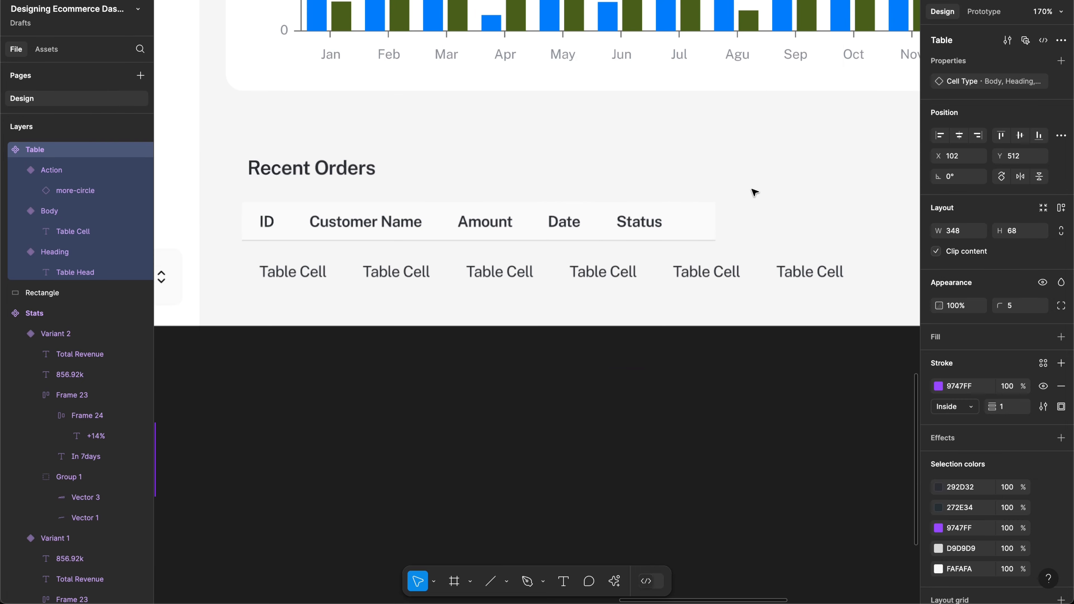
scroll(592, 199, "left", 1)
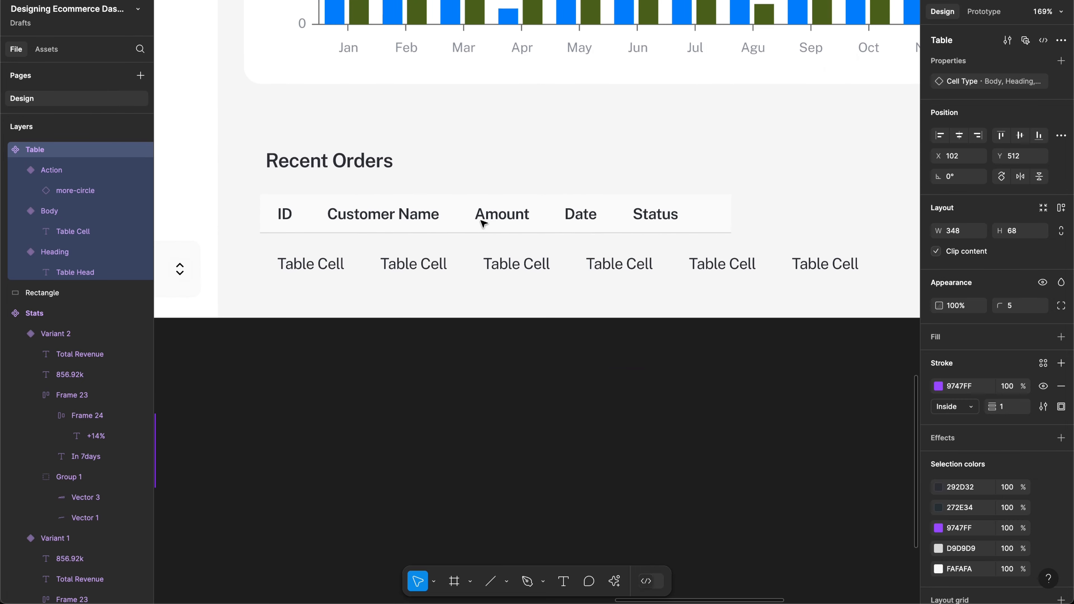
Step: Inspect the first and last body Table Cells and the ID header cell in Recent Orders
left_click(327, 266)
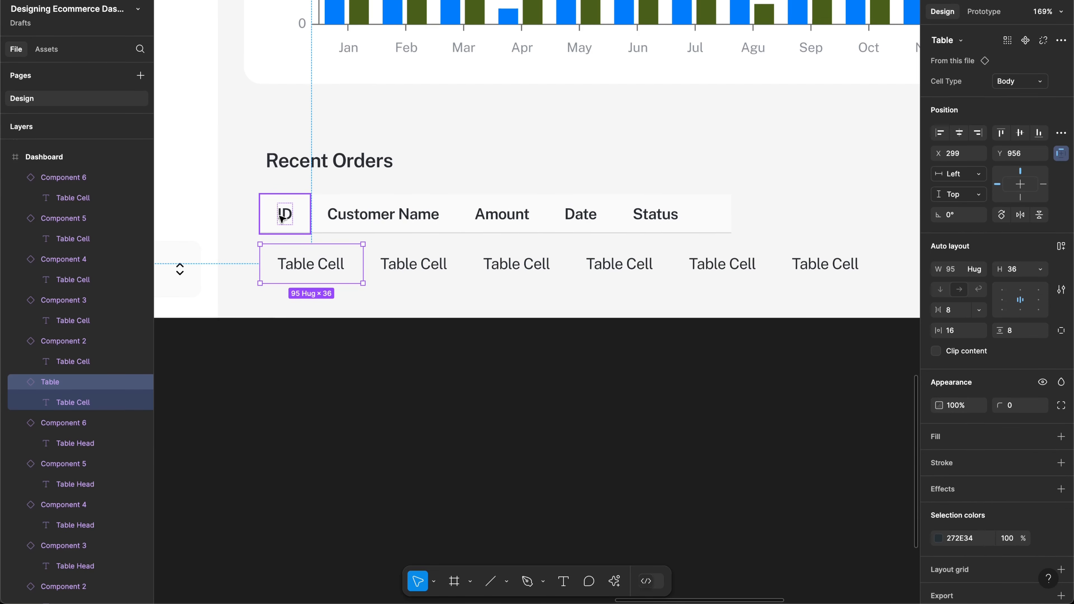
left_click(281, 217, "shift")
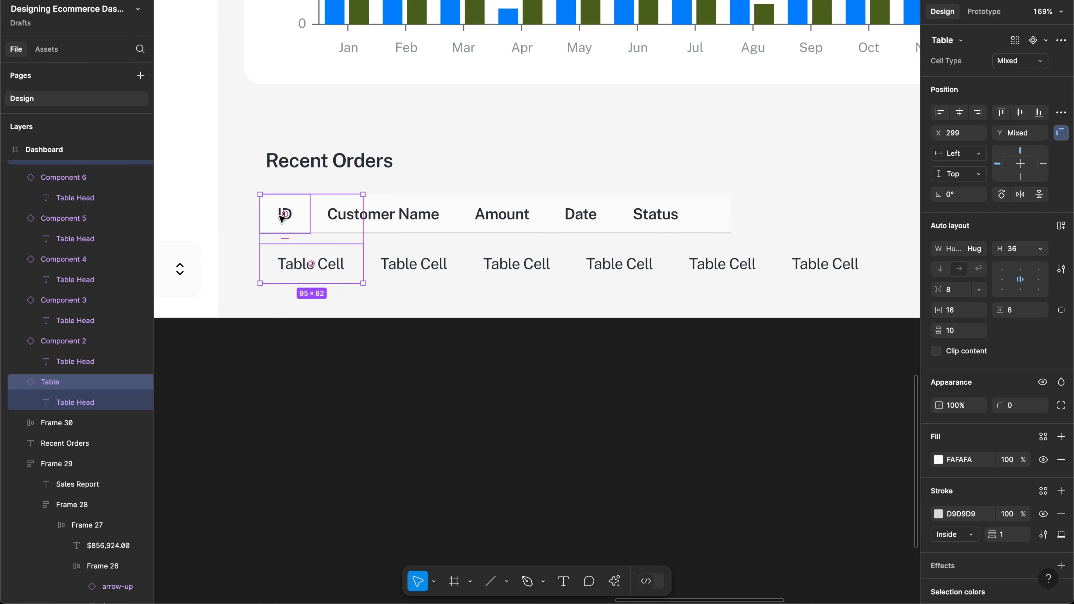
scroll(353, 223, "right", 2)
scroll(353, 223, "down", 1)
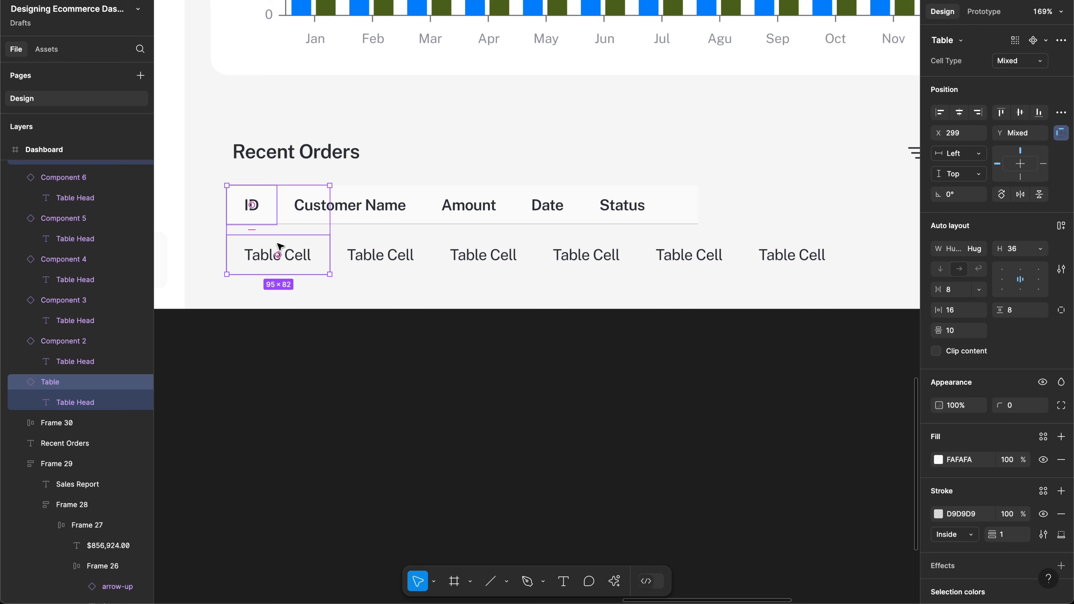
left_click(306, 264)
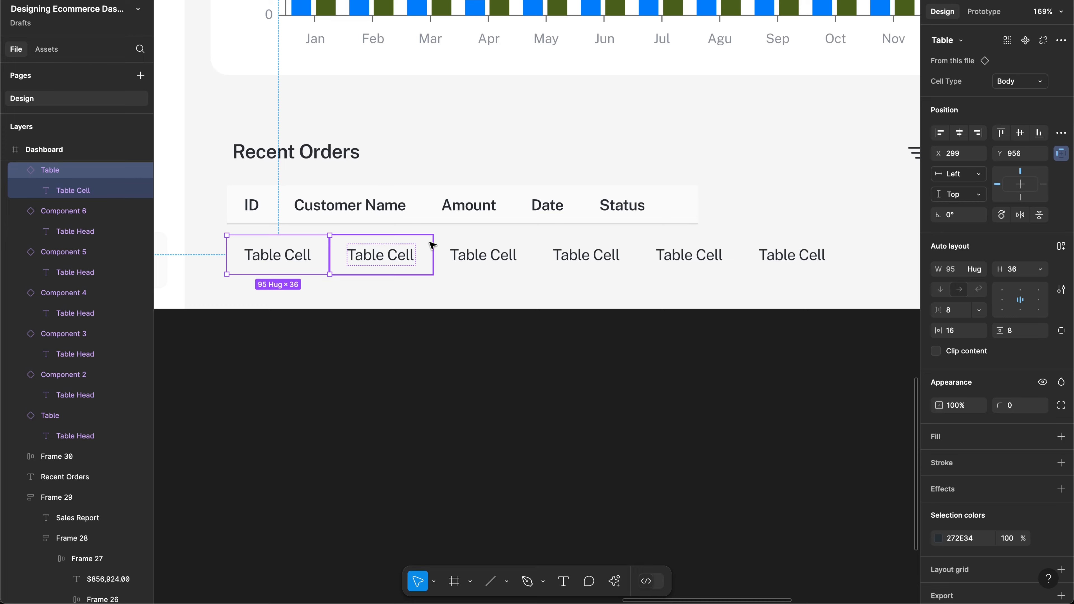
scroll(431, 245, "down", 5)
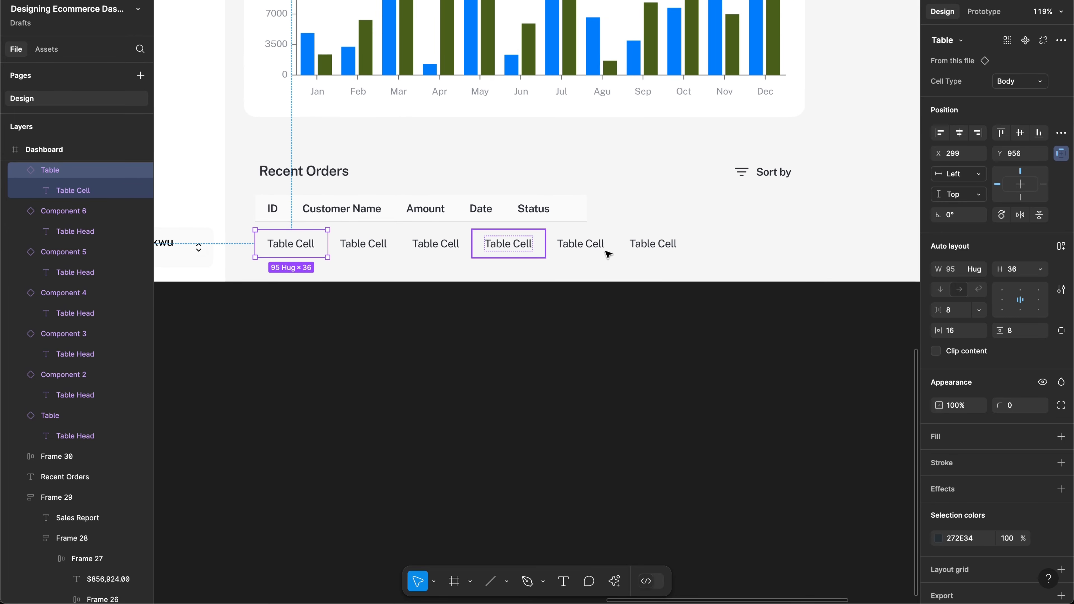
left_click(689, 253)
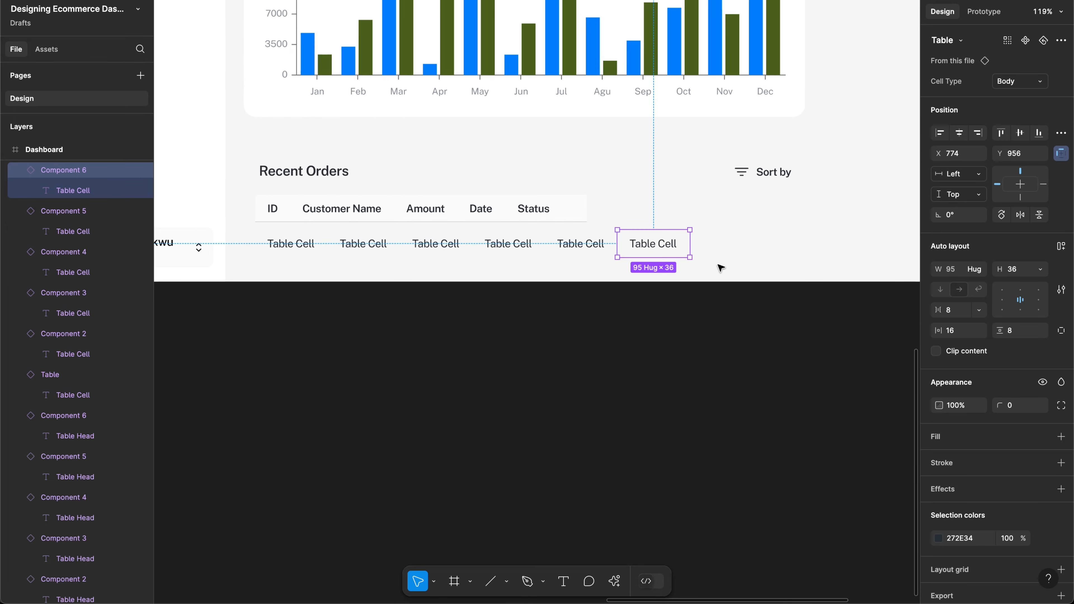
left_click(721, 268)
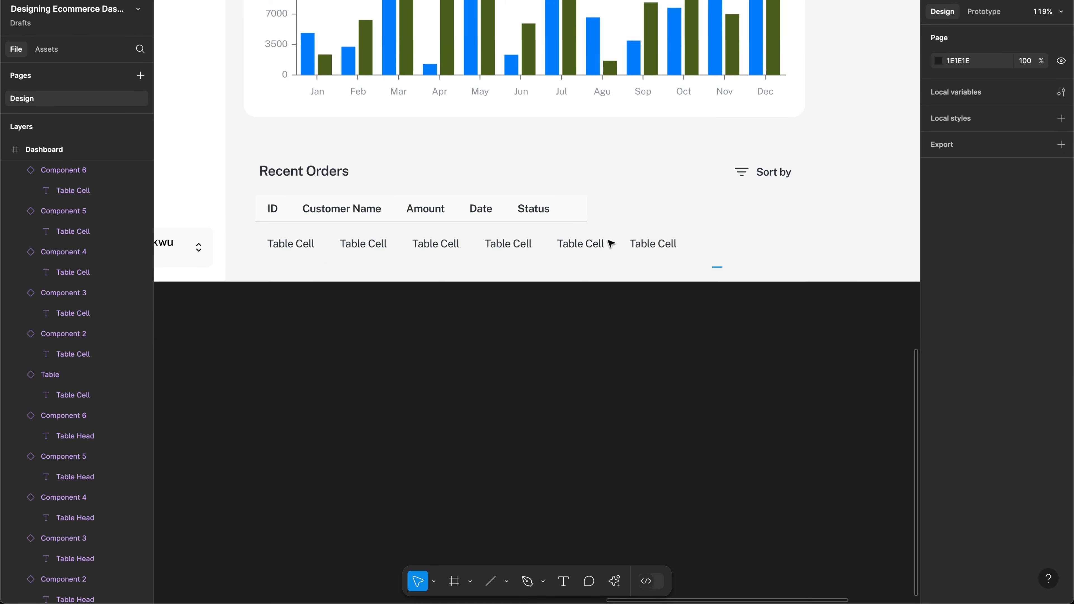
left_click_drag(722, 268, 607, 240)
left_click(811, 241)
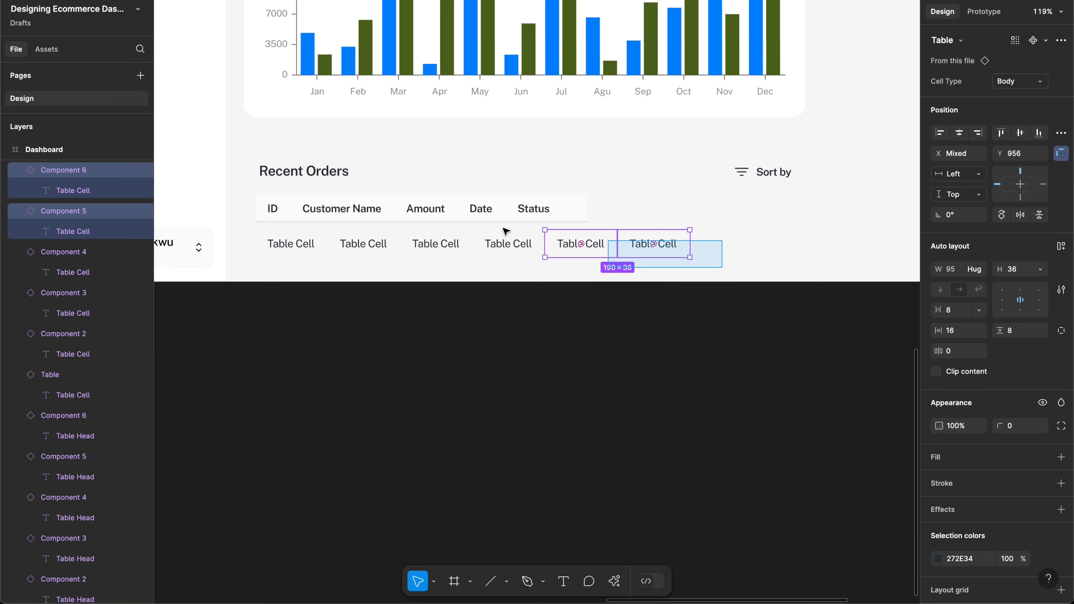
Step: Nudge Sort by left to X 923, then marquee-select the six body Table Cells
left_click(306, 172)
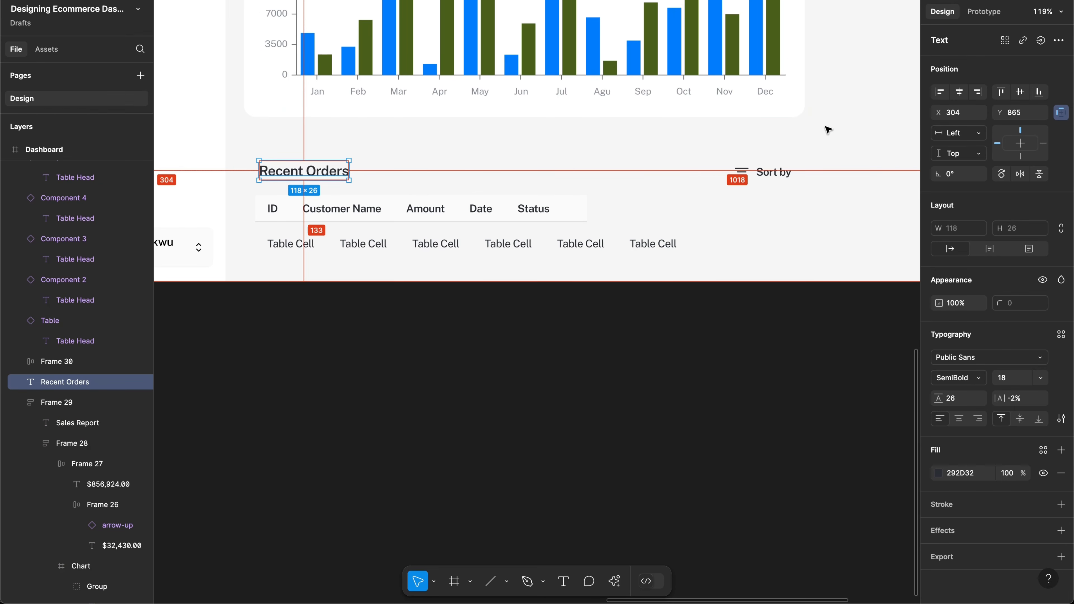
left_click(783, 173)
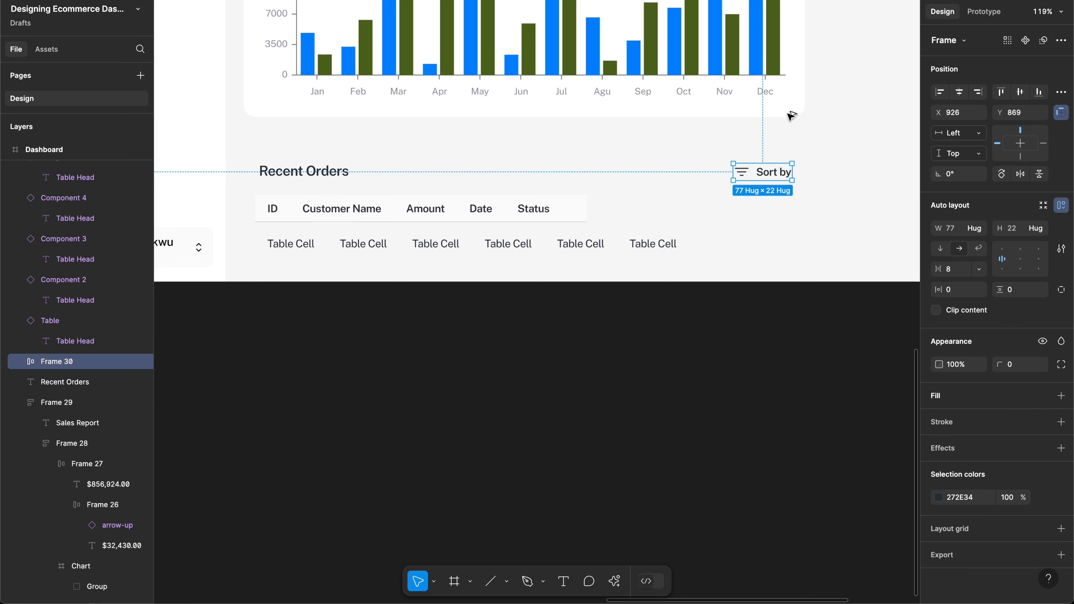
key("Left")
key("Left")
key("Left")
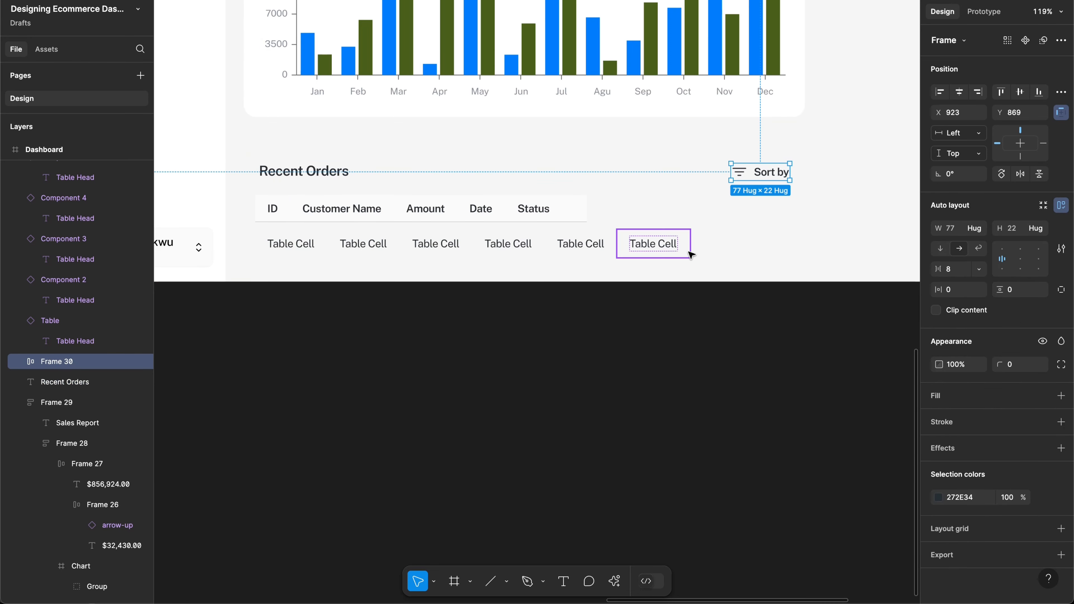
left_click_drag(721, 265, 254, 244)
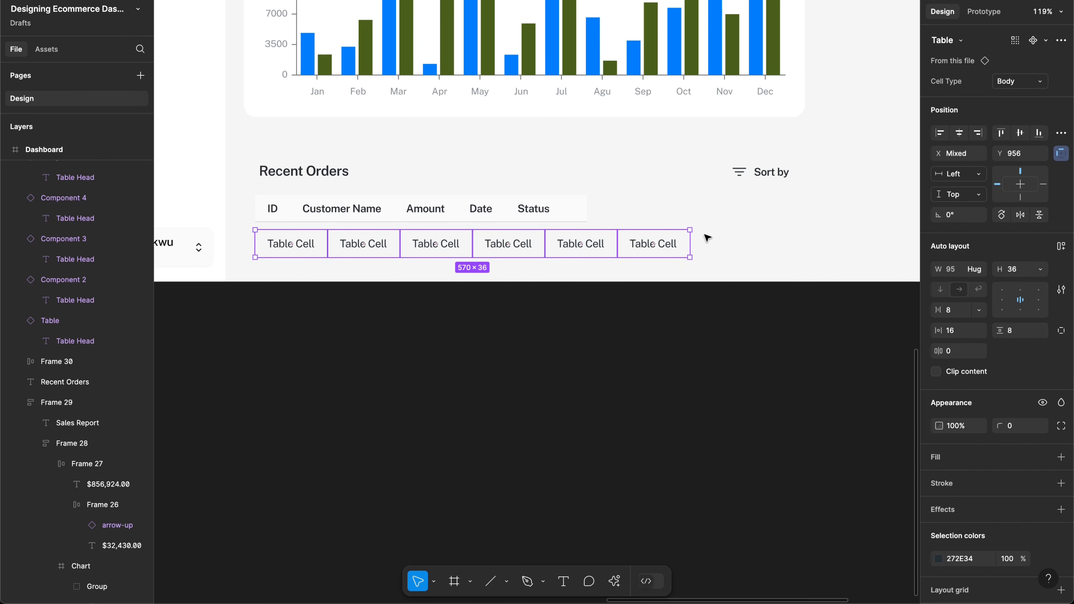
Step: Wrap the six body cells in an auto-layout row, undoing an accidental seventh cell
key("shift+a")
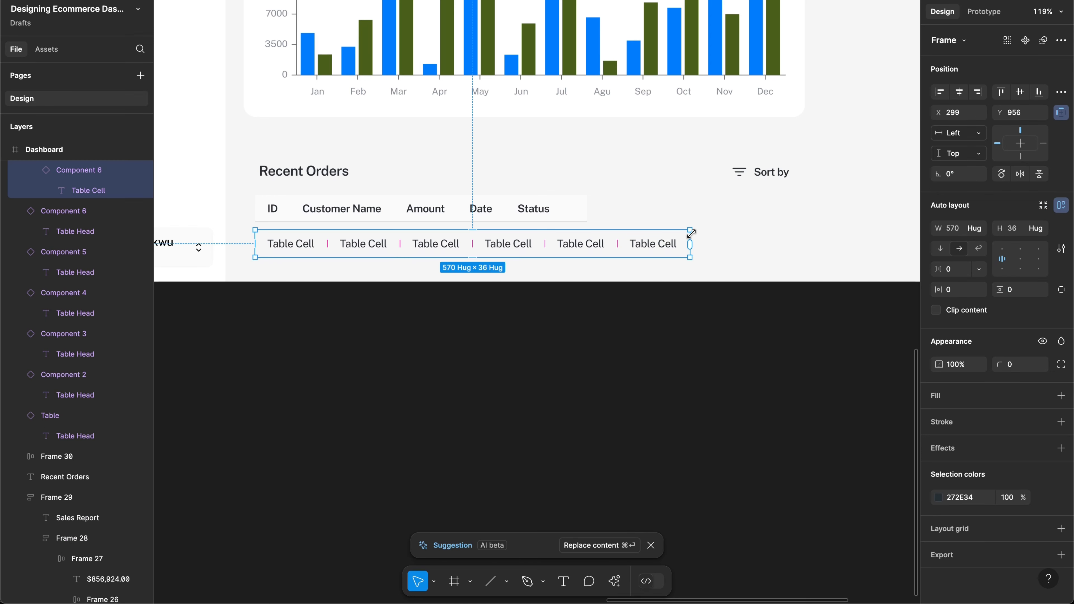
left_click_drag(692, 236, 744, 233)
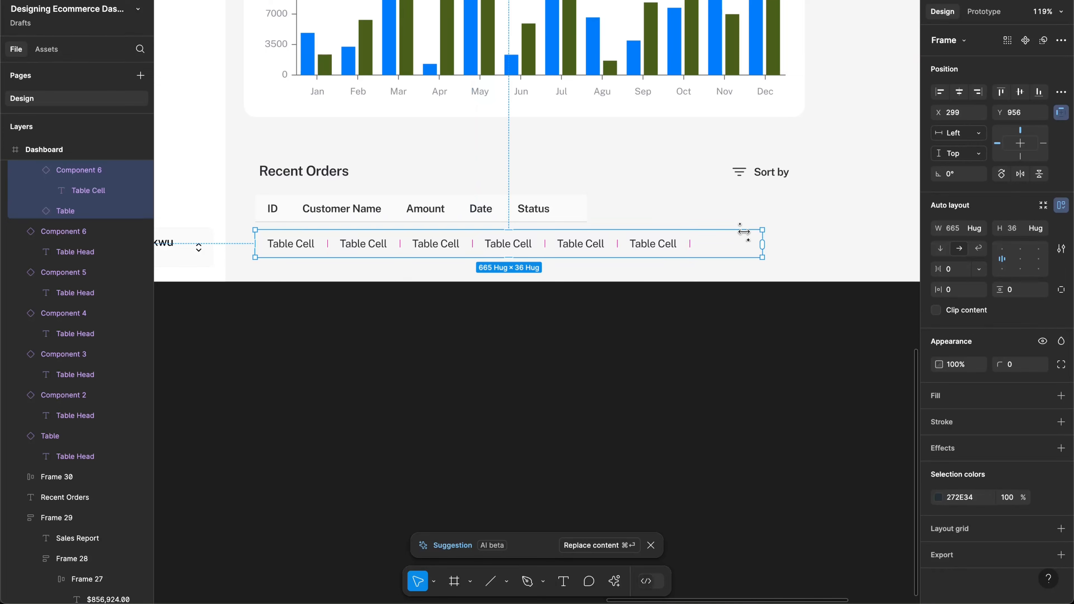
key("super+z")
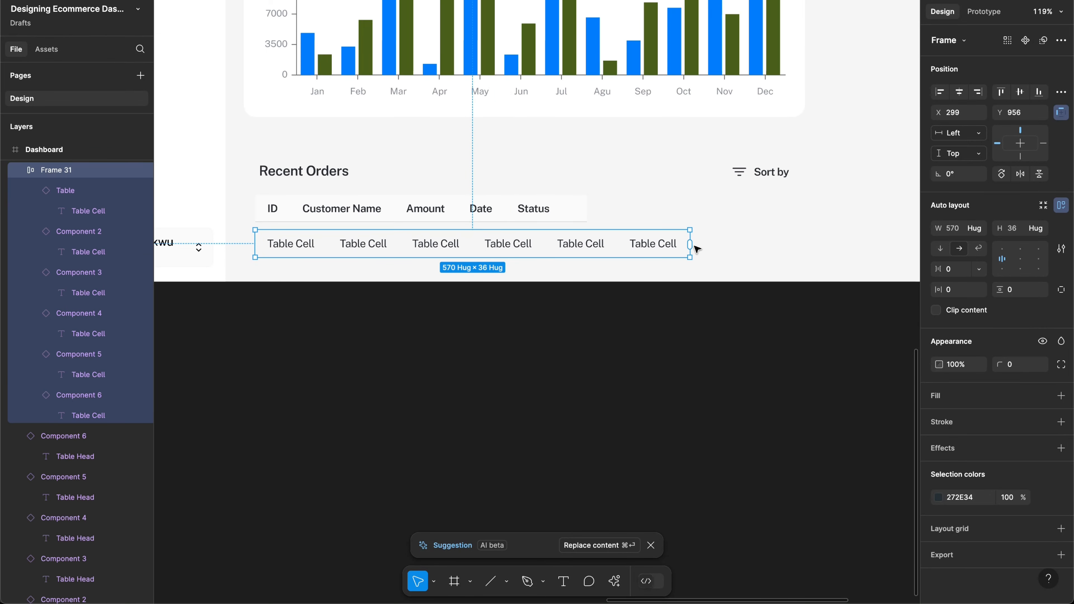
Step: Widen the body row Frame 31 to about 701 px so it spans the headers
scroll(694, 245, "up", 5)
left_click_drag(685, 229, 883, 213)
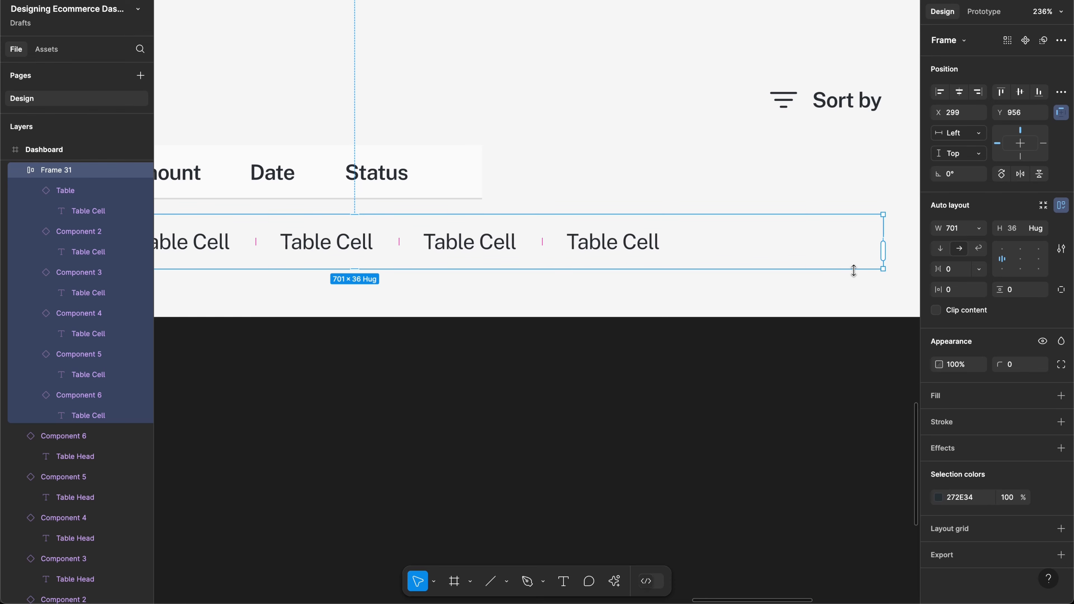
scroll(825, 252, "down", 2)
scroll(827, 254, "down", 1)
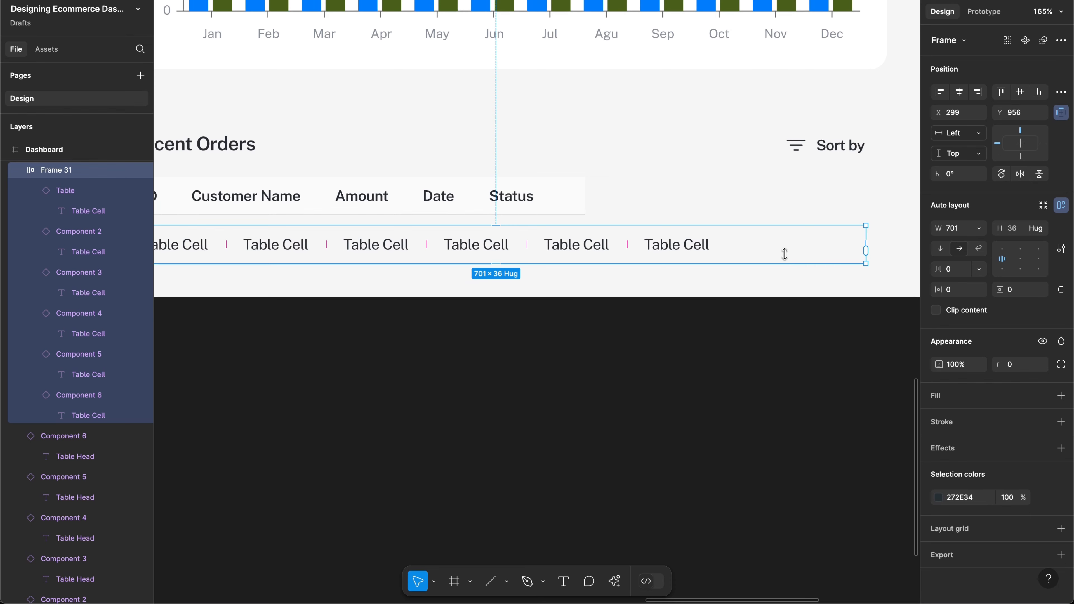
scroll(721, 256, "down", 3)
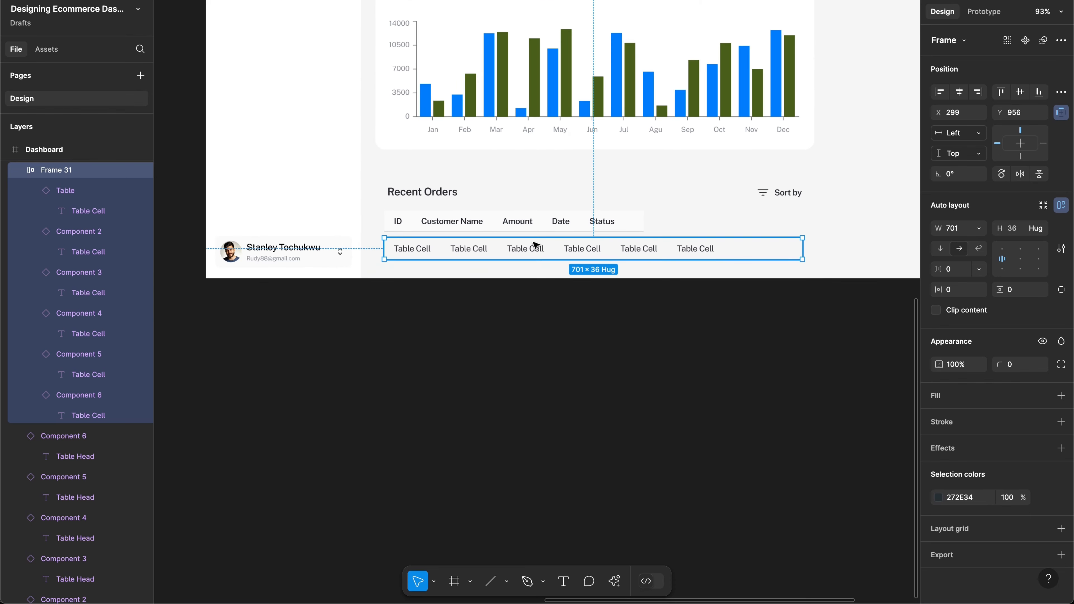
scroll(533, 245, "up", 3)
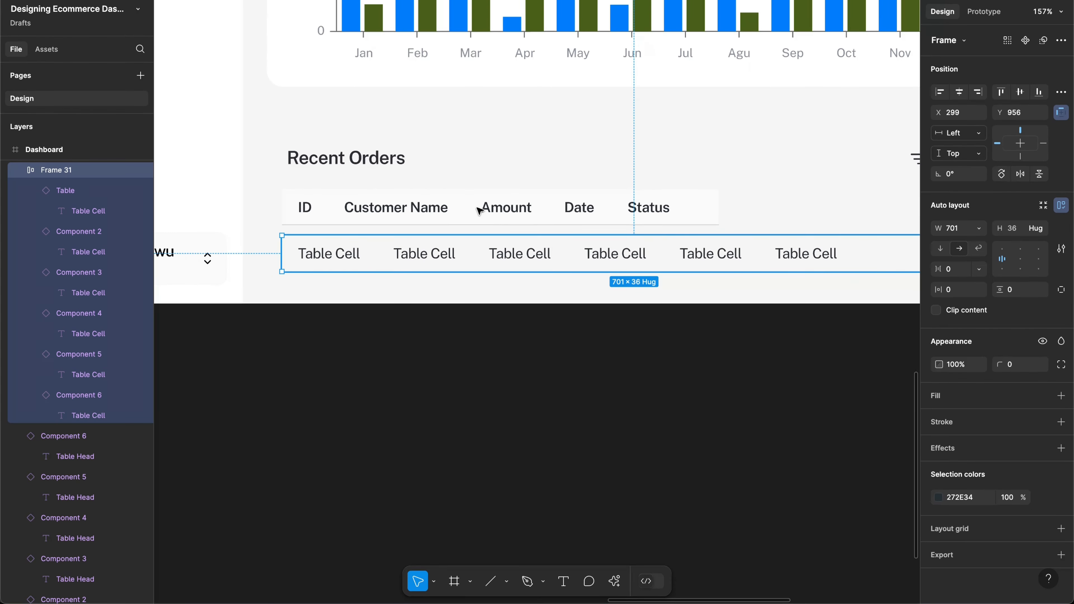
left_click(664, 213)
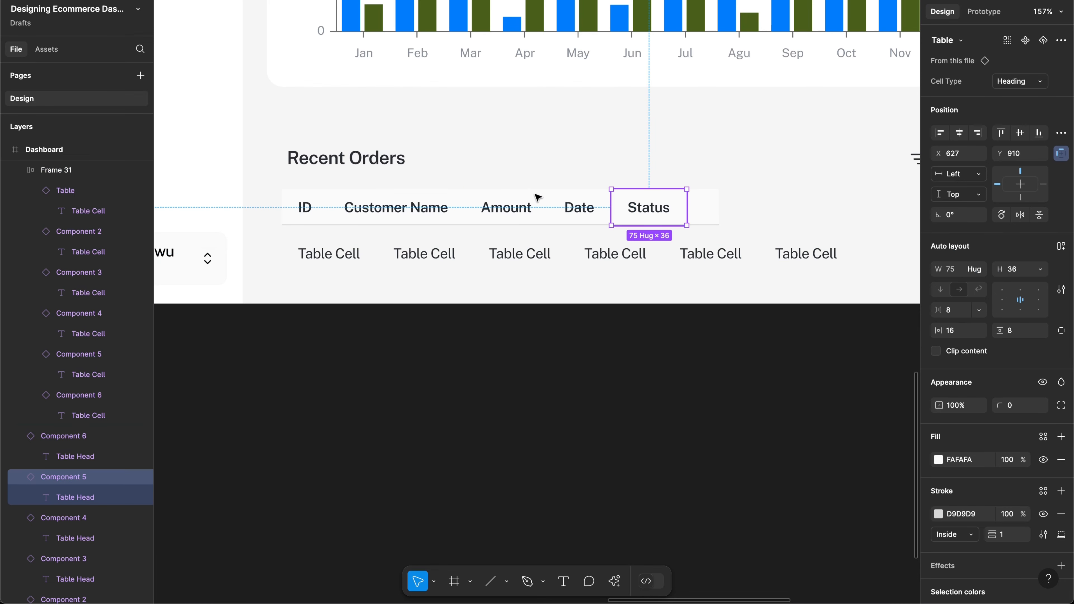
left_click(262, 197)
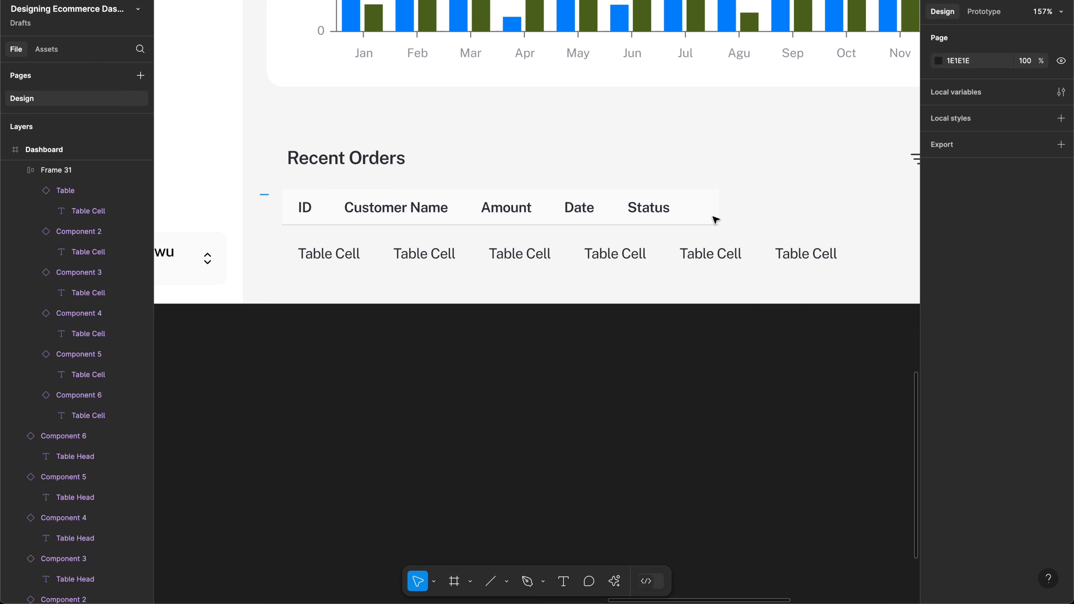
Step: Wrap the header cells in auto-layout Frame 32 and nudge it to X 304
left_click_drag(260, 195, 715, 218)
scroll(715, 218, "right", 2)
scroll(718, 220, "right", 1)
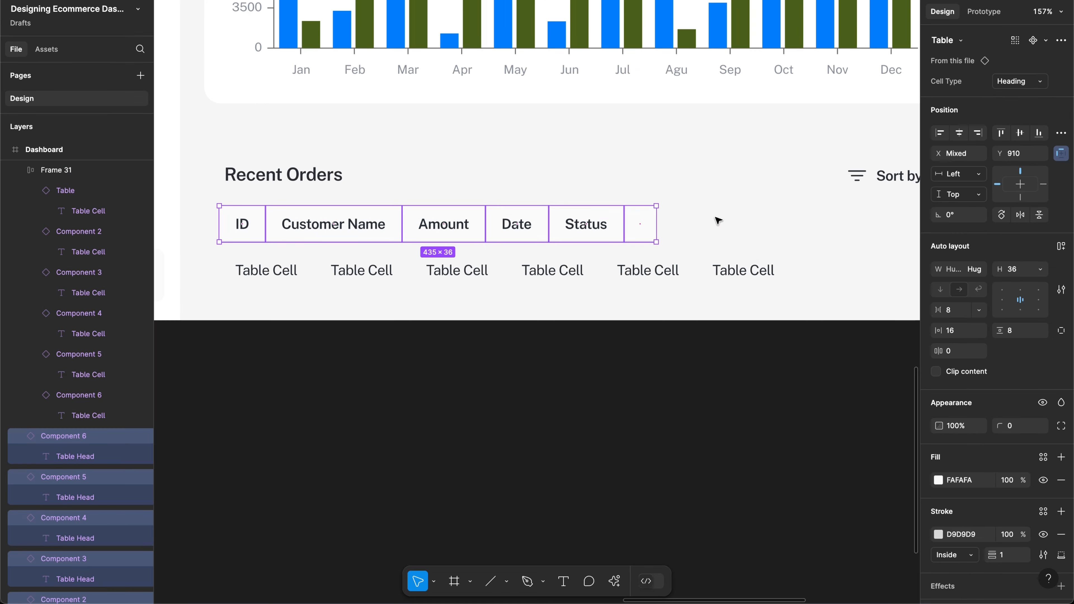
key("shift+a")
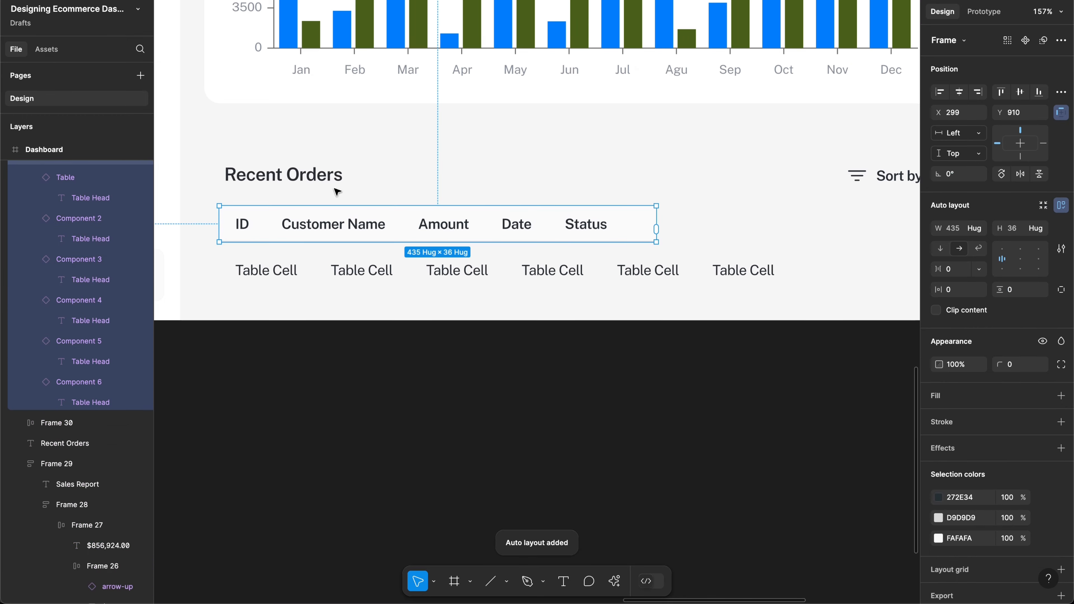
key("alt")
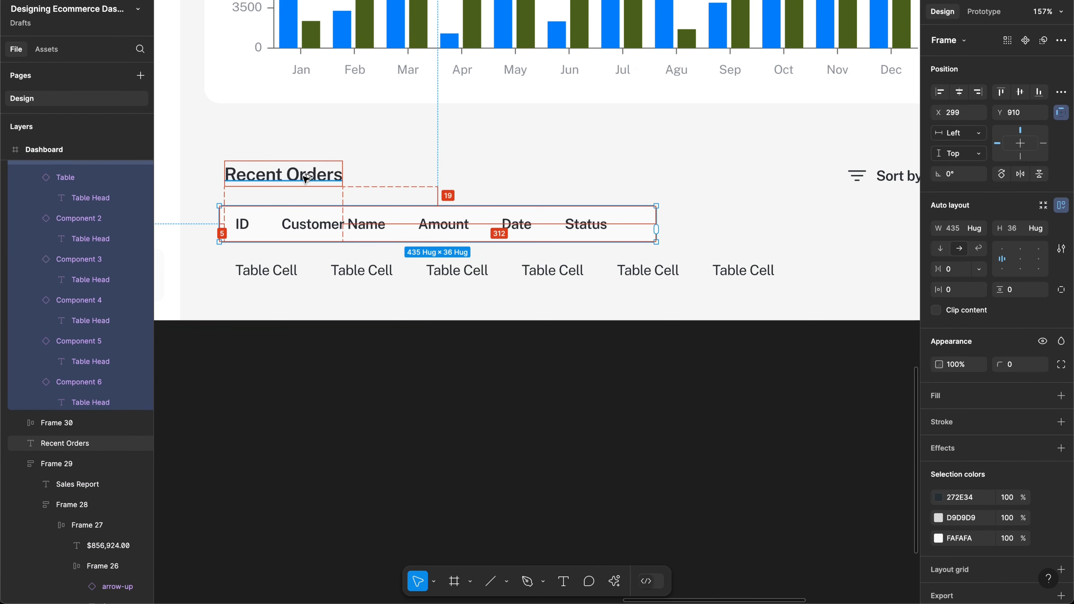
key("Right")
key("Right")
key("Right")
key("Right")
key("Right")
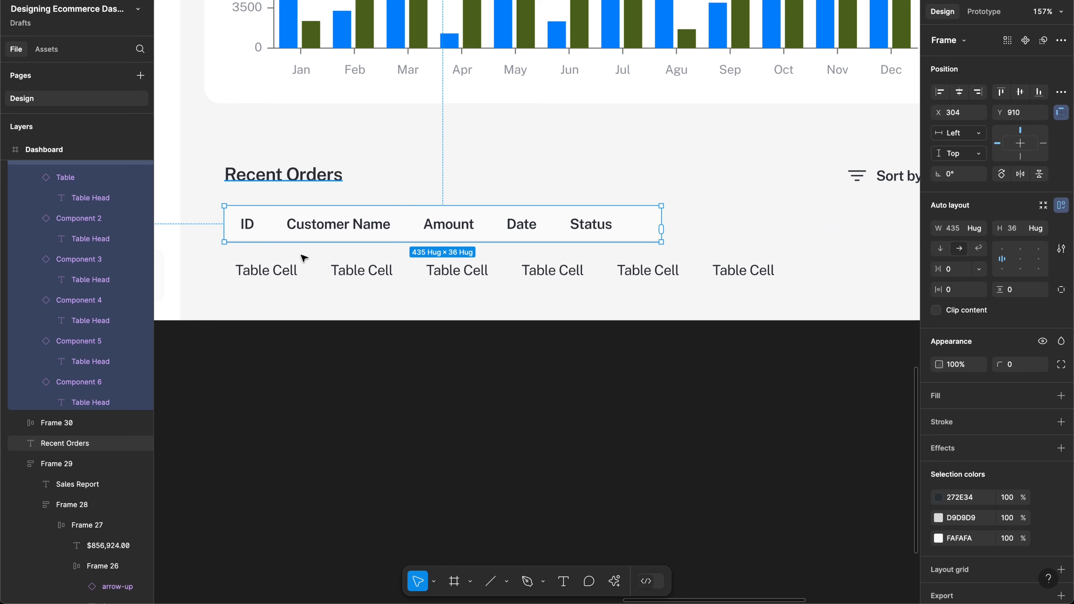
Step: Align the body row's left edge to X 304 and widen the header row to 696
left_click(296, 275)
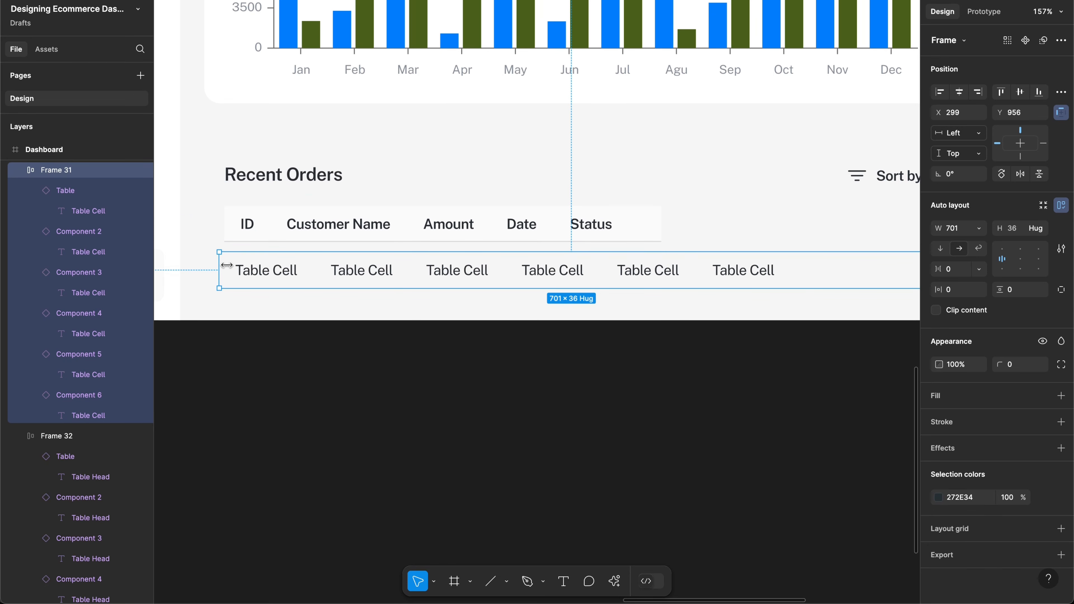
left_click_drag(226, 266, 225, 265)
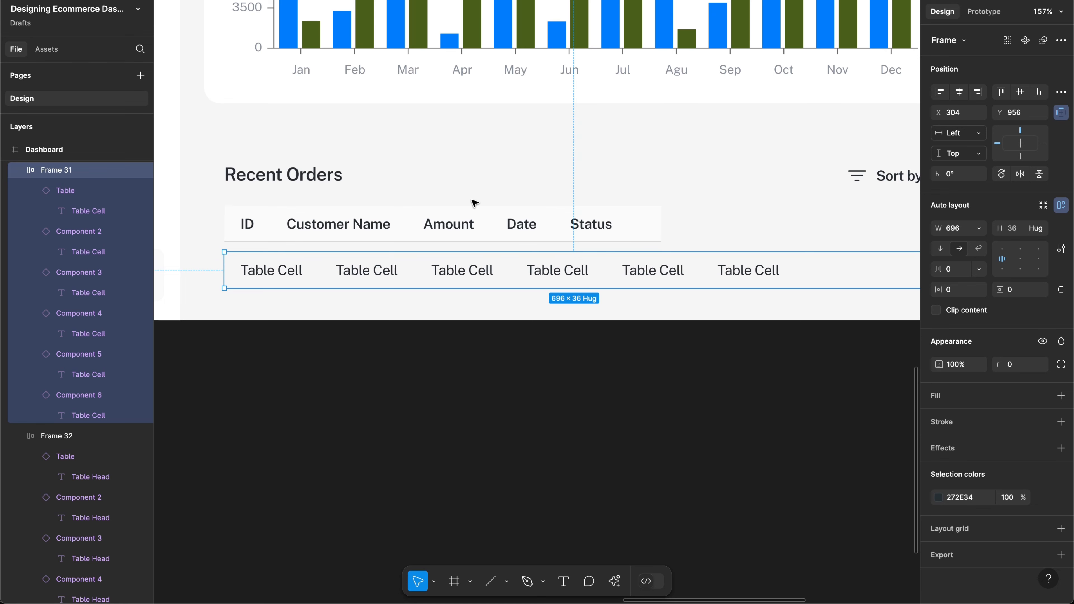
left_click(525, 240)
scroll(525, 240, "right", 5)
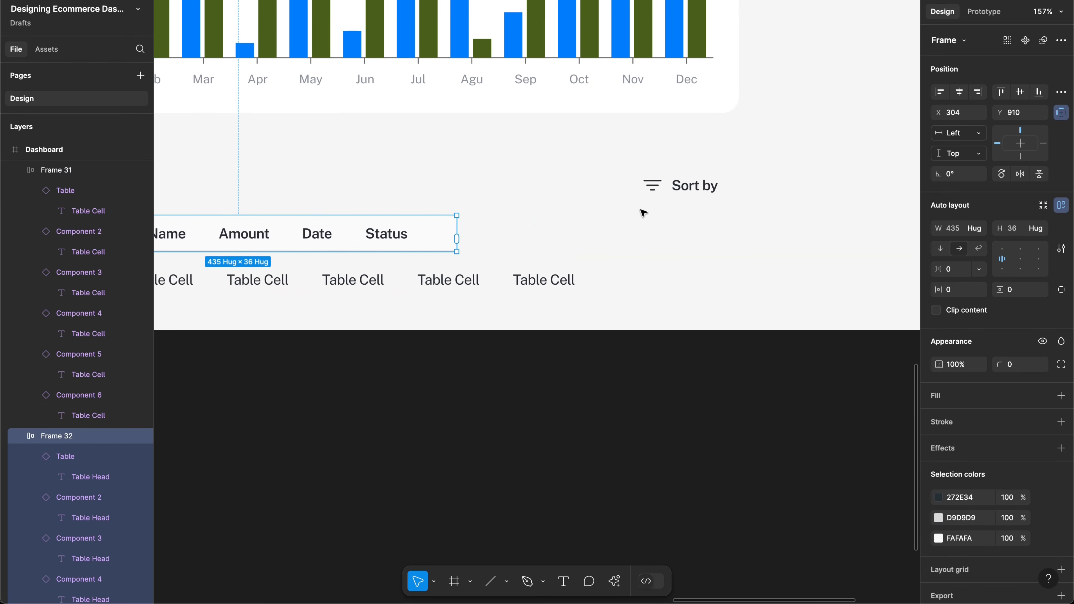
left_click_drag(460, 224, 720, 223)
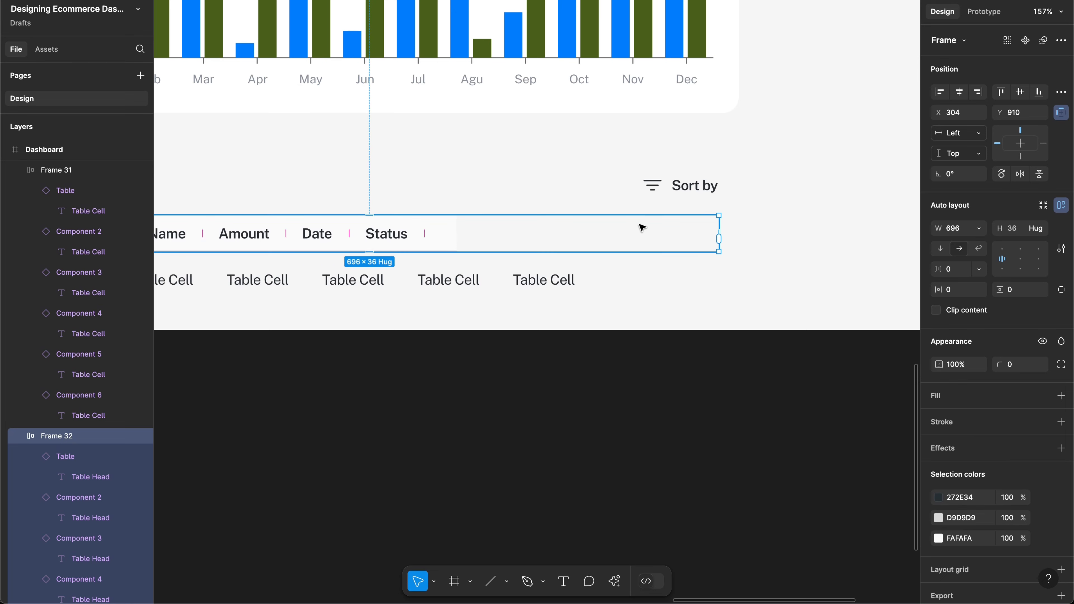
scroll(640, 228, "down", 5)
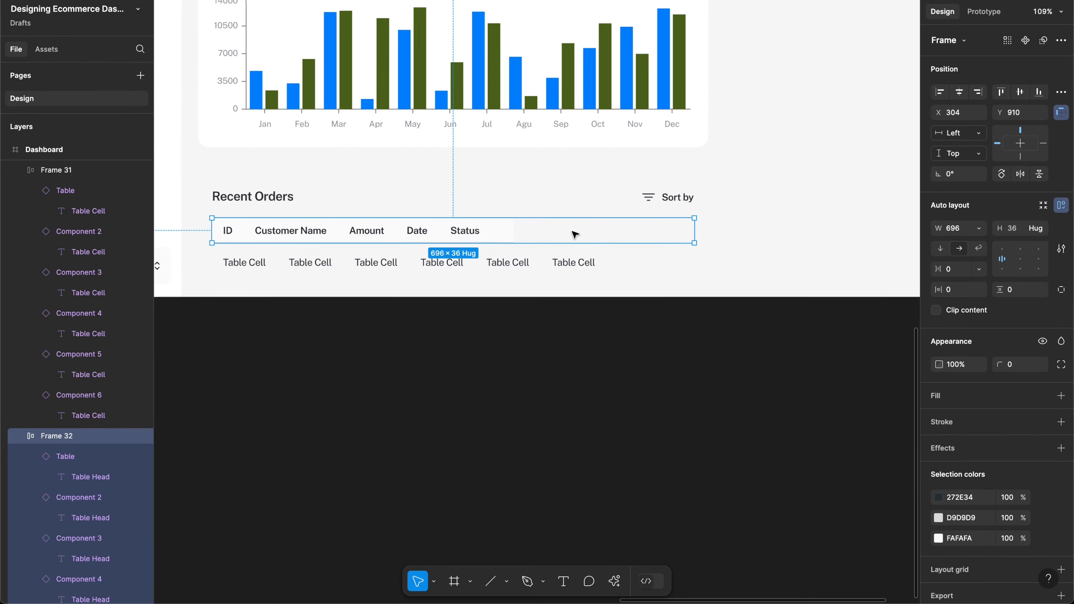
scroll(473, 234, "up", 5)
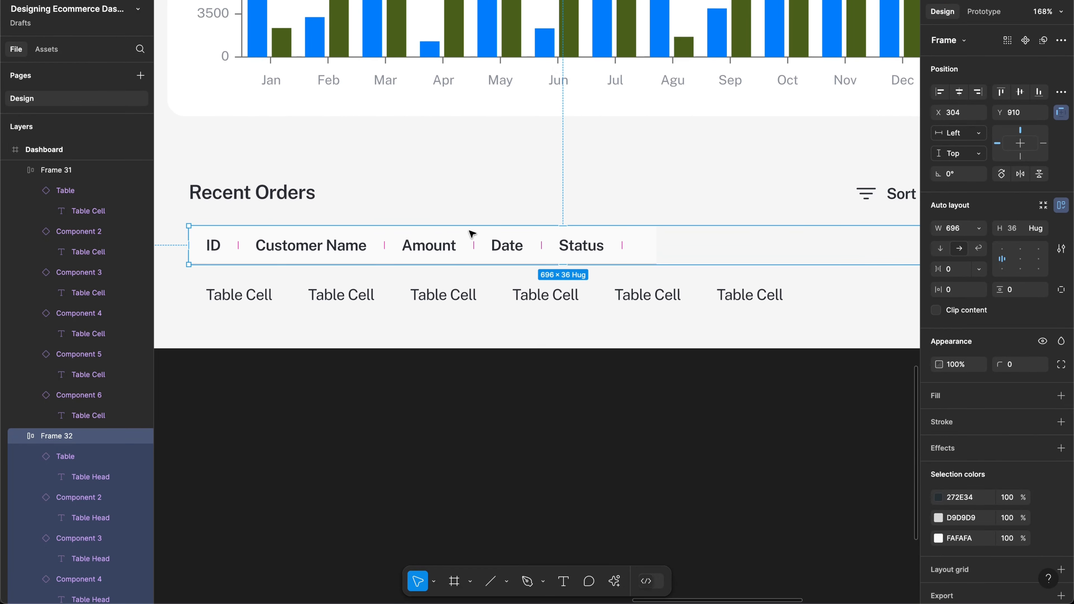
scroll(473, 234, "up", 2)
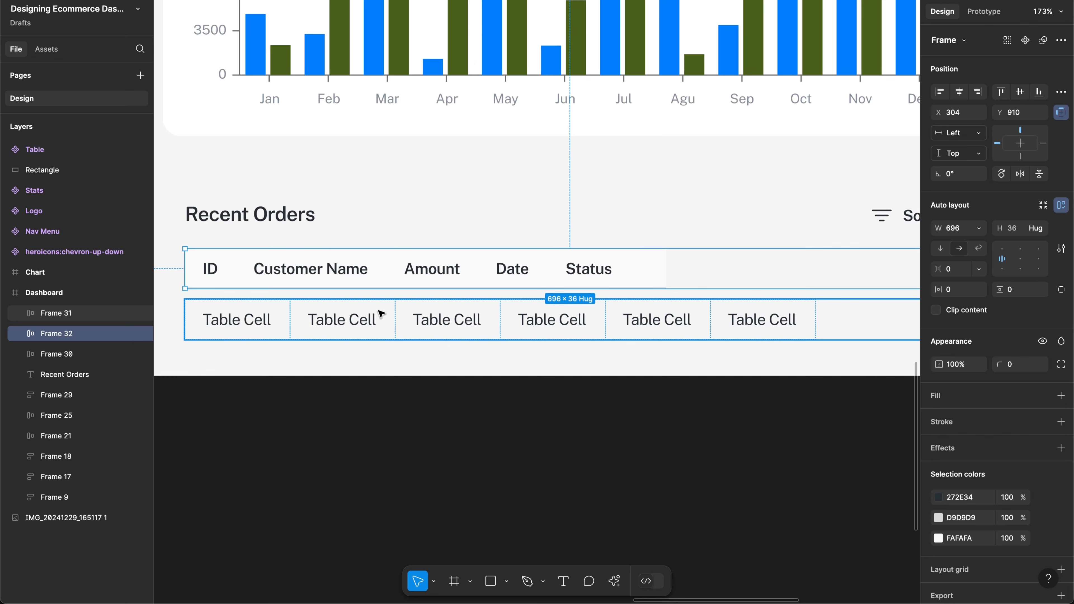
scroll(382, 316, "down", 3)
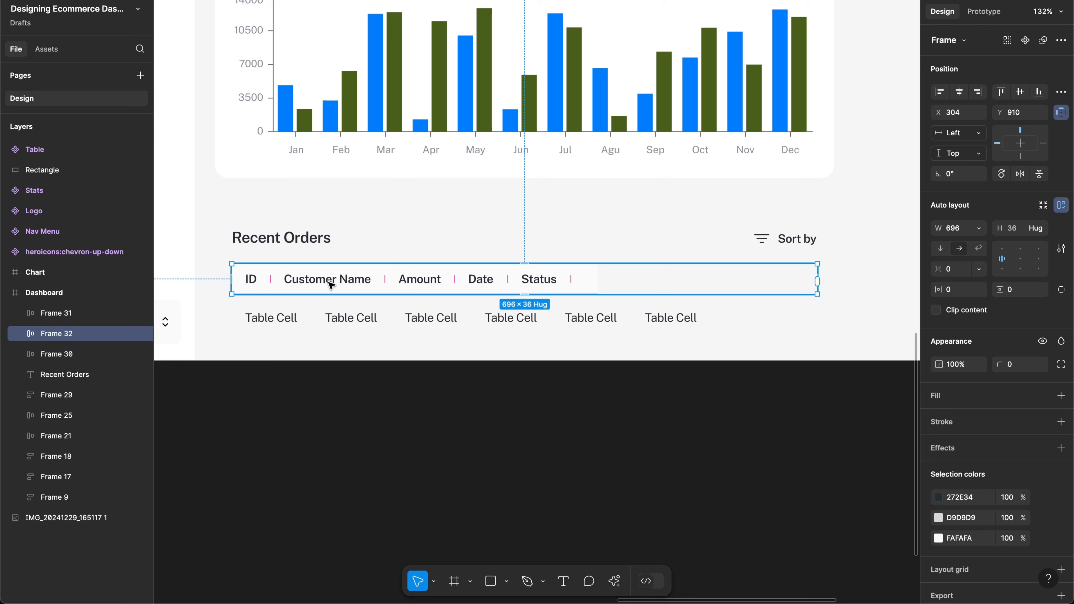
Step: Replace the word Customer with Product in the second column header
double_click(316, 282)
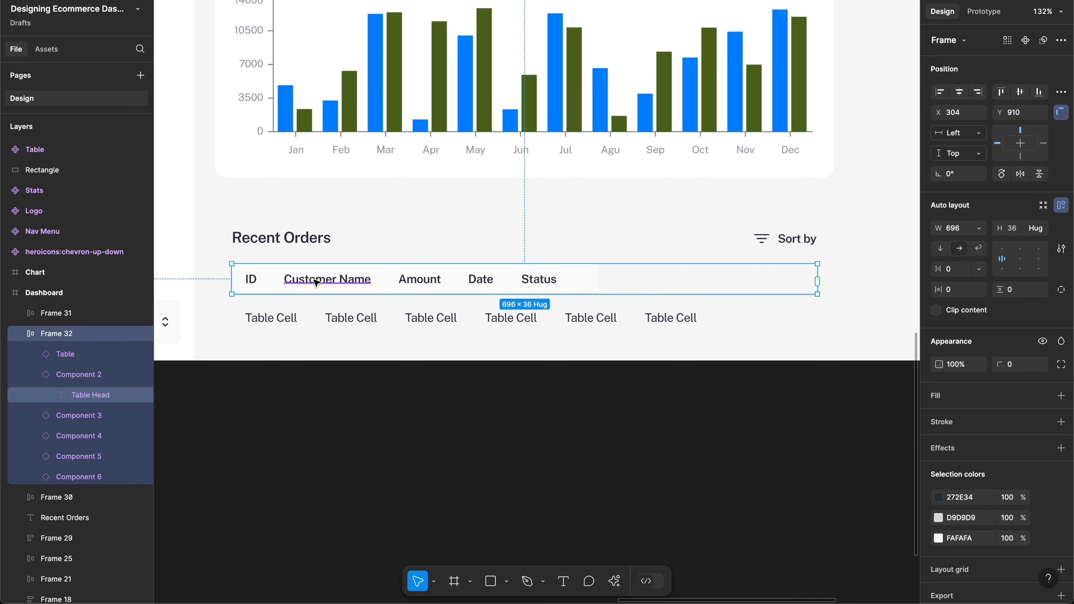
double_click(307, 280)
double_click(307, 279)
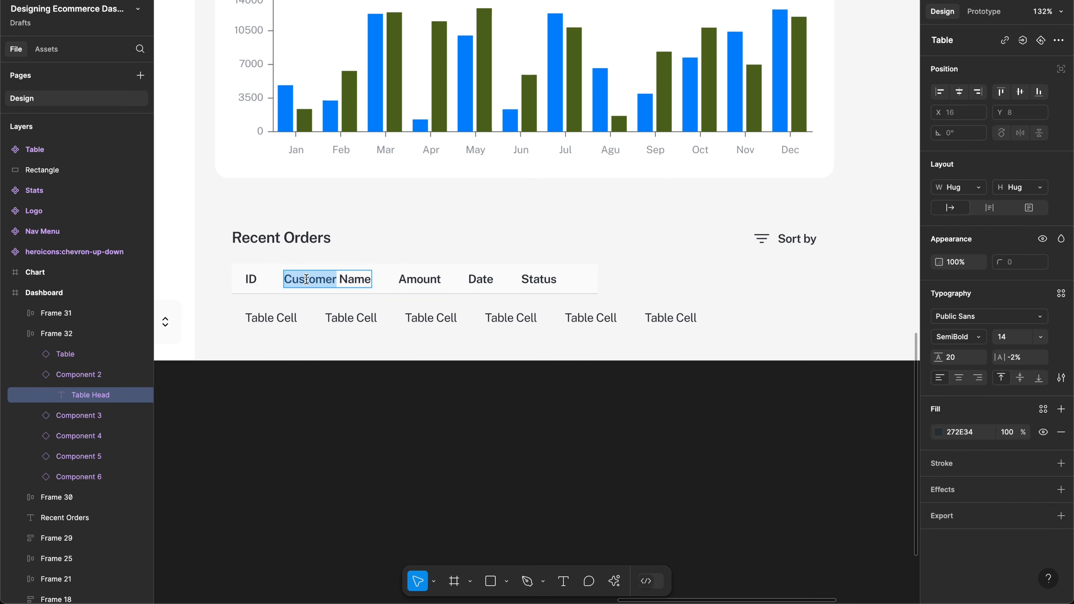
type("Produ")
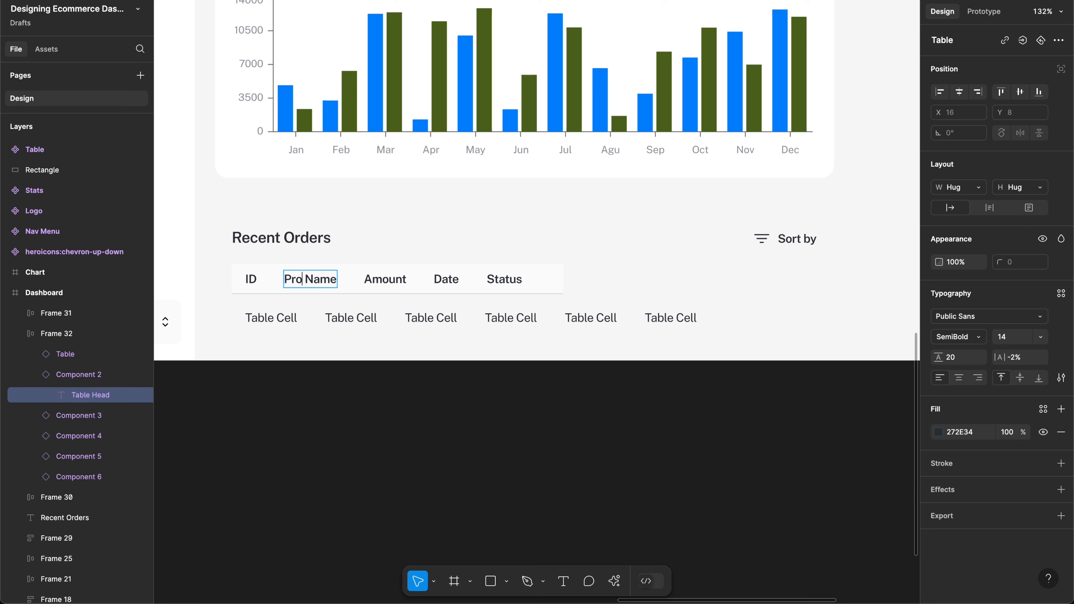
type("ct")
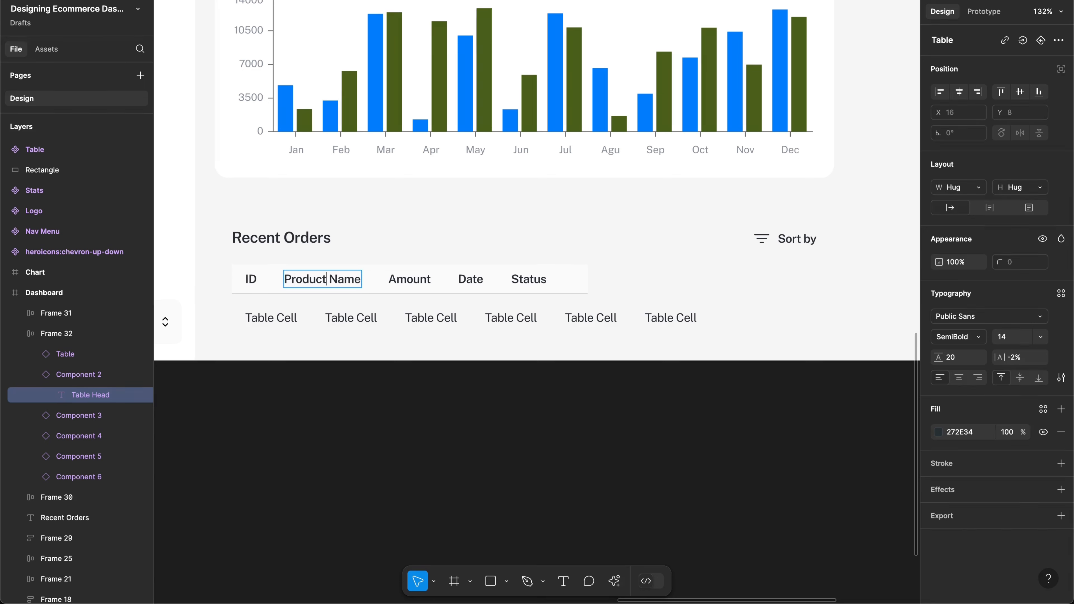
left_click(355, 317)
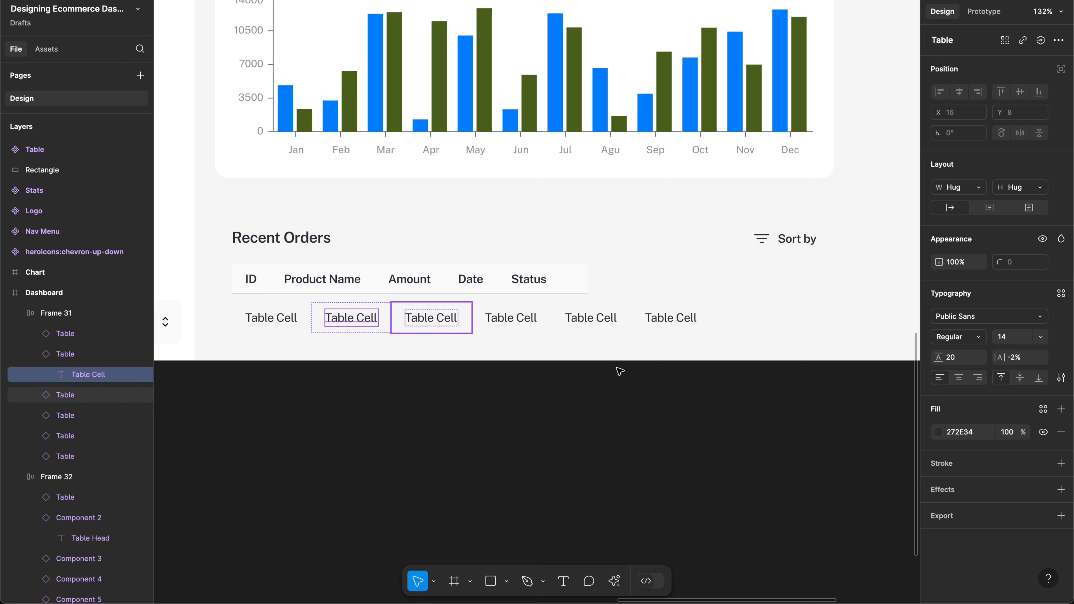
Step: Select the body row, then drill down to the ID header text
left_click(718, 320)
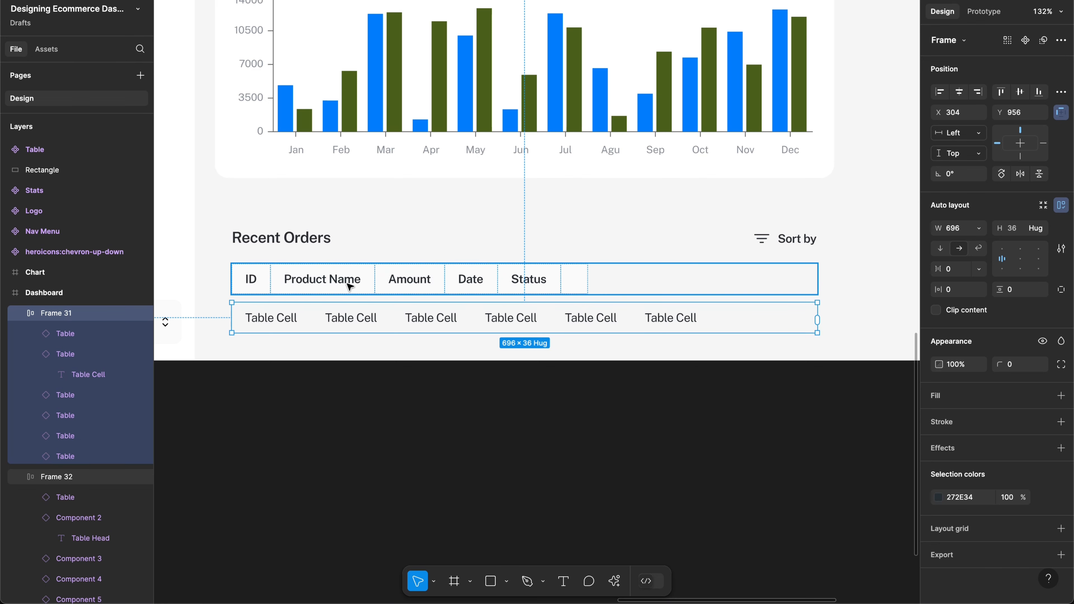
left_click(250, 284)
left_click(250, 284)
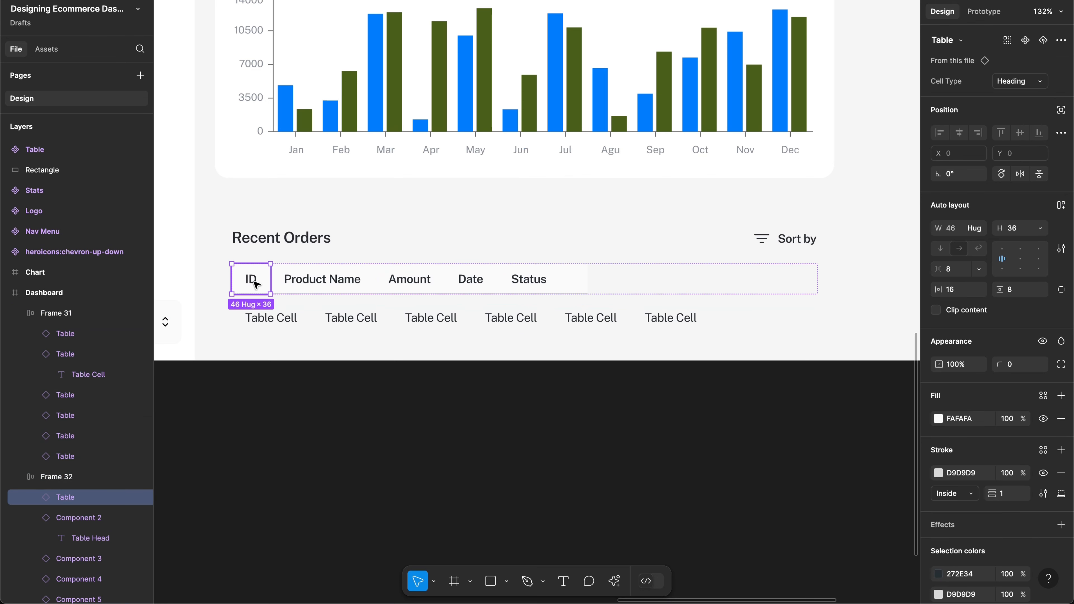
left_click(250, 284)
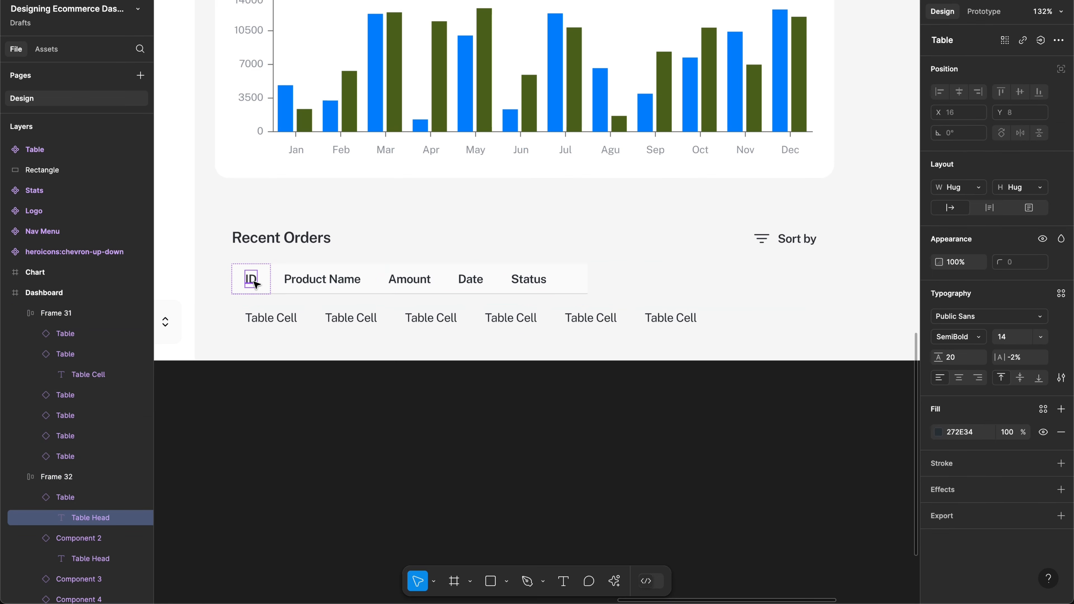
Step: Enter the order ID #232343 in the first body cell and reselect that cell
double_click(271, 322)
double_click(272, 321)
type("#")
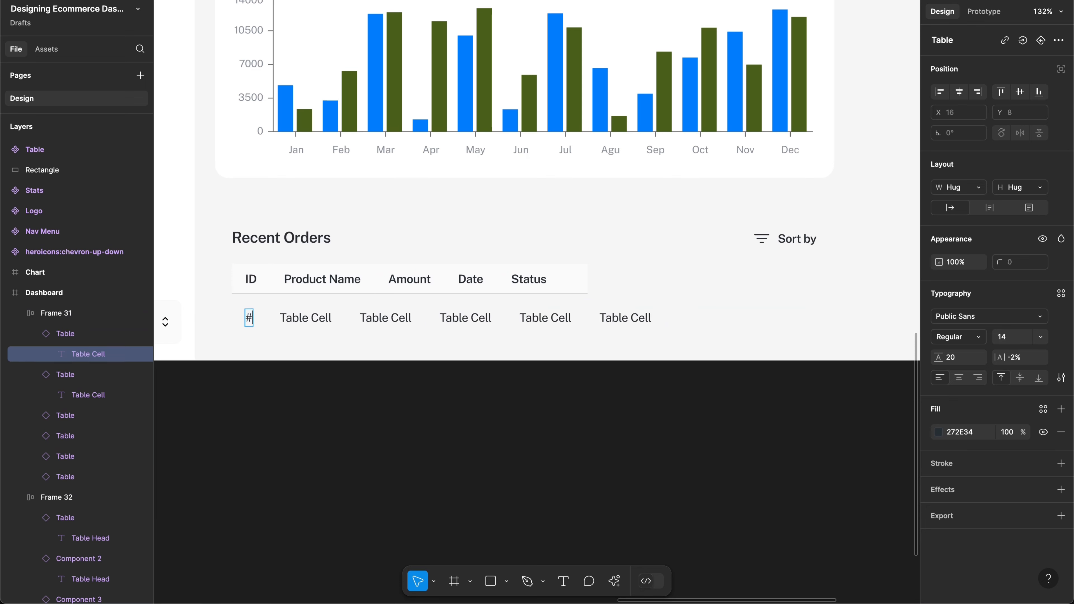
type("232343")
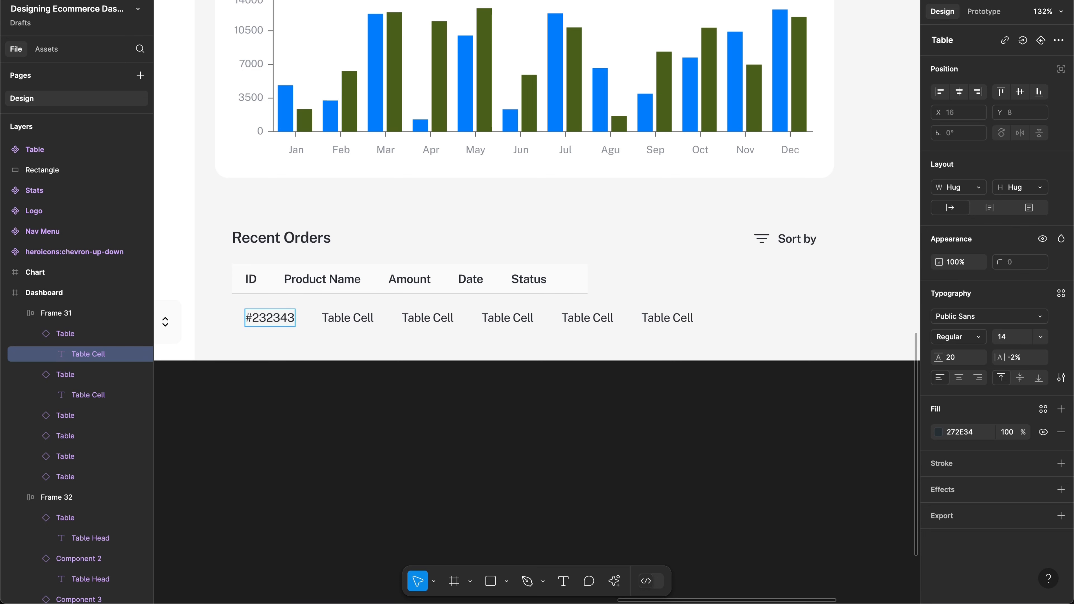
key("Escape")
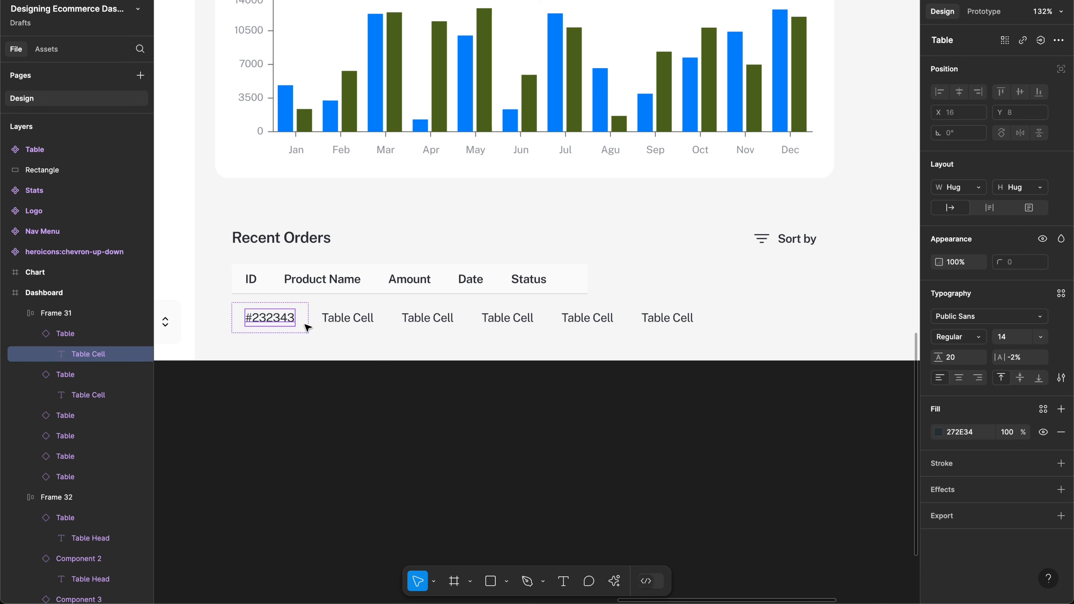
left_click(305, 321)
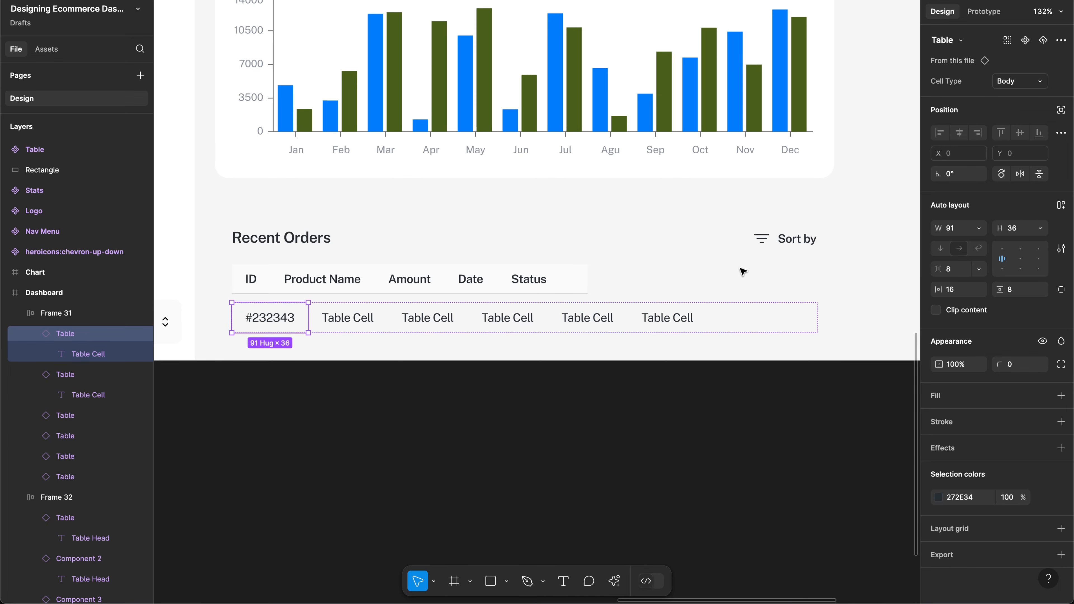
key("Return")
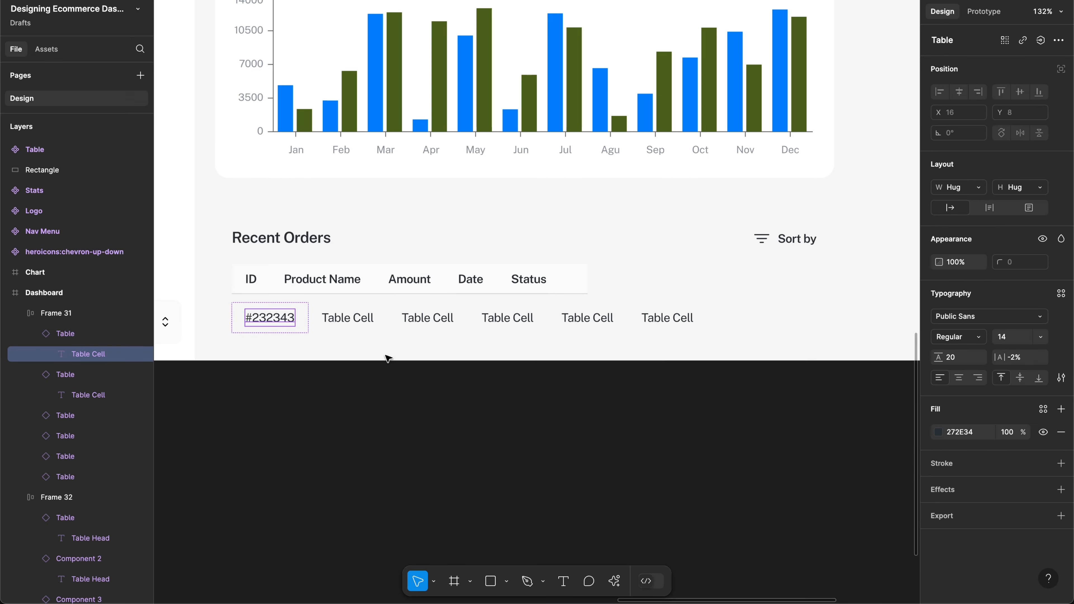
left_click(307, 315)
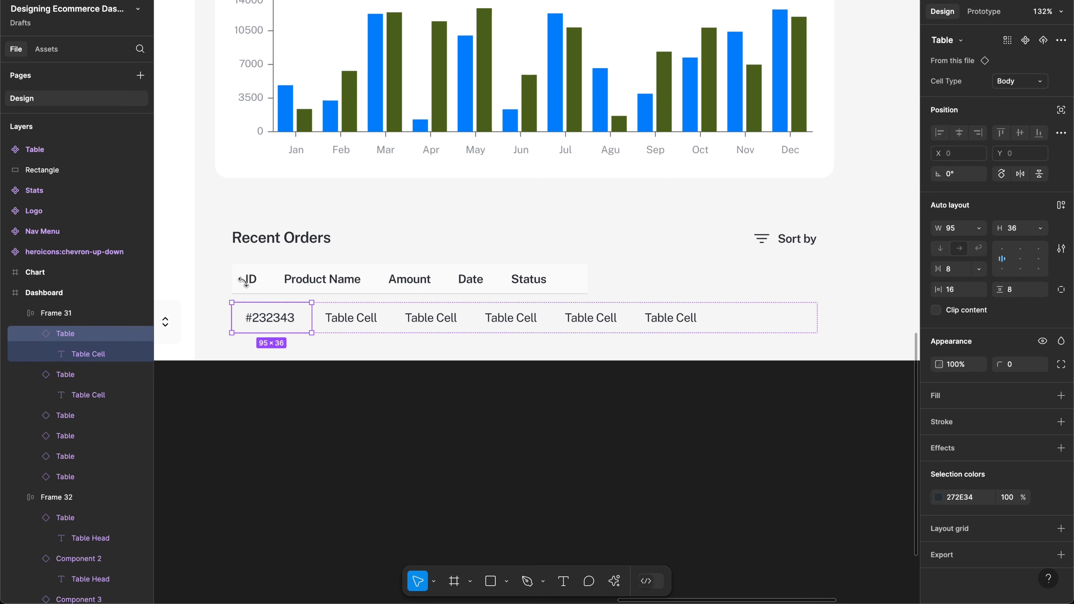
Step: Set the ID header cell width to 95
left_click(260, 281)
left_click(259, 282)
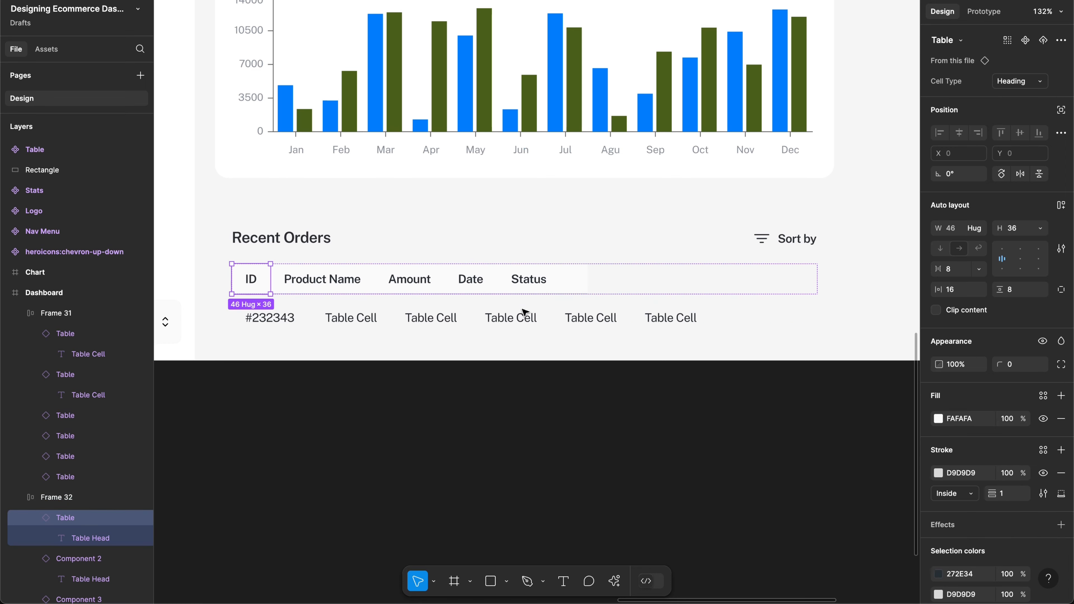
left_click(950, 229)
type("95")
key("Return")
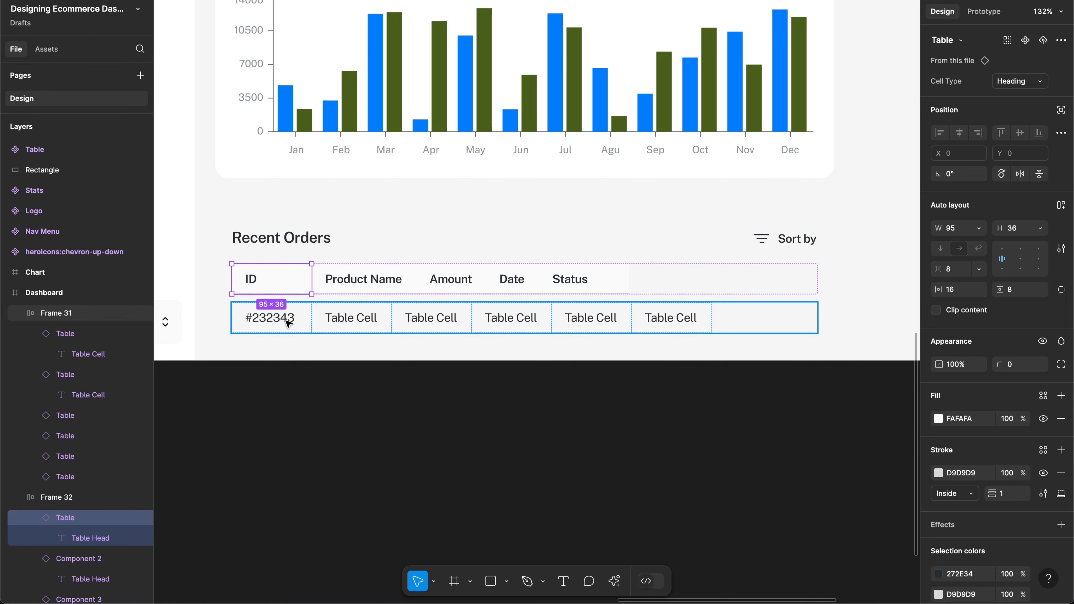
Step: Set both Product Name cells, header and order row, to Fill container width
left_click(371, 282)
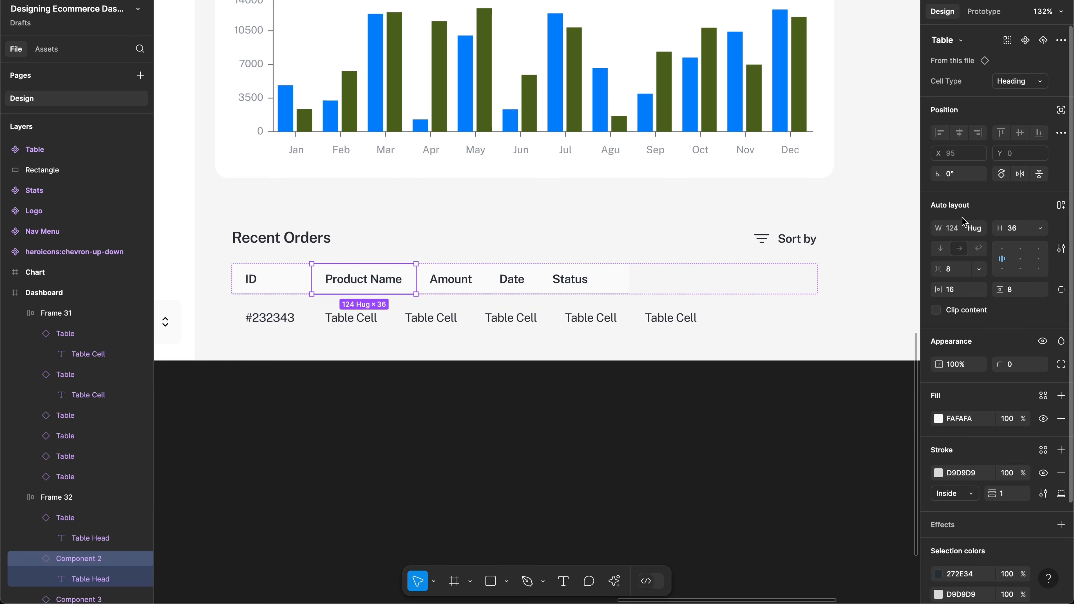
left_click(974, 229)
left_click(981, 243)
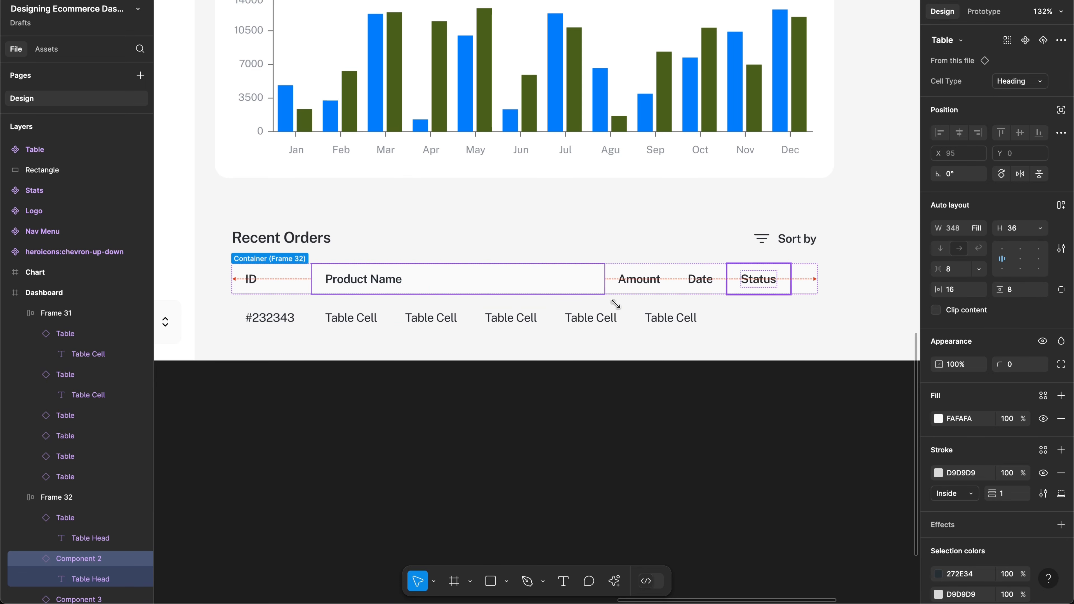
left_click(352, 319)
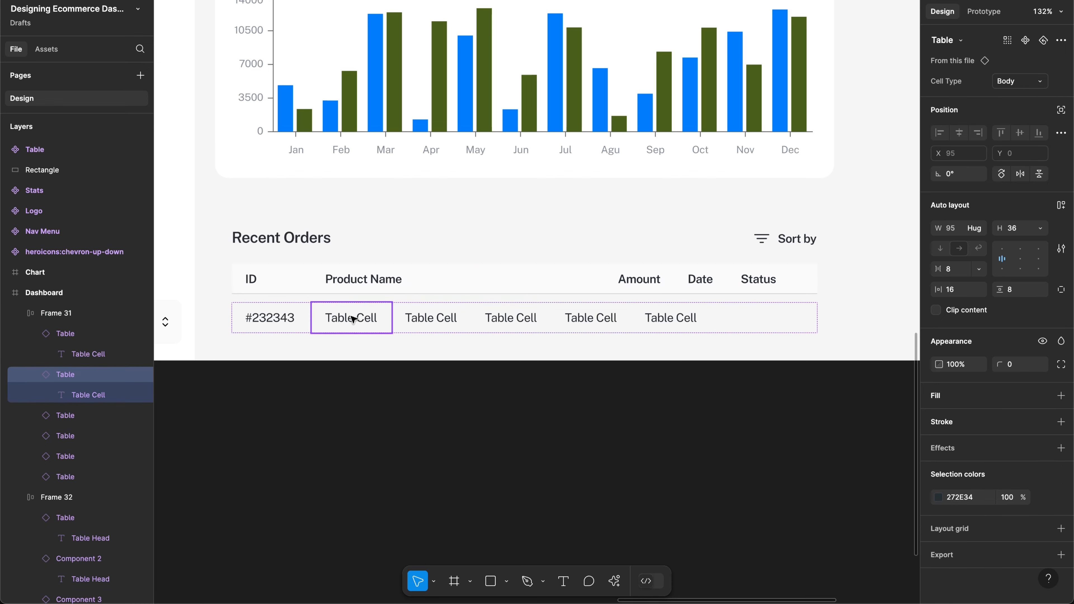
left_click(981, 228)
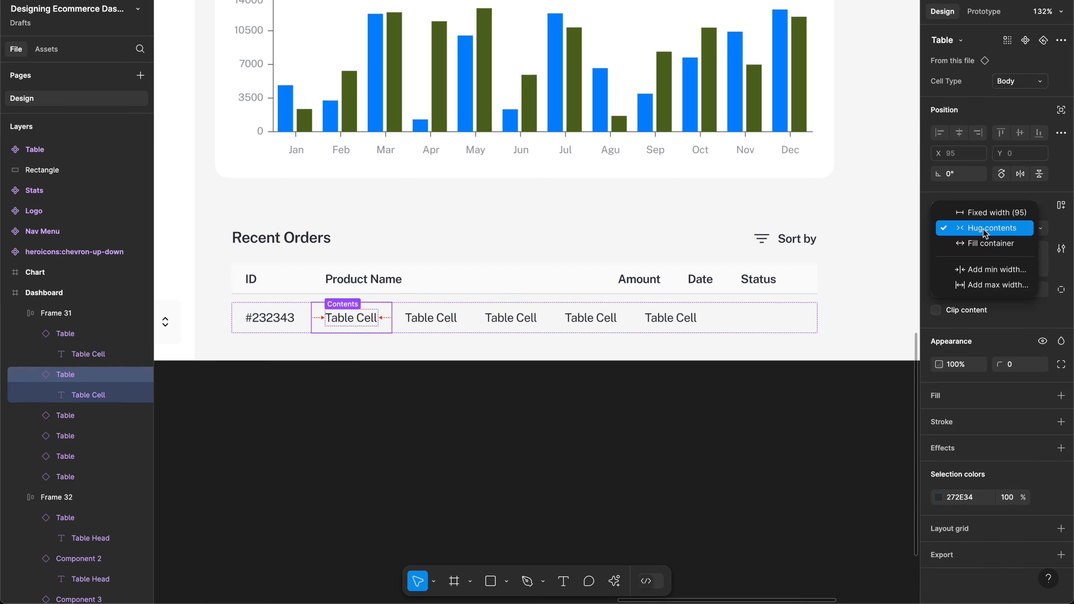
left_click(979, 249)
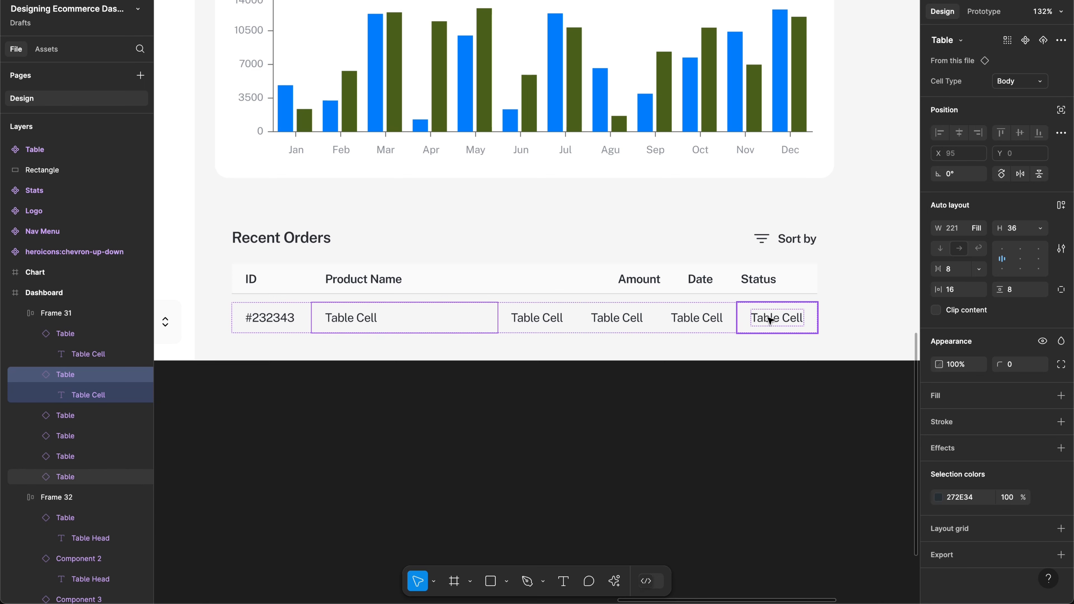
left_click(782, 319)
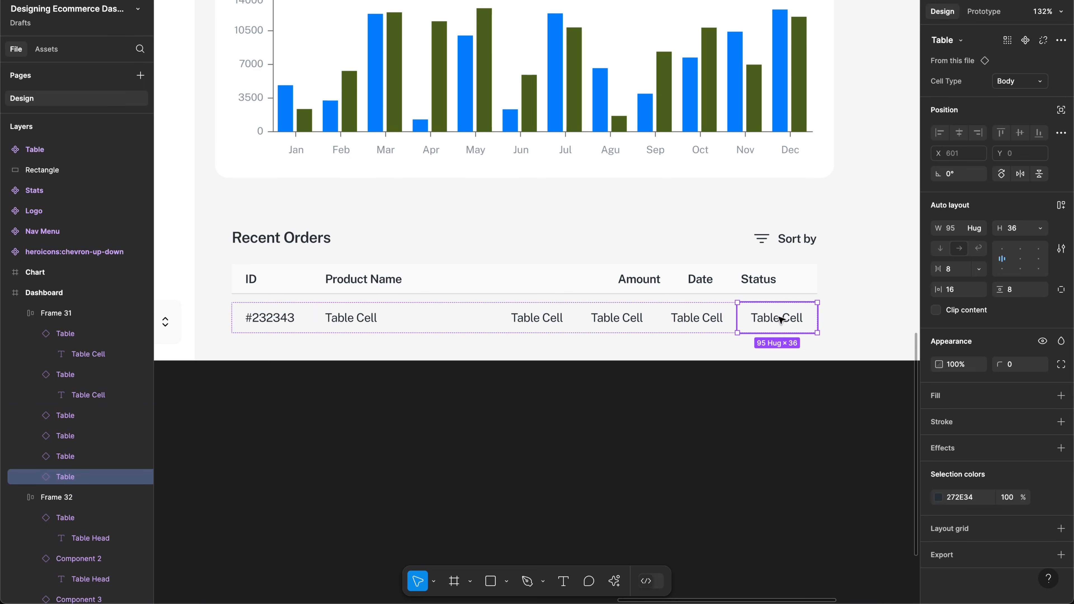
Step: Change the last order cell's Cell Type to Action at a fixed 56 width
left_click(1022, 84)
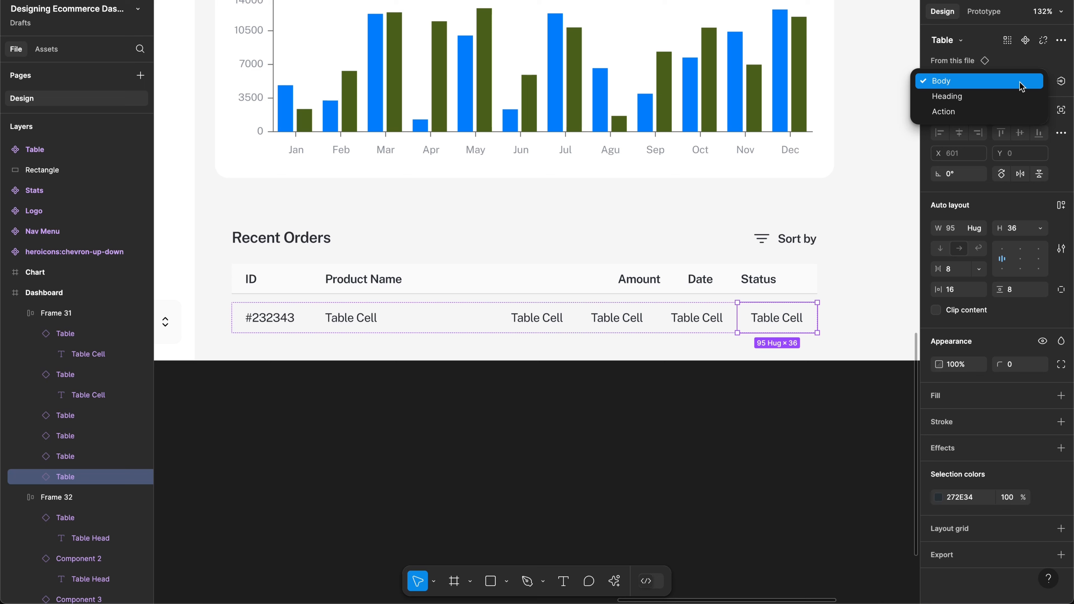
left_click(966, 111)
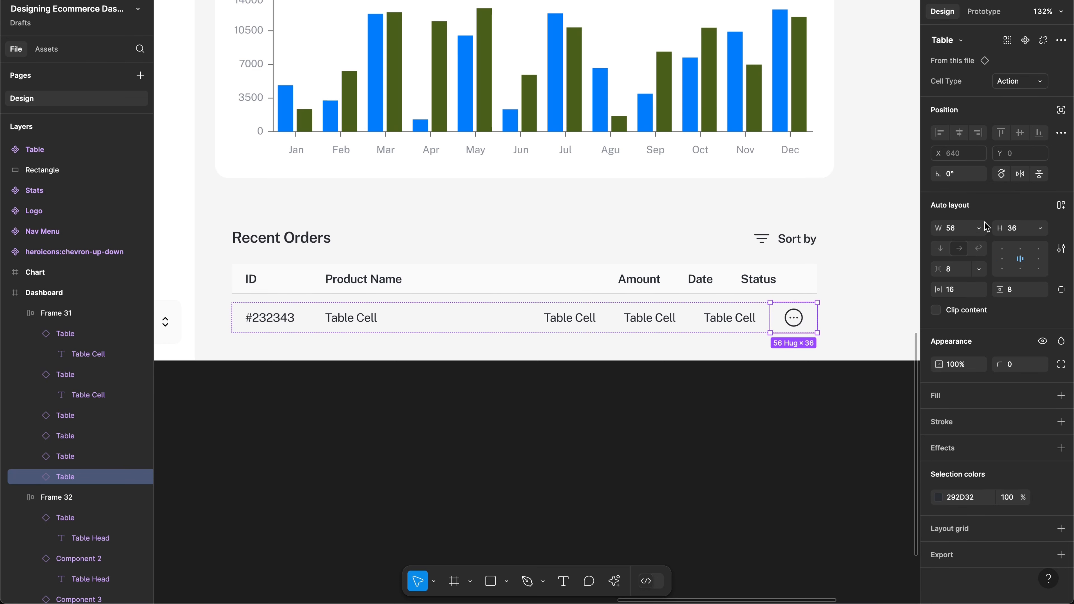
left_click(951, 235)
key("Return")
Step: Set the empty last header cell's width to 56
left_click(798, 277)
left_click(799, 278)
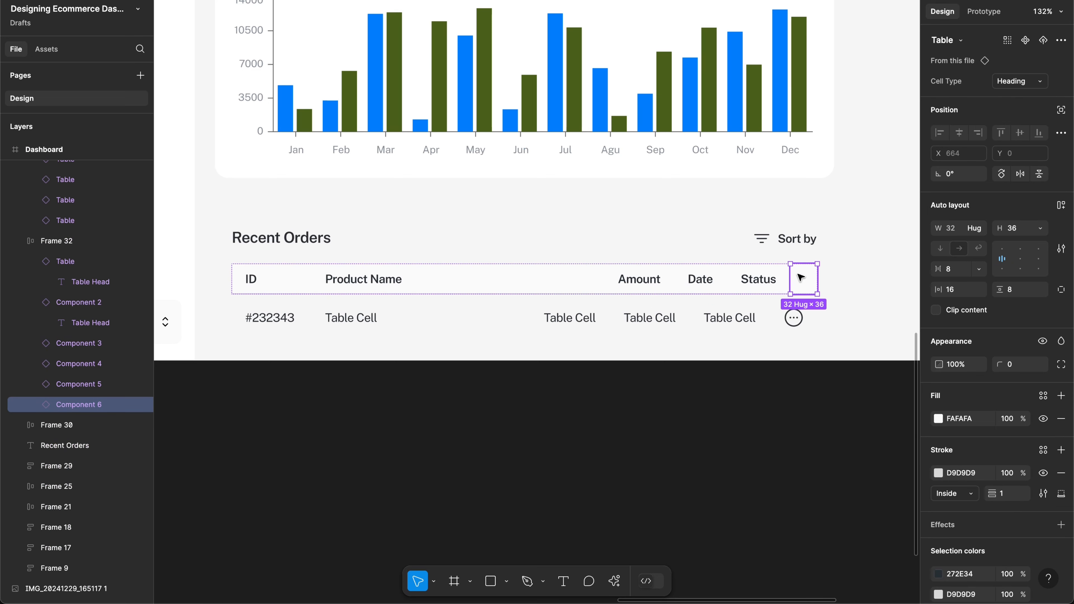
left_click(951, 231)
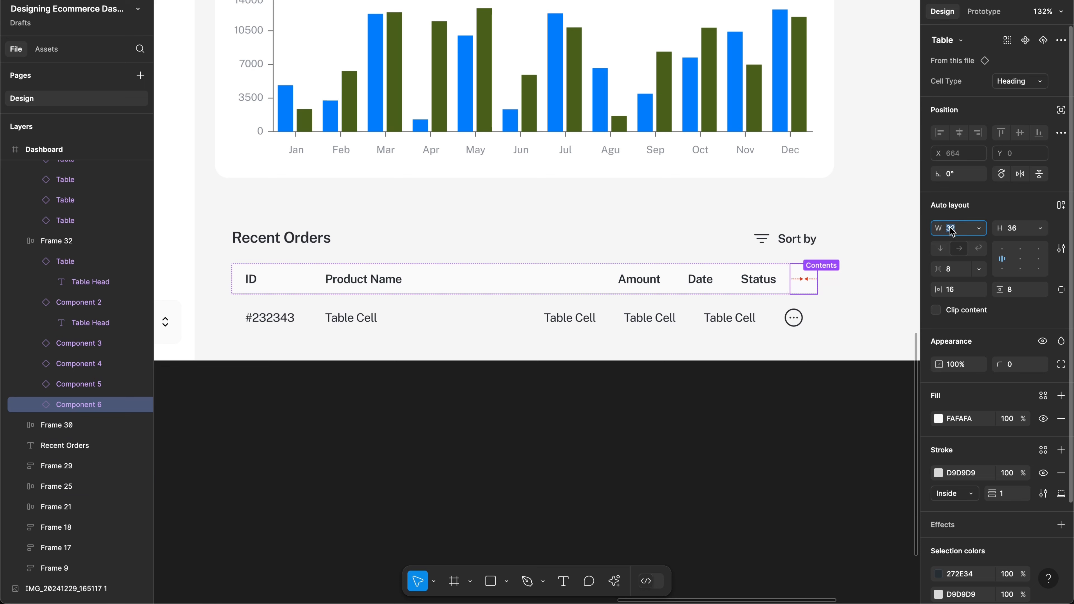
type("56")
key("Return")
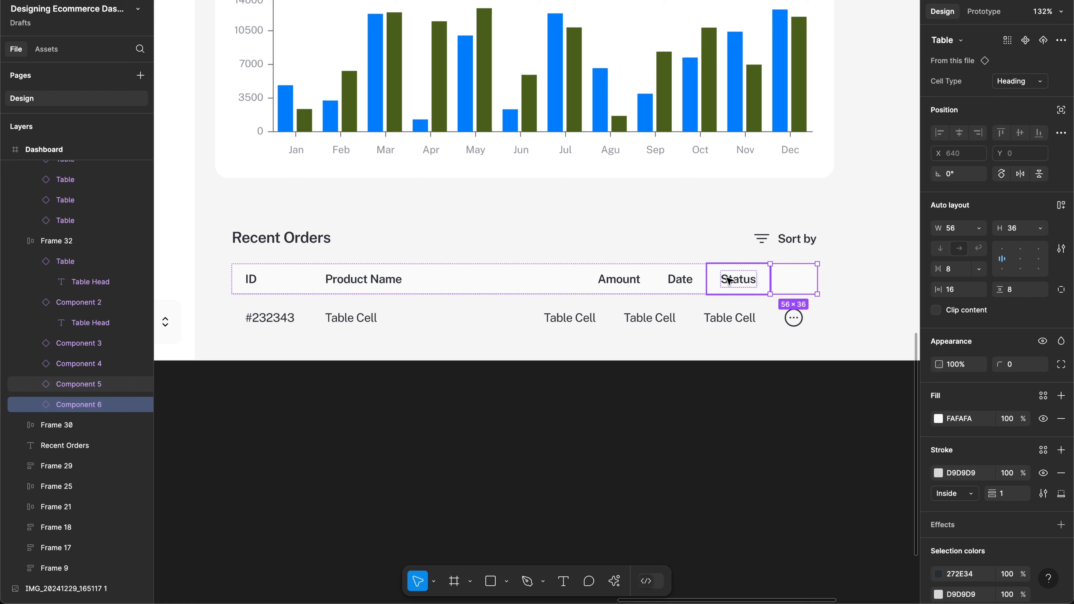
Step: Change the order's Status cell text to On-transit
double_click(728, 316)
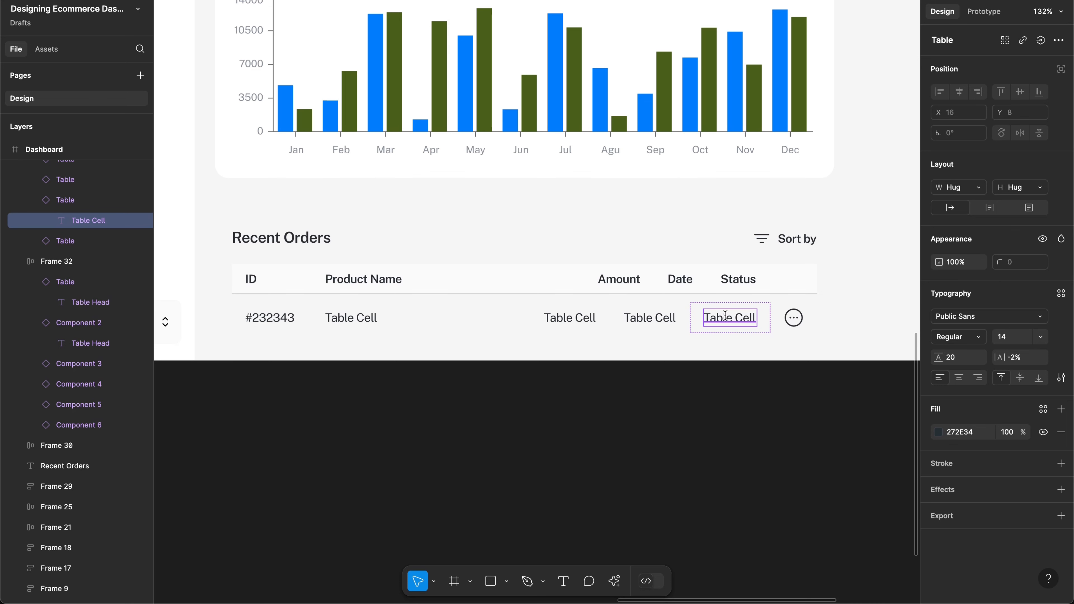
double_click(727, 318)
type("Delivered")
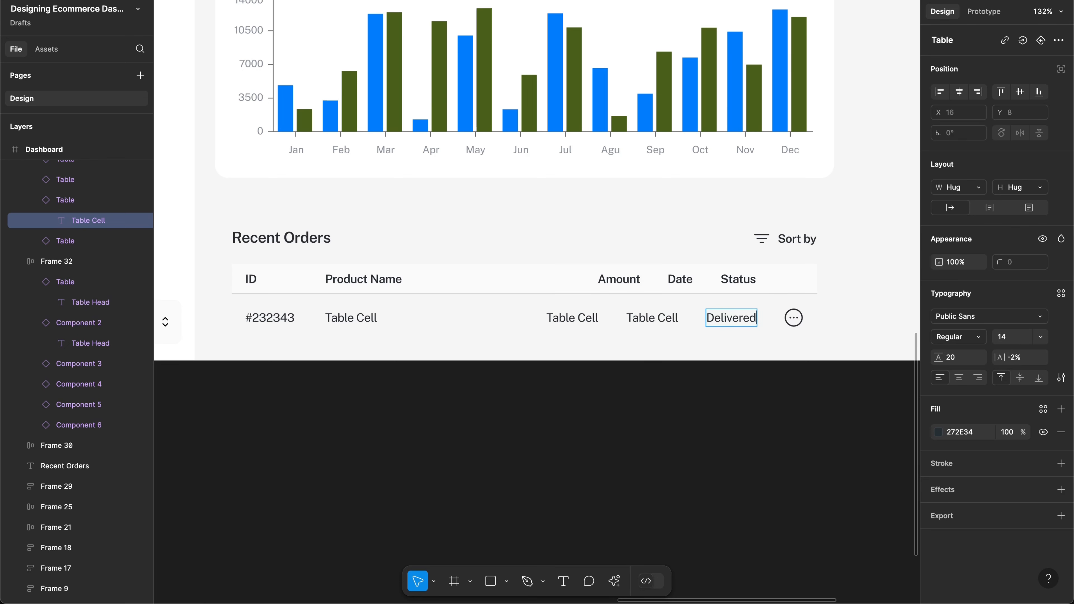
key("ctrl+a")
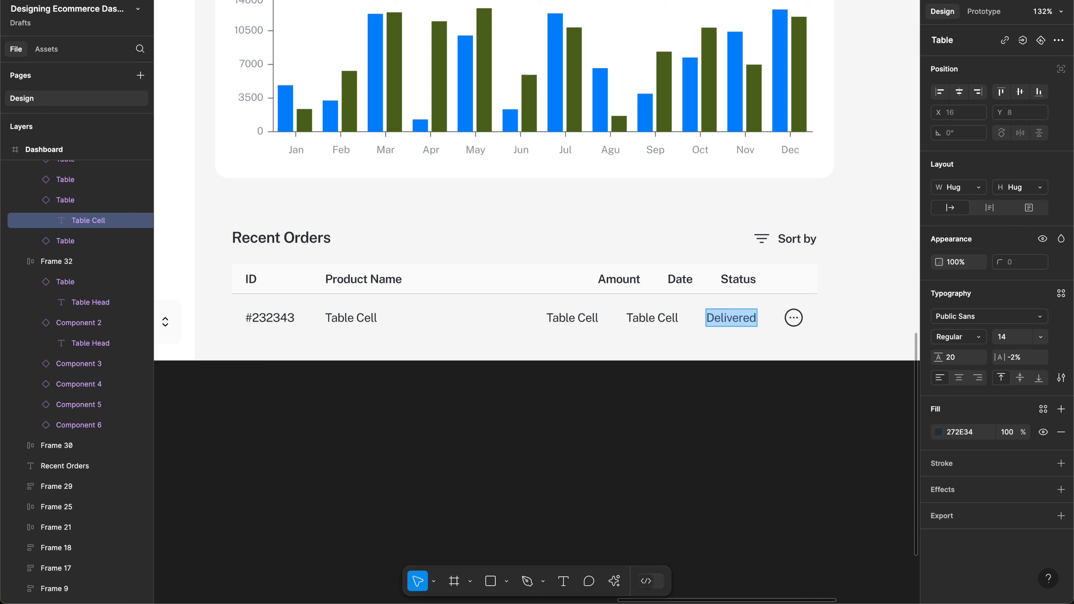
type("ON-")
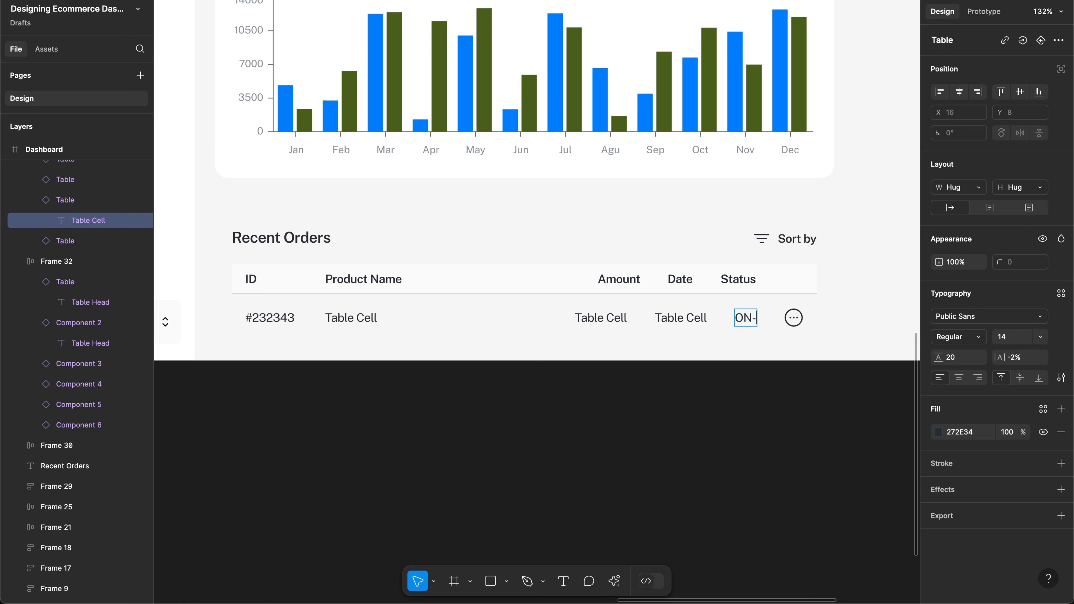
type("TRANSIT")
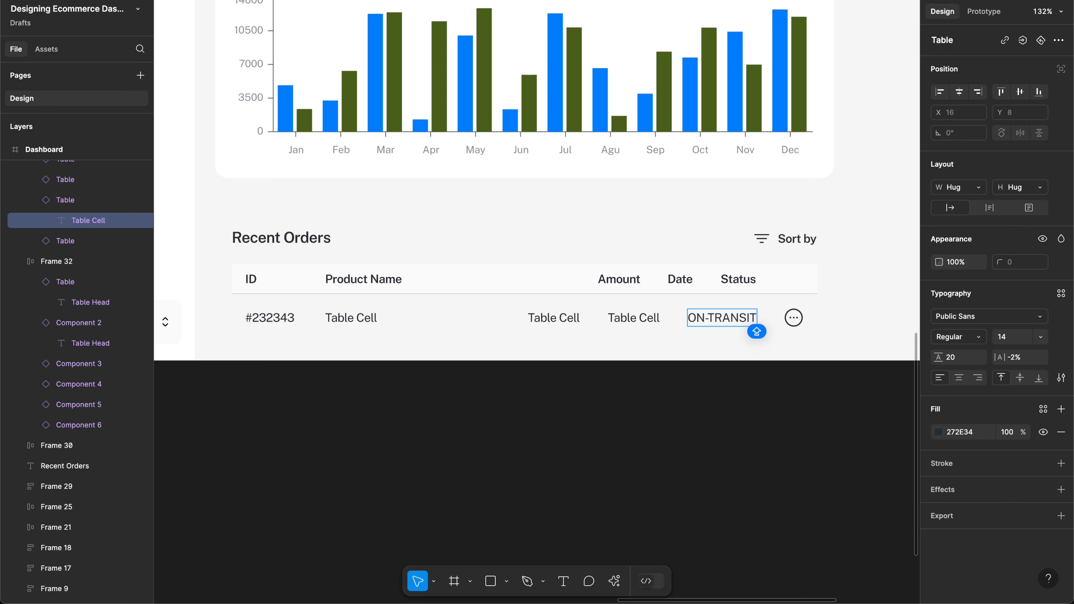
key("shift+Home")
key("BackSpace")
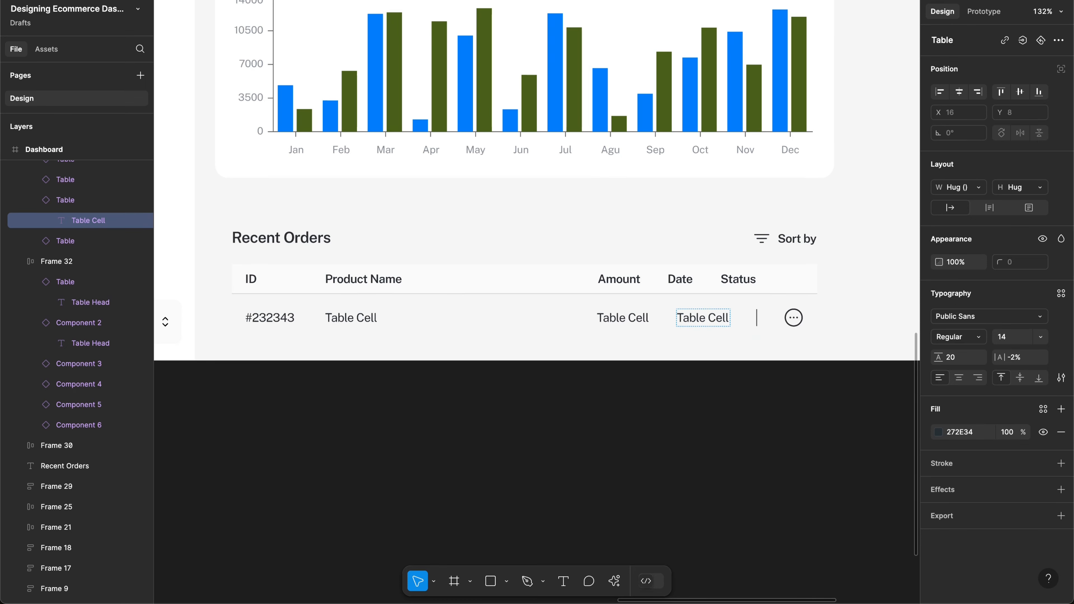
type("On-")
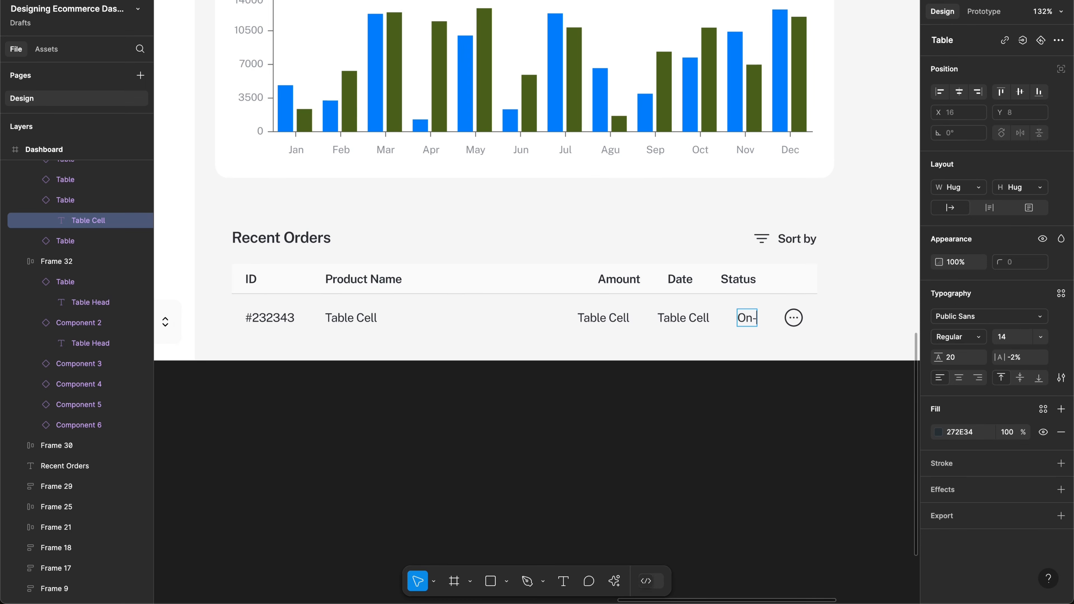
type("transit")
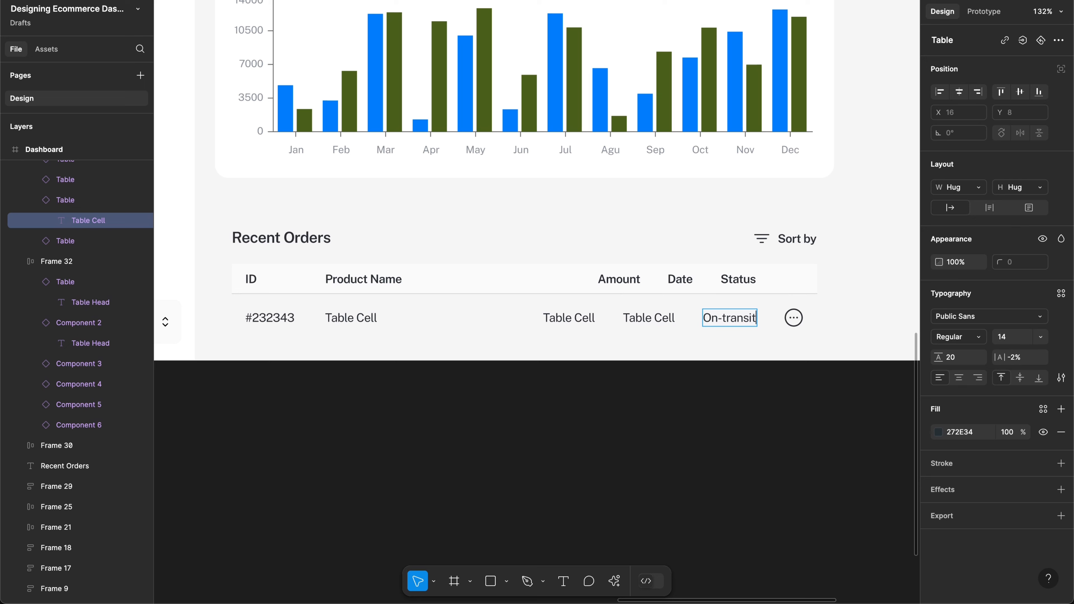
key("Escape")
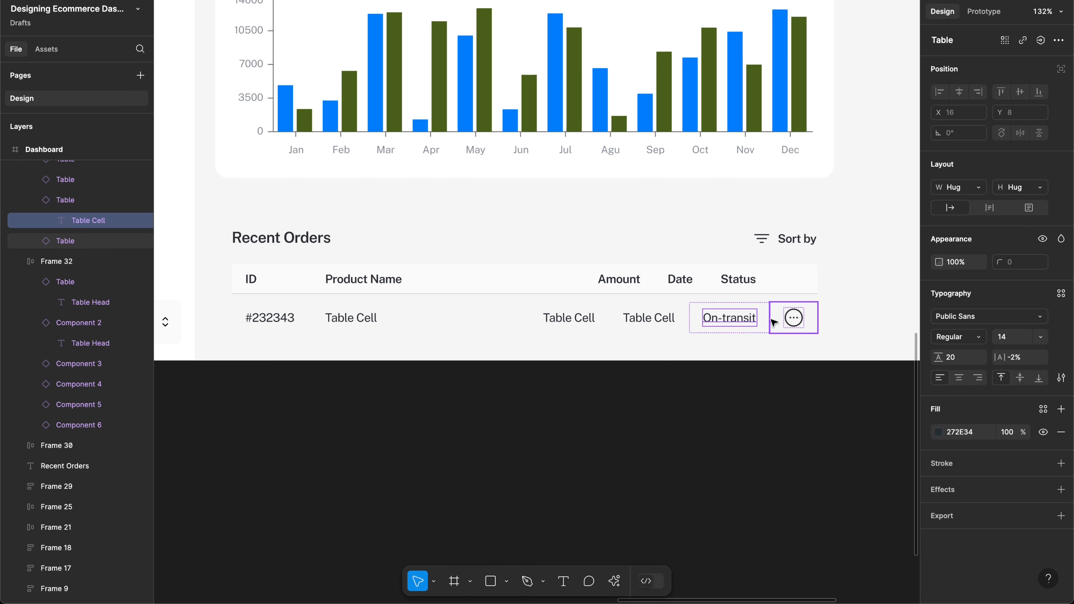
key("Escape")
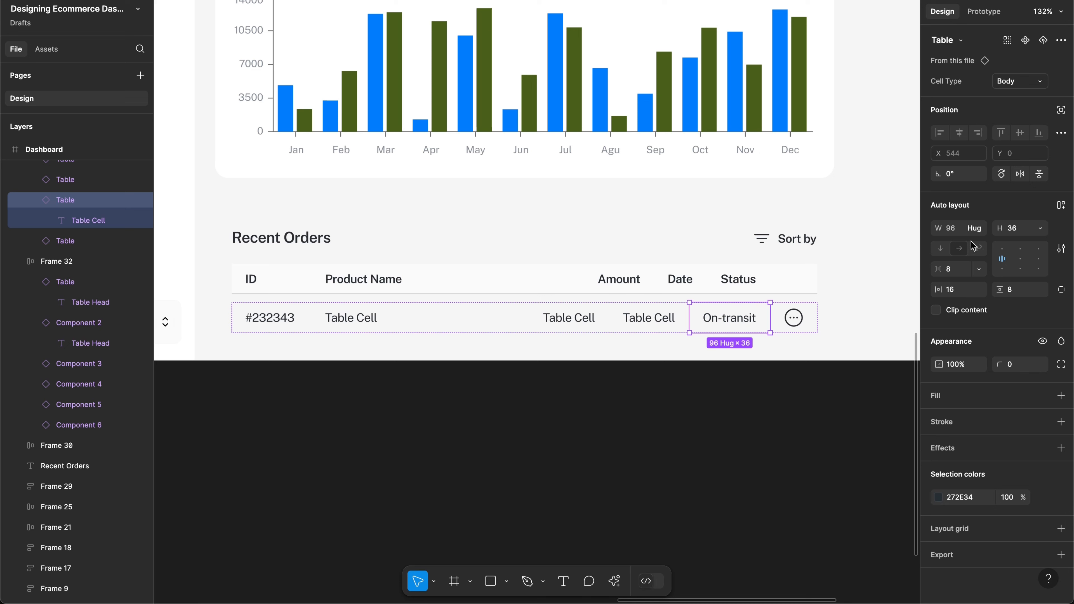
Step: Set the On-transit cell width to 110 and the Status header cell to 120
left_click(951, 233)
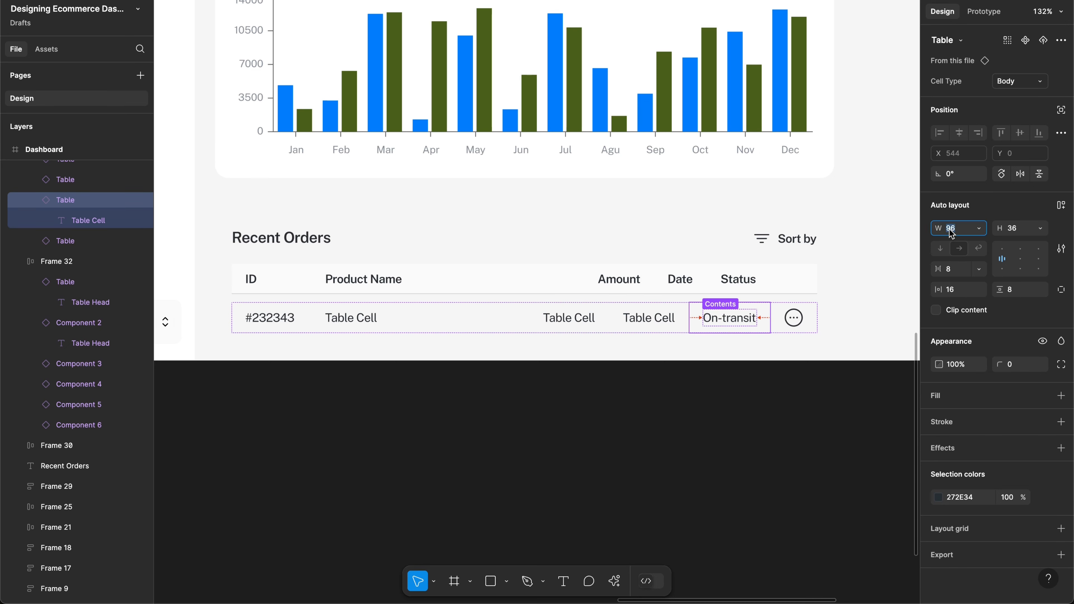
type("110")
key("Return")
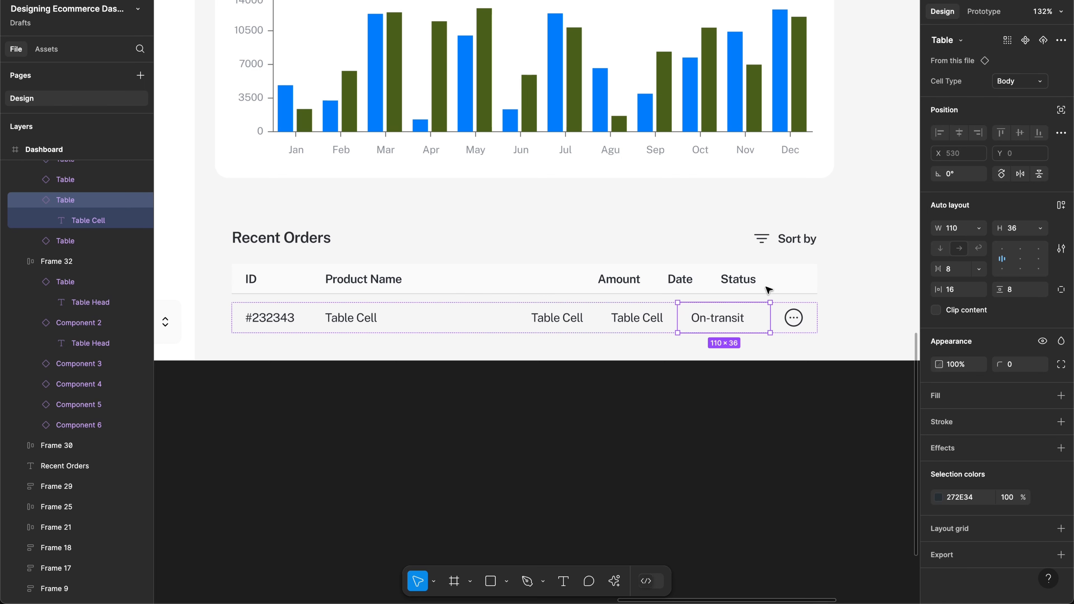
left_click(731, 289)
left_click(731, 289)
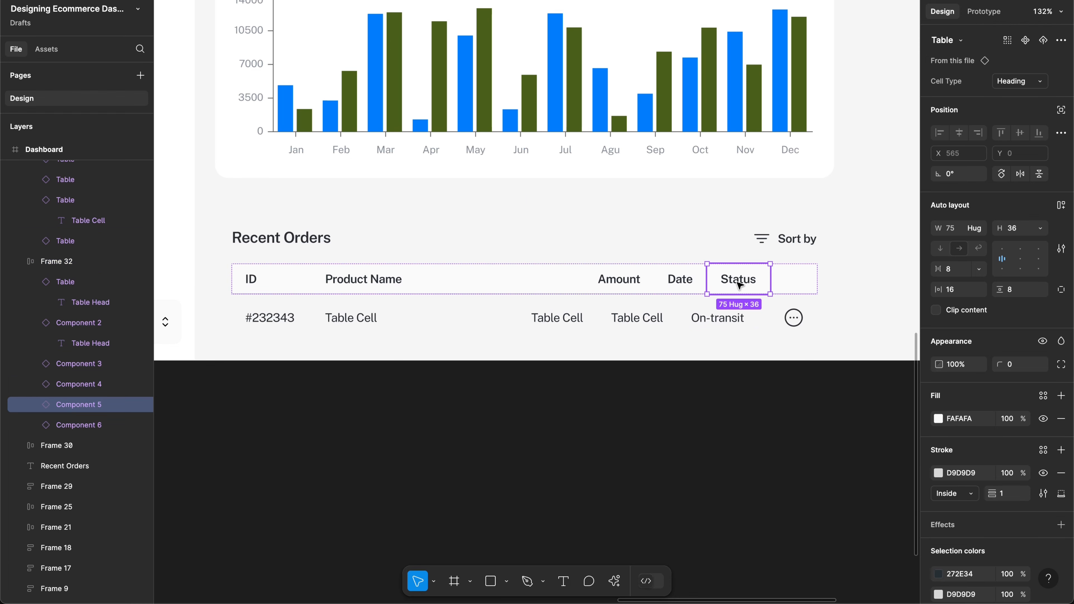
left_click(950, 229)
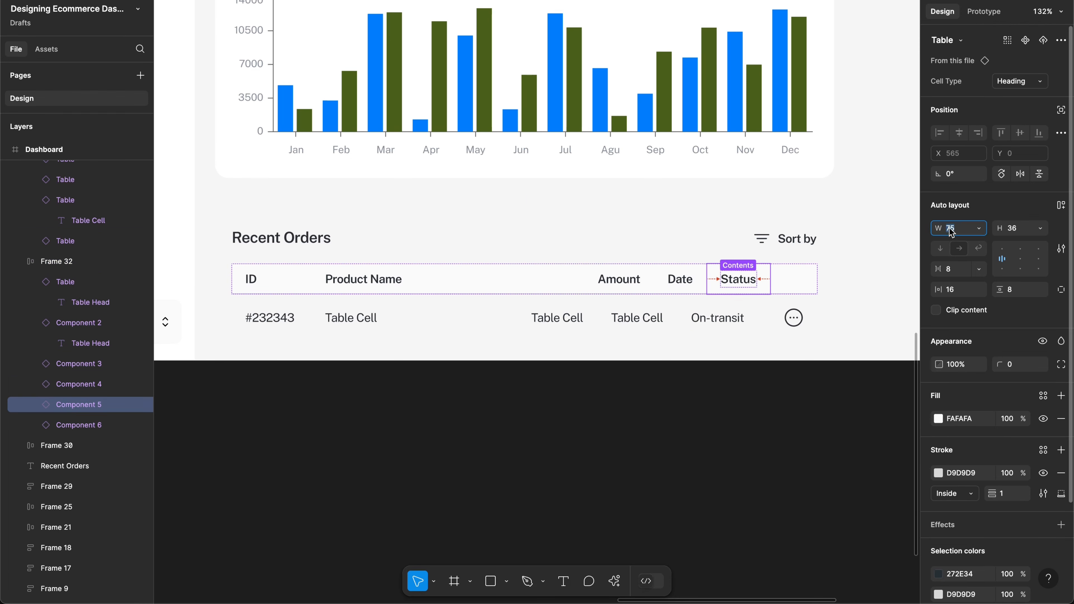
type("120")
key("Return")
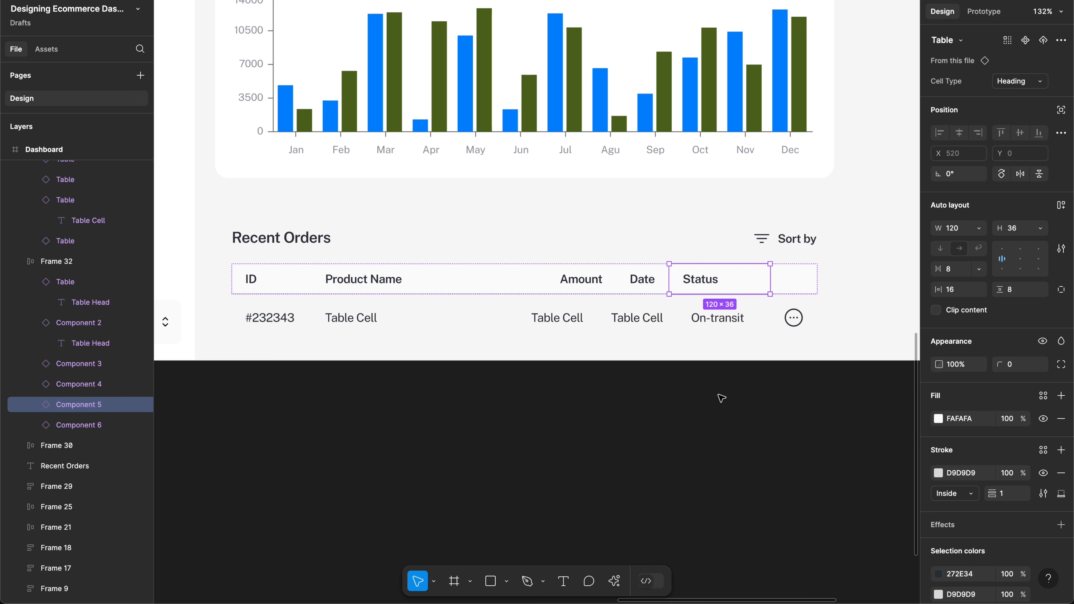
Step: Make the On-transit cell 120 wide to match the Status header
left_click(711, 322)
left_click(958, 228)
type("1")
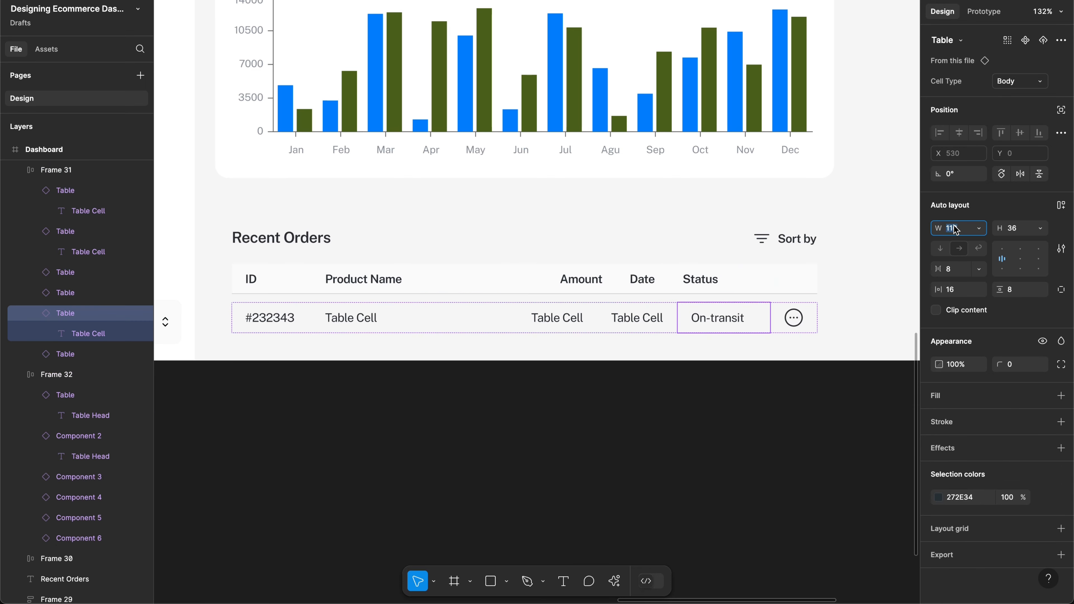
type("20")
key("Return")
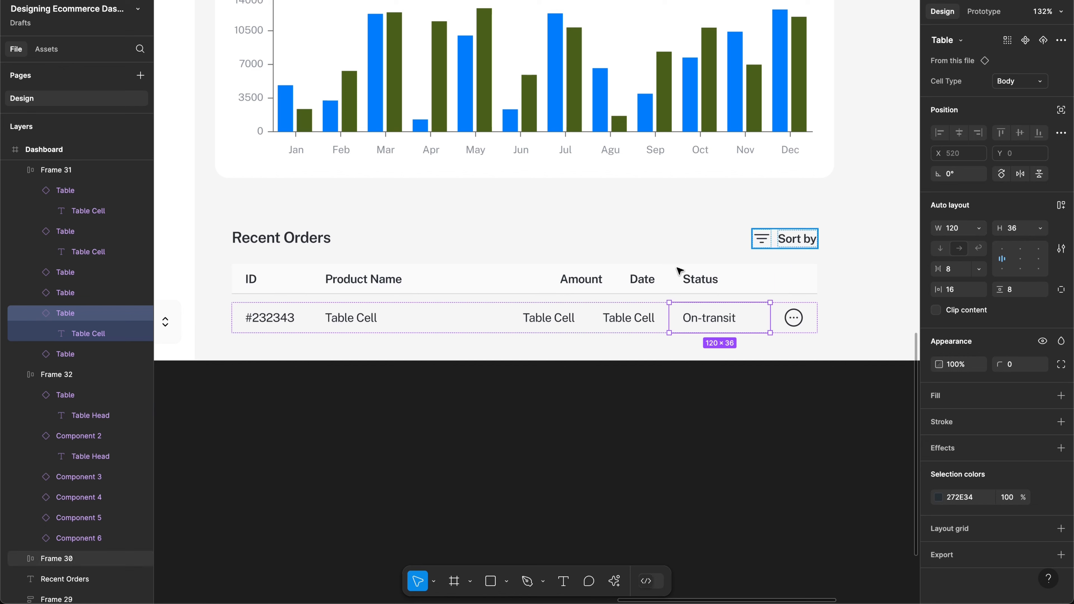
Step: Rewrite the order row's Date cell text as 21-Dec-2024
double_click(628, 316)
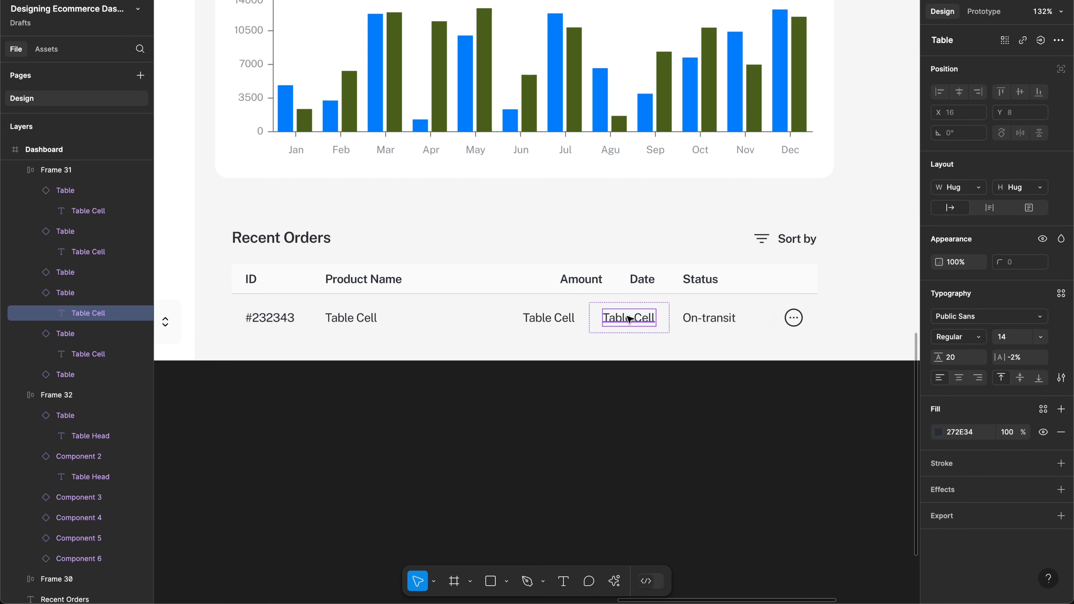
double_click(627, 316)
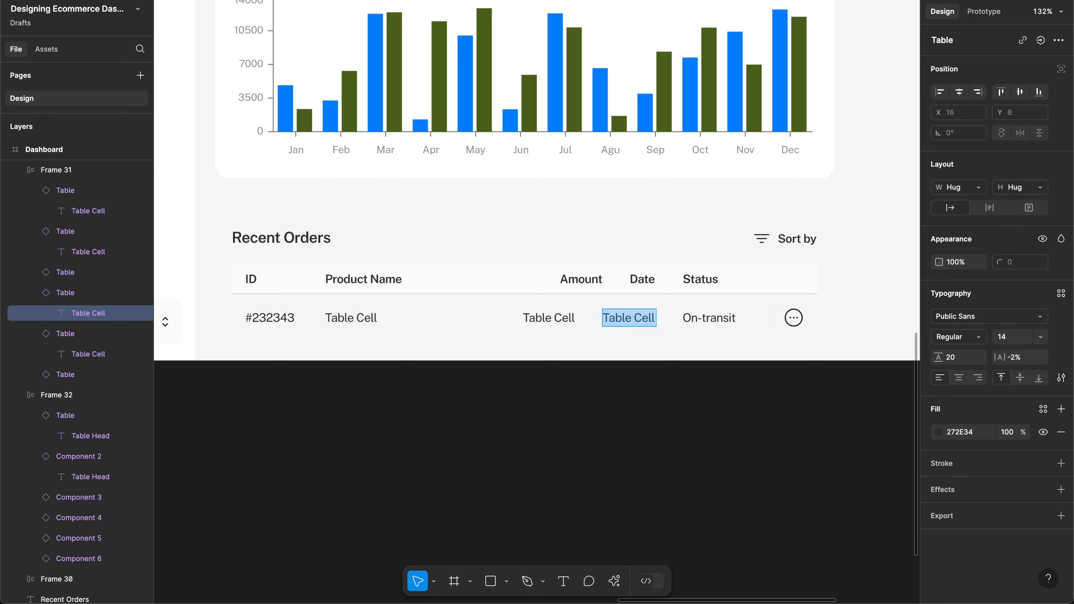
type("12-Dec")
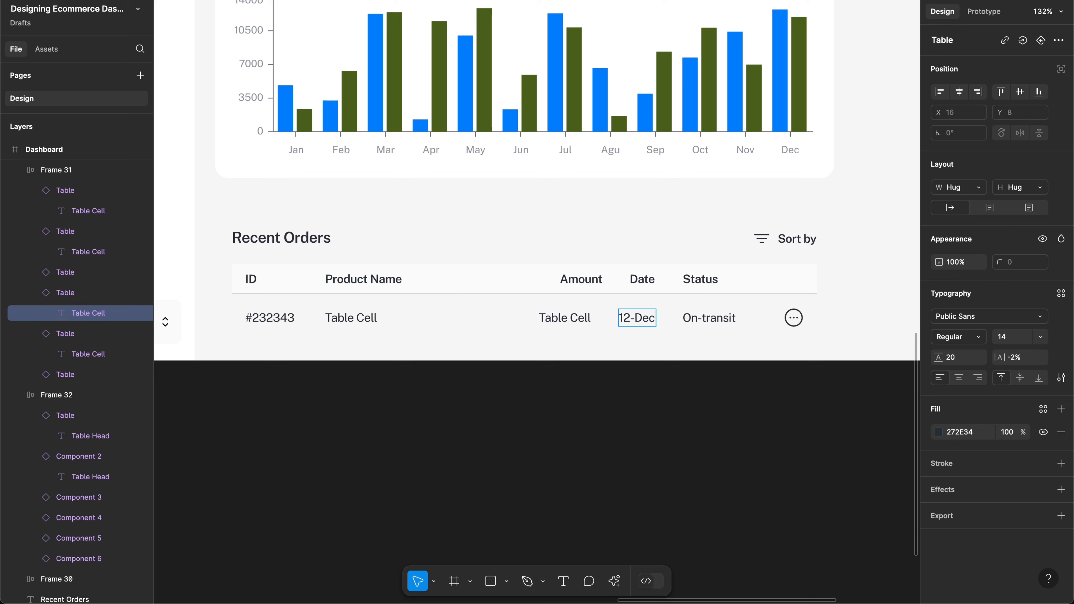
type("-202")
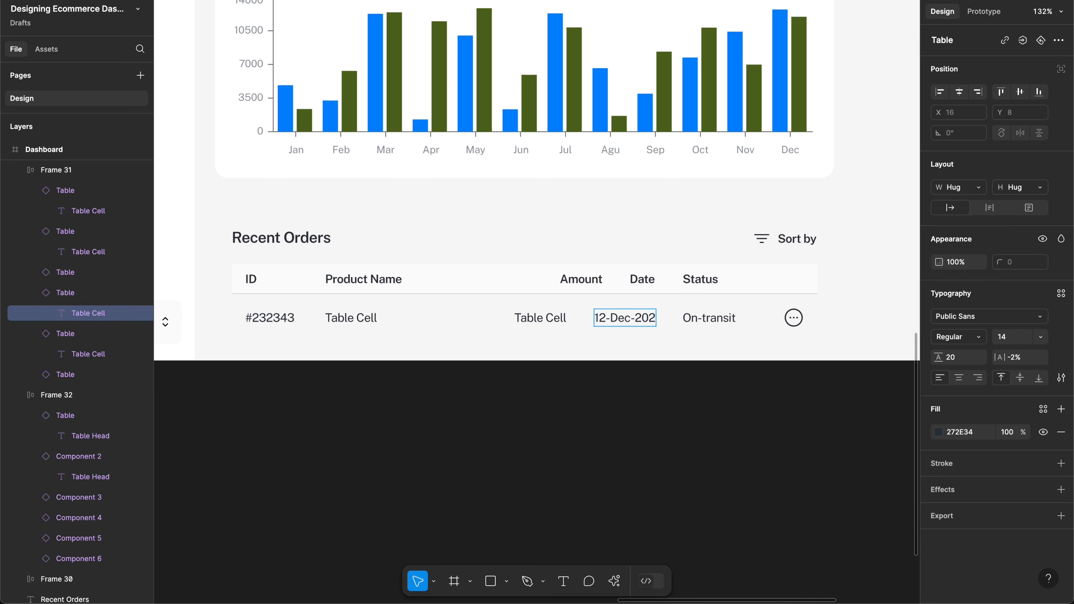
type("5")
key("BackSpace")
type("4")
key("Left")
key("Left")
key("Left")
key("Left")
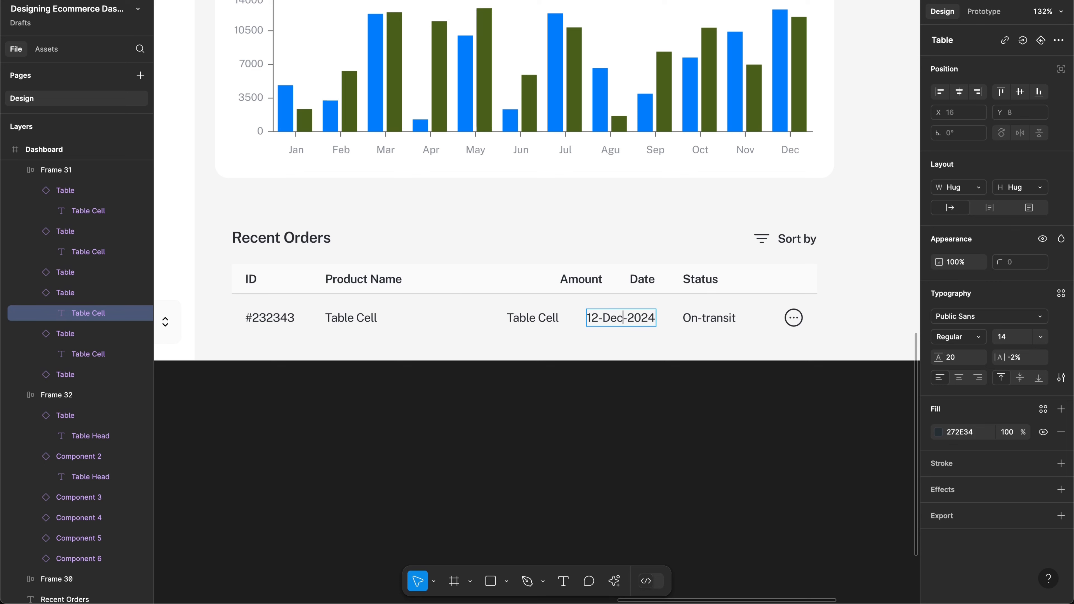
key("BackSpace")
key("BackSpace")
key("BackSpace")
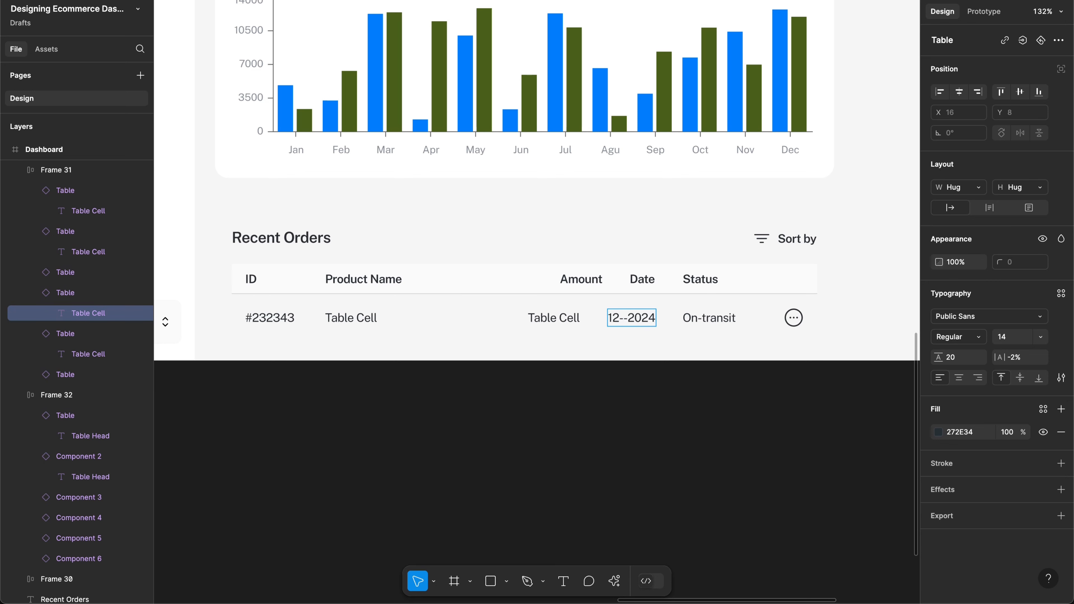
key("BackSpace")
key("BackSpace")
key("BackSpace")
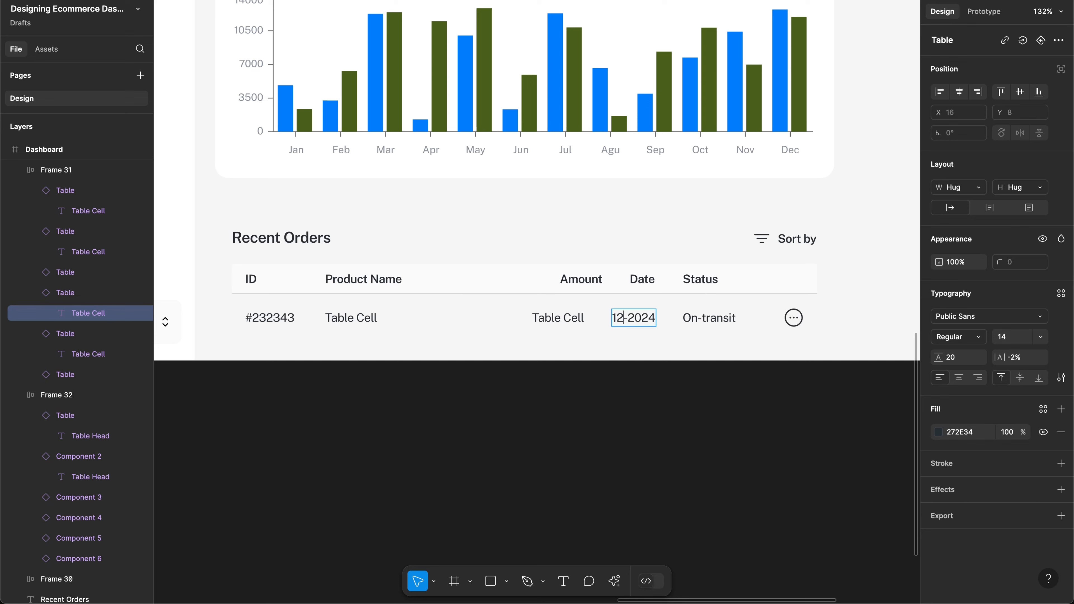
type("32")
key("BackSpace")
key("BackSpace")
type("21-")
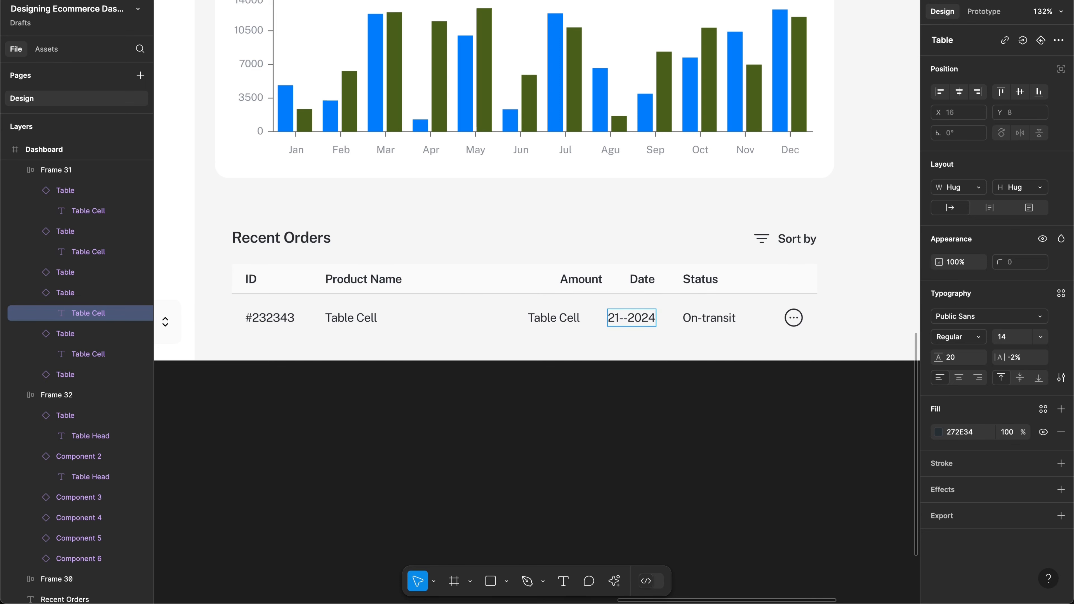
type("09")
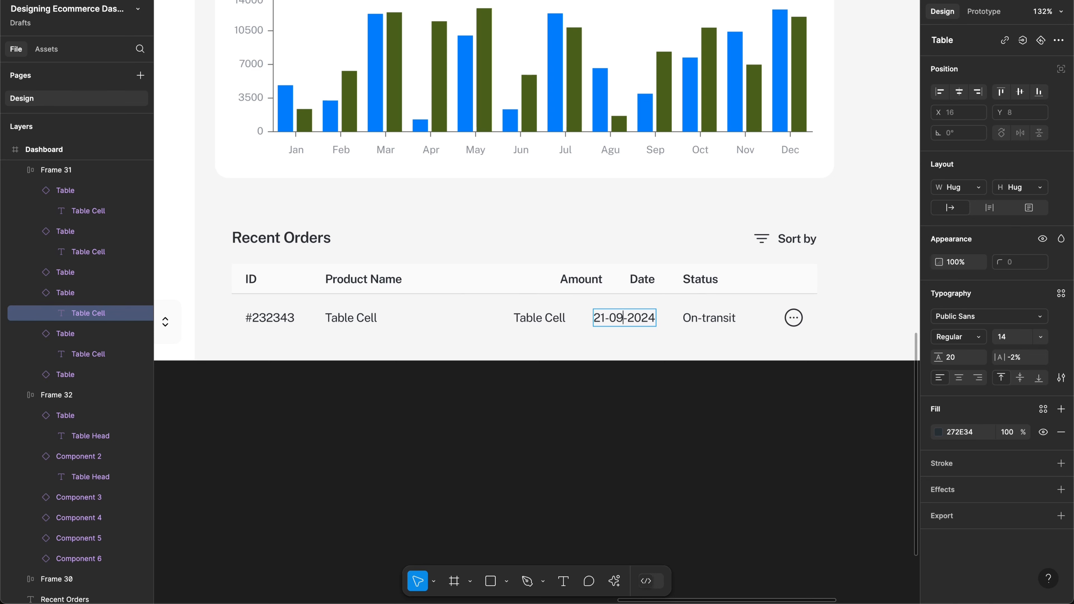
key("BackSpace")
key("BackSpace")
type("d")
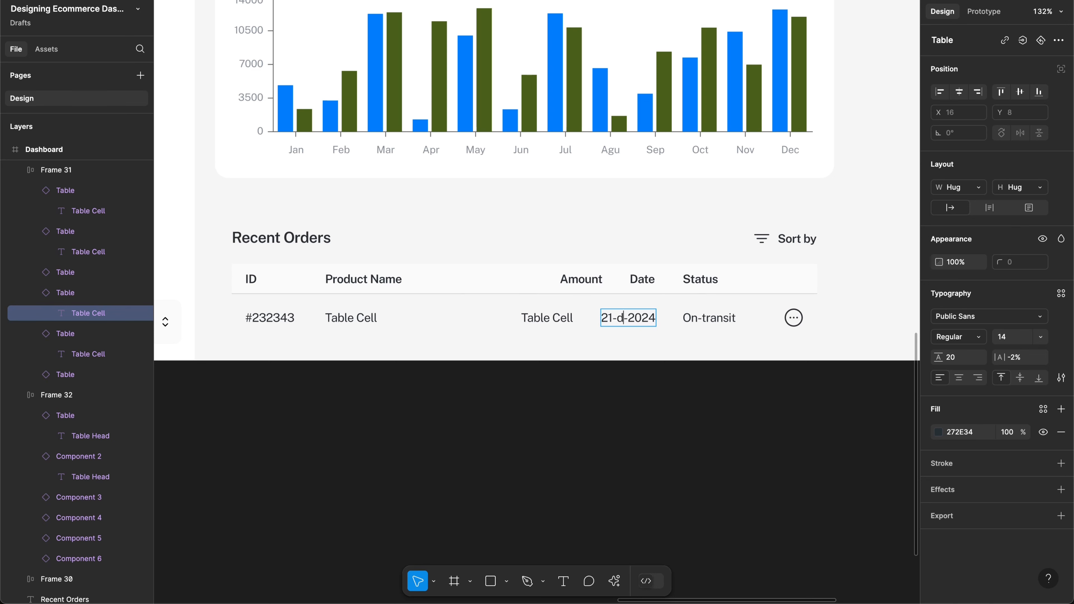
key("BackSpace")
type("Dec")
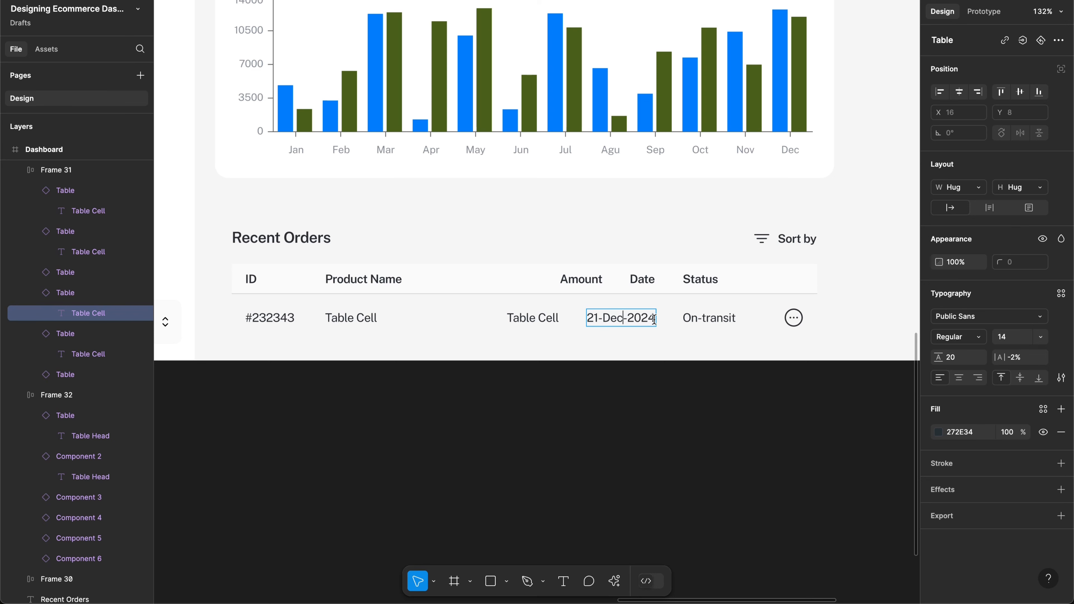
key("Escape")
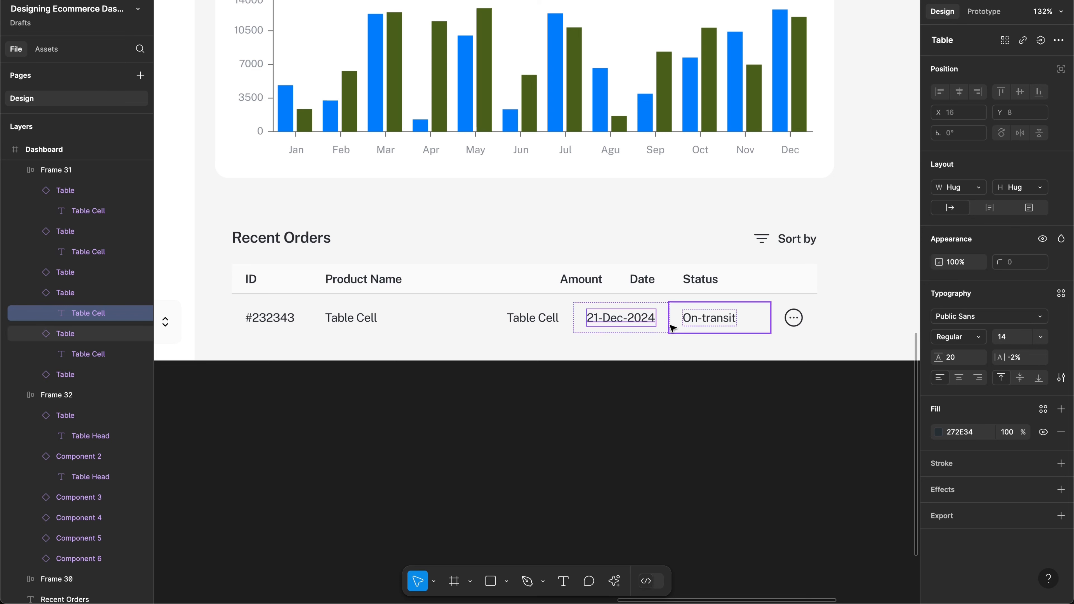
Step: Set the Date cell width to 132 in both the order row and the header
left_click(662, 323)
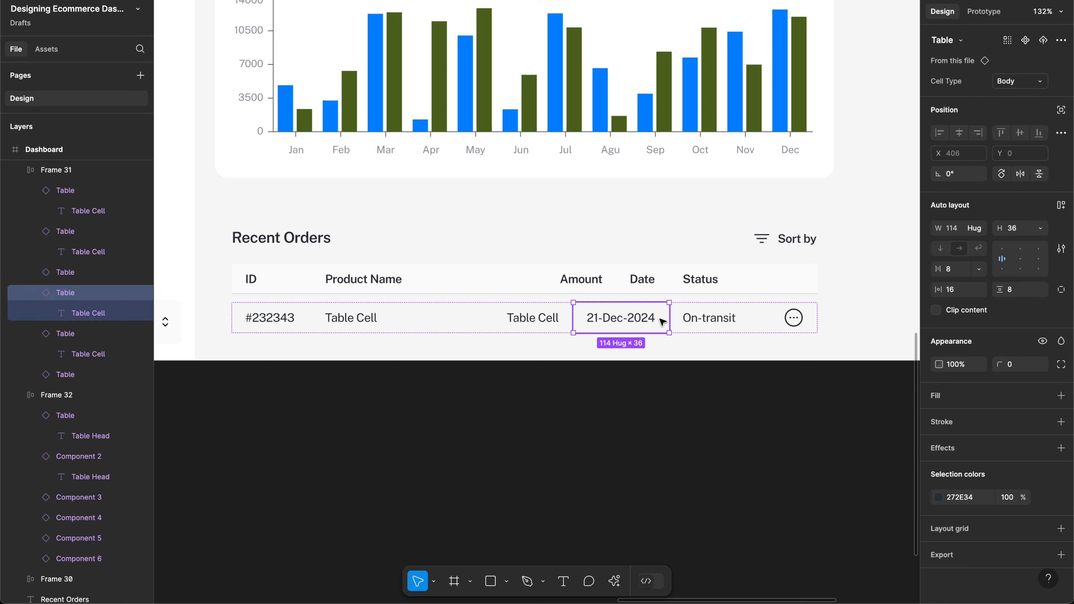
left_click(952, 238)
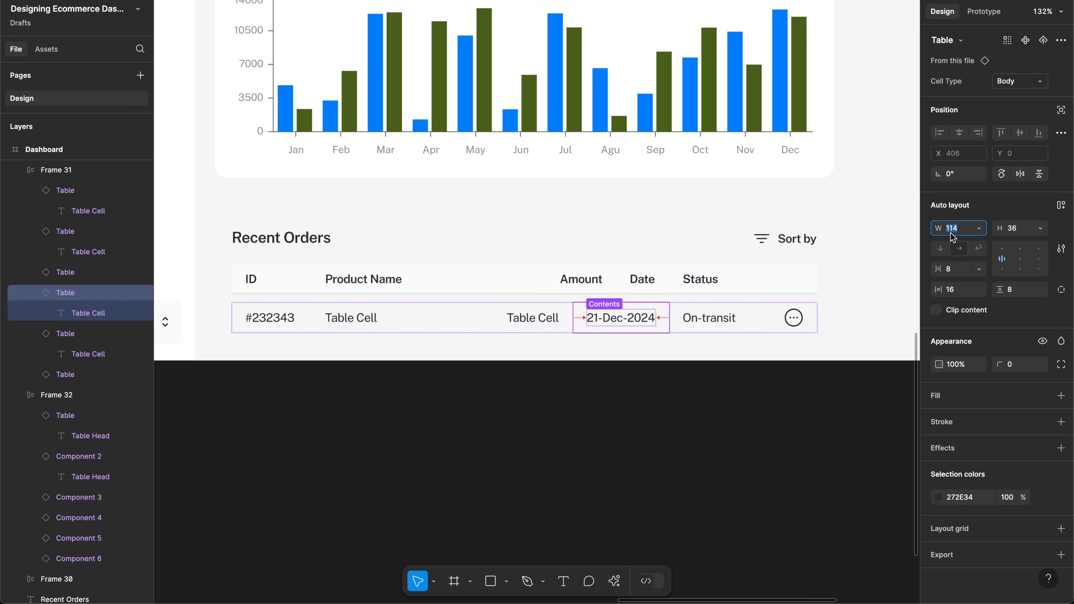
type("132")
key("Return")
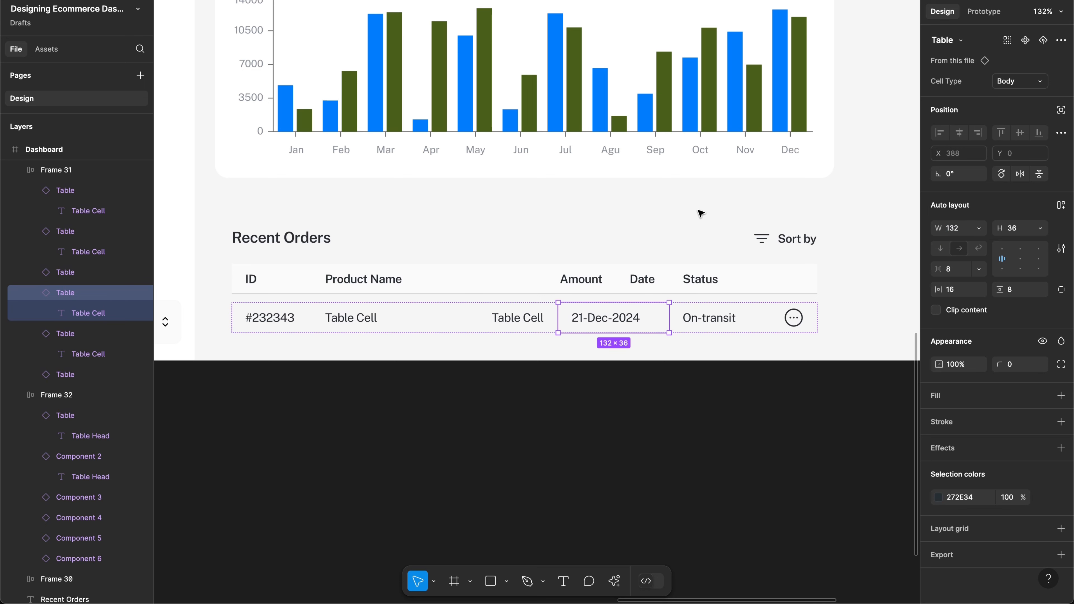
left_click(634, 283)
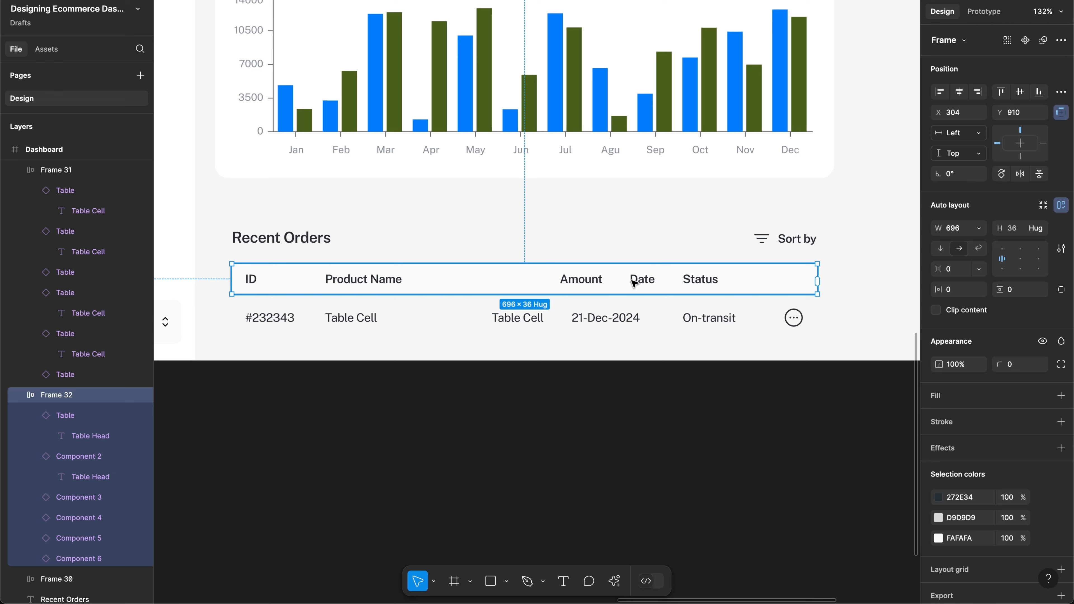
left_click(634, 284)
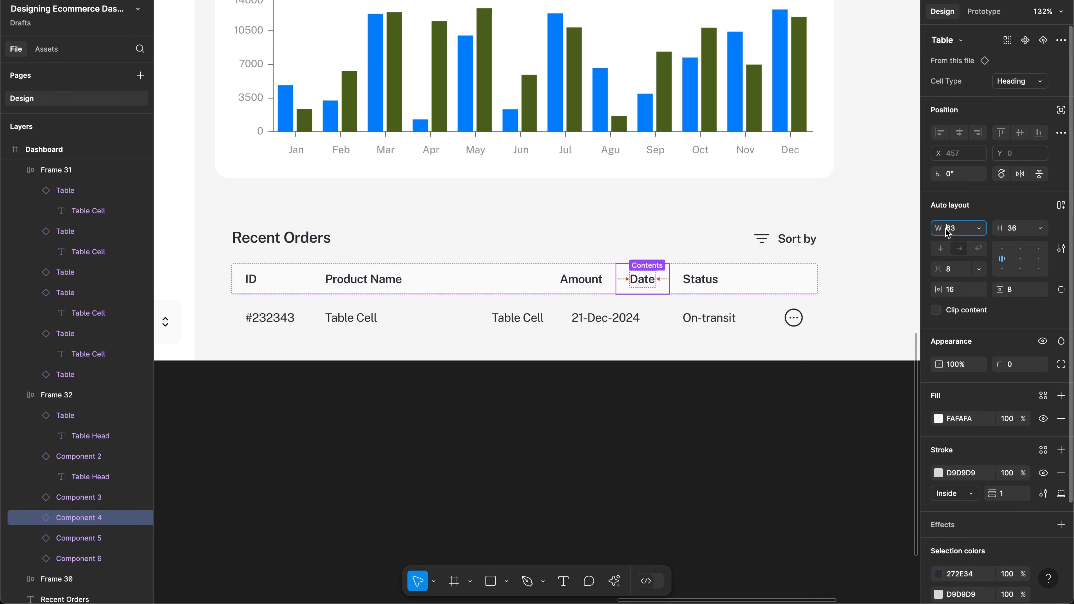
type("132")
key("Return")
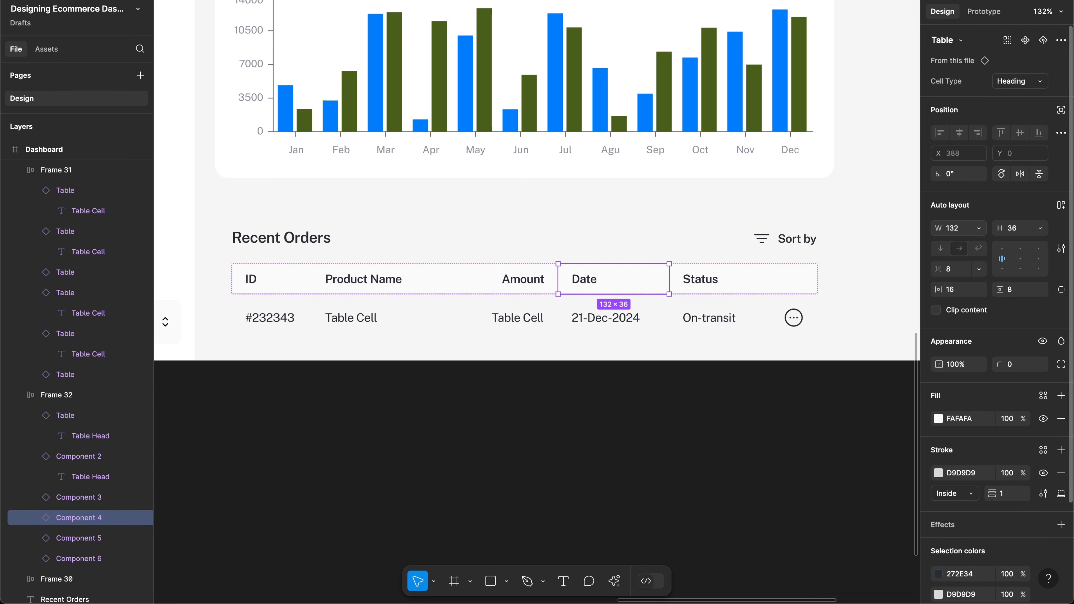
Step: Set the Amount cell width to 100 in both the order row and the header
left_click(531, 315)
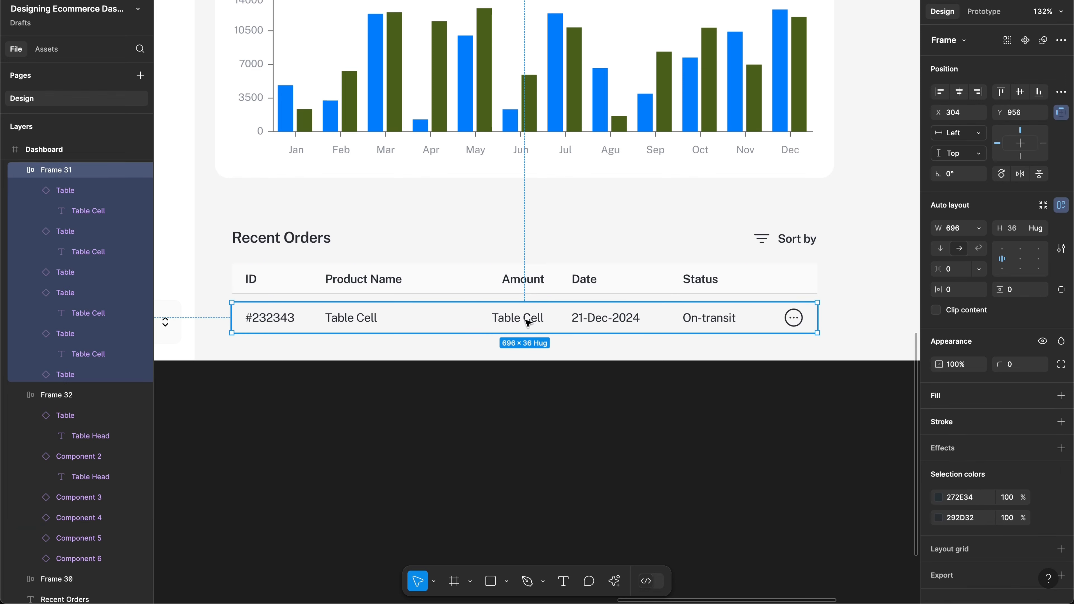
left_click(528, 322)
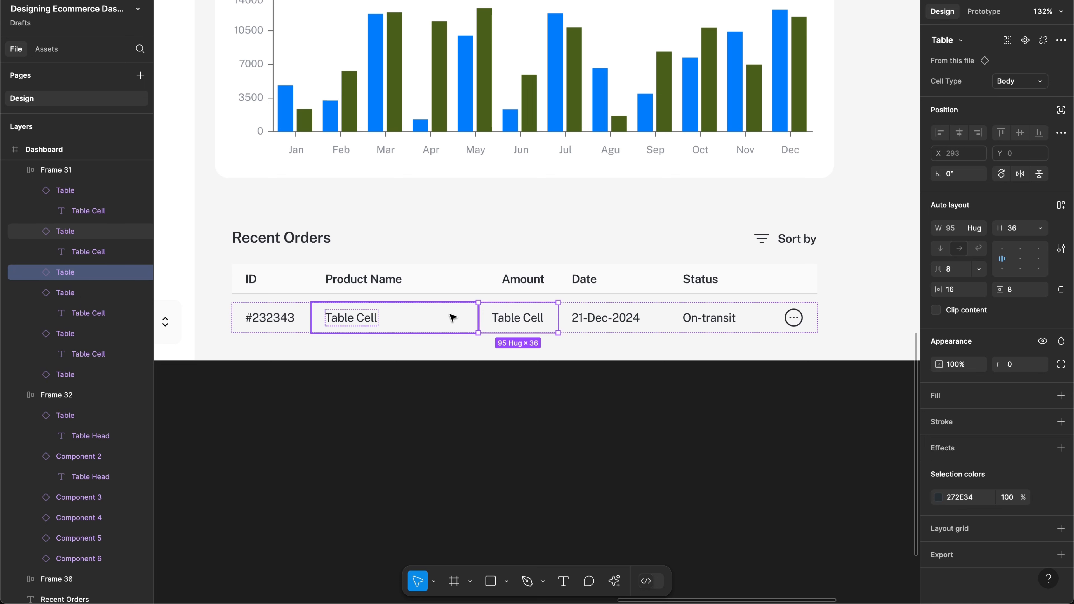
double_click(529, 317)
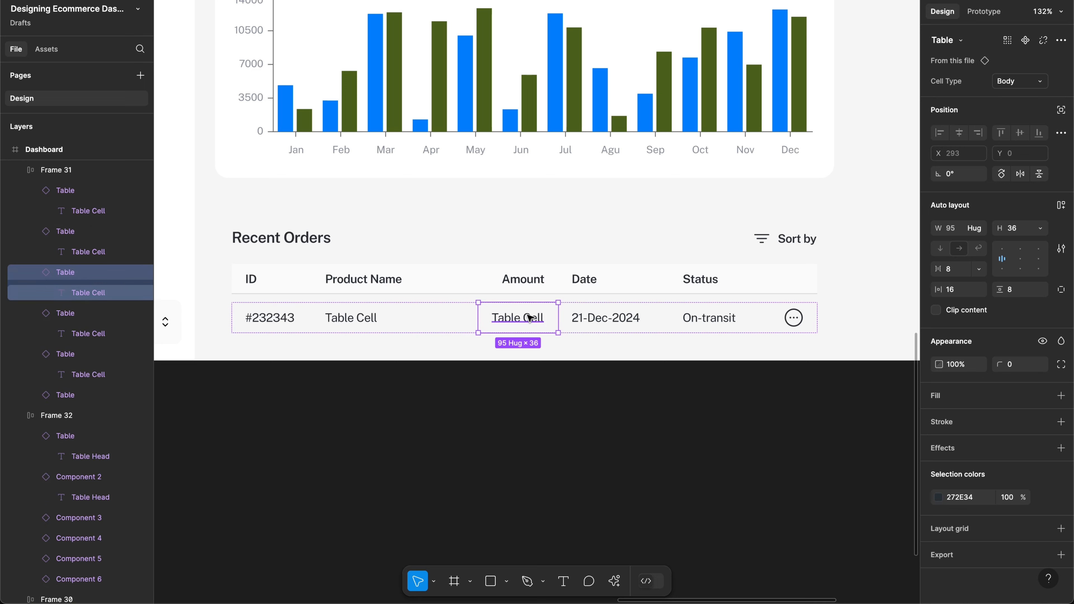
left_click(549, 322)
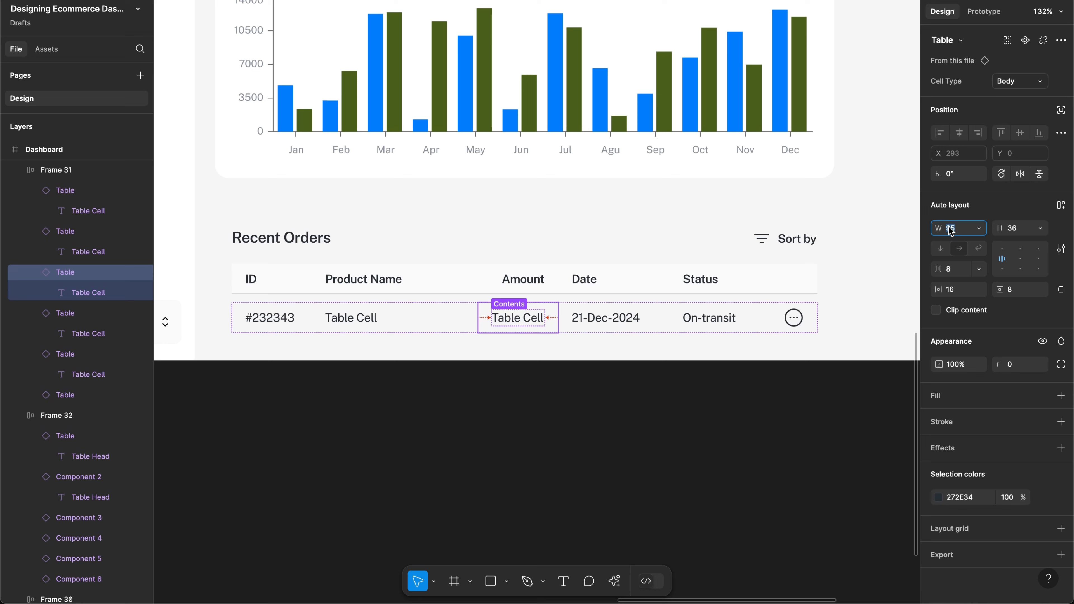
type("100")
left_click(533, 278)
left_click(534, 278)
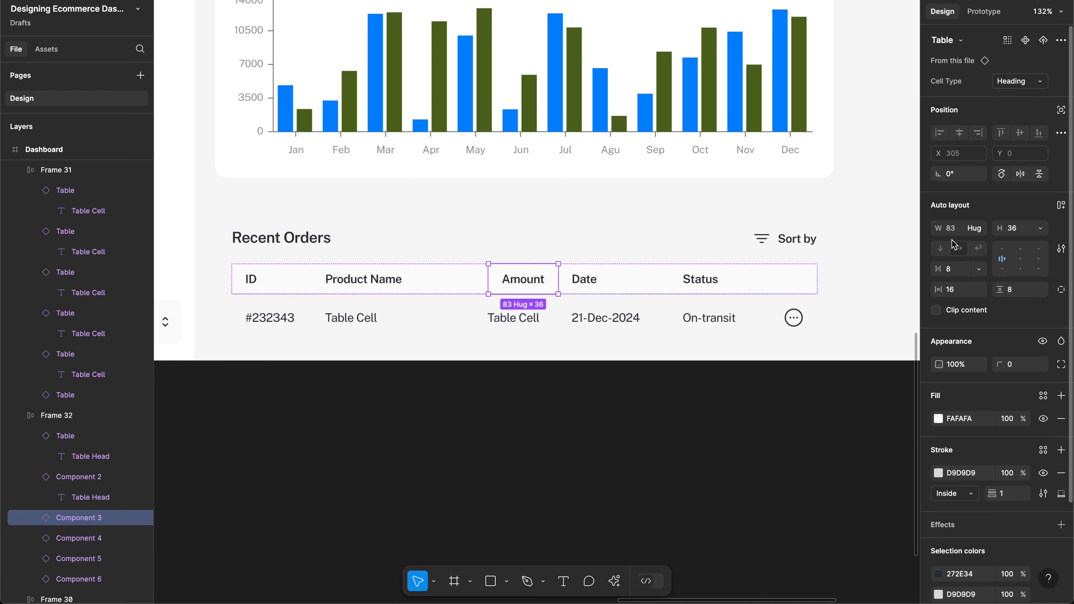
left_click(951, 231)
type("100")
key("Return")
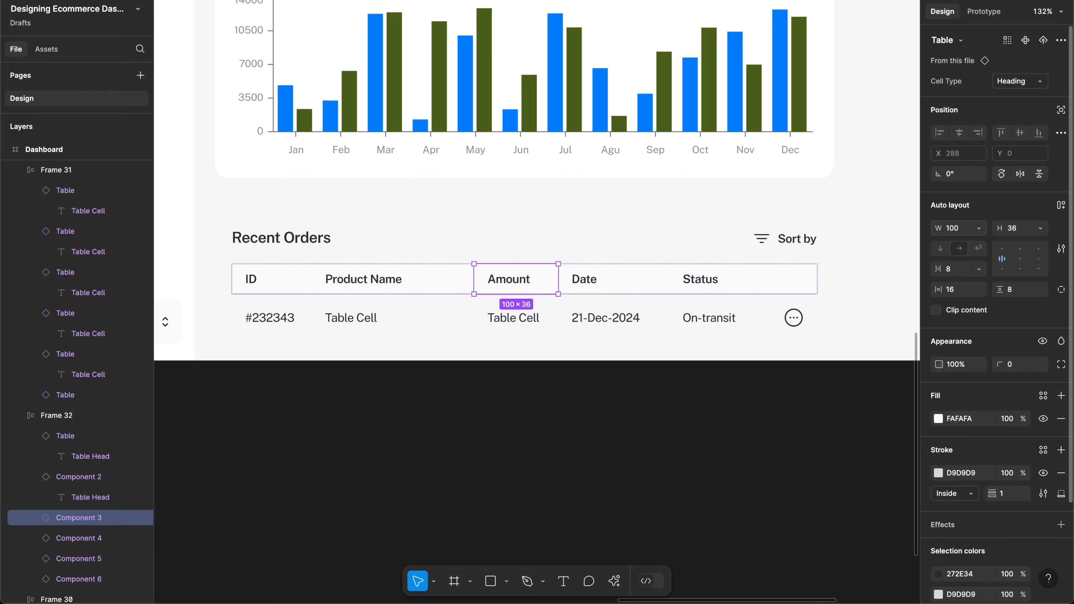
Step: Compare the header and body cell widths, confirming the Product Name cells match at 193
left_click(636, 283)
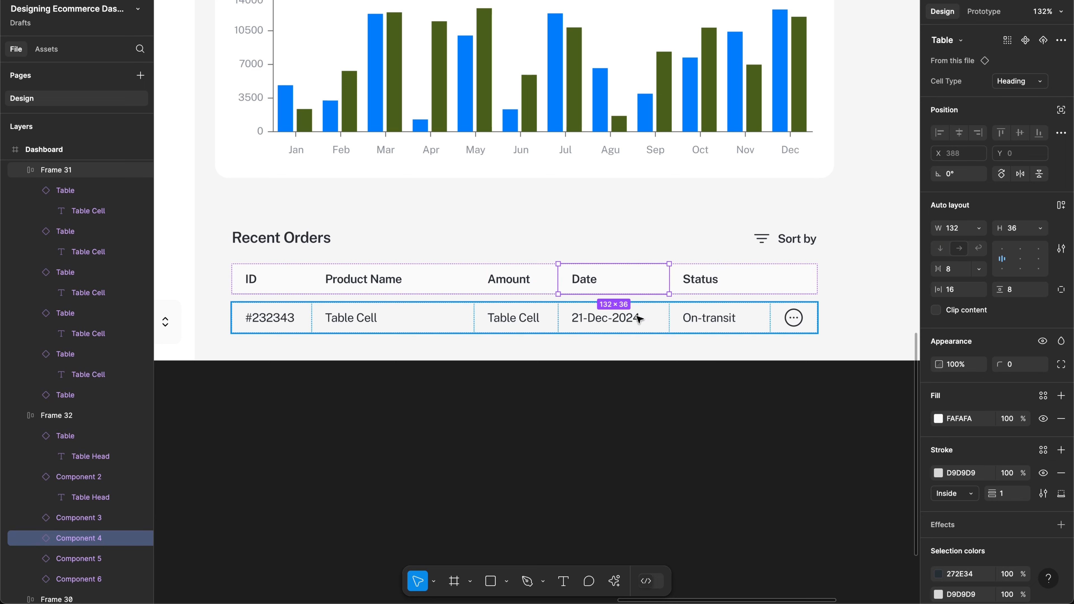
left_click(395, 292)
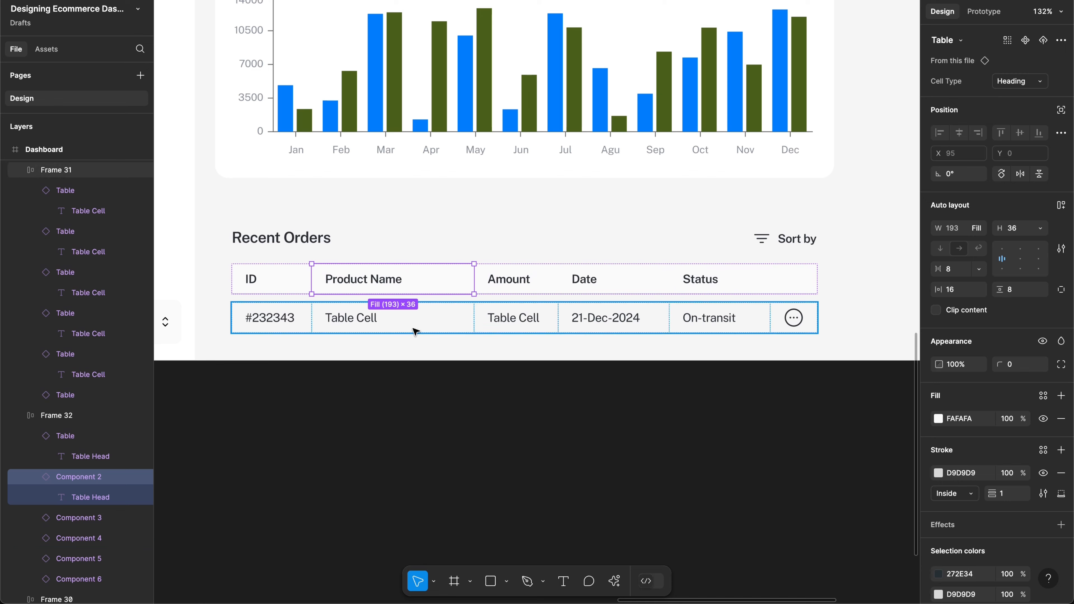
left_click(415, 331)
left_click(414, 323)
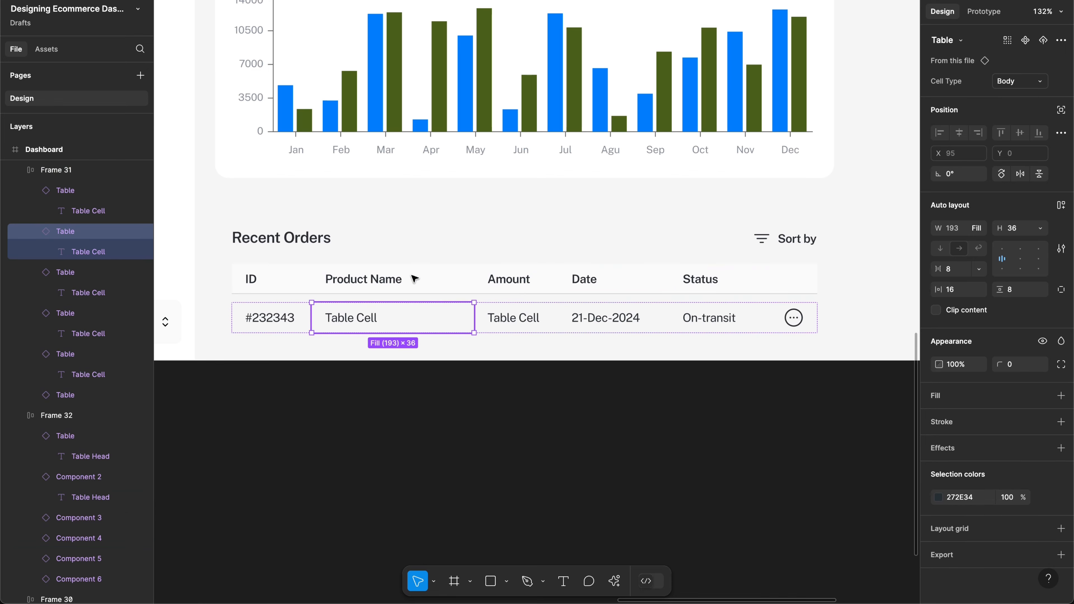
left_click(415, 290)
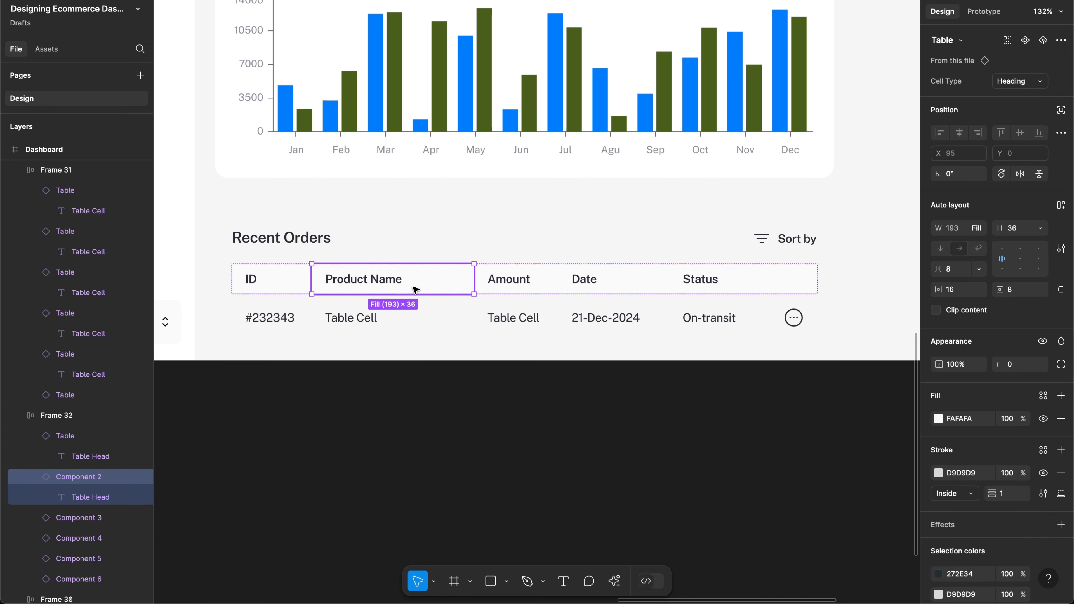
double_click(415, 318)
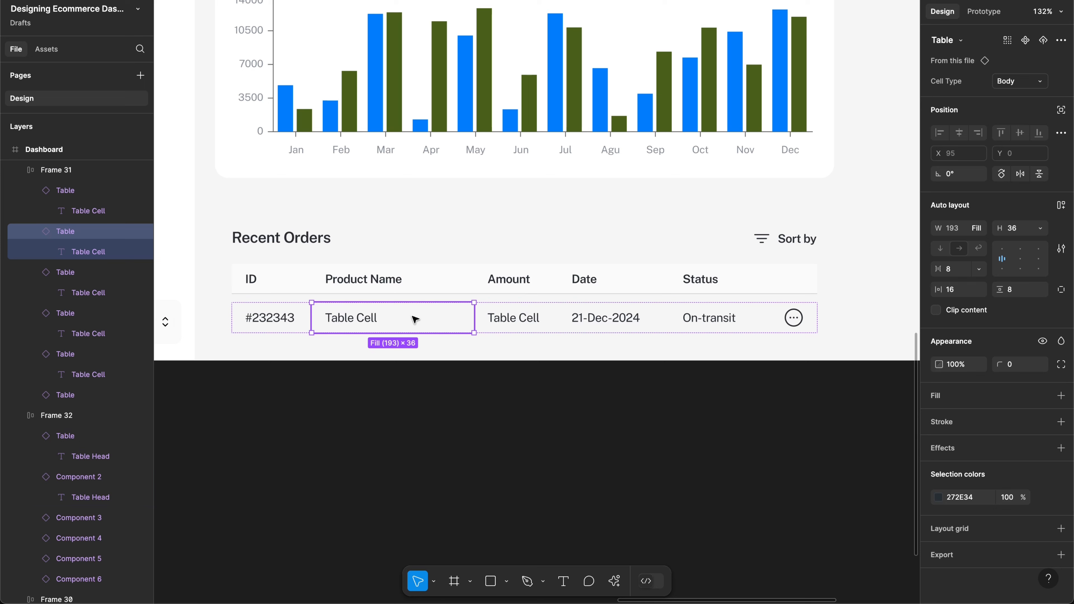
double_click(454, 278)
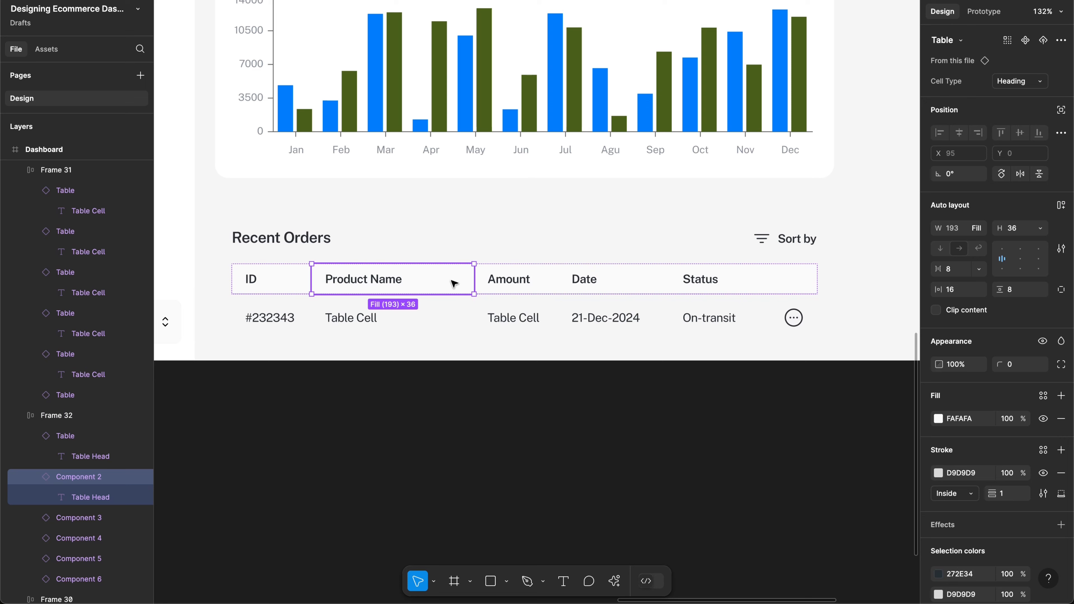
left_click(417, 348)
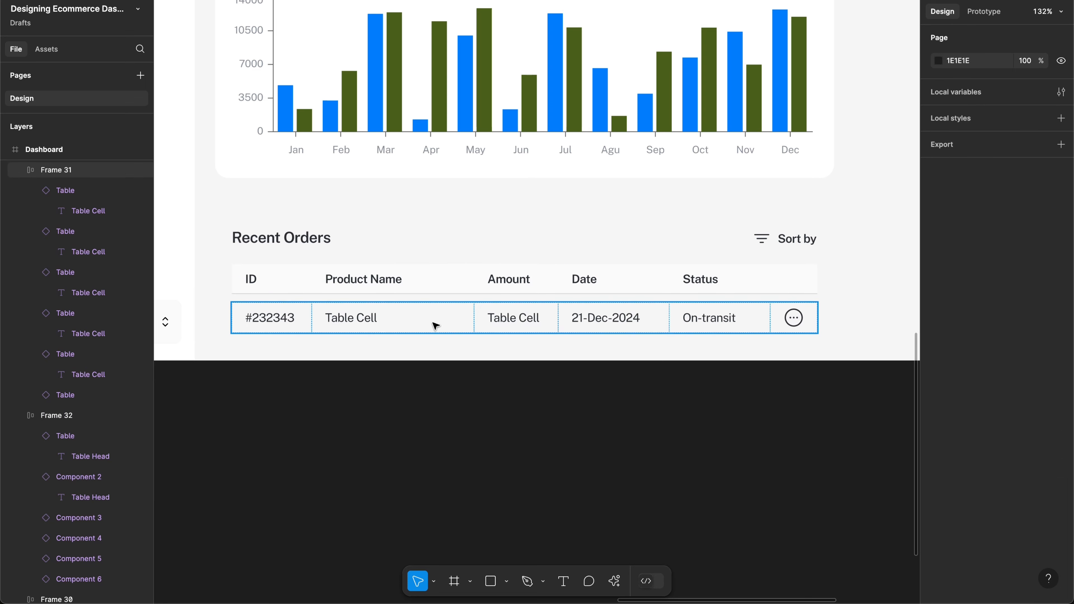
Step: Make the Dashboard frame taller, to a height of 1419
scroll(460, 307, "down", 5)
scroll(498, 331, "down", 2)
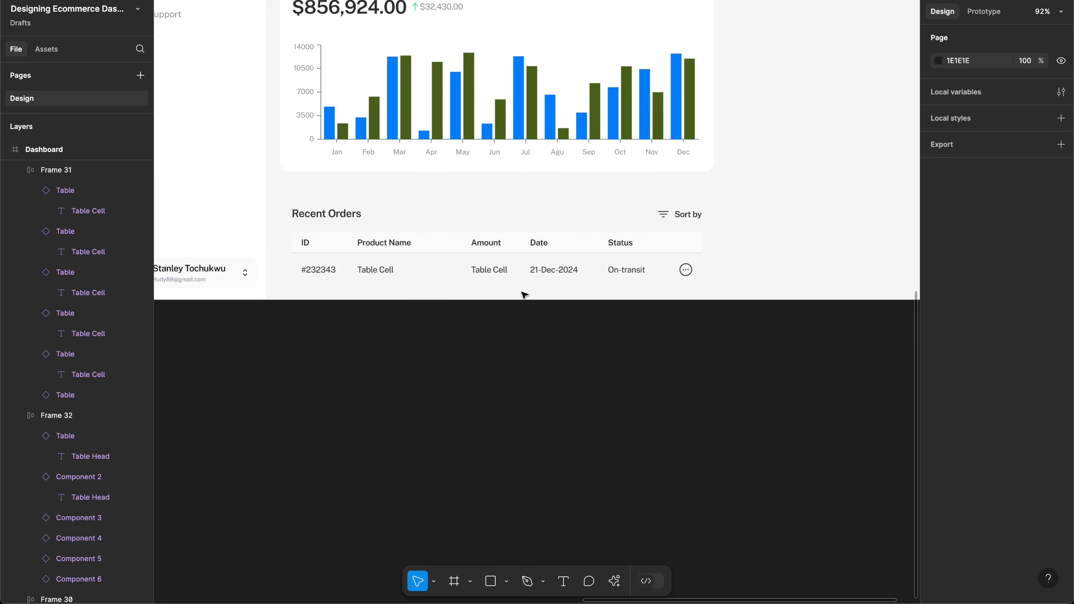
left_click(760, 289)
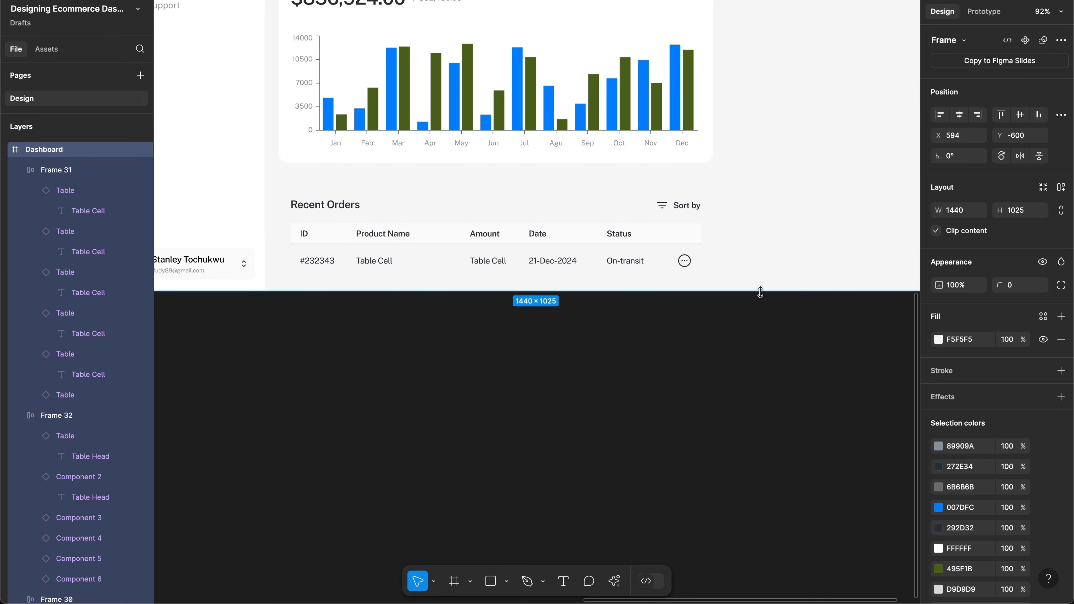
left_click_drag(760, 291, 745, 524)
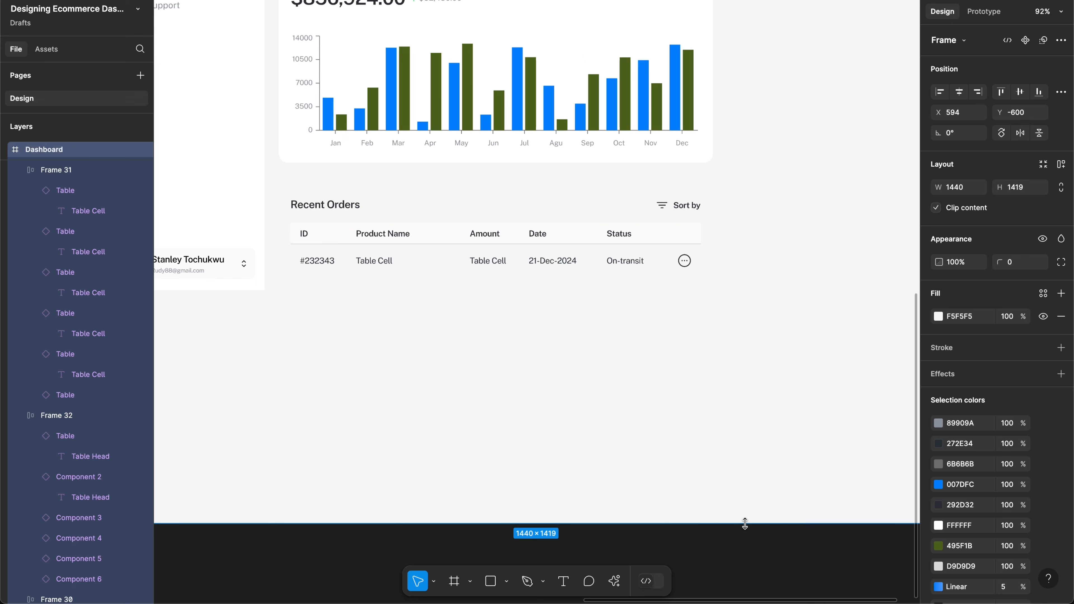
Step: Try duplicating the order row and wrapping it in auto layout, then undo back to one row
left_click(558, 266)
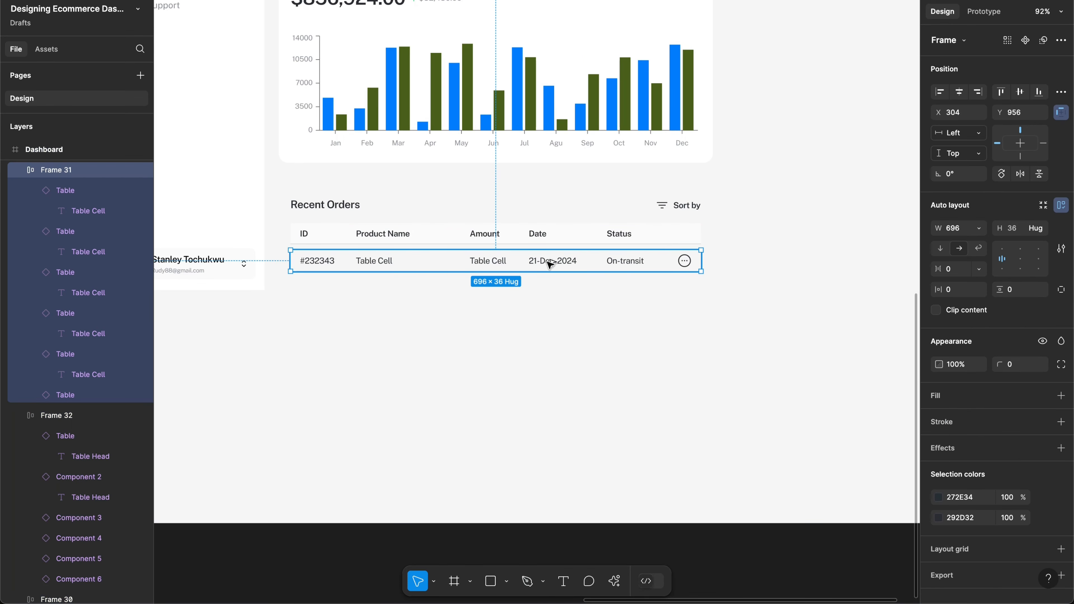
left_click_drag(550, 264, 550, 290)
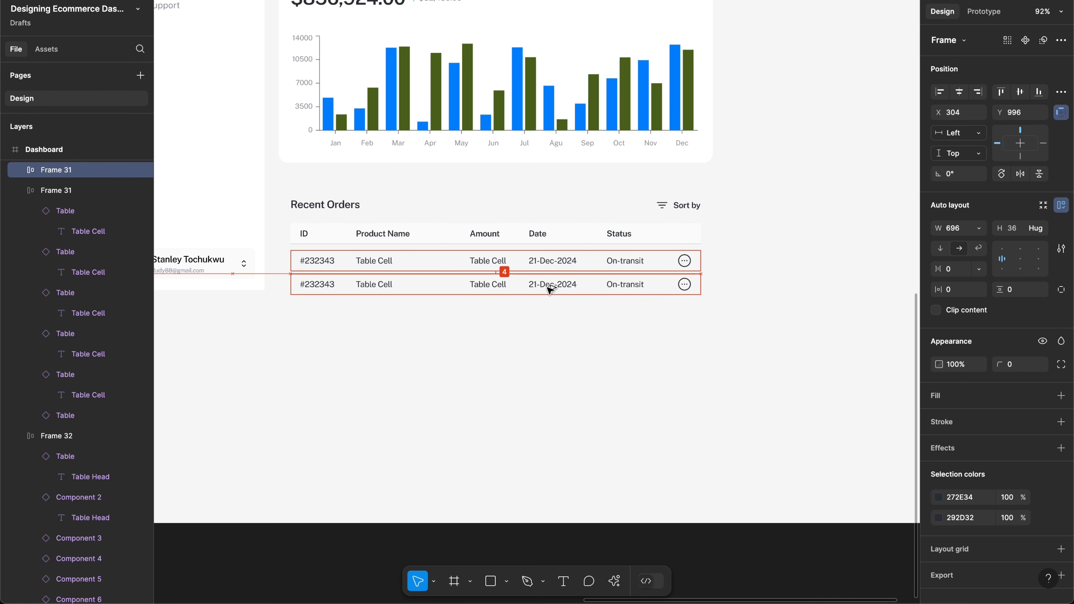
scroll(549, 290, "up", 3)
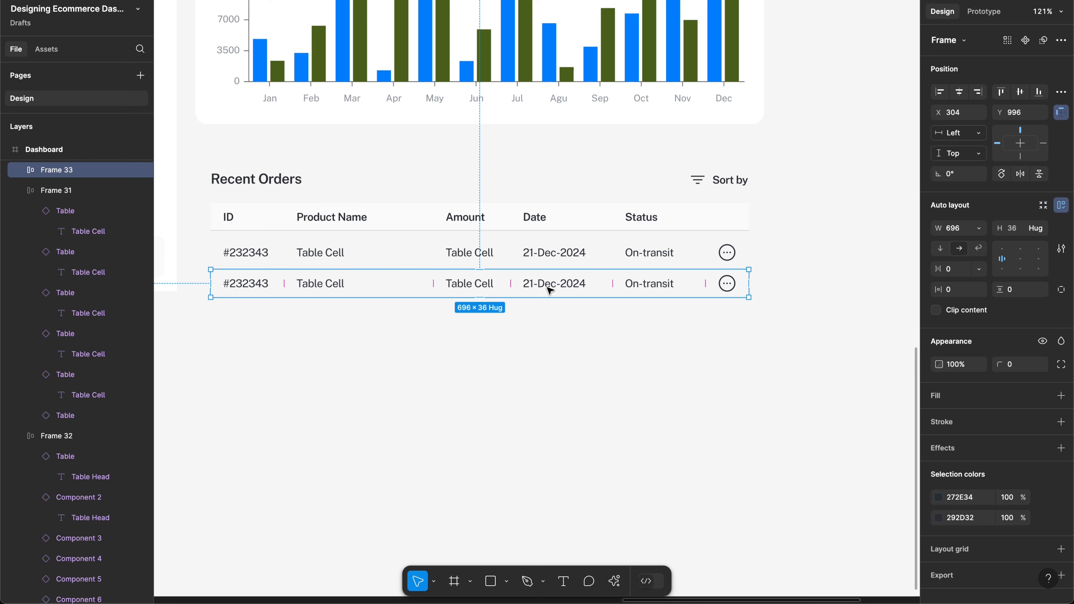
key("ctrl+d")
key("ctrl+d")
key("ctrl+d")
key("ctrl+d")
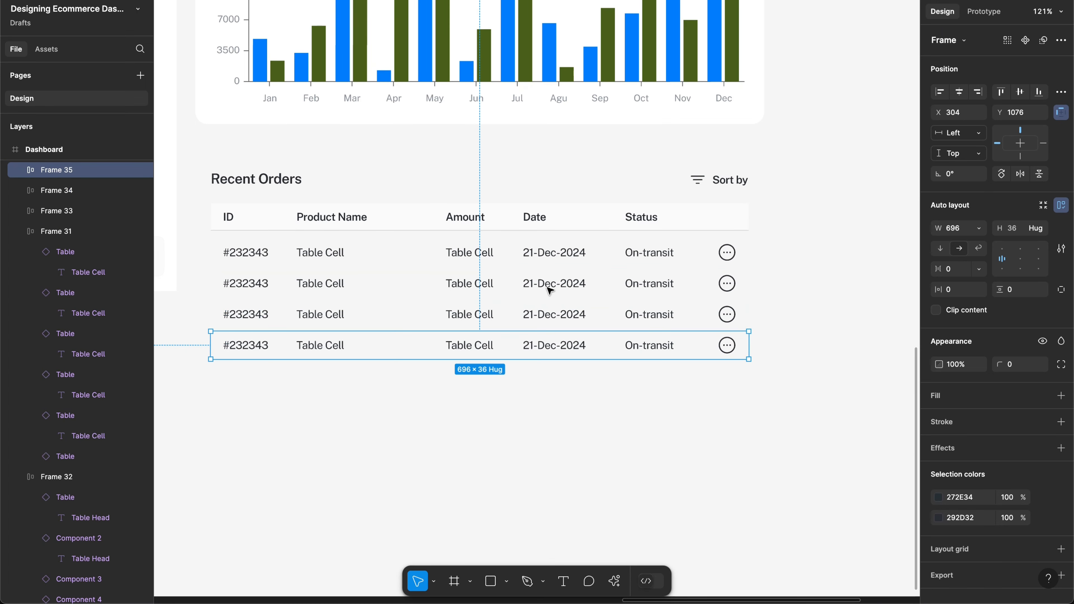
key("ctrl+d")
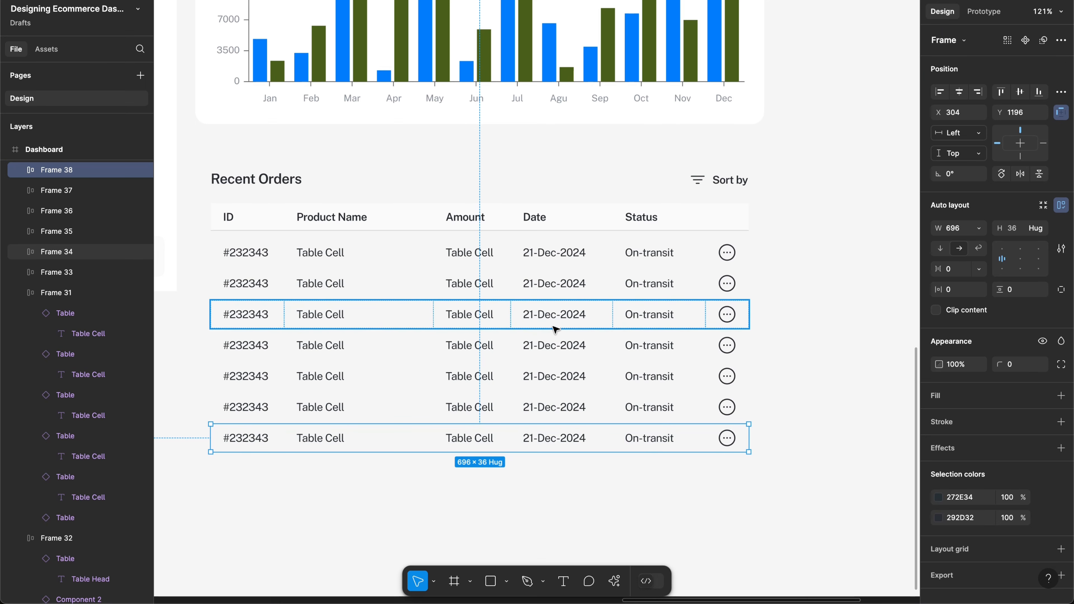
key("ctrl+z")
key("ctrl+z")
key("ctrl+z")
key("ctrl+z")
key("ctrl+z")
key("ctrl+z")
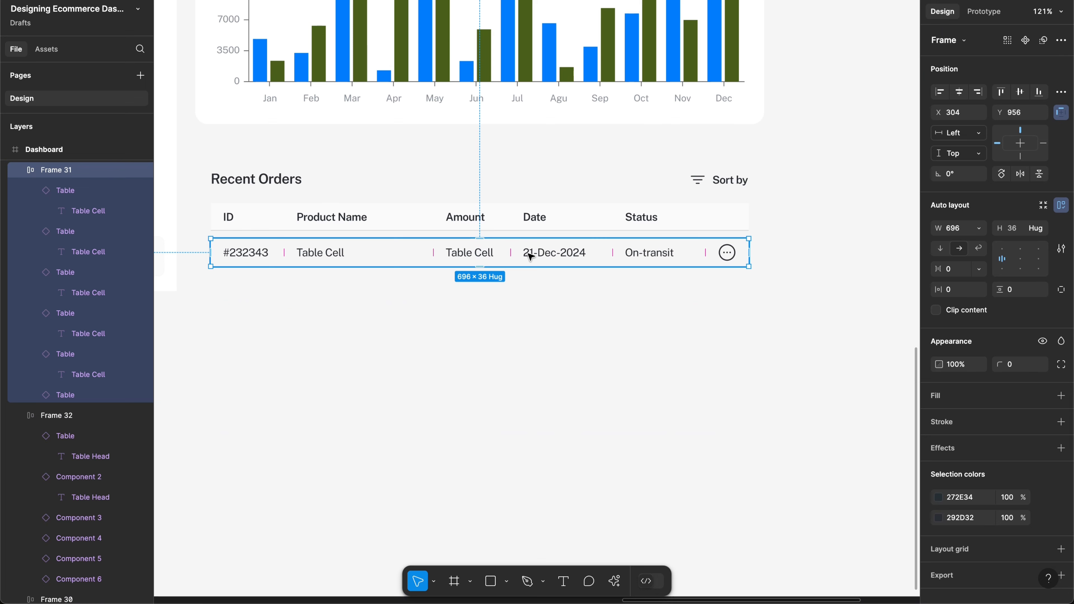
key("shift+a")
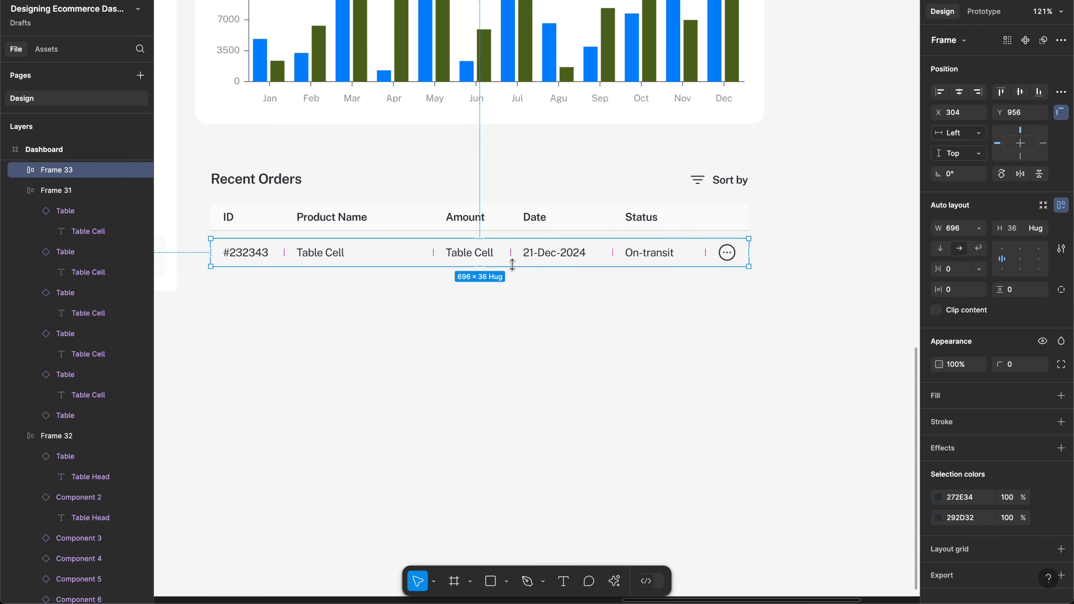
key("ctrl+z")
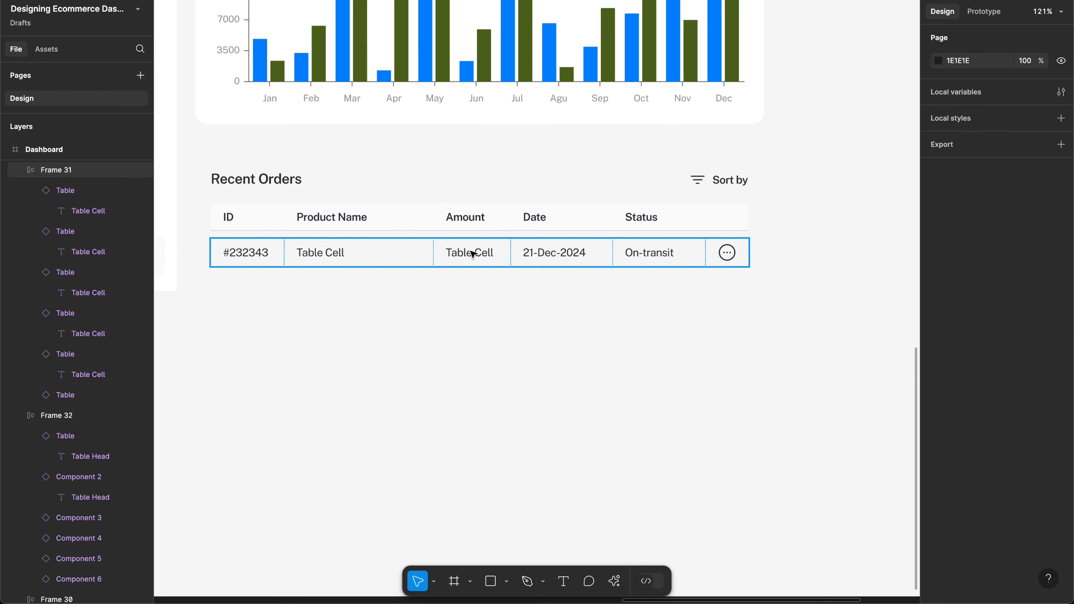
Step: Duplicate the order row with an 8 px gap and repeat with Ctrl+D to stack seven rows
left_click_drag(471, 252, 479, 288)
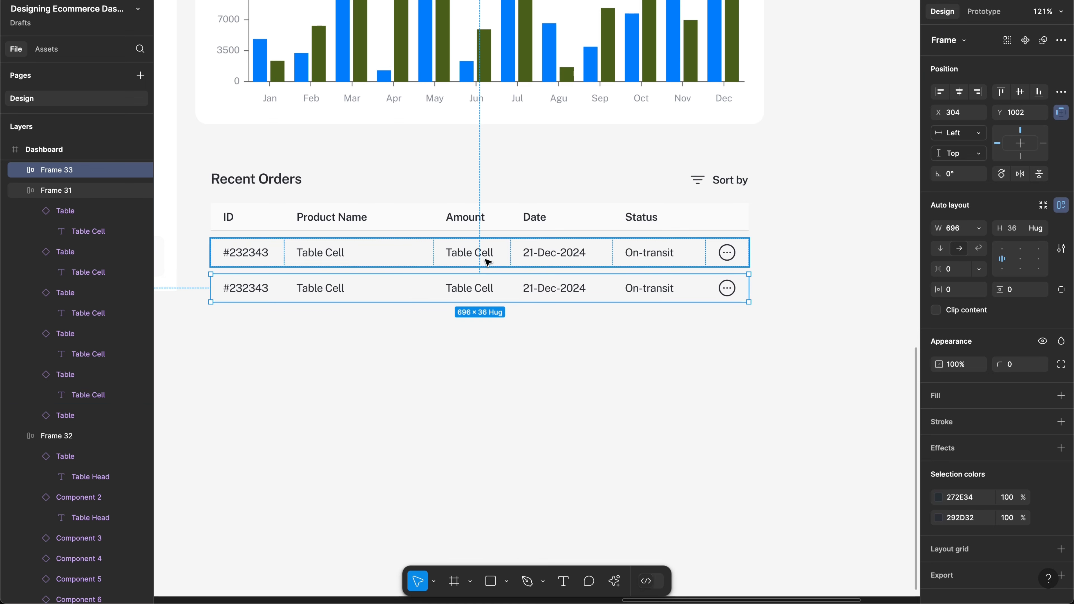
key("Up")
key("Up")
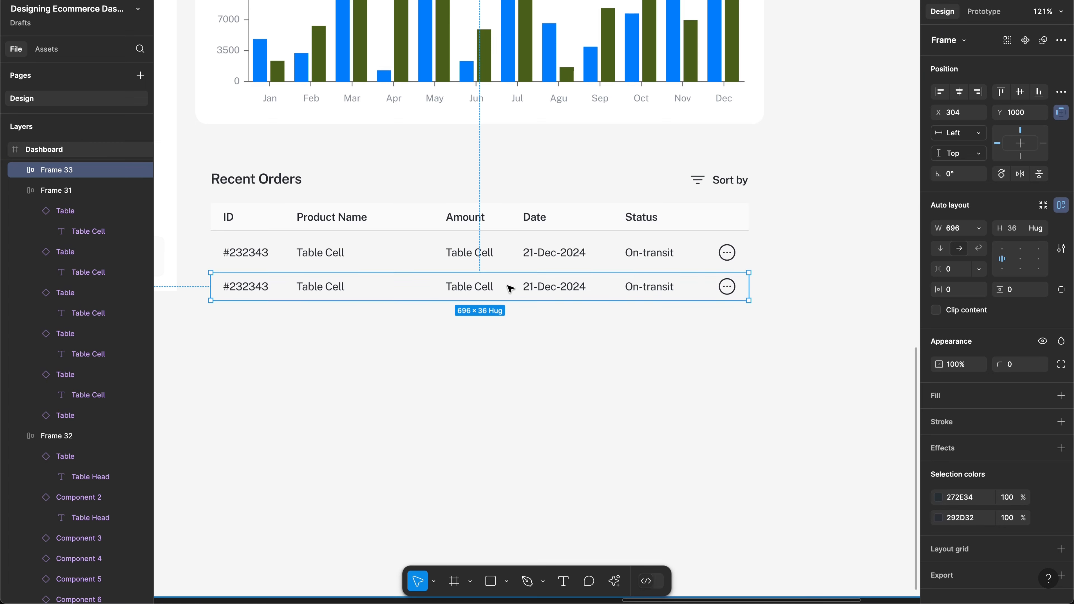
key("ctrl+d")
key("ctrl+d")
key("ctrl+d")
key("ctrl+d")
key("ctrl+d")
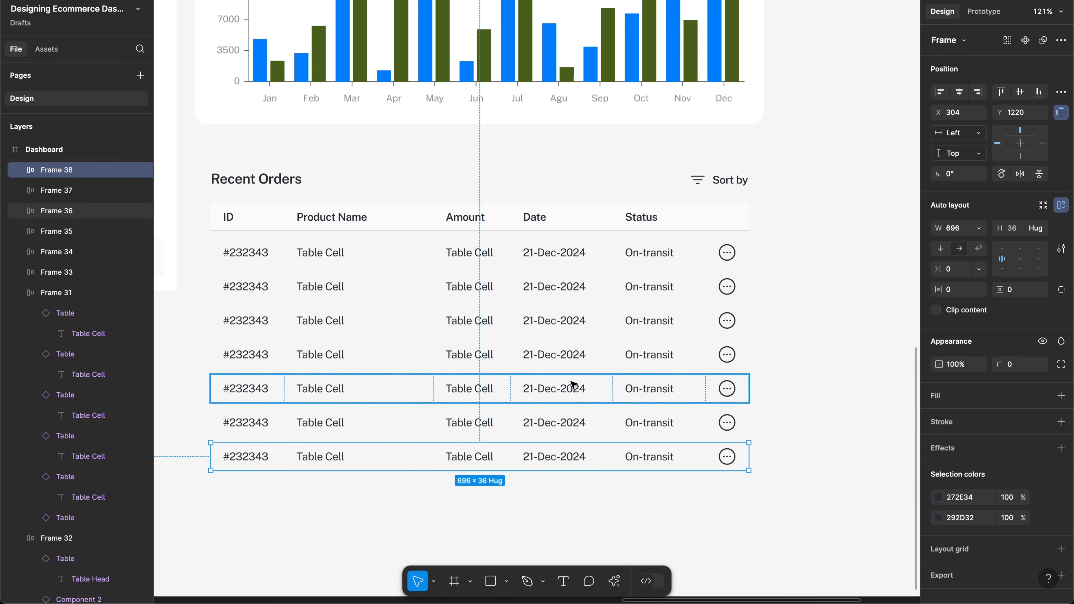
left_click(695, 522)
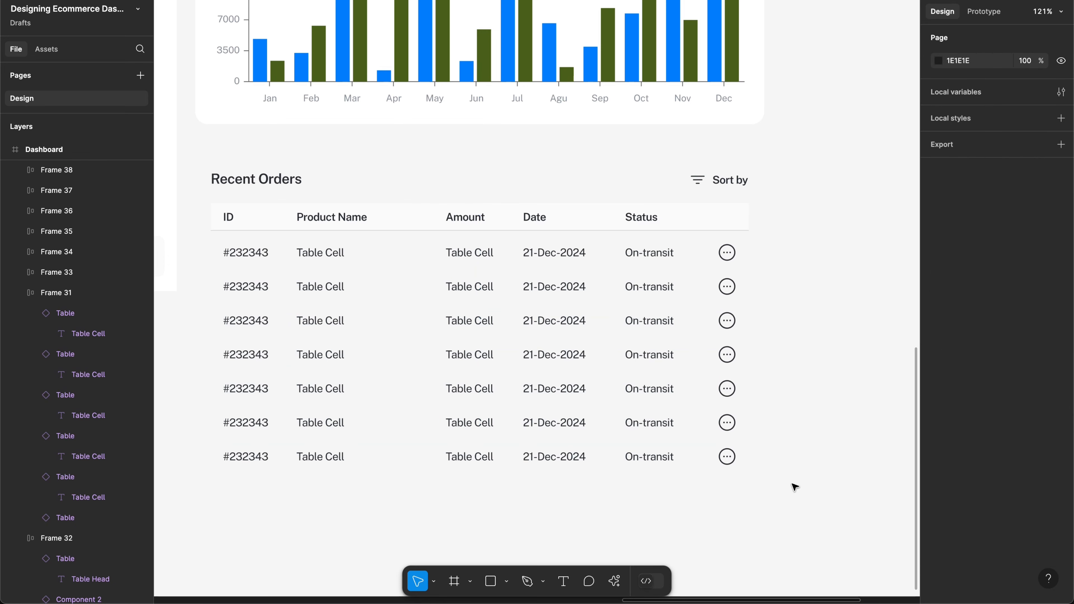
Step: Wrap all the stacked order rows in a vertical auto-layout frame with 8 px spacing
left_click_drag(792, 484, 321, 247)
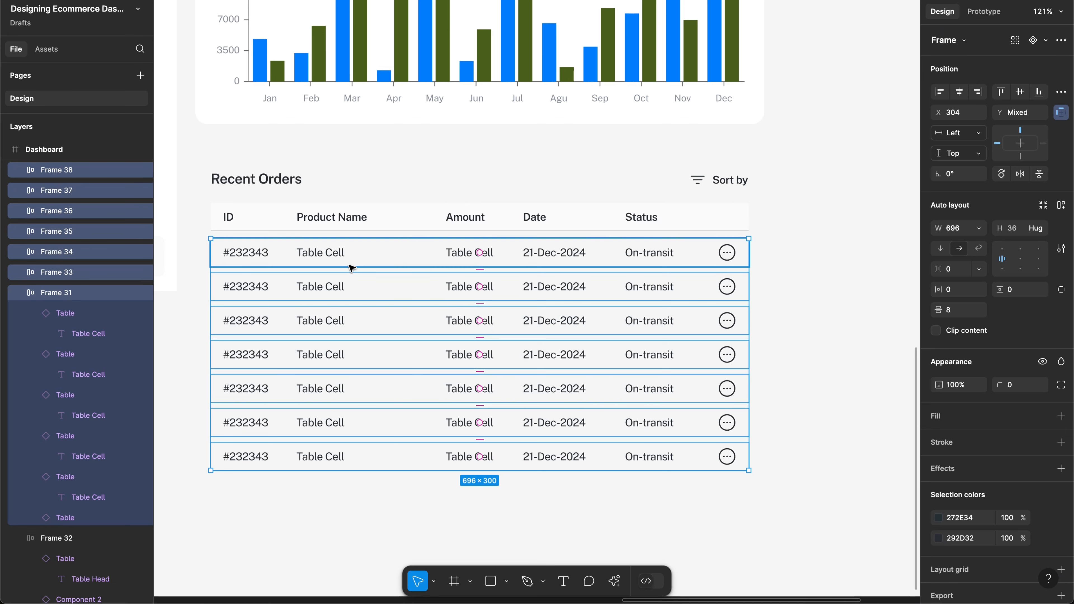
key("shift+a")
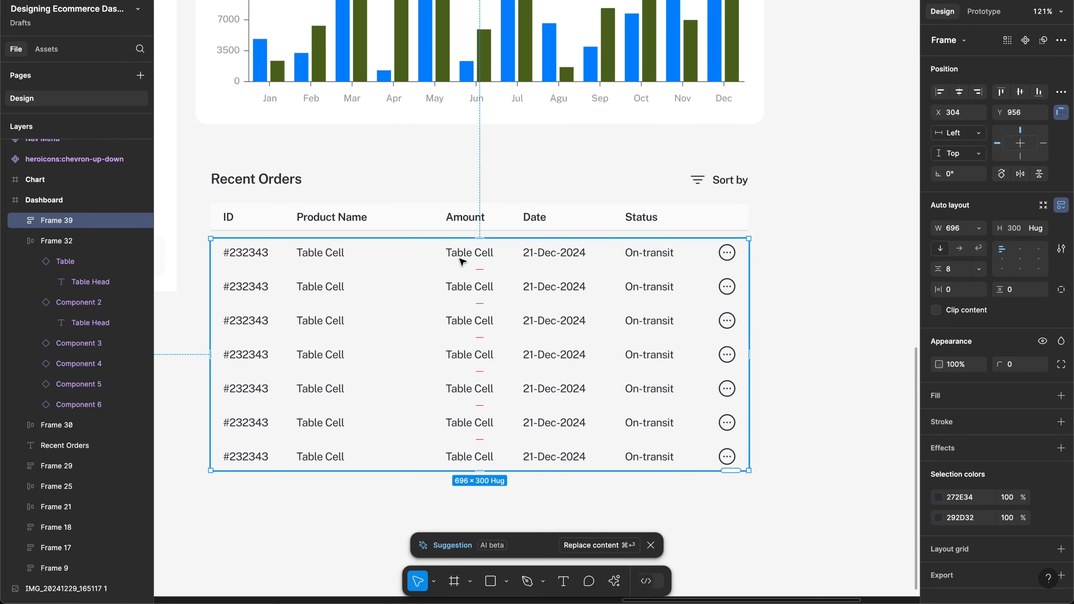
scroll(365, 270, "up", 1)
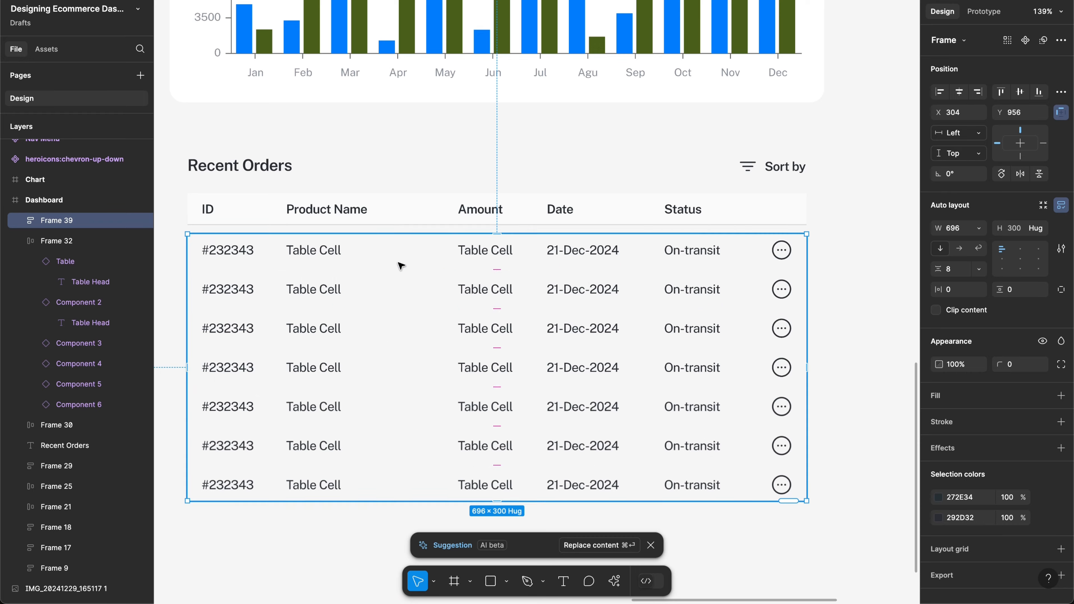
scroll(400, 266, "down", 1)
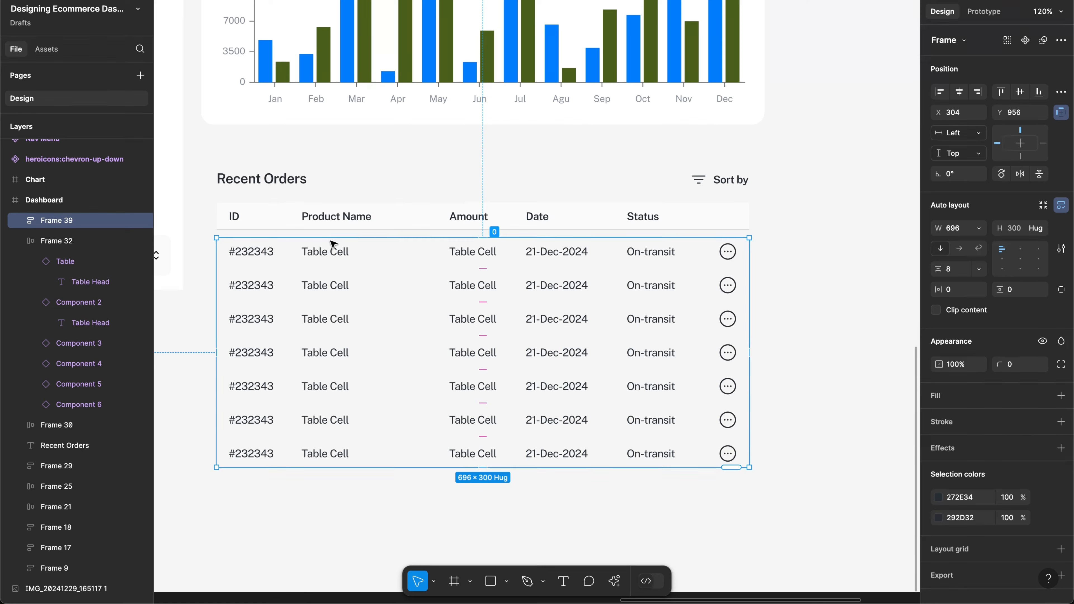
scroll(330, 241, "down", 2)
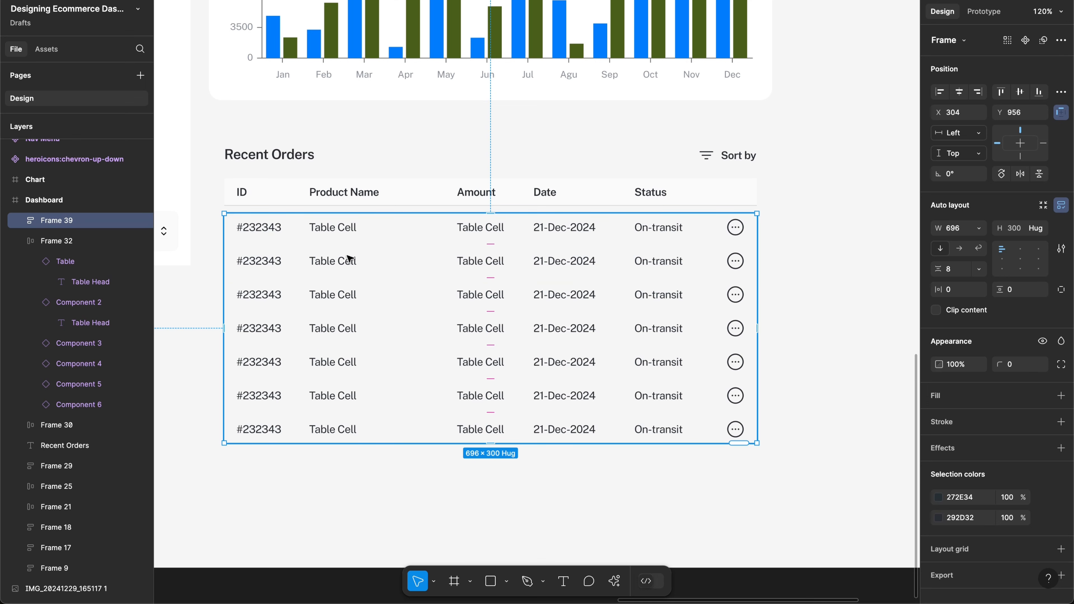
Step: Delete the last two order rows, leaving five
left_click(381, 425)
left_click(372, 402, "shift")
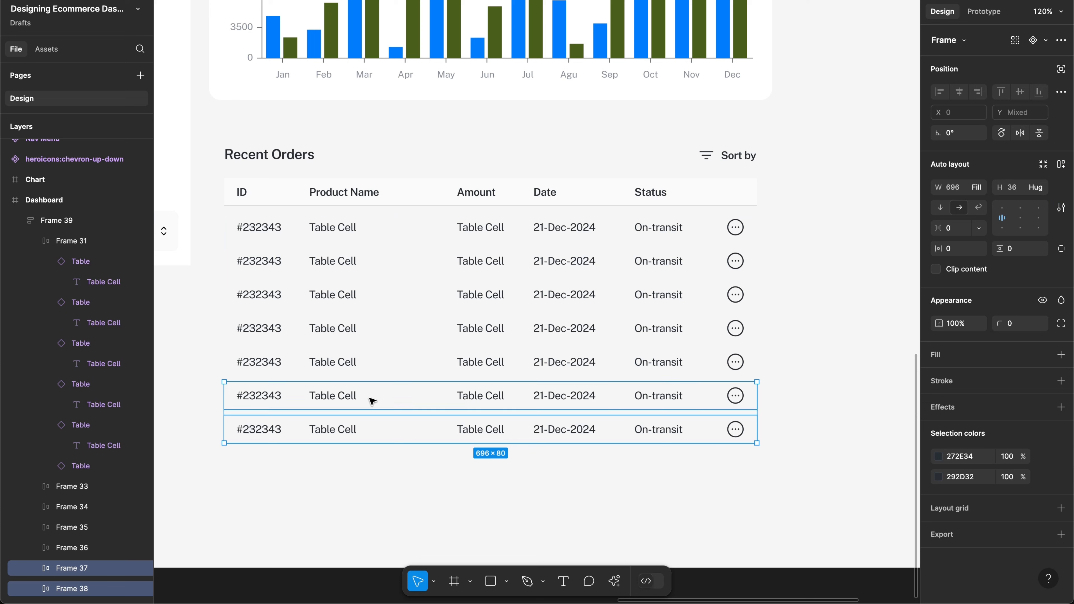
key("Delete")
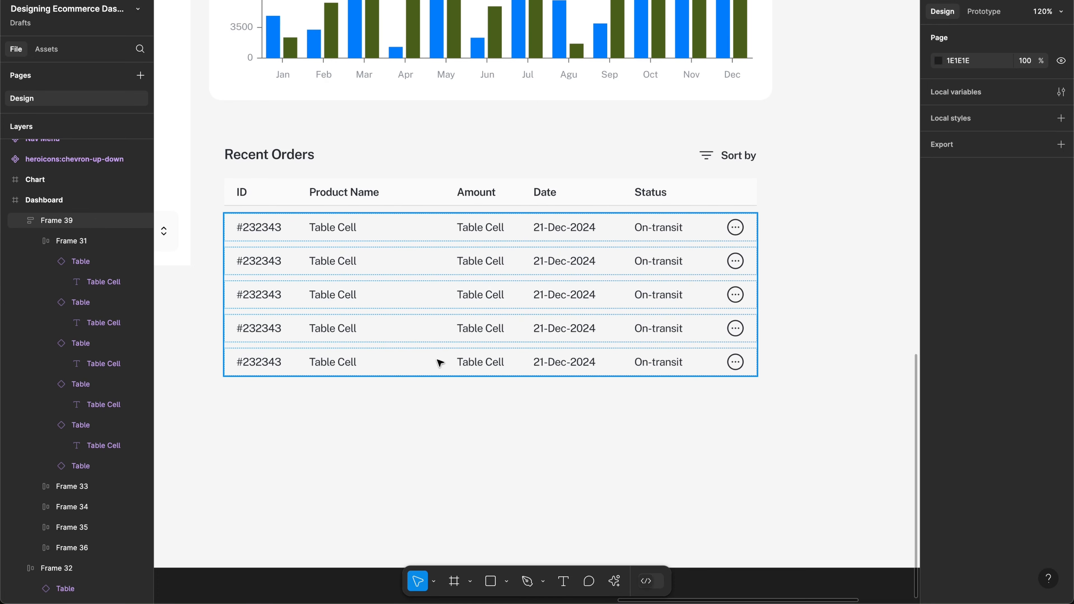
Step: Search the Plugins & widgets actions for 'content reel' and launch the Content Reel plugin
left_click(614, 581)
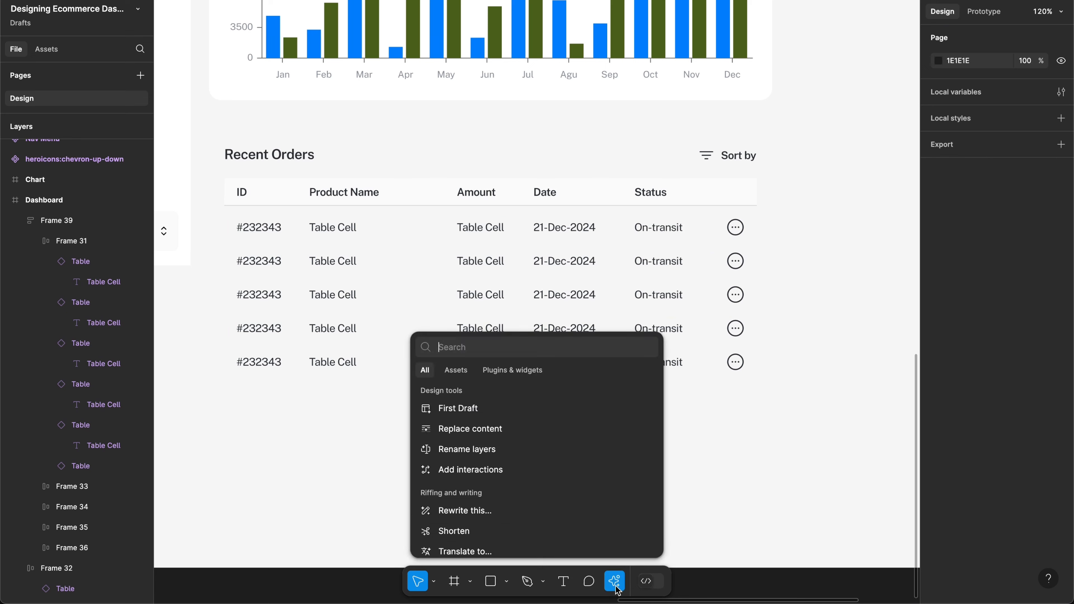
left_click(513, 370)
type("c")
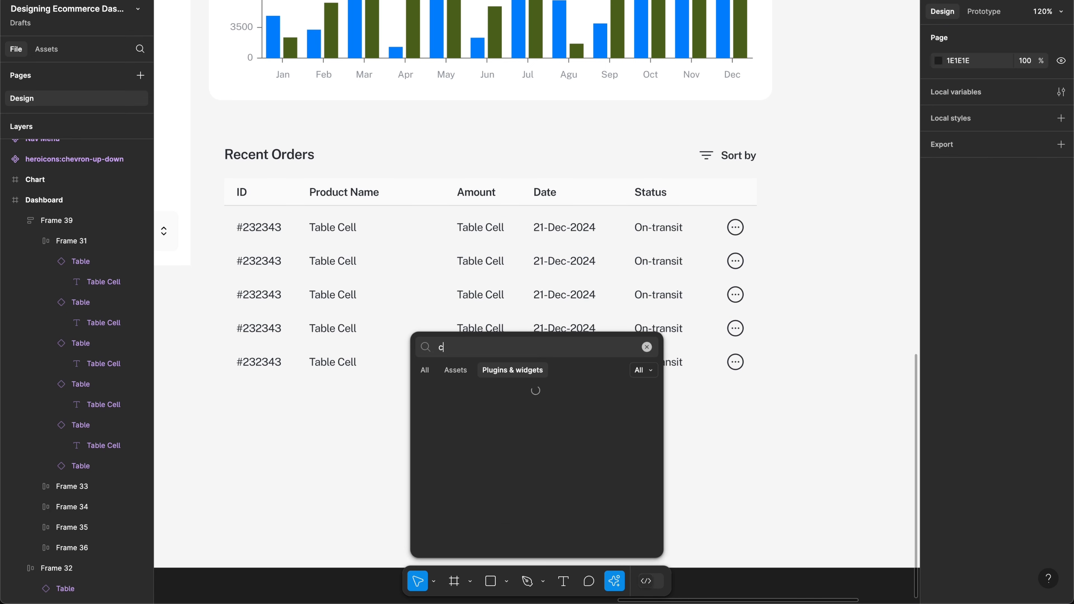
type("ontent reel")
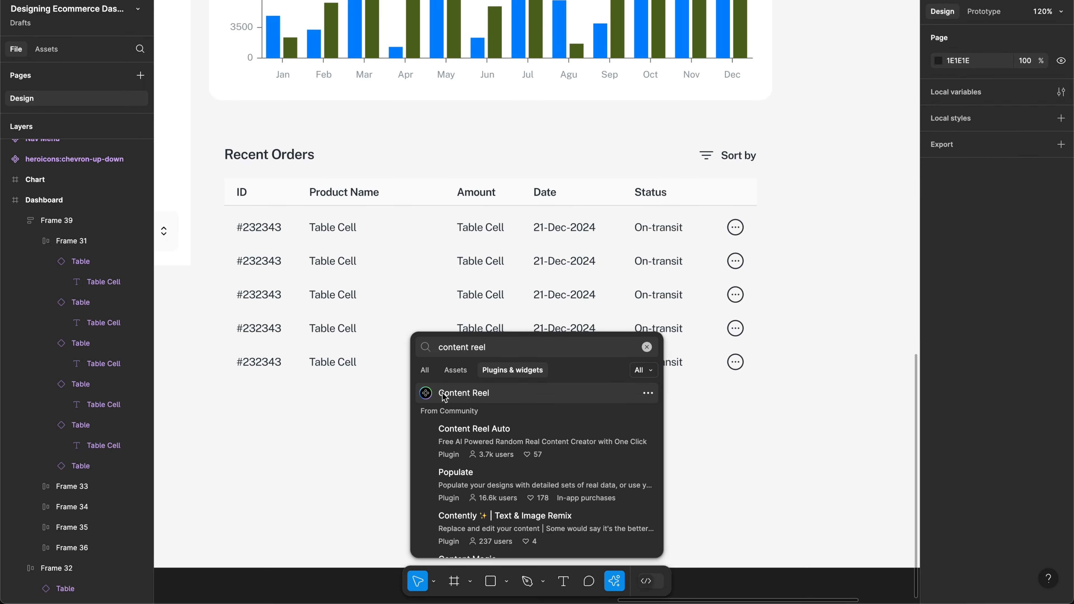
left_click(444, 396)
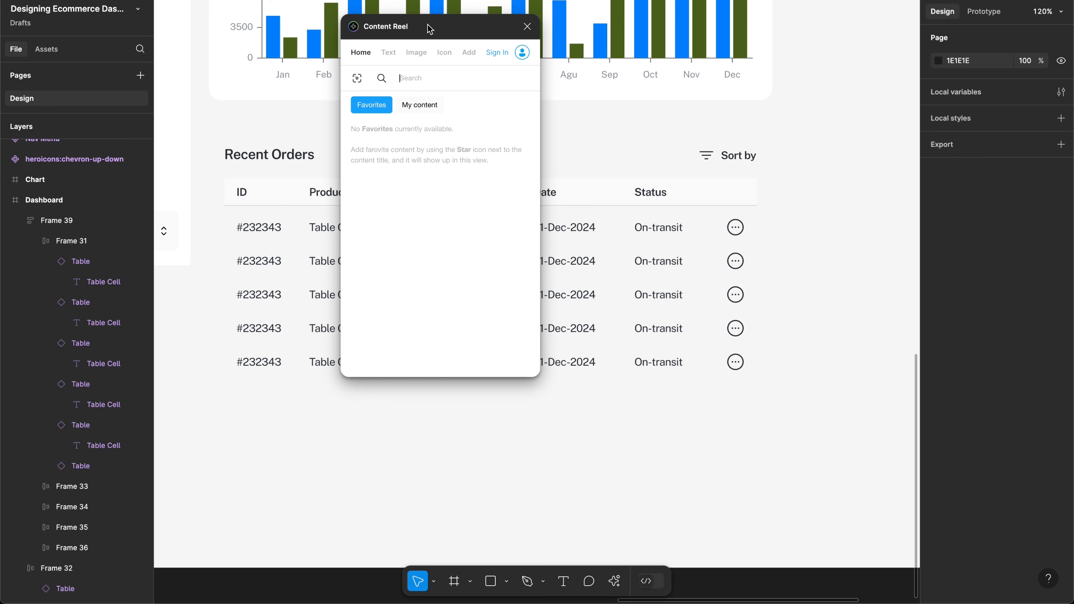
Step: Move Content Reel aside, select all five #232343 ID cells and show its Text library
left_click_drag(438, 30, 729, 142)
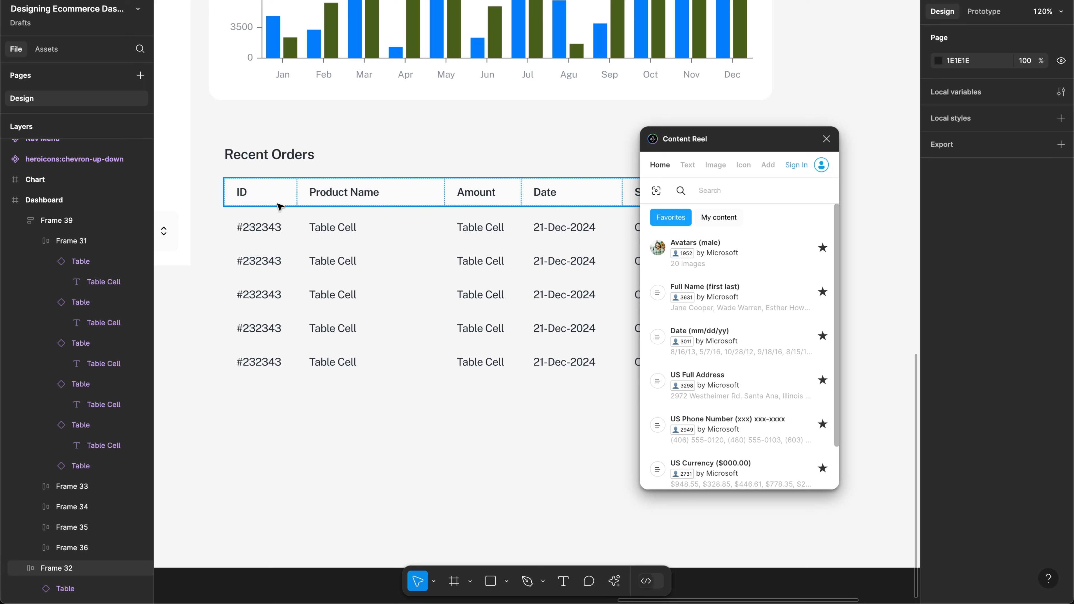
left_click(263, 232)
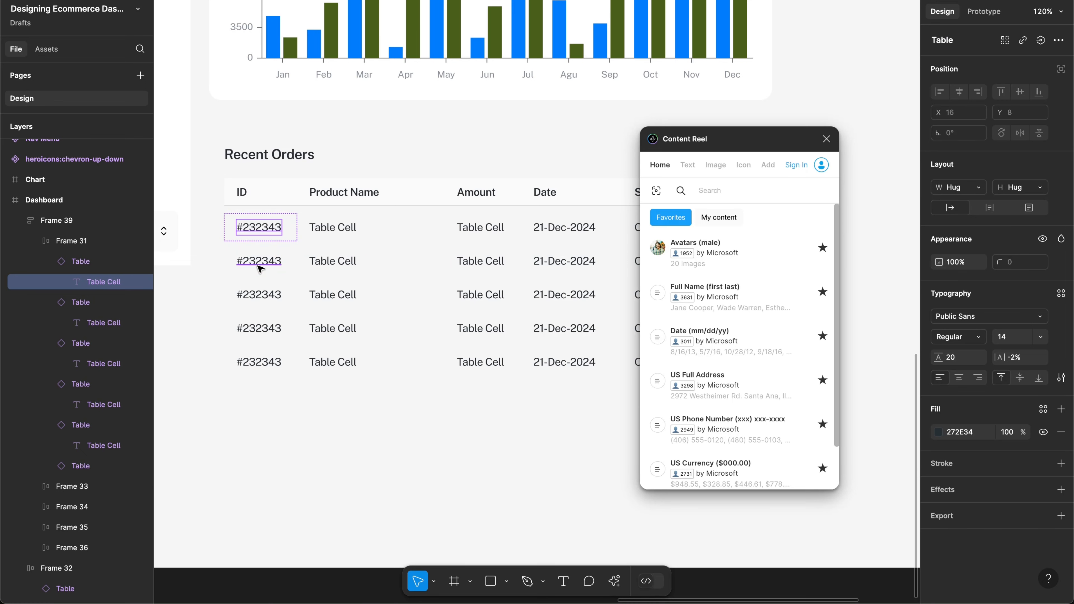
left_click(260, 268, "shift")
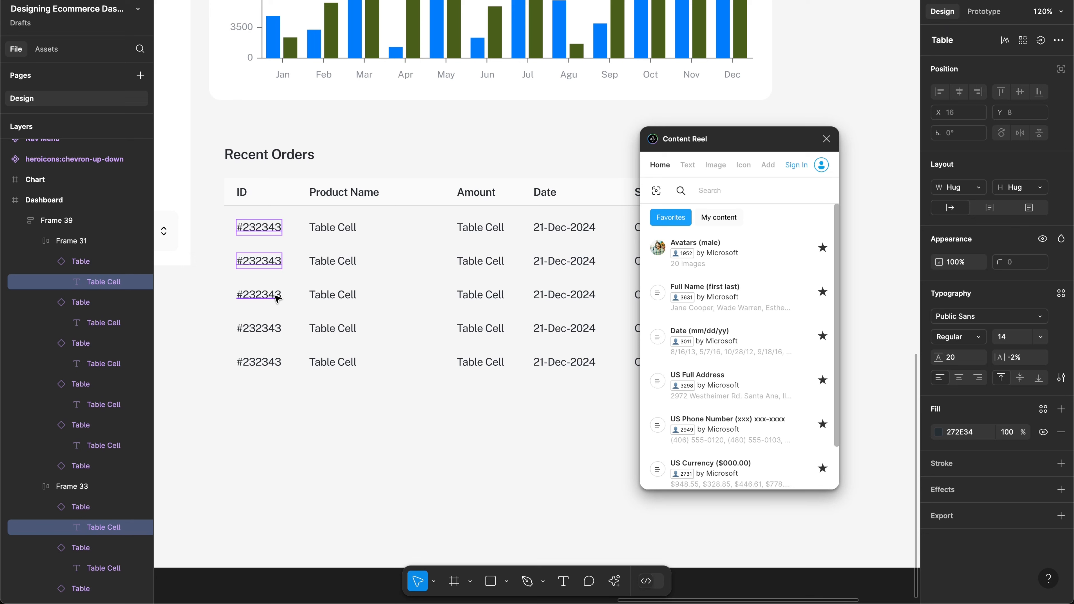
left_click(276, 296, "shift")
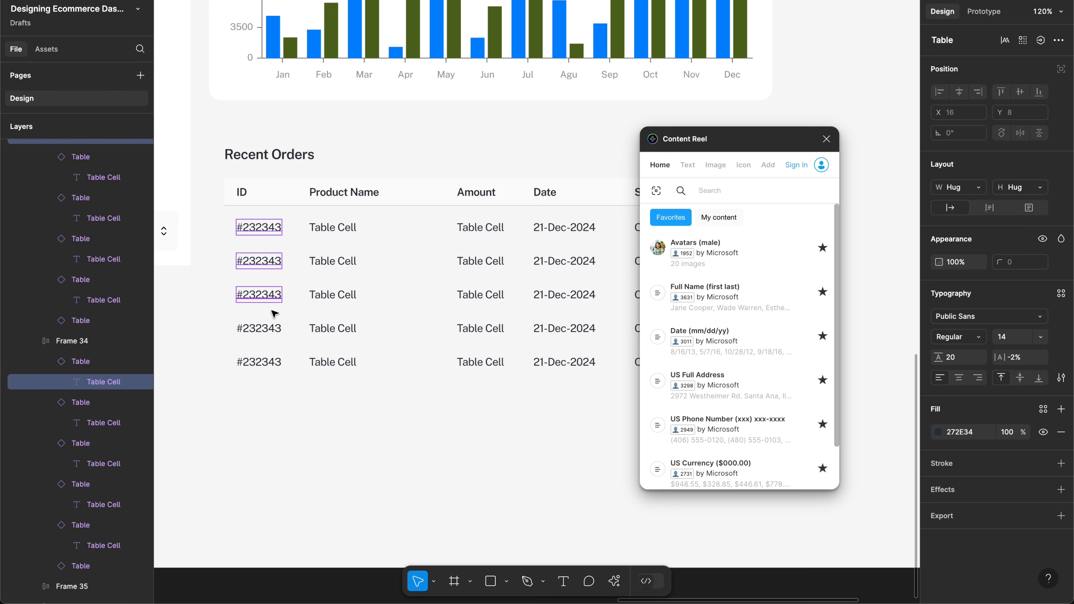
left_click(265, 334, "shift")
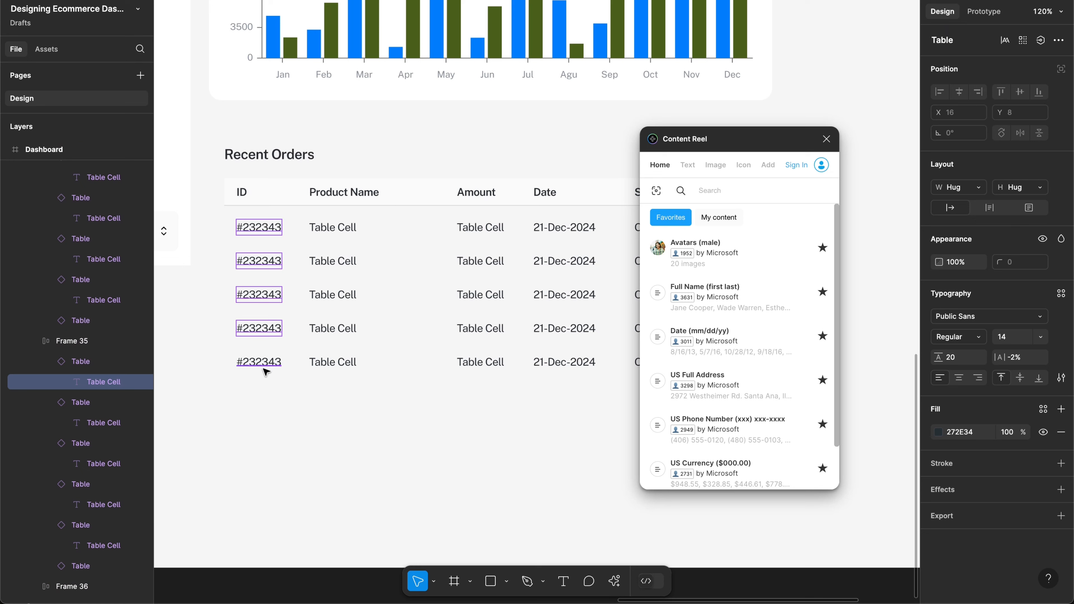
left_click(262, 366, "shift")
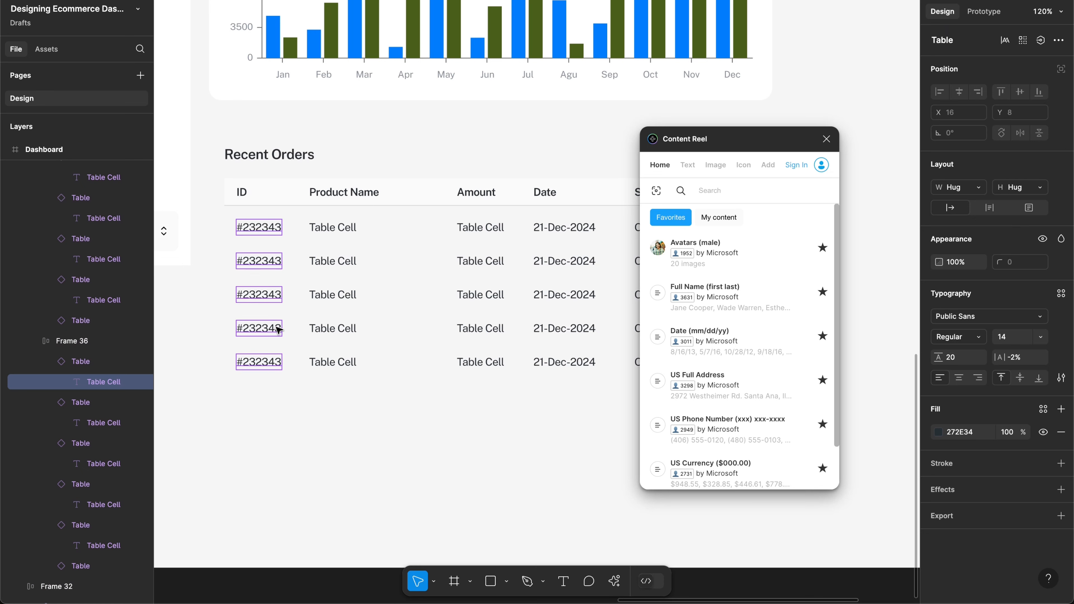
left_click(689, 167)
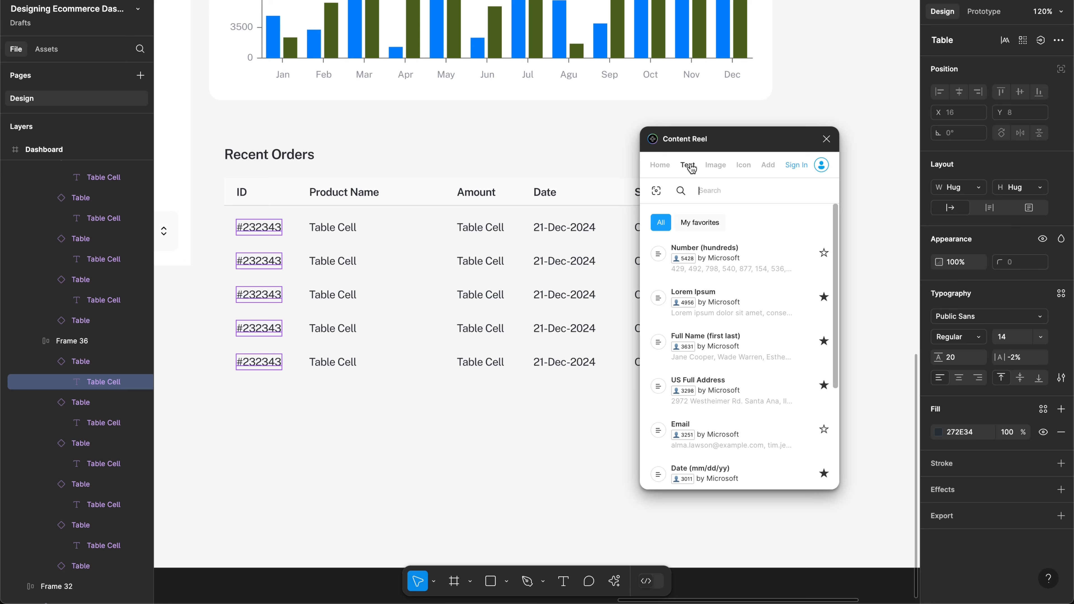
Step: Search Content Reel's Text library for 'ID'
scroll(725, 380, "down", 3)
scroll(725, 380, "down", 1)
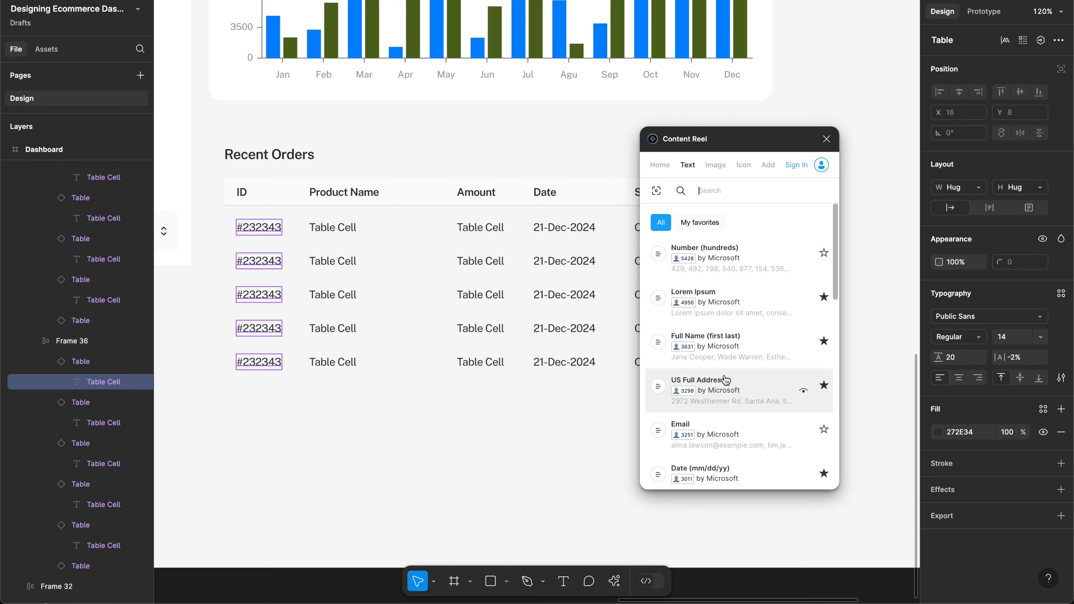
scroll(737, 341, "down", 15)
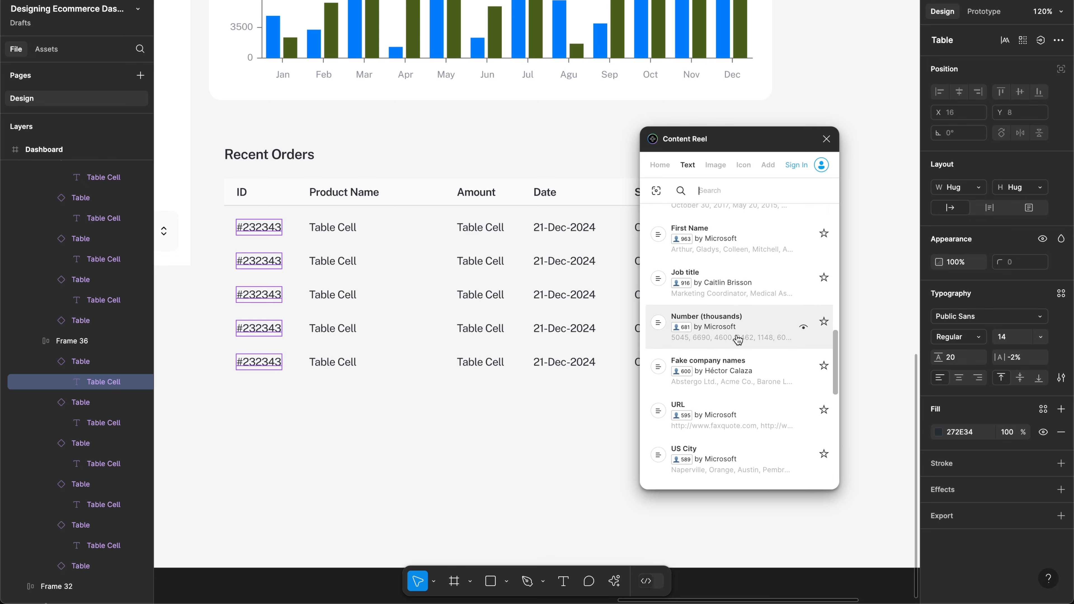
scroll(738, 340, "down", 8)
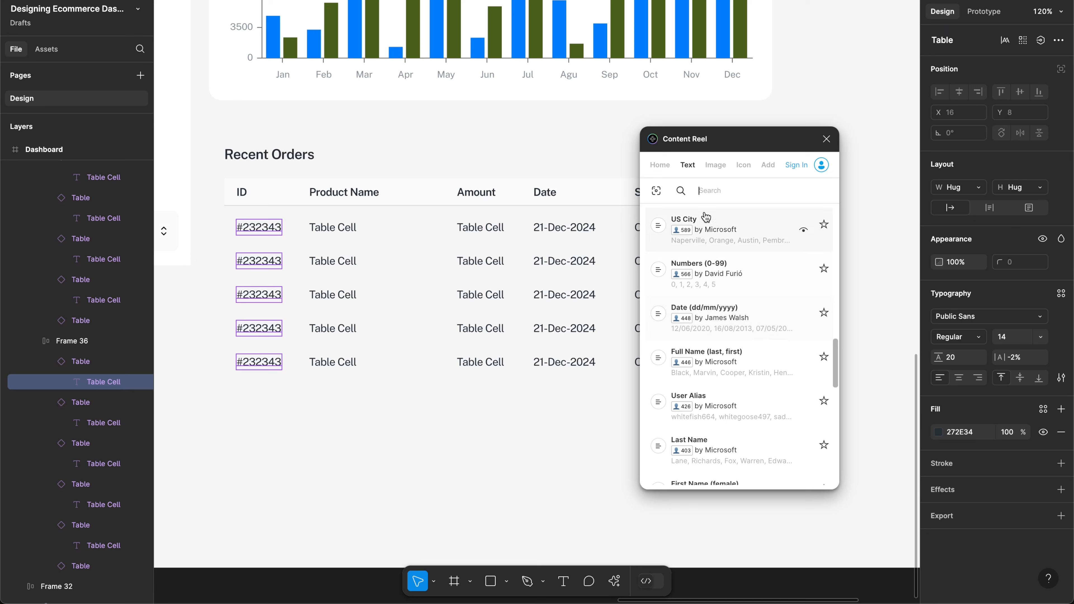
left_click(694, 191)
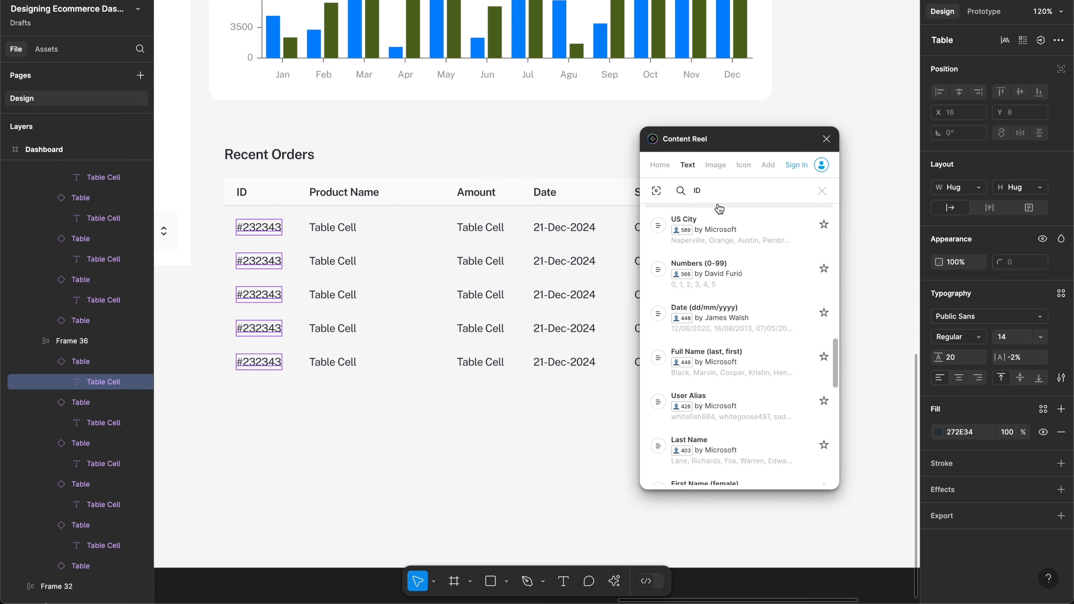
key("Return")
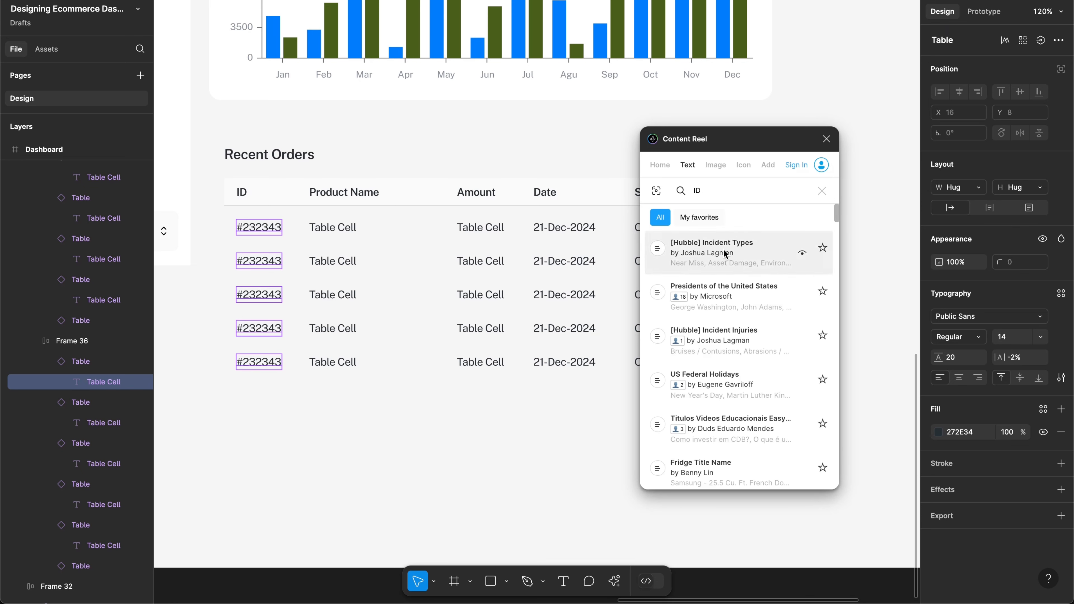
Step: Browse the ID results, such as Order ID, Contact ID and Album ID
scroll(718, 313, "down", 3)
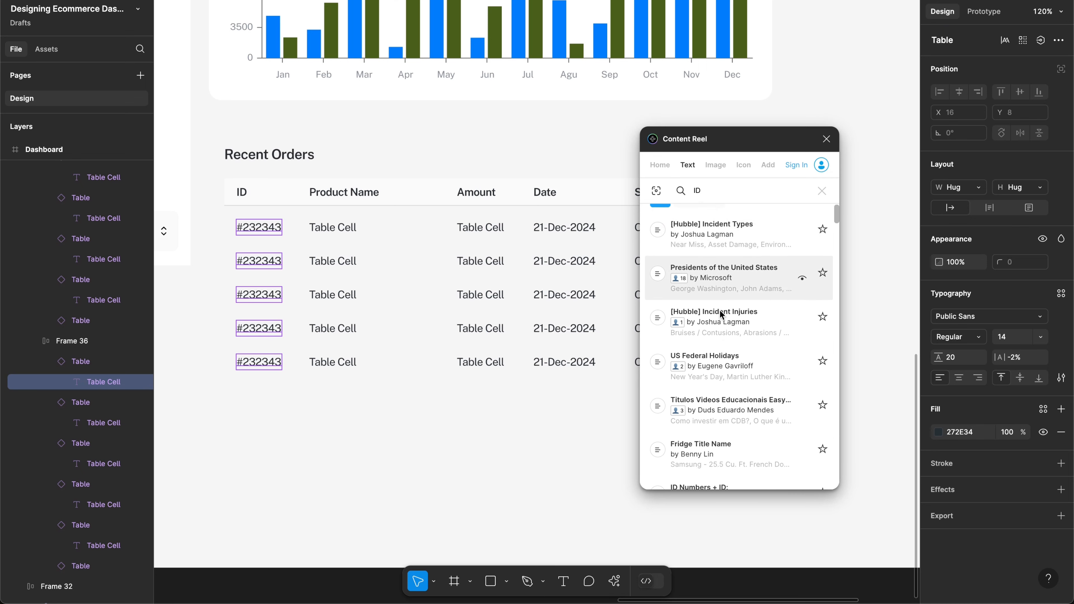
scroll(722, 314, "down", 3)
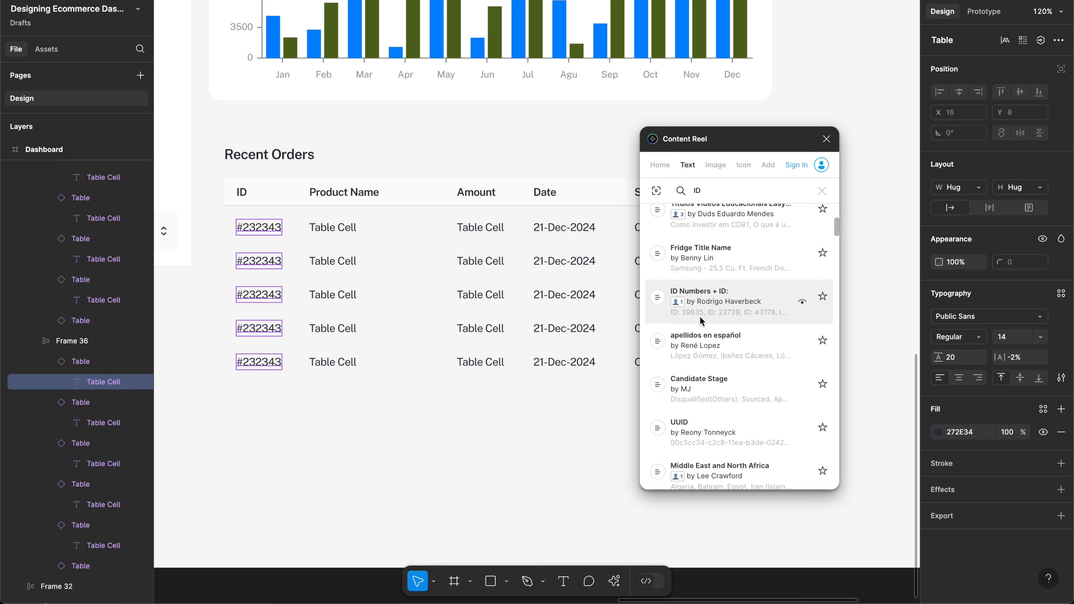
scroll(700, 317, "down", 5)
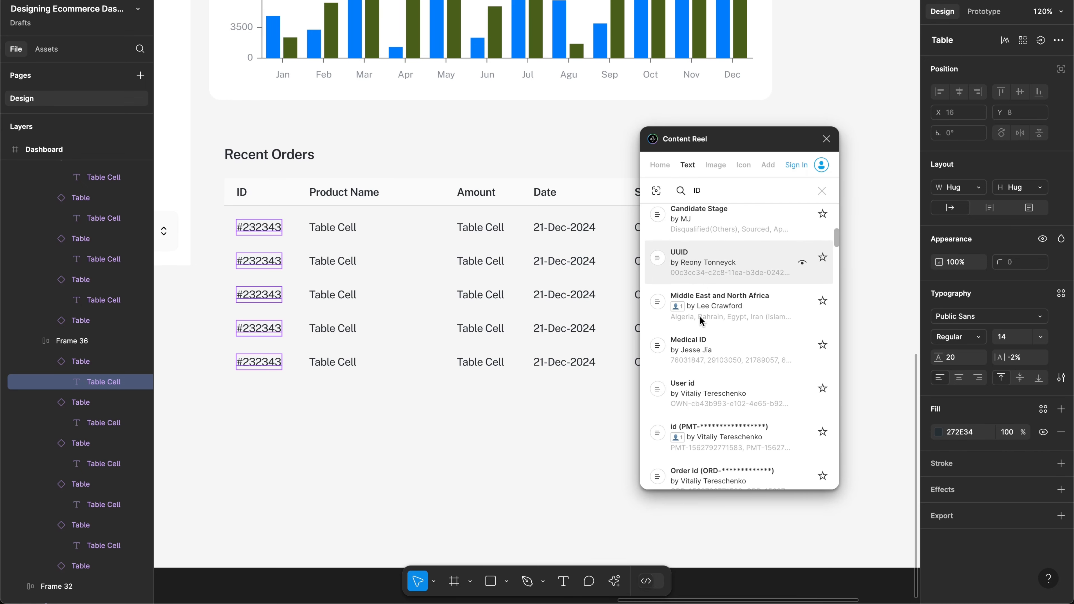
scroll(700, 318, "down", 5)
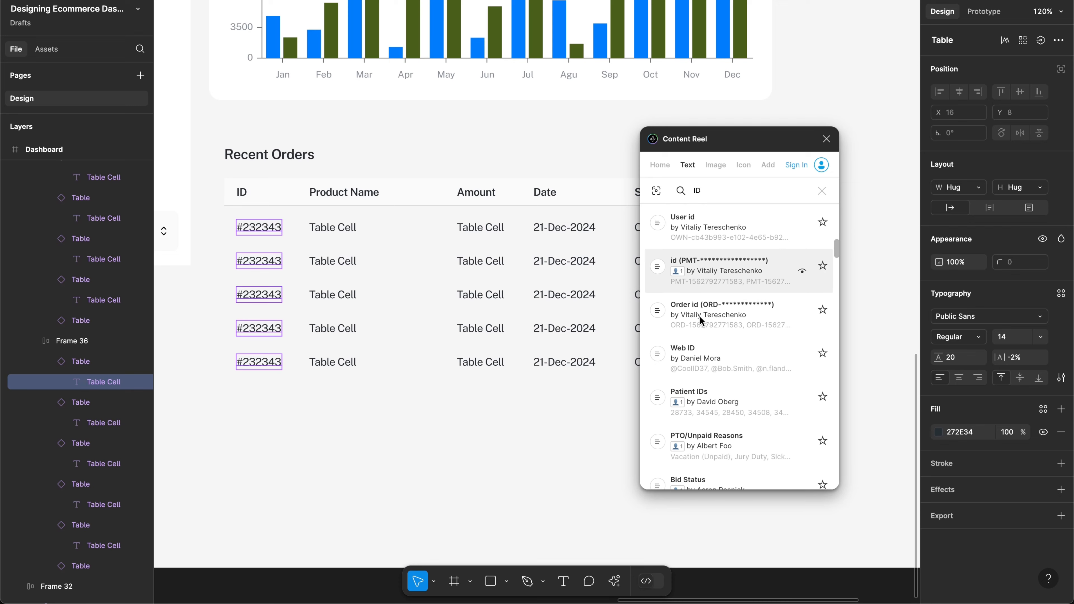
scroll(699, 316, "down", 6)
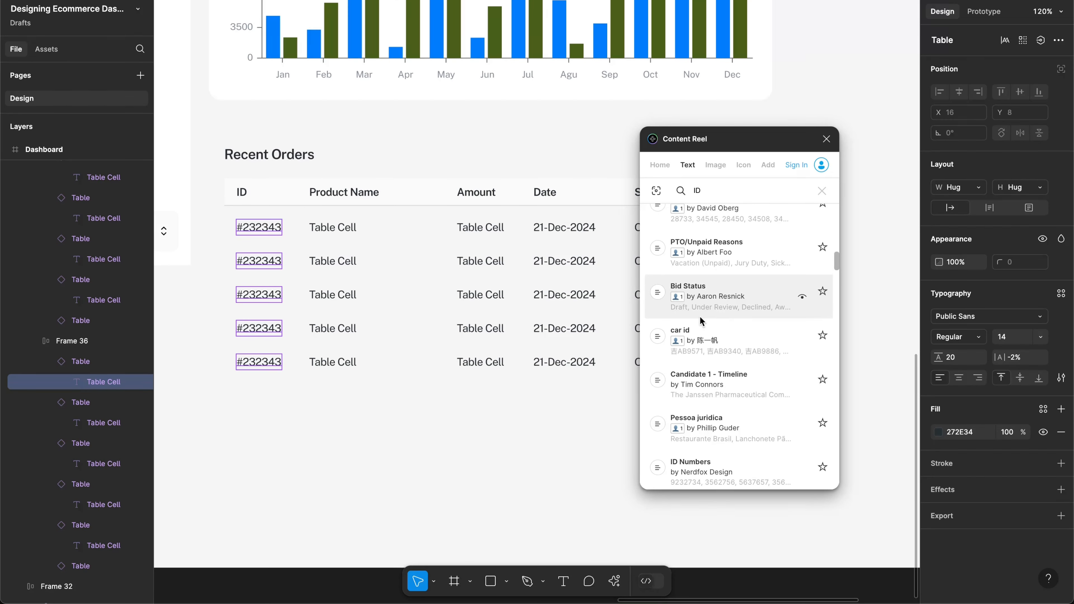
scroll(699, 321, "down", 6)
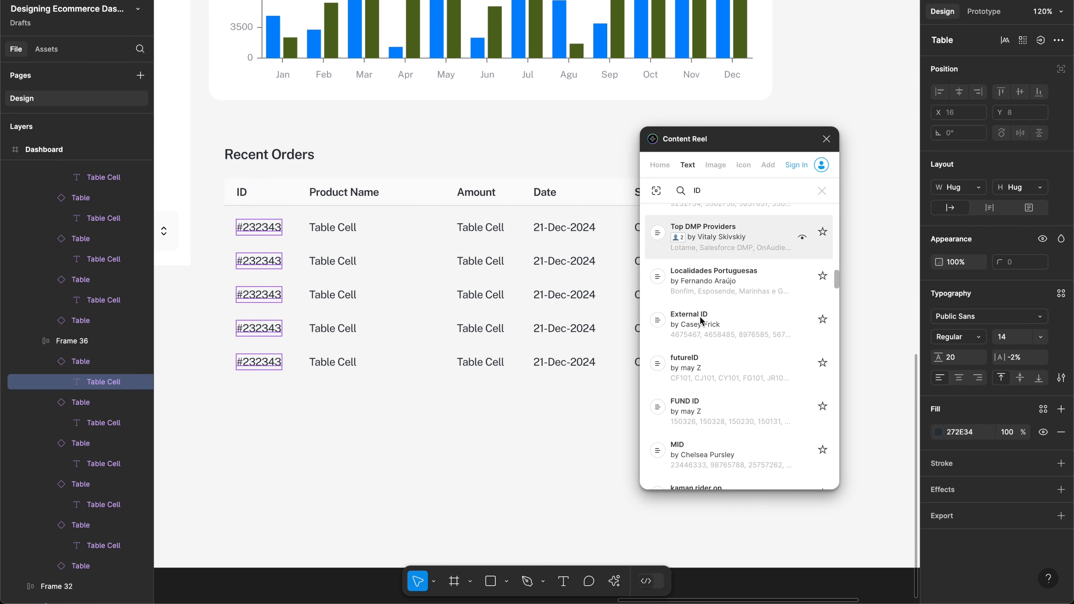
scroll(701, 320, "down", 5)
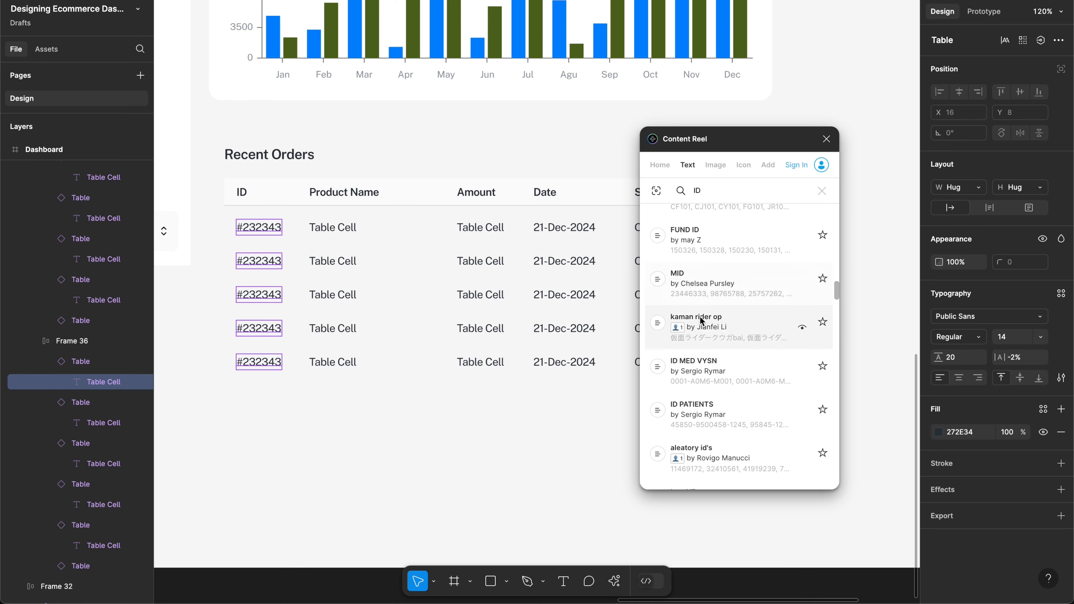
scroll(700, 320, "down", 7)
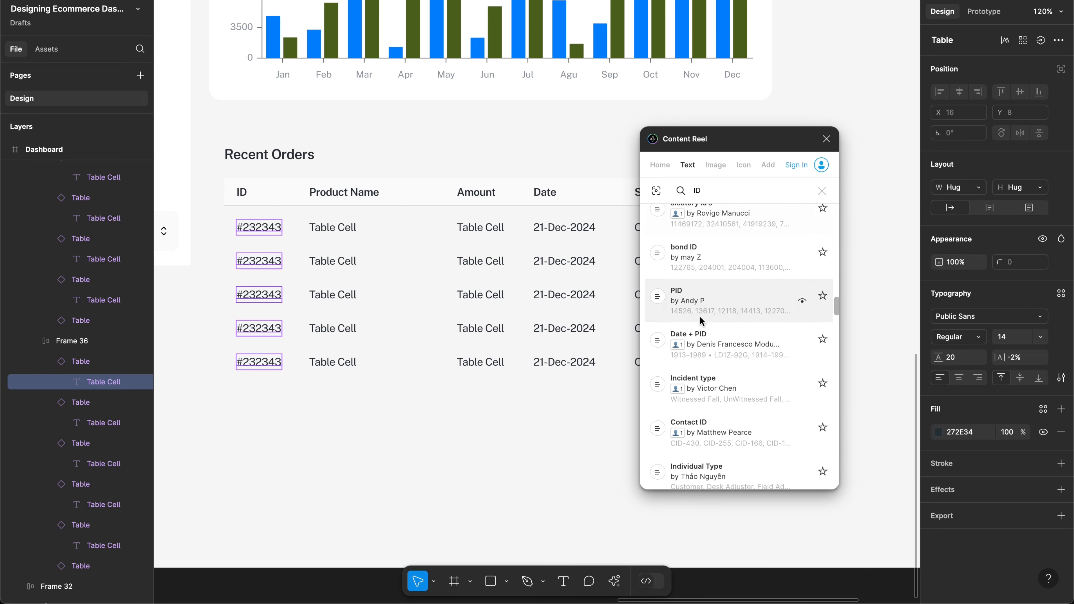
scroll(700, 317, "down", 4)
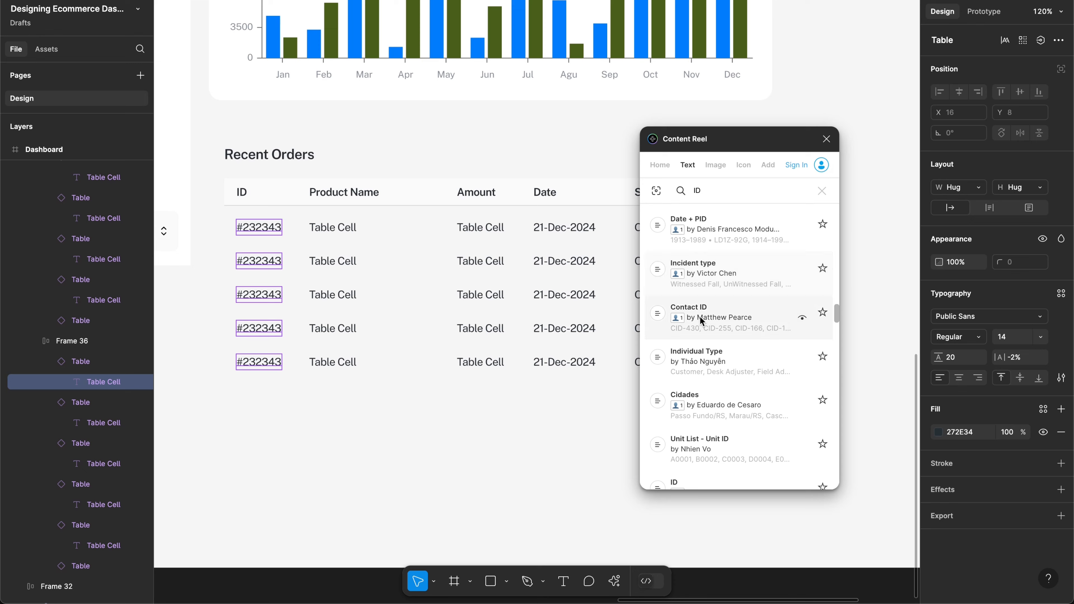
scroll(700, 319, "down", 5)
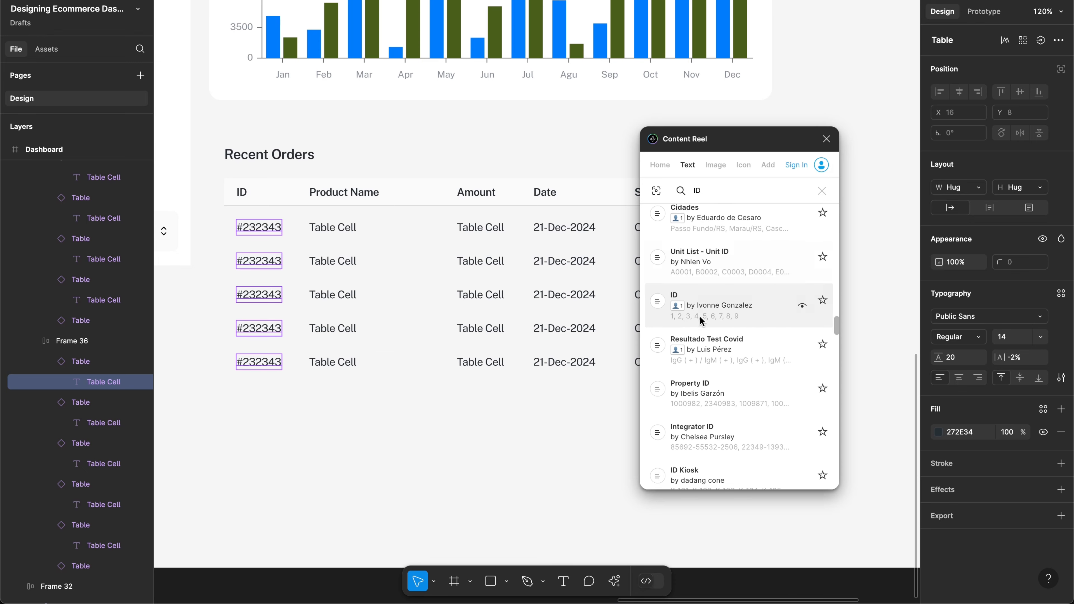
scroll(700, 316, "down", 5)
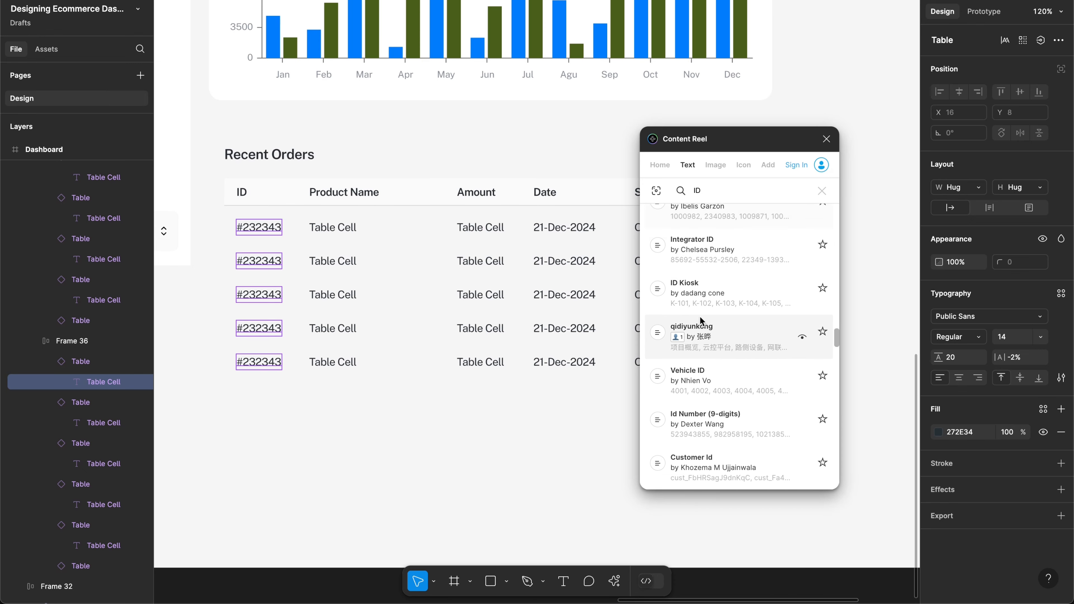
scroll(700, 316, "down", 6)
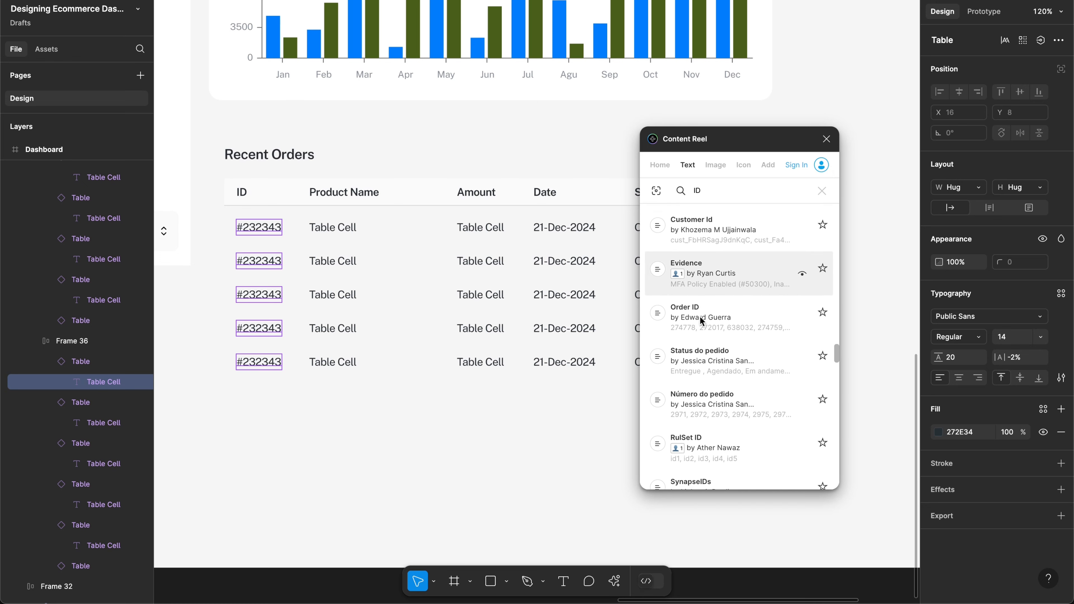
scroll(700, 317, "down", 1)
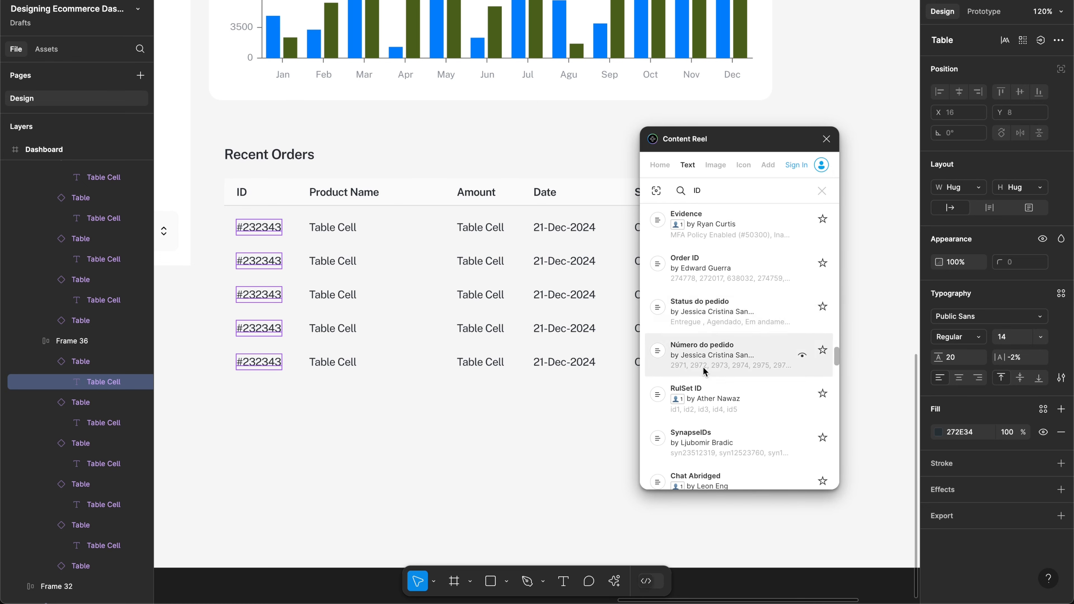
scroll(703, 371, "down", 4)
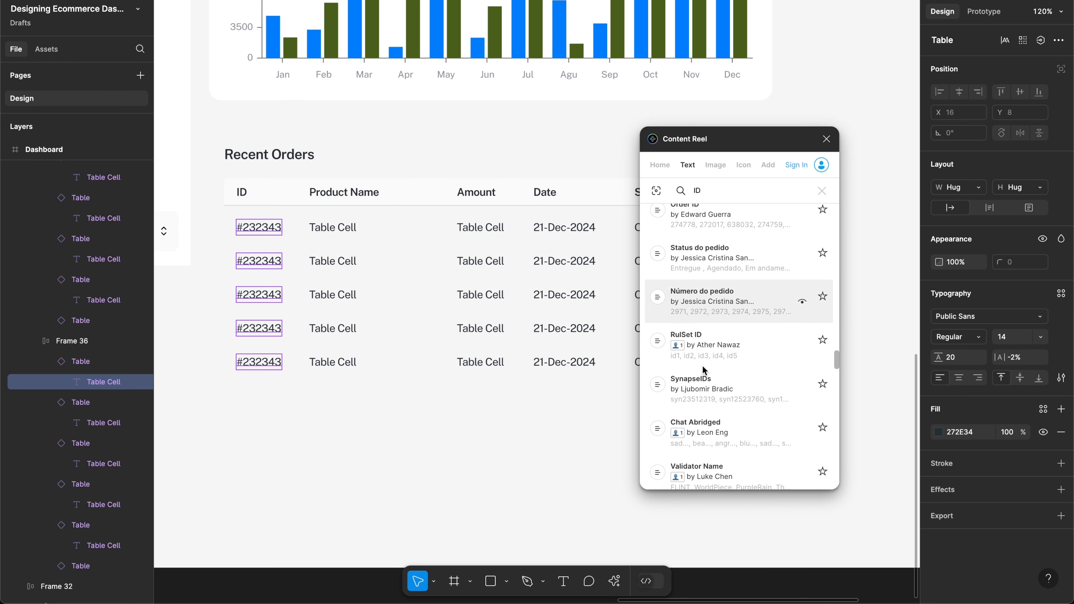
scroll(718, 370, "down", 3)
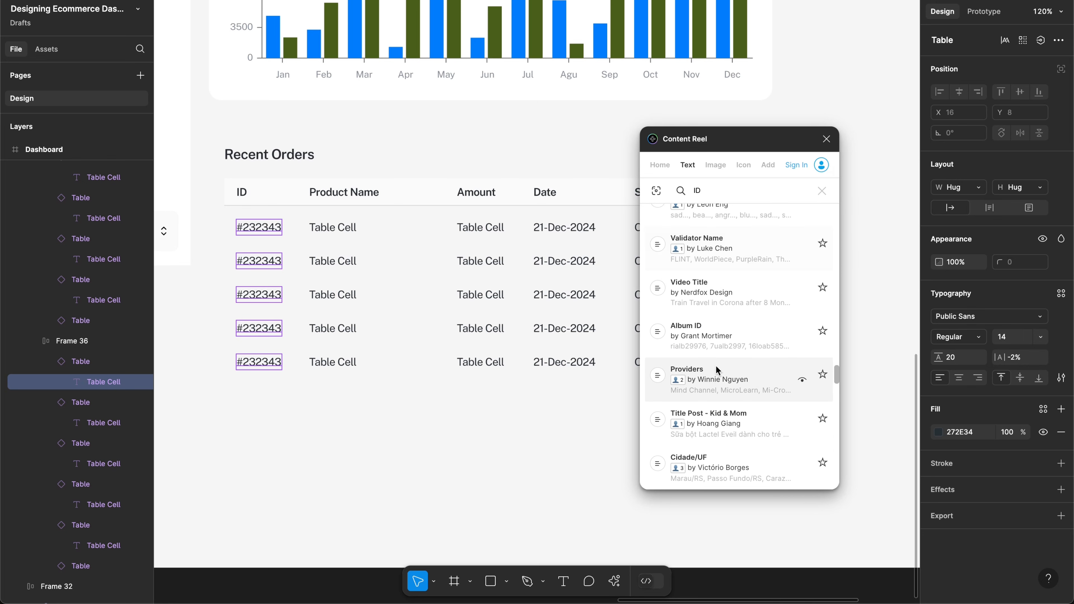
Step: Search 'product ID' and fill the ID cells with PTDD Product ID numbers like 7657 and 20154
type("product")
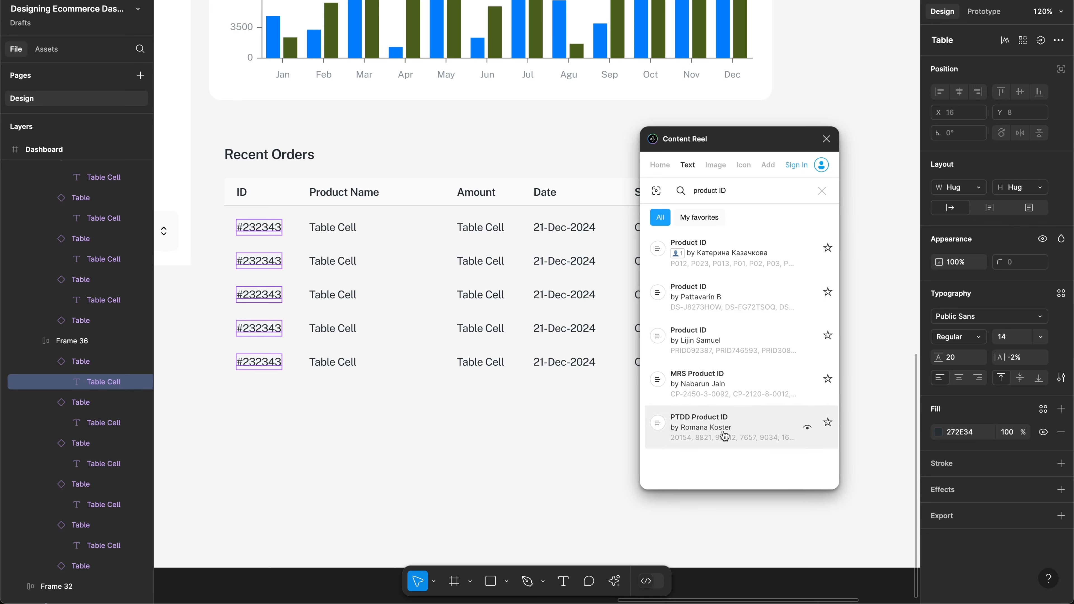
left_click(723, 444)
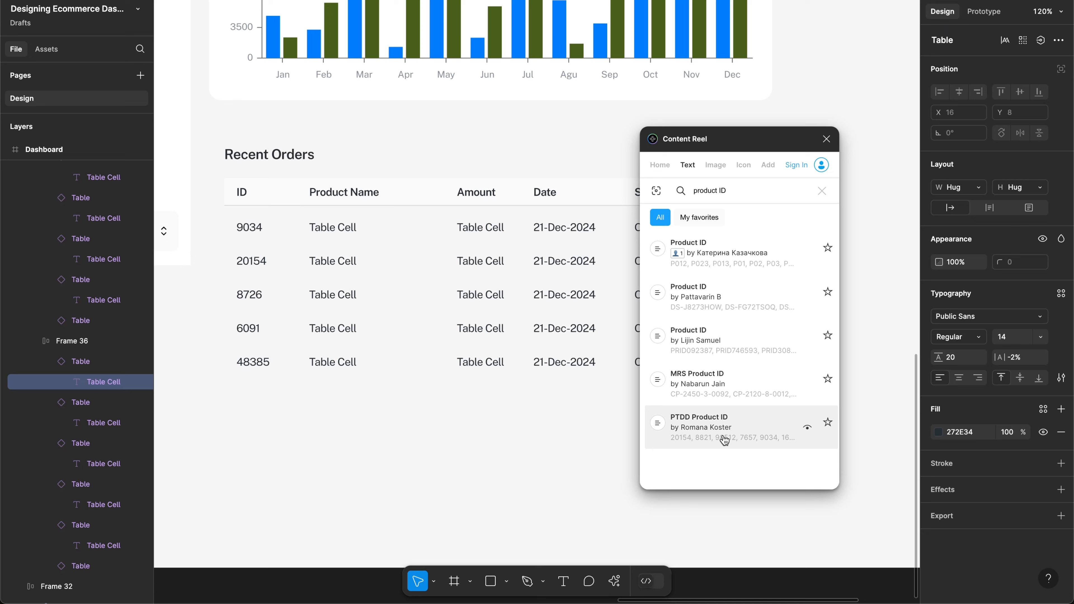
left_click(704, 266)
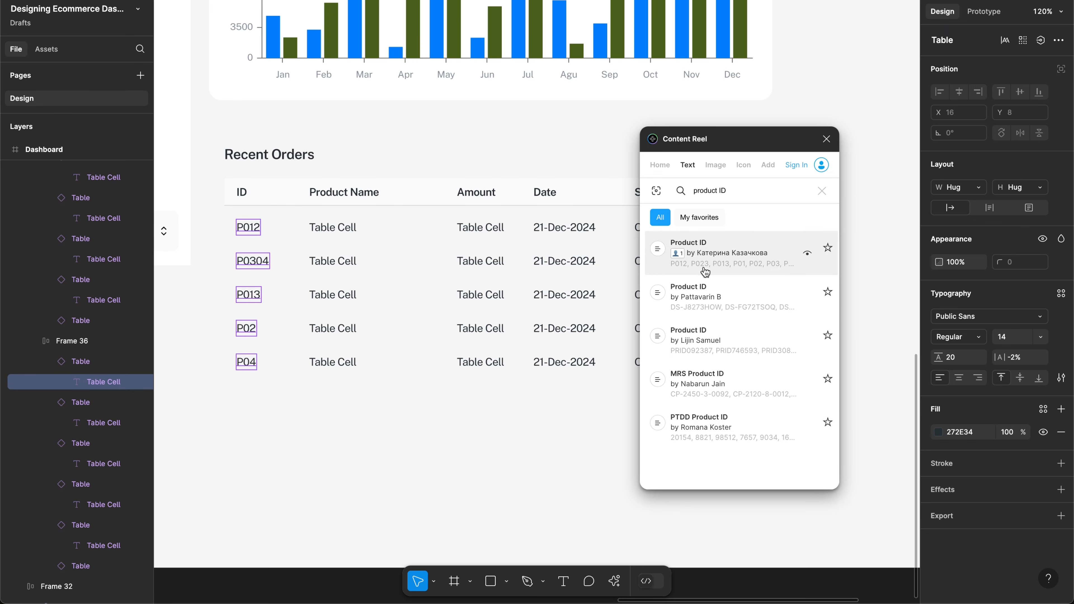
left_click(697, 444)
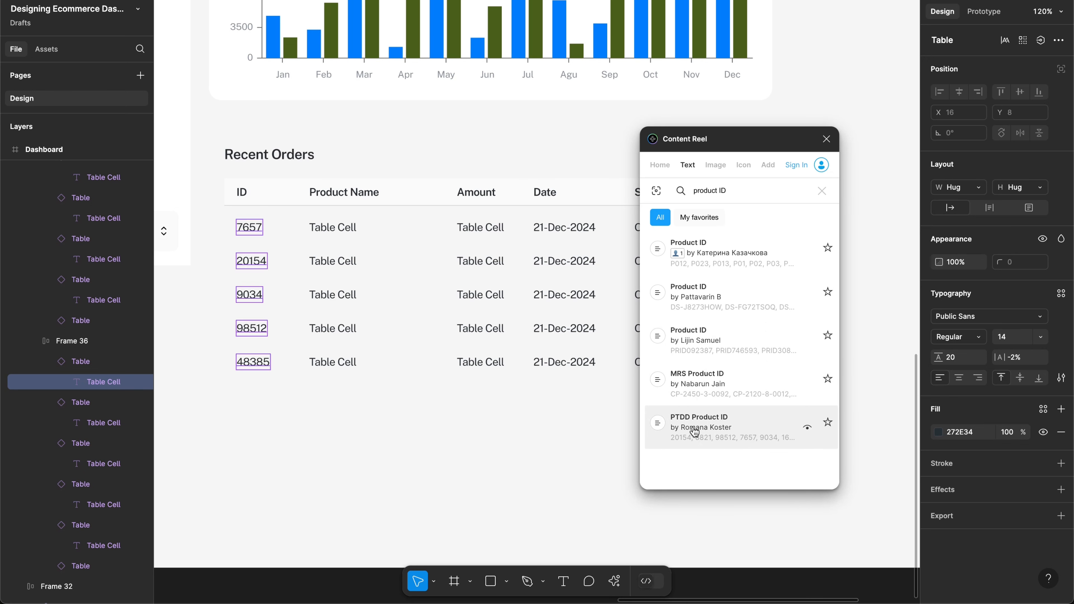
Step: Search '# ID' and fill the ID cells with ID Kiosk codes K-105, K-101, K-102, K-104, K-107
double_click(701, 191)
type("#")
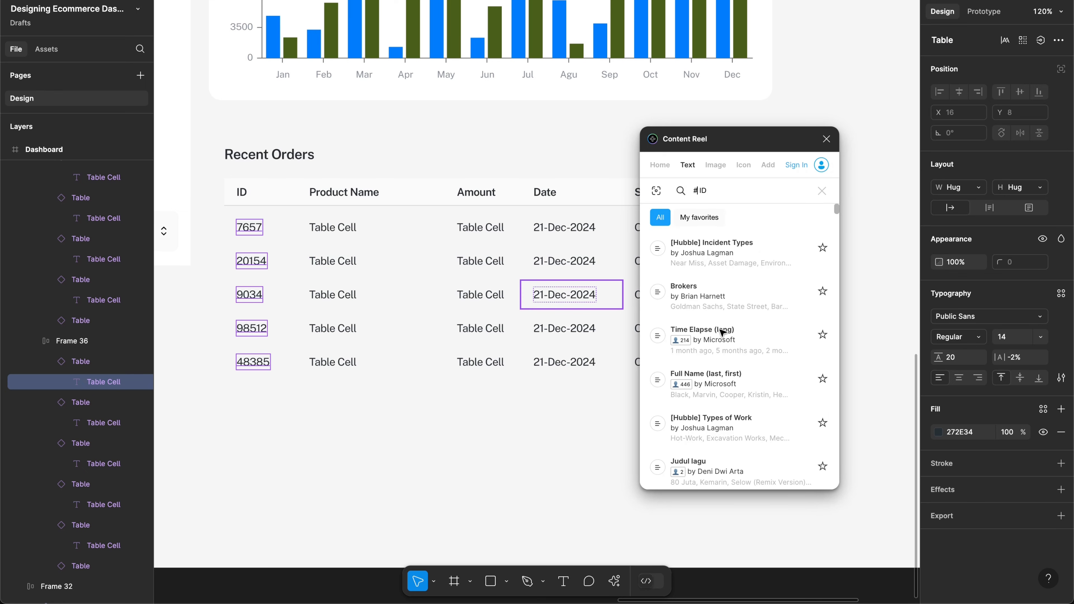
scroll(772, 300, "down", 5)
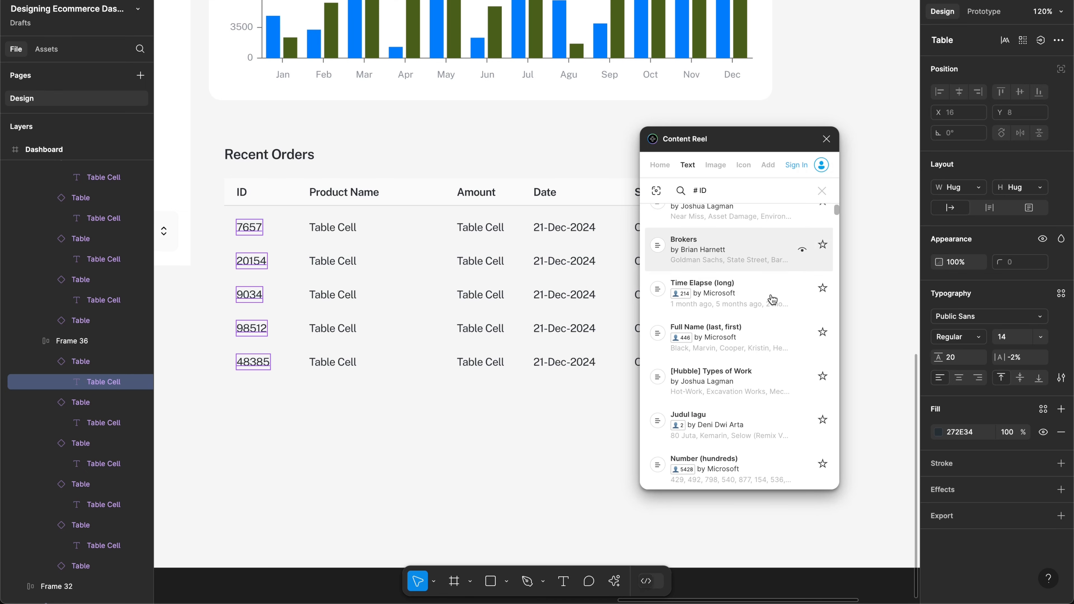
scroll(772, 299, "down", 6)
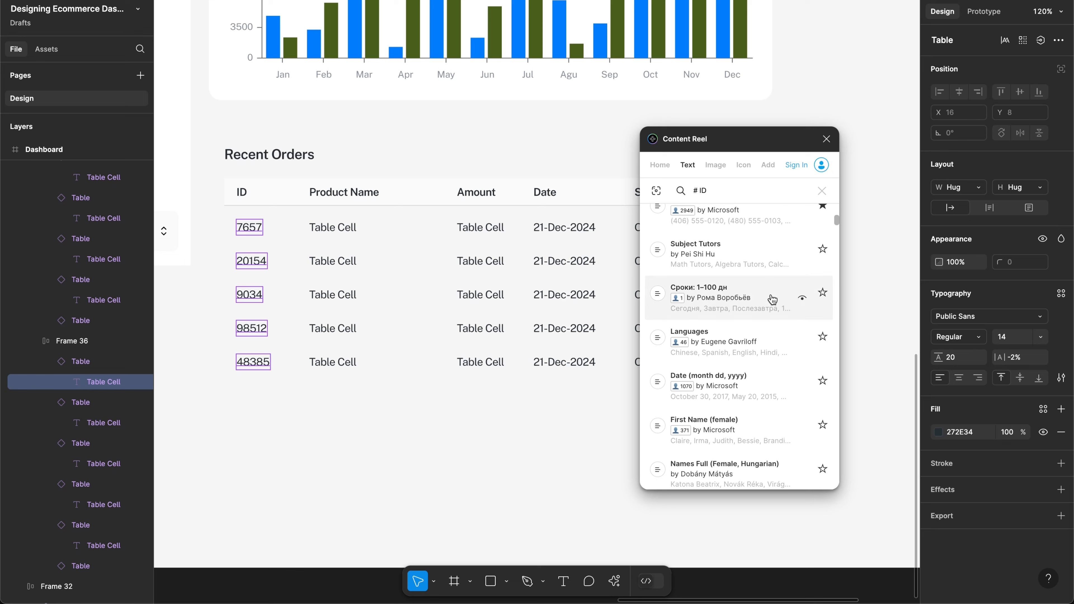
scroll(772, 300, "down", 8)
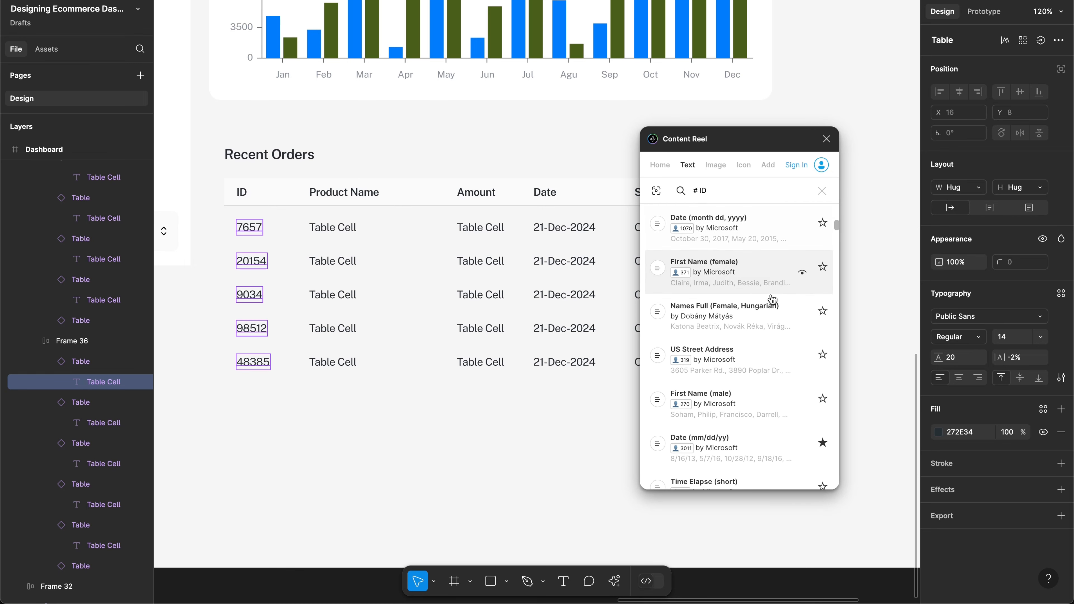
scroll(772, 299, "down", 5)
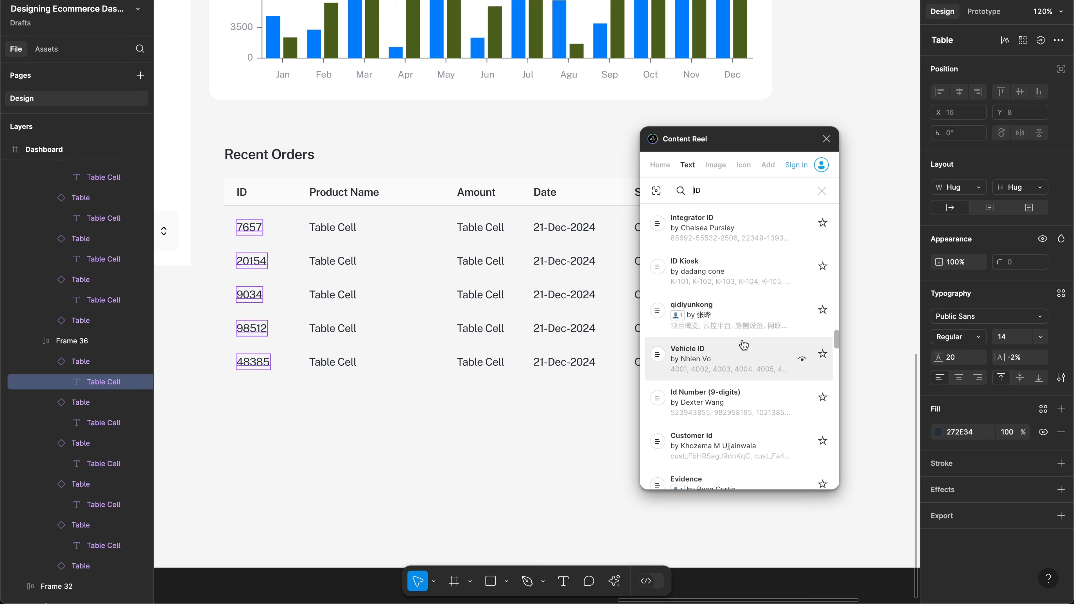
scroll(745, 337, "down", 1)
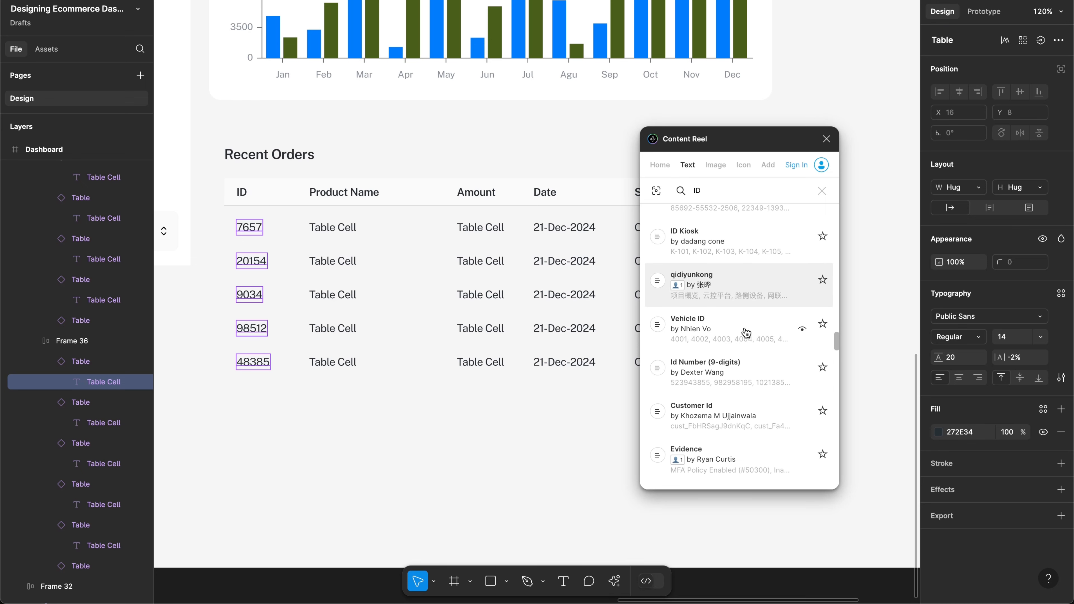
left_click(742, 255)
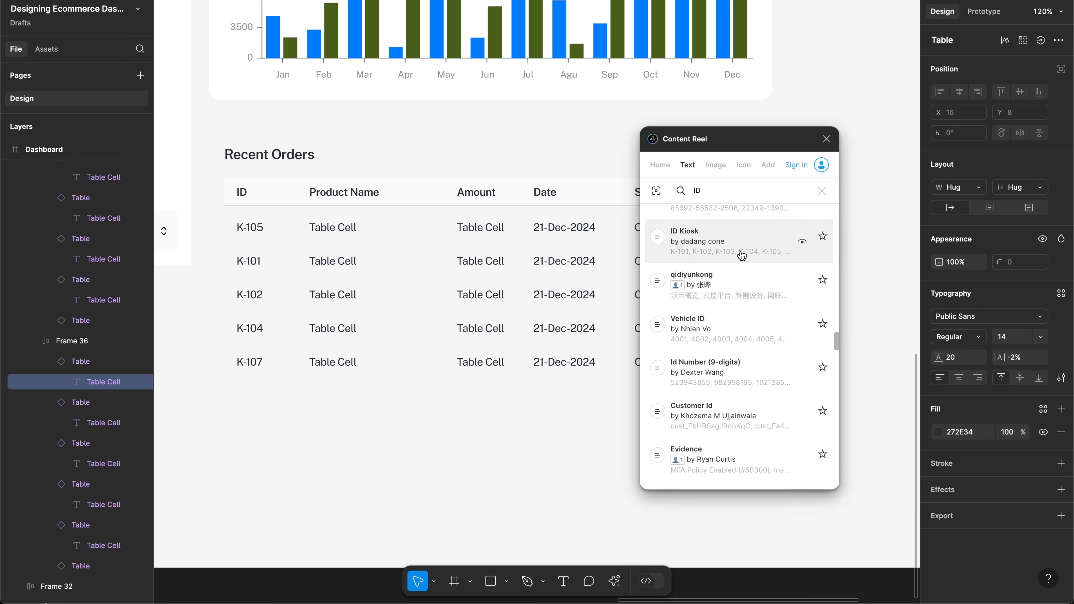
scroll(732, 313, "down", 5)
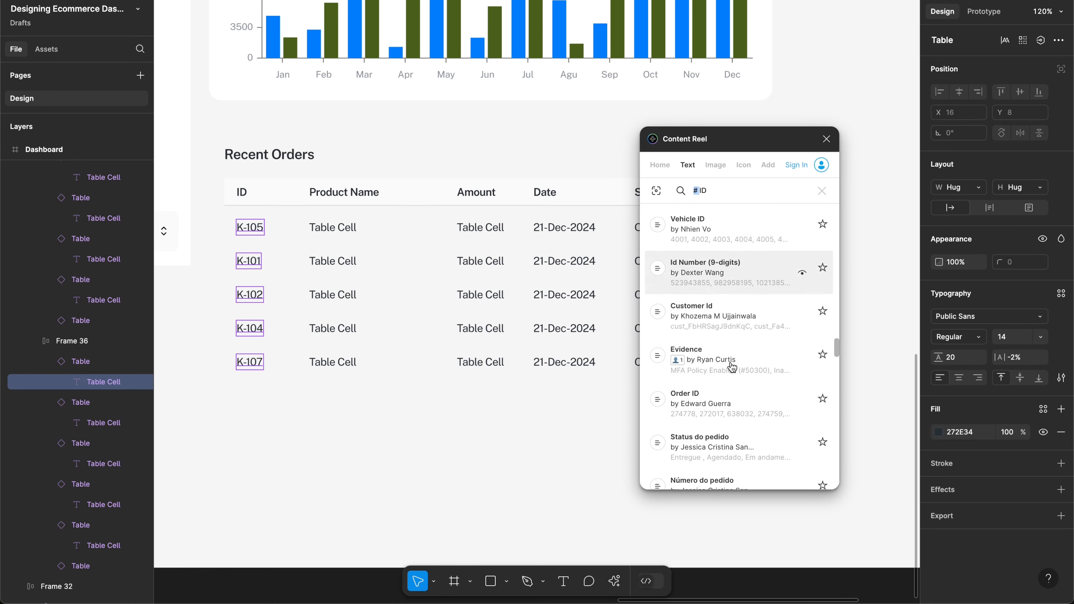
scroll(733, 367, "down", 3)
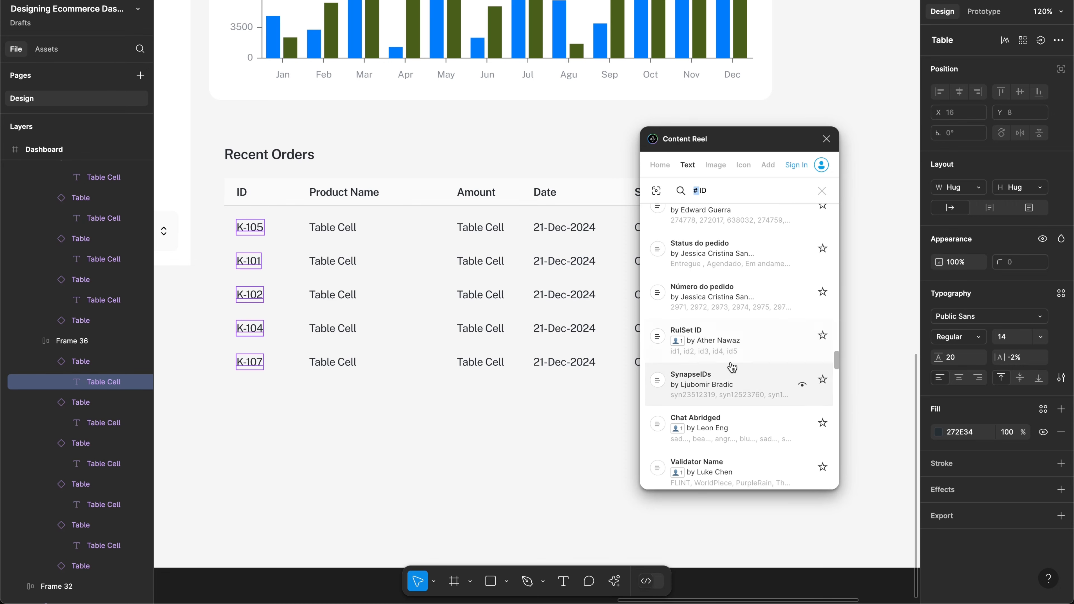
Step: Select the Product Name placeholder text in all five rows, from K-105 to K-107
scroll(752, 344, "down", 6)
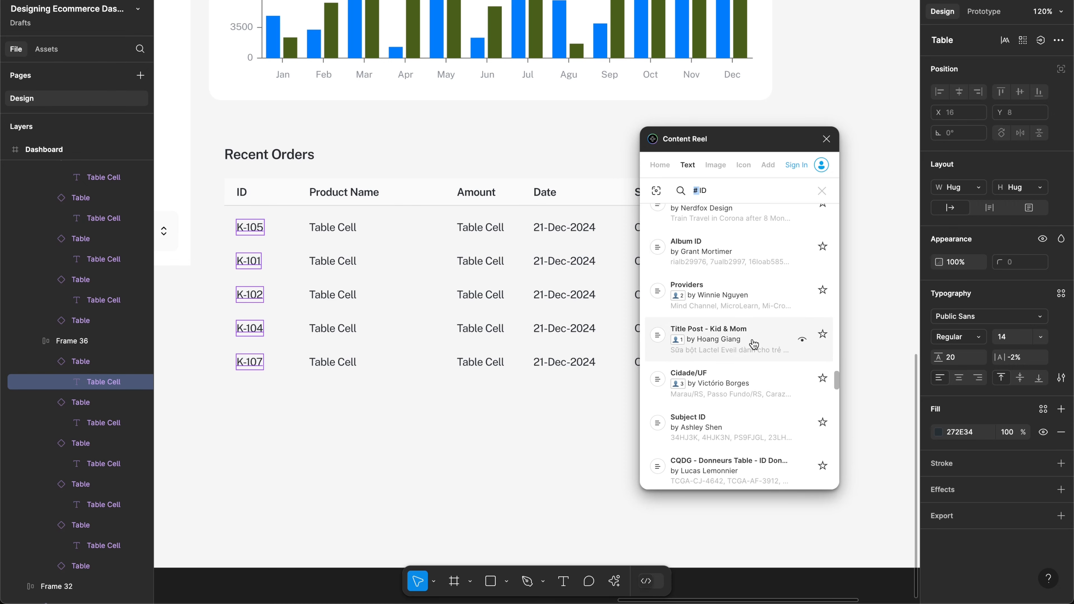
scroll(680, 338, "down", 2)
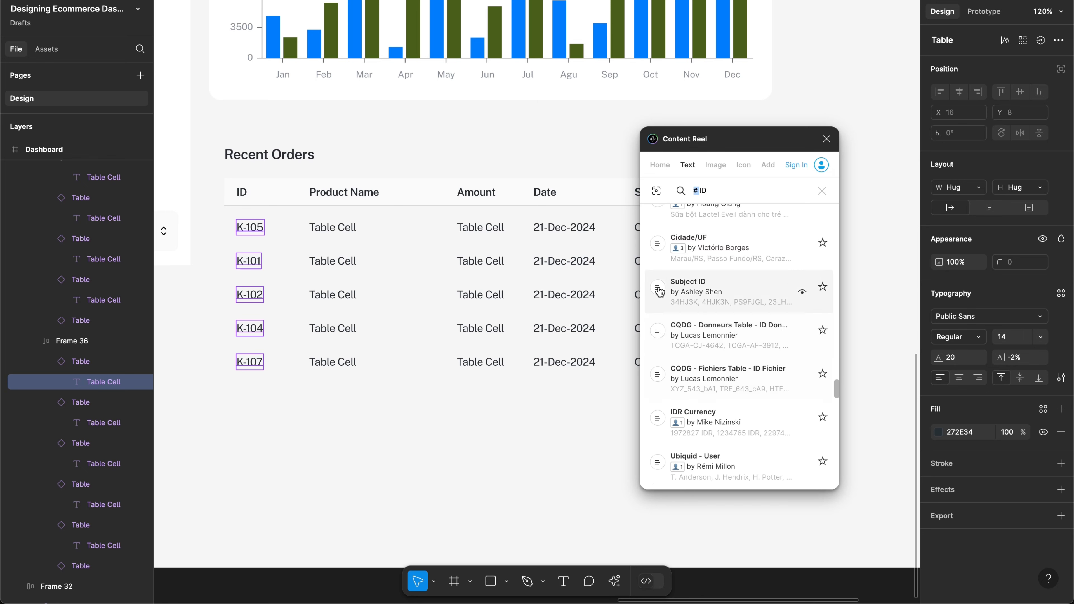
left_click(325, 229)
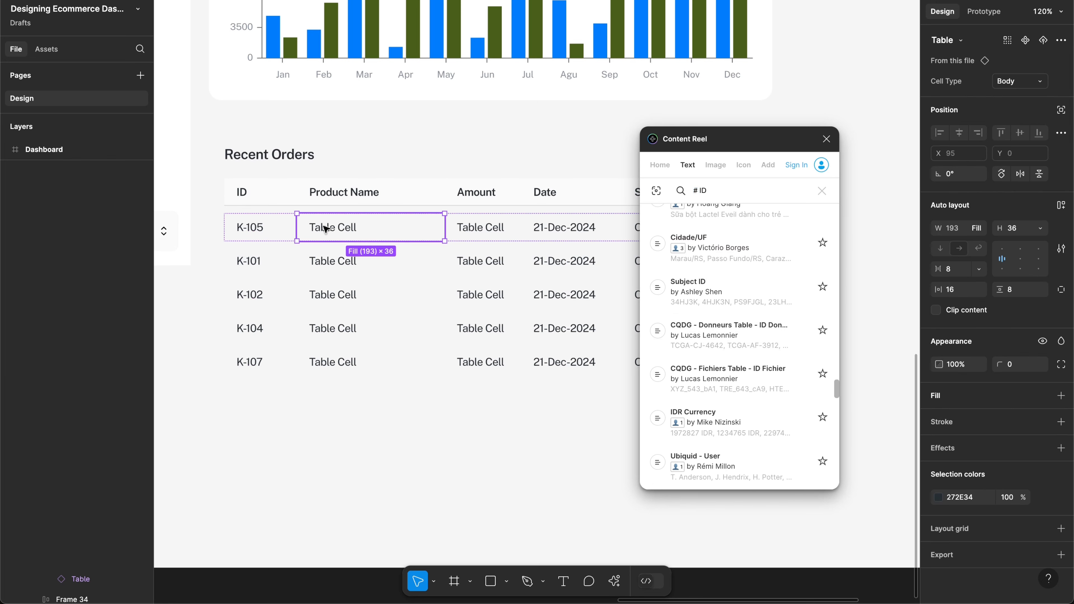
double_click(338, 233)
left_click(334, 262, "shift")
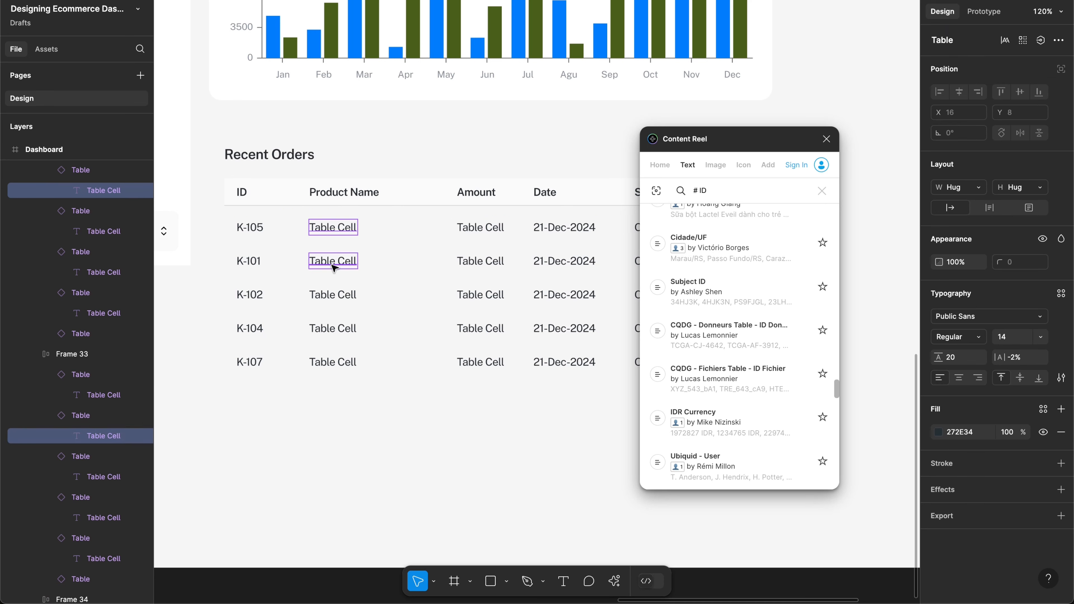
left_click(336, 301, "shift")
left_click(336, 330, "shift")
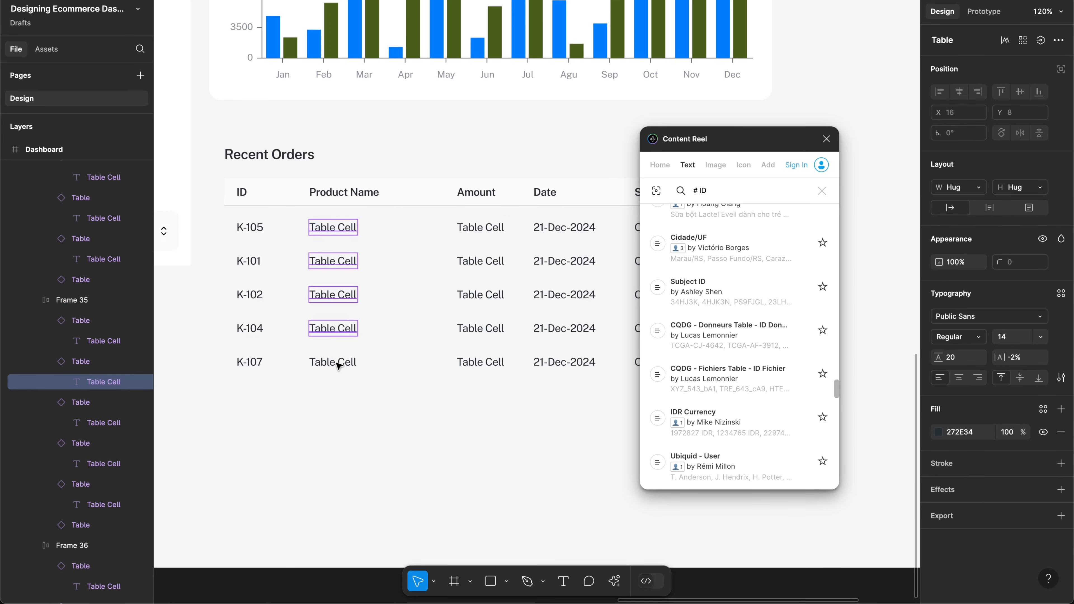
left_click(337, 365, "shift")
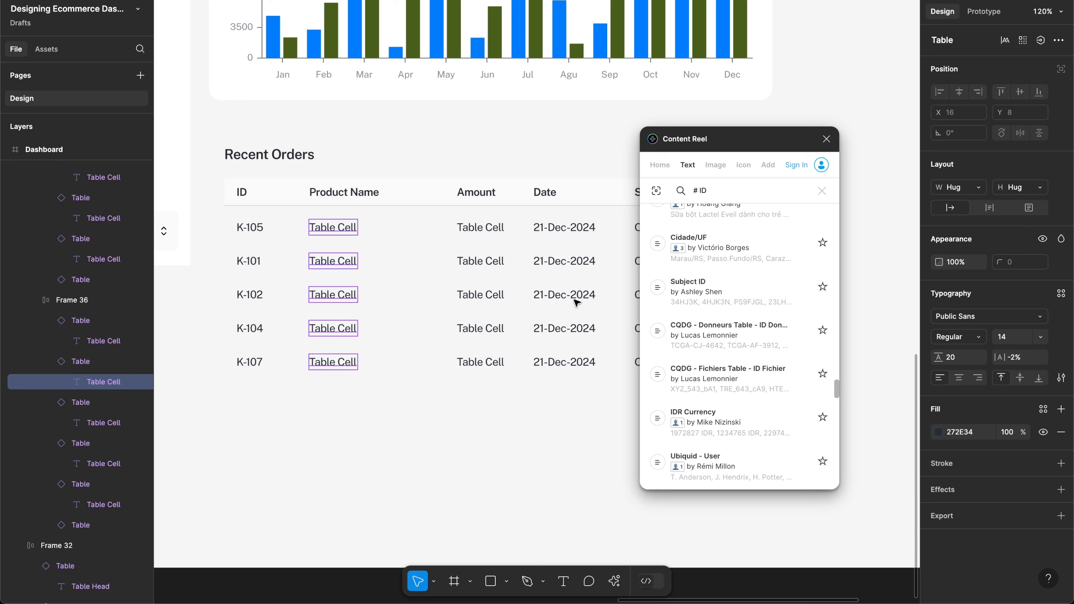
Step: Search 'product' and fill the Product Name cells with titles like iPad Pro 2017 Model
triple_click(707, 190)
key("BackSpace")
type("product")
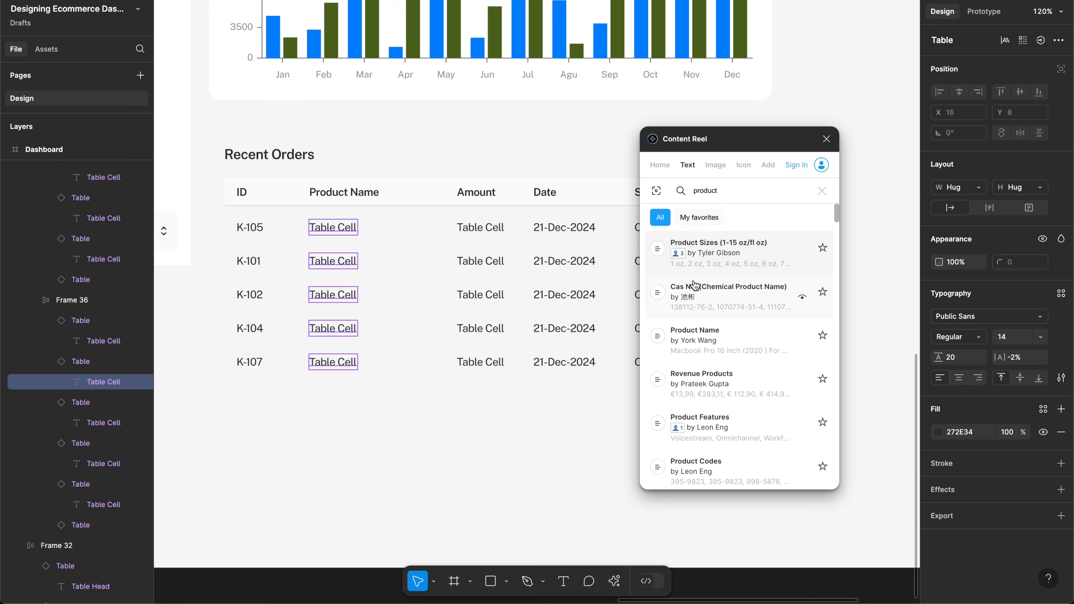
scroll(723, 342, "down", 1)
scroll(723, 342, "down", 5)
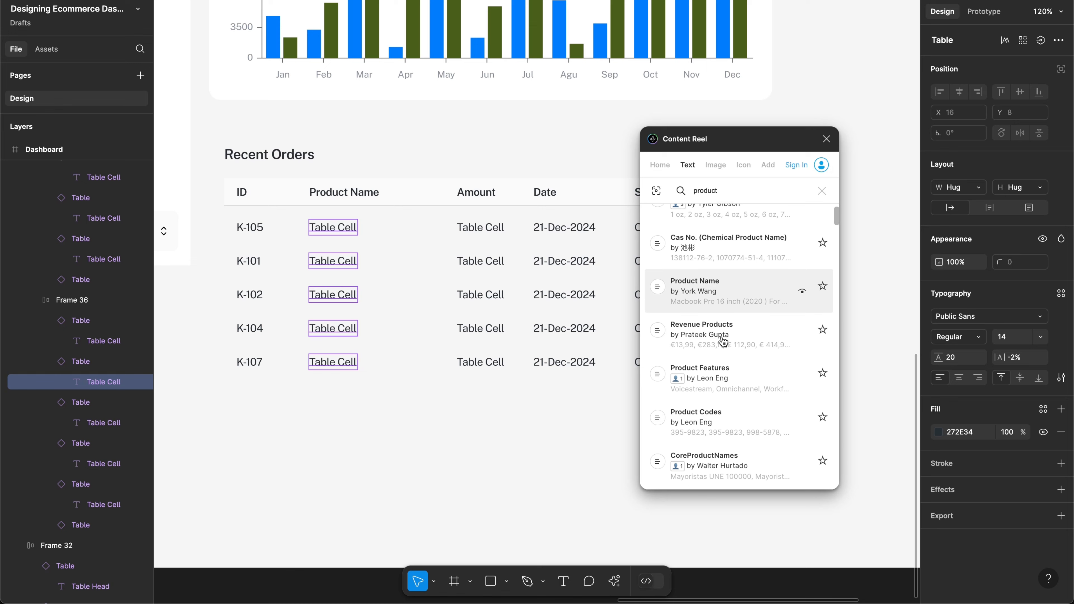
scroll(765, 330, "down", 7)
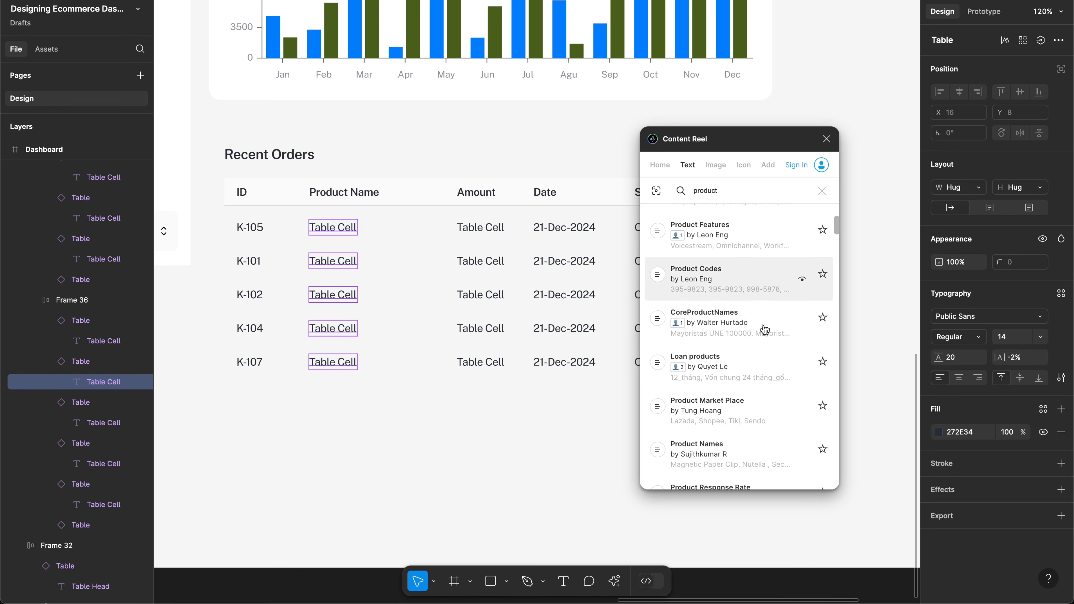
scroll(765, 330, "down", 6)
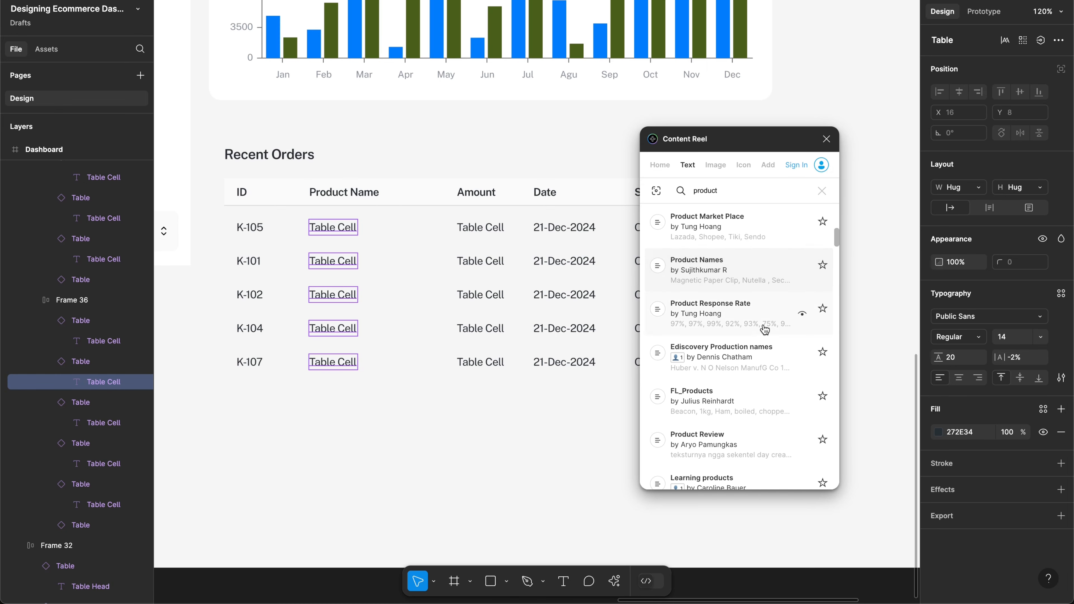
scroll(764, 330, "up", 13)
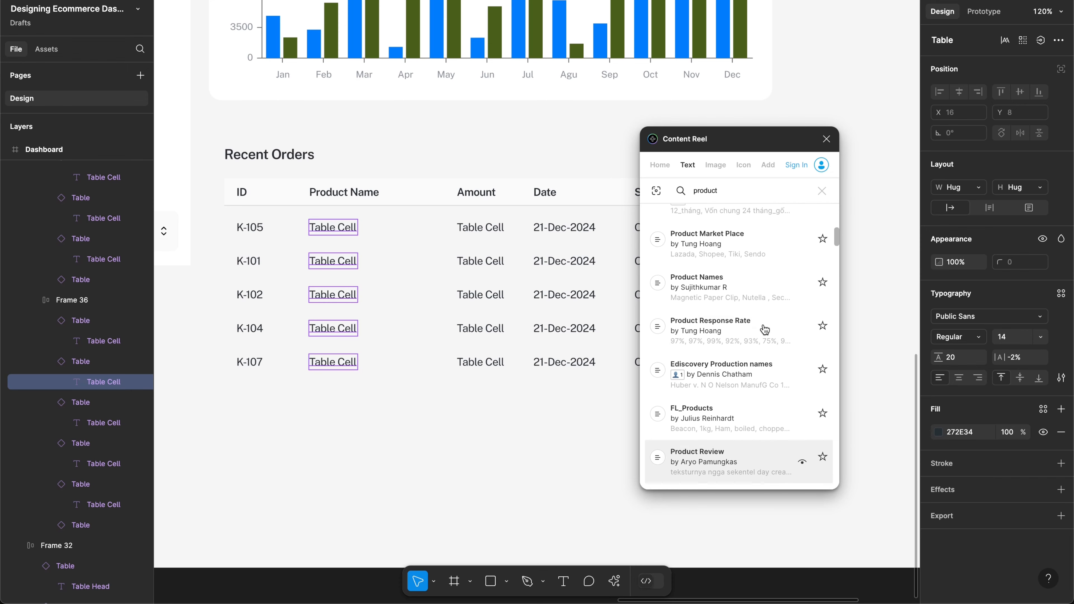
scroll(731, 296, "up", 4)
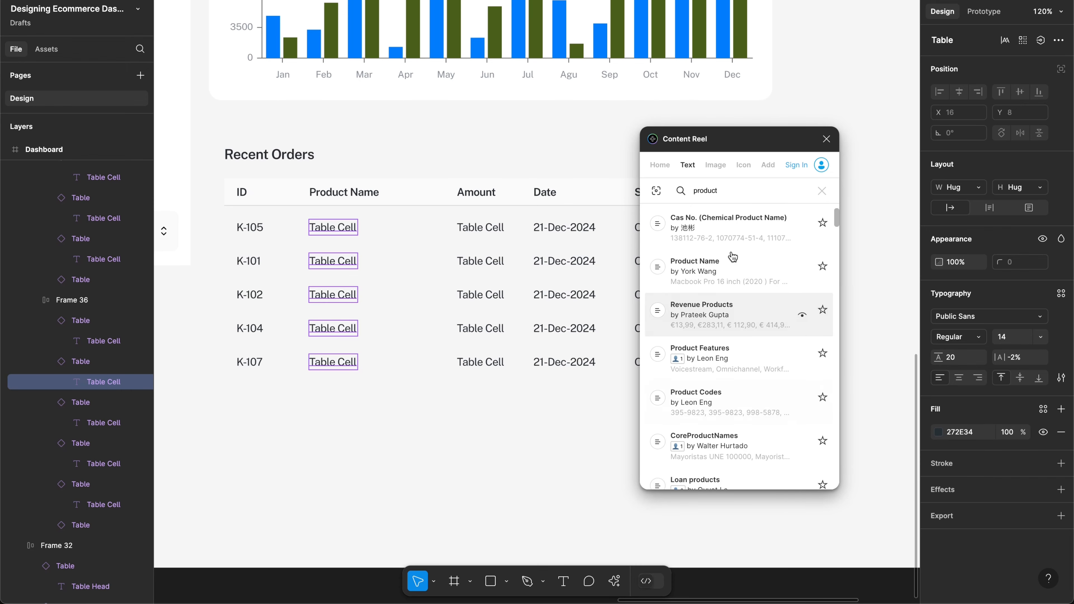
left_click(730, 326)
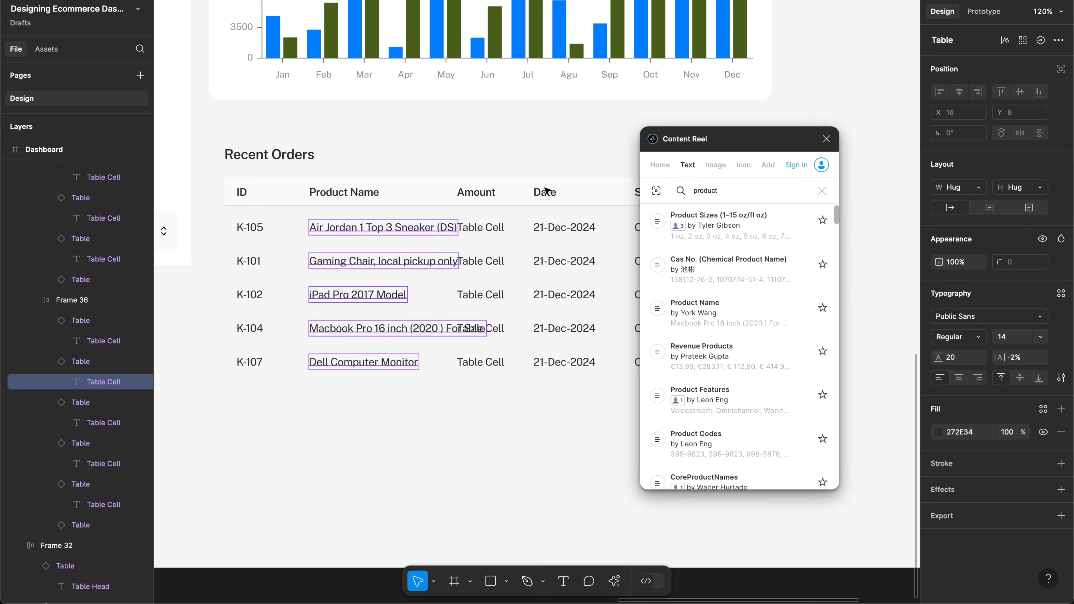
scroll(507, 203, "right", 2)
scroll(507, 203, "down", 1)
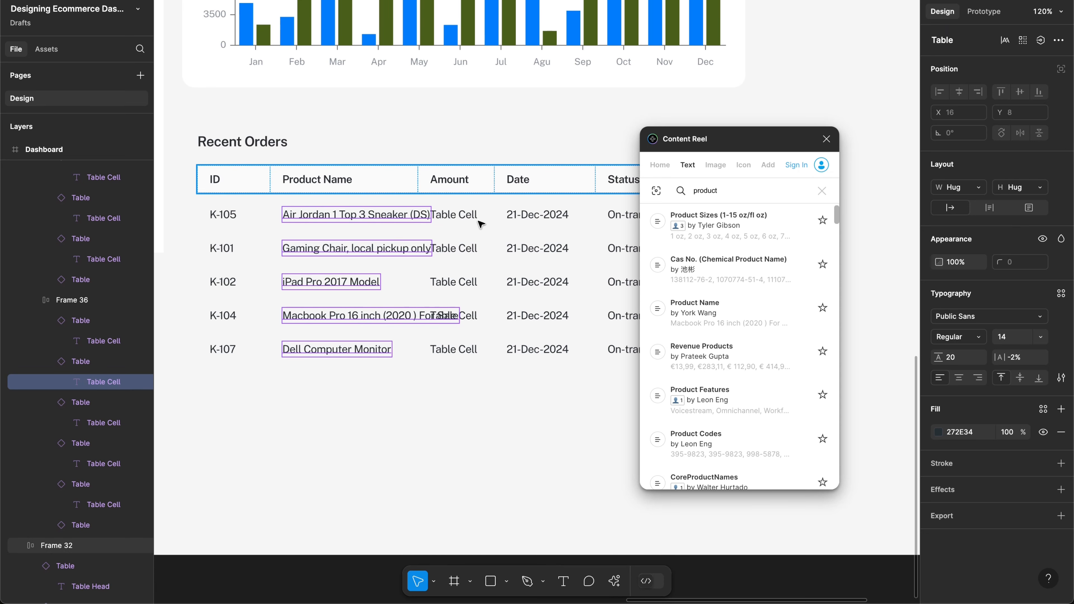
Step: Select the five Amount 'Table Cell' placeholders from K-105 through K-107
left_click(449, 217)
left_click(472, 252, "shift")
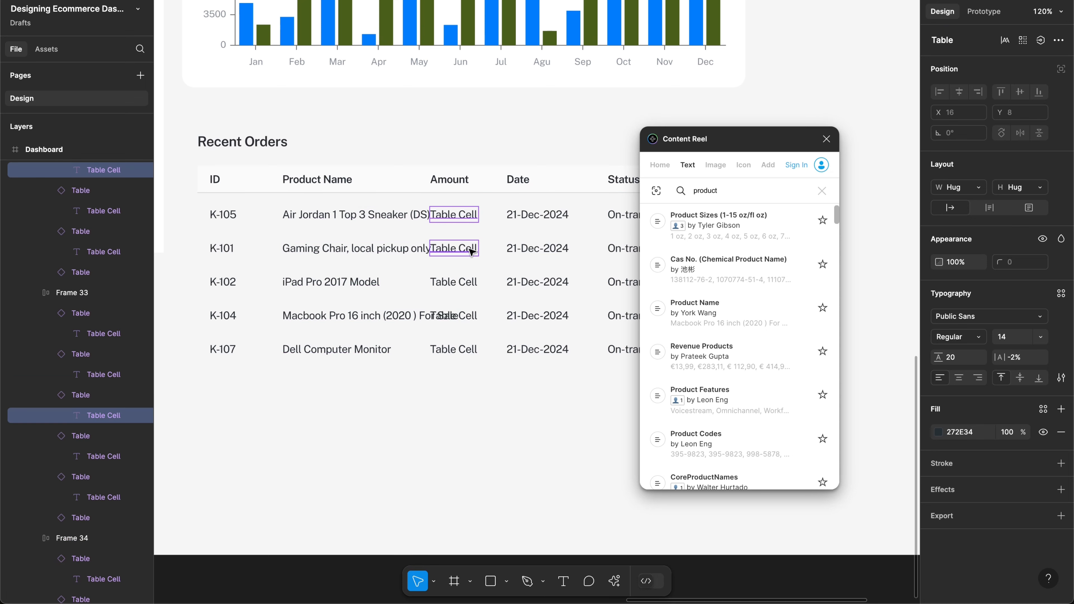
left_click(469, 282, "shift")
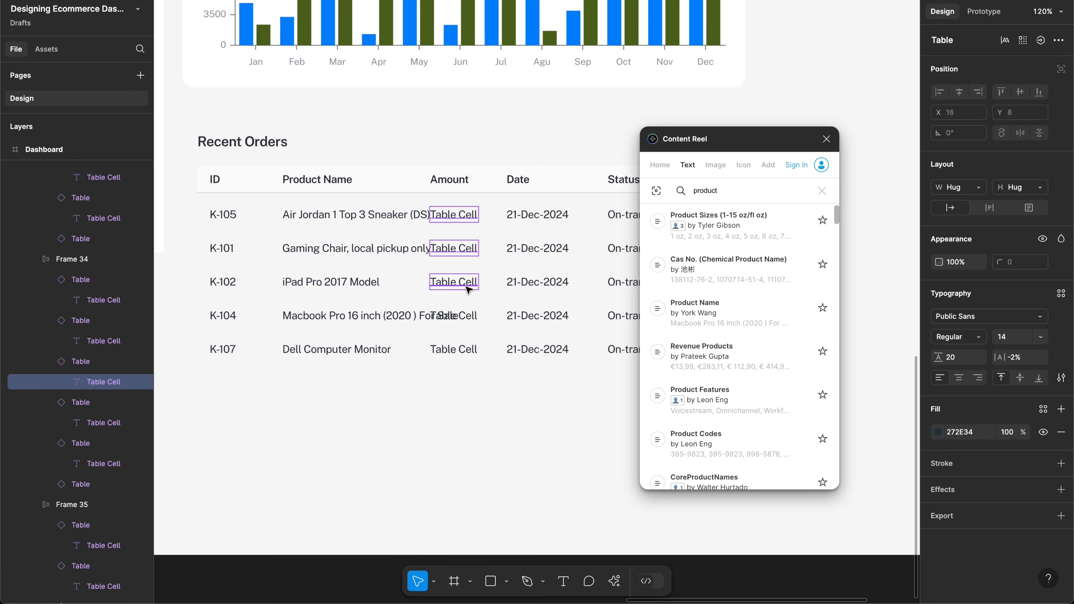
left_click(468, 315, "shift")
left_click(469, 353, "shift")
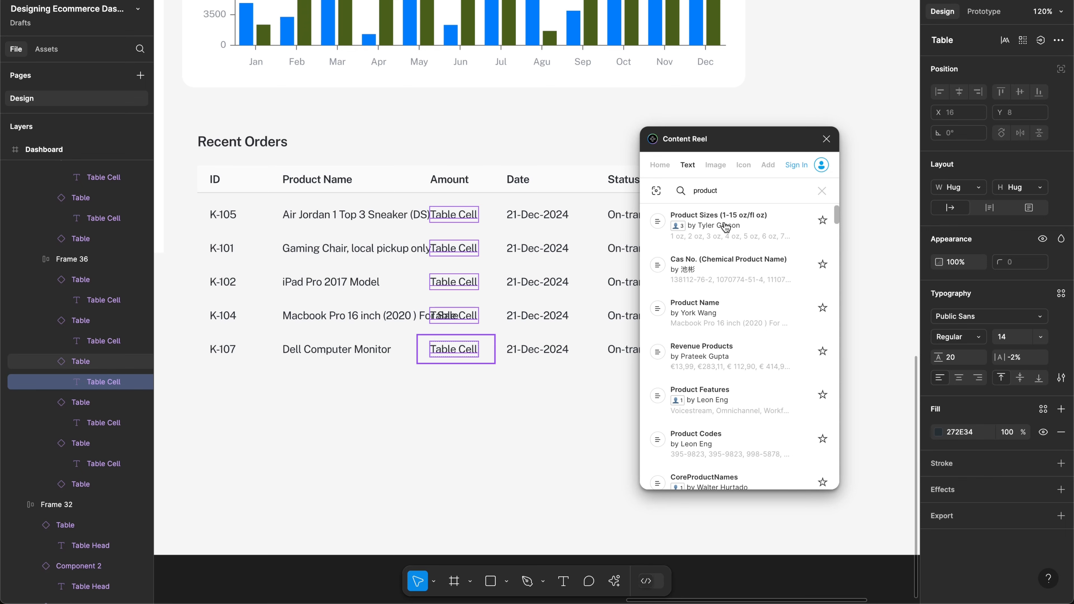
double_click(707, 189)
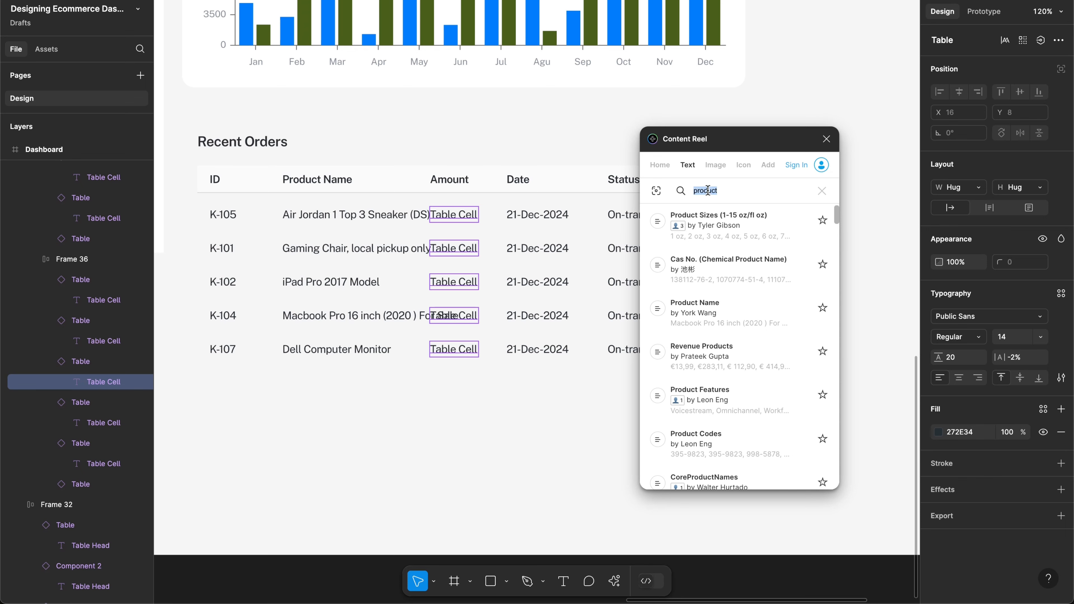
Step: Search Content Reel for 'amount' and browse the amount data sets
key("BackSpace")
type("amount")
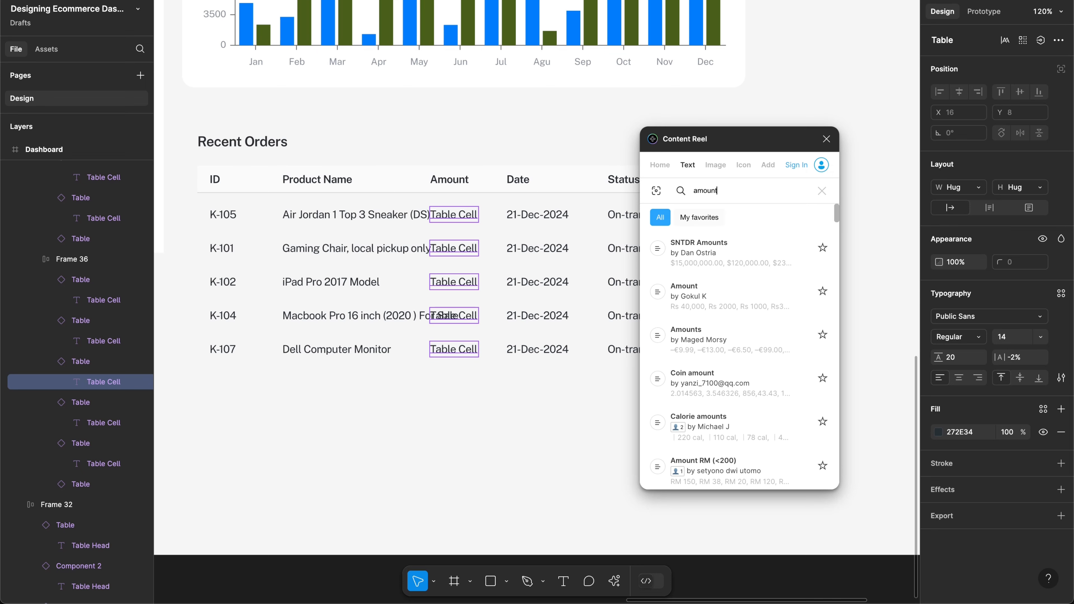
scroll(736, 308, "down", 3)
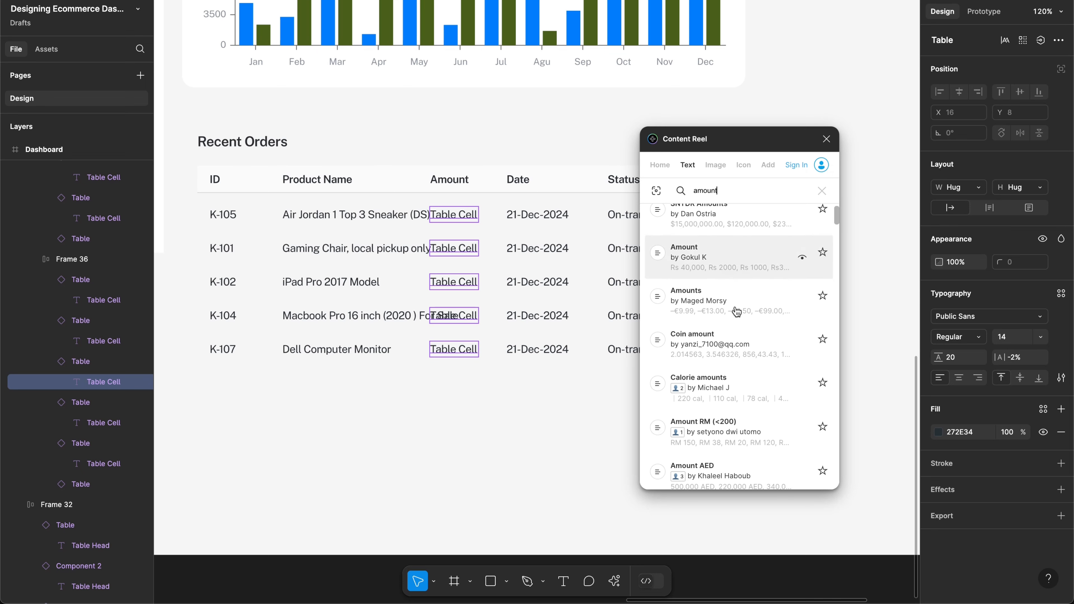
scroll(736, 312, "down", 6)
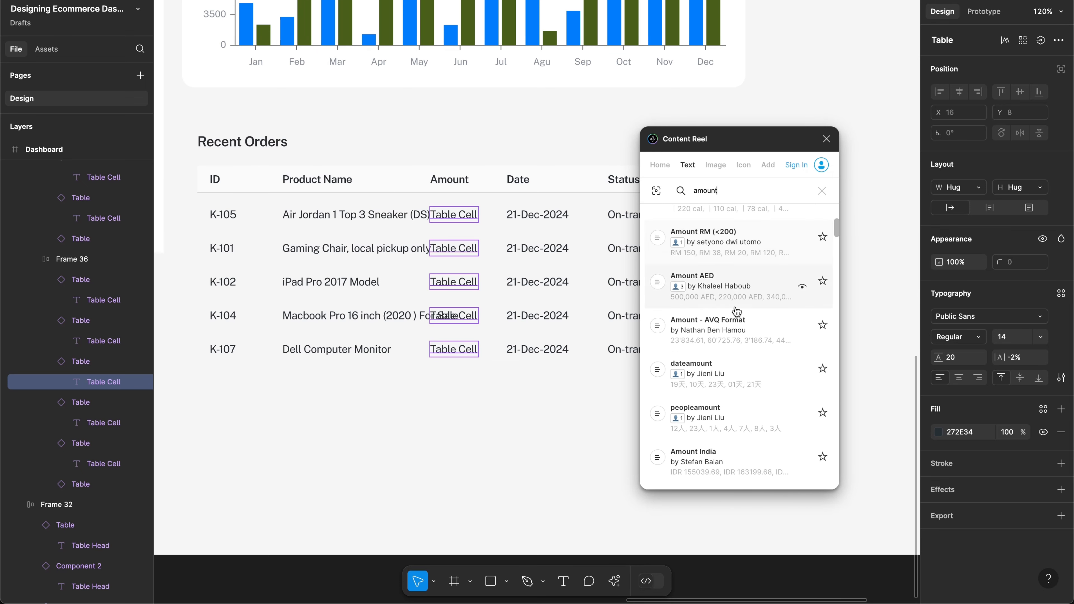
scroll(736, 311, "down", 2)
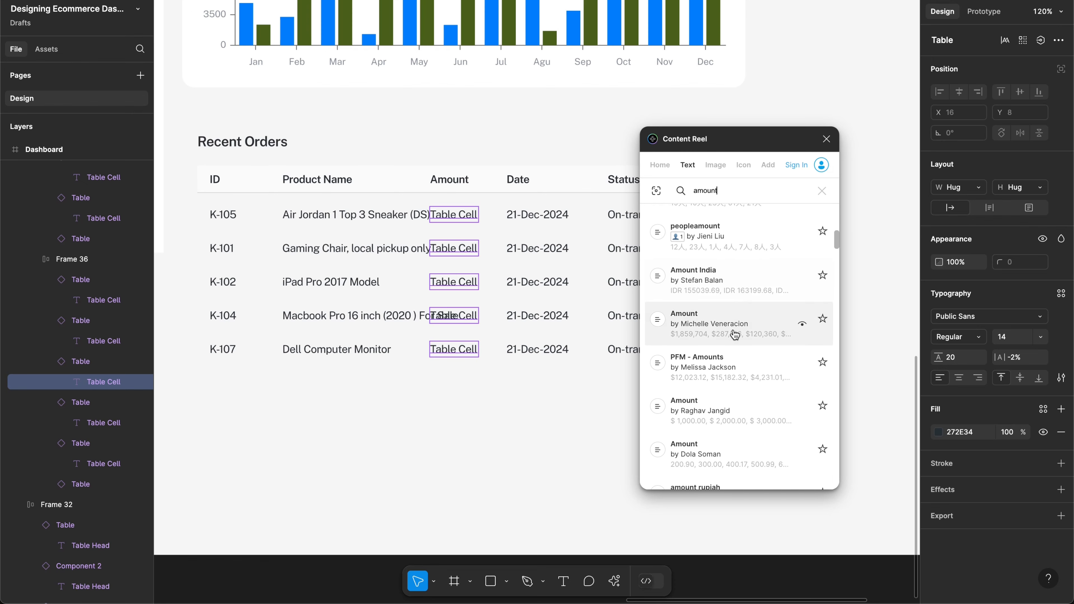
scroll(730, 362, "down", 3)
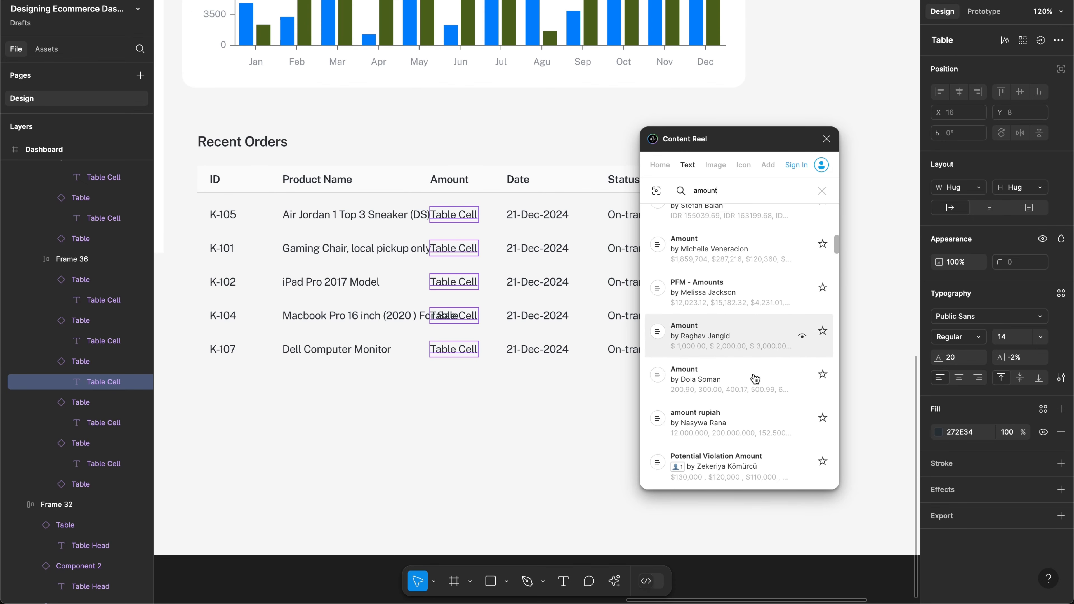
scroll(742, 347, "down", 2)
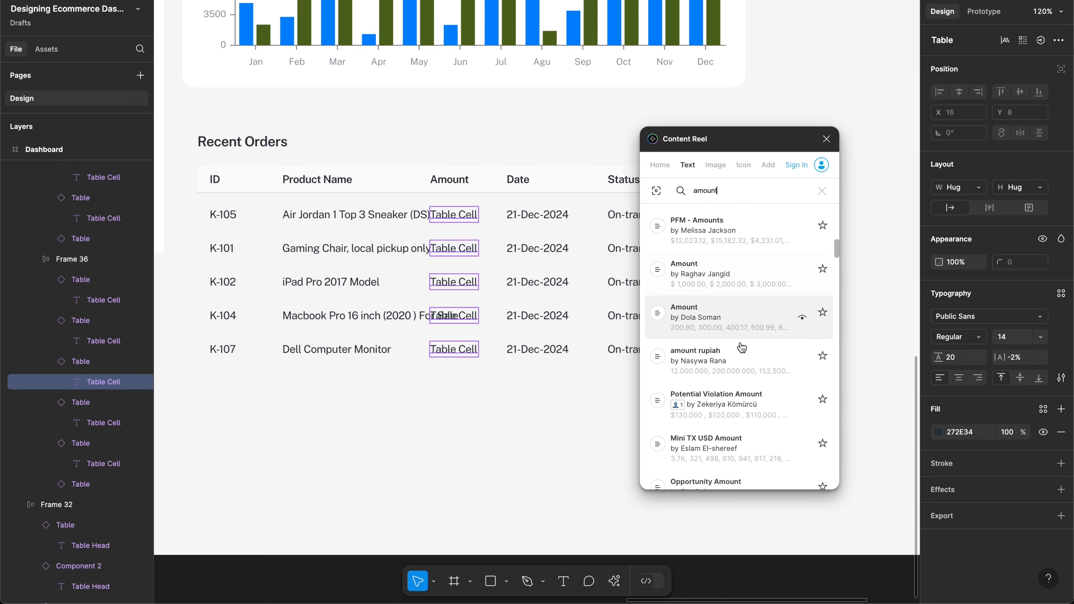
scroll(746, 335, "down", 6)
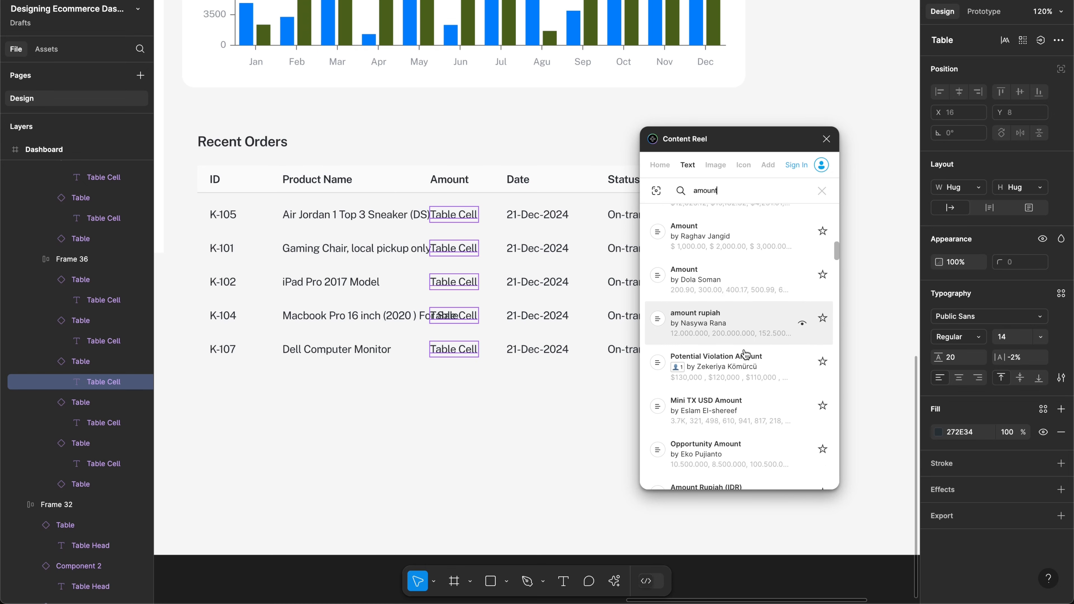
scroll(745, 354, "down", 1)
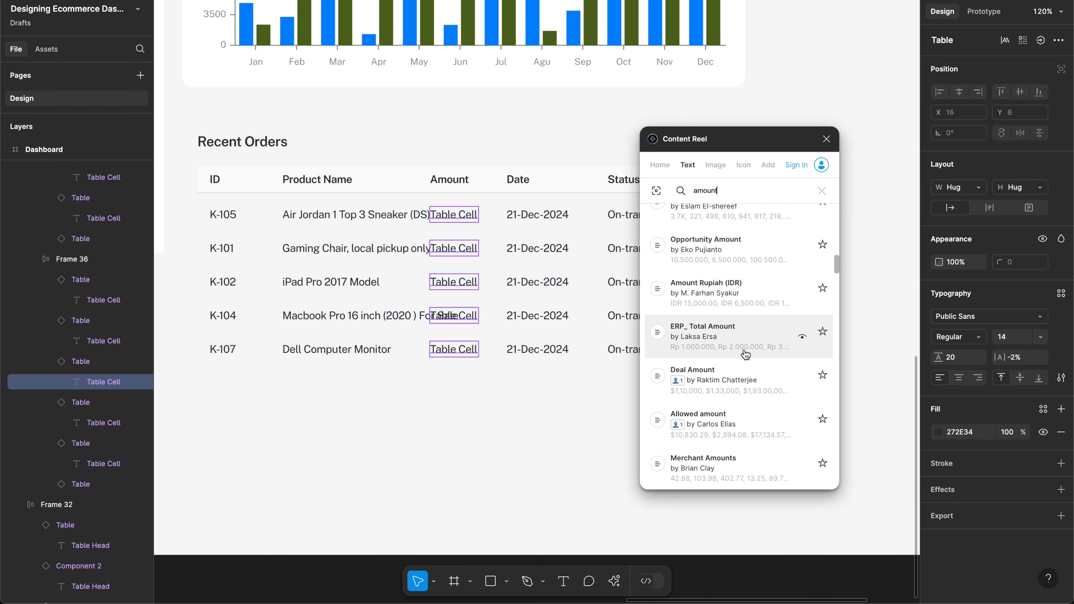
scroll(734, 399, "down", 3)
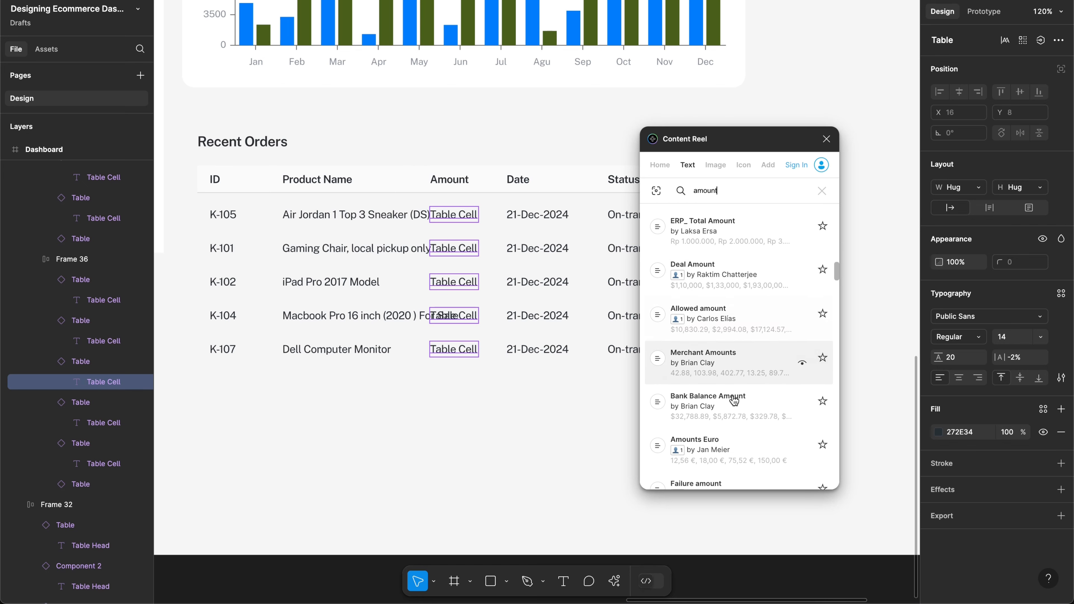
scroll(736, 378, "down", 1)
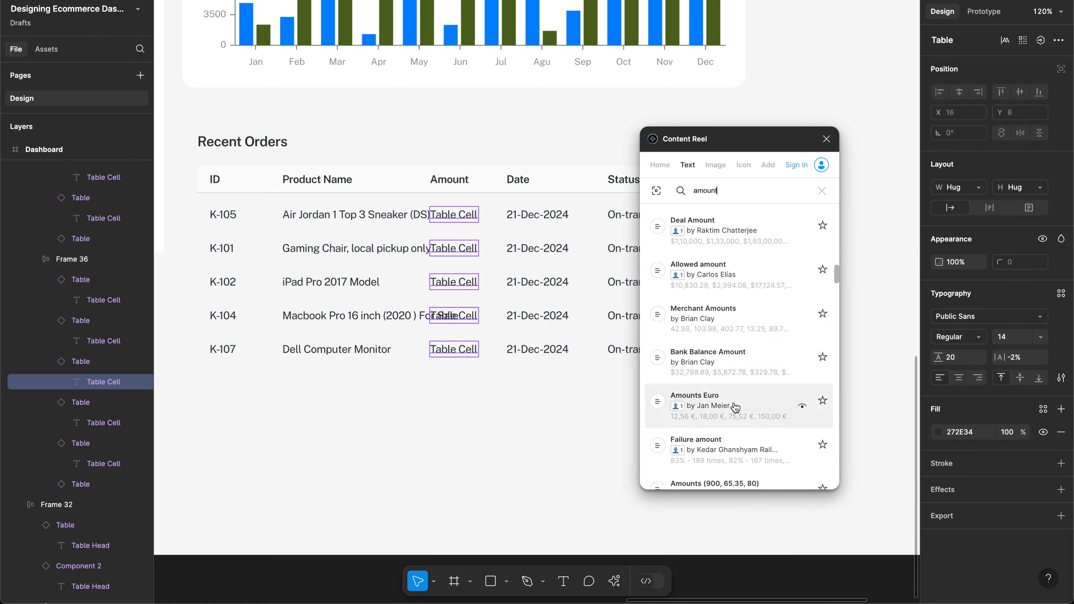
scroll(735, 407, "down", 4)
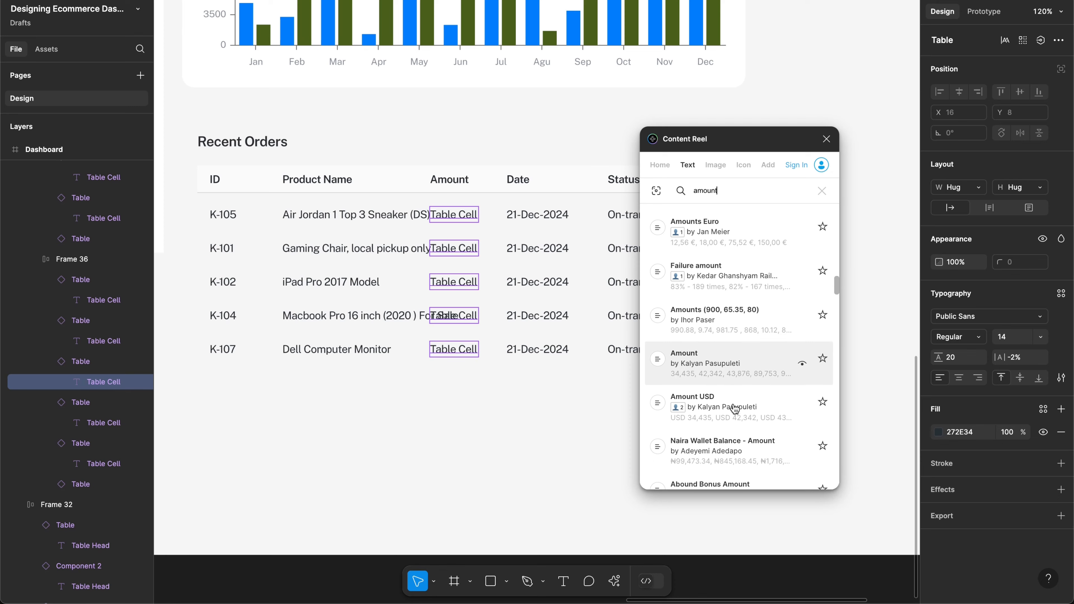
scroll(735, 408, "down", 3)
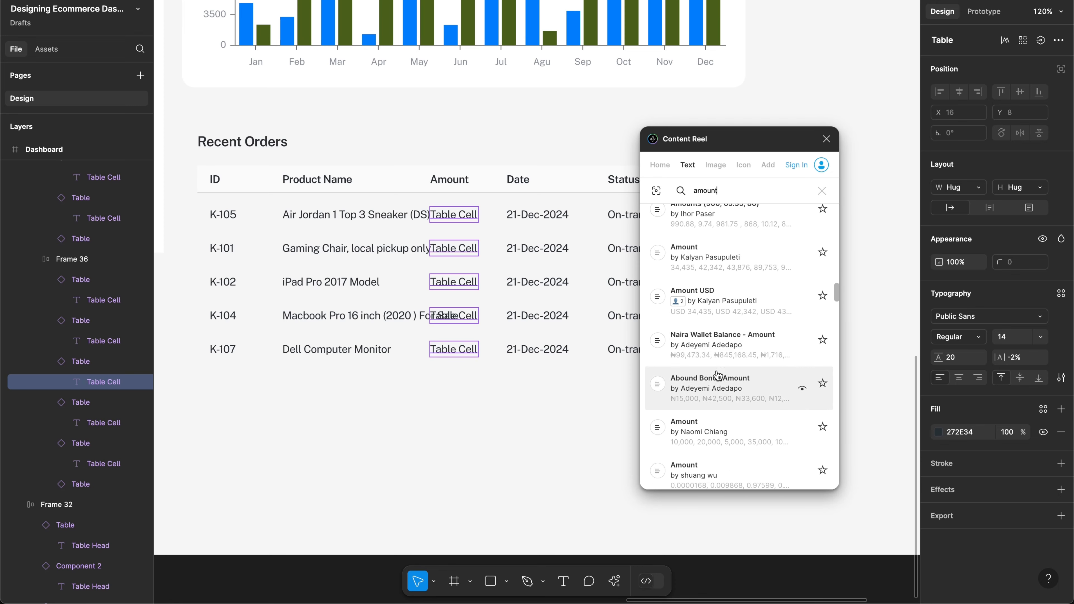
scroll(735, 409, "down", 3)
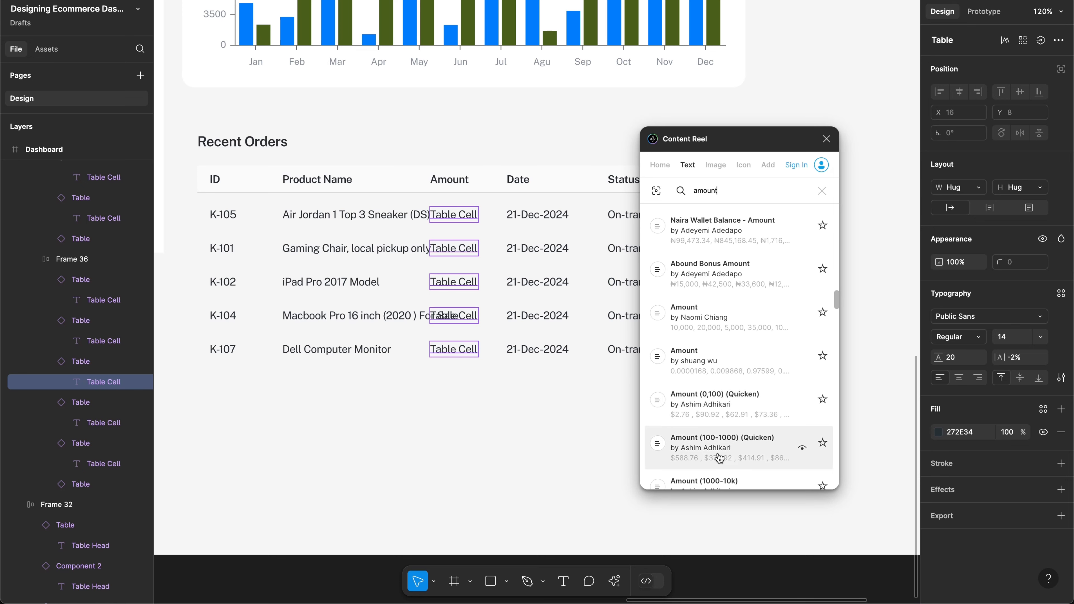
Step: Fill the Amount cells with Amount (100-1000) values like $634.82 and $863.36
left_click(724, 416)
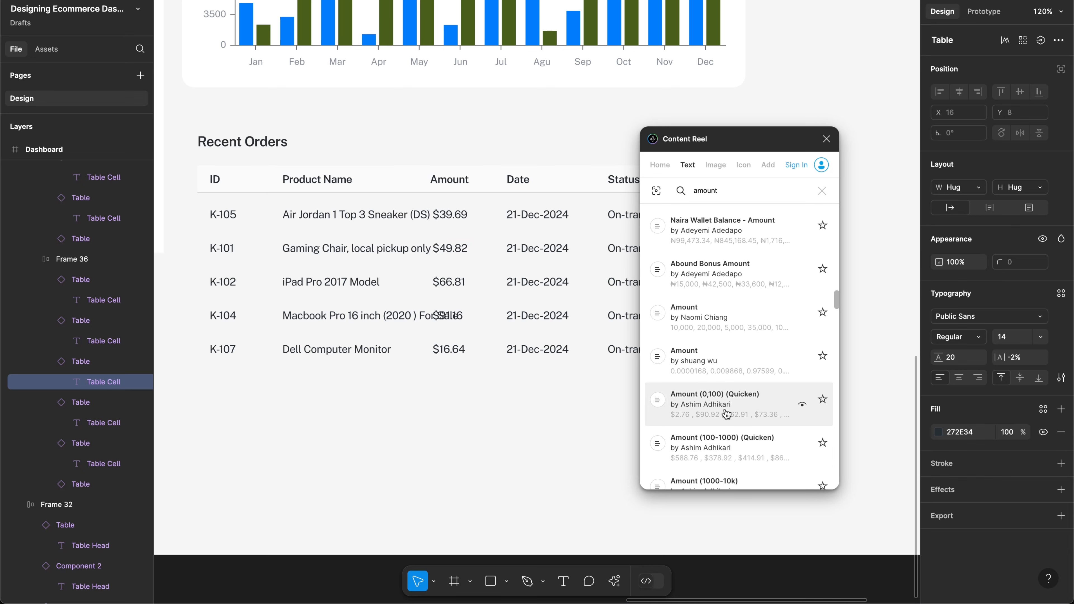
left_click(718, 448)
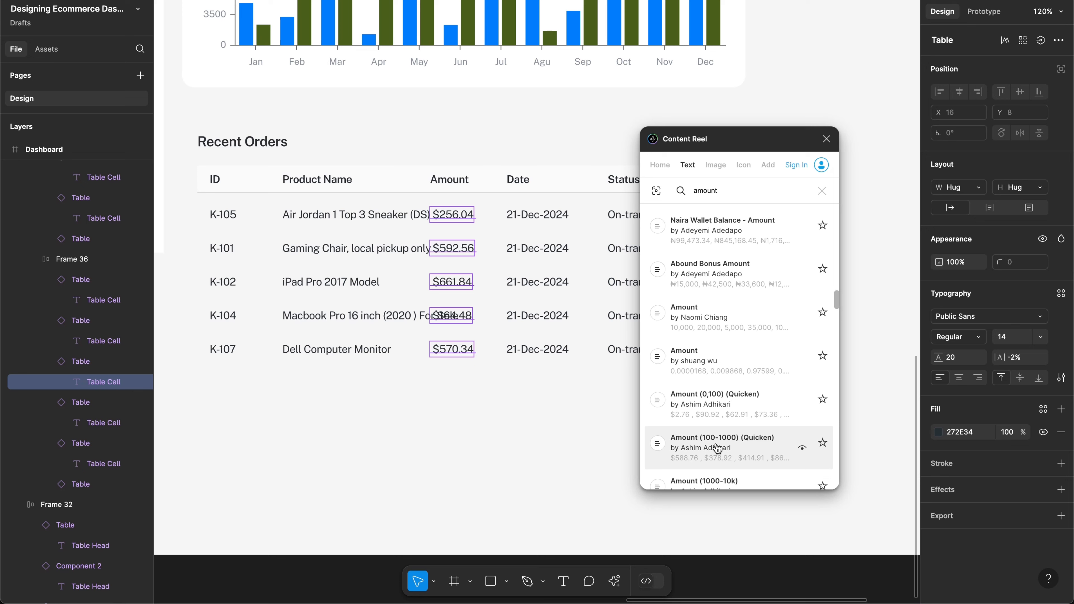
left_click(717, 422)
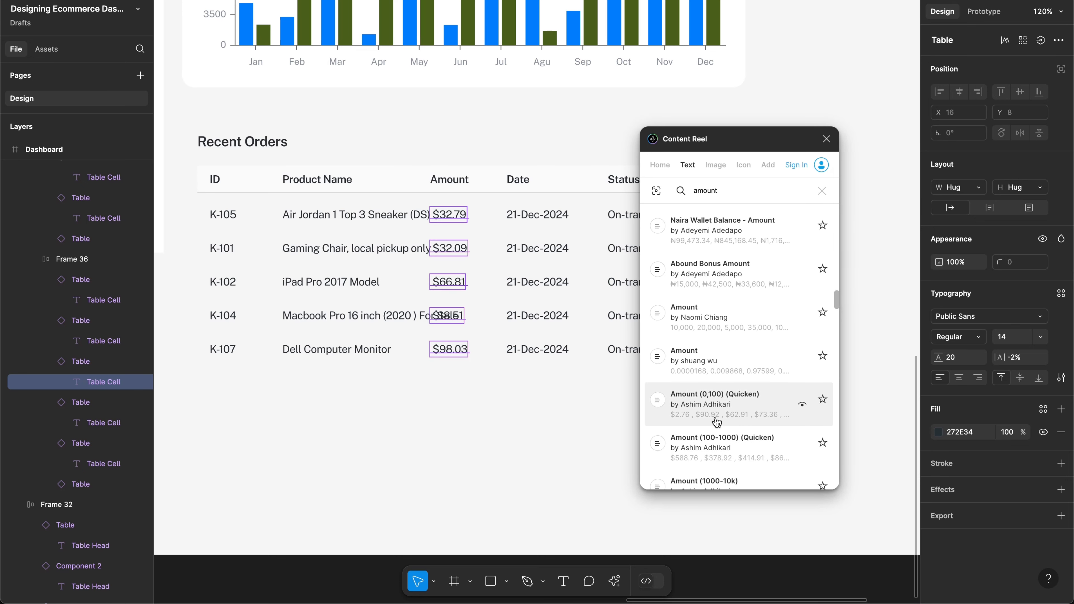
left_click(713, 443)
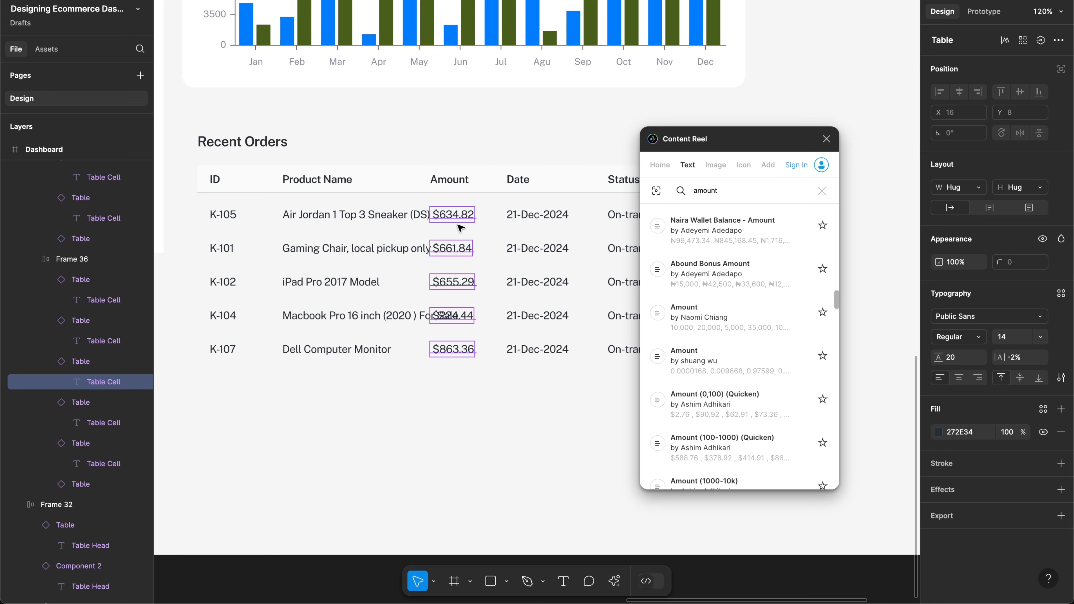
Step: Select all five Date cells in the Recent Orders table
scroll(507, 218, "right", 5)
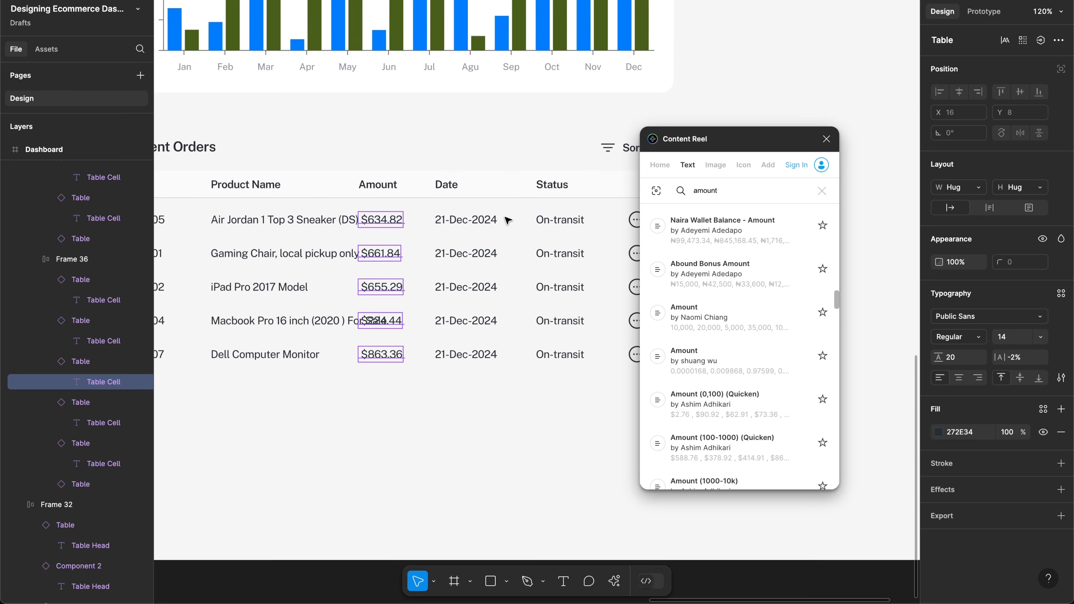
left_click(463, 220)
left_click(462, 254, "shift")
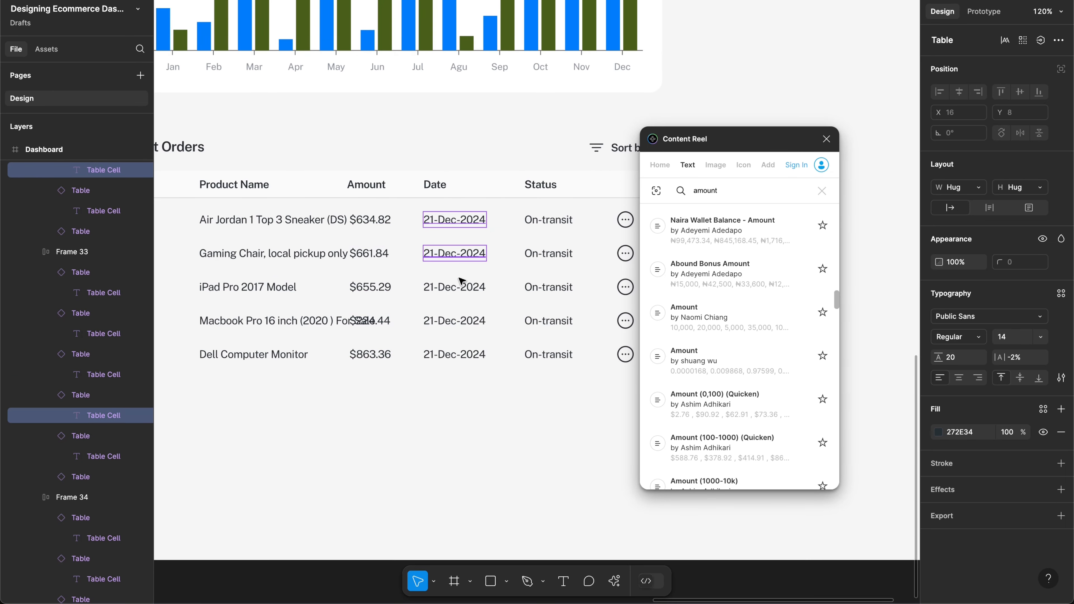
left_click(460, 289, "shift")
left_click(457, 326, "shift")
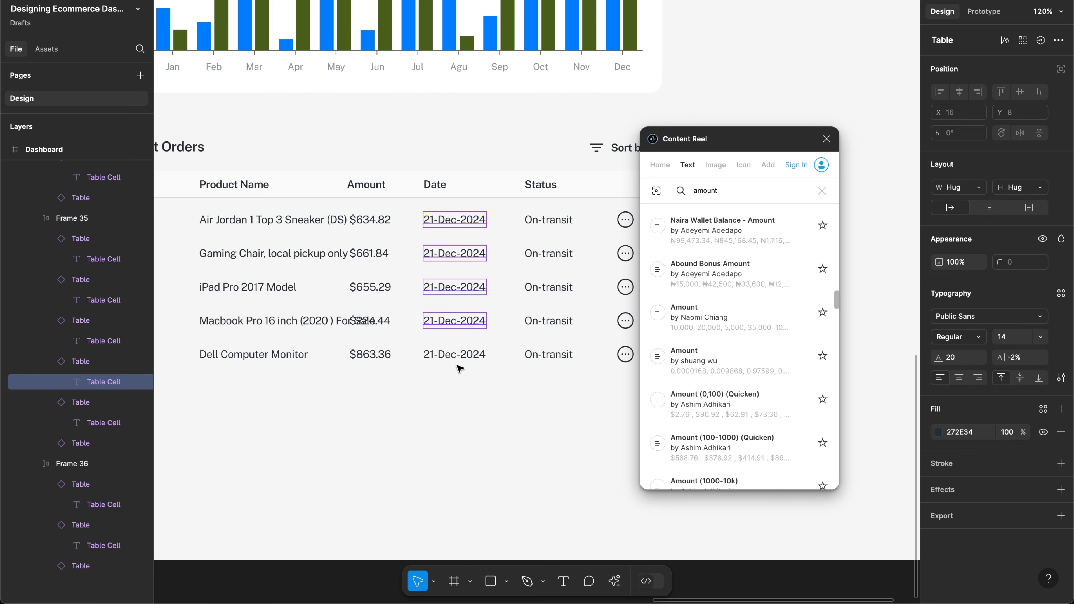
left_click(455, 358, "shift")
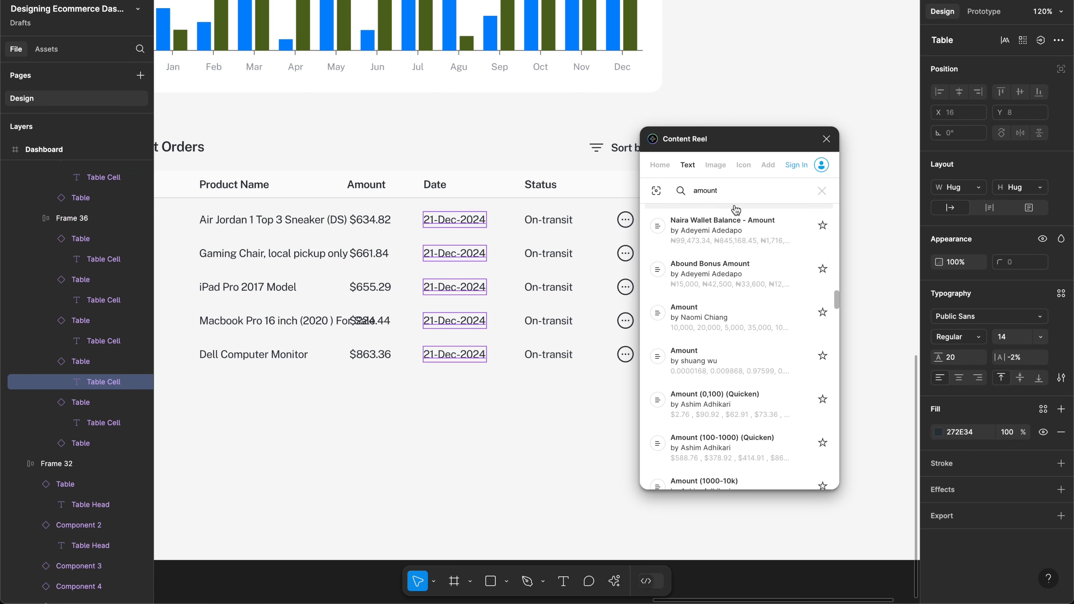
double_click(718, 192)
Step: Search 'date' and fill the Date cells with the Date (17 Oct, 2020) set
type("date")
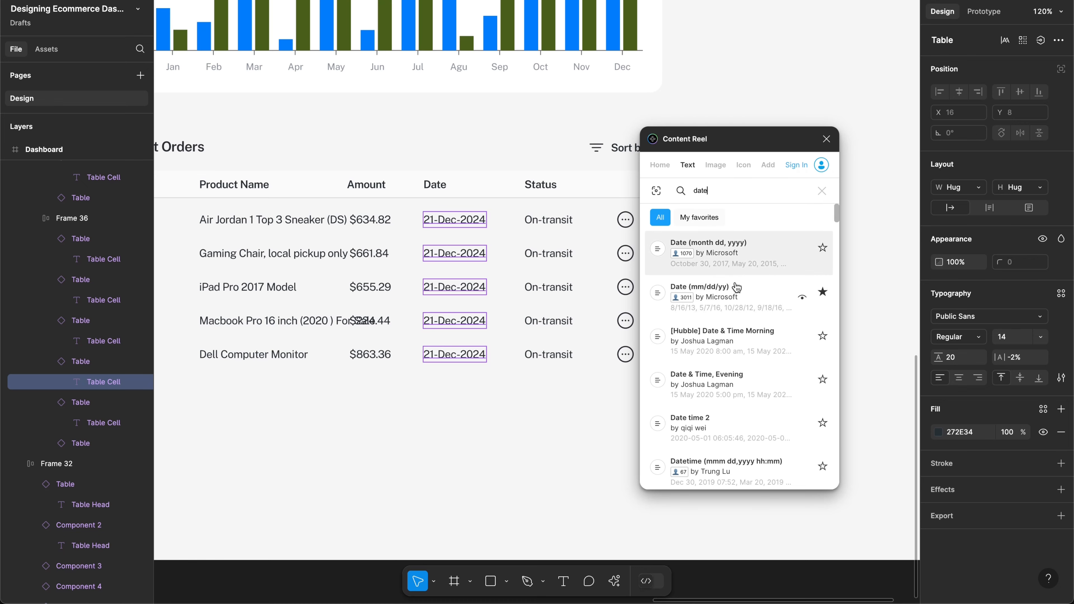
scroll(736, 338, "down", 1)
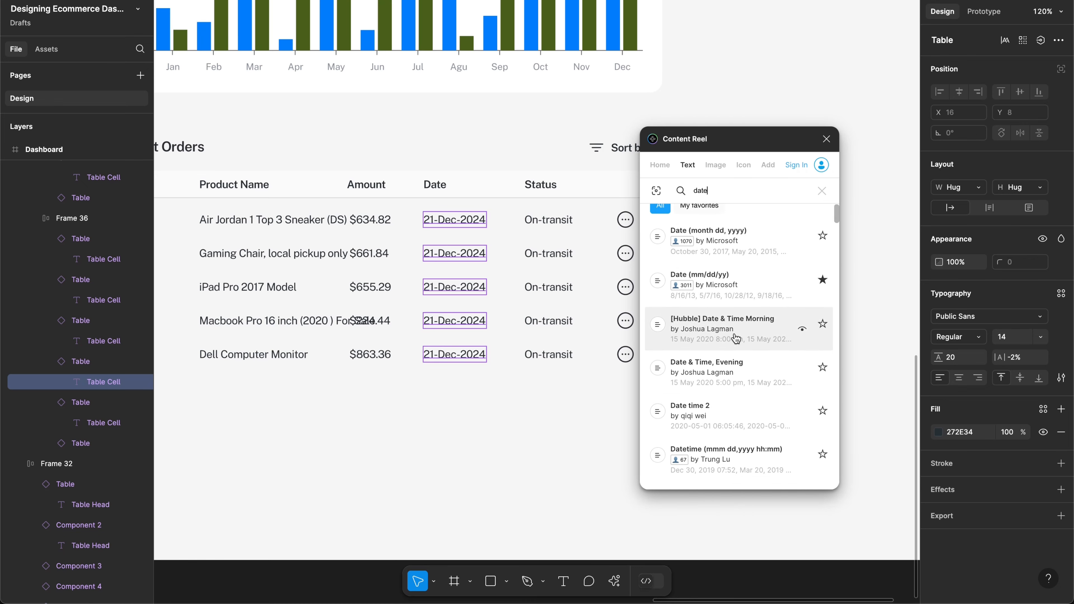
scroll(736, 313, "up", 1)
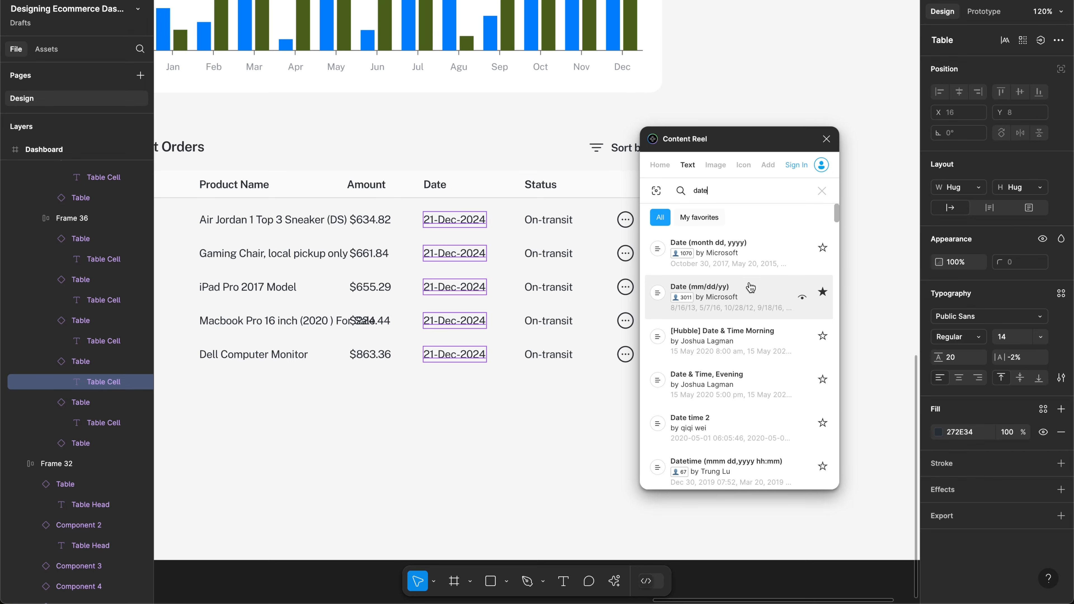
scroll(744, 296, "down", 1)
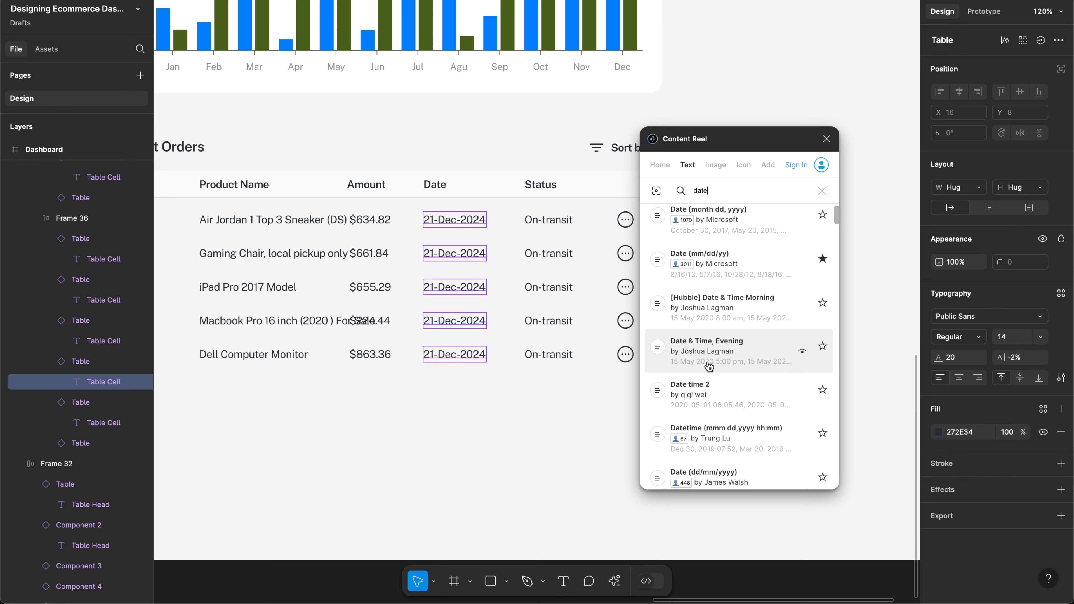
scroll(721, 367, "down", 3)
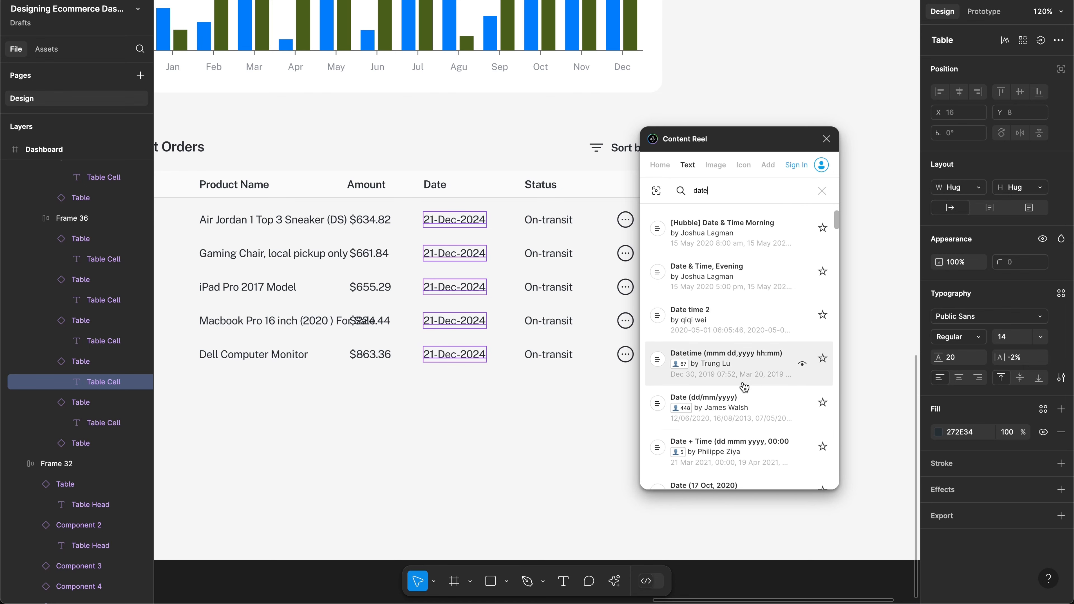
scroll(744, 385, "down", 1)
scroll(760, 388, "down", 1)
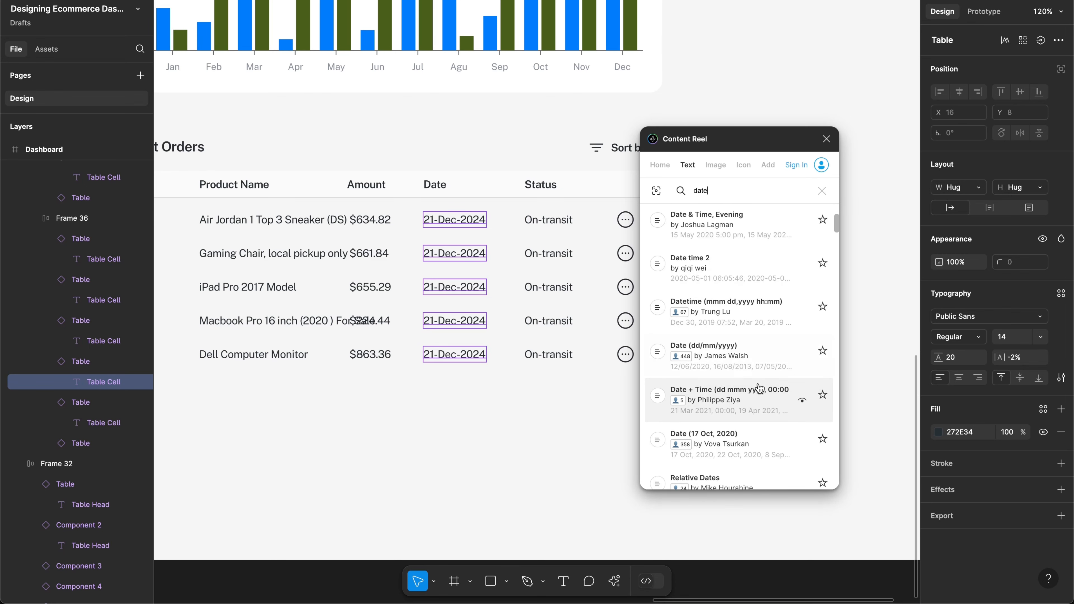
scroll(760, 388, "down", 3)
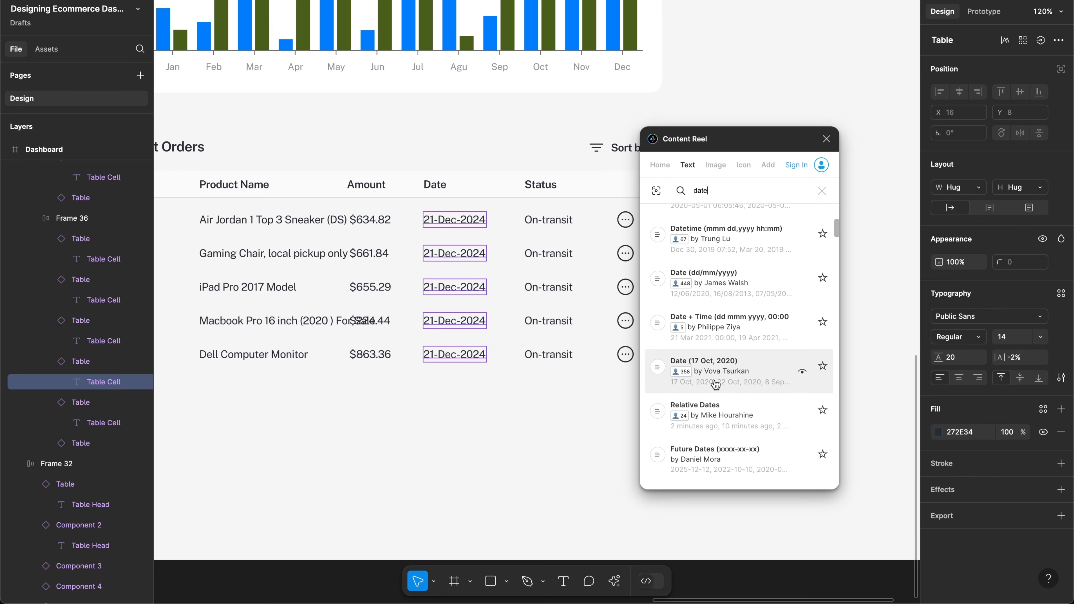
left_click(727, 382)
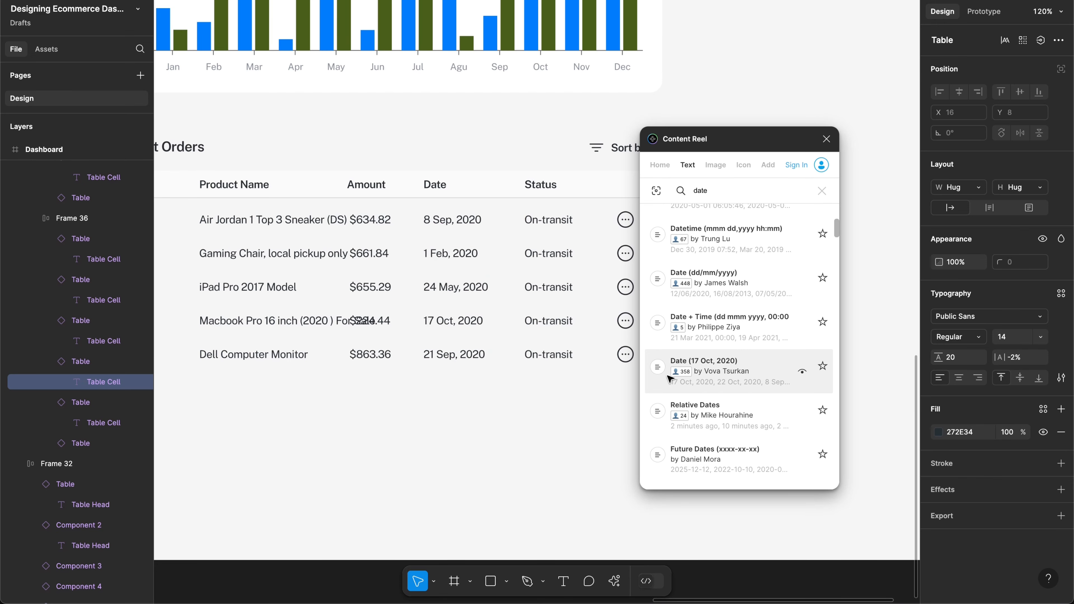
Step: Close the Content Reel plugin
scroll(471, 317, "right", 2)
scroll(470, 317, "right", 4)
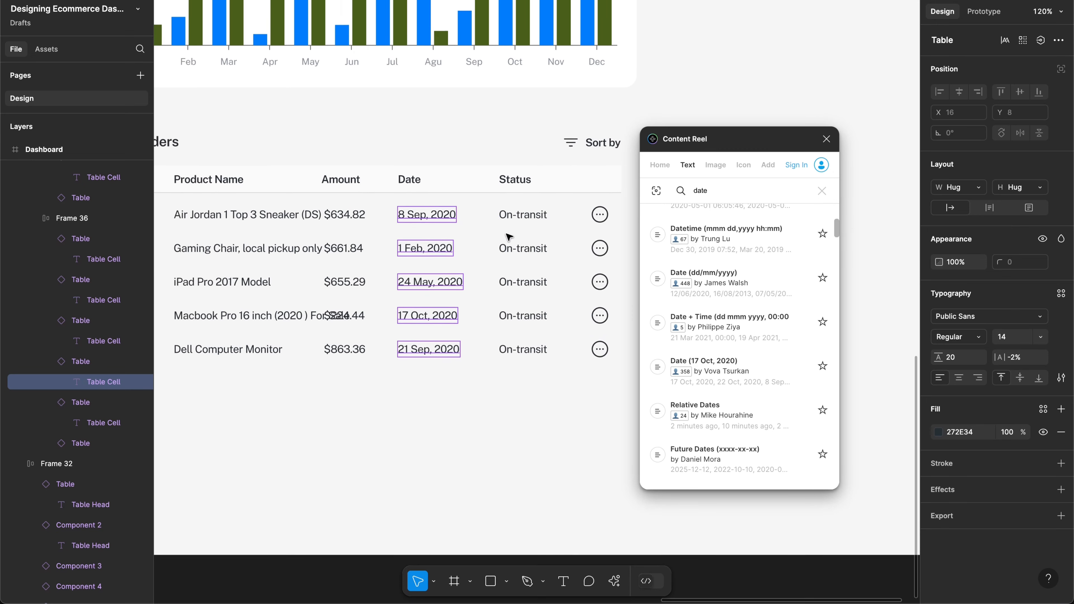
scroll(540, 226, "left", 10)
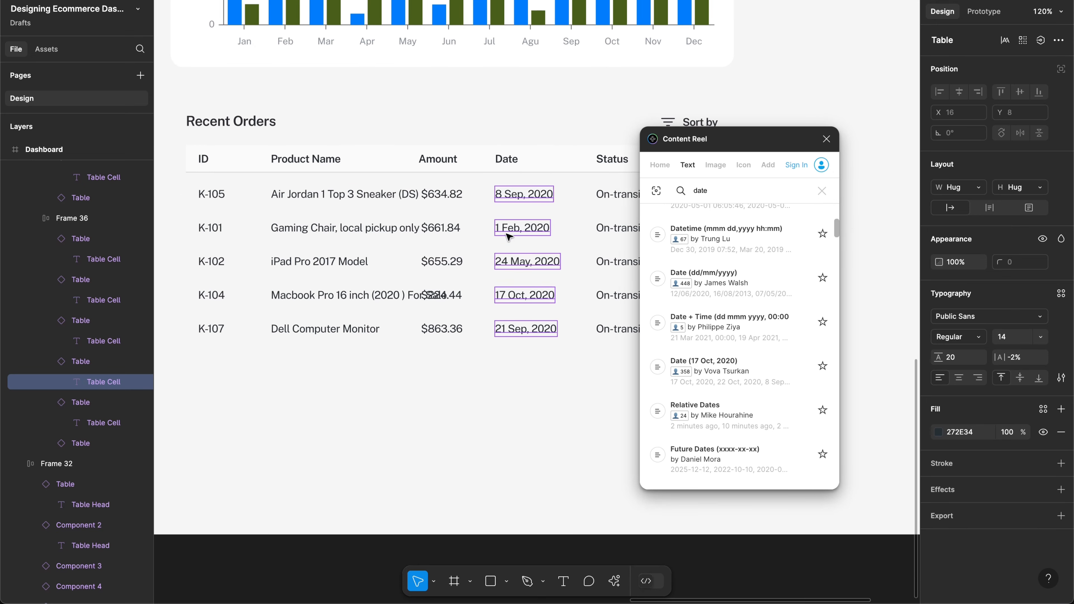
left_click(826, 140)
scroll(655, 190, "right", 2)
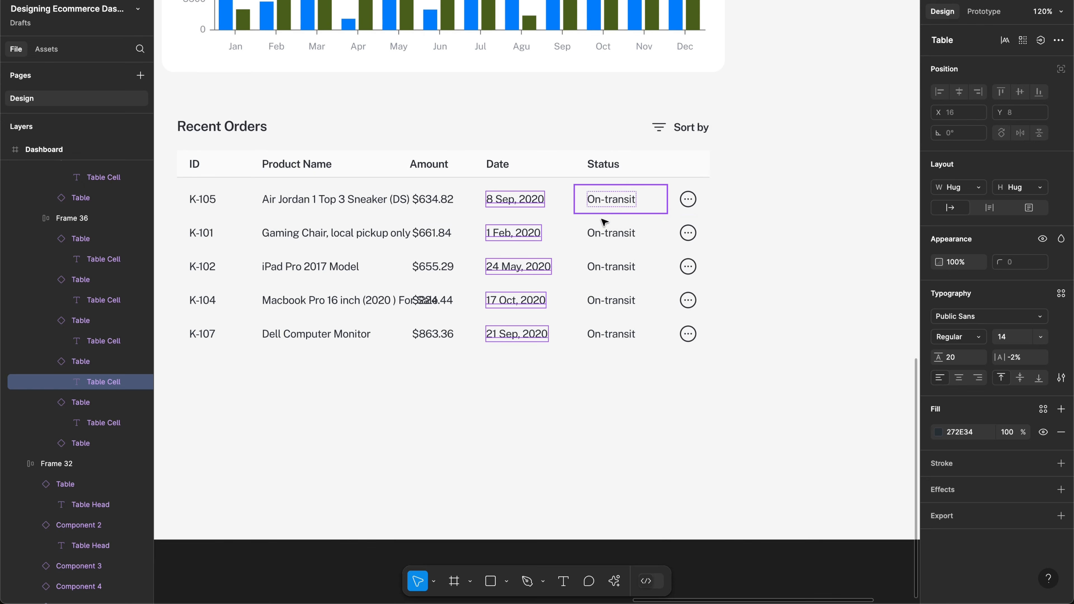
Step: Change order K-101's status text to Delivered
left_click(602, 230)
double_click(602, 230)
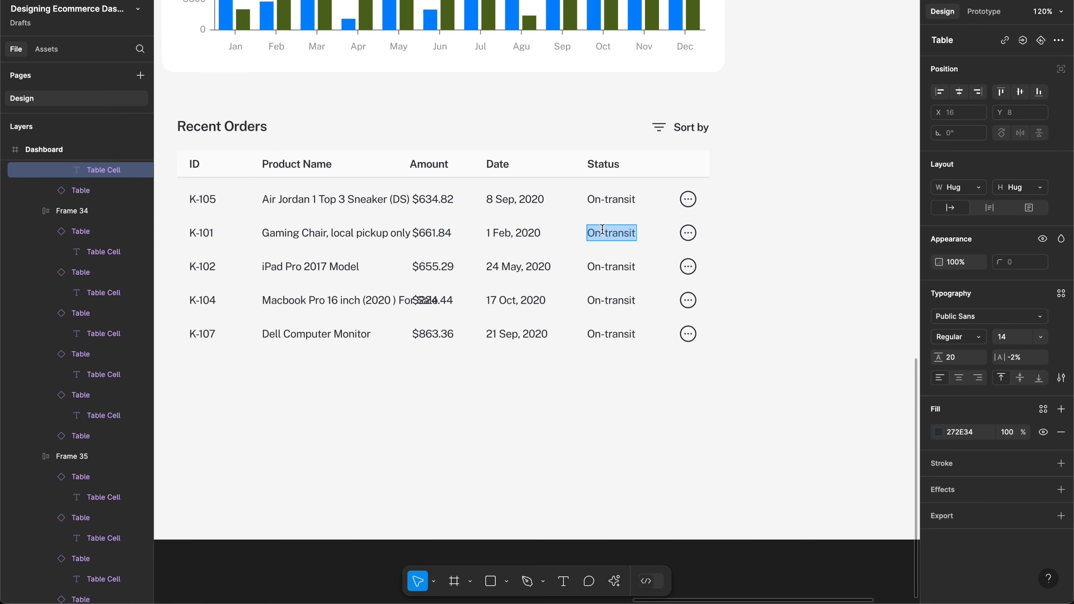
type("Delivered")
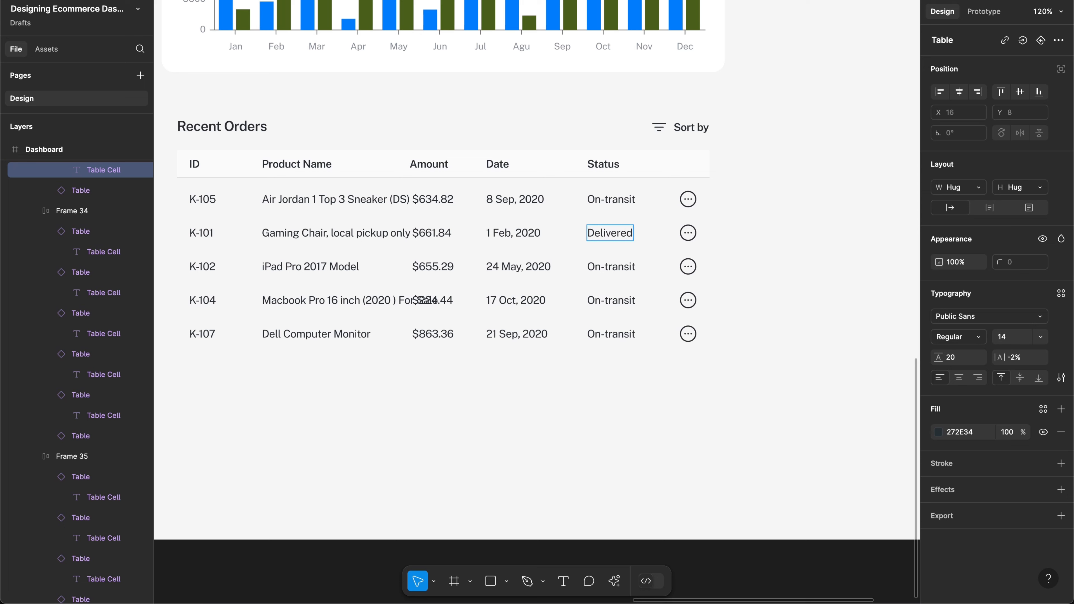
Step: Replace order K-102's status with Returned and finish editing the cell
triple_click(621, 267)
type("C")
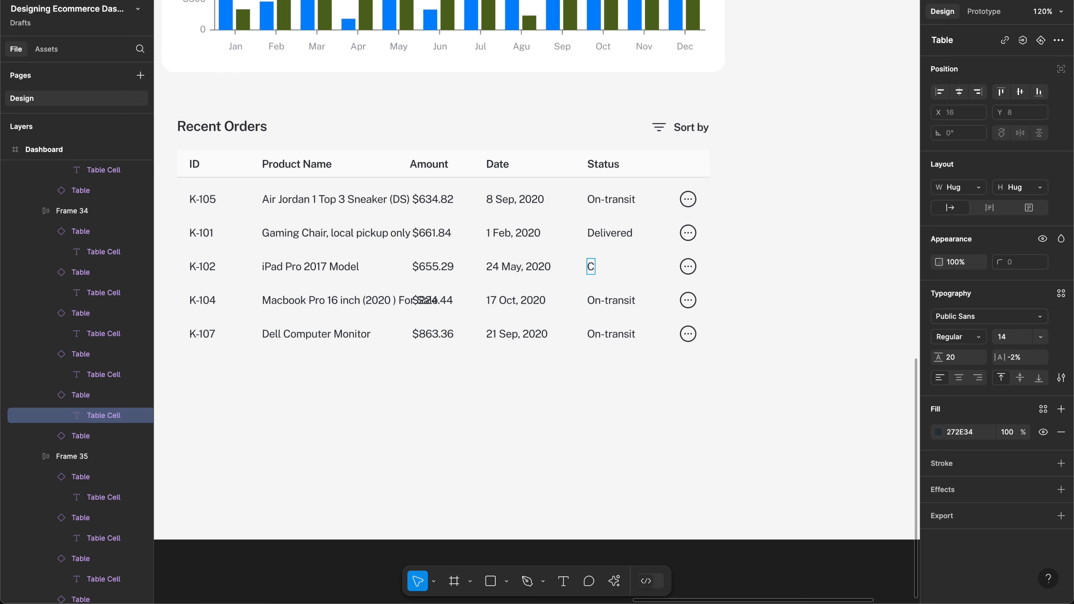
key("BackSpace")
type("Returned")
key("ctrl+a")
key("BackSpace")
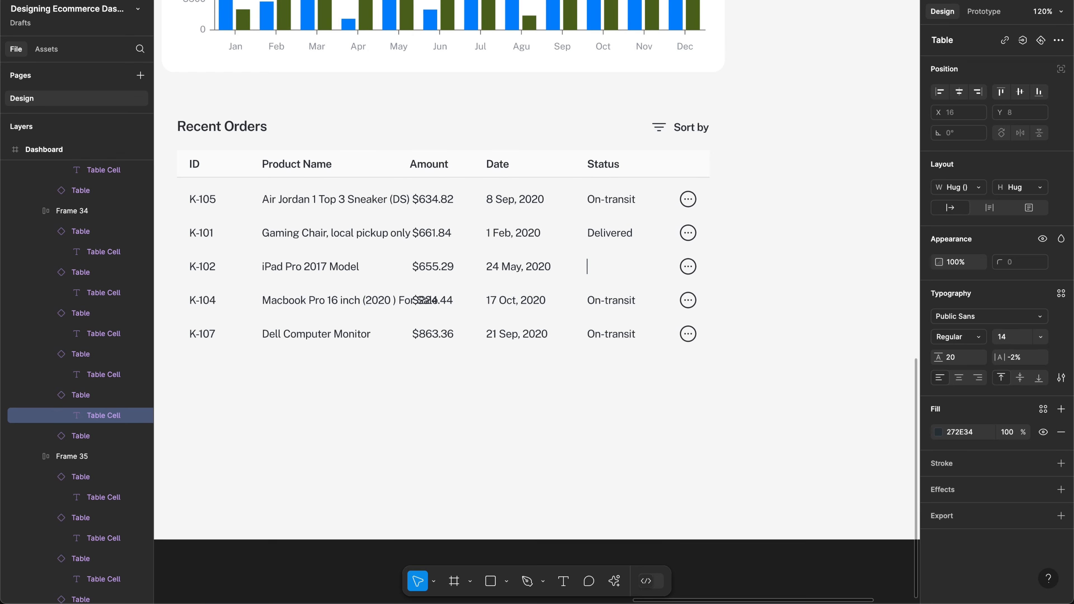
key("ctrl+z")
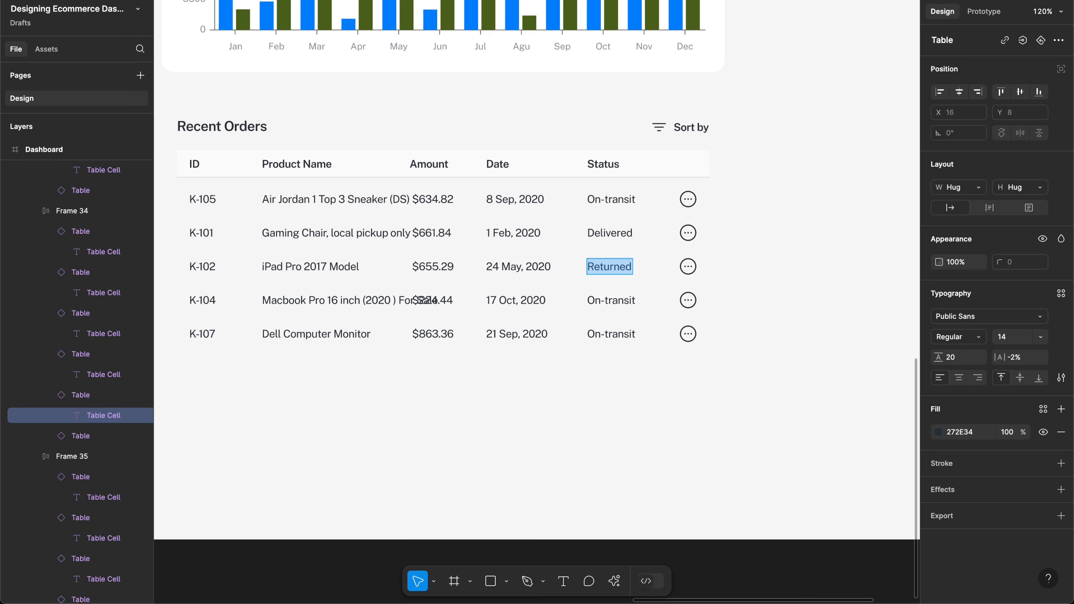
key("Escape")
left_click(684, 389)
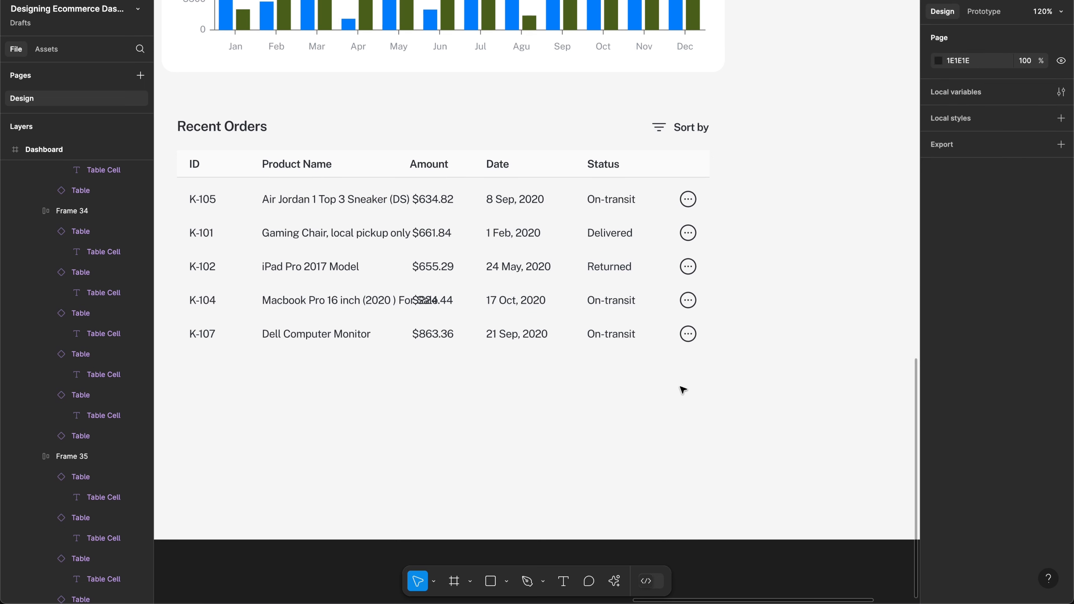
scroll(372, 307, "left", 3)
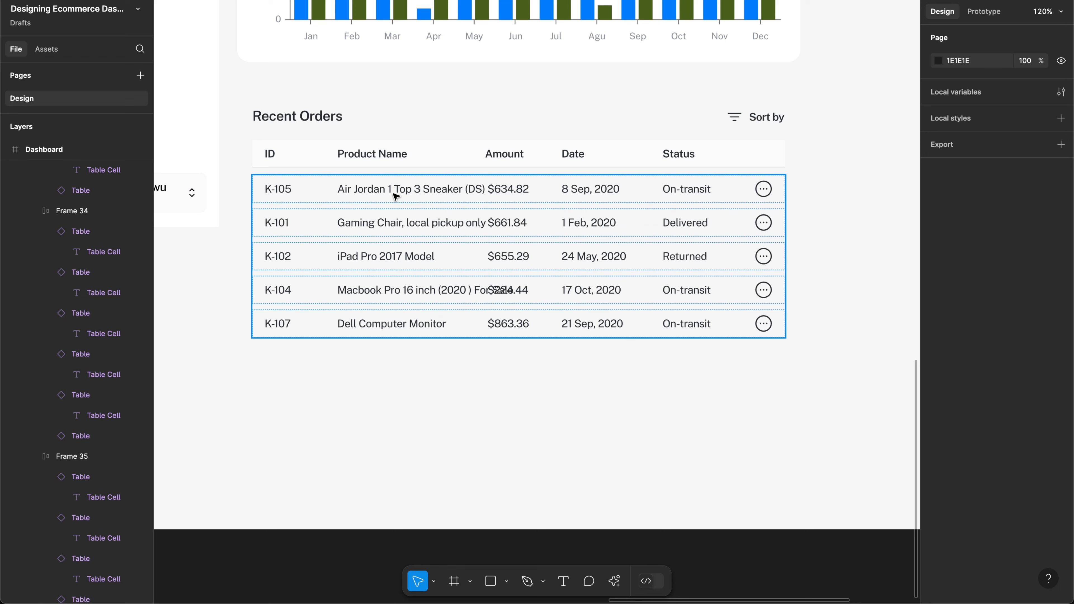
left_click(396, 196, "super")
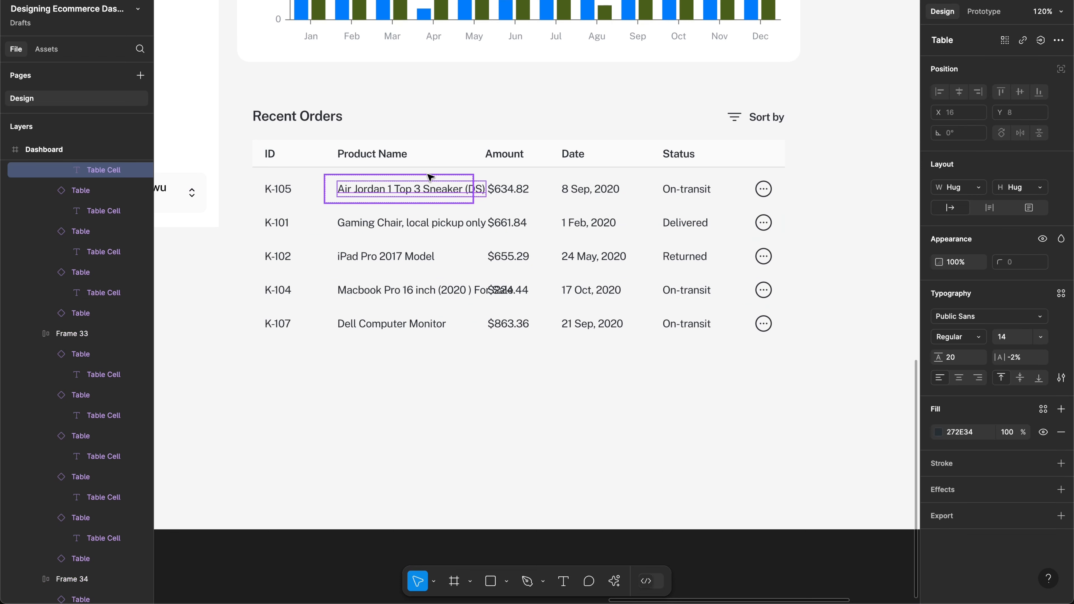
left_click(416, 224)
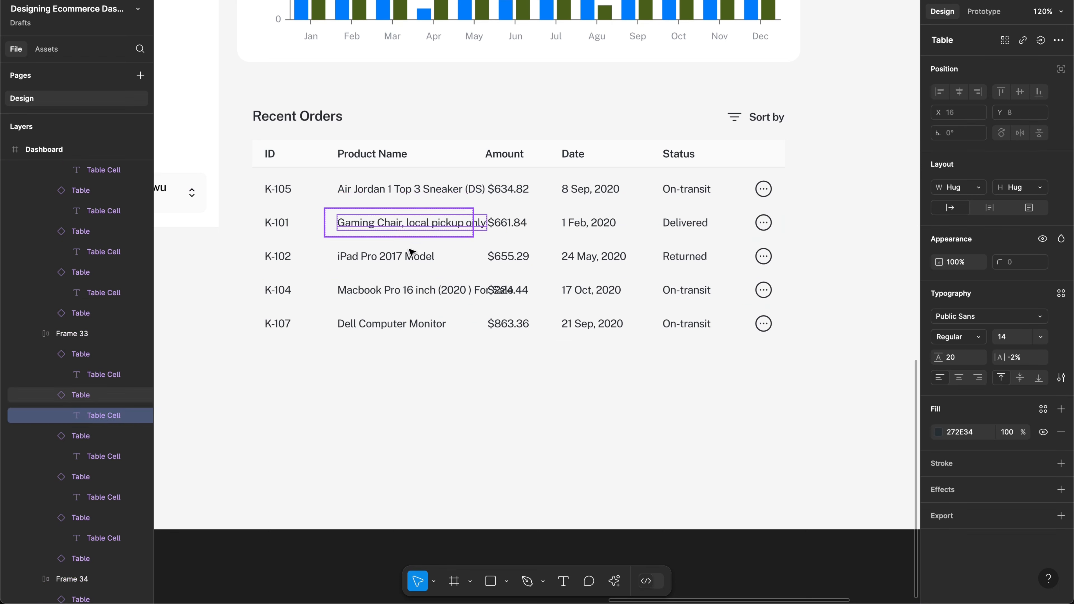
left_click(402, 289)
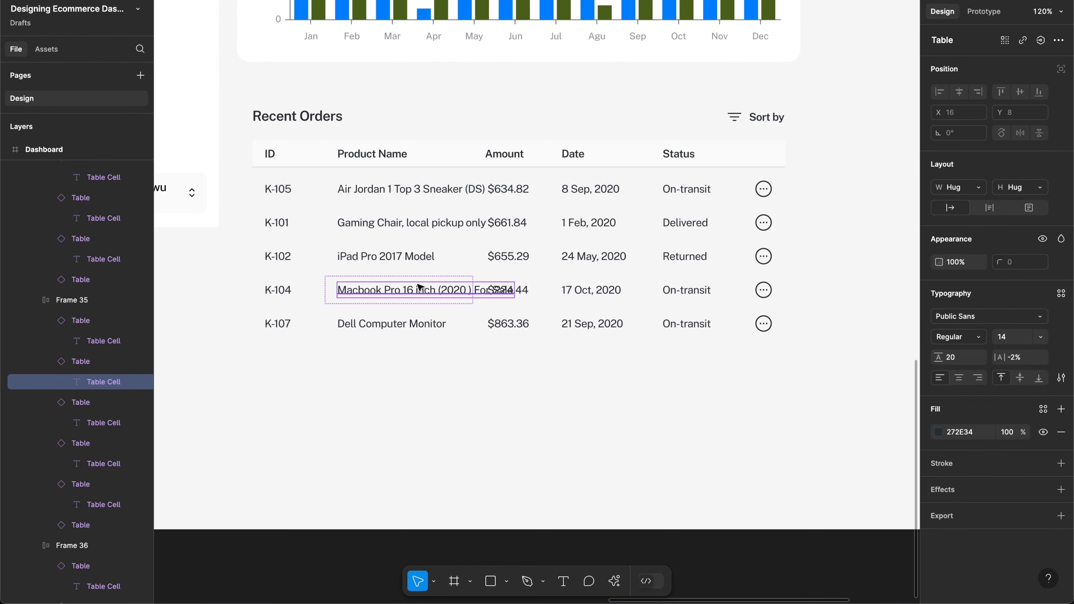
left_click(328, 189)
left_click(328, 188)
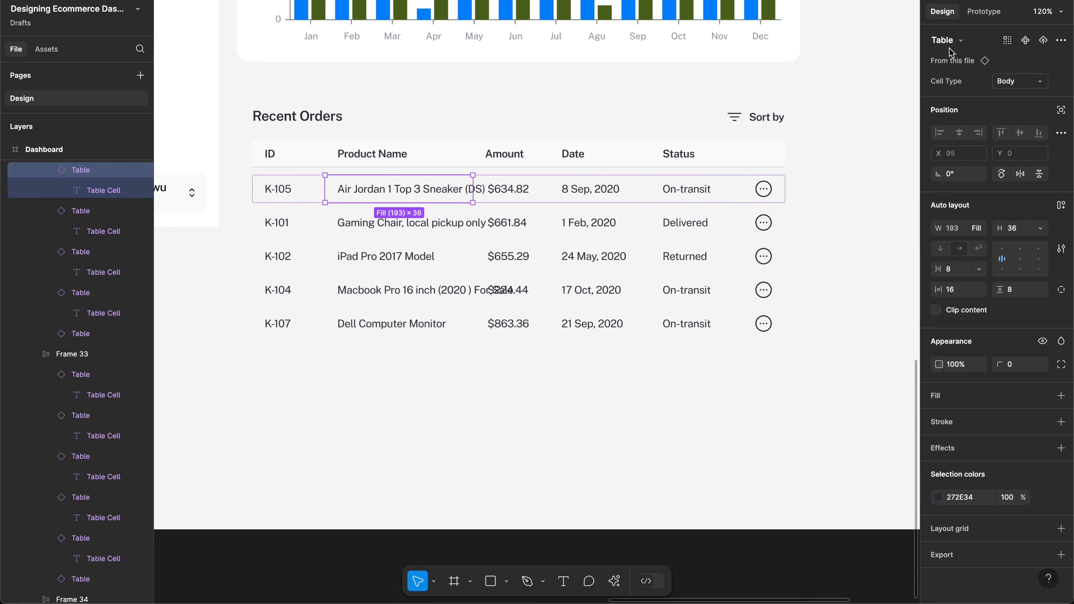
Step: Jump to the main Table cell component and hide the layers list for space
left_click(959, 61)
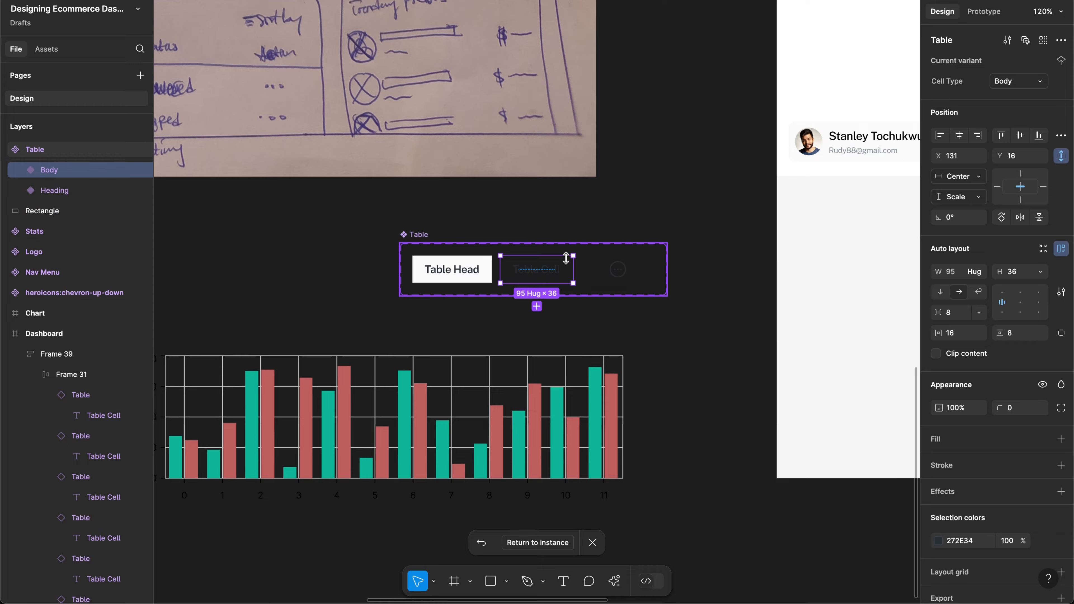
scroll(568, 256, "up", 8)
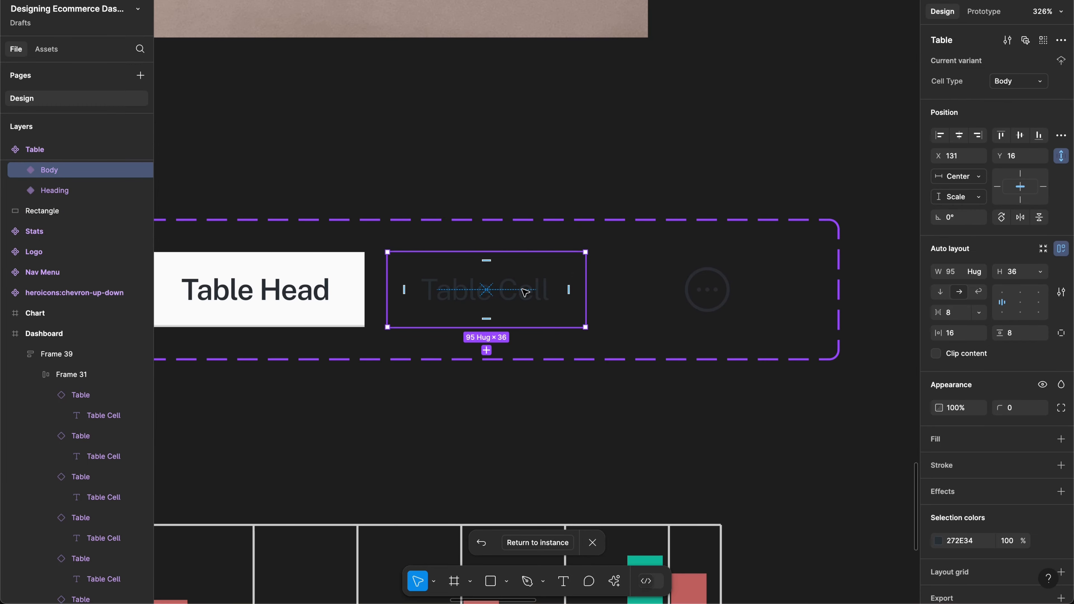
scroll(526, 292, "down", 10)
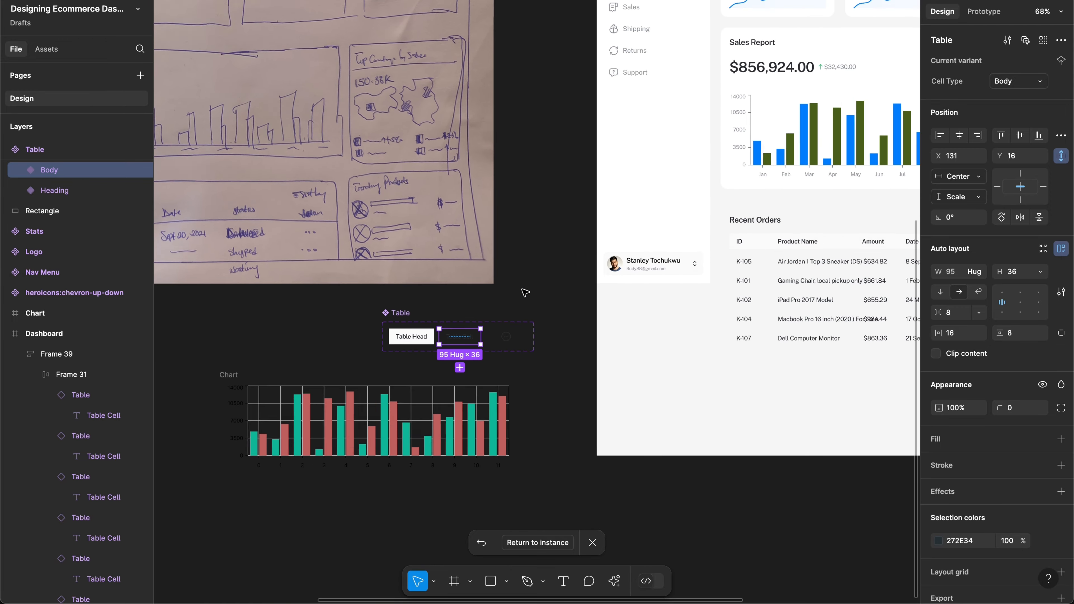
scroll(525, 292, "up", 2)
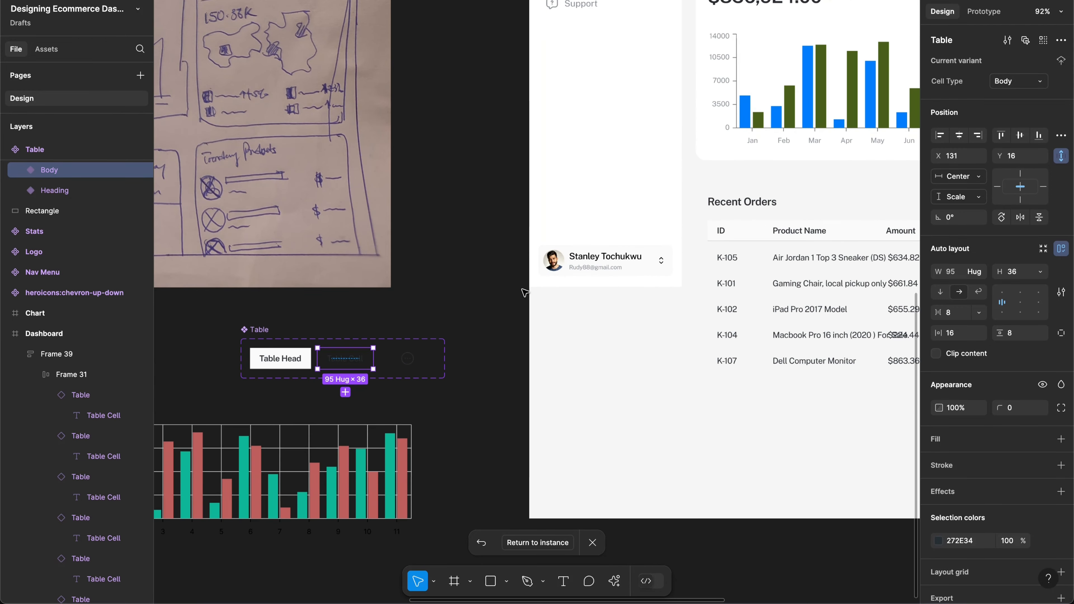
scroll(525, 292, "right", 3)
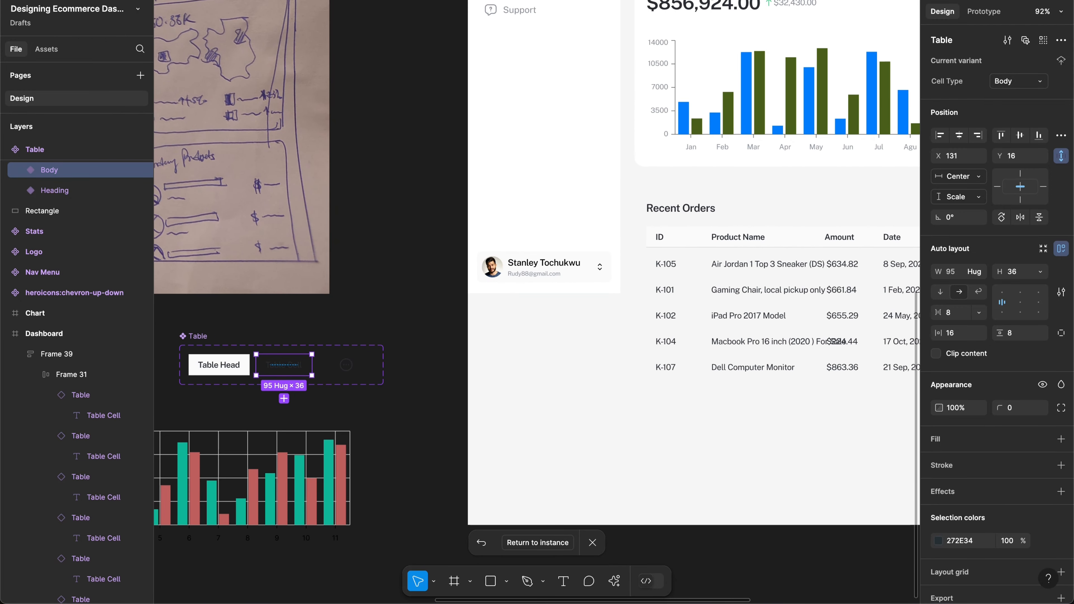
left_click(139, 1)
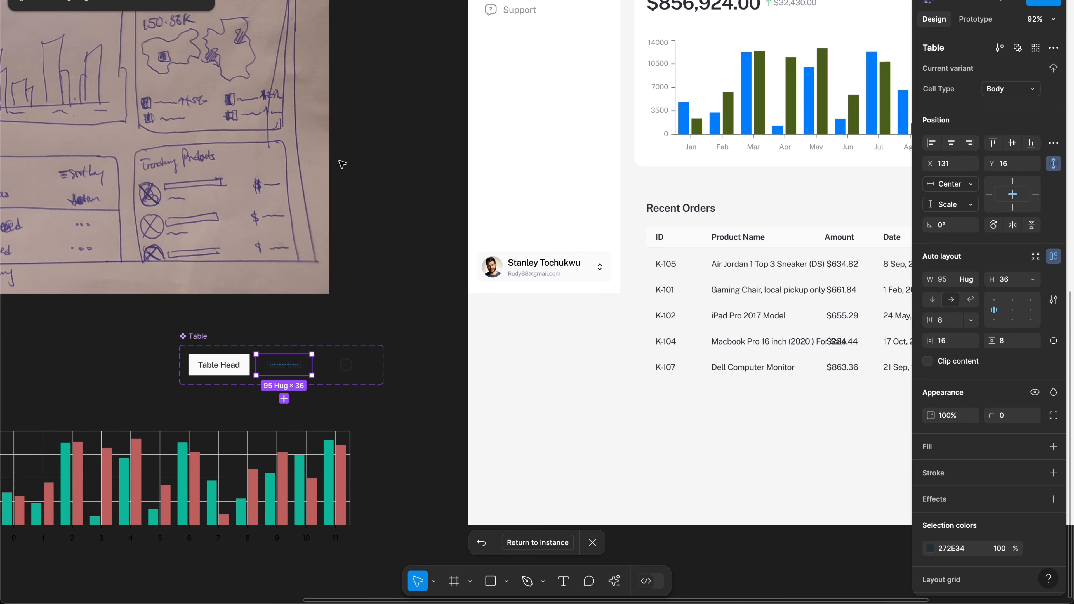
scroll(342, 164, "up", 3)
scroll(342, 164, "down", 3)
scroll(343, 164, "right", 3)
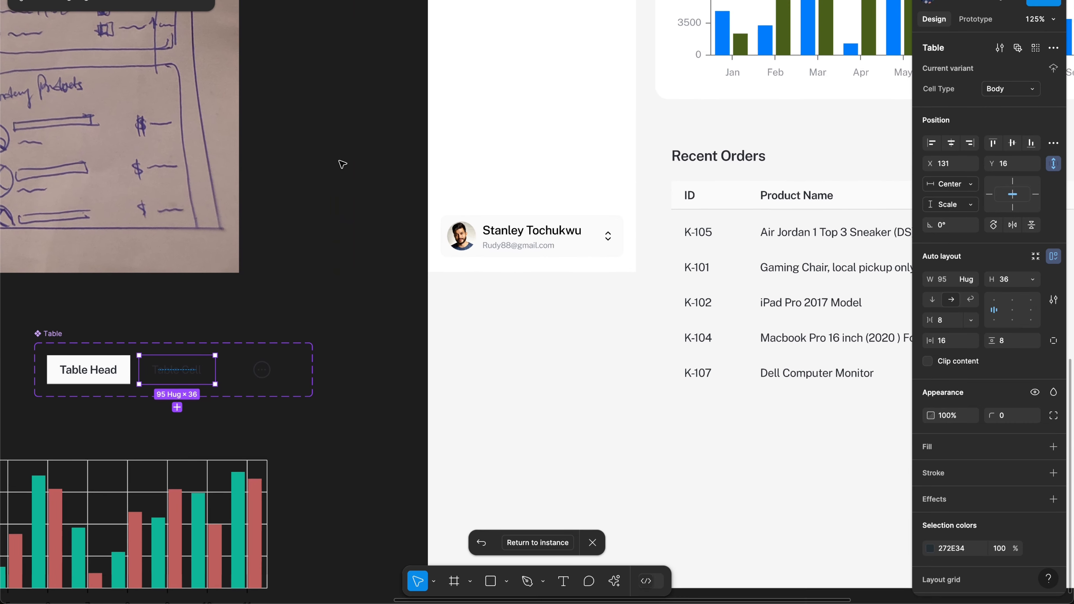
Step: Inspect the Table Cell text layer and sketch image inside the main component
left_click(325, 227)
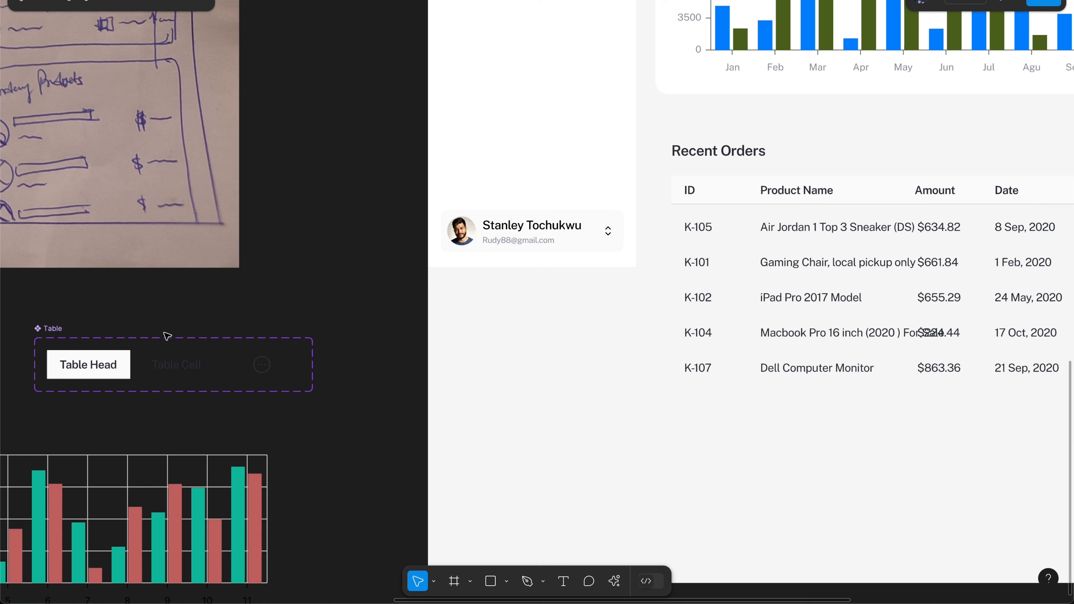
double_click(177, 364)
left_click(337, 251)
left_click(224, 240)
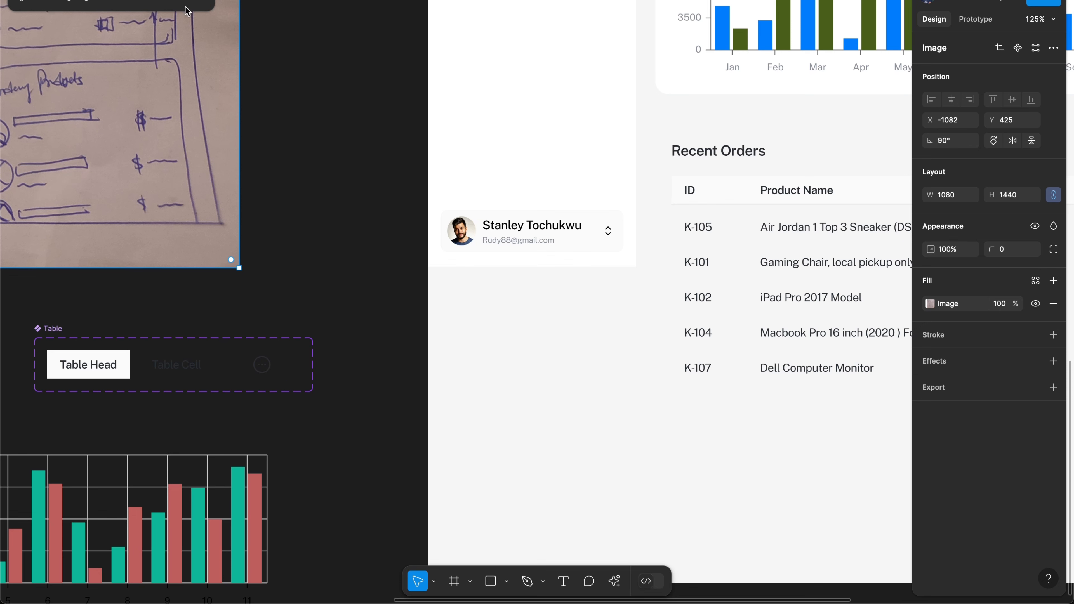
left_click(201, 6)
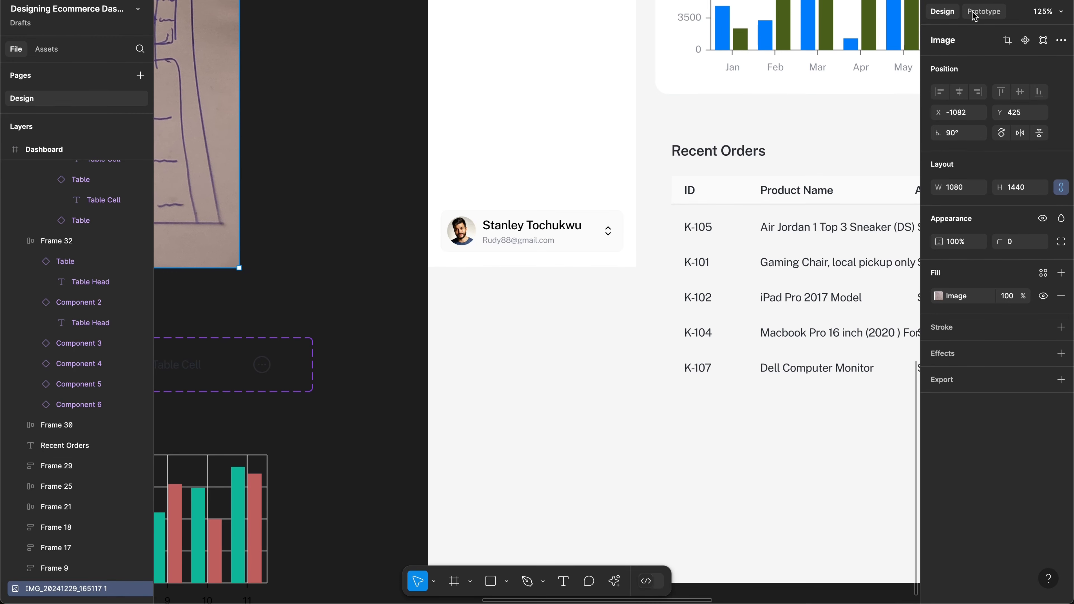
left_click(552, 115)
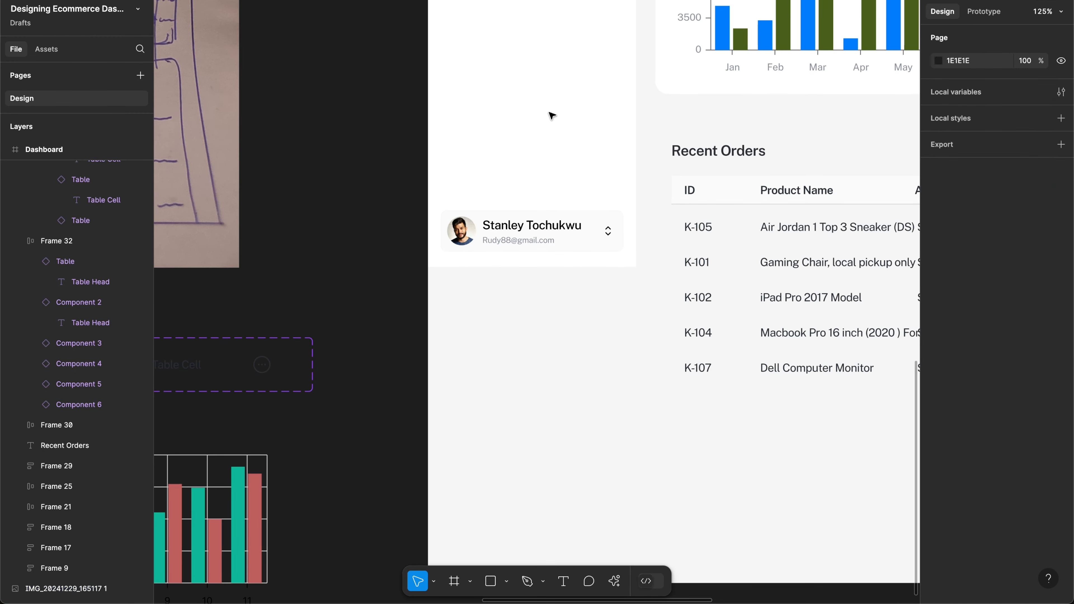
Step: Set the page background to light grey CDCDCD, then select the Table Cell text
left_click(938, 63)
left_click_drag(795, 134, 623, 109)
left_click(315, 193)
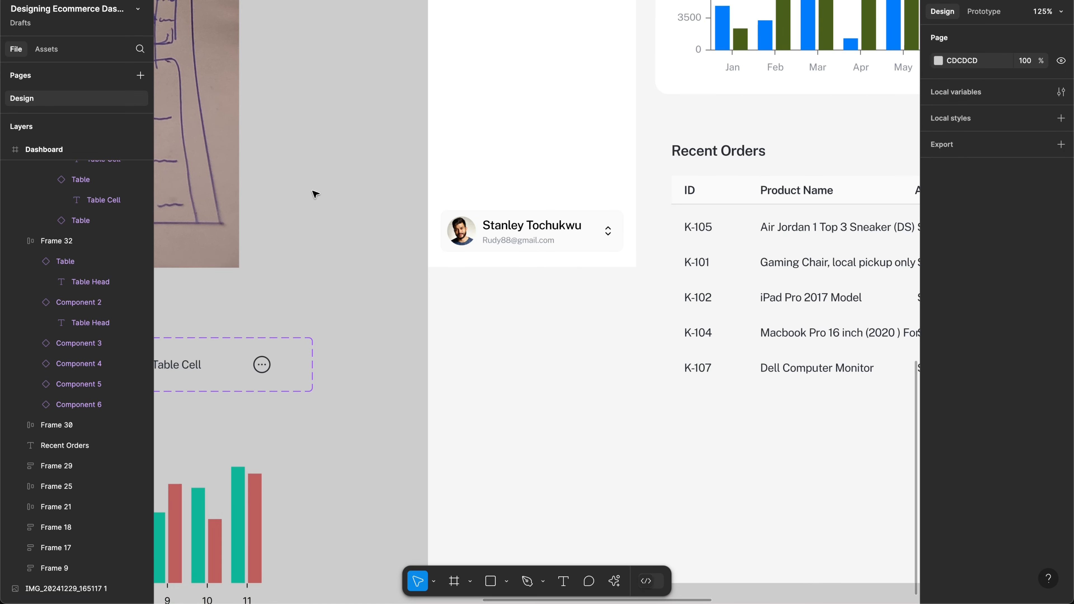
left_click(141, 1)
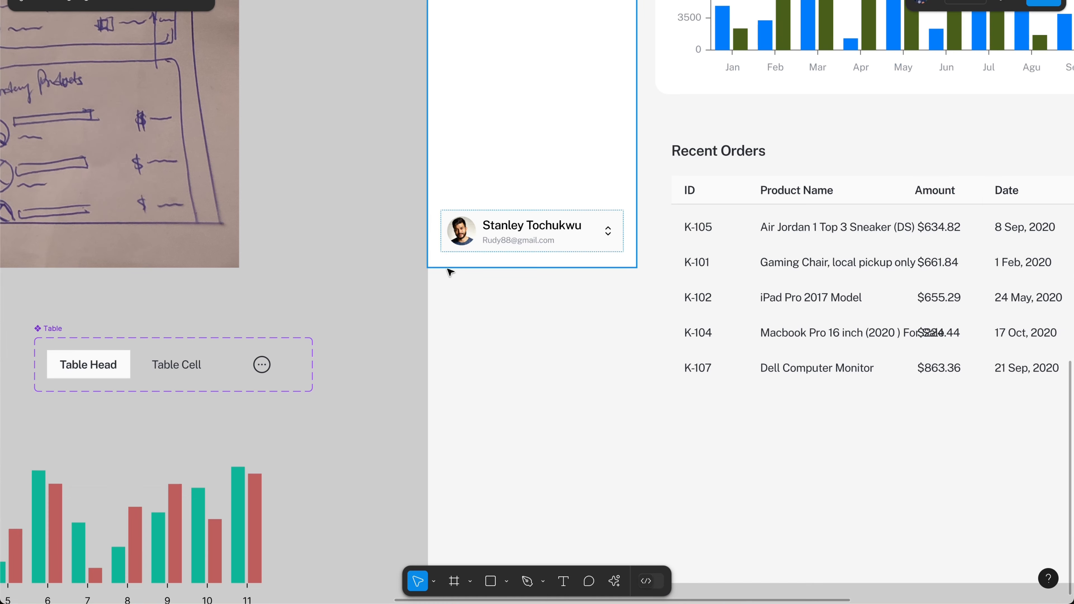
left_click(189, 369)
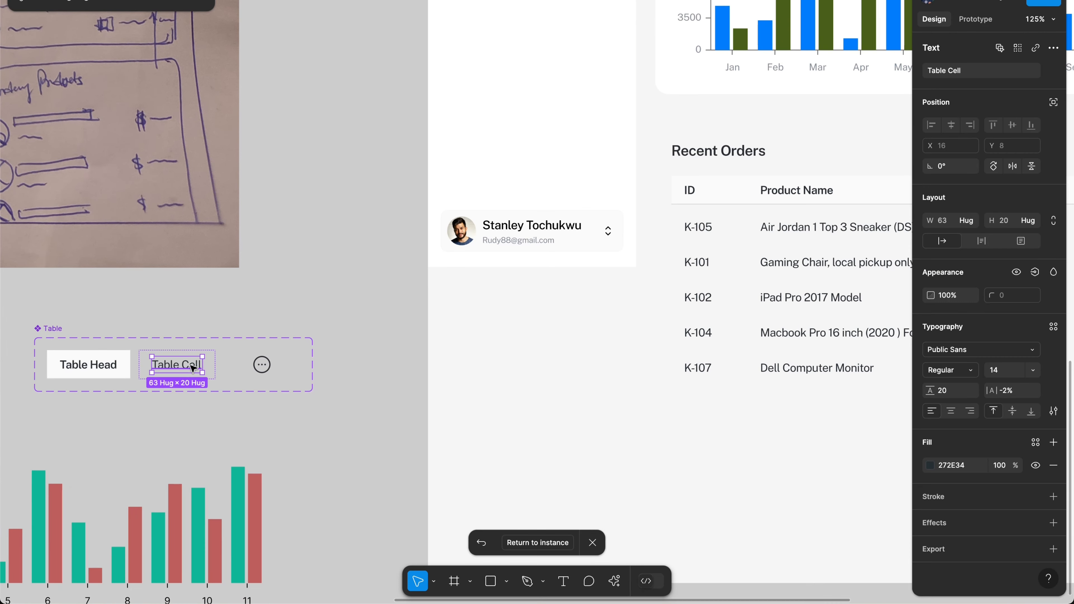
Step: Set the Table Cell text width to Fill container and bring up its type settings
scroll(335, 269, "right", 3)
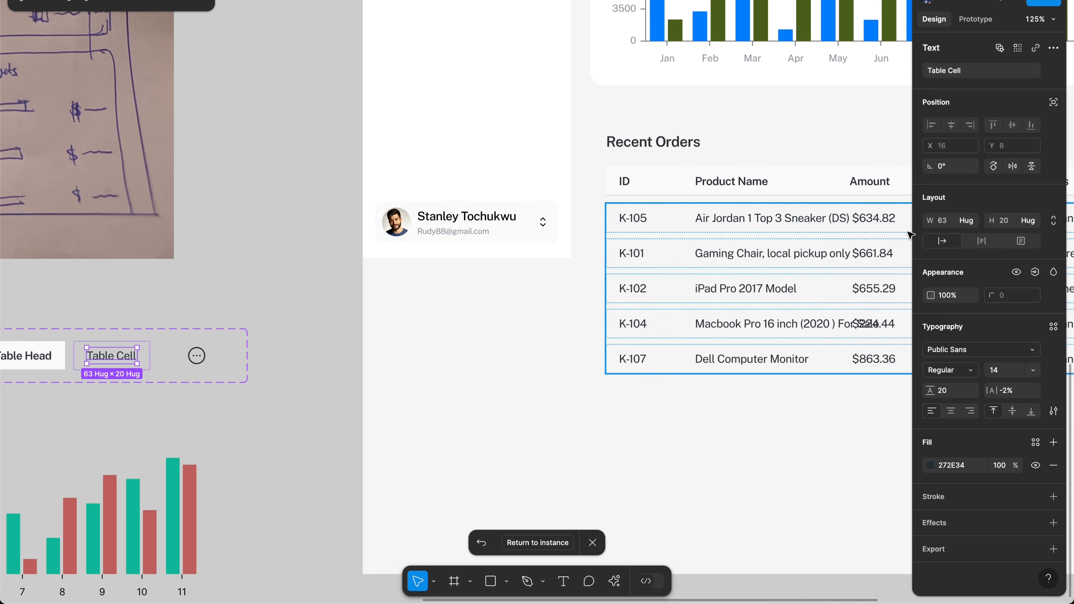
left_click(972, 222)
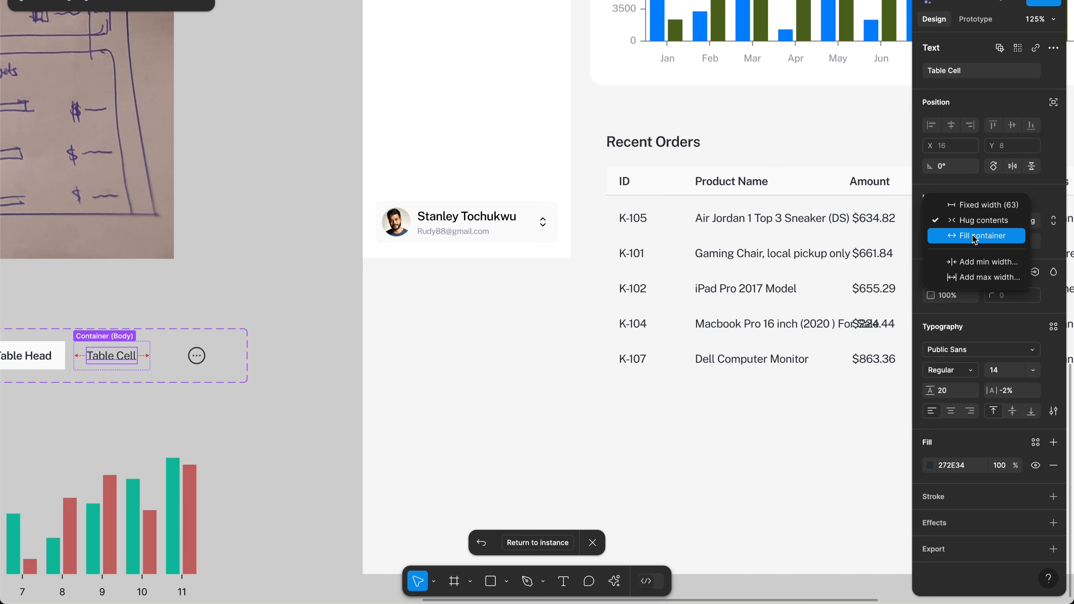
left_click(974, 237)
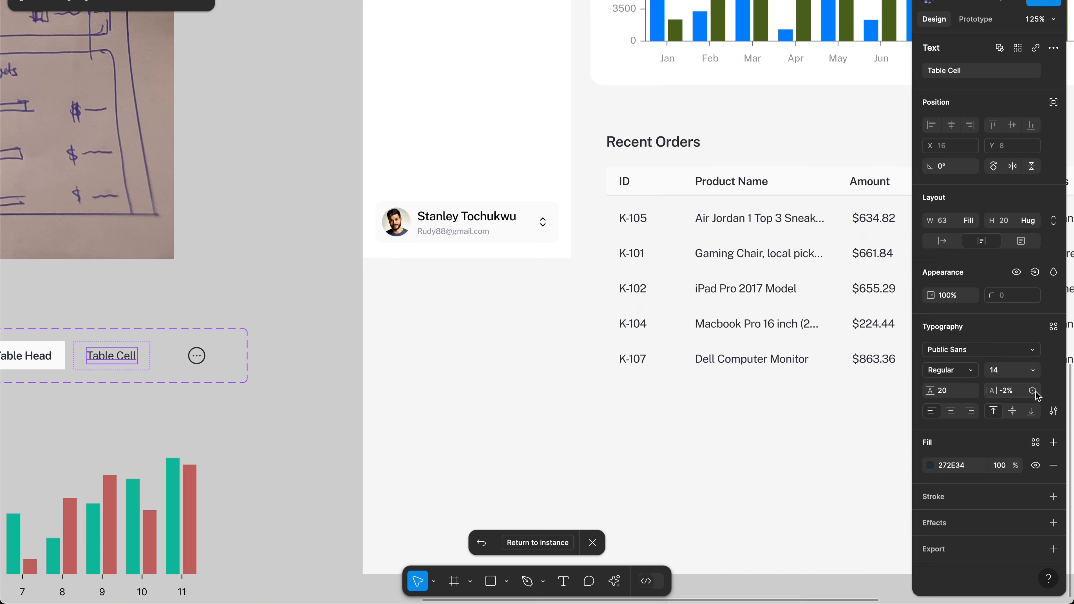
left_click(1052, 411)
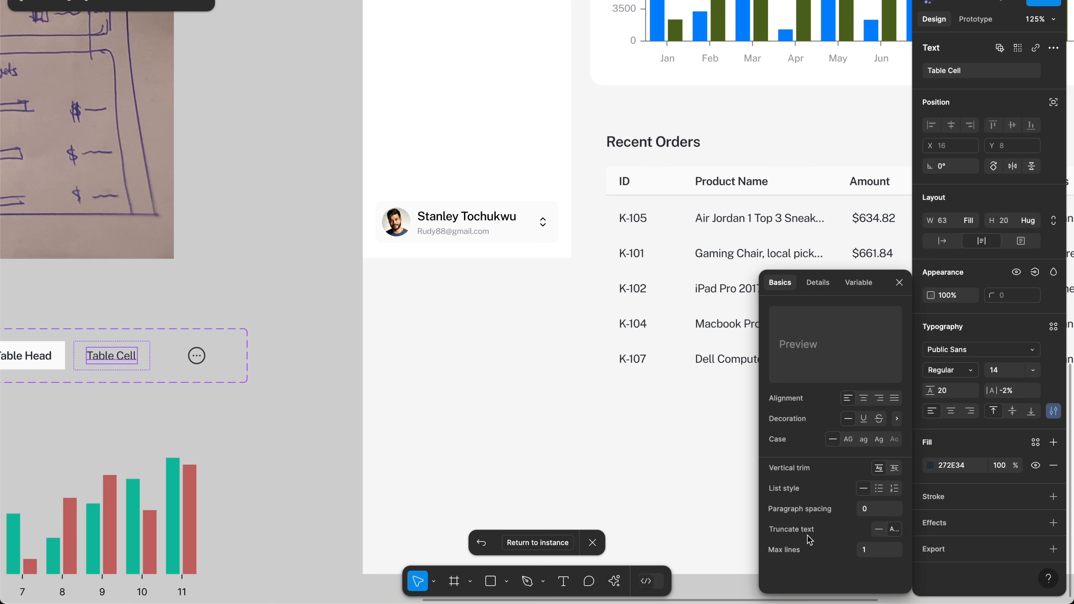
Step: Toggle Truncate text off and back on so product names keep ellipses, then close type settings
left_click(879, 531)
scroll(676, 296, "right", 4)
scroll(676, 296, "down", 2)
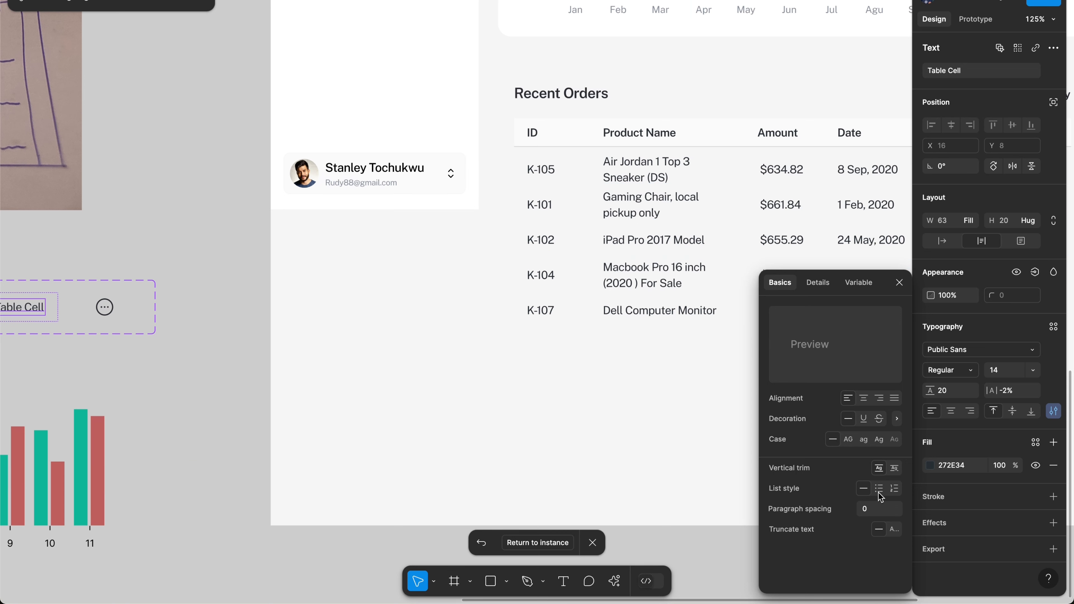
left_click(894, 530)
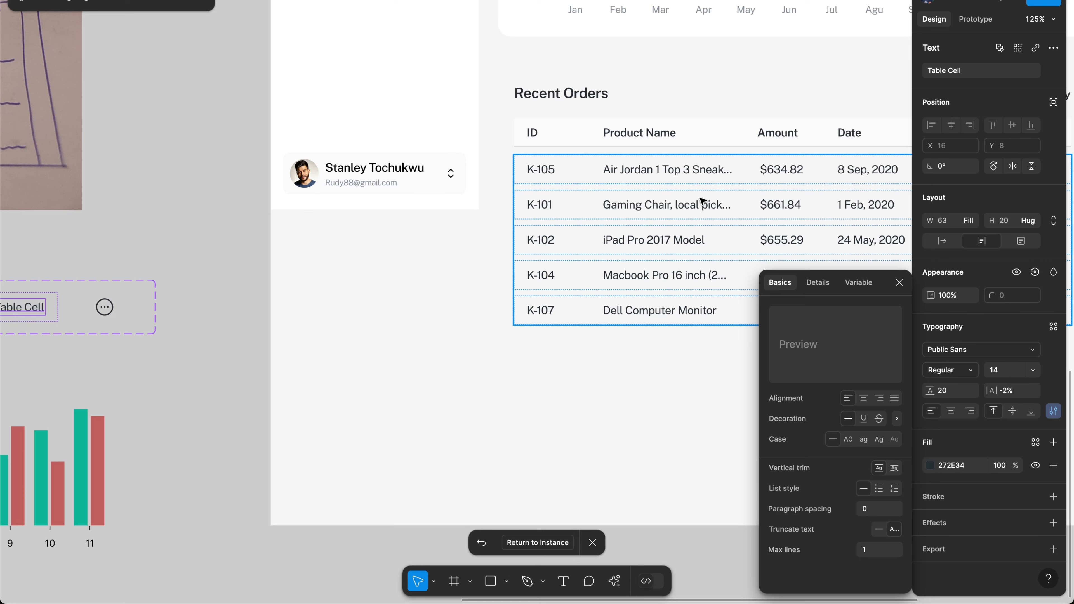
left_click(897, 282)
scroll(723, 239, "right", 5)
scroll(723, 240, "up", 2)
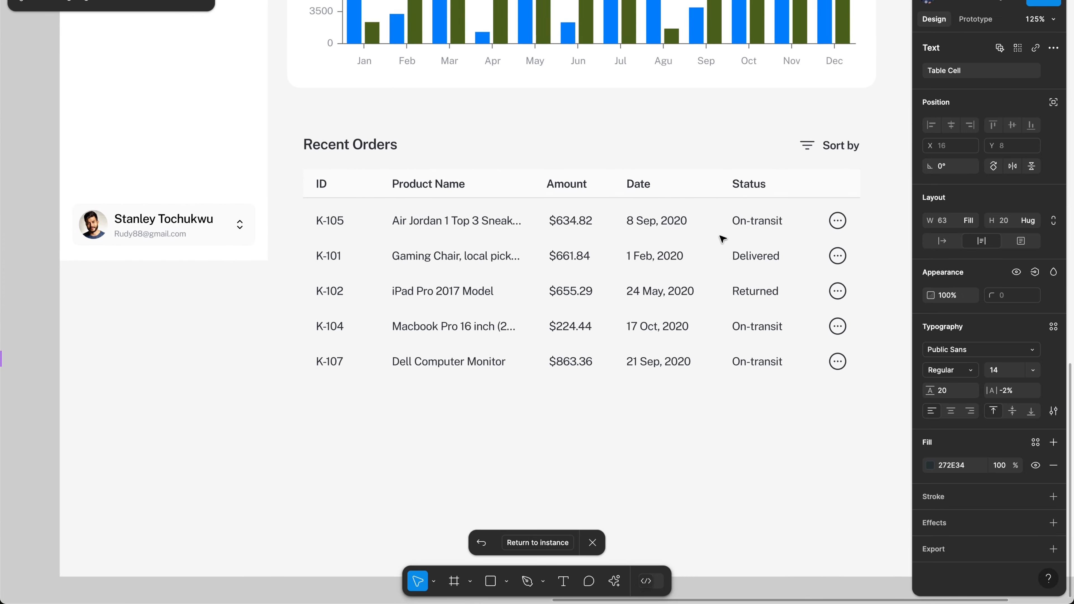
scroll(723, 240, "right", 1)
scroll(723, 240, "down", 1)
Step: Drag the rows frame's duplicate handle down to generate orders K-103 through K-110, giving ten rows
left_click(630, 250)
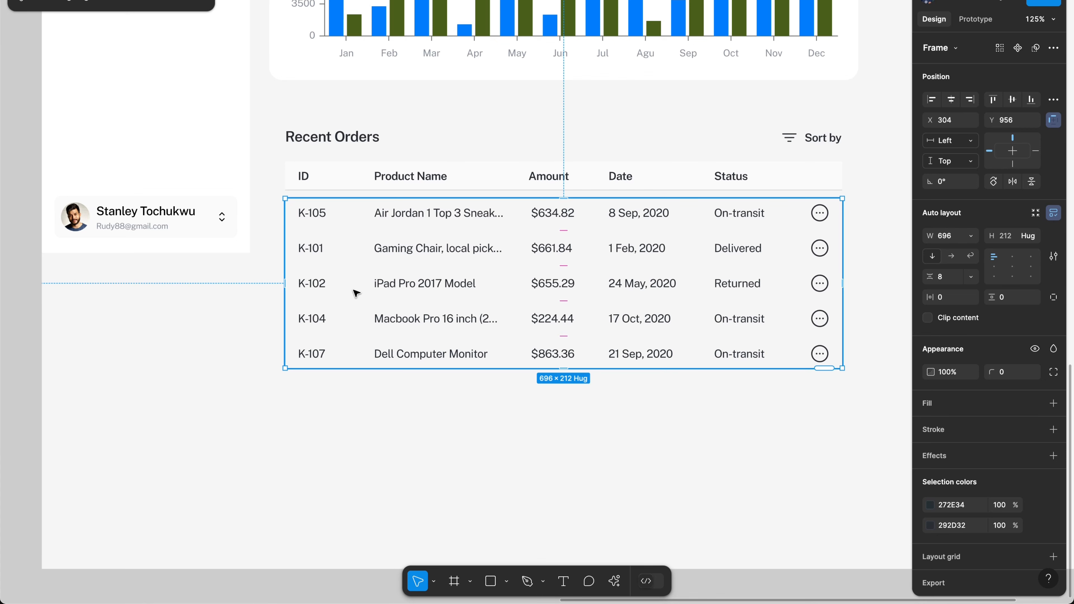
scroll(610, 307, "down", 3)
scroll(611, 307, "right", 2)
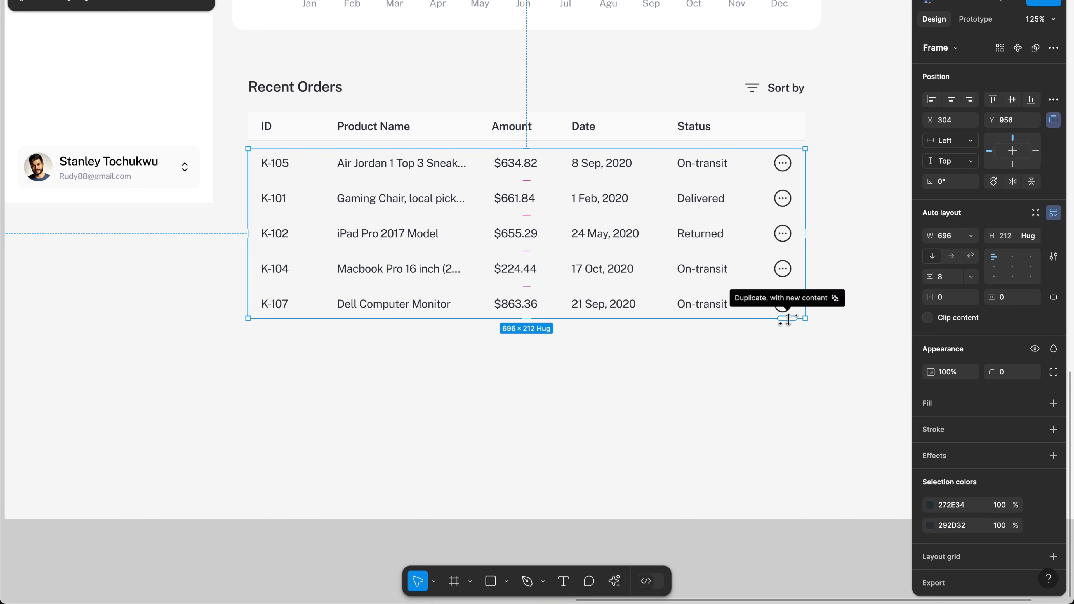
left_click_drag(787, 320, 779, 486)
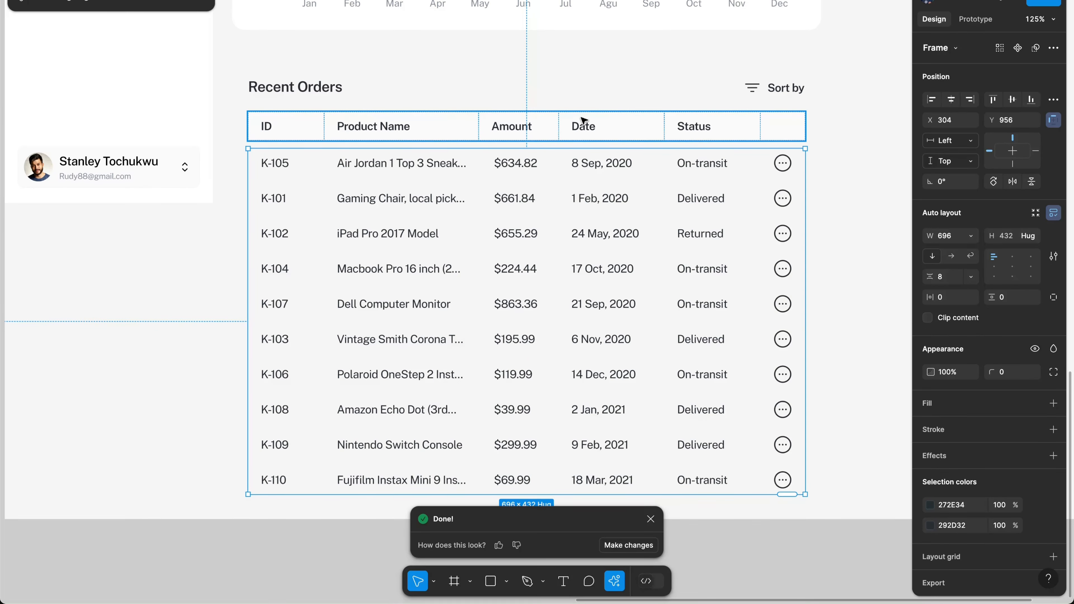
Step: Wrap the table header and rows in auto layout with an 8 px gap
left_click(619, 126, "shift")
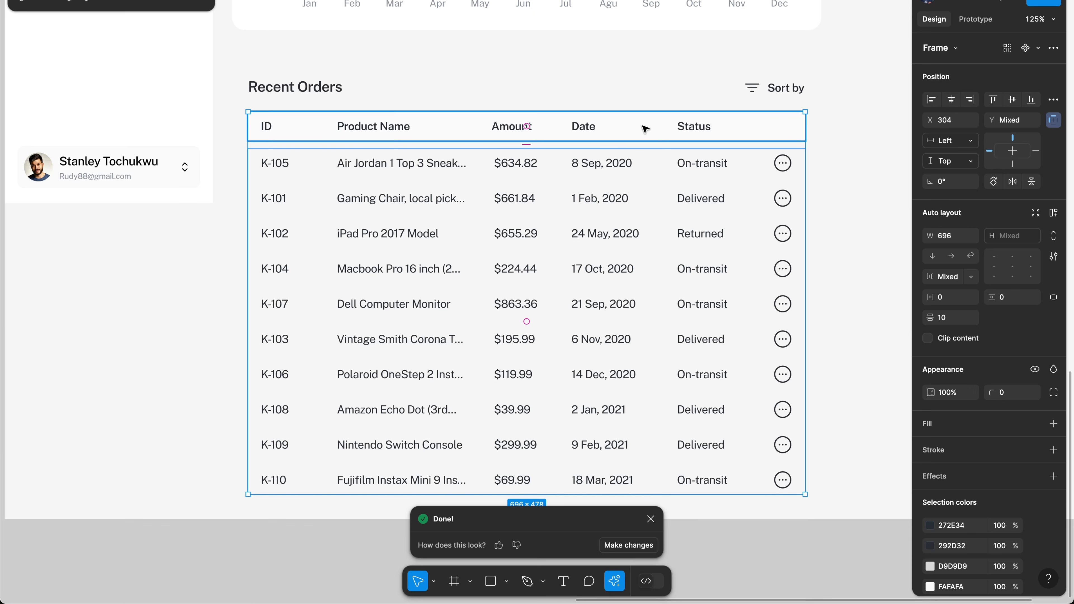
key("shift+a")
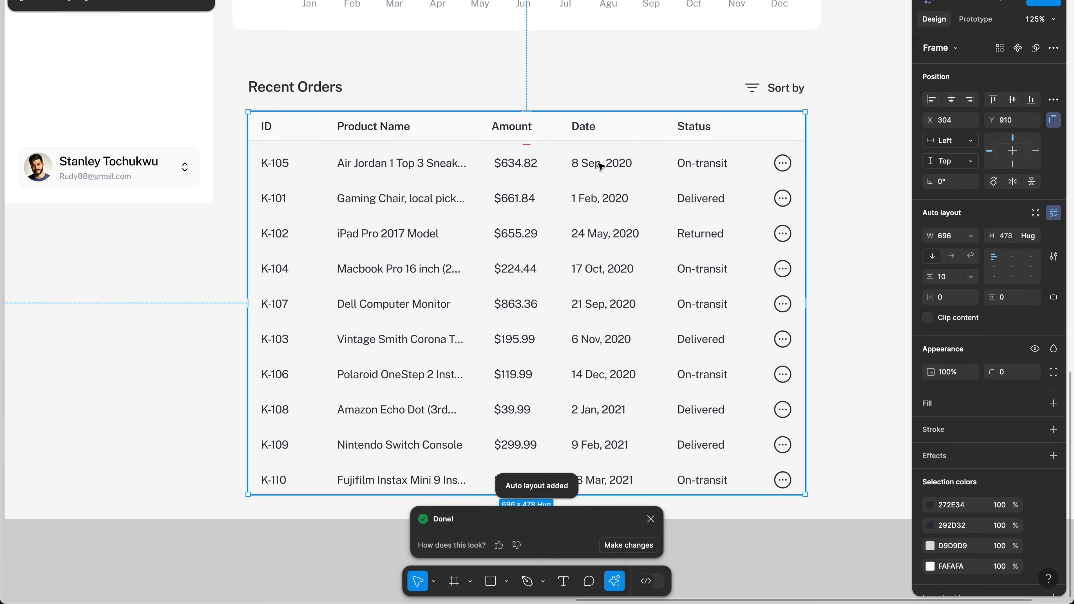
left_click(952, 277)
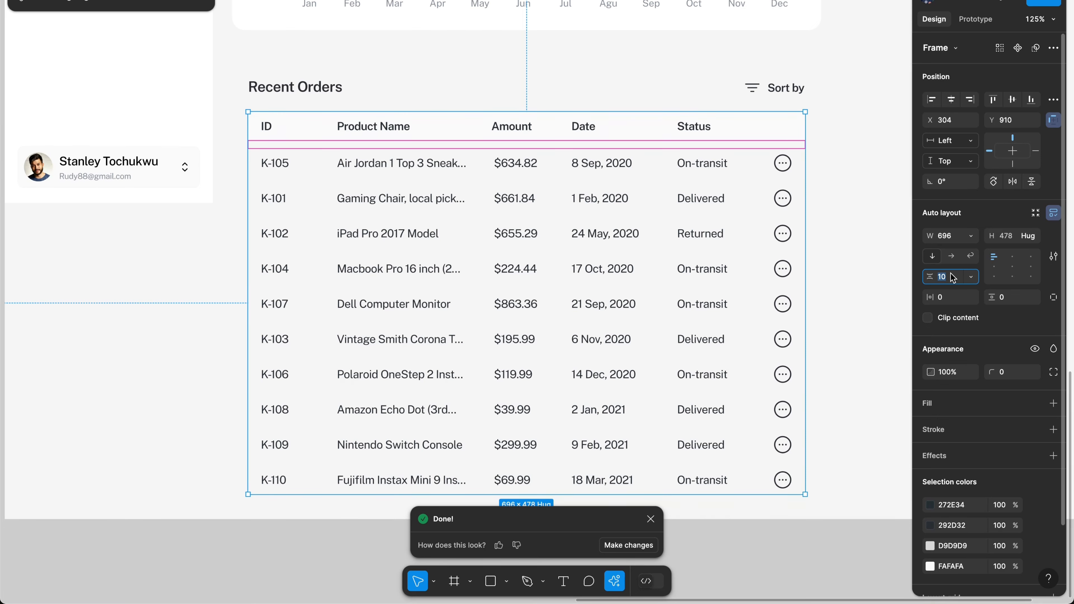
type("0")
key("Return")
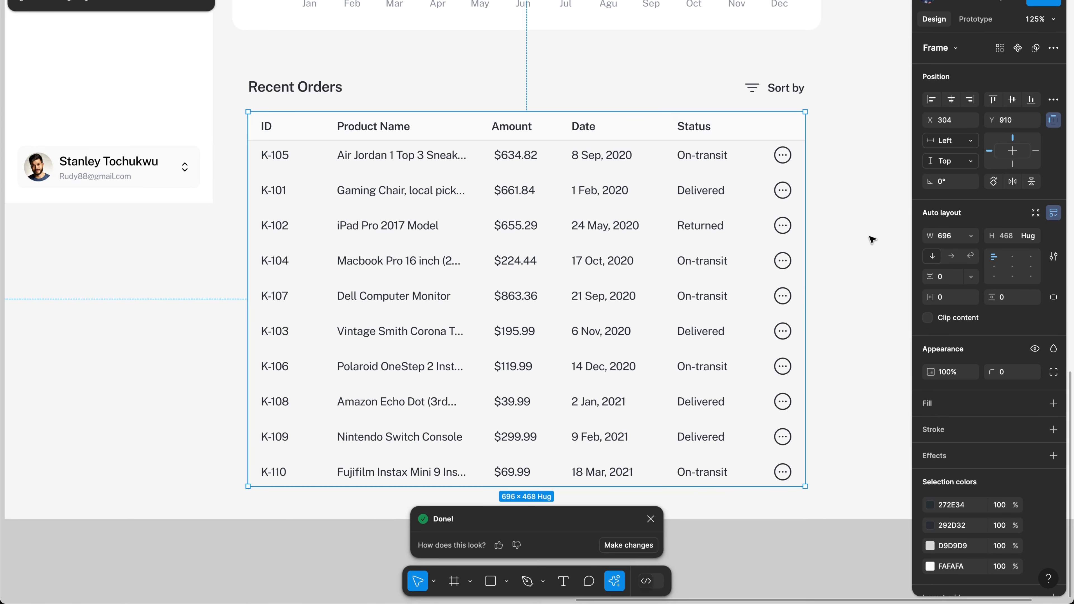
left_click(954, 276)
type("8")
key("Return")
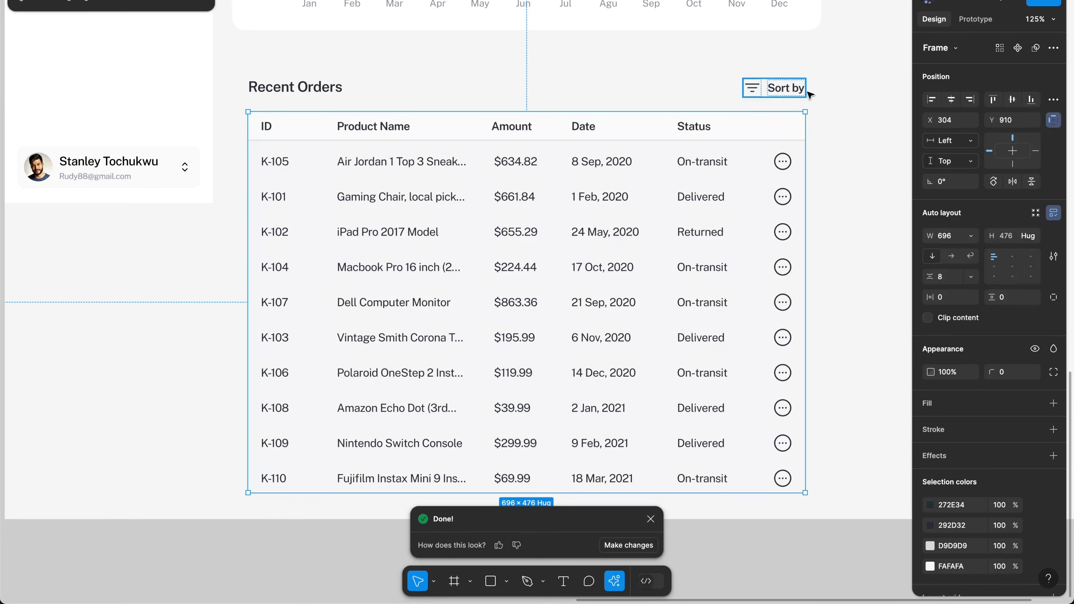
Step: Group the title and Sort by in auto layout, then stack it above the table 16 px apart
left_click(796, 90)
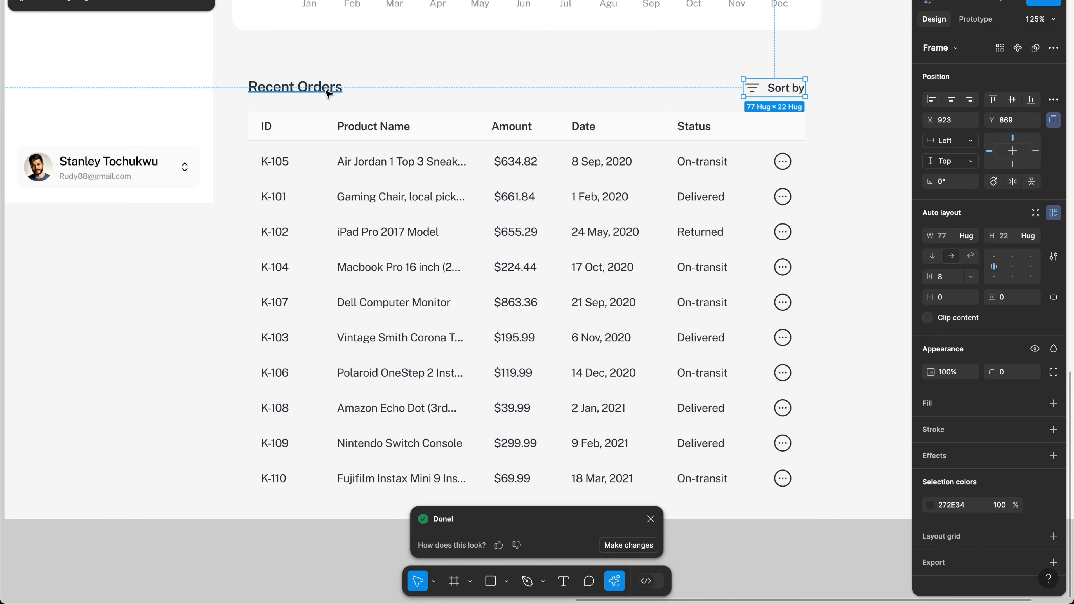
left_click(357, 88, "shift")
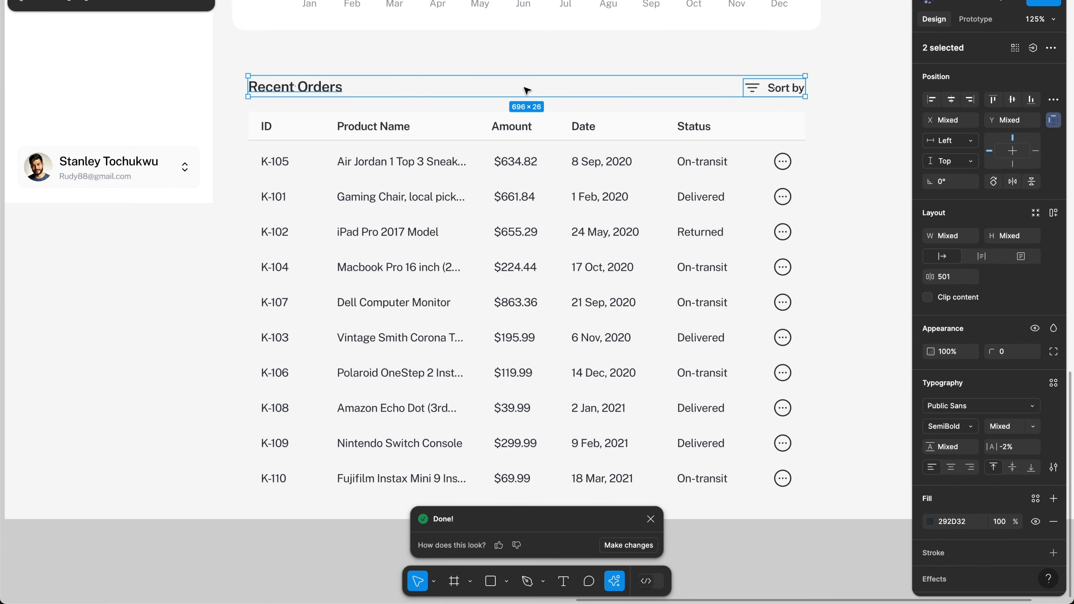
key("shift+a")
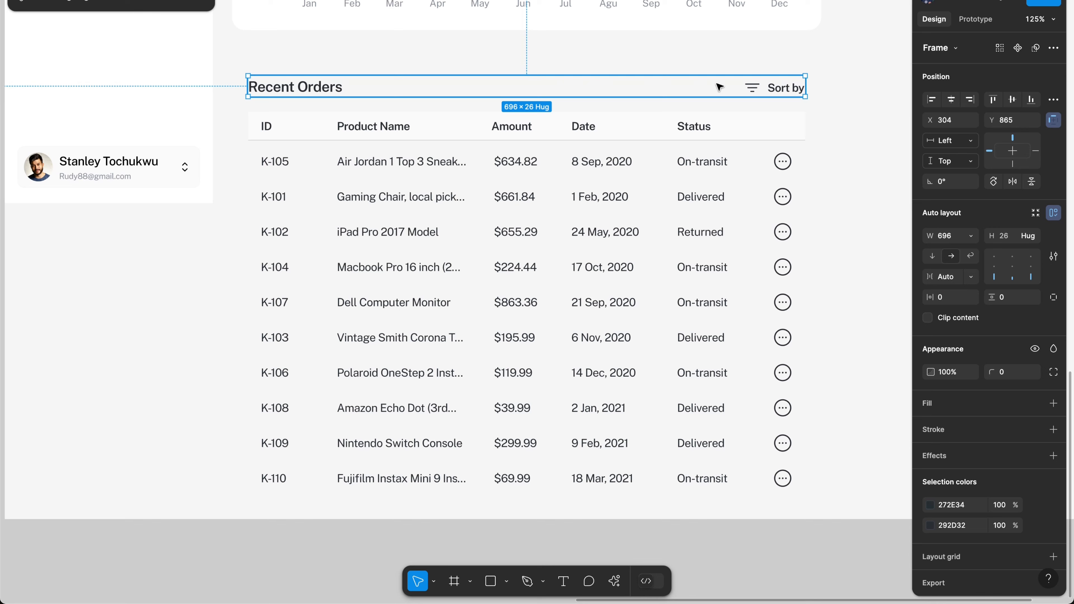
left_click(703, 128, "shift")
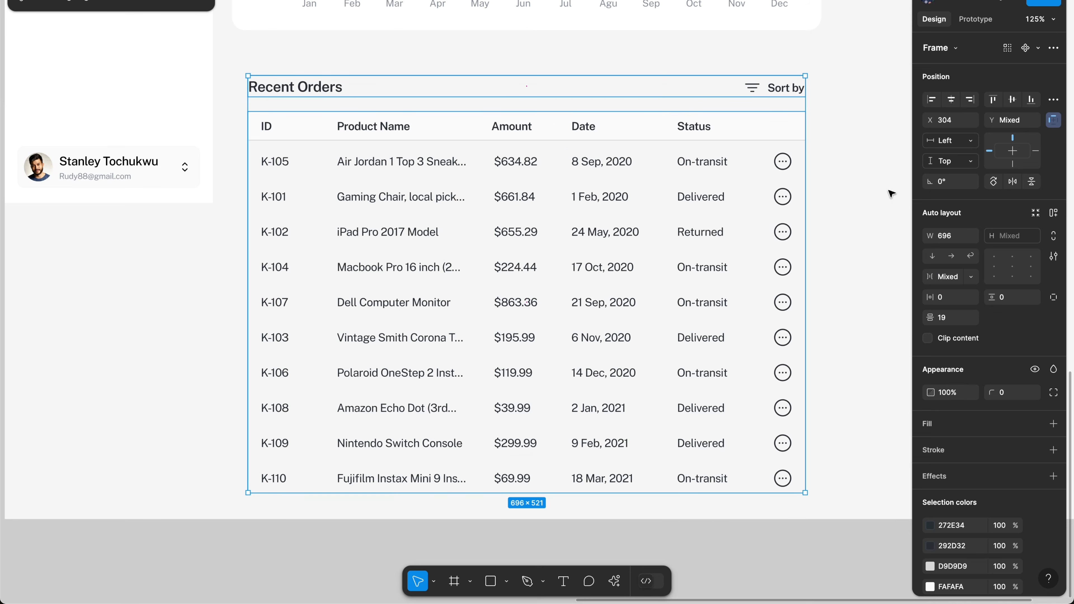
key("shift+a")
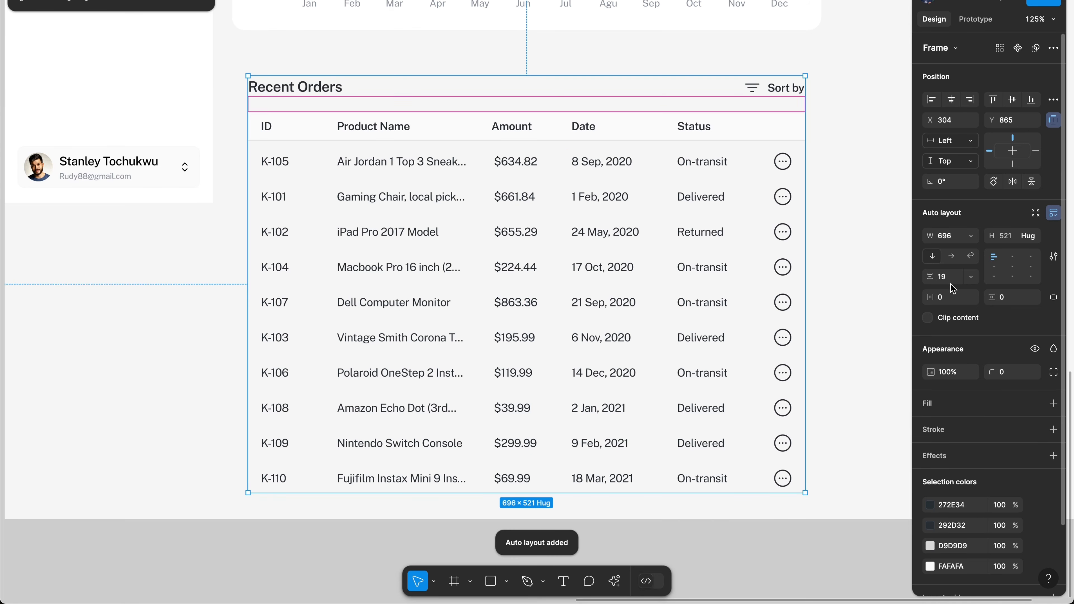
left_click(950, 284)
type("16")
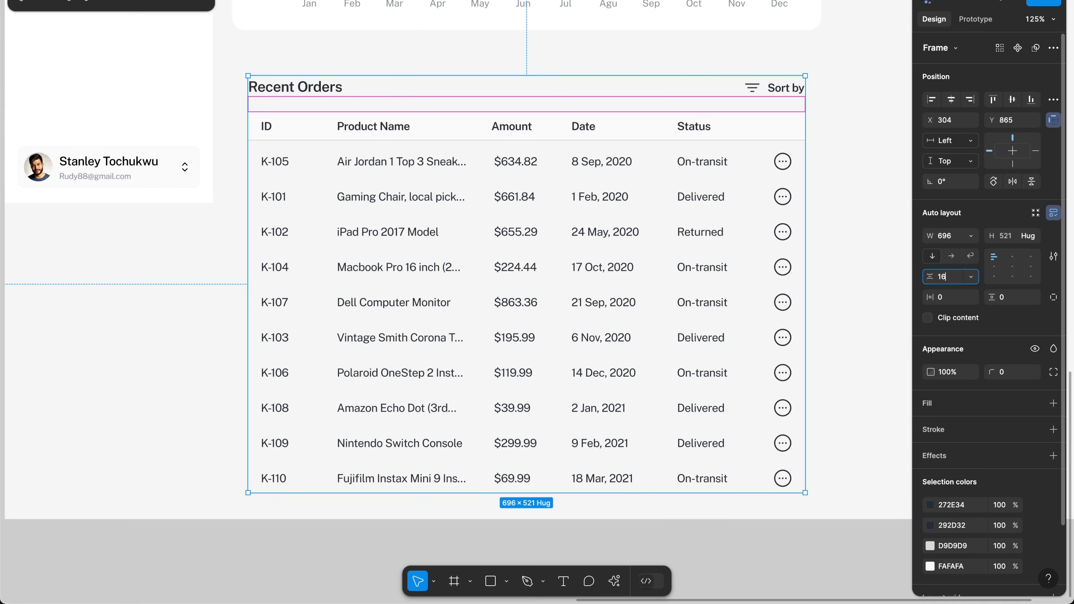
key("Return")
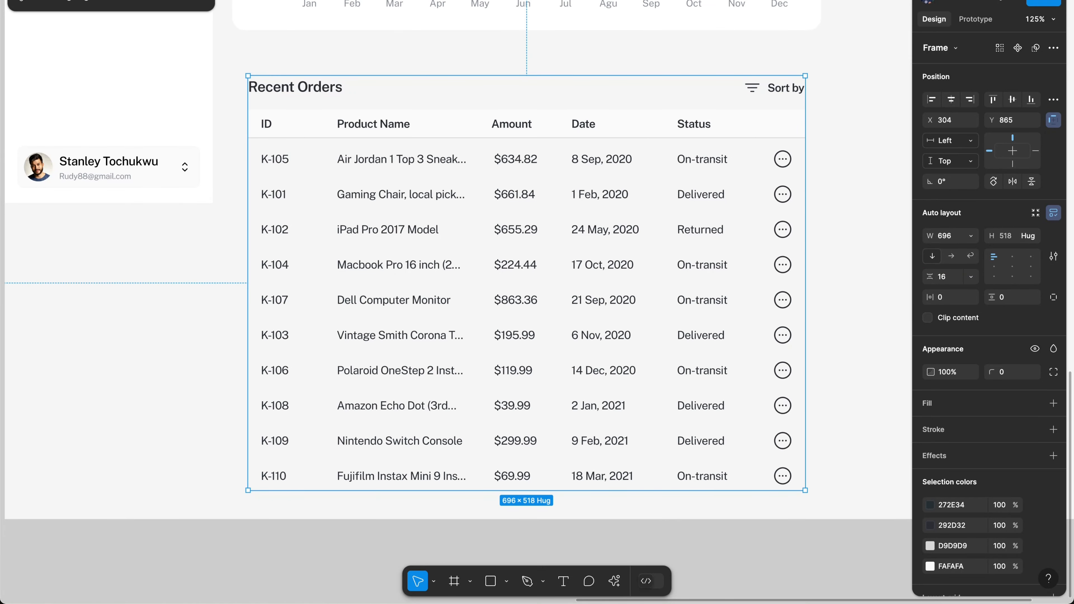
left_click(204, 2)
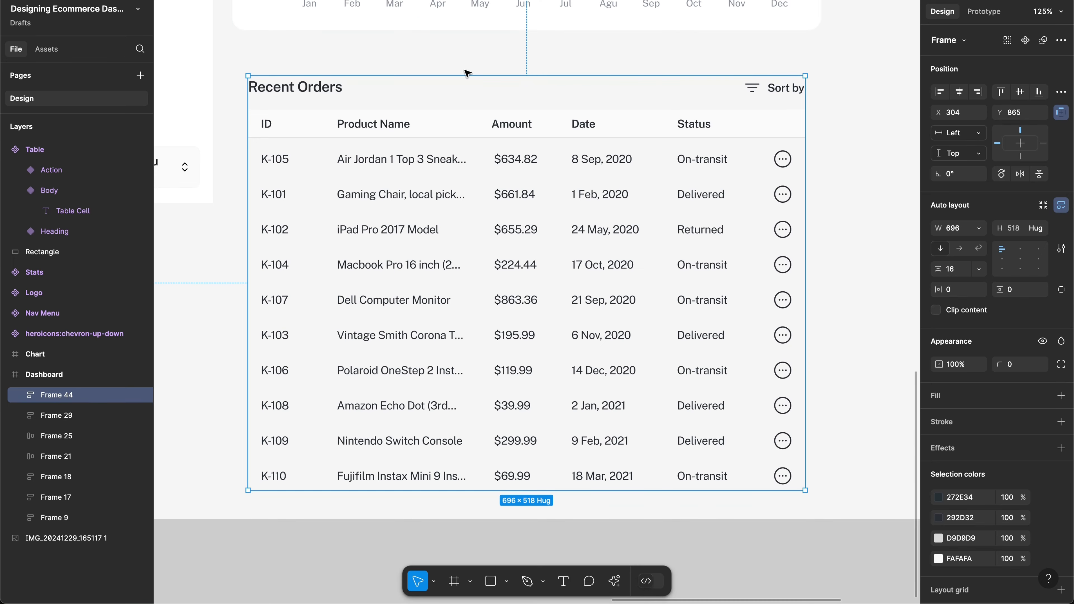
Step: Rename the rows frame inside the table to Order Container
scroll(618, 125, "left", 3)
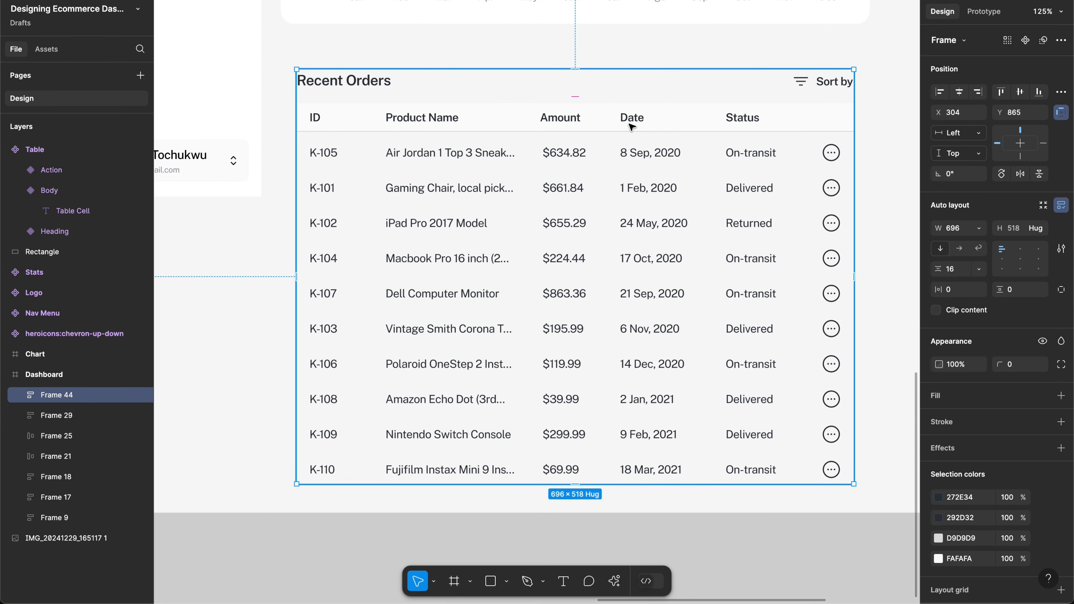
key("super+r")
double_click(587, 183)
double_click(608, 198)
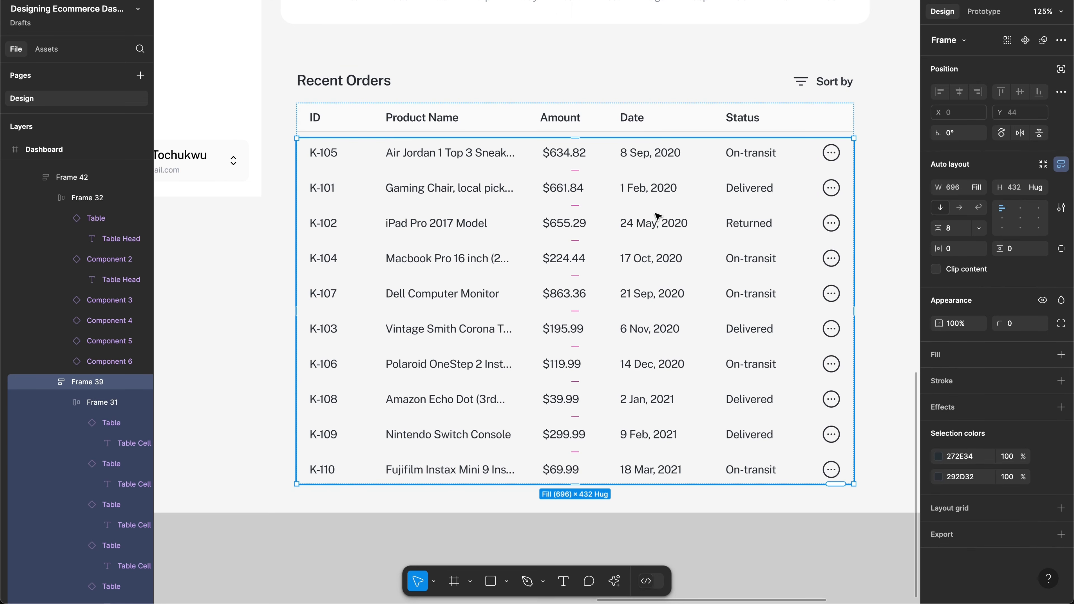
key("super+r")
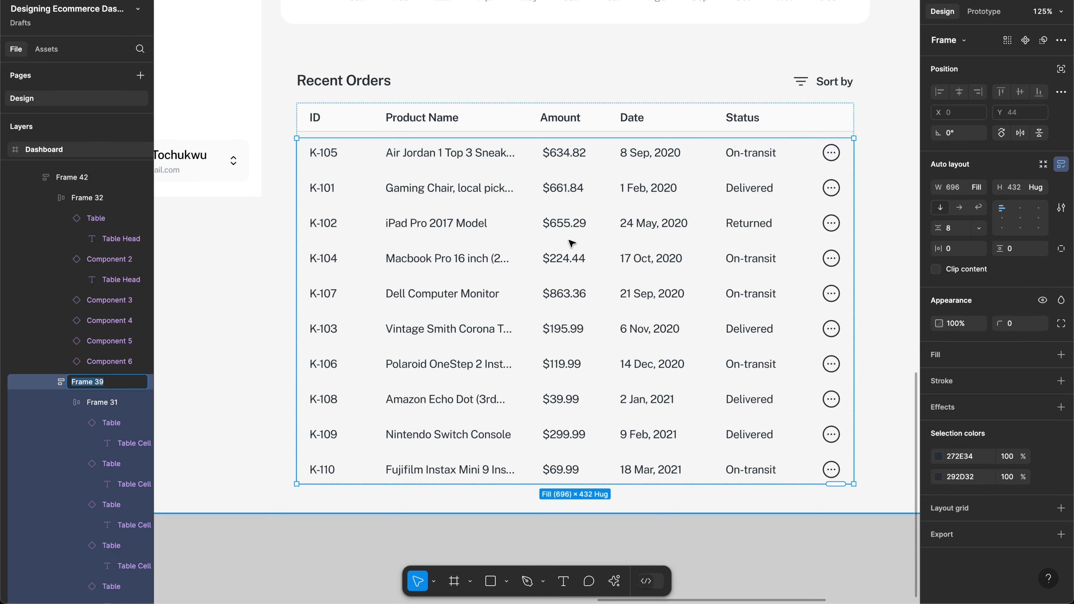
type("Order Container")
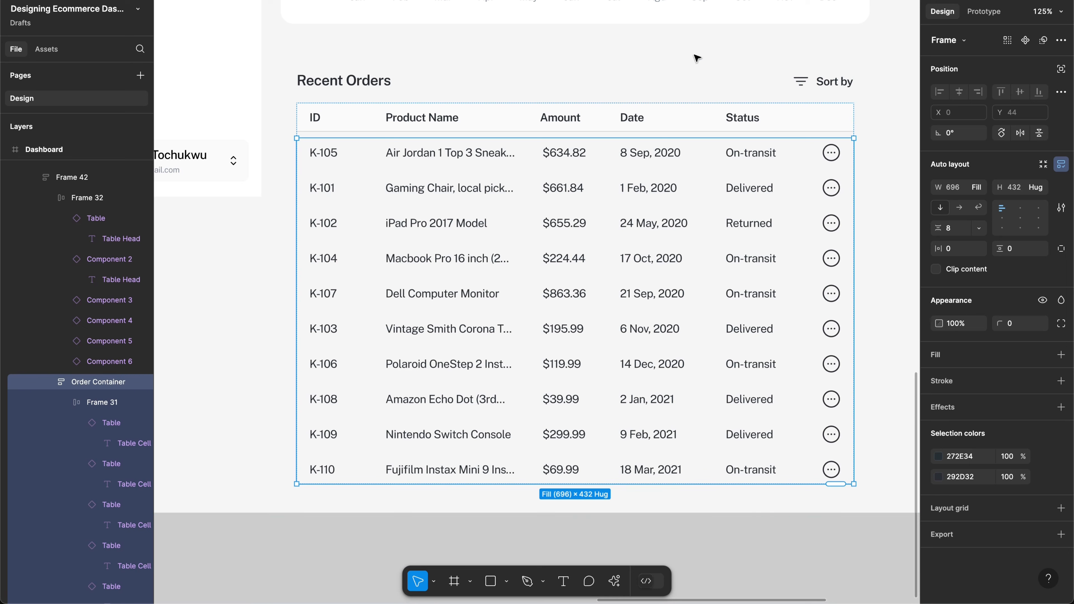
left_click(708, 78)
Step: Rename the Recent Orders block to Container and wrap it in a new auto layout frame
left_click(698, 109)
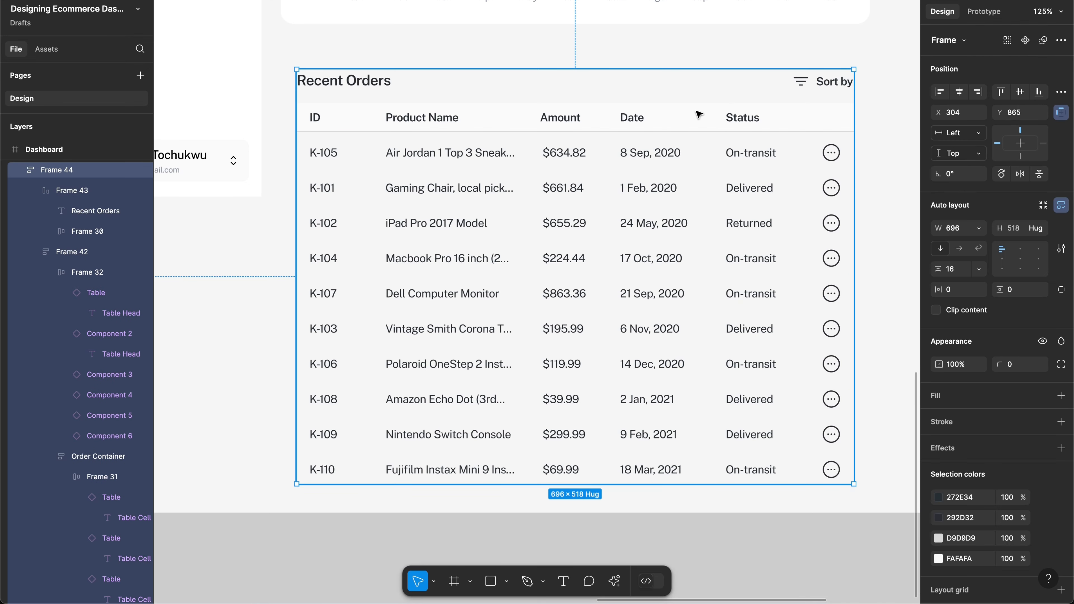
key("super+r")
type("Con")
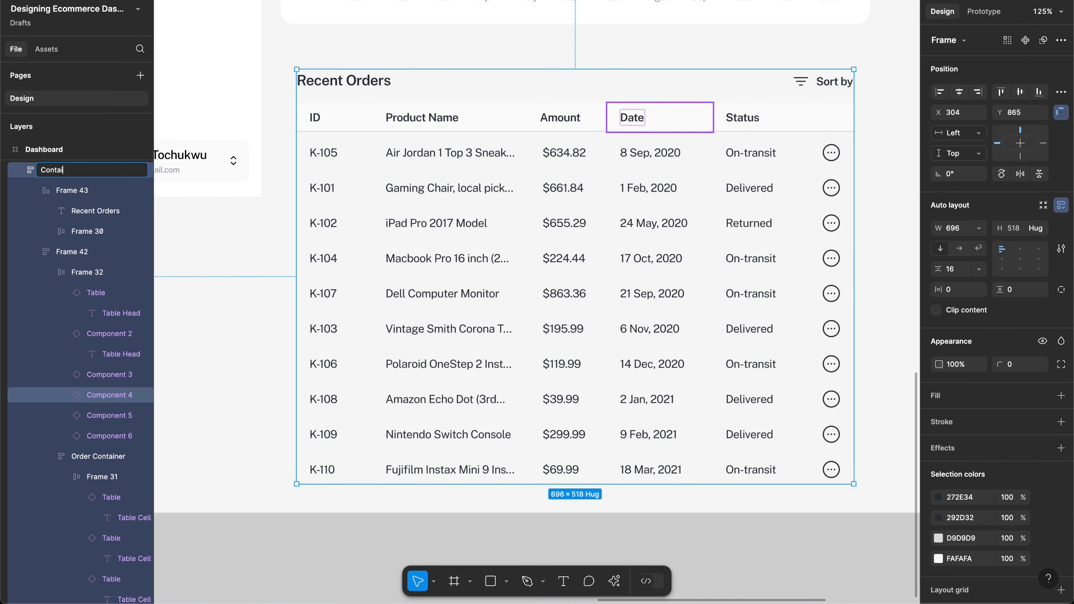
type("tainer")
key("Return")
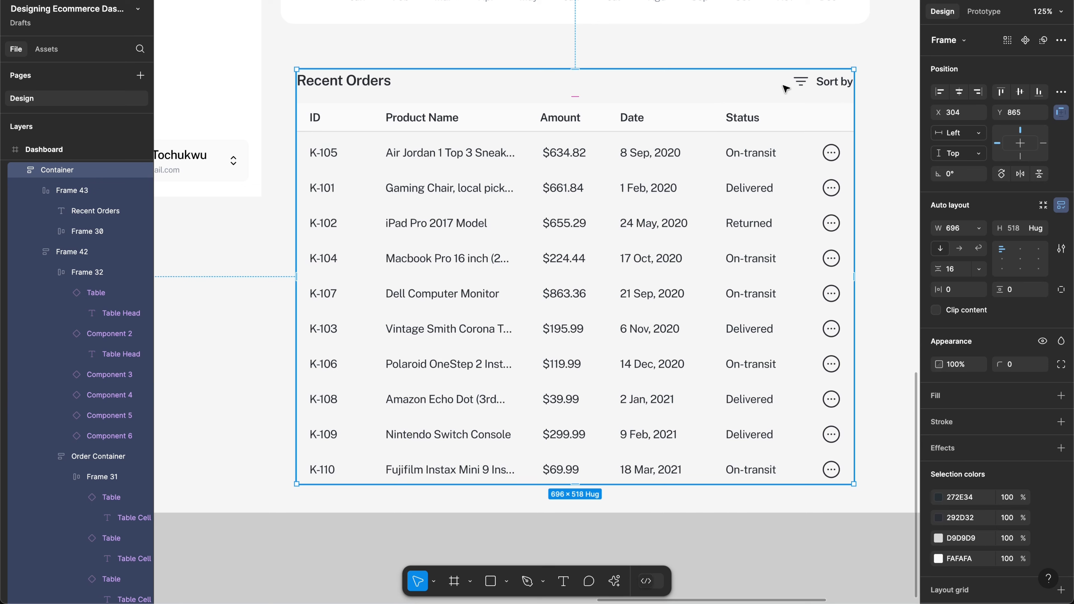
key("shift+a")
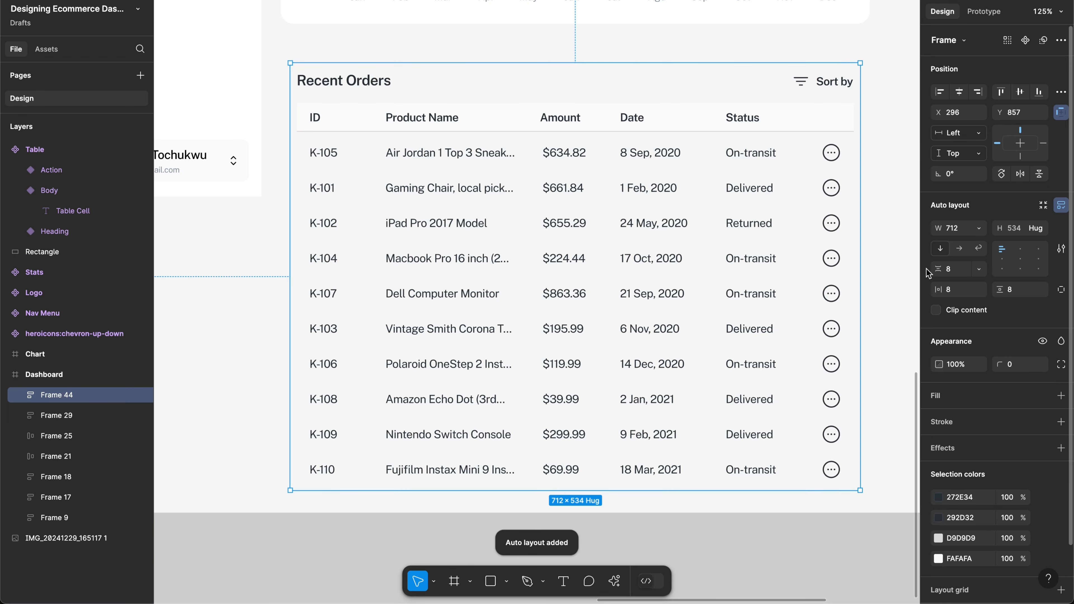
Step: Give the Recent Orders table 20 px padding, a white FFFFFF fill and 16 px corner radius
scroll(830, 95, "up", 3)
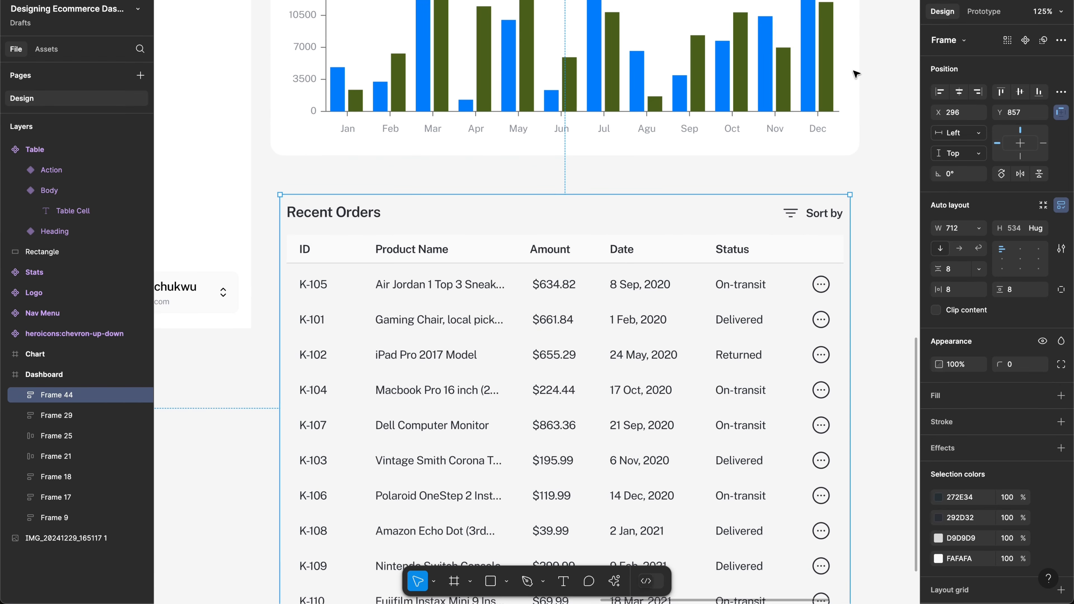
left_click(830, 95)
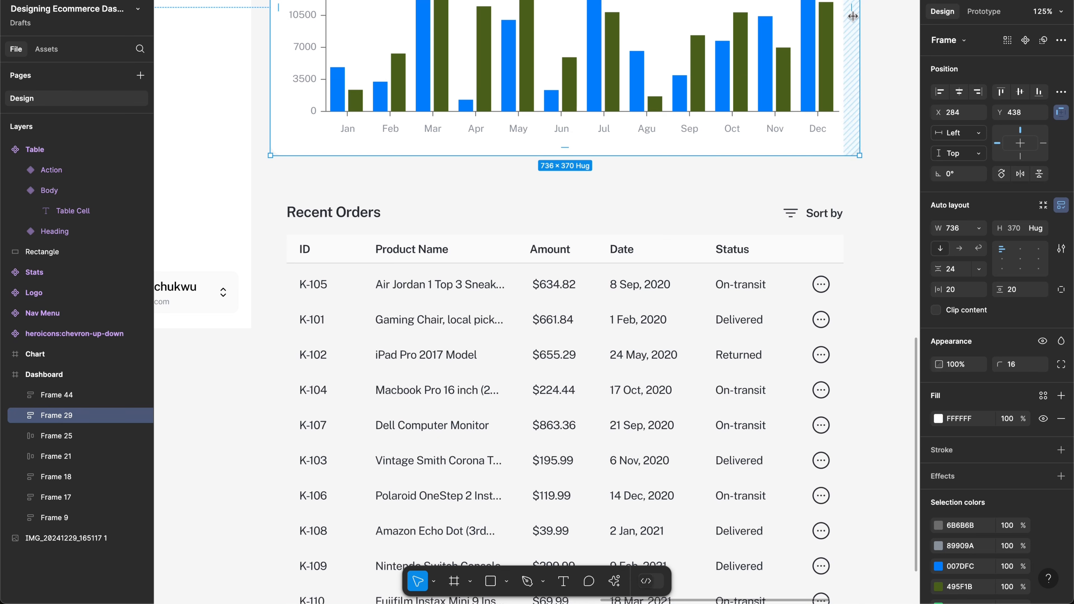
left_click(747, 247)
left_click(960, 290)
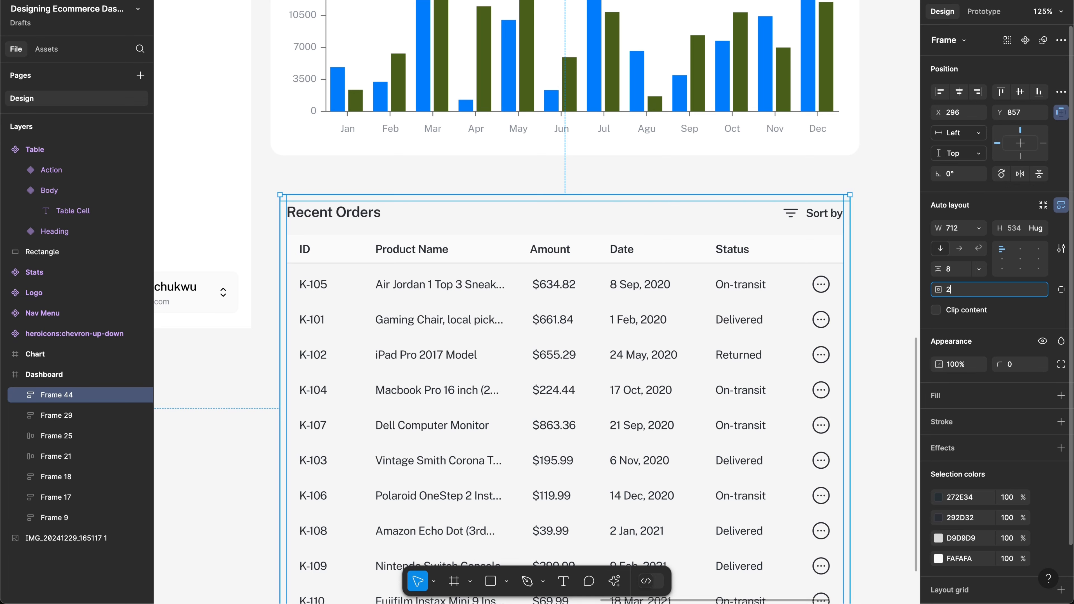
type("20")
key("Return")
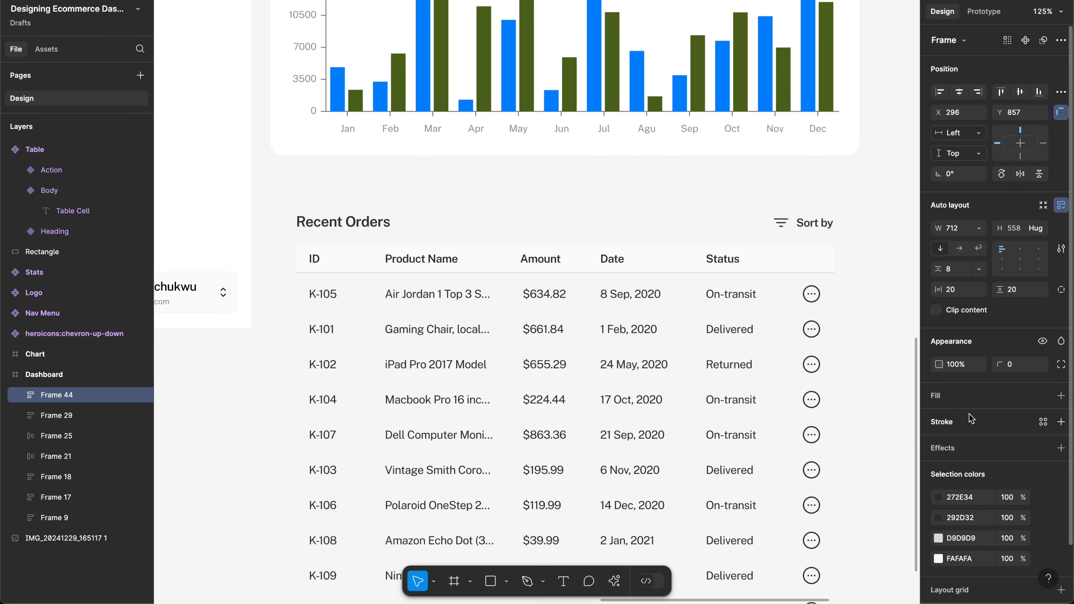
left_click(953, 398)
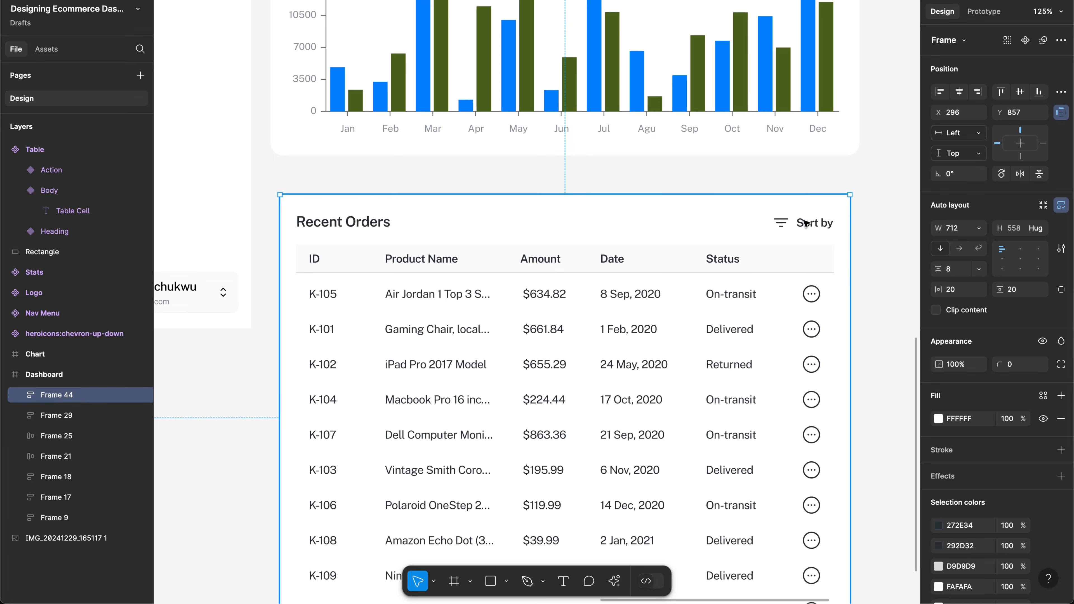
left_click(1012, 368)
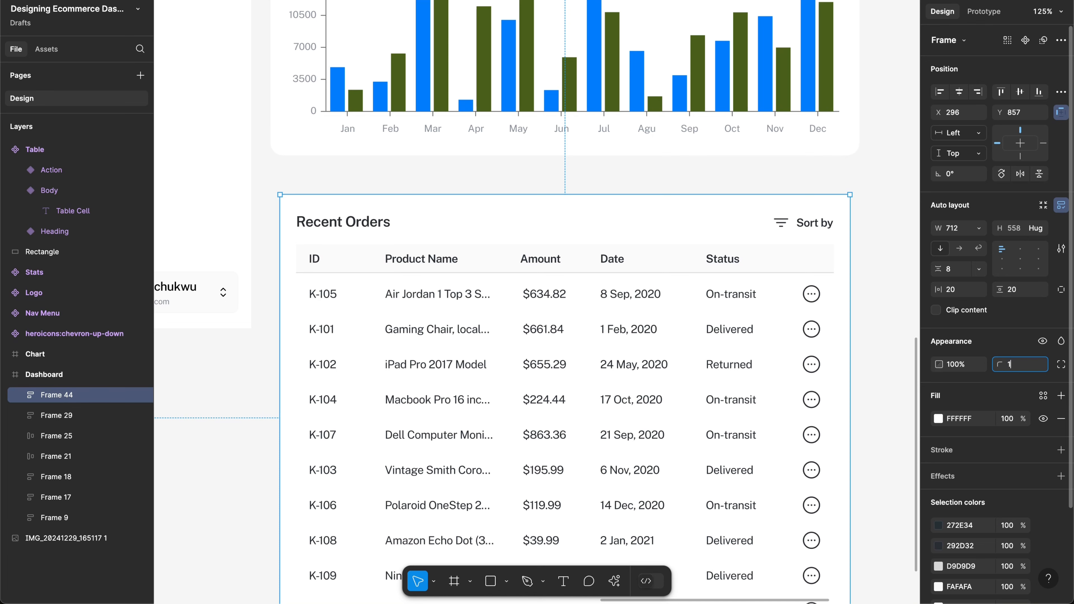
key("Return")
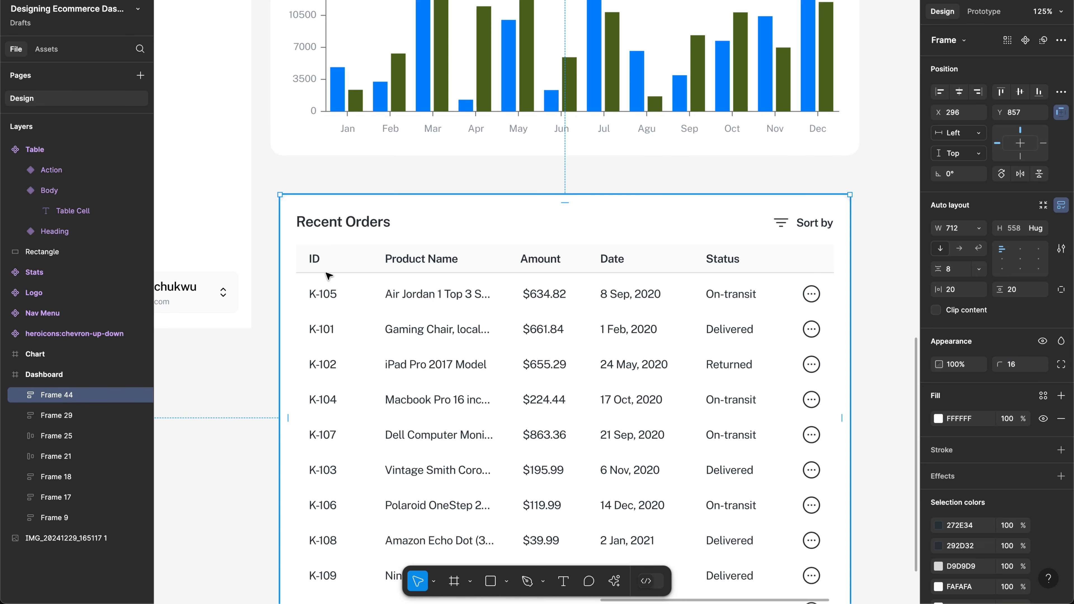
Step: Widen the table to 736 by aligning its edges with the chart on the layout grid
key("ctrl+g")
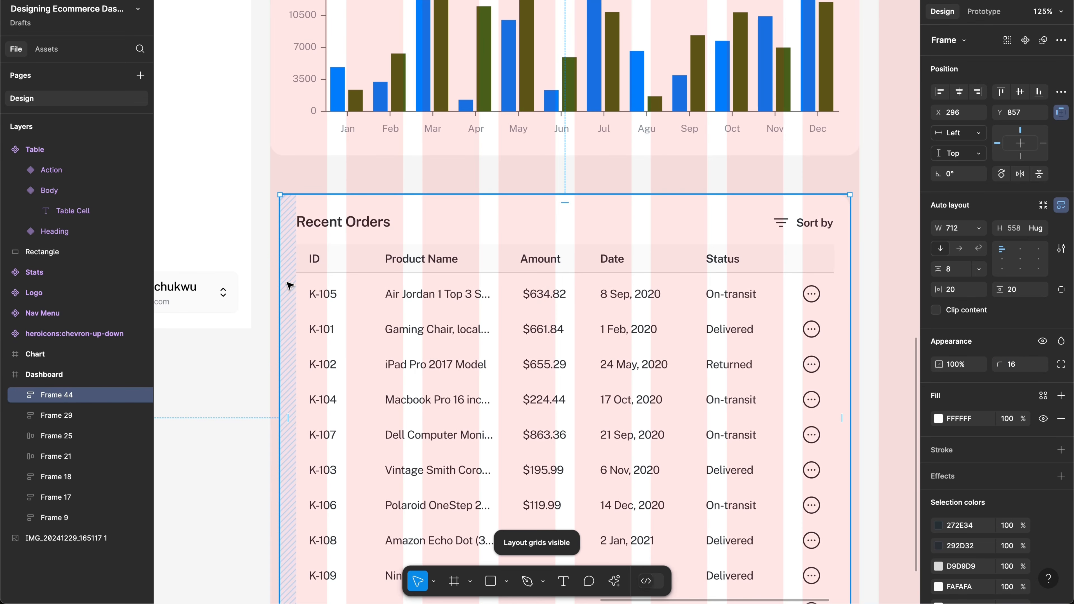
left_click_drag(275, 276, 265, 276)
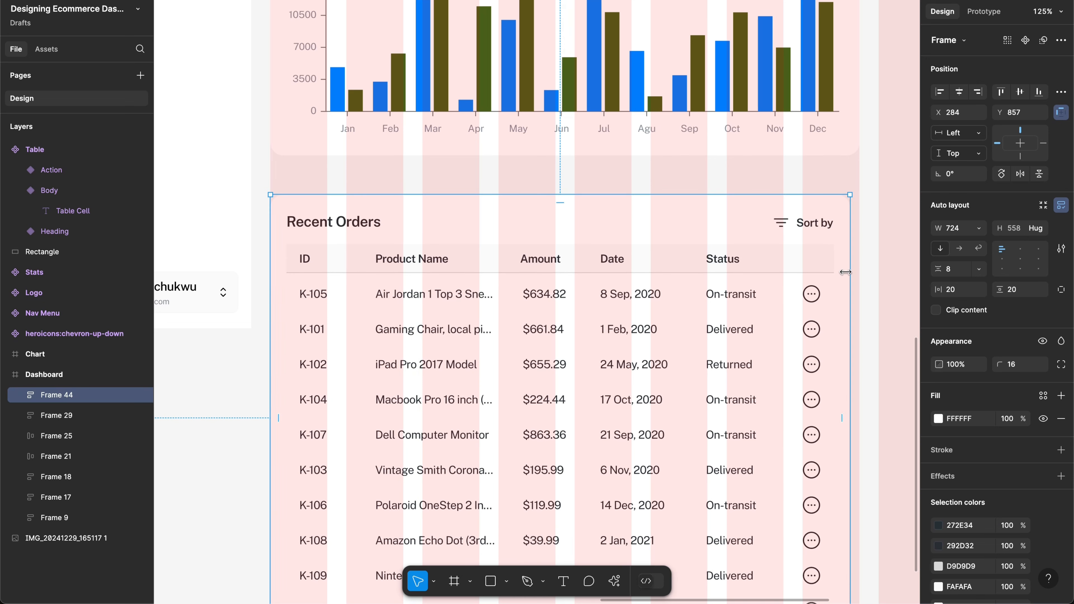
left_click_drag(845, 272, 856, 272)
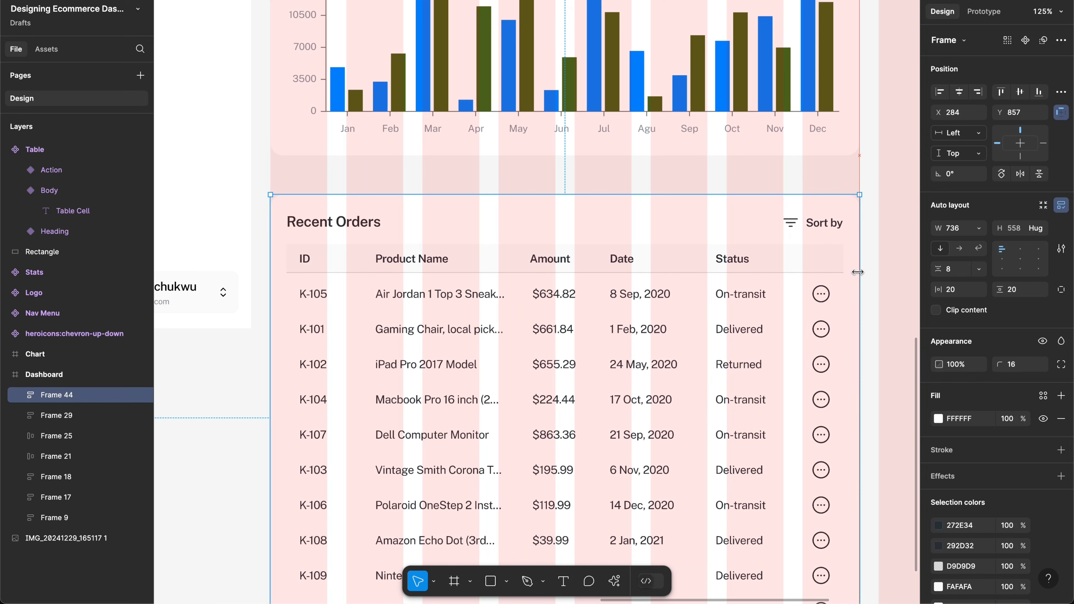
scroll(660, 231, "down", 4)
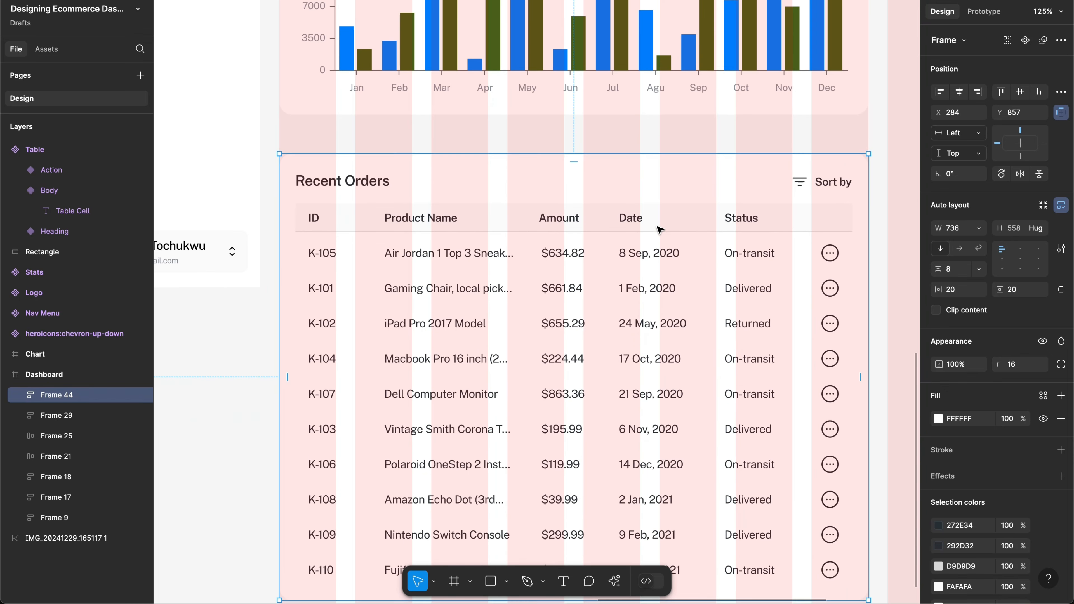
scroll(660, 230, "up", 2, "ctrl")
scroll(659, 229, "down", 1)
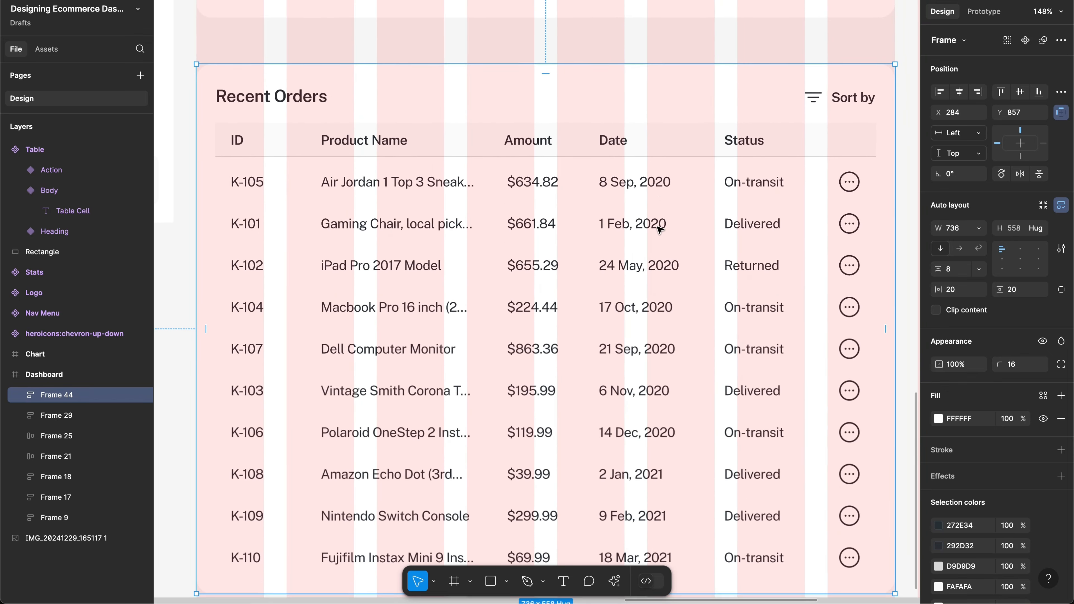
key("ctrl+shift+4")
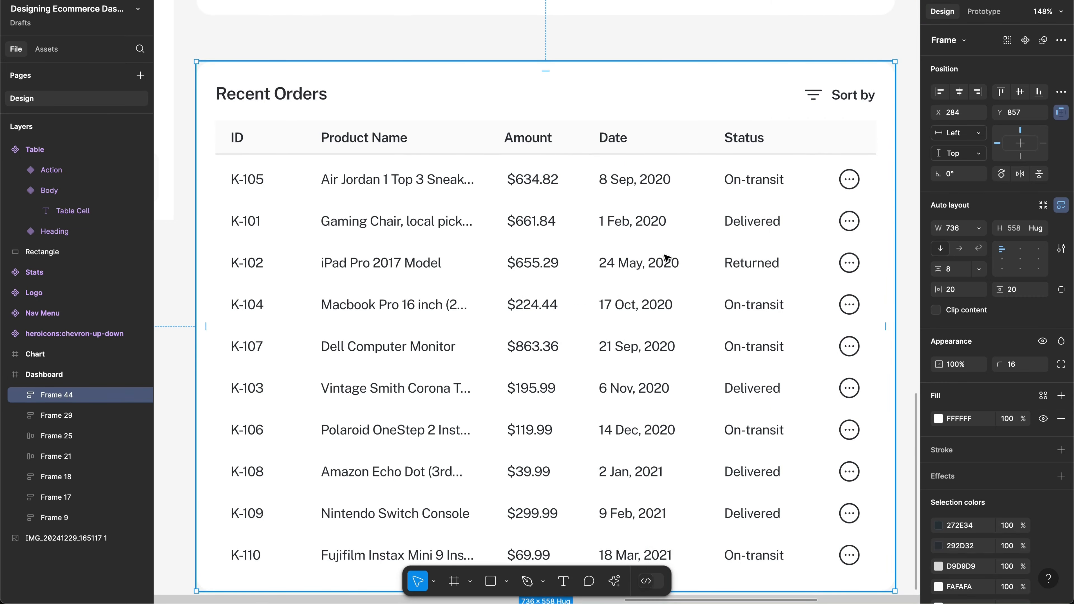
scroll(668, 259, "down", 1)
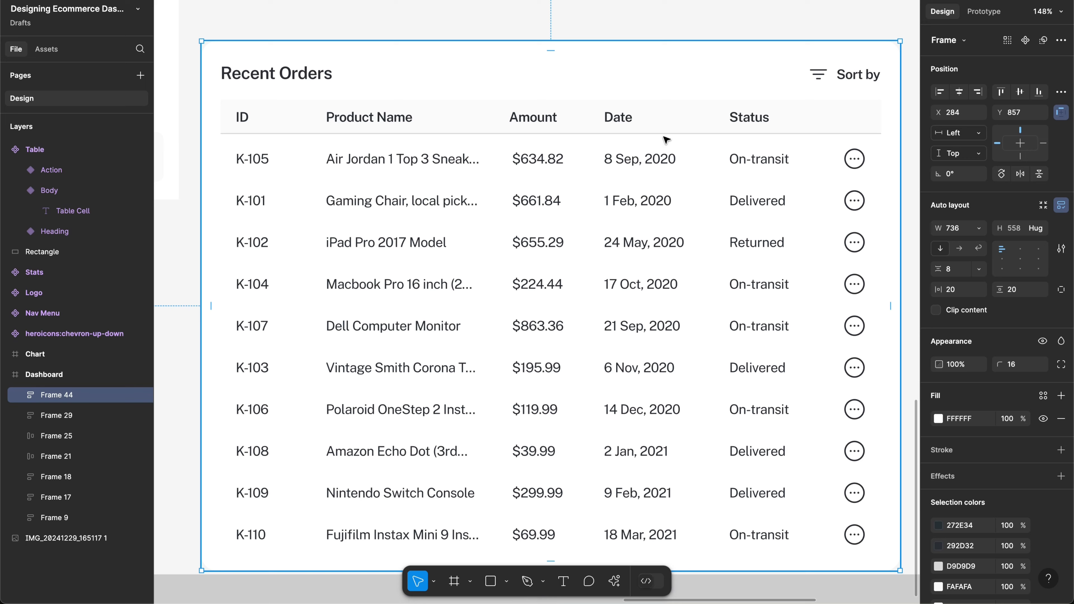
scroll(611, 102, "down", 2)
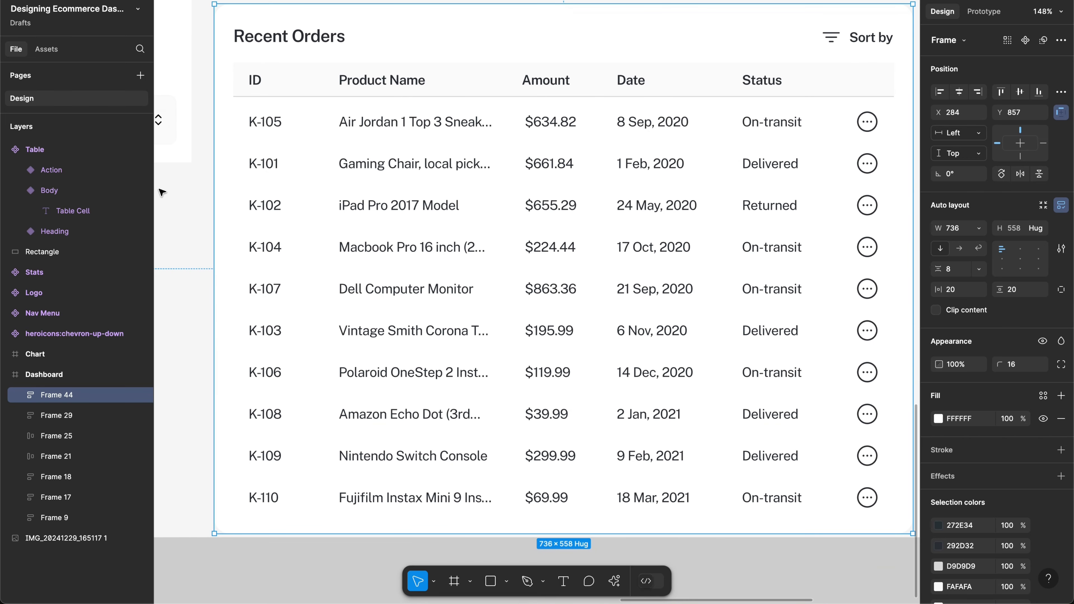
Step: Make the Dashboard frame taller to fit the table and preview it as a prototype
left_click(210, 451)
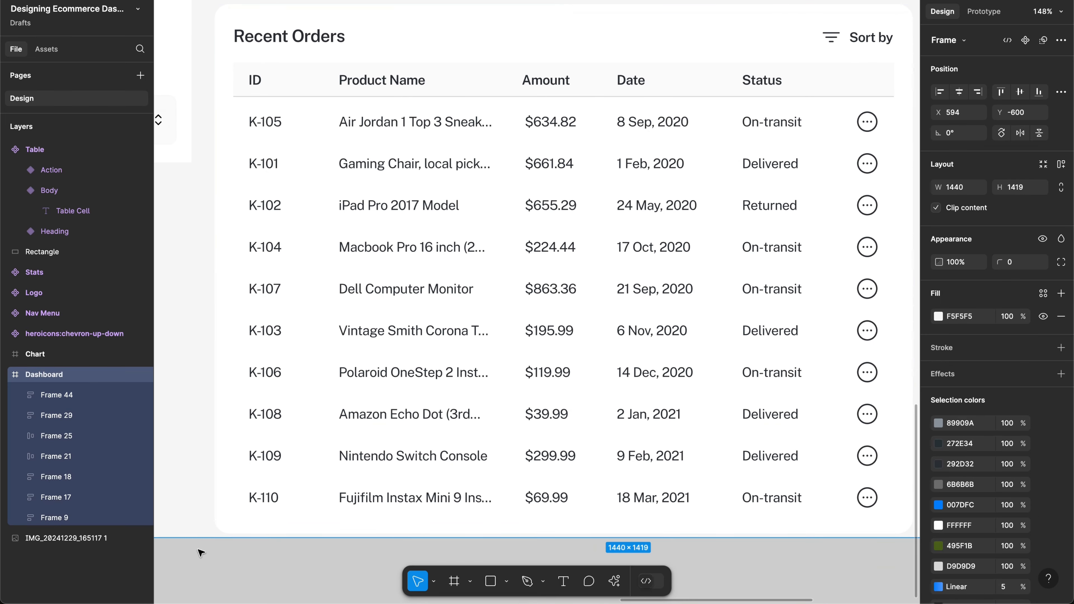
left_click_drag(198, 540, 198, 569)
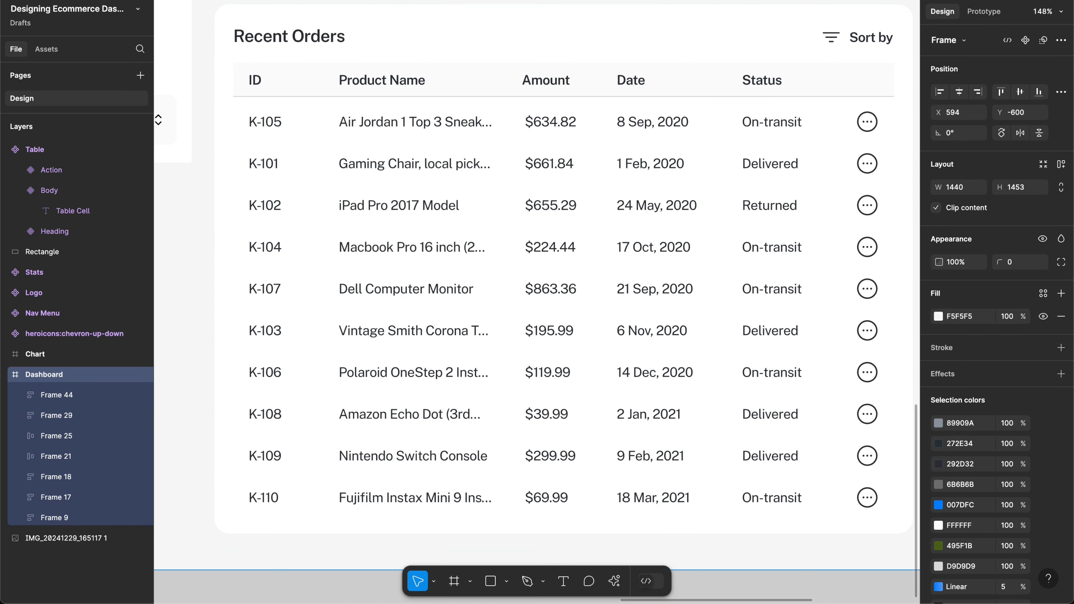
left_click(1013, 1)
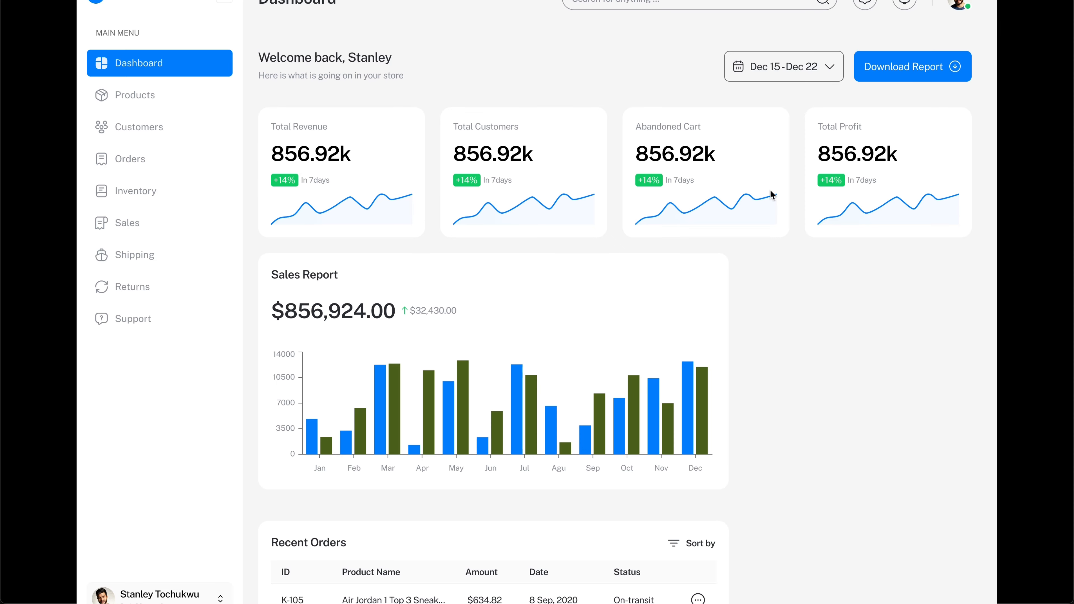
Step: Scroll through the prototype preview to check the Recent Orders table, then return to the editor
scroll(794, 232, "down", 7)
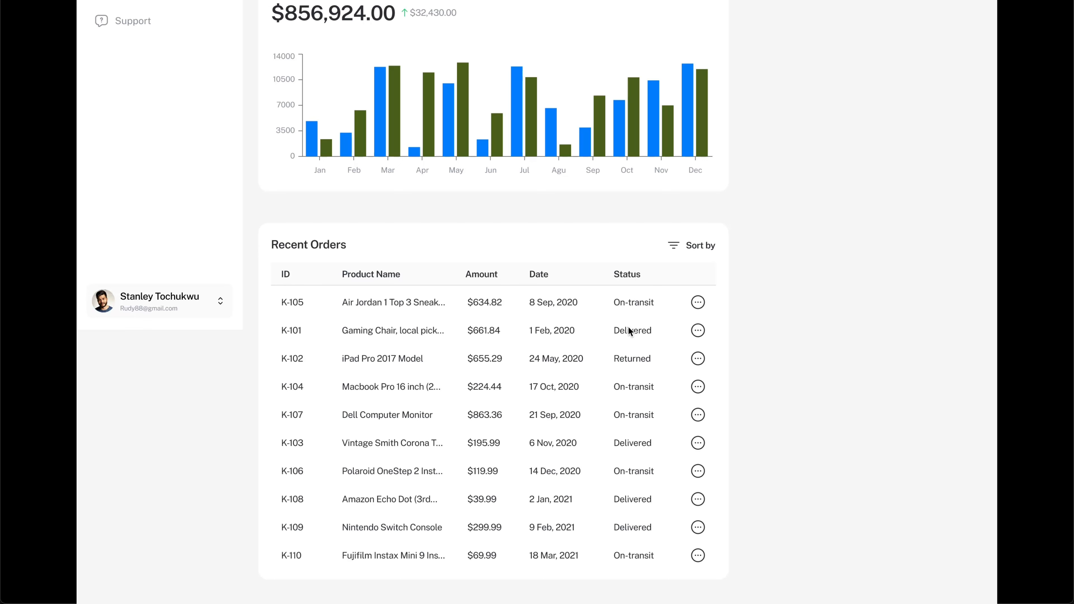
key("super+Tab")
key("ctrl+Tab")
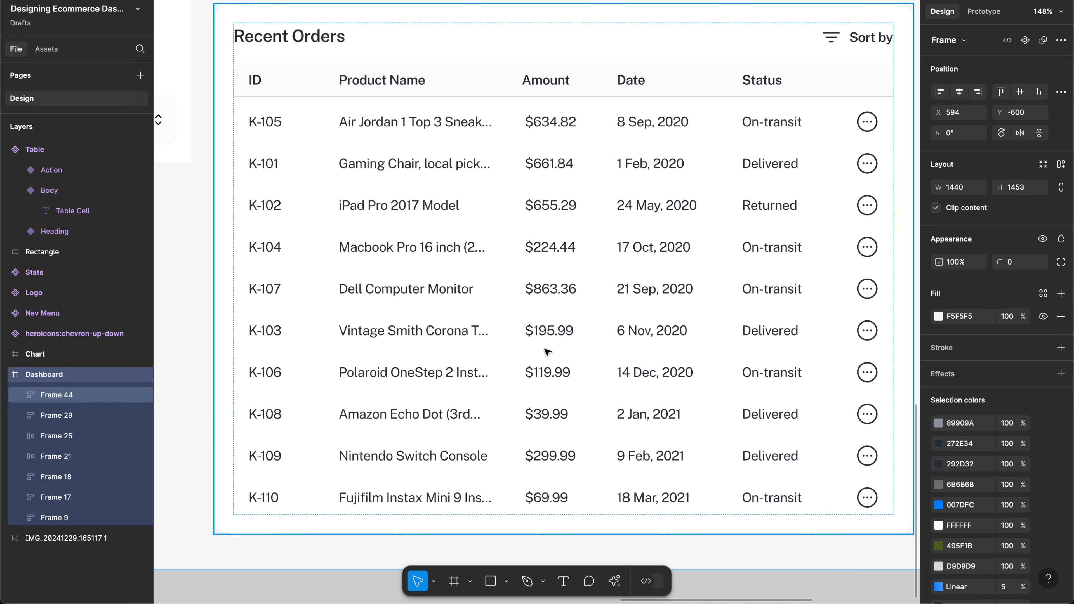
Step: Draw a horizontal line and move it into the table body after row K-108
scroll(556, 364, "down", 5)
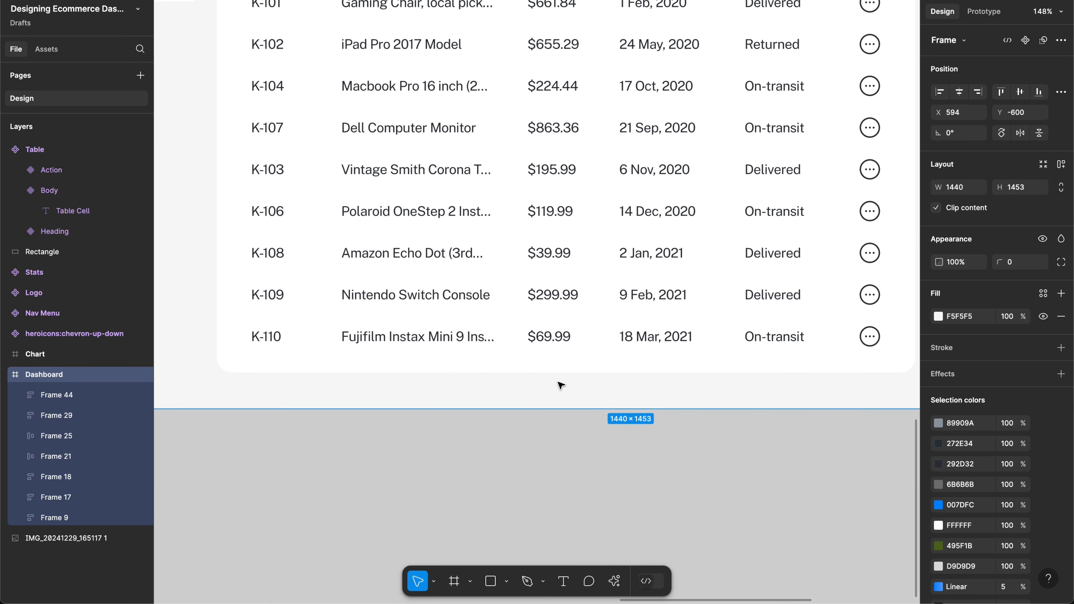
key("l")
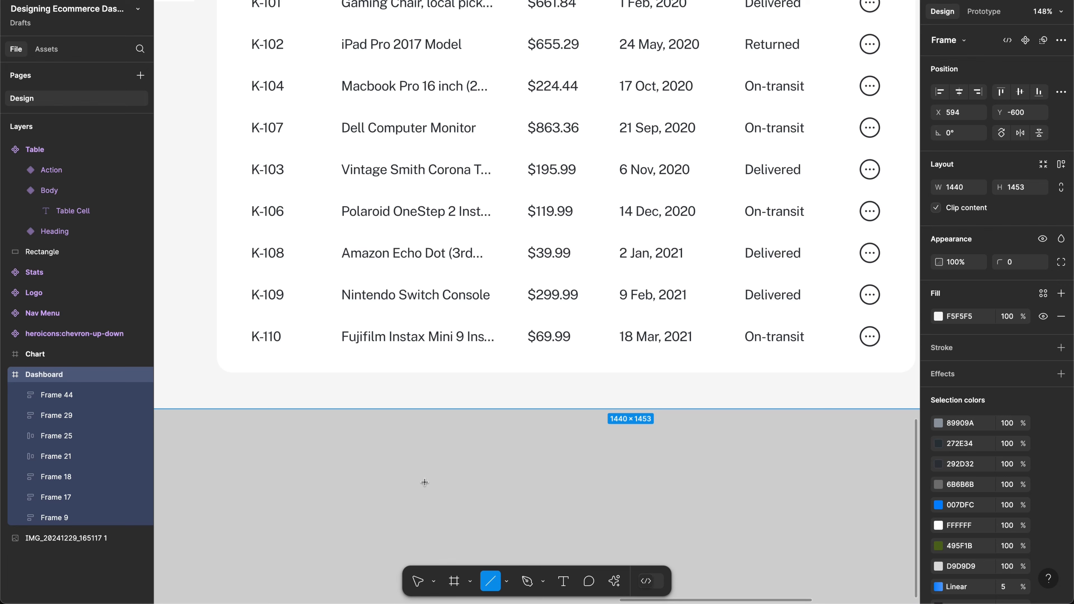
left_click_drag(349, 483, 482, 483)
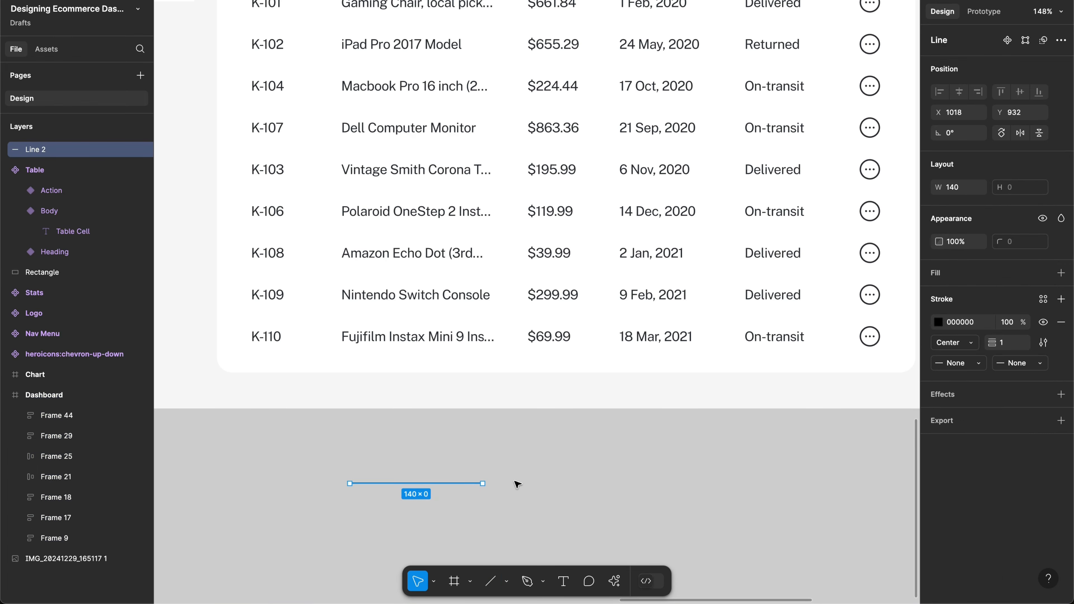
scroll(516, 484, "up", 2)
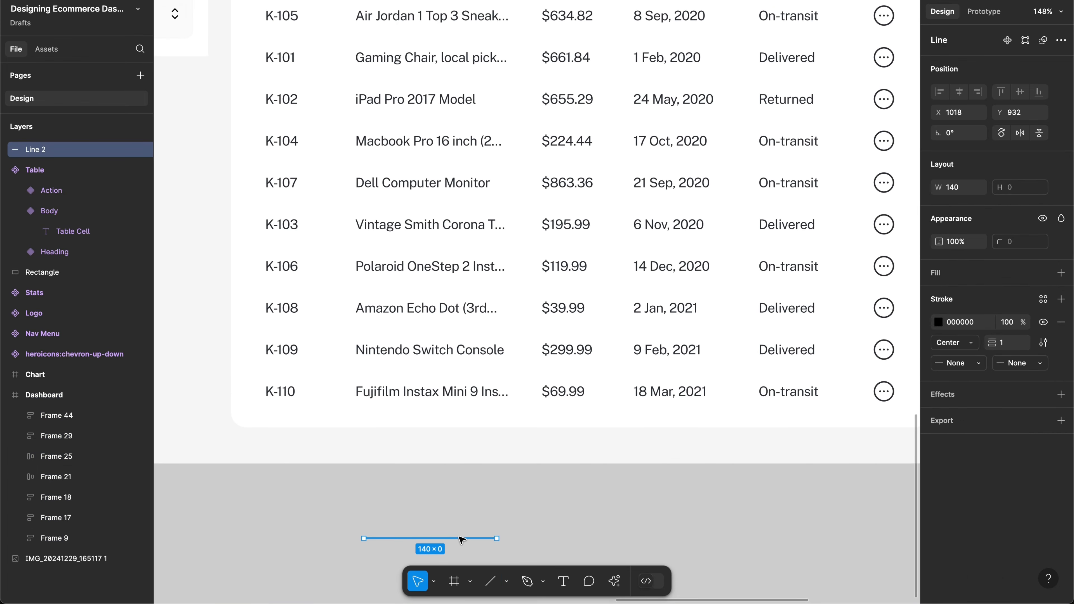
left_click_drag(458, 536, 470, 468)
left_click_drag(463, 537, 491, 329)
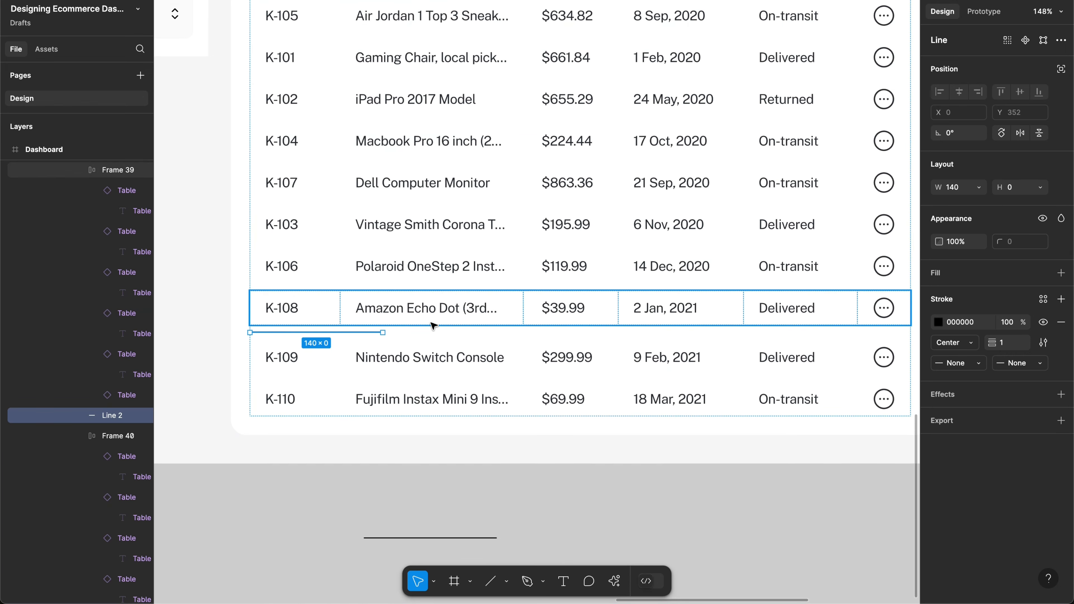
scroll(434, 326, "up", 3)
scroll(433, 325, "right", 2)
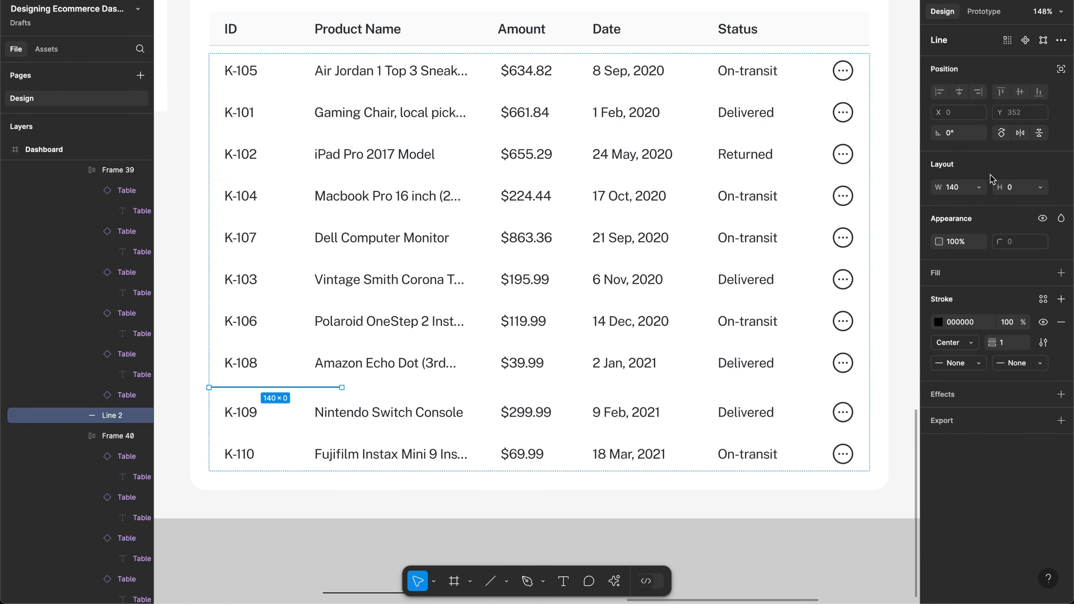
Step: Make the line fill the table width and give its stroke a pale grey colour with hue 121
left_click(979, 187)
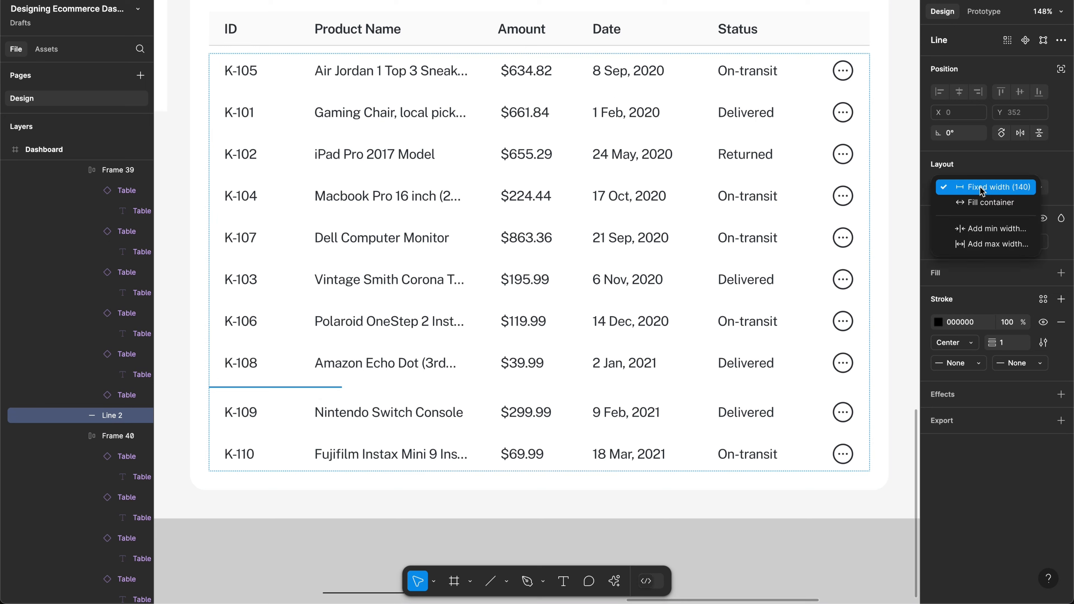
left_click(983, 202)
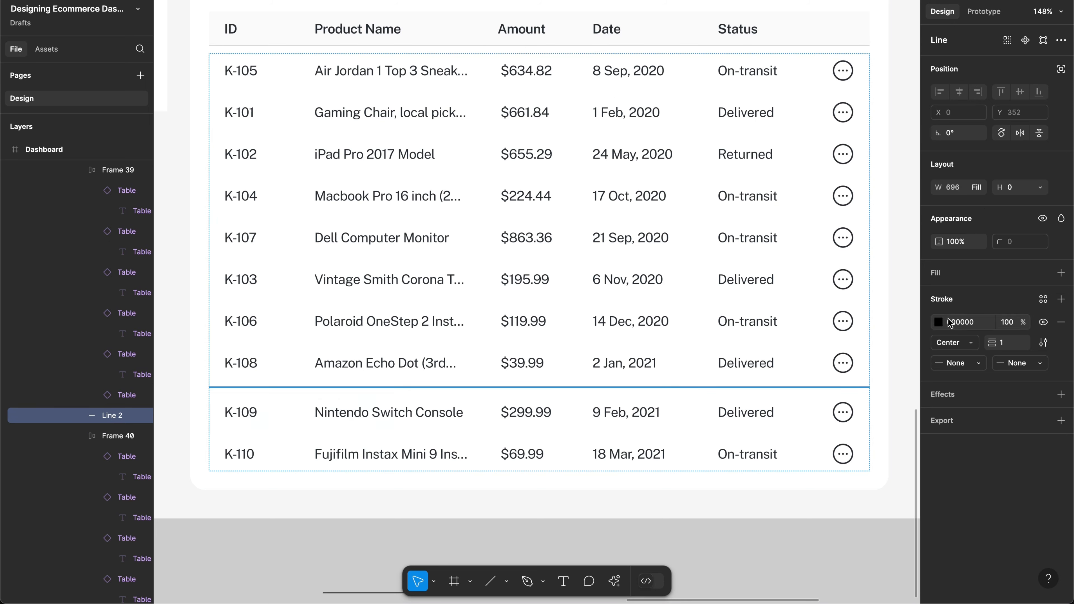
left_click(938, 322)
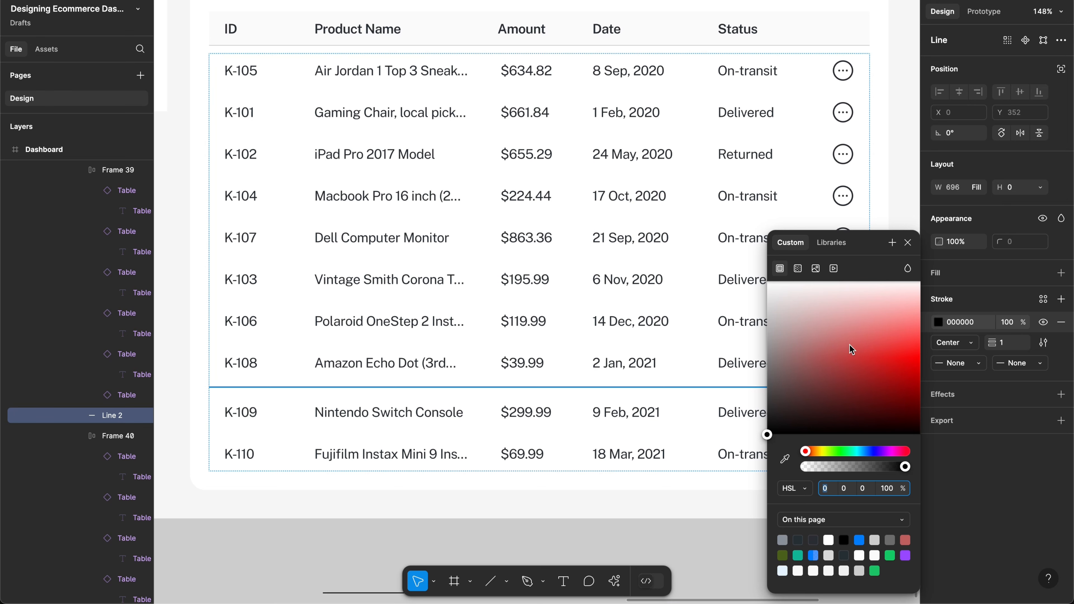
mouse_move(849, 344)
left_mouse_down()
mouse_move(774, 325)
mouse_move(763, 297)
left_mouse_up()
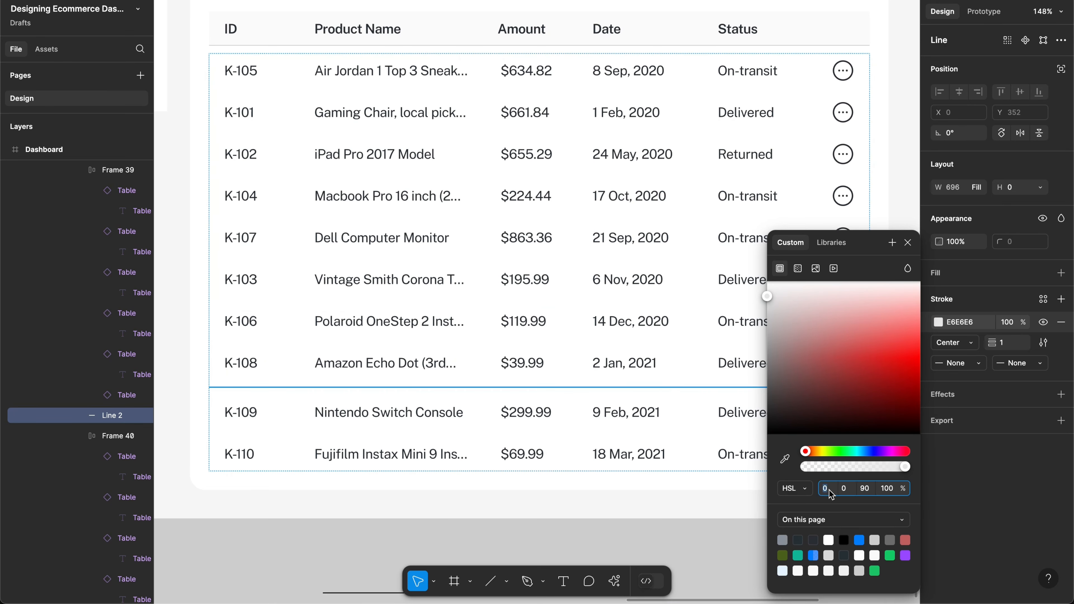
type("121")
key("Return")
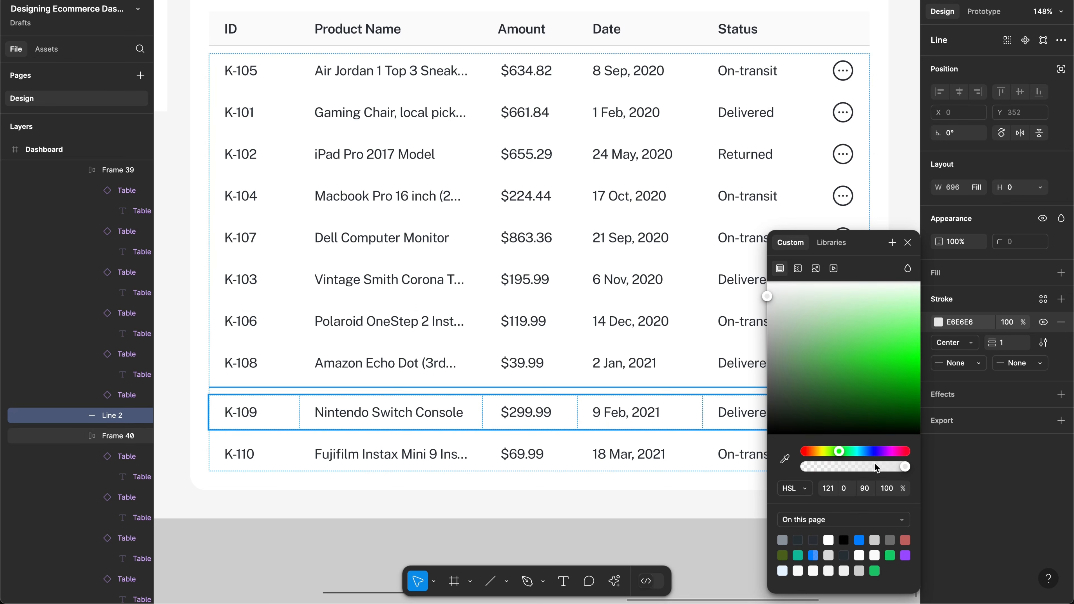
scroll(582, 452, "up", 3, "ctrl")
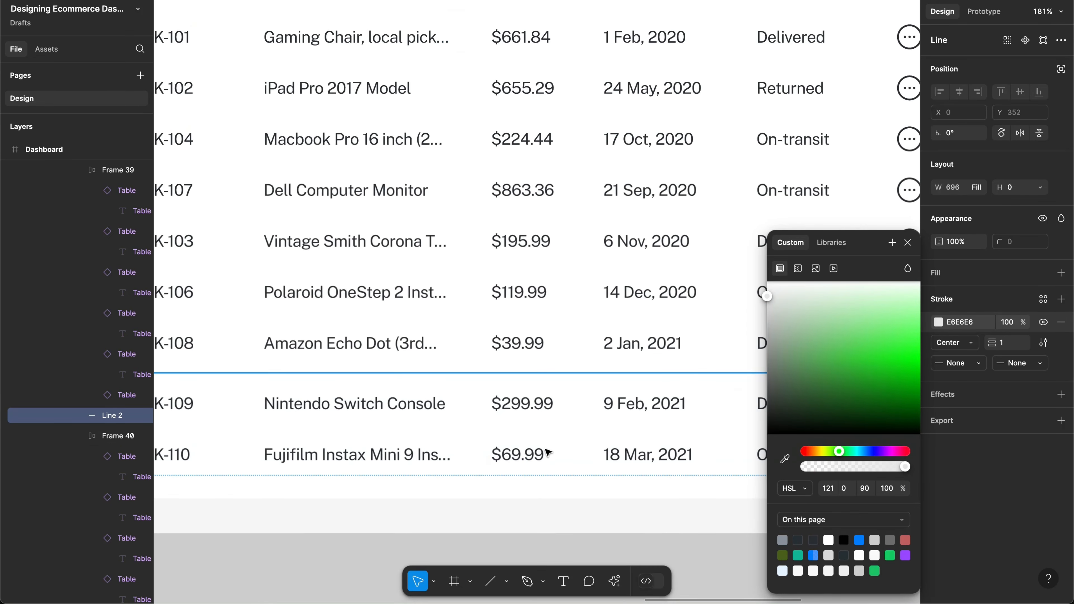
left_click(550, 520)
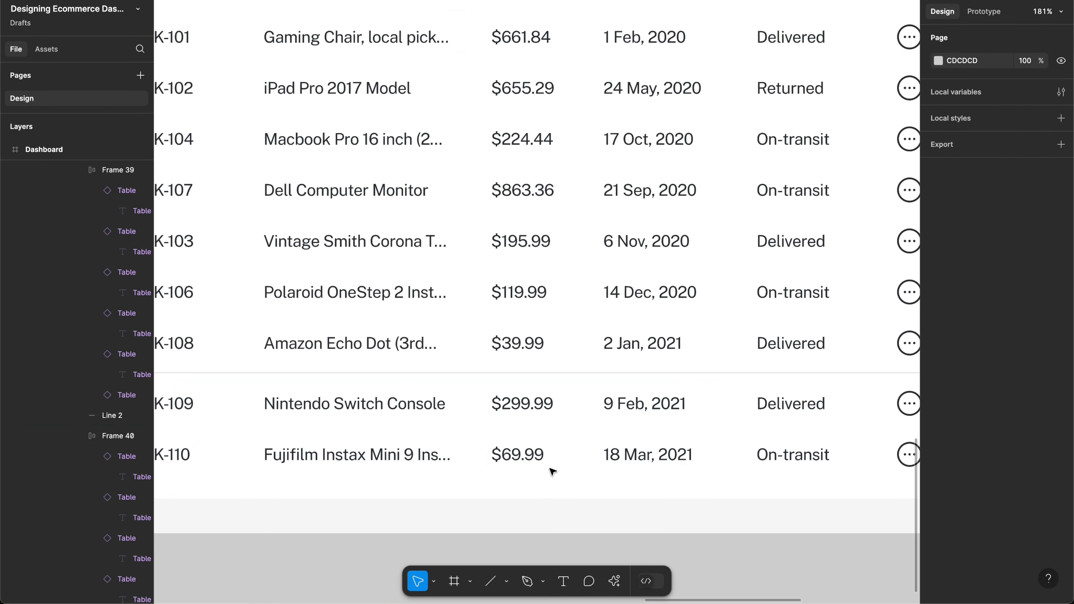
Step: Try darker stroke lightness values of 40 and 24 on the divider line
left_click(543, 372)
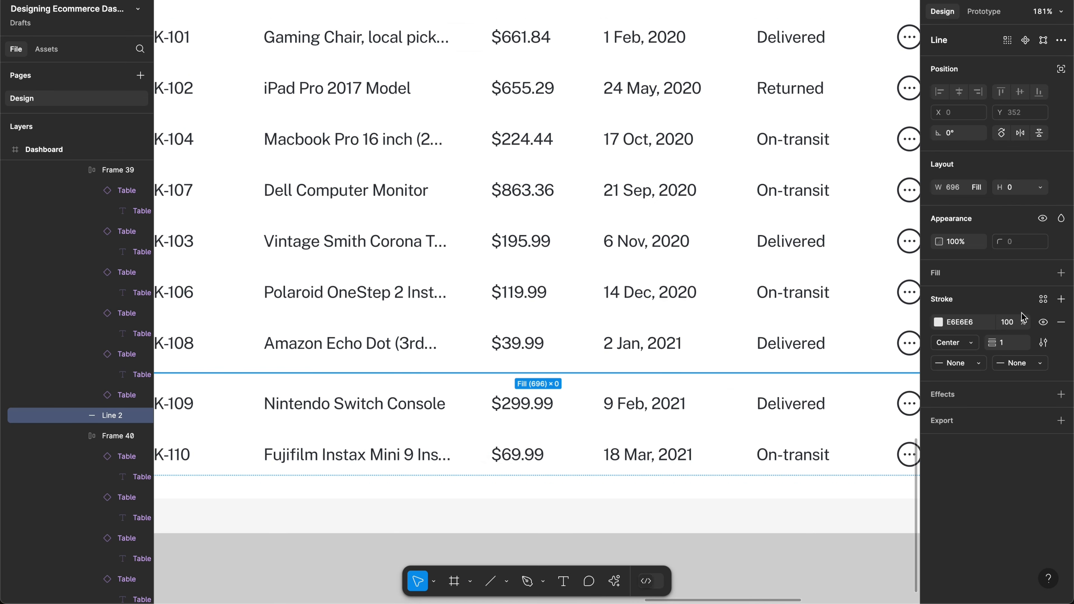
left_click(936, 322)
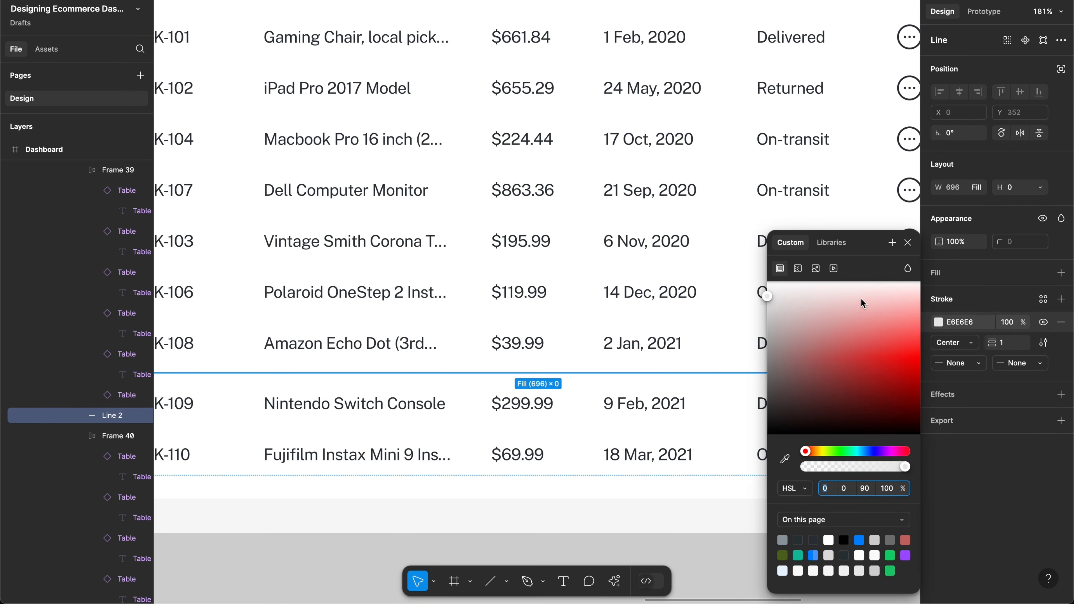
left_click(865, 488)
type("40")
key("Return")
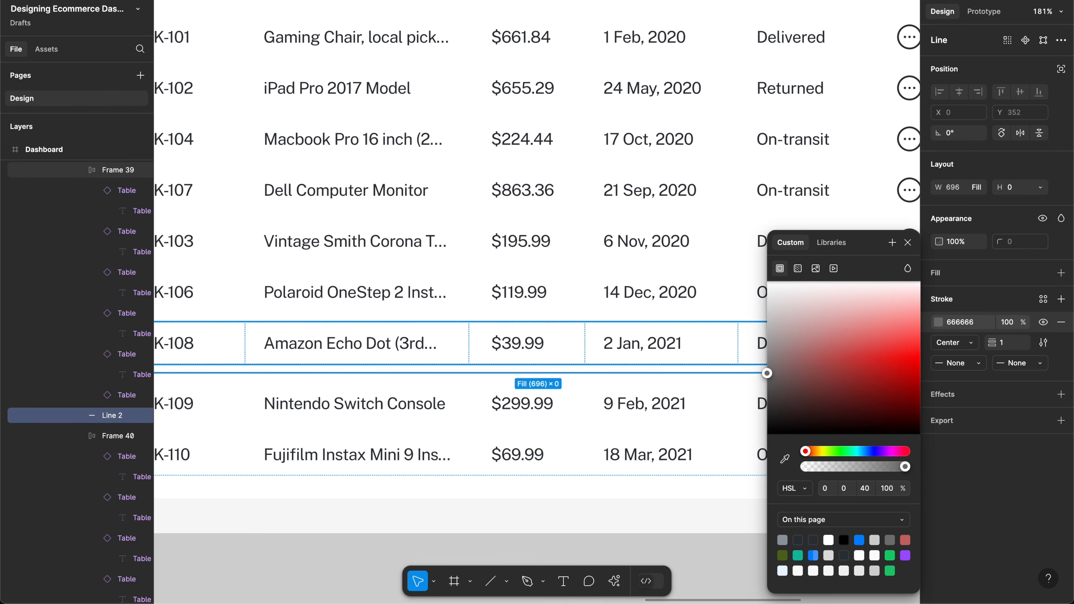
left_click(865, 487)
type("24")
key("Return")
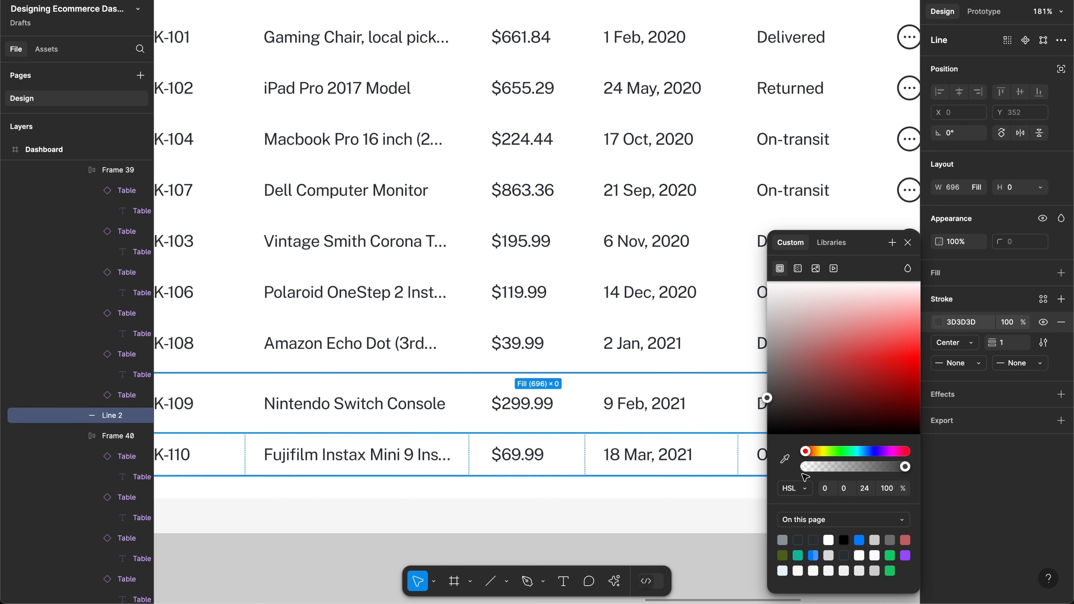
Step: Set the divider stroke lightness to 88 for a light grey E0E0E0 line
left_click(864, 489)
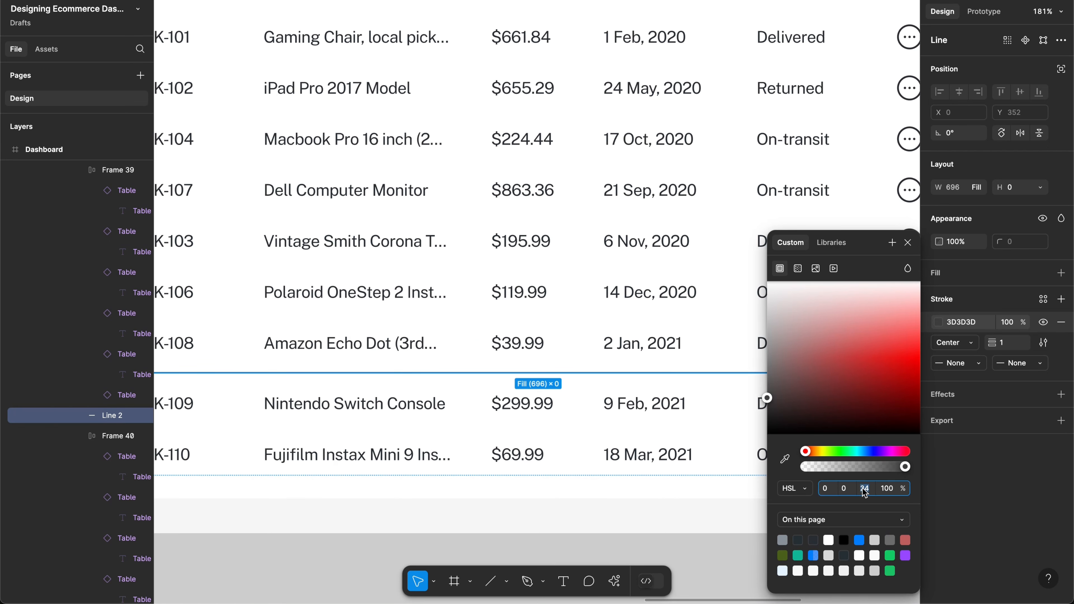
type("88")
key("Return")
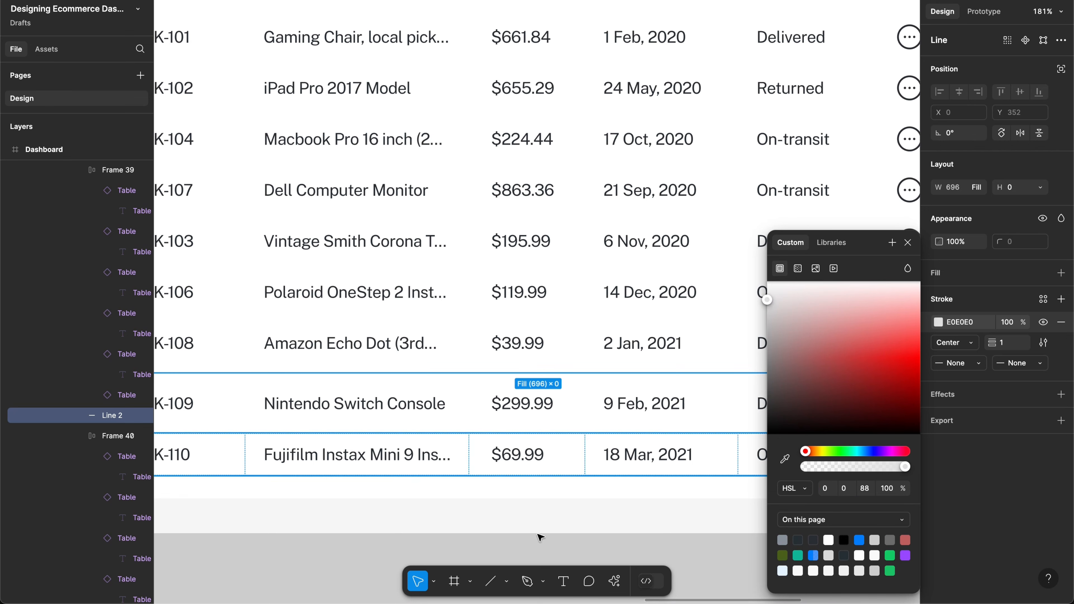
left_click(473, 555)
scroll(533, 417, "left", 3)
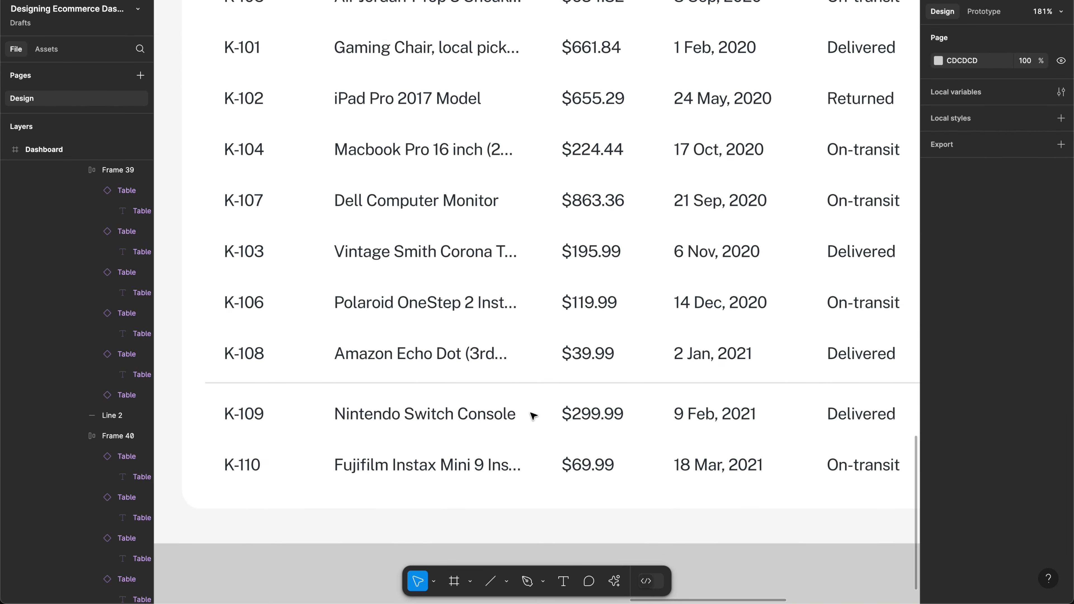
scroll(534, 417, "left", 2)
left_click(500, 396)
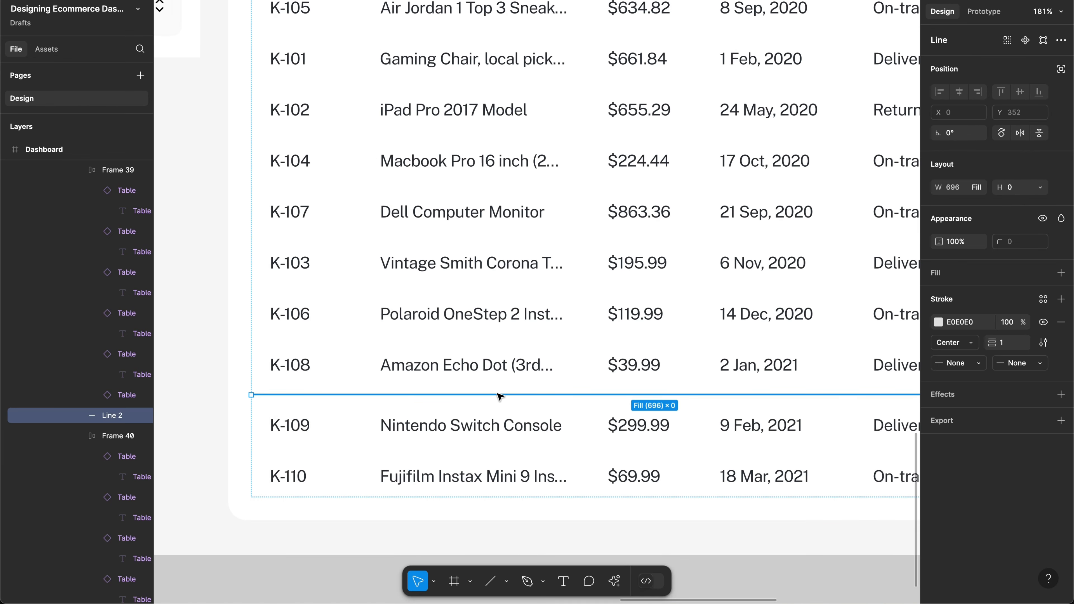
scroll(500, 395, "down", 5)
Step: Place grey divider lines under K-105, K-101, K-104, K-107 and the remaining Recent Orders rows
key("Up")
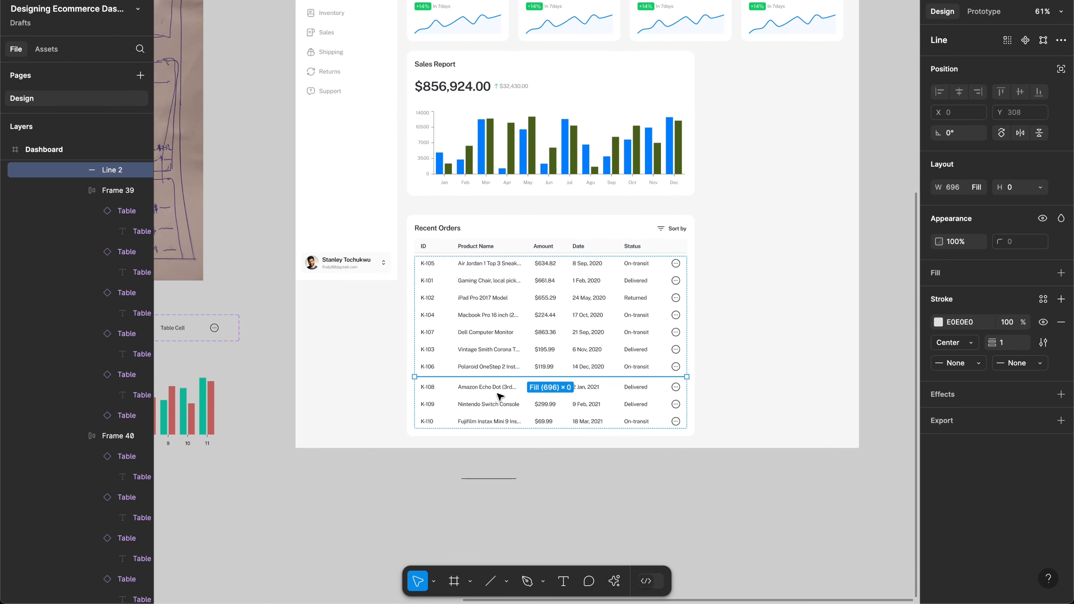
key("Up")
key("Up")
key("Up")
key("Up")
key("Up")
key("Up")
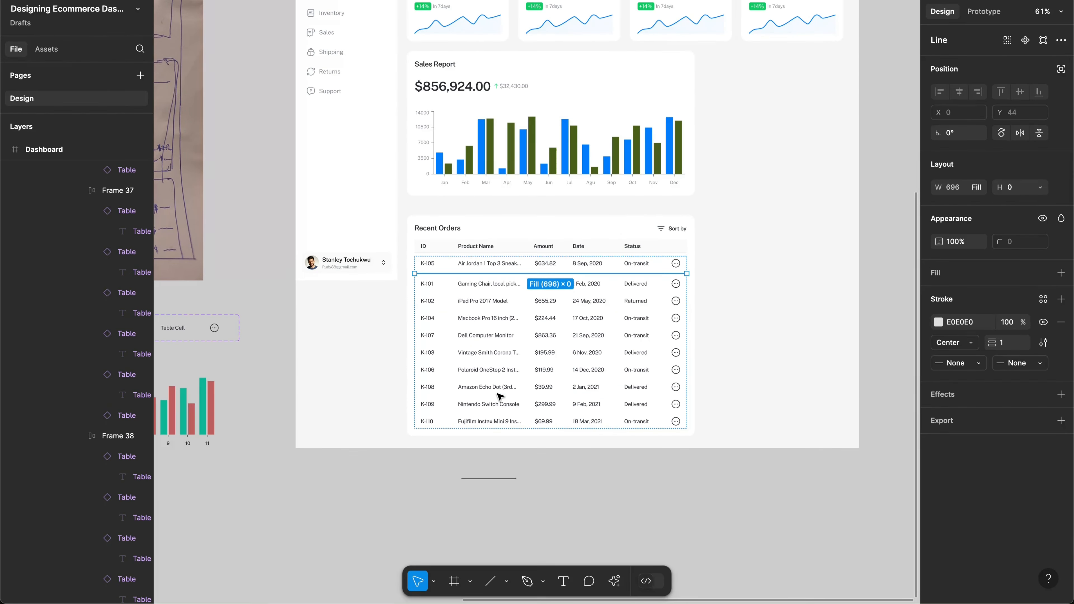
key("Down")
key("Down")
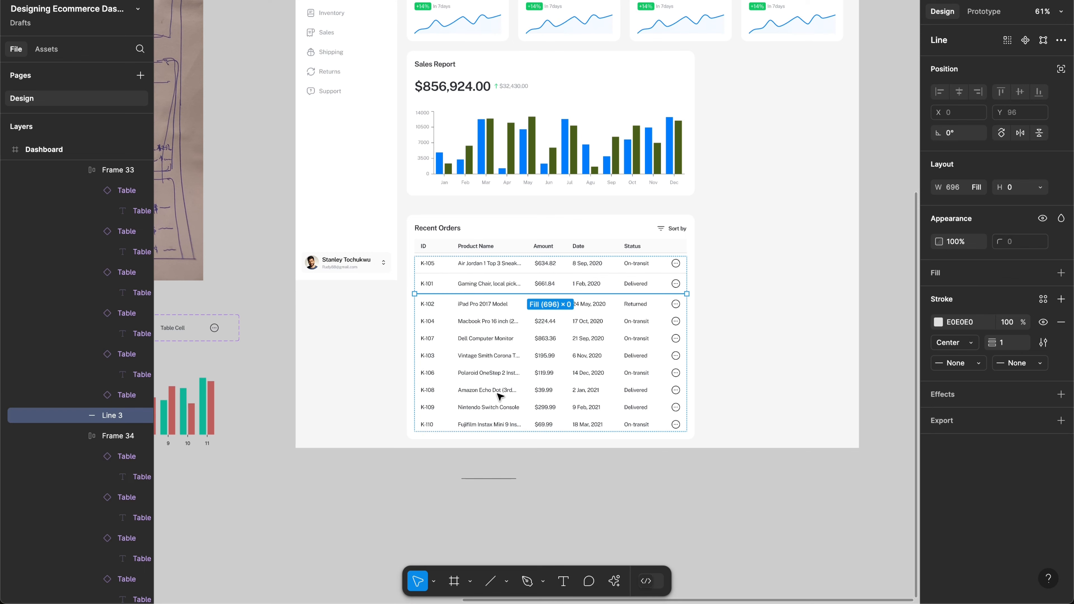
key("Down")
key("Down")
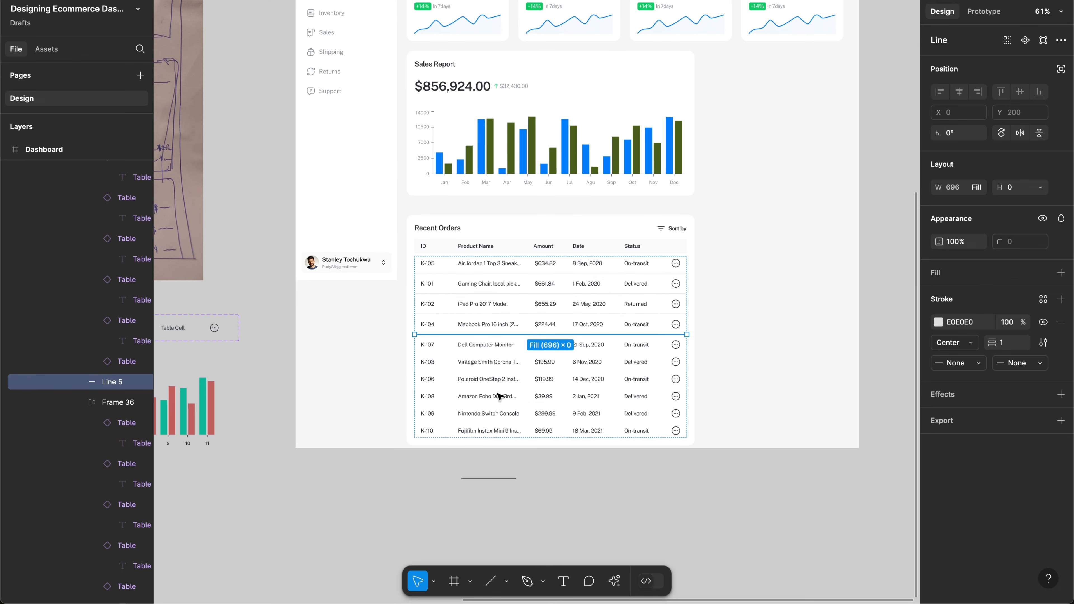
key("Down")
key("Down")
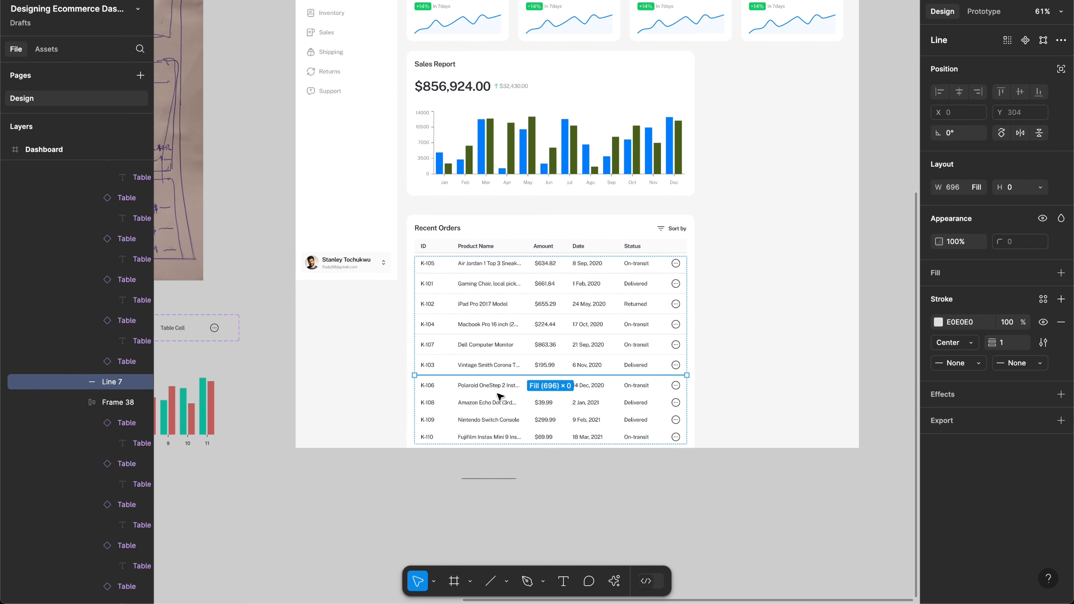
scroll(498, 394, "up", 5)
scroll(500, 395, "down", 2)
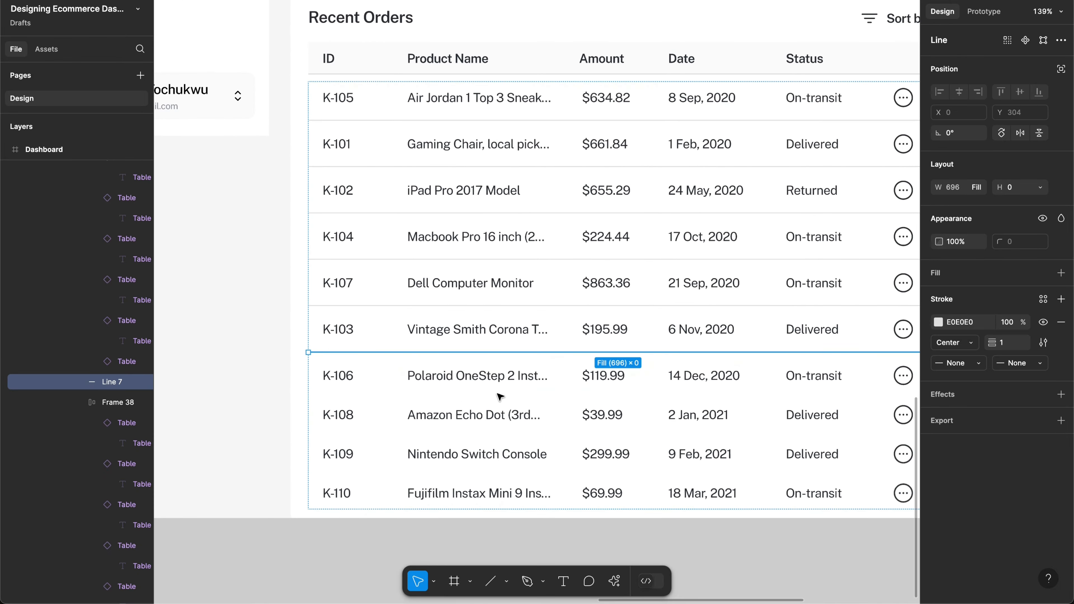
key("Down")
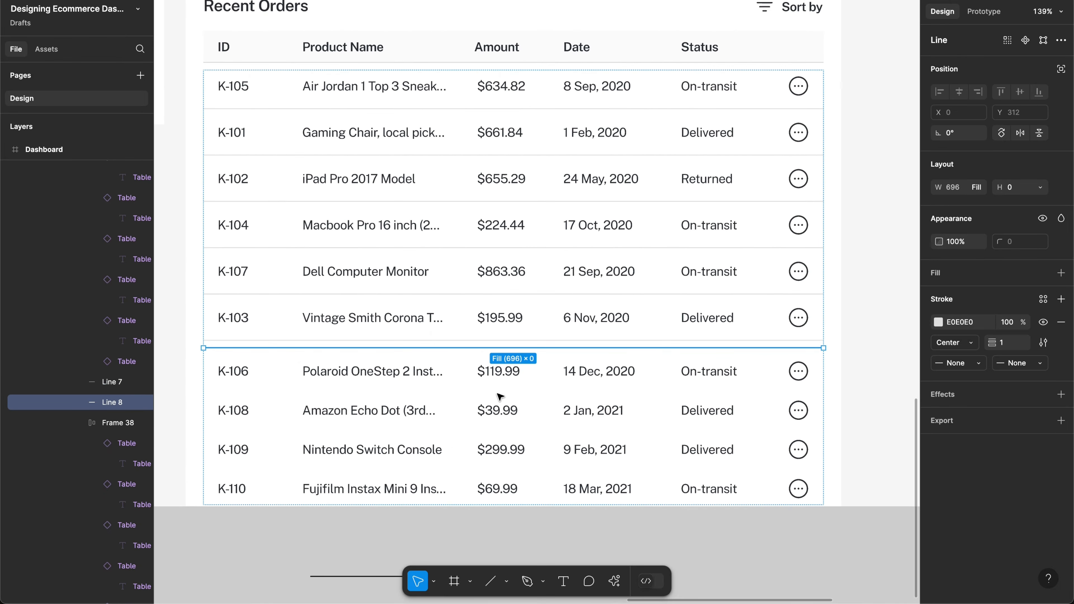
key("Down")
key("Down")
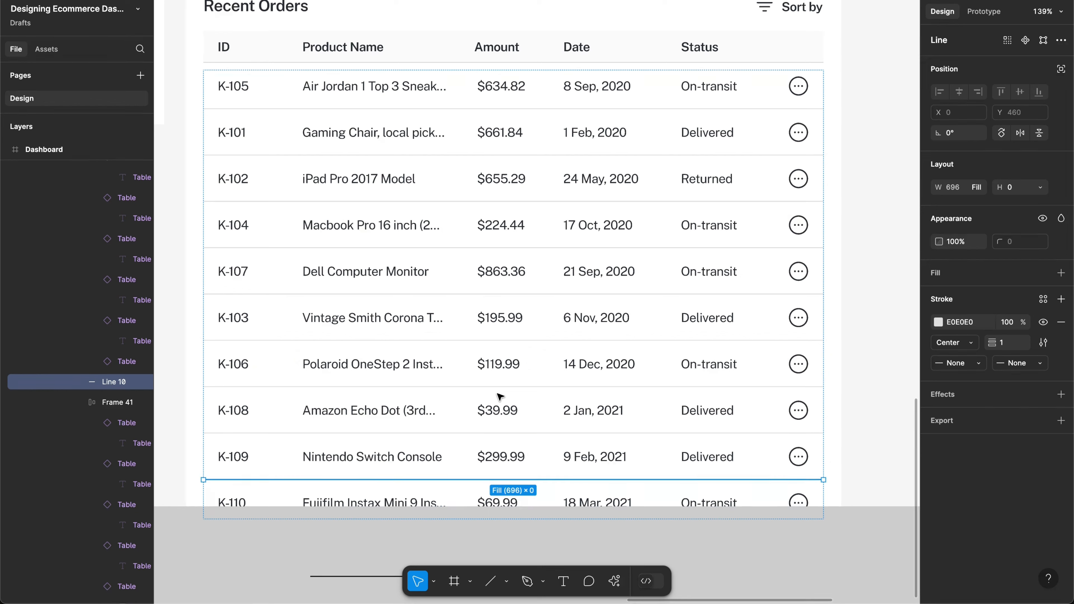
Step: Extend the Dashboard frame's height to 1600
left_click(904, 341)
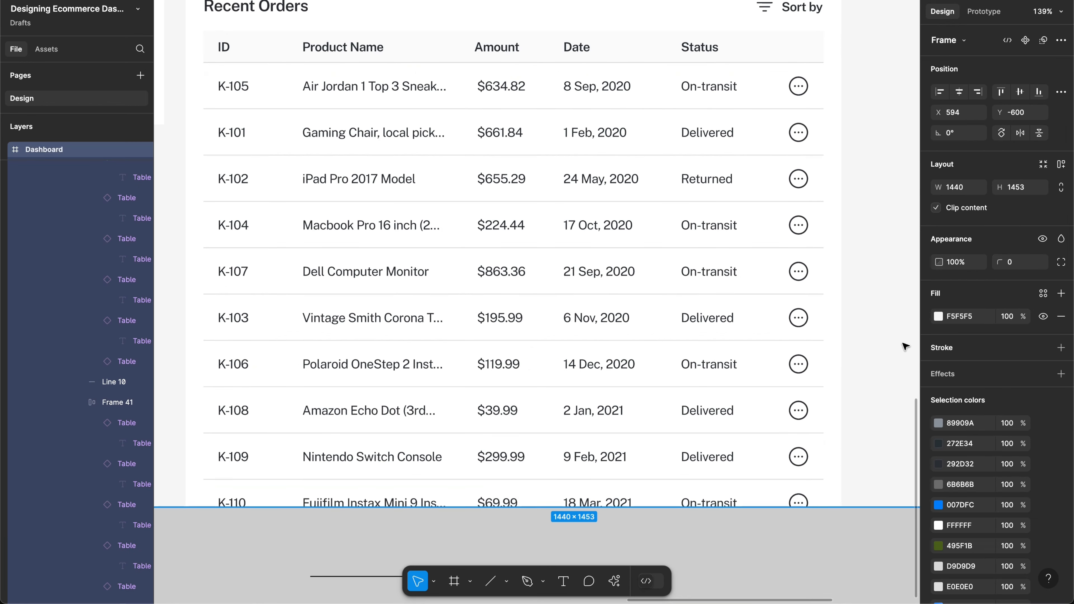
left_click_drag(881, 554, 881, 600)
scroll(524, 311, "up", 1)
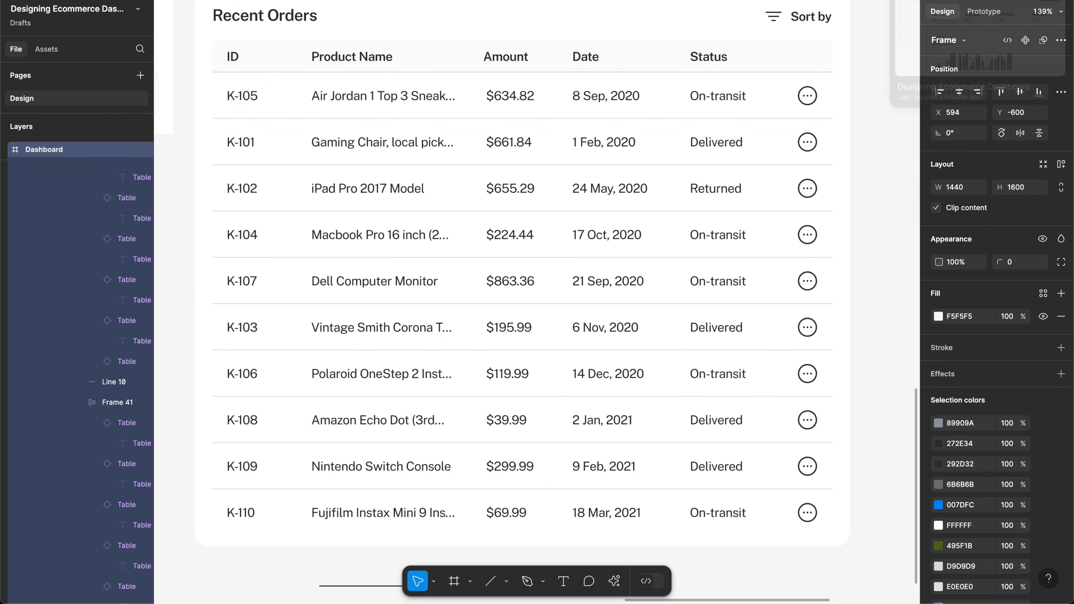
key("ctrl+Tab")
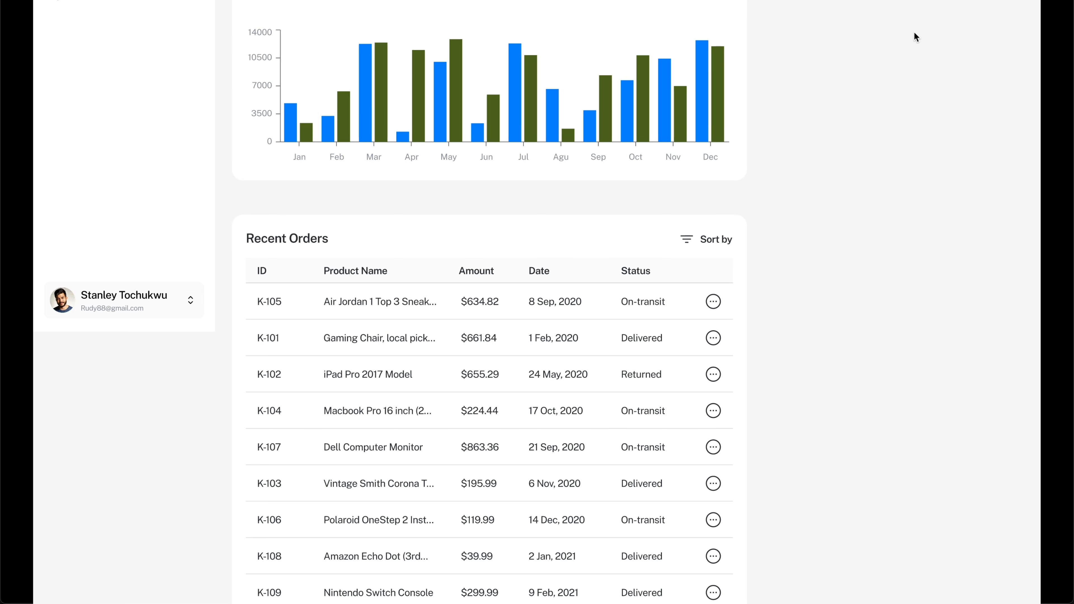
left_click(956, 1)
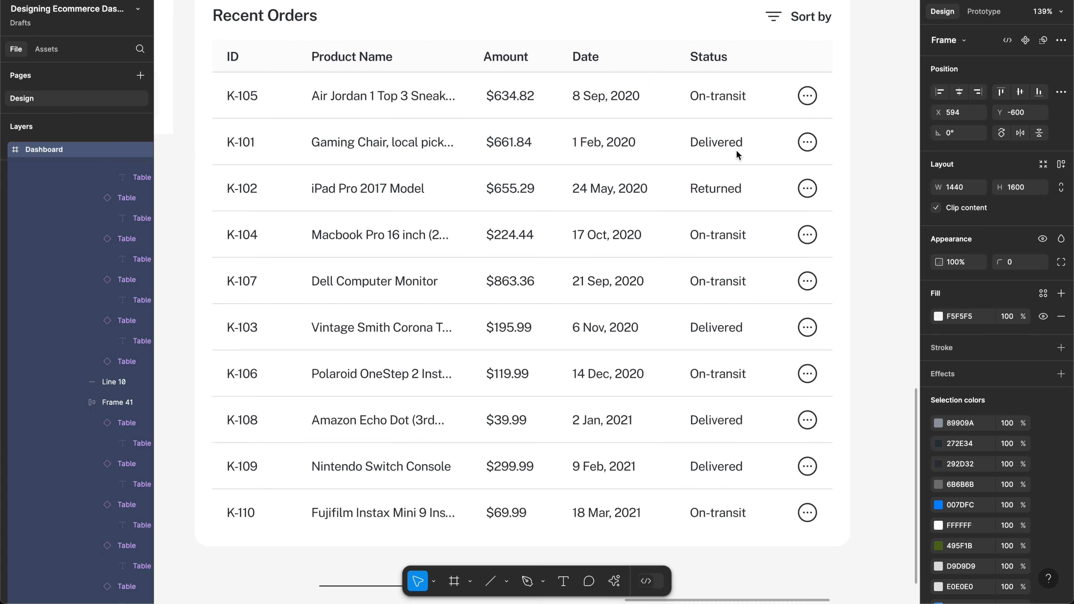
Step: Delete the leading spaces before the $634.82, $661.84, $655.29 and $224.44 amounts
left_click(496, 100, "super")
double_click(496, 100)
key("Left")
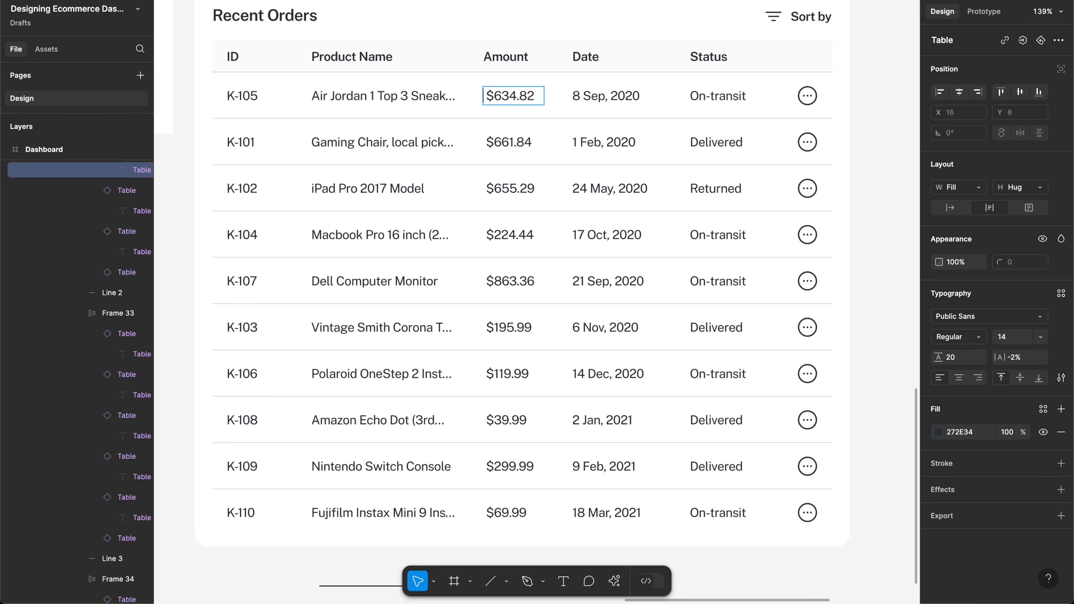
key("Delete")
left_click(487, 144)
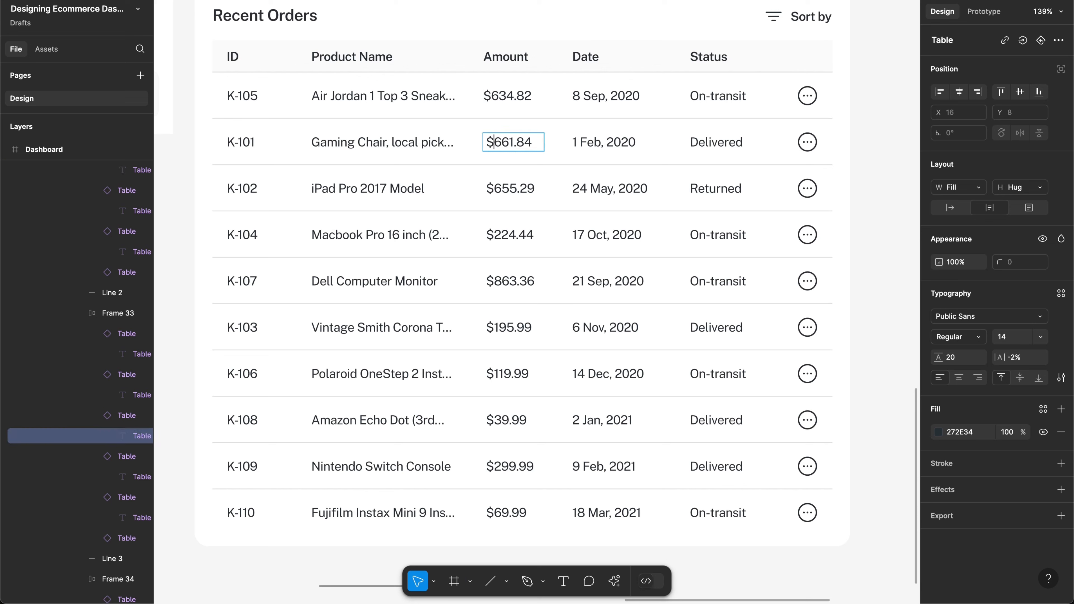
key("Delete")
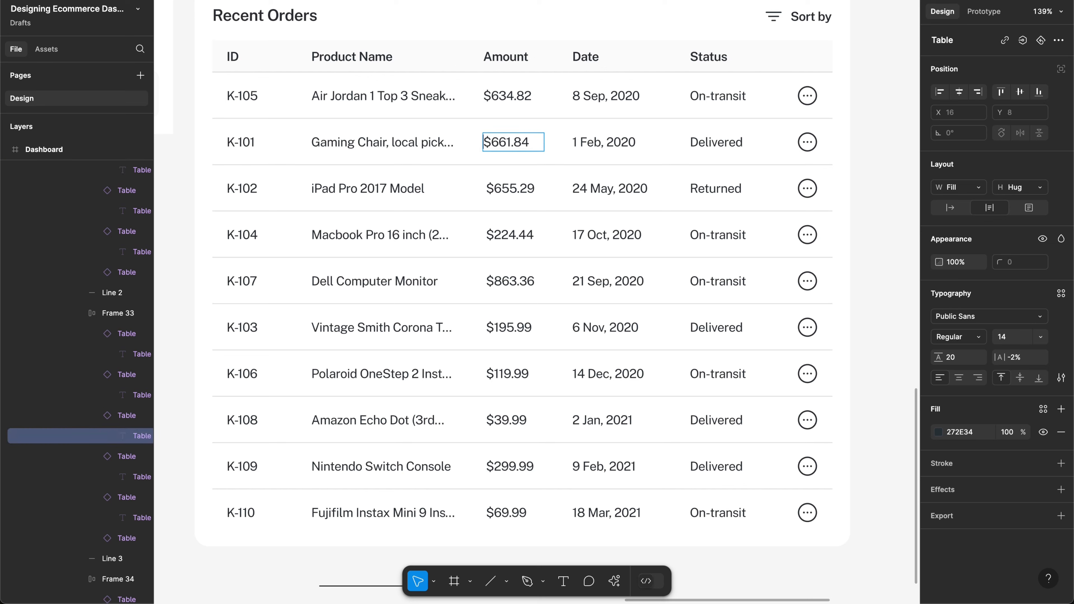
left_click(490, 191)
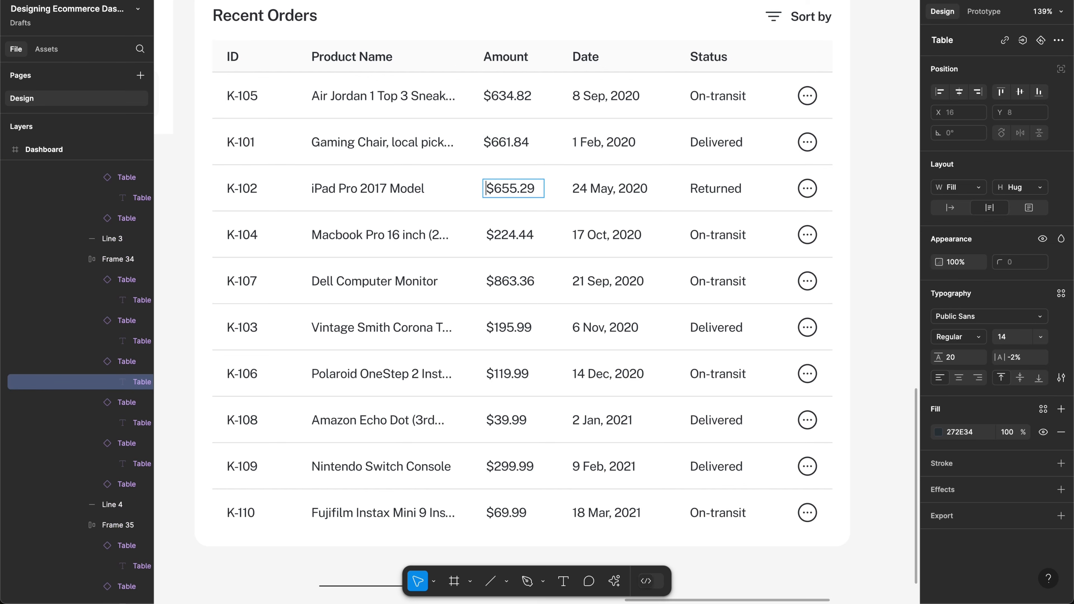
key("Delete")
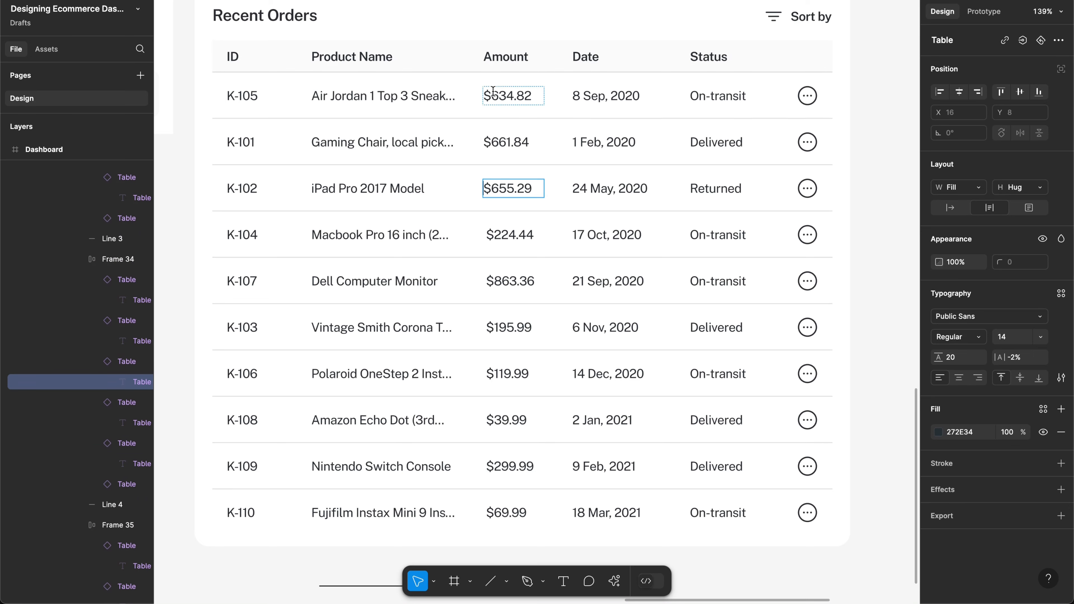
left_click(490, 235)
key("Delete")
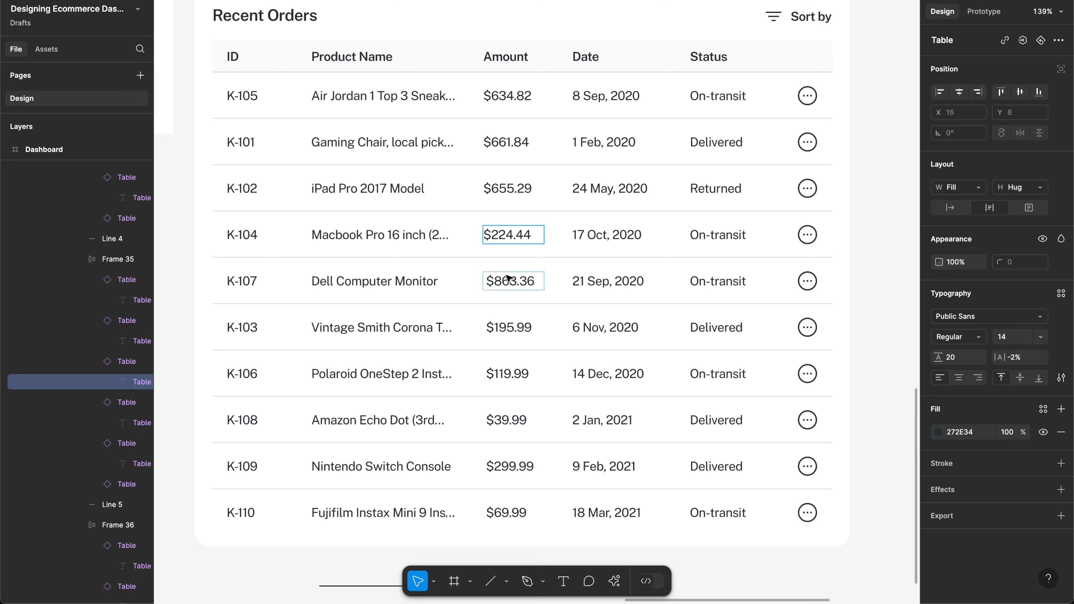
Step: Delete the leading spaces before $863.36, $195.99, $119.99, $39.99, $299.99 and $69.99
left_click(490, 280)
key("Delete")
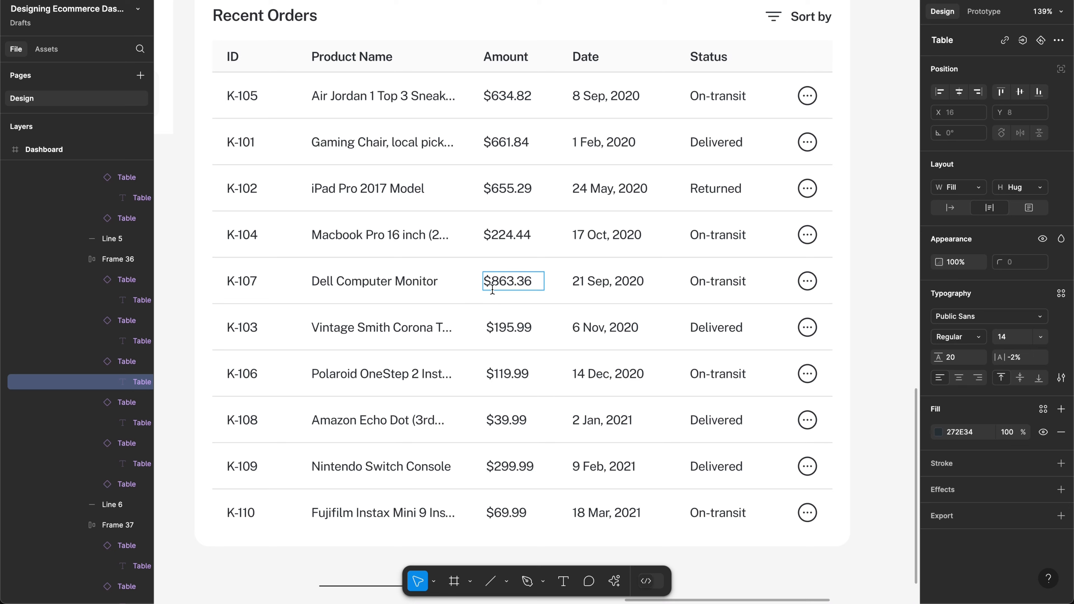
left_click(487, 328)
key("Delete")
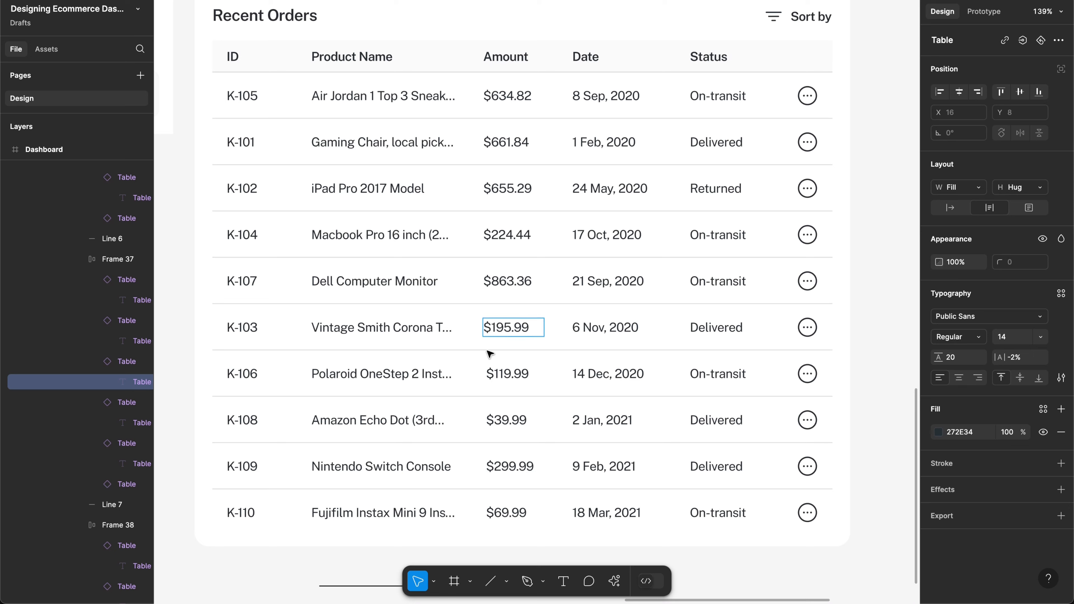
left_click(490, 372)
key("Delete")
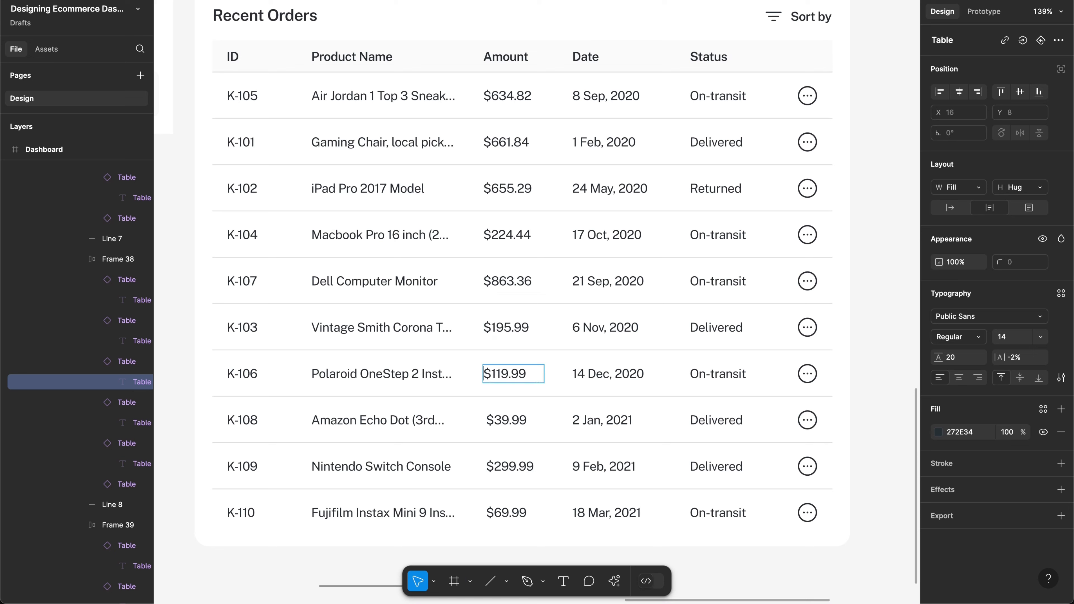
left_click(488, 415)
key("Delete")
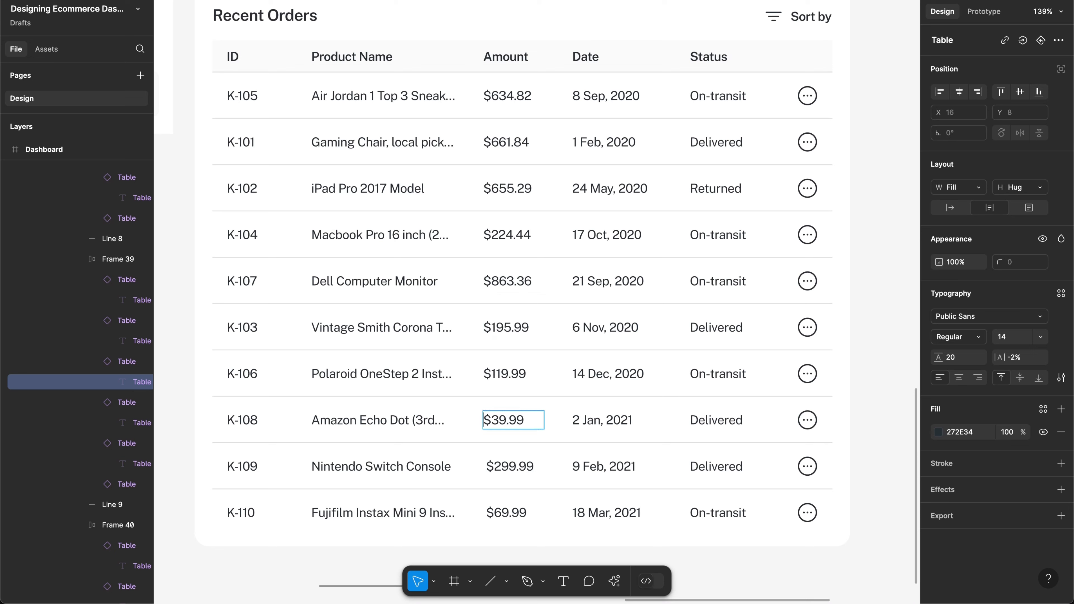
left_click(490, 466)
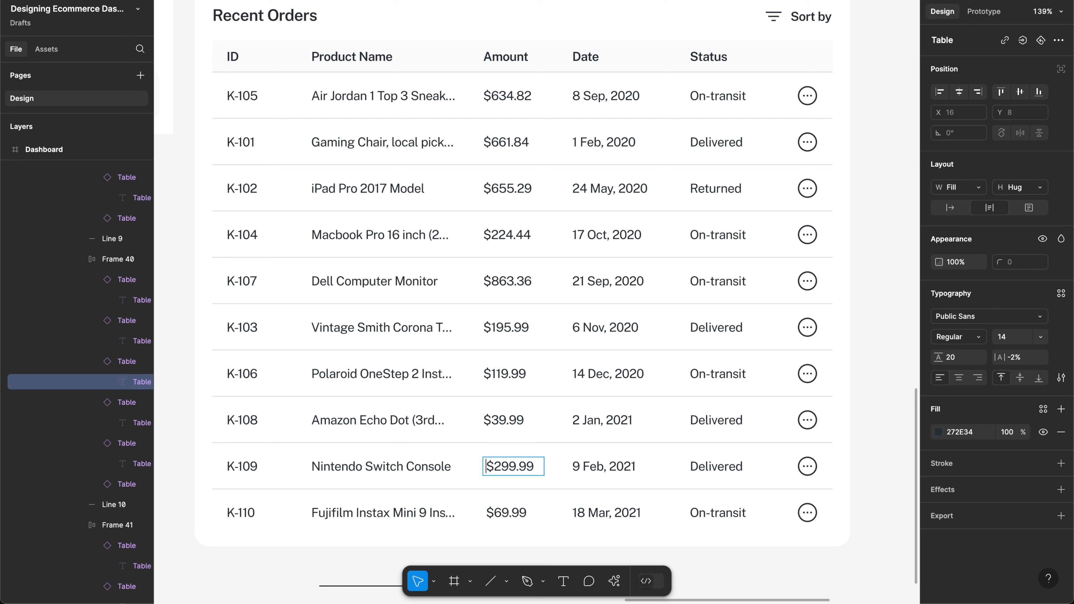
key("Delete")
left_click(488, 513)
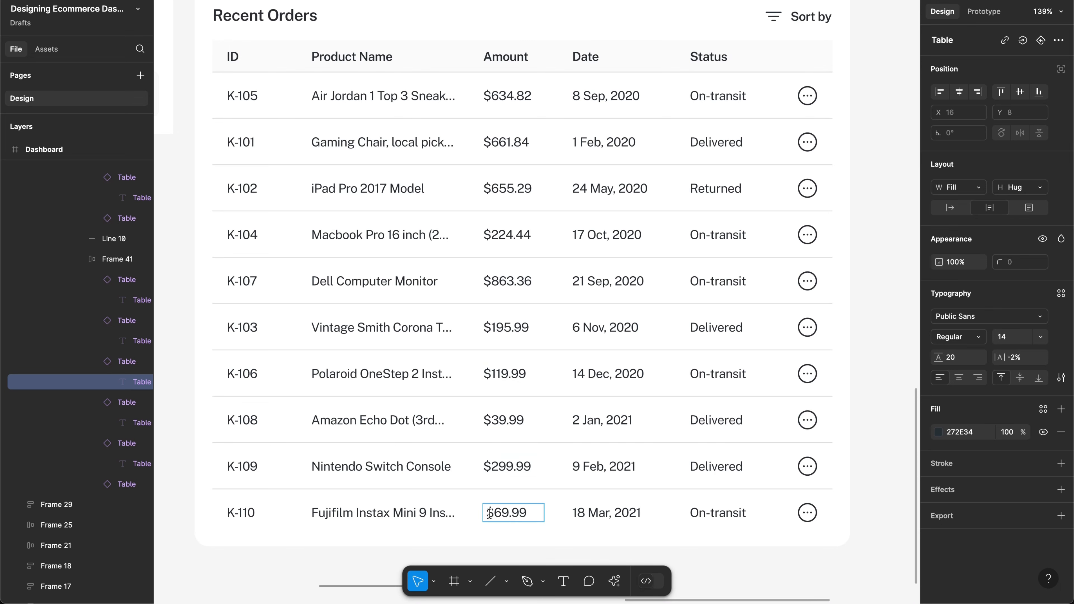
key("Delete")
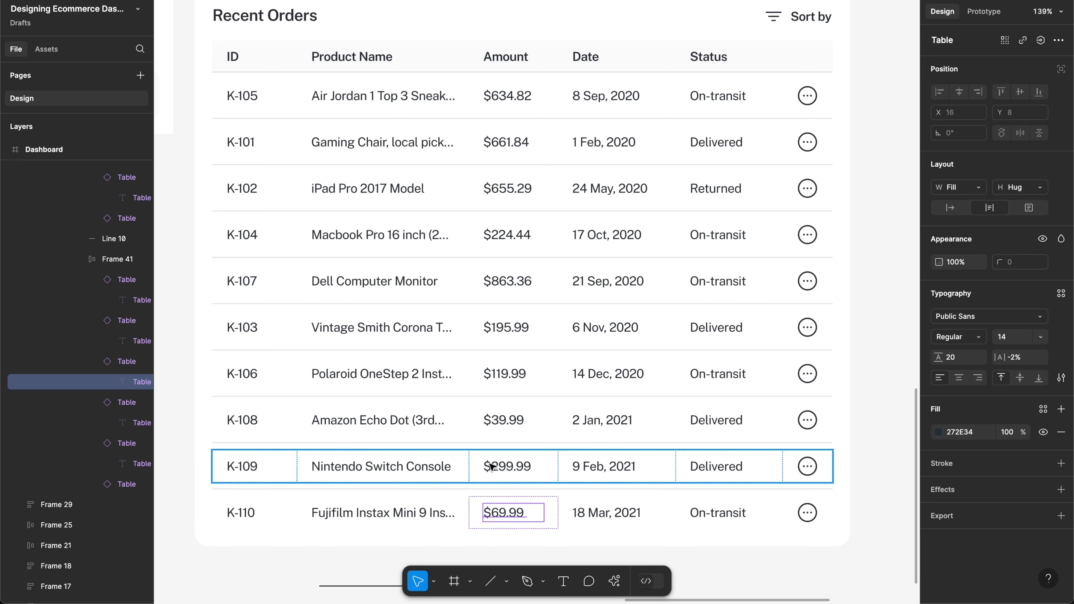
scroll(486, 338, "down", 3)
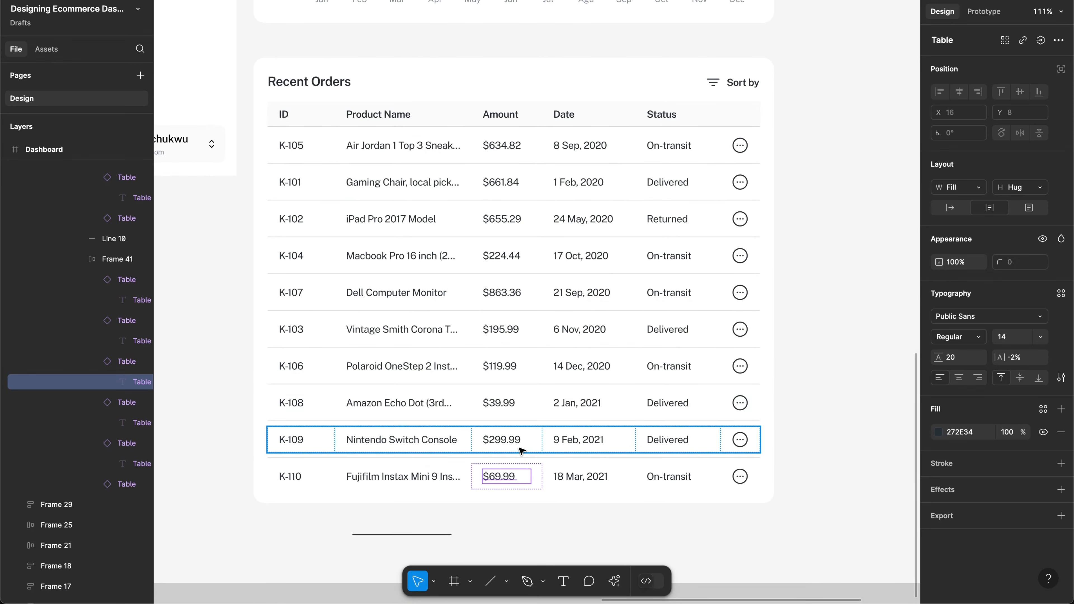
Step: Alt-drag a duplicate of the Recent Orders card beside the Dashboard as Frame 44
left_click(798, 163)
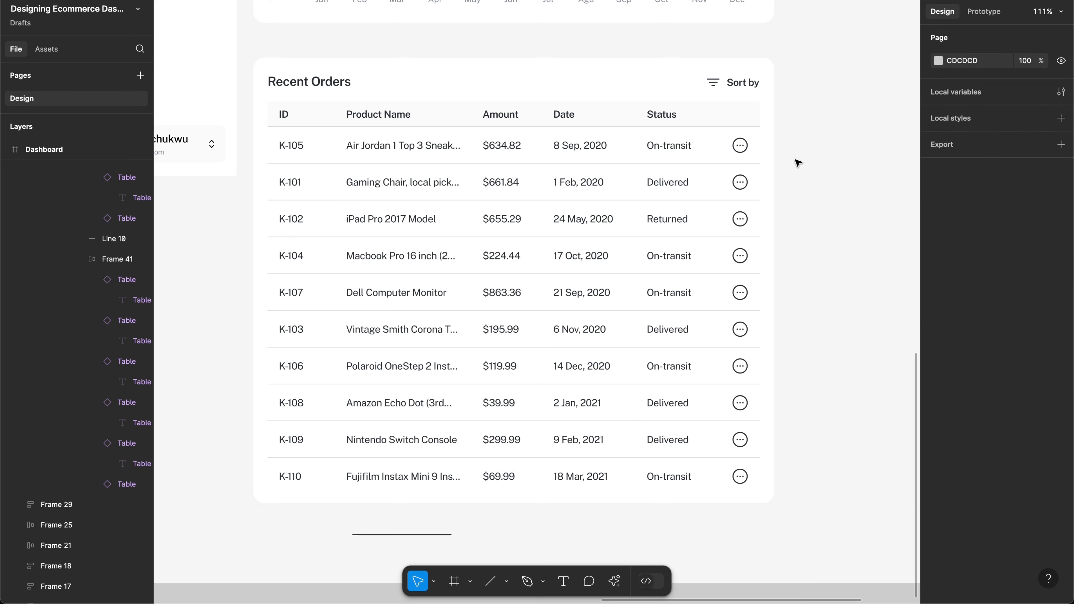
left_click(584, 148)
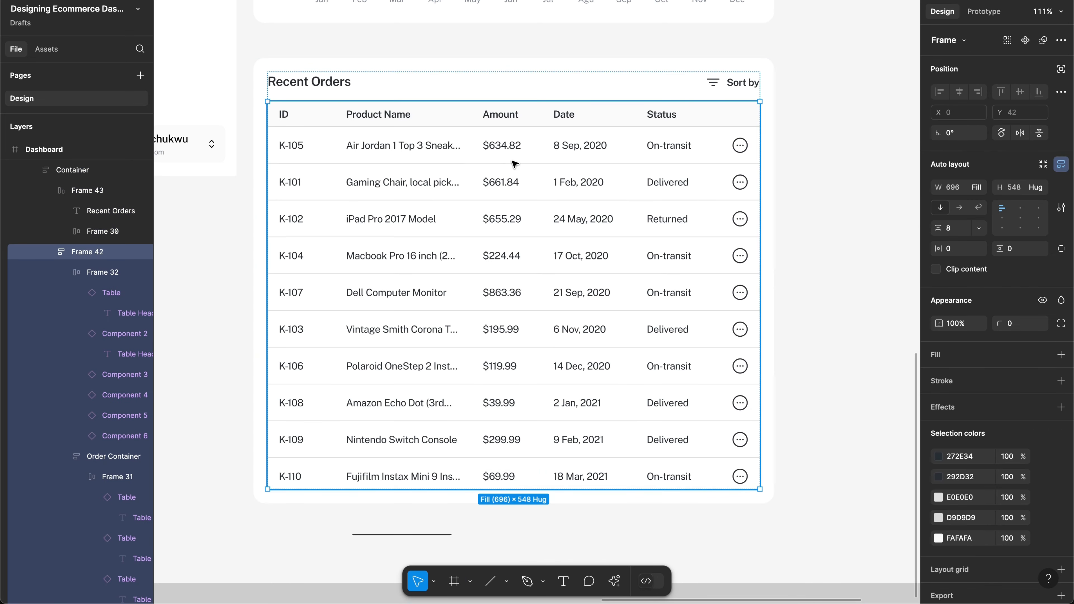
left_click(502, 160)
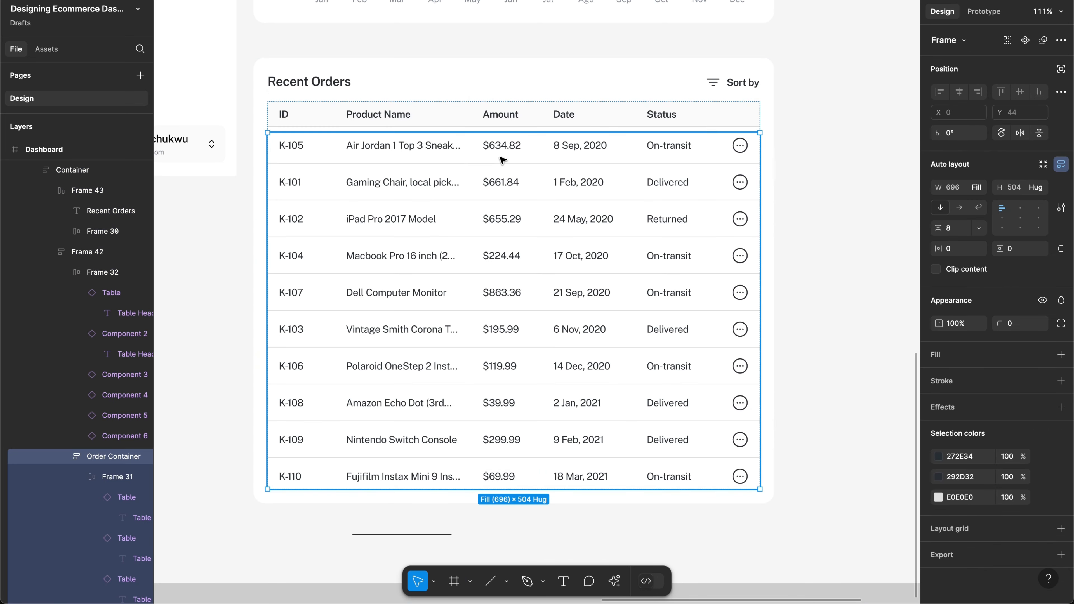
left_click(474, 153)
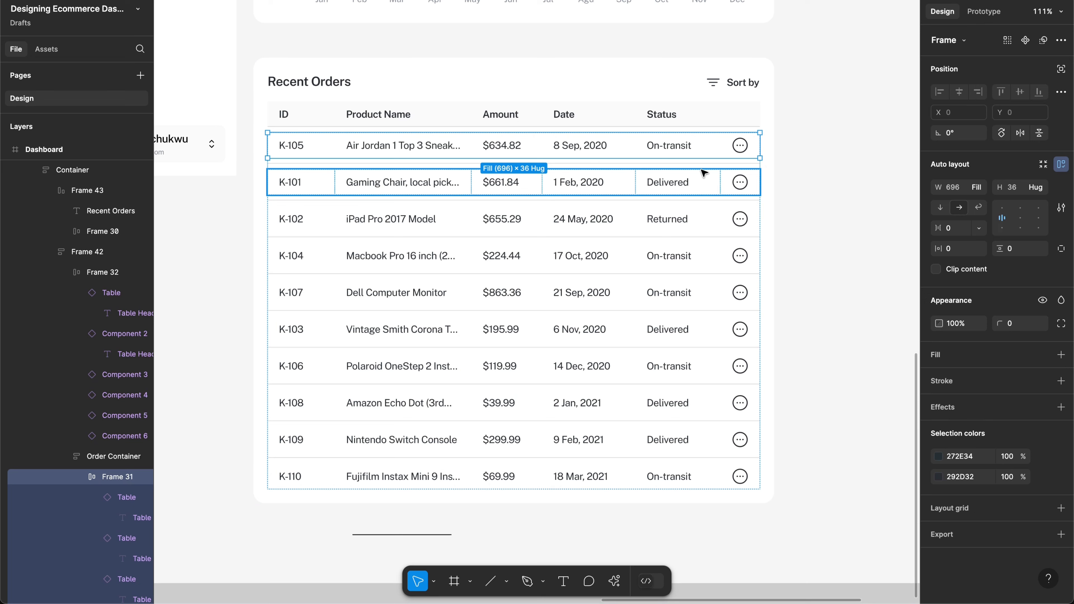
left_click(825, 170)
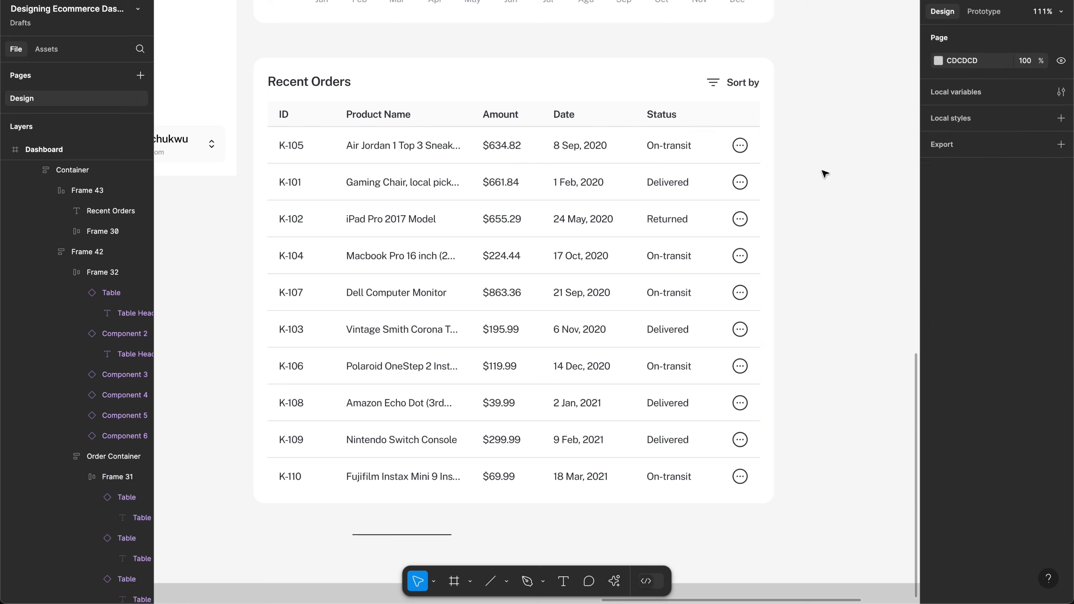
scroll(824, 171, "down", 5)
scroll(824, 174, "right", 5)
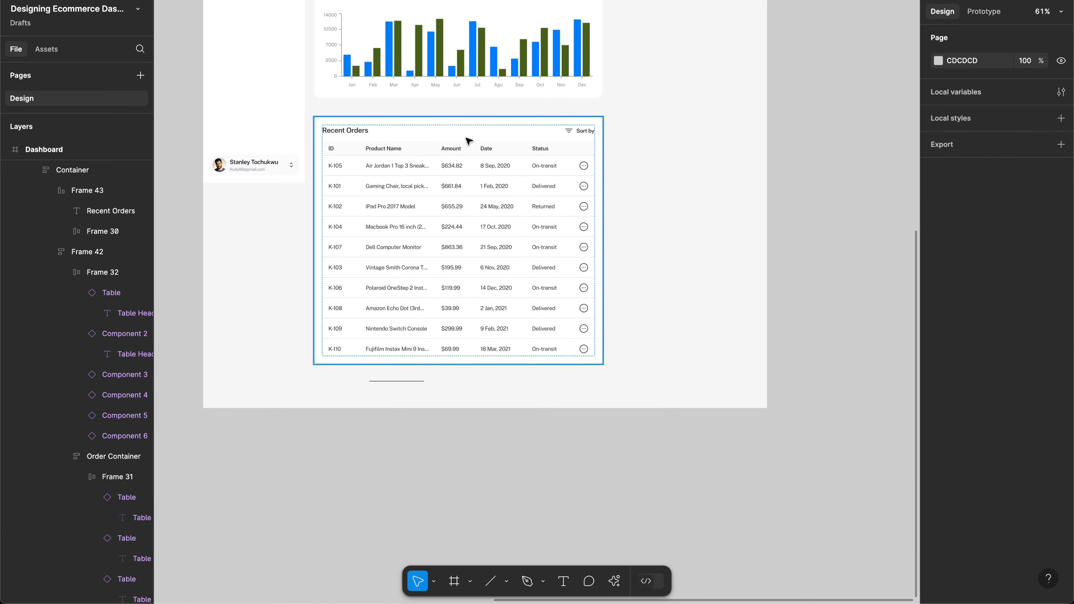
left_click(401, 134)
left_click_drag(480, 148, 580, 134)
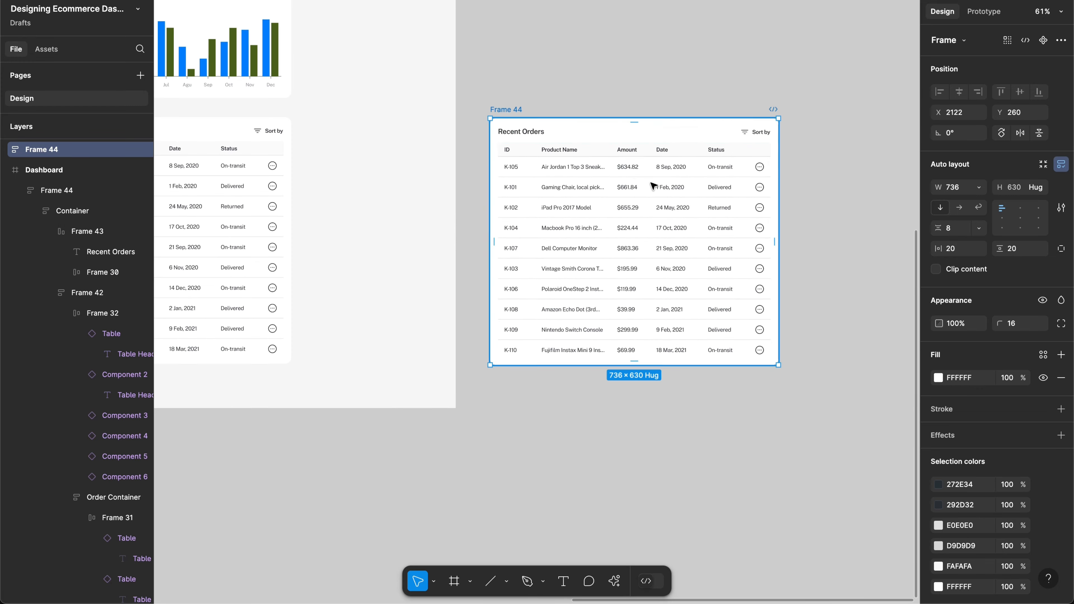
scroll(651, 187, "up", 5)
Step: Select the nine row dividers in the copied table, K-105 through K-109, and delete them
scroll(653, 186, "down", 3)
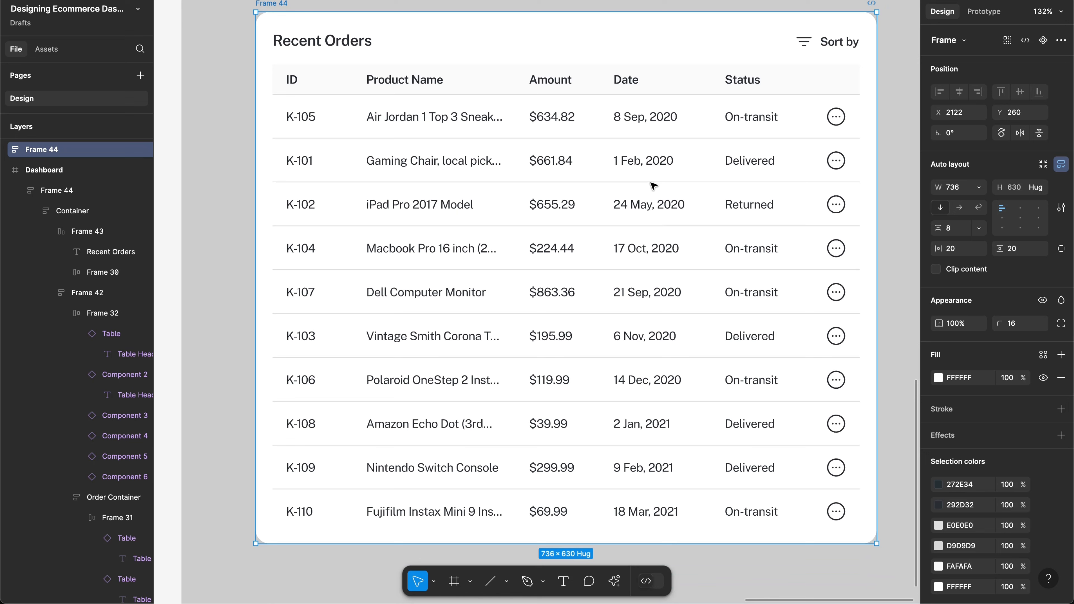
left_click(699, 139, "ctrl")
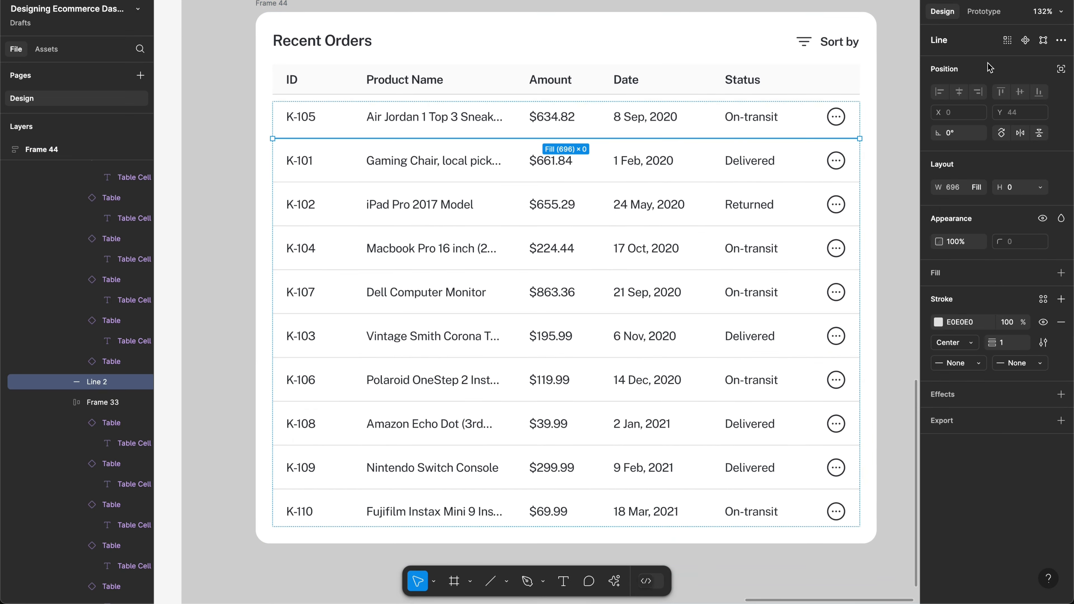
left_click(1008, 42)
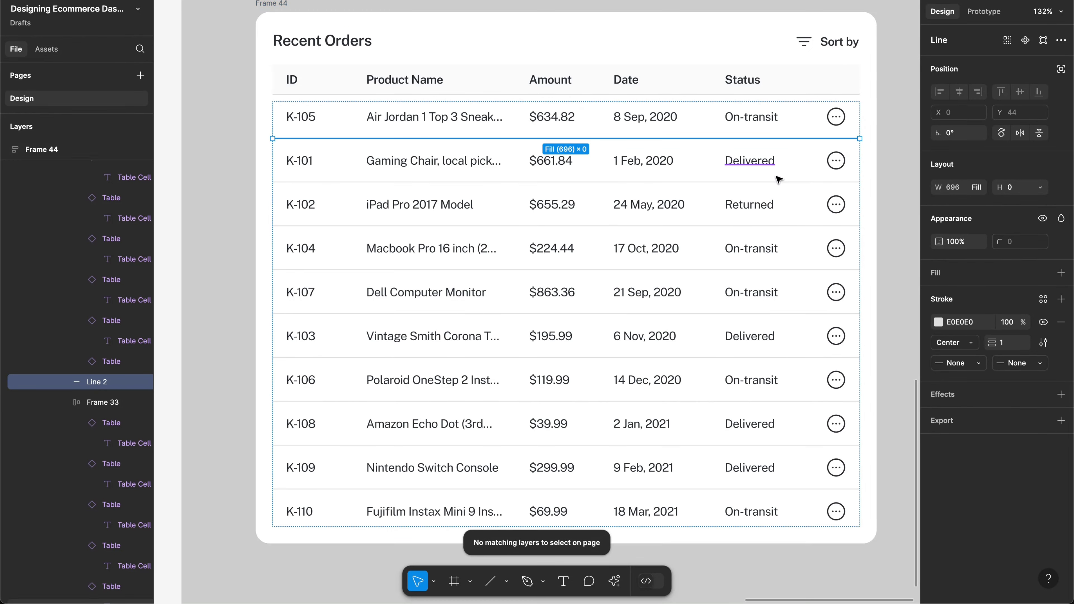
left_click(784, 183, "shift")
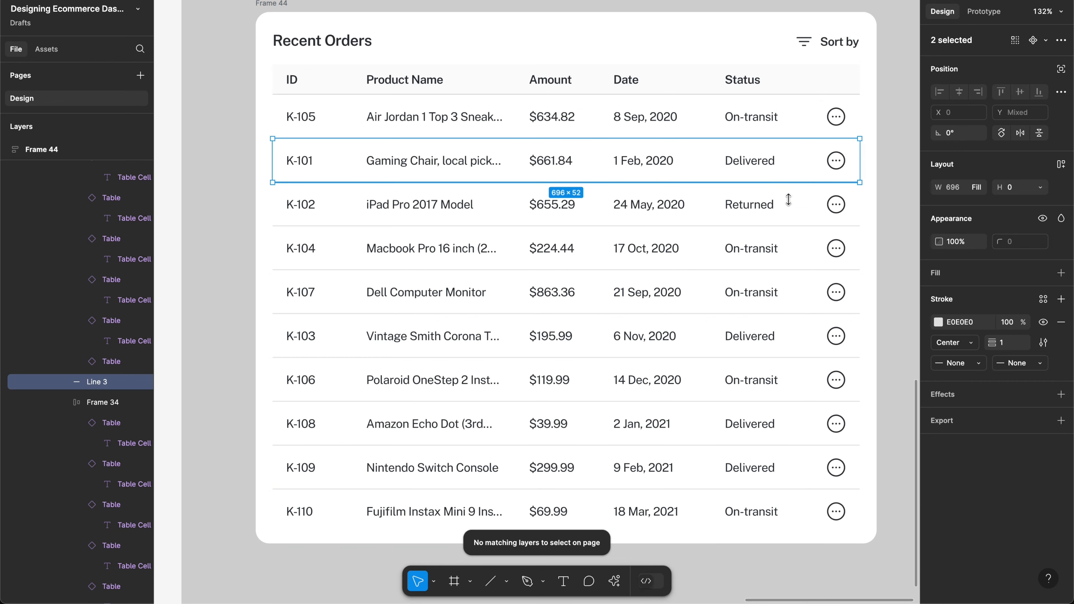
left_click(801, 226, "shift")
left_click(803, 269, "shift")
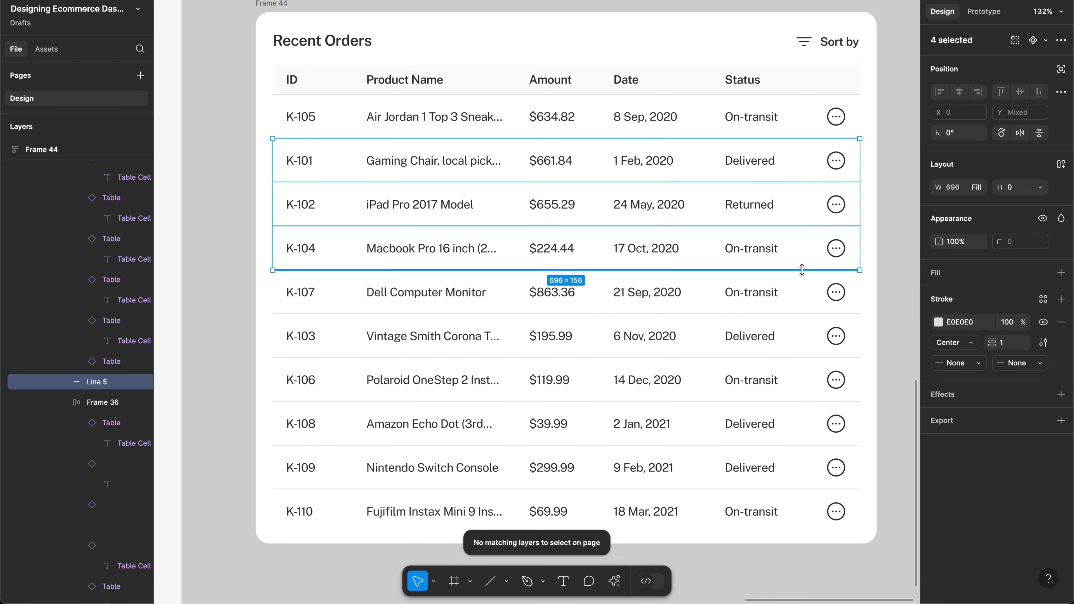
left_click(805, 314, "shift")
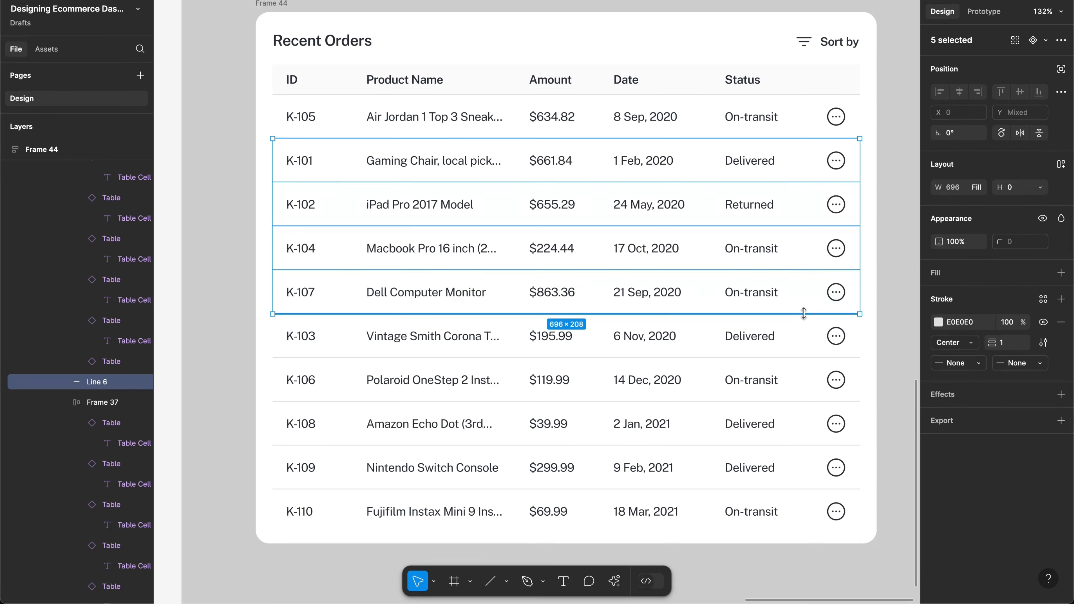
left_click(805, 358, "shift")
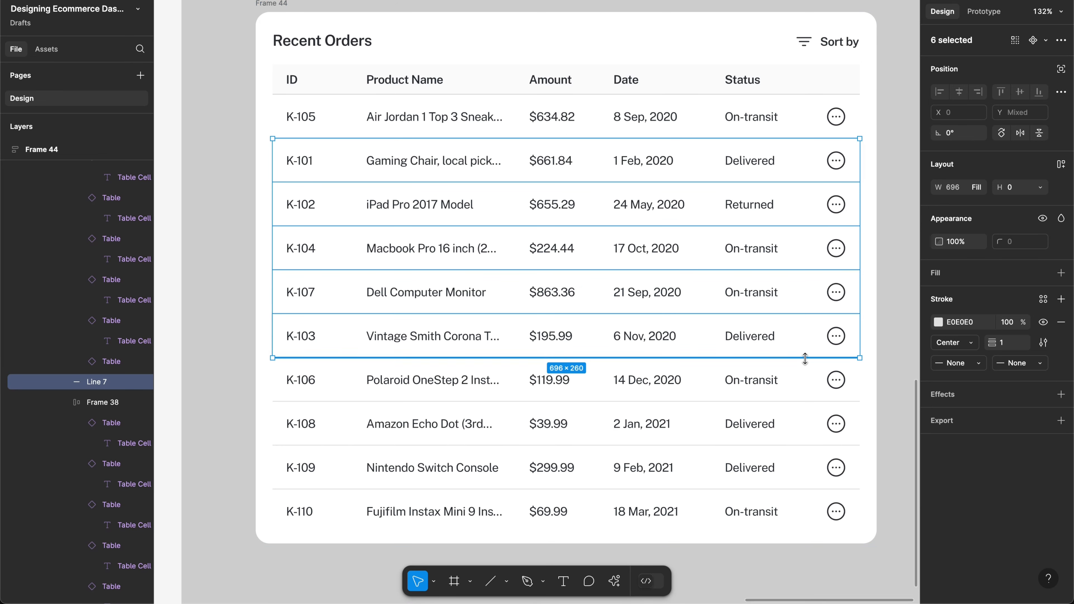
left_click(806, 401, "shift")
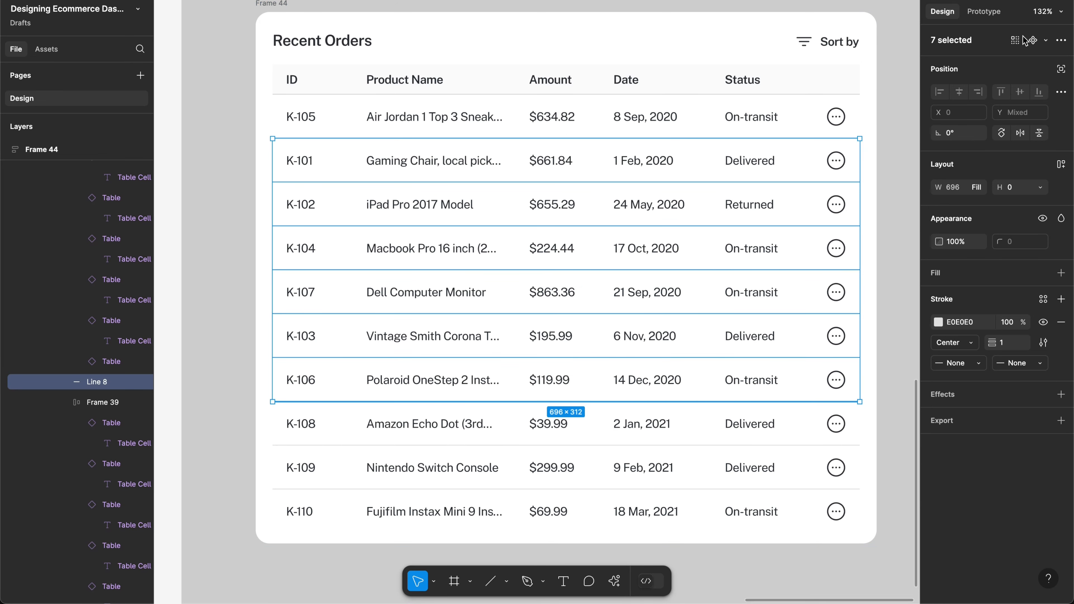
left_click(795, 446, "shift")
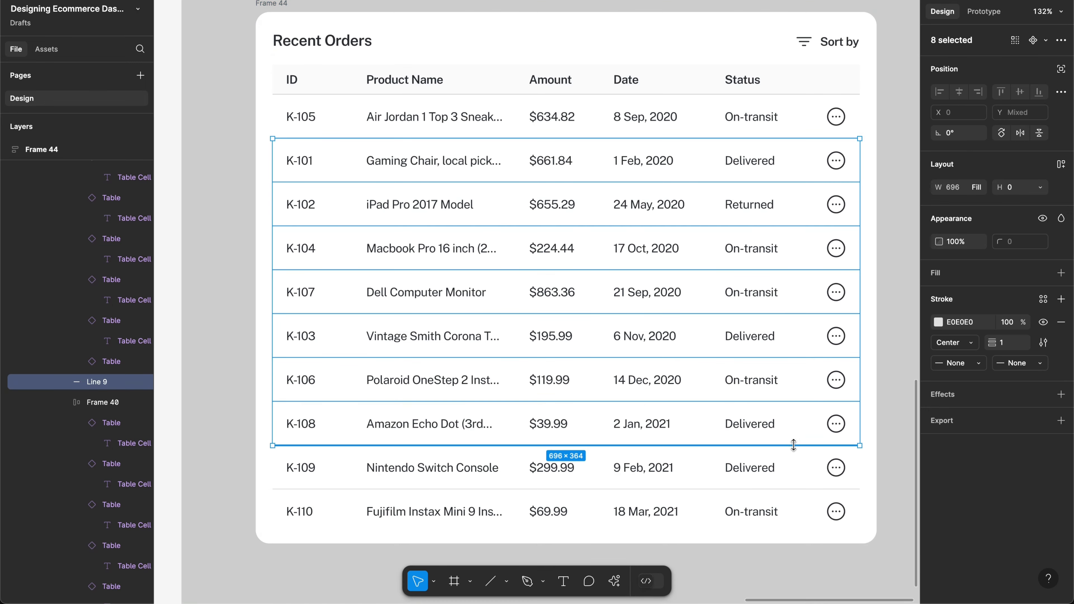
left_click(796, 487, "shift")
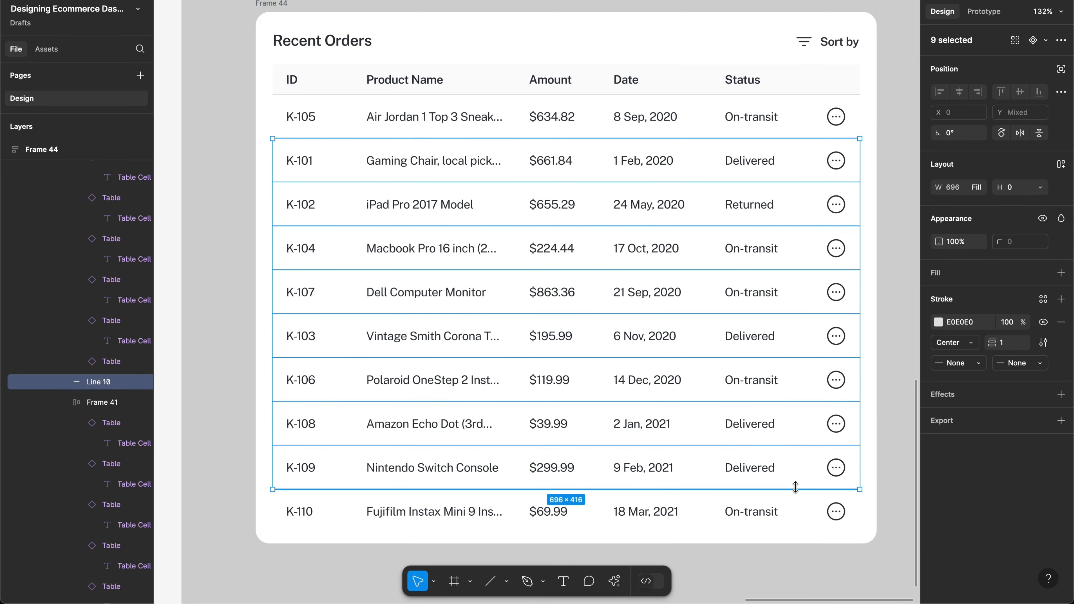
key("Delete")
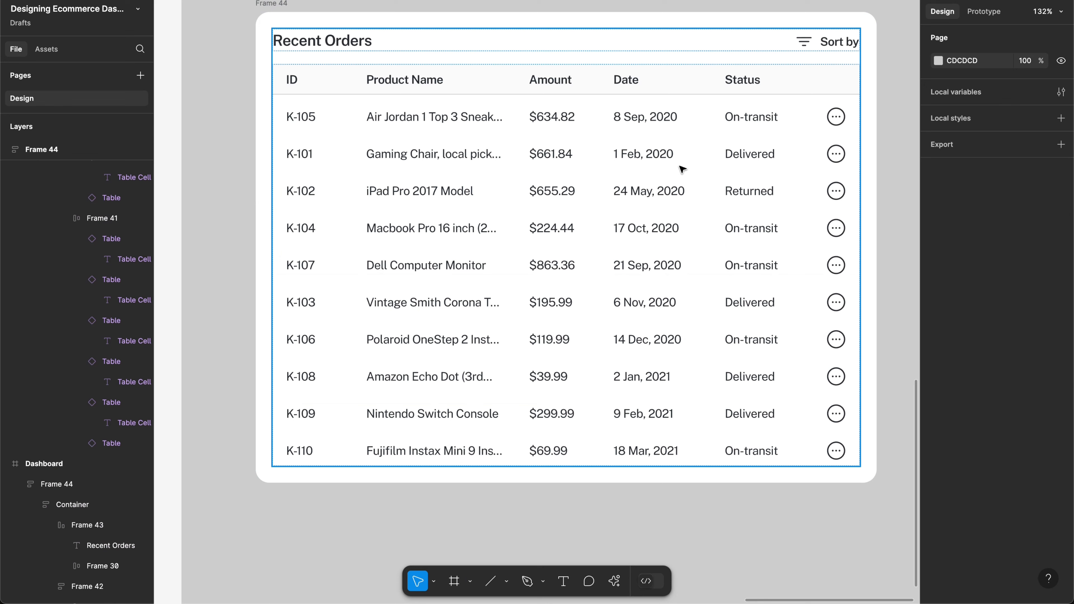
Step: Select the alternate rows K-101, K-104, K-103, K-108 and K-110 in the copied table
scroll(680, 169, "up", 2)
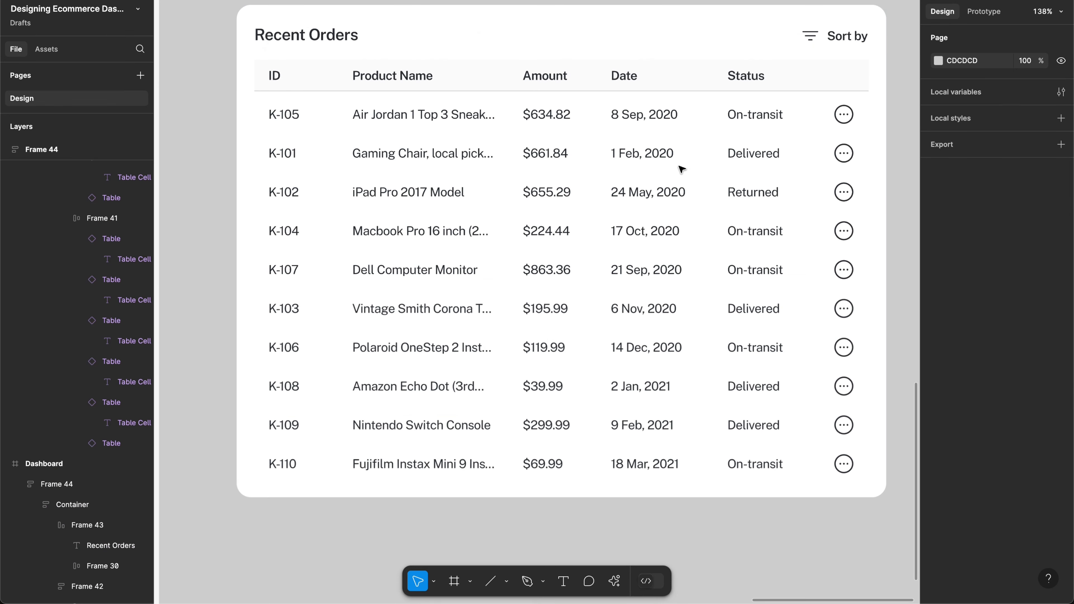
left_click(621, 156)
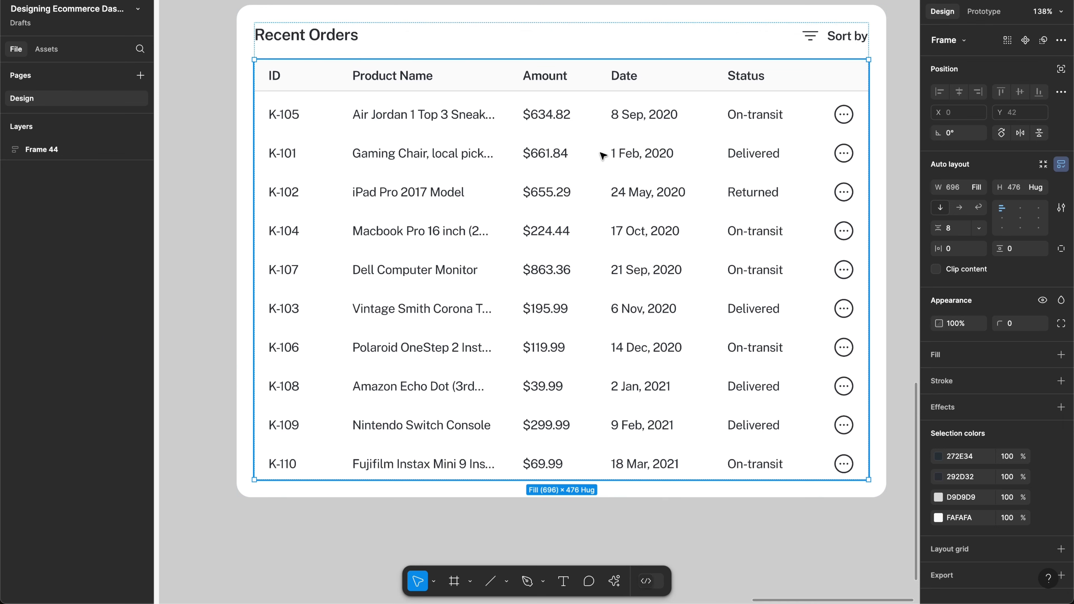
left_click(613, 156)
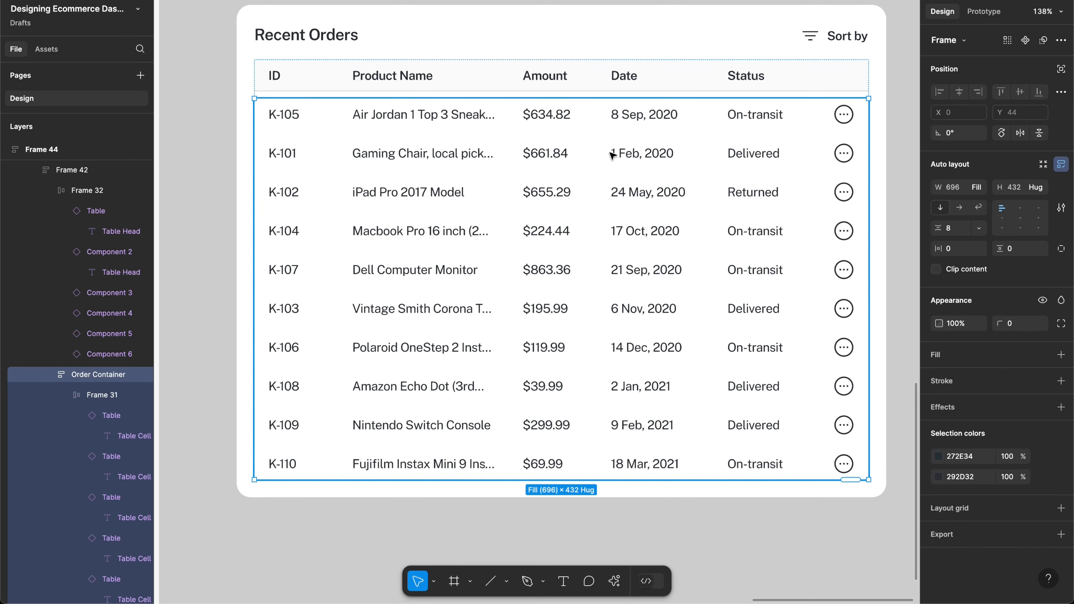
left_click(613, 155)
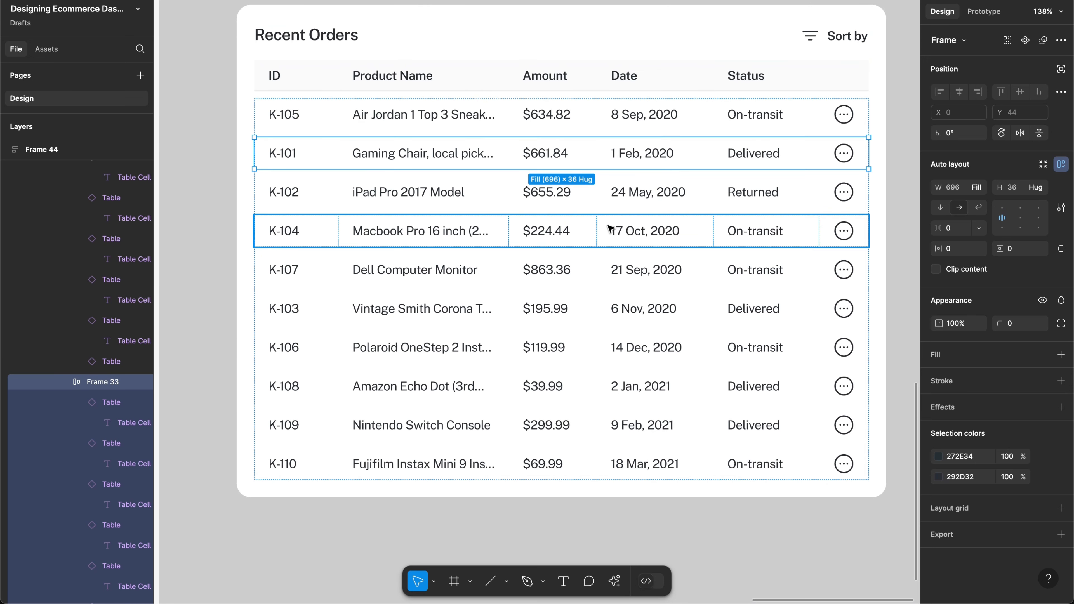
key("alt")
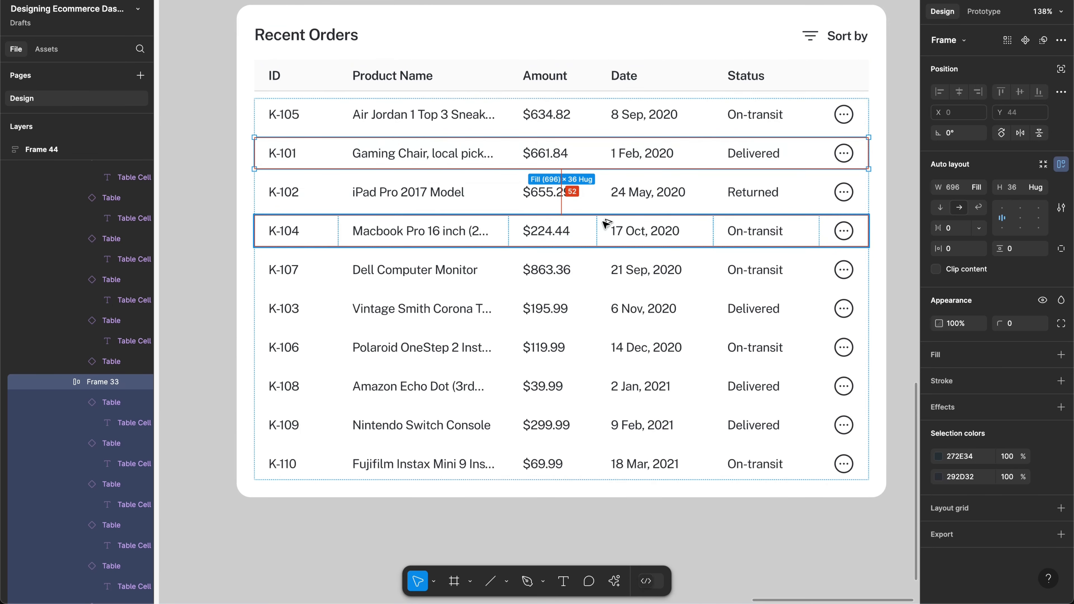
left_click(606, 223)
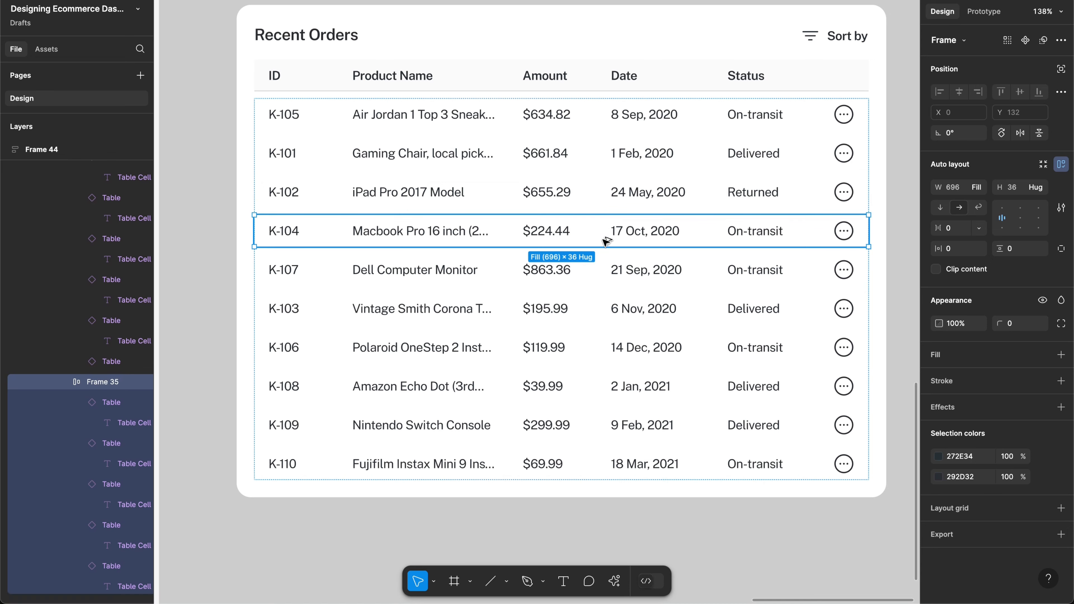
left_click(601, 163)
left_click(599, 235, "shift")
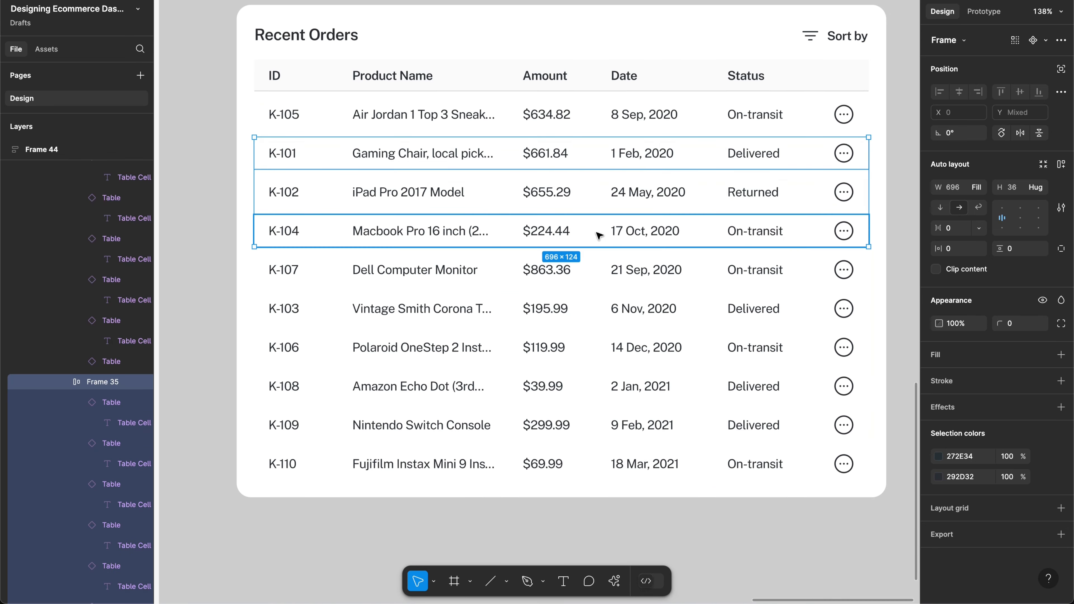
left_click(589, 302, "shift")
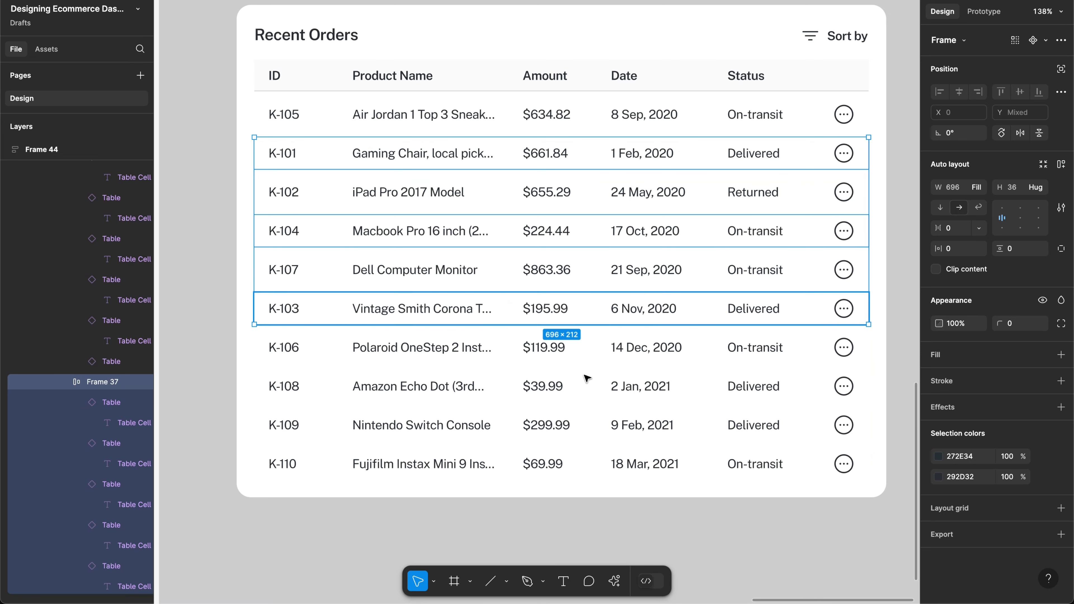
left_click(584, 390, "shift")
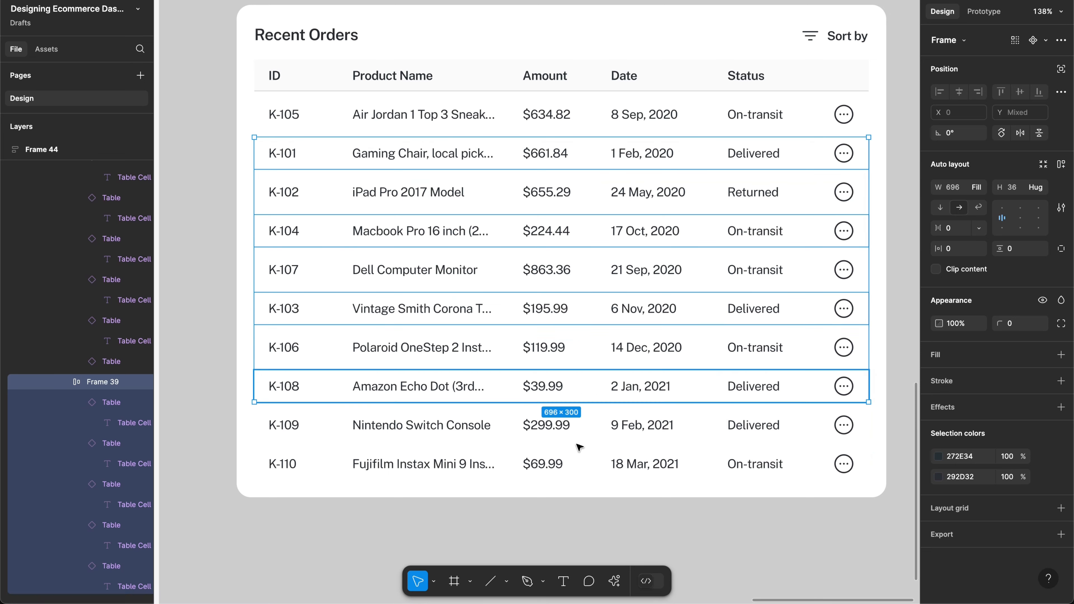
left_click(576, 465, "shift")
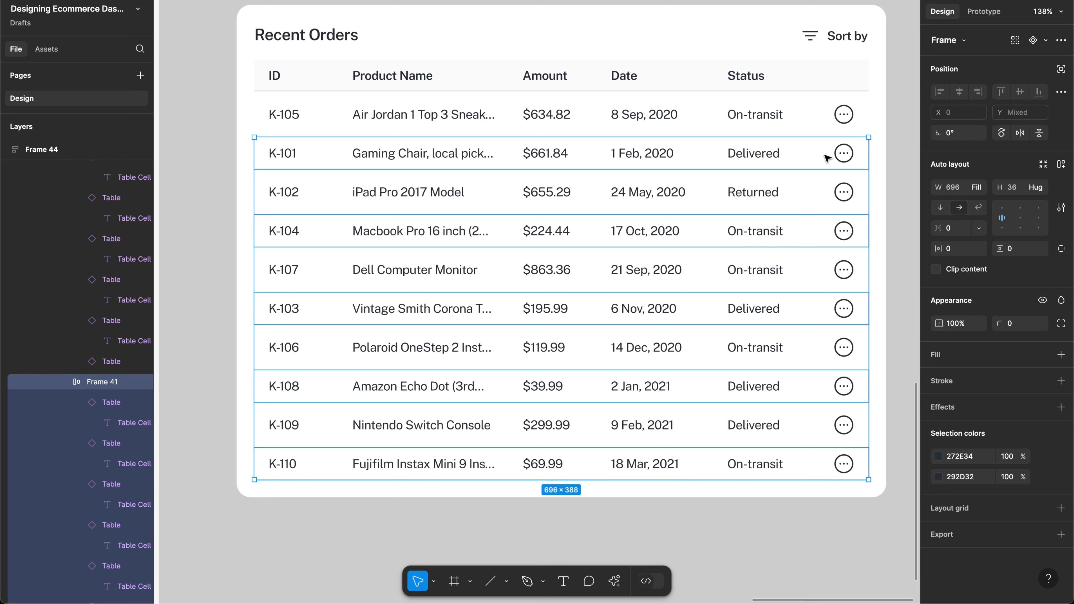
Step: Add a light grey F5F5F5 fill to the selected rows
left_click(937, 355)
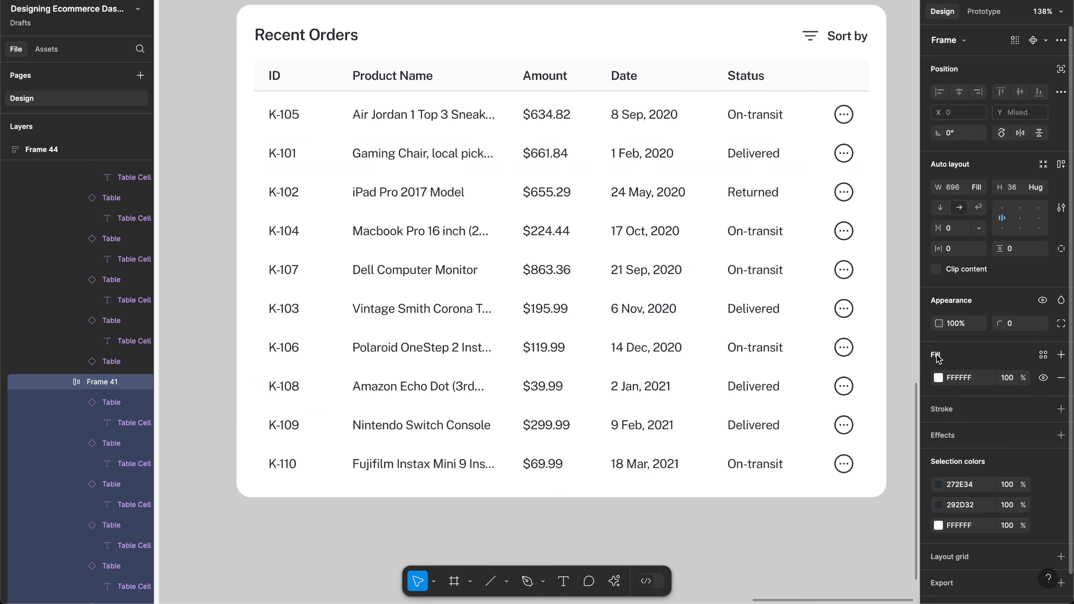
left_click(937, 377)
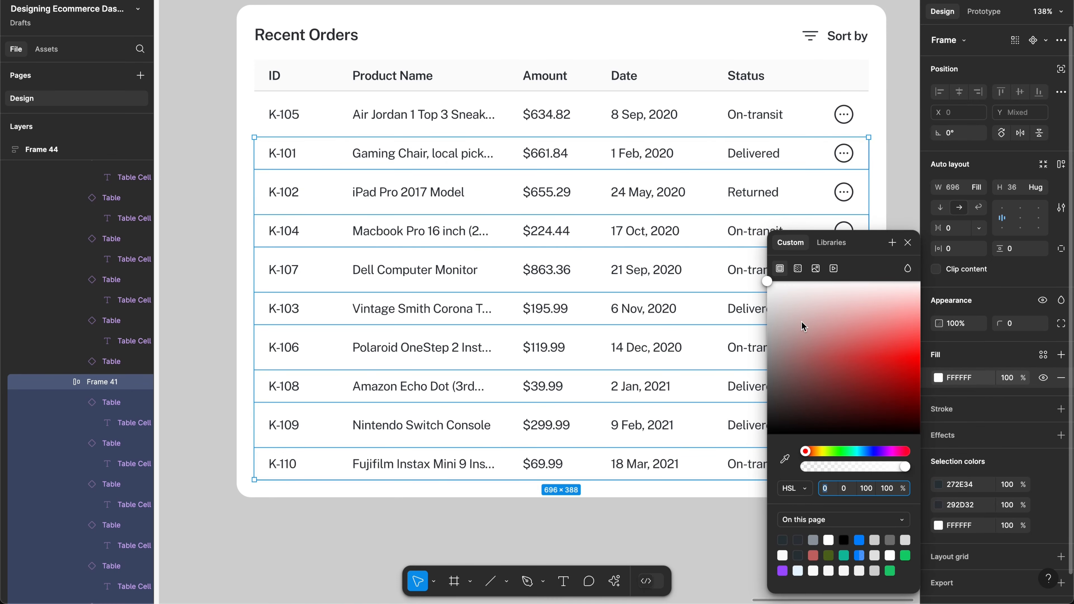
left_click_drag(803, 326, 746, 296)
scroll(674, 182, "down", 2)
scroll(673, 182, "right", 2)
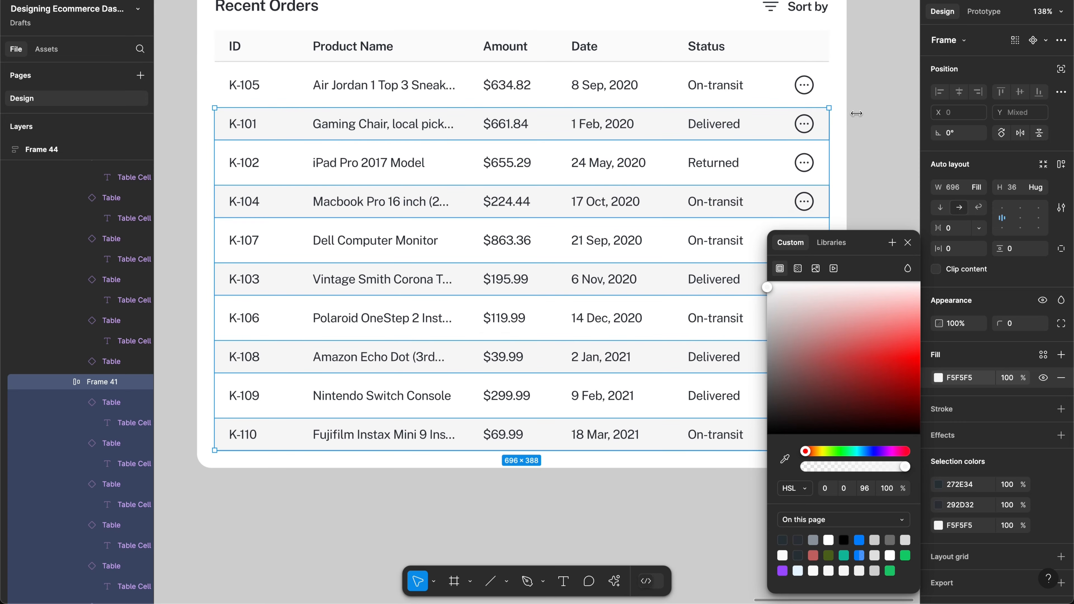
key("Escape")
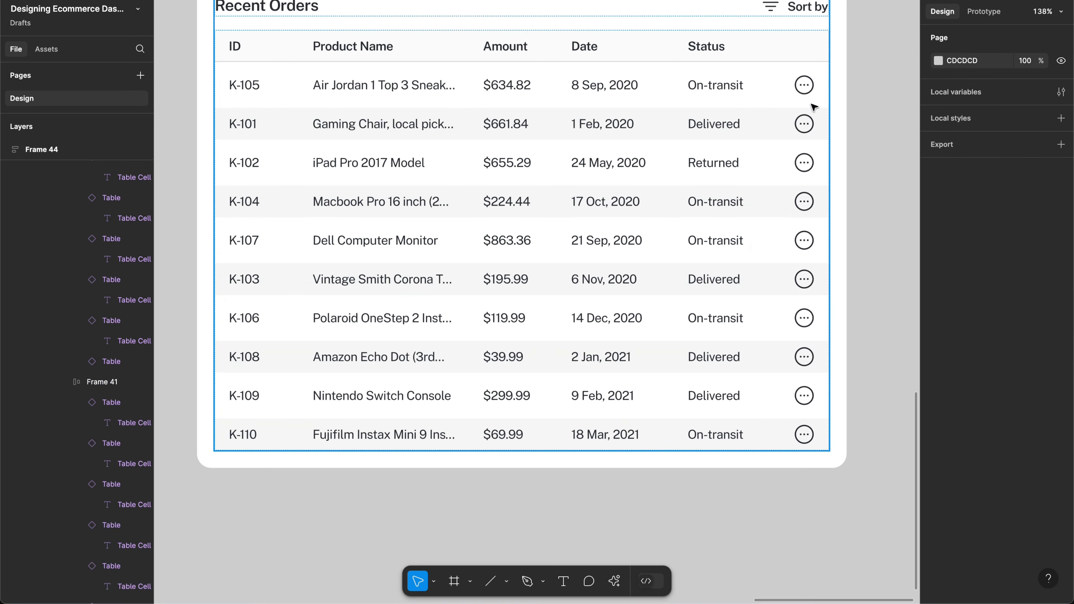
left_click(767, 121)
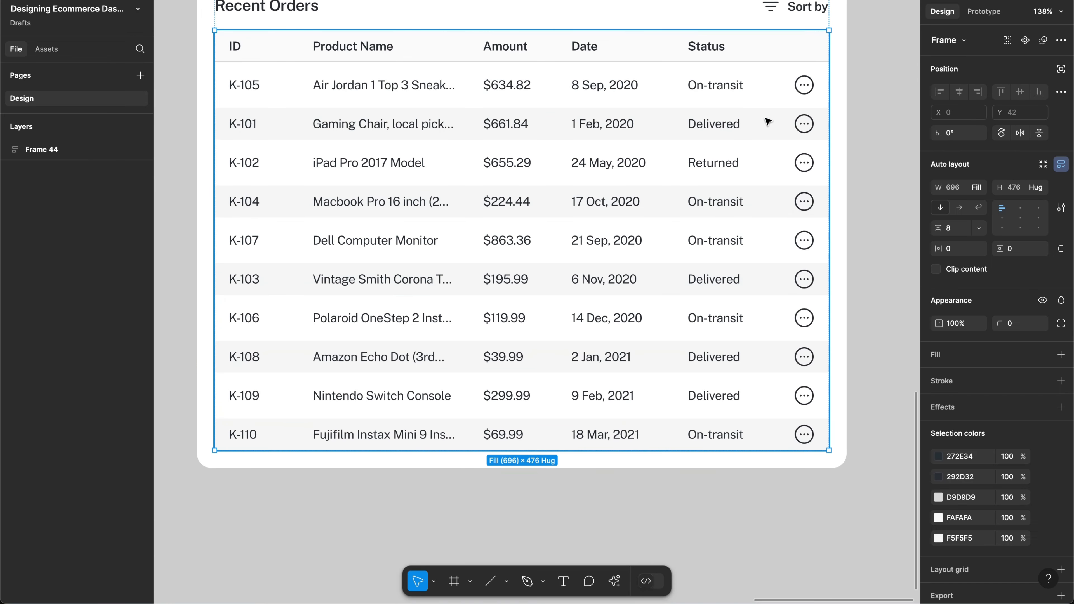
Step: Change the Order Container's auto-layout row gap from 8 to 4
left_click(767, 120)
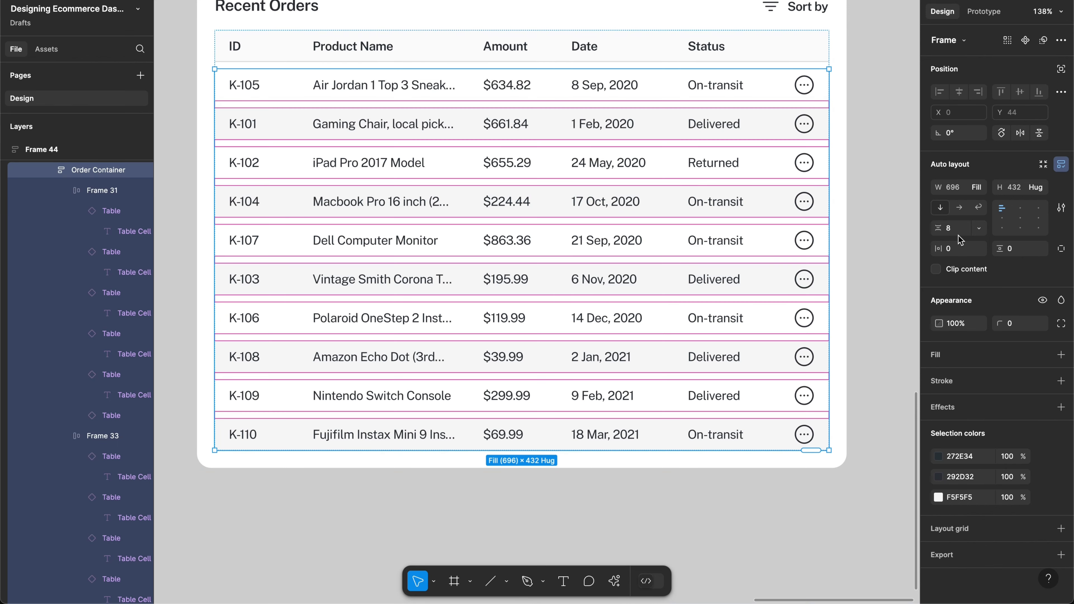
key("4")
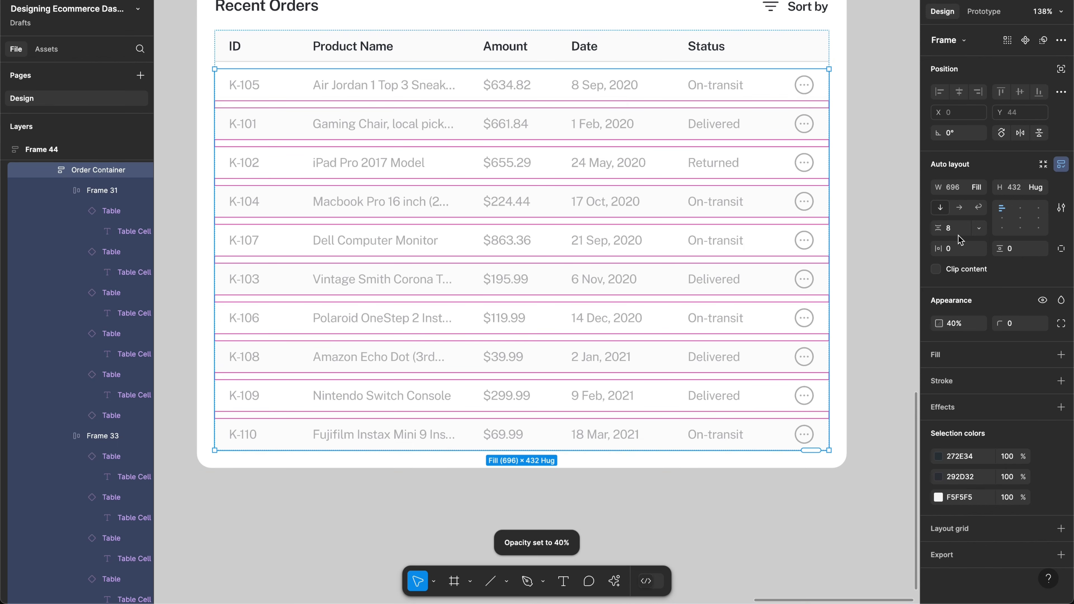
key("Return")
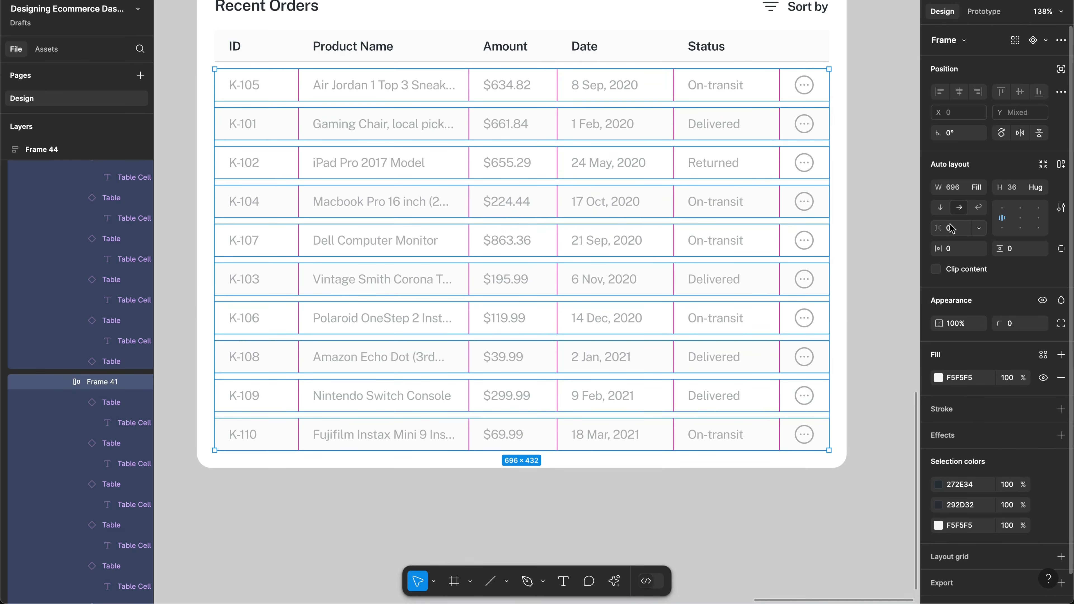
key("0")
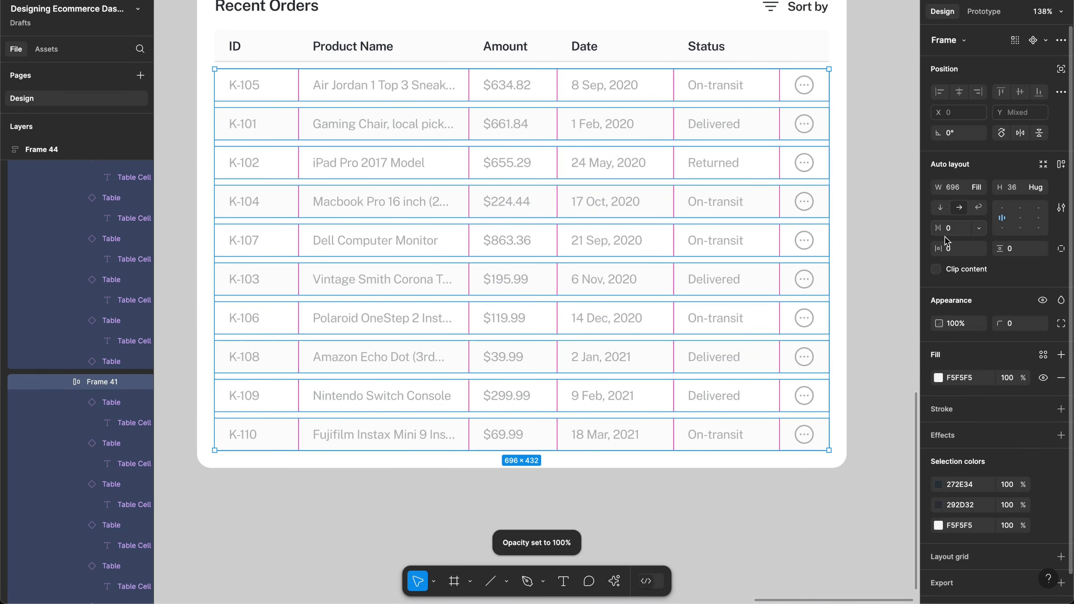
key("Escape")
key("0")
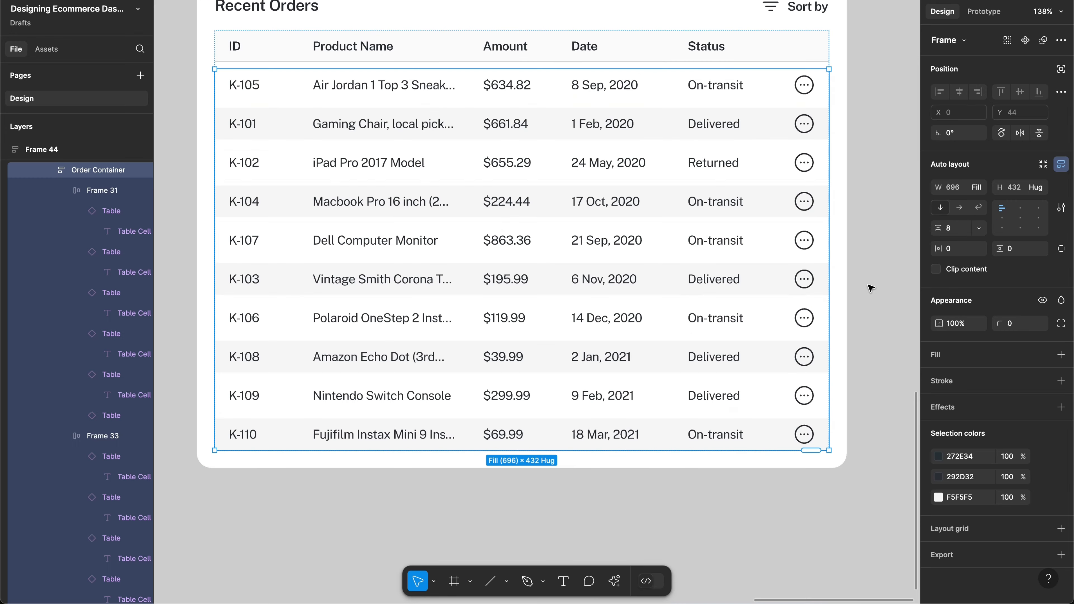
left_click(959, 232)
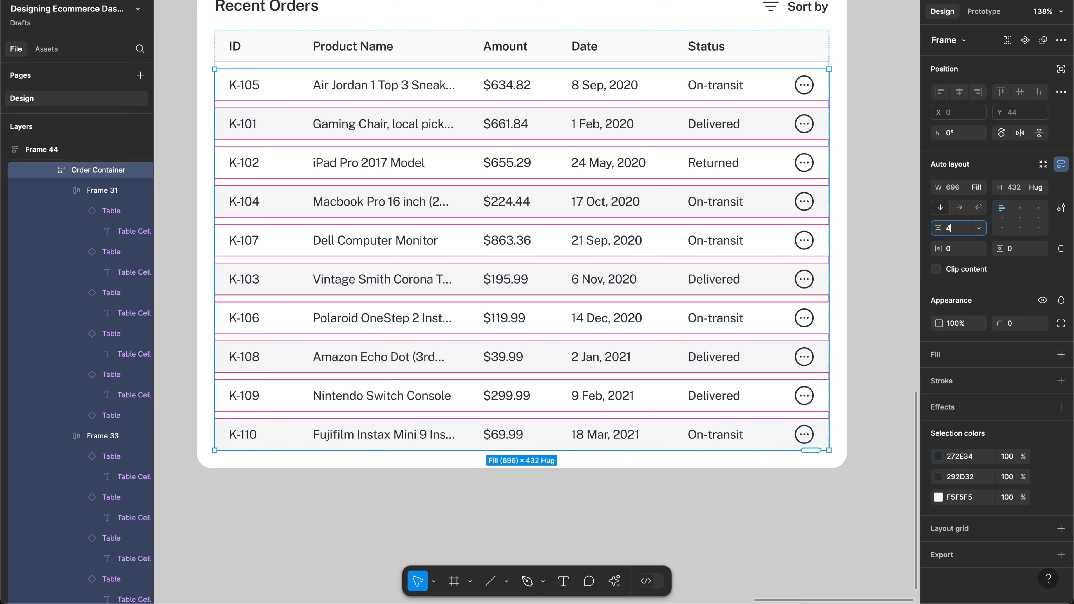
key("Return")
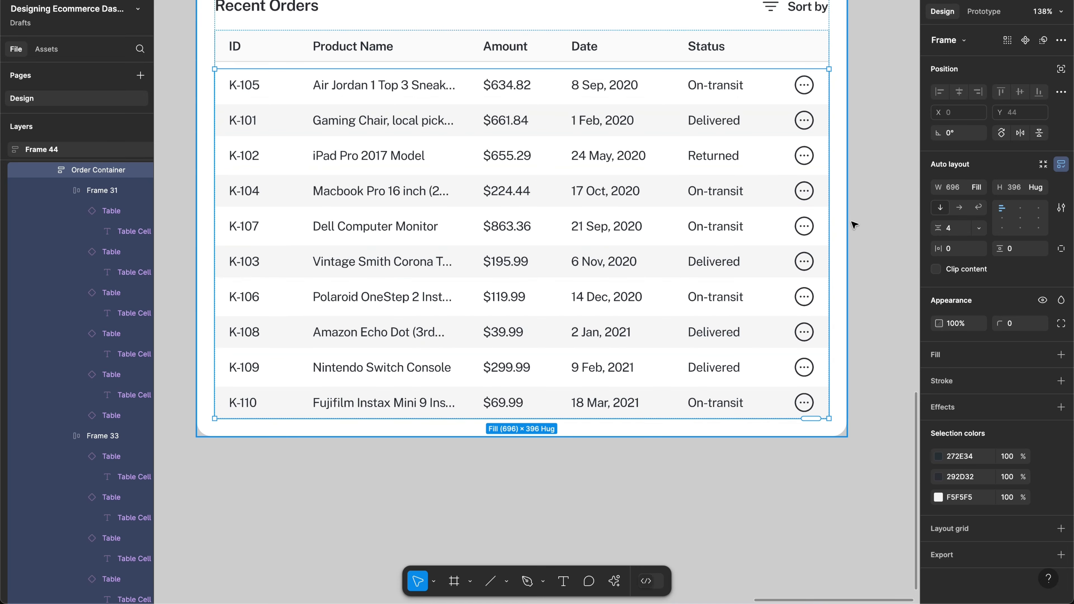
Step: Delete the stray line below the original Recent Orders table
key("Escape")
scroll(728, 178, "up", 5)
scroll(728, 178, "left", 4)
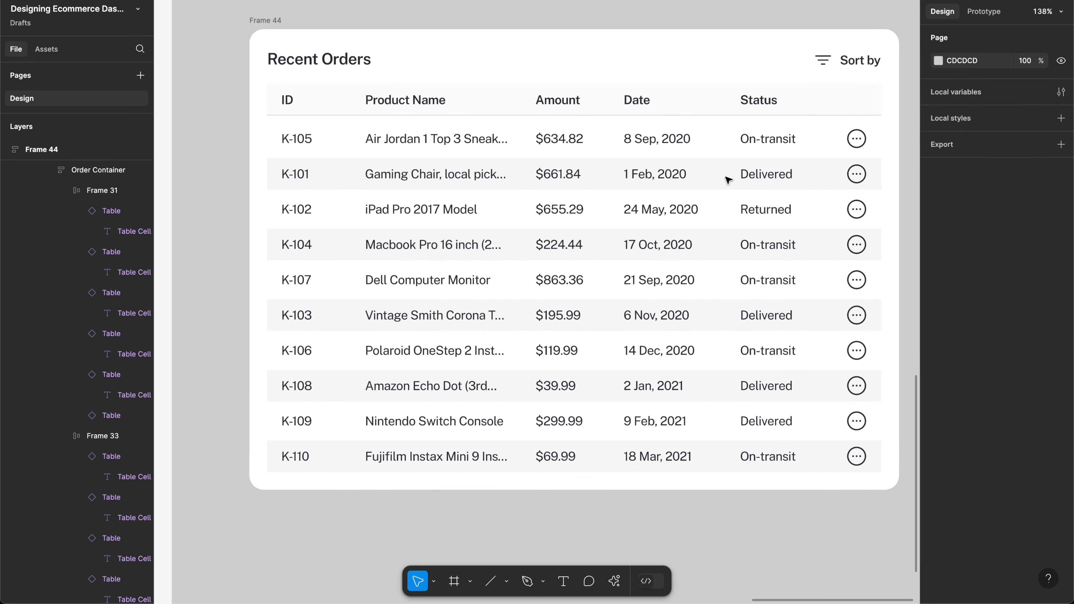
scroll(728, 181, "down", 2)
scroll(728, 180, "right", 2)
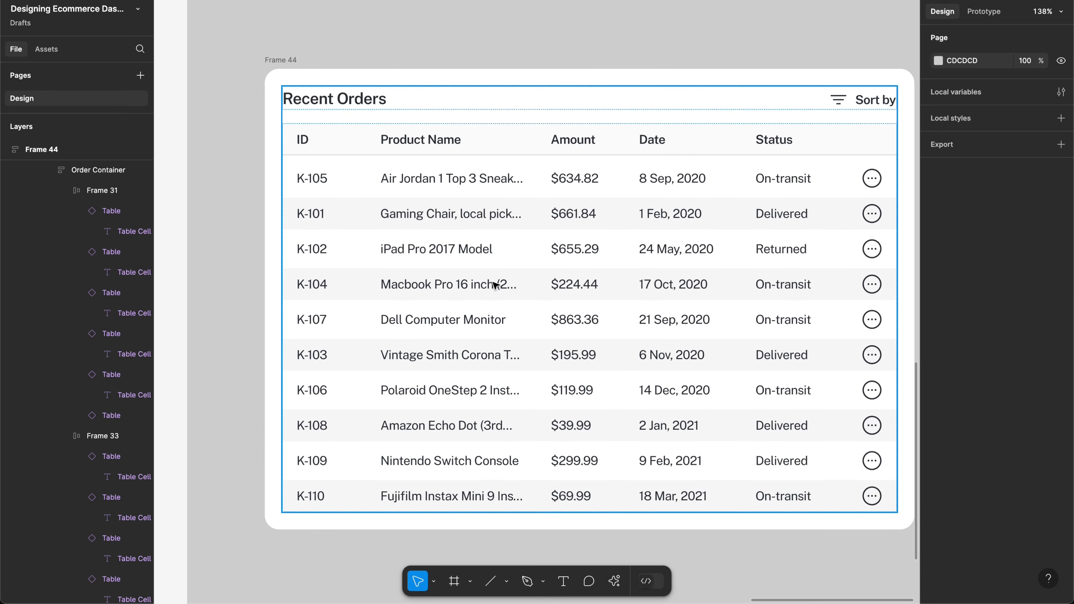
scroll(494, 285, "left", 15)
scroll(493, 285, "down", 2)
scroll(496, 286, "left", 20)
scroll(495, 286, "down", 2)
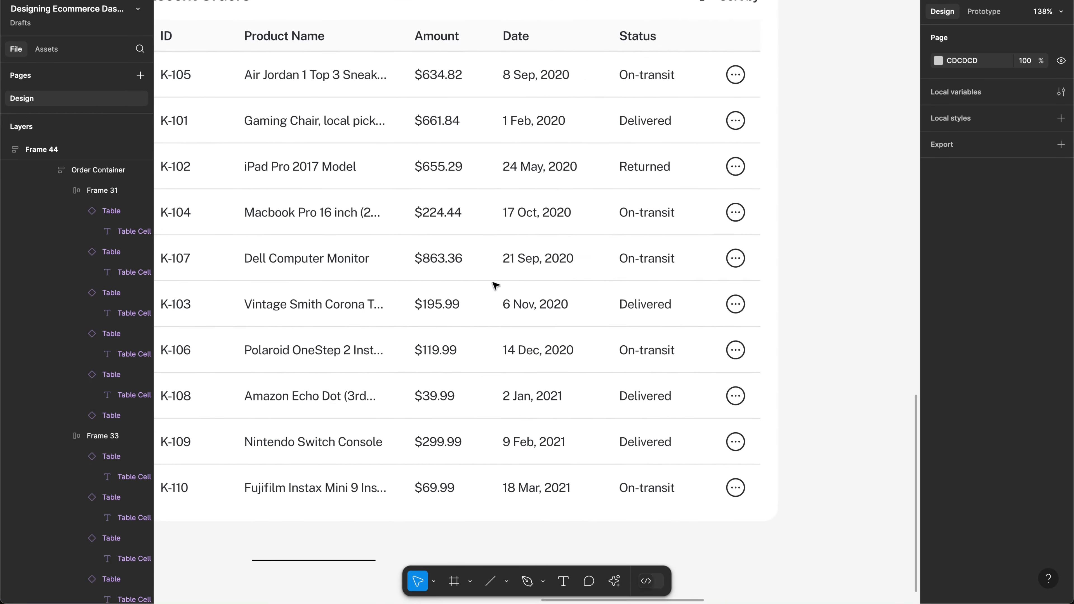
scroll(496, 287, "up", 2)
scroll(495, 286, "right", 2)
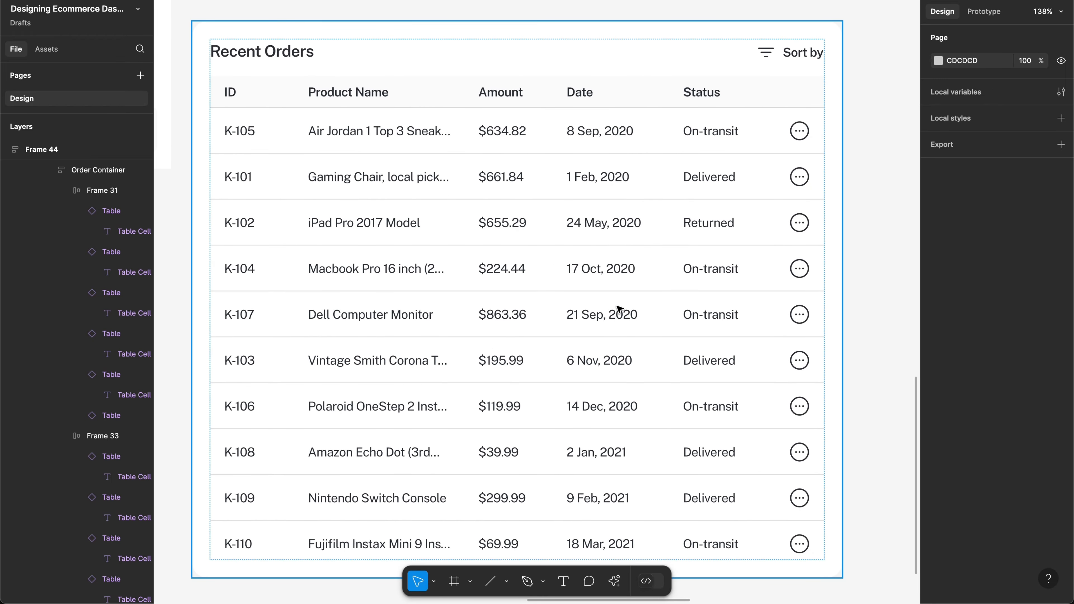
scroll(619, 310, "down", 3)
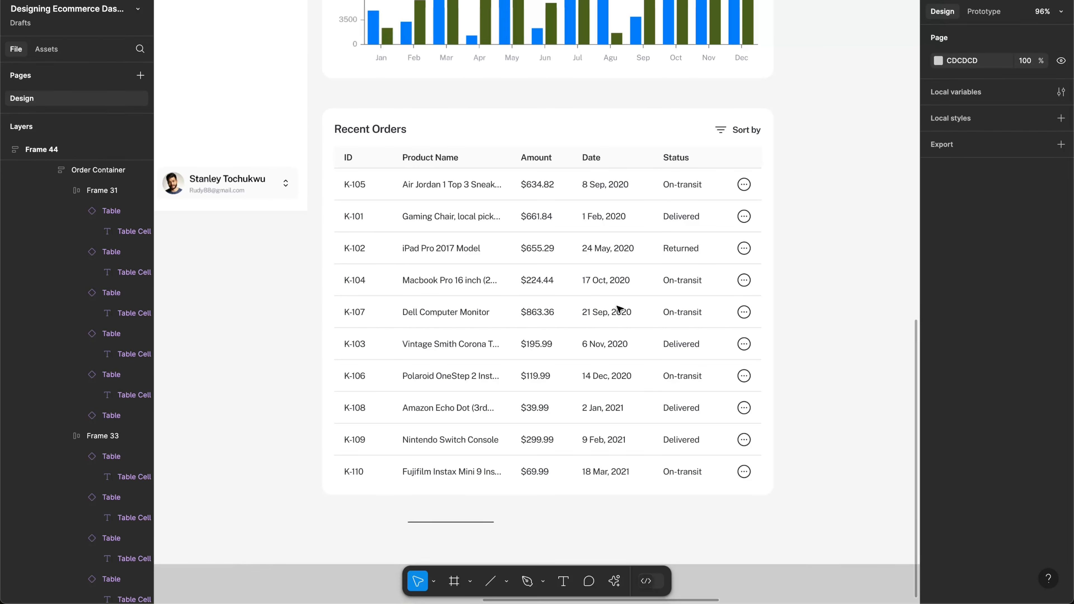
scroll(619, 310, "right", 3)
scroll(619, 310, "up", 2)
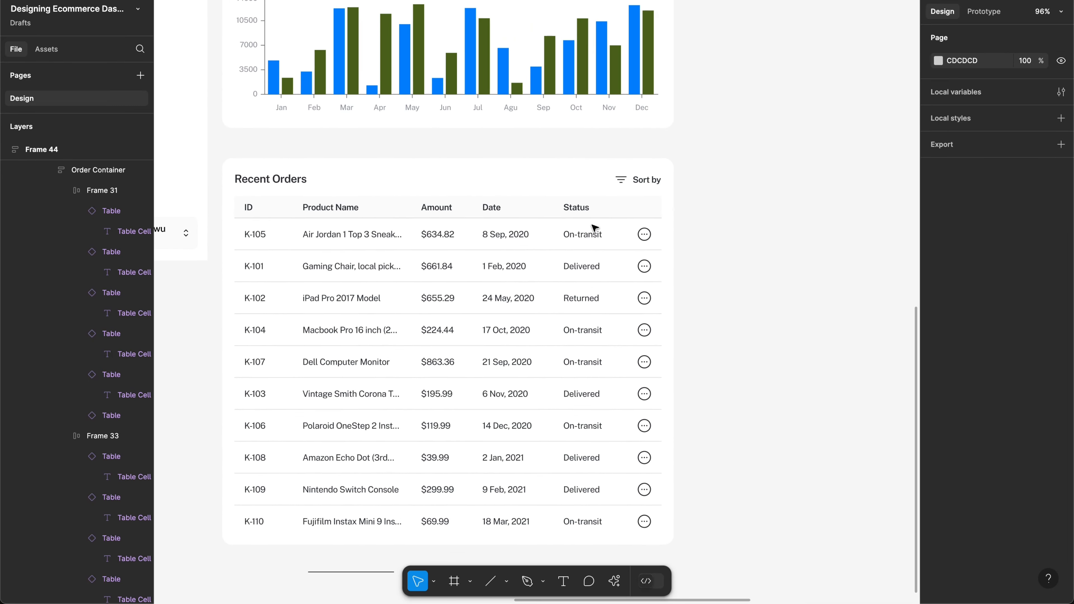
scroll(594, 229, "down", 4)
scroll(594, 229, "left", 3)
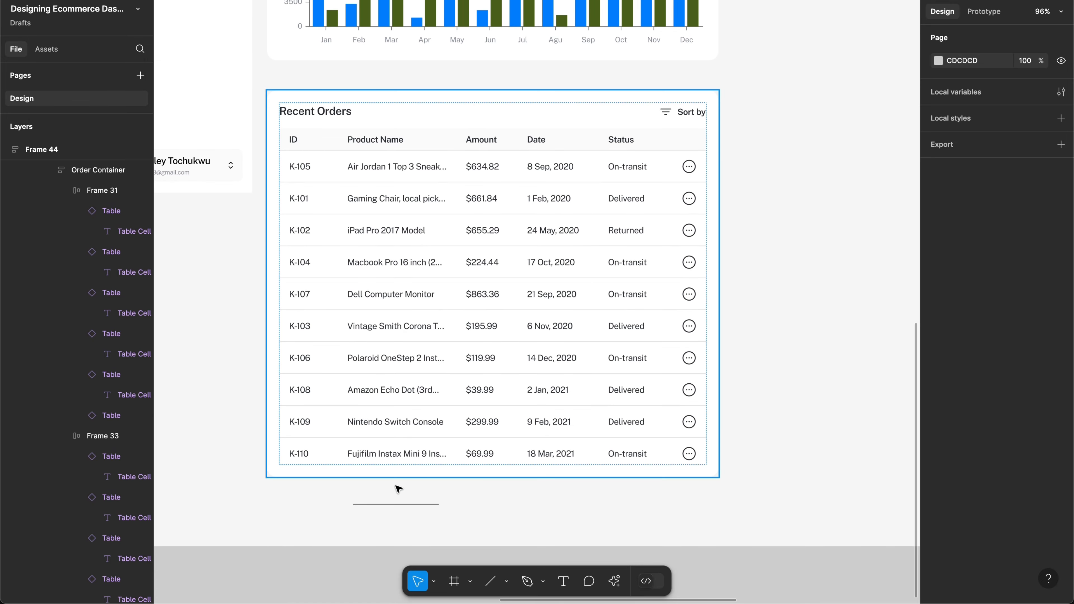
left_click(393, 507)
key("Delete")
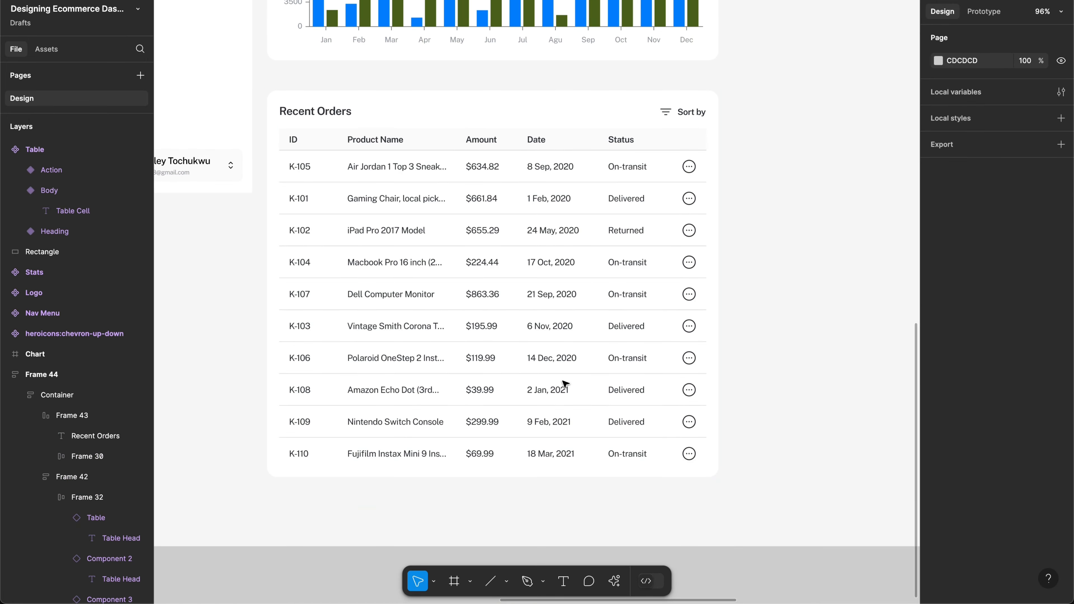
Step: Pan to the hand-drawn dashboard sketch showing Top Countries by Sales and Trending Products
scroll(683, 329, "up", 6)
scroll(683, 329, "right", 8)
scroll(670, 211, "up", 5)
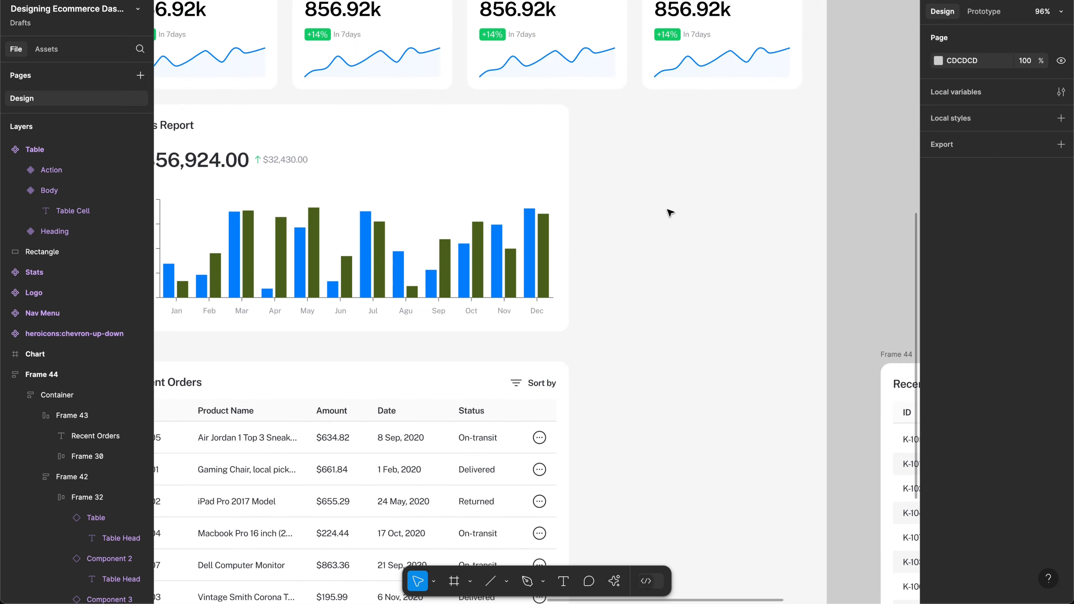
left_click(498, 263, "super")
left_click(698, 326)
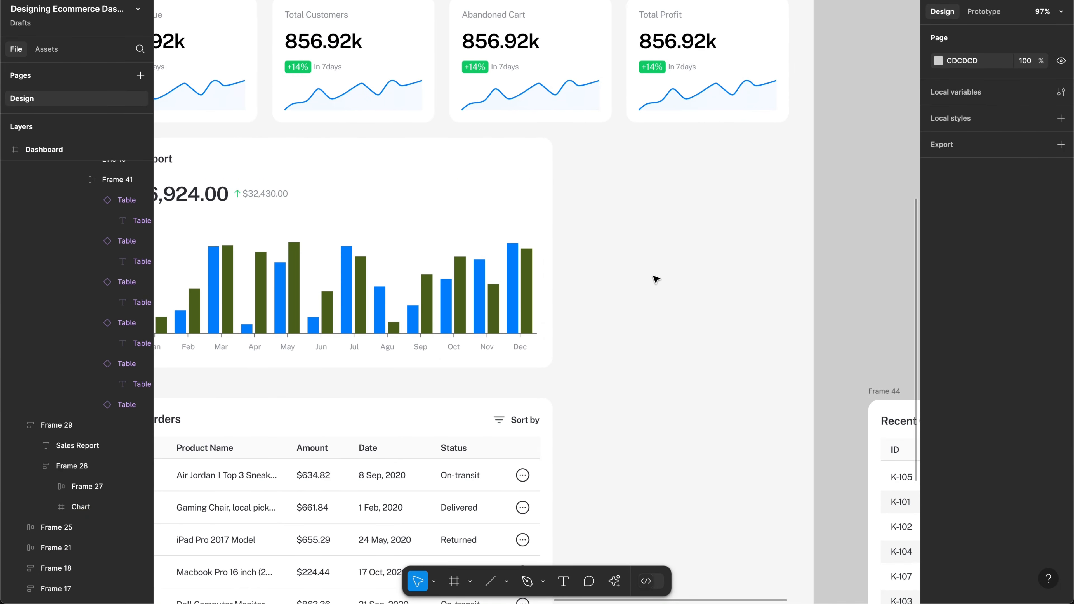
scroll(633, 314, "left", 15)
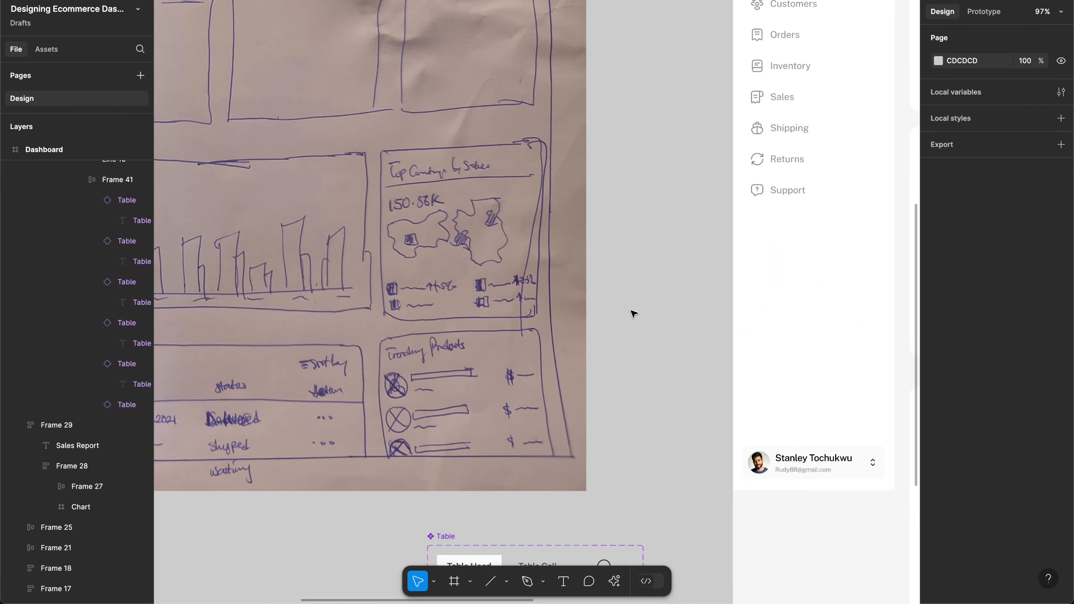
scroll(633, 314, "up", 5)
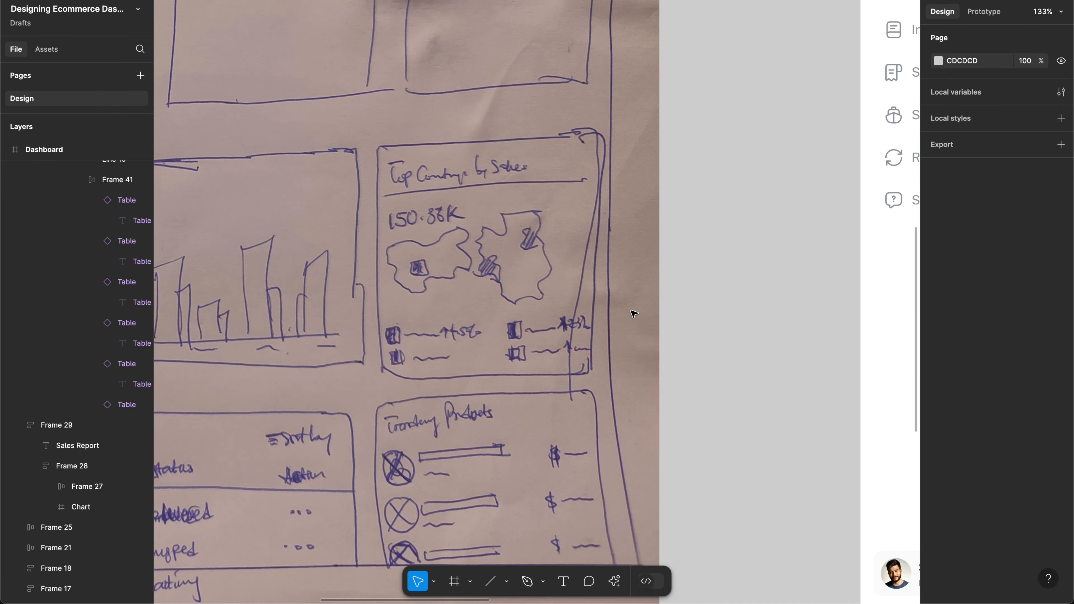
scroll(632, 313, "down", 2)
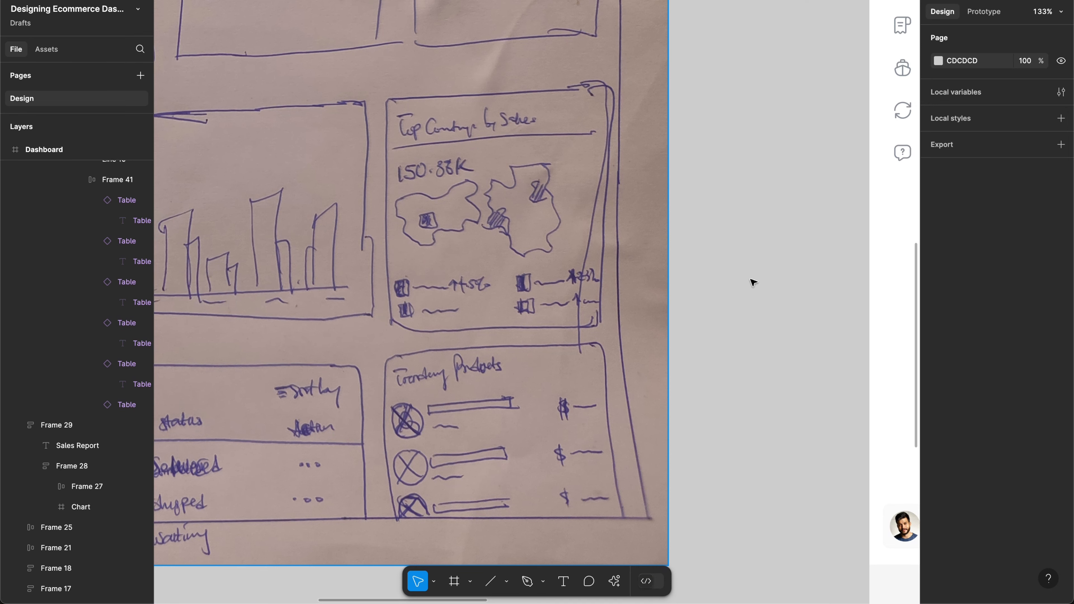
Step: Duplicate the Recent Orders heading beside the Sales Report card and show the layout grids
scroll(750, 279, "right", 20)
scroll(753, 282, "down", 5)
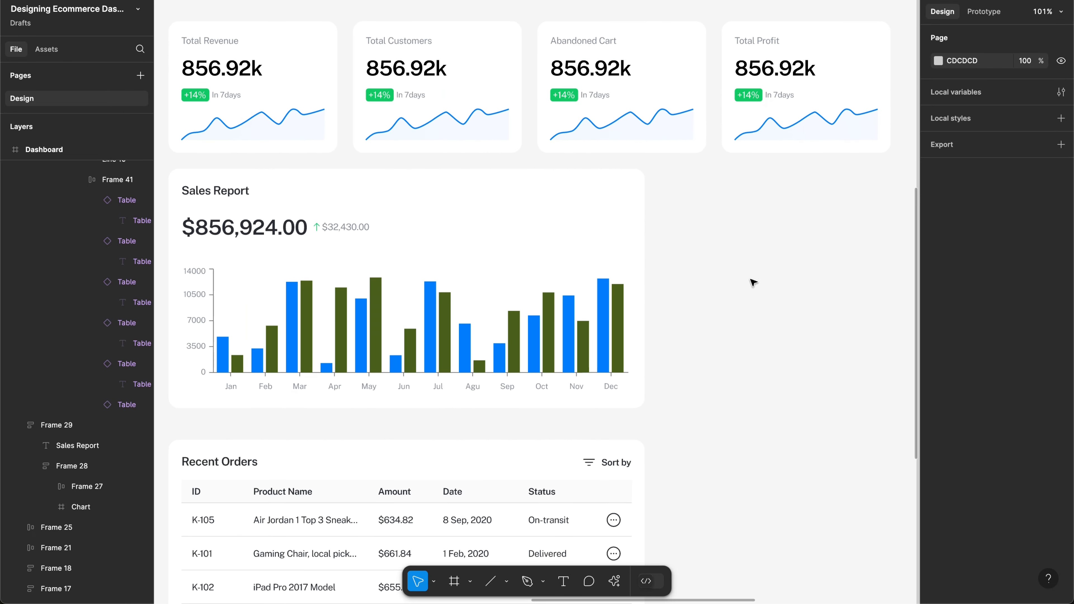
left_click(215, 470)
left_click_drag(743, 309, 715, 186)
key("shift+g")
scroll(733, 217, "up", 5)
Step: Retype the copied heading to read 'Top countries by sales'
double_click(715, 185)
type("Top con")
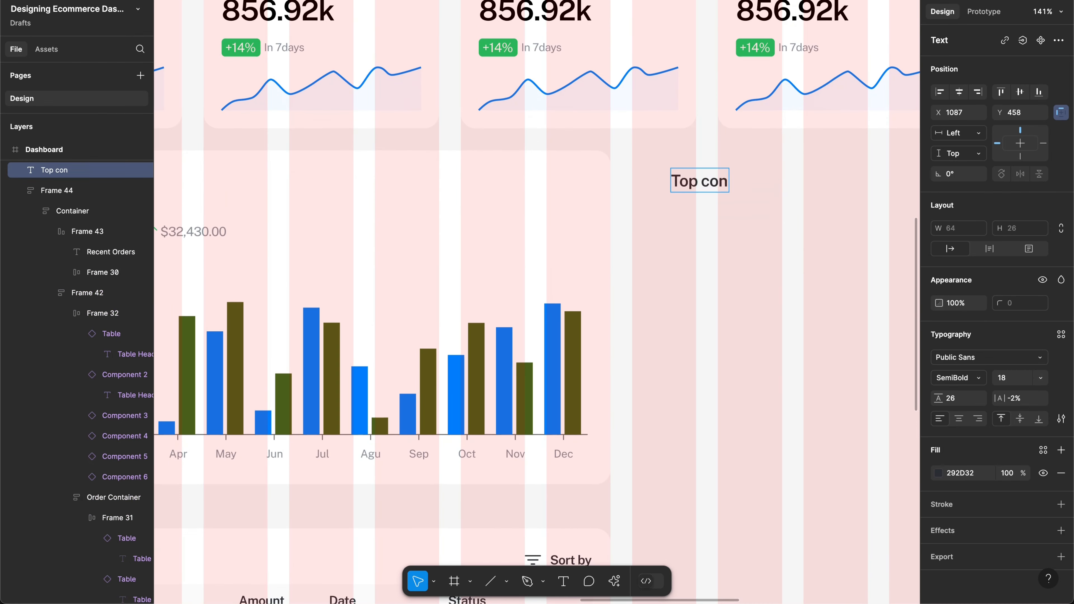
key("BackSpace")
type("untries by sal")
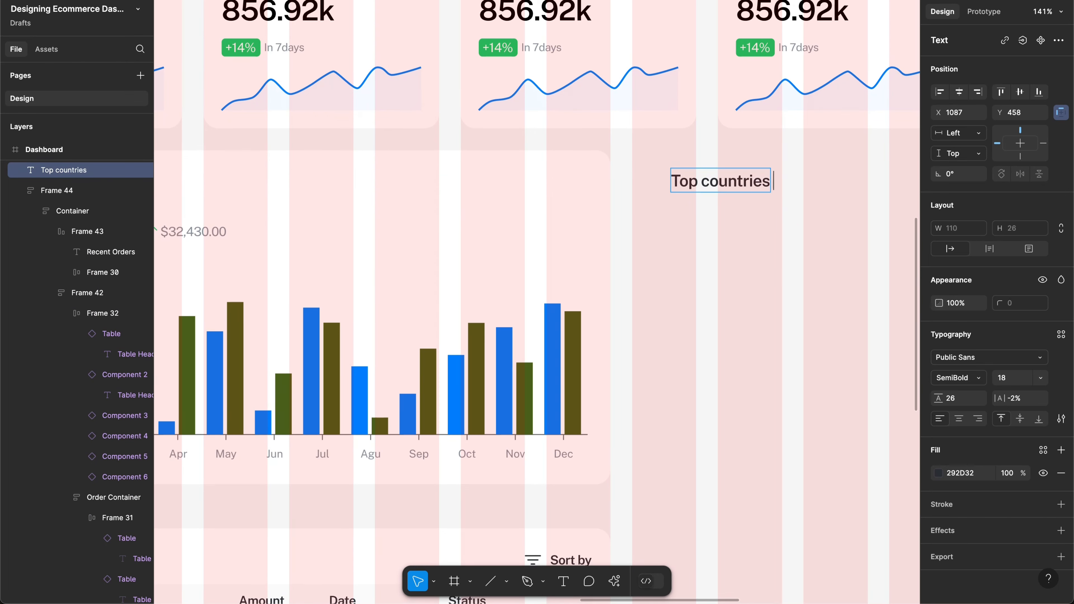
type("es")
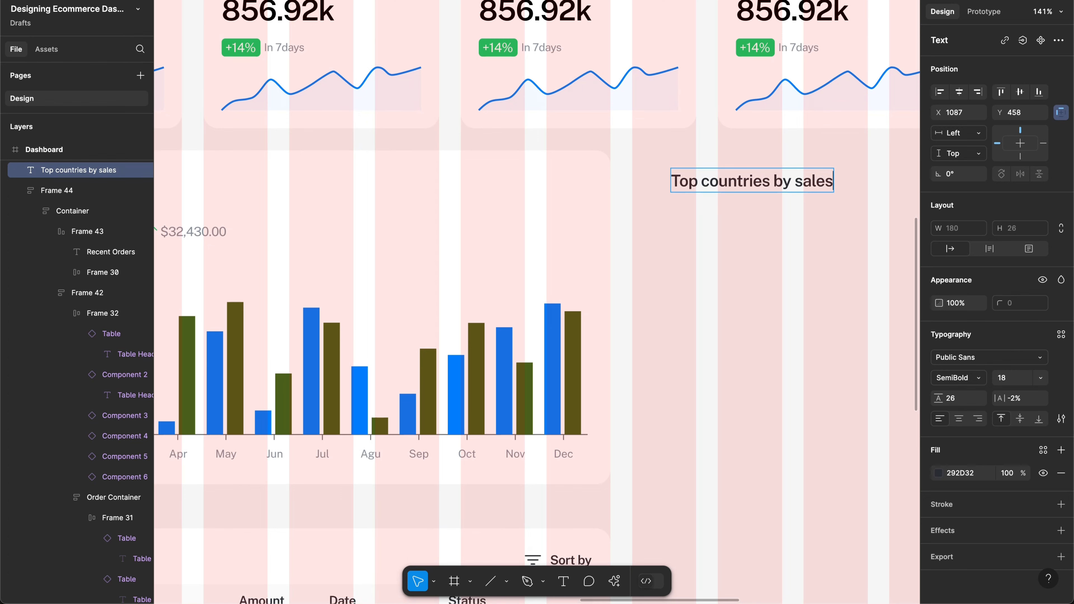
left_click(716, 233)
Step: Pan across the canvas to compare the new title with the paper sketch
scroll(715, 233, "left", 20)
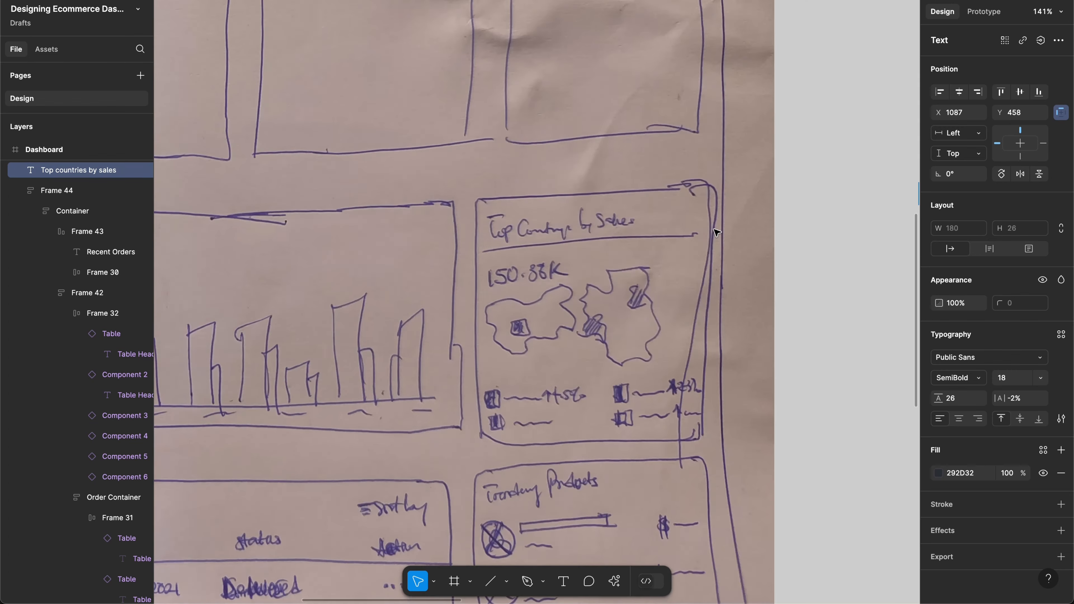
scroll(715, 232, "down", 5)
scroll(715, 232, "right", 10)
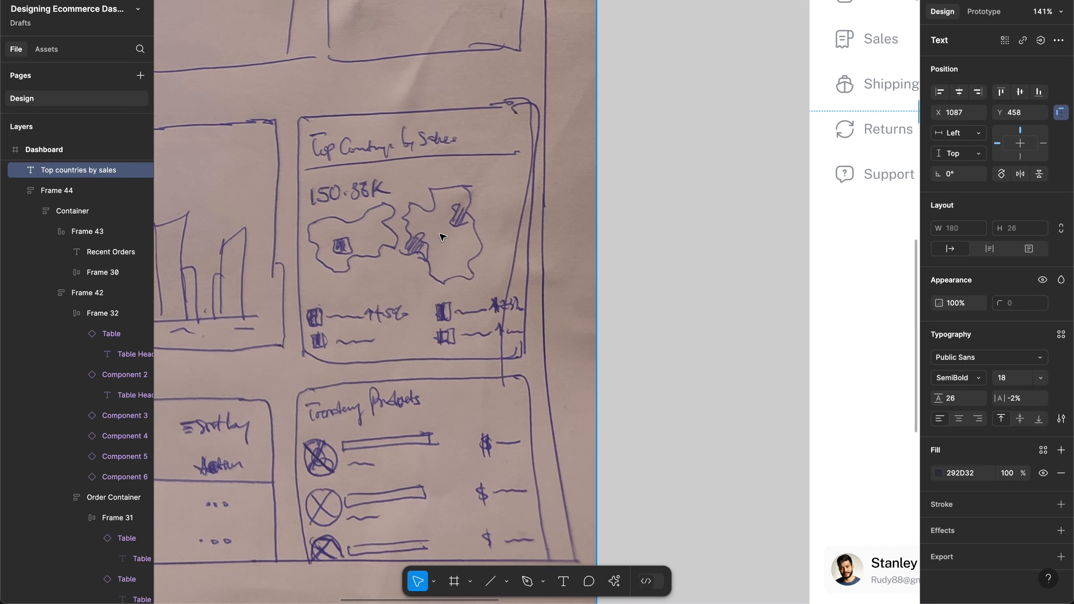
scroll(441, 232, "right", 5)
scroll(594, 211, "left", 7)
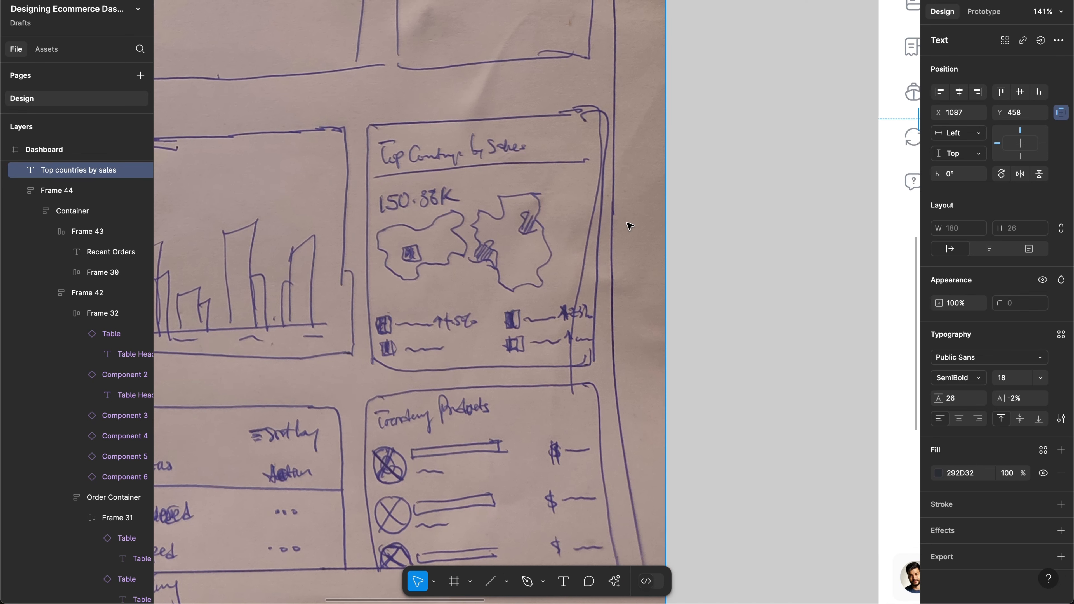
scroll(630, 223, "right", 20)
scroll(707, 203, "right", 20)
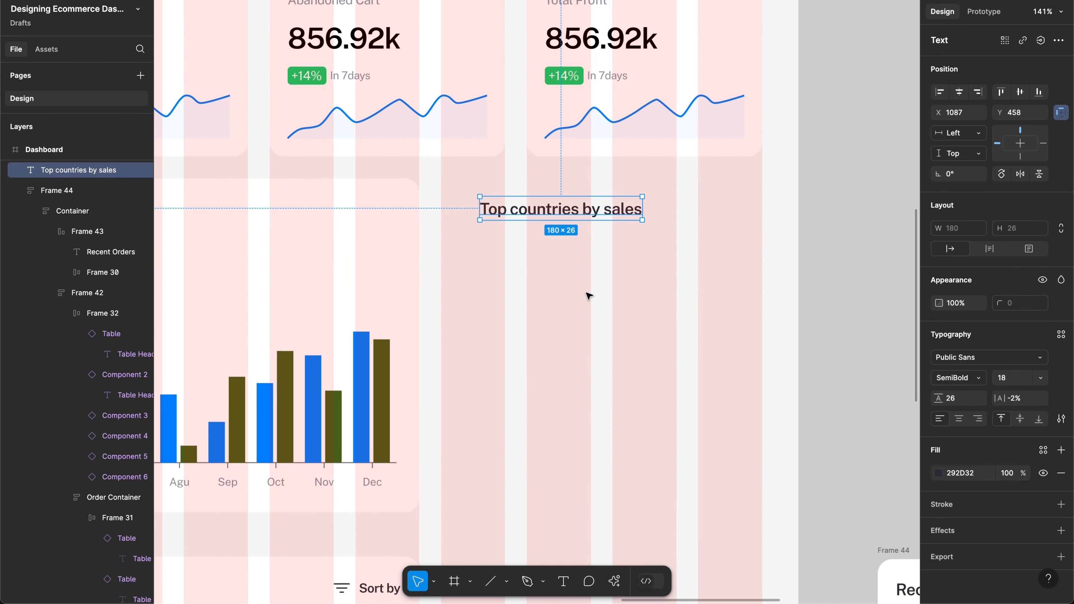
Step: Launch Safari and load mapsvg.com
mouse_move(359, 592)
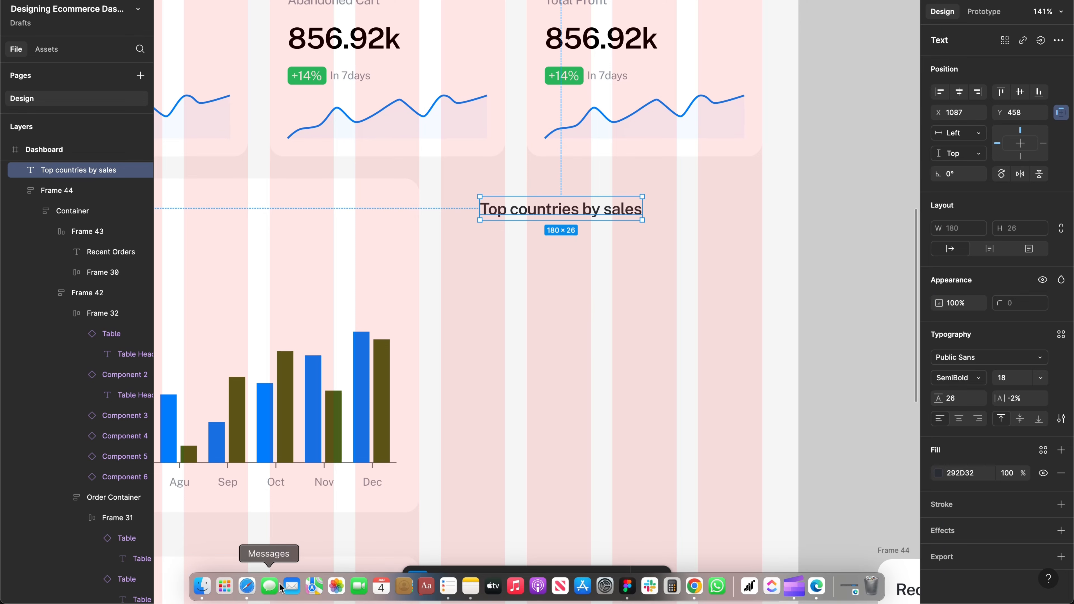
left_click(247, 586)
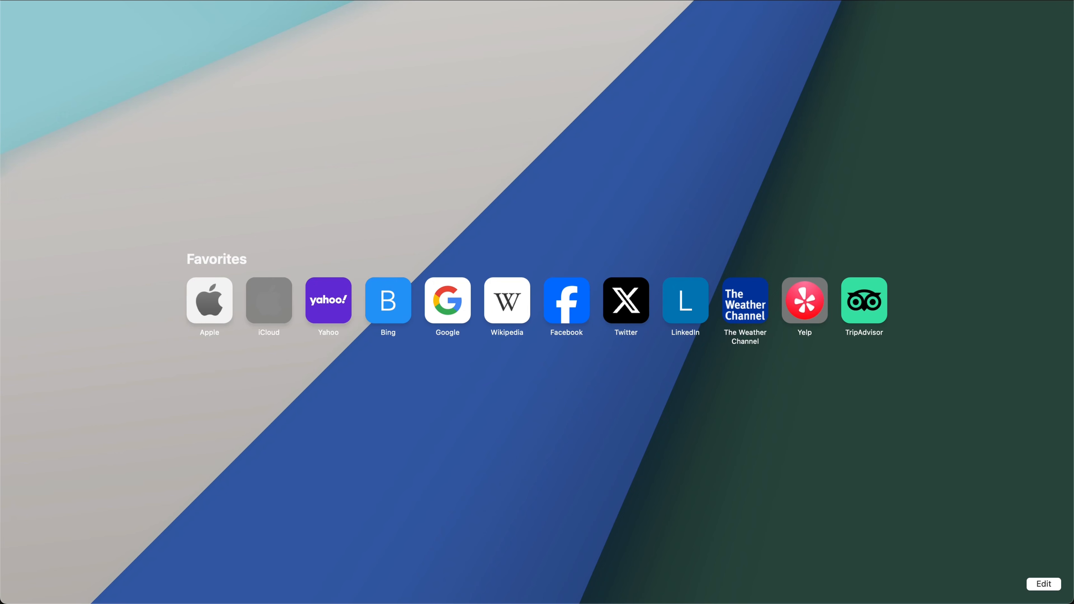
type("maps")
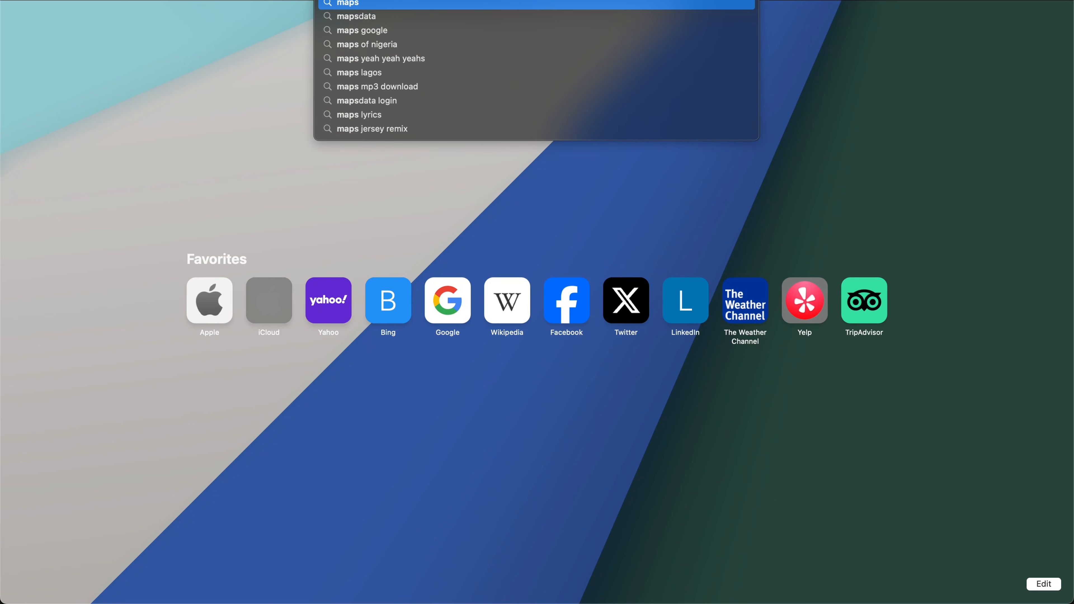
type("vg.com")
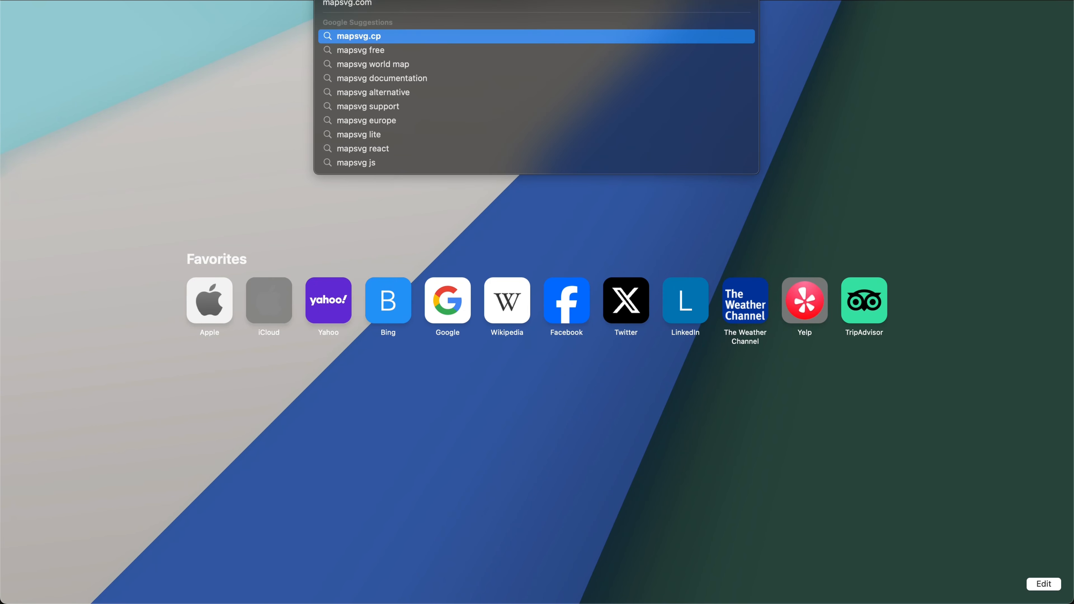
key("Return")
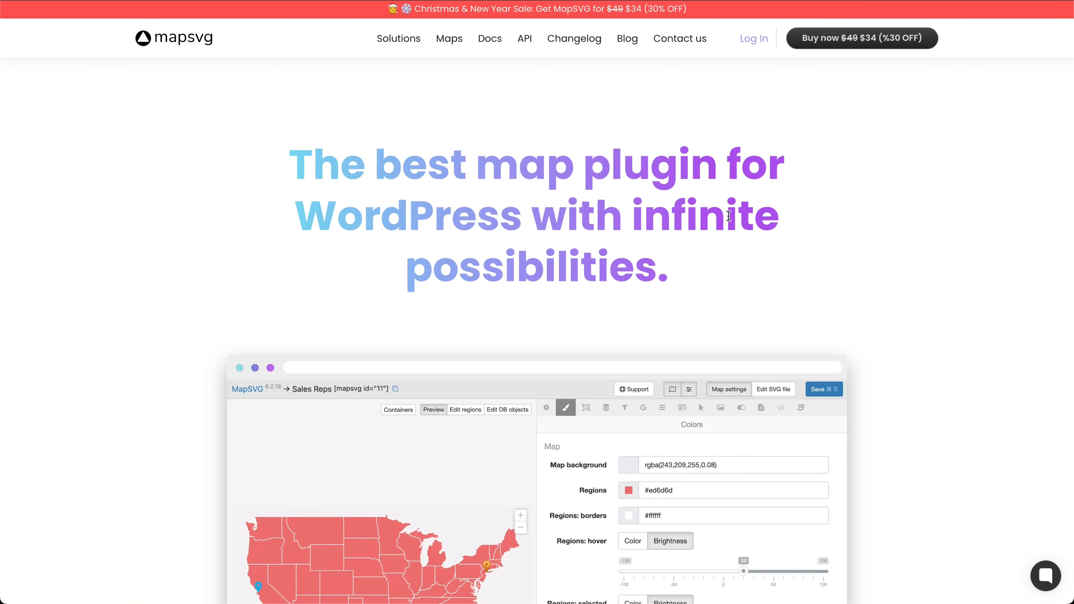
Step: Go to MapSVG's free Maps page and open the USA map page
scroll(711, 209, "down", 7)
scroll(728, 216, "up", 5)
scroll(727, 215, "up", 3)
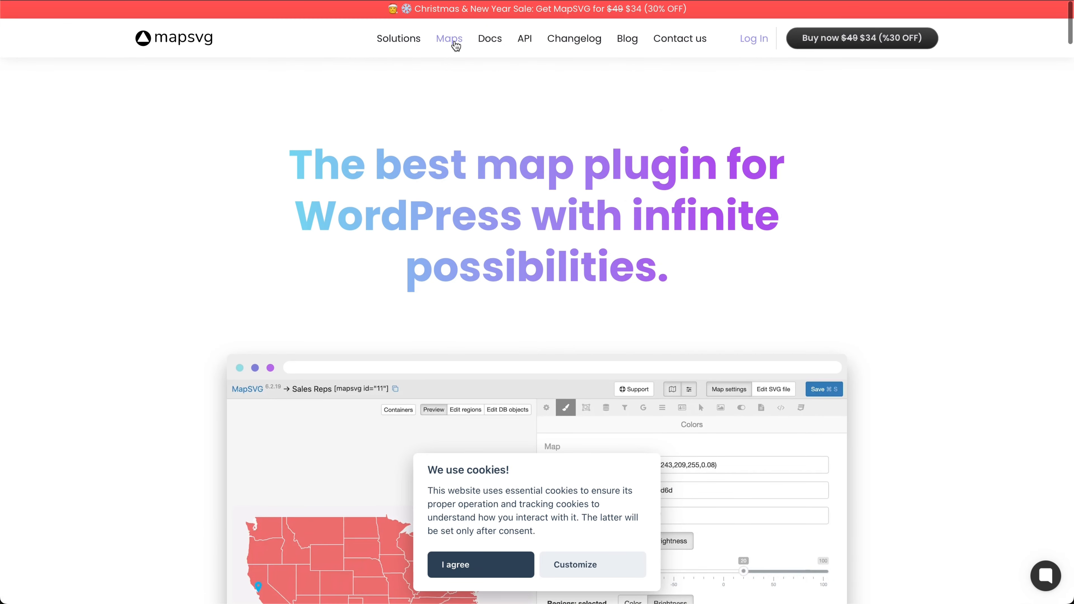
left_click(452, 41)
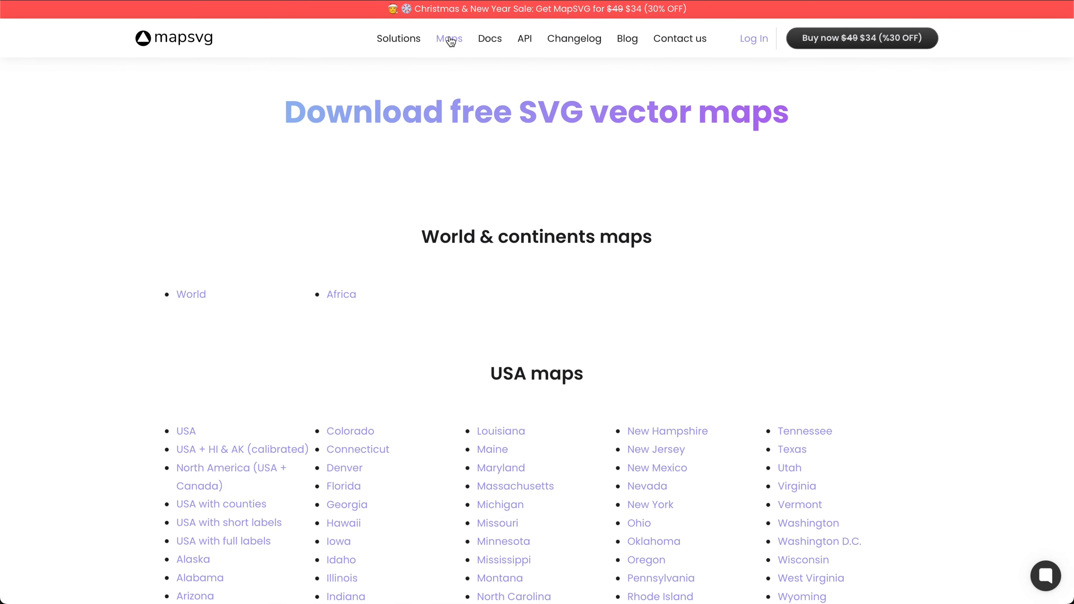
scroll(307, 196, "down", 2)
scroll(307, 196, "down", 1)
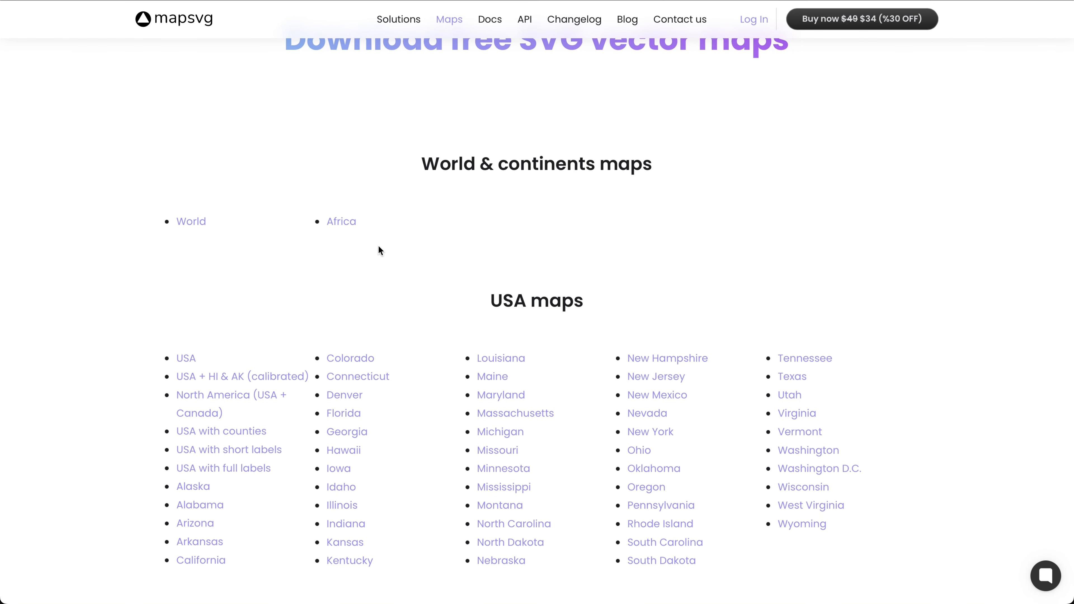
scroll(349, 333, "down", 5)
scroll(435, 346, "down", 18)
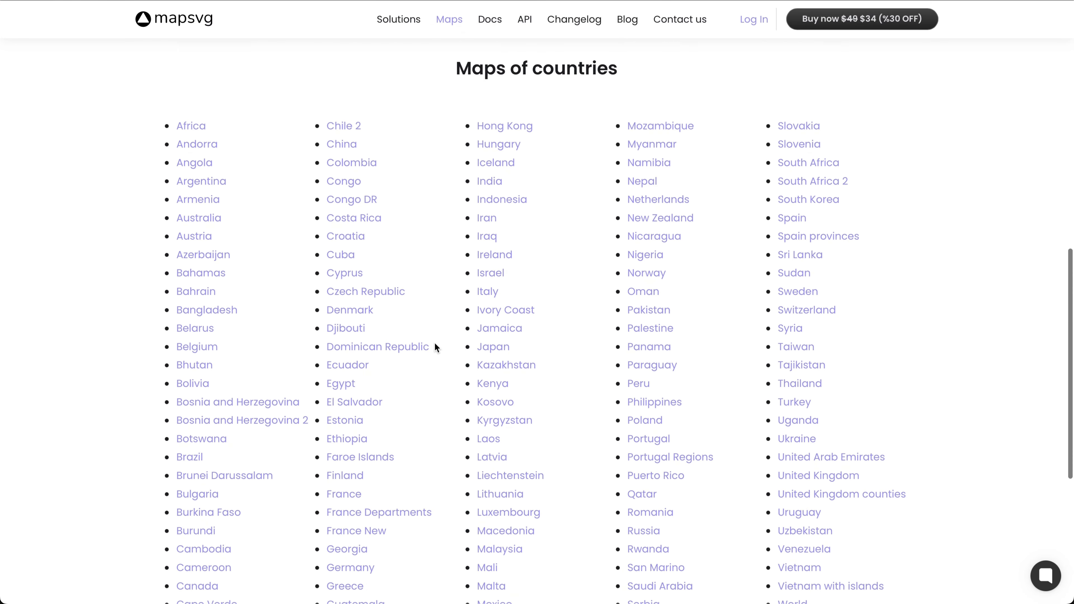
scroll(436, 346, "up", 20)
scroll(434, 343, "up", 2)
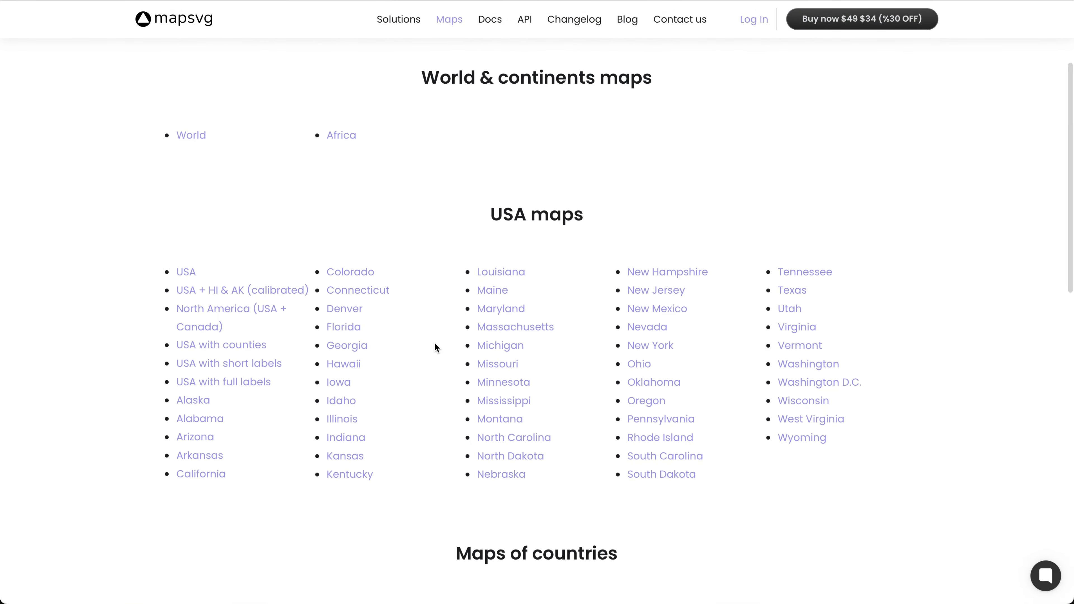
left_click(187, 275)
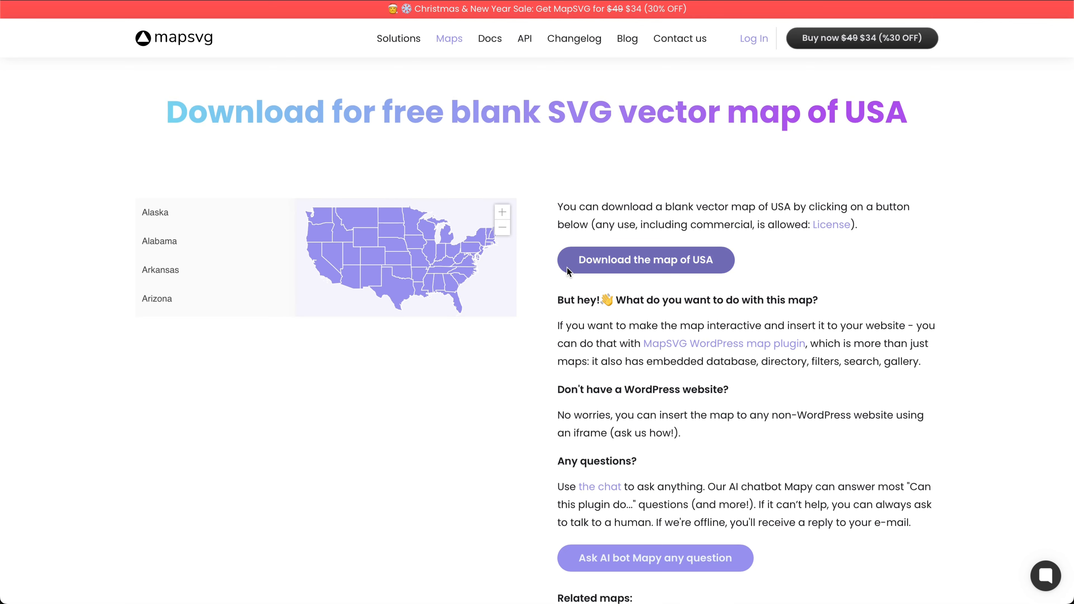
Step: Download the blank USA SVG map, allow the download, and return to Figma
left_click(652, 267)
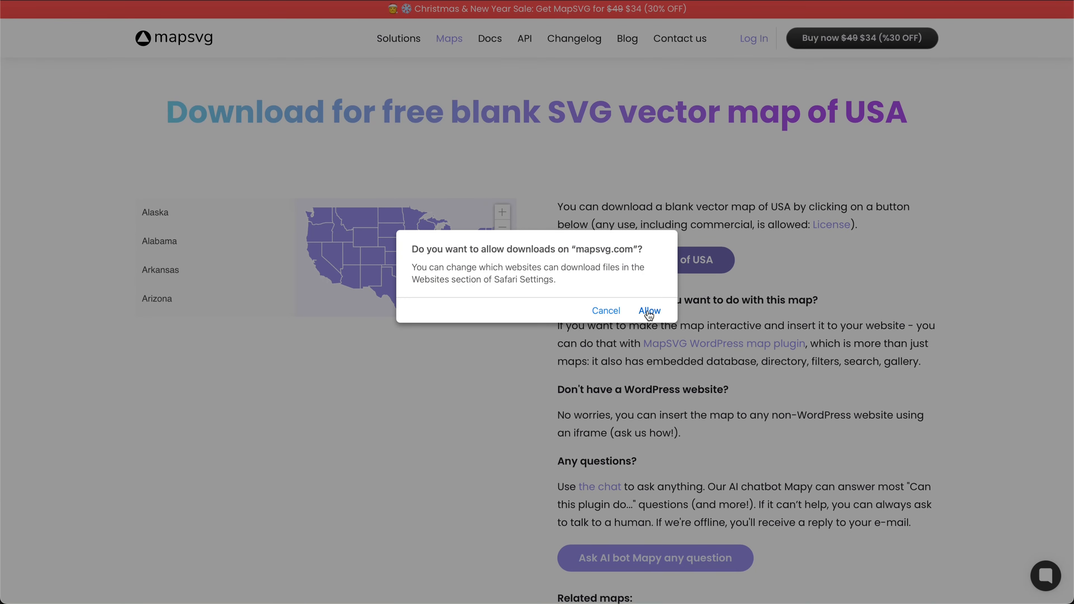
left_click(649, 311)
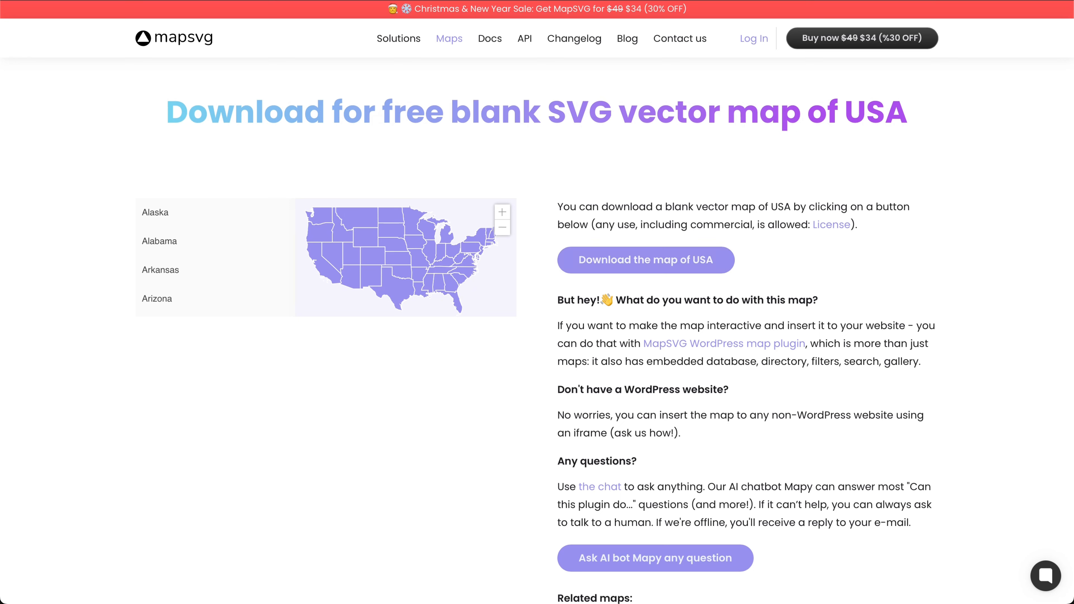
key("super+Tab")
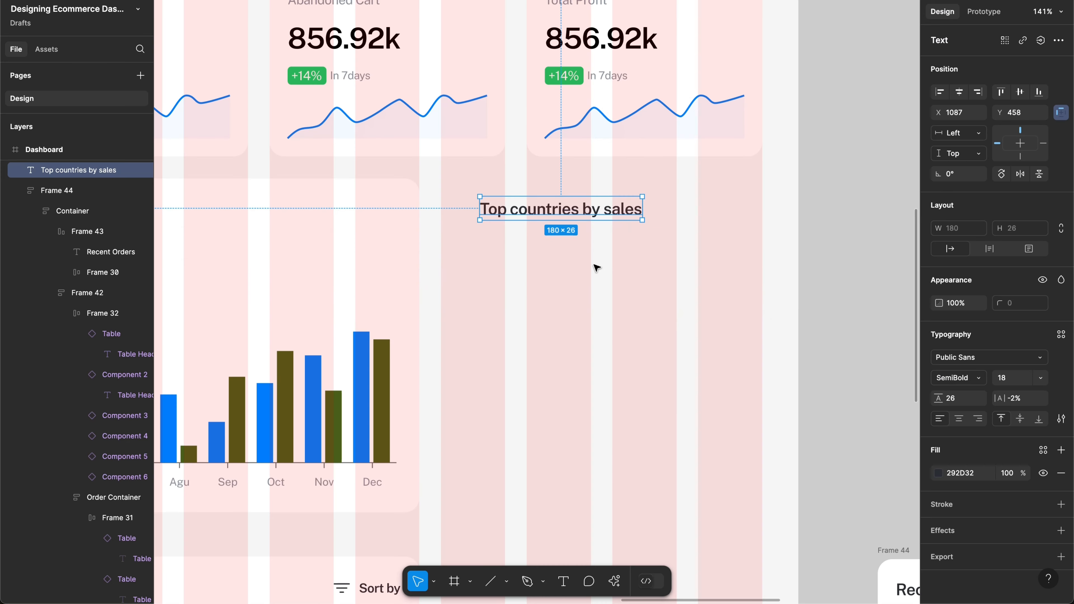
Step: Nudge the 'Top countries by sales' heading slightly left onto the grid
left_click(521, 262)
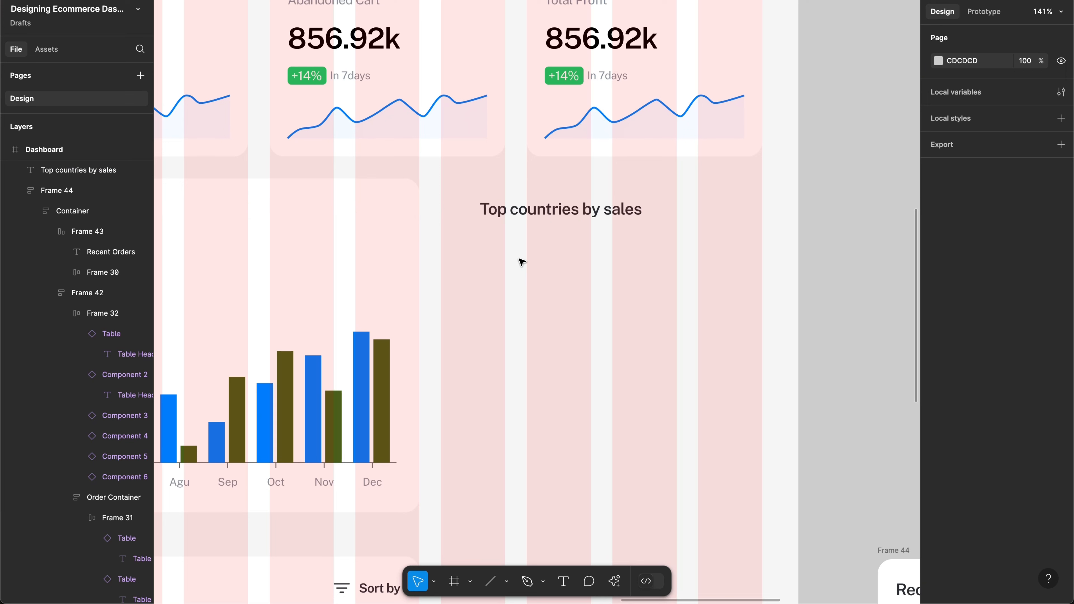
left_click(547, 218)
left_click_drag(549, 217, 516, 213)
Step: Capitalise the heading to read 'Top Countries by Sales'
double_click(516, 213)
left_click(508, 210)
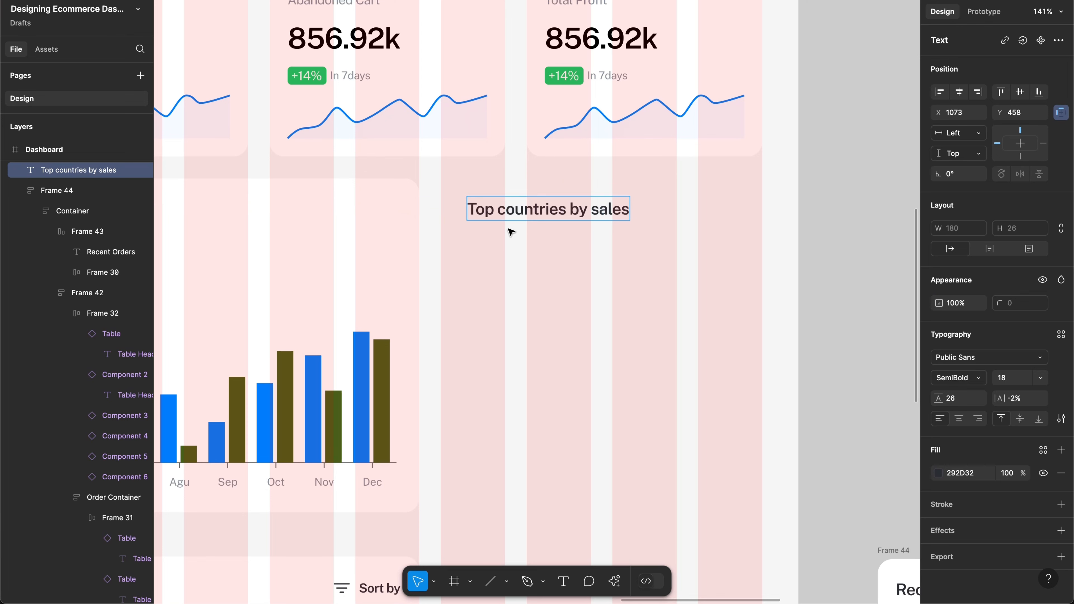
key("BackSpace")
type("C")
key("Escape")
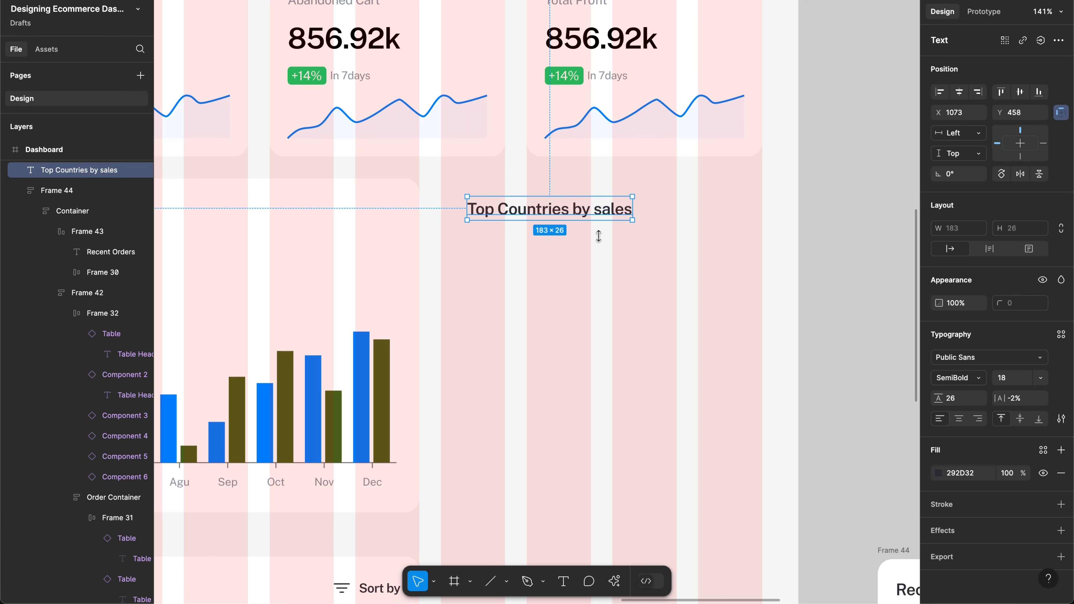
double_click(607, 210)
left_click(607, 210)
key("BackSpace")
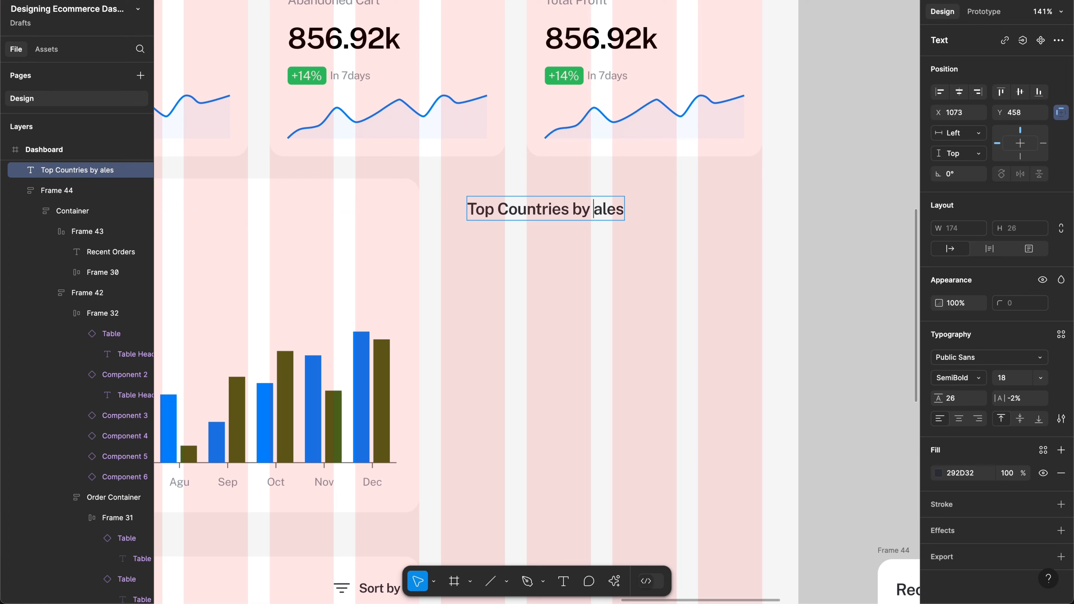
type("S")
key("Escape")
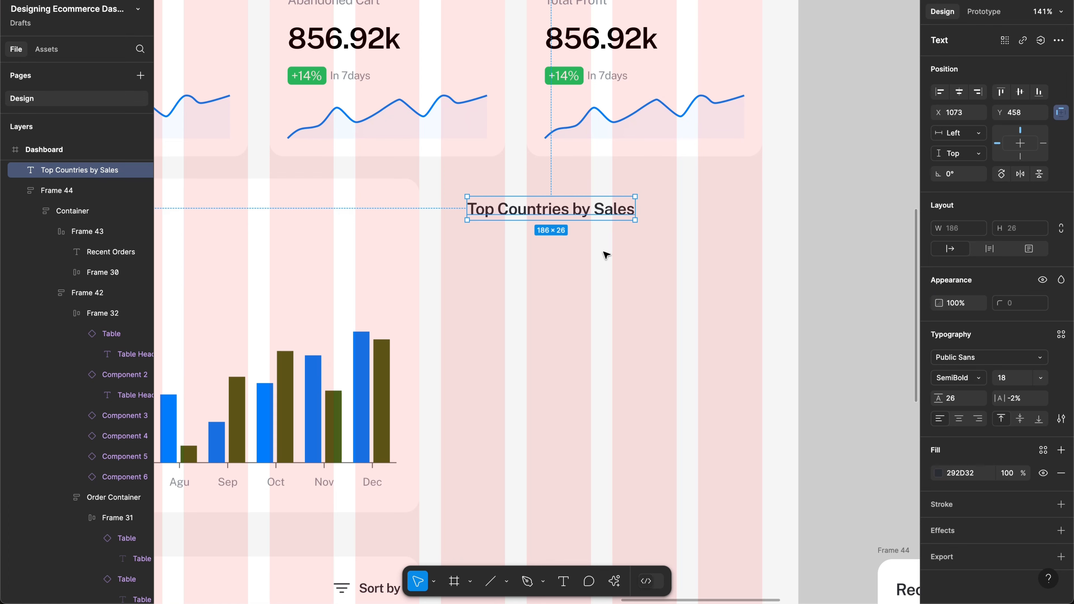
left_click(593, 284)
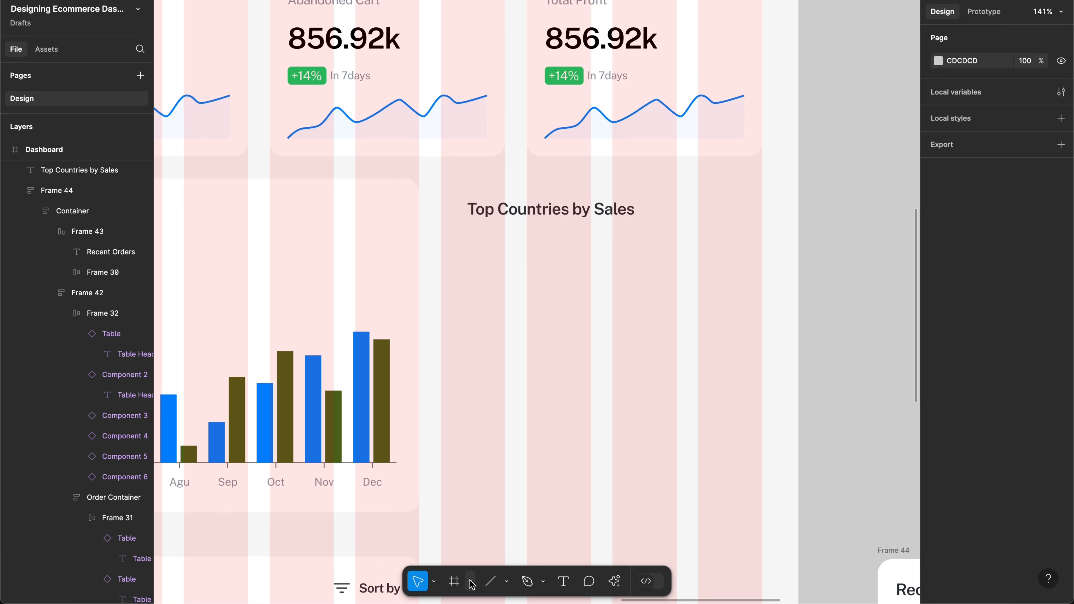
Step: Insert the downloaded usa.svg map and place it on the canvas
left_click(507, 582)
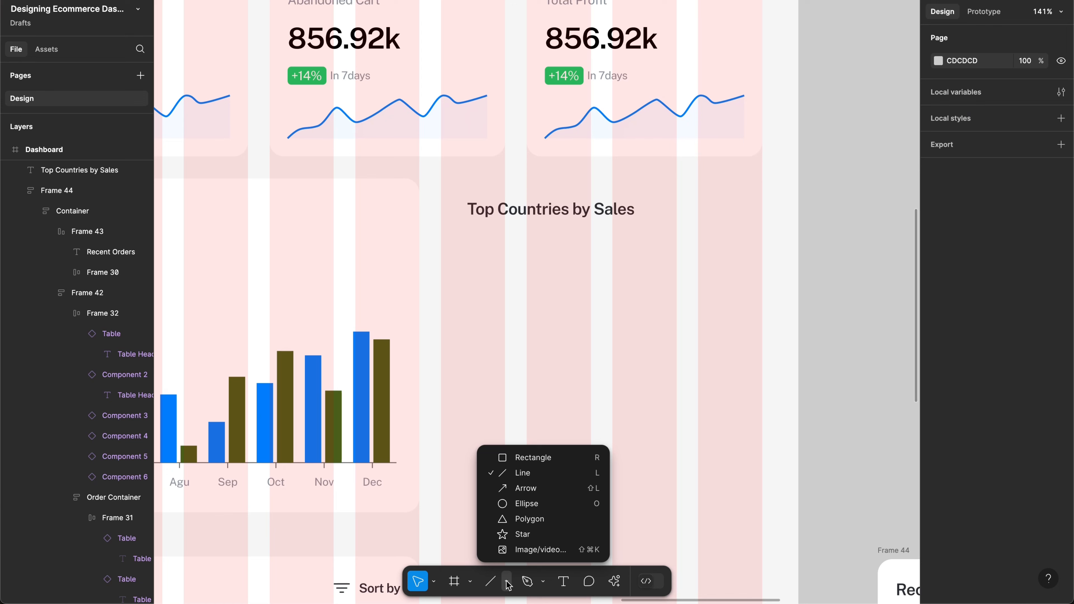
left_click(528, 550)
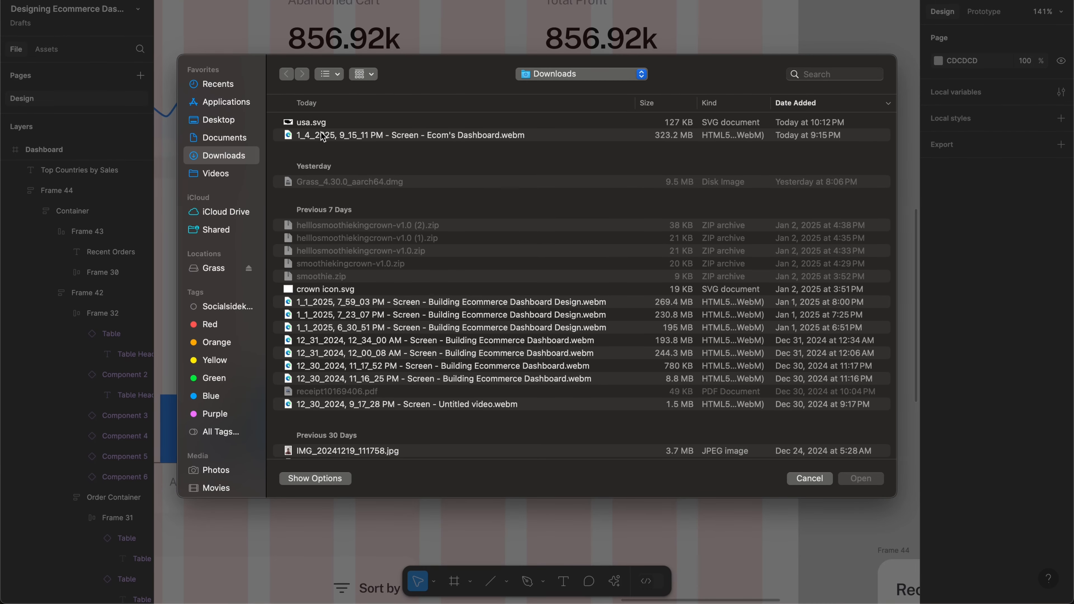
double_click(308, 122)
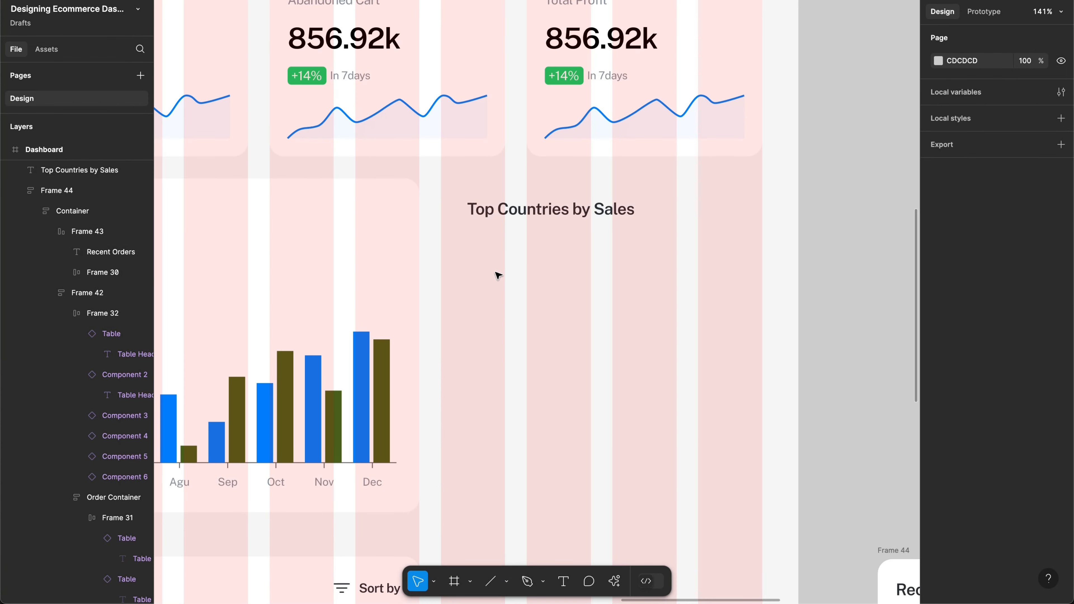
scroll(542, 292, "down", 1)
scroll(542, 292, "right", 1)
scroll(593, 290, "right", 15)
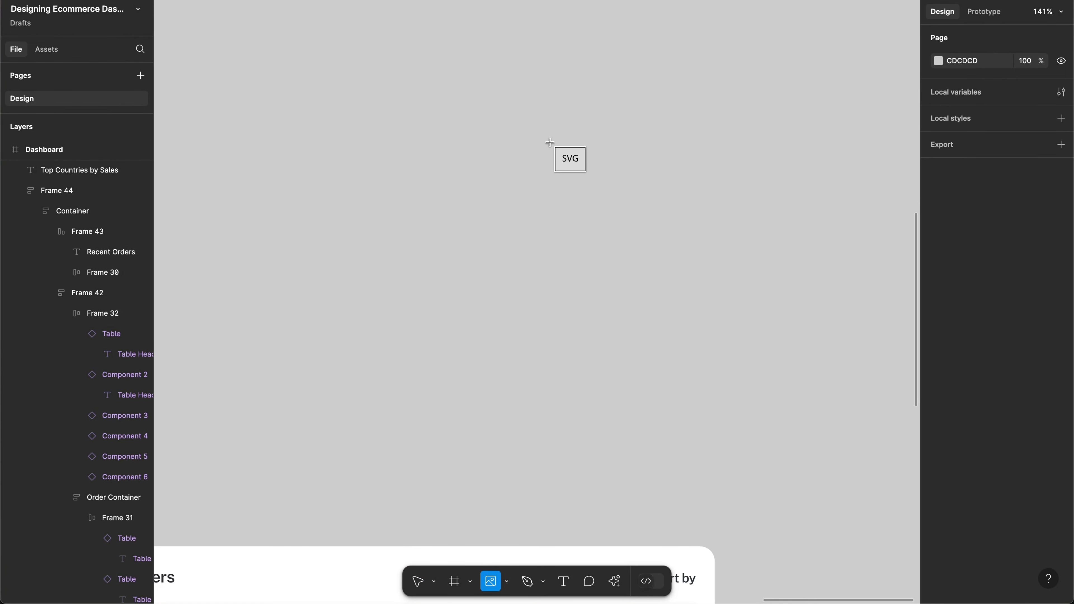
left_click(549, 142)
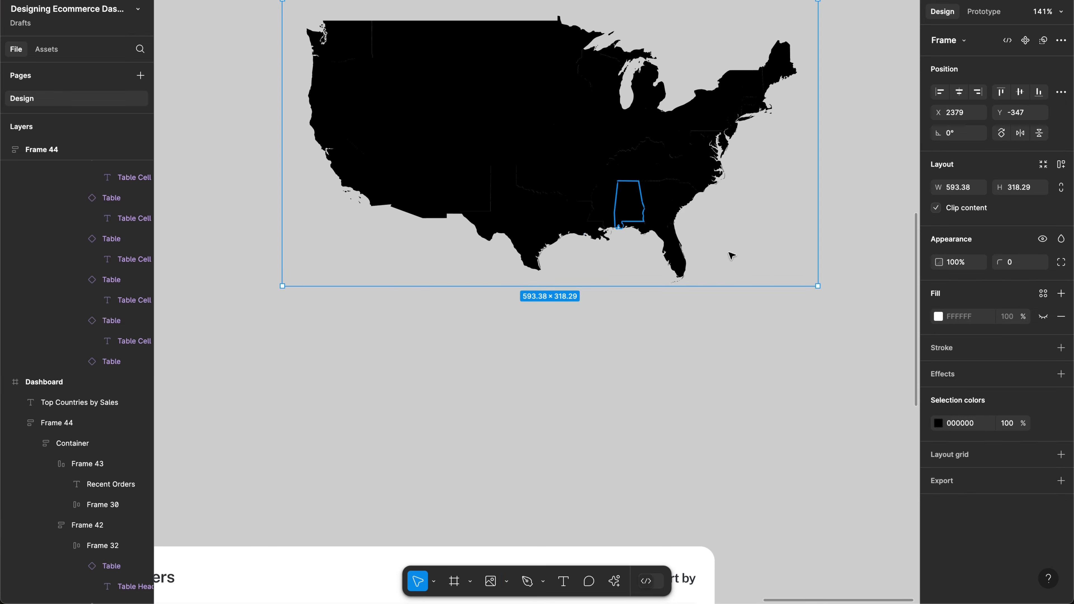
Step: Recolour the map's black 000000 fill to light grey ACACAC
left_click(939, 424)
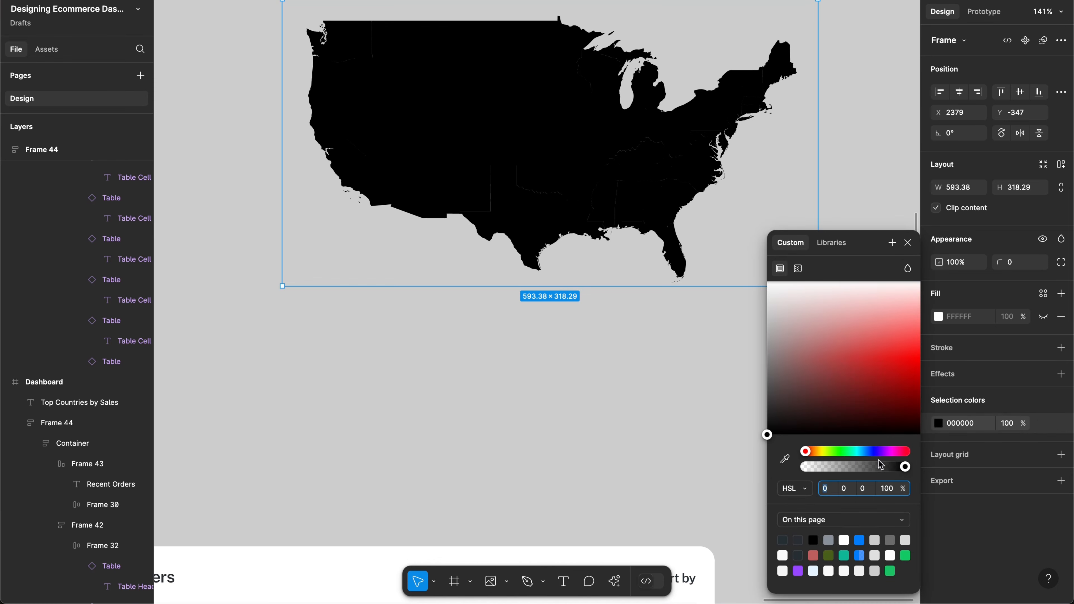
left_click_drag(864, 398, 740, 357)
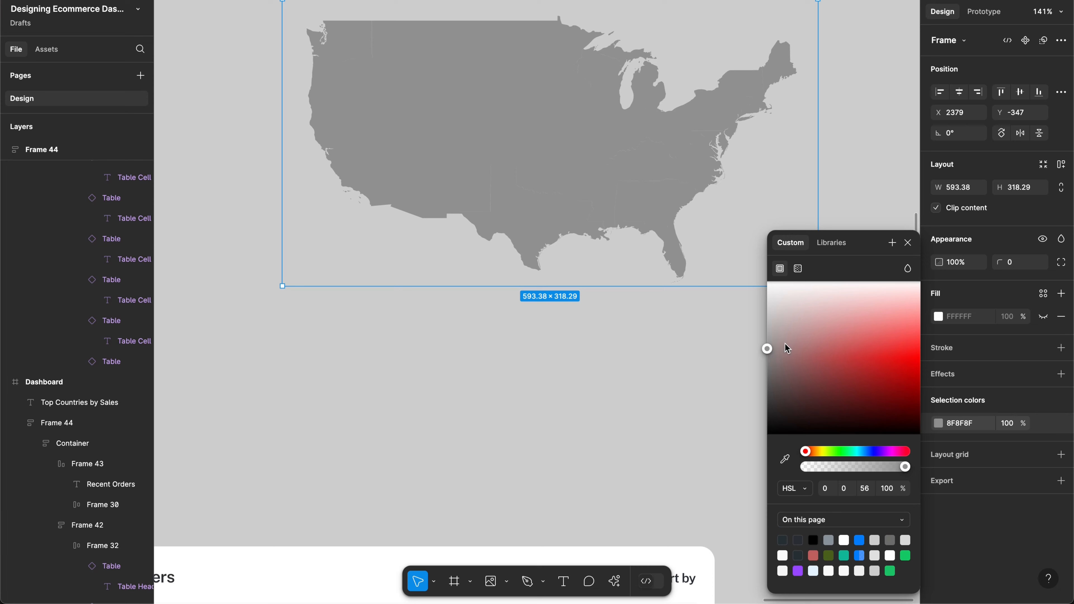
left_click_drag(785, 343, 721, 335)
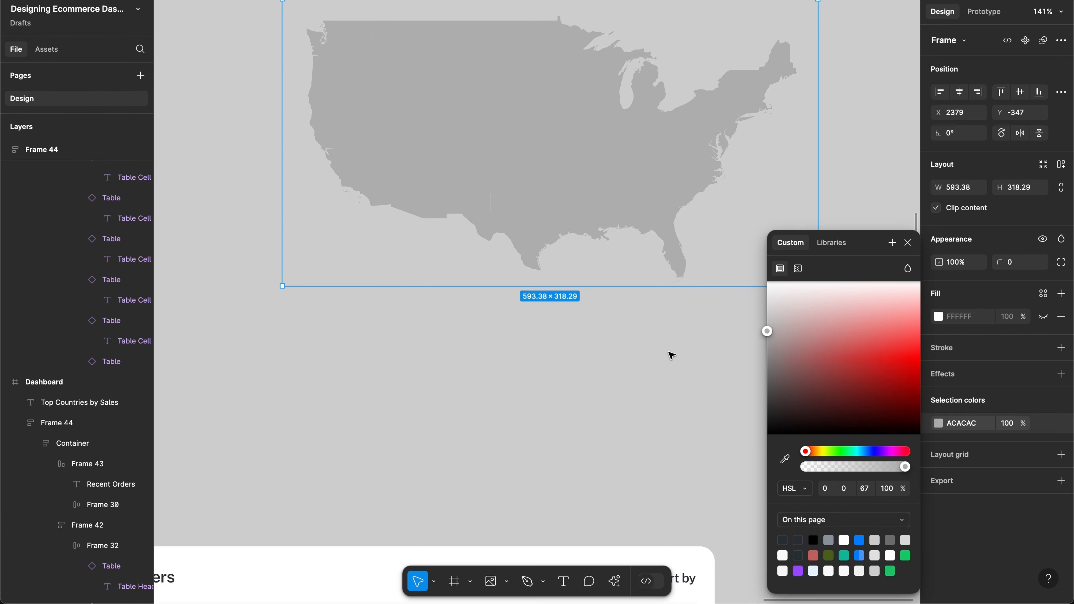
scroll(671, 356, "down", 5)
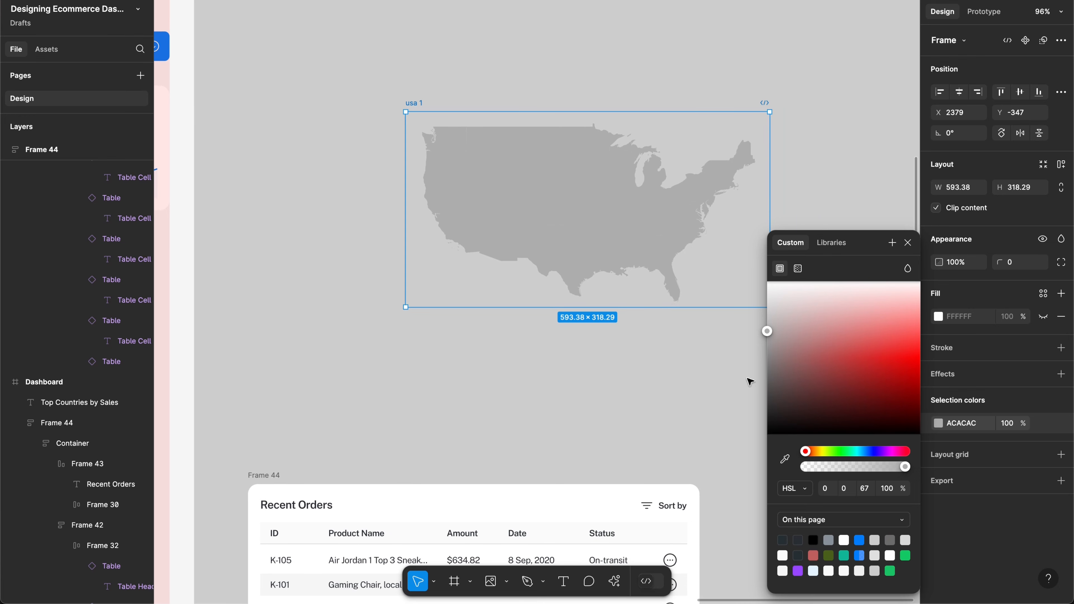
Step: Move the usa 1 map frame further right beside the dashboard
key("Return")
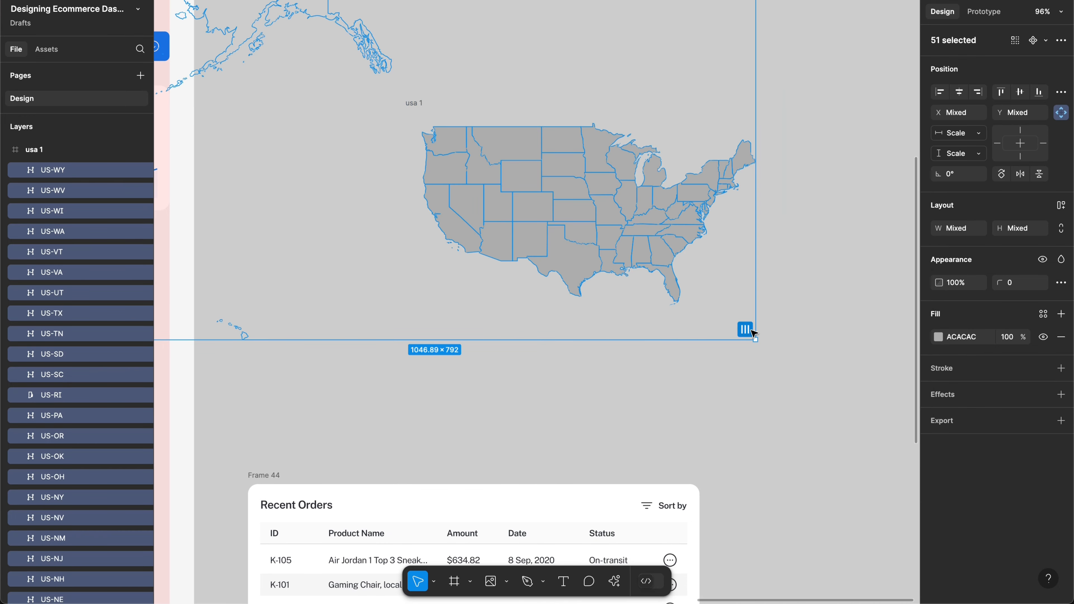
scroll(771, 335, "left", 4)
scroll(771, 335, "down", 2)
scroll(772, 335, "left", 3)
scroll(771, 335, "up", 1)
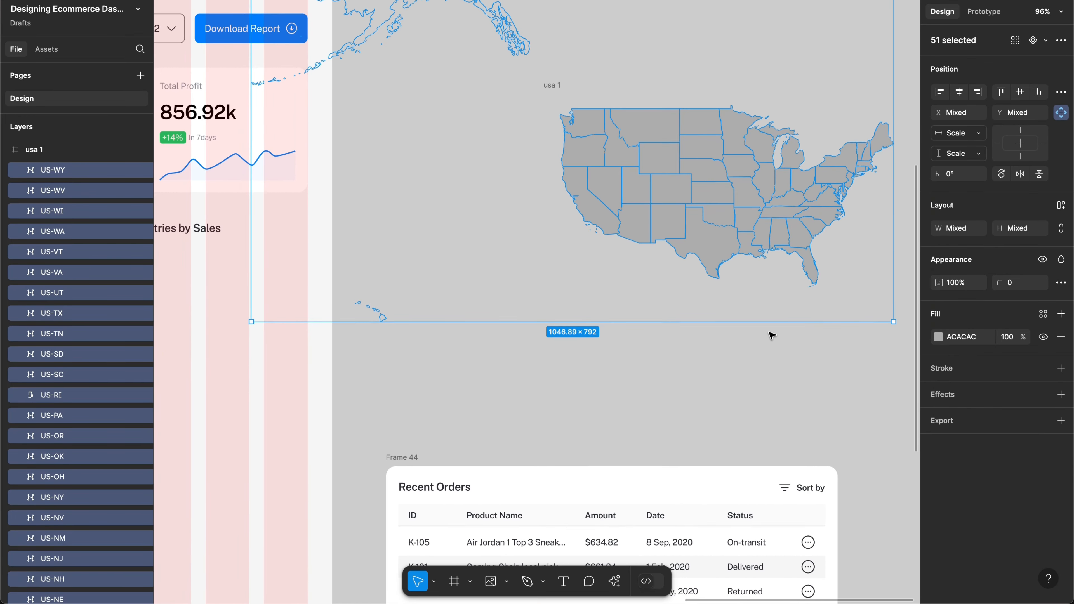
left_click(749, 372)
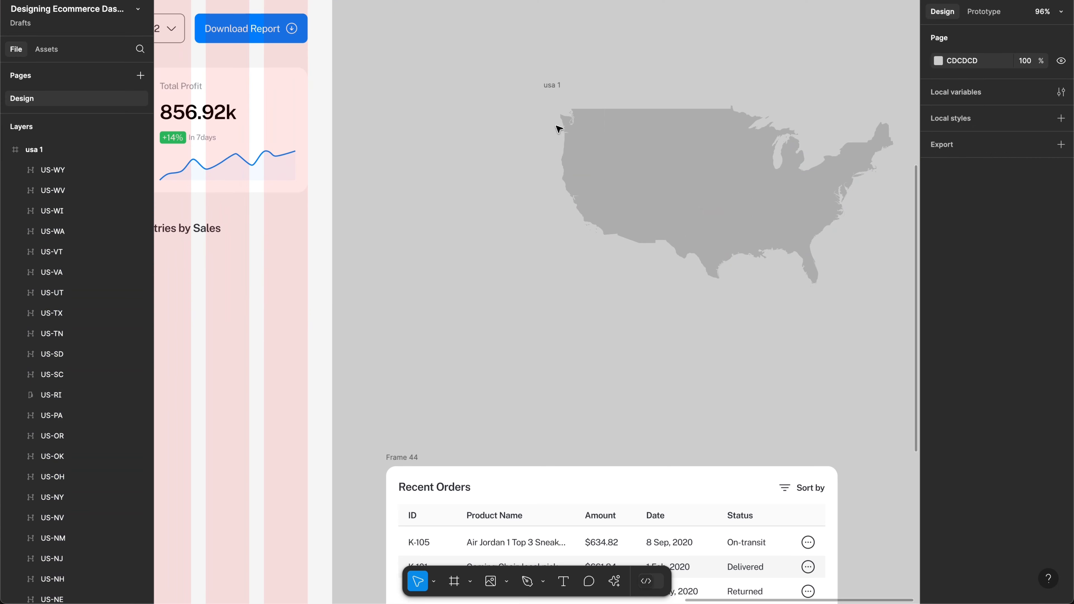
left_click(551, 84)
scroll(552, 83, "down", 6)
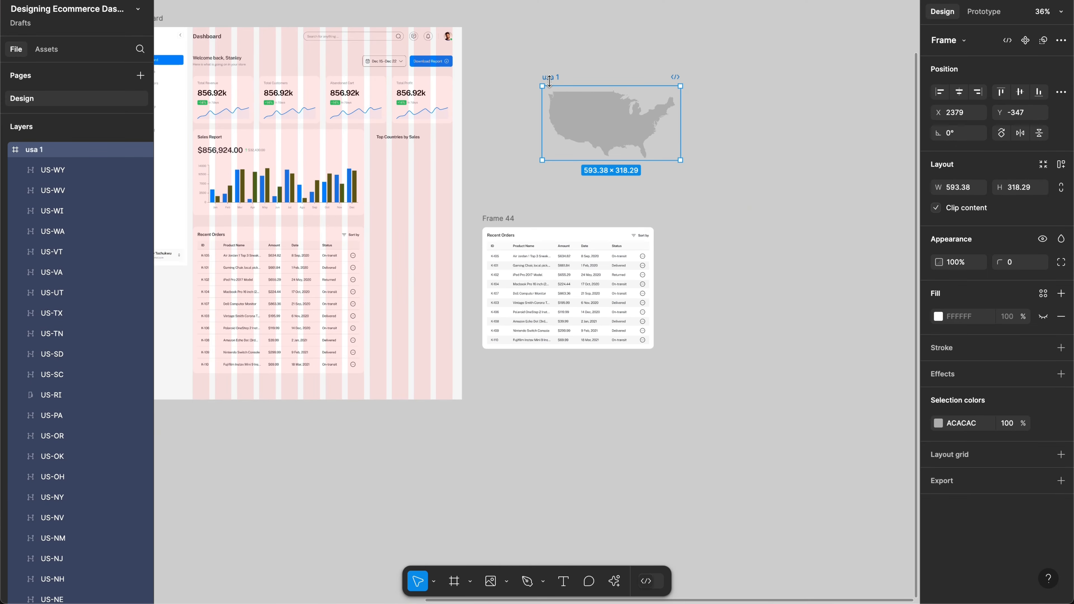
left_click_drag(453, 145, 639, 138)
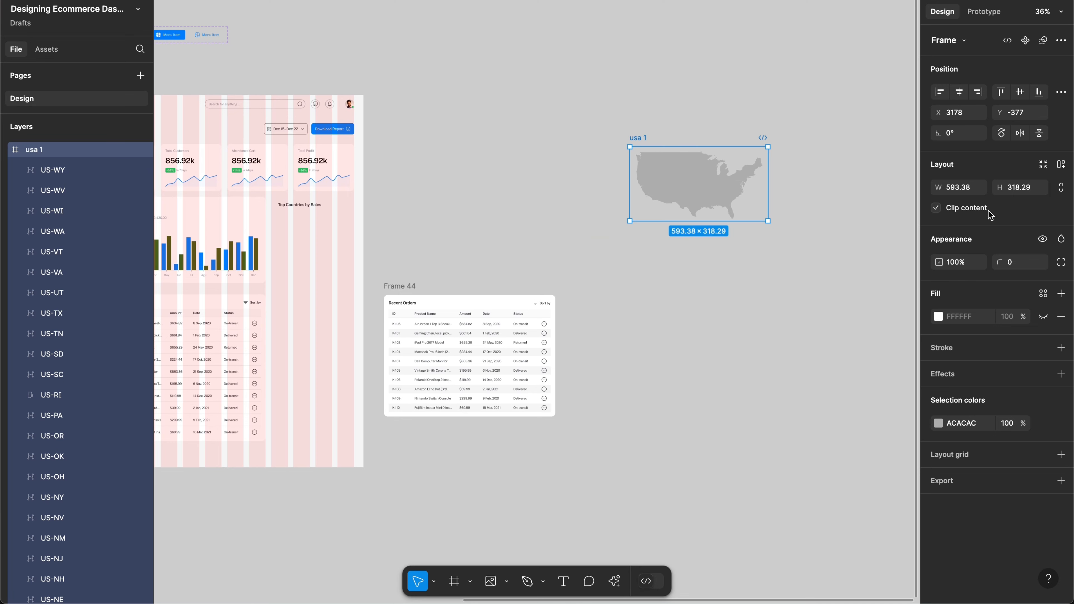
Step: Turn off Clip content on usa 1 and select its 51 state layers
left_click(972, 210)
key("Return")
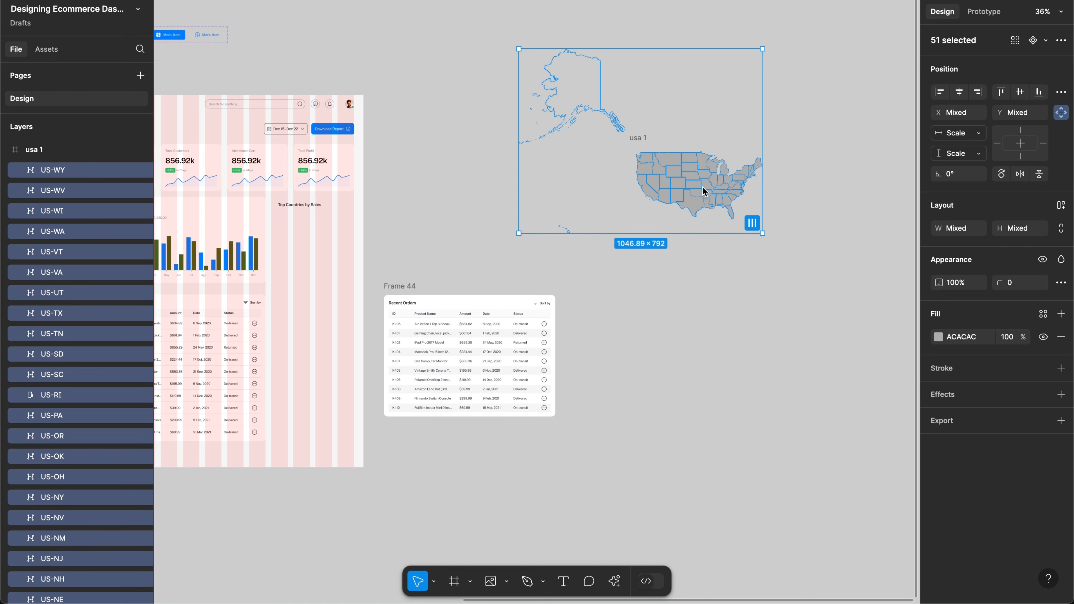
scroll(704, 191, "up", 5)
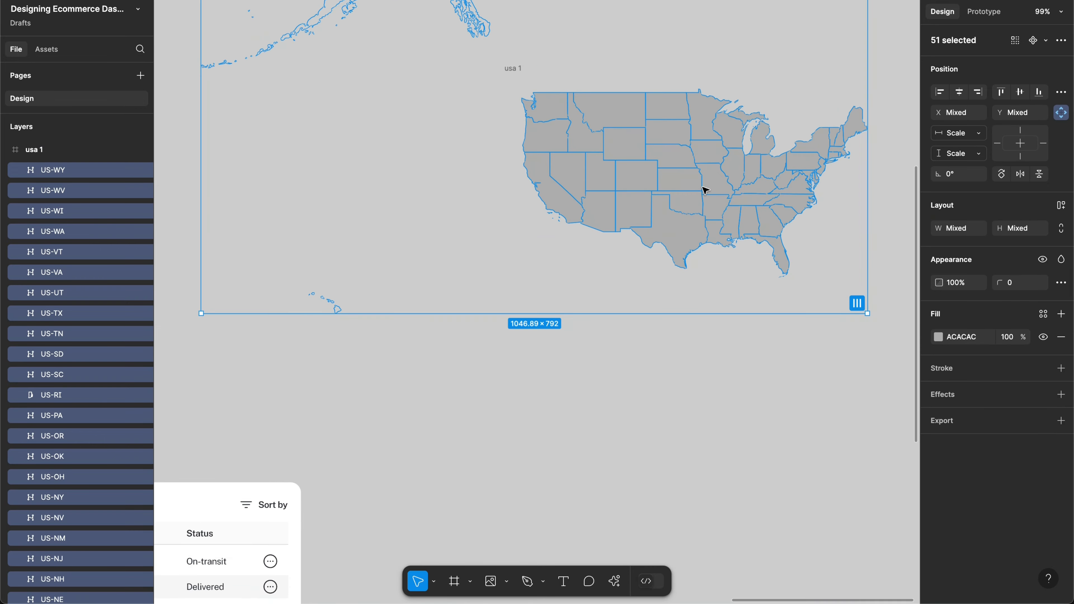
Step: Add a white FFF stroke to all selected state shapes
scroll(704, 191, "up", 1)
scroll(703, 190, "right", 3)
scroll(704, 190, "up", 1)
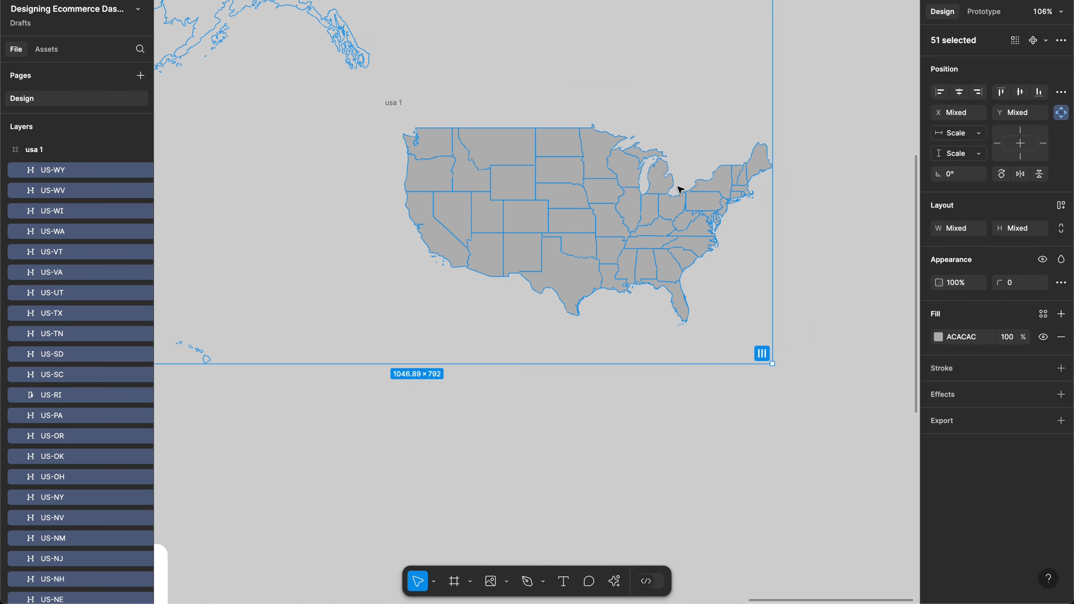
scroll(698, 202, "right", 2)
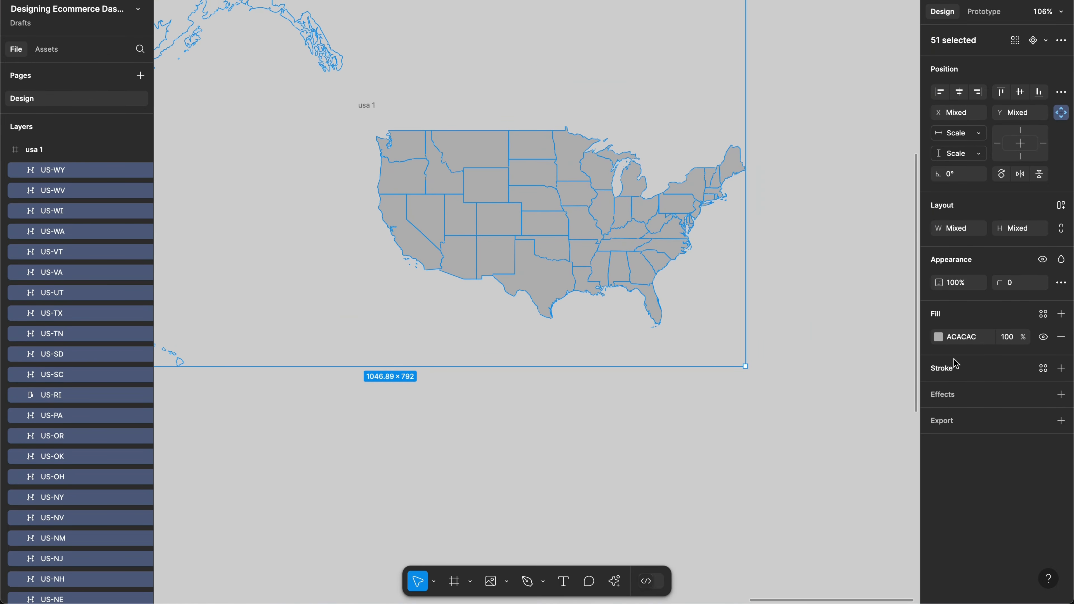
left_click(958, 368)
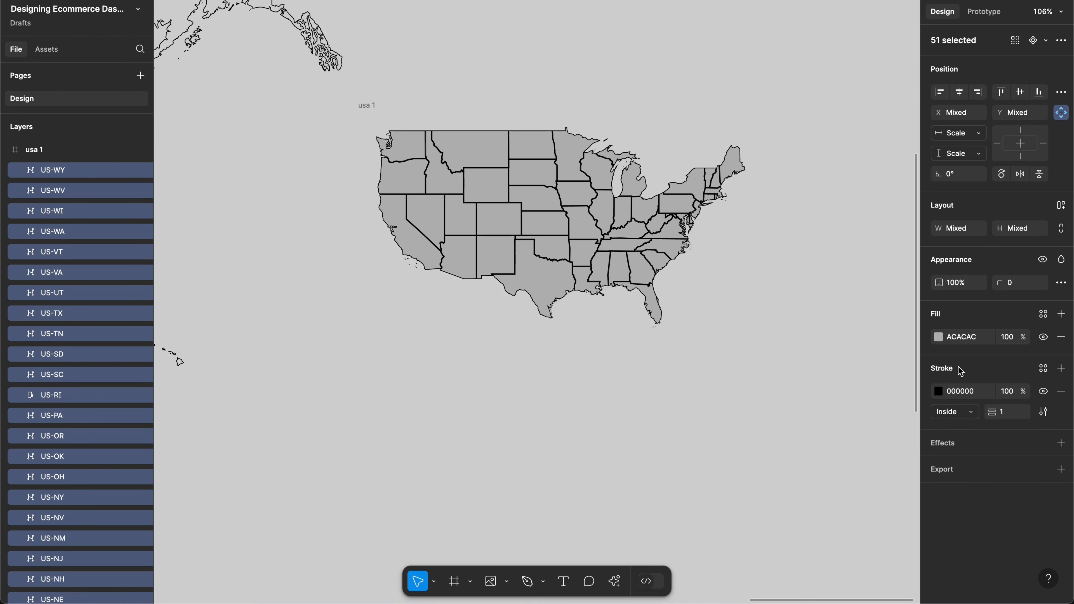
left_click(963, 392)
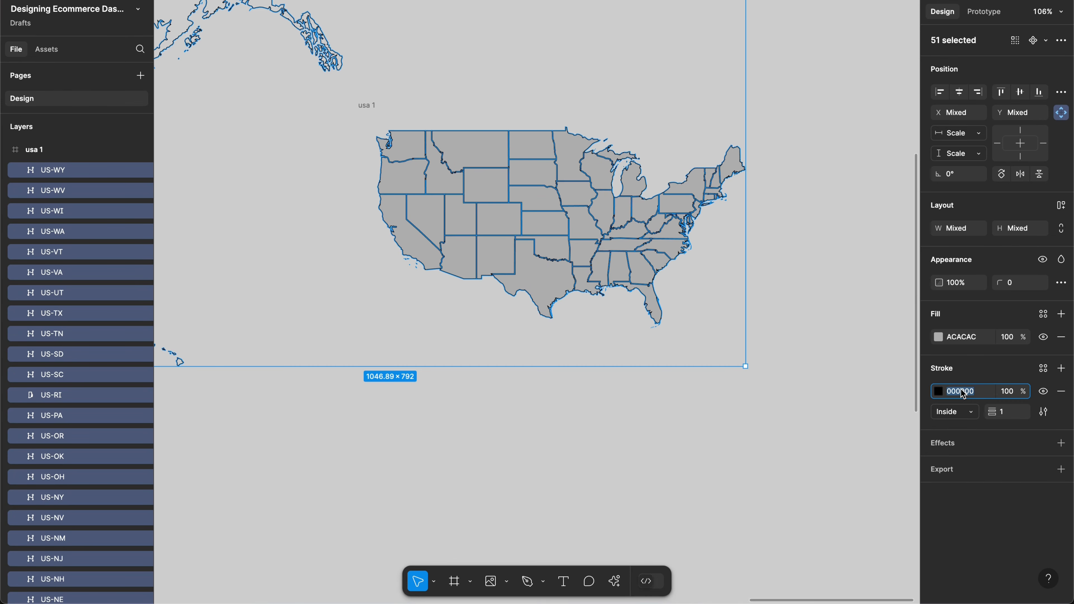
type("fff")
key("Return")
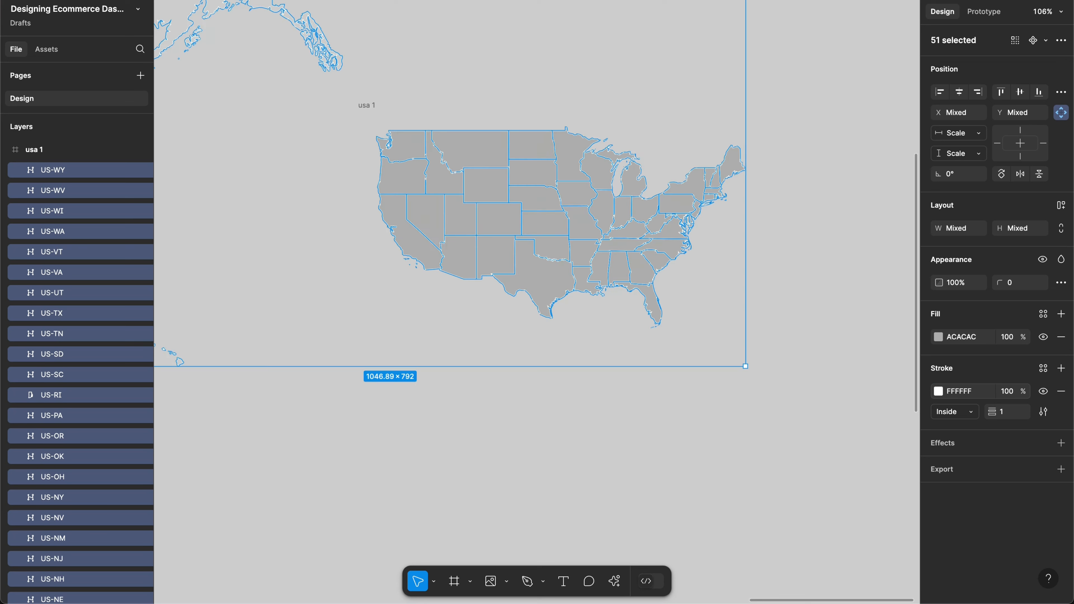
left_click(835, 409)
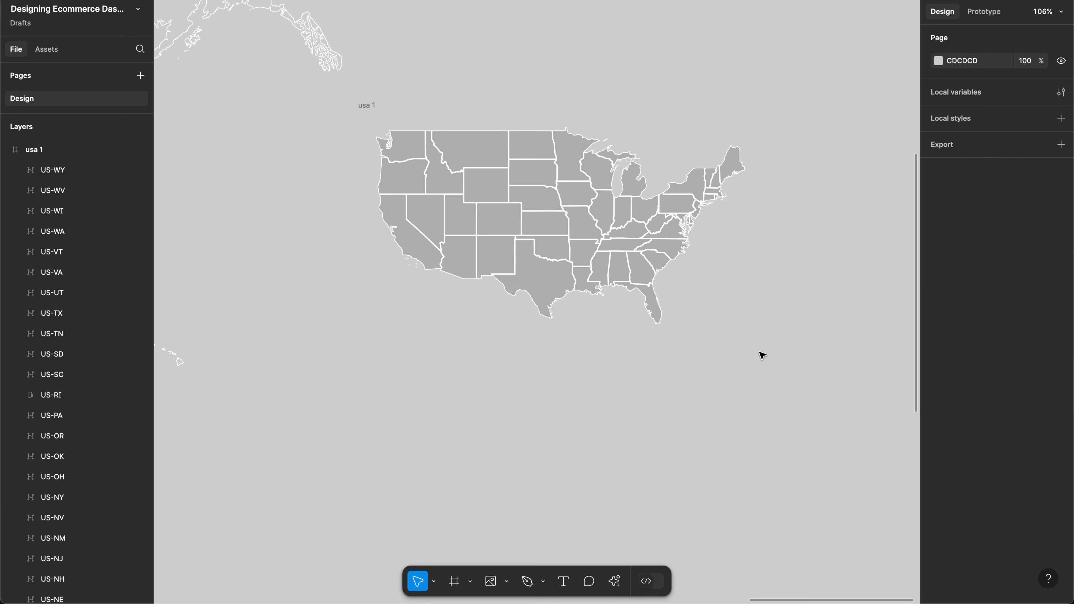
Step: Set the state borders' stroke opacity to 0%
scroll(761, 356, "up", 3)
scroll(761, 355, "up", 1)
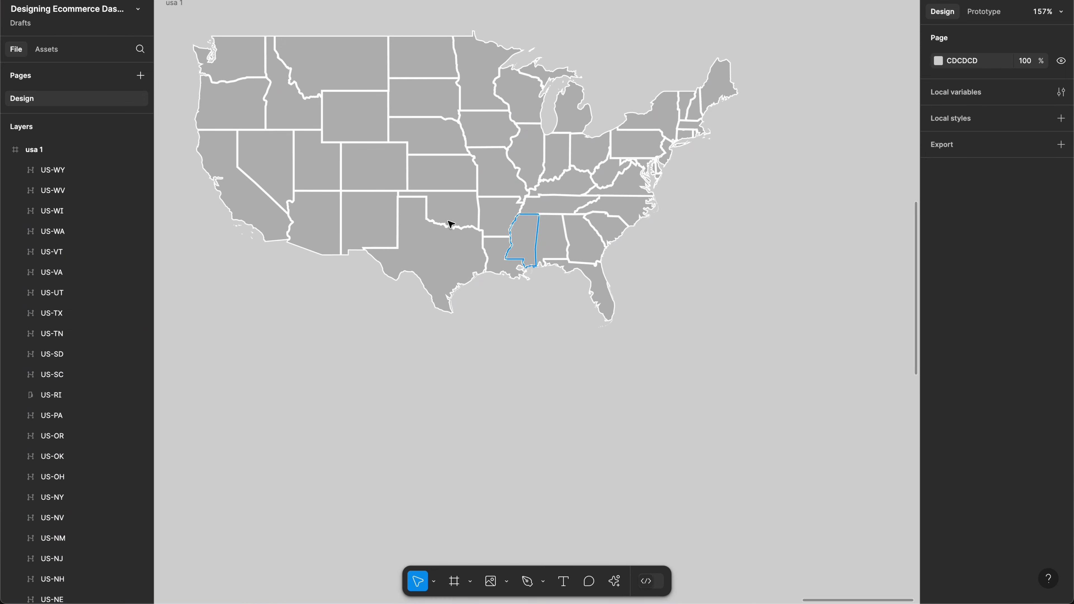
scroll(407, 202, "up", 2)
scroll(407, 201, "left", 2)
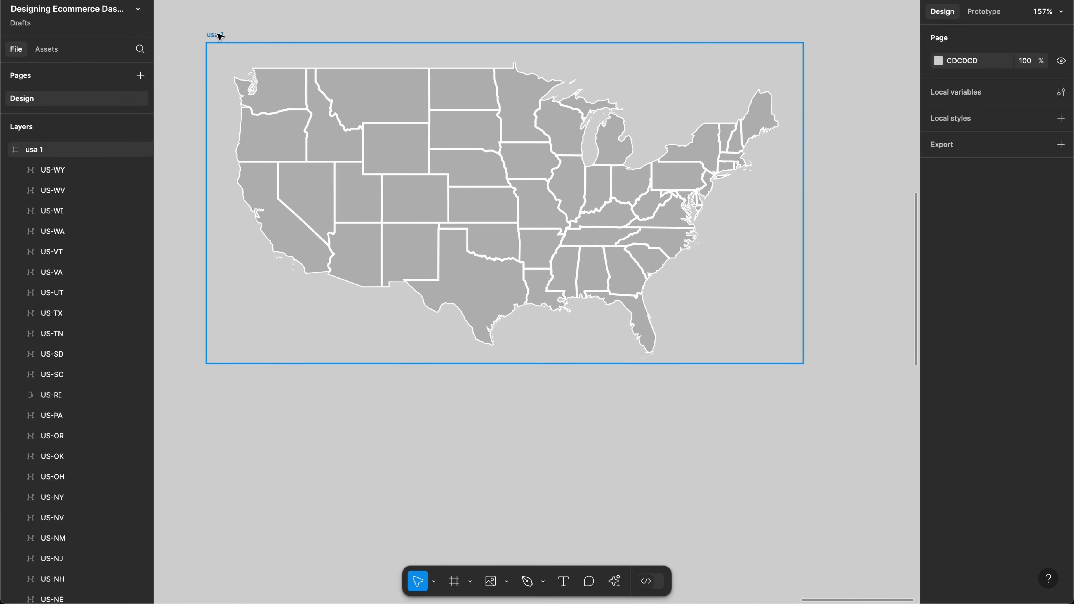
left_click(218, 35)
key("Return")
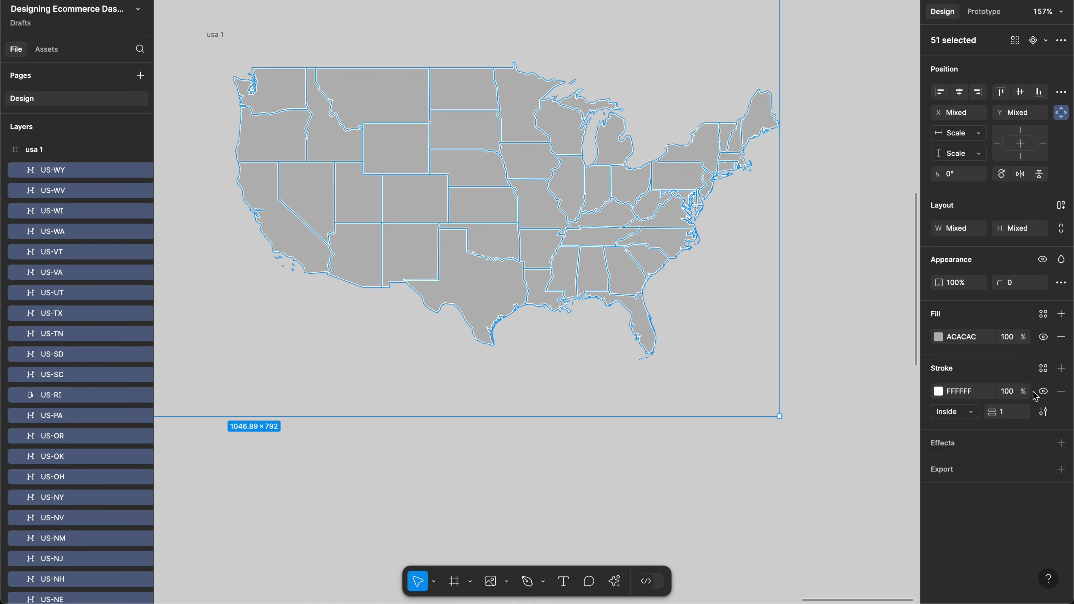
left_click(1010, 392)
type("0")
key("Return")
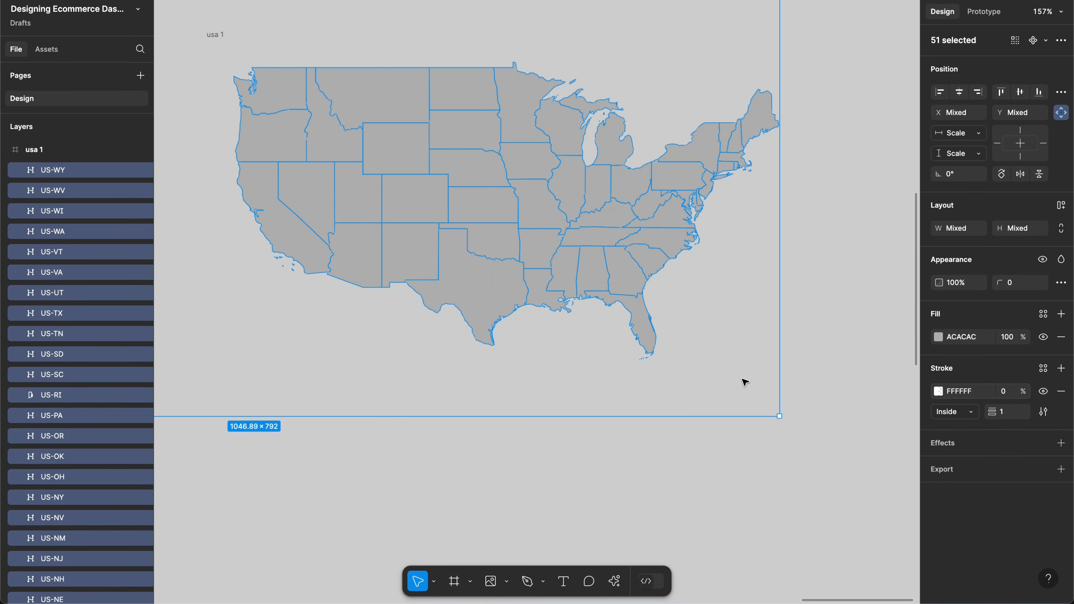
left_click(814, 429)
Step: Change the state border opacity to 10%
scroll(757, 391, "left", 3)
scroll(756, 391, "up", 1)
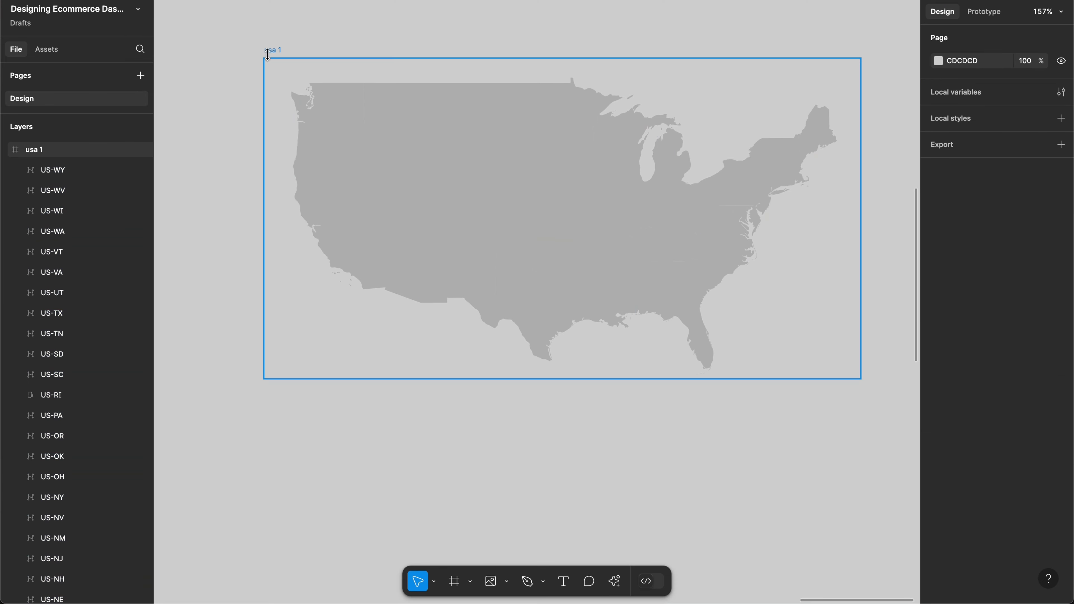
left_click(268, 54)
key("Return")
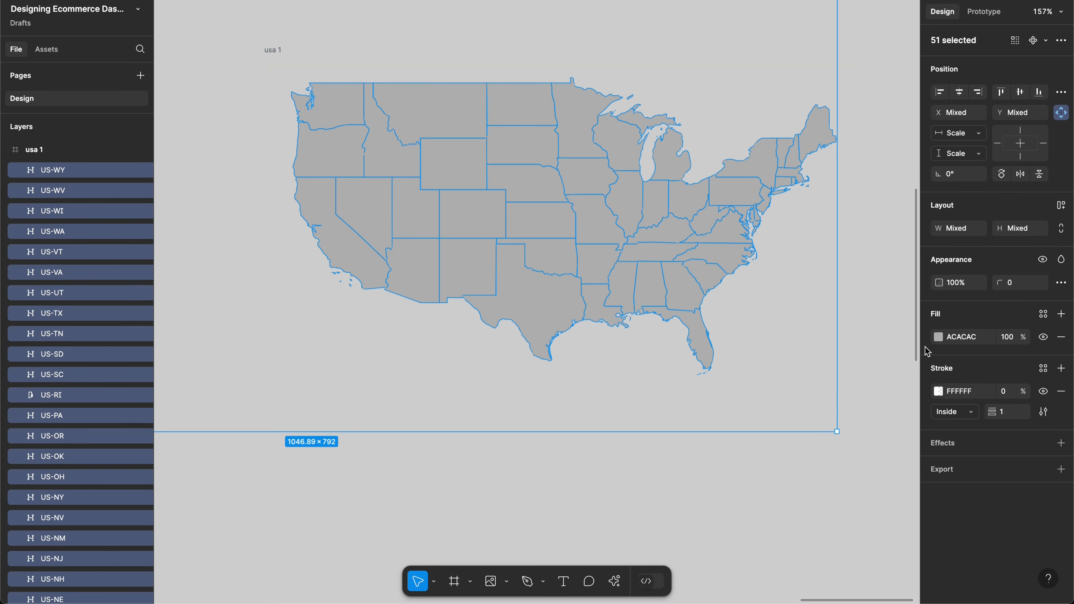
left_click(1005, 396)
key("Left")
type("1")
left_click(579, 451)
Step: Scale the usa 1 map down proportionally with the K Scale tool
scroll(579, 452, "left", 2)
scroll(579, 452, "down", 8)
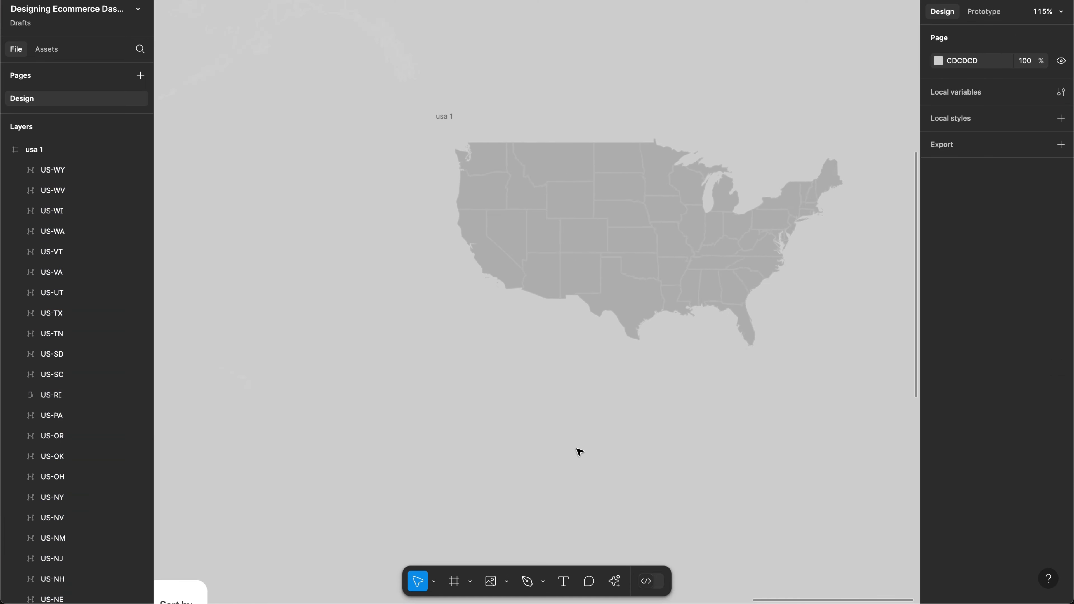
scroll(579, 452, "down", 5)
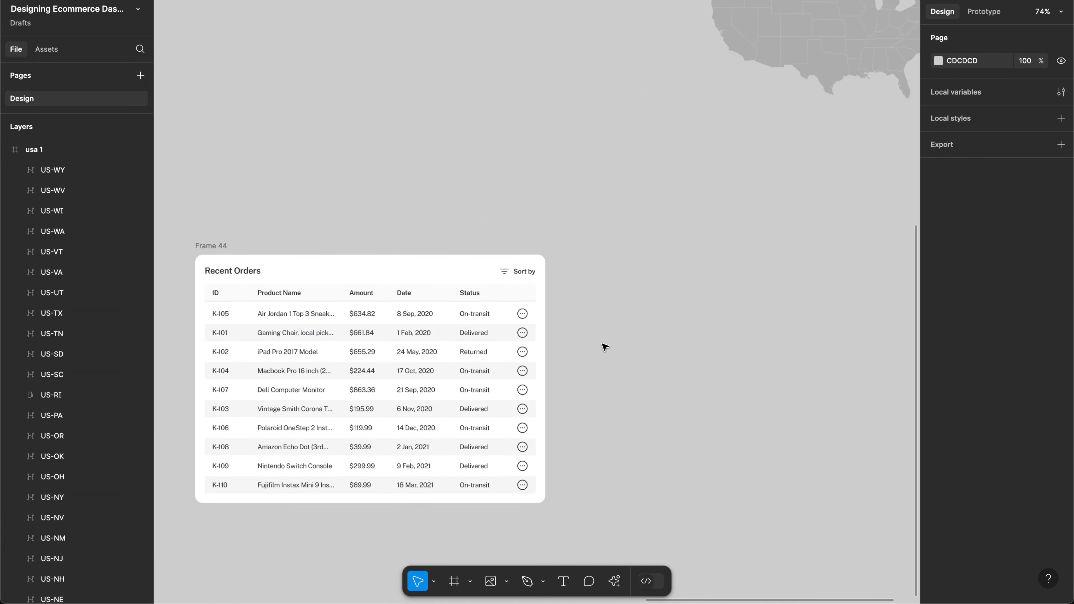
scroll(603, 343, "down", 5)
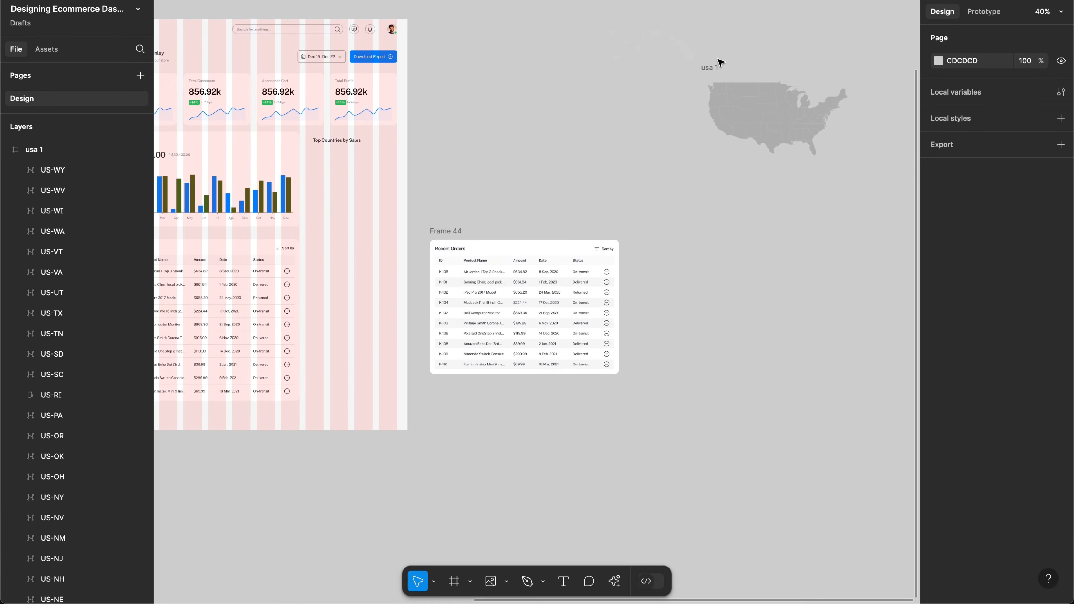
left_click(712, 68)
key("k")
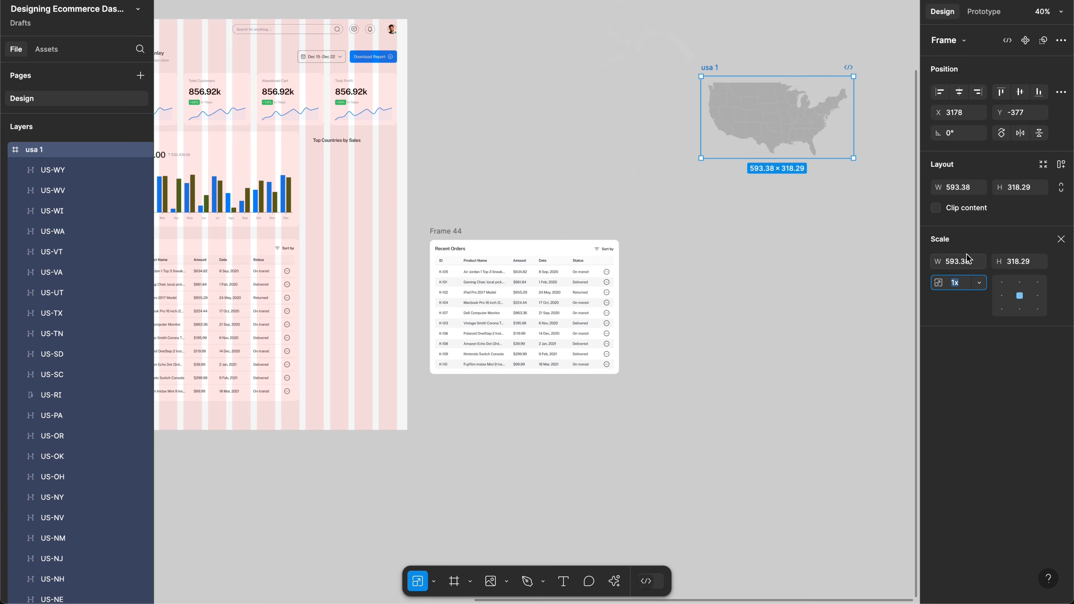
left_click(960, 263)
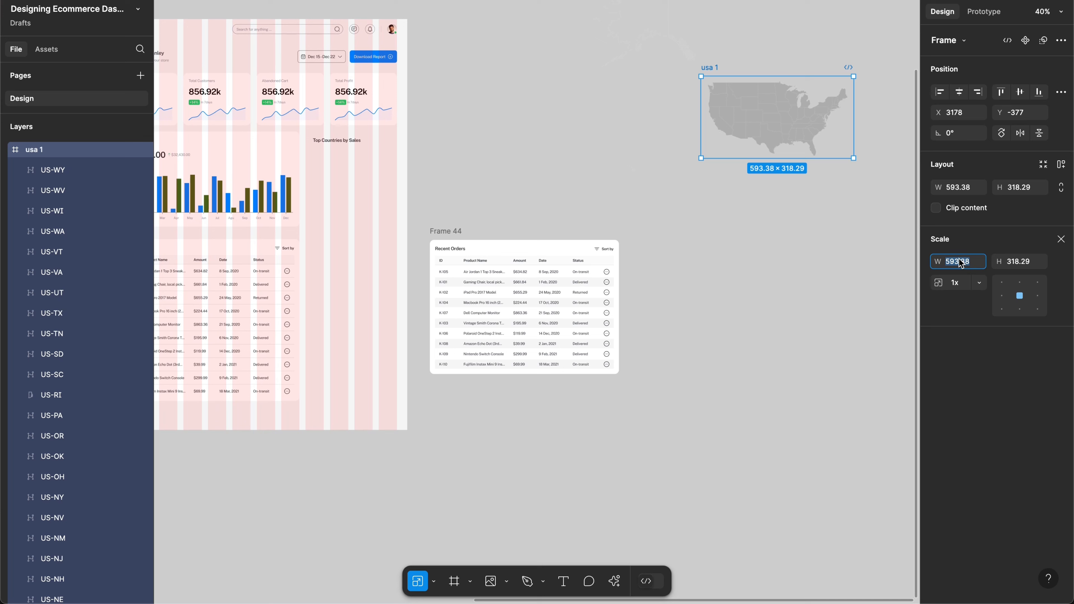
type("350")
key("Return")
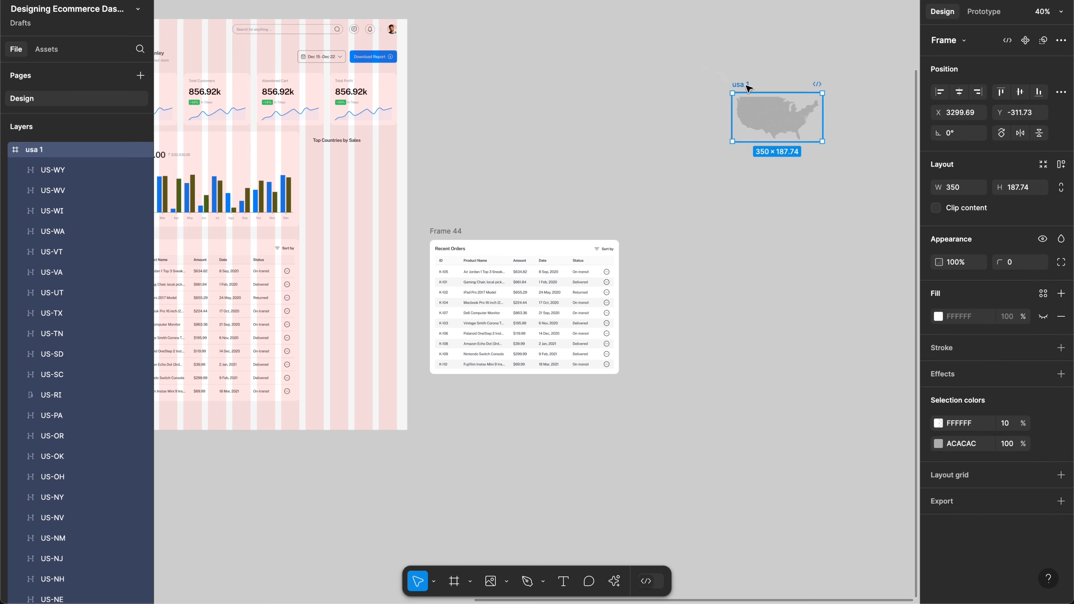
Step: Move the map onto the dashboard below the Top Countries by Sales title
left_click_drag(745, 85, 402, 221)
left_click_drag(342, 167, 325, 164)
scroll(326, 164, "up", 10)
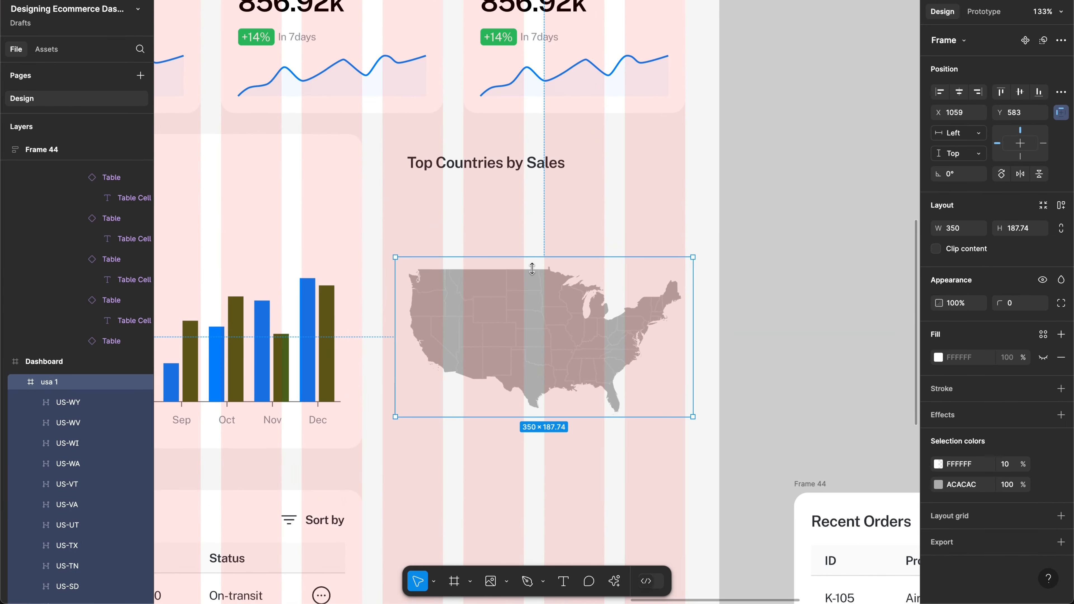
left_click_drag(558, 336, 550, 298)
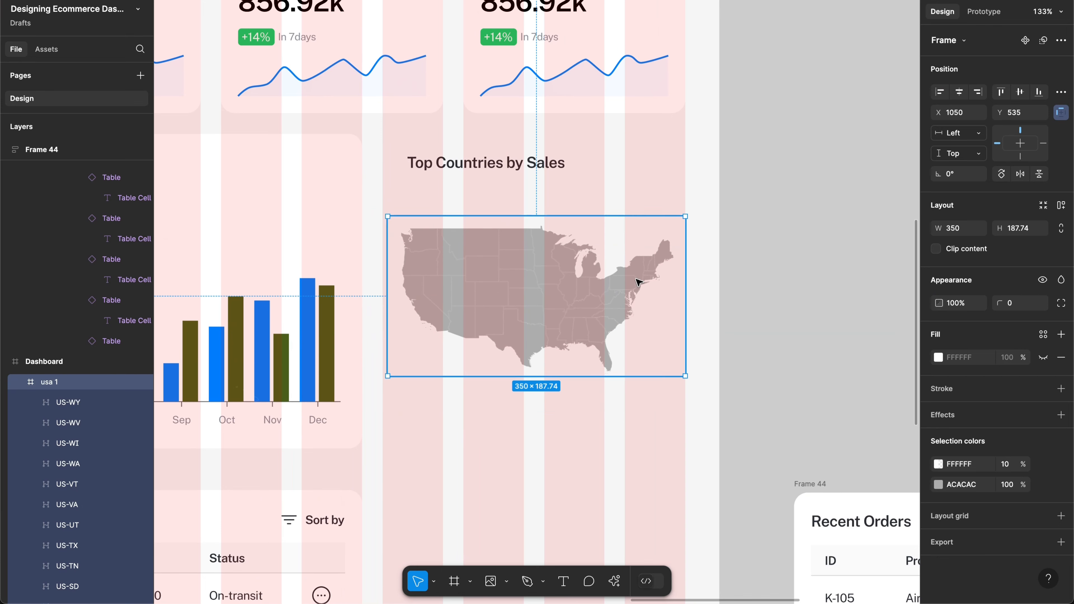
Step: Rescale the map to 300 px wide and nudge it up beneath the title
key("k")
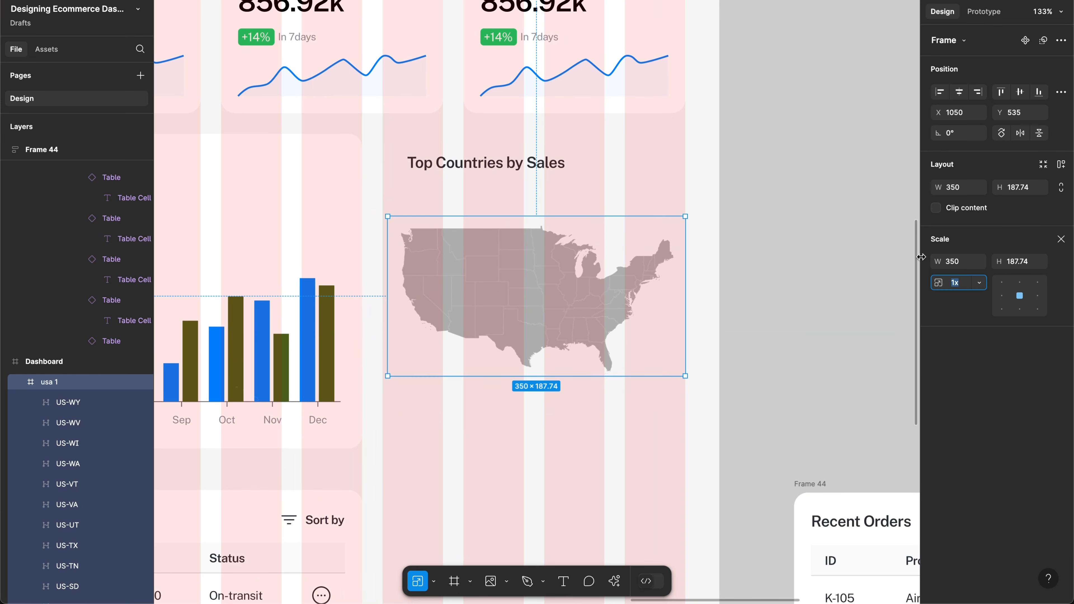
left_click(952, 261)
type("3")
key("Return")
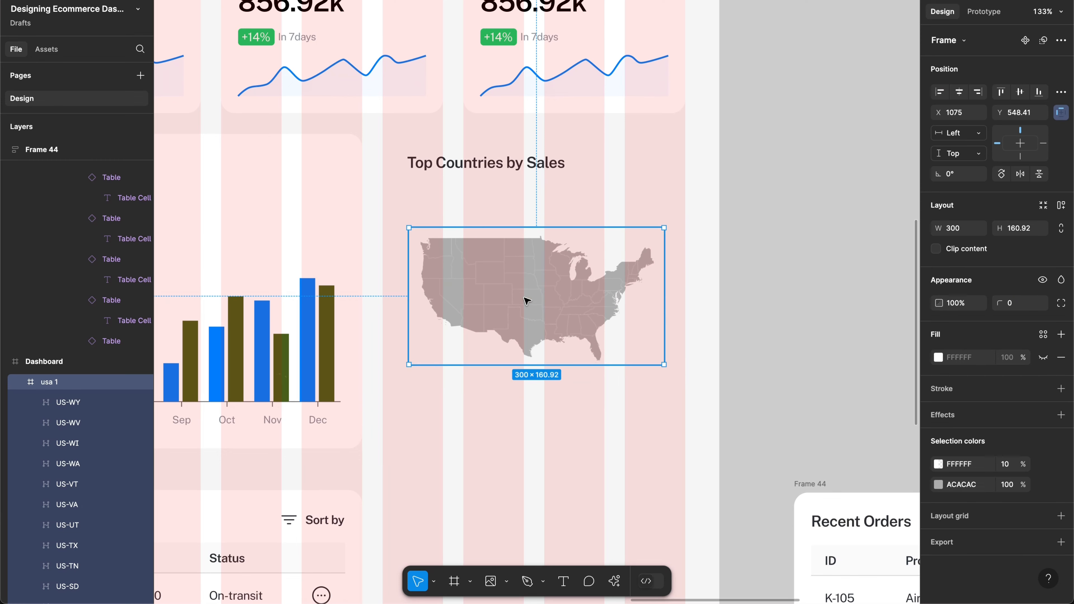
left_click_drag(527, 301, 525, 288)
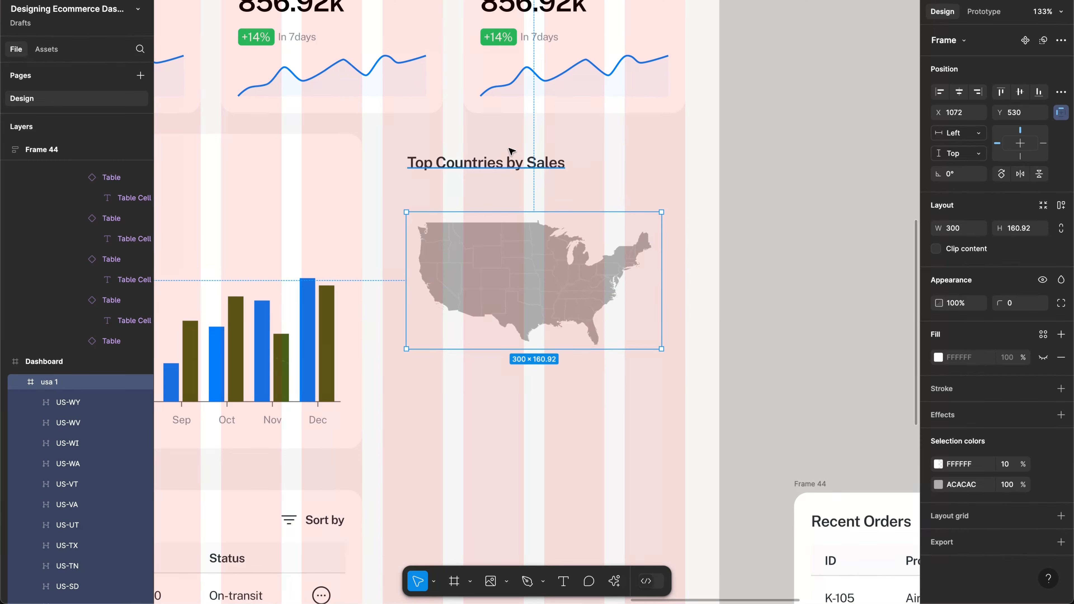
left_click(511, 157)
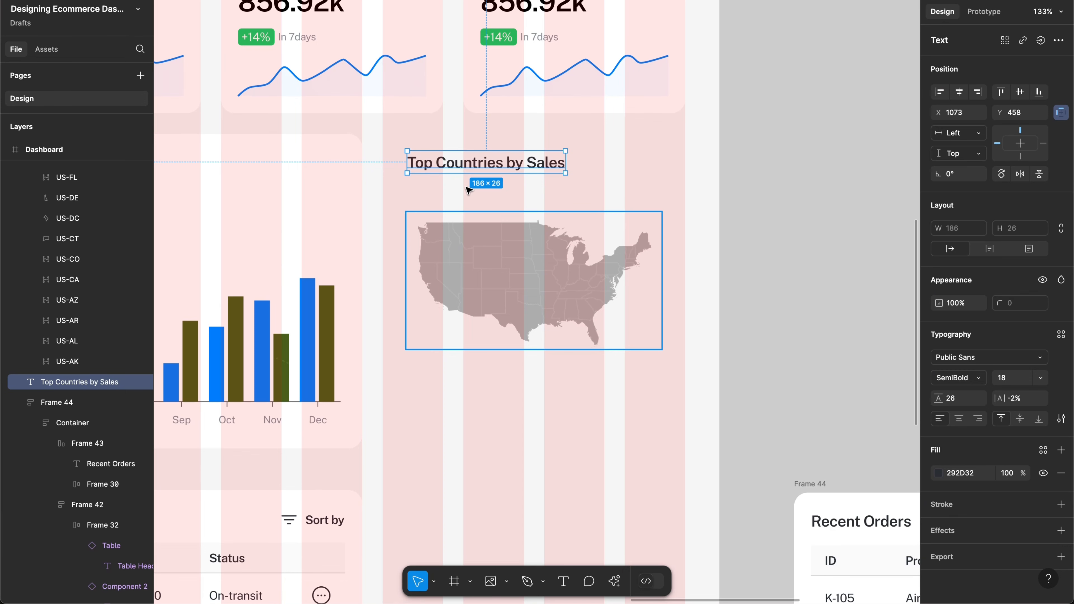
scroll(471, 192, "left", 10)
scroll(471, 193, "left", 15)
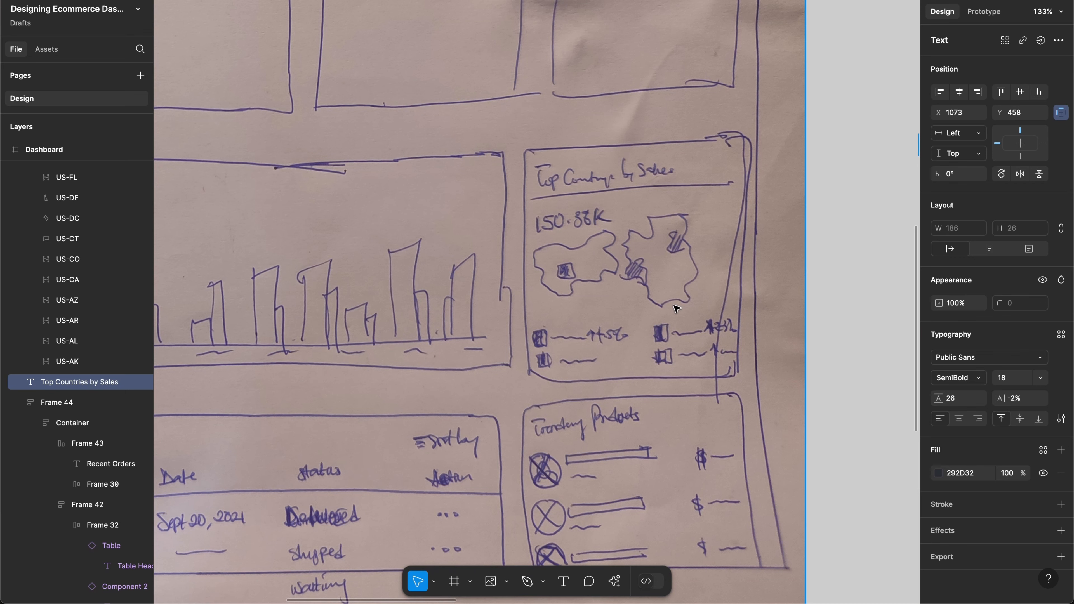
scroll(670, 306, "right", 20)
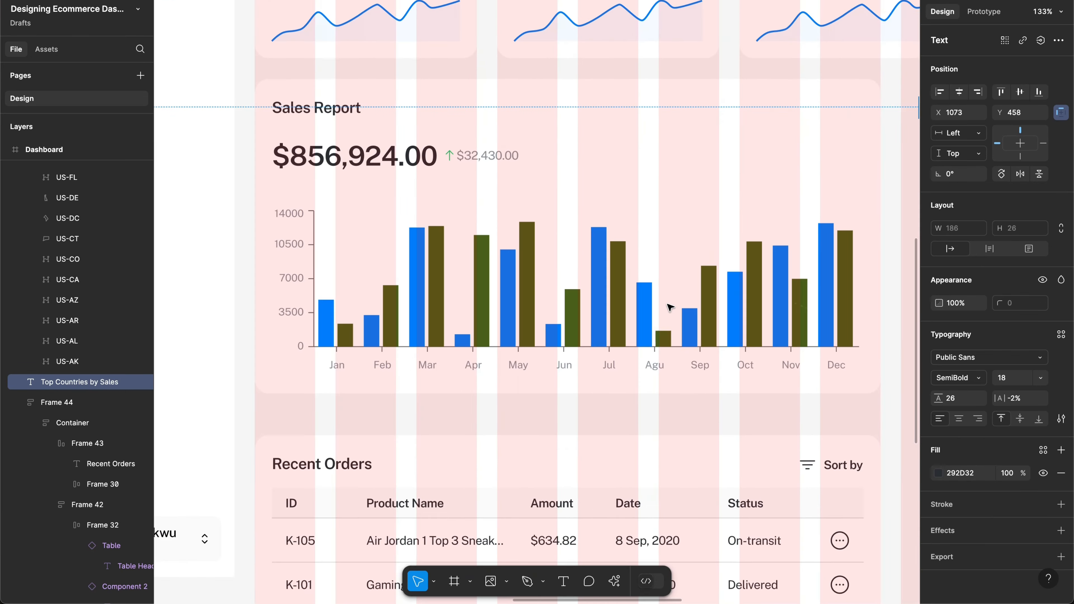
Step: Move the USA map lower in the Top Countries card
scroll(670, 307, "left", 15)
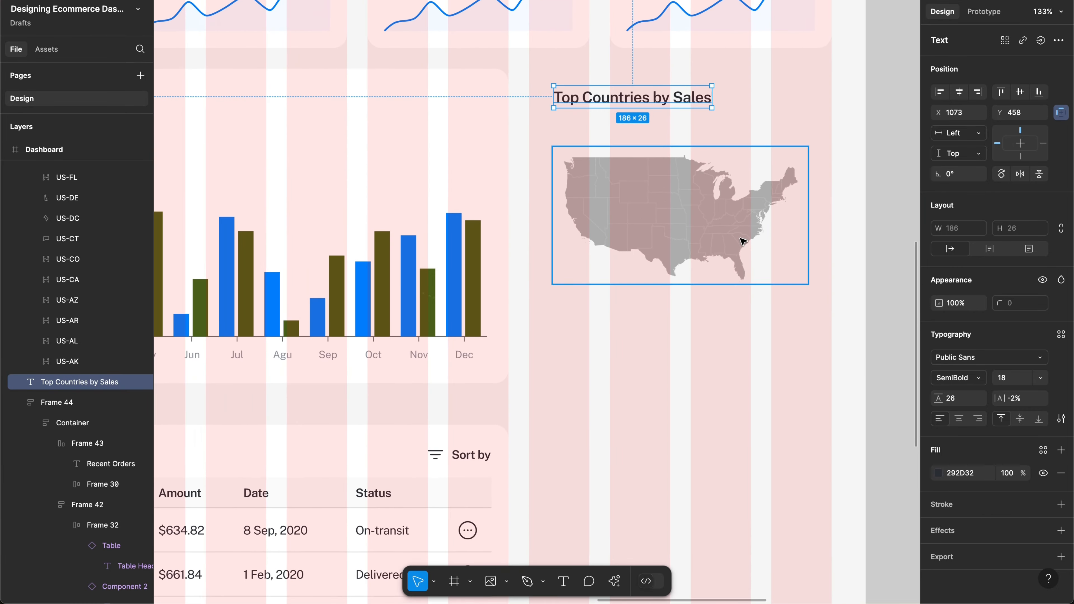
left_click(726, 223)
left_click_drag(677, 201, 681, 231)
Step: Alt-drag a copy of the Sales Report's $856,924.00 total under the Top Countries by Sales title
scroll(683, 230, "left", 2)
scroll(683, 231, "left", 8)
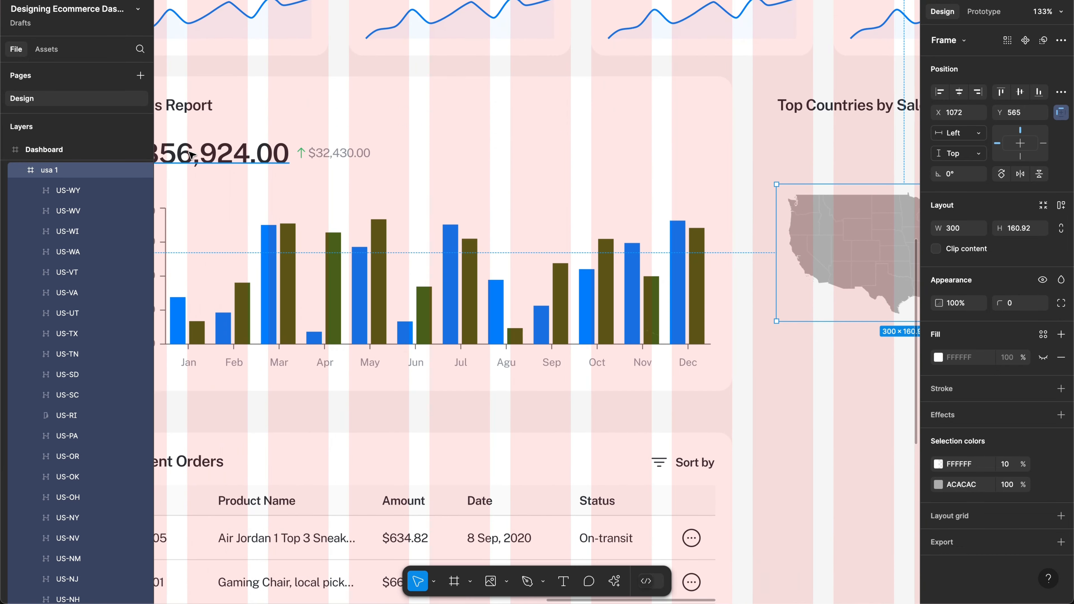
left_click(191, 155)
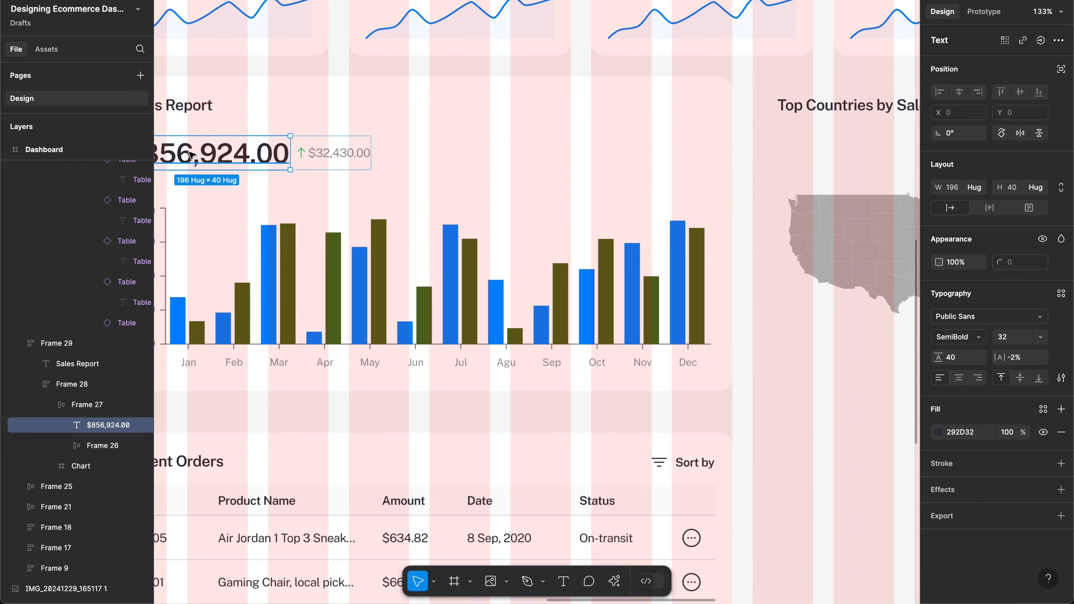
left_click_drag(287, 162, 876, 151)
Step: Set the copied amount to font size 28 with a 36 line height
scroll(714, 148, "up", 3)
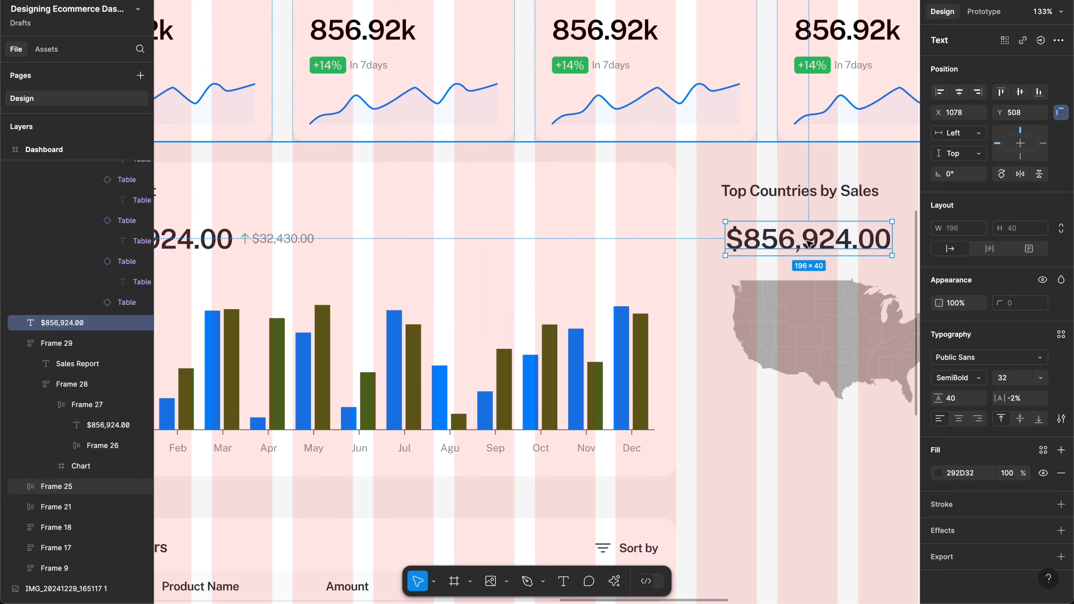
scroll(808, 243, "right", 5)
scroll(808, 243, "up", 2)
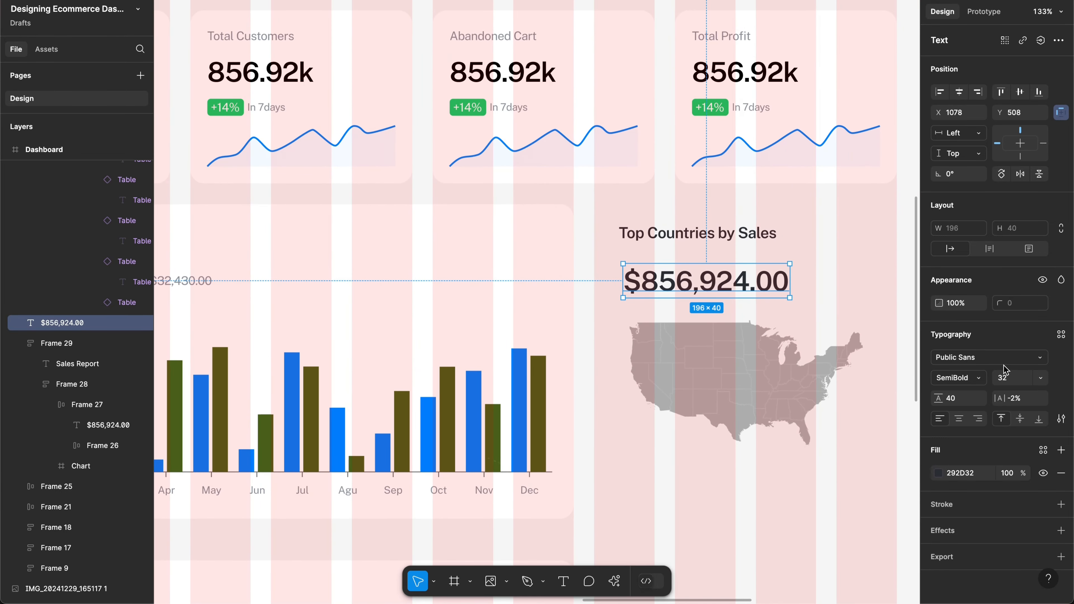
left_click(1007, 380)
type("28")
key("Return")
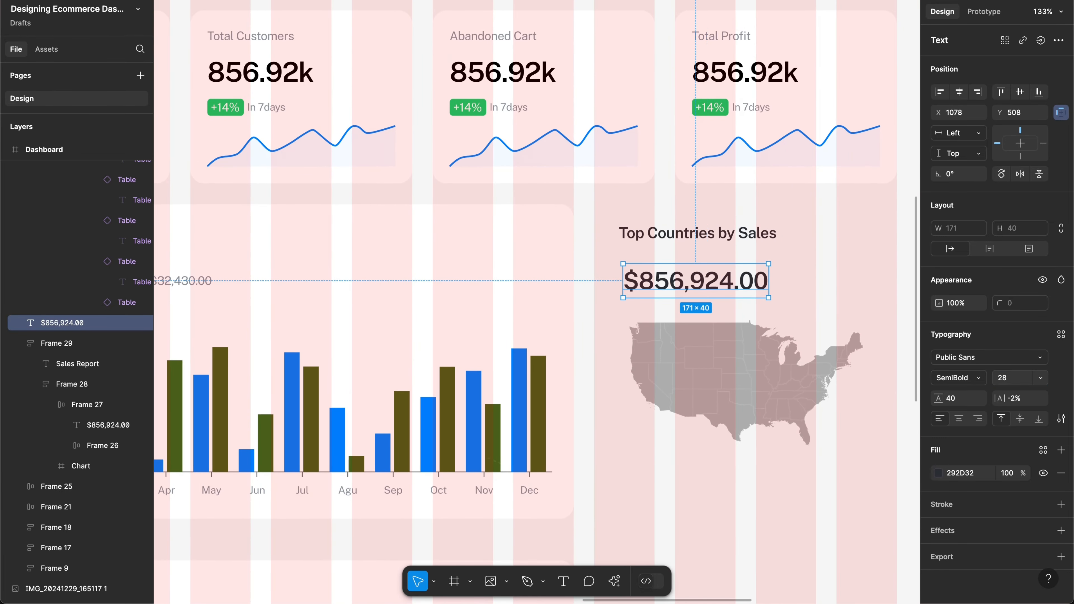
left_click(1017, 379)
type("24")
key("Return")
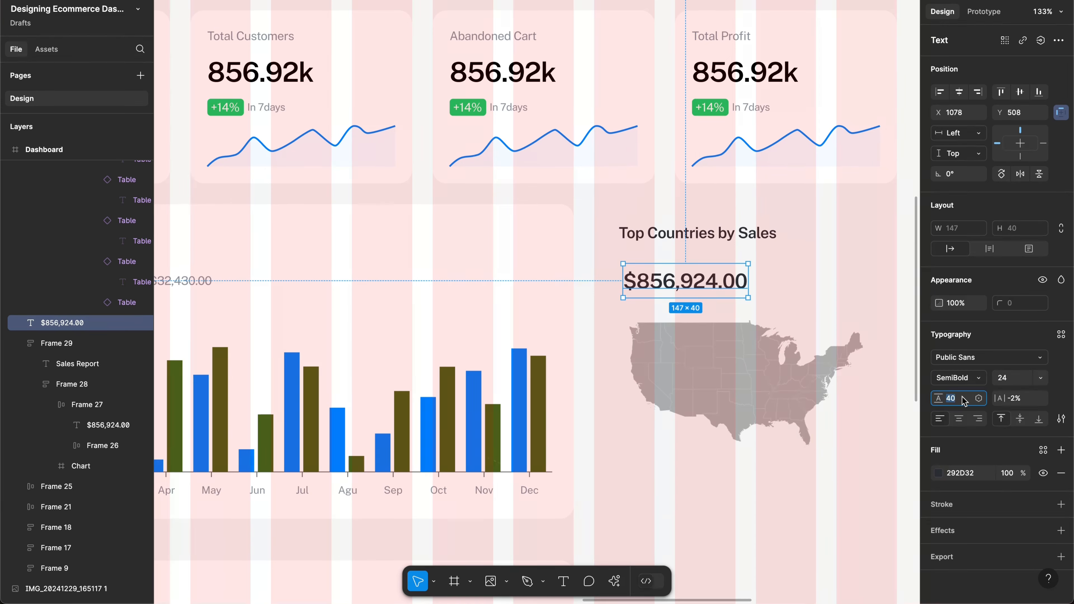
key("Return")
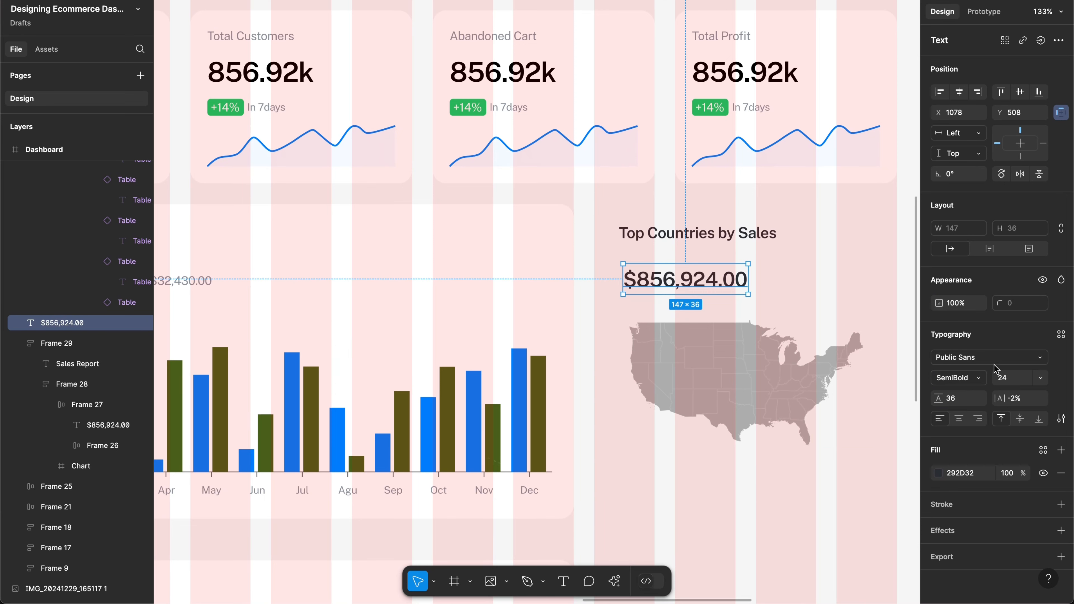
left_click(1007, 377)
type("28")
key("Return")
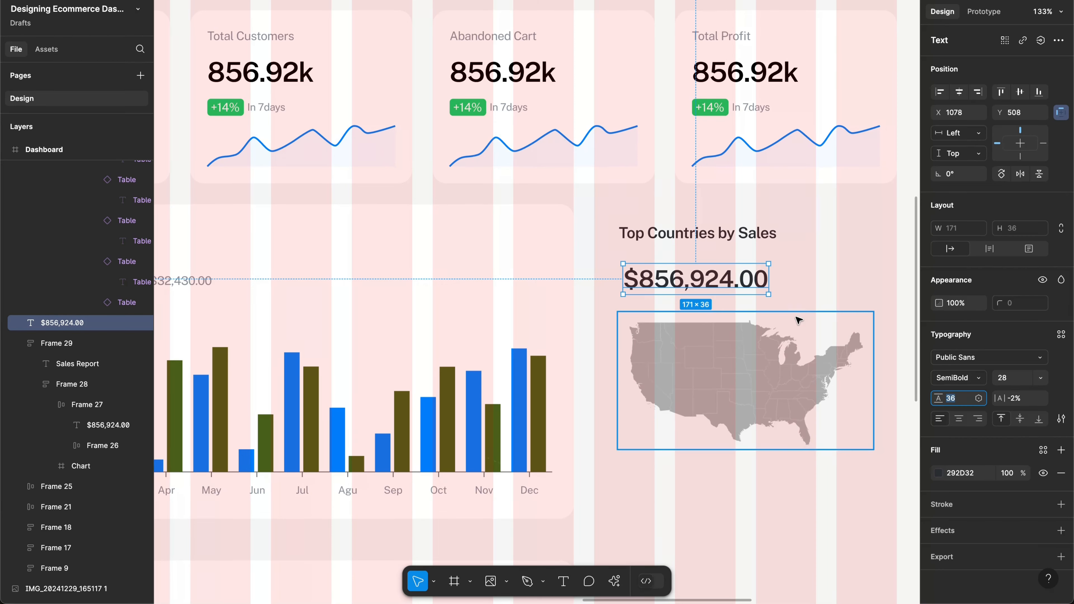
Step: Align the amount's left edge with the title
left_click(791, 280)
left_click(699, 279)
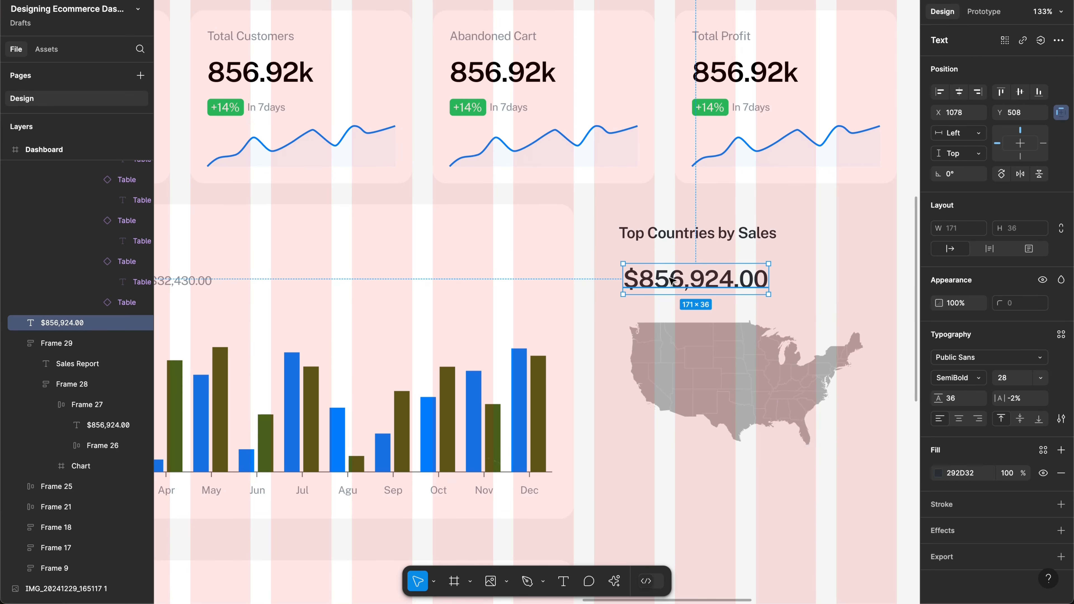
left_click_drag(675, 284, 672, 288)
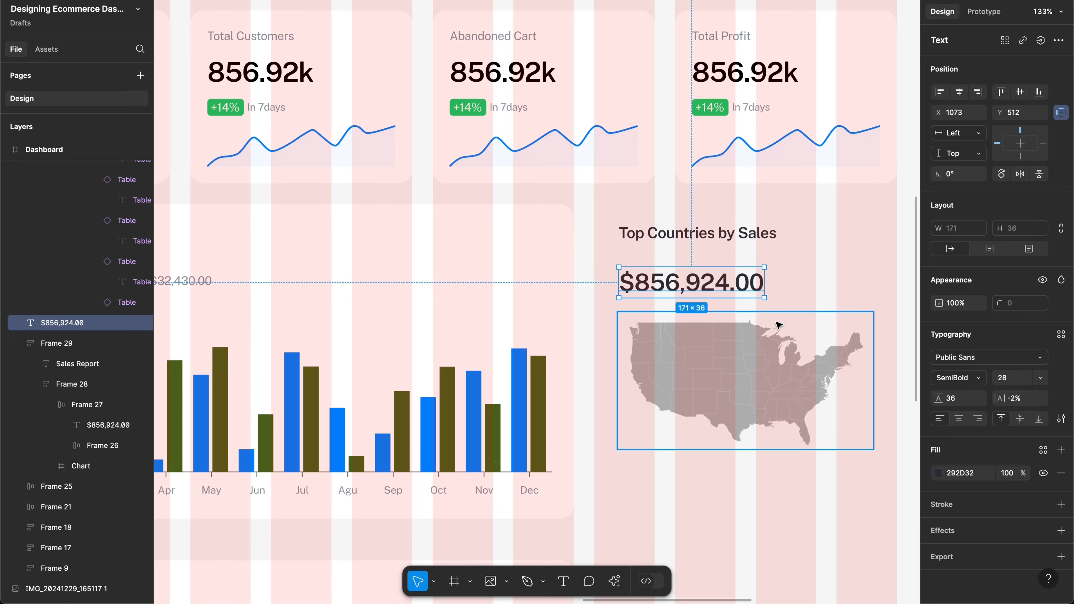
Step: Drag the usa 1 map about 28 px down below the $856,924.00 amount
scroll(778, 326, "right", 3)
scroll(778, 326, "down", 2)
left_click(693, 342)
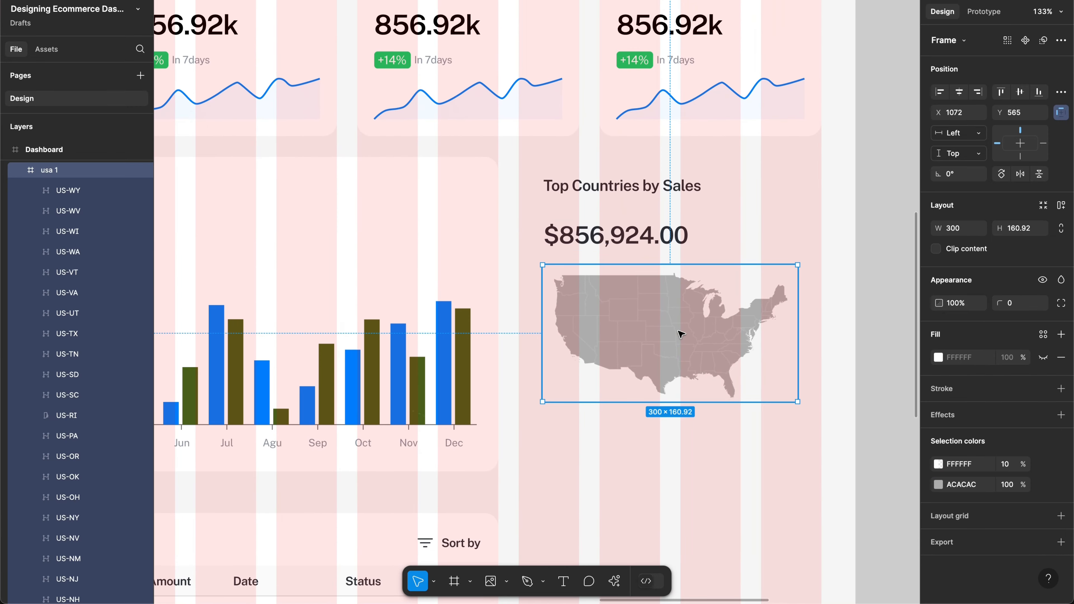
left_click_drag(662, 317, 662, 329)
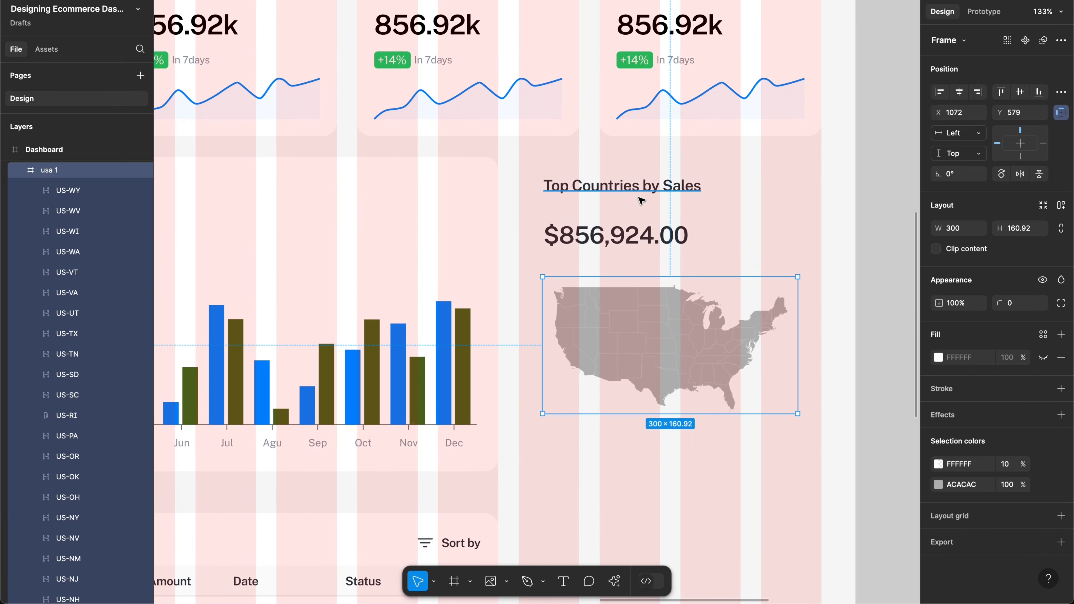
left_click(634, 194)
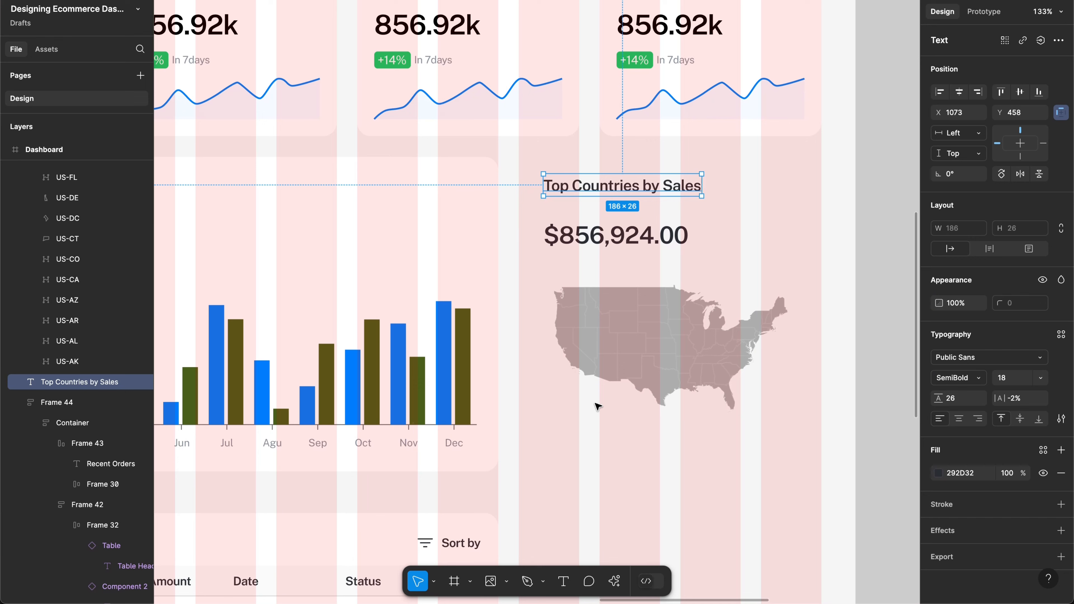
left_click(610, 284)
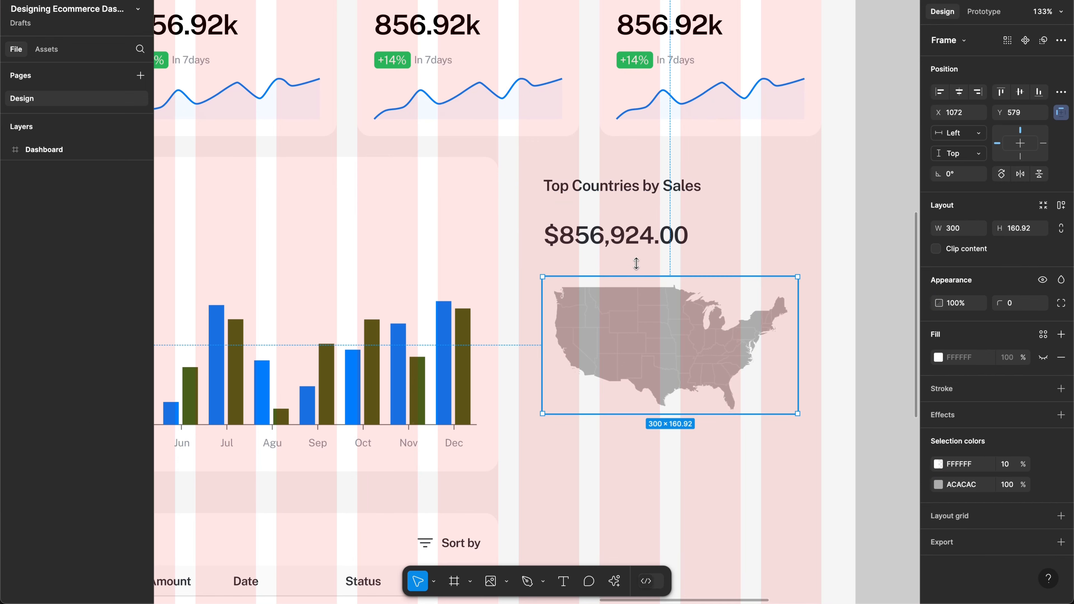
left_click(638, 244)
scroll(693, 243, "down", 3)
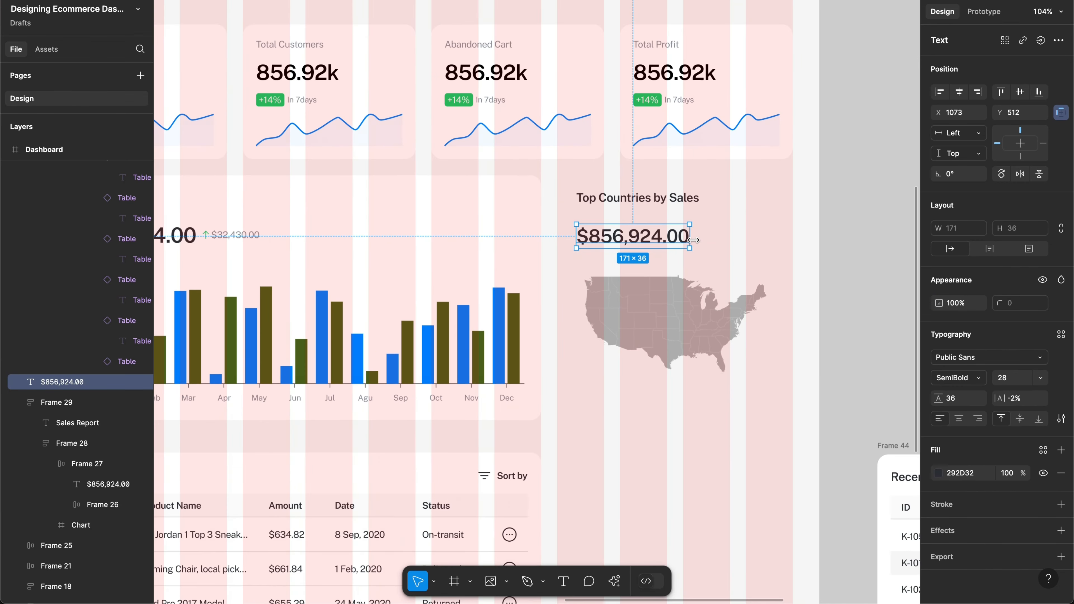
scroll(478, 76, "left", 10)
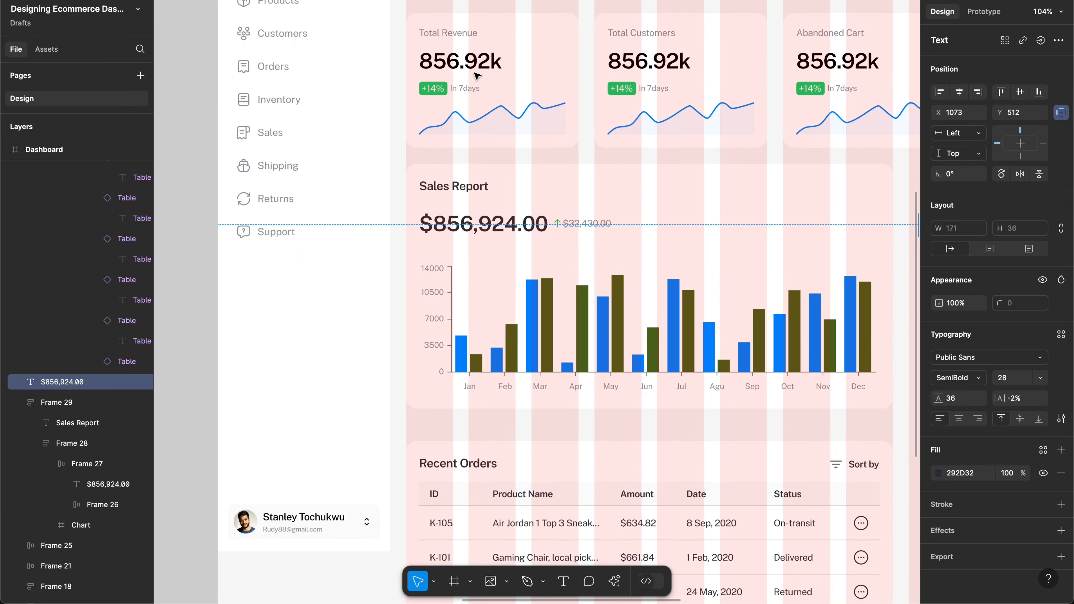
Step: Alt-drag a copy of the $32,430.00 figure next to the card's amount
left_click(594, 224)
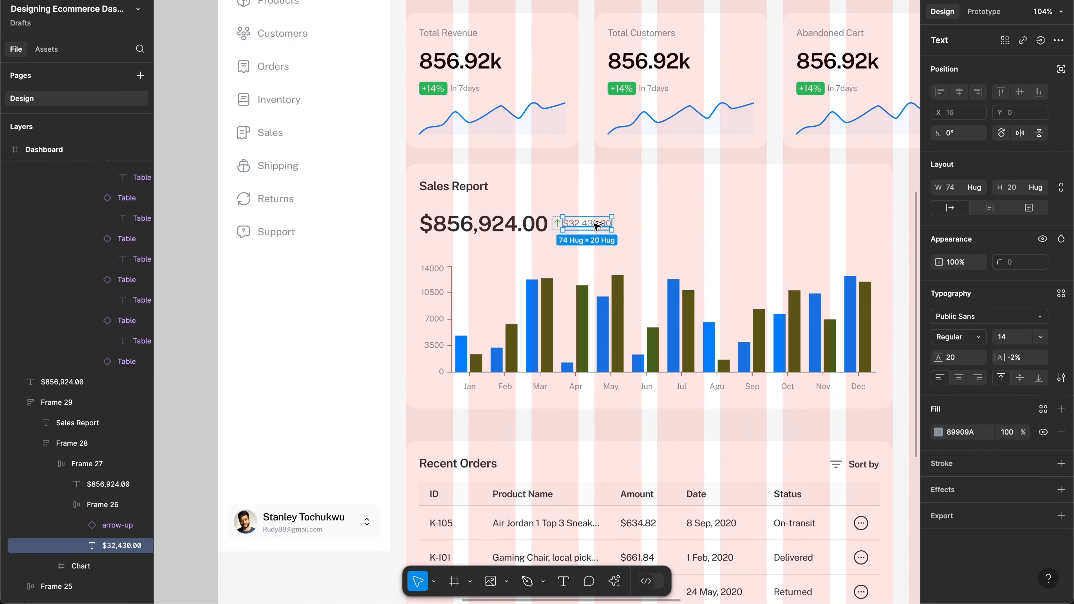
left_click_drag(729, 239, 438, 227)
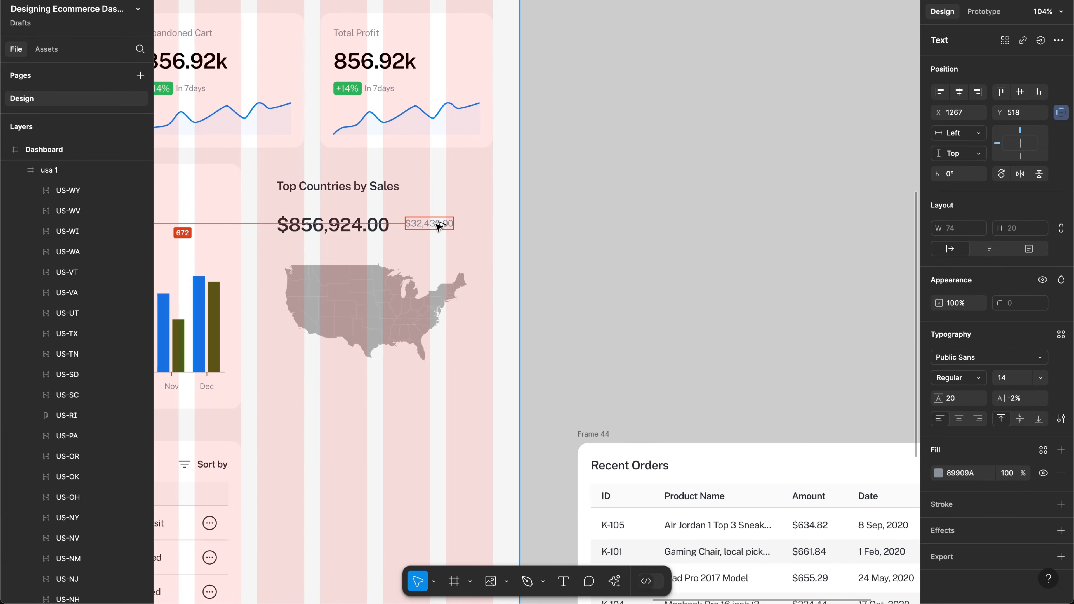
scroll(438, 227, "left", 2)
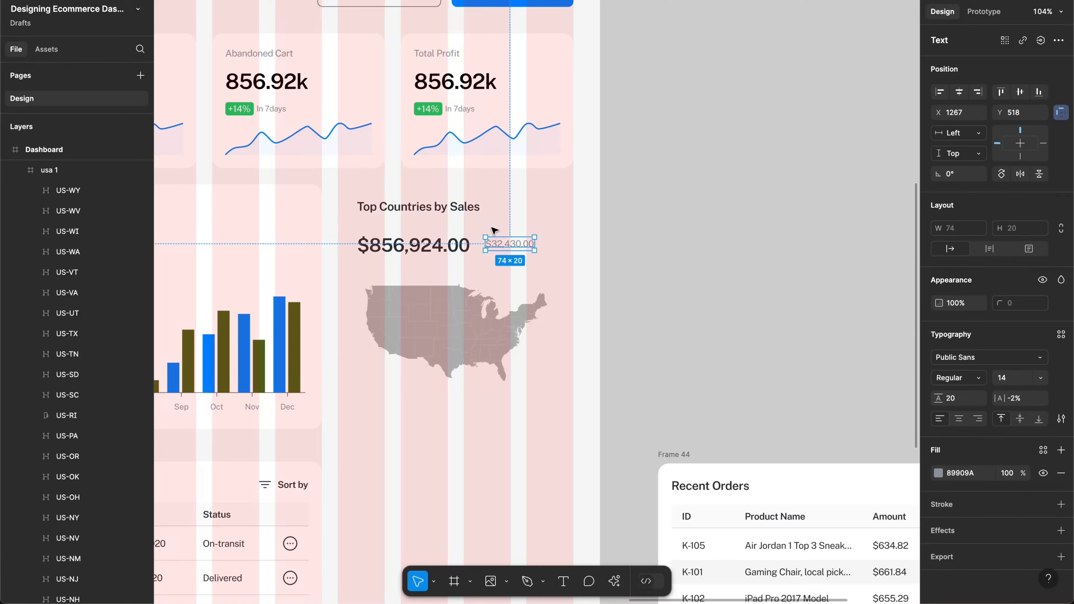
Step: Change the copied text to 'Since last week' and line it up beside the amount
key("Return")
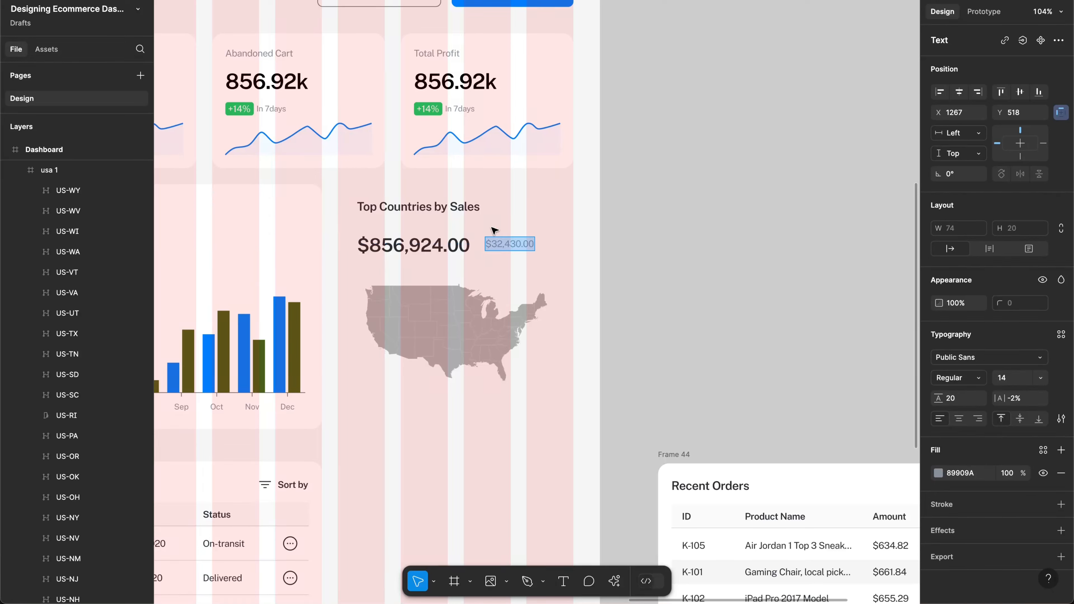
key("BackSpace")
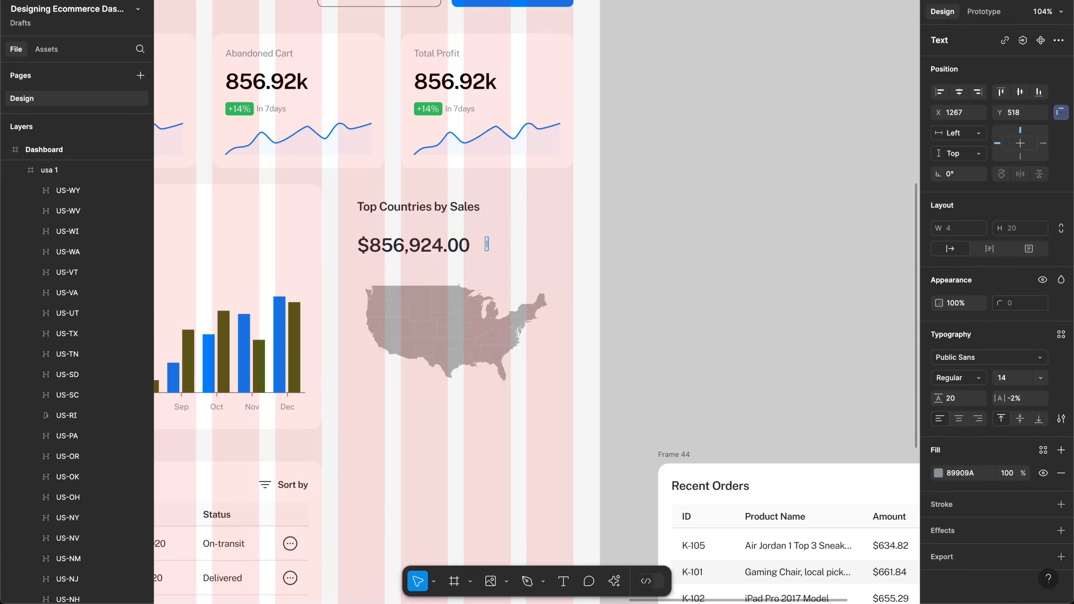
type("In")
type("7days")
key("super+a")
key("BackSpace")
type("Since last wee")
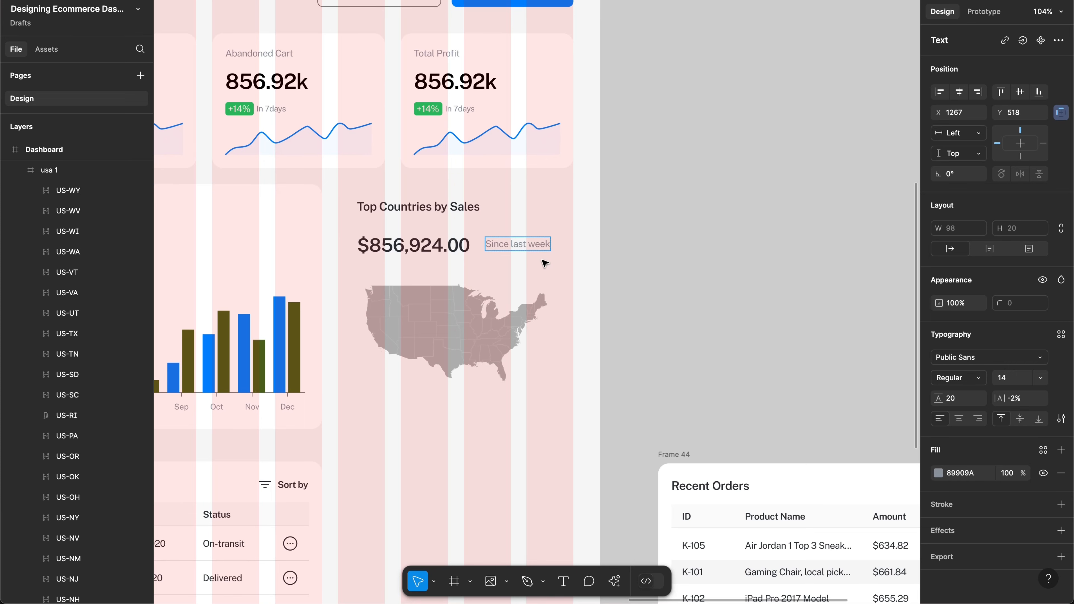
type("k")
key("Escape")
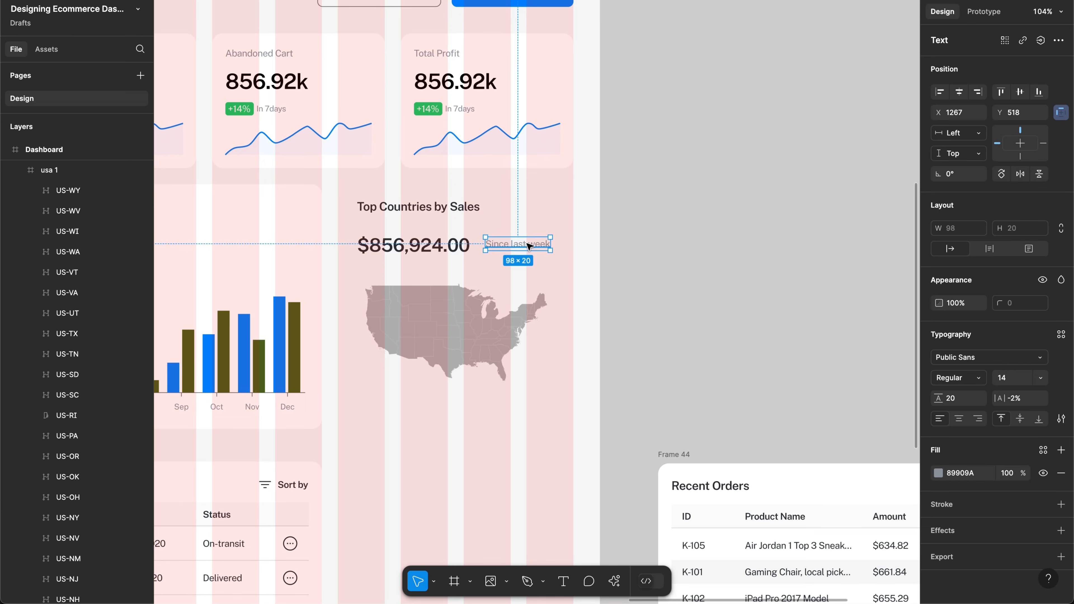
left_click_drag(529, 246, 539, 247)
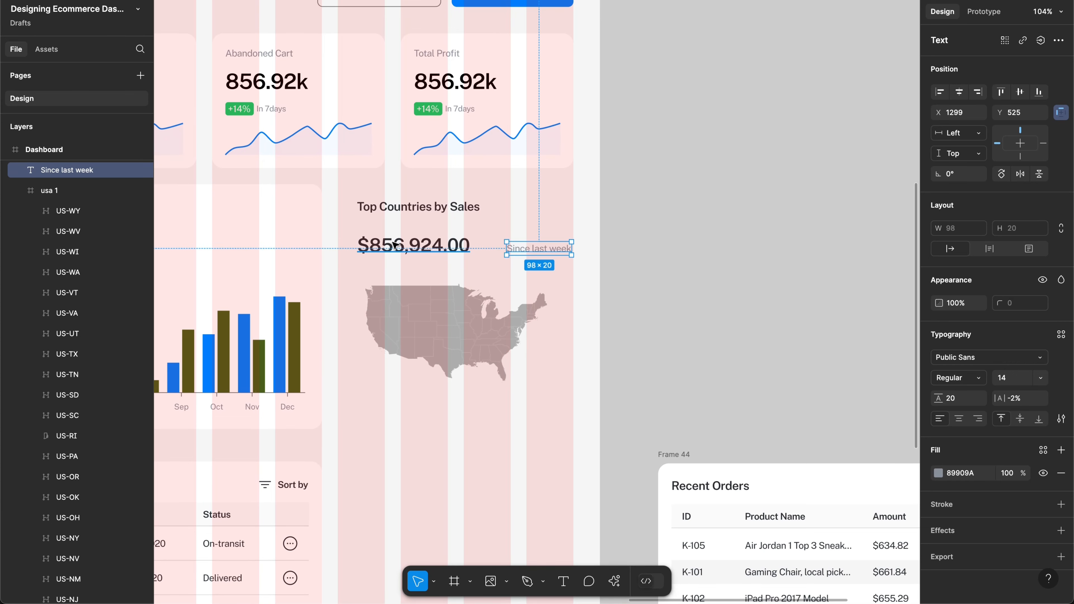
Step: Wrap the amount and caption in an auto-layout row with Auto gap and bottom alignment
left_click(435, 245, "shift")
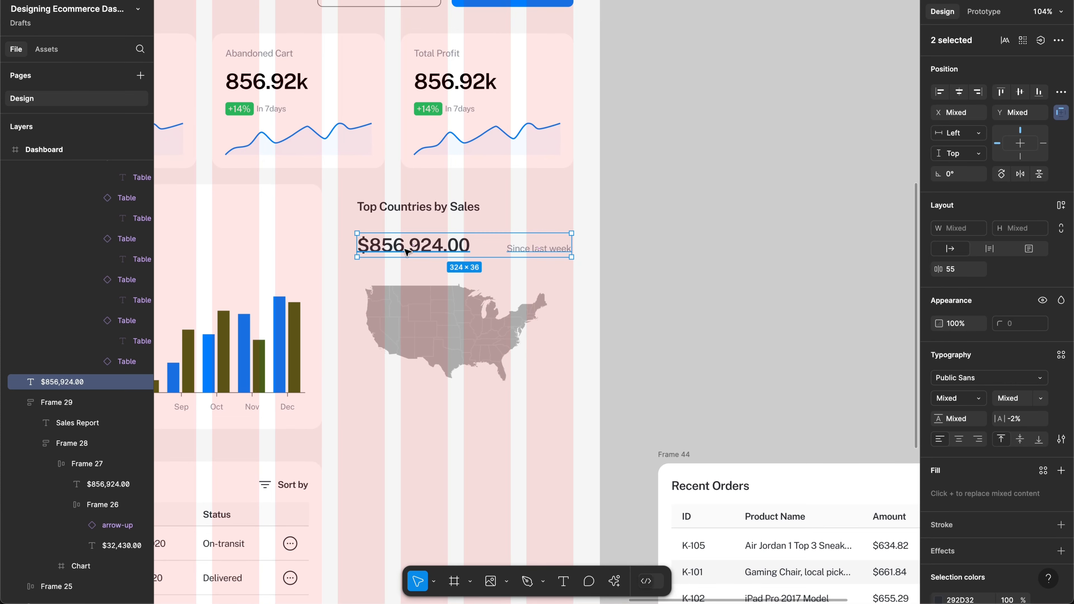
key("shift+a")
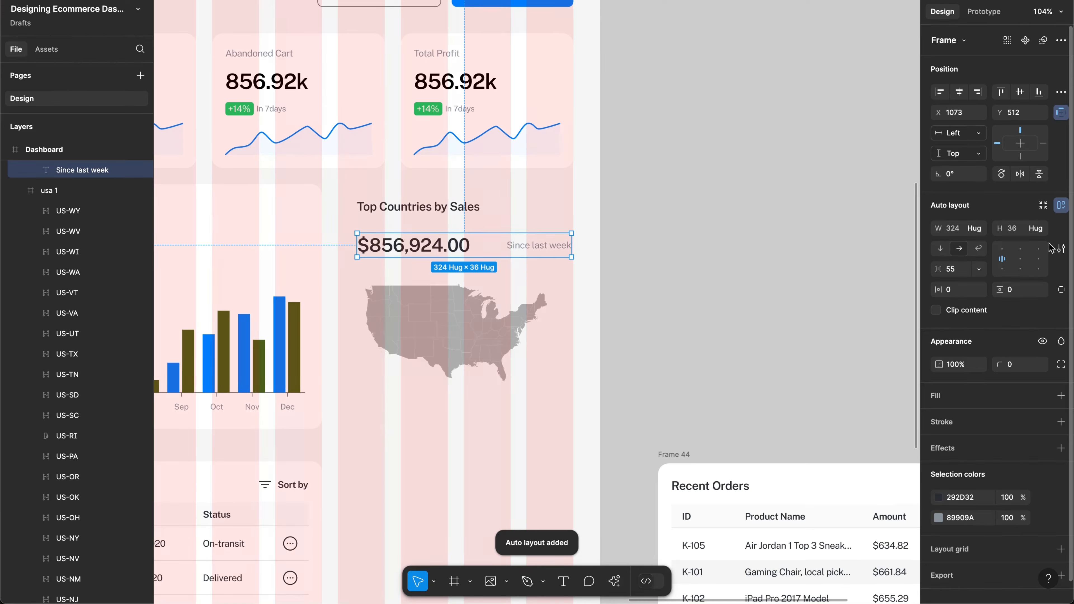
left_click(978, 269)
left_click(986, 283)
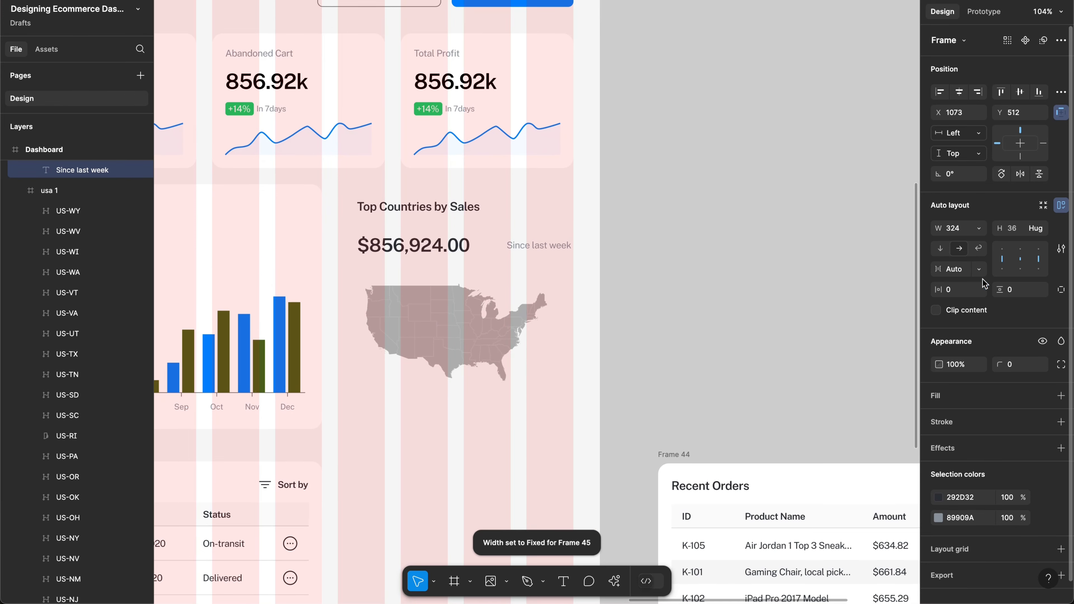
left_click(1039, 270)
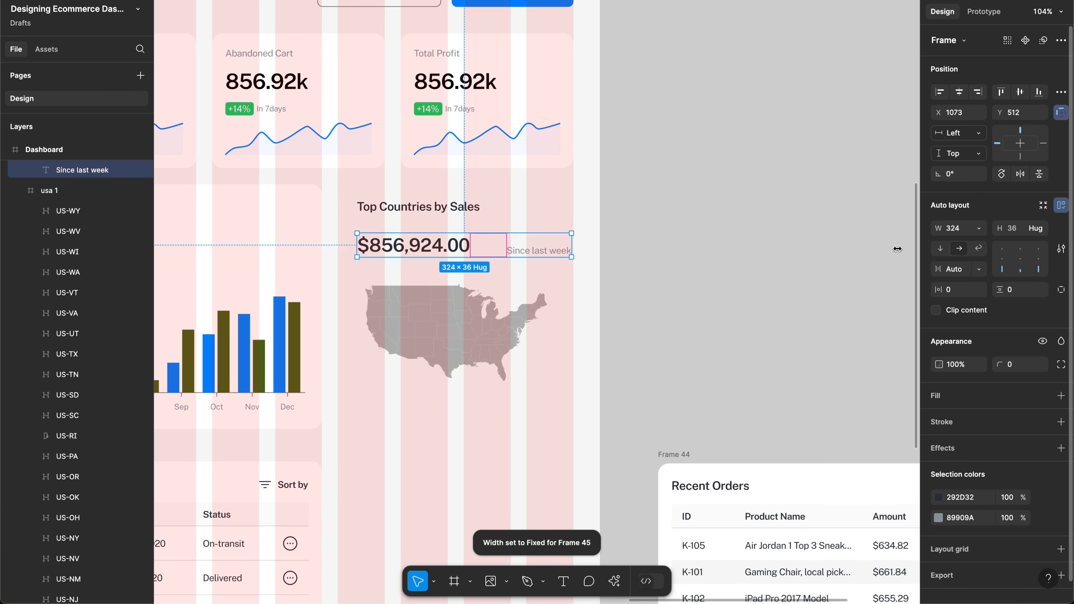
Step: Set vertical trim to cap height to baseline on both the amount and caption
left_click(423, 254)
scroll(423, 255, "up", 6)
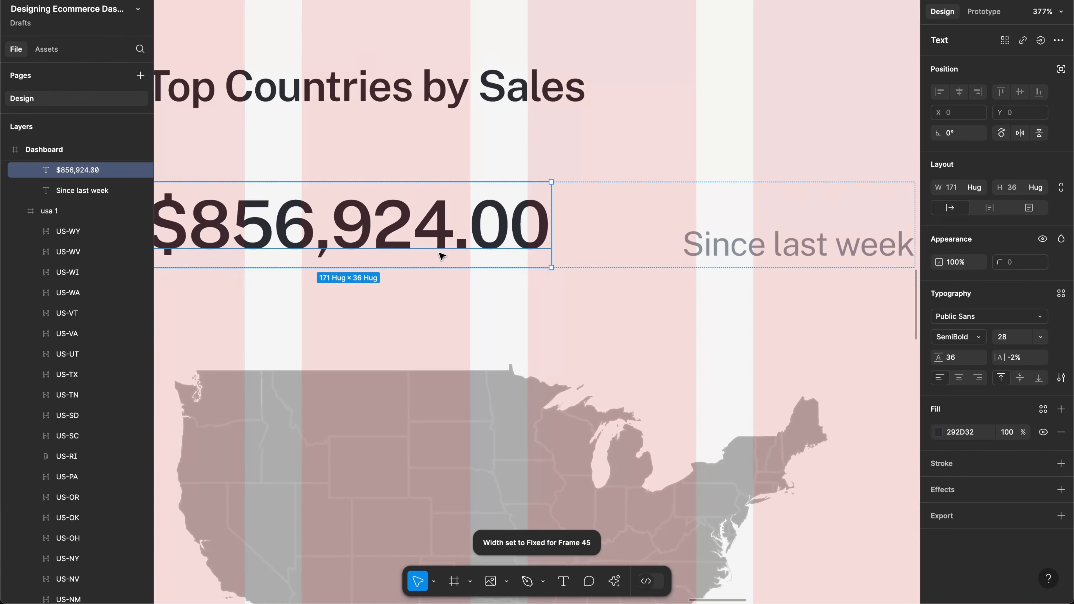
scroll(442, 256, "down", 1)
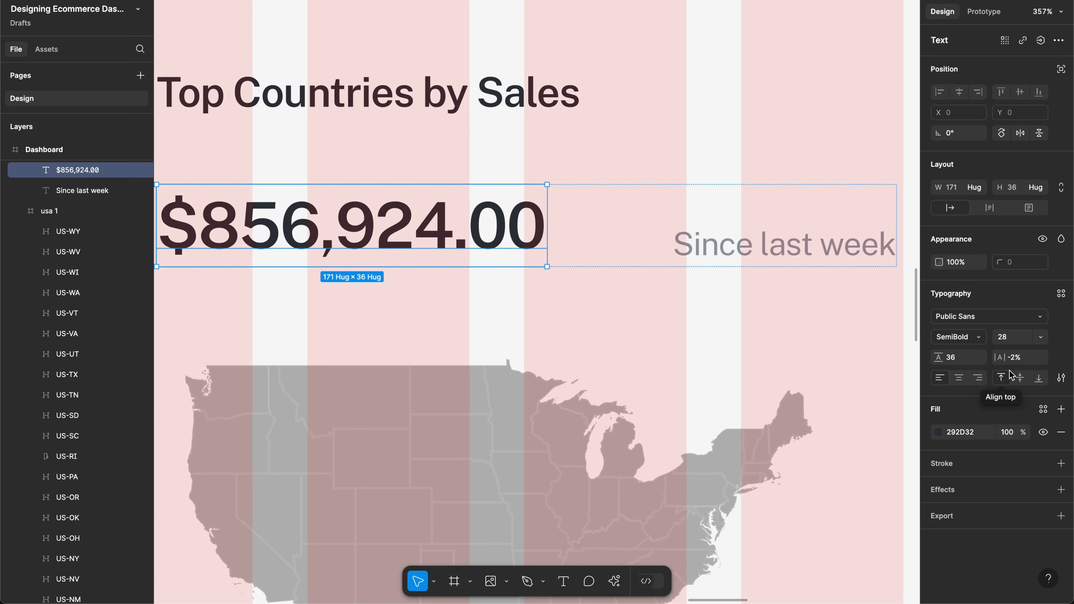
left_click(1060, 380)
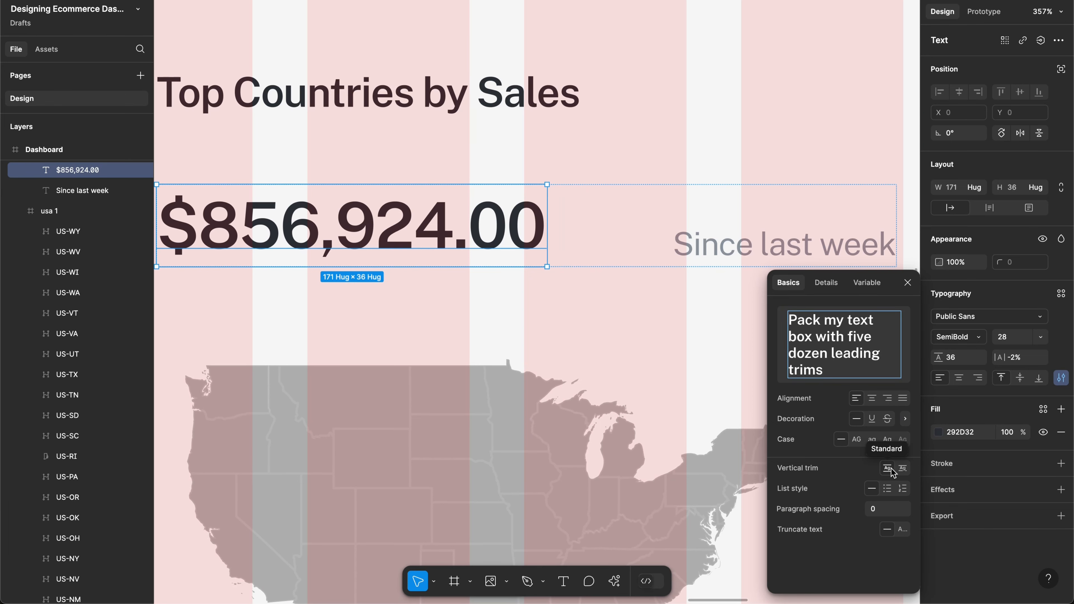
left_click(905, 469)
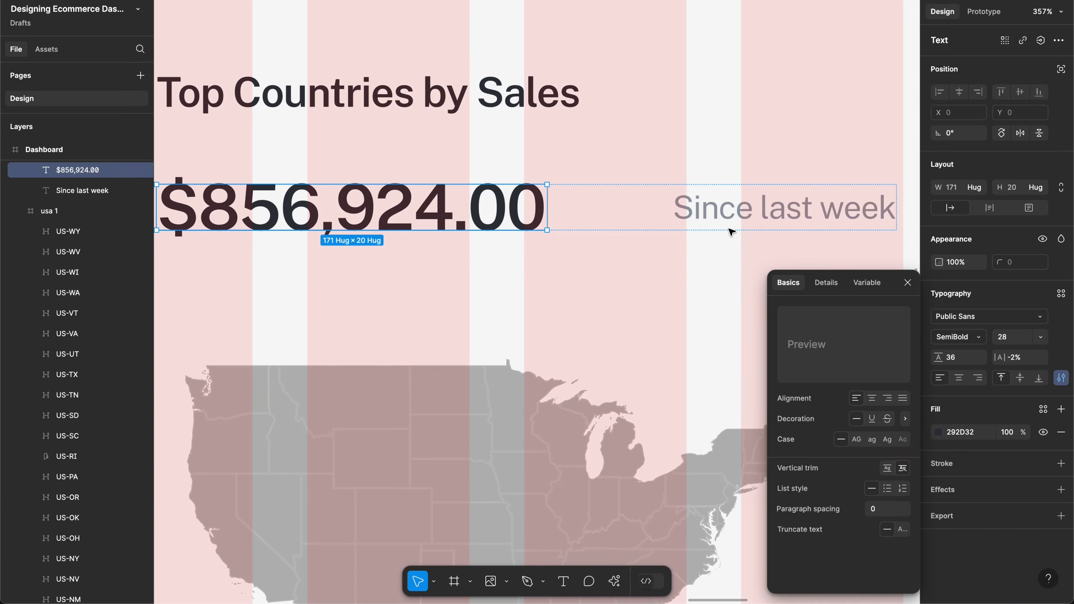
left_click(722, 217)
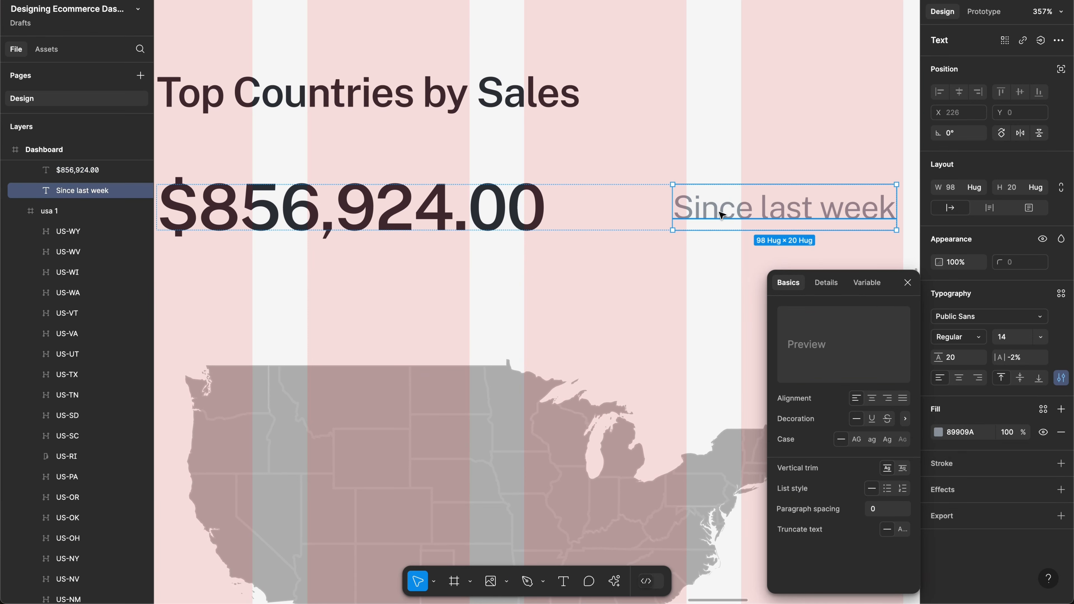
left_click(903, 469)
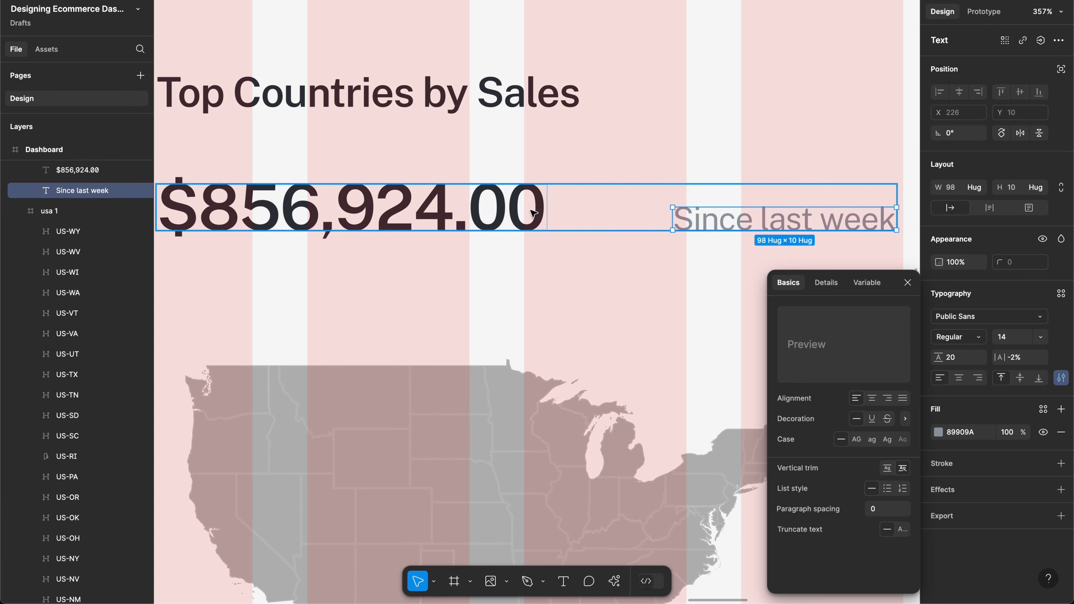
left_click(621, 268)
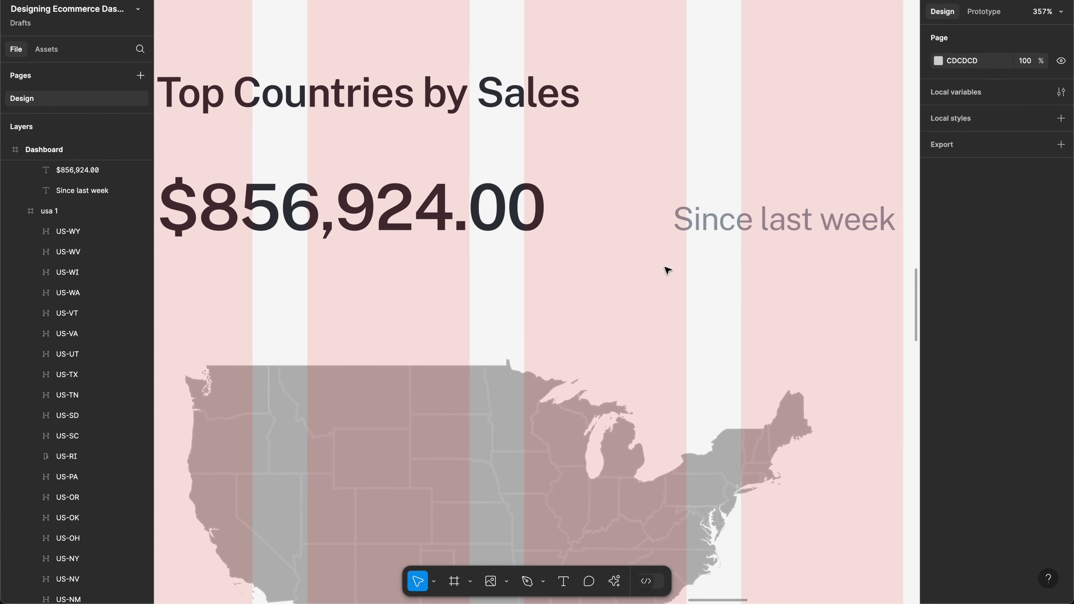
Step: Stretch the amount row's left edge out to X 1044, making it 356 wide
scroll(667, 270, "down", 6)
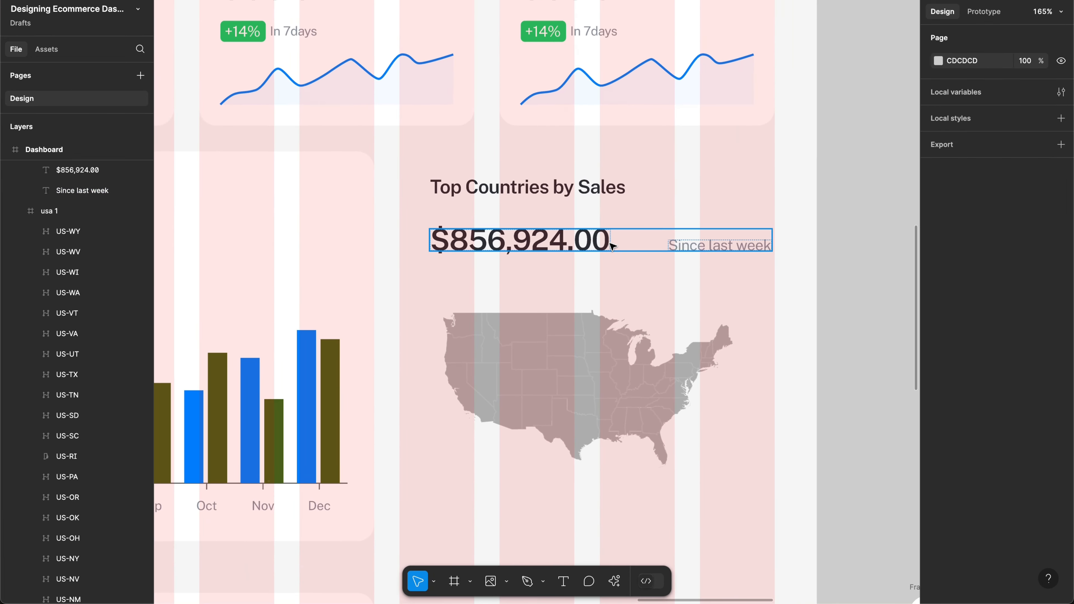
left_click(603, 246)
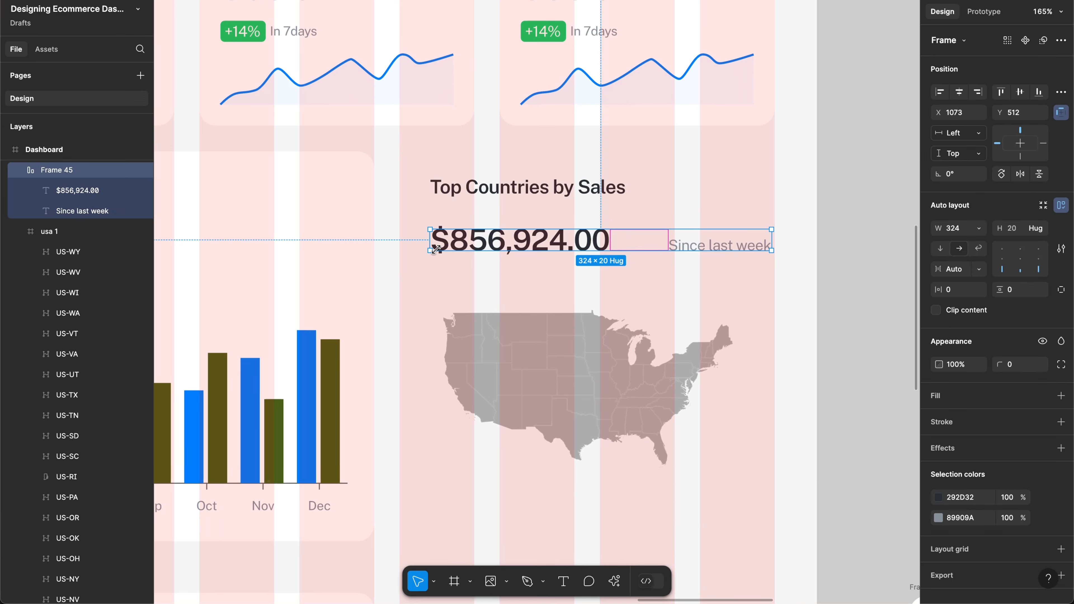
left_click_drag(426, 241, 400, 241)
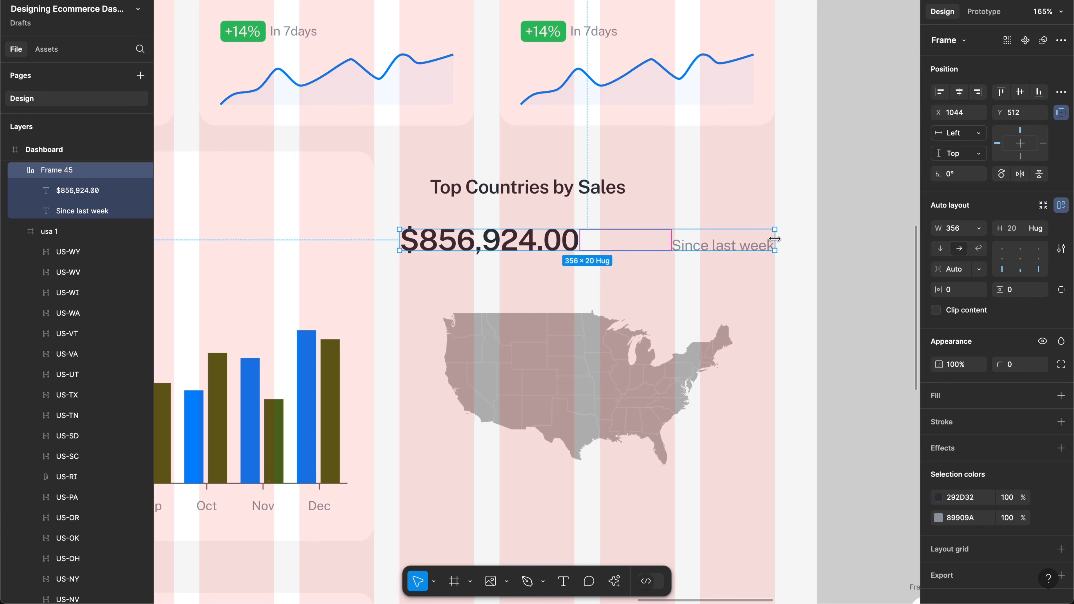
Step: Move the Top Countries by Sales title left to the same X as the row
left_click(537, 190)
left_click_drag(538, 190, 505, 190)
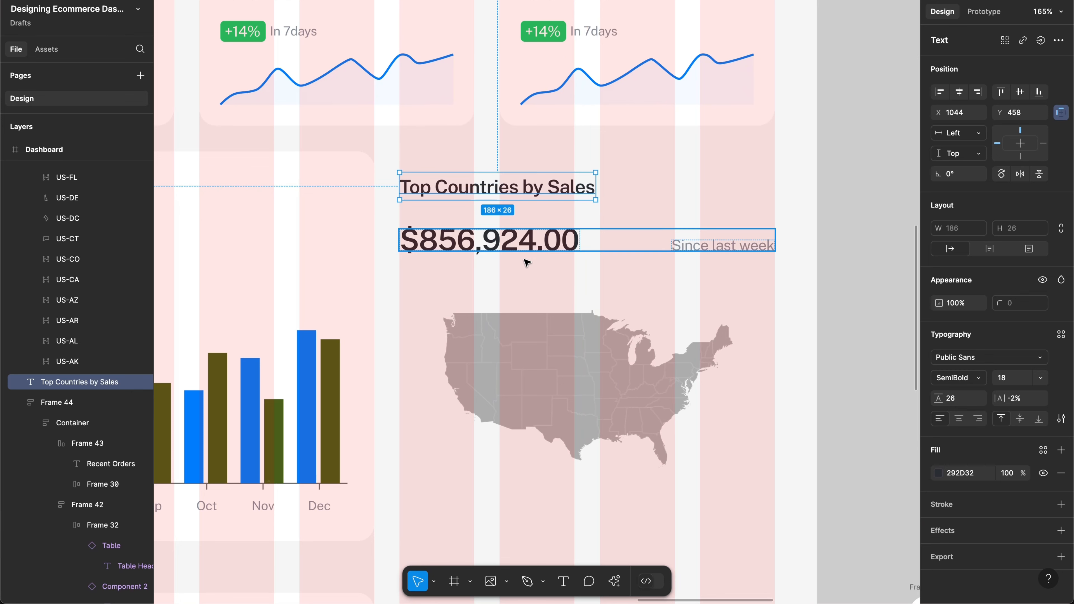
scroll(529, 307, "down", 3)
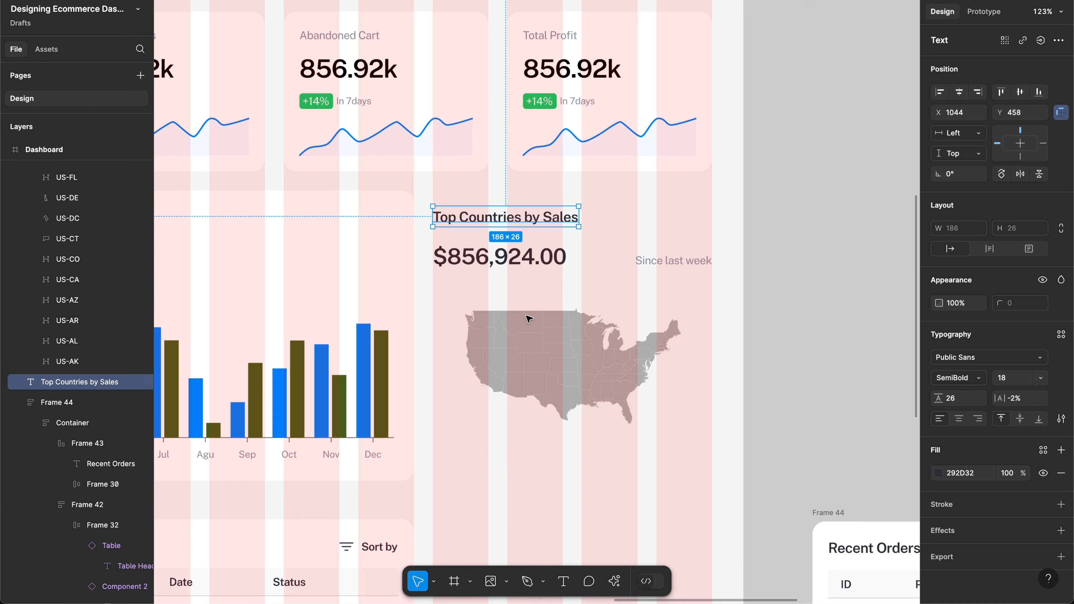
Step: Scale the USA map up proportionally with the K Scale tool and adjust its frame edges
left_click(524, 328)
key("k")
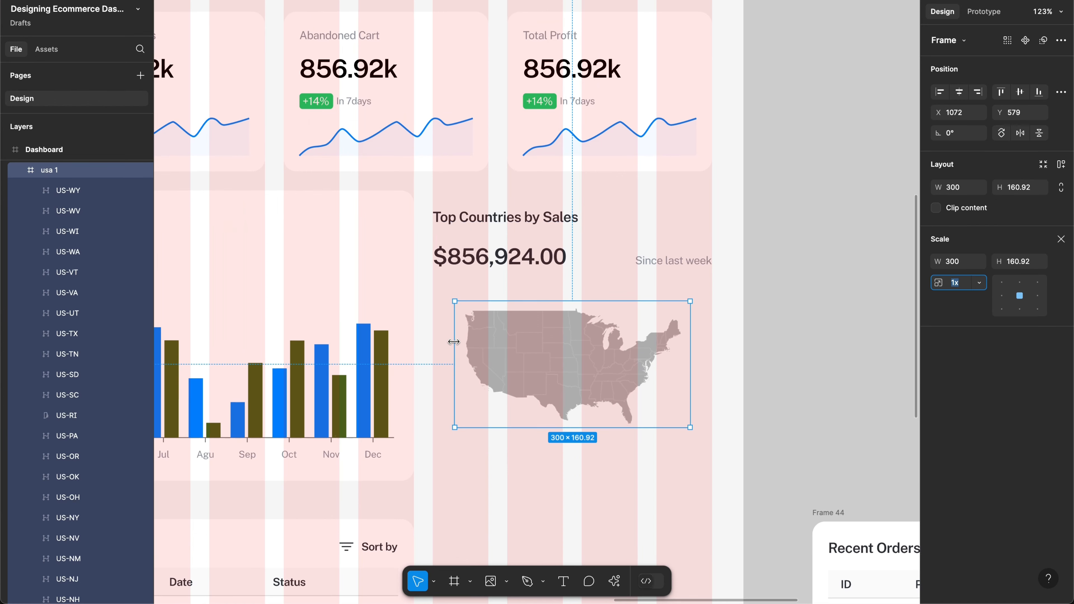
left_click_drag(454, 342, 432, 341)
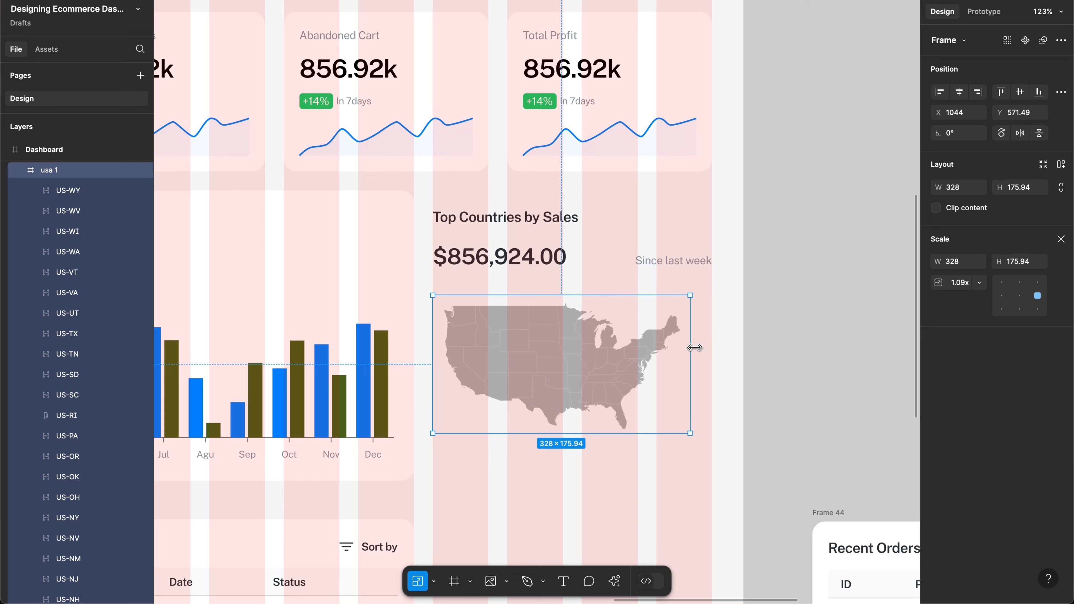
left_click_drag(693, 348, 710, 347)
key("Return")
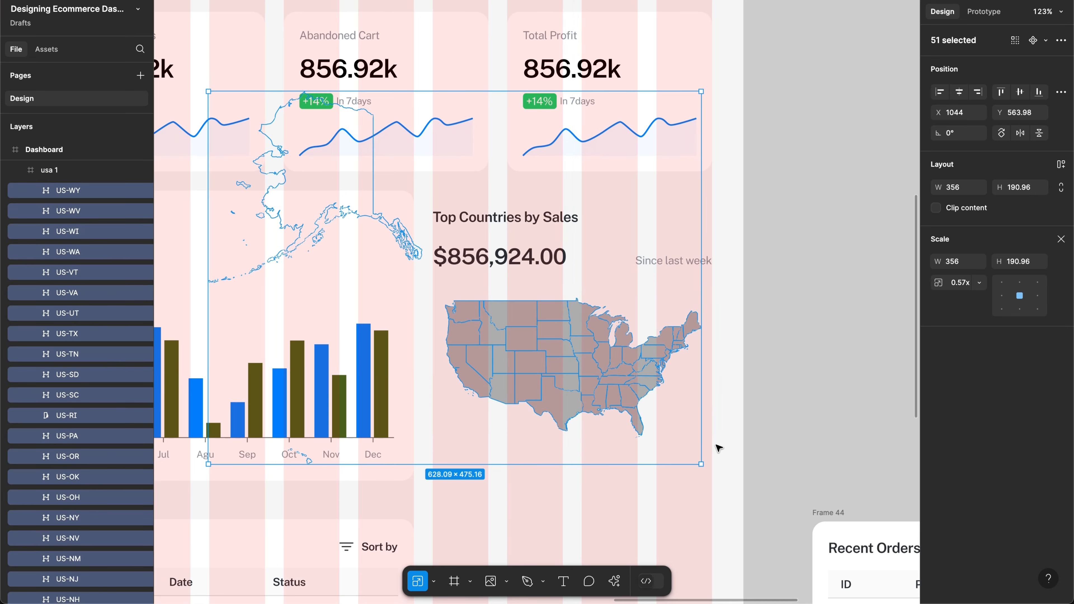
left_click(716, 444)
left_click(711, 365)
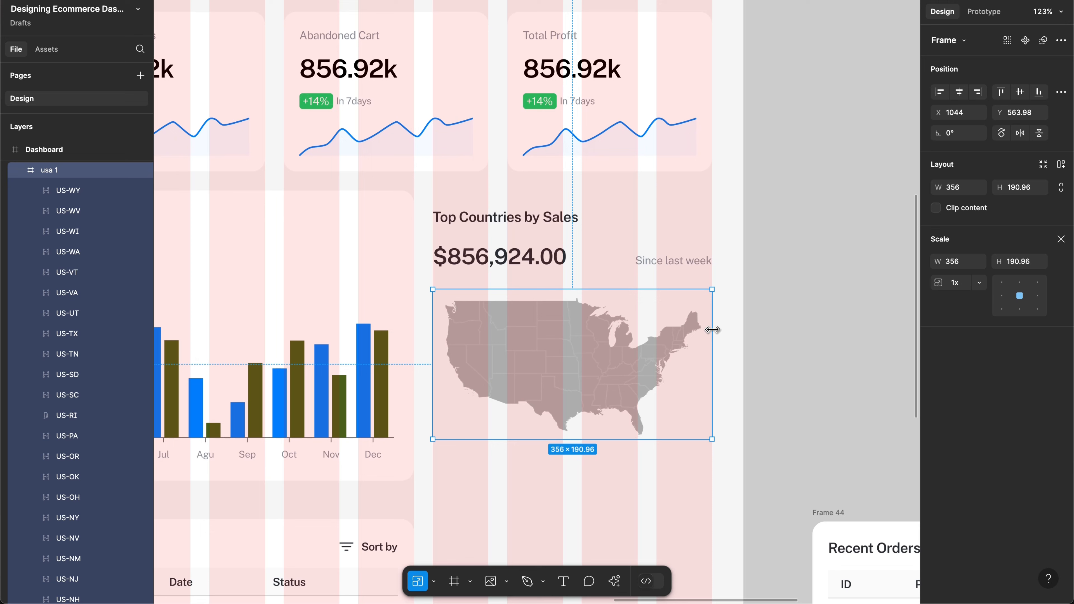
key("v")
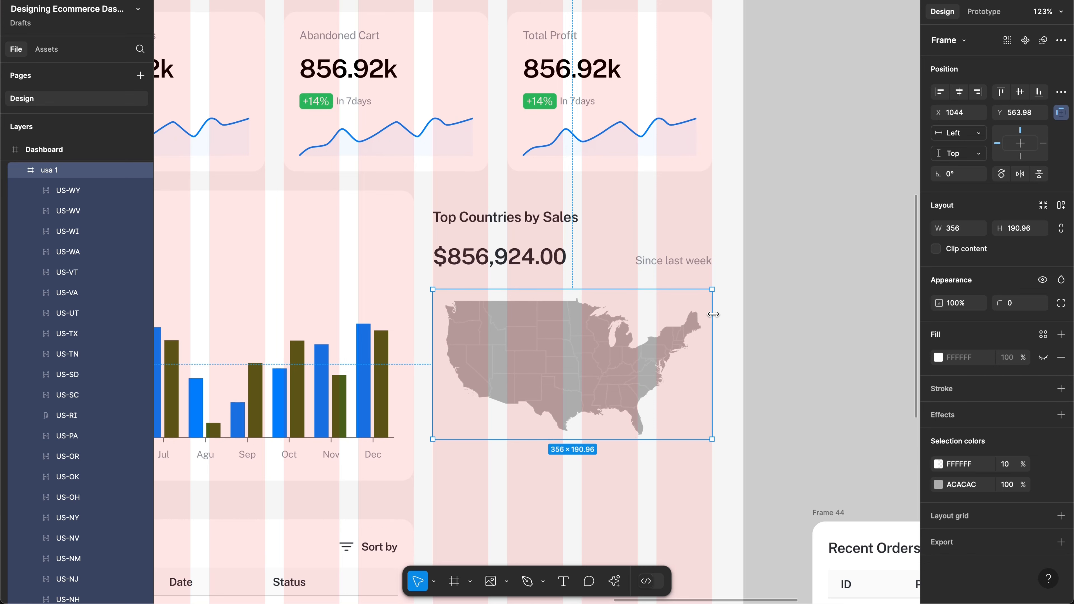
left_click_drag(712, 314, 703, 313)
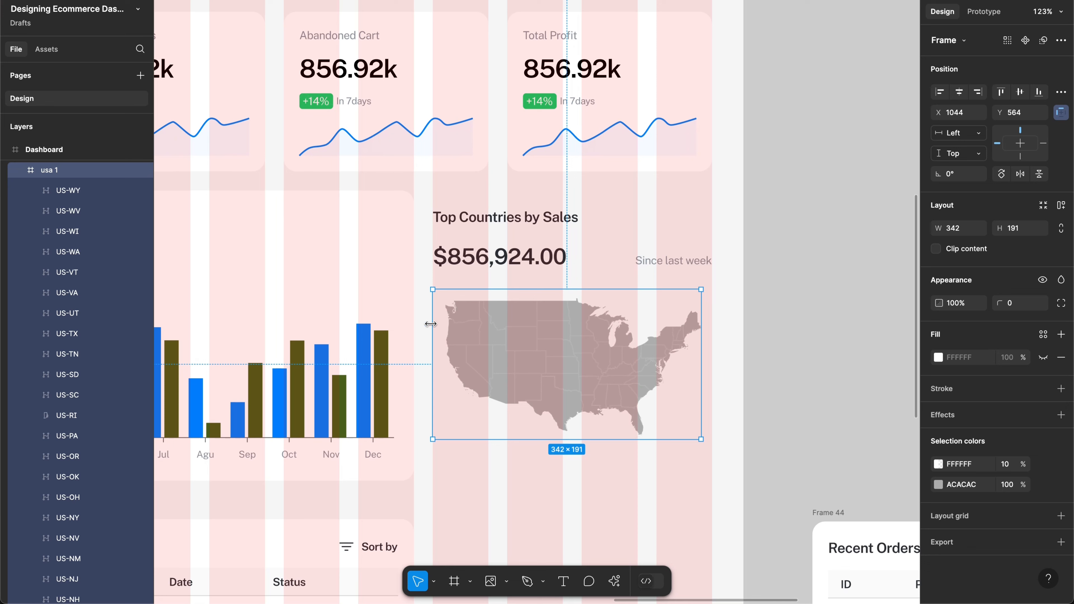
left_click_drag(435, 324, 443, 324)
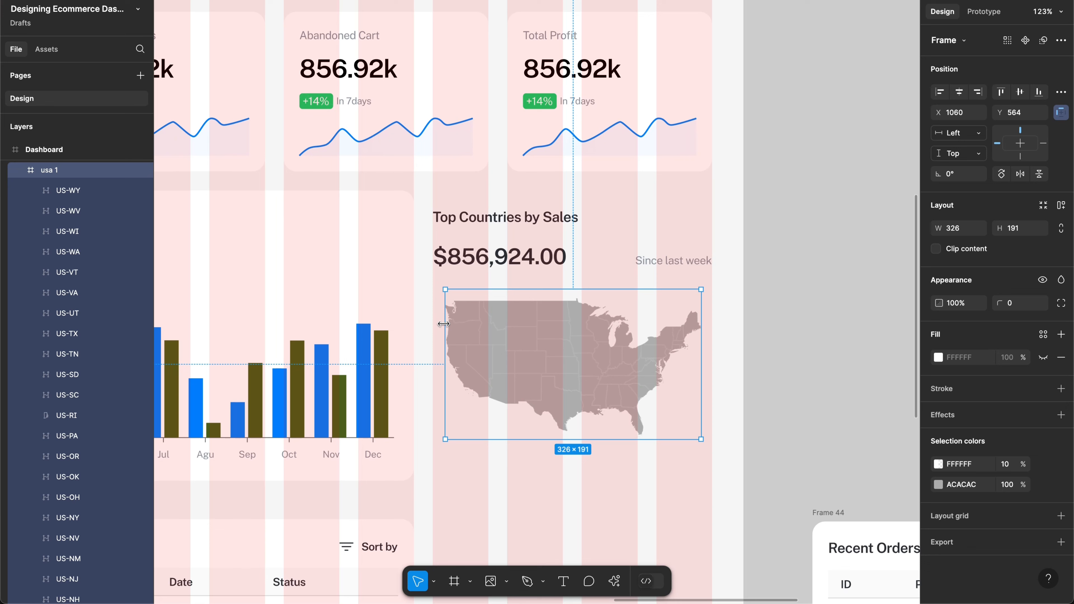
Step: Scale the map to the full 356 width and move it down to Y 572
key("k")
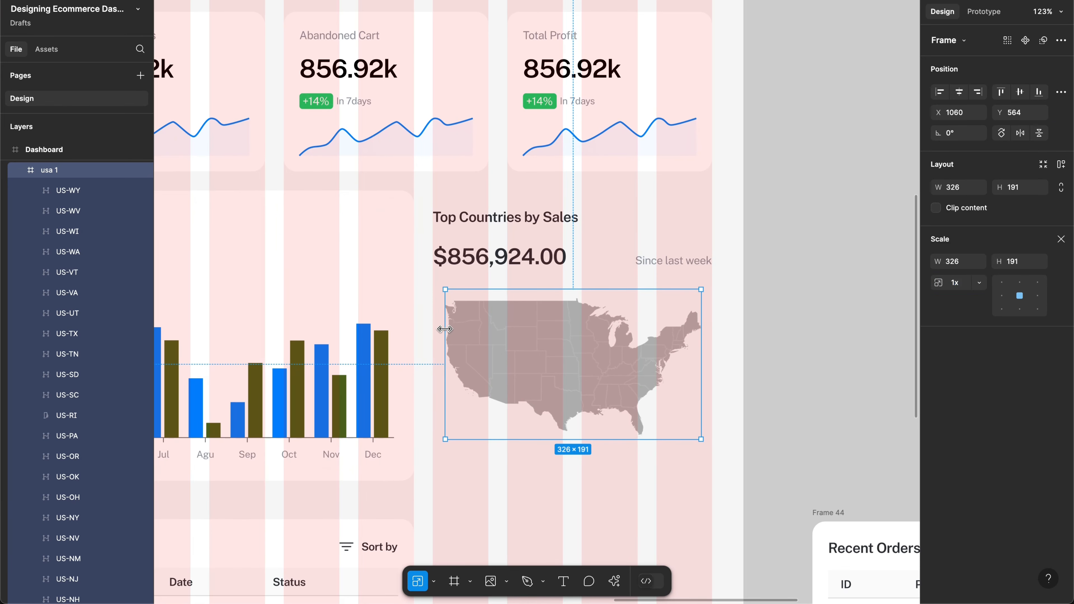
left_click_drag(444, 329, 435, 330)
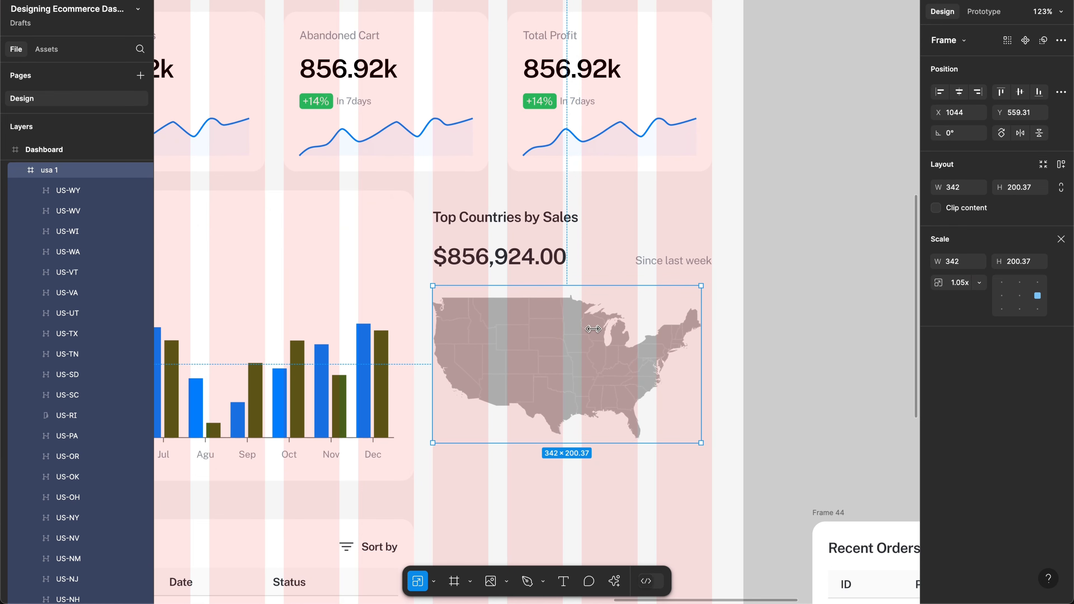
left_click_drag(702, 317, 710, 317)
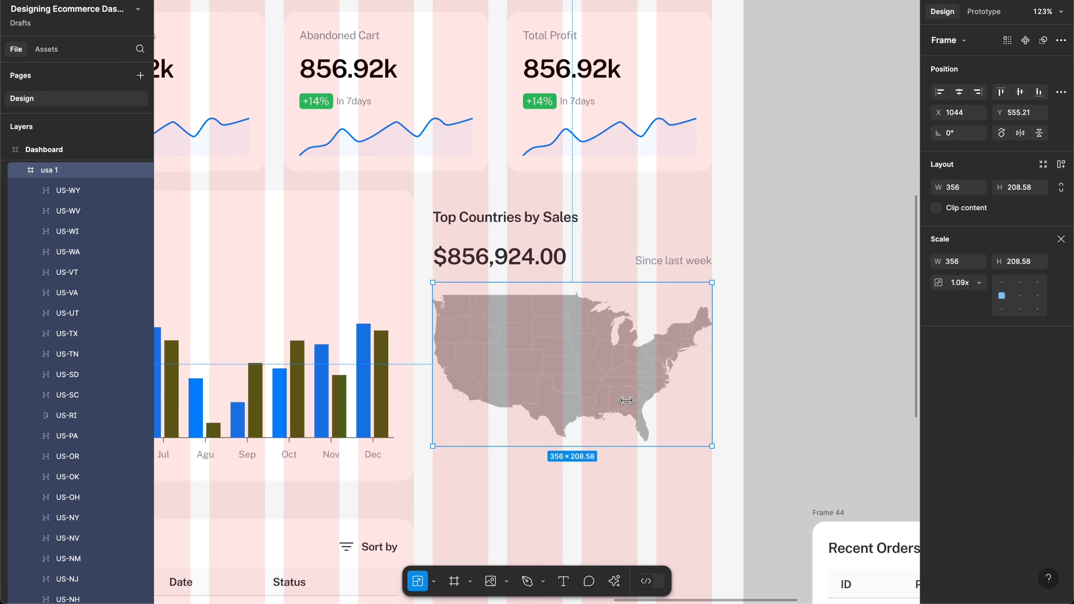
left_click_drag(540, 343, 540, 356)
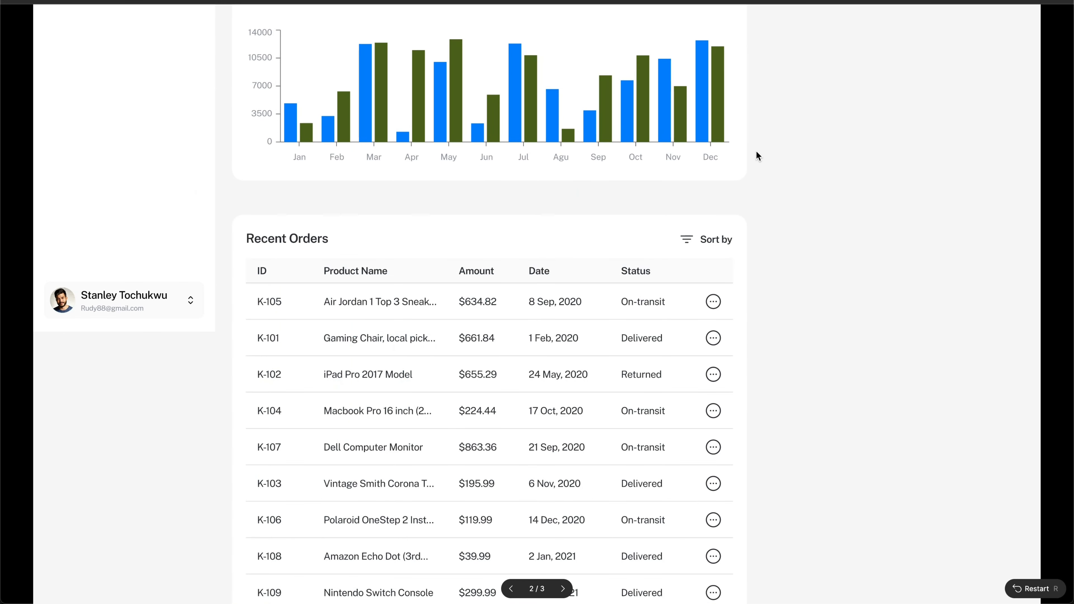
Step: Pan across the dashboard and launch it as a running prototype
scroll(757, 152, "up", 1)
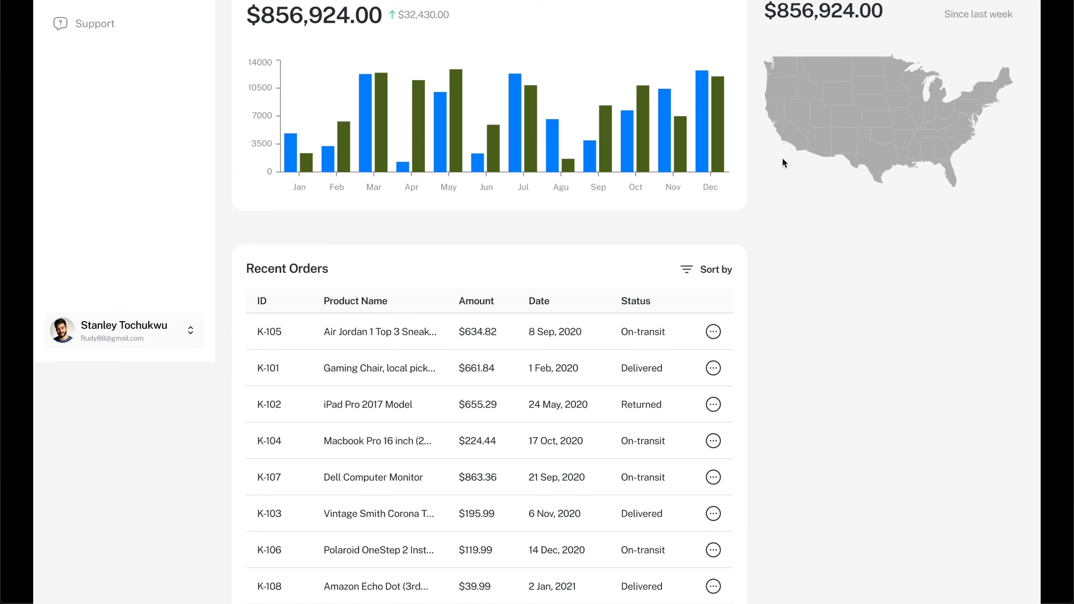
scroll(782, 163, "down", 2)
scroll(782, 157, "up", 2)
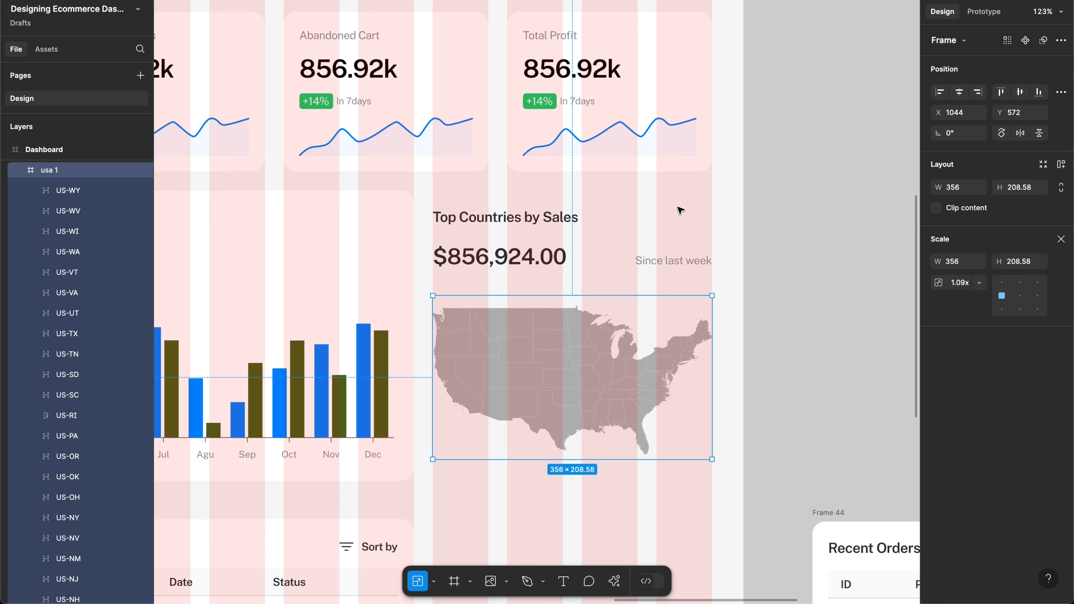
scroll(678, 209, "left", 4)
scroll(678, 209, "up", 2)
scroll(761, 207, "up", 4)
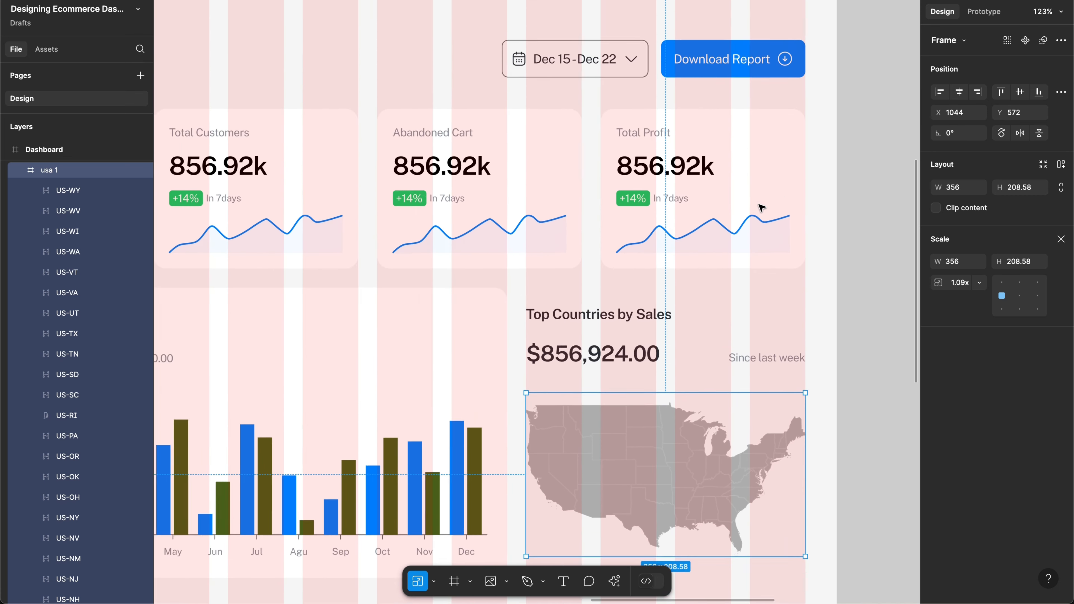
scroll(779, 196, "left", 3)
scroll(824, 208, "down", 2)
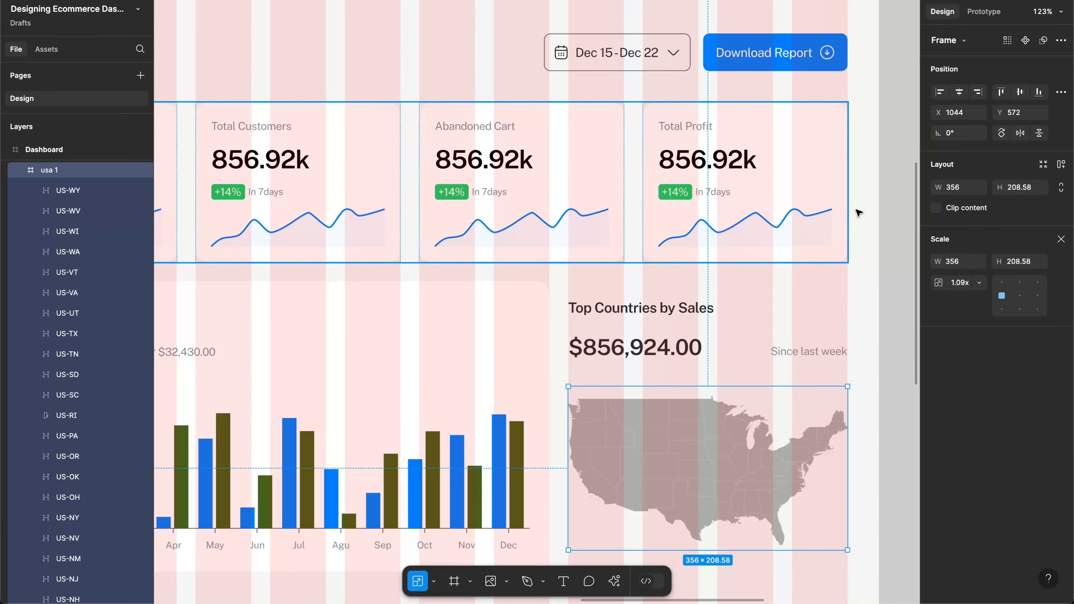
scroll(857, 210, "down", 5, "ctrl")
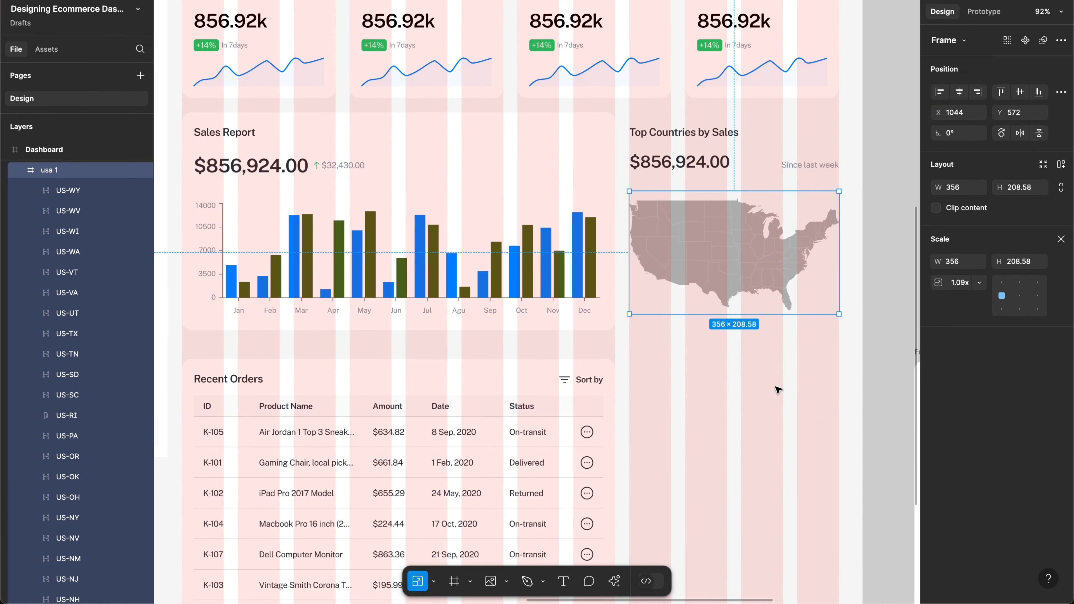
scroll(776, 386, "left", 2)
scroll(776, 387, "down", 1)
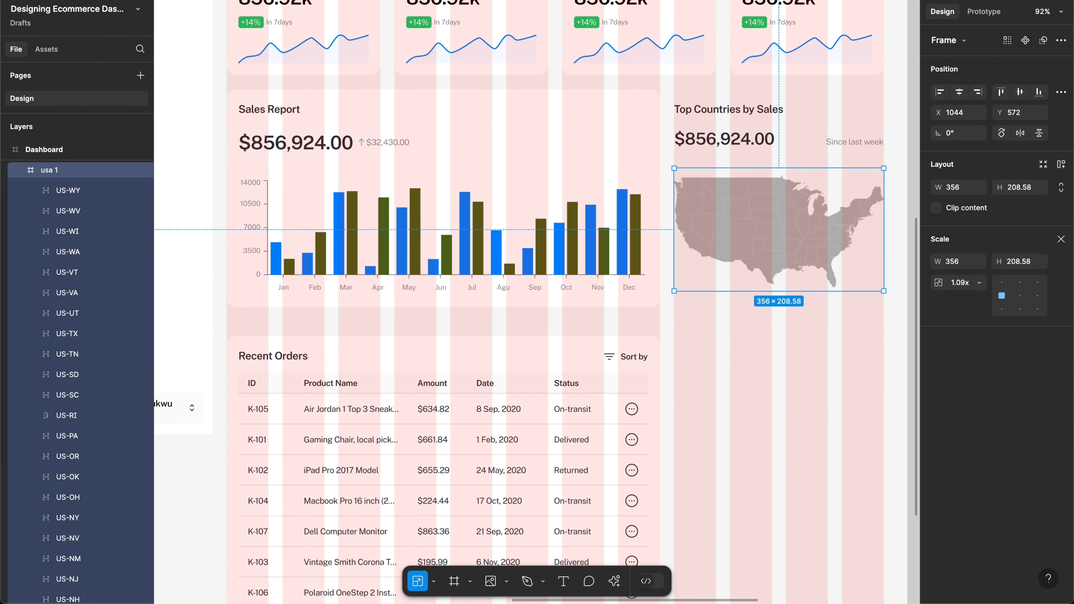
left_click(979, 1)
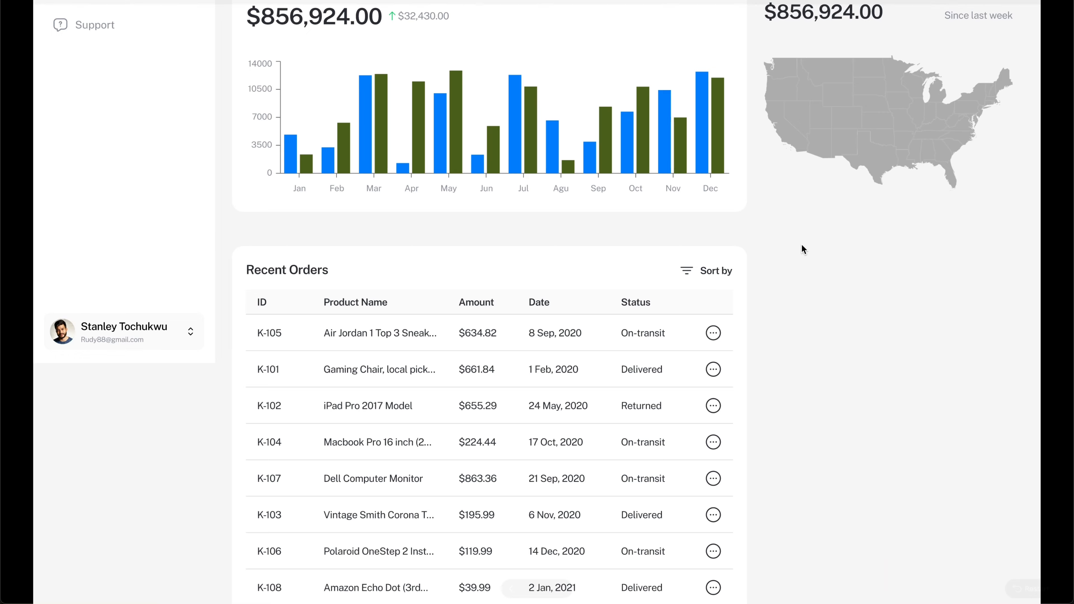
Step: Scroll through the prototype to check the Top Countries card and return to the top
scroll(801, 244, "down", 2)
scroll(801, 244, "up", 1)
scroll(801, 244, "down", 1)
scroll(801, 244, "up", 2)
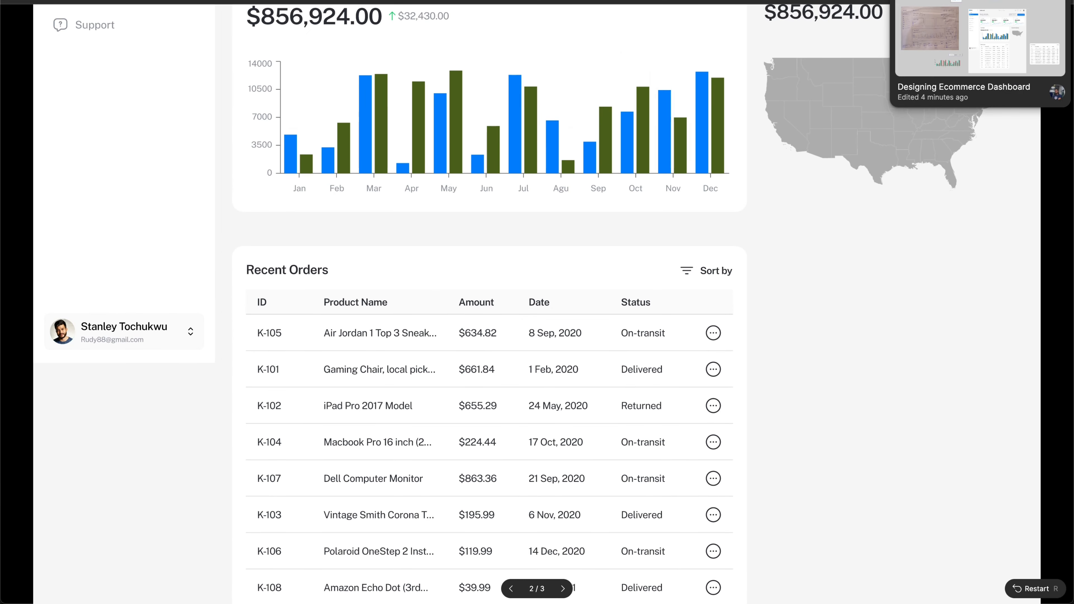
left_click(980, 1)
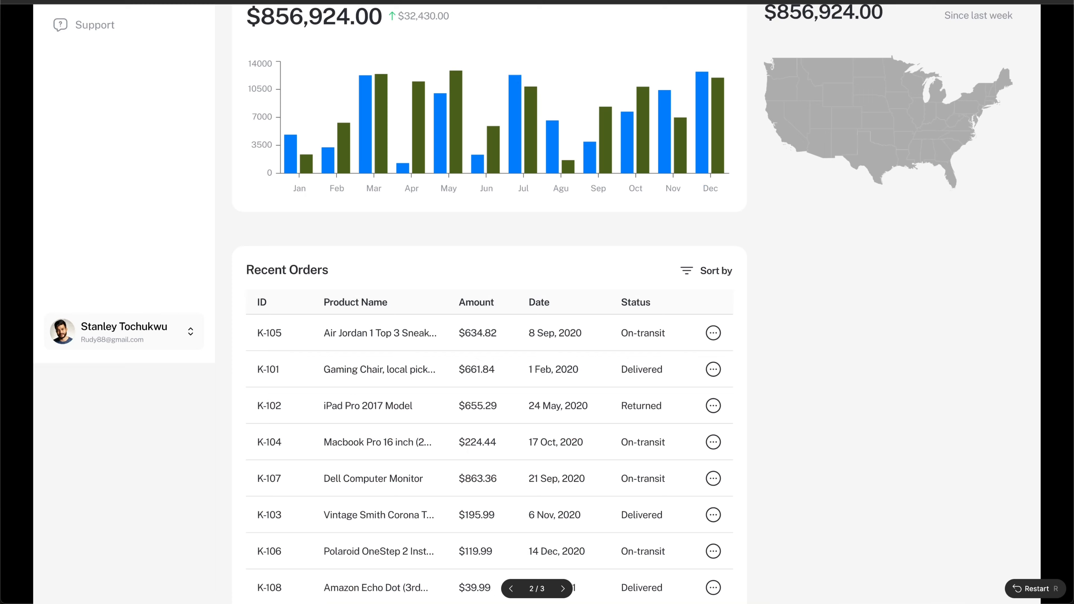
scroll(806, 254, "up", 7)
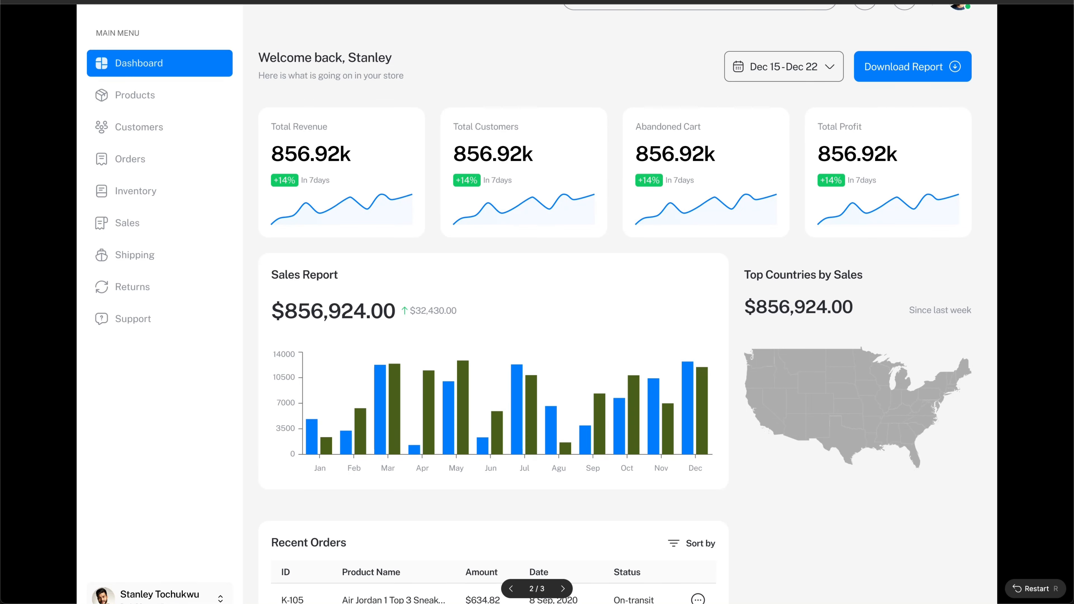
Step: Back in the editor, draw a horizontal line just under the Top Countries by Sales title
left_click(978, 1)
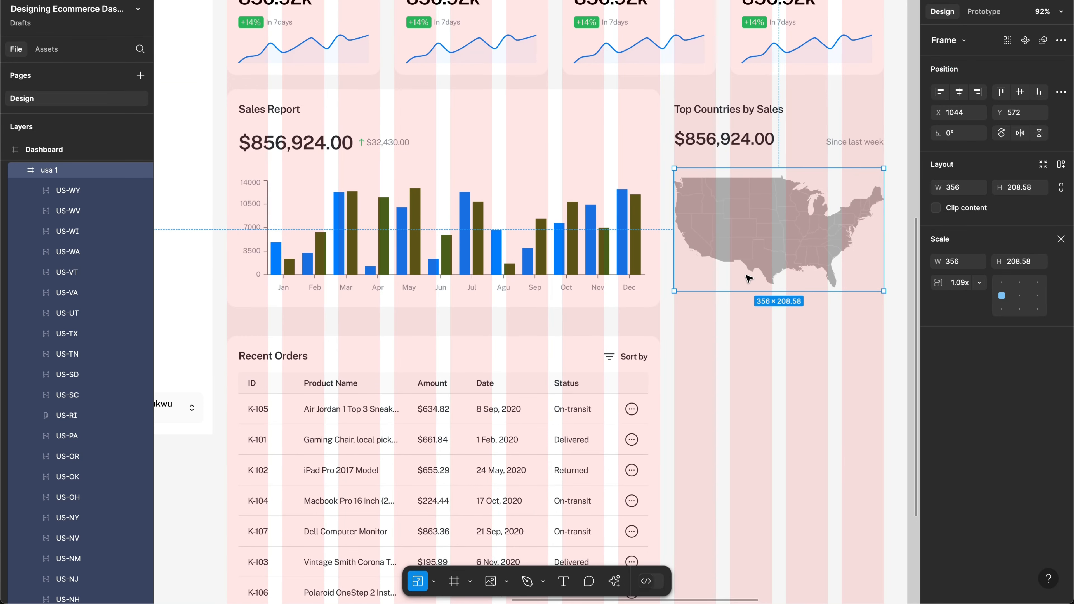
scroll(759, 140, "up", 5)
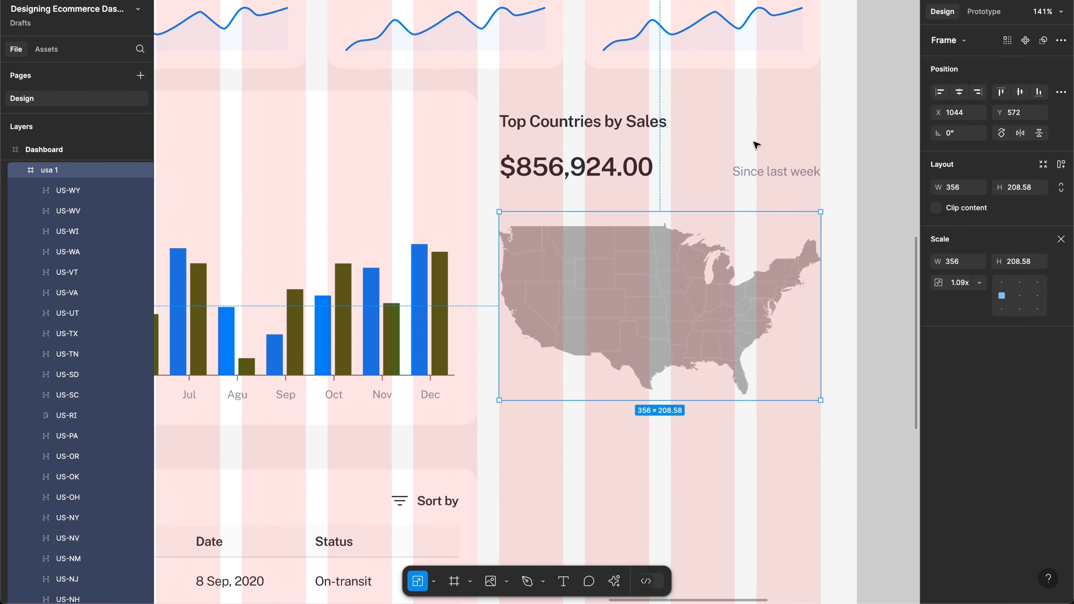
left_click(629, 122)
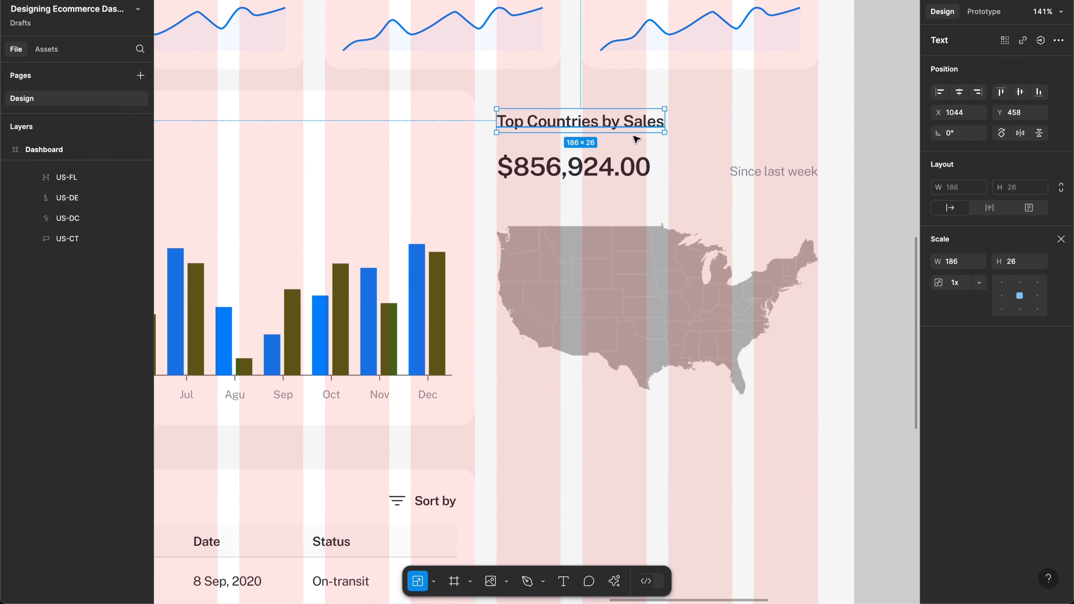
key("l")
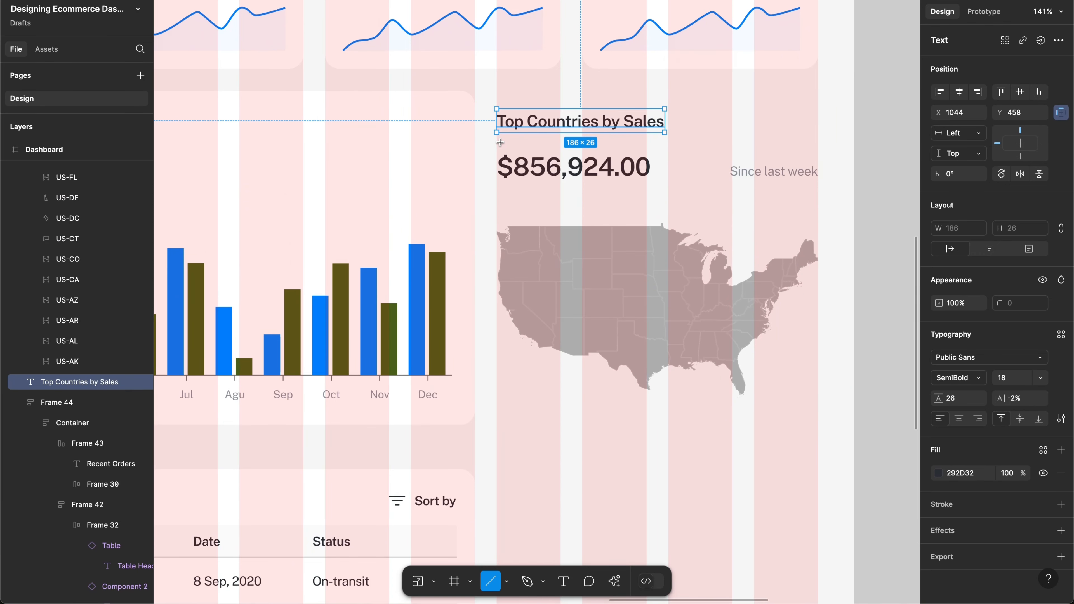
left_click_drag(500, 142, 749, 142)
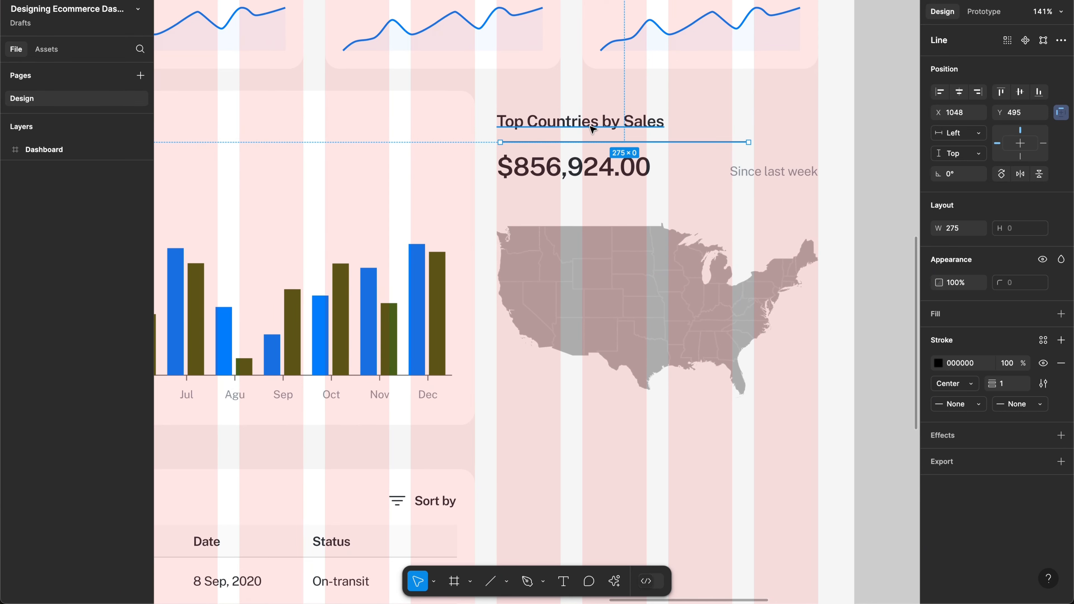
Step: Group the title and line in an auto-layout frame widened to the card's full width
left_click(590, 129, "shift")
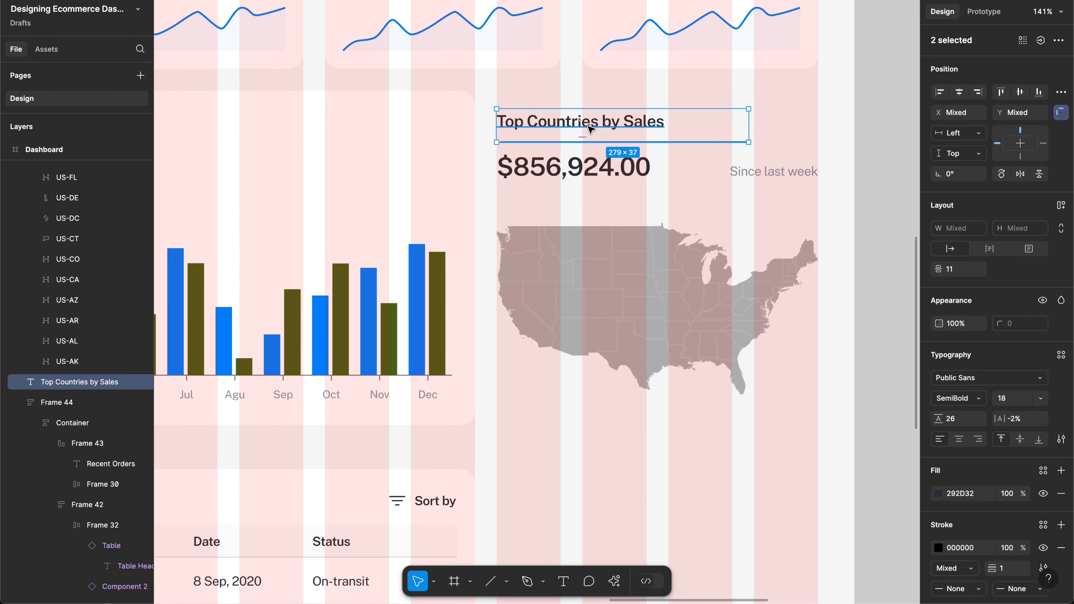
key("shift+a")
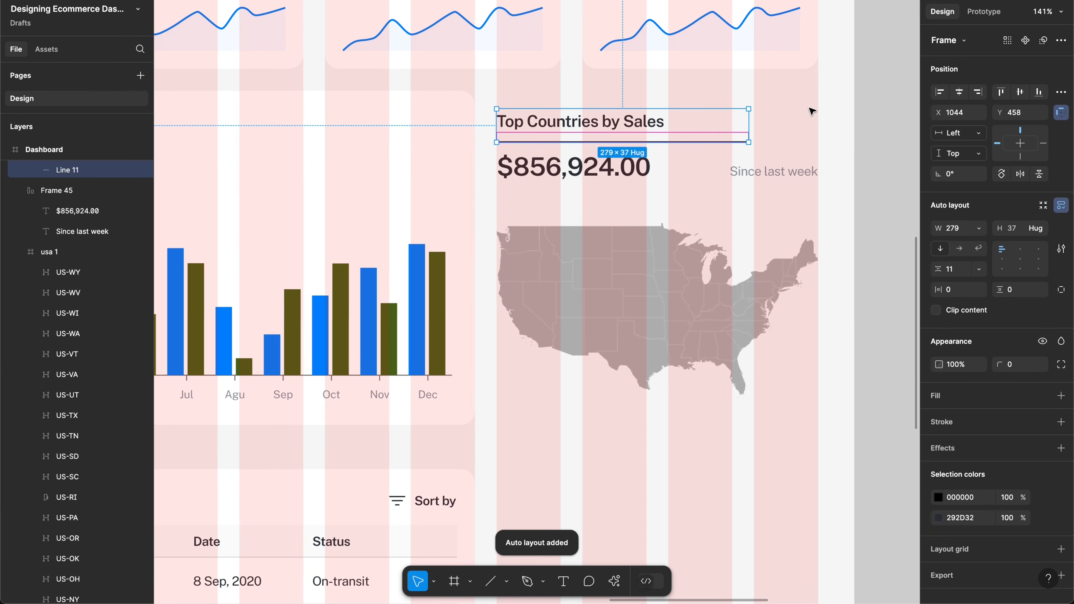
scroll(810, 111, "up", 3)
left_click_drag(731, 124, 822, 121)
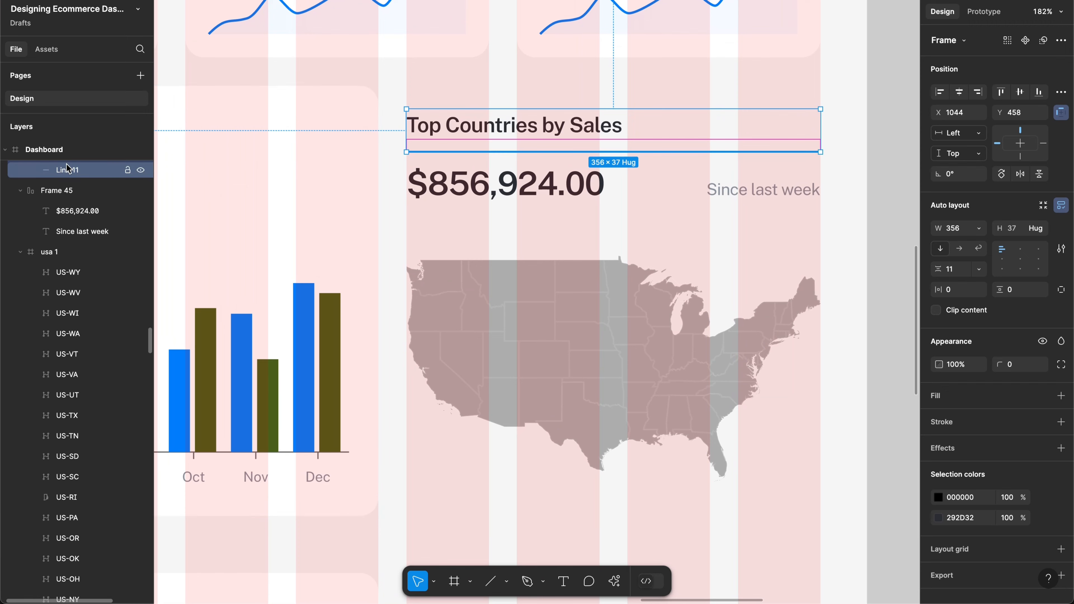
Step: Set the divider line's stroke colour to light grey CDCDCD
left_click(80, 170)
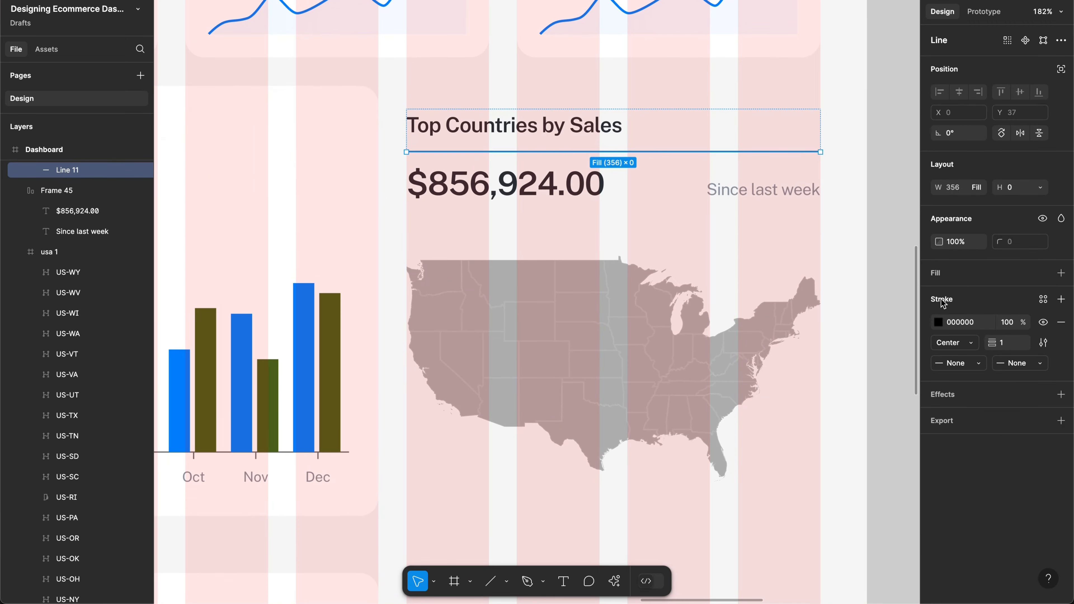
scroll(776, 313, "down", 5)
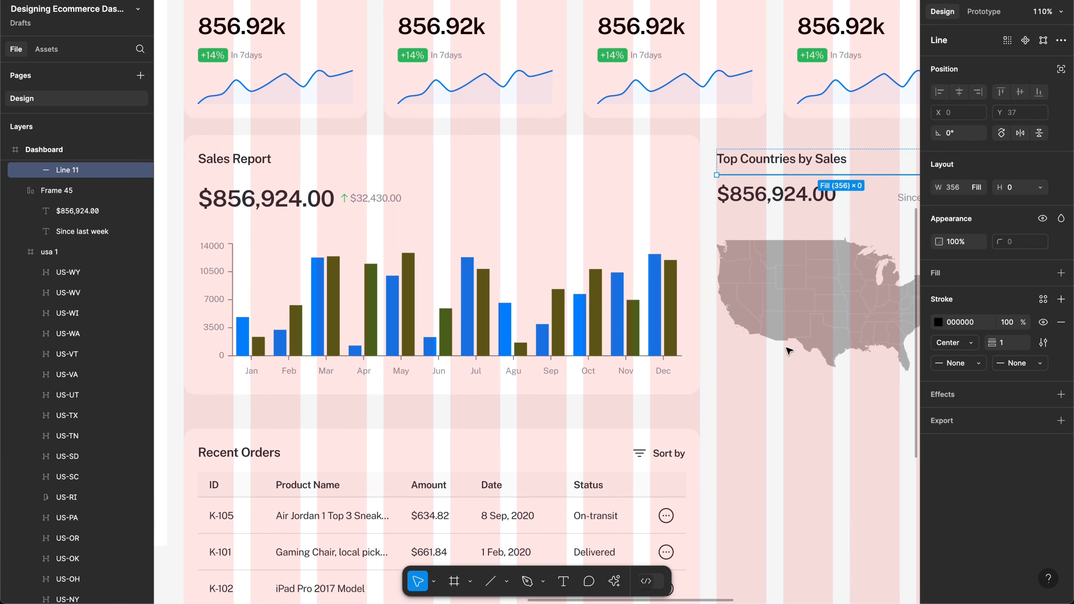
left_click(938, 322)
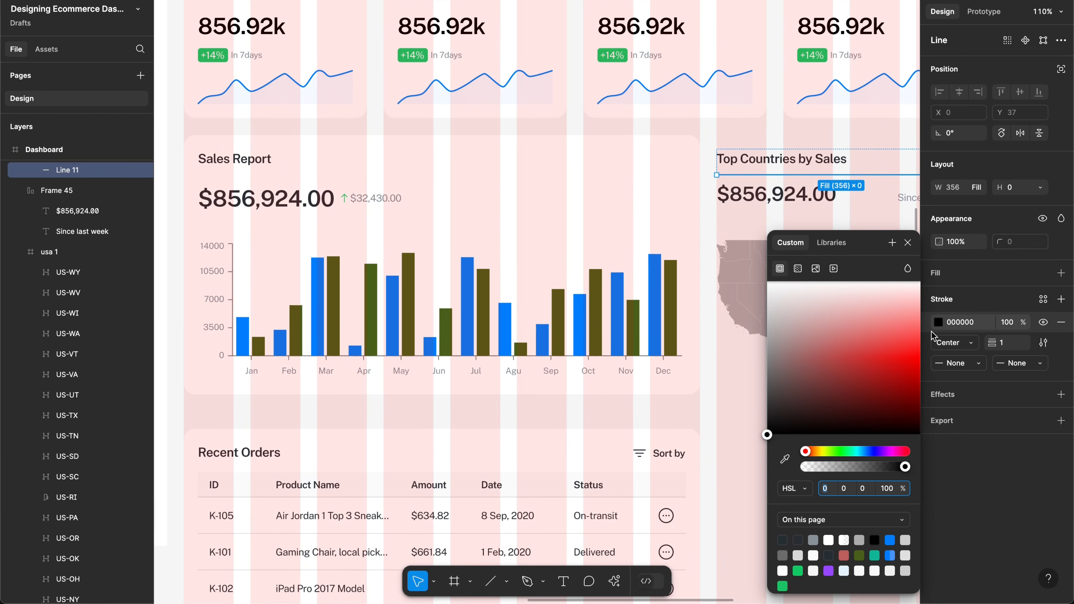
left_click(813, 540)
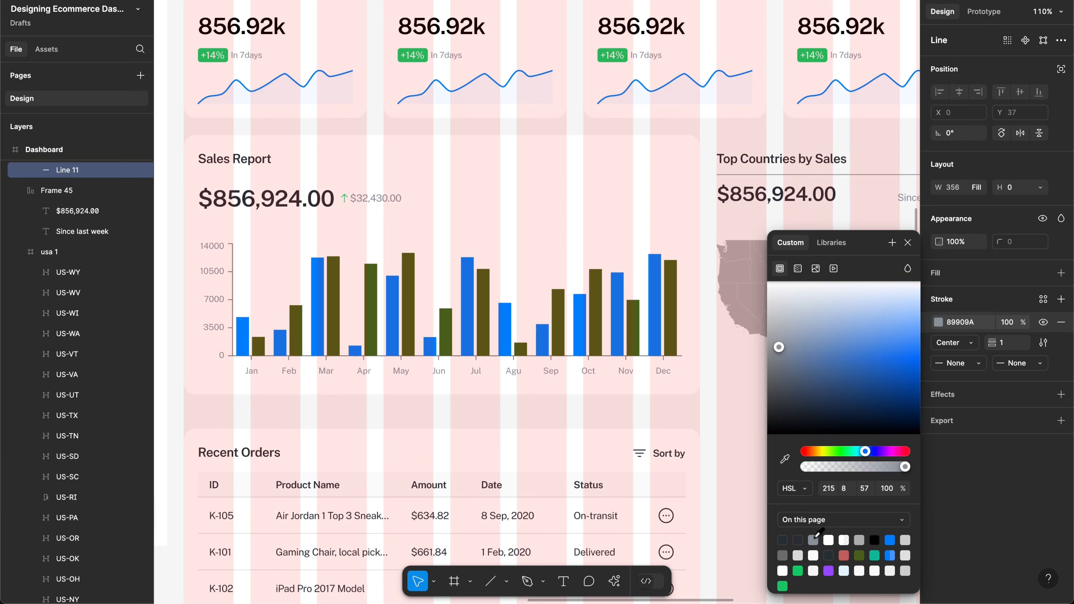
left_click(904, 571)
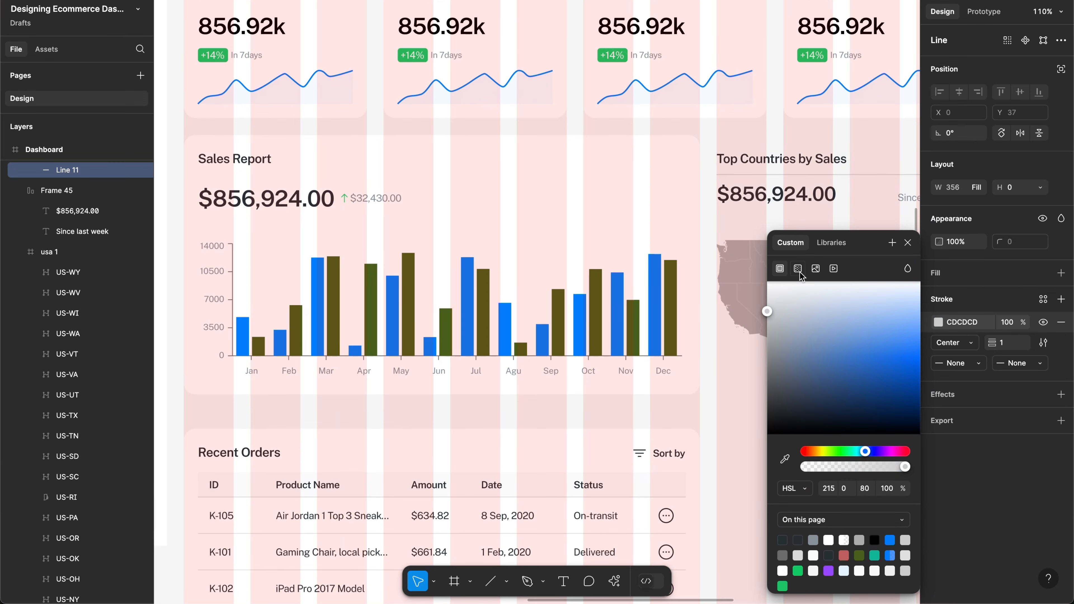
scroll(679, 223, "left", 3)
scroll(678, 223, "up", 1)
scroll(678, 223, "right", 5)
scroll(678, 223, "down", 1)
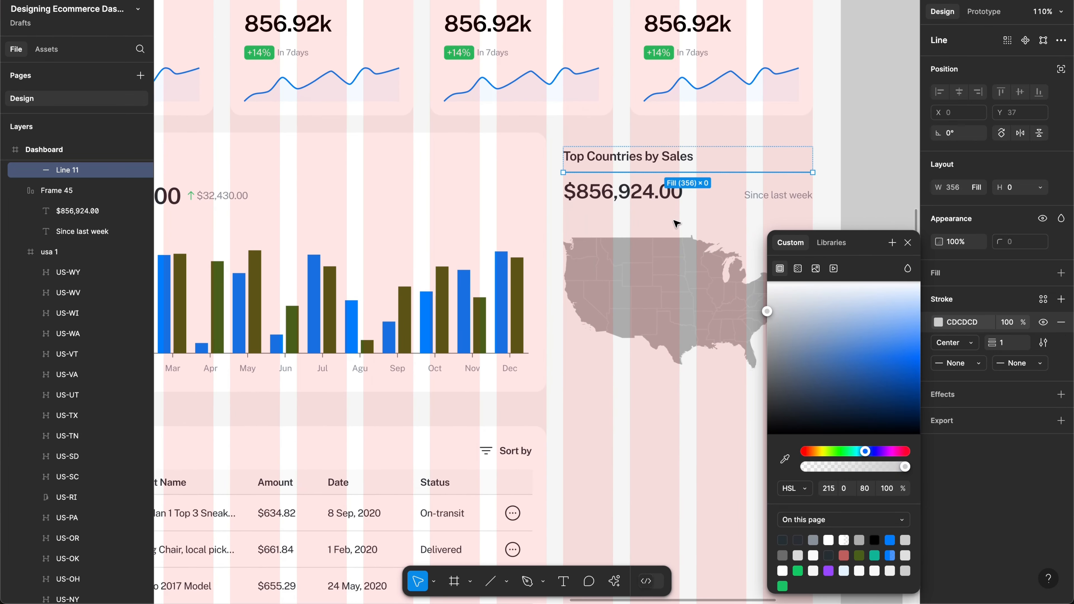
key("Escape")
Step: Set the spacing between the title and divider to 12
left_click(668, 159)
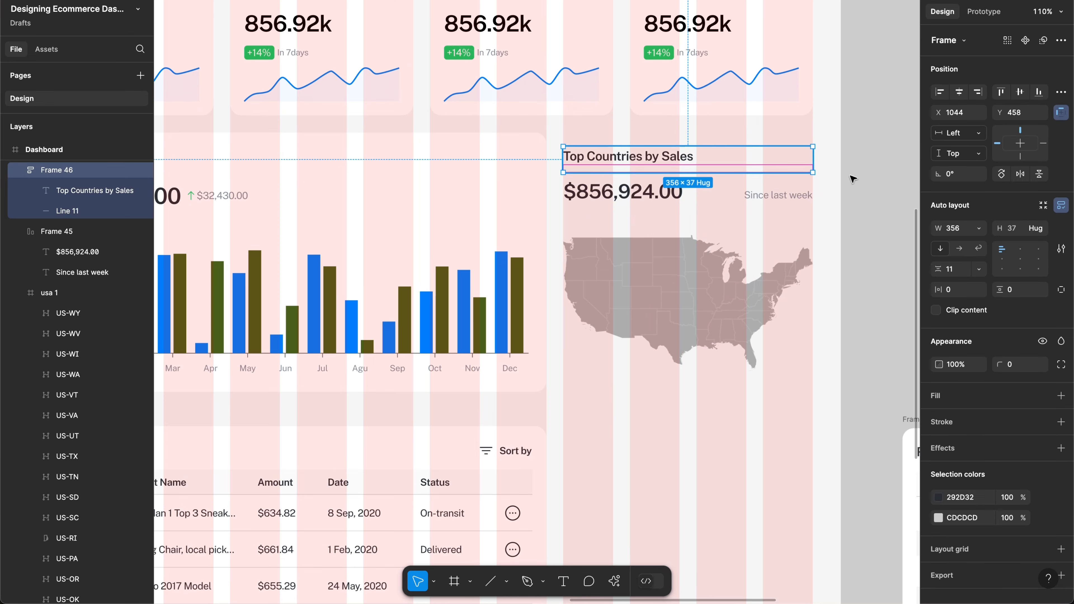
left_click(964, 275)
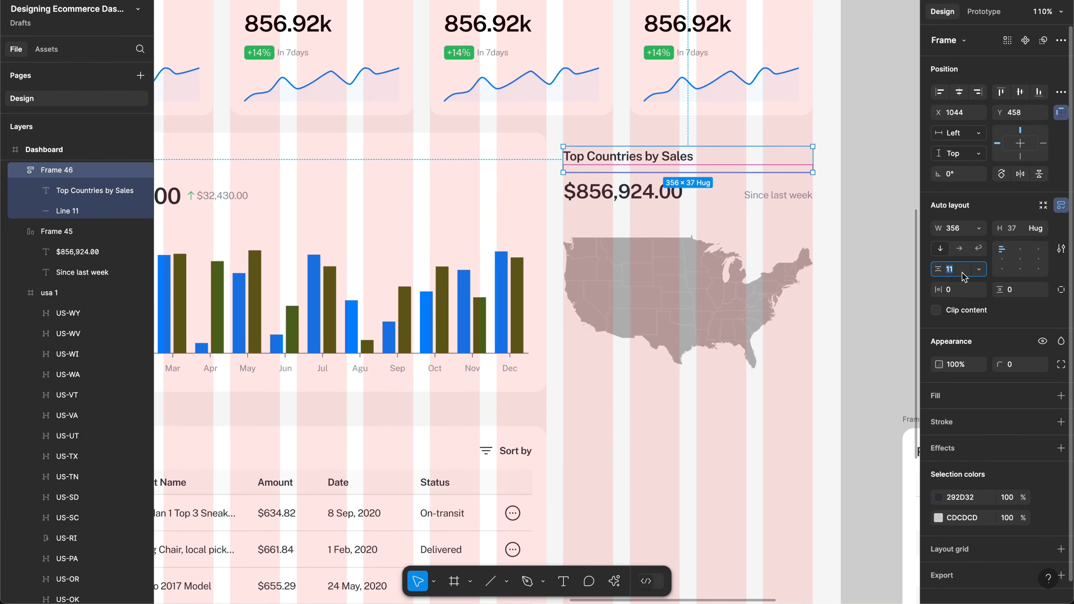
type("8")
key("Return")
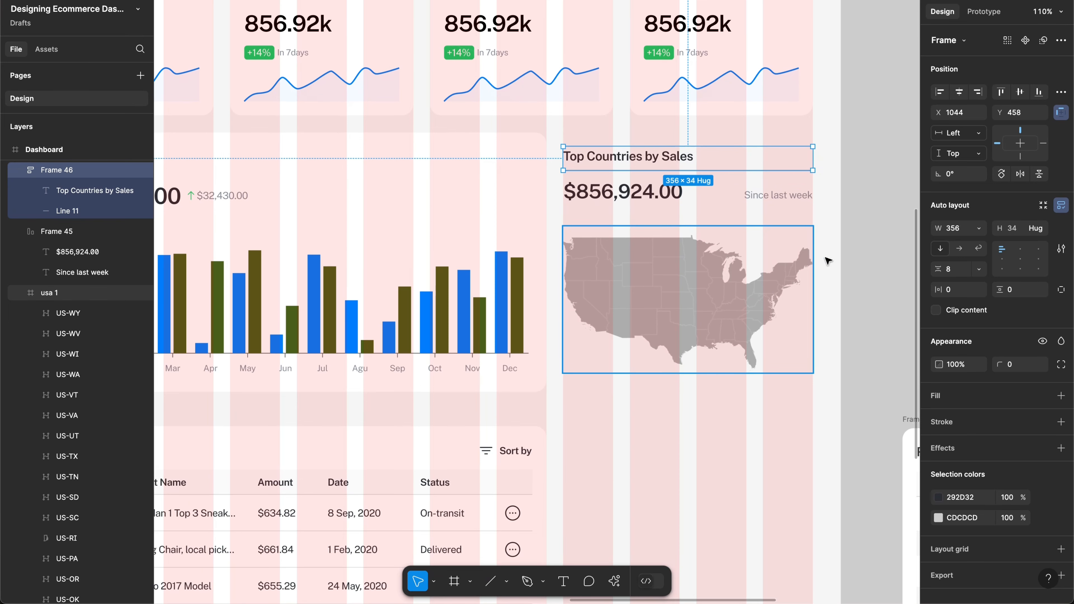
left_click(967, 270)
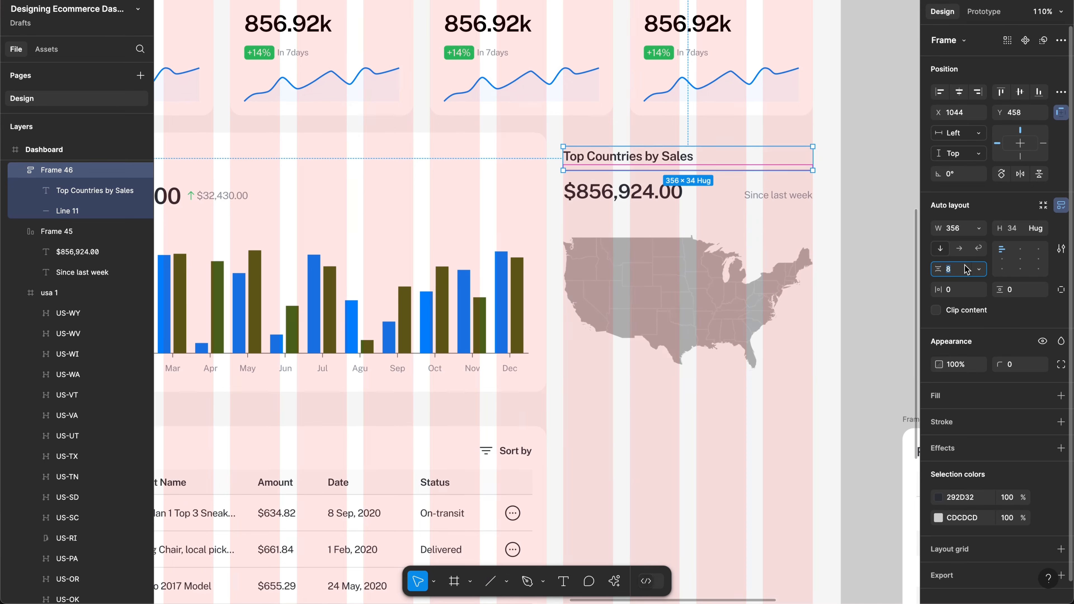
type("12")
key("Return")
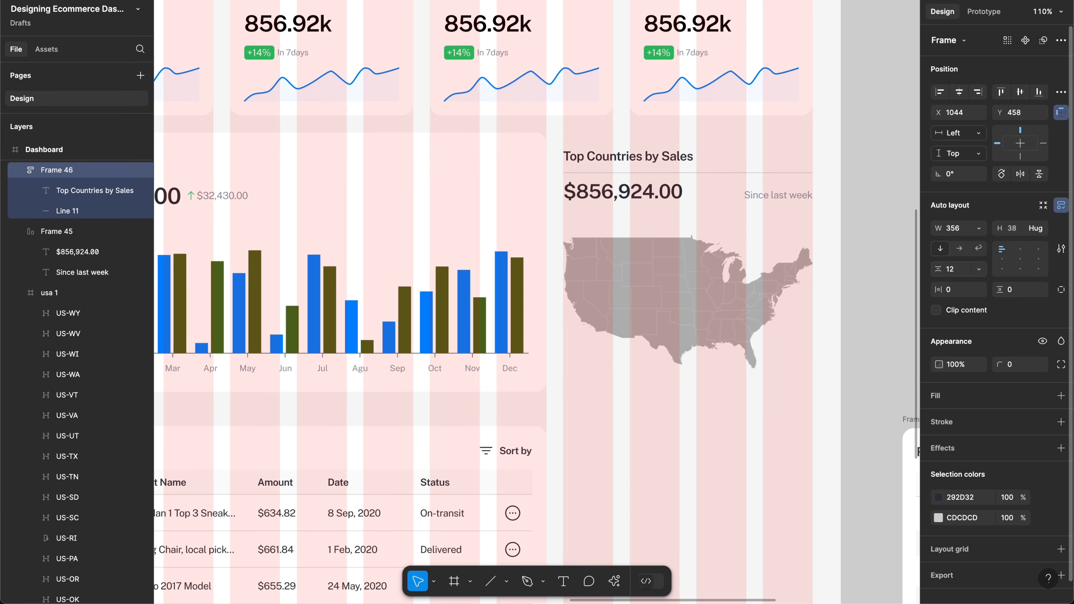
Step: Nudge the amount row into place under the title and make it 28 high
left_click(660, 197)
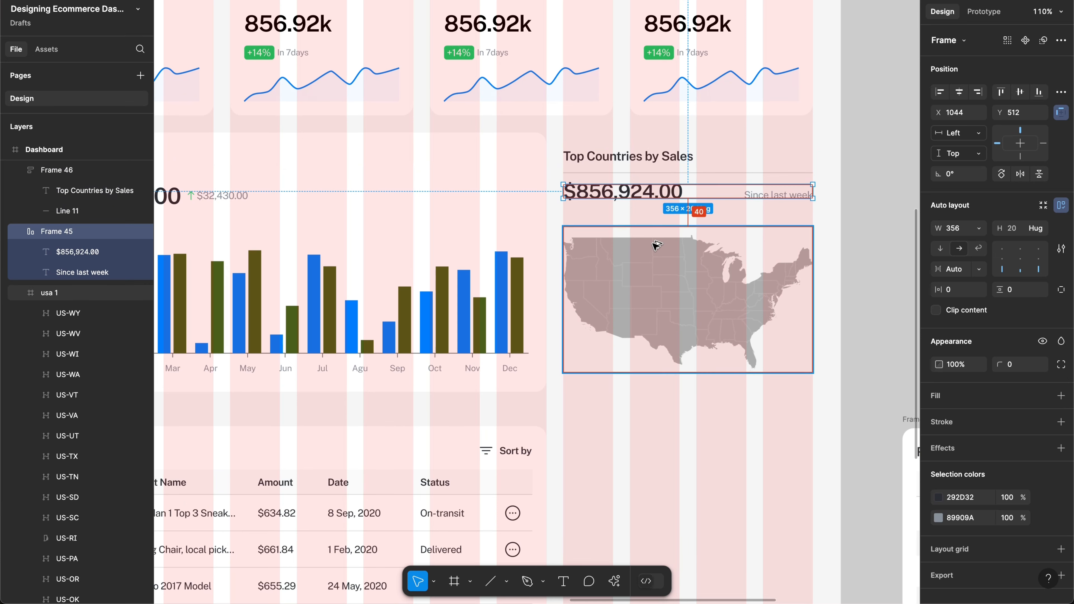
key("shift+Down")
key("shift+Down")
key("shift+Down")
key("shift+Up")
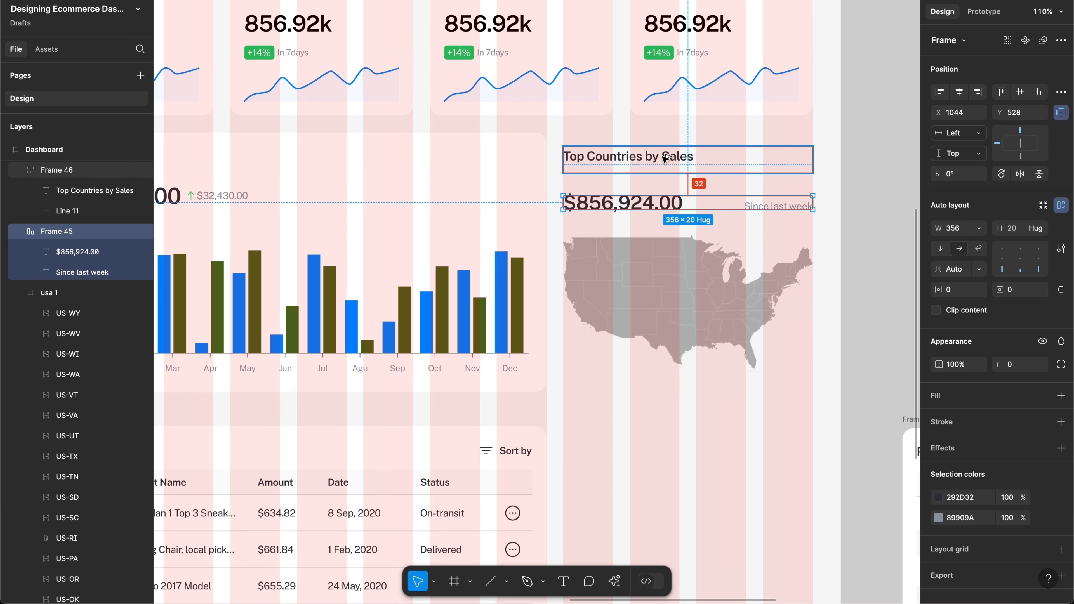
key("shift+Up")
key("Up")
key("Up")
key("Up")
key("Up")
key("Up")
key("Up")
key("Up")
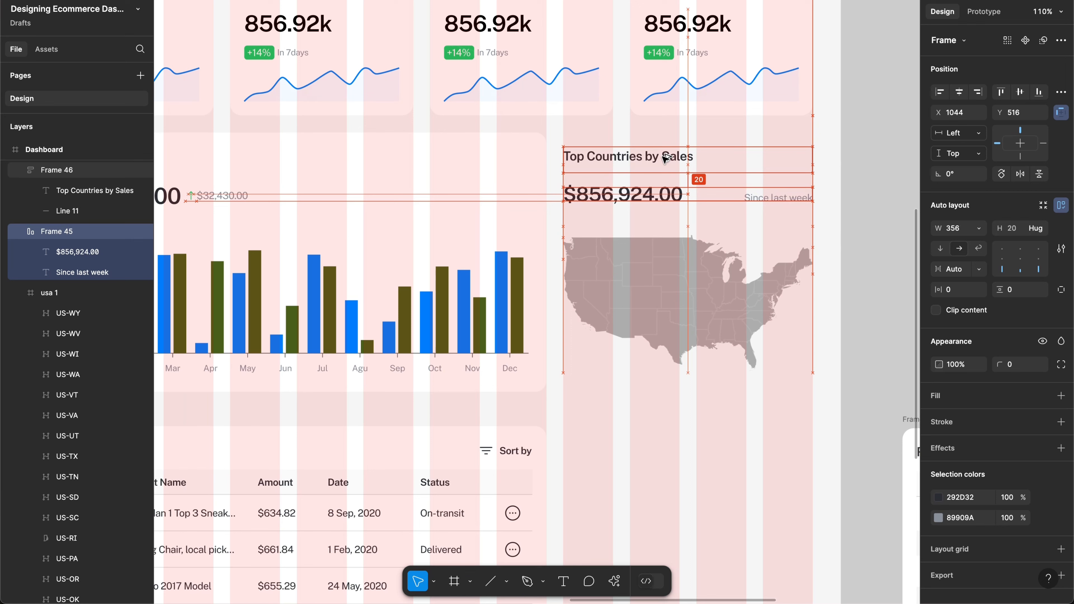
key("Up")
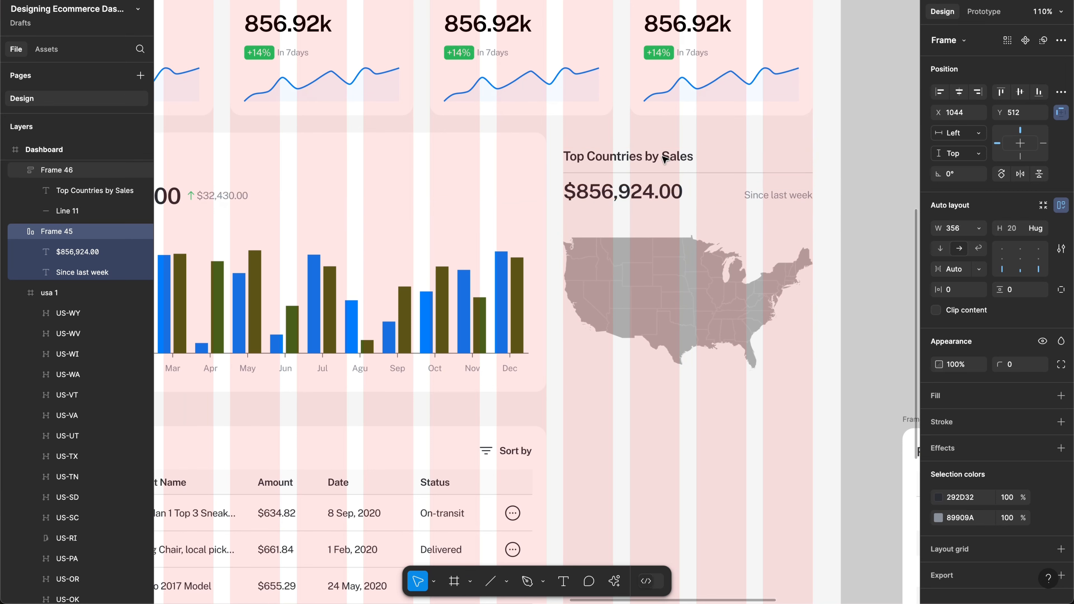
scroll(664, 159, "up", 3)
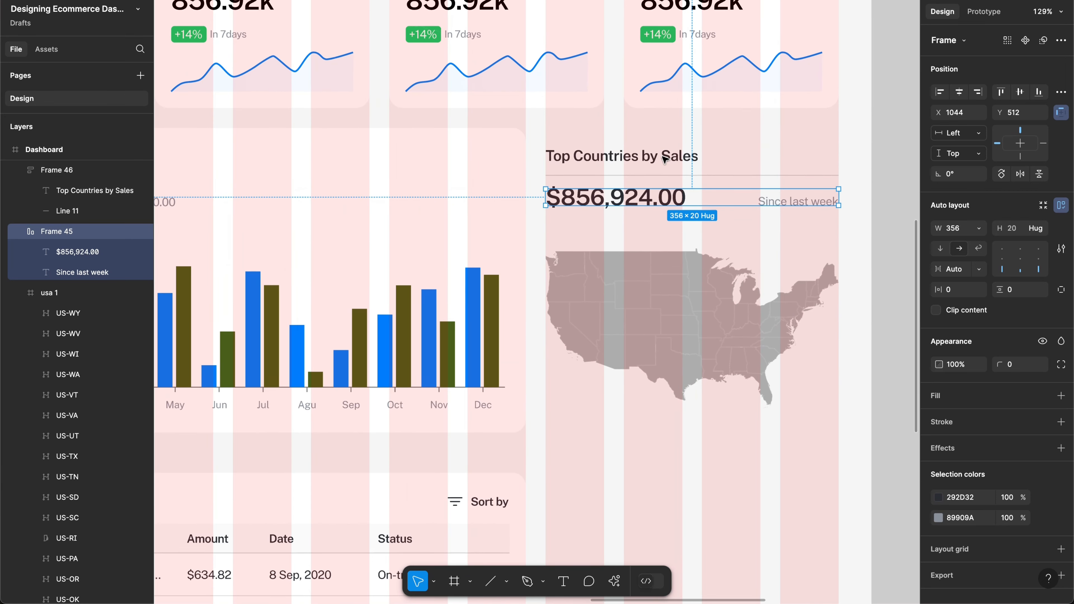
key("ctrl+shift+Down")
key("alt")
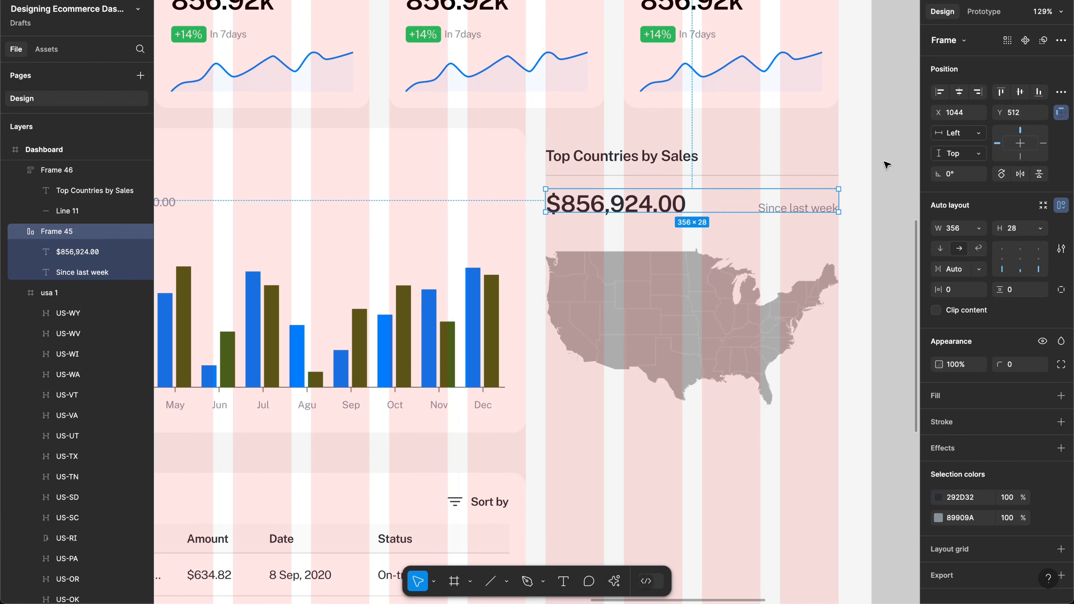
left_click(868, 169)
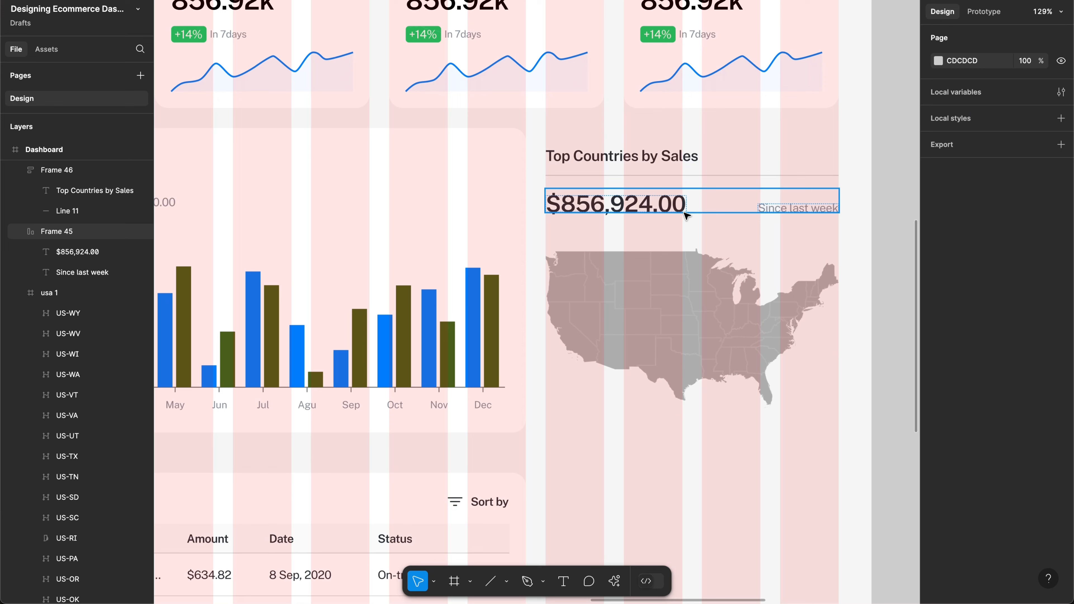
Step: Move the USA map up to Y 556, 16 px below the amount row
left_click(665, 288)
key("alt")
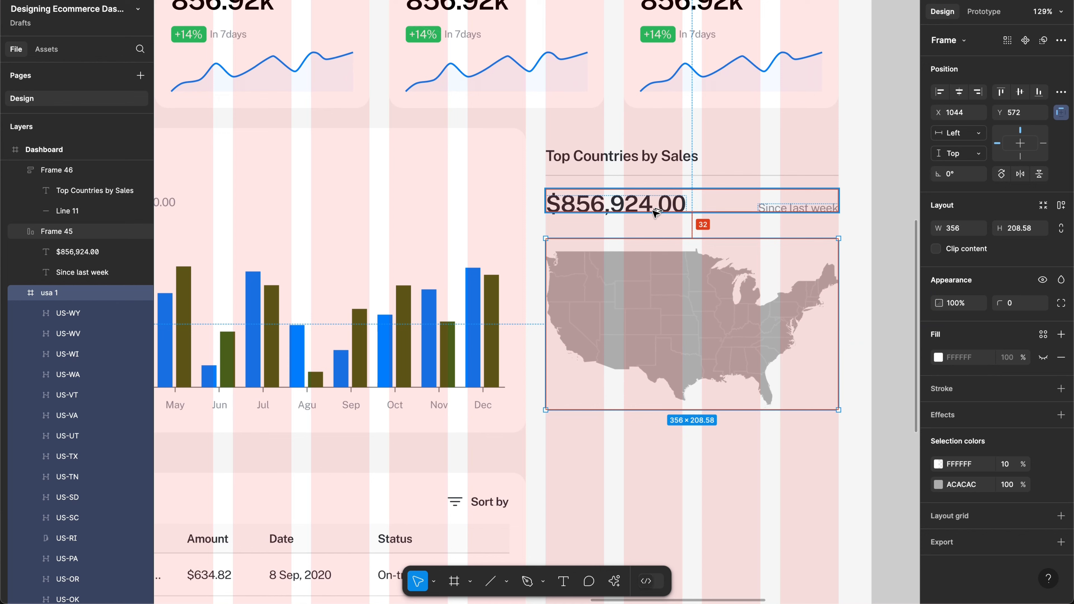
key("shift+Up")
key("shift+Up")
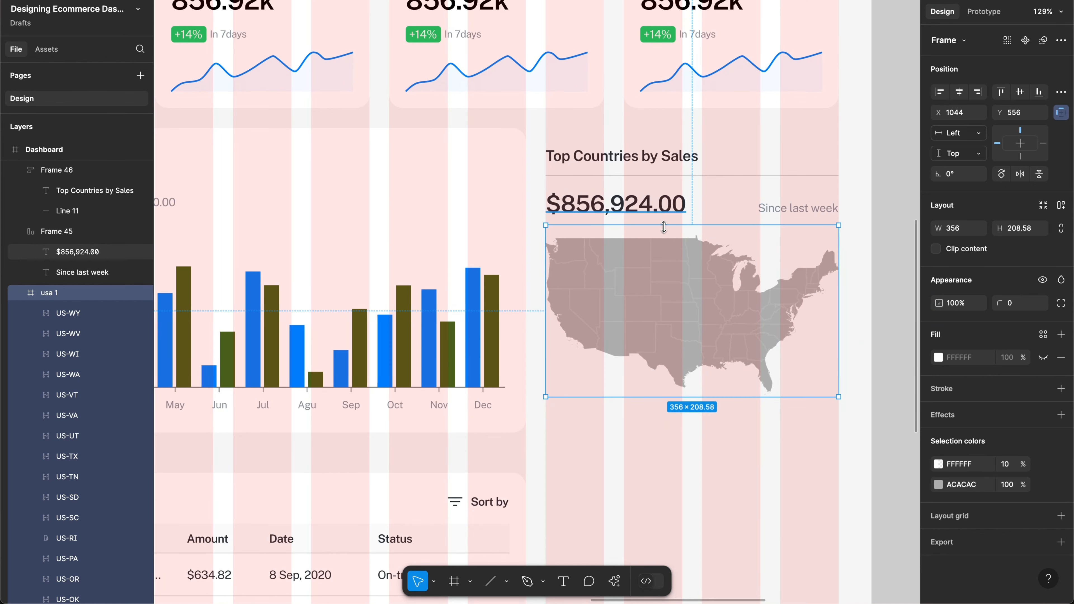
scroll(654, 211, "up", 3)
scroll(663, 227, "down", 5)
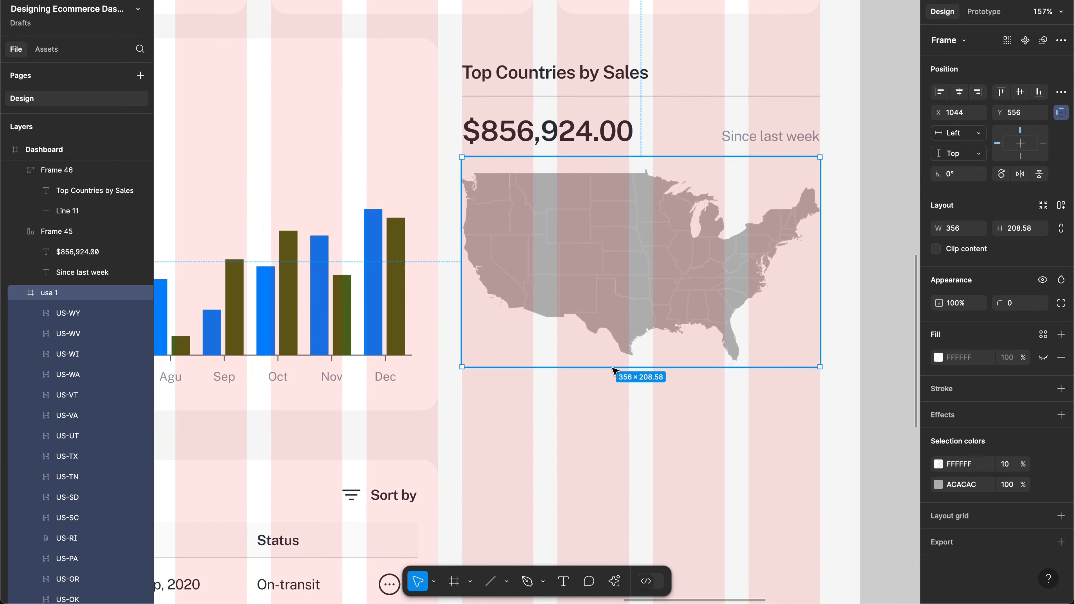
Step: Search Actions for 'flag' and filter results to Plugins & widgets, showing the Flags plugin
left_click(571, 356)
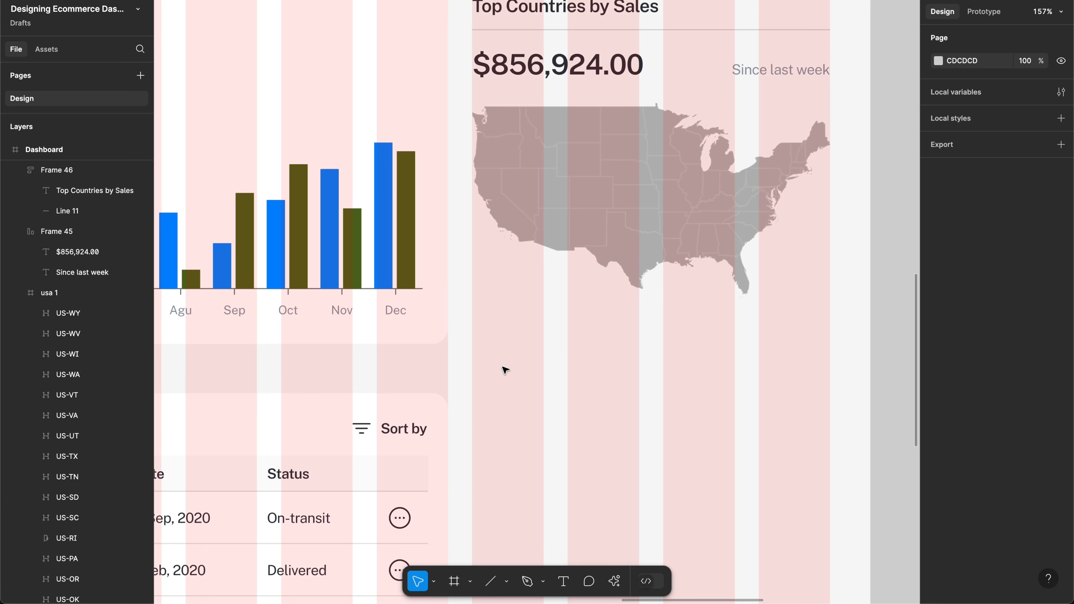
key("super+k")
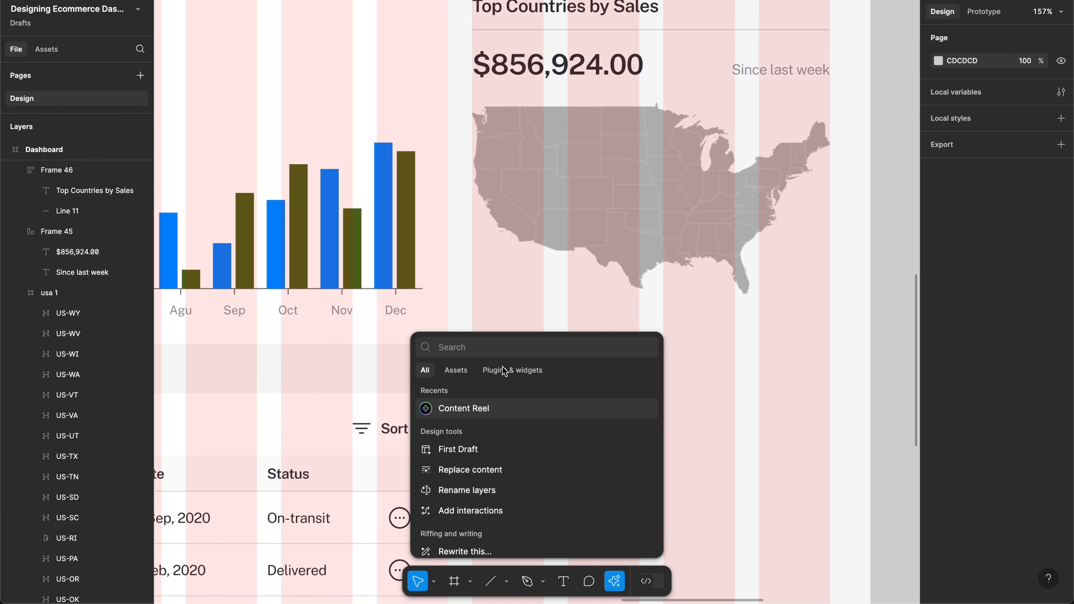
key("Escape")
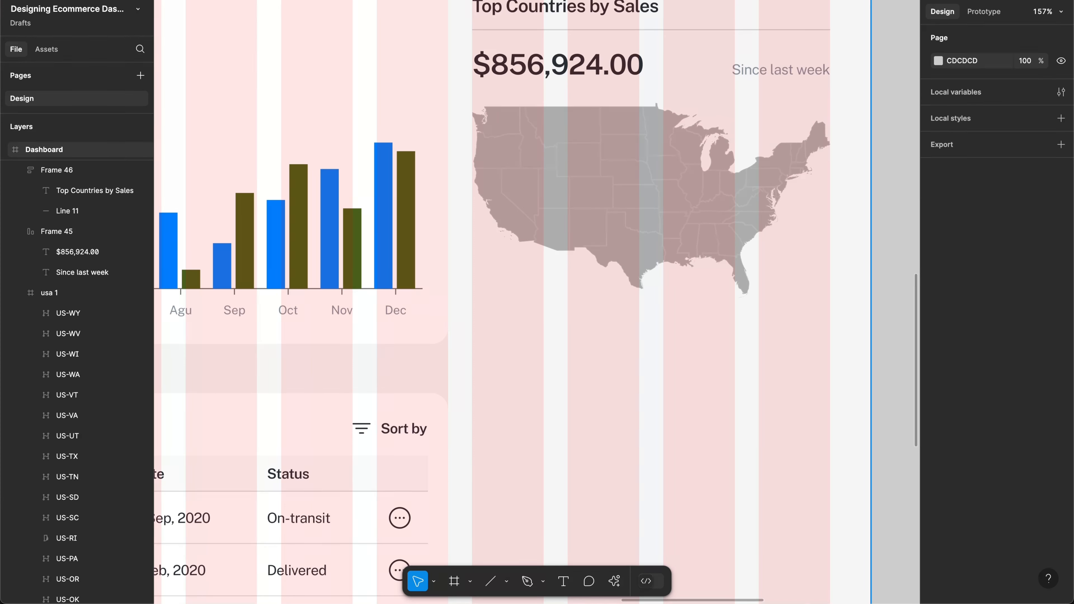
key("super+k")
type("flaf")
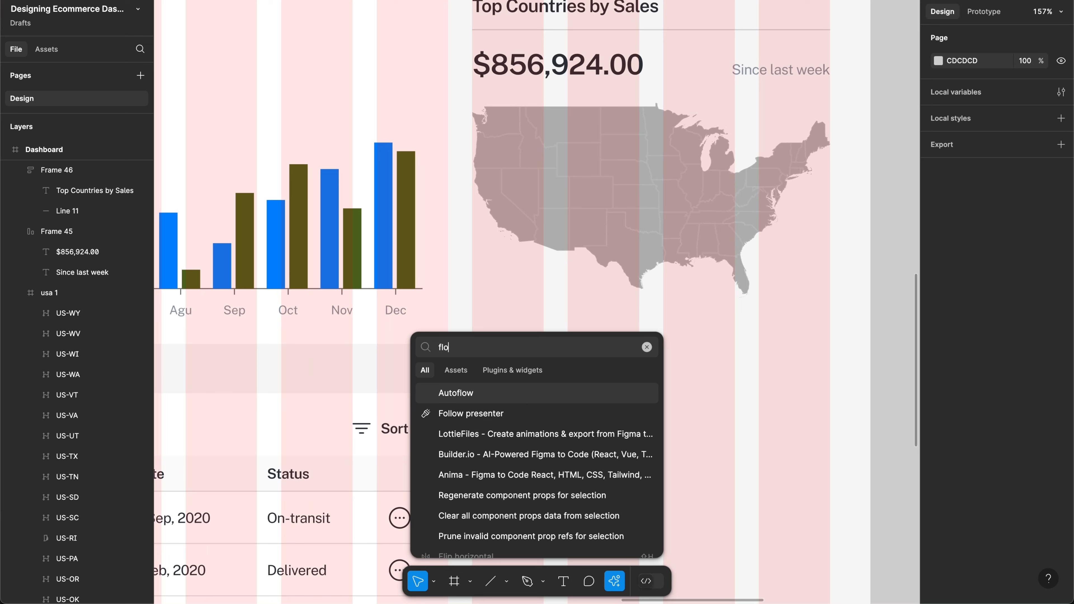
key("BackSpace")
type("g")
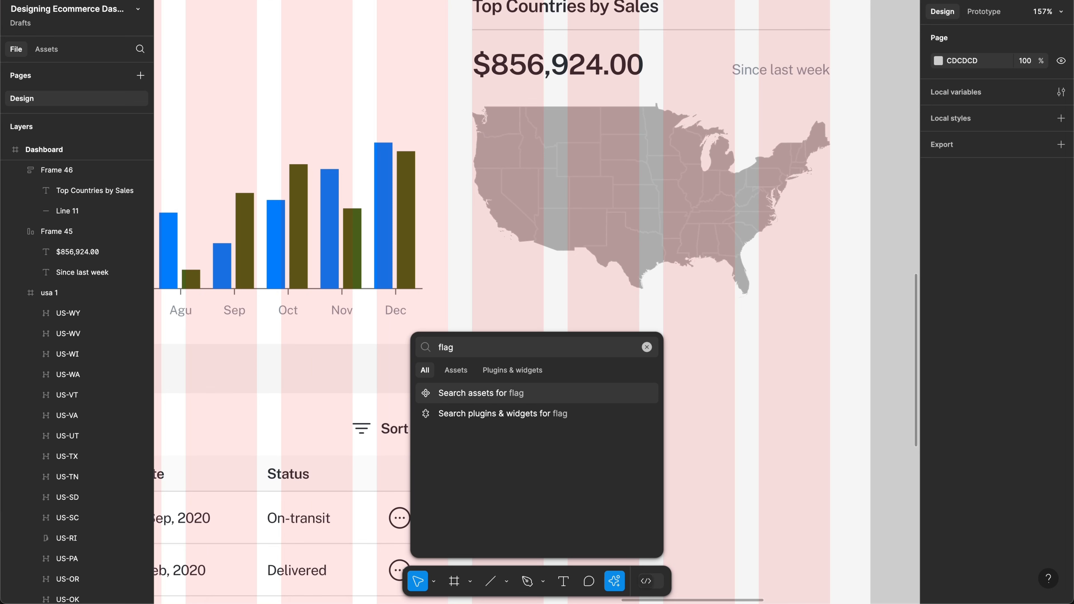
left_click(502, 372)
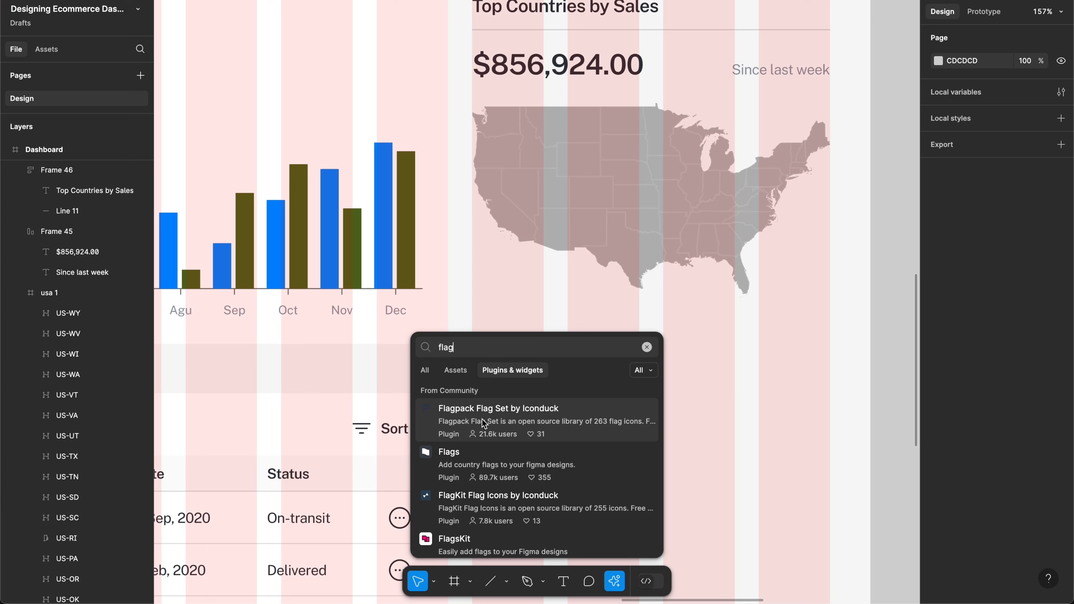
Step: Launch the Flags community plugin and move its window aside
left_click(481, 452)
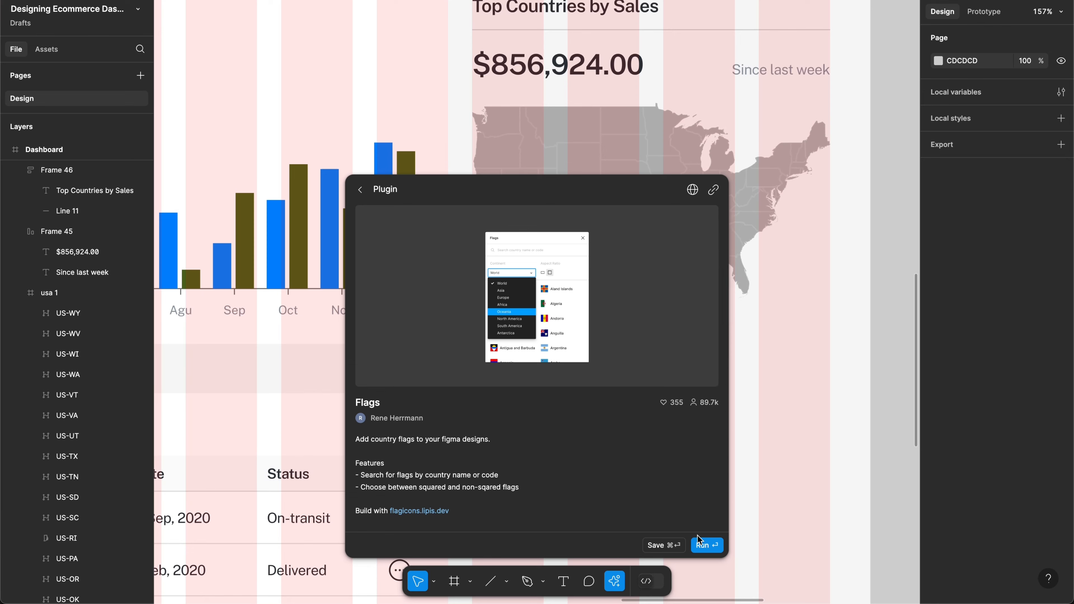
left_click(702, 546)
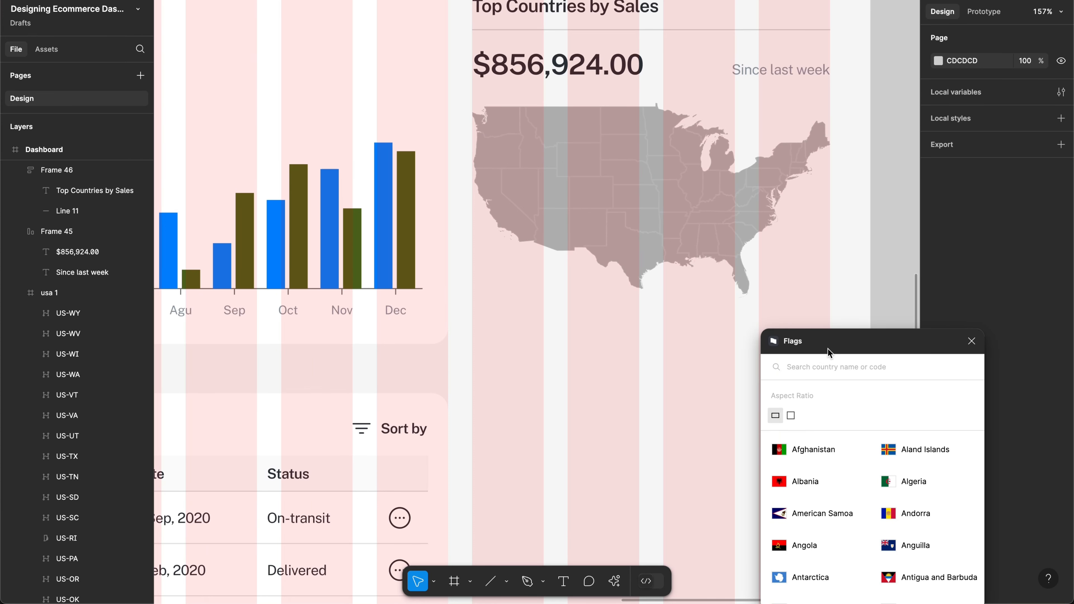
left_click_drag(828, 350, 838, 283)
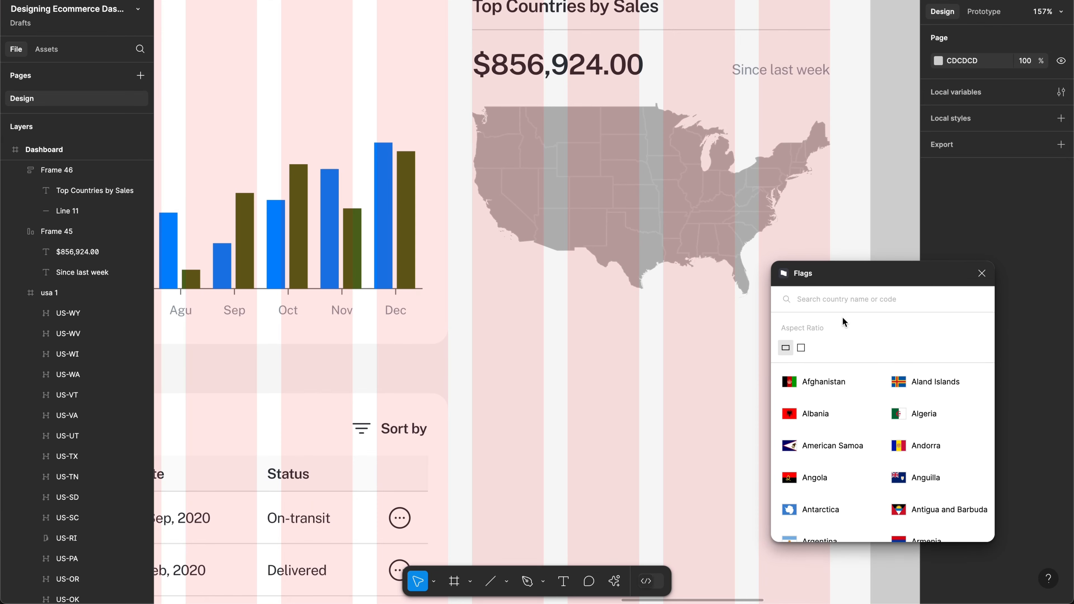
left_click(833, 306)
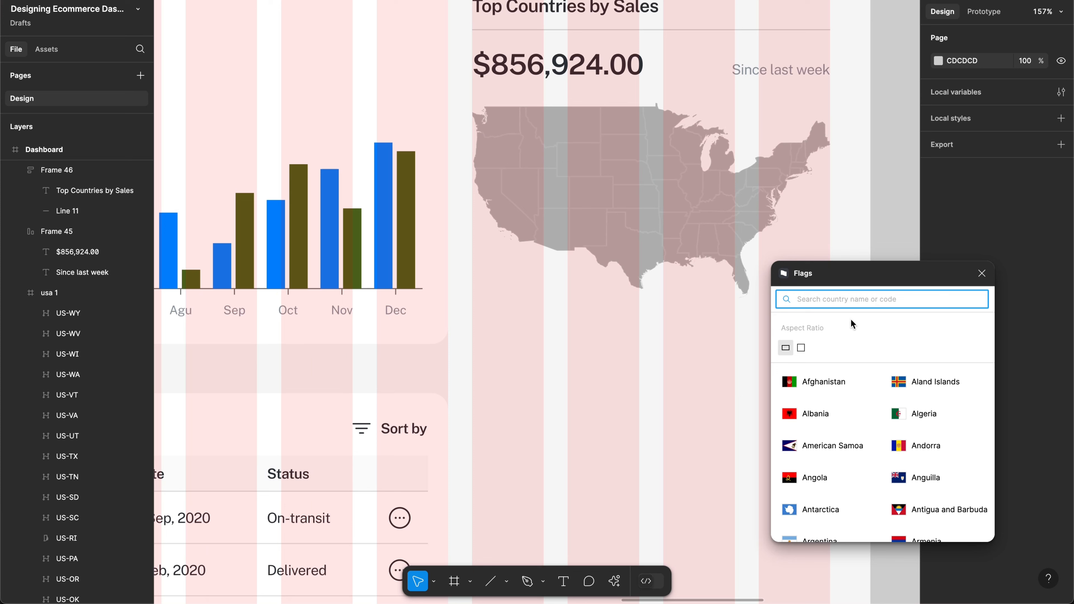
Step: Insert the United States of America flag from a 'United' search and place it below the map
type("Fla")
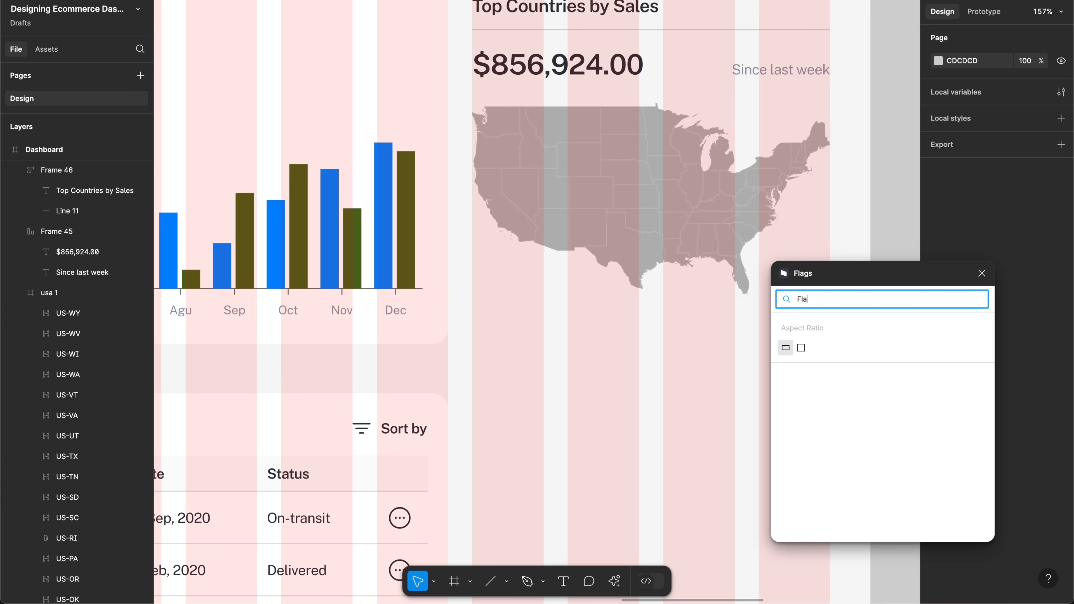
key("BackSpace")
key("BackSpace")
key("BackSpace")
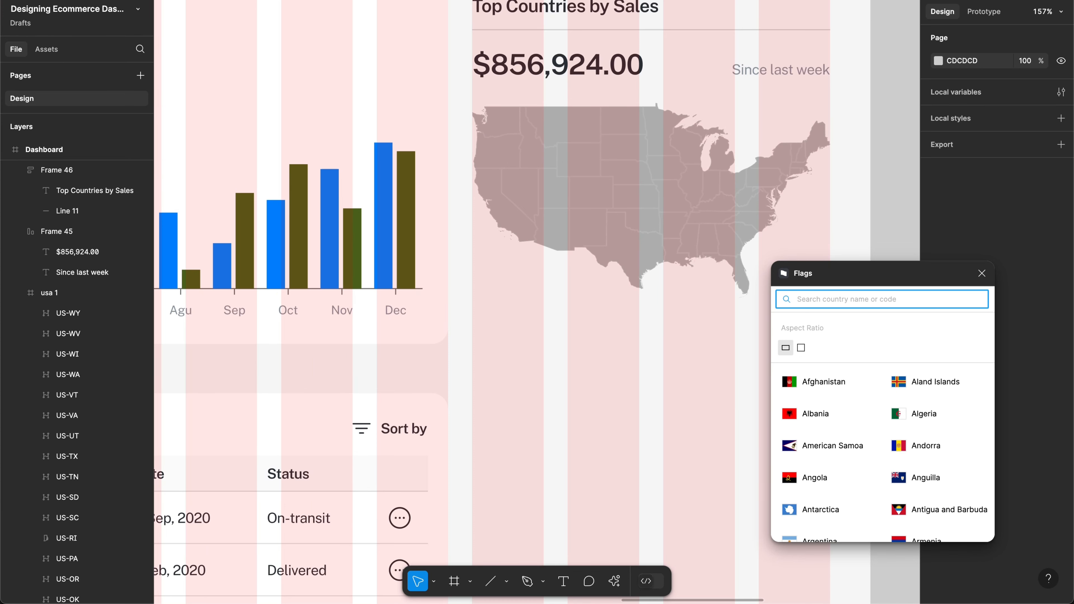
type("United")
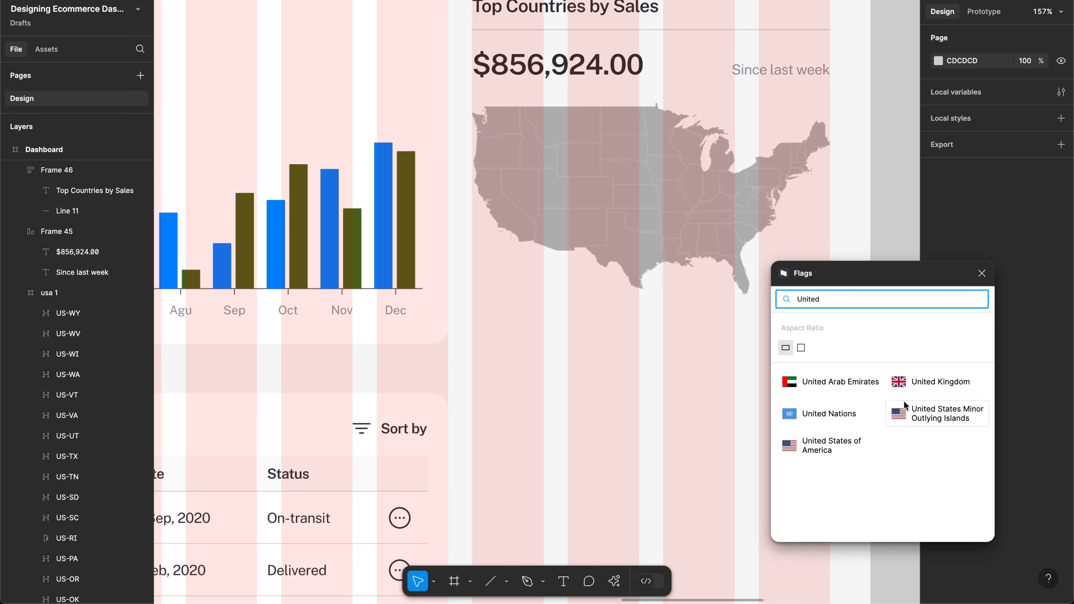
left_click(825, 439)
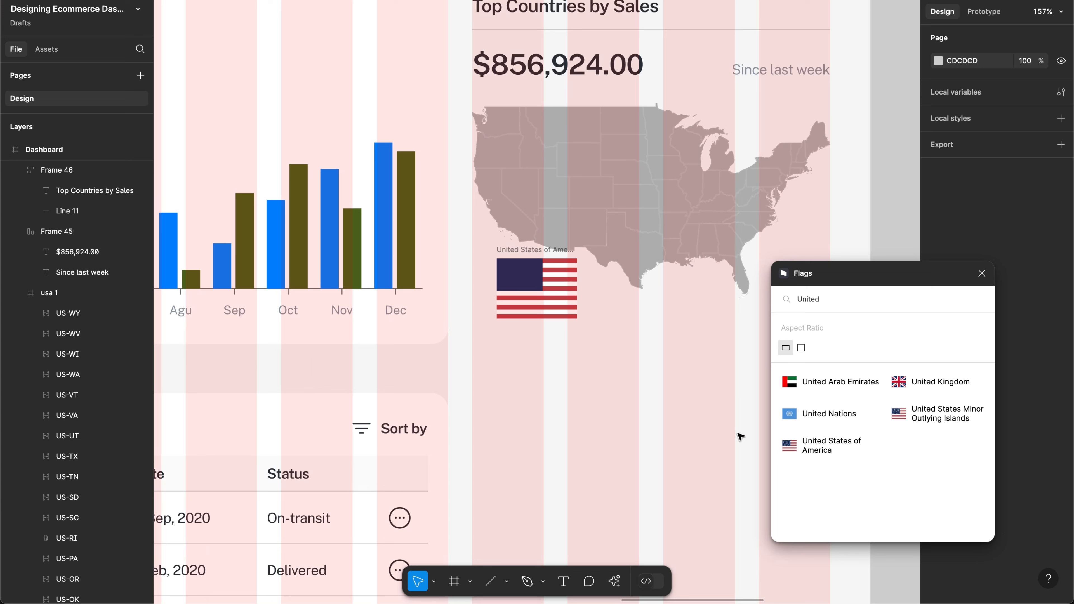
left_click(530, 253)
left_click_drag(530, 254, 505, 328)
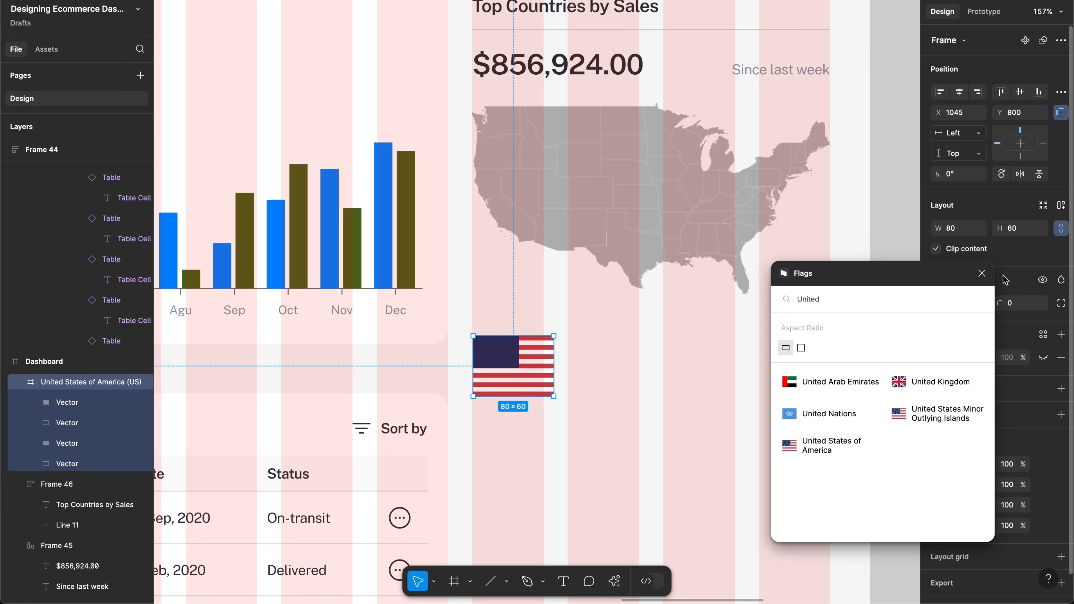
left_click(981, 273)
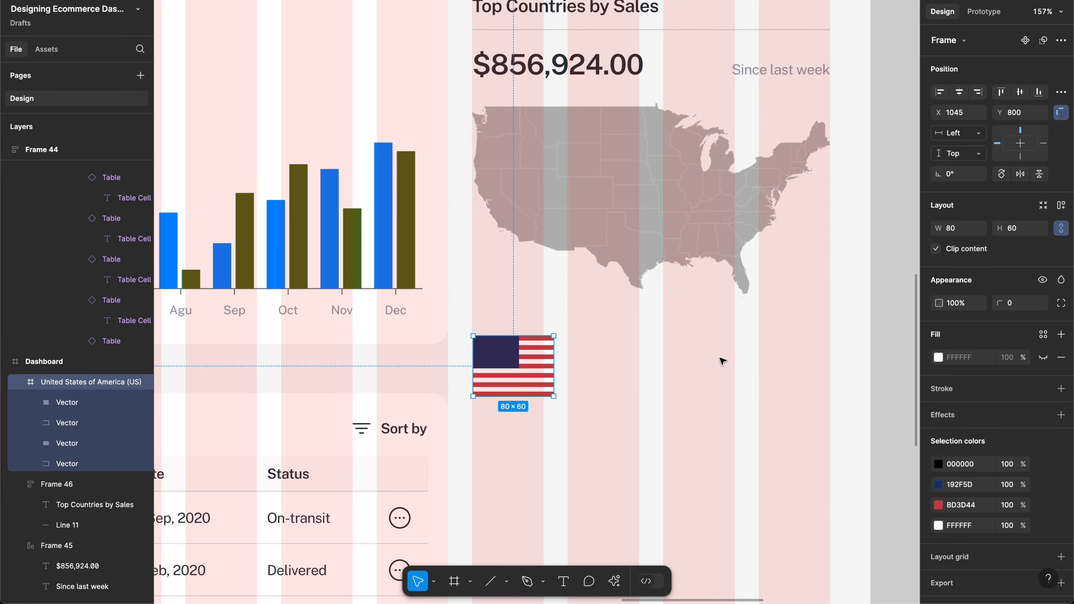
Step: Draw a 44 px circle to the right of the US flag
key("o")
left_click_drag(576, 353, 611, 397)
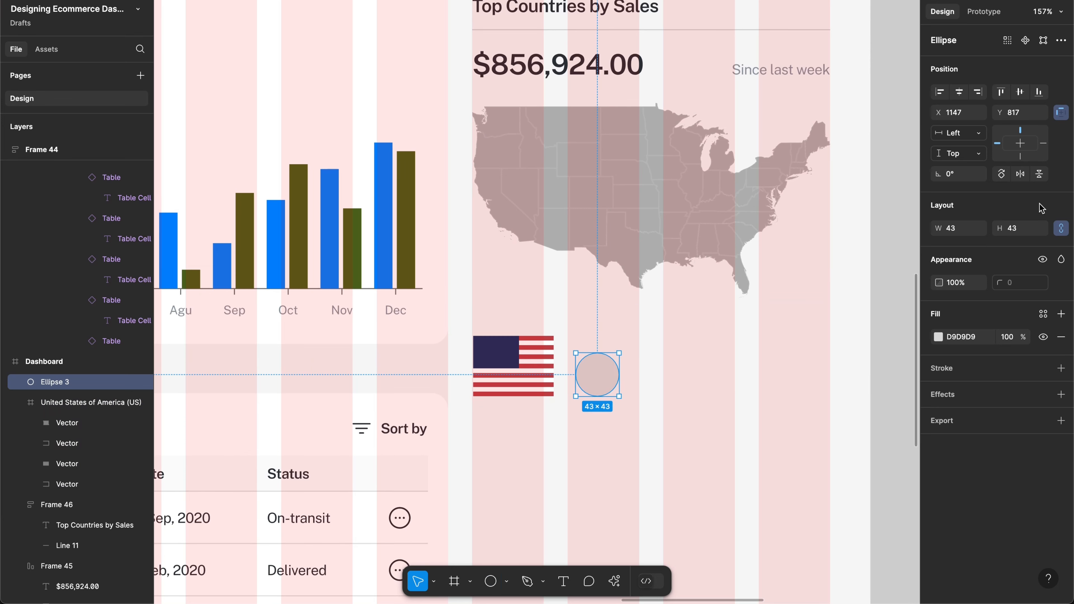
left_click(1015, 230)
type("44")
key("Return")
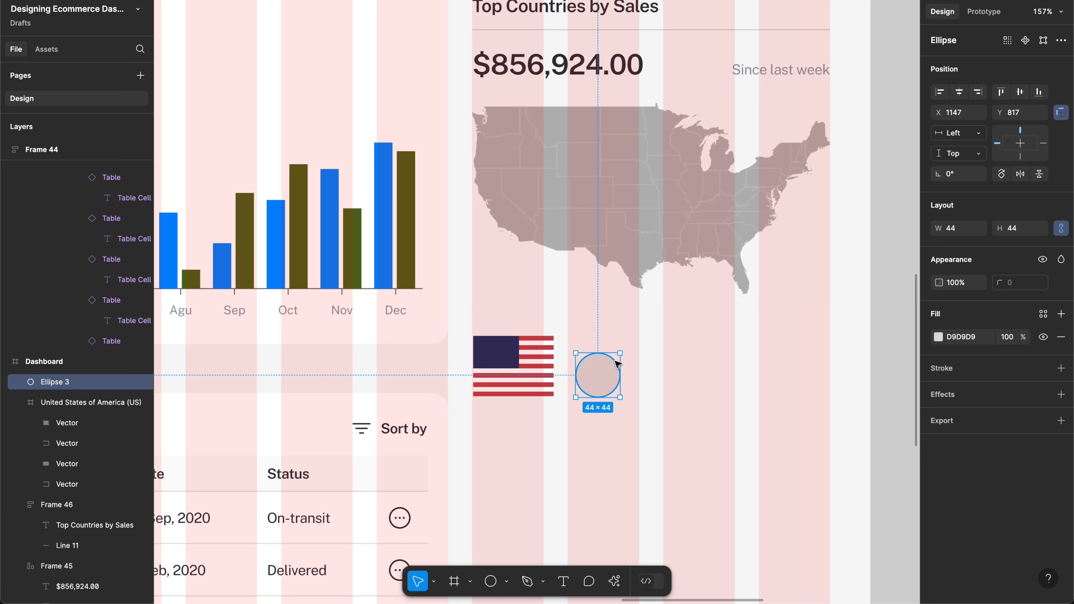
Step: Fill the circle with a flag image from Content Reel's 'fla' image search
key("ctrl+k")
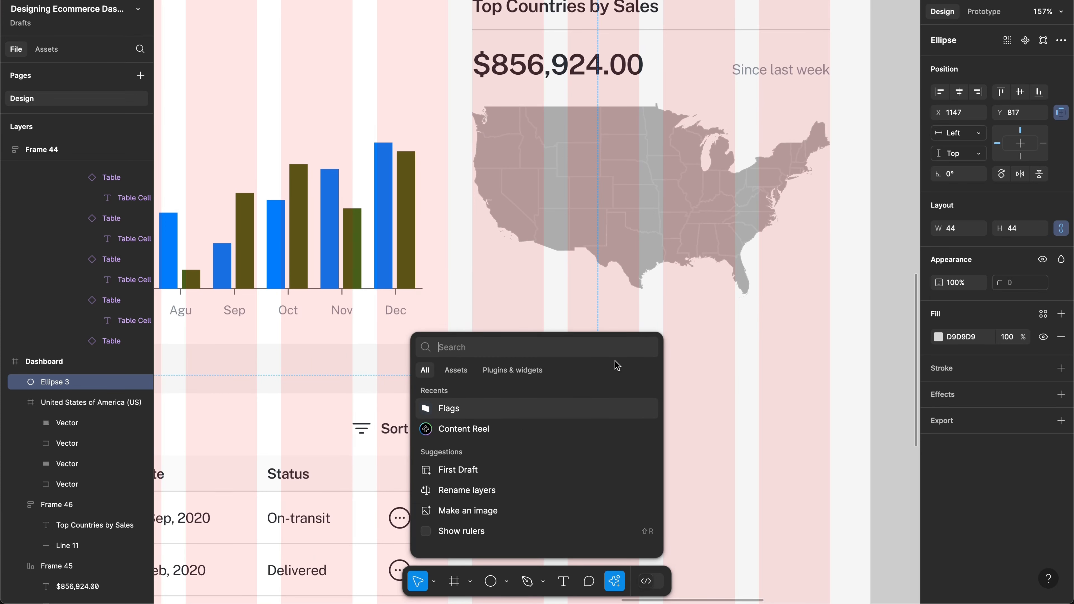
key("Down")
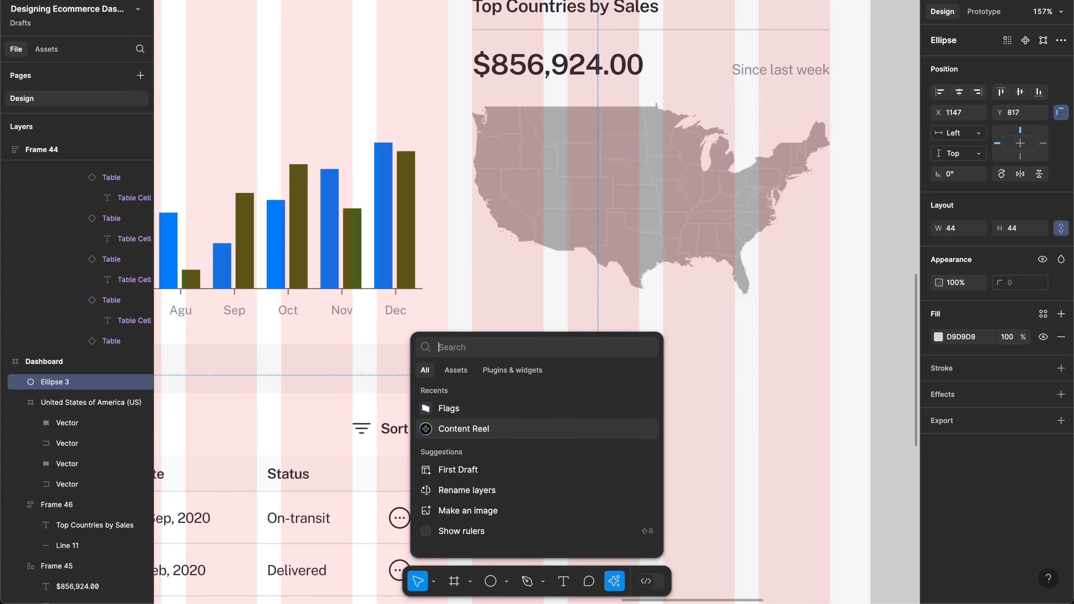
key("Return")
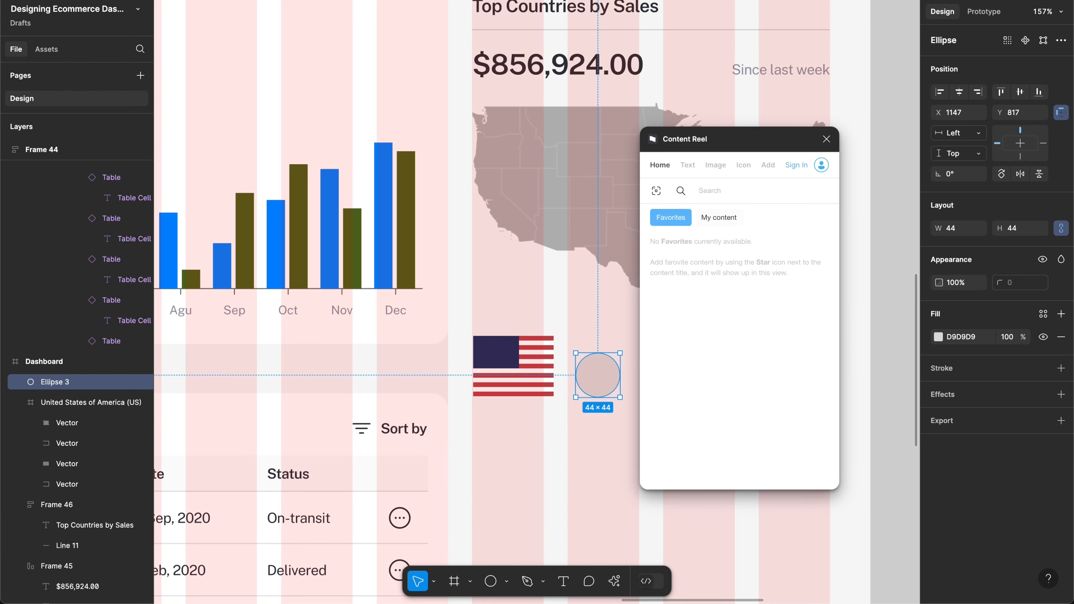
left_click(714, 165)
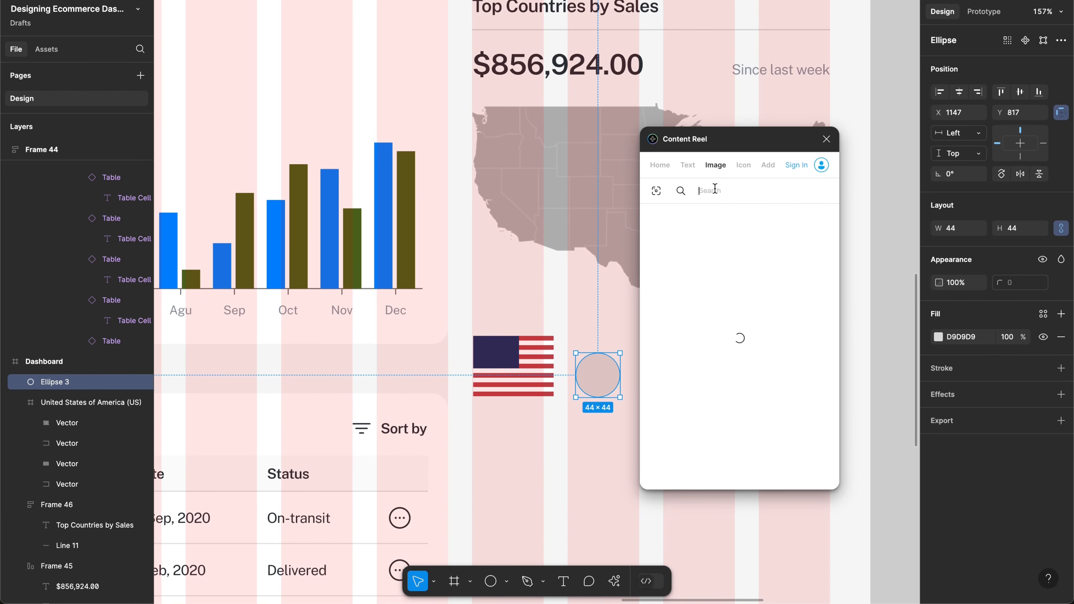
type("flag")
scroll(558, 240, "down", 3)
scroll(558, 240, "right", 3)
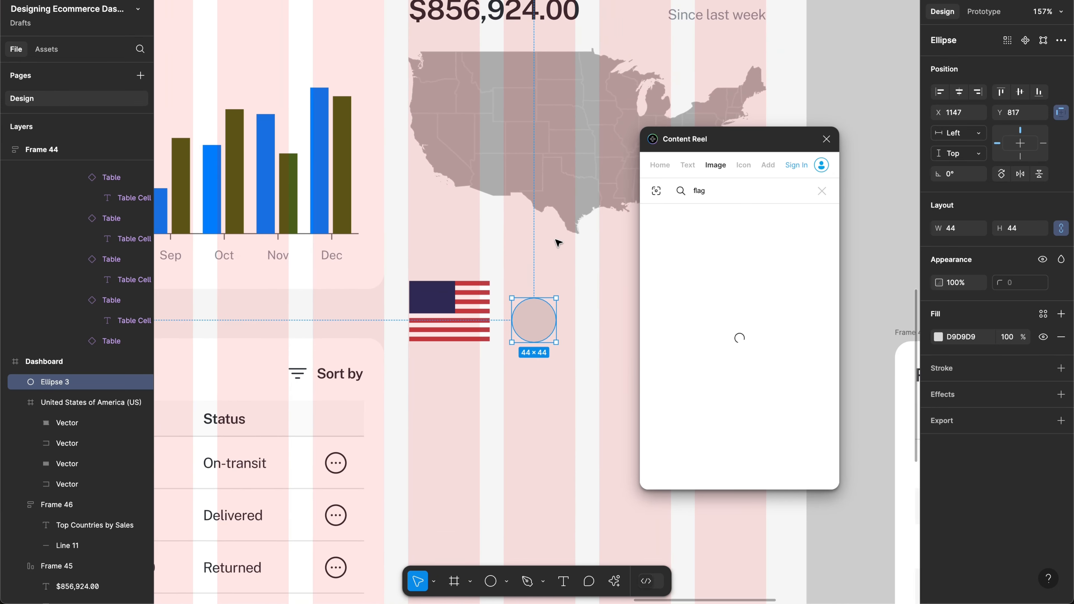
scroll(558, 243, "down", 2)
scroll(558, 242, "right", 2)
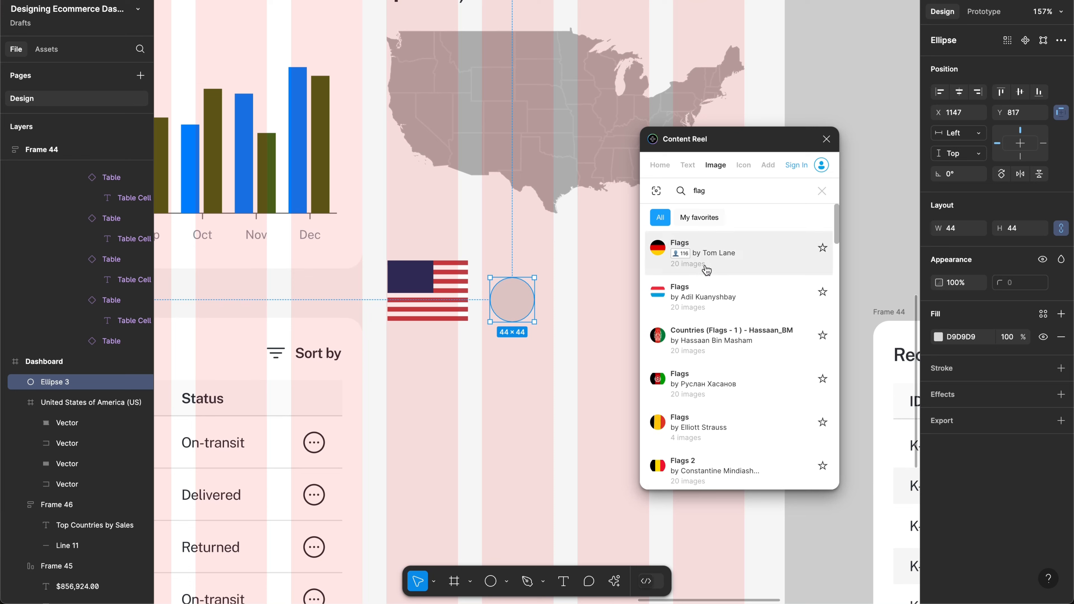
left_click(726, 263)
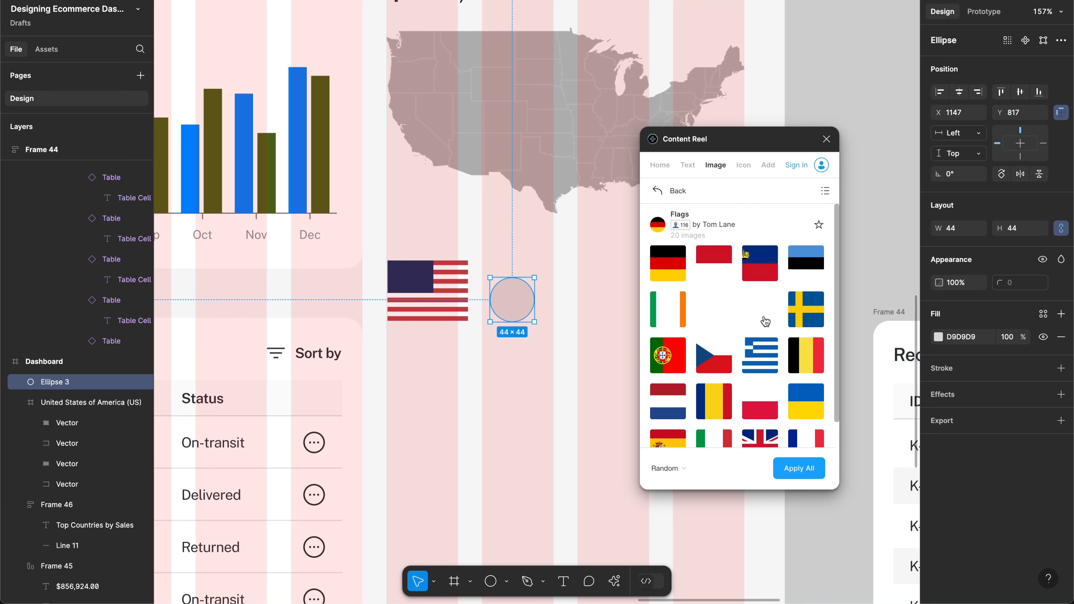
left_click(709, 409)
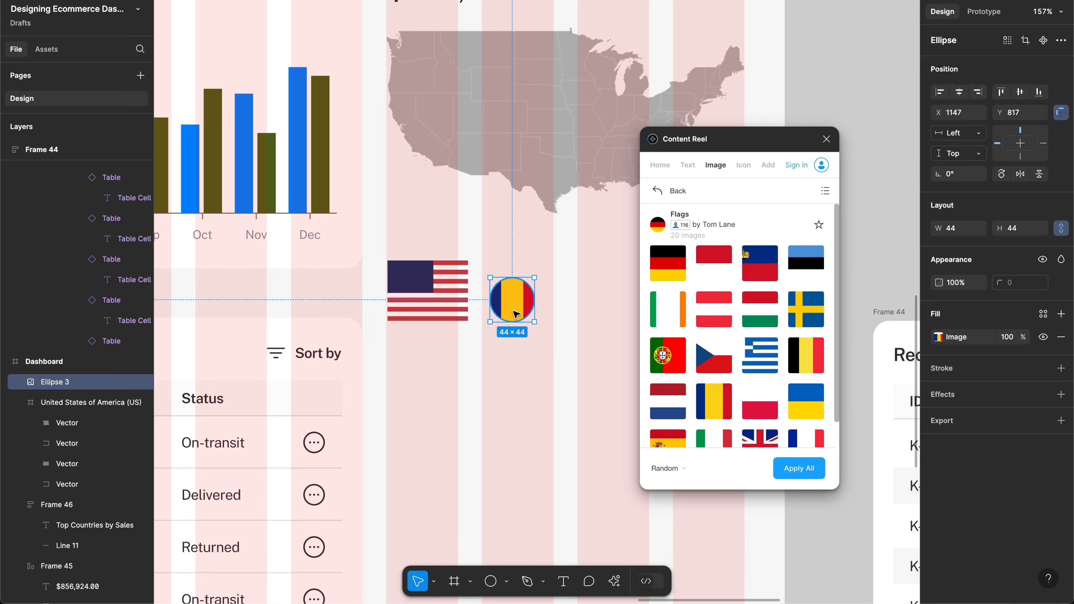
Step: Delete the US flag, fill the circle with the UK flag, and align it under the map
left_click(400, 266)
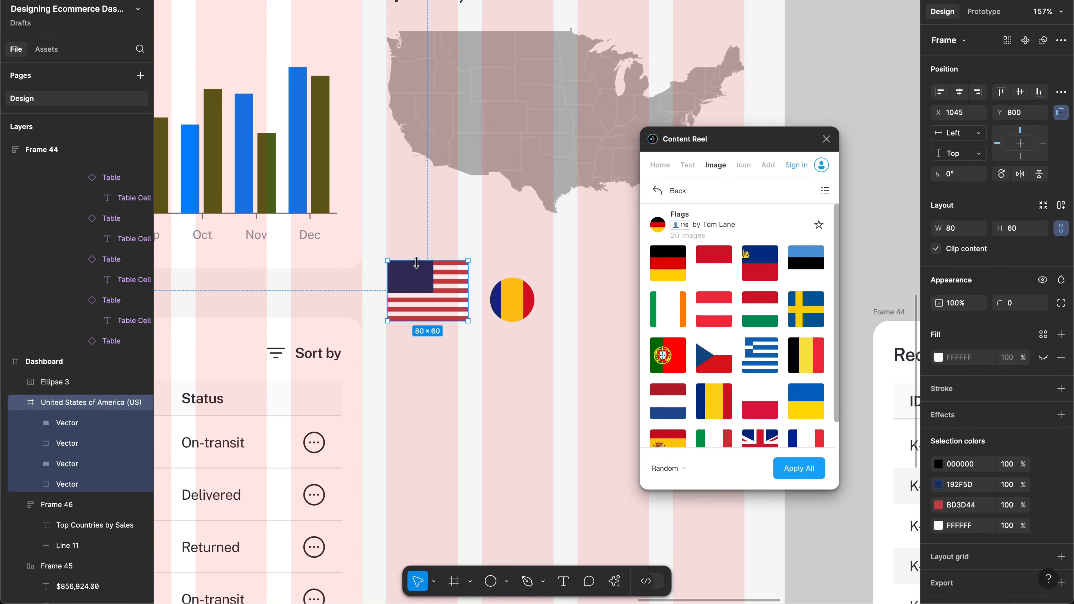
key("Delete")
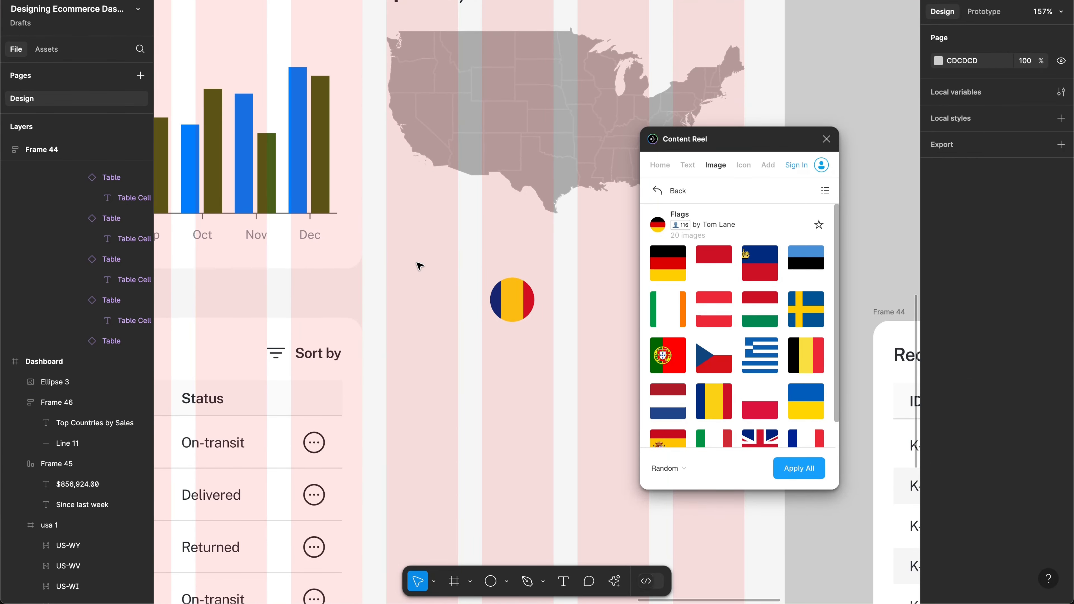
left_click(507, 318)
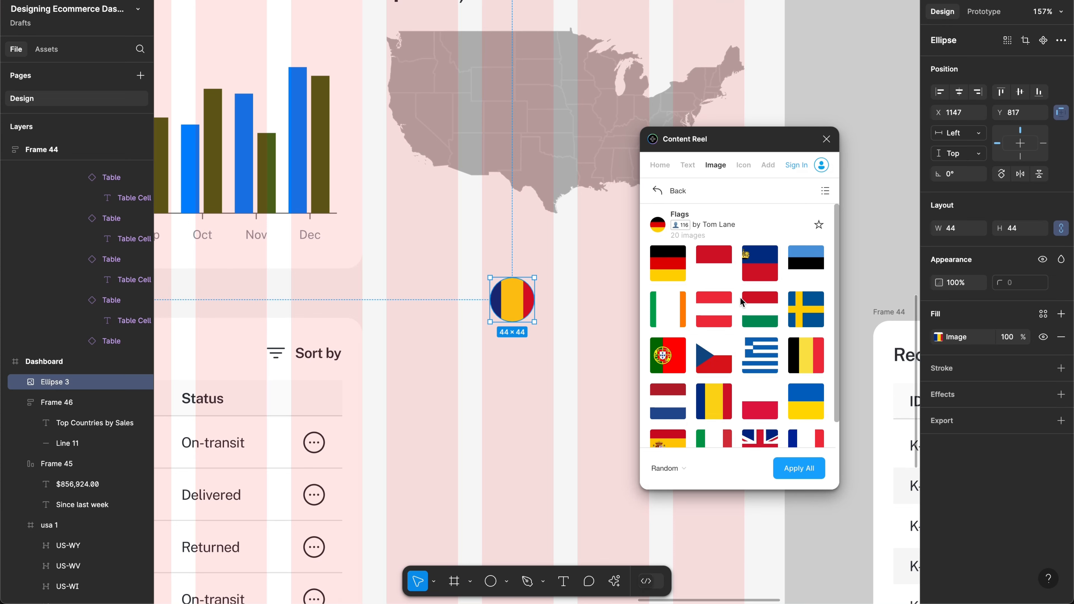
scroll(739, 321, "down", 1)
left_click(760, 425)
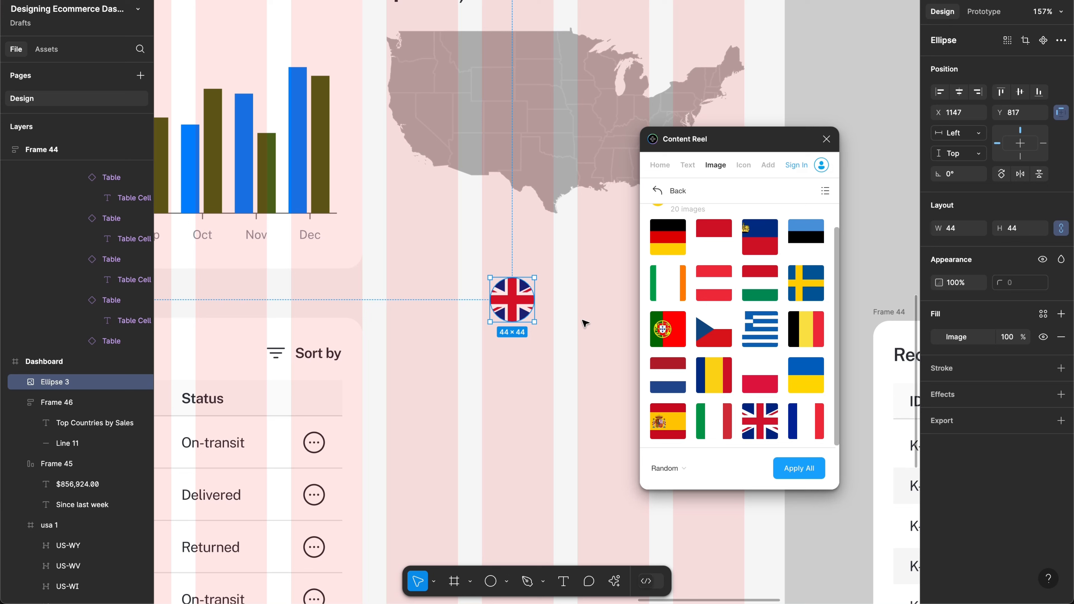
left_click_drag(504, 301, 409, 284)
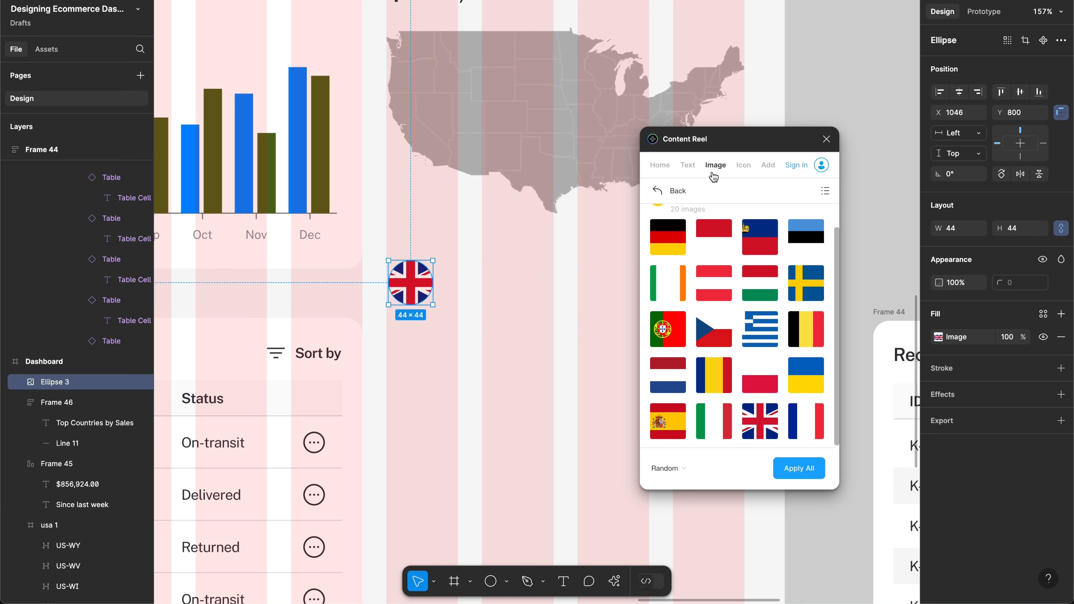
left_click(825, 140)
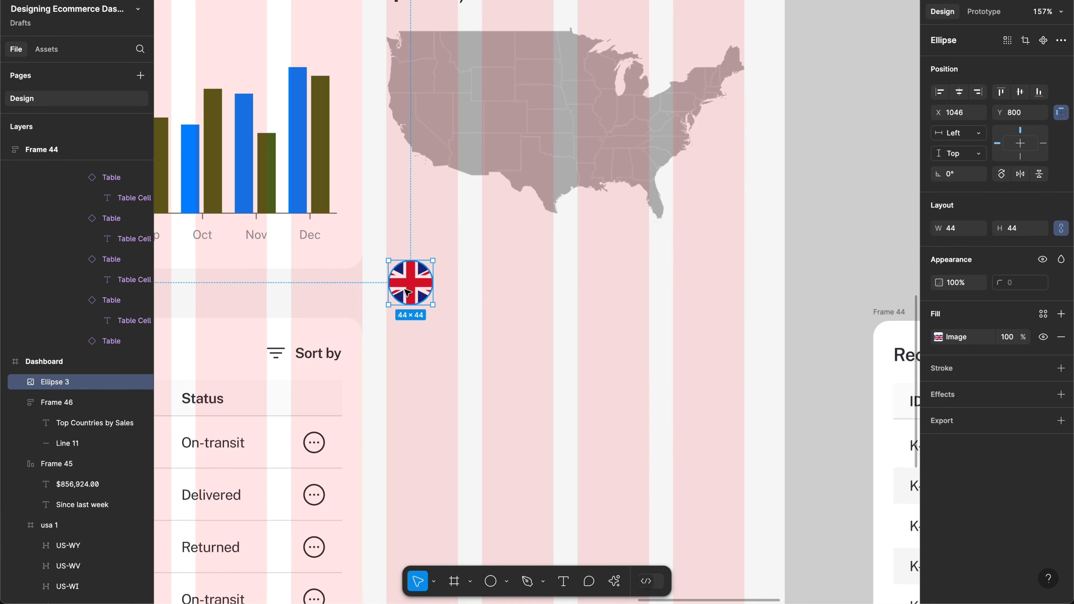
left_click_drag(409, 289, 407, 291)
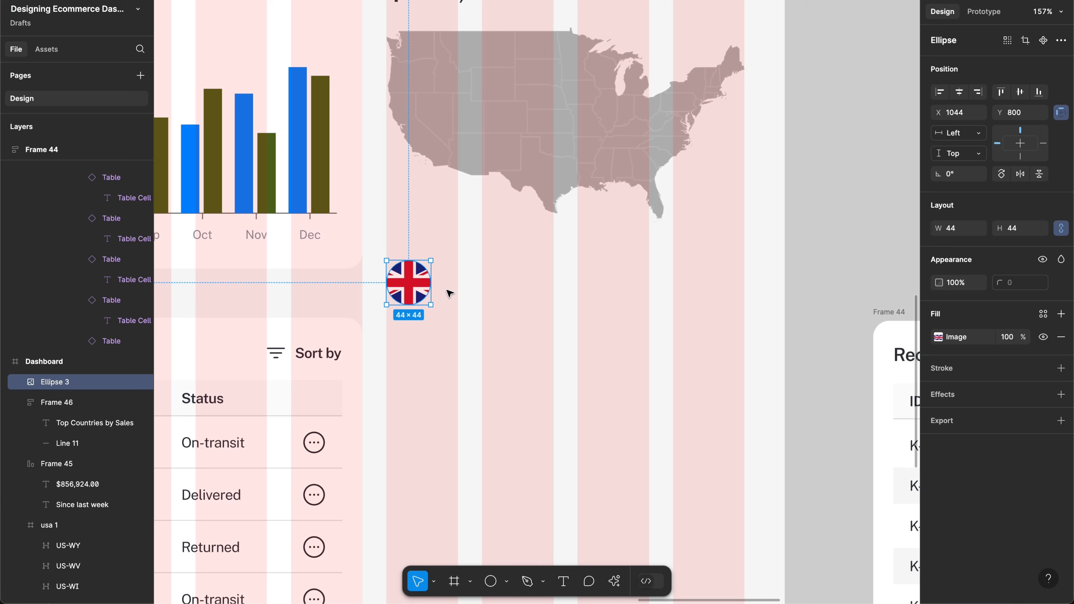
Step: Add a 'United Kingdom' text label beside the flag with Standard vertical trim
key("t")
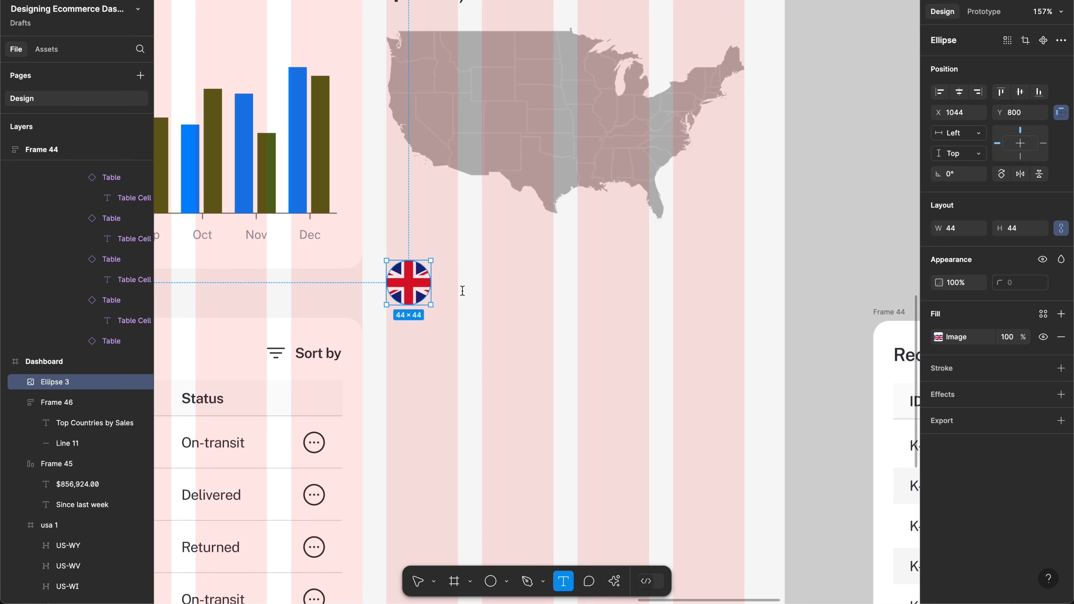
left_click(462, 290)
type("Uni")
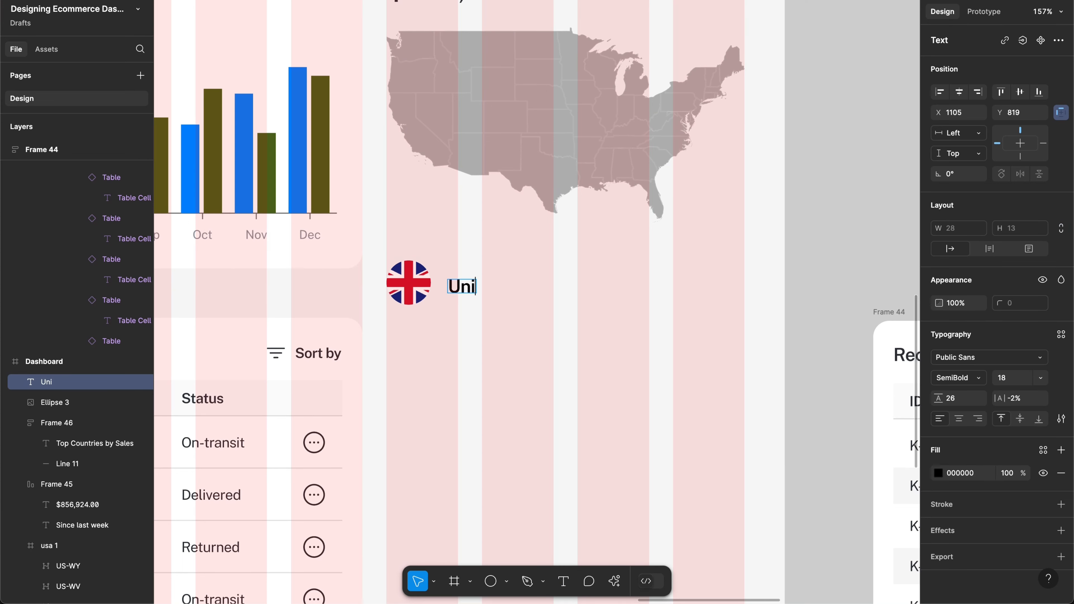
type("ted Kin")
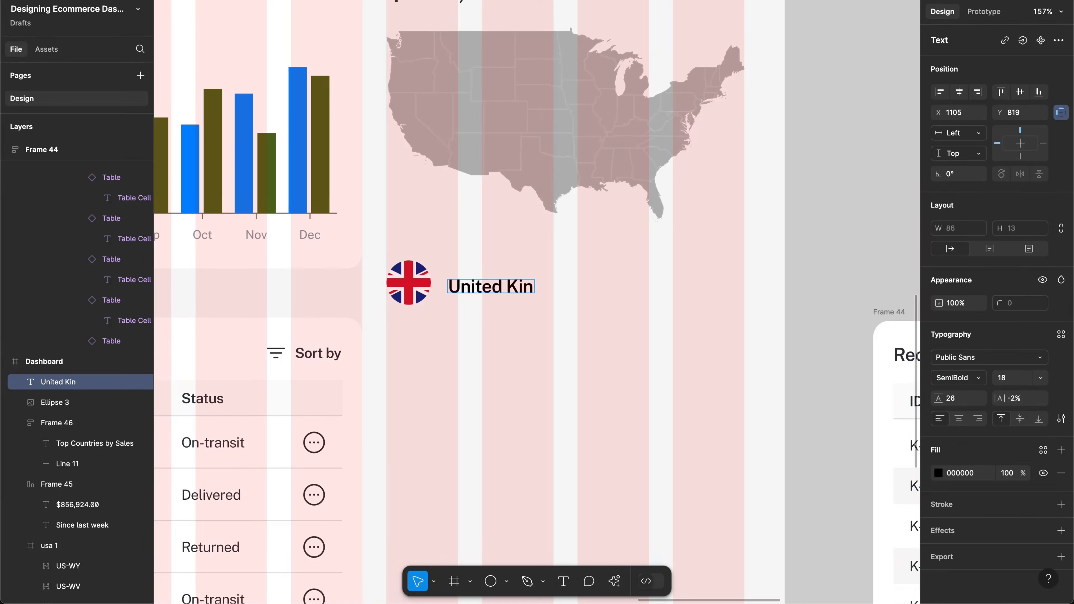
type("gdom")
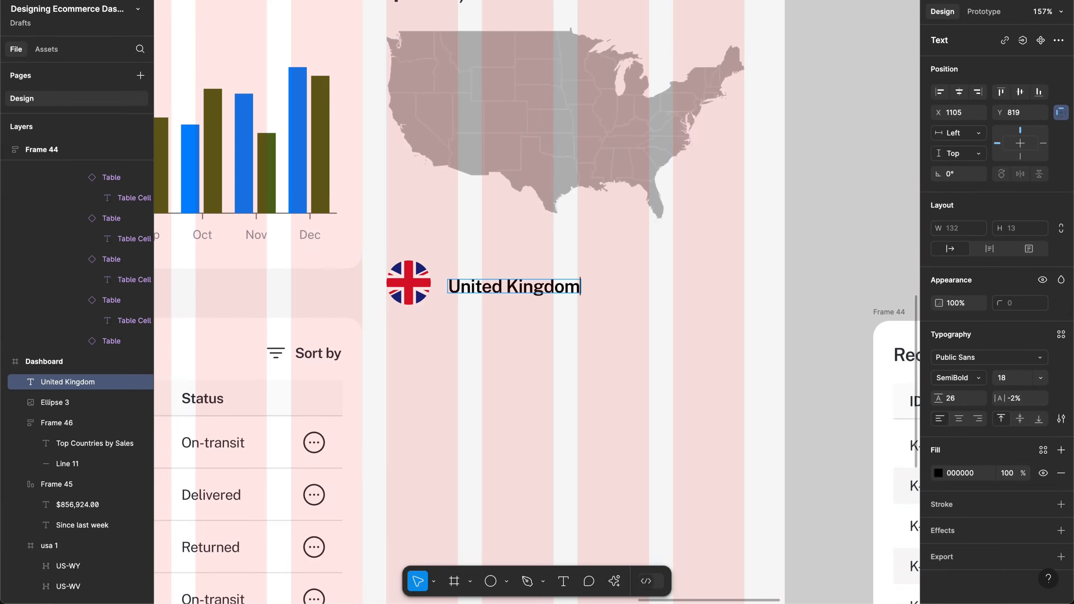
key("Escape")
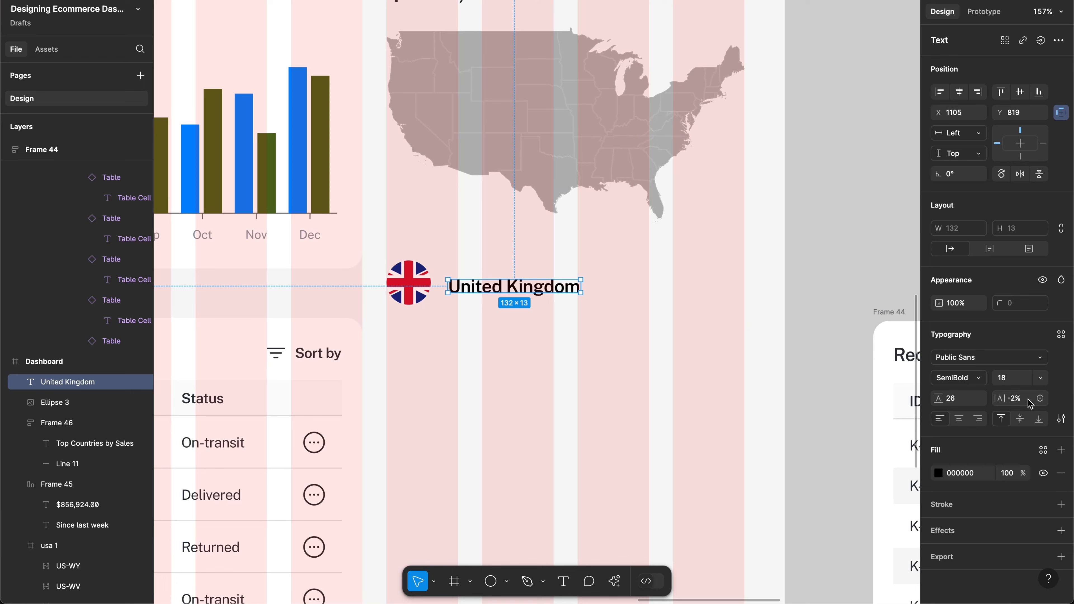
left_click(1060, 418)
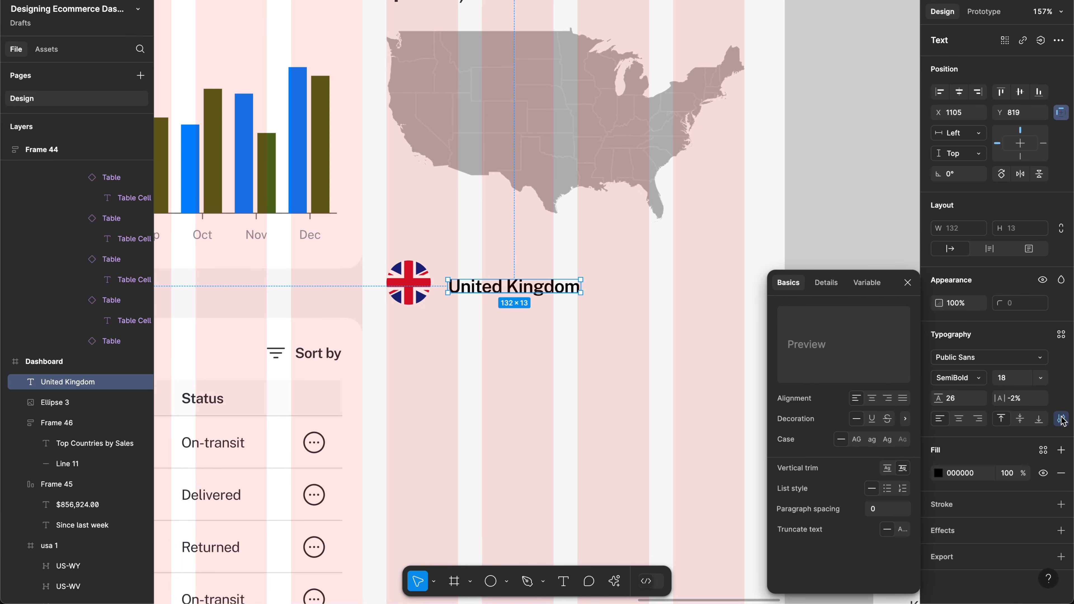
left_click(887, 470)
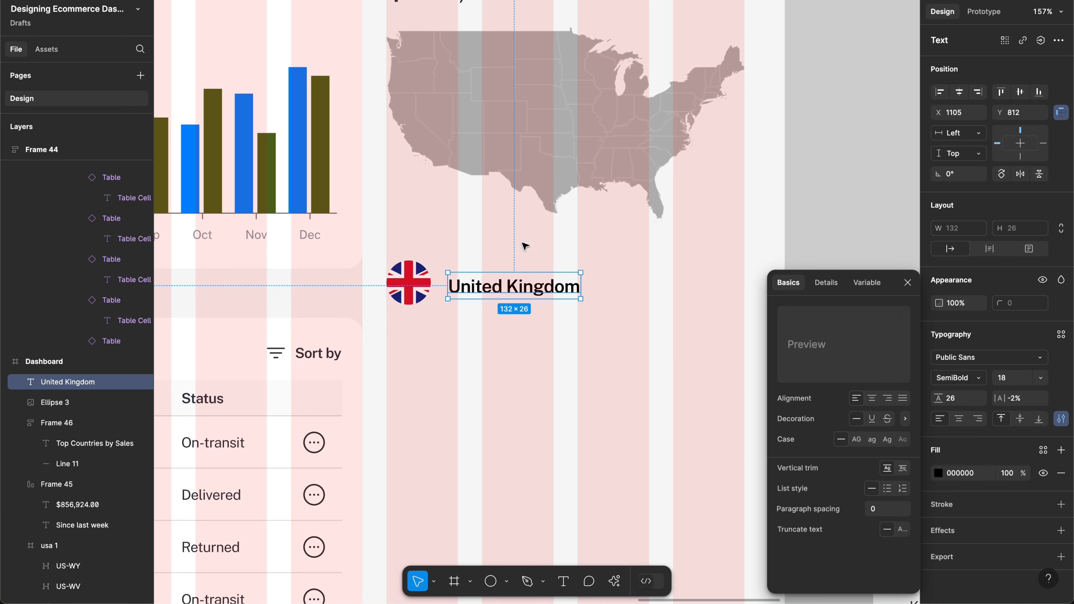
Step: Give the label fill colour 272E34 and font size 16
left_click(228, 444)
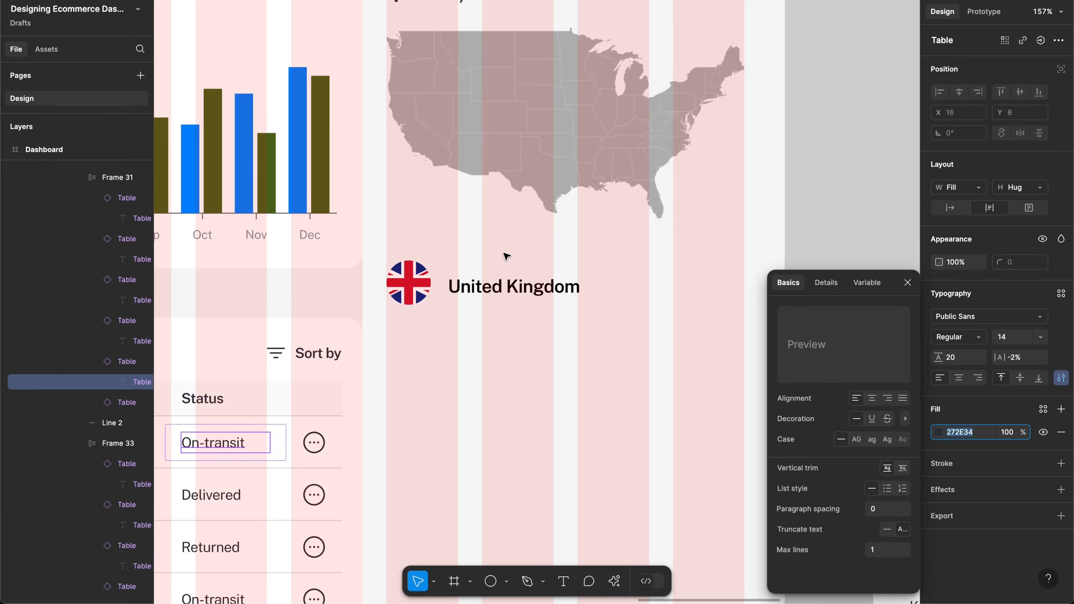
left_click(503, 291)
left_click(957, 475)
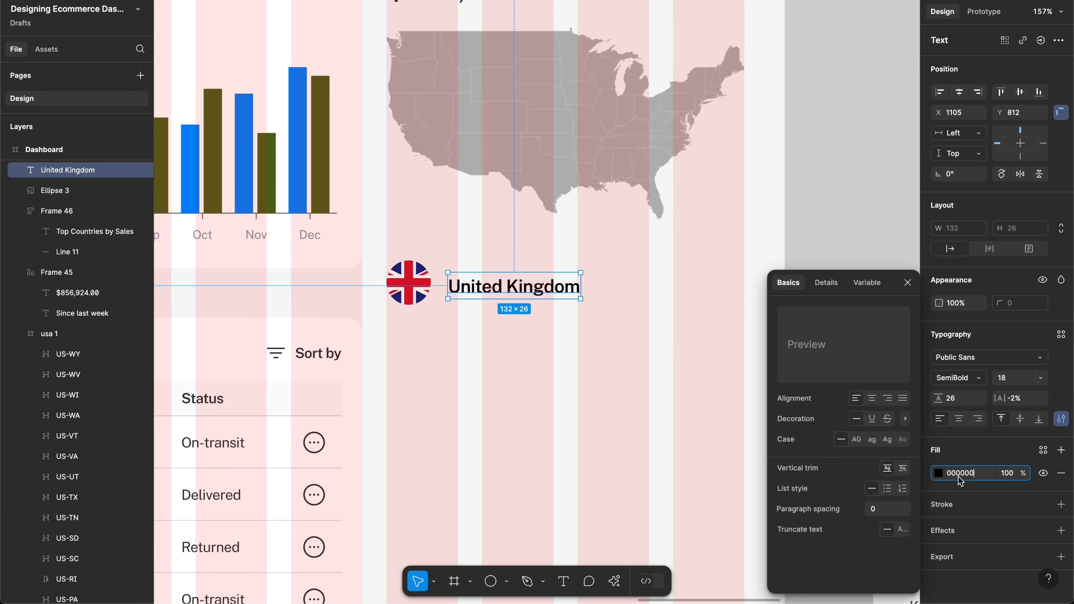
type("272E34")
key("Return")
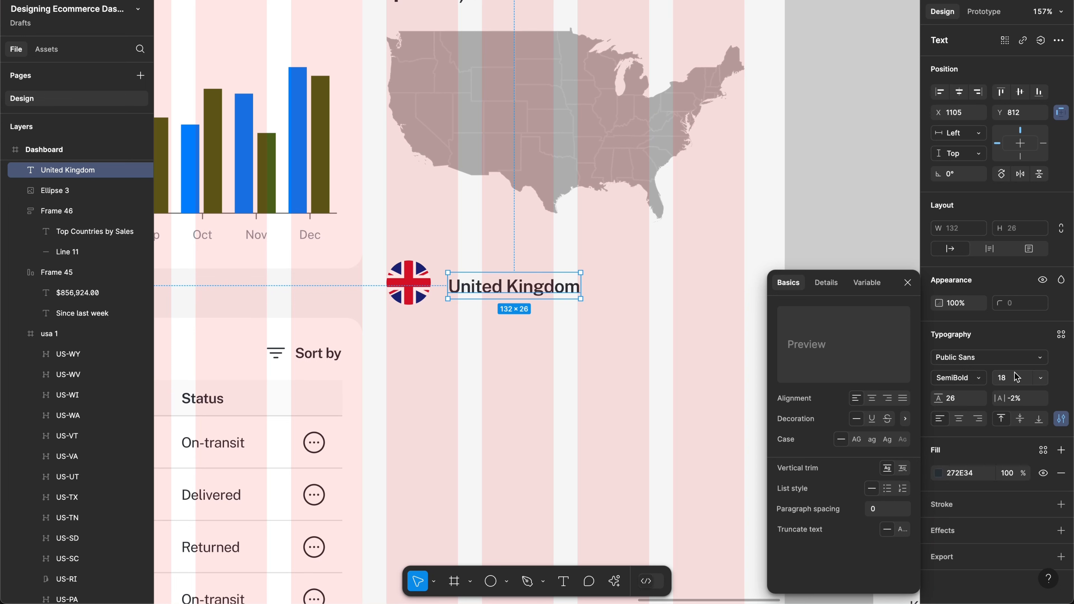
left_click(1017, 377)
type("1")
key("Return")
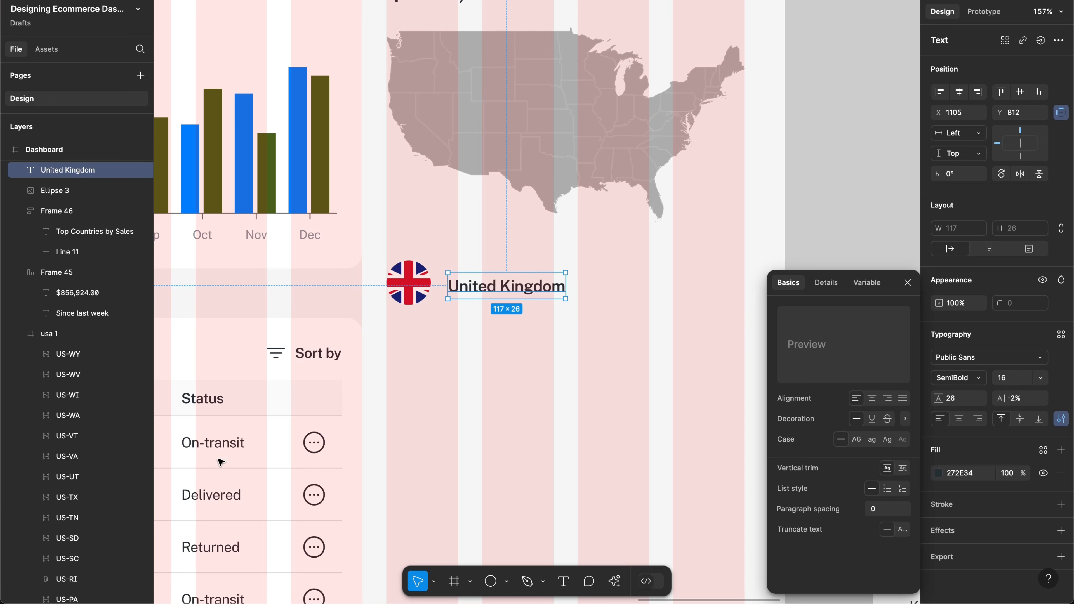
Step: Set the United Kingdom label's line height to 24
left_click(213, 449)
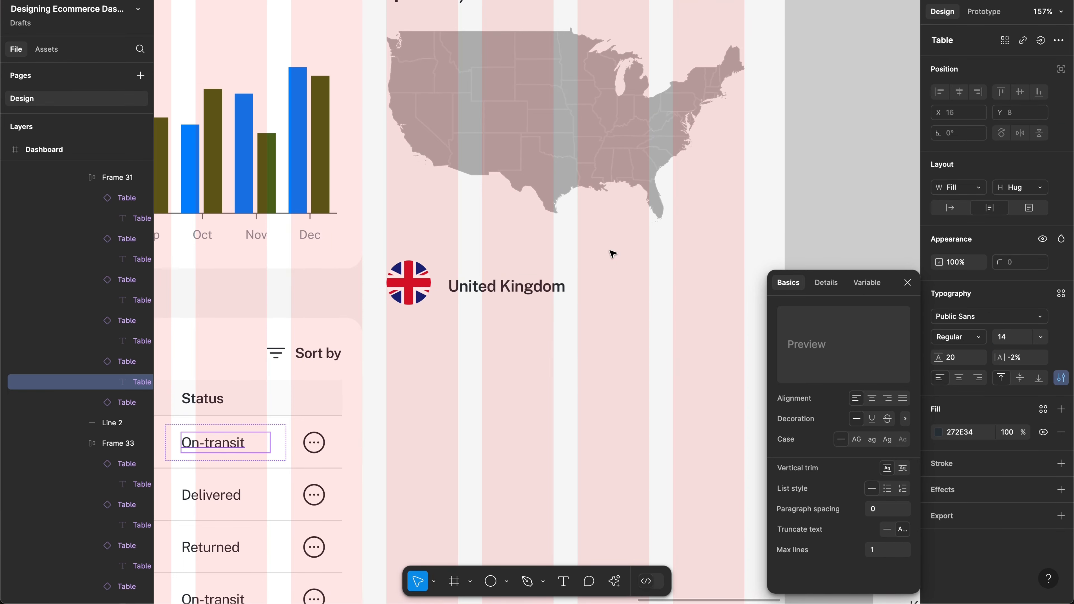
left_click(509, 292)
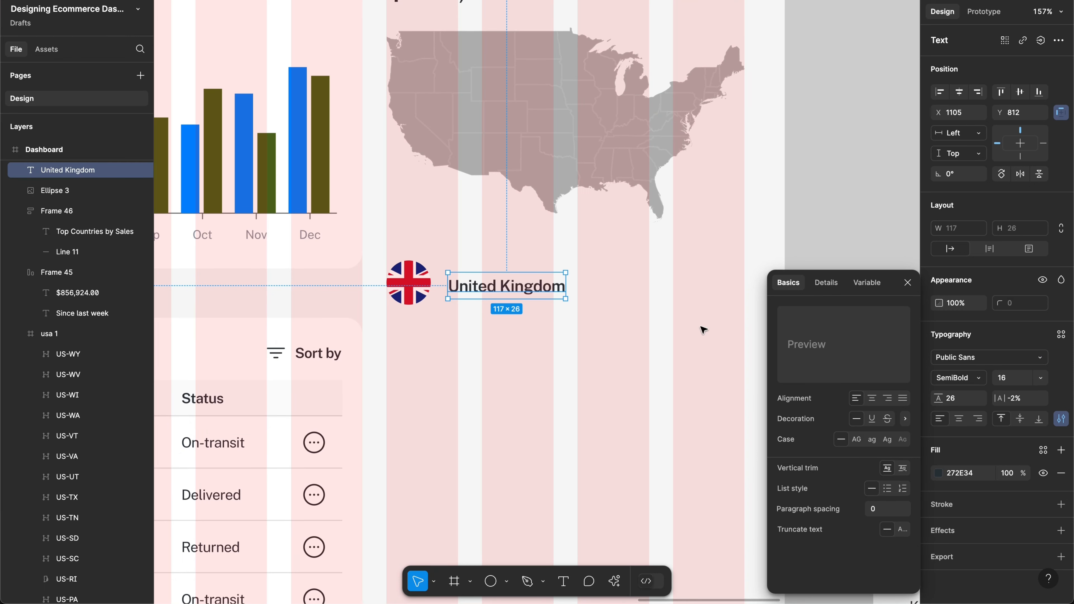
left_click(957, 399)
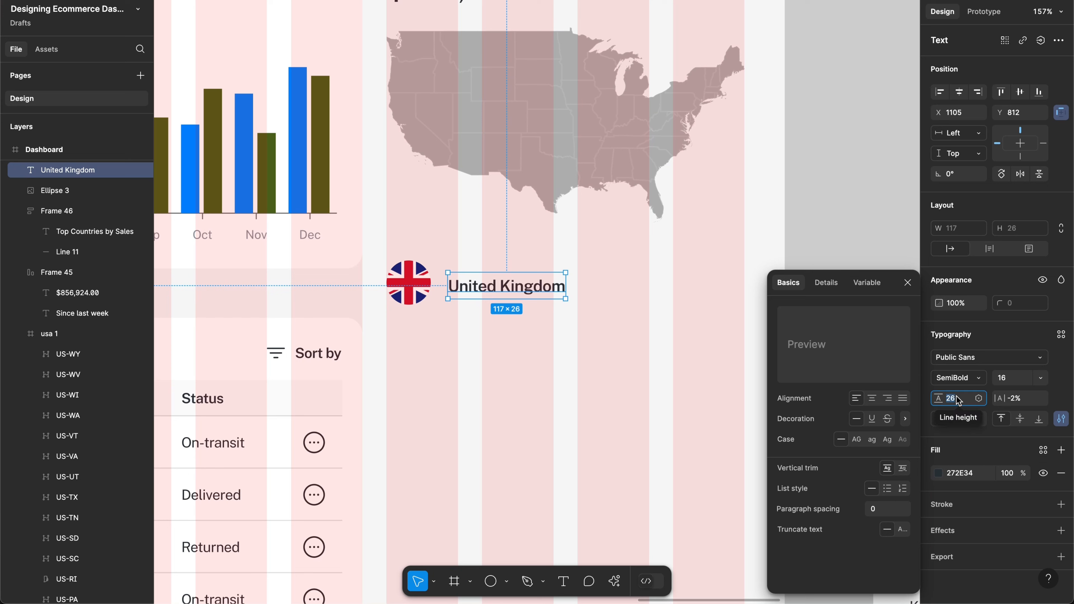
type("24")
key("Return")
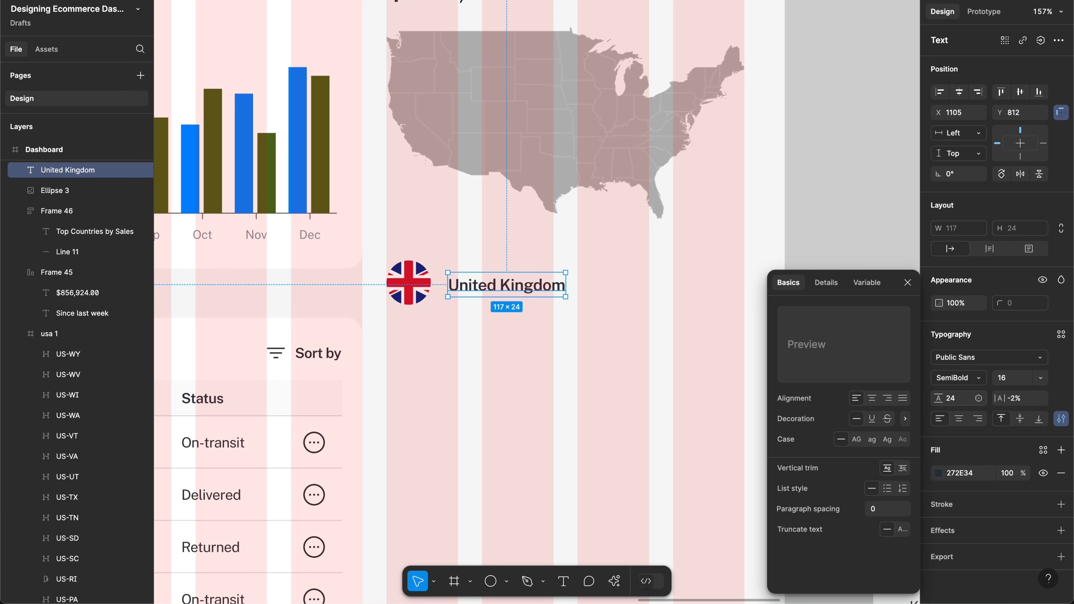
left_click(428, 293)
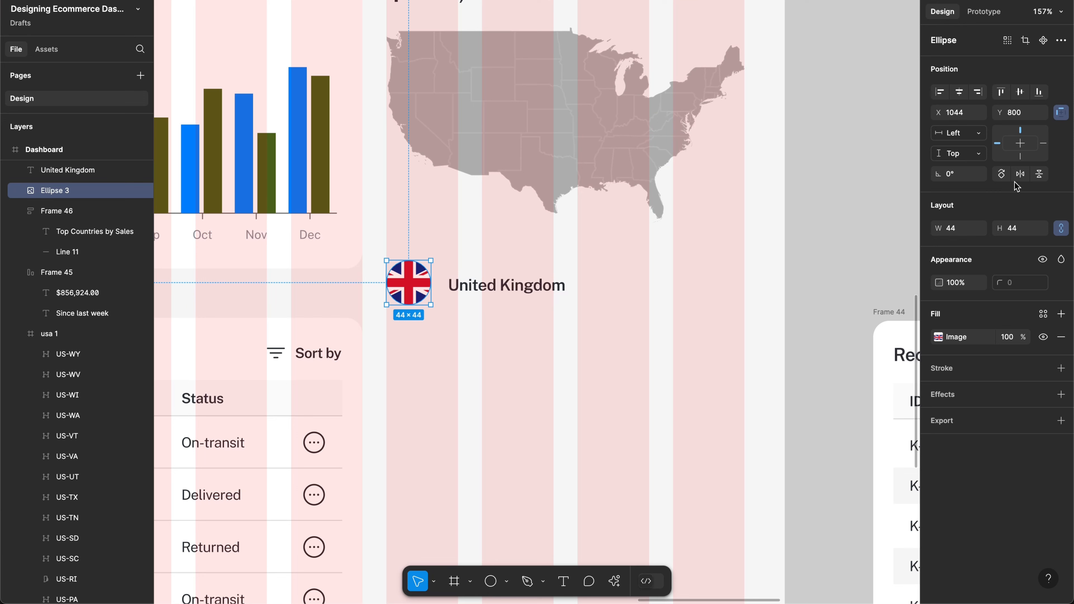
Step: Resize the UK flag circle, scaling to 32, then setting width 40 and finally 36
key("k")
left_click(961, 243)
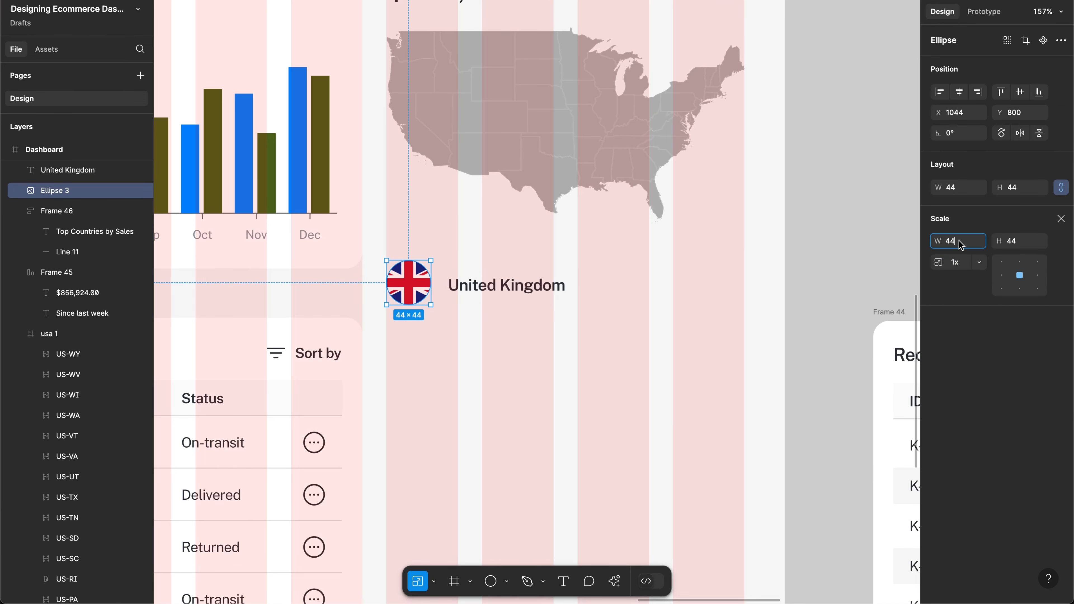
double_click(959, 241)
type("32")
key("Return")
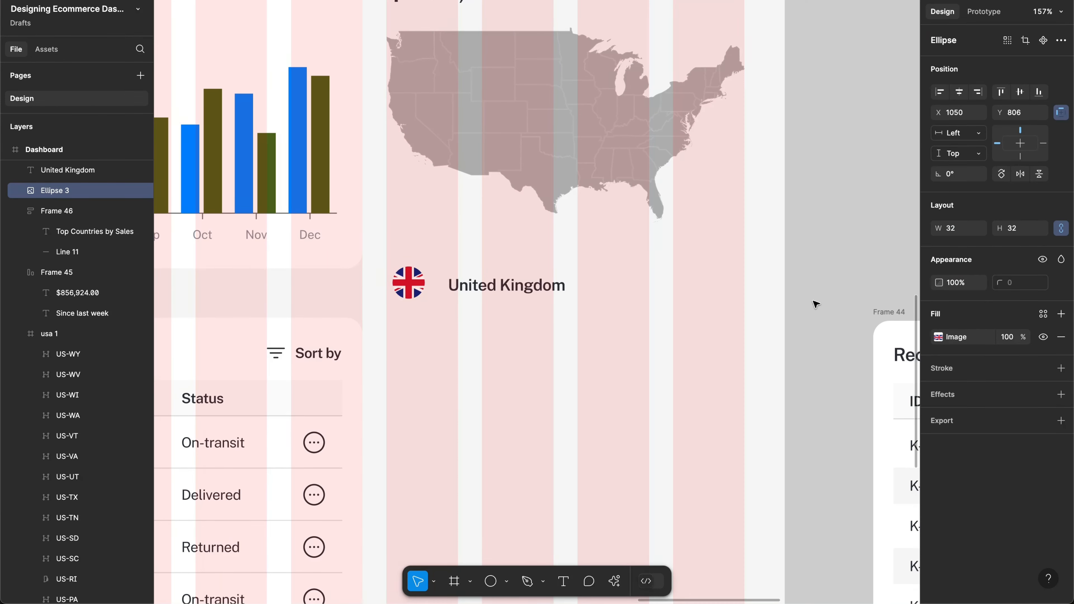
scroll(530, 313, "up", 2)
scroll(531, 313, "up", 3)
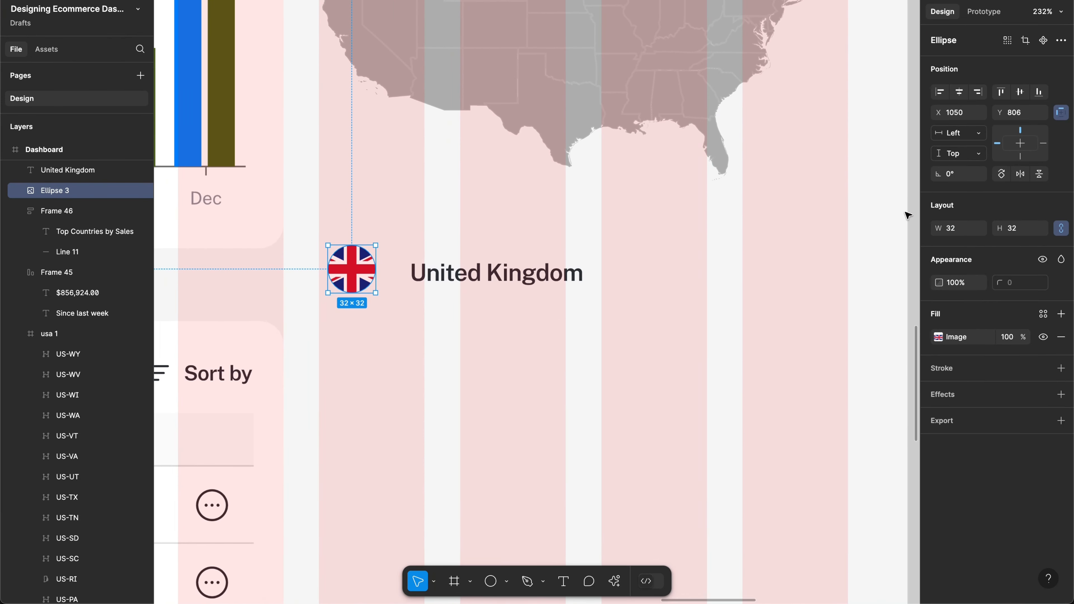
left_click(952, 229)
type("40")
key("Return")
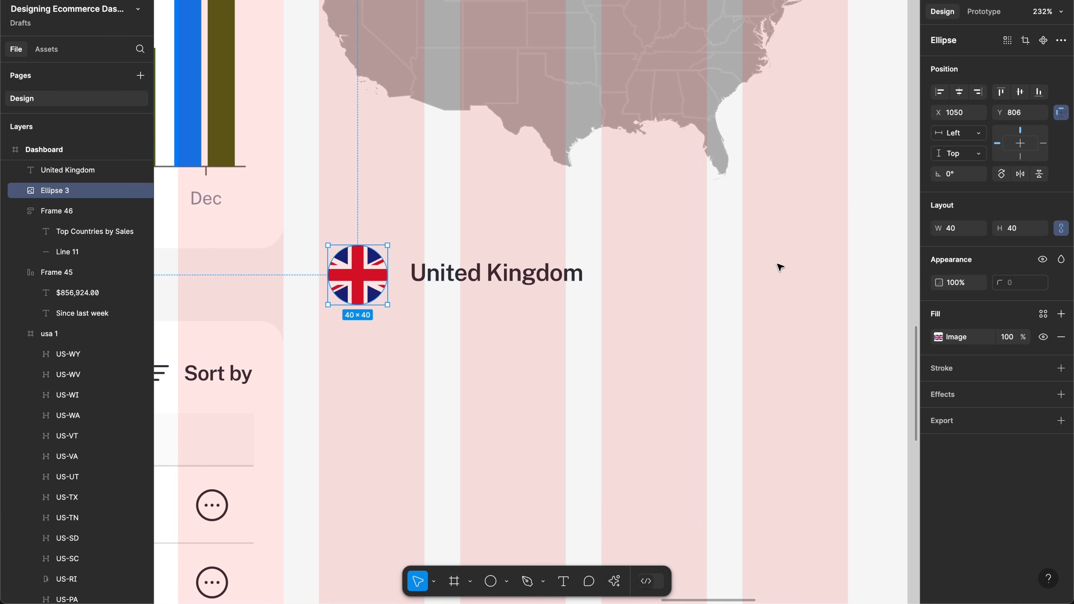
left_click(954, 231)
type("36")
key("Return")
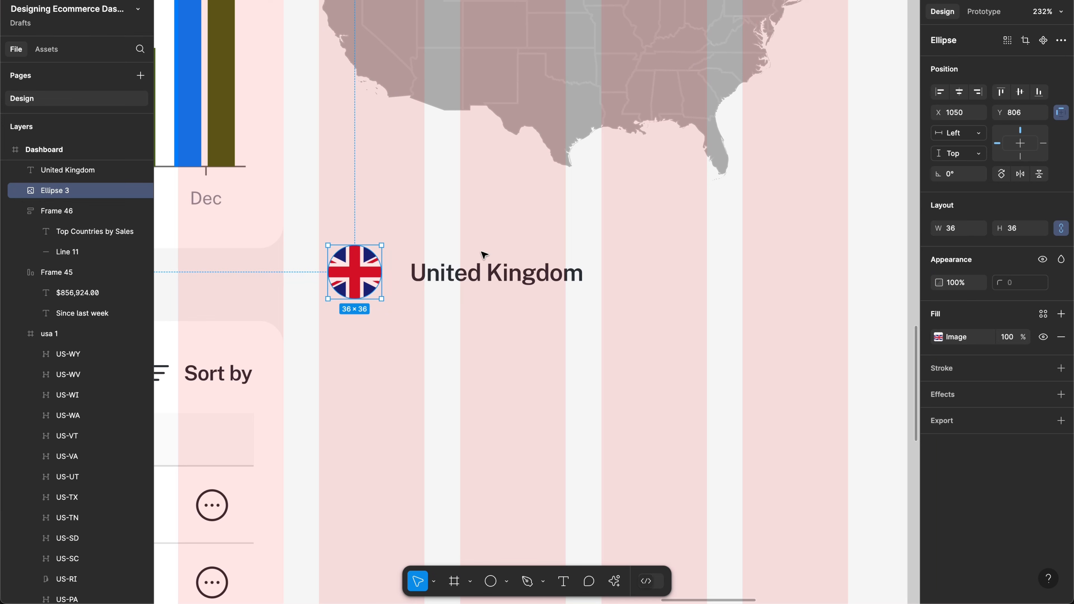
Step: Shift the flag left and snap the United Kingdom label right next to it
left_click_drag(361, 281, 352, 280)
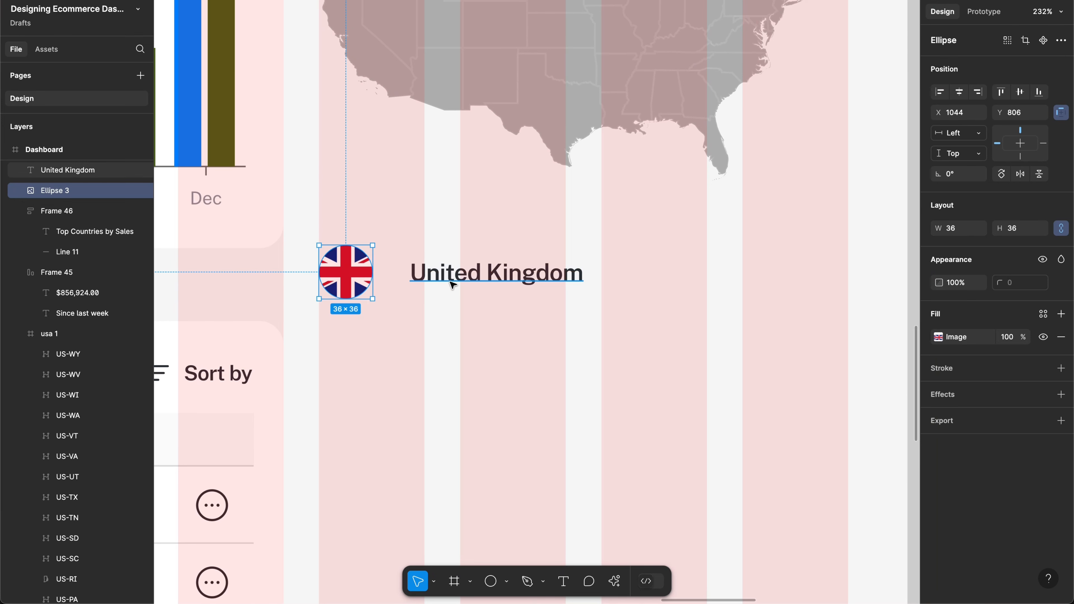
left_click(480, 280)
left_click_drag(480, 280, 453, 282)
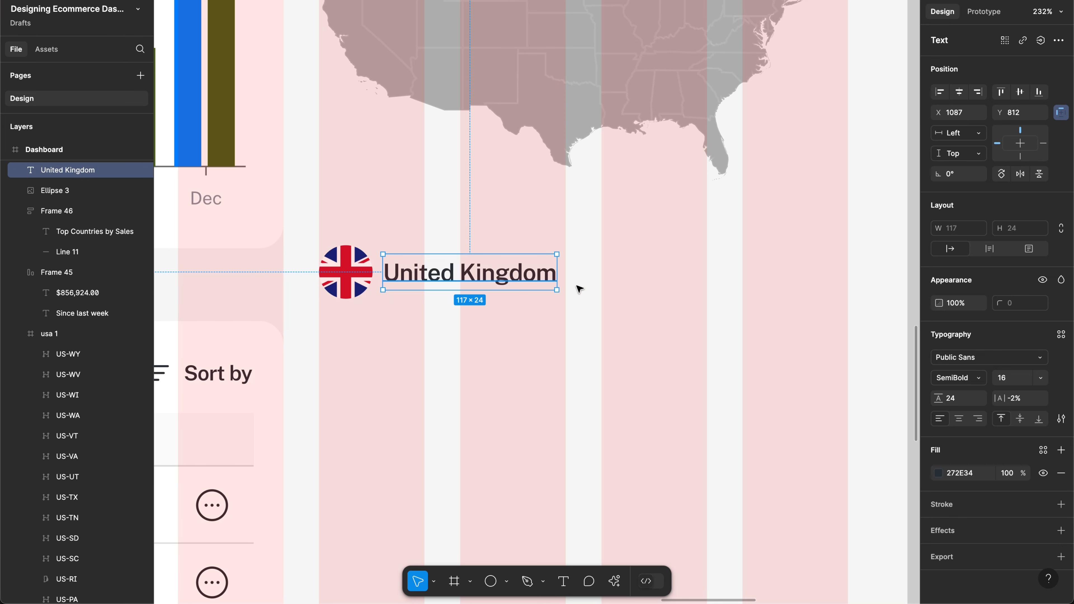
scroll(577, 287, "down", 5)
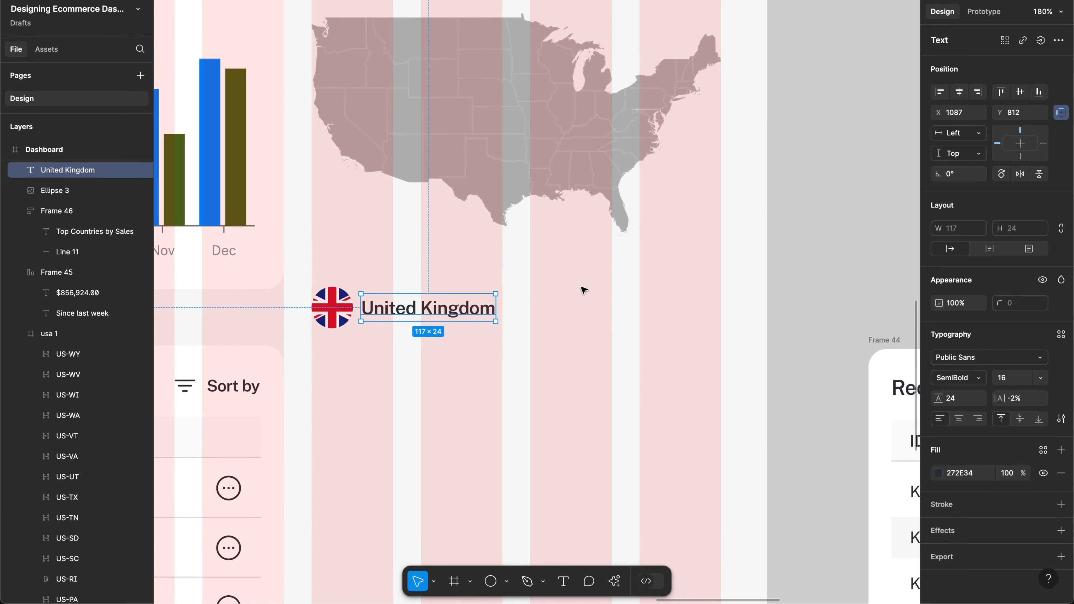
scroll(582, 292, "down", 1)
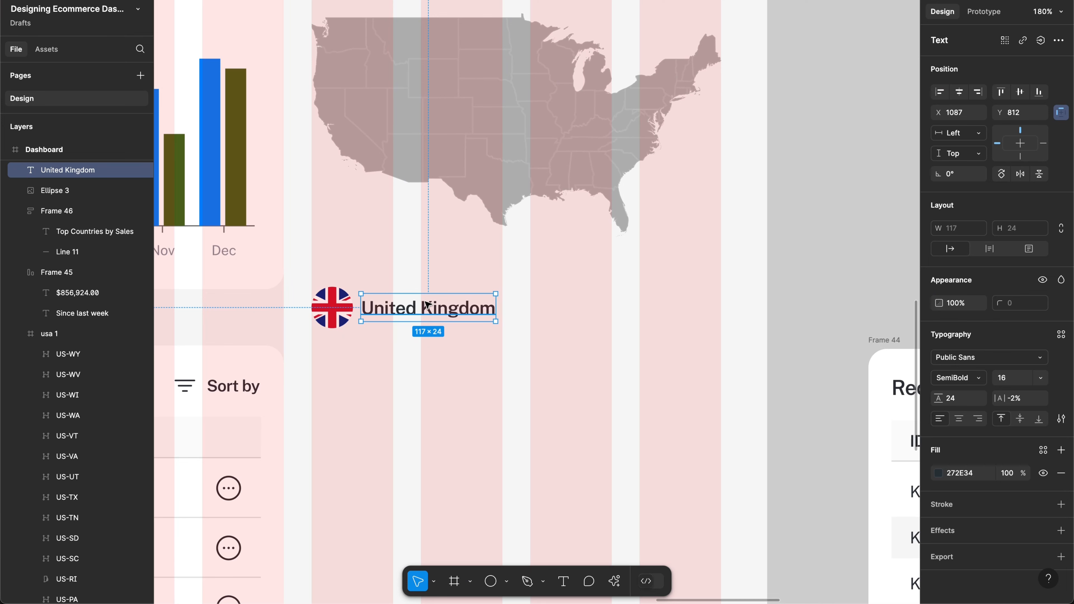
Step: Set the United Kingdom label to font size 14 with line height 20
left_click_drag(427, 305, 427, 301)
scroll(427, 301, "up", 5)
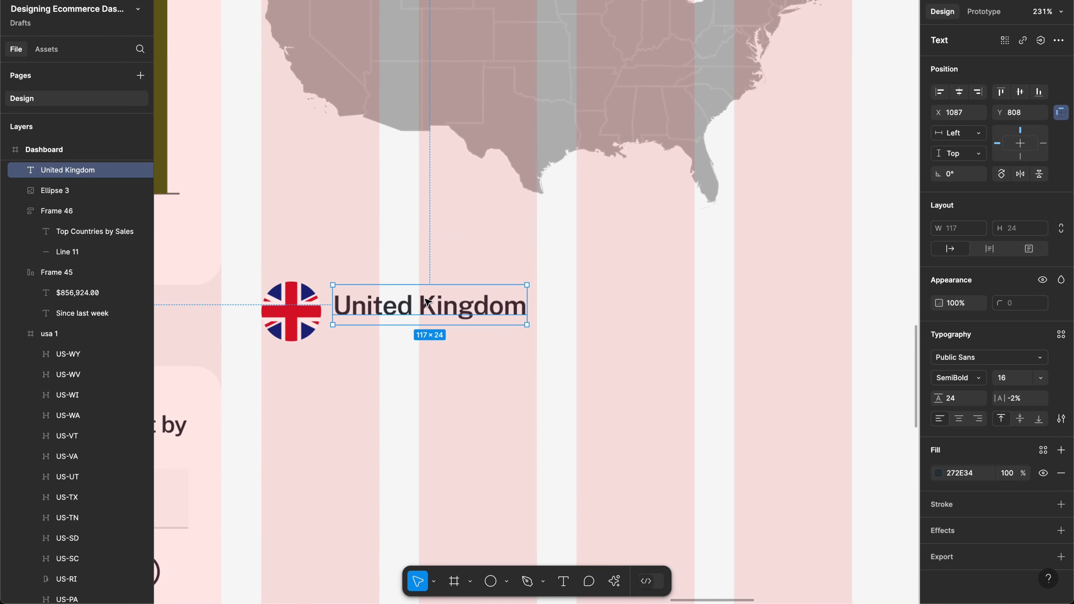
left_click(1008, 378)
type("14")
key("Return")
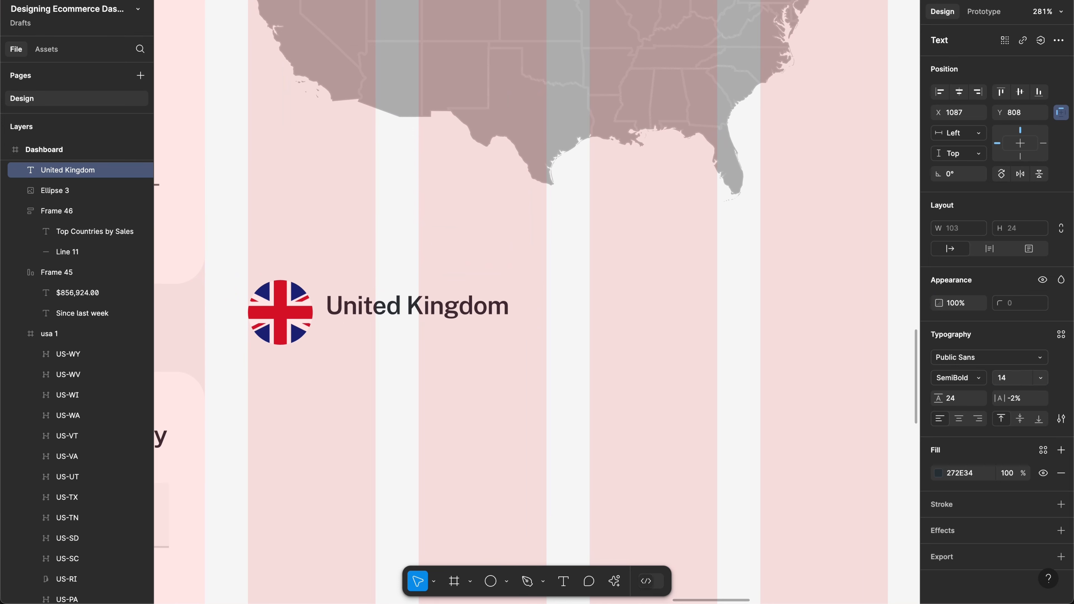
left_click(962, 398)
type("20")
key("Return")
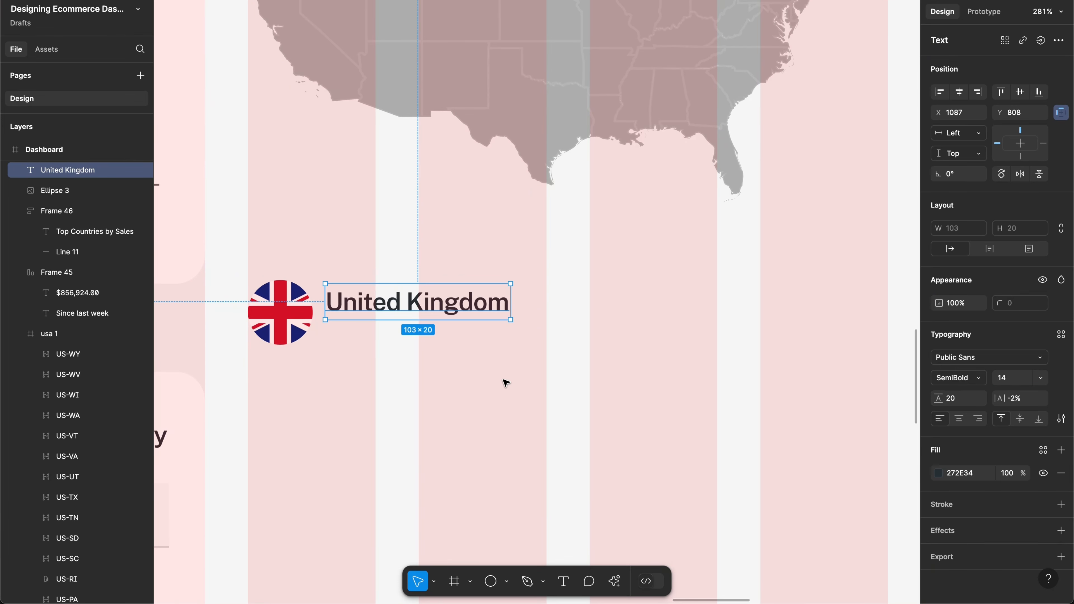
Step: Centre the United Kingdom label vertically on the UK flag
scroll(506, 381, "left", 3)
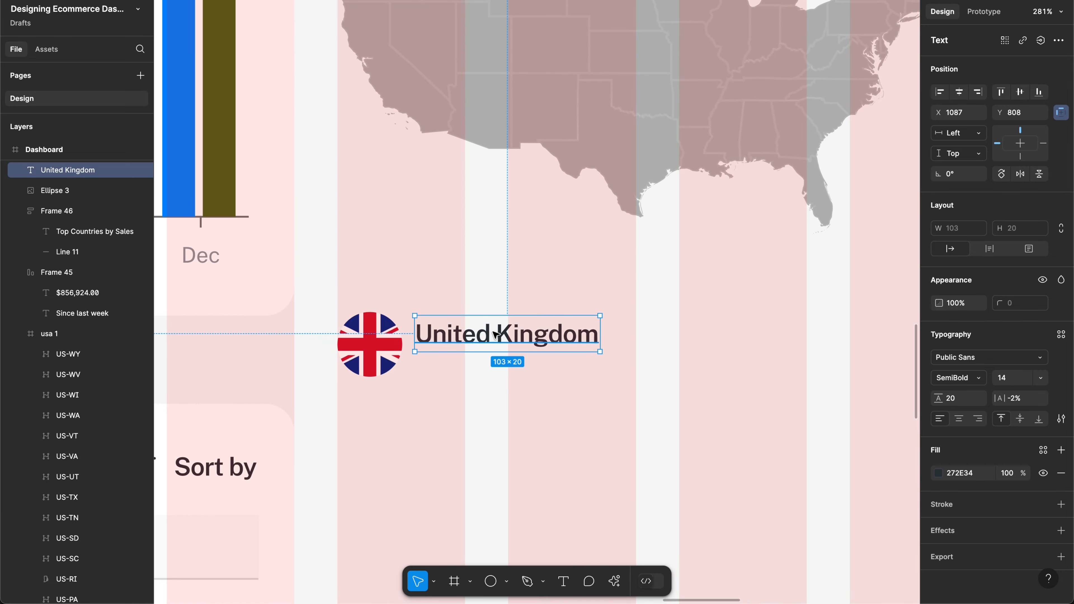
mouse_move(498, 338)
left_mouse_down()
mouse_move(501, 348)
mouse_move(494, 343)
left_mouse_up()
scroll(493, 342, "down", 5)
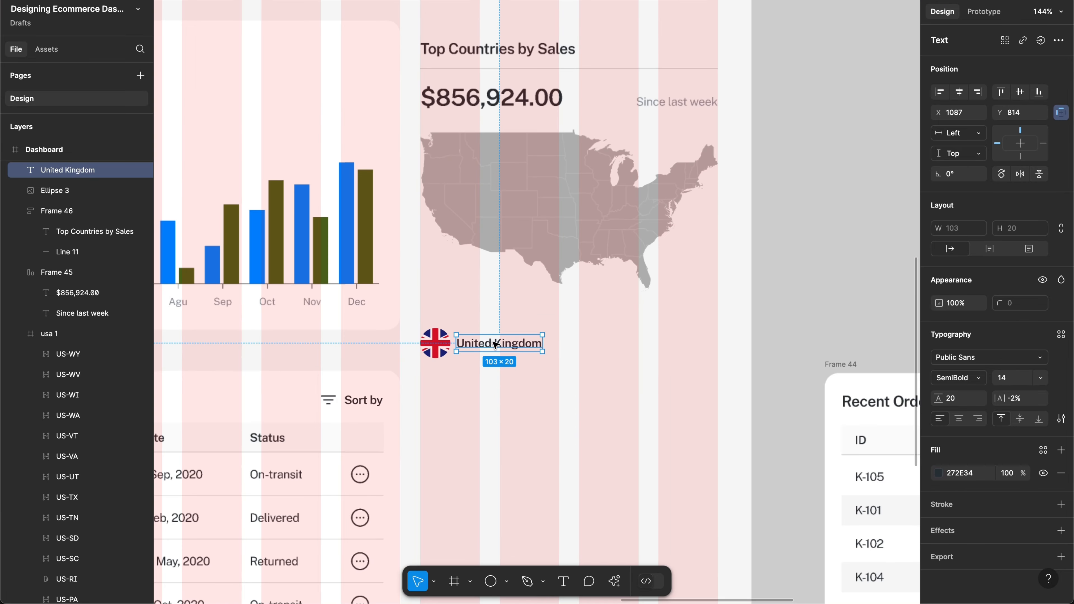
scroll(478, 302, "left", 3)
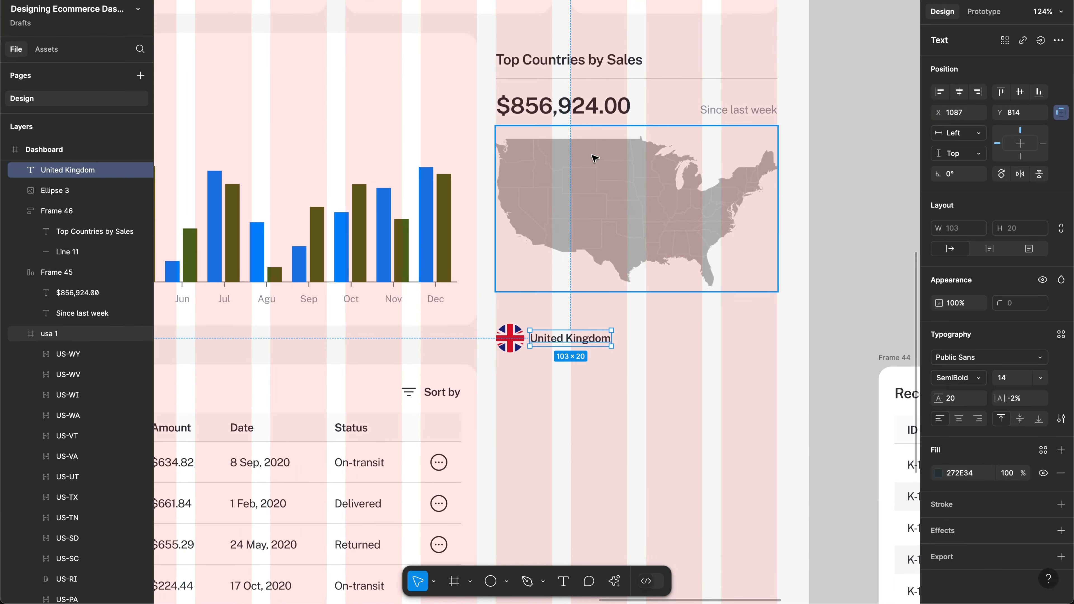
Step: Copy the 856.92k value from a stat card
double_click(586, 112)
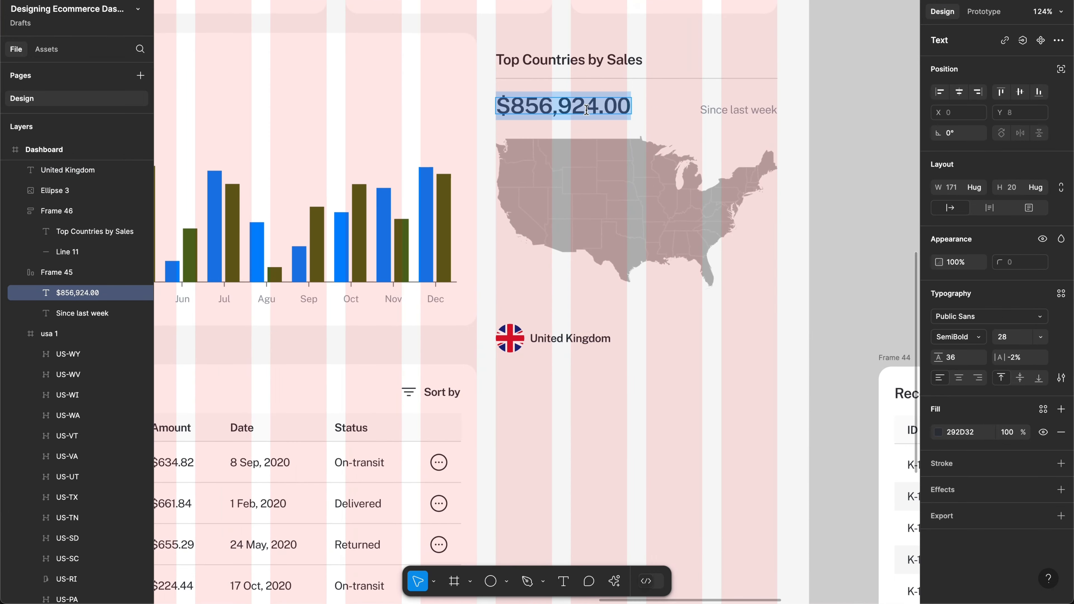
scroll(581, 108, "left", 10)
scroll(582, 109, "up", 2)
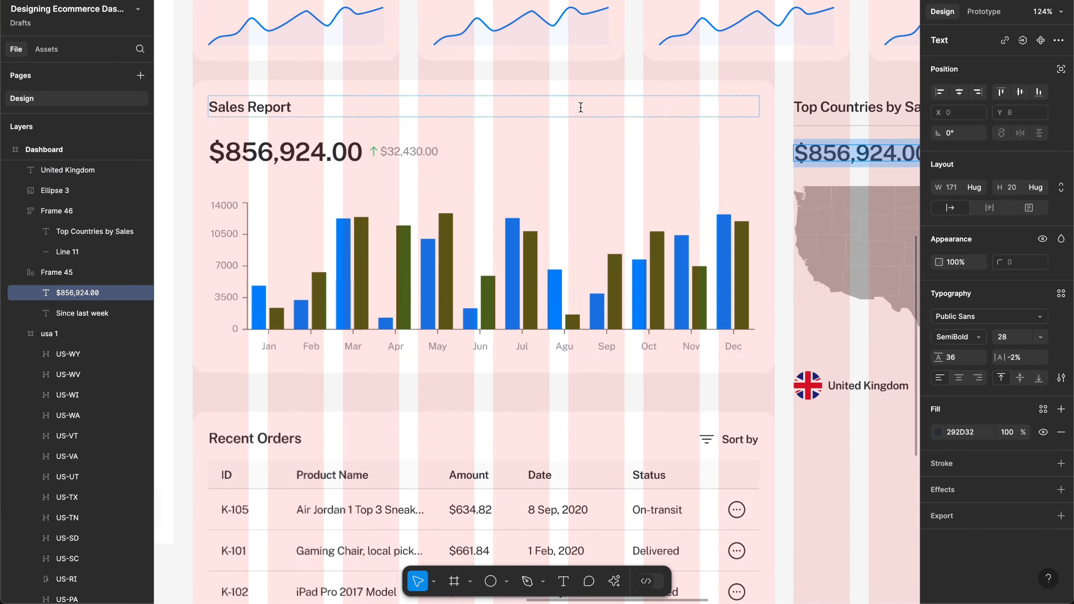
scroll(582, 110, "up", 3)
scroll(582, 110, "right", 3)
double_click(548, 26)
key("ctrl+c")
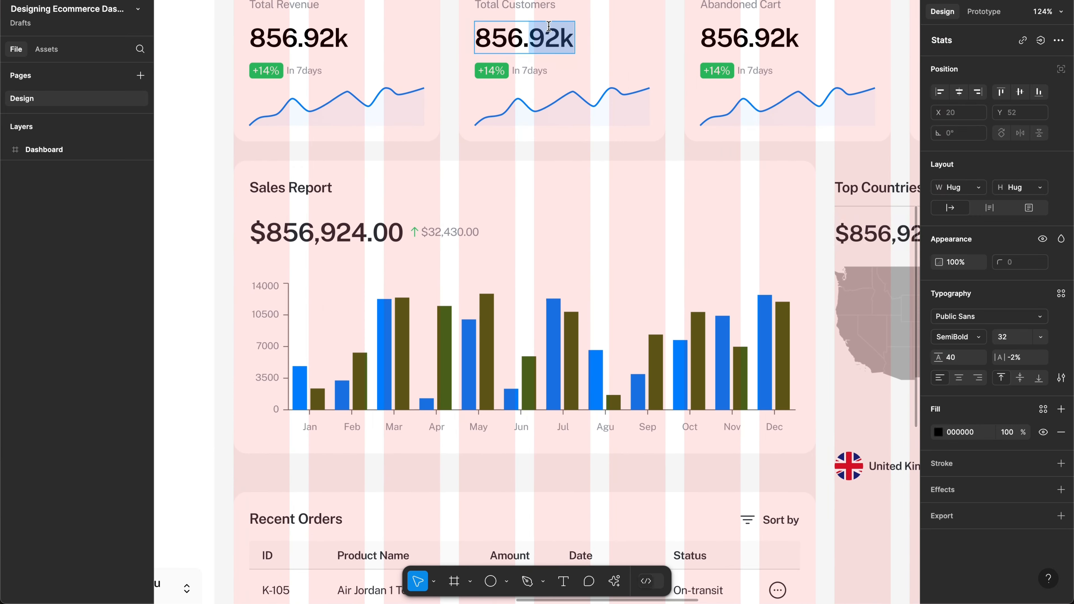
scroll(709, 131, "right", 4)
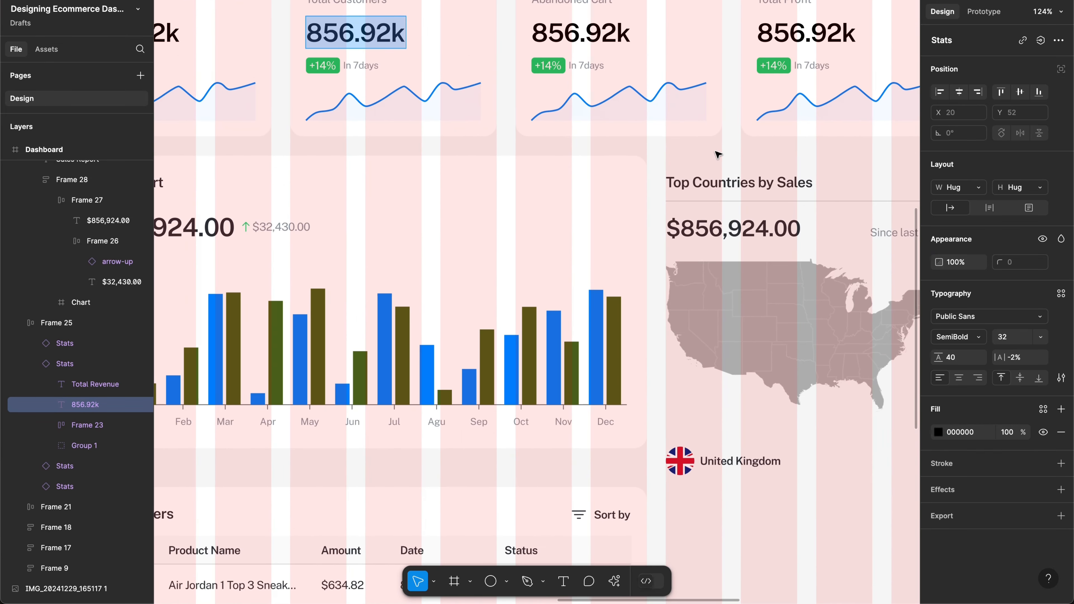
key("Escape")
Step: Replace the card's $856,924.00 total with the pasted 856.92k
left_click(732, 240)
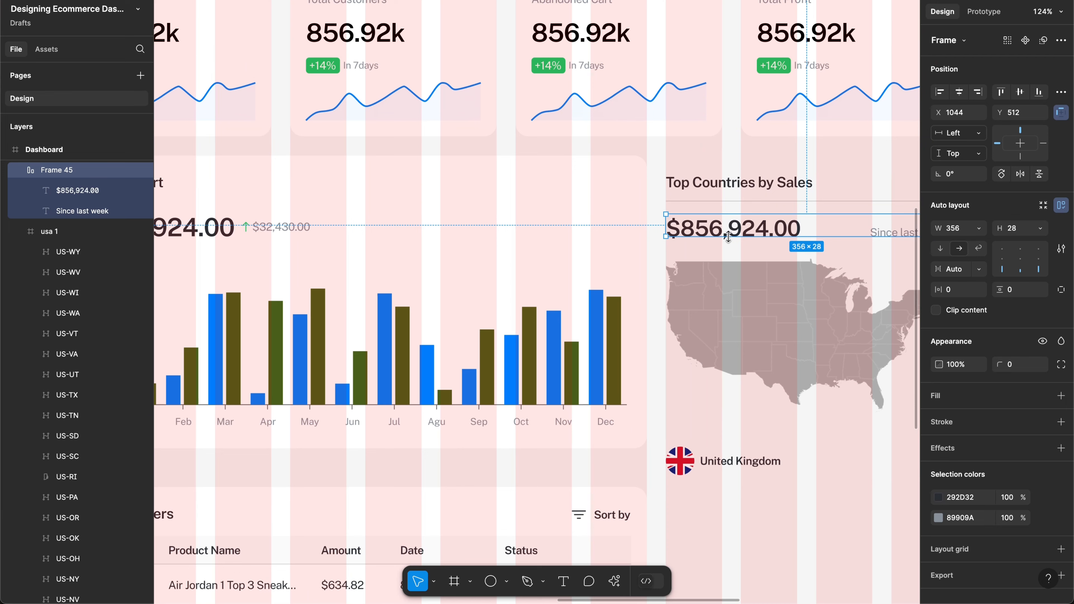
double_click(727, 232)
double_click(725, 230)
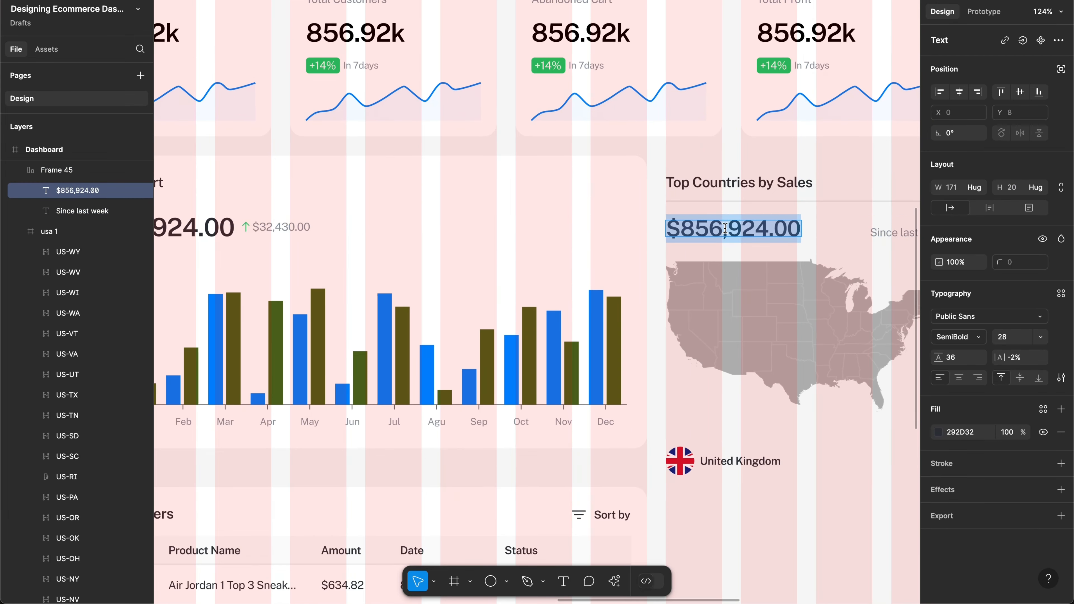
key("ctrl+v")
key("Escape")
scroll(779, 242, "right", 4)
scroll(779, 242, "down", 2)
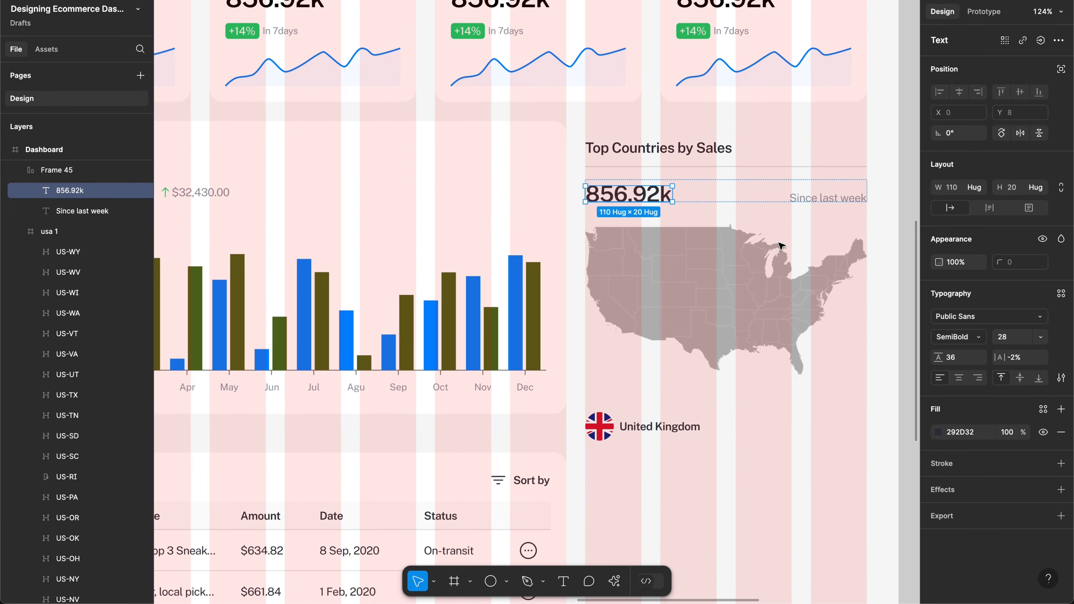
left_click(766, 431)
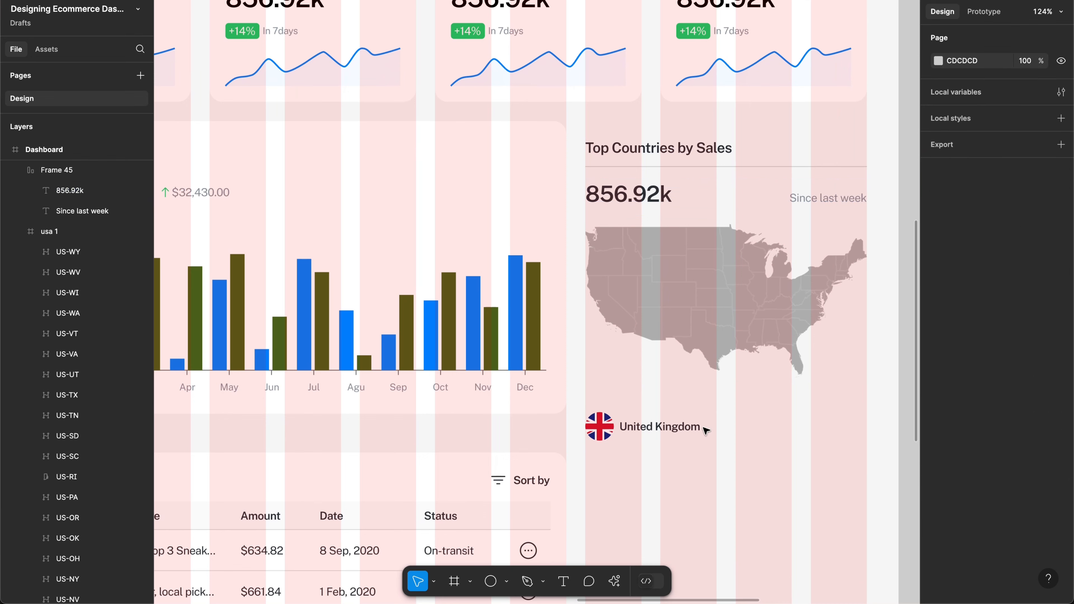
left_click(655, 433)
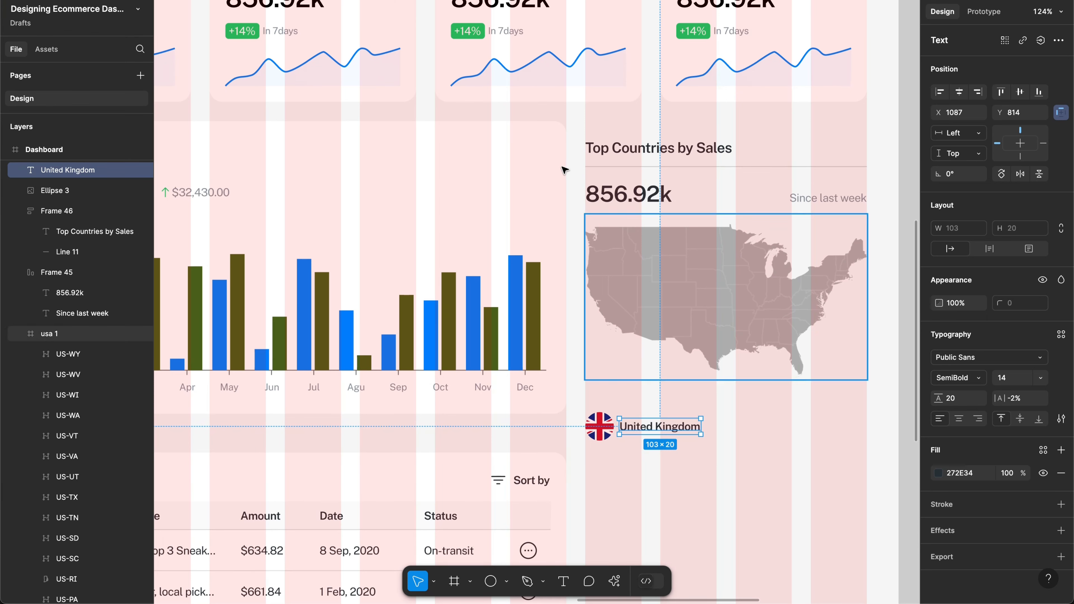
Step: Copy the Sales Report's green-arrow $32,430.00 figure into the Top Countries card
left_click(618, 190)
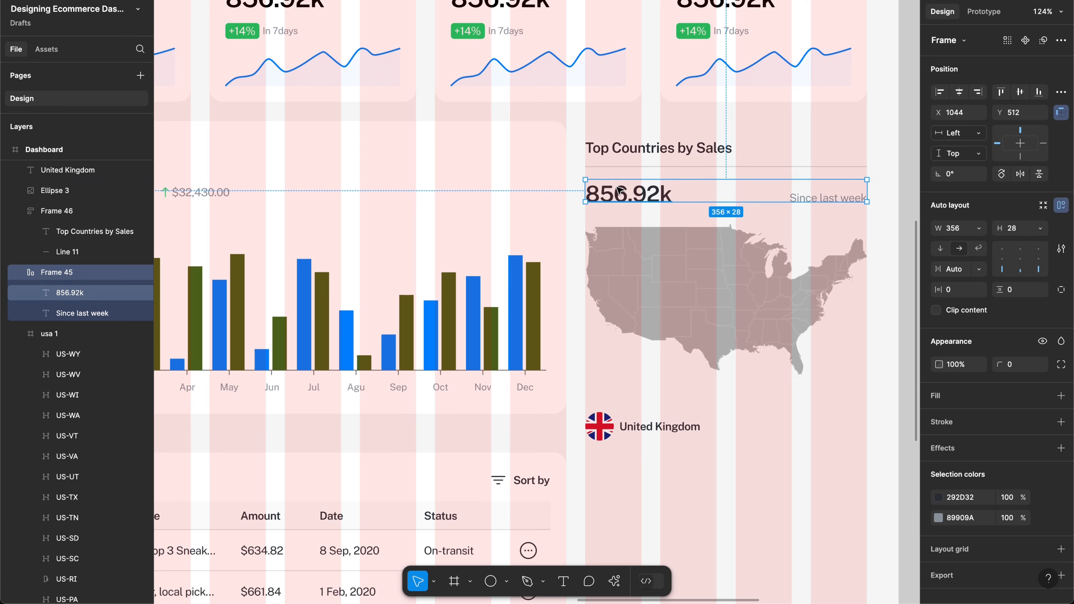
double_click(617, 188)
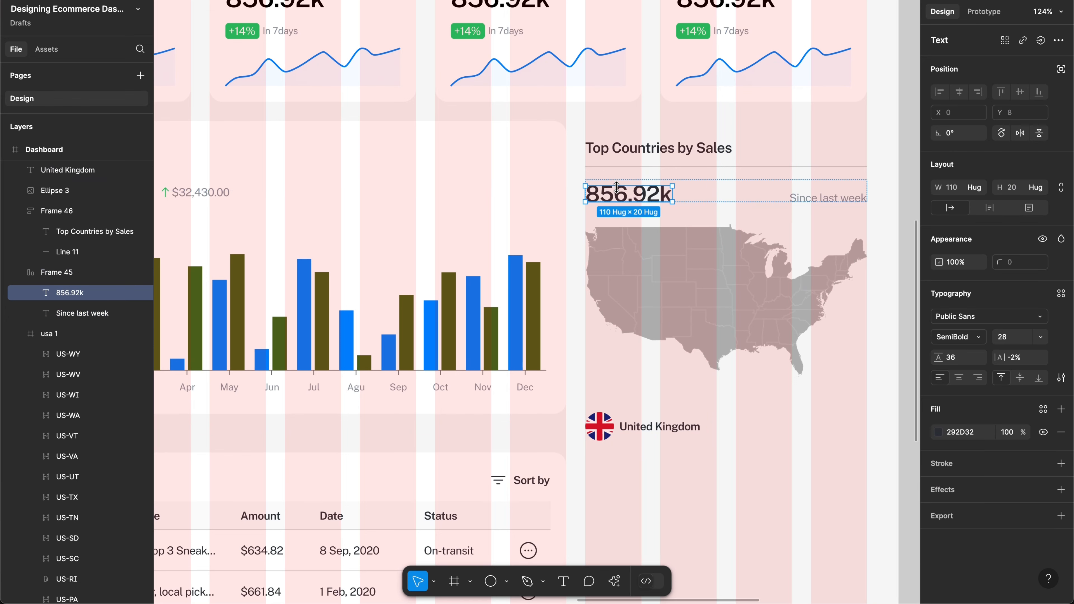
left_click(644, 428)
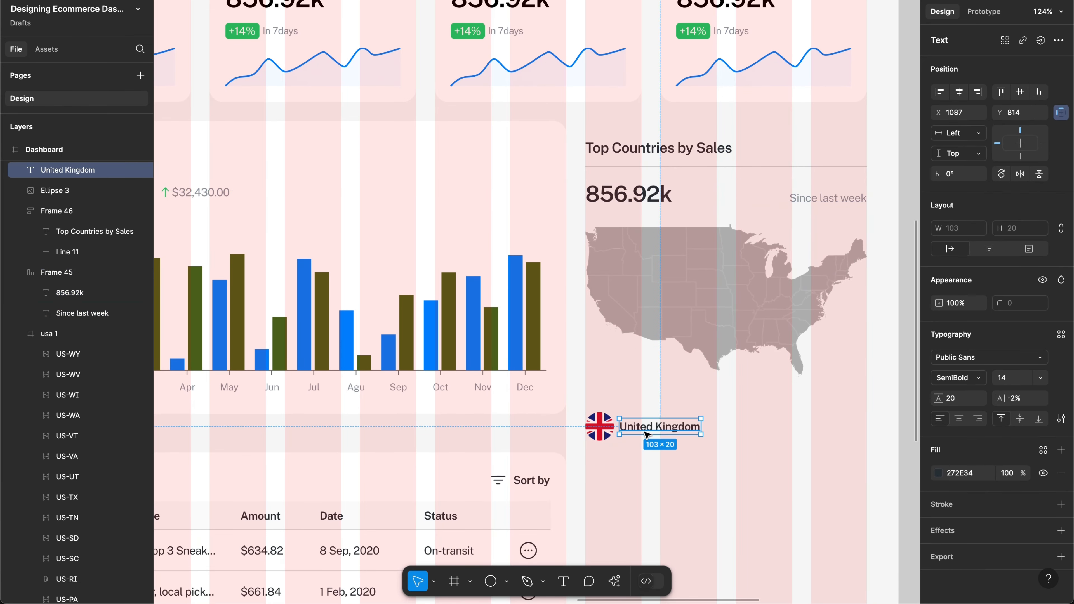
scroll(645, 432, "up", 5)
scroll(644, 432, "left", 8)
scroll(645, 432, "down", 5)
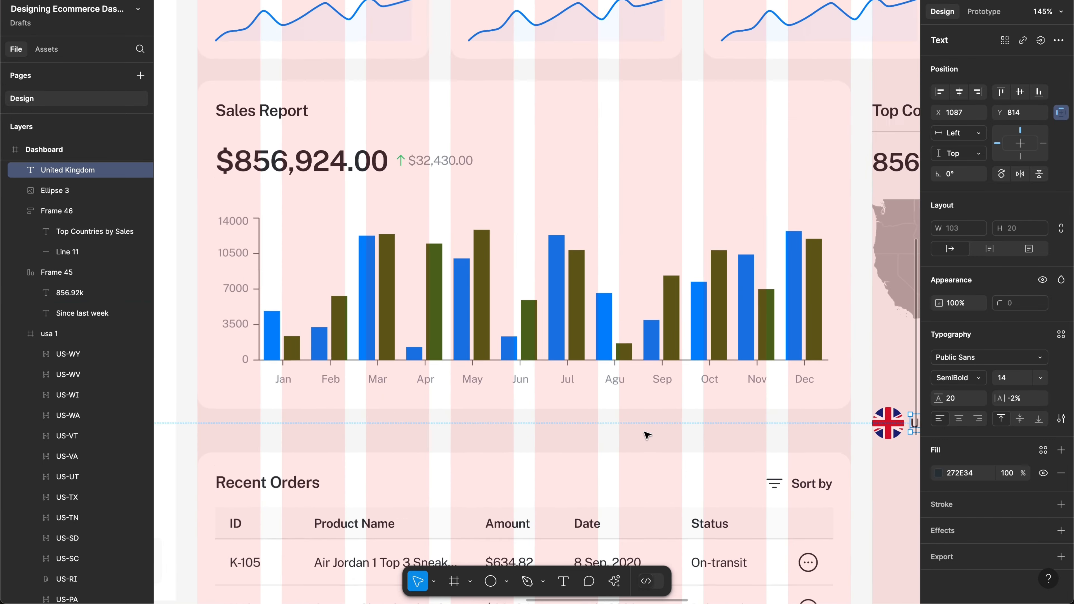
left_click(453, 197)
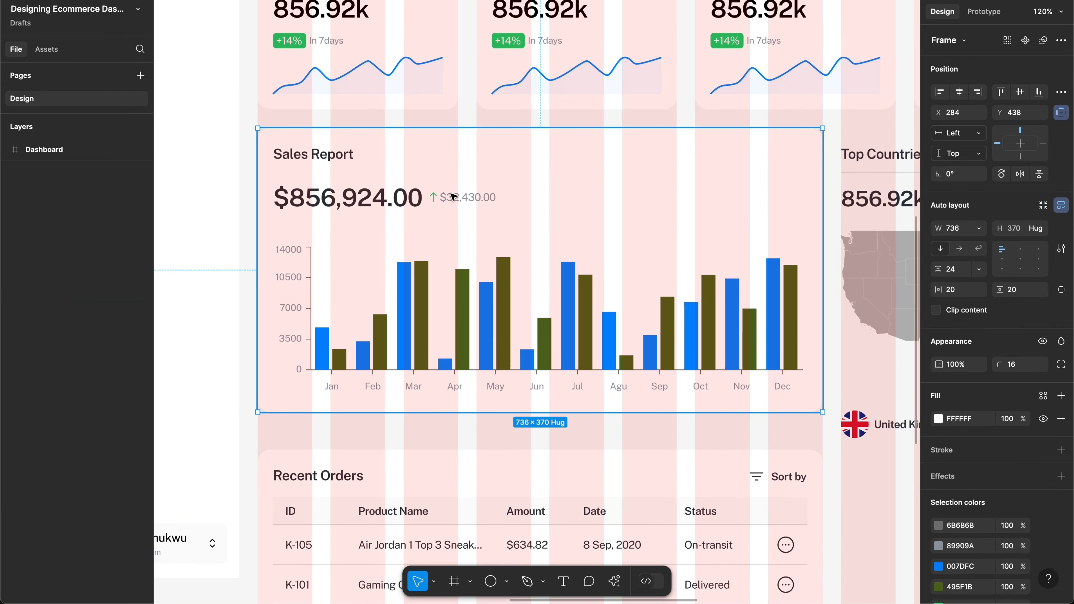
double_click(456, 198)
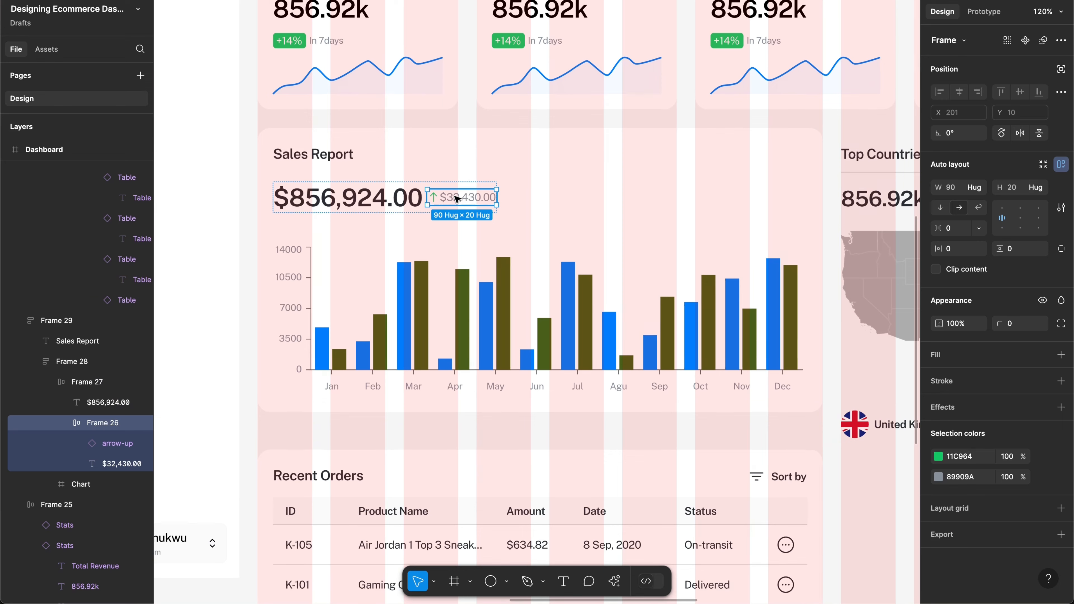
left_click_drag(456, 198, 889, 440)
scroll(846, 439, "right", 3)
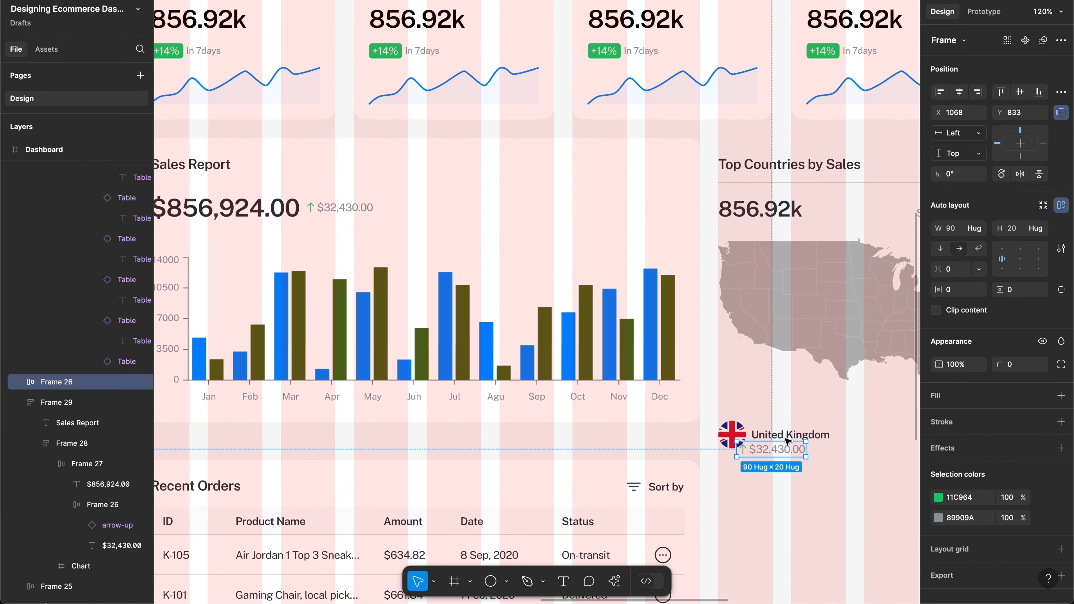
scroll(787, 440, "up", 5)
scroll(791, 444, "right", 3)
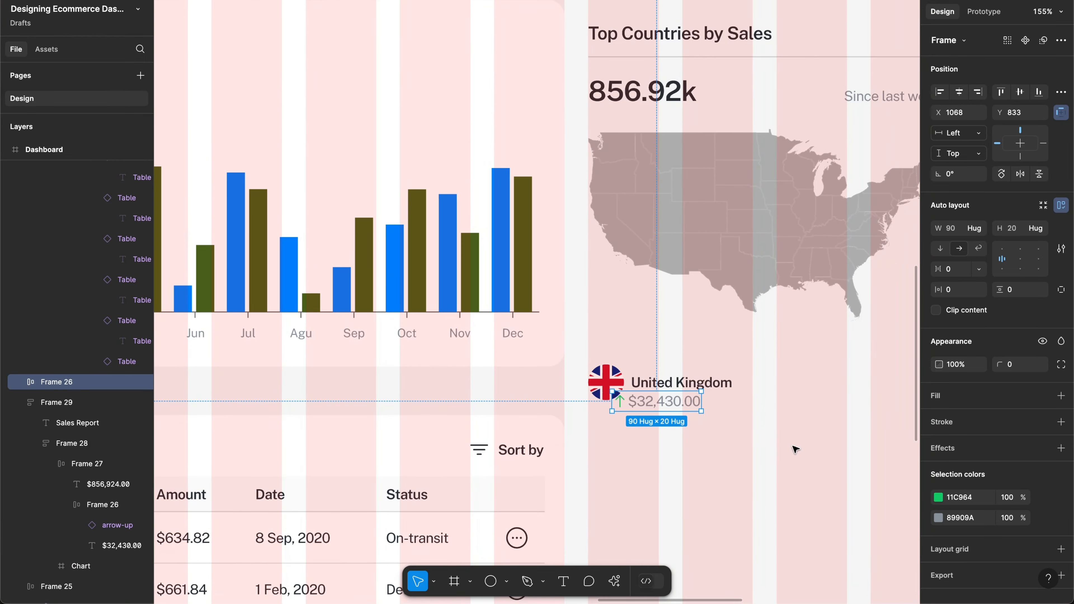
scroll(799, 434, "right", 3)
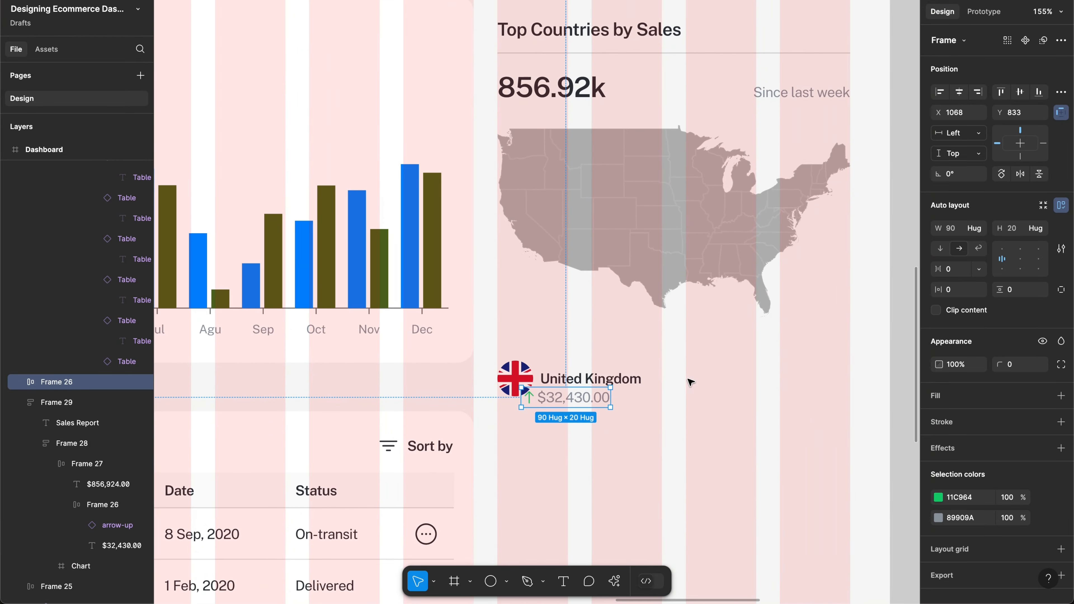
Step: Position the copied $32,430.00 figure to the right of the United Kingdom label
left_click(629, 379)
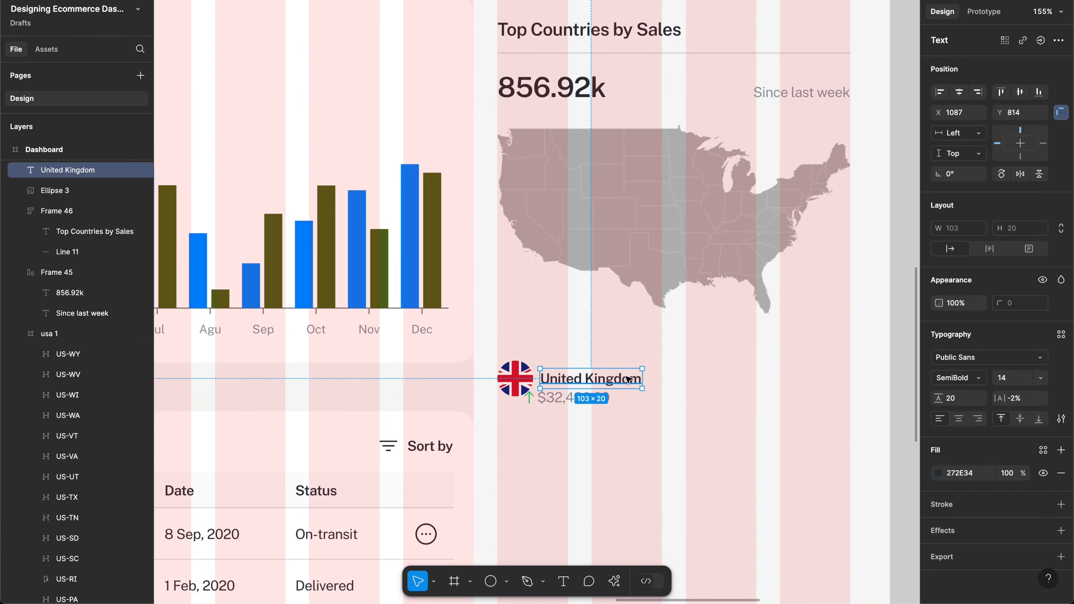
scroll(628, 379, "up", 3)
left_click_drag(617, 376, 743, 391)
scroll(742, 390, "down", 5)
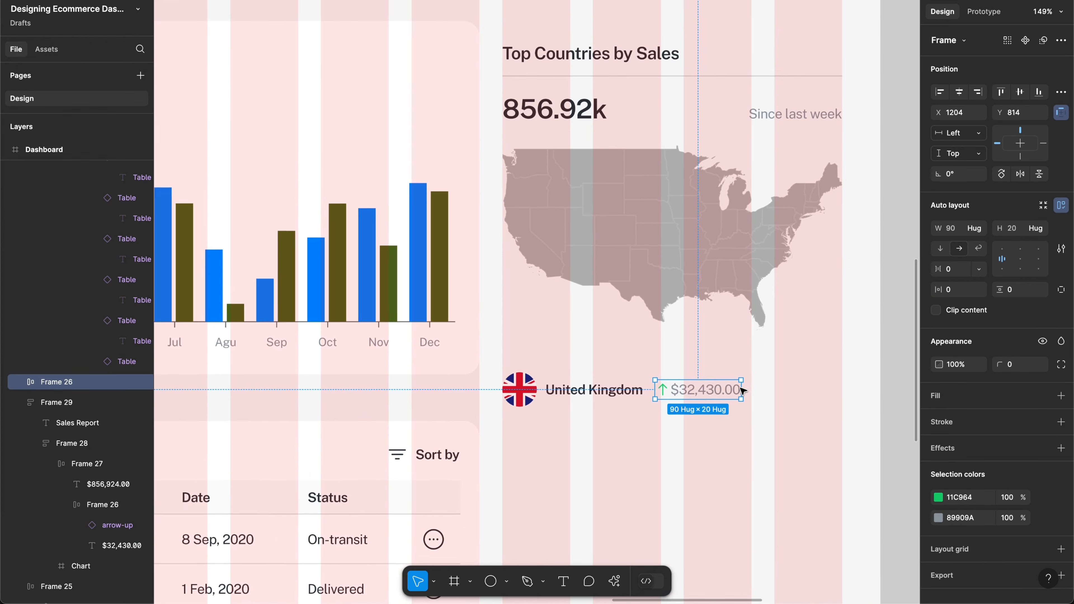
scroll(743, 390, "up", 3)
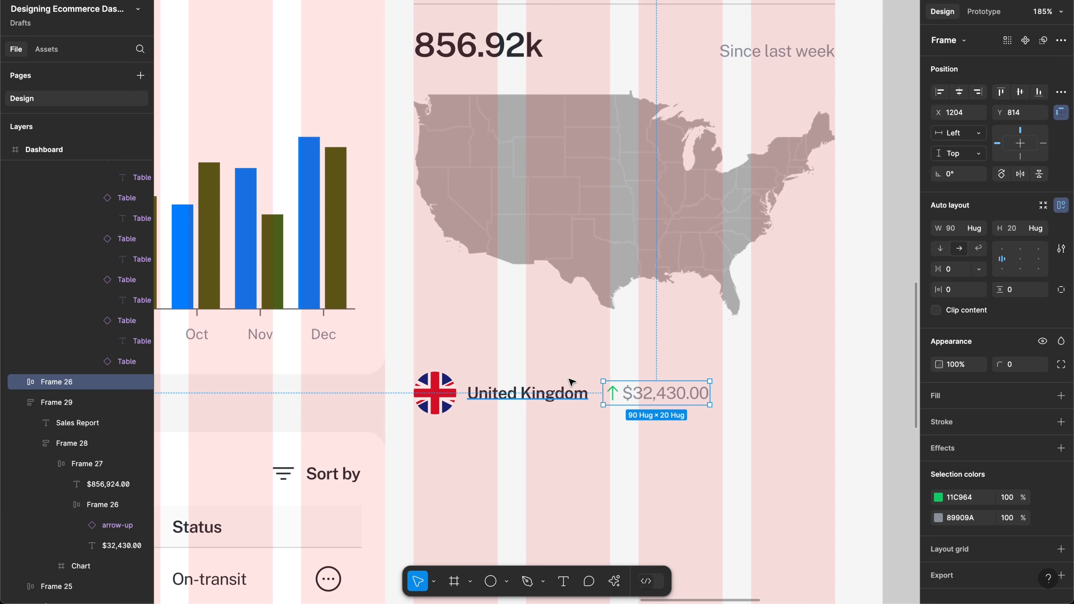
scroll(571, 382, "down", 5)
scroll(584, 408, "down", 2)
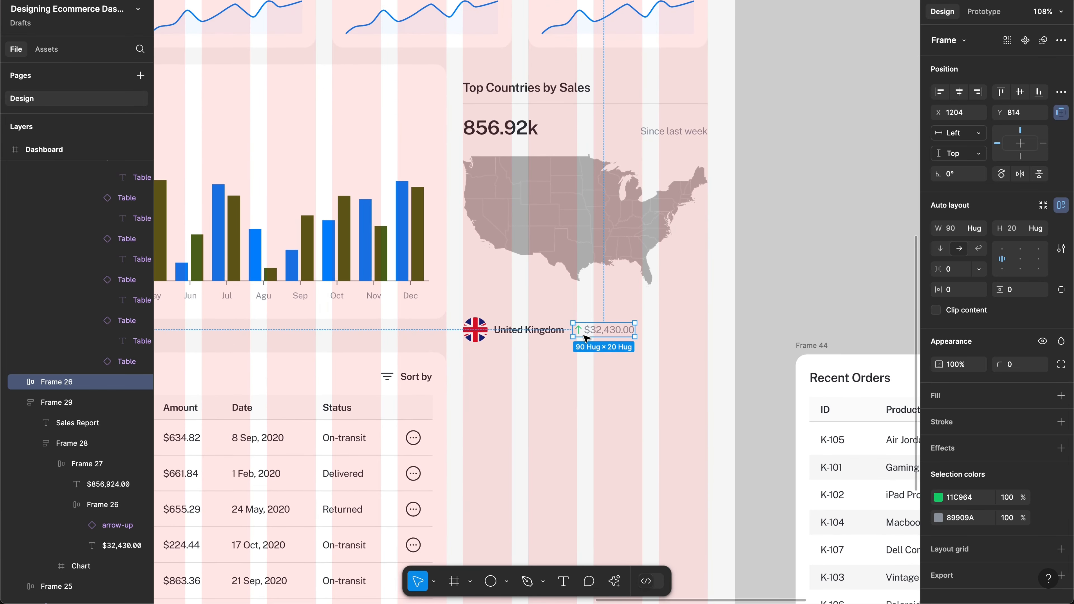
scroll(586, 338, "up", 1)
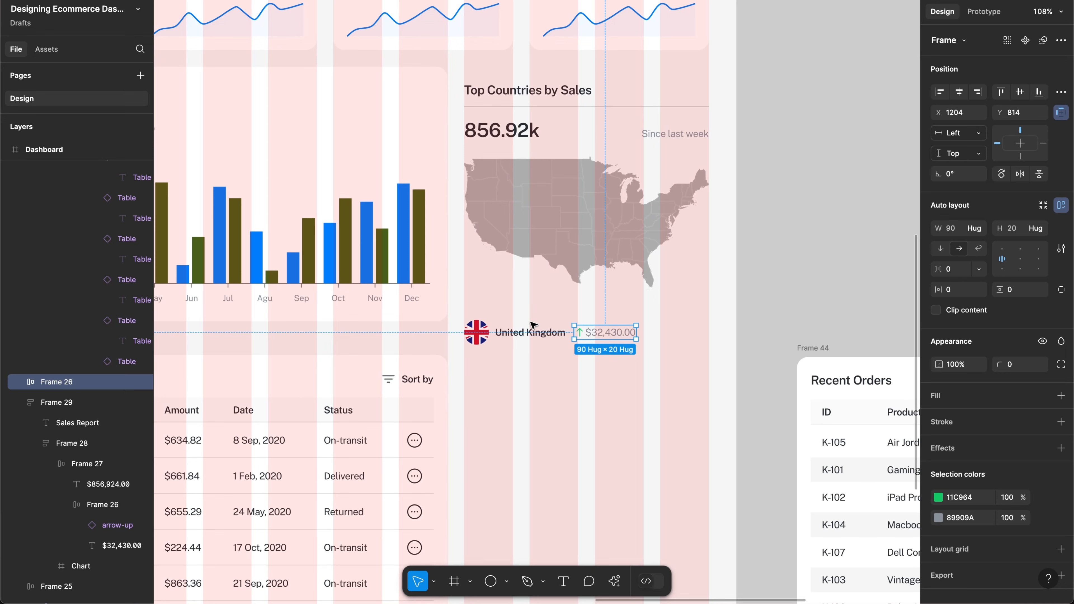
scroll(588, 336, "up", 5)
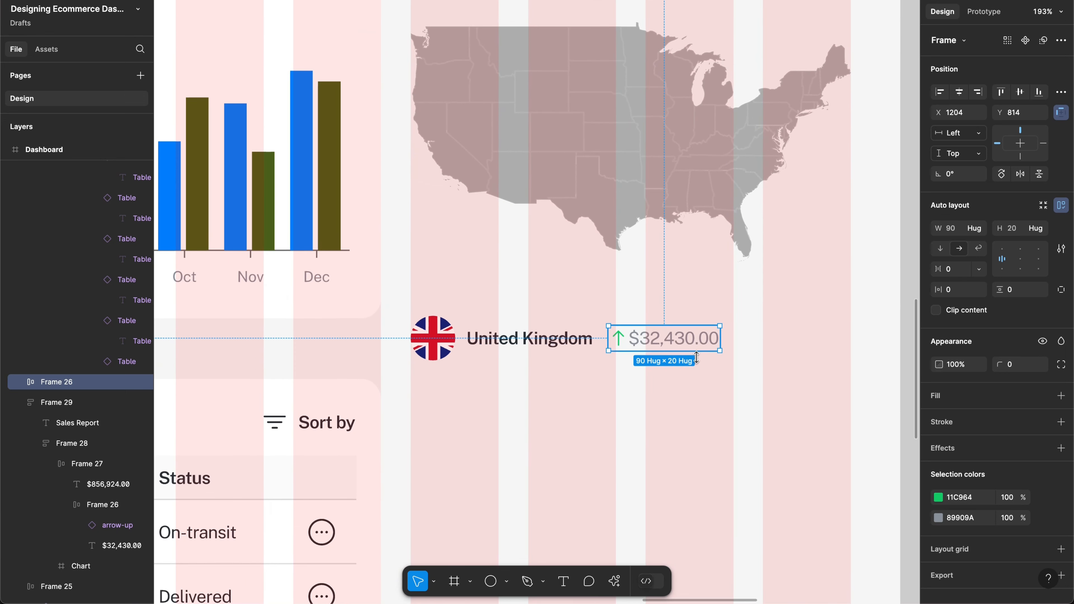
Step: Stack United Kingdom above $32,430.00 in a vertical auto layout with 4 gap
left_click(580, 337)
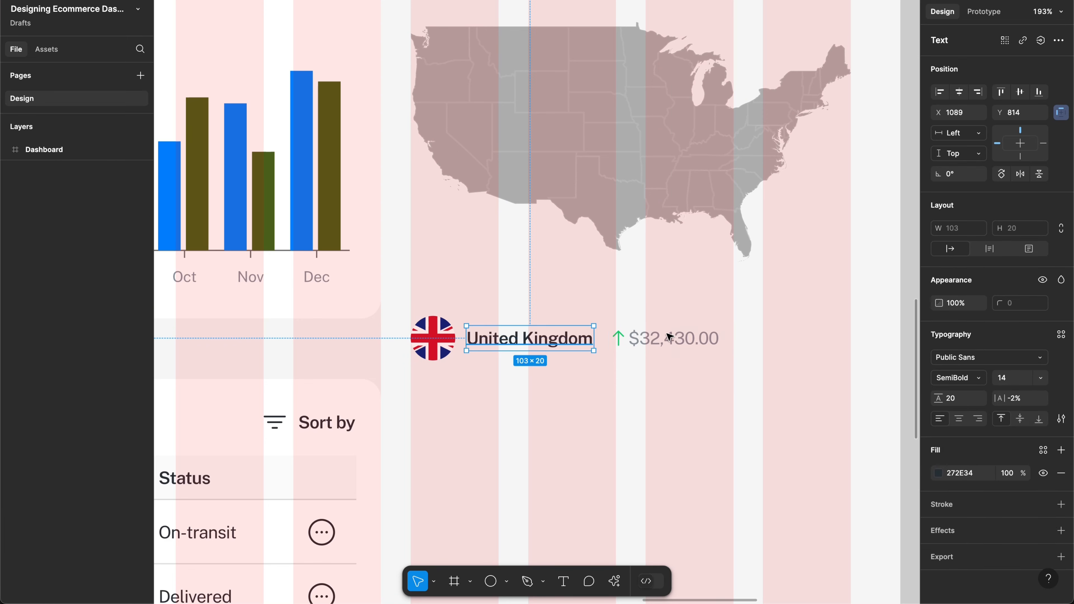
left_click(677, 340, "shift")
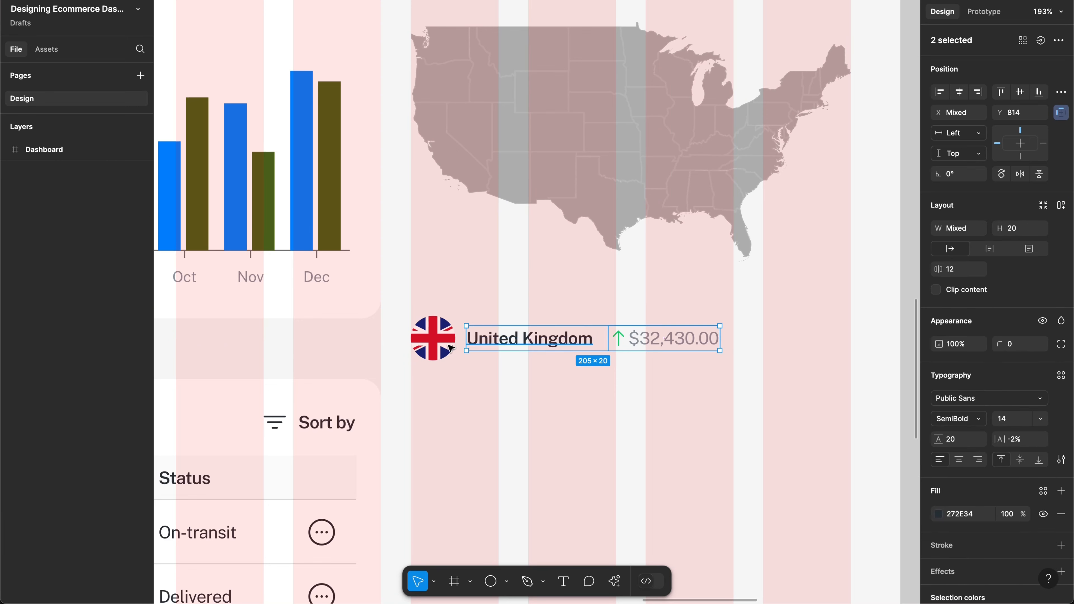
key("shift+a")
left_click(945, 256)
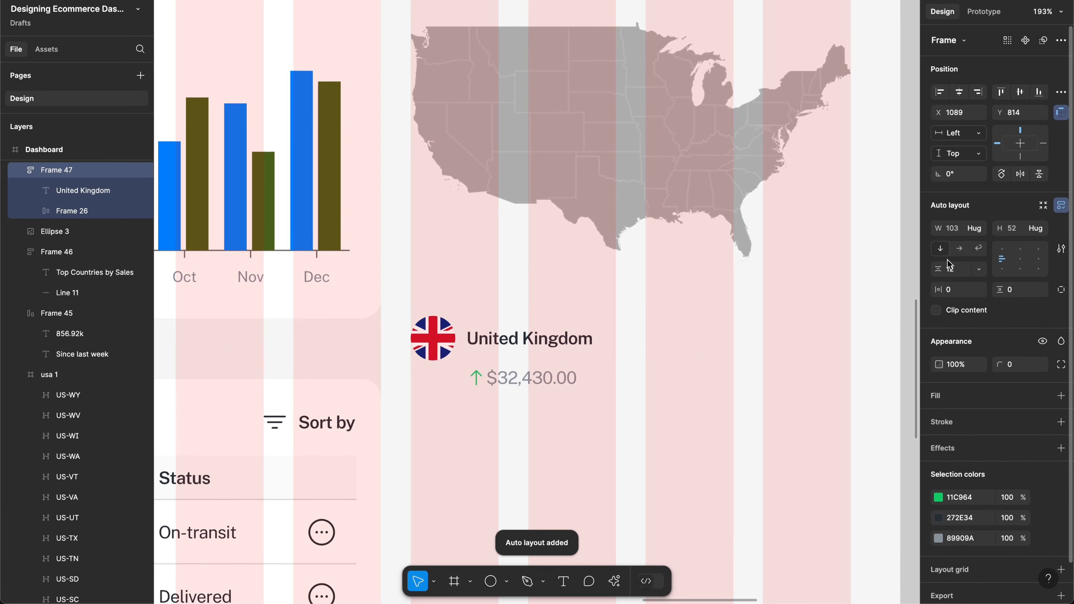
left_click(953, 270)
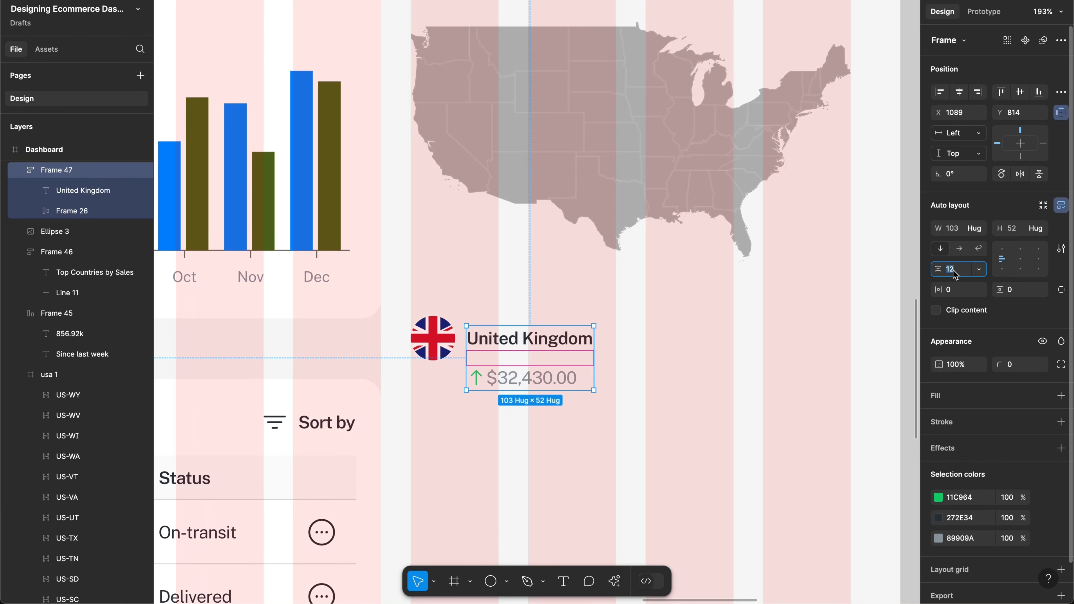
type("4")
key("Return")
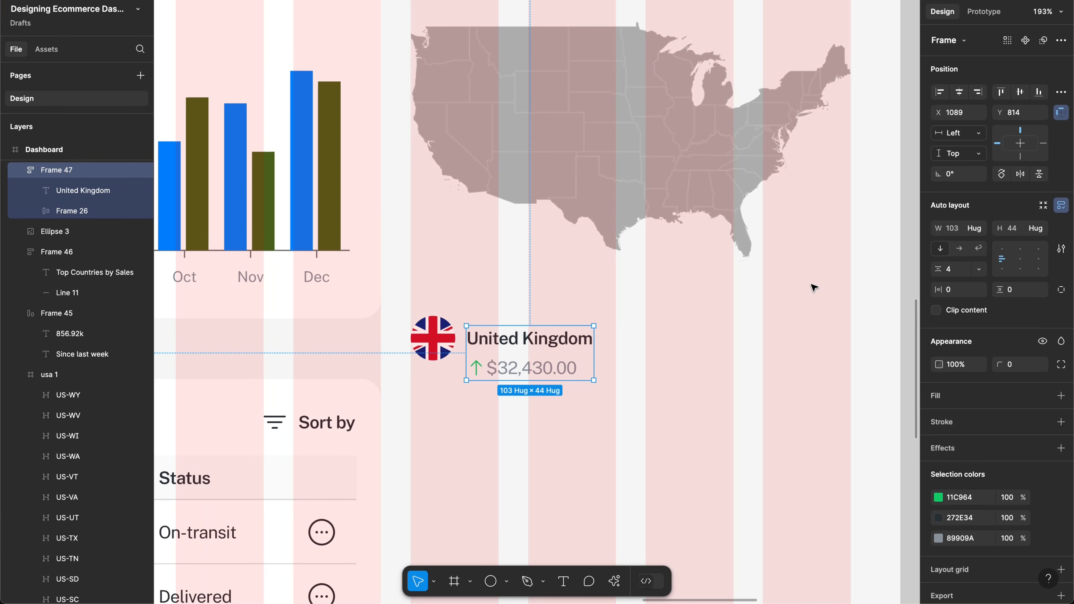
scroll(528, 322, "up", 5)
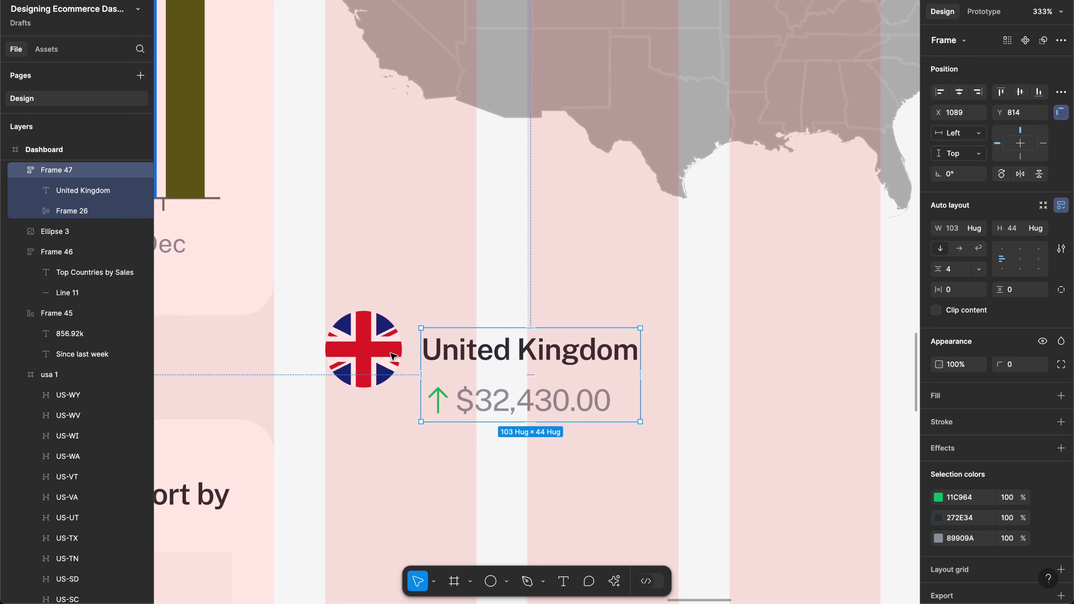
left_click_drag(521, 362, 522, 346)
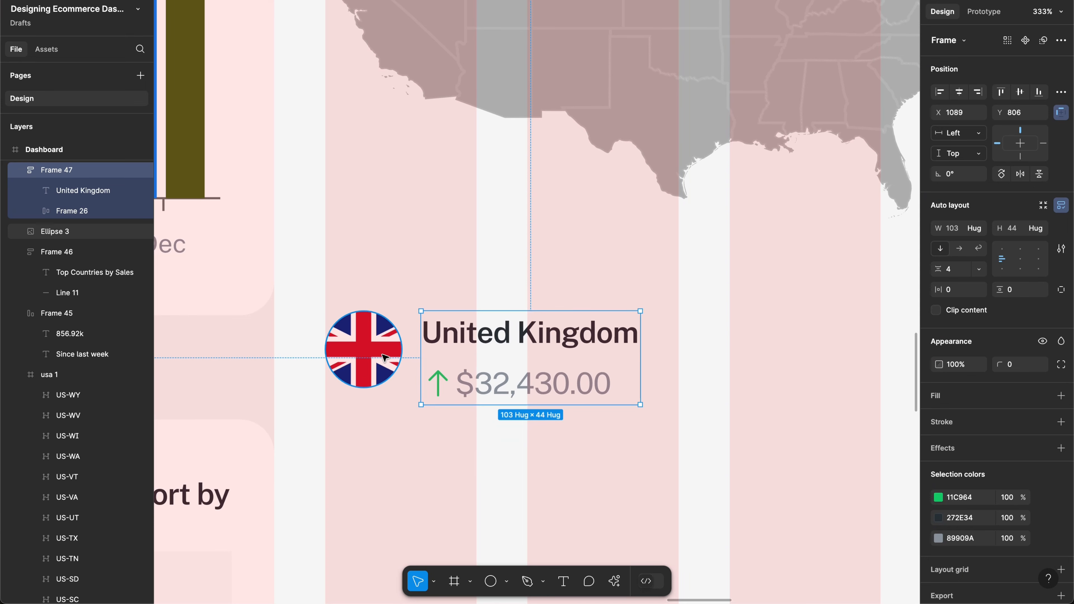
Step: Set the flag circle to 40 wide and nudge the name-and-amount group beside it
left_click(400, 365)
left_click(962, 234)
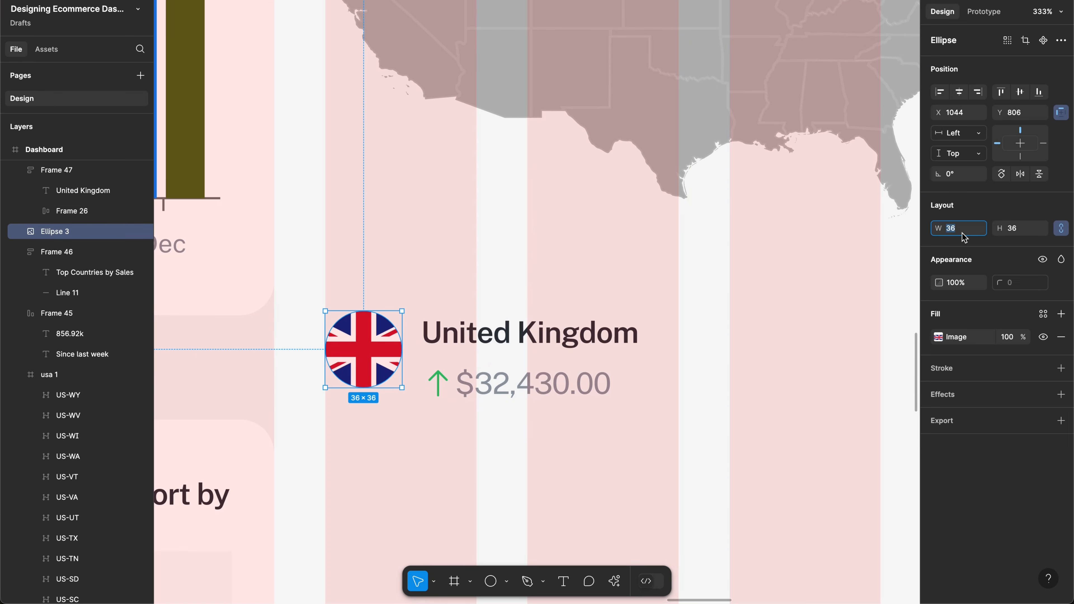
type("40")
key("Return")
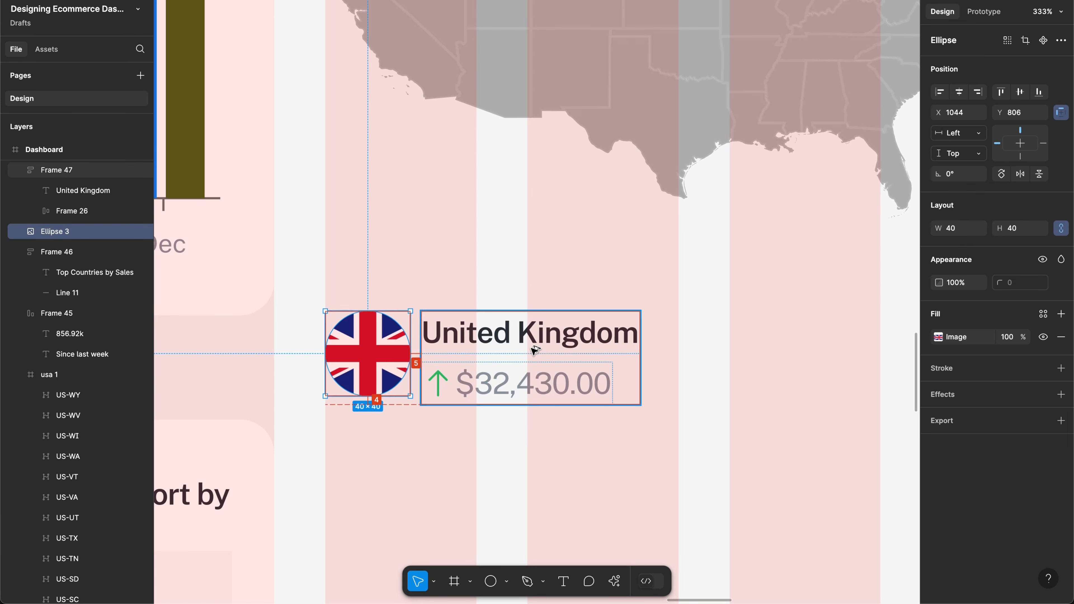
left_click(543, 352)
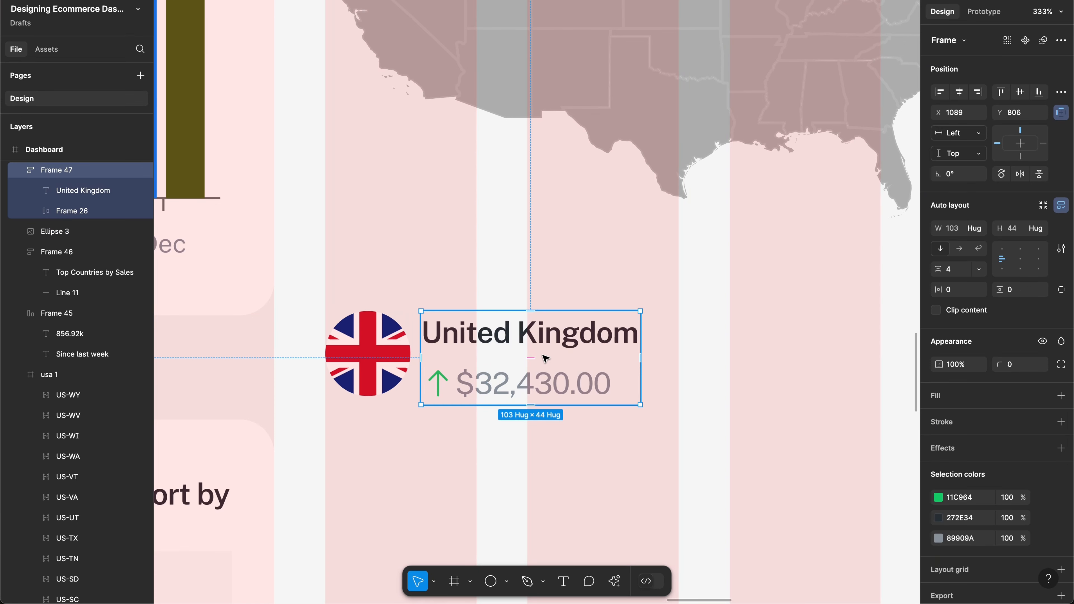
left_click_drag(546, 358, 552, 352)
left_click(509, 378, "super")
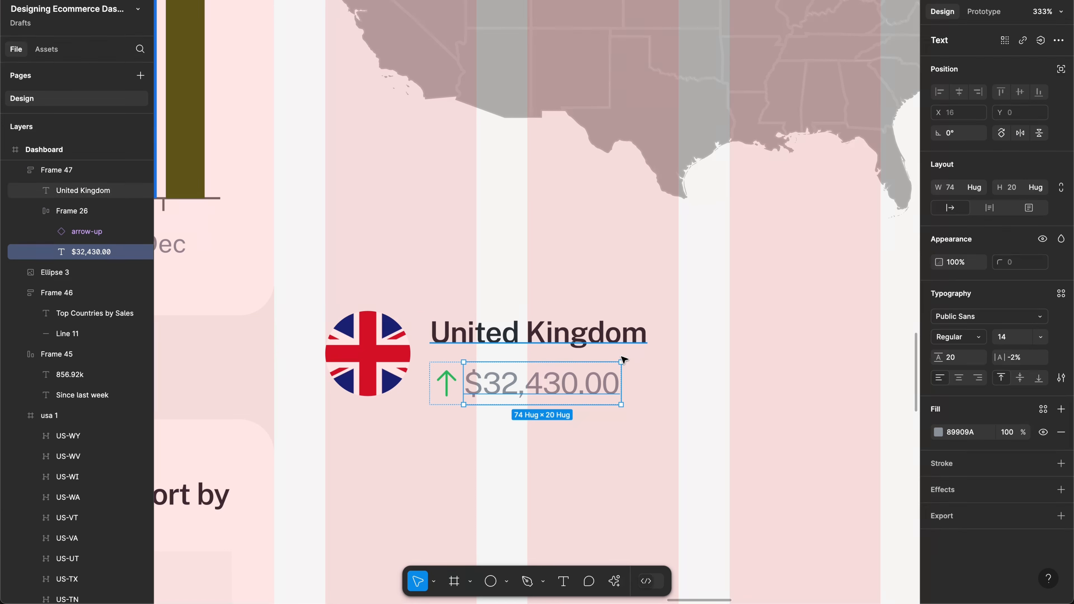
Step: Lighten the arrow-and-amount text colour to 4A5863 using HSL lightness 34
left_click(605, 349)
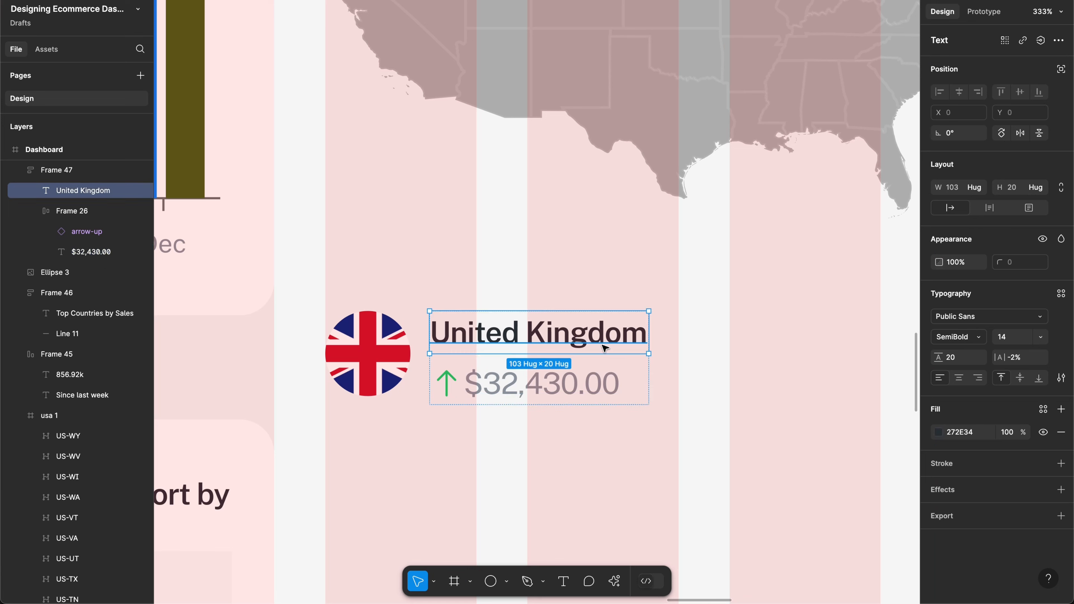
left_click(964, 433)
left_click(548, 394)
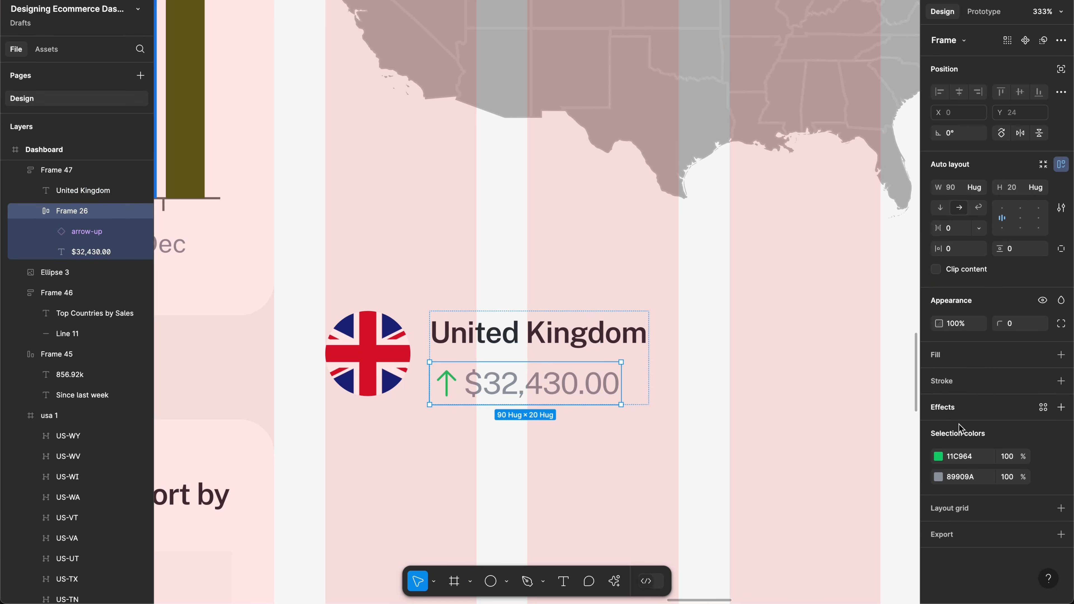
left_click(966, 478)
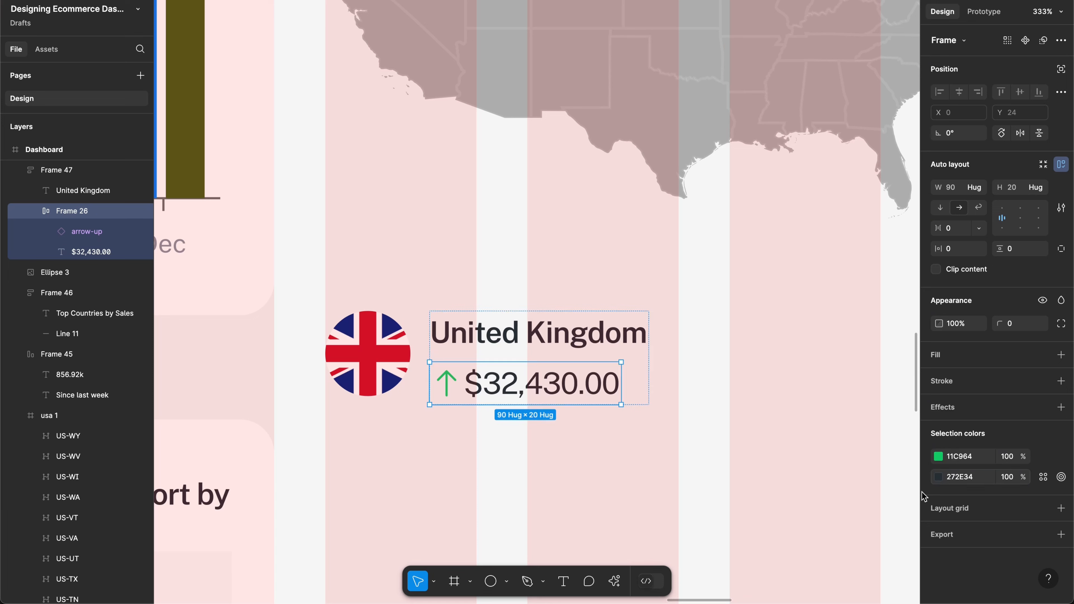
left_click(591, 469)
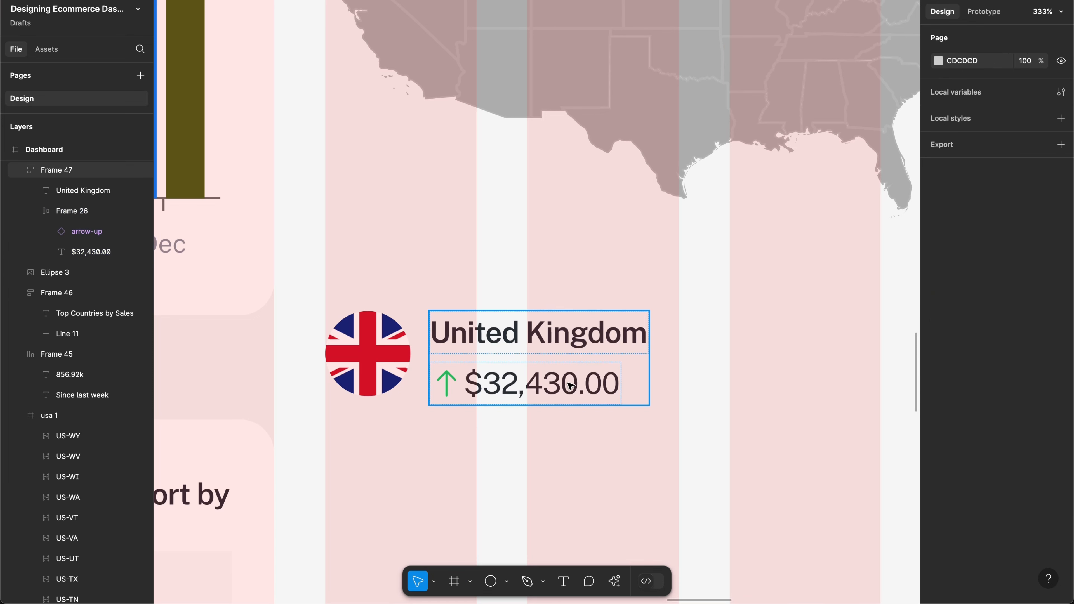
double_click(570, 386)
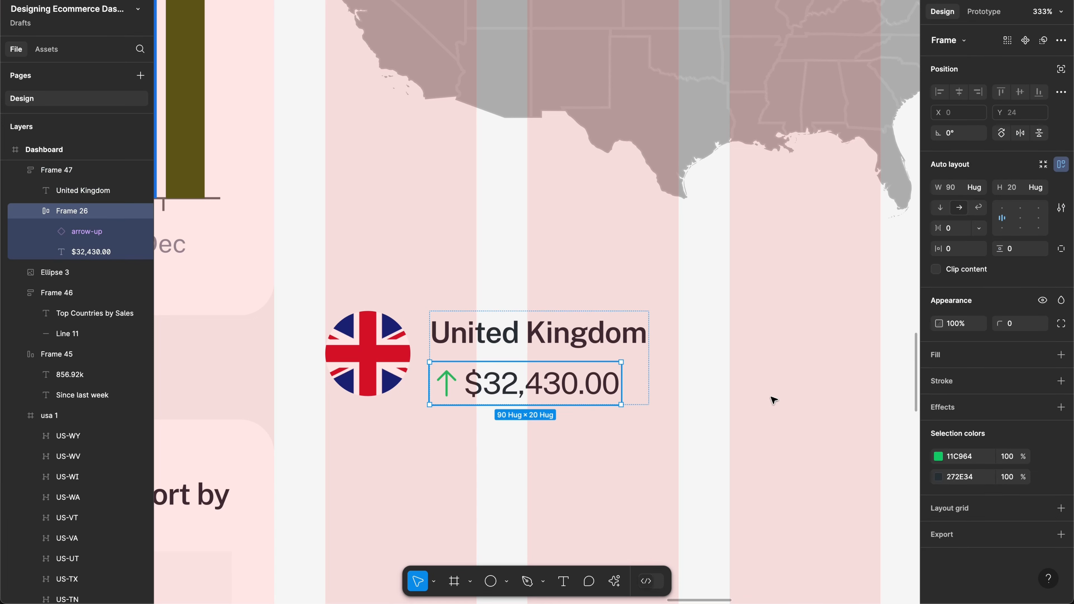
left_click(937, 479)
left_click(865, 489)
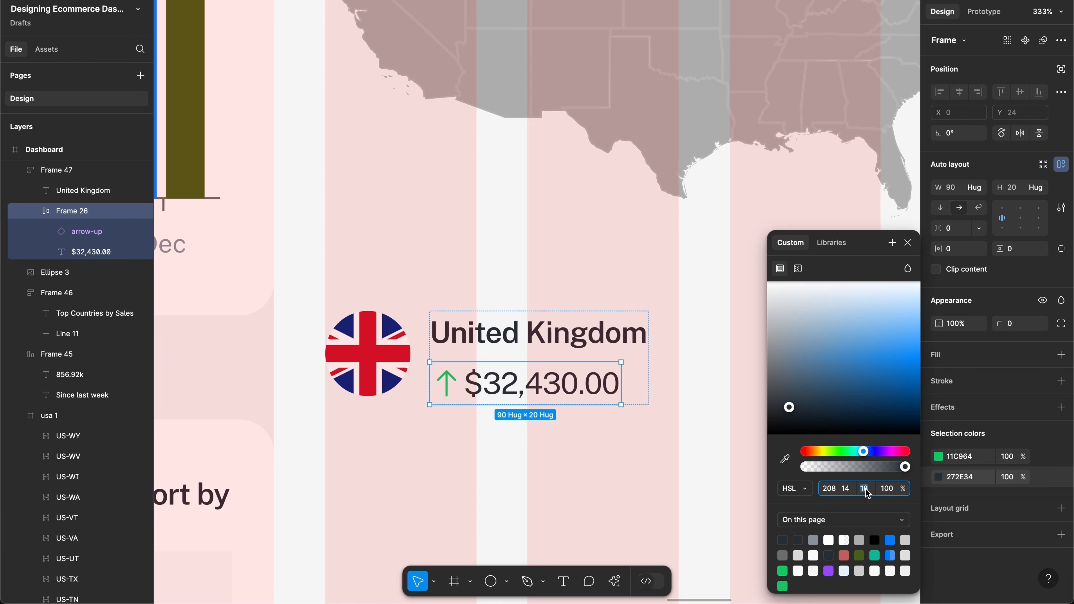
type("34")
key("Return")
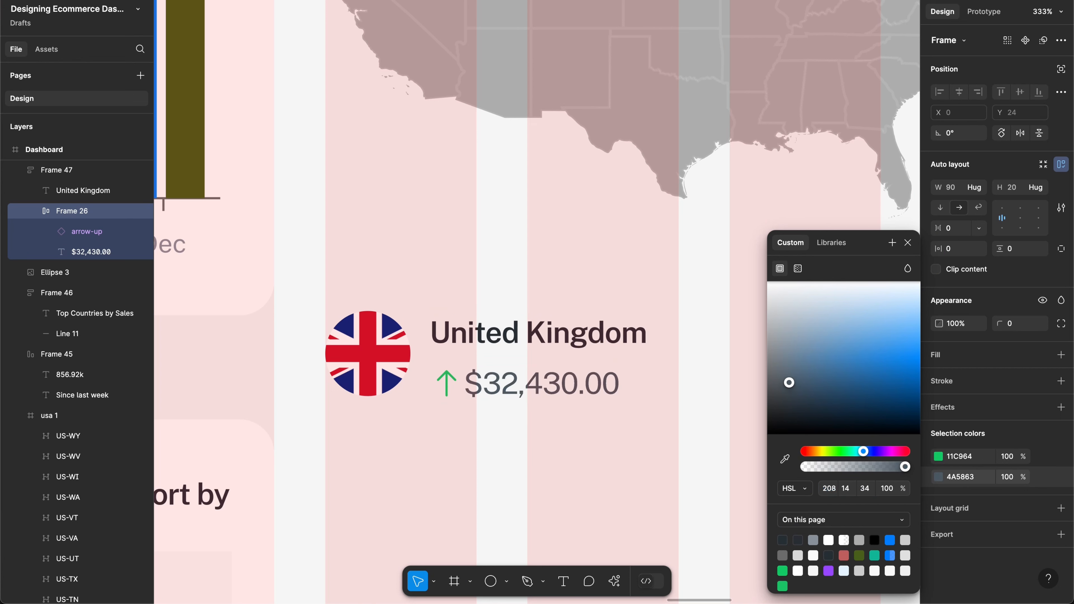
Step: Hide the layout grids and clear the selection
key("shift+g")
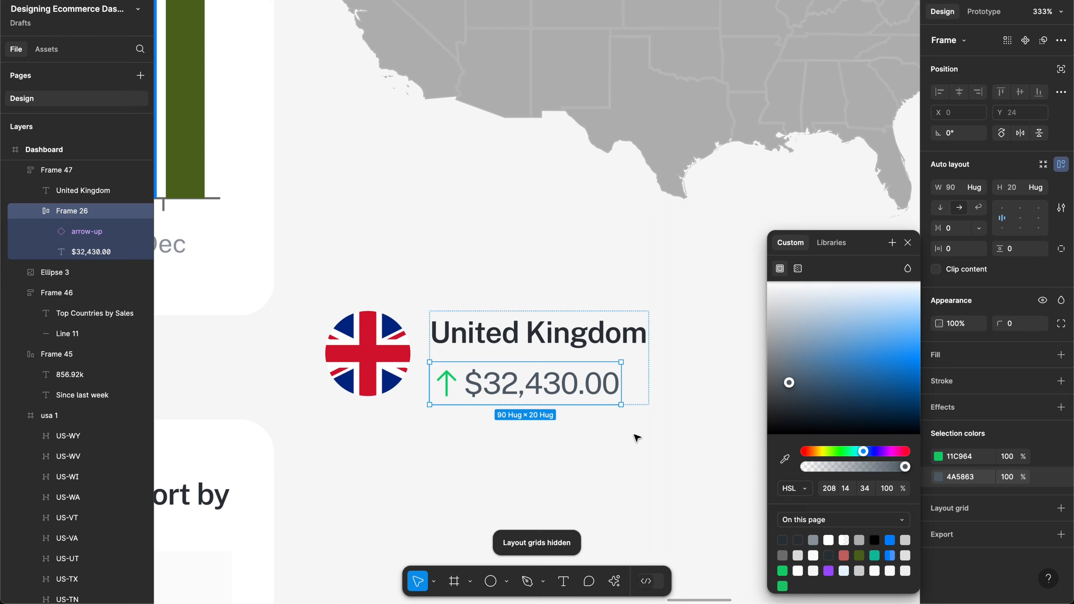
left_click(634, 435)
scroll(634, 435, "right", 1)
scroll(634, 435, "down", 1)
scroll(607, 407, "down", 3)
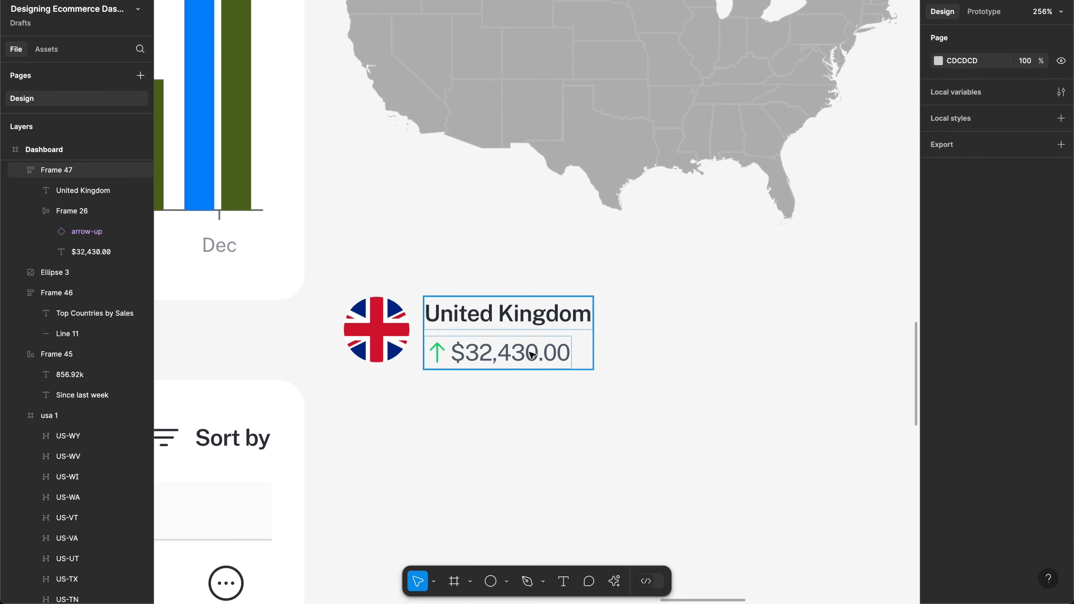
Step: Combine the flag and name-amount group into one horizontal auto-layout row
left_click(378, 350)
left_click(385, 344, "shift")
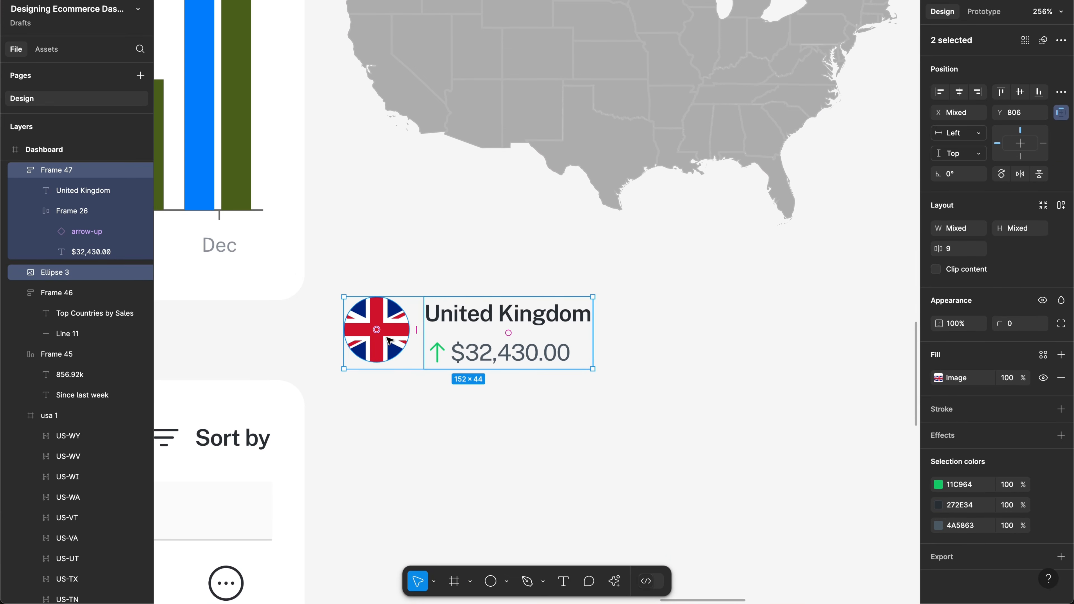
key("shift+a")
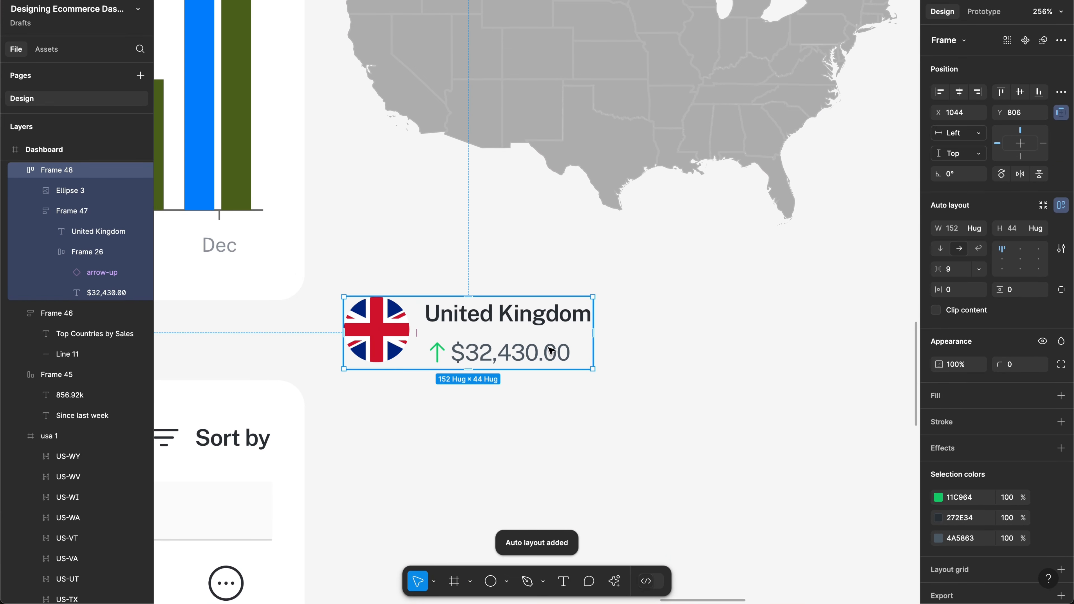
key("ctrl+g")
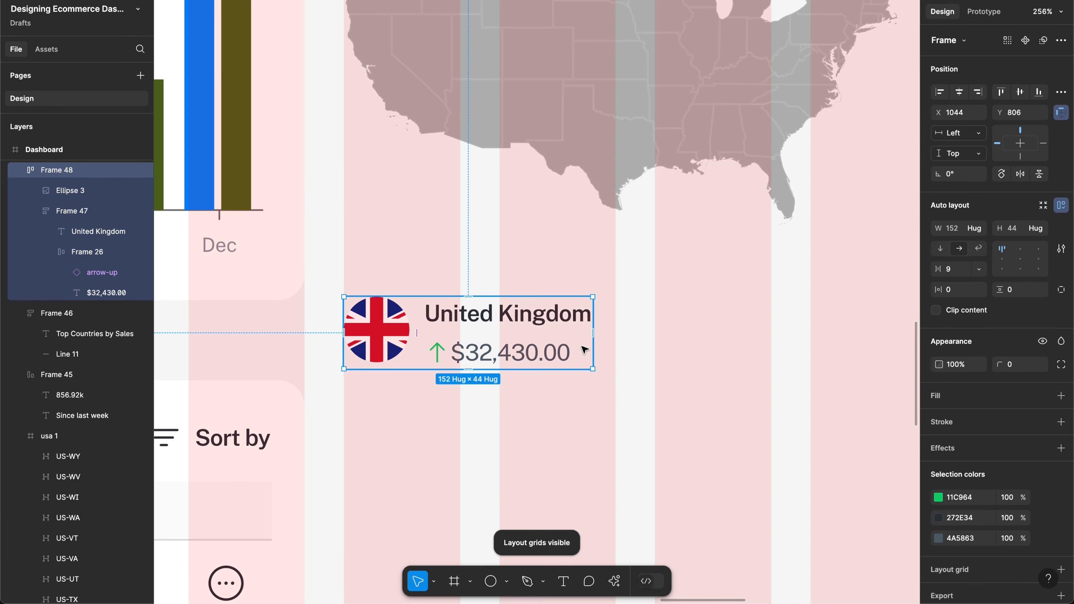
Step: Duplicate the flag row into the next column
scroll(635, 370, "right", 2)
scroll(635, 369, "down", 1)
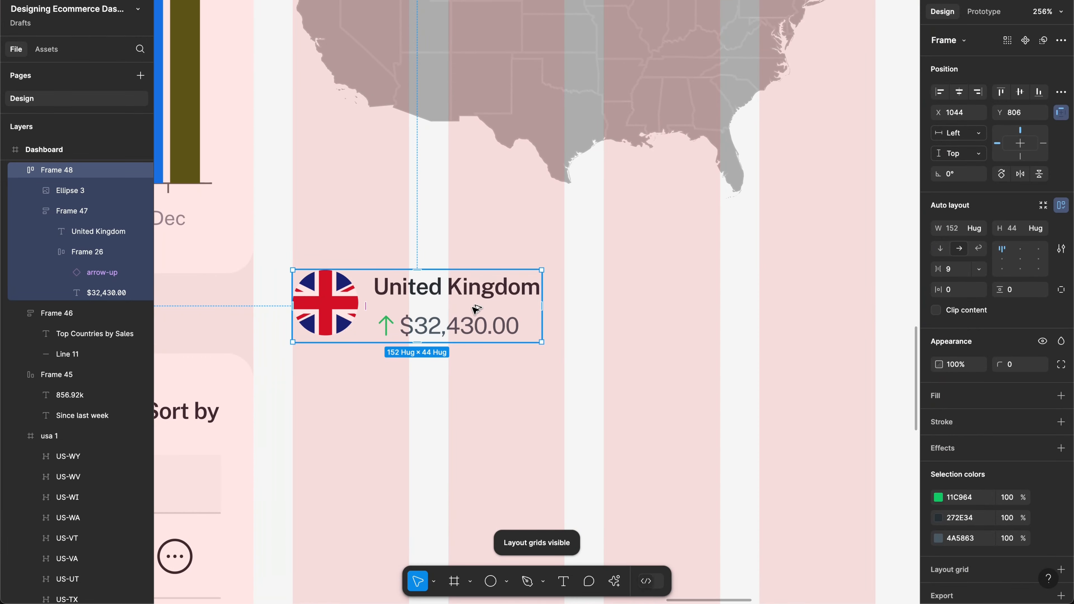
left_click_drag(475, 308, 786, 309)
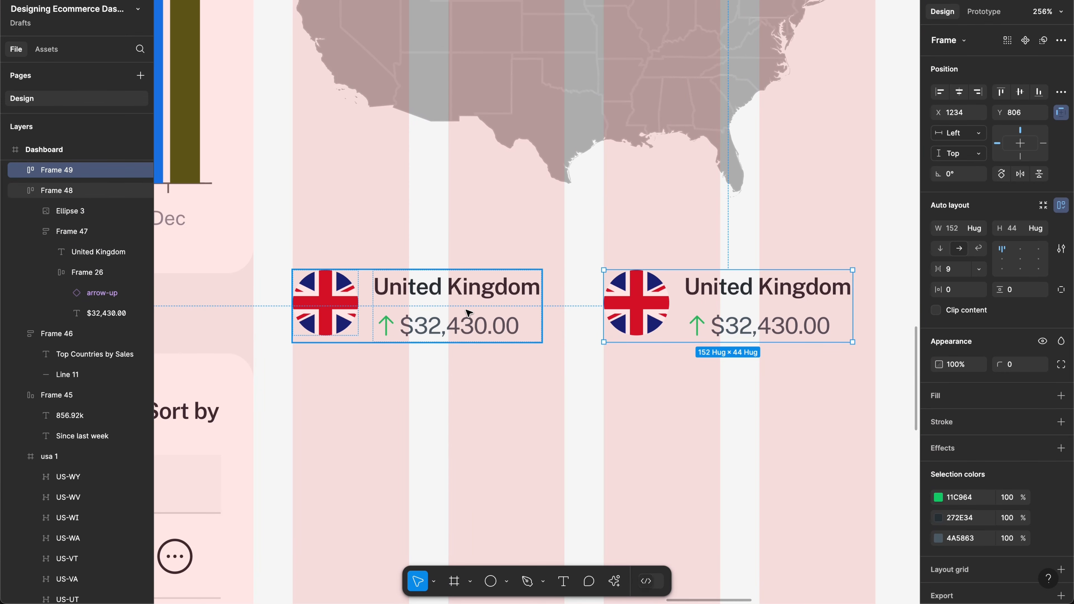
left_click(686, 389)
Step: Widen both the left and right flag rows to 166
scroll(686, 389, "down", 5)
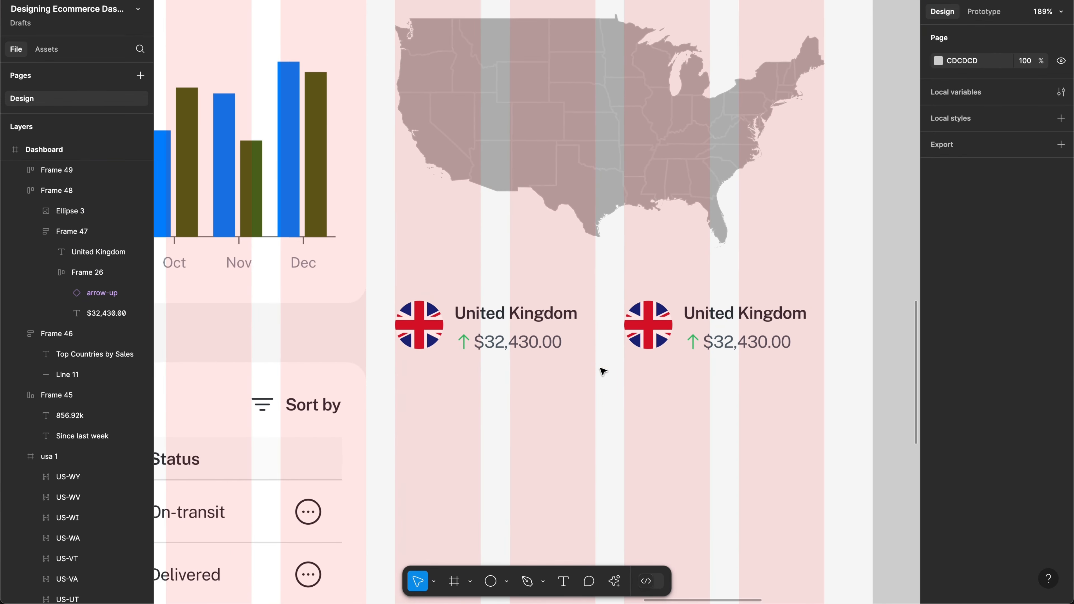
left_click(518, 347)
scroll(496, 330, "up", 5)
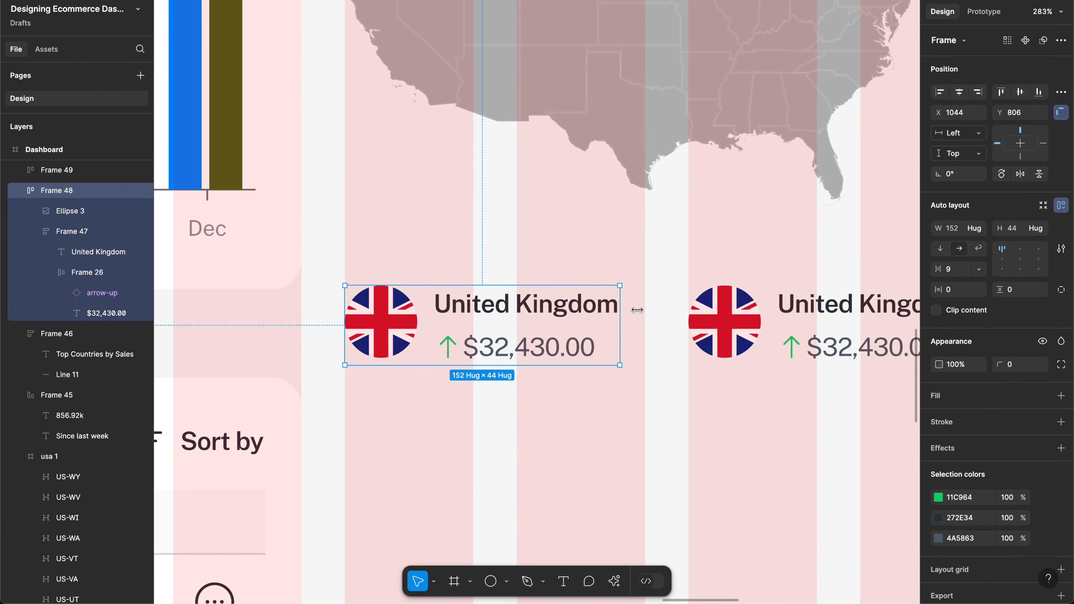
left_click_drag(636, 310, 643, 309)
scroll(645, 310, "right", 5)
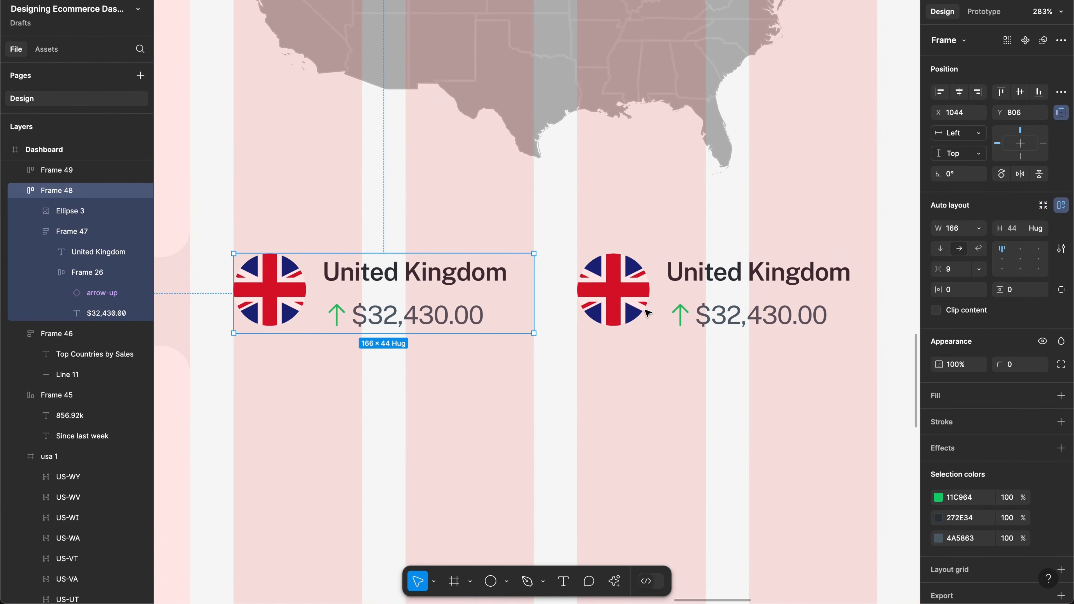
left_click(681, 313)
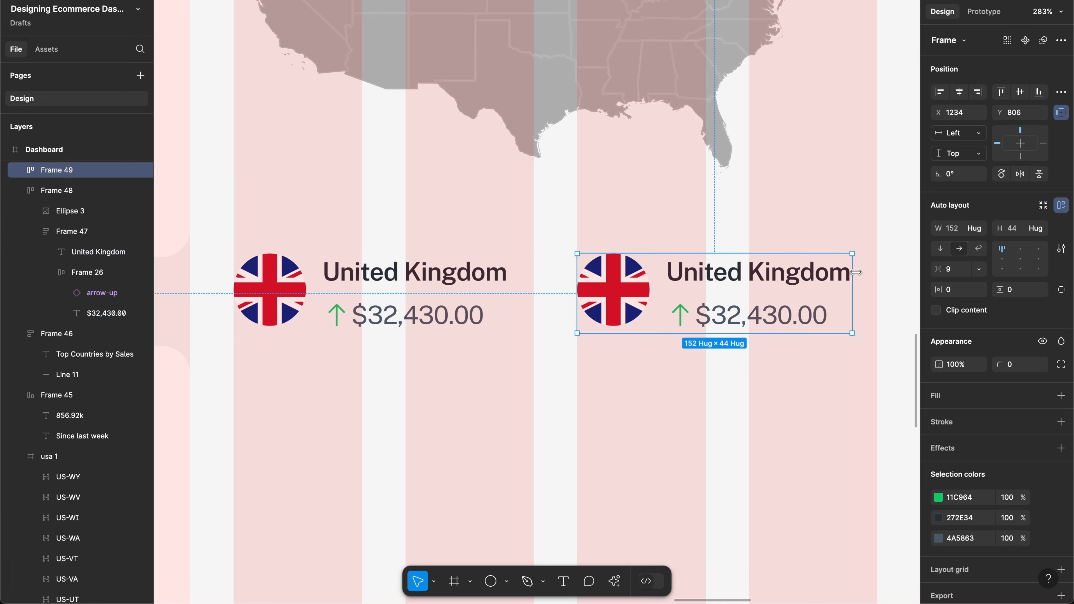
left_click_drag(865, 272, 876, 272)
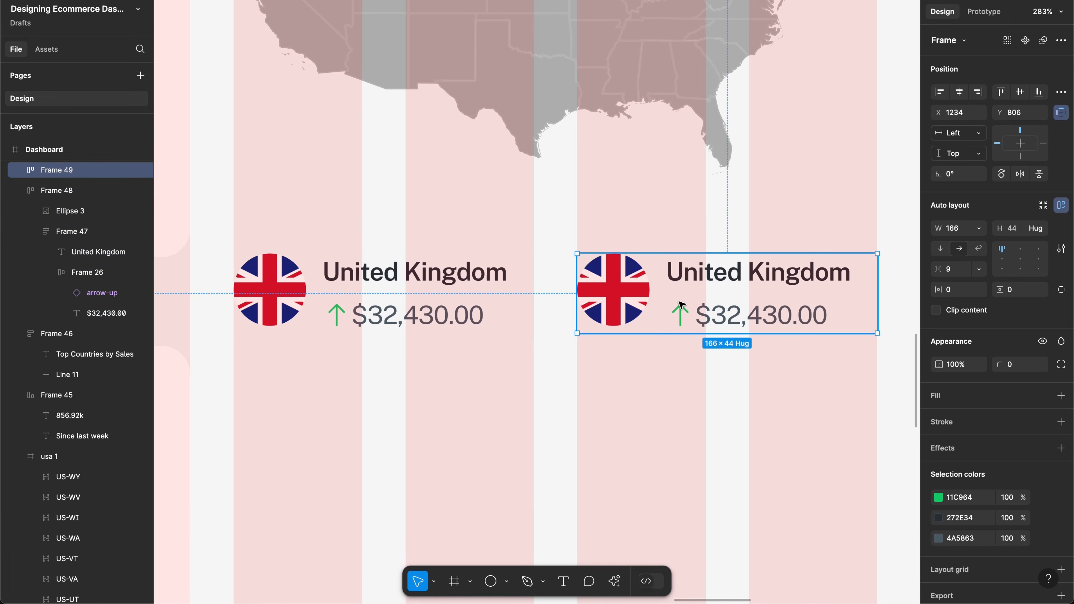
Step: Turn the left flag row into a component
left_click(465, 320)
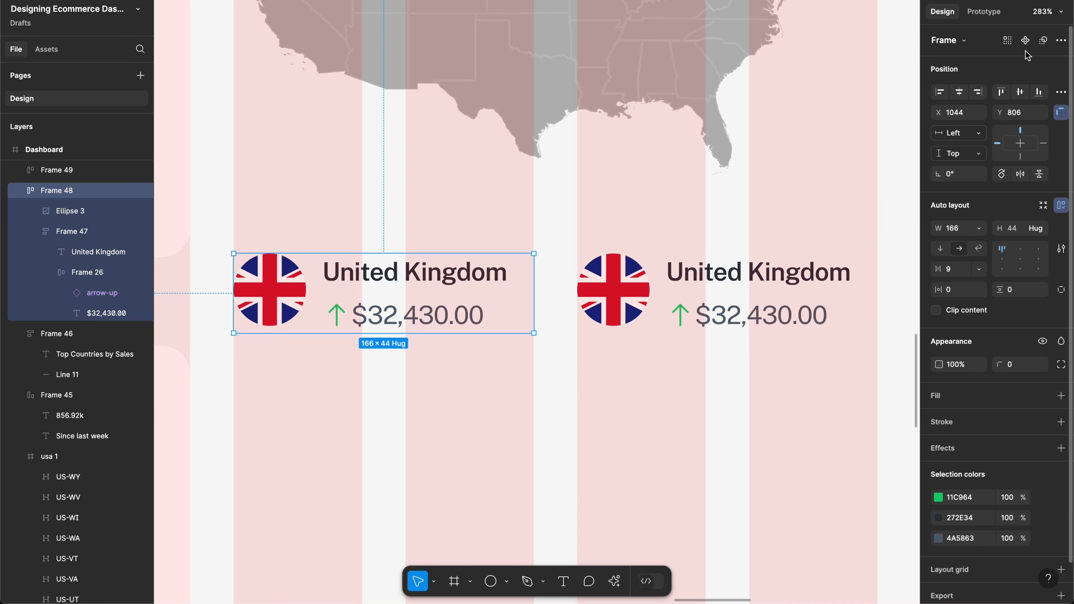
key("ctrl+alt+k")
scroll(768, 211, "down", 5)
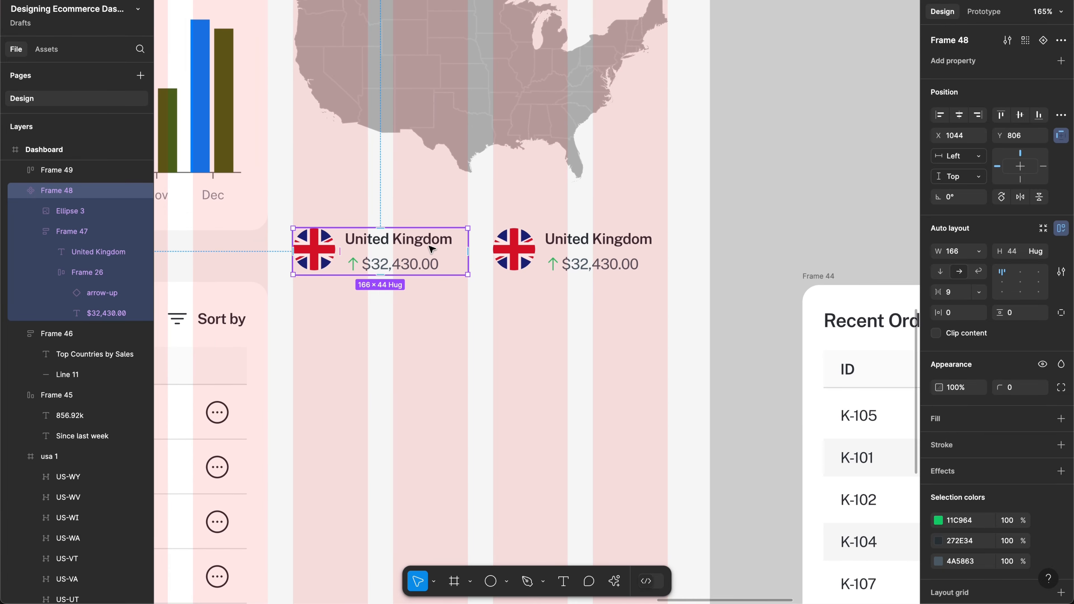
Step: Create a card instance, move the main component beside the dashboard, and delete the leftover card
key("ctrl+d")
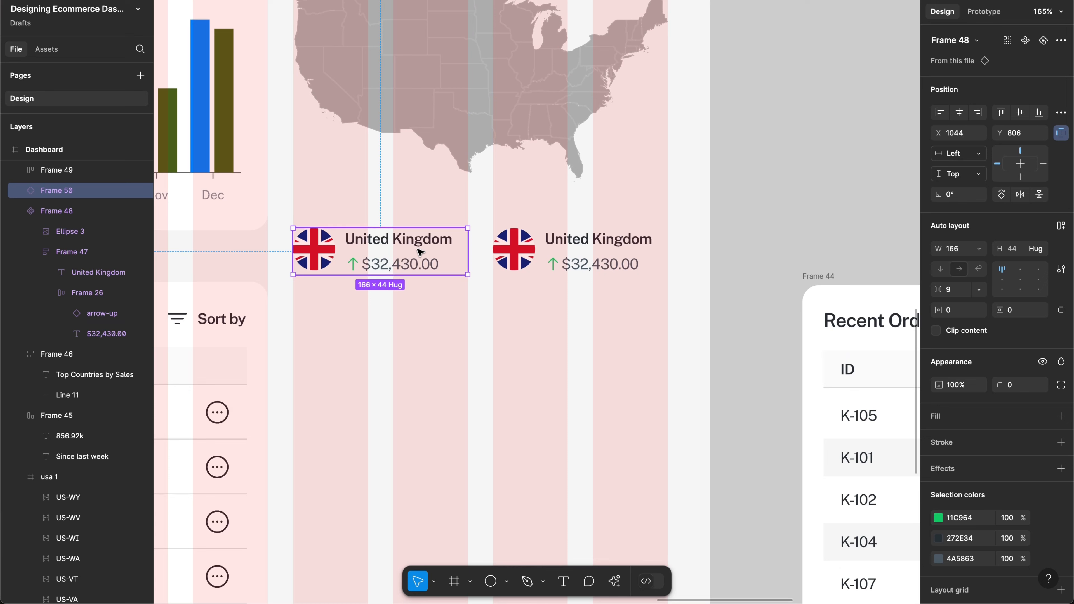
left_click_drag(420, 252, 419, 309)
left_click(400, 253)
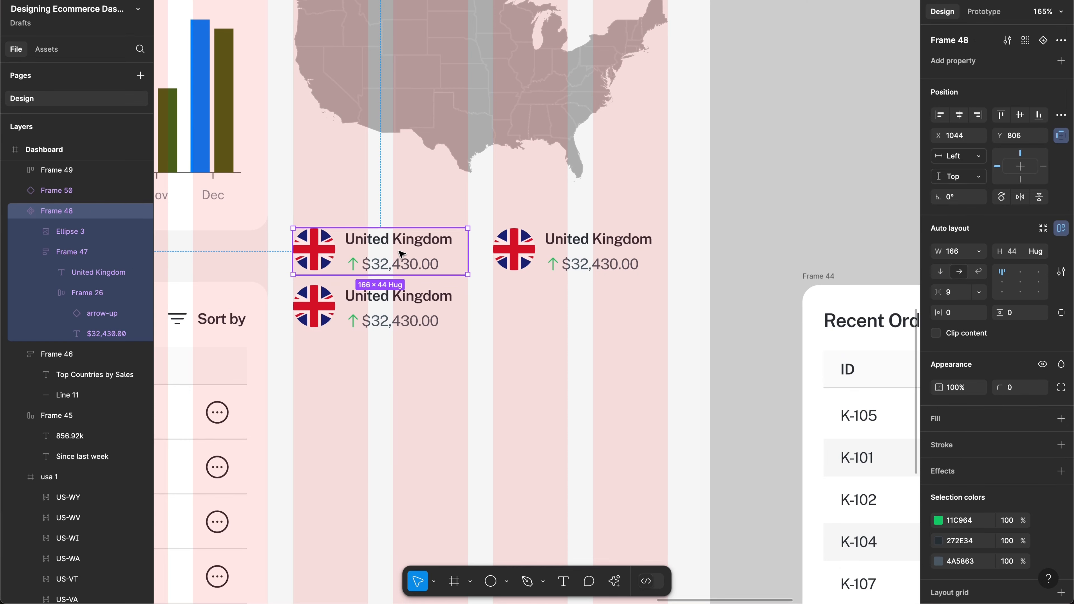
left_click_drag(401, 253, 847, 119)
left_click(493, 253)
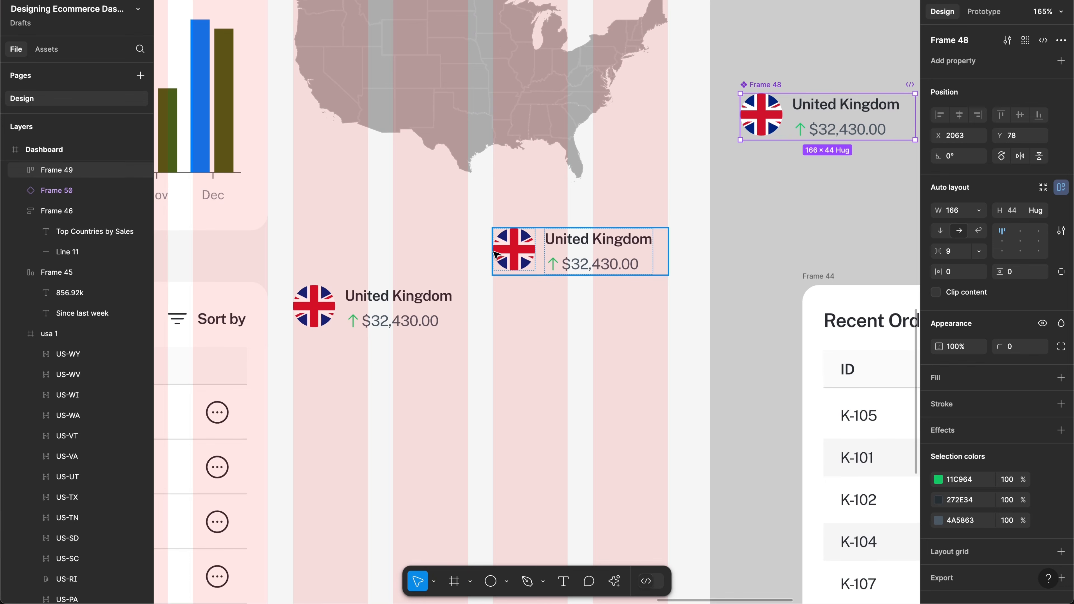
key("Delete")
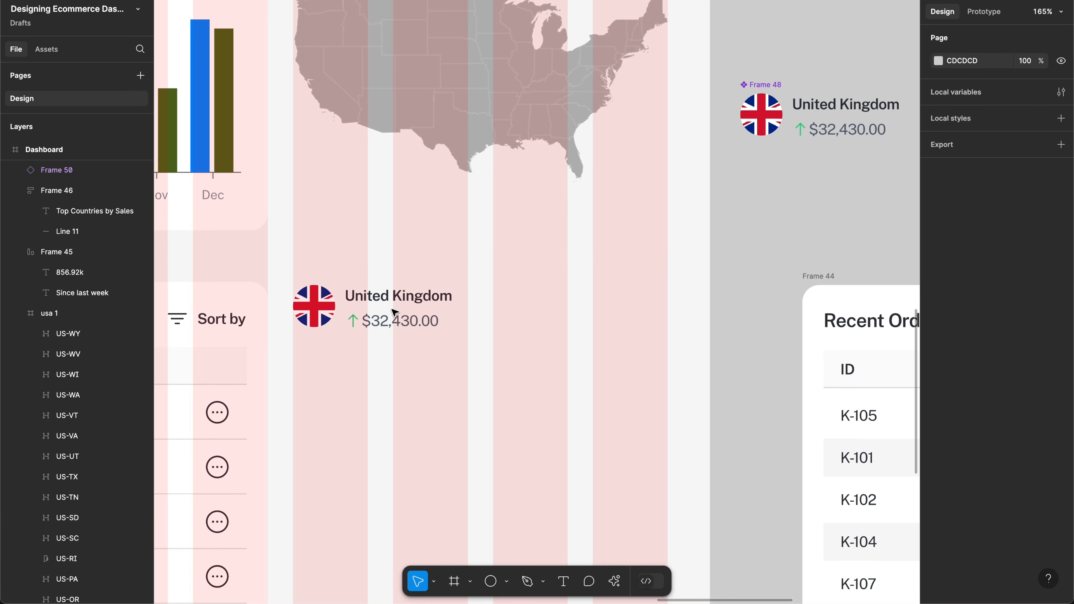
Step: Build a two-column, three-row grid of United Kingdom card instances
left_click(393, 312)
left_click_drag(396, 309, 596, 248)
left_click(664, 301)
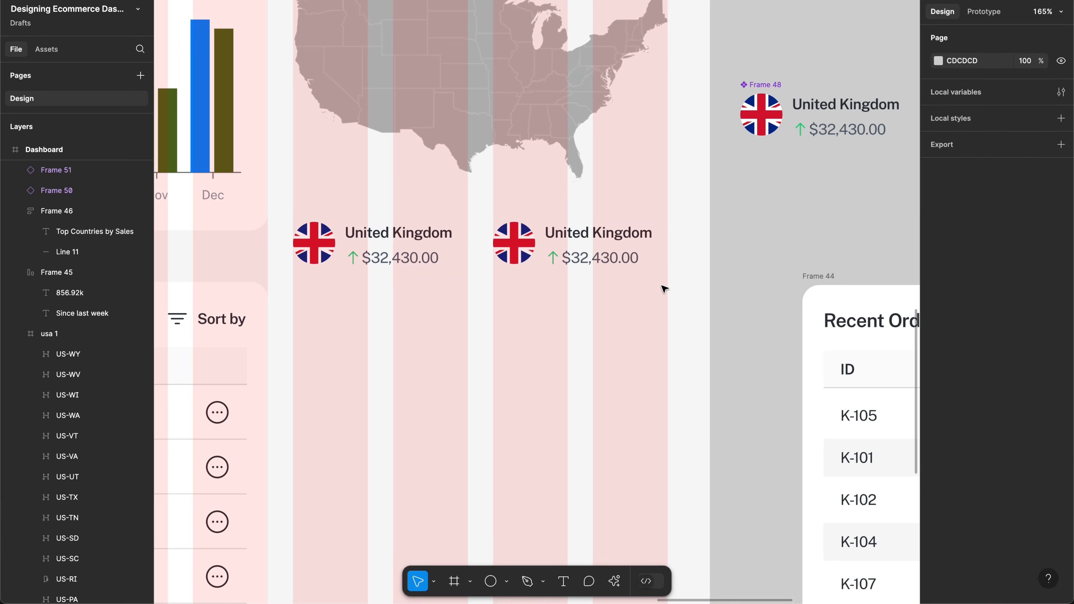
left_click_drag(663, 287, 360, 249)
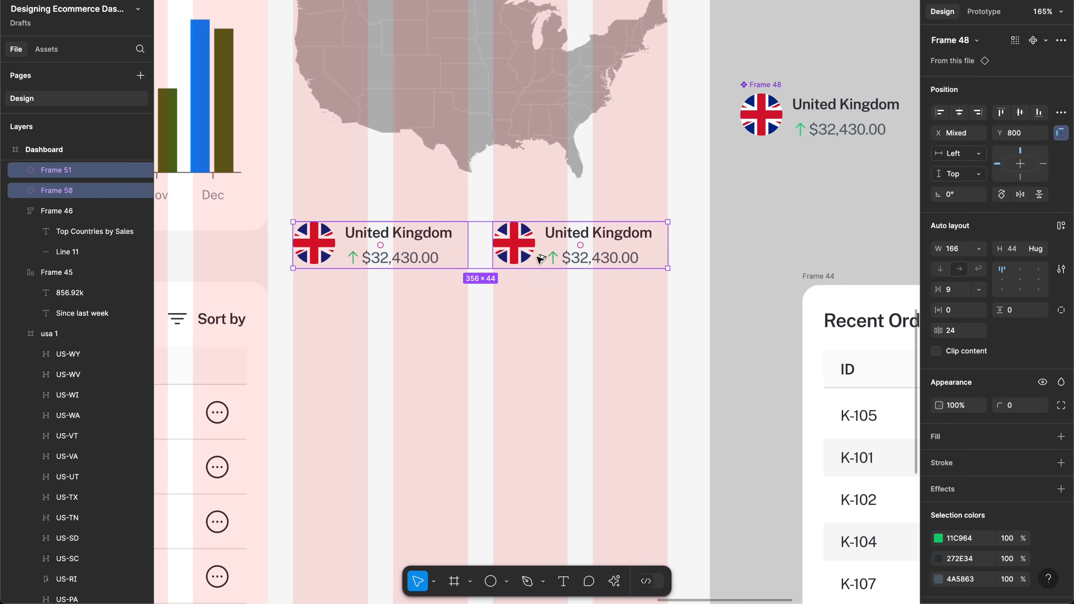
left_click_drag(547, 257, 545, 313, "alt")
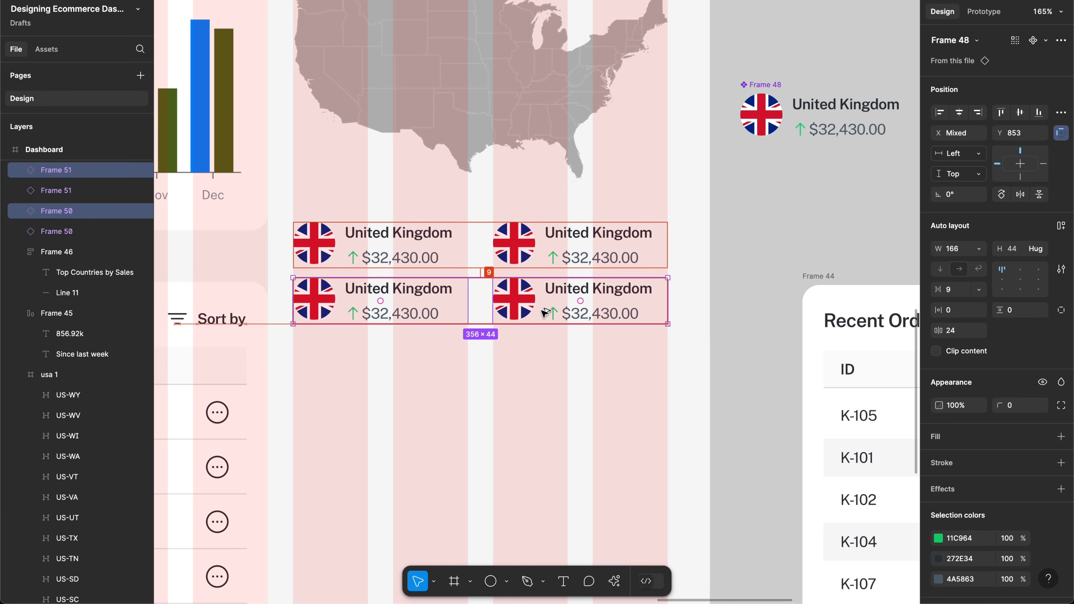
key("super+d")
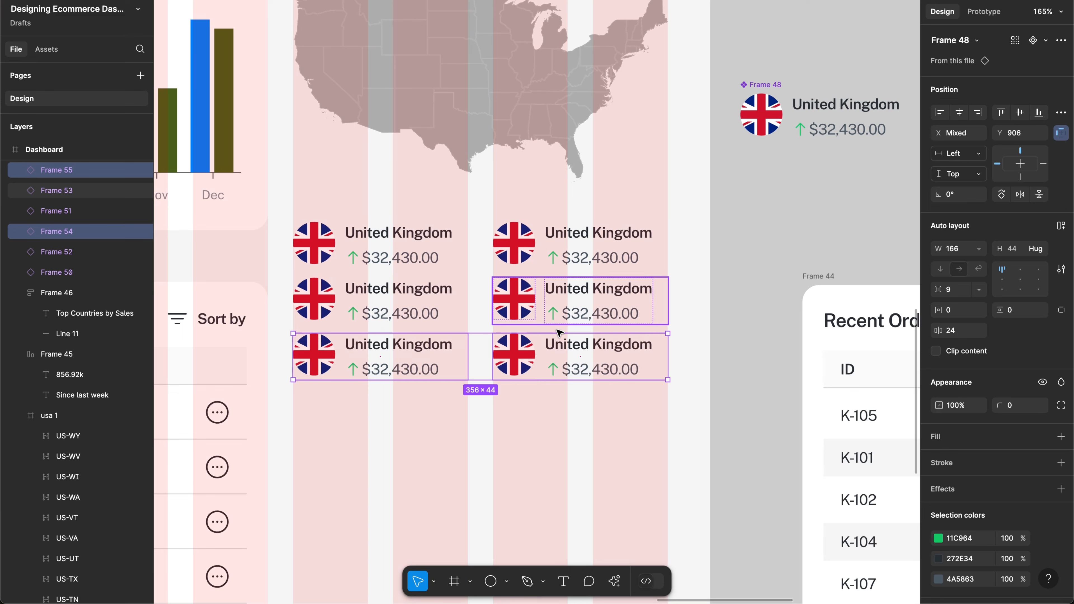
left_click(562, 420)
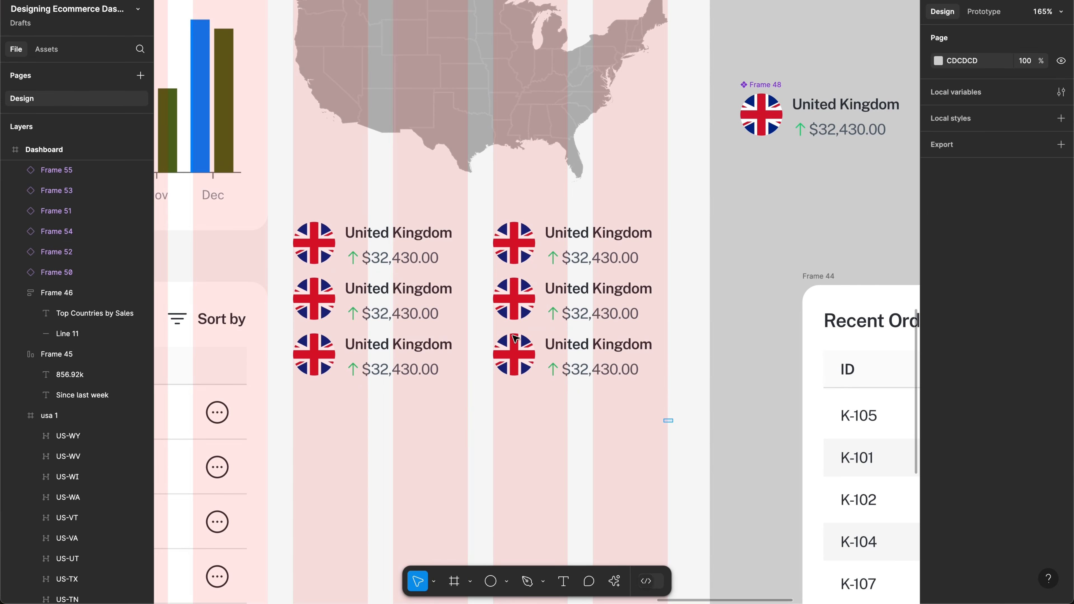
Step: Set 24 vertical spacing between the six cards' rows
left_click_drag(351, 221, 651, 420)
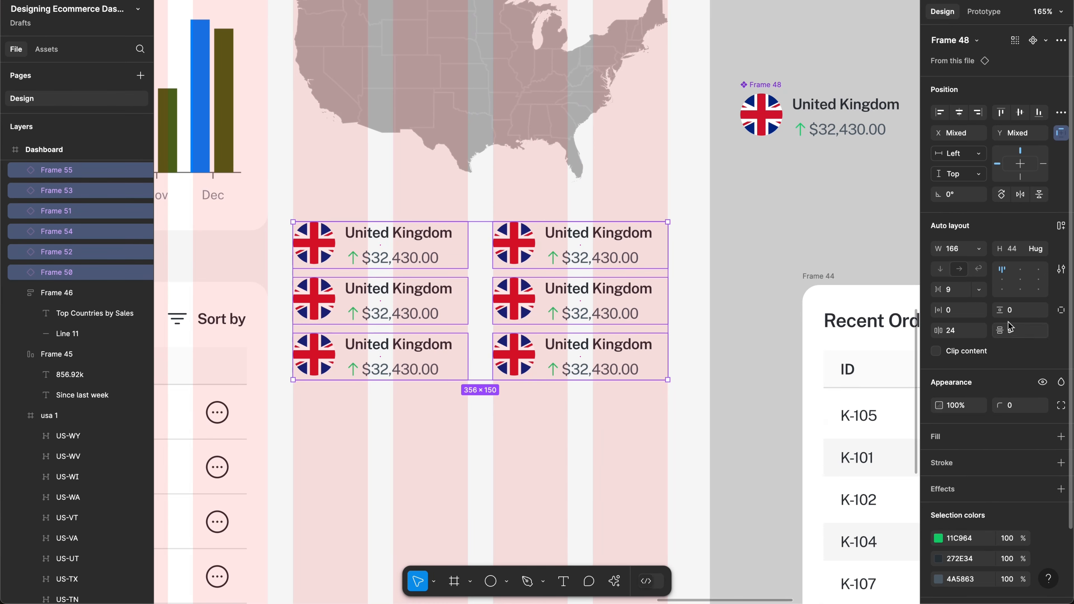
left_click(1014, 333)
type("4")
key("Return")
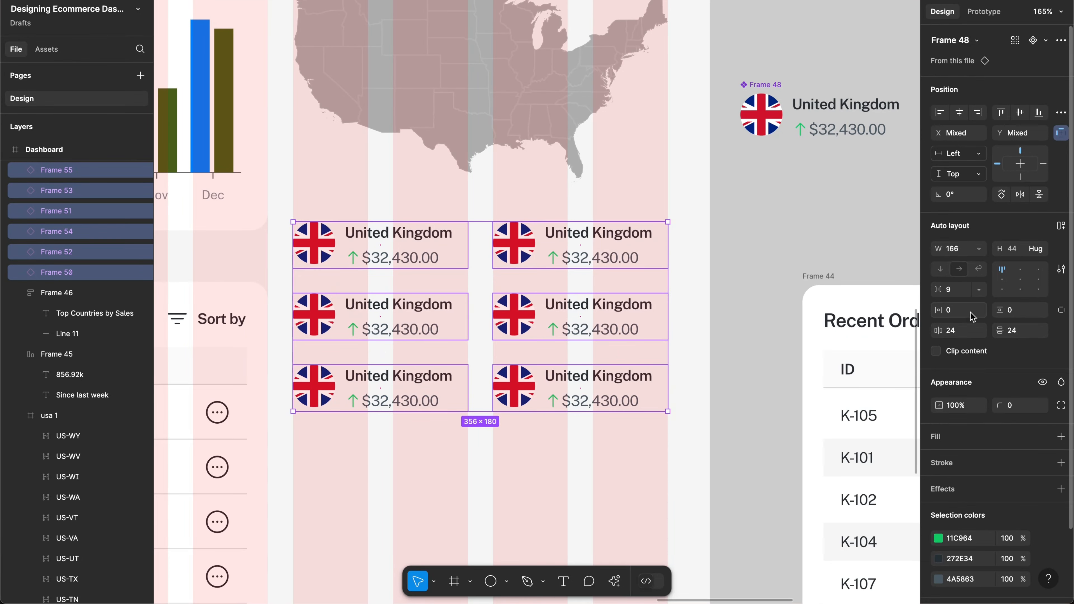
left_click(1024, 331)
left_click(656, 480)
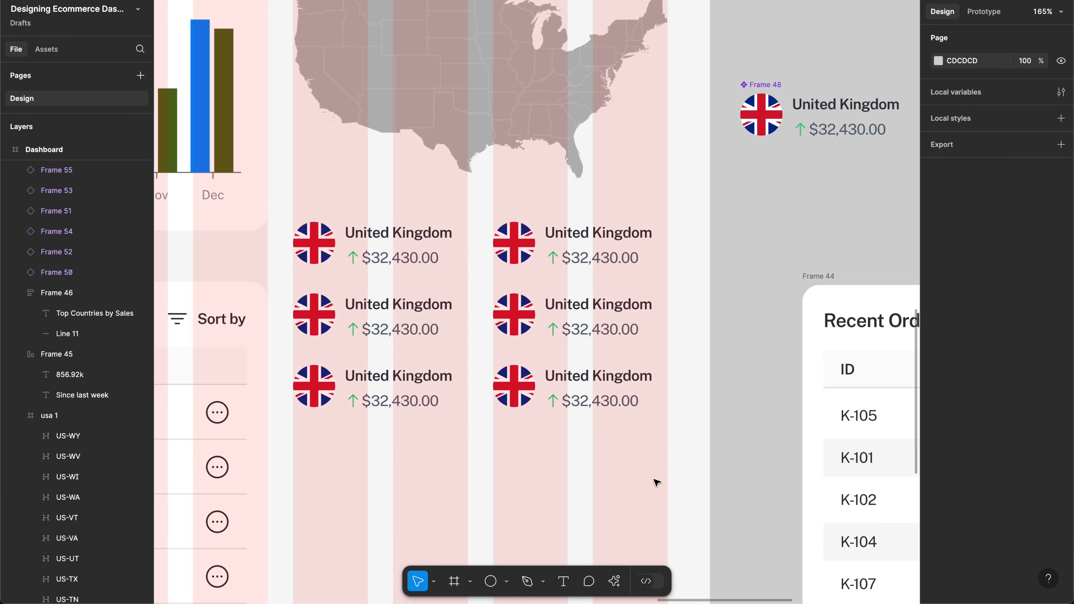
scroll(656, 482, "left", 3)
scroll(656, 482, "up", 1)
scroll(656, 482, "down", 5)
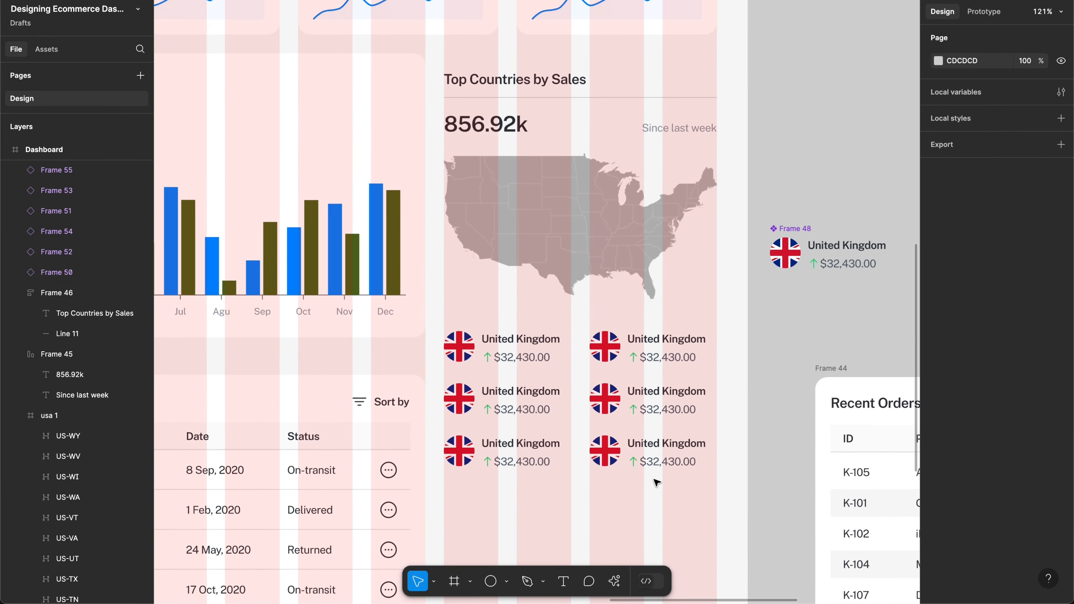
scroll(656, 482, "right", 2)
scroll(646, 470, "up", 5)
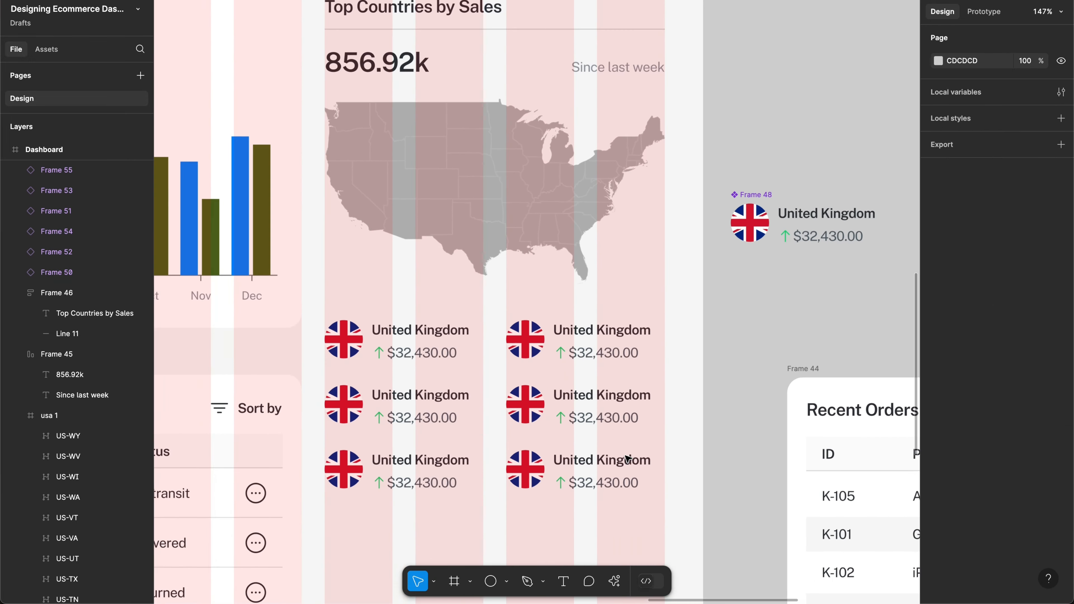
scroll(628, 459, "down", 1)
scroll(628, 458, "left", 1)
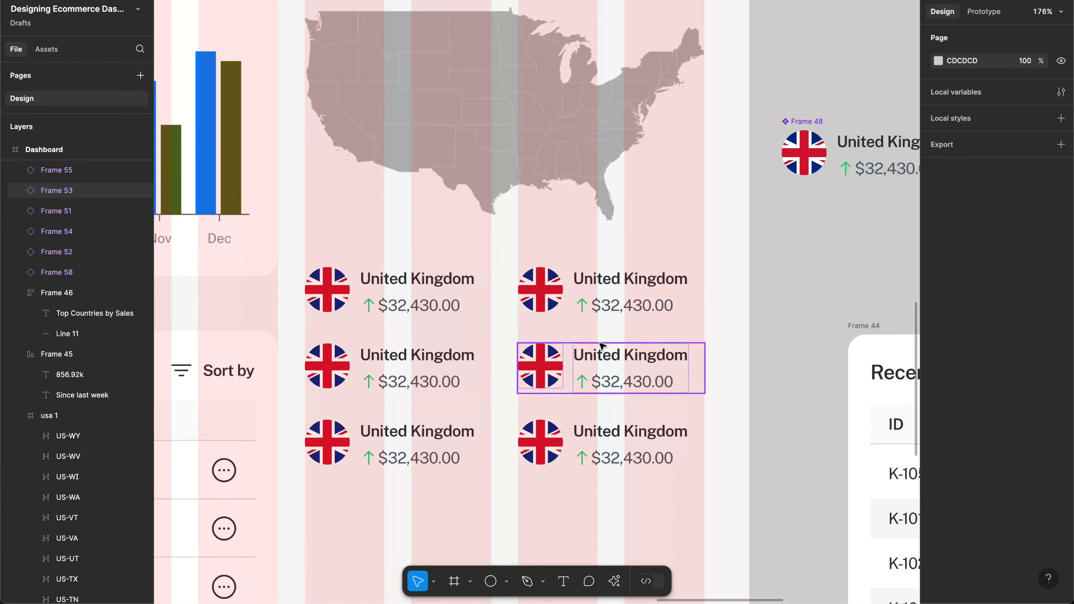
left_click(607, 292)
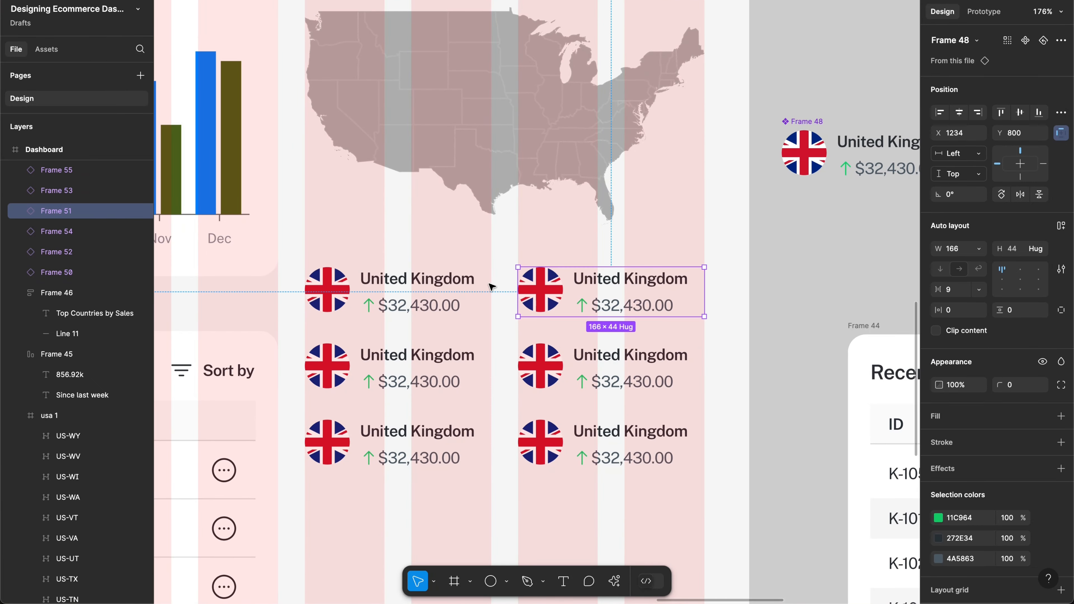
scroll(506, 275, "down", 3)
scroll(570, 259, "up", 1)
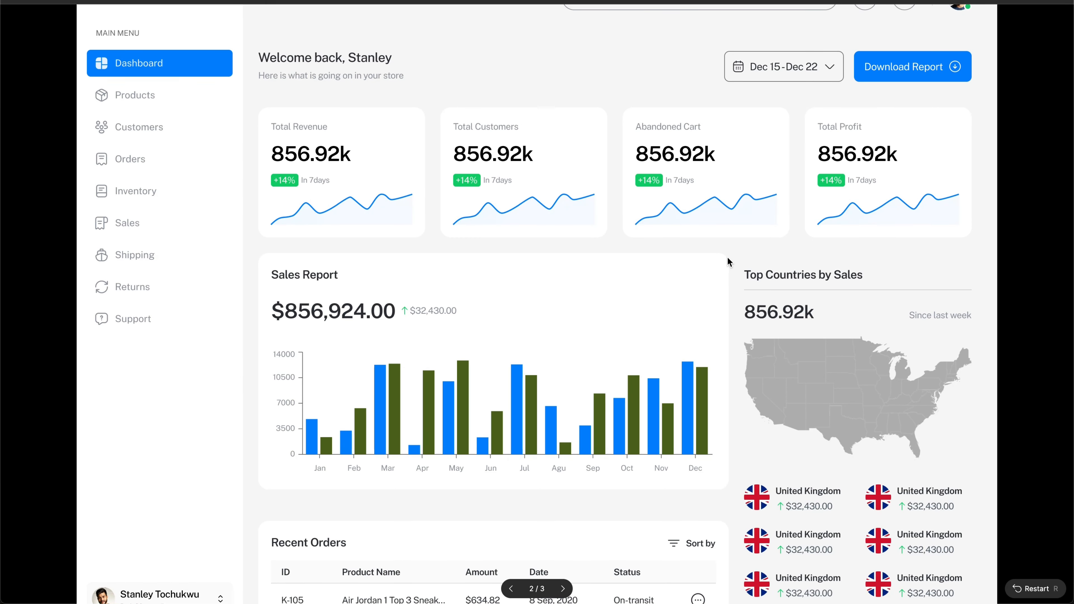
scroll(727, 257, "down", 2)
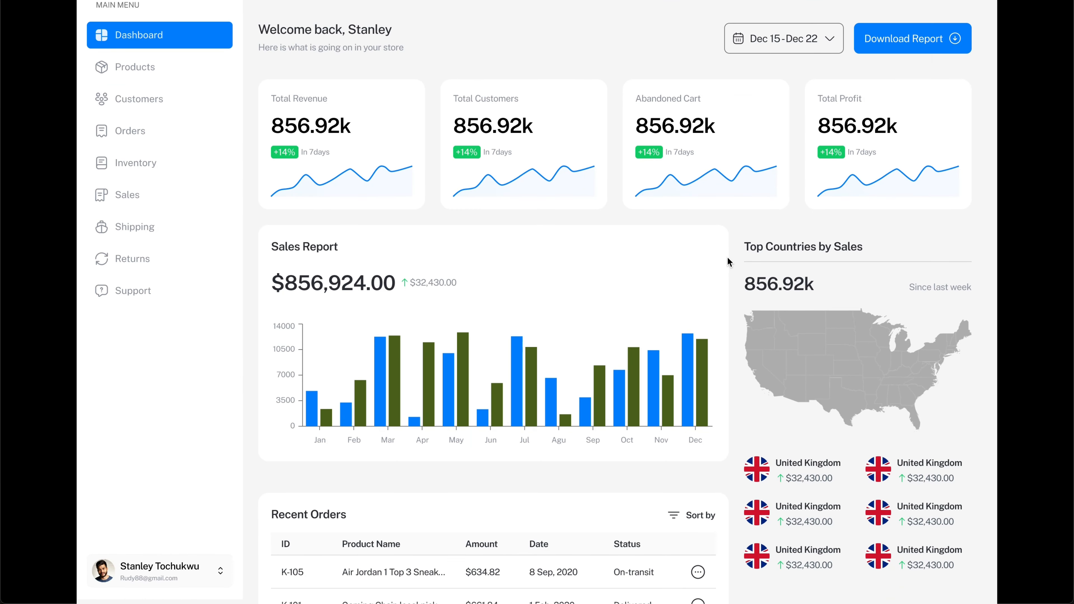
scroll(727, 257, "down", 2)
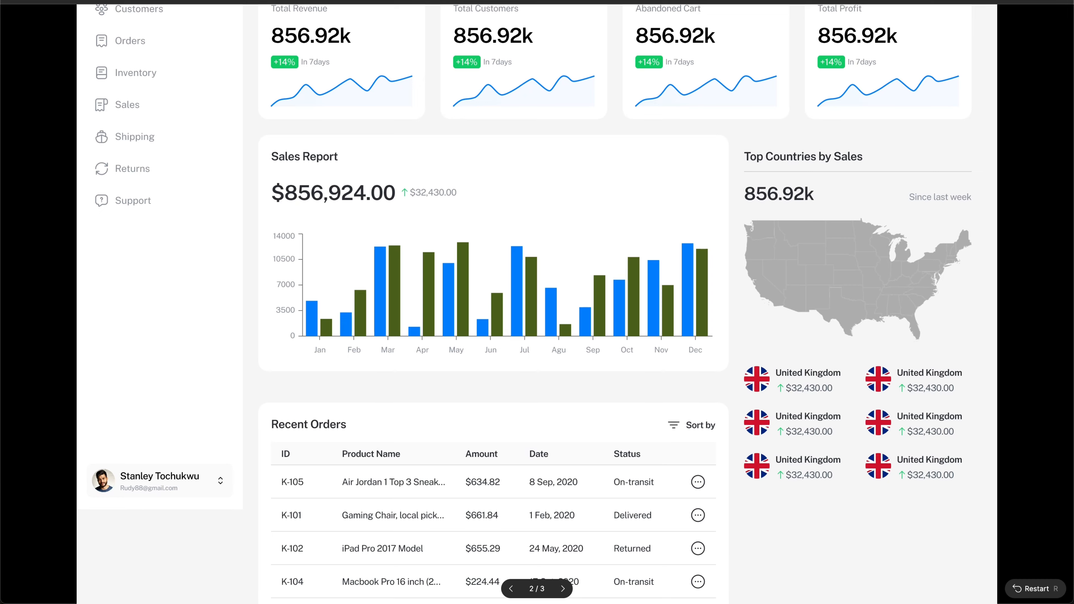
left_click(977, 2)
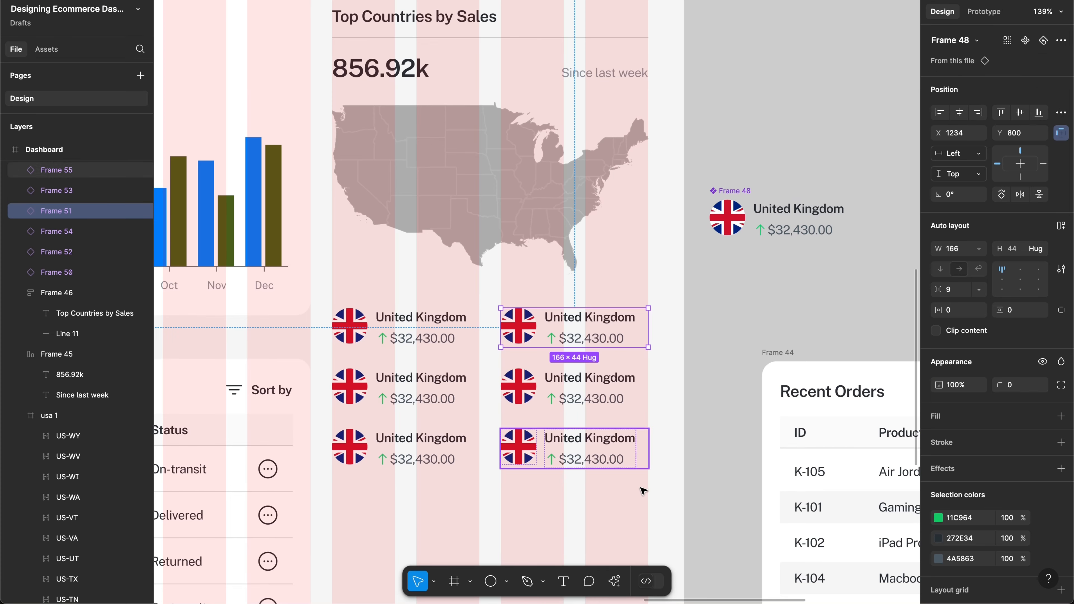
Step: Wrap the six country card instances in a two-column auto layout
left_click(678, 336)
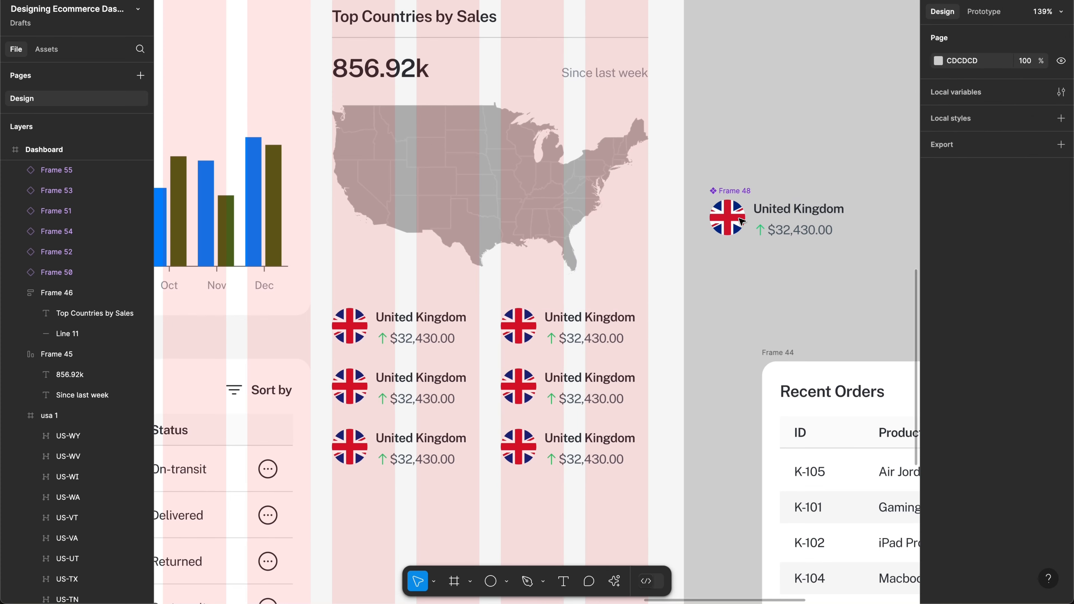
key("super+z")
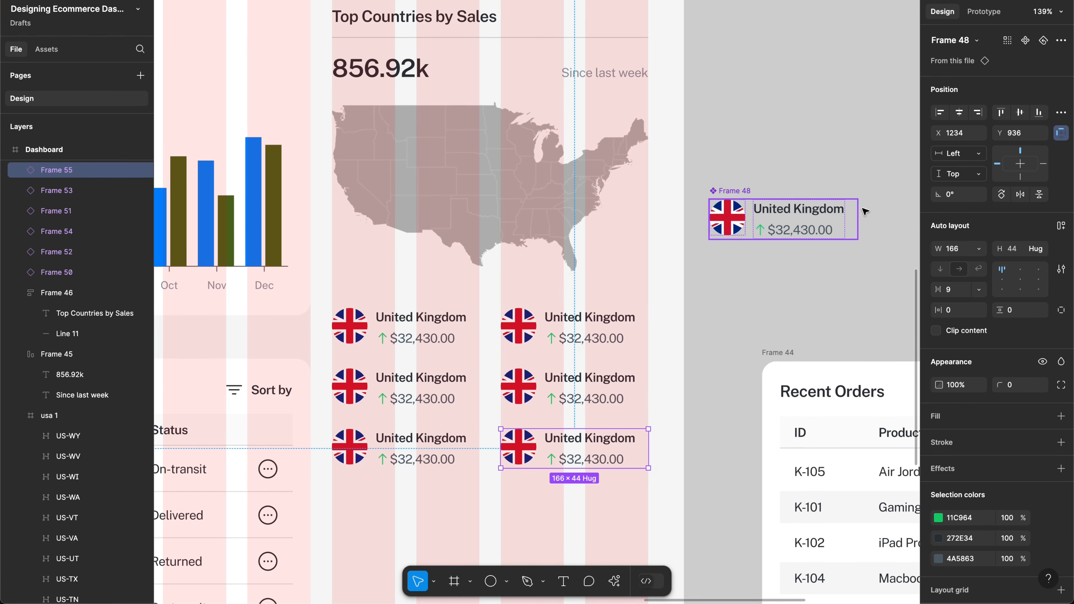
left_click(849, 214)
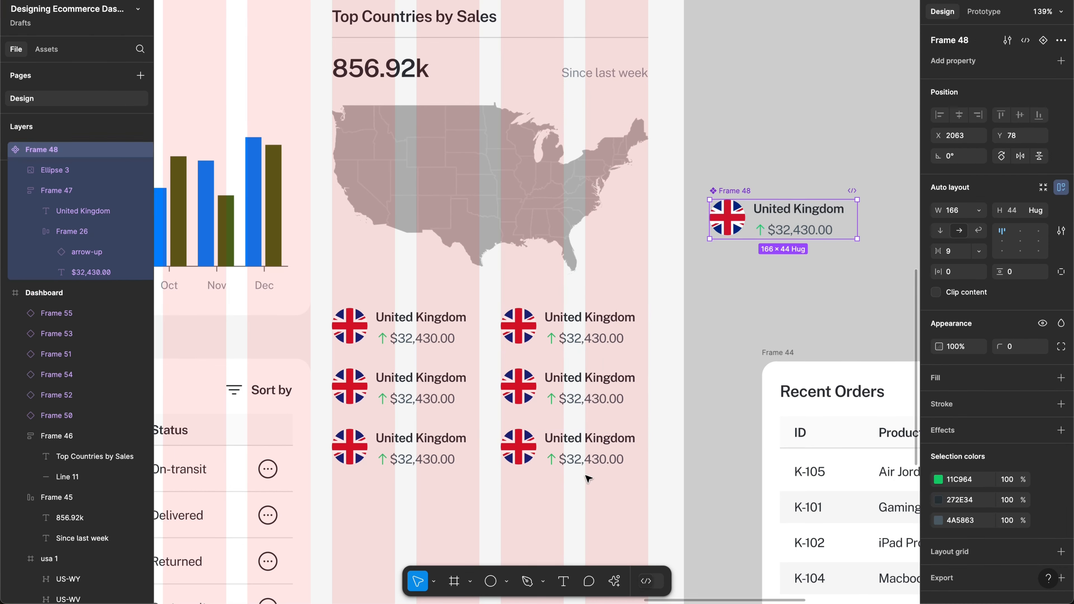
left_click_drag(645, 490, 383, 308)
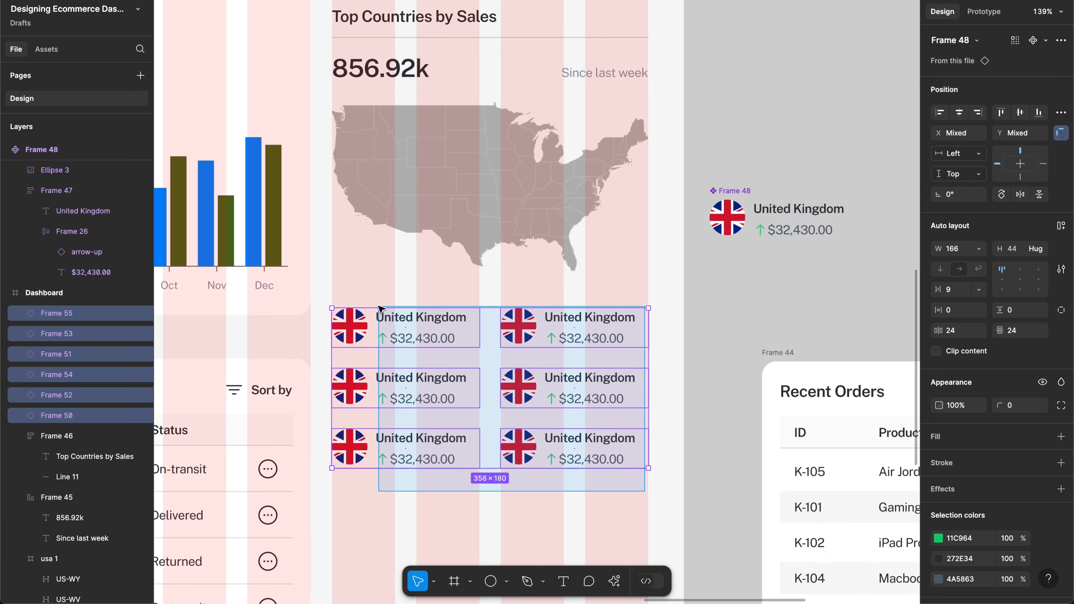
right_click(487, 368)
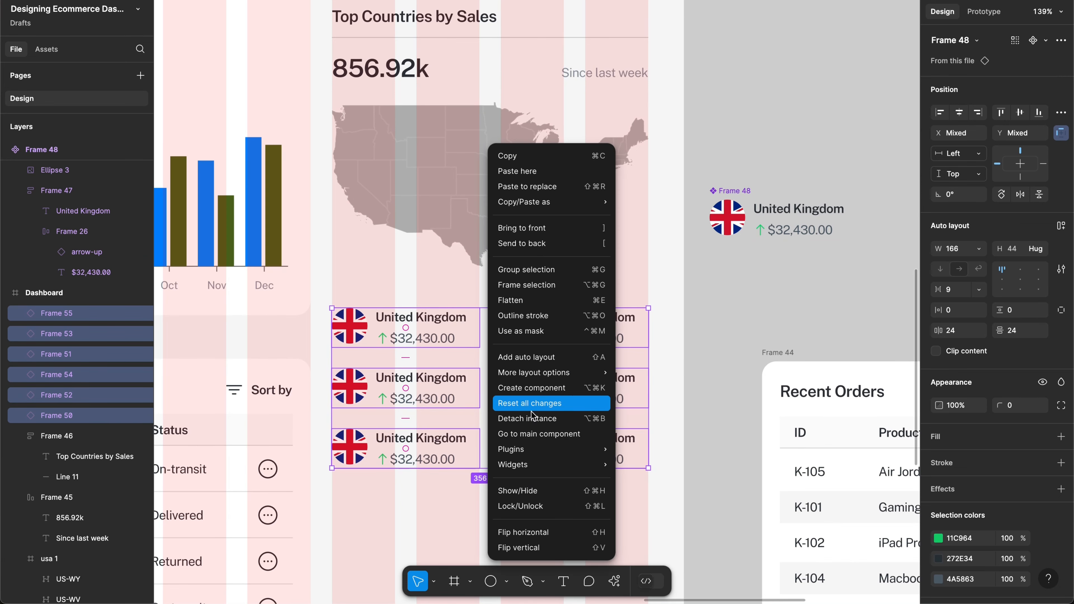
mouse_move(577, 376)
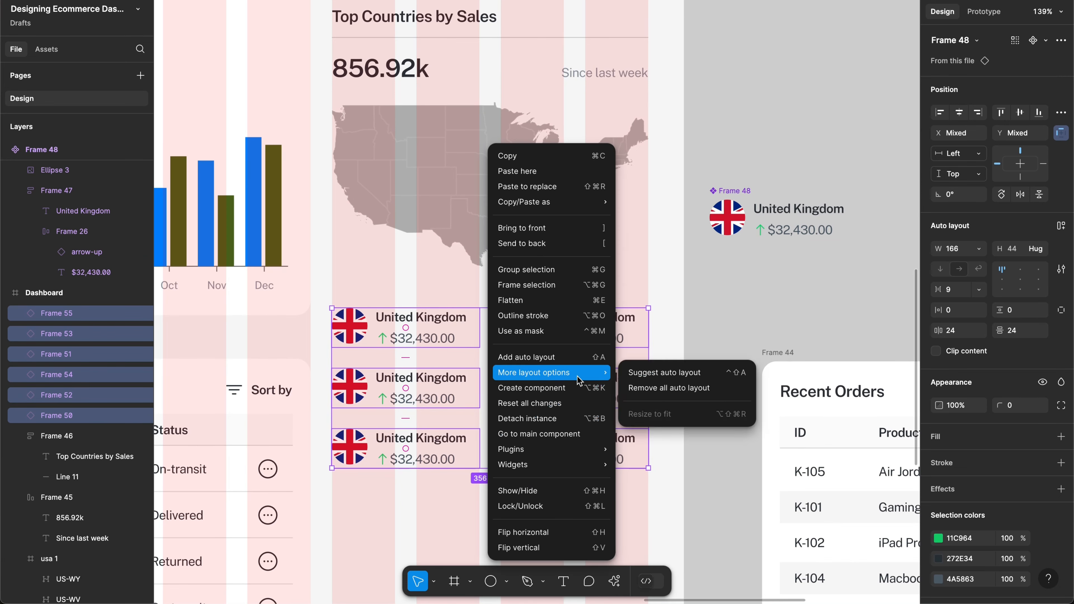
left_click(671, 376)
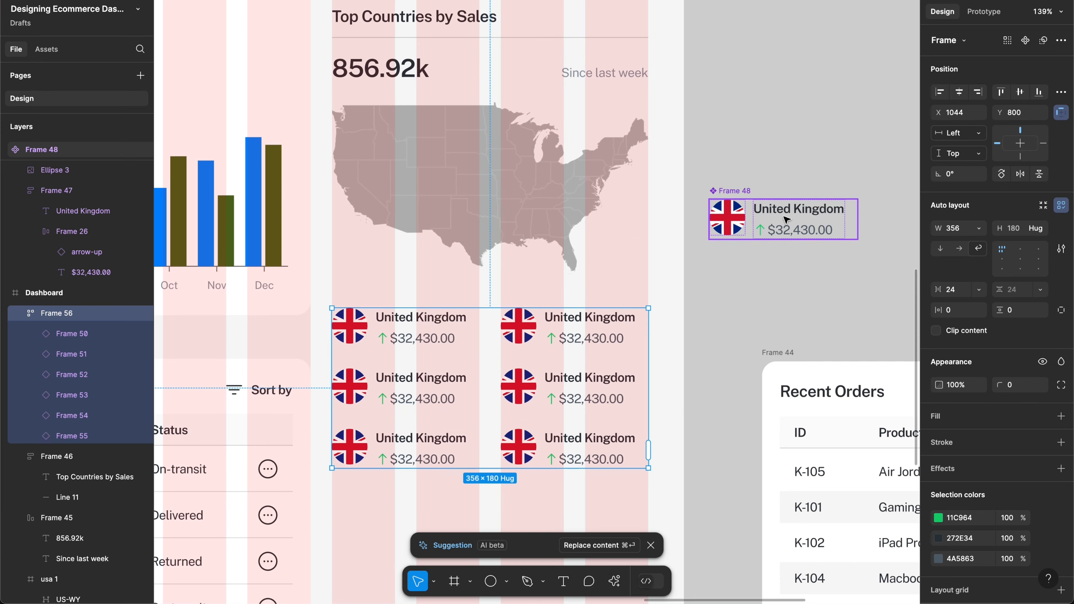
Step: Stack the flag above the name and price in the main country component
left_click(803, 225)
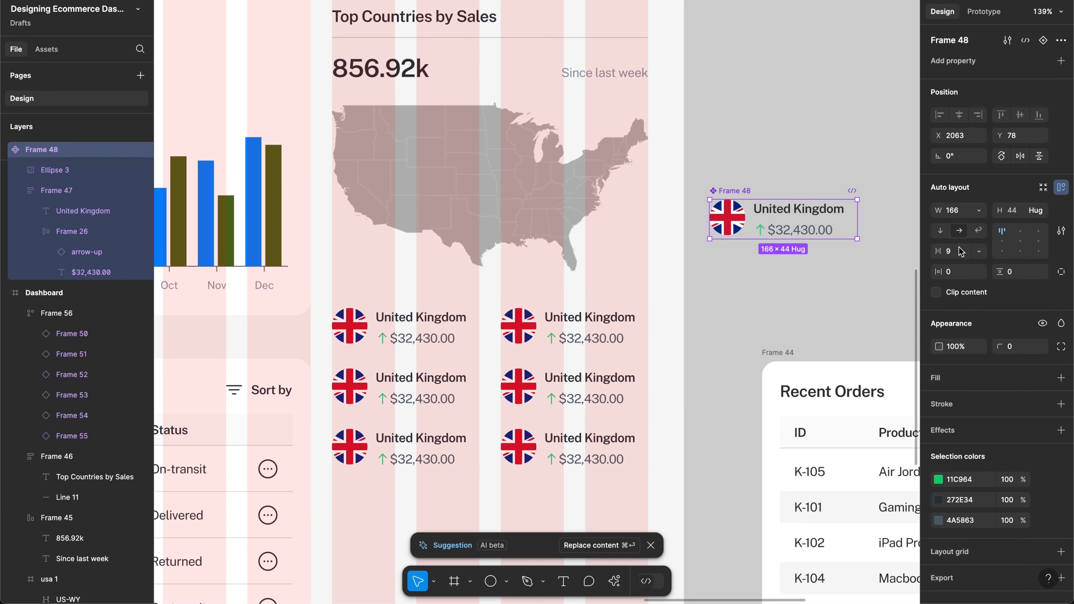
left_click(940, 231)
scroll(576, 296, "down", 5)
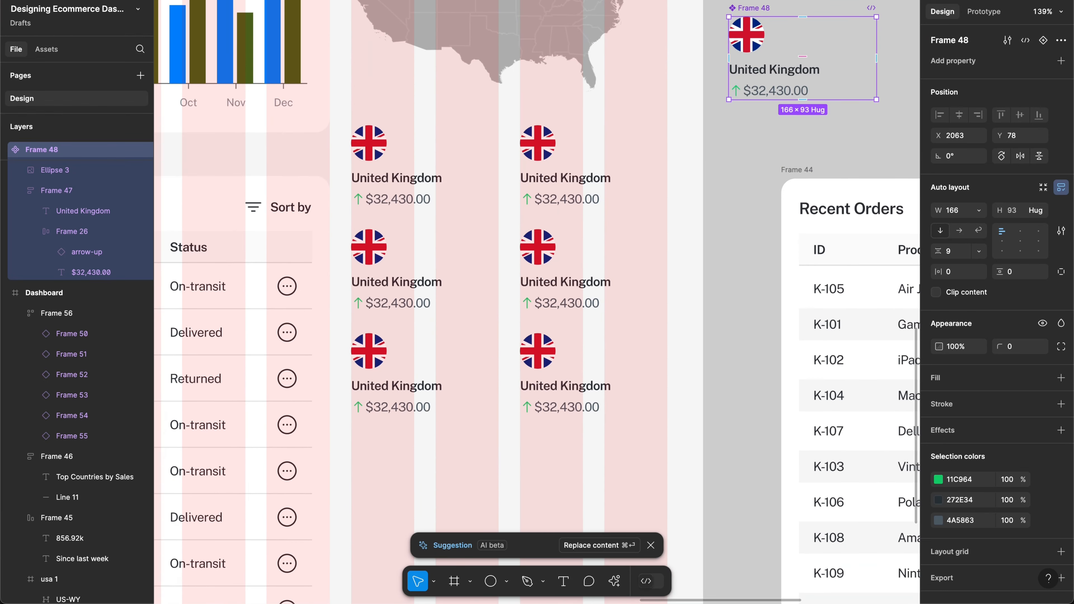
Step: Preview the dashboard prototype, return to the design file and deselect the component
left_click(976, 1)
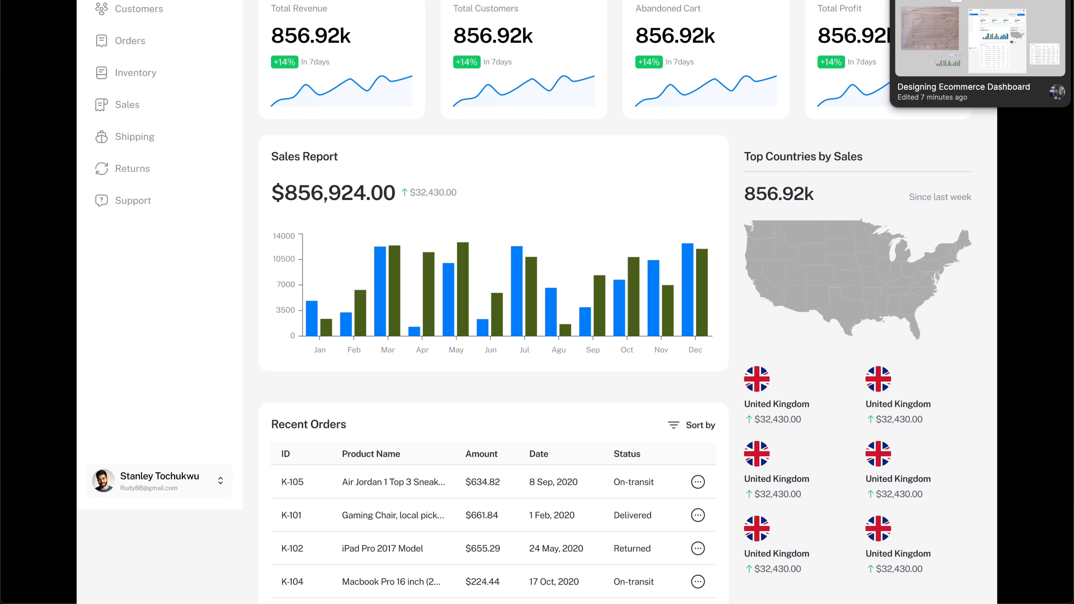
left_click(977, 1)
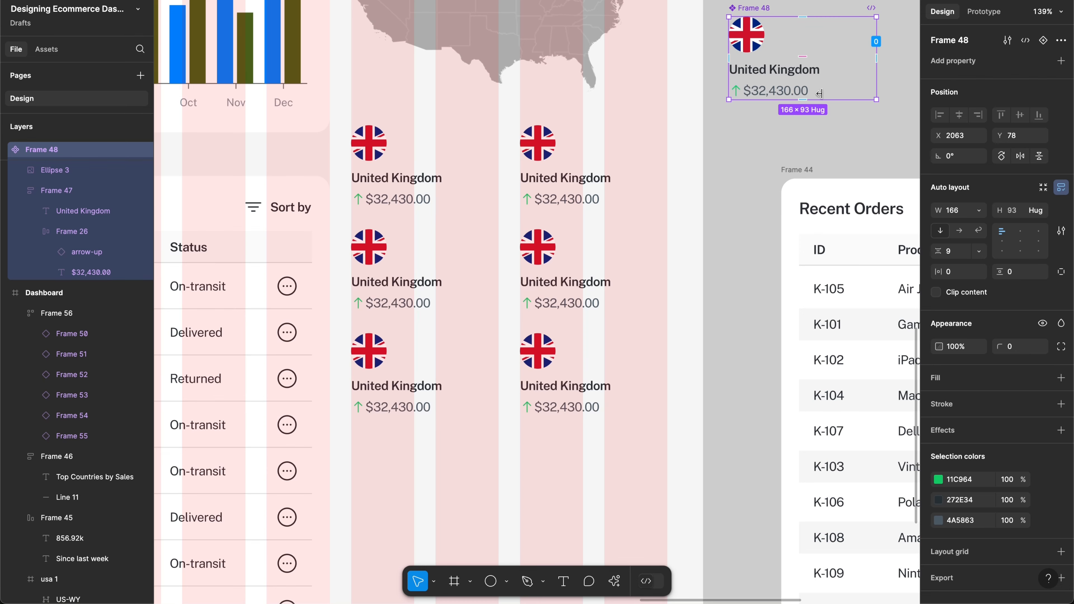
left_click(647, 200)
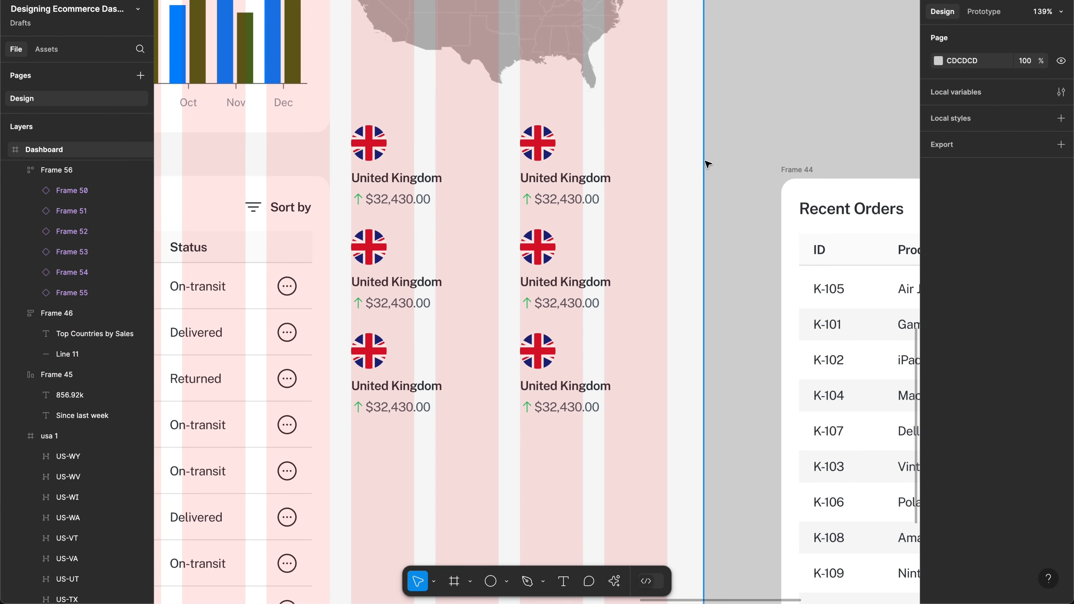
Step: Put the flag back beside the name and price and shrink it to 32×32
key("ctrl+z")
key("ctrl+z")
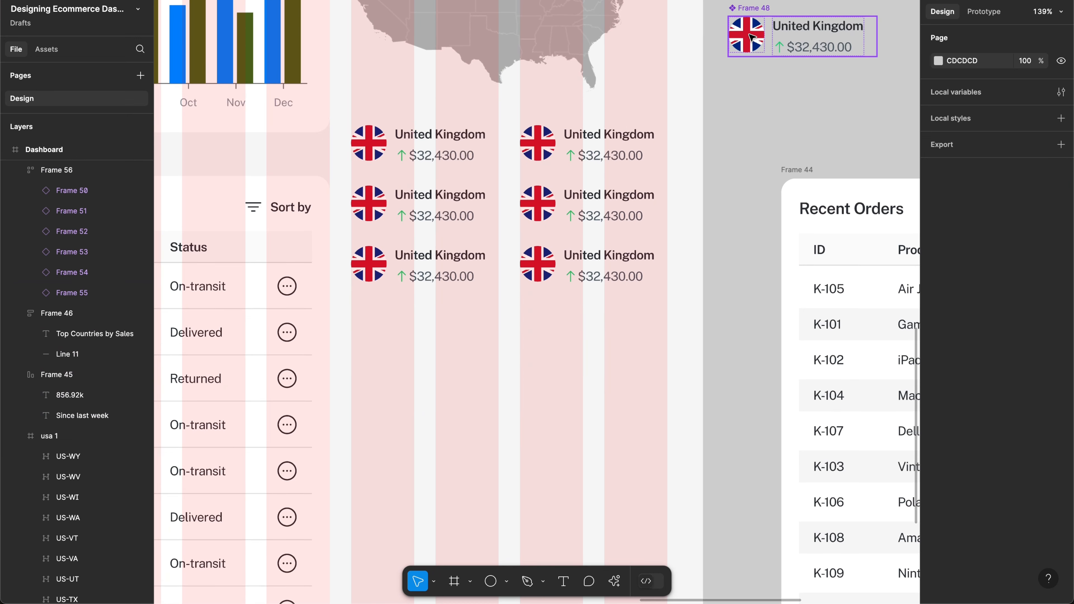
left_click(747, 36)
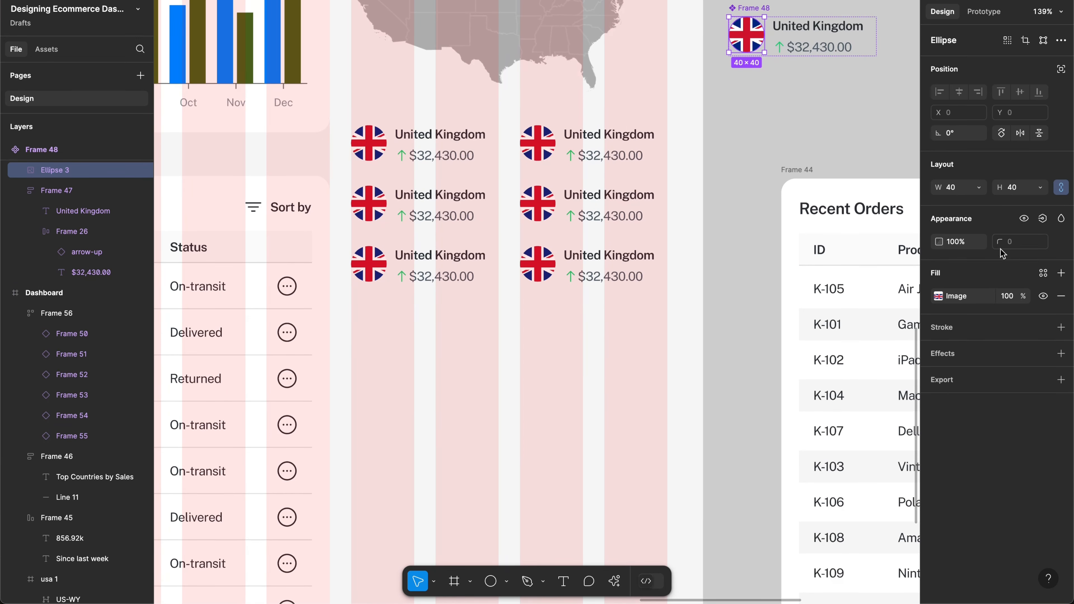
left_click(1017, 192)
type("32")
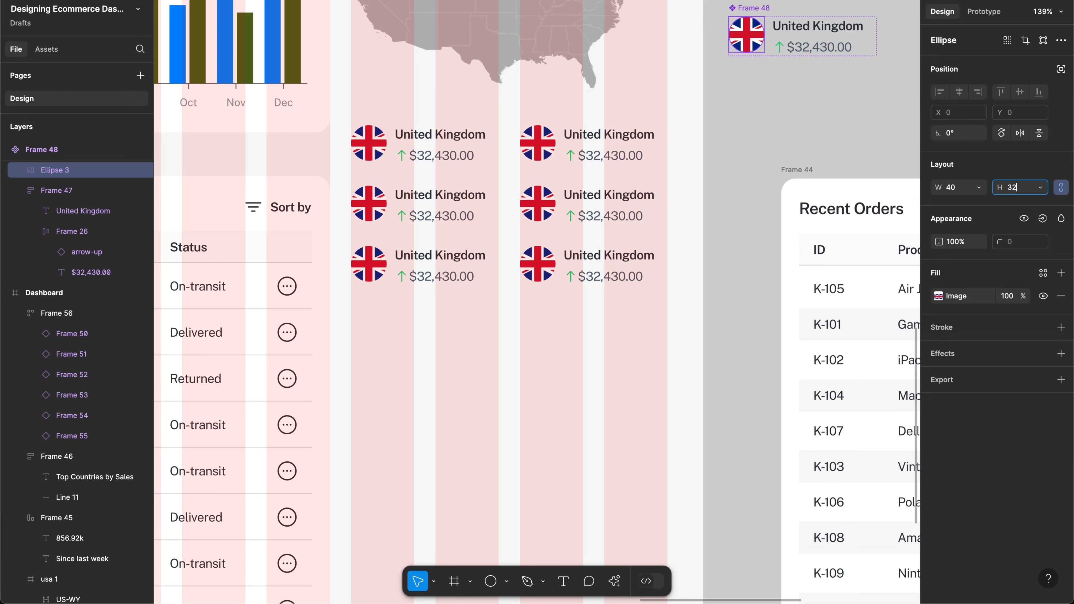
key("Return")
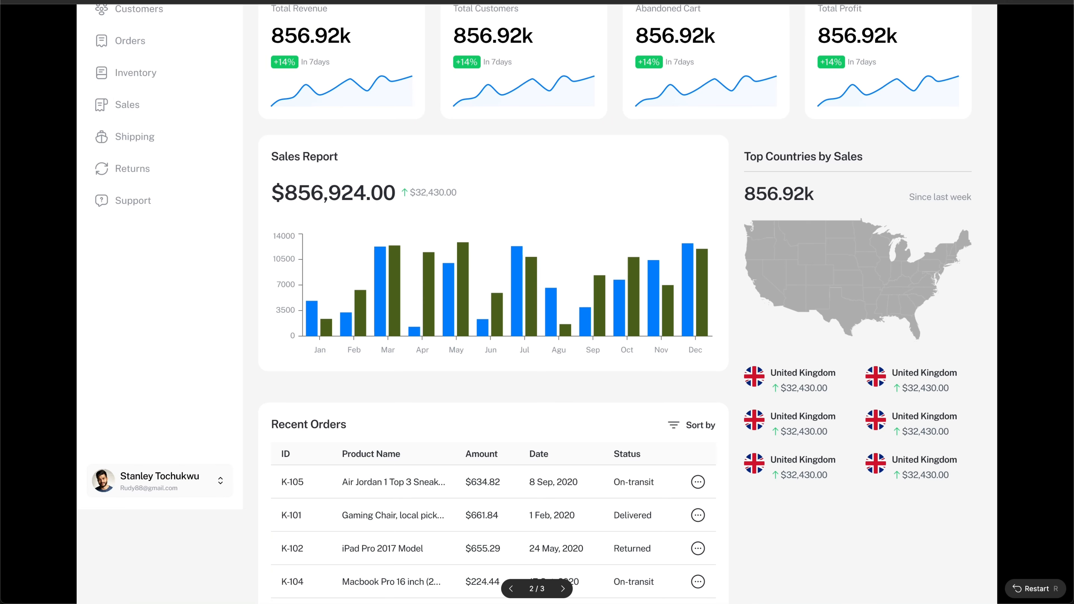
scroll(819, 220, "down", 1)
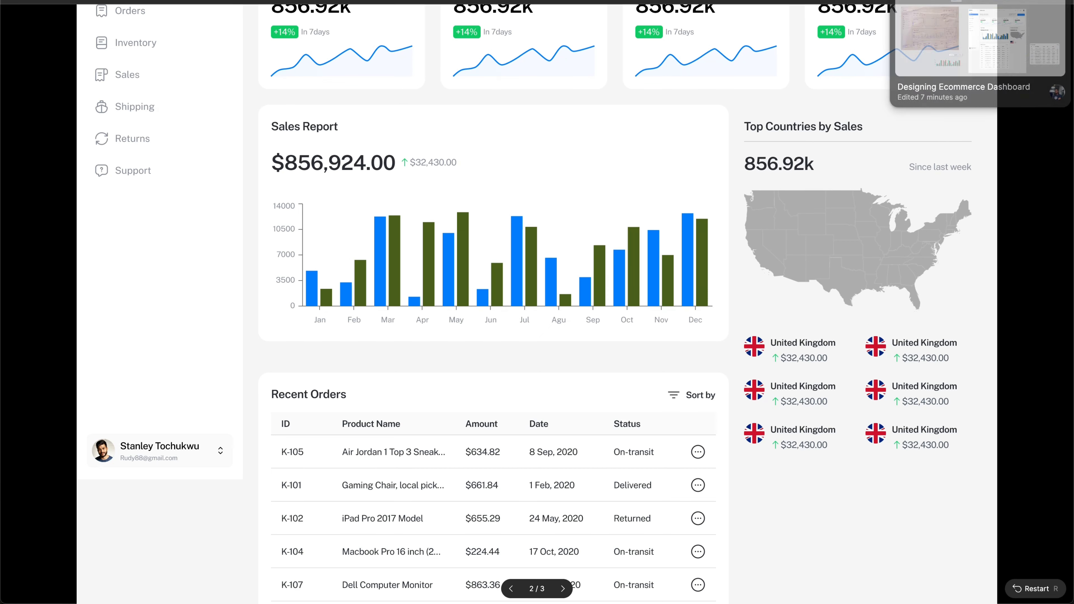
left_click(956, 1)
Step: Select the country grid (Frame 56) together with the US map (usa 1)
scroll(673, 211, "up", 1)
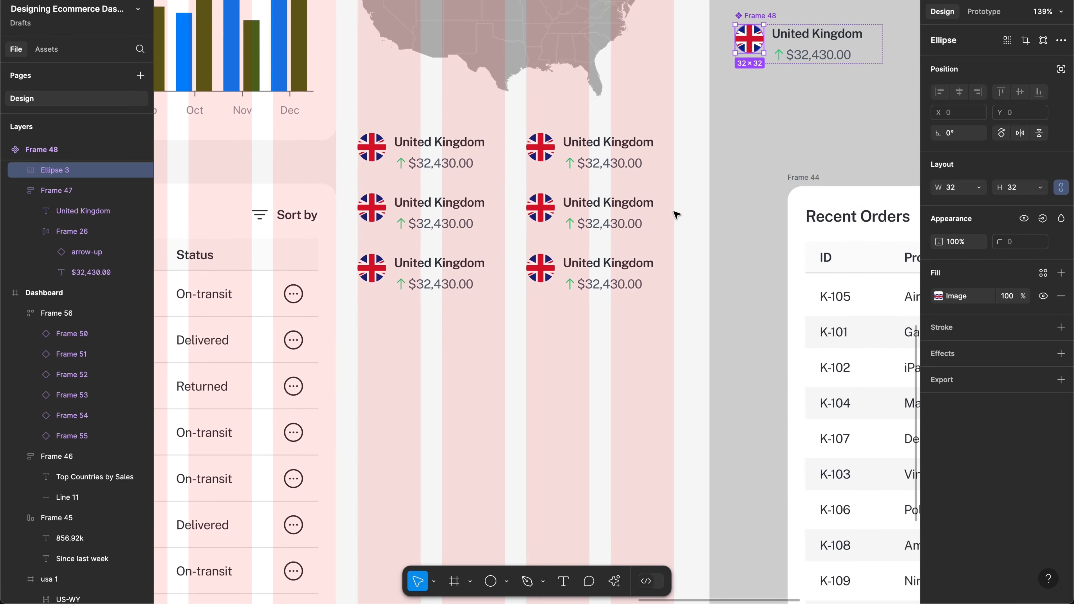
scroll(634, 214, "up", 2)
left_click(622, 229)
scroll(592, 237, "up", 2)
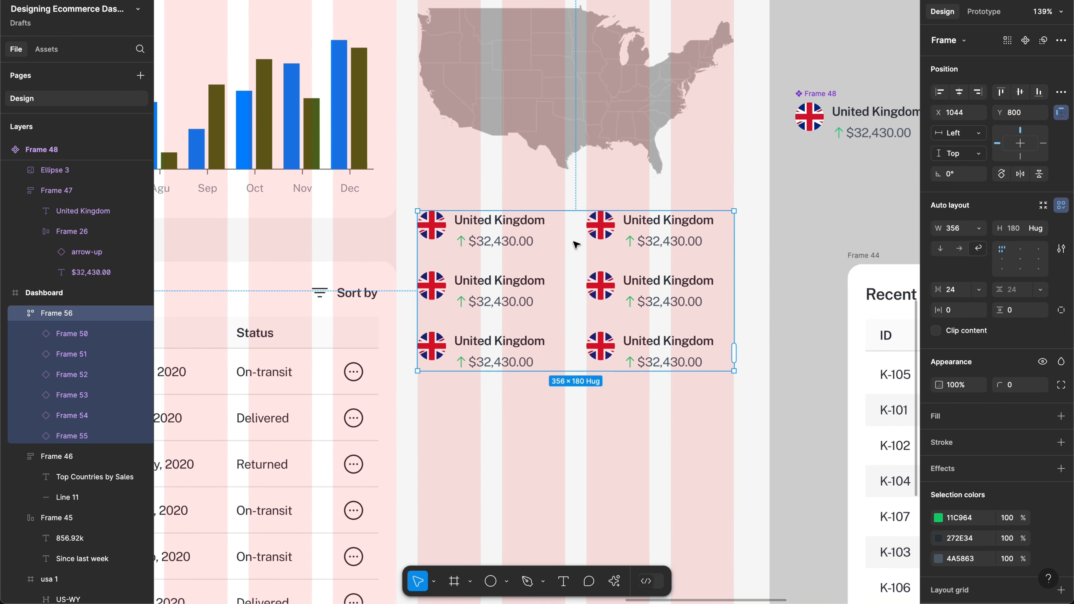
scroll(576, 245, "up", 3)
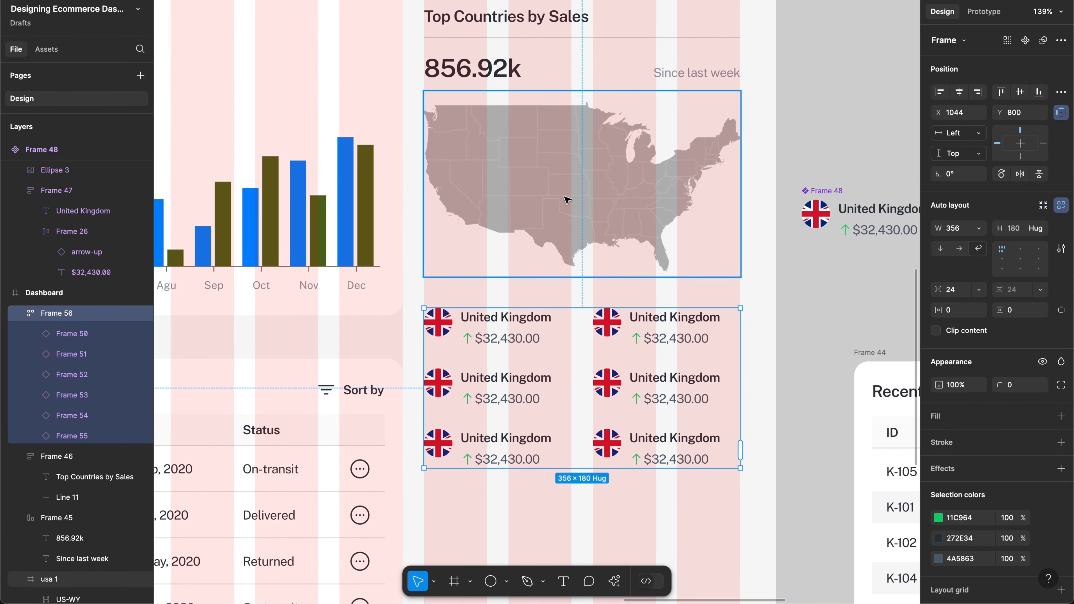
scroll(567, 199, "up", 4, "ctrl")
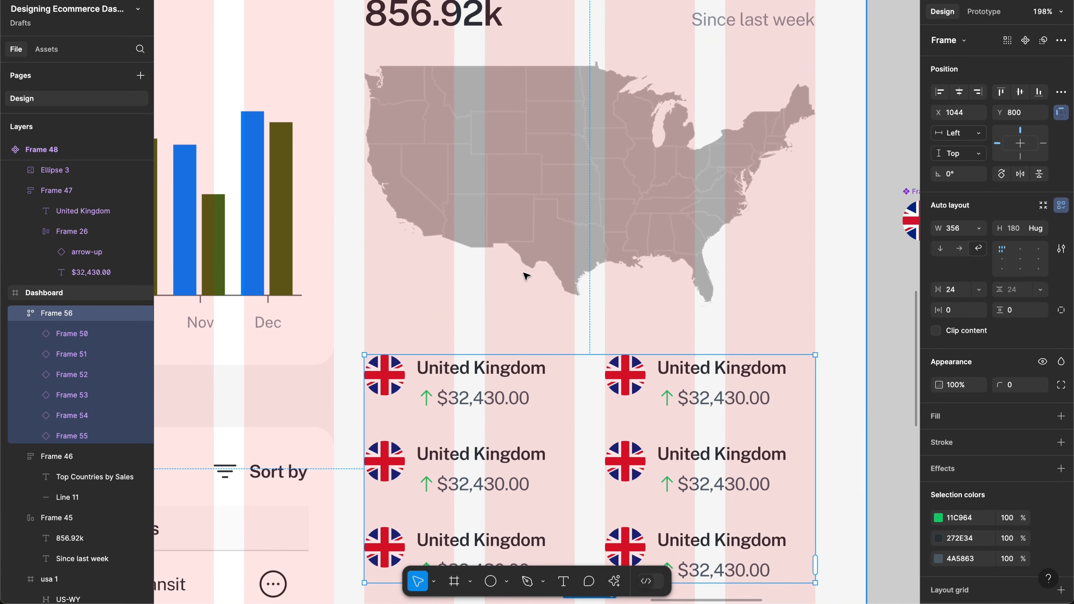
scroll(525, 276, "down", 5)
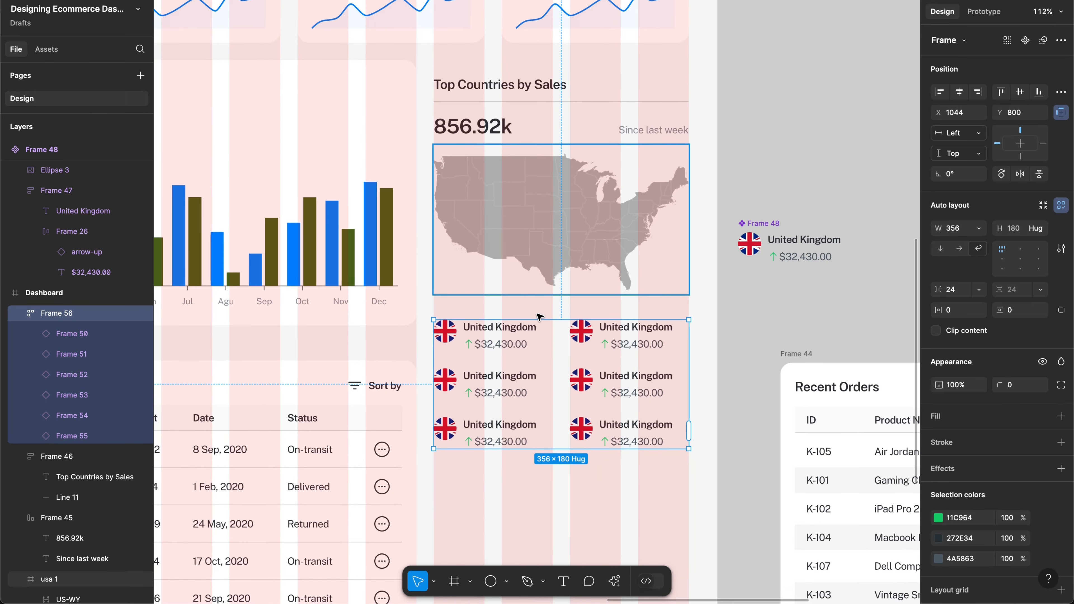
left_click(525, 269, "shift")
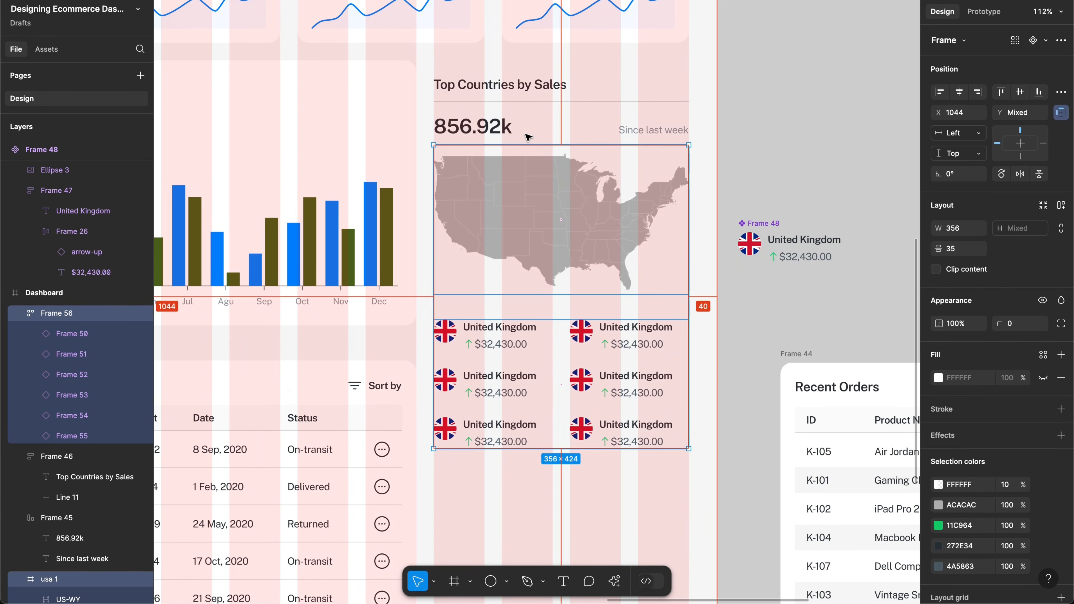
Step: Set the gap between the map and the grid to 24, then nudge both down
left_click(969, 251)
type("24")
key("Return")
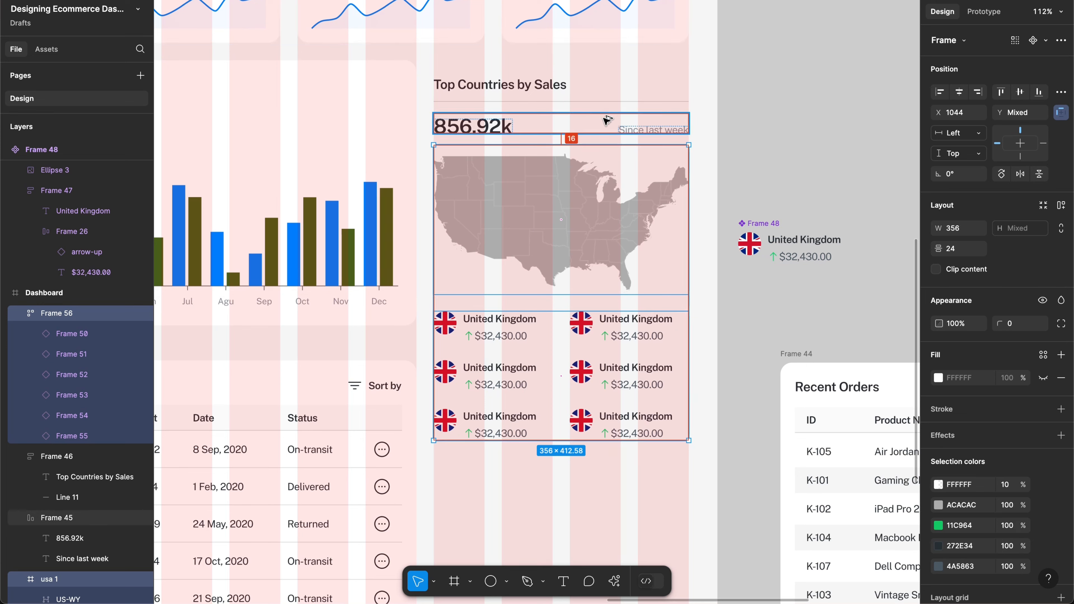
key("shift+Down")
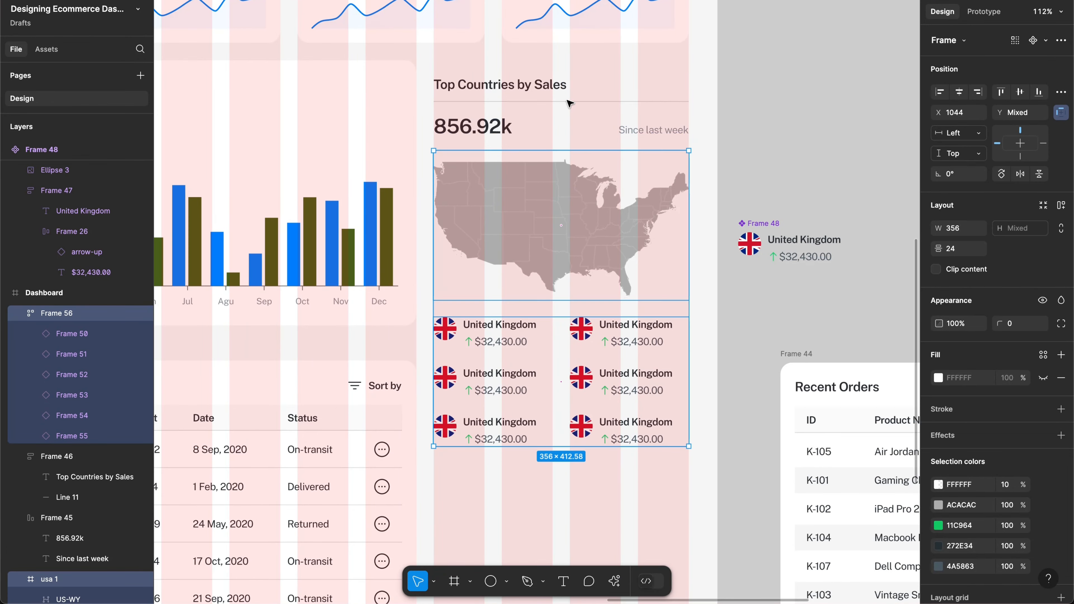
Step: Stack the 856.92k row, the map and the country grid in one auto layout
left_click(539, 122)
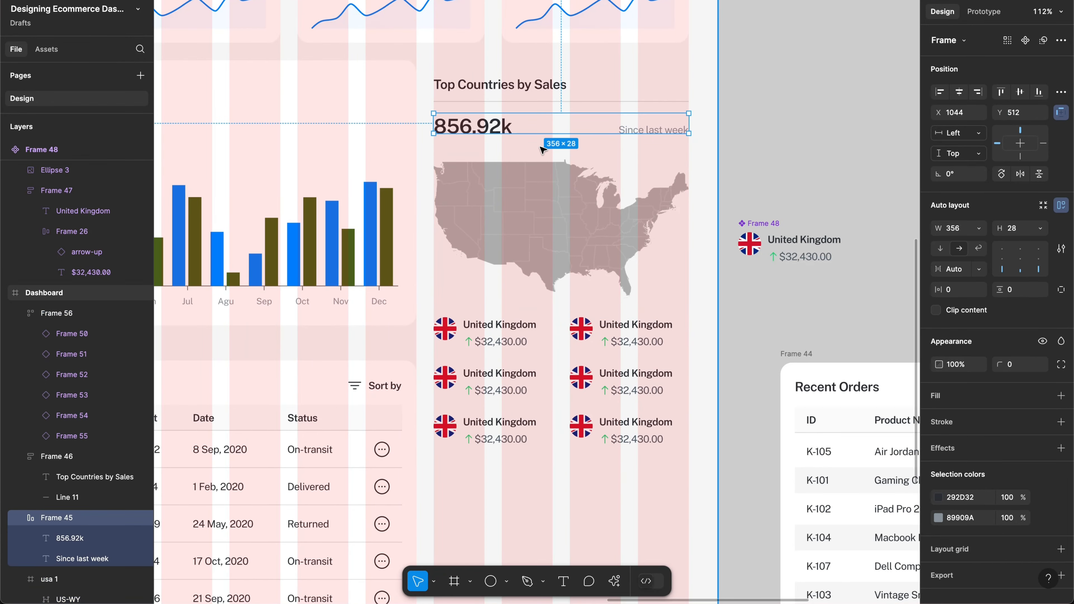
key("ctrl+z")
left_click(513, 124, "shift")
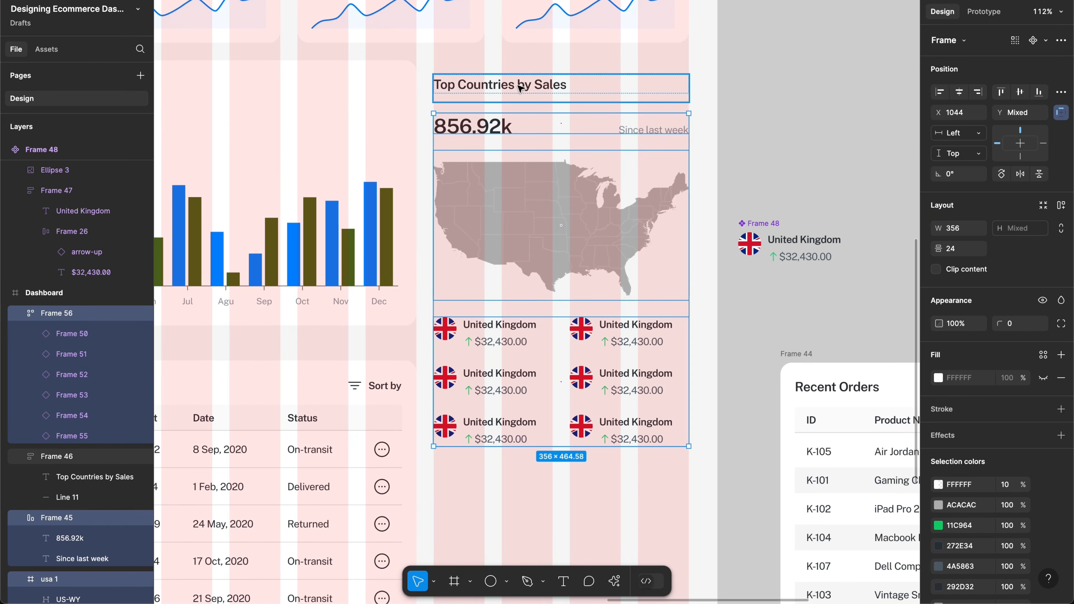
key("shift+a")
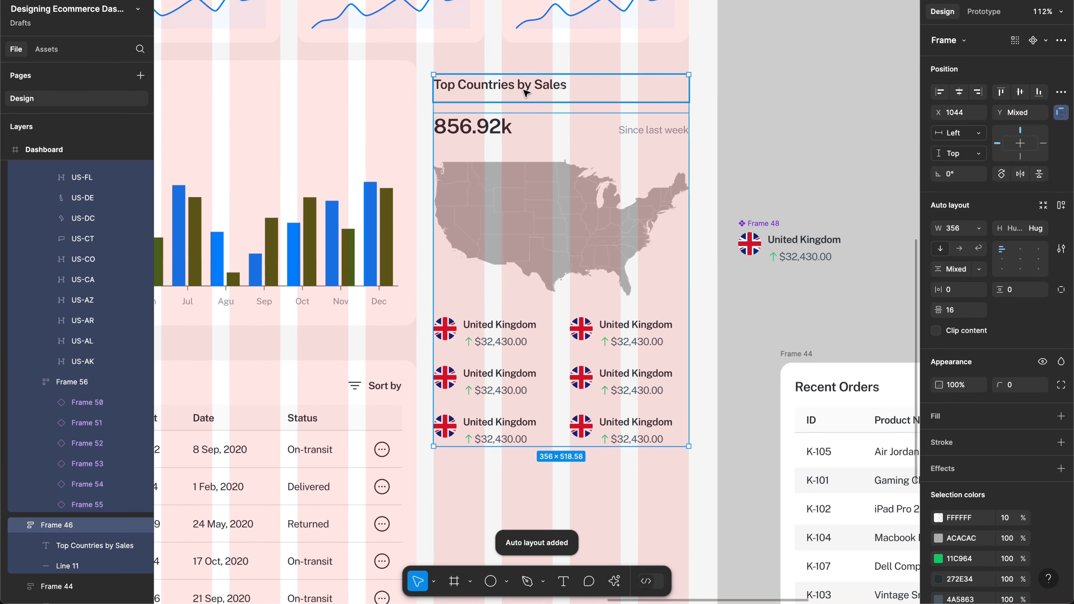
key("shift+a")
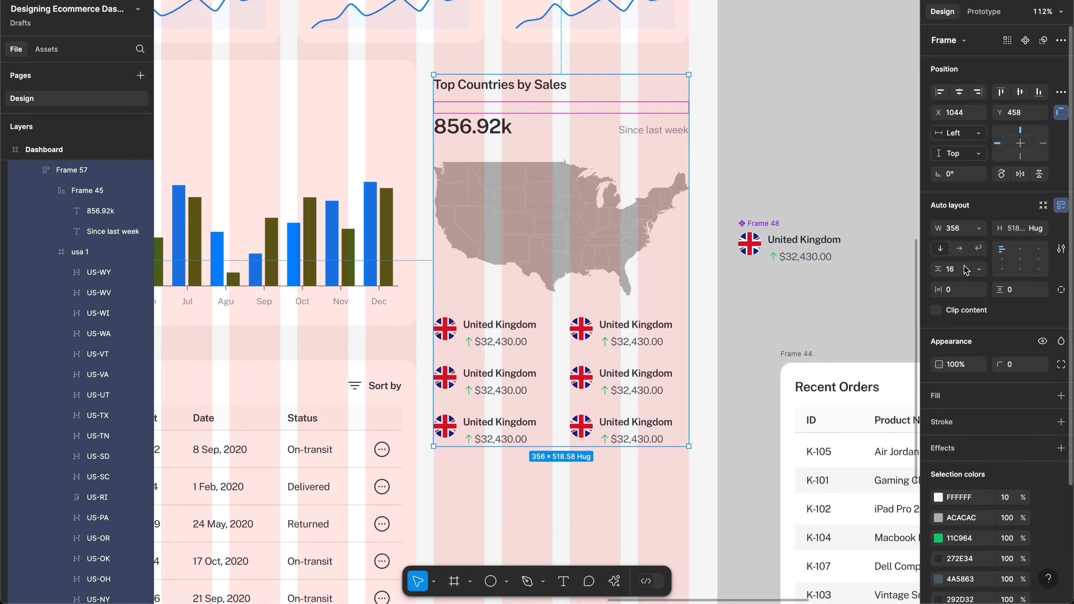
Step: Give the card 20 padding, a white fill and 16 radius, wrap it with the title, and hide layout grids
left_click(972, 292)
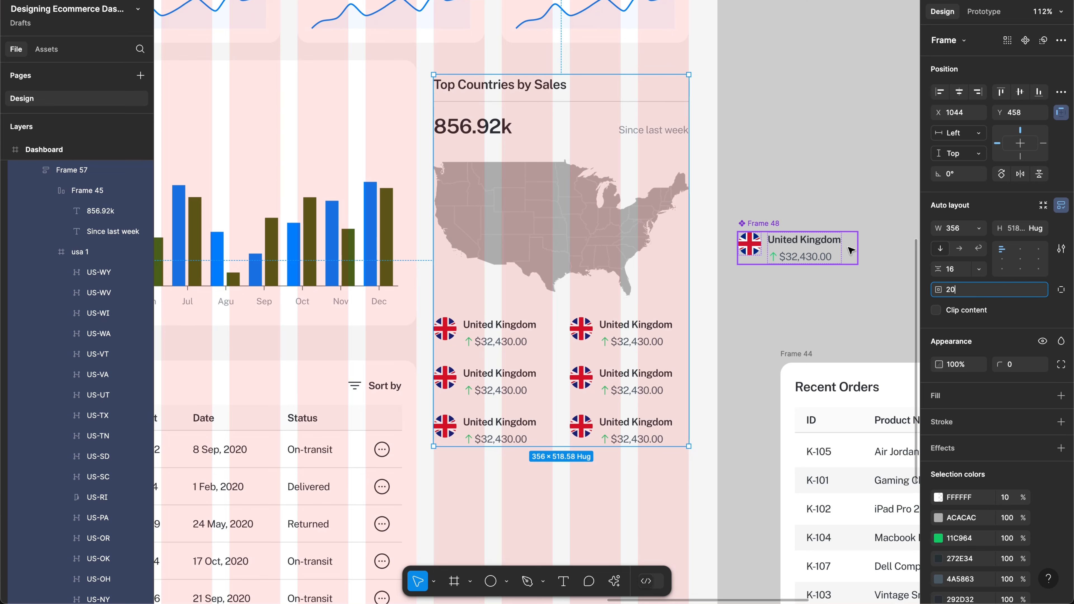
key("Return")
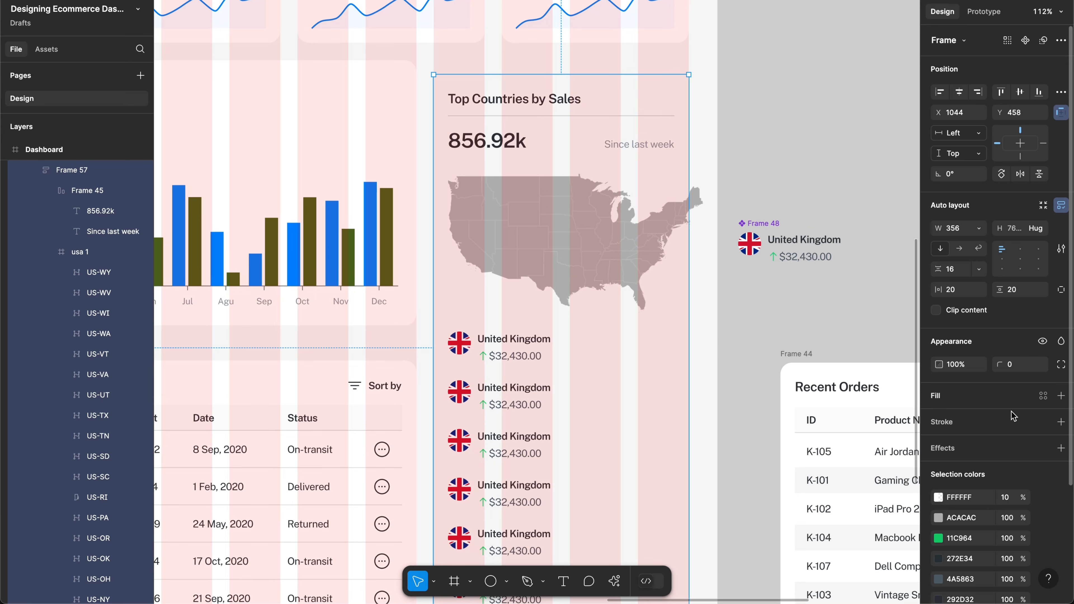
left_click(1061, 395)
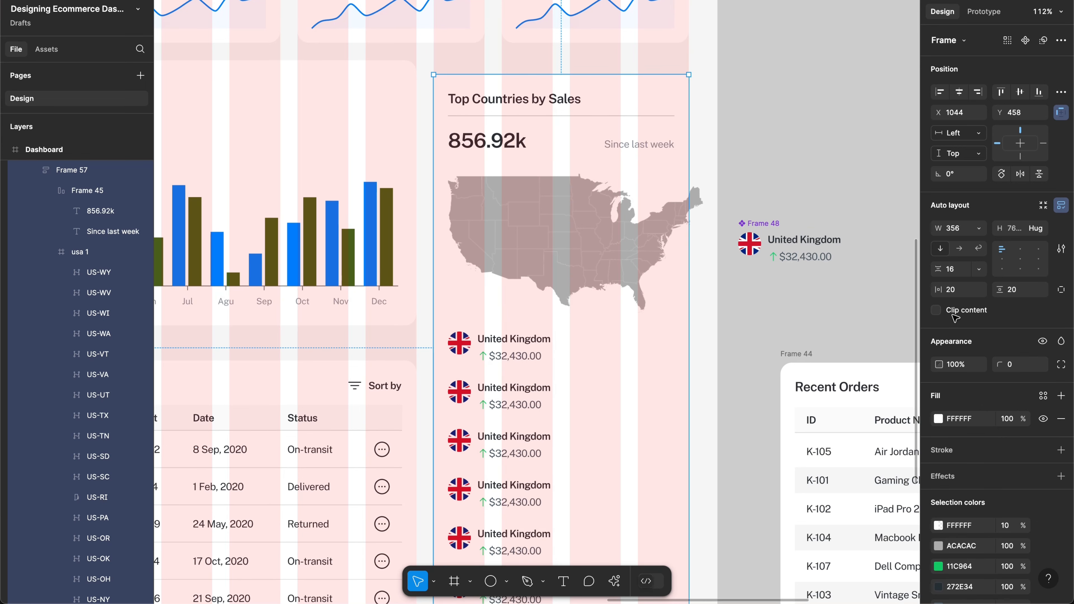
left_click(1021, 364)
type("16")
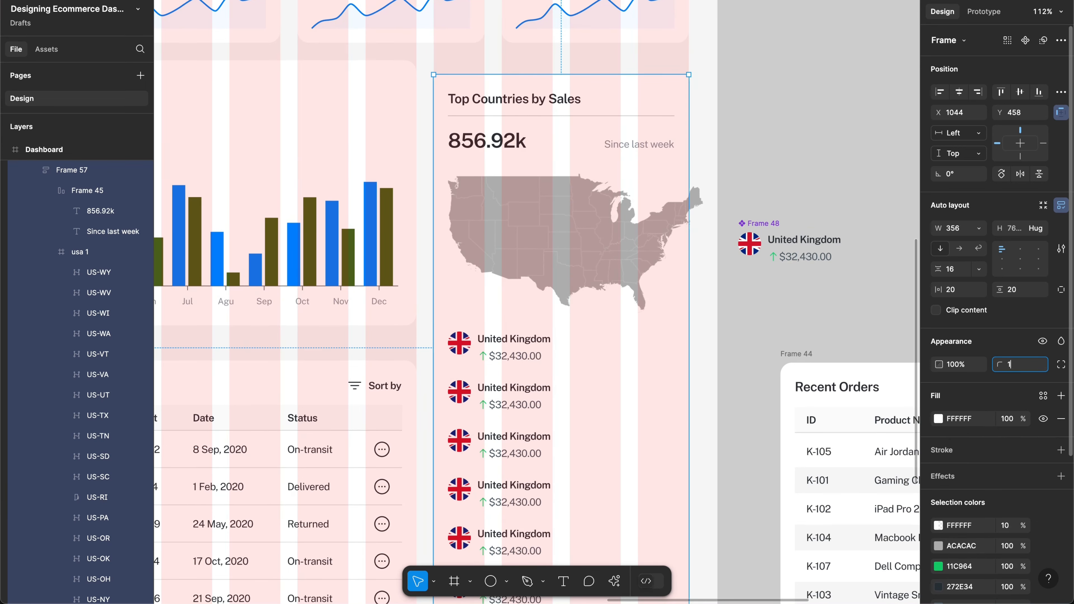
key("Return")
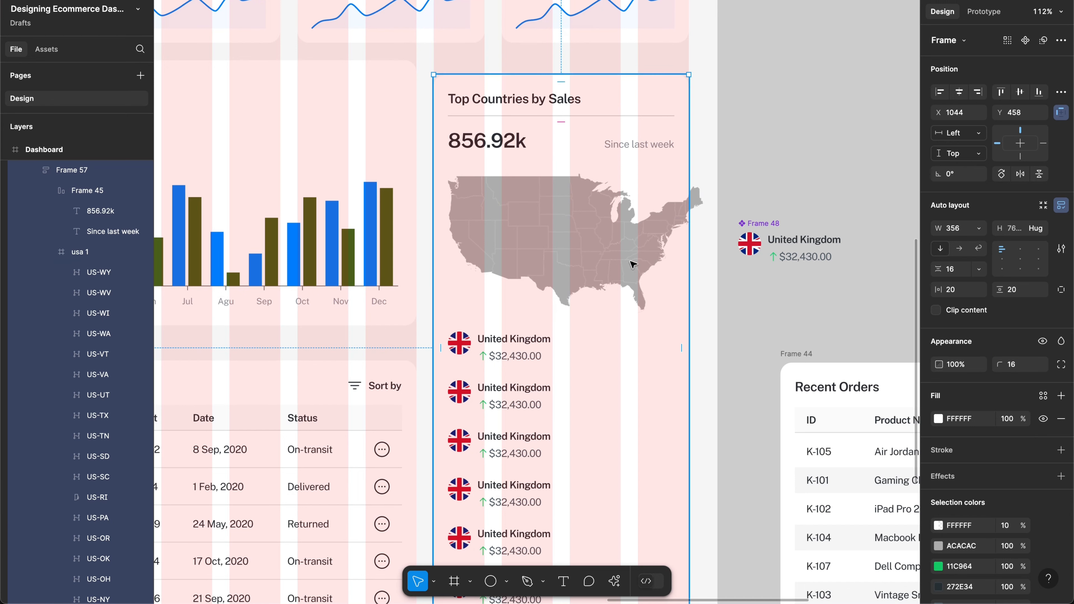
key("shift+a")
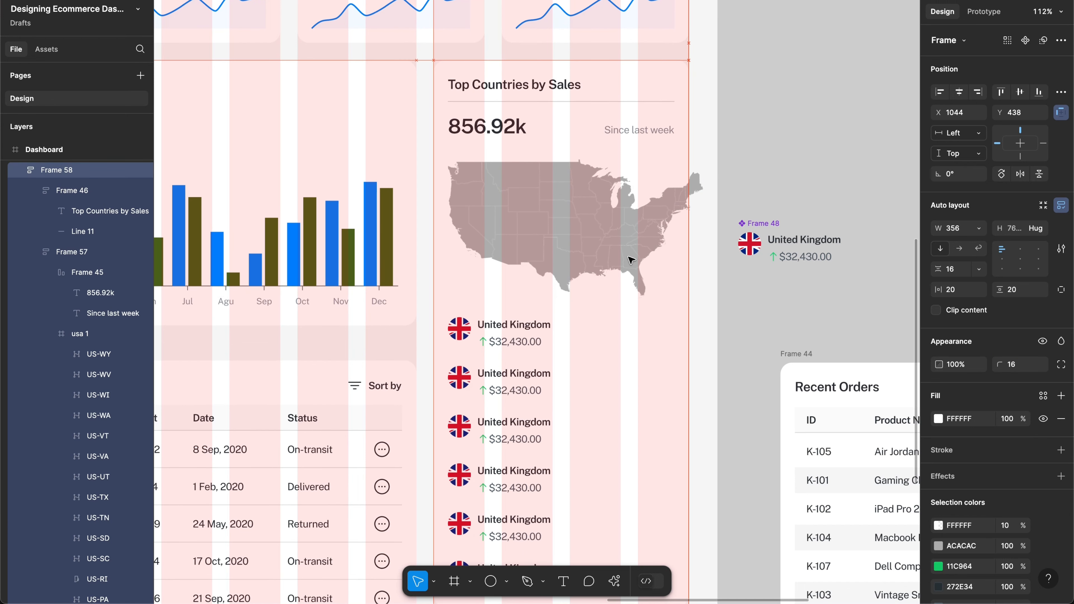
key("ctrl+shift+4")
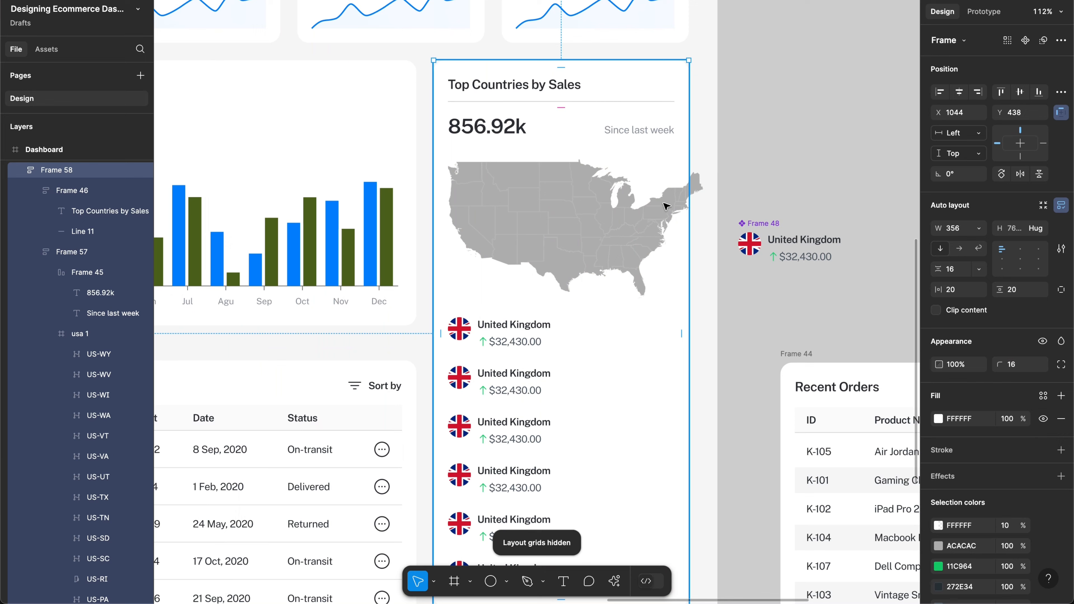
Step: Set the master country item component's width to Hug contents
left_click(769, 162)
scroll(760, 160, "down", 2)
scroll(761, 160, "left", 1)
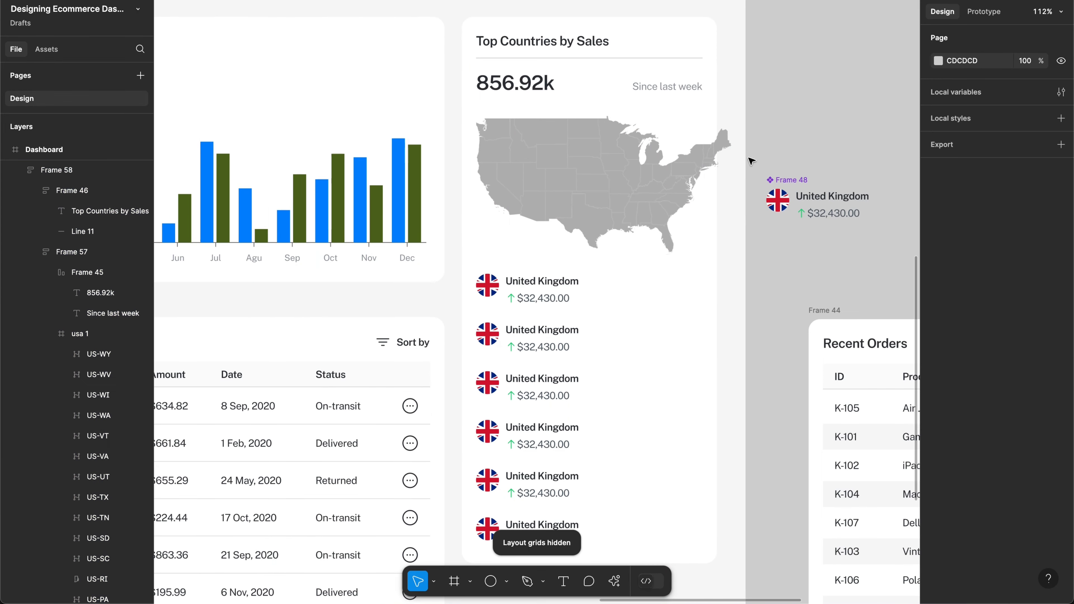
left_click(519, 336)
left_click(519, 337)
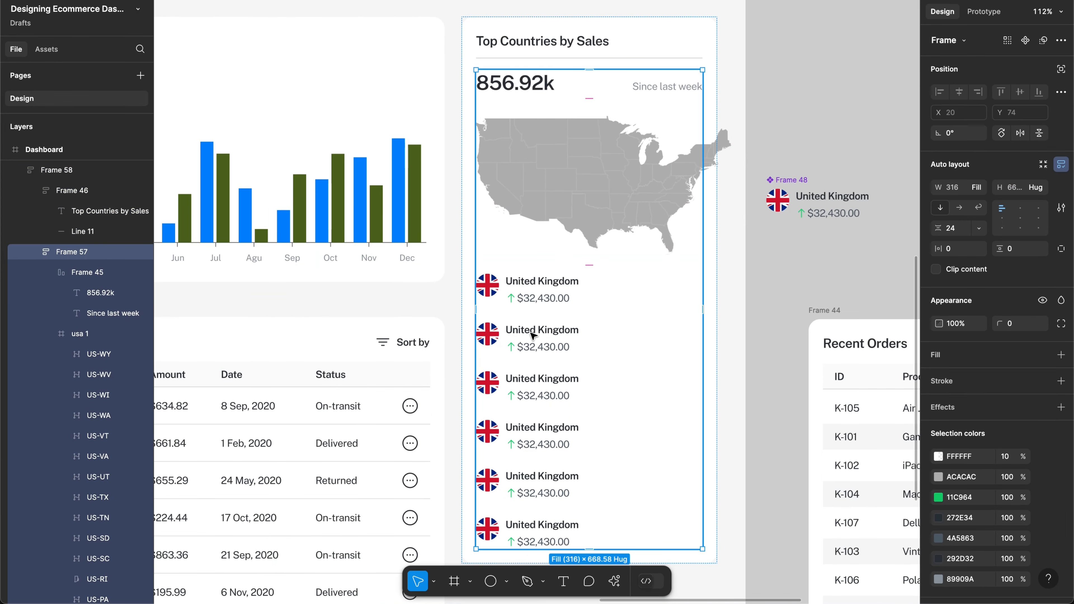
left_click(532, 336)
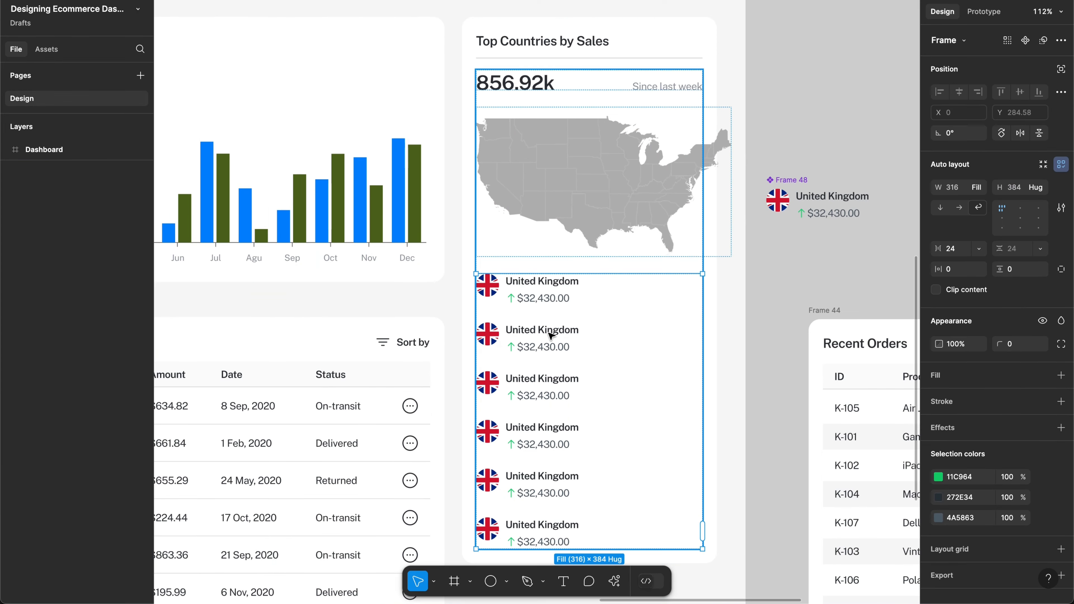
left_click(558, 299)
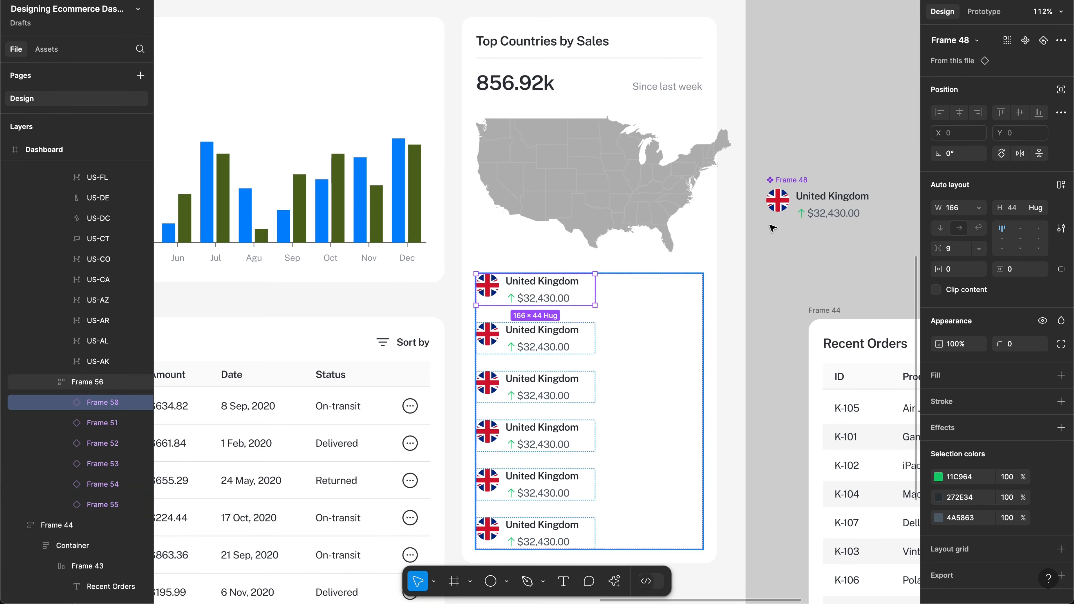
left_click(803, 181)
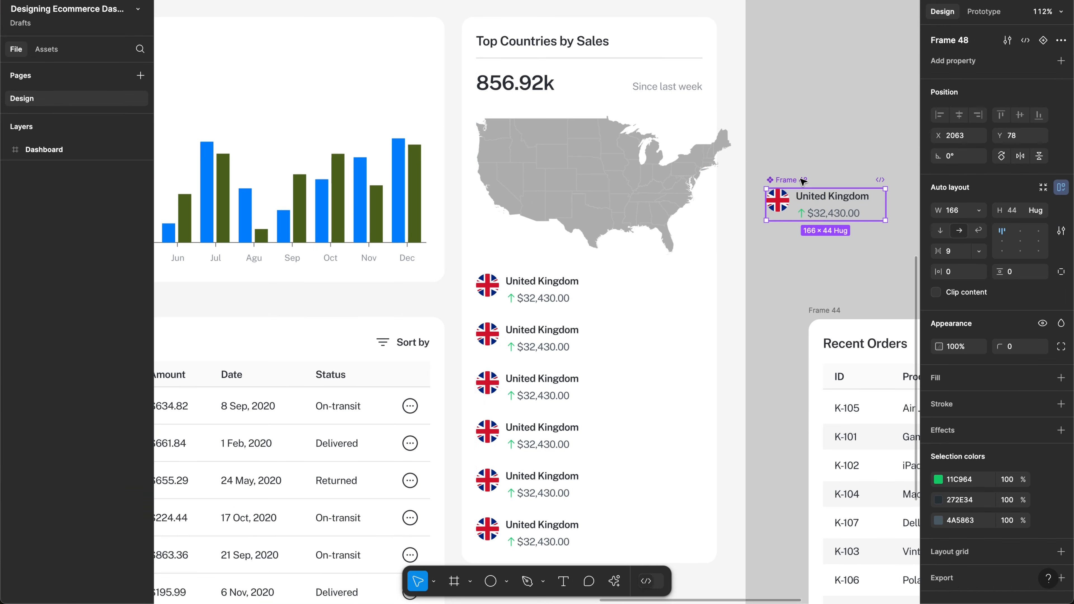
left_click(978, 211)
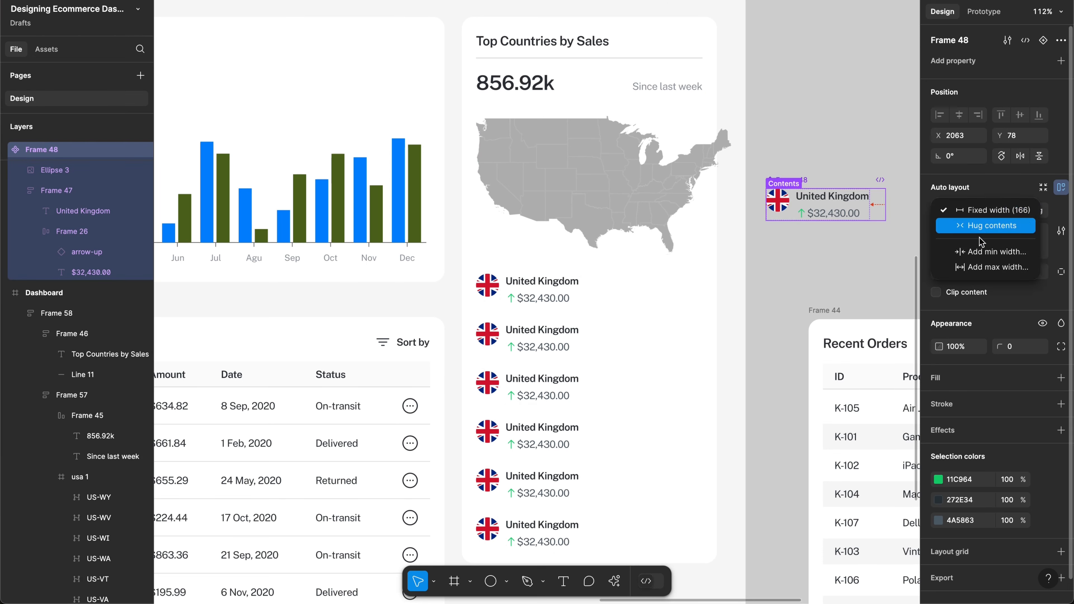
left_click(979, 226)
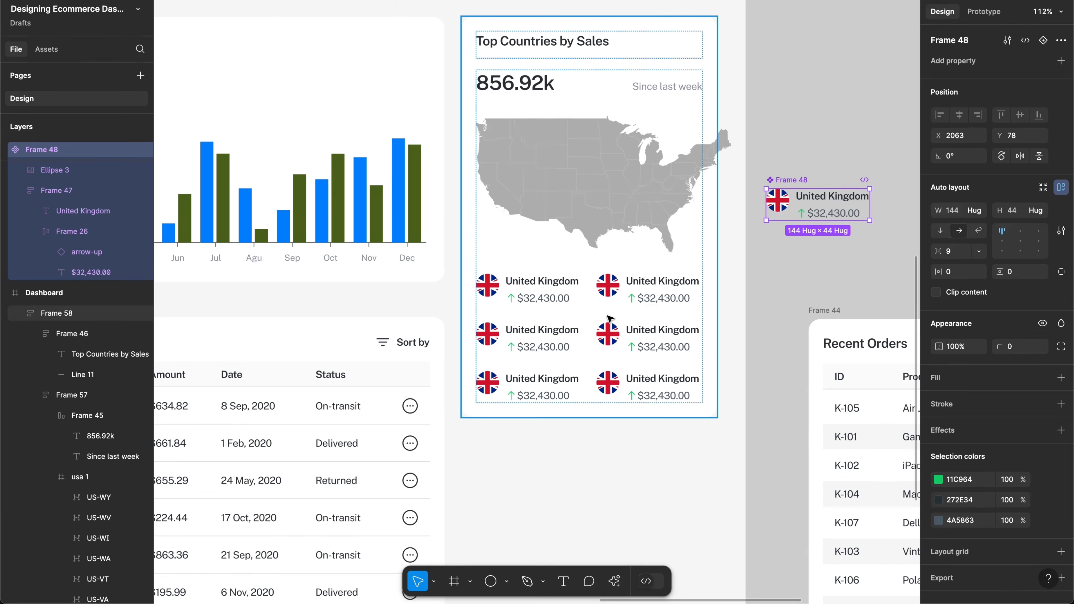
Step: Measure the spacing between country entries and keep the grid's column gap at 24
double_click(608, 316)
double_click(615, 300)
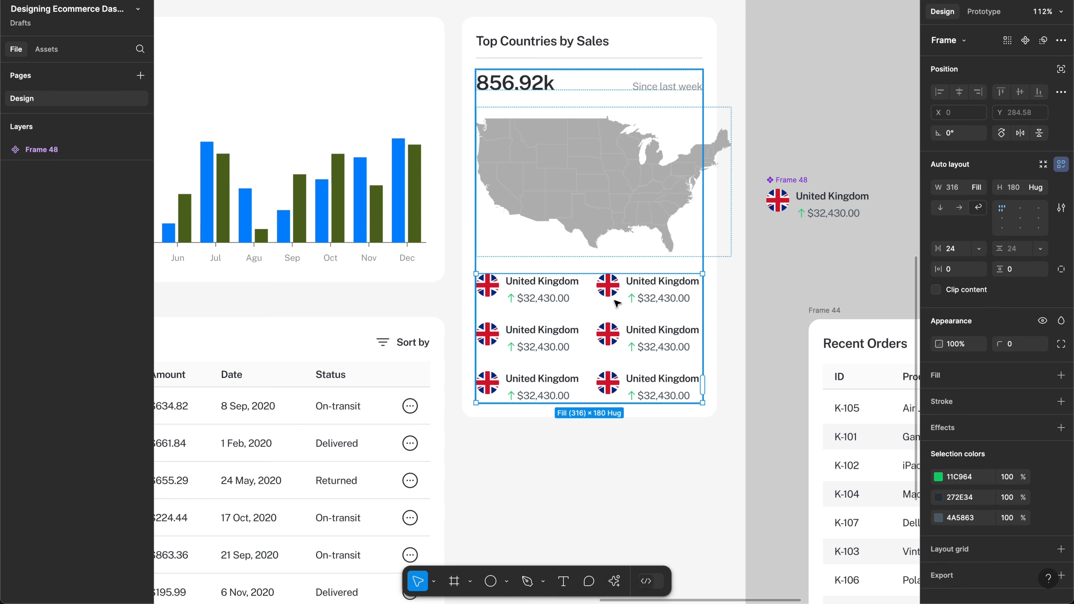
double_click(614, 301)
key("alt")
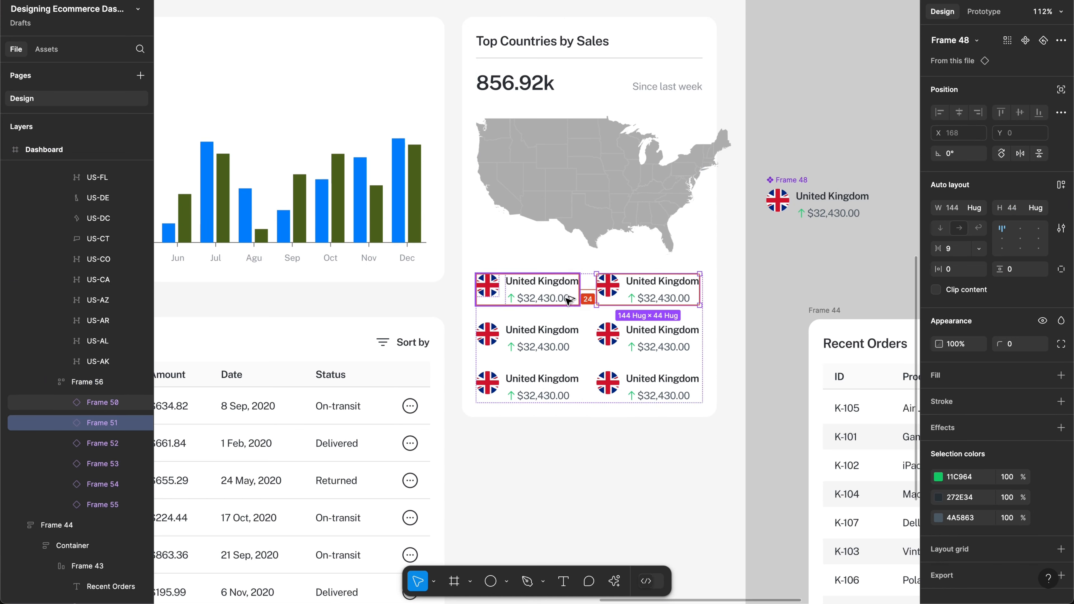
left_click(582, 316)
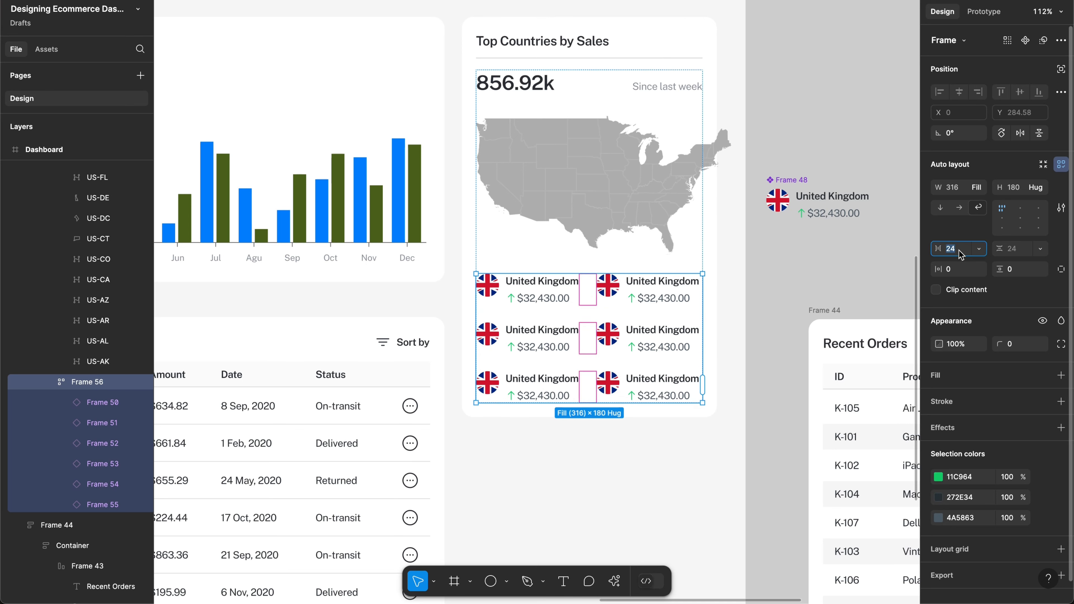
left_click(979, 249)
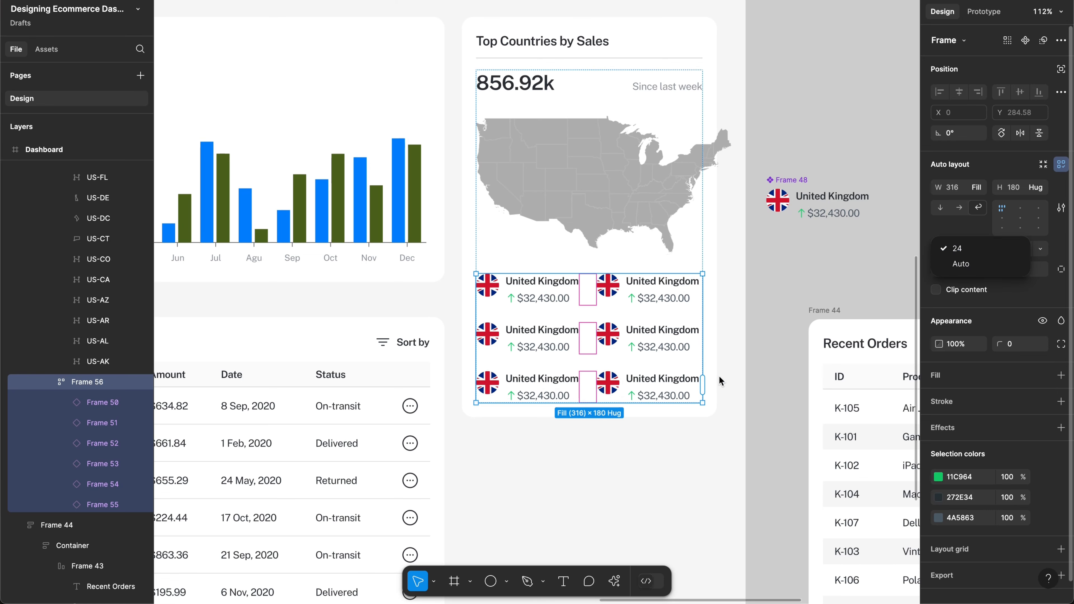
left_click(734, 377)
scroll(733, 378, "up", 3)
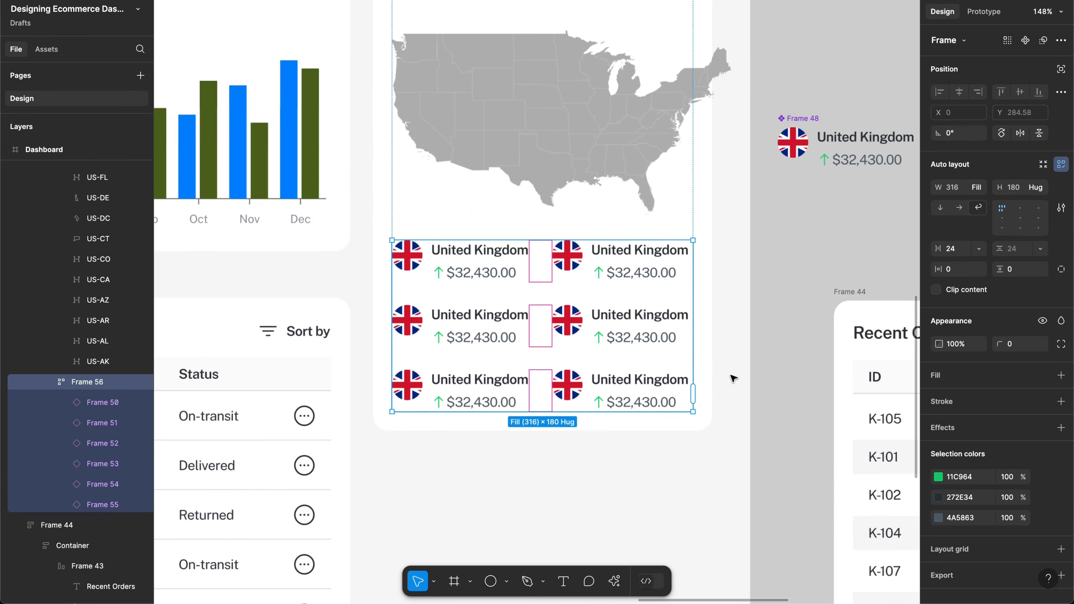
Step: Scale the US map down proportionally to 316 wide so it fits the card
scroll(733, 378, "up", 3)
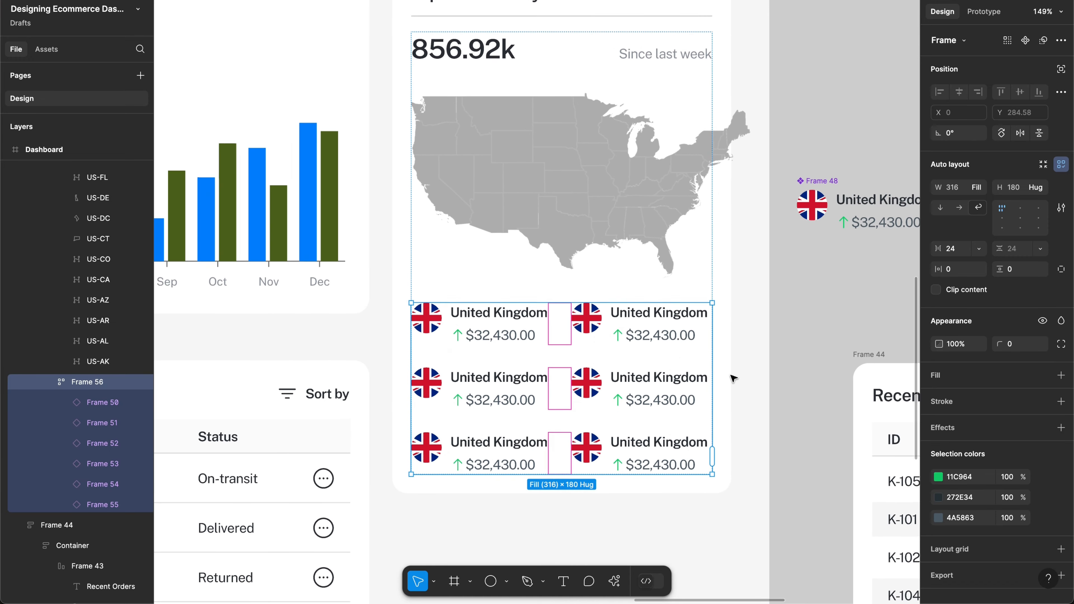
left_click(626, 239)
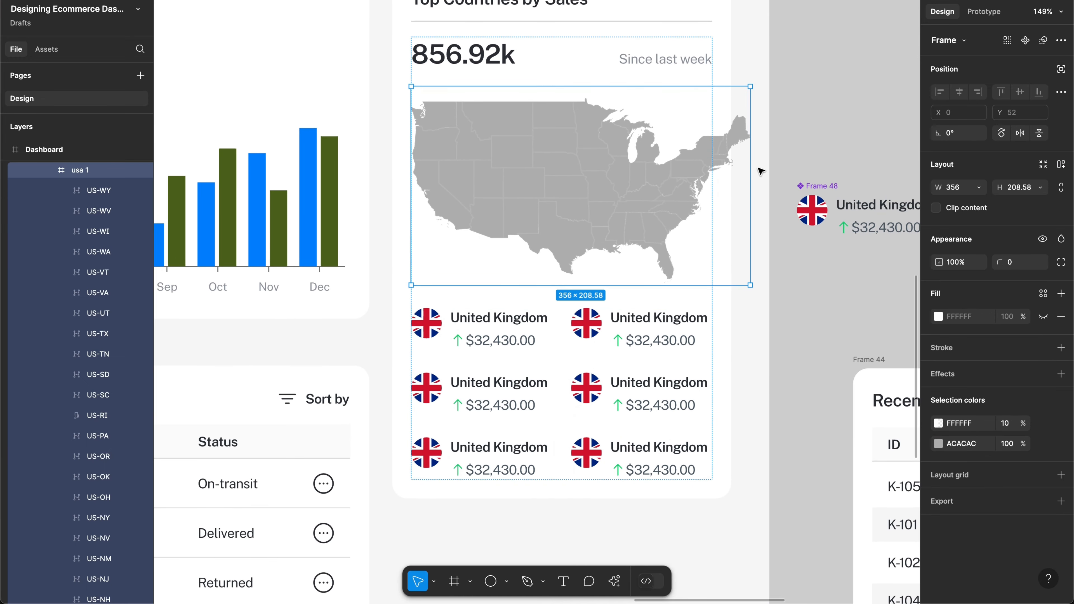
left_click(979, 191)
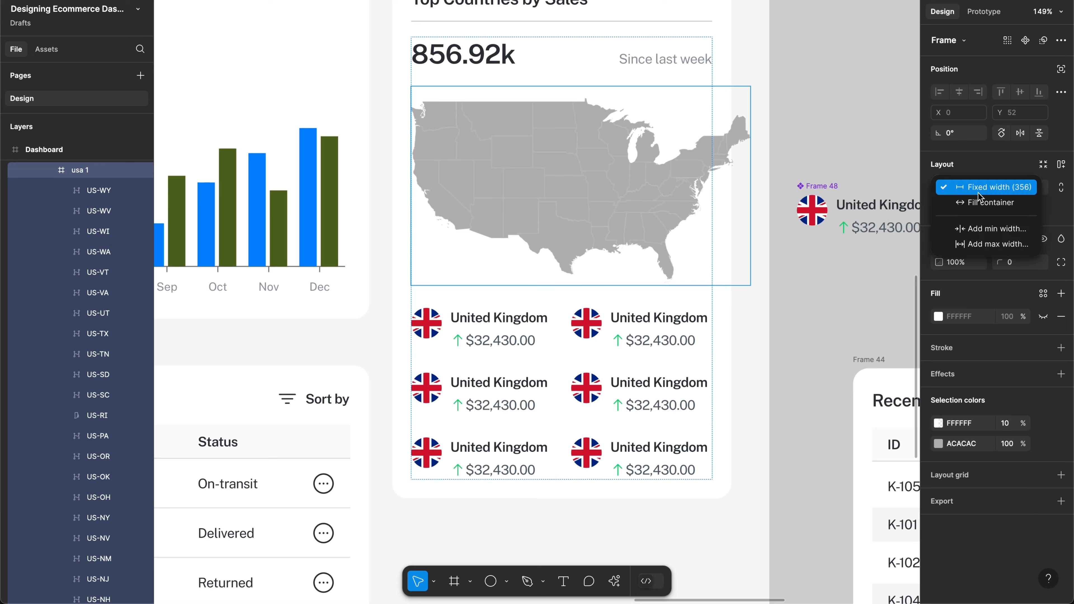
left_click(981, 203)
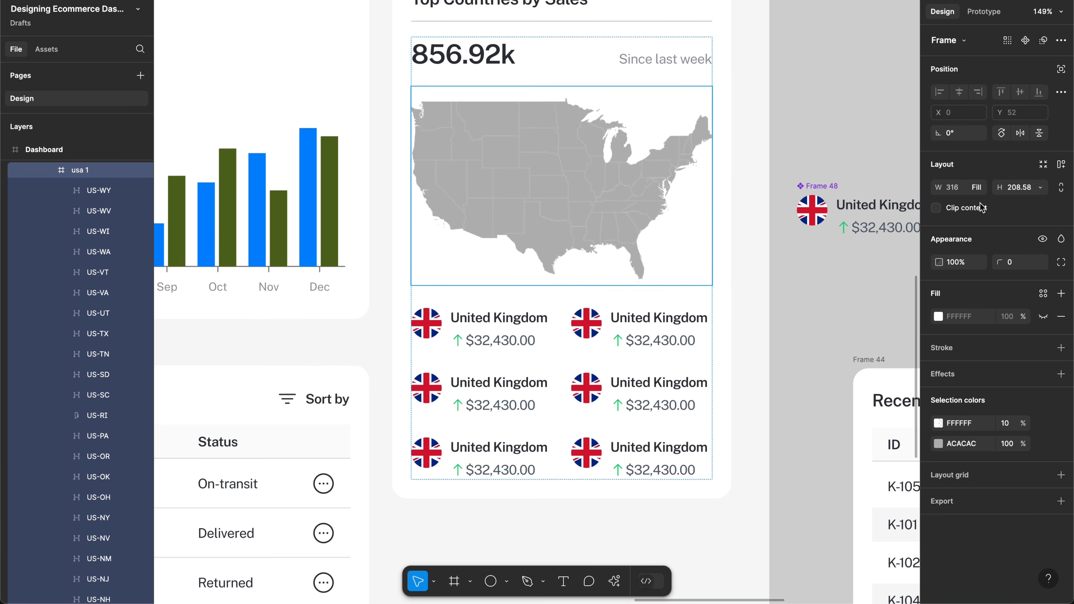
key("ctrl+z")
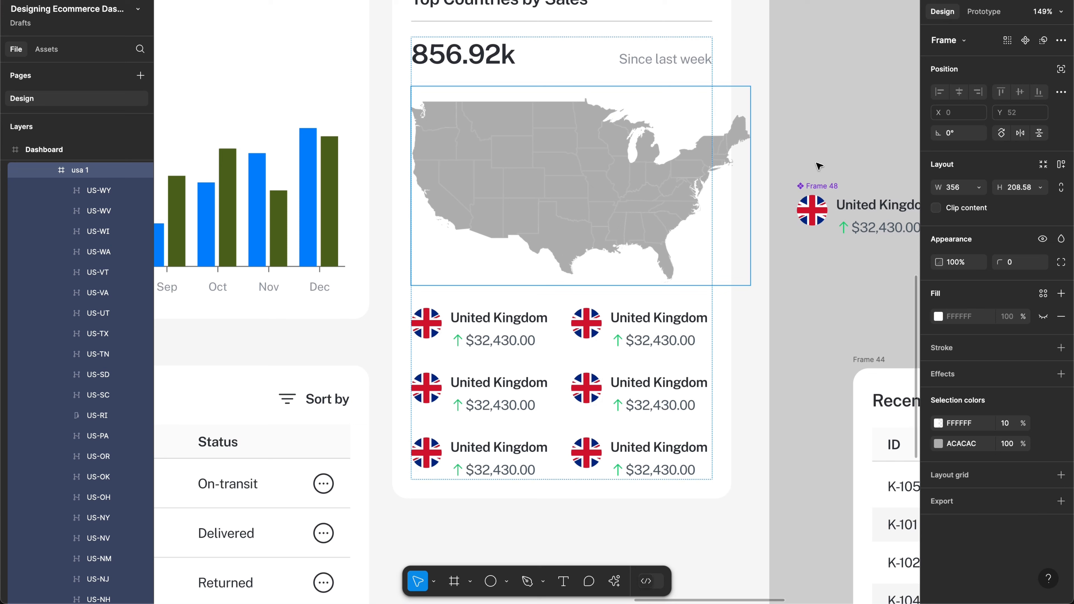
key("k")
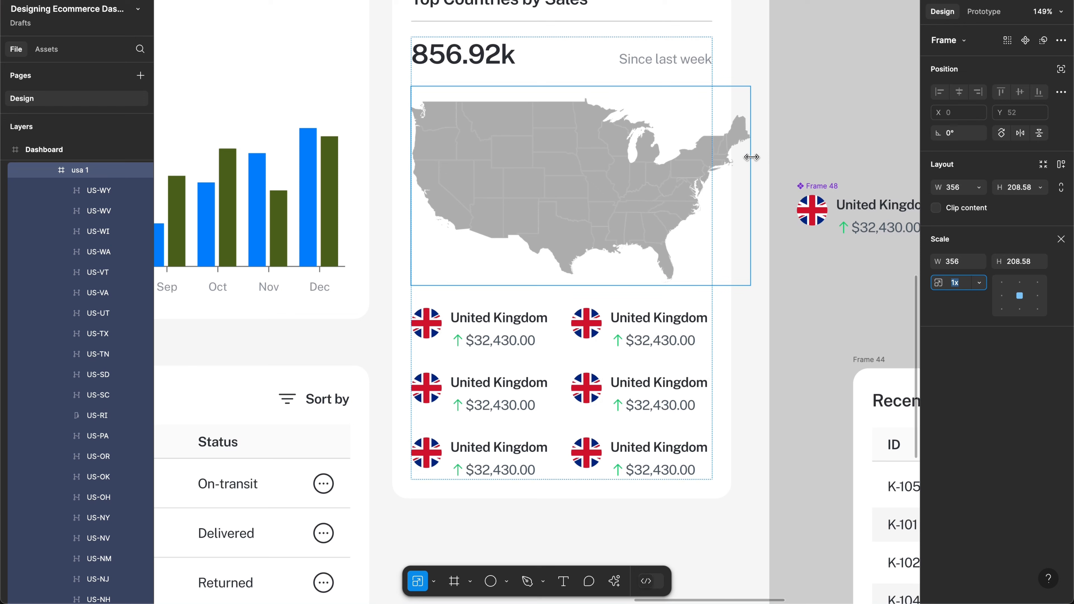
left_click_drag(750, 156, 712, 155)
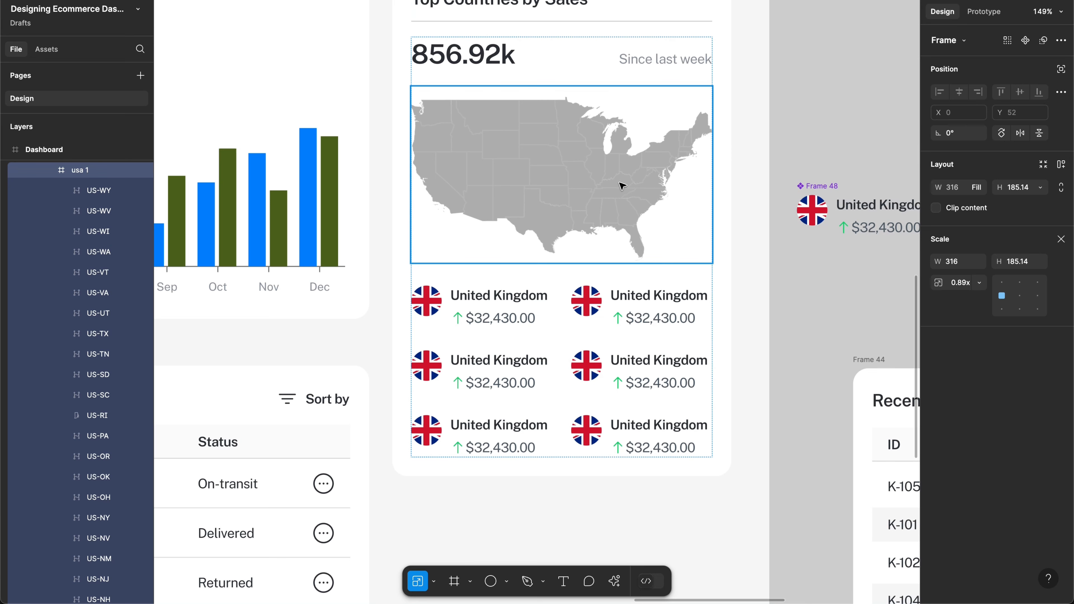
key("v")
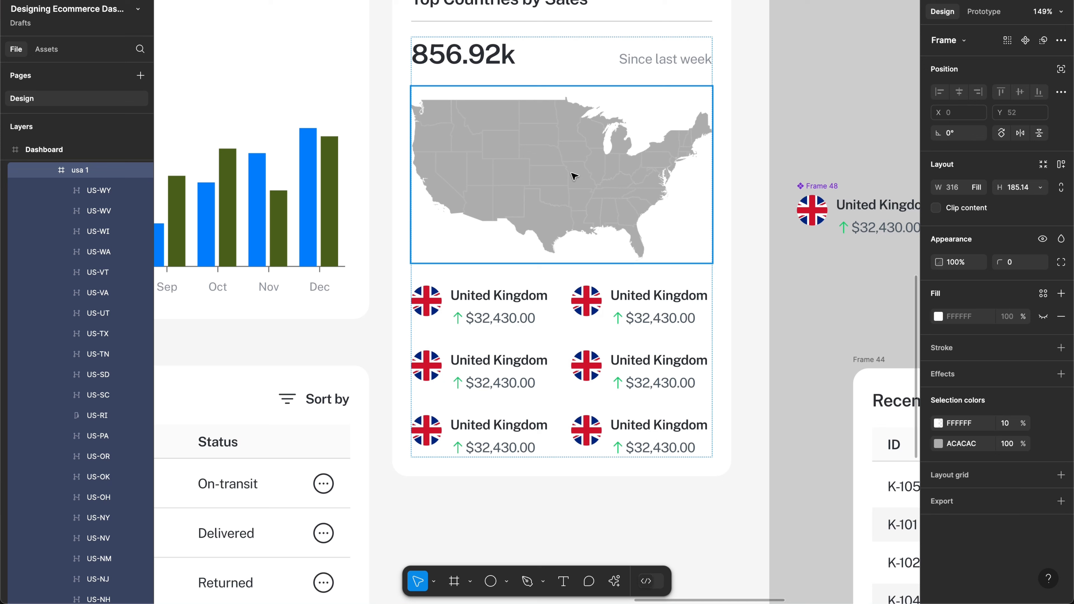
Step: Give all state shapes a D9D9D9 fill and faint dark grey 606060 outlines
key("Return")
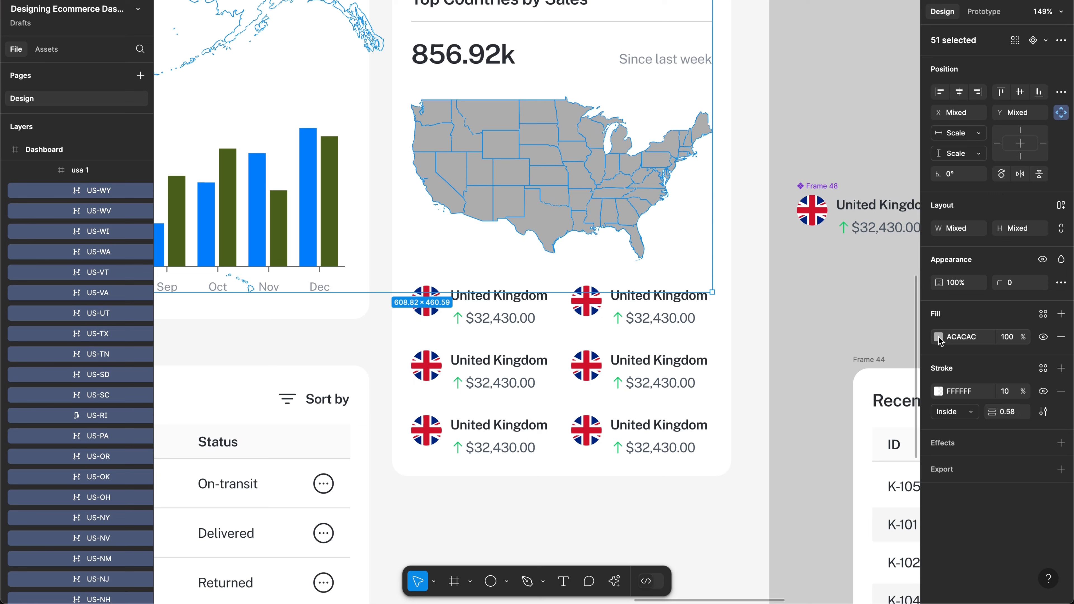
left_click(938, 337)
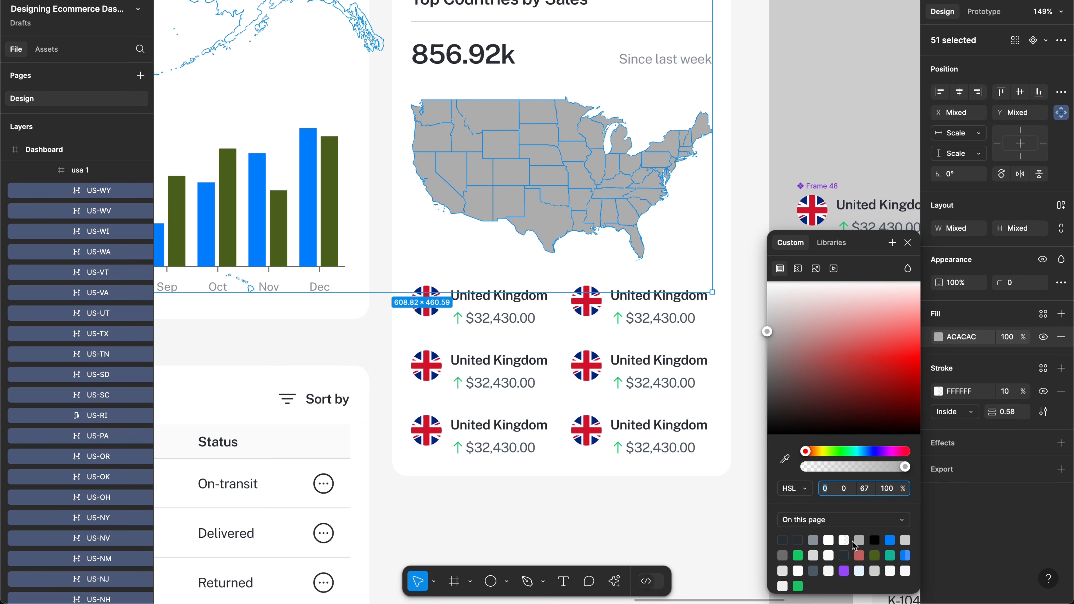
left_click(813, 555)
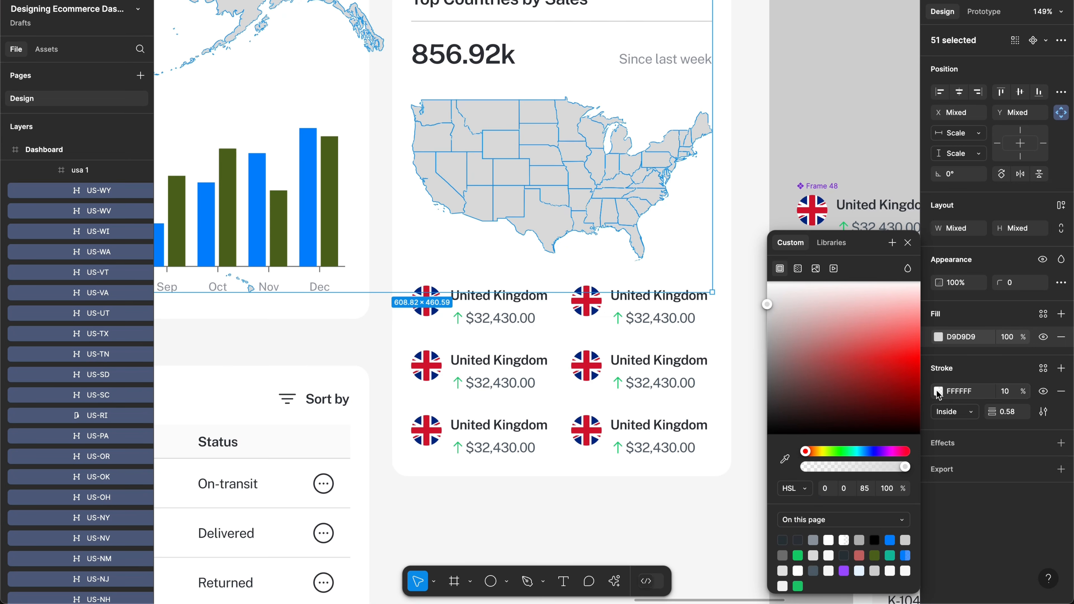
left_click(938, 393)
mouse_move(822, 384)
left_mouse_down()
mouse_move(705, 366)
mouse_move(677, 430)
mouse_move(669, 401)
mouse_move(731, 379)
left_mouse_up()
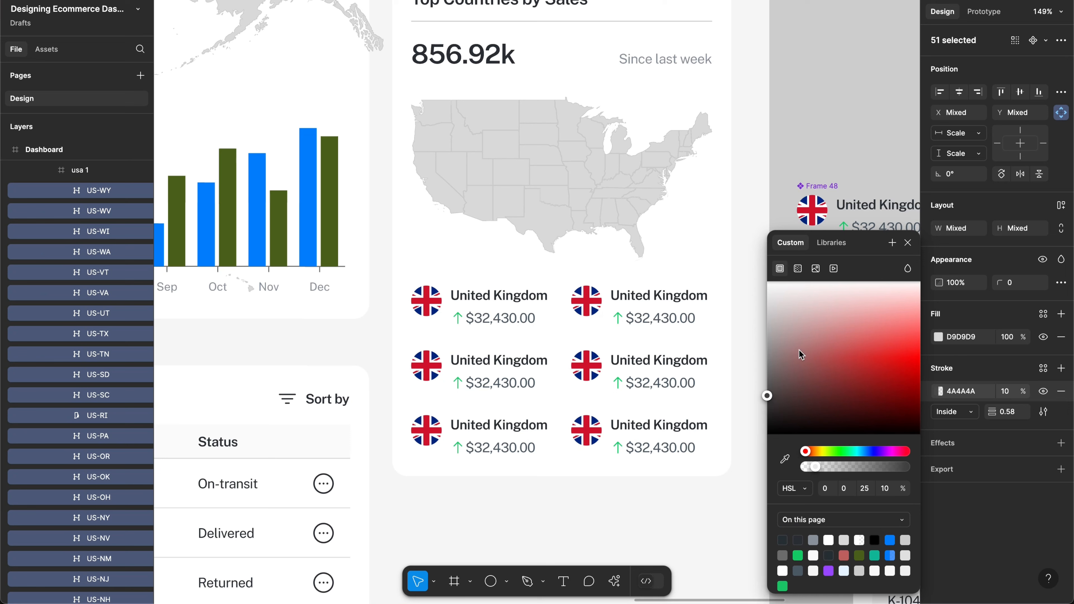
left_click_drag(799, 349, 851, 304)
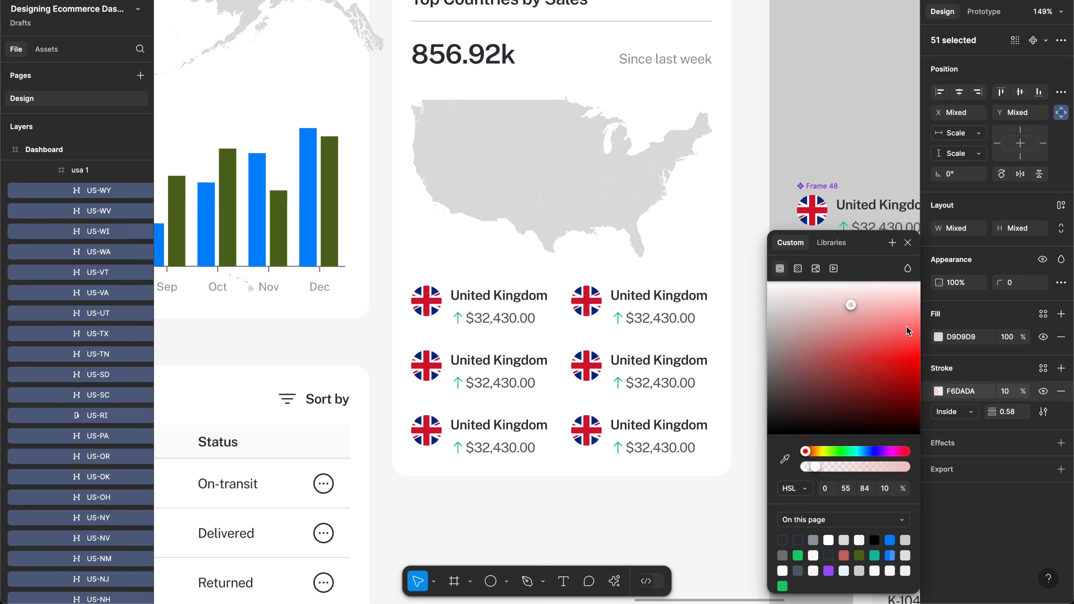
left_click_drag(884, 365, 880, 350)
mouse_move(820, 364)
left_mouse_down()
mouse_move(765, 389)
mouse_move(751, 381)
left_mouse_up()
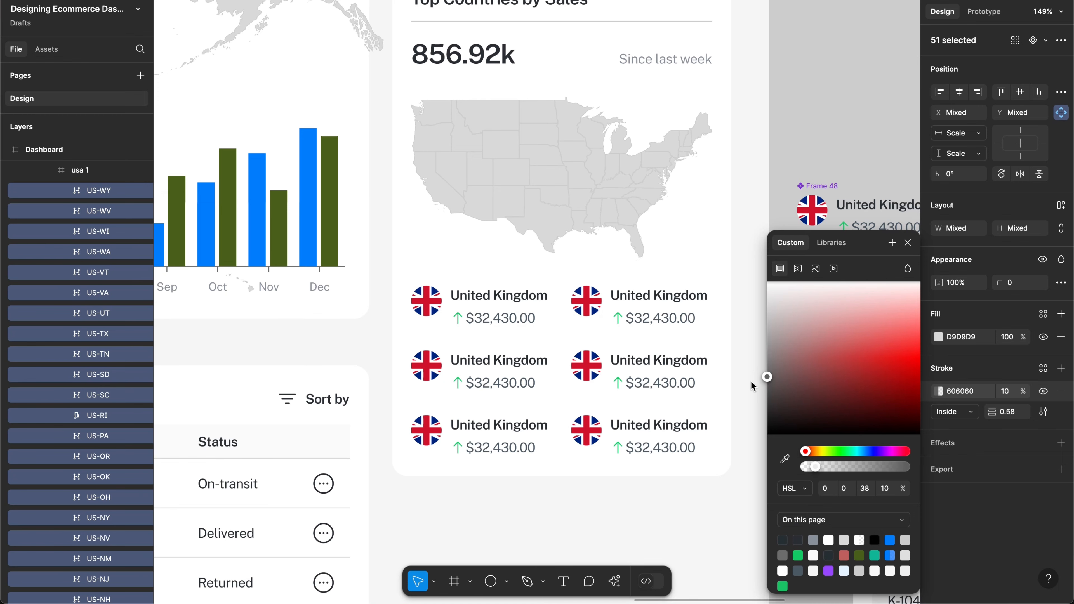
left_click(681, 488)
scroll(681, 489, "down", 3)
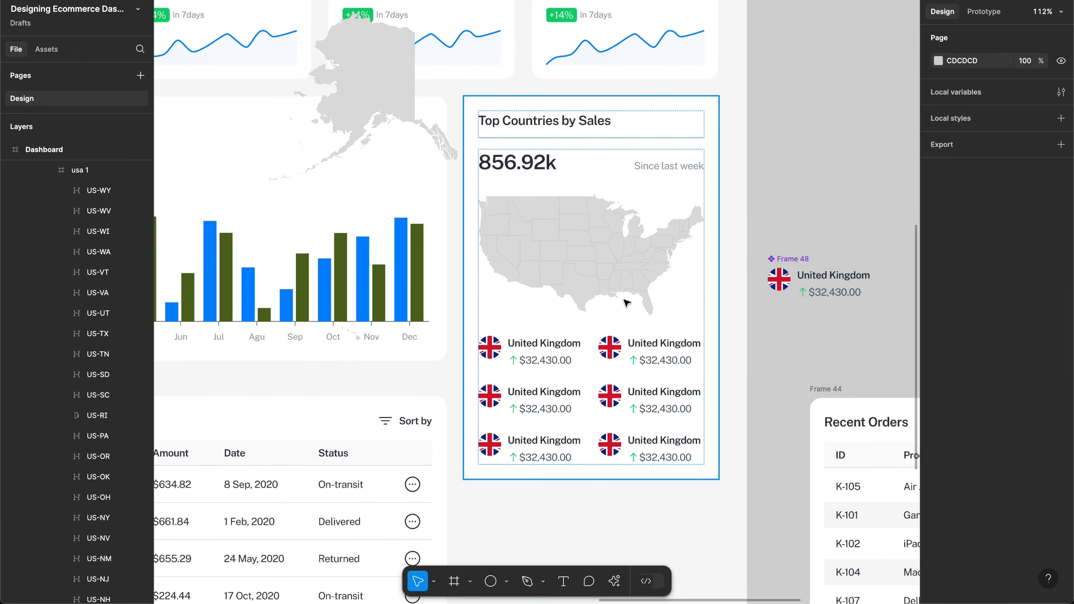
scroll(621, 298, "up", 5)
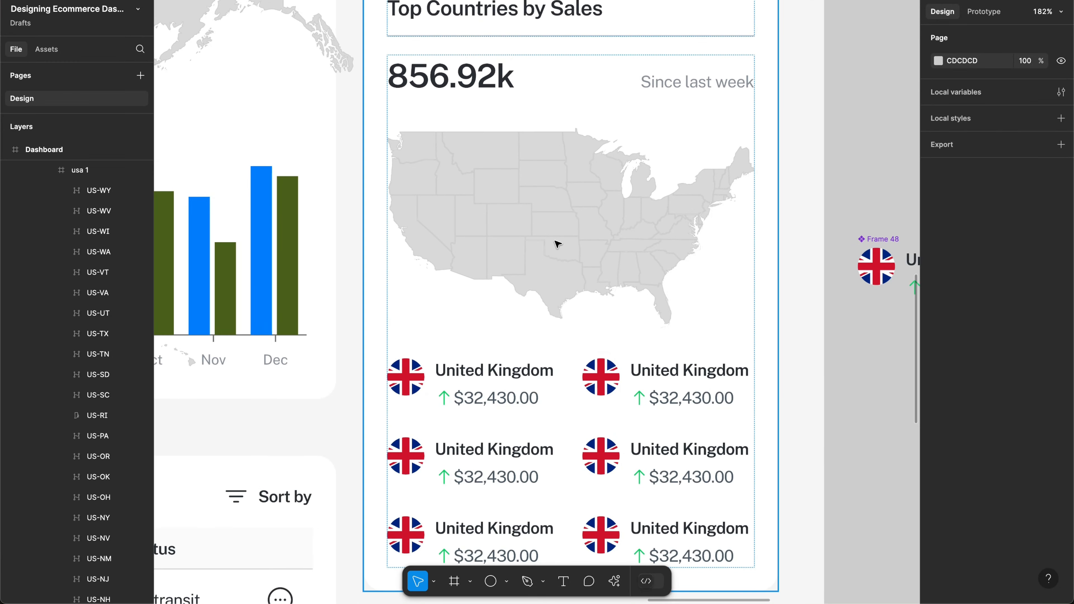
Step: Try a tinted border colour on Idaho, then revert it
left_click(456, 183)
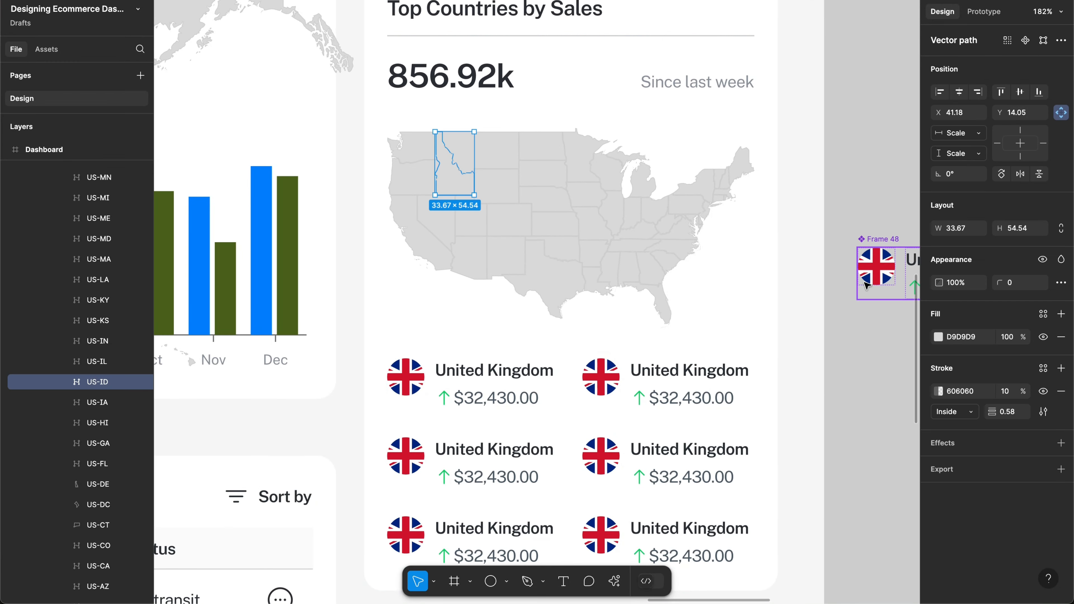
left_click(938, 391)
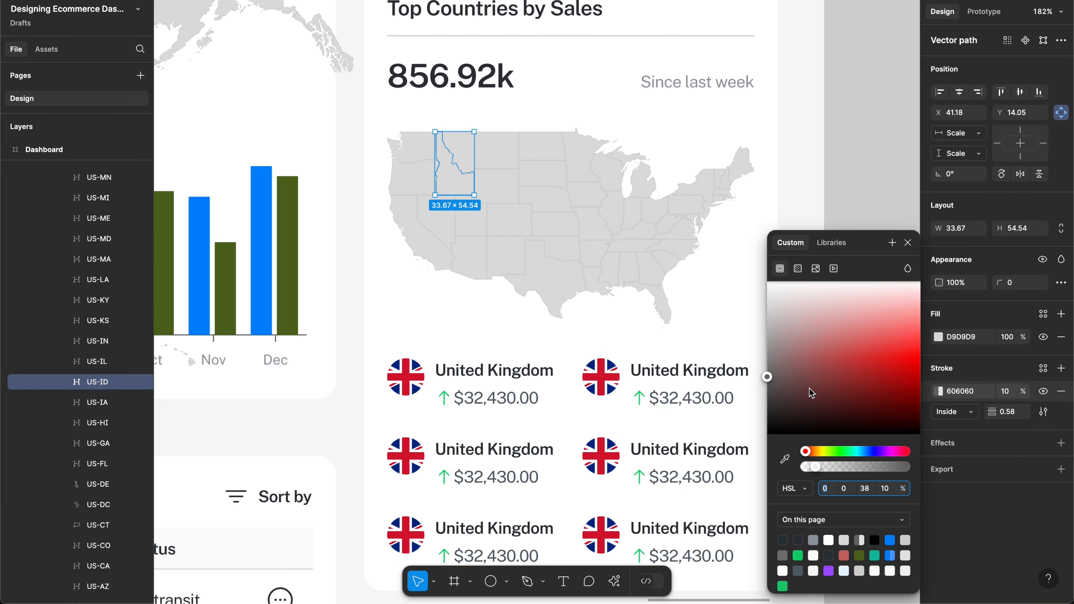
left_click_drag(810, 381, 780, 393)
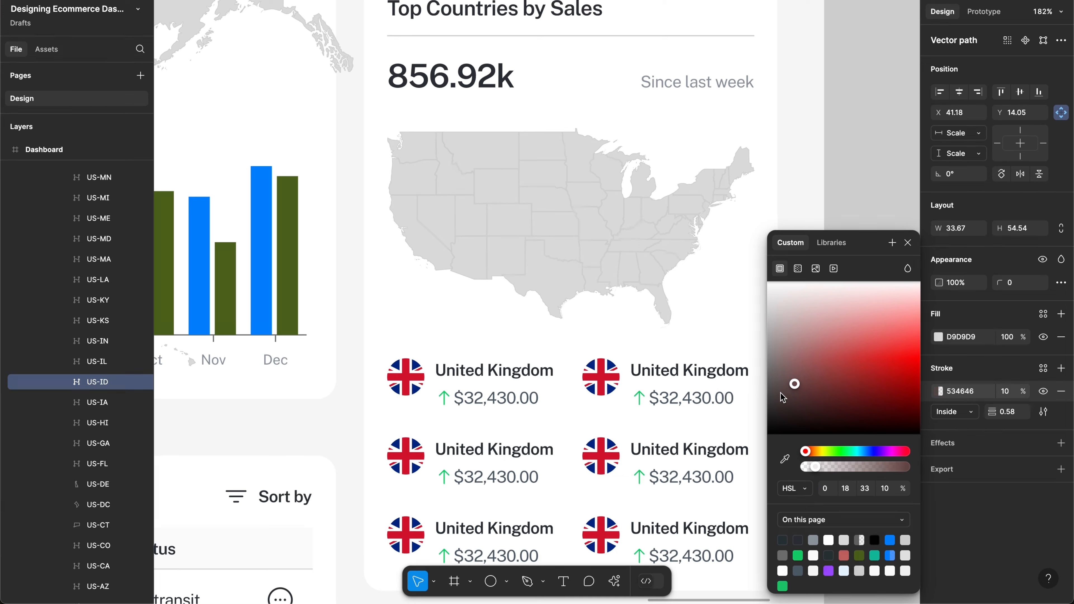
key("ctrl+z")
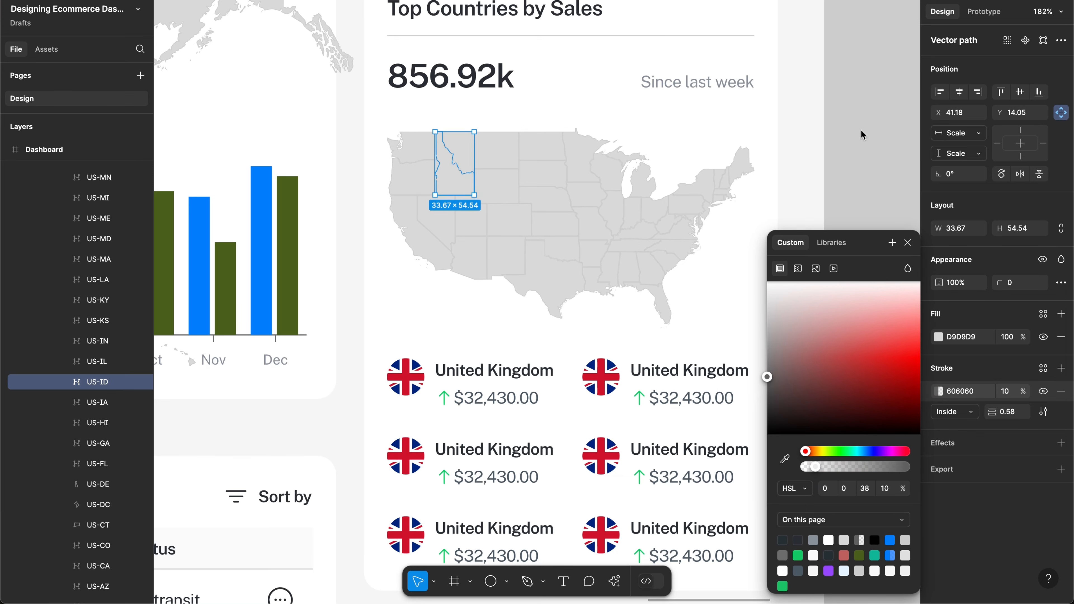
left_click(852, 139)
Step: Darken Nevada's fill to a deep brown-grey 5A4C4C
double_click(439, 210)
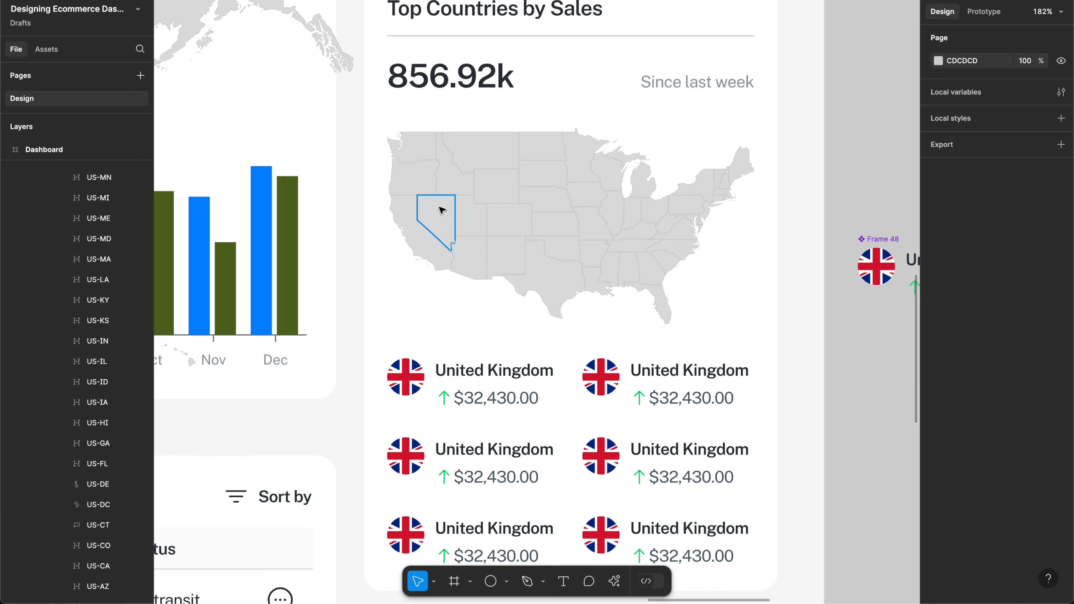
left_click(937, 338)
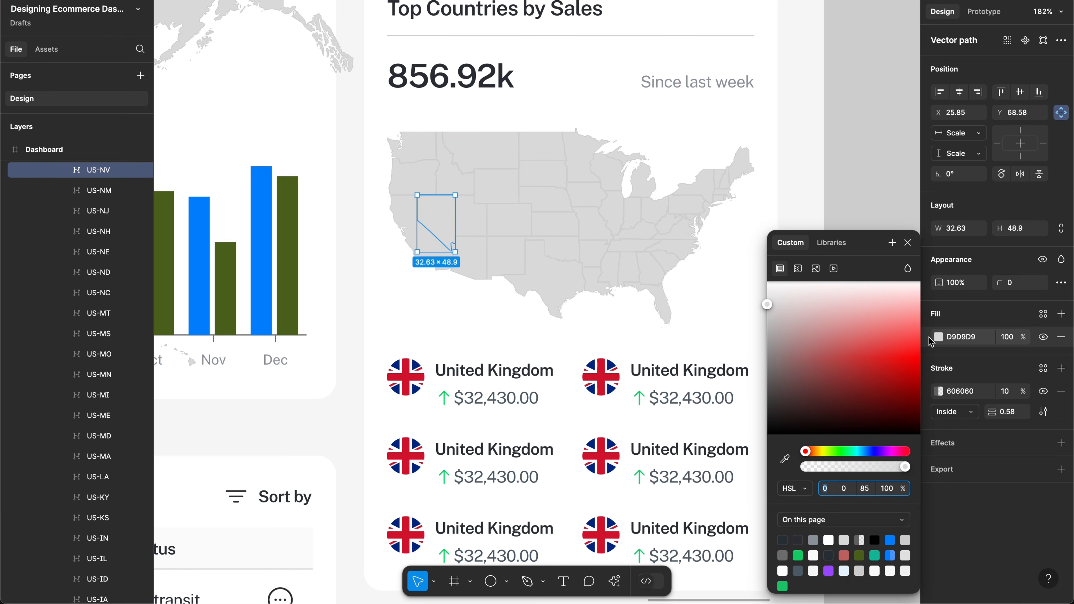
left_click_drag(825, 390, 779, 385)
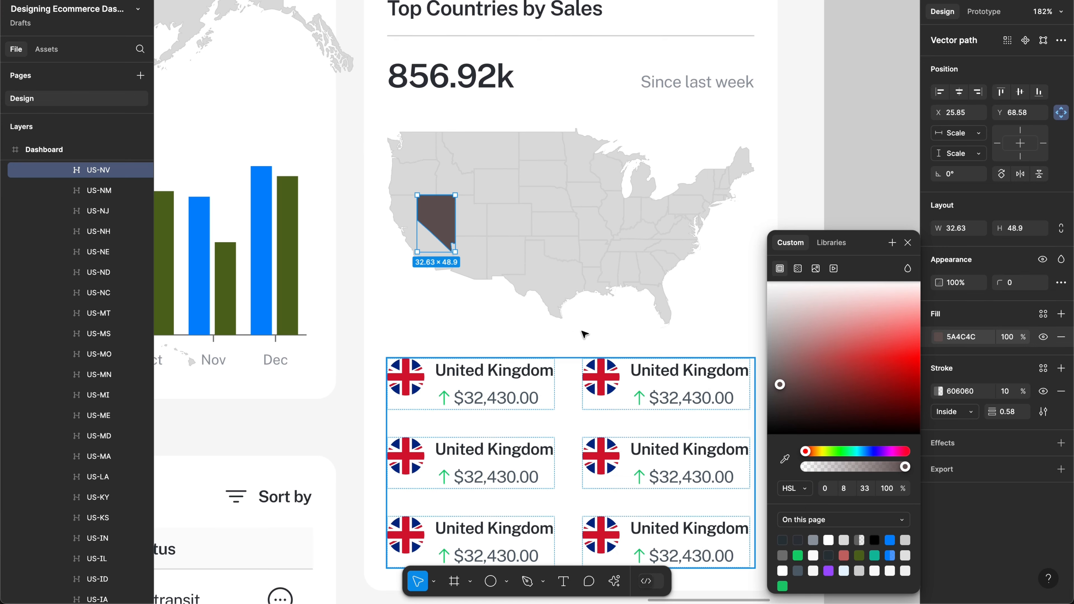
Step: Copy Nevada's 5A4C4C fill onto Texas, Iowa and Ohio and preview the dashboard
left_click(571, 276)
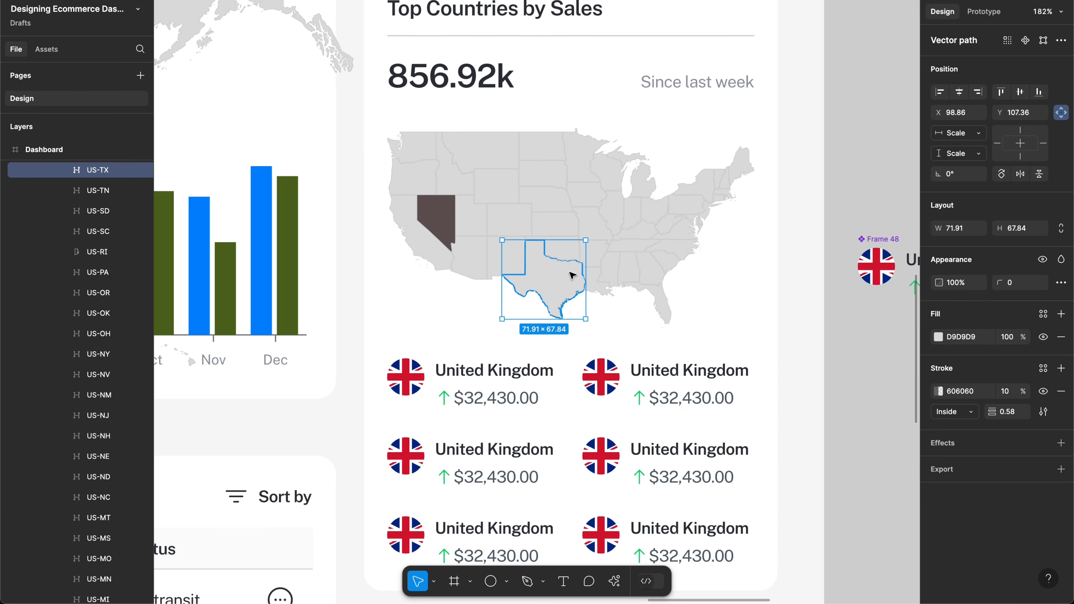
left_click(600, 193, "shift")
left_click(654, 211, "shift")
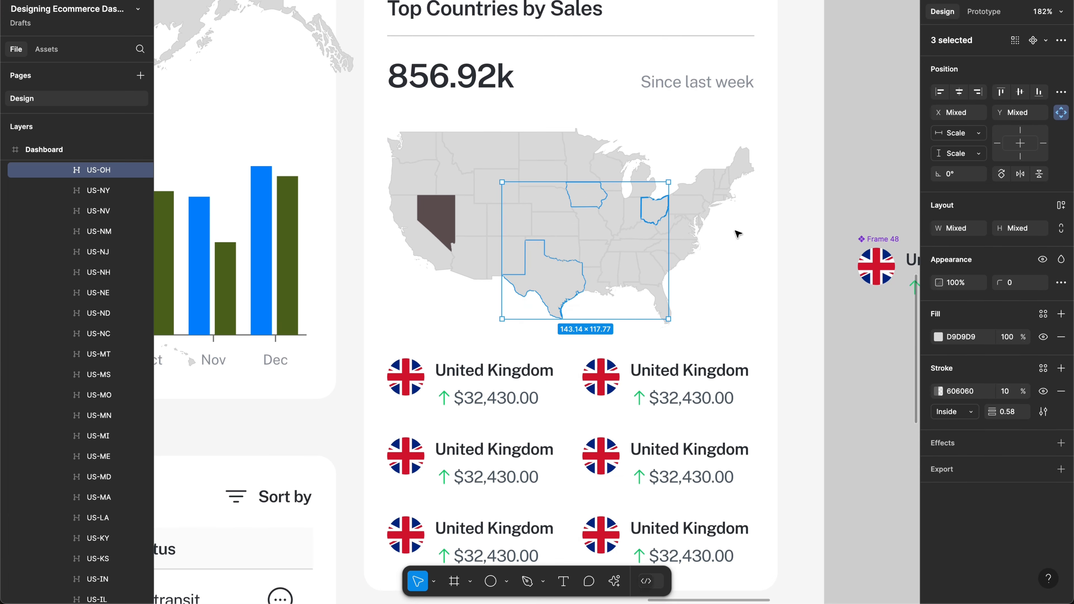
left_click(938, 337)
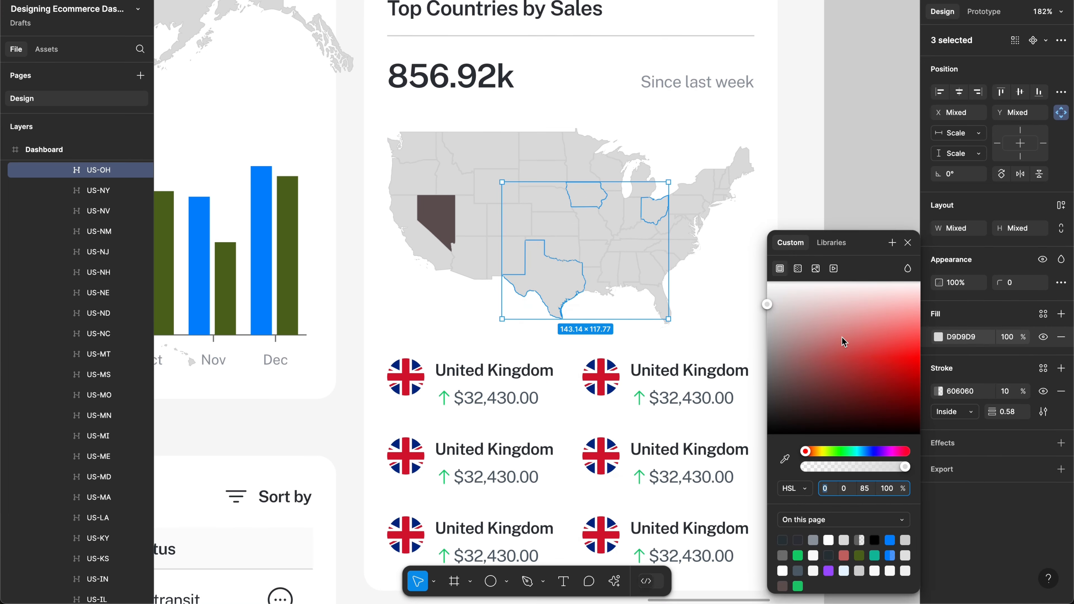
left_click(785, 459)
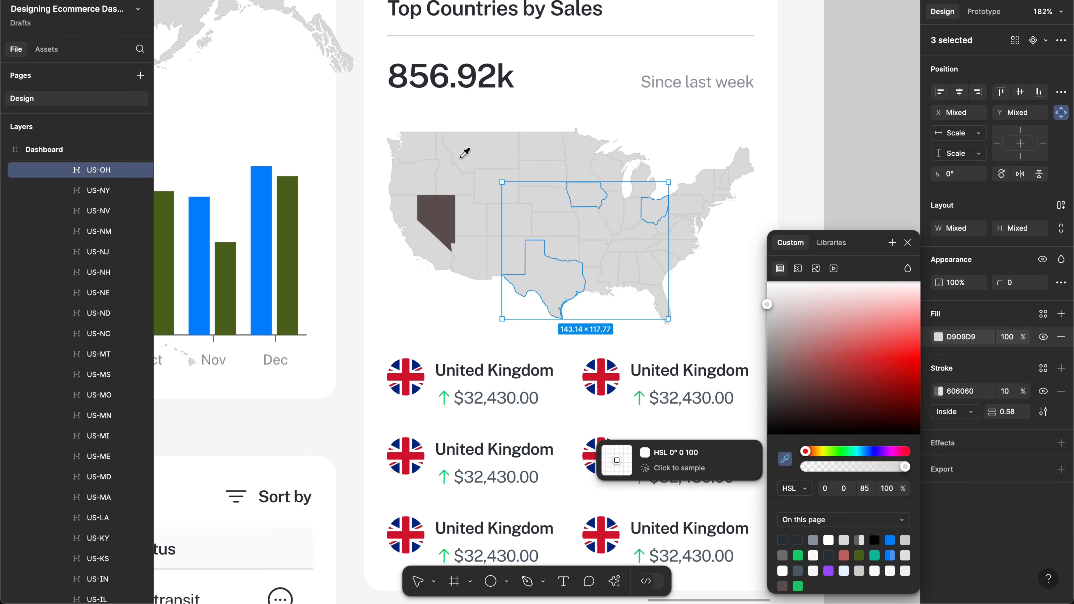
left_click(429, 207)
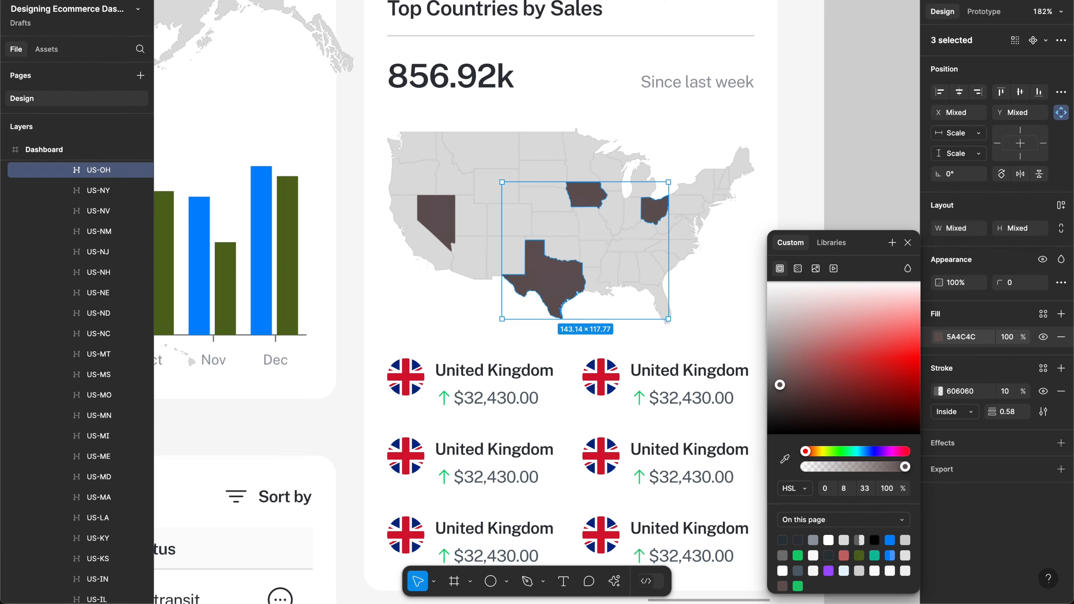
left_click(892, 1)
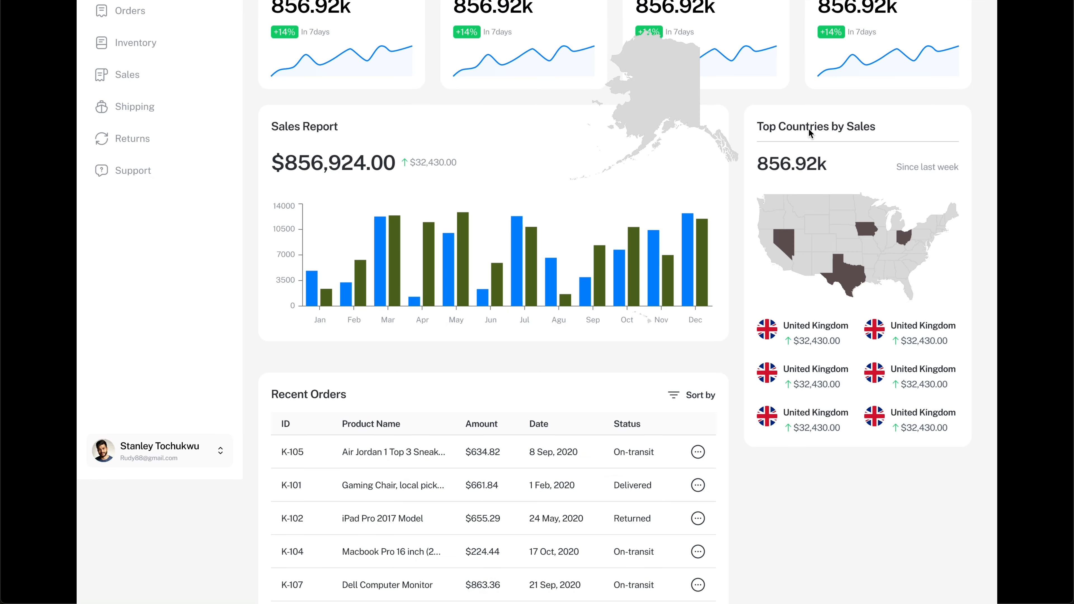
scroll(808, 132, "up", 2)
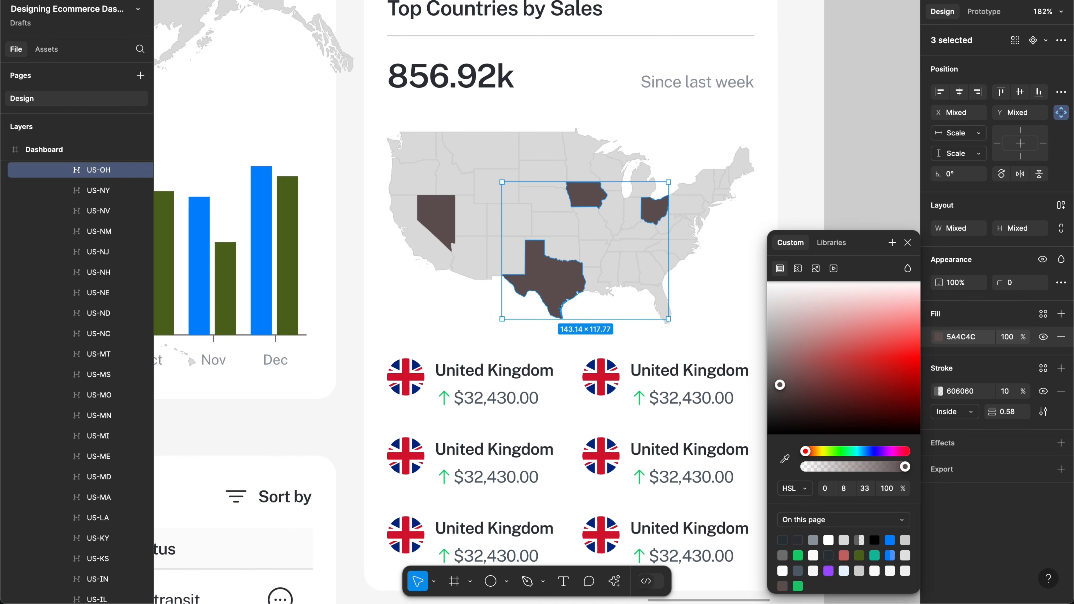
Step: Undo the dark fills on the highlighted states
key("super+z")
key("super+z")
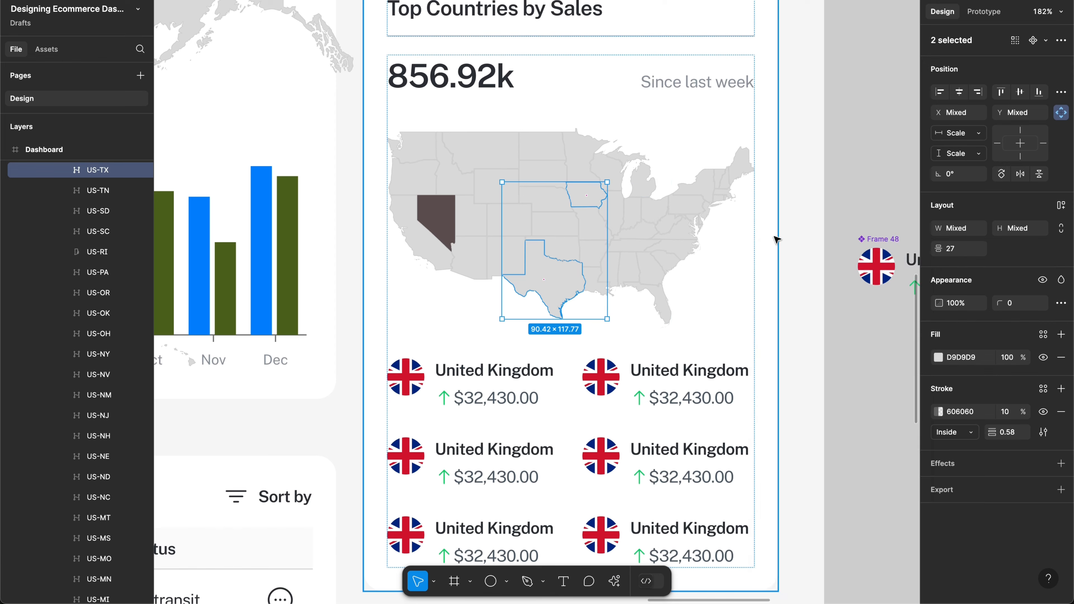
key("super+z")
key("super+z")
key("super+z")
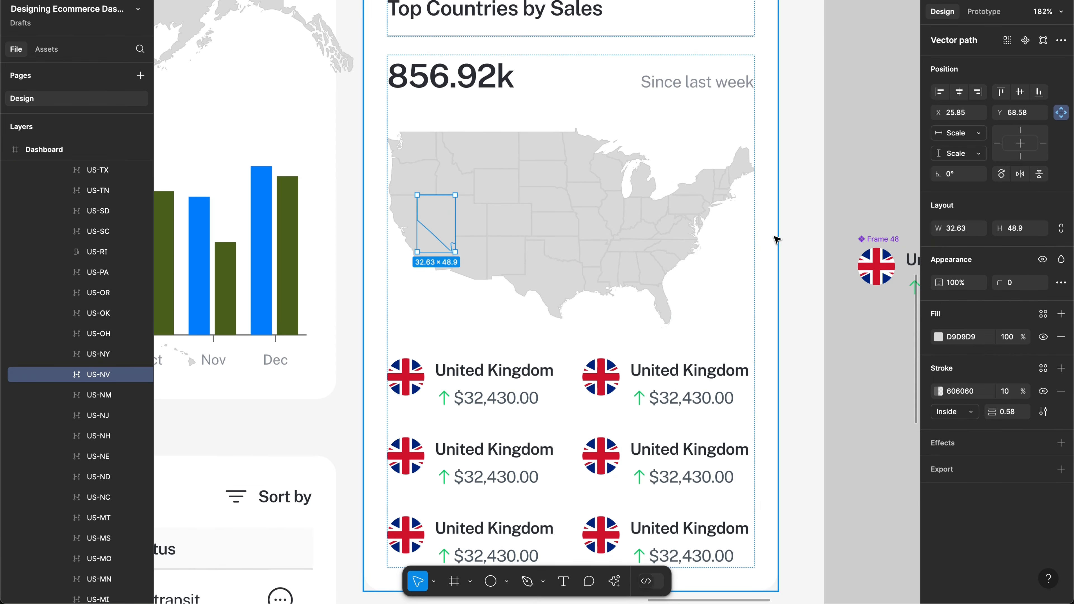
scroll(776, 258, "down", 5)
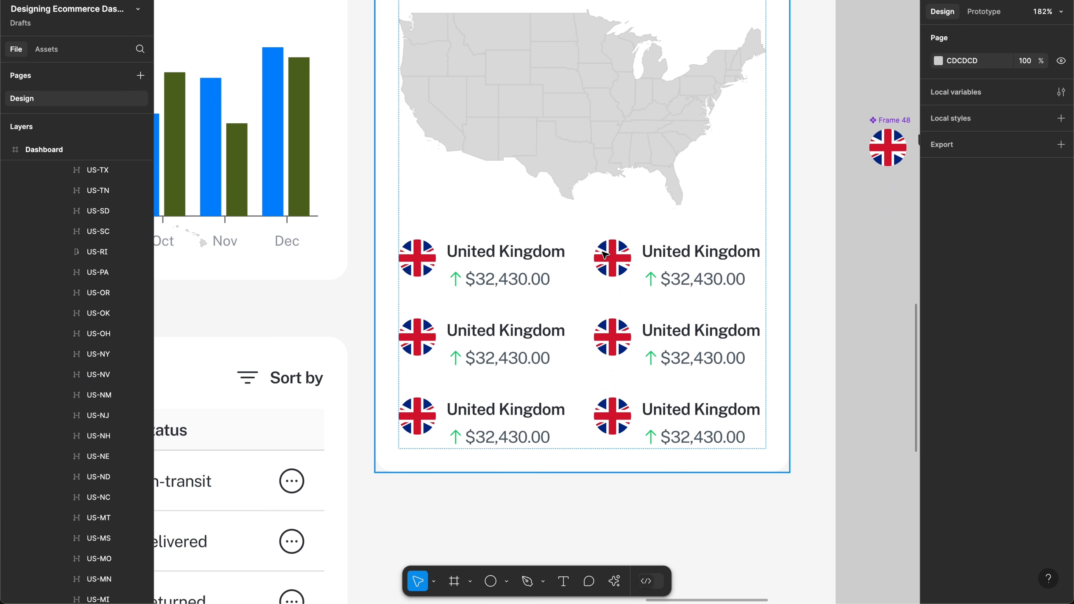
Step: Try resizing the country grid into a single row with an extra item
left_click(603, 254)
double_click(607, 265)
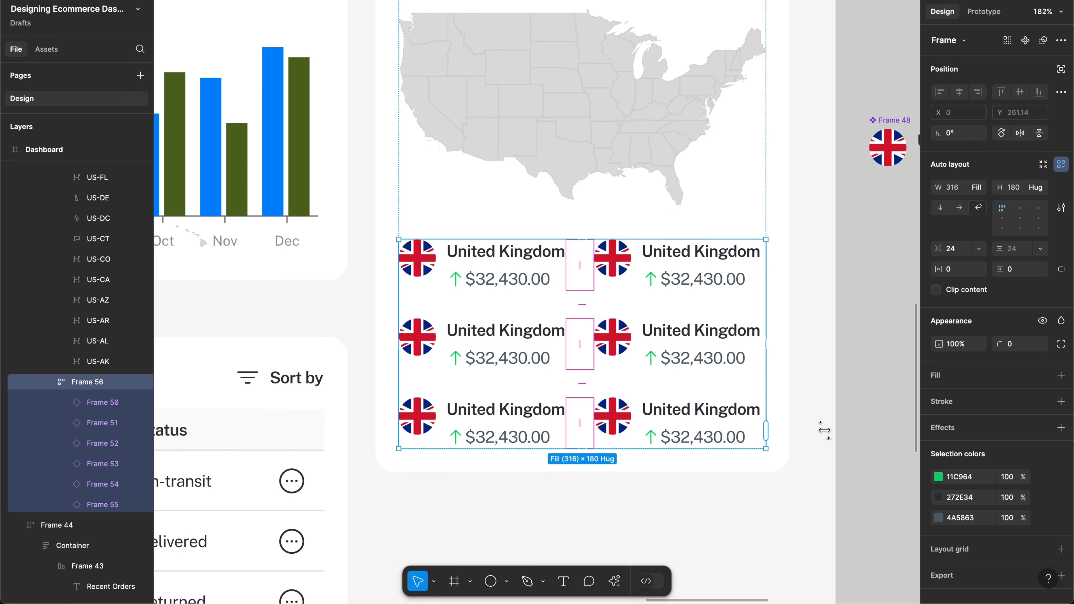
left_click_drag(842, 429, 908, 431)
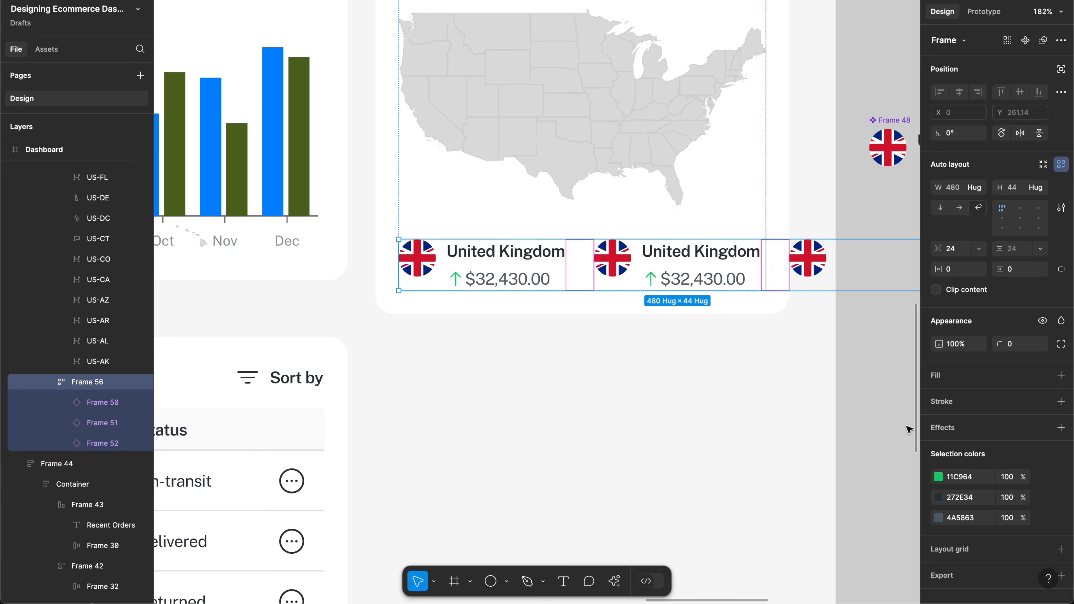
scroll(834, 382, "right", 5)
scroll(832, 382, "right", 3)
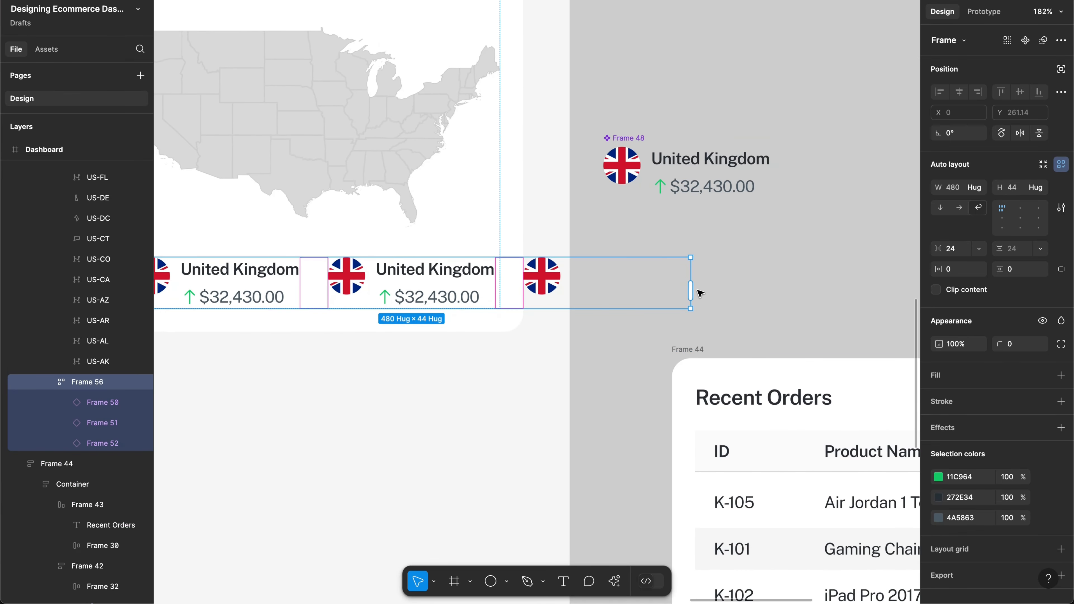
left_click_drag(691, 289, 839, 290)
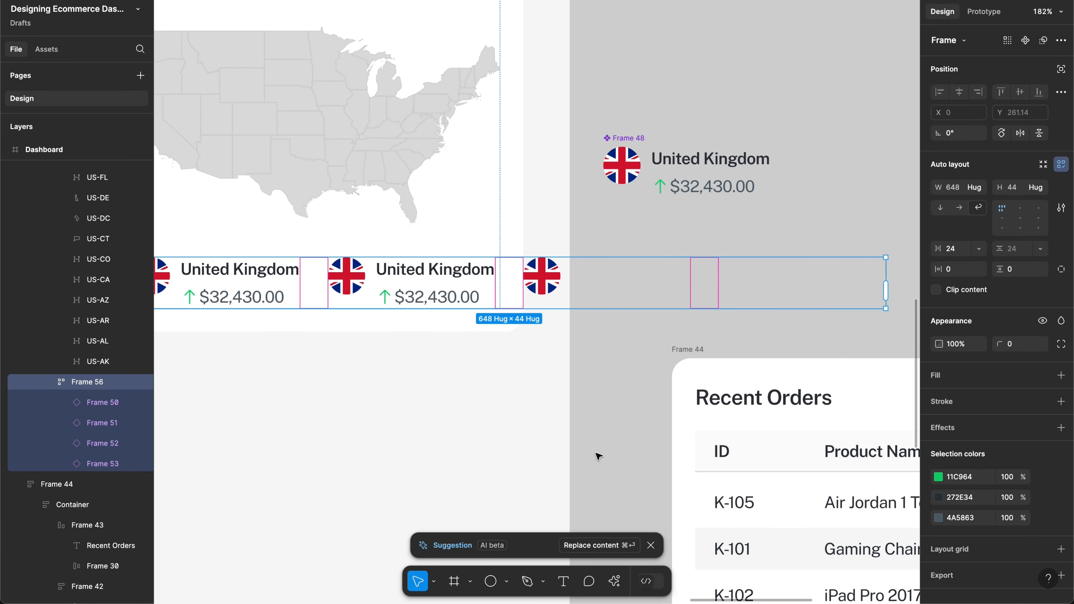
Step: Toggle Clip content on the Dashboard frame, then undo back to the six-item 2×3 grid
left_click(523, 430)
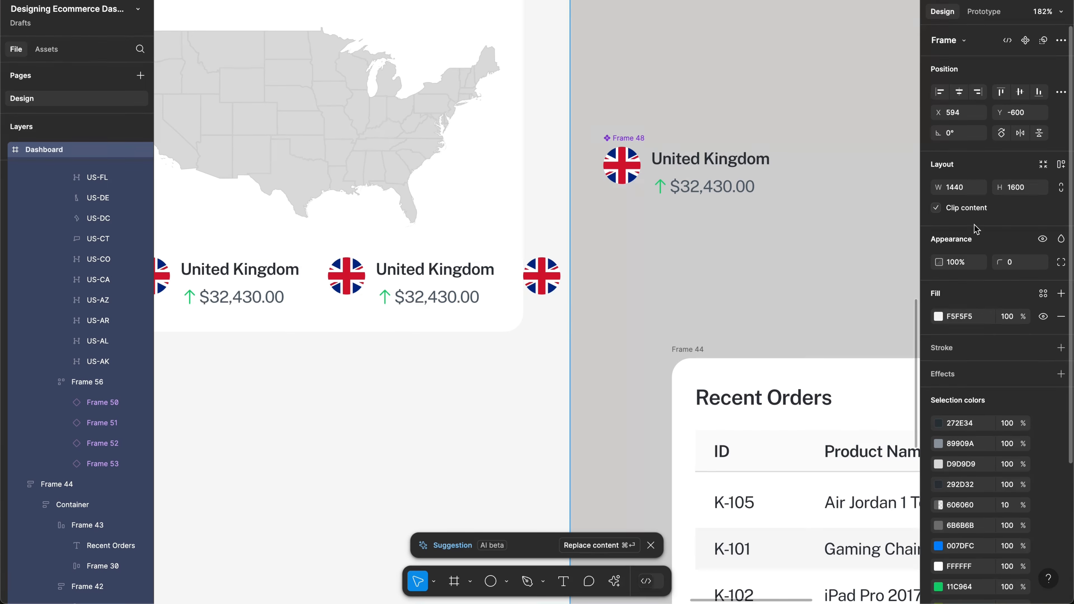
left_click(968, 209)
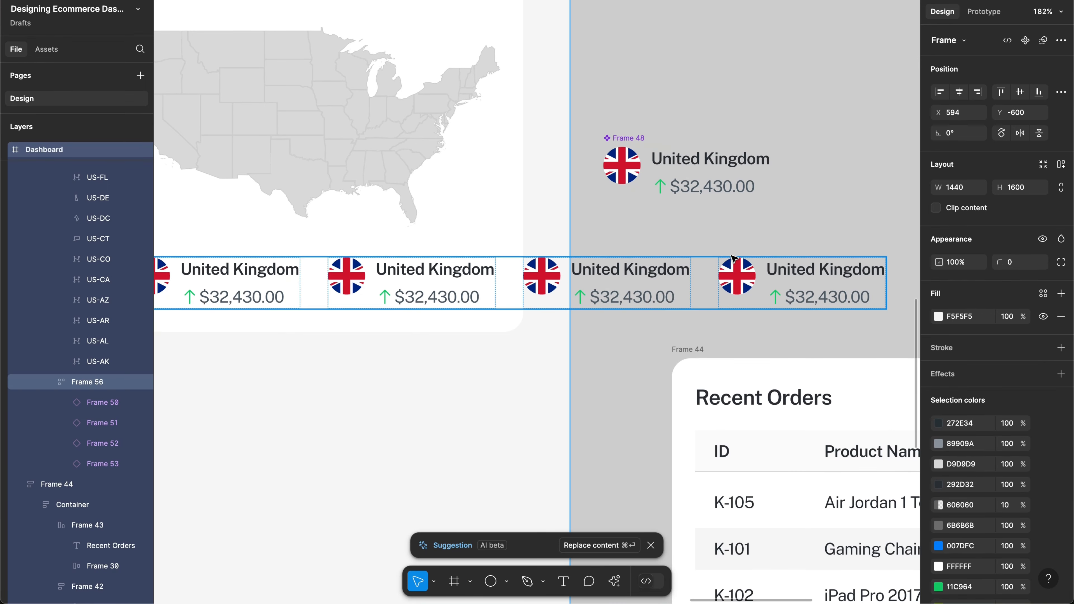
scroll(779, 258, "right", 5)
key("super+z")
key("super+z")
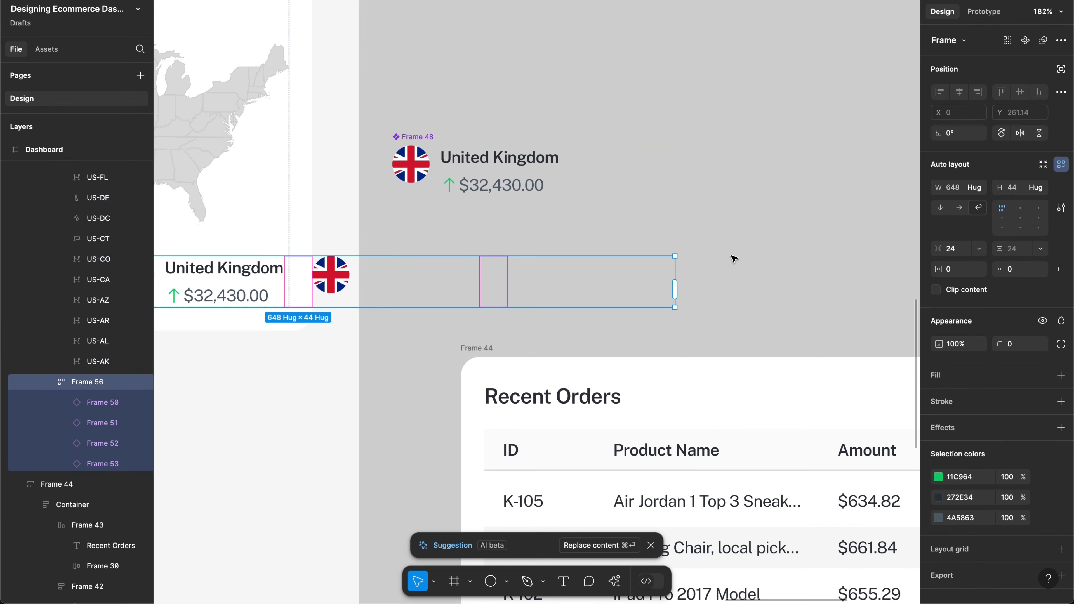
key("super+z")
key("super+z")
scroll(734, 259, "left", 7)
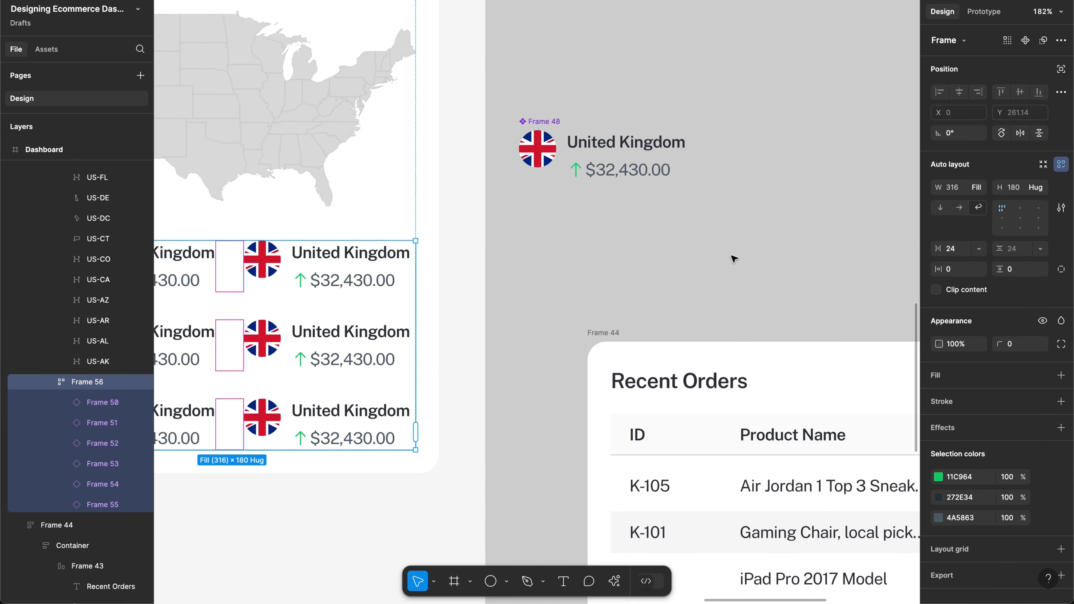
scroll(734, 259, "left", 3)
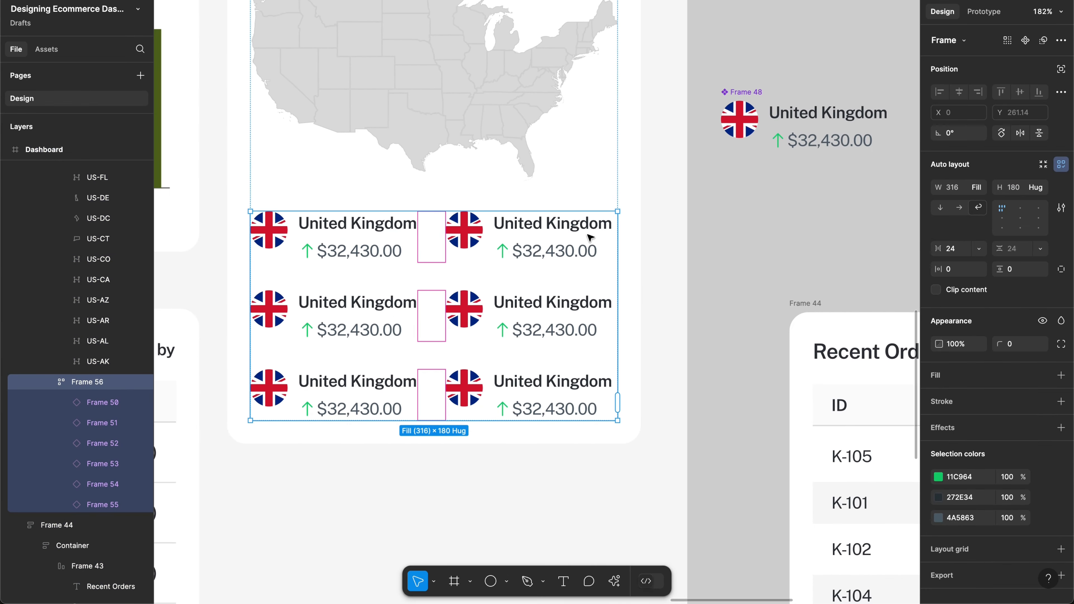
scroll(493, 297, "left", 2)
Step: Select the five flag circles, leaving out the top-left UK flag
double_click(494, 297)
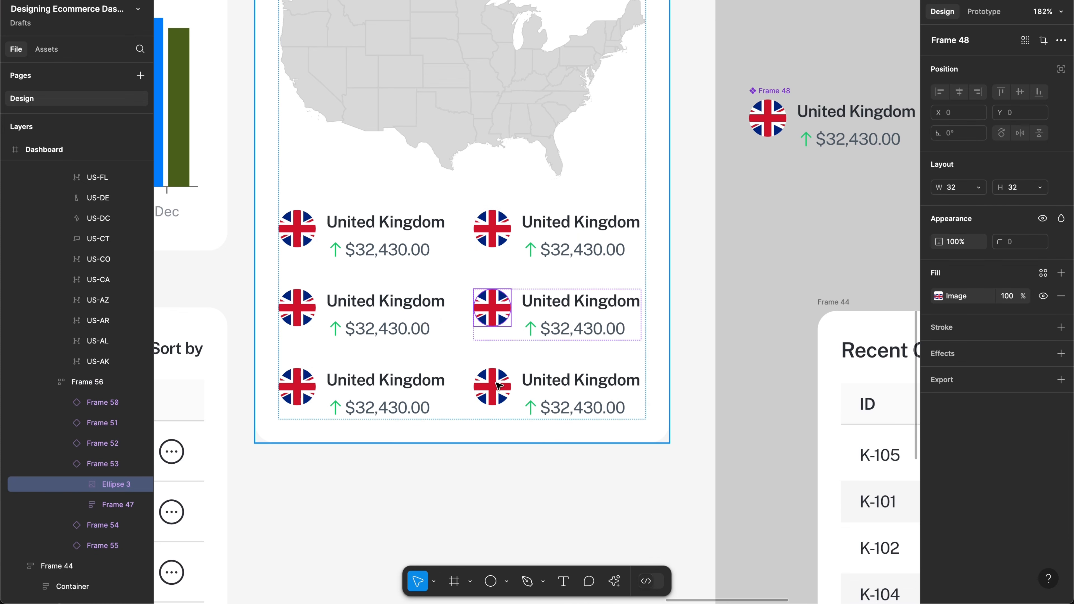
left_click(497, 390, "shift")
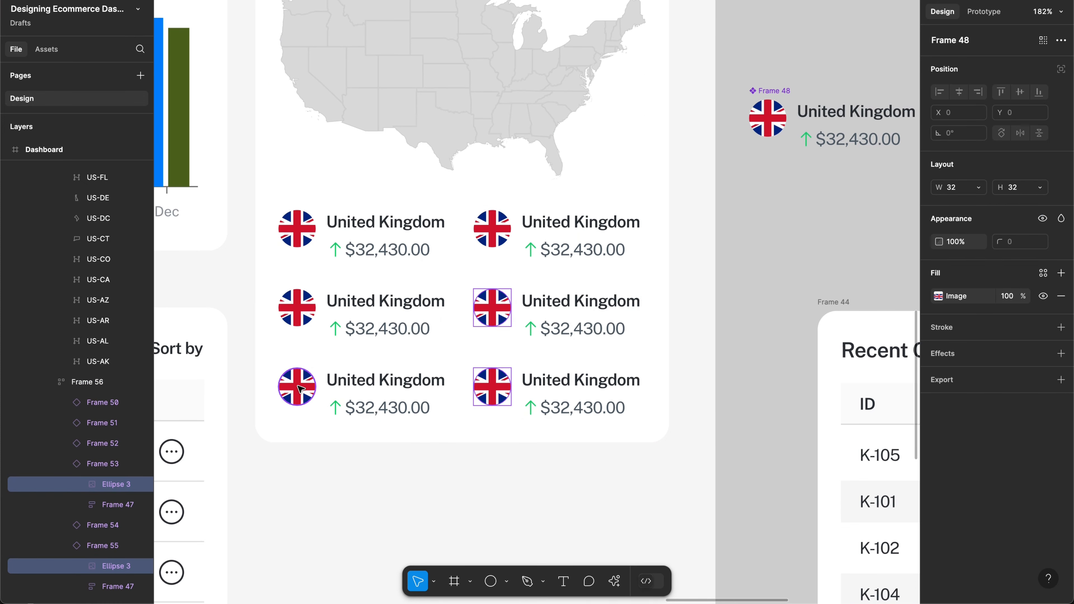
left_click(296, 325, "shift")
left_click(297, 387, "shift")
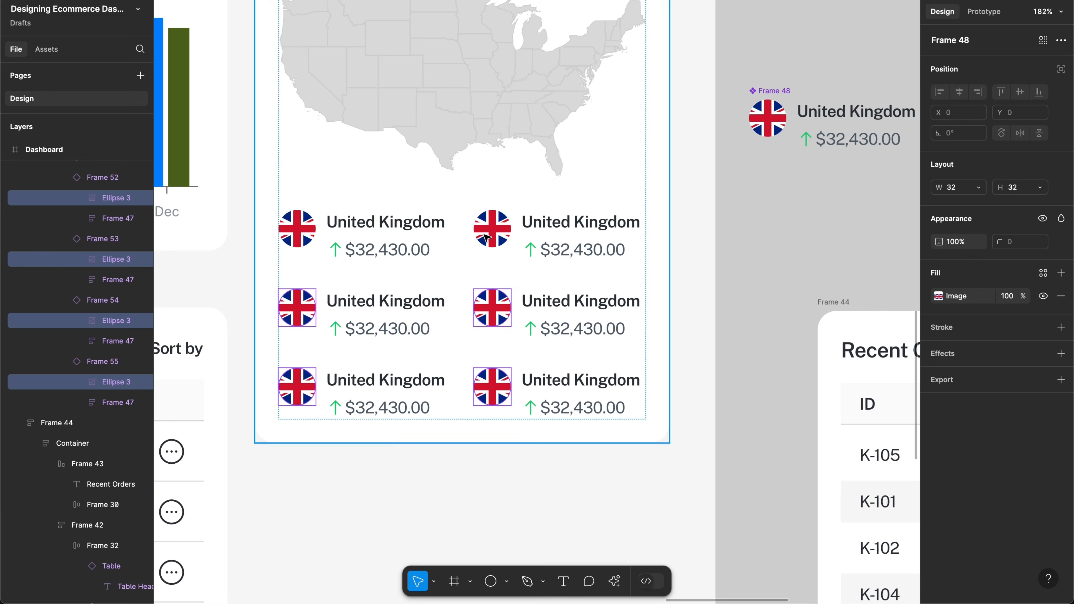
left_click(501, 235, "shift")
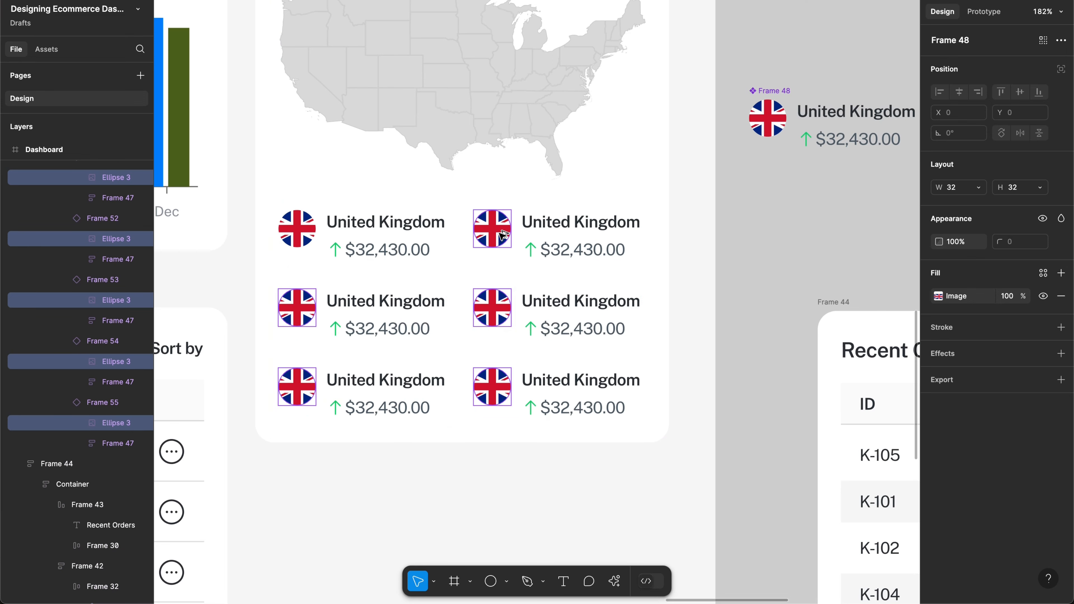
Step: Fill them with random images from Content Reel's 'flag' search, applying it twice
key("alt+super+p")
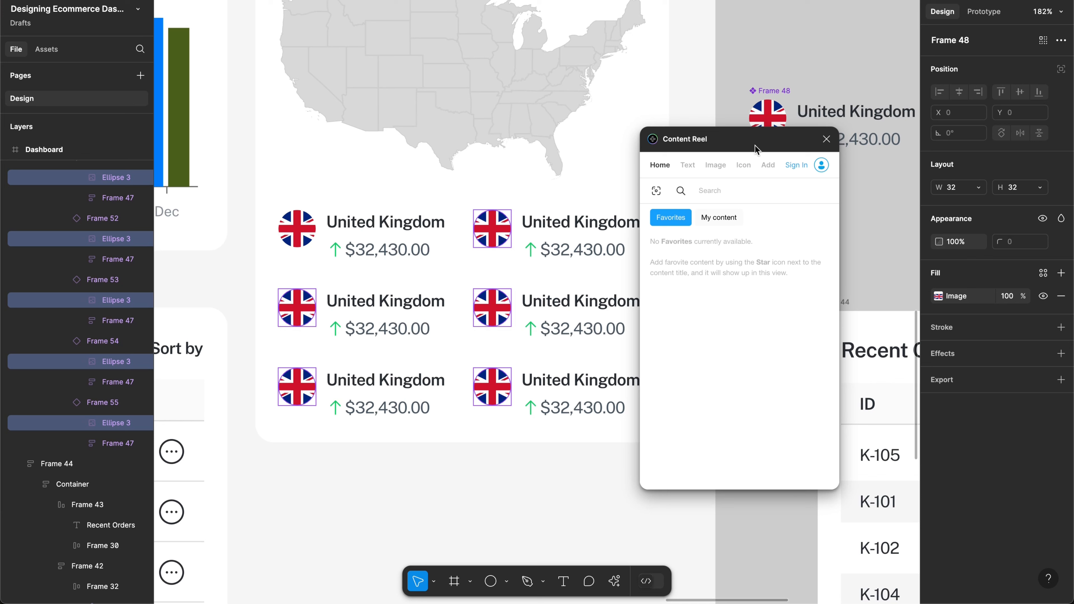
left_click(712, 172)
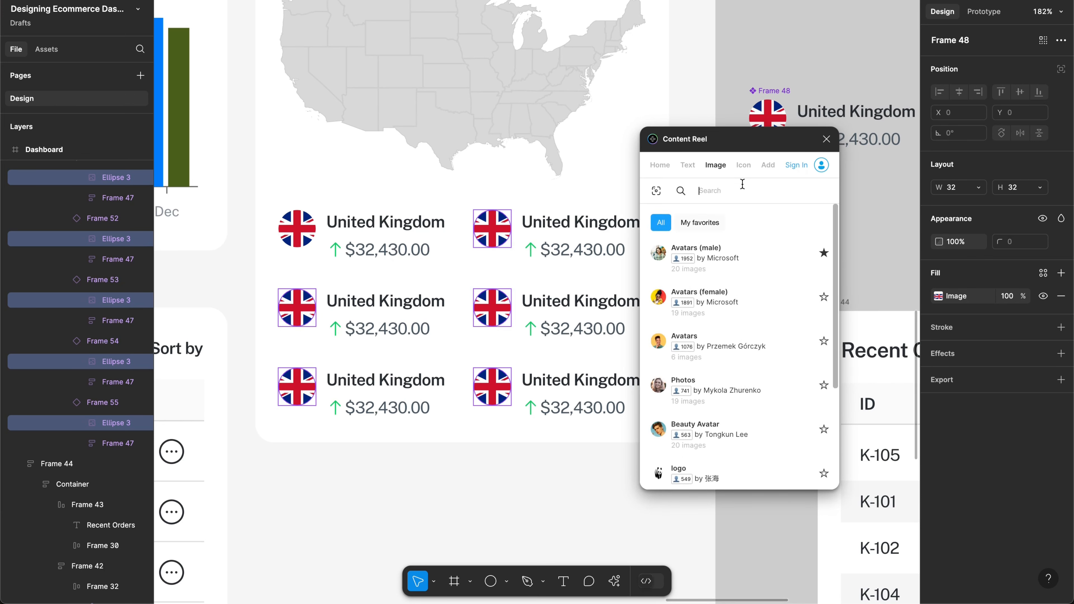
type("flag")
key("Return")
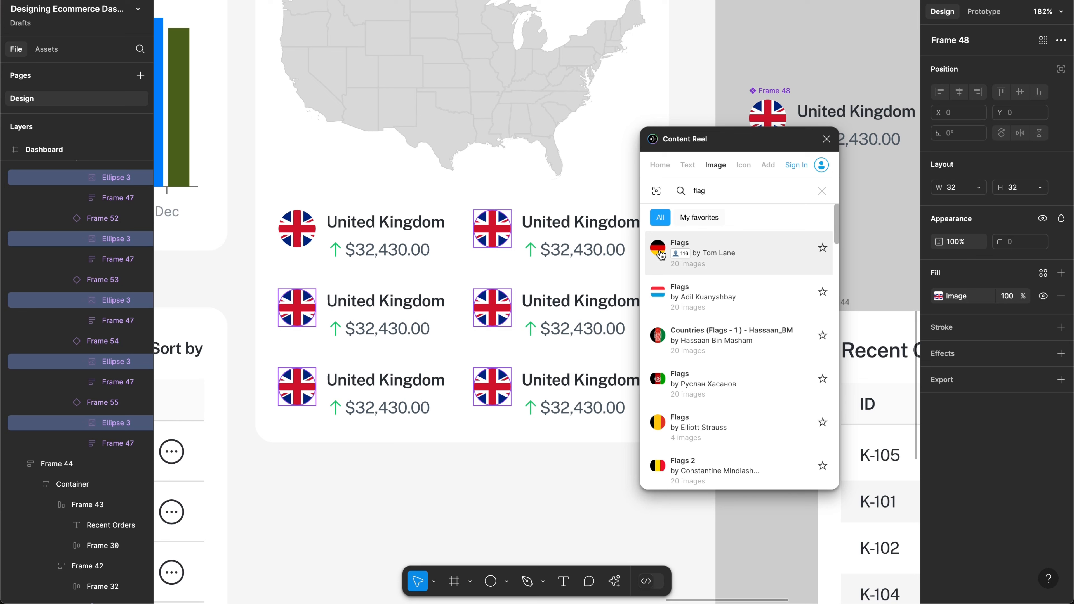
left_click(661, 255)
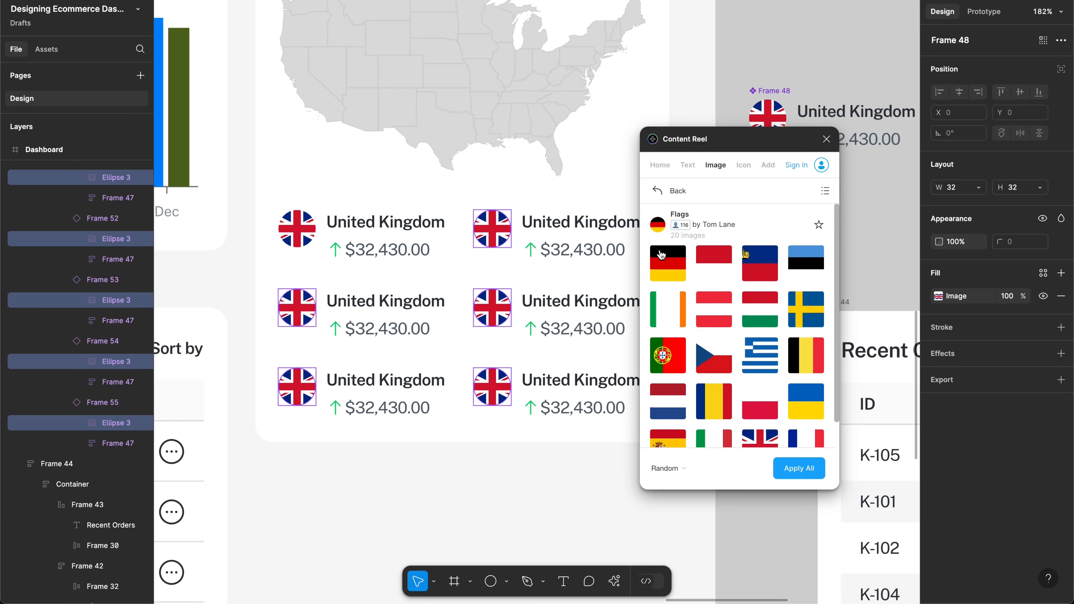
left_click(784, 477)
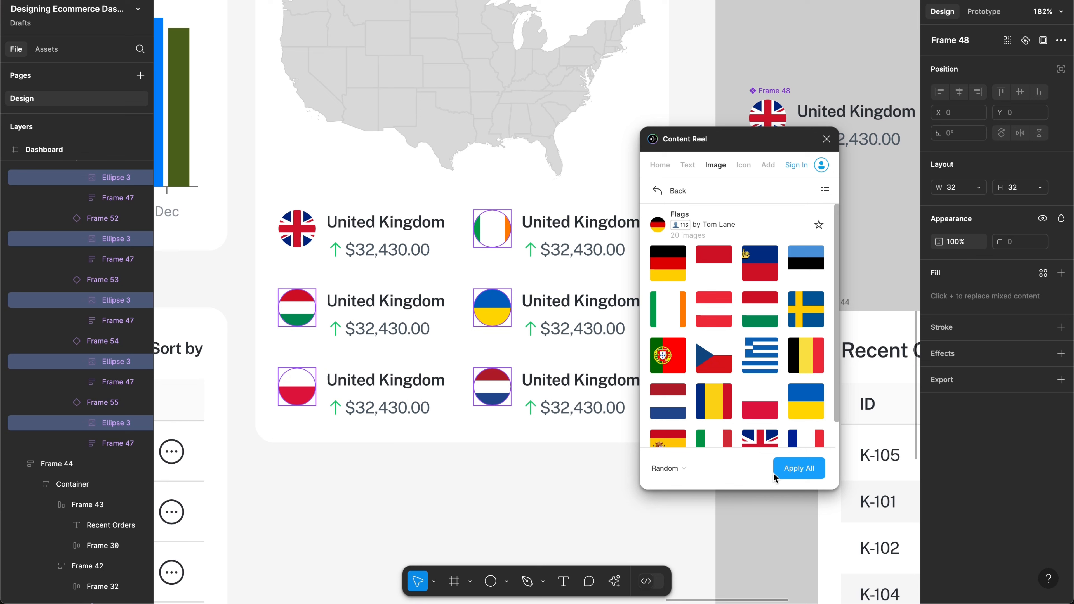
left_click(789, 477)
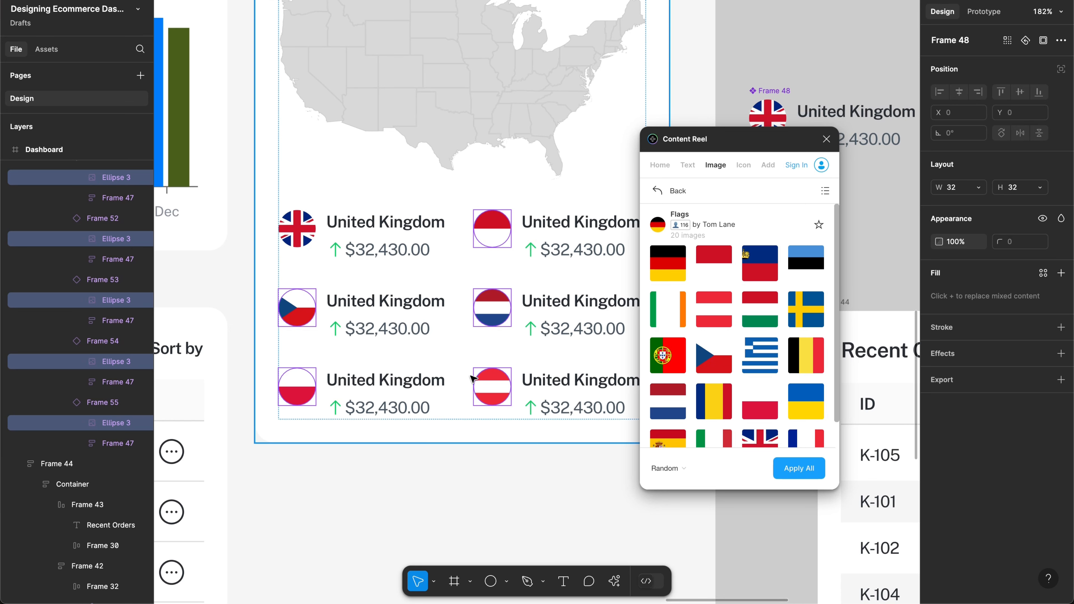
Step: Rename the middle-left country label to 'Cechez Rep'
double_click(379, 301)
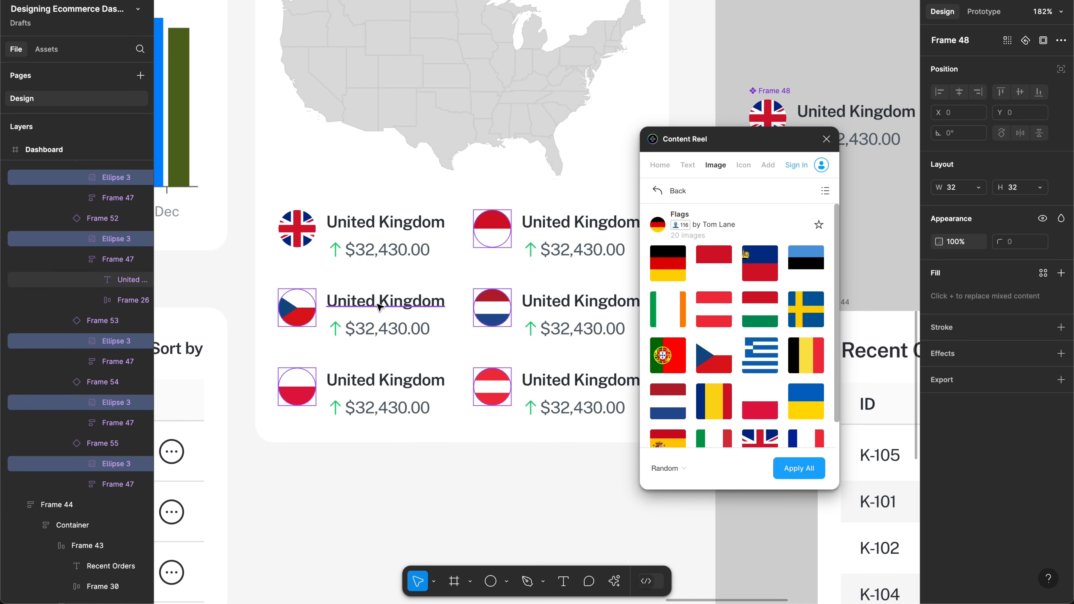
double_click(378, 304)
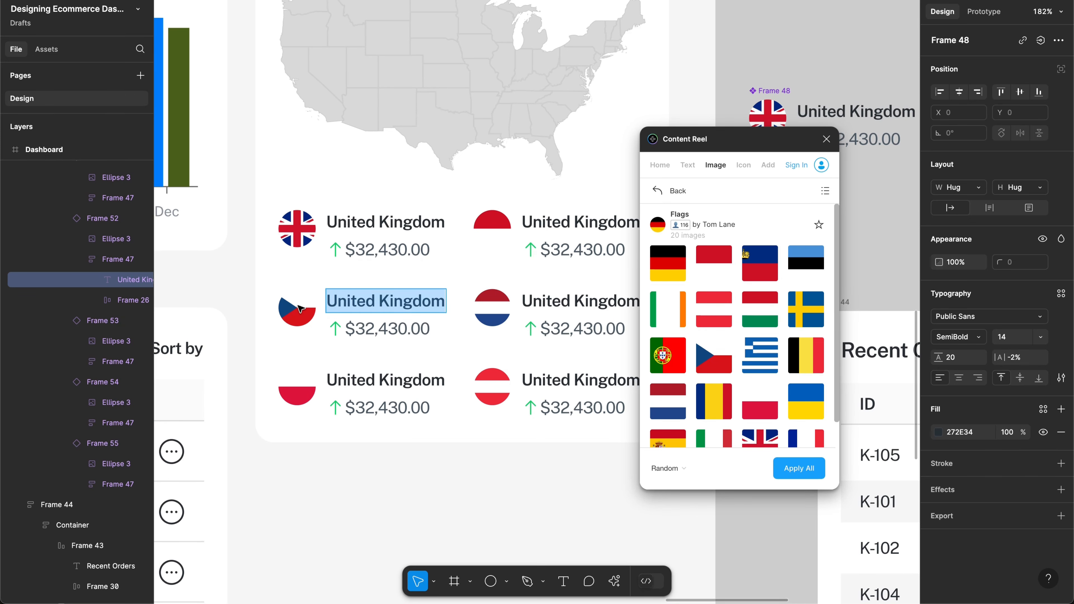
scroll(364, 300, "right", 2)
scroll(363, 300, "up", 1)
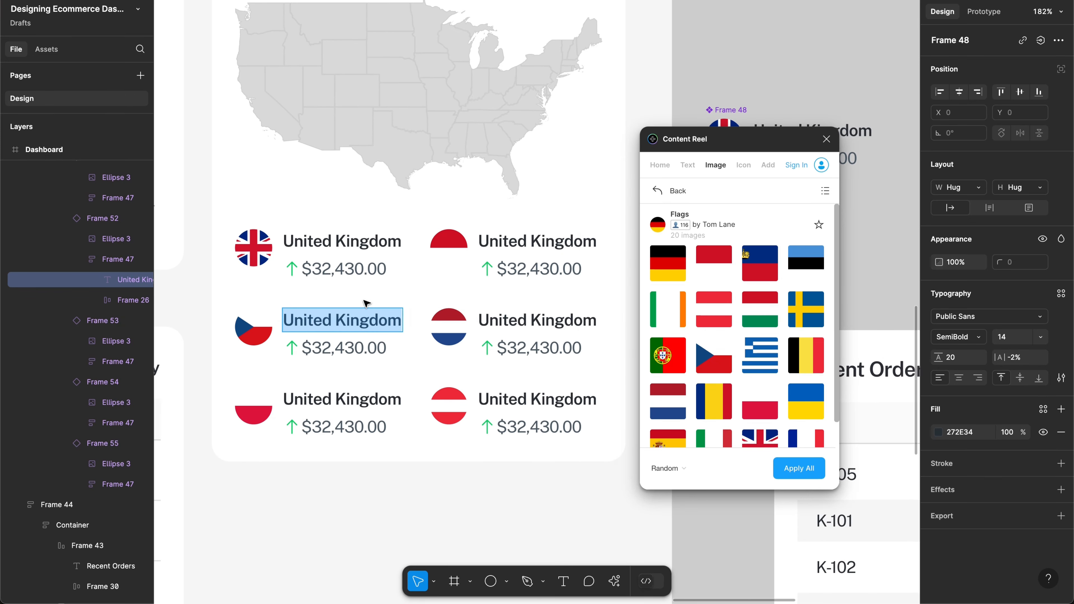
key("BackSpace")
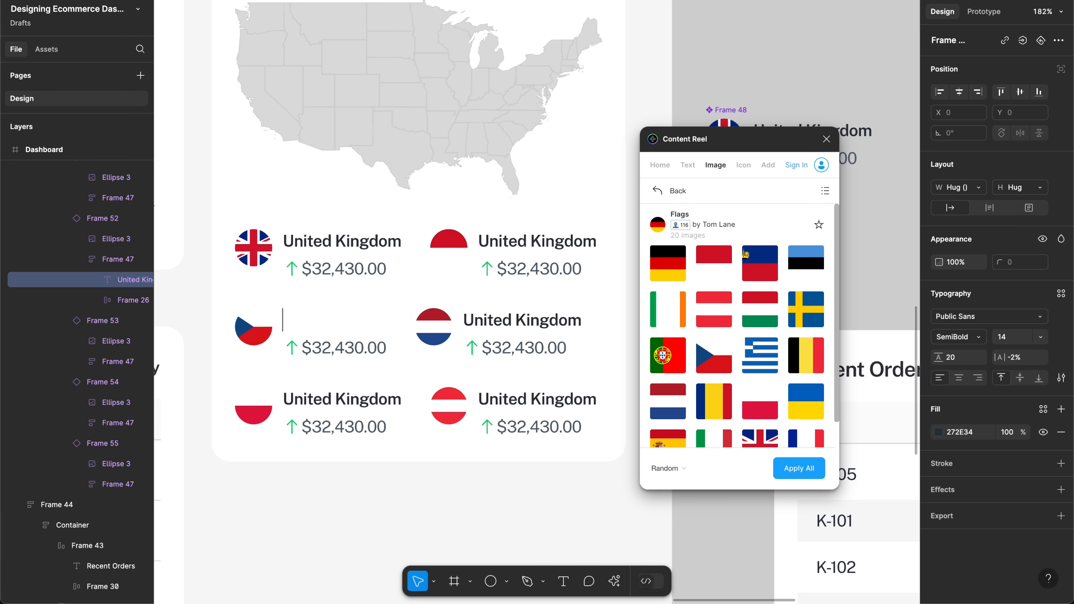
type("Cech")
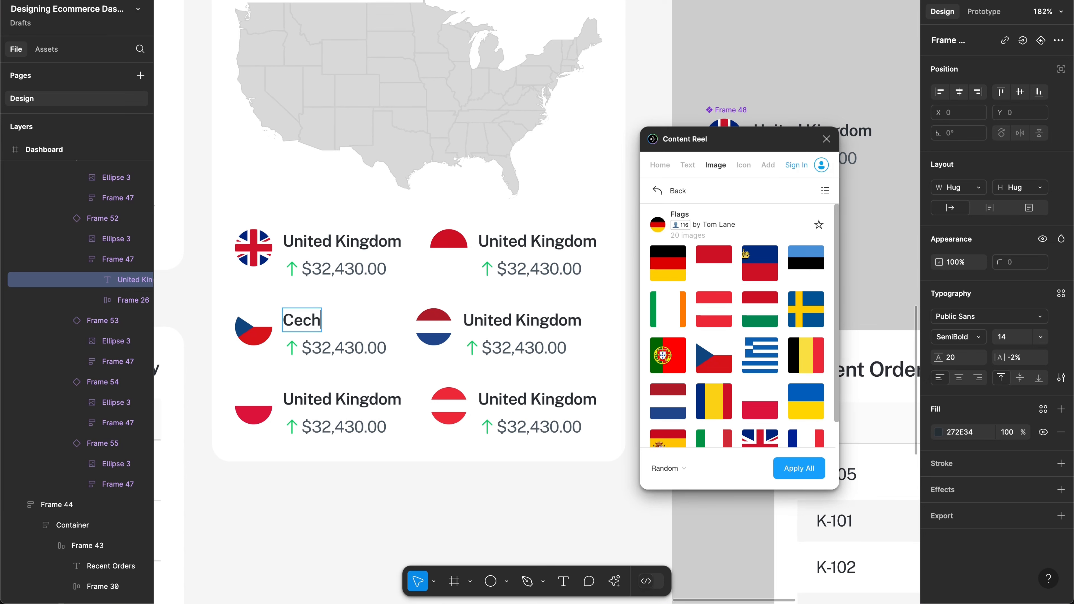
type("ez")
right_click(319, 318)
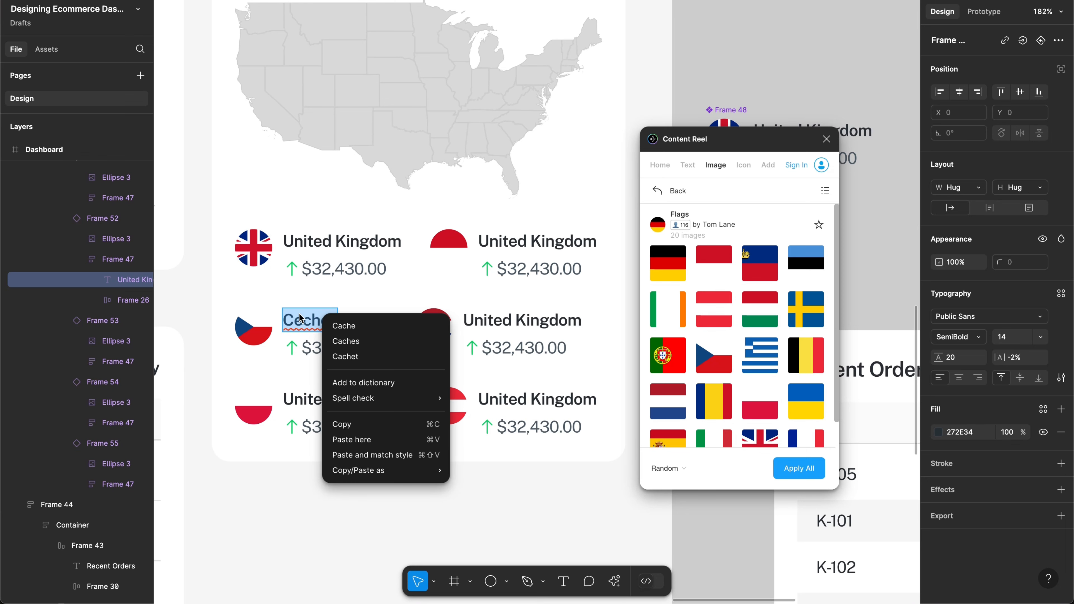
key("Escape")
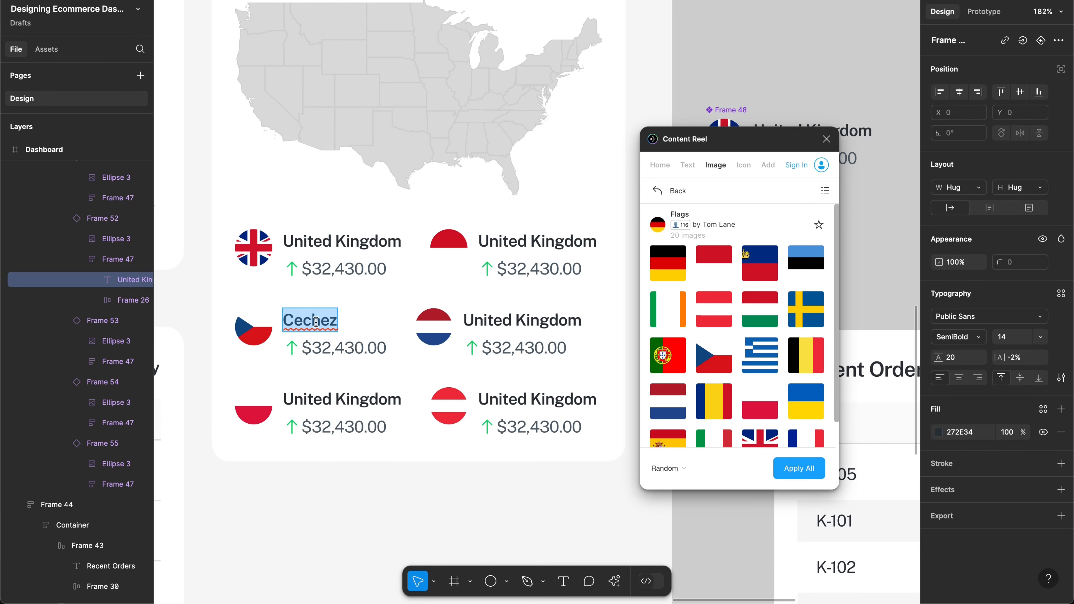
key("Right")
type("R")
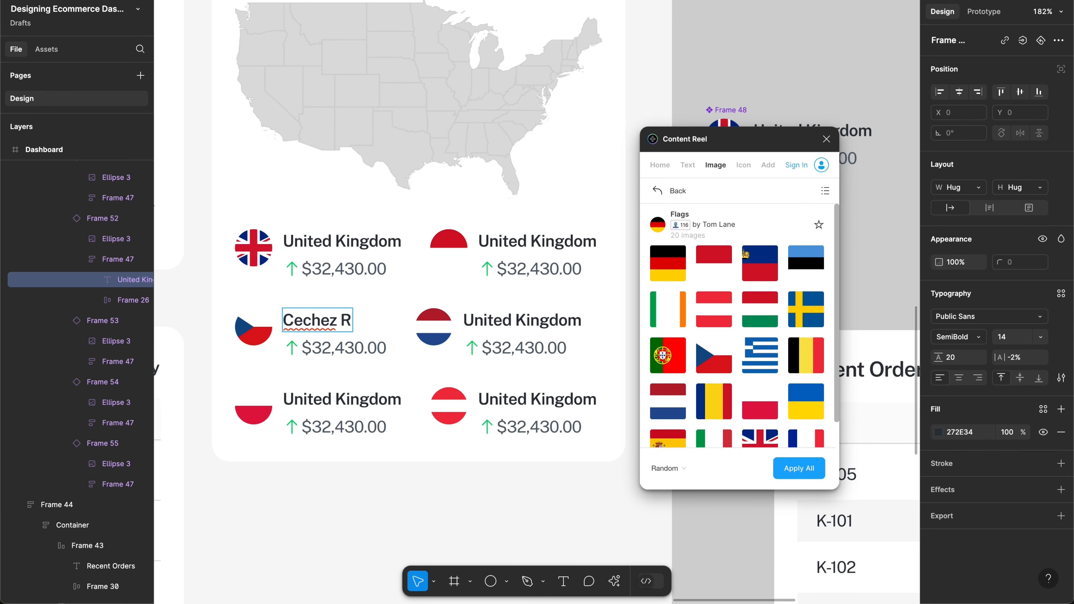
type("ep")
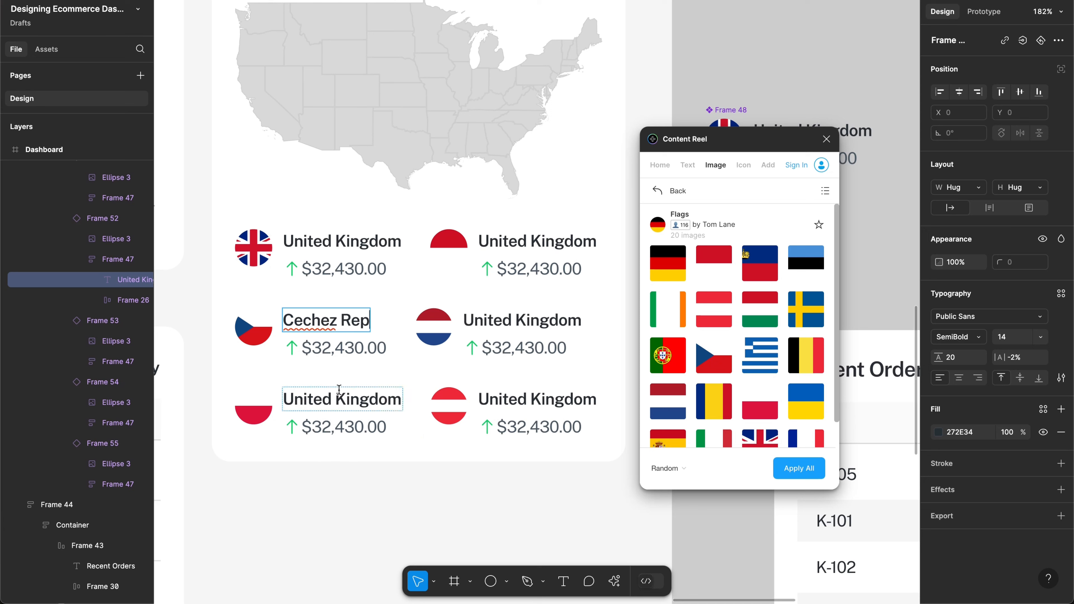
Step: Rename the lower-left label to 'Japan' and the middle-right label to 'France'
double_click(339, 400)
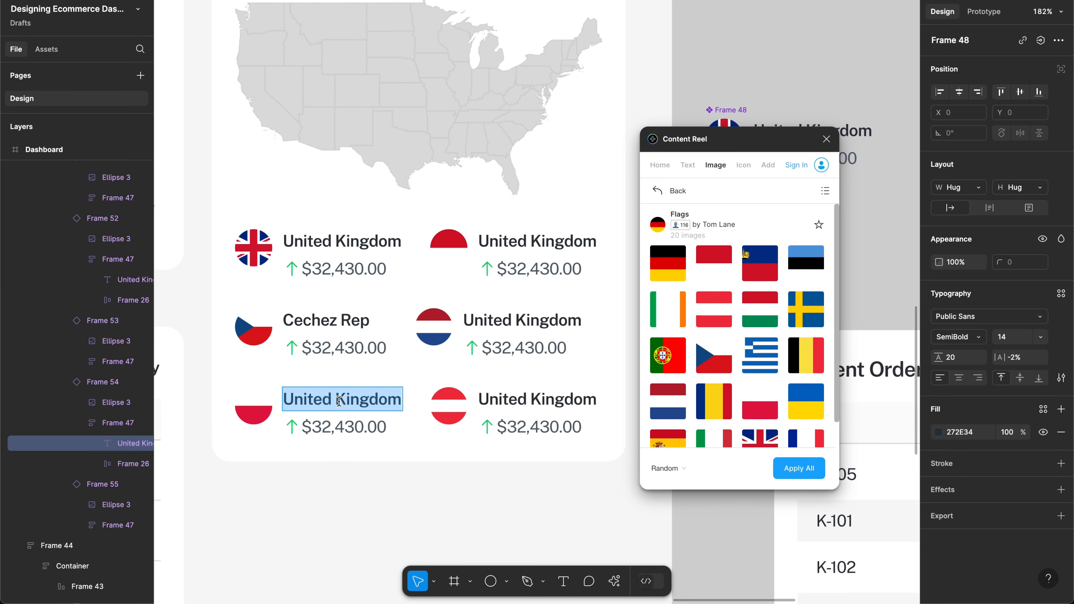
type("Japan")
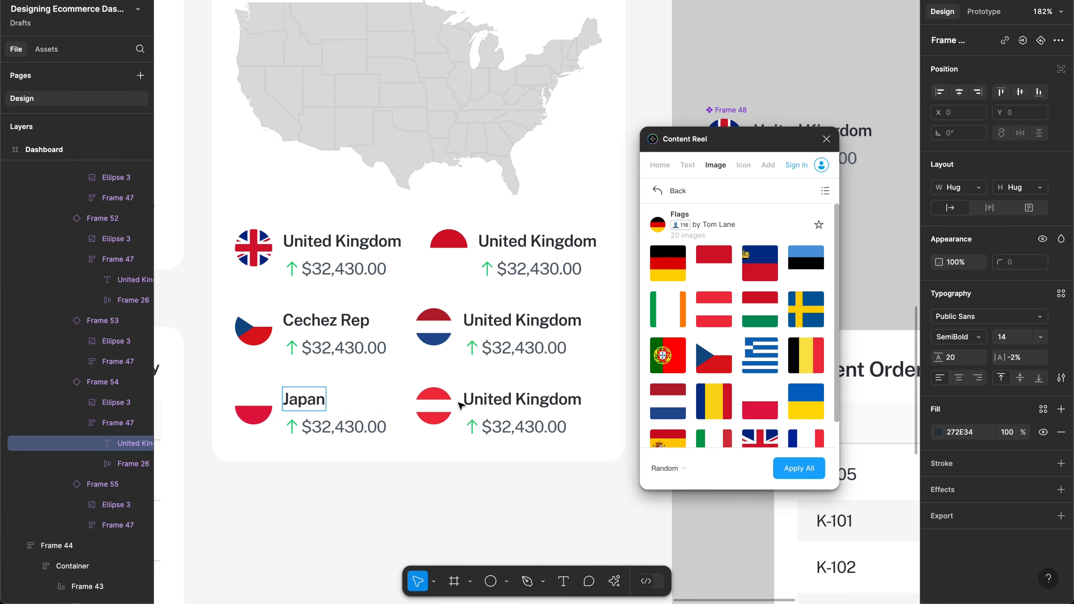
left_click(488, 399)
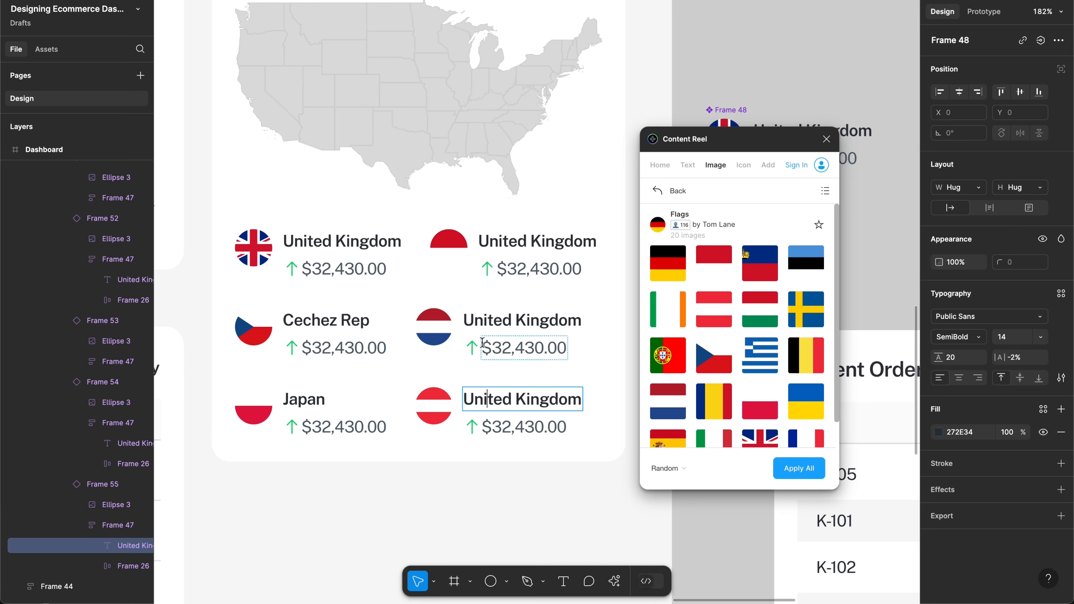
double_click(484, 322)
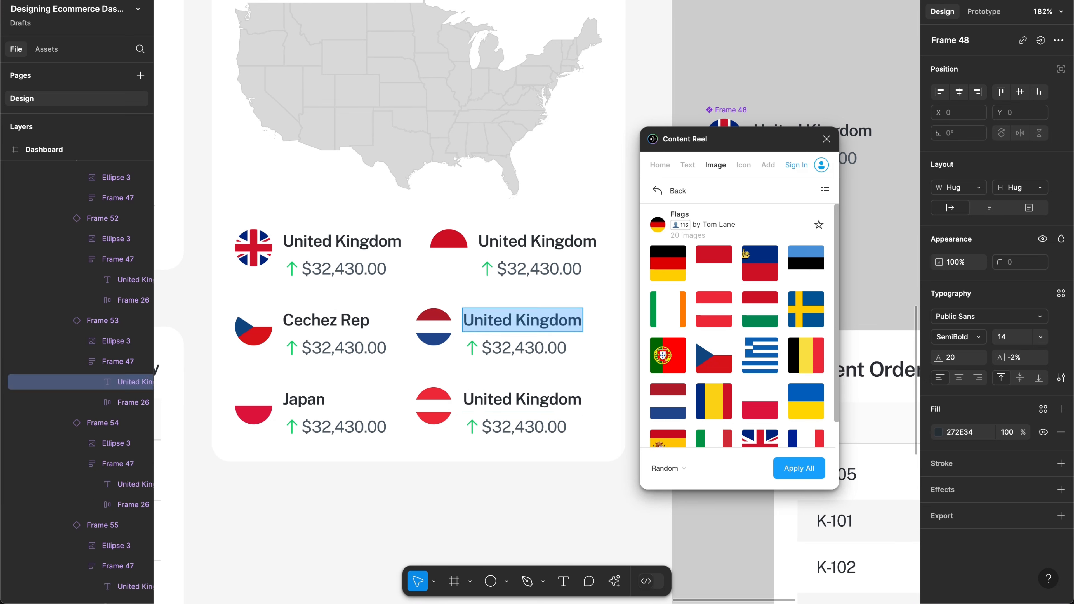
type("France")
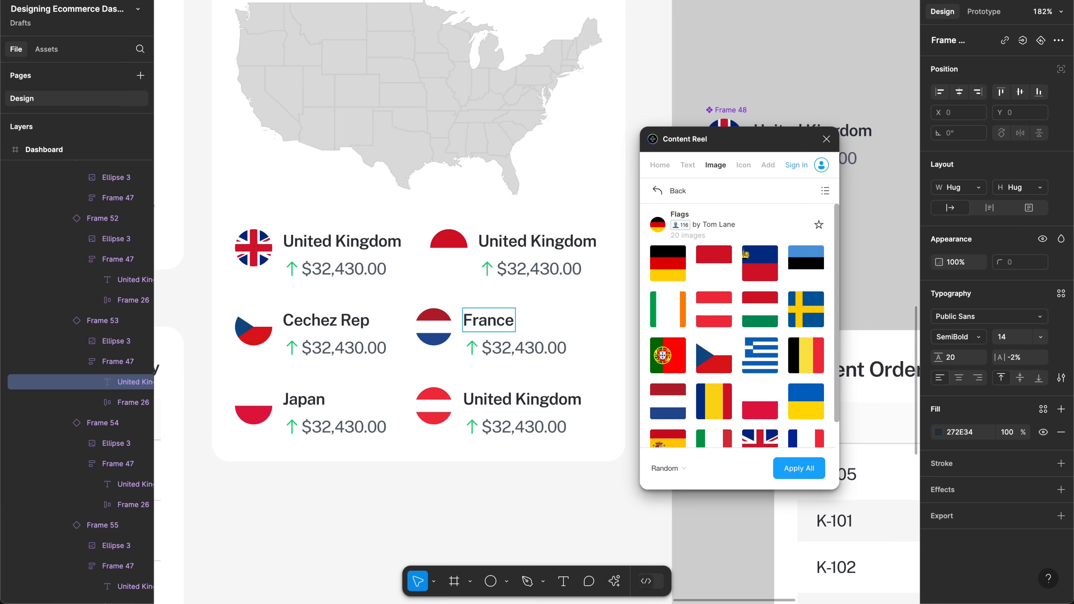
left_click(549, 307)
key("super+z")
key("super+z")
key("super+z")
key("super+z")
key("super+z")
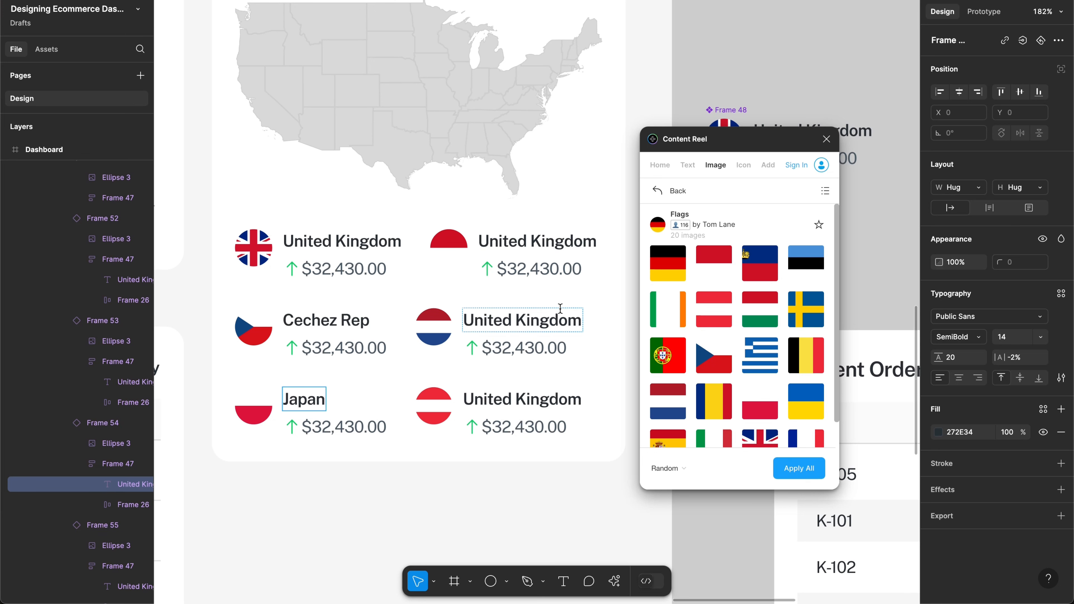
key("super+z")
key("super+z")
key("super+z")
key("super+shift+z")
key("super+shift+z")
key("super+shift+z")
key("super+shift+z")
key("super+shift+z")
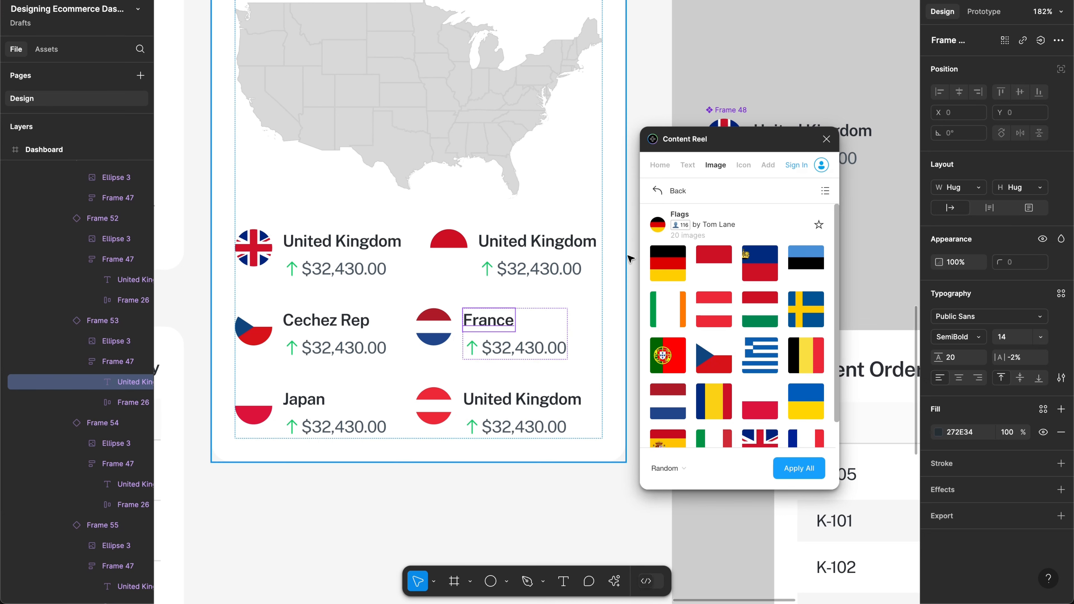
left_click(446, 258)
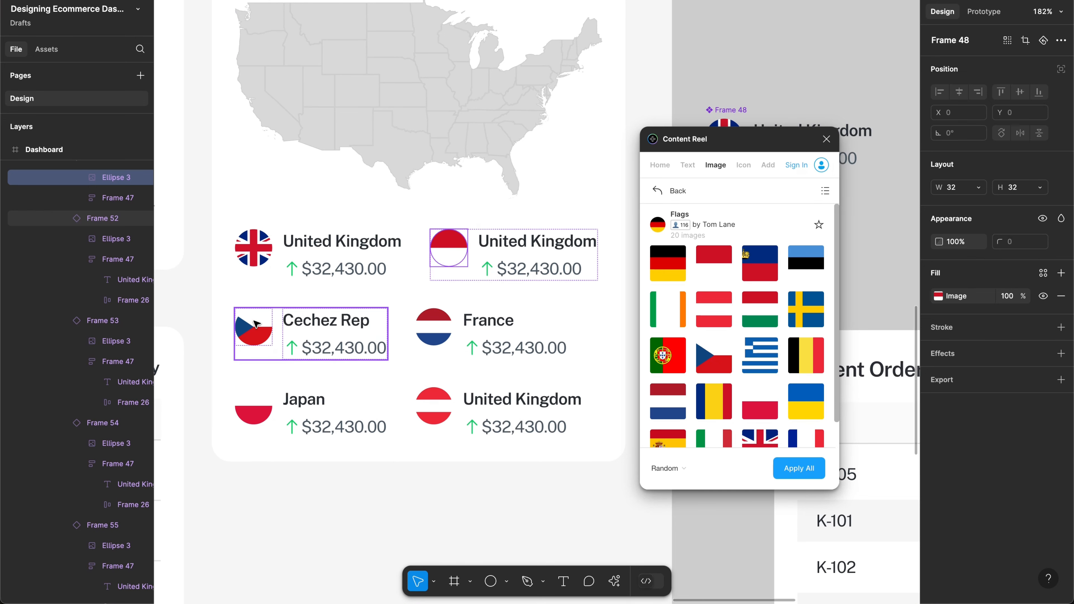
Step: Add a light grey D9D9D9 stroke to the master component's flag circle
scroll(613, 151, "down", 3)
scroll(613, 151, "right", 3)
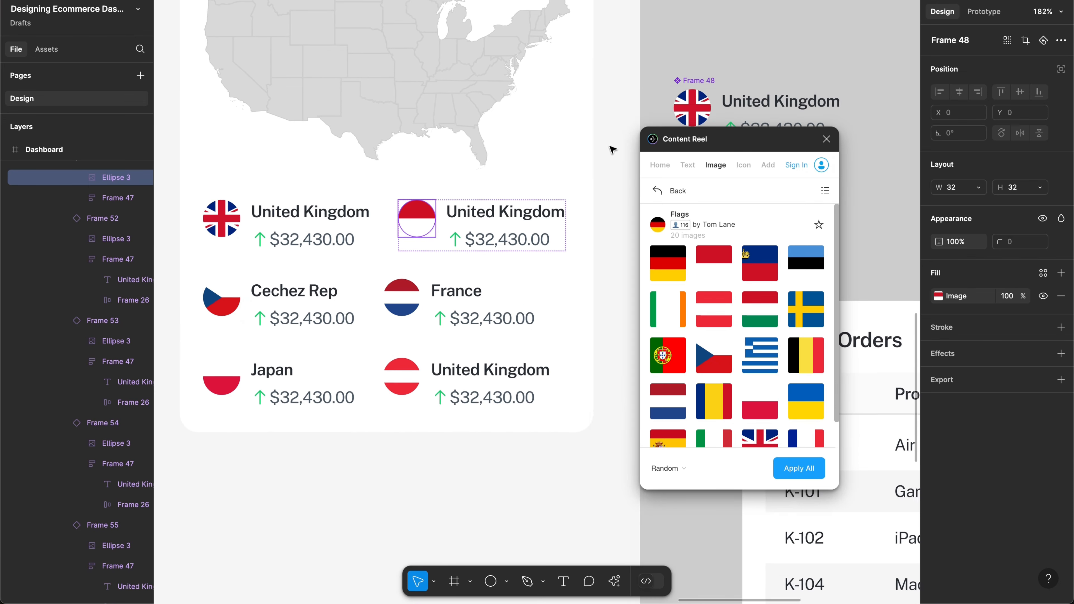
left_click(667, 91)
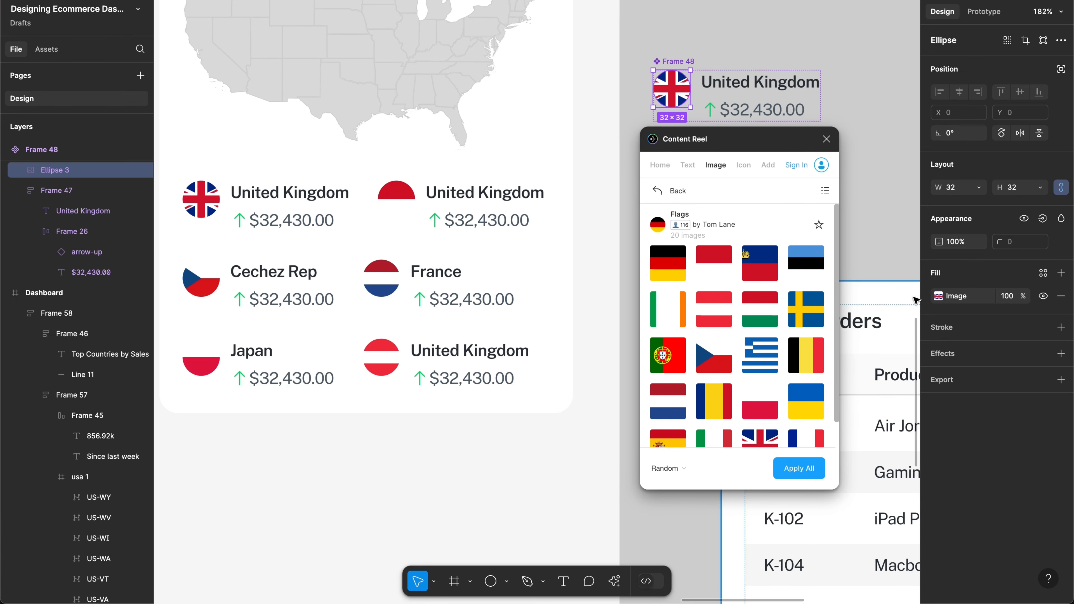
left_click(937, 328)
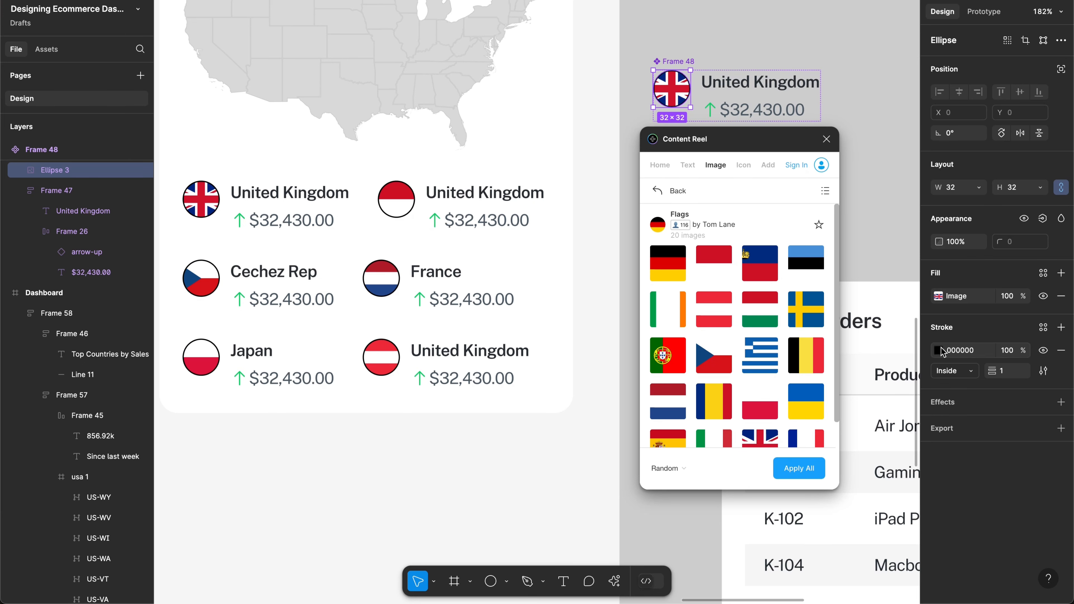
left_click(937, 350)
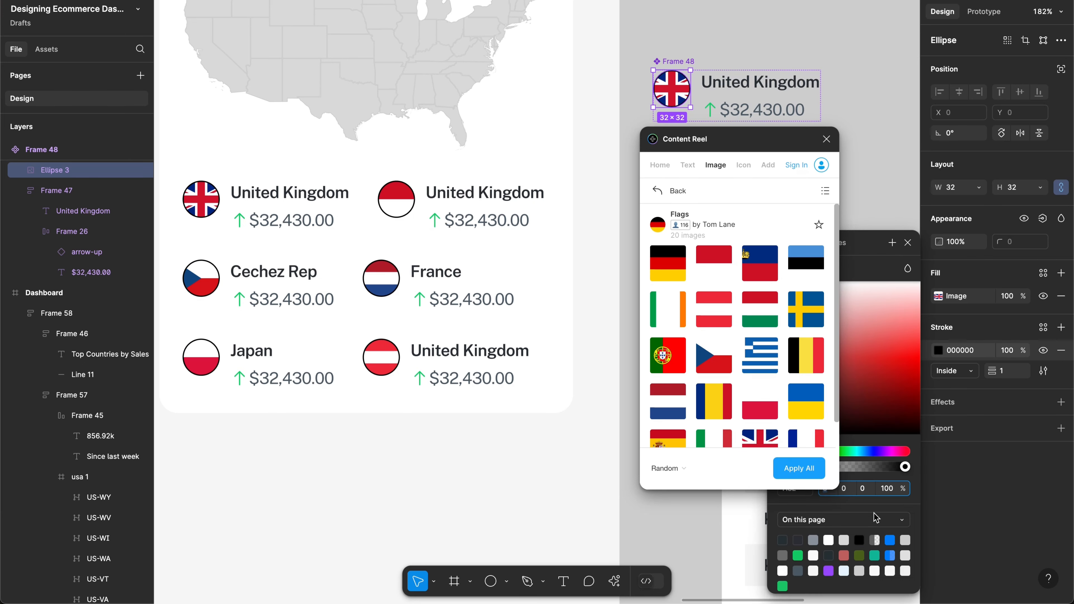
left_click(889, 540)
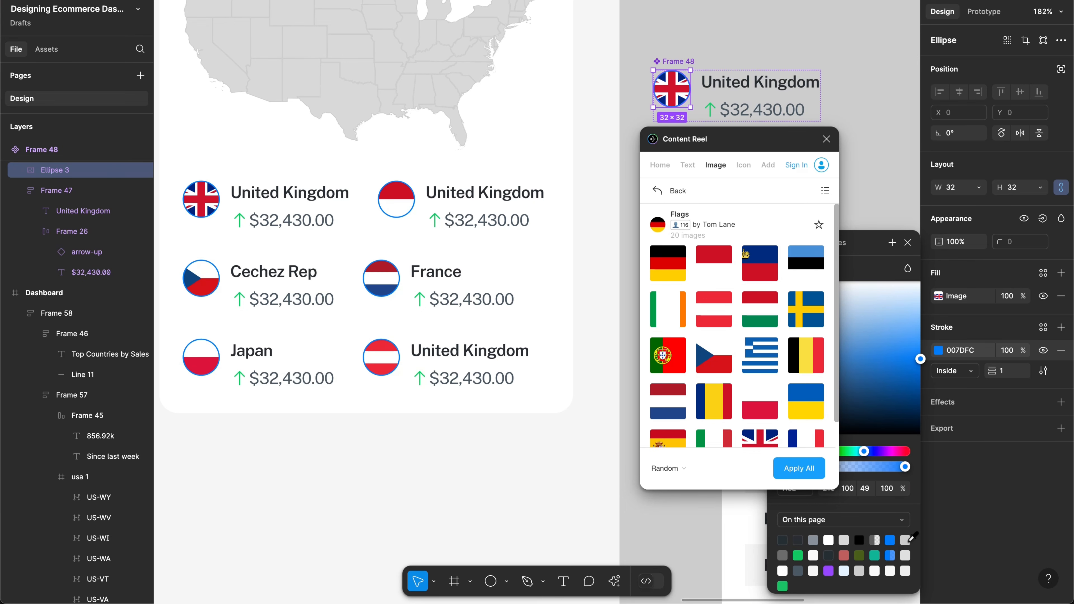
left_click(905, 540)
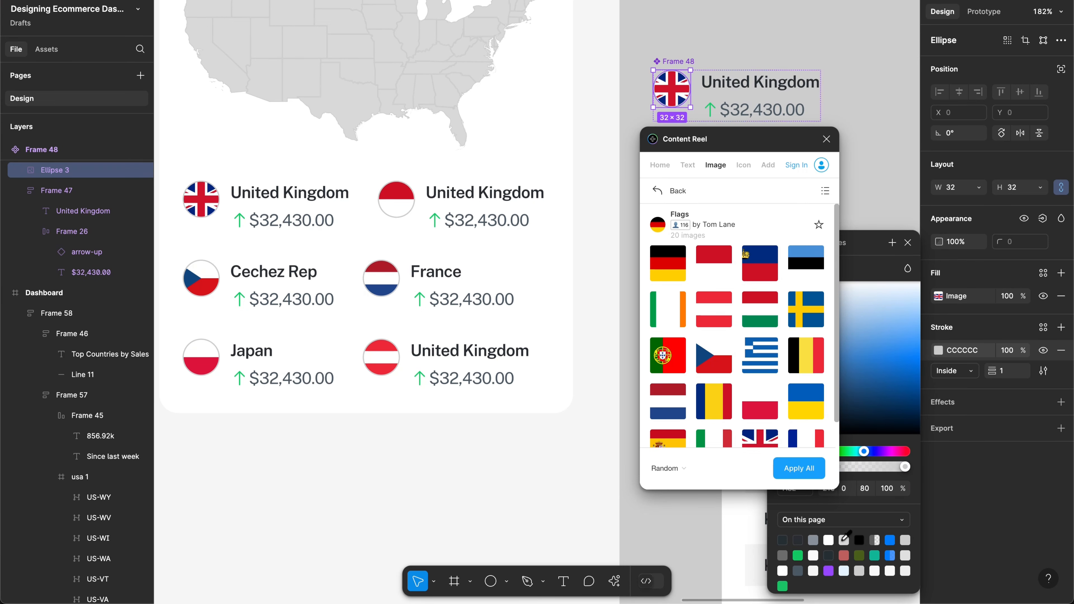
left_click(847, 539)
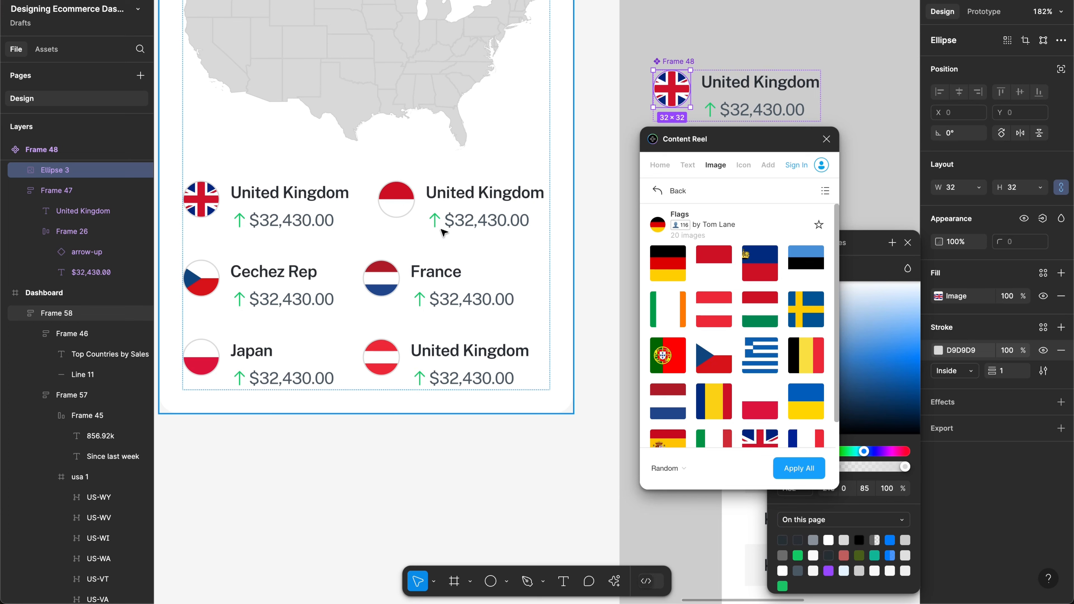
Step: Try making the top-row United Kingdom cards fill their row width, then undo it
left_click(404, 273)
double_click(407, 278)
double_click(407, 279)
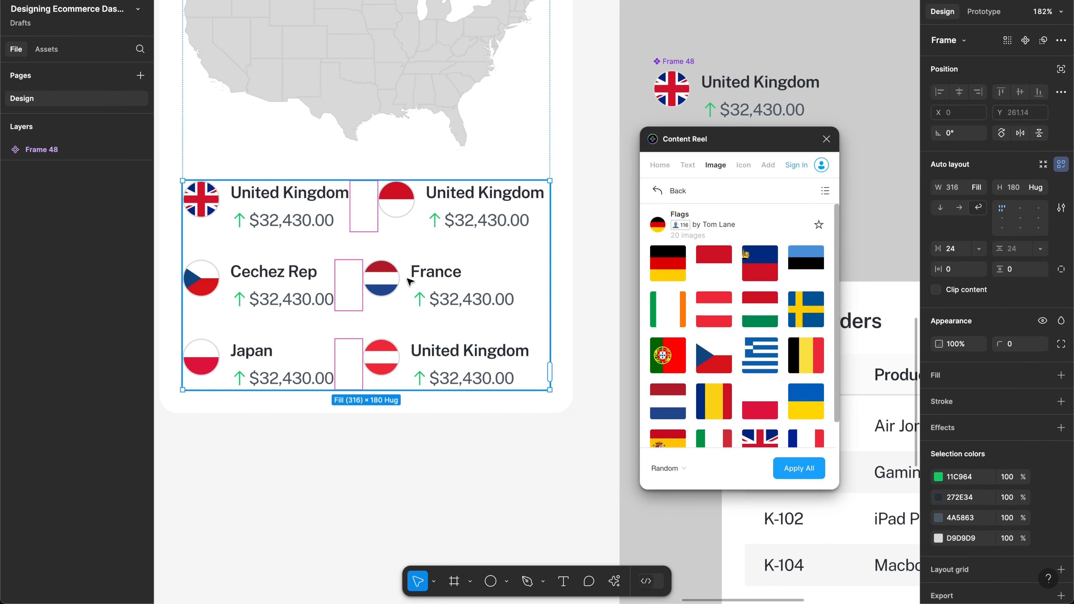
double_click(409, 281)
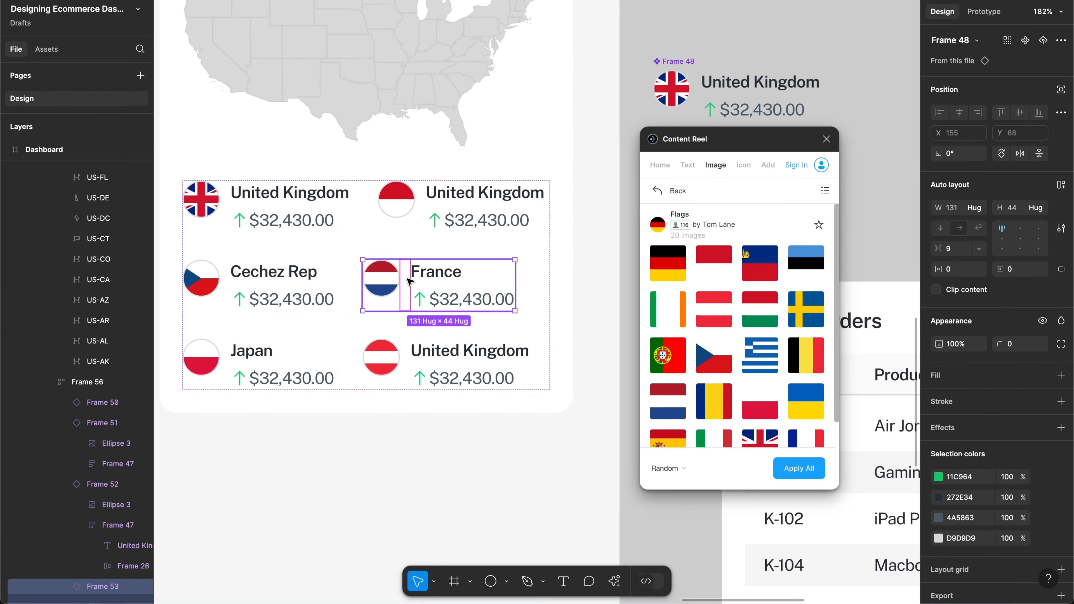
left_click(431, 248)
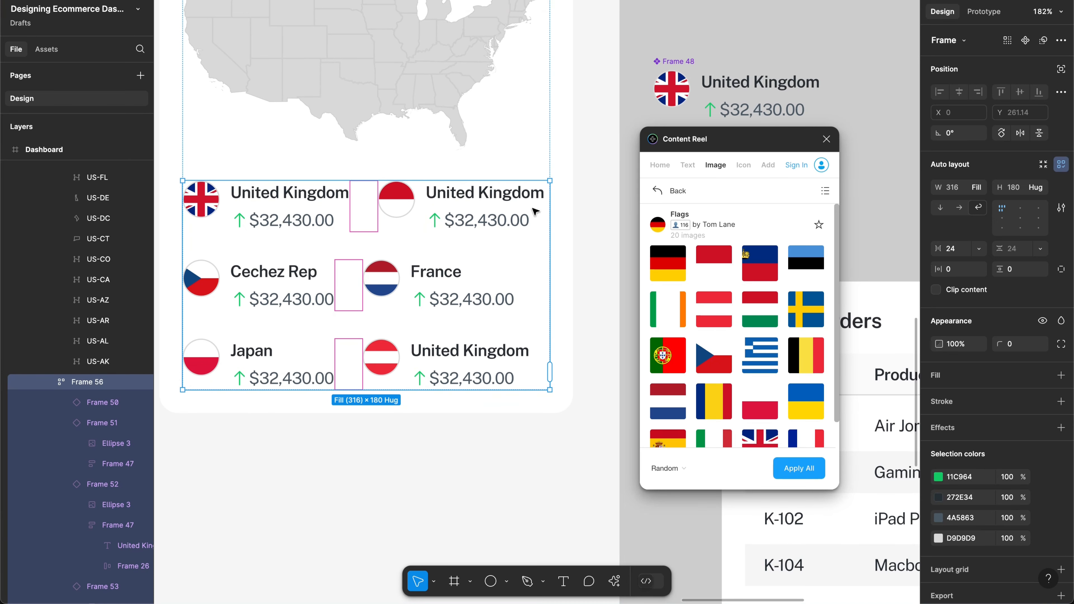
left_click(410, 212)
left_click(327, 204)
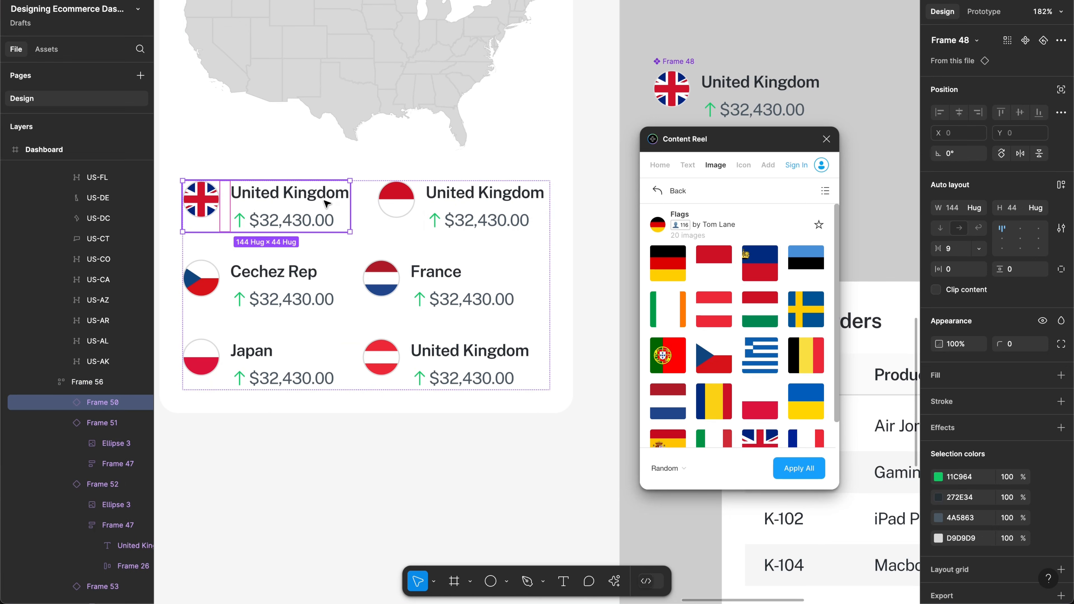
left_click(464, 206)
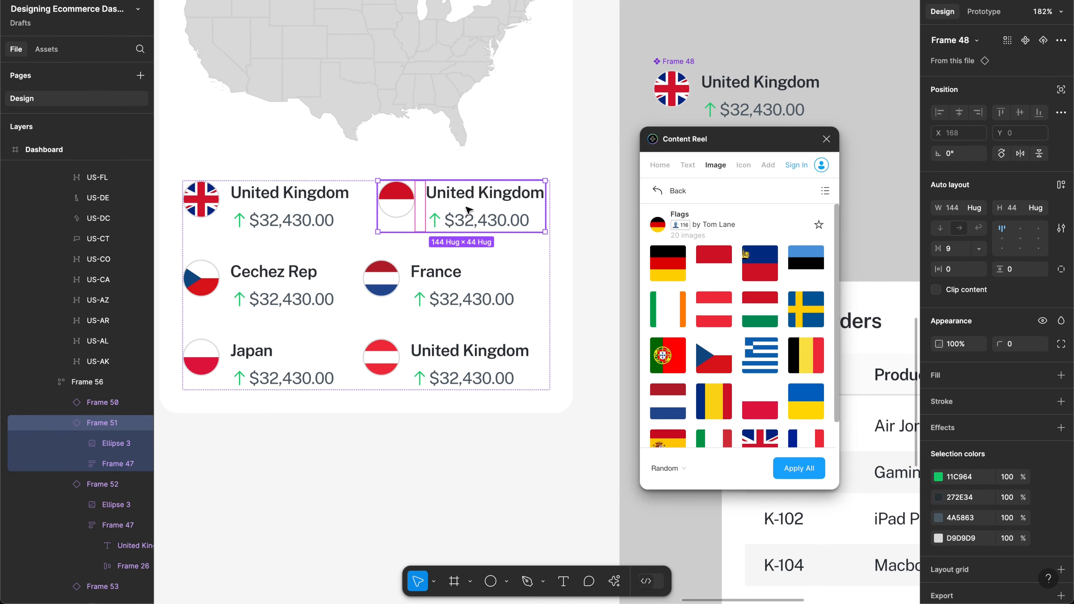
left_click(328, 204, "shift")
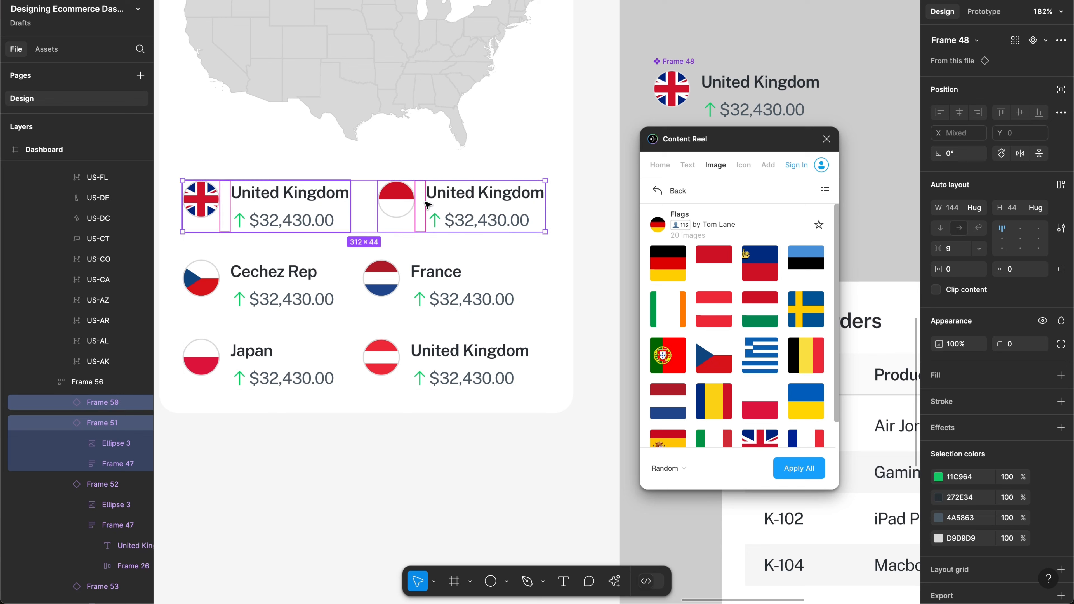
left_click(978, 208)
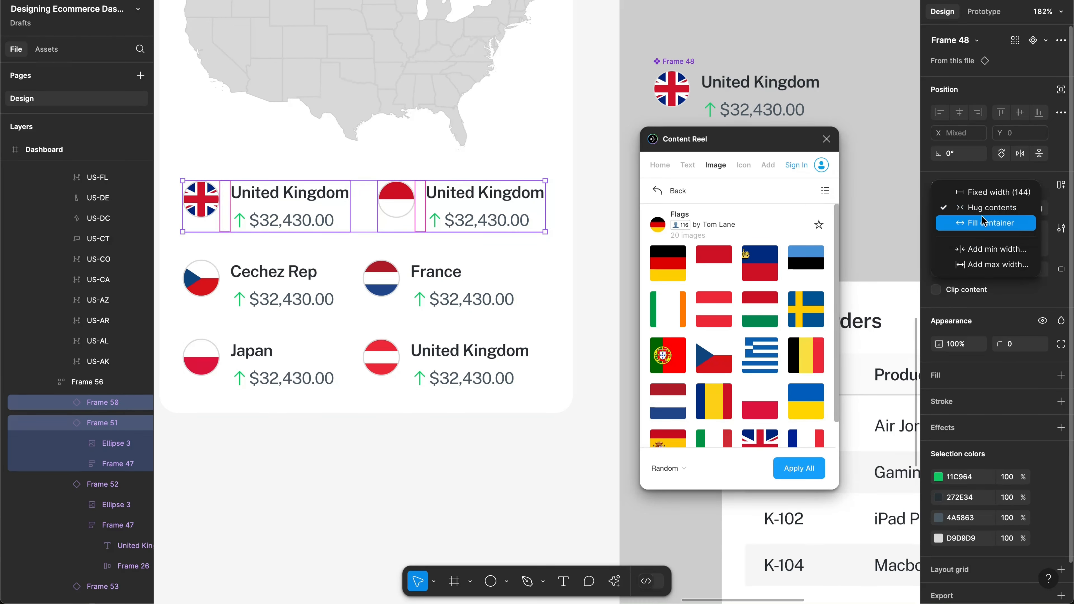
left_click(983, 223)
key("ctrl+z")
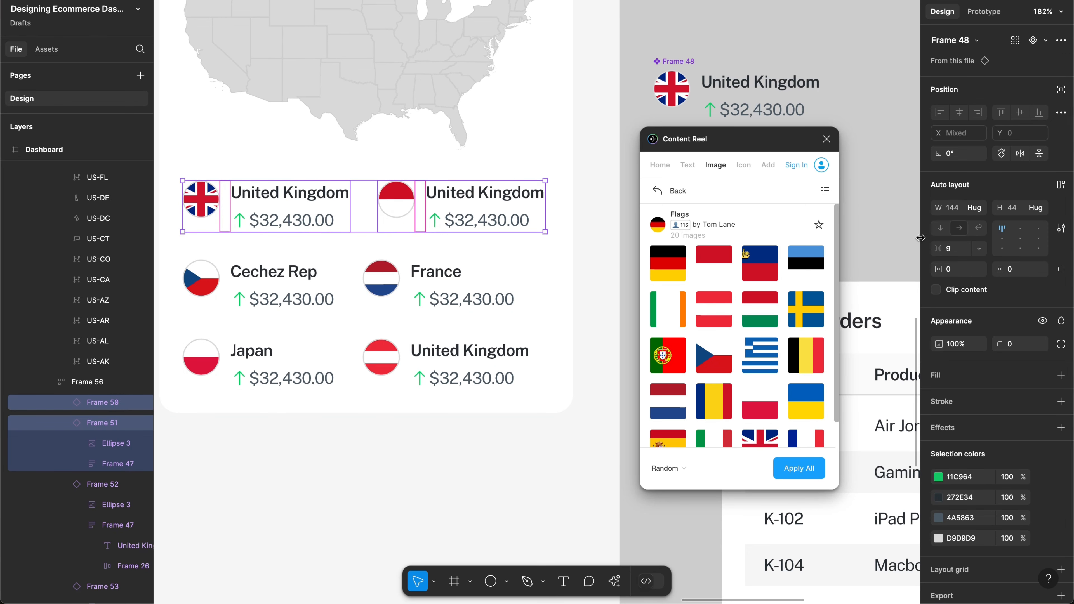
Step: Select the main country-row component, Frame 48, and set its width to a fixed 145
scroll(508, 244, "up", 3)
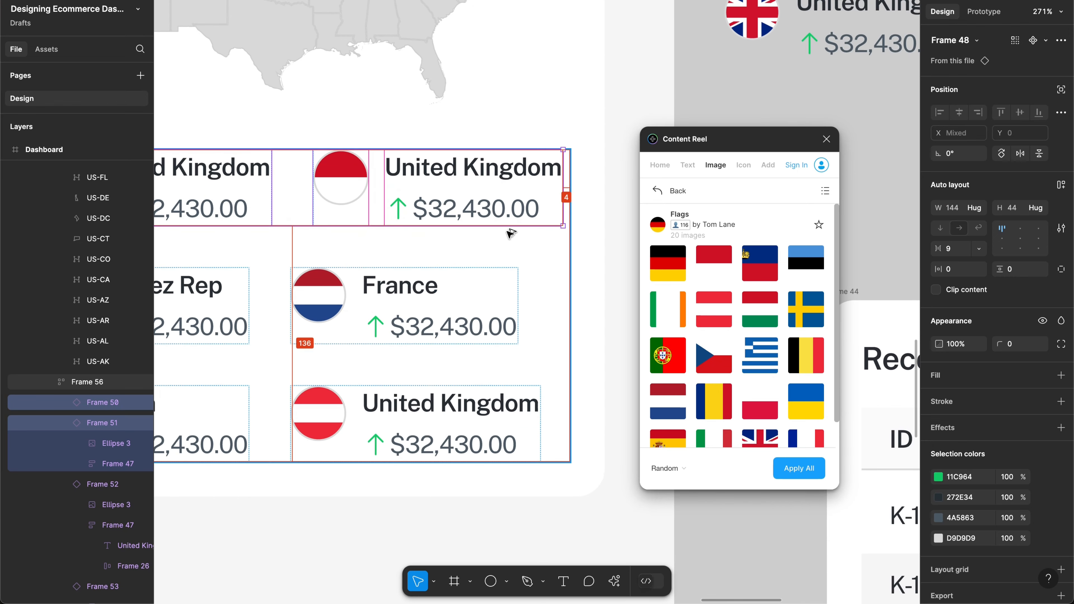
scroll(510, 233, "left", 3)
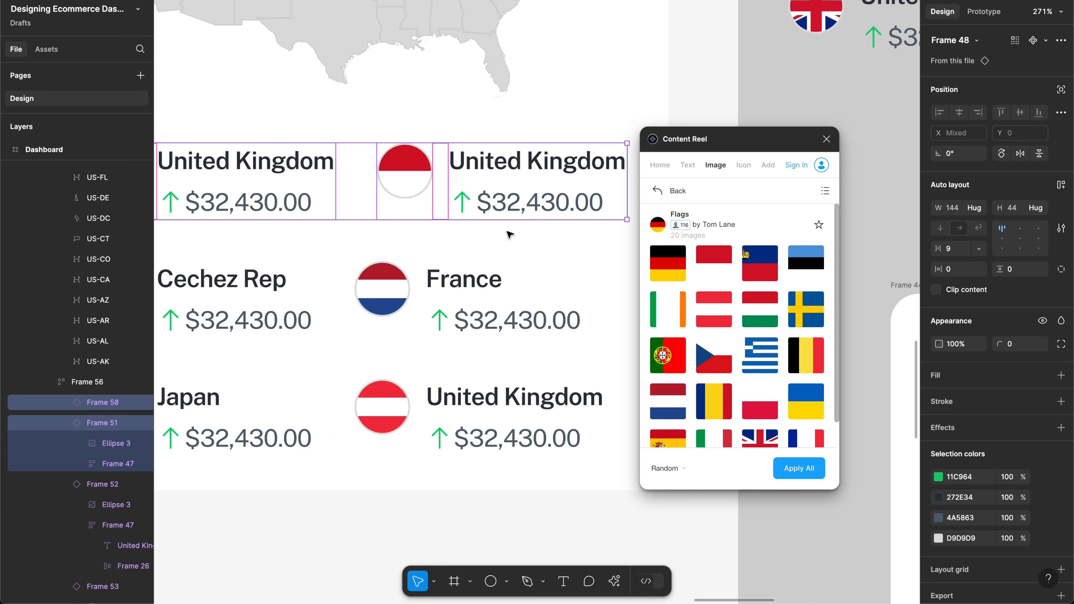
scroll(509, 234, "left", 2)
left_click(472, 189)
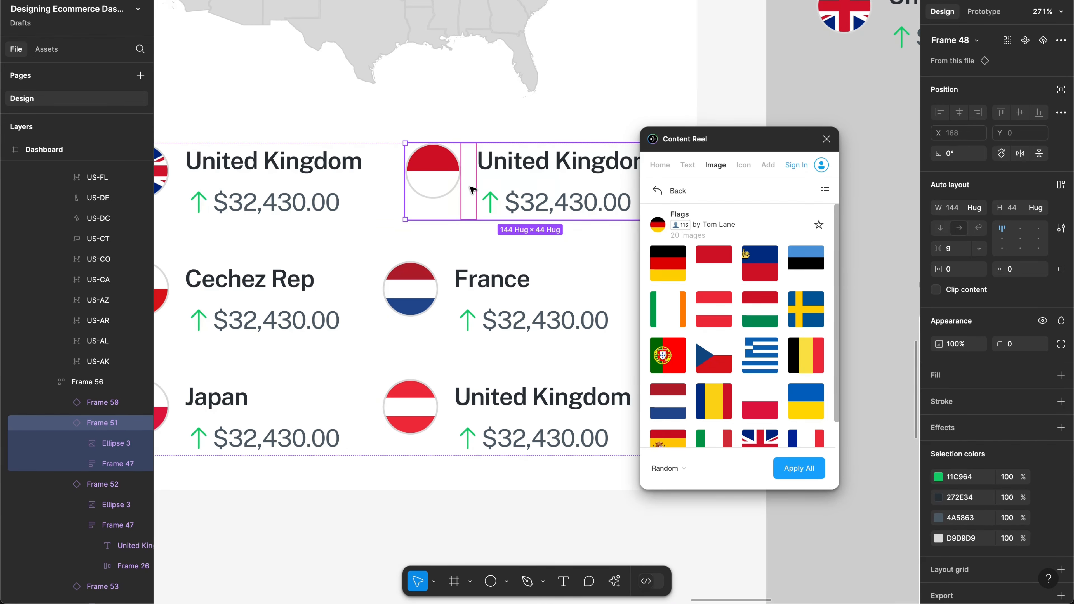
scroll(472, 189, "right", 4)
scroll(627, 79, "up", 2)
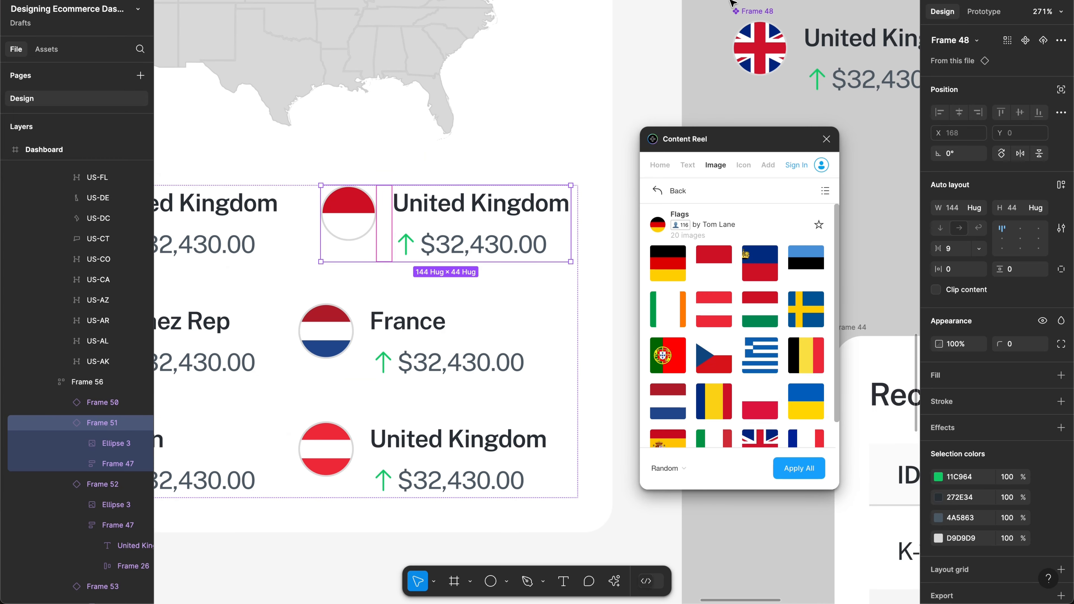
left_click(860, 61)
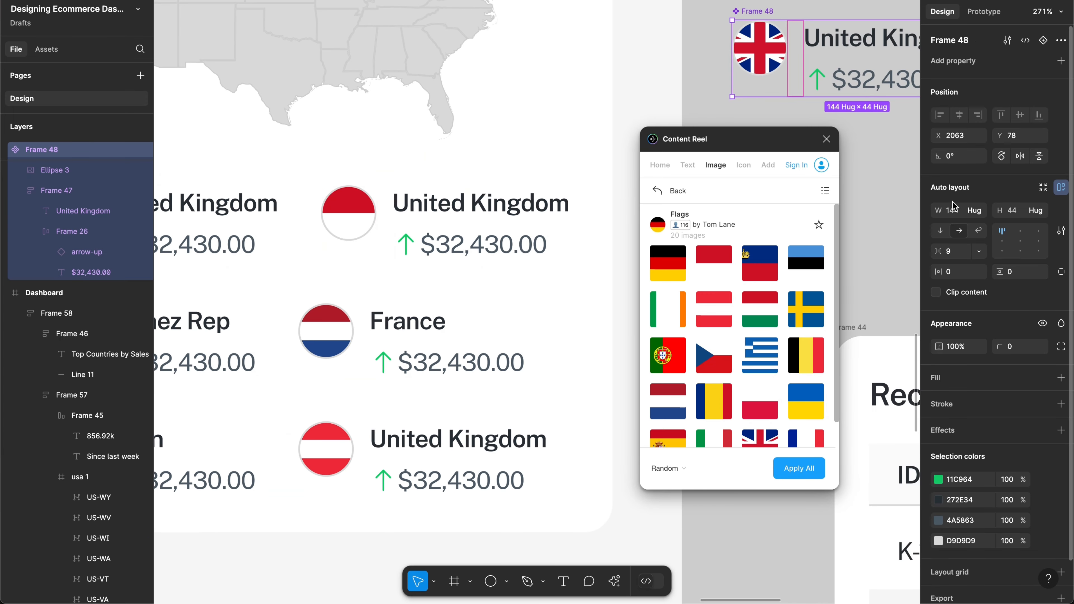
left_click(954, 210)
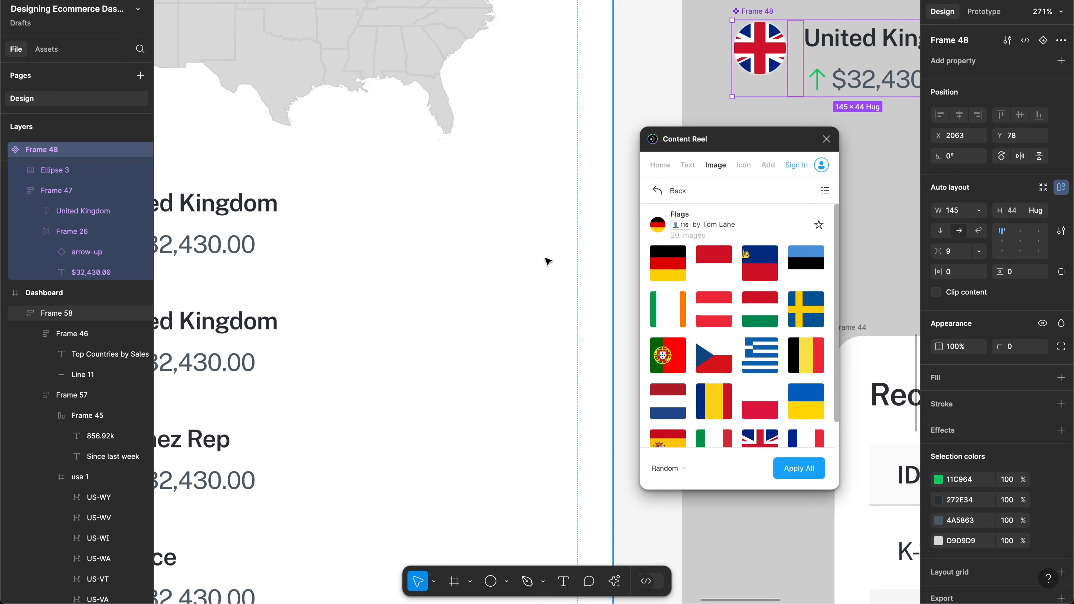
scroll(548, 259, "left", 3)
scroll(549, 259, "down", 2)
scroll(548, 261, "down", 2)
scroll(549, 261, "right", 1)
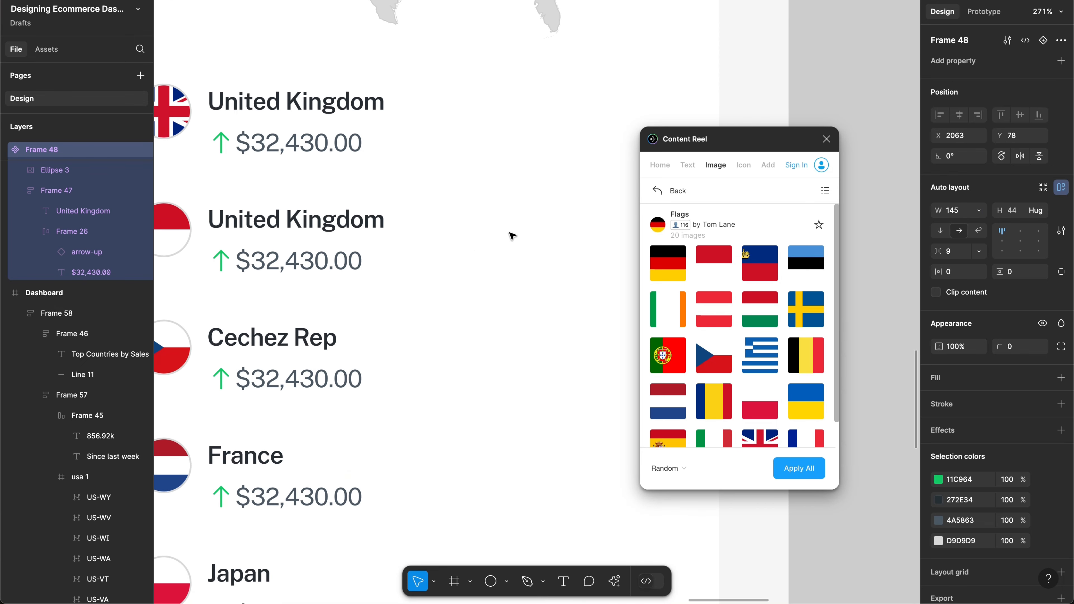
scroll(510, 233, "down", 3)
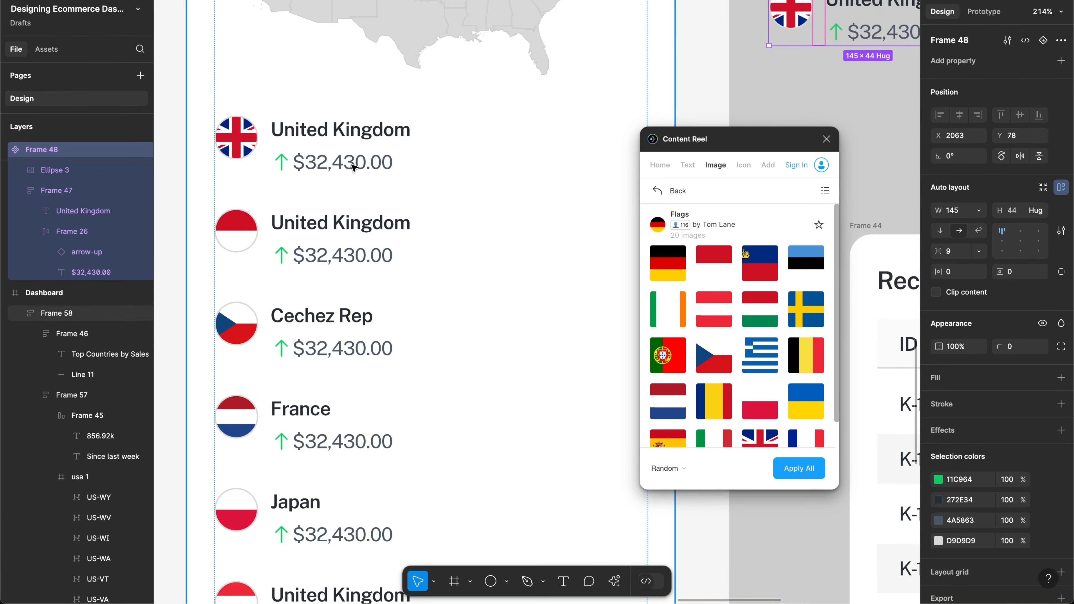
Step: Set the second United Kingdom row's width to Hug contents
left_click(367, 165)
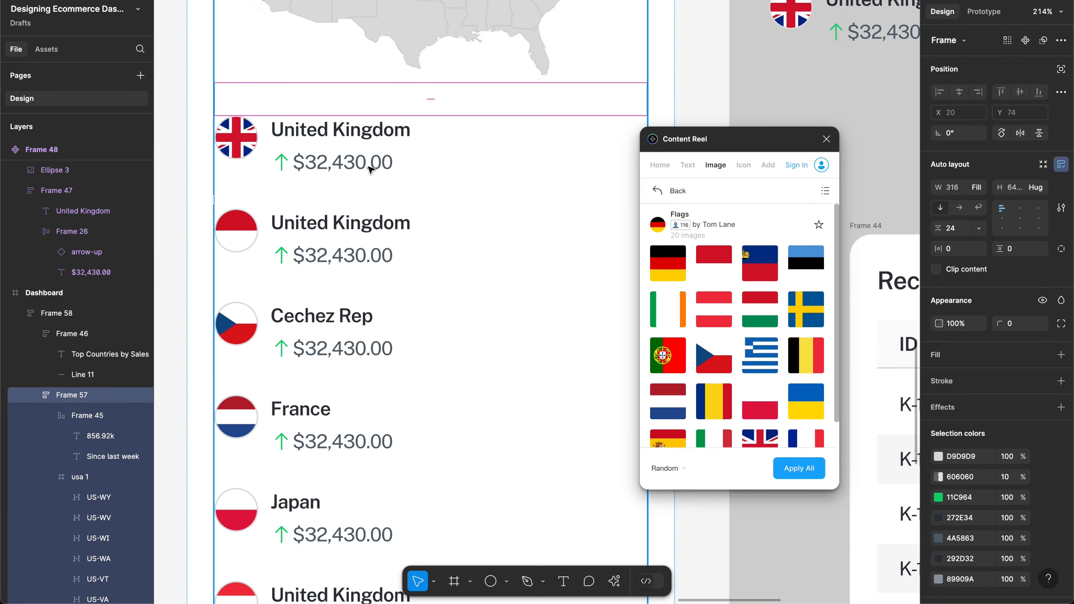
left_click(371, 169)
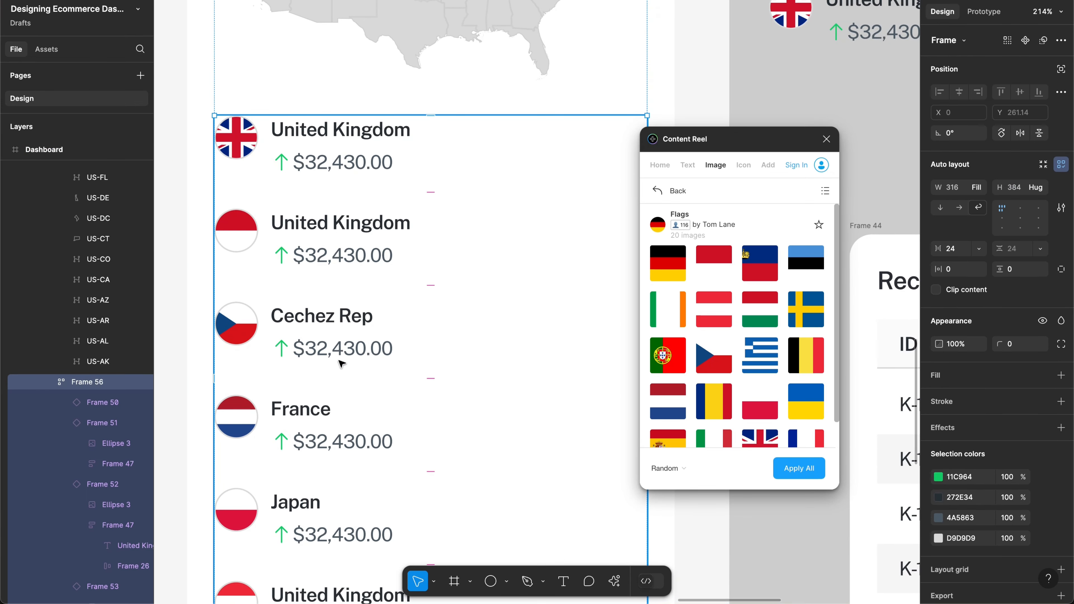
left_click(324, 434)
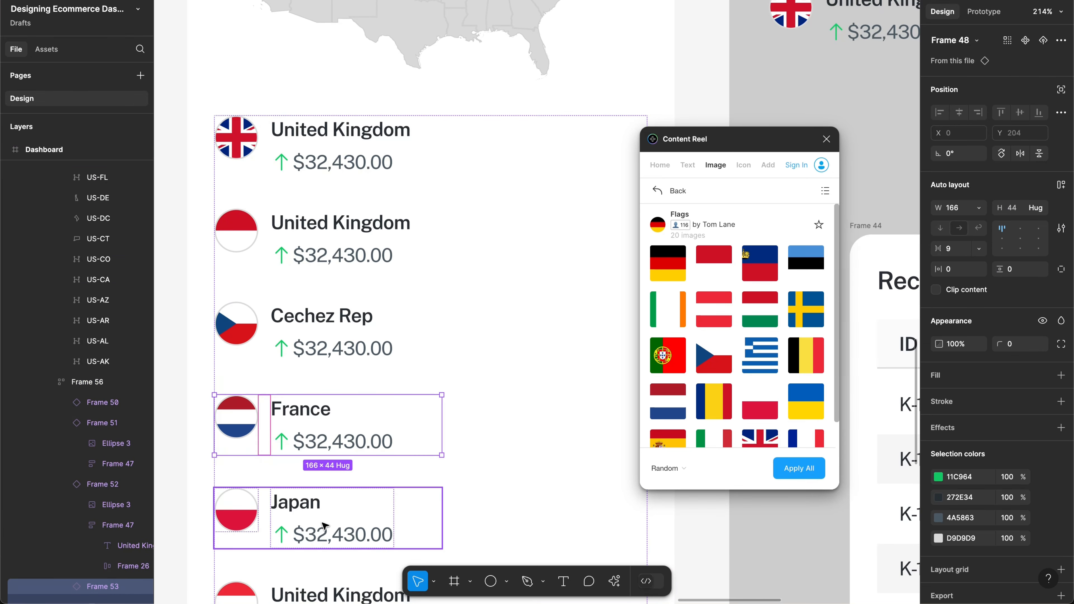
left_click(336, 226)
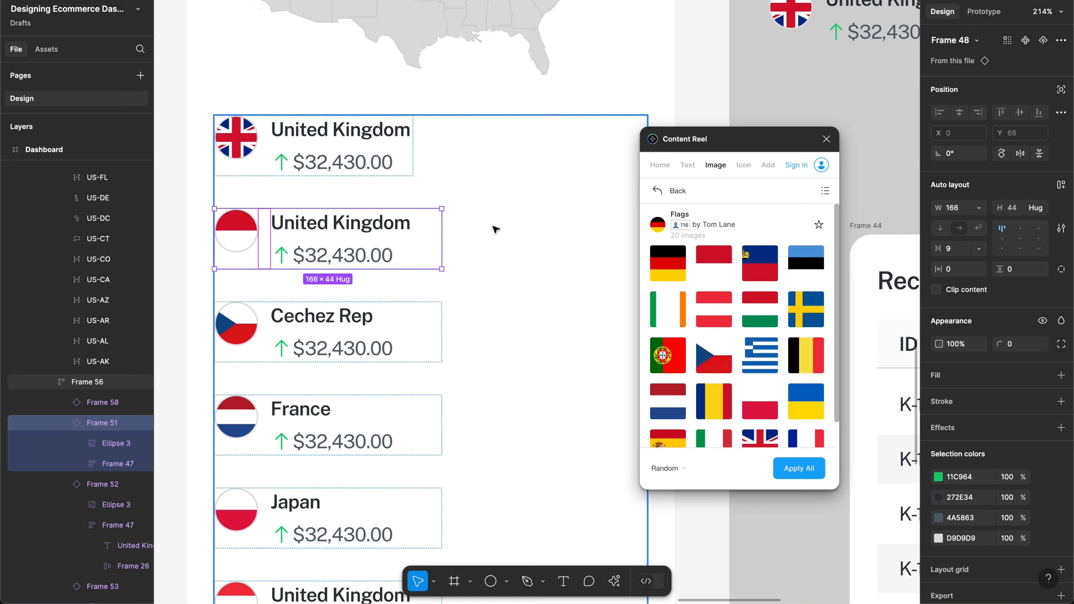
left_click(983, 208)
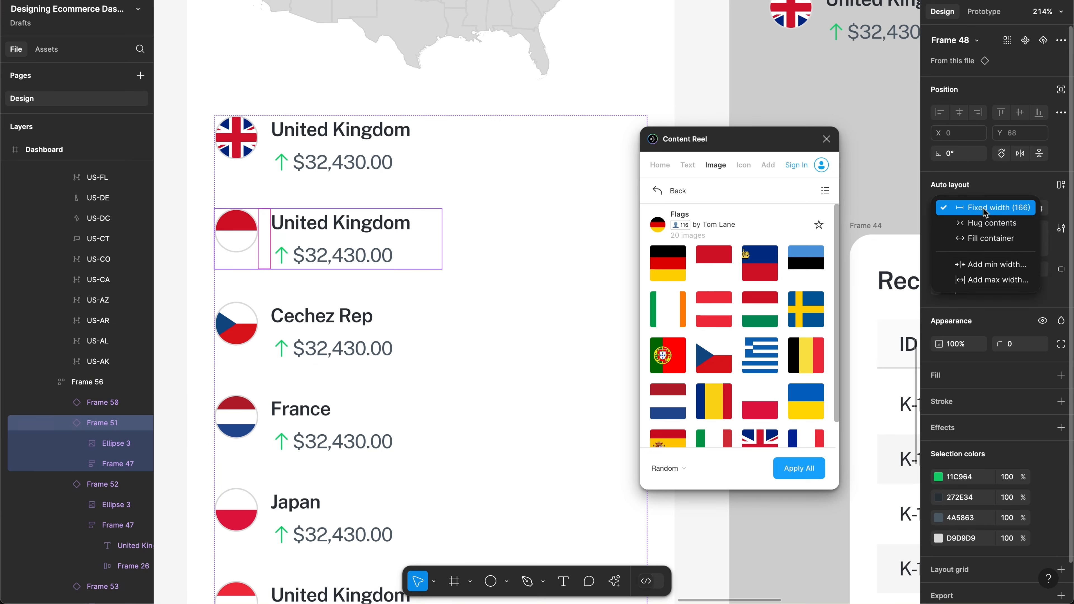
left_click(983, 226)
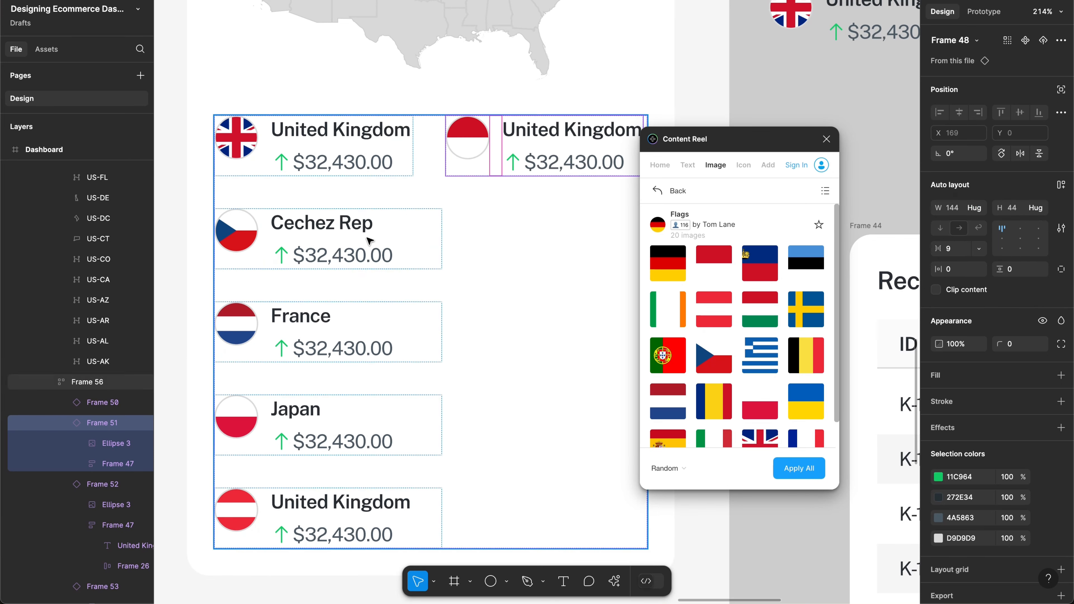
Step: Switch the main country-row component to Hug, then restore its fixed width of 145
left_click(374, 173)
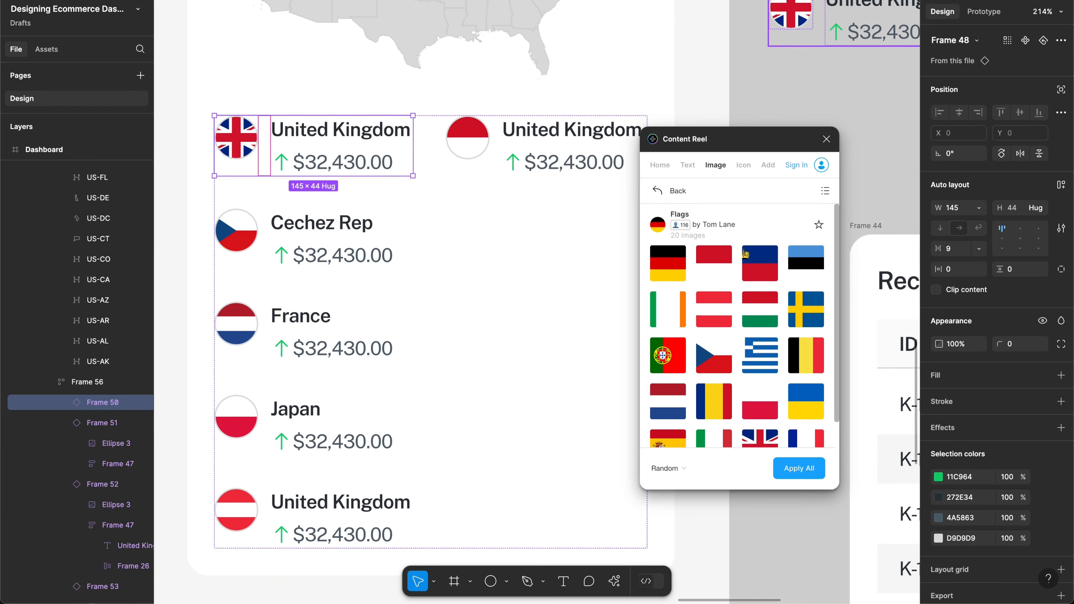
left_click(885, 31)
left_click(982, 211)
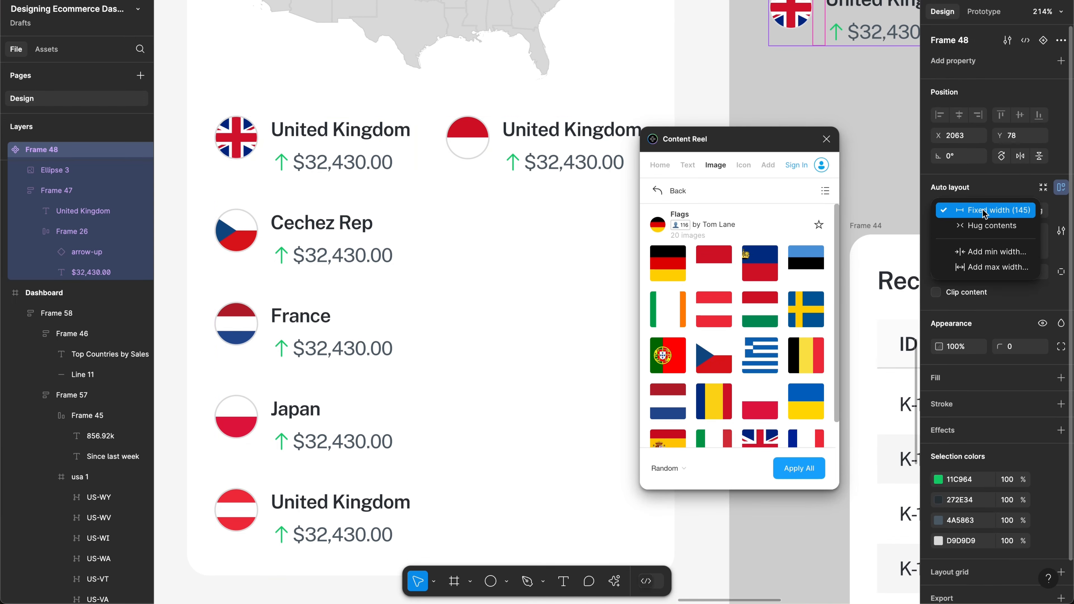
left_click(982, 226)
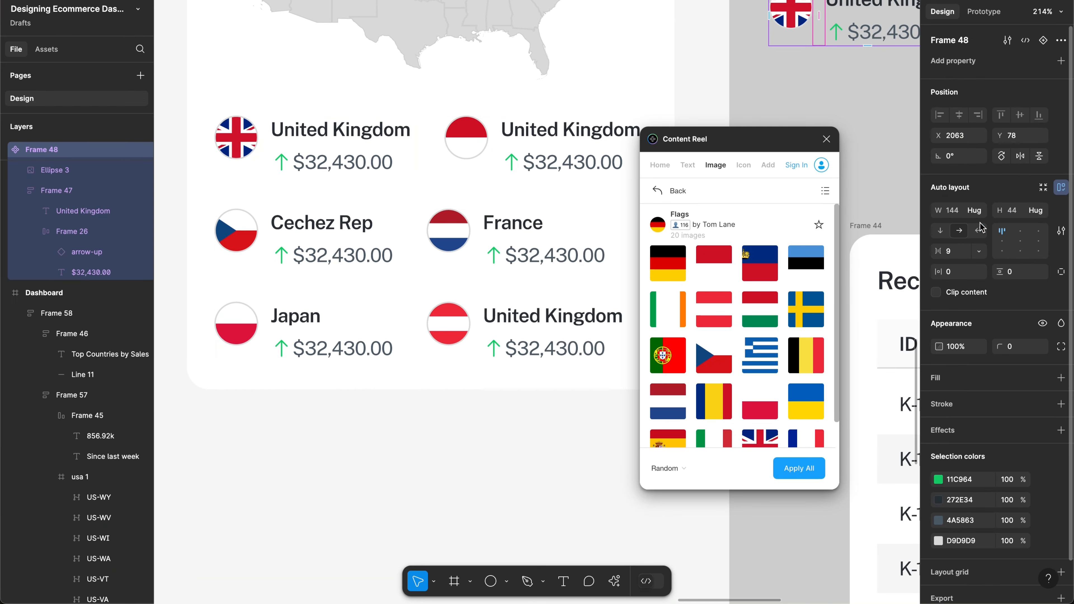
left_click(961, 210)
type("145")
key("Return")
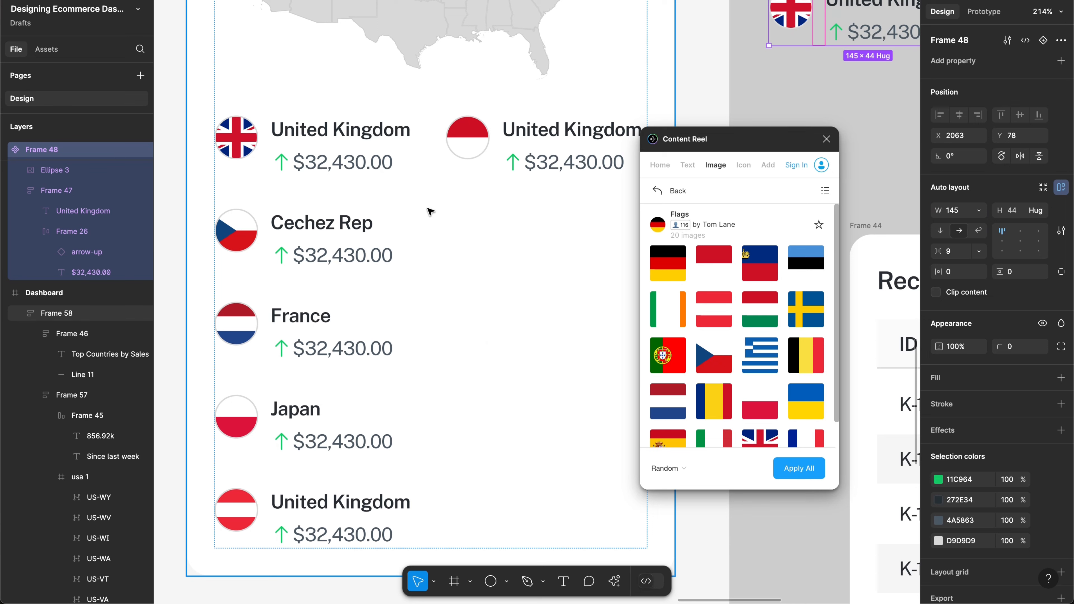
Step: Select the Cechez Rep row inside the flag list
left_click(359, 253)
left_click(358, 253)
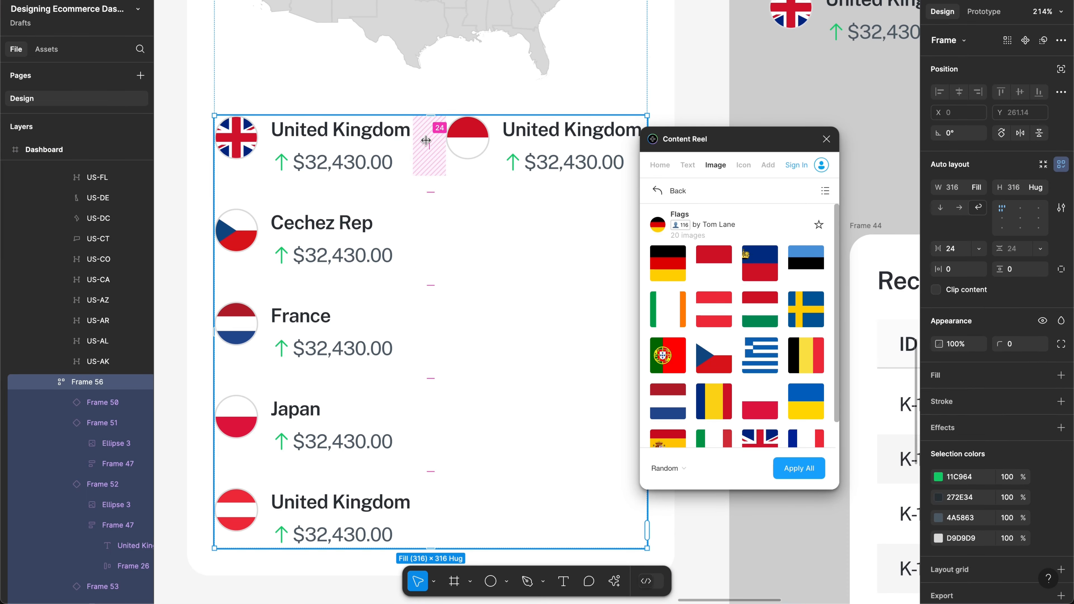
scroll(429, 152, "down", 2)
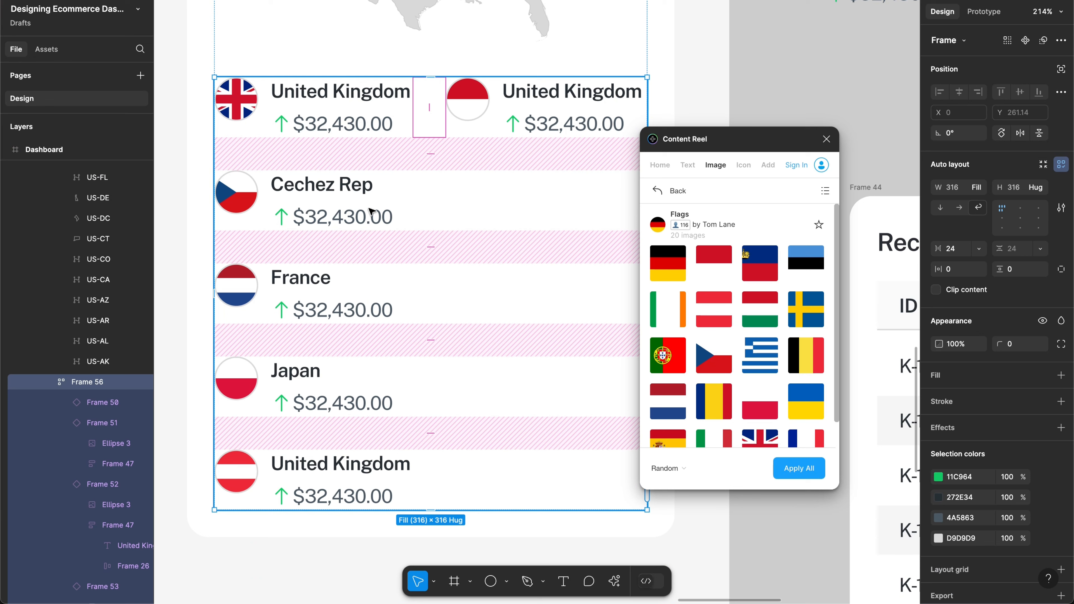
left_click(341, 208)
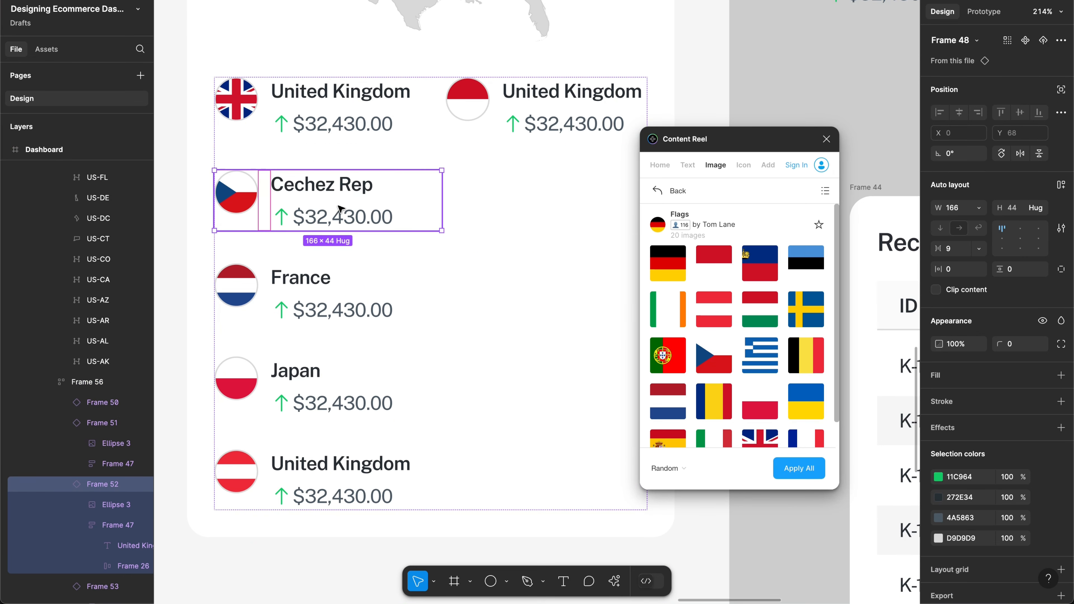
Step: Select the Cechez Rep, France, Japan and last United Kingdom rows together
left_click(344, 301)
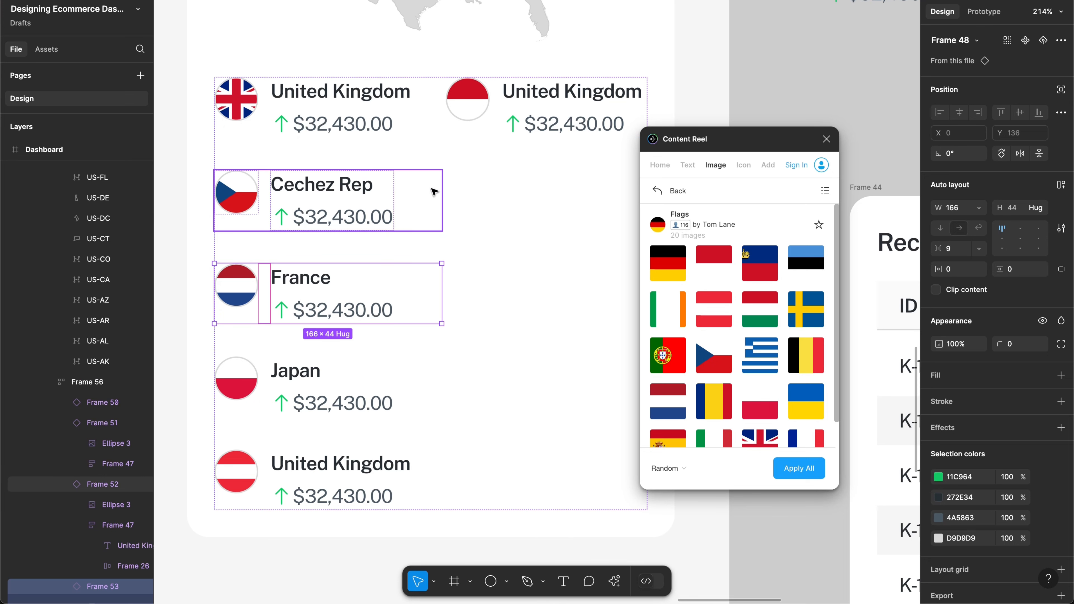
left_click(429, 106)
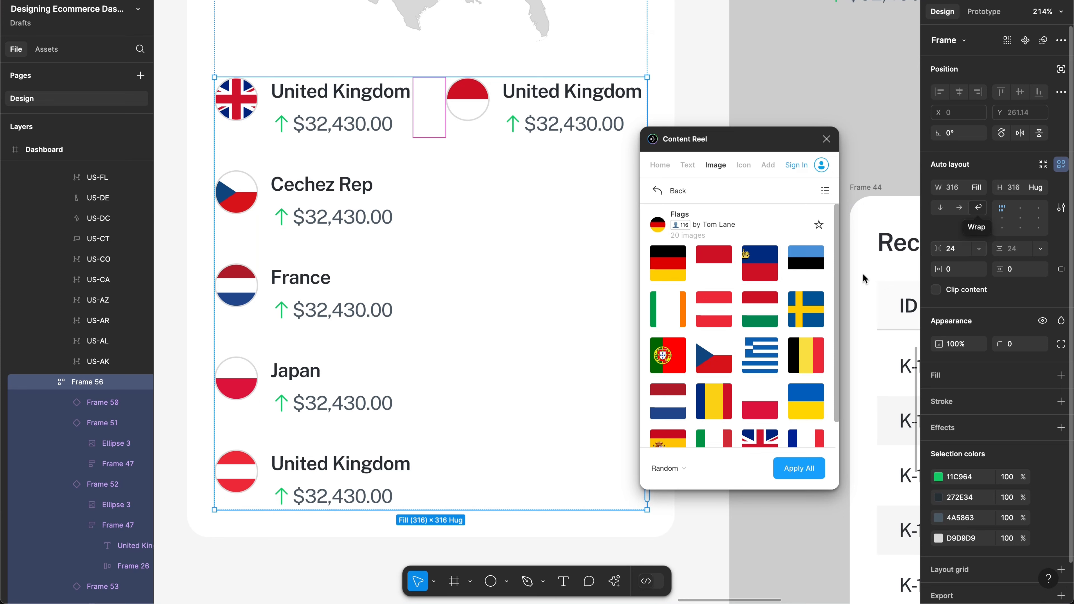
left_click(339, 204)
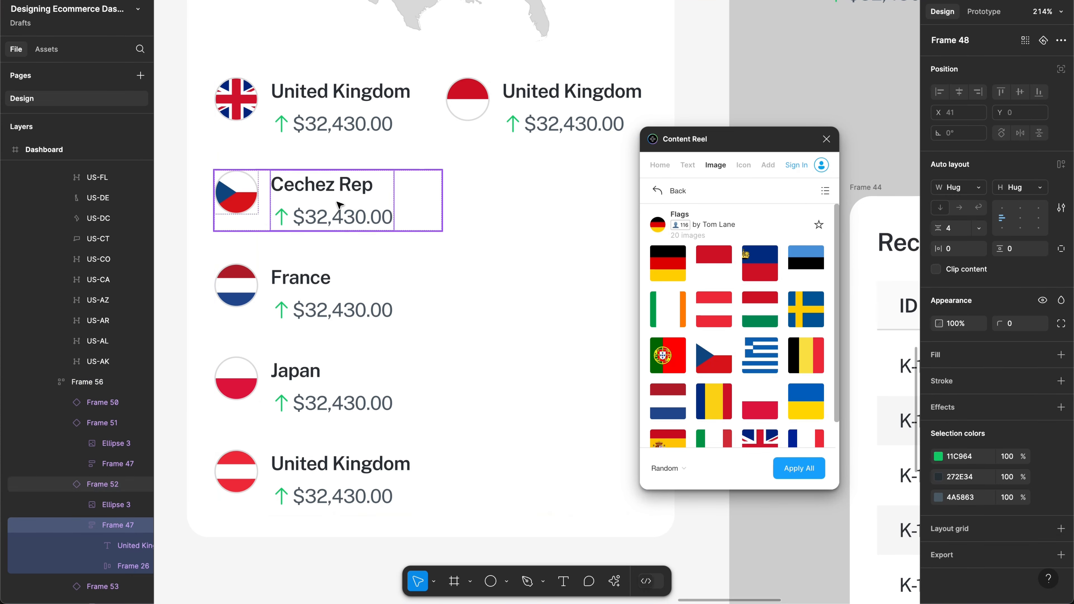
left_click(340, 205)
scroll(367, 237, "up", 3)
scroll(368, 237, "right", 3)
key("shift+Return")
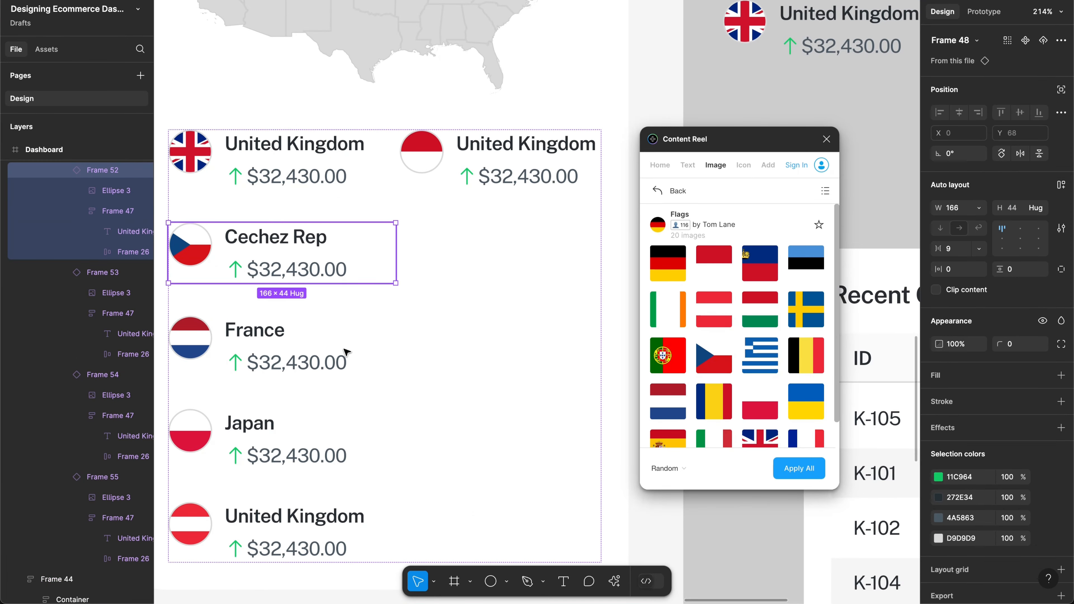
left_click(346, 364, "shift")
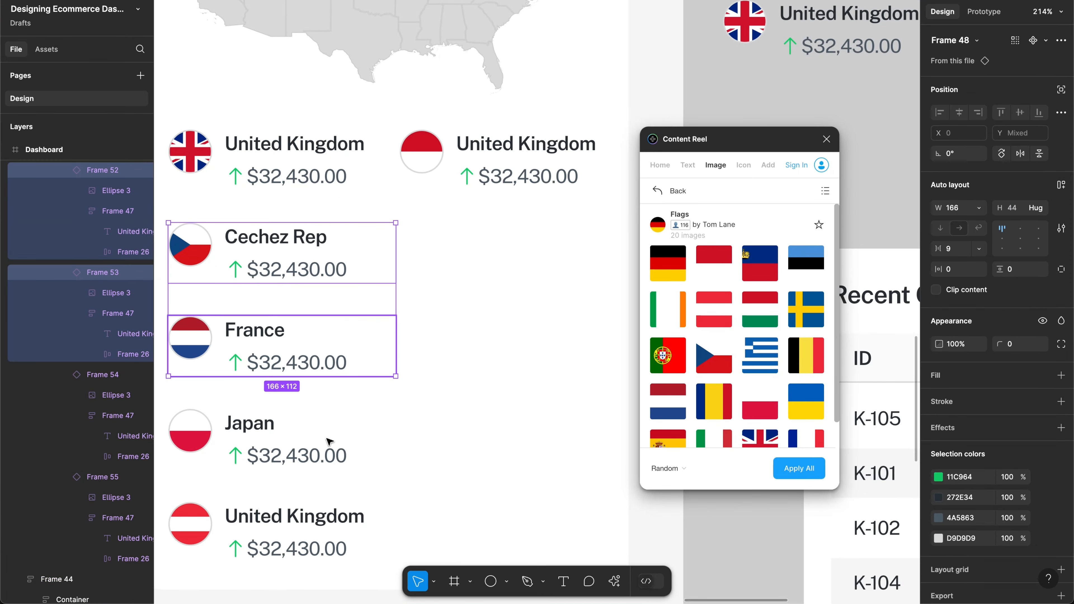
left_click(331, 443, "shift")
left_click(334, 548, "shift")
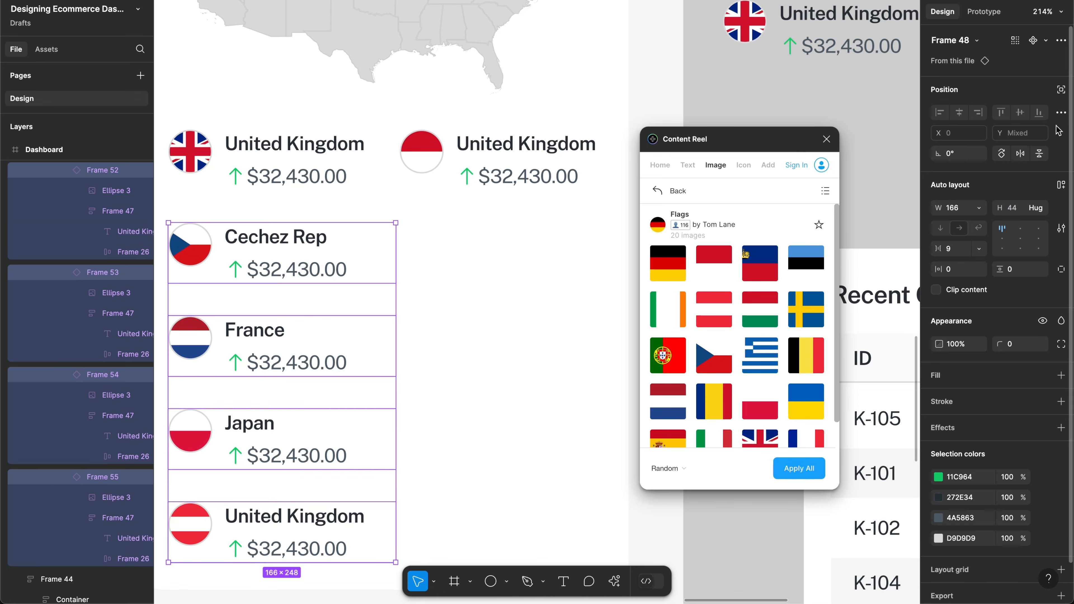
Step: Reset the selected rows to their original size and check the grid column spacing
left_click(1060, 40)
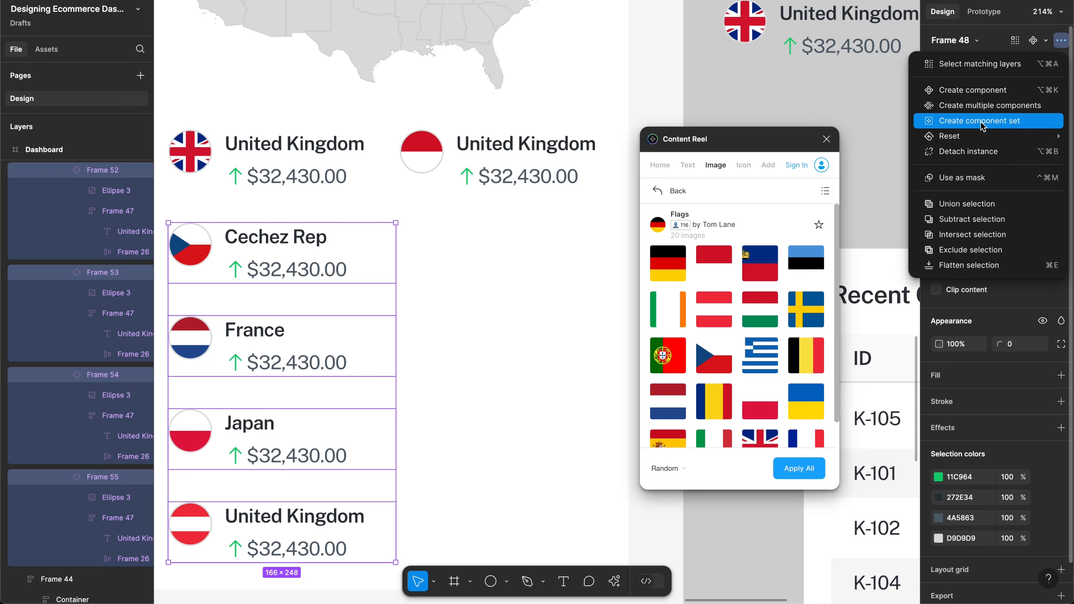
mouse_move(977, 138)
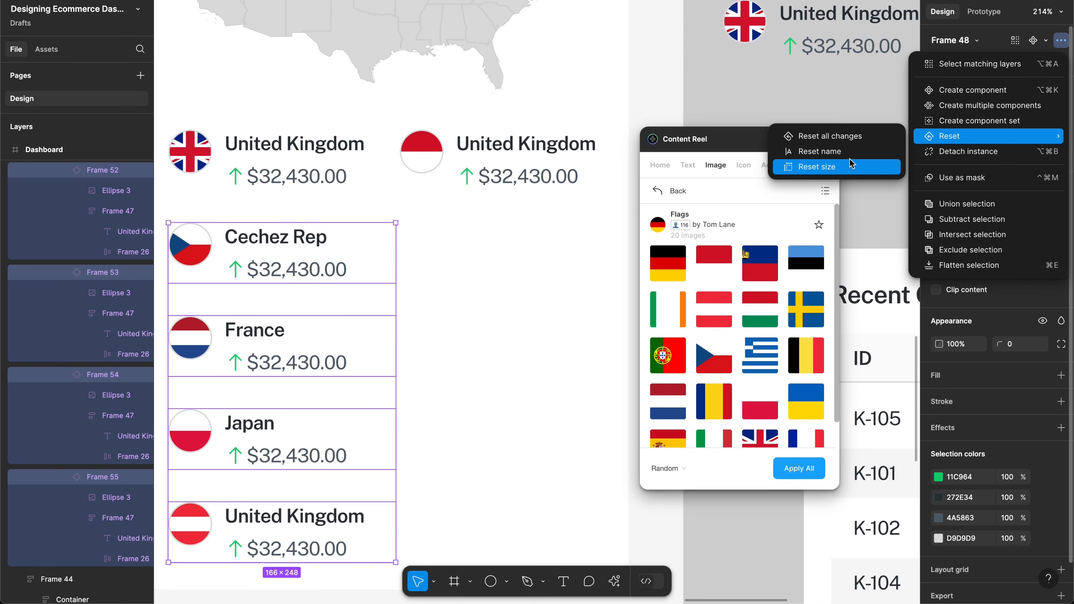
left_click(829, 166)
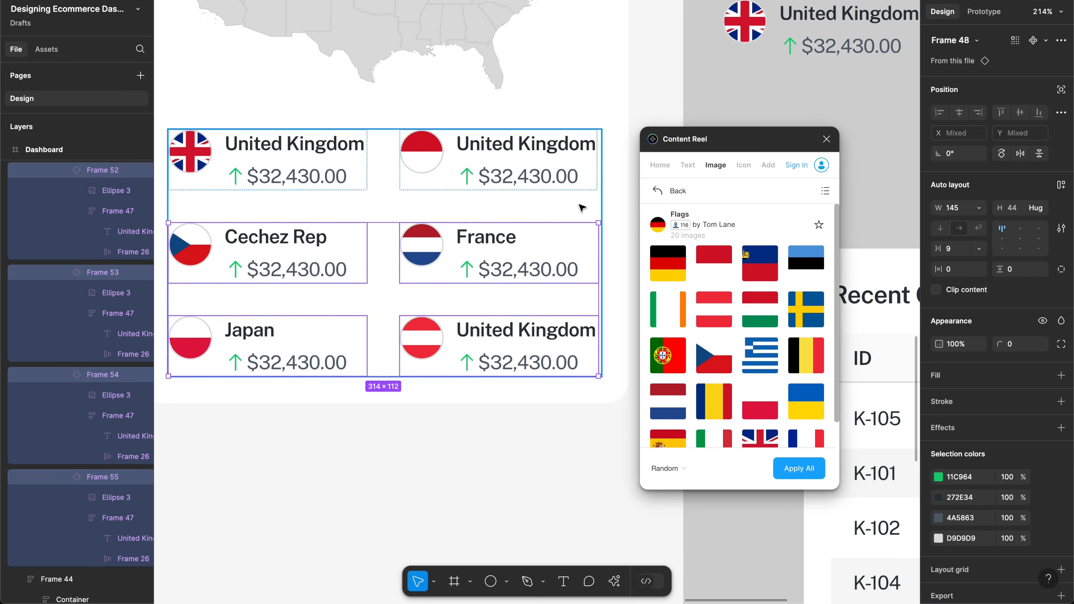
key("alt")
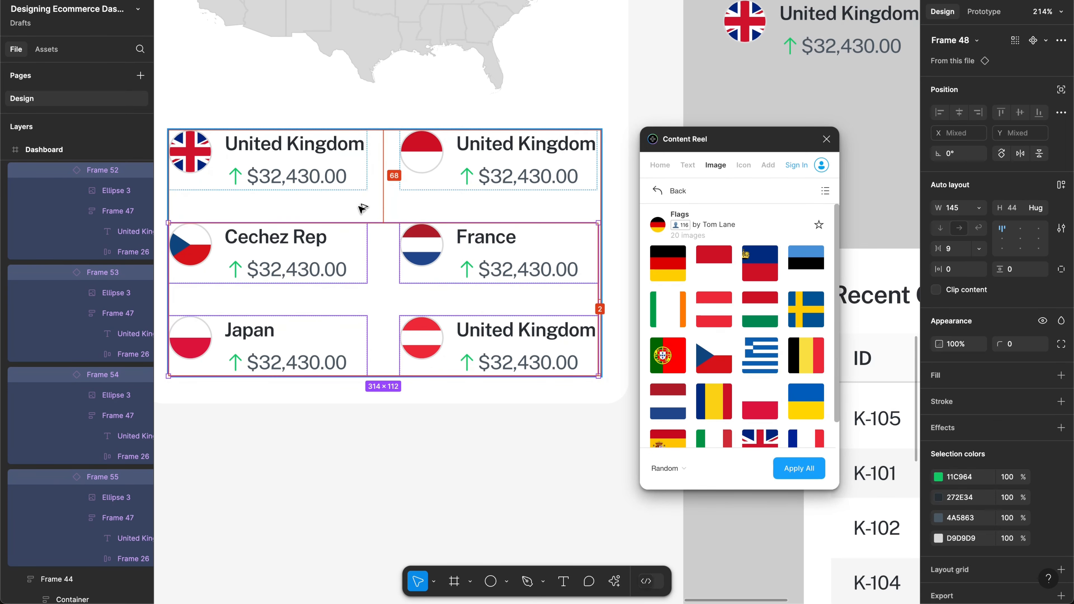
left_click(407, 188)
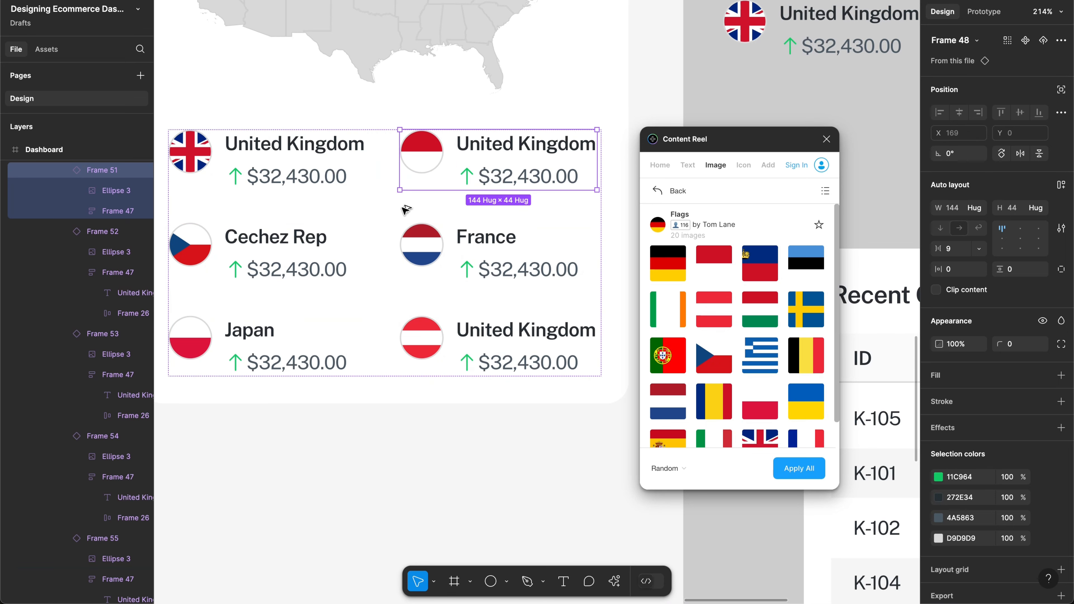
Step: Set the top-right United Kingdom row's width to 145, then reset it to the component size
key("alt")
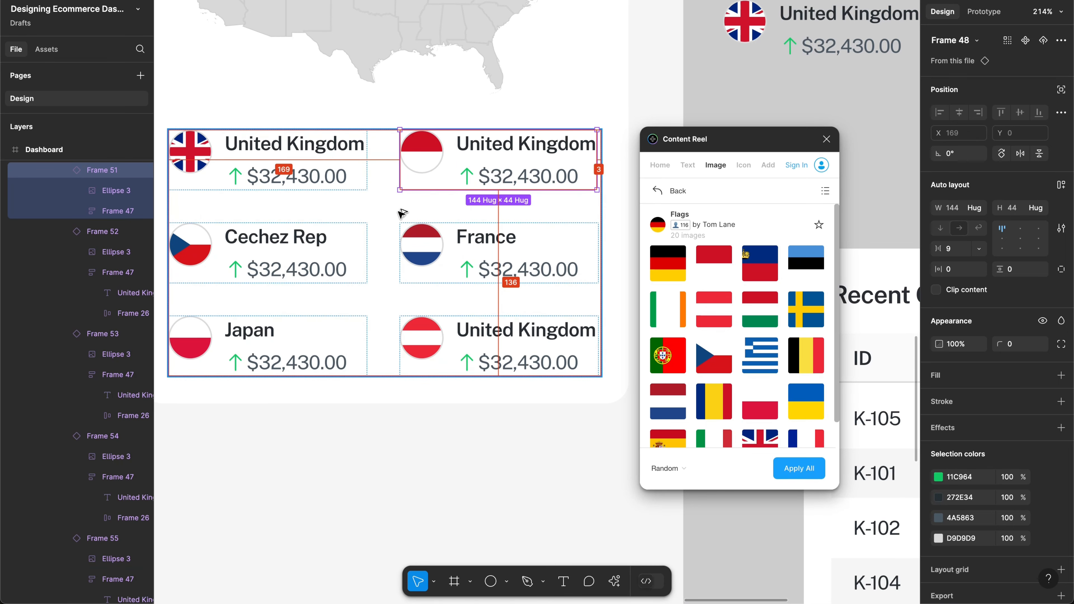
left_click(338, 188)
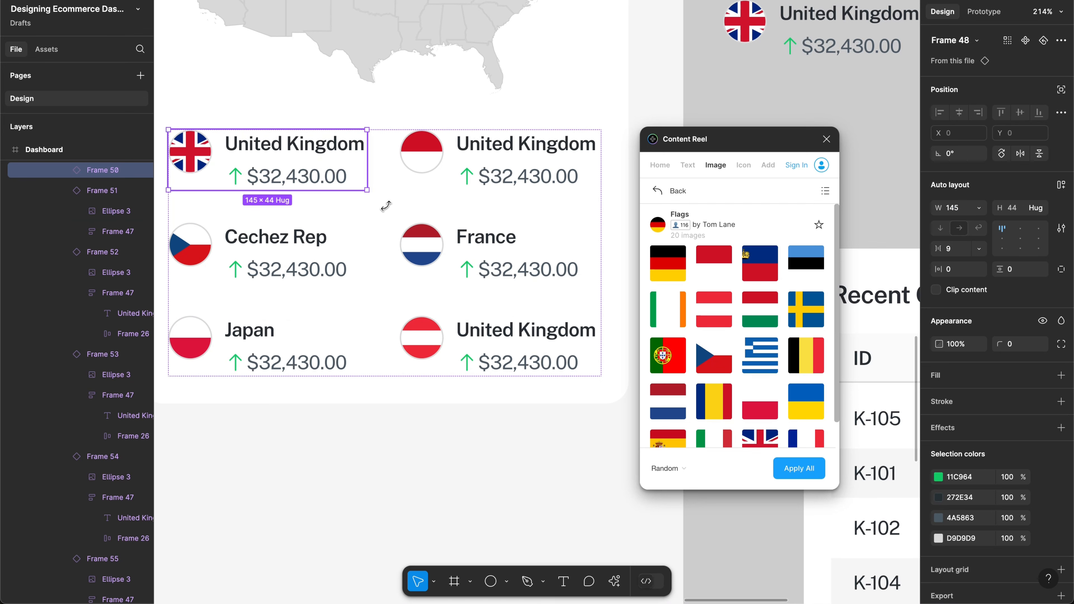
left_click(420, 182)
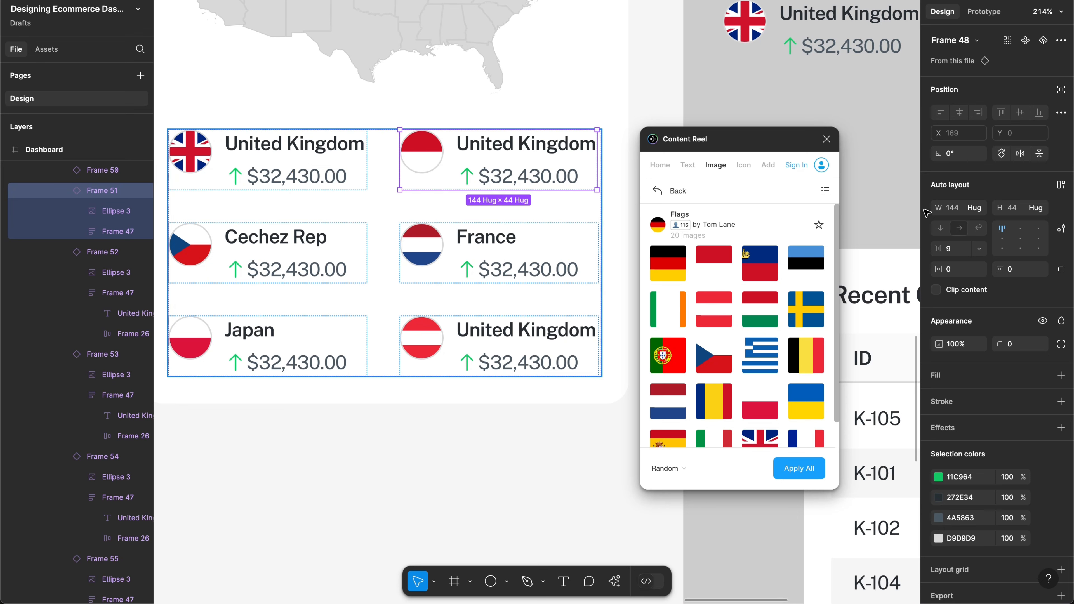
left_click(957, 209)
key("Up")
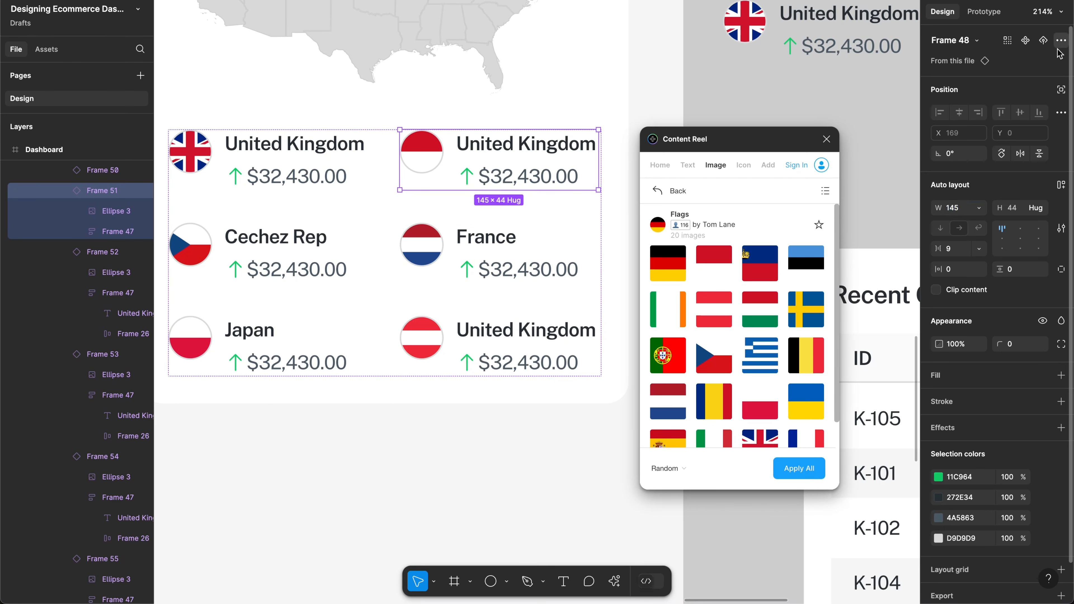
left_click(1061, 40)
mouse_move(960, 128)
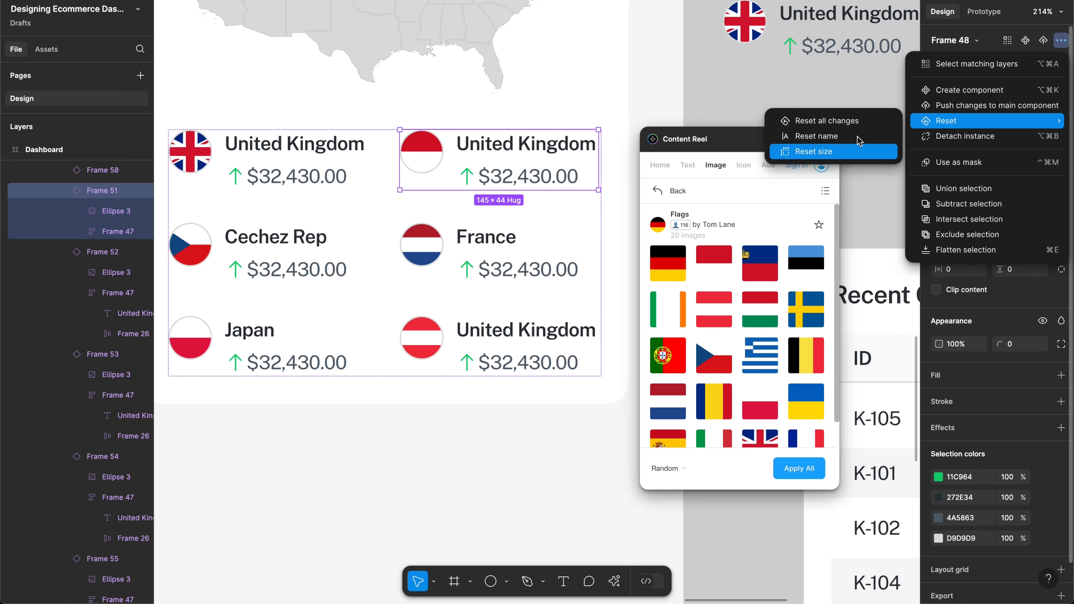
left_click(858, 151)
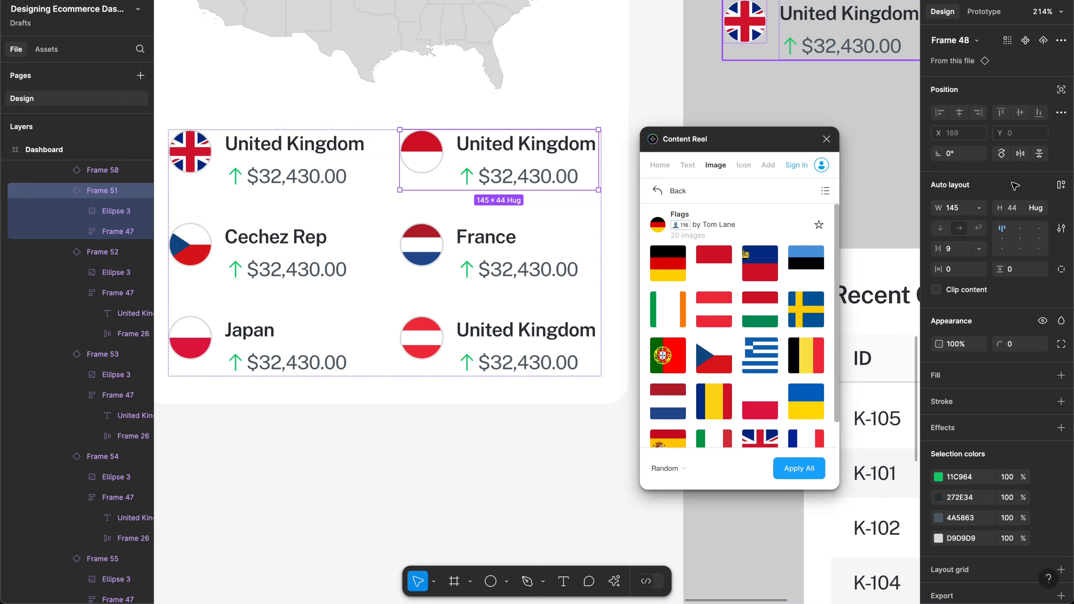
Step: Widen the main country component to 146 and select the whole Top Countries card
left_click(956, 211)
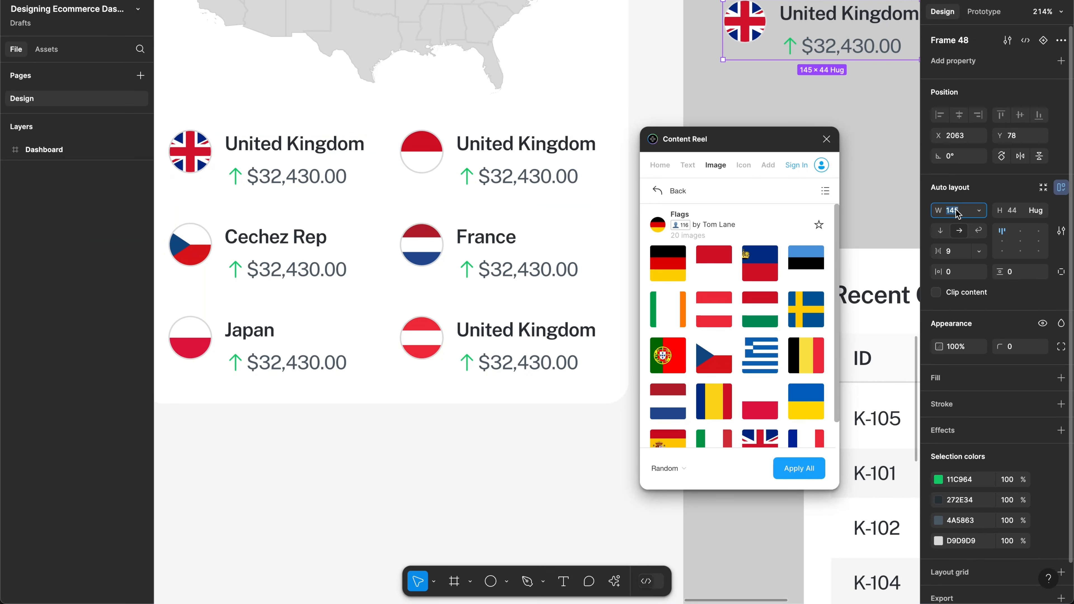
key("Up")
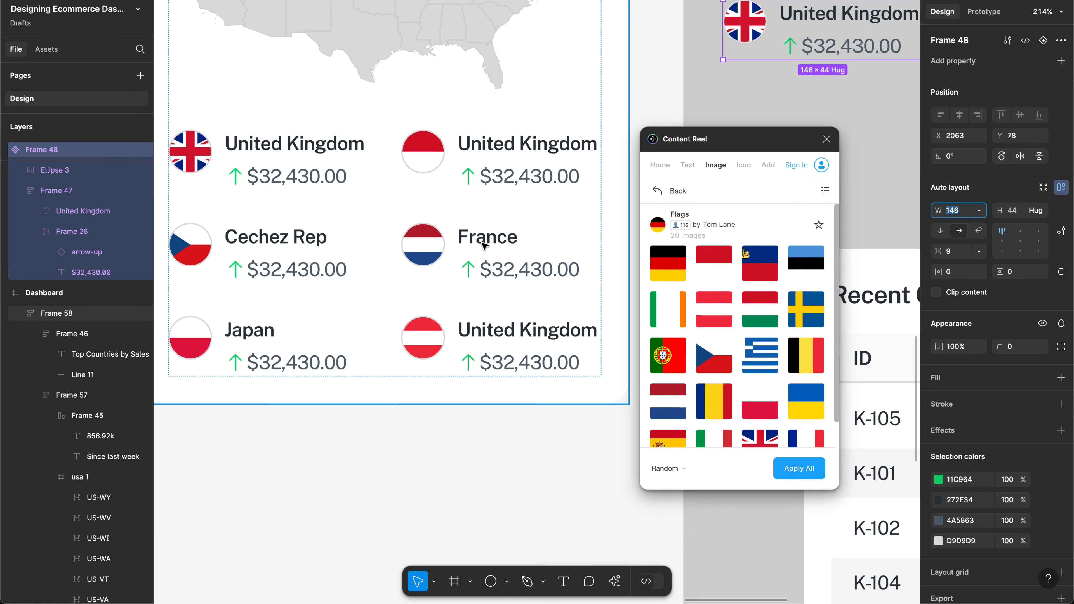
left_click(421, 215)
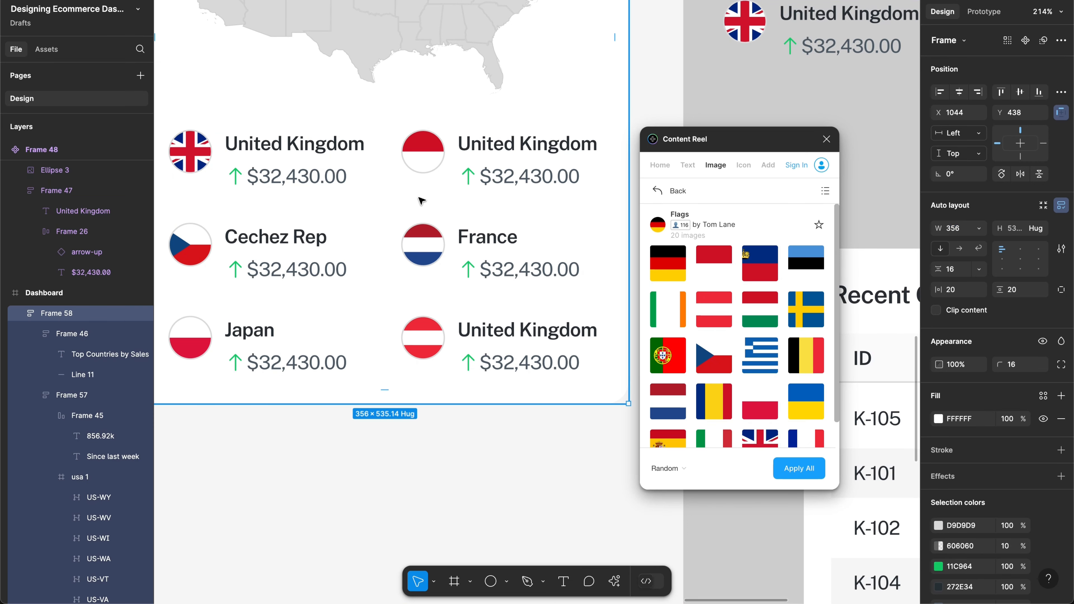
scroll(419, 205, "left", 3)
scroll(420, 205, "up", 1)
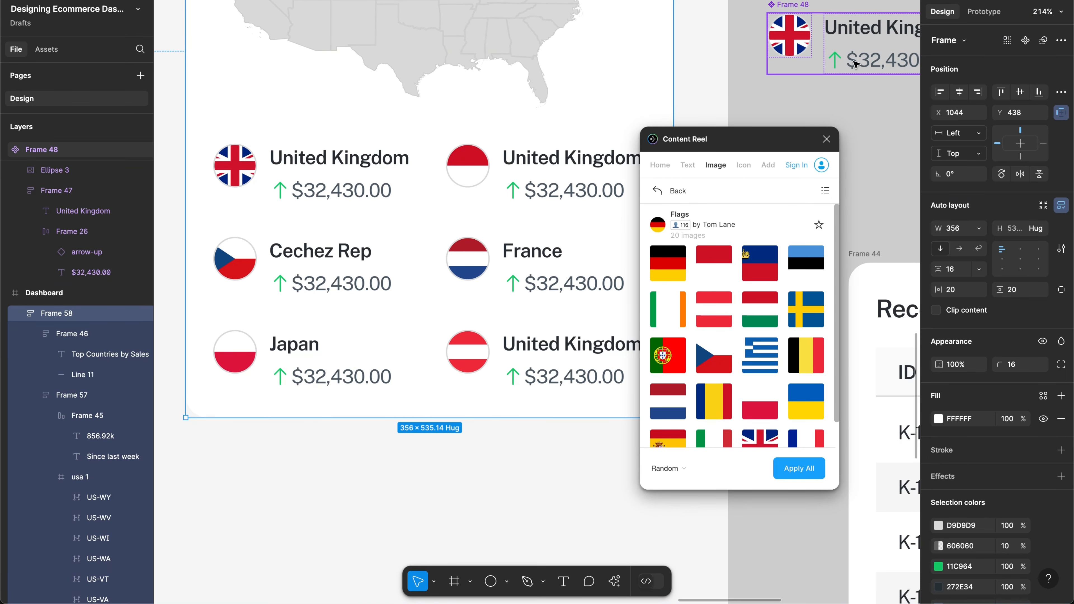
Step: Move the $32,430.00 price ahead of its arrow in the main country item
left_click(863, 63)
double_click(867, 64)
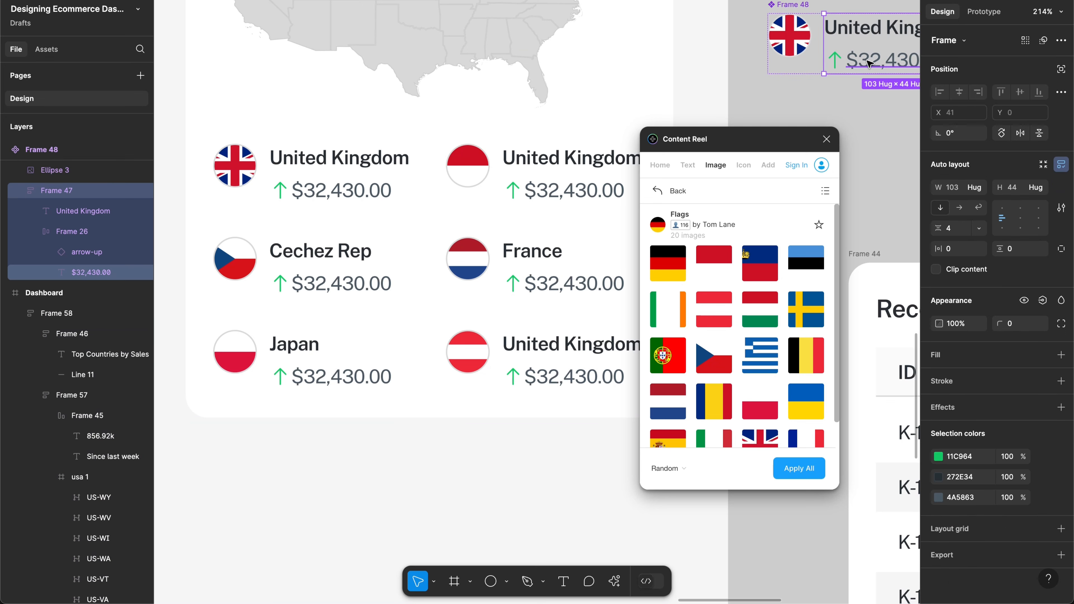
double_click(869, 64)
key("Left")
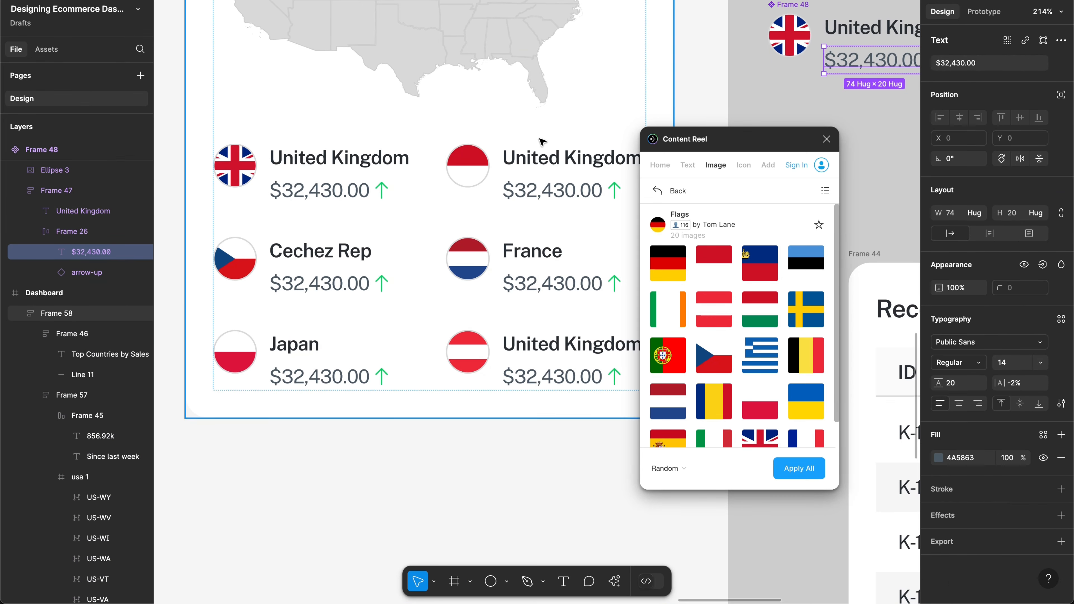
scroll(500, 149, "down", 2)
scroll(500, 149, "right", 1)
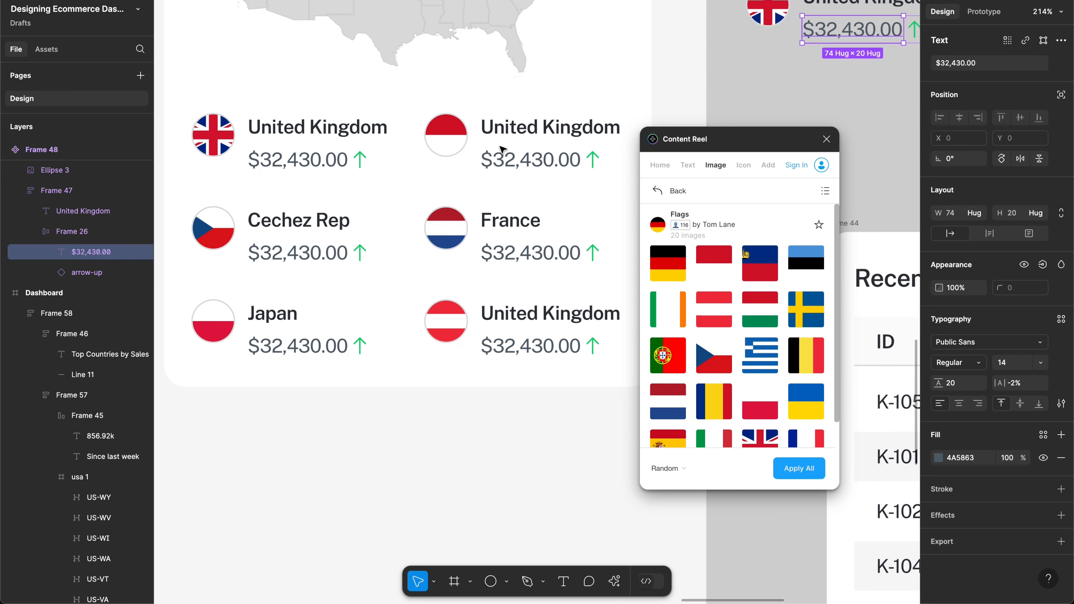
Step: Close the Content Reel flag image panel
left_click(826, 139)
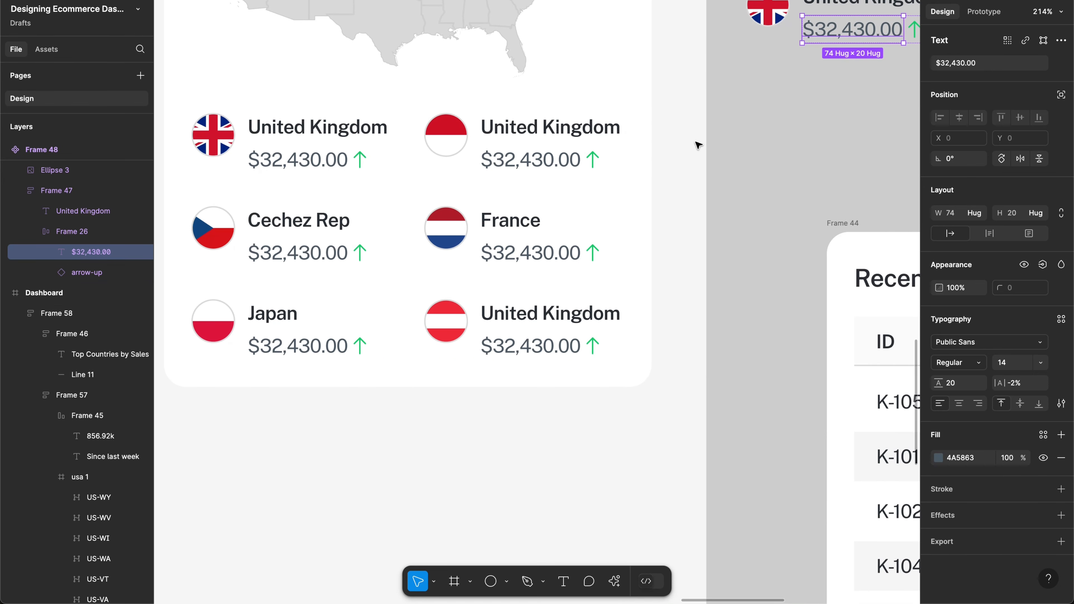
scroll(697, 143, "up", 5)
scroll(697, 144, "left", 3)
scroll(561, 140, "left", 3)
scroll(561, 140, "up", 1)
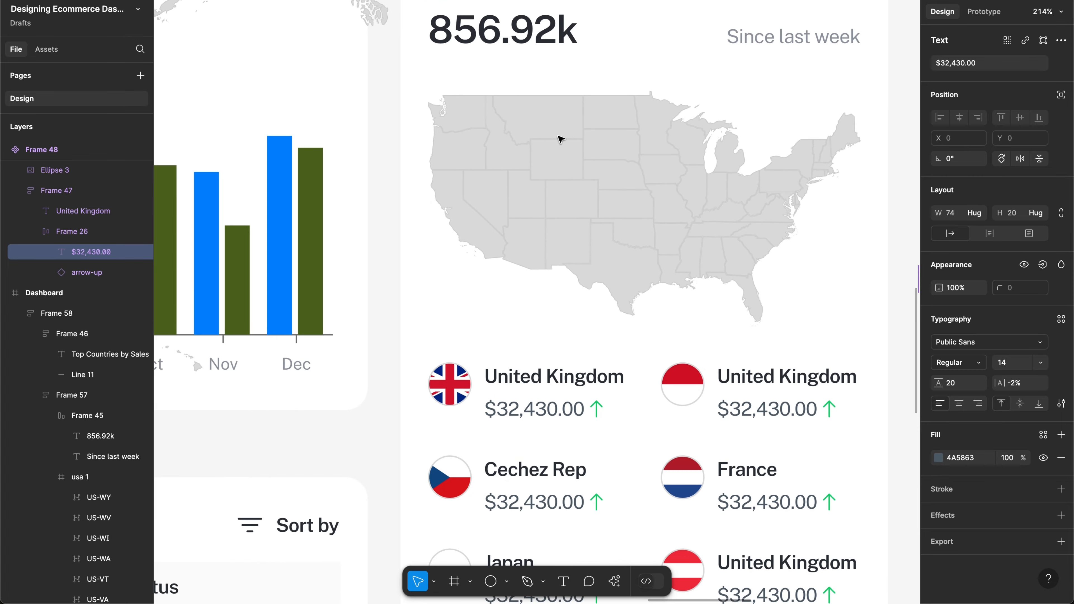
Step: Turn on Clip content for the US map frame in the Top Countries card
left_click(561, 139)
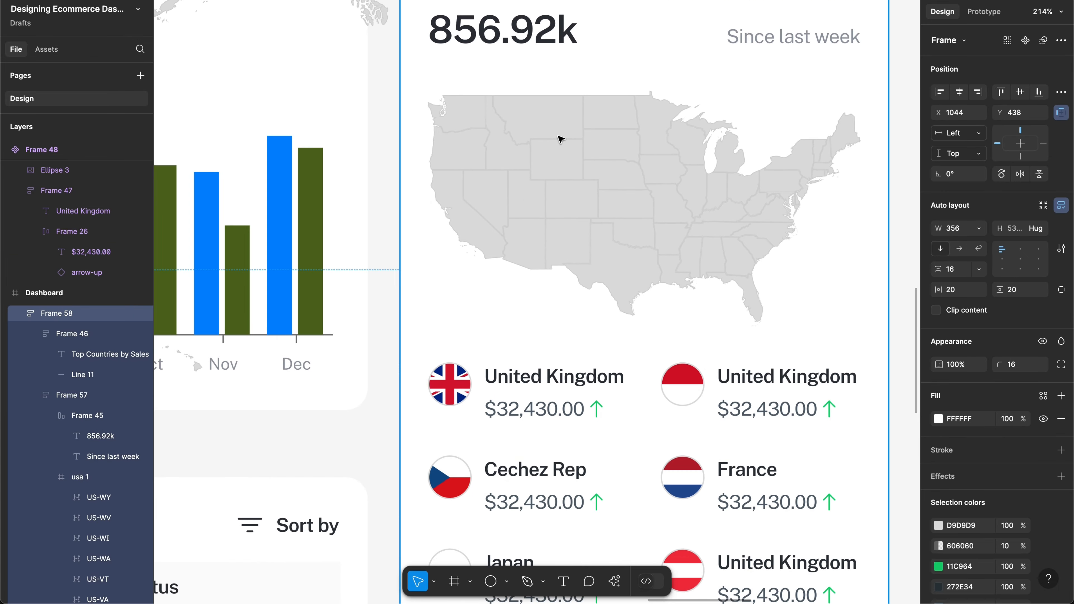
double_click(561, 139)
double_click(561, 140)
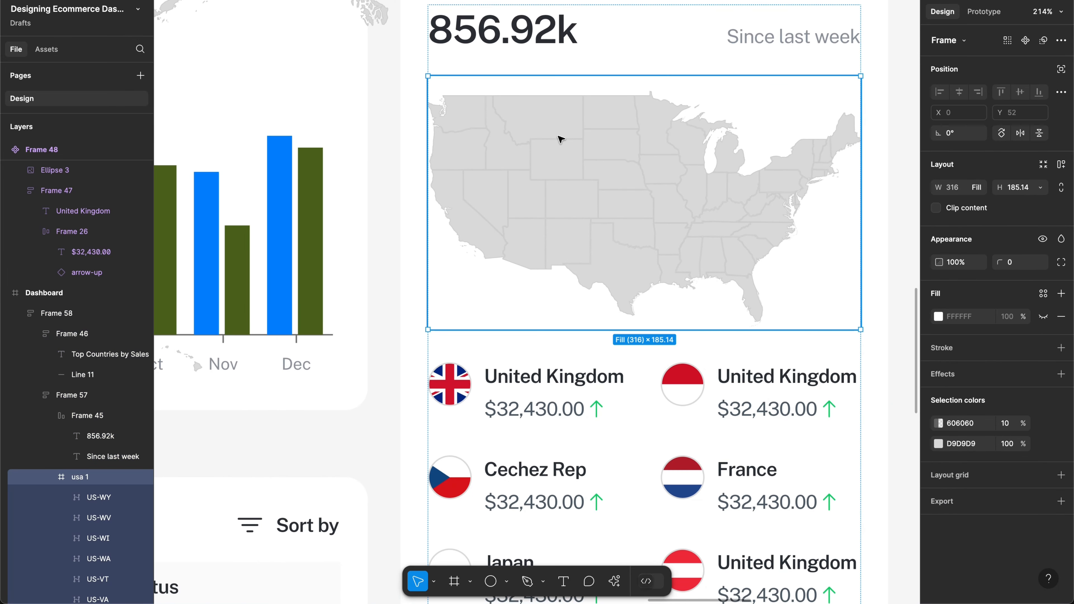
left_click(974, 210)
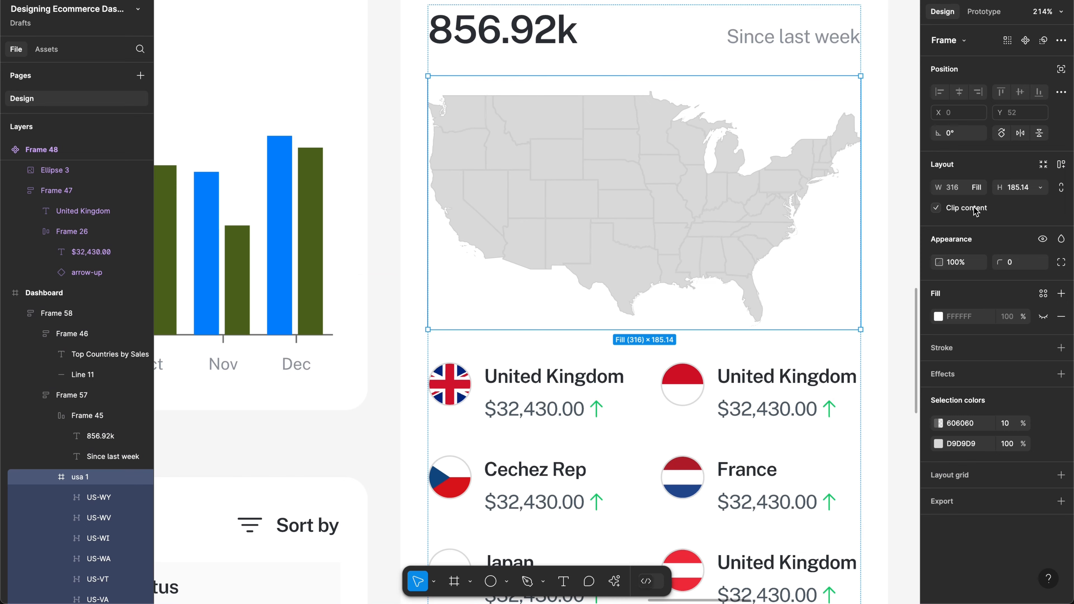
scroll(642, 184, "down", 5)
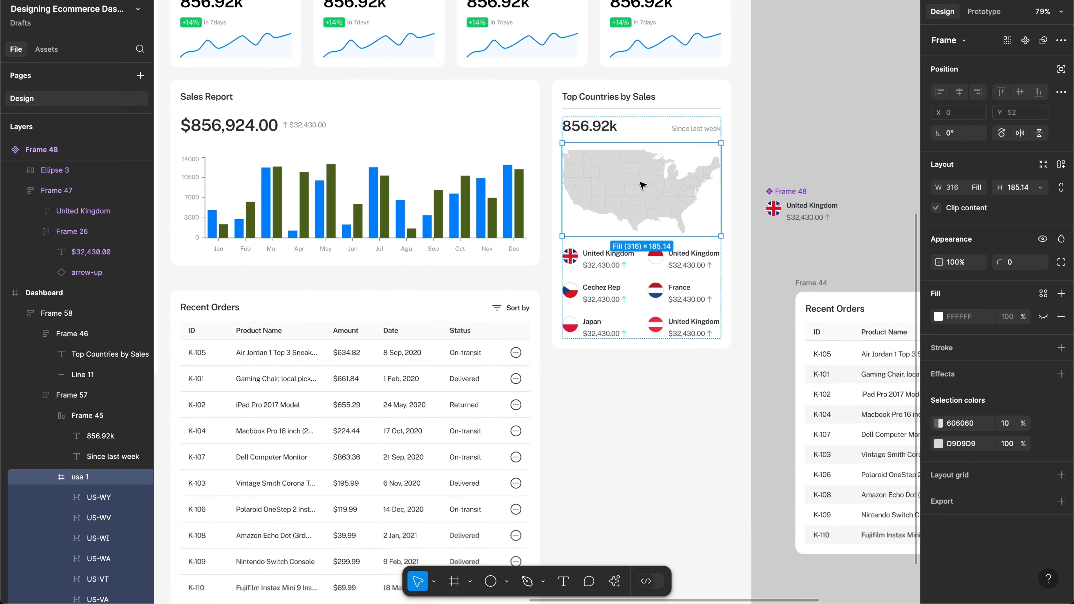
scroll(642, 184, "down", 1)
left_click(613, 381)
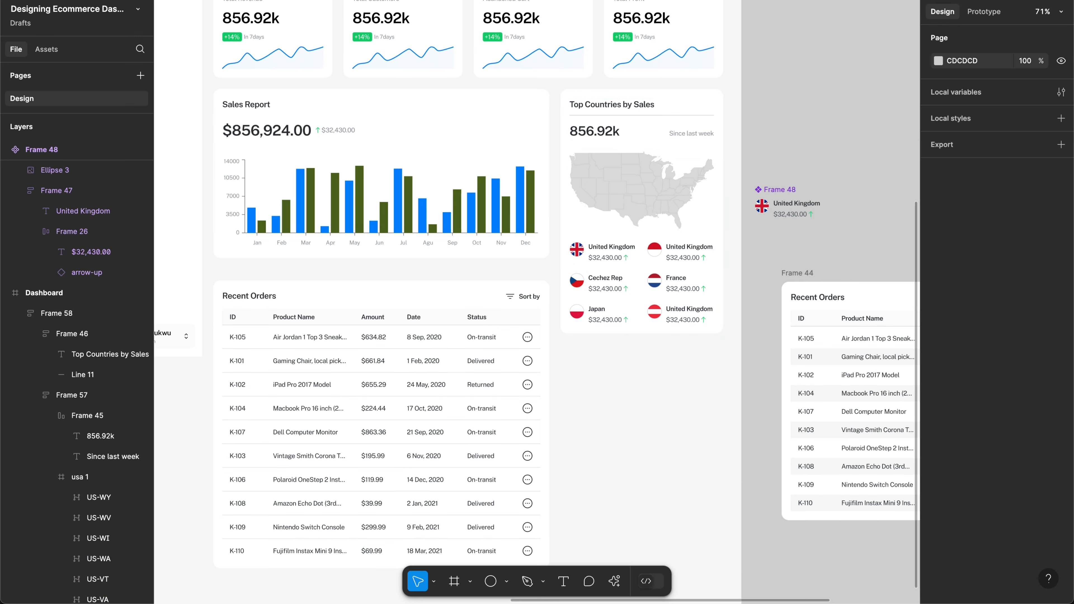
left_click(951, 0)
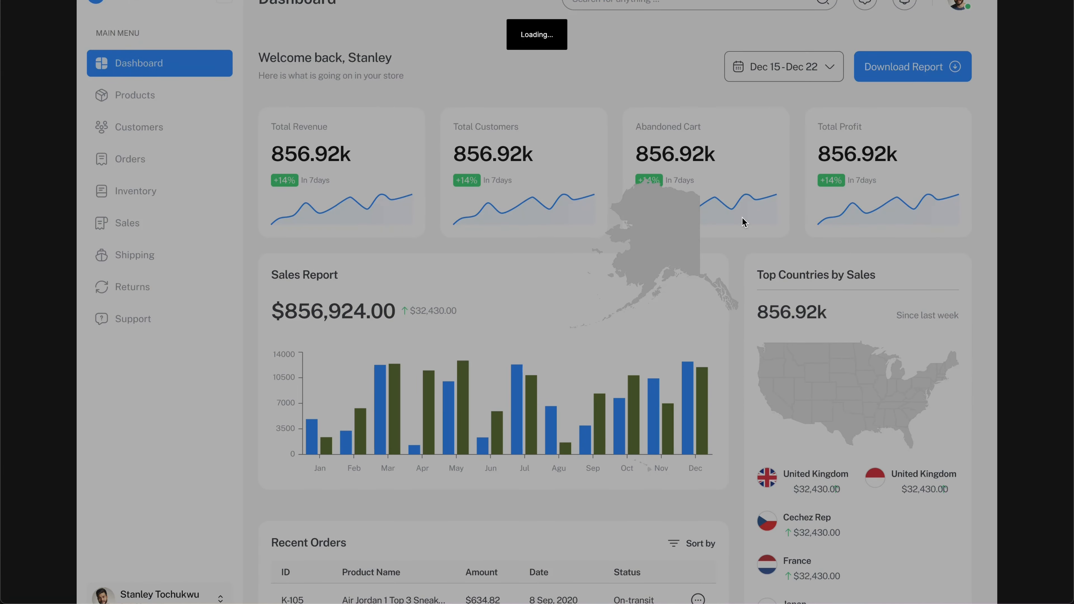
scroll(742, 218, "down", 2)
scroll(741, 218, "up", 2)
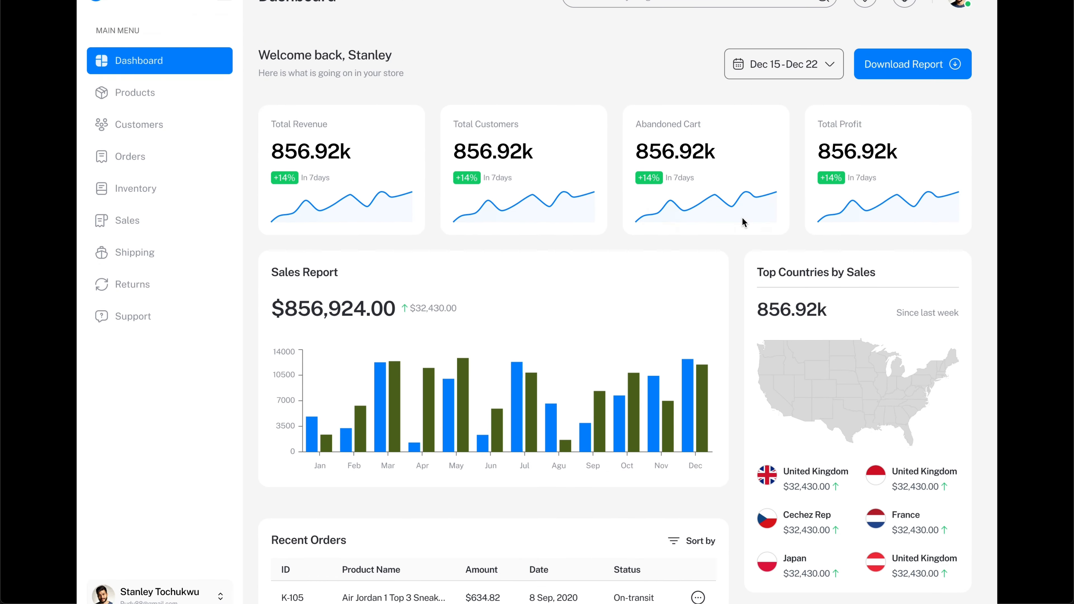
scroll(744, 223, "down", 2)
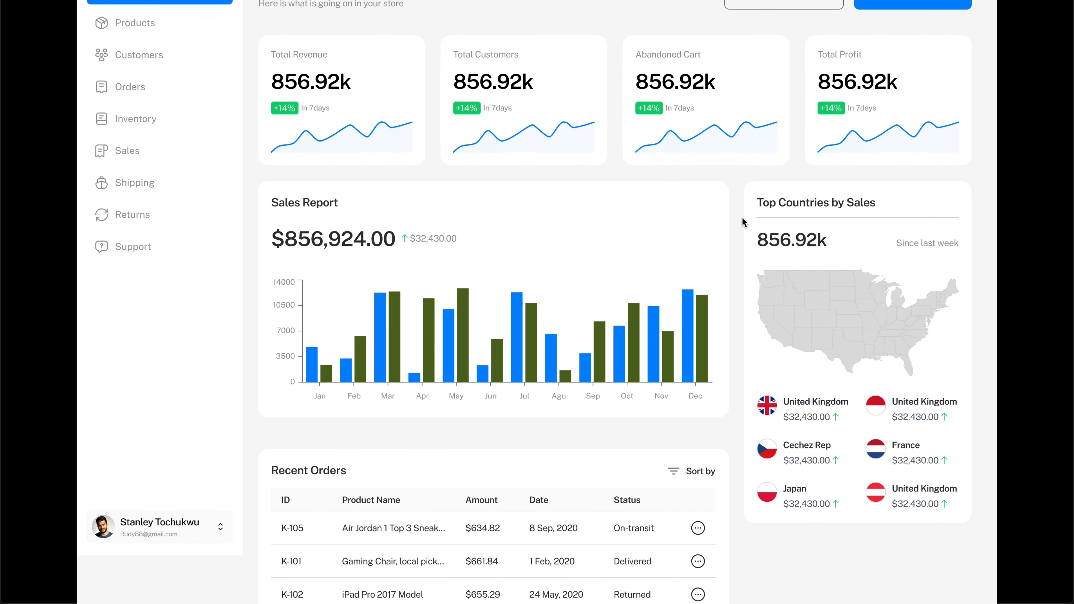
scroll(742, 222, "down", 3)
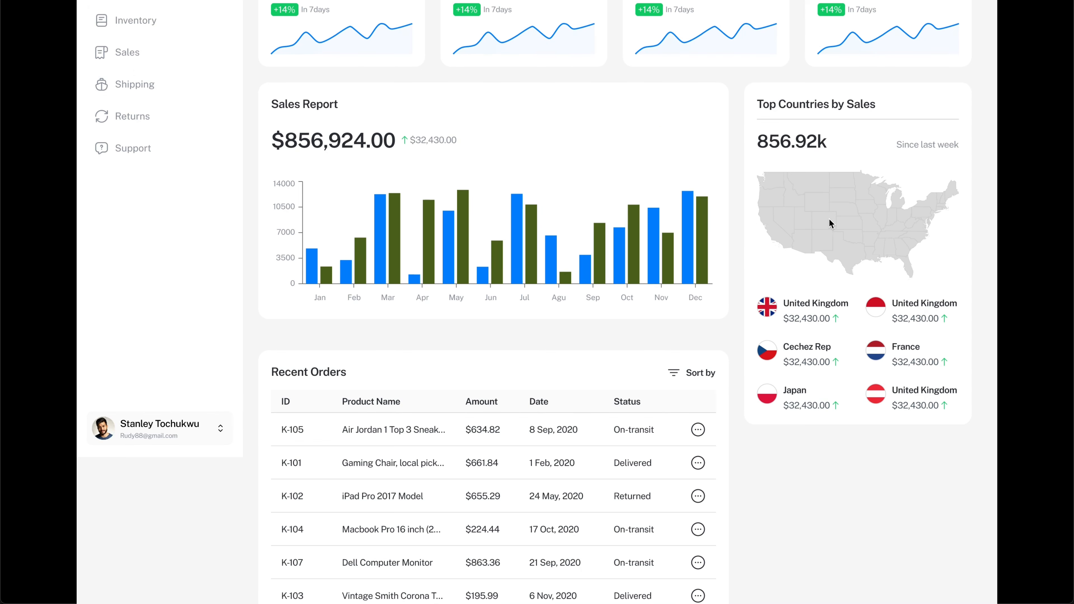
scroll(829, 218, "up", 3)
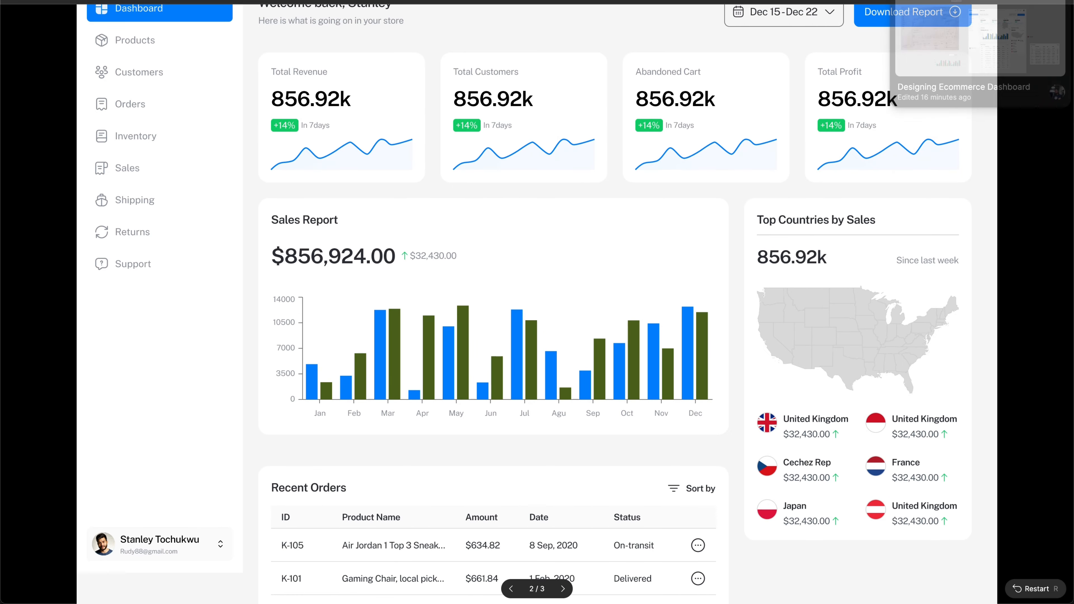
left_click(977, 2)
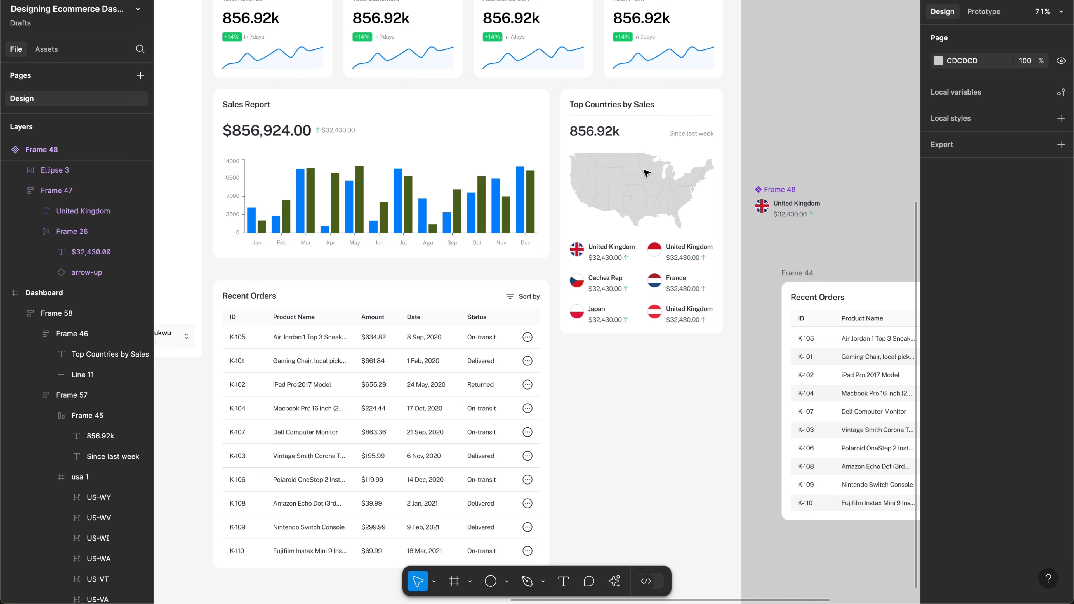
Step: Pan back to the dashboard and select the Top Countries by Sales title text layer
scroll(595, 243, "left", 15)
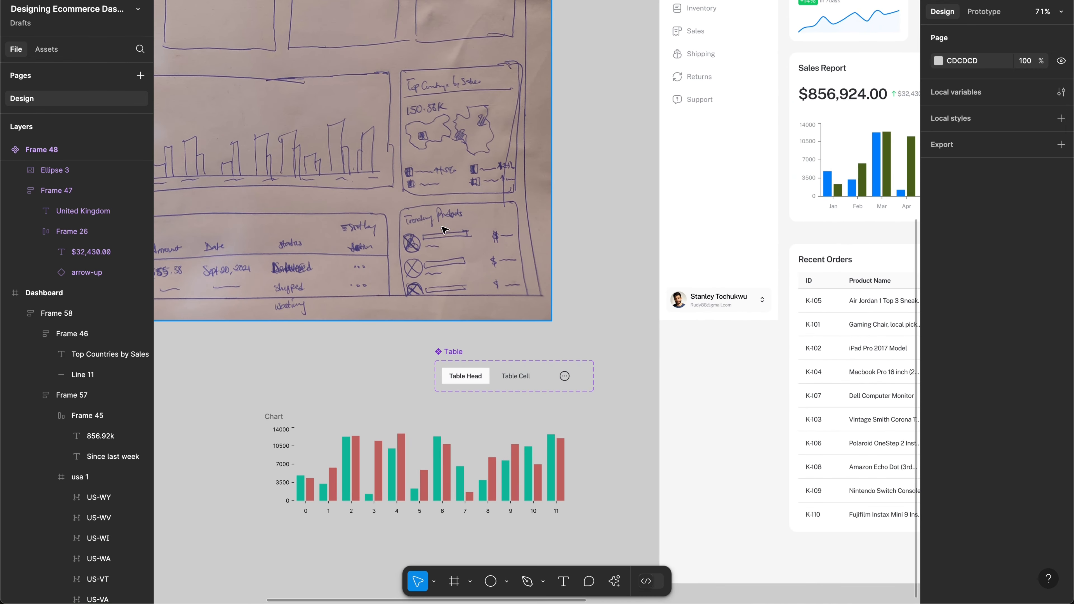
scroll(515, 234, "right", 12)
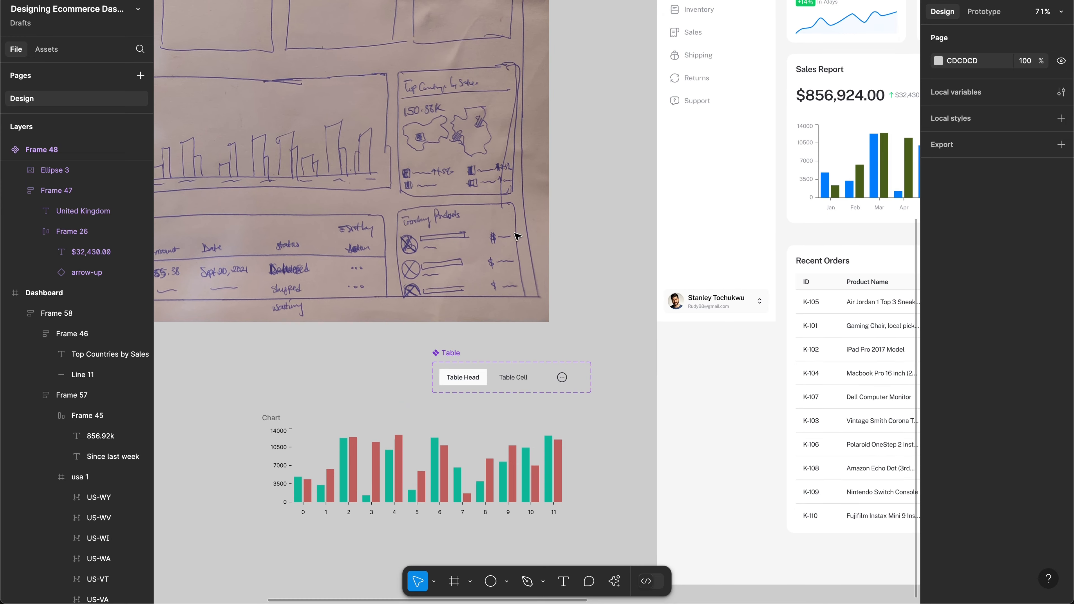
scroll(517, 236, "right", 2)
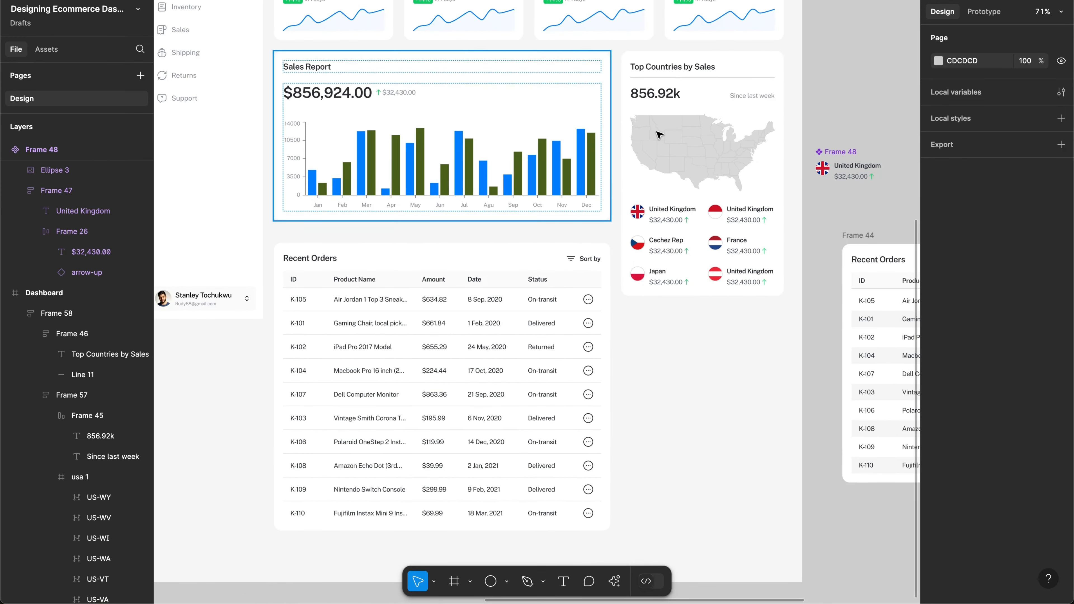
double_click(681, 68)
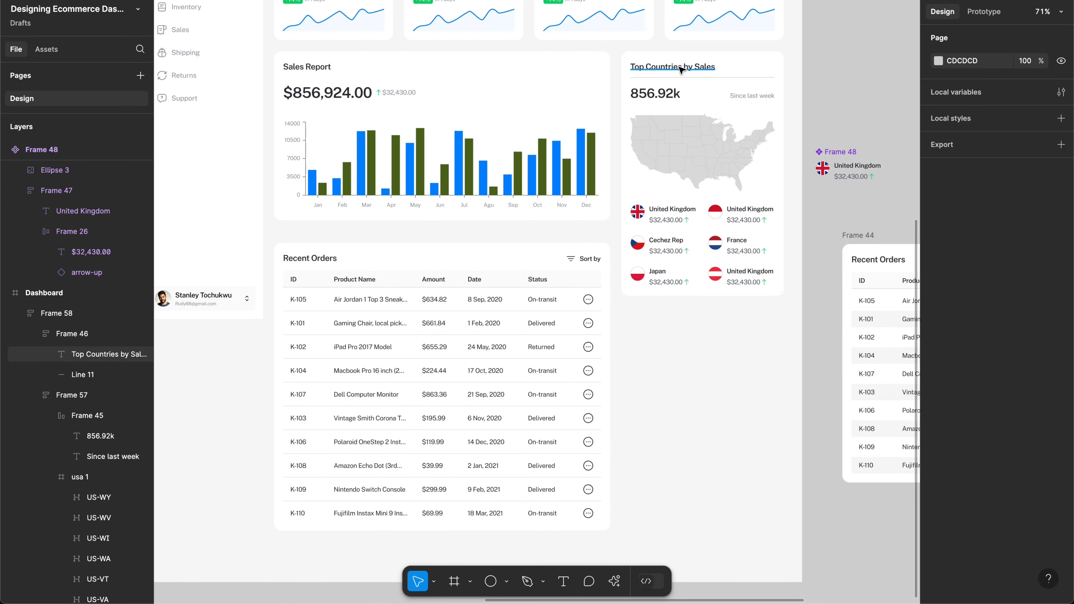
left_click(680, 69)
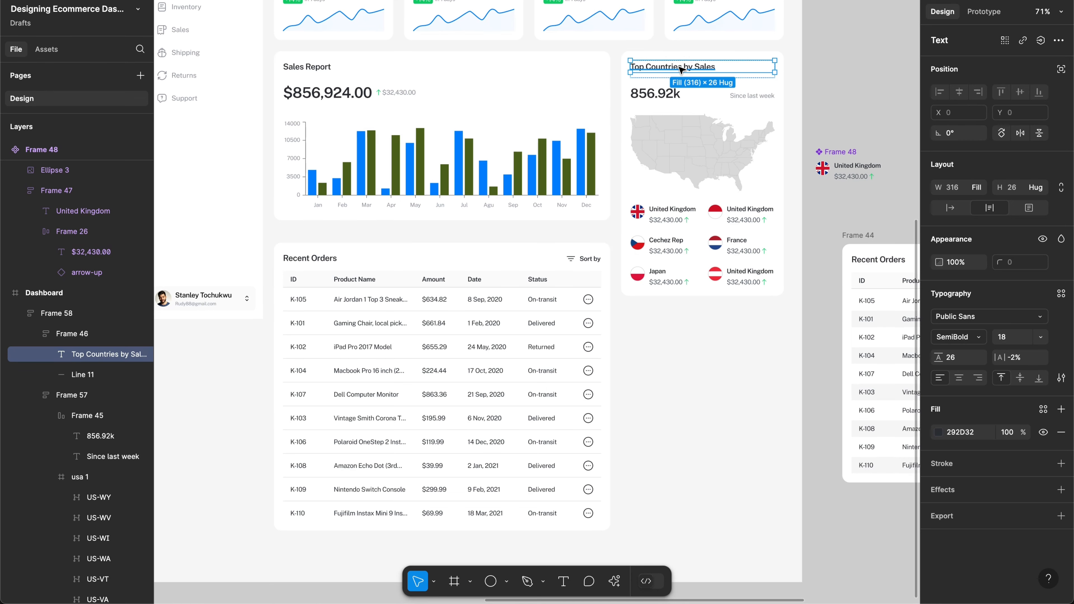
Step: Duplicate the Top Countries card's title and divider block below the card
scroll(599, 65, "down", 3)
scroll(599, 65, "left", 2)
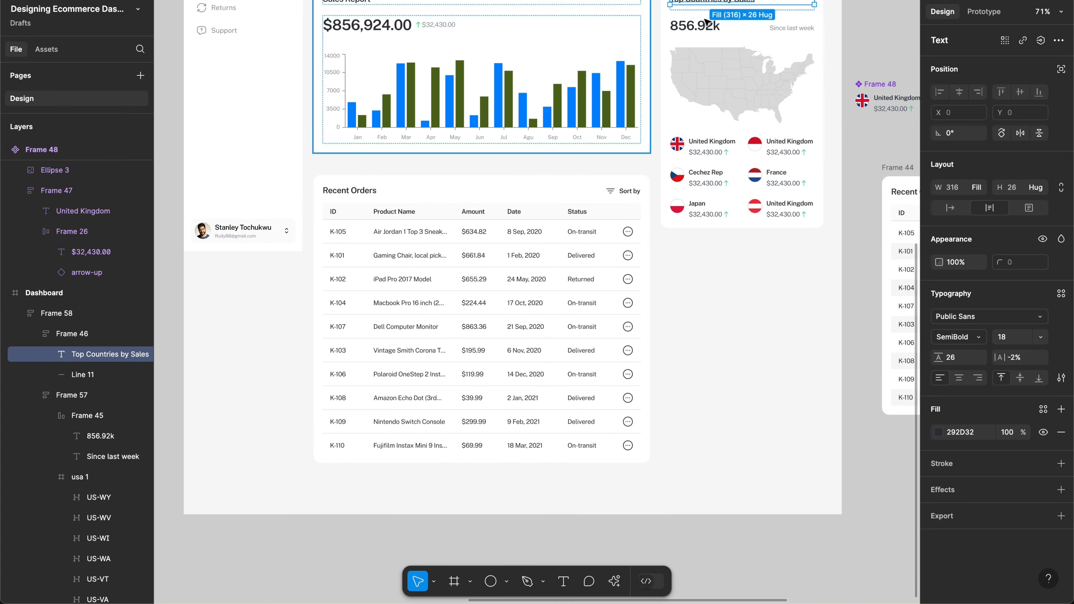
scroll(706, 21, "down", 1)
scroll(706, 21, "right", 2)
scroll(685, 98, "up", 3)
scroll(684, 98, "right", 1)
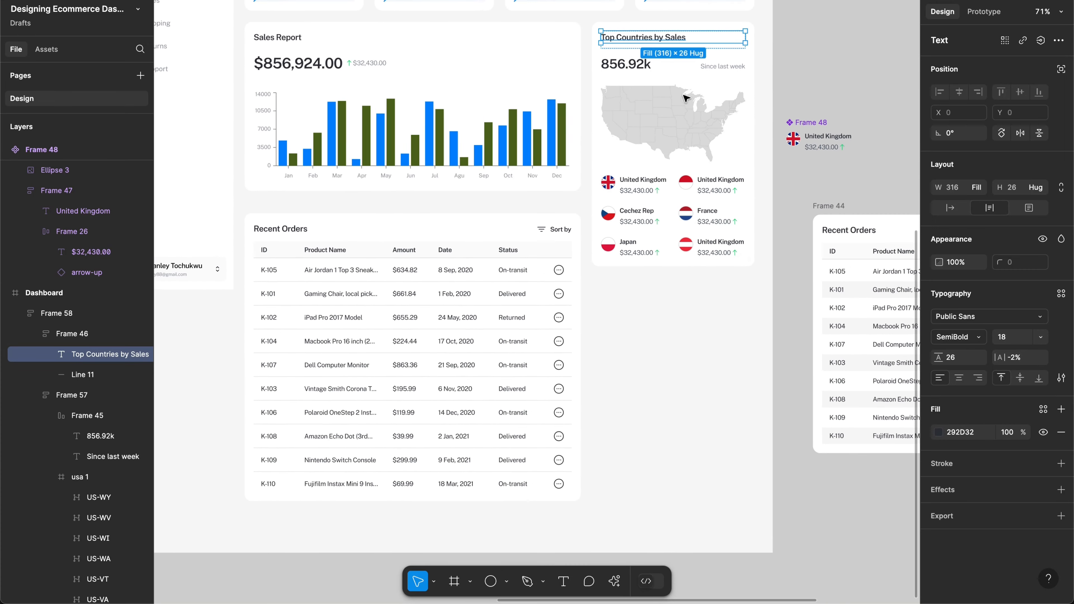
scroll(685, 98, "up", 1)
scroll(685, 98, "right", 1)
scroll(685, 99, "left", 20)
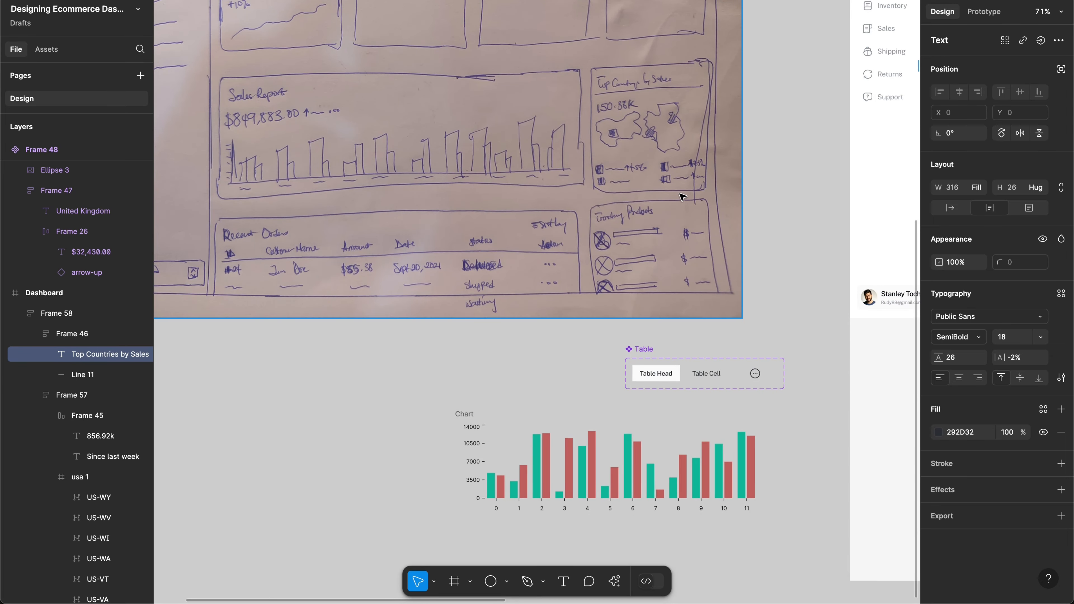
scroll(681, 195, "right", 14)
scroll(681, 196, "down", 8)
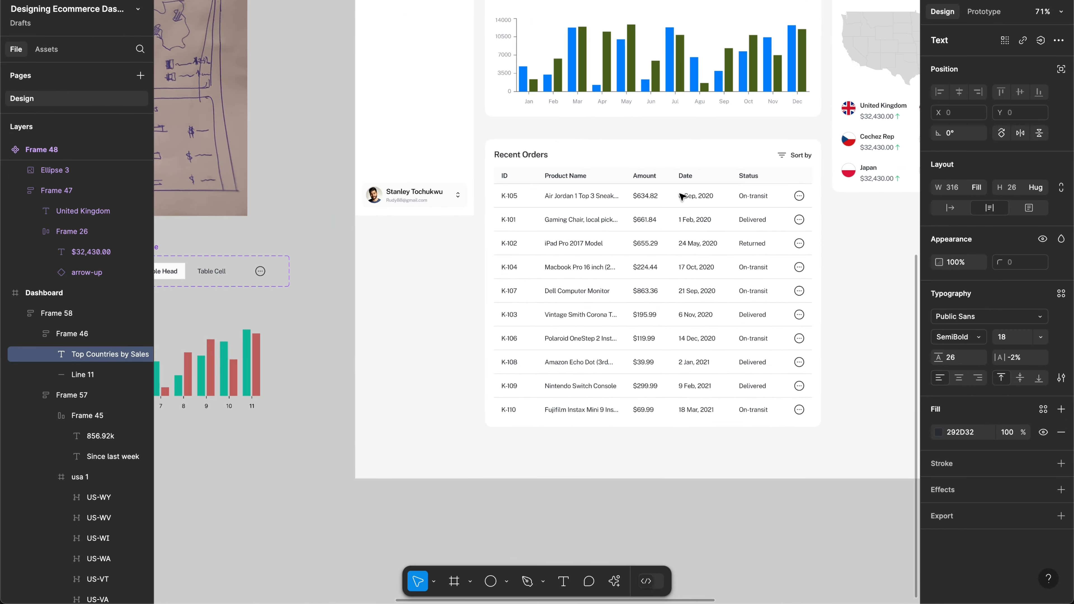
scroll(682, 196, "right", 8)
scroll(681, 196, "up", 3)
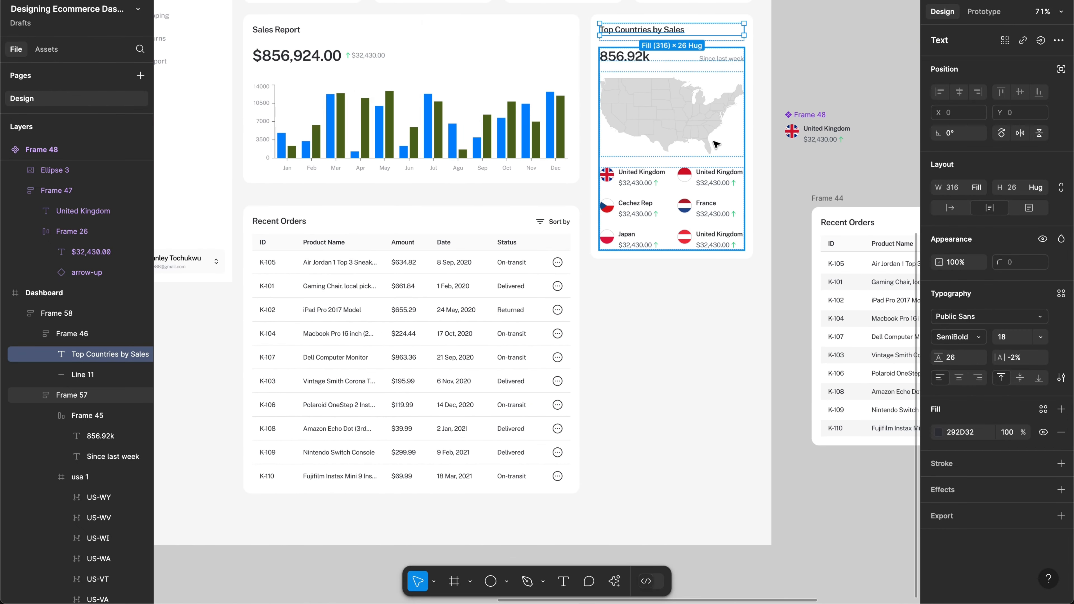
scroll(737, 154, "right", 3)
scroll(737, 154, "up", 2)
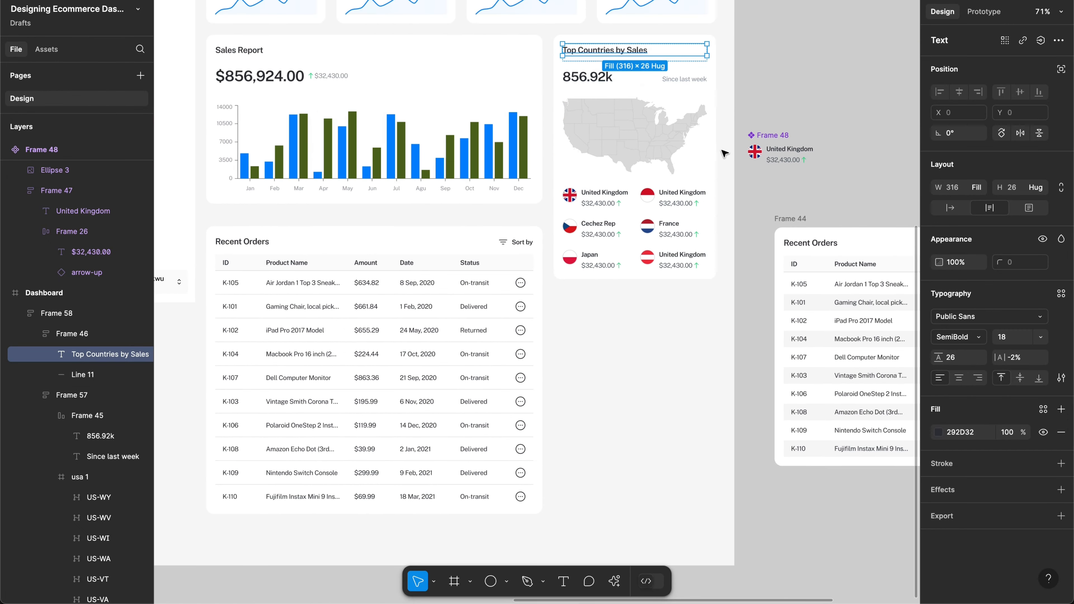
scroll(630, 130, "up", 3)
scroll(630, 130, "right", 1)
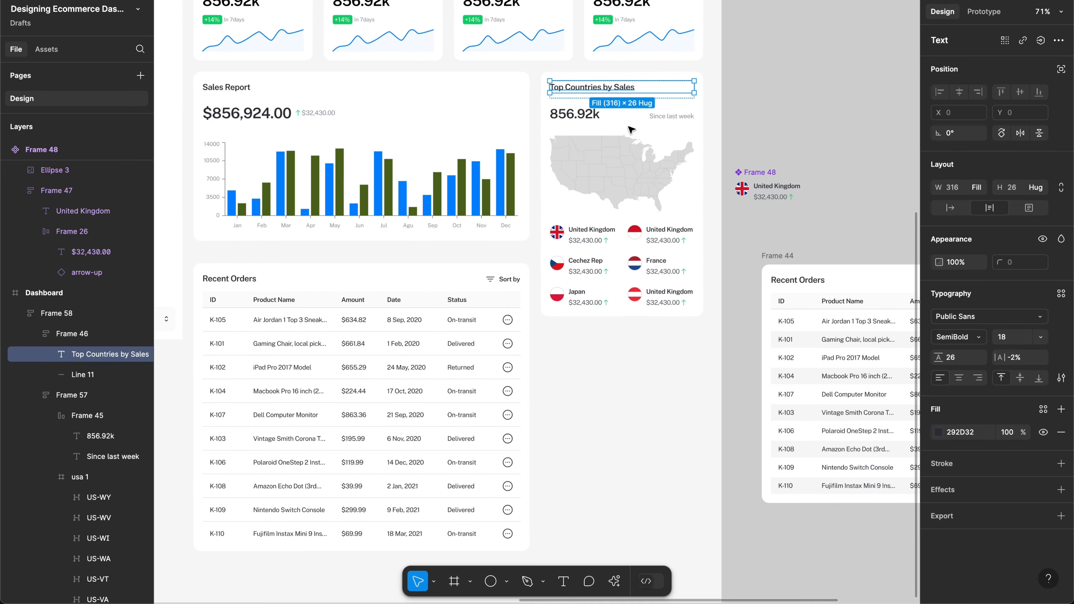
left_click(602, 119)
left_click(597, 92)
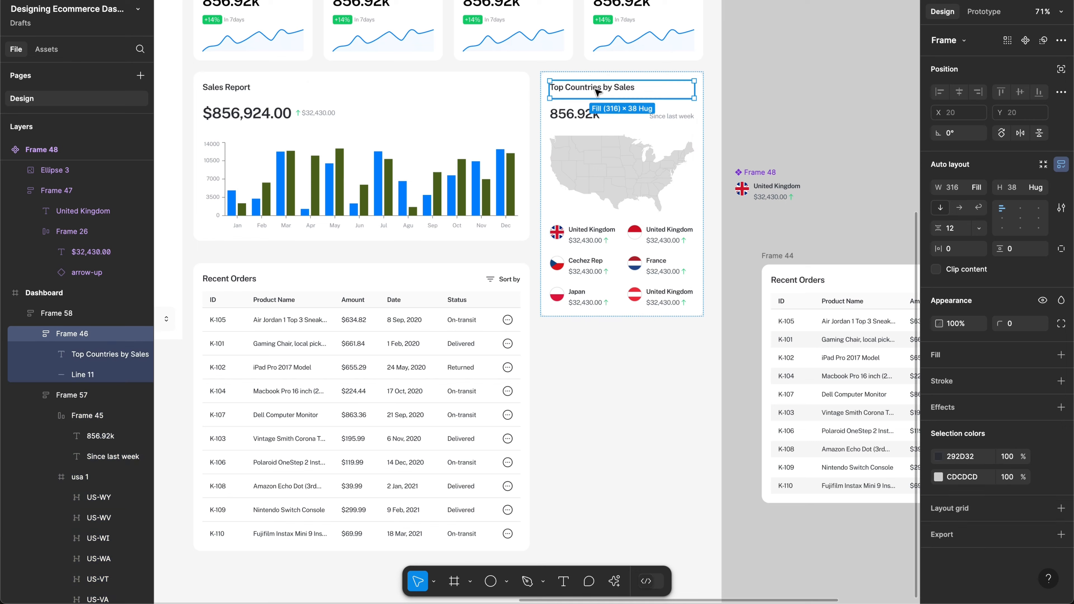
left_click_drag(597, 92, 582, 361)
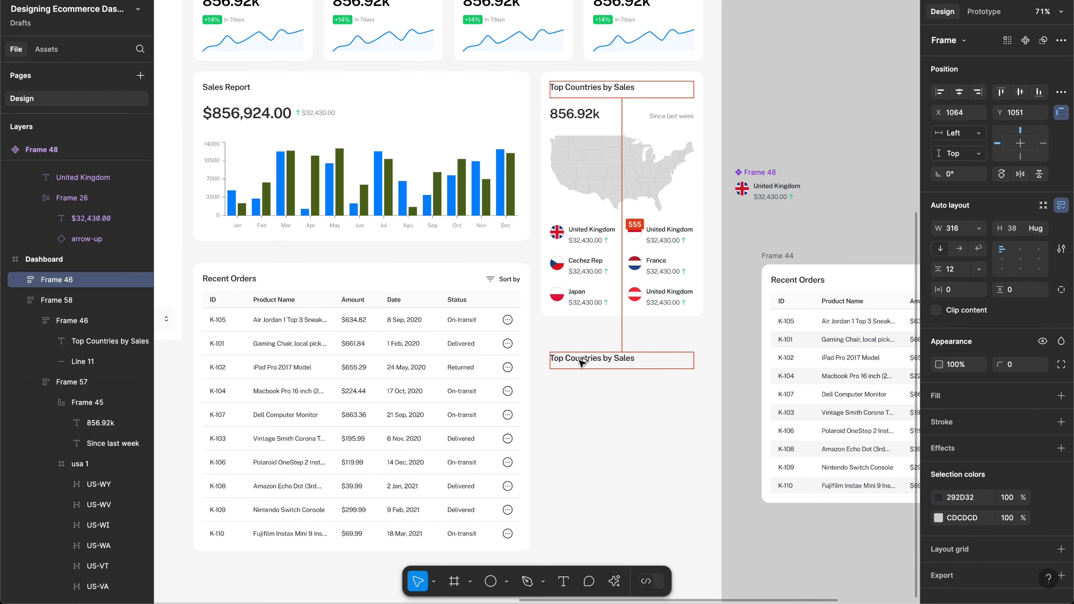
Step: Retitle the copied header 'Trending Products', fixing the spelling
double_click(586, 362)
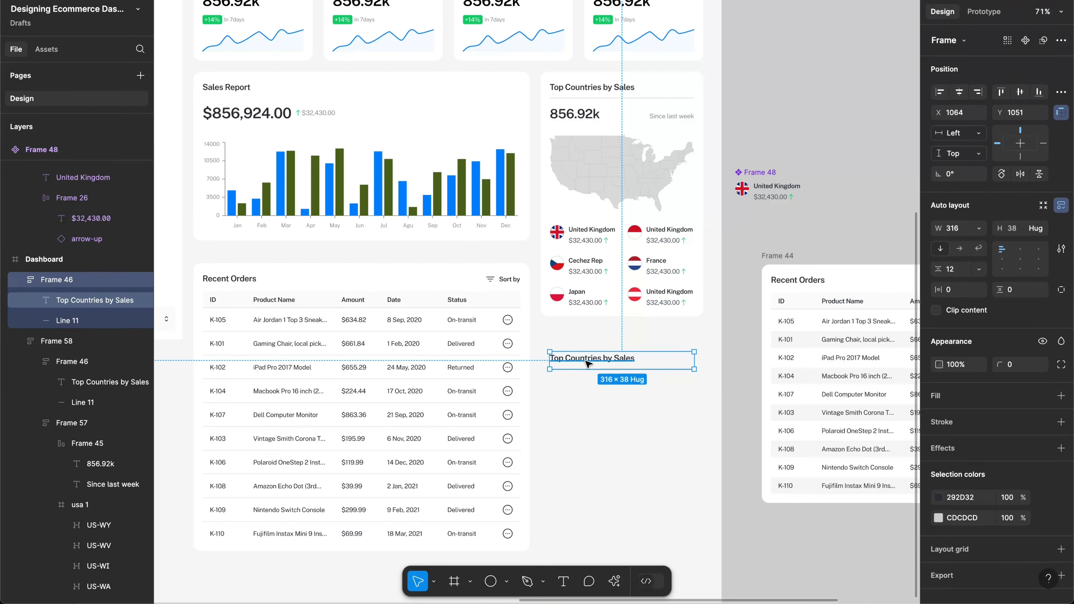
double_click(585, 362)
type("Tre")
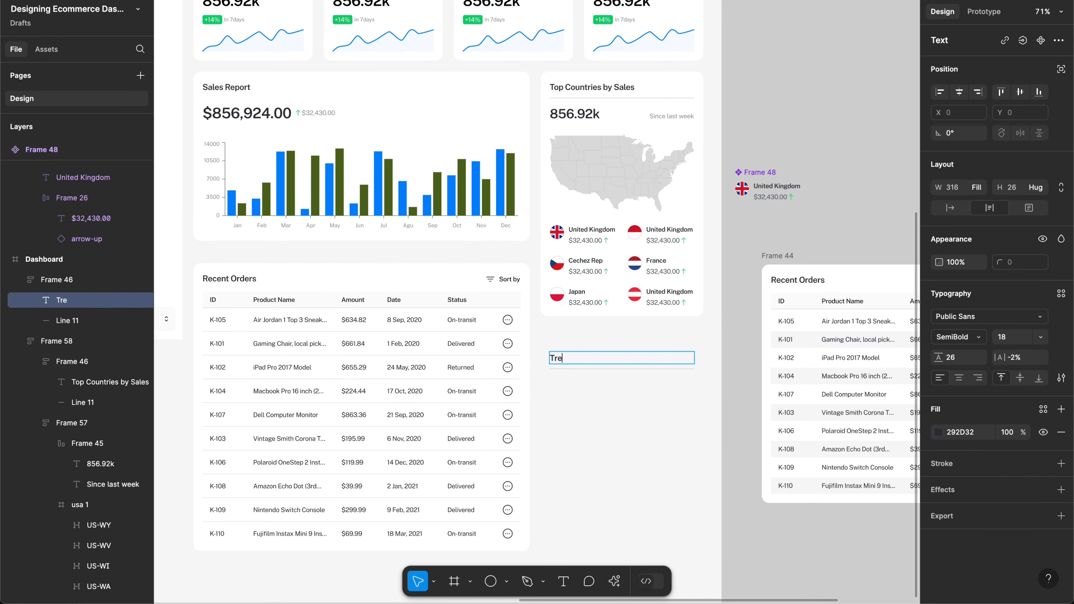
type("anding products")
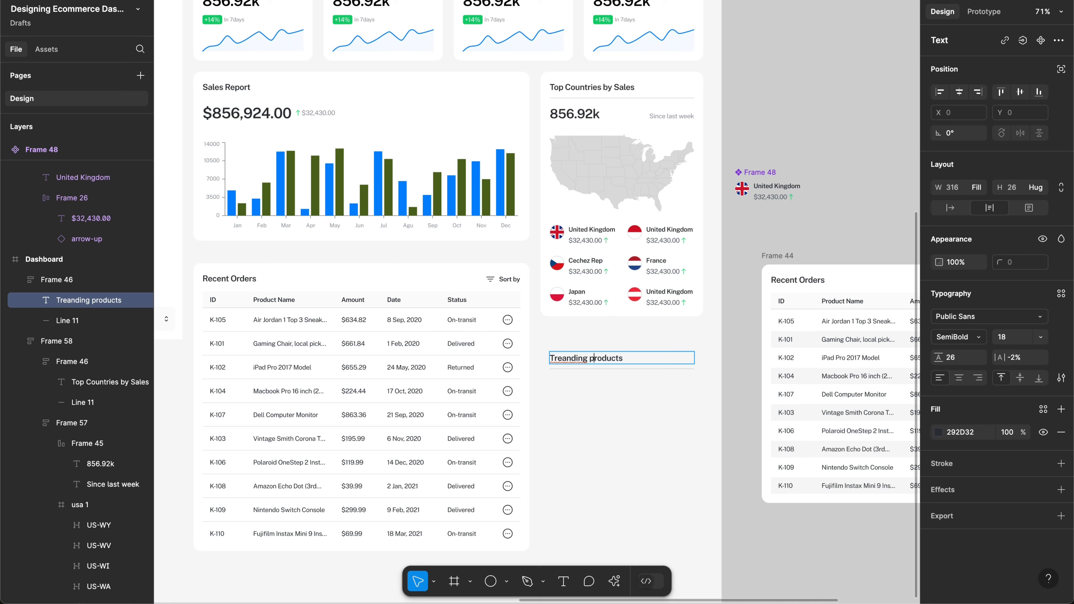
key("BackSpace")
type("P")
key("BackSpace")
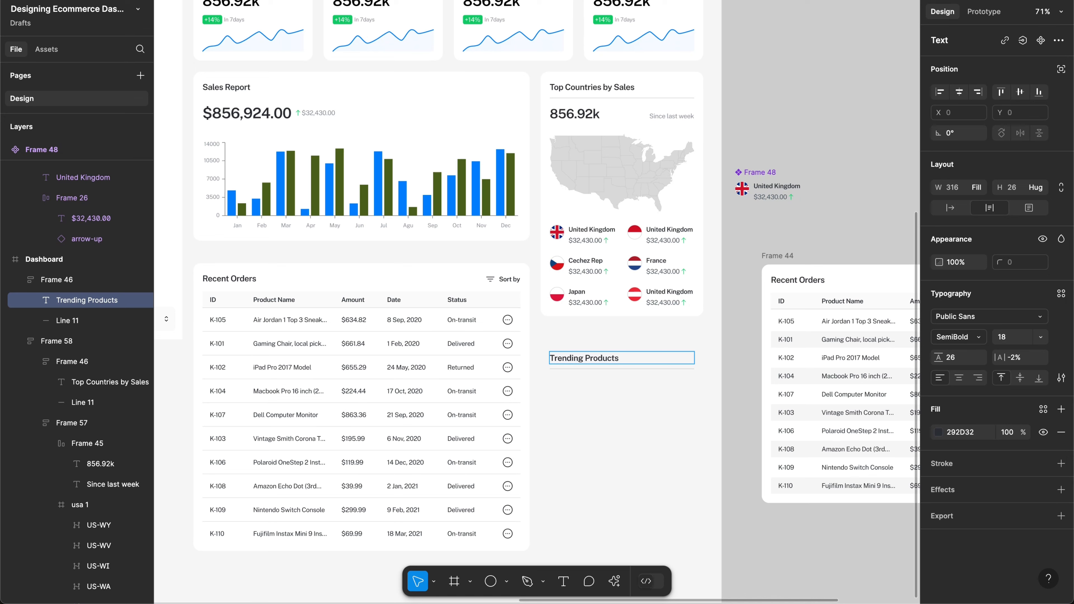
key("Escape")
left_click(594, 406)
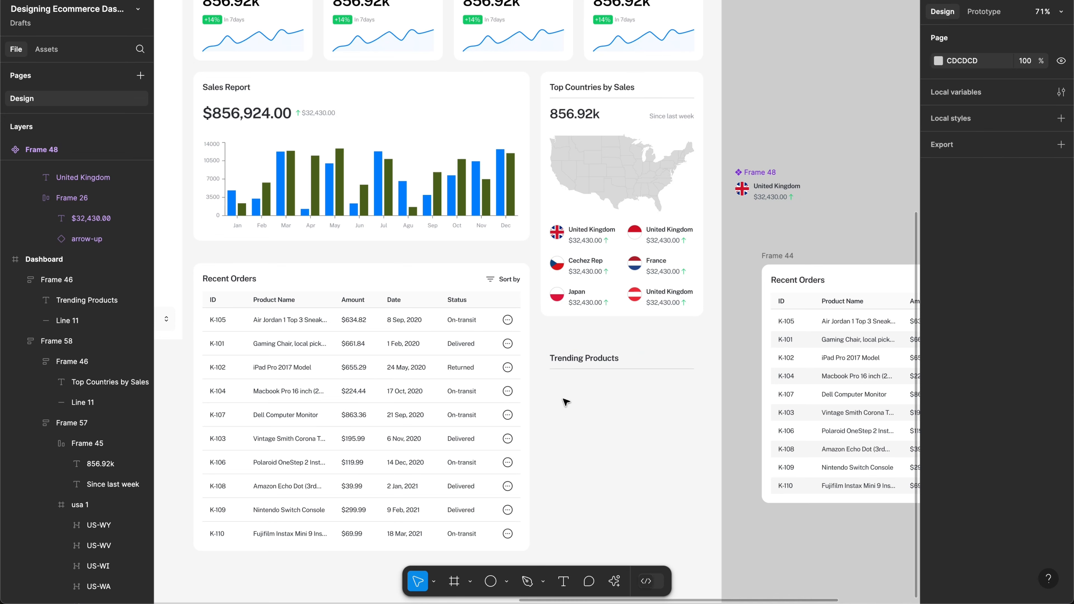
key("o")
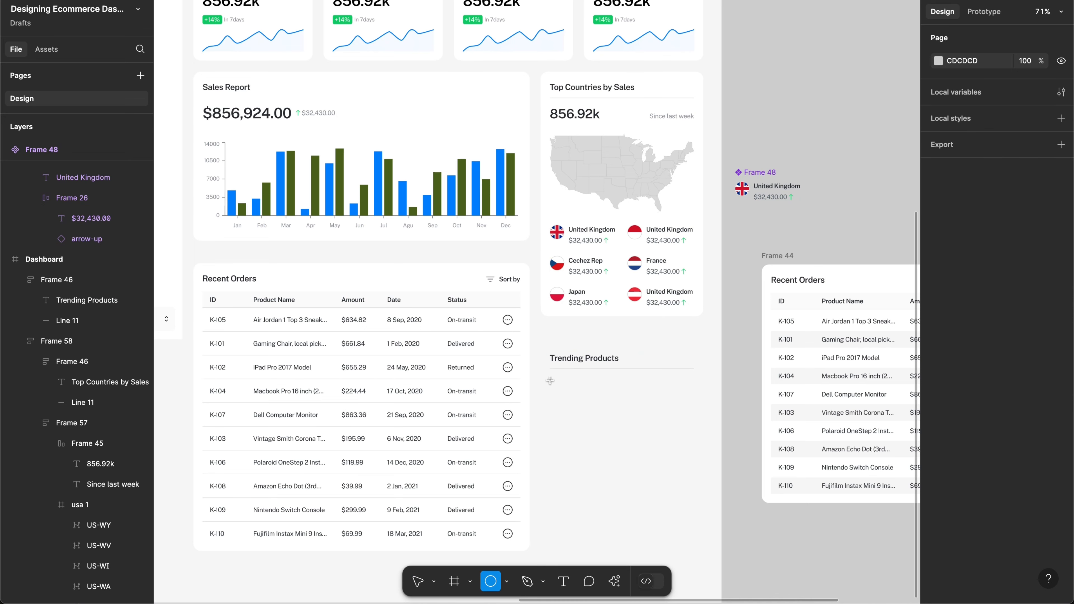
Step: Place a 40×40 circle under the title, aligned with its left edge
left_click(560, 404)
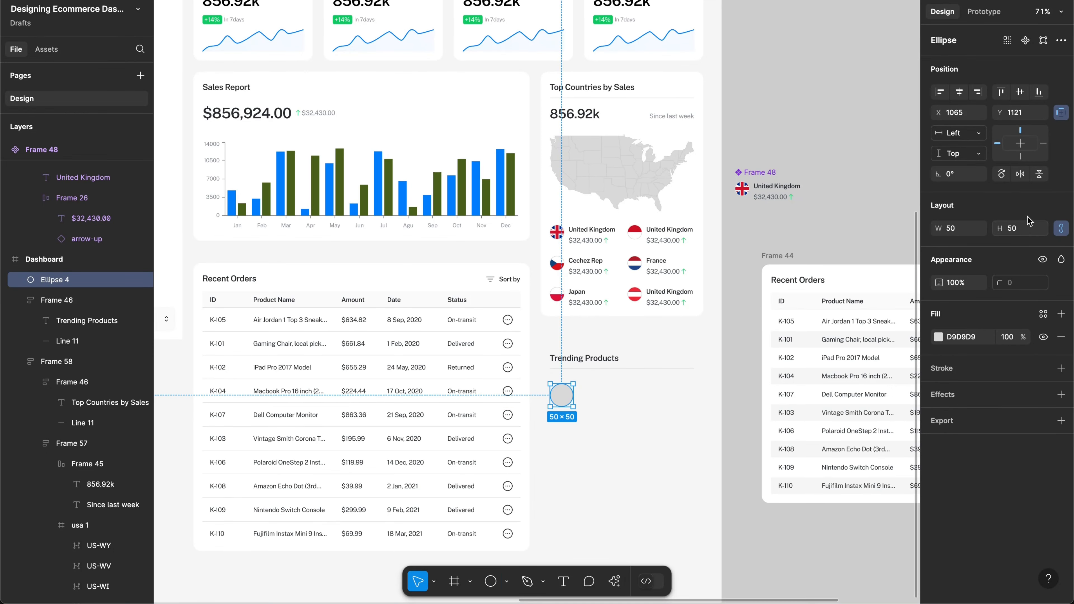
scroll(623, 398, "up", 10)
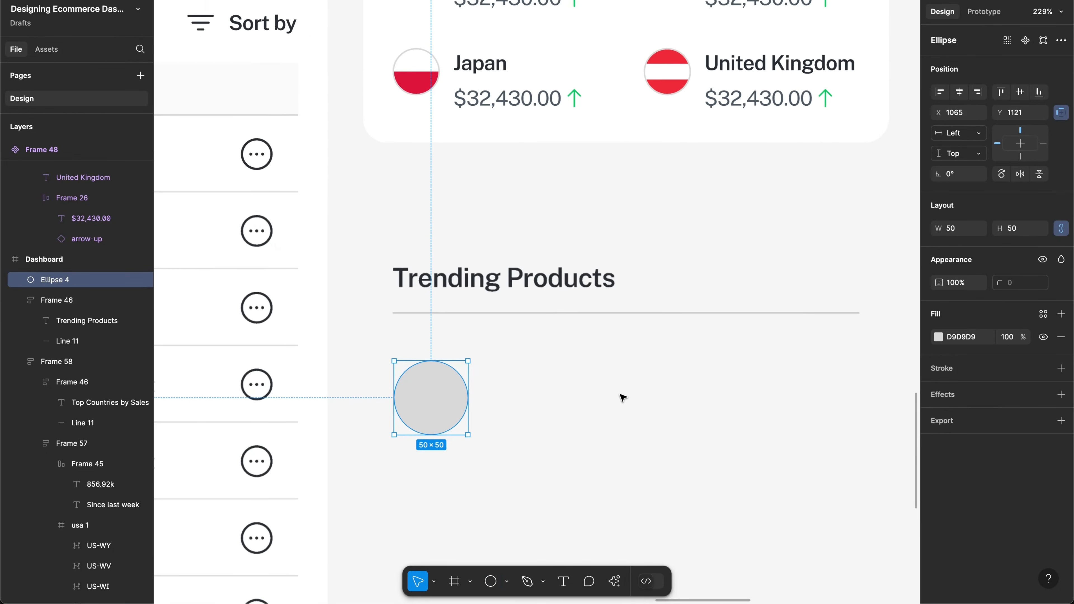
scroll(621, 397, "down", 3)
scroll(621, 396, "right", 3)
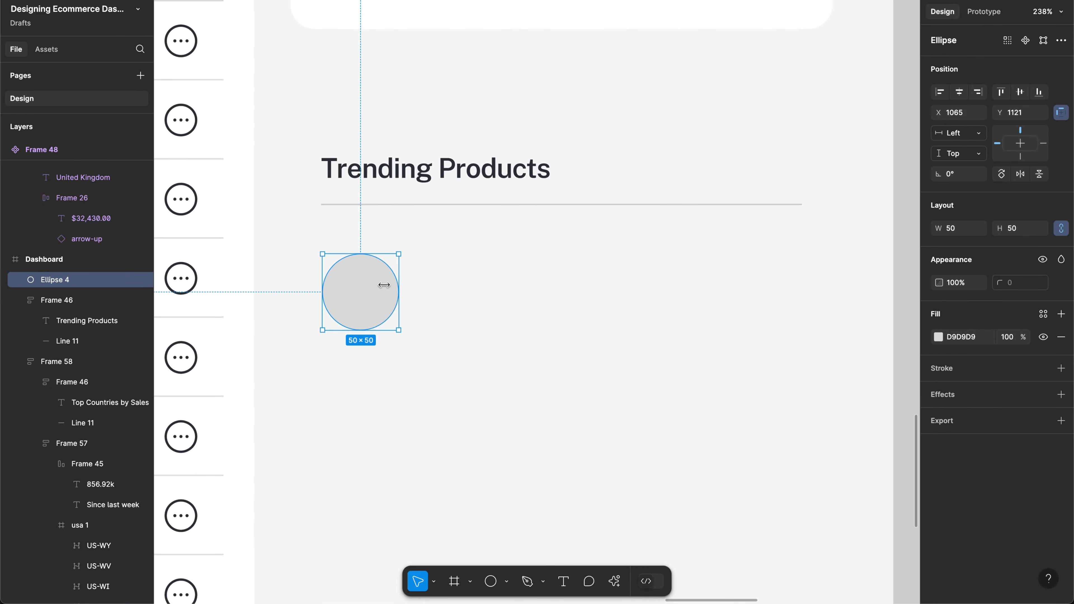
left_click_drag(372, 293, 368, 285)
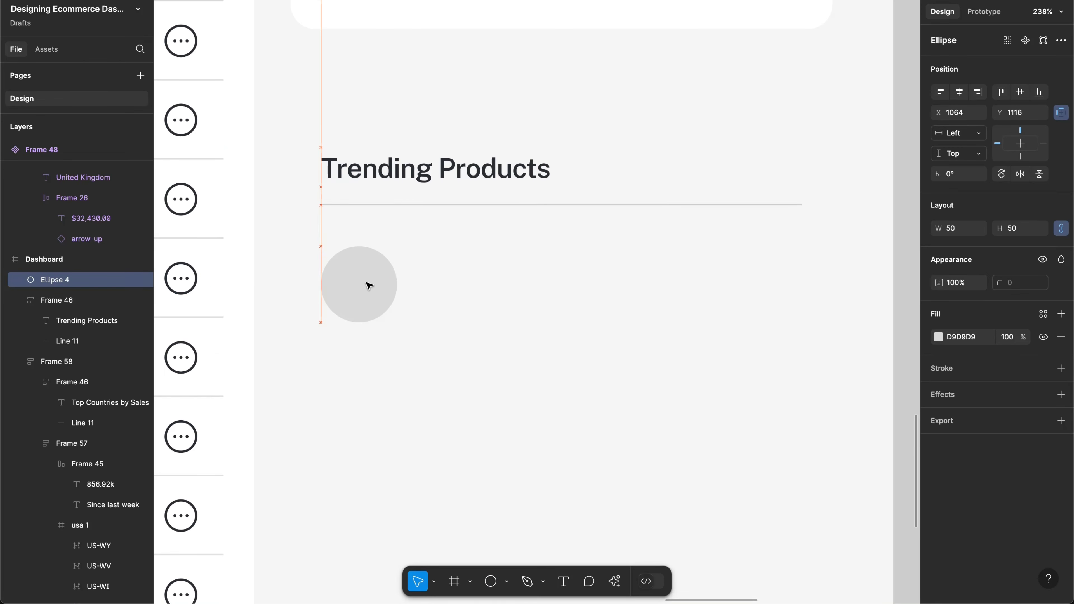
left_click(1019, 231)
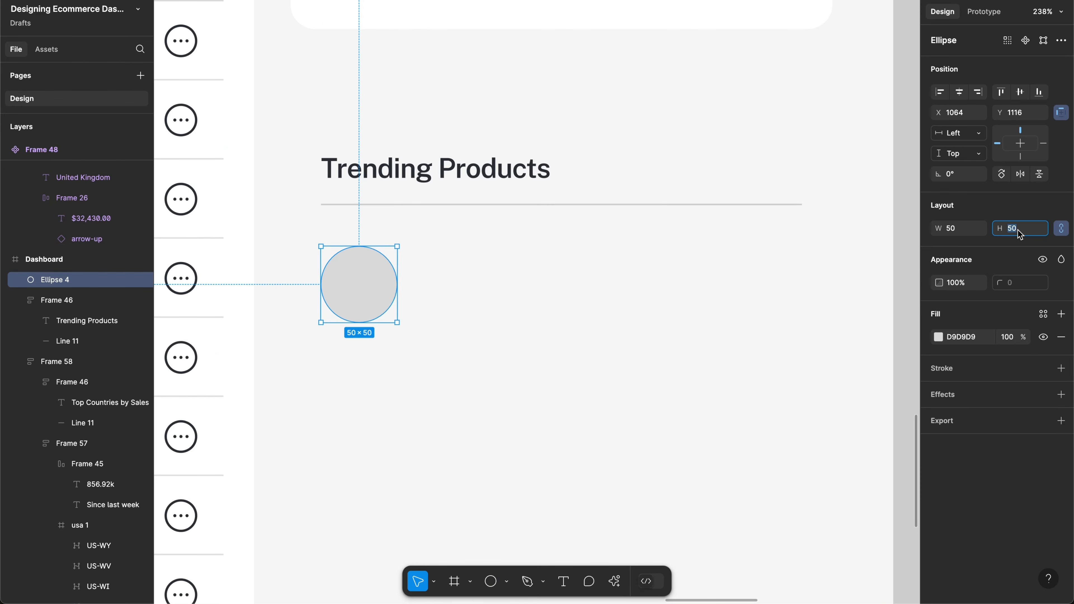
type("40")
key("Return")
Step: Copy the Cechez Rep label beside the circle and the $32,430.00 price beneath it
scroll(408, 73, "up", 3)
scroll(408, 73, "right", 1)
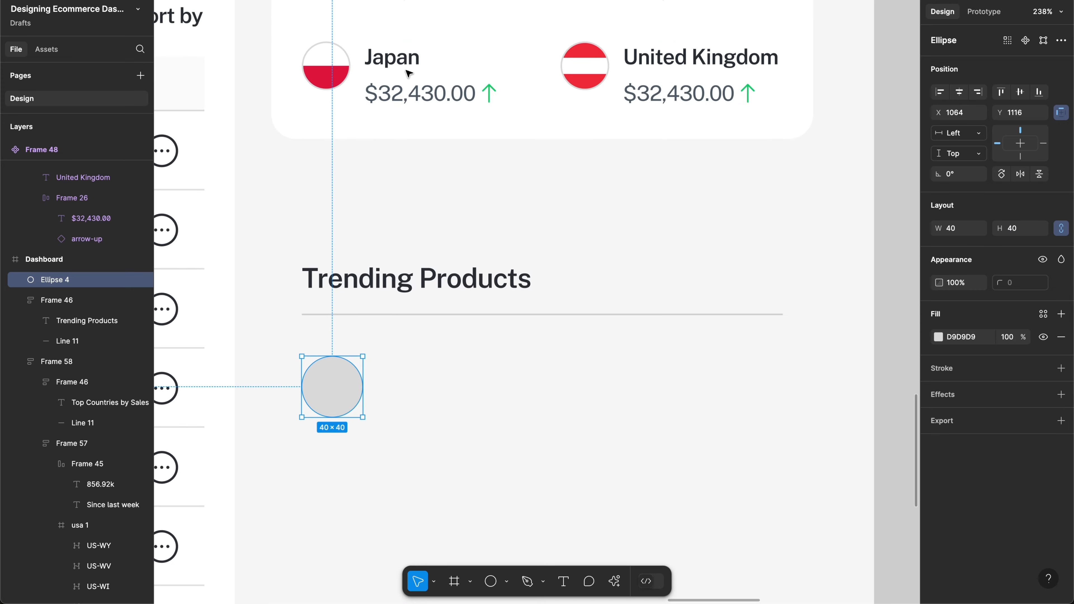
scroll(408, 73, "up", 3)
scroll(408, 73, "right", 1)
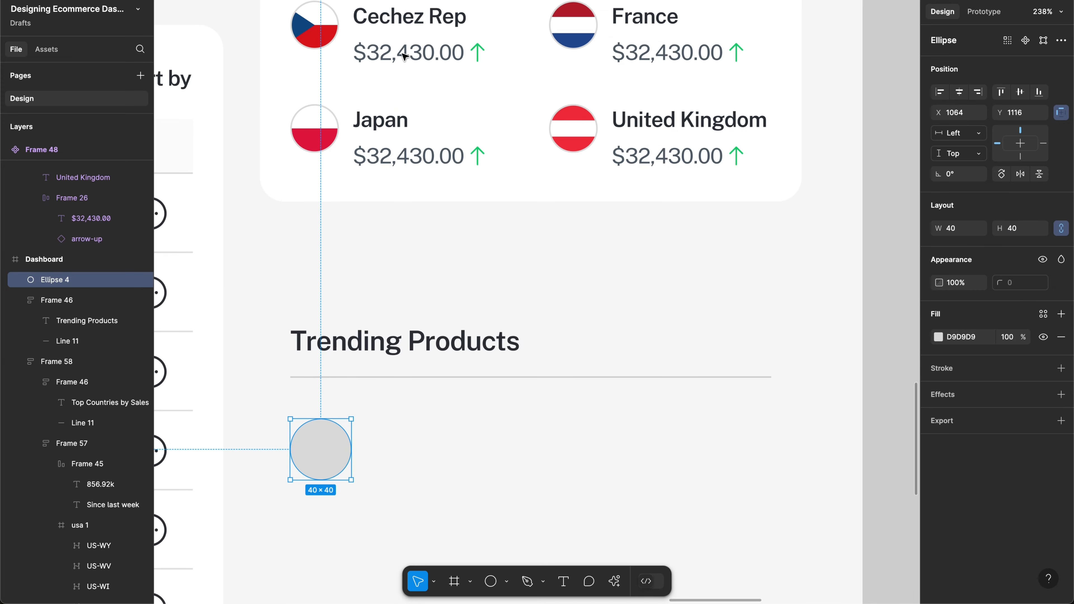
left_click(393, 26)
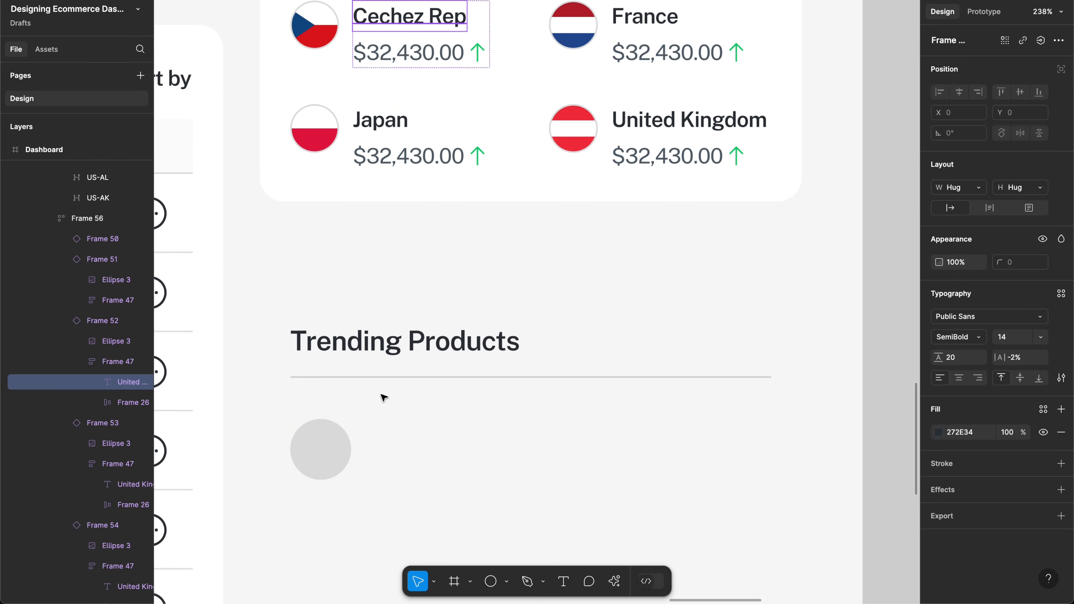
left_click_drag(383, 398, 422, 459)
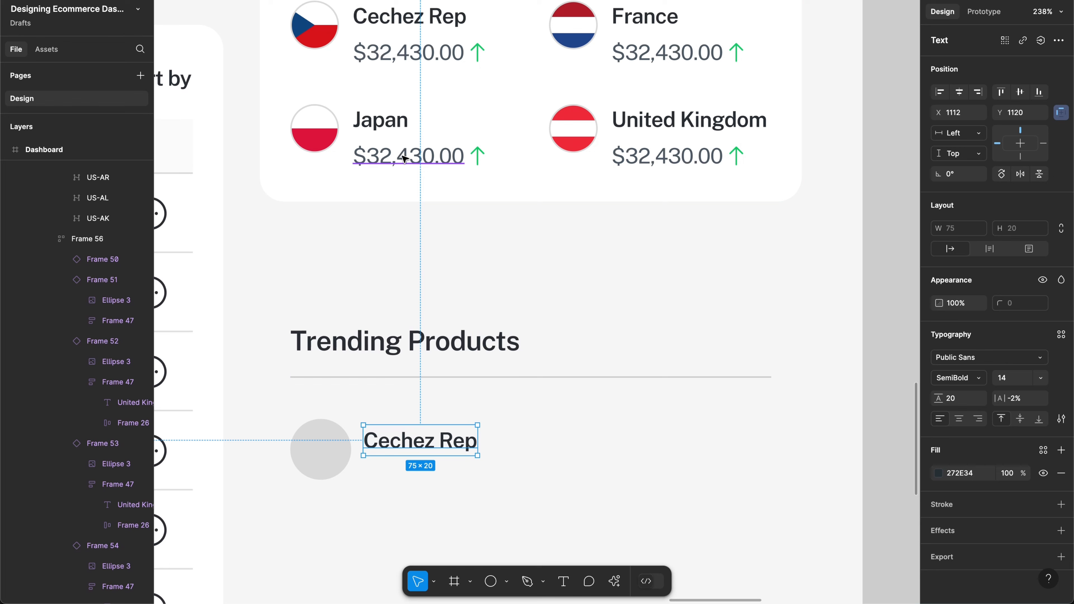
left_click_drag(404, 159, 418, 479)
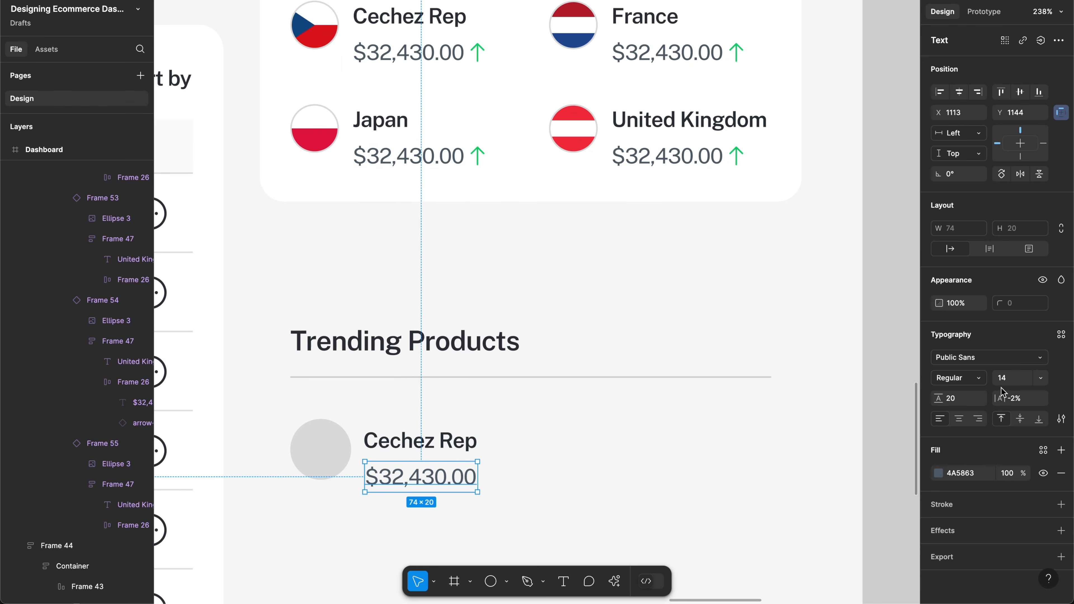
Step: Set the price text to font size 12 with line height 16
left_click(1002, 377)
type("12")
key("Return")
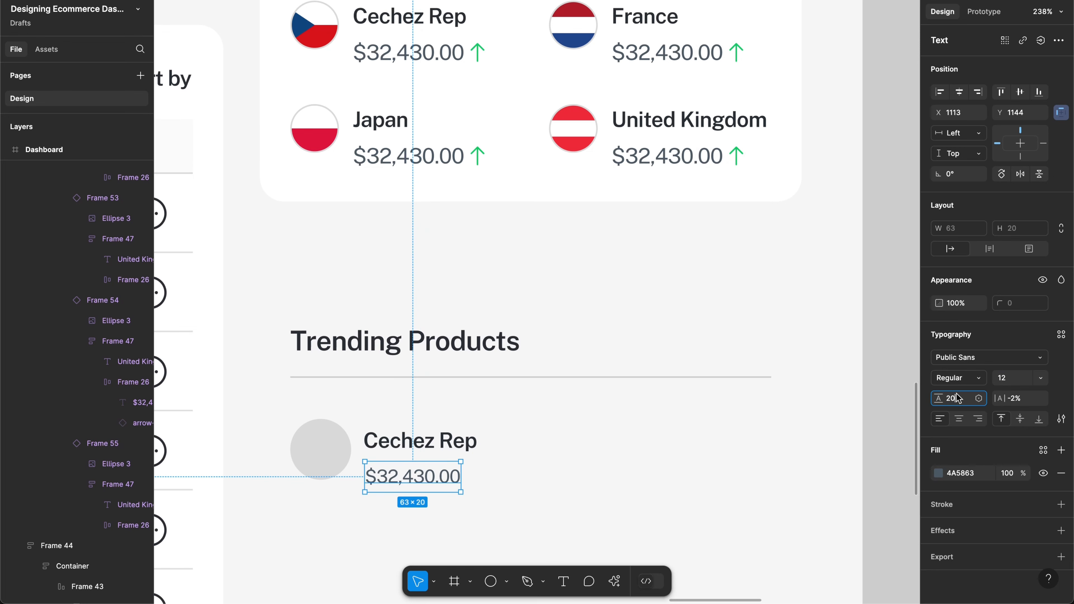
key("BackSpace")
key("BackSpace")
type("16")
key("Return")
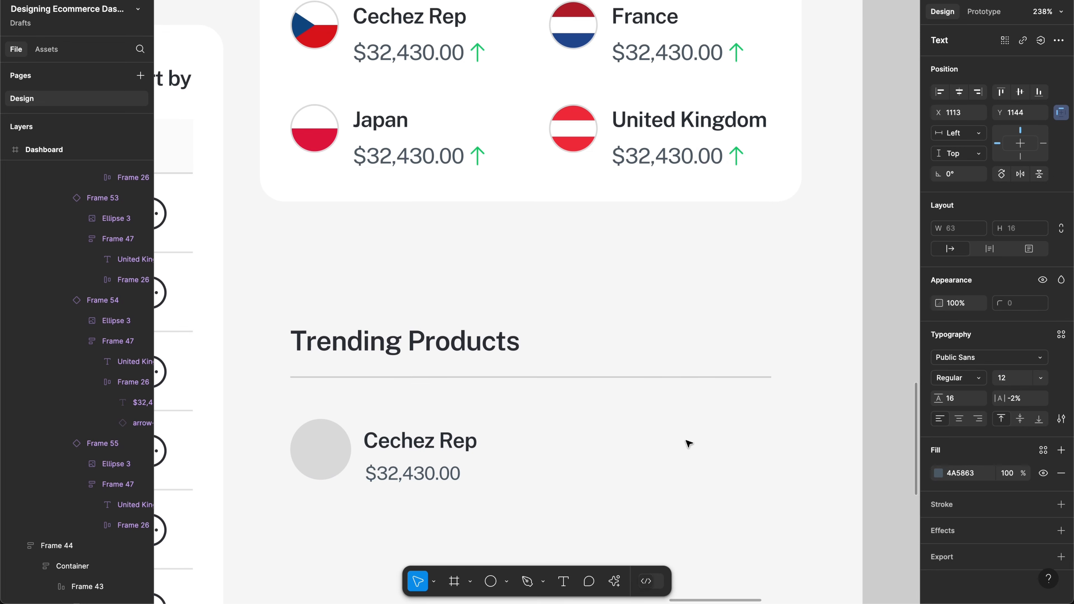
scroll(442, 460, "up", 5)
scroll(442, 460, "up", 1)
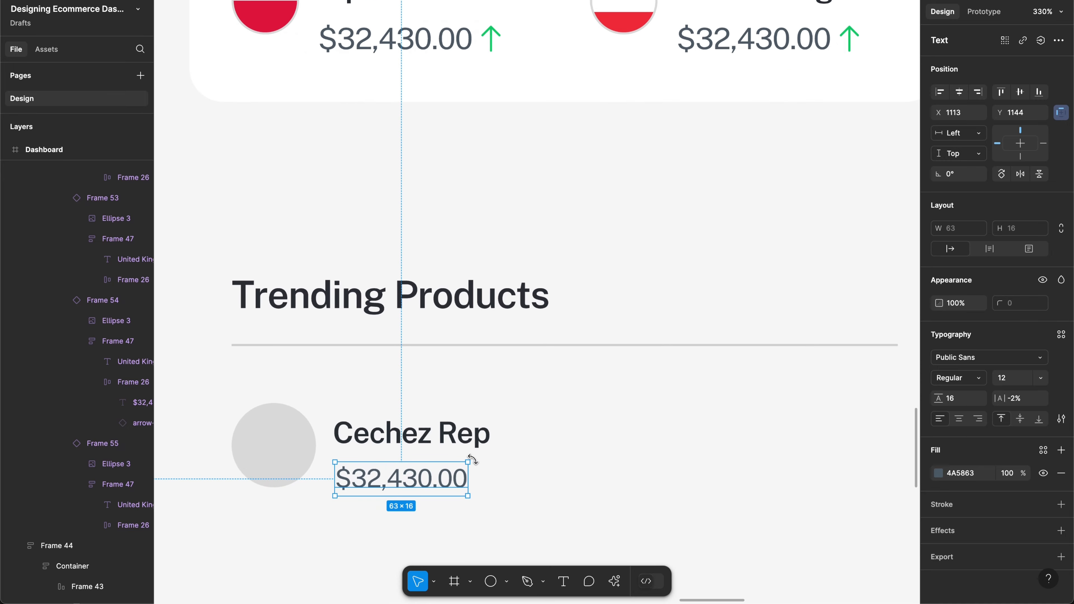
Step: Rename the copied label beside the circle to 'Product Name'
left_click(428, 446)
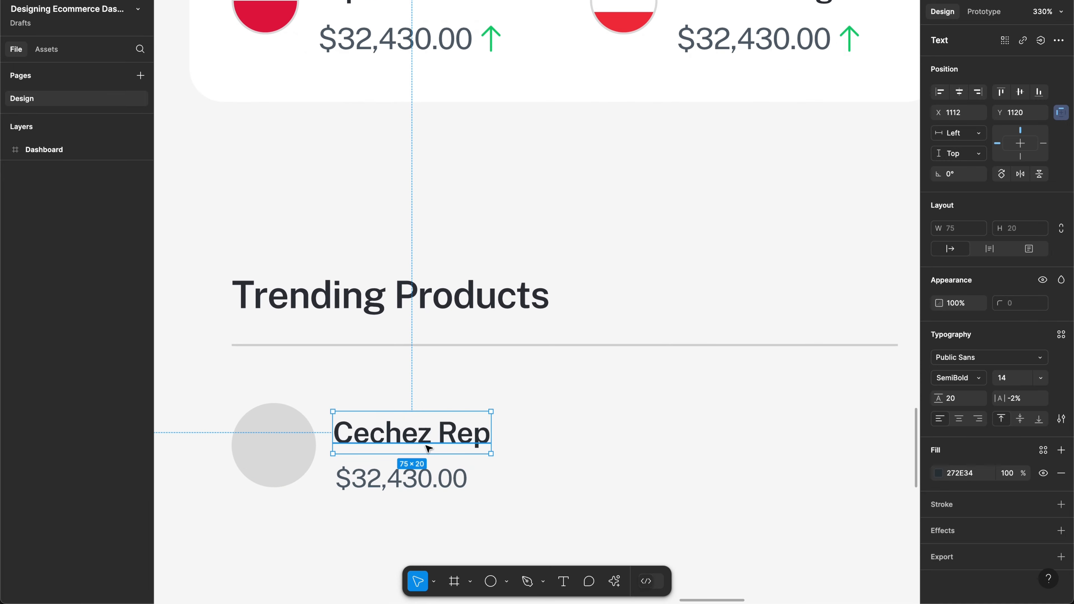
key("Return")
type("Product Nae")
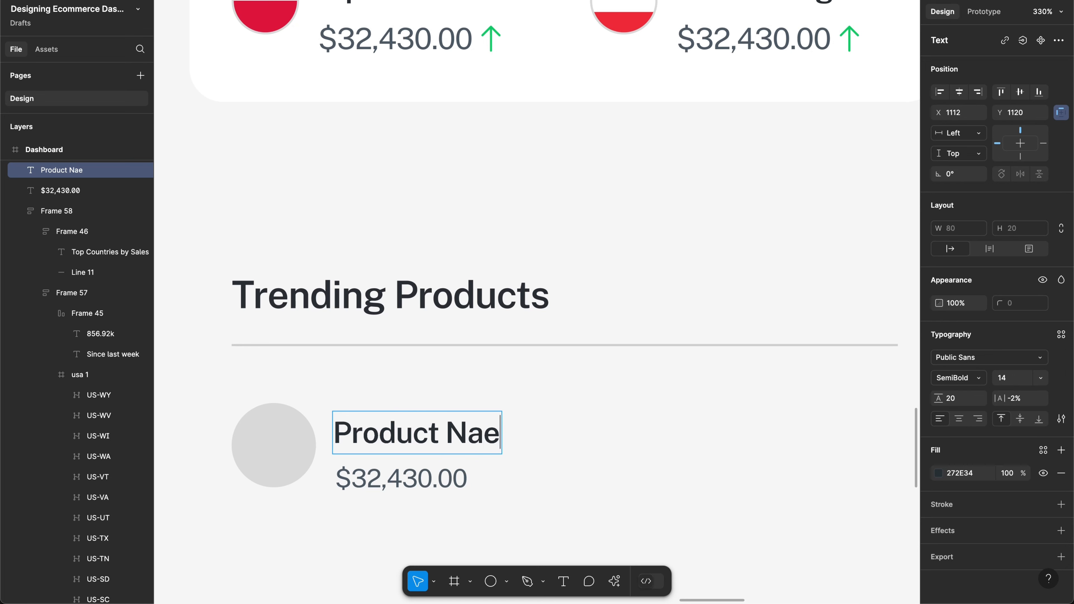
key("BackSpace")
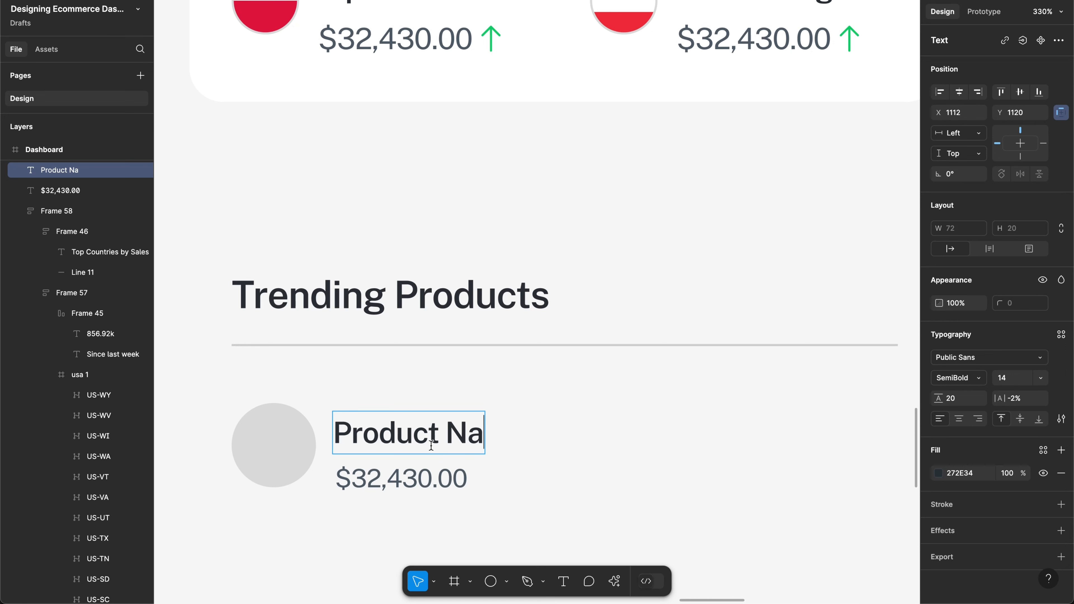
type(",e")
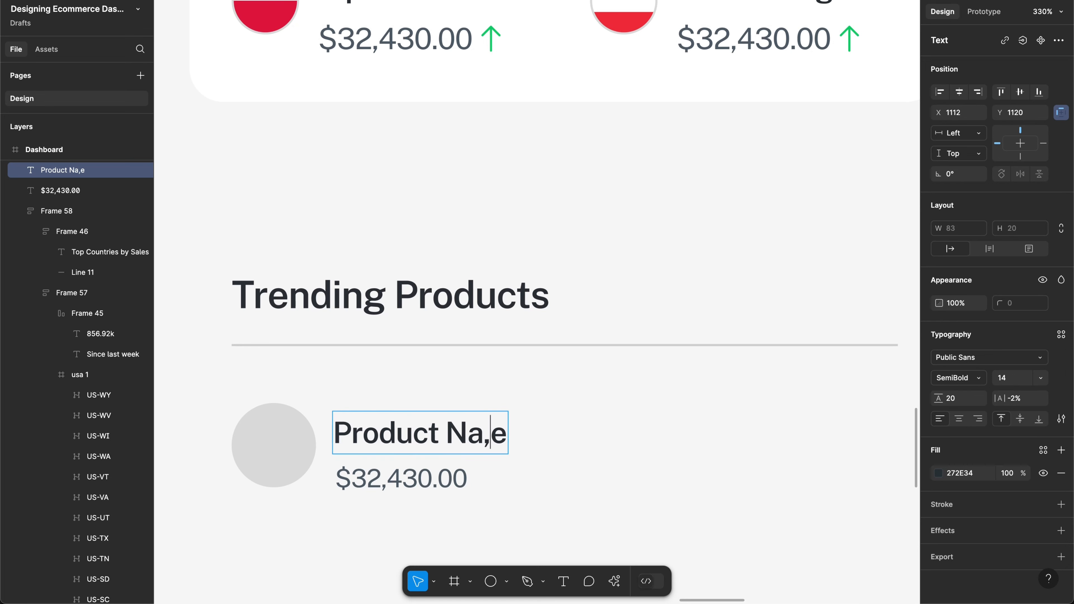
key("BackSpace")
type("m")
key("Escape")
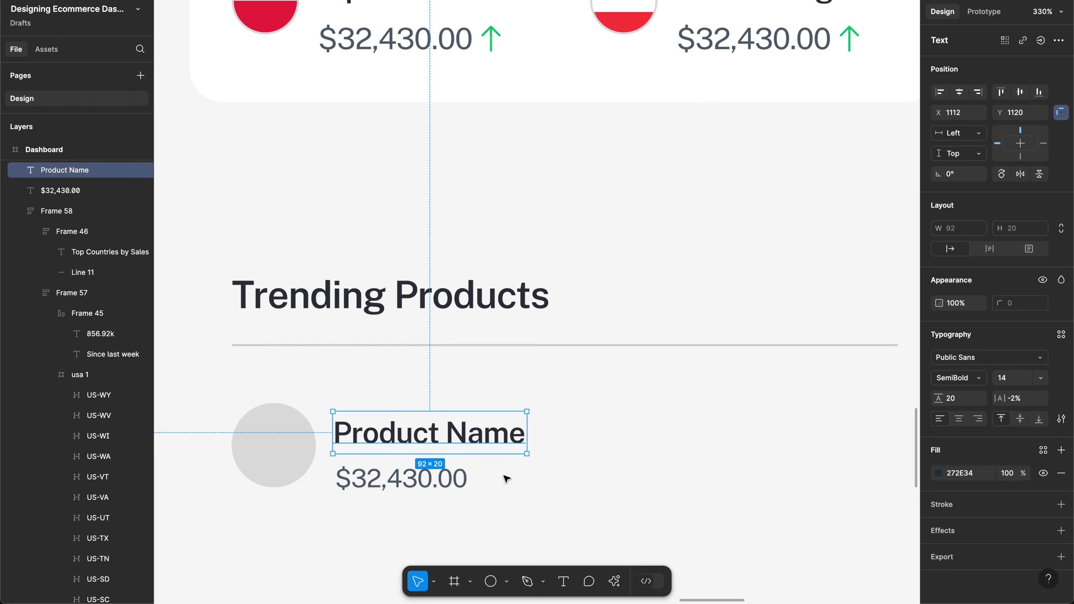
key("Escape")
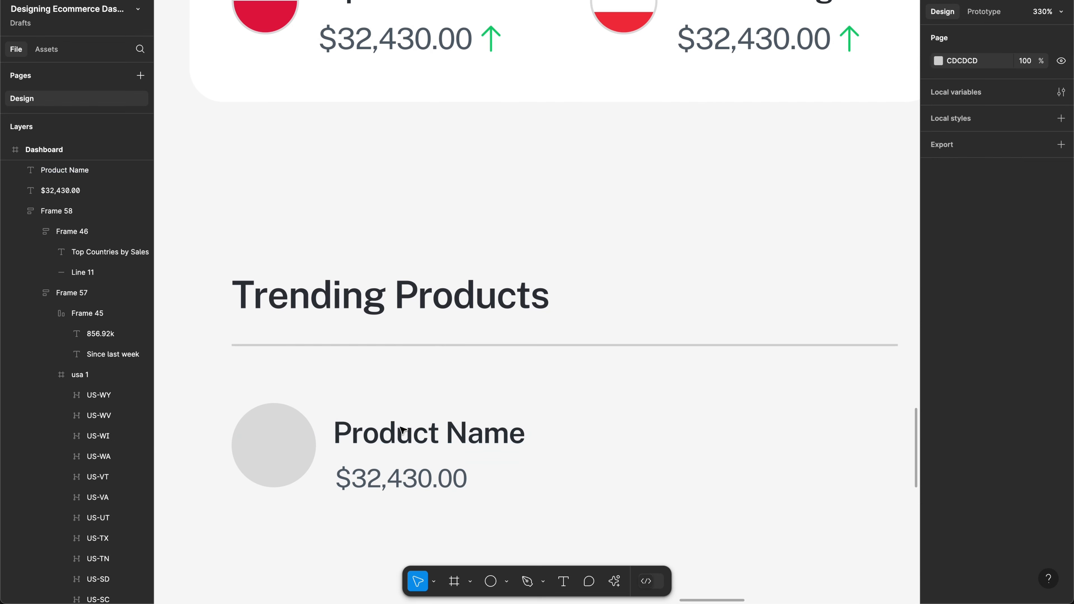
Step: Wrap Product Name and the price in auto layout, with price line height 12, aligned to the circle
left_click_drag(401, 428, 492, 509)
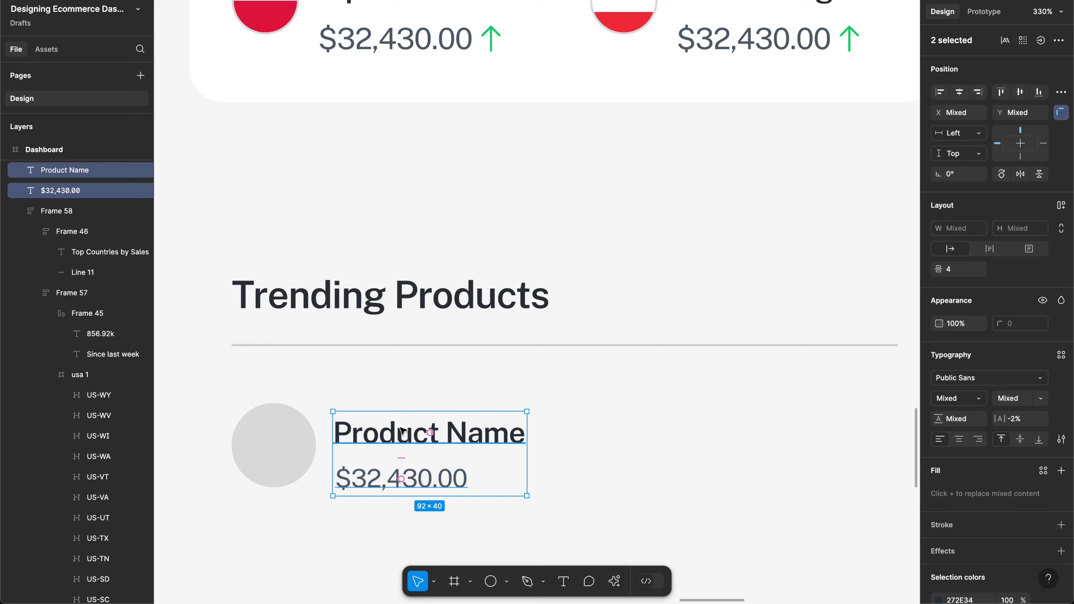
key("shift+a")
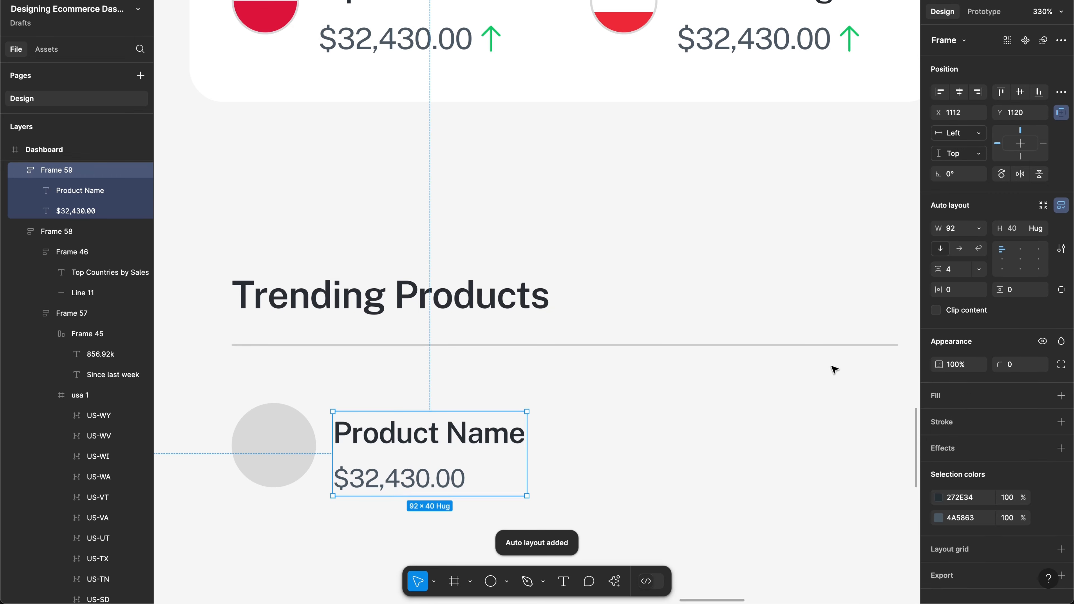
left_click(417, 474)
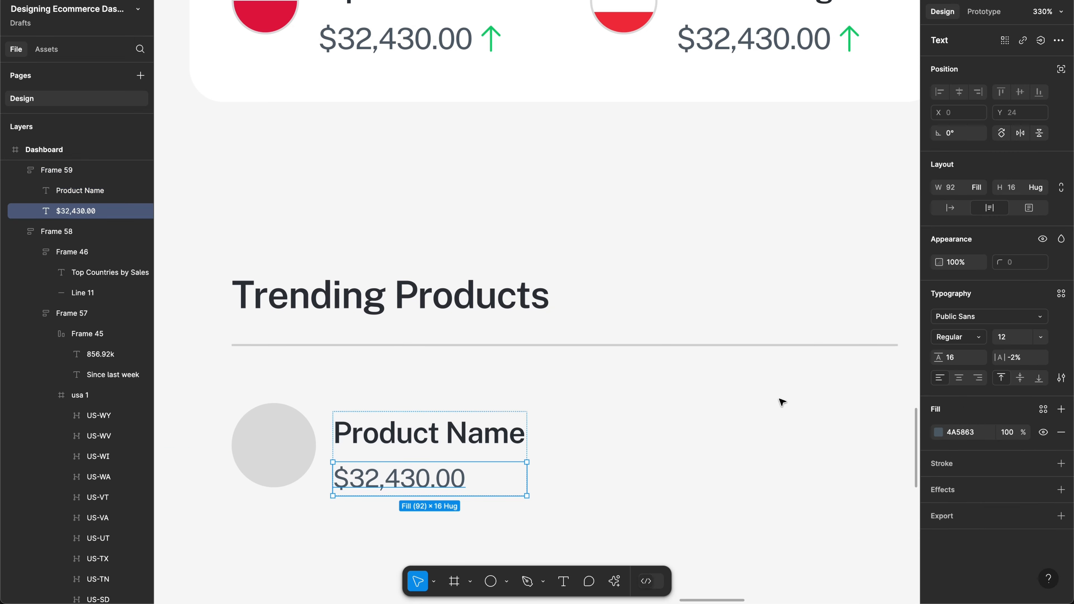
left_click(952, 359)
type("232")
key("Return")
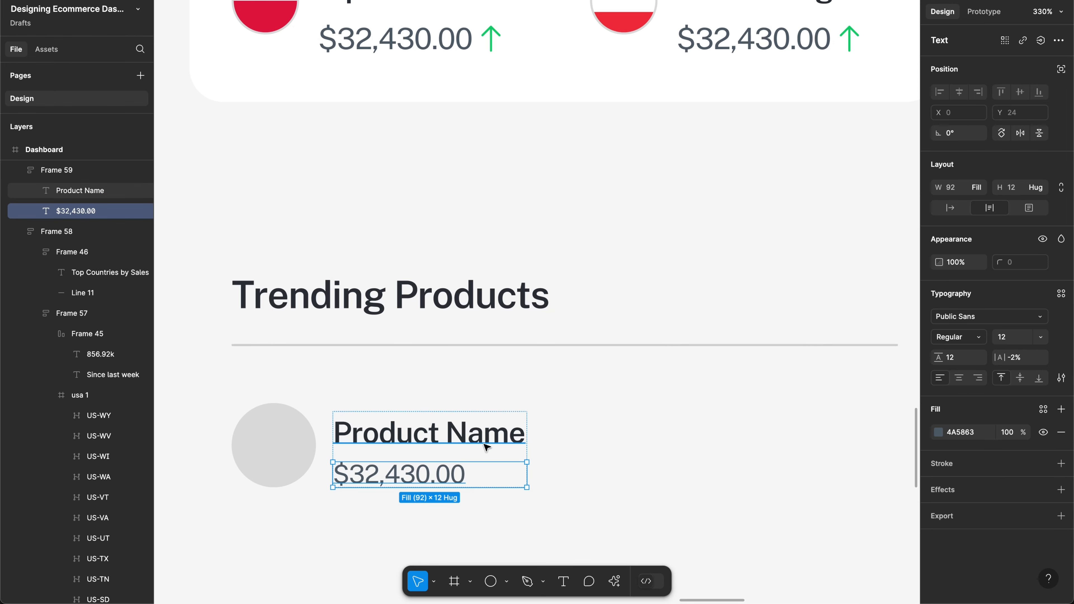
left_click(536, 452)
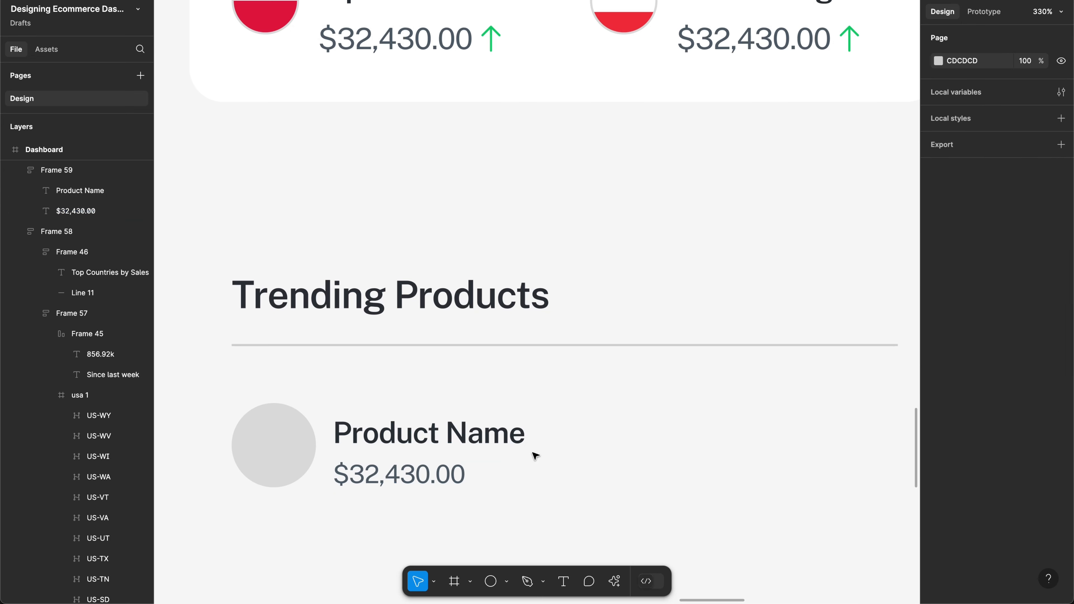
left_click(515, 452)
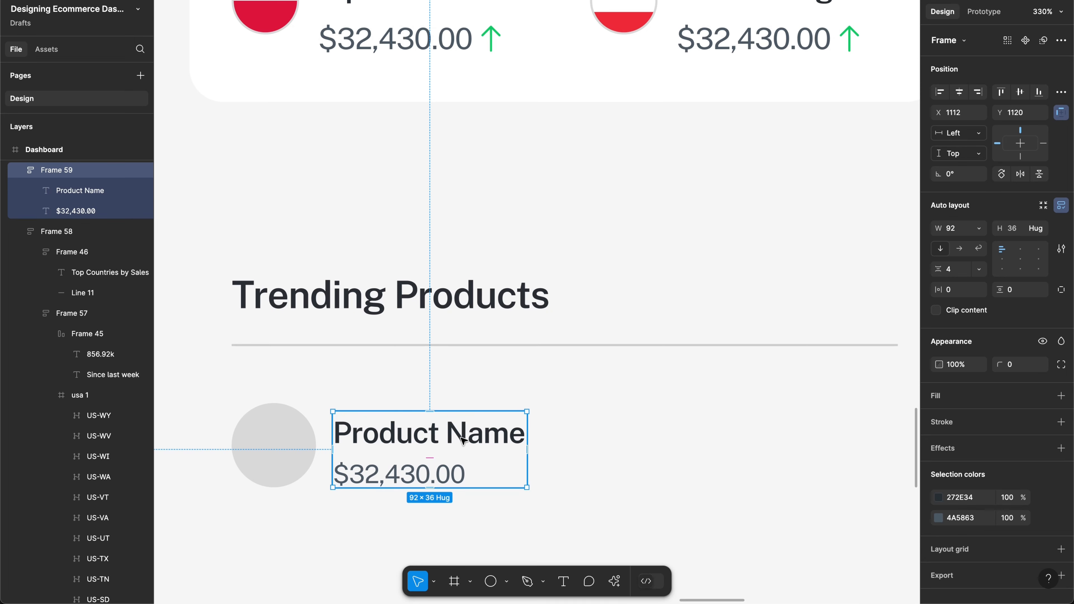
left_click_drag(463, 440, 463, 440)
Step: Change the price text to 'Category' and copy Product Name to the row's right side
scroll(435, 435, "right", 3)
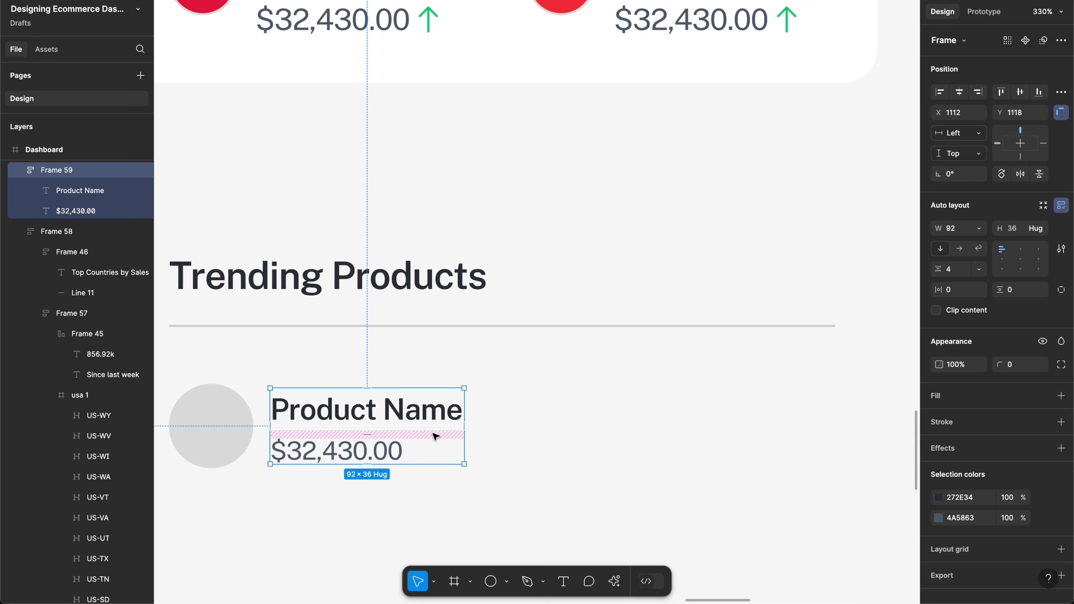
left_click(384, 456)
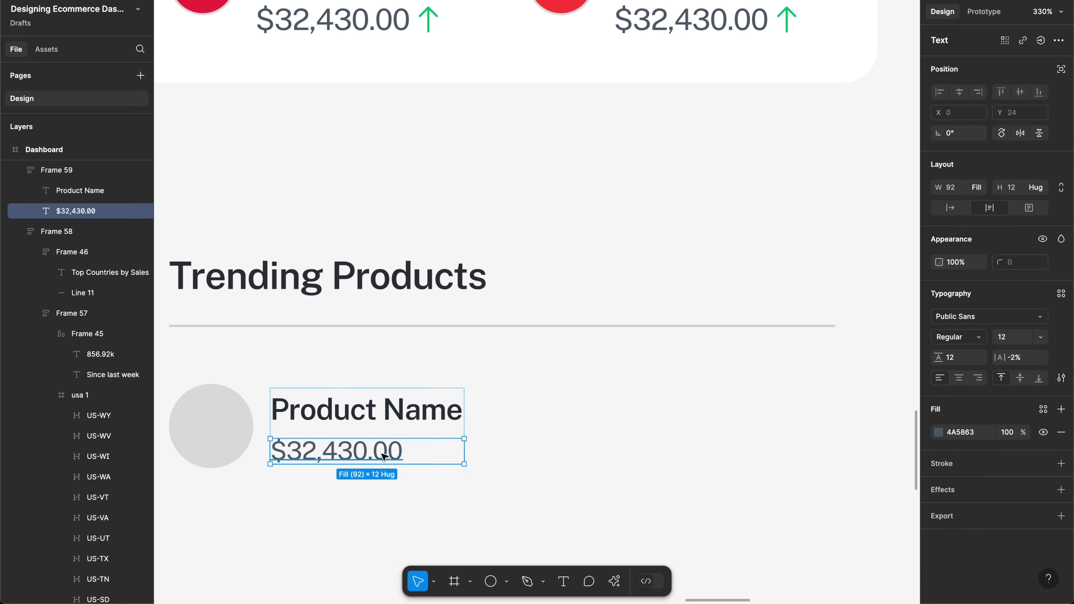
double_click(383, 456)
type("Cat")
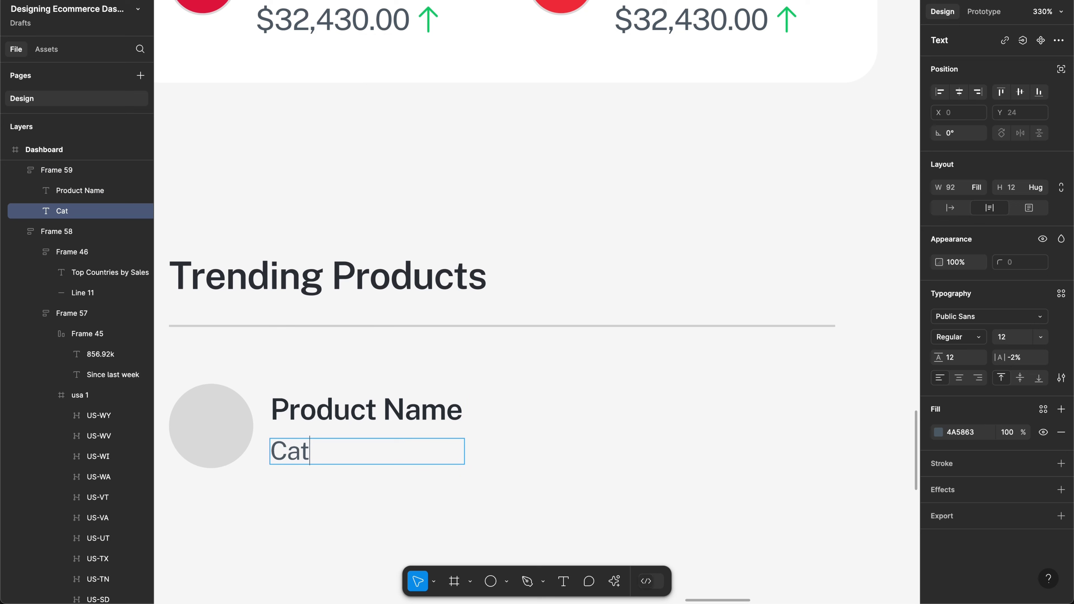
type("egory")
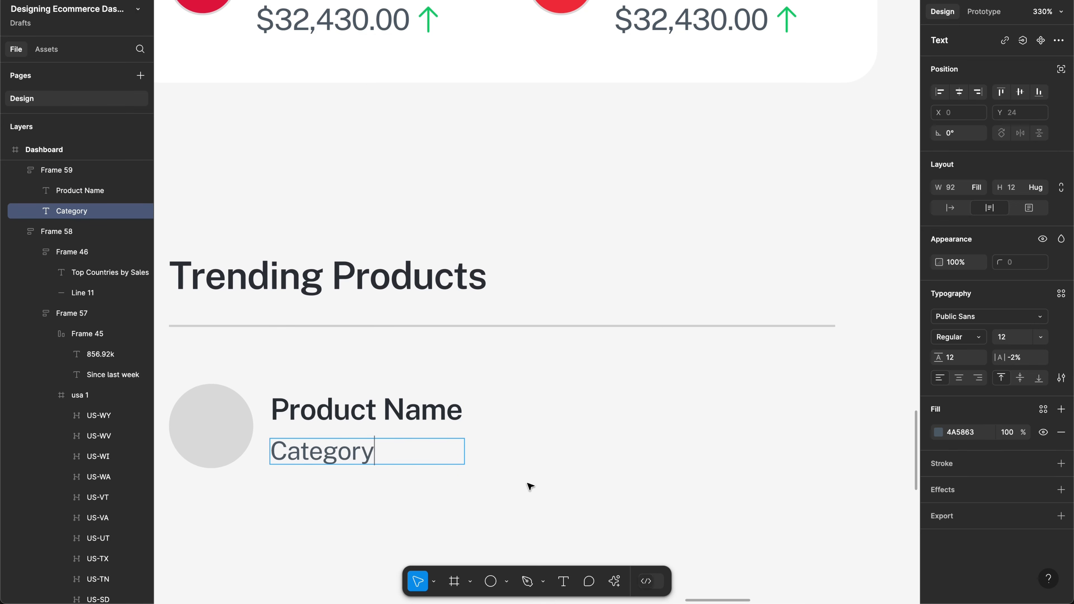
key("Escape")
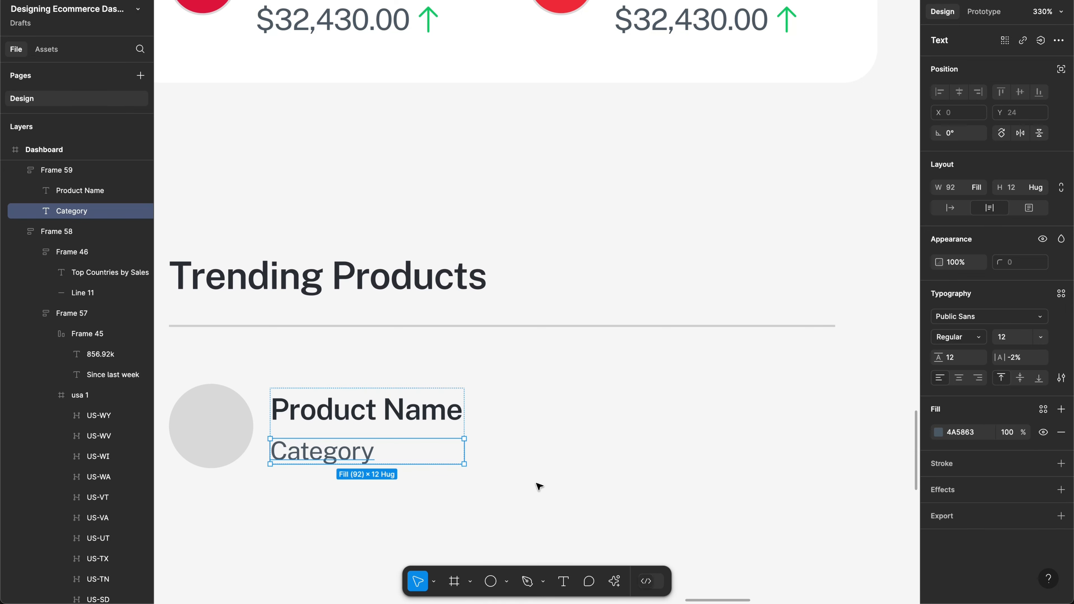
left_click(405, 418)
left_click_drag(405, 418, 759, 434)
Step: Change the copied text to '$223.34'
key("Return")
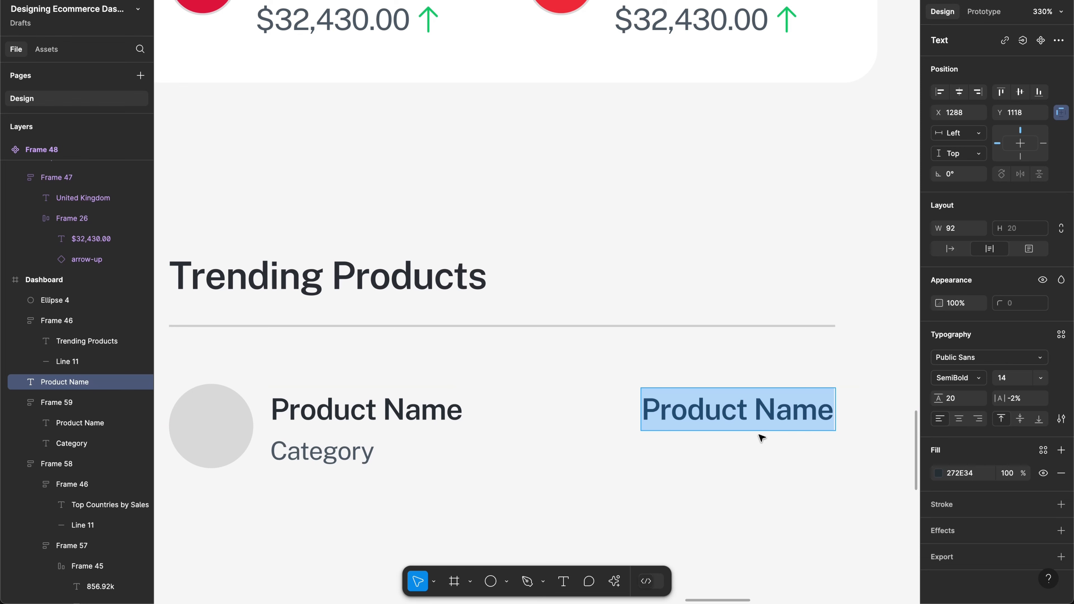
type("$")
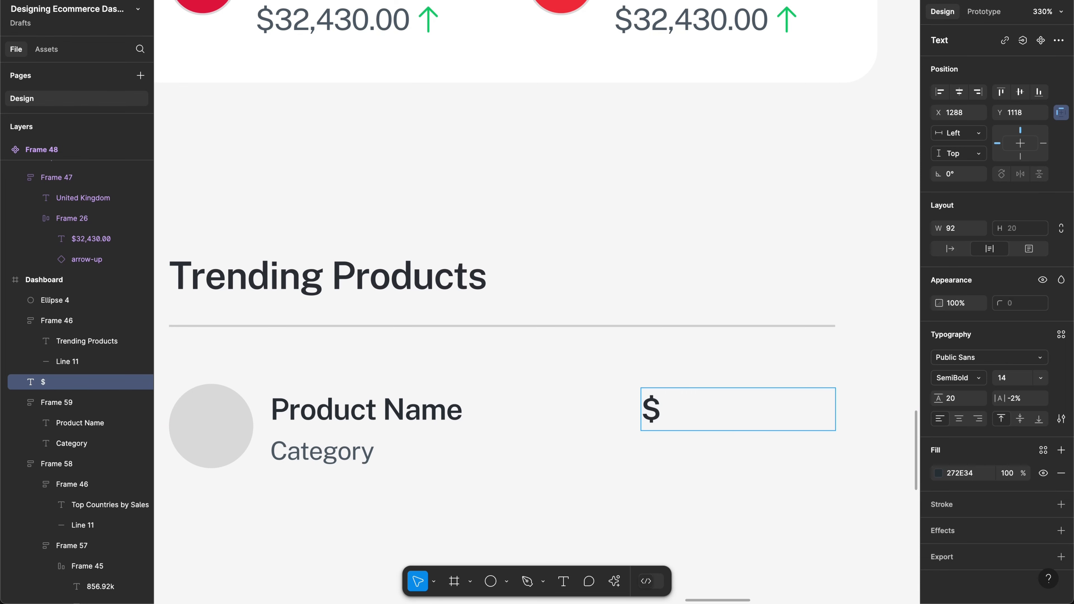
type("2234")
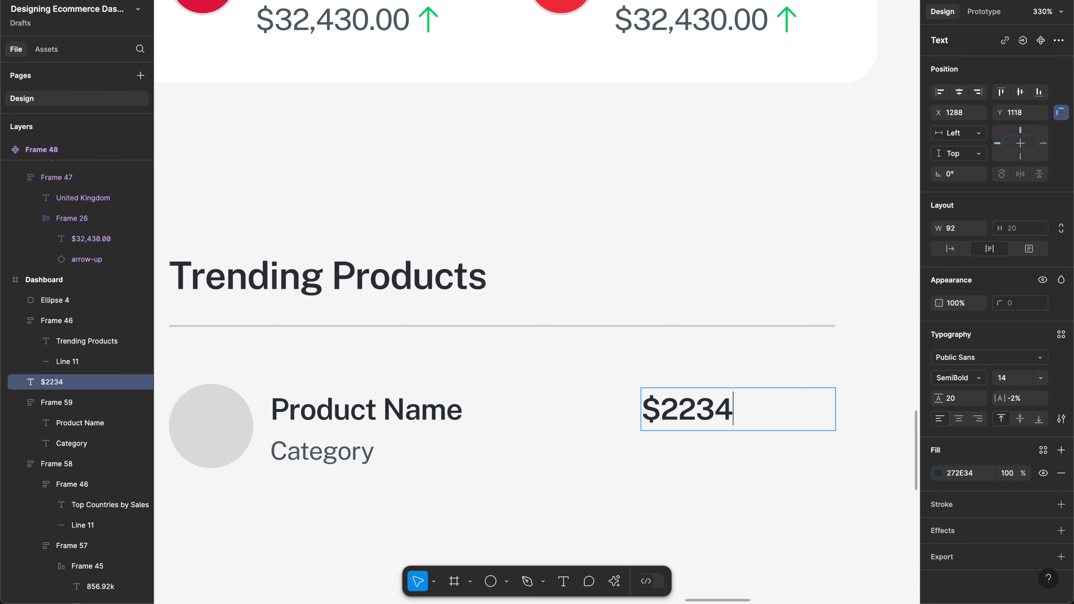
key("BackSpace")
type(".34")
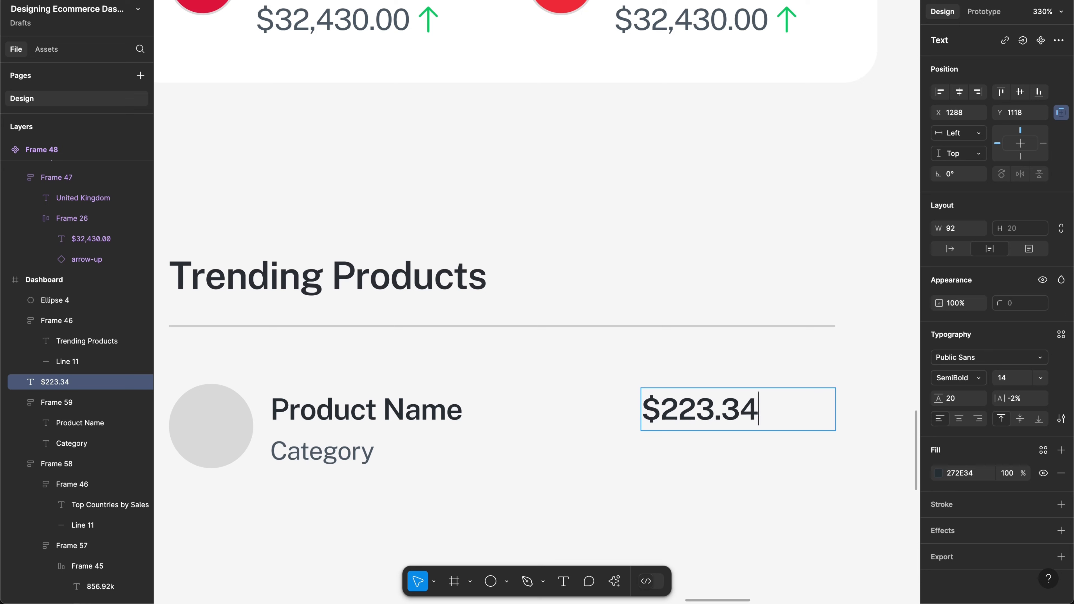
key("Escape")
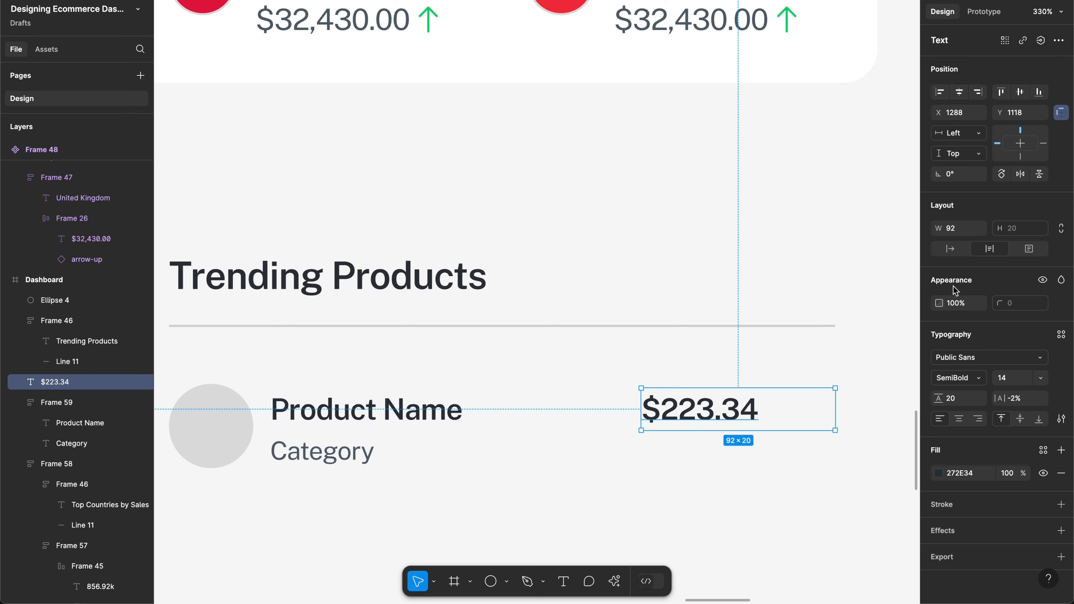
Step: Make $223.34 auto width and Medium weight, aligned to the divider's right end
left_click(950, 249)
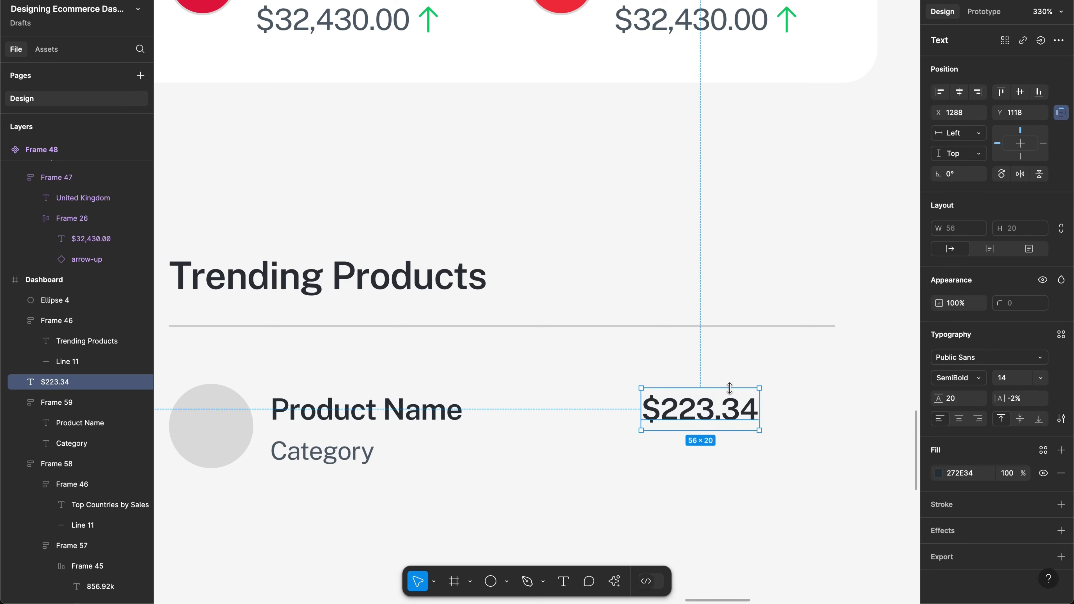
left_click_drag(748, 414, 785, 410)
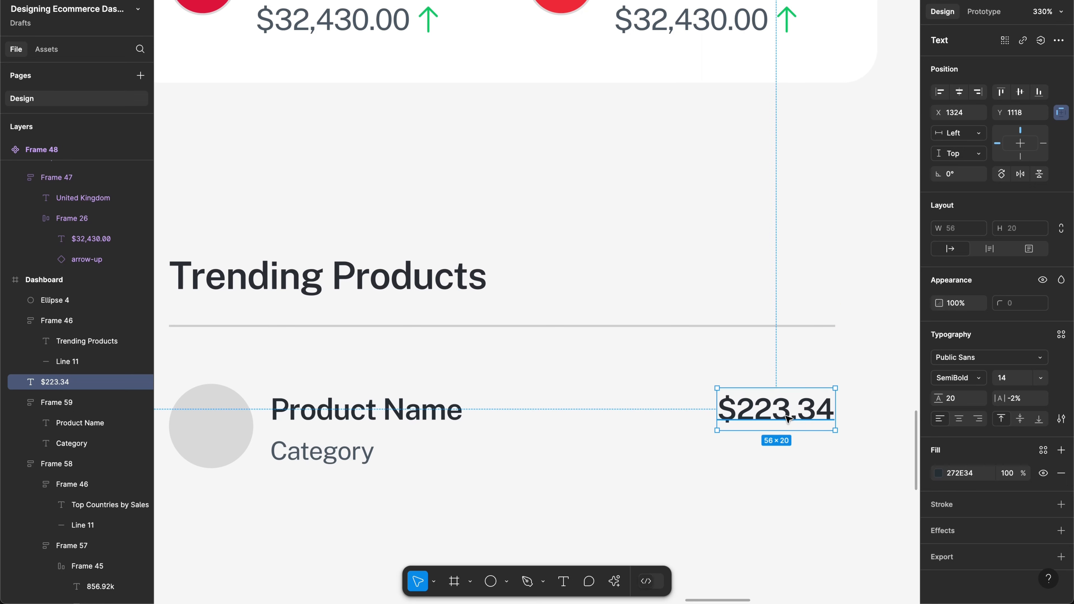
left_click(936, 377)
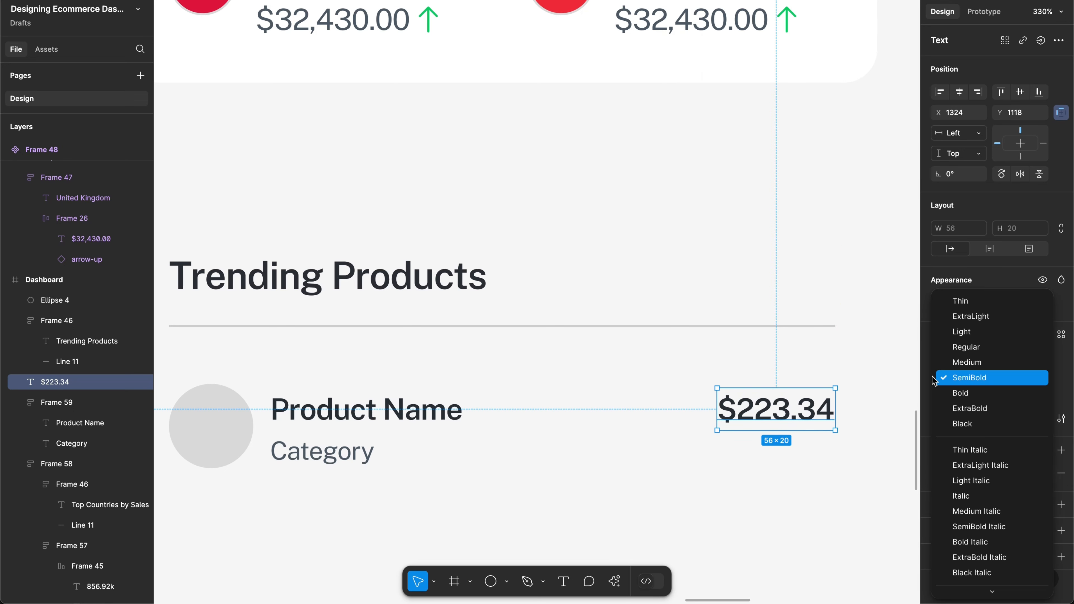
left_click(967, 362)
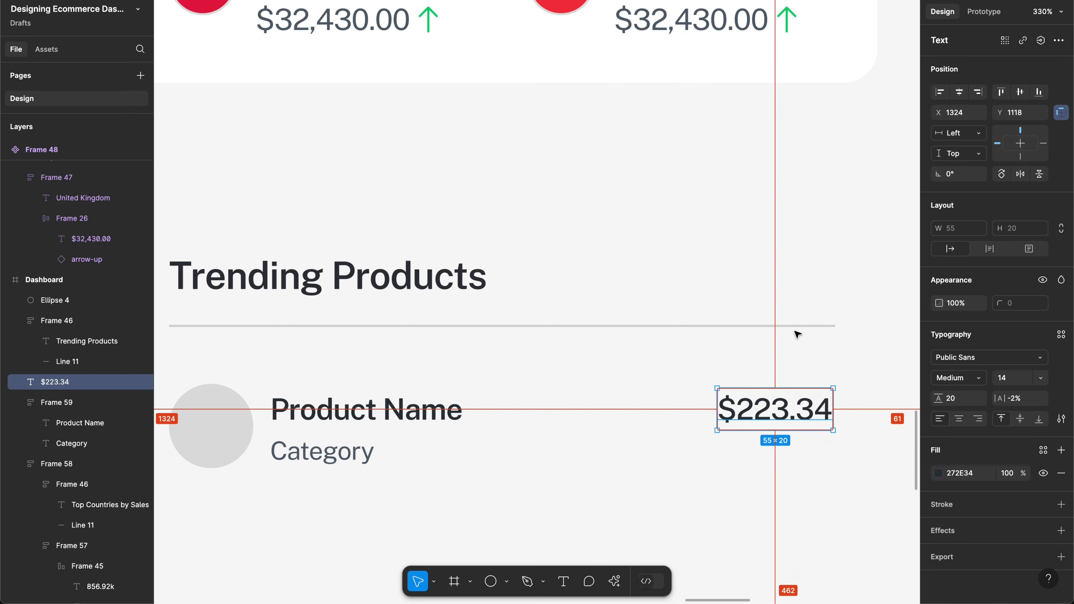
key("Right")
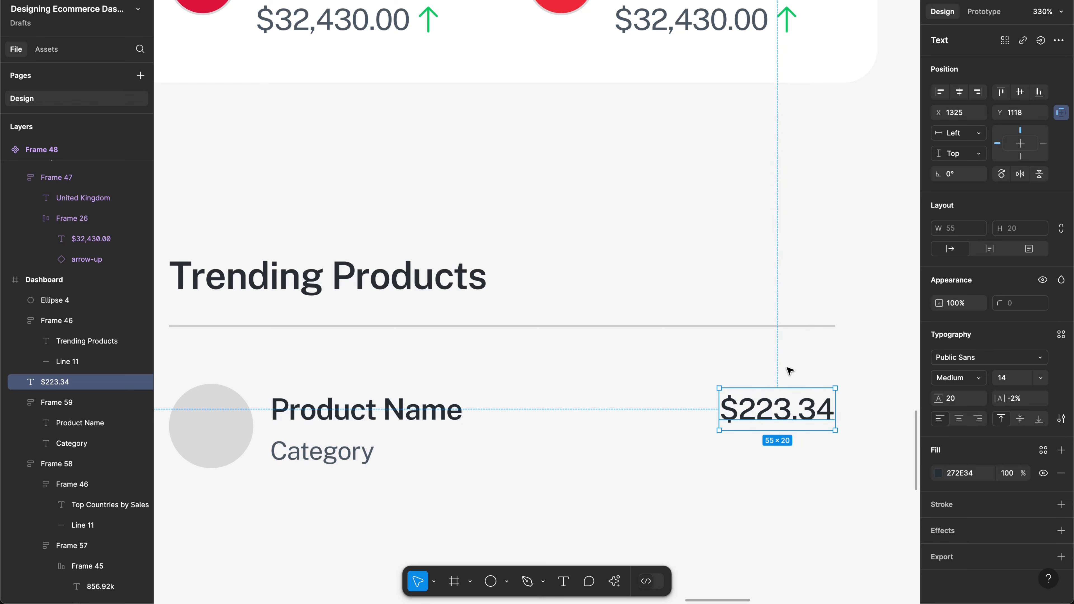
scroll(789, 370, "down", 3)
scroll(789, 370, "left", 3)
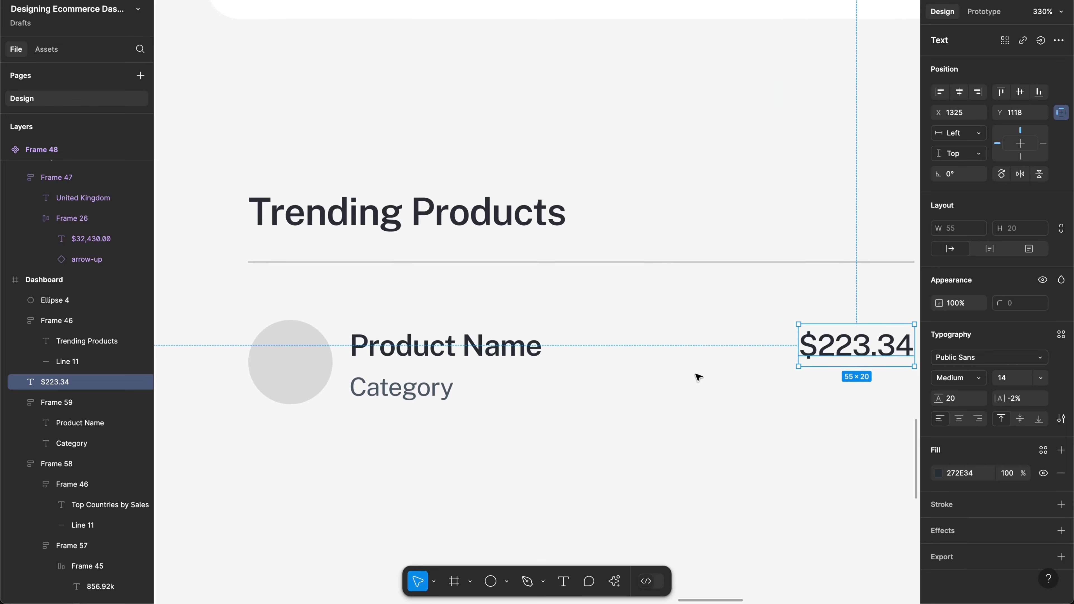
Step: Color the Category text mid grey
double_click(410, 390)
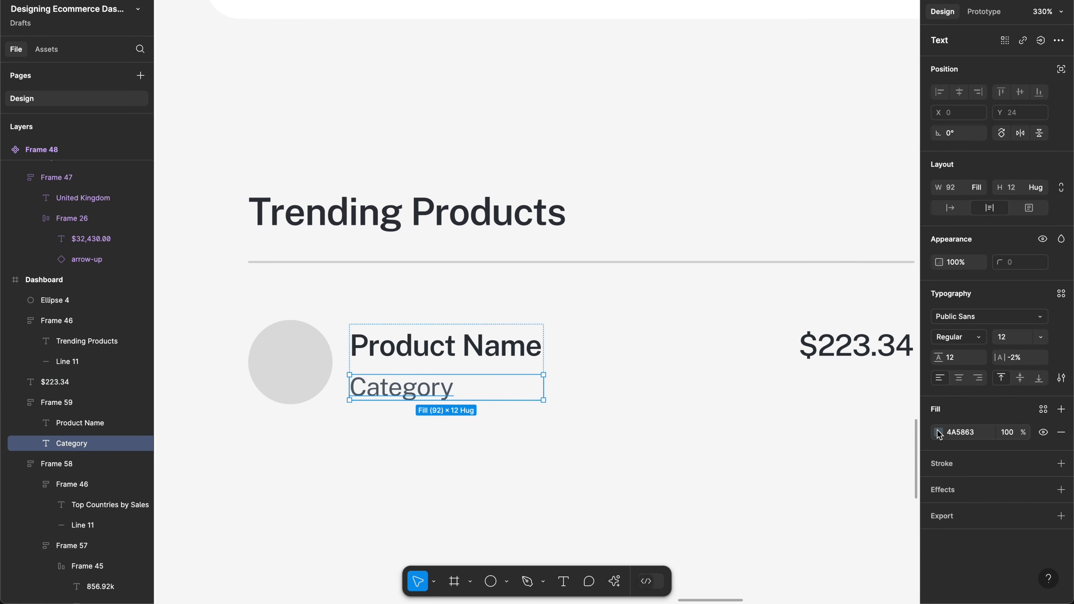
left_click(938, 432)
left_click(904, 539)
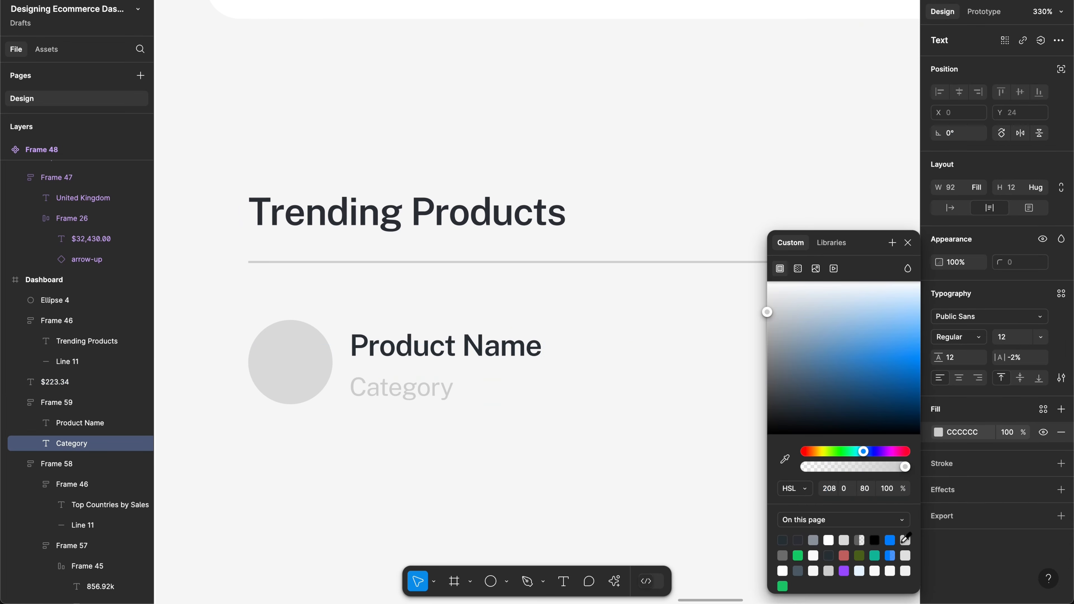
left_click(814, 542)
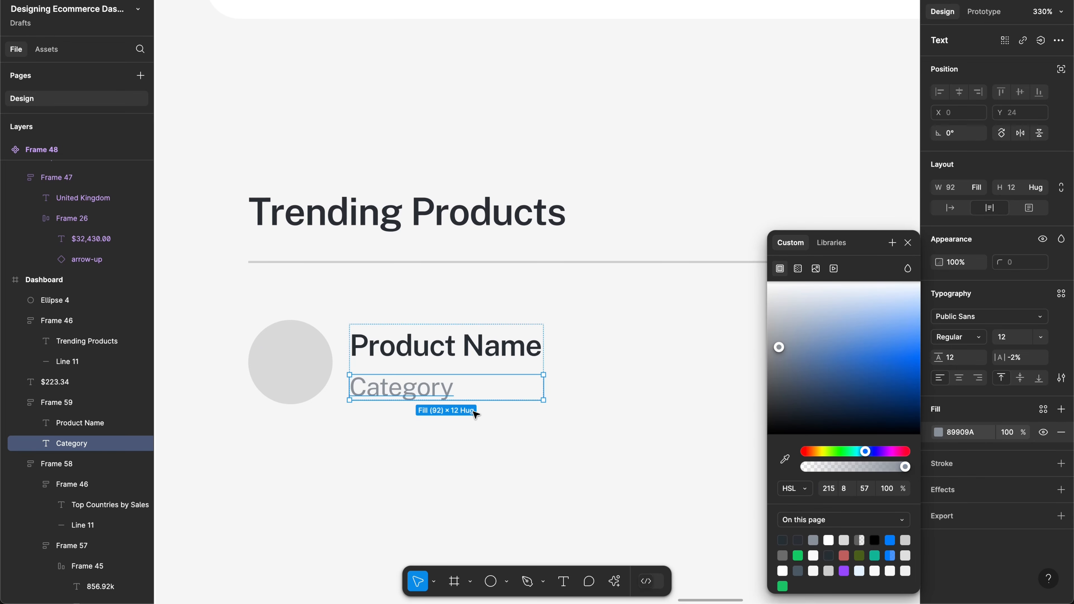
left_click(475, 423)
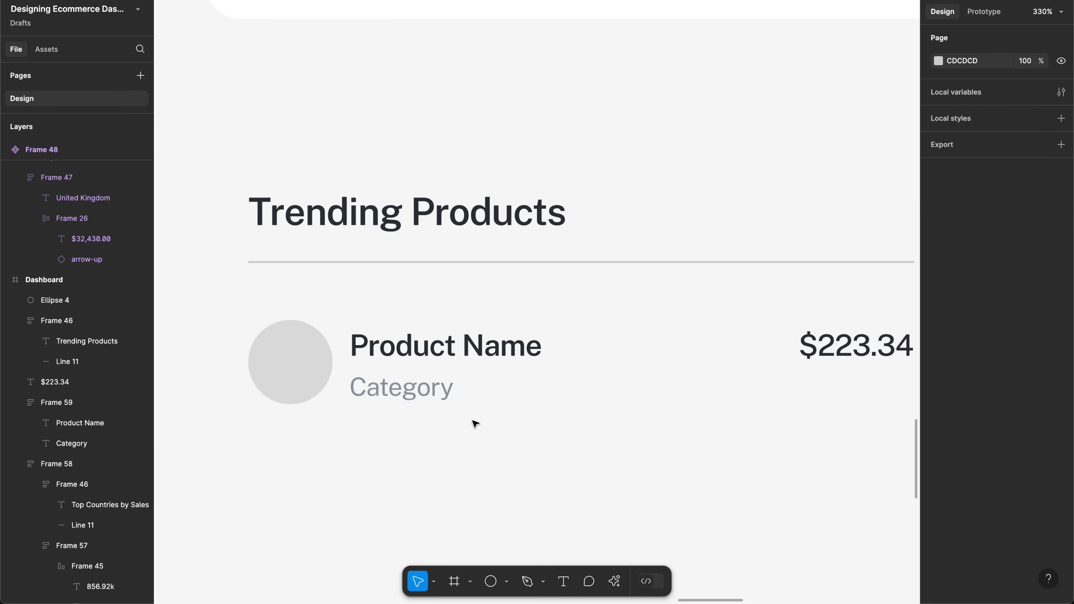
Step: Select the Product Name/Category group together with the $223.34 price
left_click(311, 368)
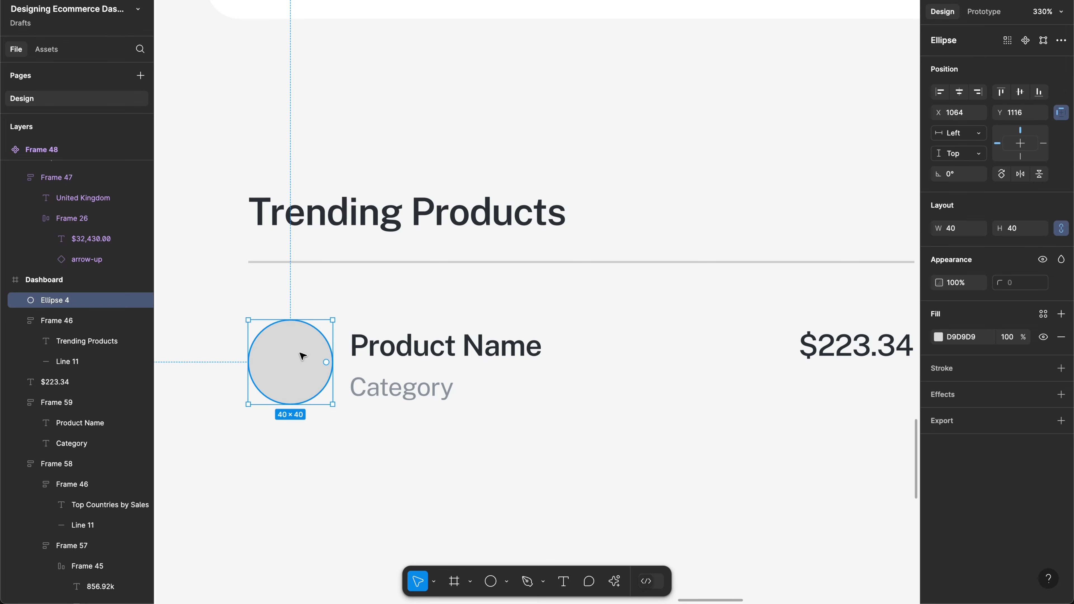
left_click(425, 359)
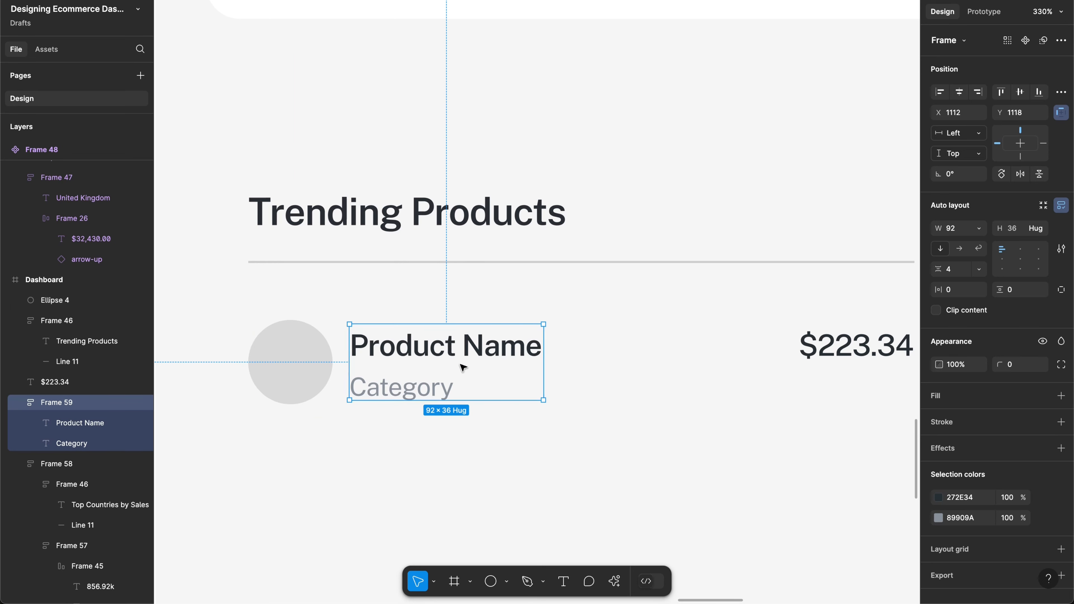
scroll(582, 357, "right", 3)
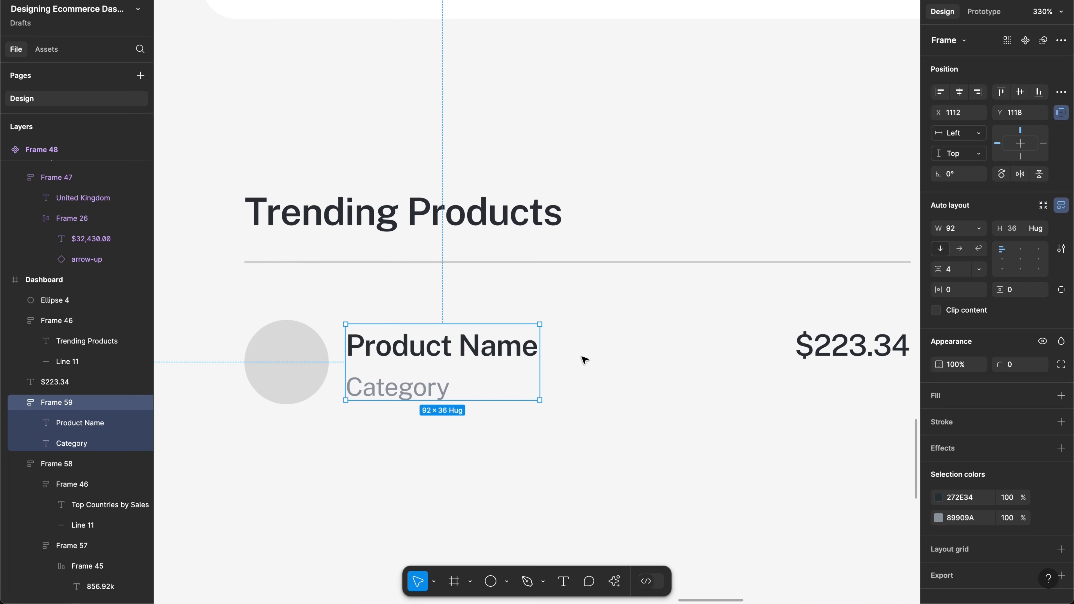
scroll(582, 359, "down", 2)
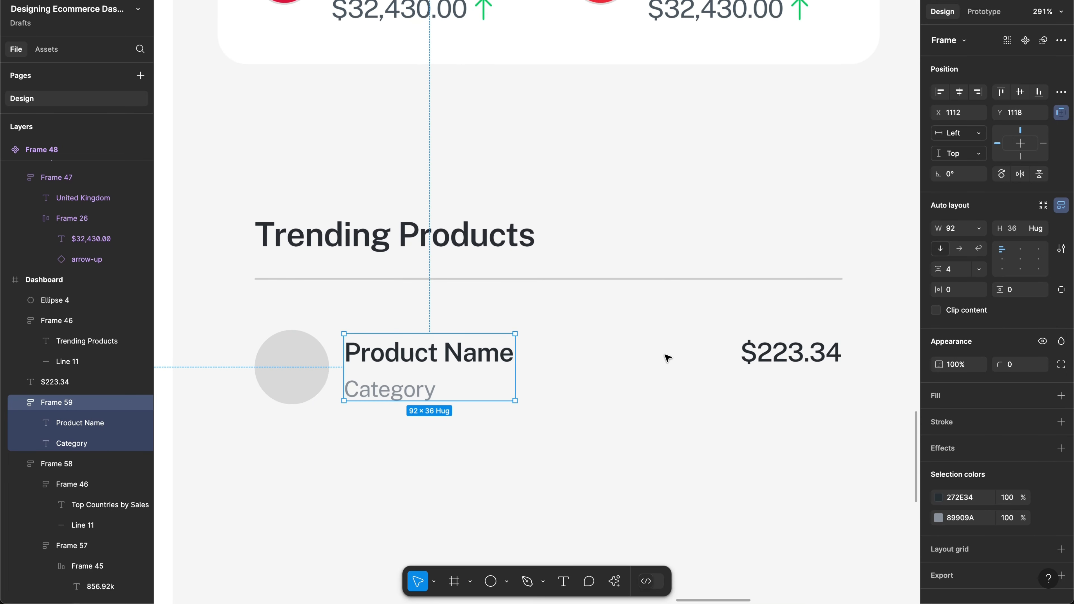
left_click(766, 354, "shift")
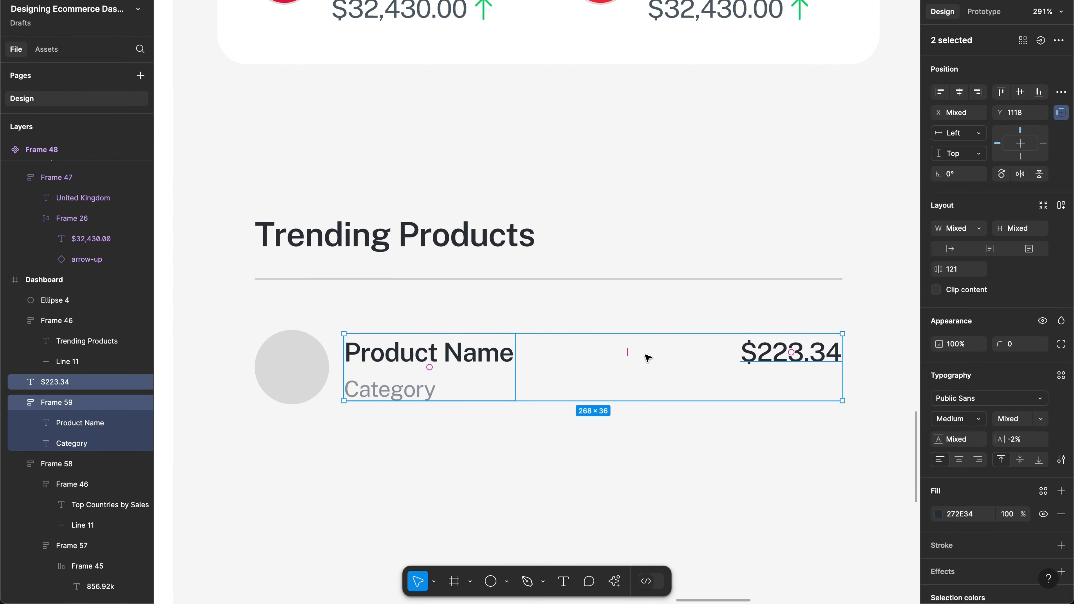
Step: Wrap the text stack and $223.34 in auto layout with a 24 gap, text stack filling width
key("shift+a")
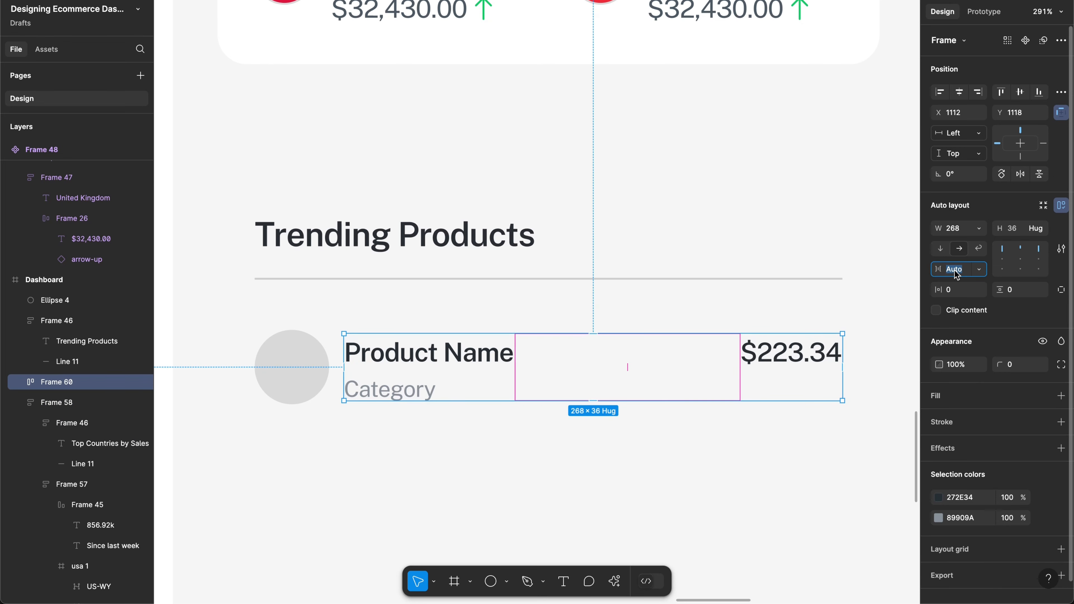
type("24")
key("Return")
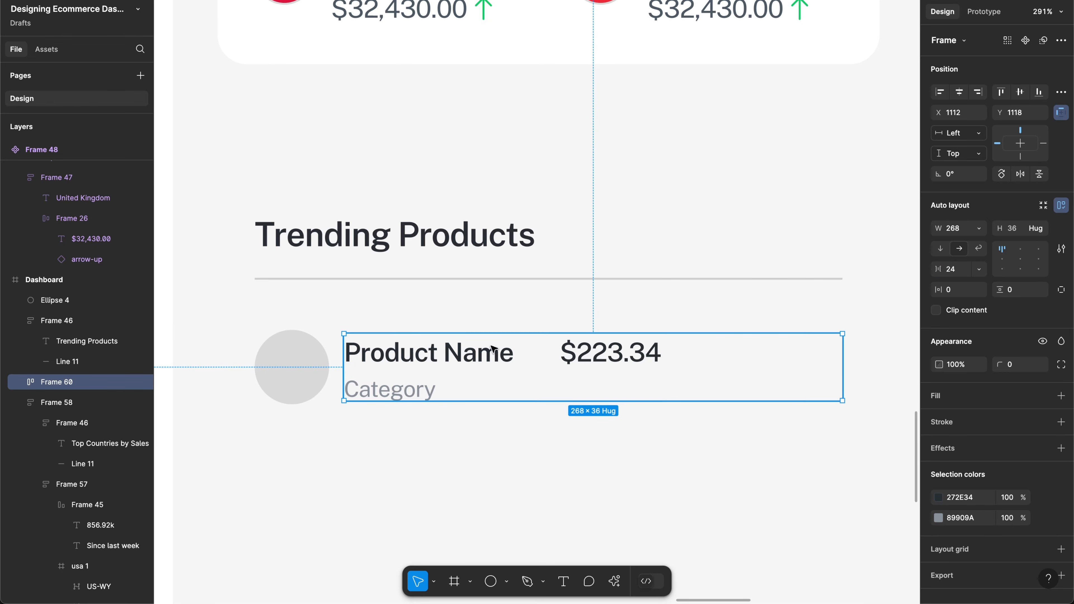
double_click(499, 351)
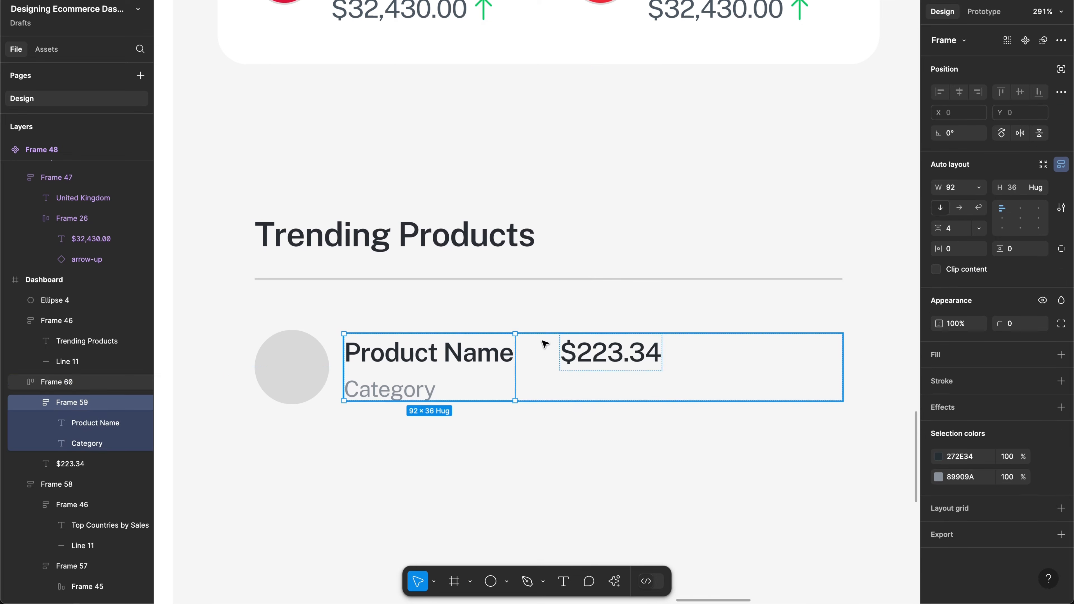
left_click(979, 189)
left_click(979, 219)
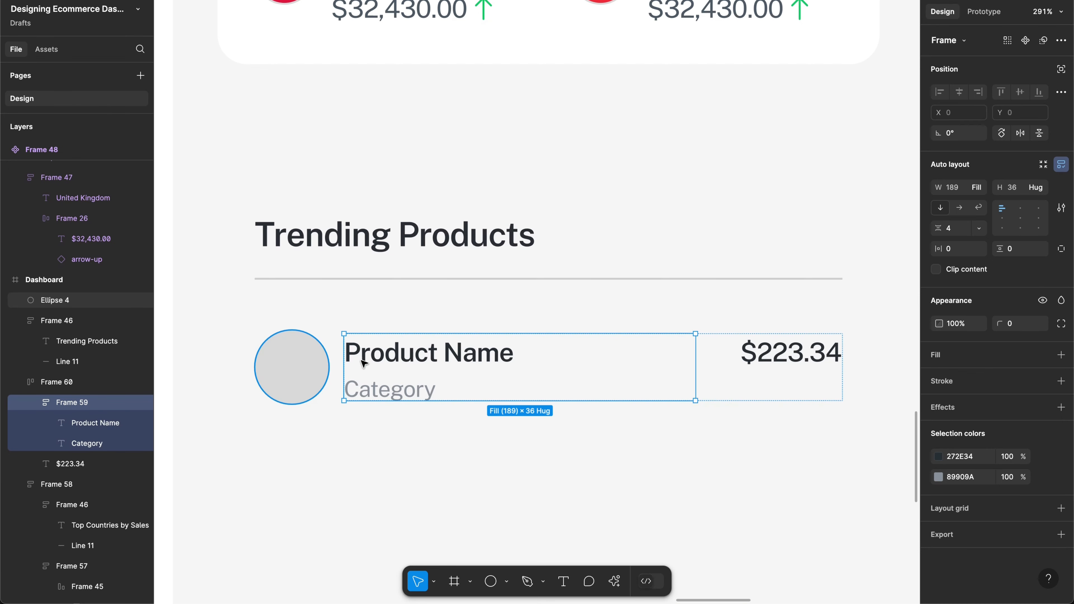
Step: Combine the grey circle and the text row into one horizontal auto-layout row
left_click(324, 363)
left_click(396, 362, "shift")
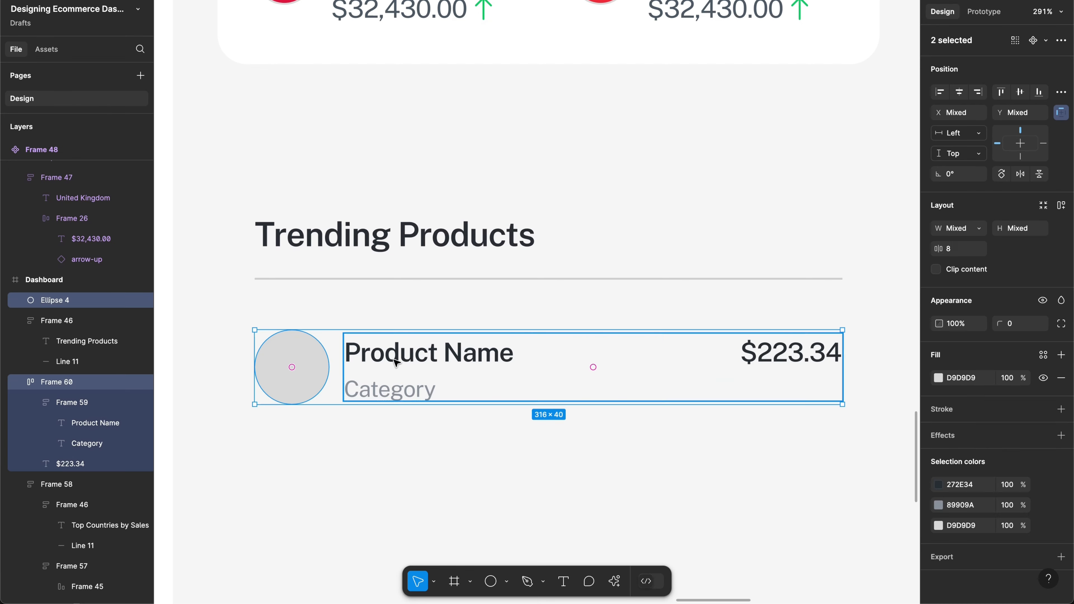
key("shift+a")
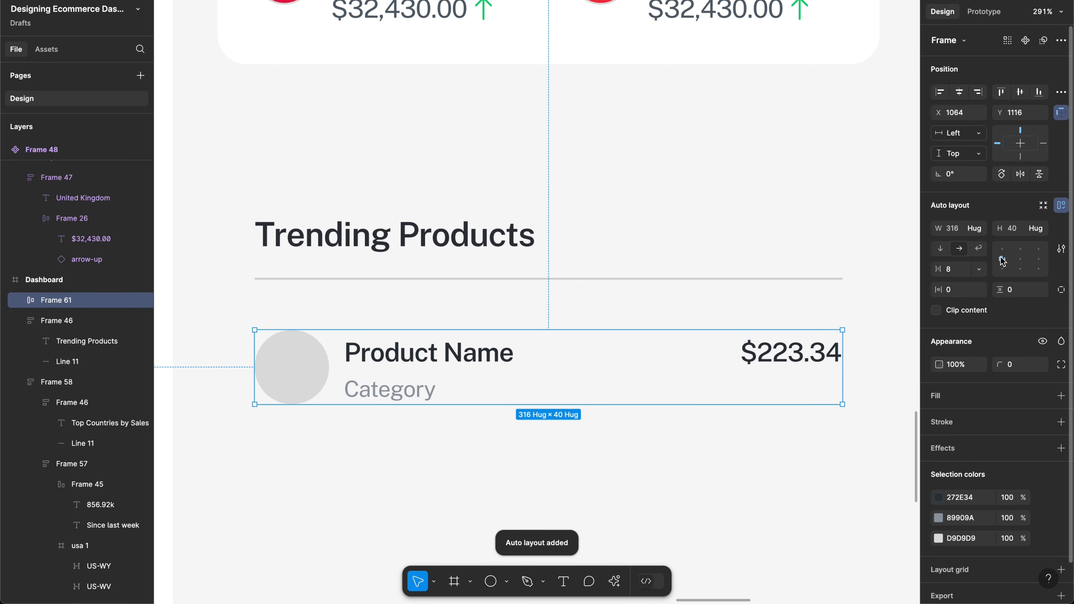
left_click(307, 360)
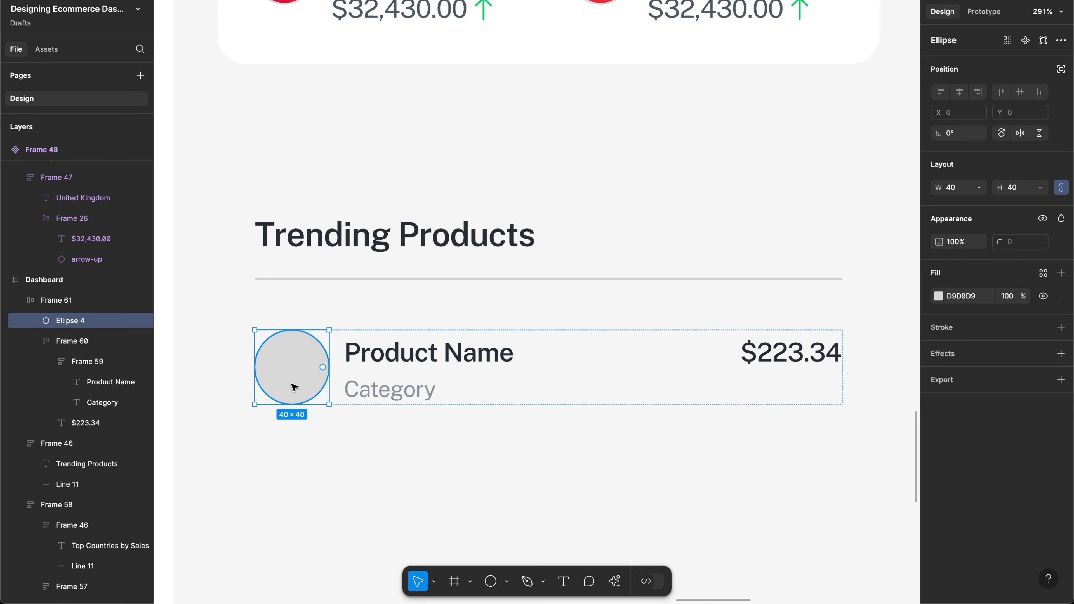
Step: Duplicate the product row 8 px below and stack both rows in vertical auto layout
left_click(553, 399)
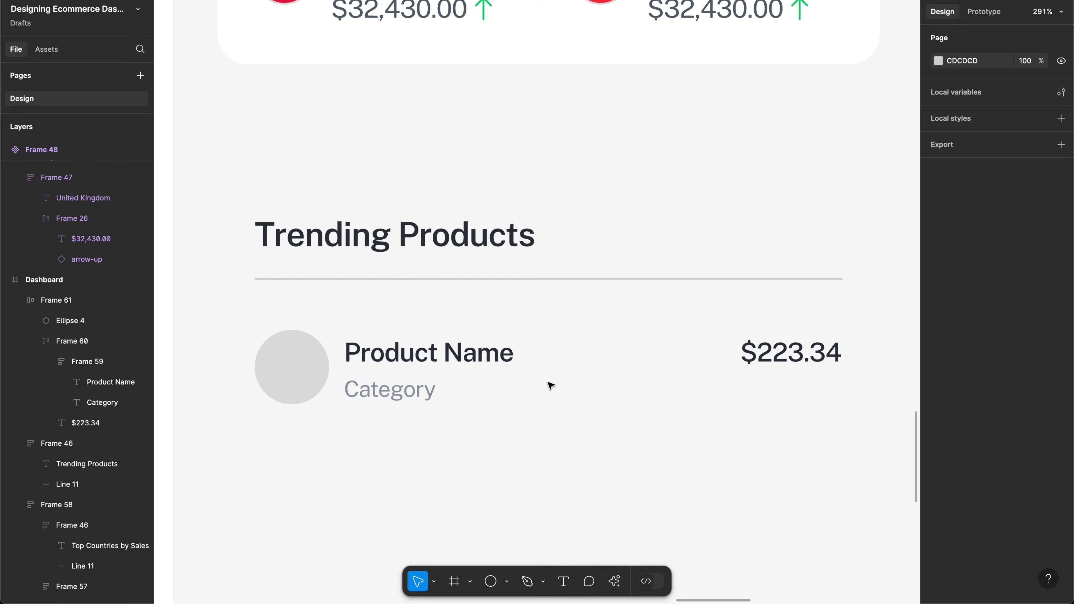
left_click(541, 360)
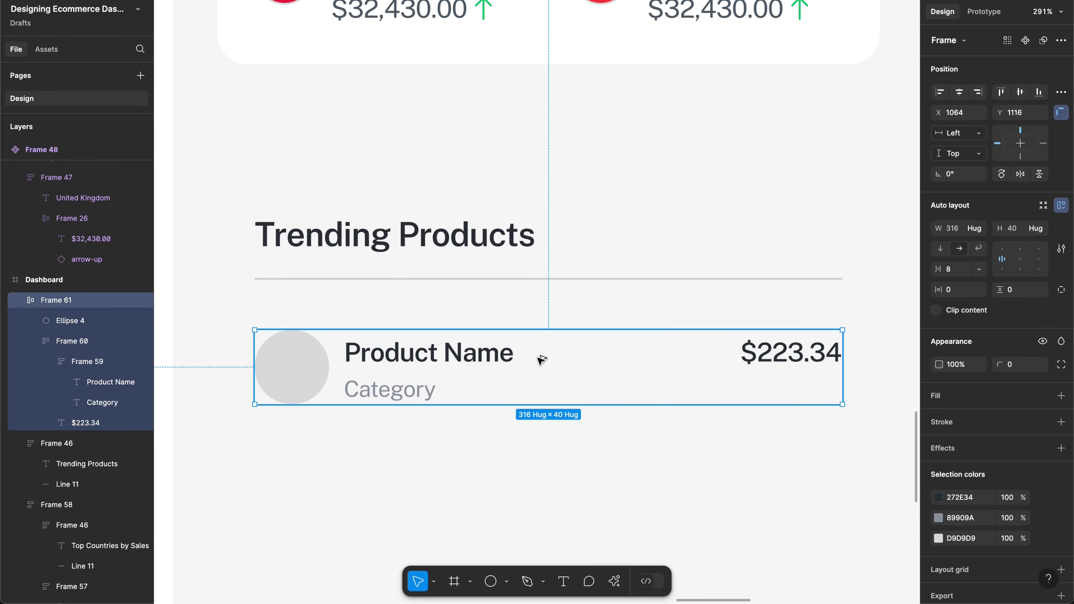
left_click_drag(541, 359, 534, 451)
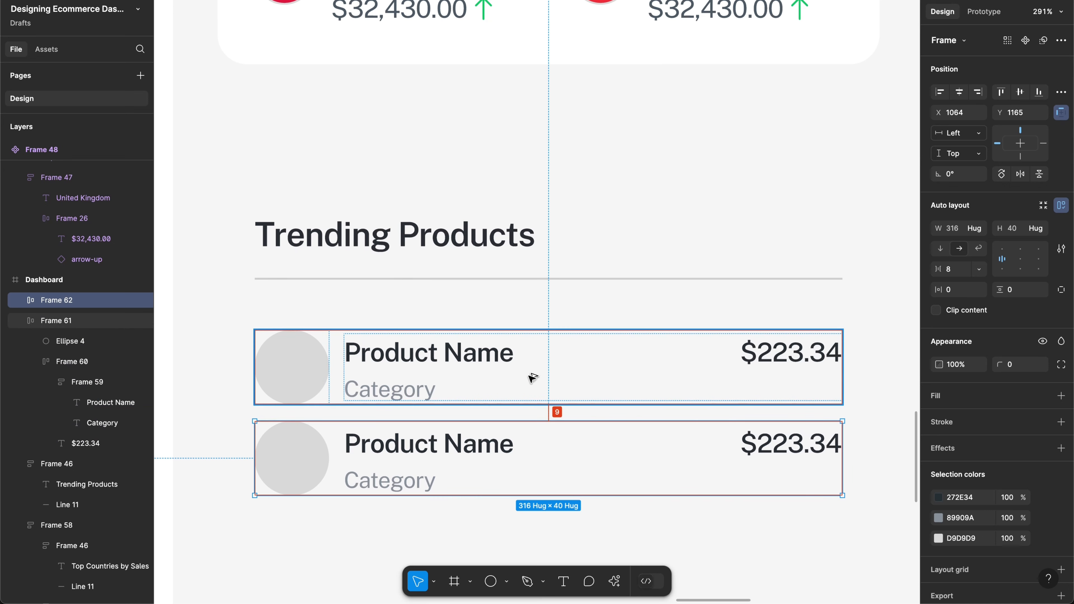
key("Up")
left_click(532, 379, "shift")
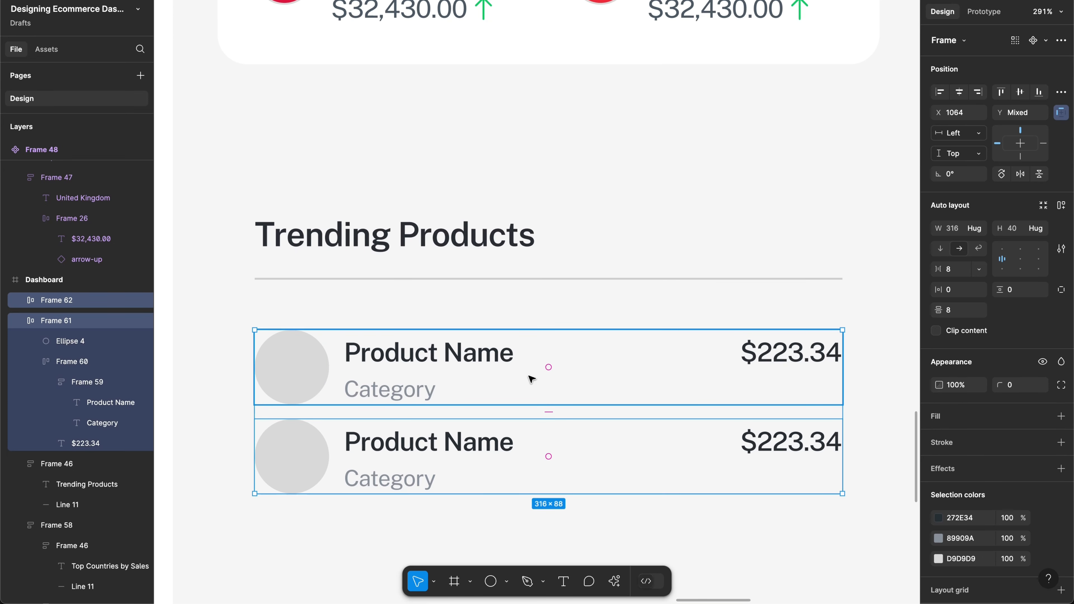
key("shift+a")
scroll(531, 378, "down", 4)
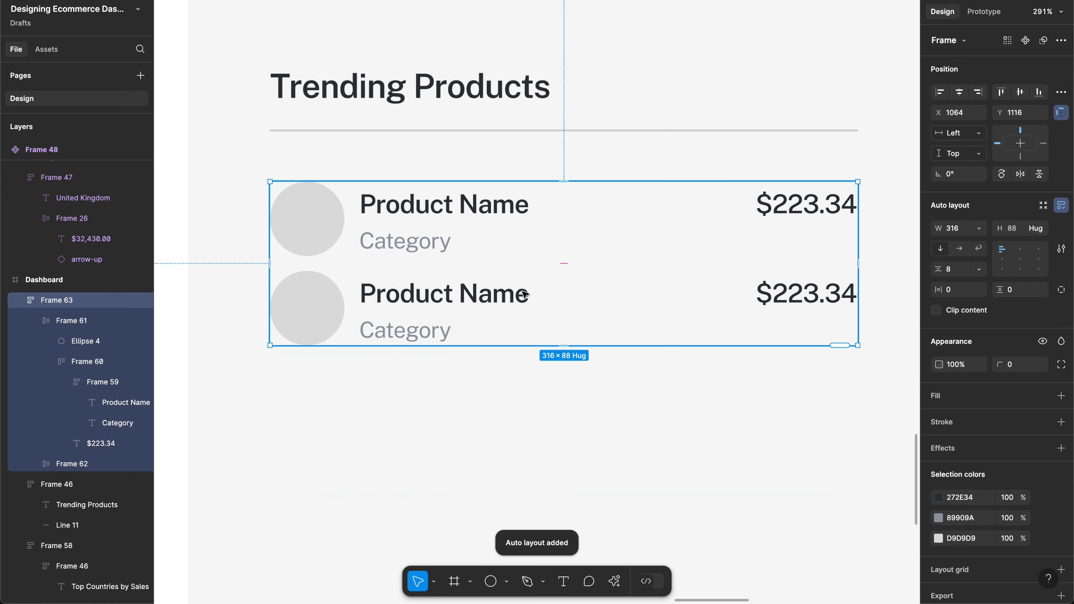
left_click(344, 216)
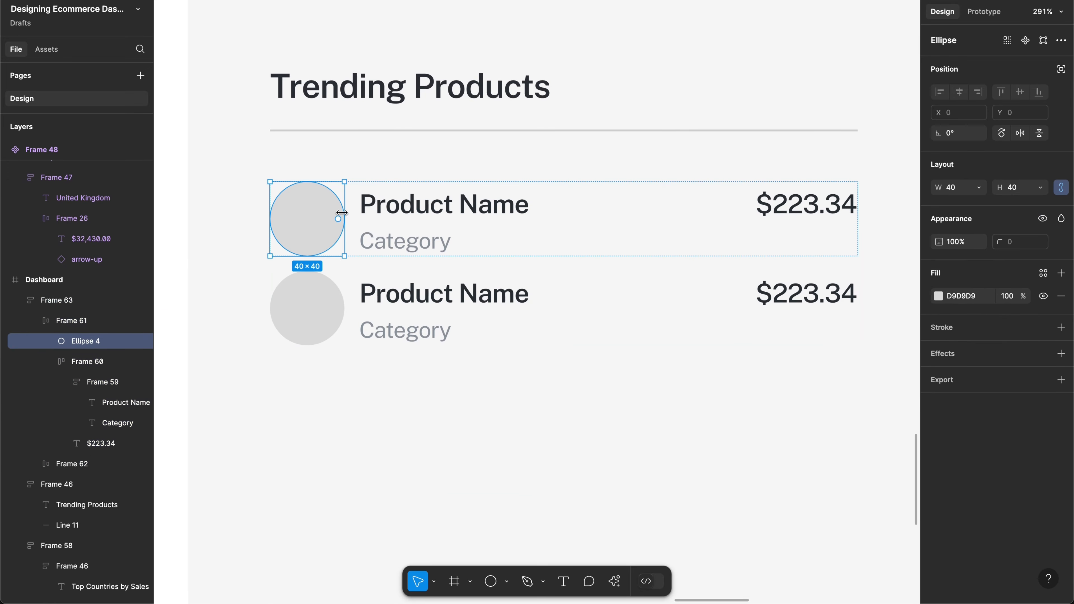
Step: Add the second row's circle to the selection and start a 'prod' search in Content Reel
left_click(328, 306, "shift")
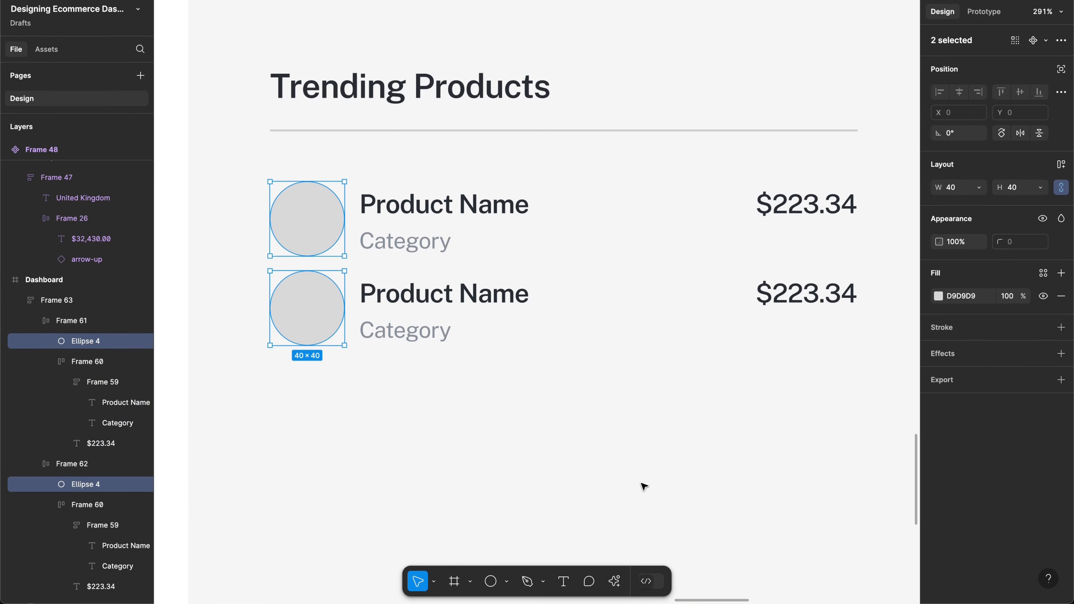
key("super+alt+p")
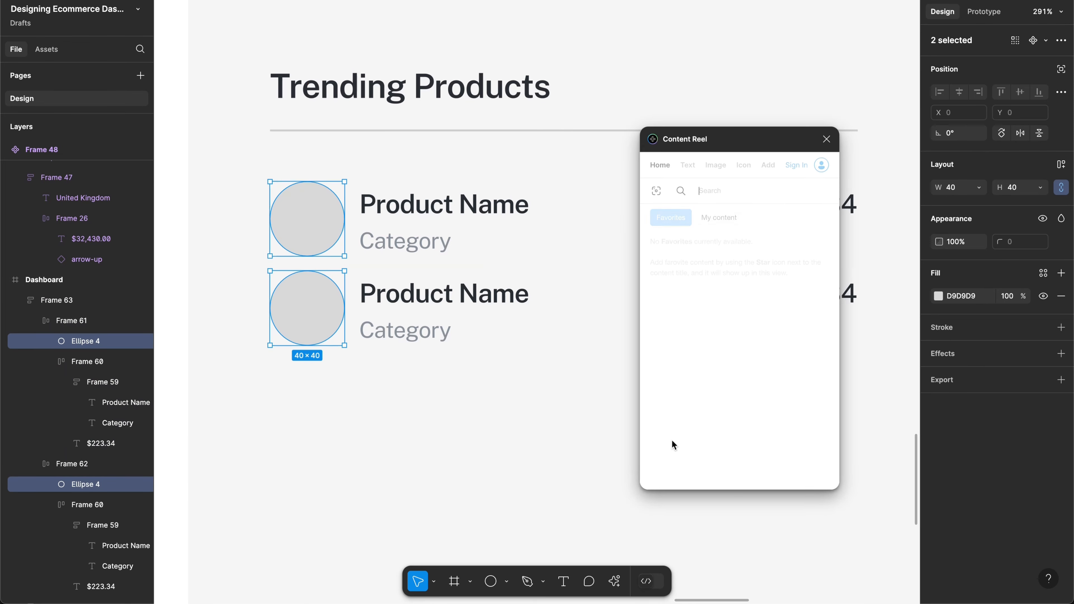
left_click(692, 166)
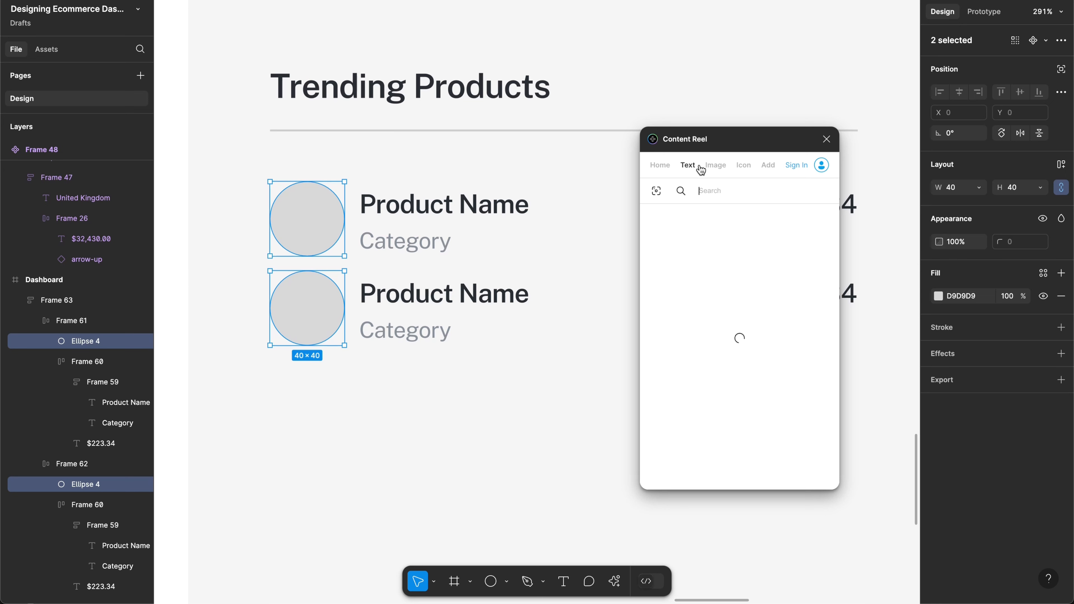
left_click(717, 190)
type("product")
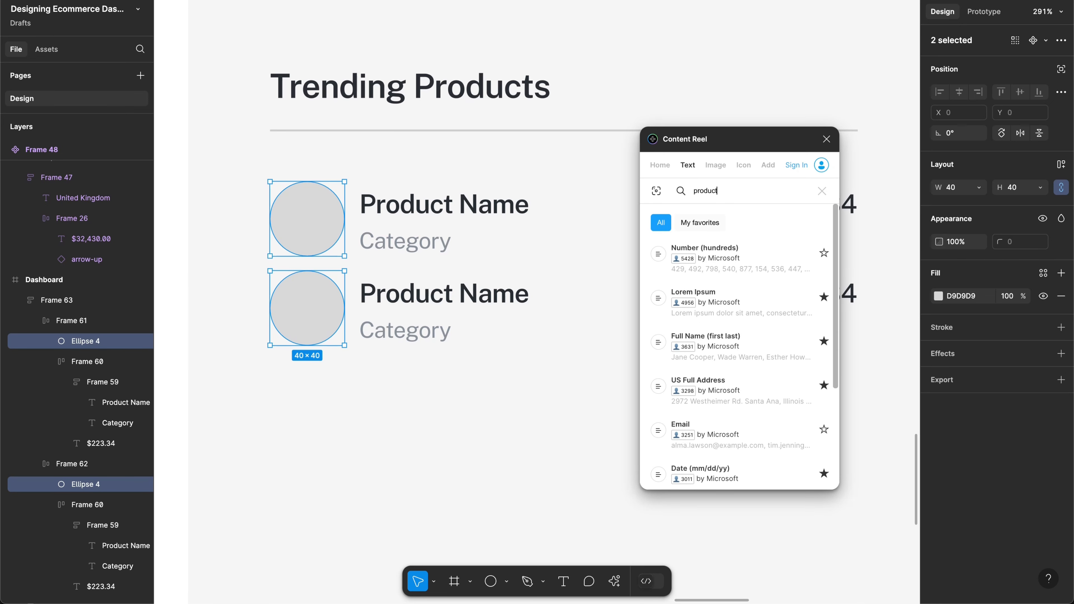
Step: Search Content Reel's image collections for 'product'
left_click(715, 165)
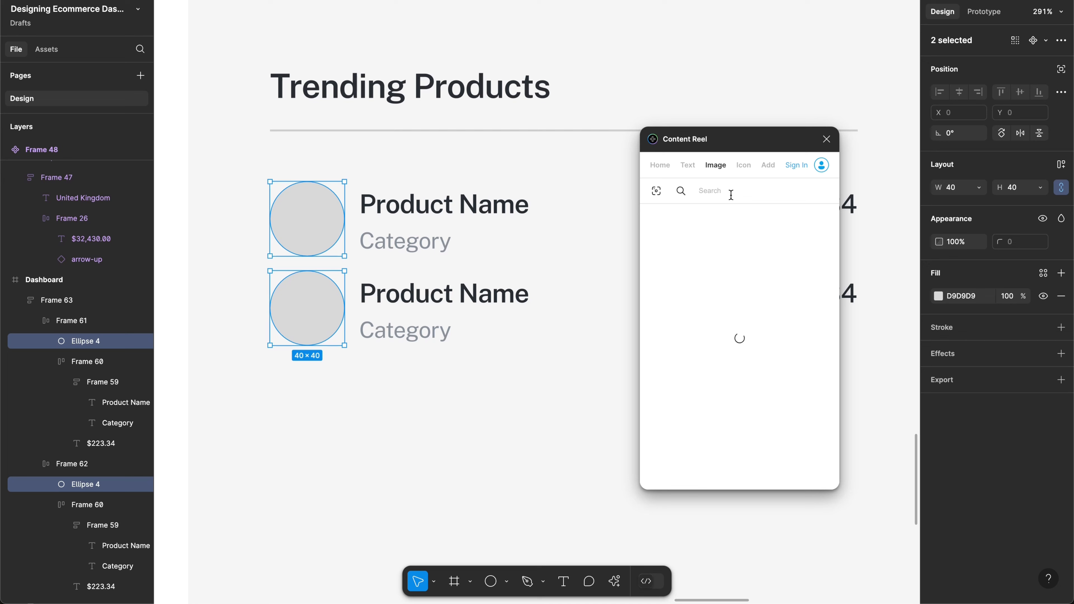
type("product")
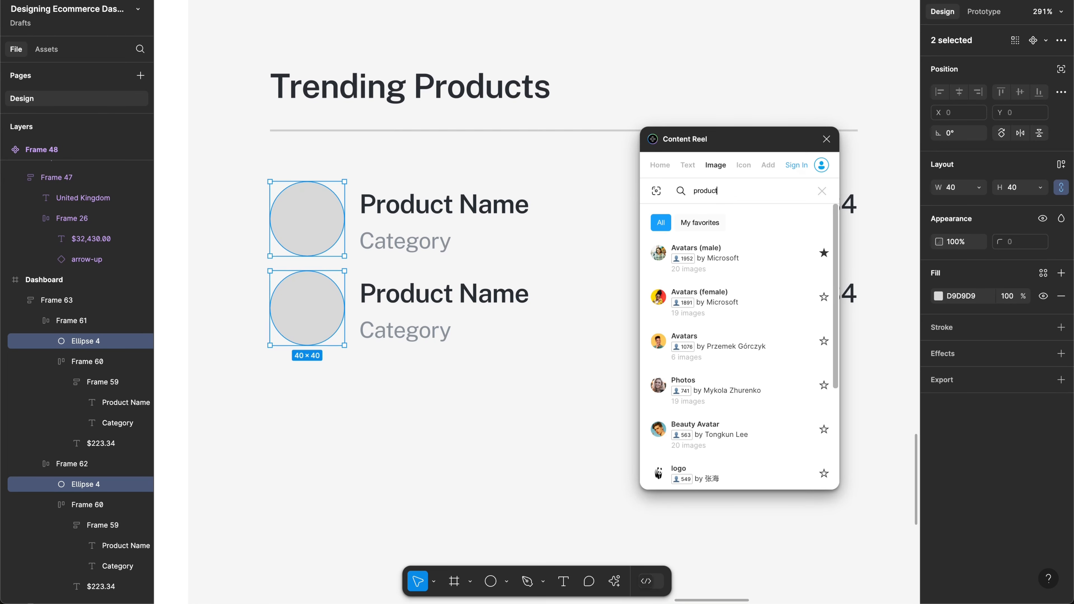
scroll(736, 339, "down", 4)
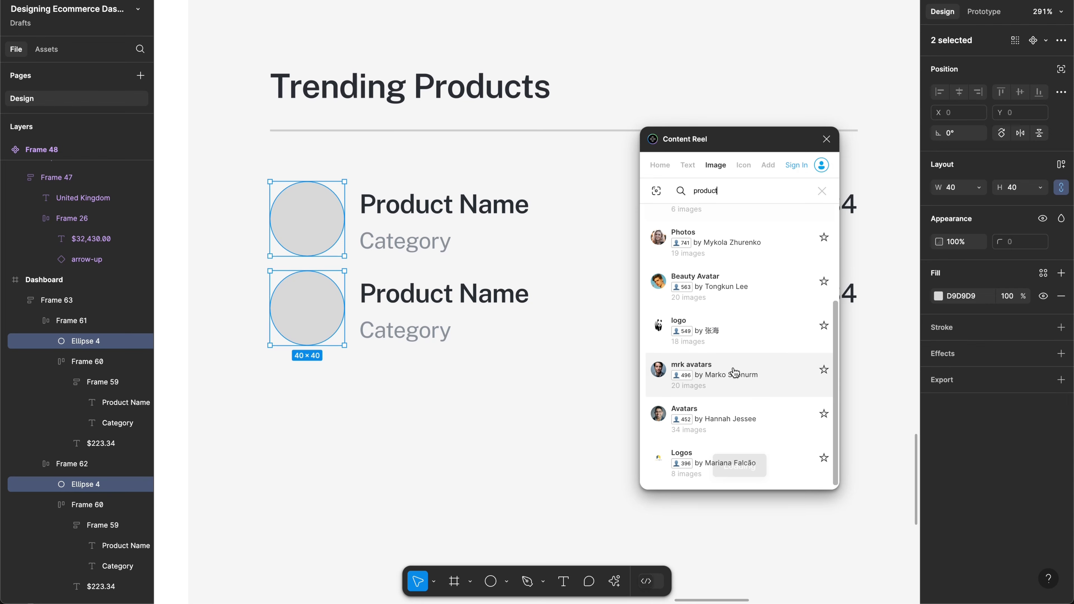
left_click(734, 372)
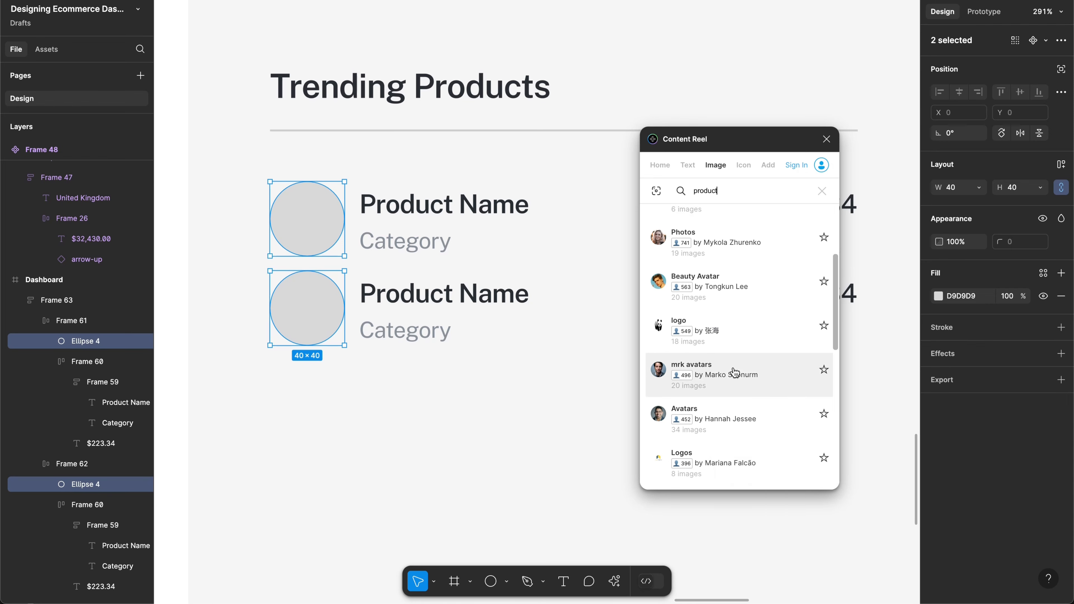
scroll(734, 372, "down", 2)
scroll(735, 372, "down", 3)
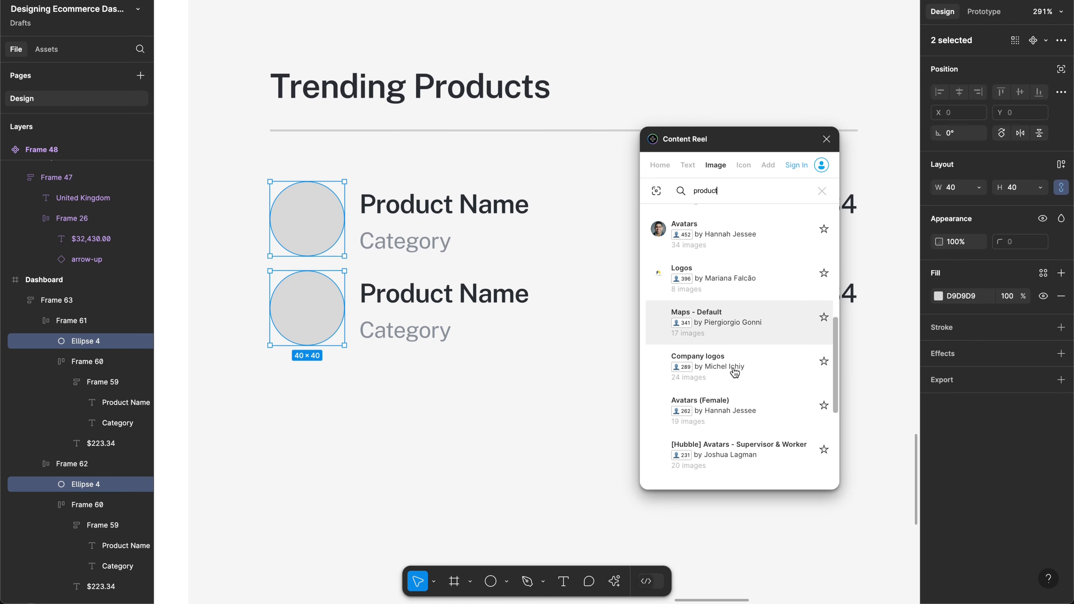
scroll(734, 372, "down", 3)
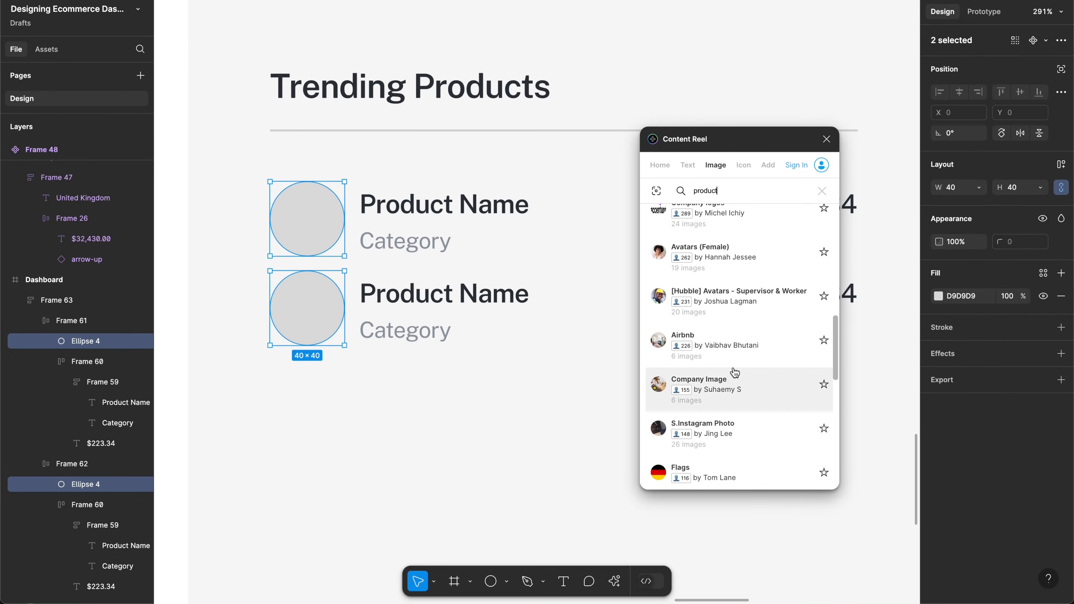
scroll(734, 372, "down", 7)
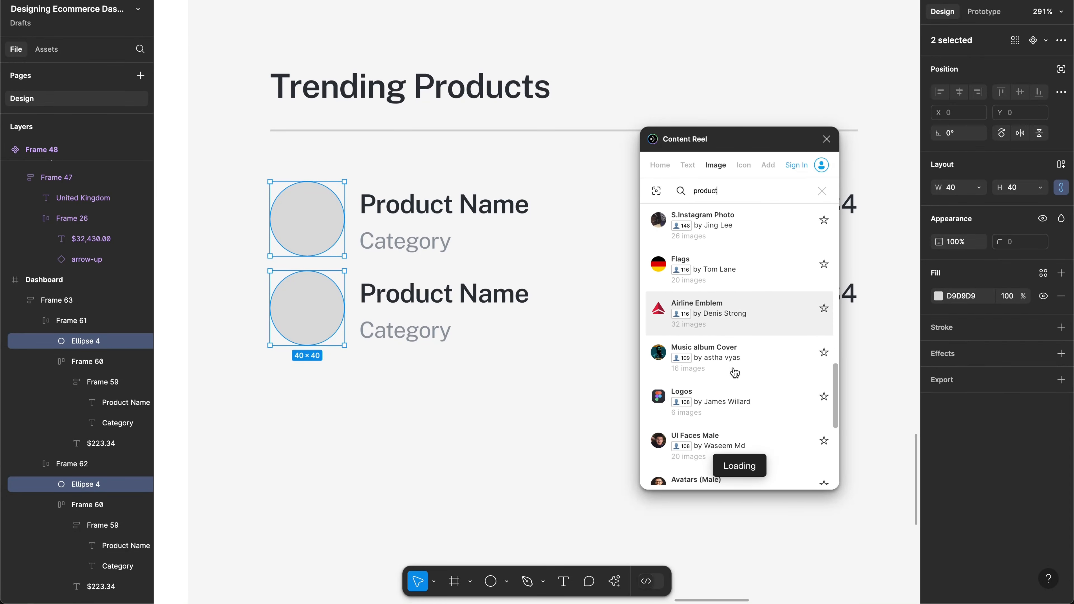
key("Return")
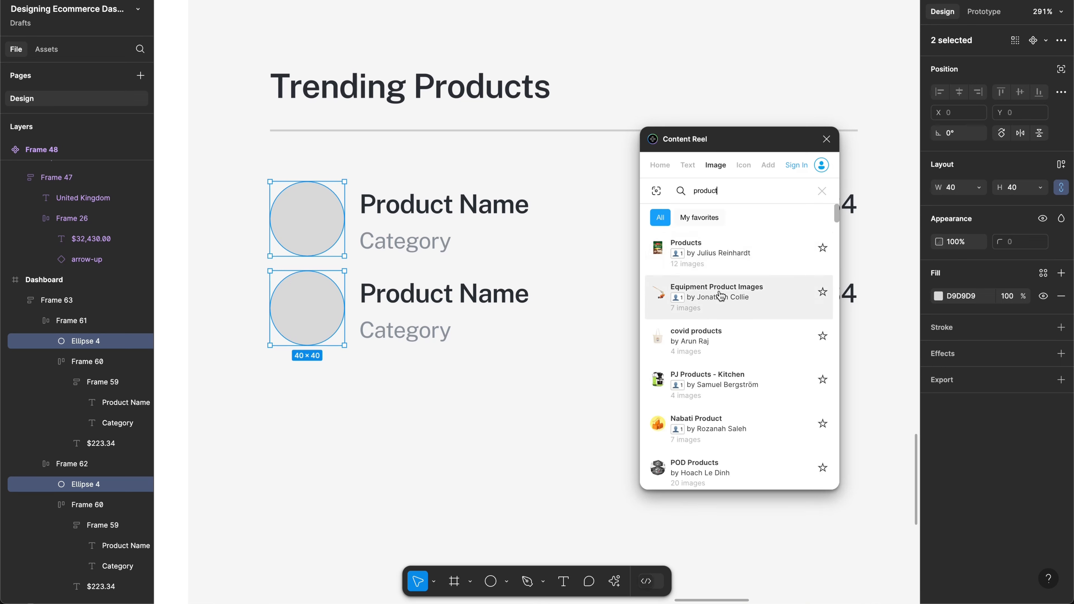
Step: Preview the covid products, Products and 4kids collections, then open Product Images - All
left_click(748, 341)
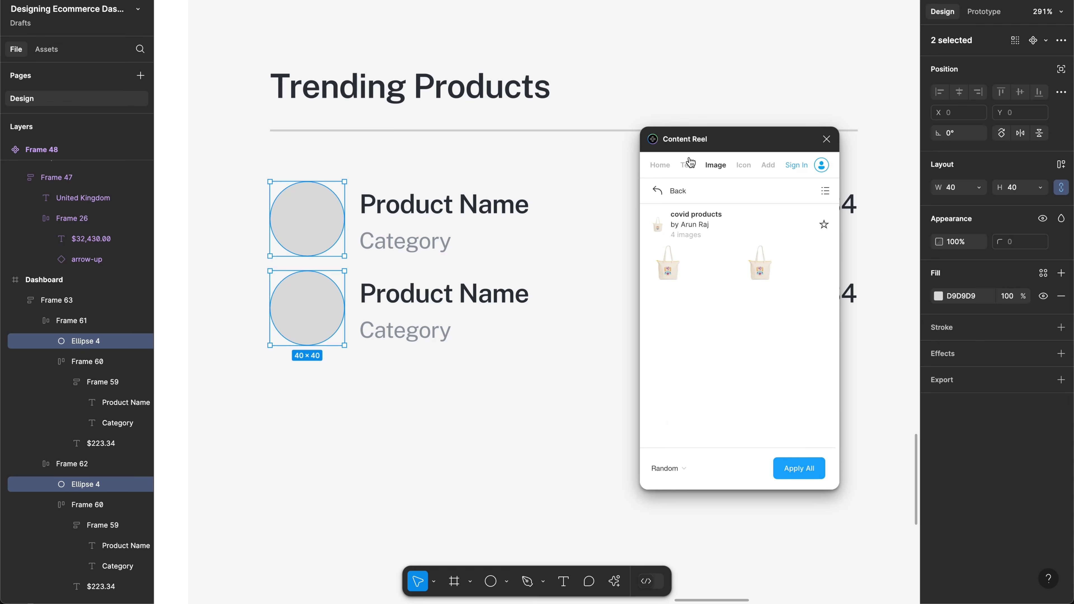
left_click(657, 190)
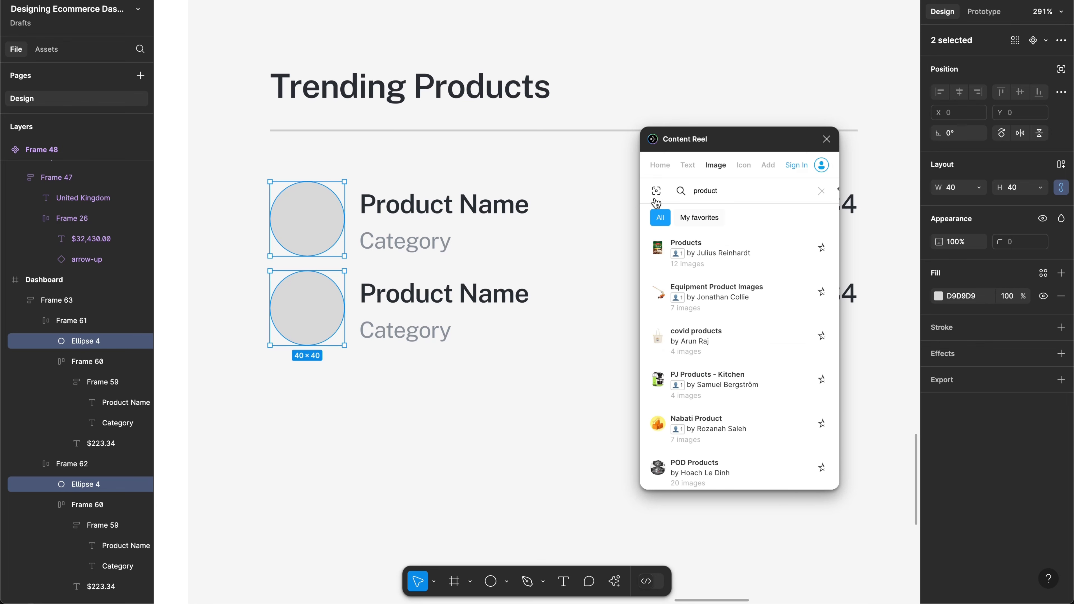
left_click(732, 254)
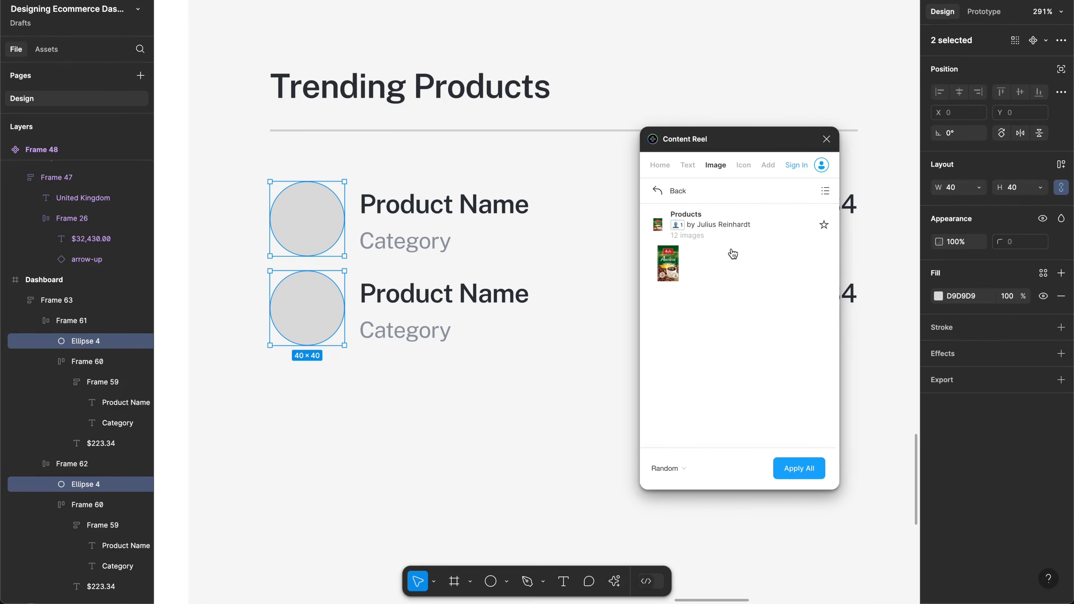
left_click(655, 196)
scroll(744, 332, "down", 4)
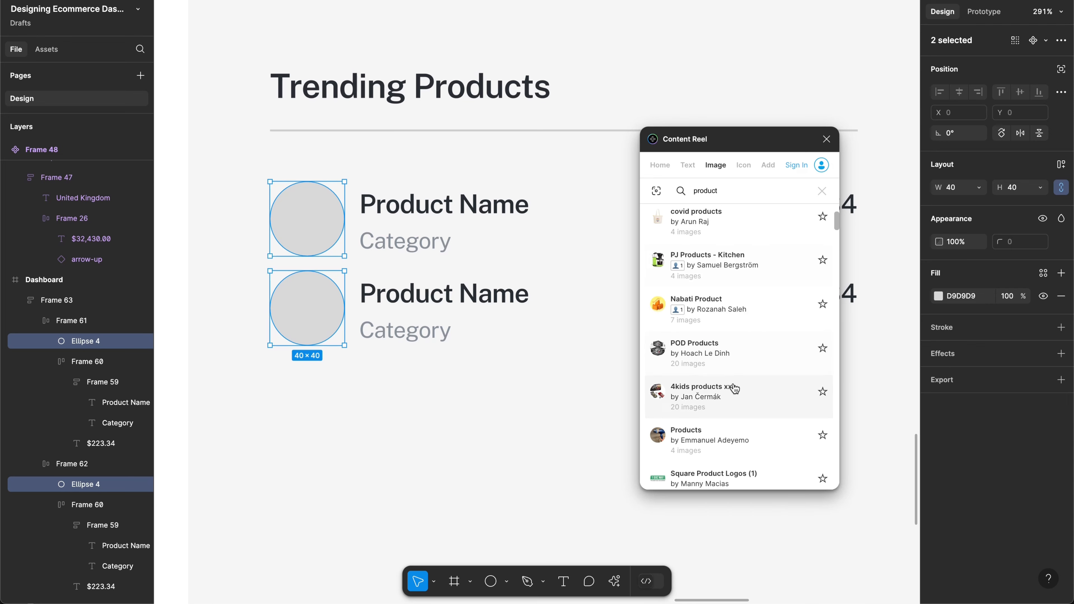
left_click(678, 395)
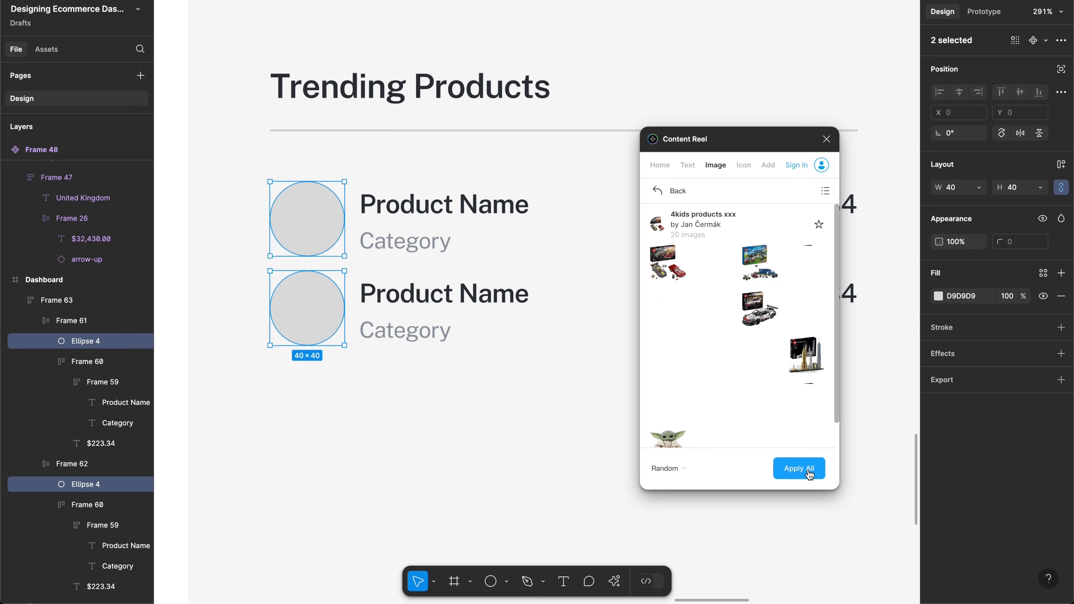
left_click(670, 189)
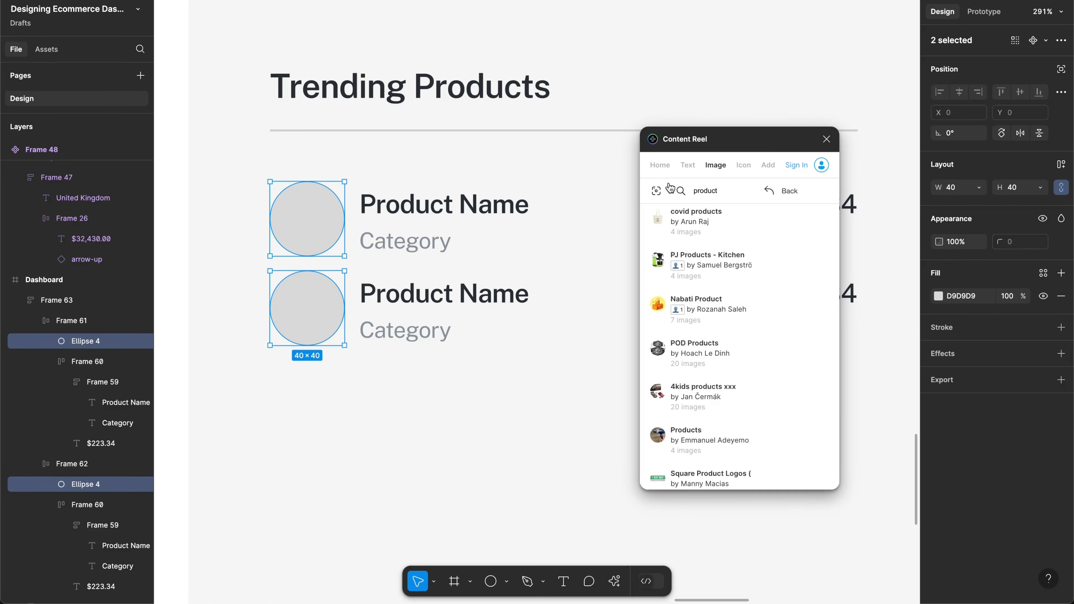
scroll(711, 311, "down", 5)
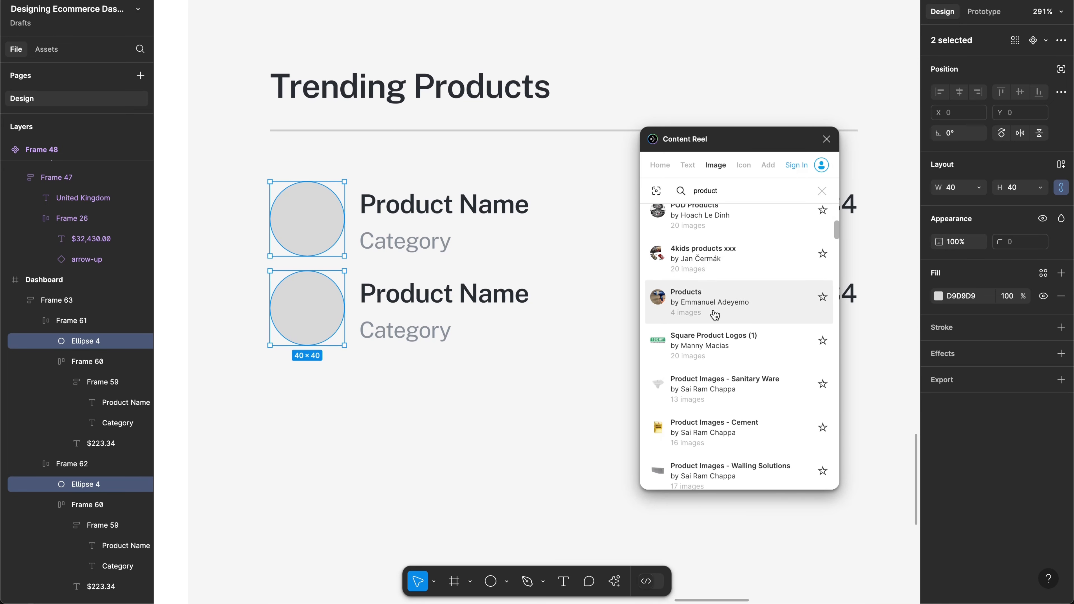
scroll(714, 315, "down", 1)
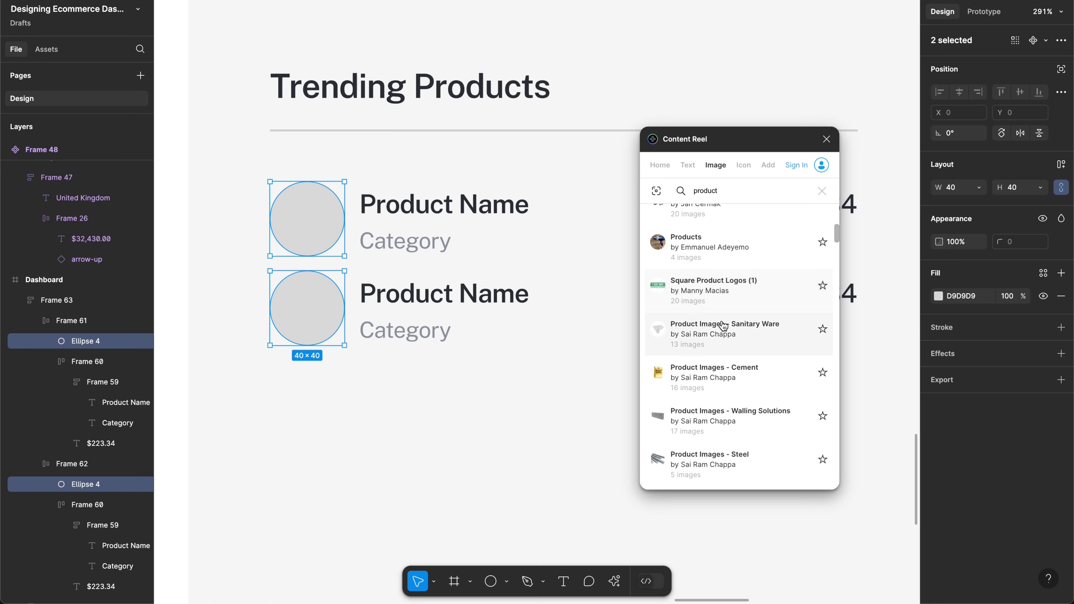
scroll(749, 380, "down", 2)
scroll(751, 402, "down", 2)
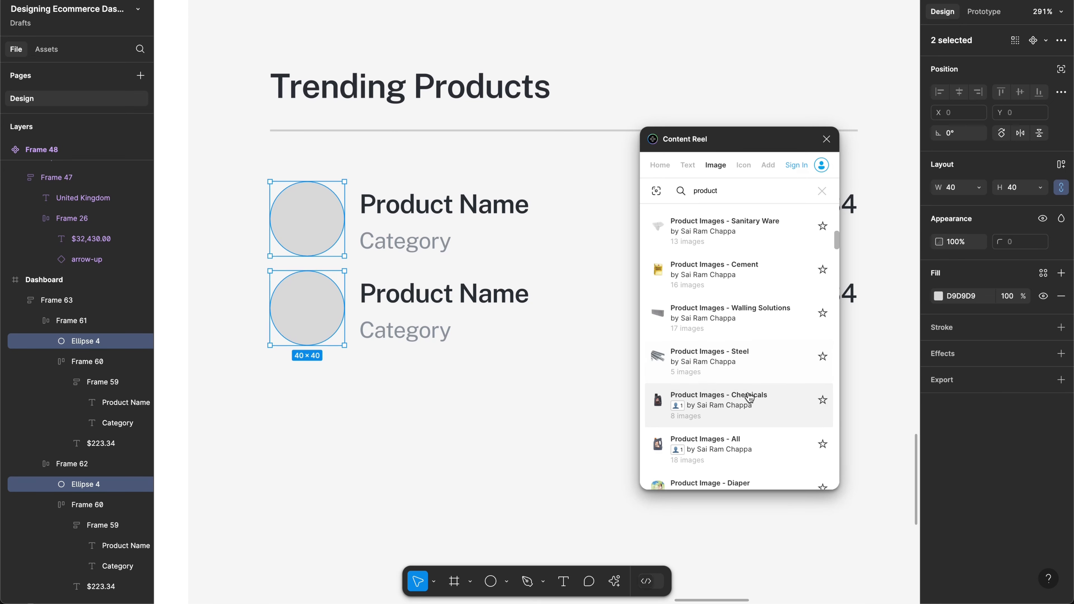
left_click(754, 420)
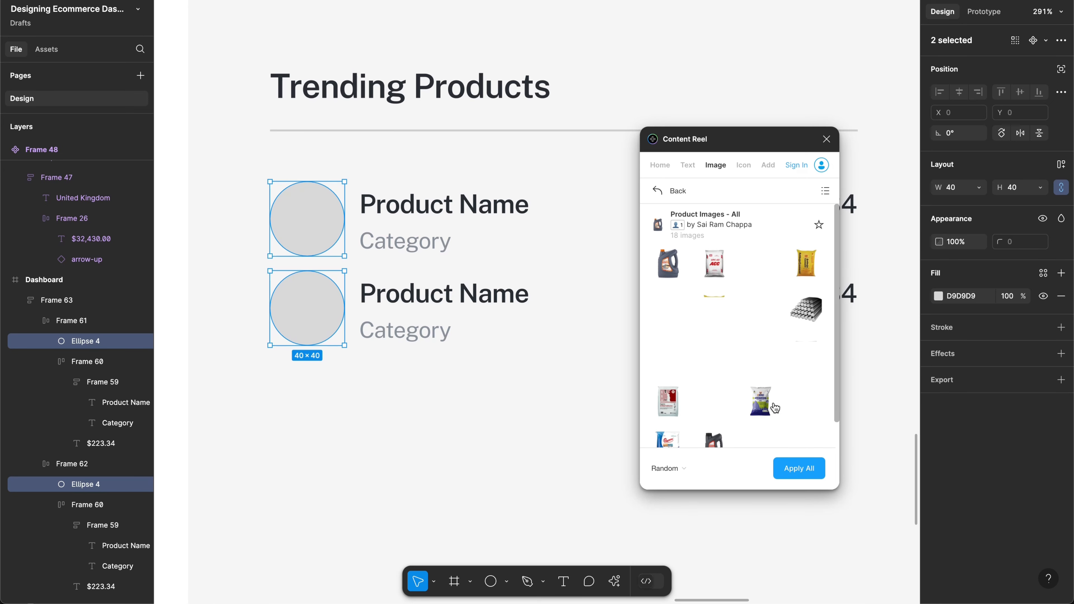
Step: Fill both circles with the oil can image, then give the first circle the ROOFON cement bag
left_click(790, 468)
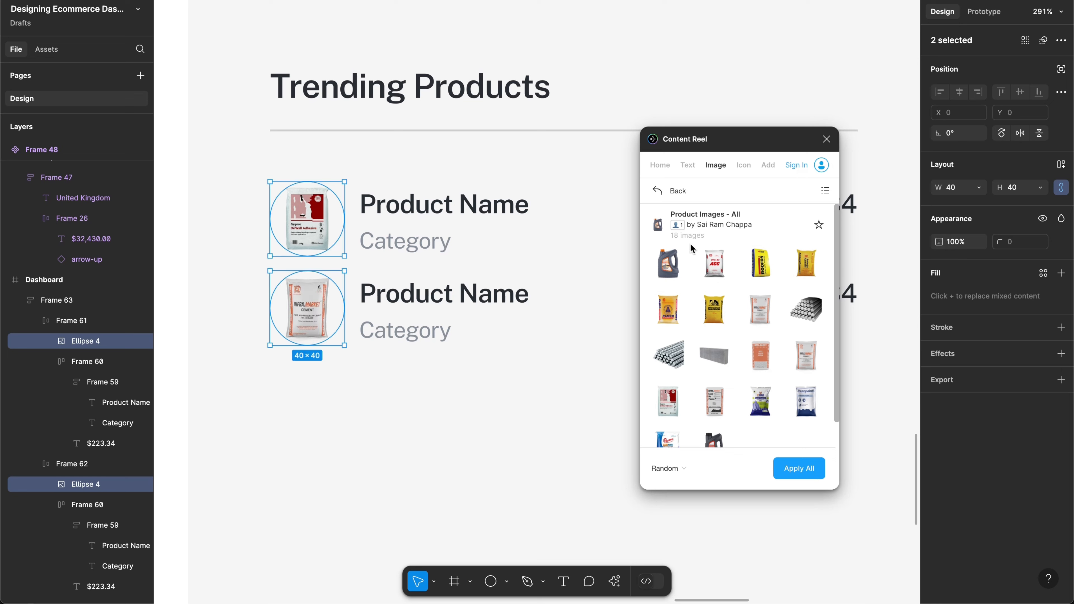
left_click(661, 273)
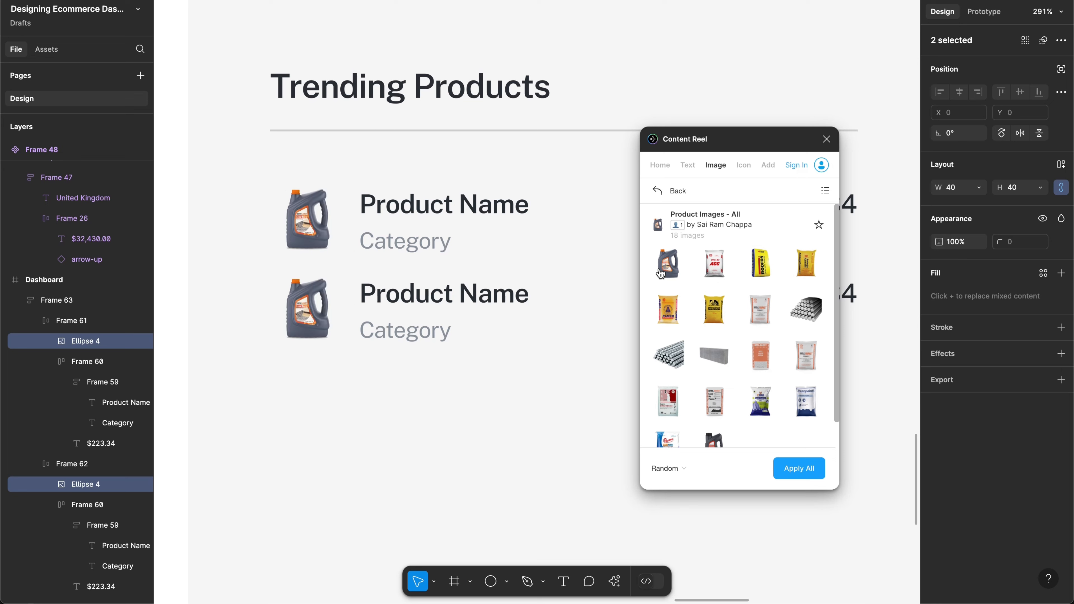
left_click(329, 227)
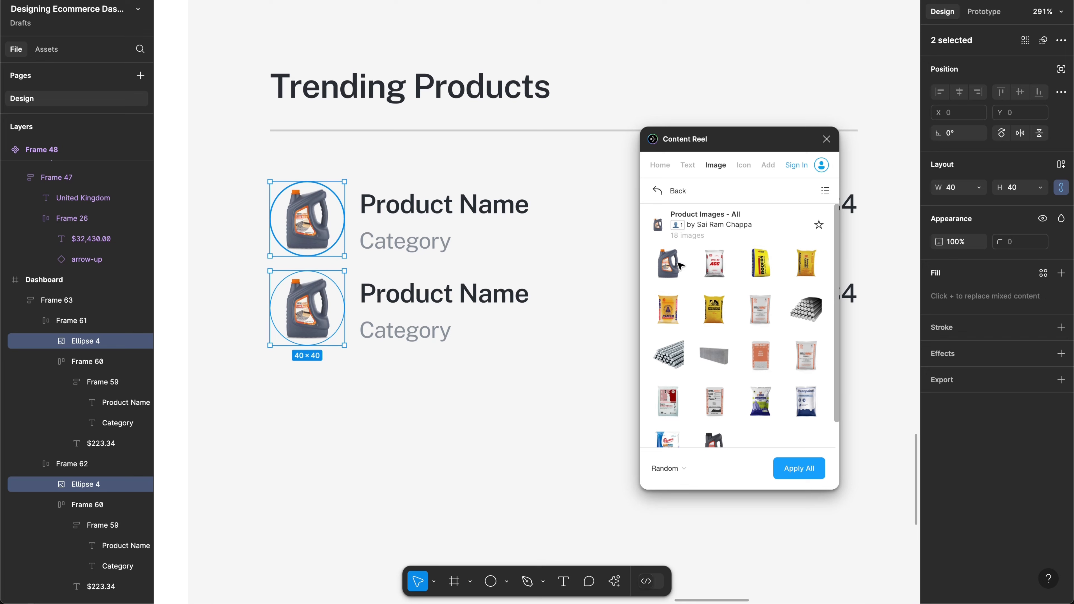
left_click(759, 273)
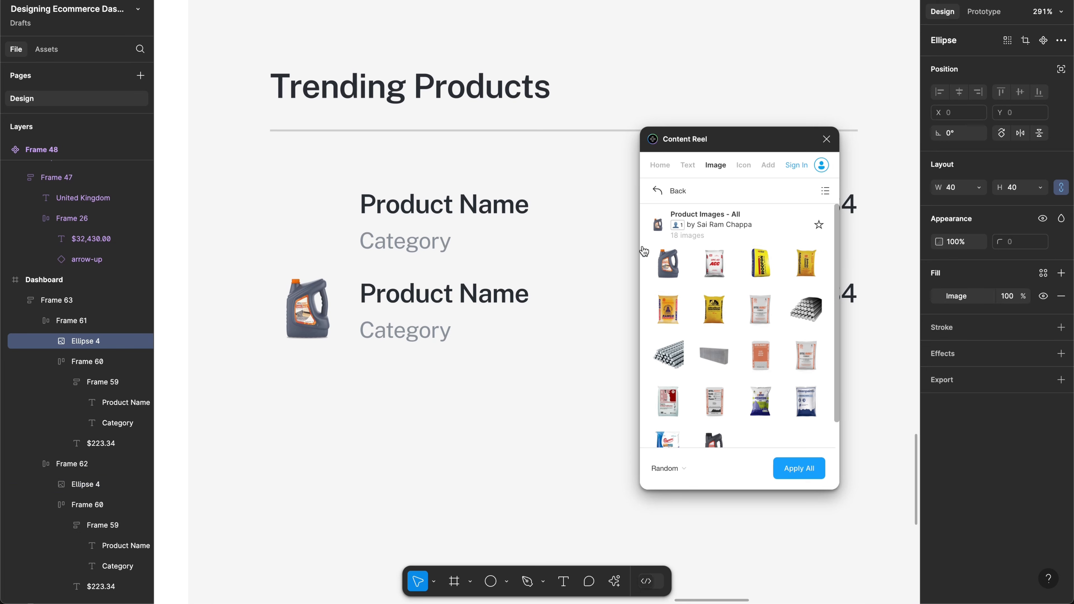
Step: Select the first row's Product Name text
left_click(429, 212)
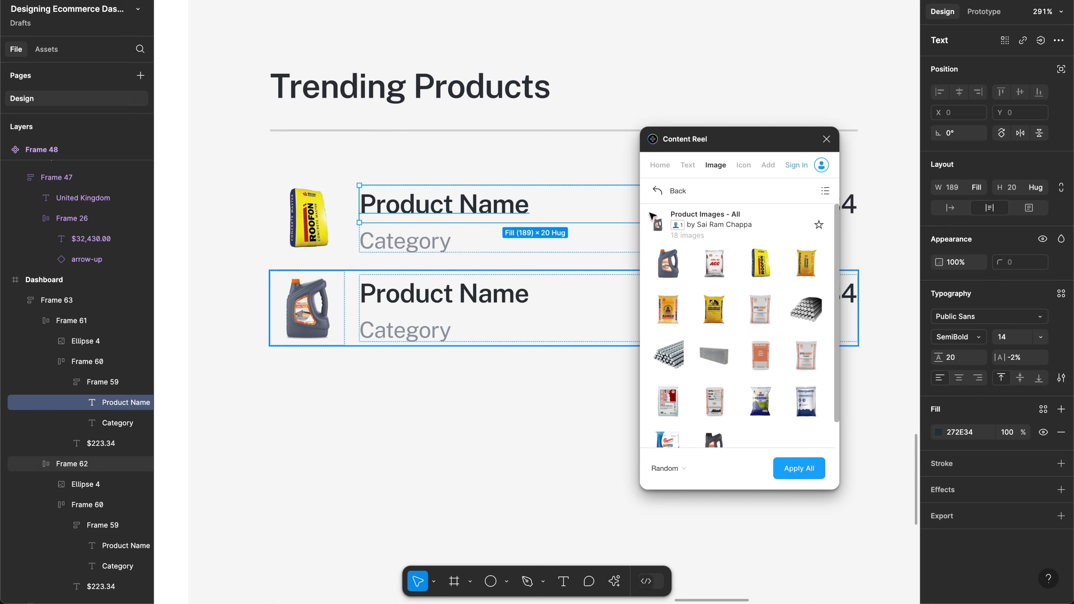
scroll(467, 288, "down", 2)
scroll(630, 200, "right", 3)
scroll(630, 200, "up", 1)
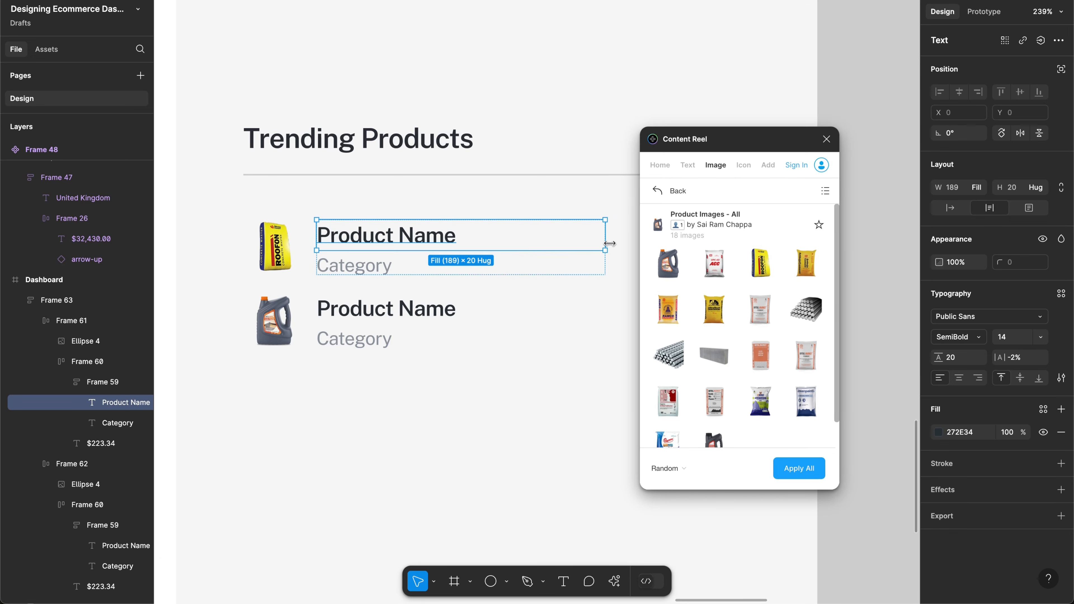
Step: Make the first product row a component named 'Trending Image card' and duplicate it twice
left_click(620, 247)
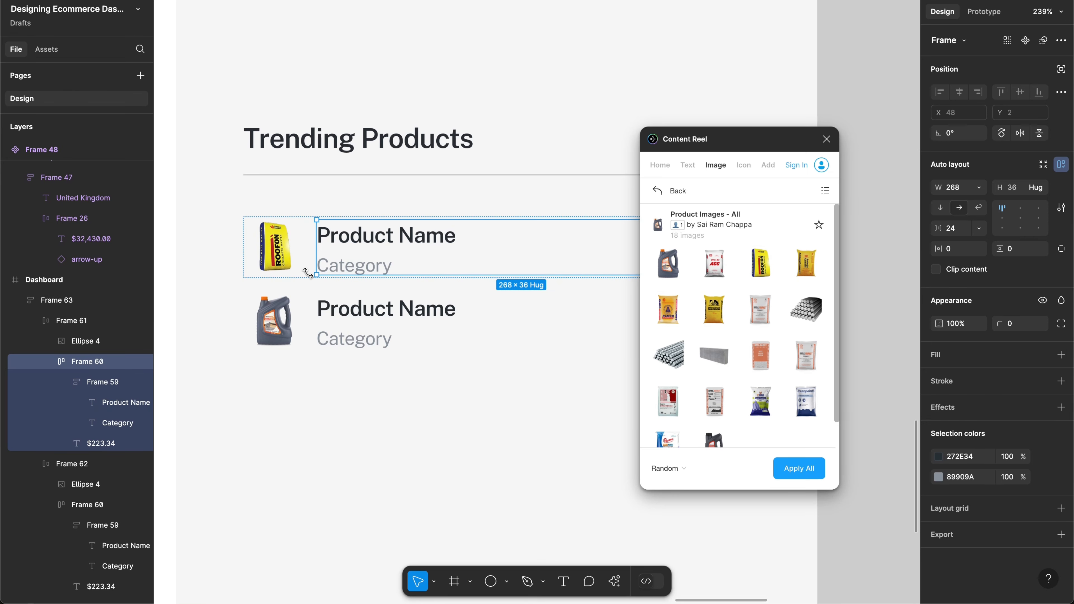
key("Escape")
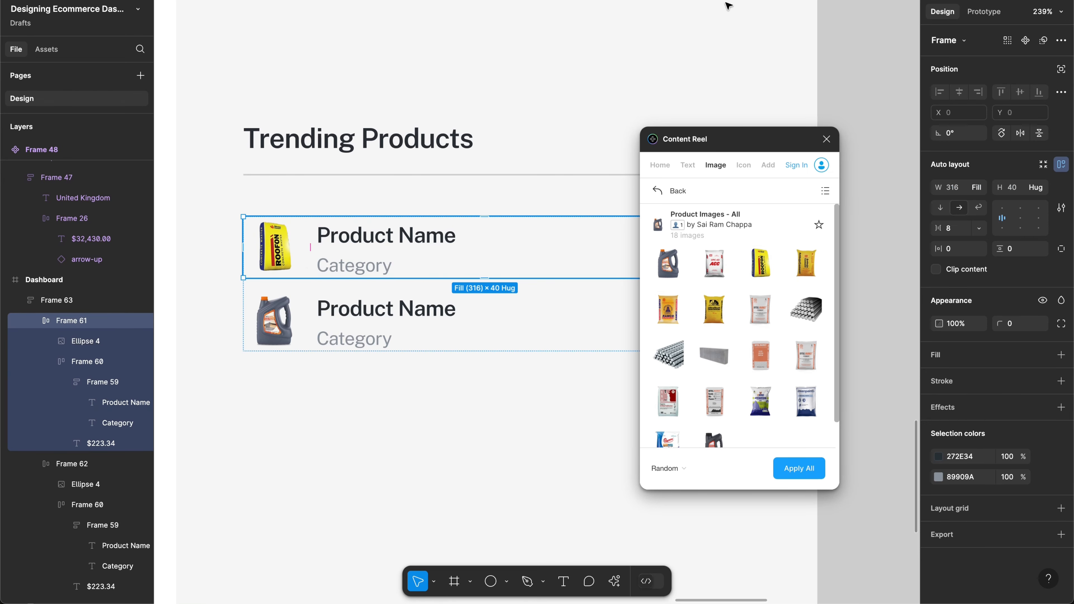
left_click(1026, 40)
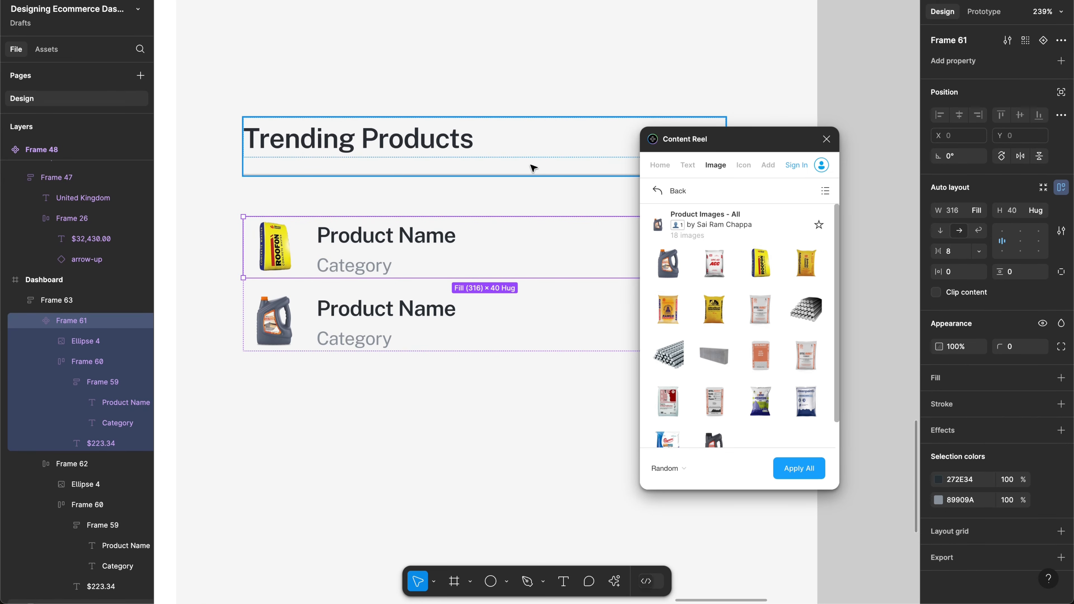
key("ctrl+r")
type("T")
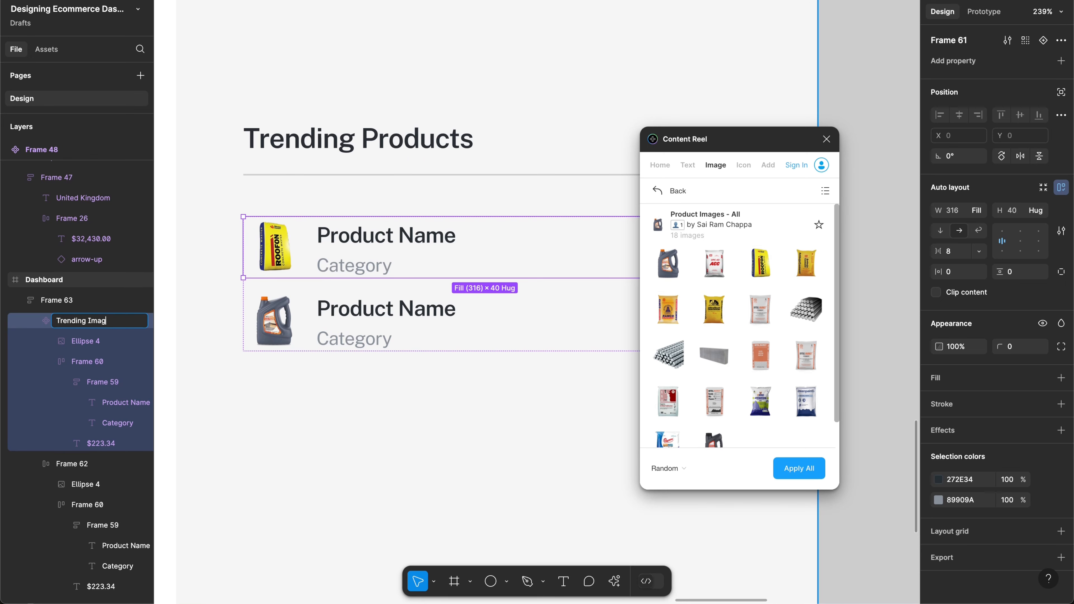
type("rending Image card")
key("Return")
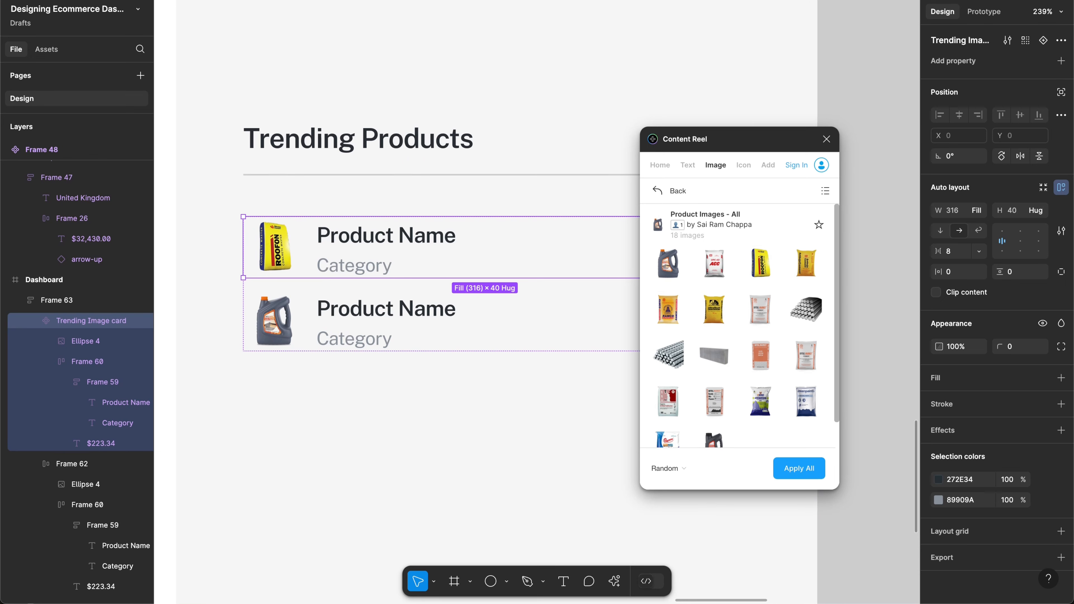
key("ctrl+d")
key("ctrl+d")
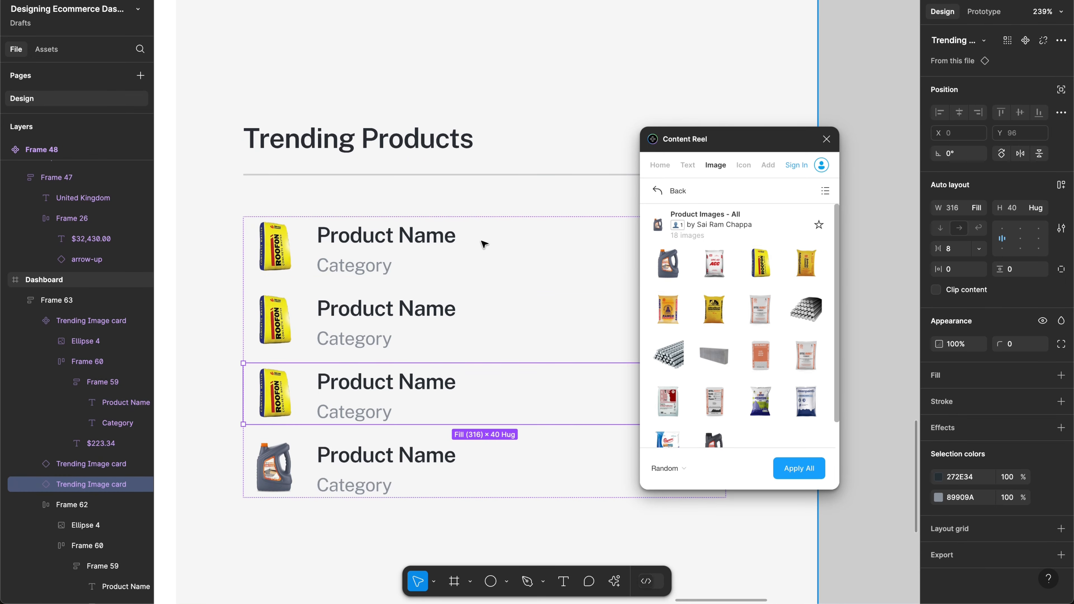
key("ctrl+d")
Step: Move the main card onto the canvas and fill the second and third cards' circles with product images
left_click(403, 269)
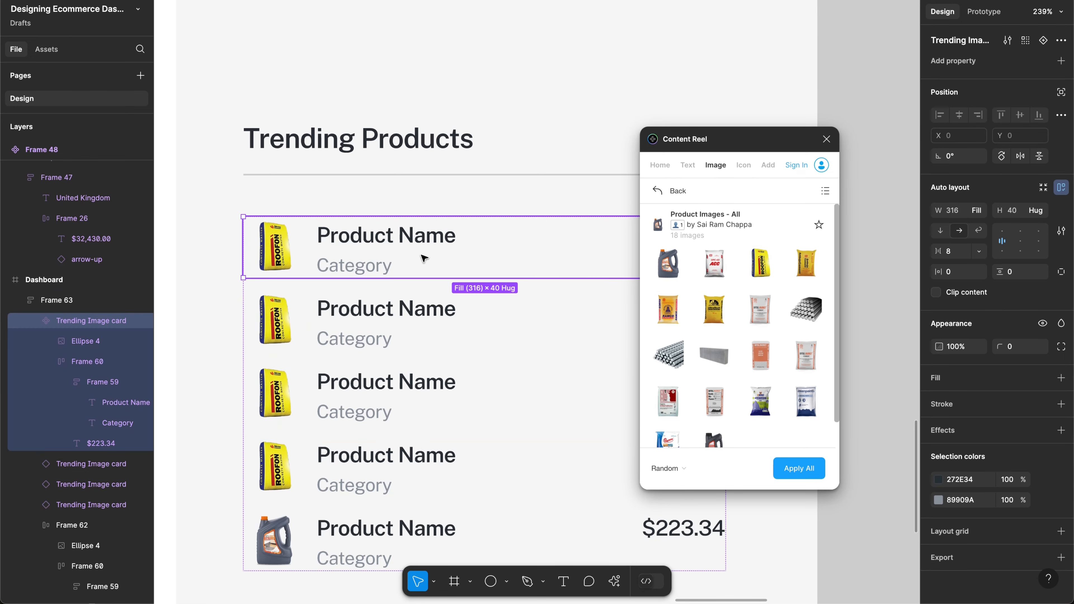
left_click_drag(421, 255, 909, 76)
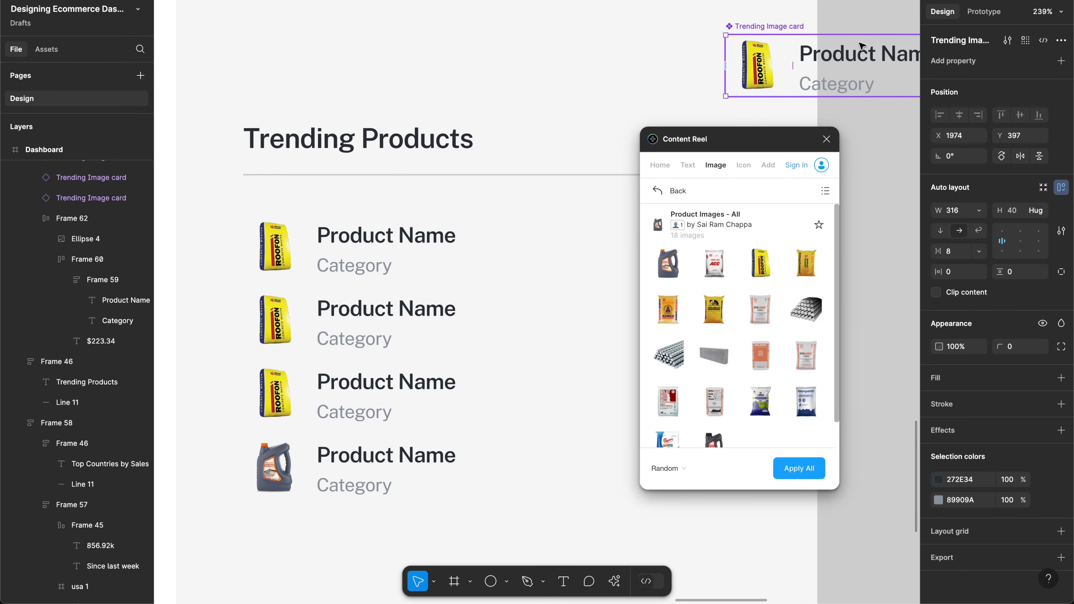
left_click_drag(861, 45, 995, 63)
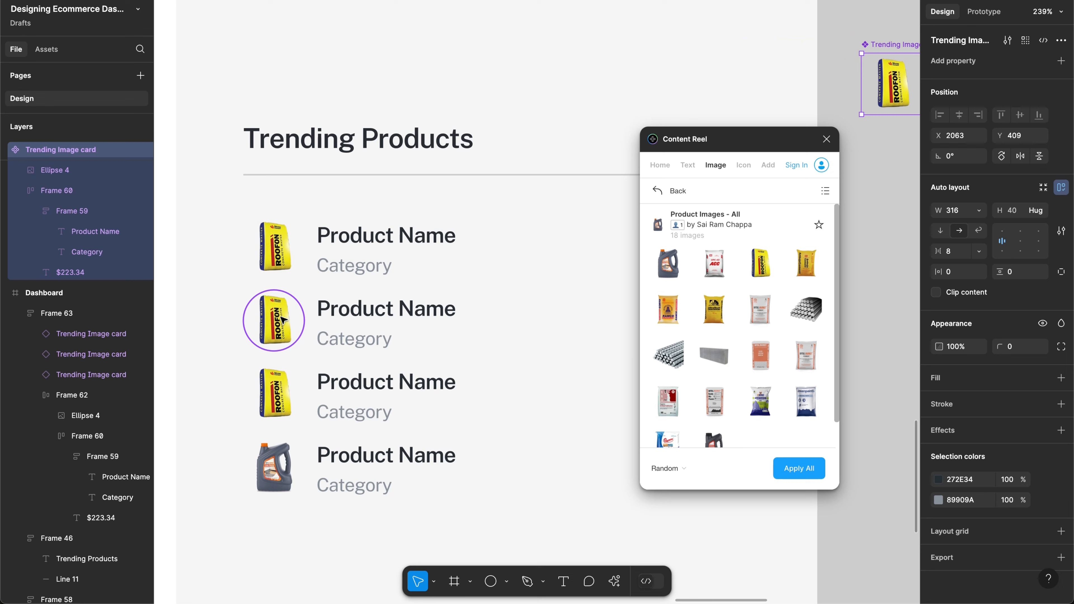
left_click(279, 391)
left_click(278, 402, "shift")
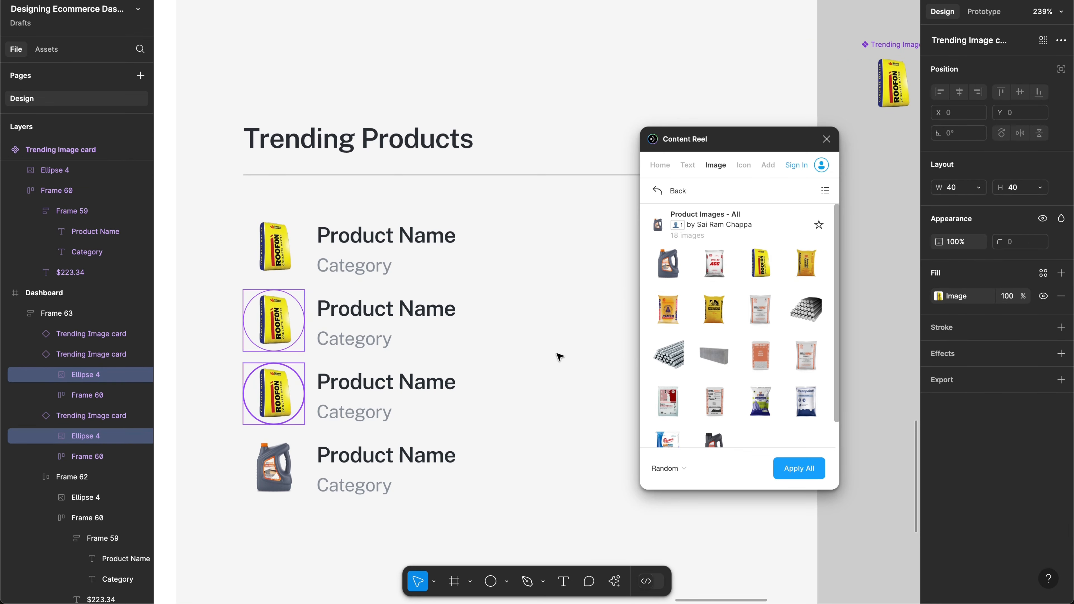
left_click(795, 473)
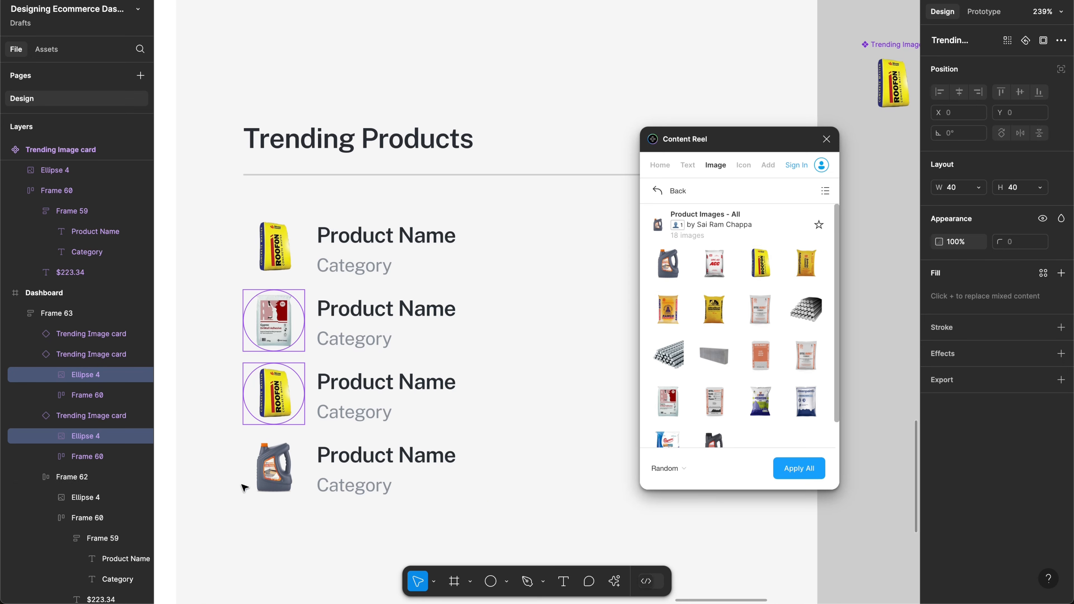
left_click(283, 472)
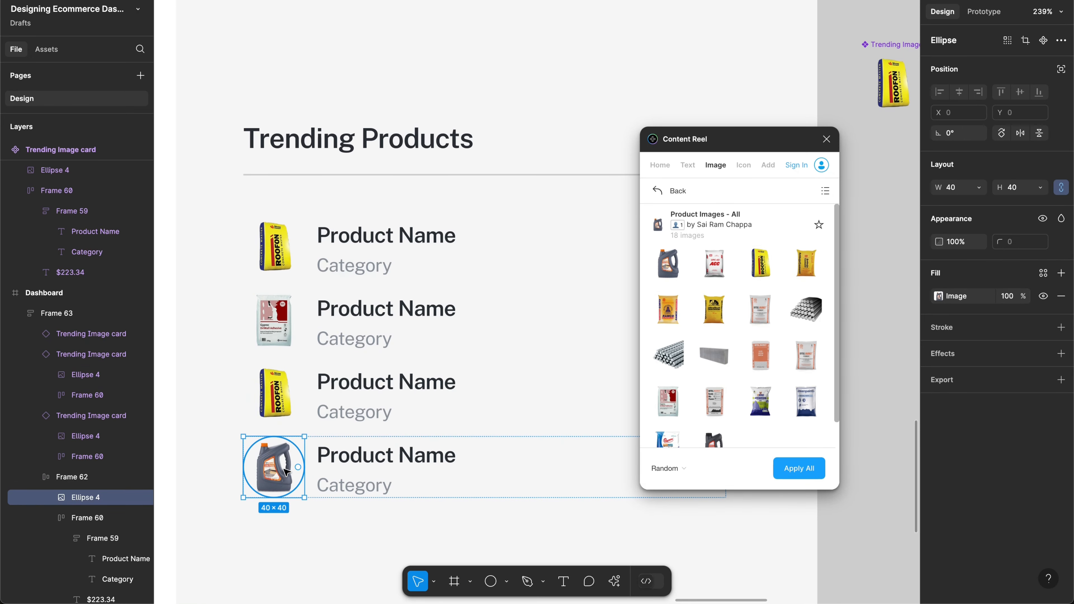
Step: Replace the old bottom row with a duplicate of the third card, keeping the oil can image
left_click(367, 399)
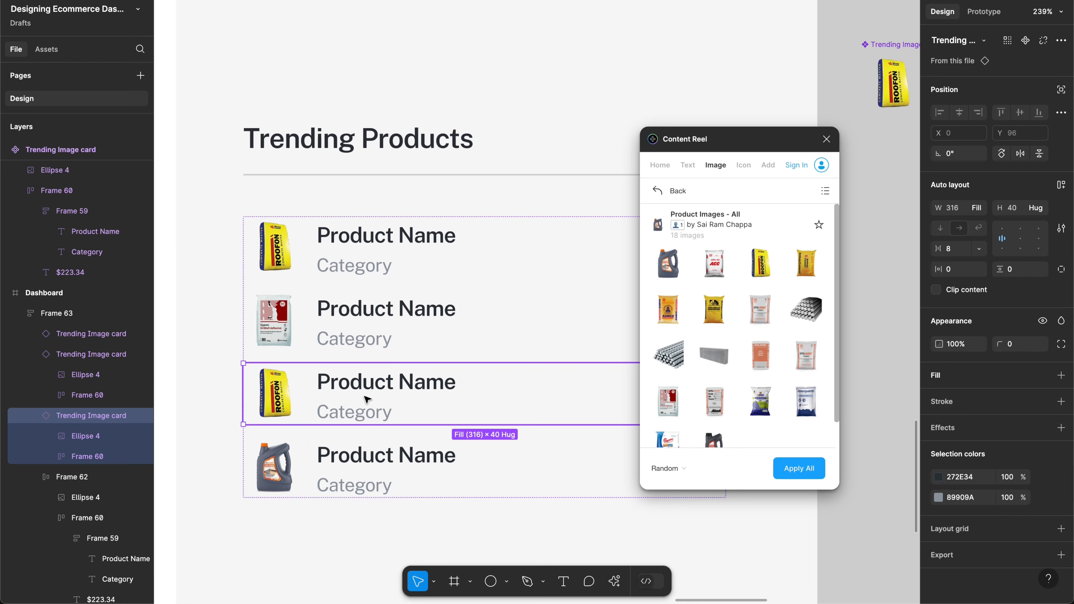
key("super+d")
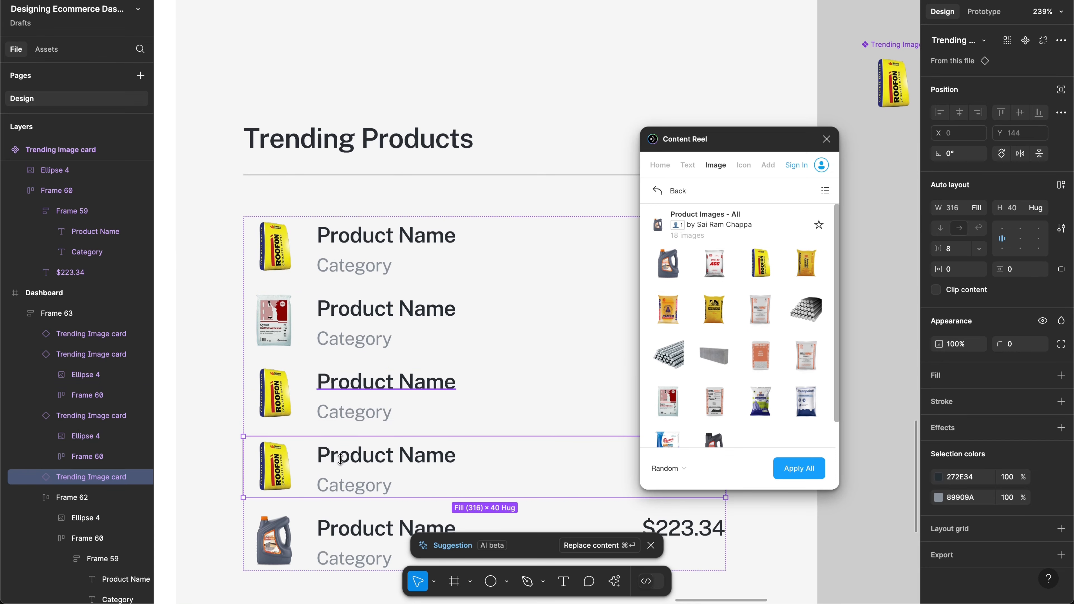
left_click(321, 534)
key("Delete")
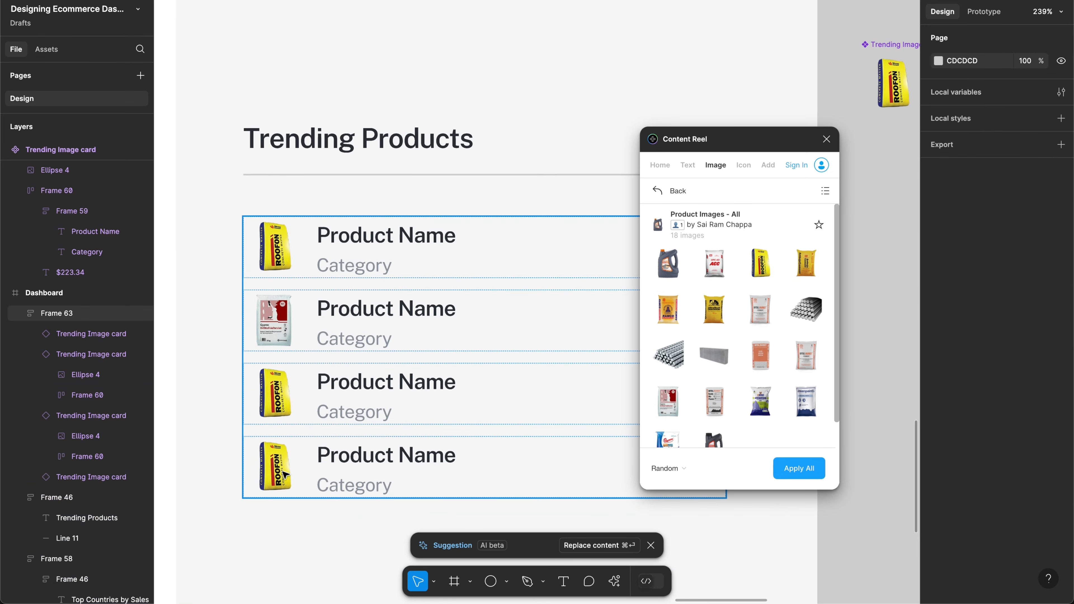
double_click(281, 457)
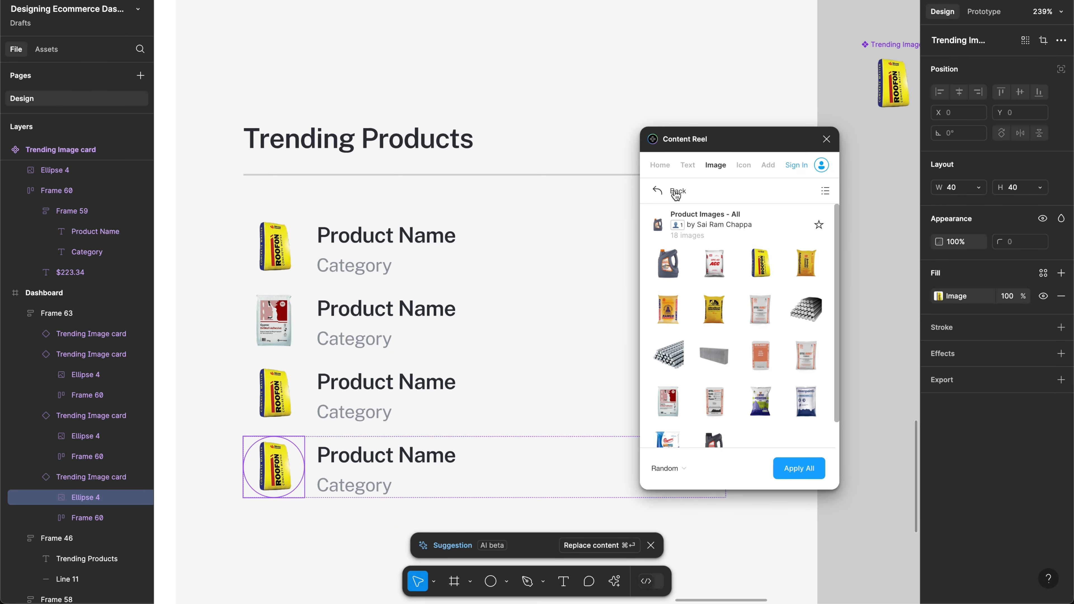
left_click(657, 191)
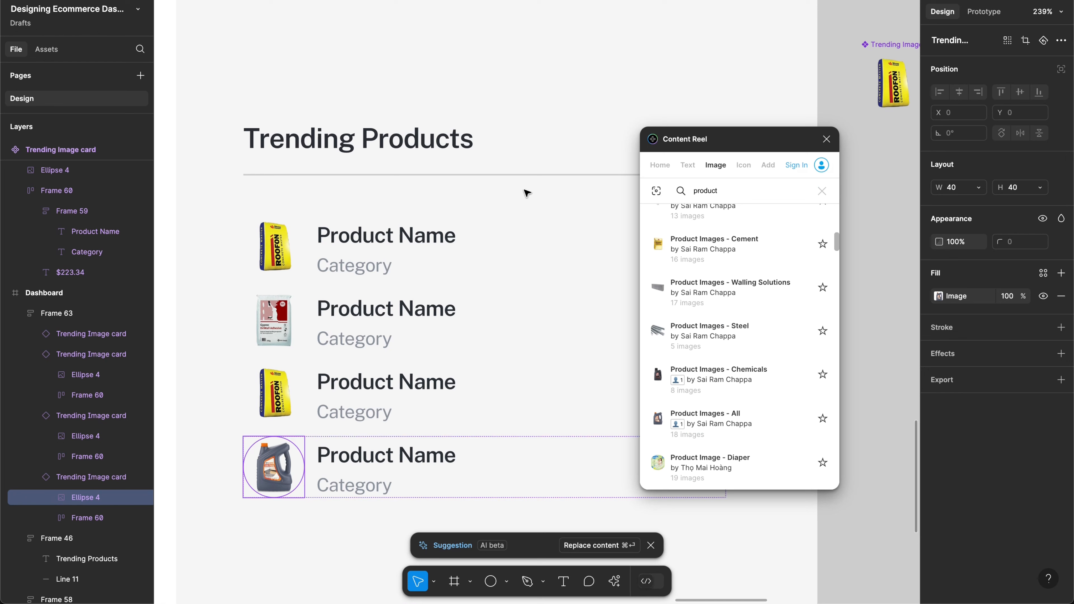
Step: Select the Product Name texts of all four cards
left_click(422, 238)
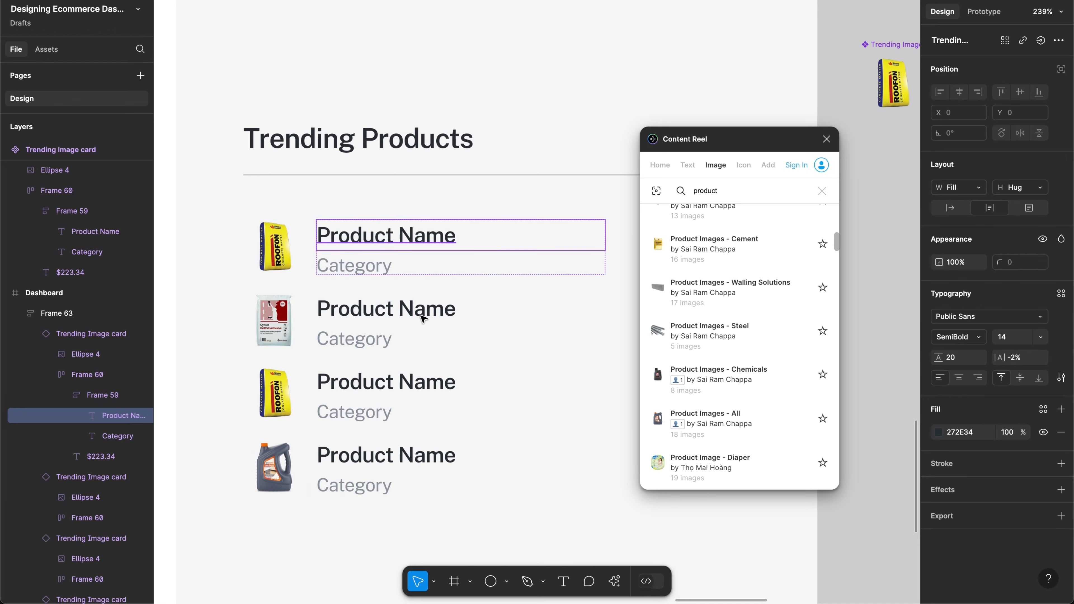
left_click(422, 311, "shift")
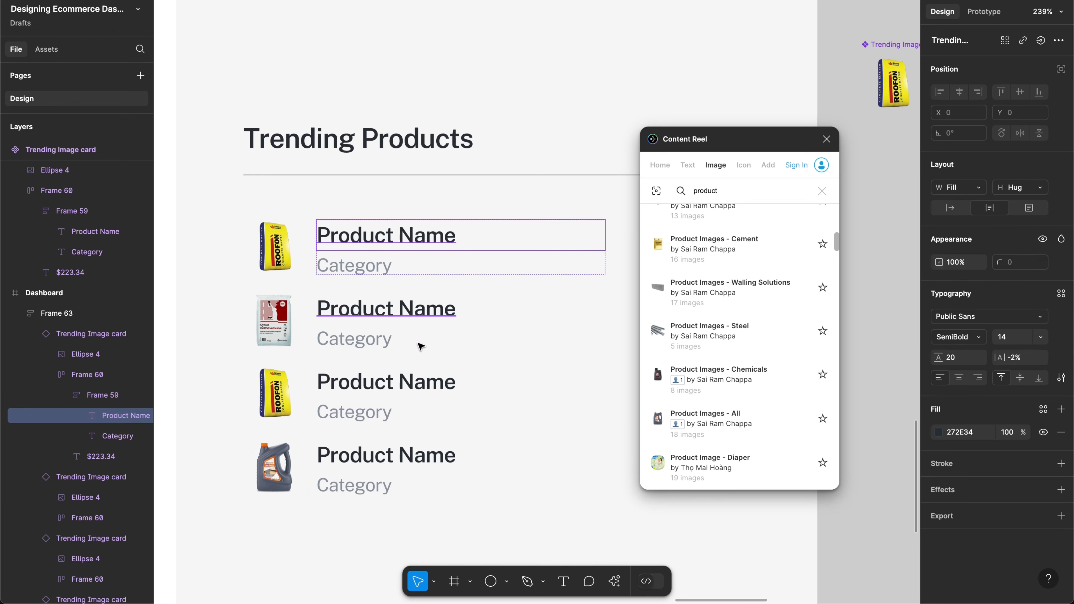
left_click(402, 388, "shift")
key("super+z")
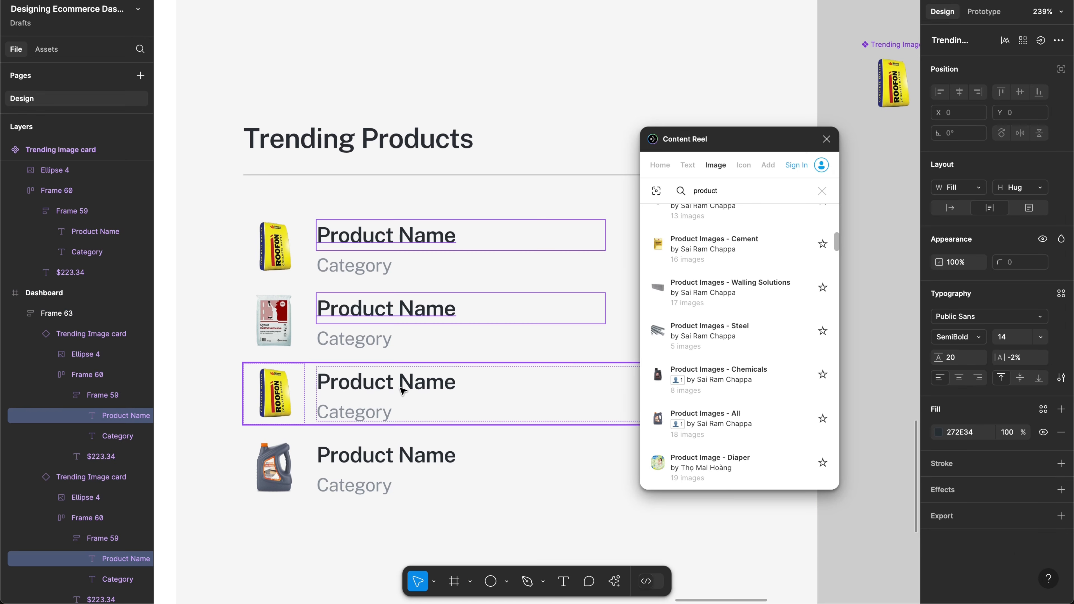
left_click(402, 388, "shift+super")
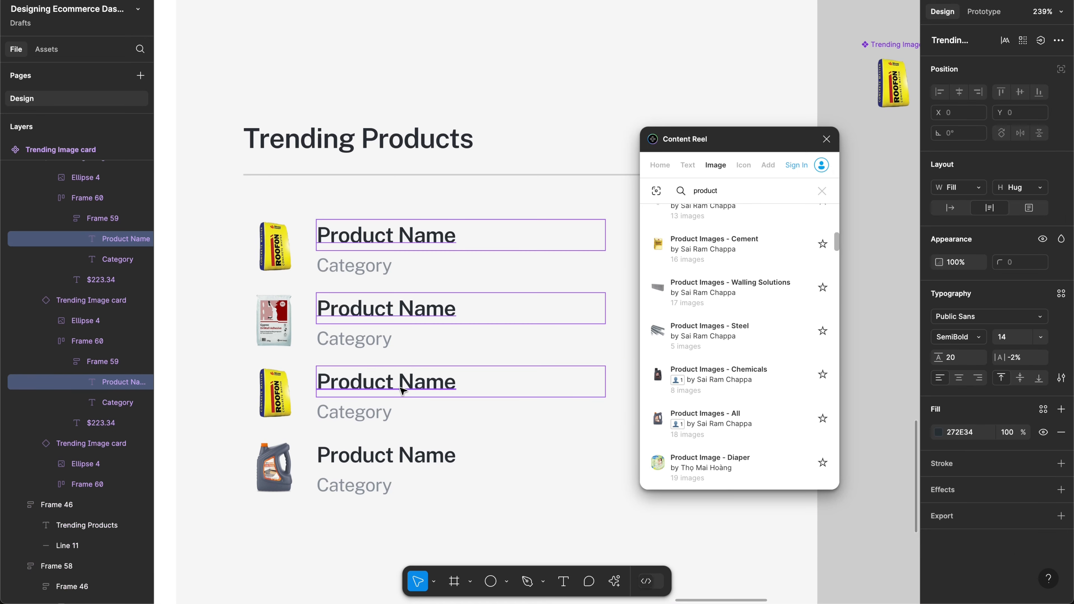
left_click(389, 456, "shift+super")
scroll(726, 408, "down", 5)
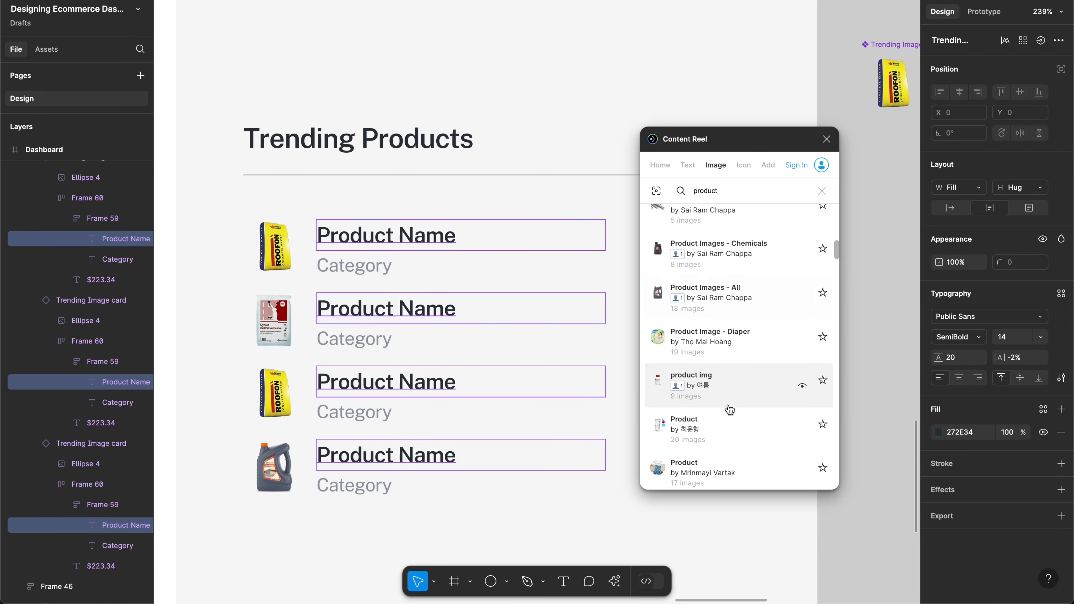
Step: Search Content Reel's text data for 'product name'
left_click(687, 164)
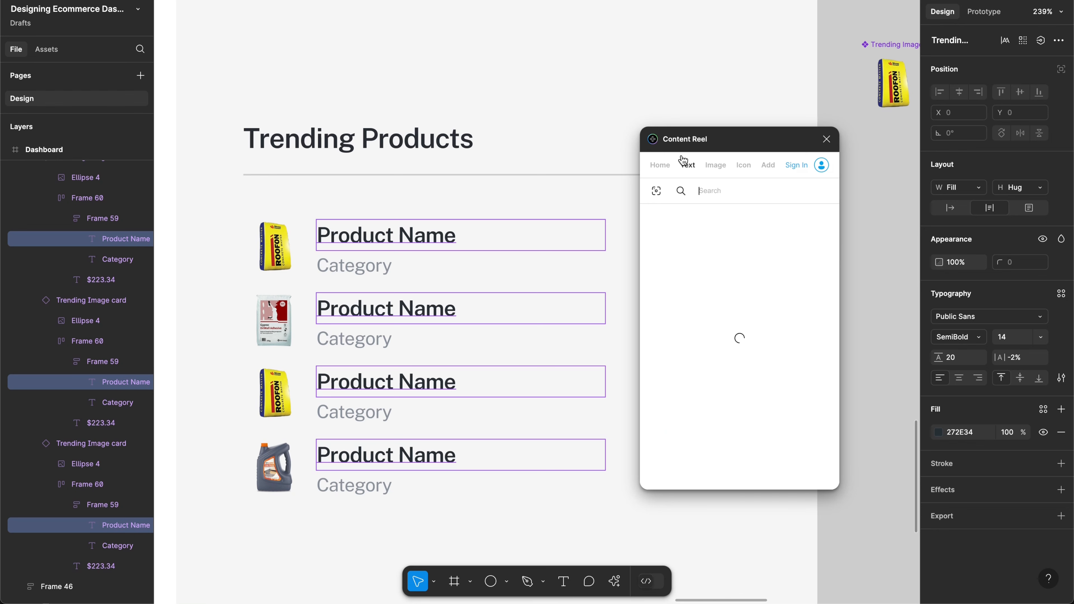
left_click(708, 189)
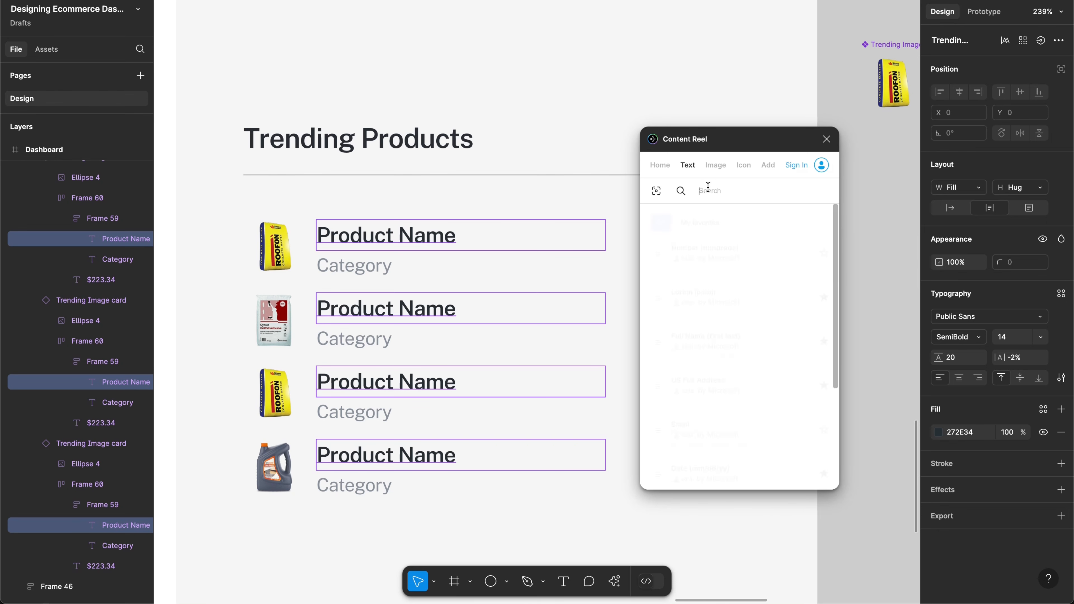
type("product name")
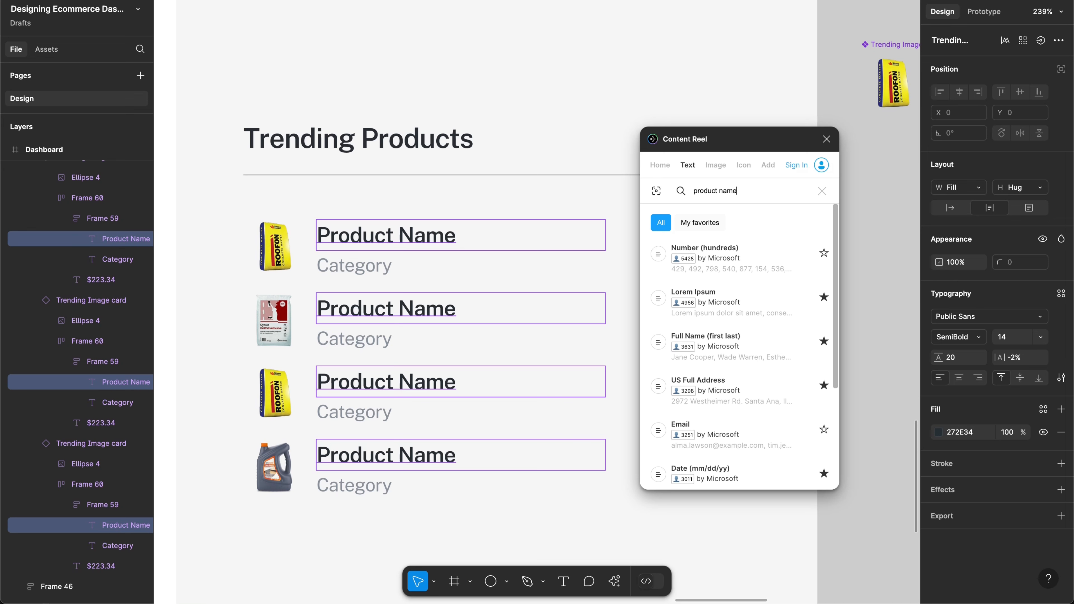
key("Return")
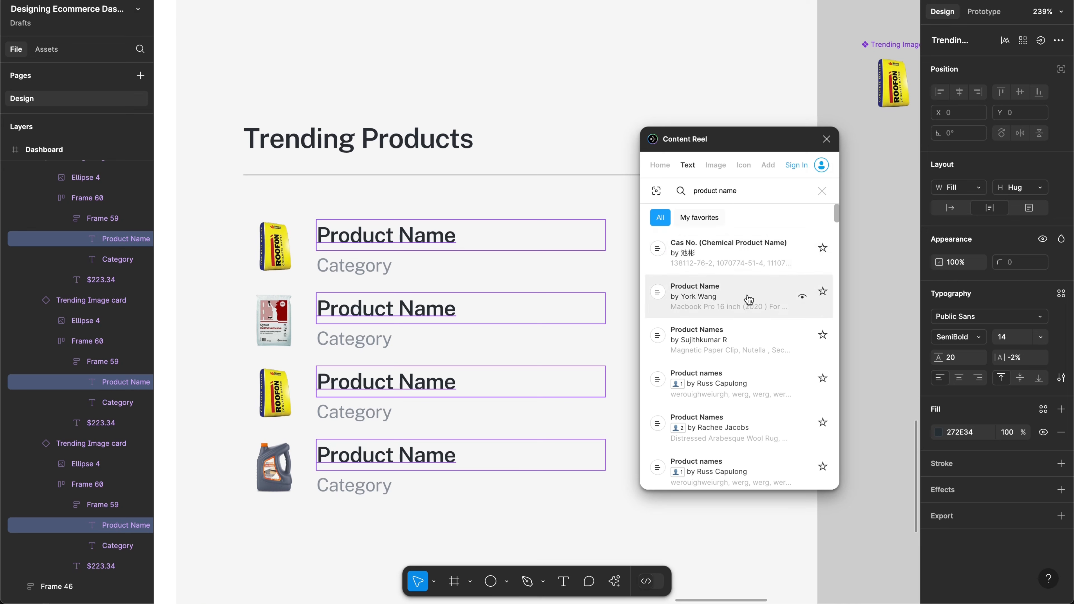
Step: Fill the four names with Doritos, Sesame oil, Cadbury Cake Bars and Popcorn seasoning
left_click(744, 341)
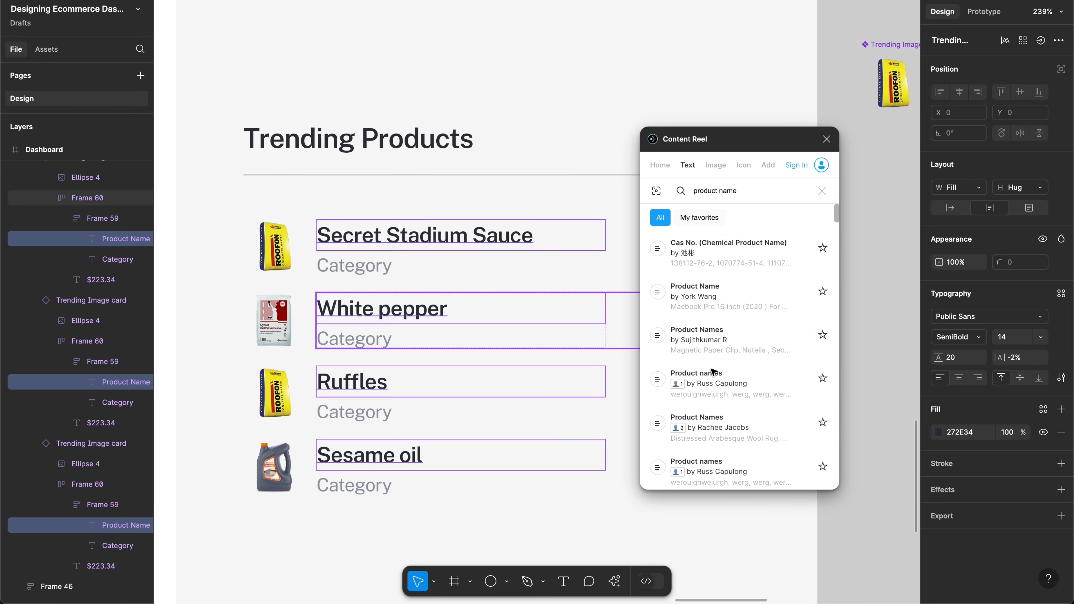
left_click(743, 351)
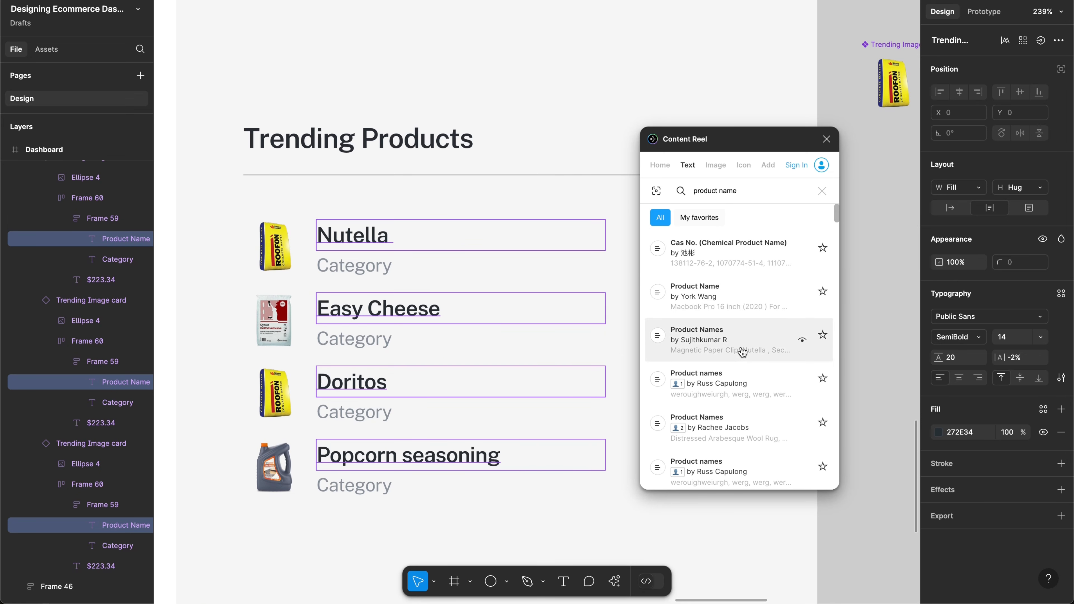
left_click(742, 352)
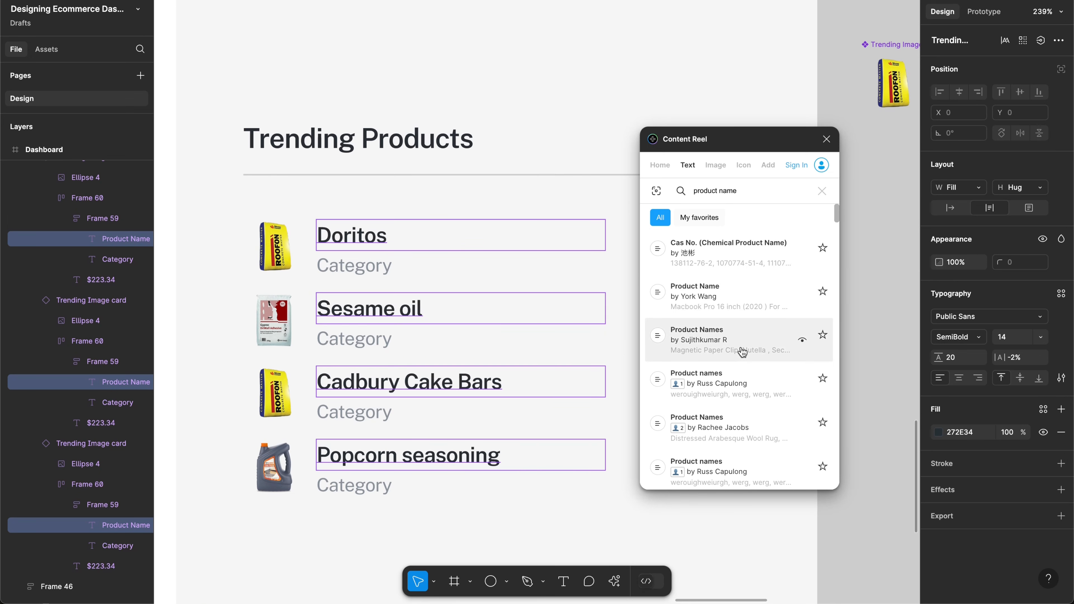
scroll(561, 341, "right", 3)
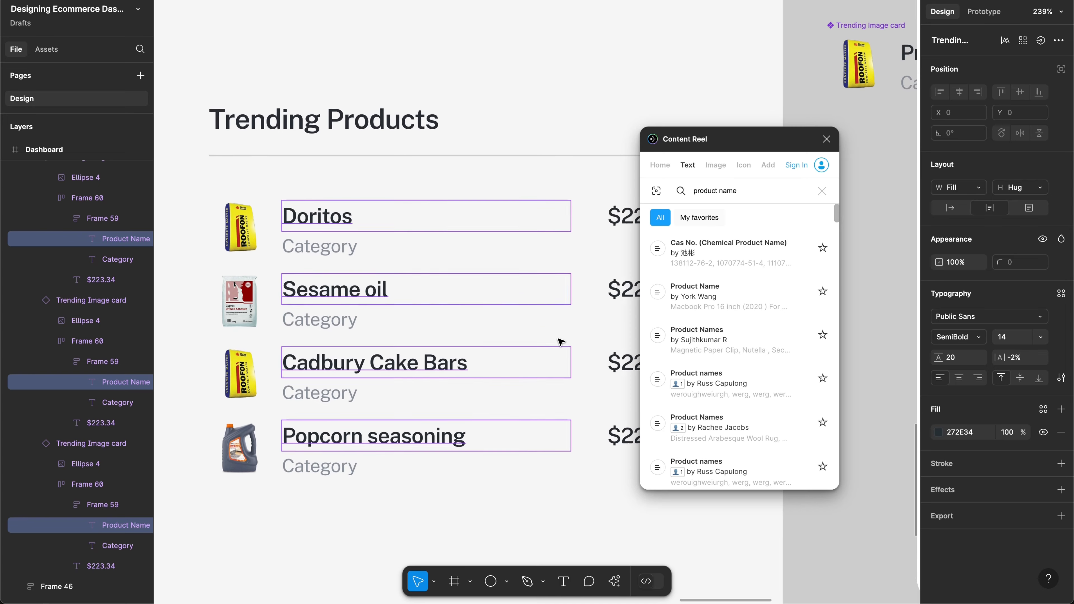
scroll(561, 342, "left", 1)
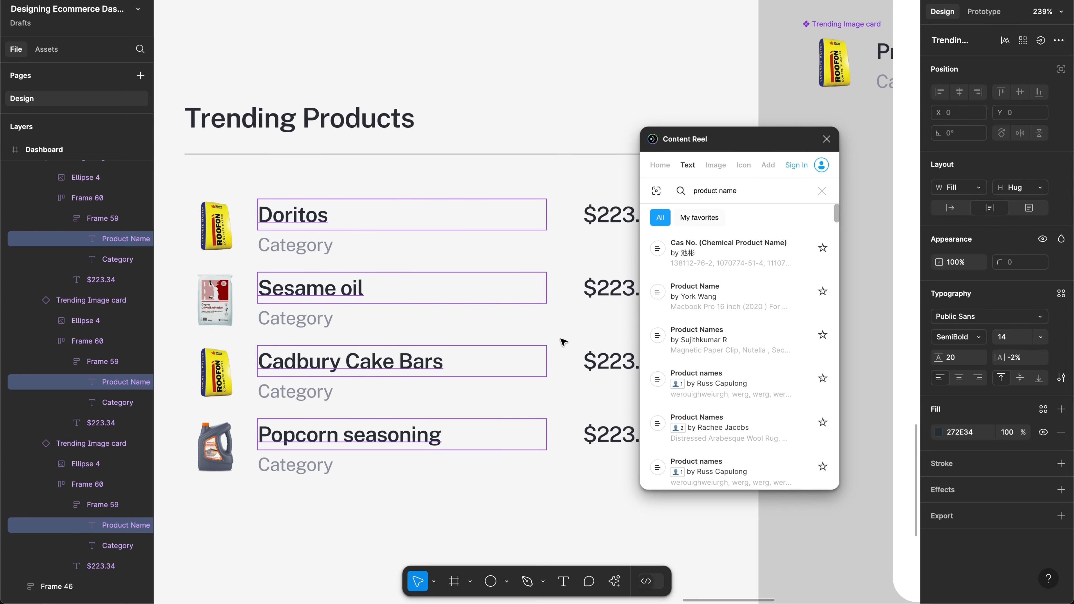
scroll(726, 415, "down", 3)
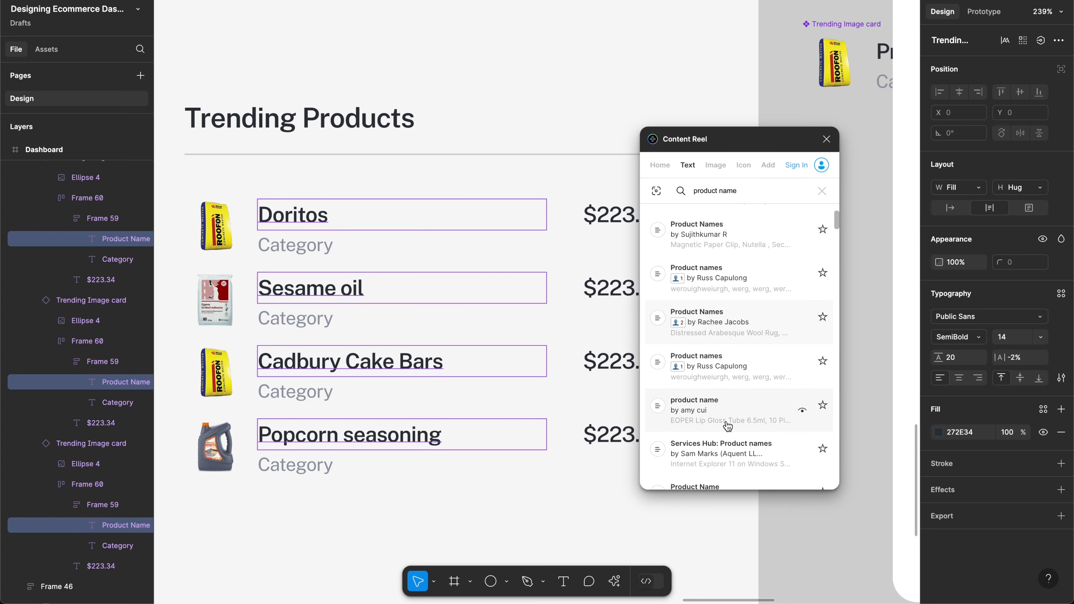
scroll(748, 378, "down", 3)
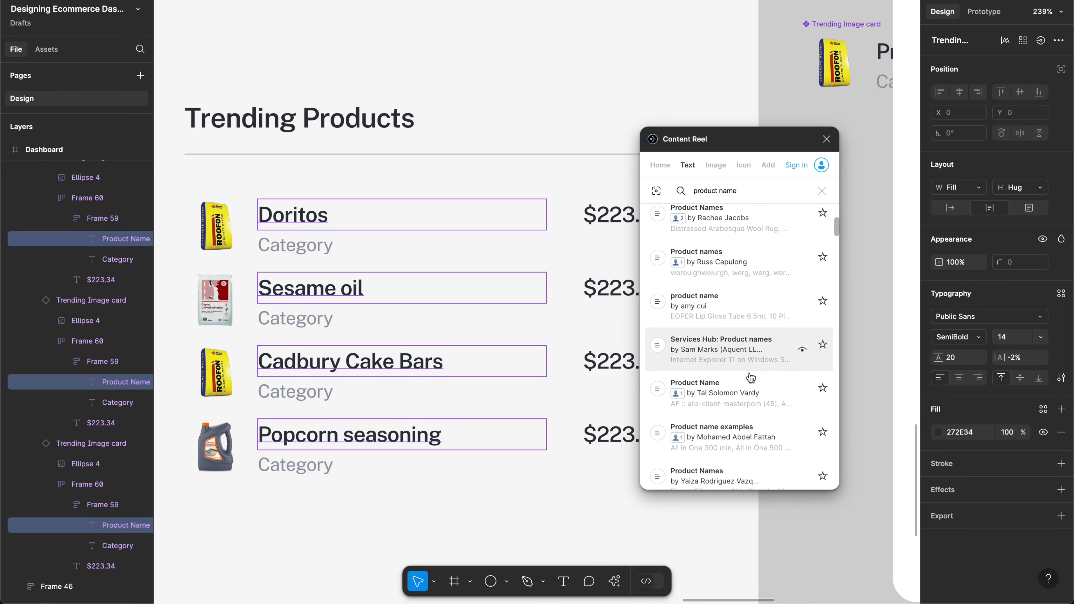
scroll(750, 378, "down", 2)
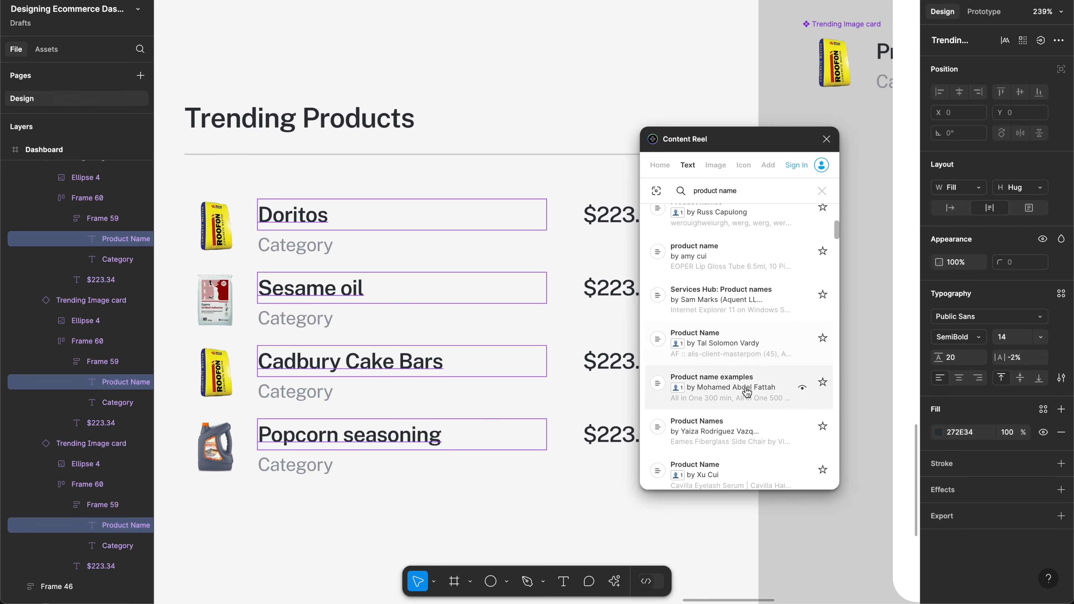
Step: Select the price texts of all four product rows
left_click(611, 219)
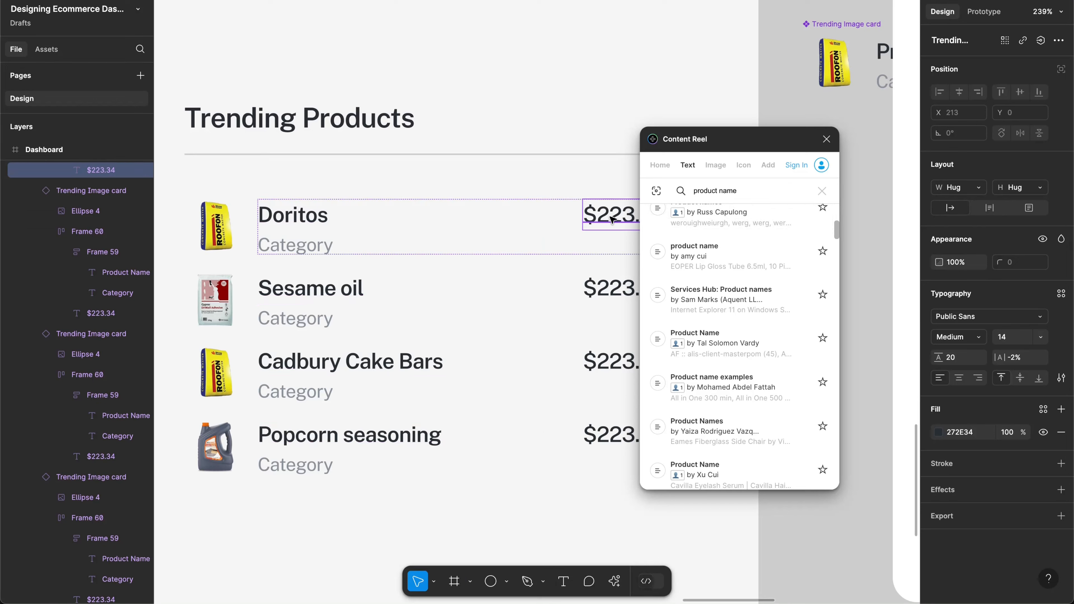
left_click(612, 288, "shift")
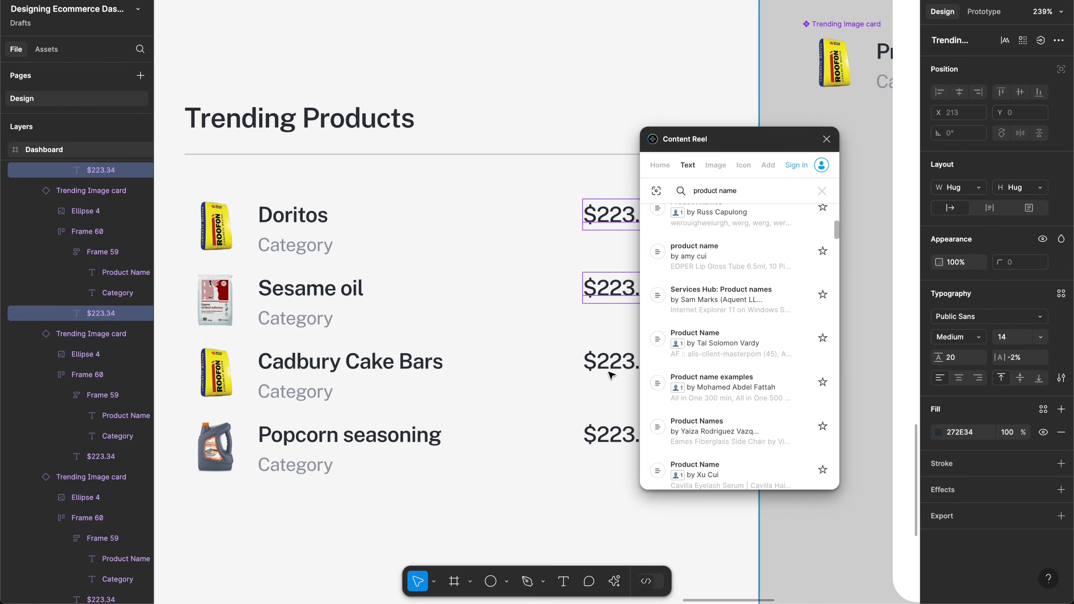
left_click(614, 364, "shift")
left_click(611, 435, "shift")
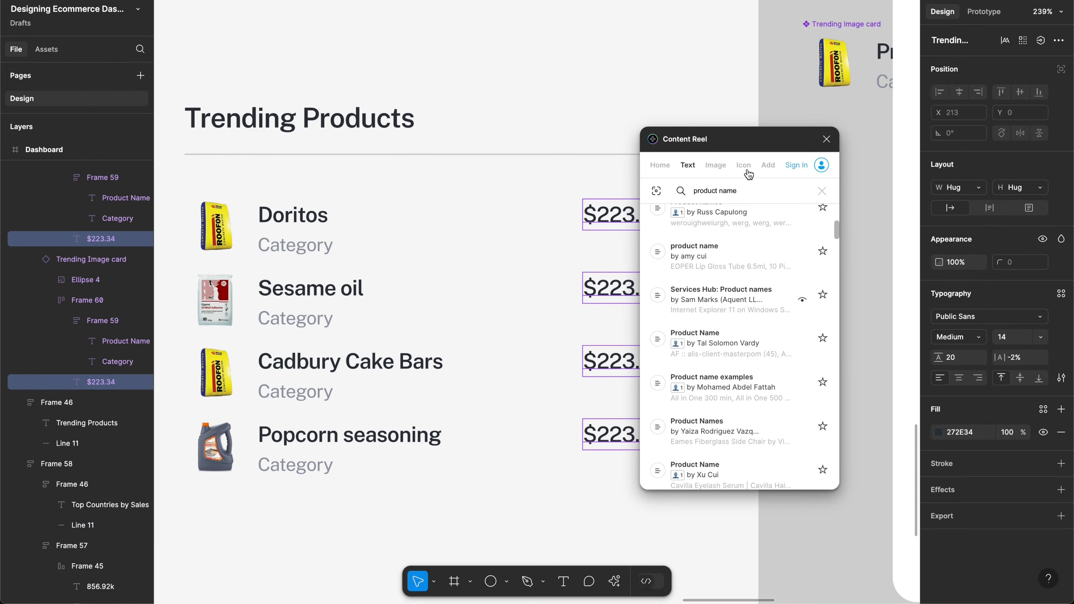
Step: Fill the selected prices with a 'product price' set: $25.36, $75.86, $98.67 and $89.56
double_click(727, 190)
type("pric")
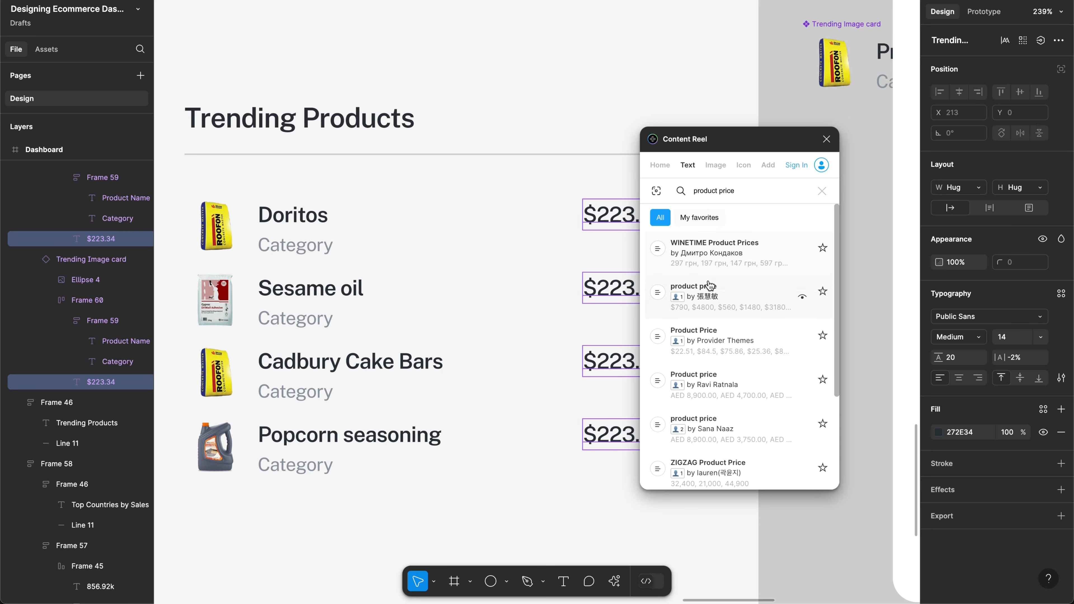
left_click(745, 310)
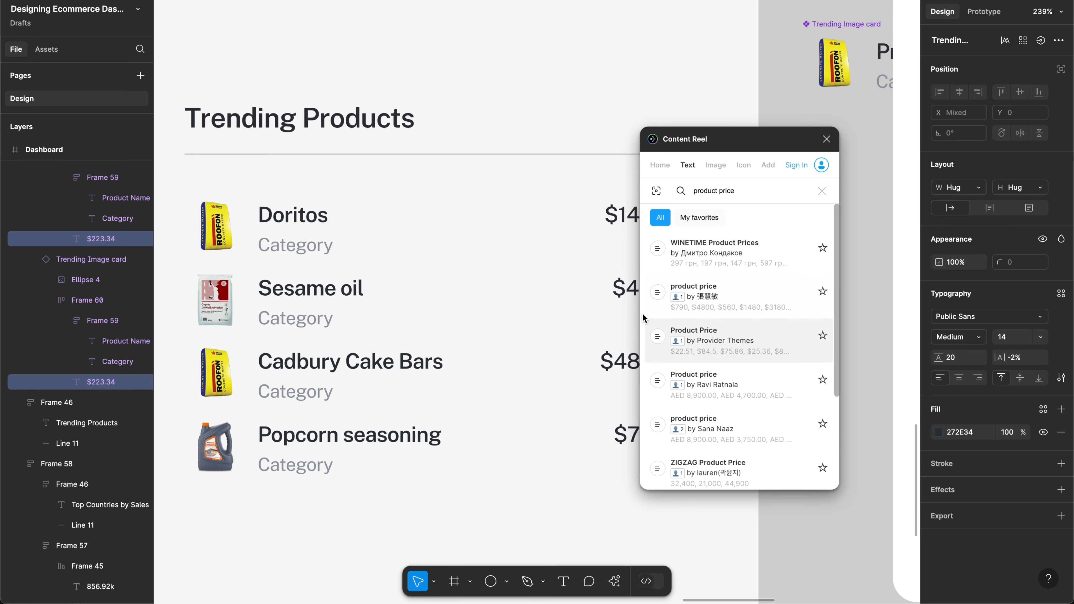
scroll(579, 216, "right", 5)
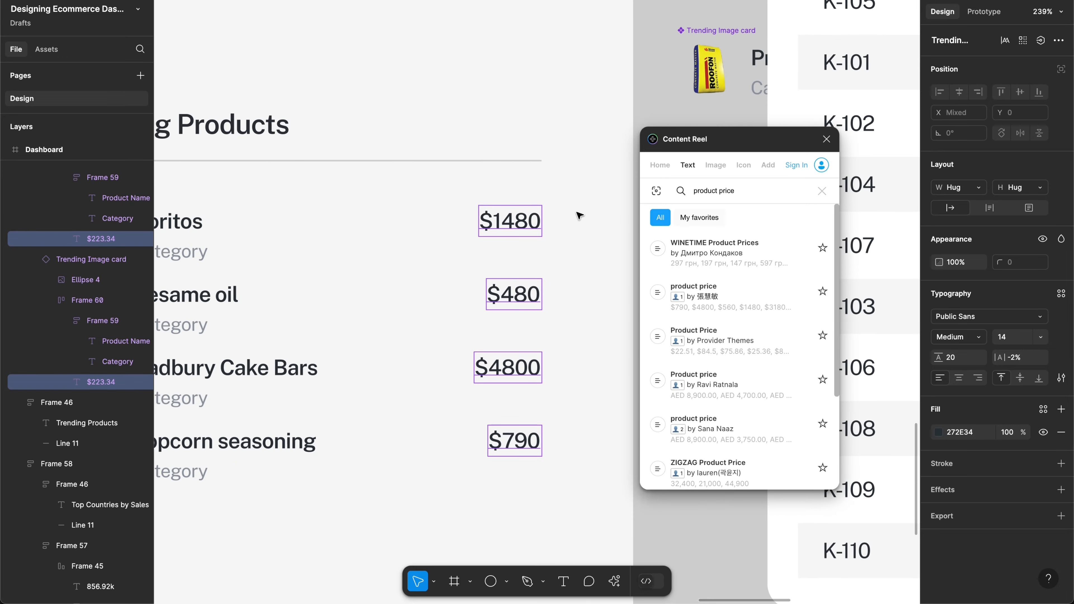
left_click(734, 353)
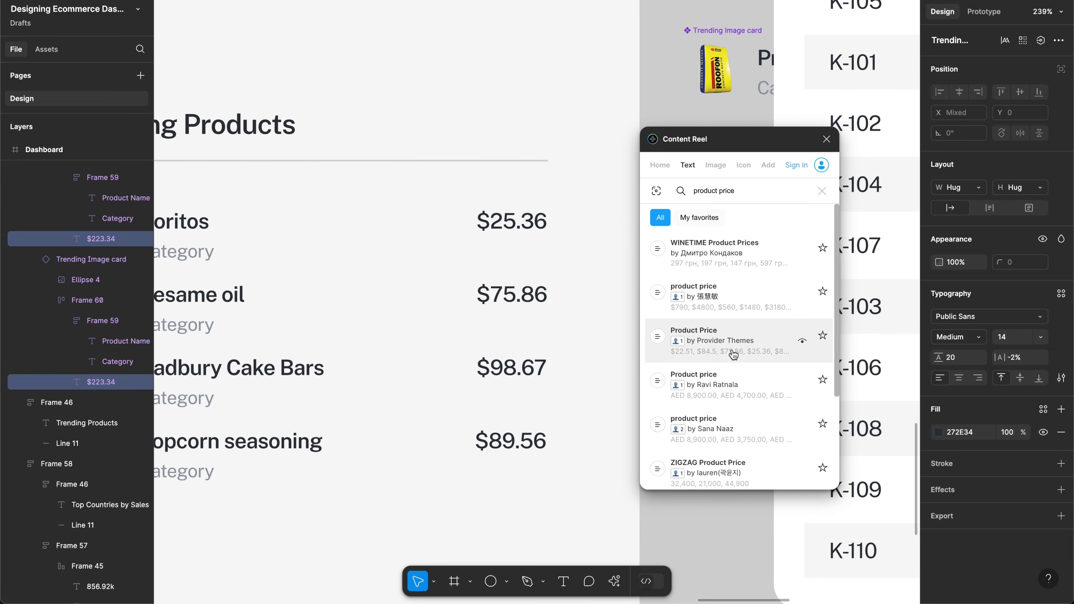
scroll(499, 358, "left", 5)
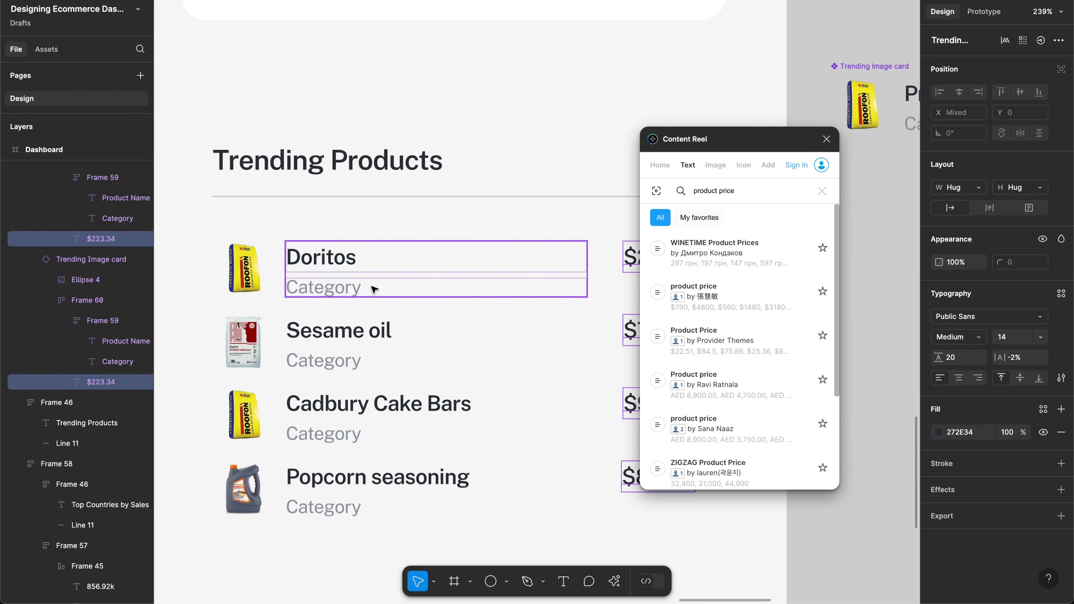
scroll(503, 264, "down", 2)
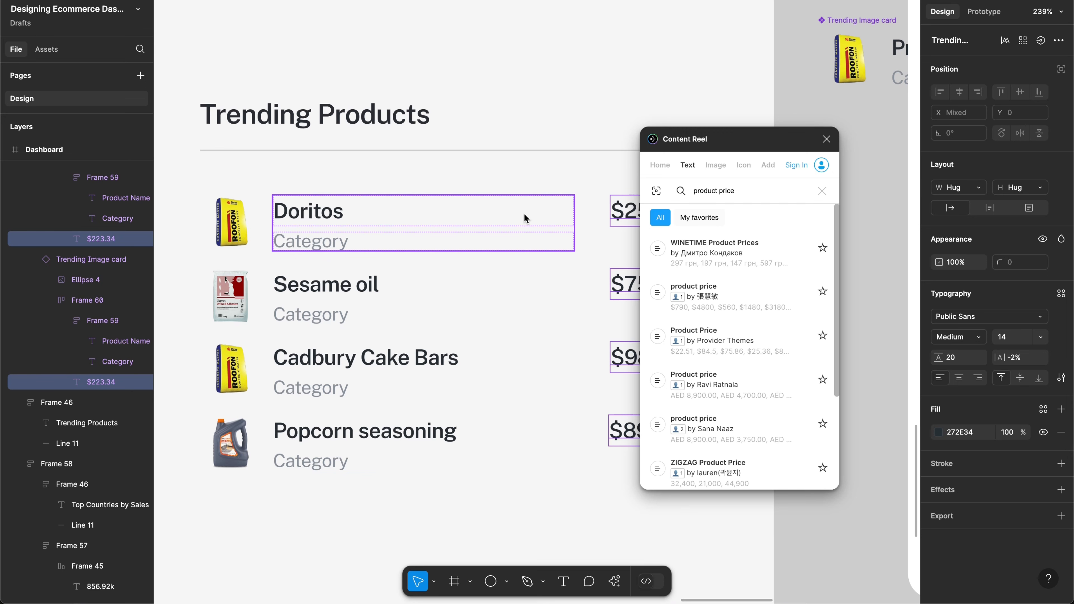
left_click(717, 167)
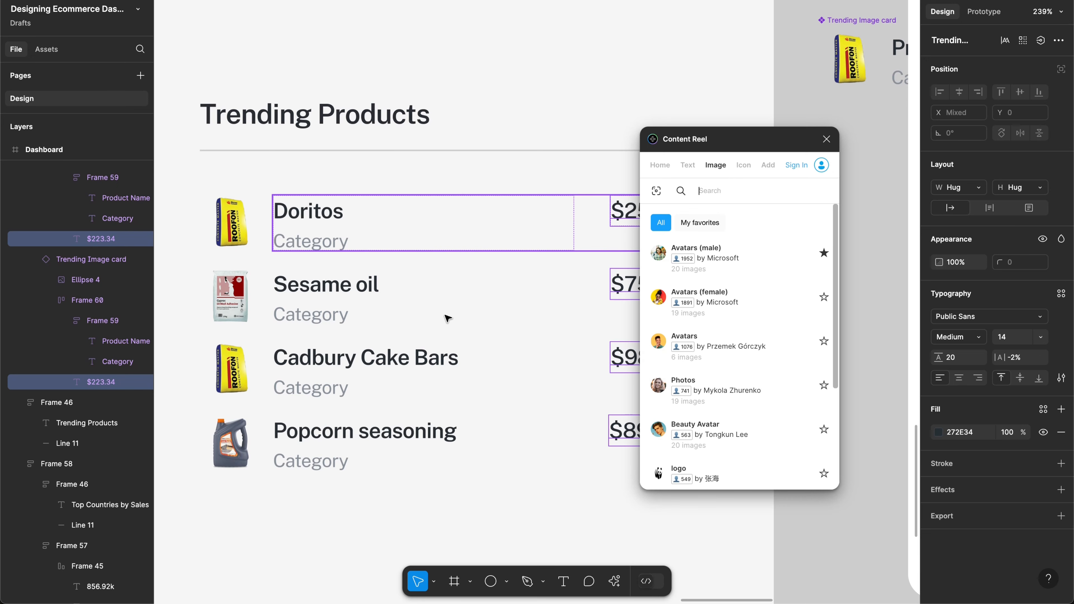
Step: Move the Cadbury Cake Bars row to the top of the list
left_click(585, 376)
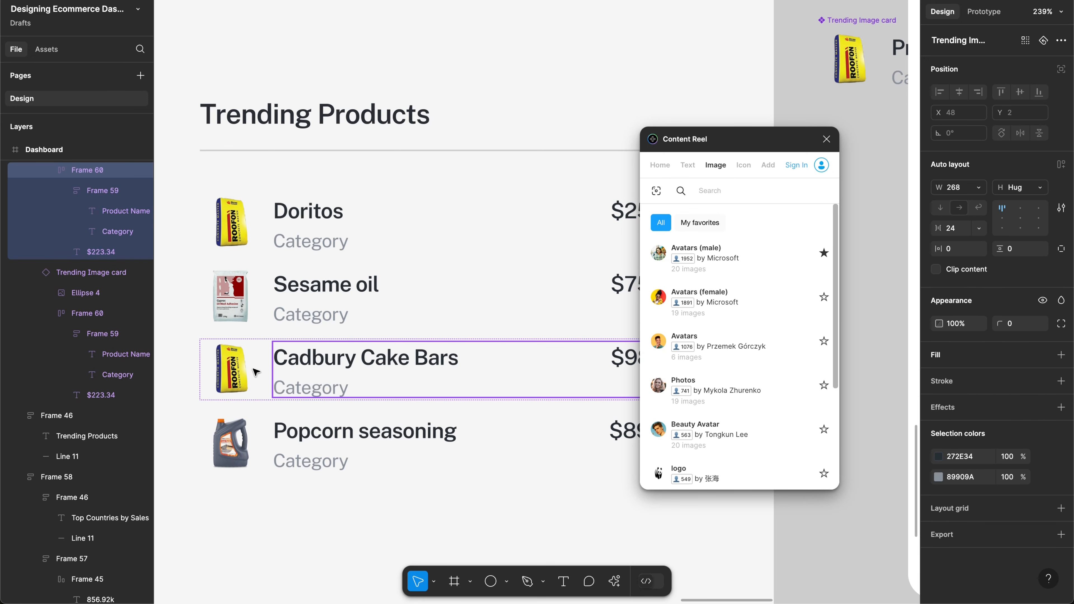
left_click(260, 393)
key("Up")
key("Up")
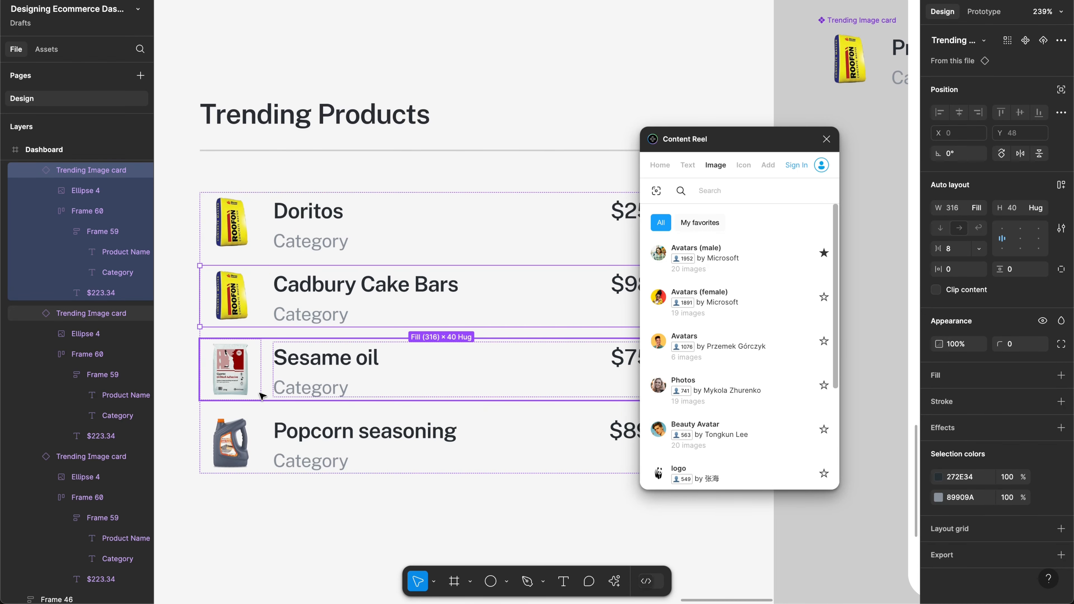
Step: Fill the Doritos circle with a dark sneaker photo from a 'shoe' image search
left_click(248, 305, "ctrl")
left_click(752, 196)
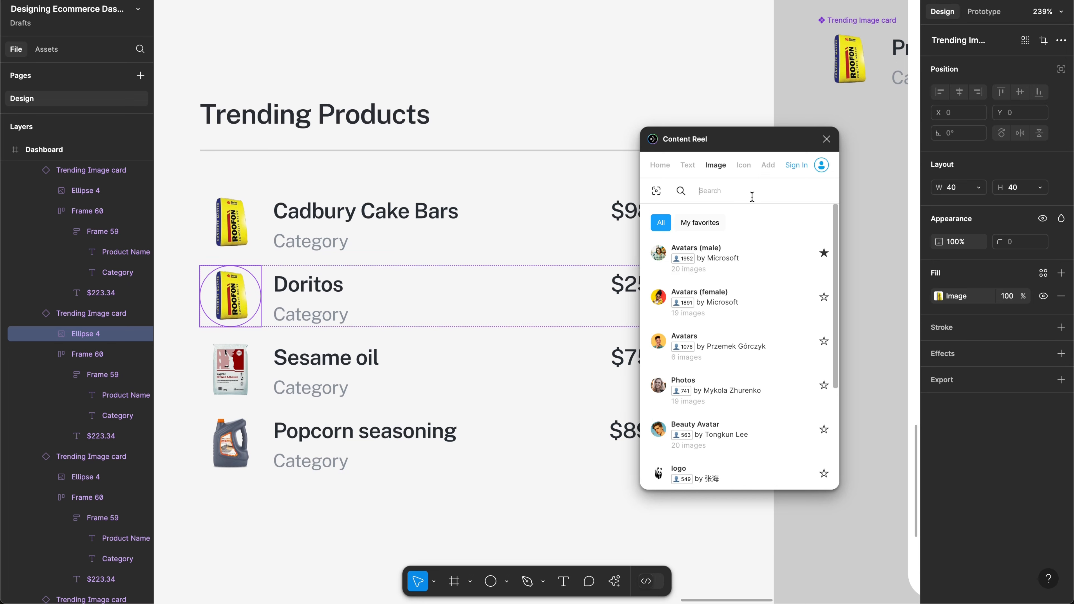
type("shoe")
key("Return")
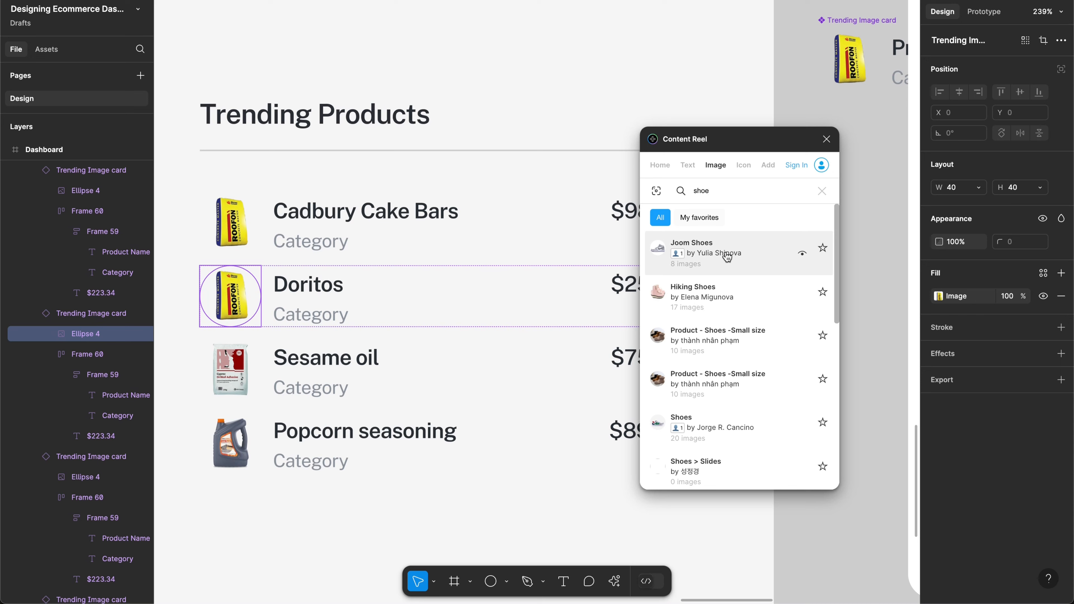
left_click(704, 387)
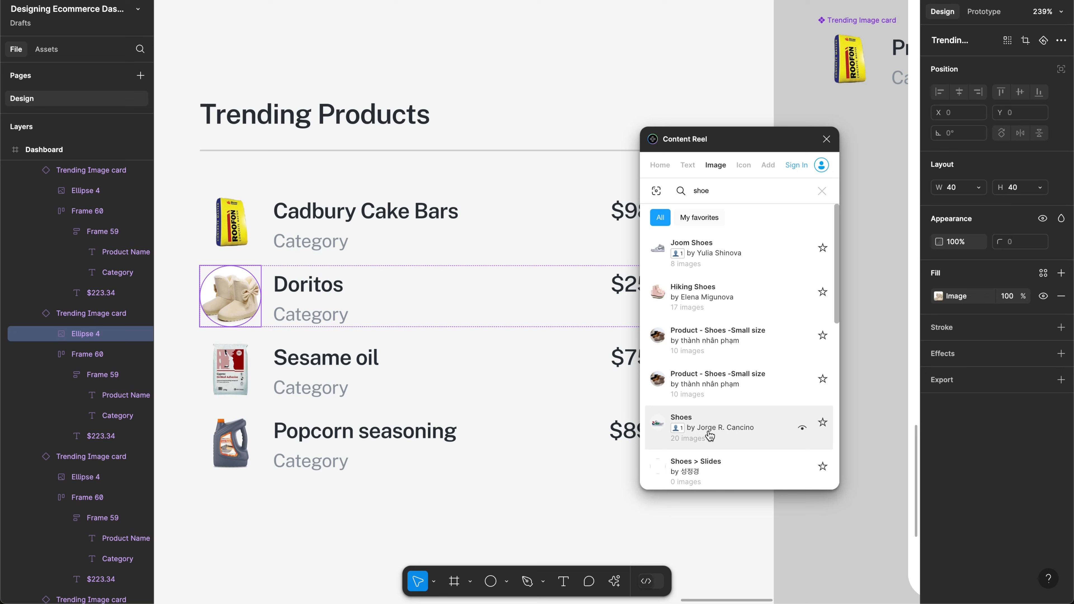
left_click(708, 433)
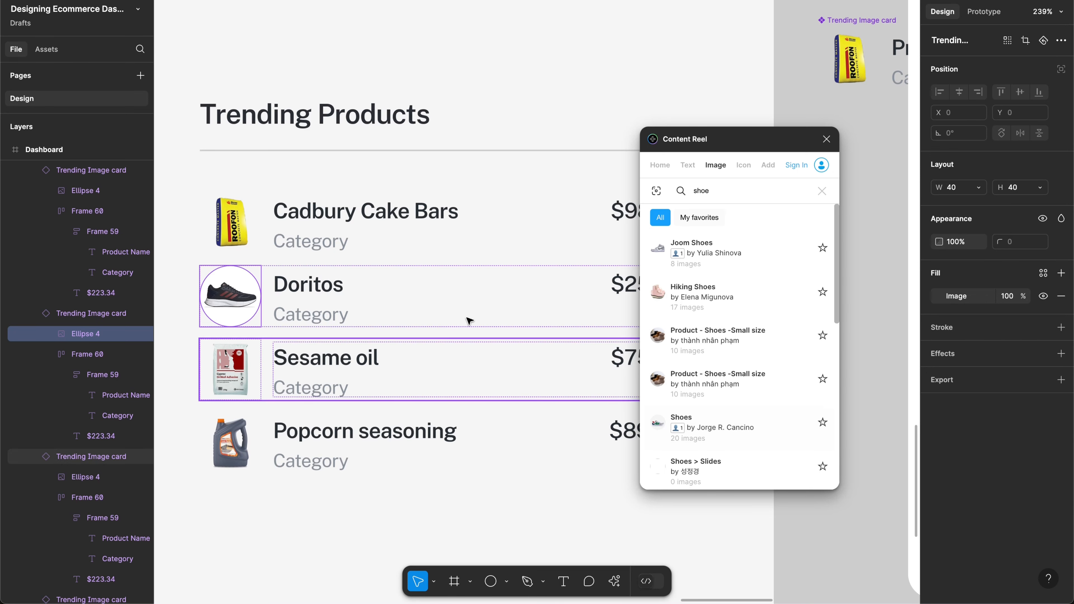
left_click(295, 287)
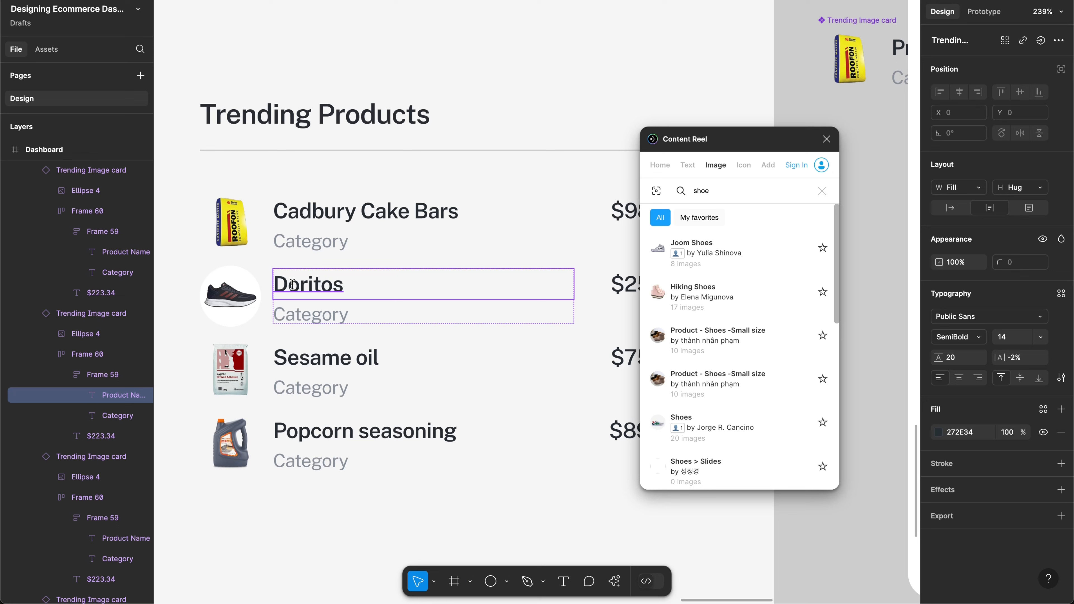
Step: Rename the Doritos product to 'Adidas Sneakers', fixing the spelling, and close Content Reel
double_click(292, 286)
type("Addida")
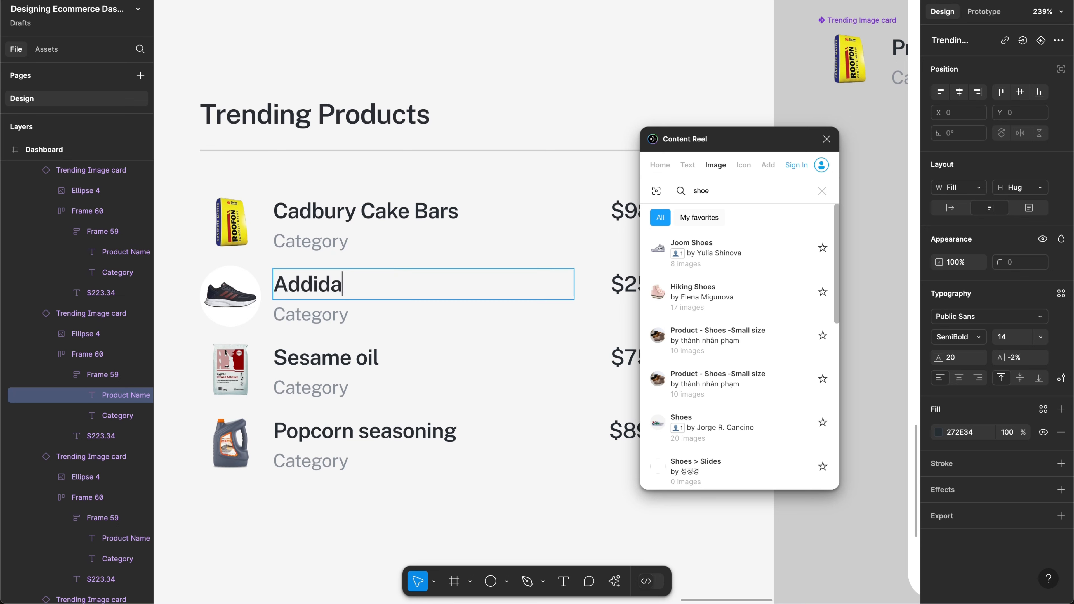
type("s S")
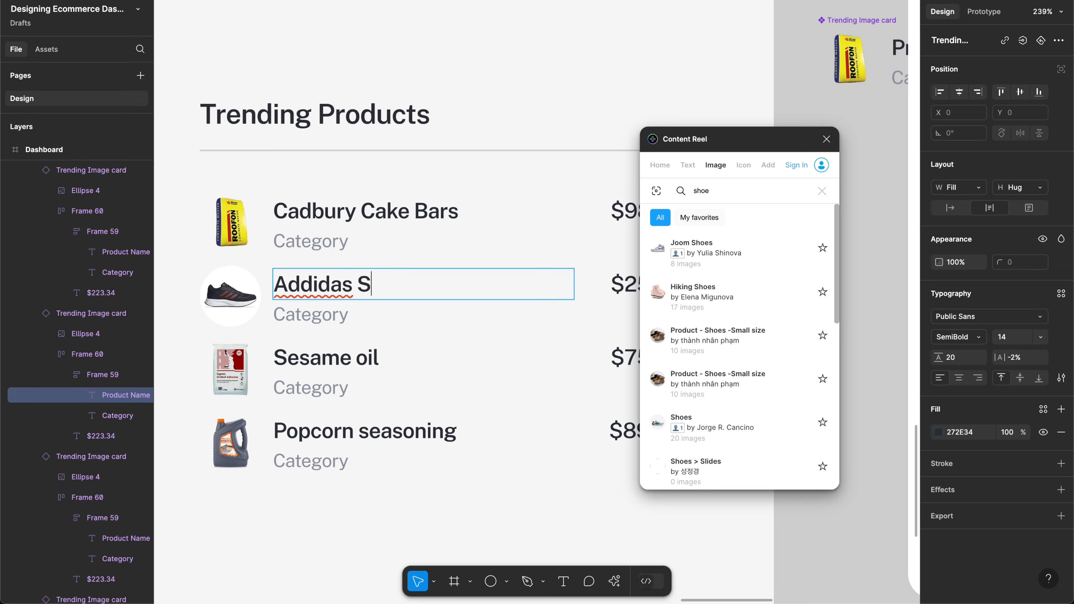
type("neakers")
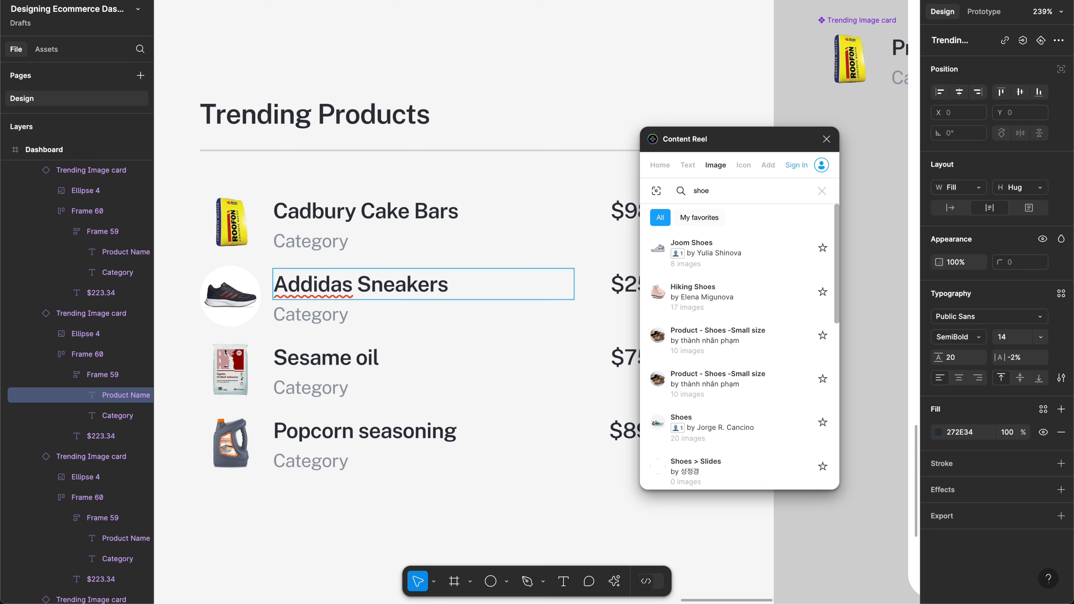
right_click(309, 284)
left_click(329, 293)
left_click(826, 138)
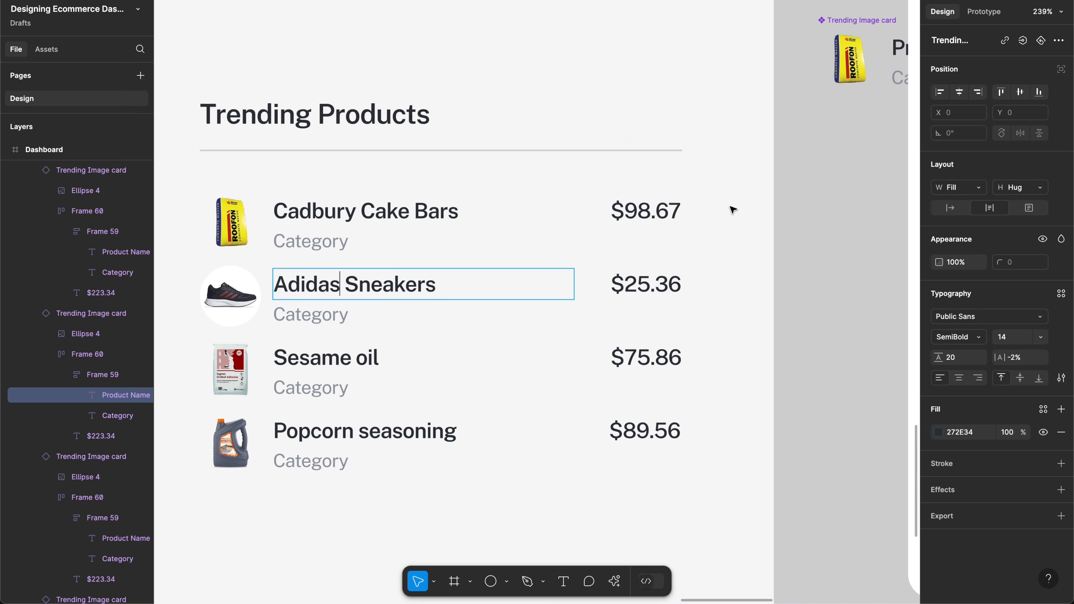
scroll(460, 475, "down", 2)
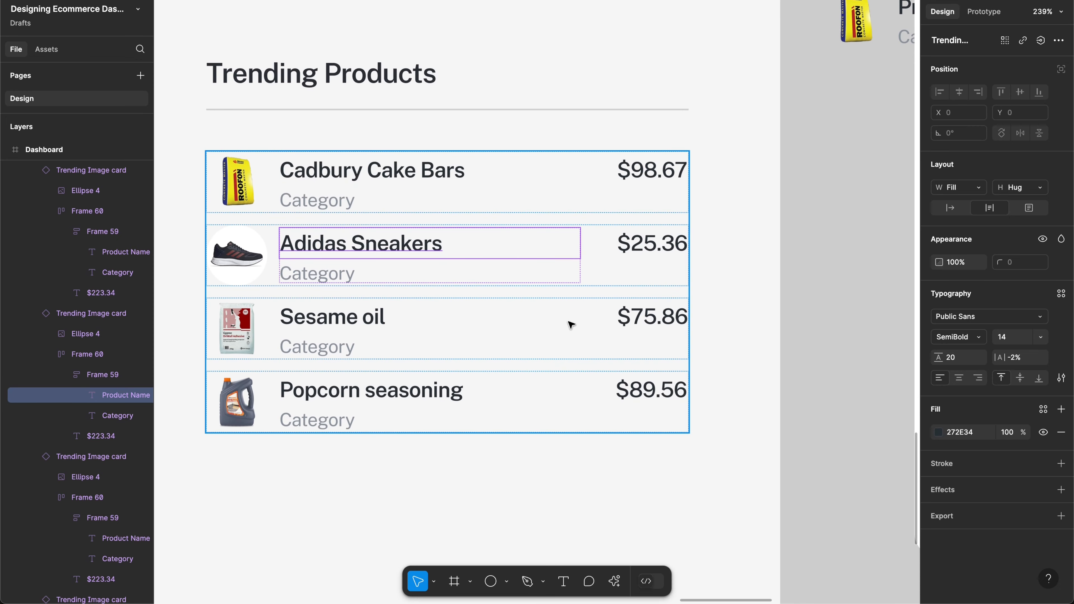
Step: Stretch the list frame so AI adds Bluetooth headphones $49.99, Leather wallet $35.75, Organic honey $18.99
left_click(567, 296)
scroll(568, 295, "down", 3)
scroll(568, 294, "left", 2)
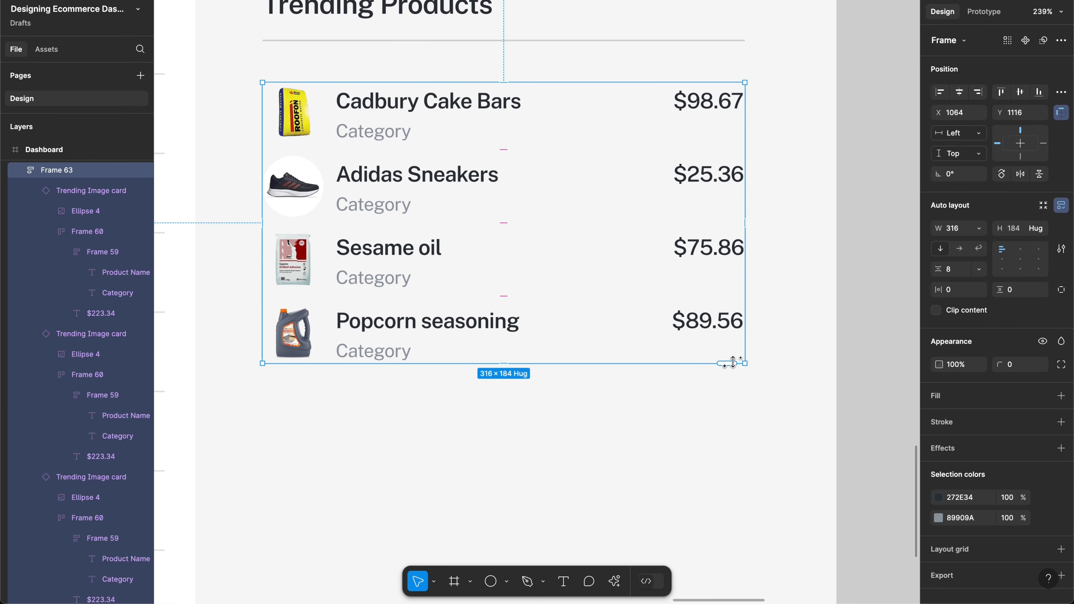
left_click_drag(732, 362, 715, 572)
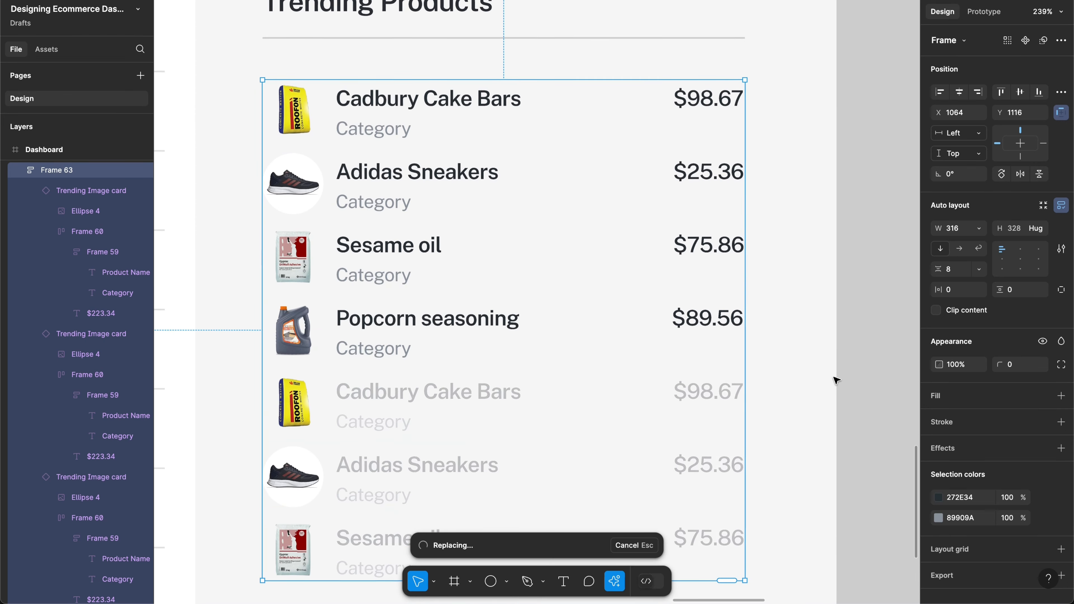
scroll(836, 380, "down", 3)
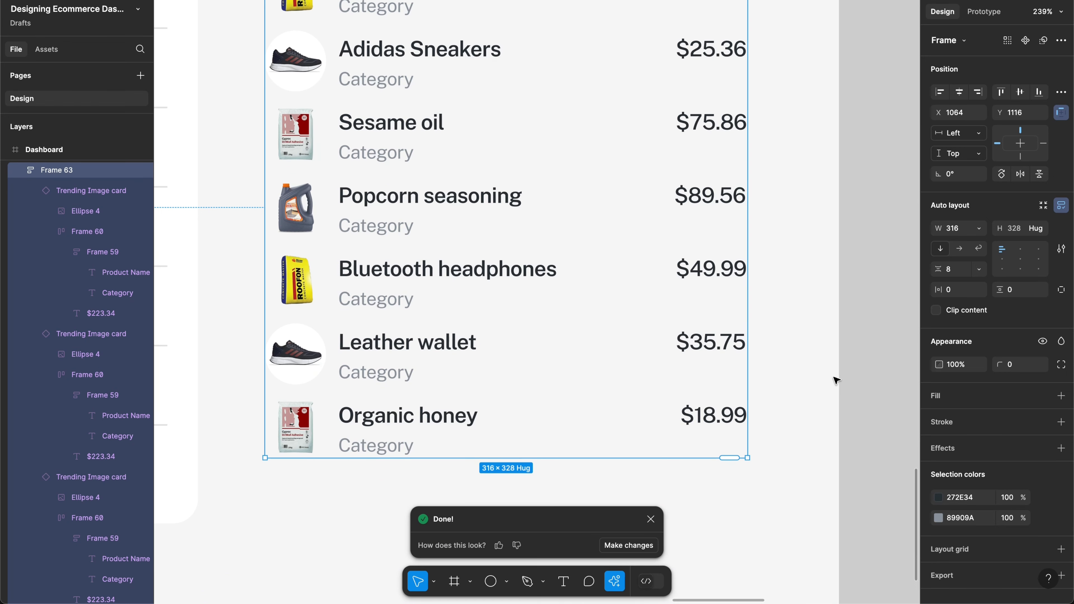
scroll(460, 283, "up", 3)
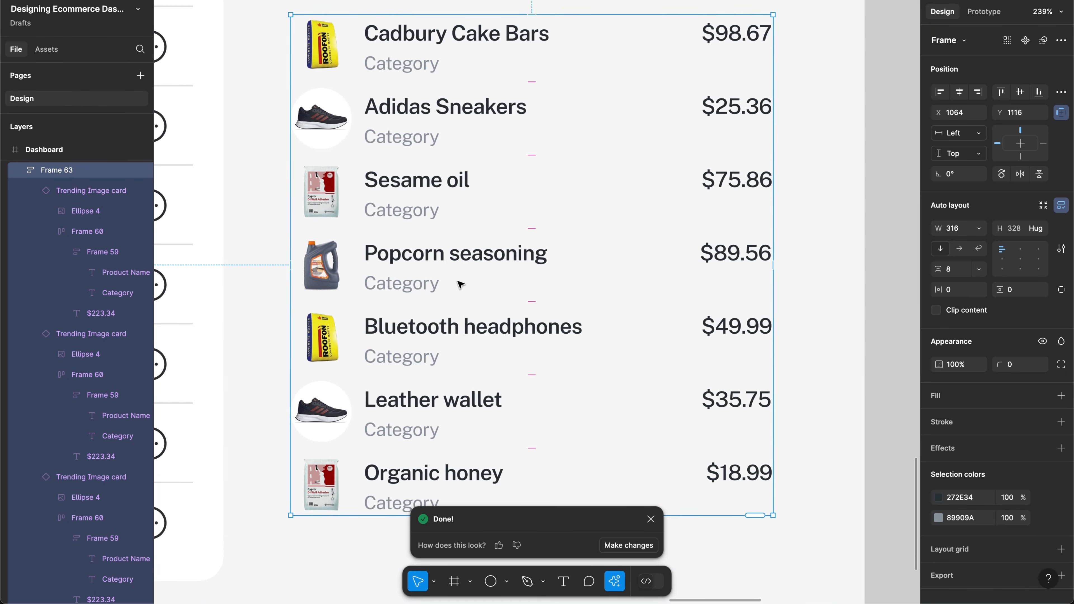
scroll(366, 158, "down", 3)
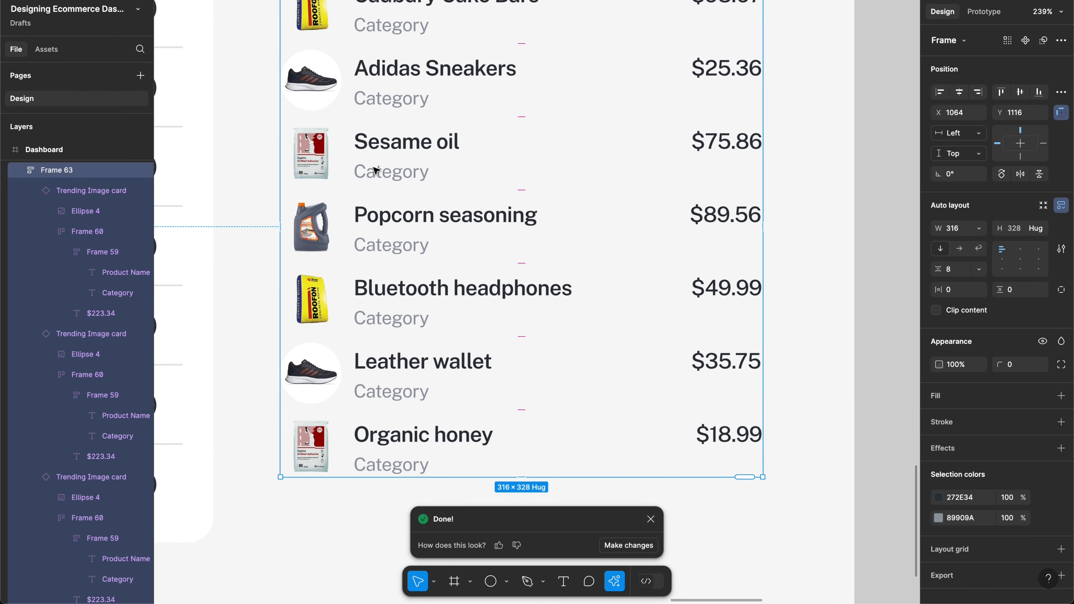
scroll(348, 168, "up", 3)
scroll(348, 168, "right", 1)
scroll(347, 159, "up", 8)
scroll(347, 160, "right", 5)
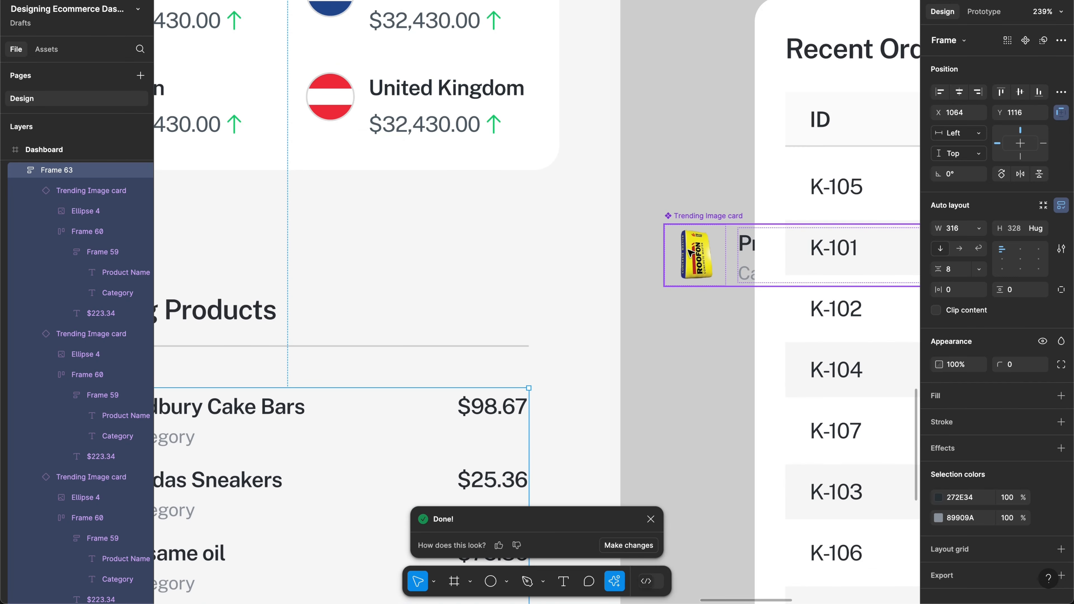
Step: Add a second fill to the main card's image circle, placed beneath the image fill
double_click(690, 253)
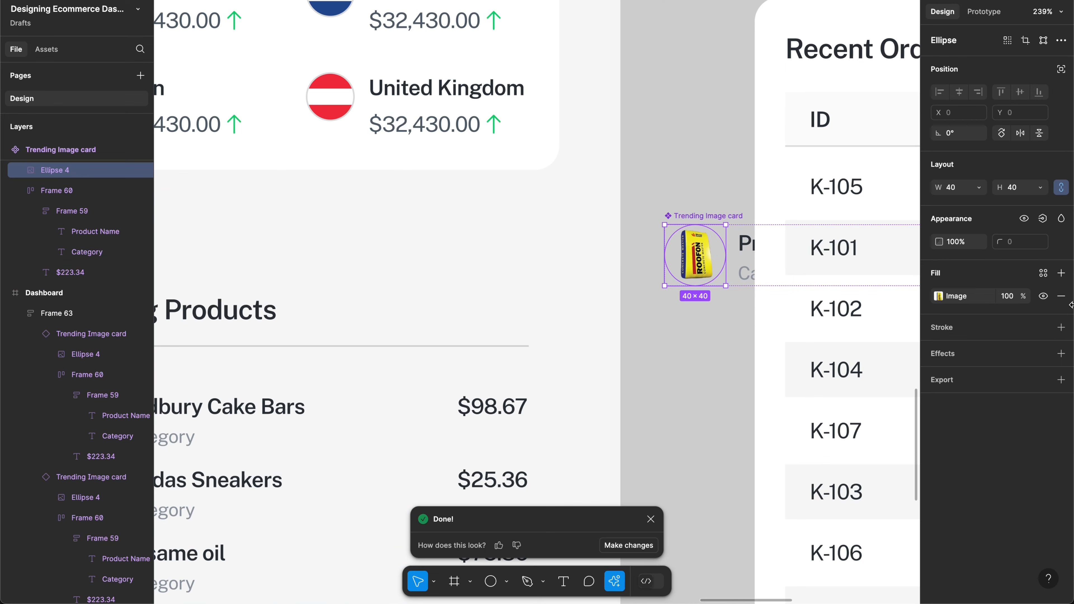
left_click(1061, 272)
scroll(721, 287, "down", 6)
scroll(721, 288, "left", 4)
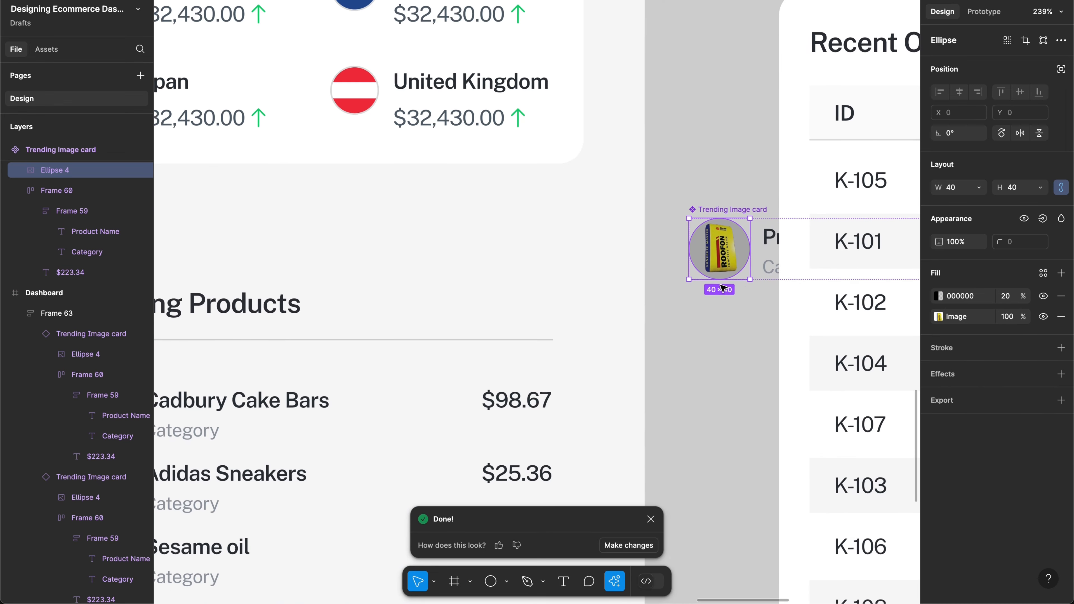
scroll(723, 287, "down", 2)
scroll(723, 288, "right", 1)
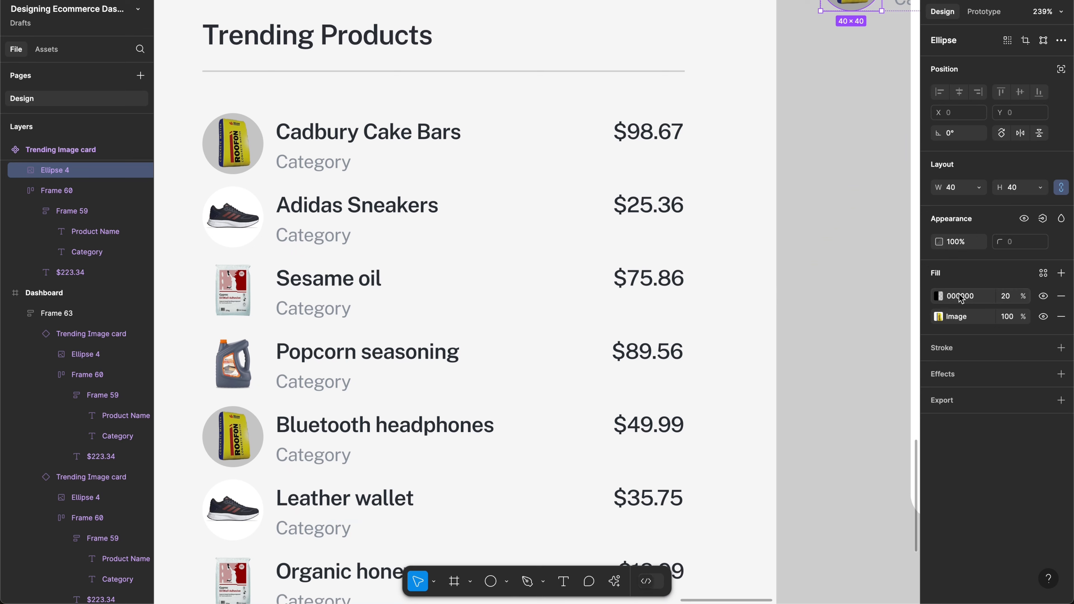
left_click_drag(925, 295, 930, 320)
Step: Colour the backing fill light grey DEDEDE at 20%, starting from FFF
left_click(972, 317)
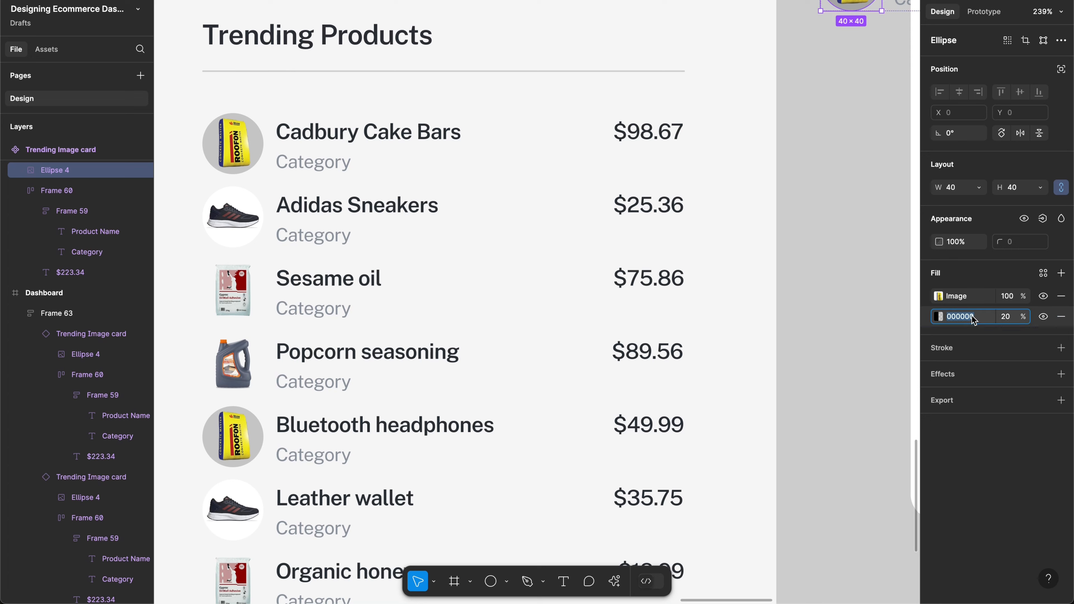
type("fff")
key("Return")
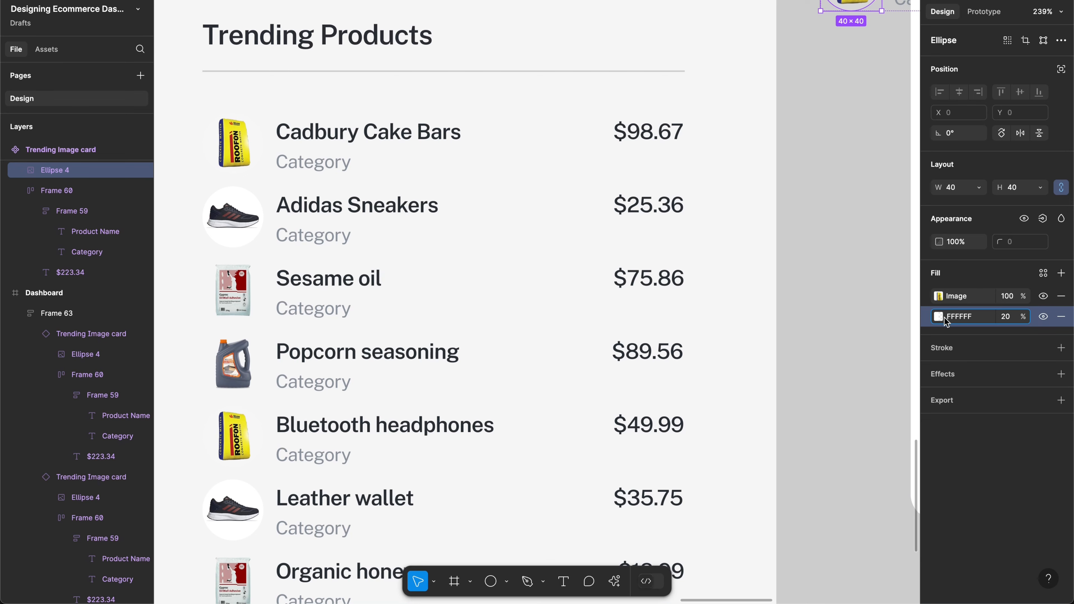
left_click(936, 316)
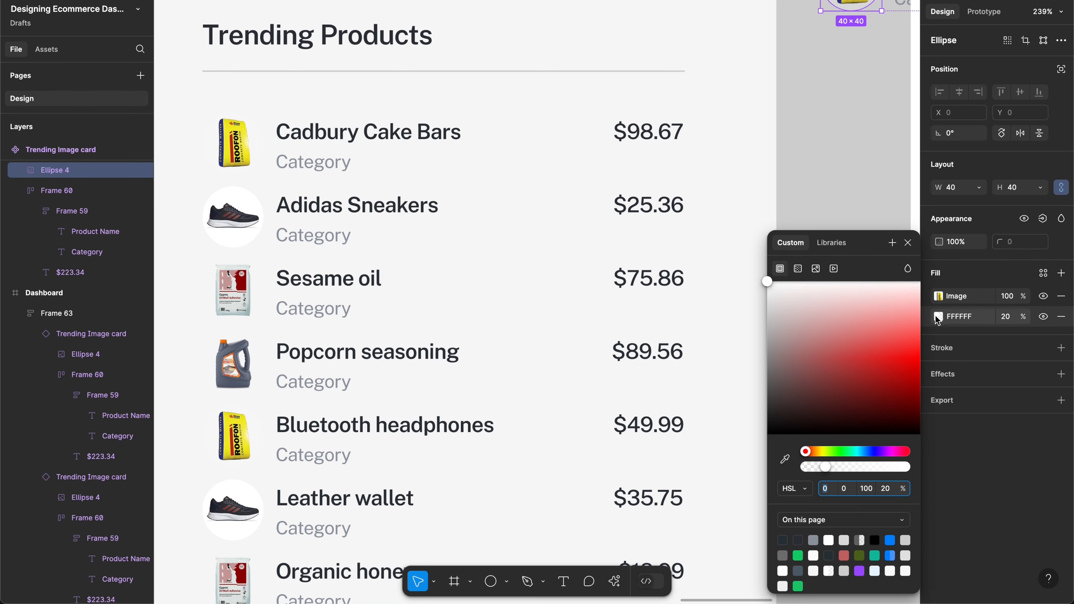
left_click(827, 315)
left_click_drag(746, 303, 724, 303)
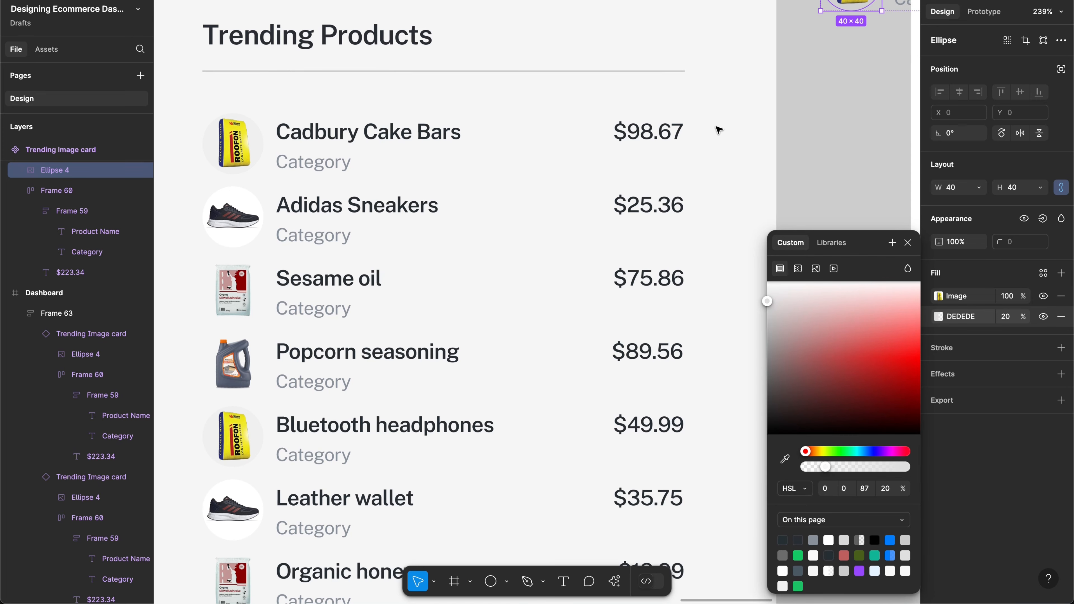
scroll(816, 105, "down", 5)
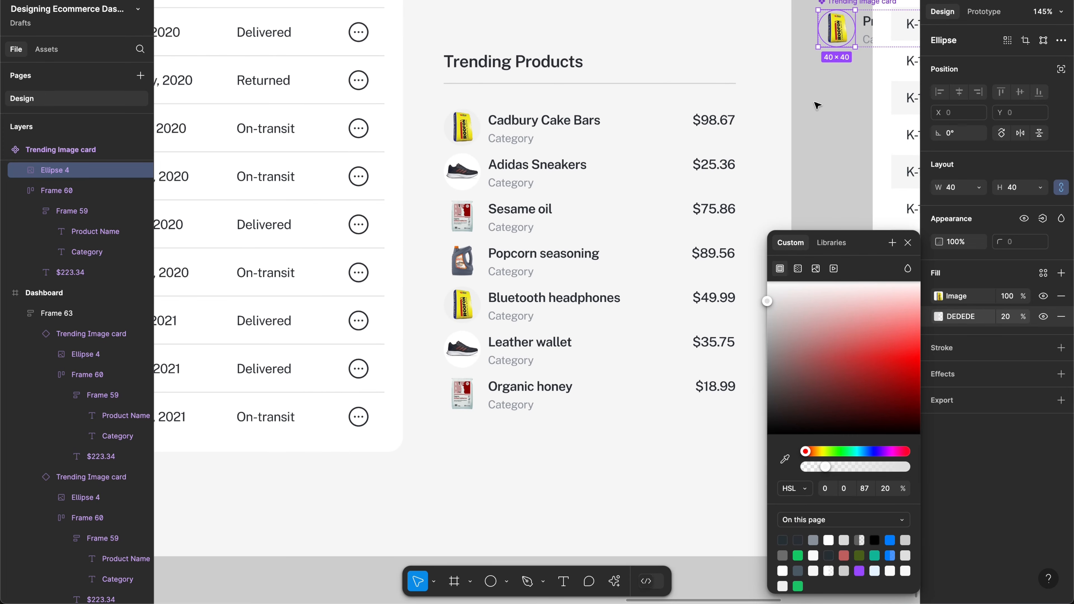
Step: Wrap the product list frame and the Trending Products heading together in one auto-layout frame
left_click(655, 109)
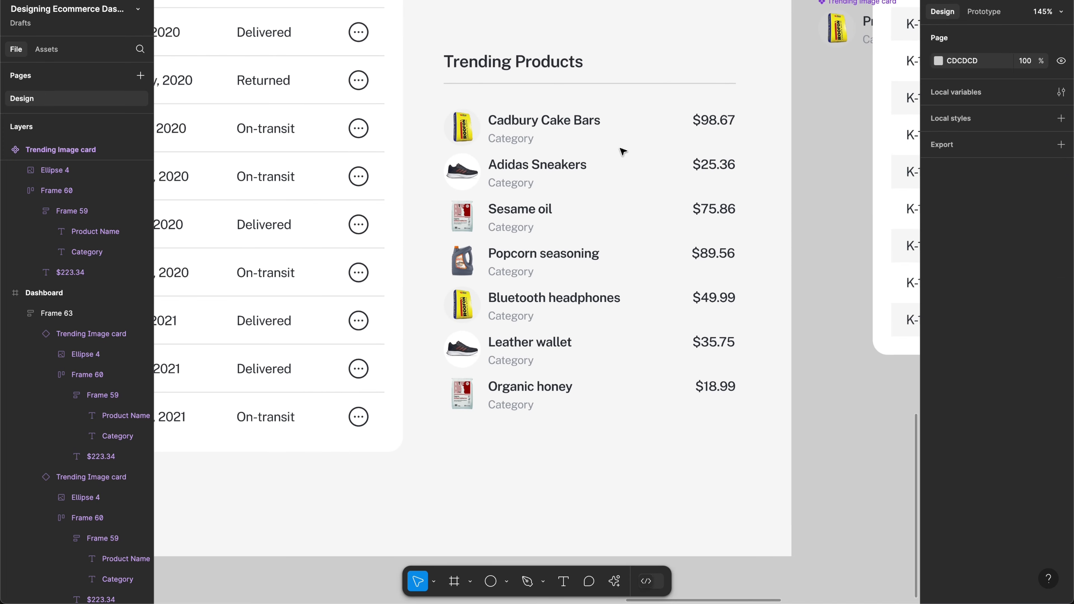
left_click(596, 159)
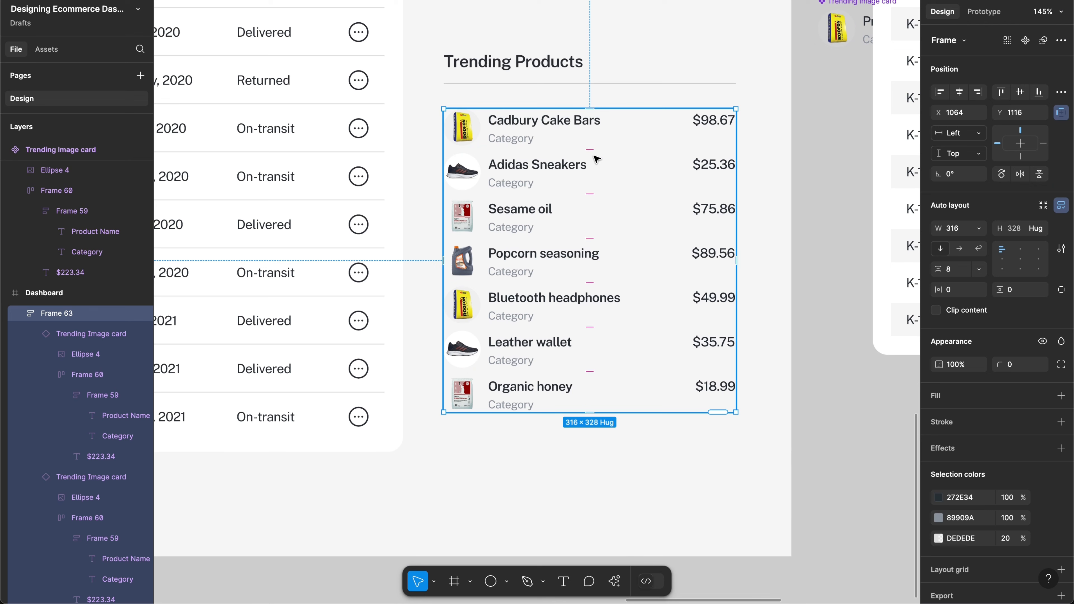
left_click(567, 83, "shift")
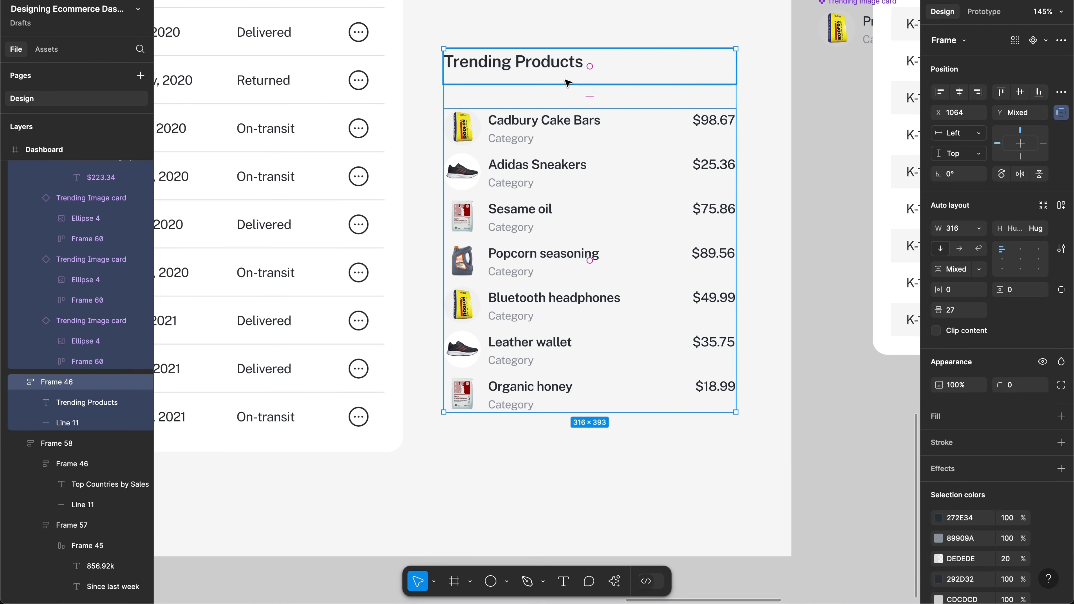
key("shift+a")
key("ctrl+g")
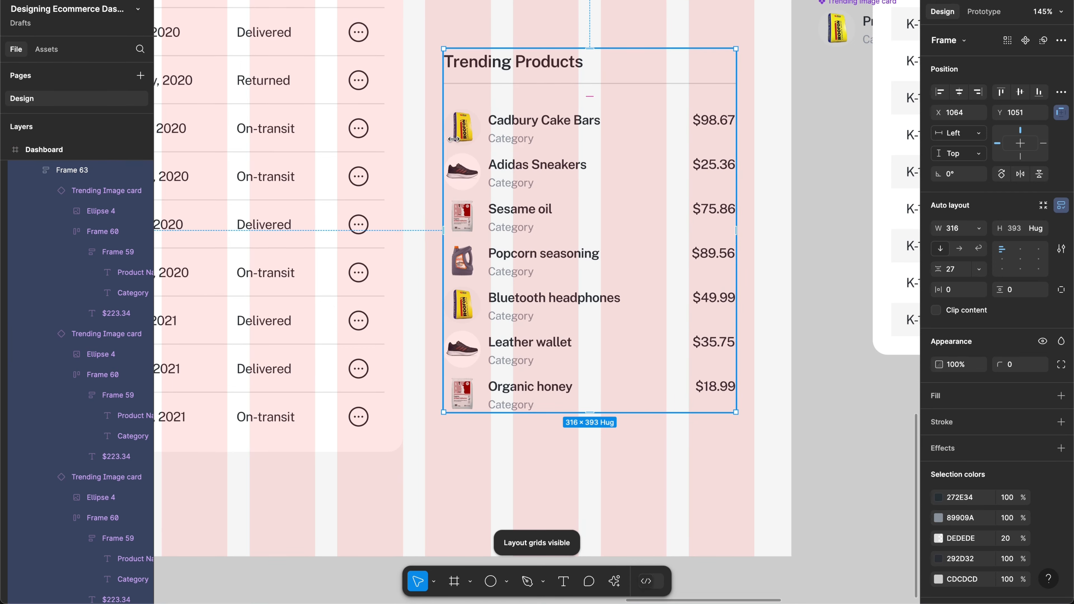
Step: Widen the Trending Products frame on both sides to 356 px
left_click_drag(442, 132, 425, 132)
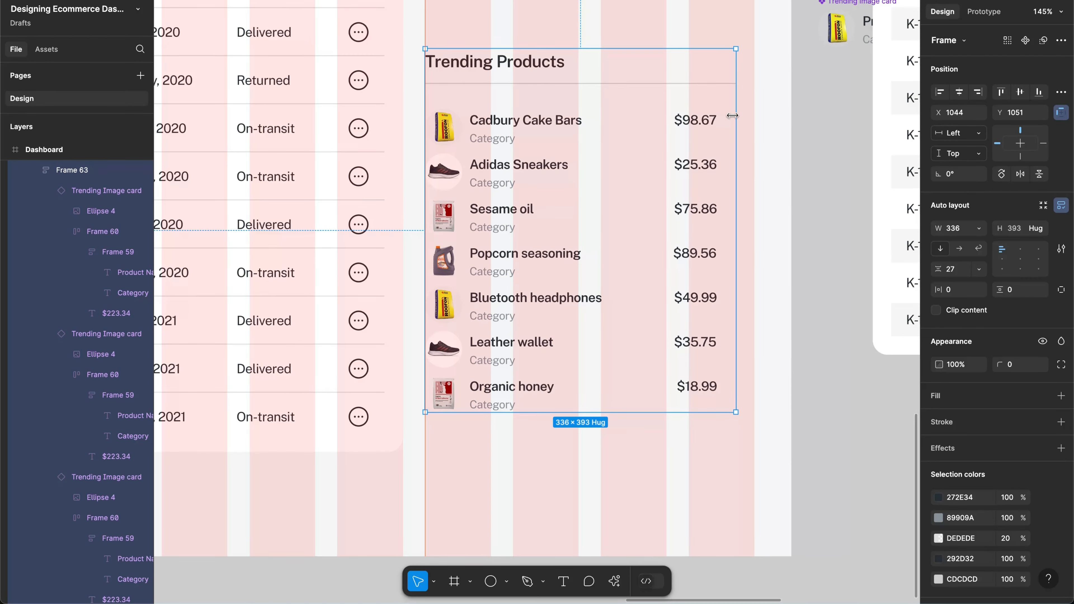
left_click_drag(743, 115, 754, 115)
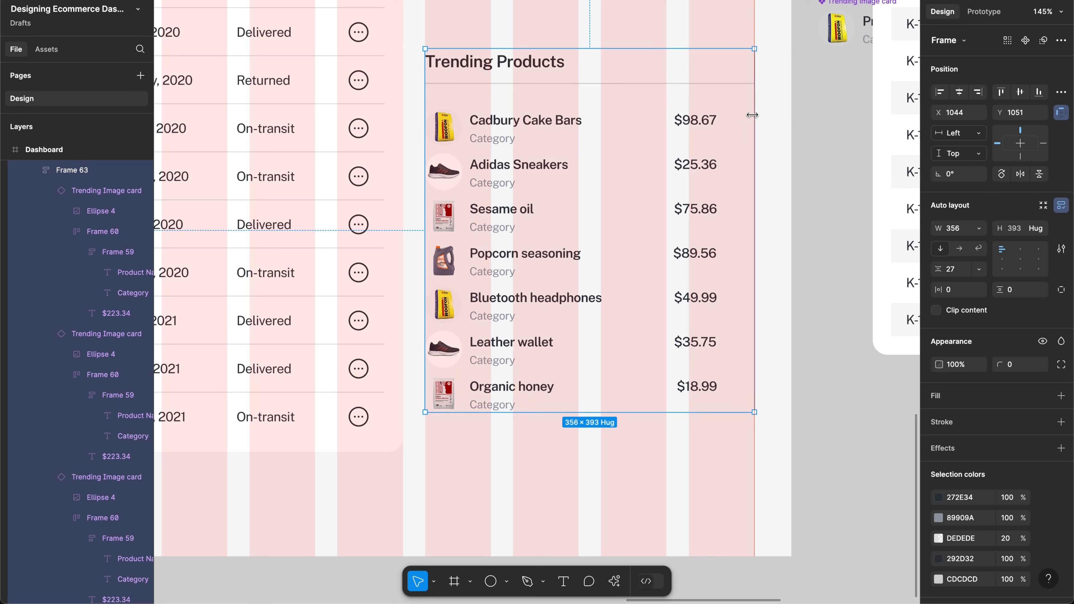
left_click(679, 142)
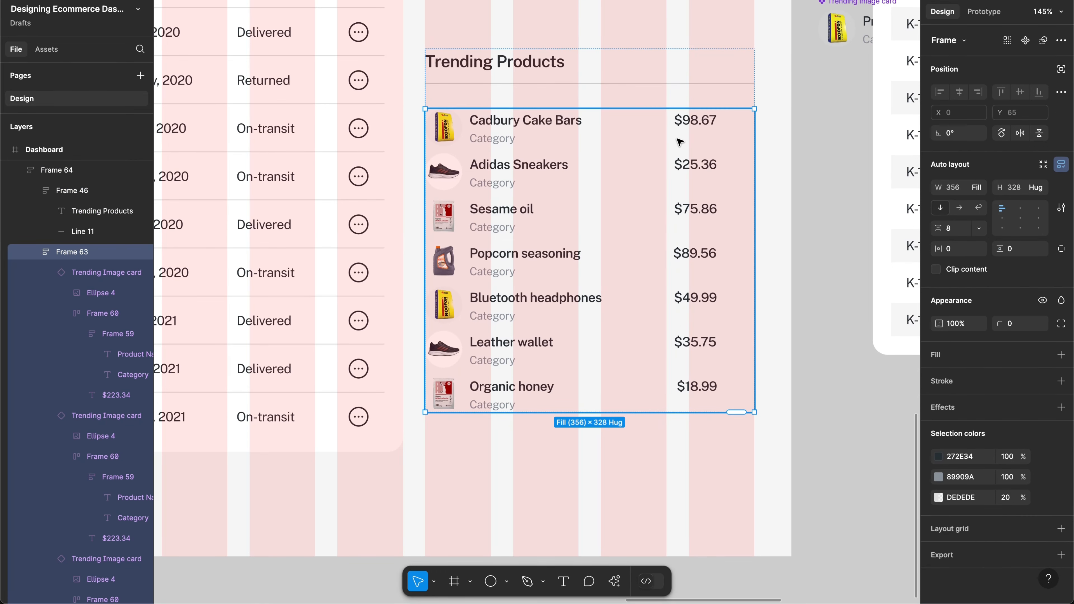
Step: Inspect a product row's name-and-price group and reposition the main Trending Image card component
left_click(702, 145)
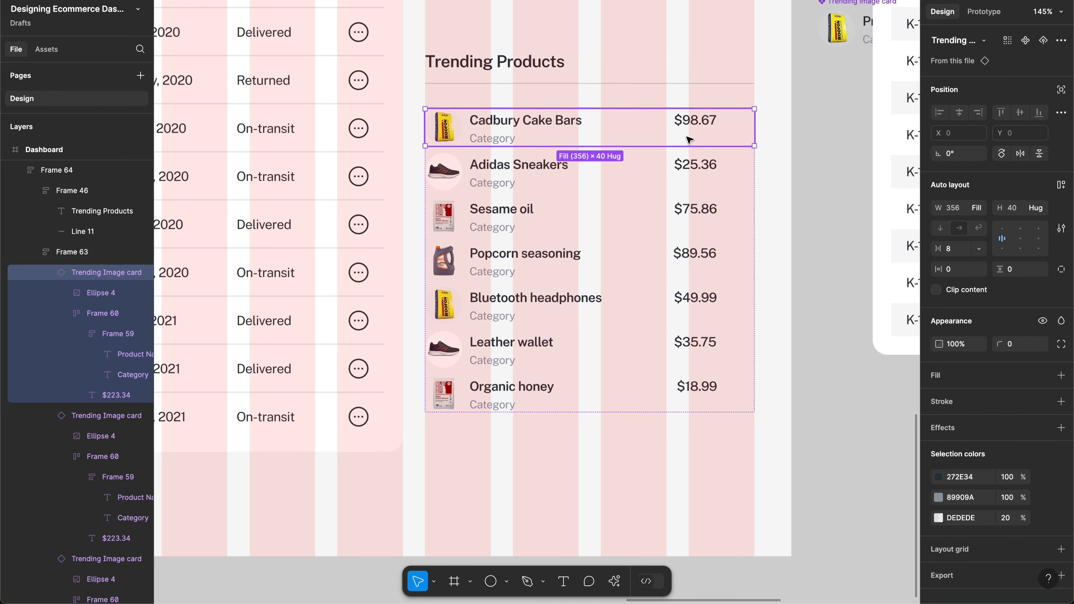
scroll(750, 126, "right", 5)
scroll(750, 126, "up", 2)
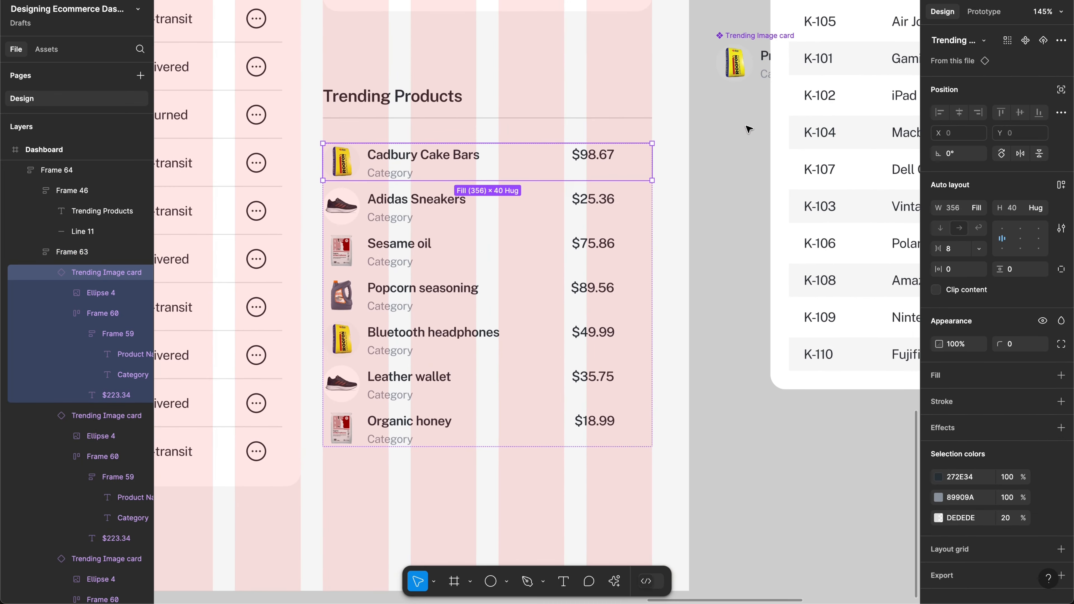
double_click(572, 175)
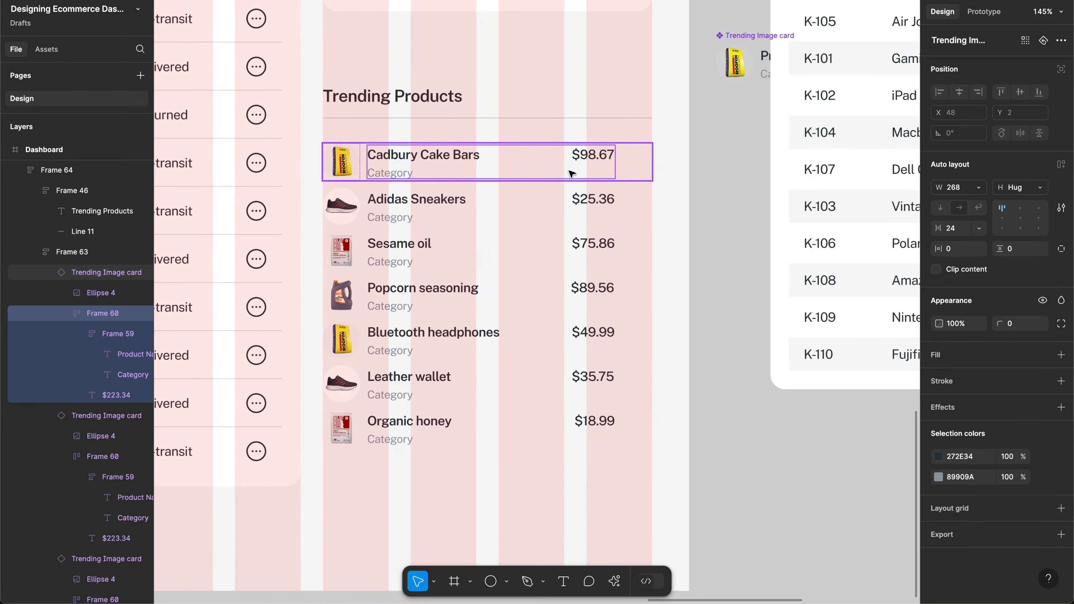
scroll(672, 143, "right", 9)
scroll(672, 144, "up", 2)
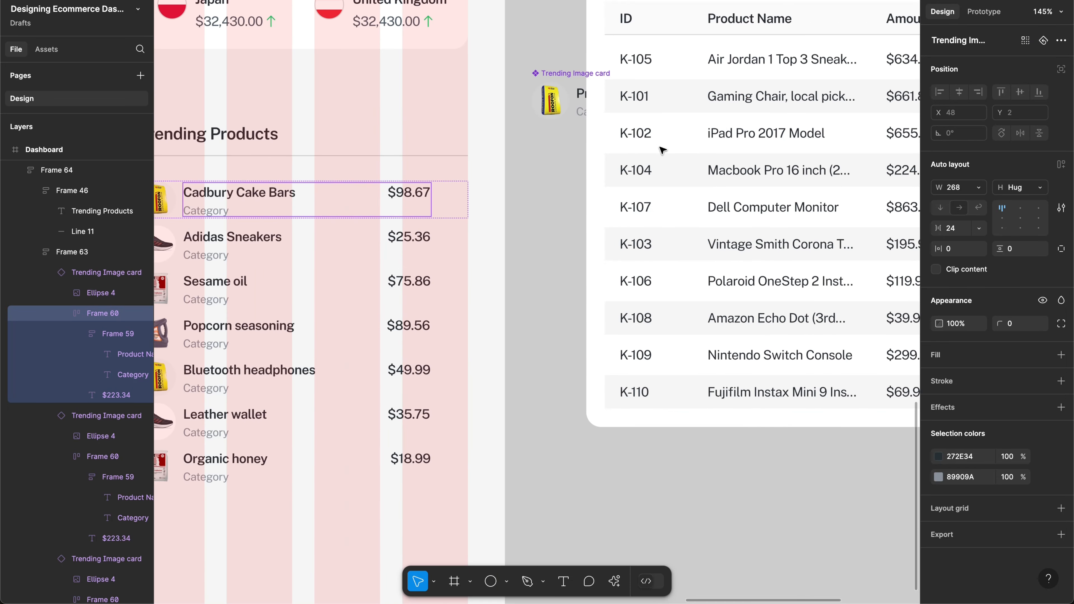
left_click(567, 74)
left_click_drag(558, 109, 564, 141)
Step: Set the main card's name-and-price group (Frame 60) width to Fill container
scroll(338, 402, "down", 5)
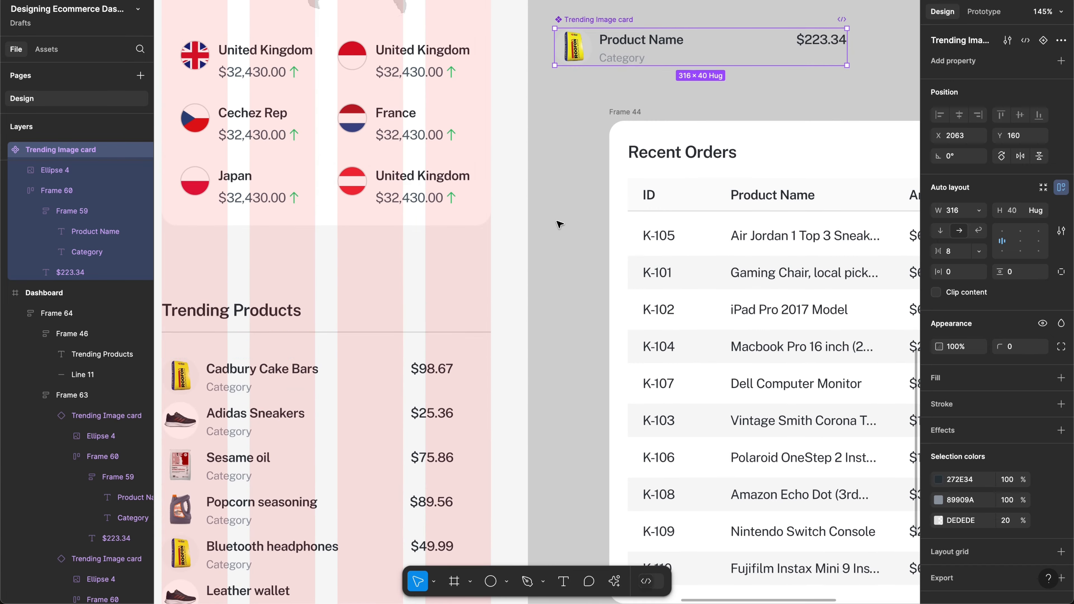
scroll(558, 226, "up", 2)
double_click(634, 104)
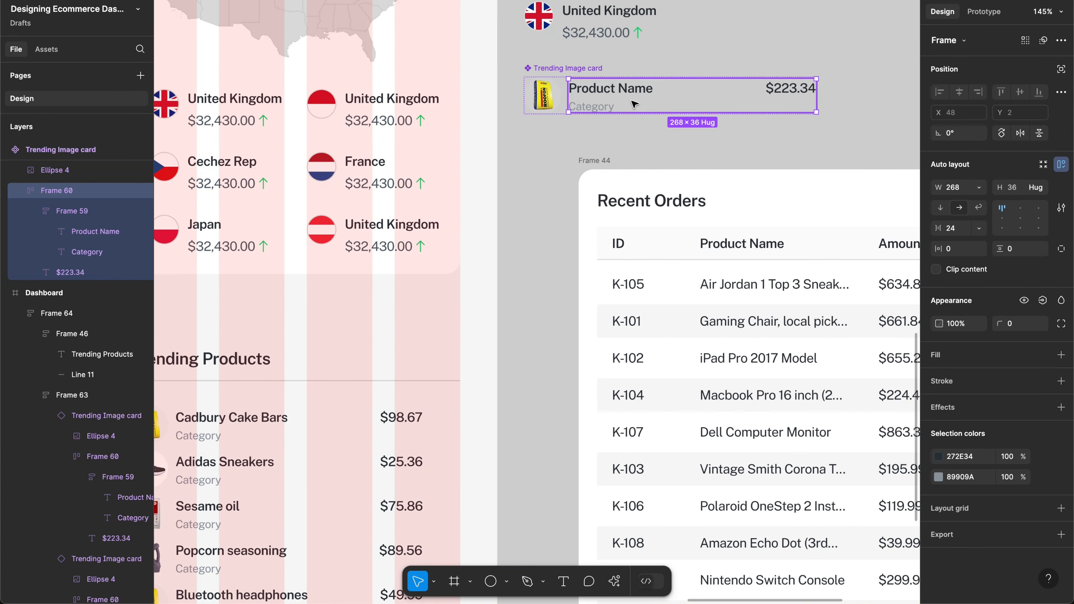
left_click(979, 187)
left_click(956, 218)
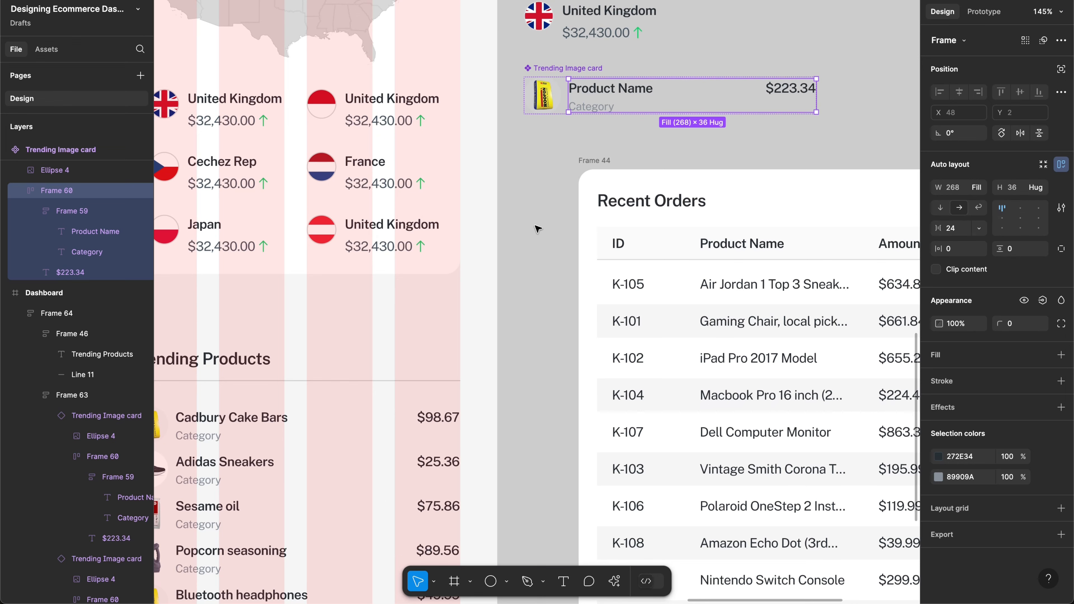
scroll(540, 228, "down", 7)
scroll(539, 228, "left", 3)
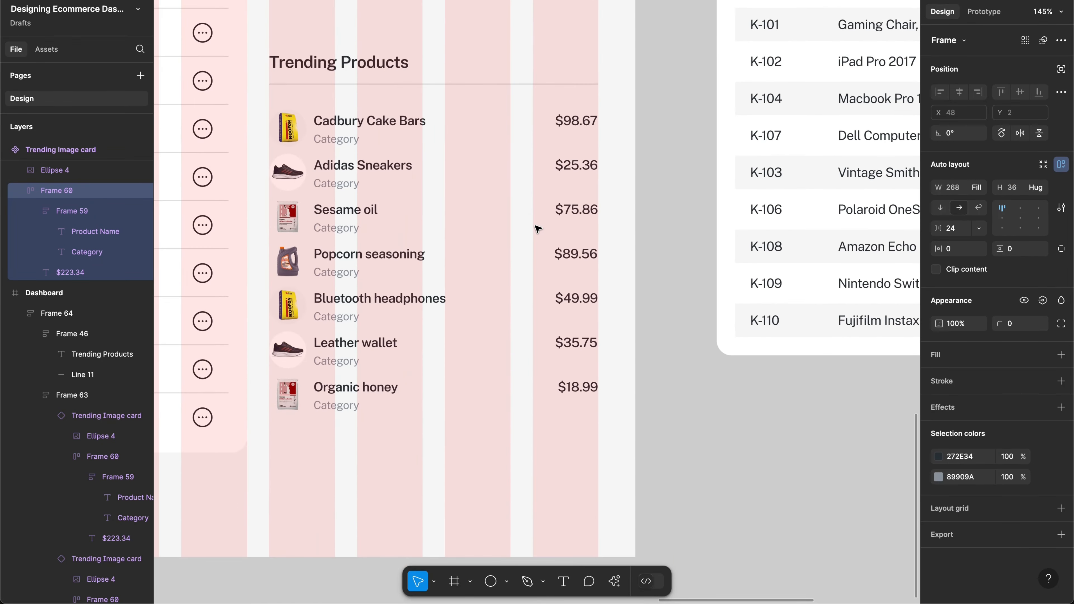
Step: Give the Trending Products auto layout 16 item spacing and 20 padding on all sides
left_click(521, 96)
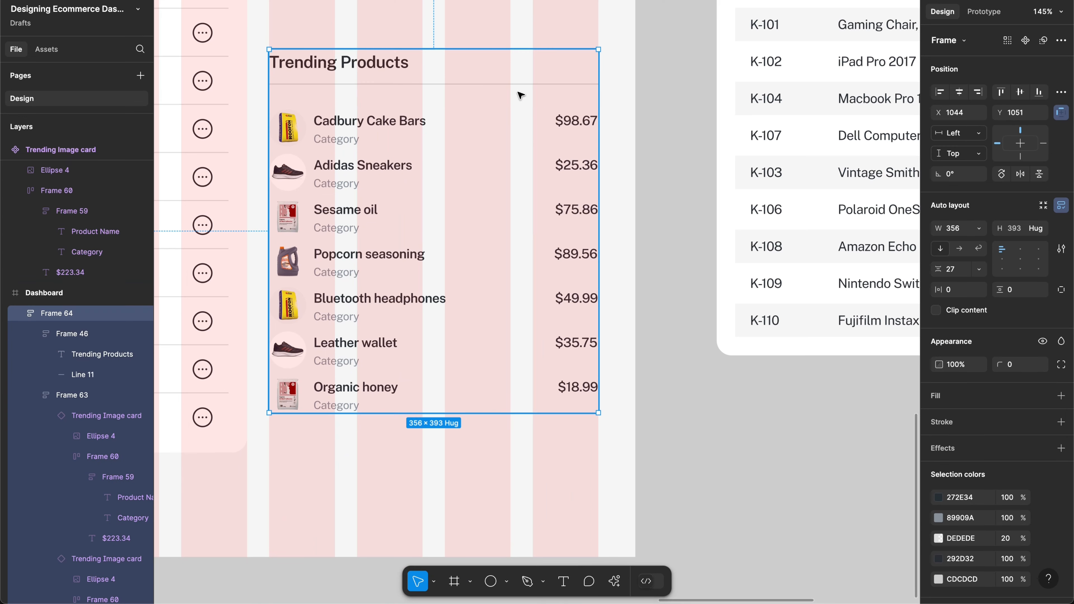
left_click(963, 269)
type("16")
key("Return")
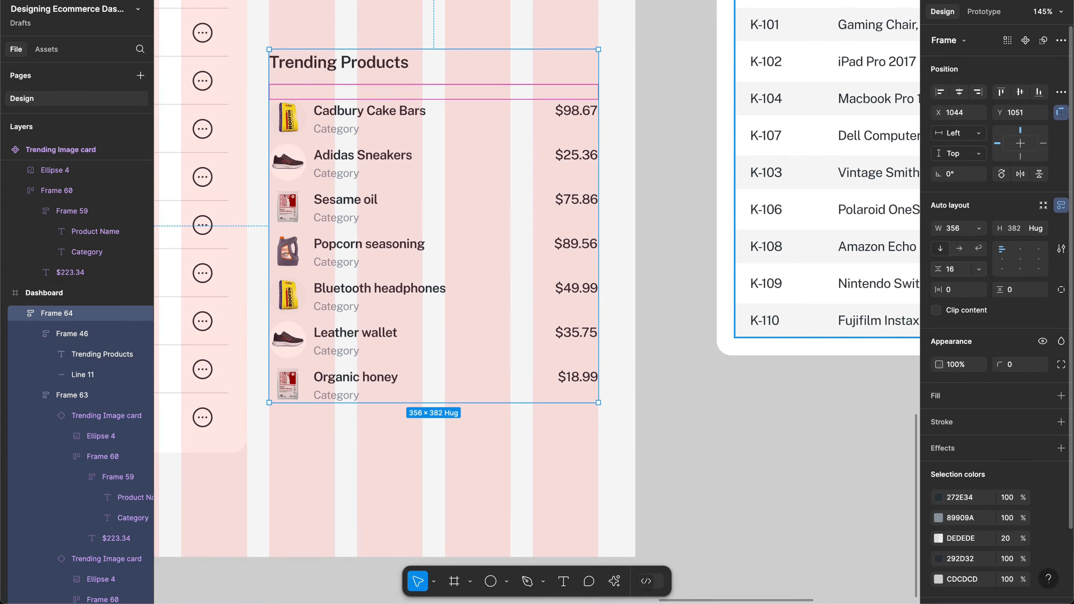
left_click(966, 290)
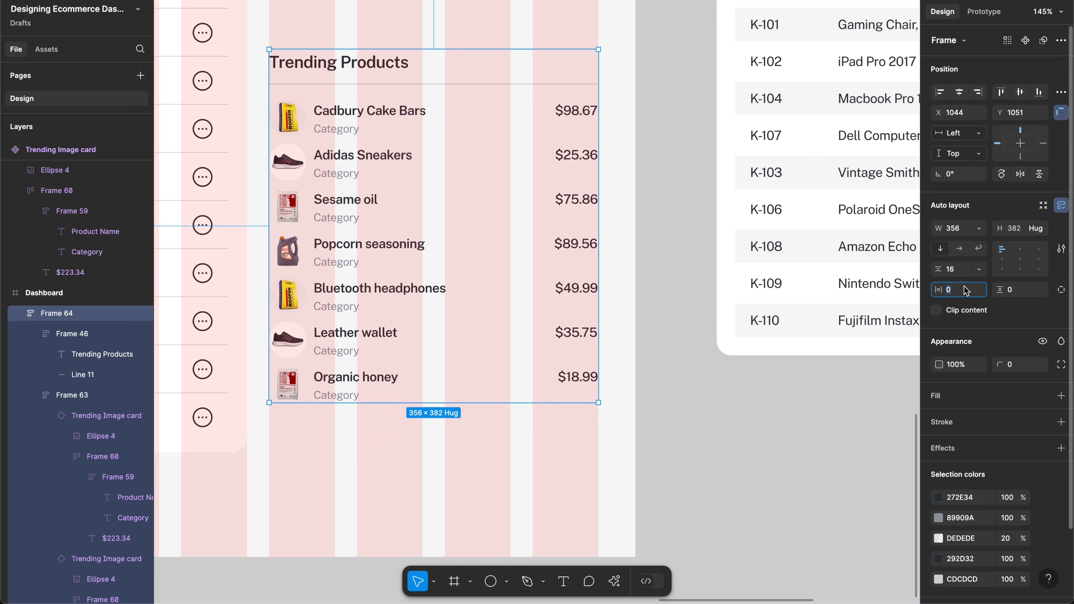
left_click(965, 291, "super")
type("20")
key("Return")
Step: Round the card's corners to 16 and add a white fill
left_click(1013, 372)
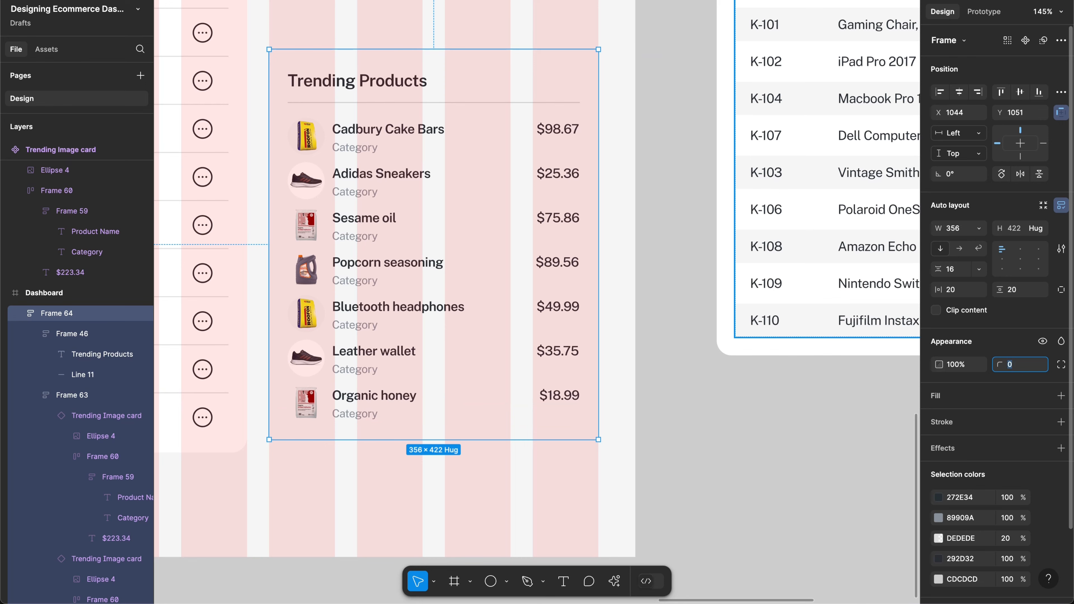
type("16")
key("Return")
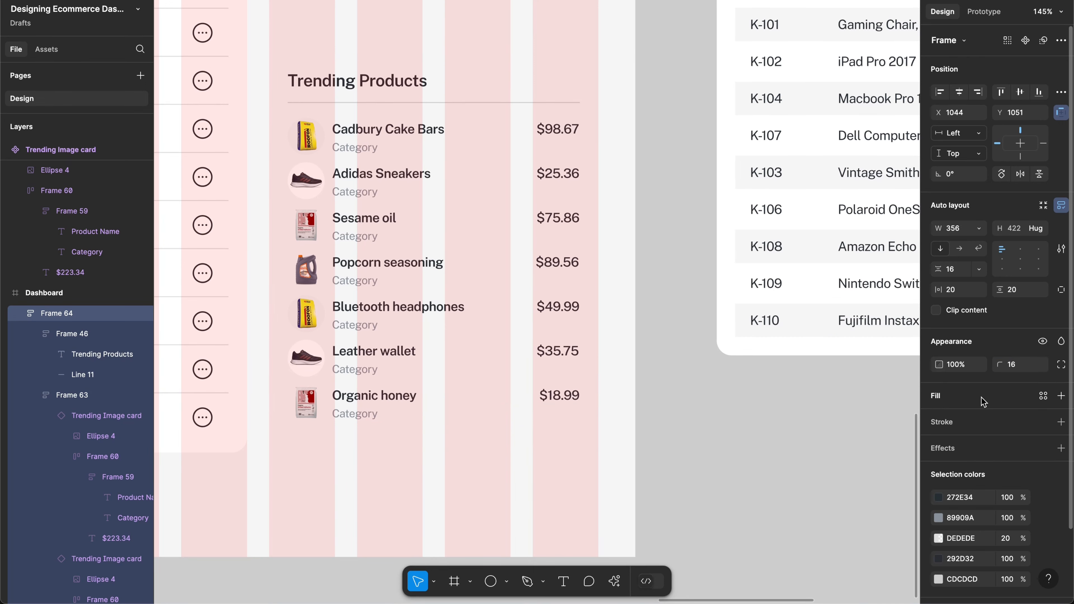
left_click(1061, 395)
Step: Move the Trending Products card up beneath the Top Countries by Sales card
scroll(683, 365, "up", 5)
scroll(683, 364, "left", 5)
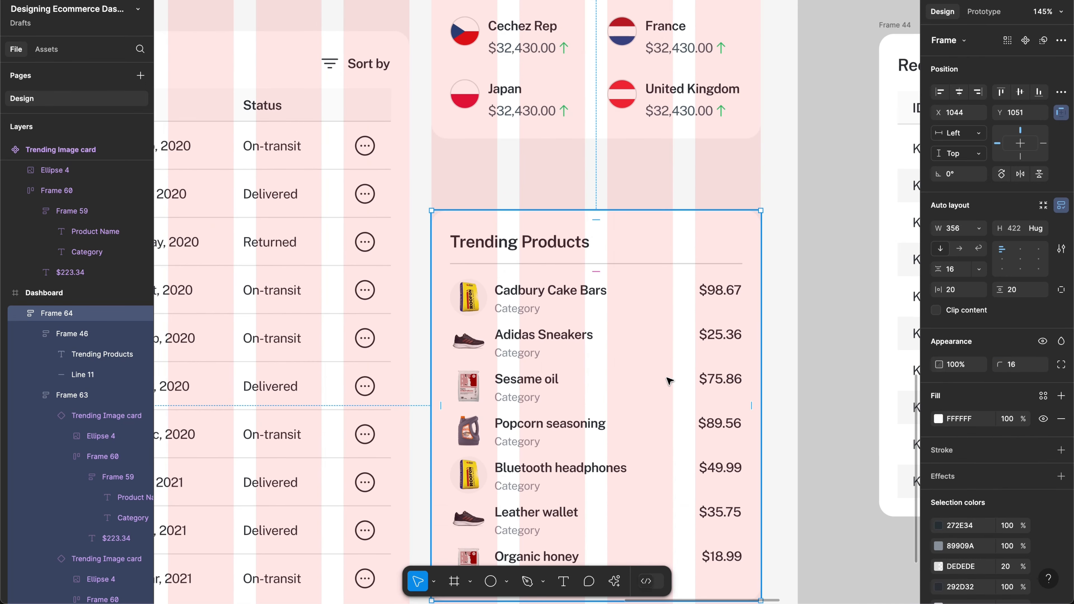
left_click_drag(624, 363, 625, 315)
scroll(628, 317, "up", 6)
scroll(627, 318, "left", 2)
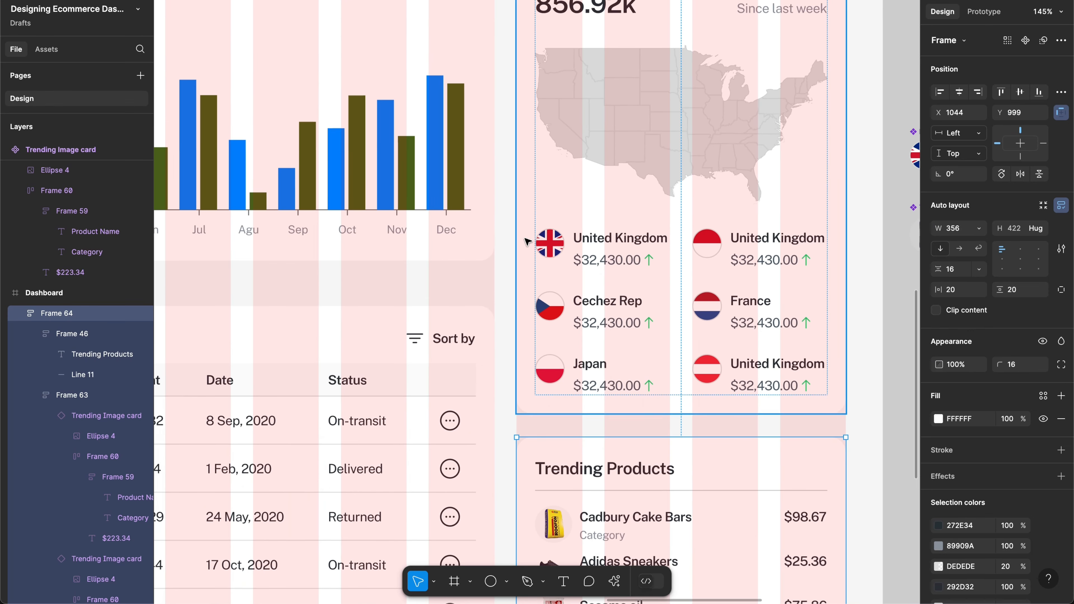
Step: Check the gap to Top Countries and nudge the card up 1 px to Y 998
left_click(529, 239)
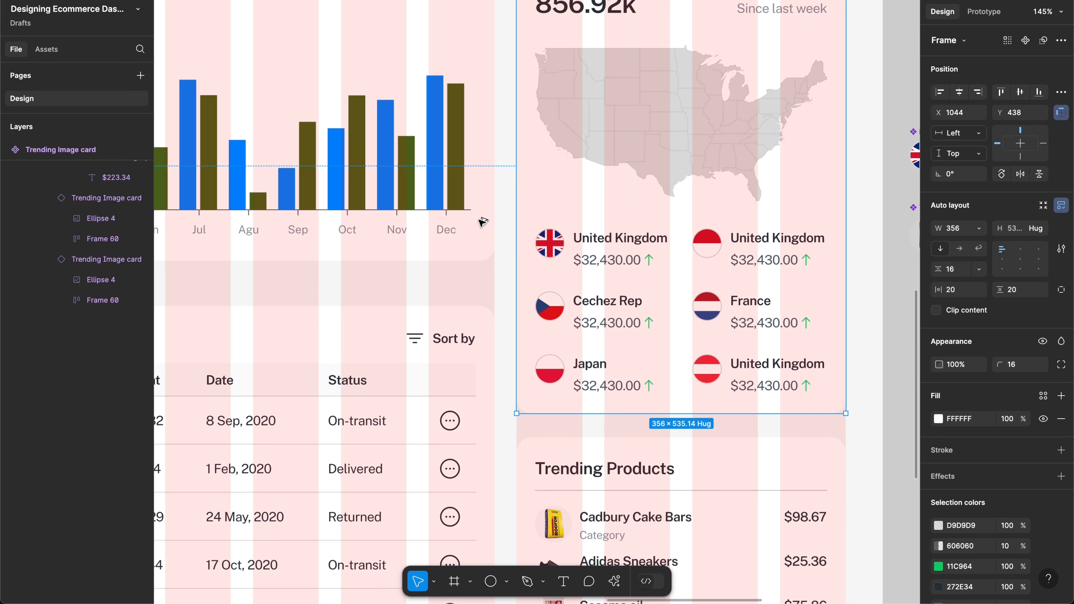
scroll(582, 359, "down", 2)
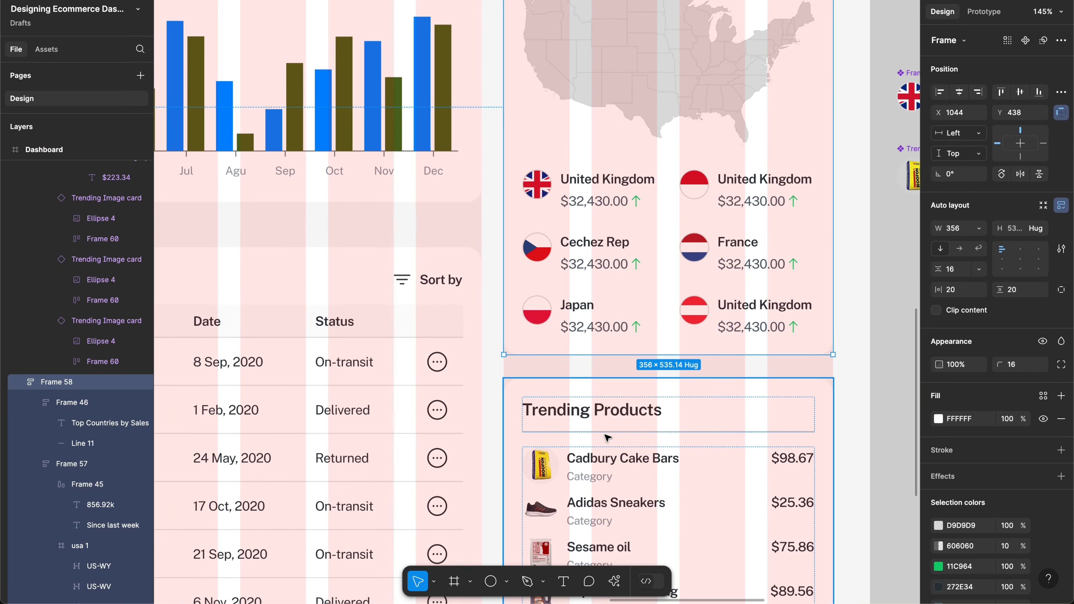
left_click(604, 410)
key("alt")
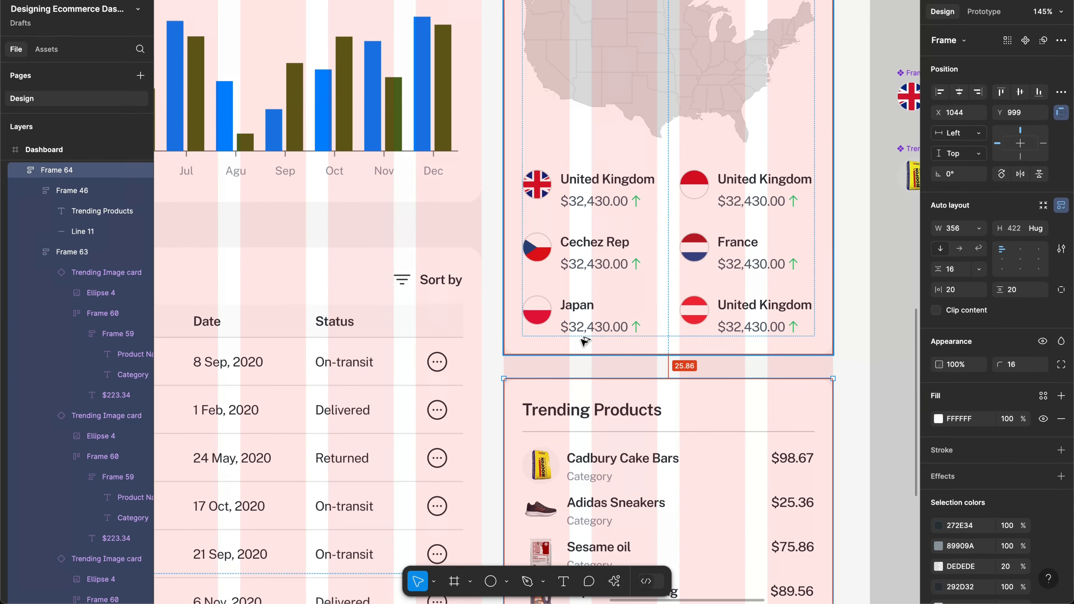
key("Up")
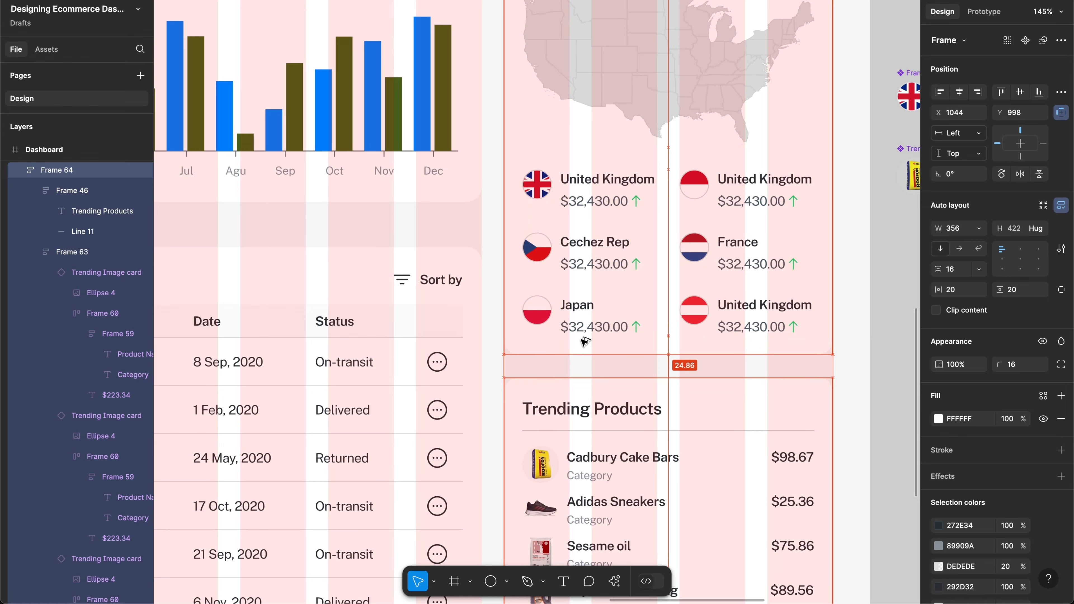
left_click(695, 328)
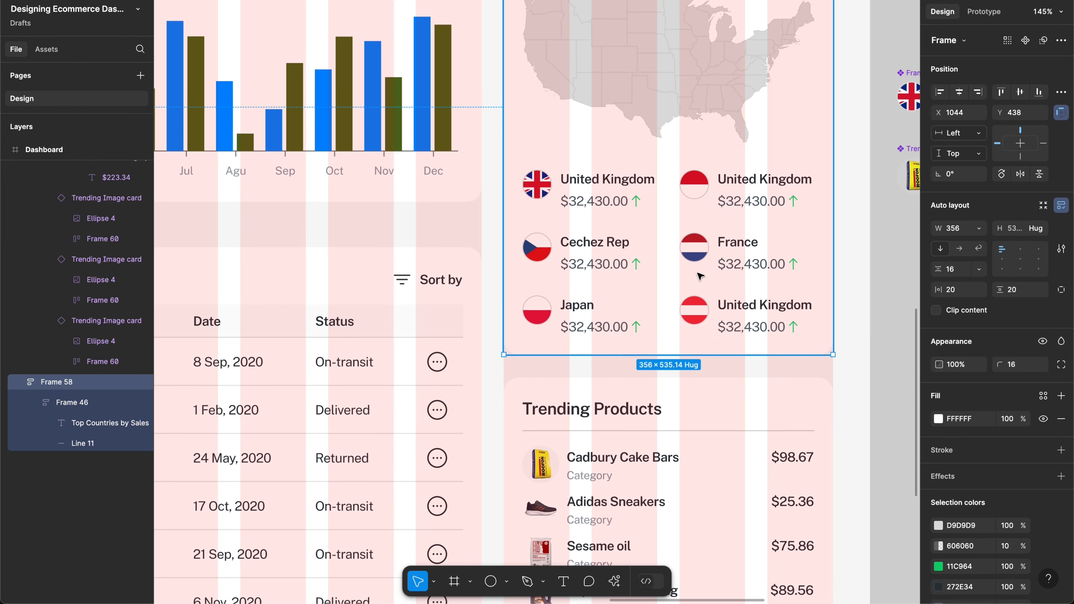
scroll(701, 275, "down", 1)
left_click(677, 449)
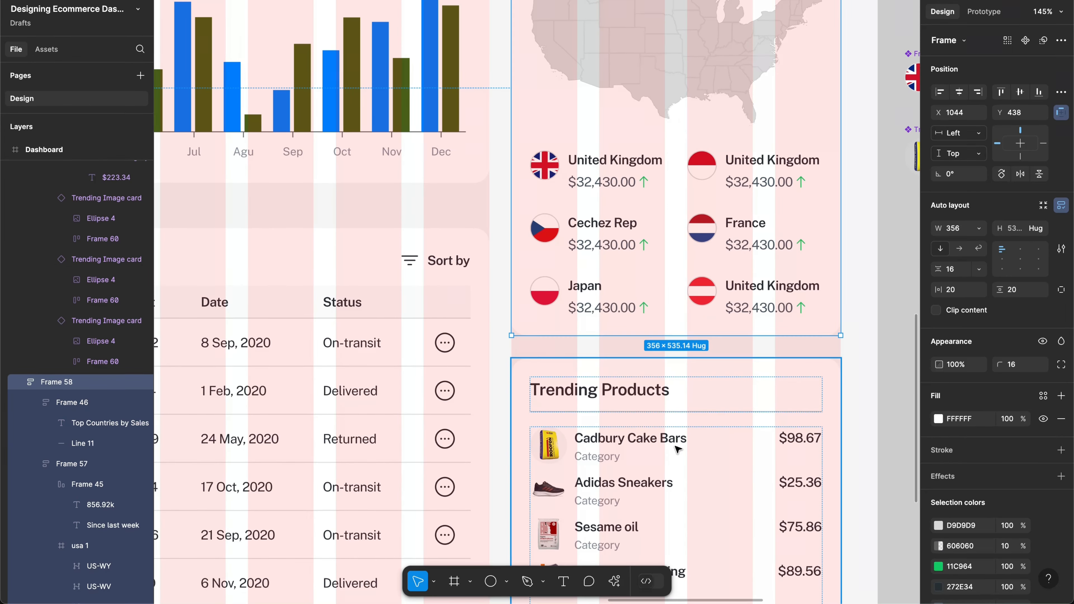
scroll(547, 346, "down", 5)
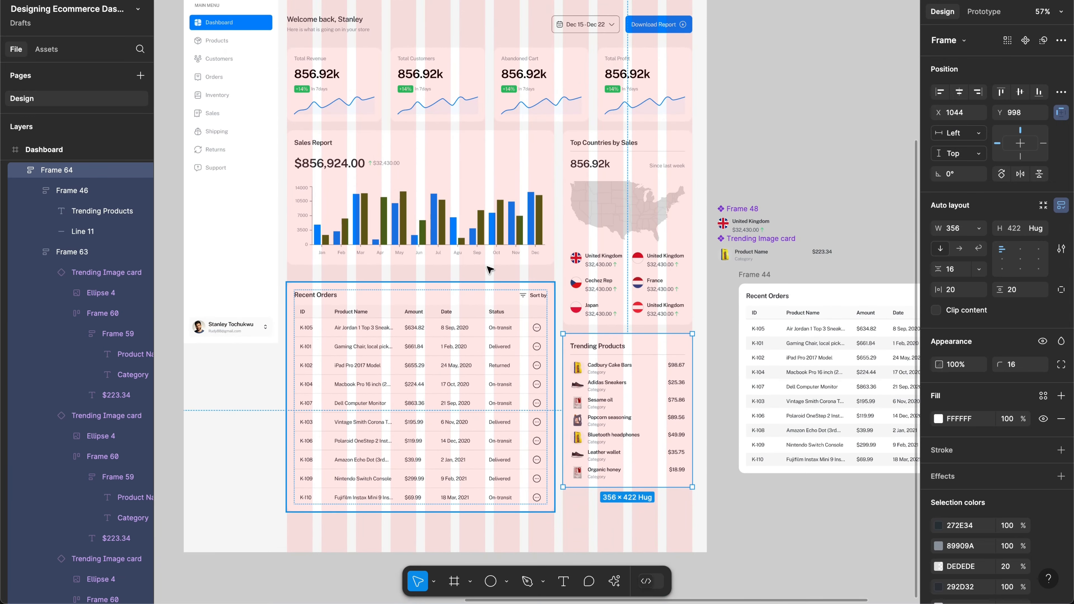
Step: Move the Recent Orders card up slightly
left_click_drag(490, 269, 494, 225)
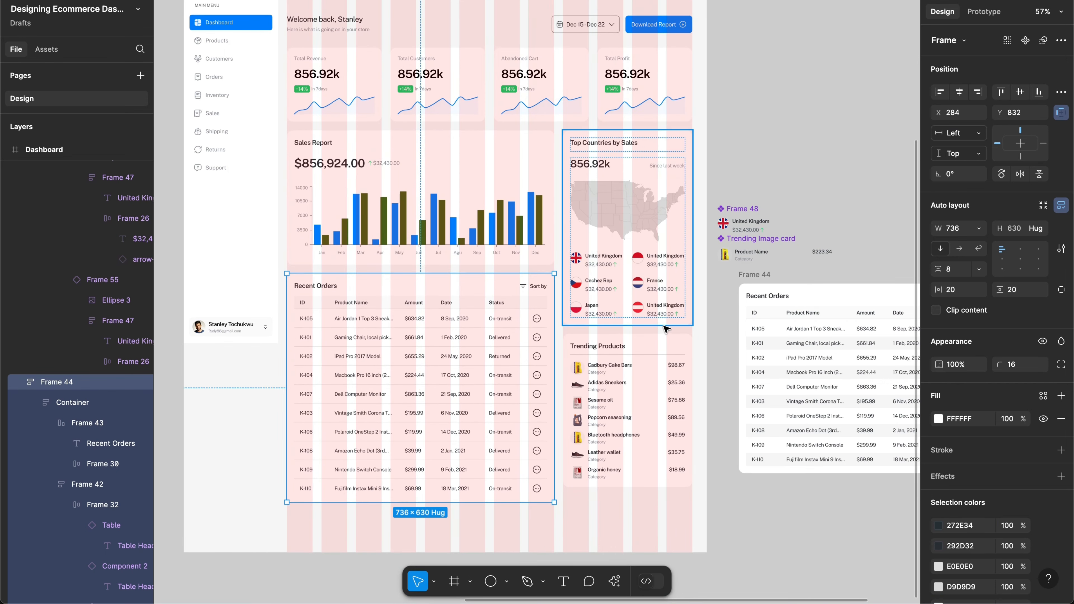
scroll(603, 398, "left", 6)
scroll(602, 398, "up", 3)
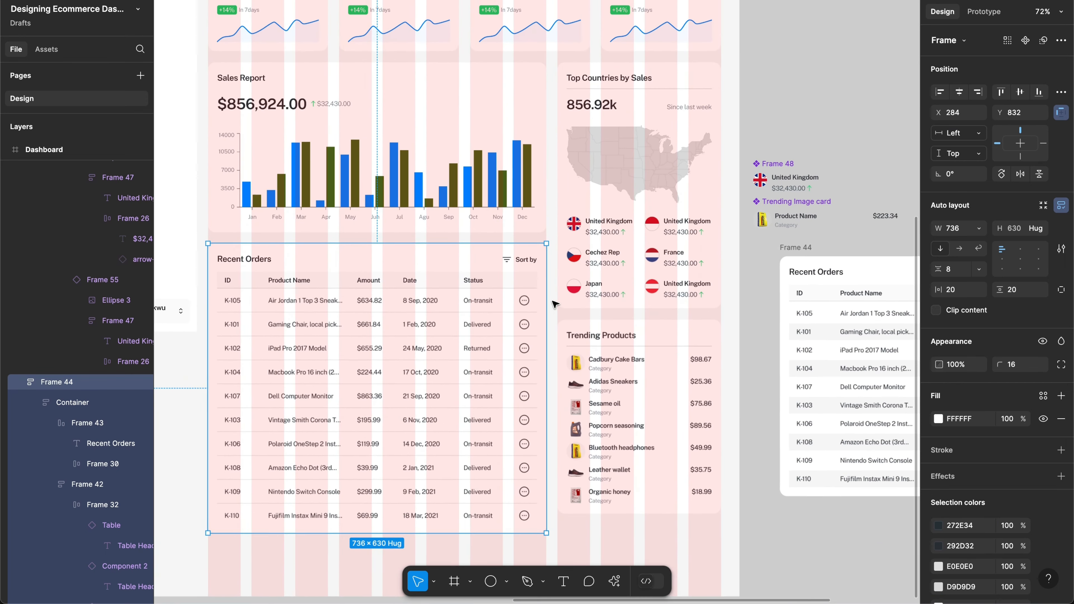
scroll(553, 303, "up", 3)
scroll(554, 303, "left", 2)
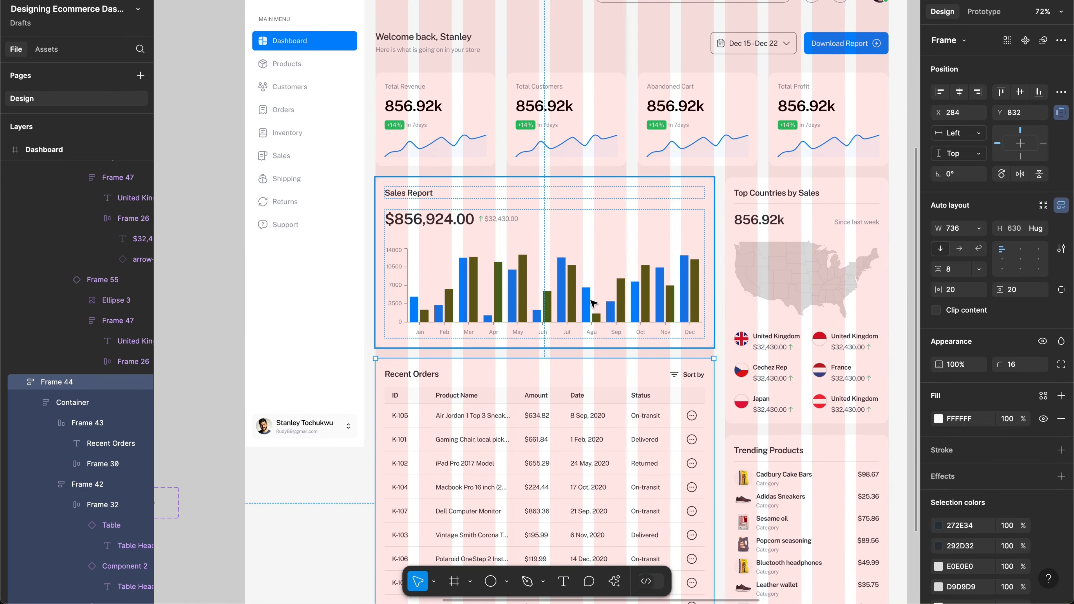
Step: Hide the layout grids and bring the Trending Products card into view
left_click(592, 303)
double_click(592, 303)
key("shift+g")
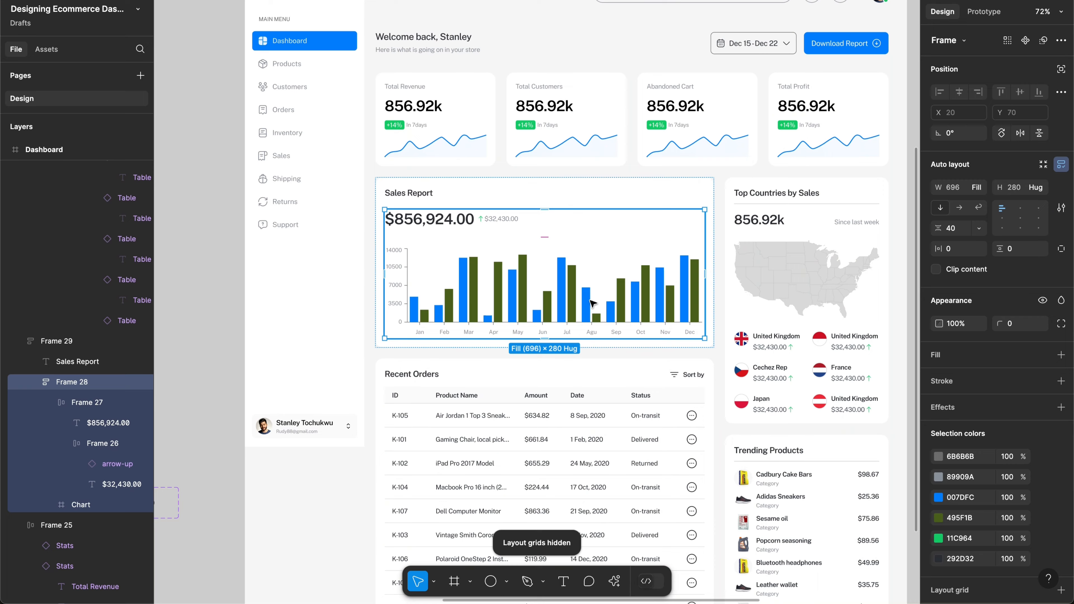
scroll(614, 338, "up", 3)
scroll(614, 338, "right", 3)
scroll(614, 338, "down", 1)
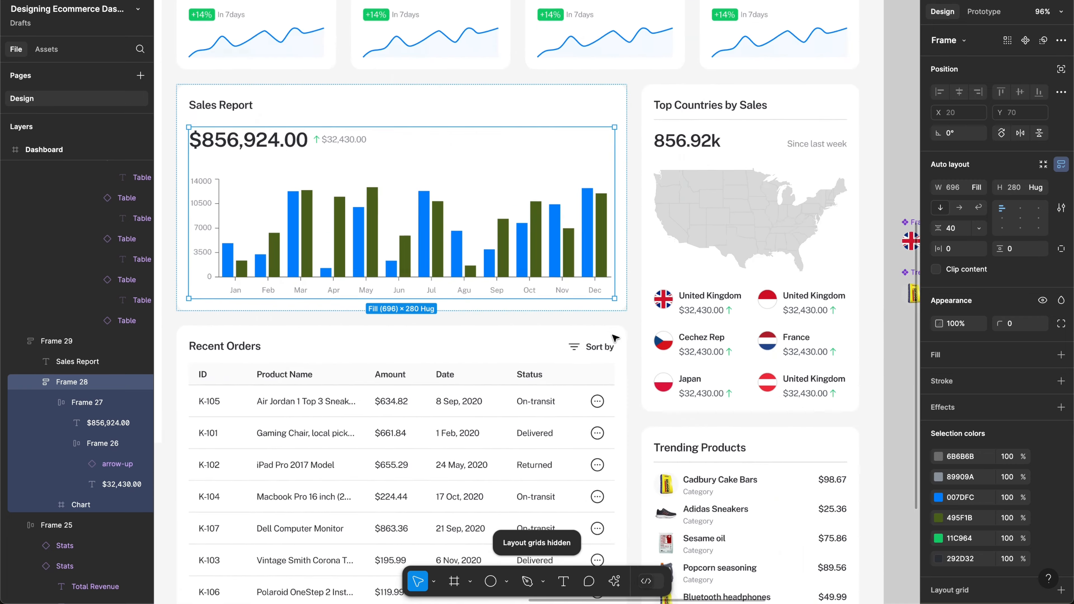
scroll(614, 338, "down", 3)
scroll(614, 339, "right", 3)
scroll(703, 413, "up", 2)
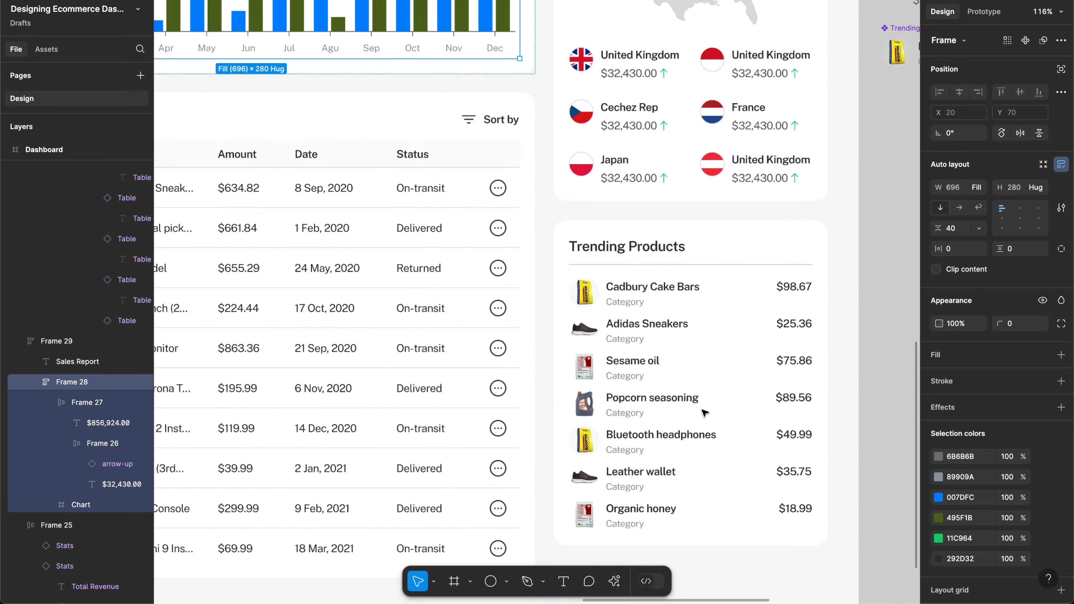
scroll(703, 412, "down", 5)
scroll(677, 413, "right", 3)
scroll(672, 374, "up", 3)
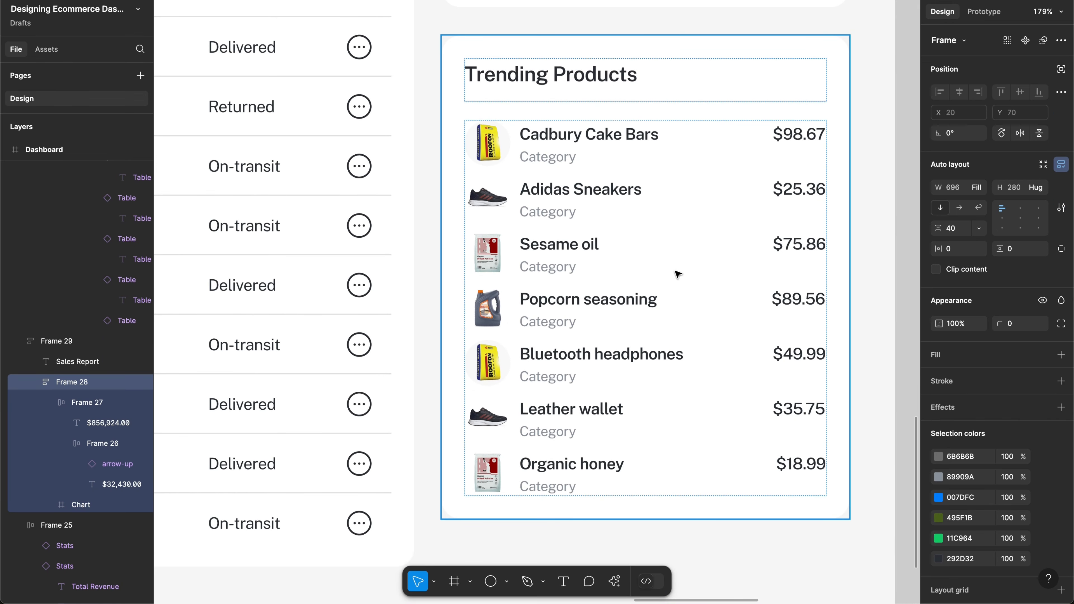
Step: Set the inner product list's auto layout gap to 12
left_click(654, 188)
left_click(676, 190)
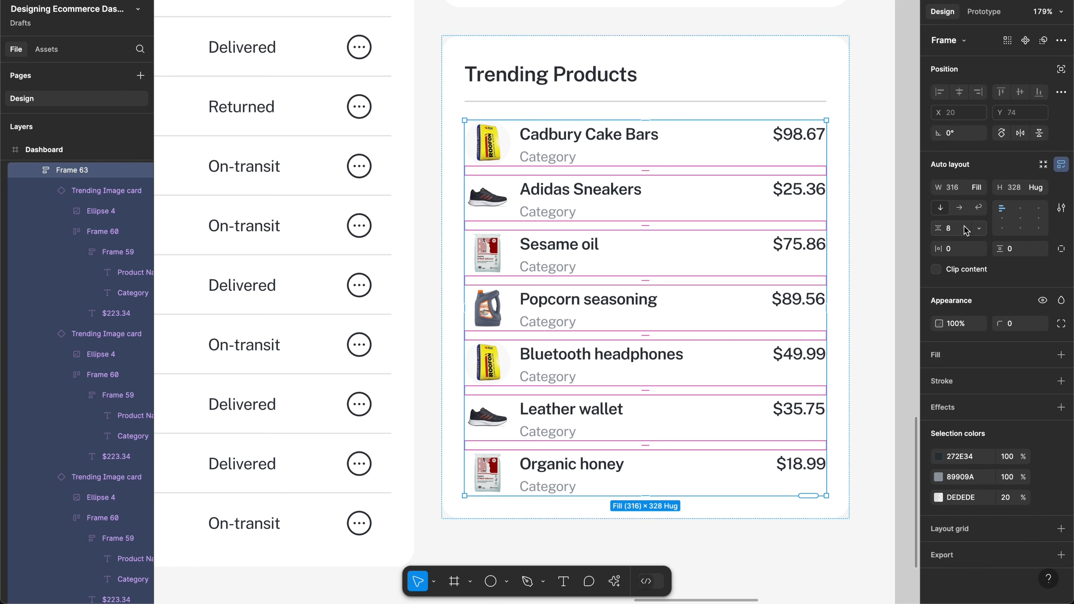
left_click(965, 231)
type("12")
key("Return")
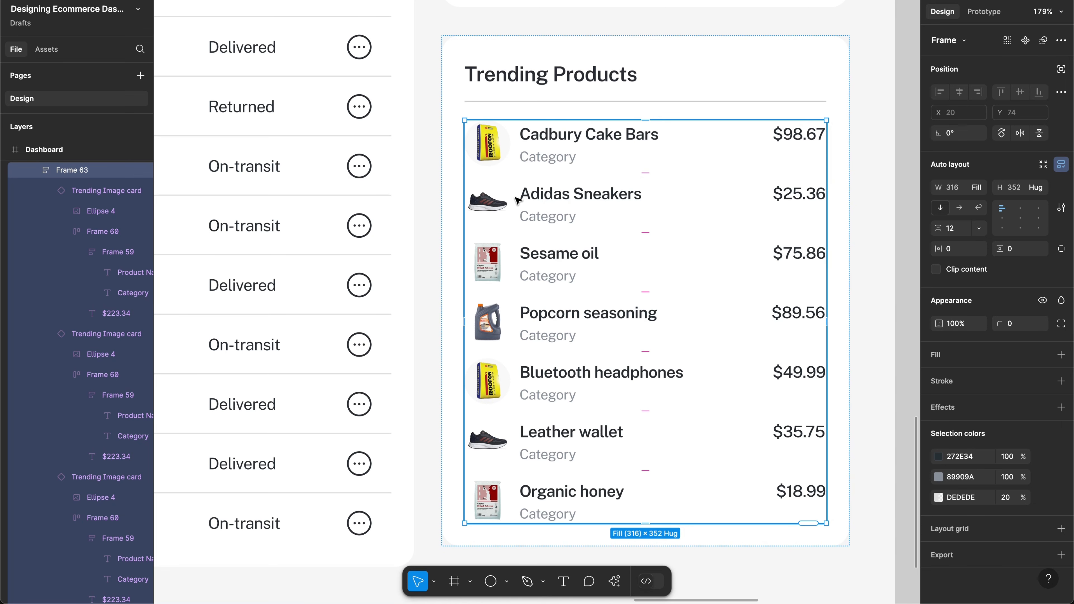
left_click(497, 202)
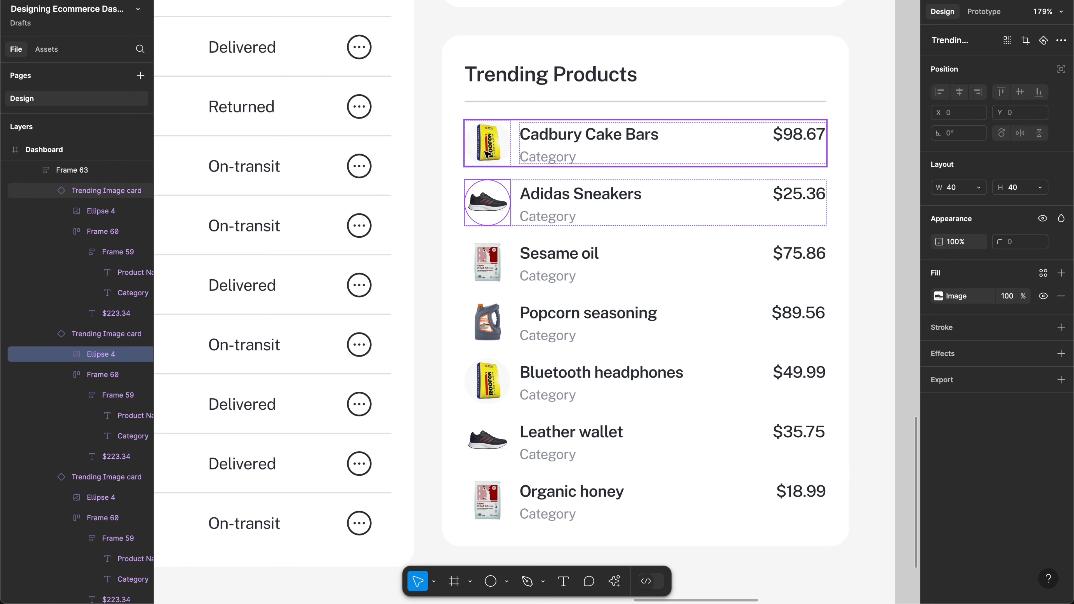
Step: Select the Leather wallet, Organic honey, Popcorn seasoning, Sesame oil and Adidas Sneakers images
scroll(488, 404, "up", 3)
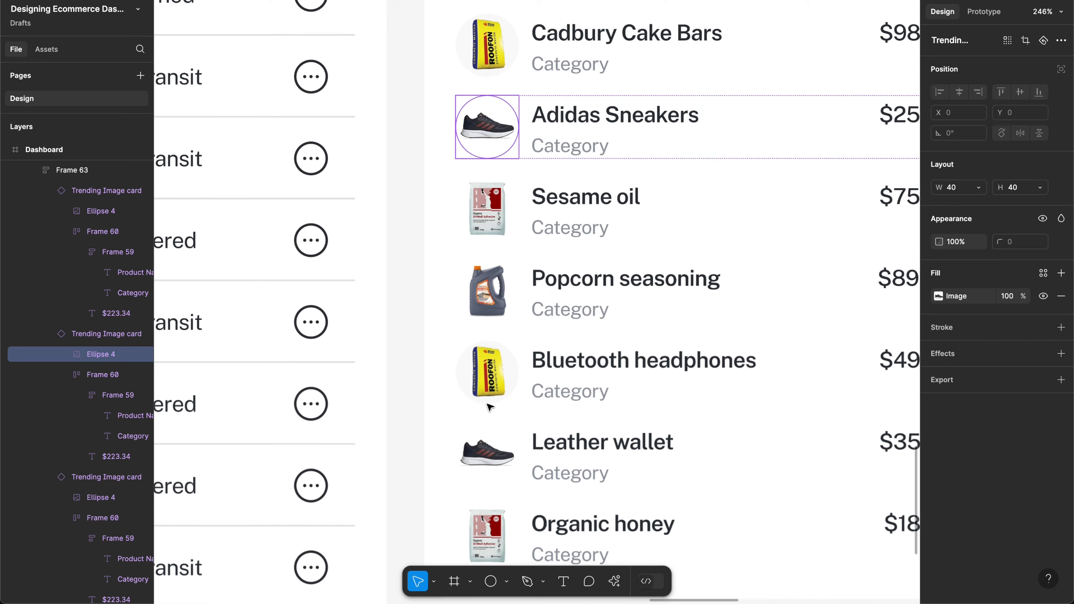
scroll(489, 408, "down", 3)
left_click(493, 392)
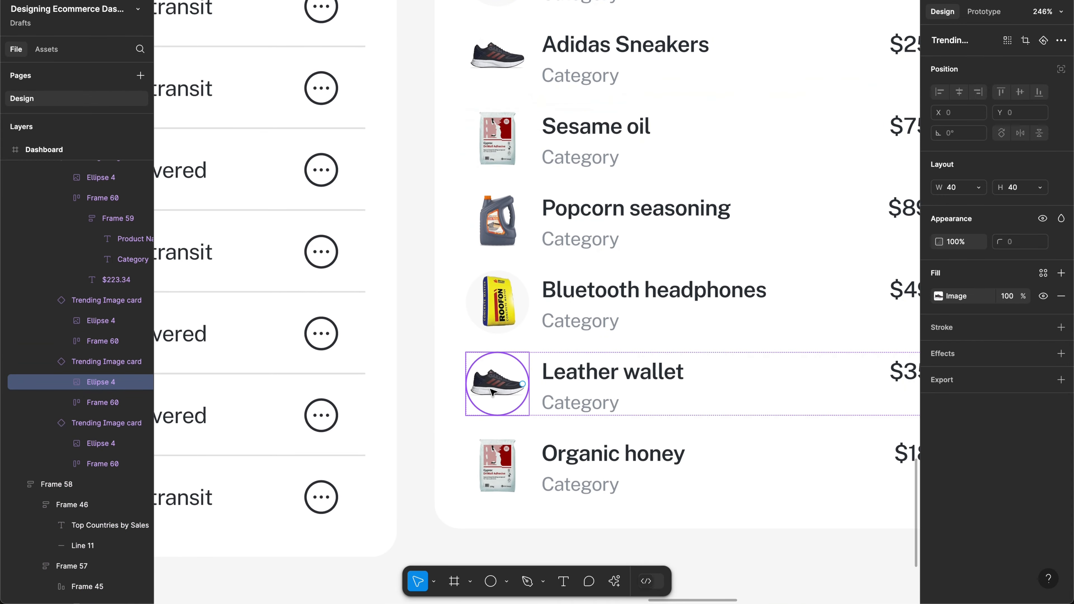
left_click(497, 467, "shift")
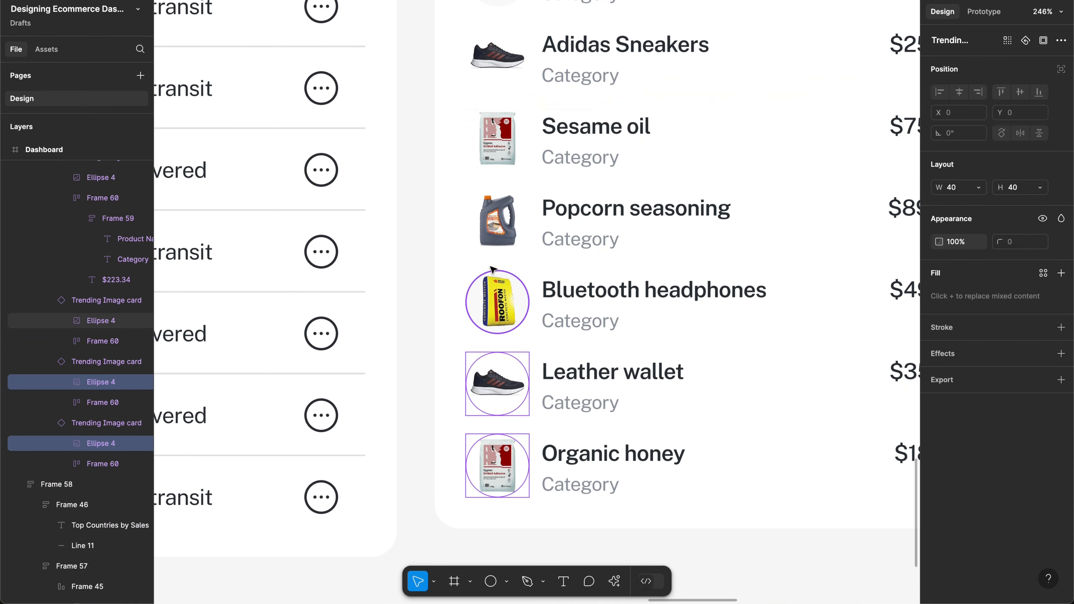
left_click(491, 235, "shift")
left_click(496, 149, "shift")
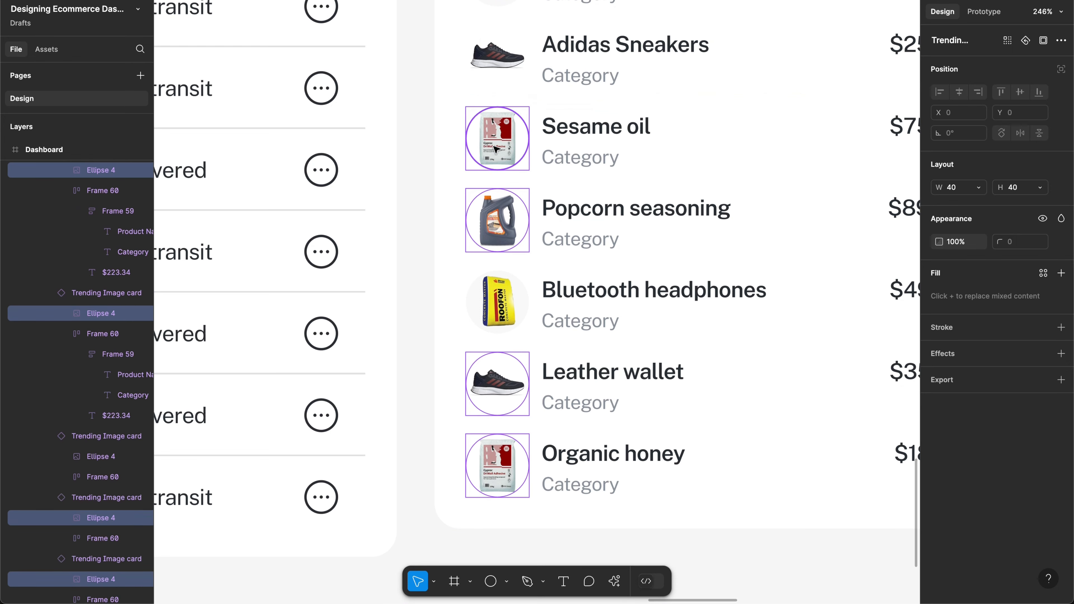
scroll(496, 149, "up", 3)
scroll(496, 148, "right", 1)
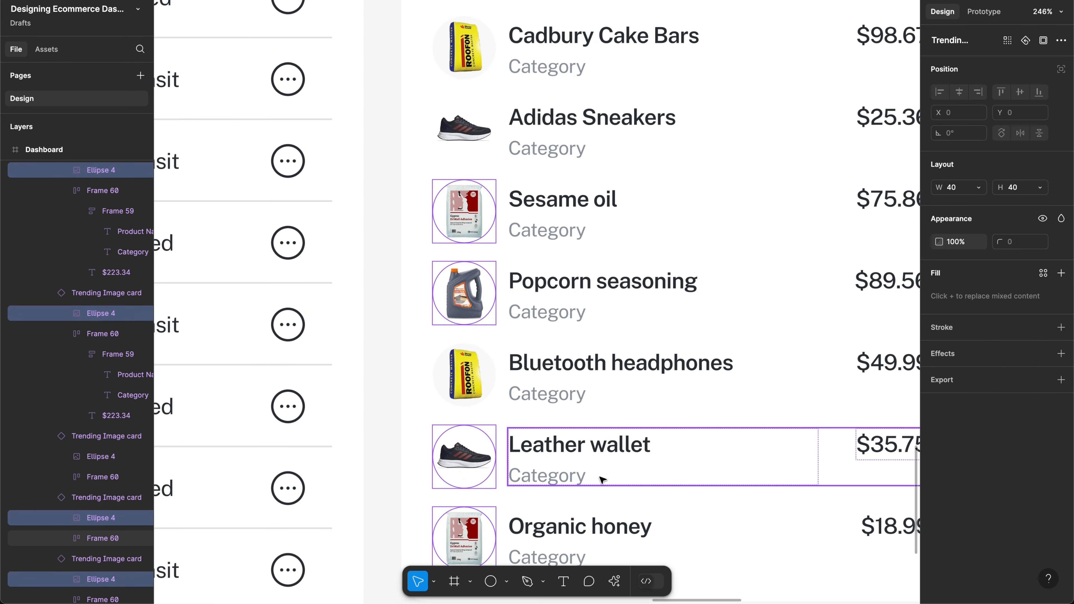
left_click(464, 130, "shift")
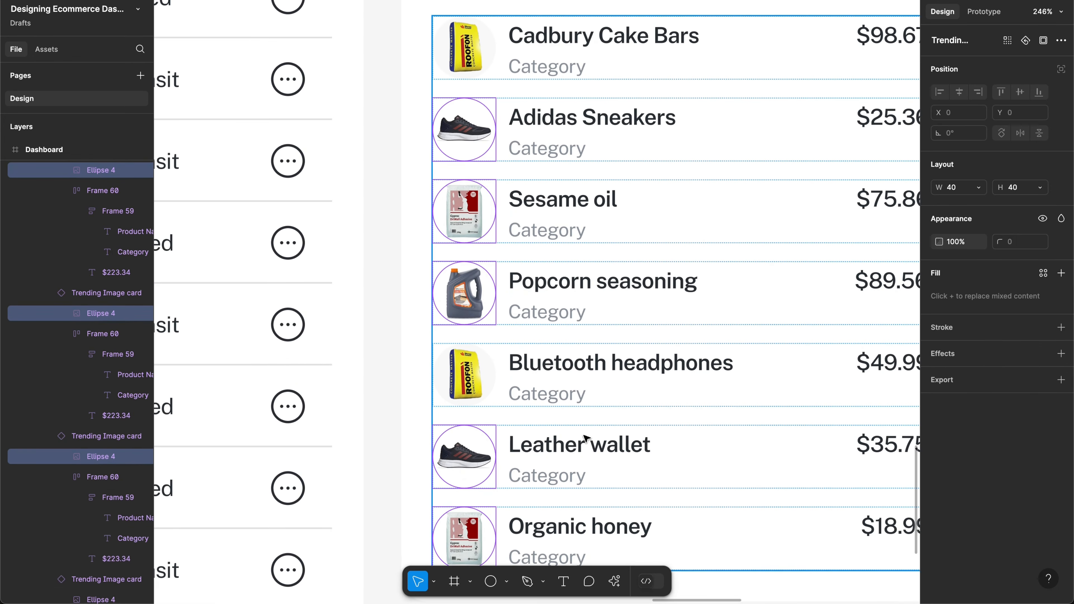
Step: Run Remove background on the selected images, then on the Adidas Sneakers circle
left_click(614, 581)
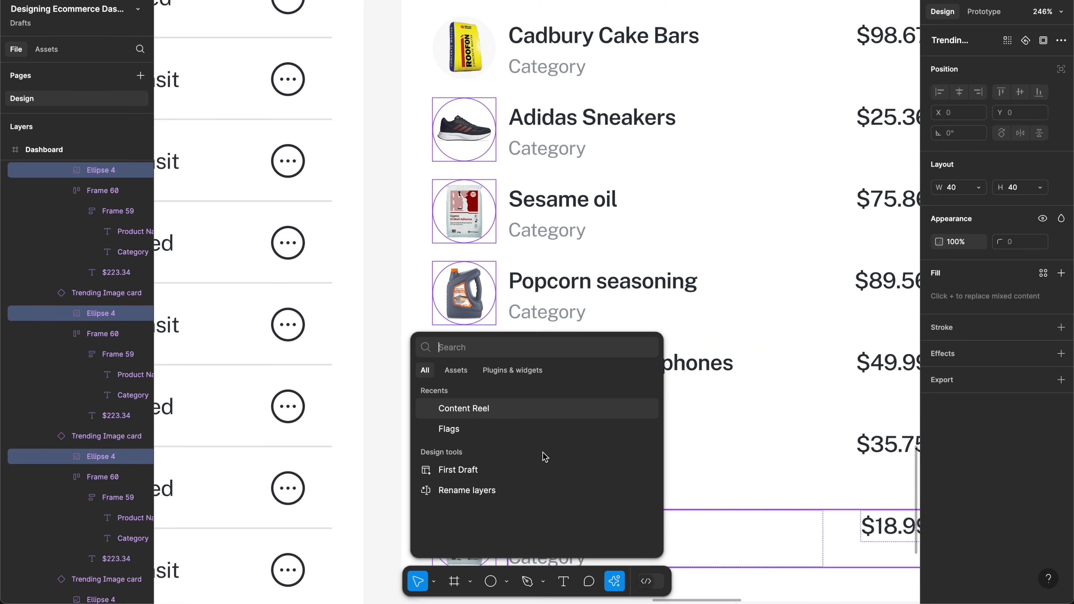
type("rem")
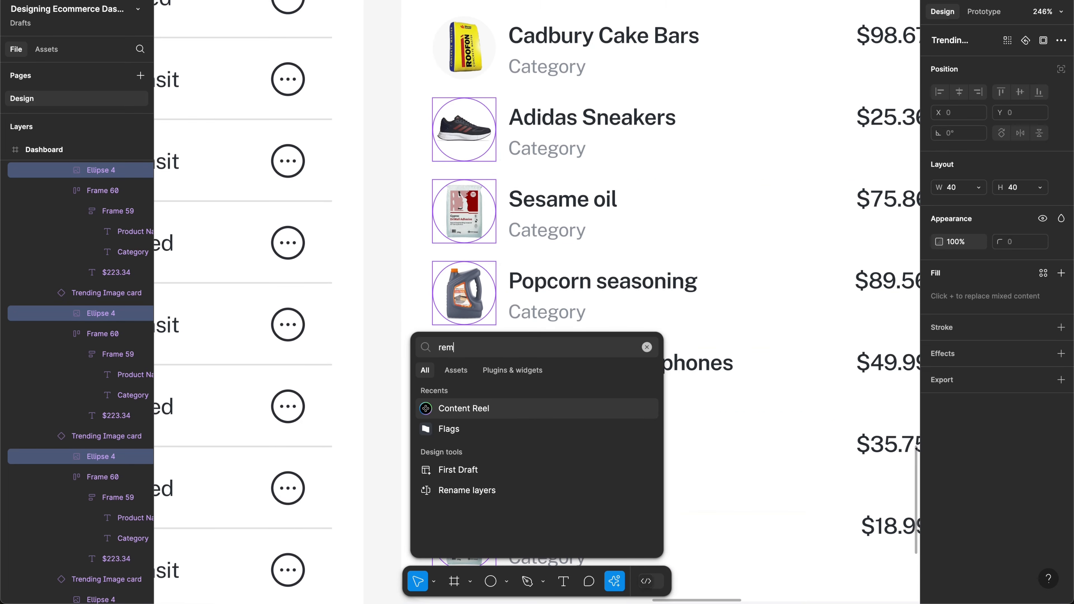
type("ove")
left_click(497, 394)
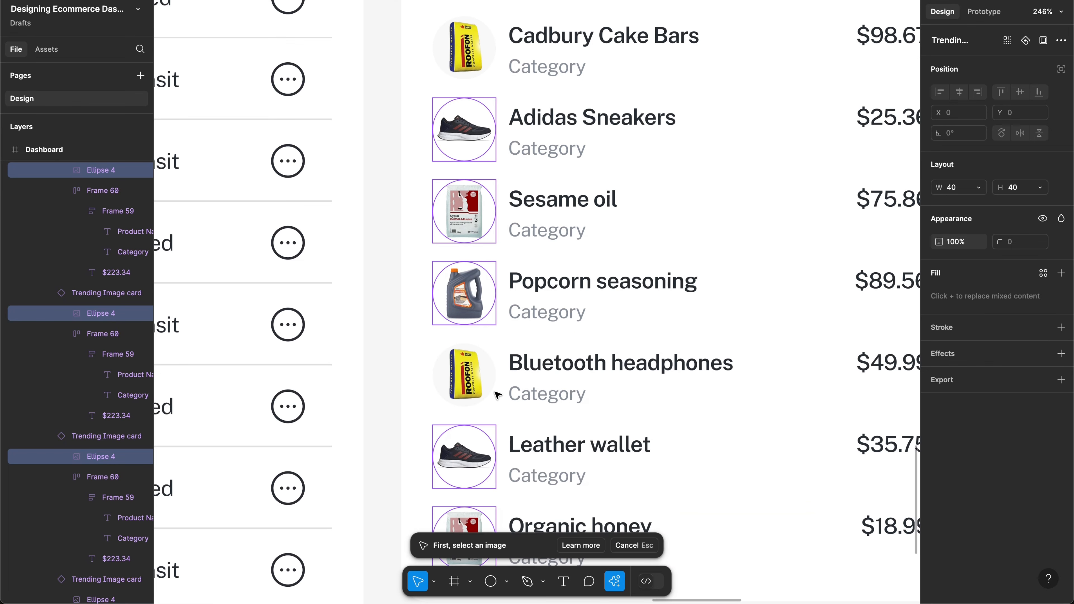
left_click(459, 142)
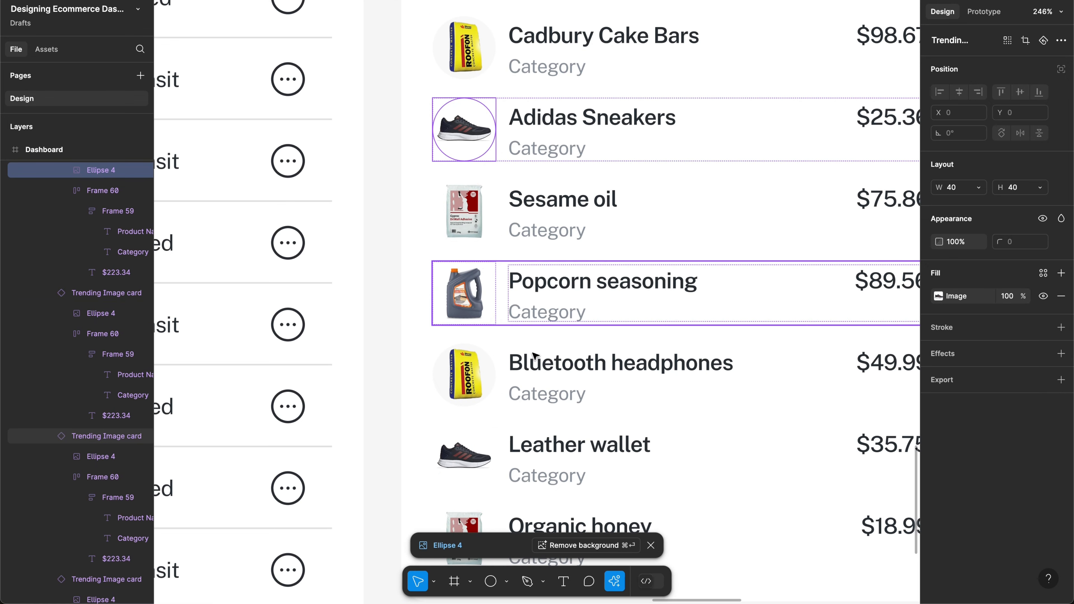
left_click(567, 545)
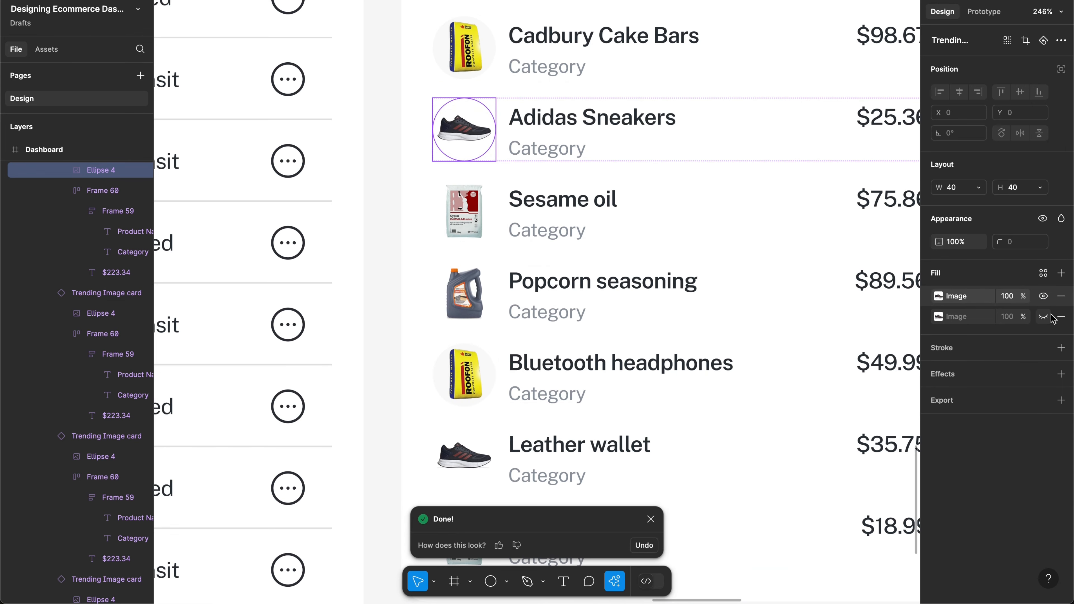
Step: Toggle the Adidas circle's two image fills to compare the original and background-removed versions
left_click(1043, 297)
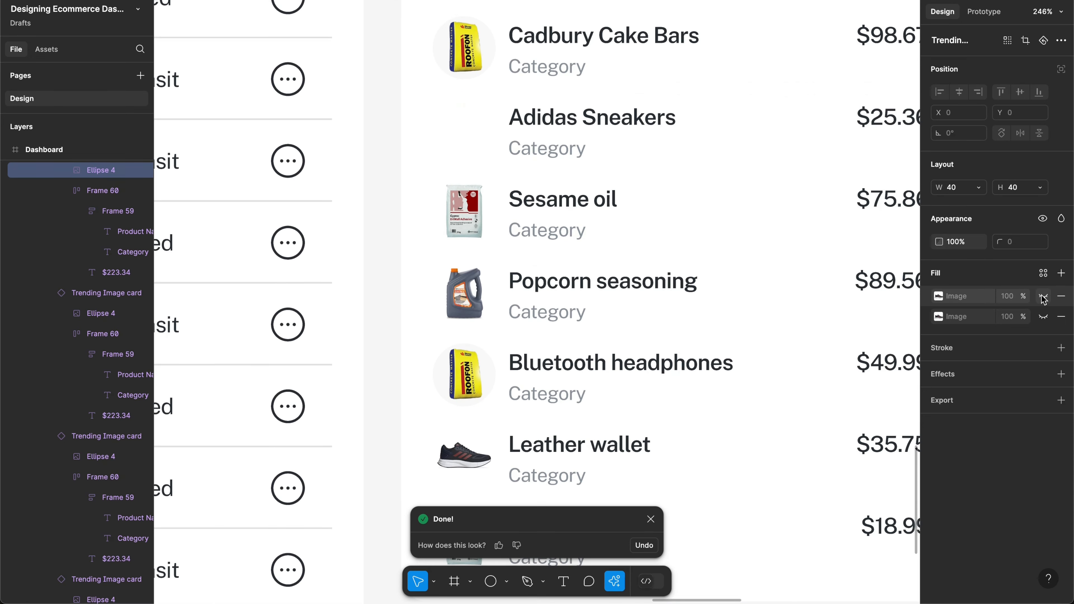
left_click(1043, 317)
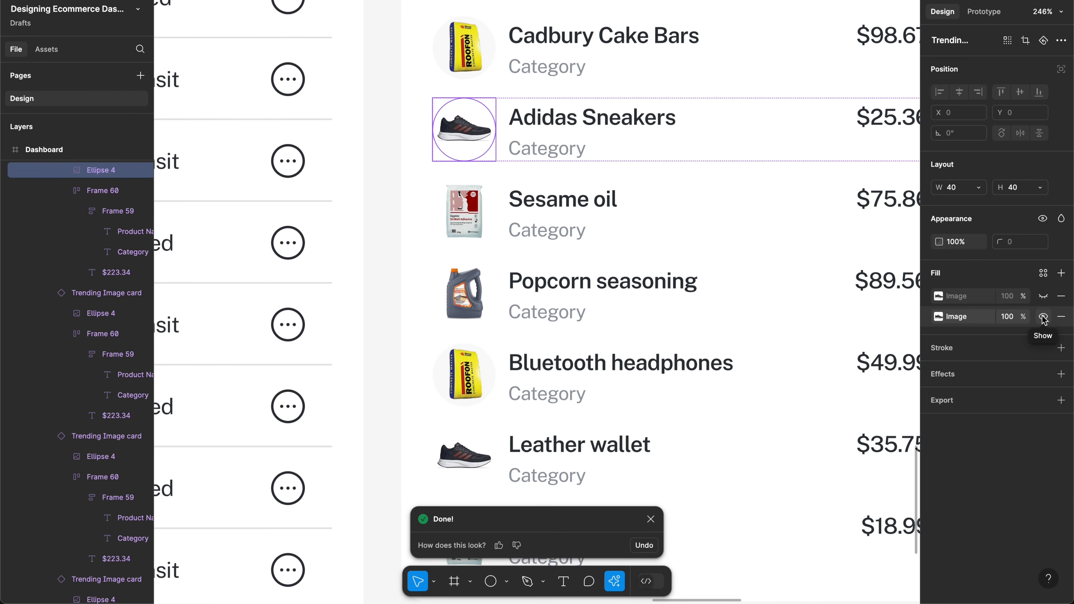
left_click(1043, 317)
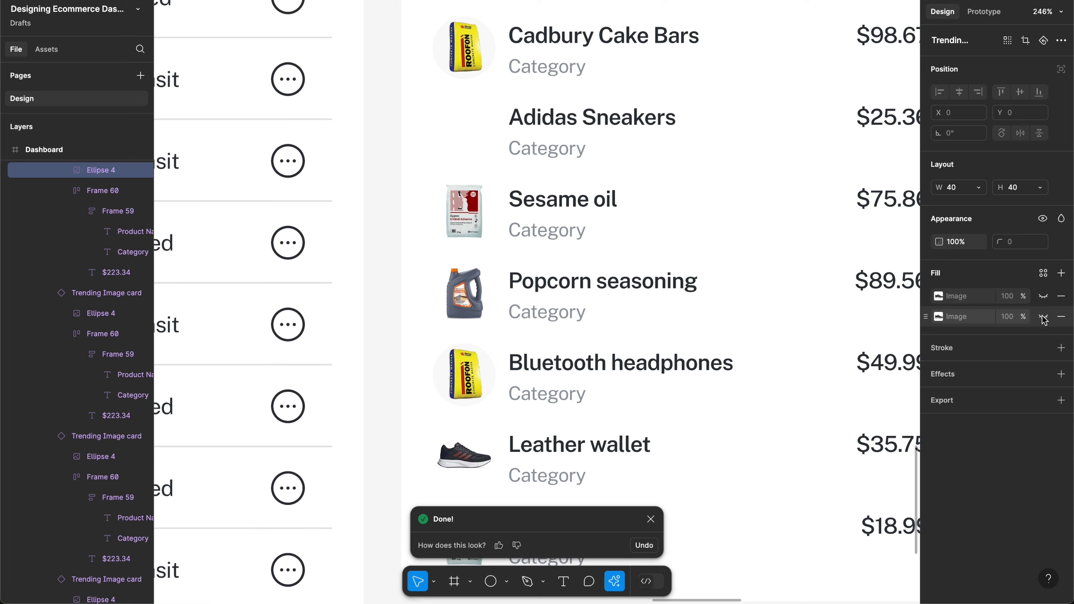
left_click(1043, 317)
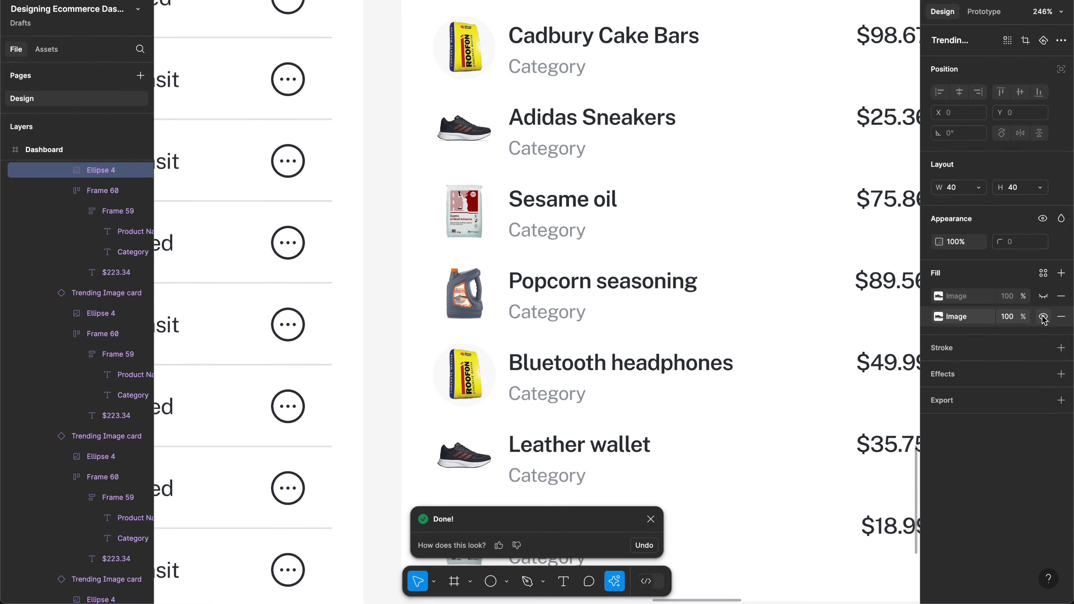
left_click(1043, 296)
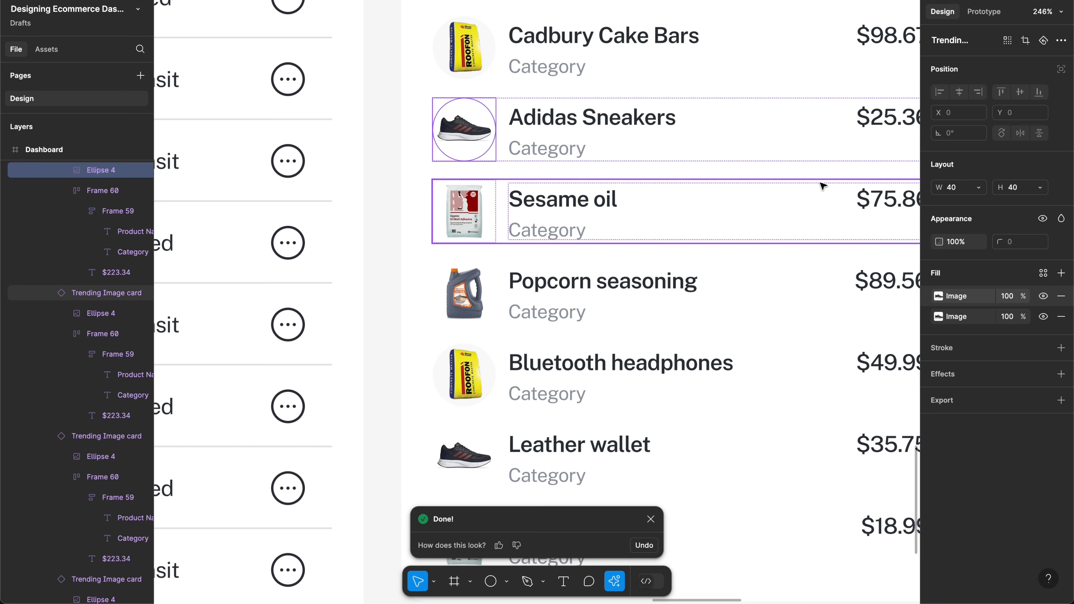
Step: Add an F8F8F8 fill beneath the Adidas images and hide the original photo fill
left_click(1061, 273)
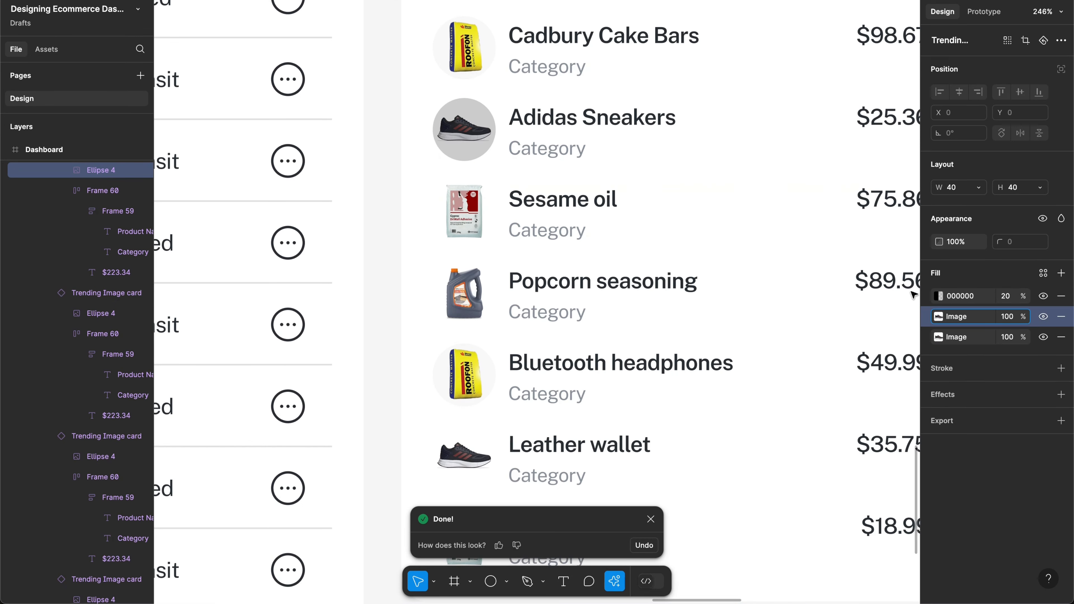
left_click_drag(927, 296, 928, 339)
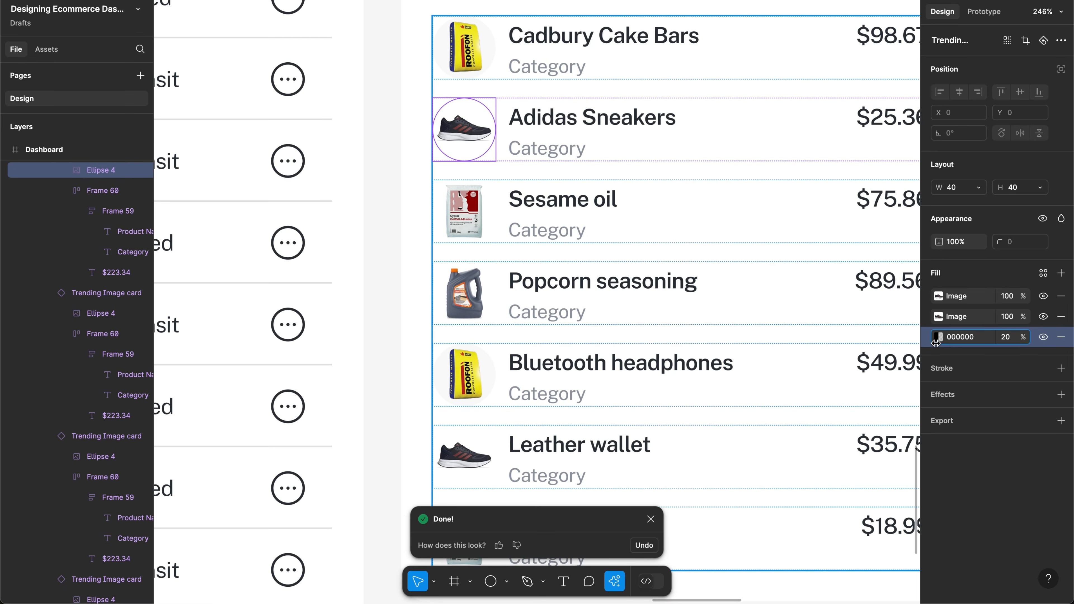
left_click(939, 337)
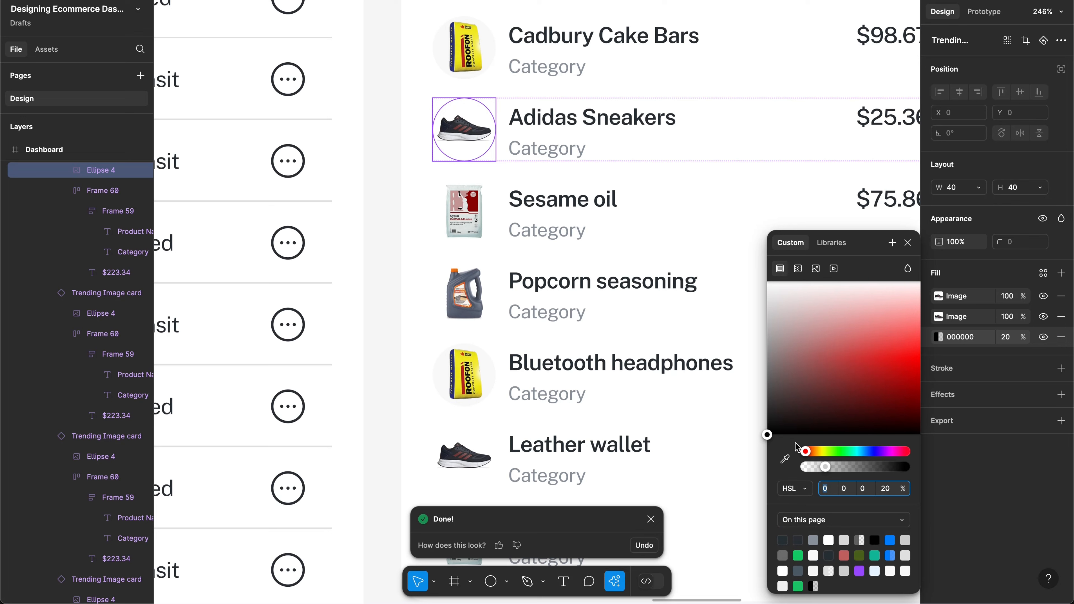
left_click(786, 459)
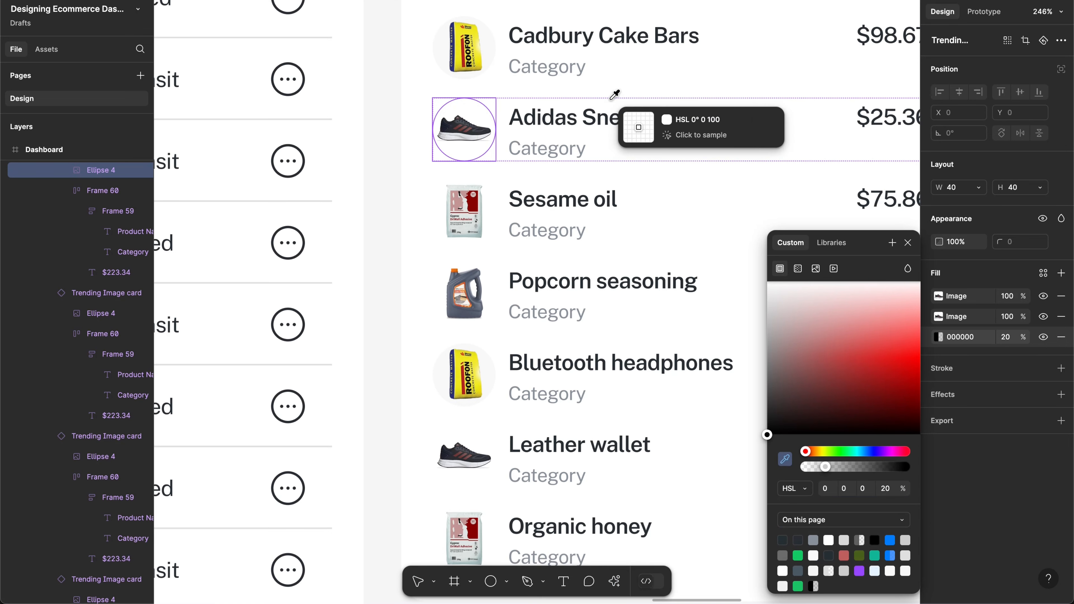
left_click(483, 44)
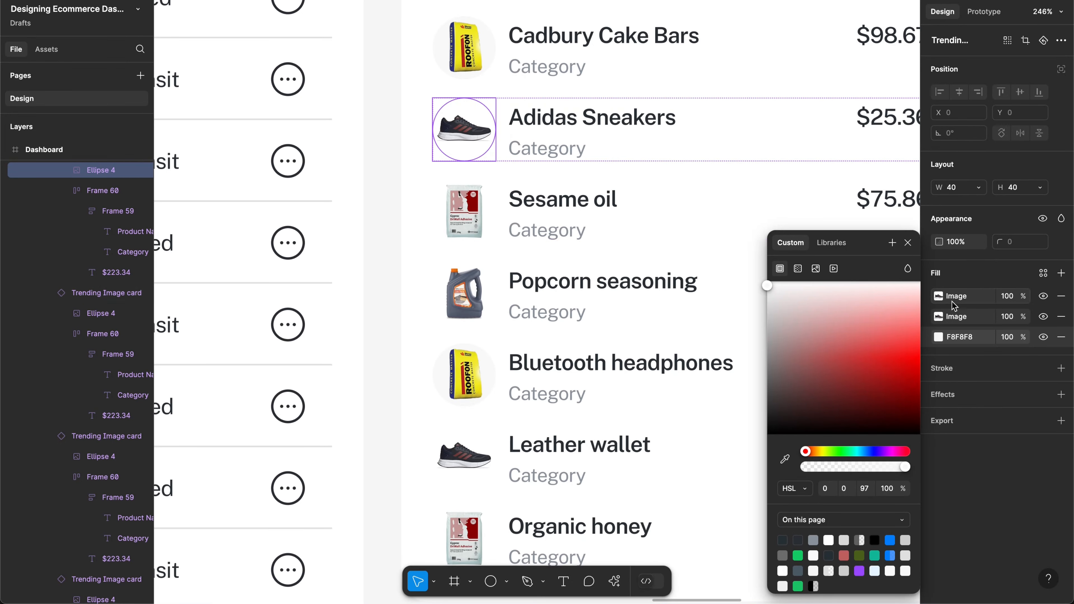
left_click(1045, 316)
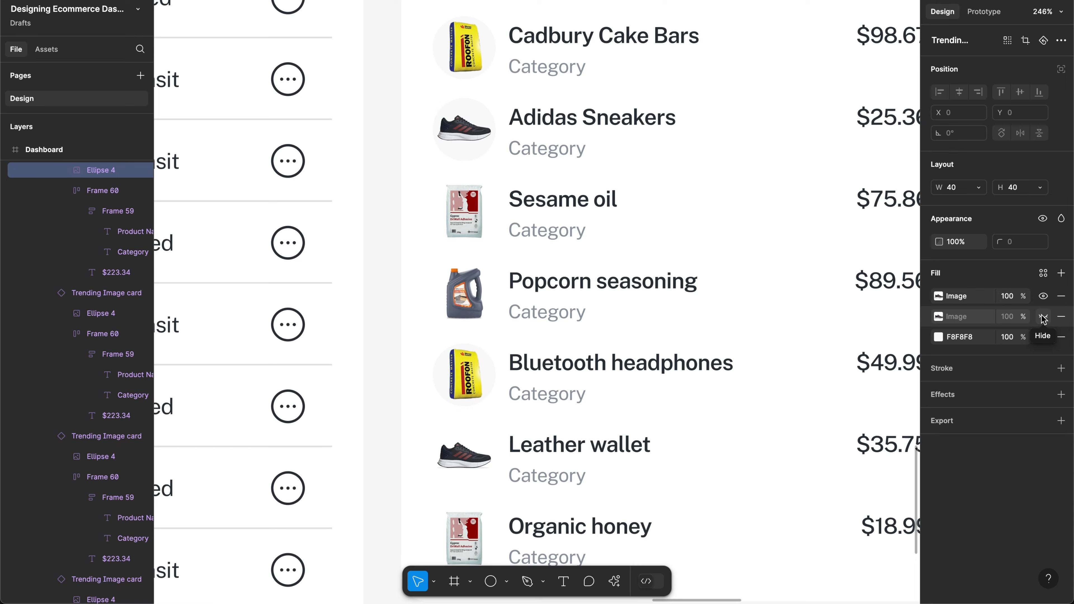
left_click(1043, 316)
scroll(745, 257, "down", 2)
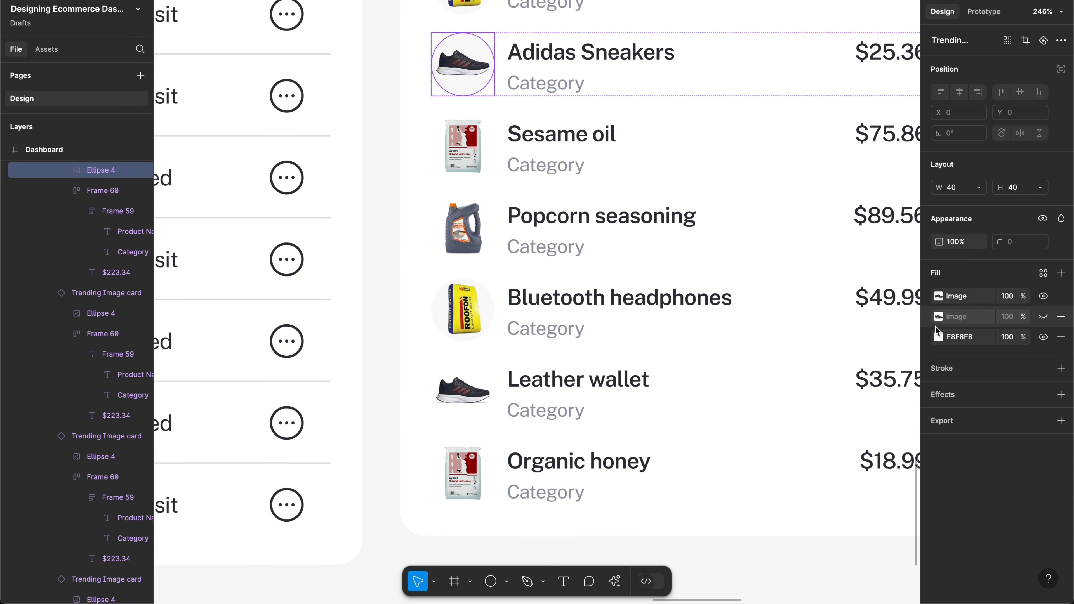
Step: Place the Adidas grey fill directly under the visible image and select the other product circles
mouse_move(929, 337)
left_mouse_down()
mouse_move(928, 318)
mouse_move(928, 339)
left_mouse_up()
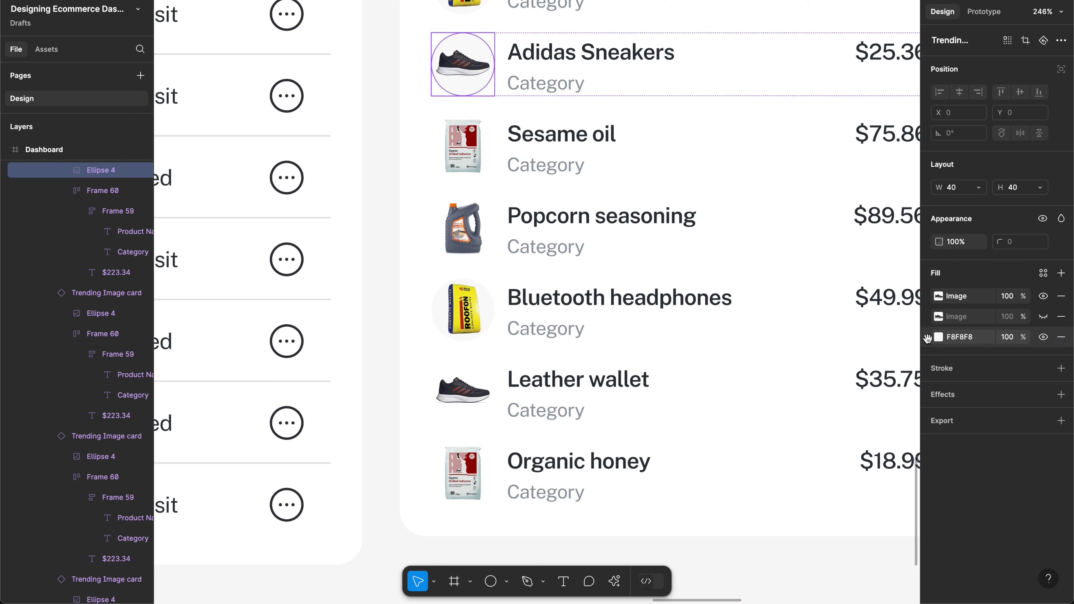
left_click(487, 146)
left_click(473, 247, "shift")
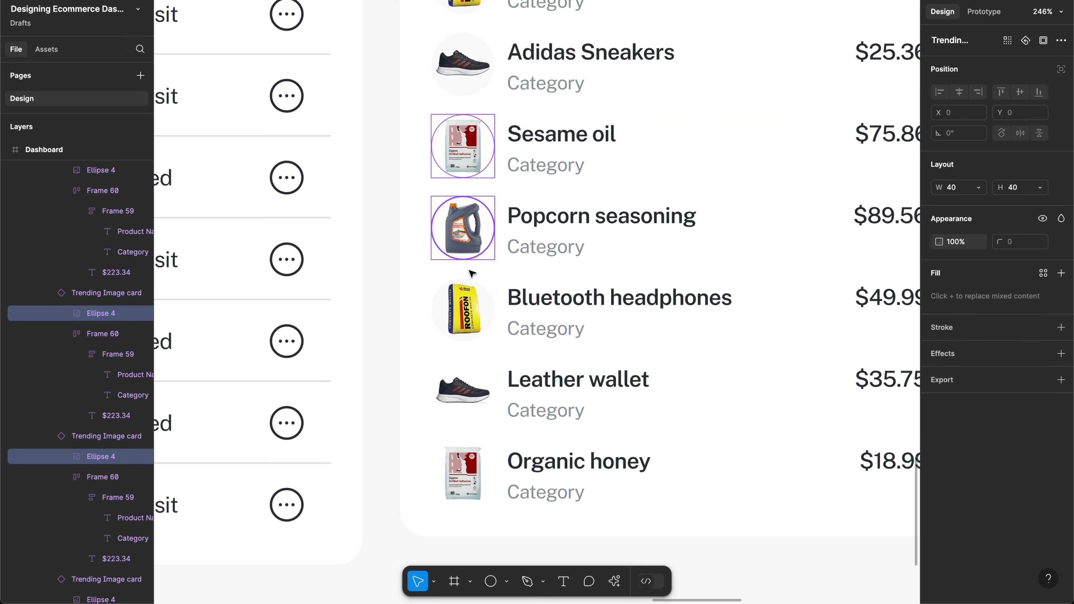
left_click(457, 395, "shift")
left_click(464, 477, "shift")
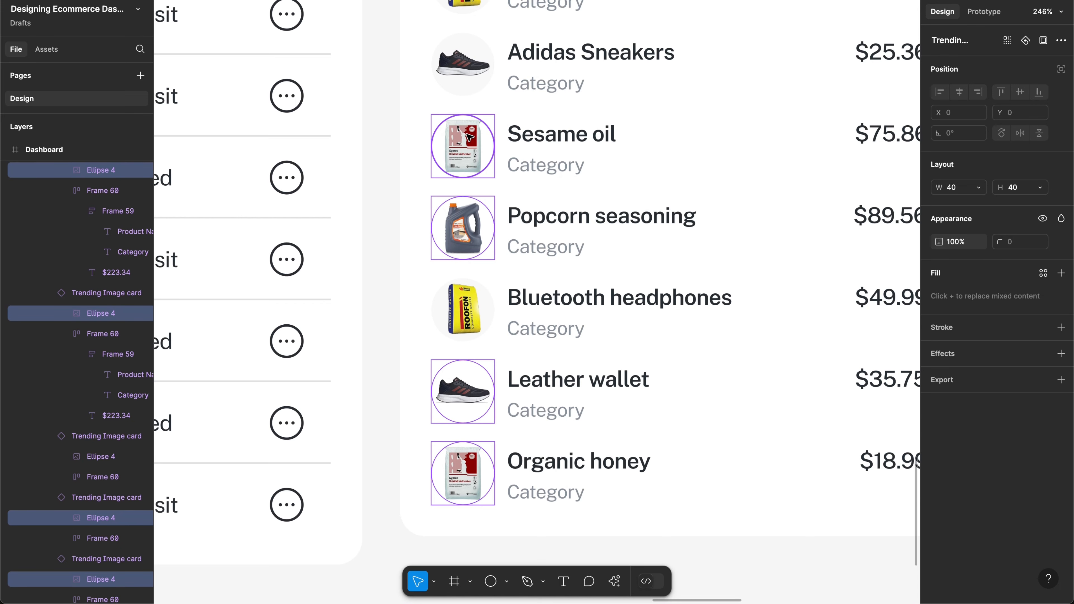
Step: Add an F8F8F8 fill to the Sesame oil circle, layered beneath its image
left_click(469, 137)
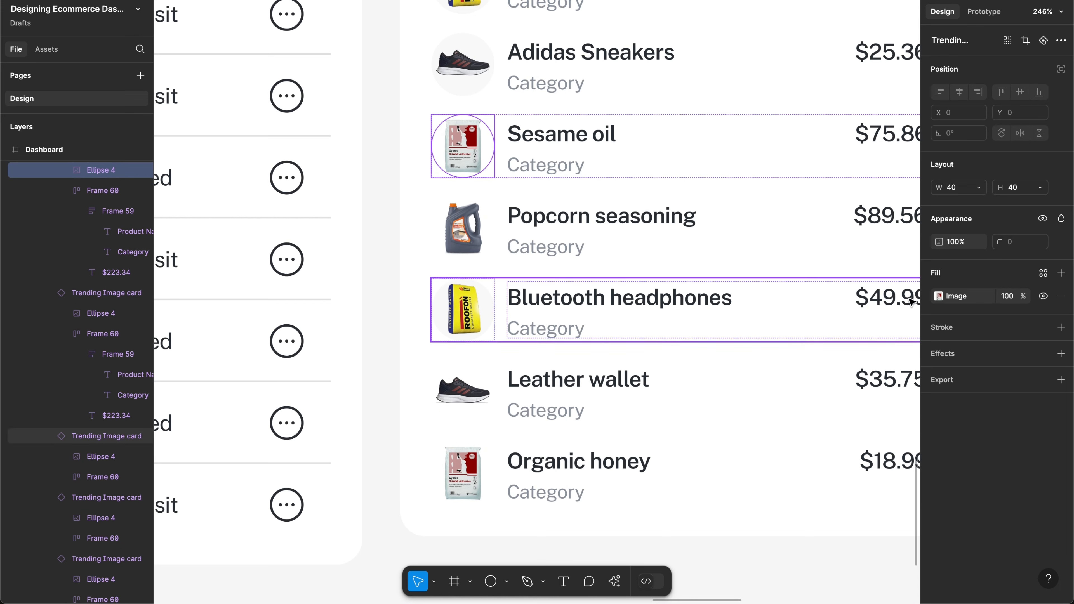
left_click(1060, 273)
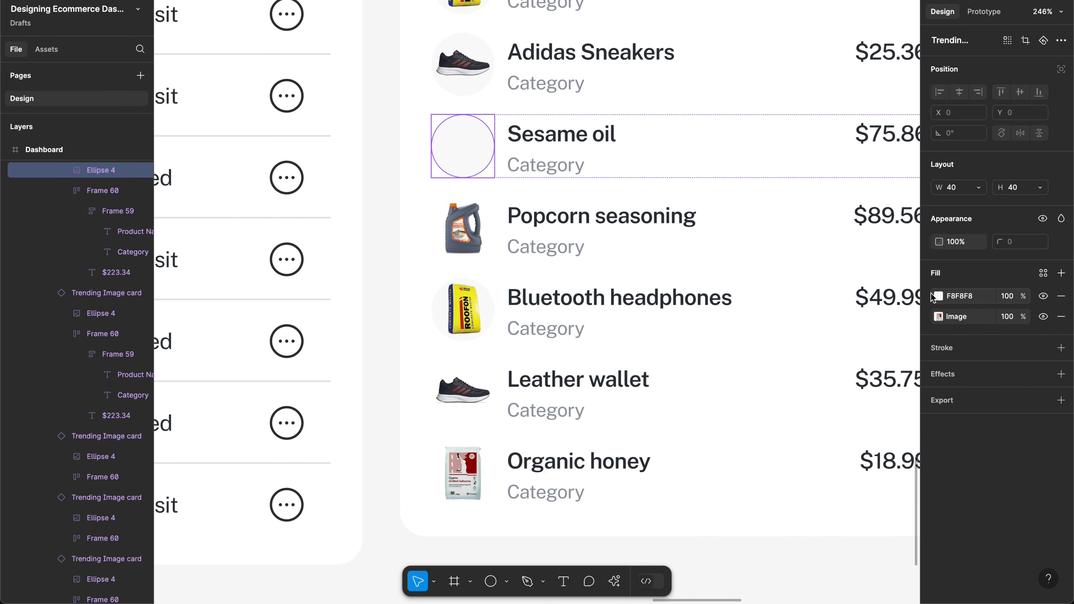
left_click_drag(927, 296, 928, 317)
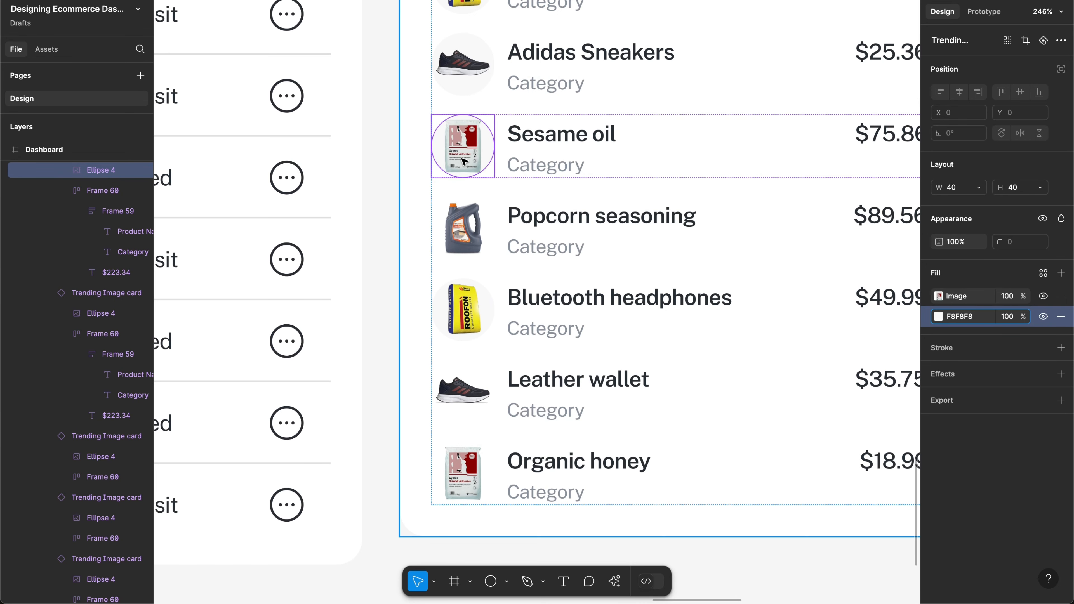
left_click(613, 581)
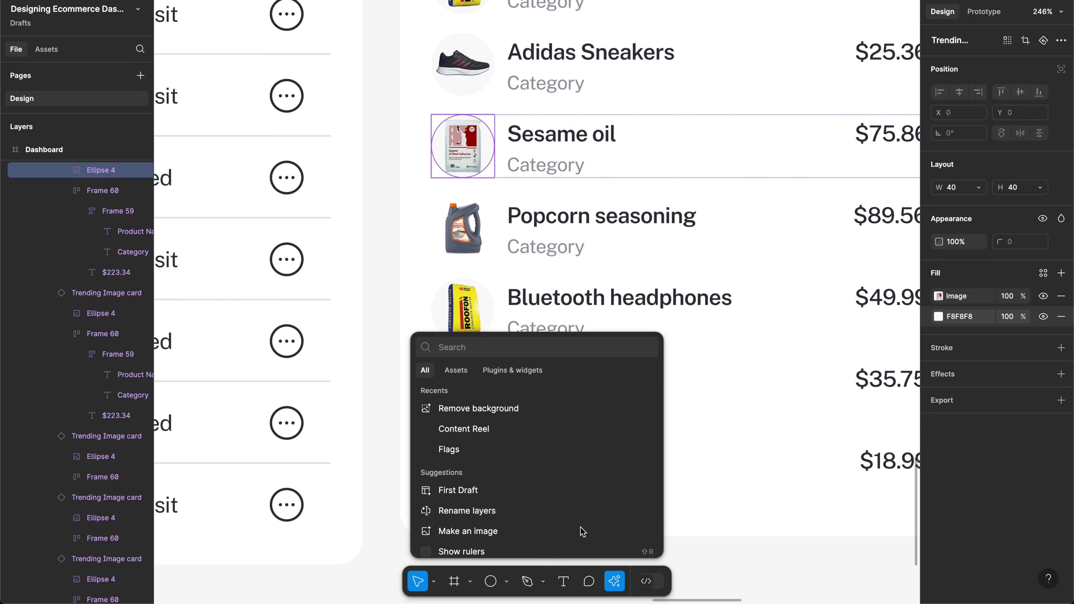
Step: Remove the background from the Sesame oil image
left_click(523, 409)
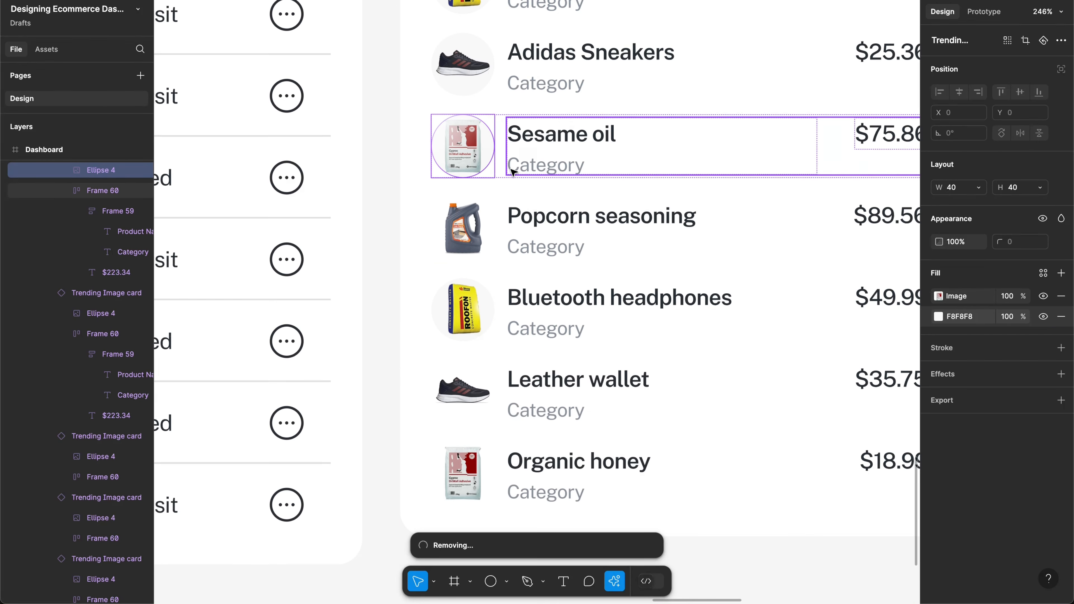
scroll(511, 168, "down", 4)
scroll(510, 168, "right", 3)
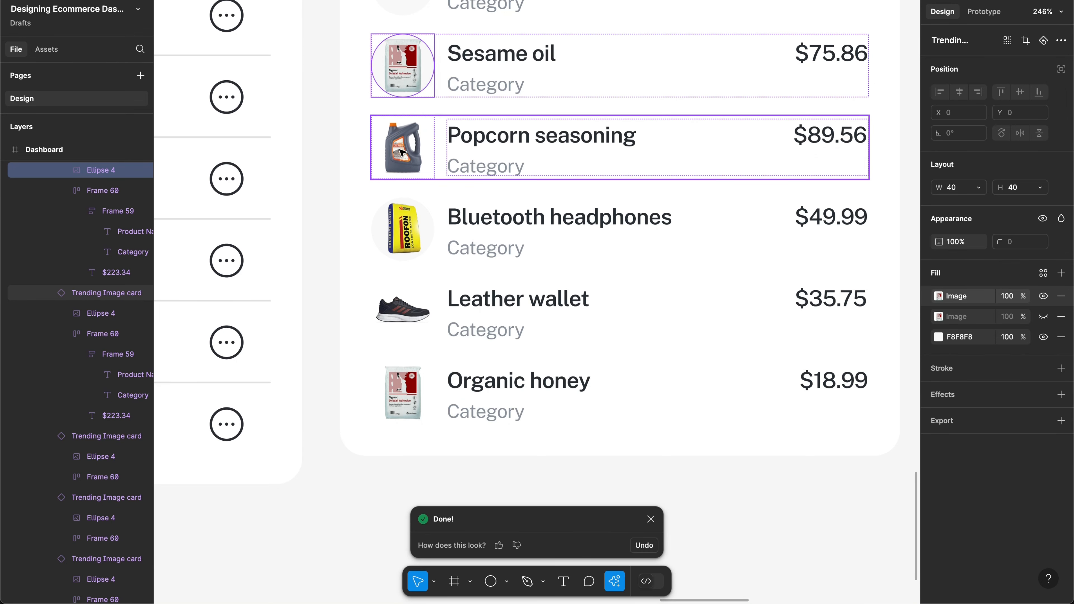
Step: Run the Remove BG plugin on the Popcorn seasoning image via a 'removebg' actions search
left_click(400, 151)
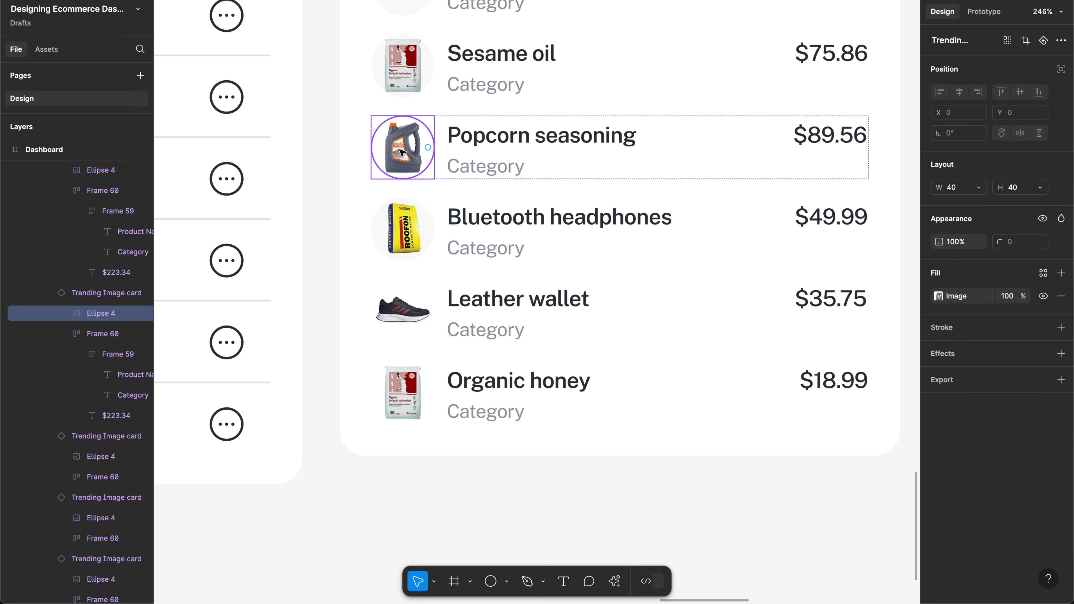
key("super+k")
key("Return")
key("super+k")
type("rem")
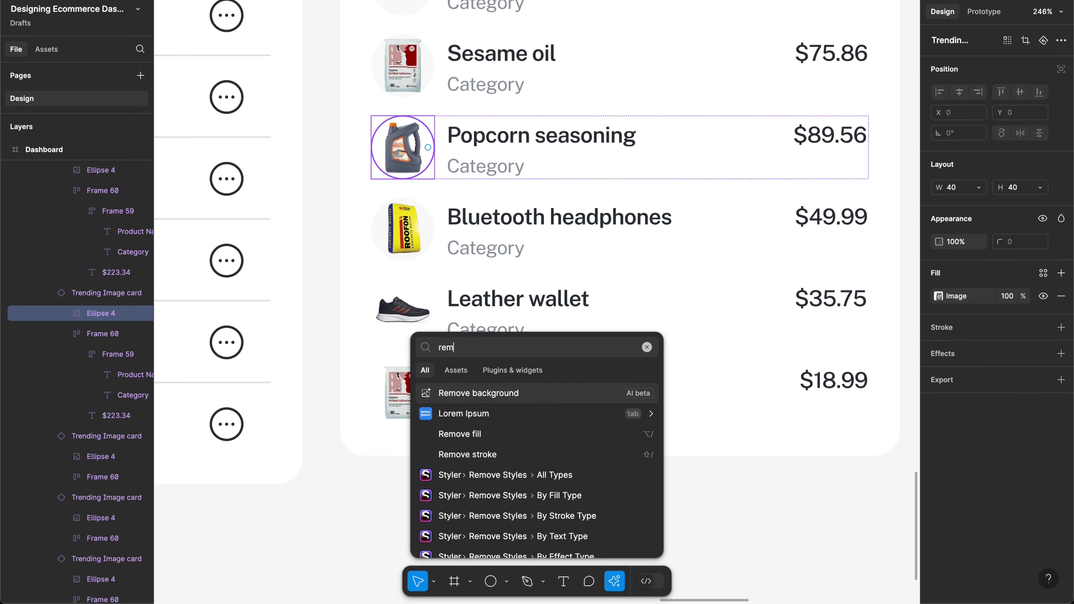
type("ve")
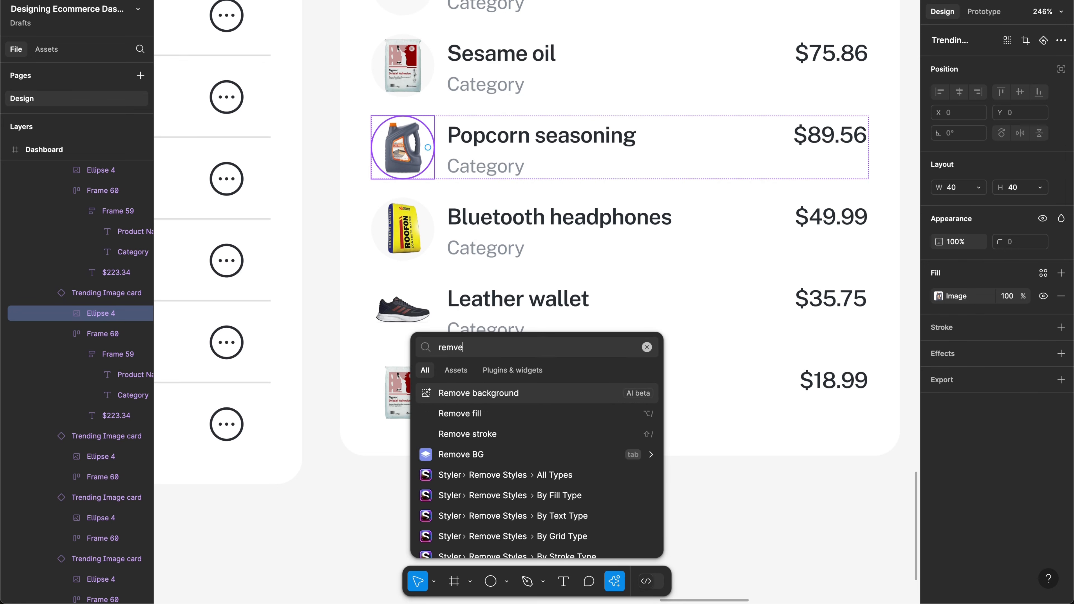
key("BackSpace")
type("o")
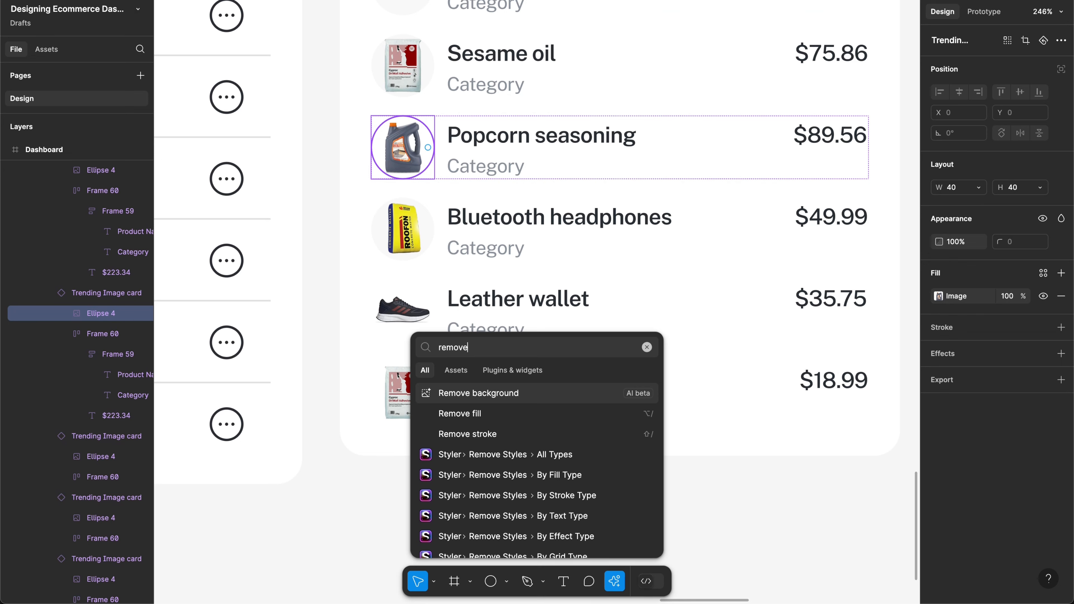
type("vebg")
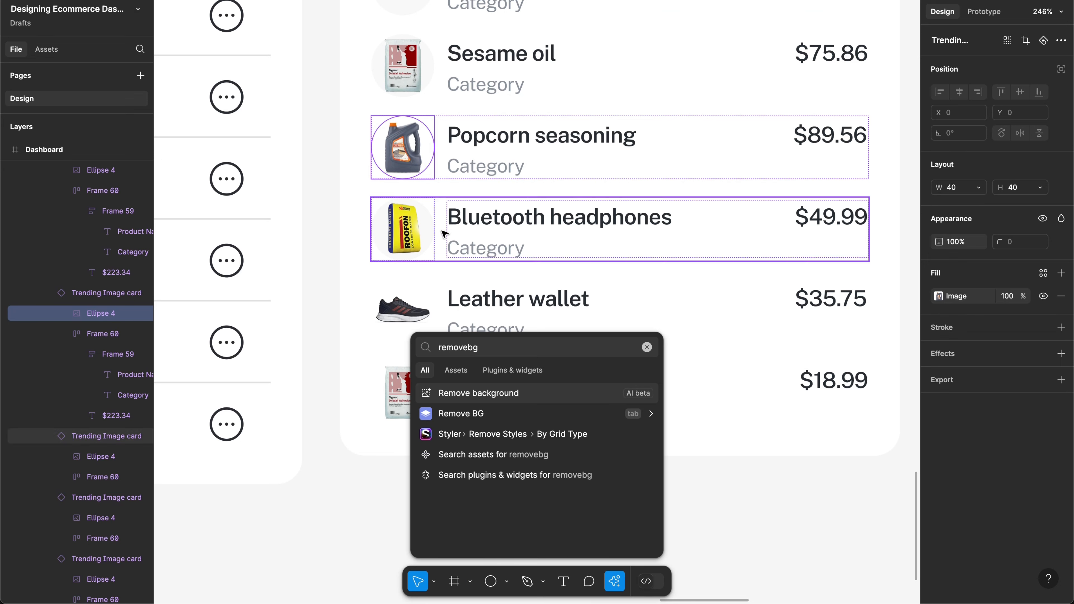
left_click(502, 420)
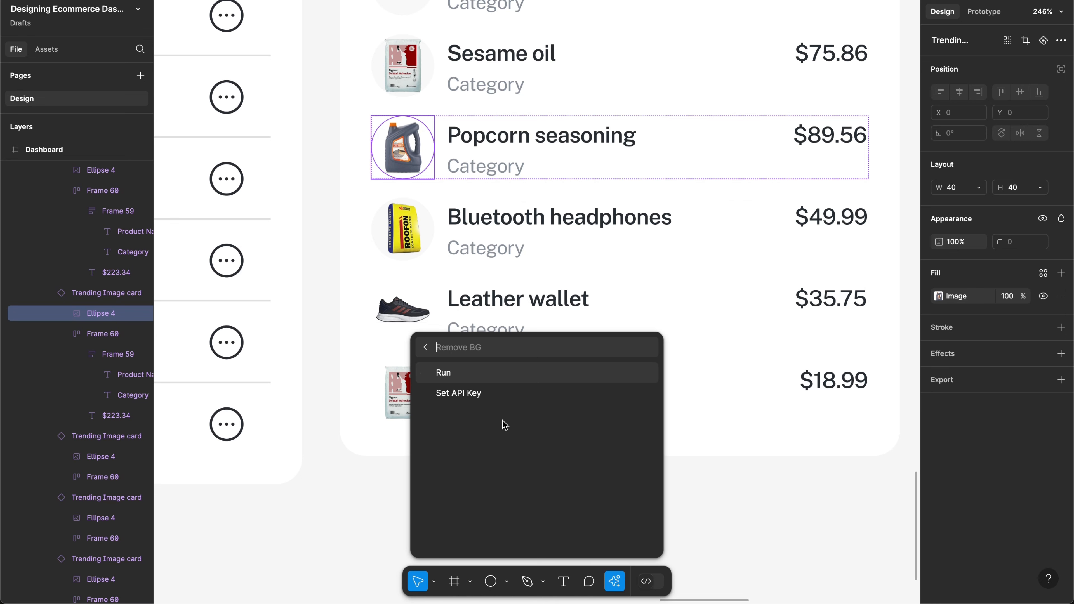
left_click(478, 373)
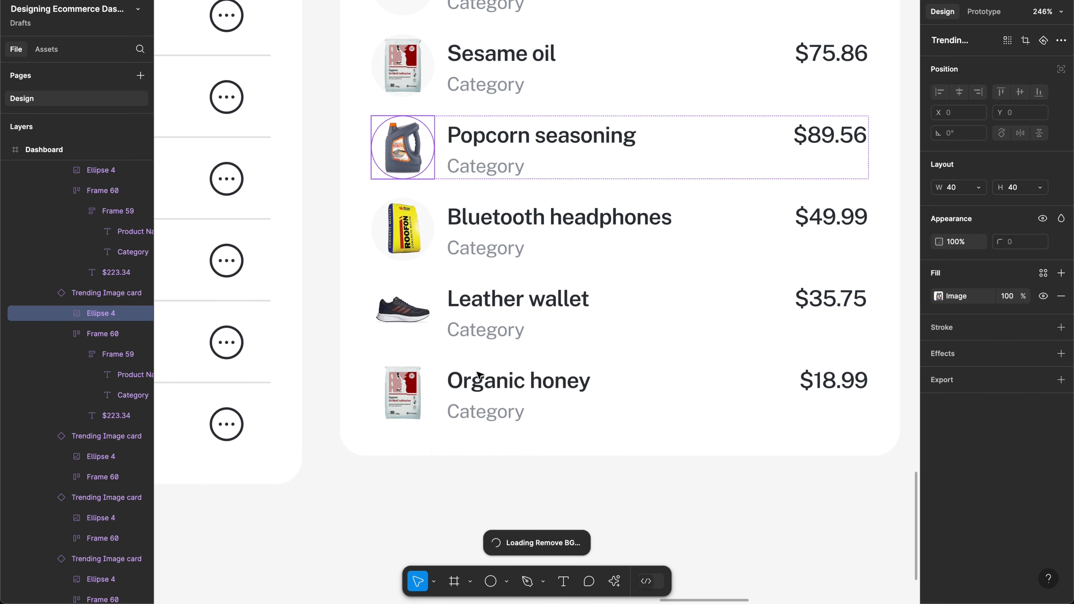
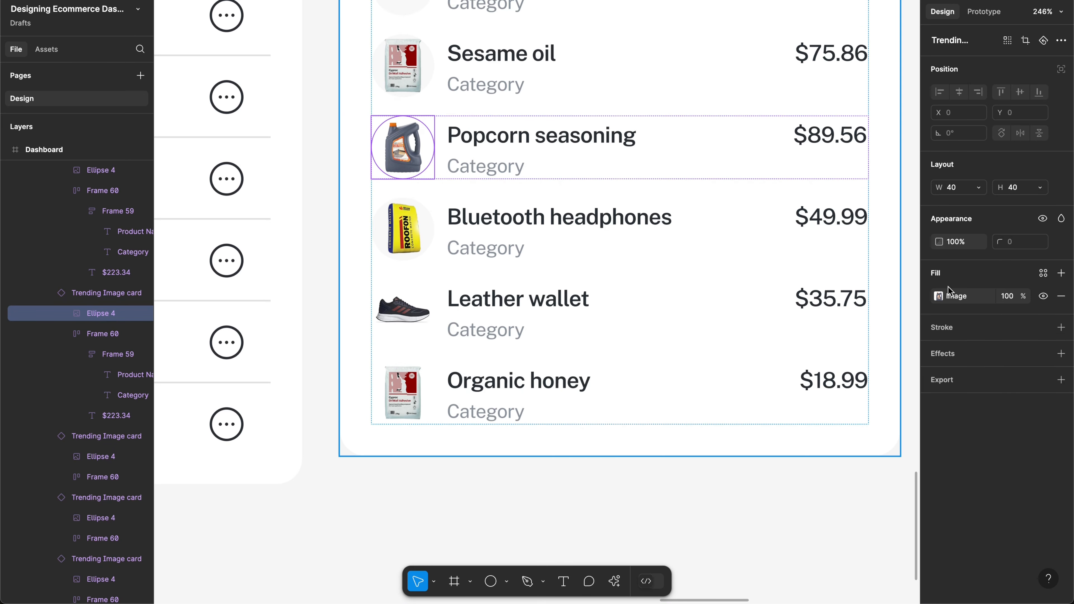
Step: Paste an F8F8F8 fill onto the popcorn image circle and move it beneath the image fill
left_click(928, 296)
key("super+v")
left_click_drag(926, 296, 926, 323)
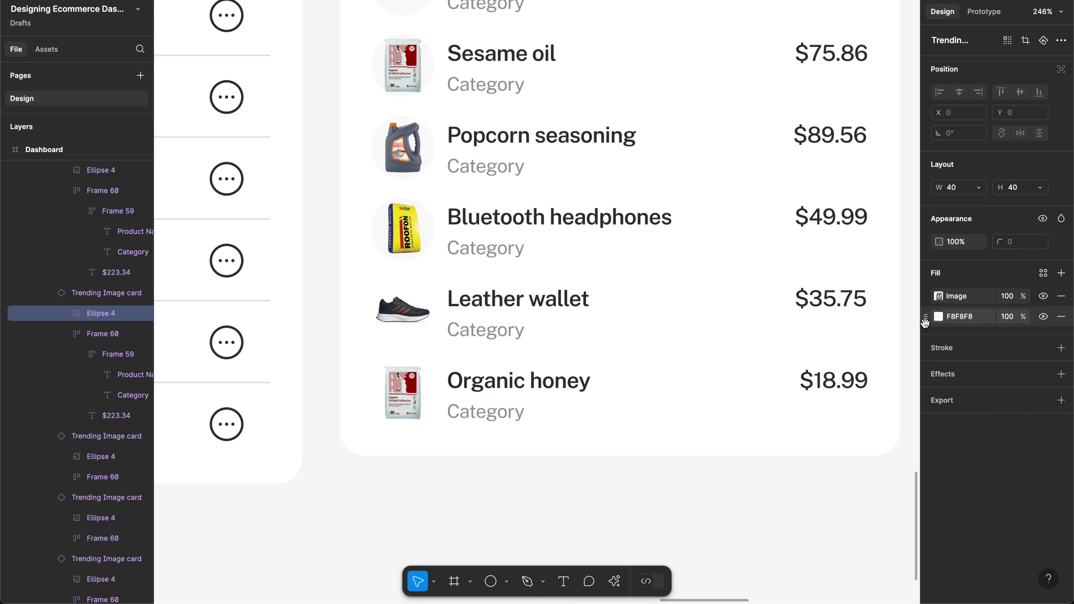
Step: Select the Leather wallet and Organic honey product cards together
left_click(402, 323)
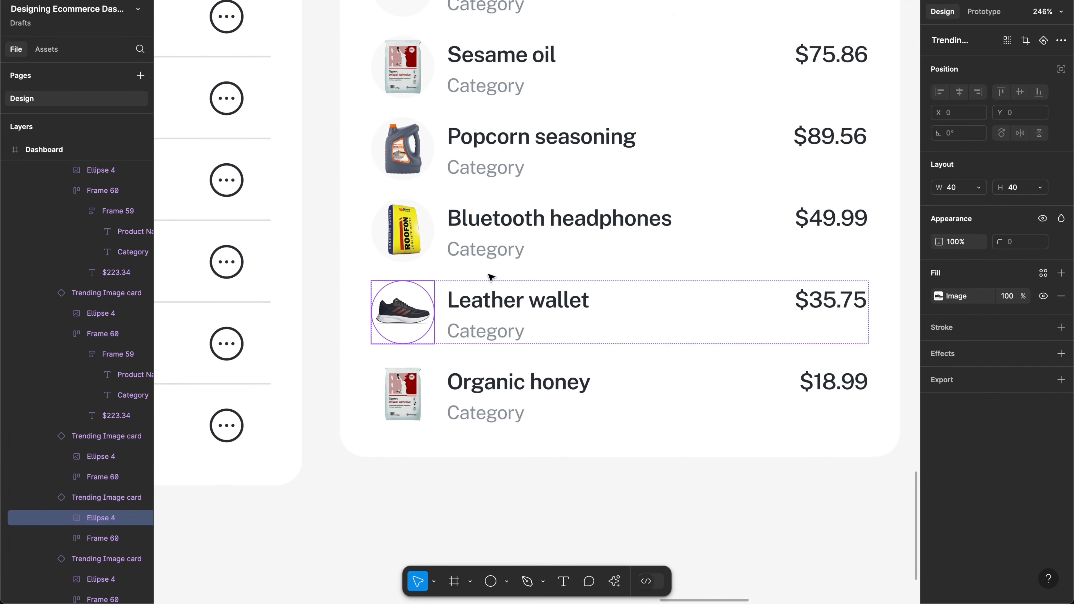
scroll(491, 279, "up", 1)
left_click(503, 424, "shift")
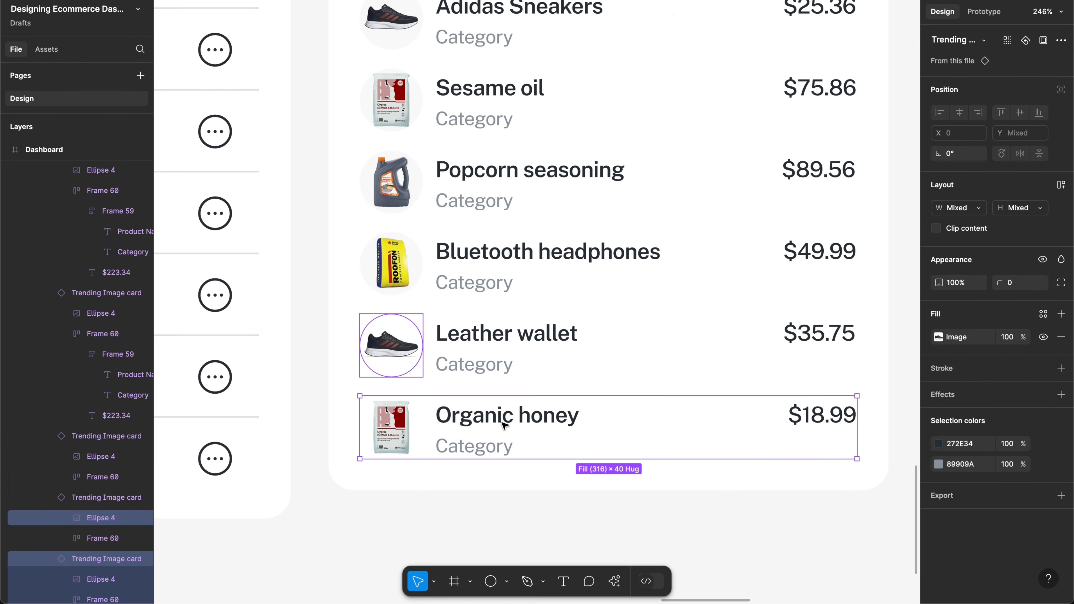
left_click(555, 365, "shift")
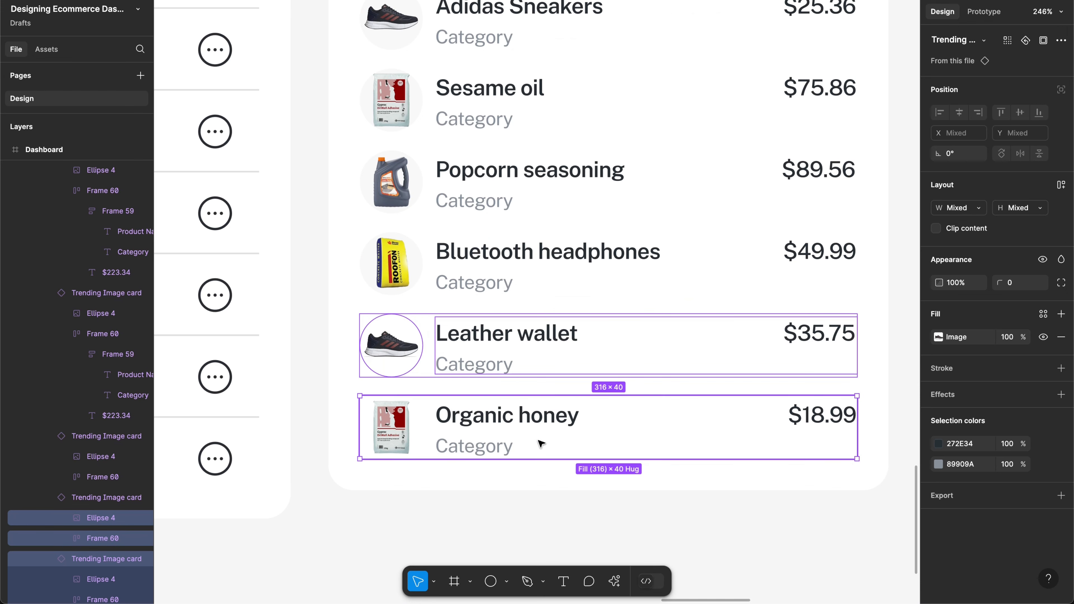
left_click(524, 345, "shift")
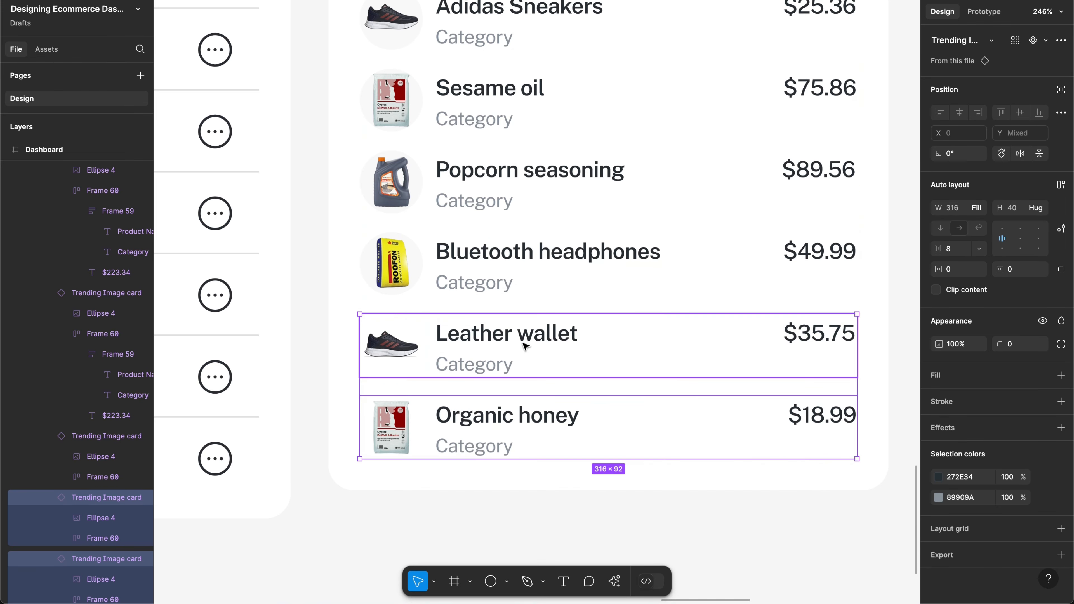
Step: Delete the Leather wallet and Organic honey cards
key("Delete")
scroll(529, 76, "up", 3)
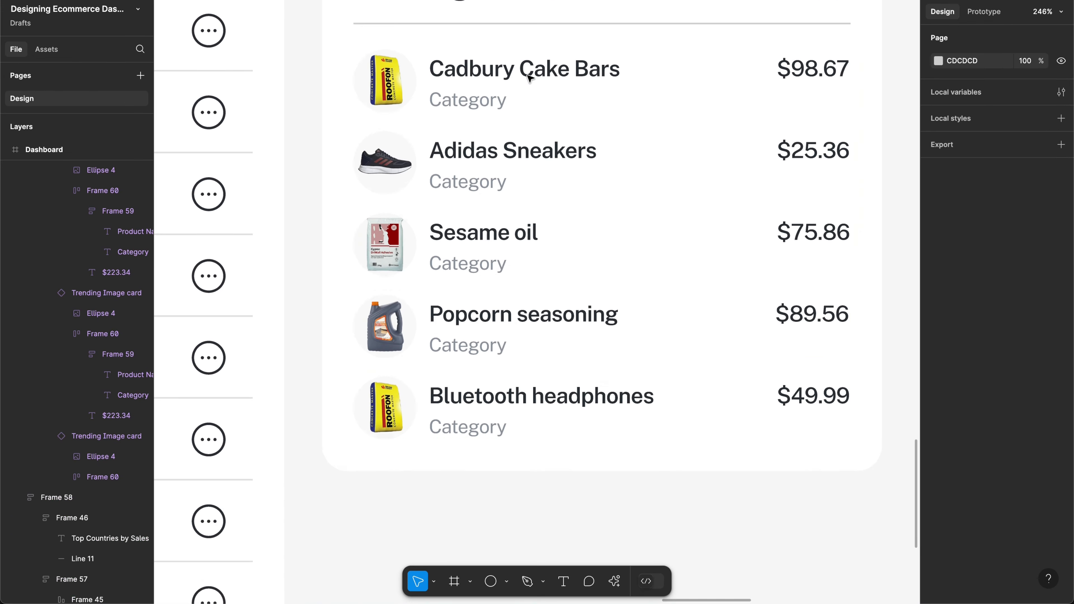
scroll(528, 77, "up", 2)
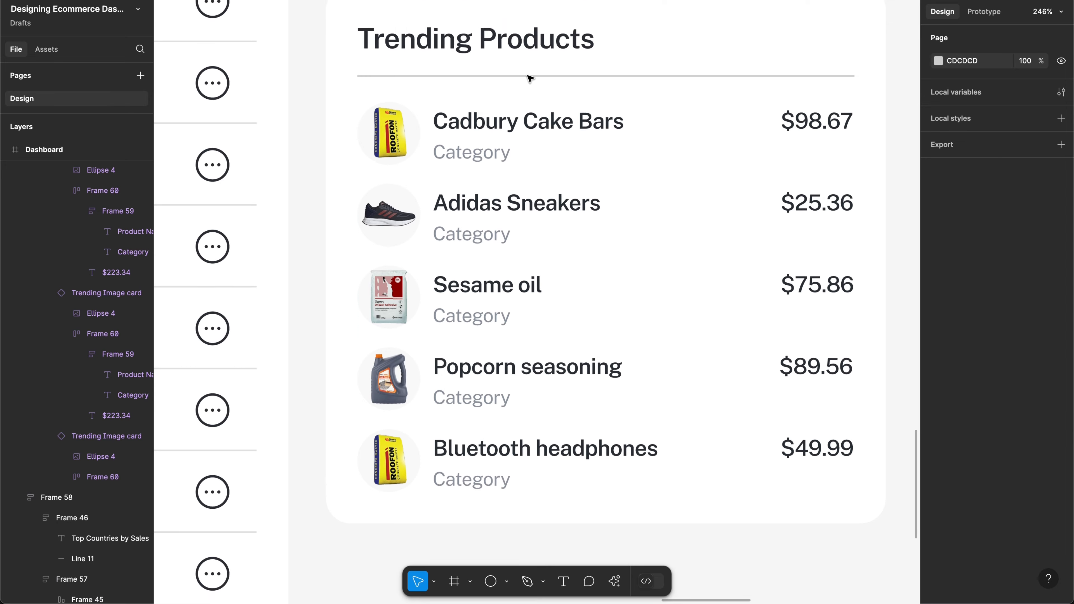
Step: Drag the inner product list of Trending Products taller to reveal more rows
left_click(522, 219)
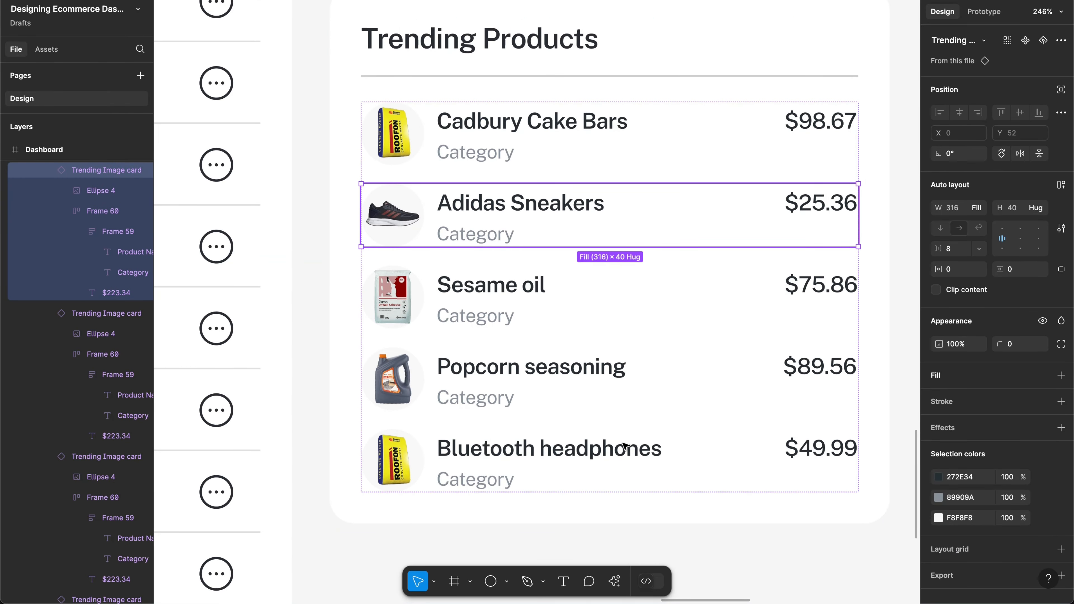
left_click(663, 510)
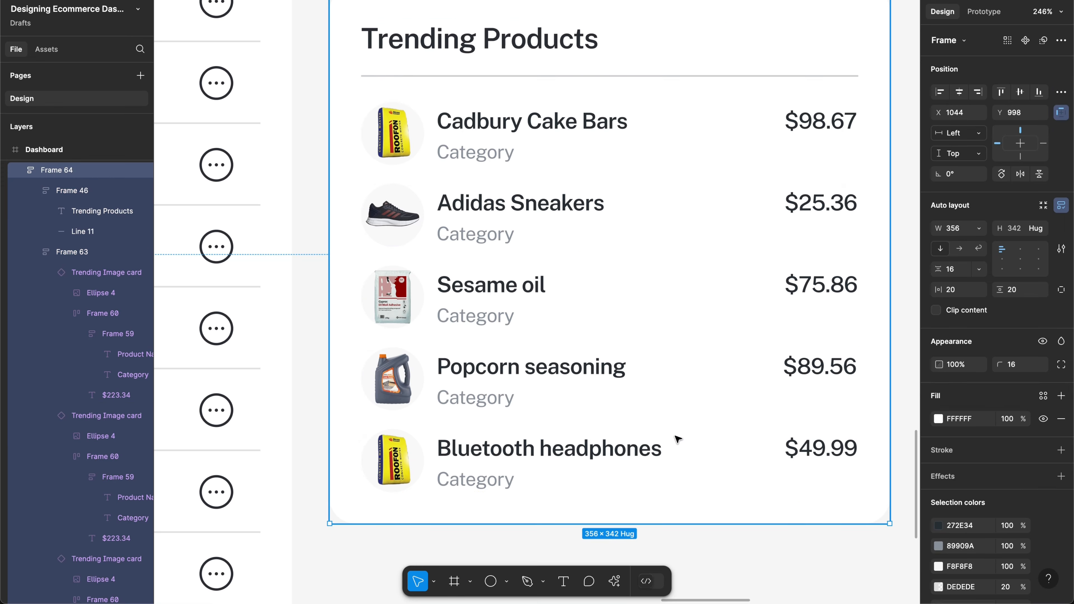
left_click(678, 439)
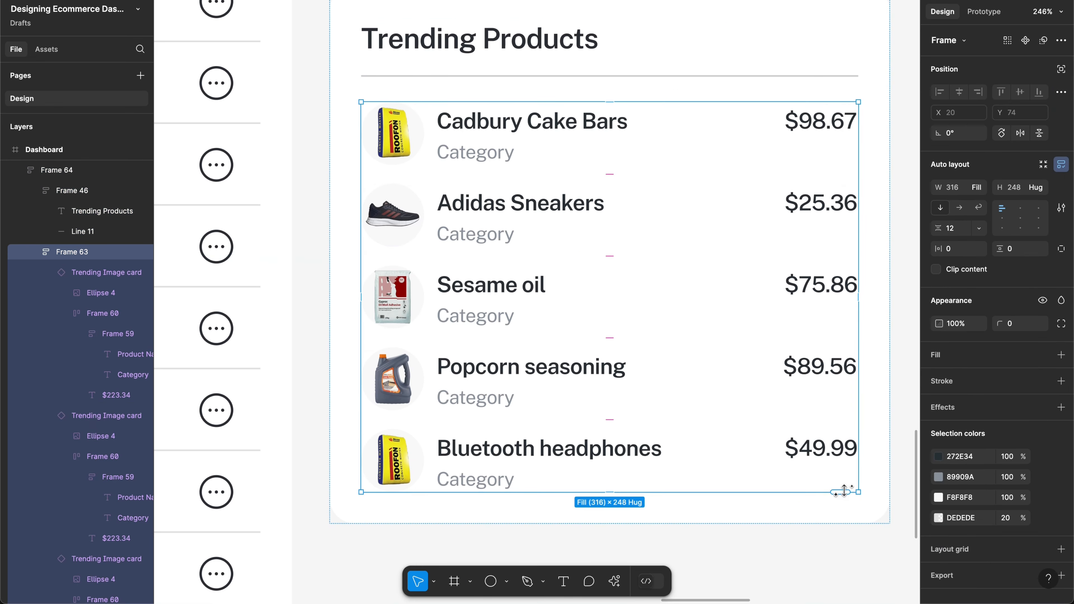
left_click_drag(844, 491, 829, 313)
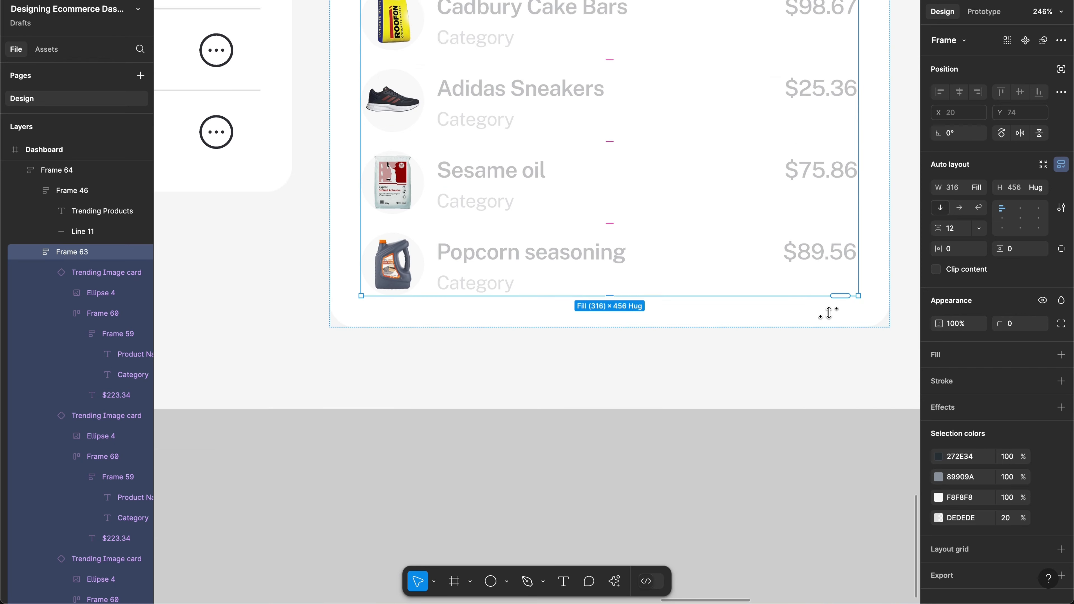
scroll(832, 315, "up", 2)
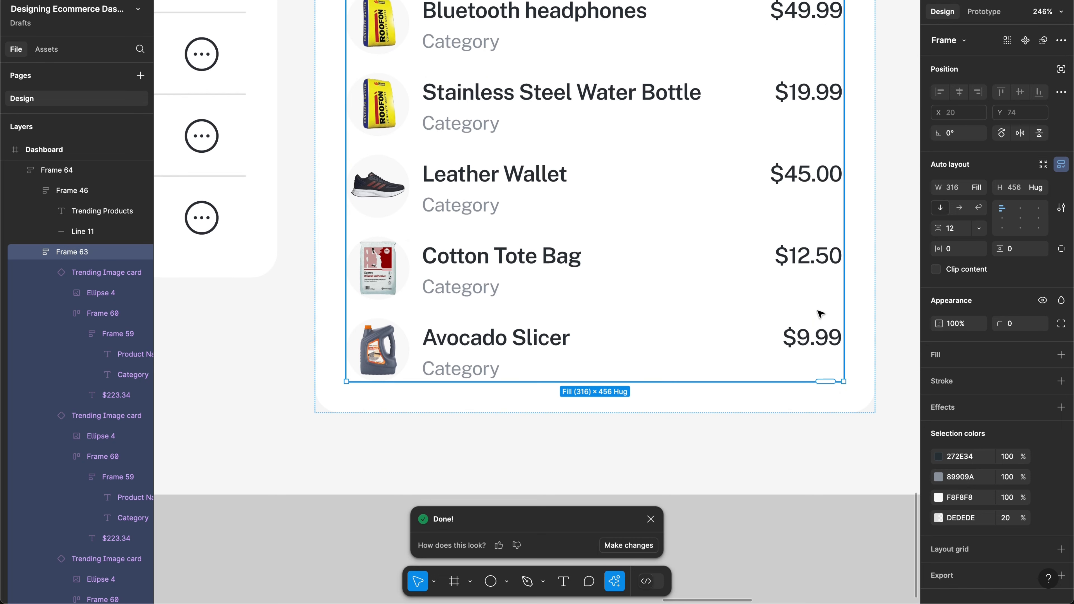
Step: Delete the Avocado Slicer and Stainless Steel Water Bottle rows from the list
left_click(740, 339)
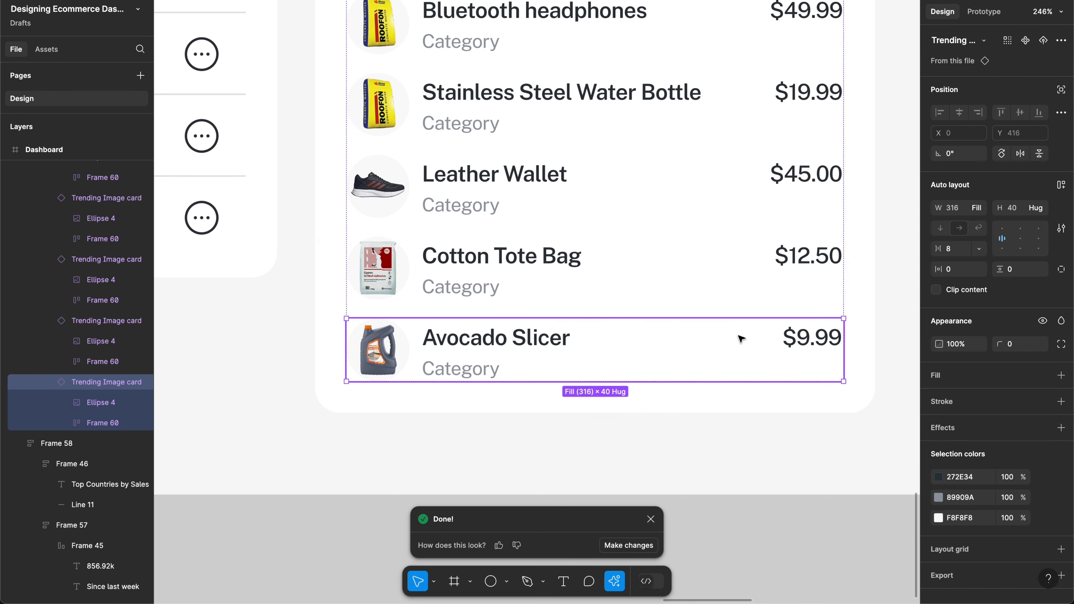
key("Delete")
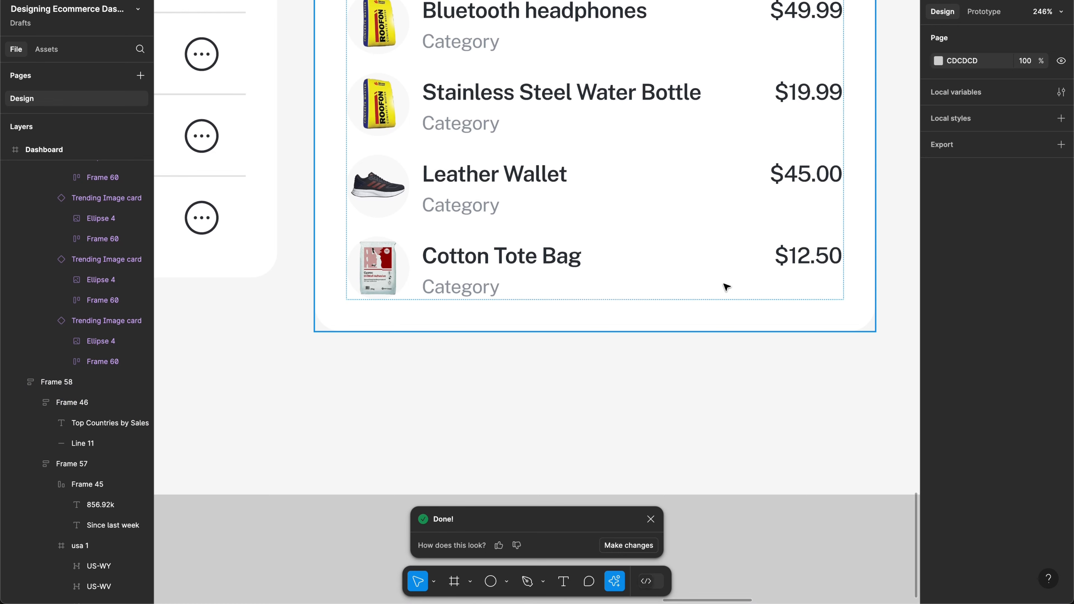
left_click(725, 288)
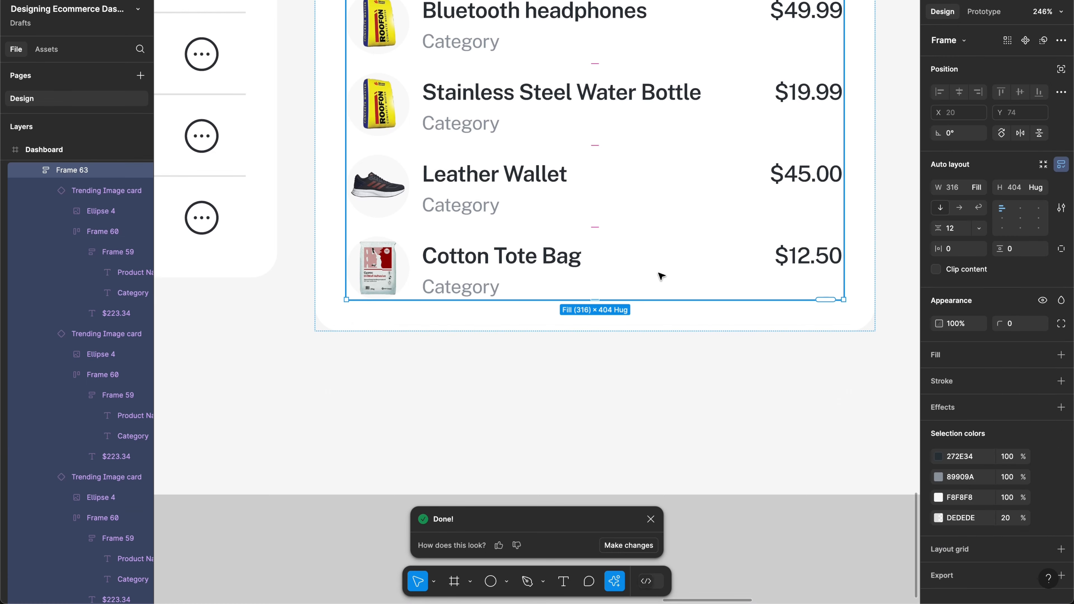
scroll(661, 275, "up", 5)
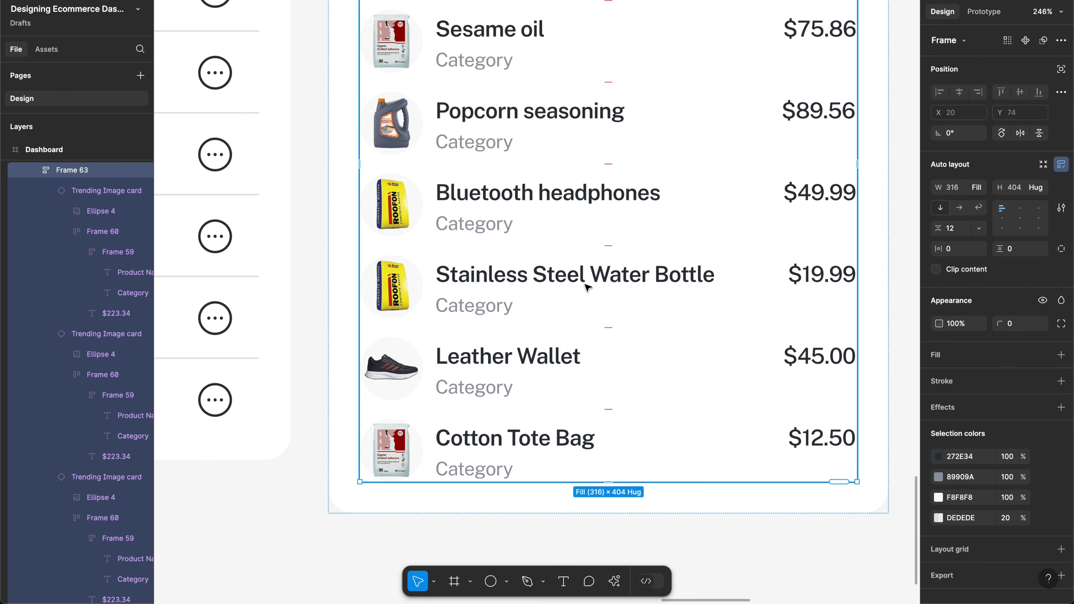
left_click(586, 288)
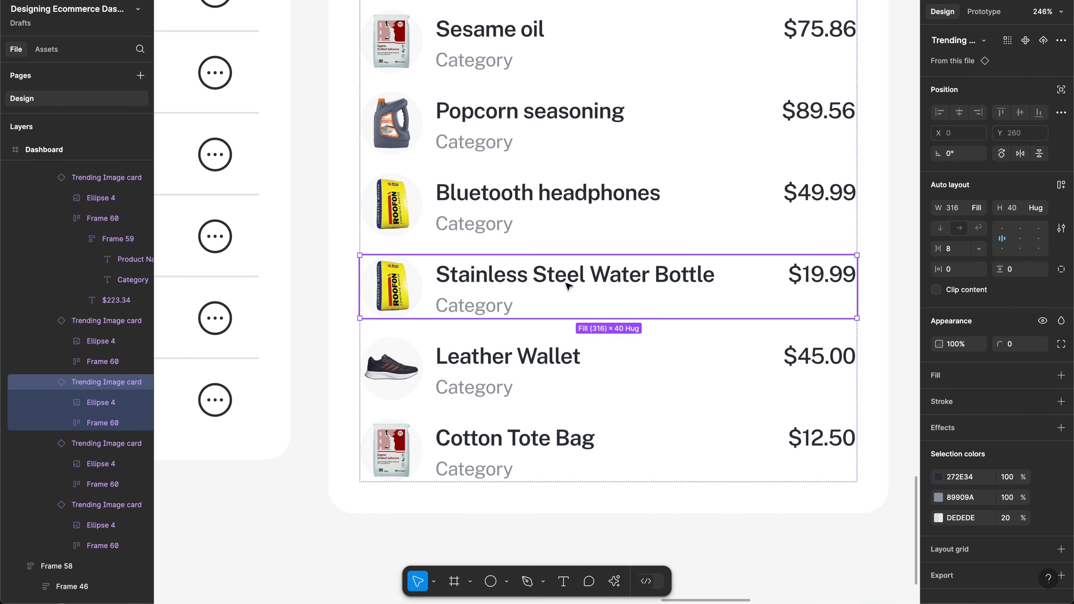
key("Delete")
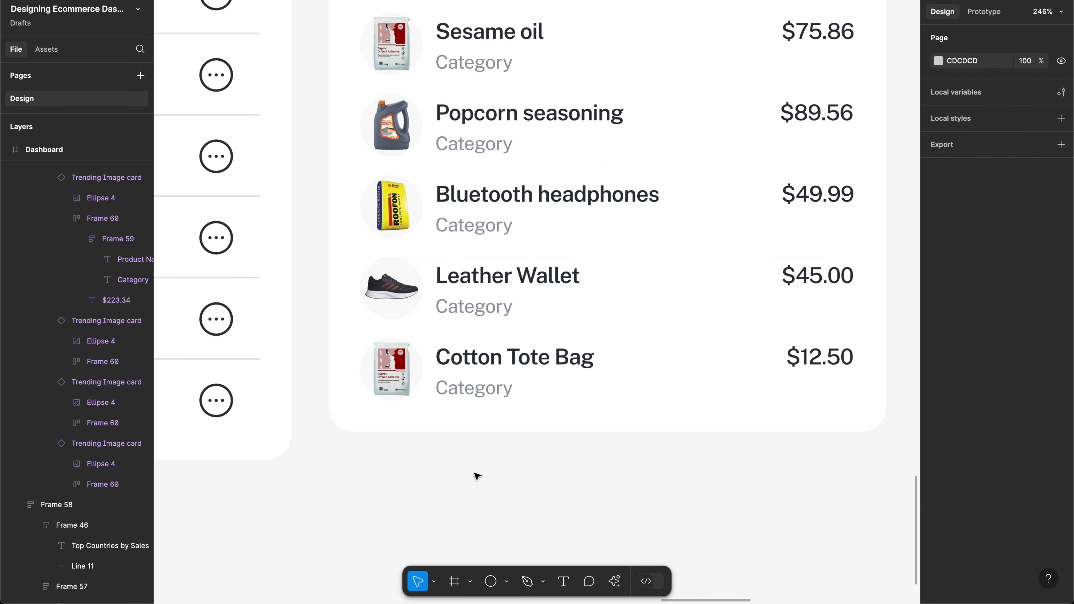
Step: Recolour the Sales Report chart's olive bars to light grey D9D9D9
scroll(476, 476, "down", 10)
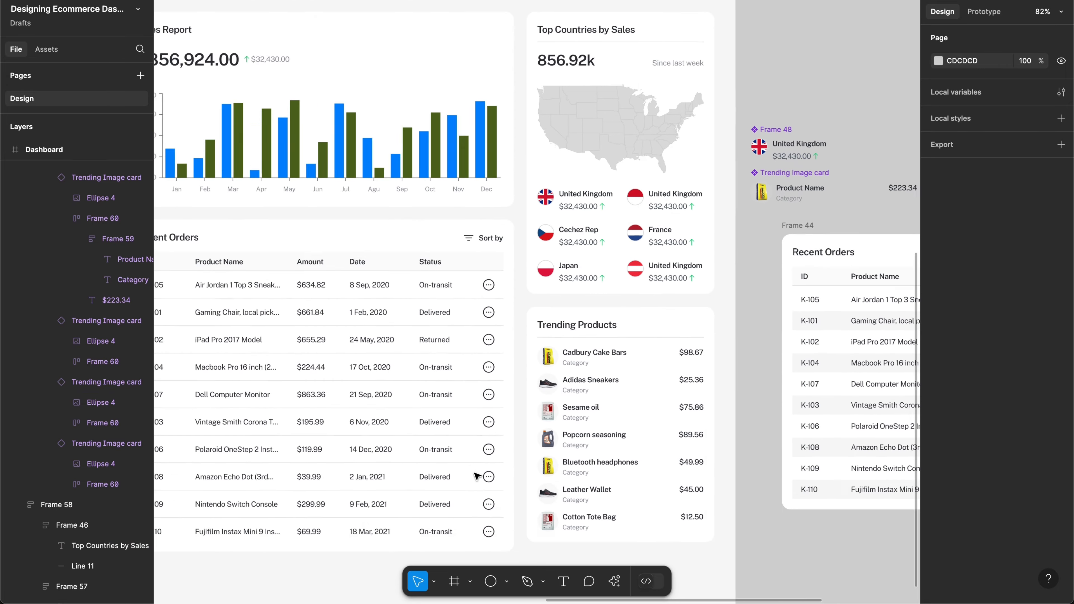
scroll(477, 476, "up", 5)
scroll(477, 476, "left", 5)
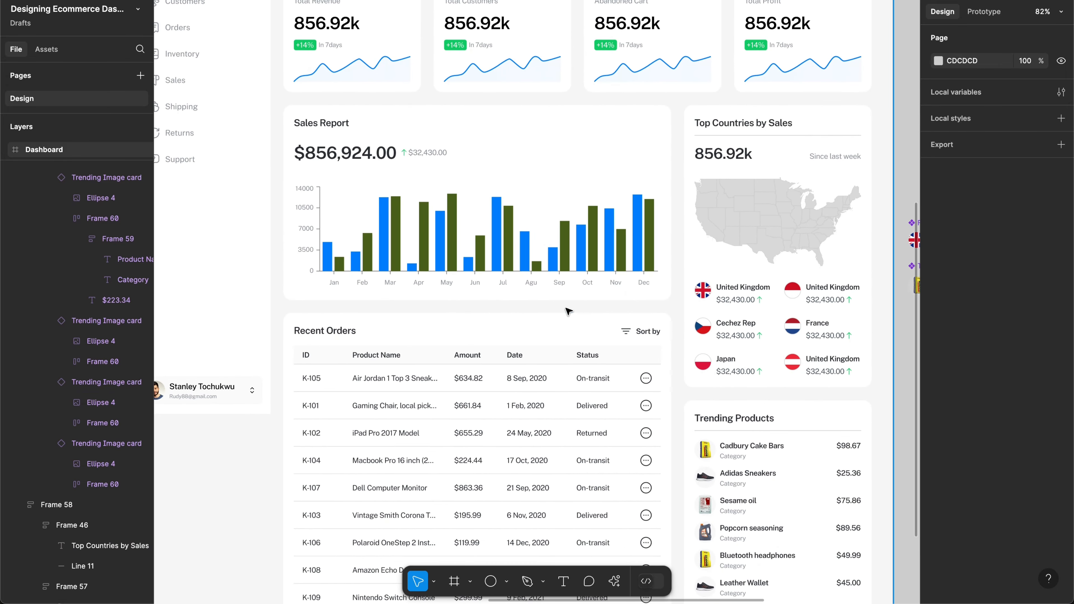
scroll(567, 311, "up", 4)
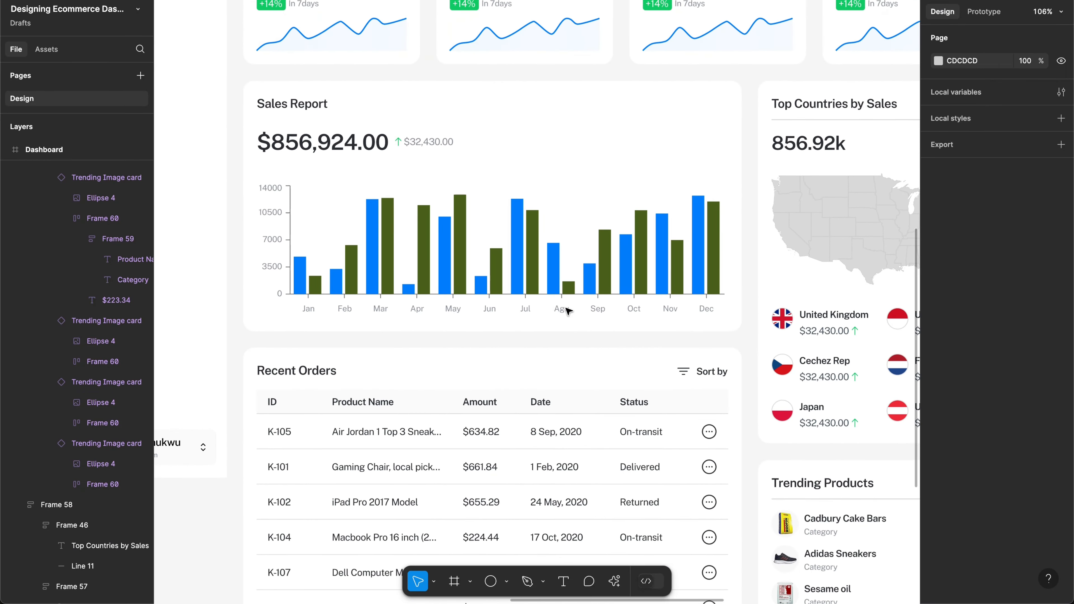
scroll(568, 310, "up", 3)
scroll(568, 311, "left", 1)
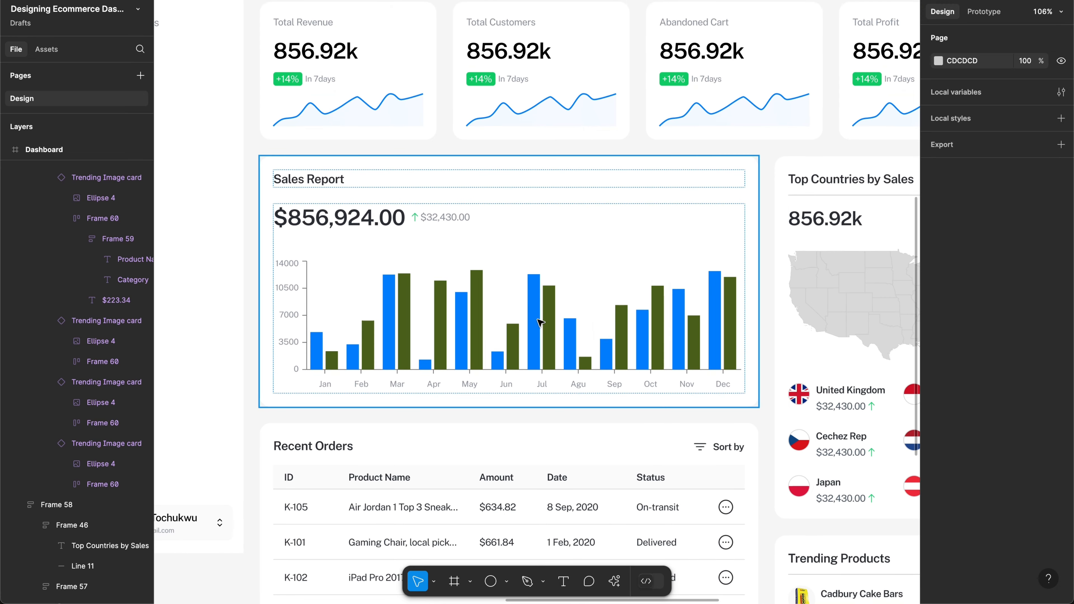
left_click(541, 322)
left_click(541, 323)
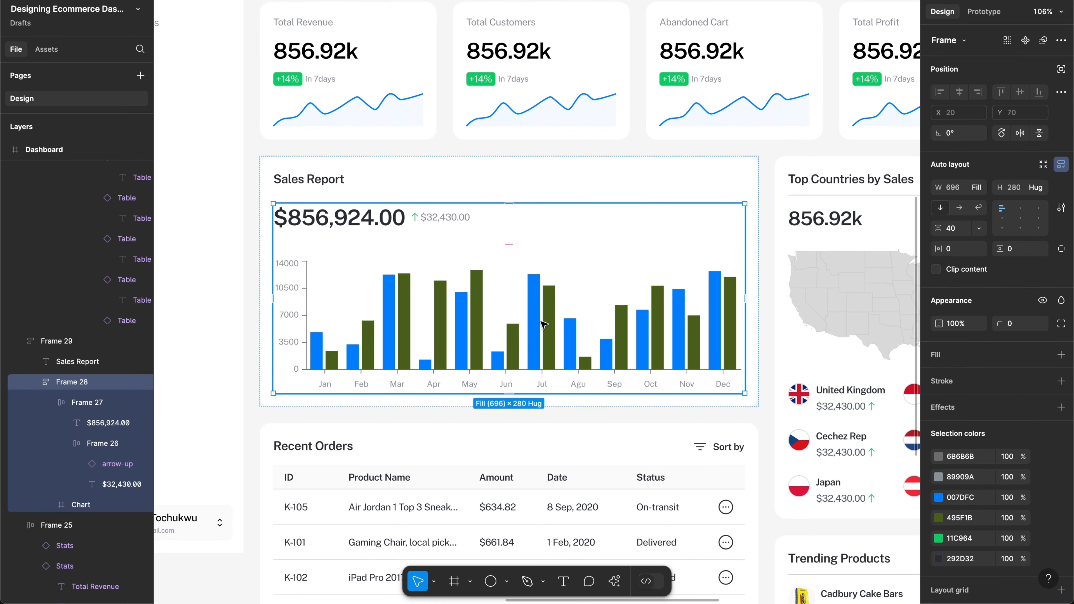
left_click(581, 329)
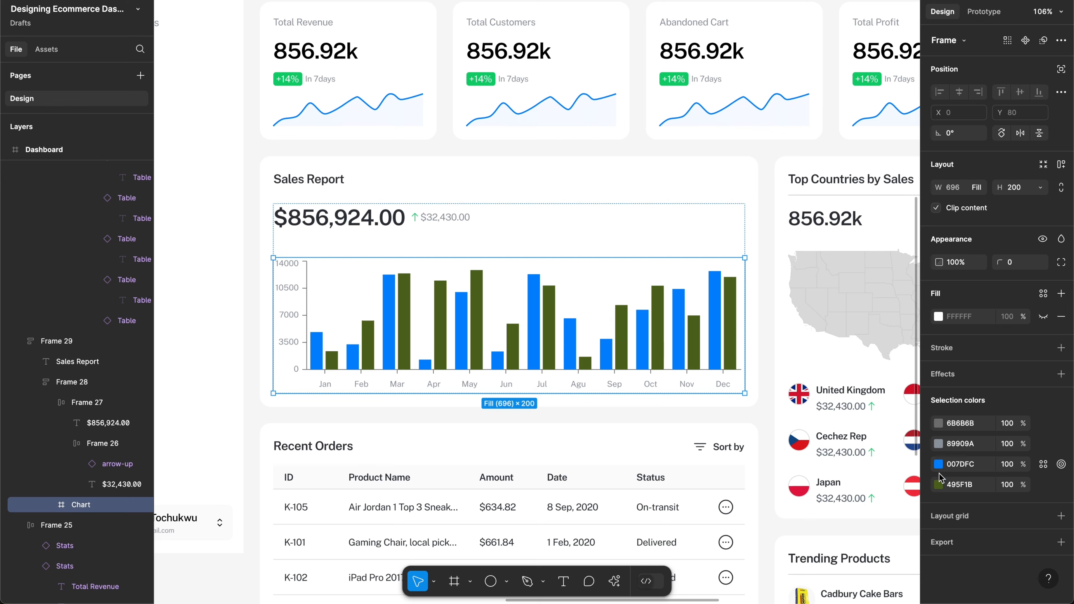
left_click(960, 485)
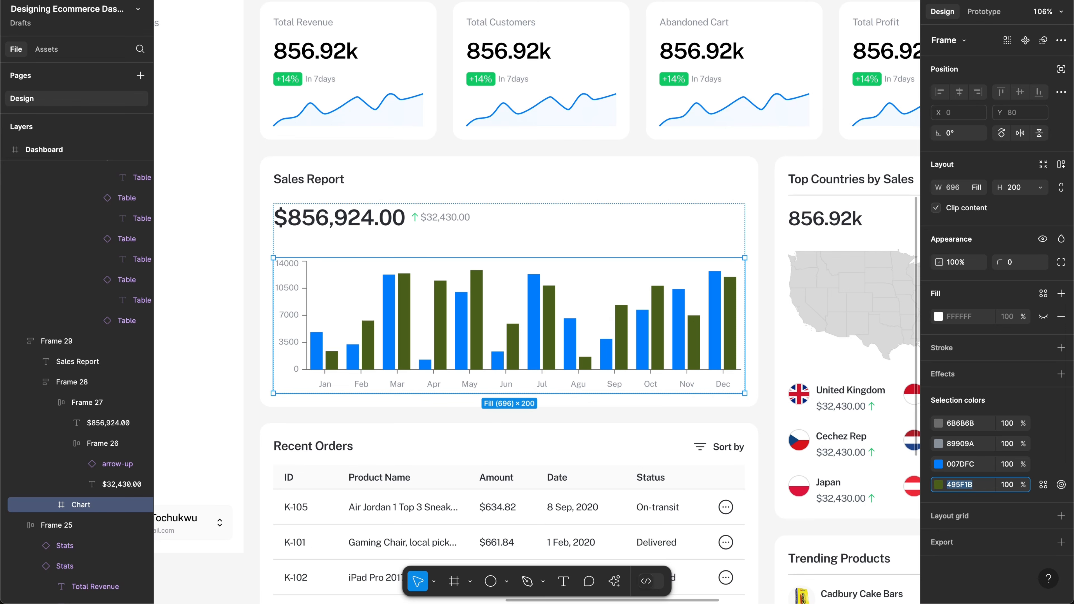
type("d9d9d9")
key("Return")
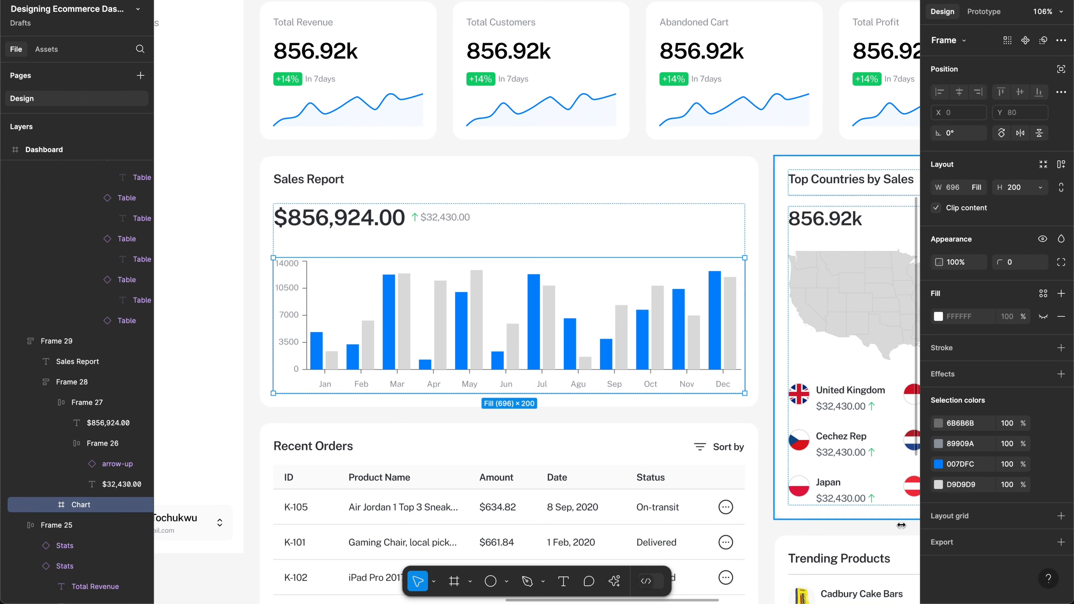
Step: Tint the grey comparison bars slightly warmer, to D2D0D0
scroll(569, 283, "down", 2)
scroll(569, 283, "right", 2)
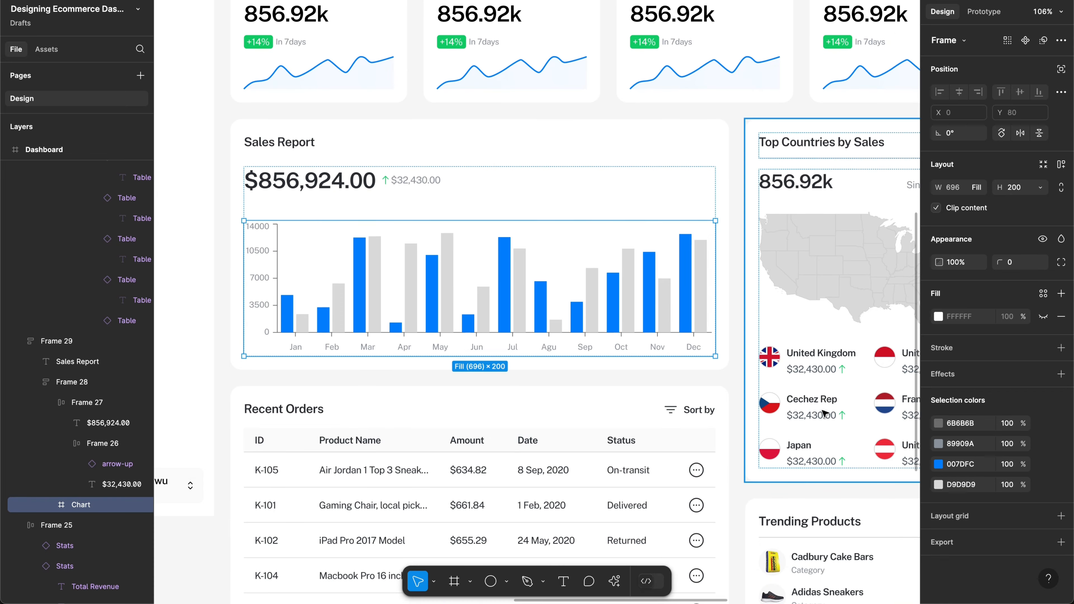
left_click(938, 485)
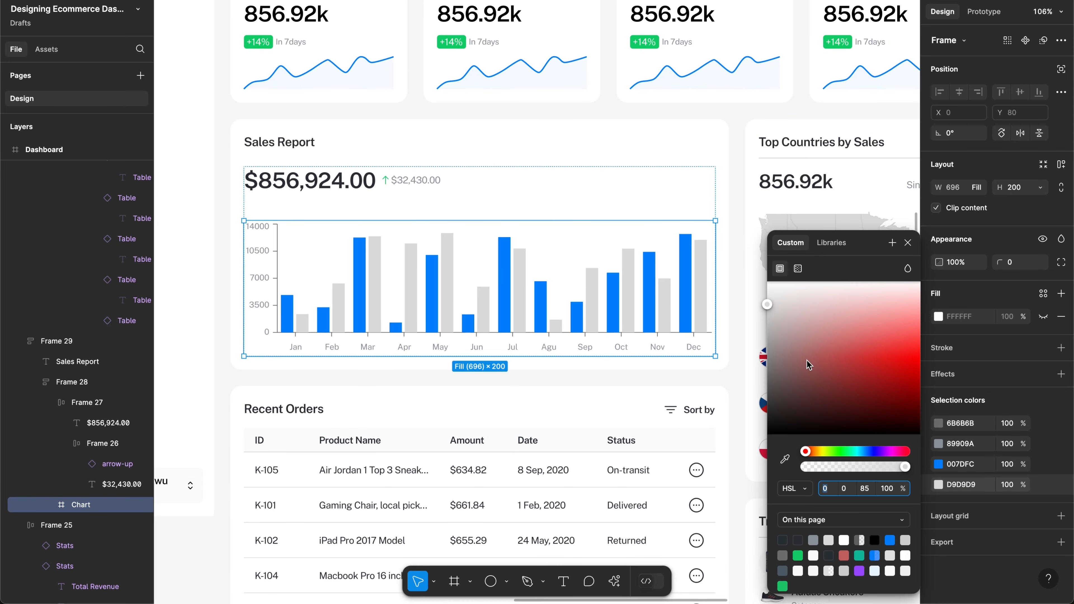
left_click_drag(785, 313, 771, 313)
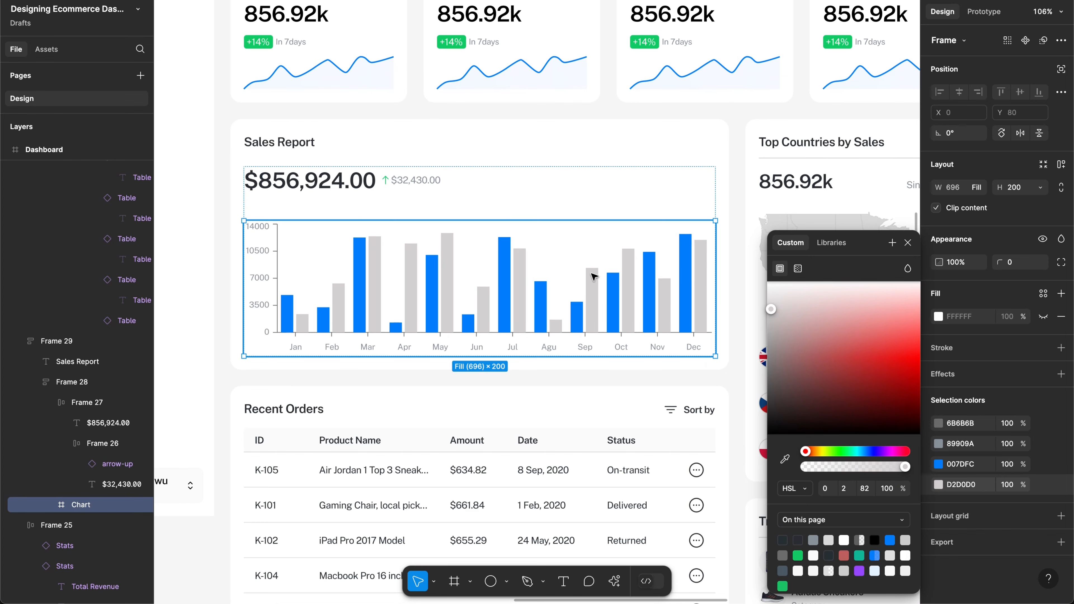
scroll(593, 276, "down", 3)
scroll(593, 276, "down", 3)
scroll(593, 277, "up", 3)
scroll(593, 276, "right", 5)
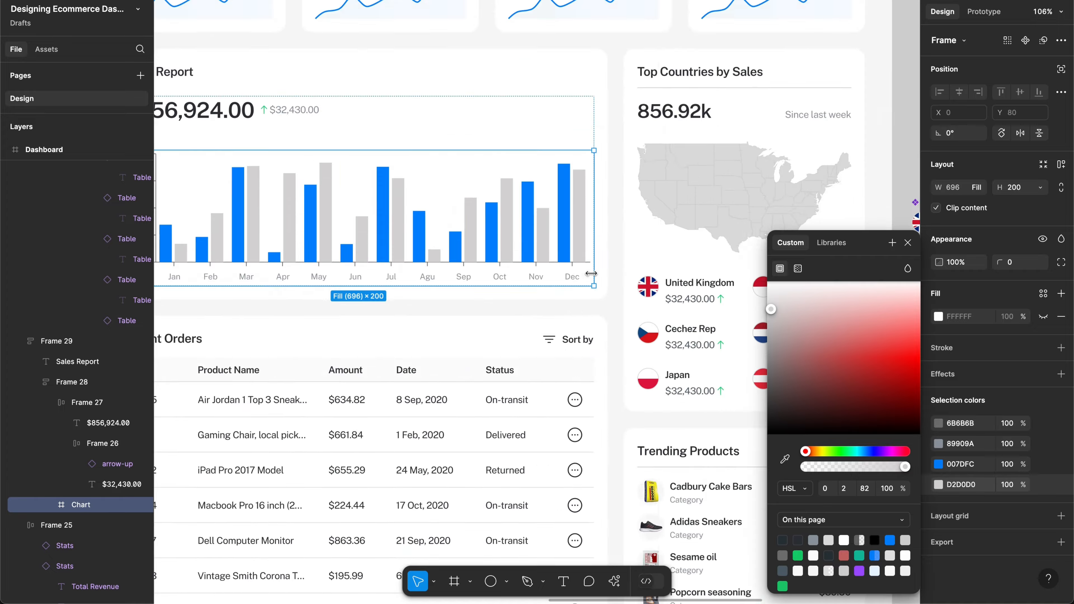
scroll(593, 277, "down", 5)
scroll(593, 276, "right", 3)
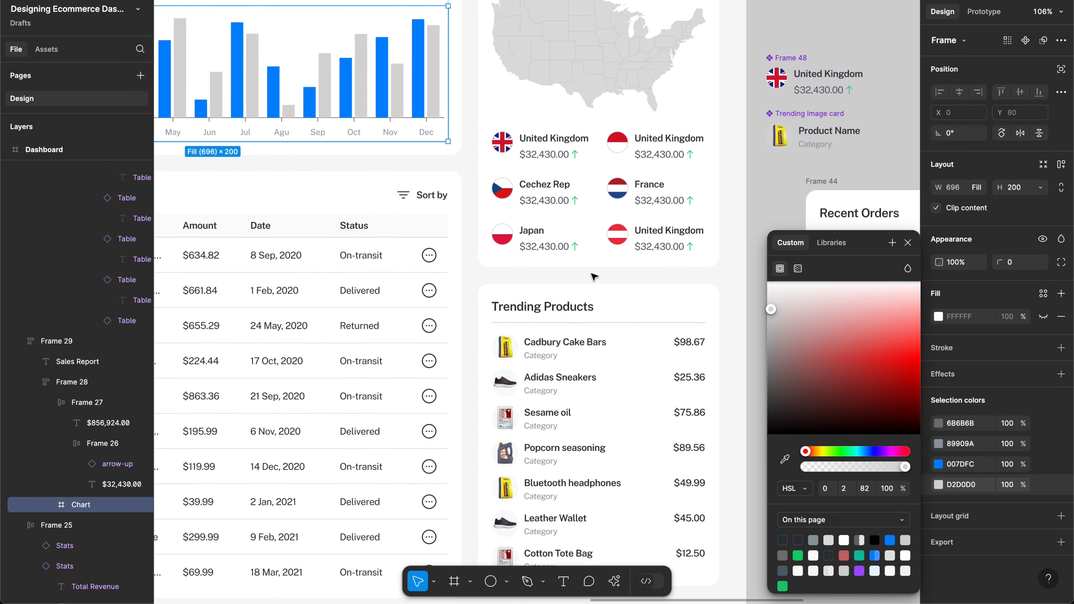
scroll(593, 276, "up", 5)
scroll(593, 276, "left", 4)
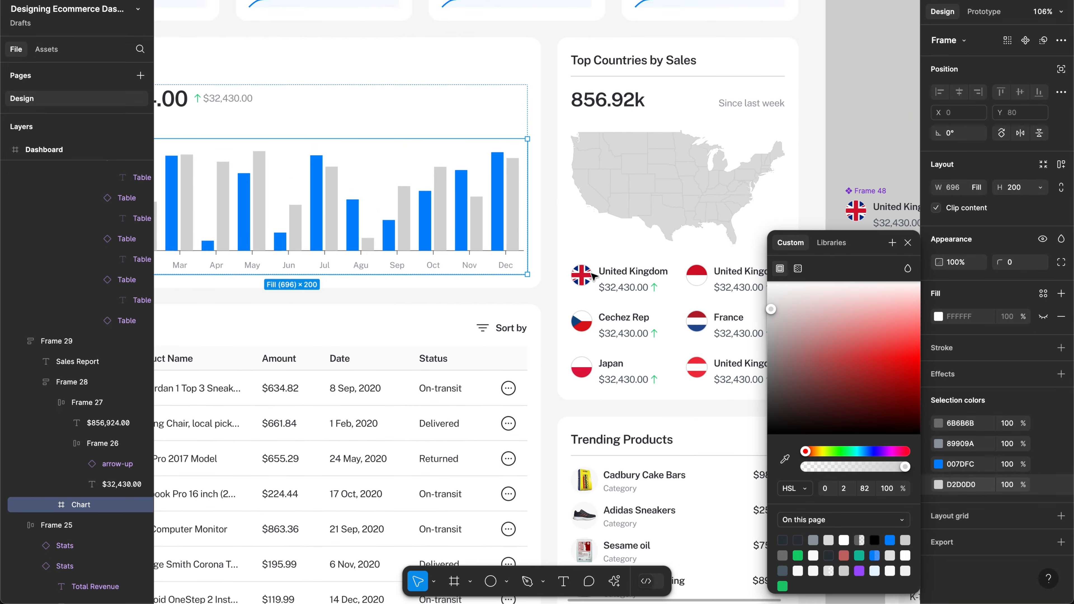
scroll(591, 273, "up", 5)
scroll(591, 273, "left", 5)
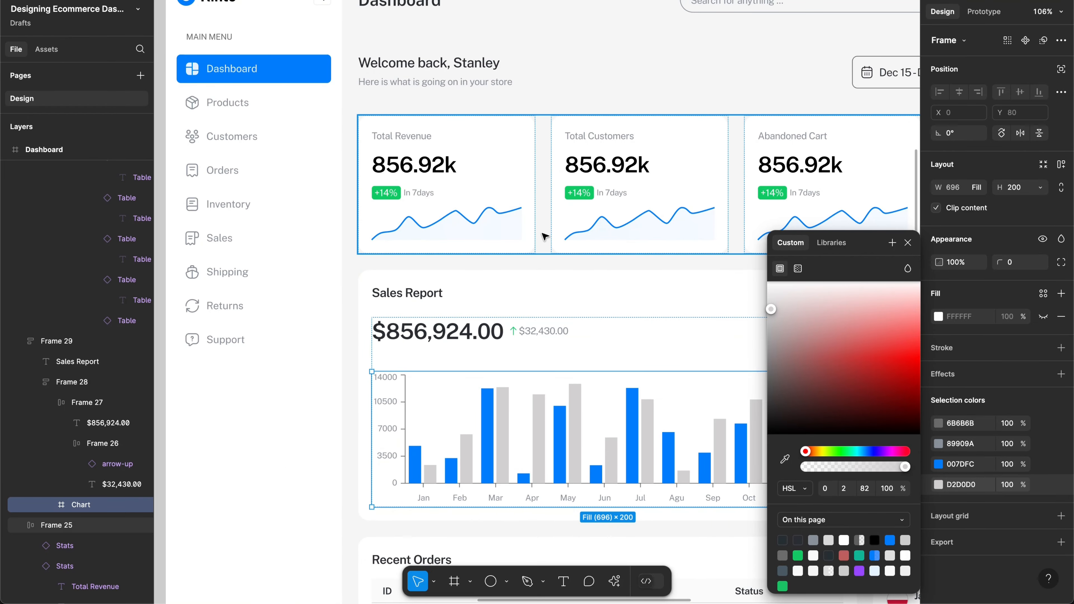
scroll(545, 236, "right", 2)
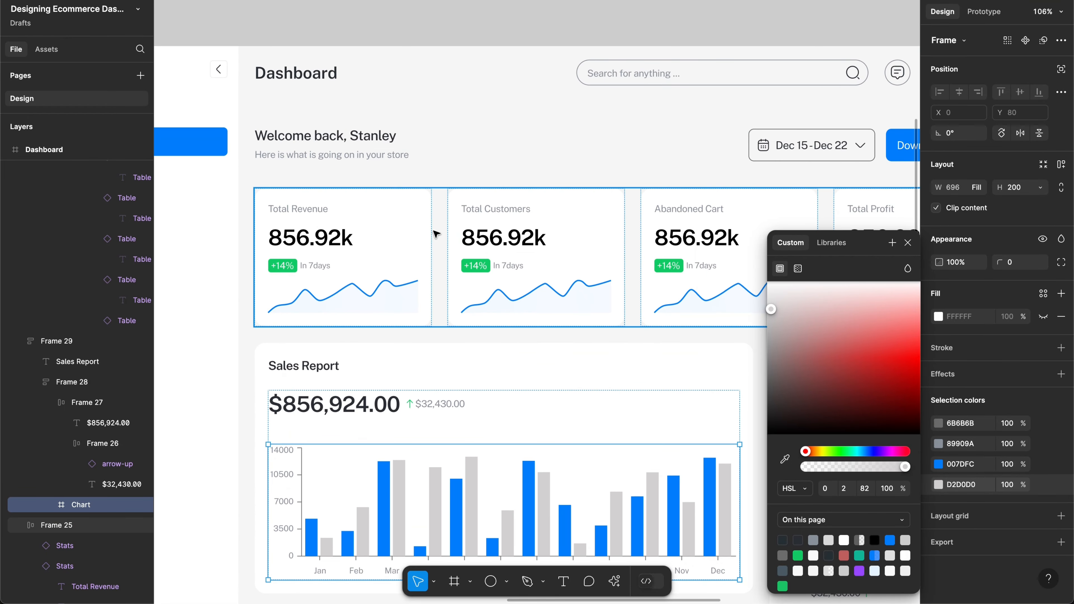
scroll(492, 236, "right", 2)
scroll(491, 236, "down", 1)
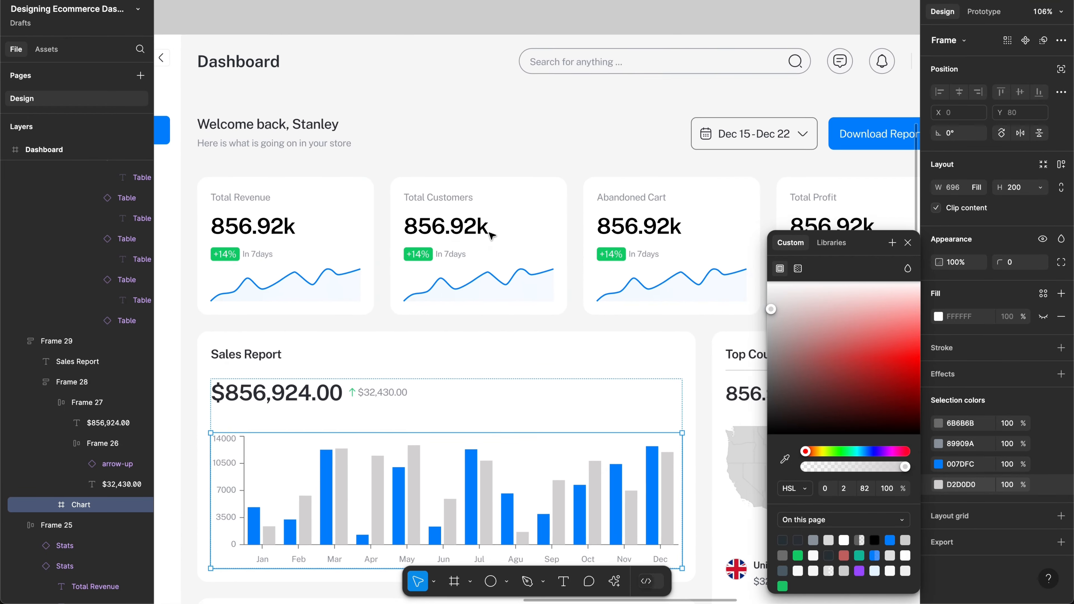
Step: Change the Abandoned Cart value from 856.92k to 12.2k
left_click(641, 224)
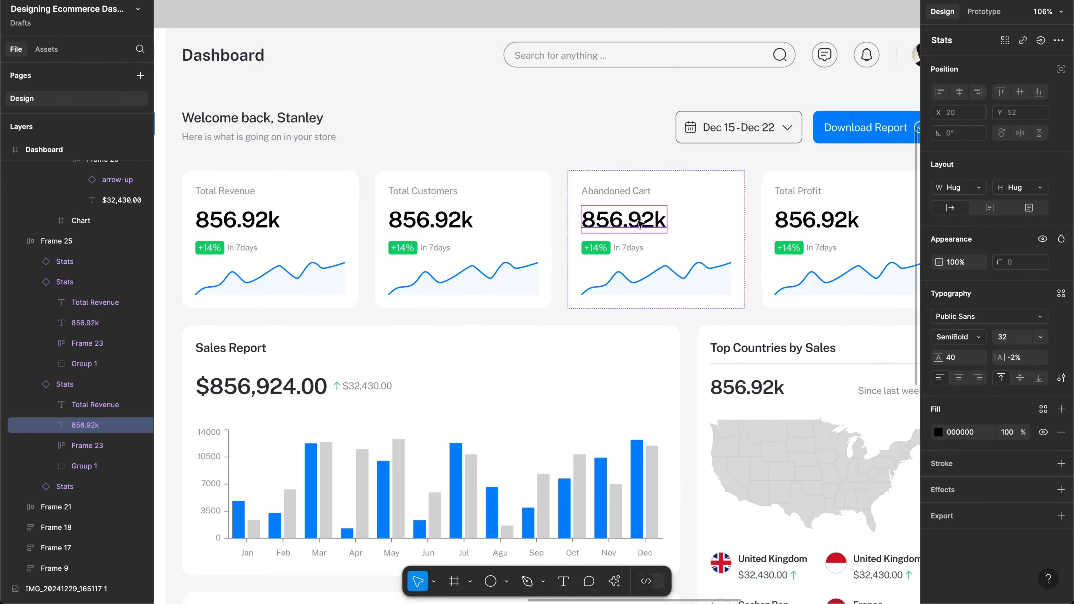
key("Delete")
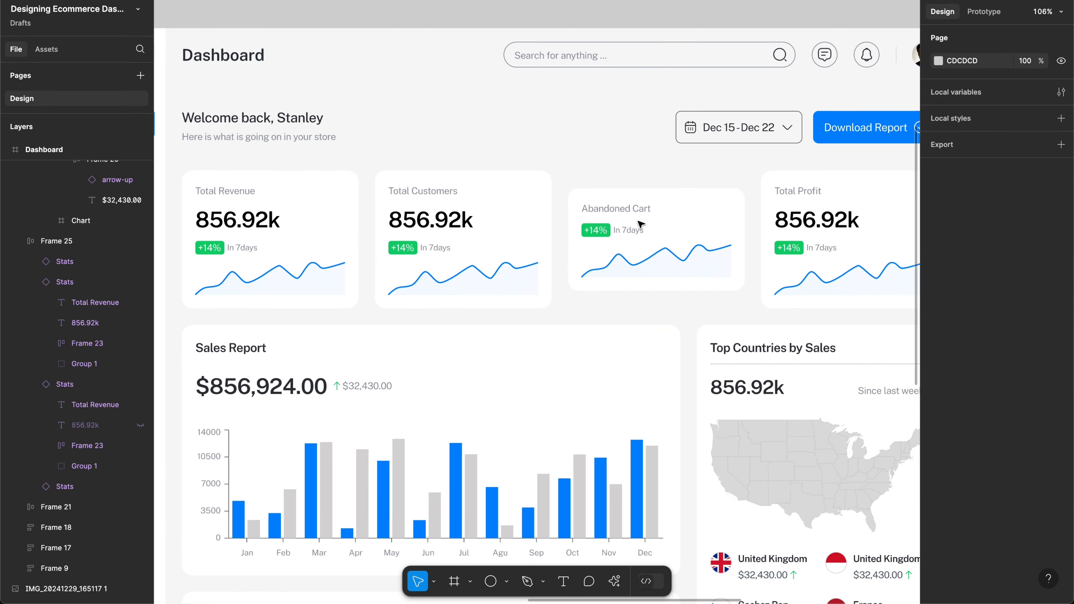
key("ctrl+z")
double_click(632, 222)
left_click(604, 221)
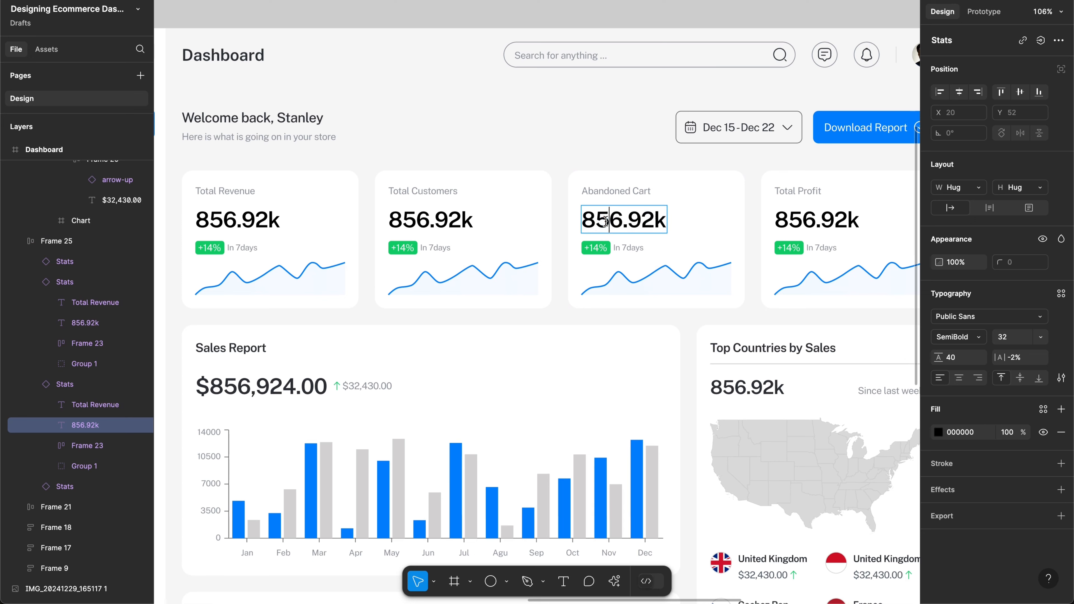
key("BackSpace")
key("BackSpace")
key("ctrl+a")
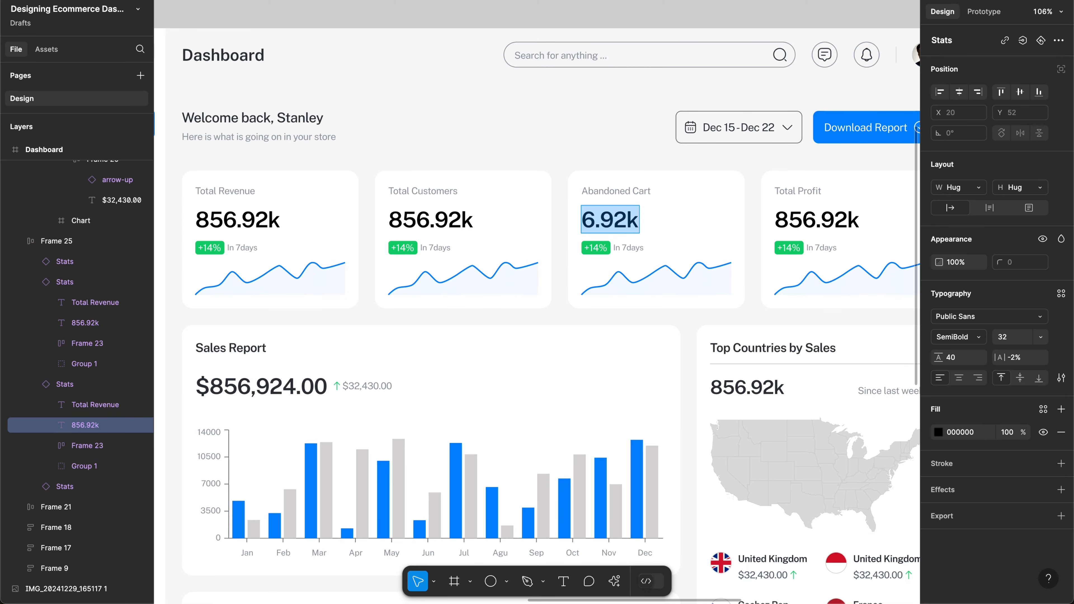
key("BackSpace")
type("12")
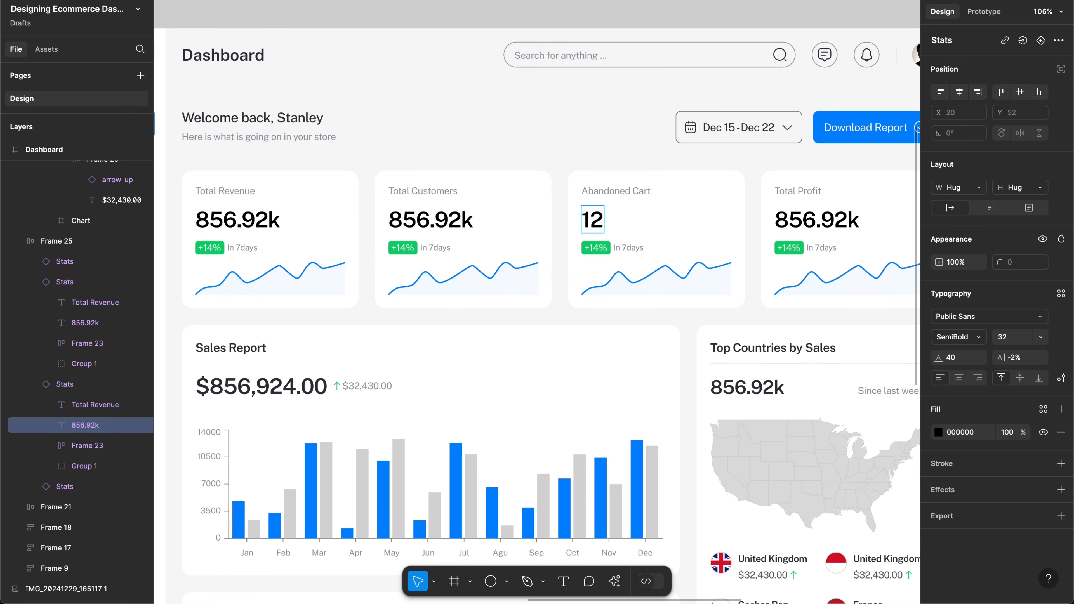
type("k")
key("Left")
type(".2")
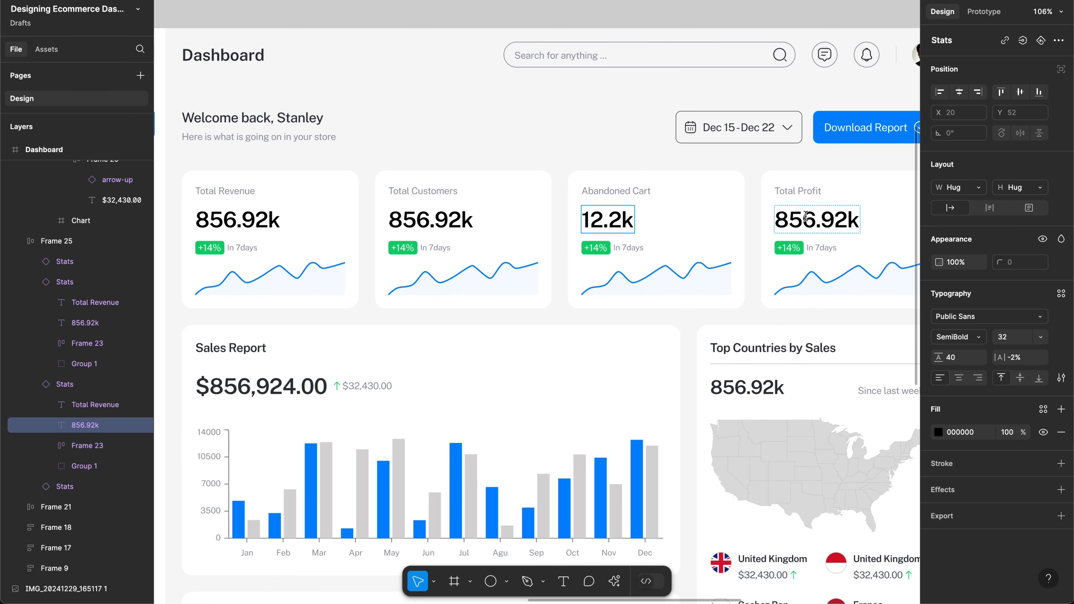
Step: Change the Total Profit value to 2.59M
double_click(798, 219)
key("BackSpace")
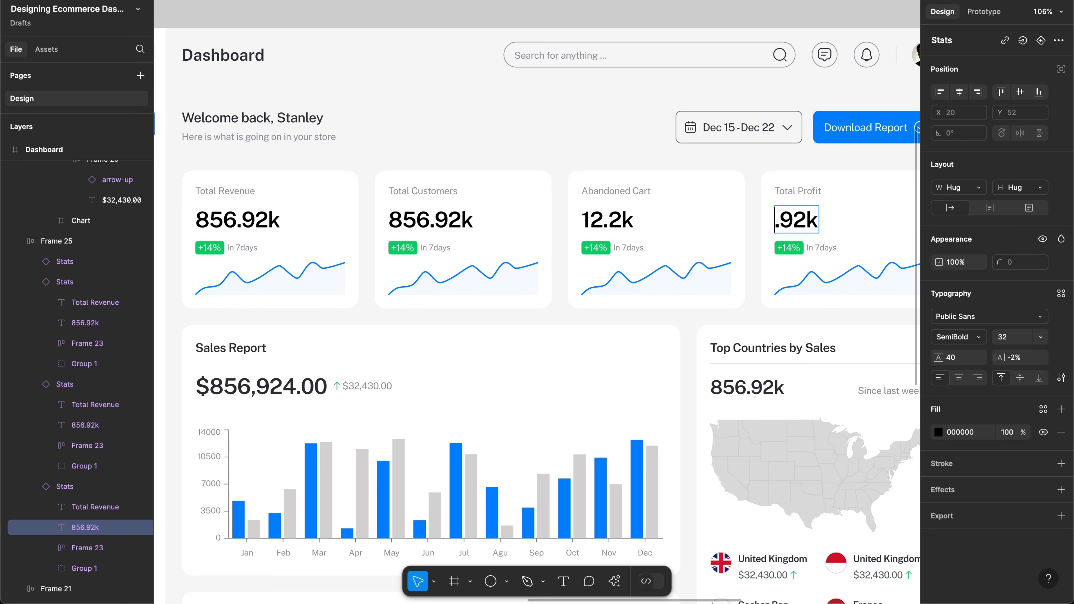
type("2.5")
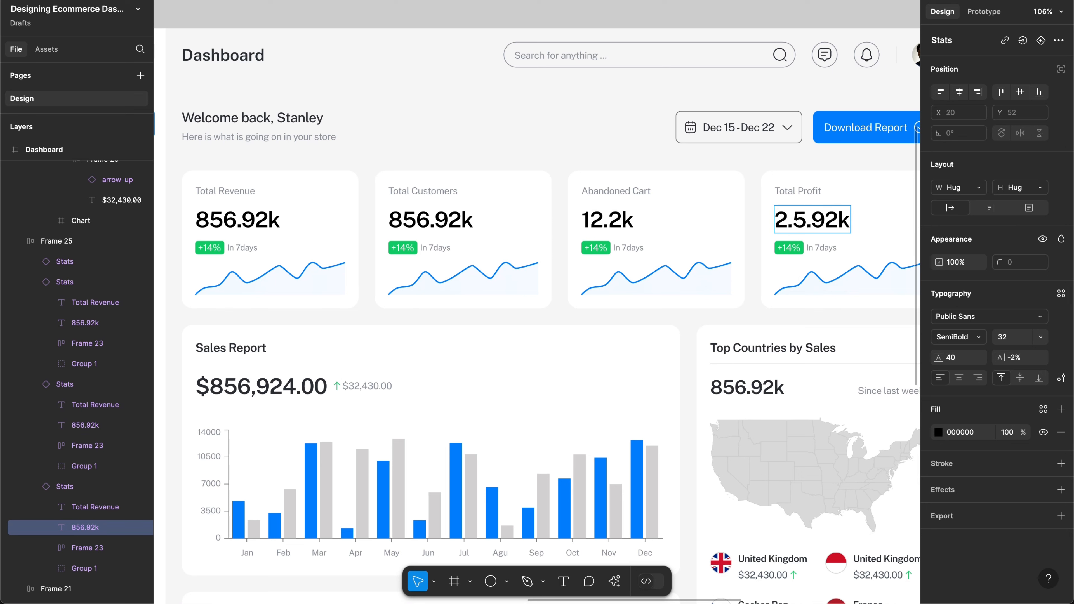
key("BackSpace")
key("BackSpace")
key("BackSpace")
type("9M")
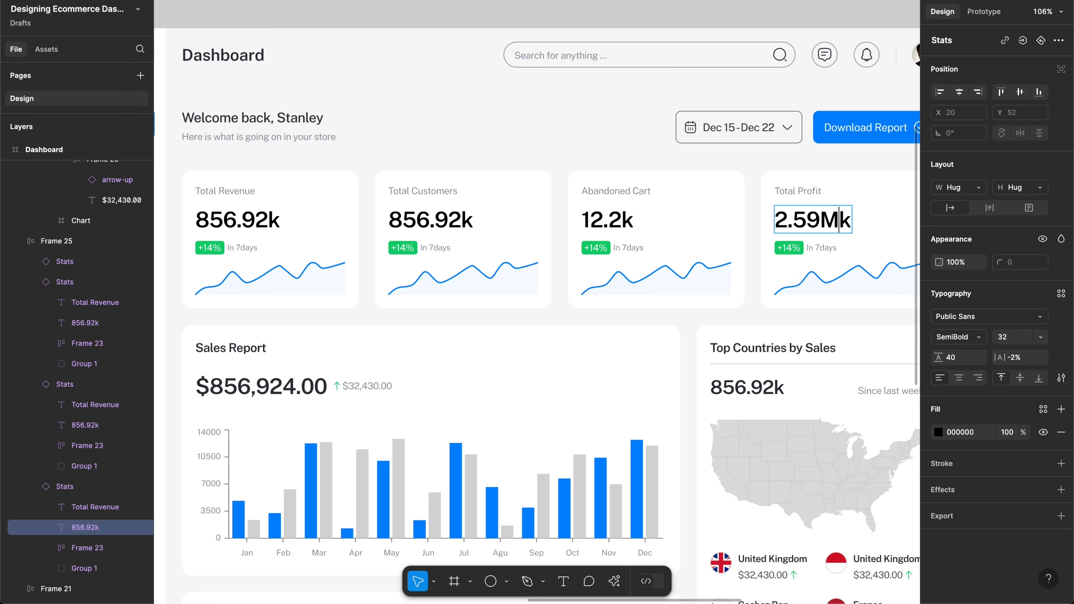
key("Delete")
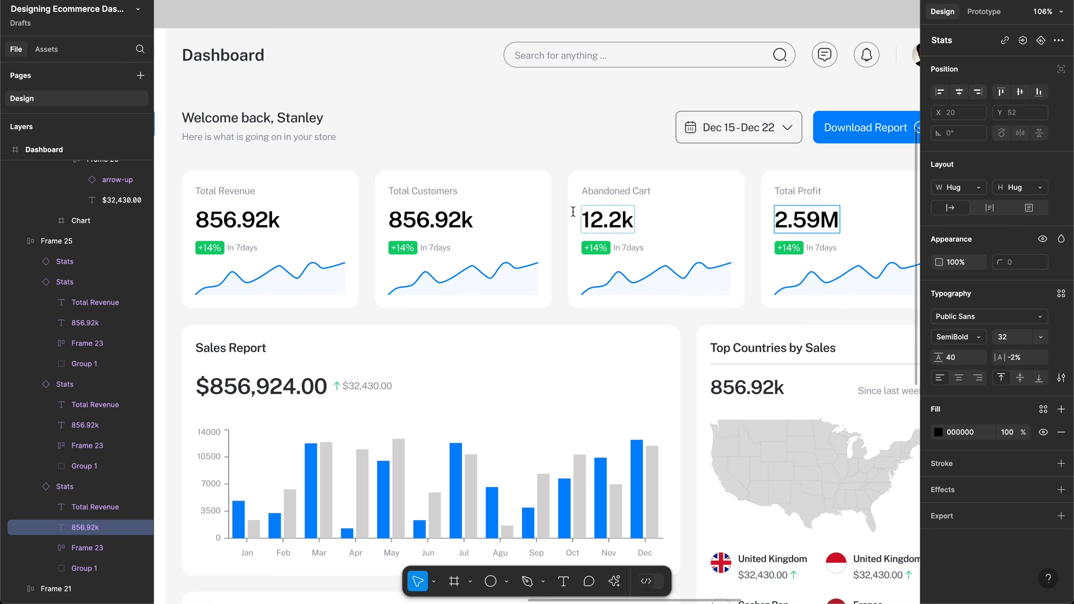
scroll(565, 208, "left", 3)
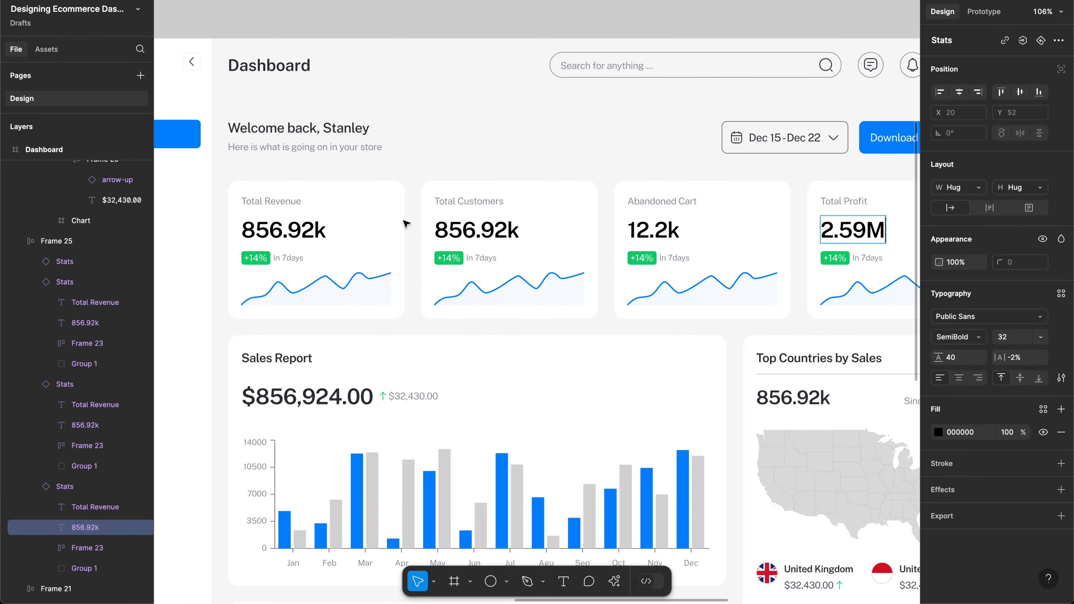
left_click(293, 228)
Step: Change the Total Customers value to 239k
scroll(293, 228, "down", 3)
scroll(293, 228, "up", 3)
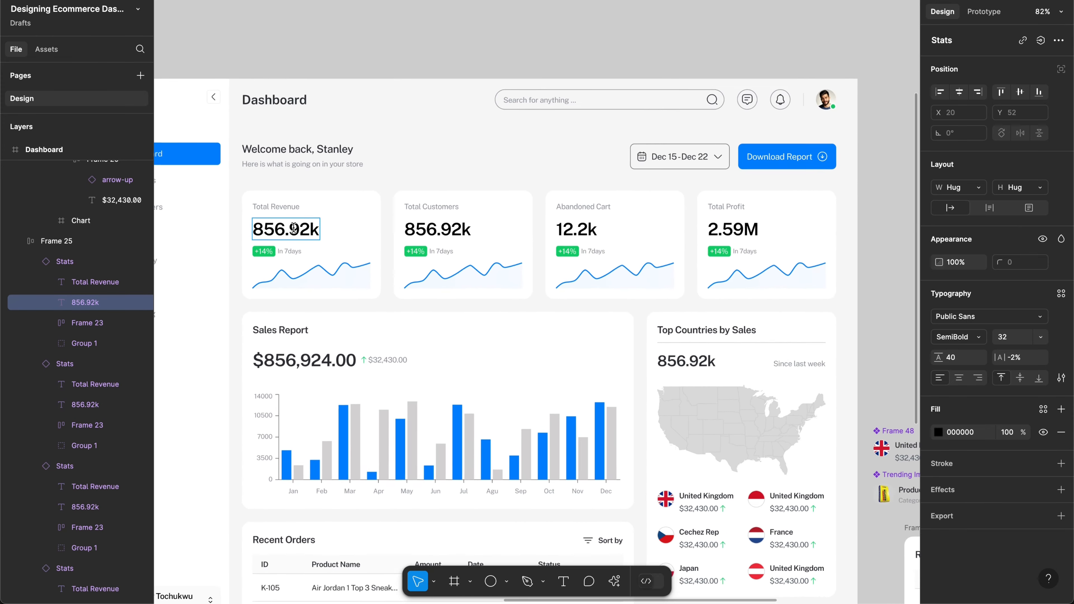
double_click(441, 227)
key("BackSpace")
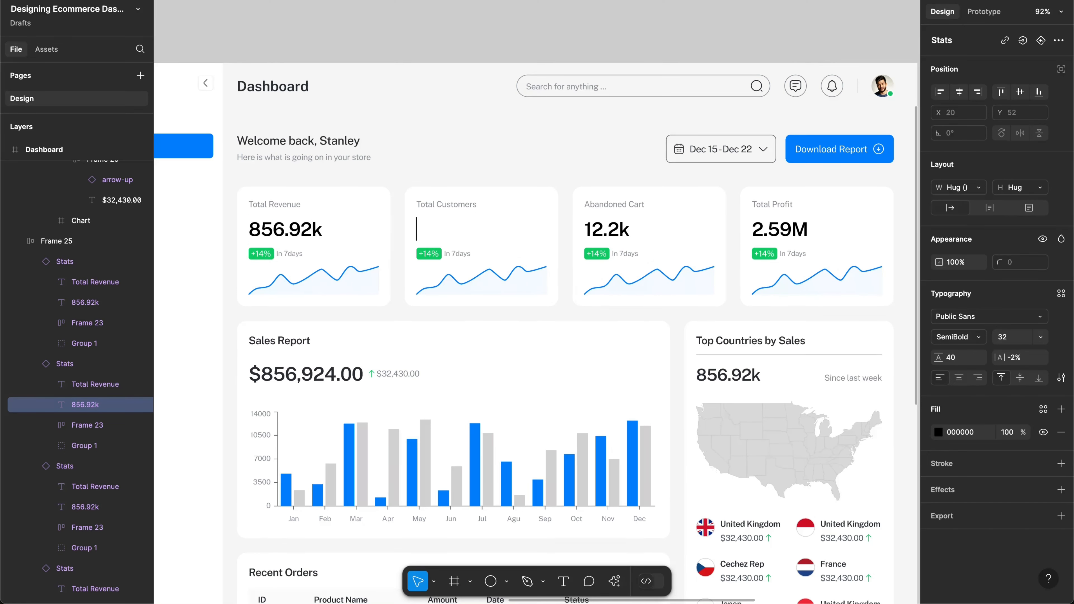
type("1")
key("BackSpace")
type("2")
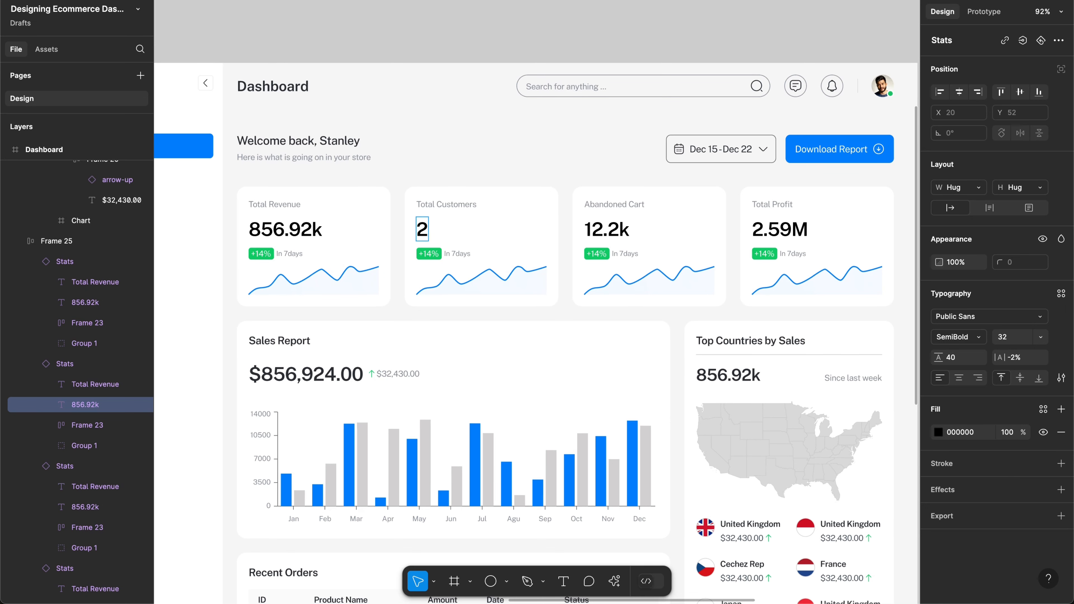
key("BackSpace")
type("200")
type("k")
key("BackSpace")
key("BackSpace")
type("32")
key("BackSpace")
type("9")
scroll(522, 235, "up", 3)
scroll(522, 235, "down", 3)
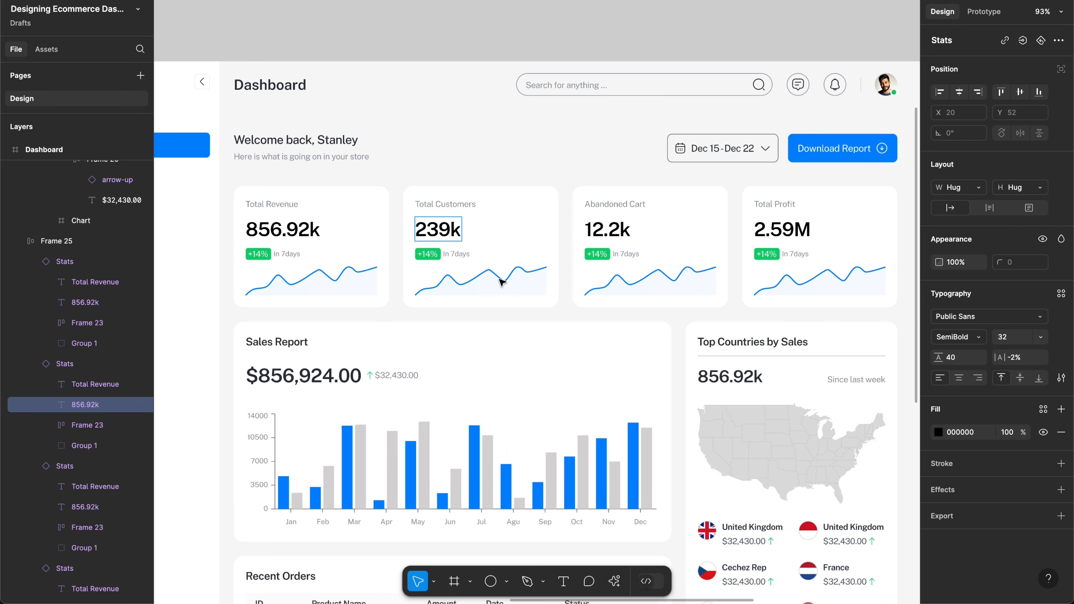
Step: Change the Abandoned Cart badge text from +14% to -24%
left_click(500, 281)
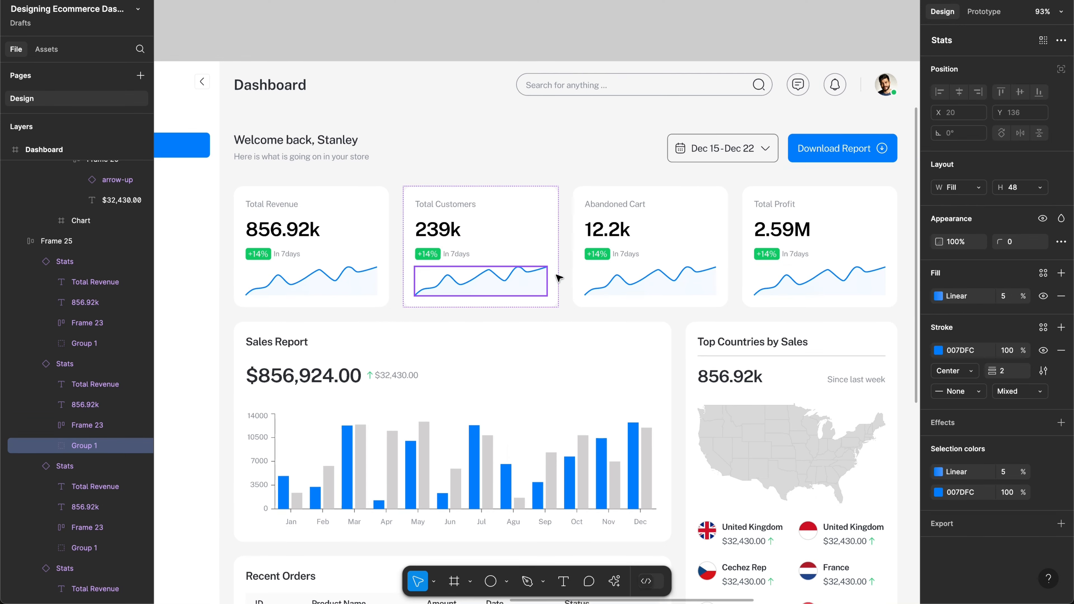
scroll(455, 259, "up", 5)
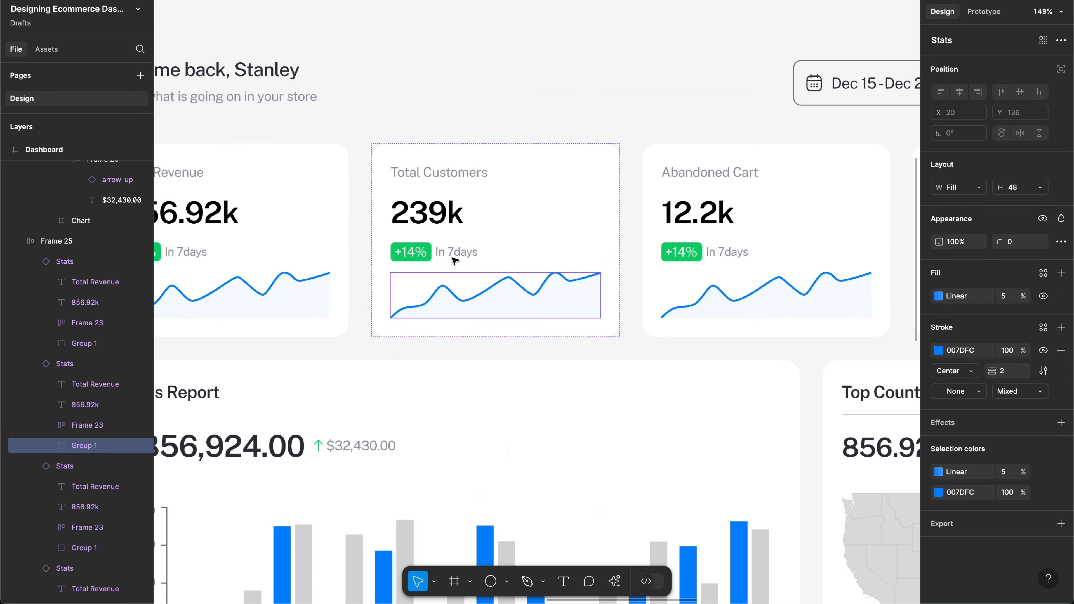
double_click(426, 257)
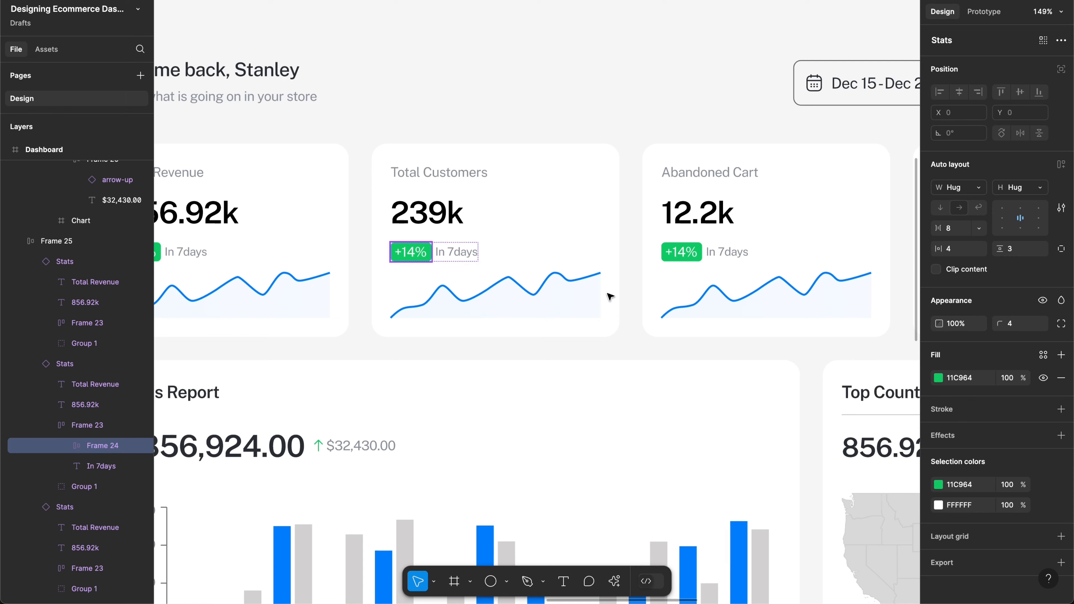
scroll(415, 256, "up", 5)
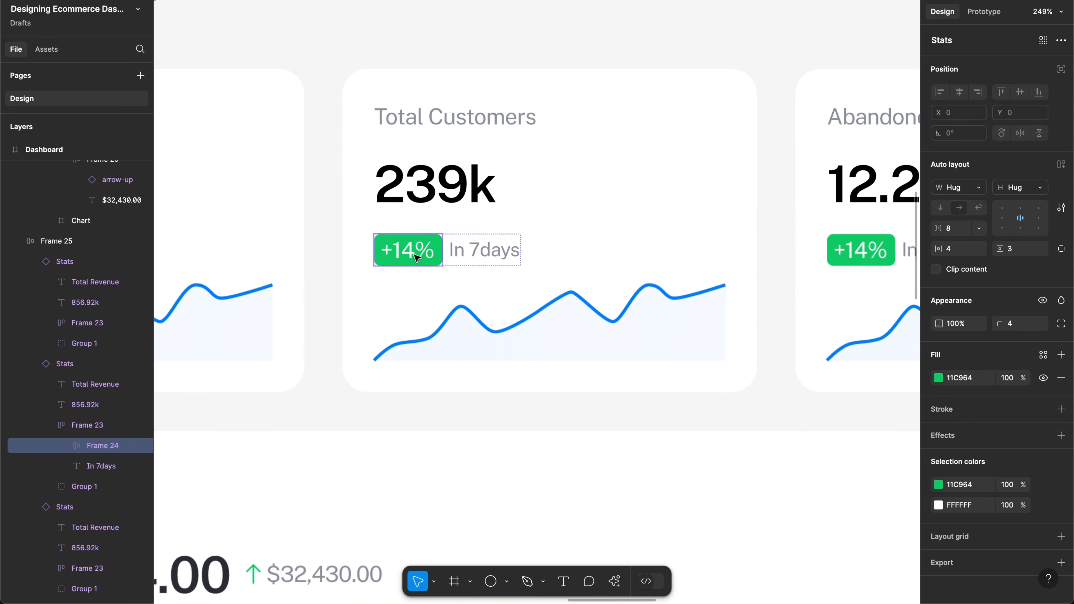
scroll(417, 258, "down", 5)
scroll(627, 261, "up", 3)
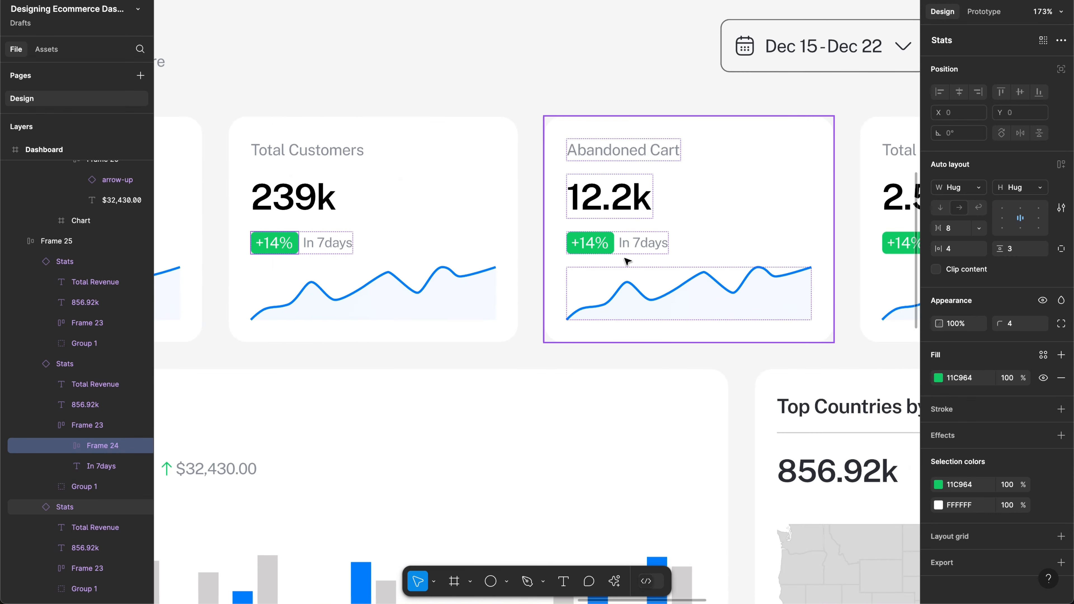
left_click(585, 244)
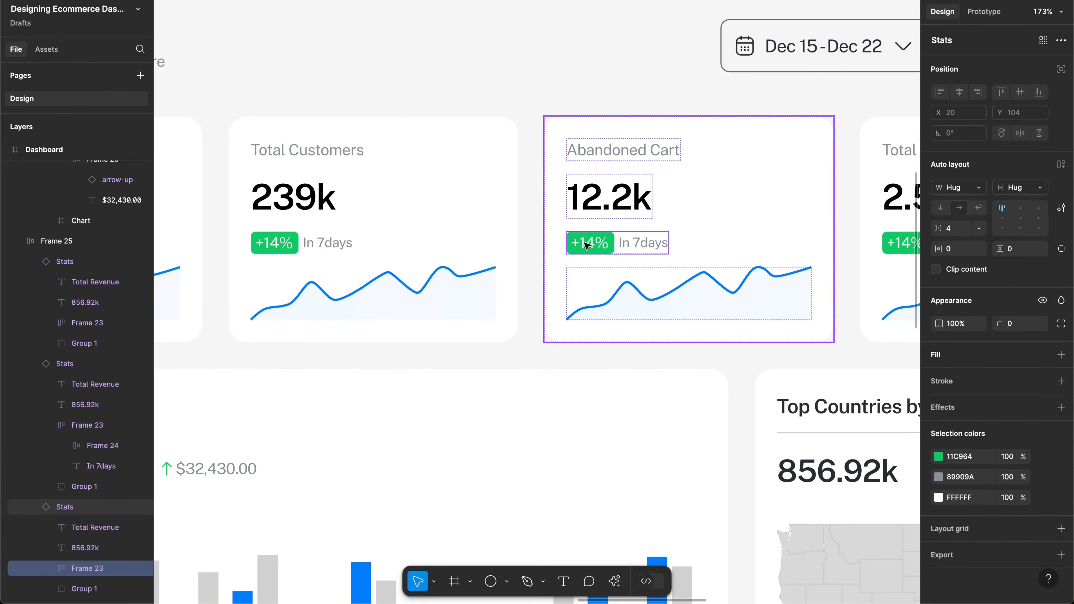
double_click(586, 246)
double_click(587, 245)
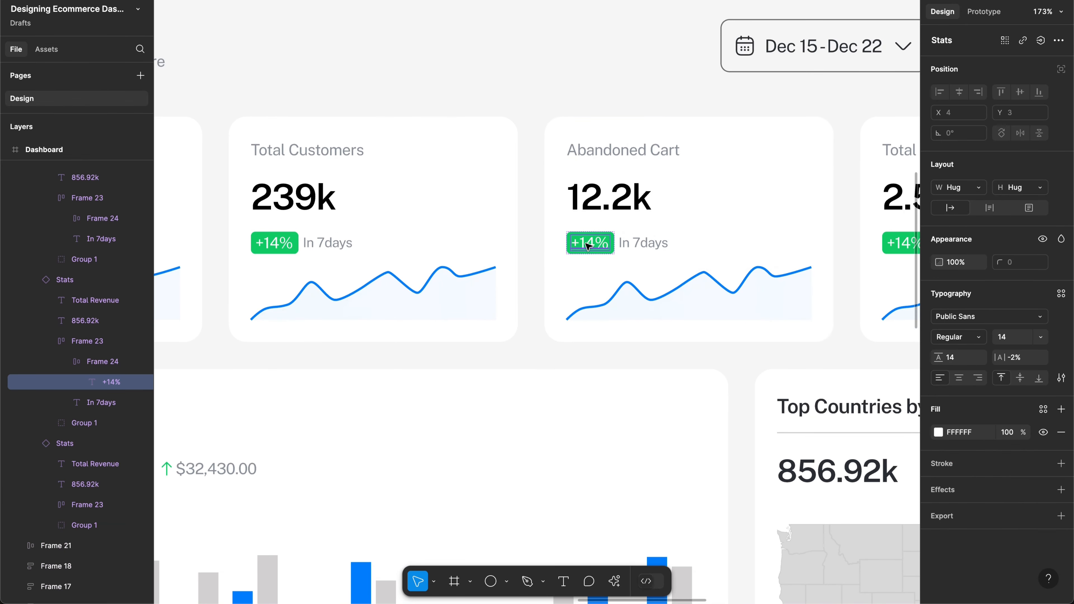
double_click(587, 245)
key("BackSpace")
key("BackSpace")
type("-")
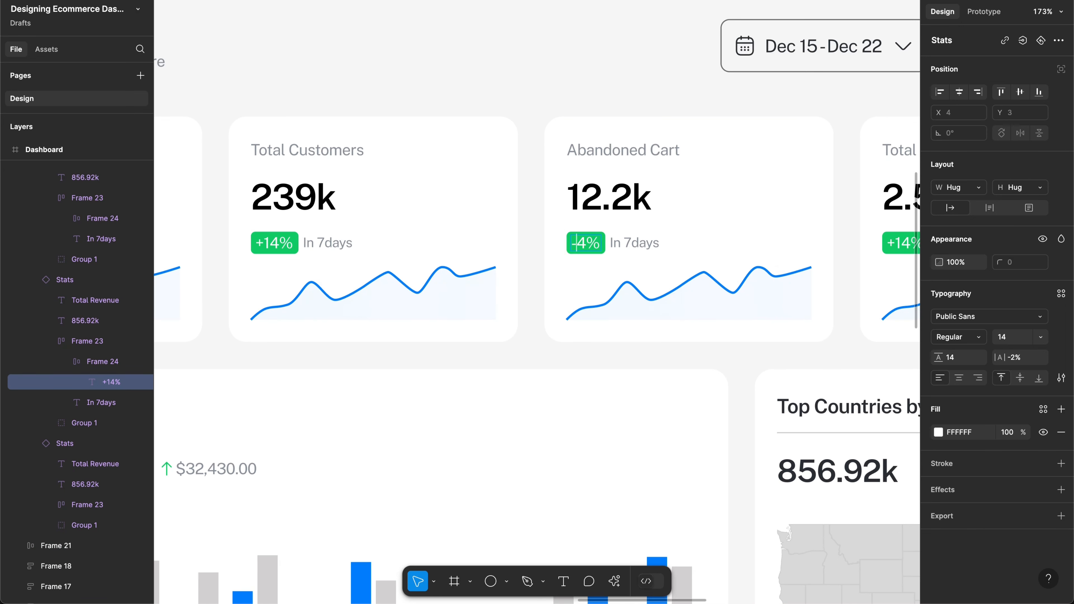
type("2")
double_click(623, 242)
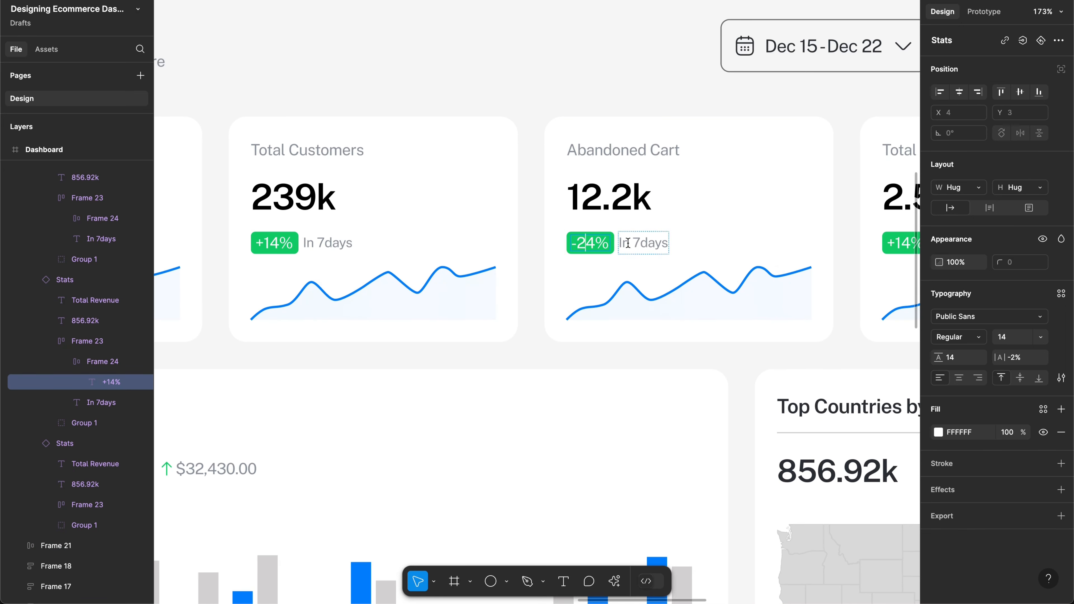
Step: Recolour the -24% badge fill to red EB4229
scroll(609, 244, "up", 5)
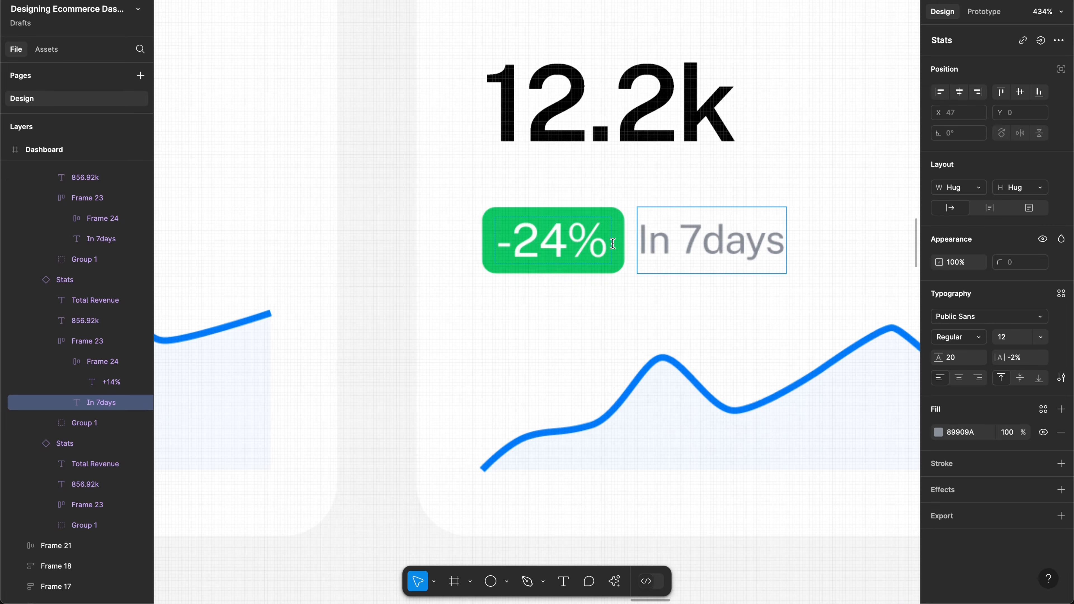
left_click(606, 245)
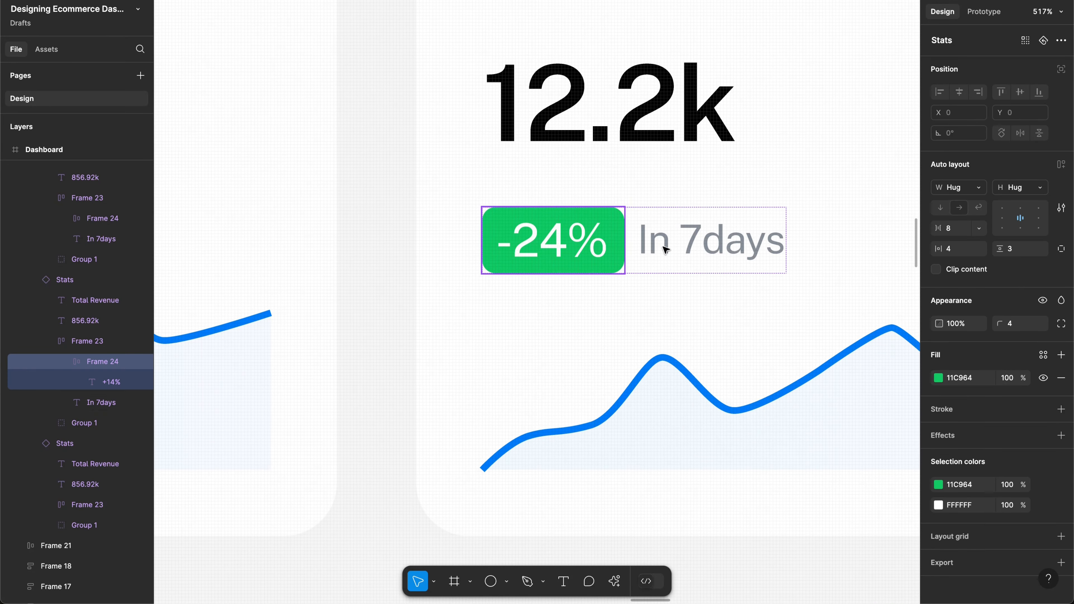
left_click(939, 379)
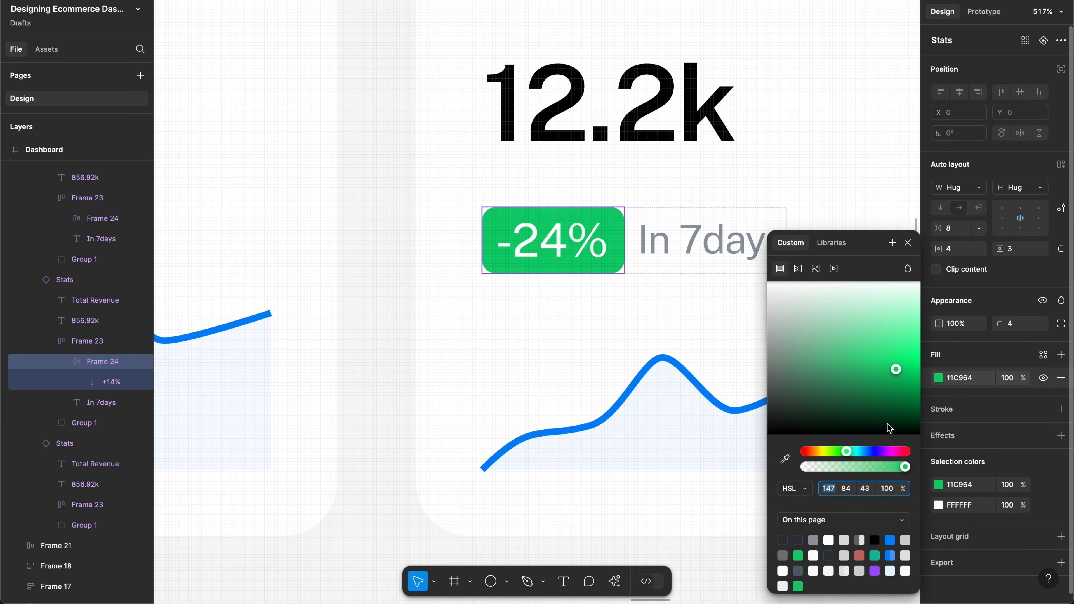
left_click_drag(883, 455, 808, 455)
left_click_drag(894, 381, 894, 377)
left_click(883, 360)
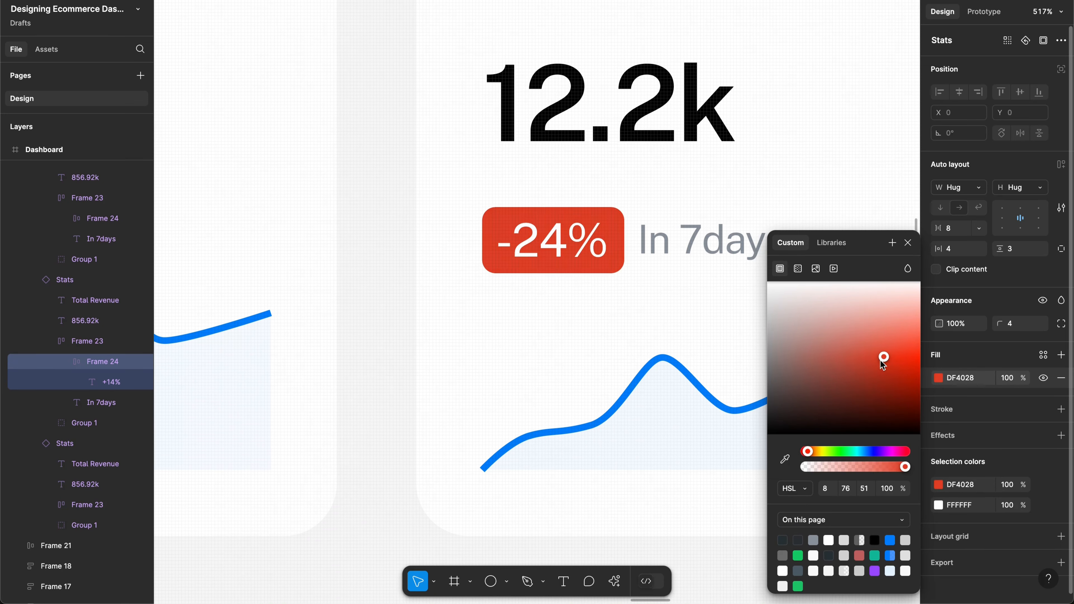
left_click_drag(882, 359, 884, 359)
left_click(960, 381)
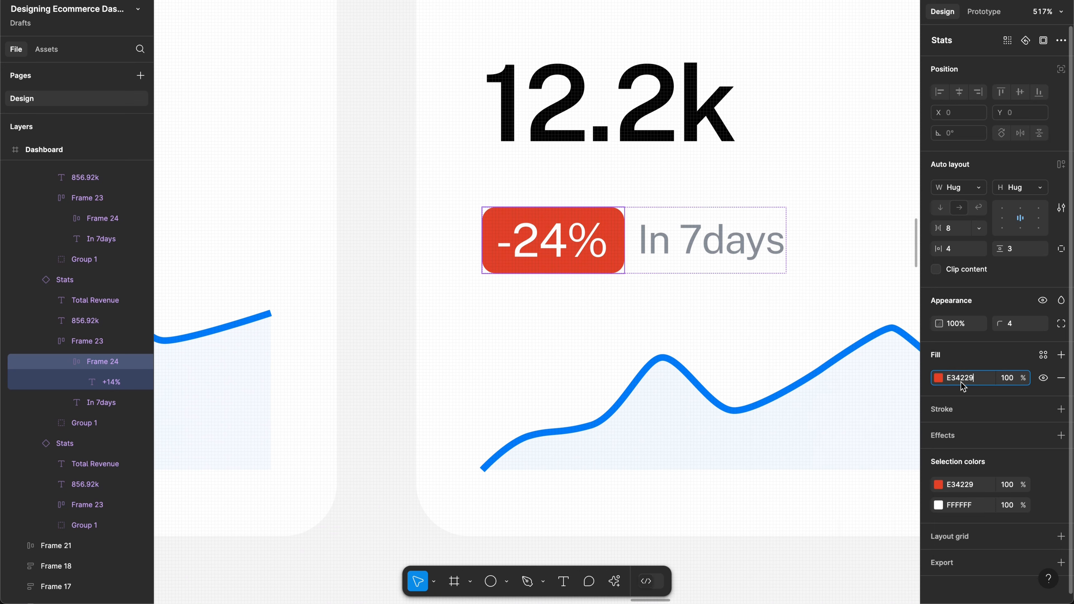
left_click(959, 379)
type("b")
key("Return")
Step: Pan back up to the dashboard's top header bar and select it
scroll(676, 286, "down", 10)
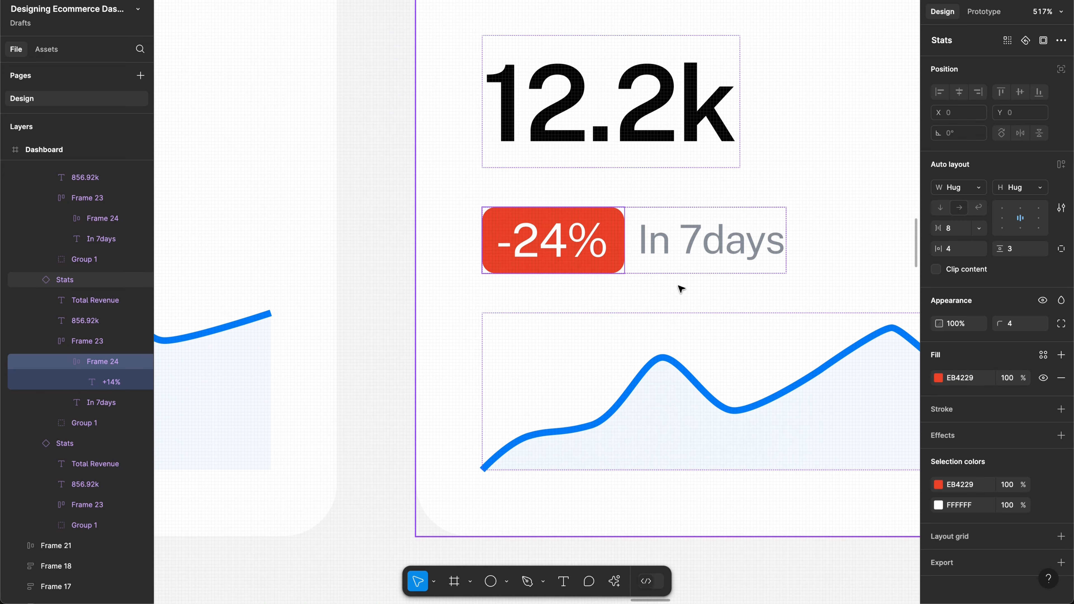
scroll(672, 283, "down", 5)
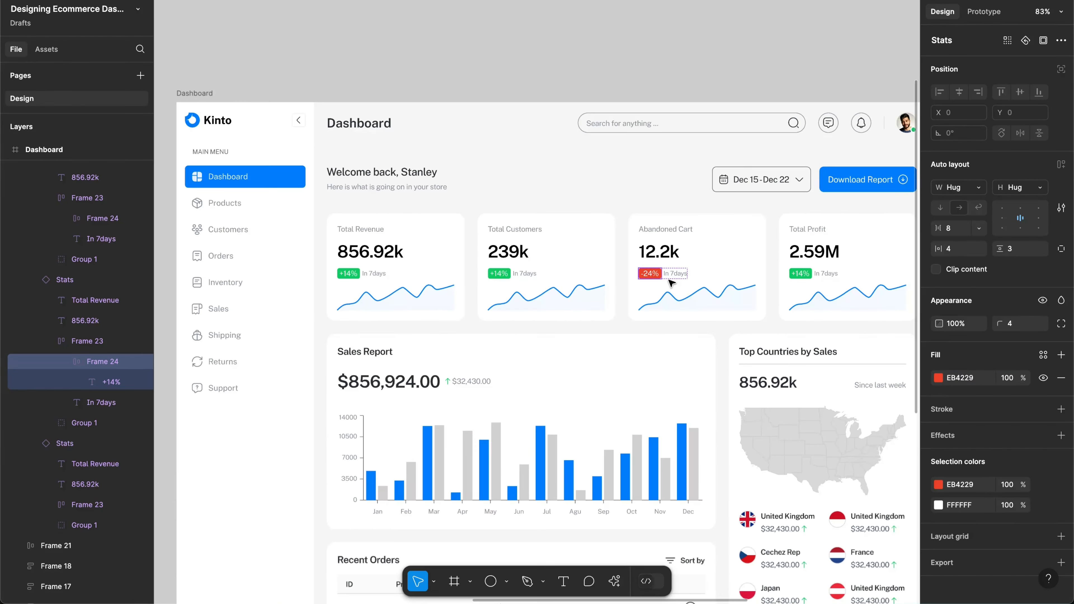
scroll(711, 274, "right", 2)
scroll(710, 274, "right", 2)
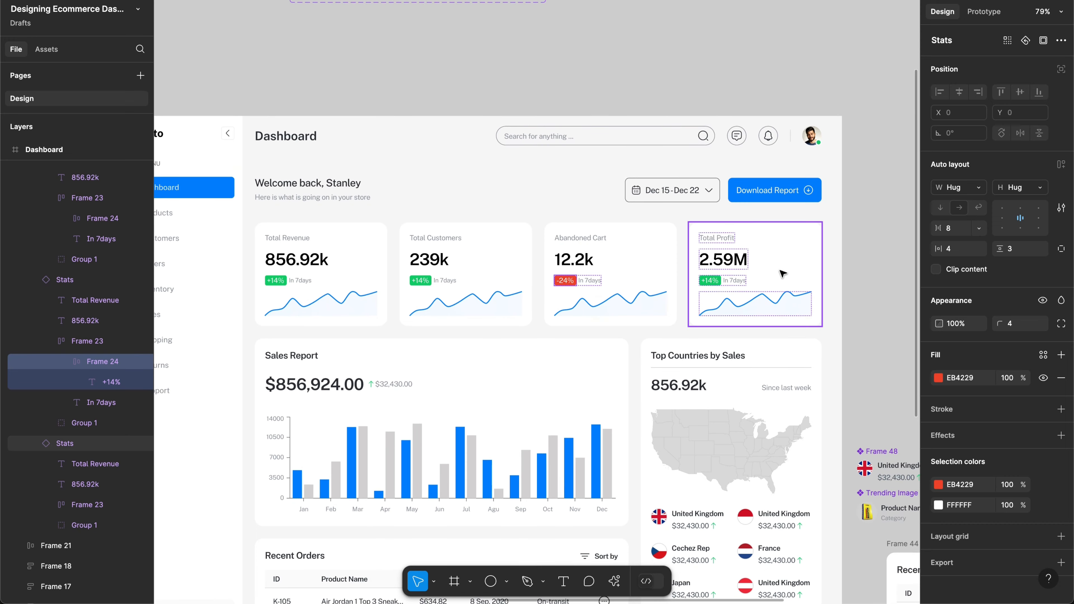
scroll(693, 282, "up", 5)
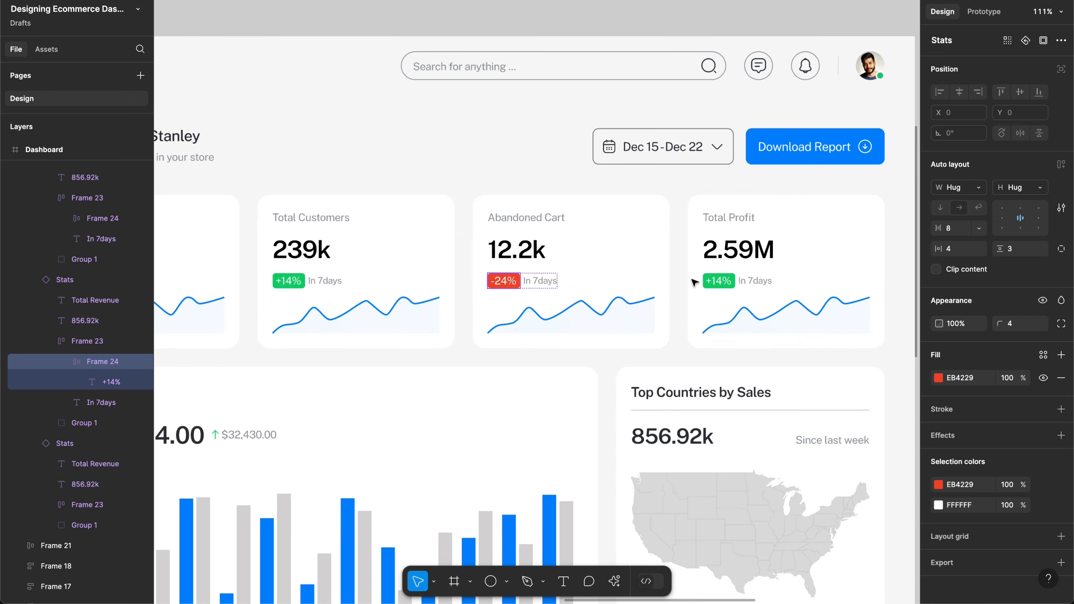
scroll(745, 281, "down", 8)
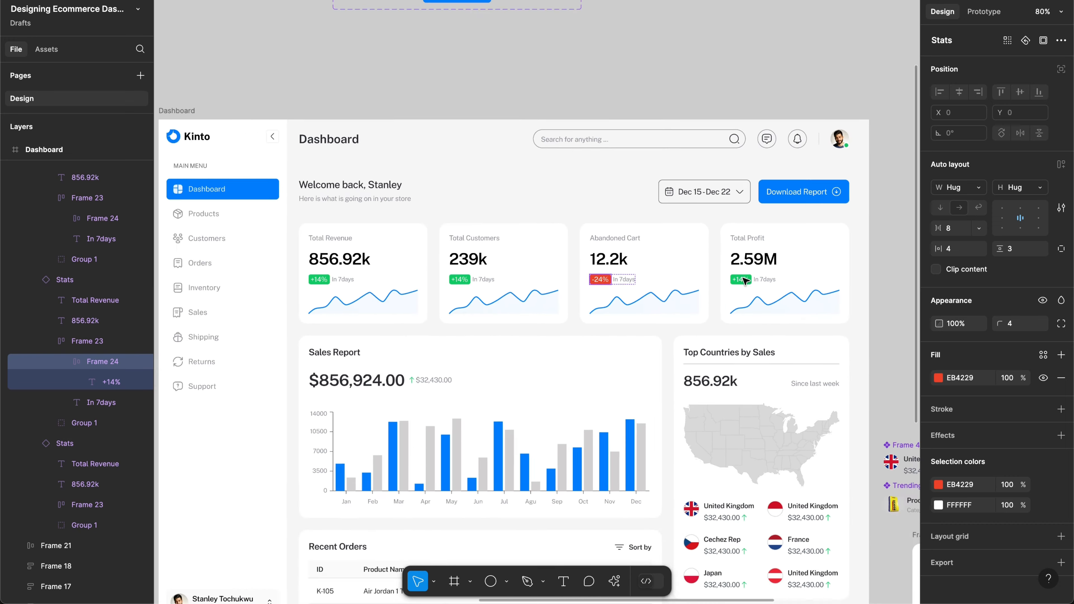
scroll(744, 281, "down", 2)
scroll(690, 256, "up", 4)
scroll(689, 254, "up", 2)
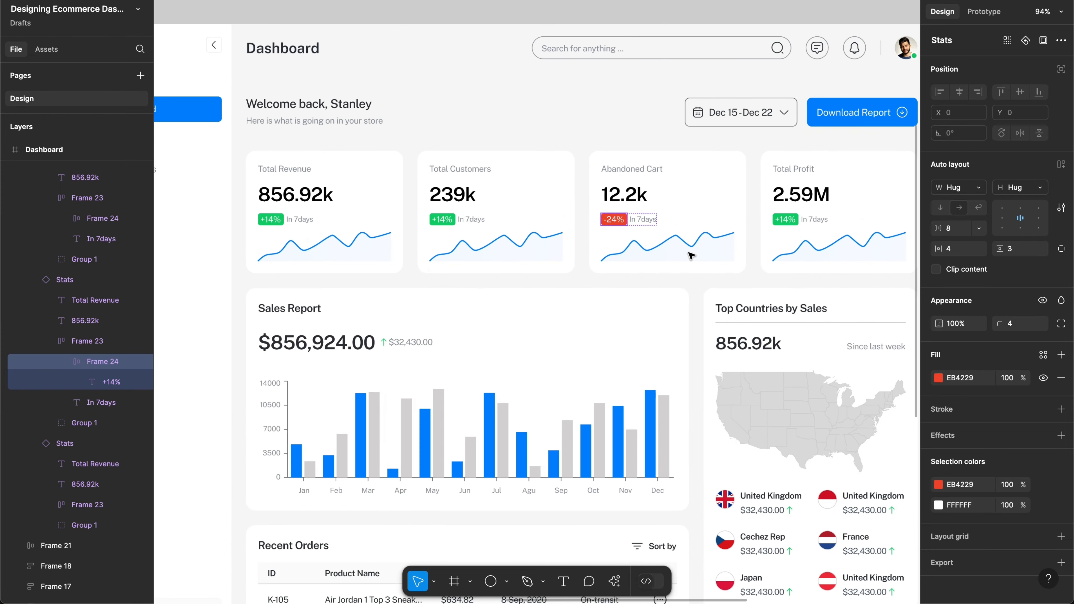
scroll(691, 220, "left", 5)
scroll(690, 216, "up", 3)
left_click(632, 107)
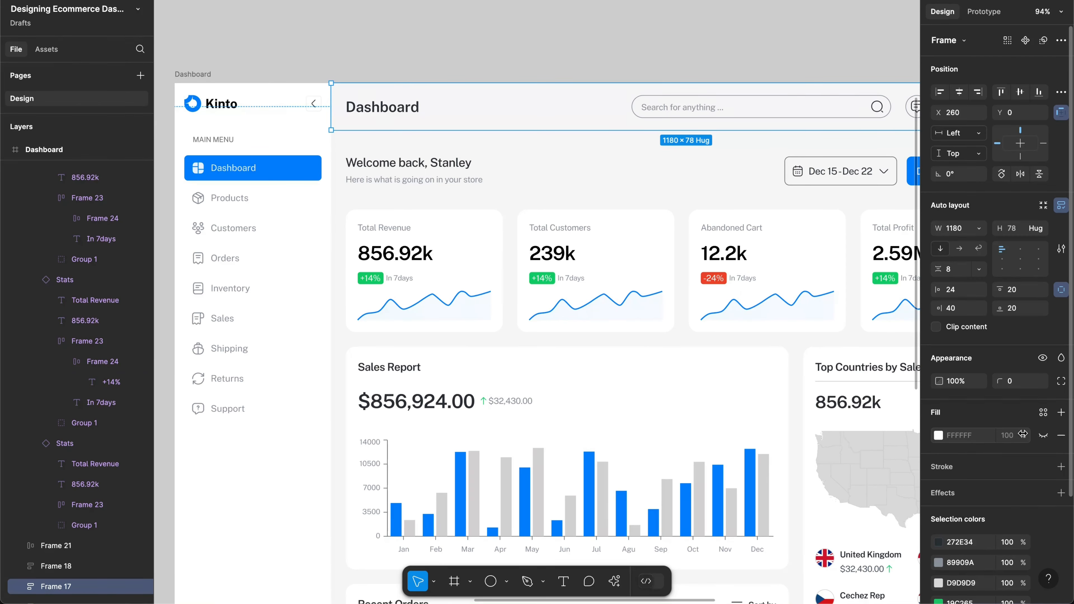
Step: Move to the header and drill into its search-and-icons group
left_click(1043, 435)
scroll(622, 25, "right", 2)
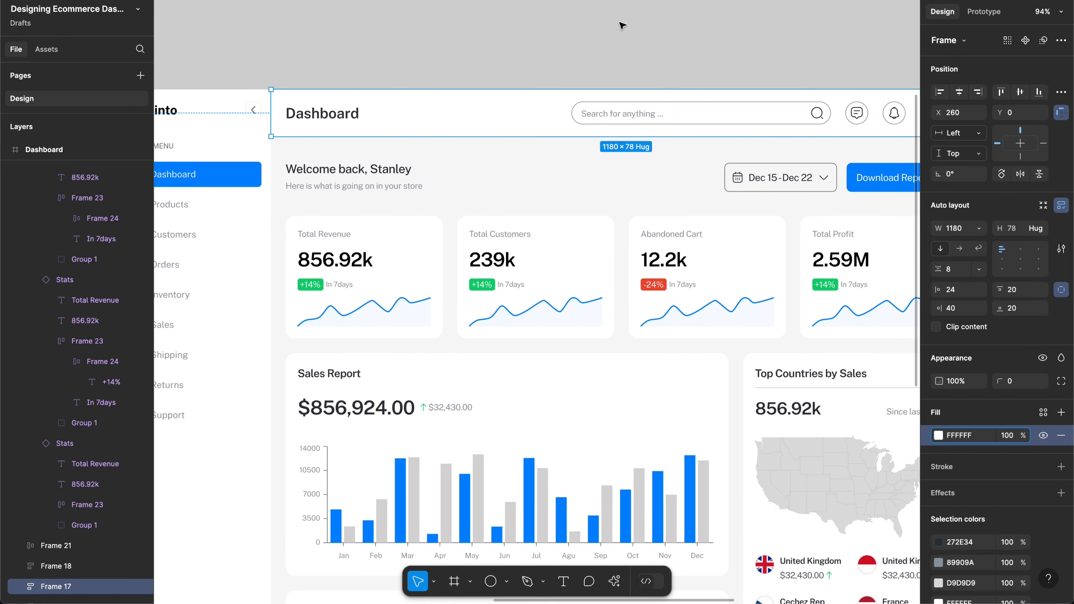
scroll(621, 26, "right", 2)
scroll(663, 122, "up", 1)
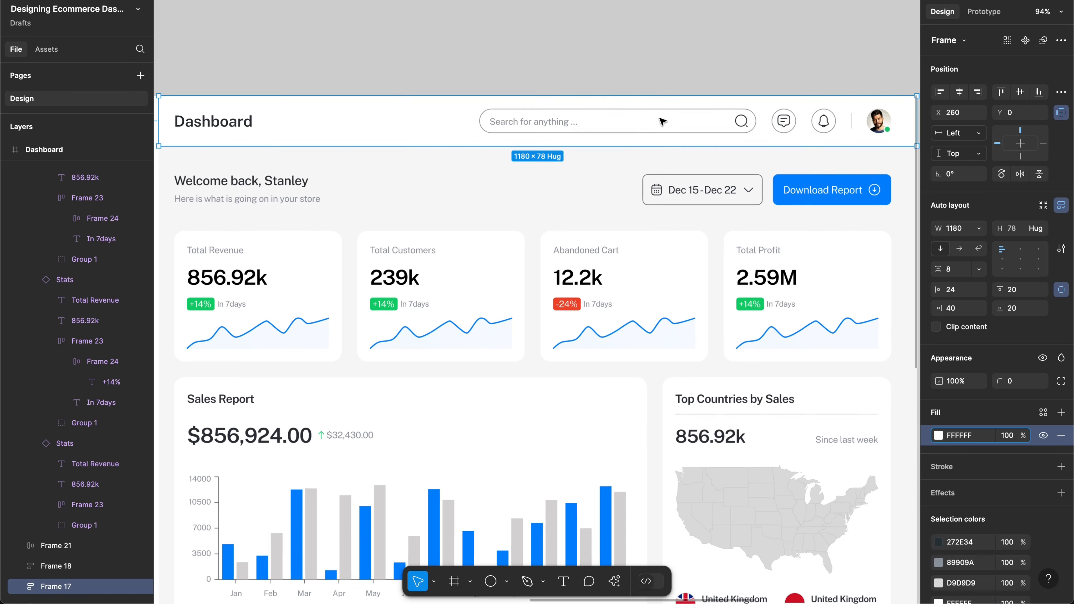
scroll(662, 122, "up", 5)
scroll(677, 125, "right", 2)
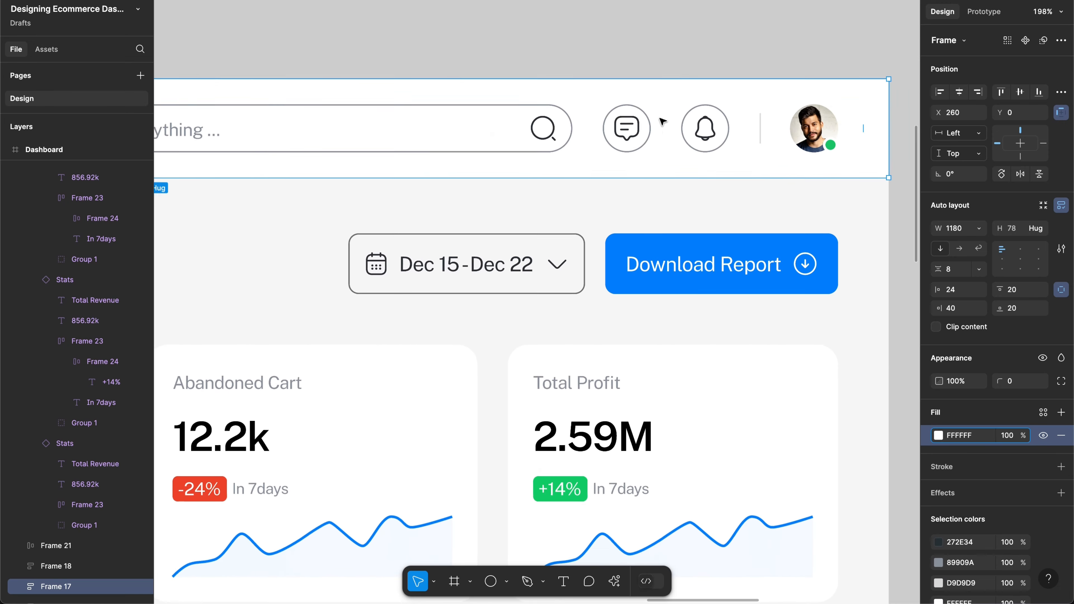
double_click(699, 126)
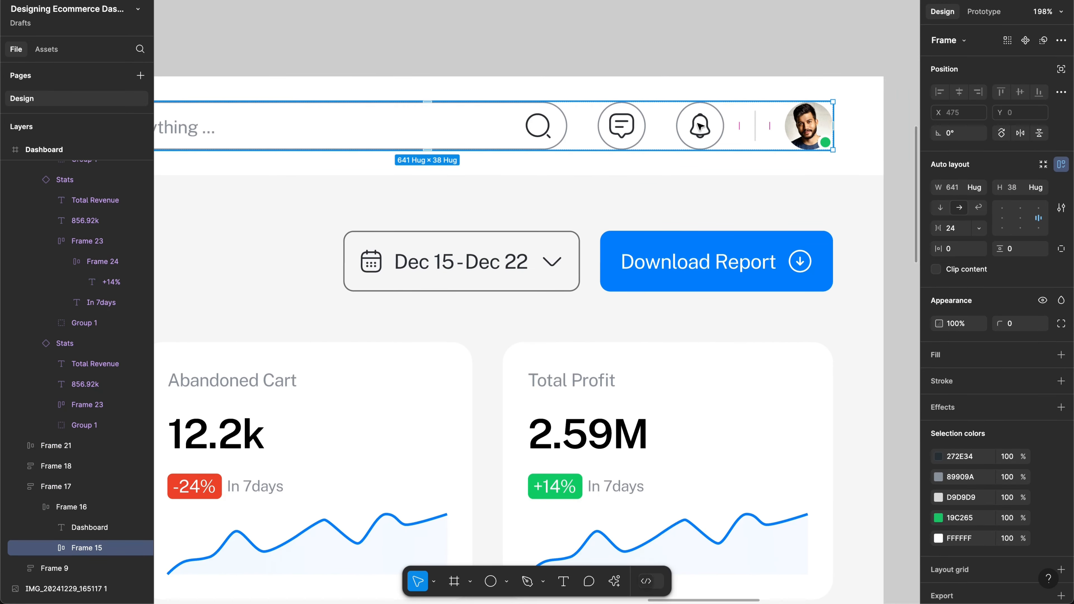
double_click(674, 126)
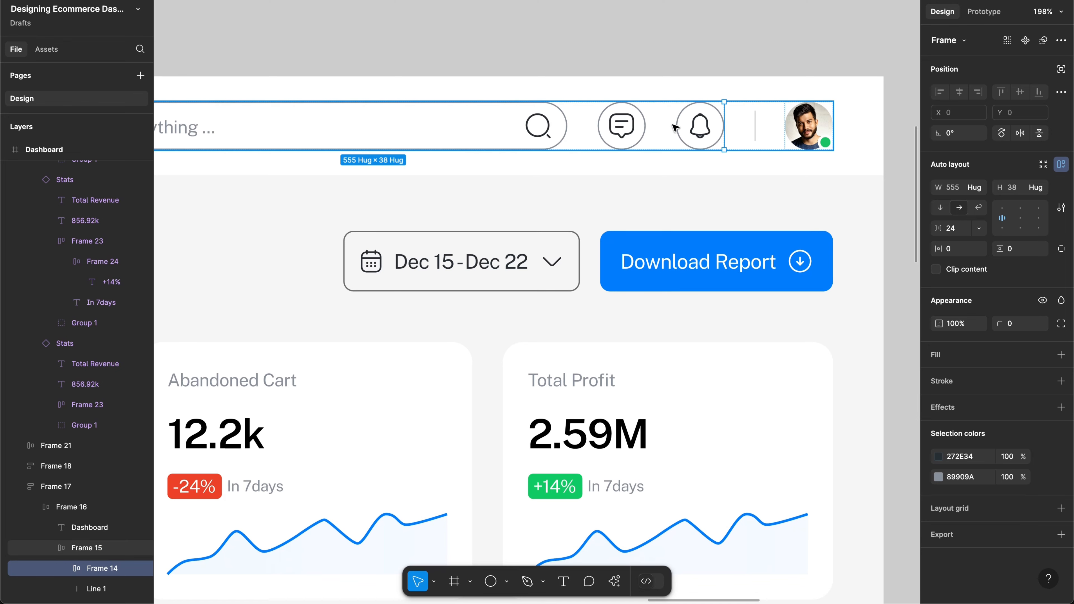
key("Escape")
Step: Select the header's chat and bell icon buttons together
left_click(621, 129)
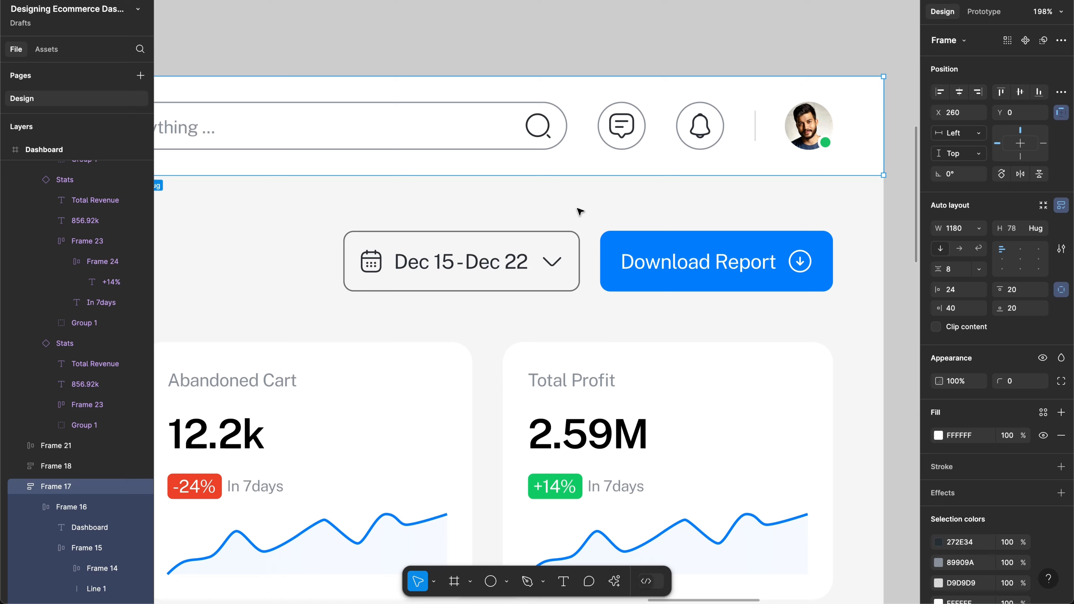
left_click(642, 123)
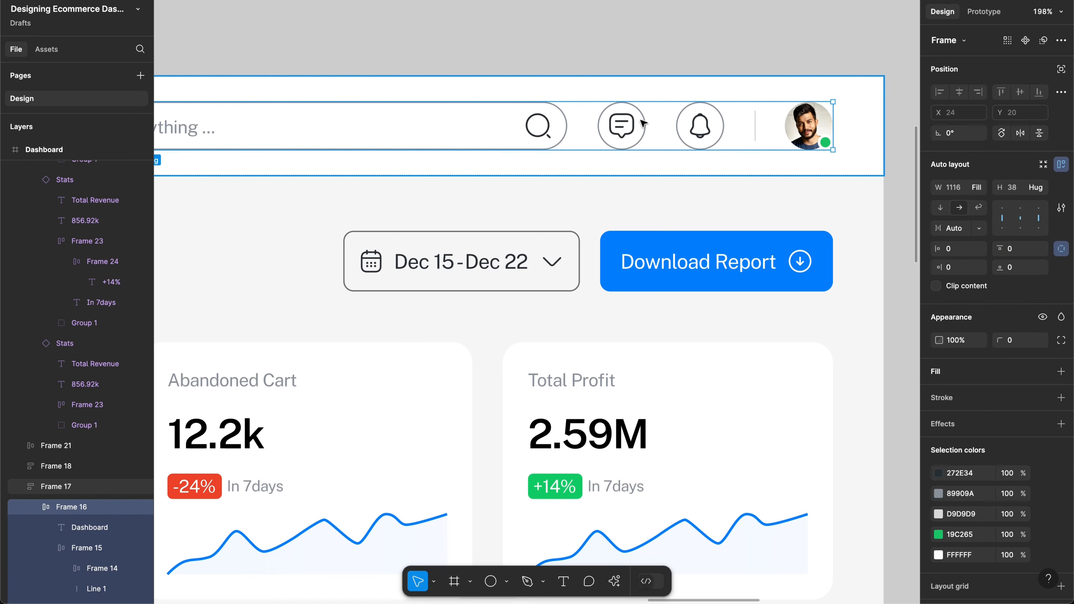
left_click(642, 123)
double_click(641, 125)
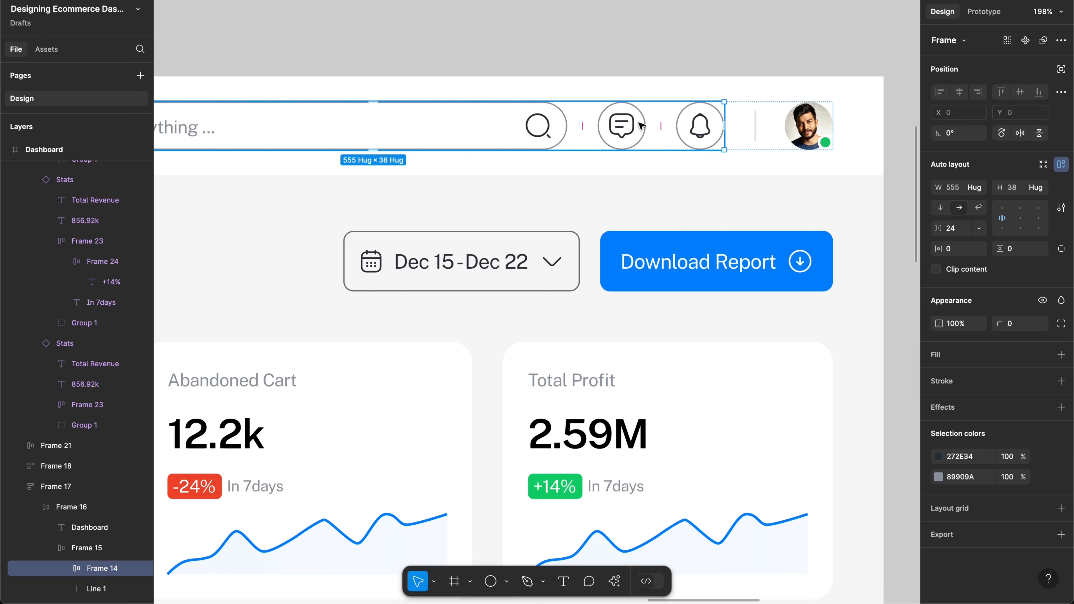
left_click(641, 125)
left_click(703, 129, "shift")
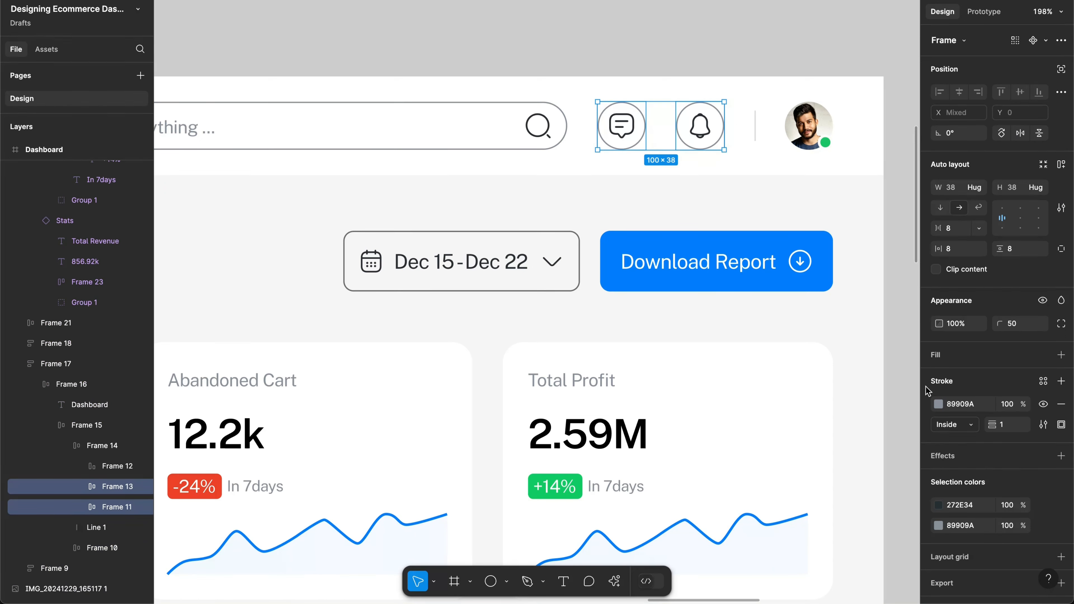
Step: Give the icon circles light grey D9D9D9 outlines and a 6B6B6B icon colour
left_click(938, 404)
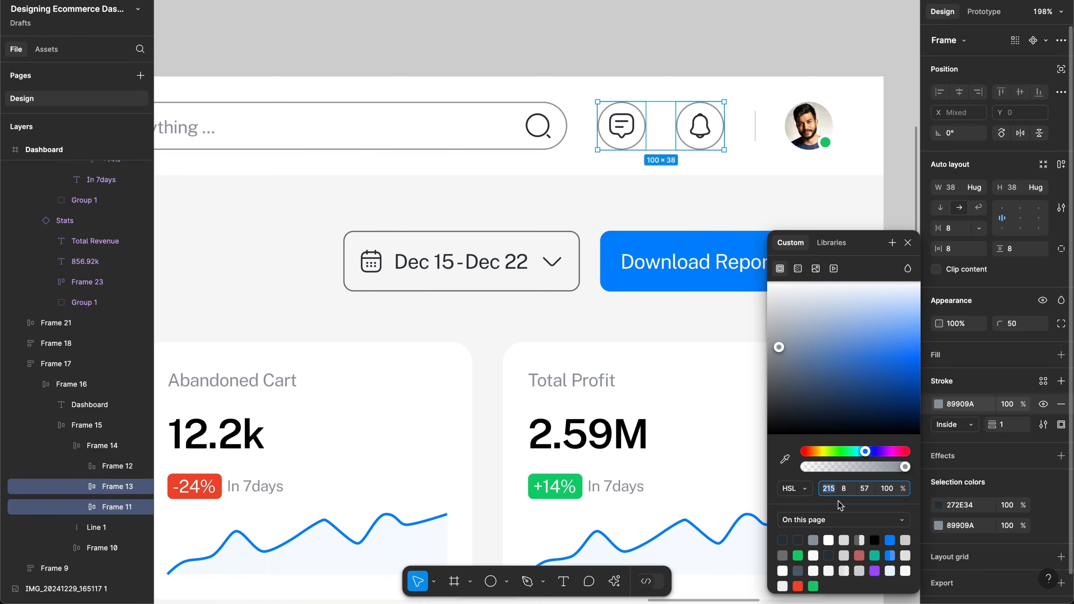
left_click(844, 539)
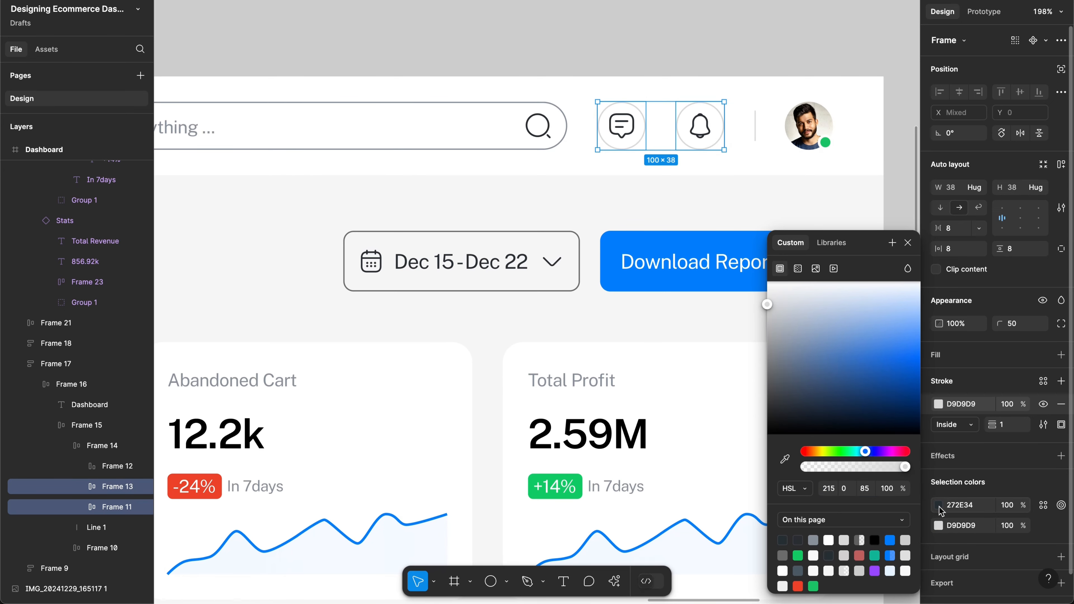
left_click(938, 506)
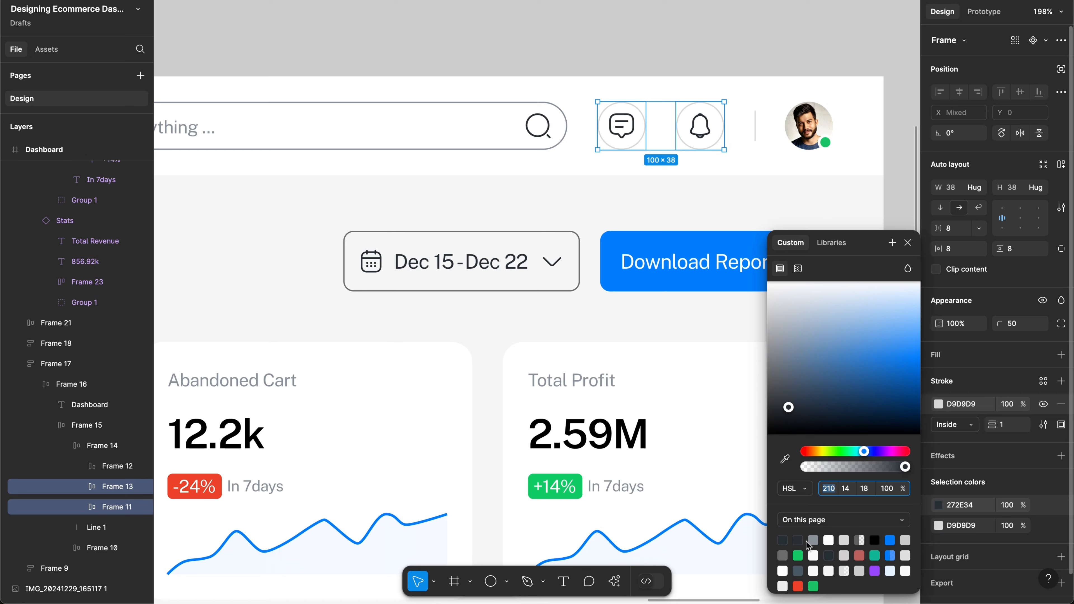
left_click(814, 539)
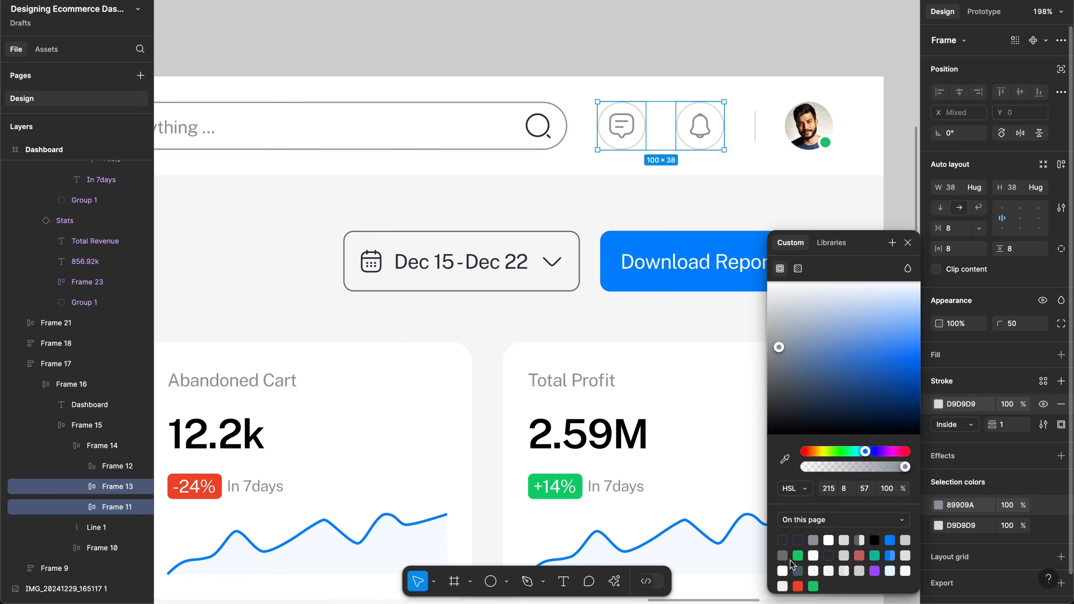
left_click(783, 556)
Step: Copy the D9D9D9 value and paste it into the search bar's 89909A colour field
scroll(622, 287, "left", 3)
scroll(621, 288, "down", 1)
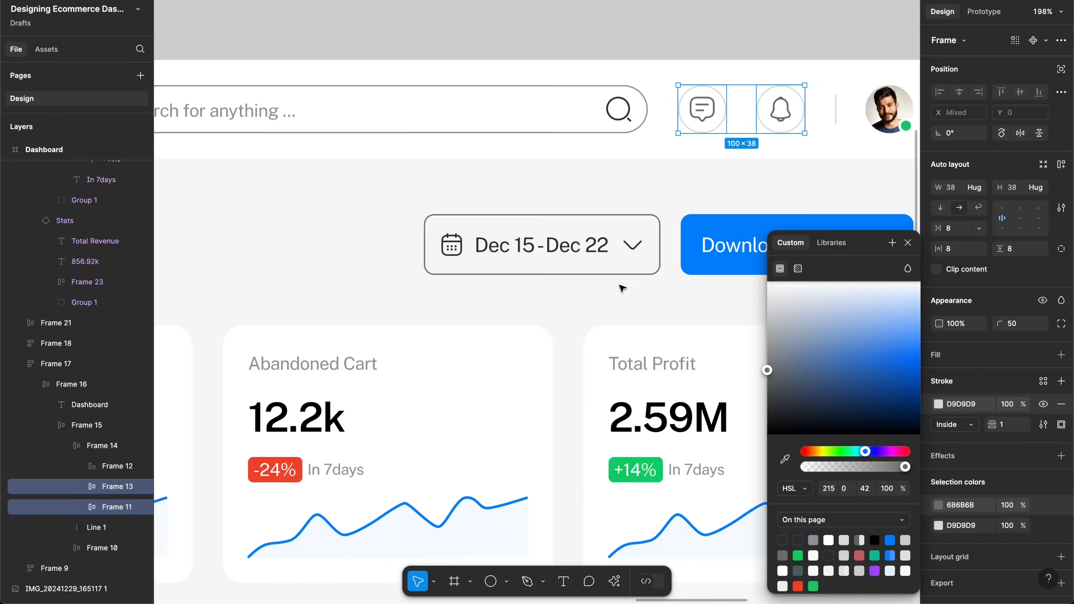
scroll(621, 288, "left", 3)
scroll(622, 287, "down", 1)
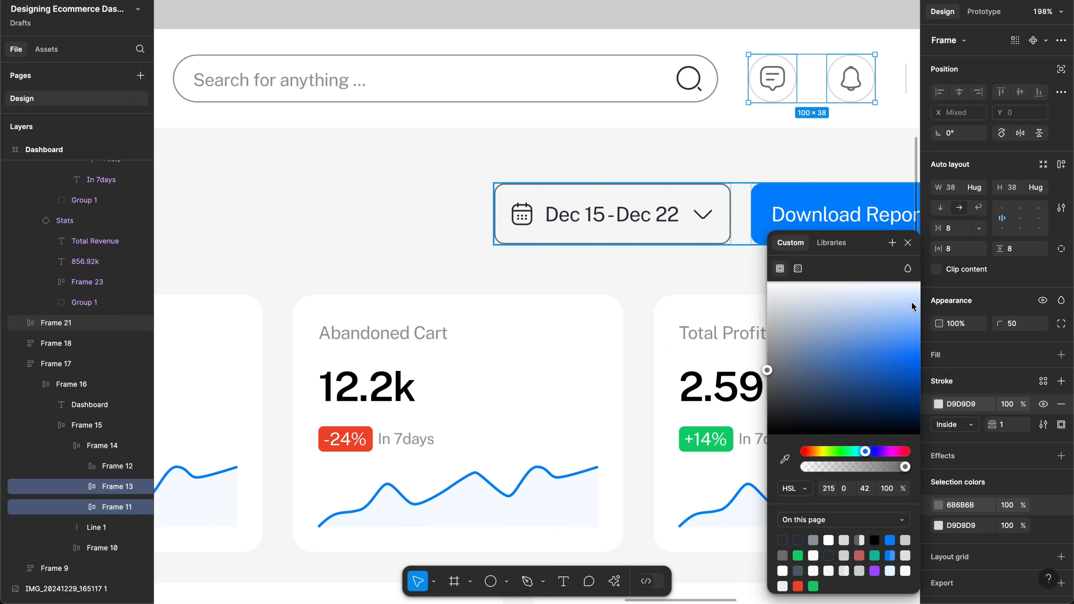
left_click(961, 527)
key("ctrl+c")
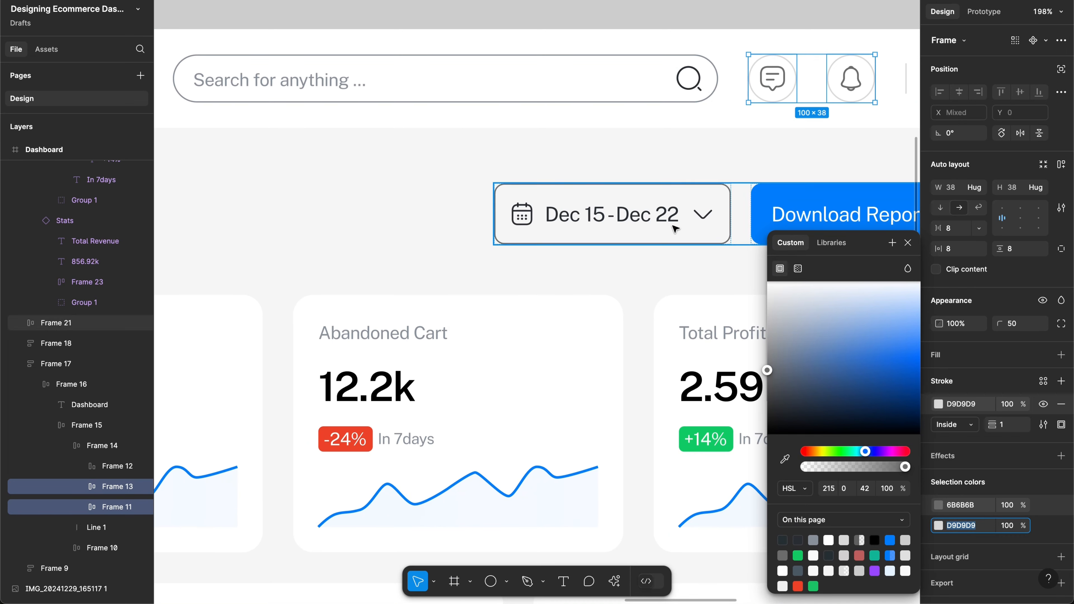
left_click(614, 92)
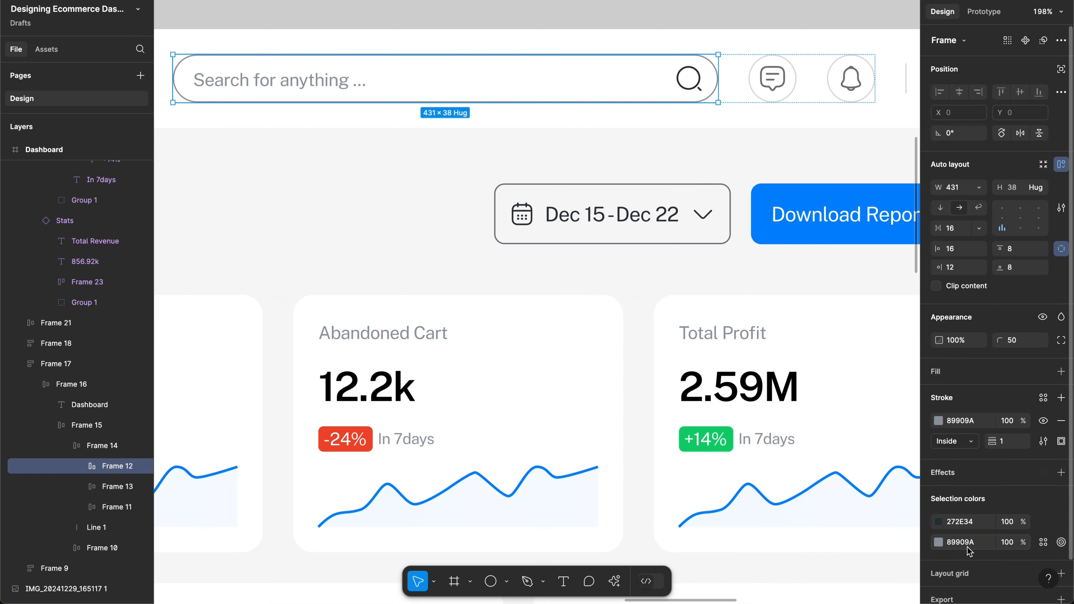
left_click(962, 544)
key("ctrl+v")
key("Return")
Step: Set the search bar frame's outline to D9D9D9 and zoom out to the full dashboard
scroll(556, 144, "left", 5)
scroll(556, 144, "up", 2)
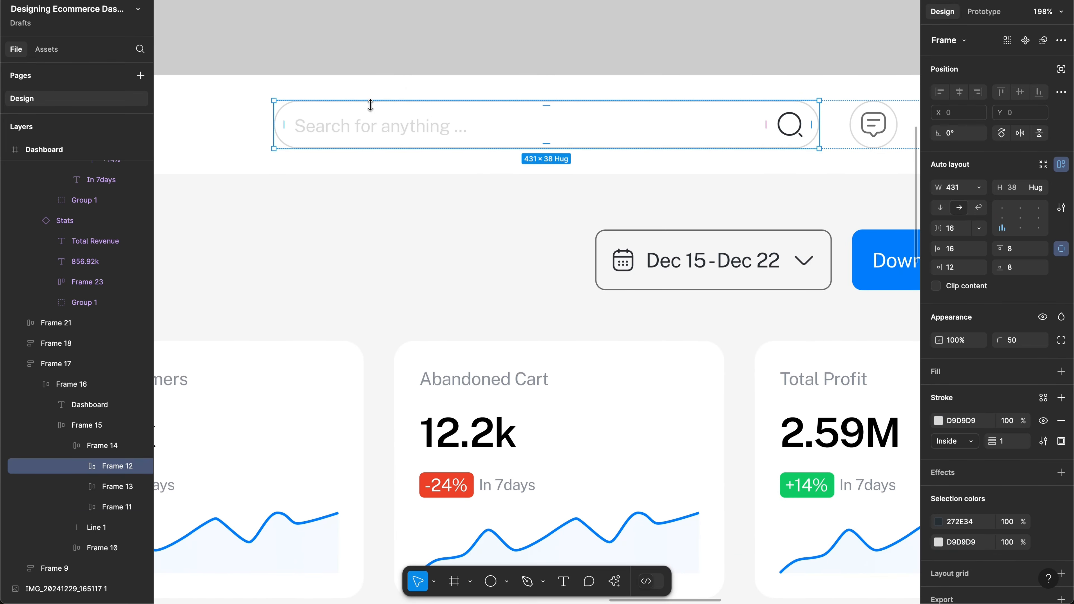
left_click(371, 127)
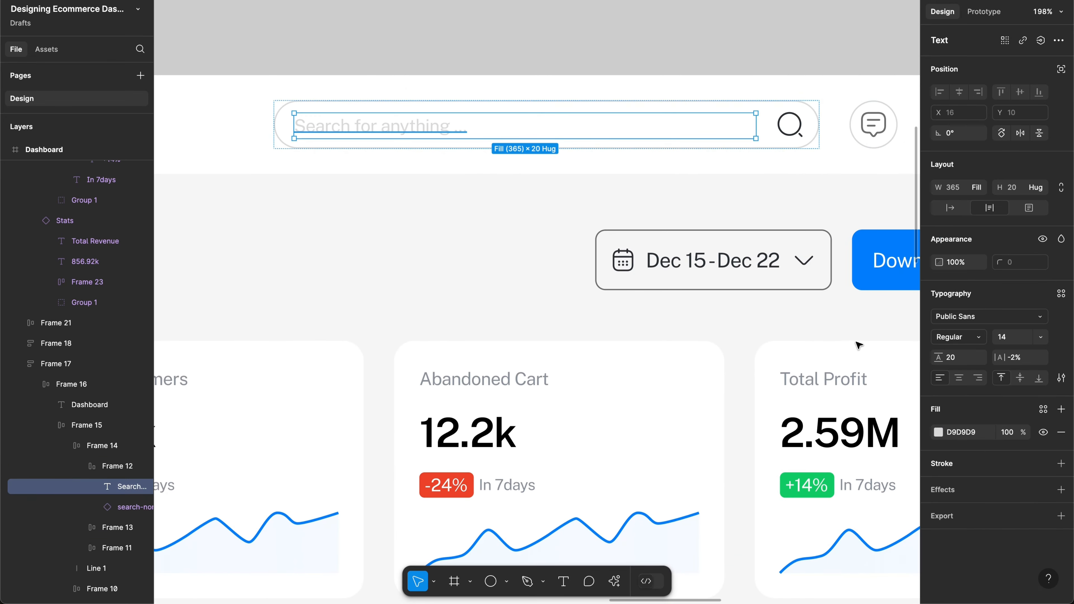
key("shift+Return")
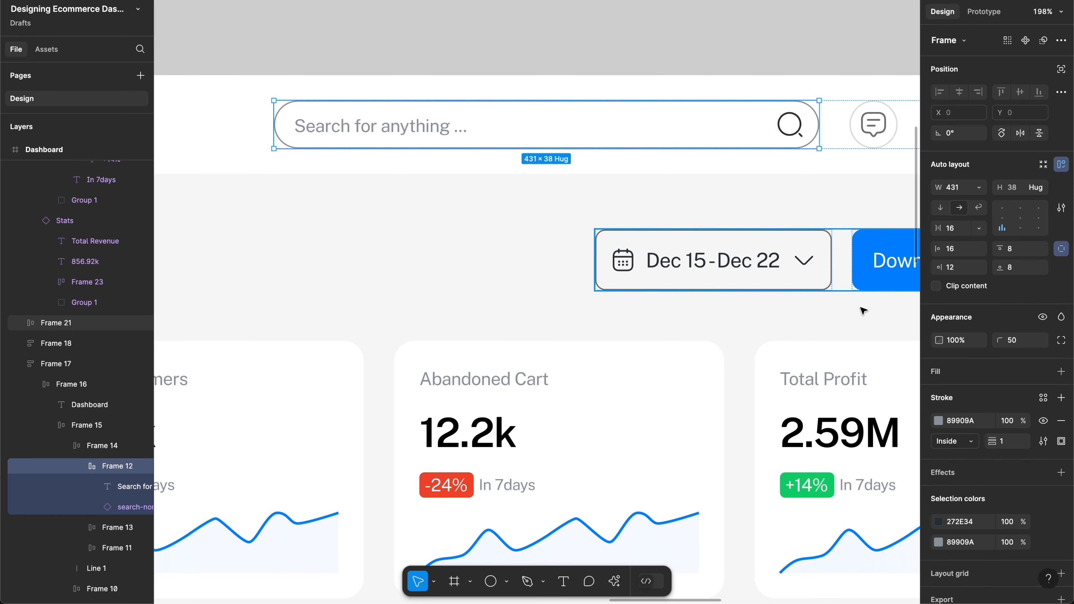
left_click(962, 546)
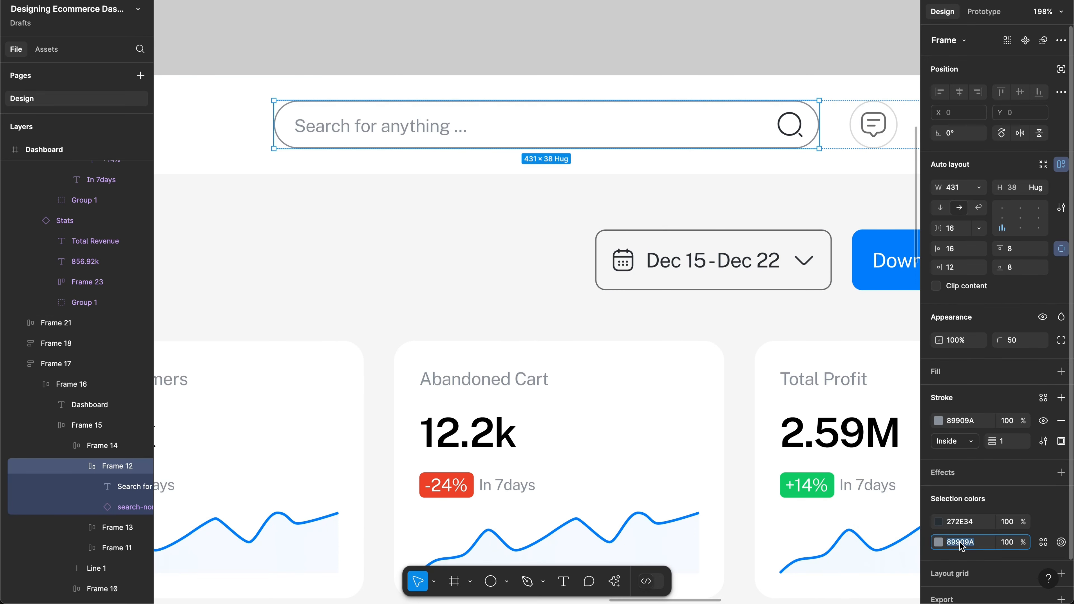
type("D9D9D9")
left_click(417, 128, "super")
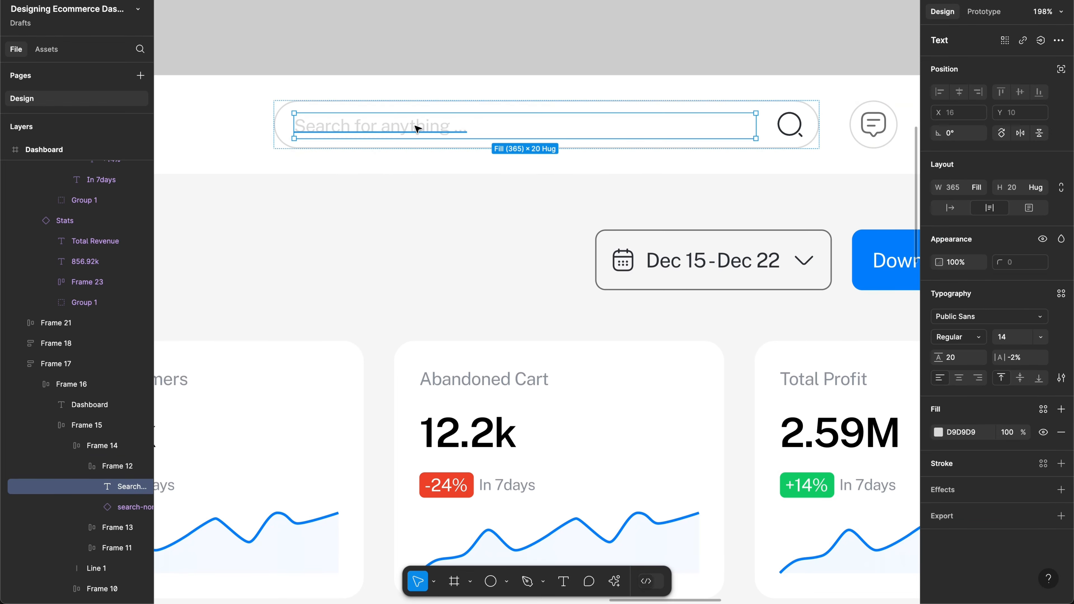
key("super+z")
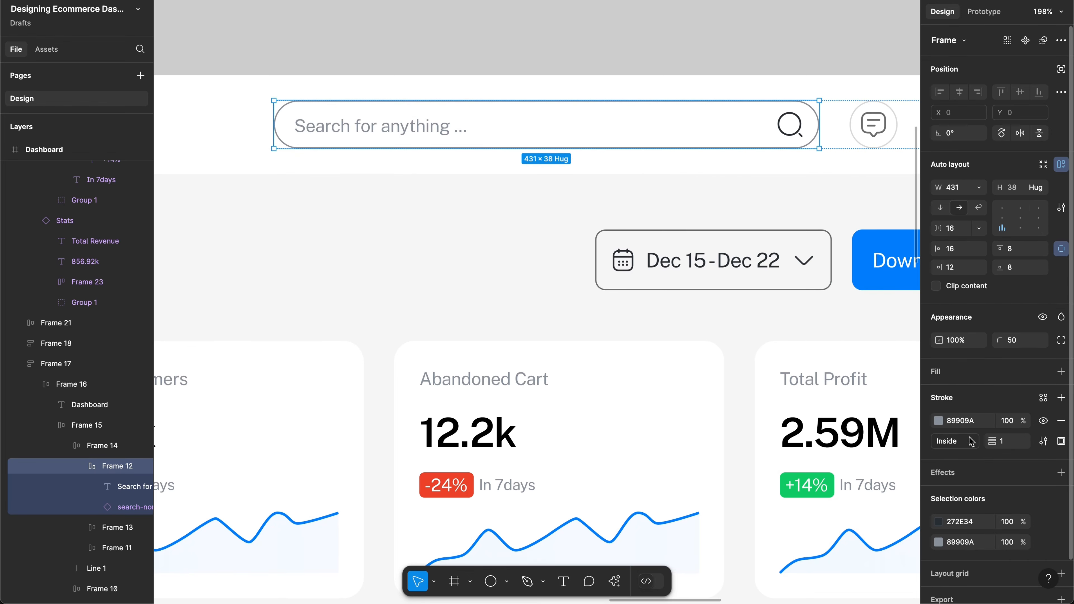
left_click(960, 425)
key("super+v")
key("Return")
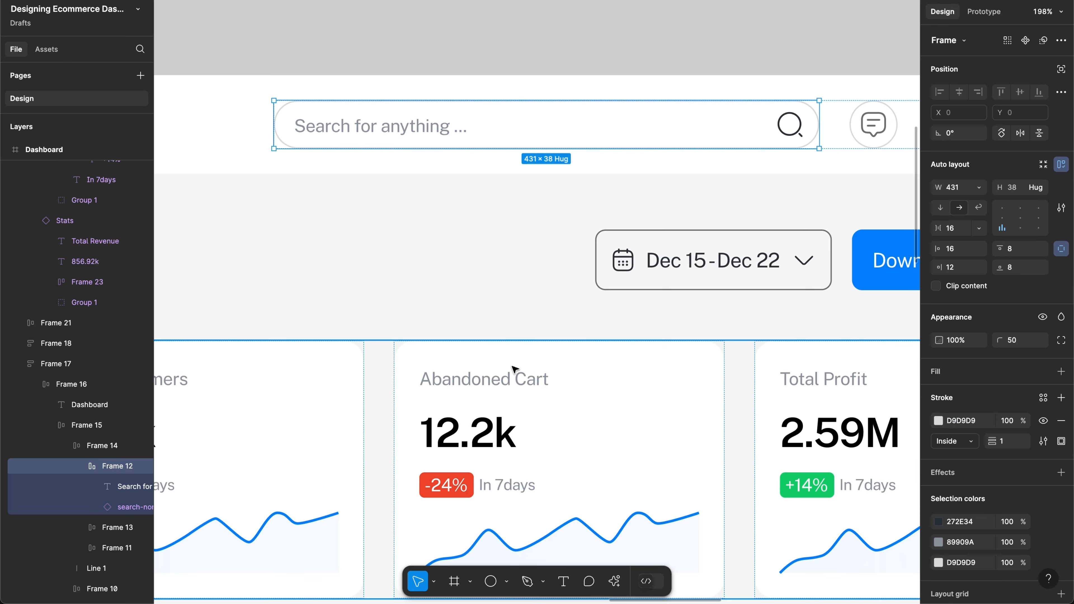
scroll(271, 91, "left", 10)
scroll(274, 92, "down", 10)
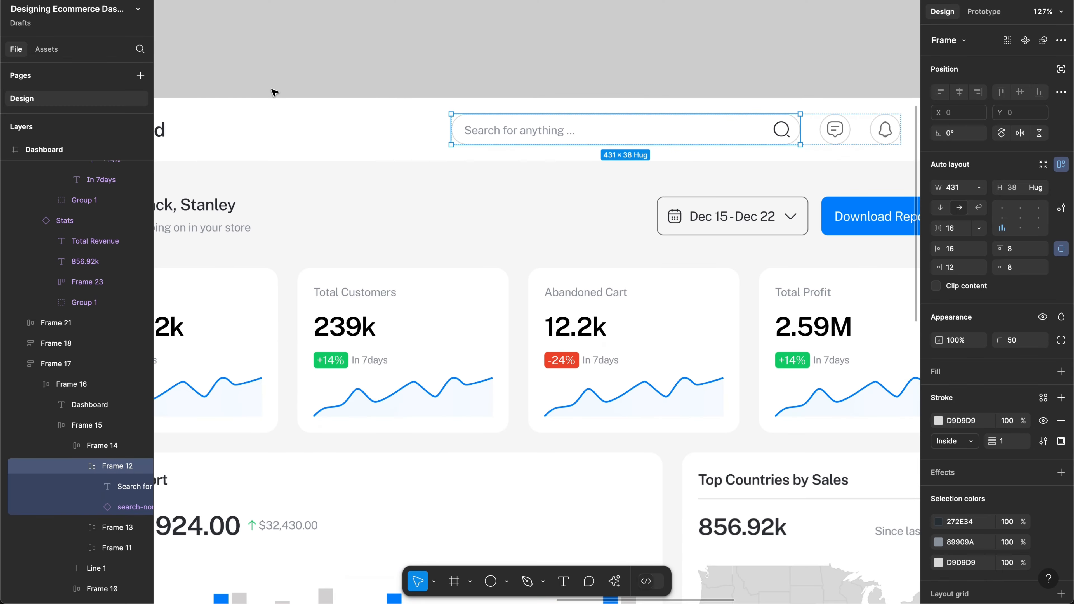
scroll(274, 93, "down", 5)
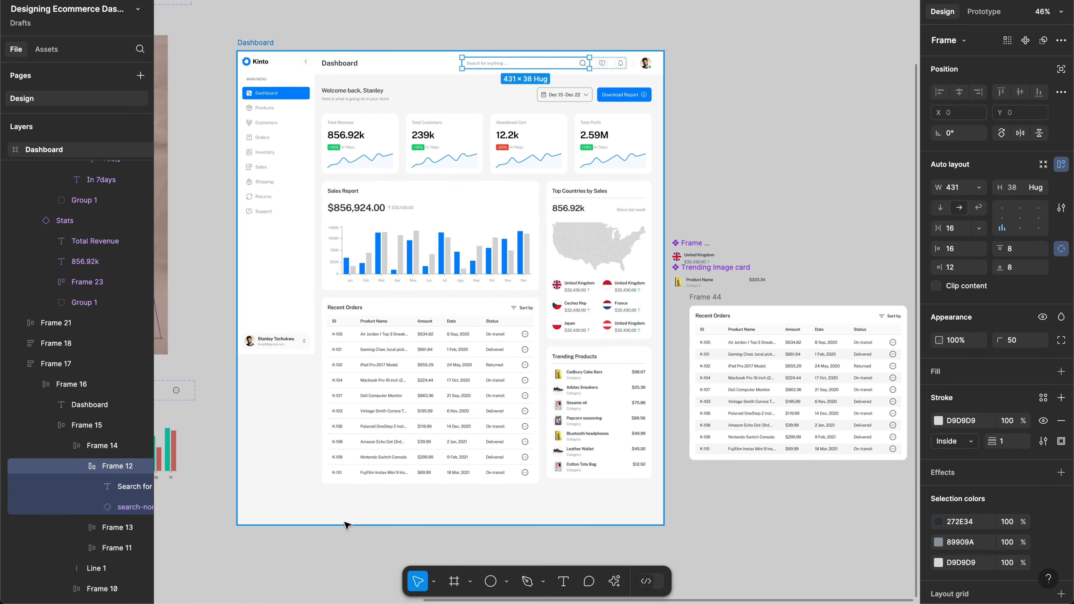
Step: Drag the Dashboard frame's bottom edge up until it measures 1440×1026
left_click(354, 524)
left_click_drag(372, 450, 376, 358)
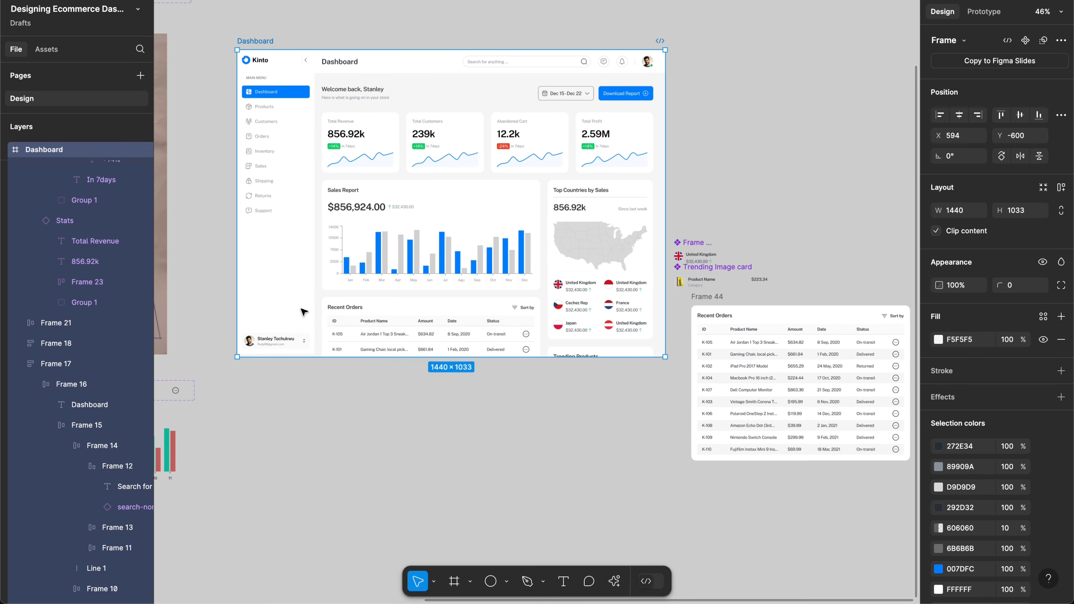
scroll(306, 311, "up", 10)
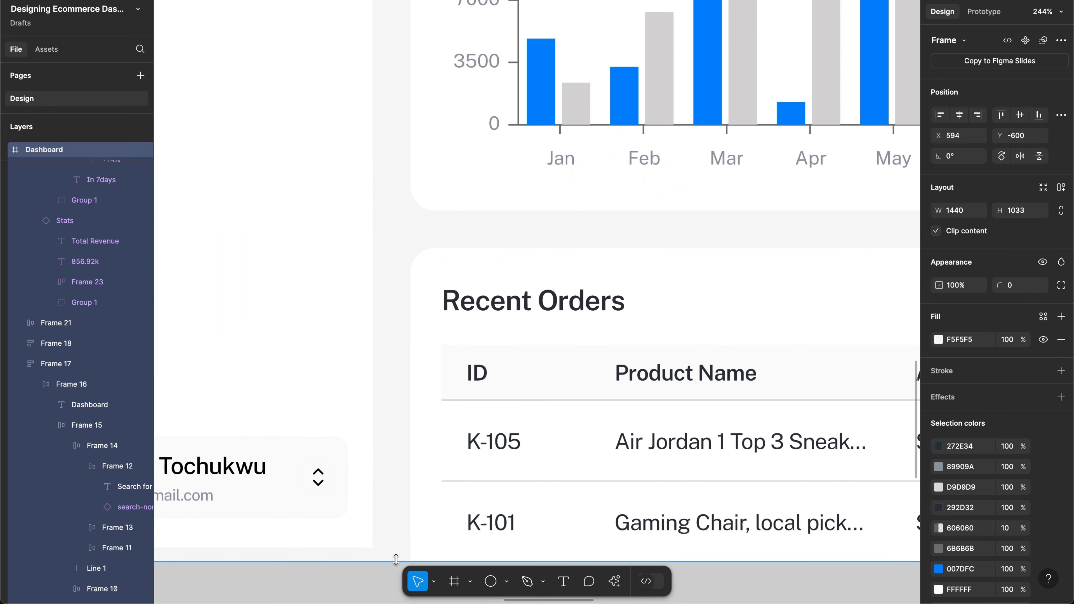
left_click_drag(398, 562, 395, 550)
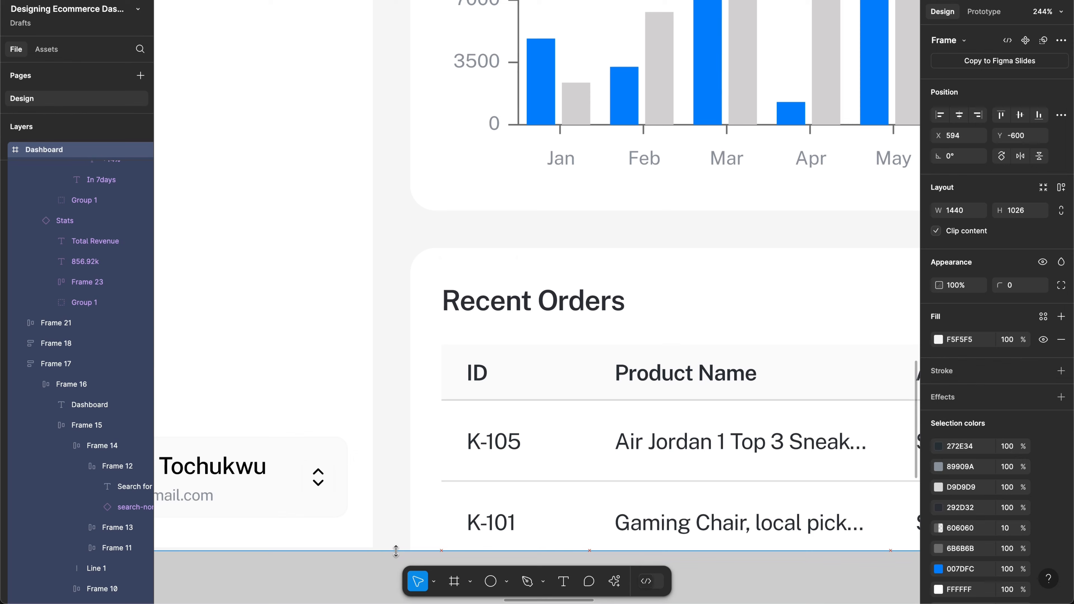
scroll(407, 483, "down", 6)
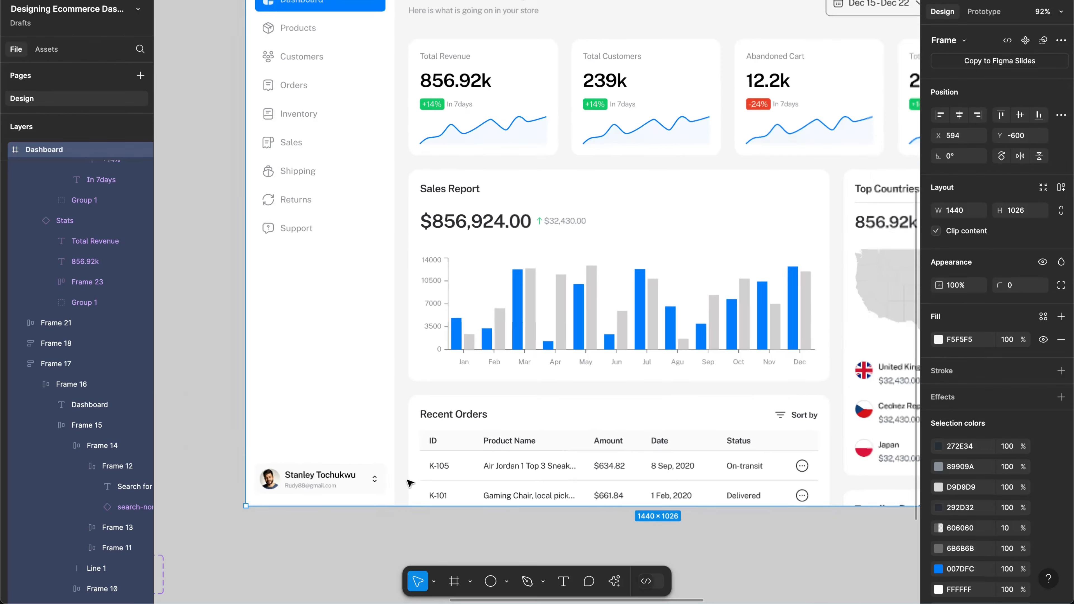
scroll(512, 448, "right", 1)
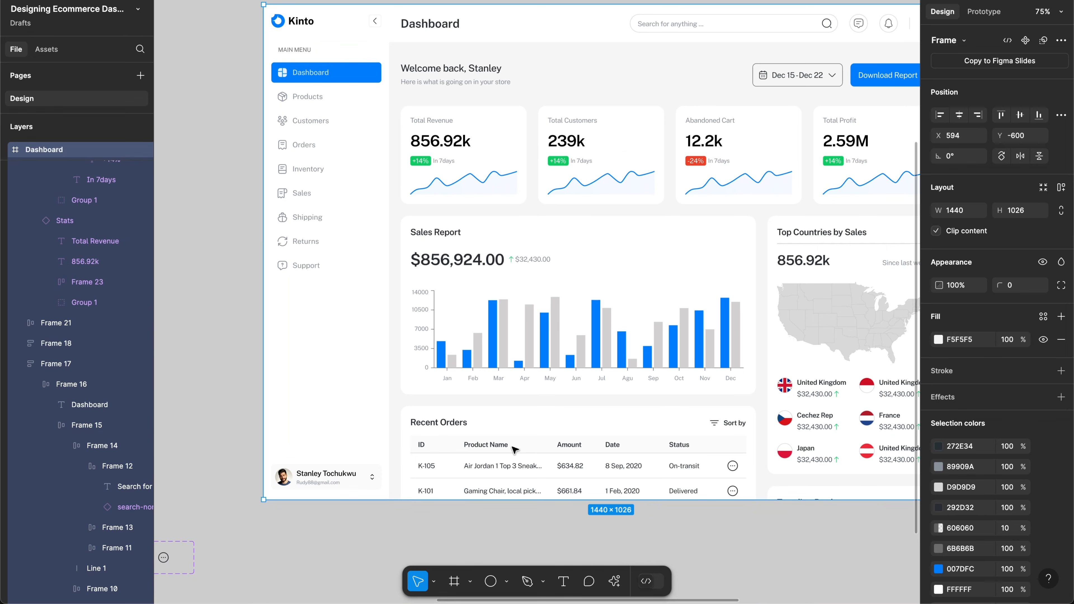
scroll(534, 232, "up", 3)
scroll(534, 232, "right", 4)
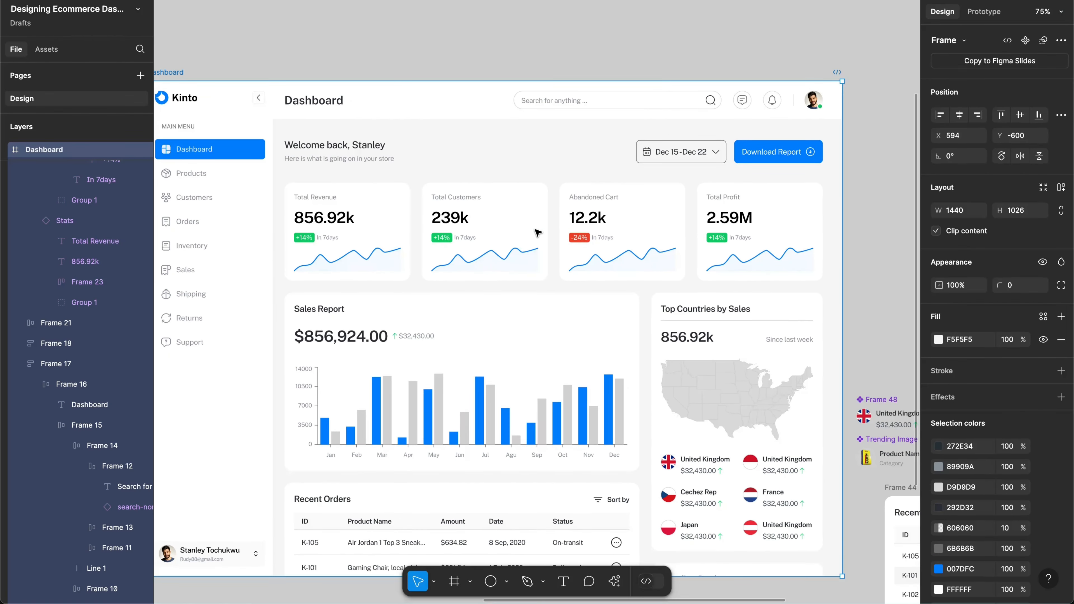
scroll(651, 185, "down", 1)
scroll(650, 185, "left", 2)
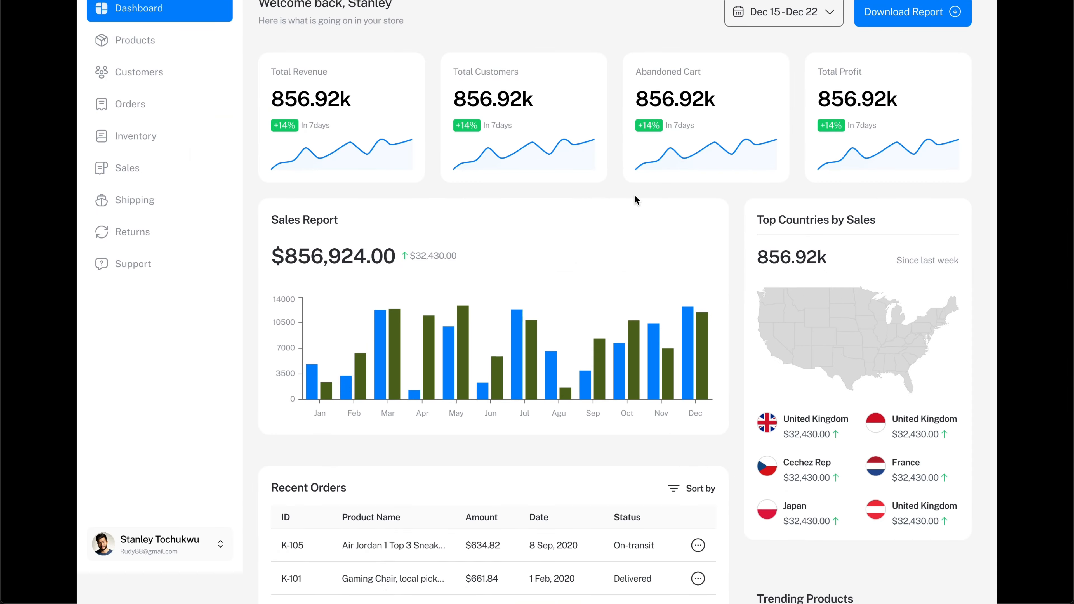
Step: Scroll the prototype up and down to check the sidebar moves with the page, then exit
scroll(634, 195, "up", 2)
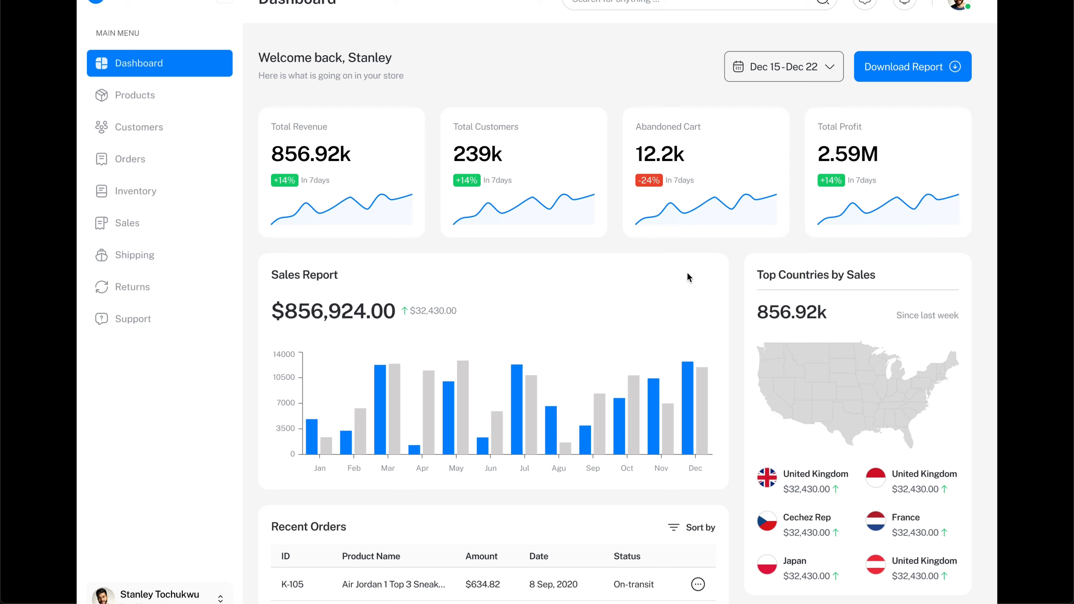
scroll(687, 272, "down", 1)
scroll(687, 275, "up", 1)
scroll(687, 273, "down", 1)
scroll(687, 273, "up", 1)
scroll(526, 239, "down", 1)
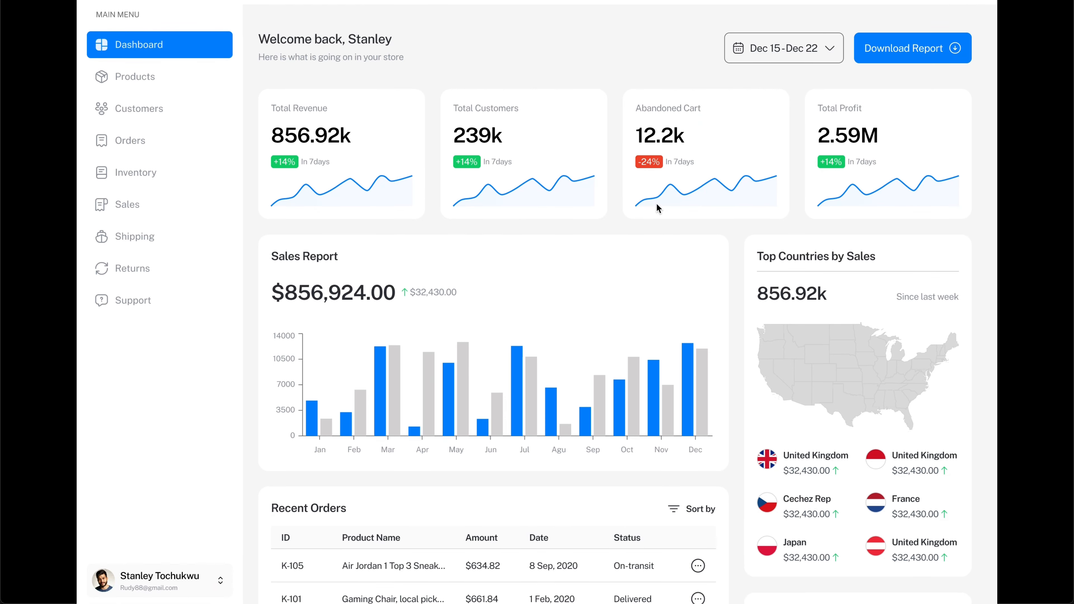
scroll(658, 209, "up", 1)
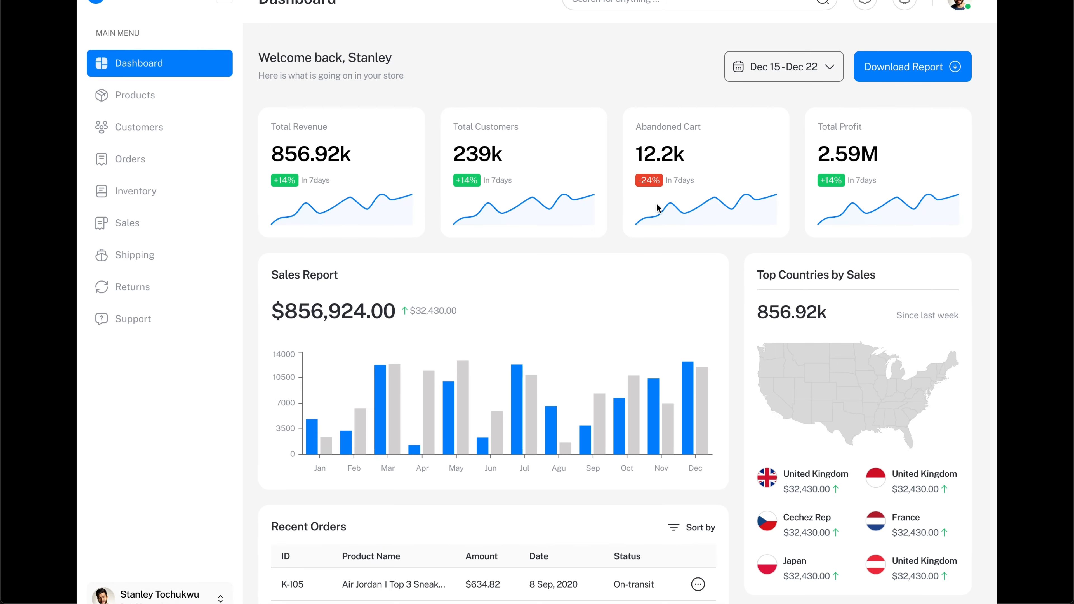
scroll(663, 278, "down", 1)
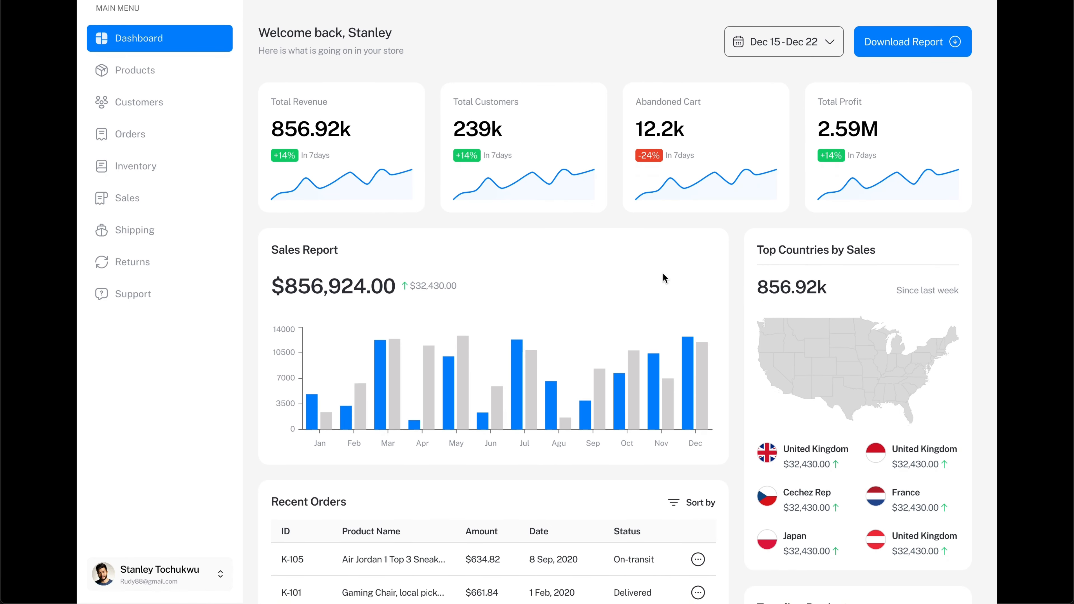
key("Escape")
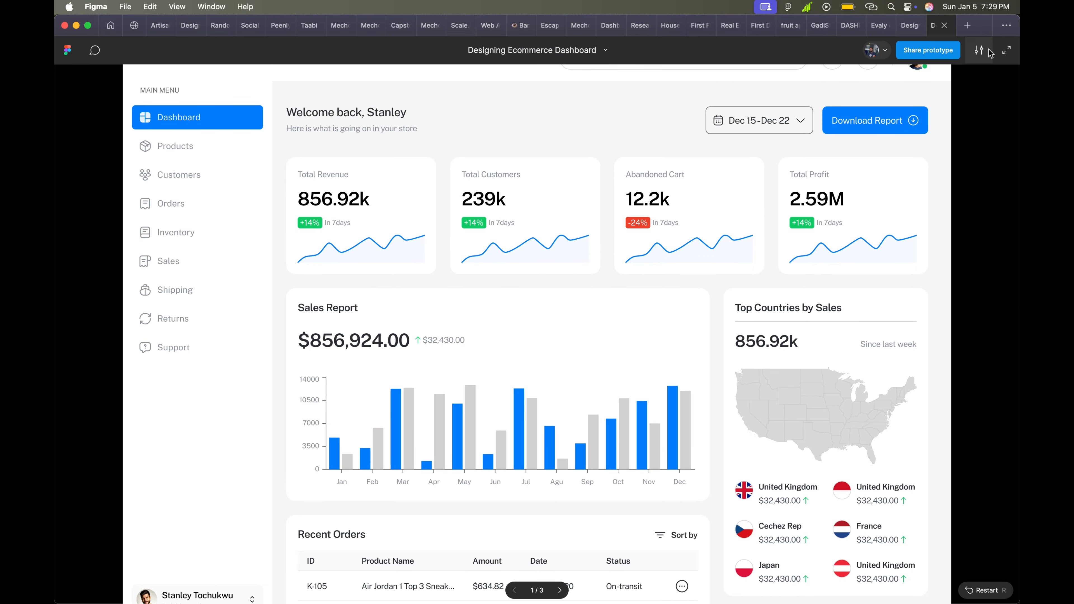
Step: Show the prototype full screen and scale it to Fit width
left_click(1004, 50)
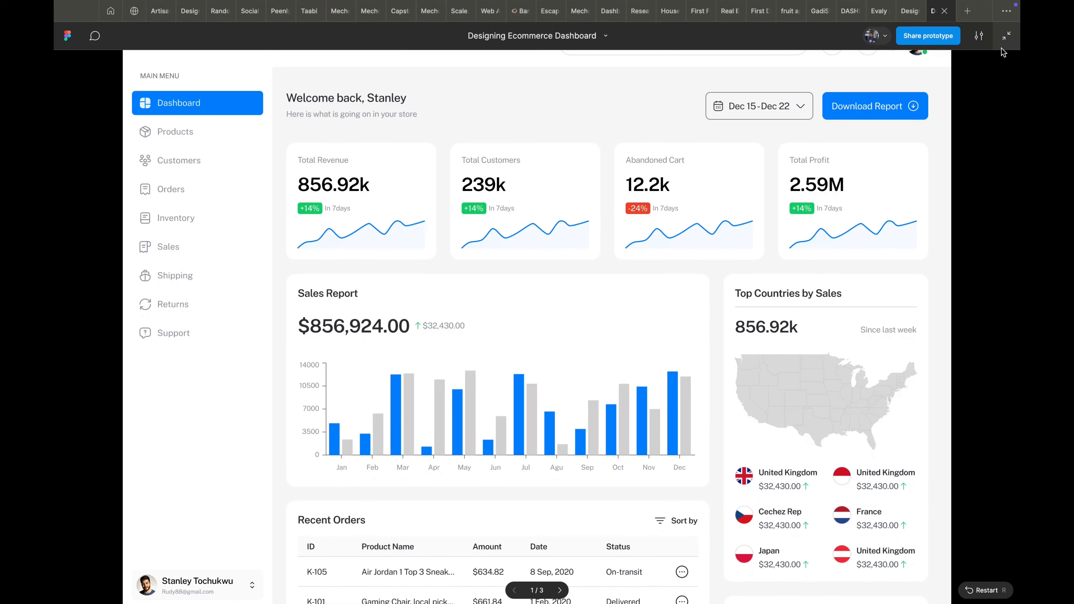
left_click(978, 13)
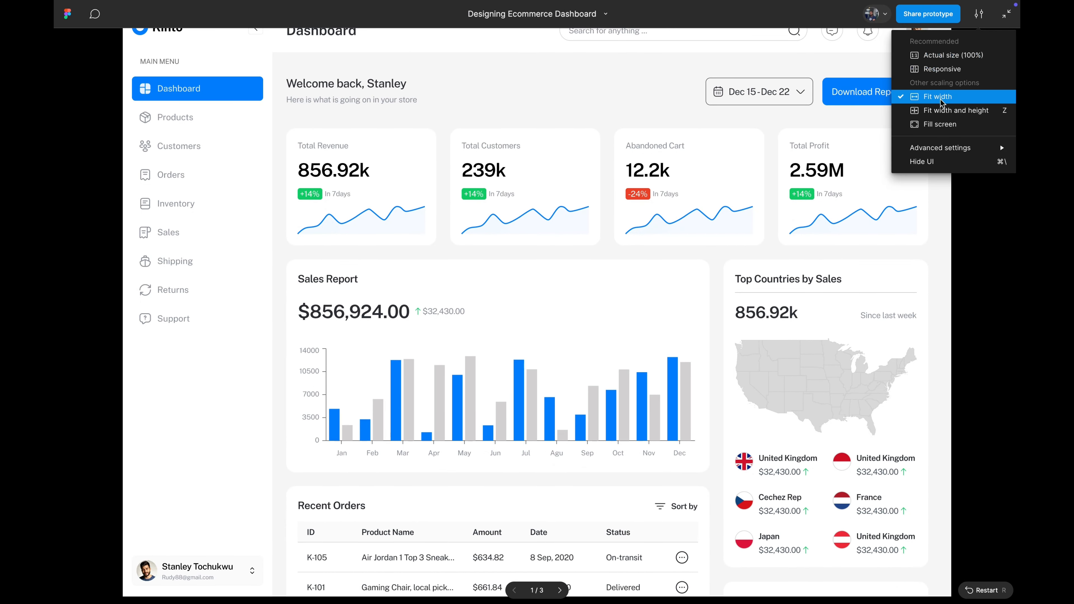
left_click(938, 110)
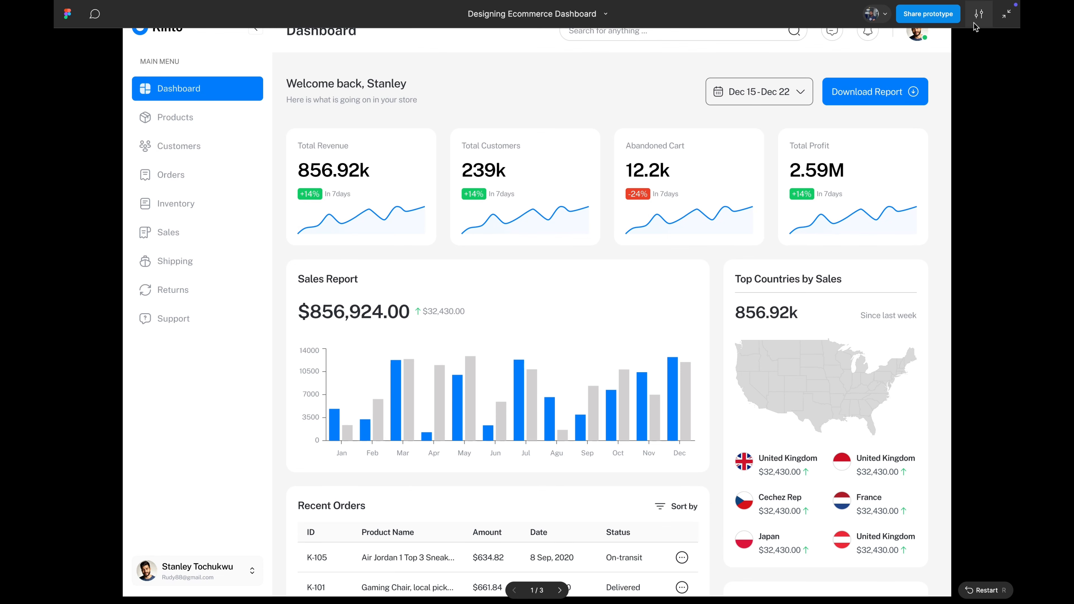
left_click(978, 14)
left_click(932, 96)
Step: Switch scaling to Fill screen, leave full screen, and open a new home tab
left_click(978, 14)
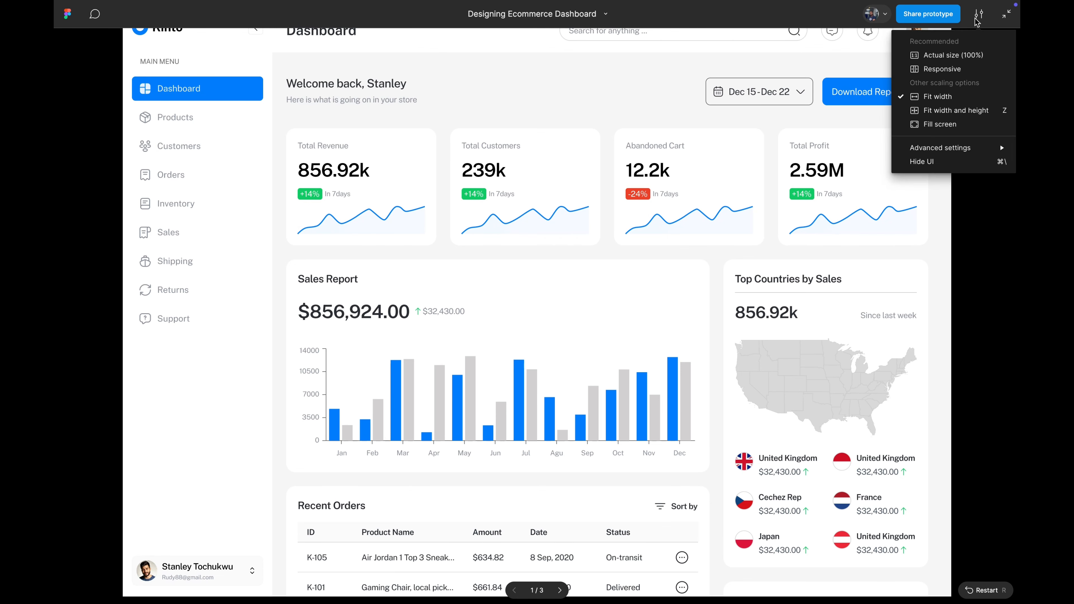
left_click(943, 128)
left_click(978, 14)
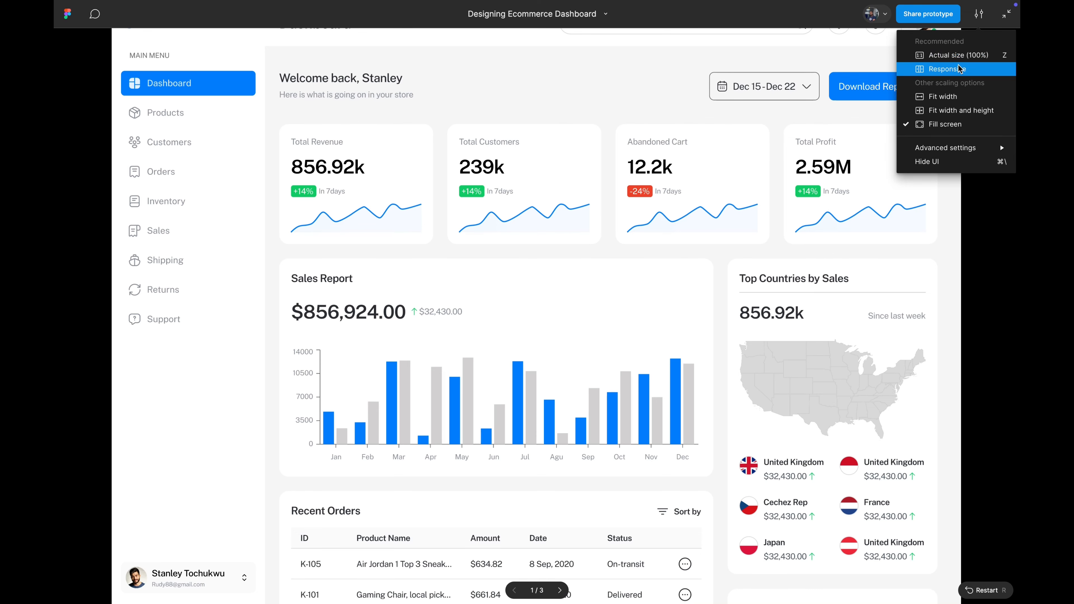
left_click(1009, 21)
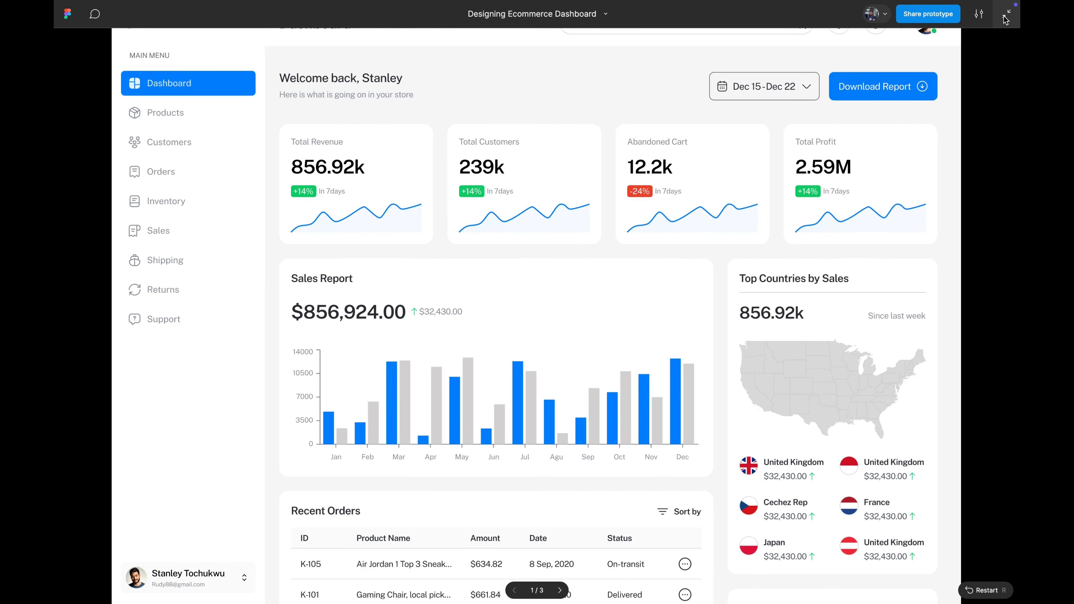
left_click(1006, 18)
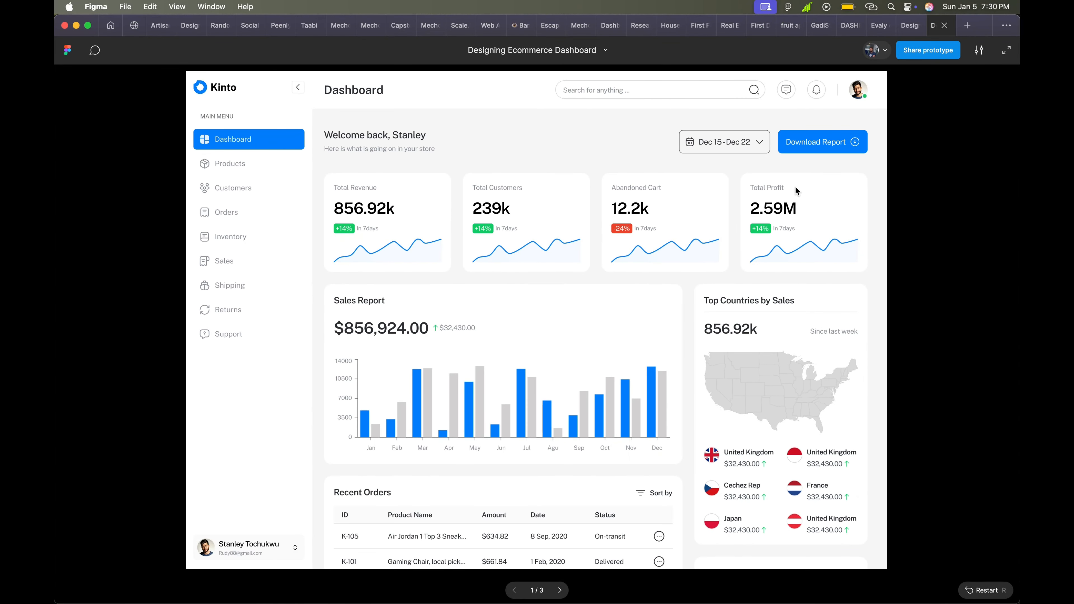
key("super+t")
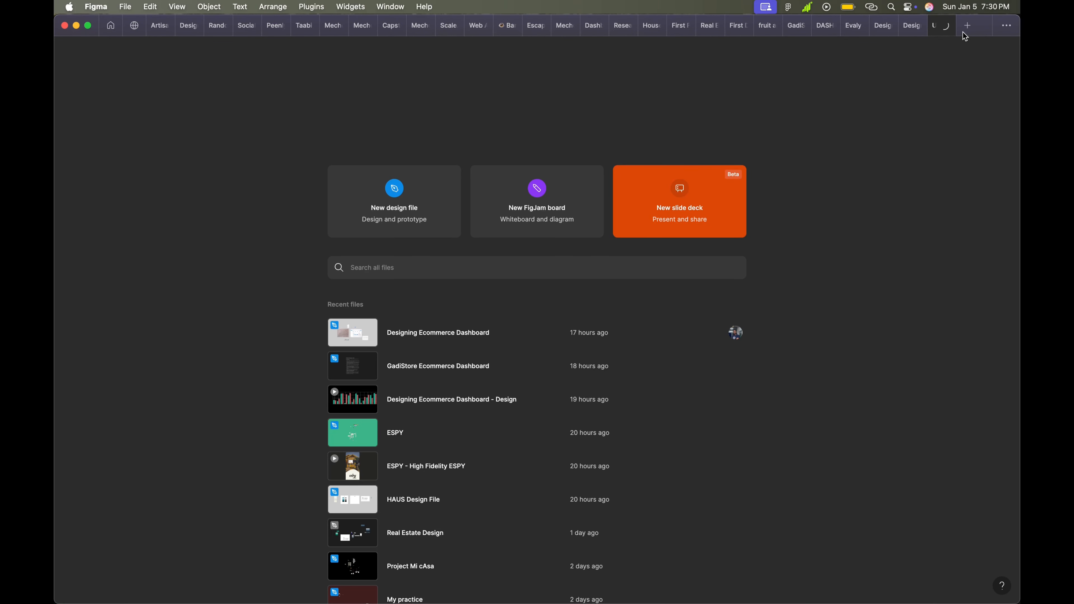
Step: Close the home tab and go back to the Designing Ecommerce Dashboard editor
left_click(944, 27)
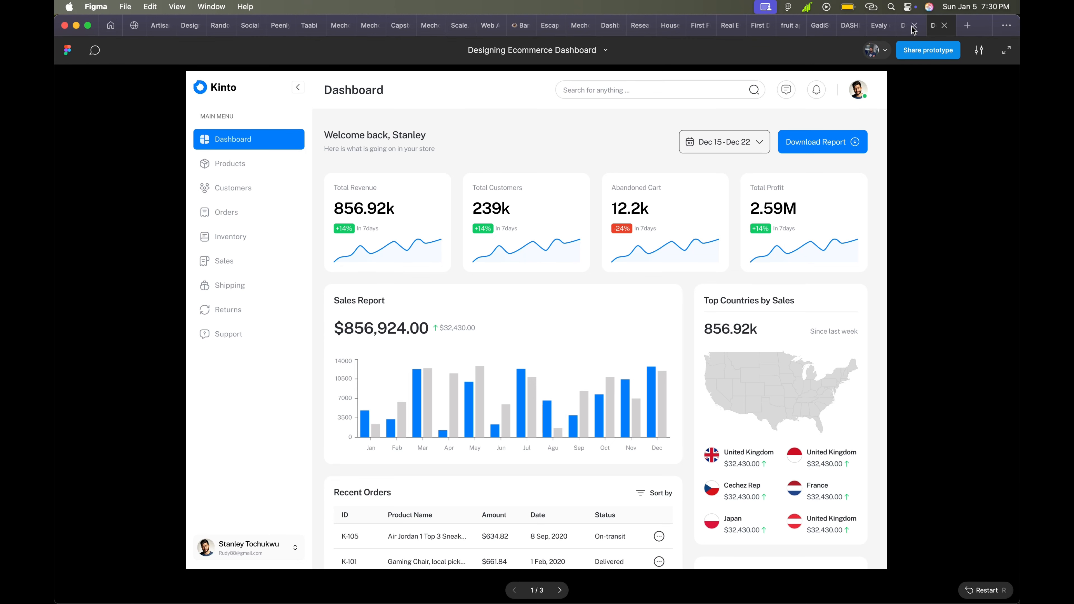
left_click(899, 28)
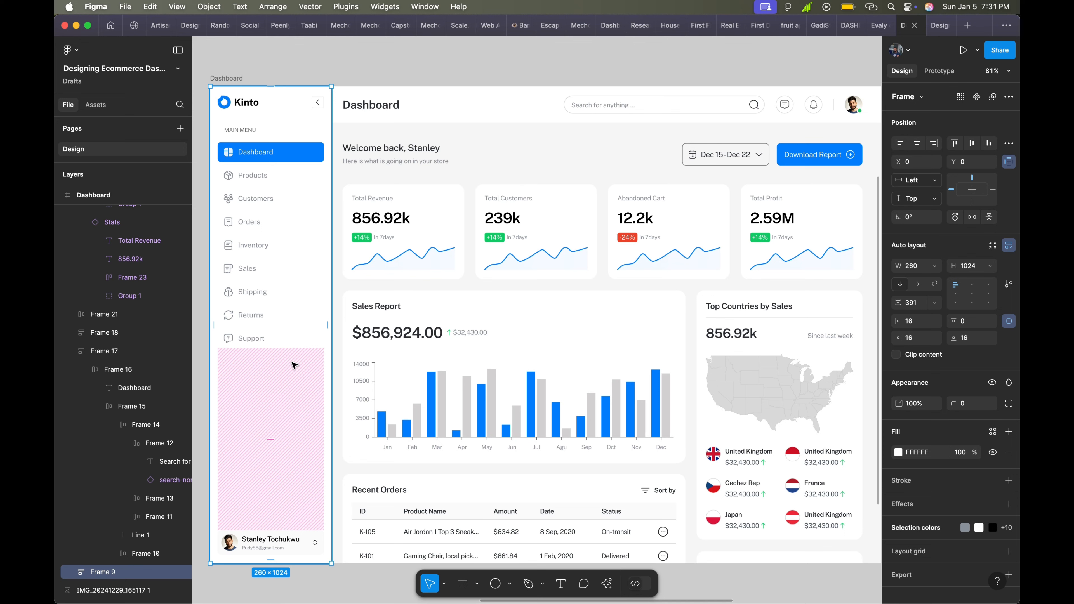
Step: Rename the Frame 9 layer to 'Sidebar'
key("super+r")
type("S")
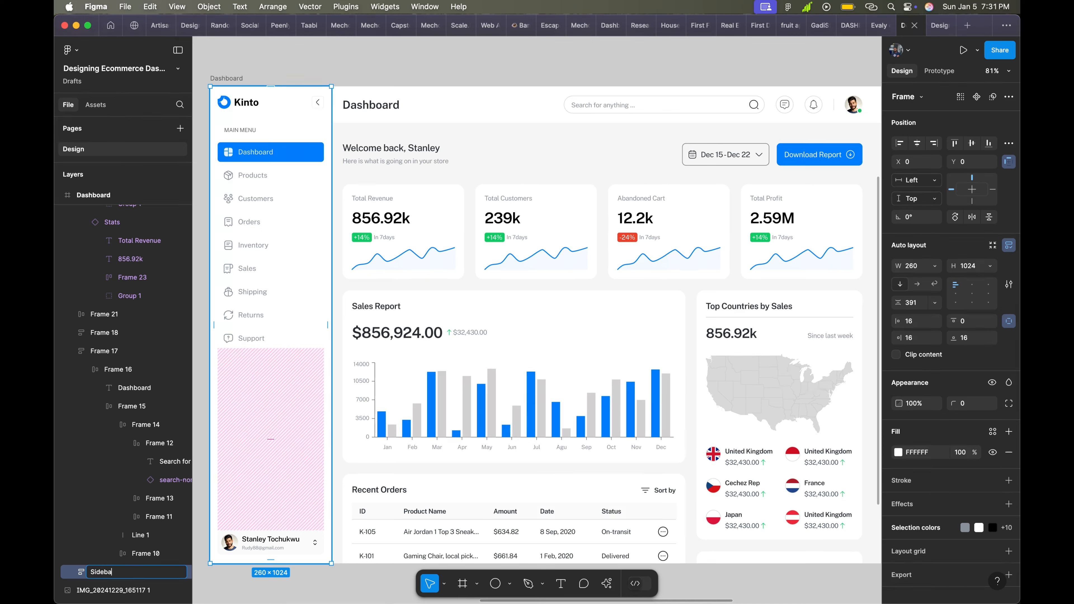
key("Return")
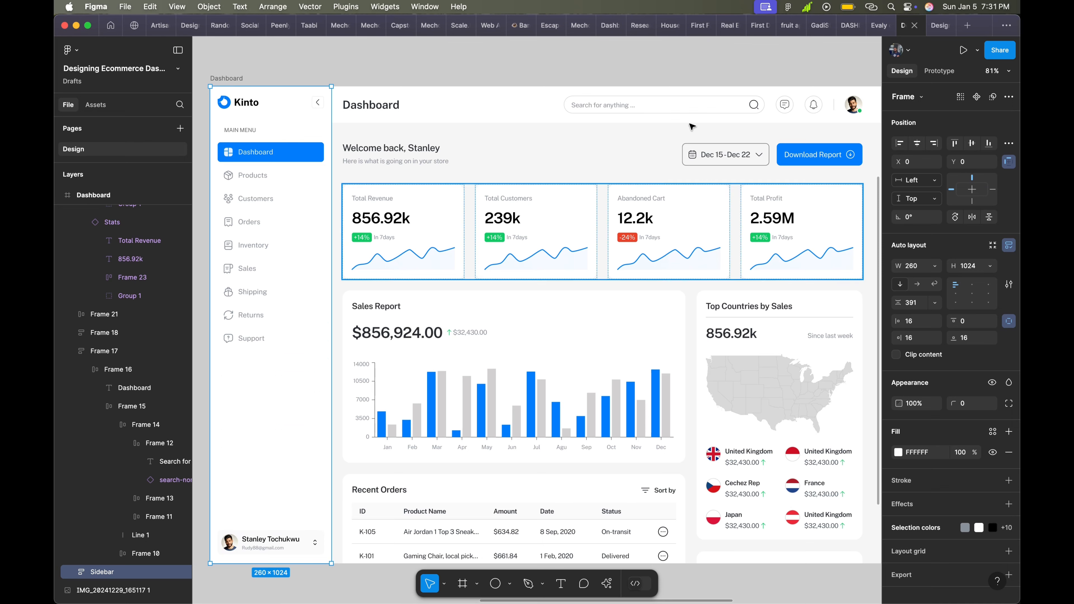
Step: Try Fixed, then set the Sidebar's scroll position to Scroll with parent
left_click(942, 70)
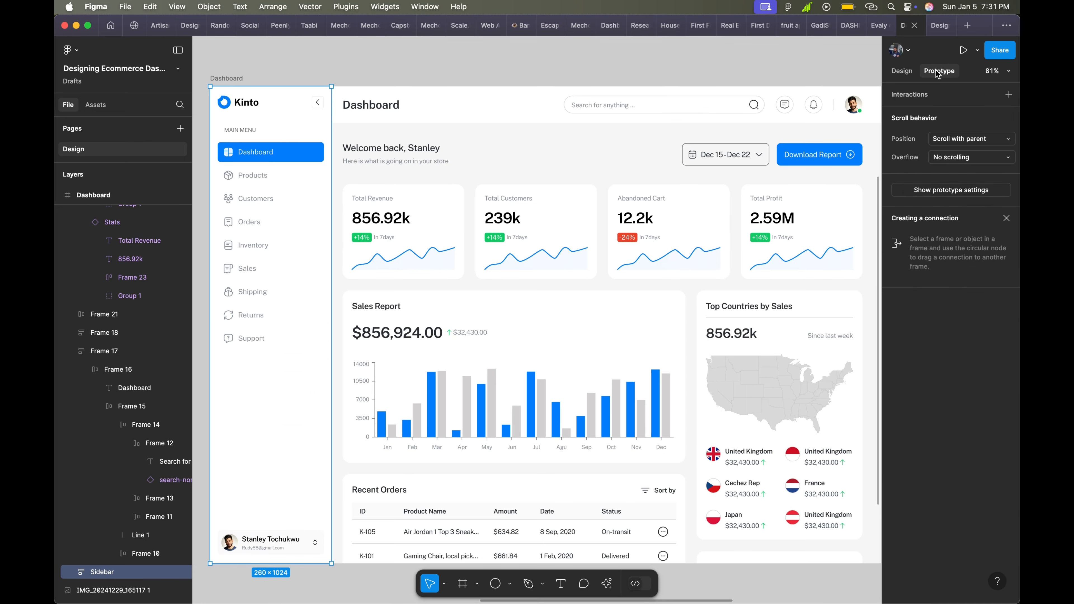
left_click(971, 143)
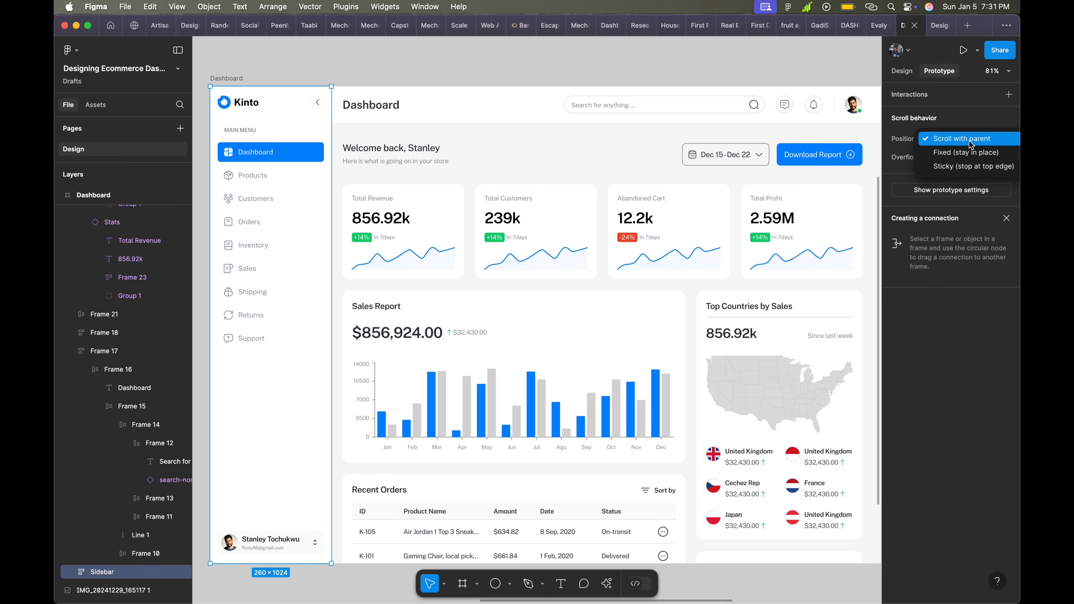
left_click(960, 157)
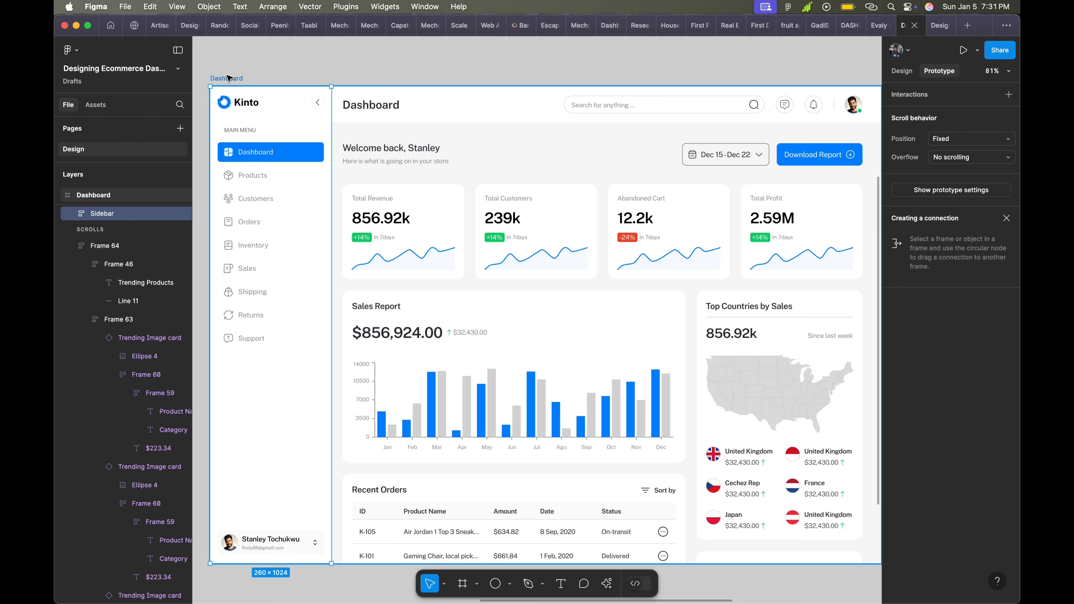
left_click(985, 139)
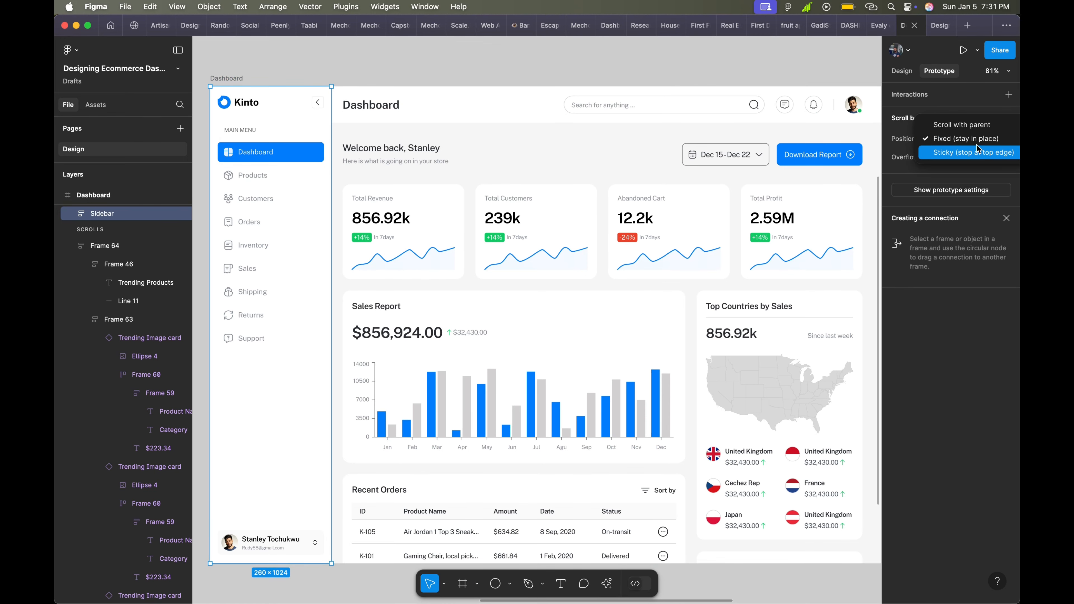
left_click(952, 125)
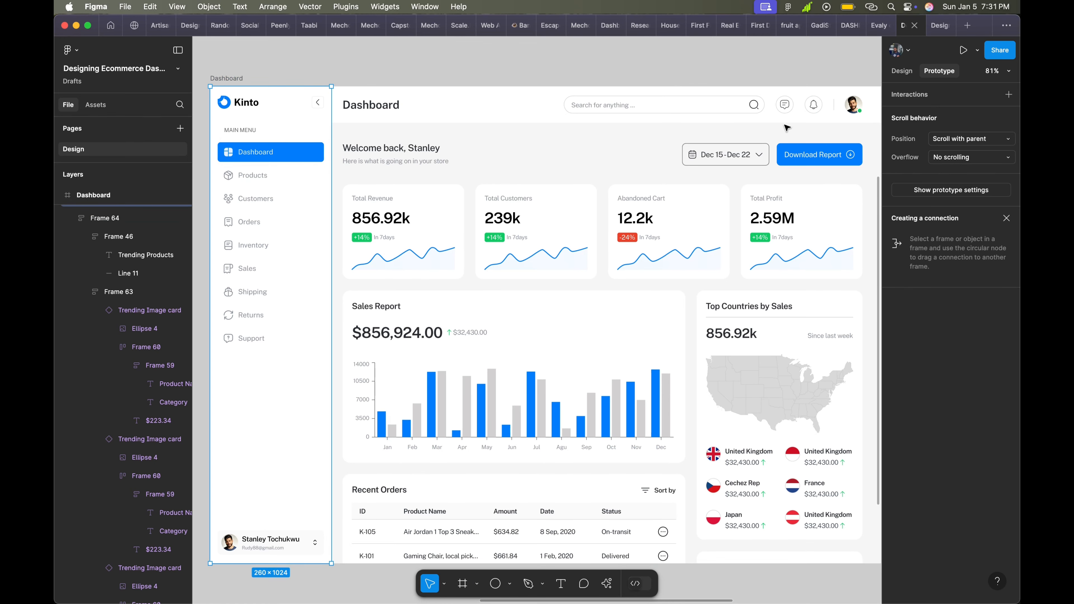
left_click(227, 79)
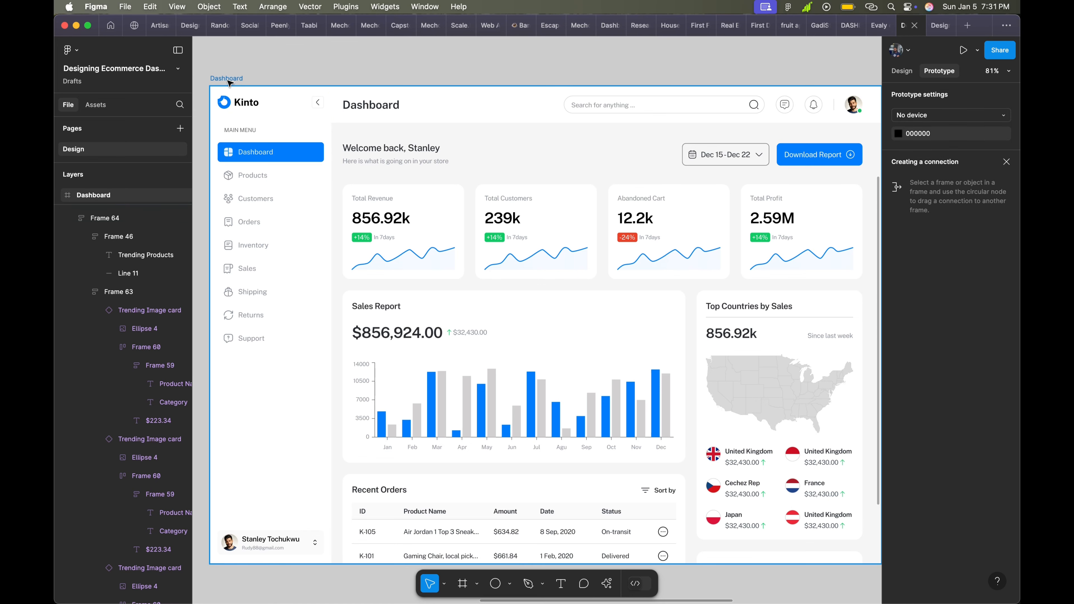
Step: Set the Dashboard frame's overflow to Vertical scrolling and present the prototype
left_click(236, 77)
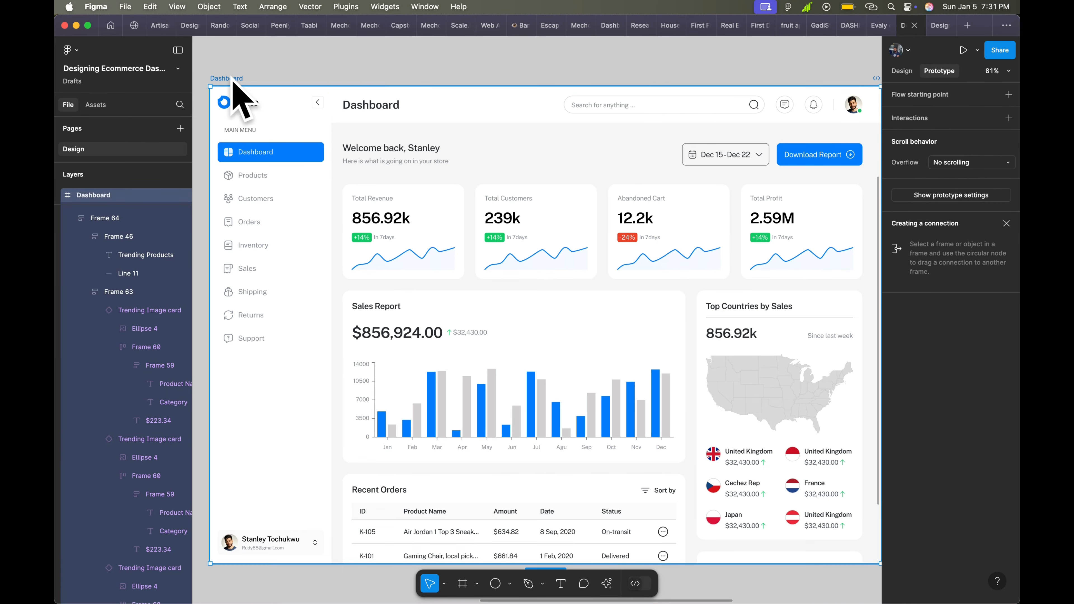
left_click(958, 162)
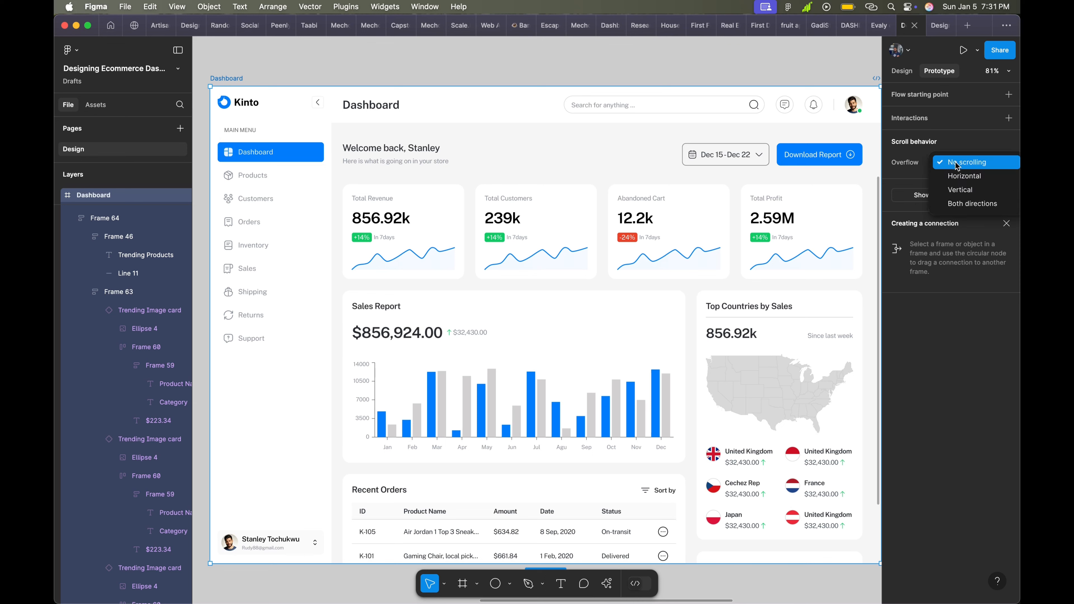
left_click(958, 190)
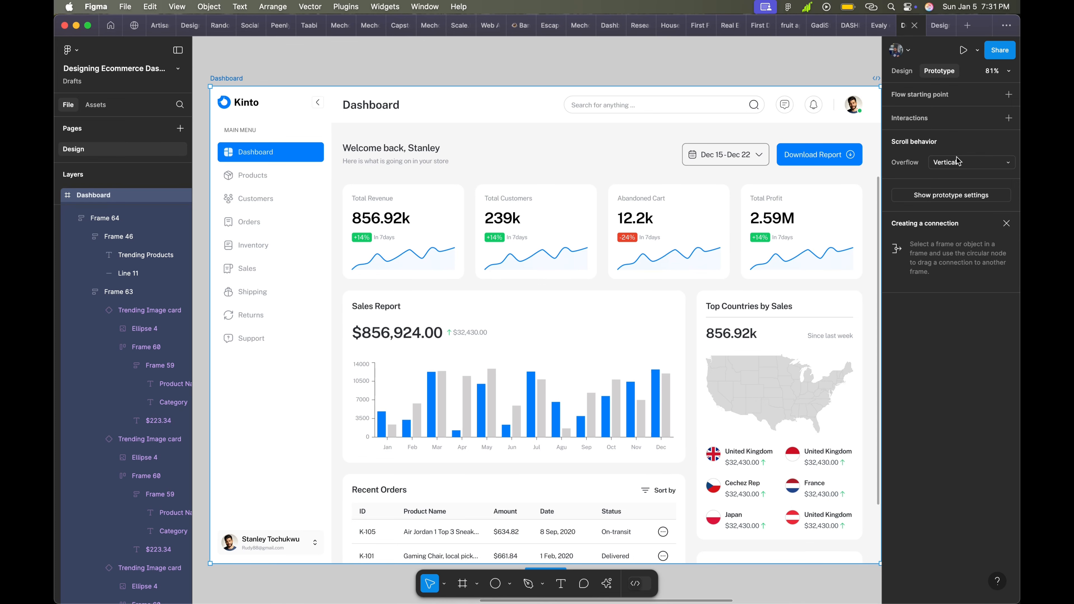
left_click(963, 49)
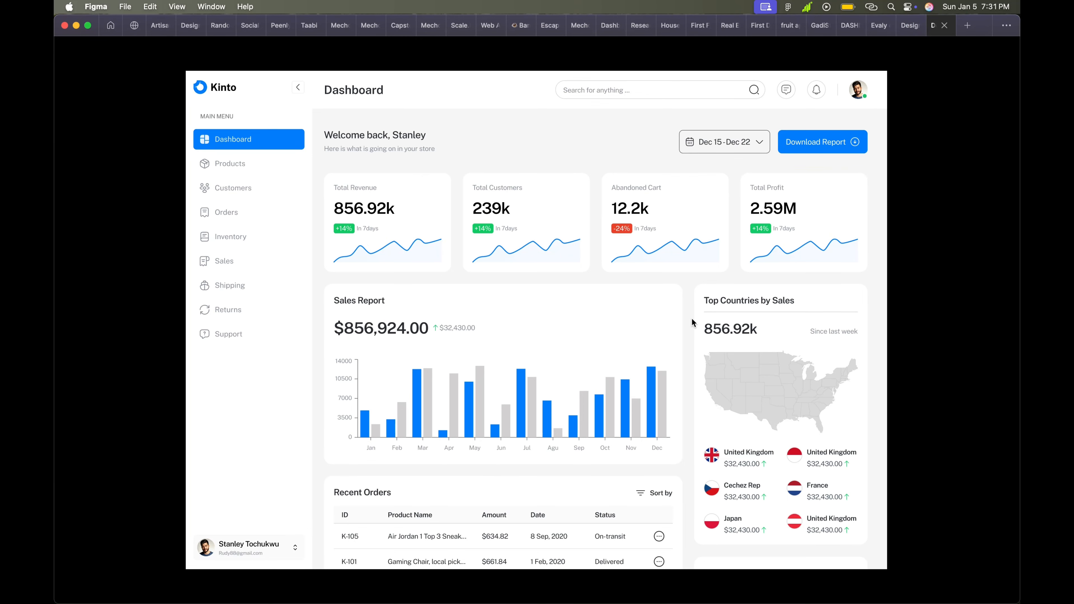
Step: Reopen the prototype preview, scroll the dashboard vertically, then close it with Cmd+W
left_click(944, 25)
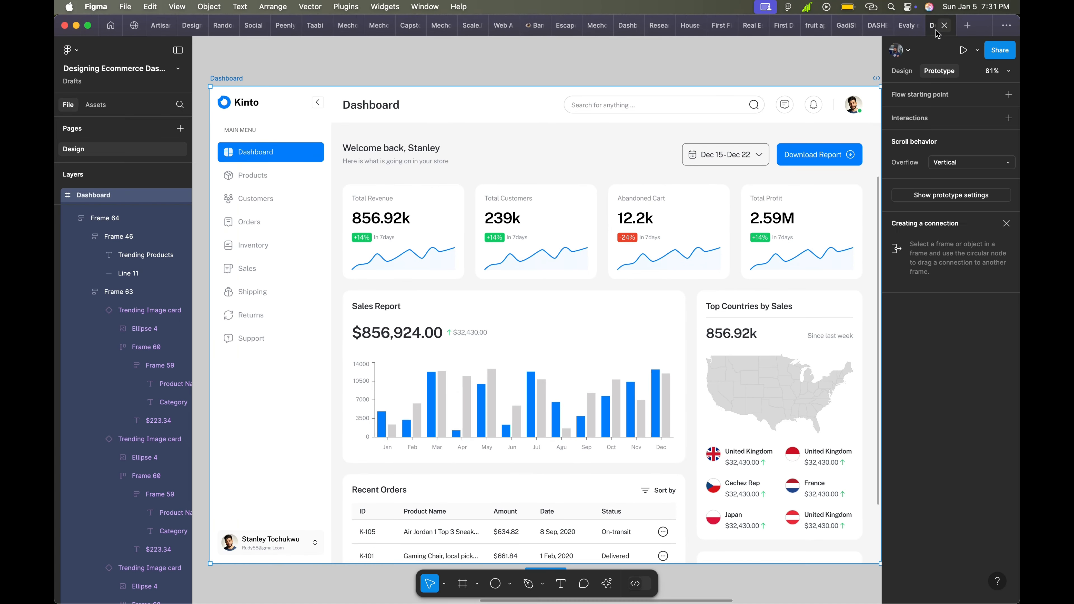
left_click(963, 51)
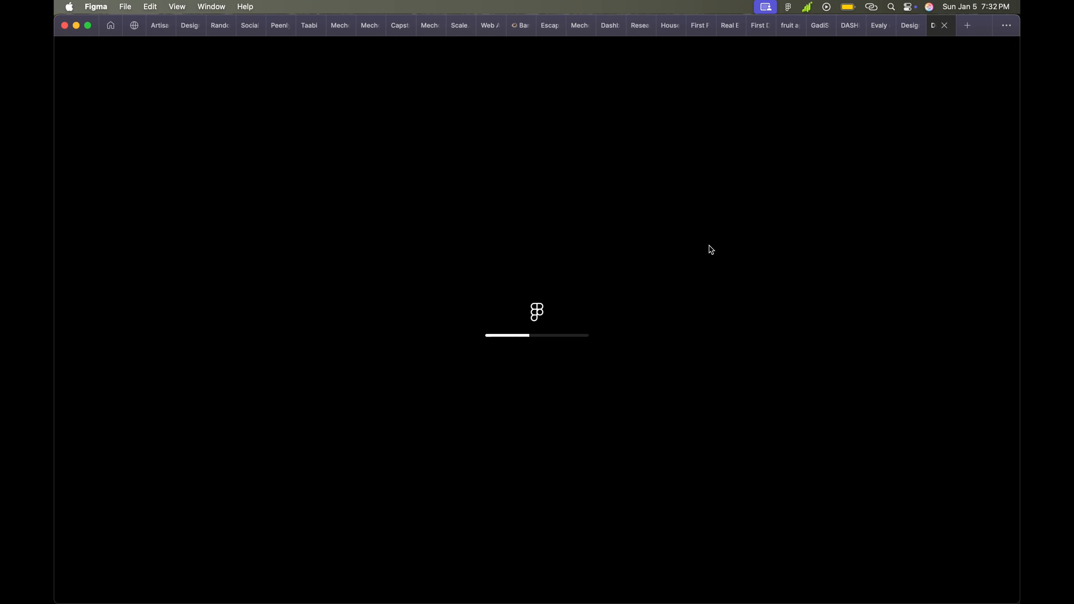
mouse_move(905, 32)
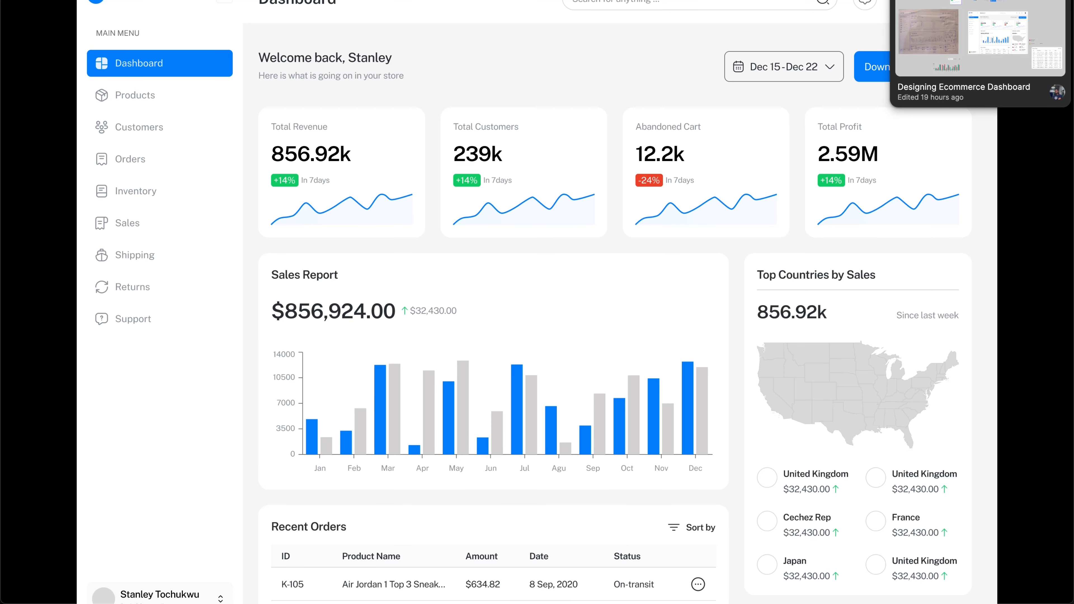
scroll(681, 266, "down", 2)
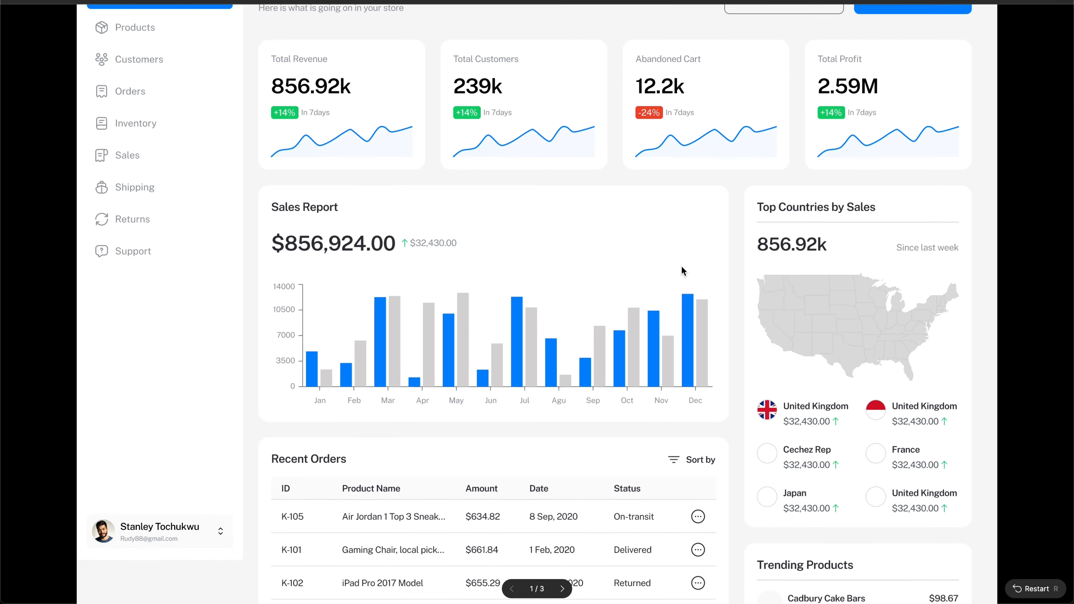
scroll(682, 271, "down", 6)
scroll(682, 271, "up", 6)
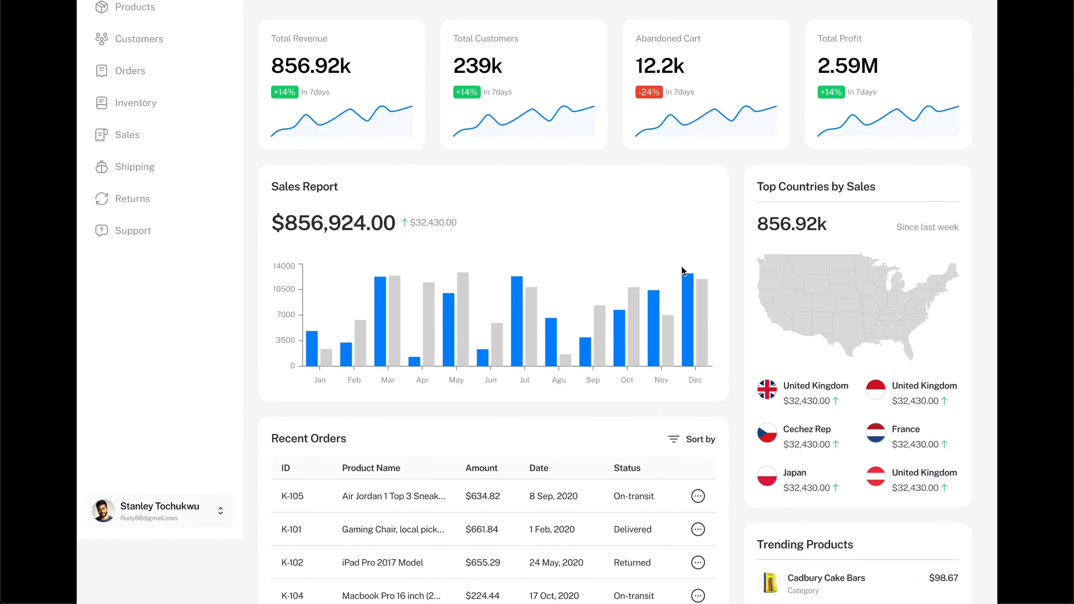
scroll(682, 271, "up", 2)
scroll(682, 271, "down", 7)
scroll(682, 271, "up", 1)
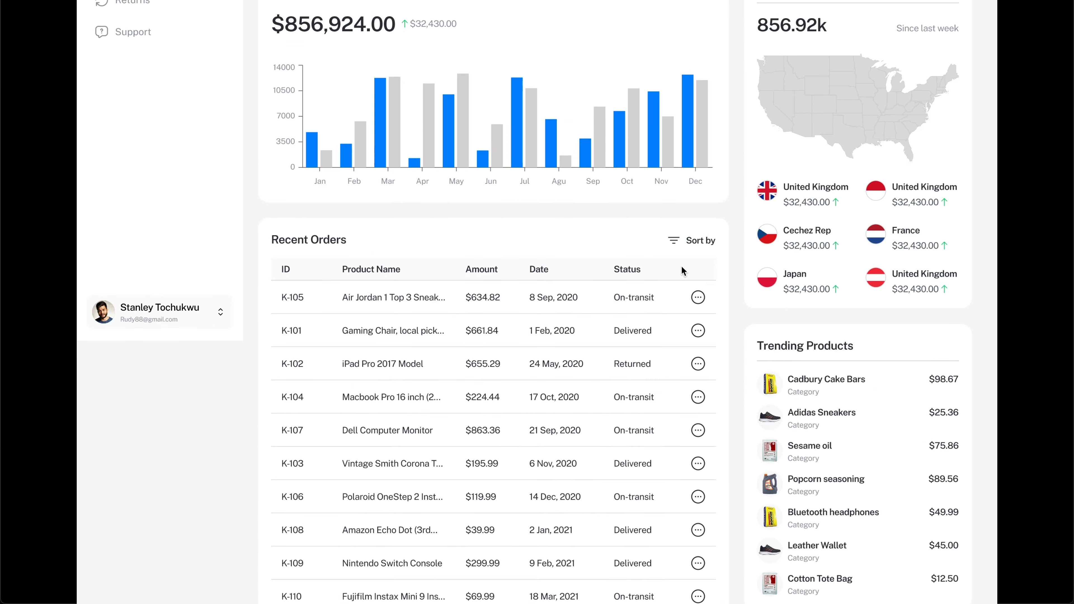
scroll(681, 266, "up", 8)
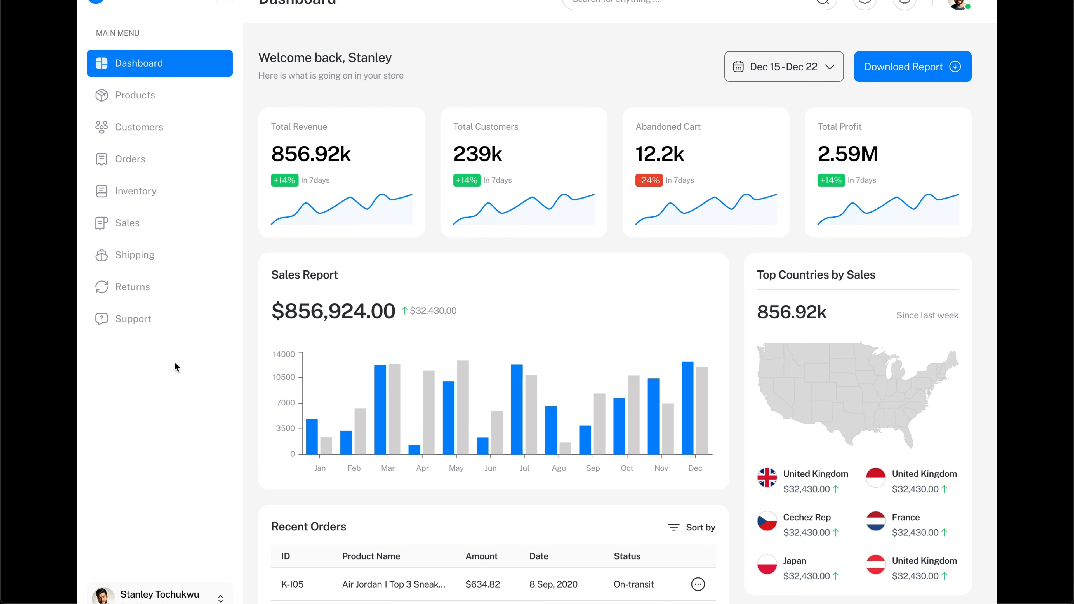
scroll(350, 336, "down", 1)
scroll(556, 253, "up", 1)
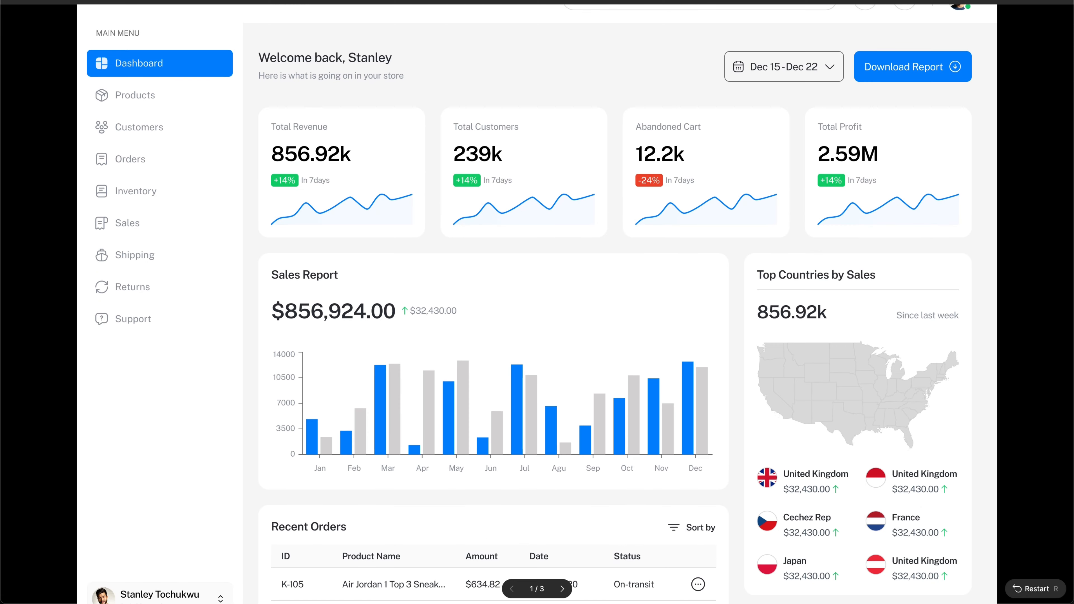
key("super+w")
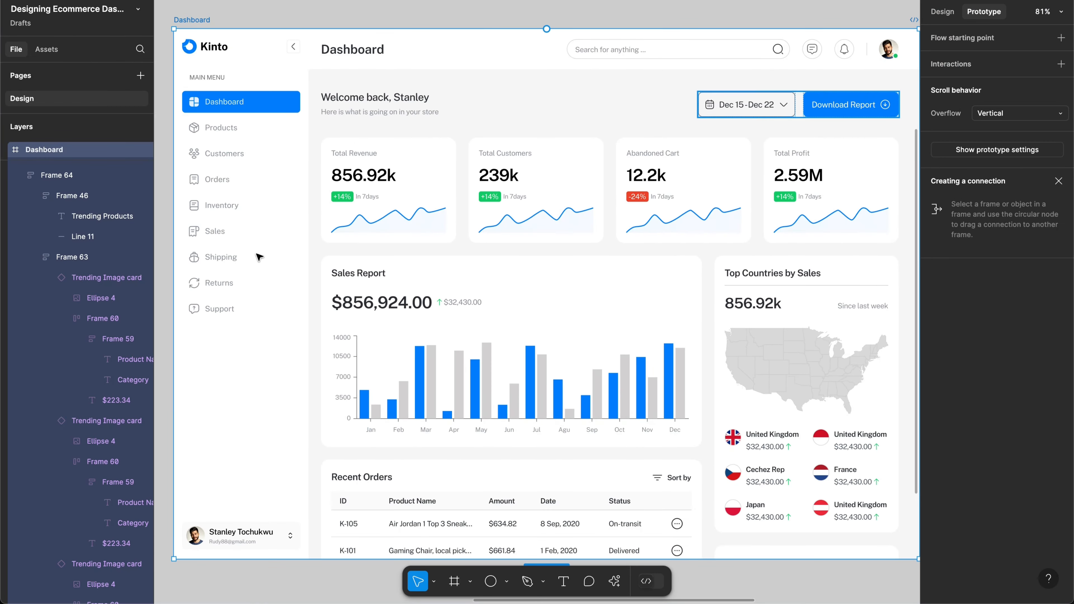
Step: Set the Sidebar's scroll position to Fixed (stay in place) and scroll the preview to test
left_click(264, 338)
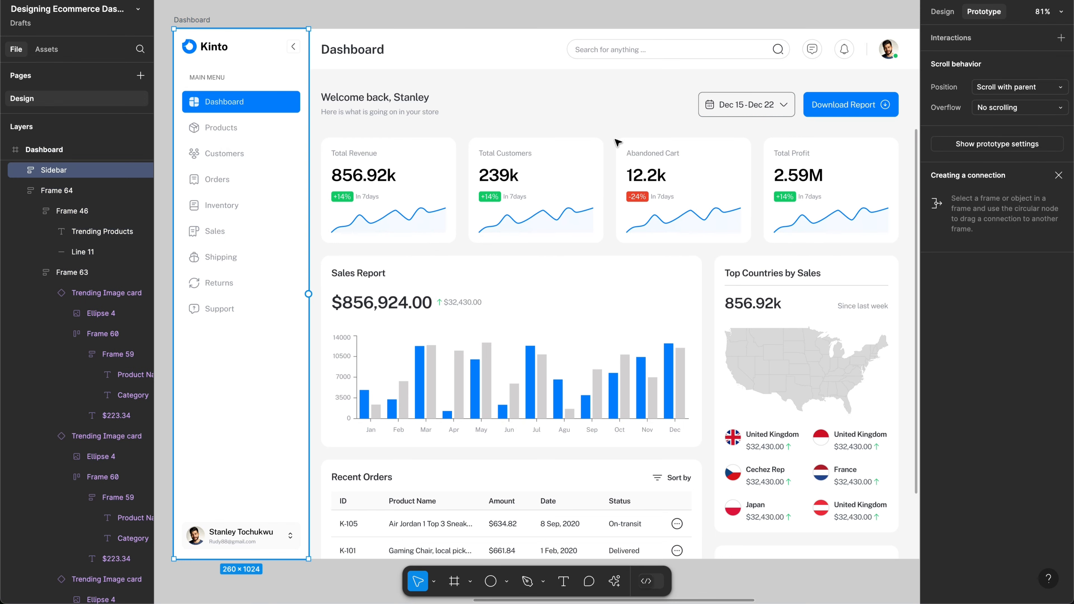
left_click(989, 87)
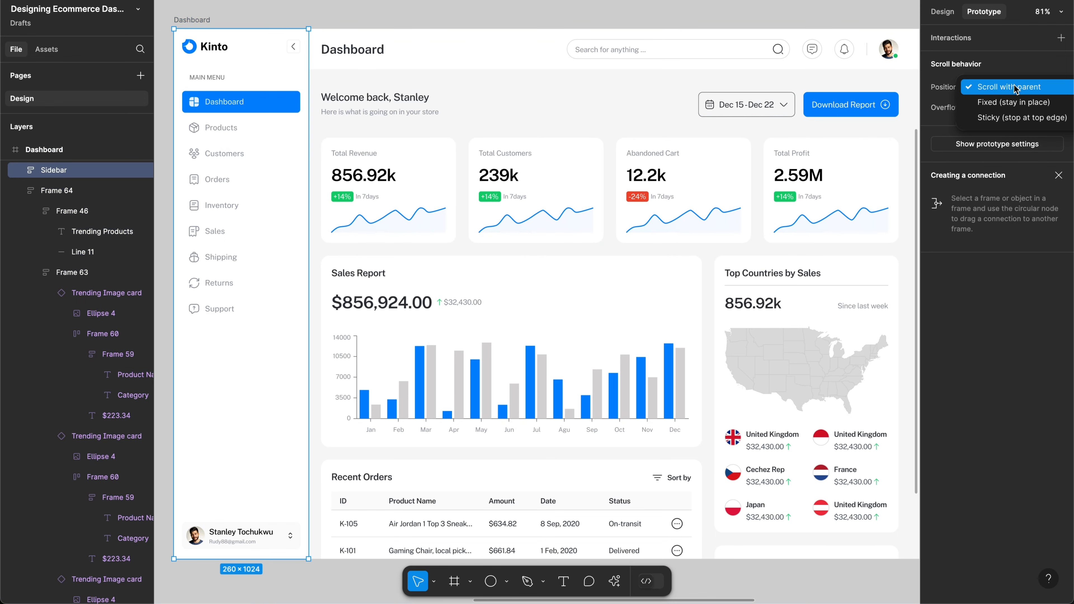
left_click(1005, 111)
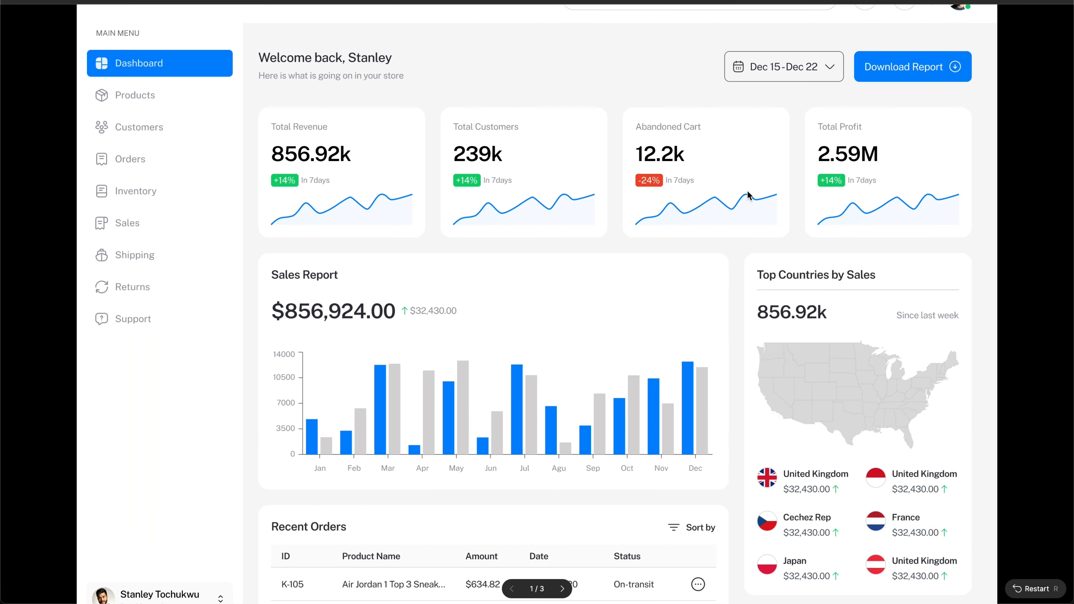
scroll(697, 319, "down", 7)
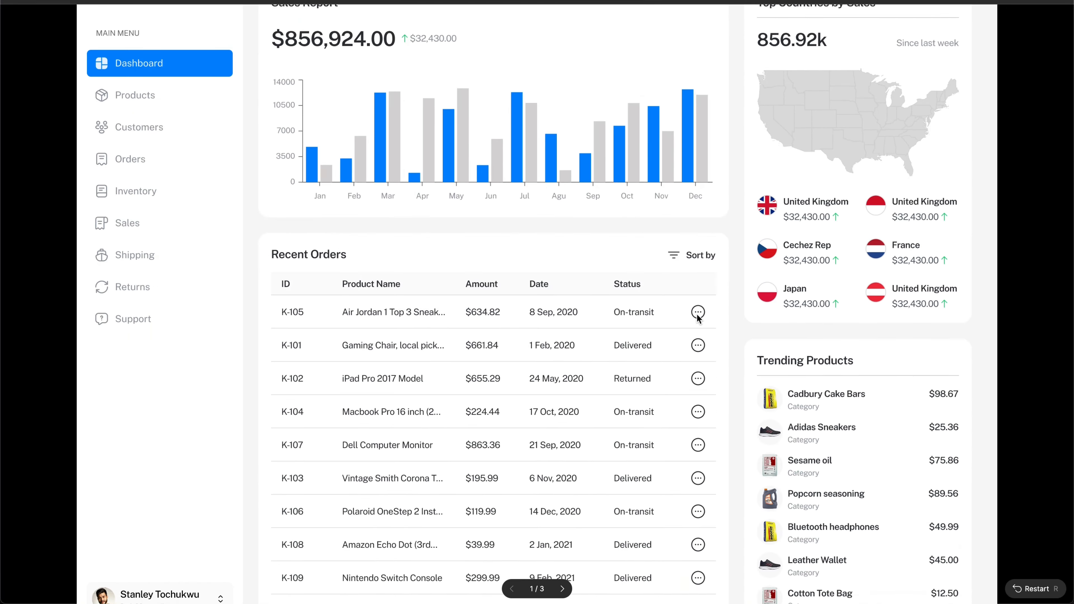
scroll(698, 319, "up", 7)
scroll(697, 320, "down", 7)
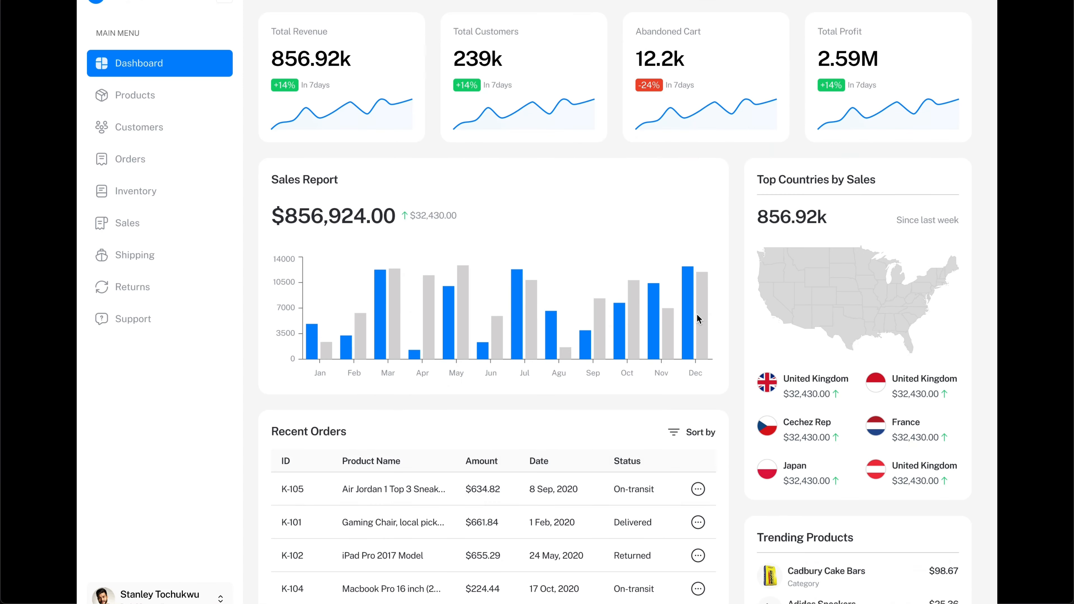
scroll(697, 316, "up", 7)
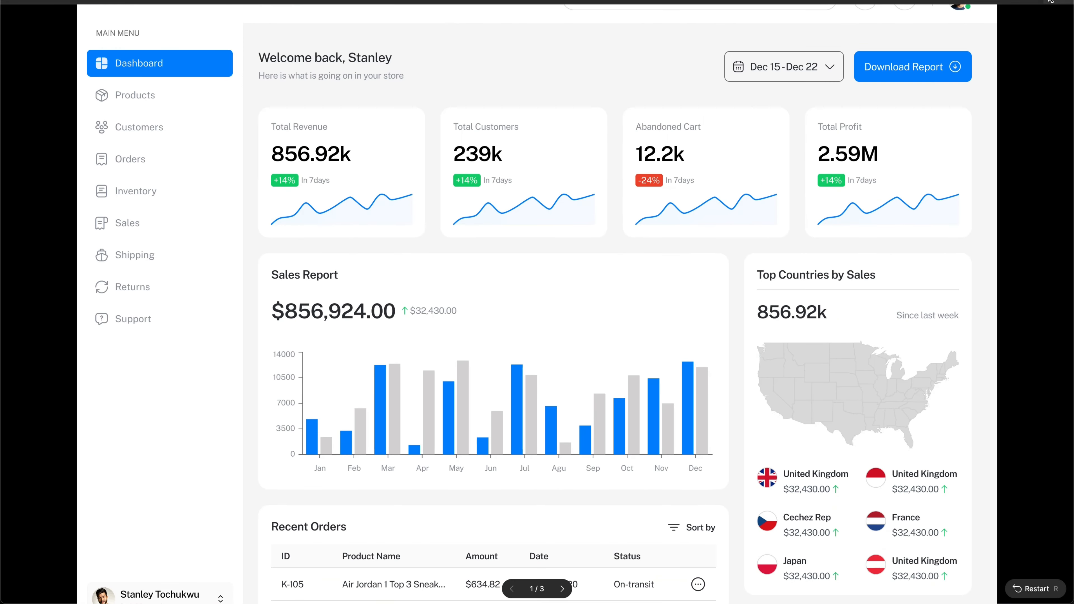
Step: Change the prototype scaling to Fit width, then to fit width and height
left_click(1032, 1)
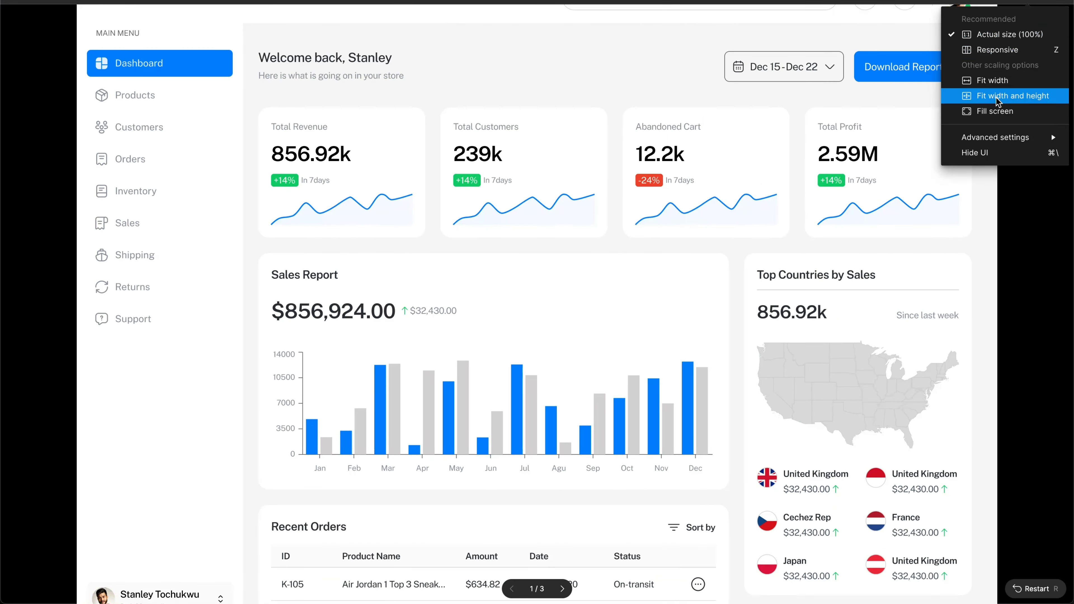
left_click(994, 87)
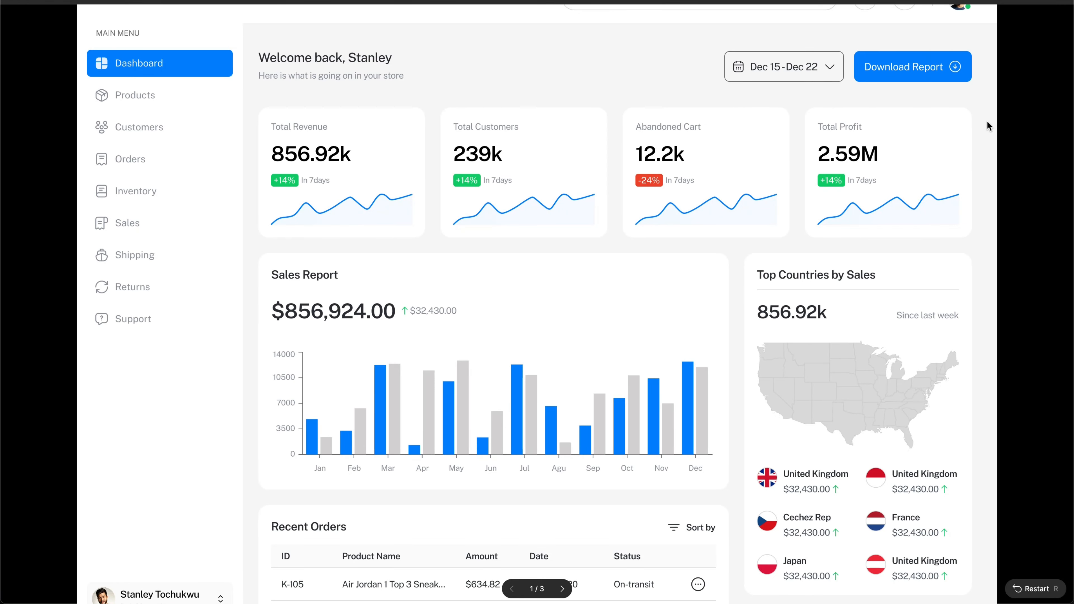
left_click(1028, 6)
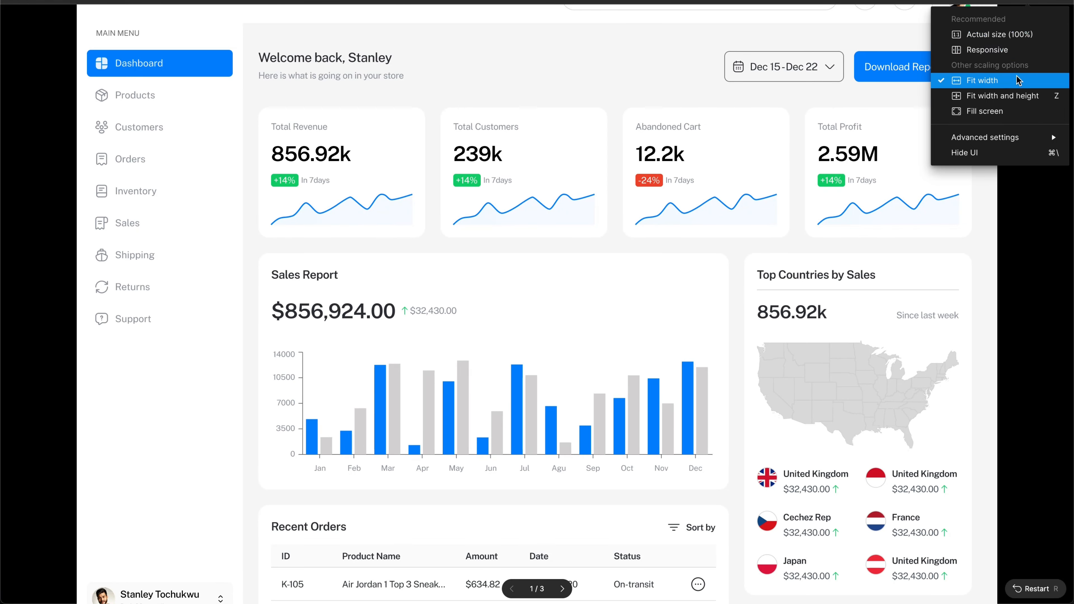
left_click(1007, 98)
Step: Scroll the preview to check the fixed sidebar, then return to the design editor
scroll(703, 270, "down", 5)
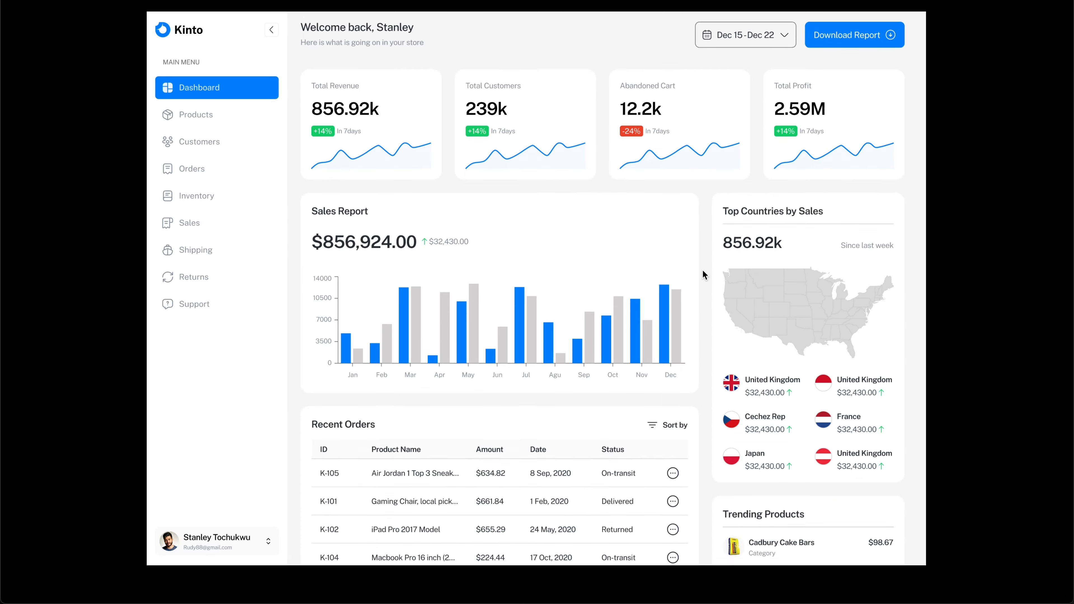
scroll(703, 271, "up", 5)
scroll(702, 270, "down", 5)
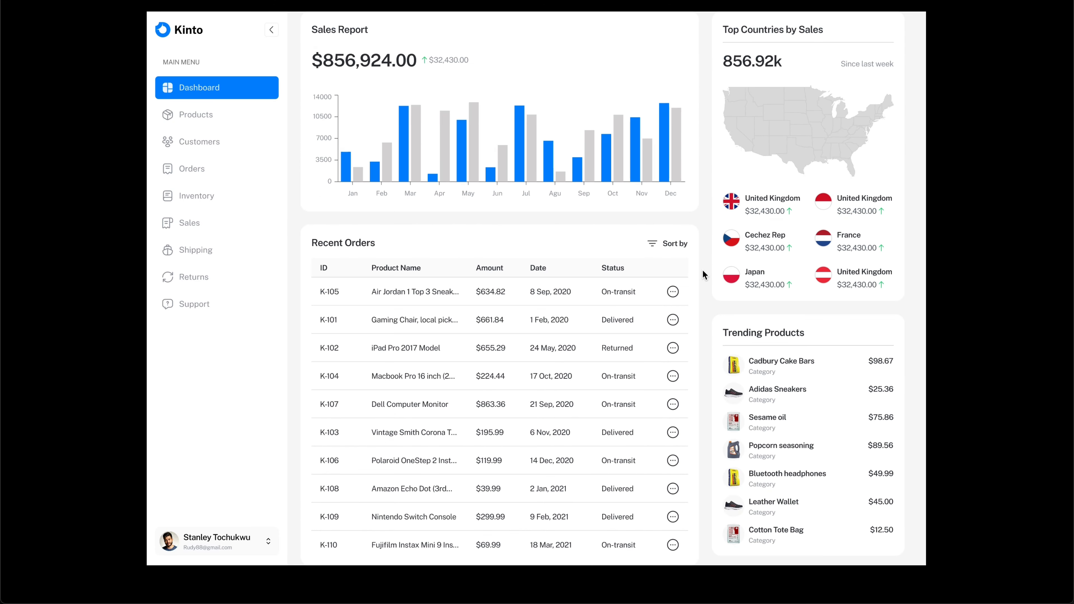
scroll(702, 269, "up", 5)
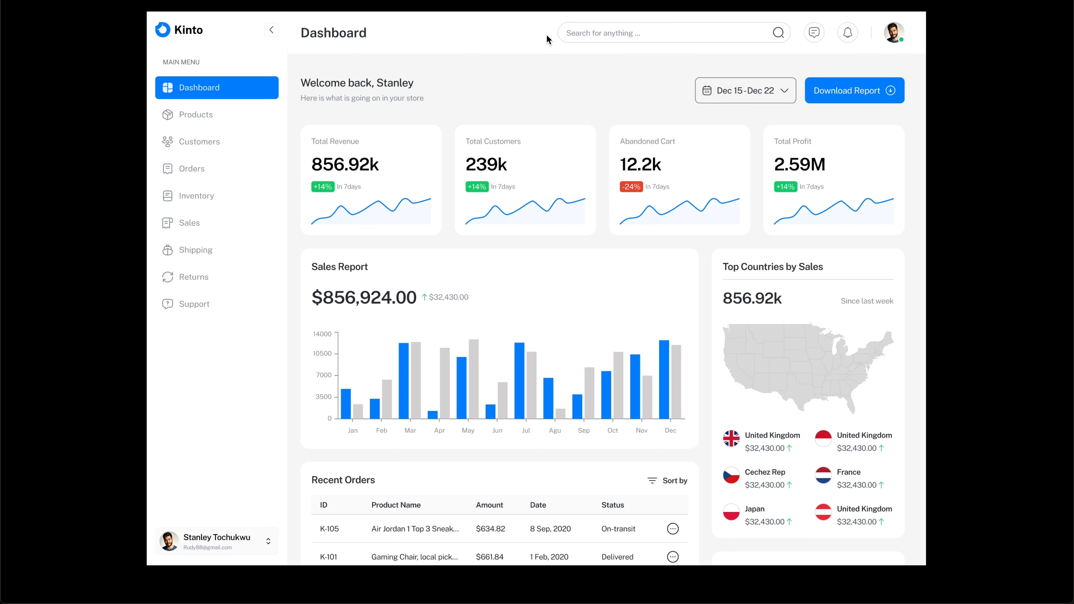
scroll(663, 132, "down", 3)
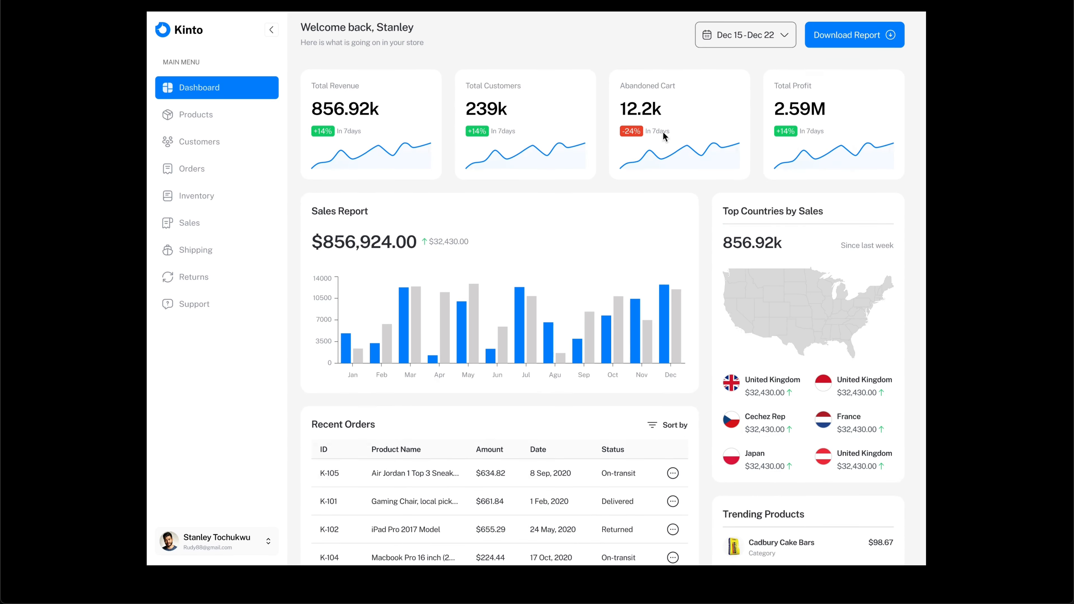
scroll(663, 131, "up", 3)
scroll(663, 132, "down", 2)
scroll(663, 132, "up", 2)
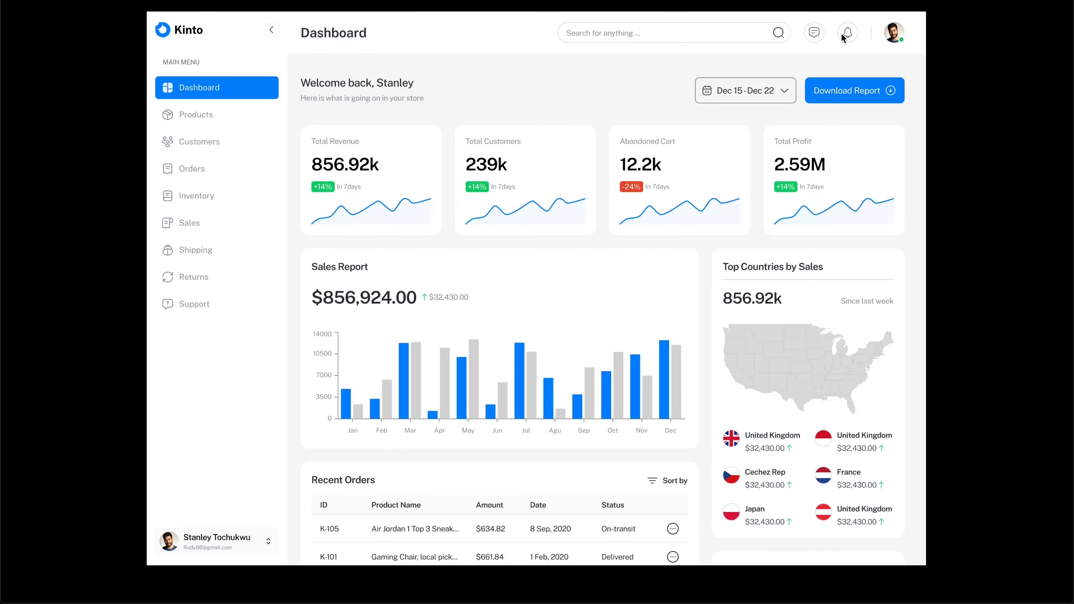
scroll(575, 169, "down", 1)
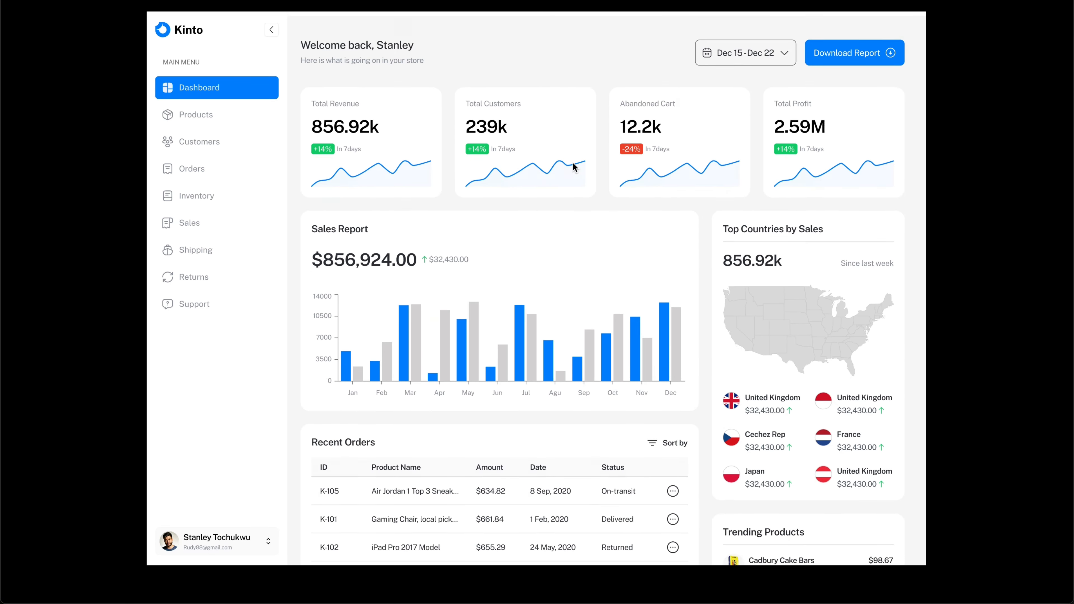
scroll(575, 169, "up", 1)
left_click(910, 1)
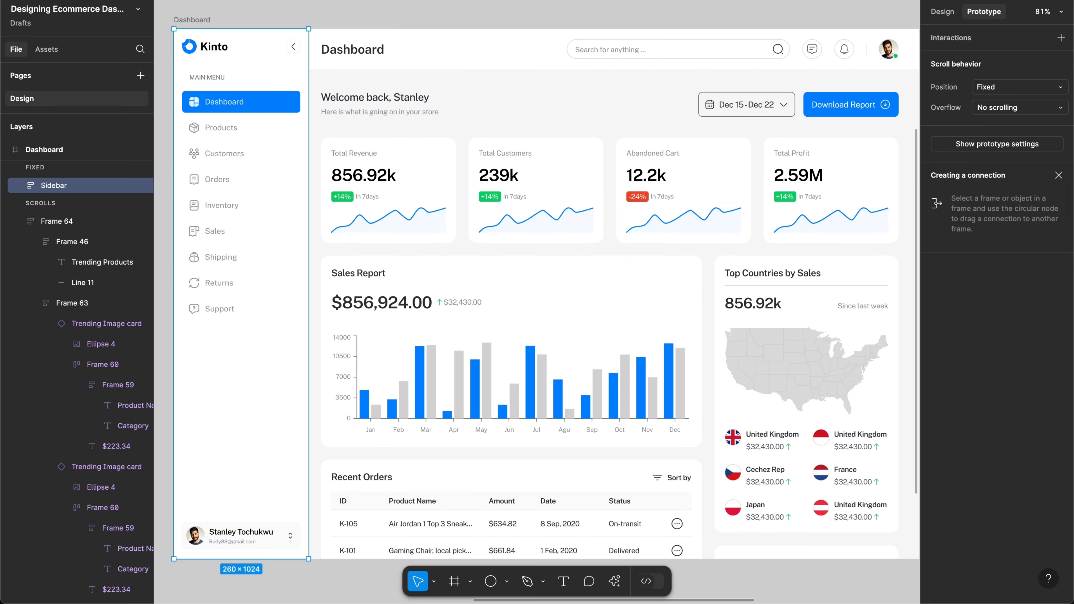
Step: Set the header frame's (Frame 17) prototype scroll position to Sticky
left_click(626, 47)
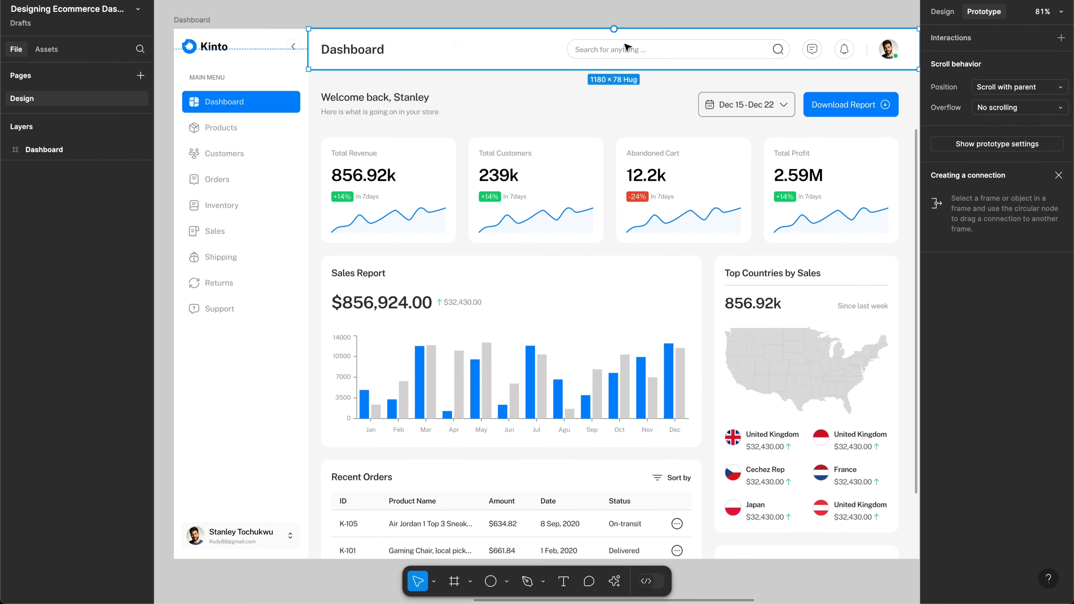
left_click(1038, 88)
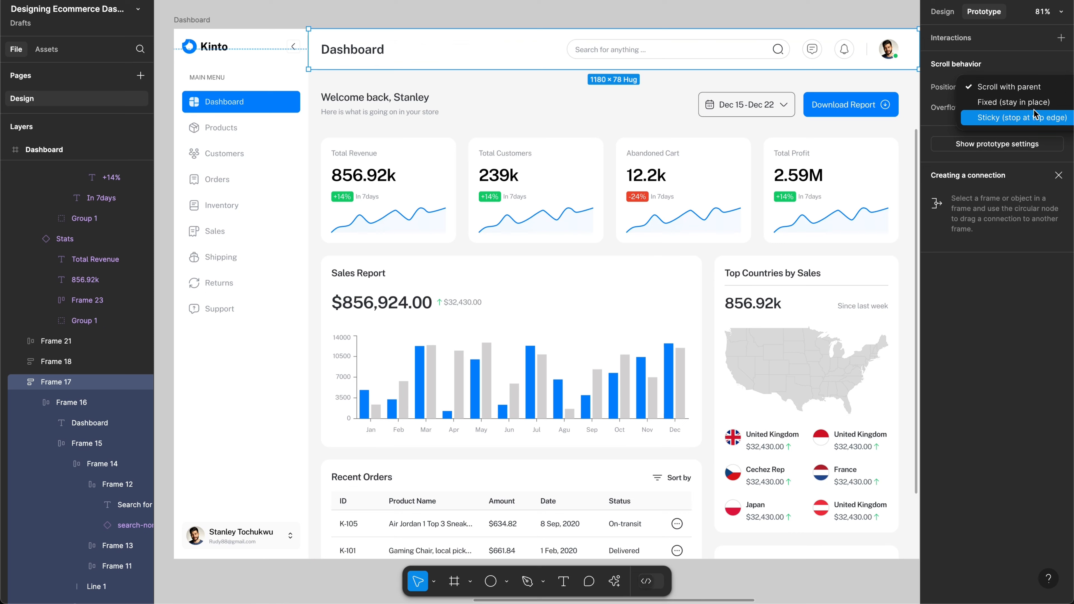
left_click(1033, 117)
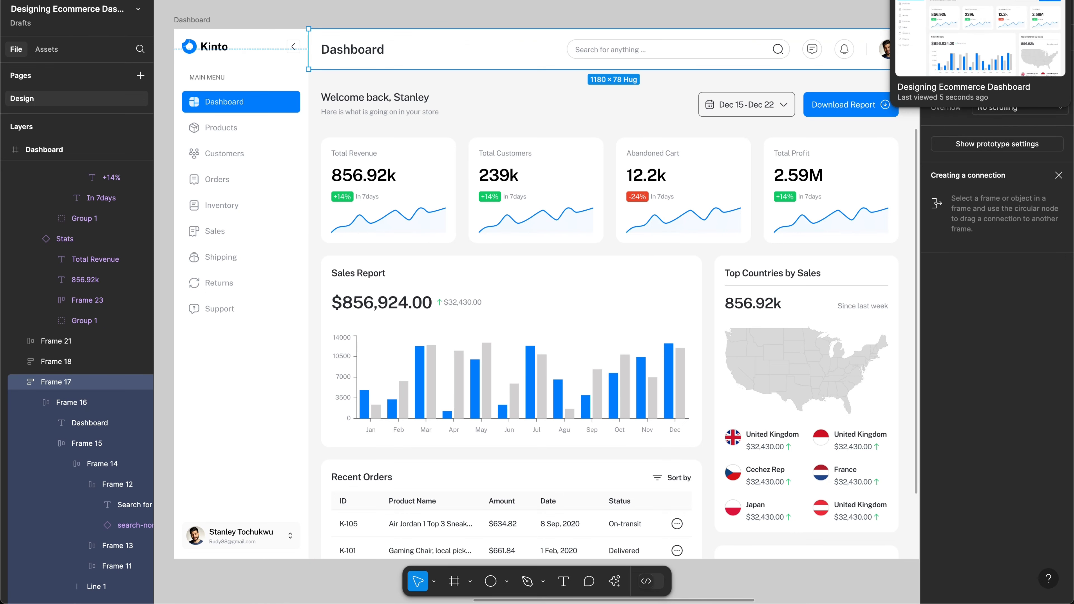
Step: Present the prototype, scroll the dashboard up and down to test the header, then exit
key("super+alt+Return")
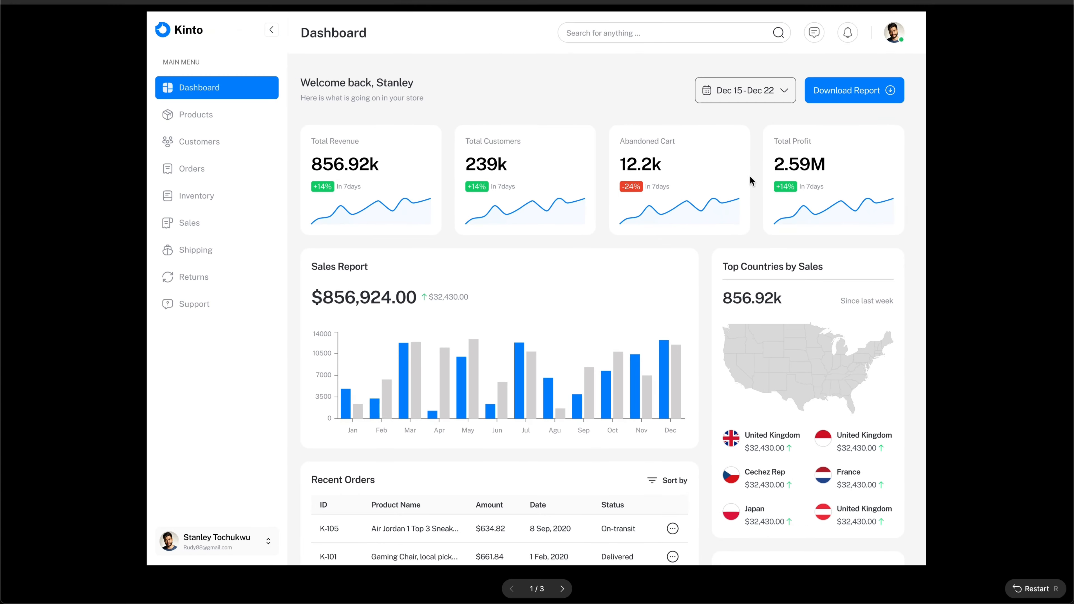
scroll(621, 320, "down", 3)
scroll(621, 321, "down", 2)
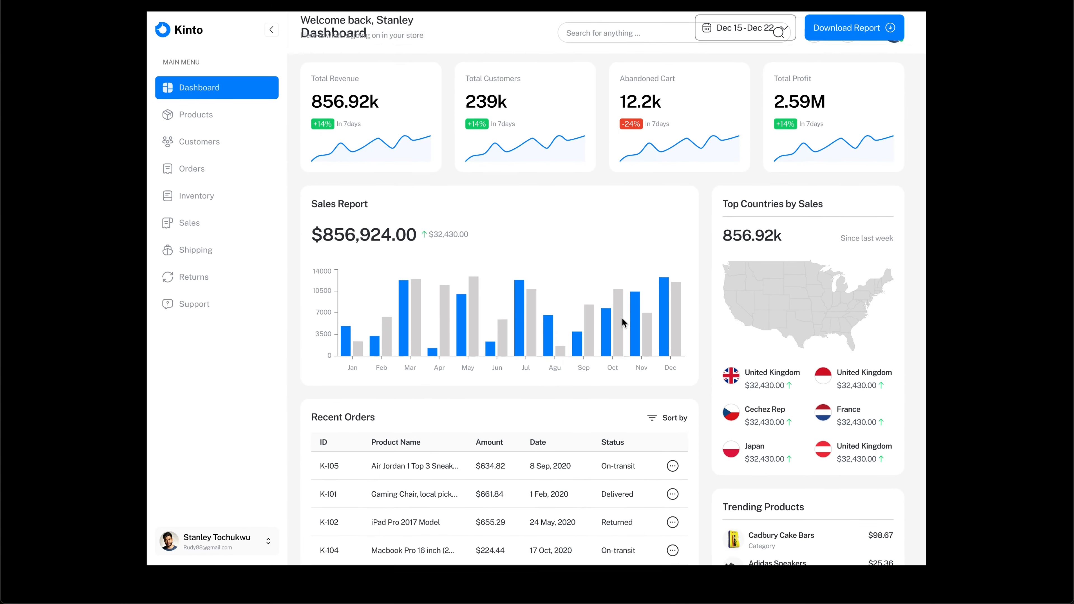
scroll(621, 322, "up", 3)
scroll(621, 322, "down", 3)
scroll(621, 322, "up", 3)
scroll(621, 321, "down", 2)
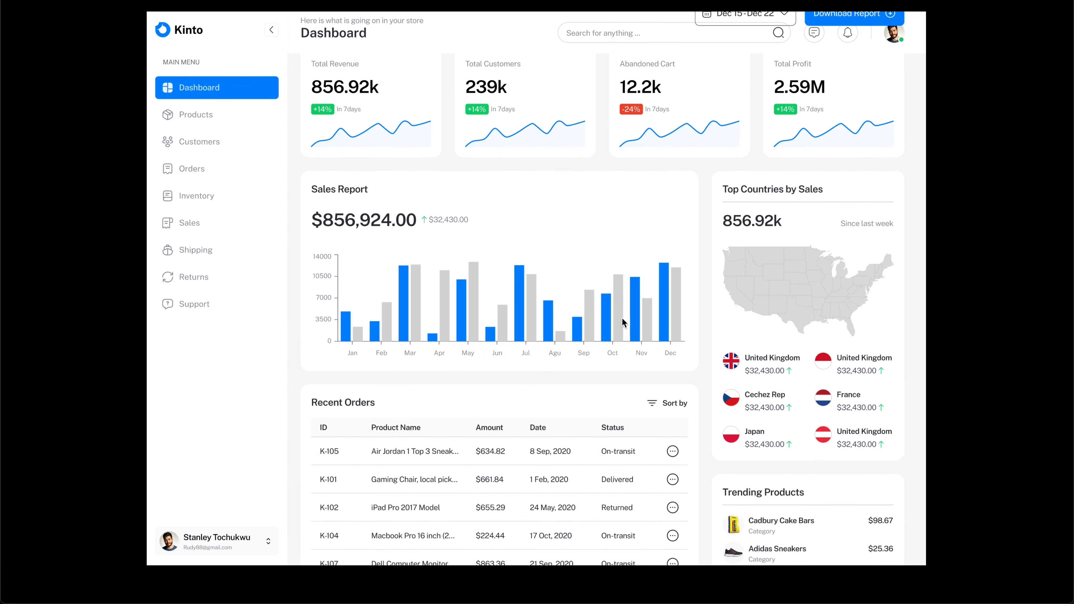
scroll(621, 321, "up", 2)
scroll(621, 322, "down", 5)
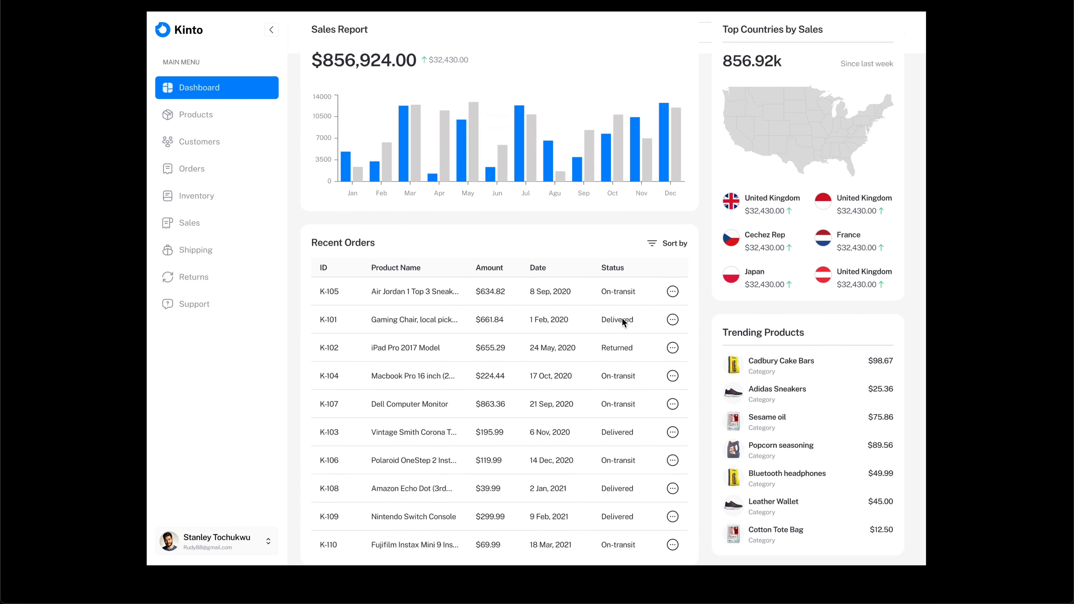
scroll(622, 321, "up", 5)
scroll(622, 321, "down", 2)
scroll(622, 322, "up", 3)
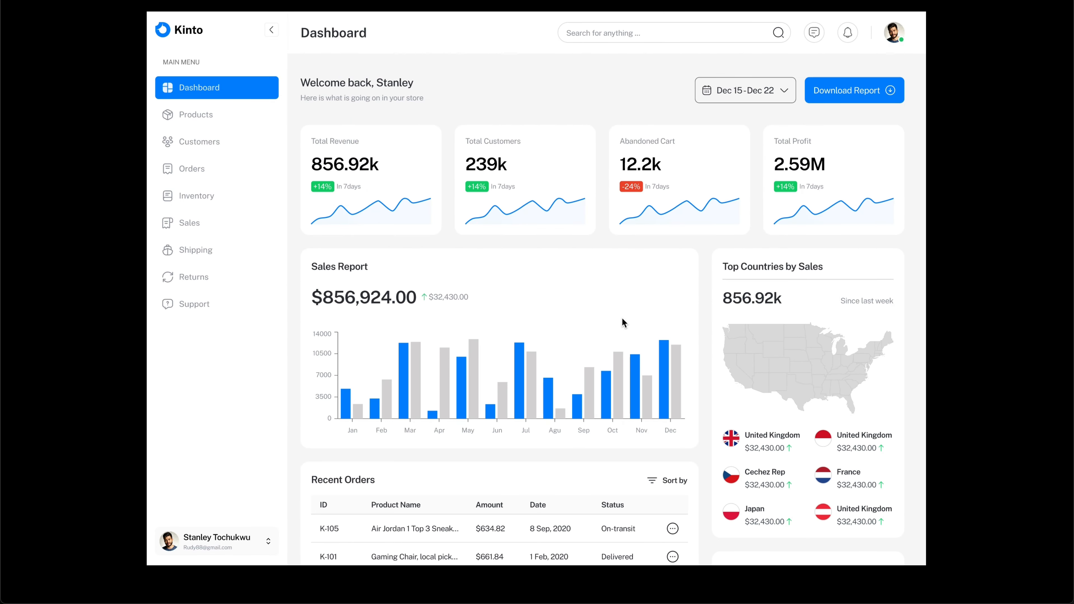
scroll(622, 321, "down", 2)
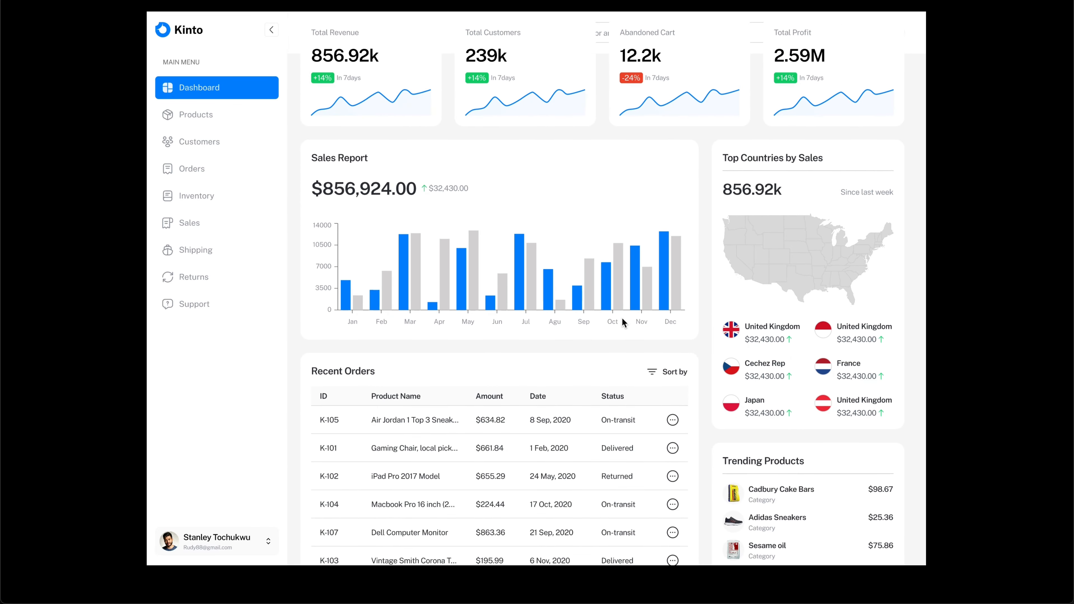
scroll(622, 320, "up", 3)
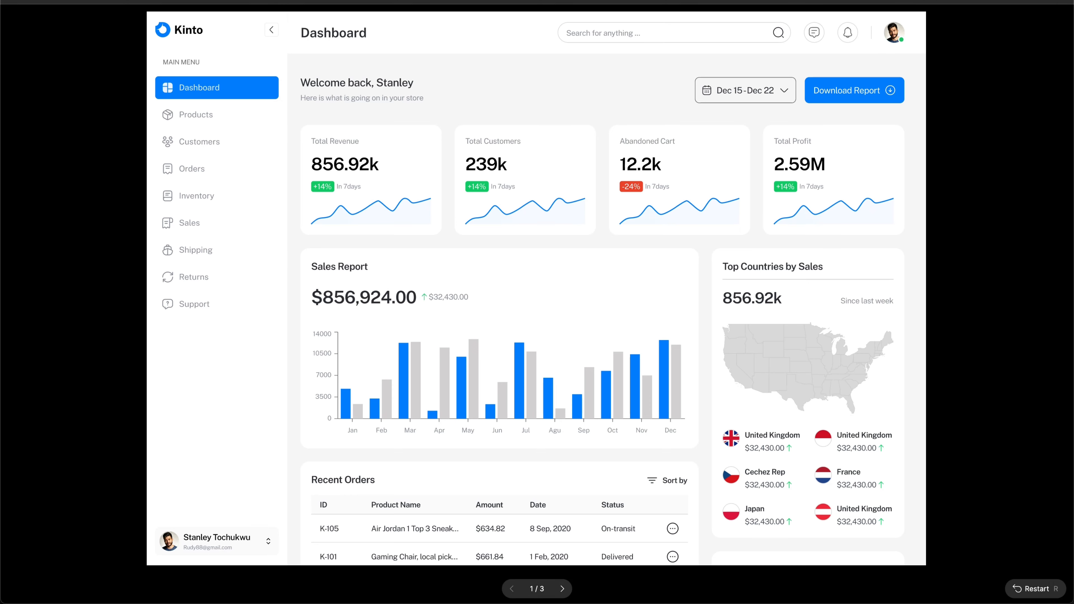
key("super+w")
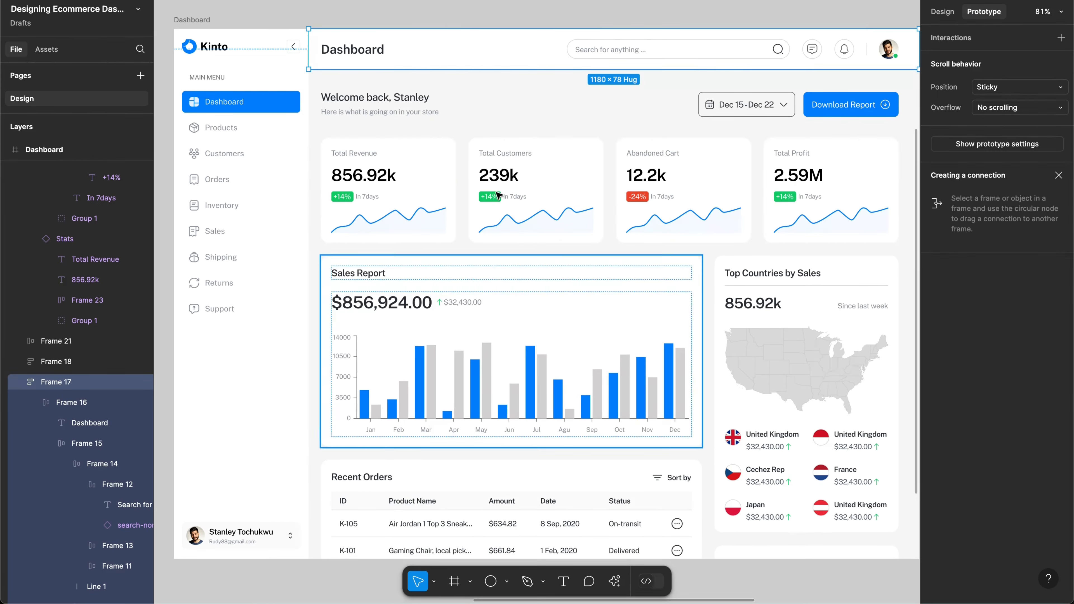
Step: Bring the header Frame 17 to the front of the Dashboard layers, then present the prototype
left_click(20, 382)
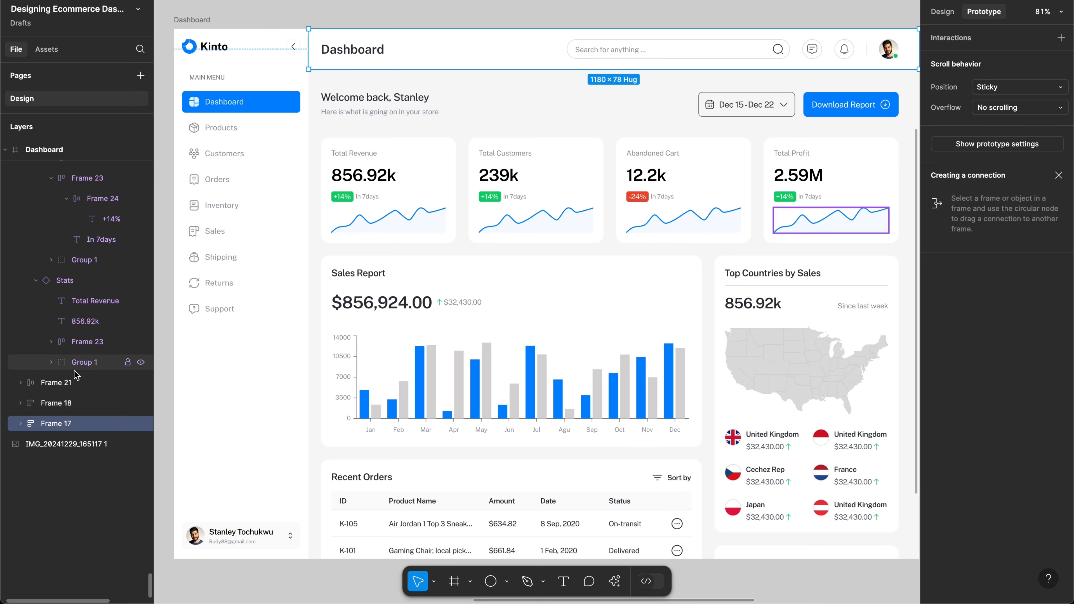
scroll(78, 292, "up", 3)
scroll(79, 289, "up", 4)
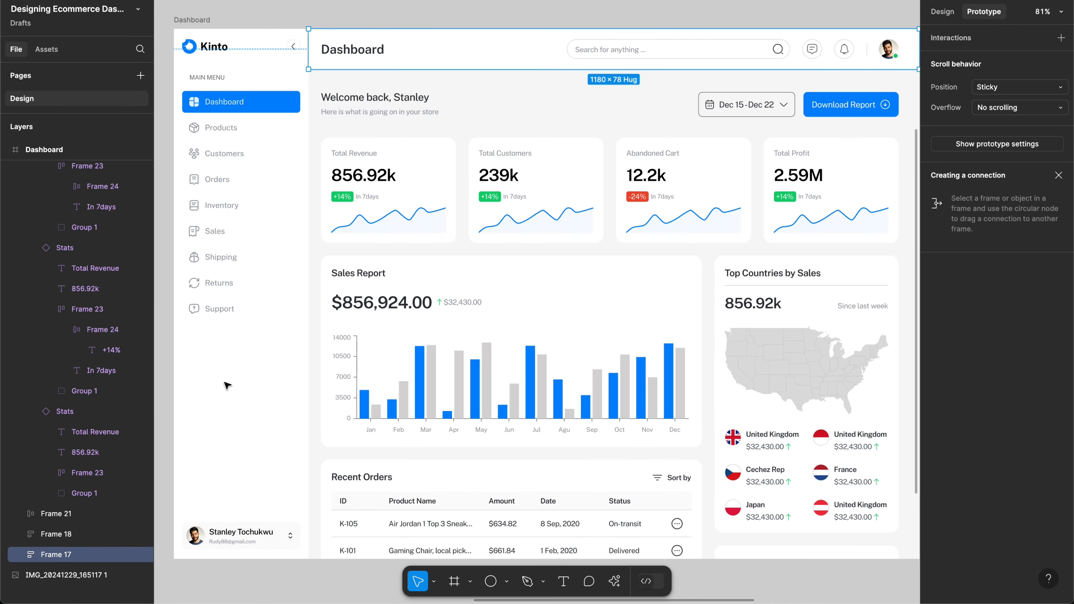
mouse_move(456, 54)
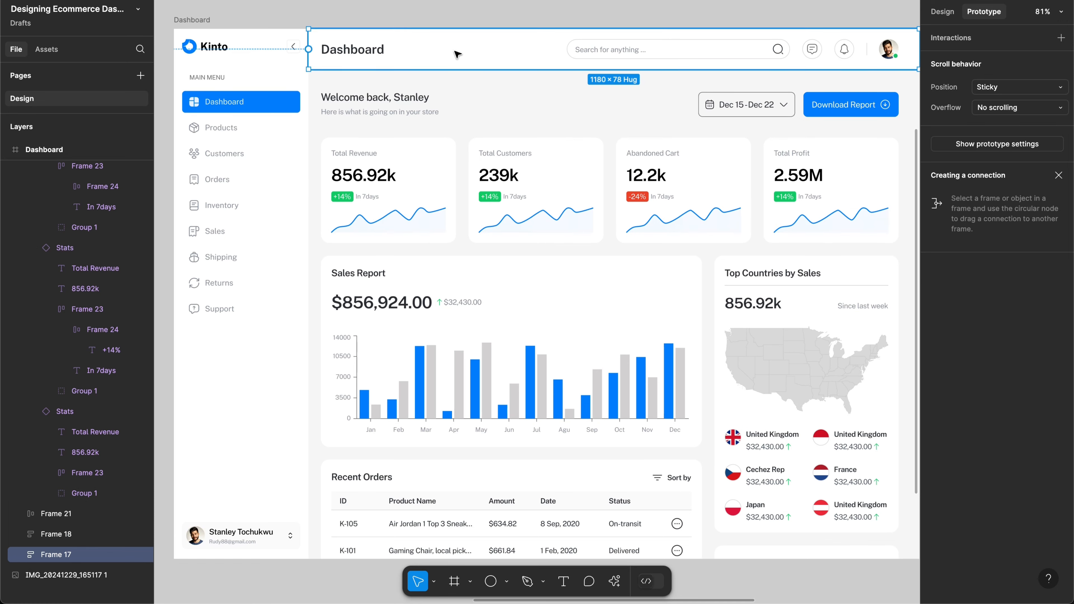
right_click(457, 54)
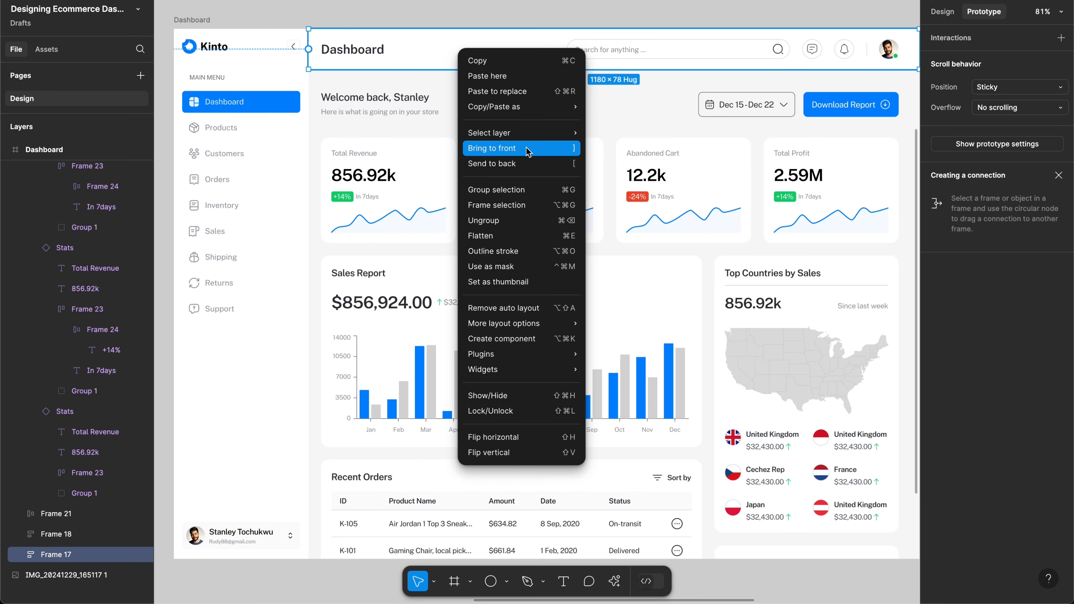
left_click(573, 148)
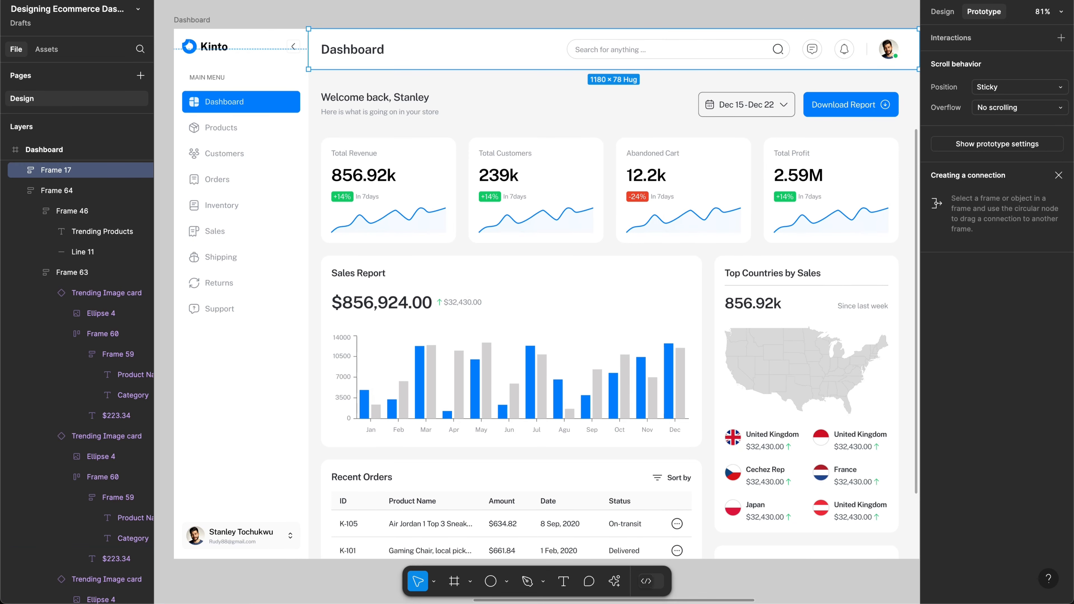
left_click(976, 0)
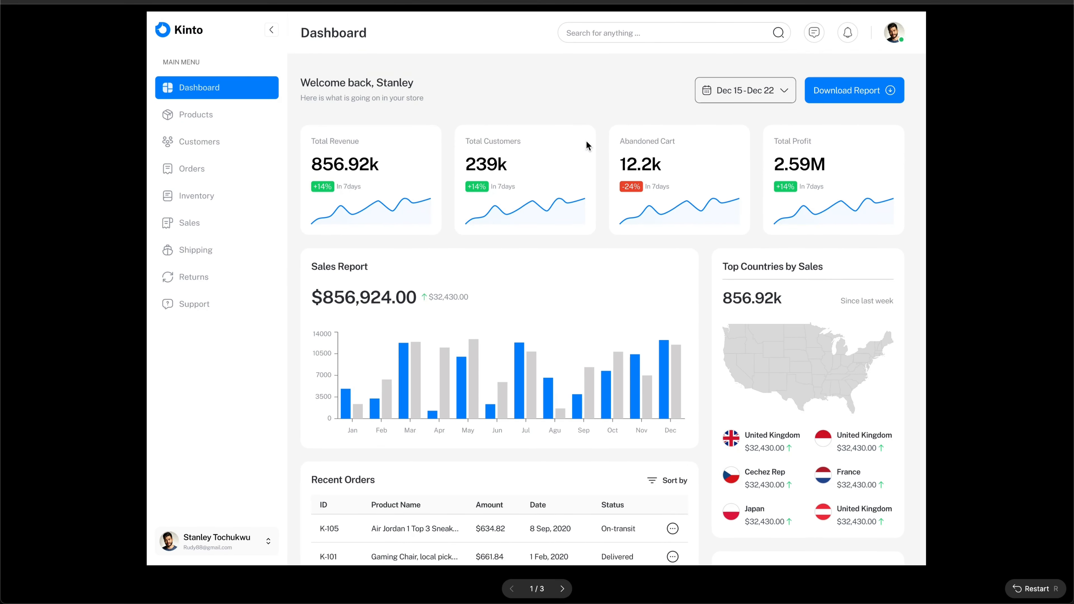
scroll(599, 177, "down", 3)
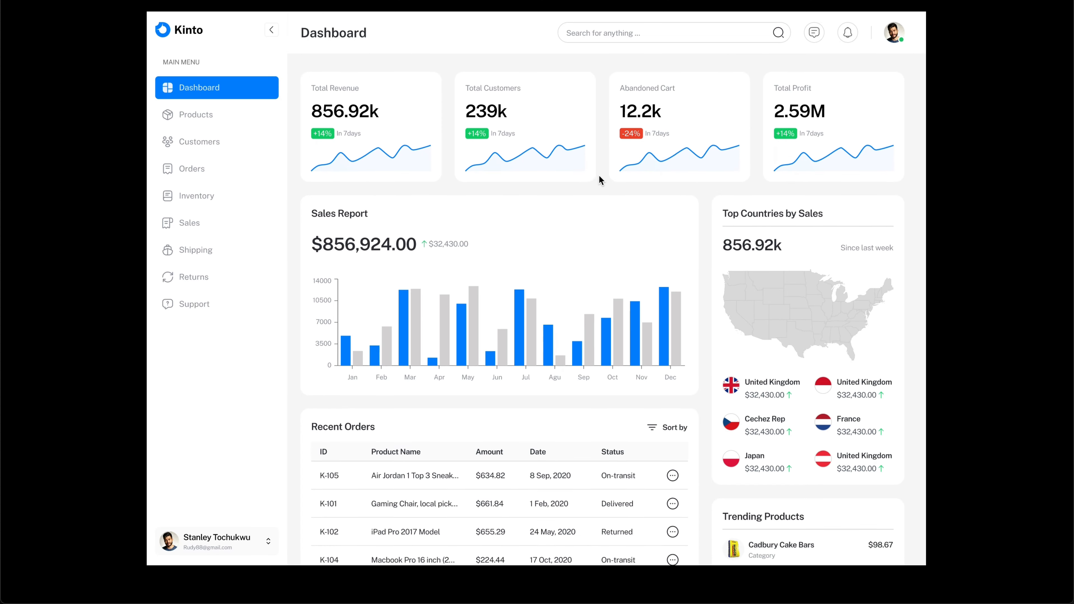
scroll(599, 179, "down", 3)
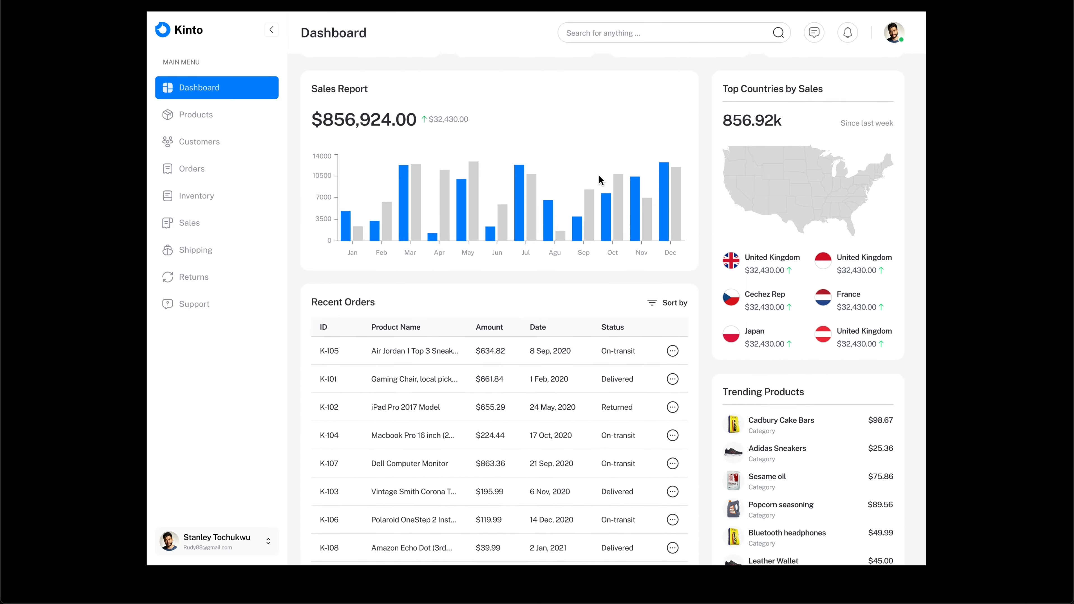
scroll(599, 178, "down", 2)
scroll(599, 175, "up", 2)
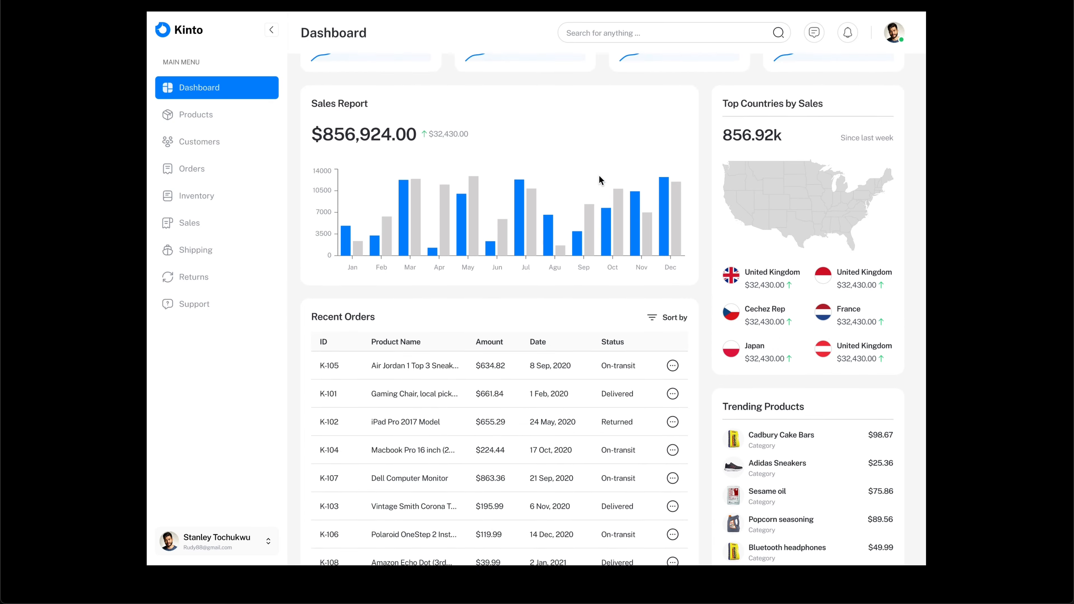
scroll(599, 175, "down", 2)
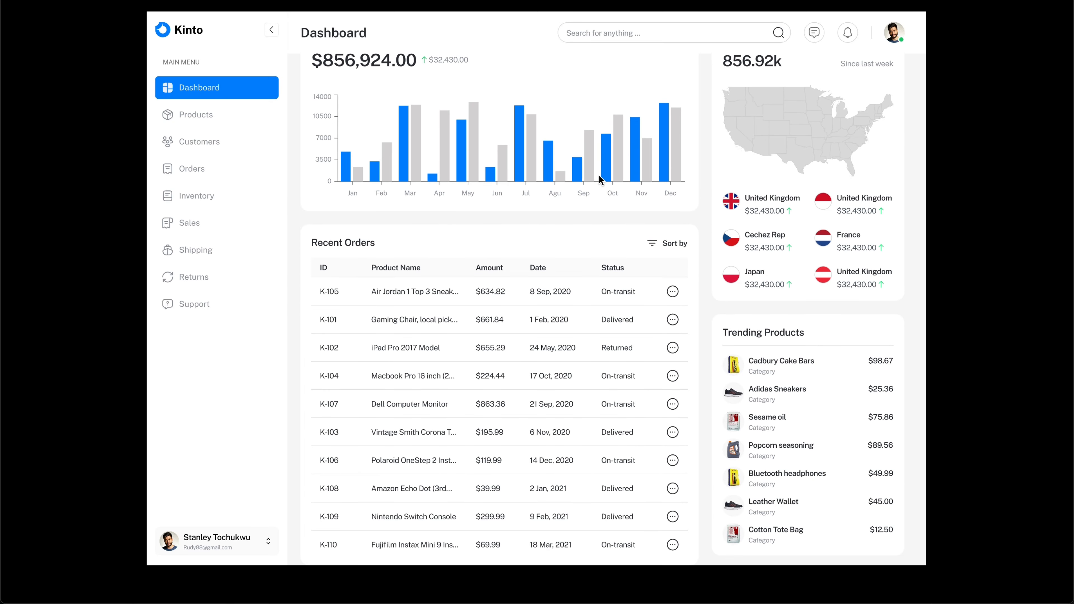
scroll(599, 179, "up", 5)
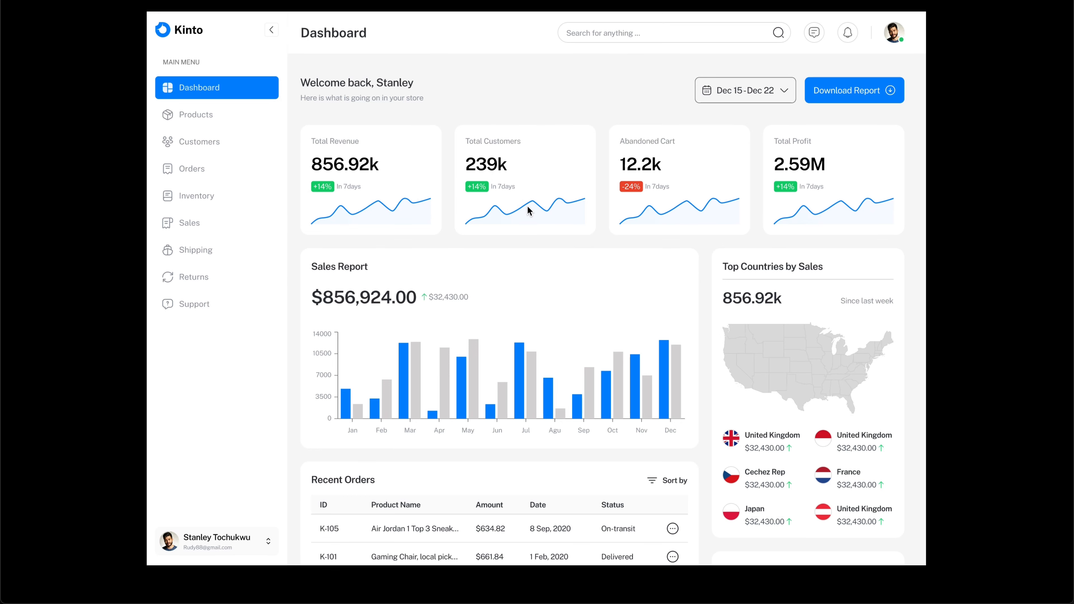
scroll(573, 274, "down", 3)
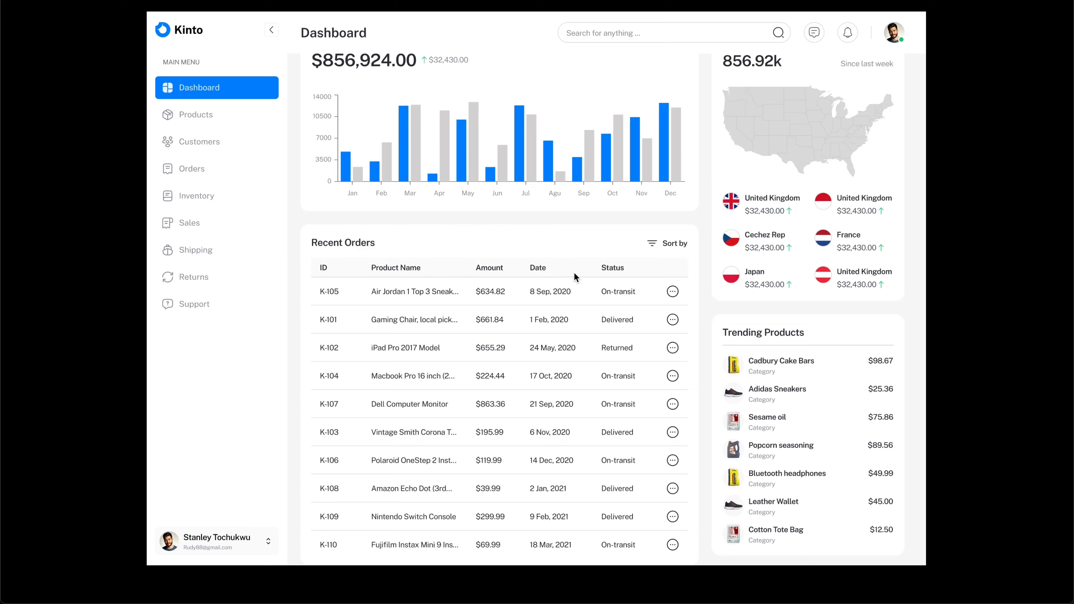
scroll(574, 275, "up", 5)
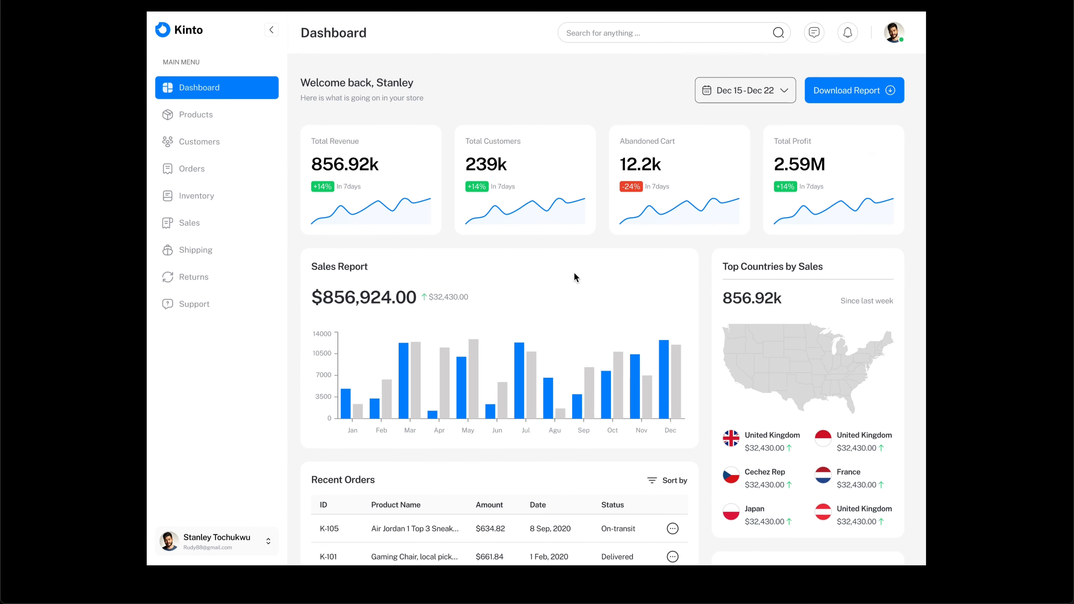